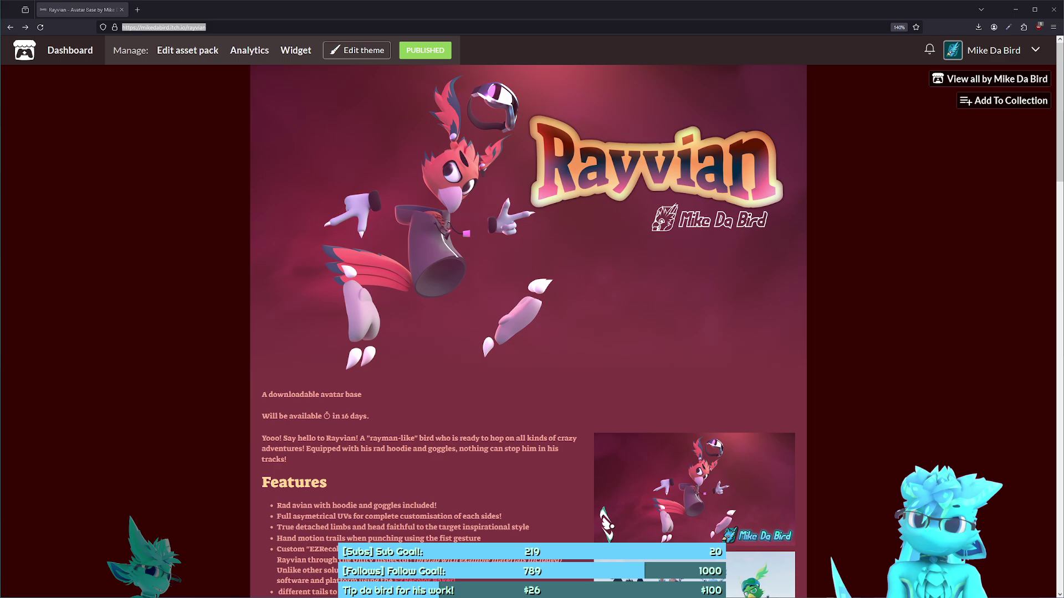
# Examine the Rayvian store page's preview images at full size, going through the whole gallery and closing it
pyautogui.scroll(-10, 211, 310)
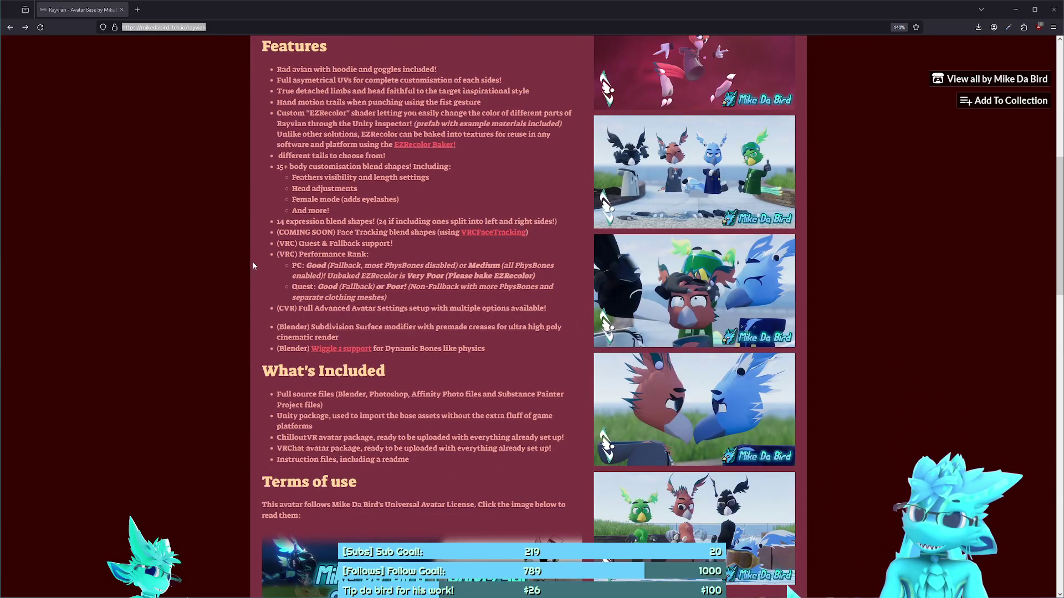
pyautogui.scroll(-6, 231, 281)
pyautogui.scroll(20, 233, 268)
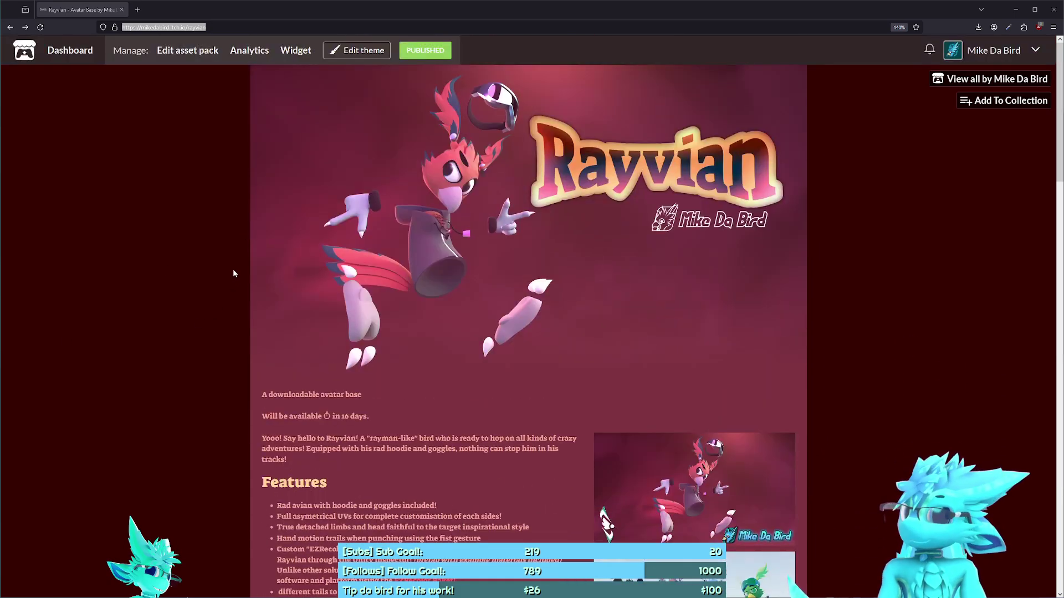
pyautogui.scroll(-2, 433, 184)
pyautogui.click(645, 331)
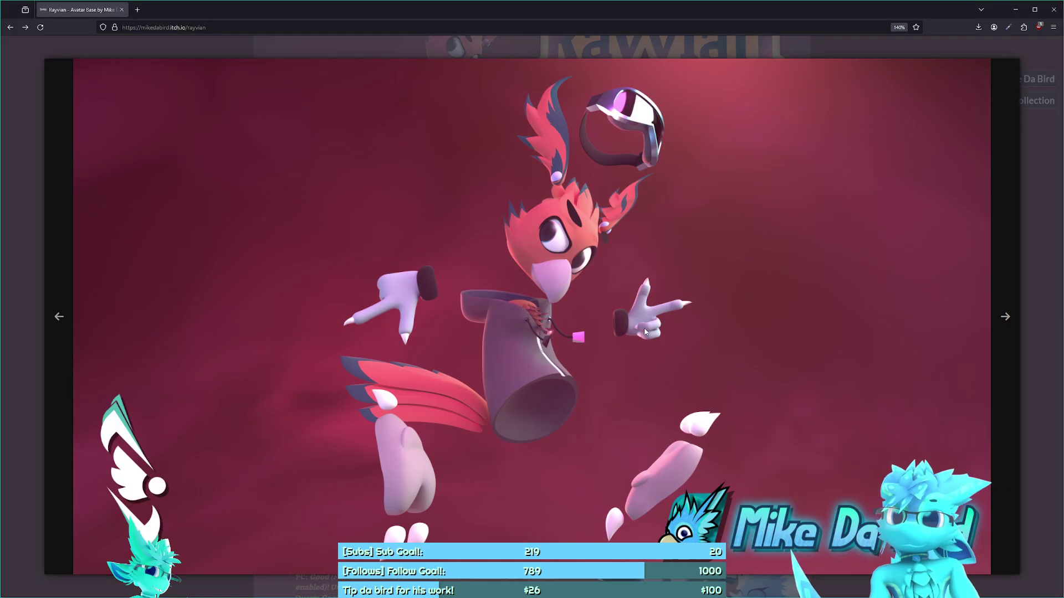
pyautogui.click(709, 103)
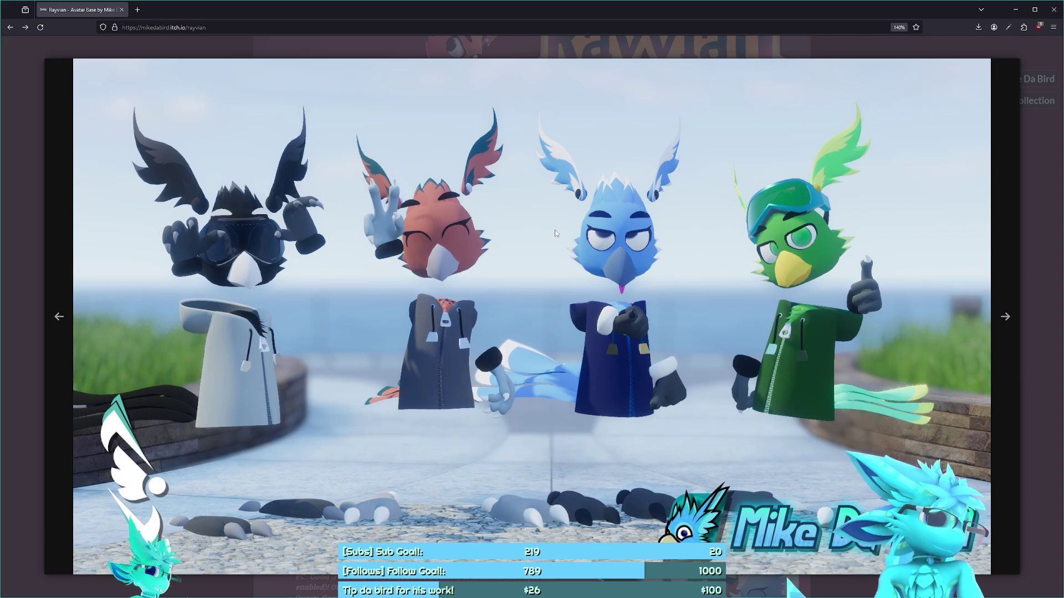
pyautogui.press('Right')
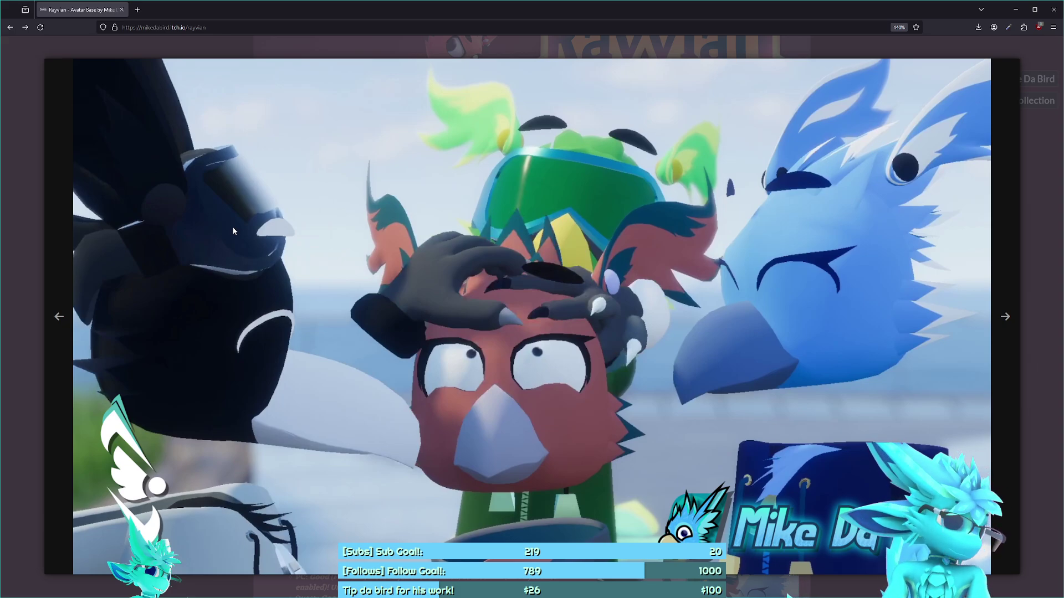
pyautogui.press('Right')
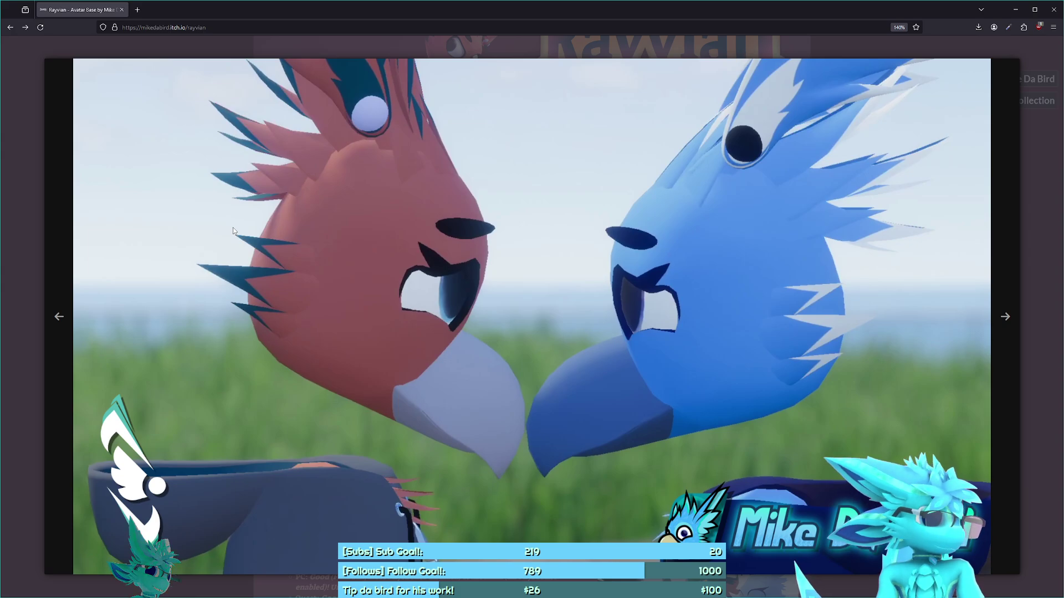
pyautogui.press('Right')
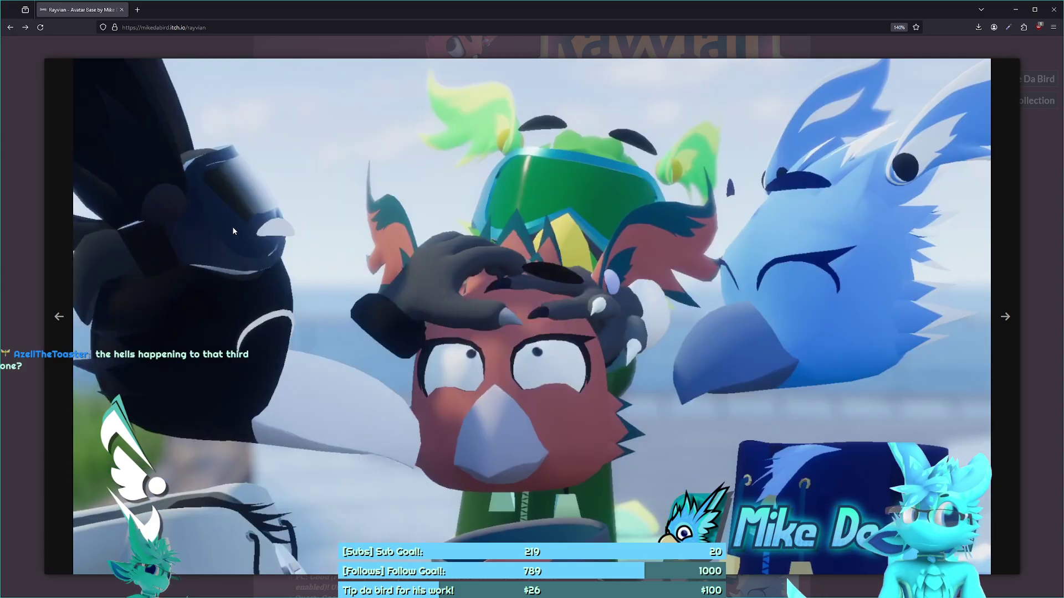
pyautogui.press('Right')
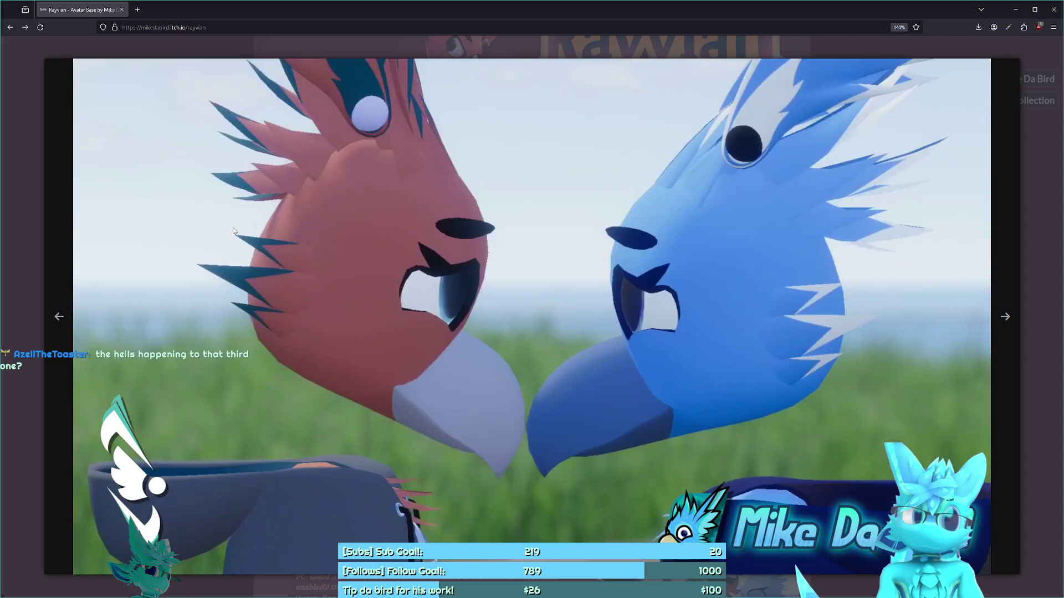
pyautogui.press('Left')
pyautogui.press('Left')
pyautogui.press('Right')
pyautogui.press('Right')
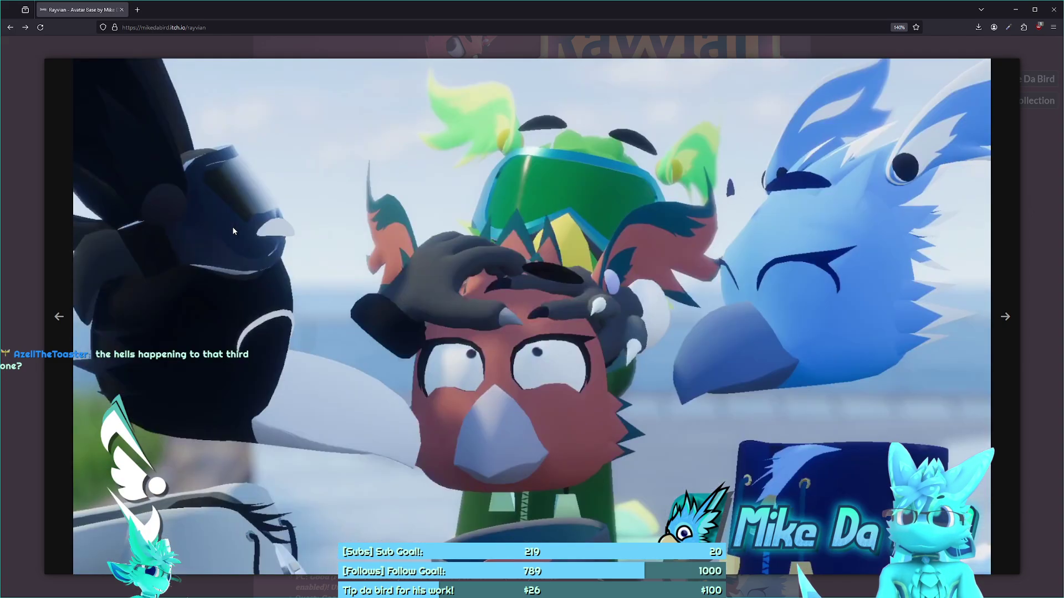
pyautogui.press('Left')
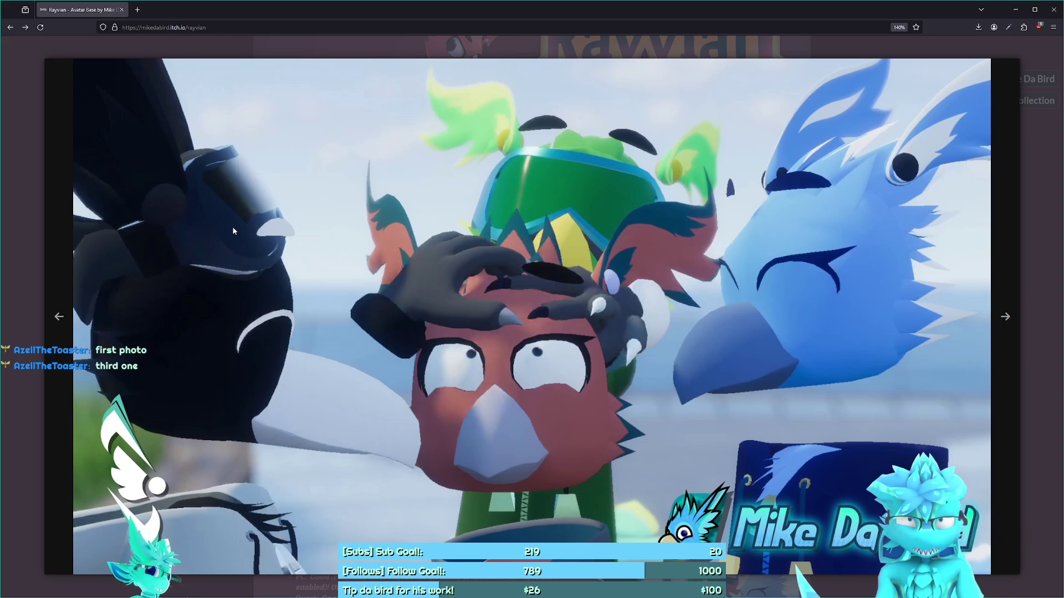
pyautogui.press('Right')
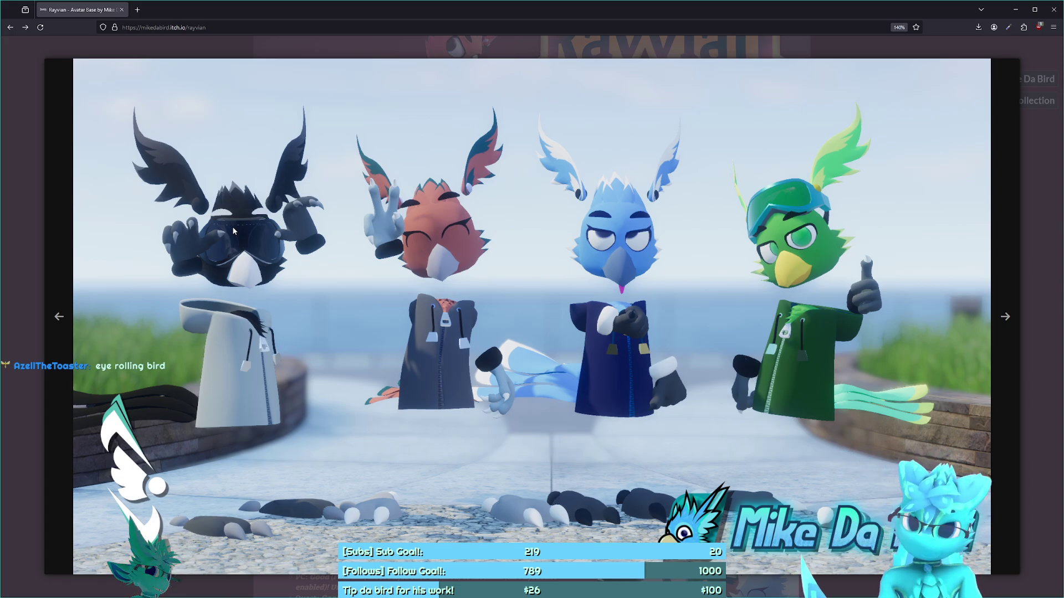
pyautogui.press('Right')
pyautogui.press('Right')
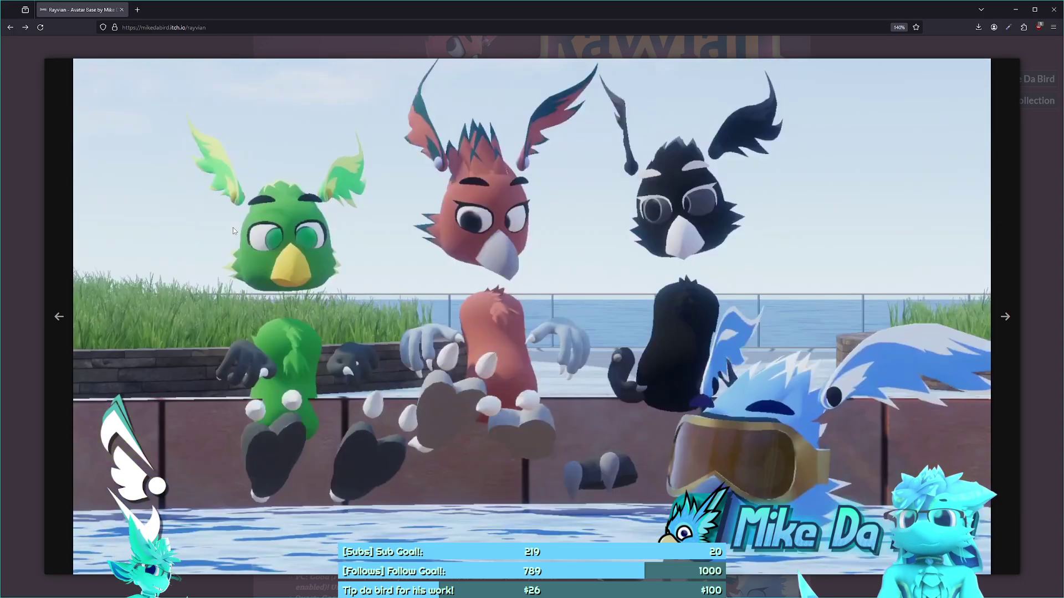
pyautogui.press('Right')
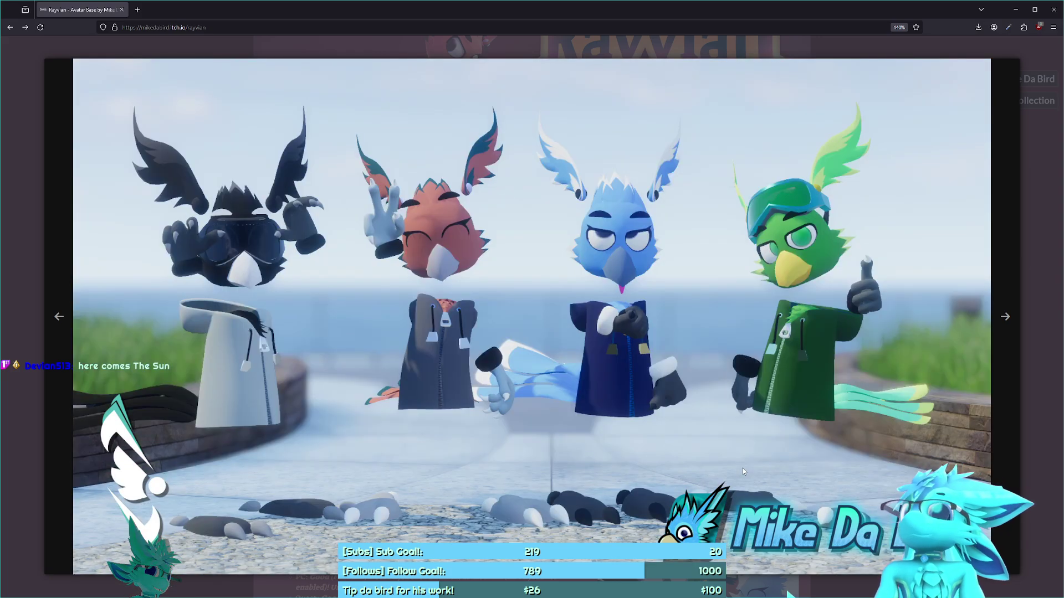
pyautogui.click(15, 185)
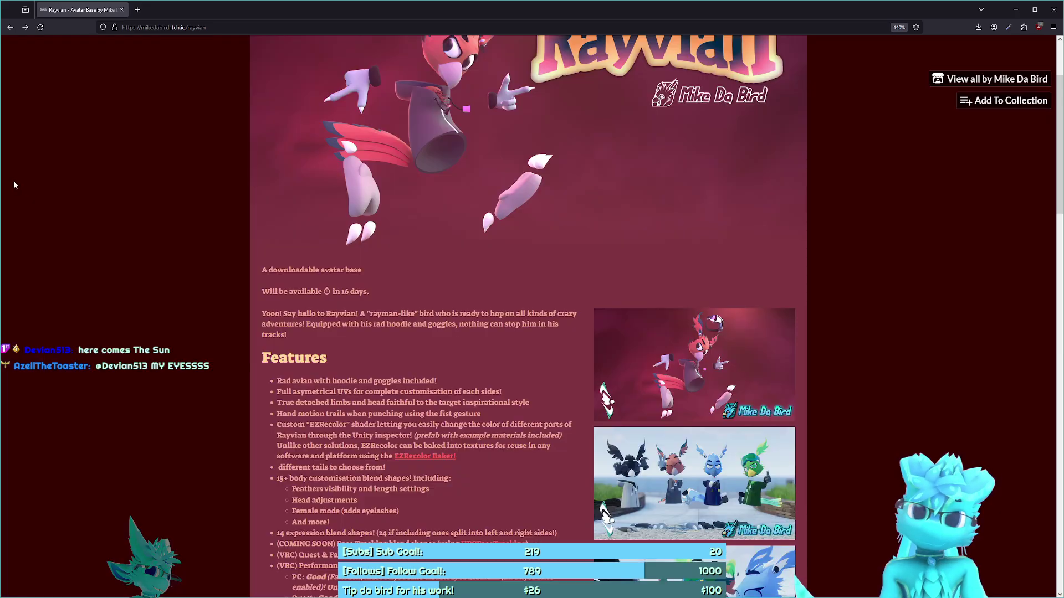
# Review the Rayvian page's features, included files and terms of use, and enlarge the preview image of the four birds
pyautogui.scroll(3, 236, 472)
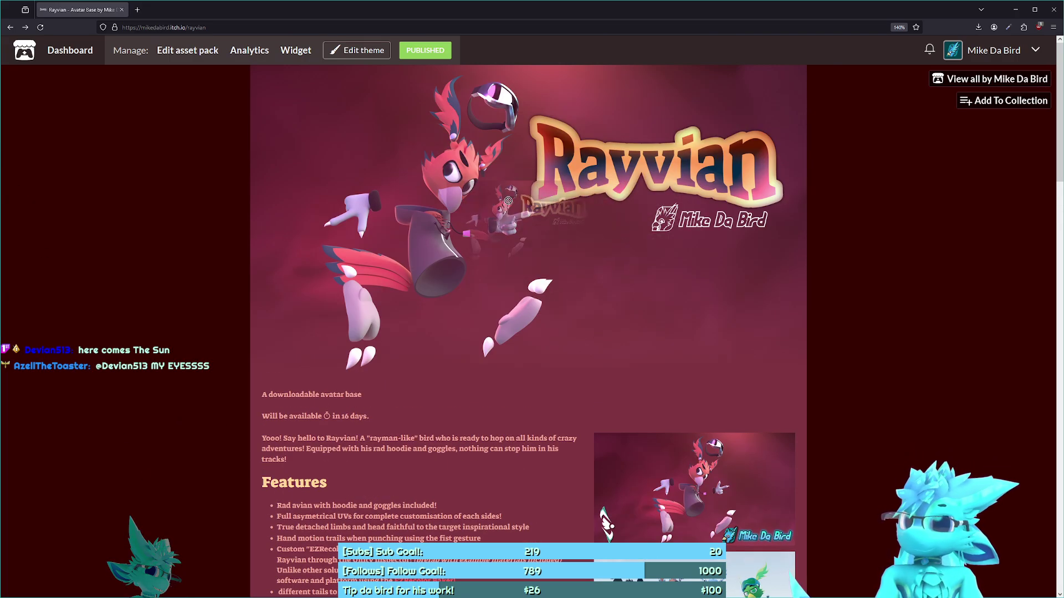
pyautogui.scroll(-3, 582, 305)
pyautogui.scroll(-4, 688, 434)
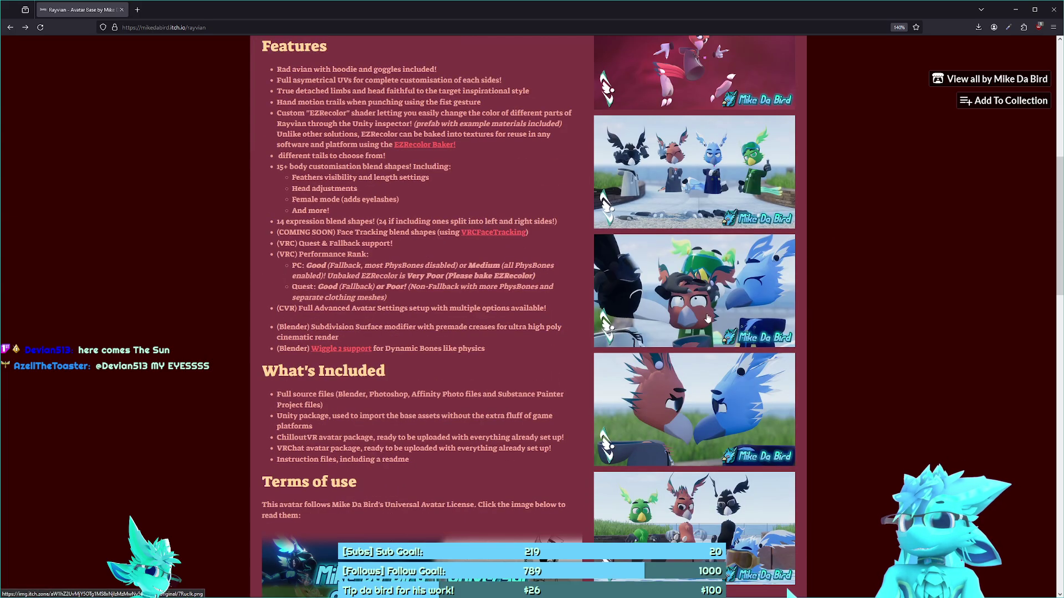
pyautogui.scroll(-4, 515, 443)
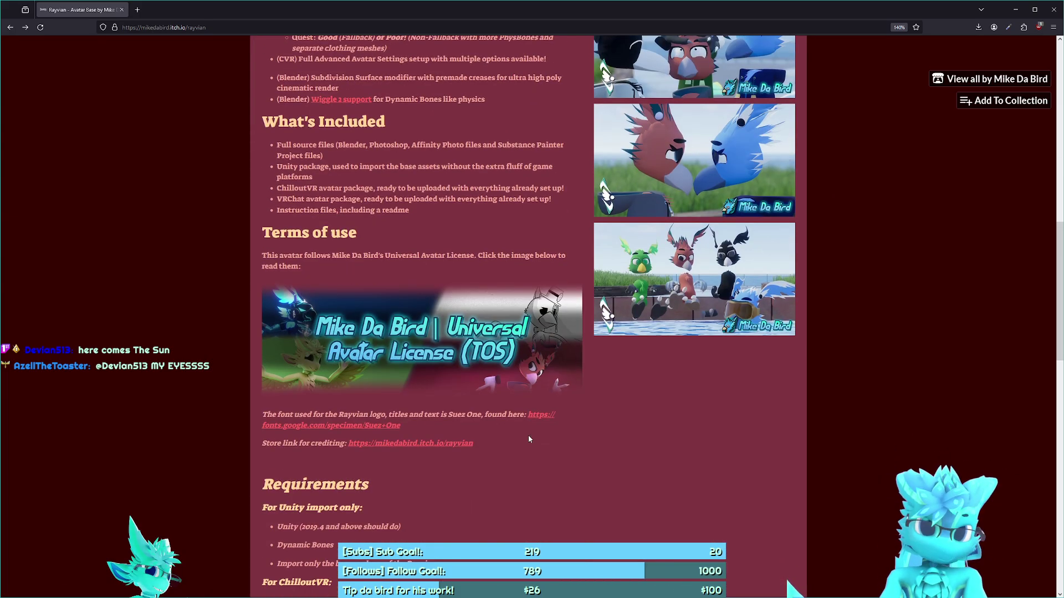
pyautogui.scroll(-1, 498, 355)
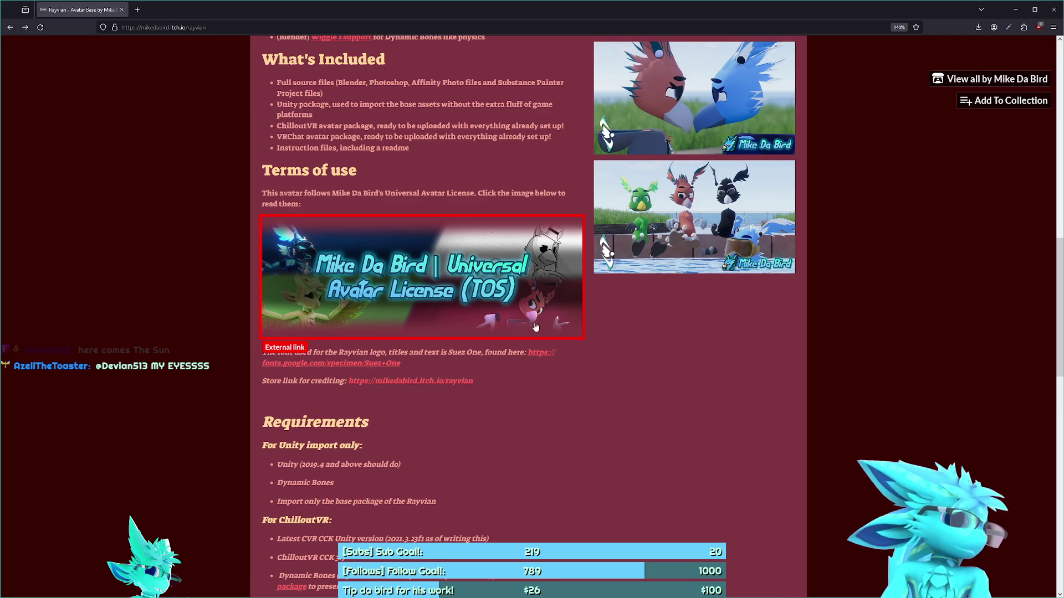
pyautogui.scroll(10, 789, 476)
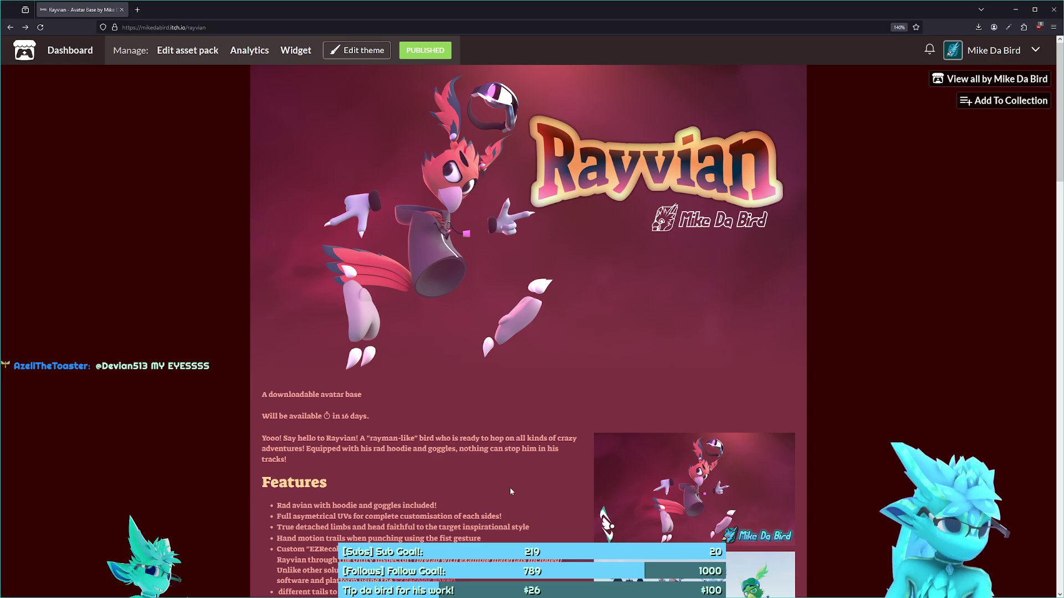
pyautogui.scroll(-3, 473, 262)
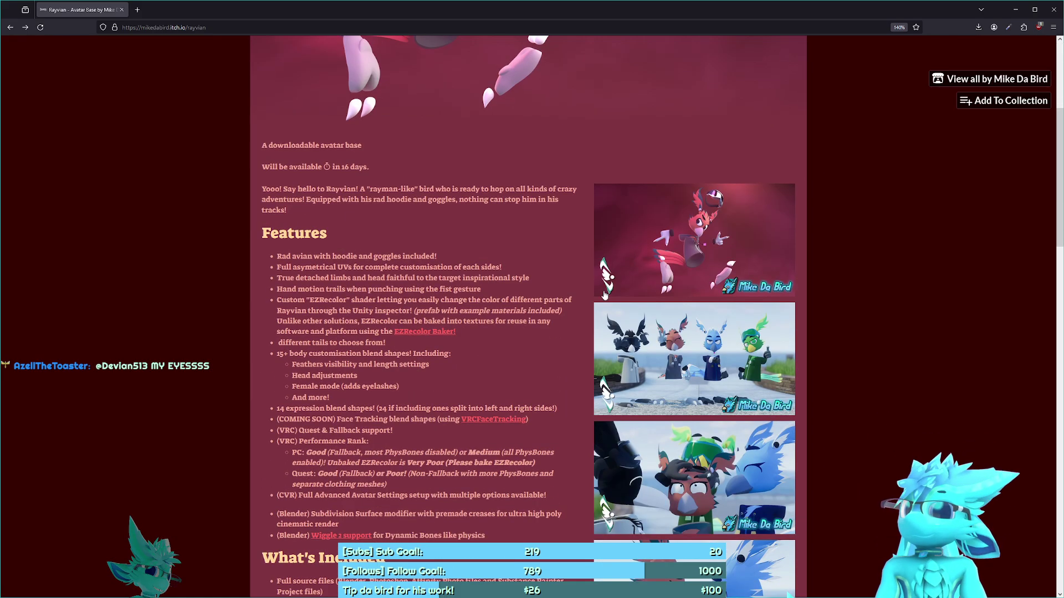
pyautogui.click(679, 329)
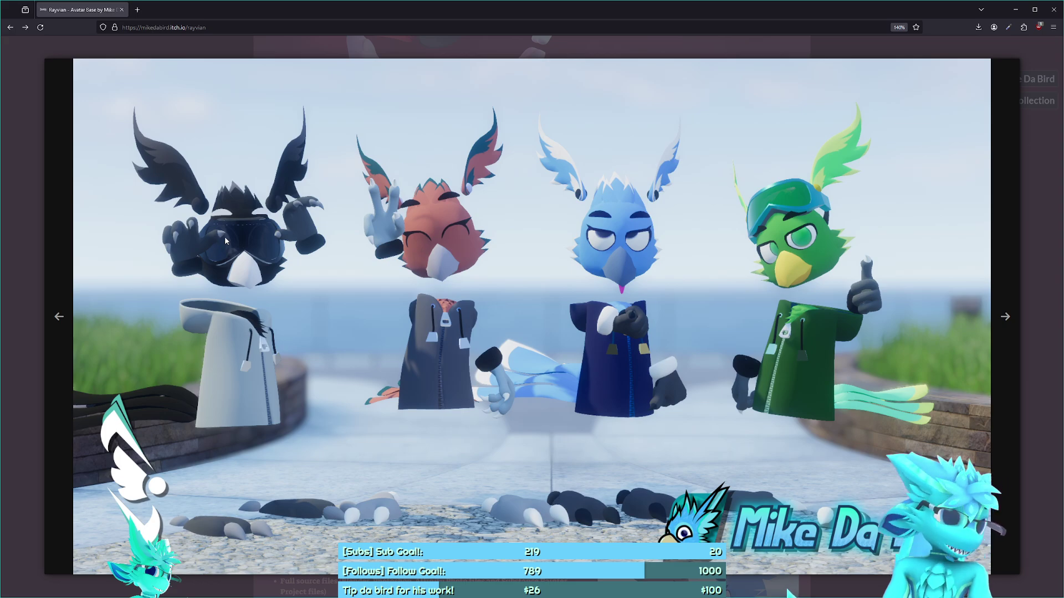
pyautogui.click(31, 148)
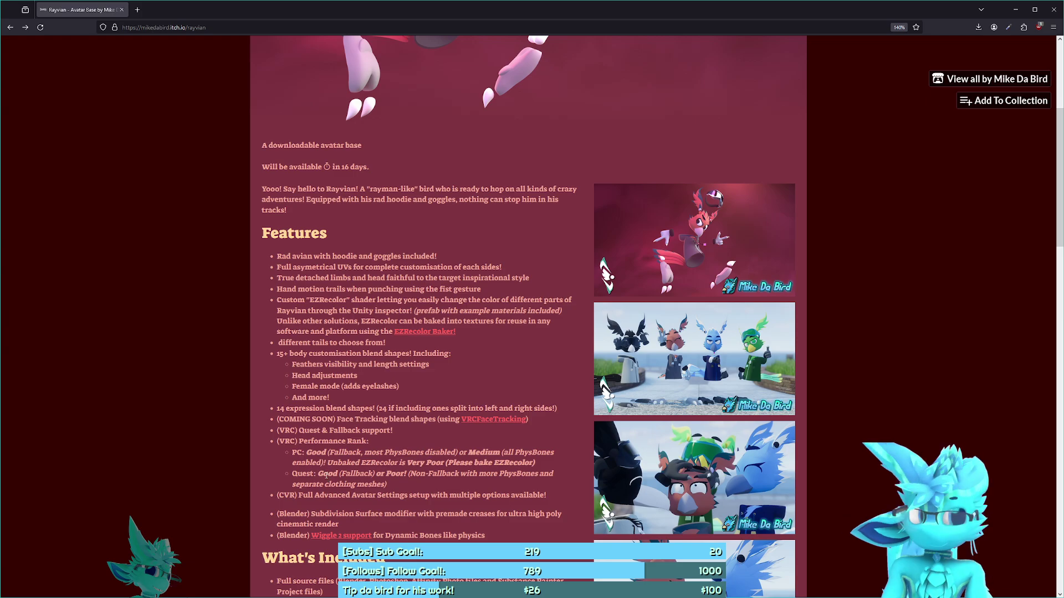
# View the Beta Release 0.3 notes on the GitHub page linked as EZRecolor Baker, and return to the Rayvian page
pyautogui.scroll(-4, 320, 463)
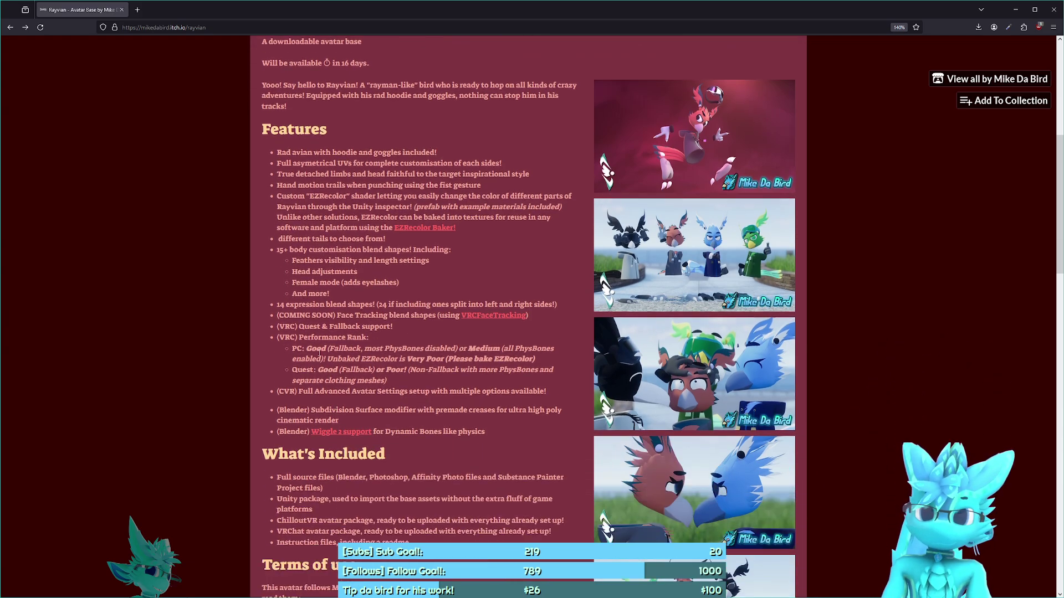
pyautogui.scroll(3, 323, 371)
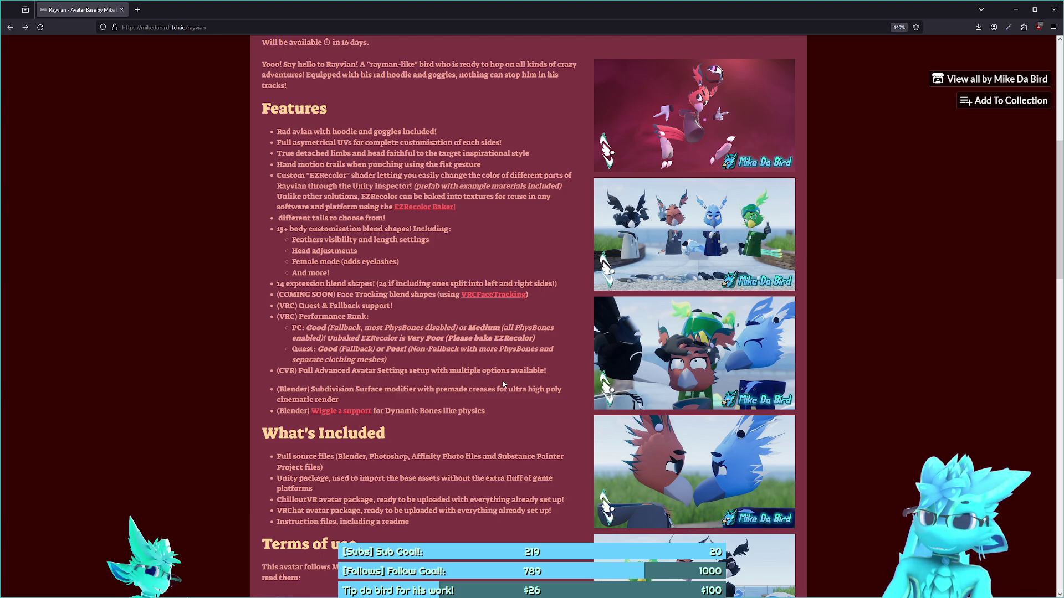
pyautogui.scroll(3, 427, 239)
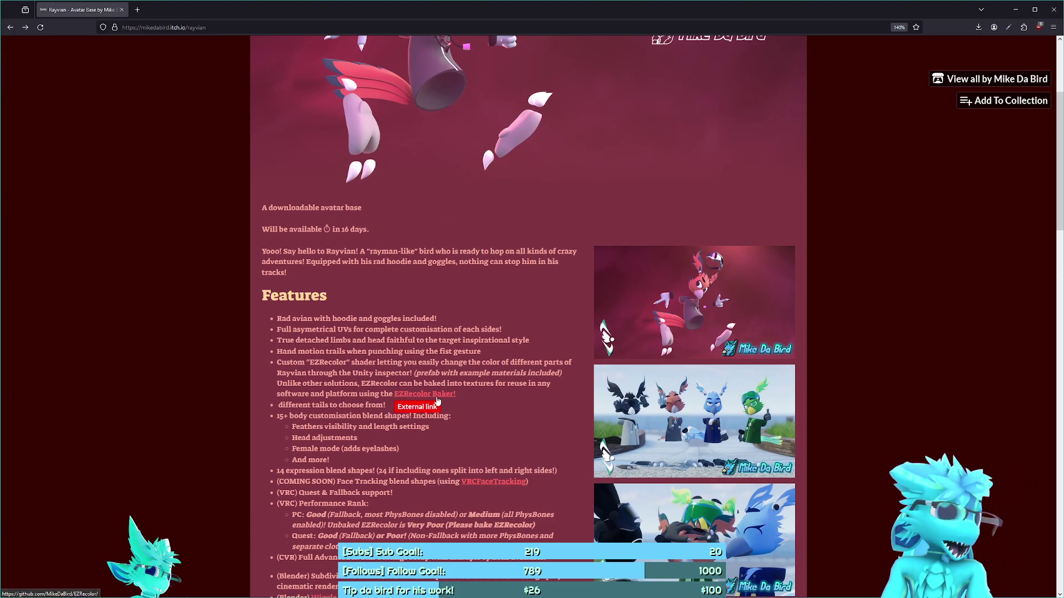
pyautogui.middleClick(436, 397)
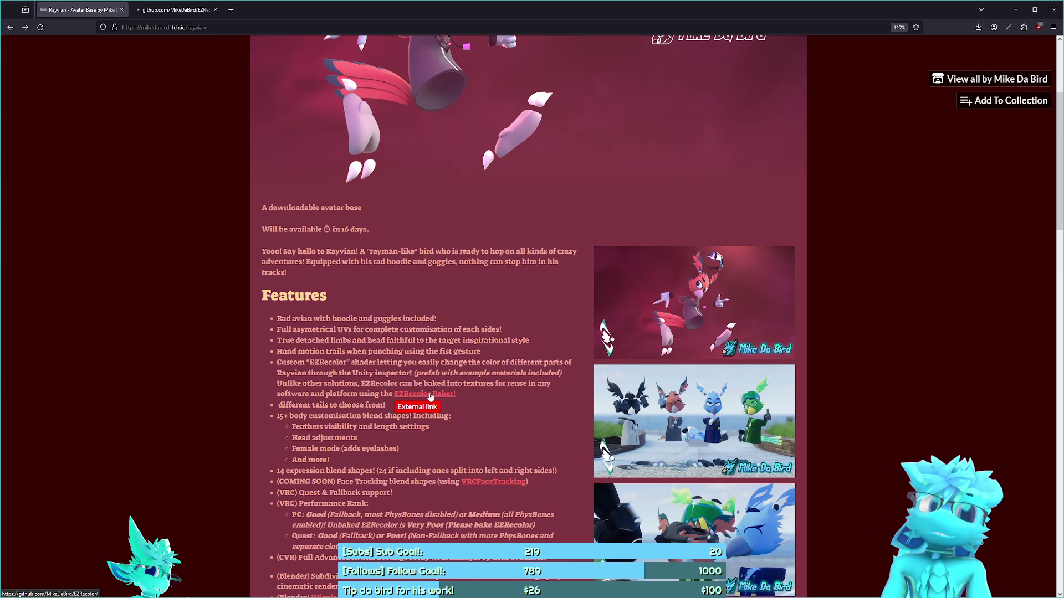
pyautogui.click(180, 10)
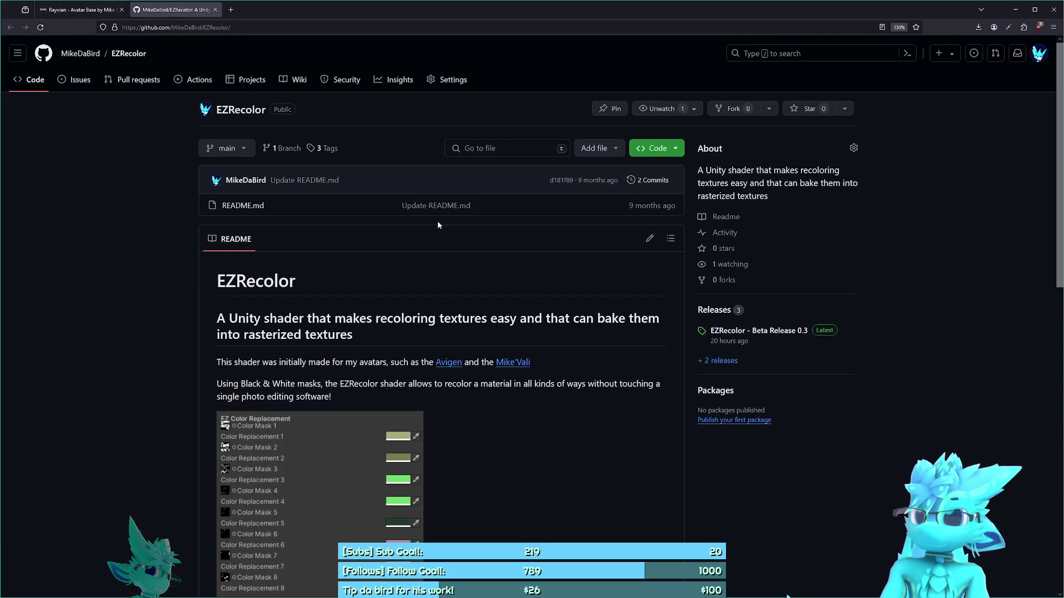
pyautogui.click(736, 331)
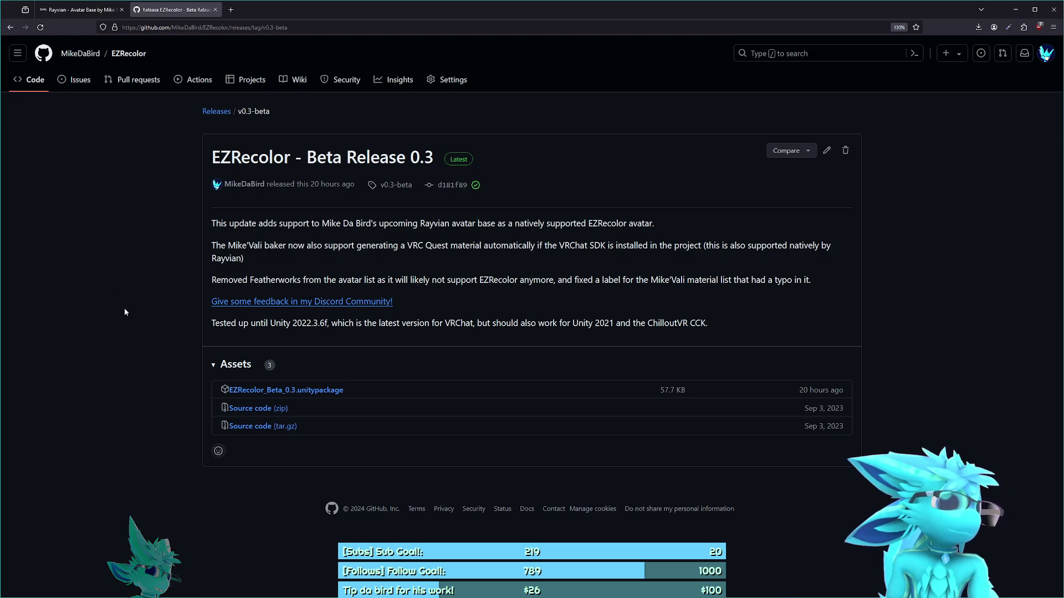
pyautogui.hotkey('alt', 'Left')
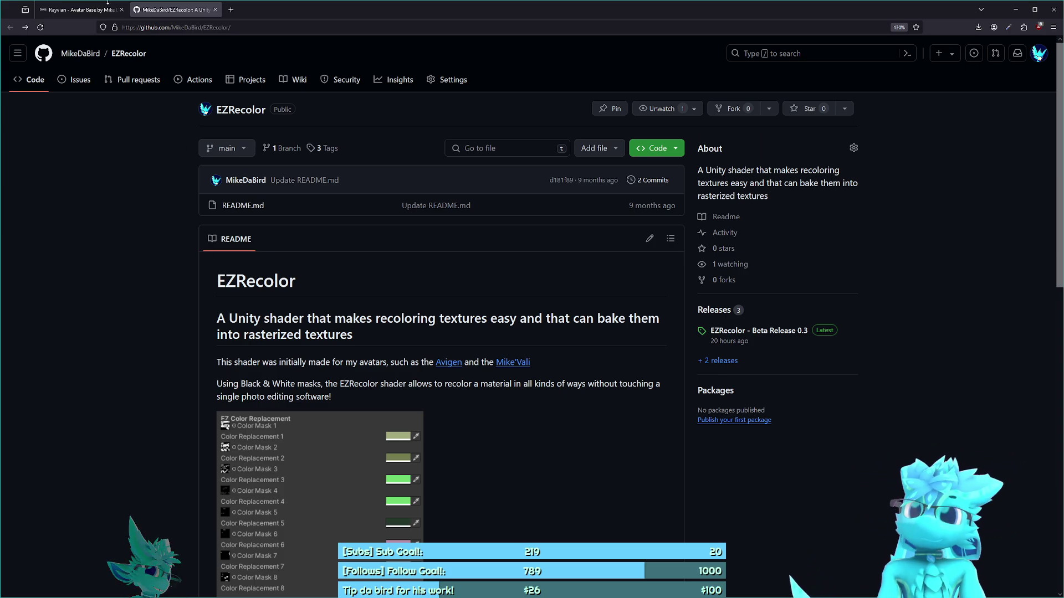
pyautogui.click(108, 6)
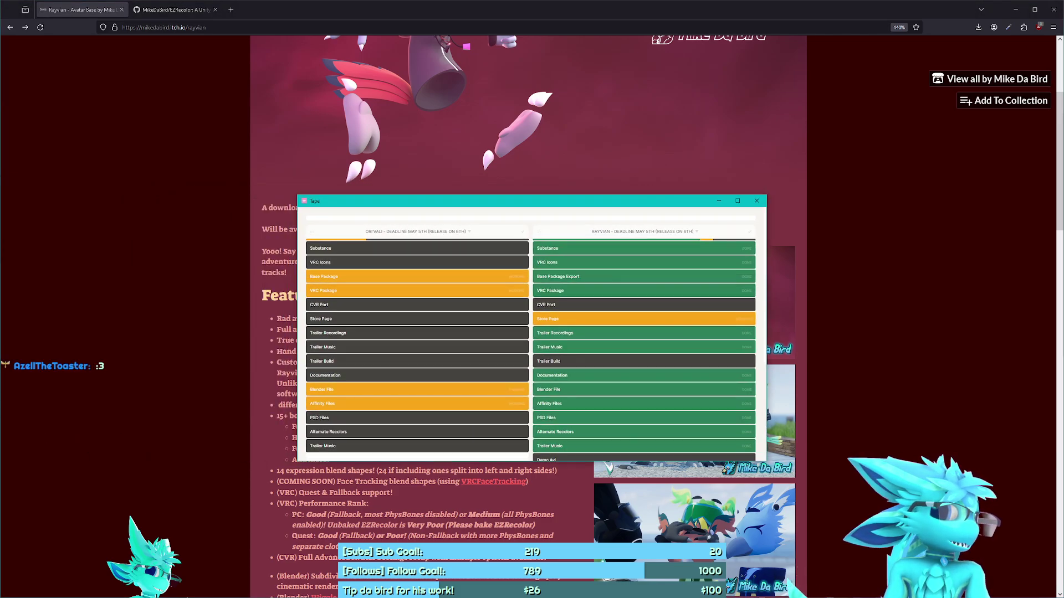
# Mark the Store Page and Demo Avi tasks as done in the Rayvian list of the task tracker window
pyautogui.scroll(-2, 572, 301)
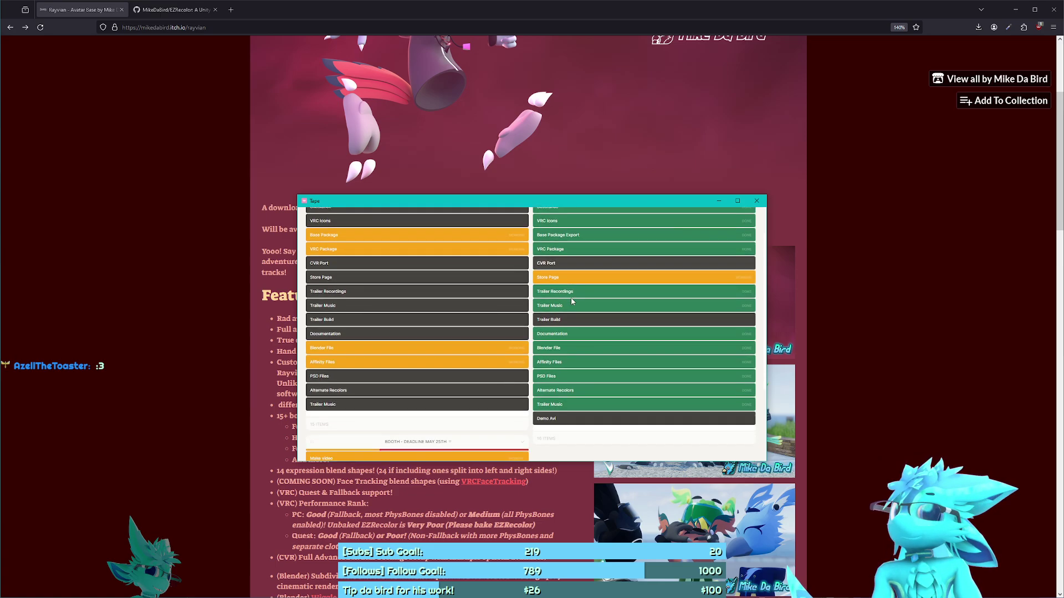
pyautogui.scroll(2, 584, 367)
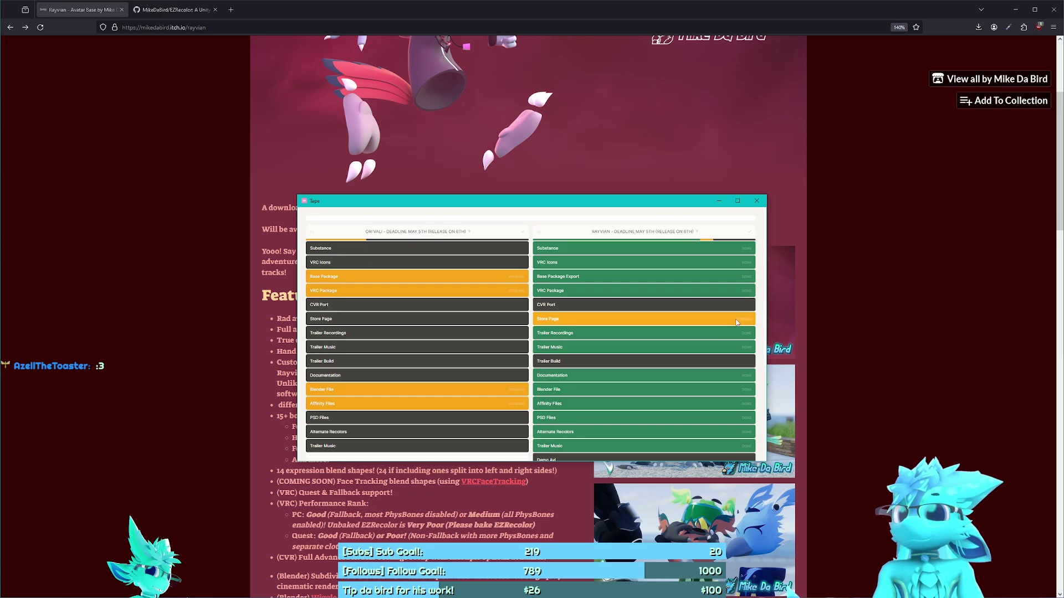
pyautogui.click(723, 321)
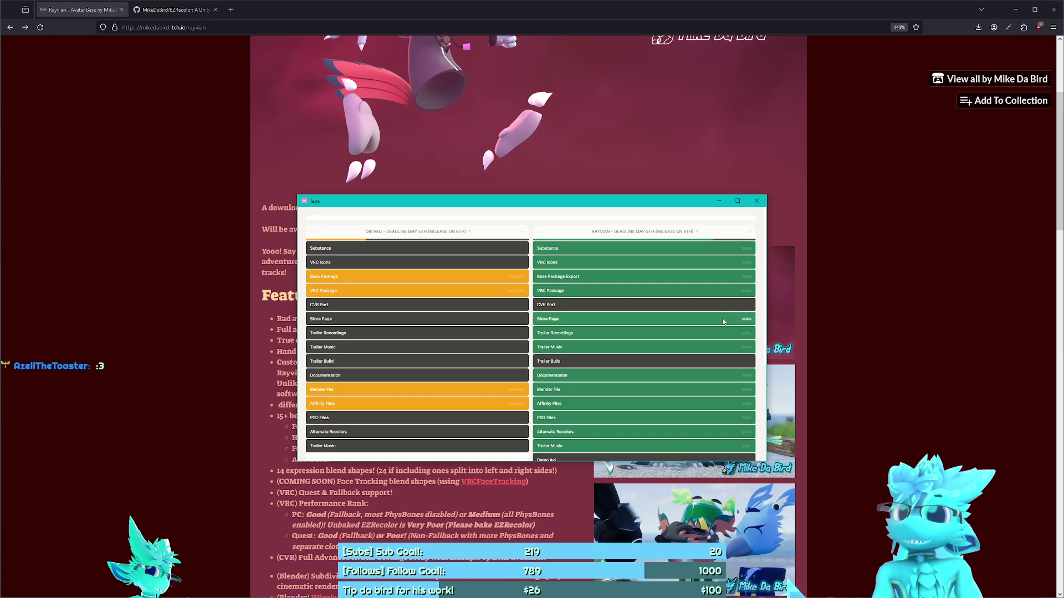
pyautogui.scroll(-2, 723, 321)
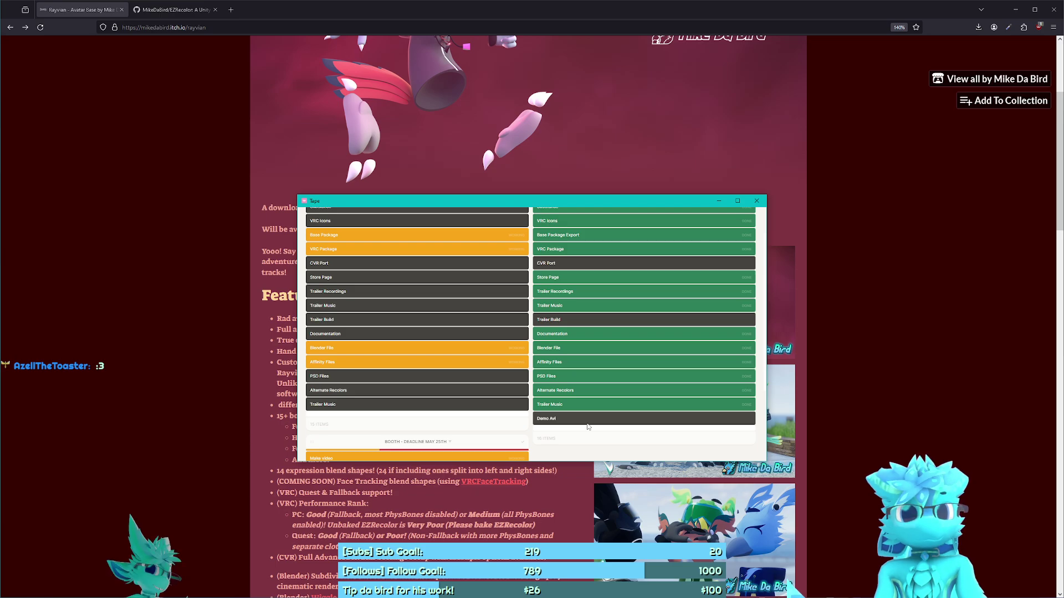
pyautogui.click(587, 422)
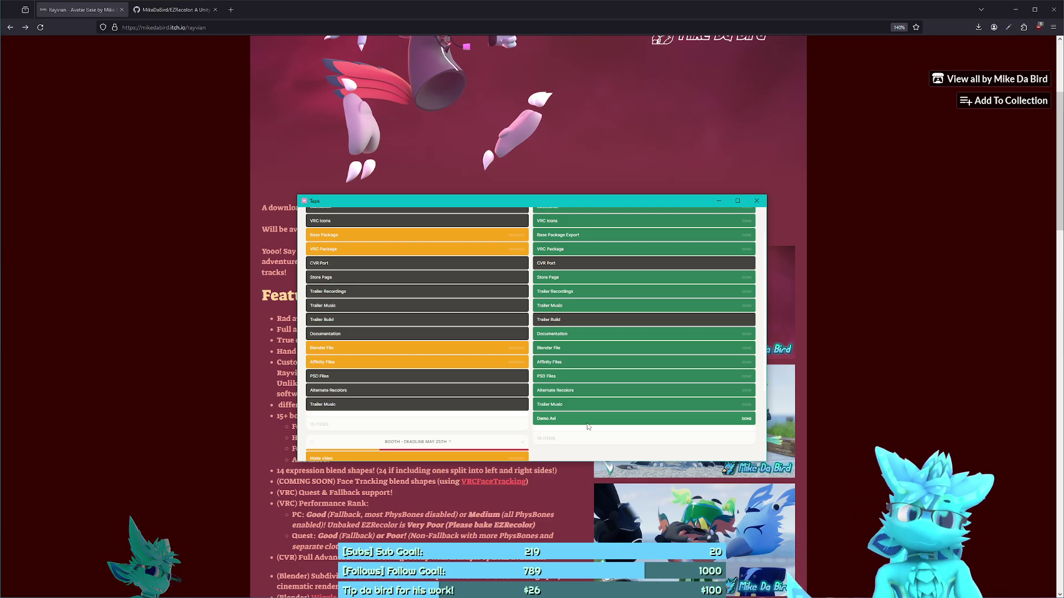
# Return to the Rayvian store page, open the creator's full itch.io profile, and browse the listed games and avatar bases
pyautogui.scroll(2, 563, 315)
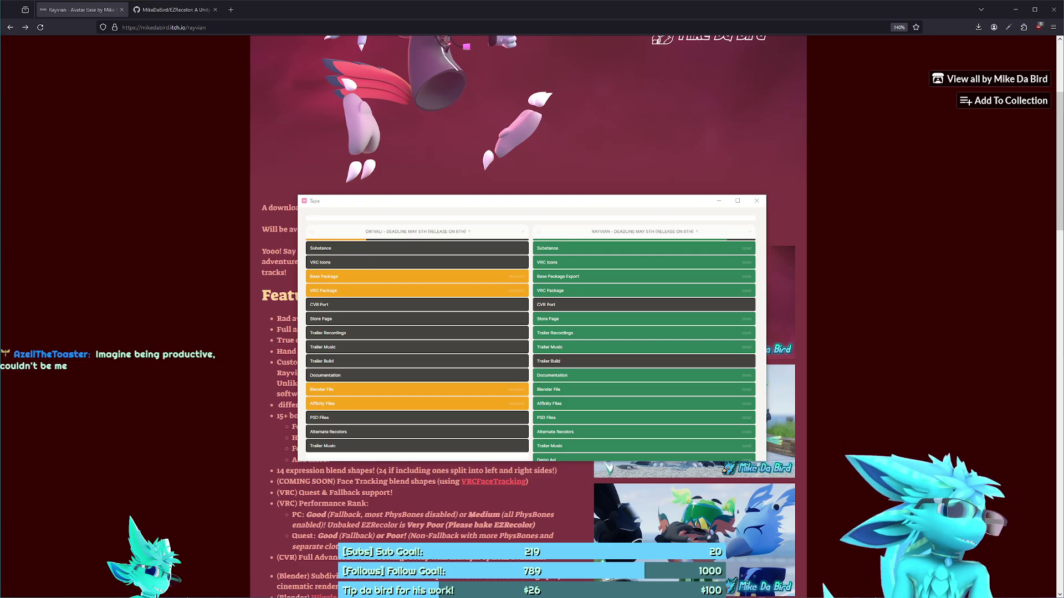
pyautogui.scroll(3, 209, 267)
pyautogui.click(208, 267)
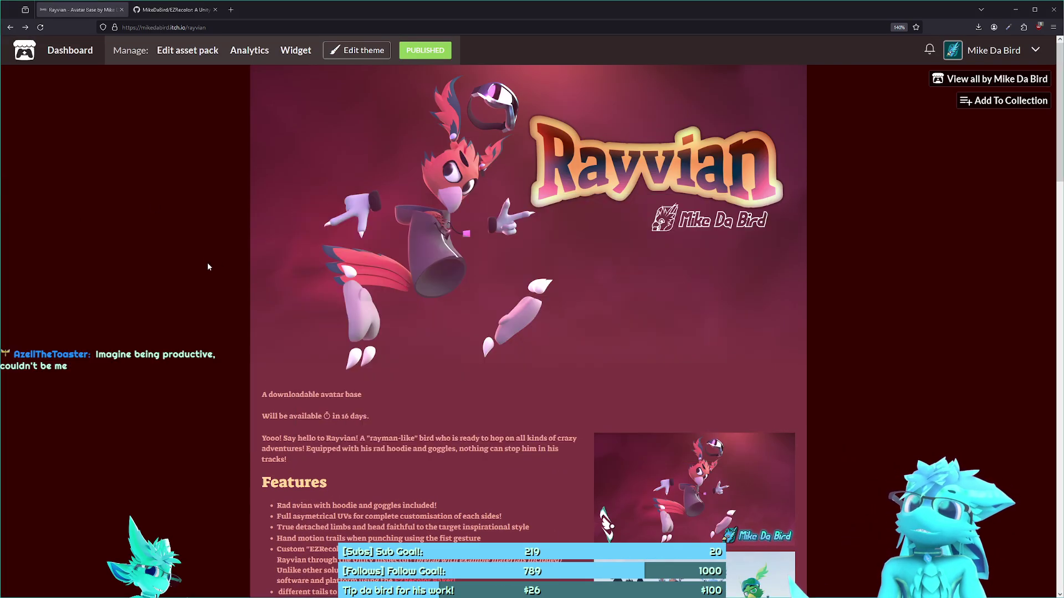
pyautogui.click(1001, 78)
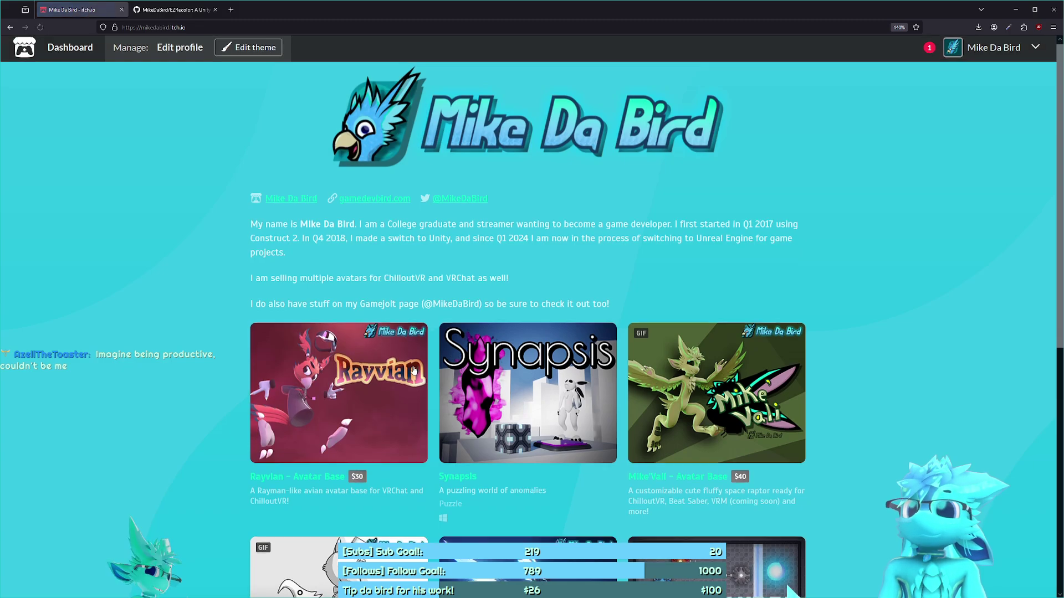
pyautogui.scroll(-2, 414, 370)
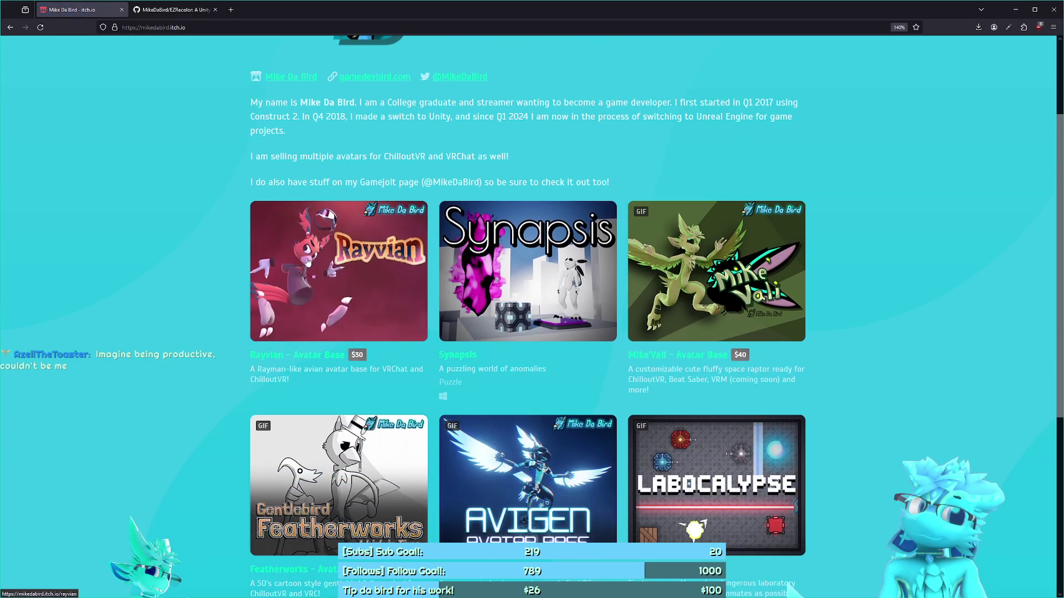
pyautogui.scroll(-1, 311, 260)
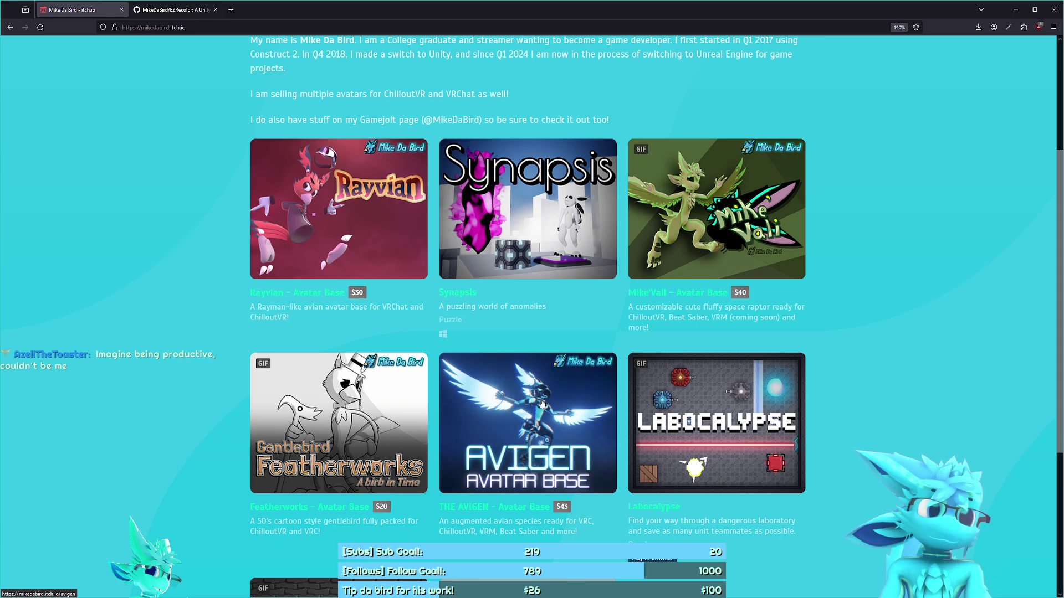
pyautogui.click(347, 222)
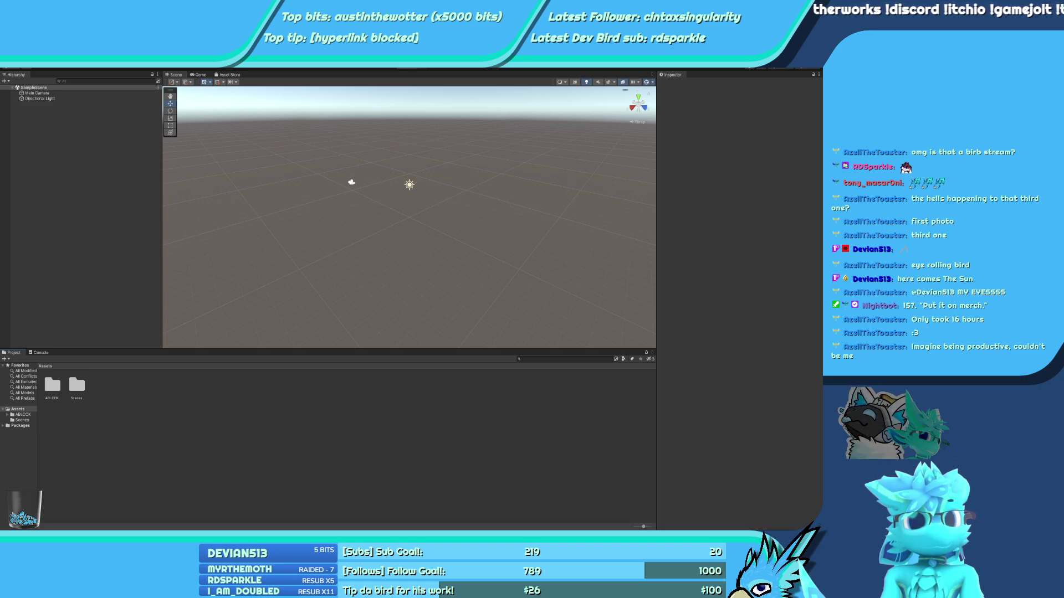
# View the contents of the ABI.CCK folder in the Unity project and return to the Assets folder
pyautogui.doubleClick(54, 387)
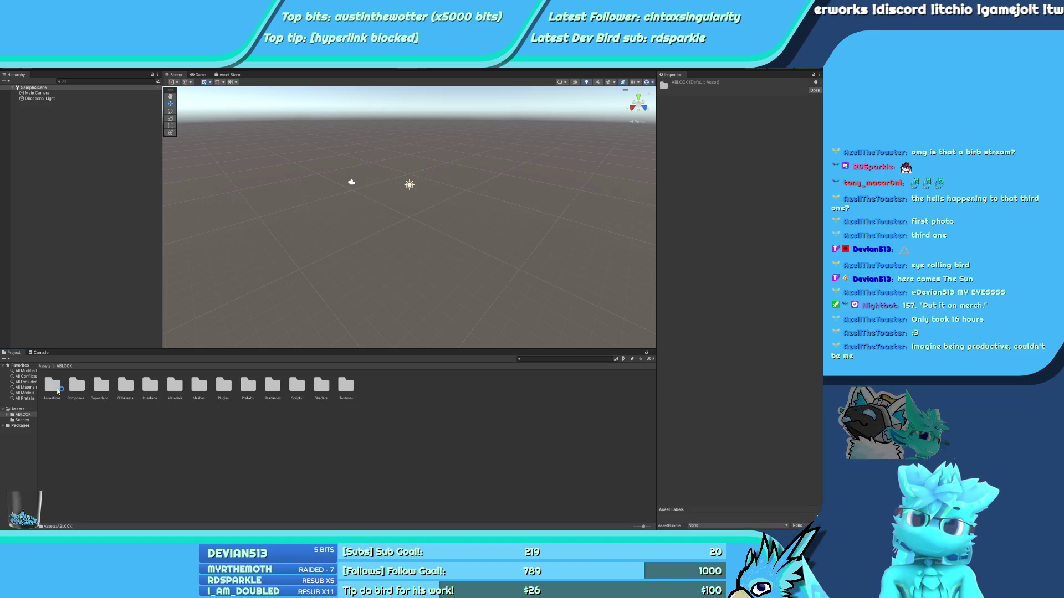
pyautogui.click(46, 367)
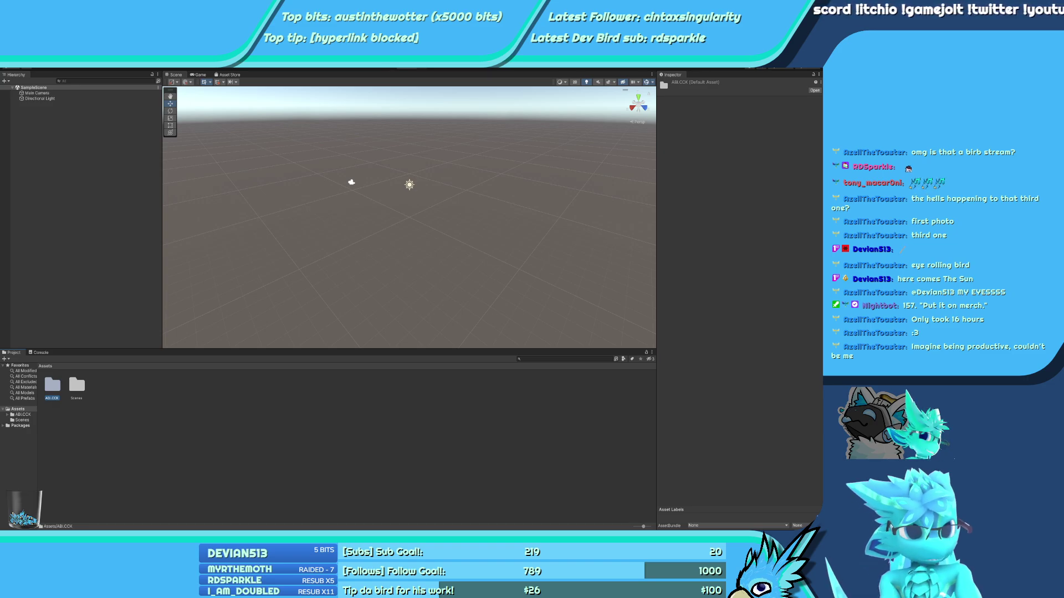
pyautogui.click(166, 432)
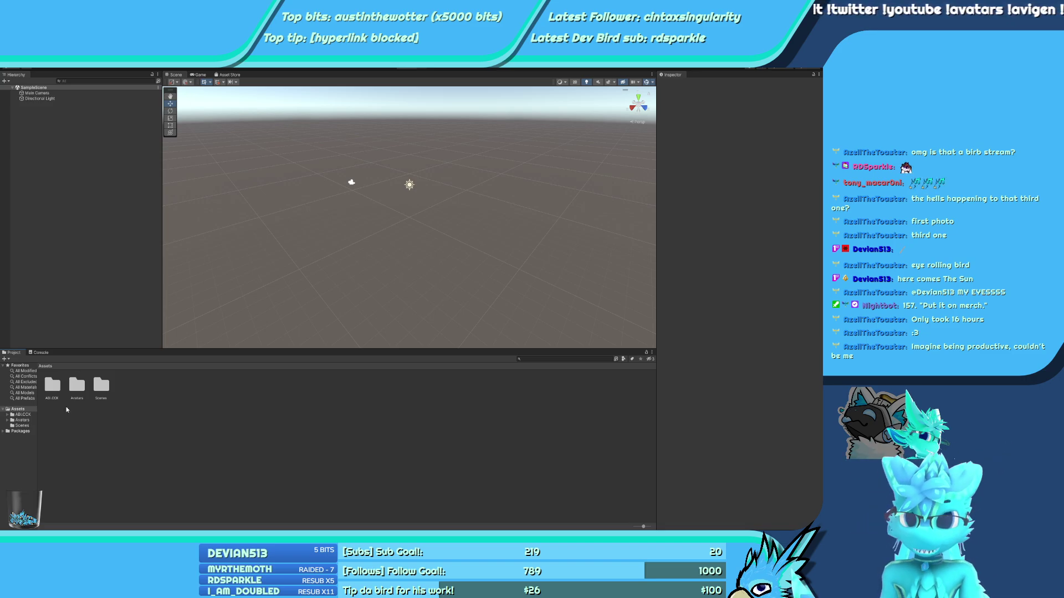
# Check the project's Scenes folder, return to Assets, and open the MDB_Rayvian folder inside Avatars
pyautogui.doubleClick(101, 381)
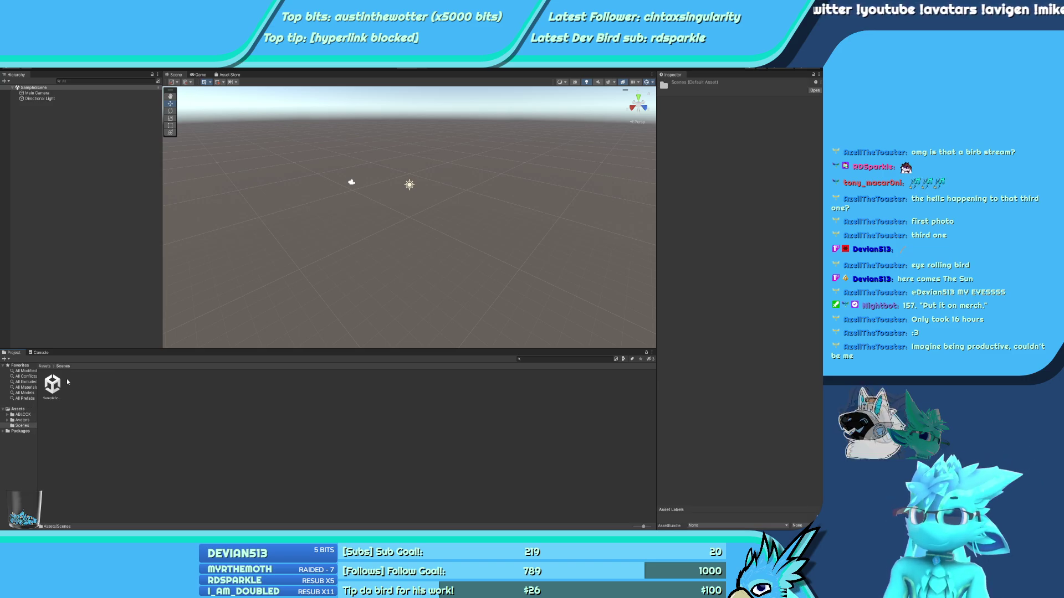
pyautogui.click(43, 367)
pyautogui.click(69, 387)
pyautogui.doubleClick(70, 387)
pyautogui.doubleClick(52, 385)
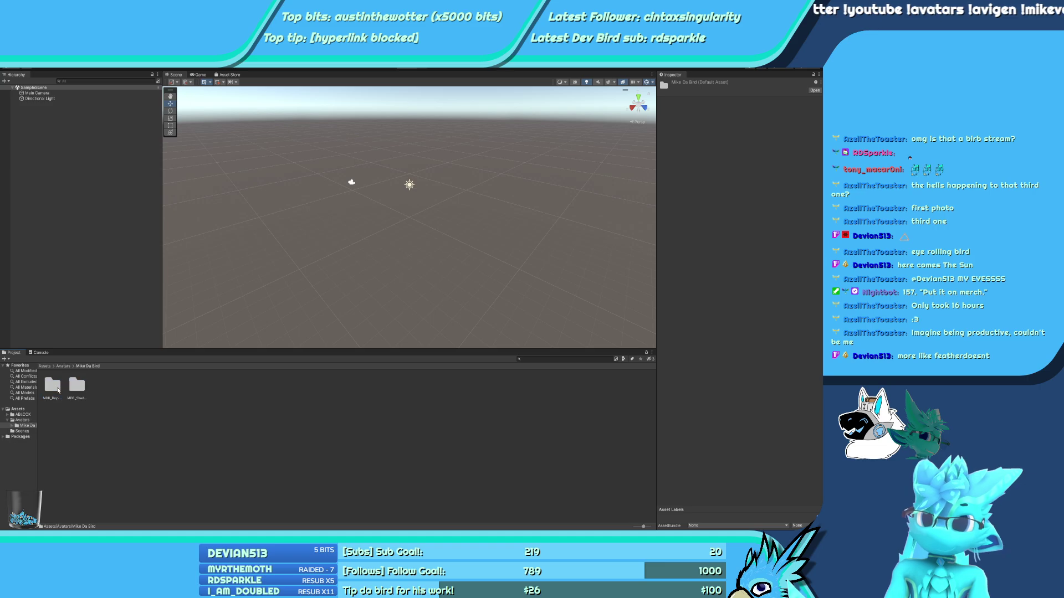
pyautogui.doubleClick(52, 385)
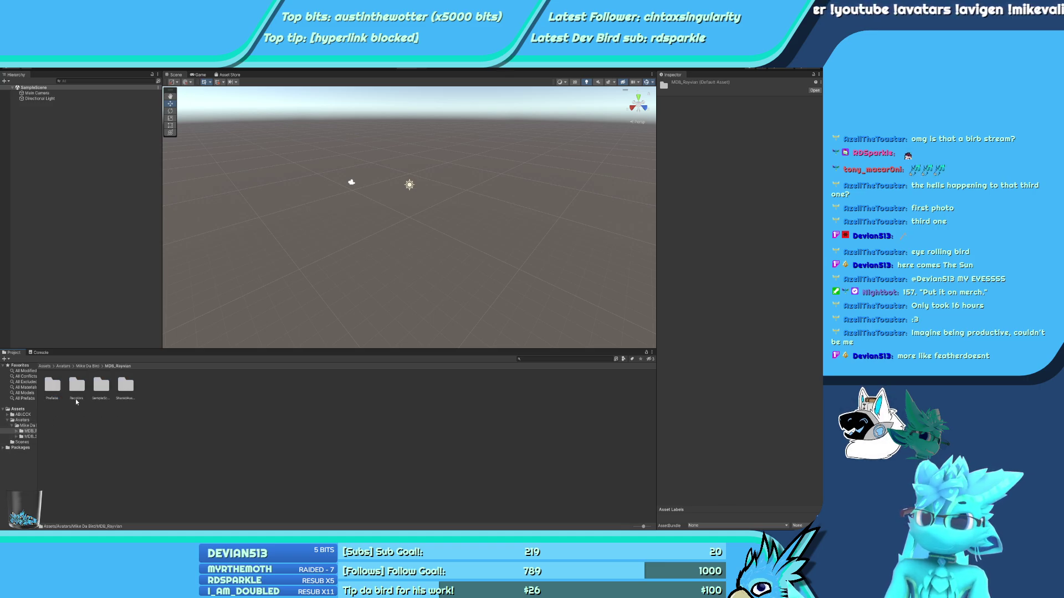
# Look through the SampleScenes subfolders and open the MDB_Rayvian_Samples_Base scene from the Base folder
pyautogui.doubleClick(100, 385)
pyautogui.doubleClick(77, 386)
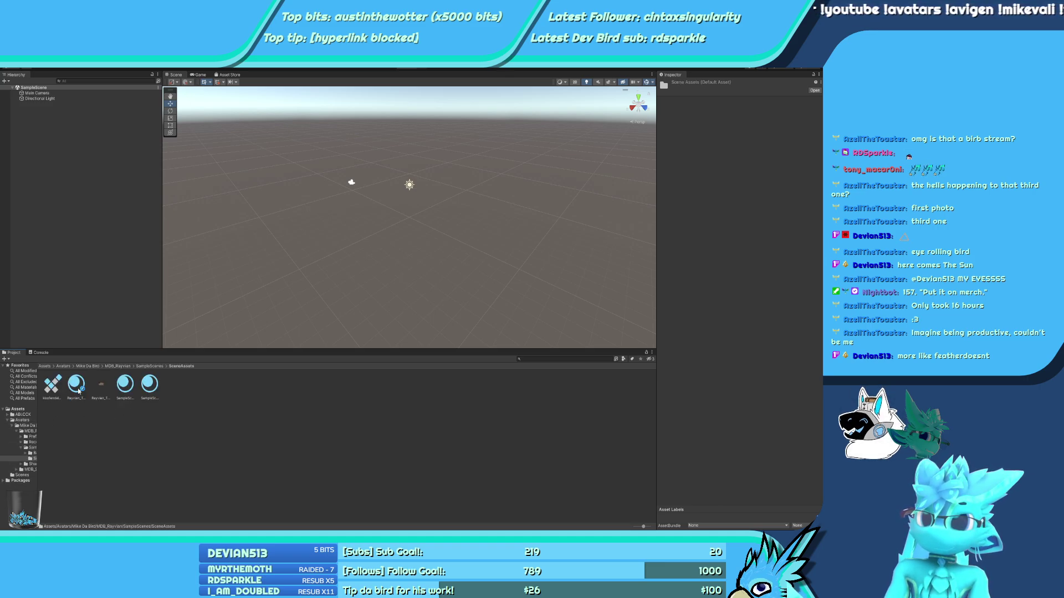
pyautogui.click(153, 366)
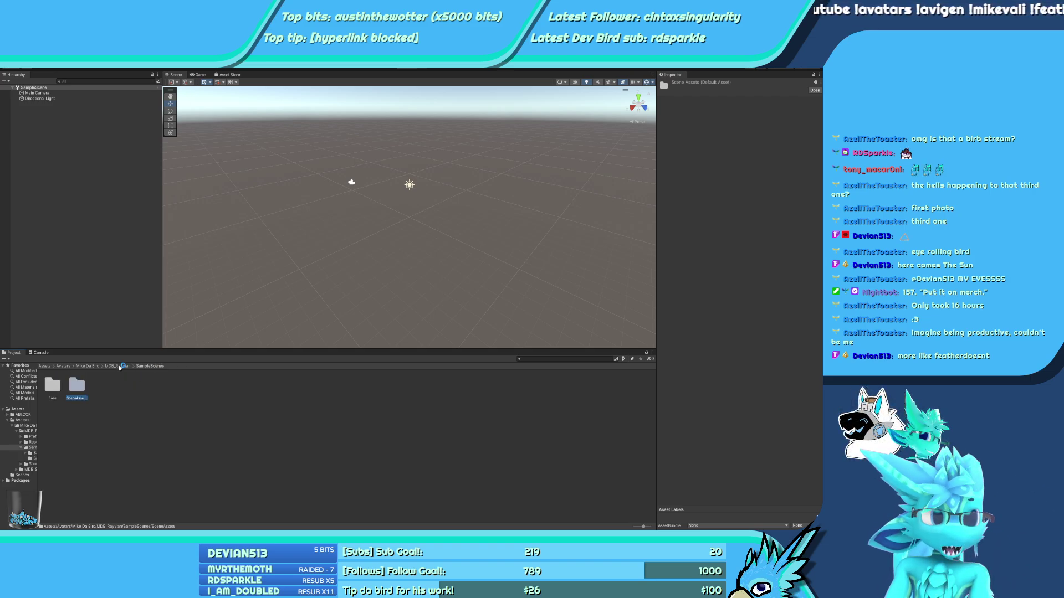
pyautogui.doubleClick(50, 390)
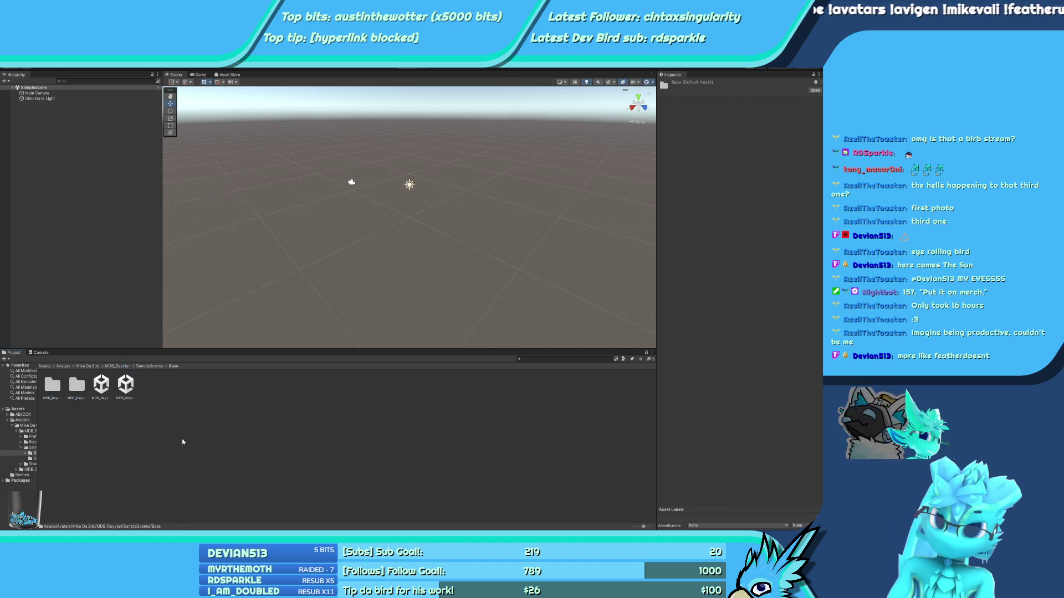
pyautogui.click(126, 386)
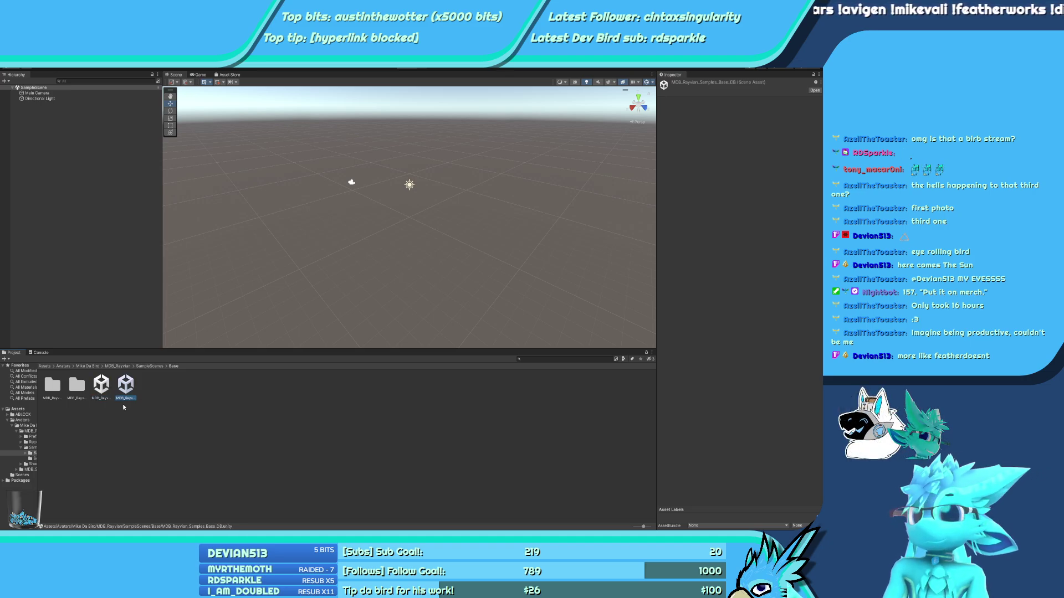
pyautogui.click(101, 395)
pyautogui.doubleClick(101, 395)
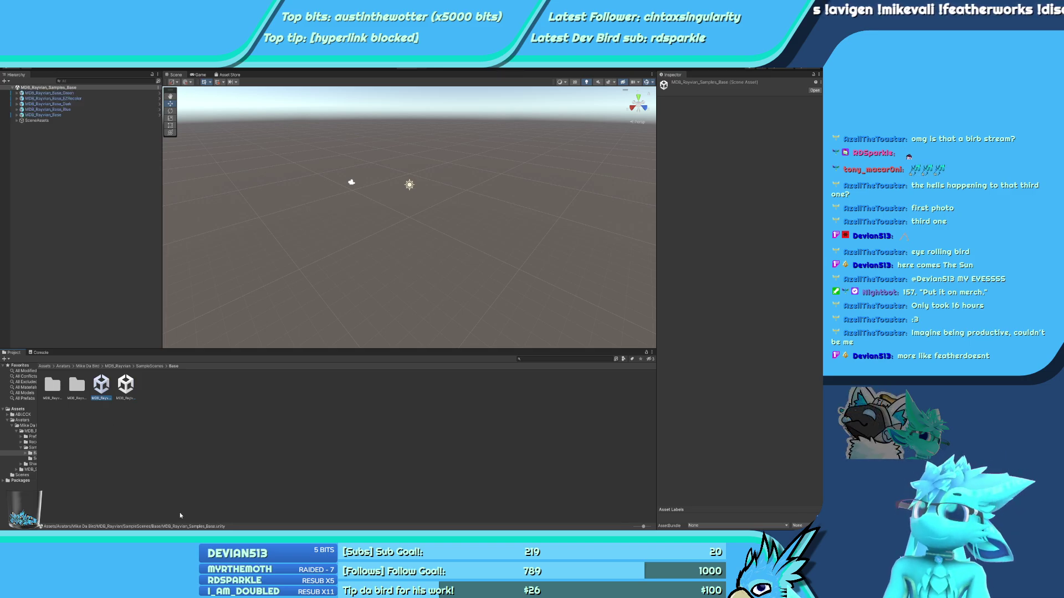
# Bring the five sample avatars into close view in the scene and widen the project folder tree to show full folder names
pyautogui.scroll(10, 352, 322)
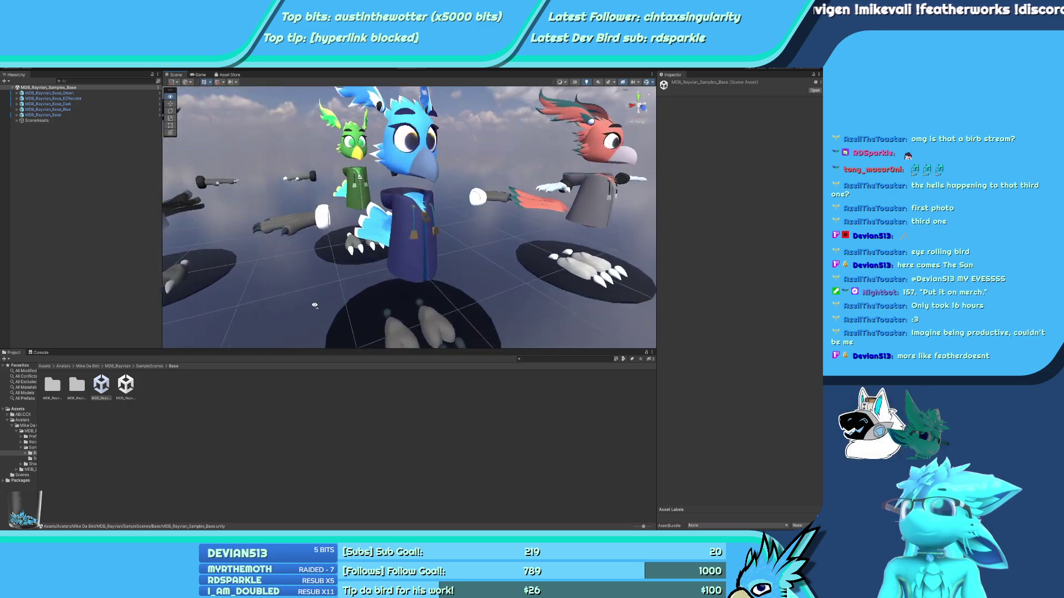
pyautogui.moveTo(315, 305); pyautogui.dragTo(337, 326, button='right')
pyautogui.press('s')
pyautogui.moveTo(38, 438); pyautogui.dragTo(61, 438)
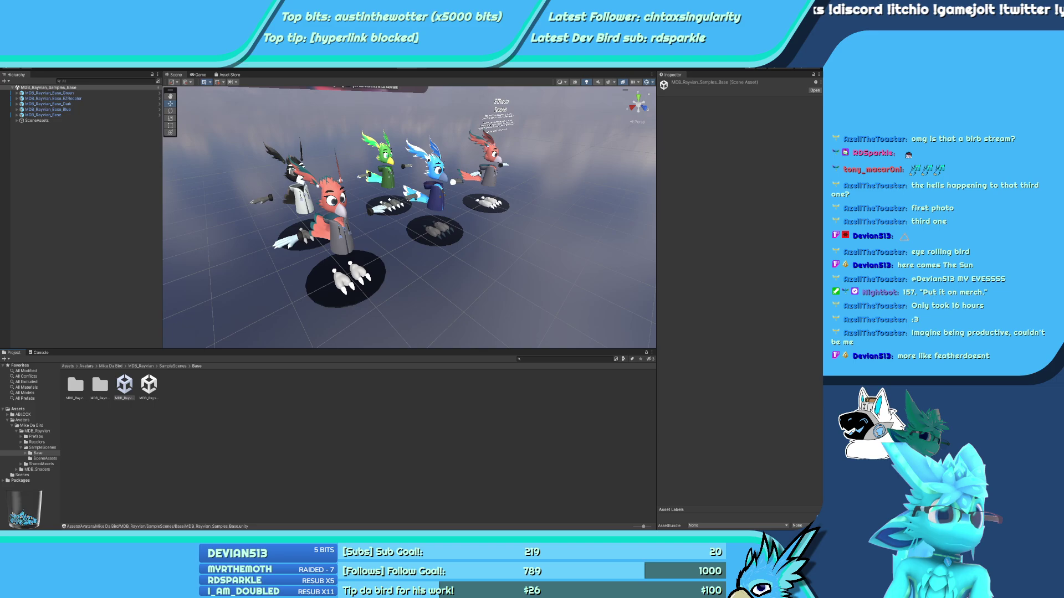
pyautogui.click(134, 464)
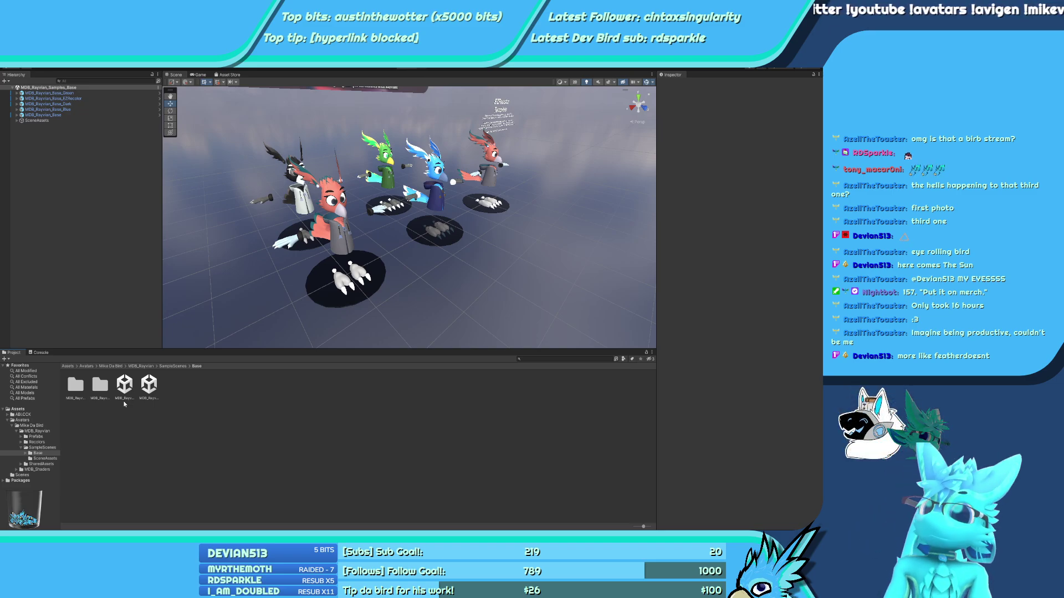
pyautogui.press('w')
pyautogui.moveTo(426, 195)
pyautogui.mouseDown(button='right')
pyautogui.moveTo(416, 166)
pyautogui.moveTo(352, 159)
pyautogui.moveTo(436, 184)
pyautogui.moveTo(421, 199)
pyautogui.mouseUp(button='right')
pyautogui.scroll(-3, 355, 159)
pyautogui.scroll(-3, 357, 154)
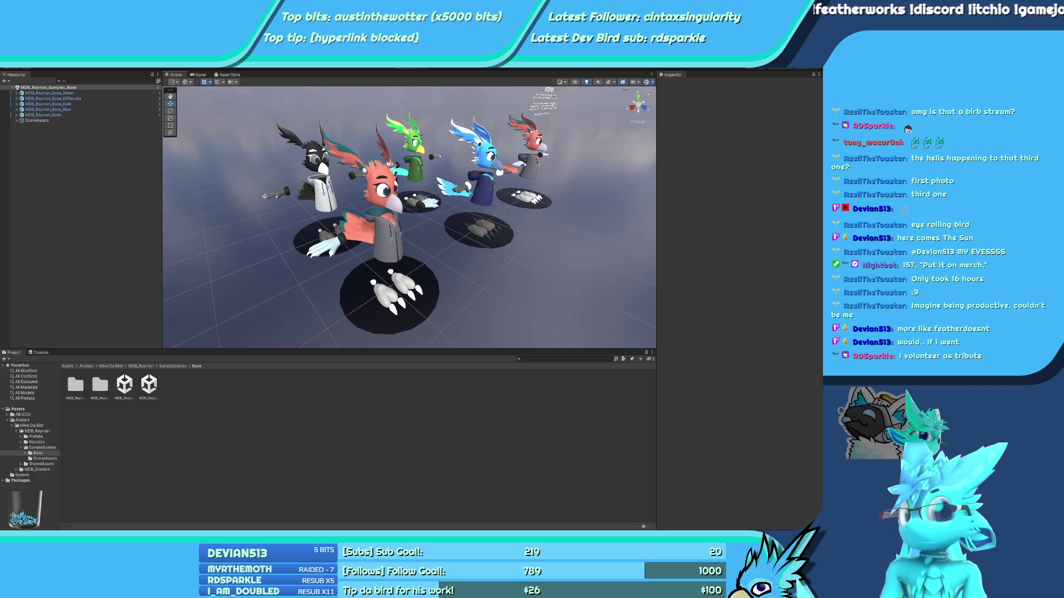
# Compare the two sample scenes in the Base folder and duplicate the second one
pyautogui.click(125, 384)
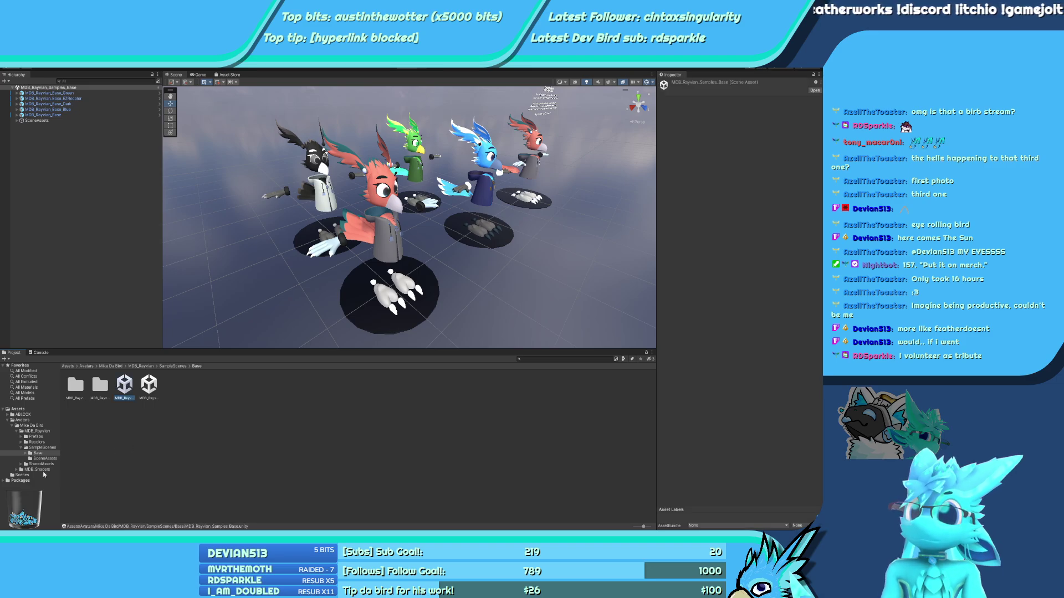
pyautogui.click(148, 392)
pyautogui.click(126, 389)
pyautogui.click(150, 389)
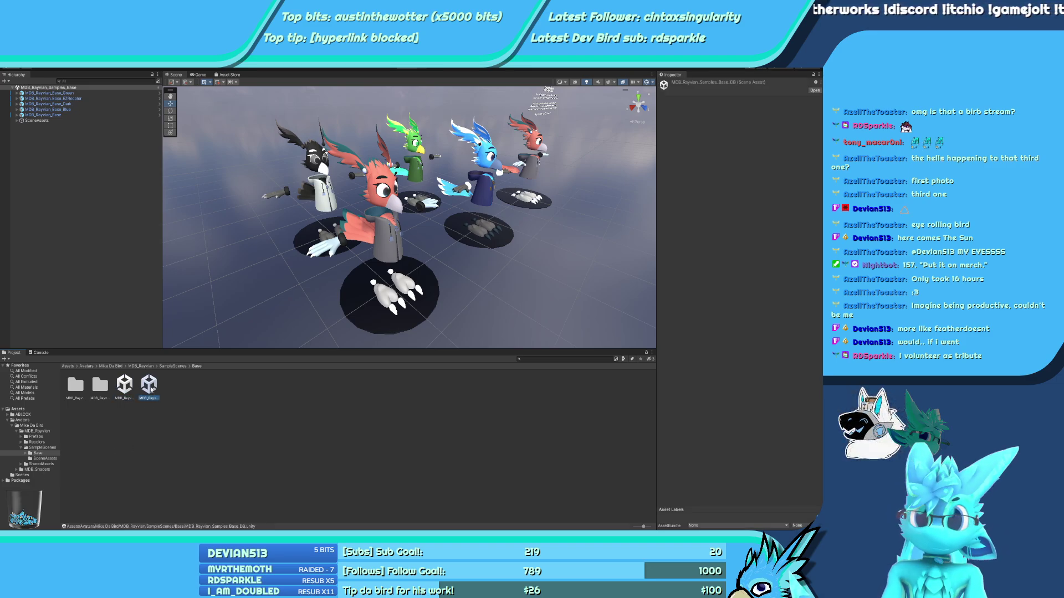
pyautogui.hotkey('ctrl', 'd')
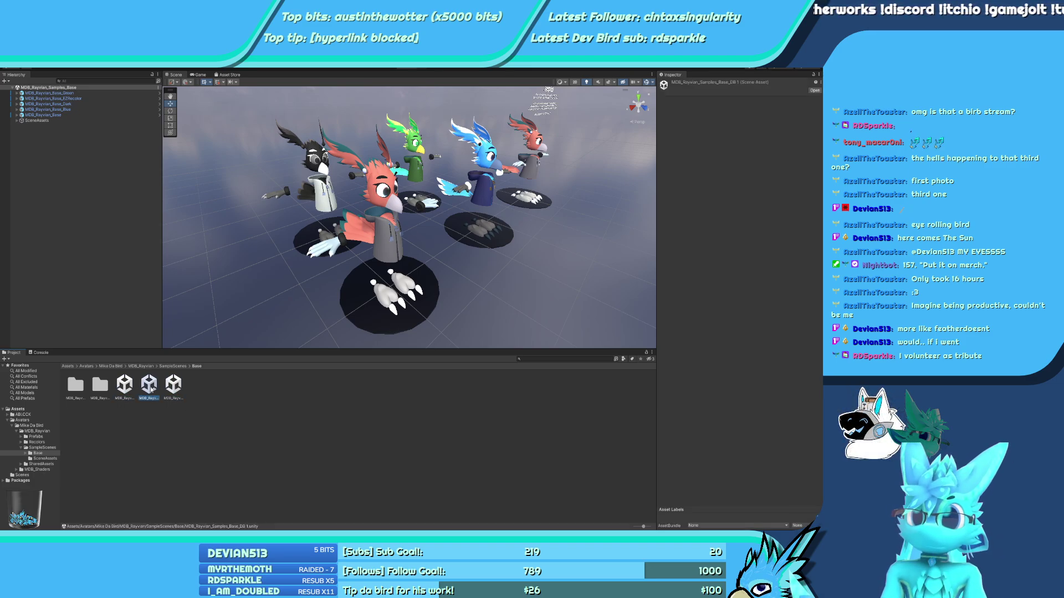
# Create a folder named CVR in MDB_Rayvian and another folder named CVR in its SampleScenes folder
pyautogui.click(38, 432)
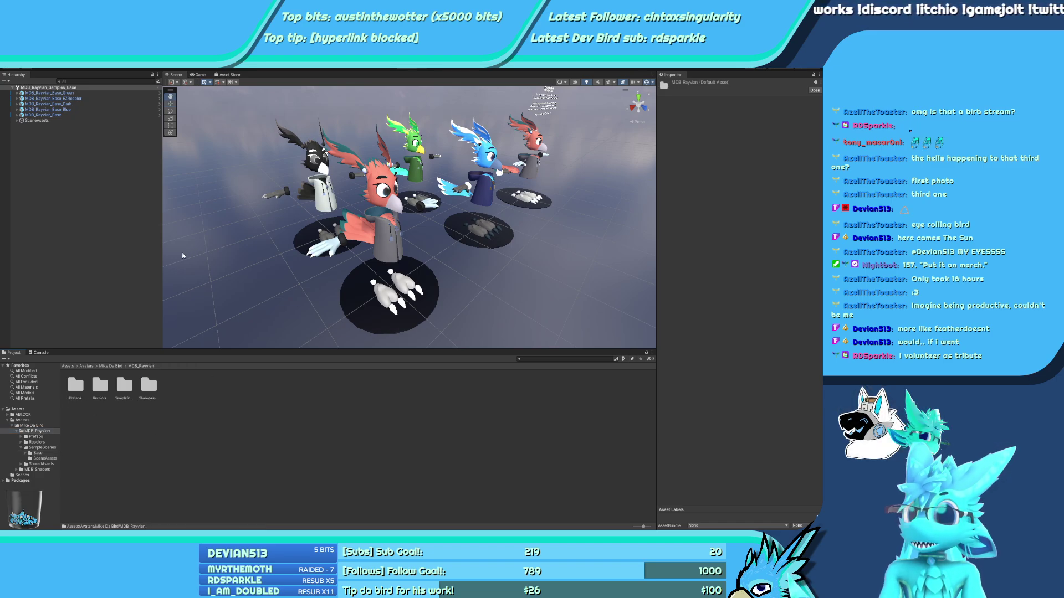
pyautogui.click(269, 214)
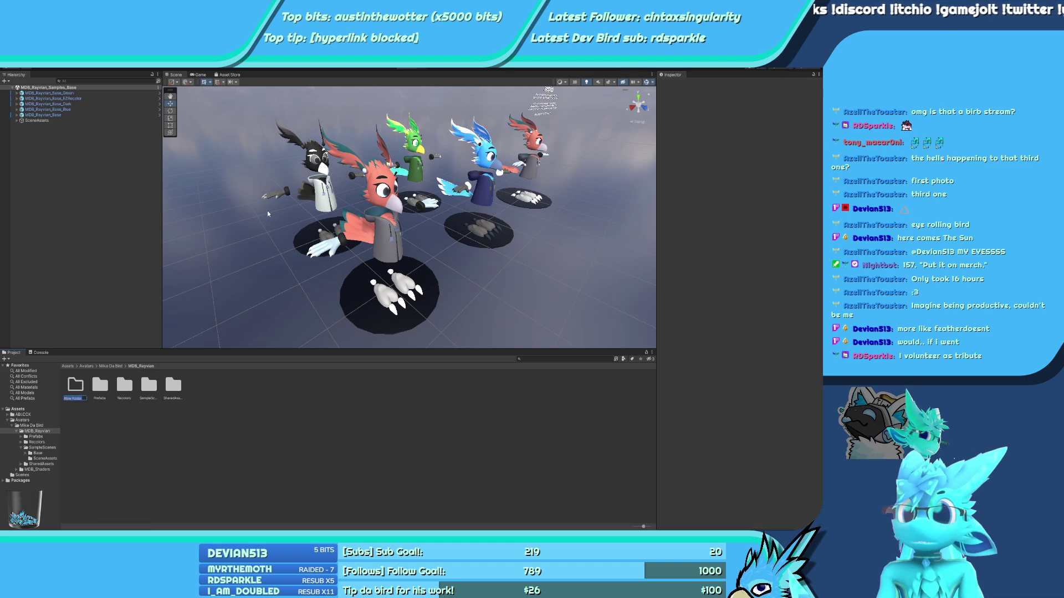
pyautogui.write('B')
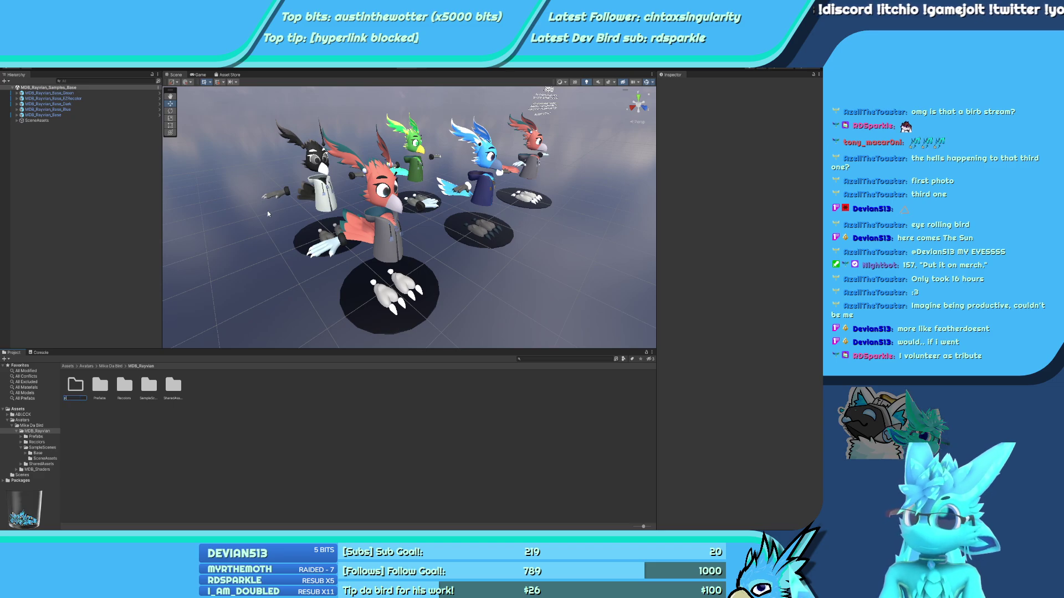
pyautogui.write('VR')
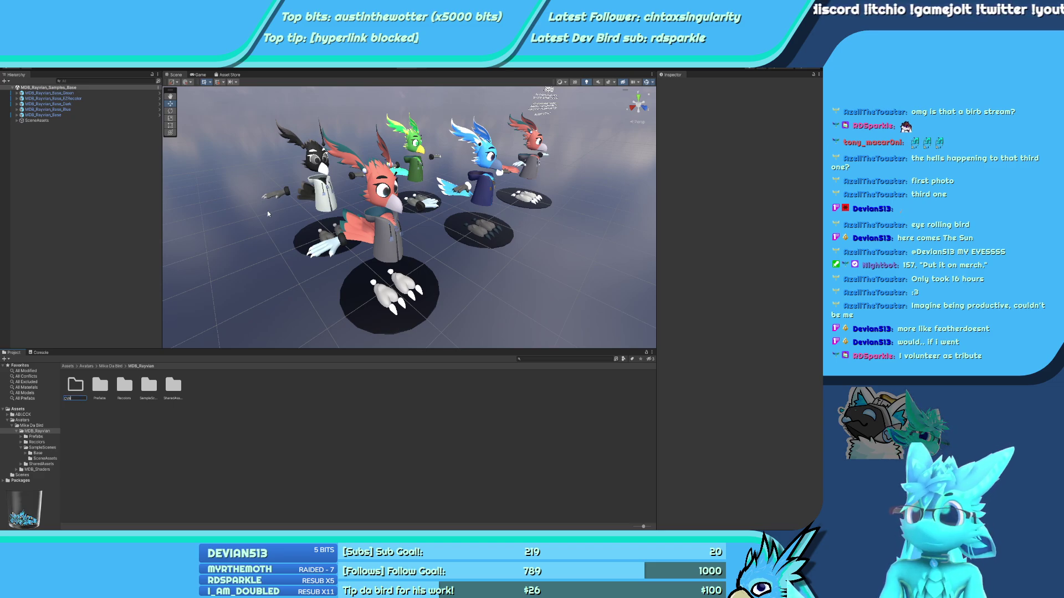
pyautogui.press('Return')
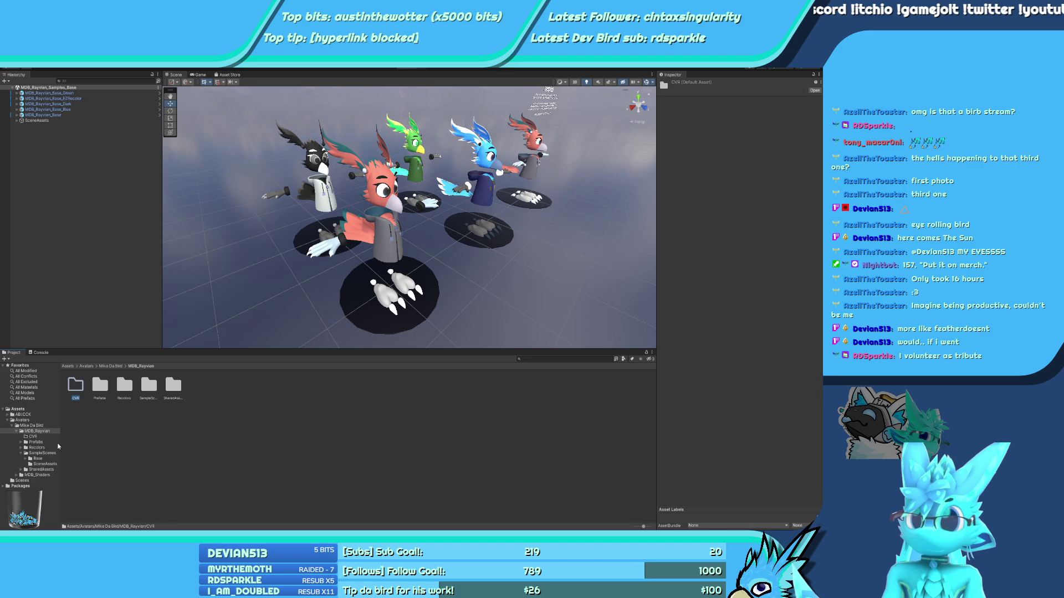
pyautogui.click(35, 453)
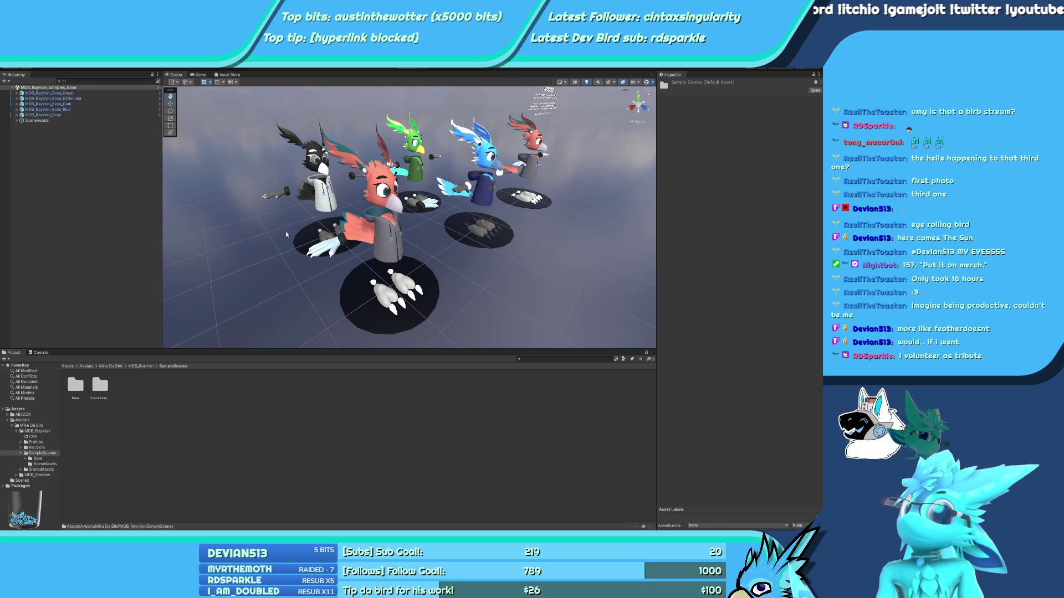
pyautogui.hotkey('ctrl', 'v')
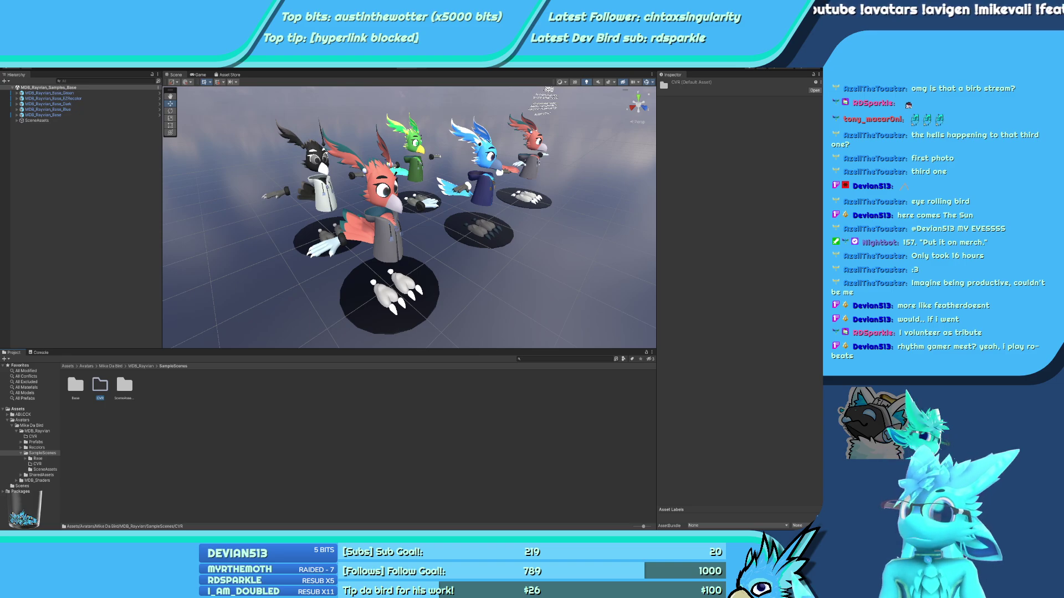
# Check the scenes in the Base folder and return to the SampleScenes folder
pyautogui.doubleClick(75, 385)
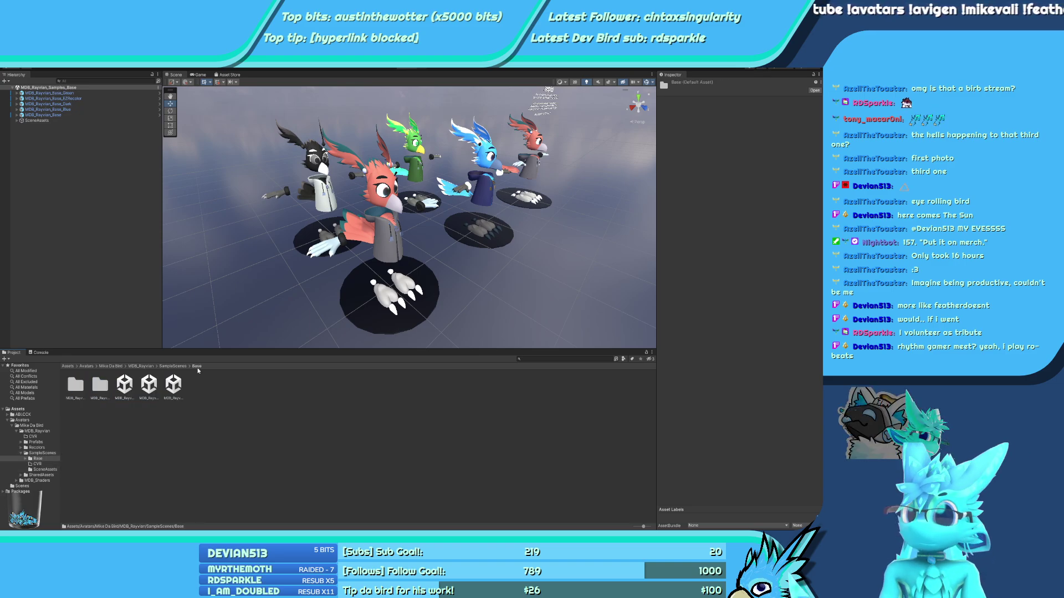
pyautogui.click(203, 401)
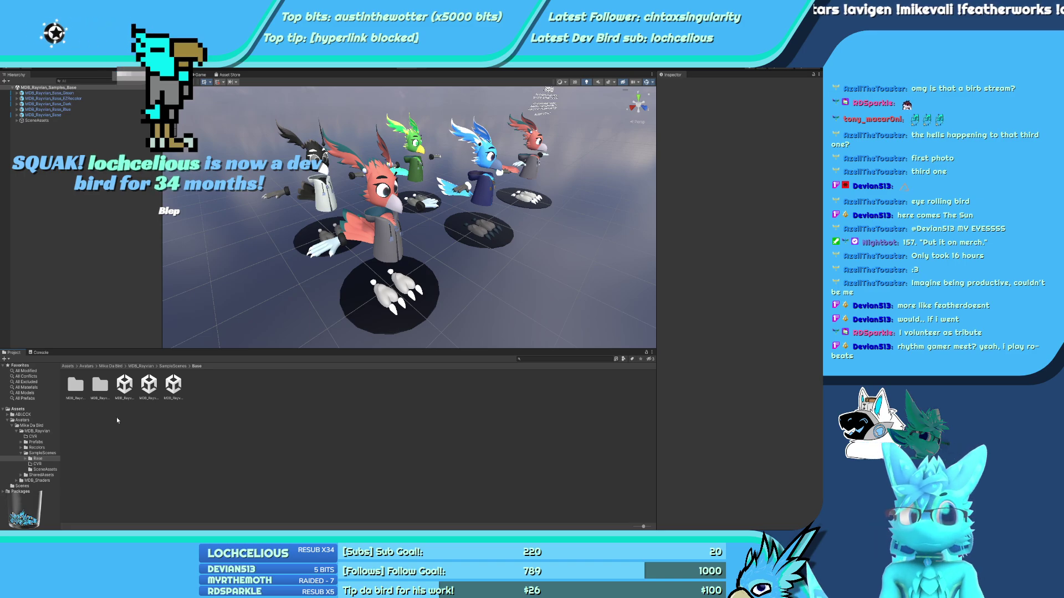
pyautogui.click(42, 452)
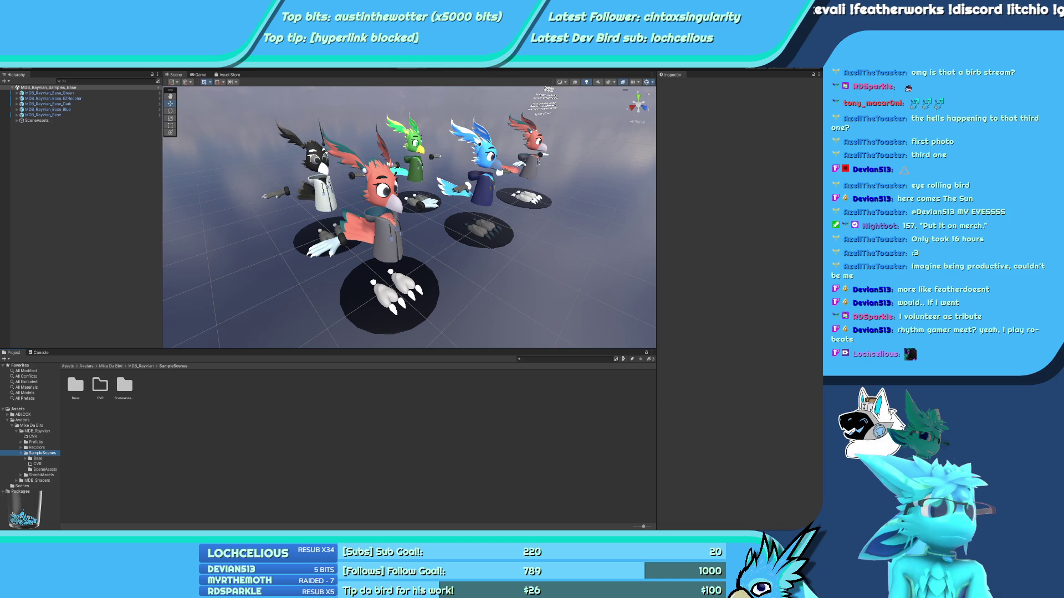
pyautogui.doubleClick(78, 386)
pyautogui.click(171, 366)
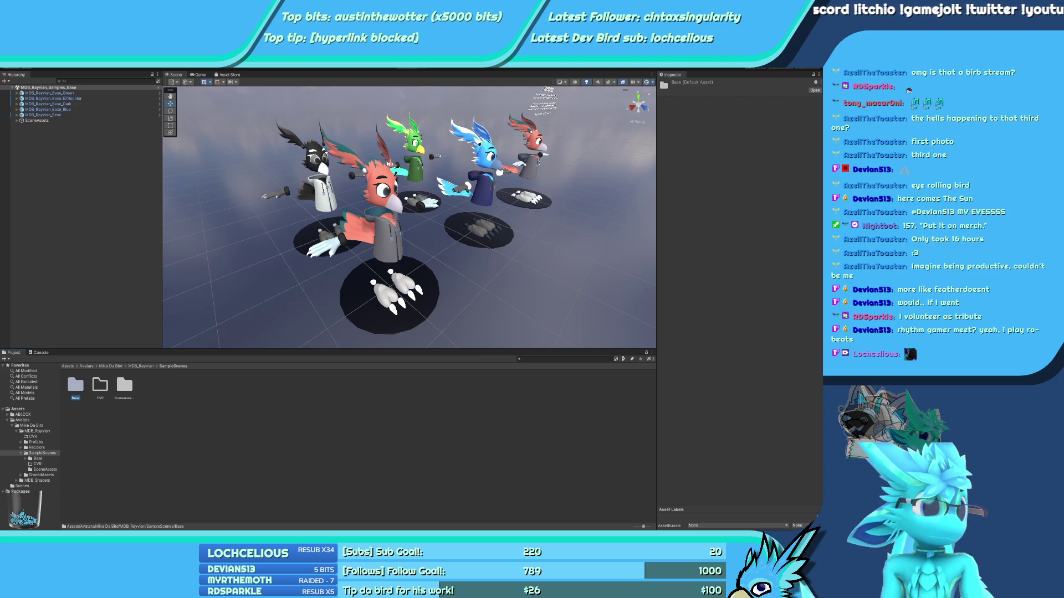
# Create a folder named CVR in MDB_Rayvian's Prefabs folder
pyautogui.click(143, 421)
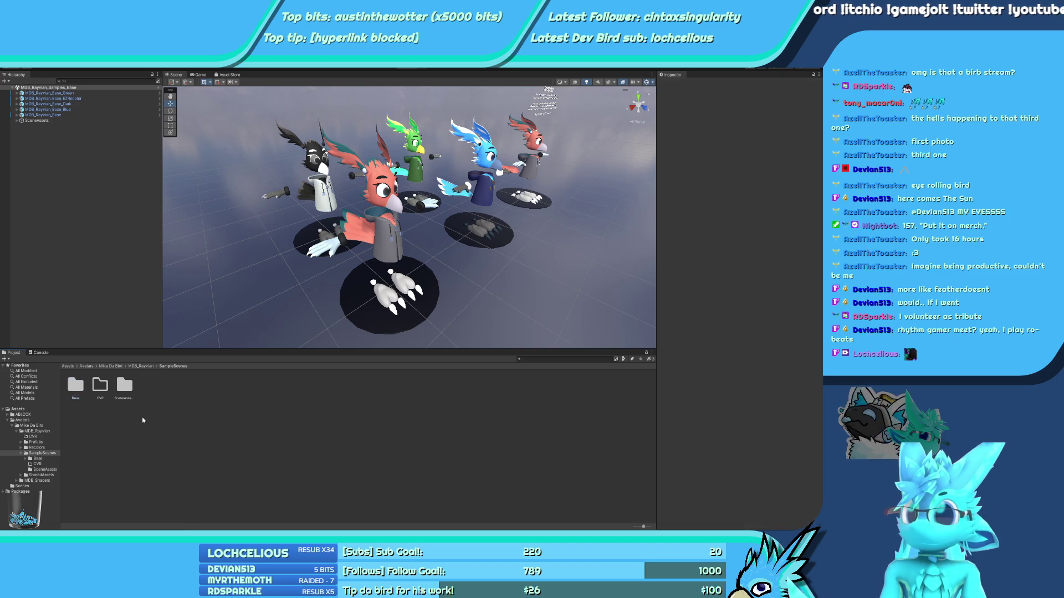
pyautogui.click(21, 454)
pyautogui.click(21, 454)
pyautogui.click(21, 454)
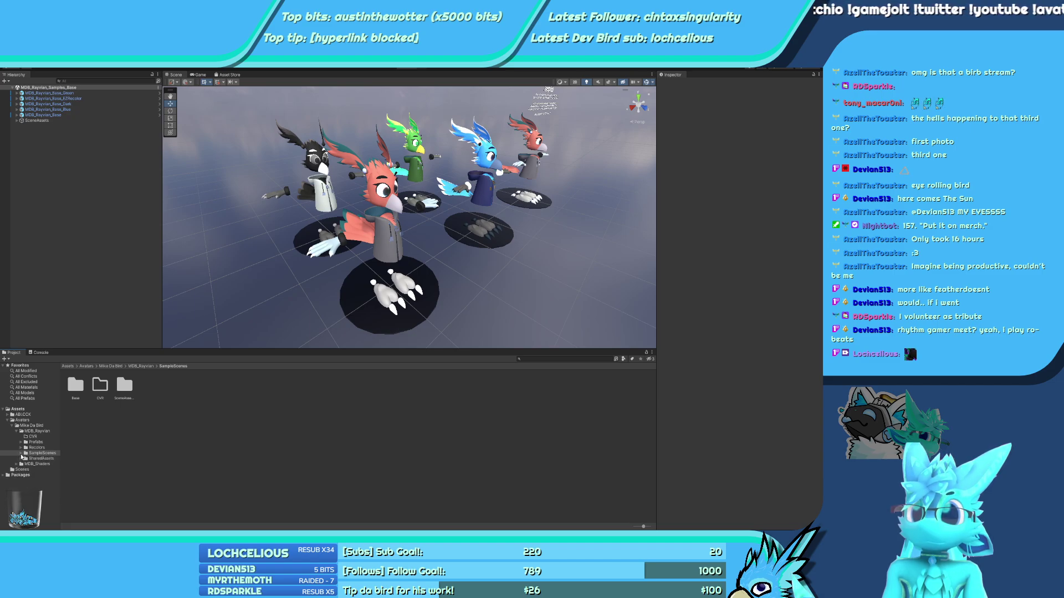
pyautogui.click(21, 454)
pyautogui.click(35, 442)
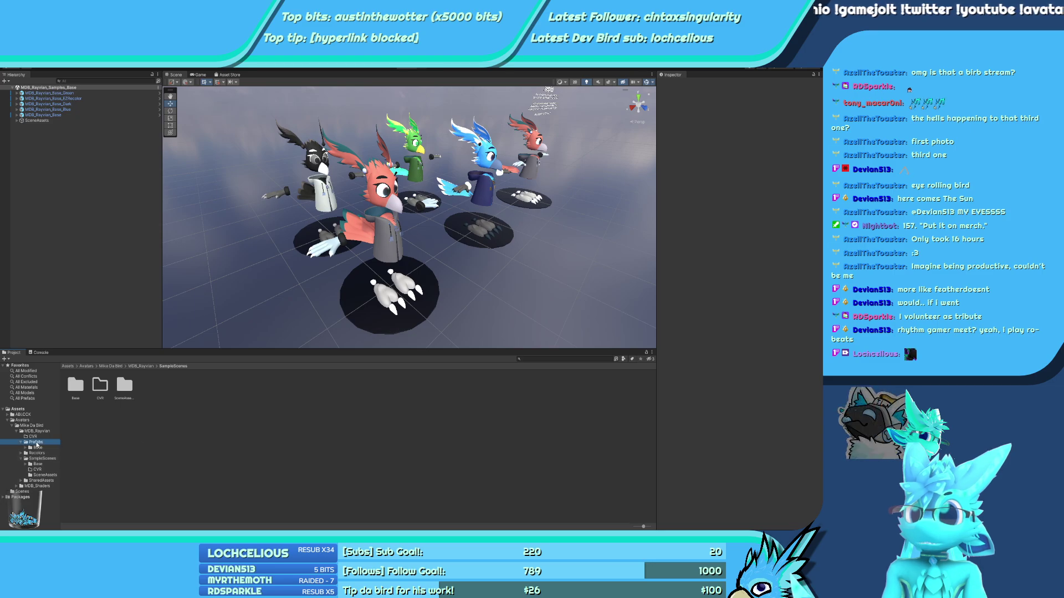
pyautogui.click(388, 220)
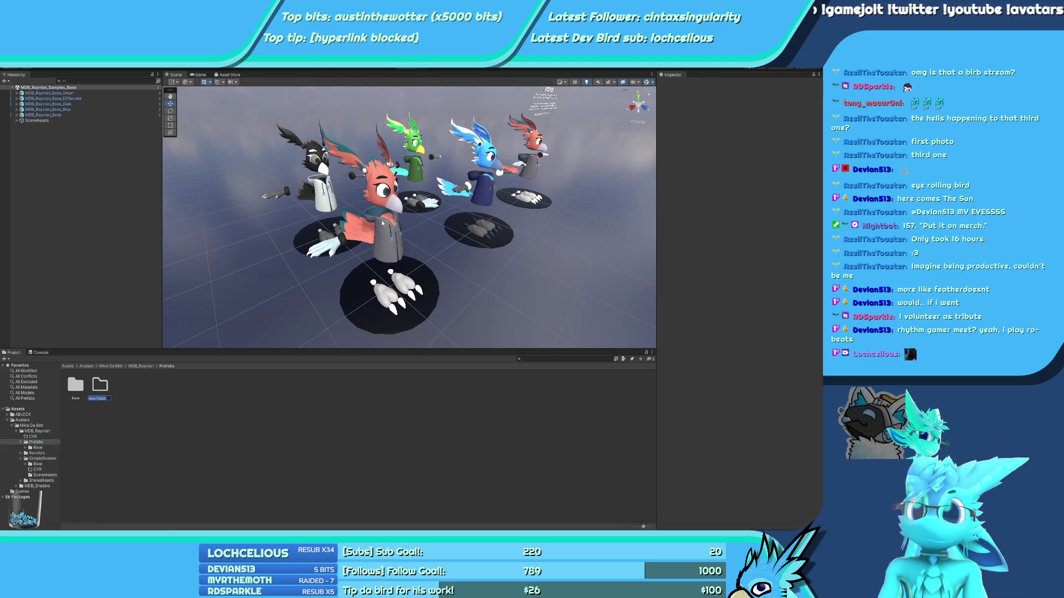
pyautogui.write('CVR')
pyautogui.press('Return')
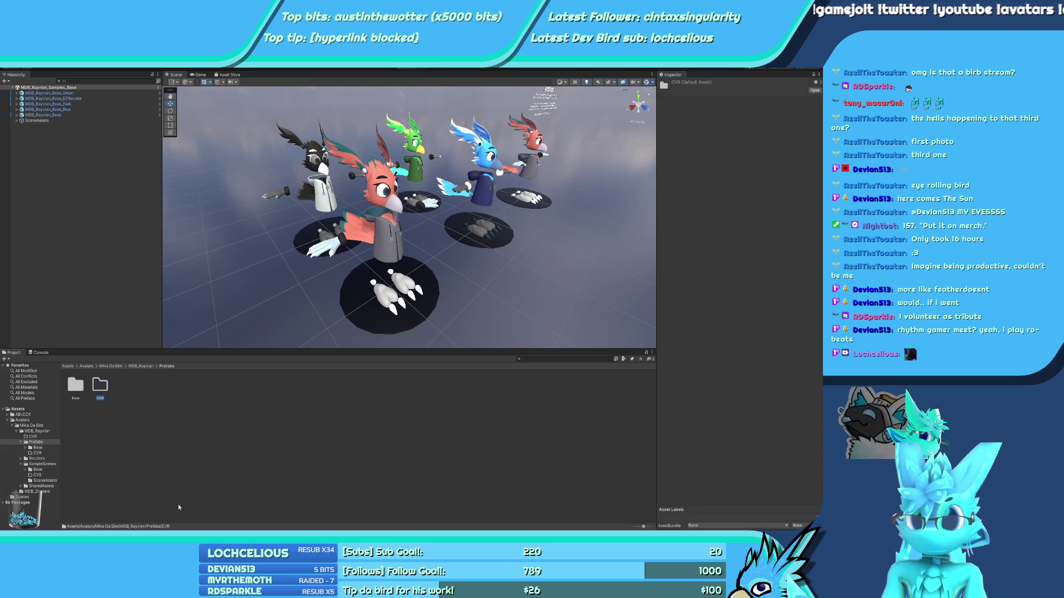
# Review the contents of the Prefabs folder, the CVR folders and the Base and SceneAssets folders in SampleScenes
pyautogui.click(56, 436)
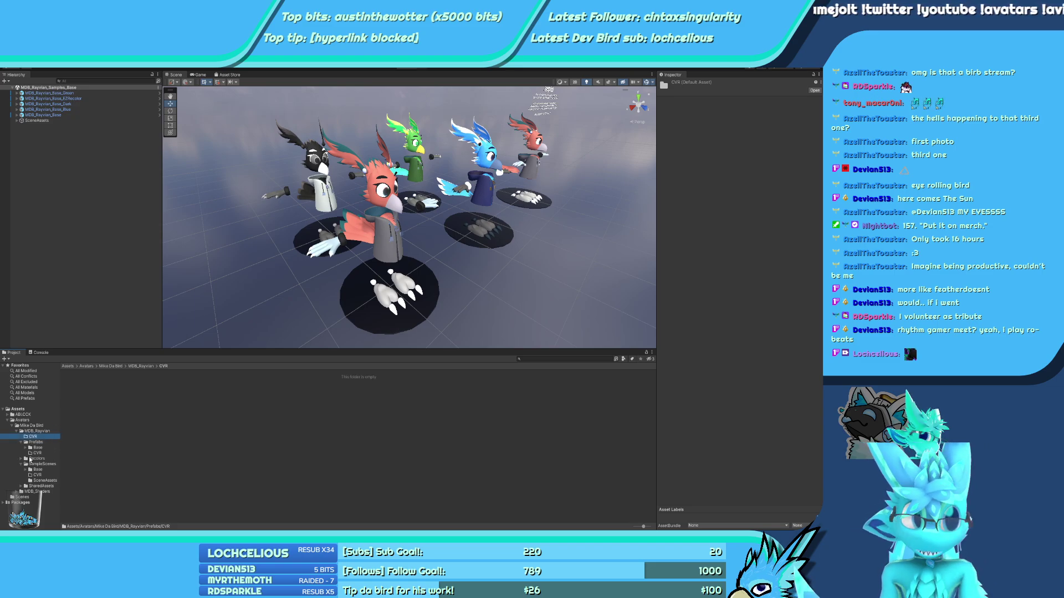
pyautogui.click(36, 442)
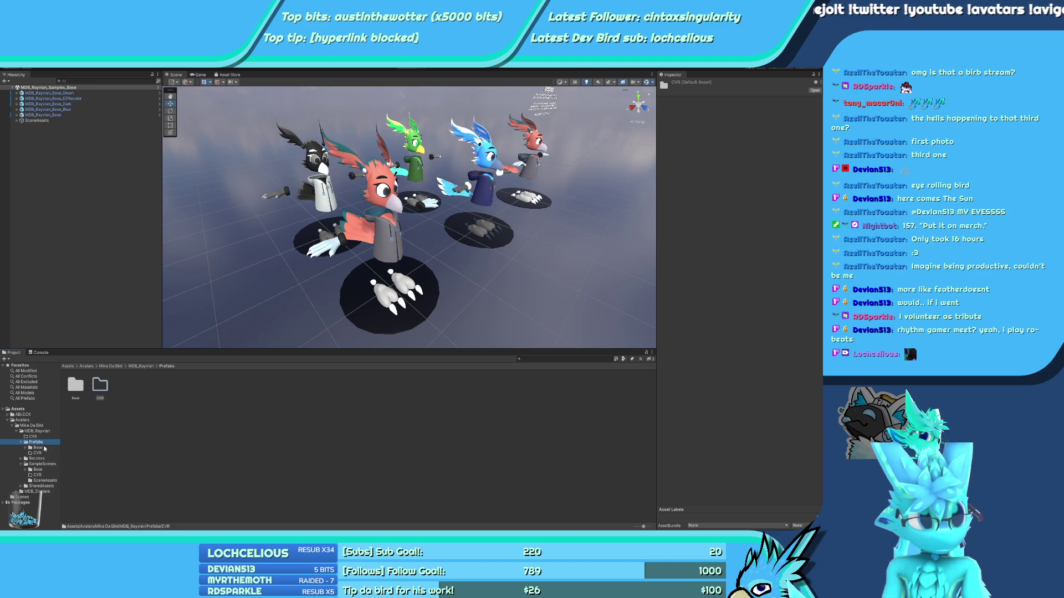
pyautogui.click(38, 476)
pyautogui.click(42, 481)
pyautogui.click(39, 470)
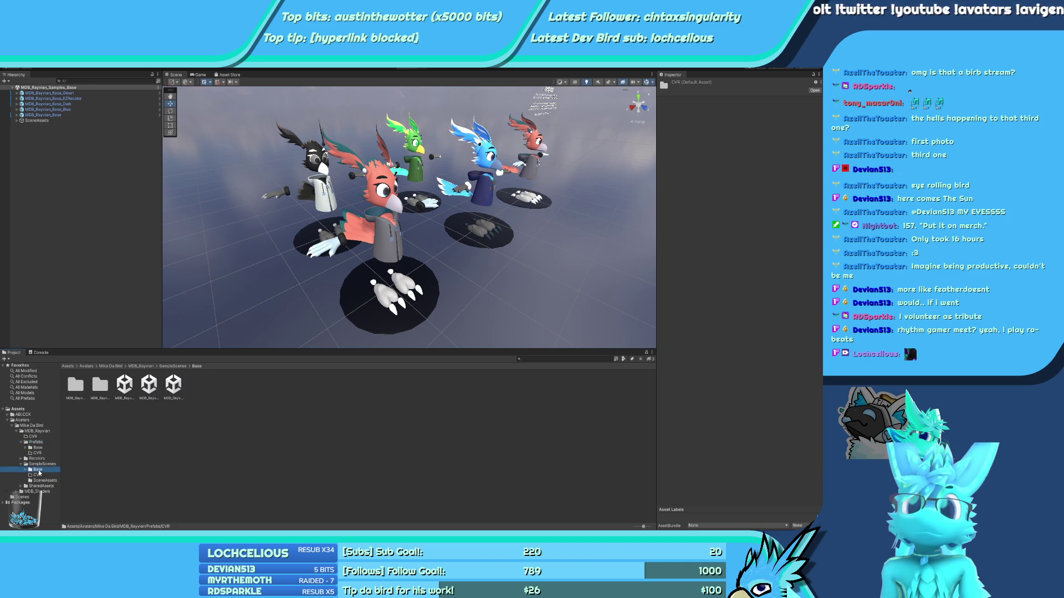
pyautogui.click(39, 475)
pyautogui.click(43, 481)
pyautogui.click(40, 475)
pyautogui.click(39, 469)
pyautogui.click(39, 476)
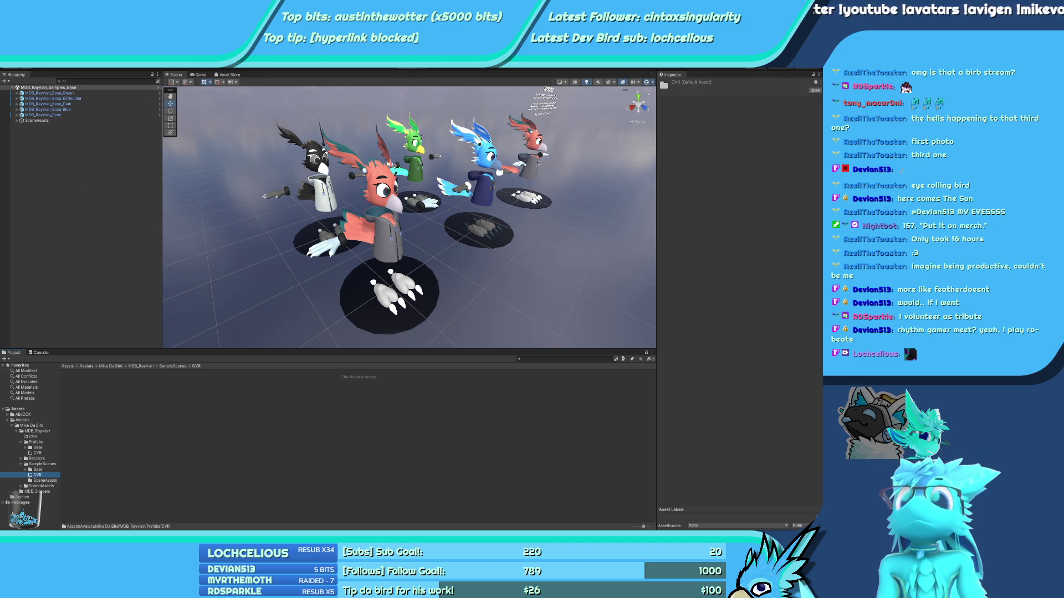
pyautogui.click(88, 166)
pyautogui.click(39, 475)
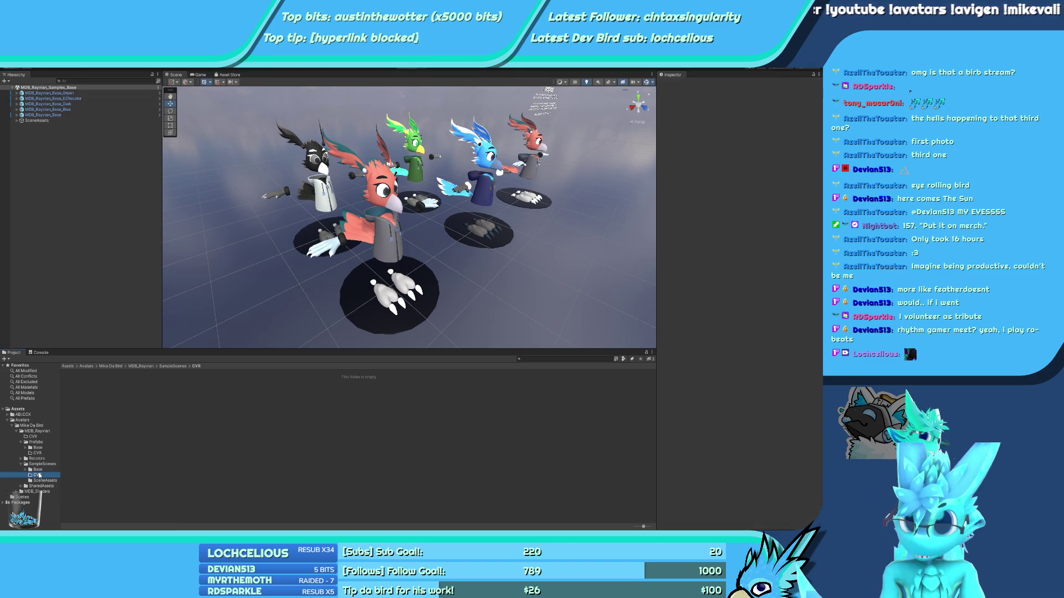
# Move the duplicated scene MDB_Rayvian_Samples_Base_DB 1 from the Base folder into SampleScenes' CVR folder
pyautogui.click(37, 469)
pyautogui.click(124, 385)
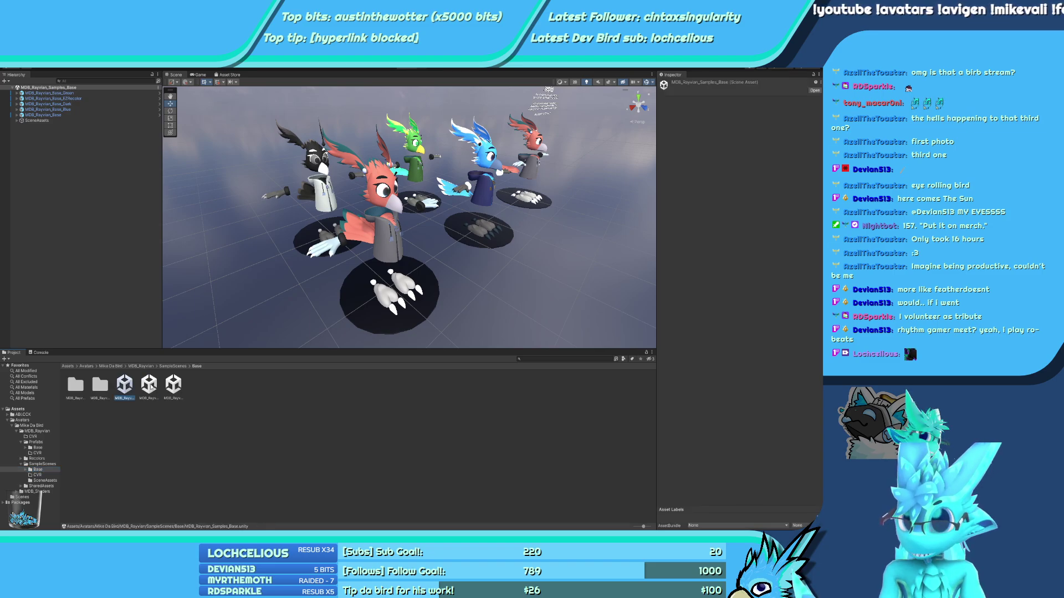
pyautogui.click(150, 386)
pyautogui.moveTo(36, 484); pyautogui.dragTo(42, 476)
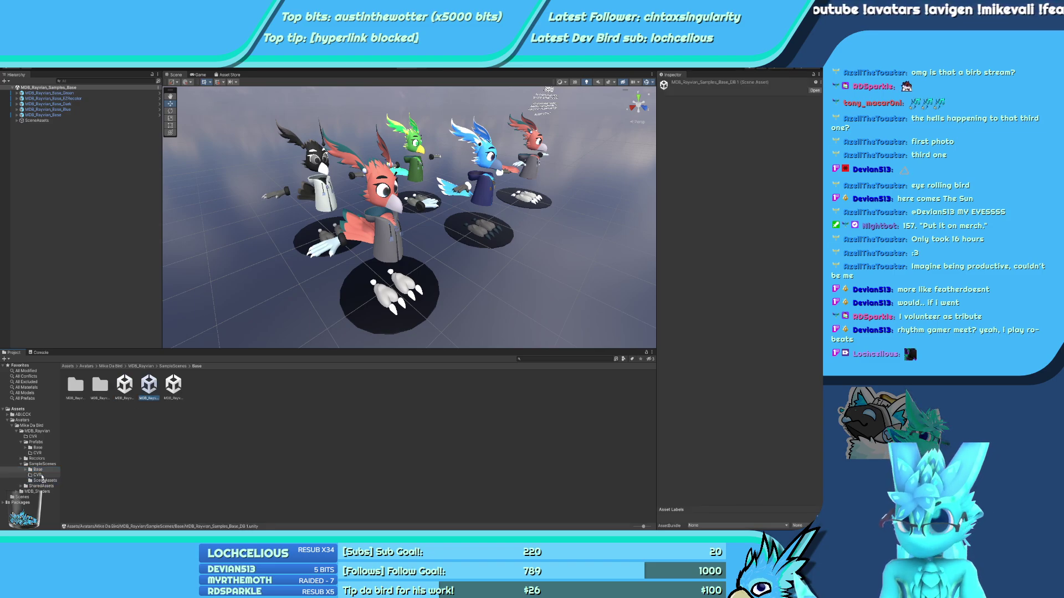
pyautogui.click(42, 475)
# Rename the moved scene as MDB_Rayvian_Samples_CVR
pyautogui.click(72, 389)
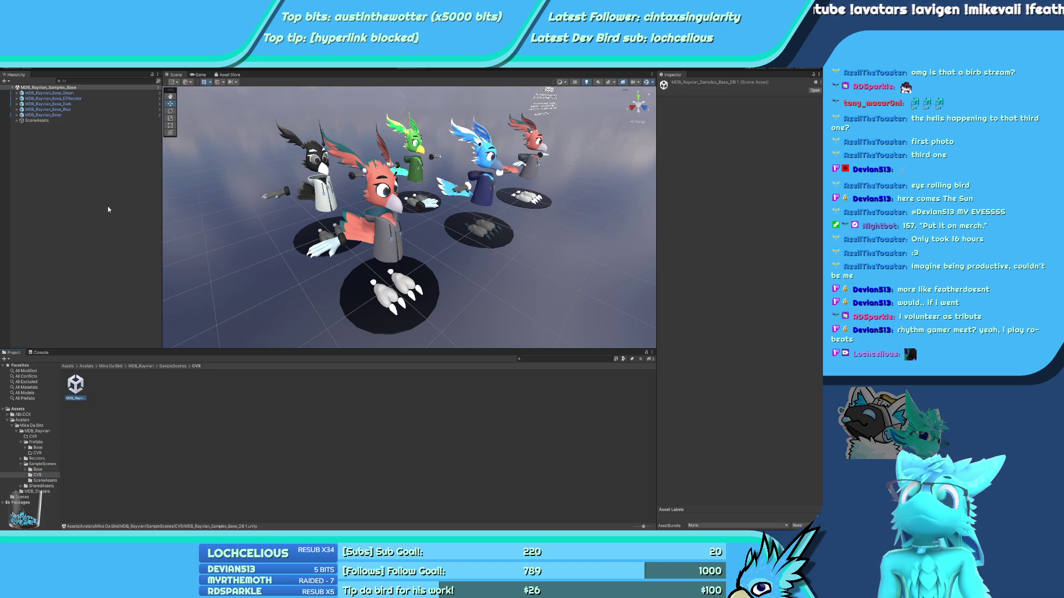
pyautogui.press('F2')
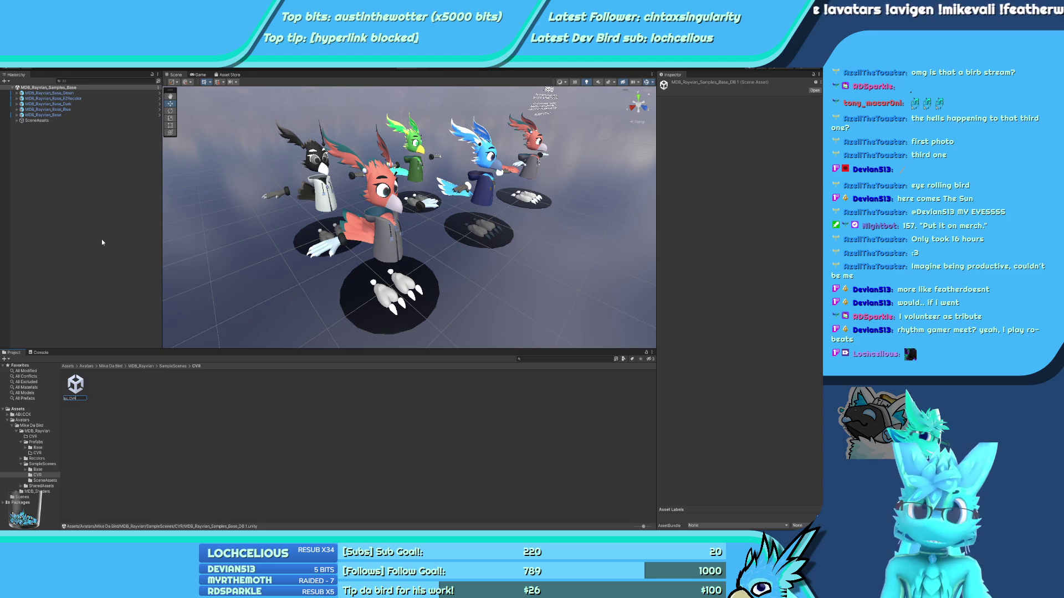
pyautogui.press('Return')
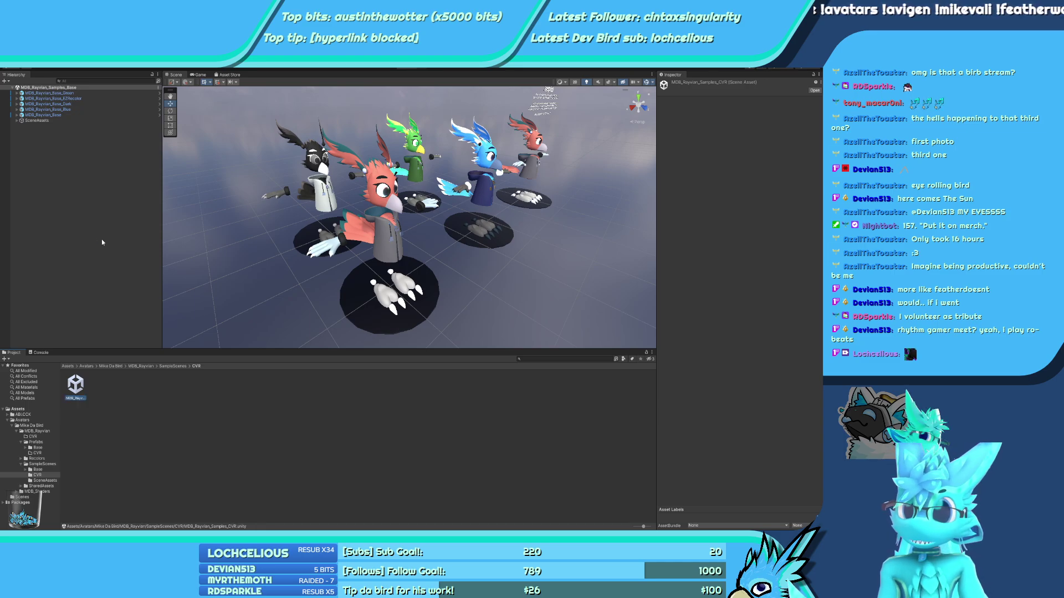
# Open the MDB_Rayvian_Samples_CVR scene and inspect its sample avatars, including close views of the green one and the EZRecolor one
pyautogui.doubleClick(75, 387)
pyautogui.moveTo(287, 253); pyautogui.dragTo(362, 258, button='right')
pyautogui.press('d')
pyautogui.scroll(-2, 260, 216)
pyautogui.press('s')
pyautogui.press('a')
pyautogui.press('d')
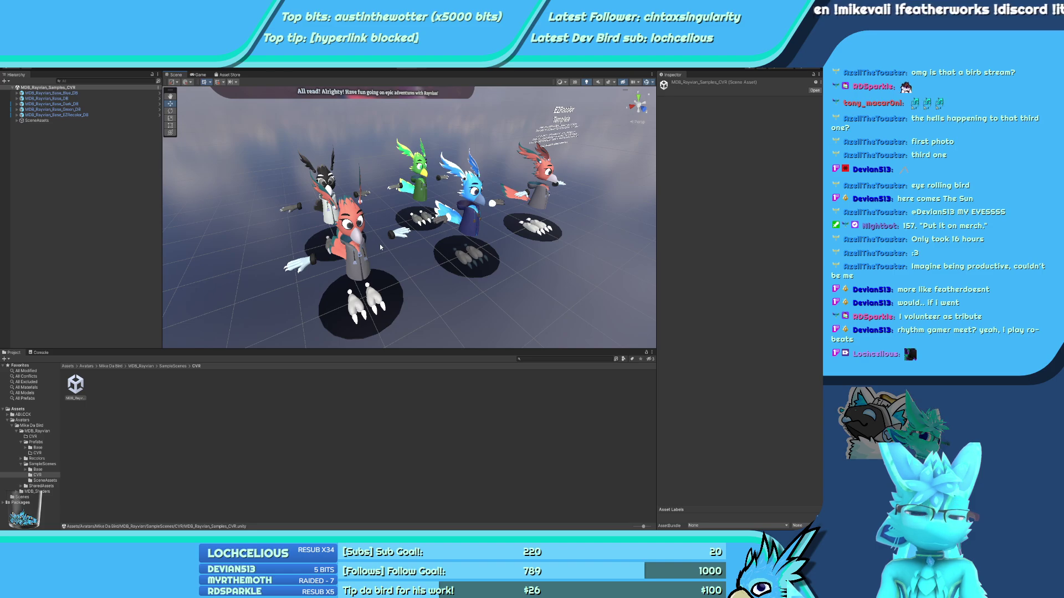
pyautogui.moveTo(380, 244); pyautogui.dragTo(460, 213, button='right')
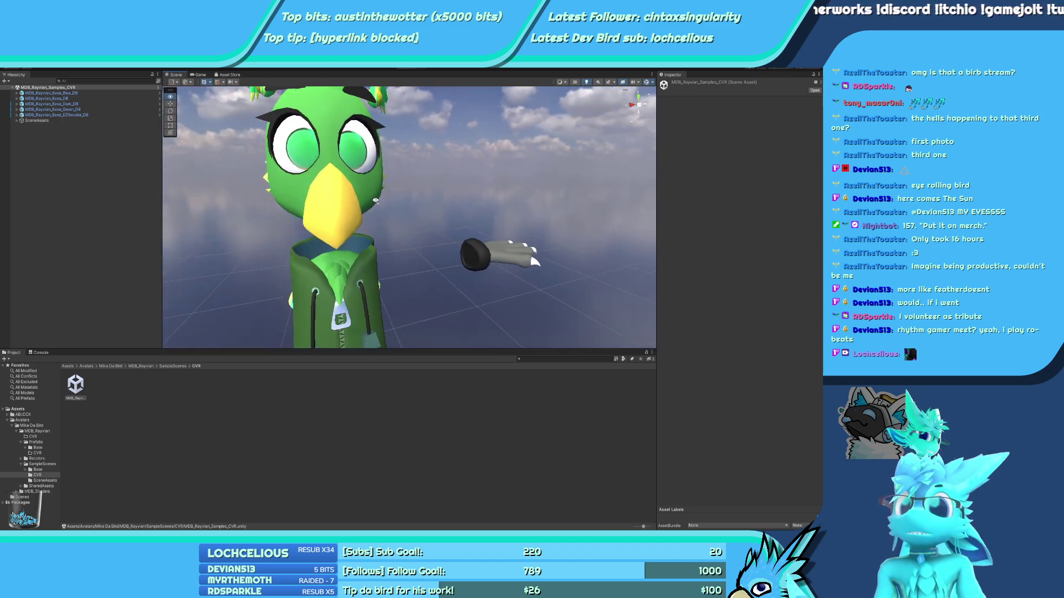
pyautogui.moveTo(404, 189); pyautogui.dragTo(408, 192, button='right')
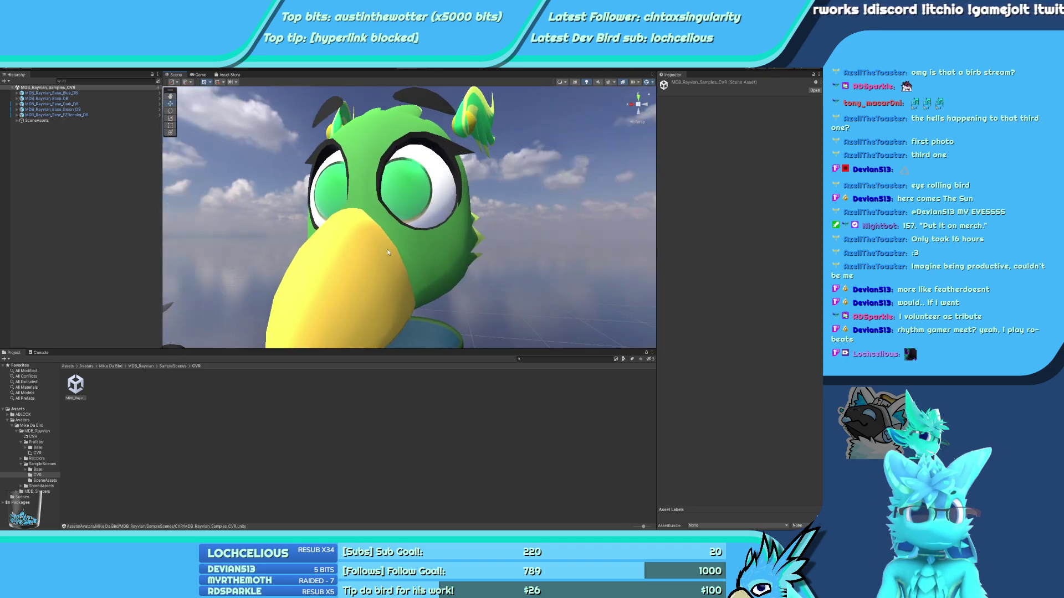
pyautogui.moveTo(379, 205); pyautogui.dragTo(459, 265, button='right')
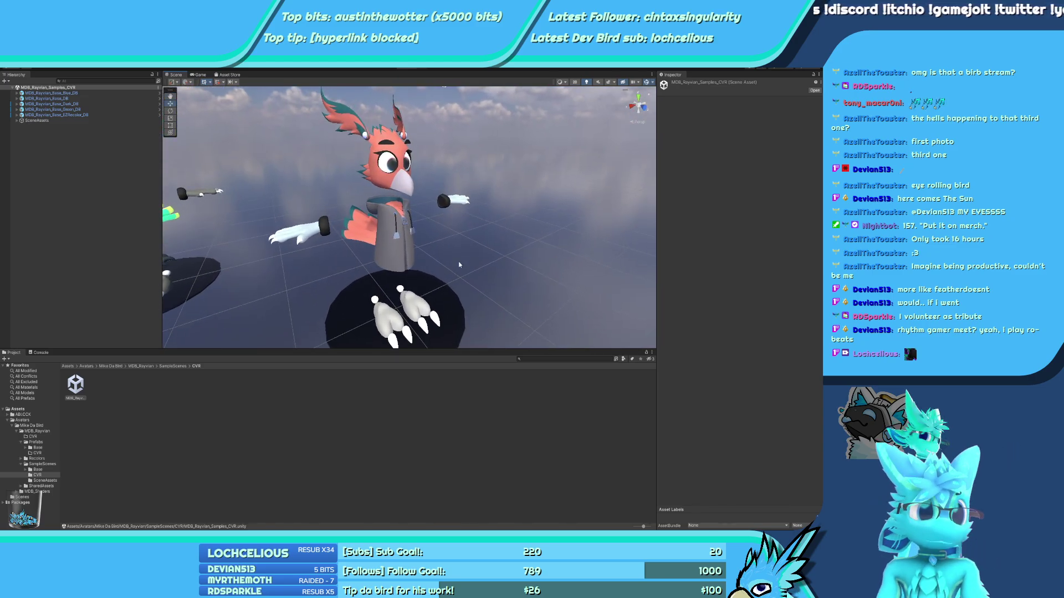
# Set Color Replacement 1 of the EZRecolor avatar's body material to a pale lilac
pyautogui.click(389, 163)
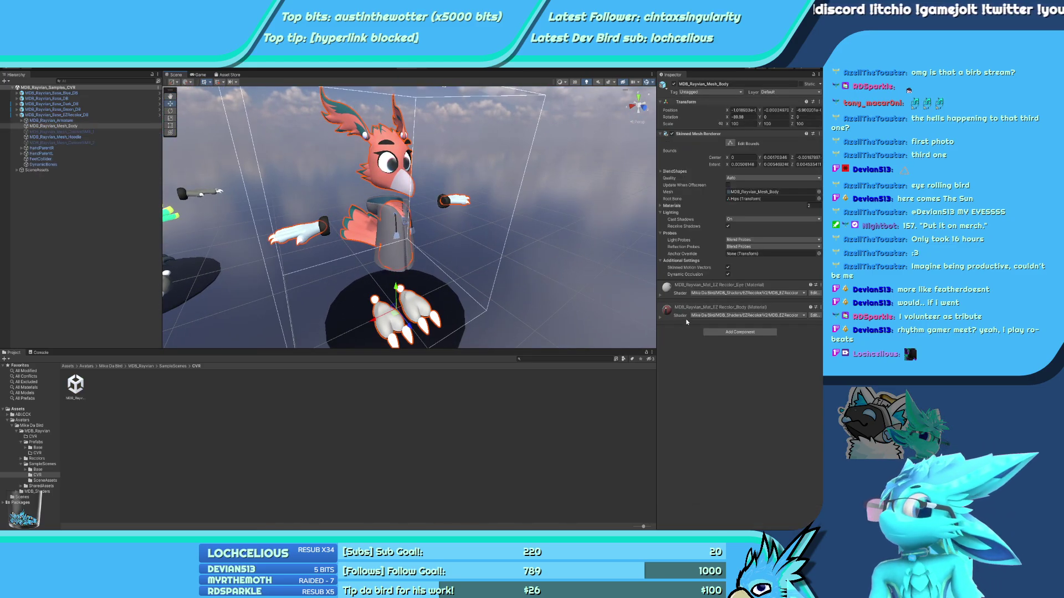
pyautogui.scroll(-10, 681, 311)
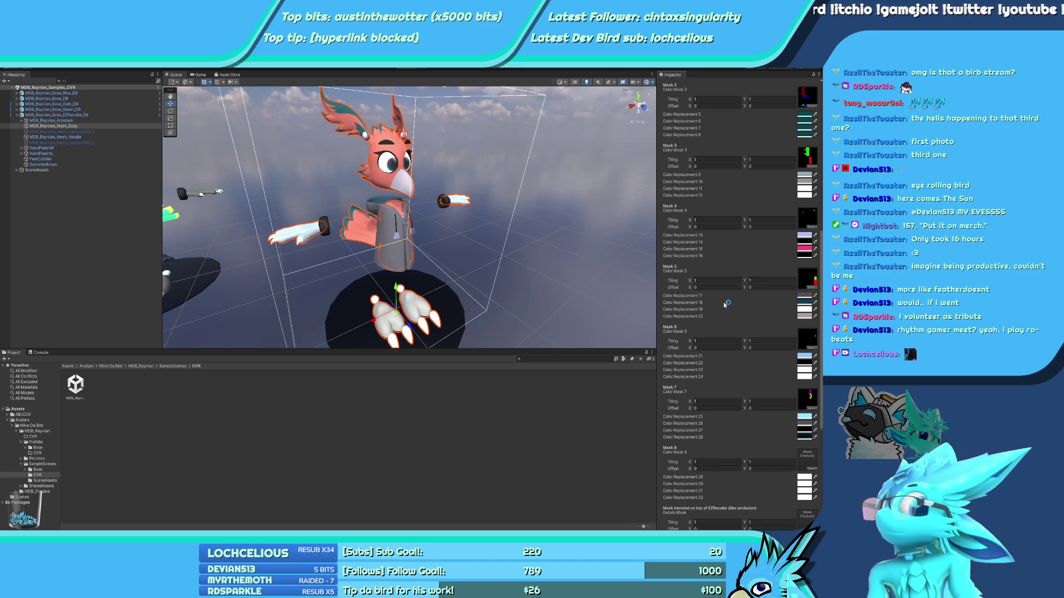
pyautogui.scroll(5, 721, 299)
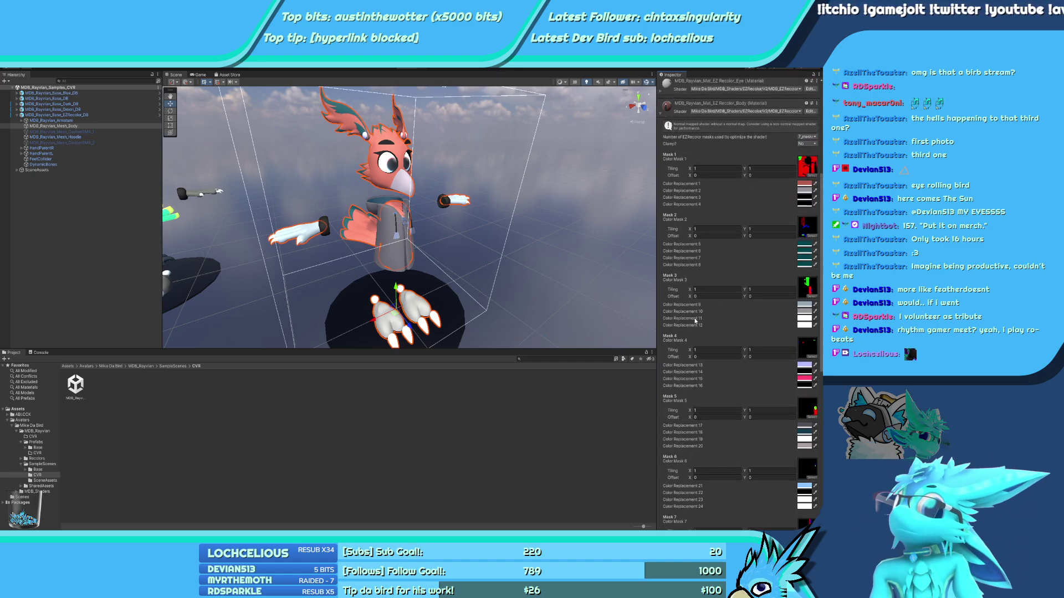
pyautogui.scroll(-2, 700, 313)
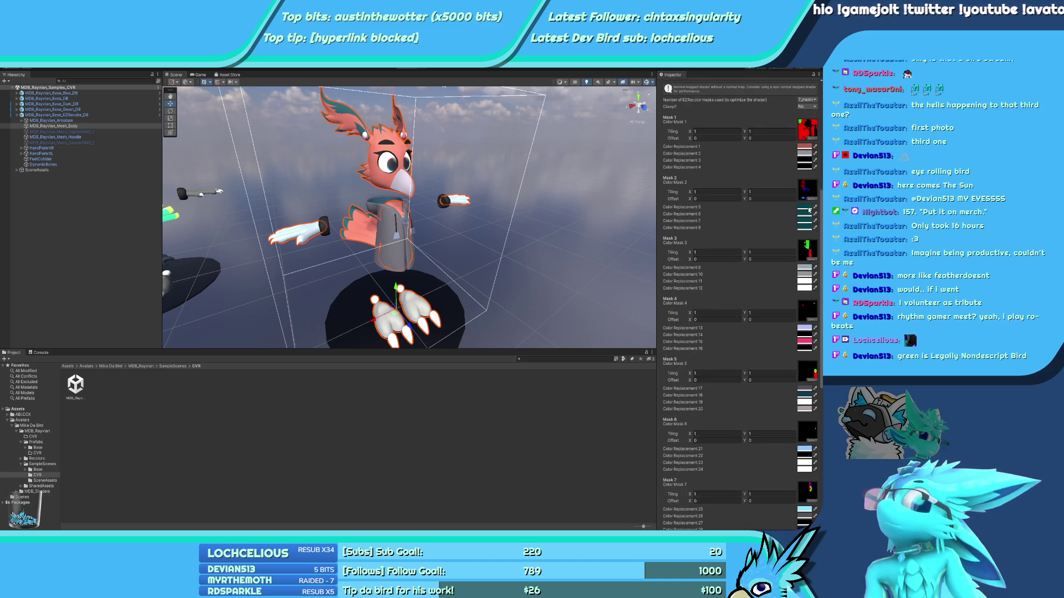
pyautogui.moveTo(809, 211); pyautogui.dragTo(792, 229)
pyautogui.moveTo(788, 199); pyautogui.dragTo(774, 189)
pyautogui.click(818, 155)
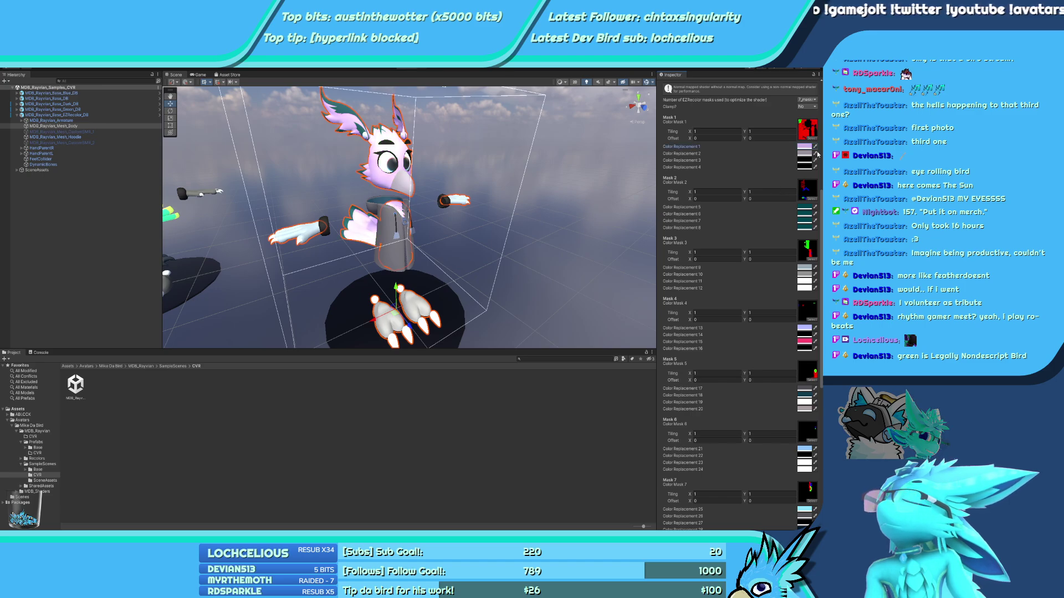
# Set the body material's Color Replacement 2 to teal, 3 to red and 4 to light pink
pyautogui.click(806, 154)
pyautogui.click(789, 195)
pyautogui.click(812, 210)
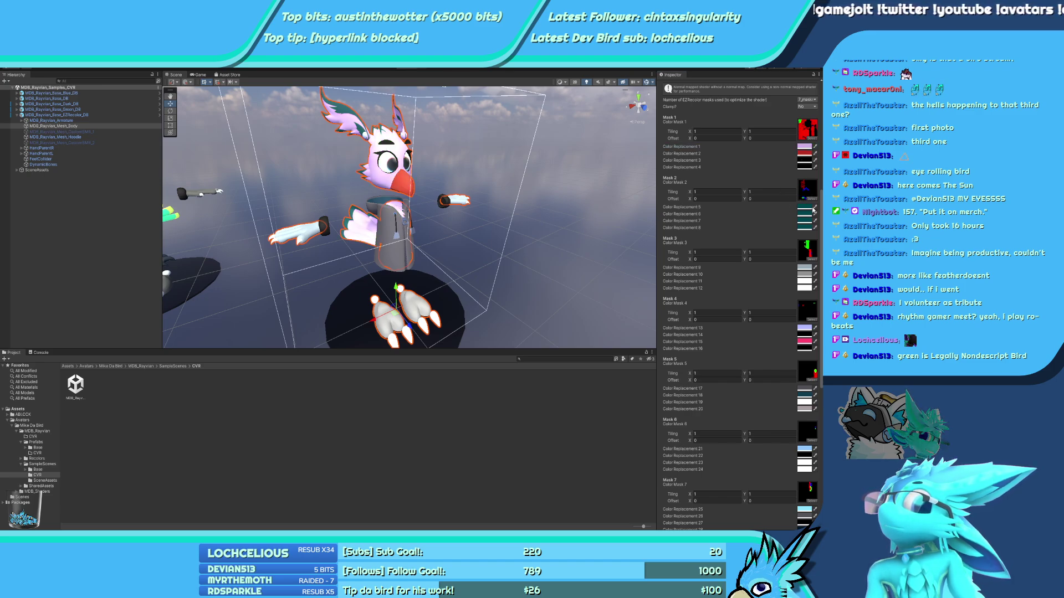
pyautogui.click(813, 210)
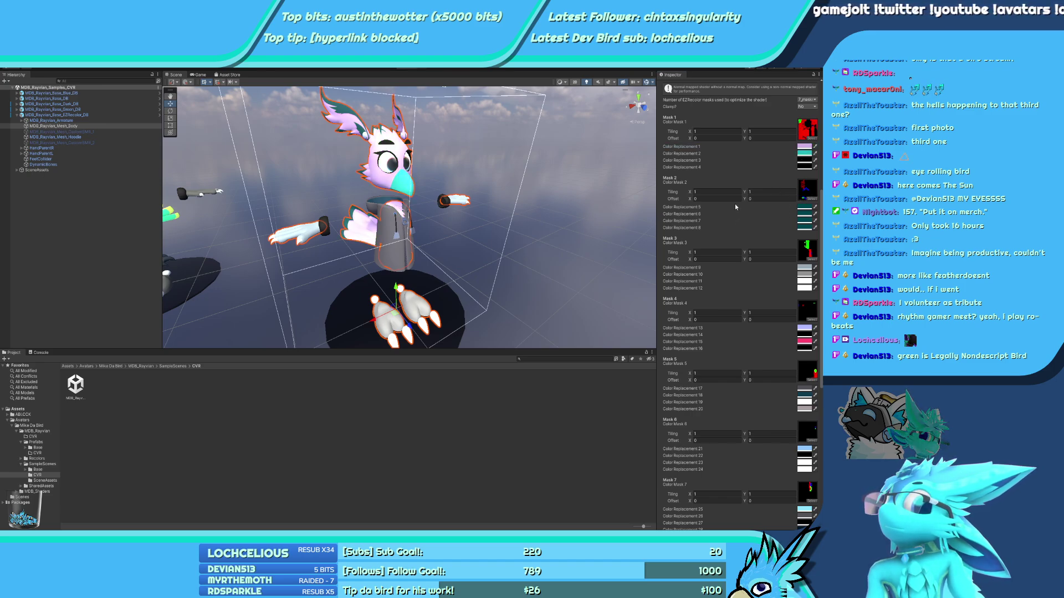
pyautogui.click(815, 160)
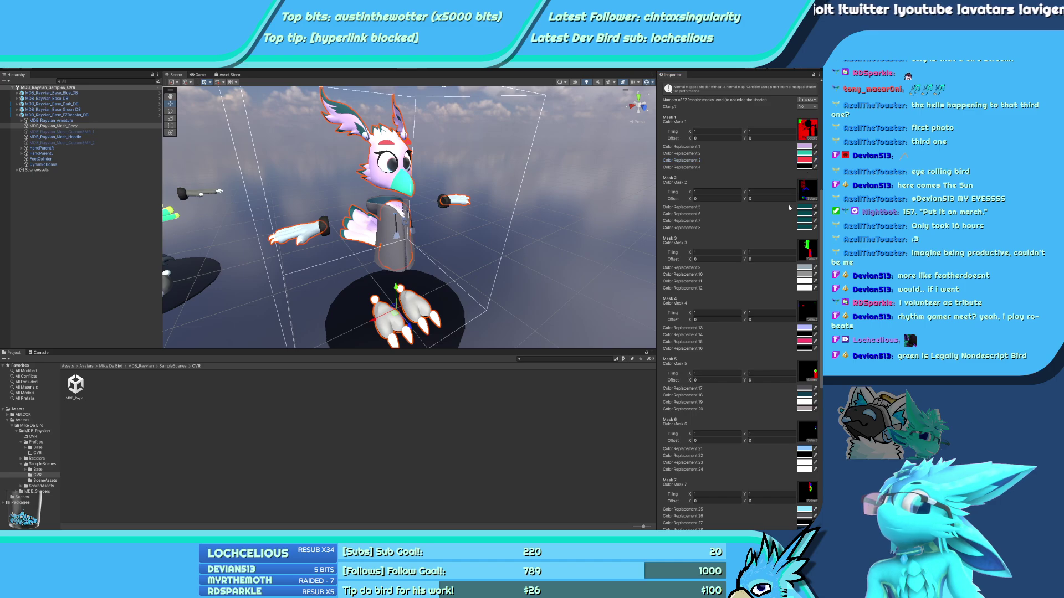
pyautogui.click(790, 208)
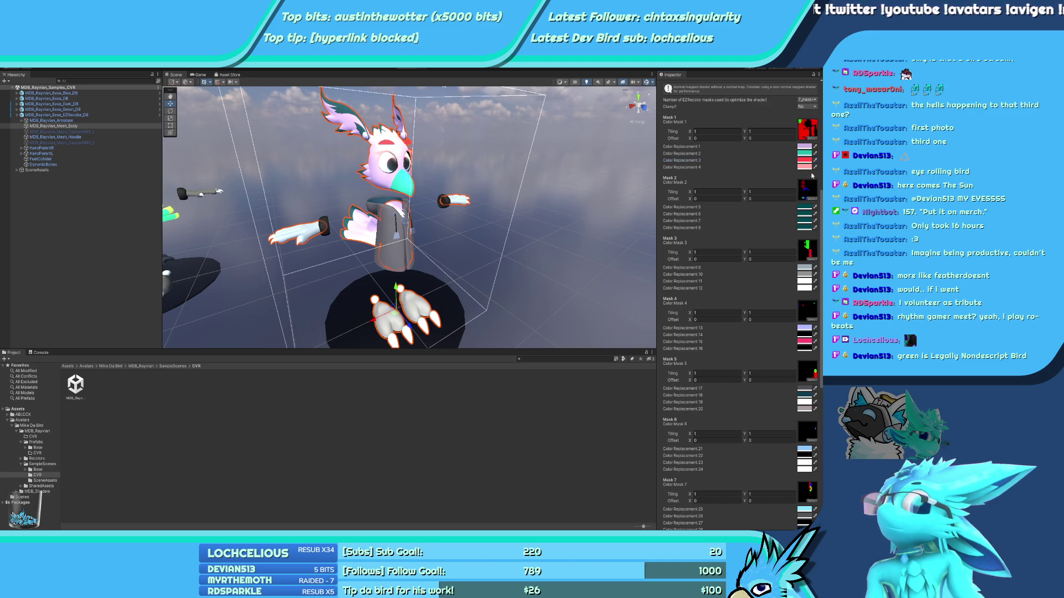
# View the recoloured avatar from other angles and undo the colour replacement changes on its body material
pyautogui.moveTo(471, 194); pyautogui.dragTo(481, 242, button='right')
pyautogui.press('w')
pyautogui.press('a')
pyautogui.press('s')
pyautogui.press('w')
pyautogui.press('s')
pyautogui.hotkey('ctrl', 'z')
pyautogui.hotkey('ctrl', 'z')
pyautogui.hotkey('ctrl', 'z')
pyautogui.hotkey('ctrl', 'z')
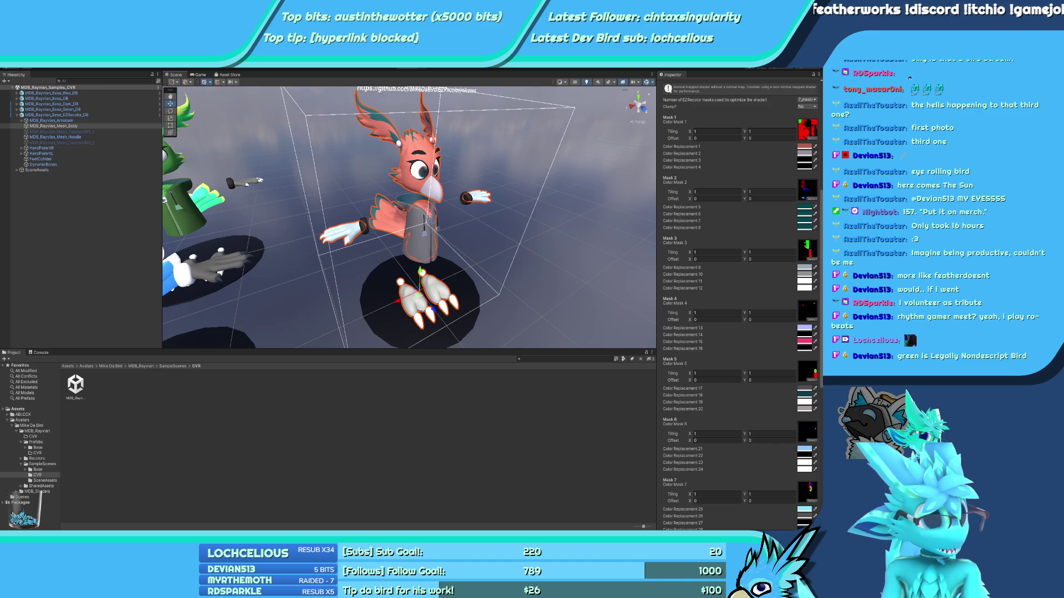
# Collapse the EZRecolor avatar in the hierarchy and review the root object settings of the sample avatars
pyautogui.click(354, 443)
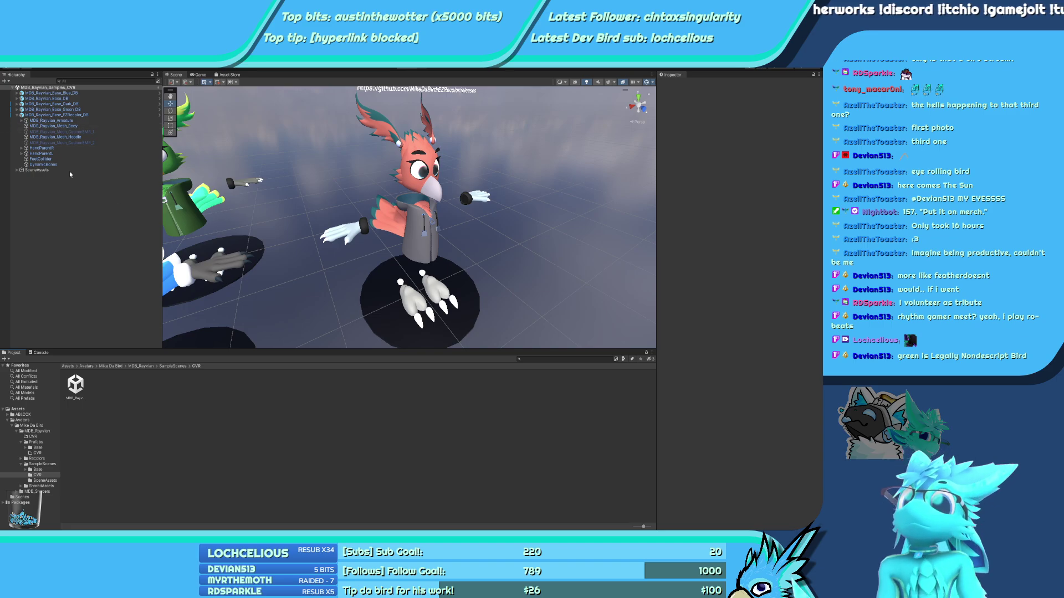
pyautogui.click(18, 115)
pyautogui.click(17, 115)
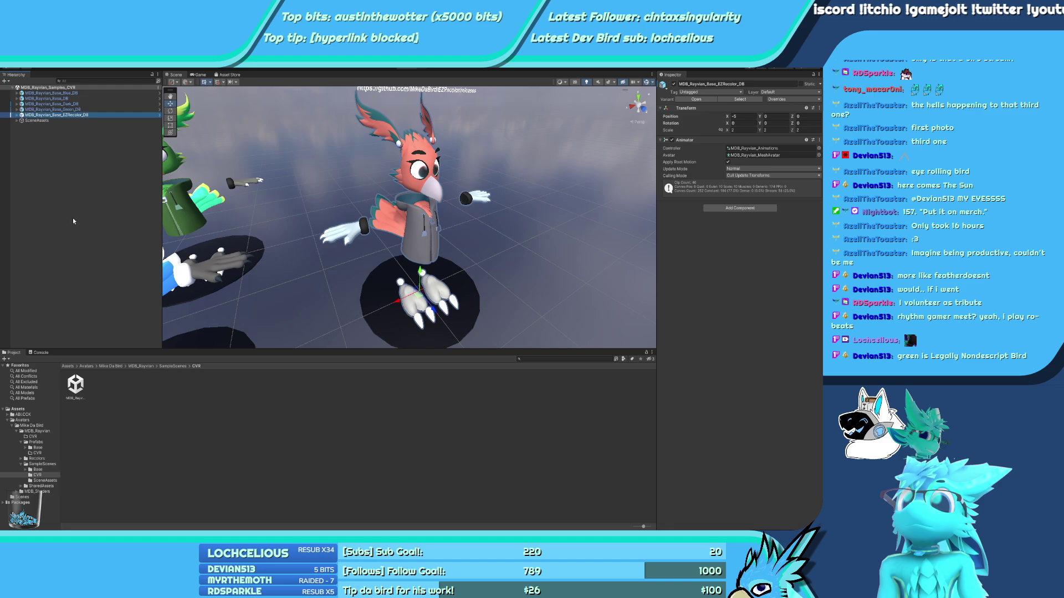
pyautogui.click(52, 93)
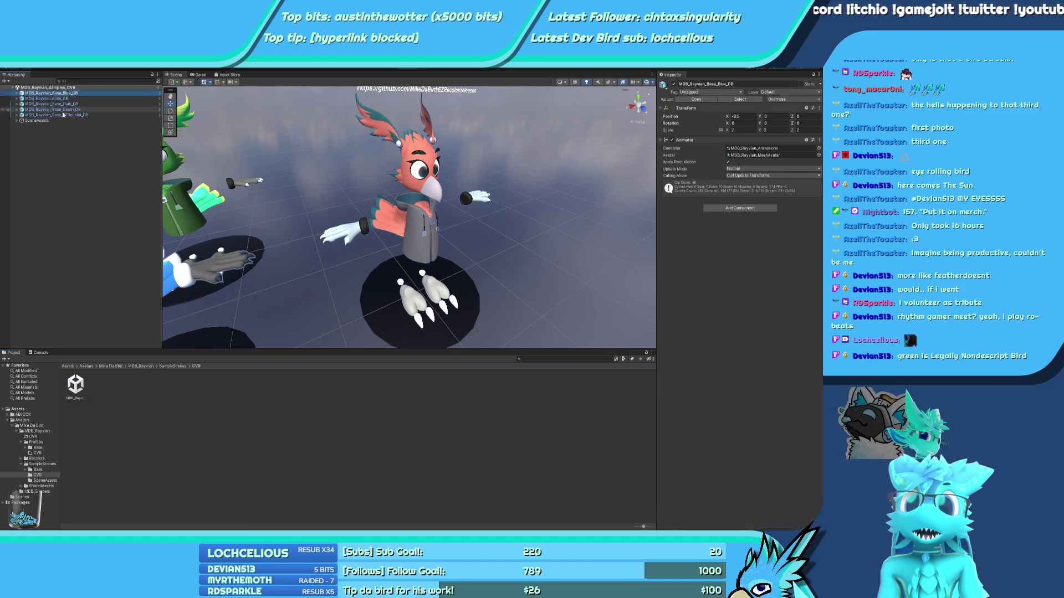
pyautogui.keyDown('shift'); pyautogui.click(65, 116); pyautogui.keyUp('shift')
pyautogui.click(67, 120)
pyautogui.click(68, 93)
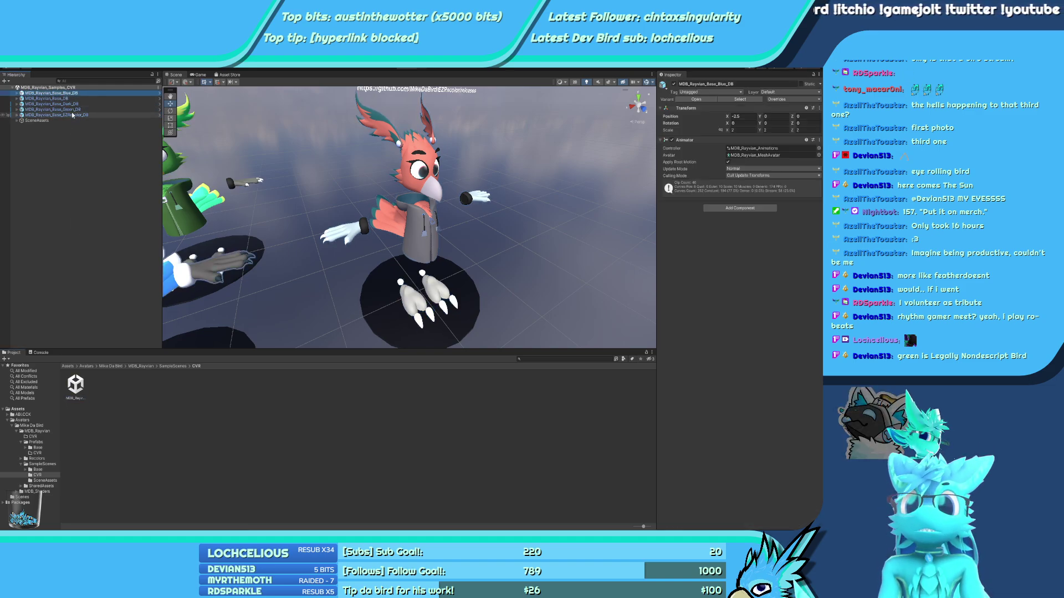
pyautogui.click(71, 98)
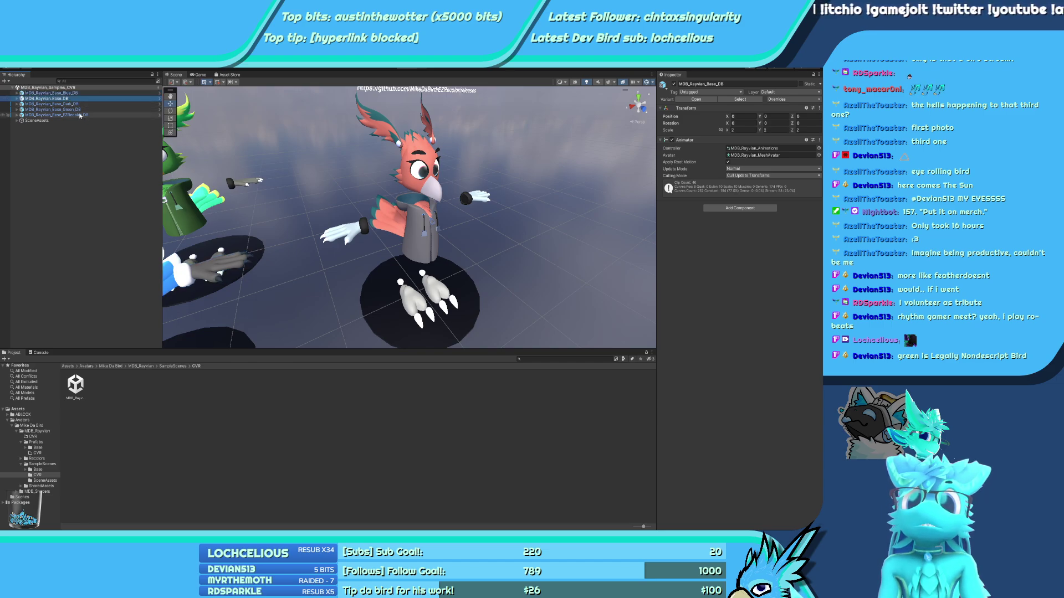
pyautogui.click(81, 116)
pyautogui.keyDown('shift'); pyautogui.click(76, 105); pyautogui.keyUp('shift')
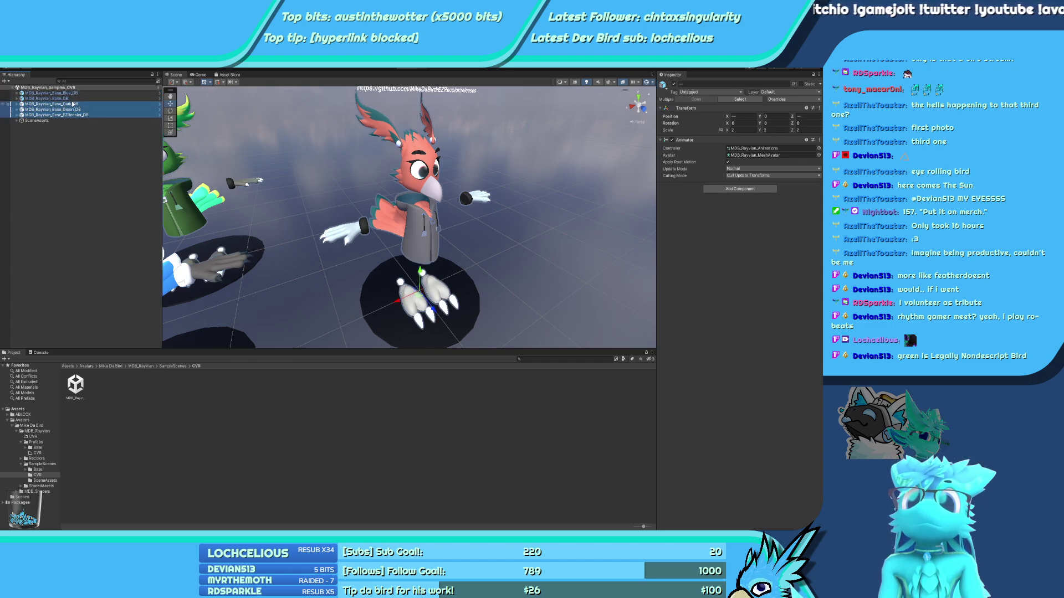
# Delete the other sample avatars from the scene and rename the remaining default avatar MDB_Rayvian_CVR_Default
pyautogui.keyDown('ctrl'); pyautogui.click(78, 94); pyautogui.keyUp('ctrl')
pyautogui.press('Delete')
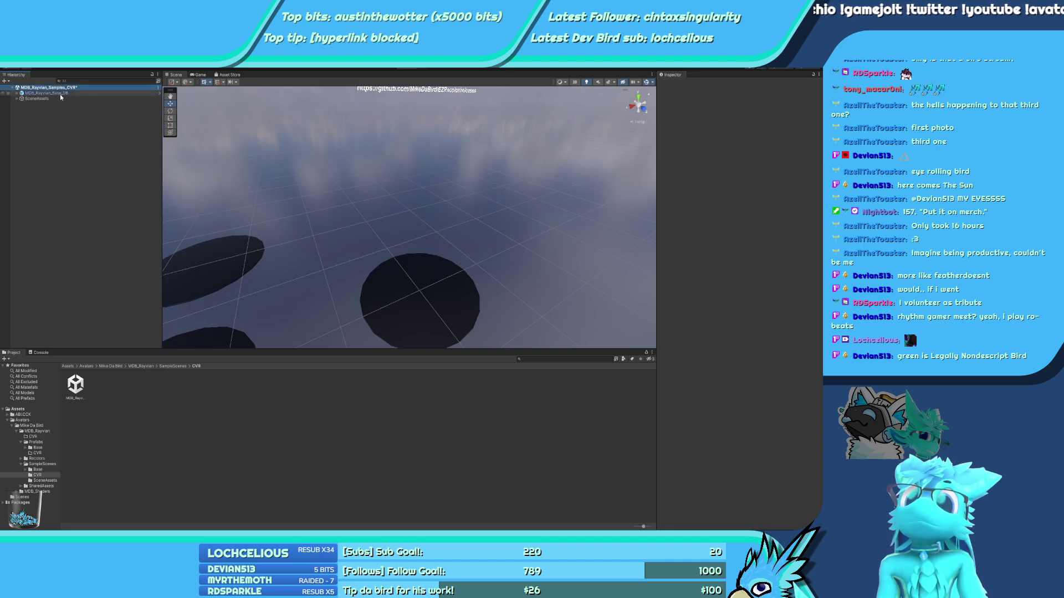
pyautogui.click(732, 84)
pyautogui.click(732, 84)
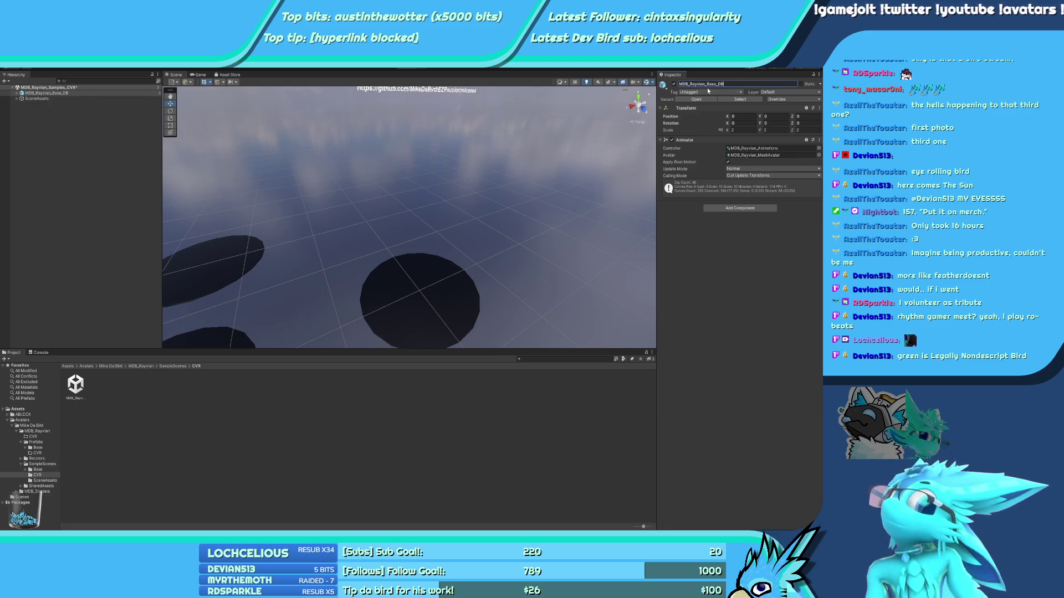
pyautogui.moveTo(724, 84); pyautogui.dragTo(706, 84)
pyautogui.write('CVR_')
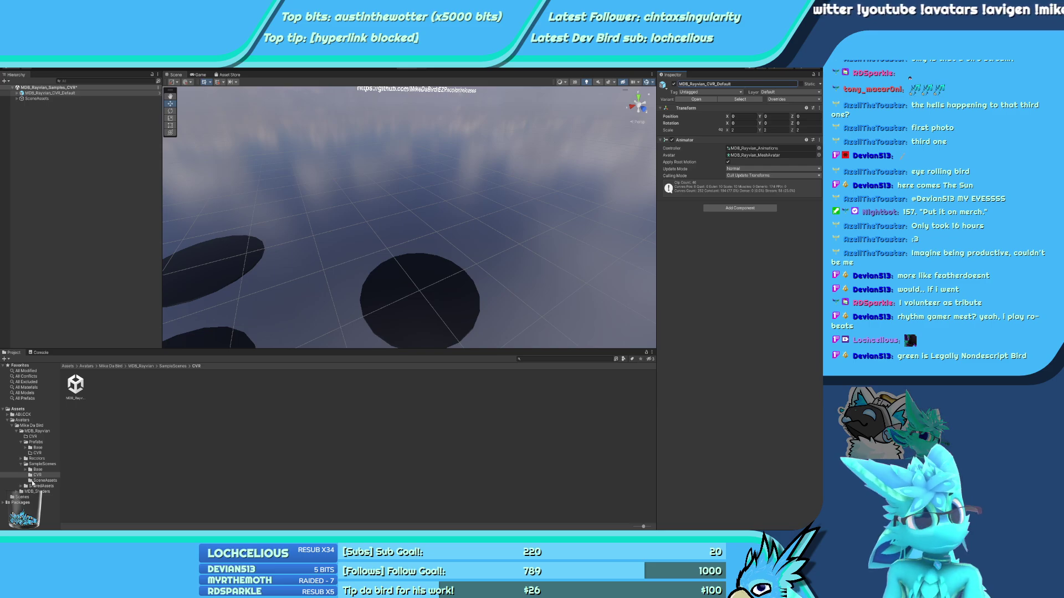
# Bring the default avatar into view and open the CVR folder inside Prefabs
pyautogui.moveTo(199, 205)
pyautogui.mouseDown(button='right')
pyautogui.moveTo(214, 207)
pyautogui.moveTo(192, 218)
pyautogui.moveTo(174, 199)
pyautogui.moveTo(107, 189)
pyautogui.moveTo(139, 201)
pyautogui.moveTo(193, 195)
pyautogui.moveTo(194, 215)
pyautogui.mouseUp(button='right')
pyautogui.press('s')
pyautogui.scroll(3, 215, 207)
pyautogui.press('w')
pyautogui.press('w')
pyautogui.press('a')
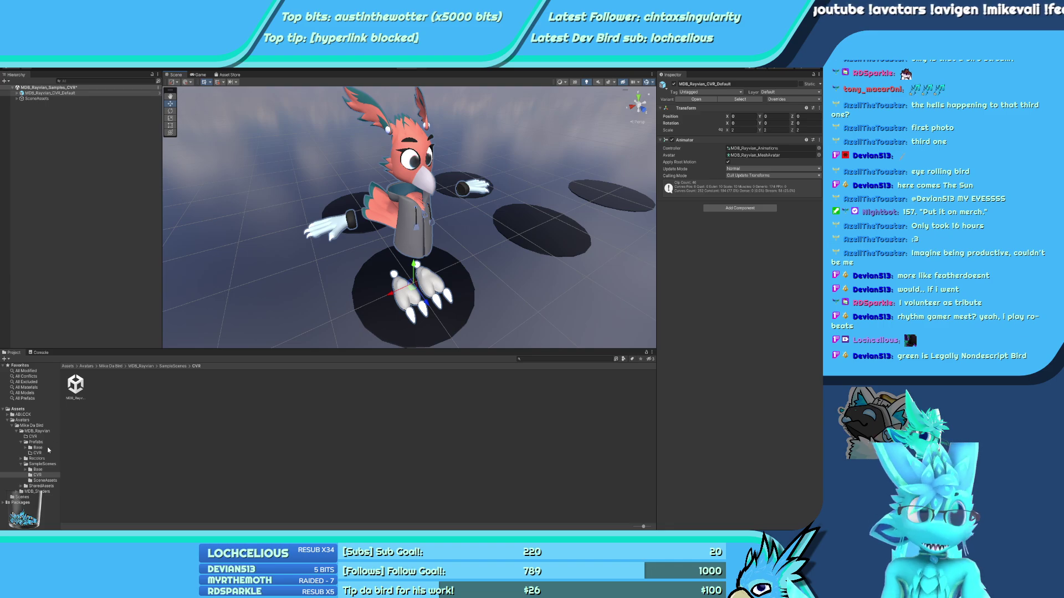
pyautogui.click(34, 437)
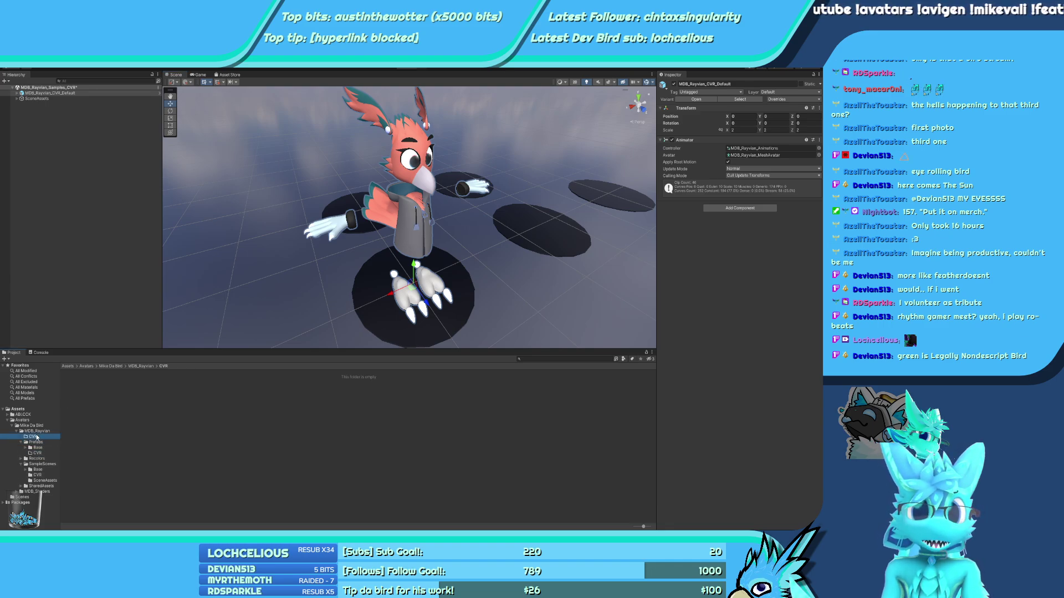
pyautogui.click(38, 447)
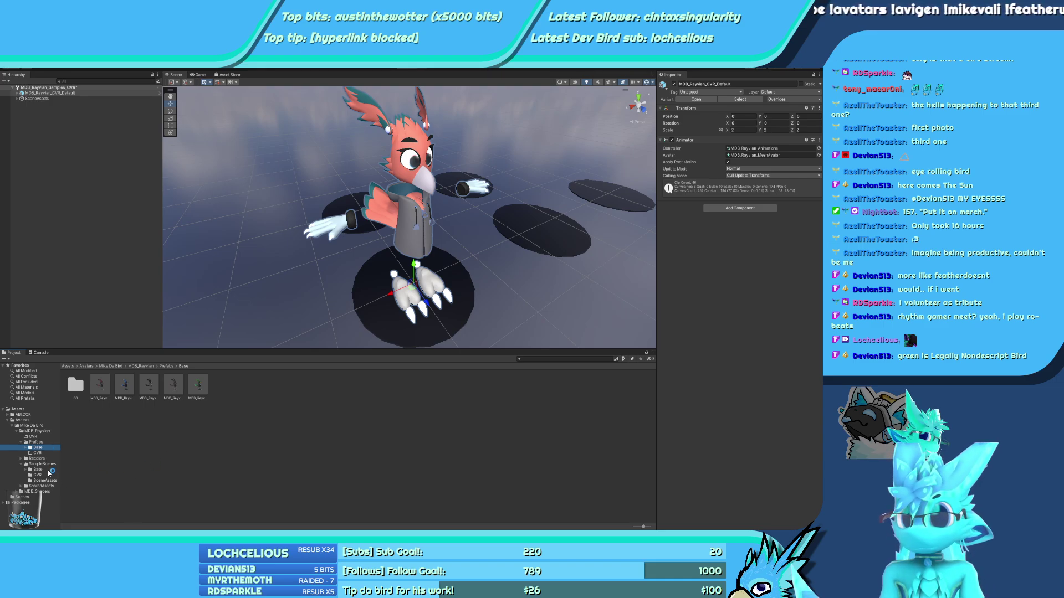
pyautogui.click(37, 452)
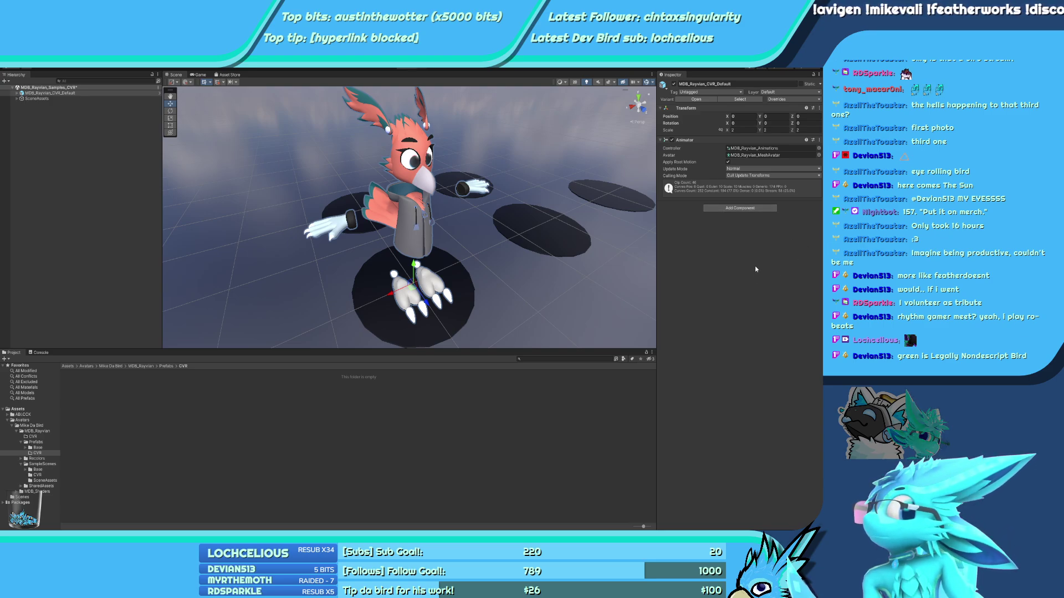
# Add a CVR Avatar component to the MDB_Rayvian_CVR_Default root object
pyautogui.click(734, 256)
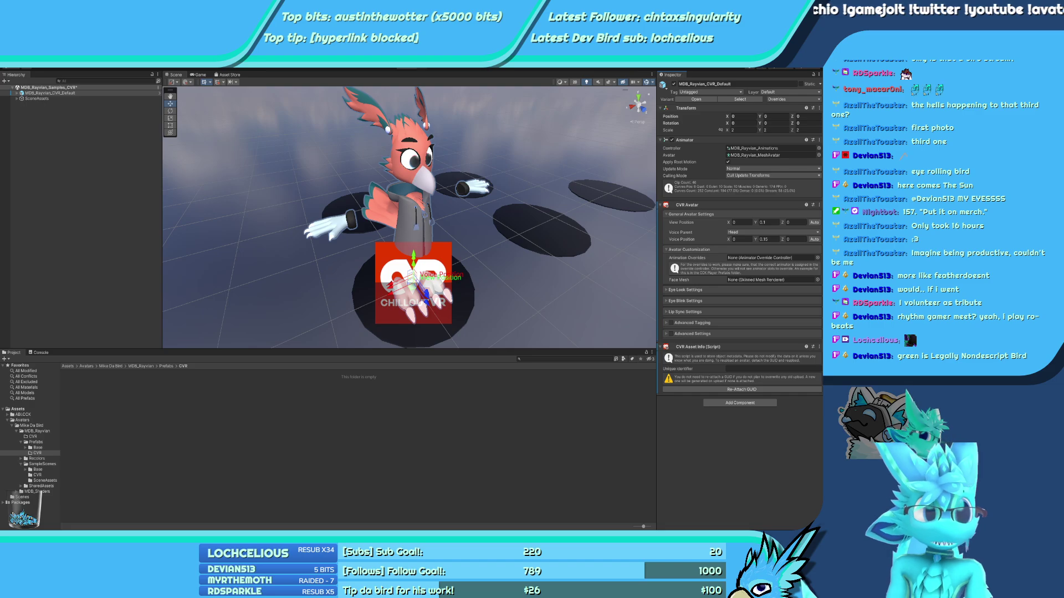
pyautogui.click(159, 472)
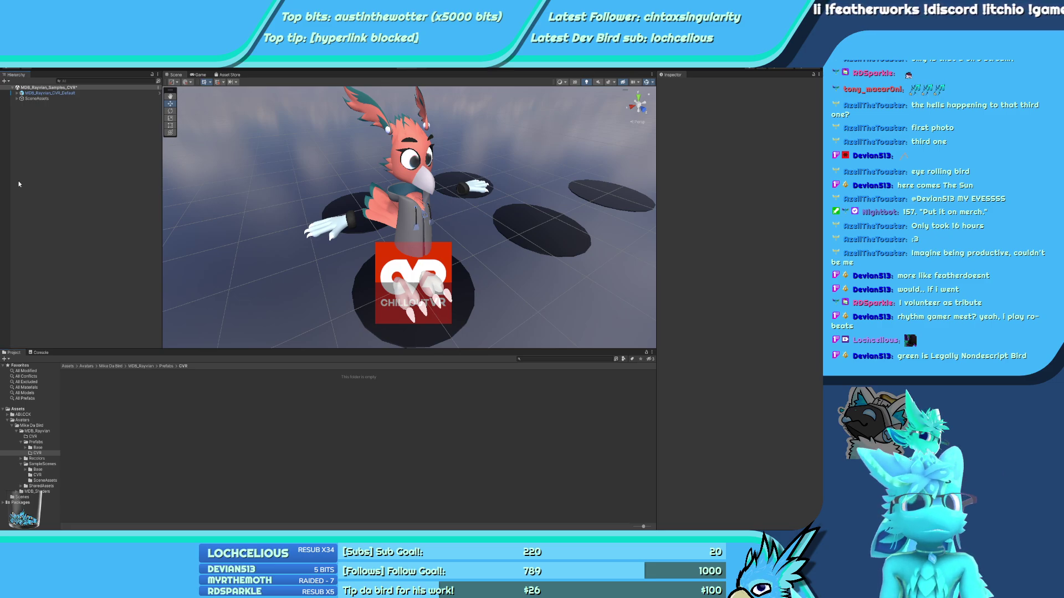
pyautogui.moveTo(416, 256)
pyautogui.mouseDown(button='right')
pyautogui.moveTo(426, 226)
pyautogui.moveTo(378, 249)
pyautogui.moveTo(423, 242)
pyautogui.moveTo(402, 223)
pyautogui.moveTo(416, 244)
pyautogui.mouseUp(button='right')
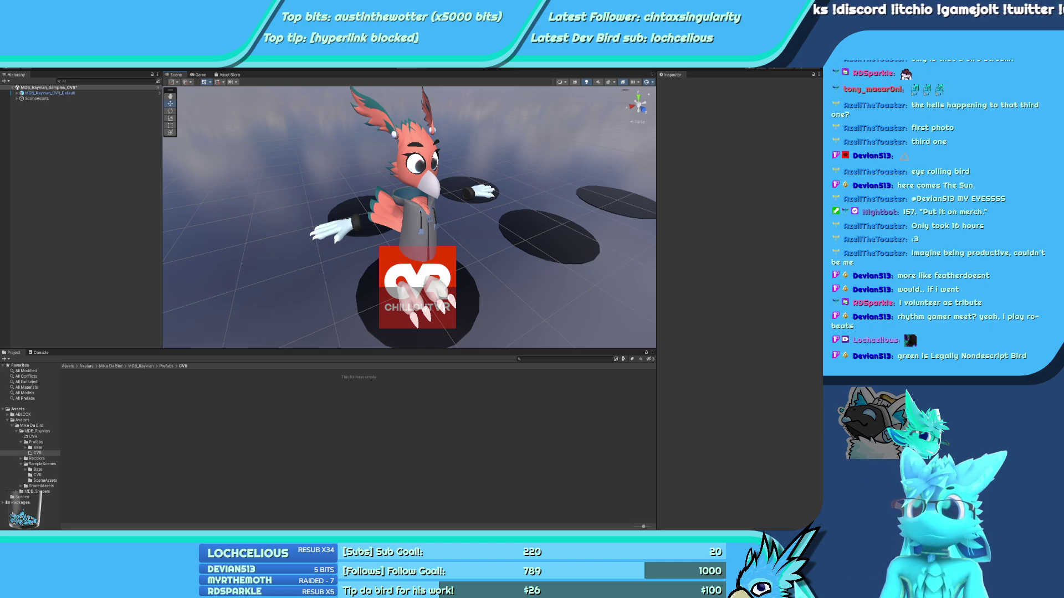
# Paste the copied Y value, about 1.49, and Z value into the CVR Avatar's view position
pyautogui.click(50, 93)
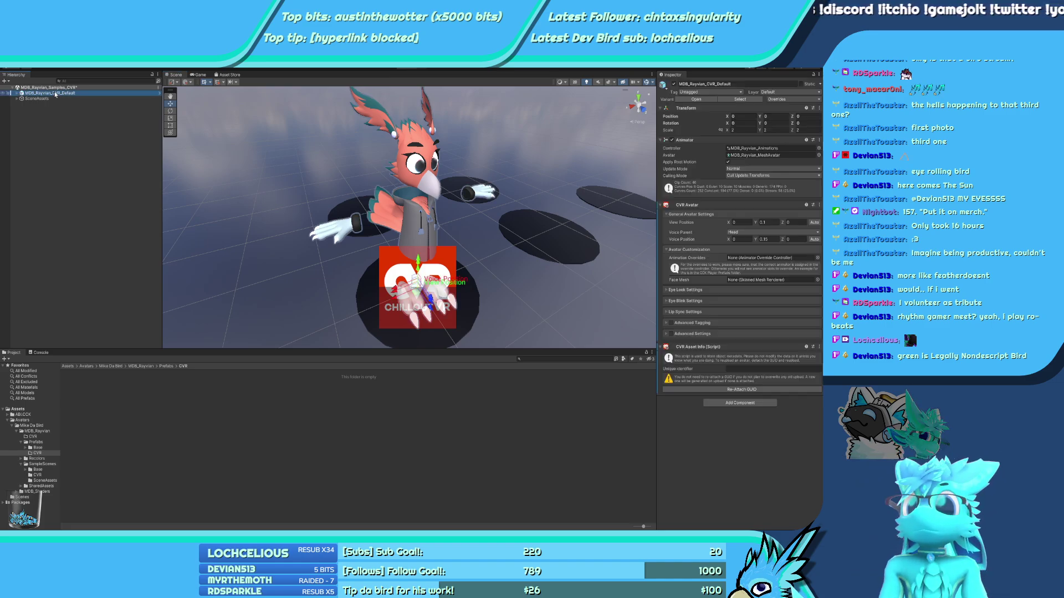
pyautogui.click(777, 222)
pyautogui.write('1.490424')
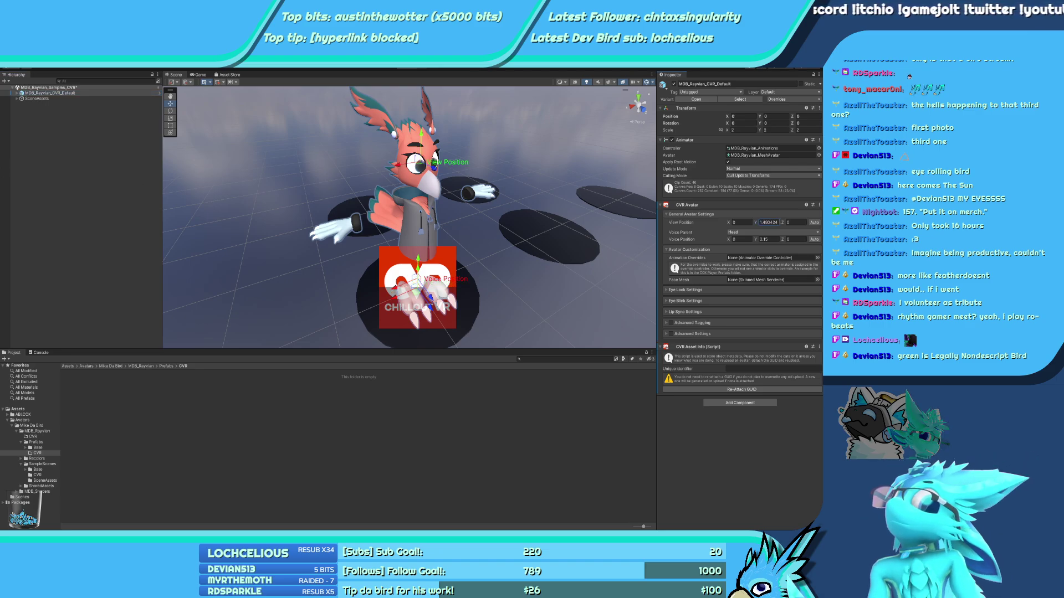
pyautogui.click(795, 222)
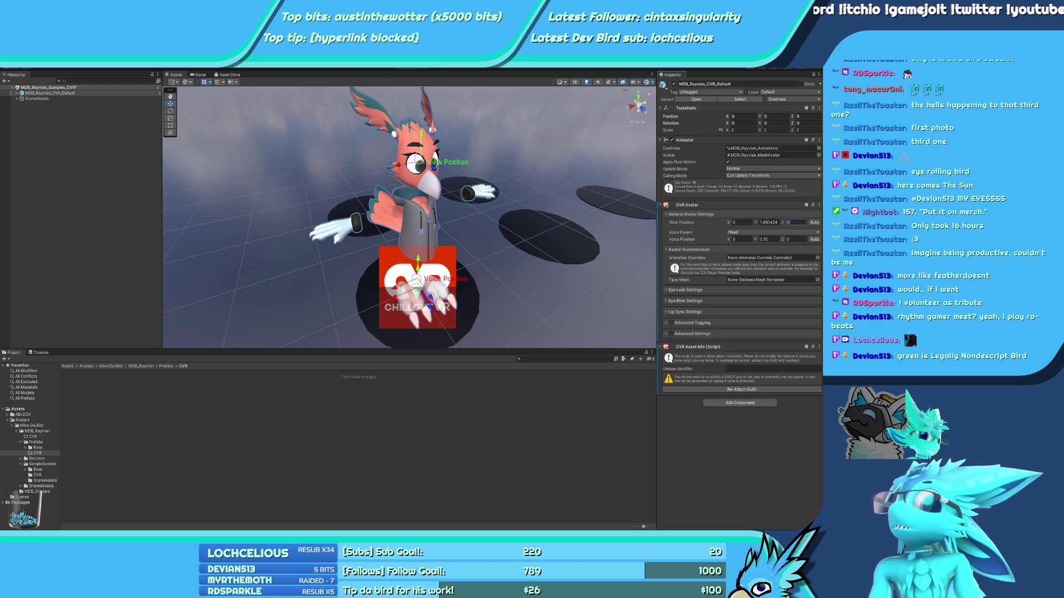
pyautogui.write('0.09216411')
# Move the CVR Avatar's voice position up and forward to the beak in a side view
pyautogui.click(643, 107)
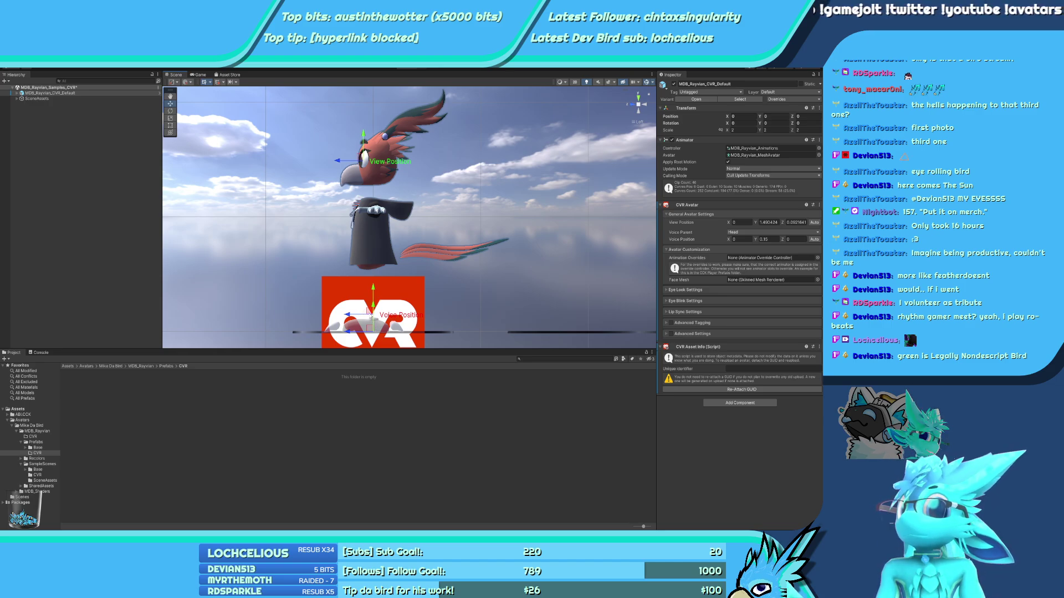
pyautogui.moveTo(370, 316); pyautogui.dragTo(355, 182)
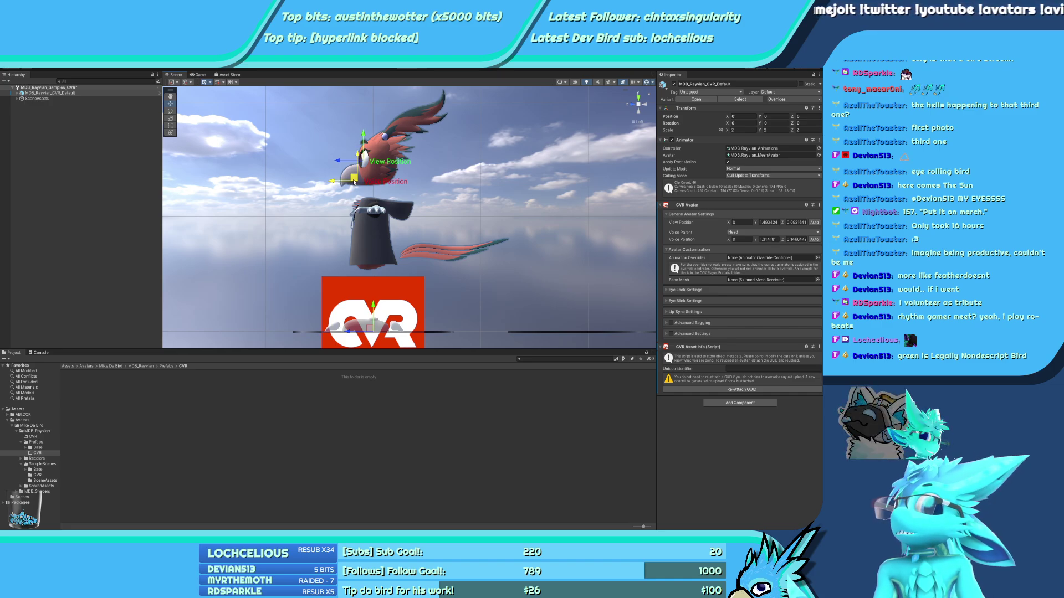
pyautogui.scroll(-5, 355, 183)
pyautogui.scroll(3, 357, 186)
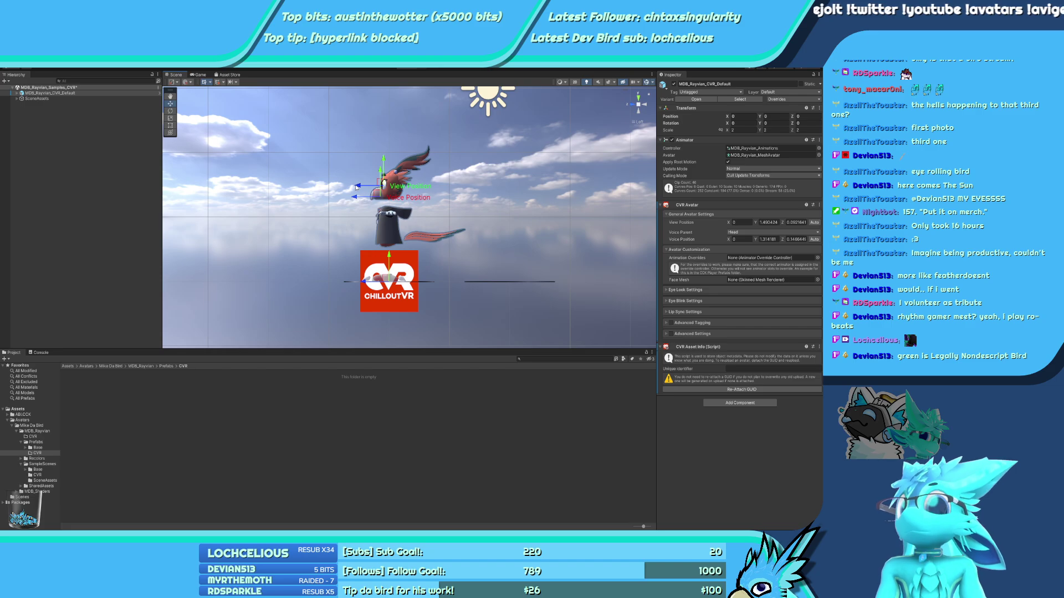
pyautogui.scroll(-3, 402, 264)
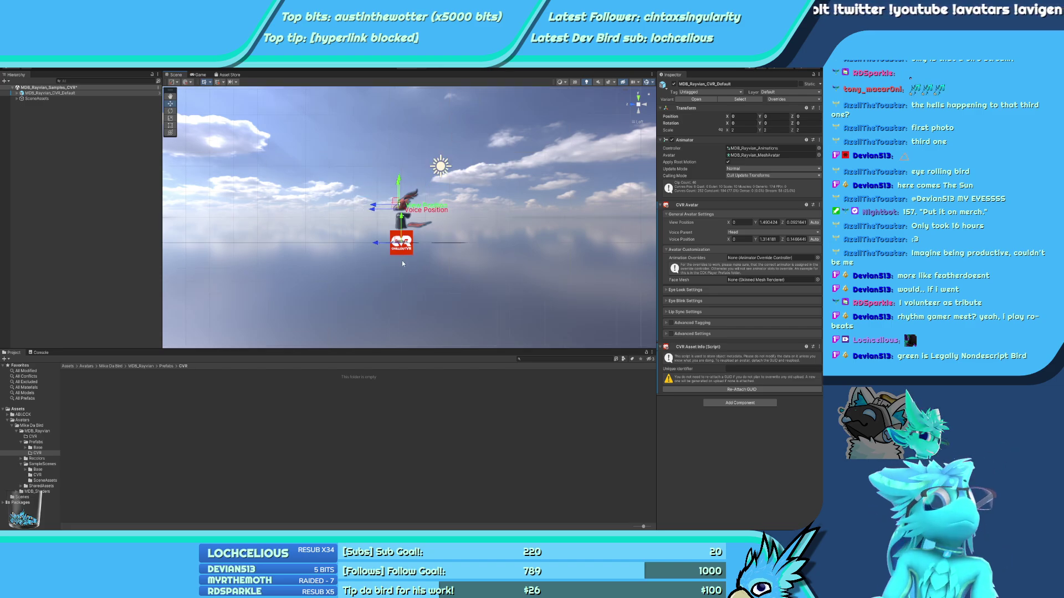
pyautogui.scroll(4, 402, 263)
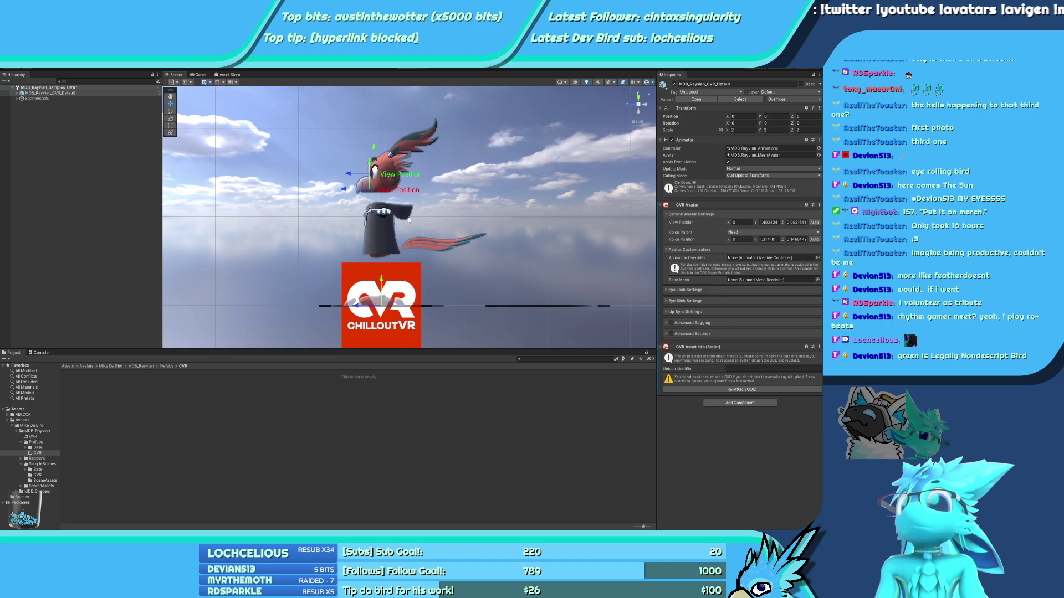
pyautogui.scroll(2, 381, 164)
pyautogui.scroll(-1, 357, 140)
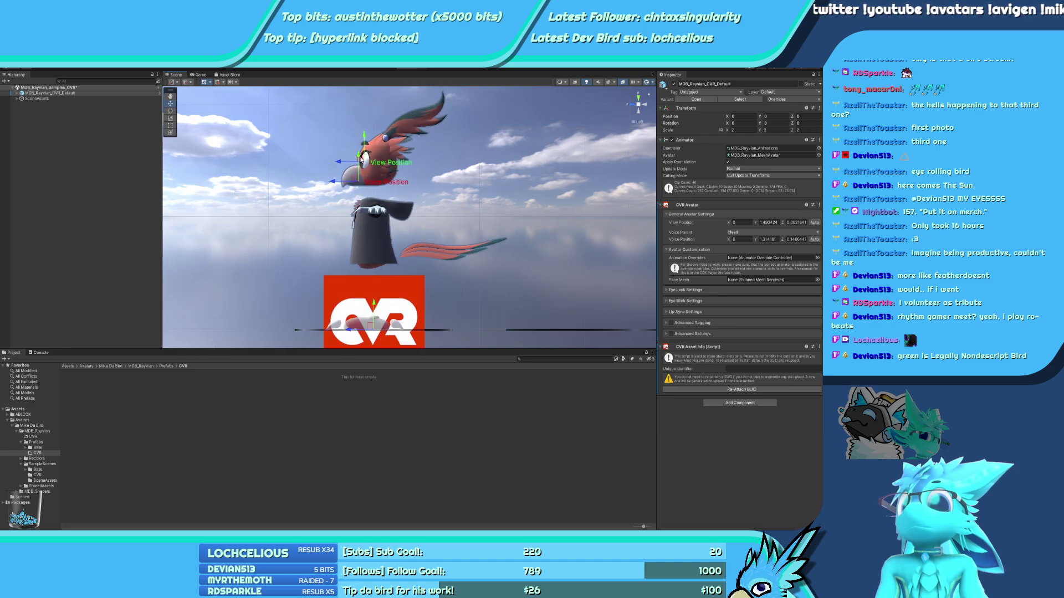
# Check the view and voice positions against the eyes and beak from the side, front and angled views
pyautogui.moveTo(361, 157)
pyautogui.mouseDown()
pyautogui.moveTo(376, 137)
pyautogui.moveTo(363, 161)
pyautogui.mouseUp()
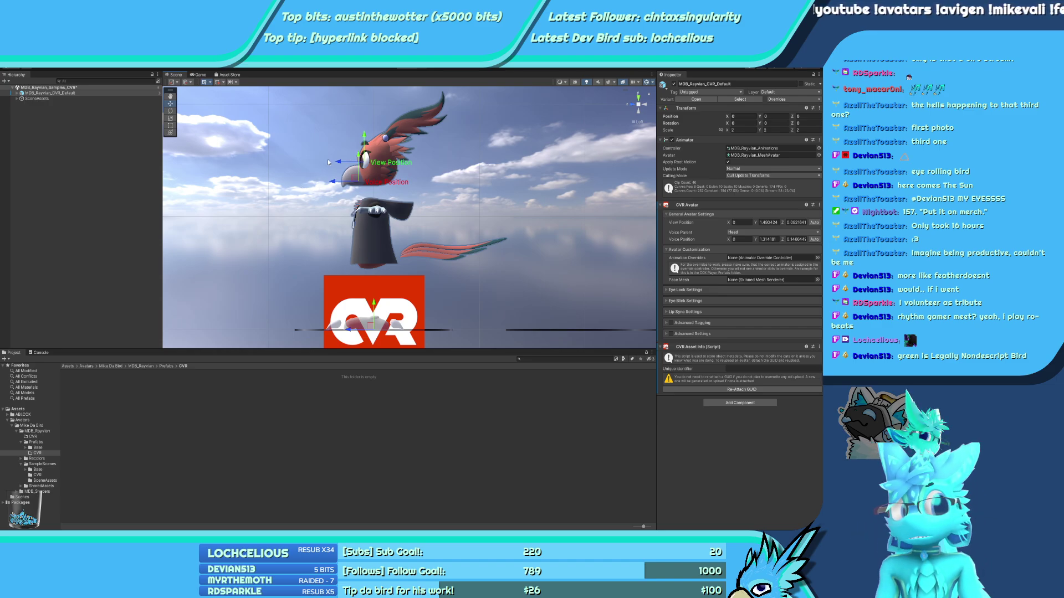
pyautogui.scroll(3, 327, 159)
pyautogui.scroll(-4, 331, 159)
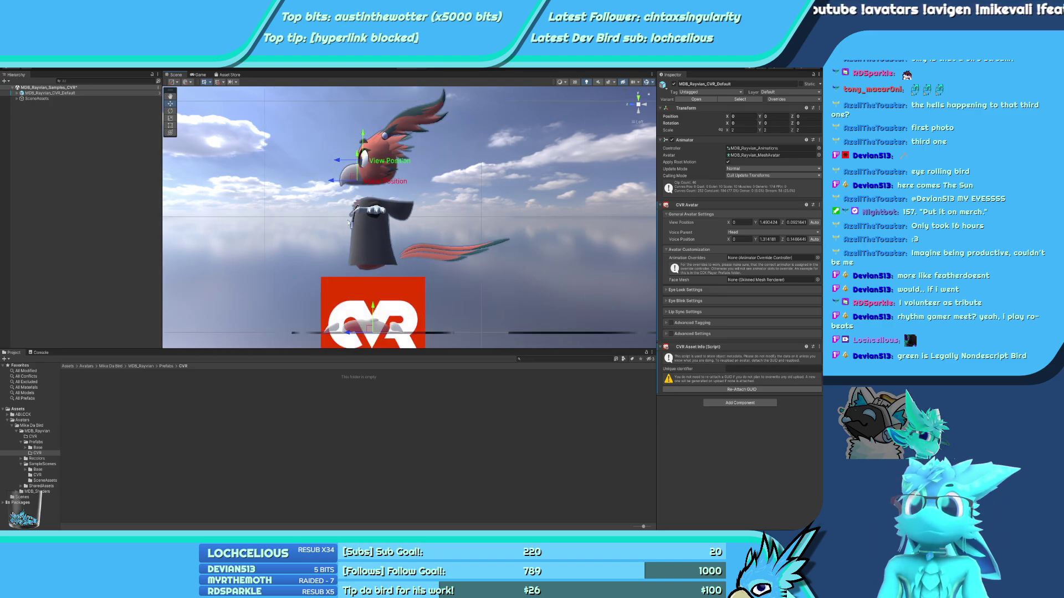
pyautogui.scroll(-3, 322, 257)
pyautogui.scroll(3, 323, 258)
pyautogui.click(643, 104)
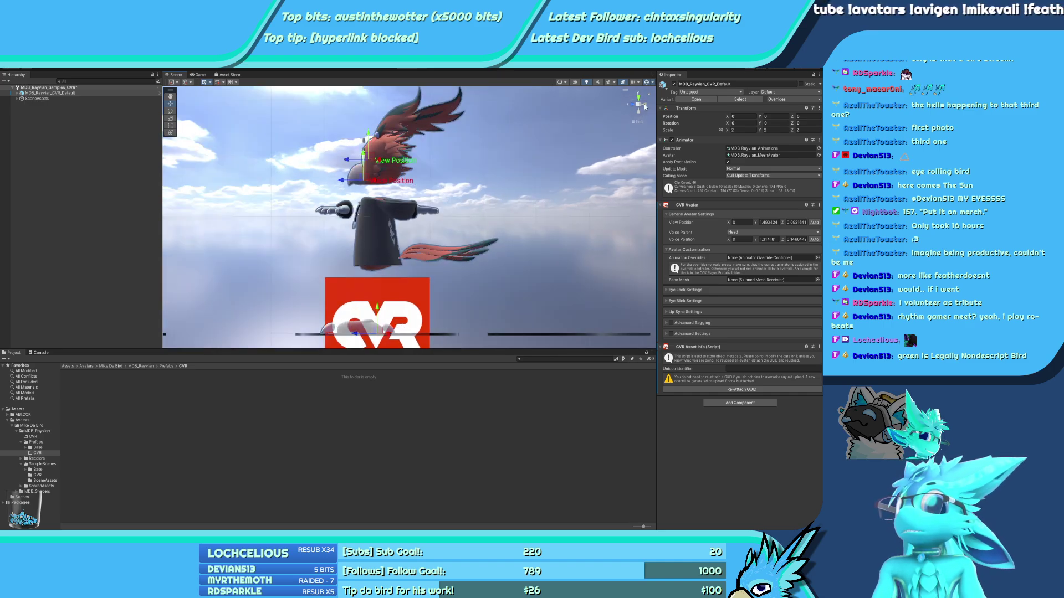
pyautogui.click(634, 105)
pyautogui.click(634, 103)
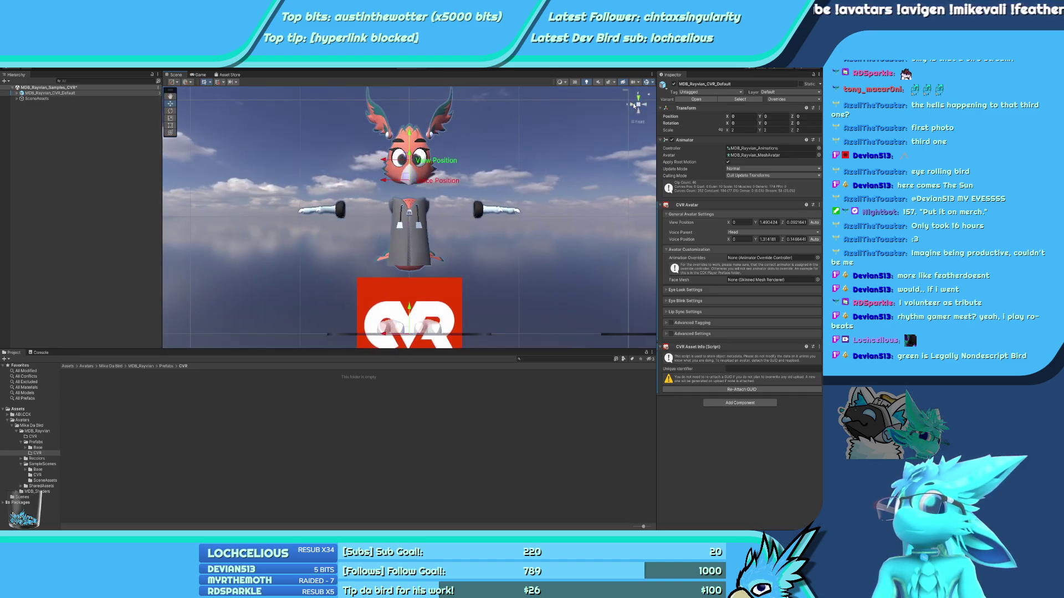
pyautogui.moveTo(429, 192); pyautogui.dragTo(438, 216, button='middle')
pyautogui.scroll(5, 437, 245)
pyautogui.scroll(-8, 438, 244)
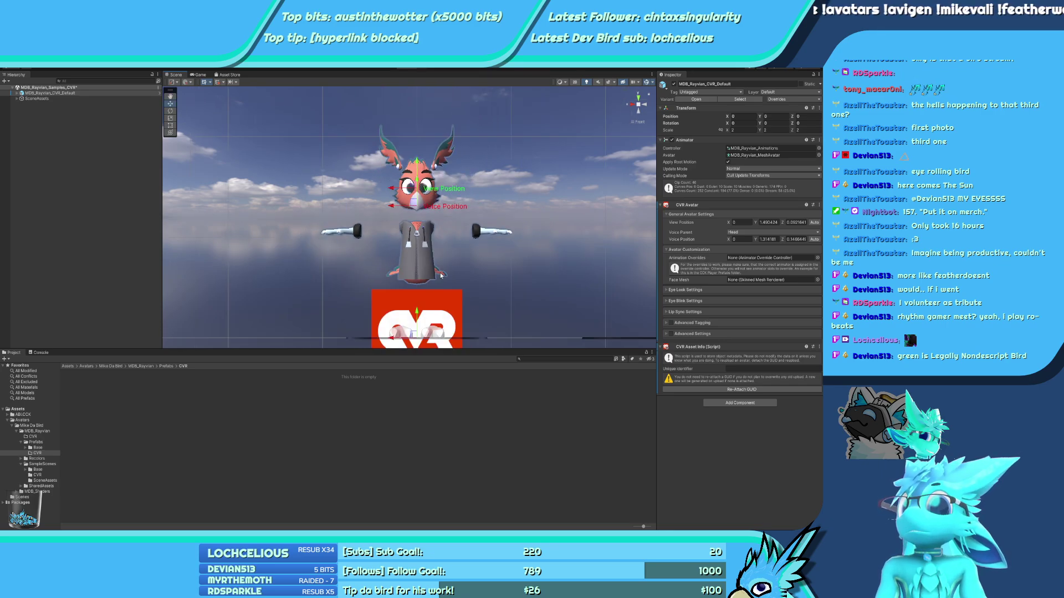
pyautogui.moveTo(444, 281); pyautogui.dragTo(445, 299, button='middle')
pyautogui.scroll(5, 448, 249)
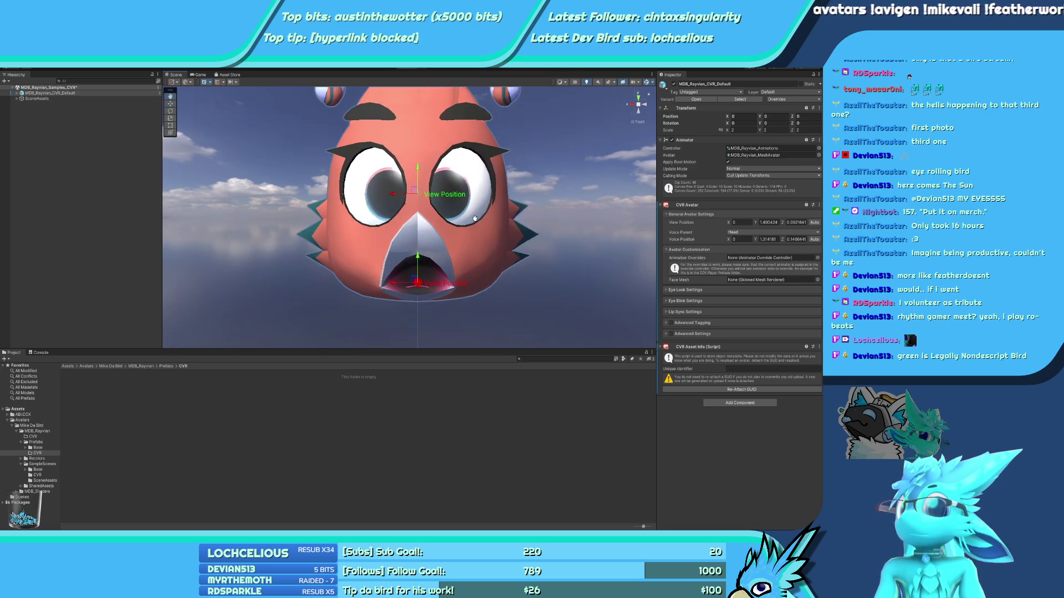
pyautogui.scroll(-2, 439, 239)
pyautogui.keyDown('alt'); pyautogui.moveTo(438, 238); pyautogui.dragTo(469, 299); pyautogui.keyUp('alt')
pyautogui.scroll(-5, 475, 315)
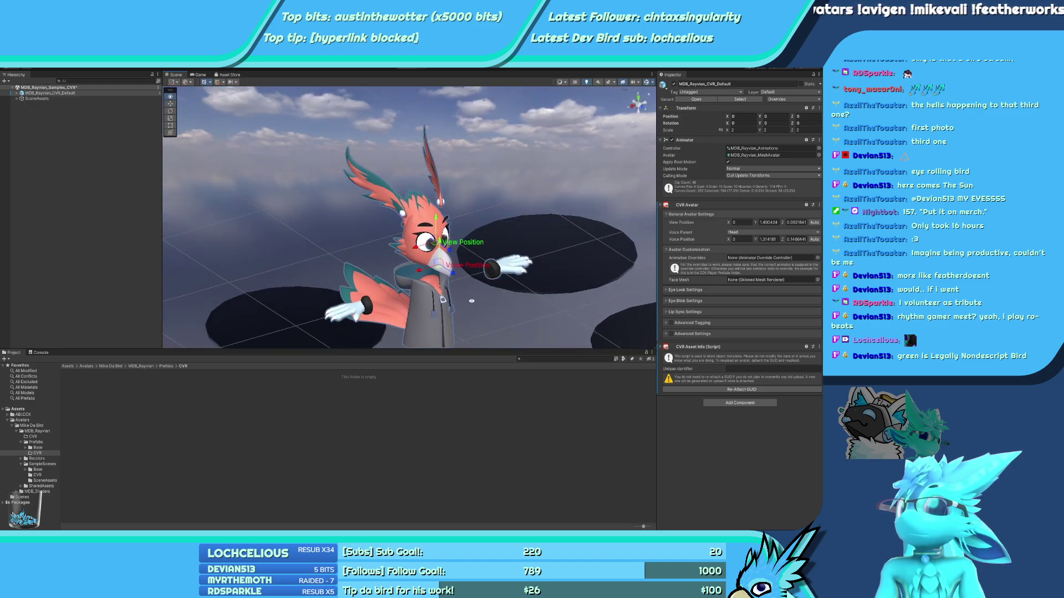
pyautogui.moveTo(470, 300); pyautogui.dragTo(434, 202, button='middle')
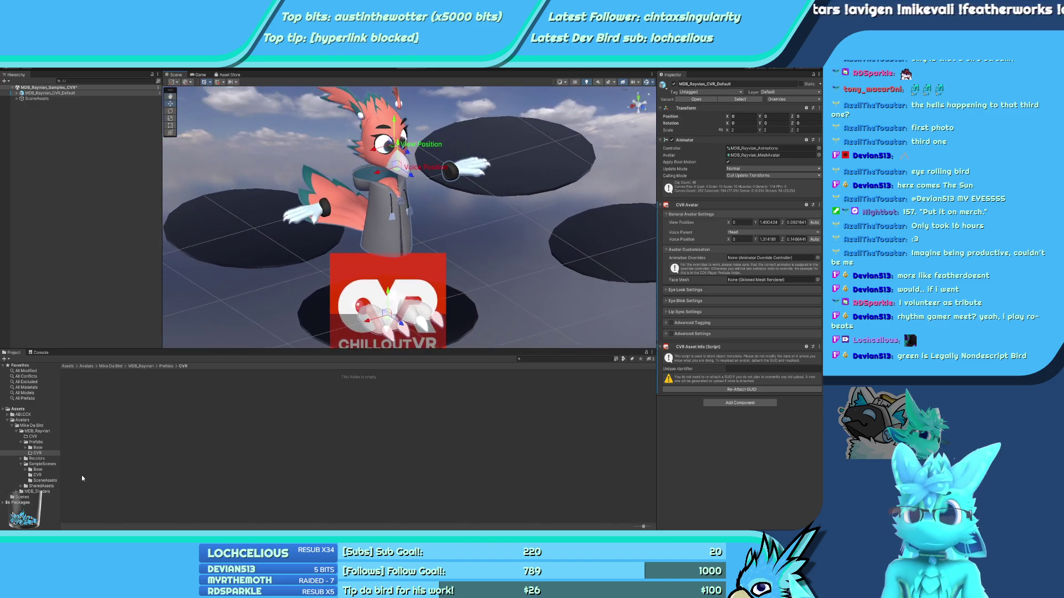
# Expand the CVR Avatar's lip sync, eye blink, eye look and eye limits settings, and widen the inspector
pyautogui.click(661, 348)
pyautogui.click(667, 311)
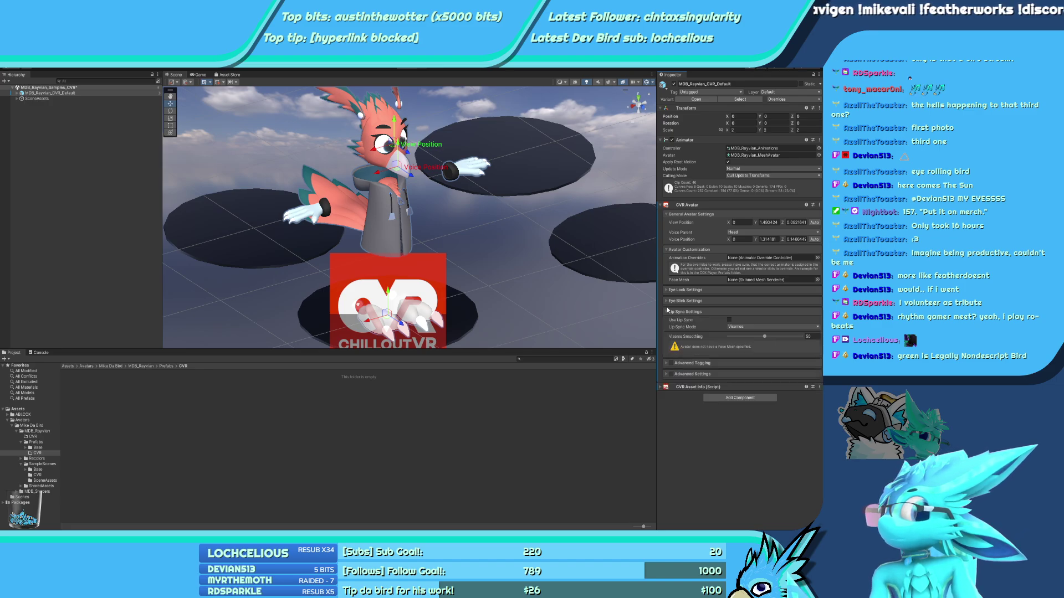
pyautogui.click(666, 301)
pyautogui.click(666, 289)
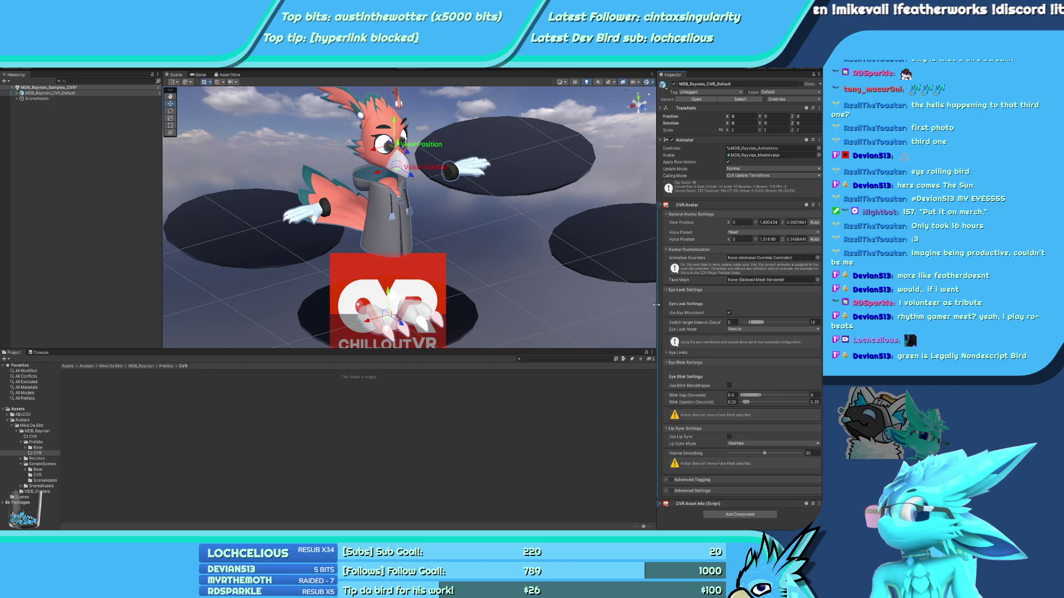
pyautogui.moveTo(656, 306); pyautogui.dragTo(591, 309)
pyautogui.click(602, 352)
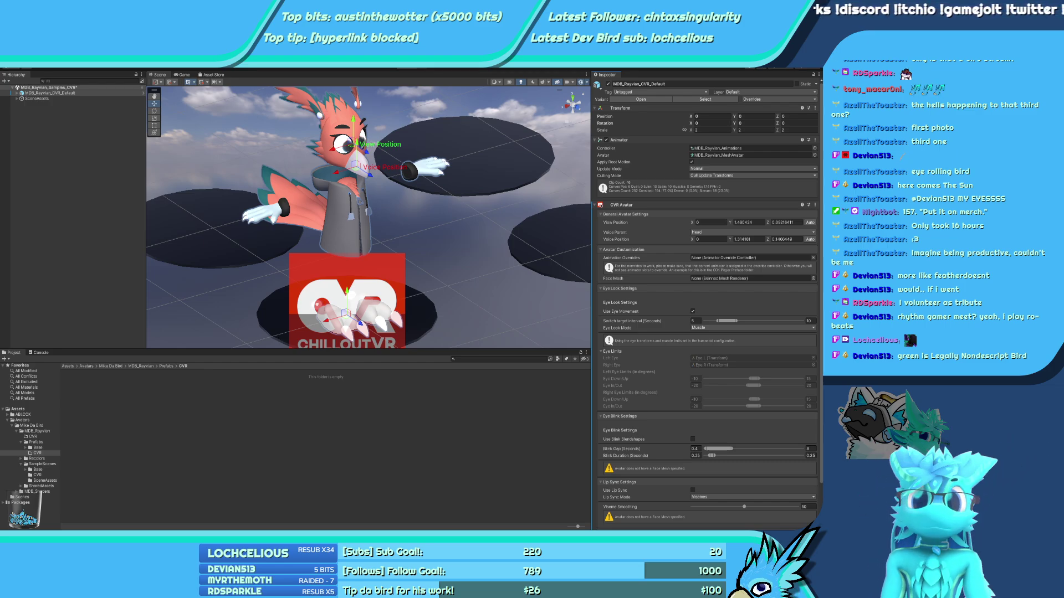
# Assign MDB_Rayvian_Mesh_Body as the CVR Avatar's face mesh and review the blink and viseme options
pyautogui.click(17, 93)
pyautogui.click(17, 93)
pyautogui.click(17, 94)
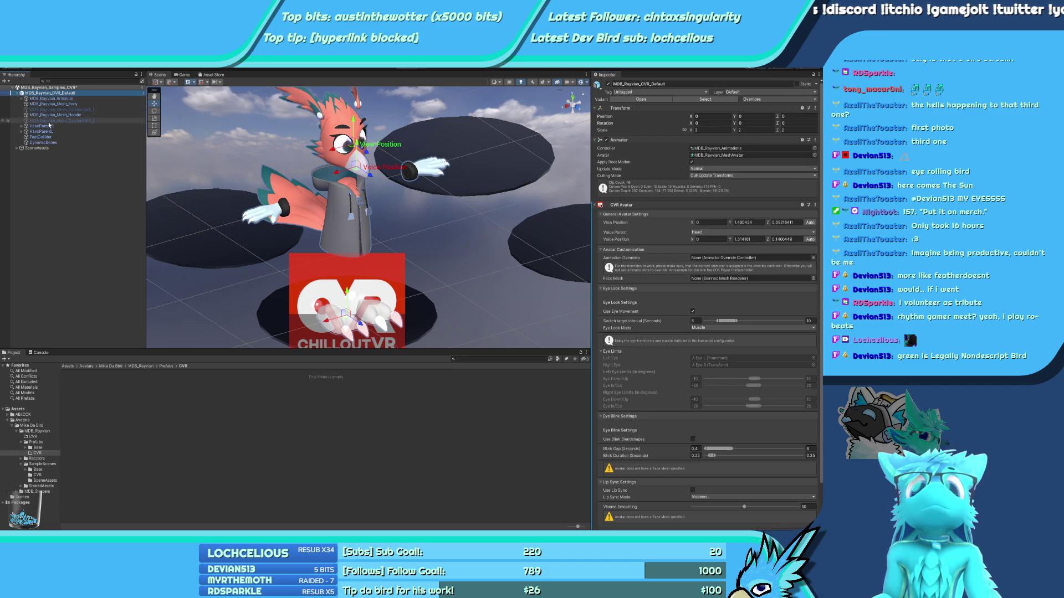
pyautogui.moveTo(75, 105); pyautogui.dragTo(739, 278)
pyautogui.scroll(-2, 633, 424)
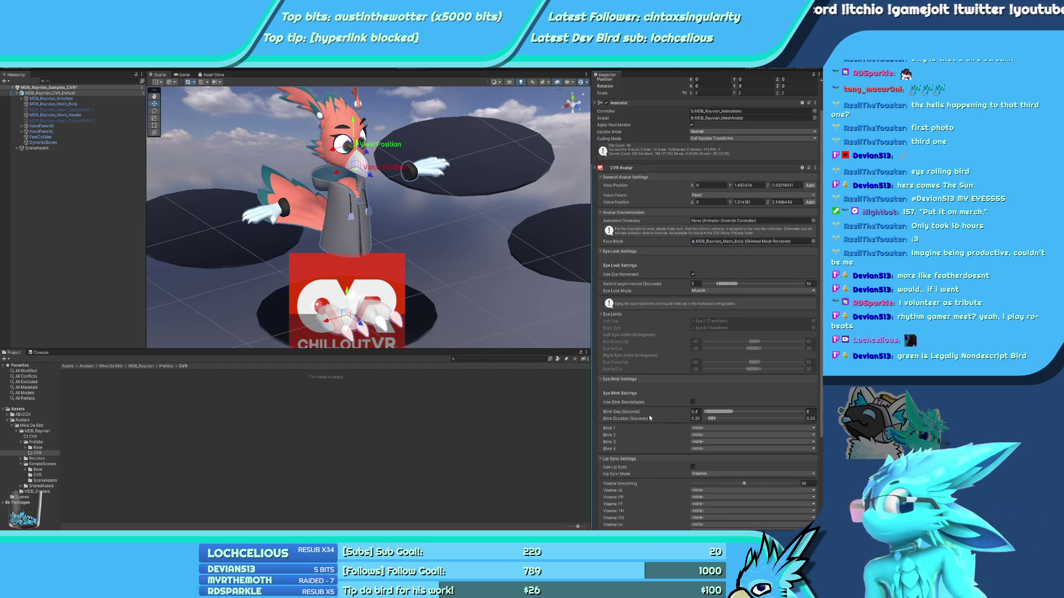
pyautogui.scroll(-4, 649, 414)
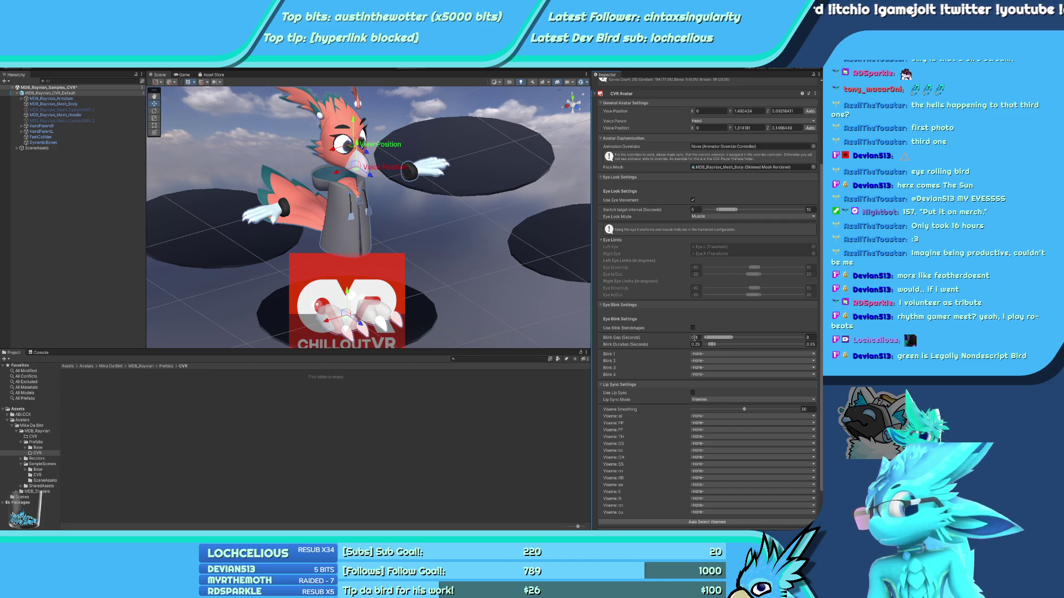
pyautogui.scroll(3, 770, 342)
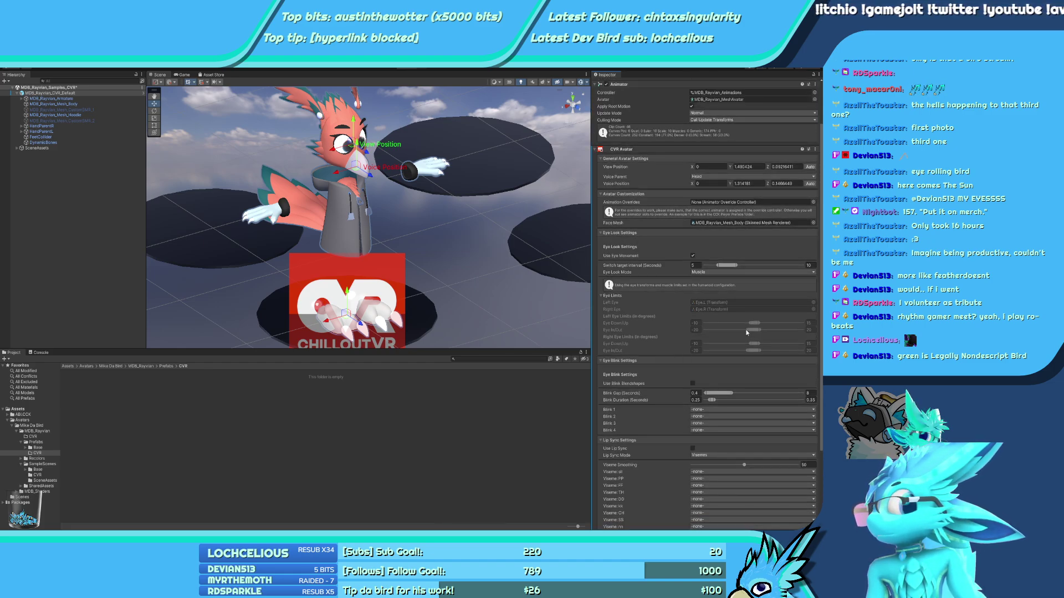
pyautogui.scroll(3, 628, 342)
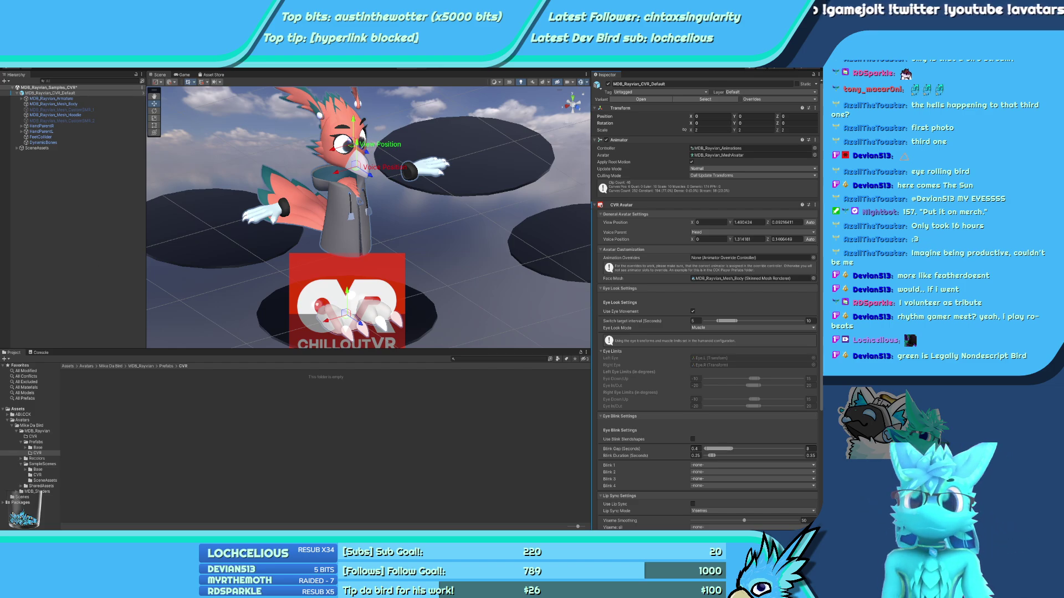
pyautogui.scroll(4, 434, 270)
# Get a close view of the avatar's face and set the CVR Avatar's eye look mode to Blendshape
pyautogui.keyDown('alt'); pyautogui.moveTo(400, 209); pyautogui.dragTo(413, 161); pyautogui.keyUp('alt')
pyautogui.moveTo(413, 161); pyautogui.dragTo(427, 292, button='middle')
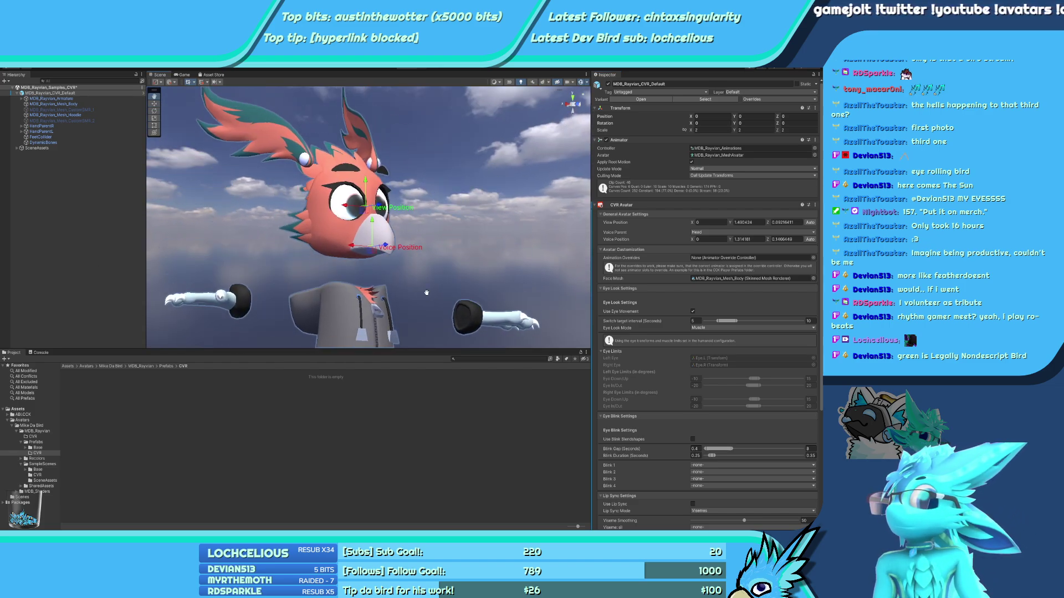
pyautogui.scroll(5, 422, 274)
pyautogui.moveTo(416, 255); pyautogui.dragTo(346, 247, button='right')
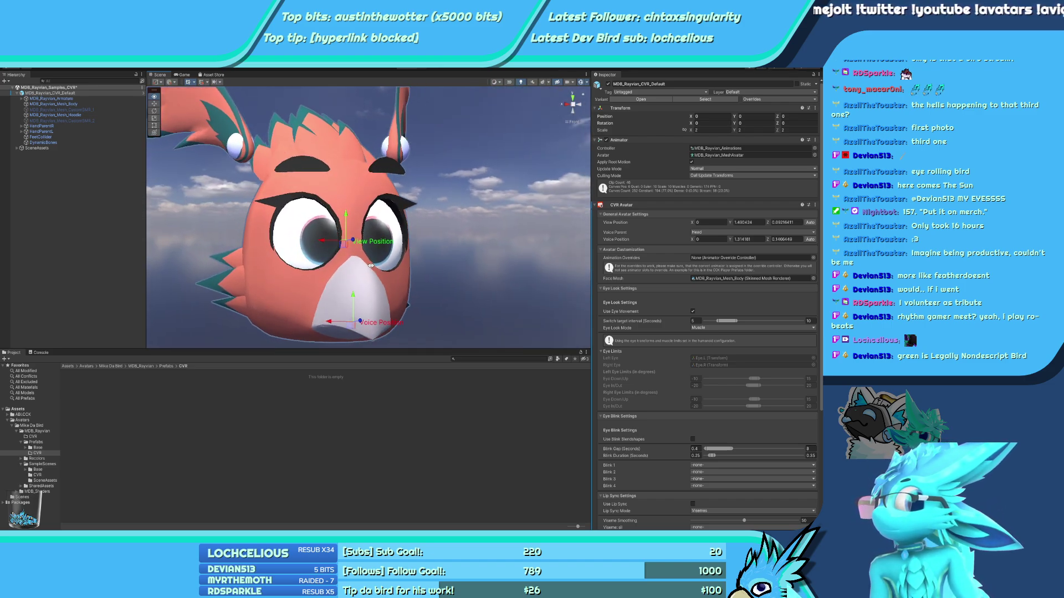
pyautogui.click(725, 327)
pyautogui.click(723, 344)
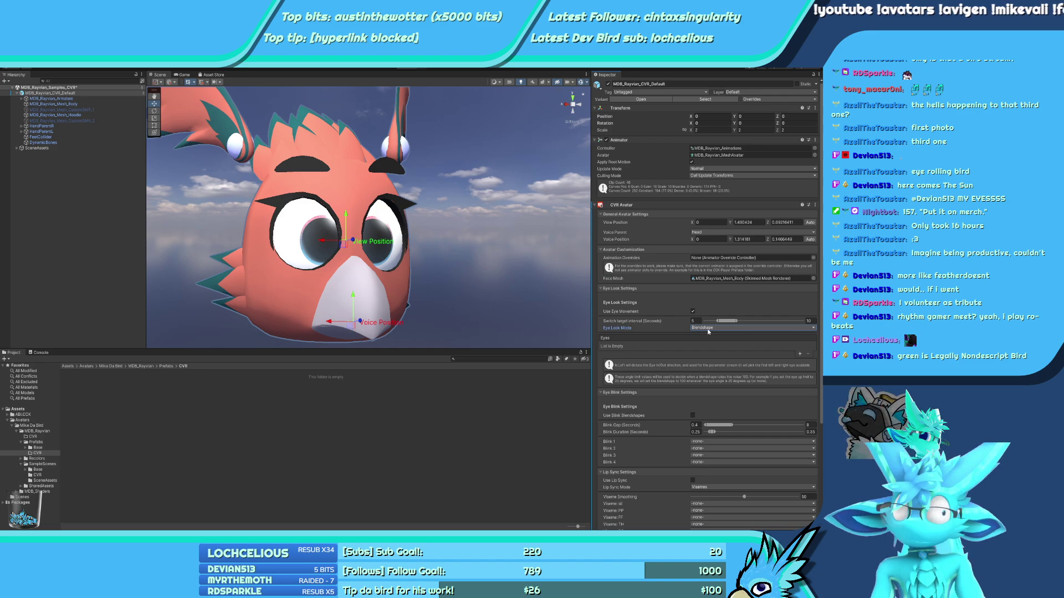
# Select the avatar's body mesh to inspect its blendshapes
pyautogui.click(215, 259)
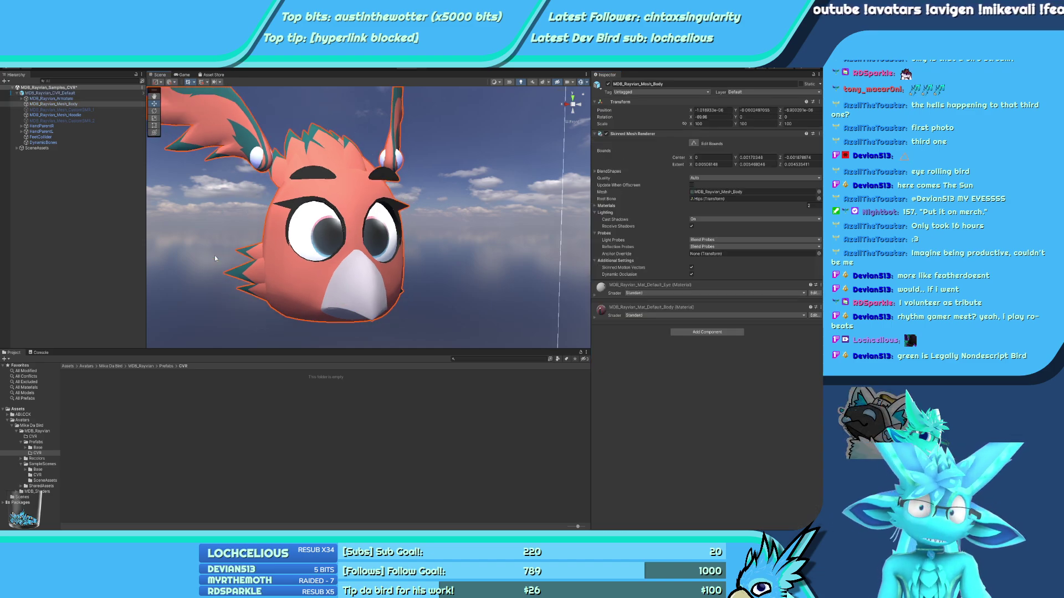
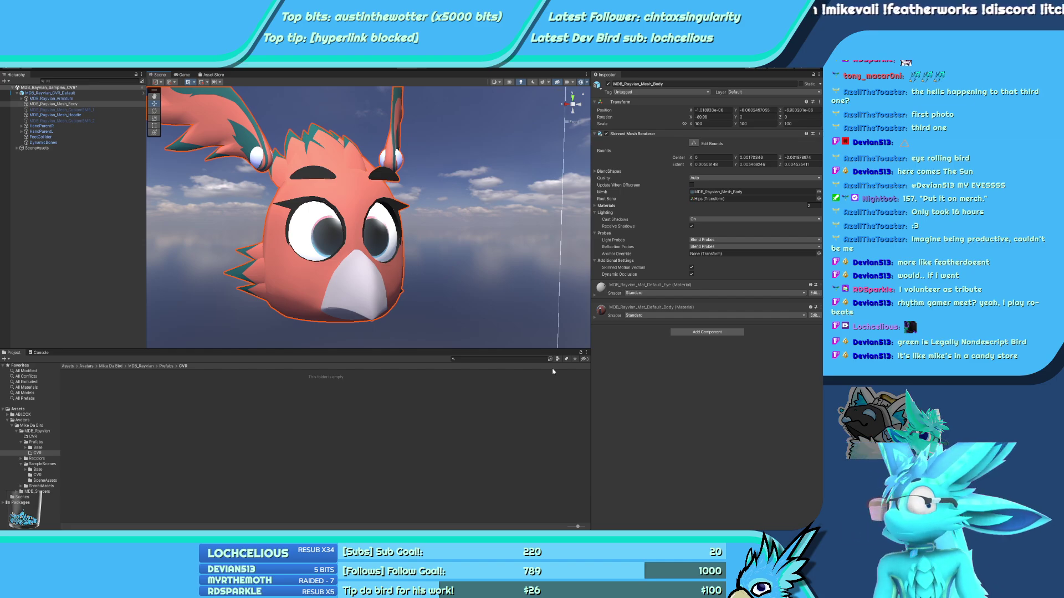
# Select the MDB_Rayvian_CVR_Default avatar and add right and left eye entries to the CVR Avatar's eyes list, undoing the extra third entry
pyautogui.click(62, 93)
pyautogui.scroll(-5, 645, 384)
pyautogui.scroll(5, 647, 376)
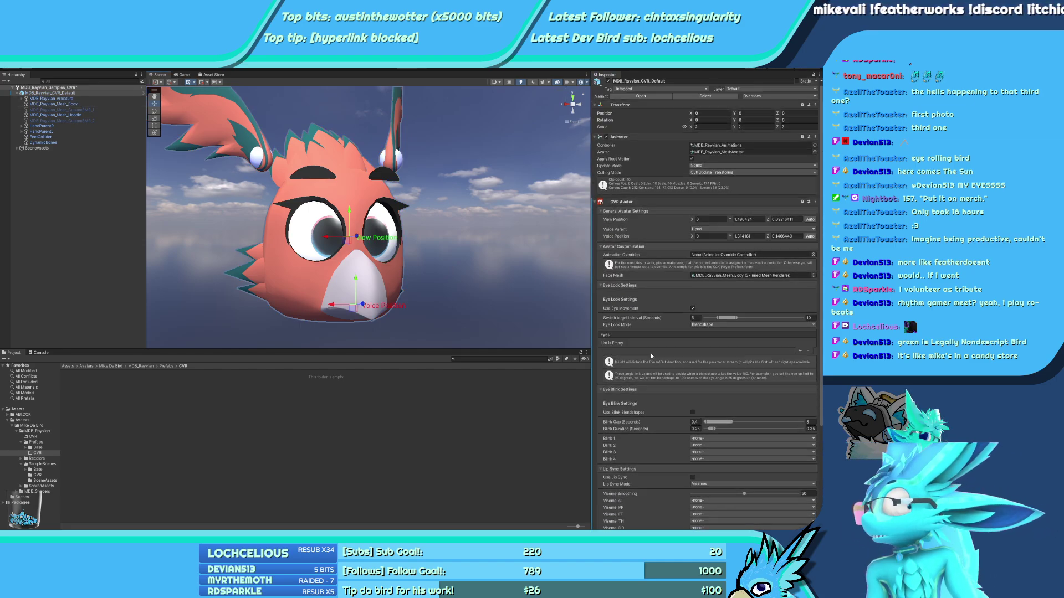
pyautogui.click(798, 351)
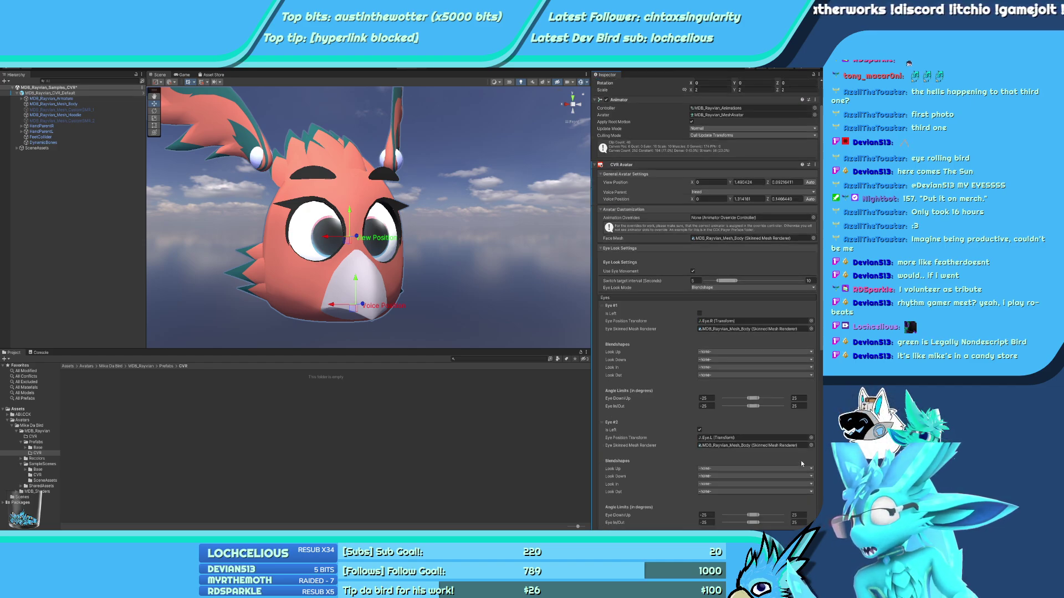
pyautogui.click(800, 460)
pyautogui.scroll(-3, 800, 476)
pyautogui.click(800, 484)
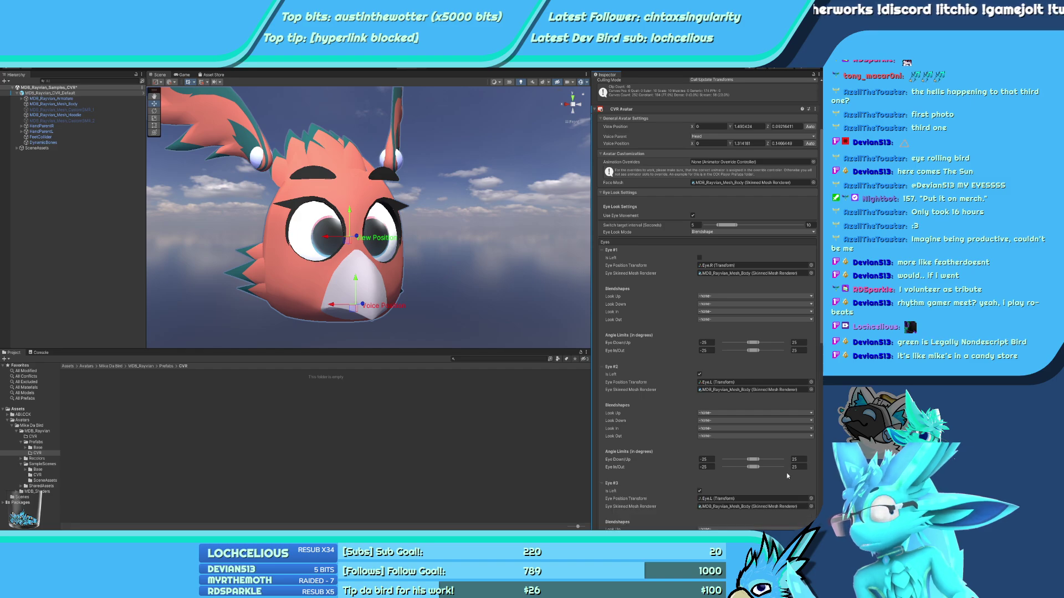
pyautogui.scroll(-3, 786, 473)
pyautogui.hotkey('ctrl', 'z')
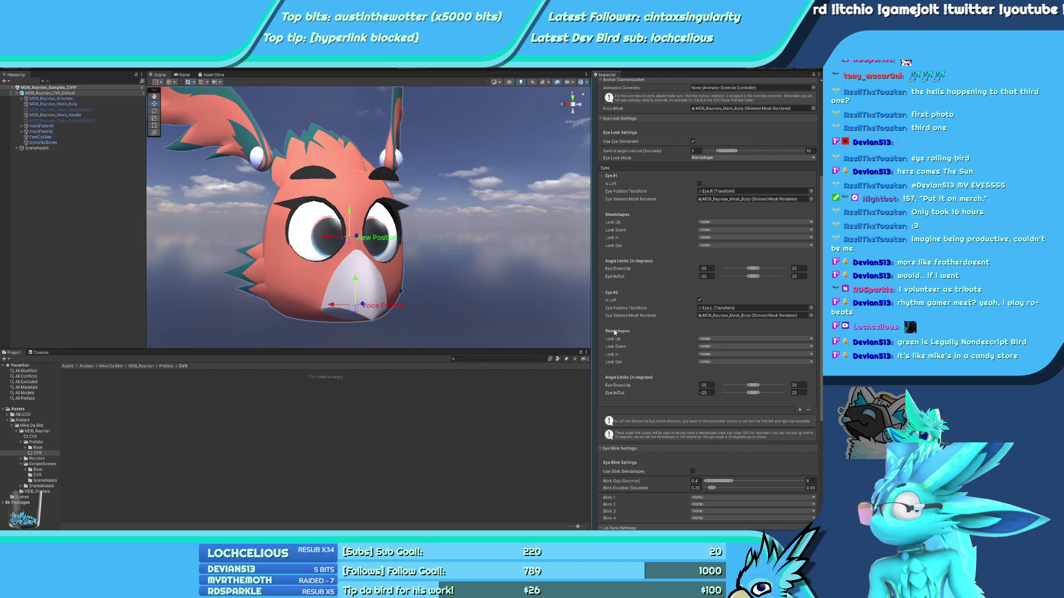
# Try the Transform eye look mode on the CVR Avatar and undo that change
pyautogui.click(719, 157)
pyautogui.click(706, 178)
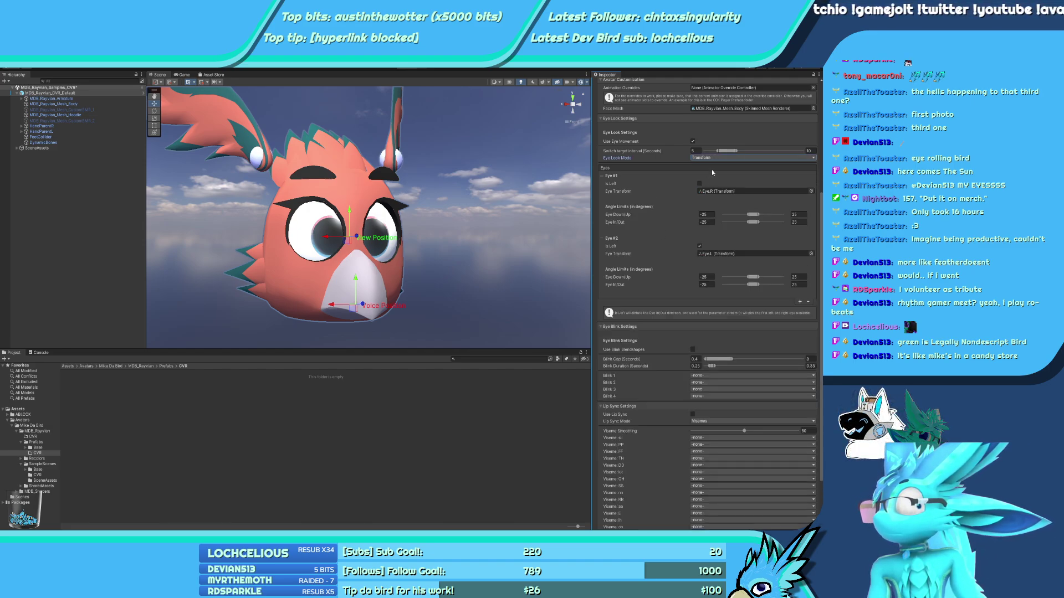
pyautogui.hotkey('ctrl', 'z')
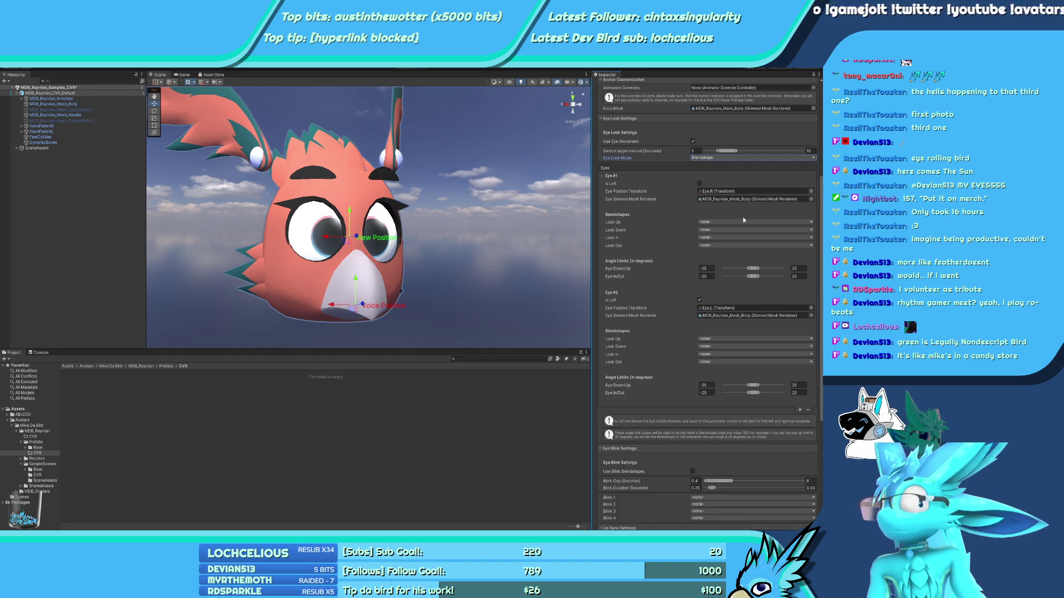
# Locate the first eye's position transform in the avatar's hierarchy, and set the CVR Avatar's eye look mode to Muscle
pyautogui.click(679, 219)
pyautogui.click(729, 192)
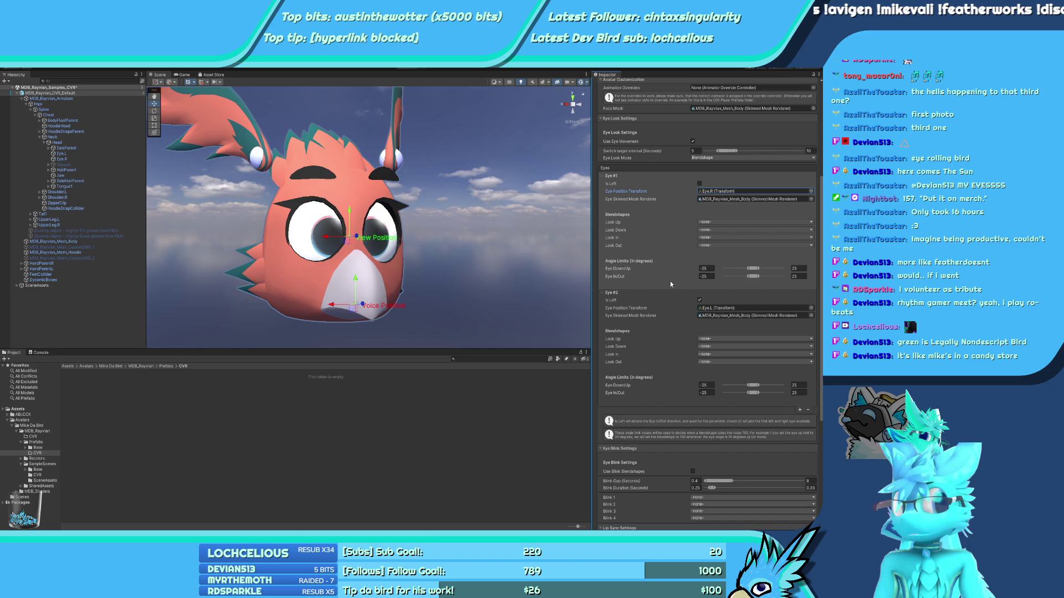
pyautogui.click(717, 158)
pyautogui.click(718, 169)
pyautogui.scroll(2, 657, 213)
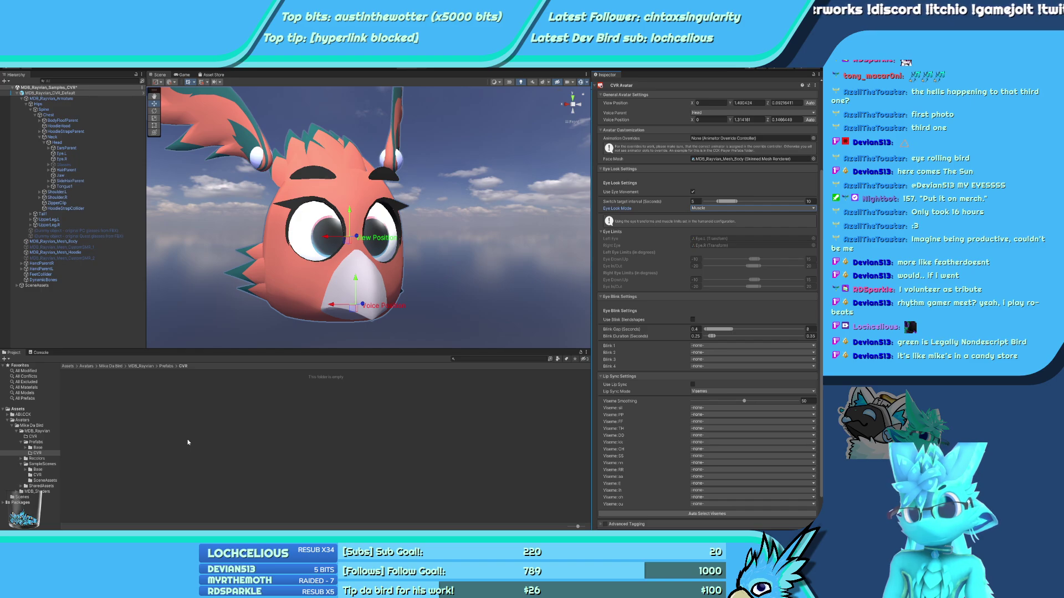
# Find the avatar's models in the SharedAssets Meshes folder and display the rig import settings of MDB_Rayvian_Mesh
pyautogui.click(55, 448)
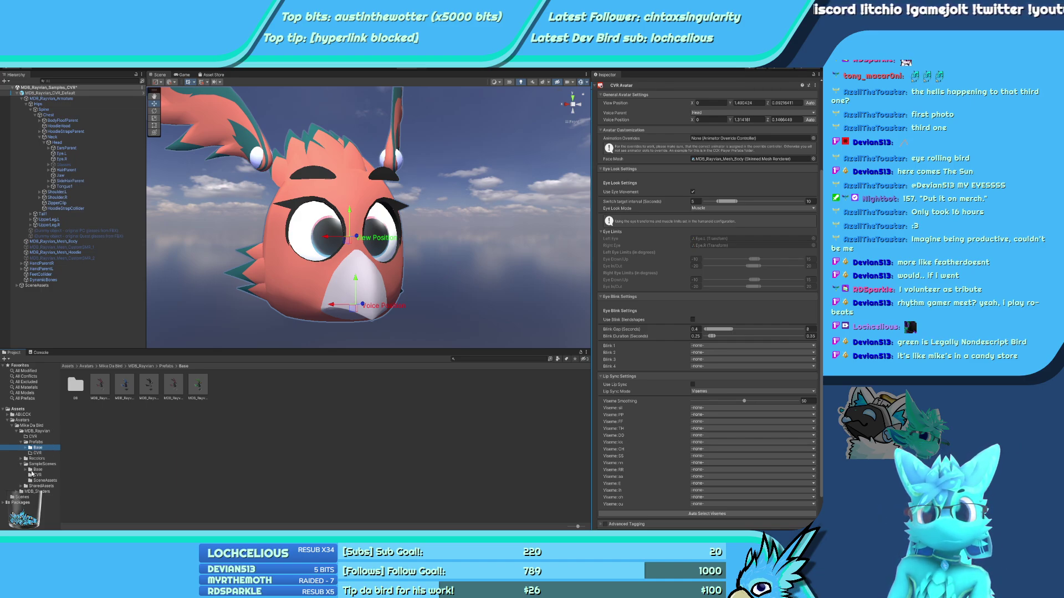
pyautogui.click(40, 487)
pyautogui.click(41, 481)
pyautogui.click(40, 487)
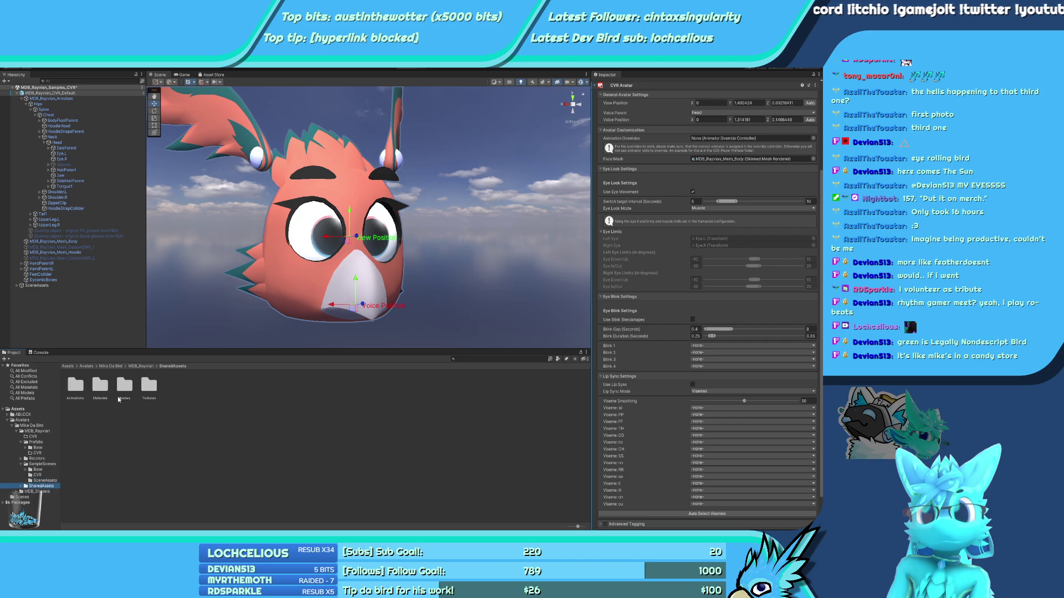
pyautogui.doubleClick(122, 386)
pyautogui.click(101, 387)
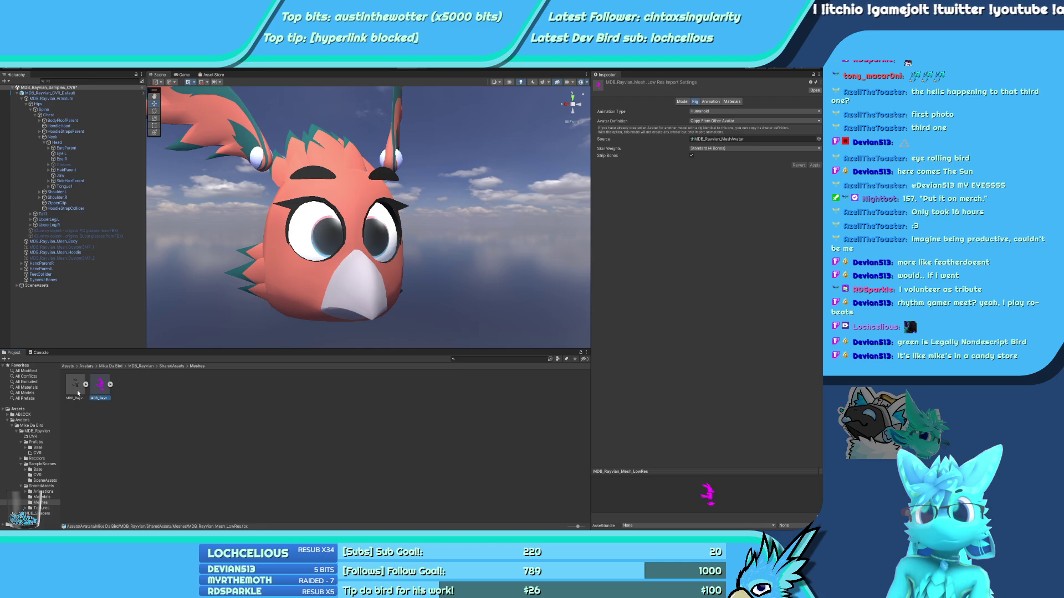
pyautogui.click(77, 387)
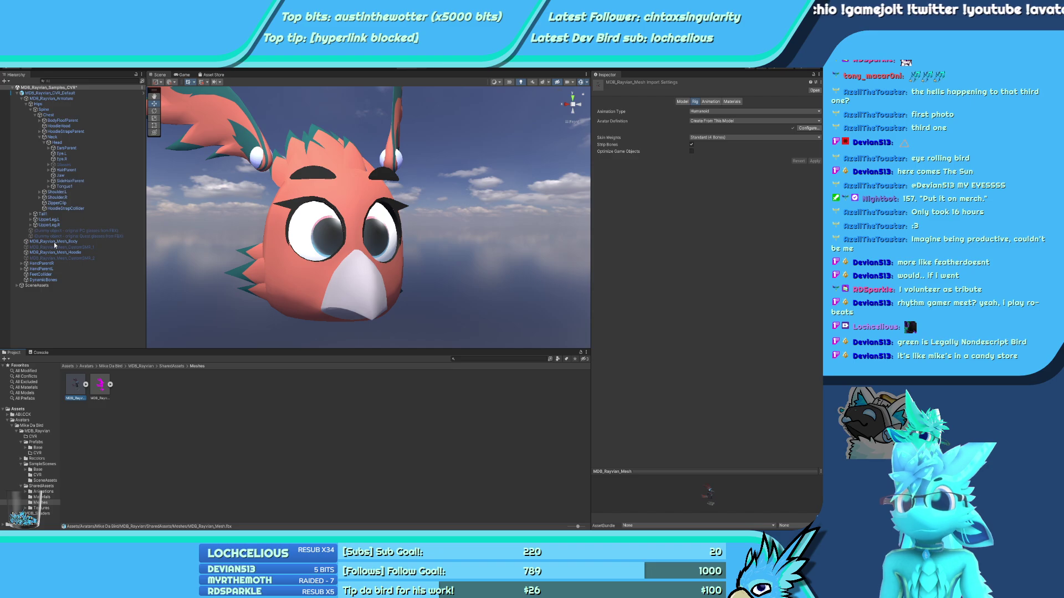
# Inspect the avatar's DynamicBones object and the details of the Dynamic Bone package
pyautogui.click(43, 280)
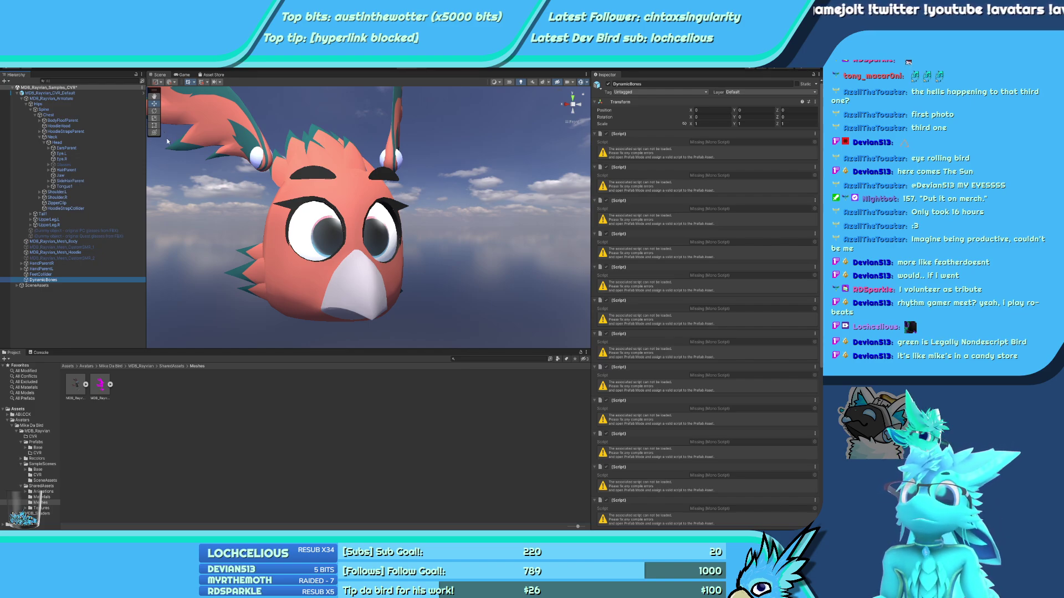
pyautogui.hotkey('alt', 'Tab')
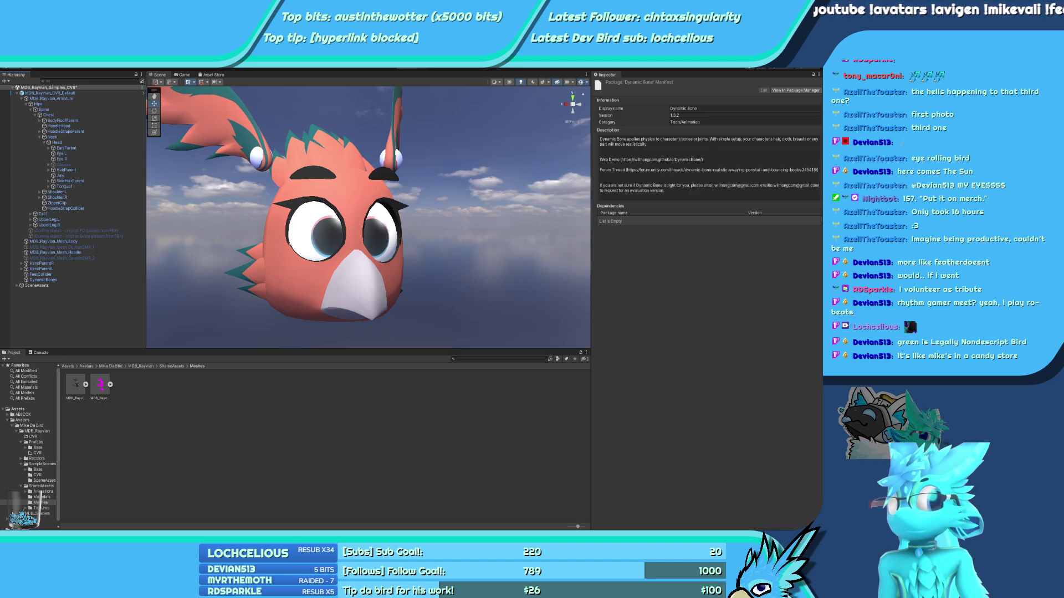
pyautogui.click(44, 280)
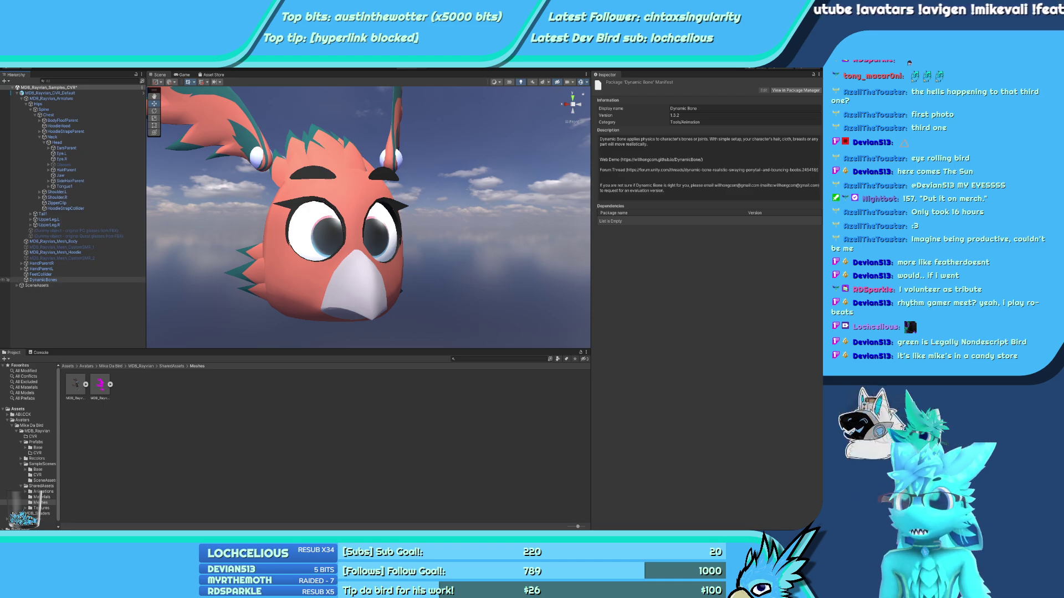
pyautogui.click(454, 416)
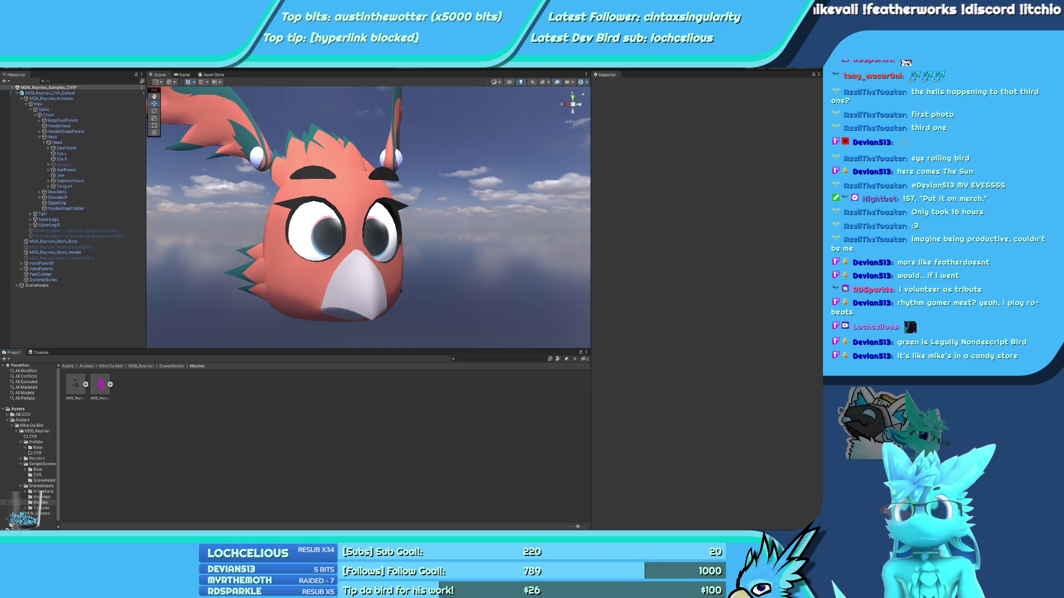
# Check the material remapping of both model files, and assign MDB_Rayvian_Mat_Default_Body_Glass to the glass material of MDB_Rayvian_Mesh
pyautogui.click(102, 387)
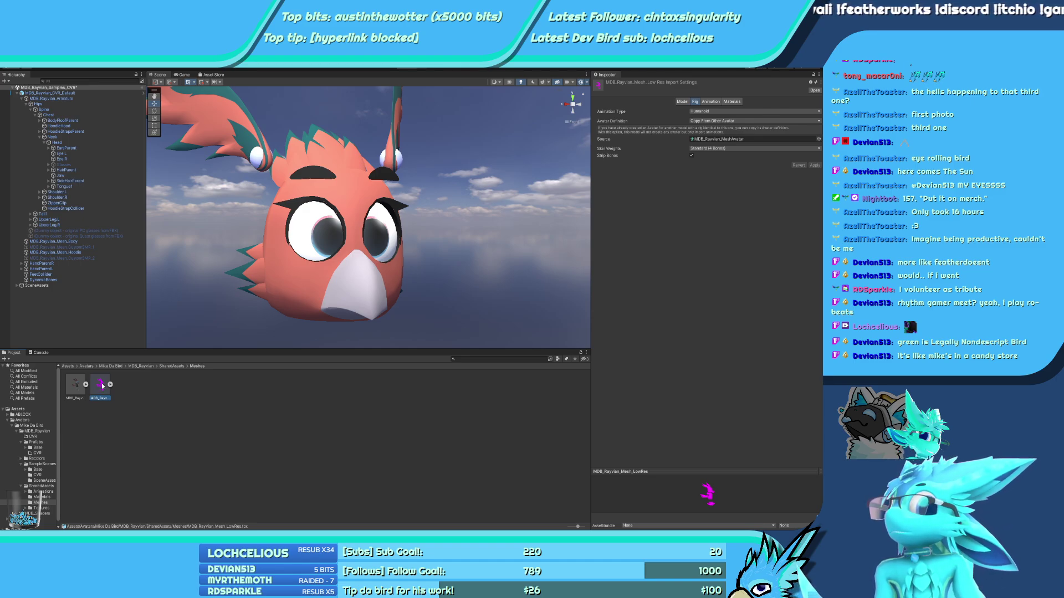
pyautogui.click(737, 102)
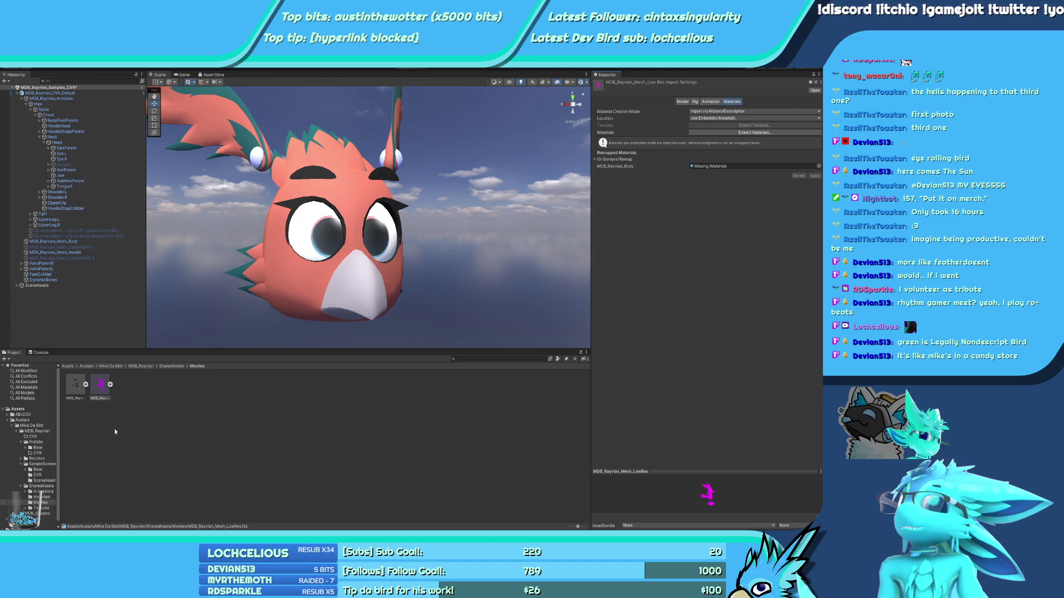
pyautogui.click(75, 386)
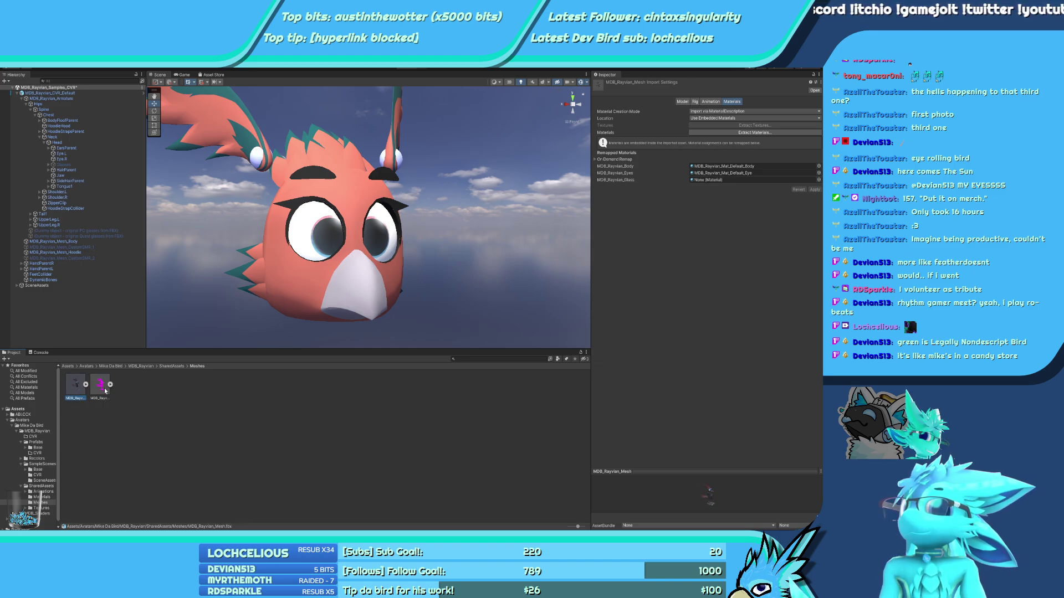
pyautogui.click(770, 173)
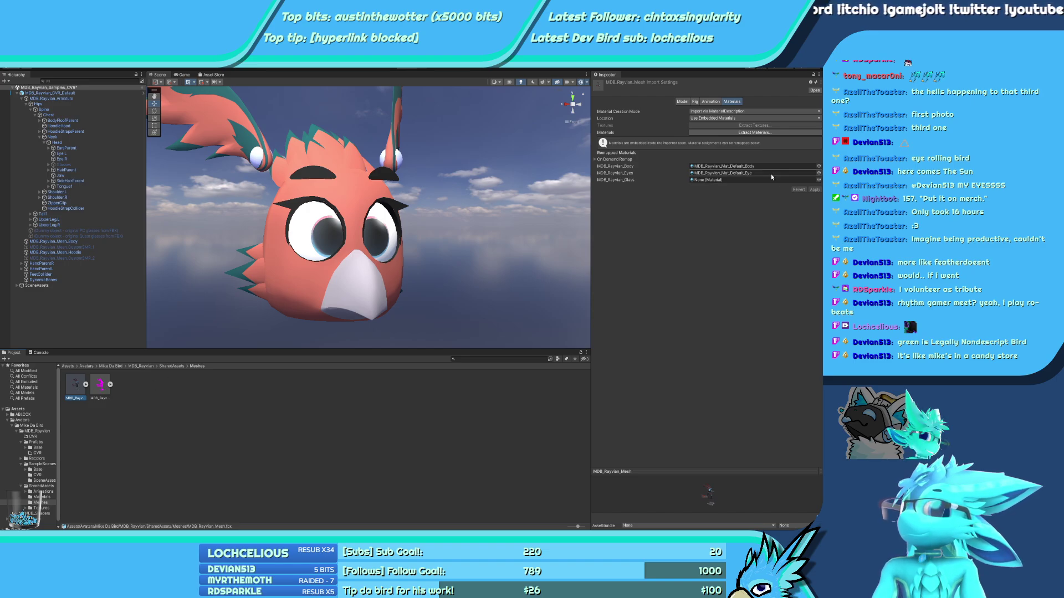
pyautogui.moveTo(112, 388); pyautogui.dragTo(744, 182)
pyautogui.scroll(-3, 46, 477)
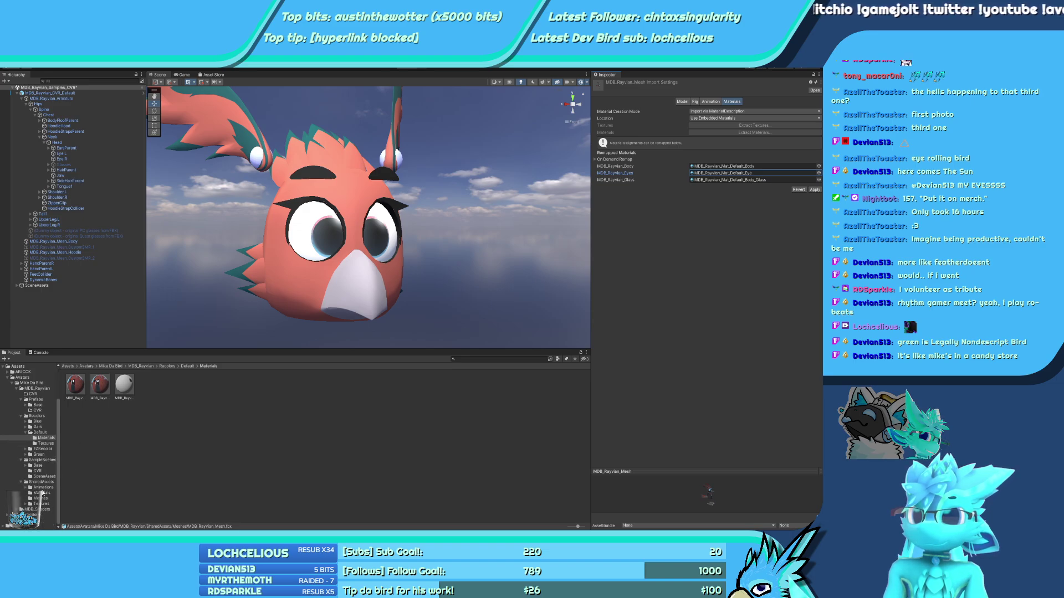
# Assign MDB_Rayvian_Mat_Default_Body to the body material of the MDB_Rayvian_Mesh_LowRes model and apply the import settings
pyautogui.click(41, 499)
pyautogui.click(100, 383)
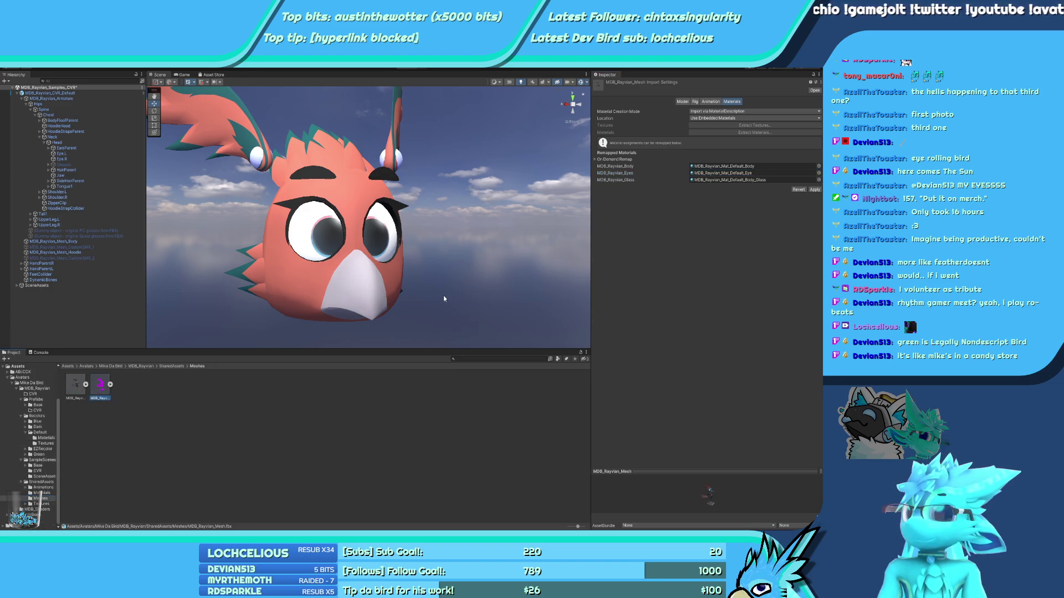
pyautogui.click(75, 383)
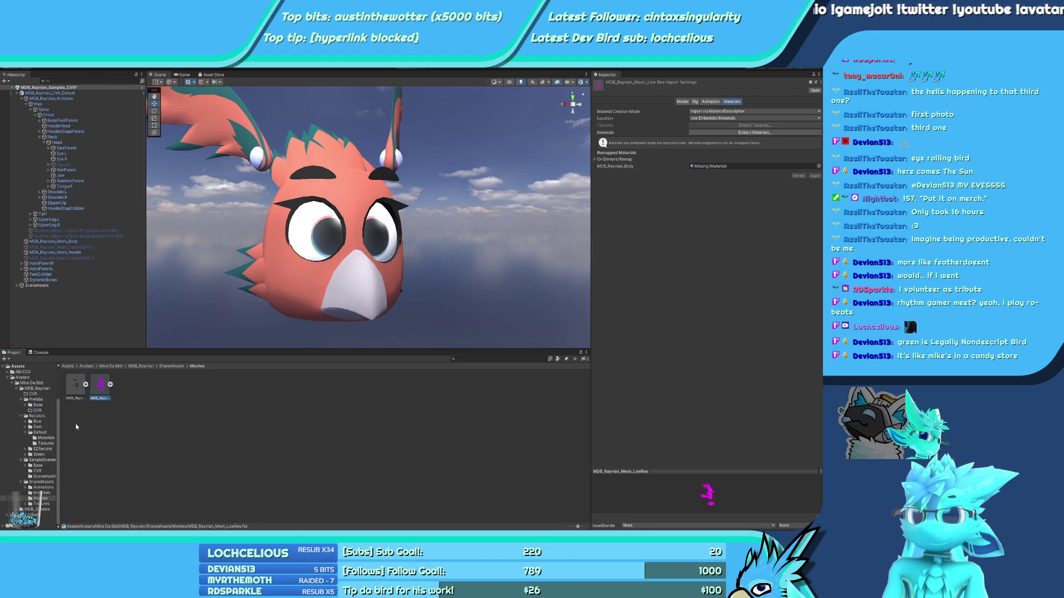
pyautogui.click(46, 437)
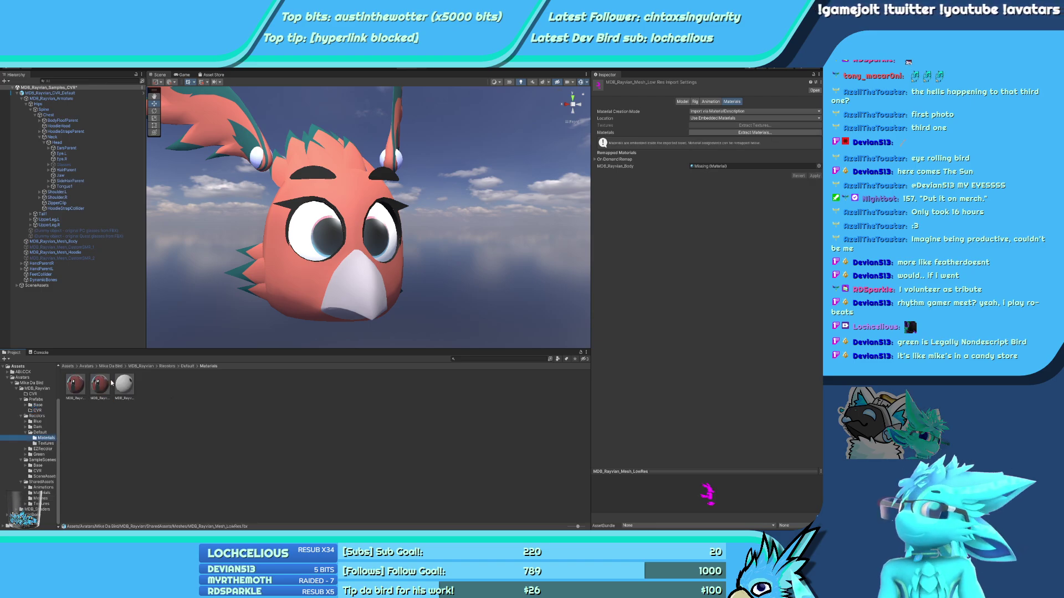
pyautogui.moveTo(97, 388); pyautogui.dragTo(753, 167)
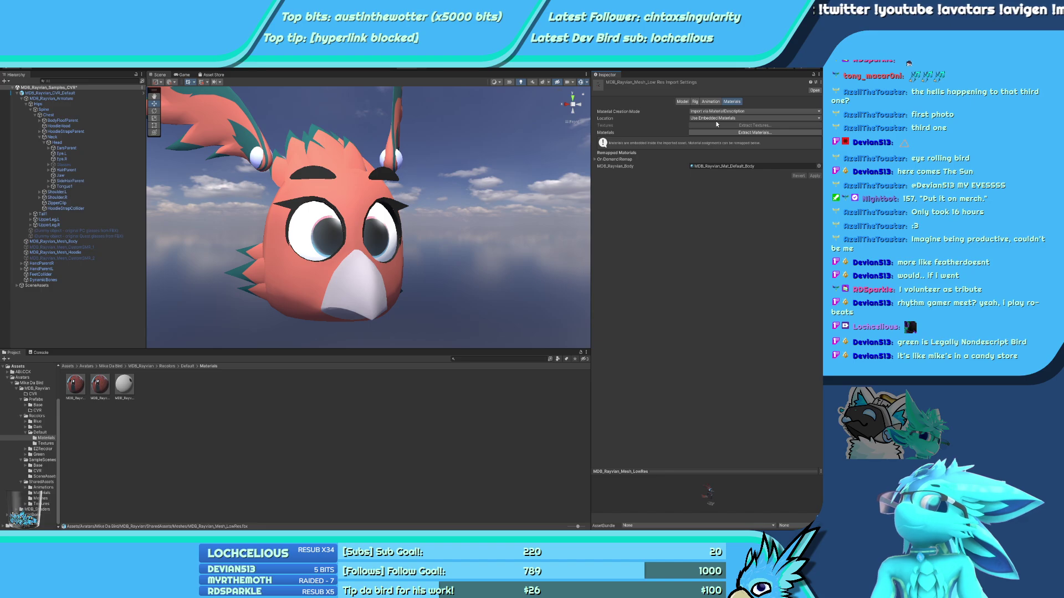
# Open the humanoid avatar definition of MDB_Rayvian_Mesh for configuration
pyautogui.click(40, 498)
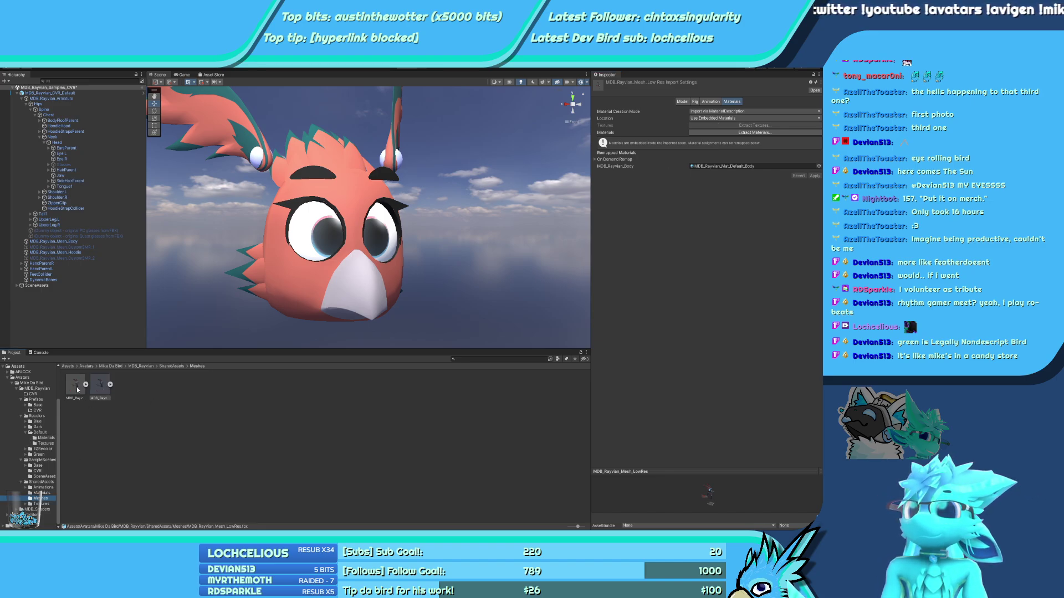
pyautogui.click(75, 384)
pyautogui.click(694, 102)
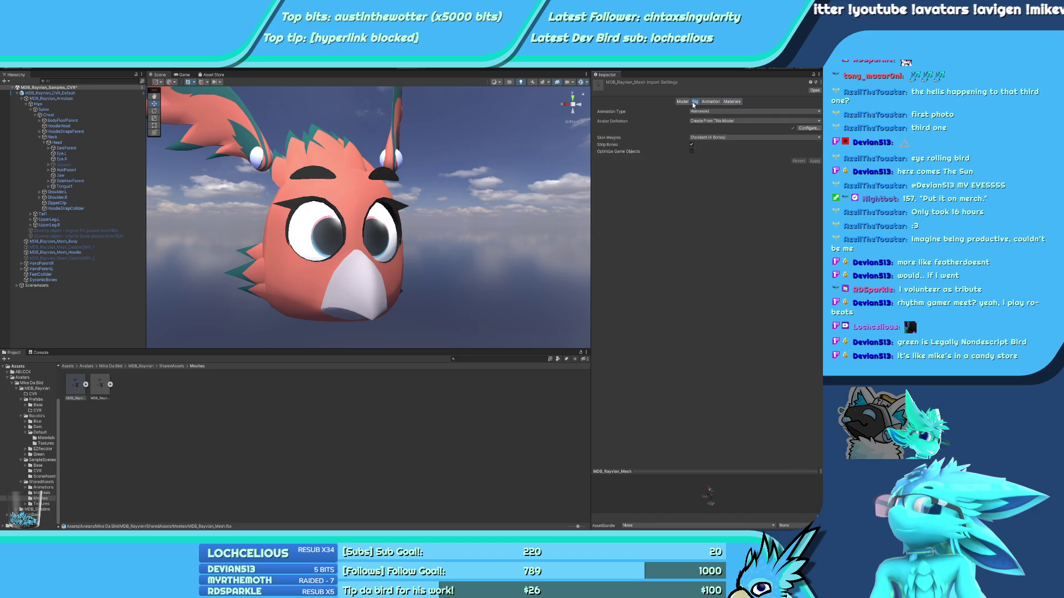
pyautogui.click(809, 130)
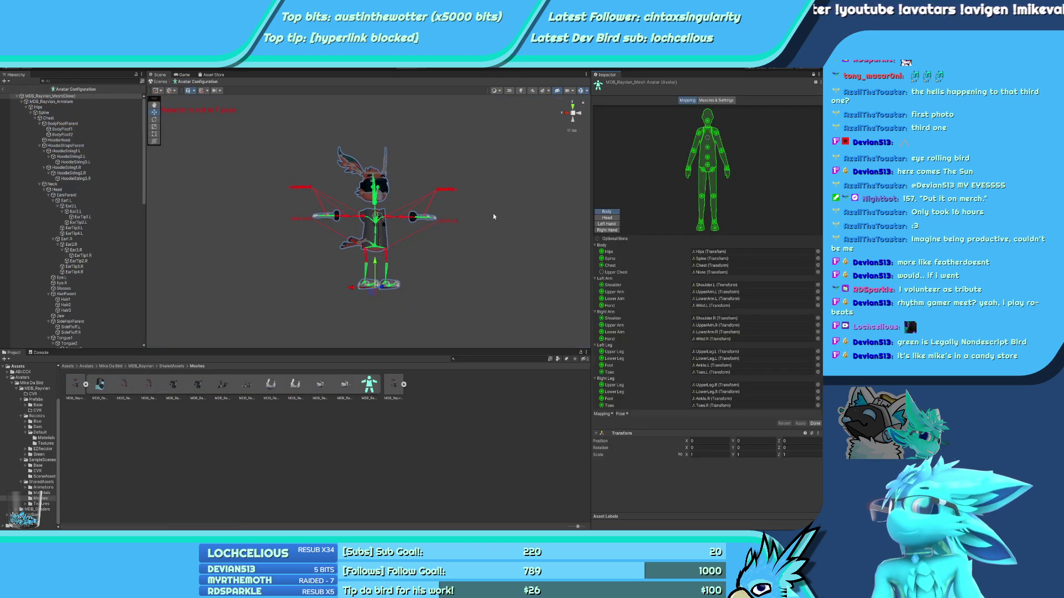
# Select both glasses meshes in the avatar configuration and move them up off the face to uncover the eyes
pyautogui.scroll(3, 399, 178)
pyautogui.moveTo(399, 178); pyautogui.dragTo(373, 206, button='right')
pyautogui.scroll(2, 374, 205)
pyautogui.scroll(-15, 85, 332)
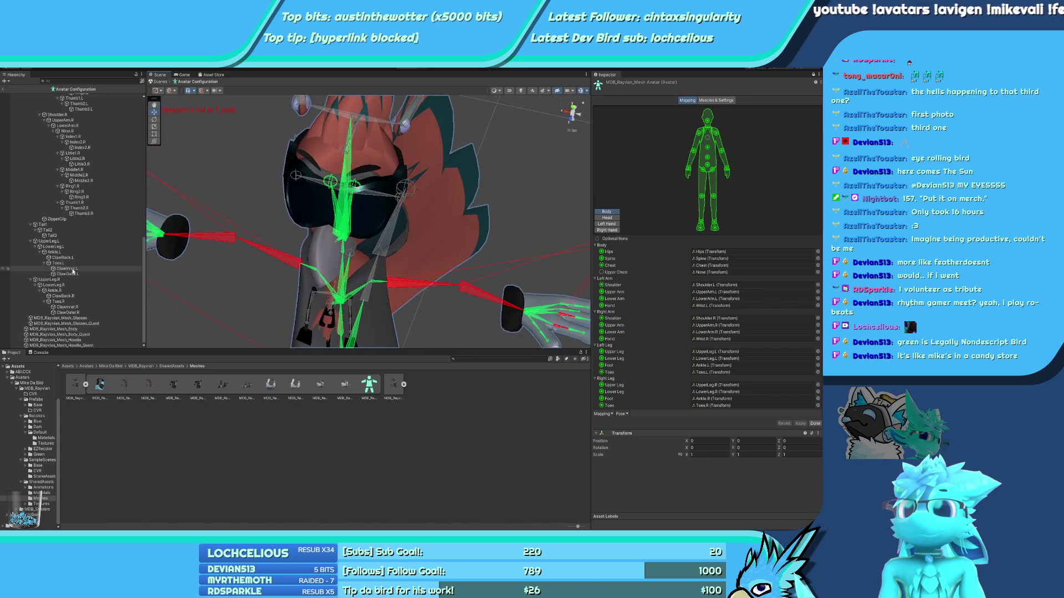
pyautogui.click(97, 324)
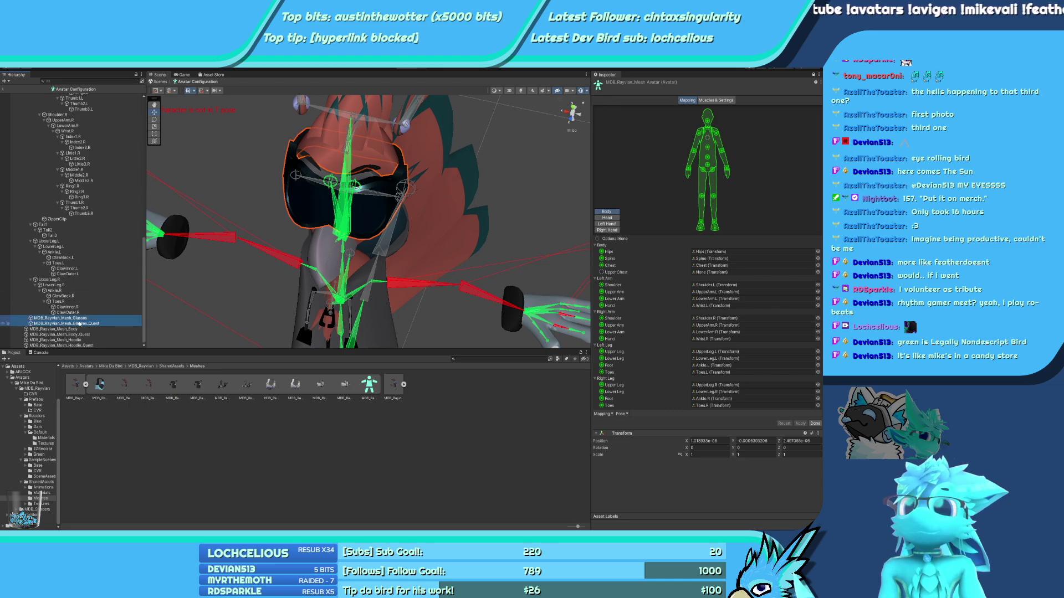
# Show the avatar's per-muscle head settings and expand the Down-Up and In-Out ranges of both eyes
pyautogui.click(716, 100)
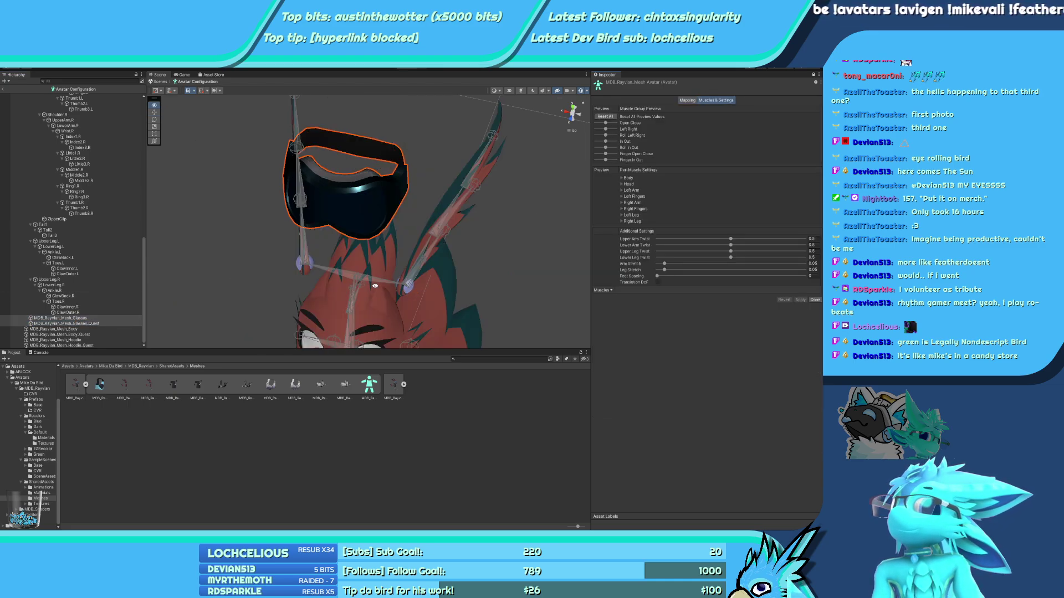
pyautogui.scroll(5, 371, 205)
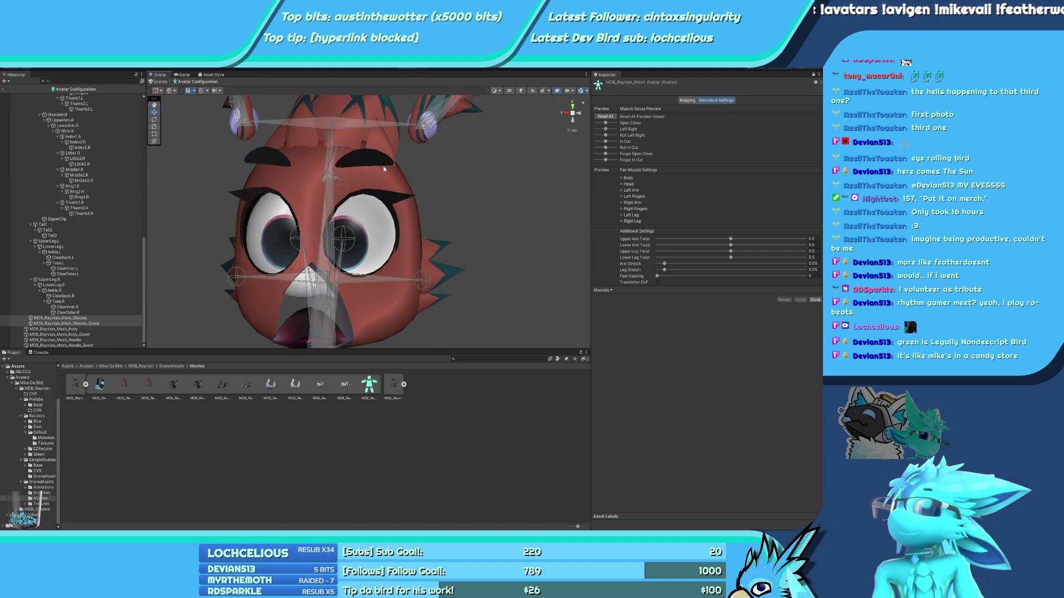
pyautogui.click(625, 185)
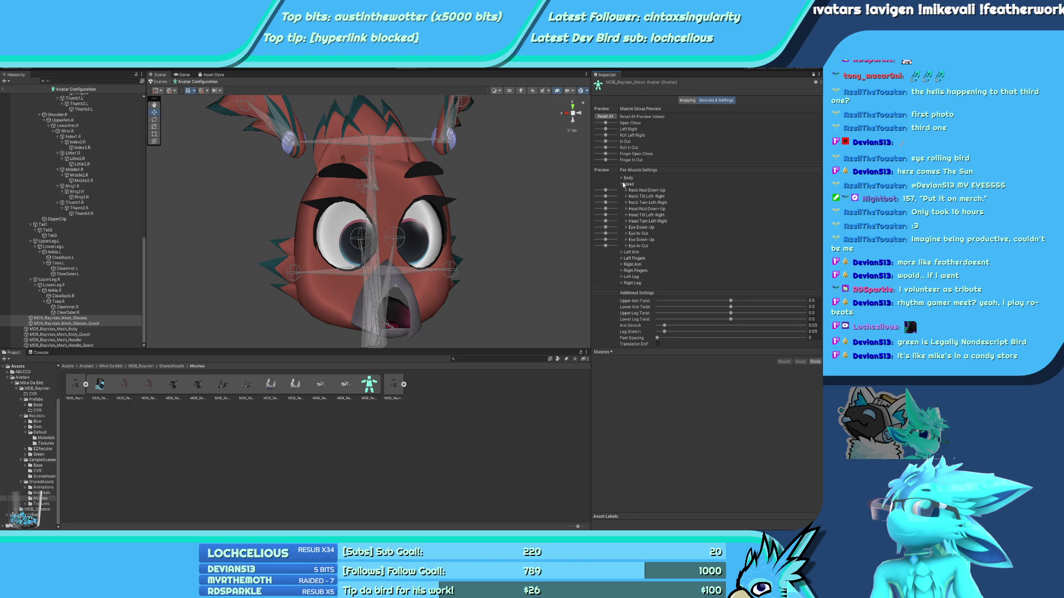
pyautogui.click(626, 245)
pyautogui.click(626, 239)
pyautogui.click(627, 233)
pyautogui.click(626, 228)
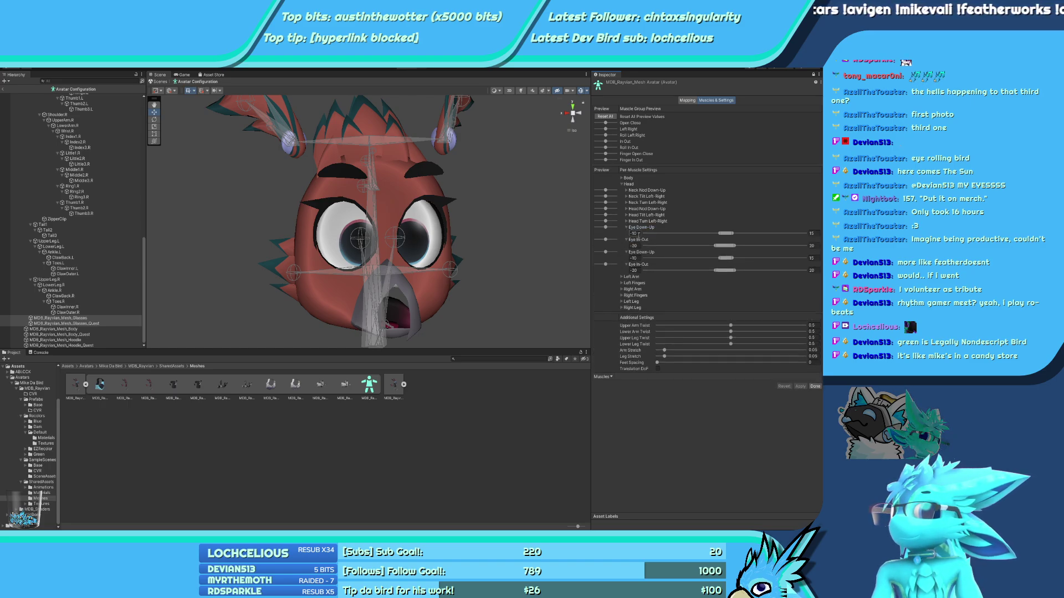
# Set the first eye's Down-Up and In-Out muscle ranges to -30 and 30 in the per-muscle head settings
pyautogui.click(637, 233)
pyautogui.write('-30')
pyautogui.press('Tab')
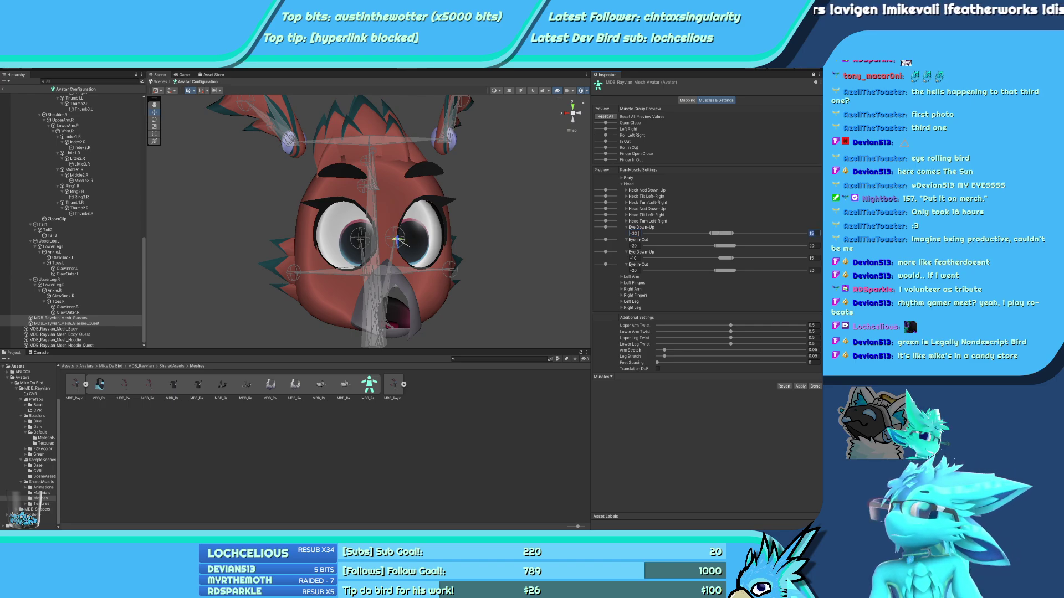
pyautogui.write('30')
pyautogui.press('Tab')
pyautogui.write('-30')
pyautogui.press('Tab')
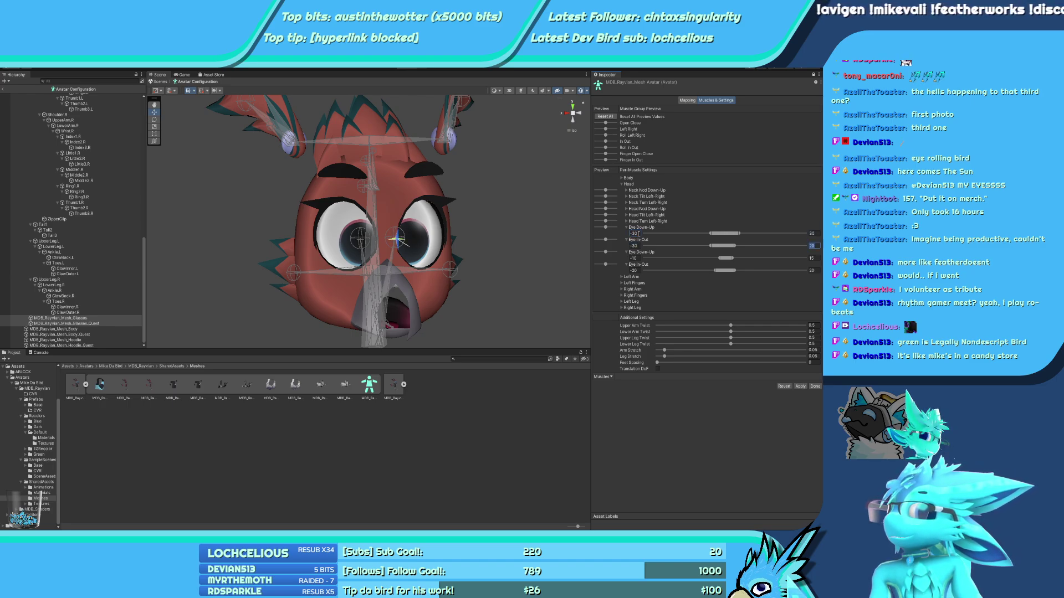
pyautogui.write('30')
pyautogui.press('Tab')
# Set the second eye's Down-Up and In-Out muscle ranges to -30 and 30
pyautogui.write('-30')
pyautogui.press('Tab')
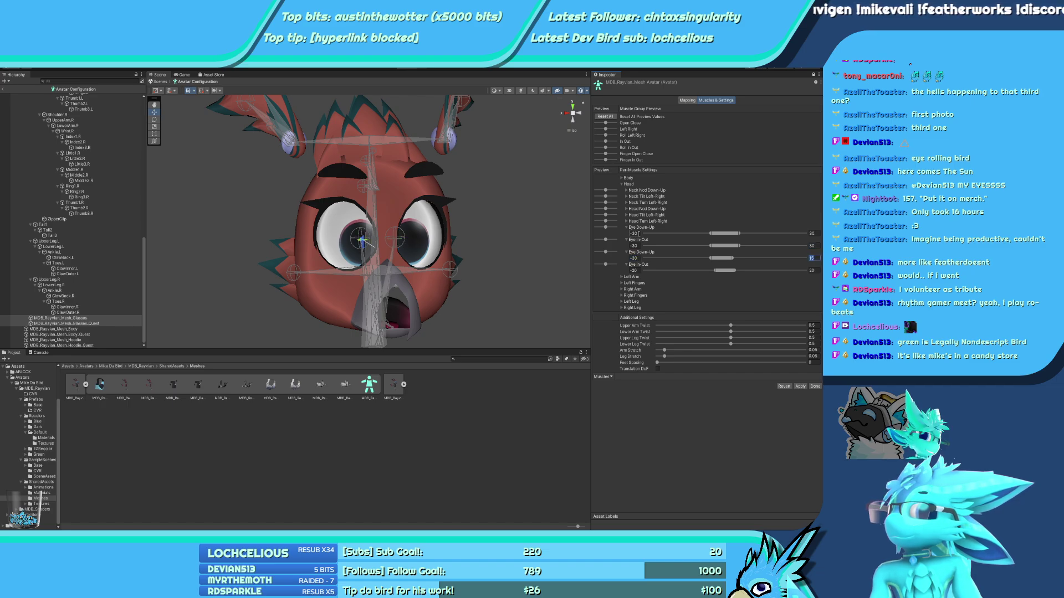
pyautogui.write('30')
pyautogui.press('Tab')
pyautogui.write('-30')
pyautogui.press('Tab')
pyautogui.write('-30')
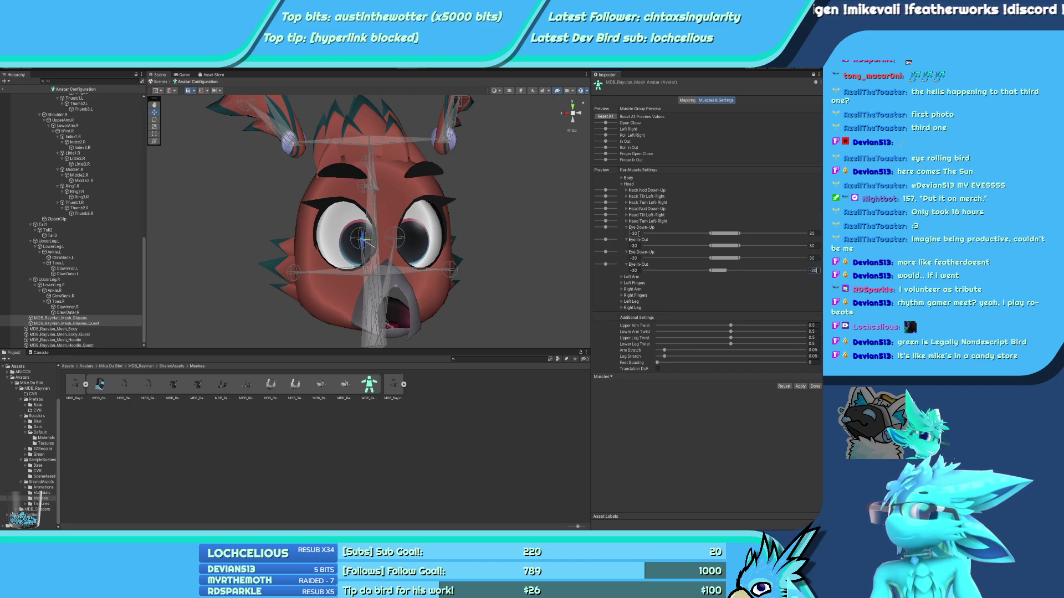
pyautogui.press('BackSpace')
pyautogui.press('BackSpace')
pyautogui.press('BackSpace')
pyautogui.write('30')
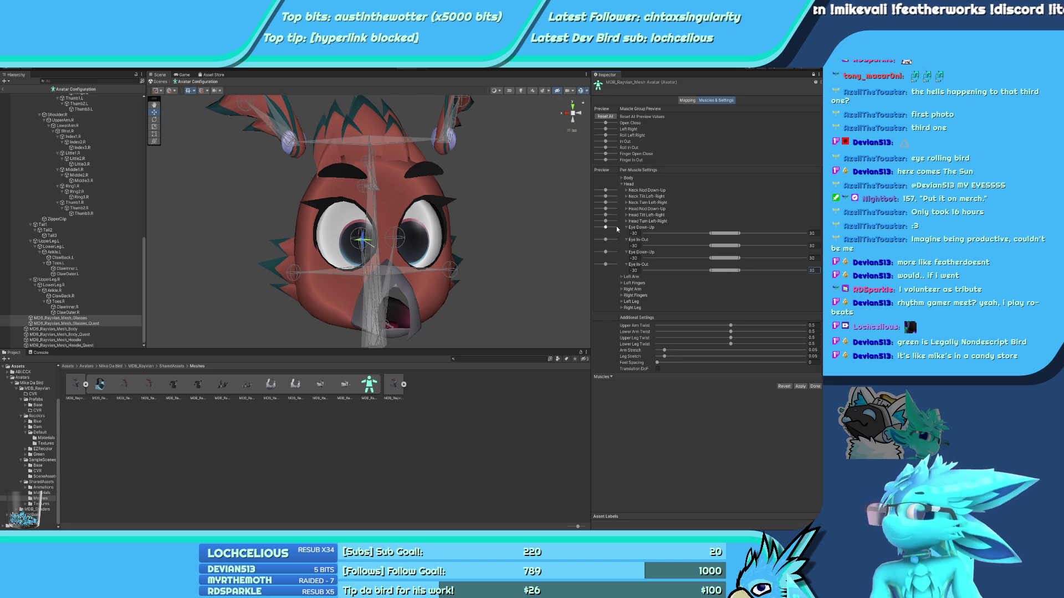
# Preview the Down-Up and In-Out movement of both eyes at their limits and examine the eyes from several angles
pyautogui.moveTo(605, 265)
pyautogui.mouseDown()
pyautogui.moveTo(618, 266)
pyautogui.moveTo(588, 265)
pyautogui.moveTo(592, 253)
pyautogui.mouseUp()
pyautogui.scroll(7, 354, 249)
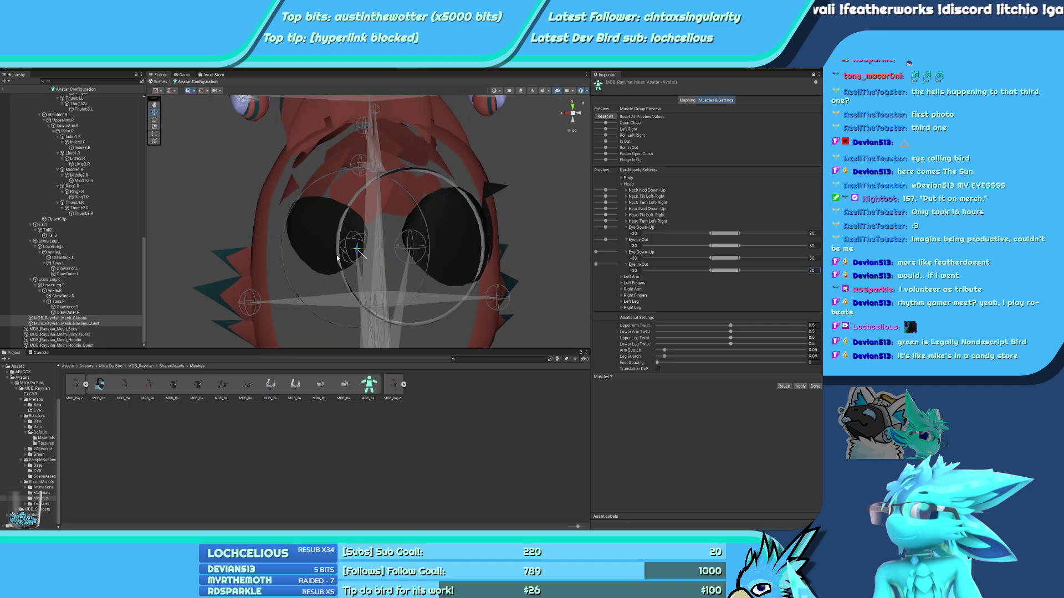
pyautogui.scroll(-4, 339, 264)
pyautogui.keyDown('alt'); pyautogui.moveTo(338, 266); pyautogui.dragTo(370, 263); pyautogui.keyUp('alt')
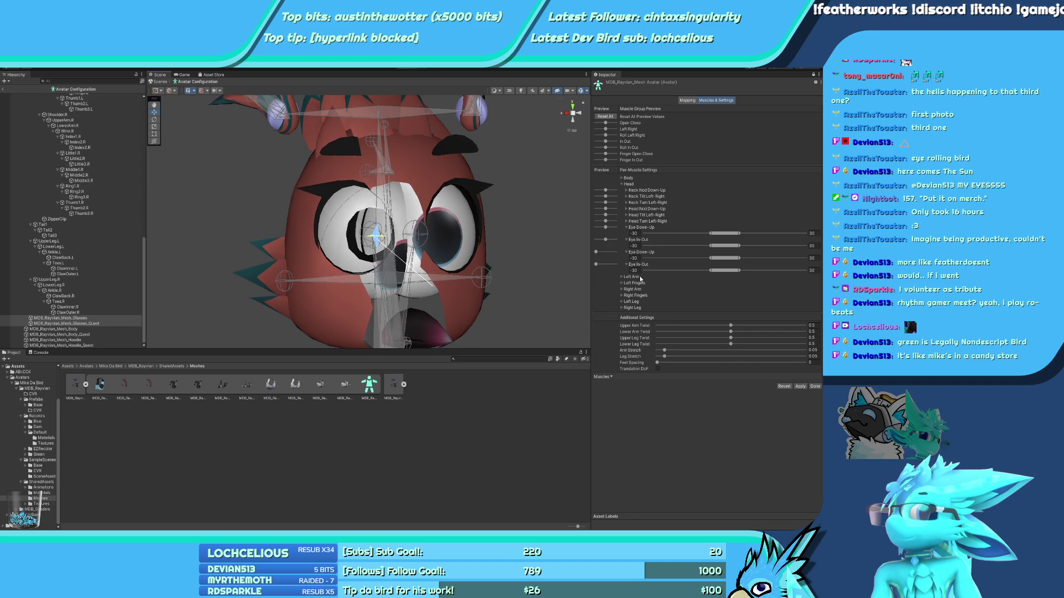
pyautogui.moveTo(605, 241)
pyautogui.mouseDown()
pyautogui.moveTo(616, 241)
pyautogui.moveTo(602, 241)
pyautogui.mouseUp()
pyautogui.keyDown('alt'); pyautogui.moveTo(464, 257); pyautogui.dragTo(507, 253); pyautogui.keyUp('alt')
pyautogui.moveTo(606, 247); pyautogui.dragTo(596, 228)
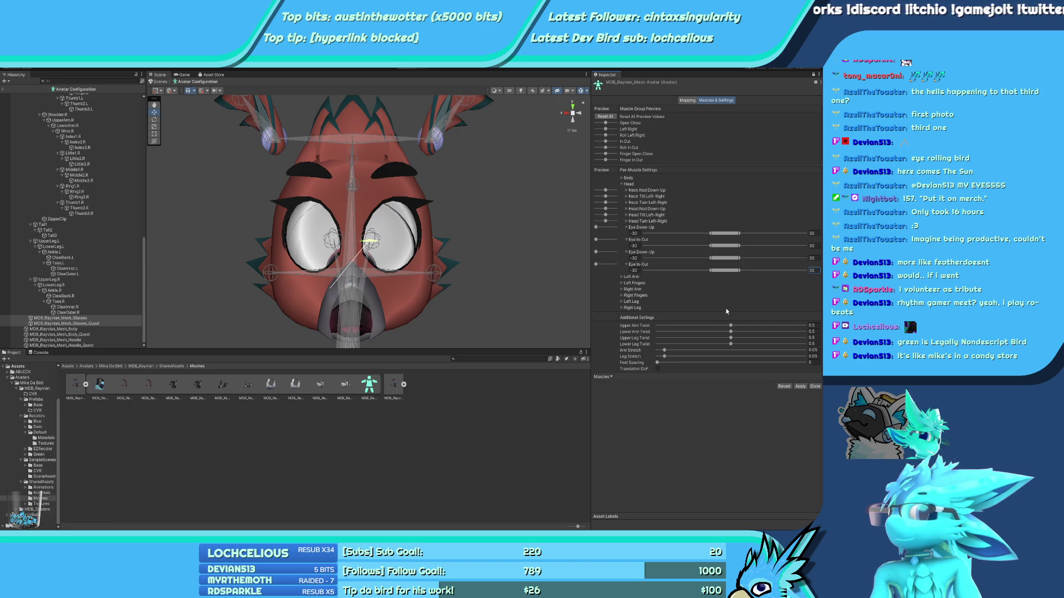
# Reset all muscle preview values and finish the avatar configuration, keeping the new eye limits
pyautogui.click(609, 117)
pyautogui.keyDown('alt'); pyautogui.moveTo(467, 268); pyautogui.dragTo(413, 283); pyautogui.keyUp('alt')
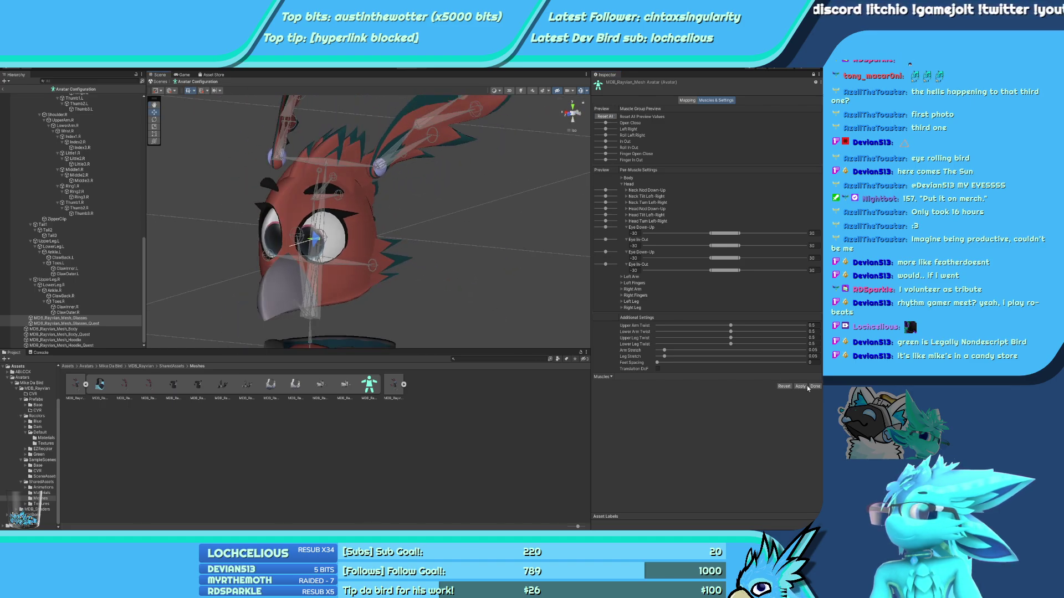
pyautogui.click(813, 386)
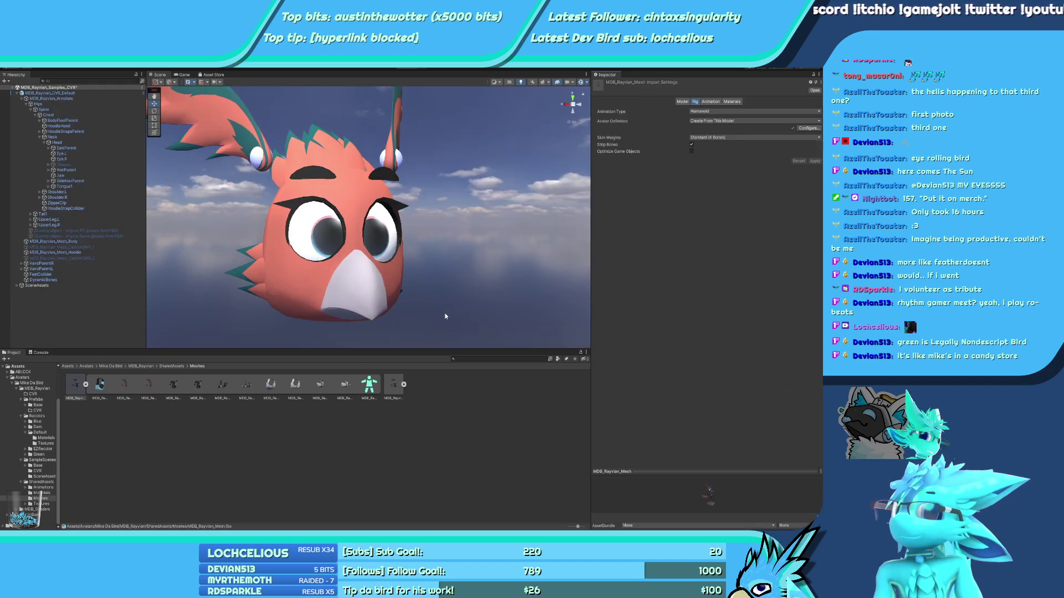
# Update the MDB_Rayvian_Mesh_LowRes rig from its source avatar definition and apply the import settings
pyautogui.click(85, 385)
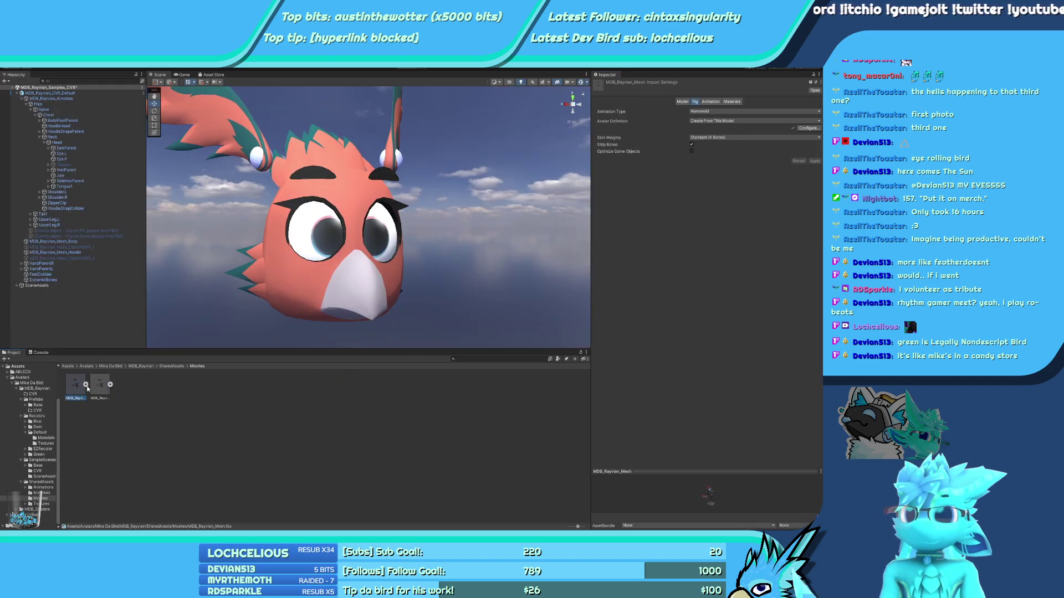
pyautogui.click(98, 386)
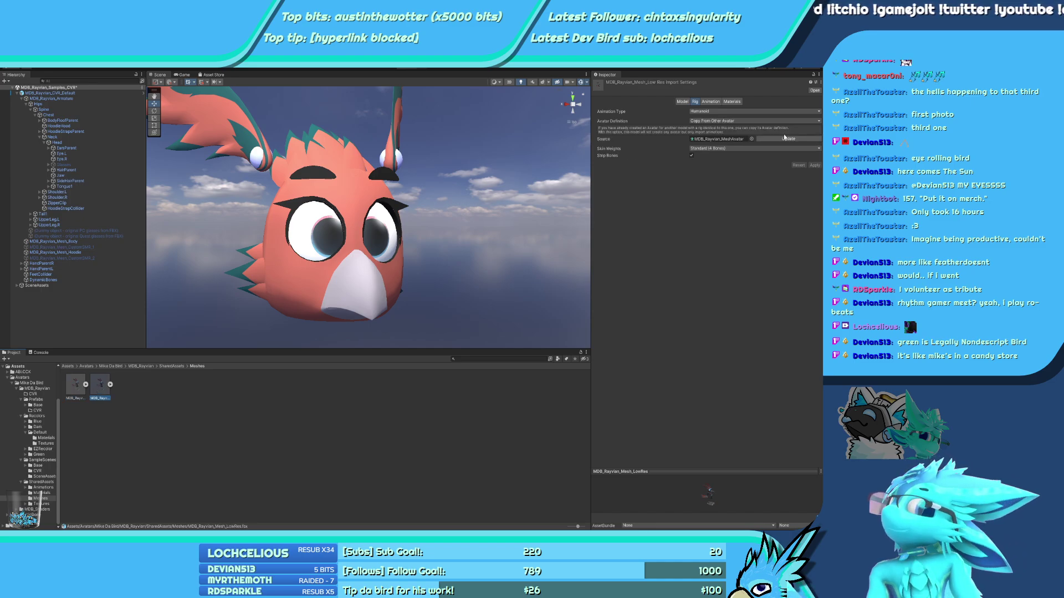
pyautogui.click(800, 139)
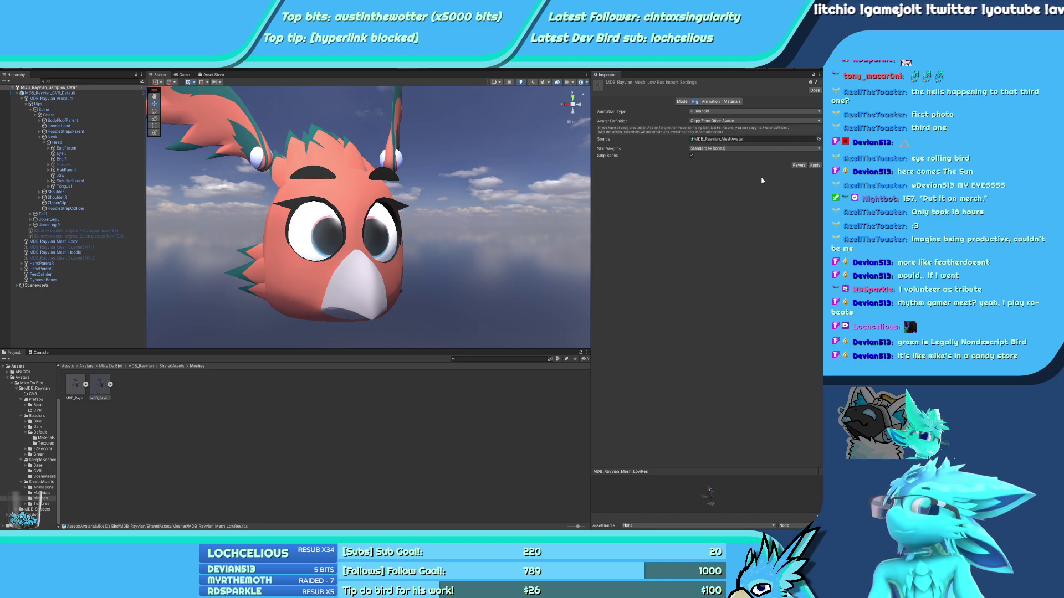
pyautogui.click(815, 165)
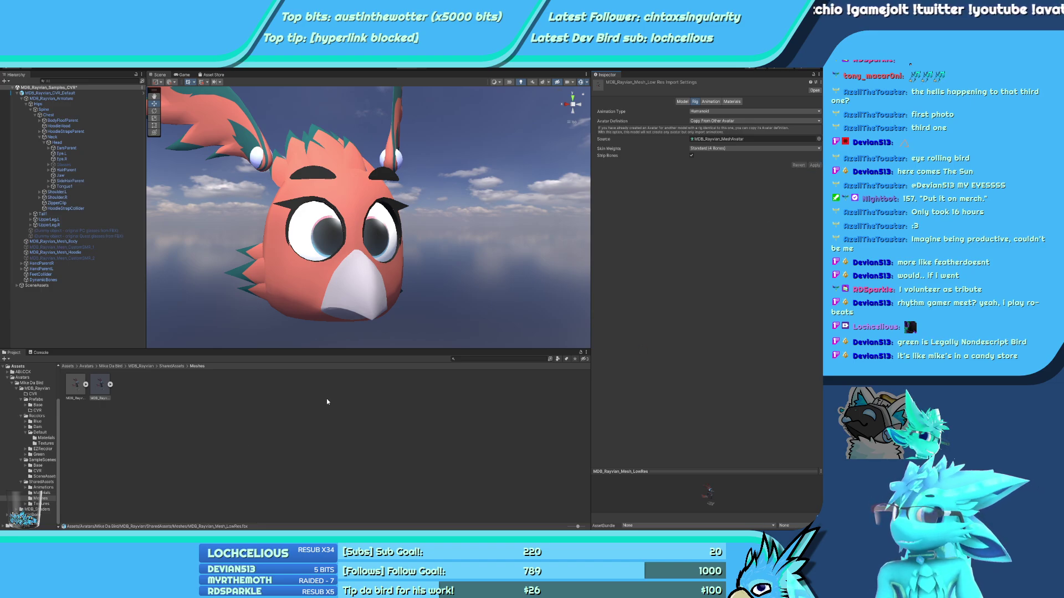
# Select the MDB_Rayvian_CVR_Default avatar and move its Voice Position forward into the beak
pyautogui.click(317, 258)
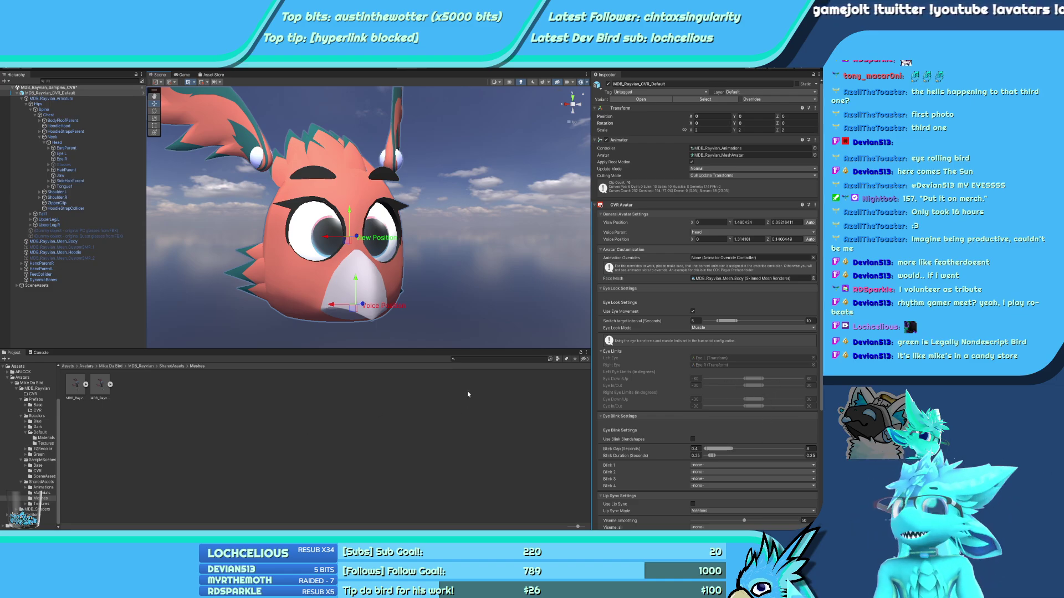
pyautogui.click(579, 106)
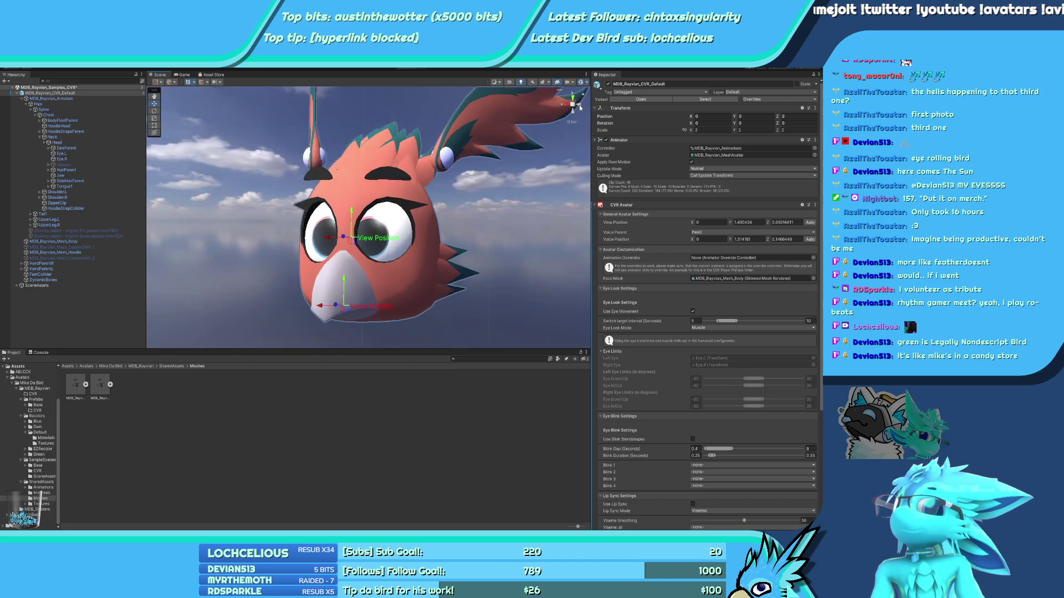
pyautogui.moveTo(347, 304); pyautogui.dragTo(333, 306)
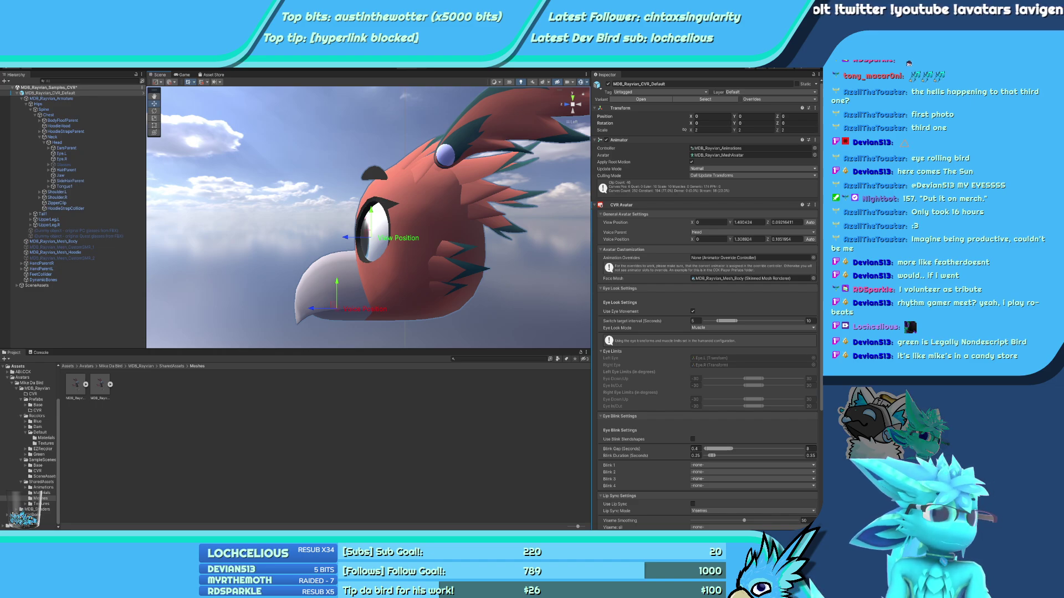
# Enable lip sync in the CVR Avatar component and auto-detect the visemes
pyautogui.scroll(-5, 705, 305)
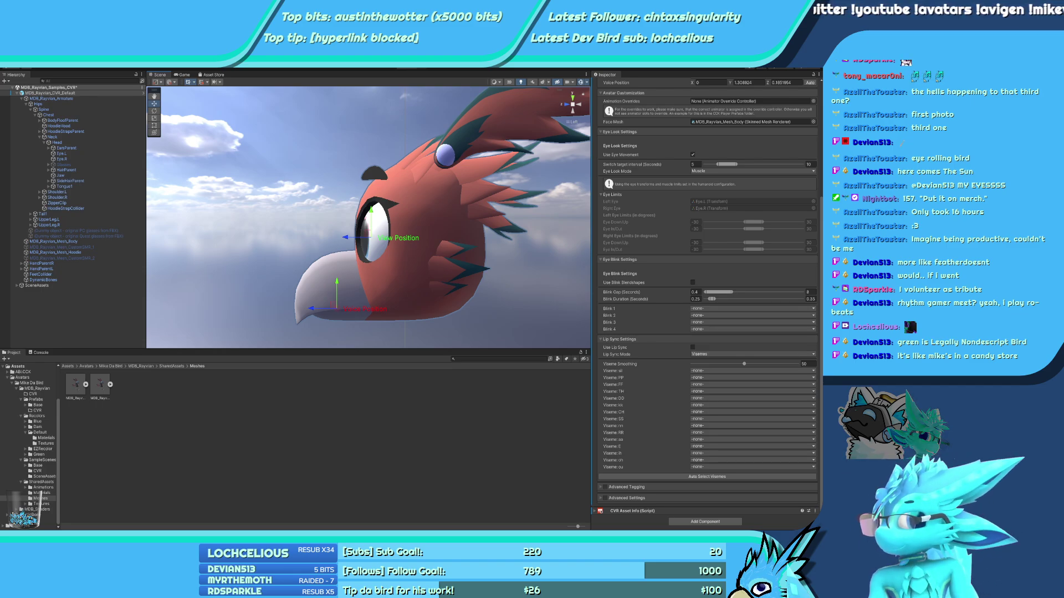
pyautogui.click(692, 347)
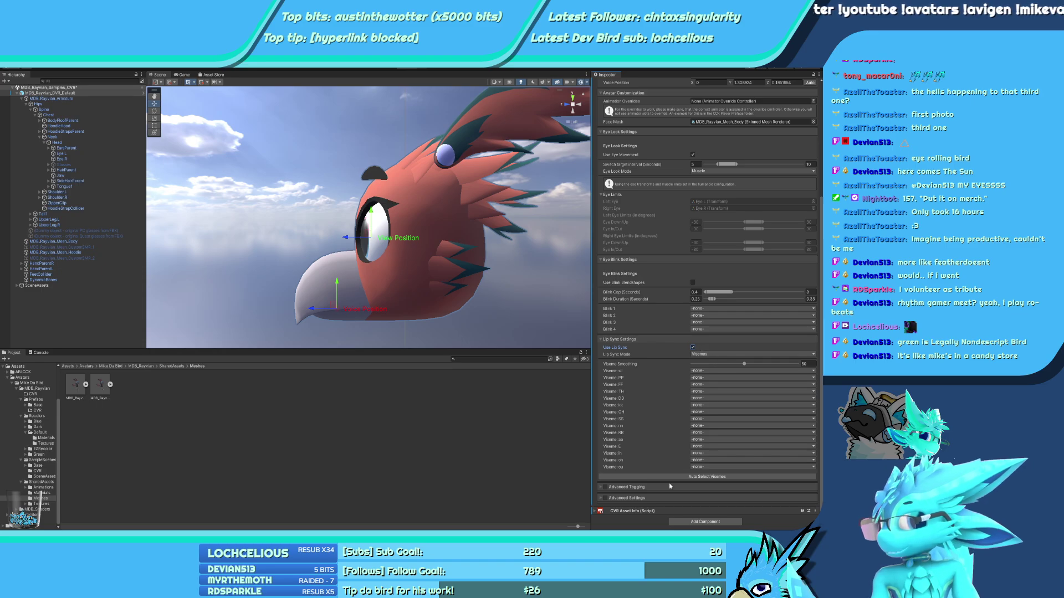
pyautogui.click(695, 478)
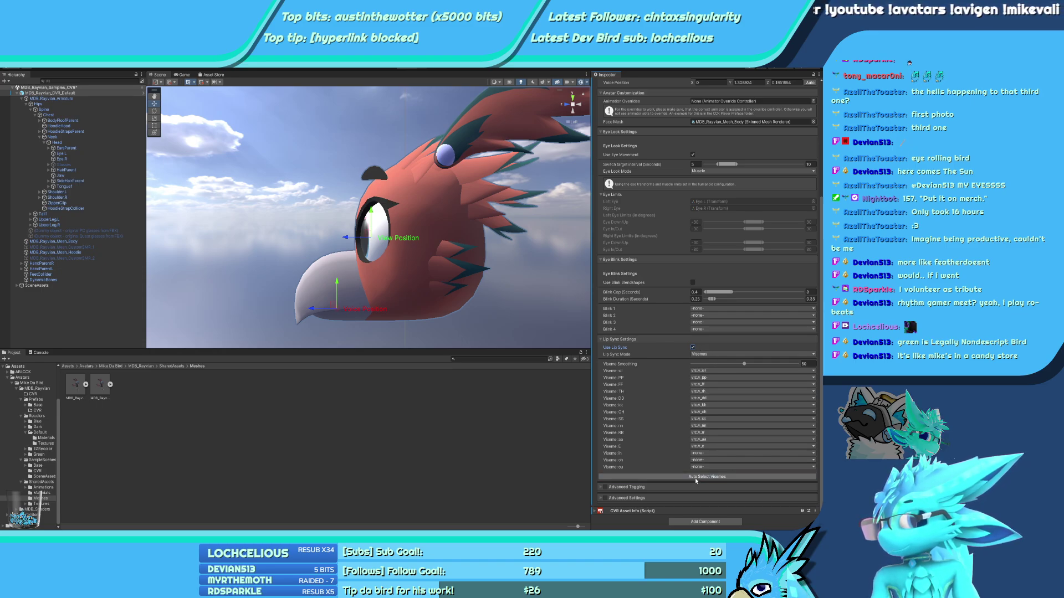
# Assign the matching blendshapes to the unfilled ih, oh and ou visemes
pyautogui.click(700, 454)
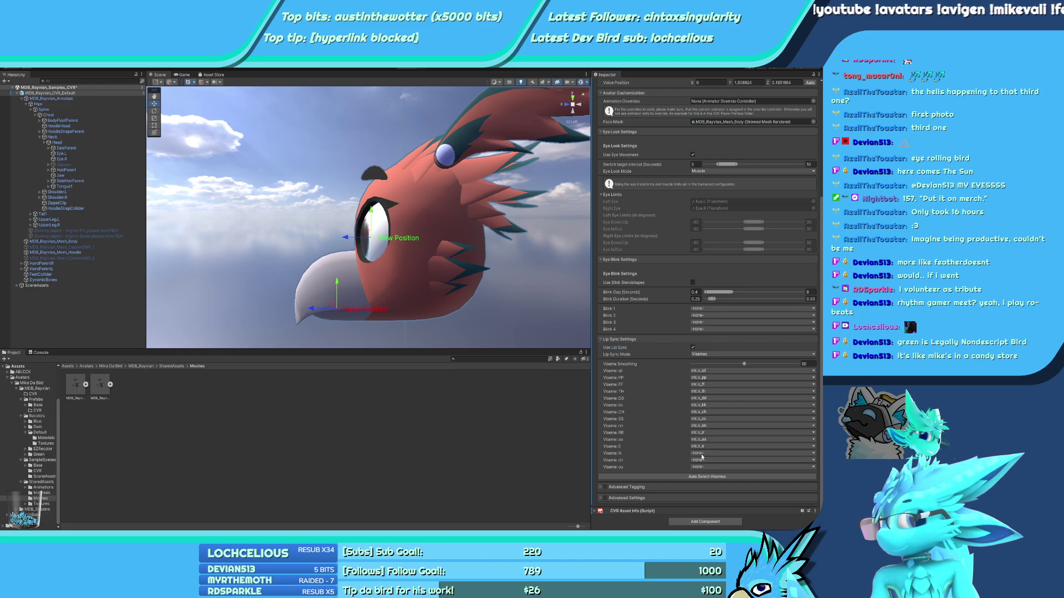
pyautogui.click(713, 492)
pyautogui.click(709, 458)
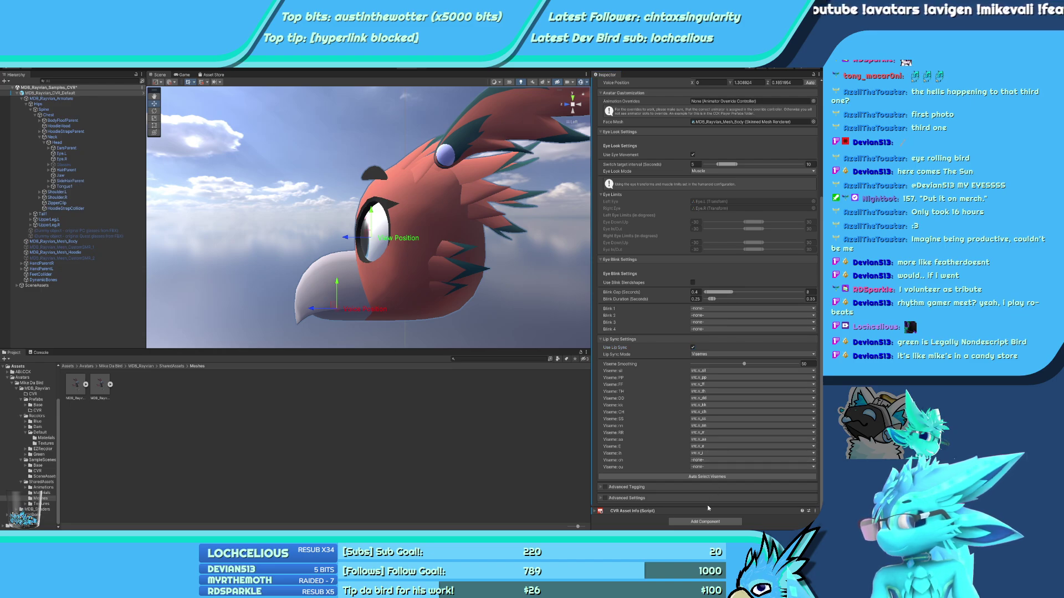
pyautogui.click(706, 501)
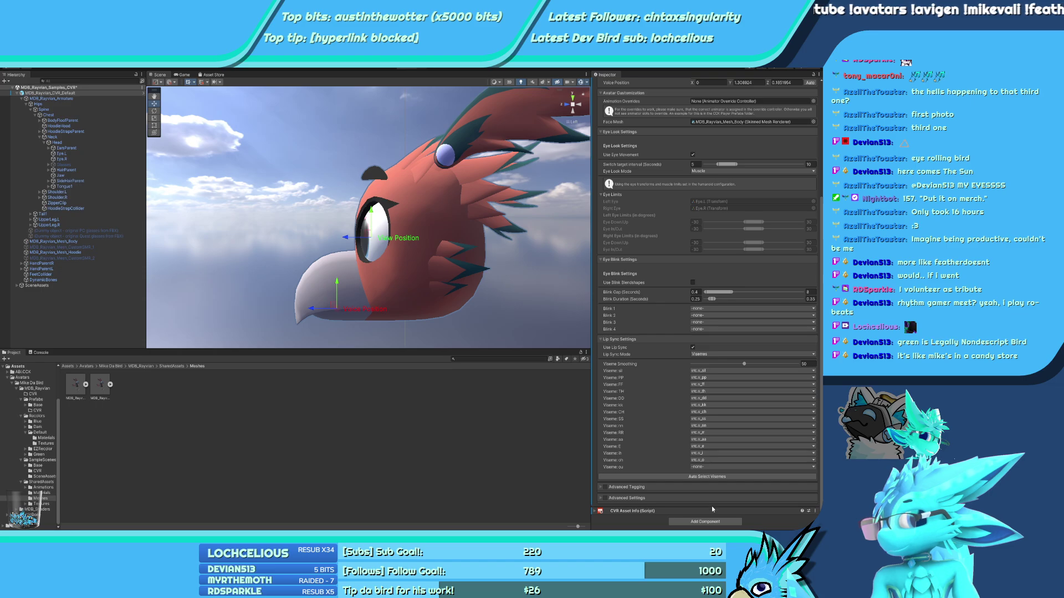
pyautogui.click(711, 507)
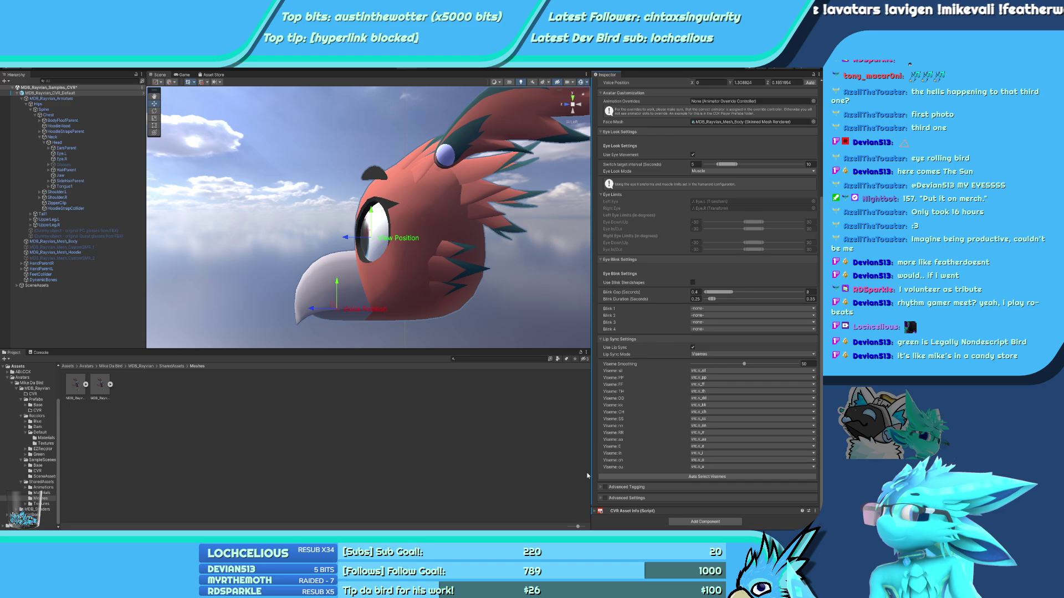
# Check the Advanced Tagging section of the CVR Avatar component, then expand and enable Advanced Settings
pyautogui.click(600, 488)
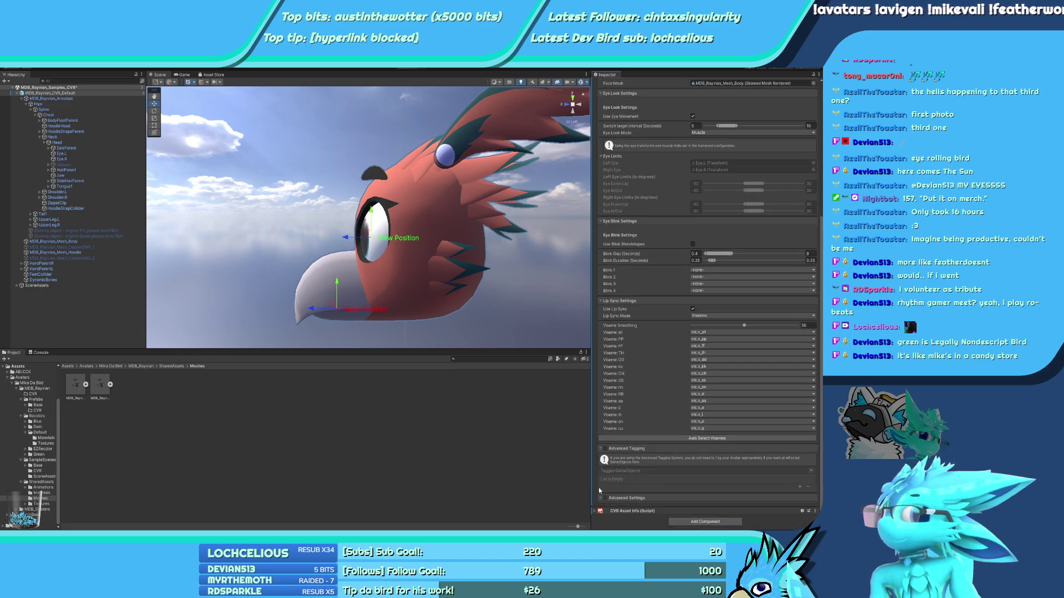
pyautogui.click(600, 449)
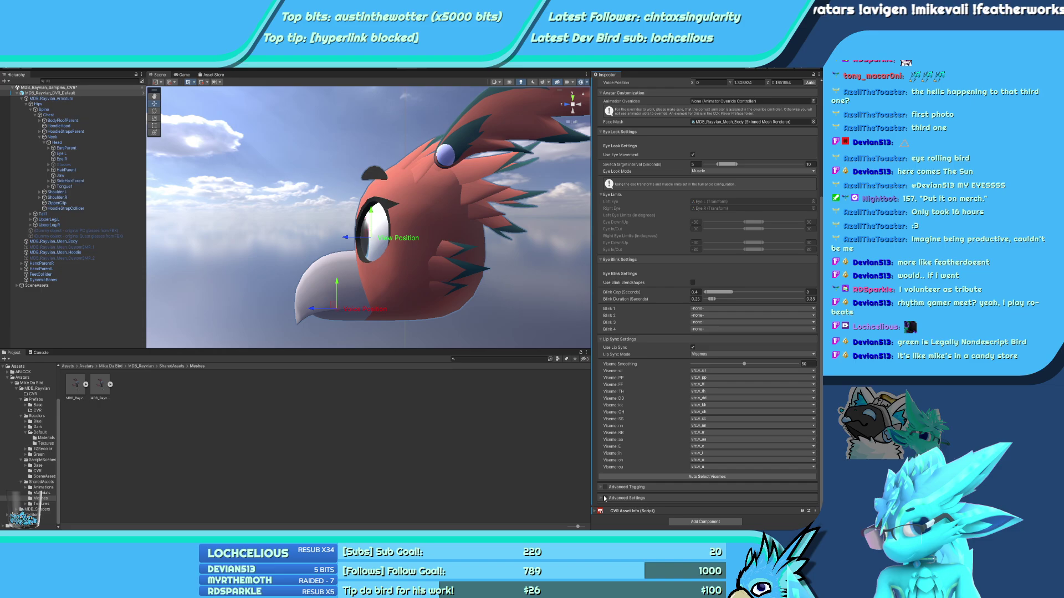
pyautogui.click(600, 498)
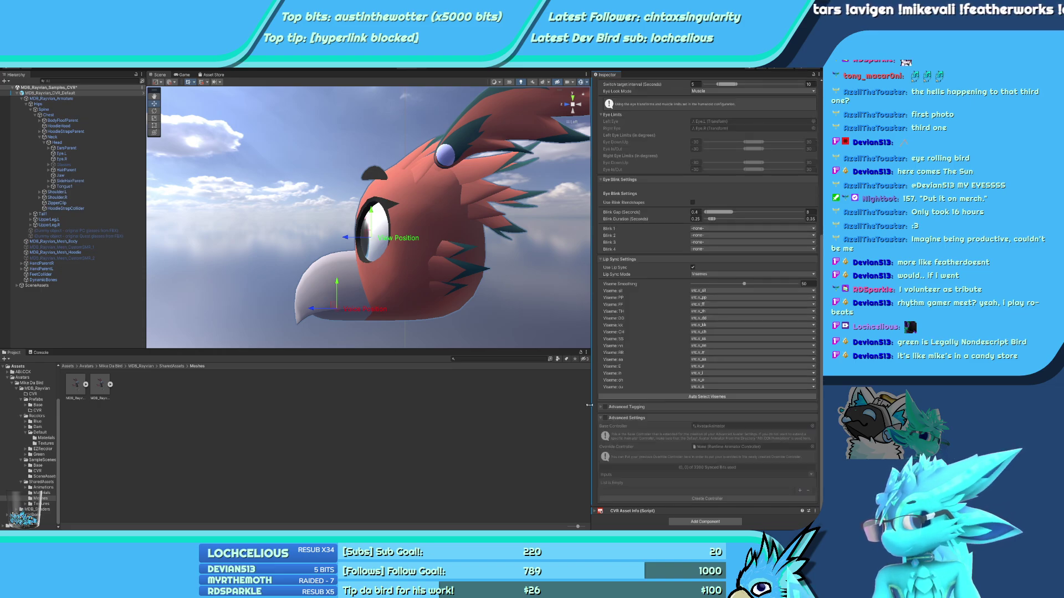
pyautogui.click(18, 93)
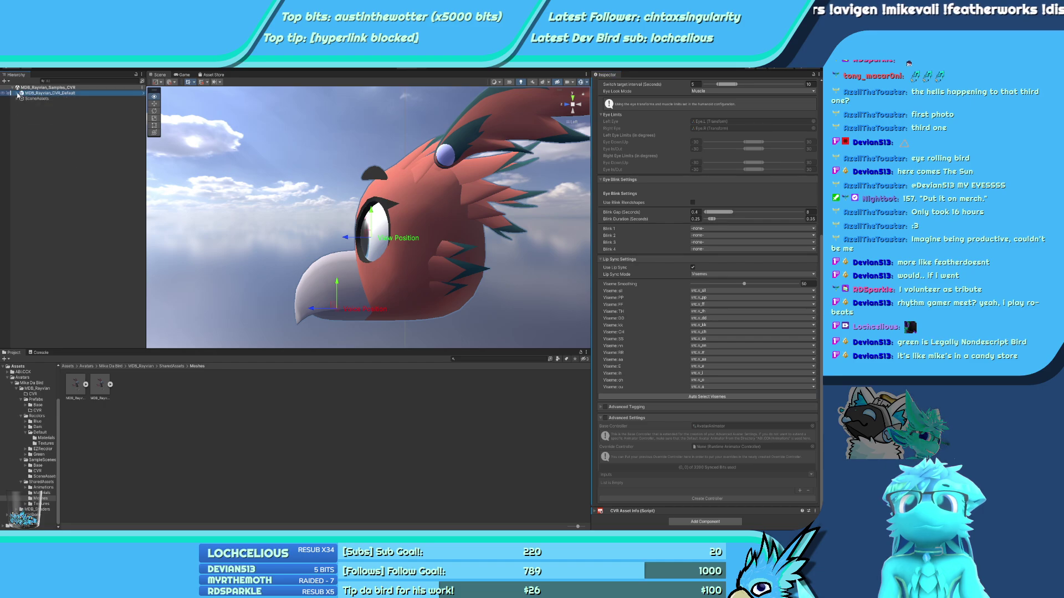
pyautogui.click(606, 419)
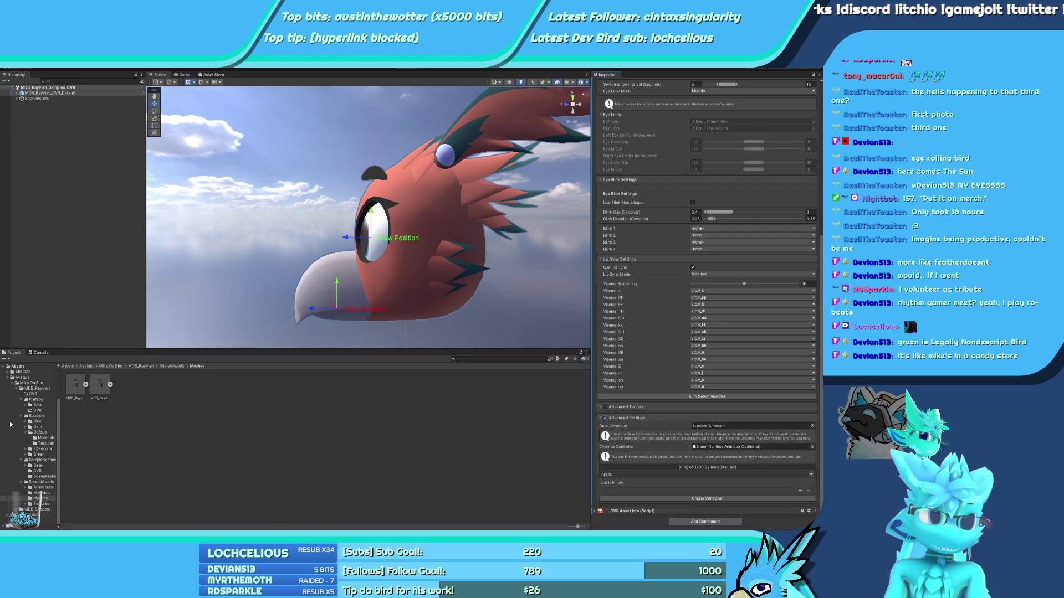
# Create an Animator Override Controller named MDB_Rayvian_Animations_CVR in the SharedAssets Animations folder
pyautogui.click(33, 394)
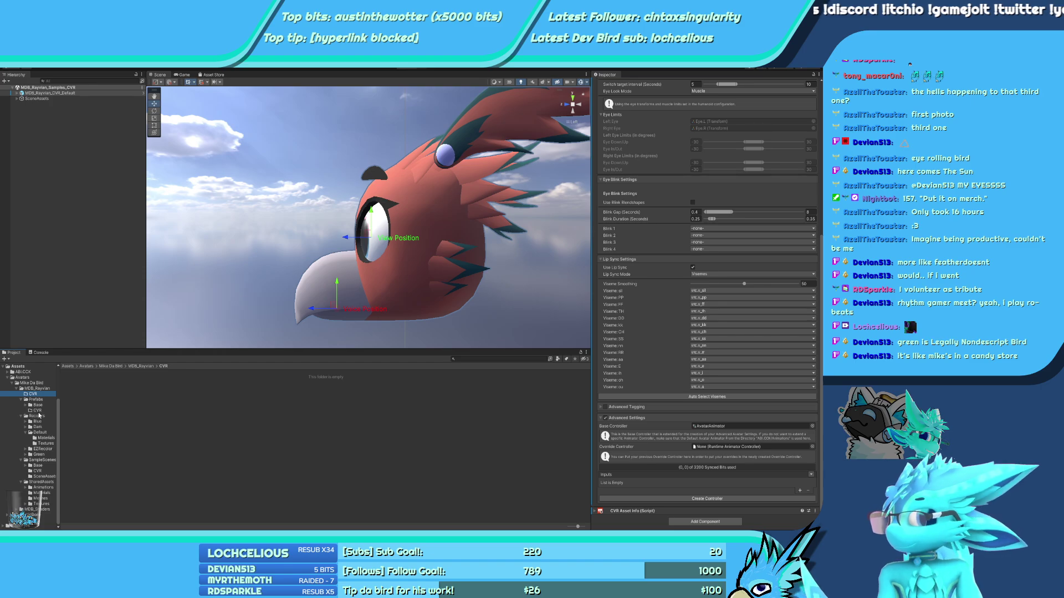
pyautogui.click(38, 410)
pyautogui.click(38, 405)
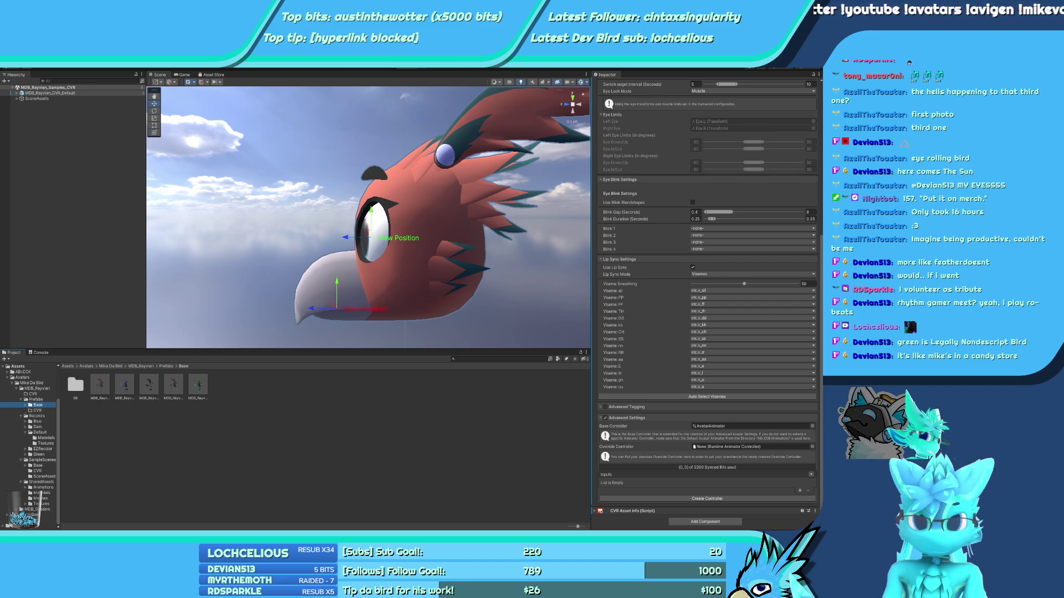
pyautogui.click(43, 487)
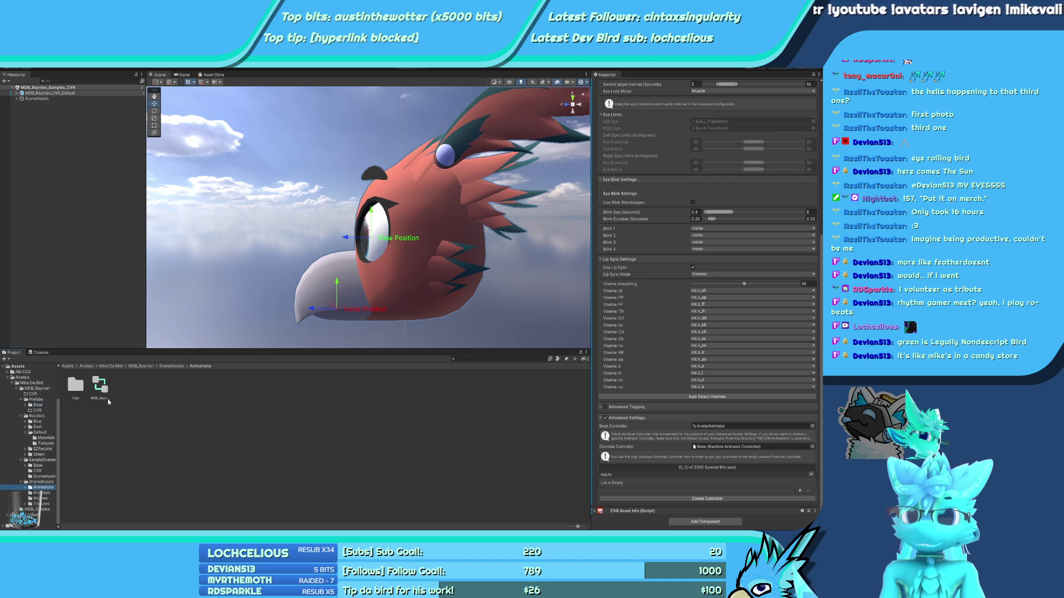
pyautogui.click(100, 385)
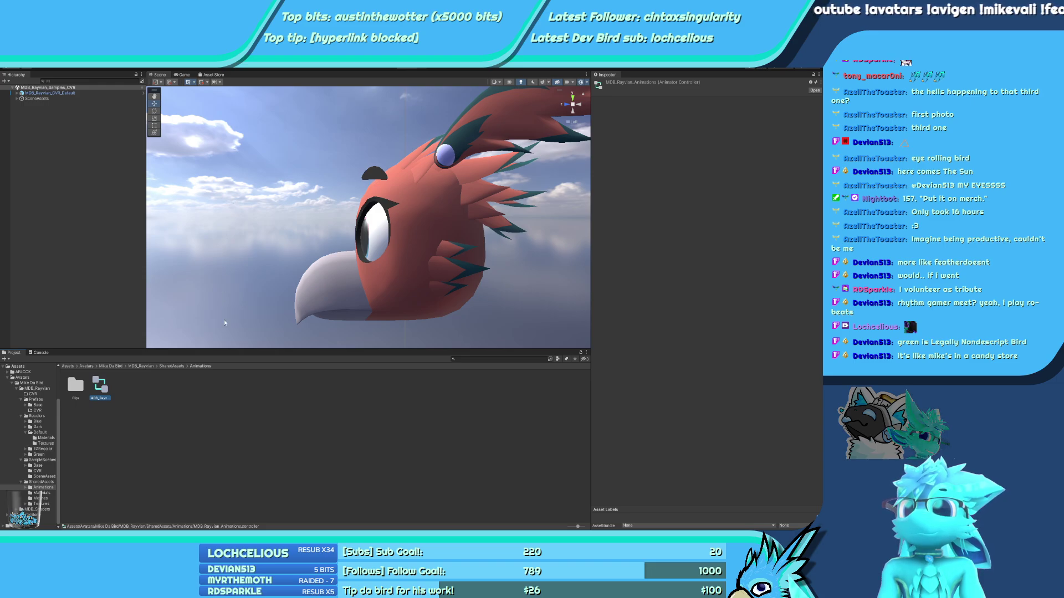
pyautogui.click(228, 415)
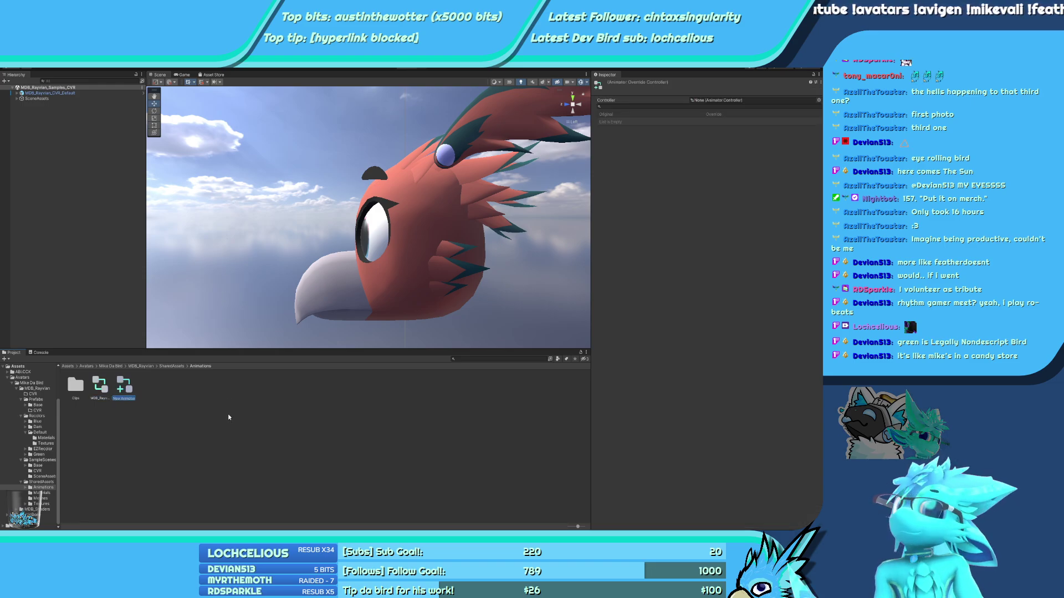
pyautogui.write('MDB_')
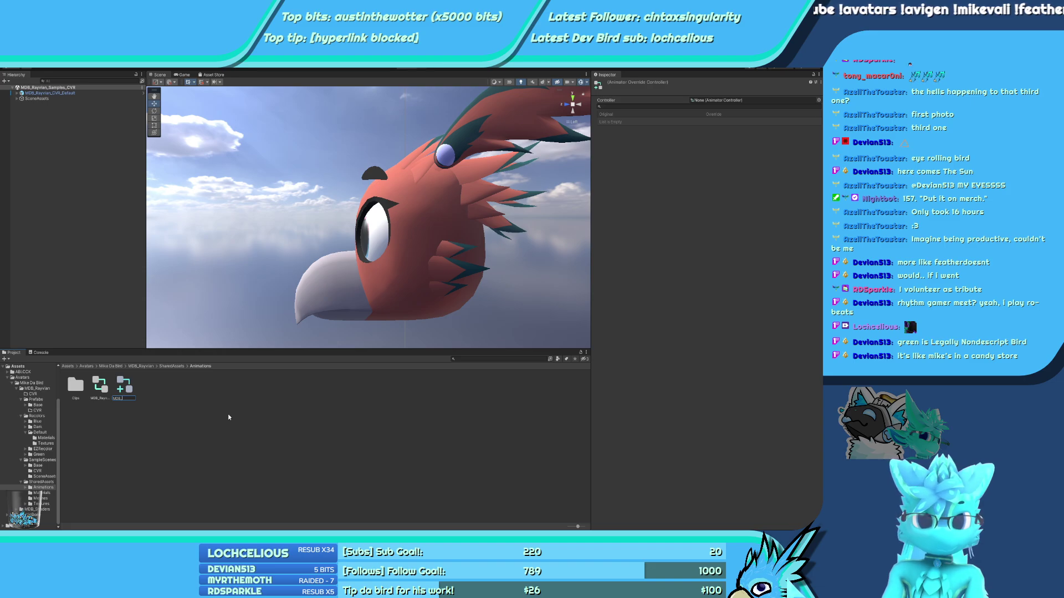
pyautogui.write('Rayvian_')
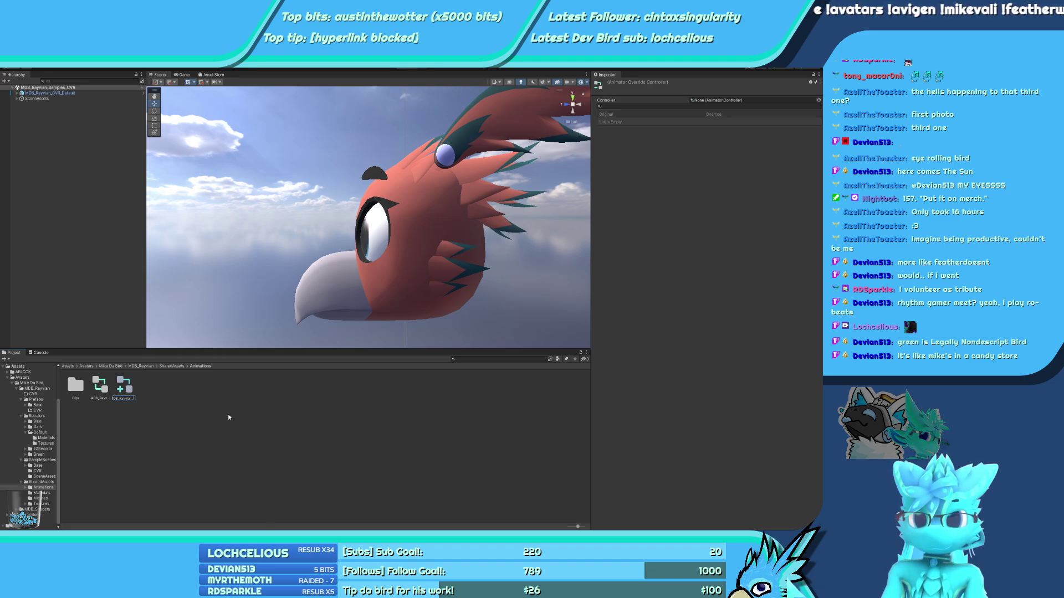
pyautogui.write('Anima')
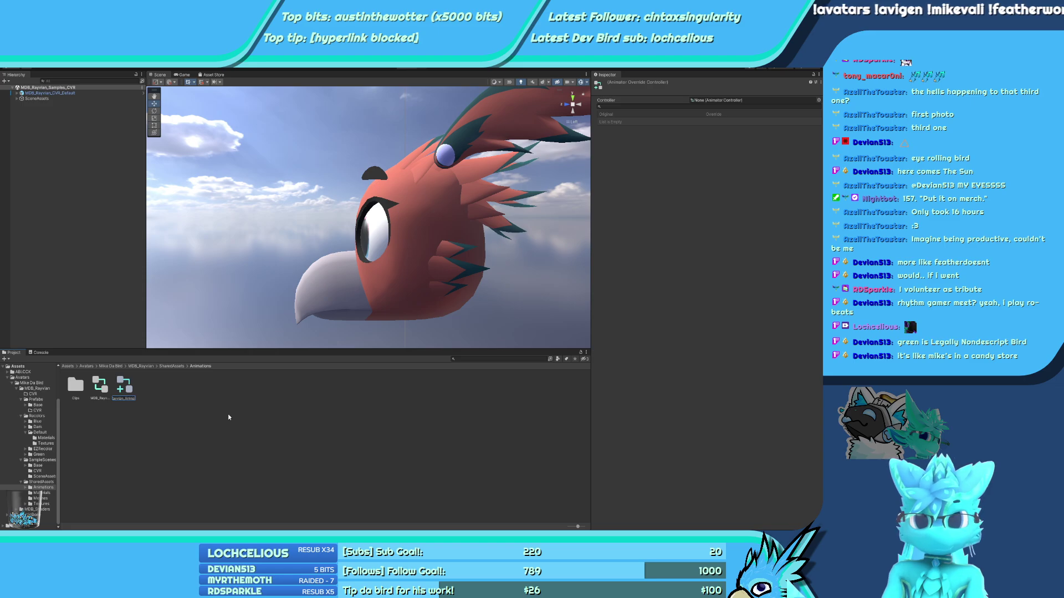
pyautogui.write('tions_')
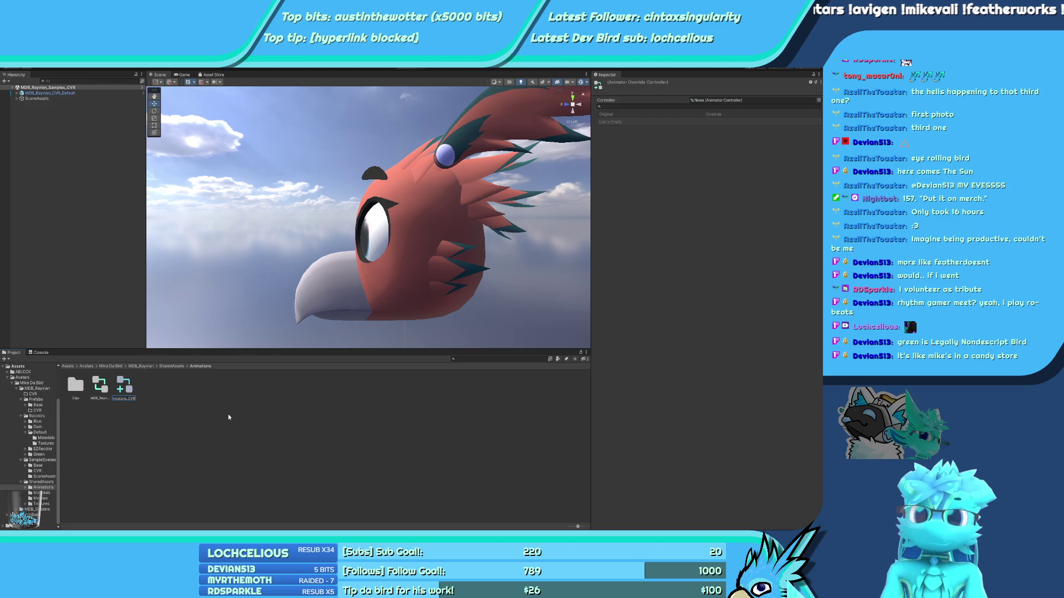
pyautogui.write('CVR')
pyautogui.press('Return')
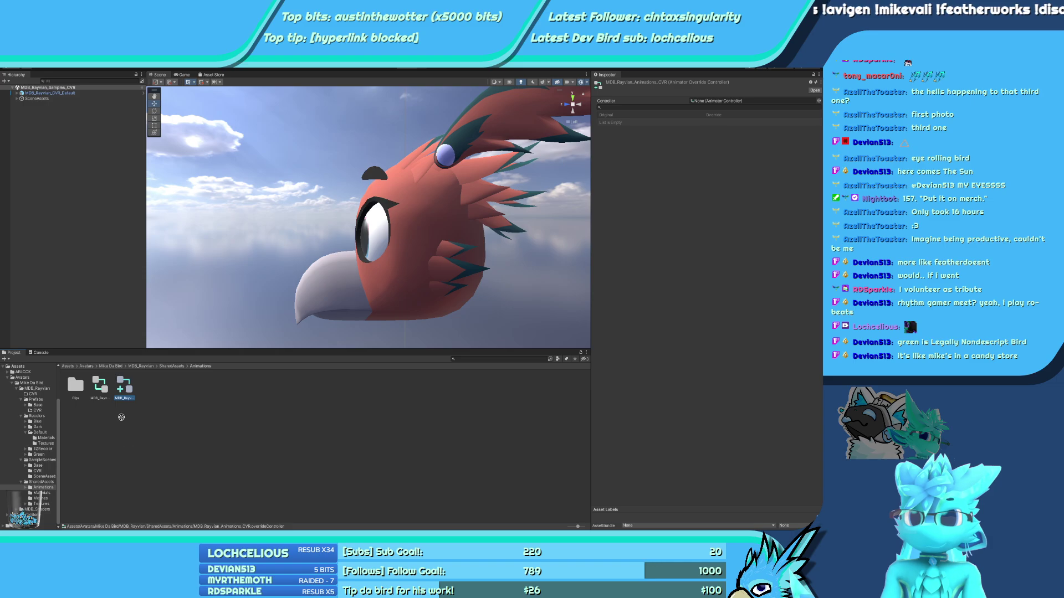
# Rename the override controller as MDB_Rayvian_Animations_CVR_Override and move it into the CVR folder directly under MDB_Rayvian
pyautogui.press('F2')
pyautogui.hotkey('ctrl', 'c')
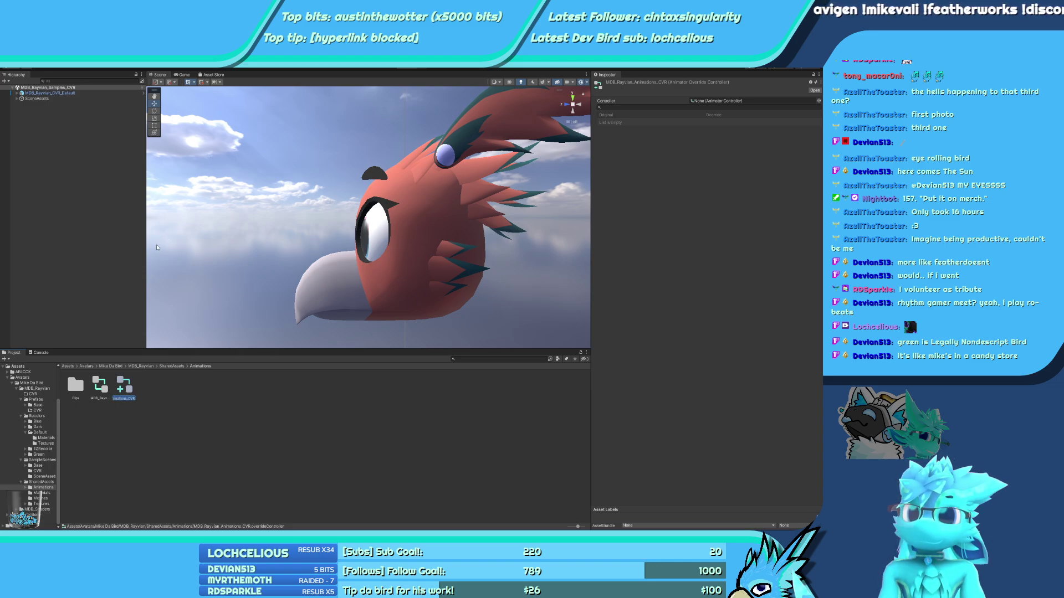
pyautogui.press('Right')
pyautogui.write('_Ov')
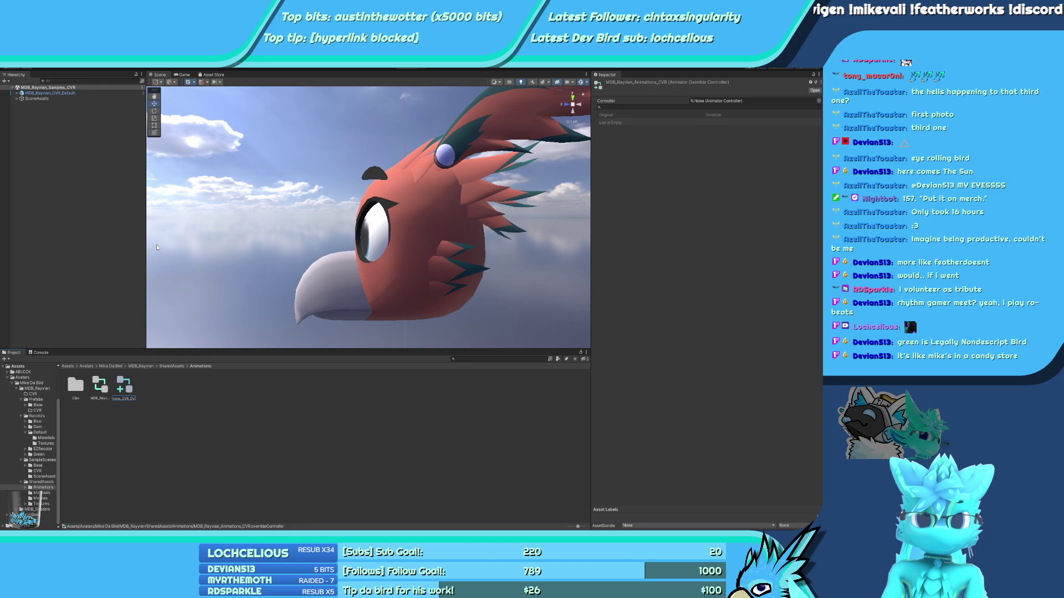
pyautogui.write('erride')
pyautogui.press('Return')
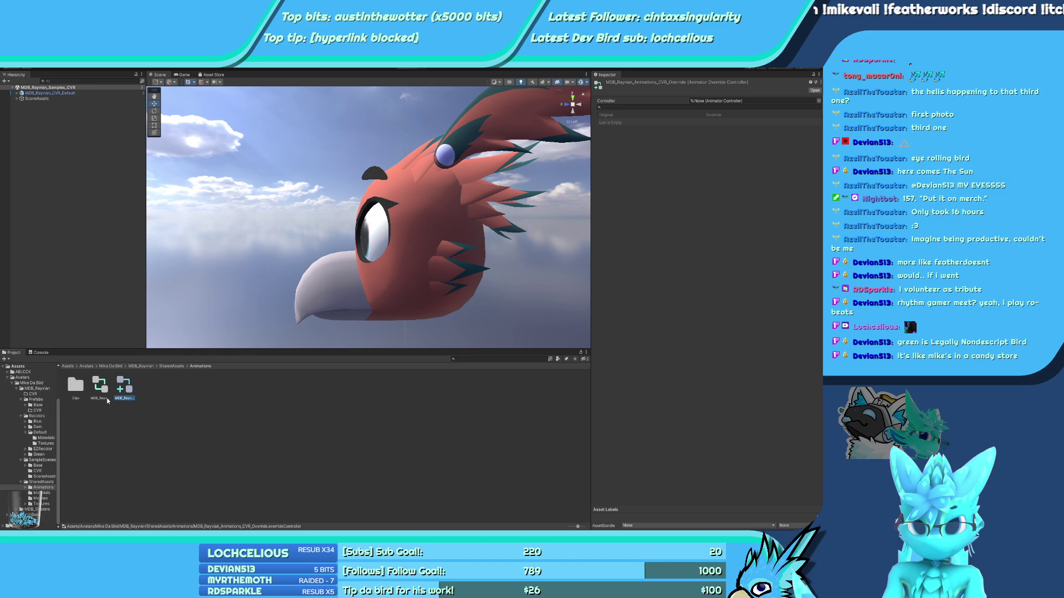
pyautogui.moveTo(123, 387); pyautogui.dragTo(38, 397)
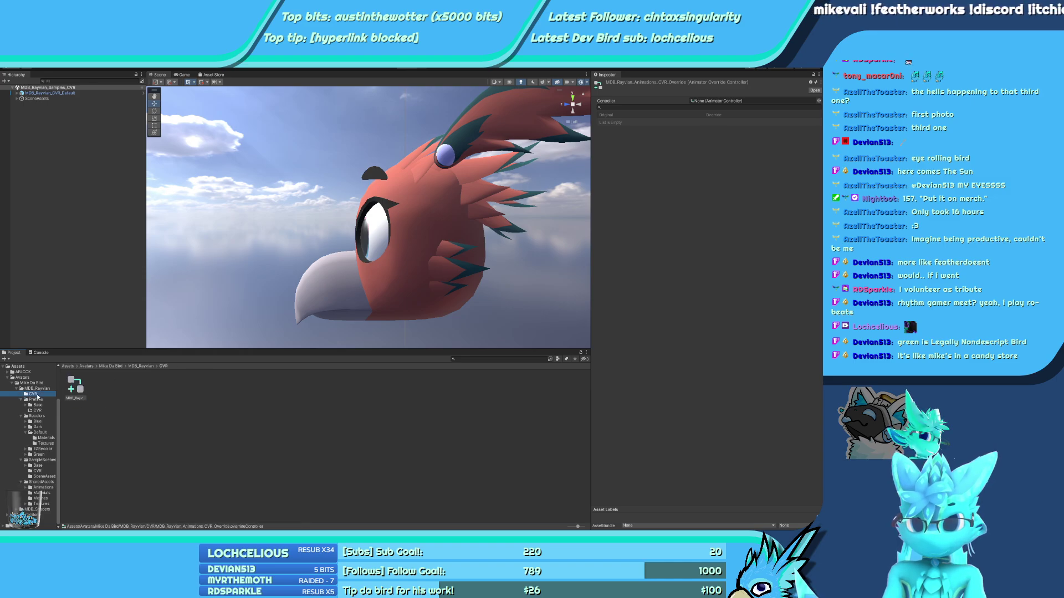
# Duplicate the MDB_Rayvian_Animations controller into the avatar's CVR folder and rename the copy MDB_Rayvian_Animations_CVR
pyautogui.click(43, 487)
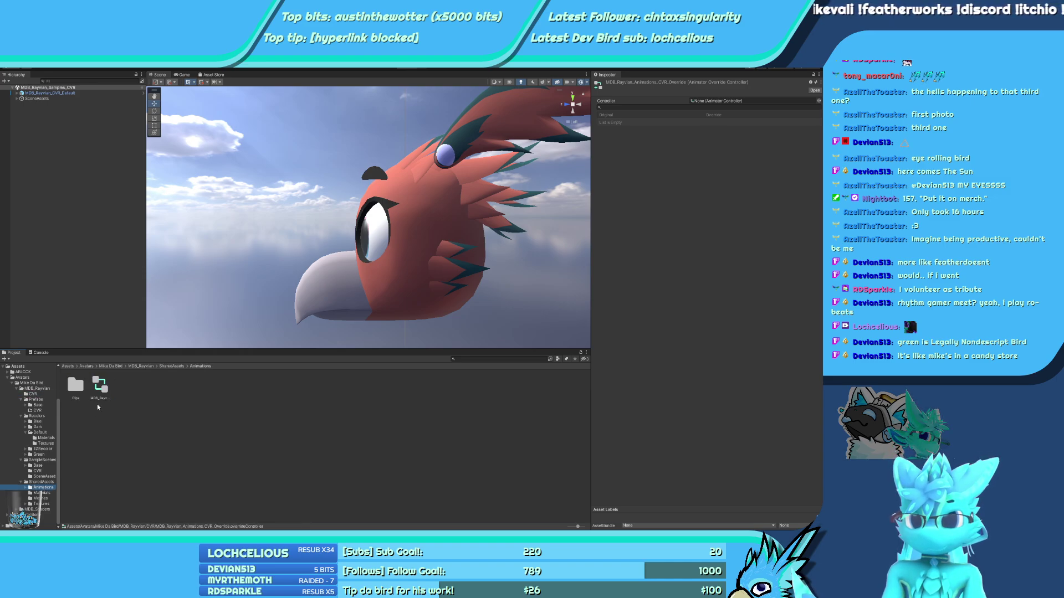
pyautogui.keyDown('ctrl'); pyautogui.click(100, 388); pyautogui.keyUp('ctrl')
pyautogui.hotkey('ctrl', 'd')
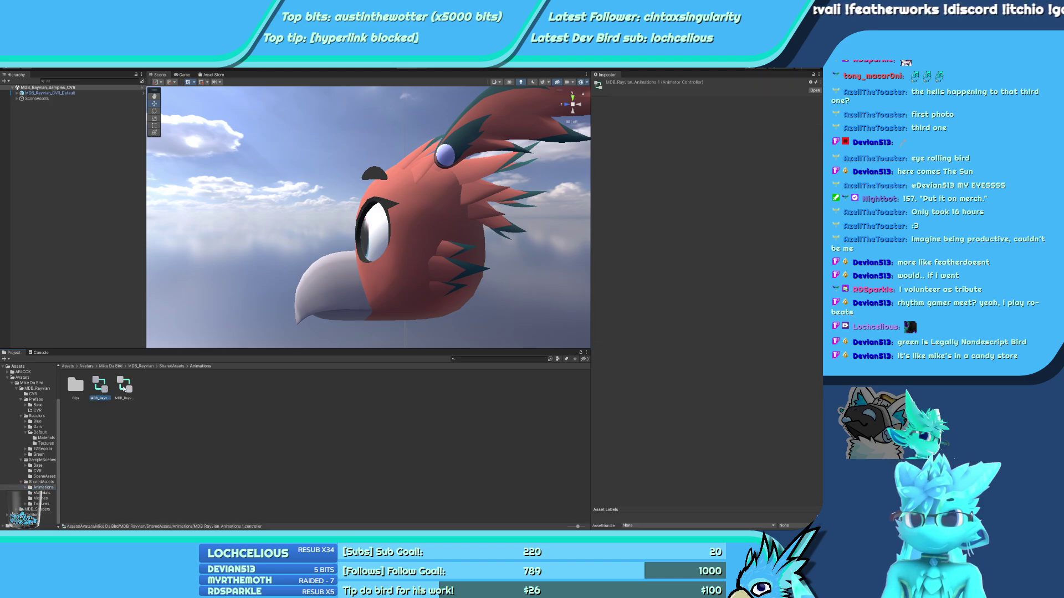
pyautogui.moveTo(104, 389); pyautogui.dragTo(33, 394)
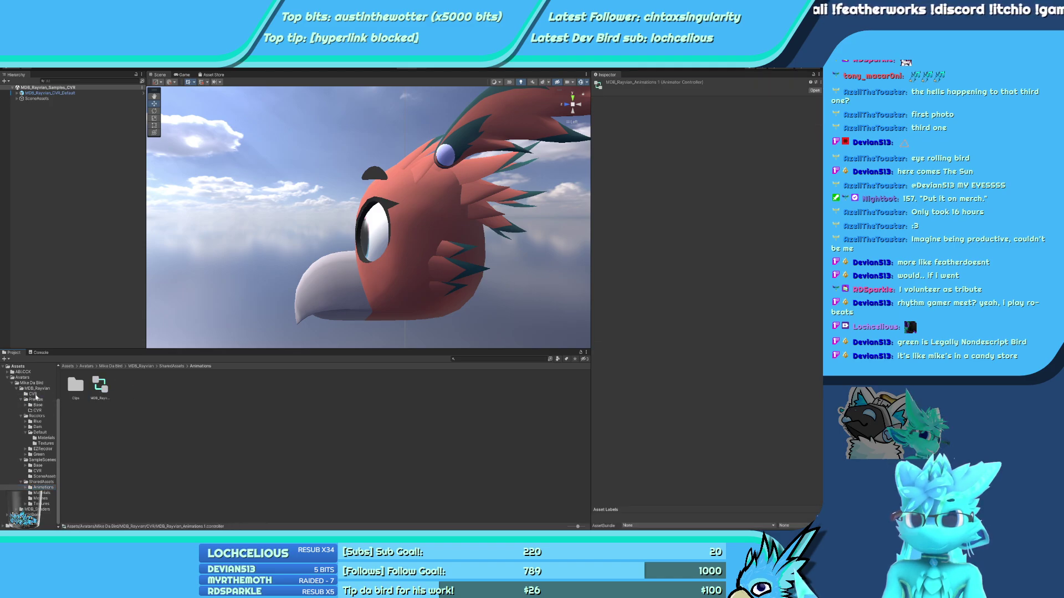
pyautogui.click(76, 387)
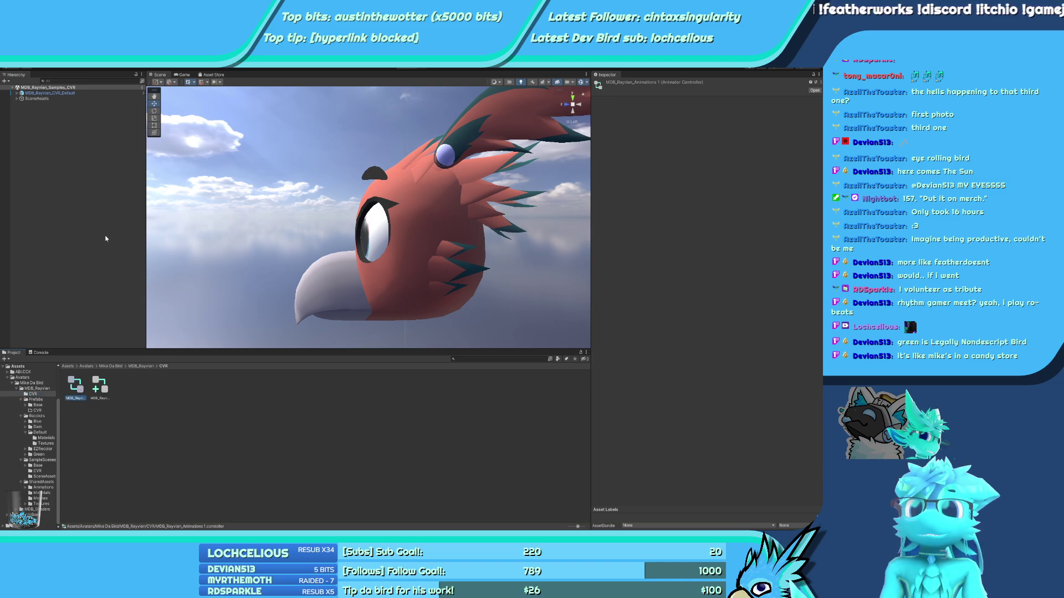
pyautogui.press('F2')
pyautogui.hotkey('ctrl', 'v')
pyautogui.press('Return')
# Assign MDB_Rayvian_Animations_CVR as the avatar's Animator controller and its override controller as both Animation Overrides and Override Controller
pyautogui.click(61, 93)
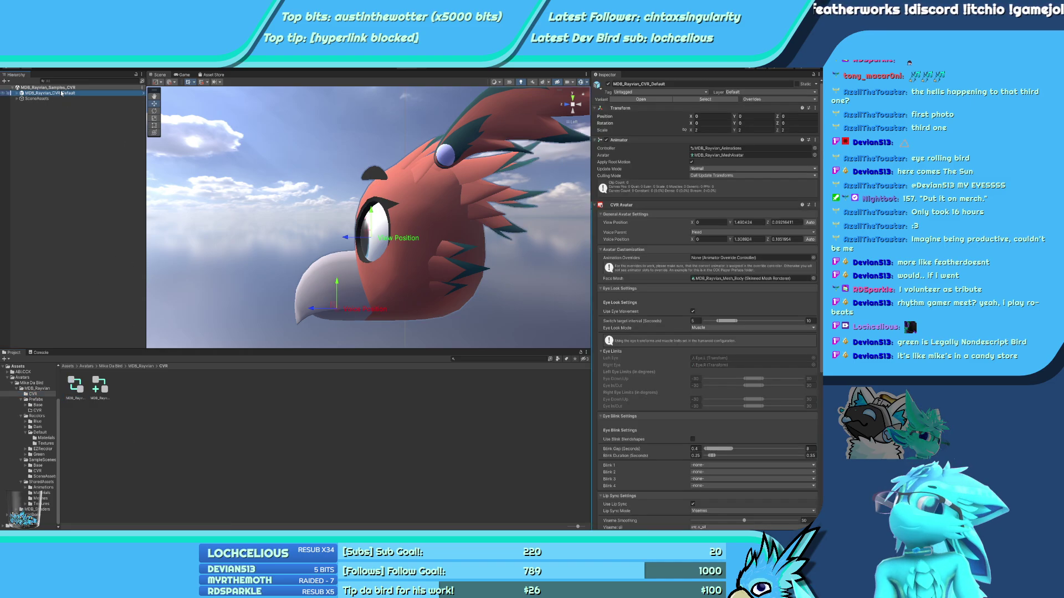
pyautogui.click(92, 394)
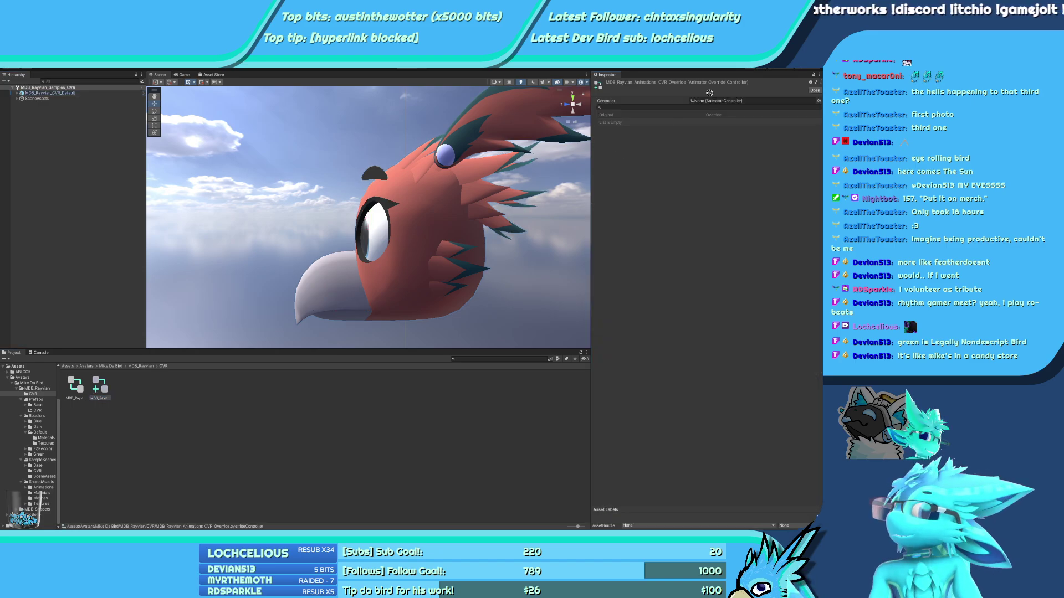
pyautogui.click(47, 93)
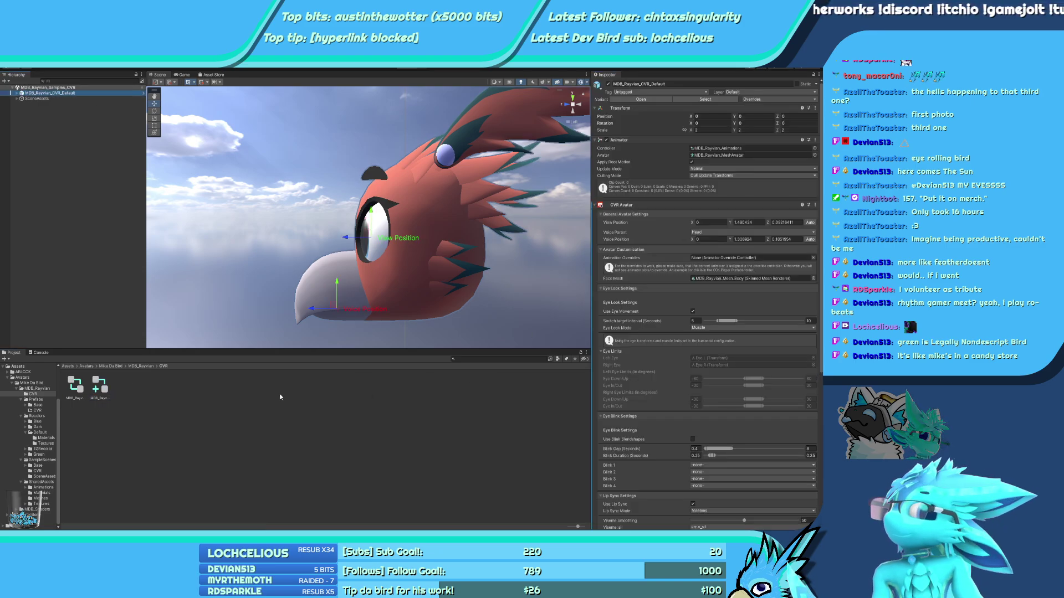
pyautogui.moveTo(661, 296); pyautogui.dragTo(705, 149)
pyautogui.moveTo(100, 385); pyautogui.dragTo(748, 258)
pyautogui.scroll(-8, 650, 343)
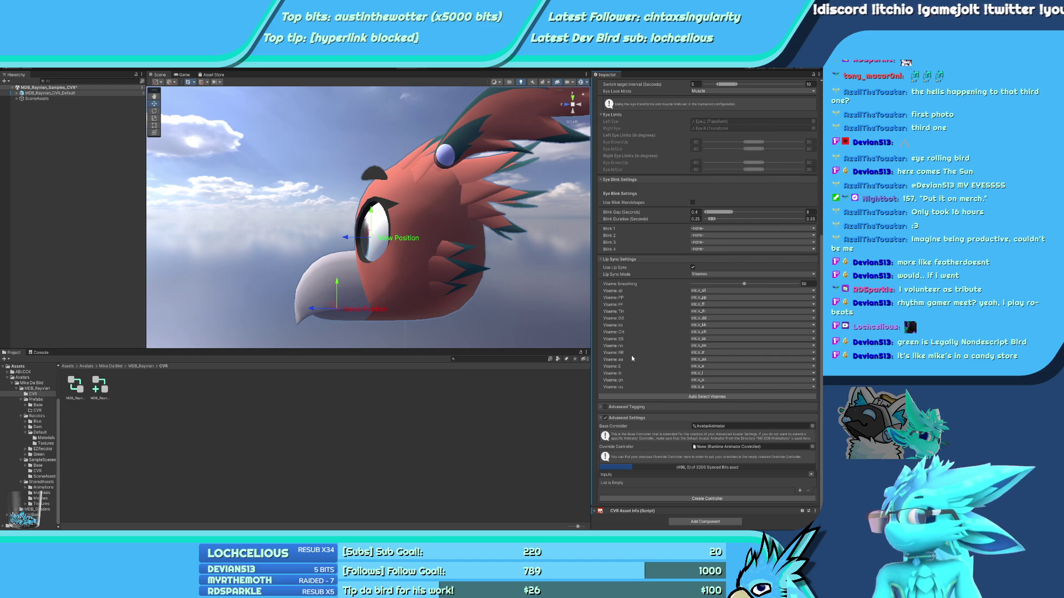
pyautogui.moveTo(101, 387); pyautogui.dragTo(740, 447)
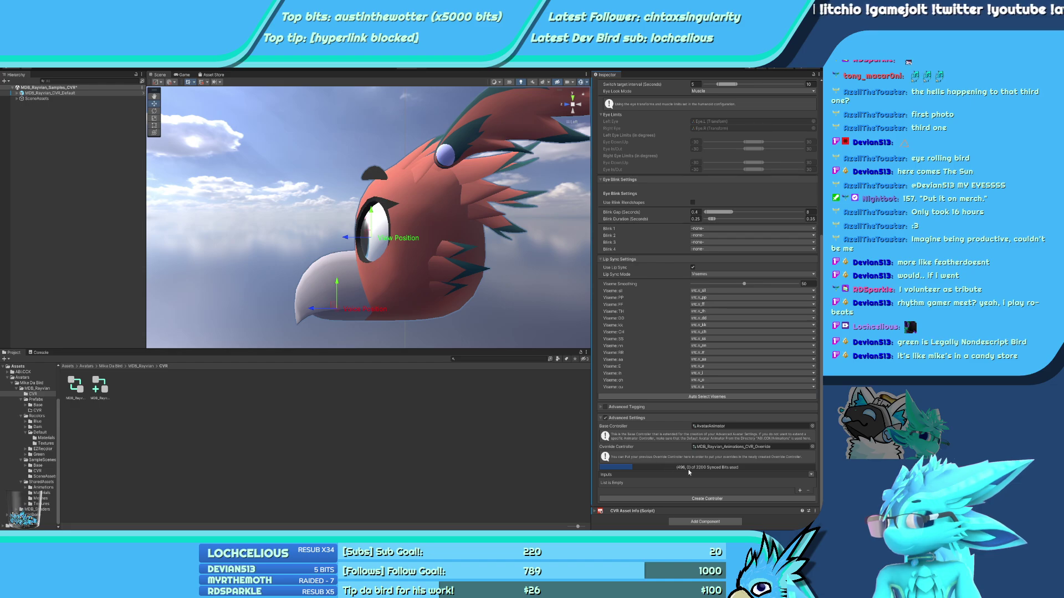
# Generate the avatar's Advanced Settings controller and open the generated controller in the Animator to inspect its layers
pyautogui.click(712, 499)
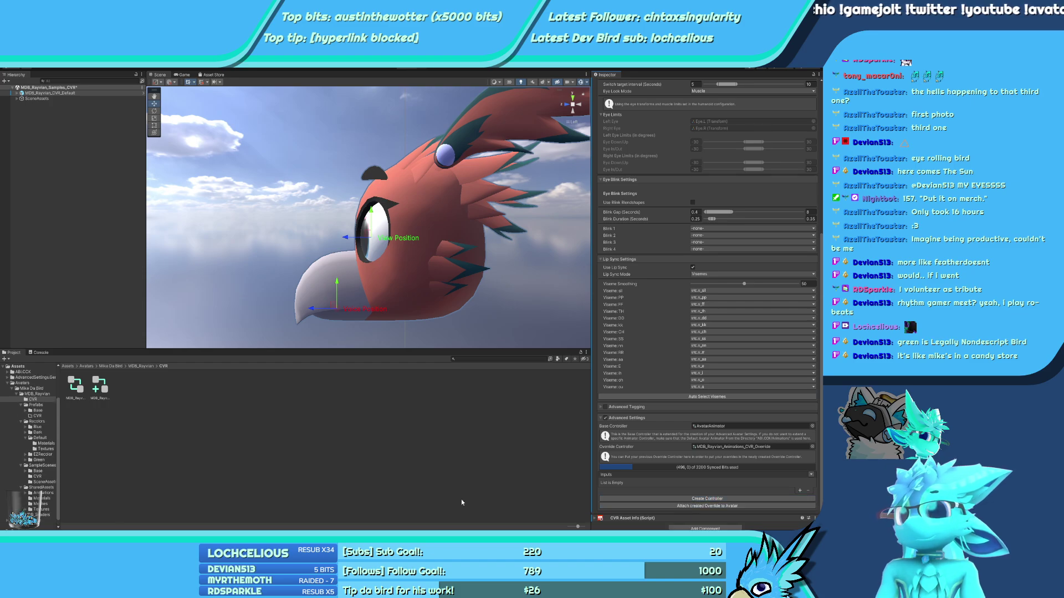
pyautogui.click(8, 378)
pyautogui.click(25, 383)
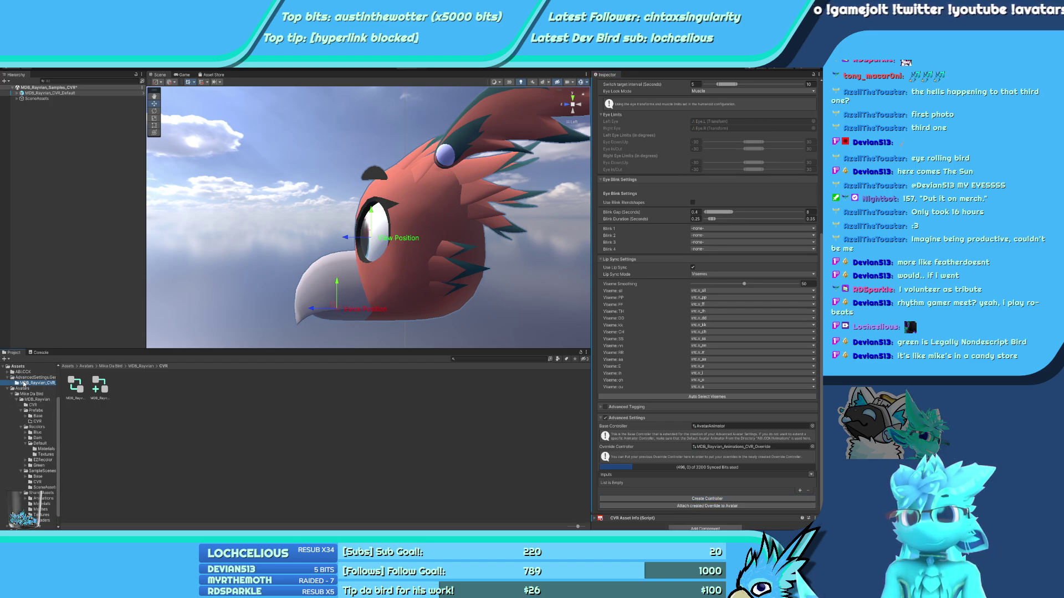
pyautogui.click(77, 389)
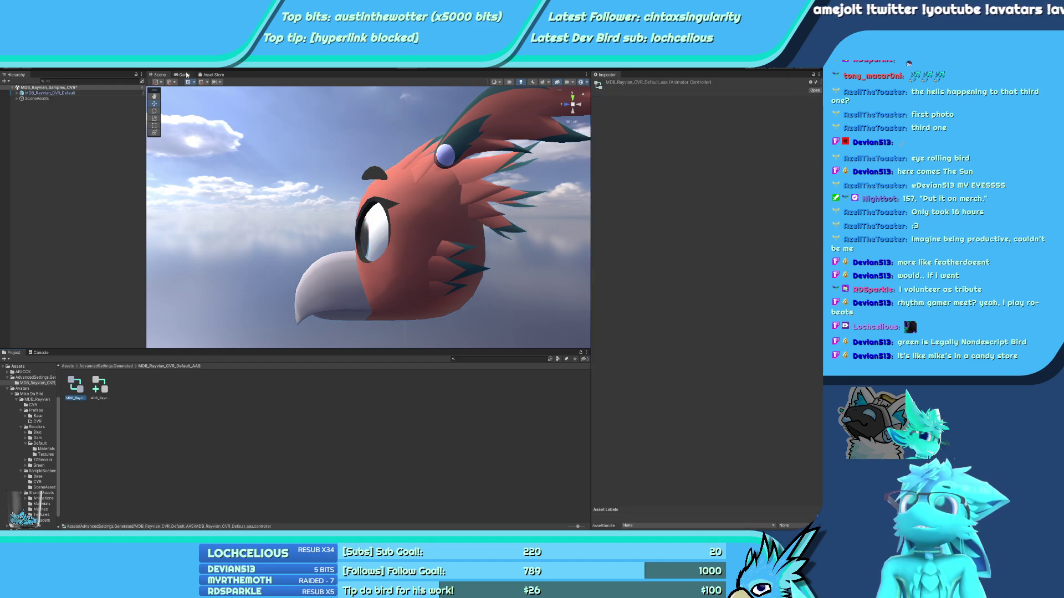
pyautogui.doubleClick(76, 386)
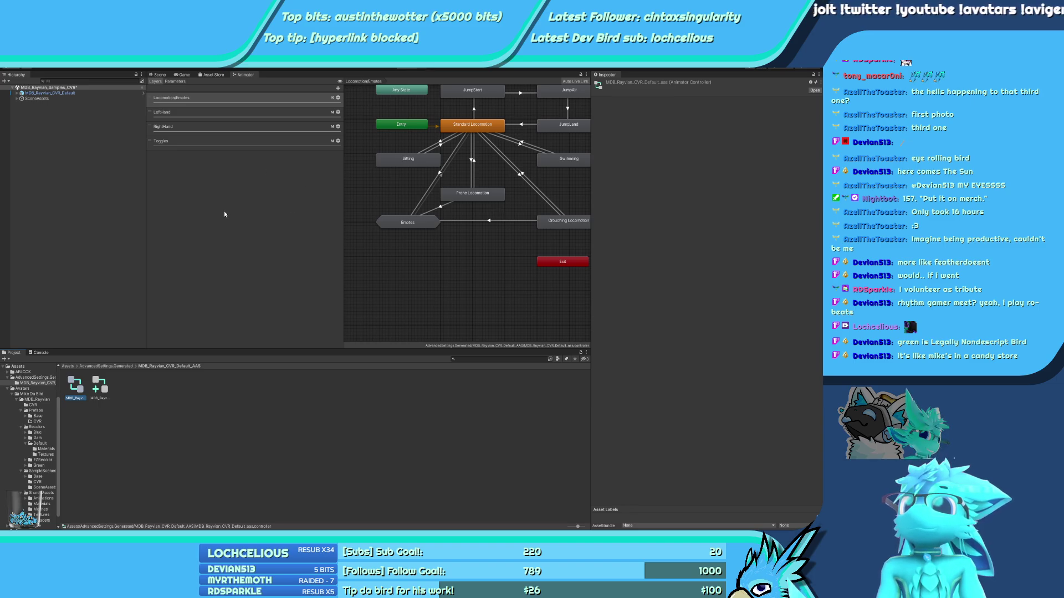
# Delete the generated MDB_Rayvian_CVR_Default_AAS folder with its controller and override controller
pyautogui.click(99, 387)
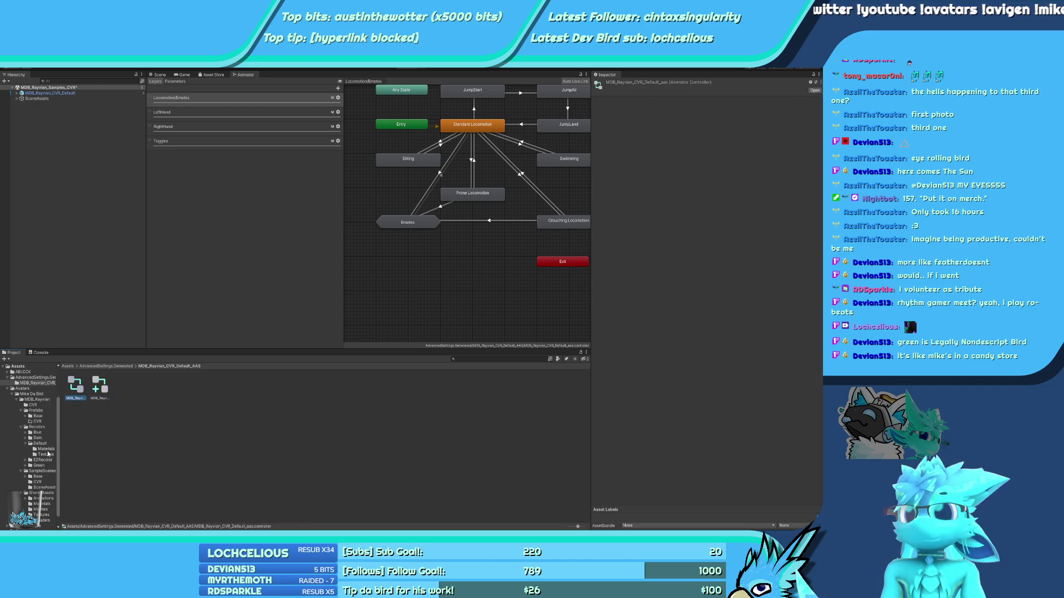
pyautogui.keyDown('ctrl'); pyautogui.click(79, 391); pyautogui.keyUp('ctrl')
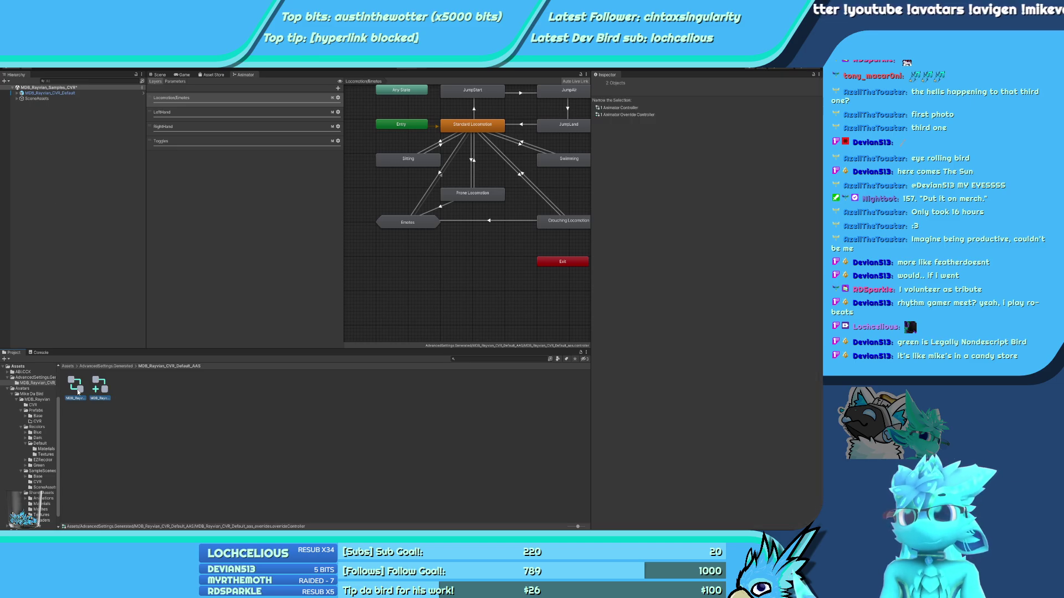
pyautogui.click(36, 377)
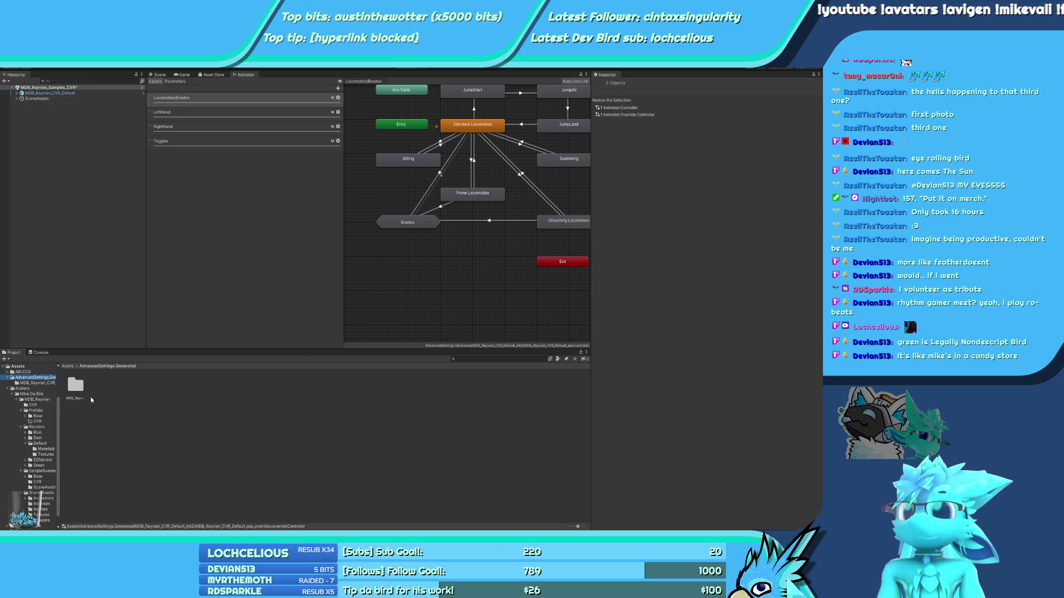
pyautogui.click(36, 383)
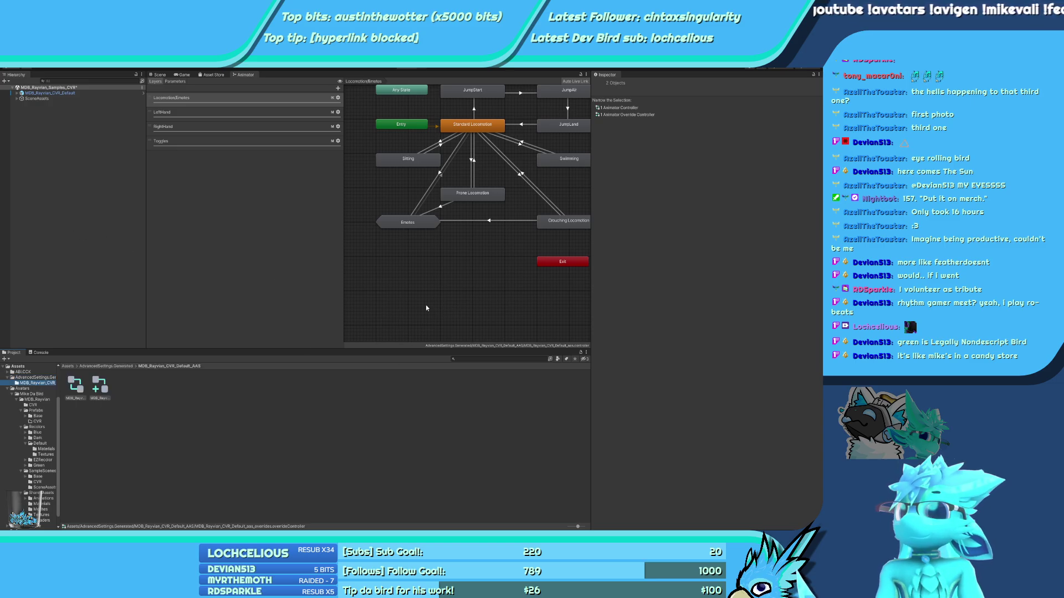
# Locate the AvatarAnimator asset used as the avatar's Base Controller and duplicate it in the ABI.CCK Animations folder
pyautogui.click(60, 93)
pyautogui.scroll(-5, 628, 320)
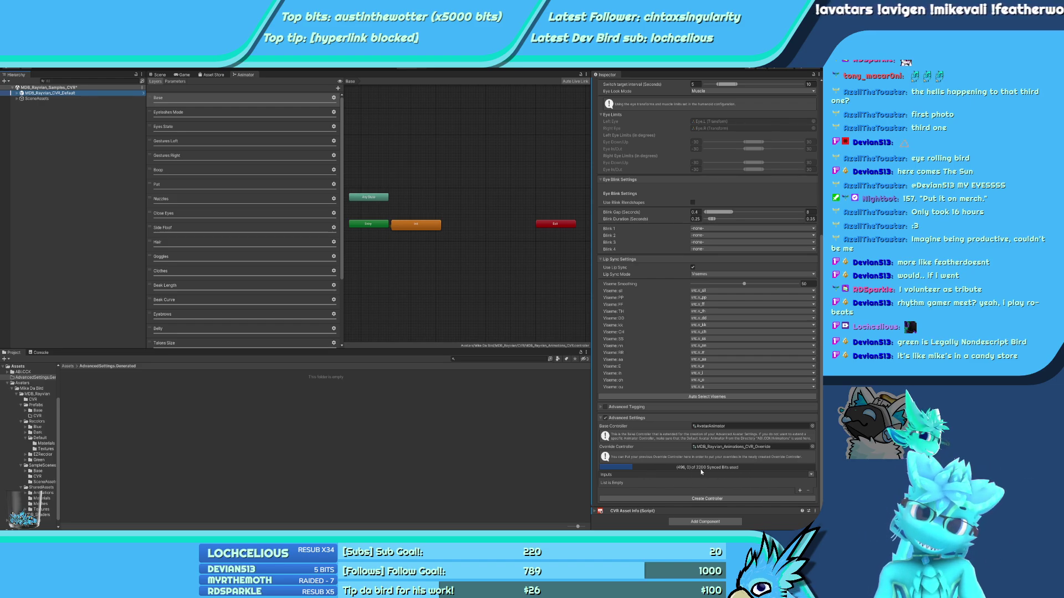
pyautogui.click(755, 426)
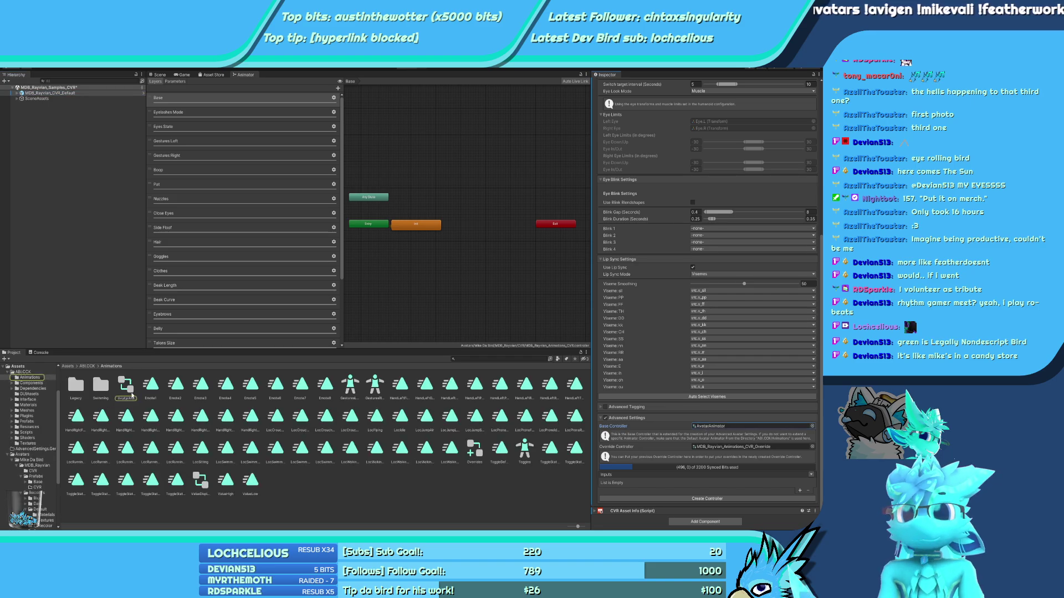
pyautogui.click(127, 387)
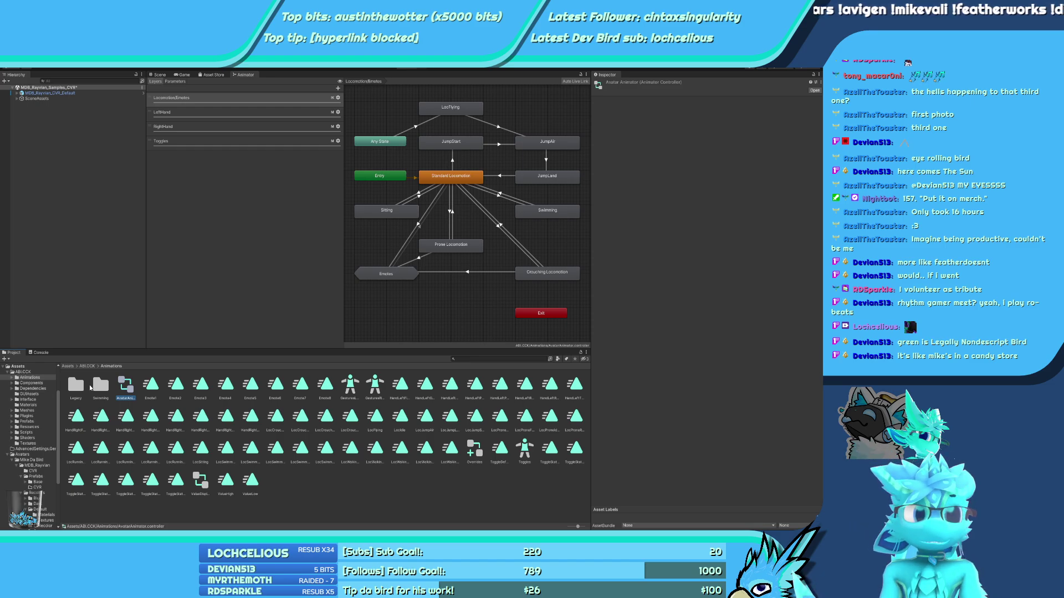
pyautogui.hotkey('ctrl', 'd')
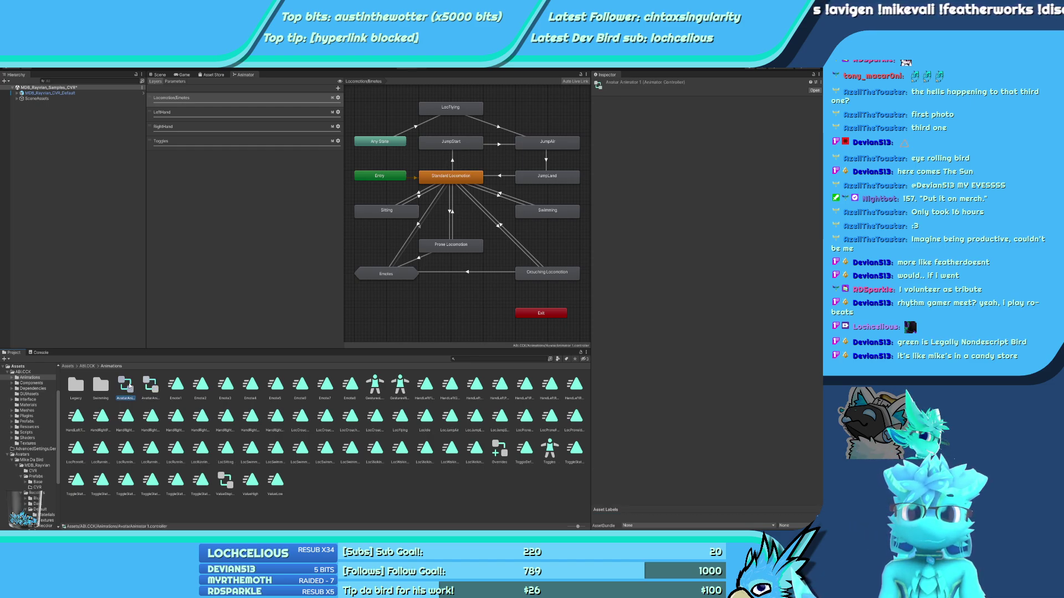
# Move the duplicated AvatarAnimator 1 controller into the MDB_Rayvian CVR folder and view the Init state in MDB_Rayvian_Animations_CVR
pyautogui.moveTo(129, 386); pyautogui.dragTo(34, 471)
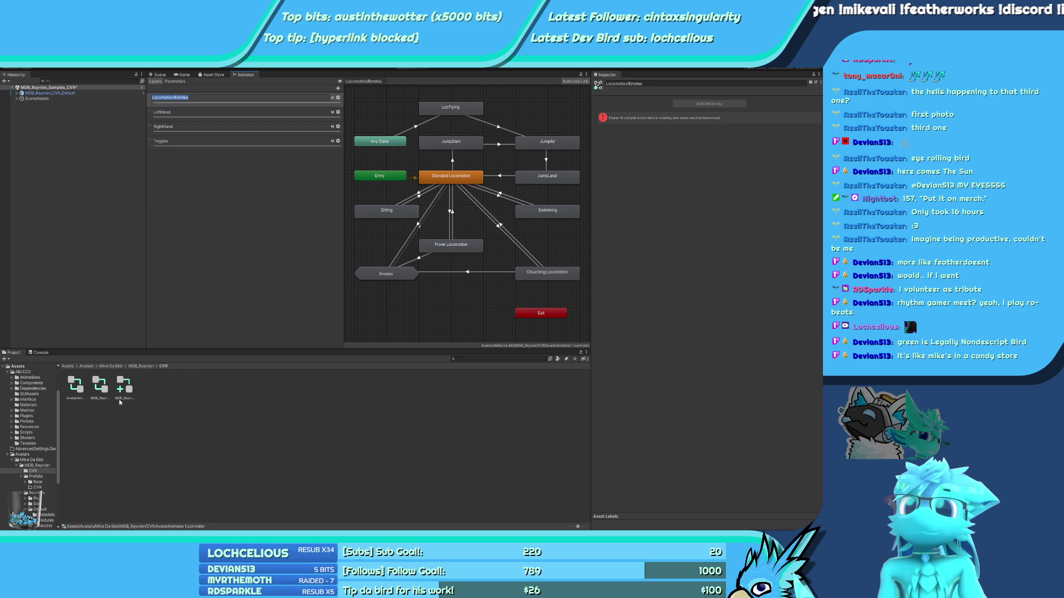
pyautogui.click(99, 386)
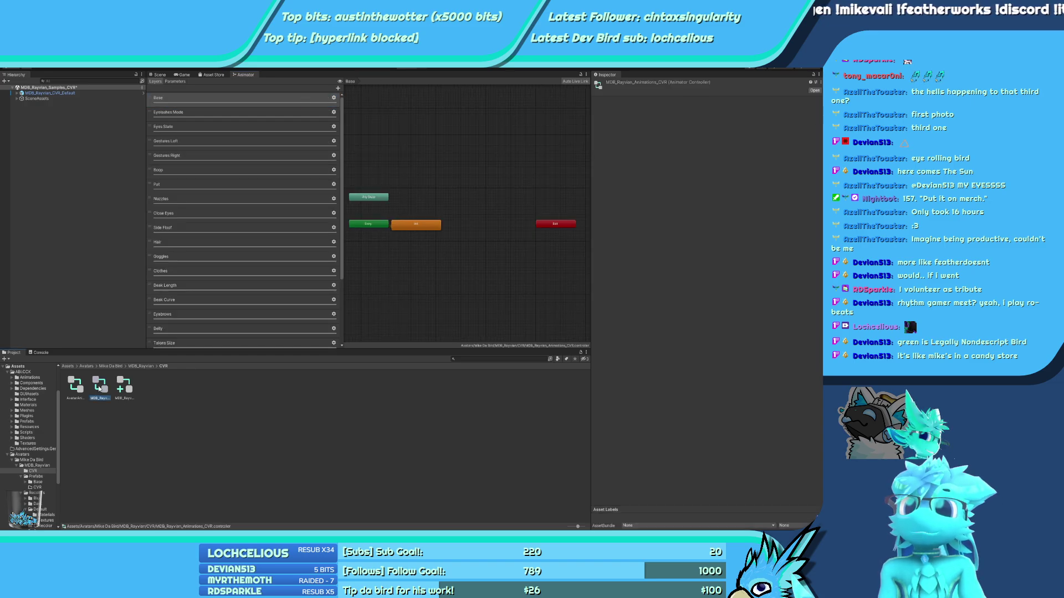
pyautogui.click(431, 228)
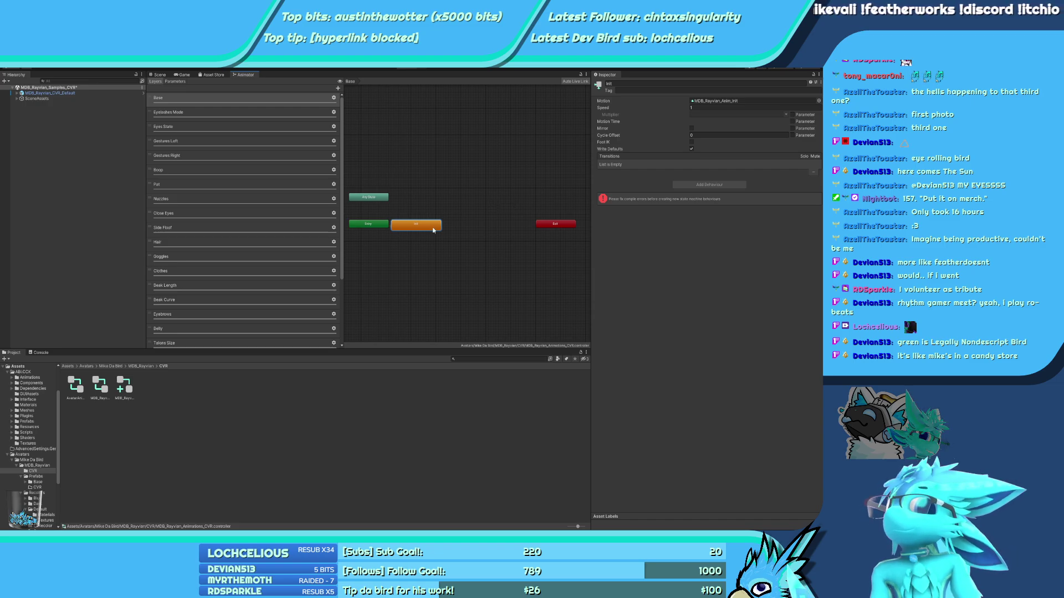
# Examine the compile error from the EZRecolor editor script in the Console and return to the project files
pyautogui.click(37, 353)
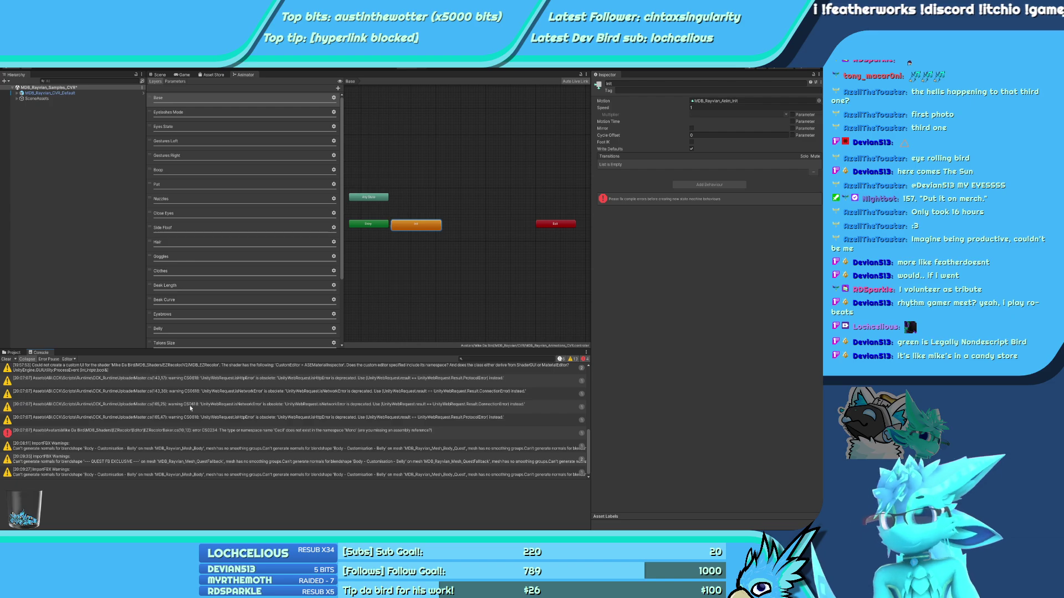
pyautogui.click(235, 430)
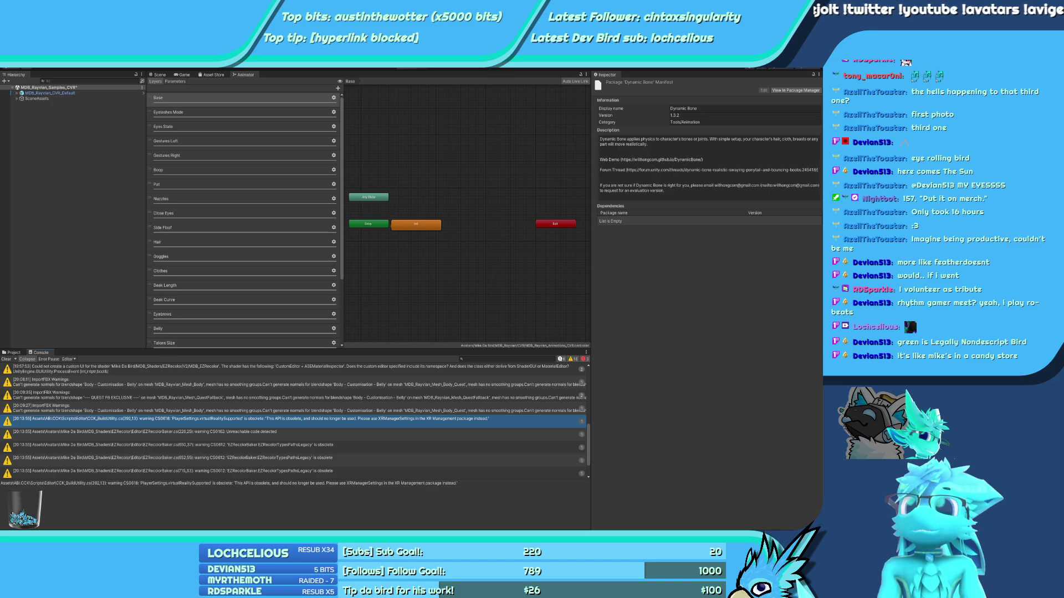
pyautogui.click(15, 353)
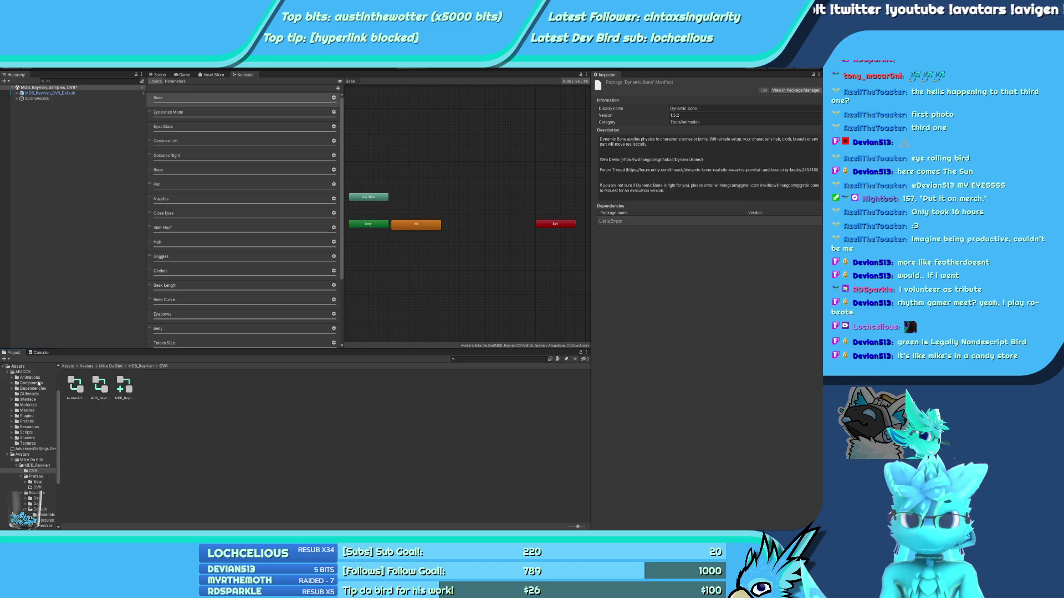
# Collapse the MDB_Rayvian subfolders in the project tree and browse to the EZRecolor folder under MDB_Shaders
pyautogui.click(21, 476)
pyautogui.click(21, 482)
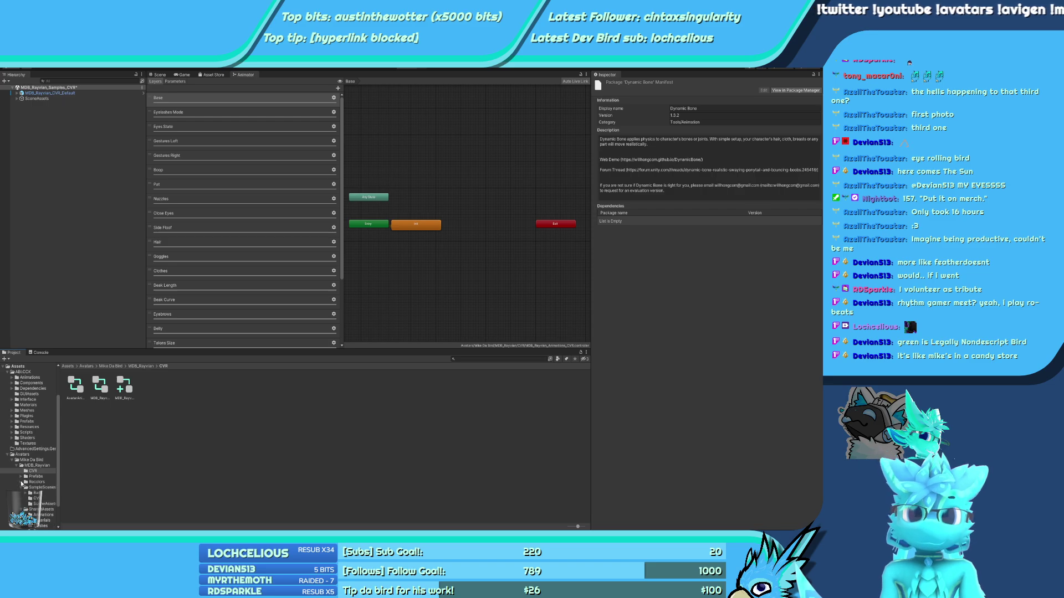
pyautogui.click(14, 464)
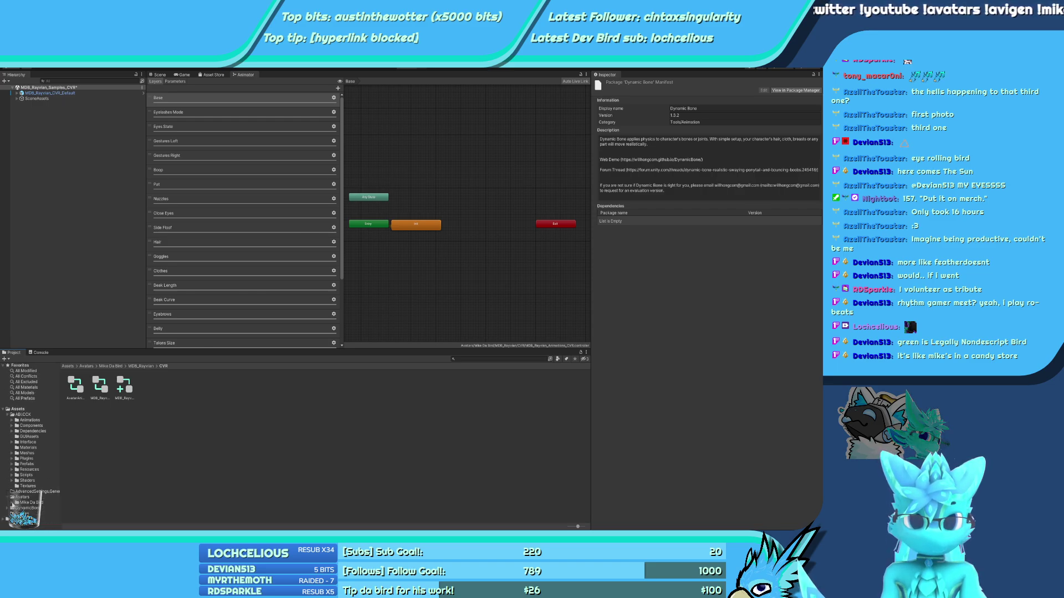
pyautogui.click(12, 503)
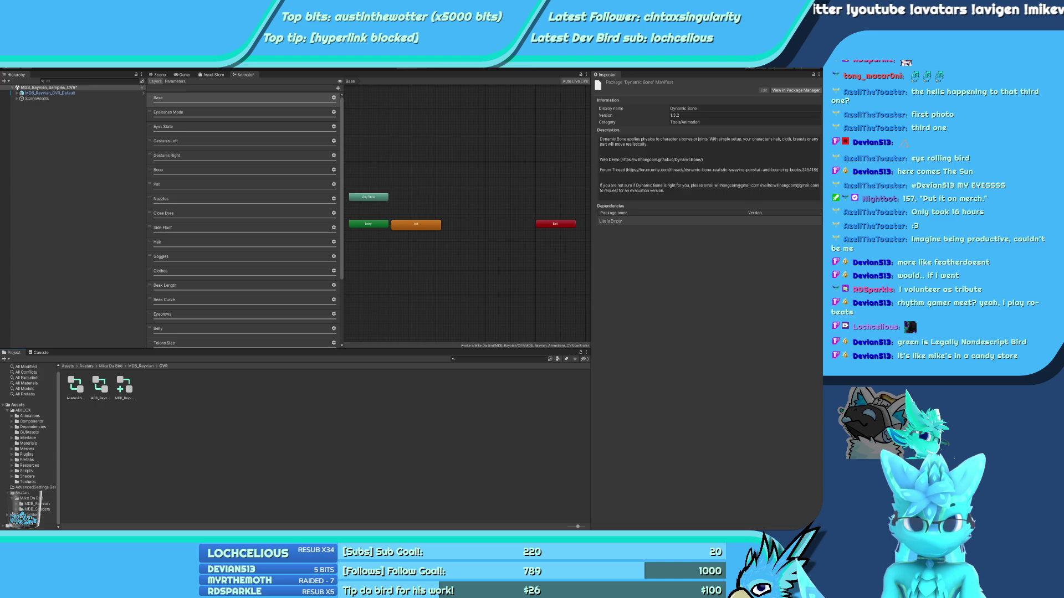
pyautogui.click(33, 514)
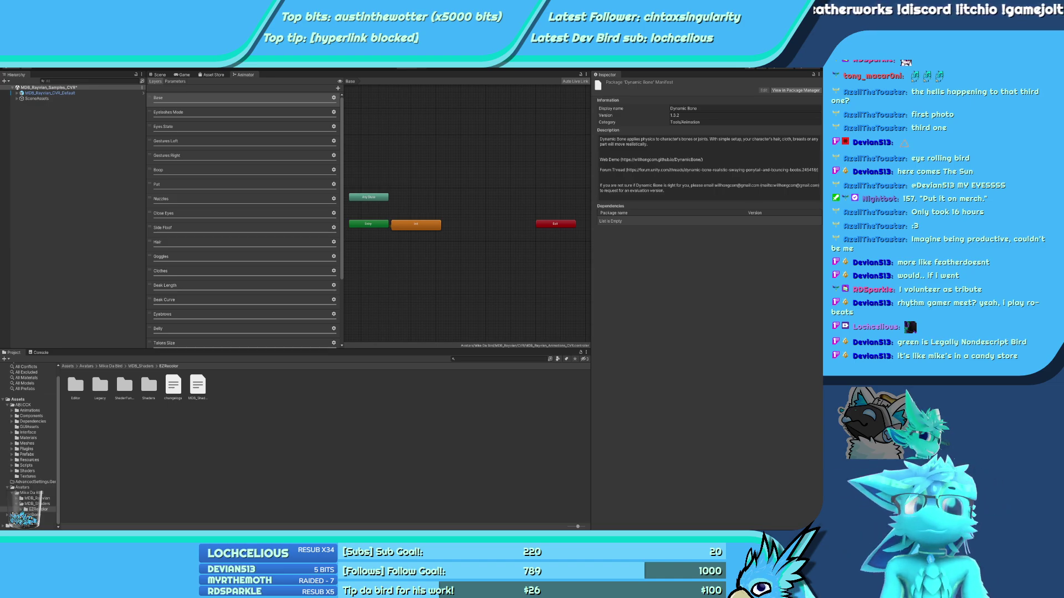
# Reopen AvatarAnimator 1 from the MDB_Rayvian CVR folder and copy the name of its Locomotion/Emotes layer
pyautogui.click(359, 431)
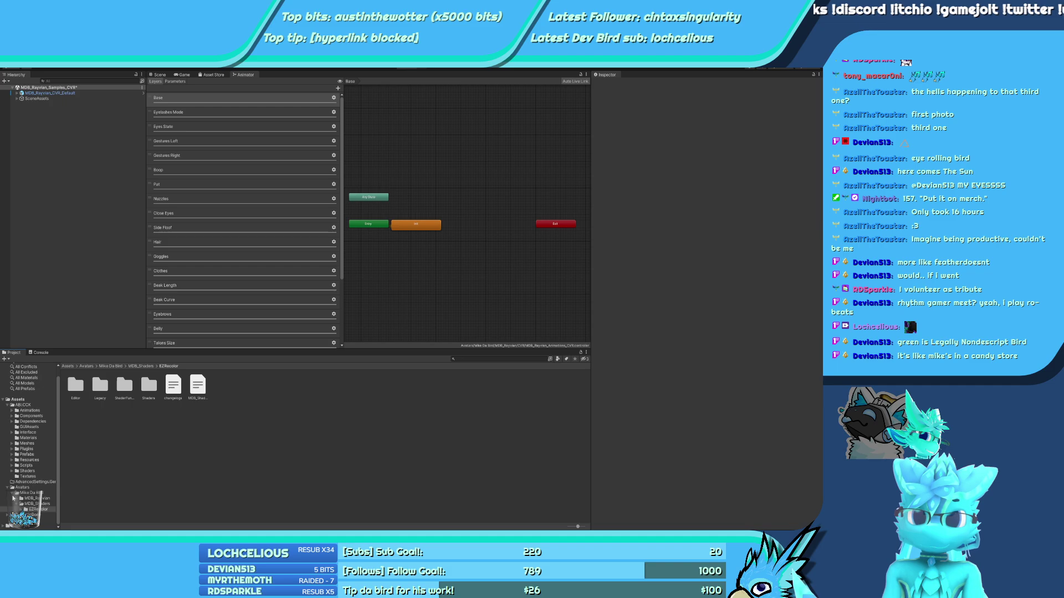
pyautogui.click(17, 505)
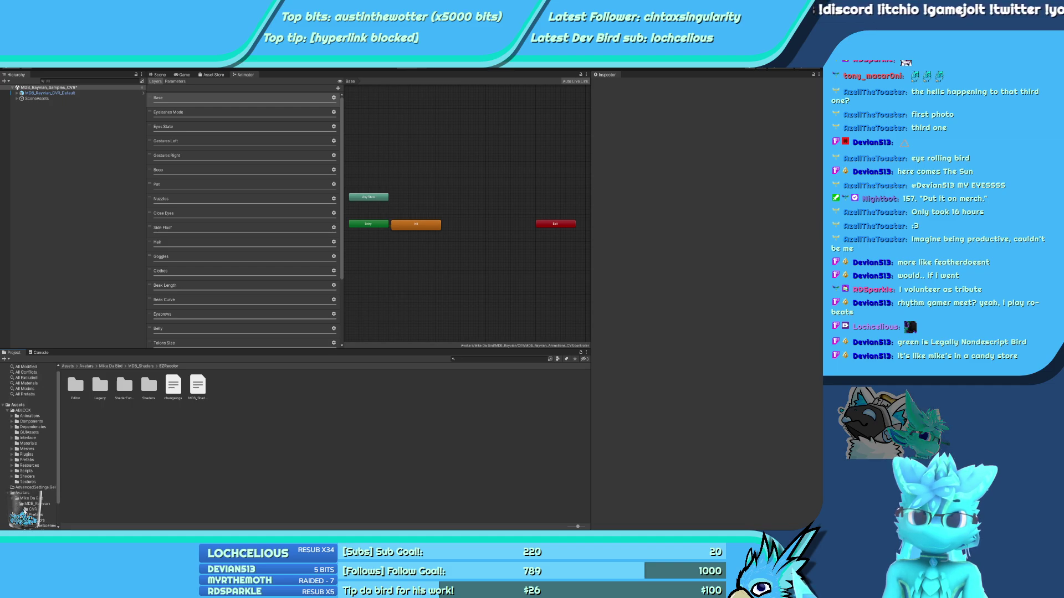
pyautogui.click(33, 510)
pyautogui.click(74, 387)
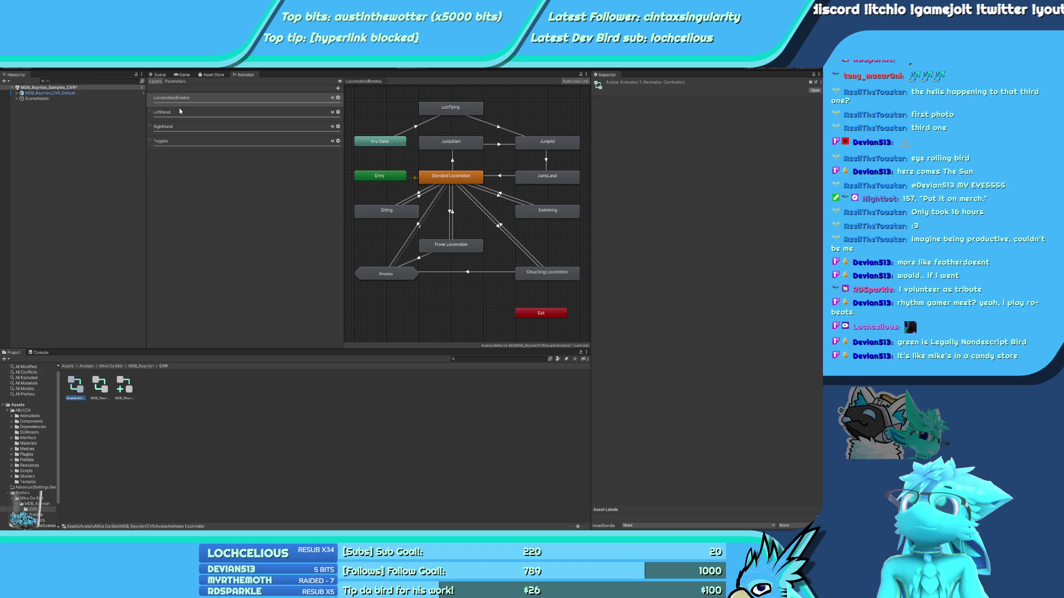
pyautogui.doubleClick(186, 99)
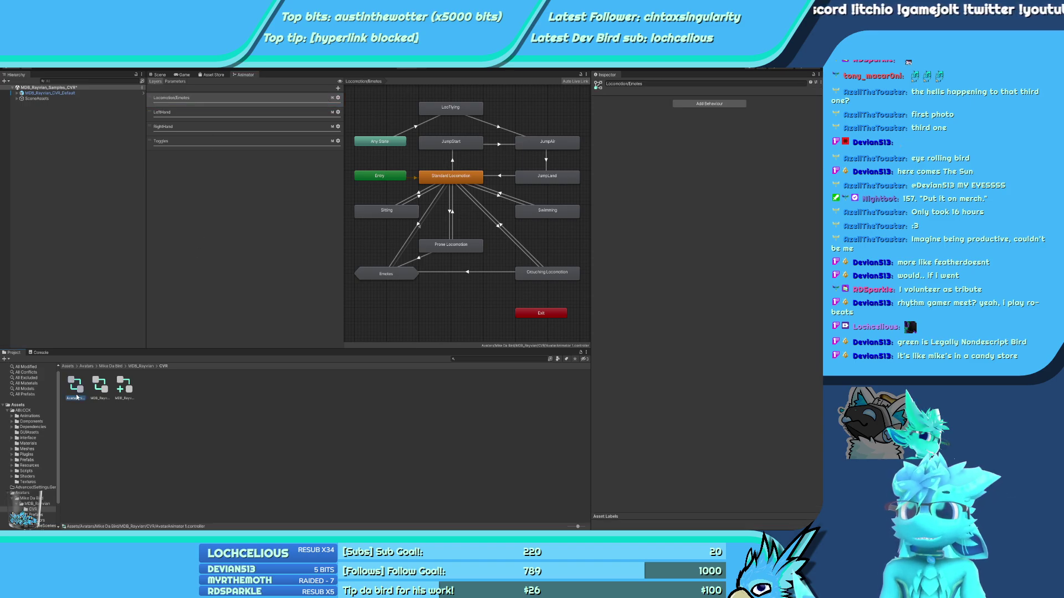
# Add two new layers to MDB_Rayvian_Animations_CVR and move them above the Base layer
pyautogui.click(99, 386)
pyautogui.click(338, 88)
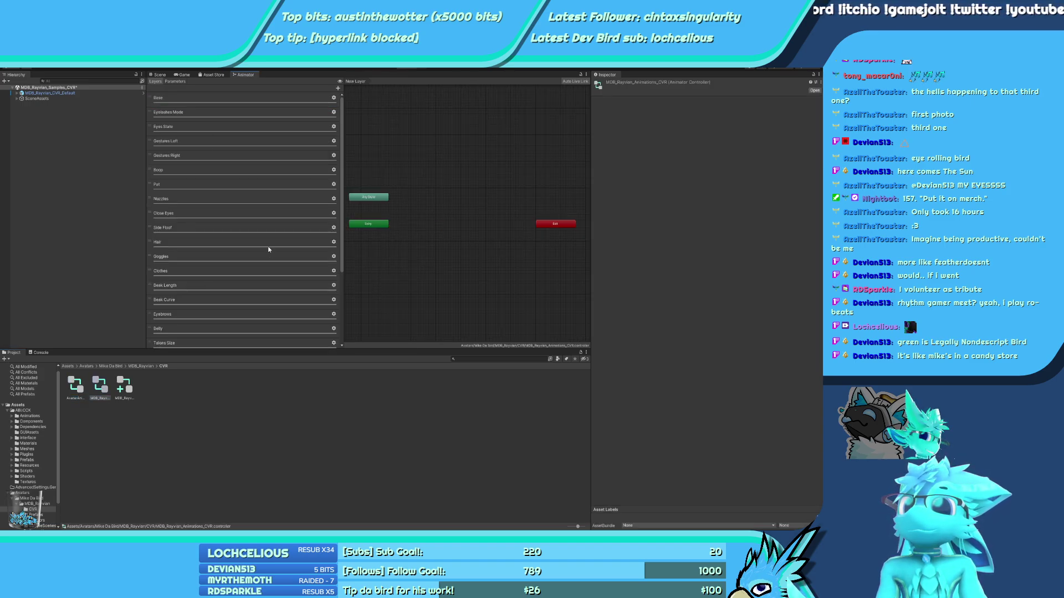
pyautogui.moveTo(213, 352); pyautogui.dragTo(183, 99)
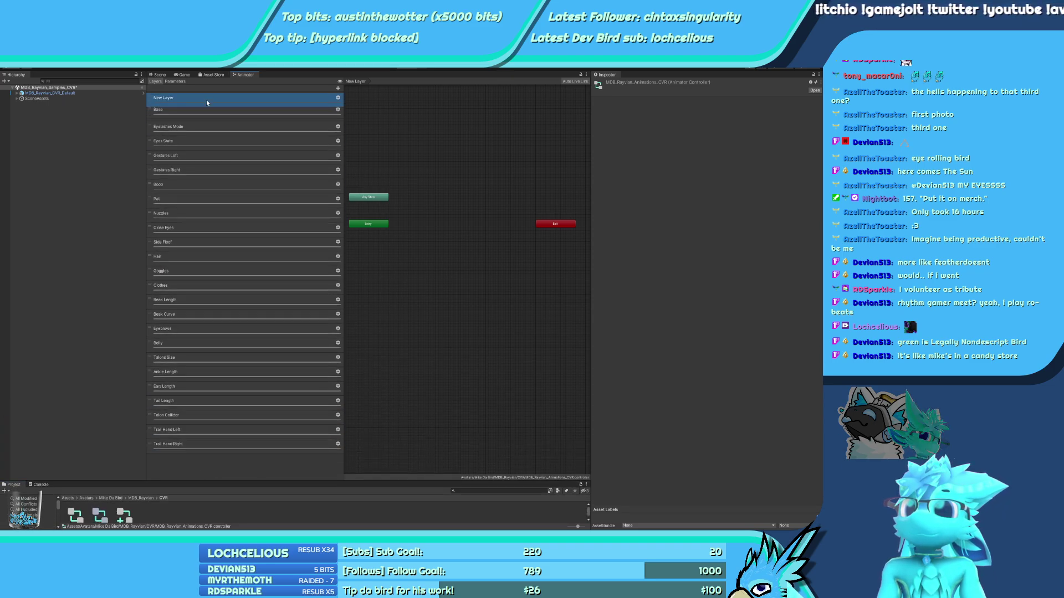
pyautogui.click(337, 88)
pyautogui.moveTo(188, 464); pyautogui.dragTo(182, 105)
# Dock the Animator beside the Scene view, widen it, and show its layer list
pyautogui.click(341, 82)
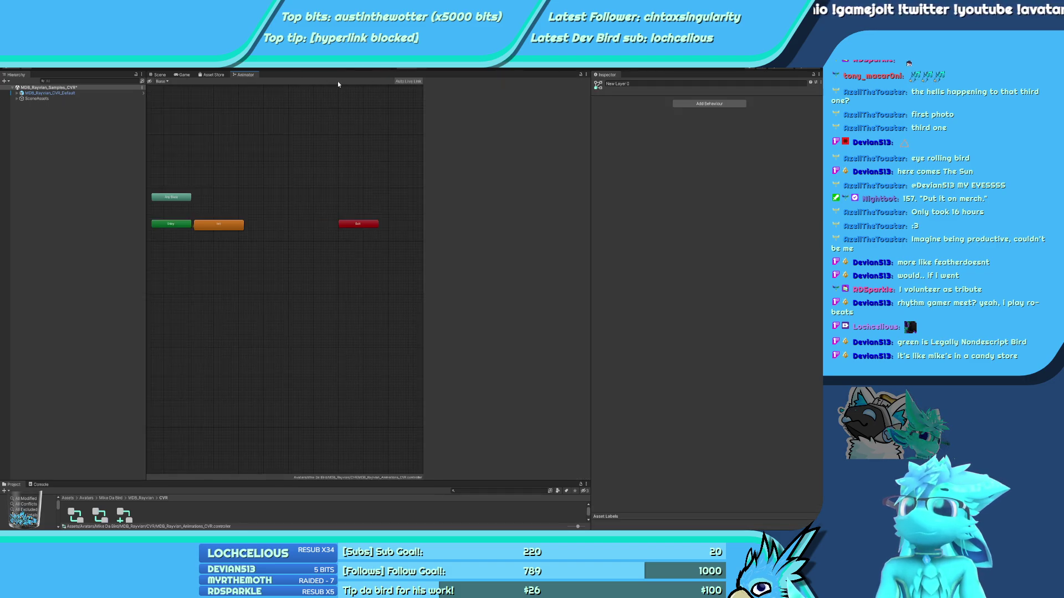
pyautogui.click(219, 75)
pyautogui.click(244, 75)
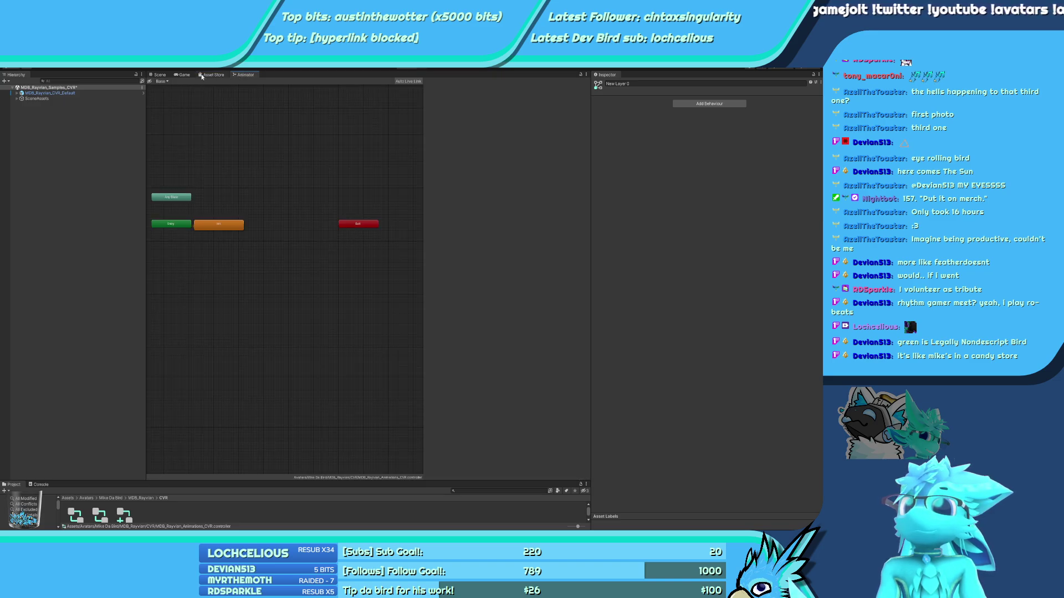
pyautogui.click(159, 75)
pyautogui.click(245, 75)
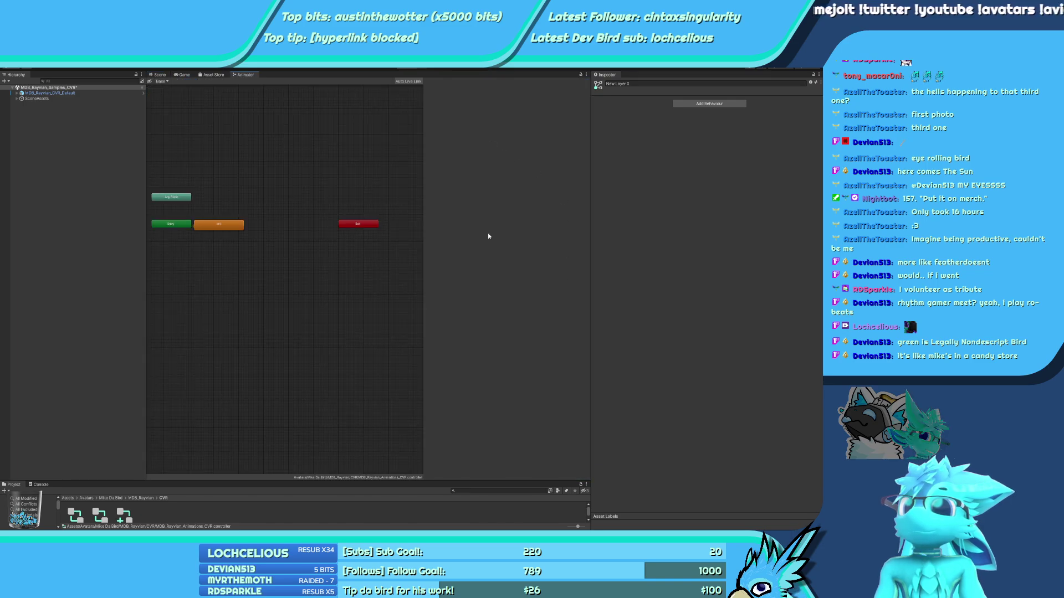
pyautogui.moveTo(249, 77); pyautogui.dragTo(577, 263)
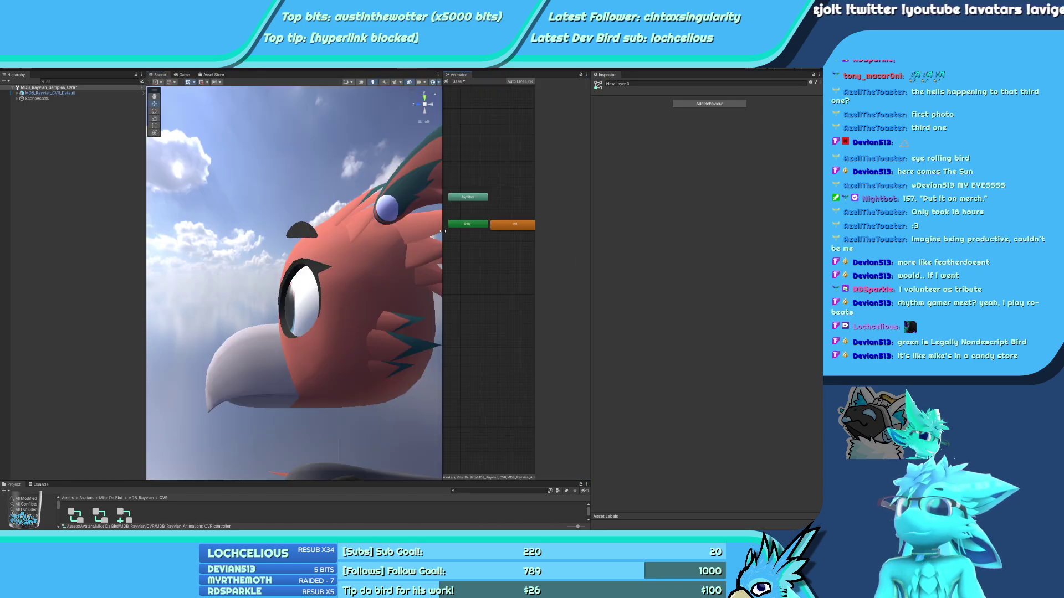
pyautogui.moveTo(445, 238); pyautogui.dragTo(234, 236)
pyautogui.click(240, 81)
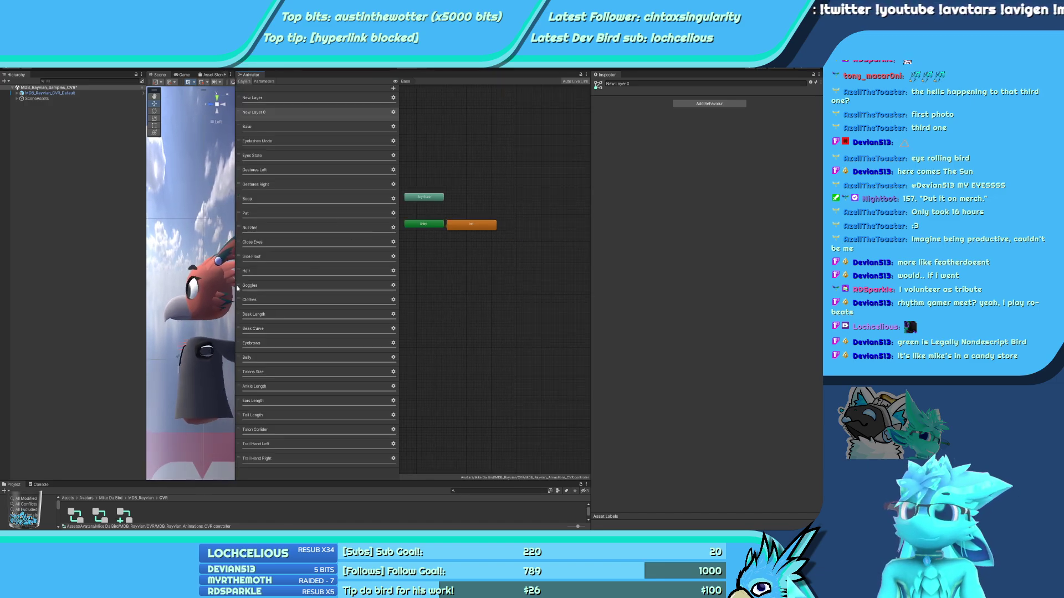
# Narrow the Hierarchy, widen the Scene view slightly, and frame the whole avatar in it
pyautogui.moveTo(146, 282); pyautogui.dragTo(107, 282)
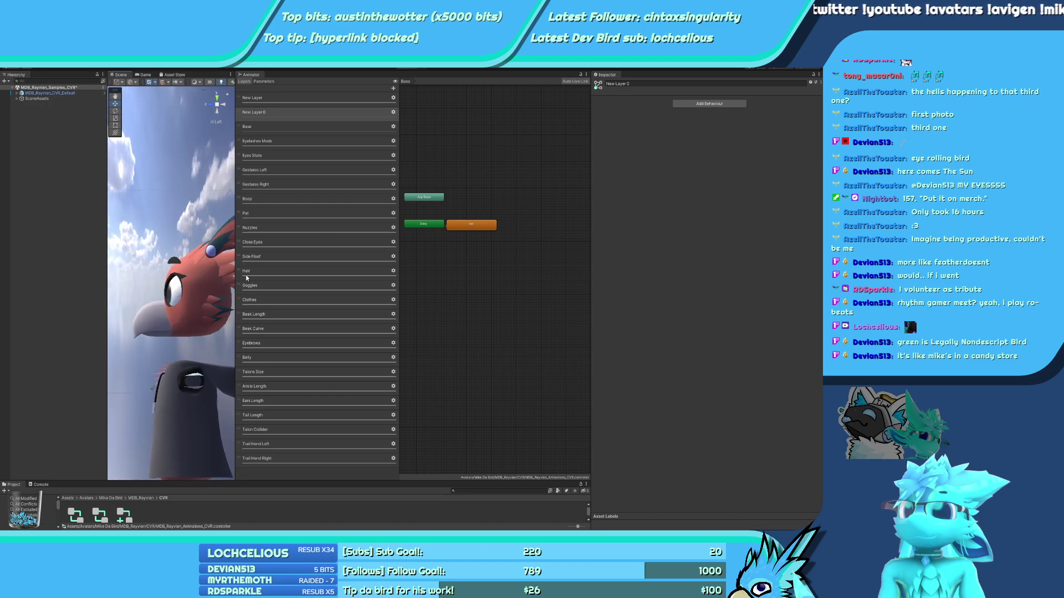
pyautogui.scroll(-8, 204, 358)
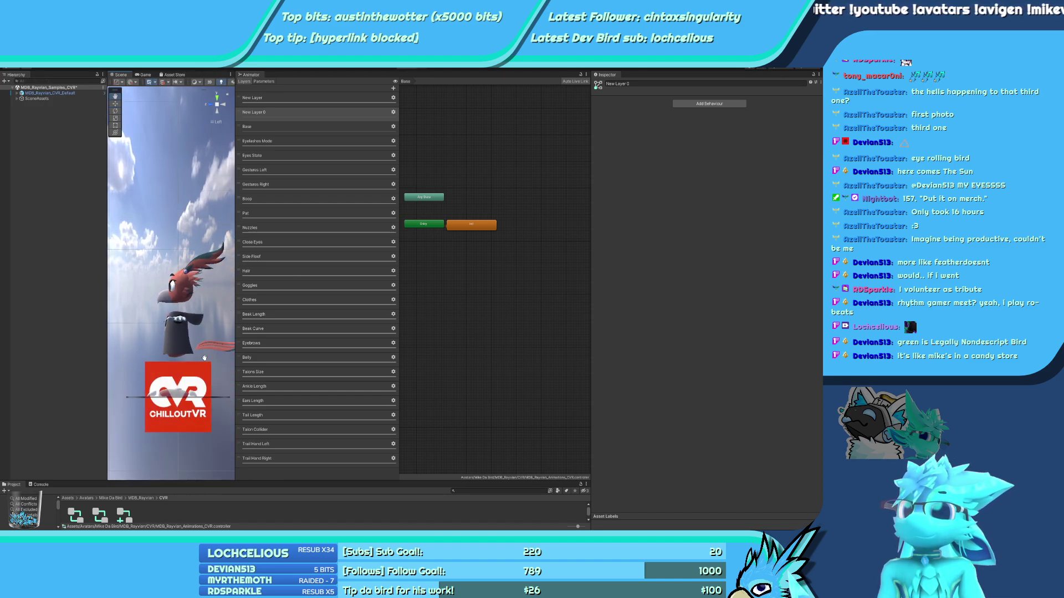
pyautogui.keyDown('shift'); pyautogui.moveTo(204, 358); pyautogui.dragTo(196, 341, button='middle'); pyautogui.keyUp('shift')
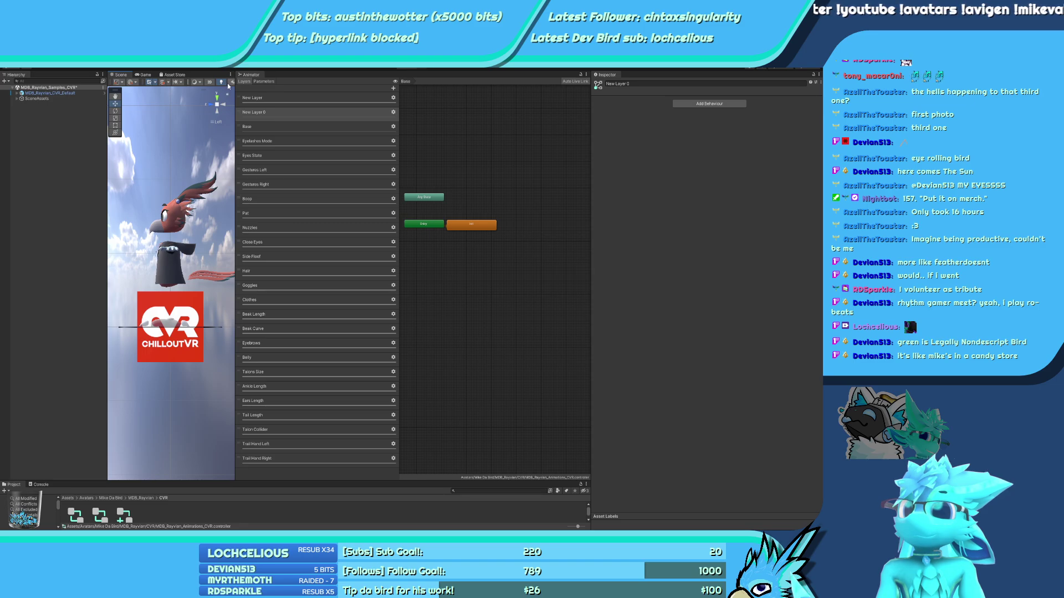
pyautogui.moveTo(233, 83)
pyautogui.mouseDown()
pyautogui.moveTo(280, 82)
pyautogui.moveTo(242, 82)
pyautogui.mouseUp()
pyautogui.moveTo(207, 159); pyautogui.dragTo(201, 164, button='middle')
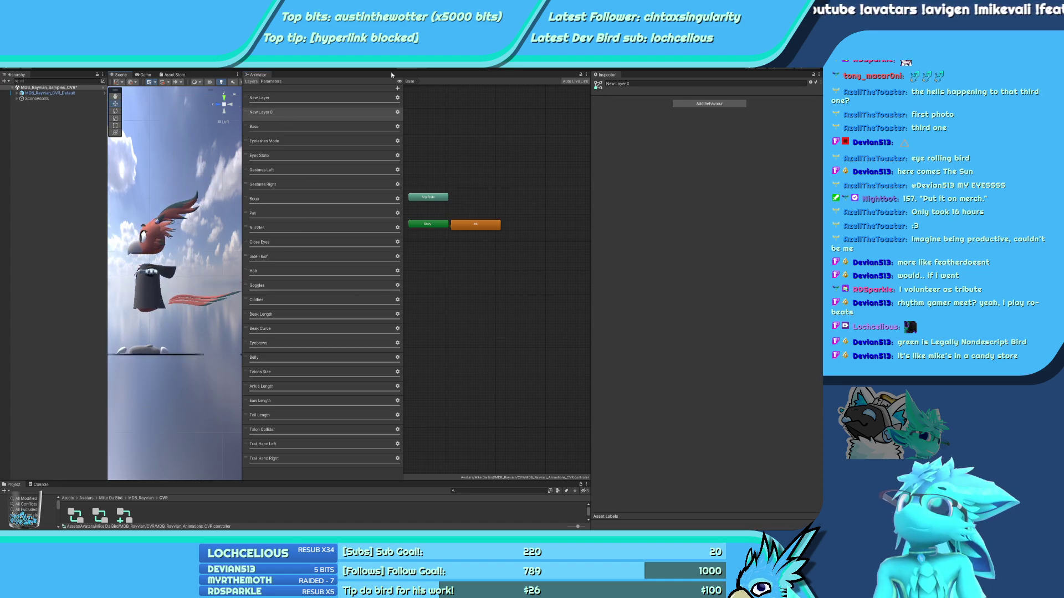
# Add two more layers to MDB_Rayvian_Animations_CVR and place them directly above the Base layer
pyautogui.click(397, 88)
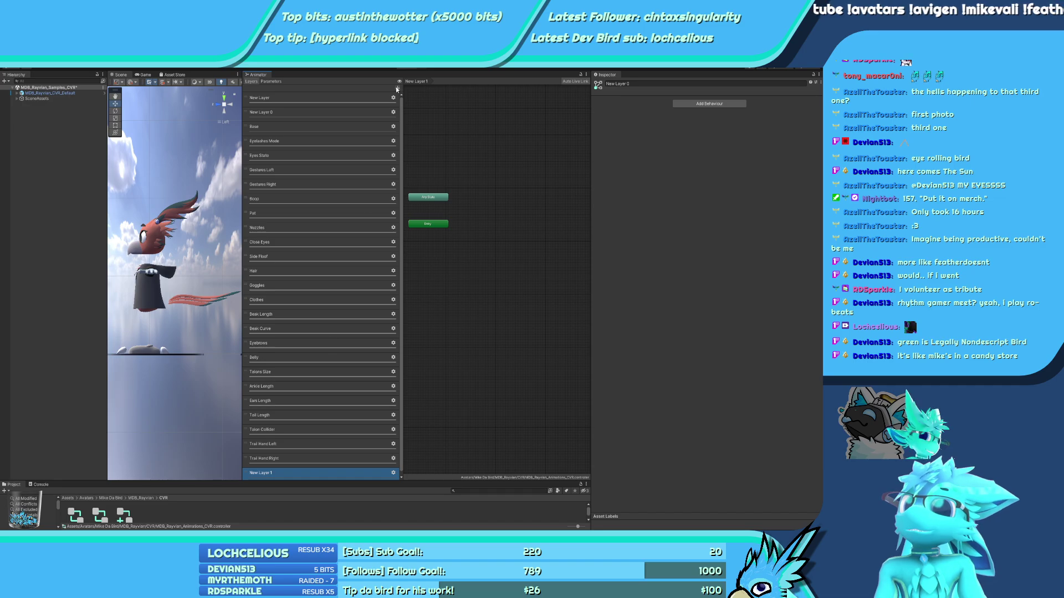
pyautogui.moveTo(260, 472); pyautogui.dragTo(281, 132)
# Examine the Base layer of MDB_Rayvian_Animations_CVR and the properties of its Init state
pyautogui.click(285, 156)
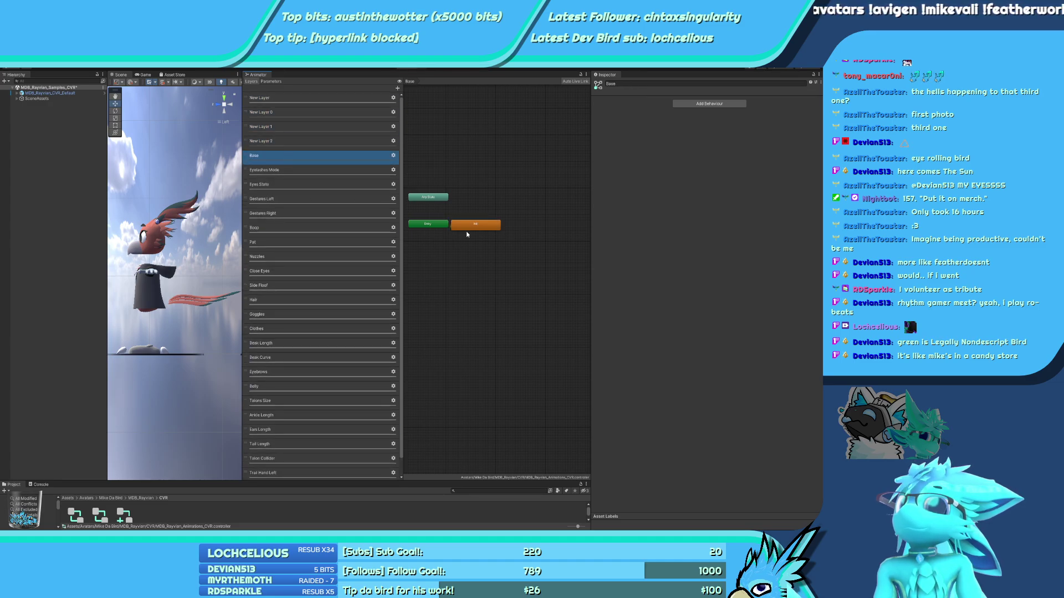
pyautogui.click(373, 173)
pyautogui.click(381, 162)
pyautogui.click(394, 155)
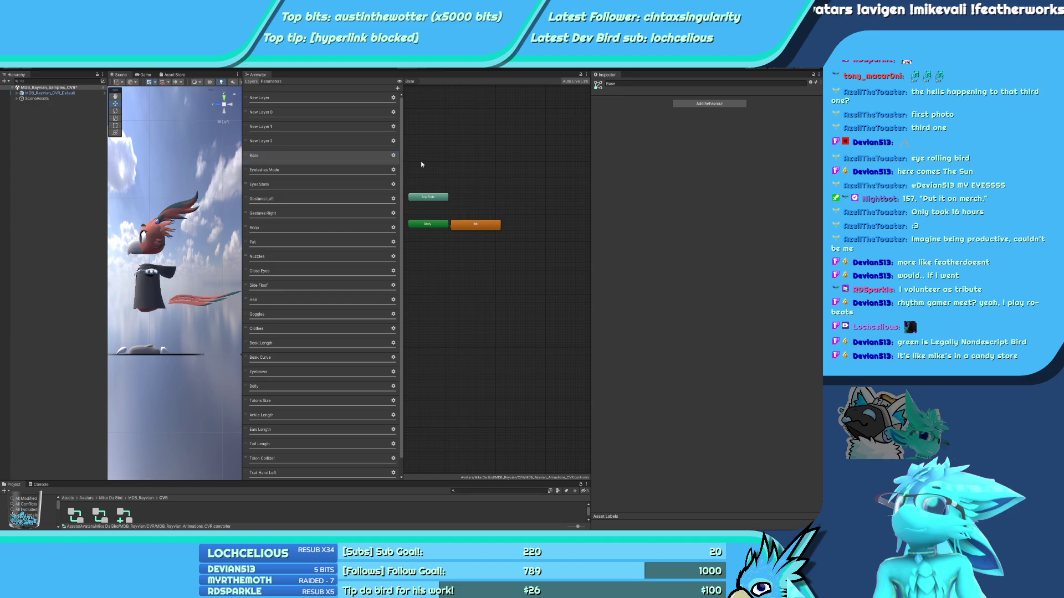
pyautogui.moveTo(440, 159); pyautogui.dragTo(469, 157)
pyautogui.scroll(10, 474, 241)
pyautogui.click(471, 196)
pyautogui.scroll(-1, 470, 214)
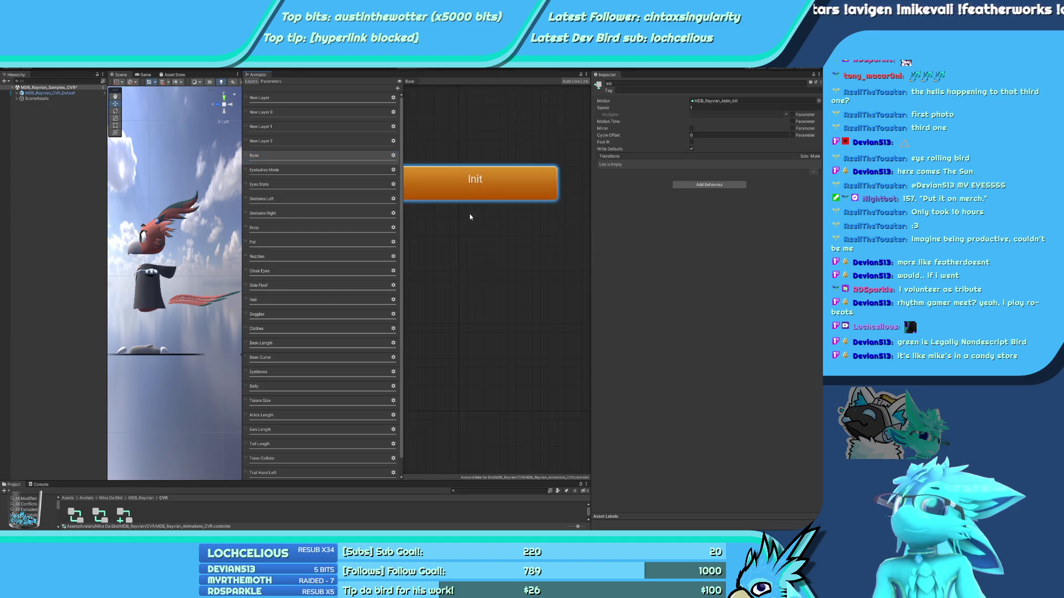
pyautogui.scroll(1, 470, 216)
pyautogui.moveTo(458, 276); pyautogui.dragTo(497, 363, button='middle')
# Rename the first new layer of MDB_Rayvian_Animations_CVR to Locomotion/Emotes
pyautogui.doubleClick(266, 99)
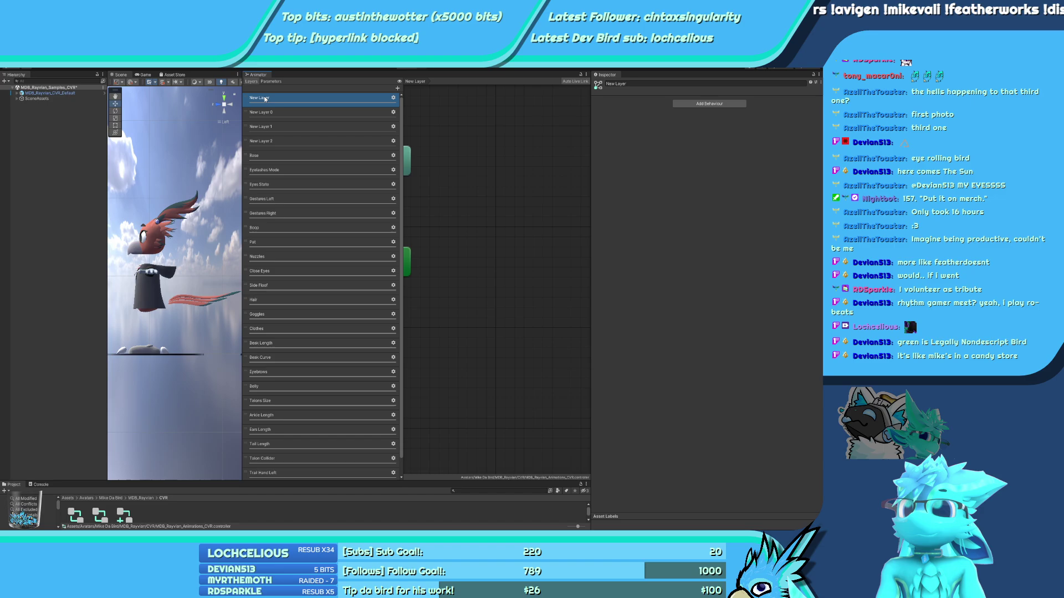
pyautogui.write('Locomotion/Emotes')
pyautogui.press('Return')
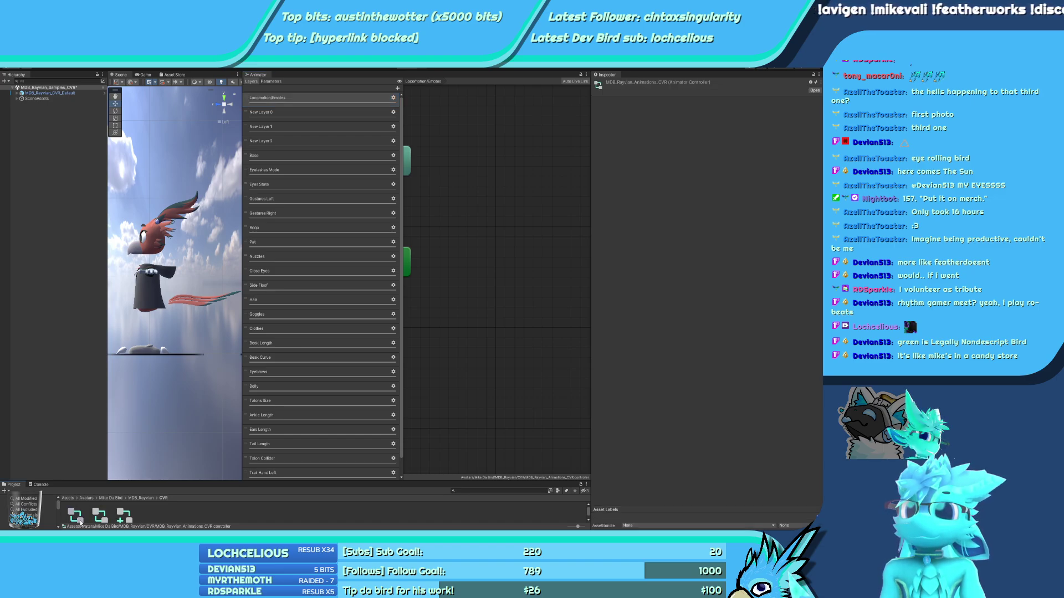
# Copy the LeftHand layer name from AvatarAnimator 1 and rename New Layer 0 in MDB_Rayvian_Animations_CVR to LeftHand
pyautogui.click(75, 519)
pyautogui.click(264, 115)
pyautogui.click(264, 116)
pyautogui.hotkey('ctrl', 'c')
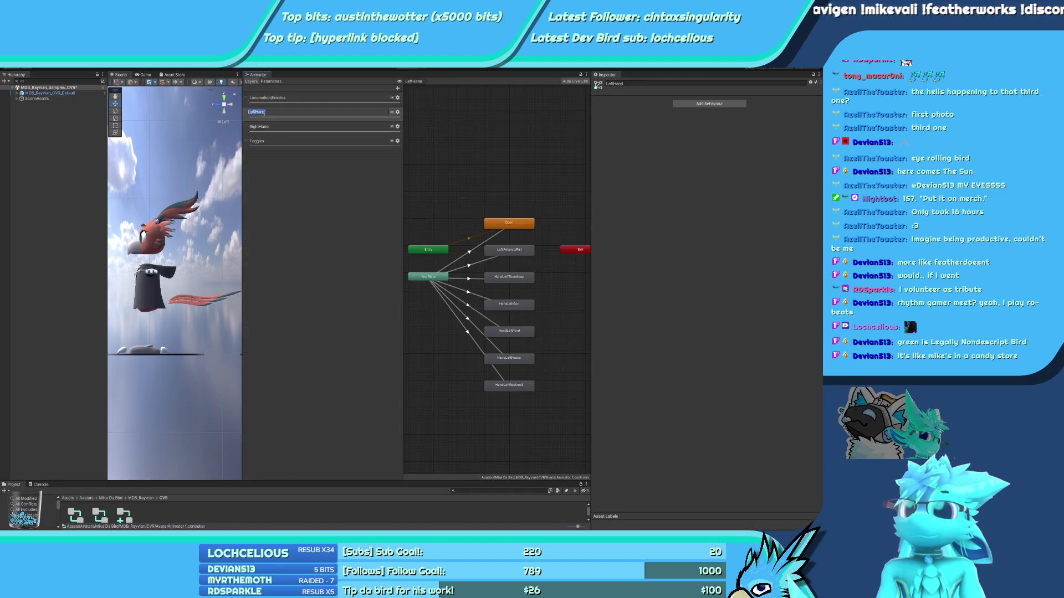
pyautogui.click(100, 516)
pyautogui.click(265, 113)
pyautogui.click(265, 113)
pyautogui.hotkey('ctrl', 'v')
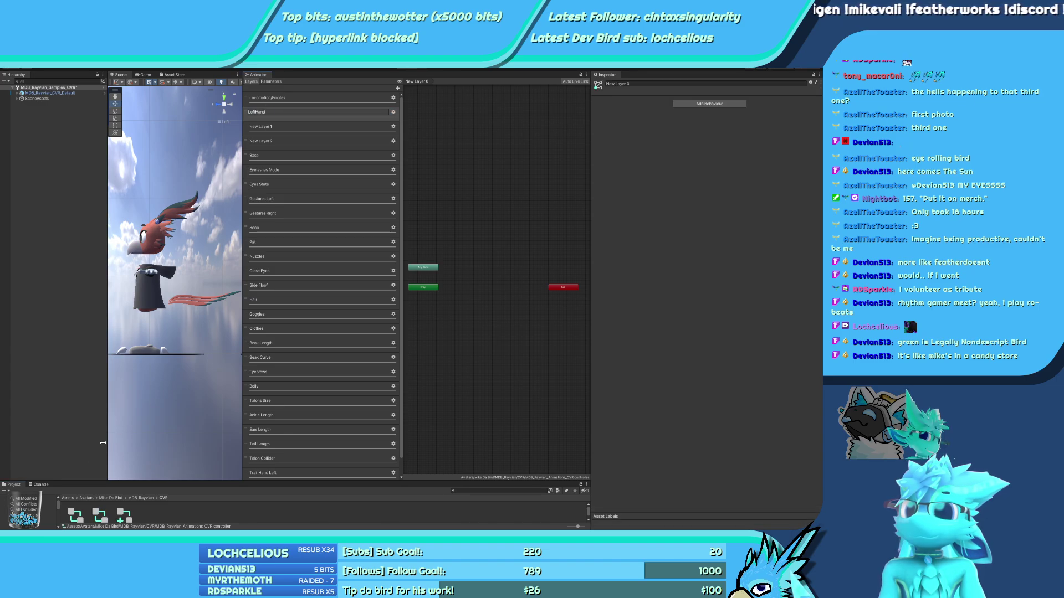
# Copy the RightHand layer name from AvatarAnimator 1 and rename New Layer 1 in MDB_Rayvian_Animations_CVR to RightHand
pyautogui.click(77, 516)
pyautogui.doubleClick(268, 127)
pyautogui.hotkey('ctrl', 'c')
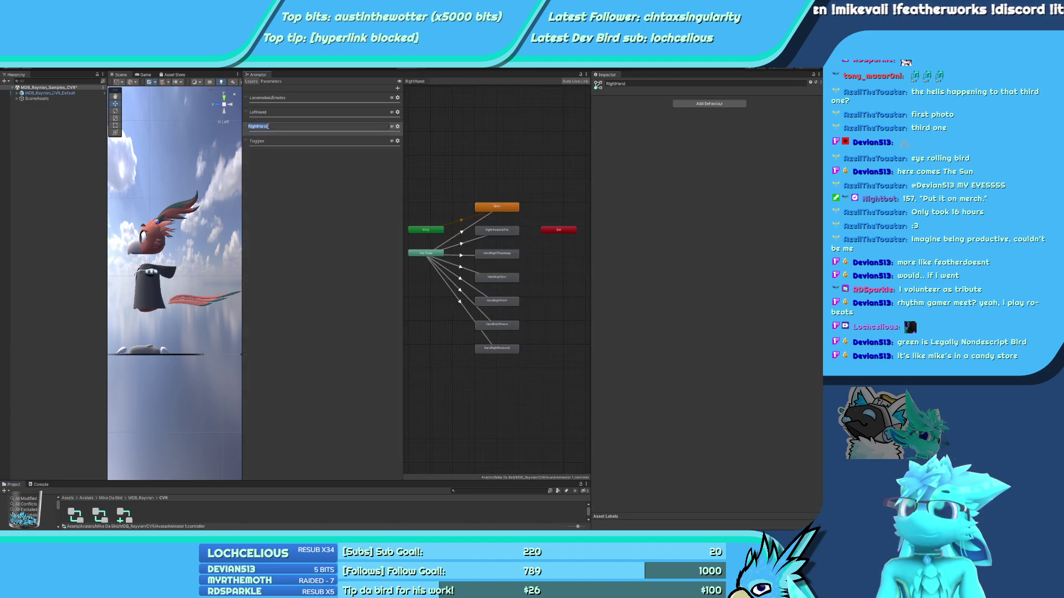
pyautogui.click(106, 515)
pyautogui.click(259, 129)
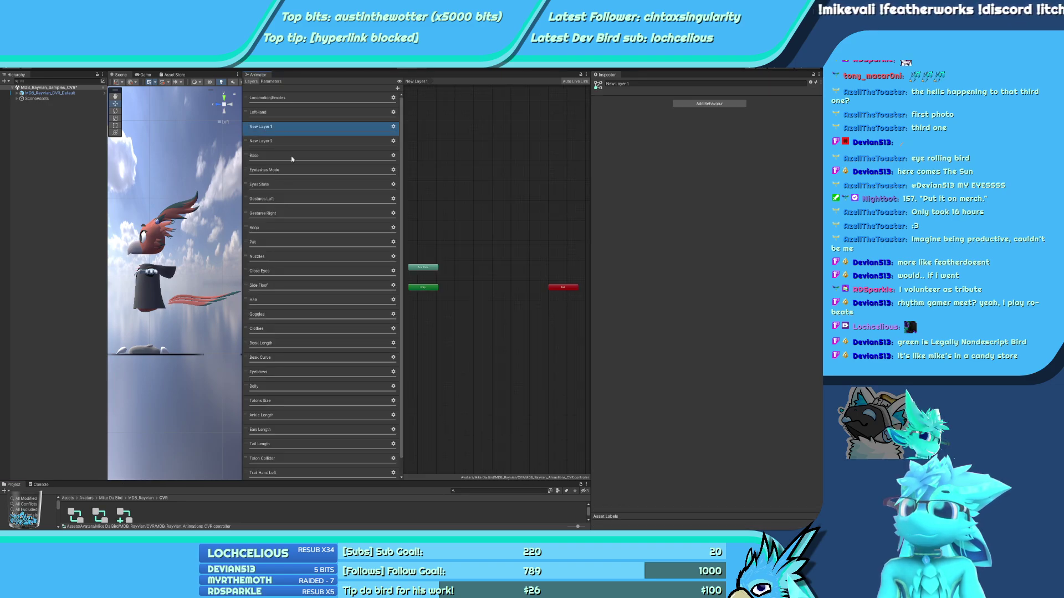
pyautogui.click(268, 126)
pyautogui.moveTo(272, 127); pyautogui.dragTo(247, 127)
pyautogui.hotkey('ctrl', 'v')
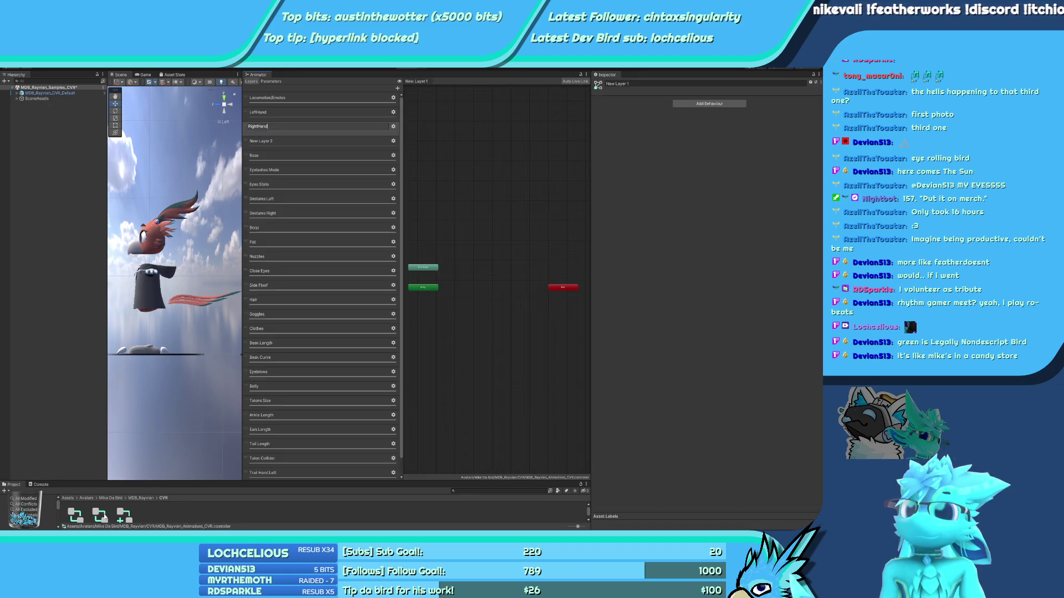
# Copy the Toggles layer name from AvatarAnimator 1 and rename New Layer 2 in MDB_Rayvian_Animations_CVR to Toggles
pyautogui.click(101, 516)
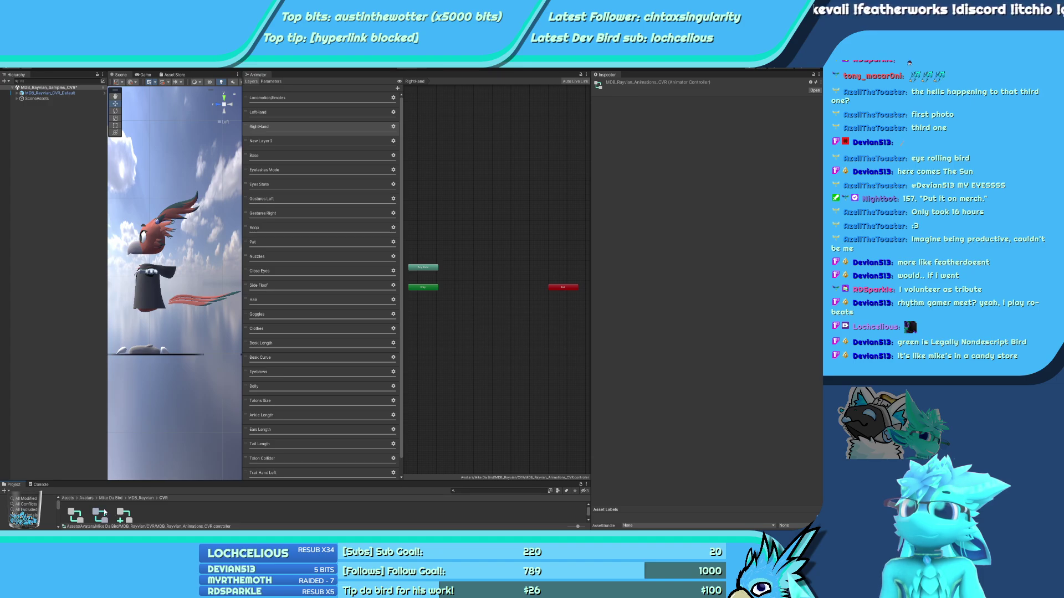
pyautogui.doubleClick(269, 141)
pyautogui.click(76, 516)
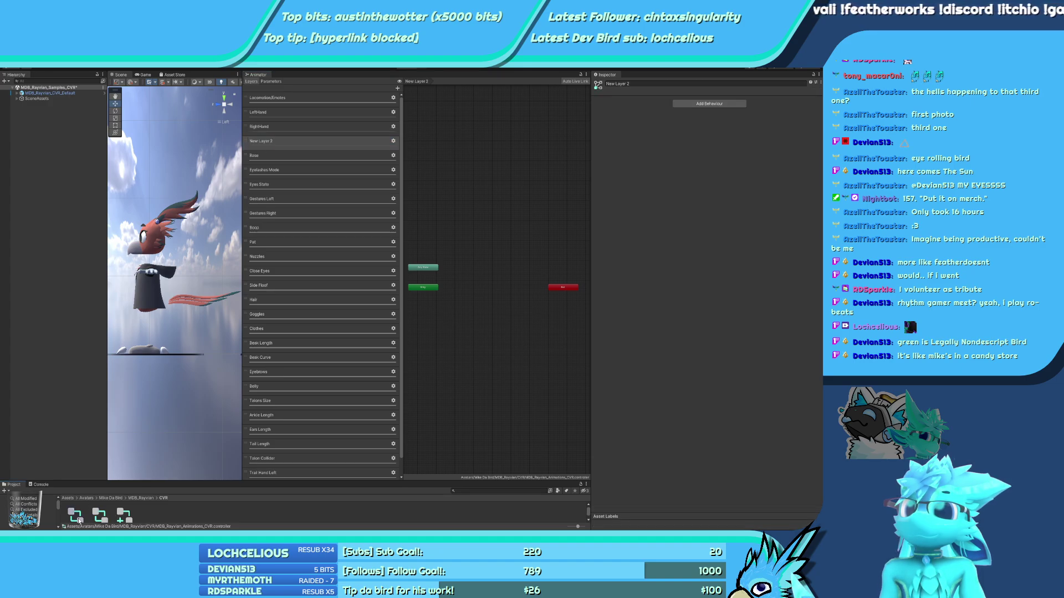
pyautogui.doubleClick(266, 140)
pyautogui.hotkey('ctrl', 'c')
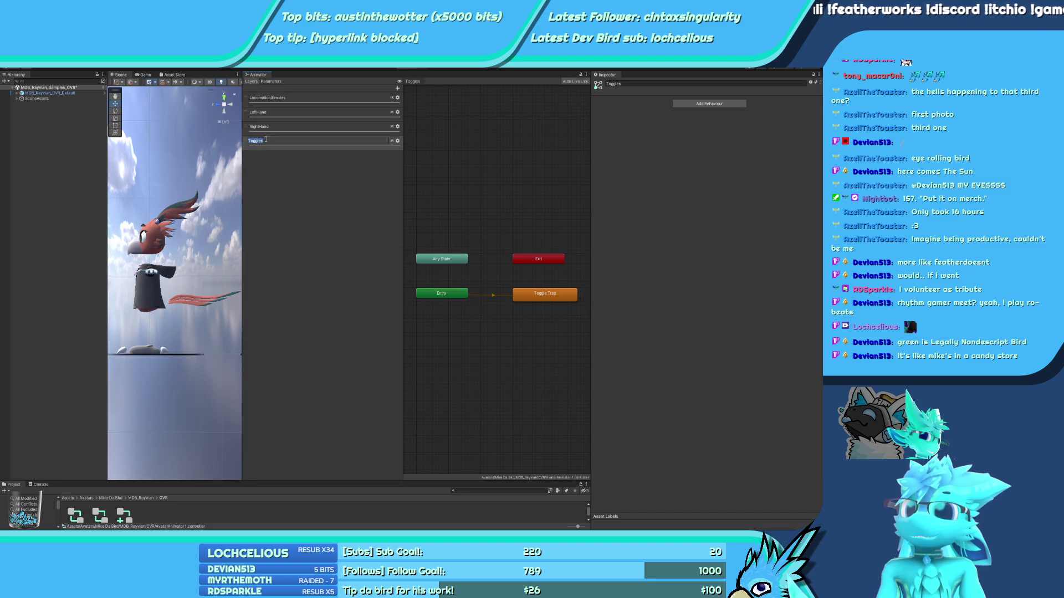
pyautogui.click(100, 516)
pyautogui.click(268, 140)
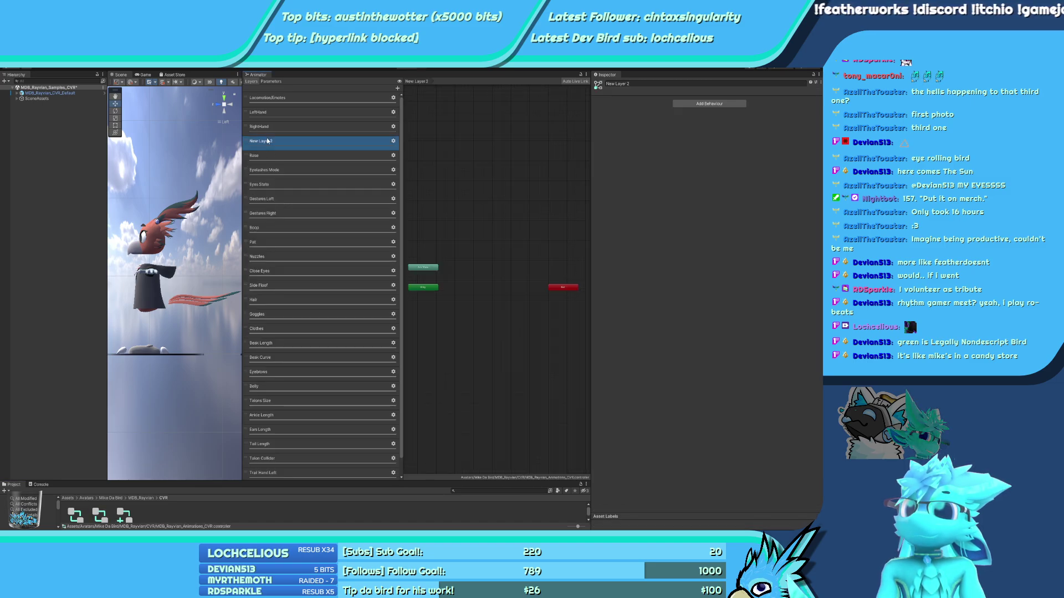
pyautogui.doubleClick(267, 140)
pyautogui.hotkey('ctrl', 'v')
pyautogui.press('Return')
# Check the layer settings of Locomotion/Emotes, LeftHand, RightHand and Toggles in AvatarAnimator 1
pyautogui.click(393, 112)
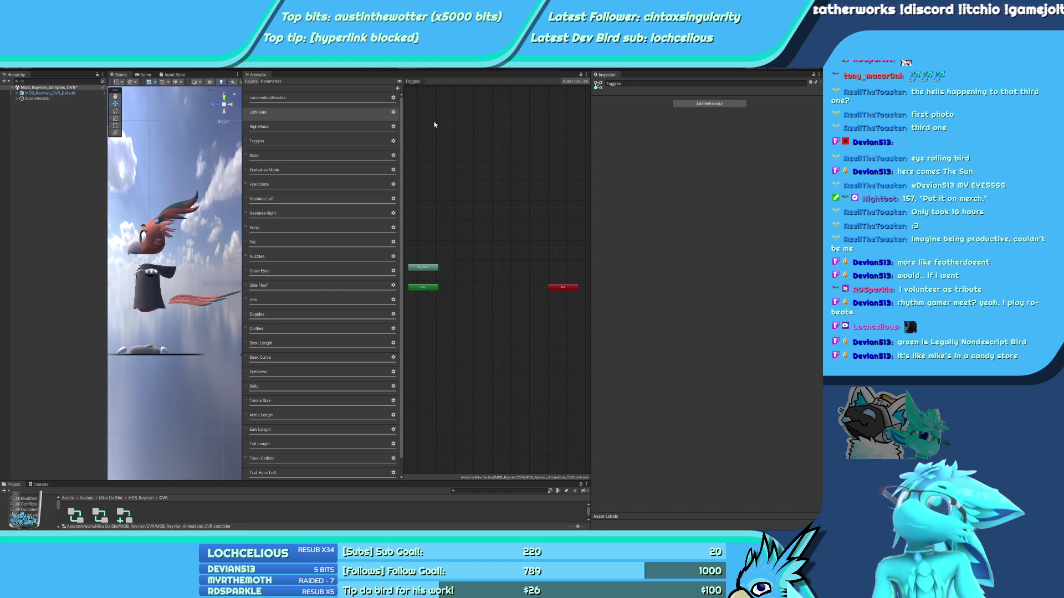
pyautogui.moveTo(434, 123); pyautogui.dragTo(483, 122)
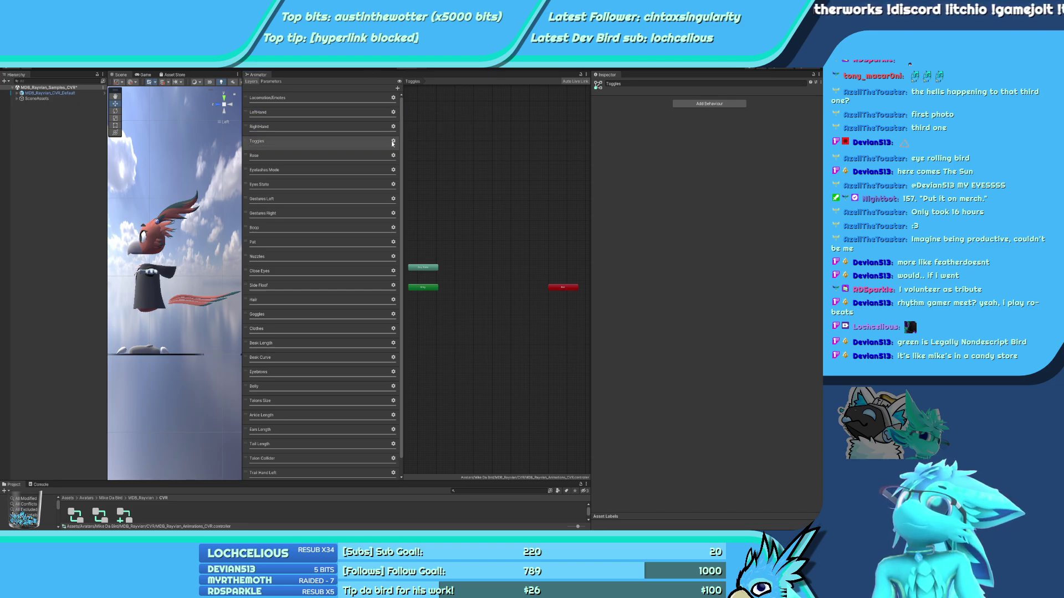
pyautogui.click(73, 519)
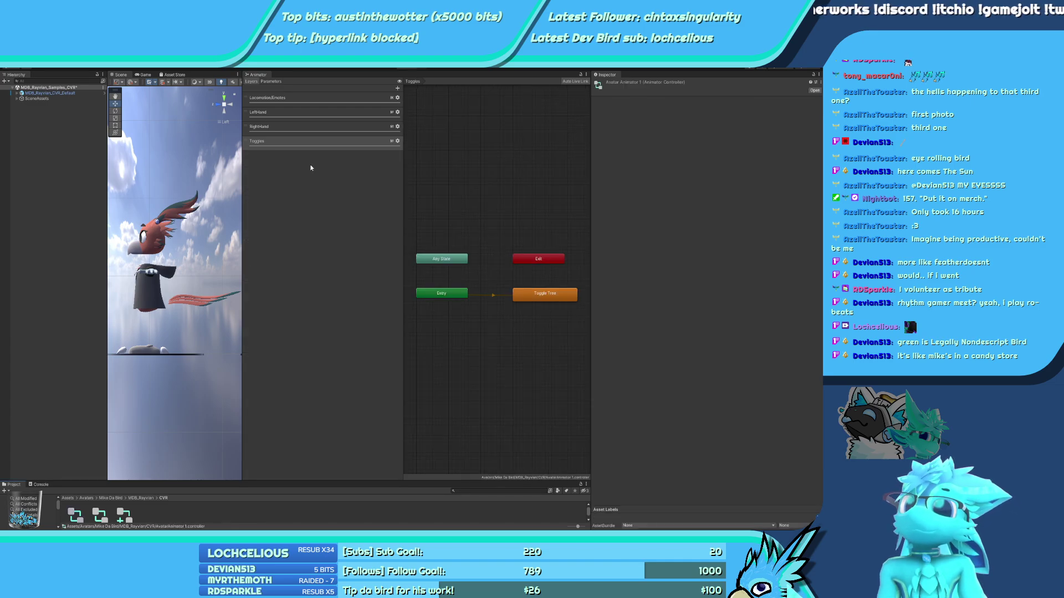
pyautogui.click(398, 98)
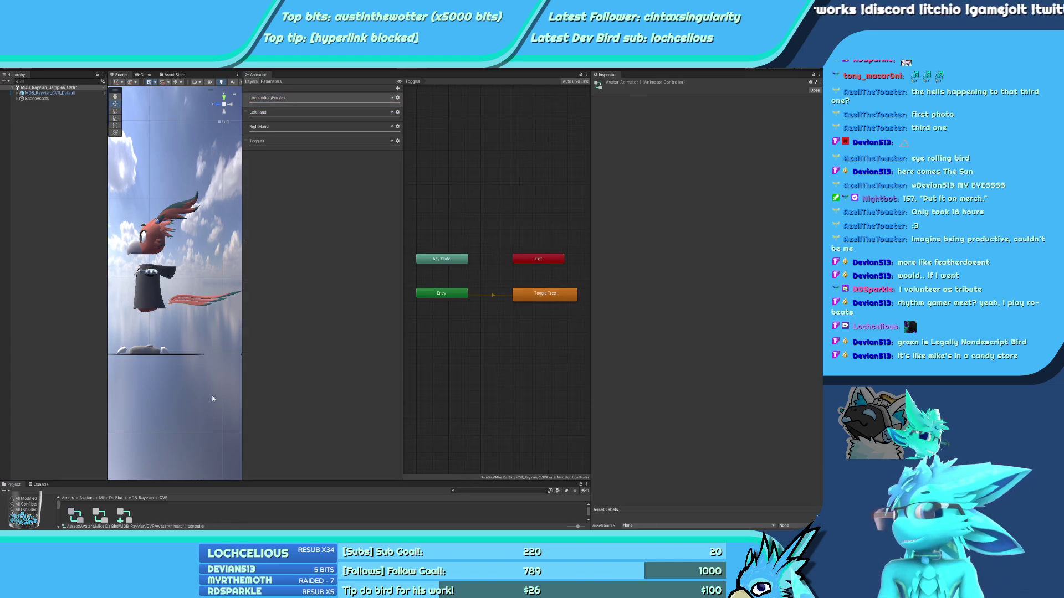
pyautogui.click(389, 114)
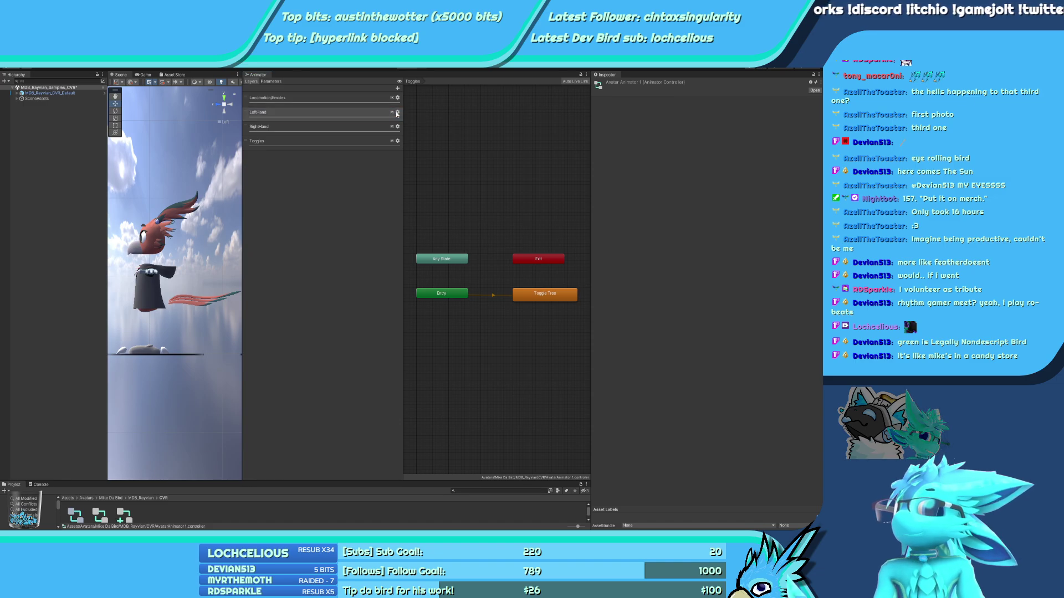
pyautogui.click(397, 99)
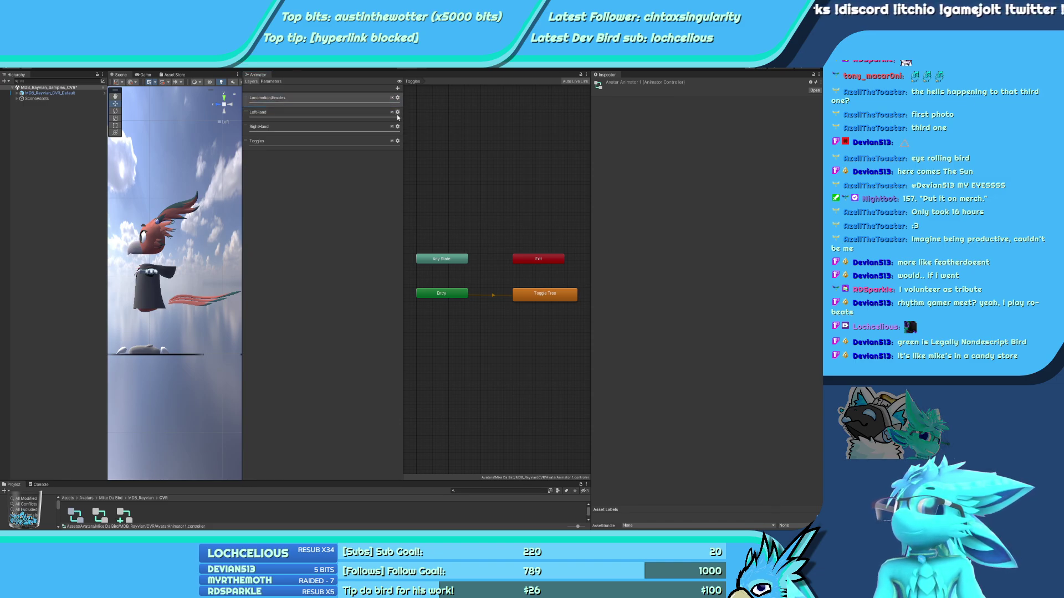
pyautogui.click(398, 114)
pyautogui.click(399, 128)
pyautogui.click(398, 140)
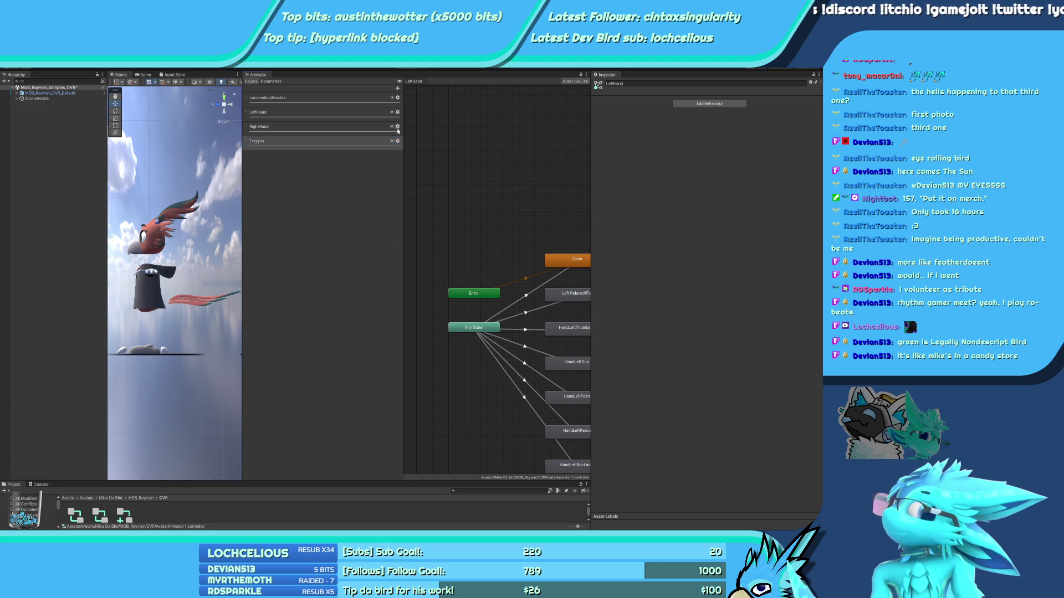
# Assign avatar masks to the Locomotion/Emotes, LeftHand, RightHand and Toggles layers of MDB_Rayvian_Animations_CVR, as in AvatarAnimator 1
pyautogui.click(101, 517)
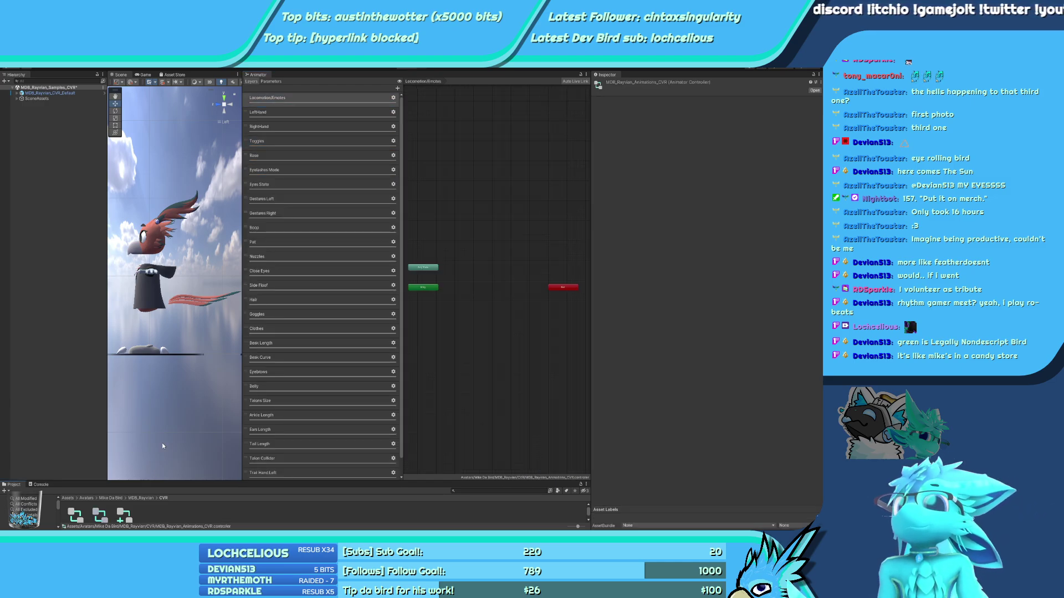
pyautogui.doubleClick(394, 98)
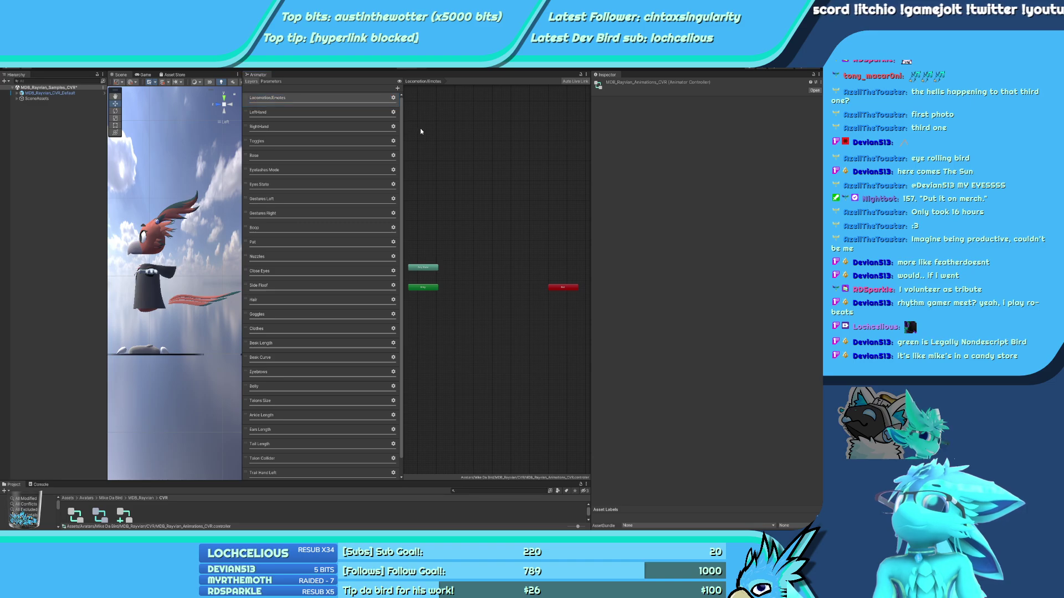
pyautogui.click(361, 113)
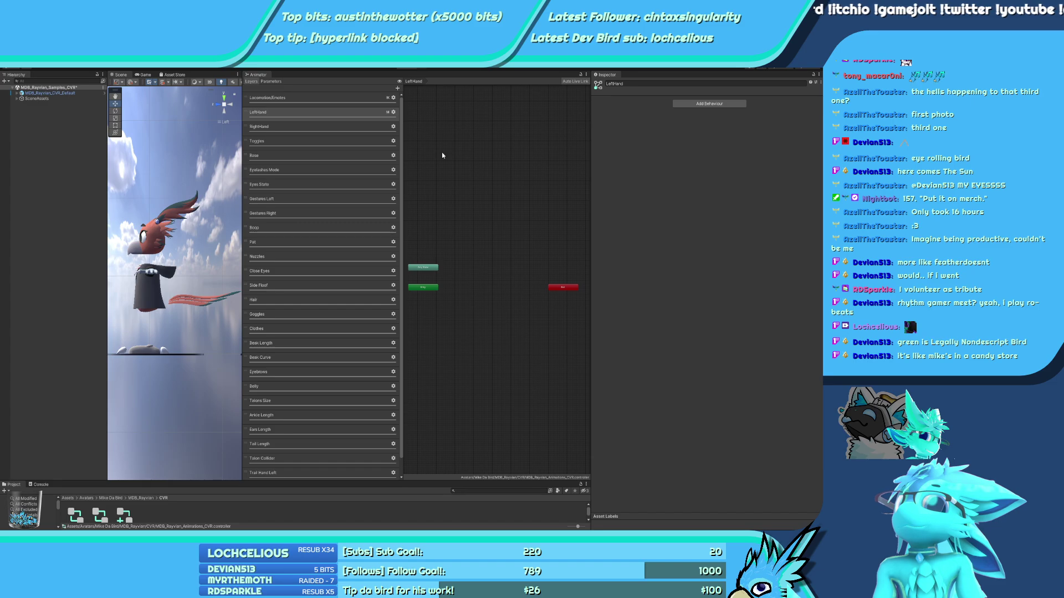
pyautogui.click(392, 128)
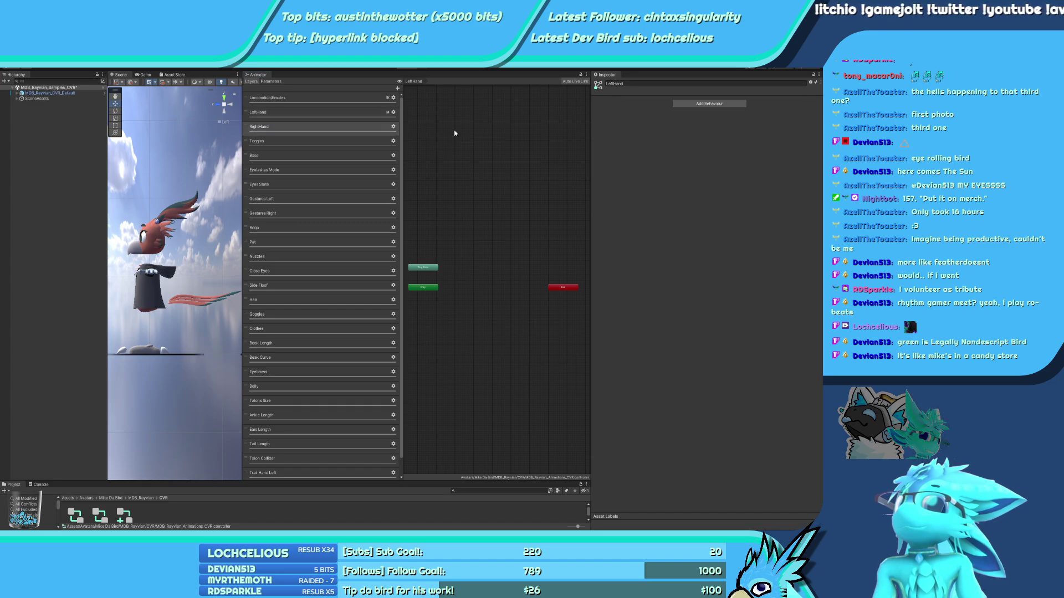
pyautogui.click(390, 141)
pyautogui.click(394, 141)
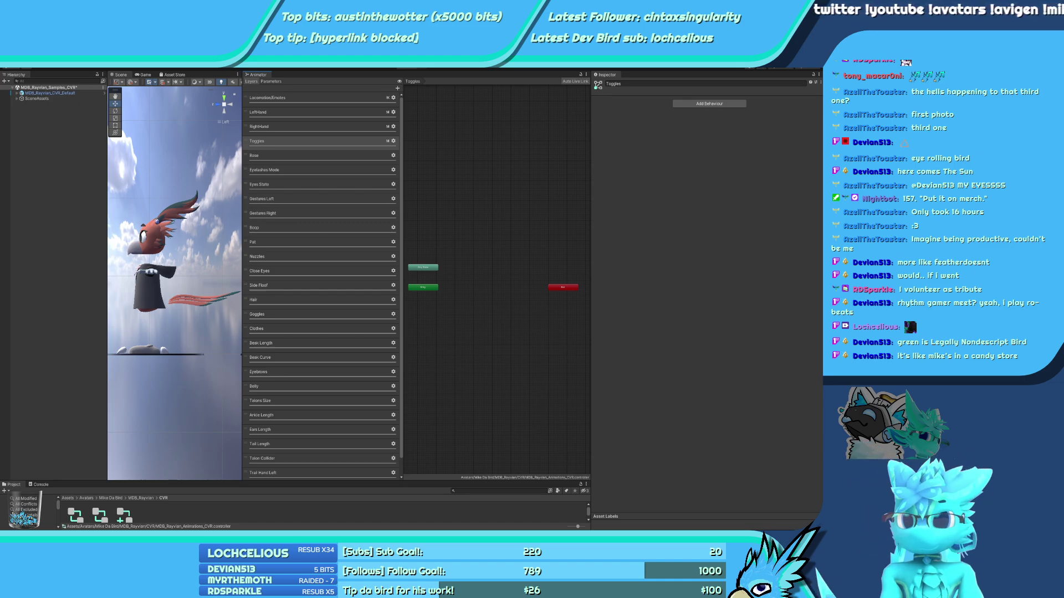
# Mark the GestureRight and GestureLeft parameters of MDB_Rayvian_Animations_CVR as old by adding OLD to the end of their names
pyautogui.click(271, 81)
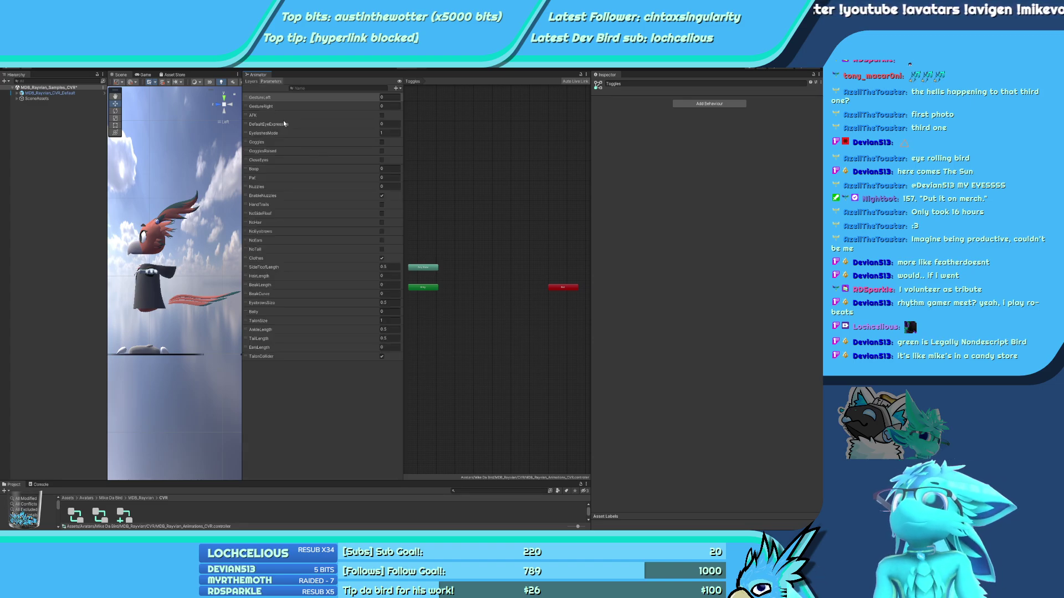
pyautogui.doubleClick(269, 106)
pyautogui.write('O')
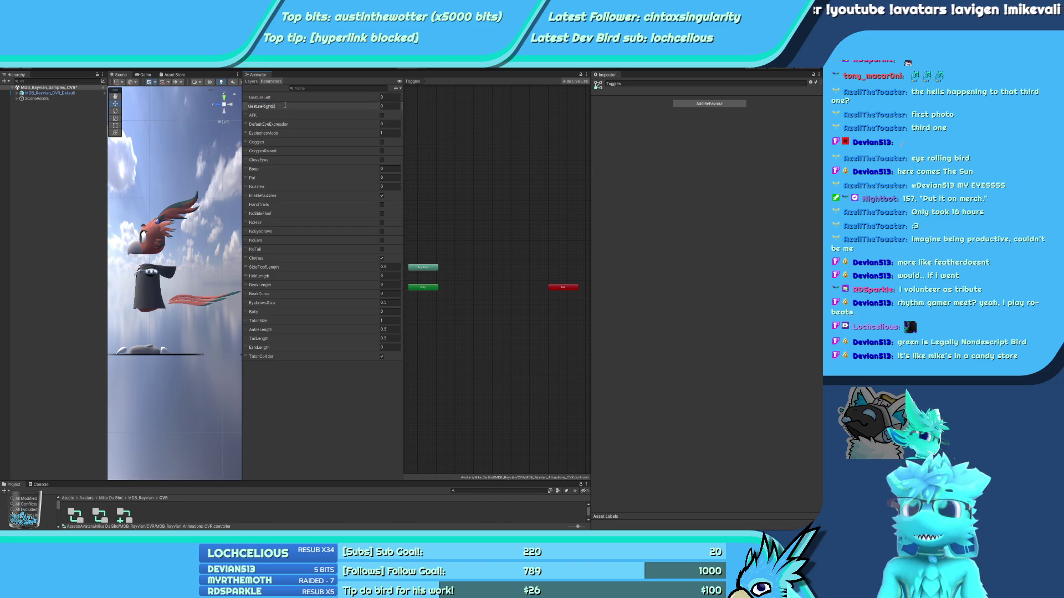
pyautogui.write('LD')
pyautogui.press('Return')
pyautogui.doubleClick(277, 98)
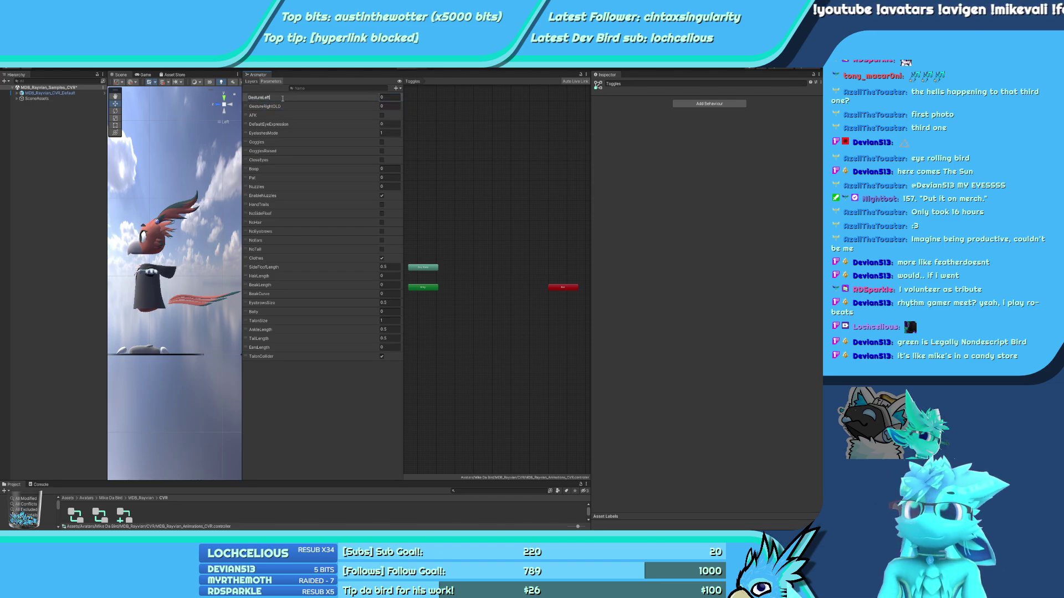
pyautogui.write('OLD')
pyautogui.press('Return')
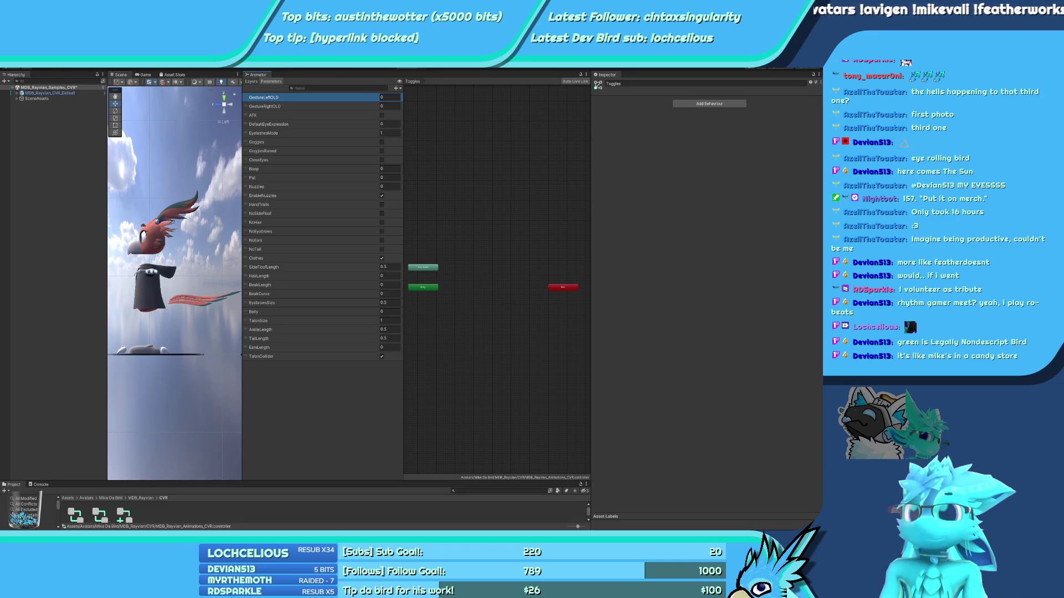
pyautogui.click(87, 517)
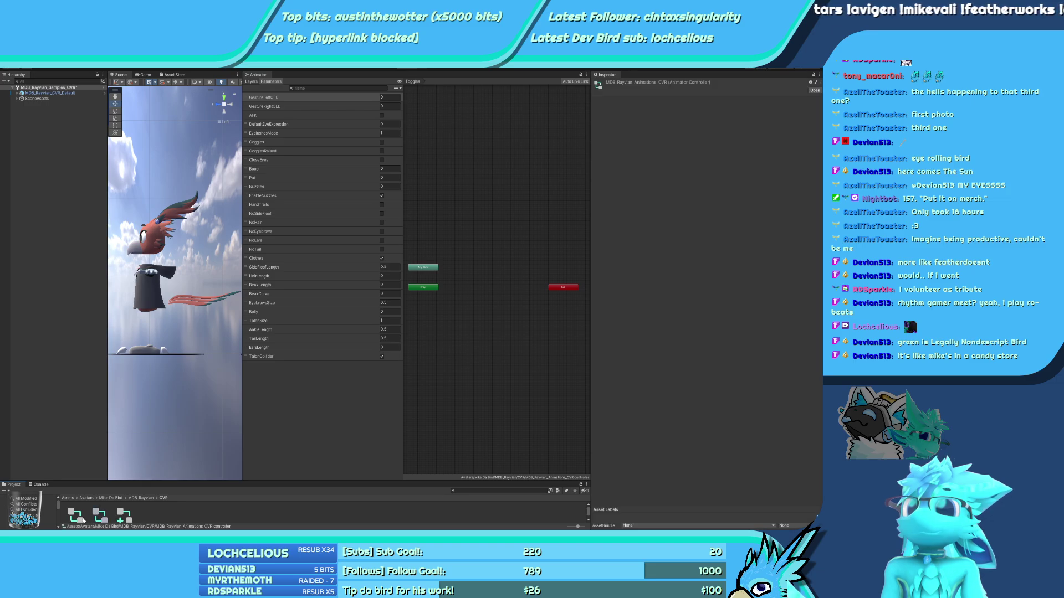
pyautogui.doubleClick(87, 517)
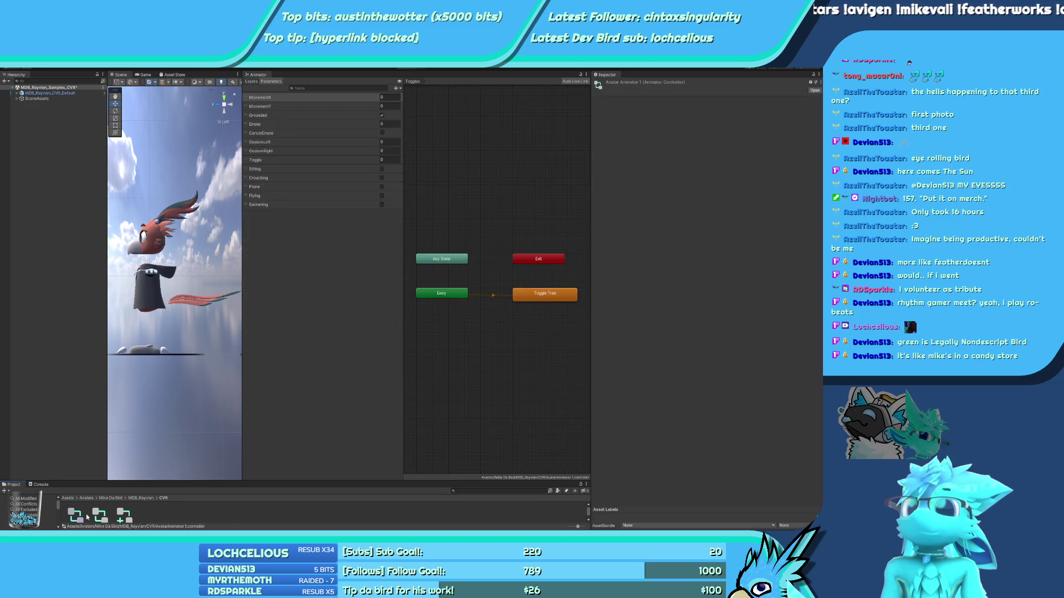
pyautogui.click(270, 98)
pyautogui.click(267, 206)
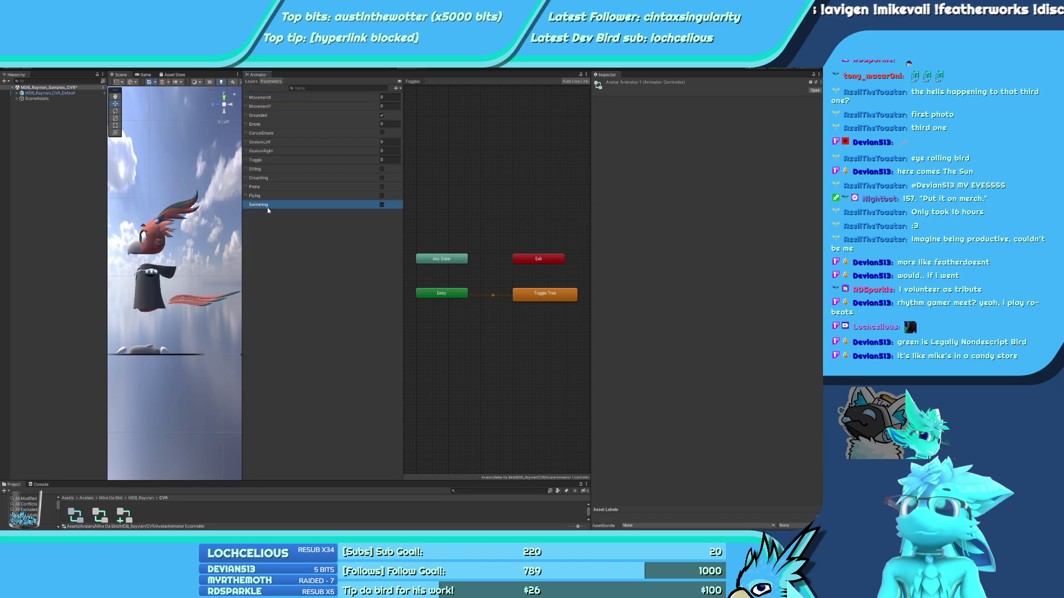
pyautogui.click(273, 98)
pyautogui.doubleClick(99, 516)
pyautogui.click(268, 339)
pyautogui.click(265, 436)
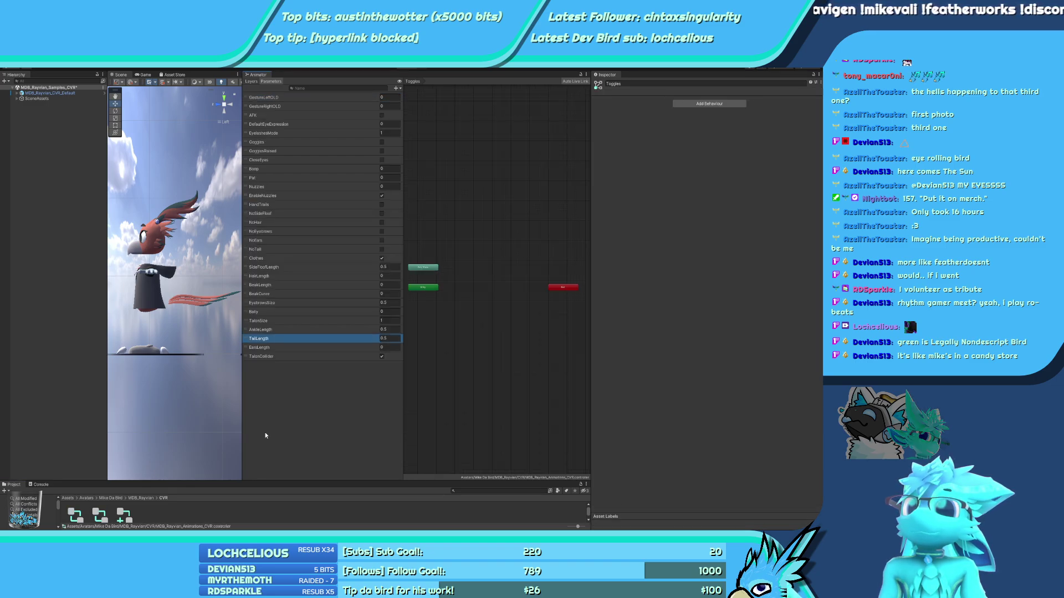
# Copy the MovementX parameter name from AvatarAnimator 1, add it as a new parameter in MDB_Rayvian_Animations_CVR and place it first in the list
pyautogui.click(77, 518)
pyautogui.click(267, 97)
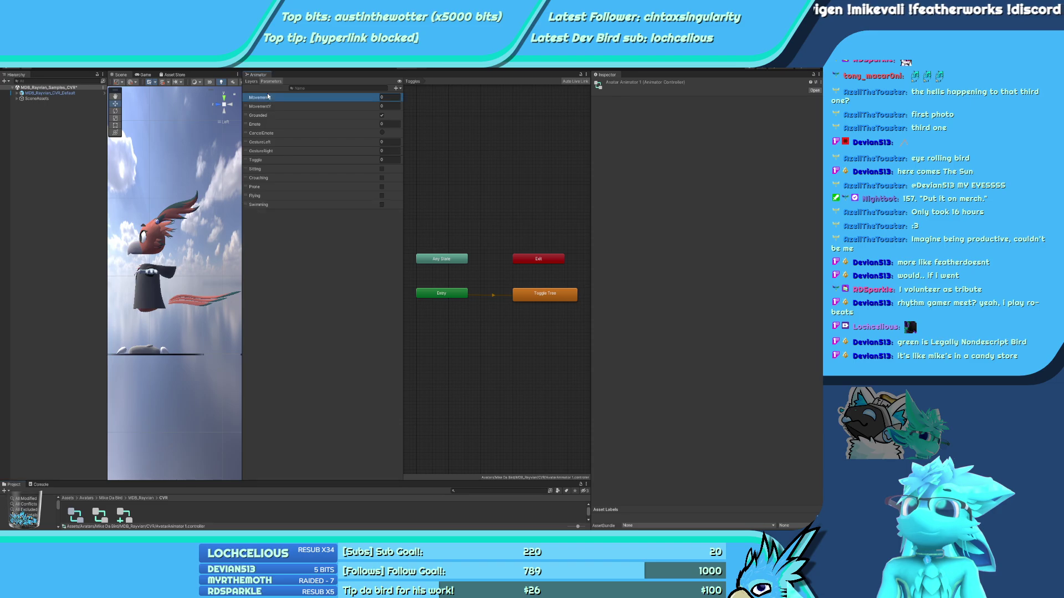
pyautogui.click(267, 97)
pyautogui.click(100, 513)
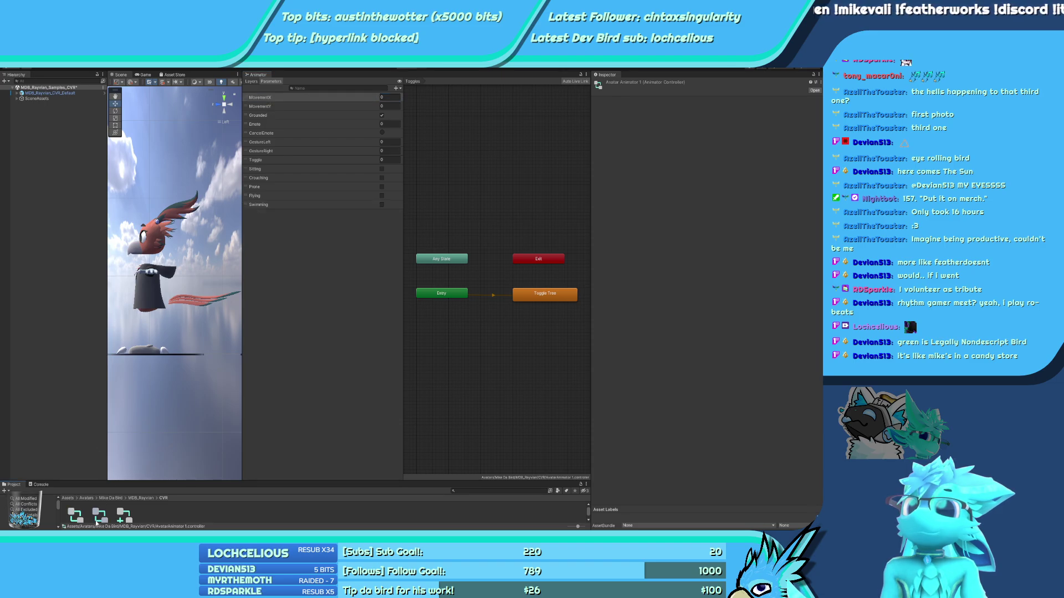
pyautogui.hotkey('ctrl', 'v')
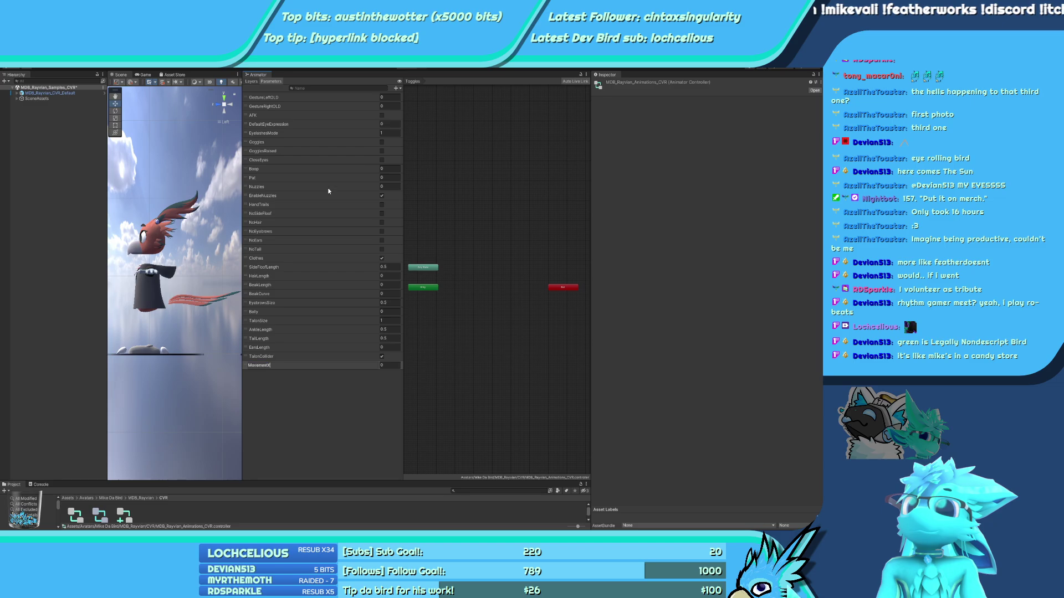
pyautogui.moveTo(289, 368); pyautogui.dragTo(343, 71)
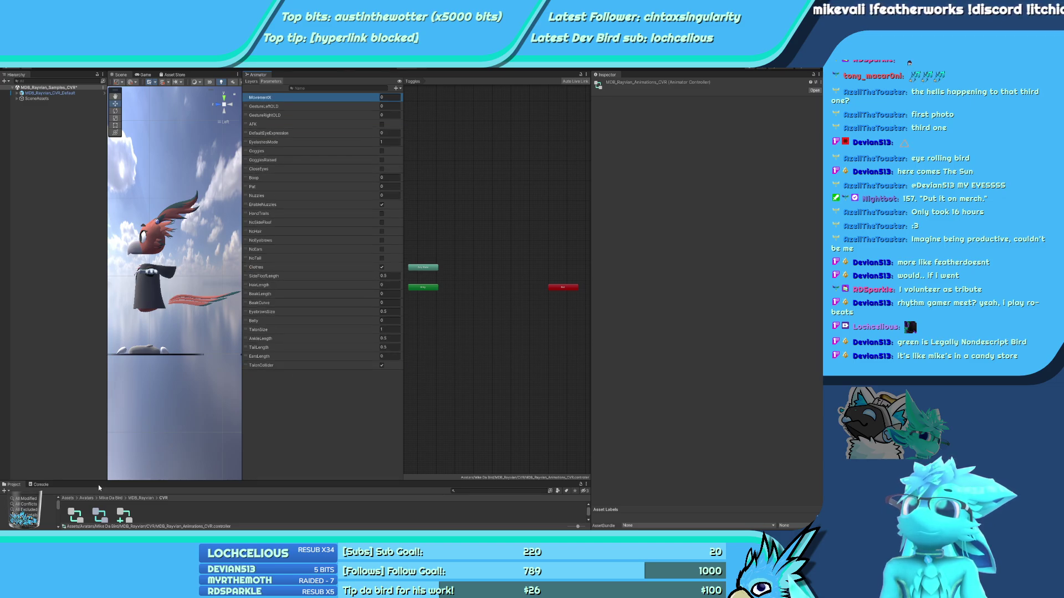
# Copy the MovementY name from AvatarAnimator 1, add it as a parameter in MDB_Rayvian_Animations_CVR and place it directly below MovementX
pyautogui.click(82, 519)
pyautogui.doubleClick(272, 107)
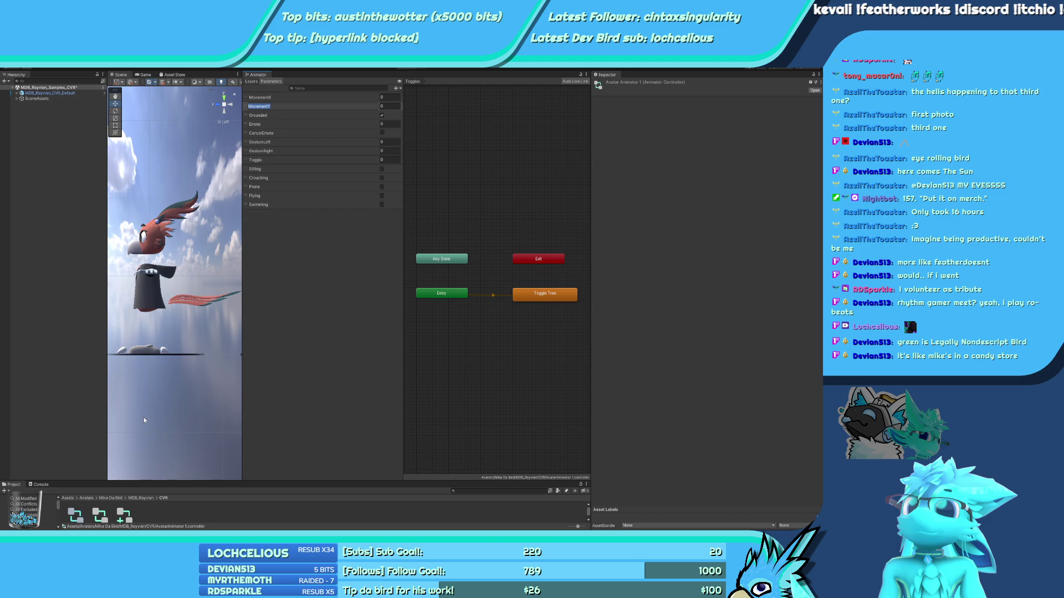
pyautogui.click(97, 522)
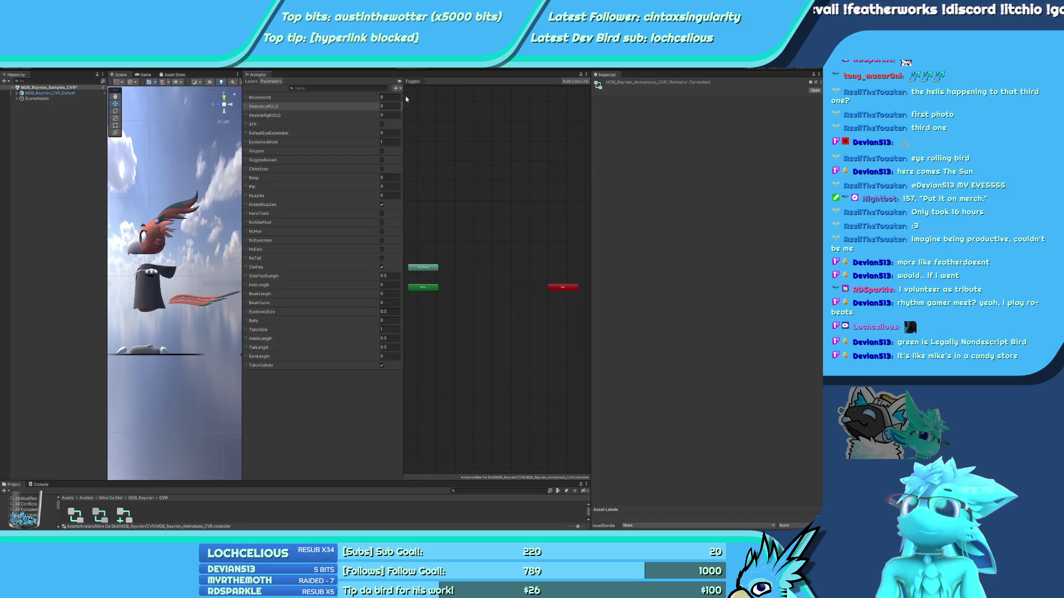
pyautogui.hotkey('ctrl', 'v')
pyautogui.moveTo(291, 375); pyautogui.dragTo(333, 109)
# Copy the name of the Grounded parameter from the AvatarAnimator 1 controller
pyautogui.click(75, 515)
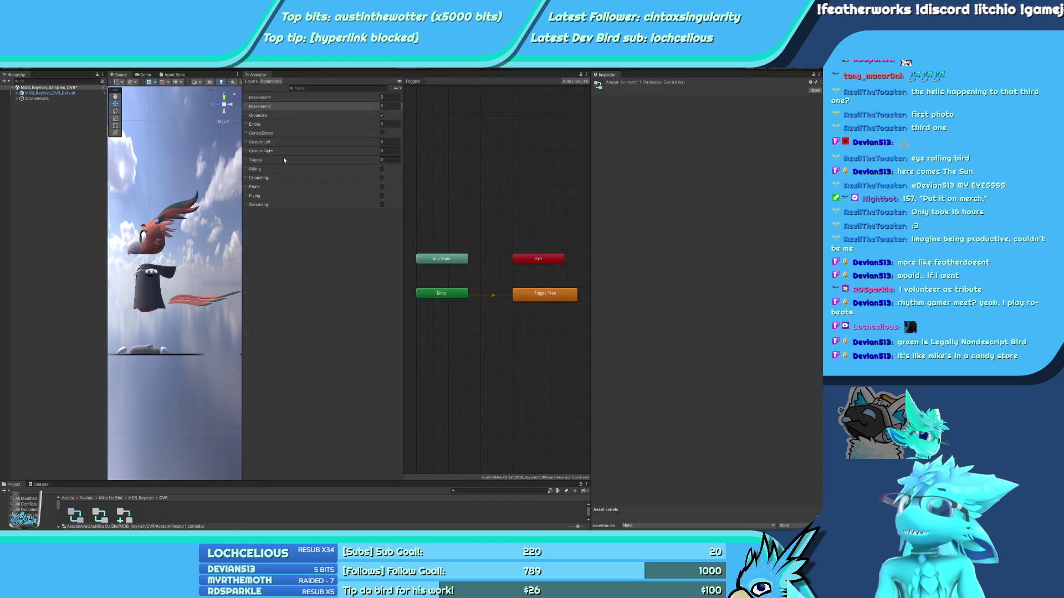
pyautogui.click(267, 115)
pyautogui.click(267, 115)
pyautogui.click(100, 515)
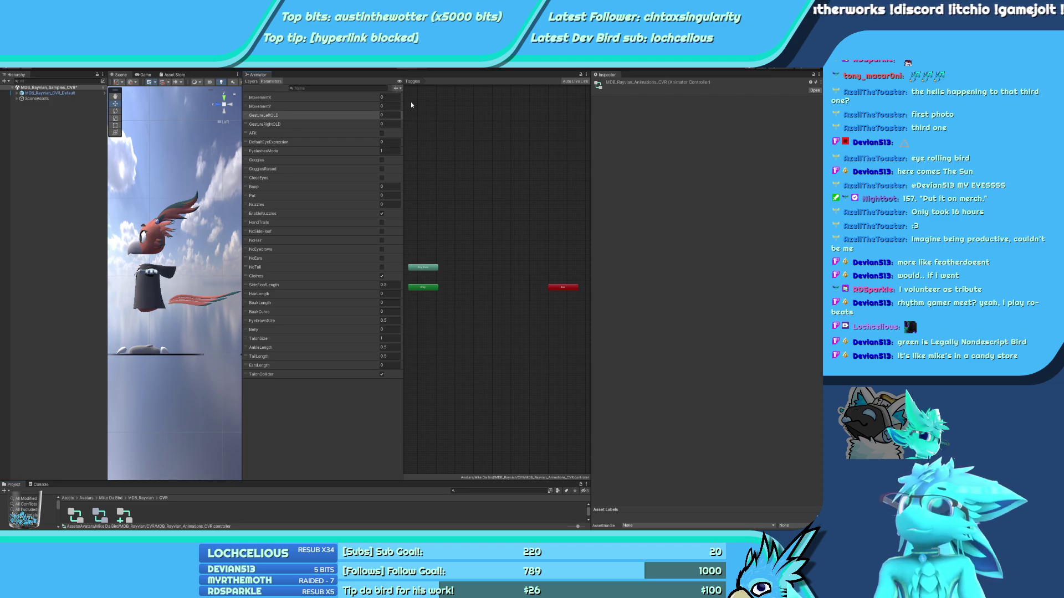
pyautogui.hotkey('ctrl', 'v')
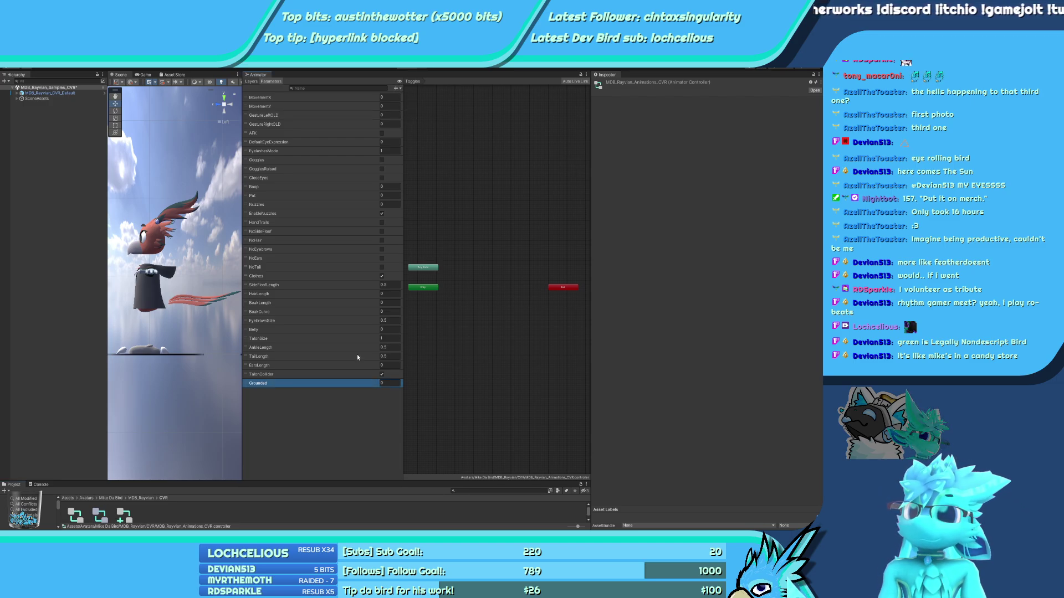
pyautogui.press('Delete')
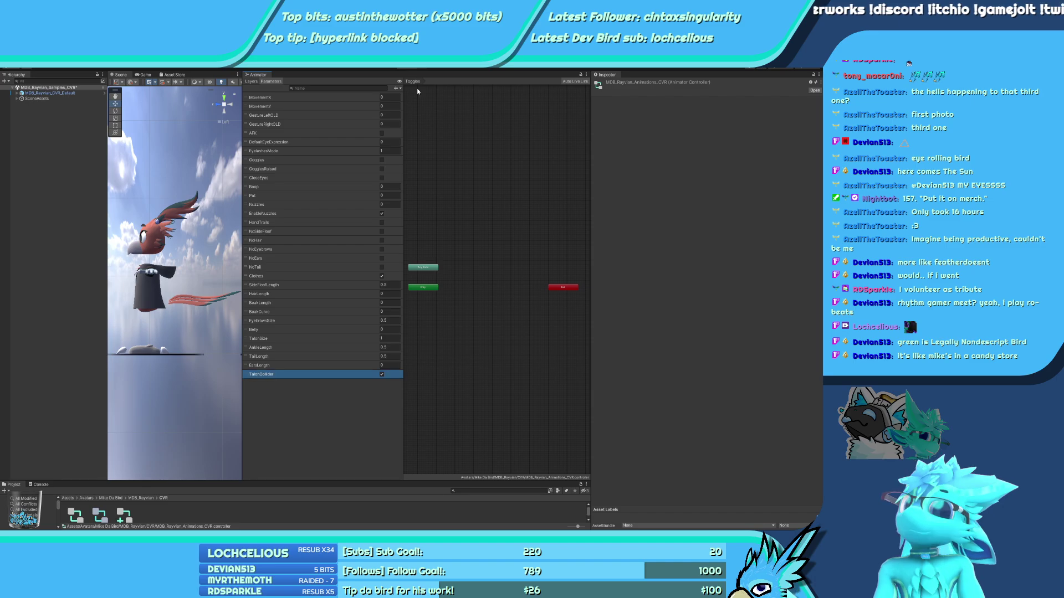
# Add a Bool parameter named Grounded to MDB_Rayvian_Animations_CVR, enable its default value and place it directly below MovementY
pyautogui.click(76, 515)
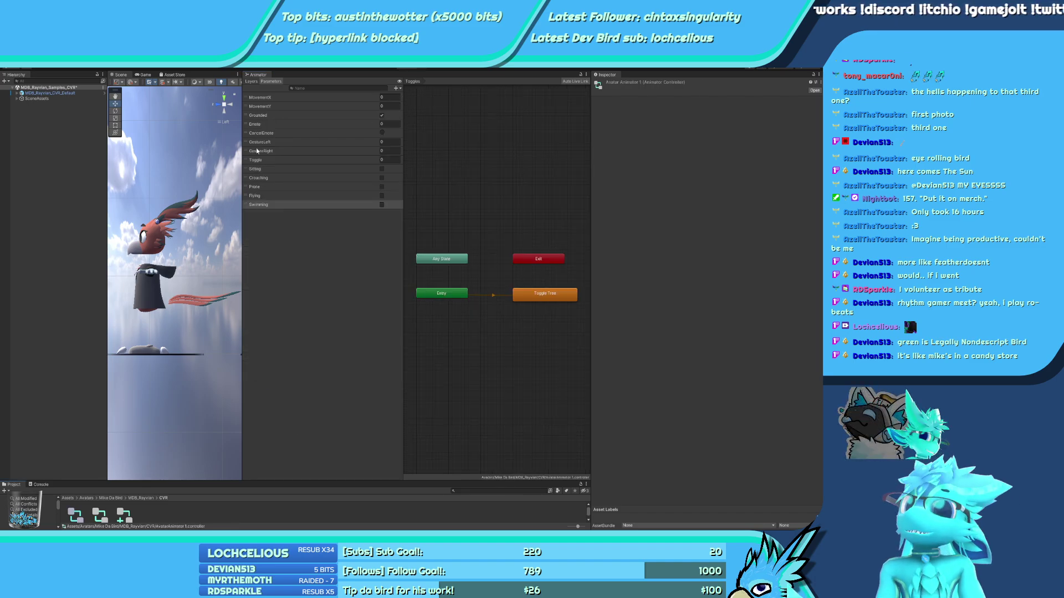
pyautogui.click(100, 516)
pyautogui.click(398, 89)
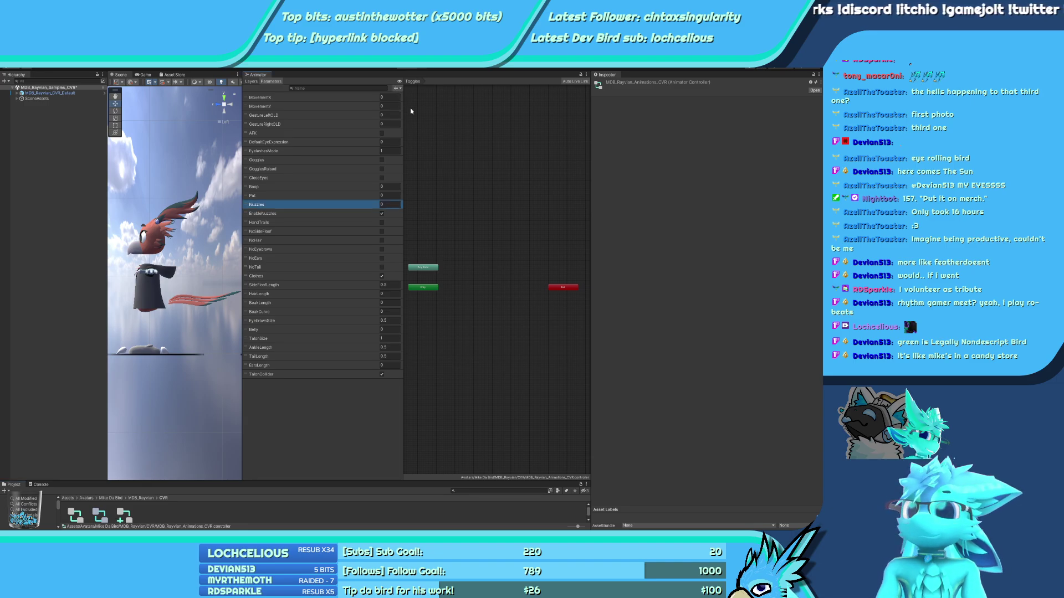
pyautogui.click(410, 108)
pyautogui.write('Grounded')
pyautogui.click(372, 432)
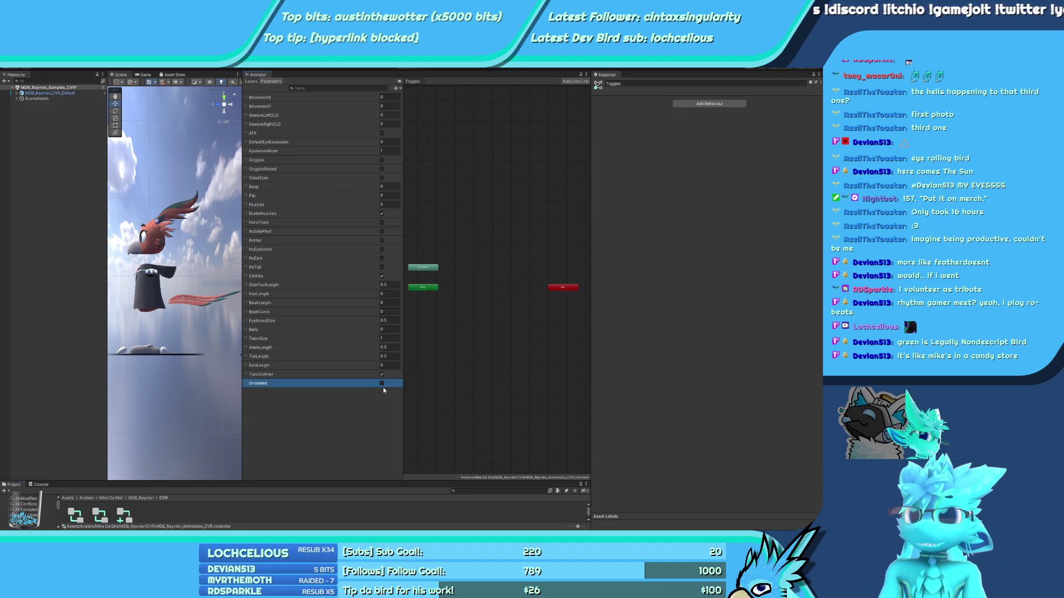
pyautogui.moveTo(247, 386); pyautogui.dragTo(297, 118)
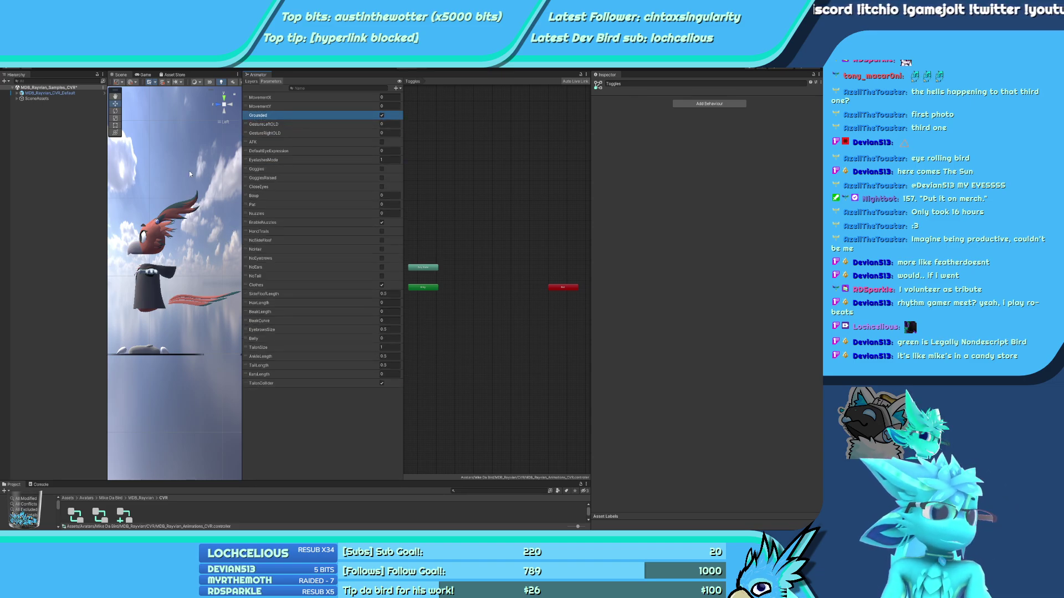
# Copy the Emote name from AvatarAnimator 1, add it as a numeric parameter in MDB_Rayvian_Animations_CVR and place it directly below Grounded
pyautogui.click(75, 515)
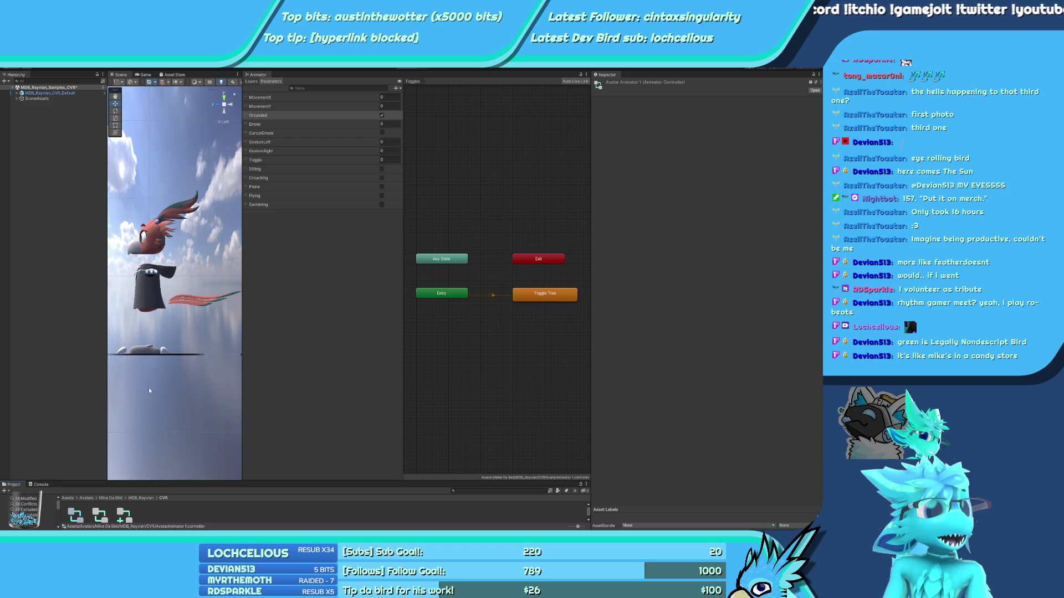
pyautogui.click(280, 127)
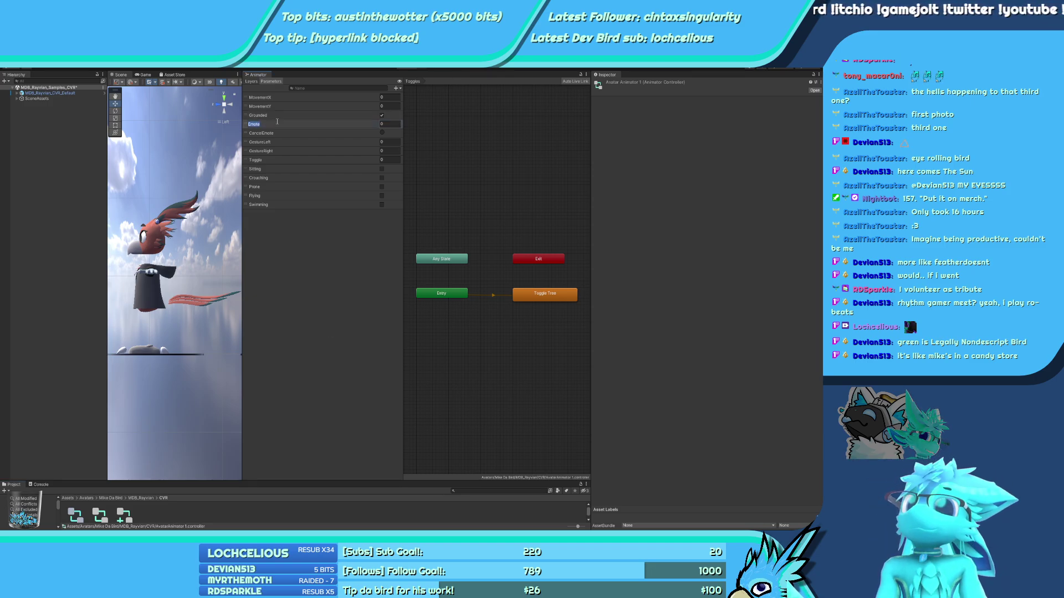
pyautogui.click(99, 516)
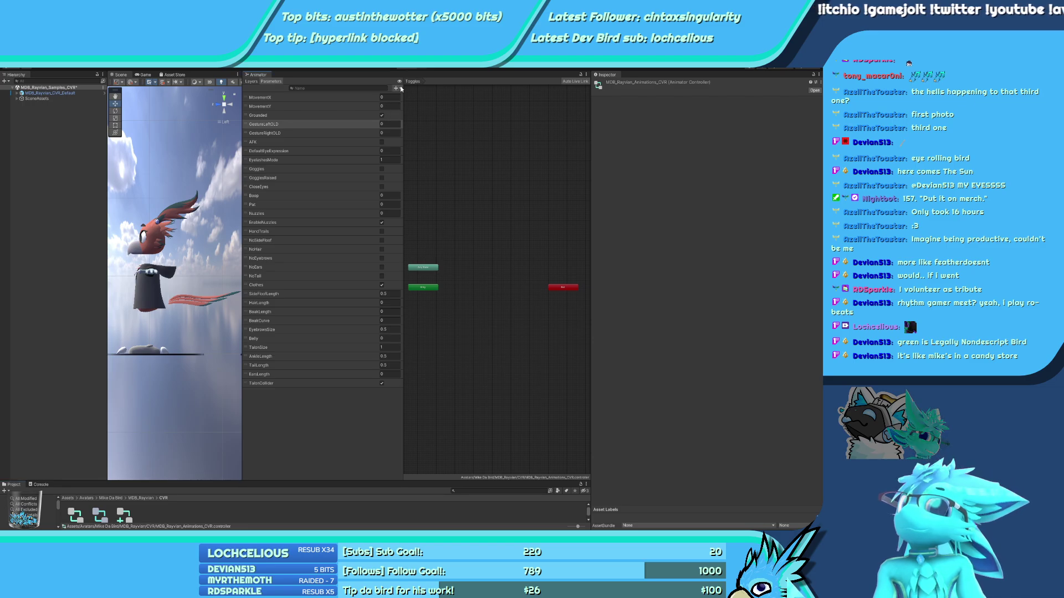
pyautogui.click(76, 514)
pyautogui.click(389, 124)
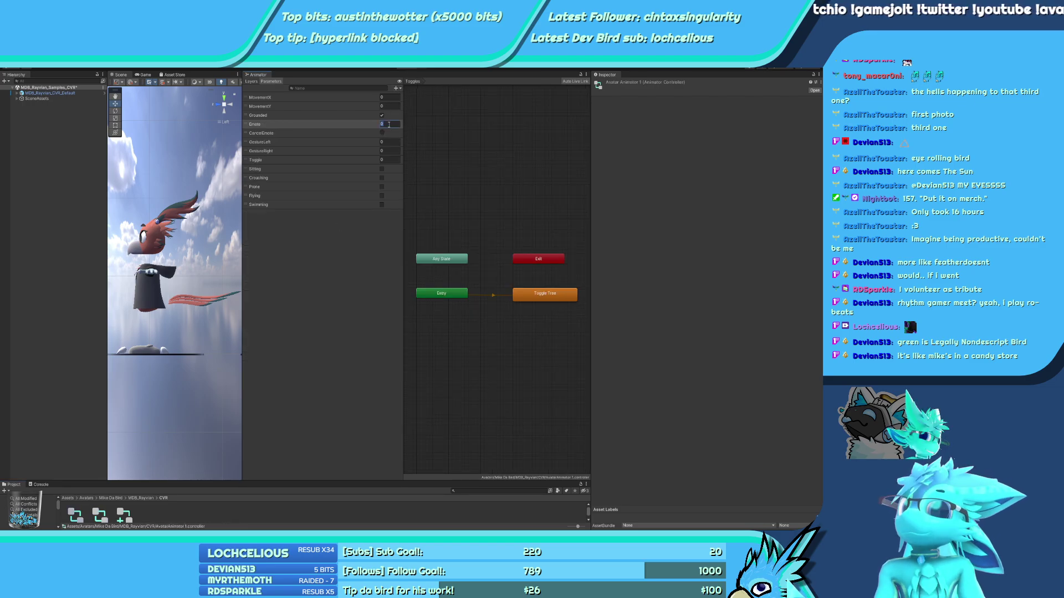
pyautogui.click(101, 516)
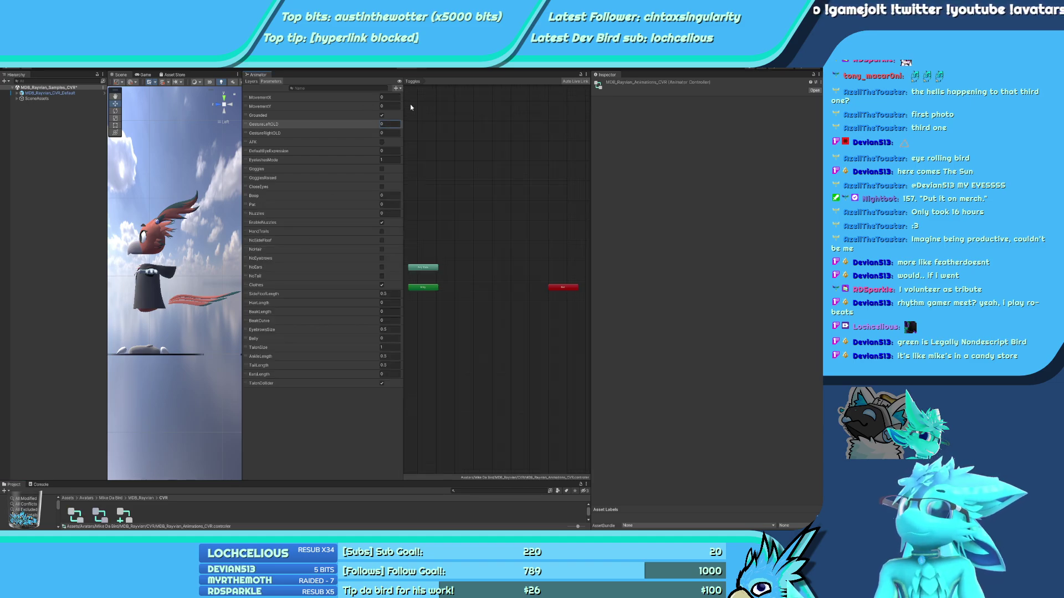
pyautogui.hotkey('ctrl', 'v')
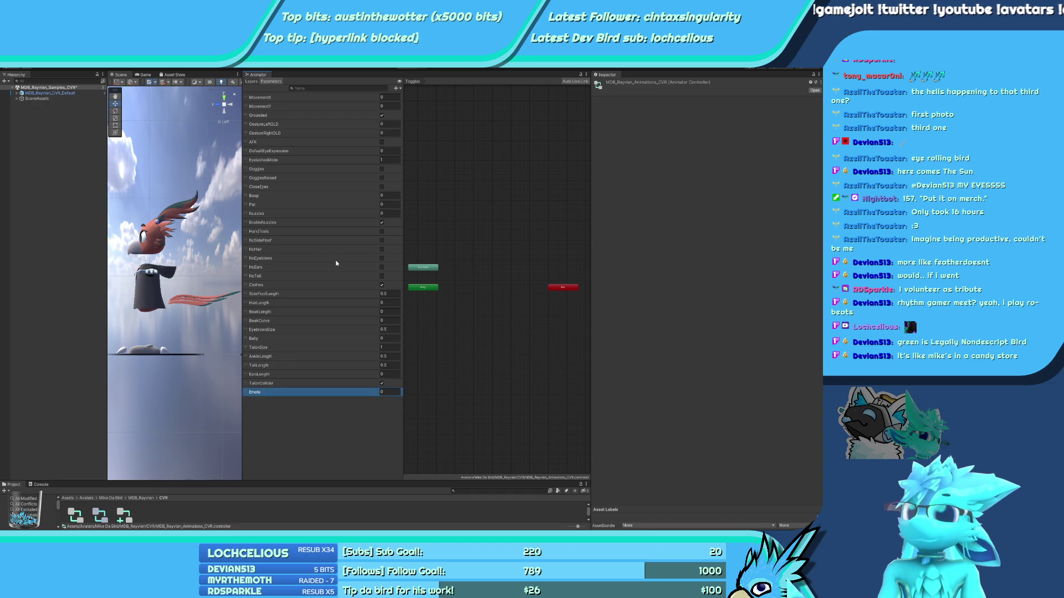
pyautogui.moveTo(318, 391); pyautogui.dragTo(357, 118)
# Copy the CancelEmote name from AvatarAnimator 1, add it as a Trigger parameter in MDB_Rayvian_Animations_CVR and place it directly below Emote
pyautogui.click(77, 514)
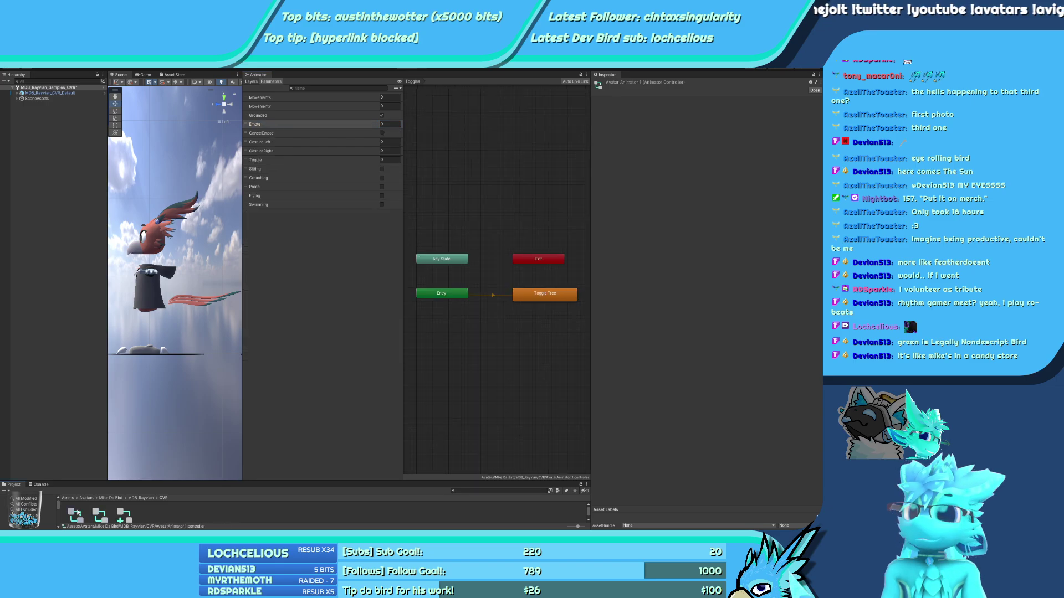
pyautogui.click(277, 135)
pyautogui.click(100, 514)
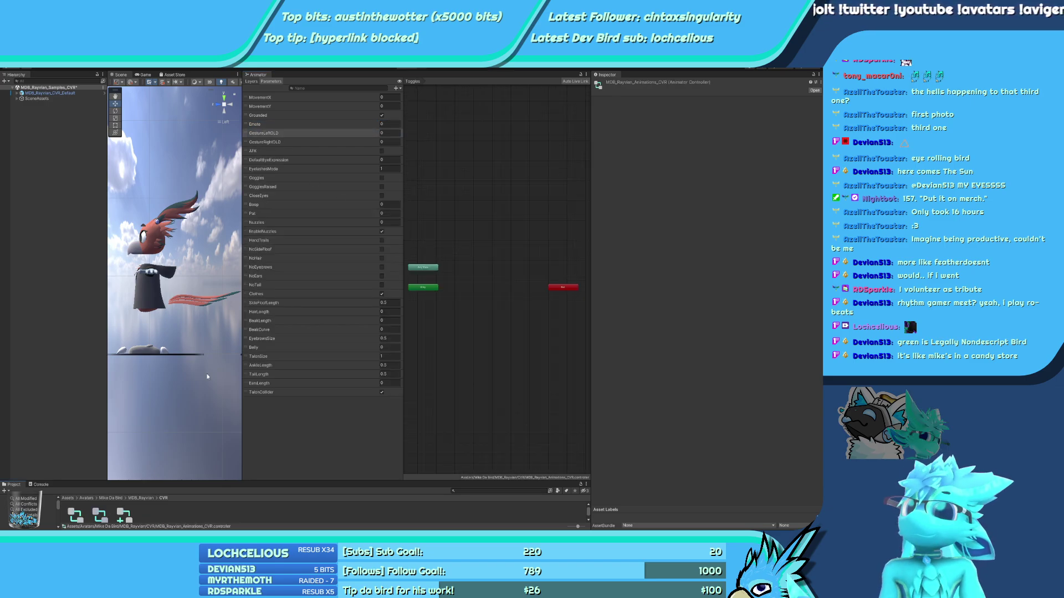
pyautogui.click(399, 90)
pyautogui.click(415, 118)
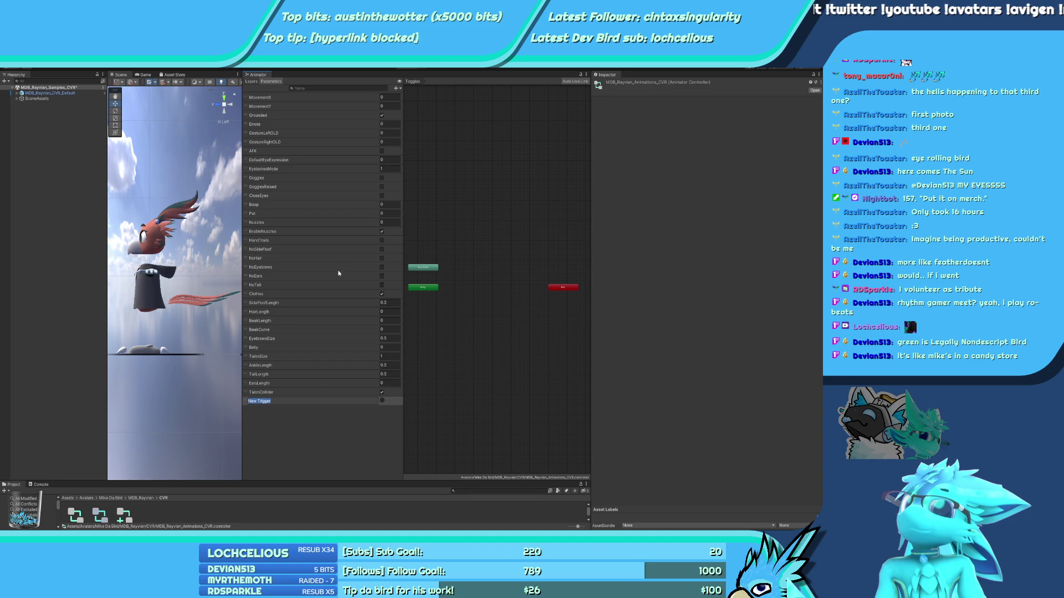
pyautogui.write('CancelEmote')
pyautogui.press('Return')
pyautogui.moveTo(264, 403); pyautogui.dragTo(308, 137)
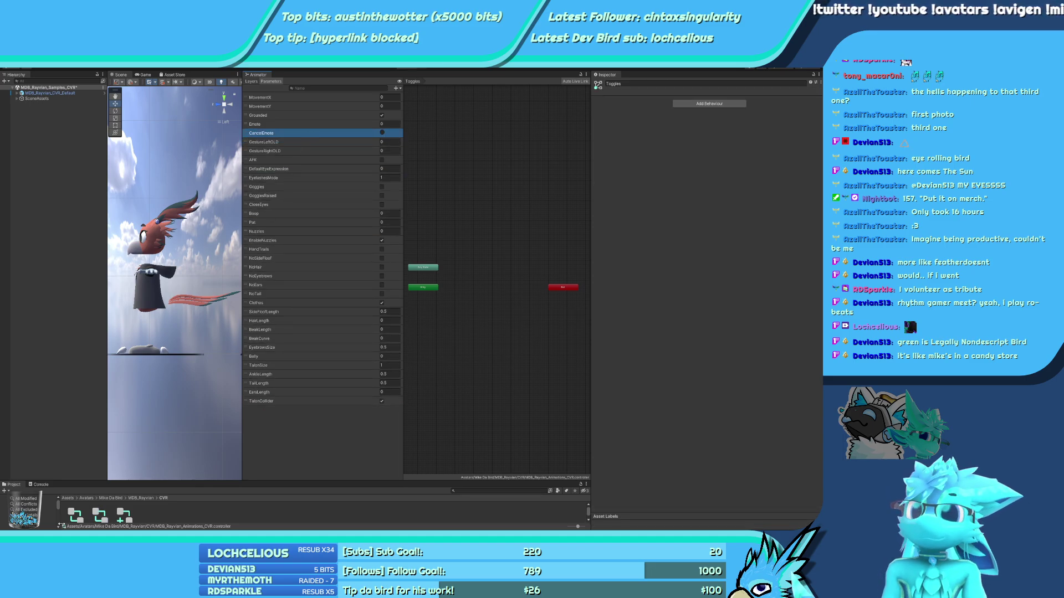
# Copy the GestureLeft name from AvatarAnimator 1, add it as a numeric parameter in MDB_Rayvian_Animations_CVR and place it directly below CancelEmote
pyautogui.click(75, 516)
pyautogui.doubleClick(260, 141)
pyautogui.hotkey('ctrl', 'c')
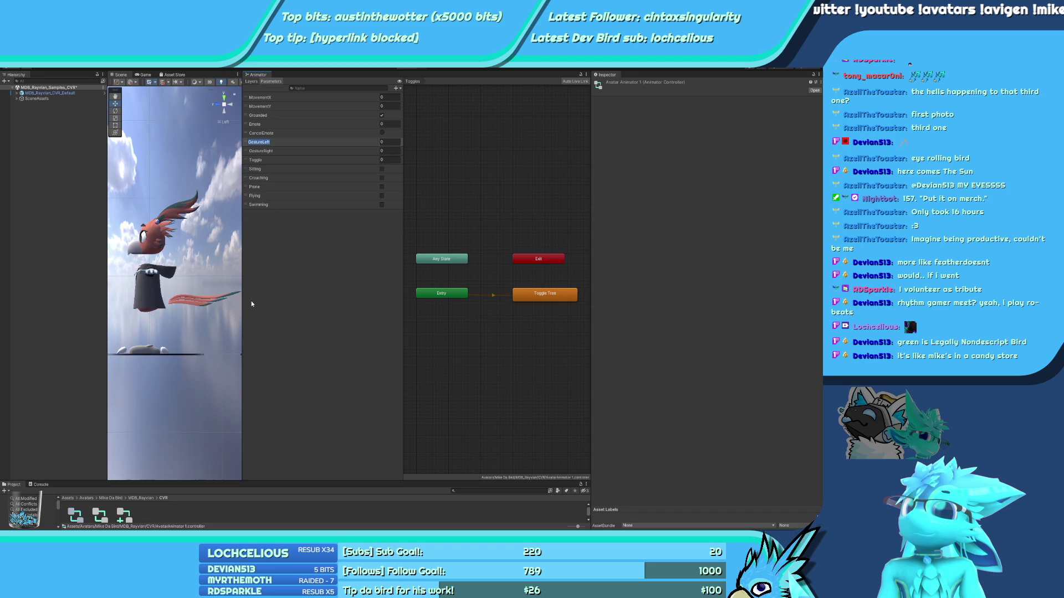
pyautogui.click(101, 517)
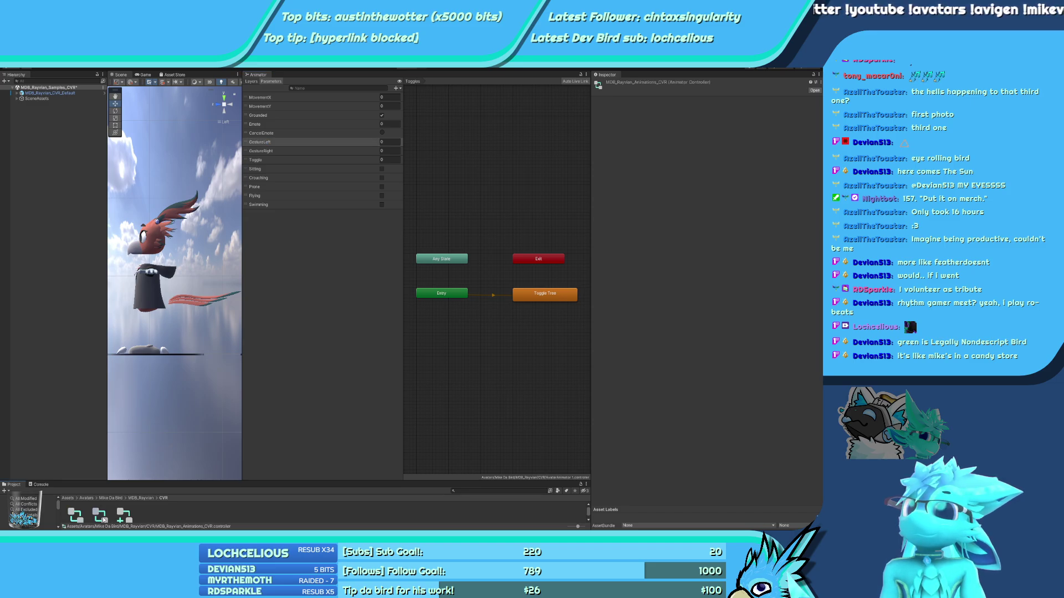
pyautogui.click(417, 95)
pyautogui.hotkey('ctrl', 'v')
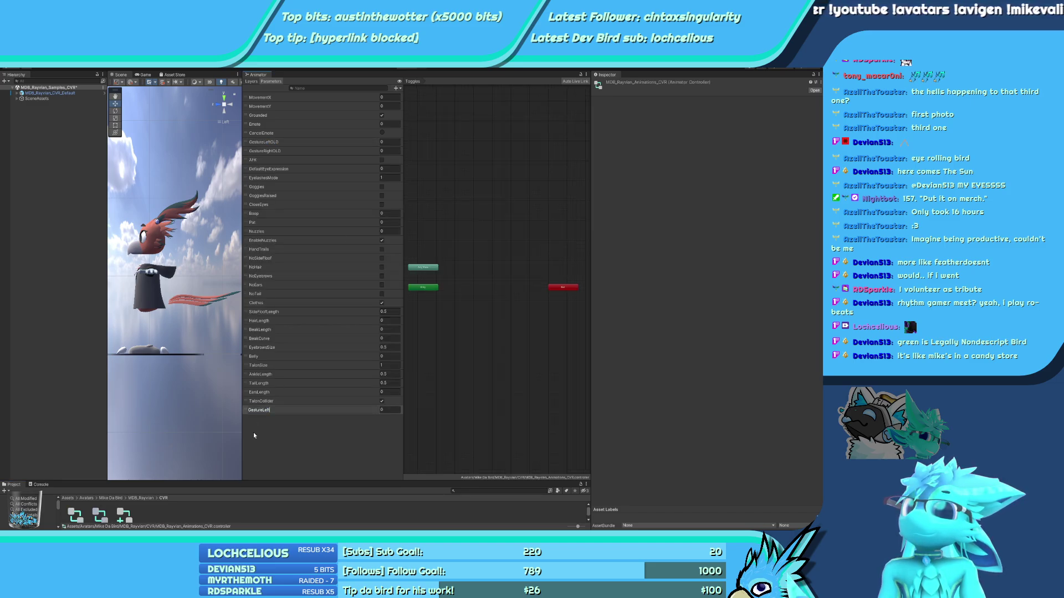
pyautogui.click(254, 432)
pyautogui.moveTo(263, 412); pyautogui.dragTo(310, 142)
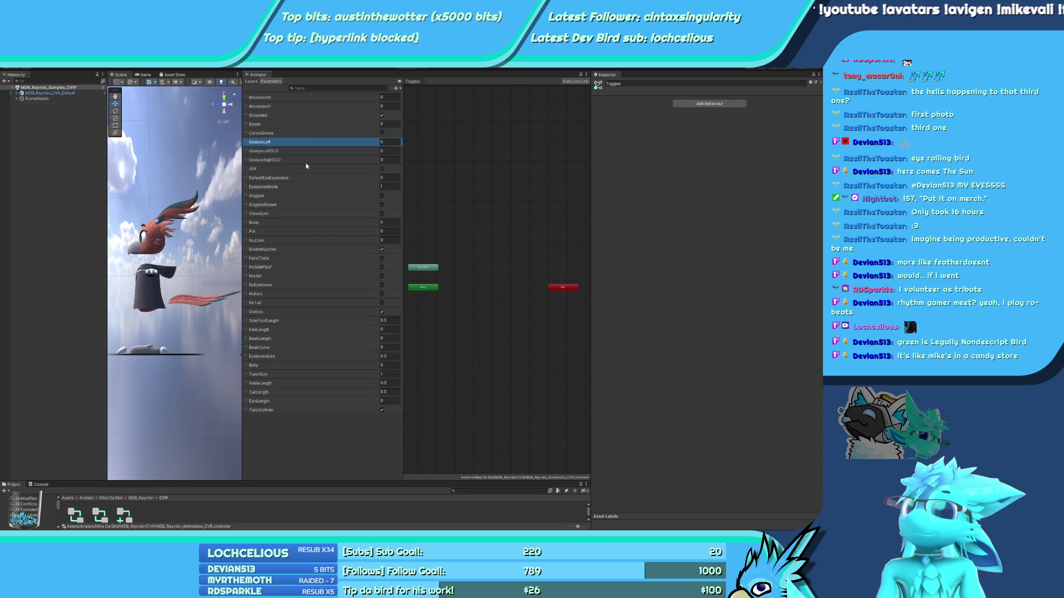
# Copy the GestureRight name from AvatarAnimator 1, add it as a numeric parameter in MDB_Rayvian_Animations_CVR and place it directly below GestureLeft
pyautogui.click(76, 517)
pyautogui.doubleClick(272, 150)
pyautogui.hotkey('ctrl', 'c')
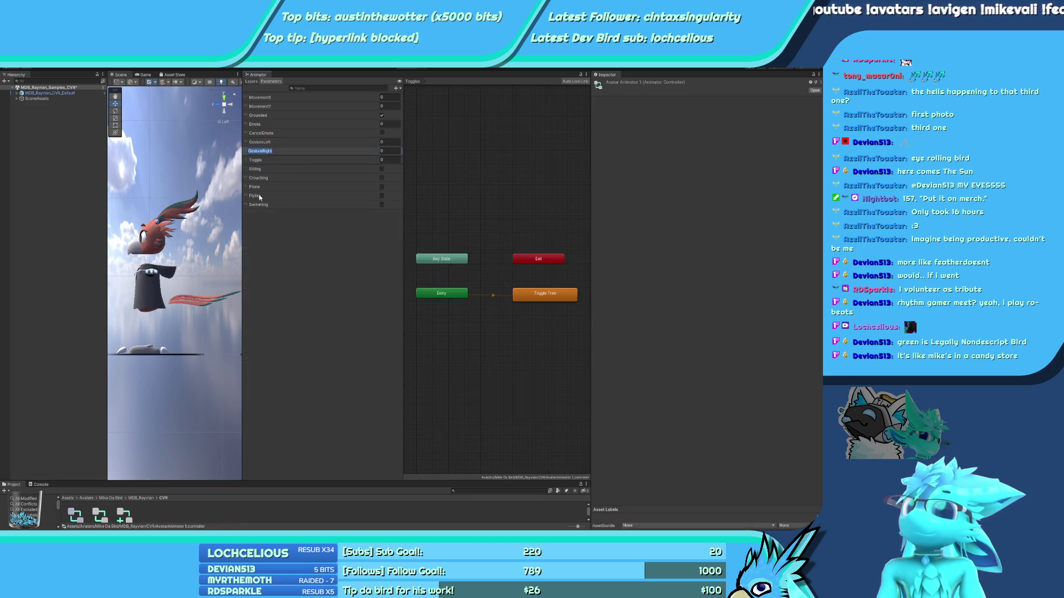
pyautogui.click(103, 512)
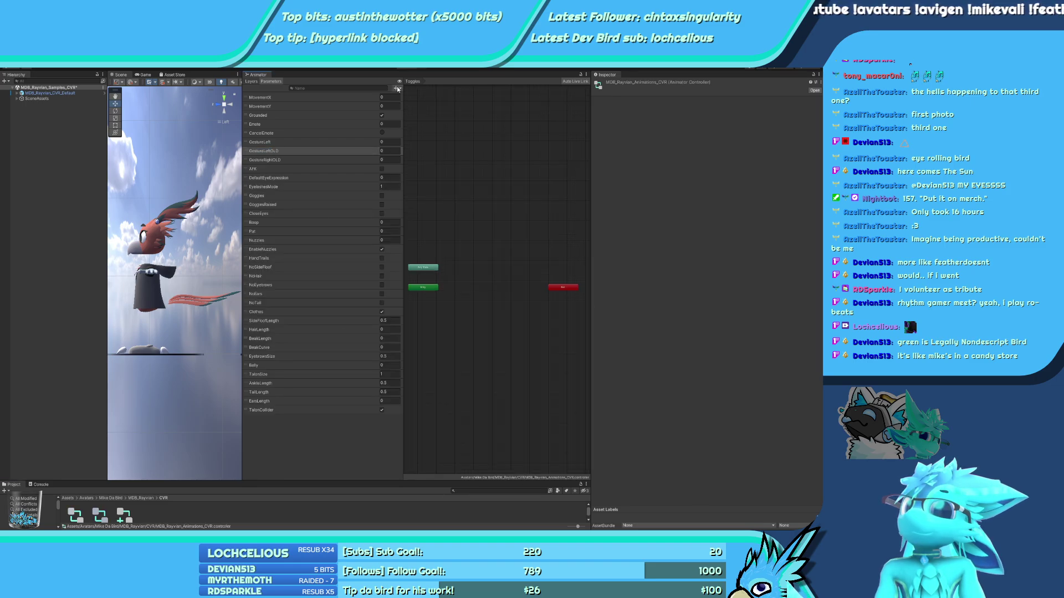
pyautogui.click(413, 98)
pyautogui.hotkey('ctrl', 'v')
pyautogui.moveTo(270, 420); pyautogui.dragTo(301, 152)
# Copy the Toggle name from AvatarAnimator 1, add it as a Float parameter in MDB_Rayvian_Animations_CVR and place it directly below GestureRight
pyautogui.click(76, 521)
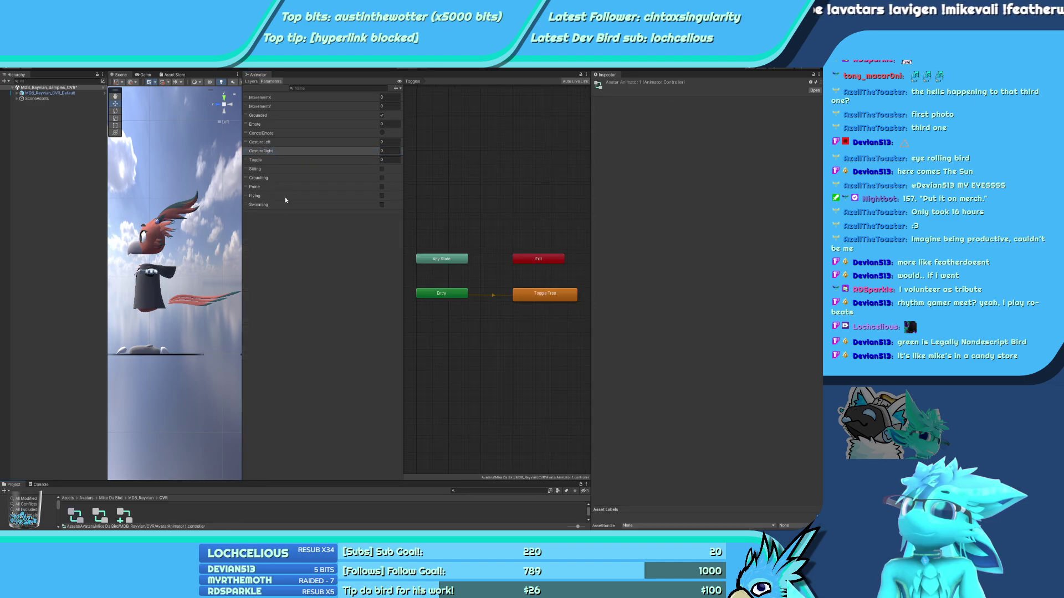
pyautogui.doubleClick(259, 159)
pyautogui.hotkey('ctrl', 'c')
pyautogui.click(99, 517)
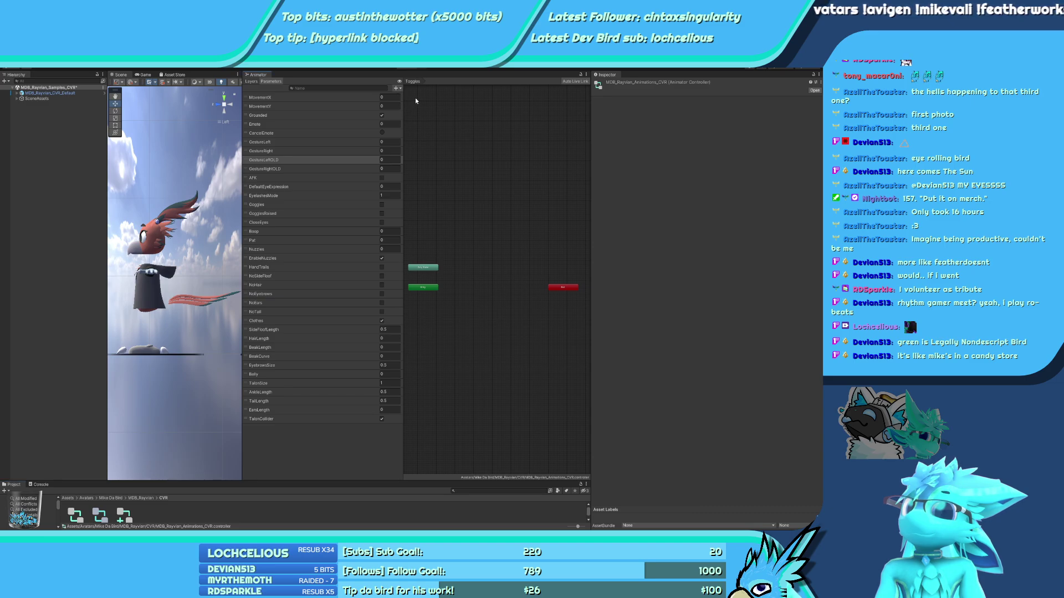
pyautogui.click(82, 514)
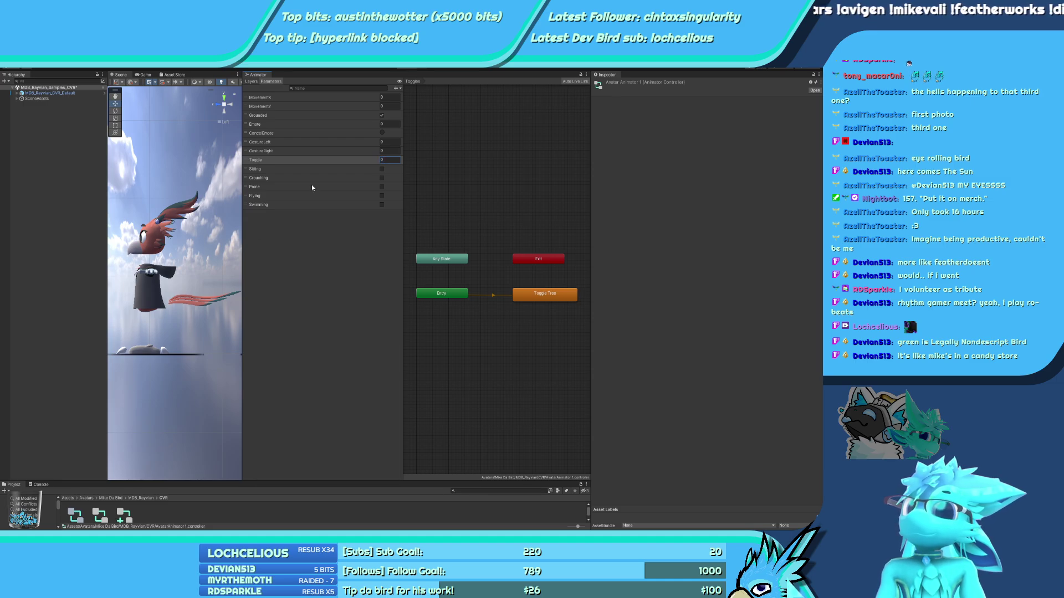
pyautogui.click(100, 517)
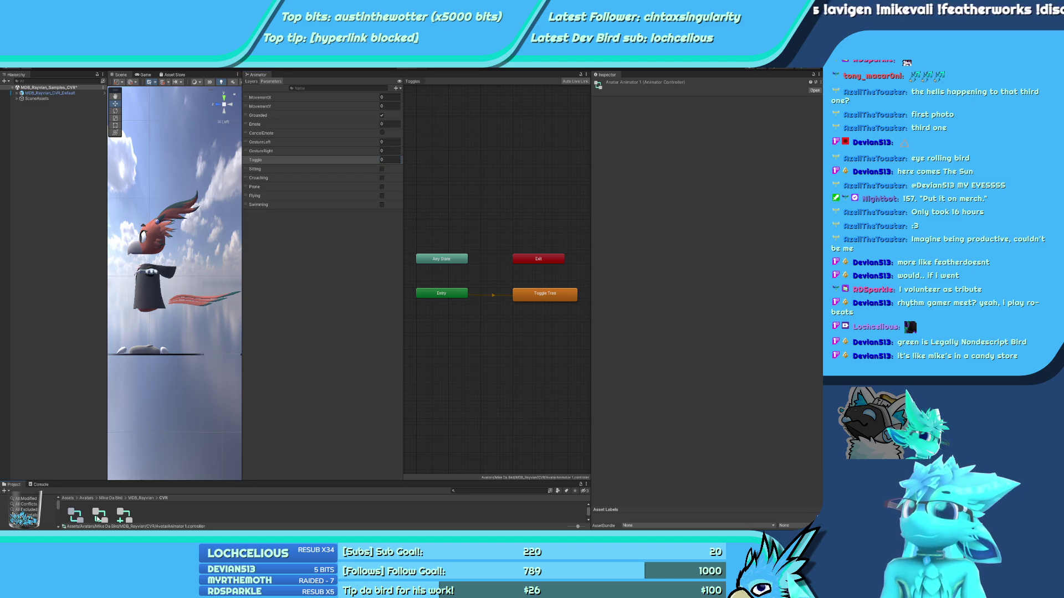
pyautogui.click(397, 89)
pyautogui.click(409, 104)
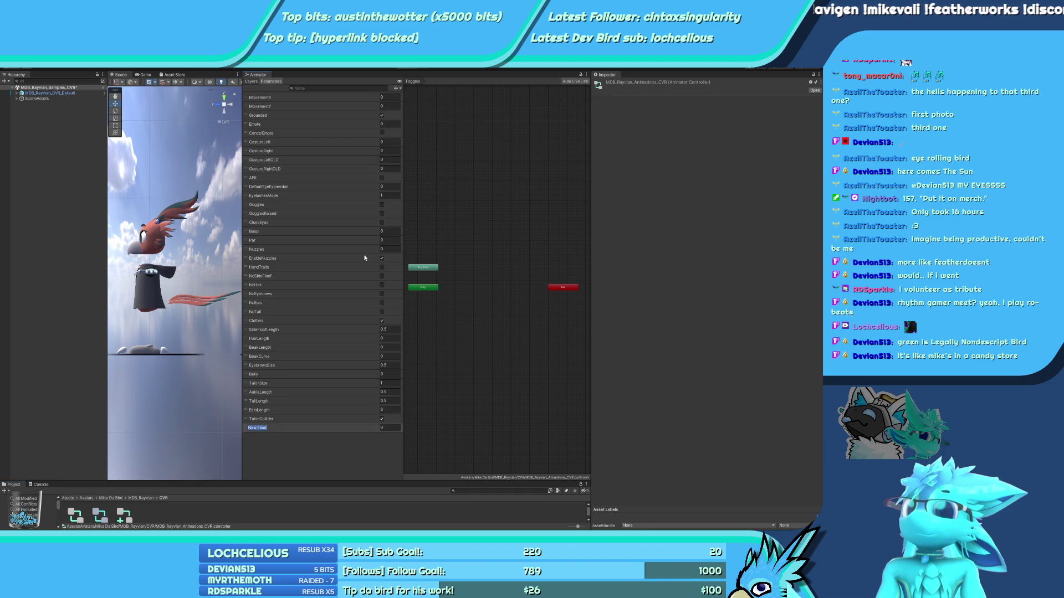
pyautogui.hotkey('ctrl', 'v')
pyautogui.moveTo(274, 428); pyautogui.dragTo(314, 158)
# Copy the Sitting name from AvatarAnimator 1, add it as a Bool parameter in MDB_Rayvian_Animations_CVR and place it directly below Toggle
pyautogui.click(82, 516)
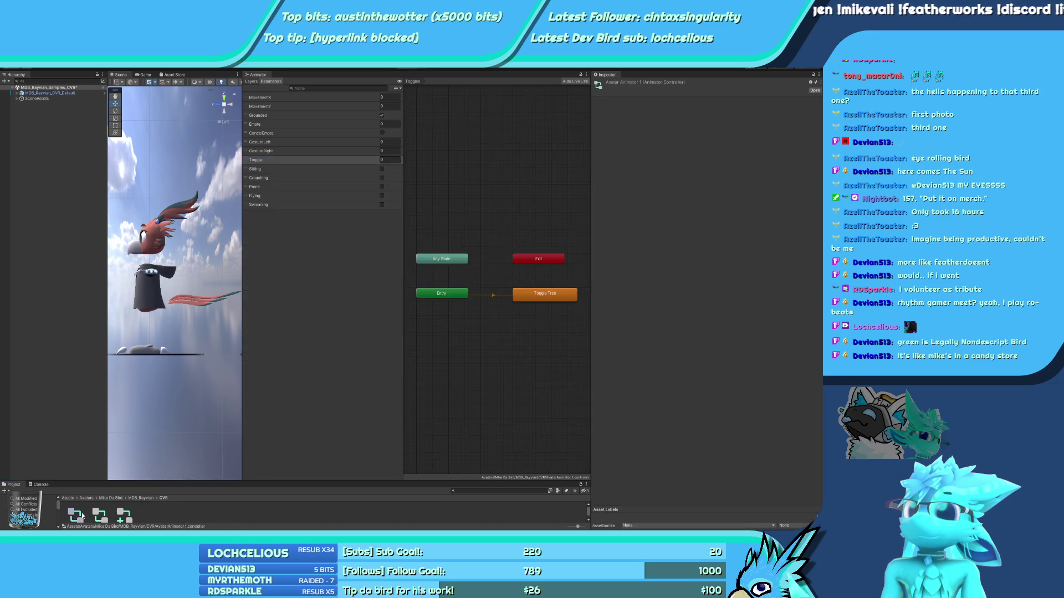
pyautogui.doubleClick(261, 169)
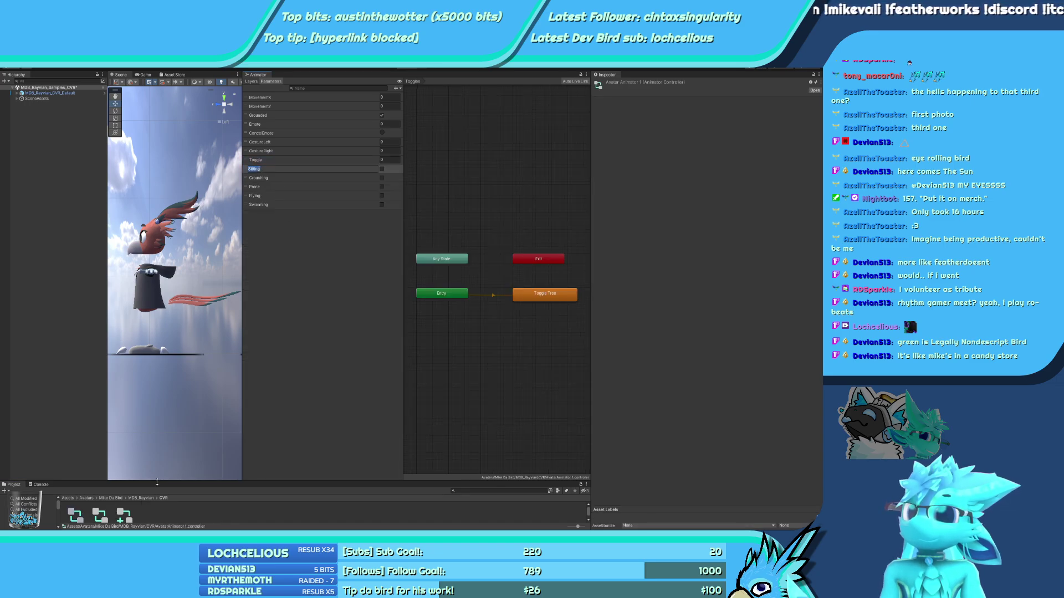
pyautogui.click(98, 516)
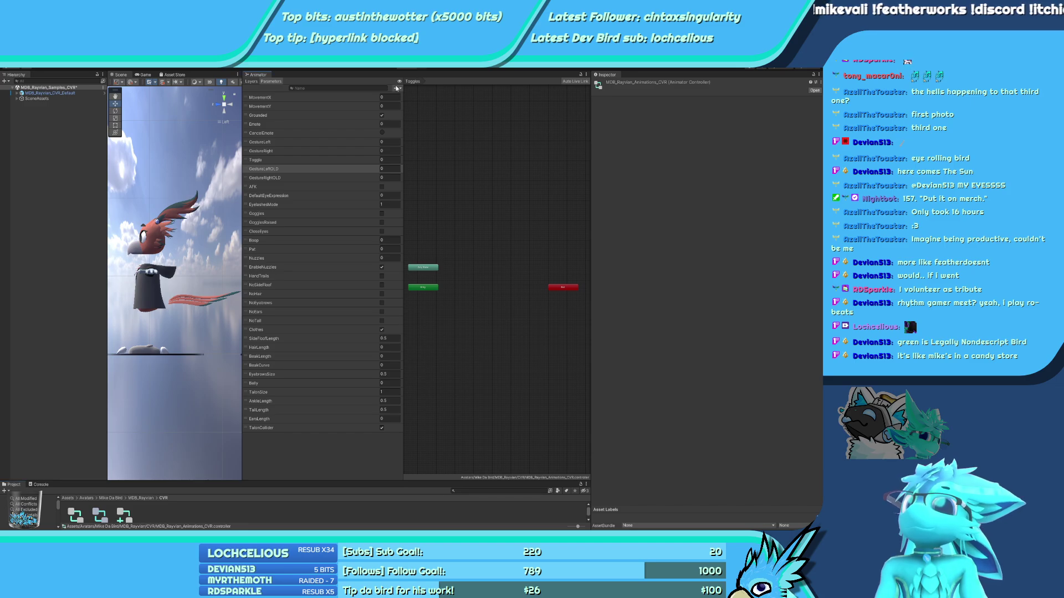
pyautogui.hotkey('ctrl', 'v')
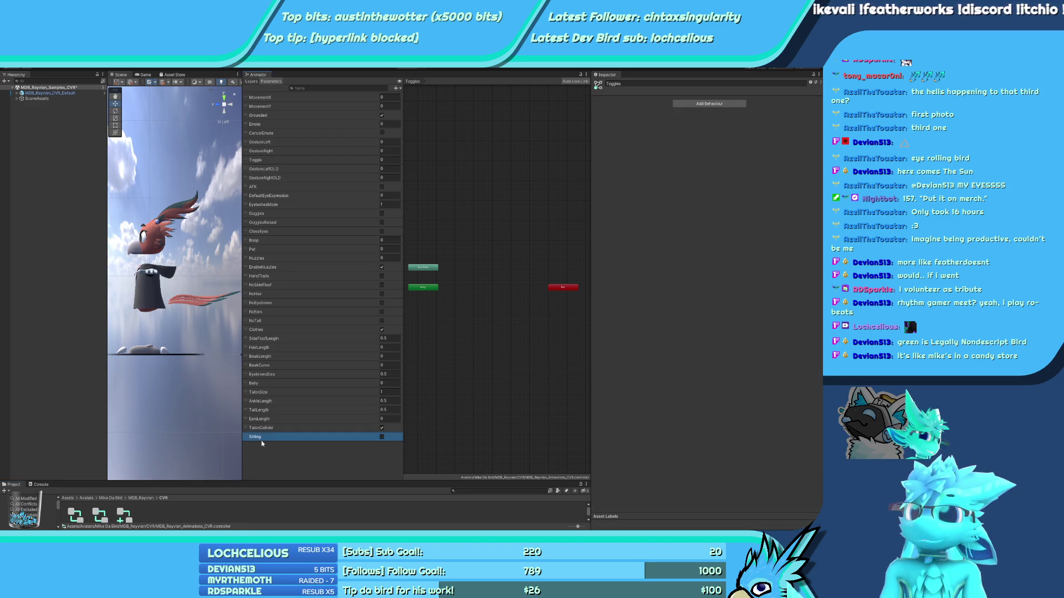
pyautogui.moveTo(261, 438); pyautogui.dragTo(297, 170)
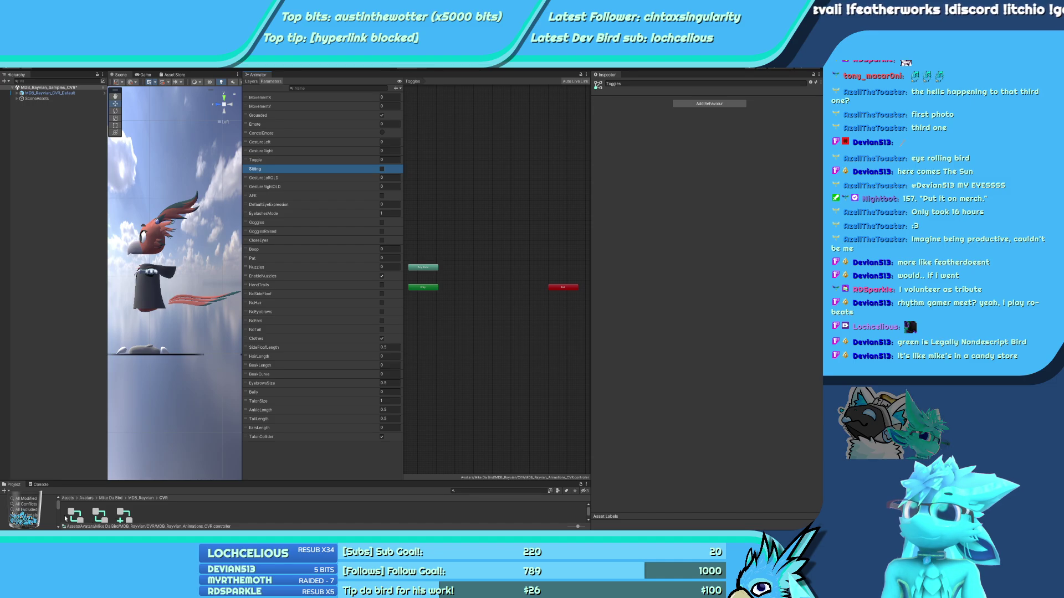
# Copy the Crouching name from AvatarAnimator 1, add it as a Bool parameter in MDB_Rayvian_Animations_CVR and place it directly below Sitting
pyautogui.click(66, 519)
pyautogui.click(75, 516)
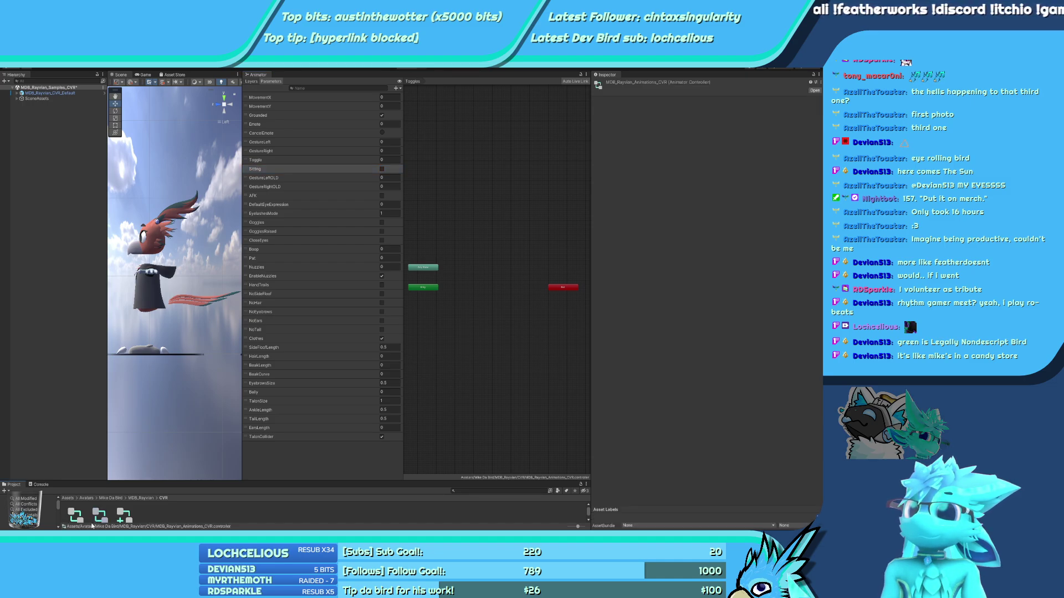
pyautogui.click(273, 179)
pyautogui.click(99, 516)
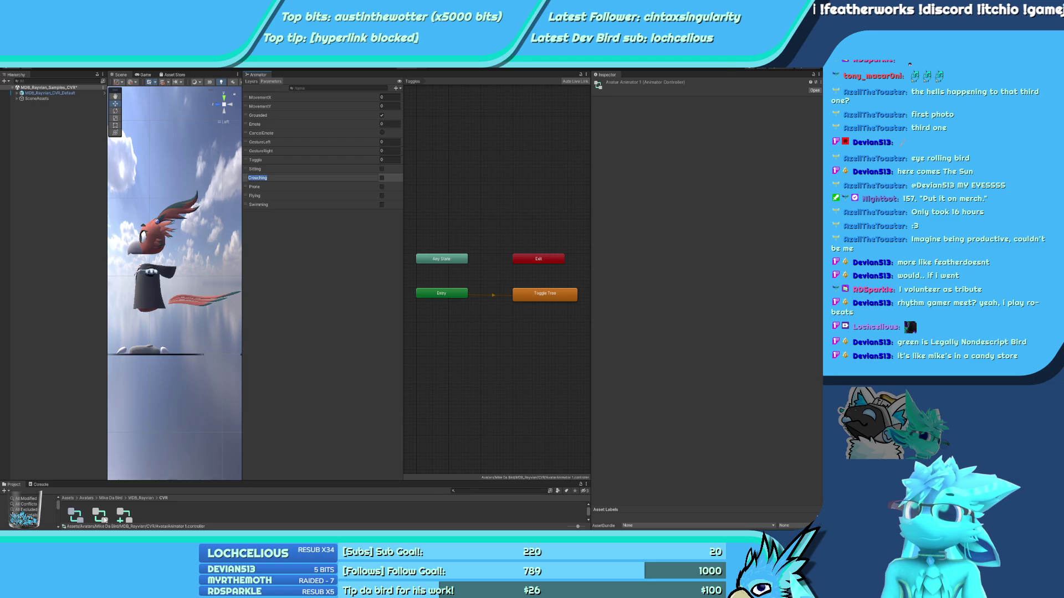
pyautogui.click(417, 109)
pyautogui.write('Crouching')
pyautogui.press('Return')
pyautogui.moveTo(265, 446); pyautogui.dragTo(306, 181)
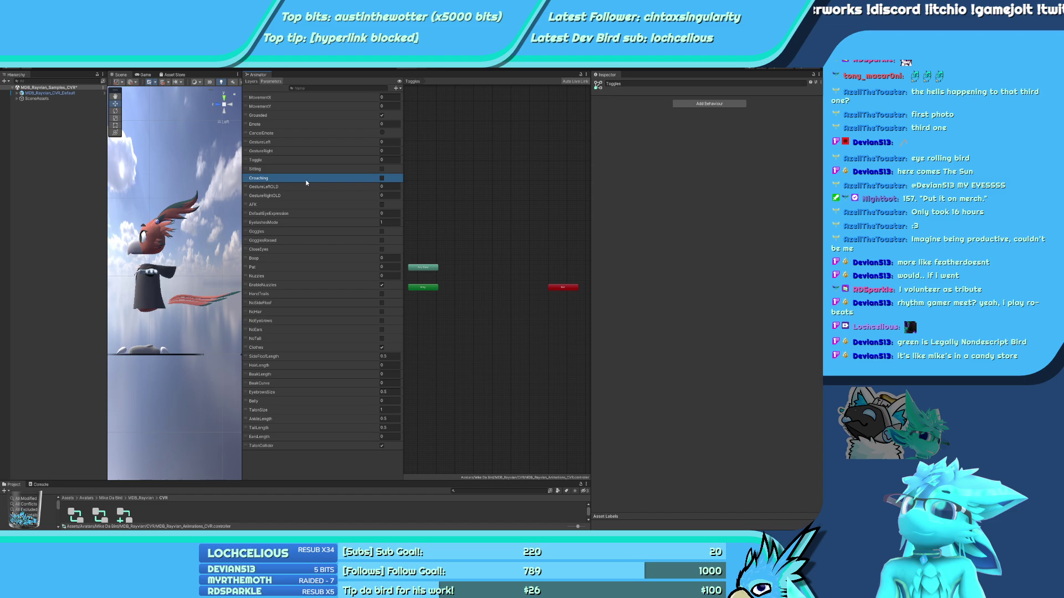
# Copy the Prone name from AvatarAnimator 1, add it as a Bool parameter in MDB_Rayvian_Animations_CVR and place it directly below Crouching
pyautogui.click(74, 515)
pyautogui.doubleClick(266, 187)
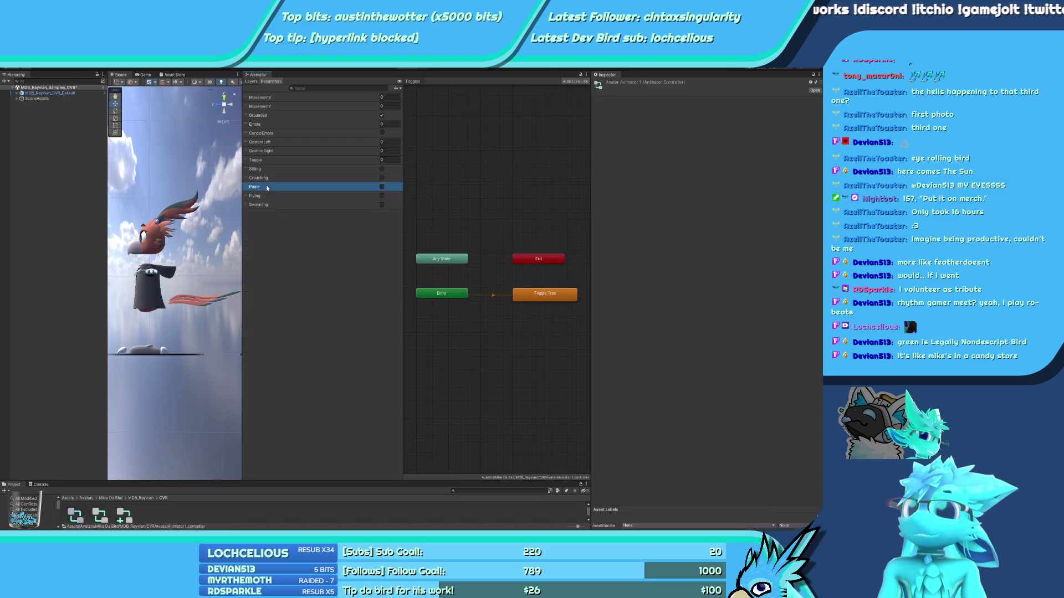
pyautogui.click(100, 515)
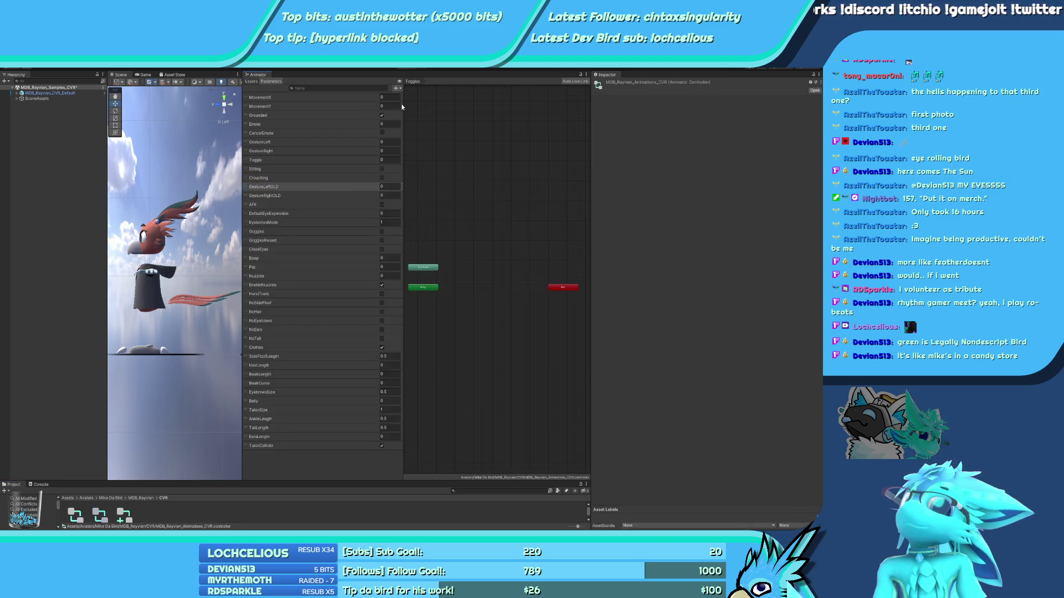
pyautogui.moveTo(263, 459); pyautogui.dragTo(336, 184)
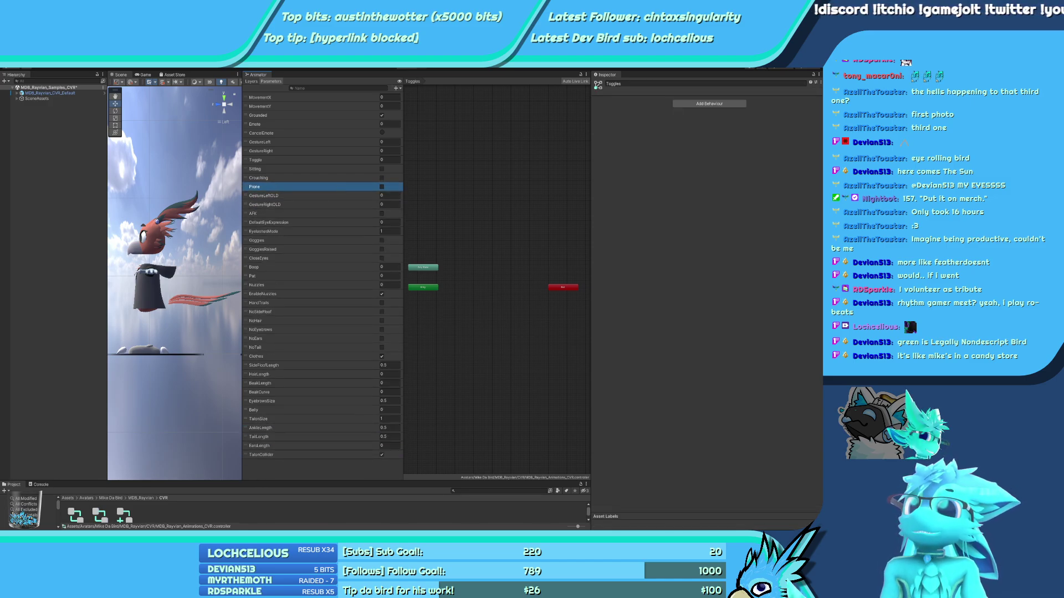
# Copy the Flying name from AvatarAnimator 1, add it as a Bool parameter in MDB_Rayvian_Animations_CVR and place it directly below Prone
pyautogui.click(76, 515)
pyautogui.doubleClick(267, 196)
pyautogui.hotkey('ctrl', 'c')
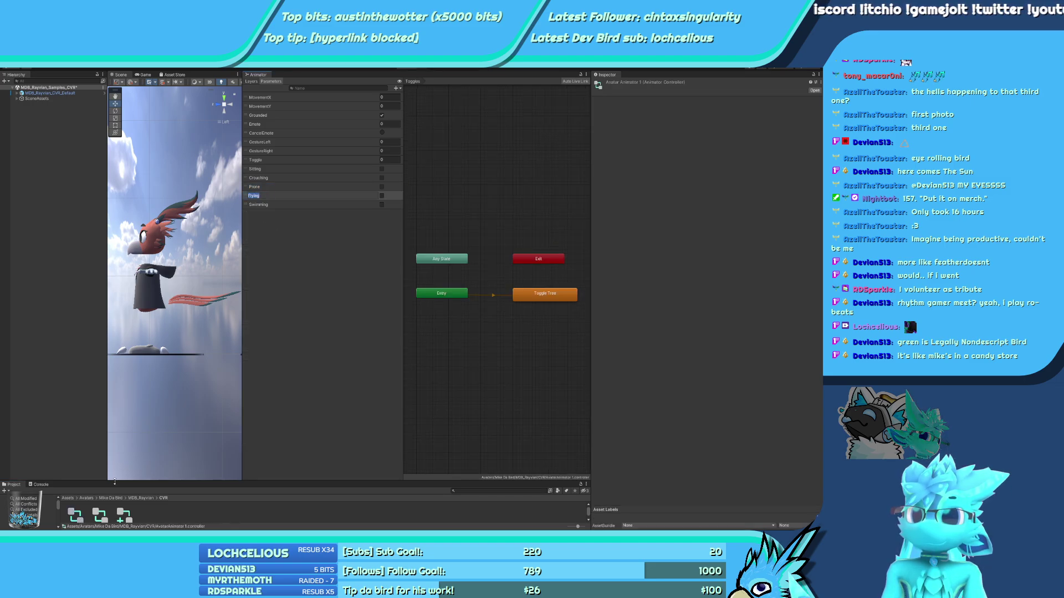
pyautogui.click(100, 516)
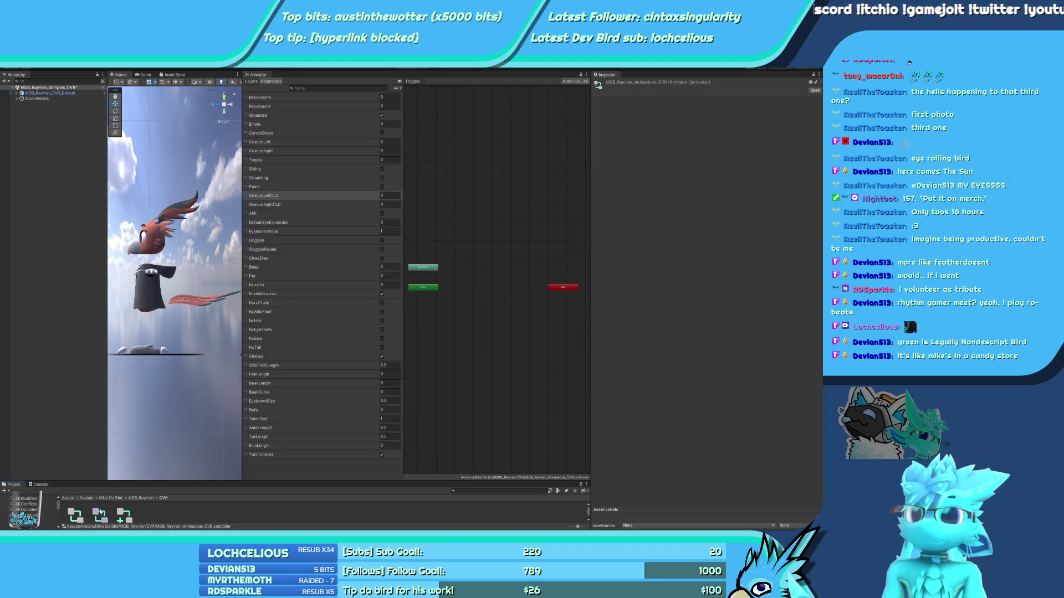
pyautogui.click(412, 110)
pyautogui.hotkey('ctrl', 'v')
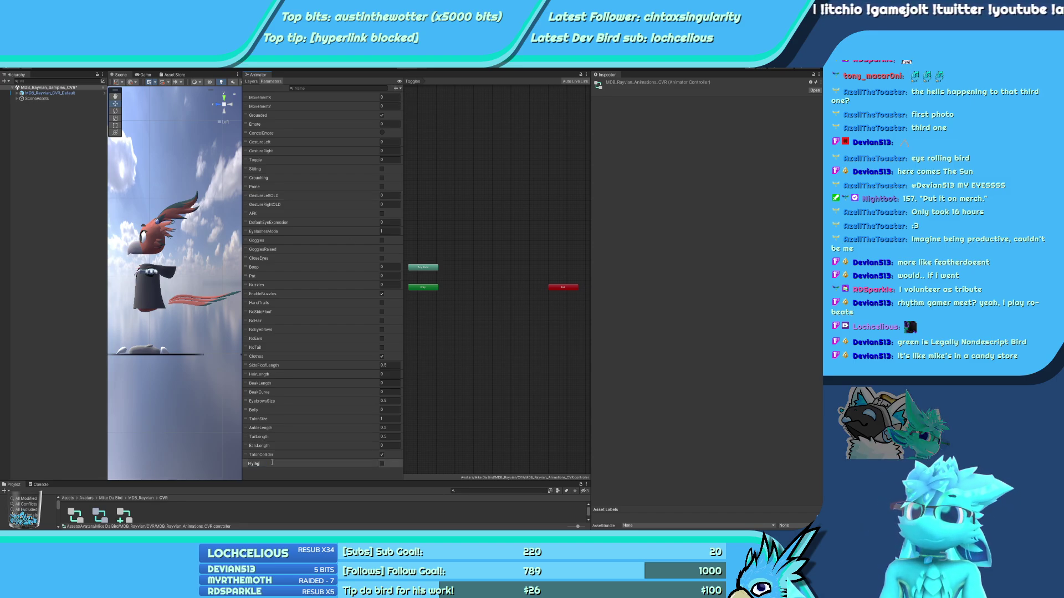
pyautogui.moveTo(271, 466); pyautogui.dragTo(298, 204)
# Copy the Swimming name from AvatarAnimator 1, add it as a Bool parameter in MDB_Rayvian_Animations_CVR and place it directly below Flying
pyautogui.click(76, 515)
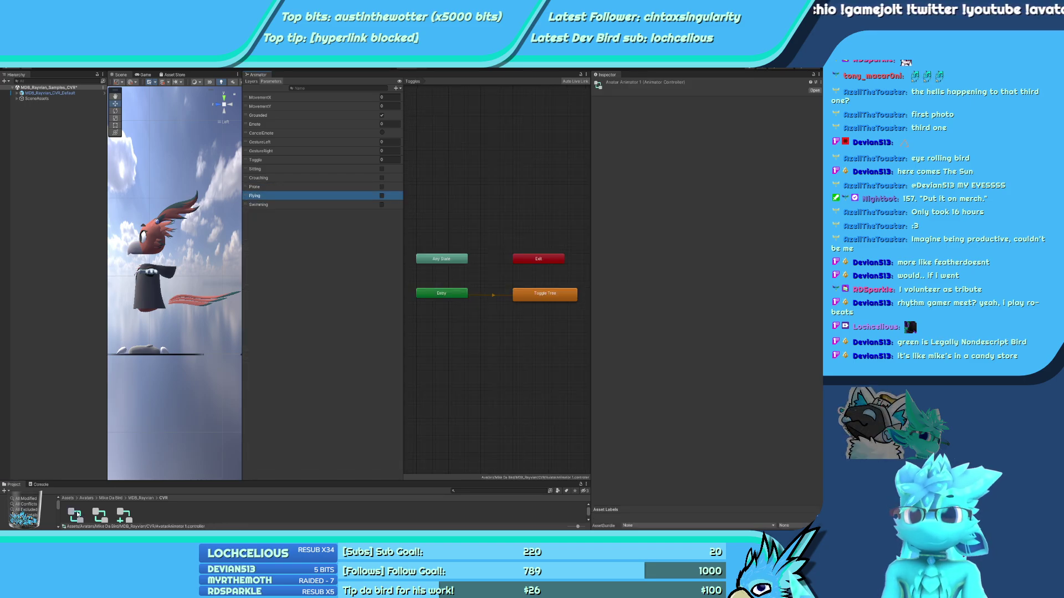
pyautogui.click(259, 204)
pyautogui.click(259, 204)
pyautogui.hotkey('ctrl', 'c')
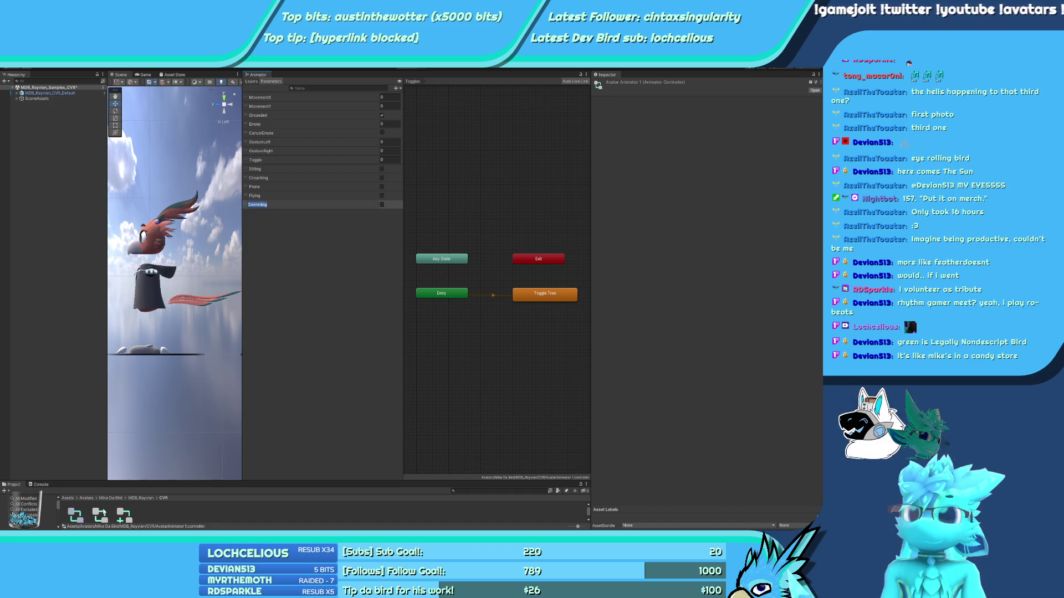
pyautogui.click(102, 513)
pyautogui.click(397, 89)
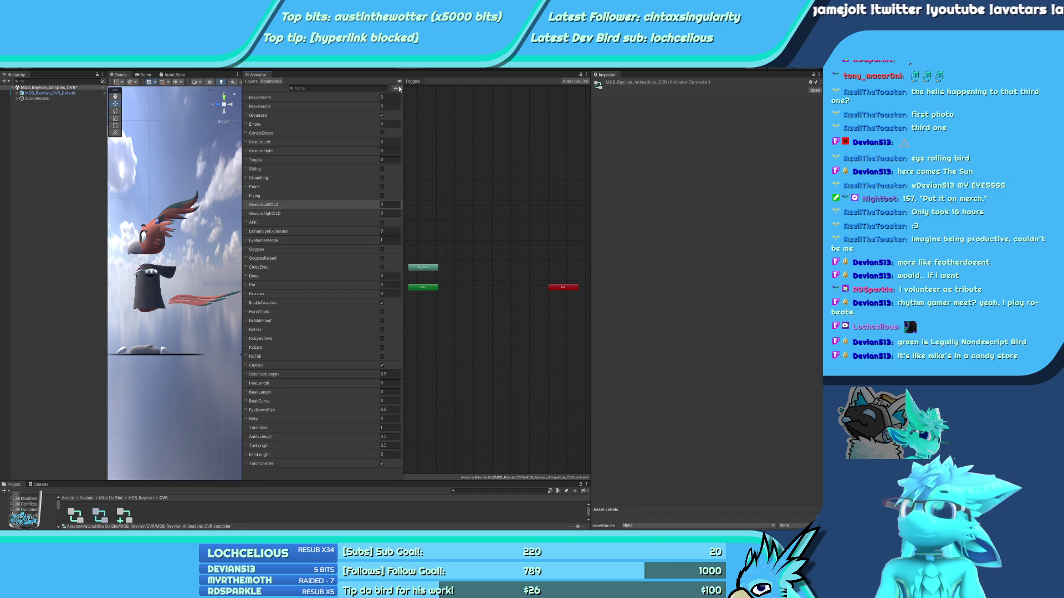
pyautogui.click(414, 114)
pyautogui.hotkey('ctrl', 'v')
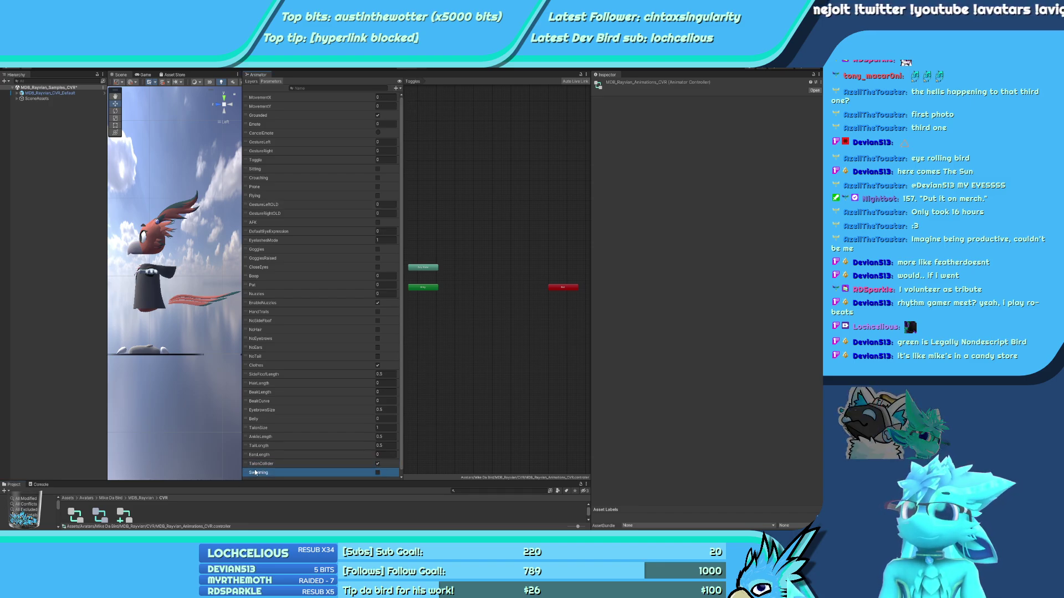
pyautogui.moveTo(257, 472); pyautogui.dragTo(284, 204)
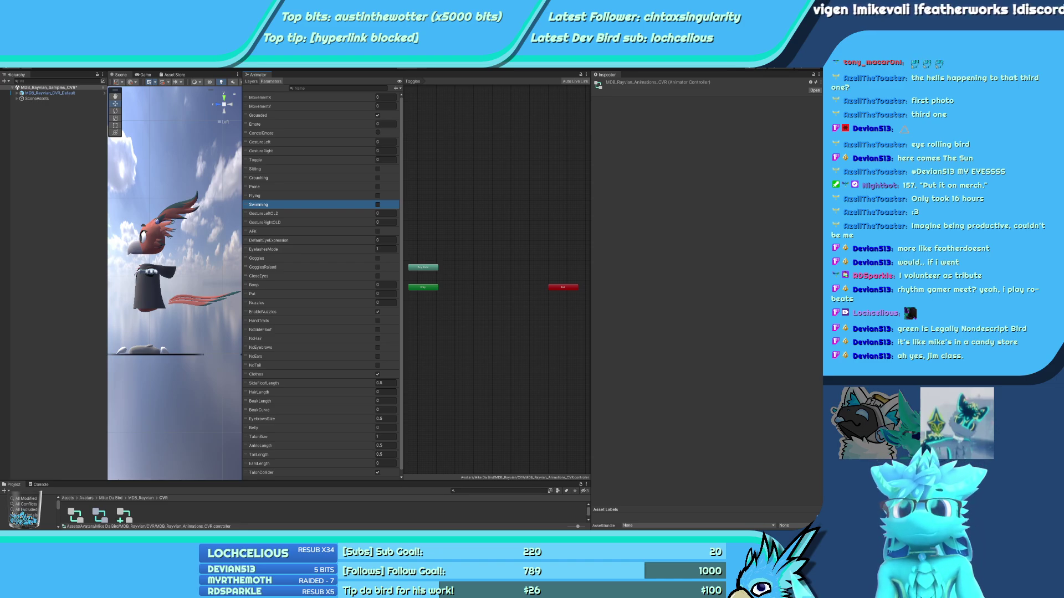
# Review the MDB_Rayvian_Animations_CVR parameter list from Swimming and GestureLeftOLD through the last entry, TalonCollider
pyautogui.scroll(-1, 321, 282)
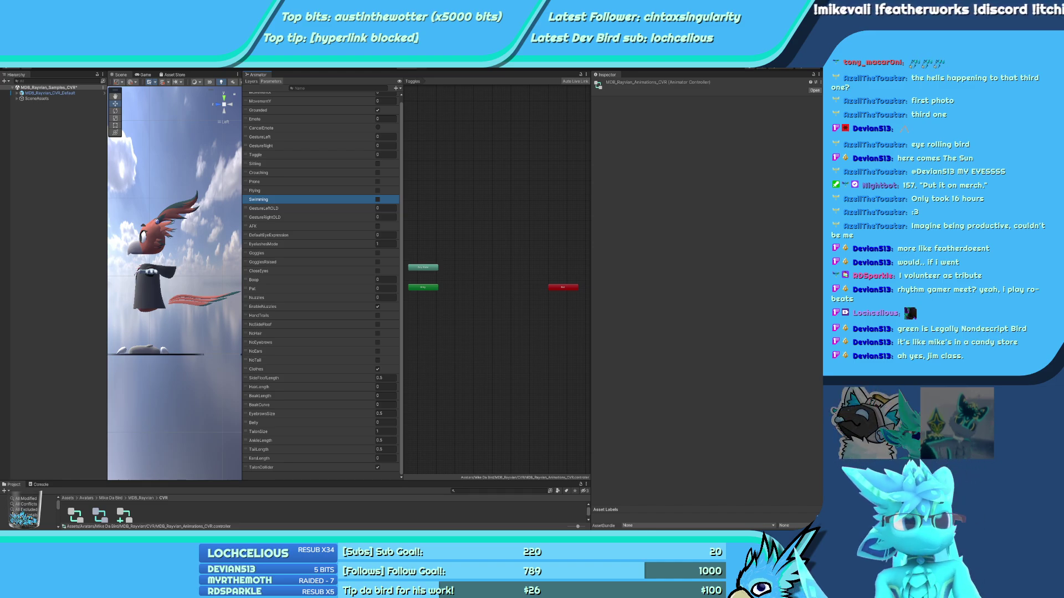
pyautogui.click(261, 467)
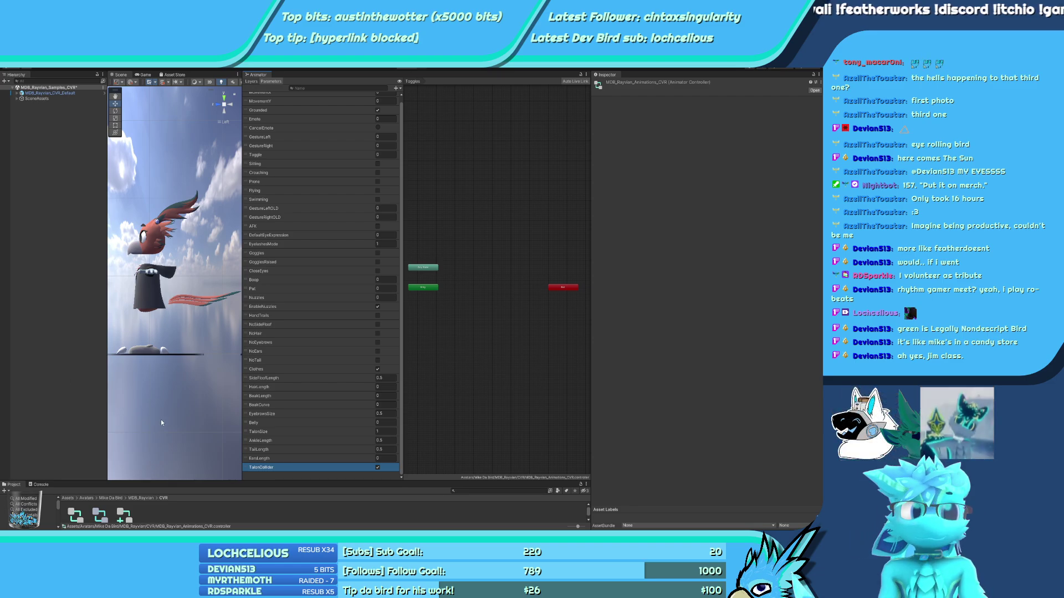
pyautogui.click(278, 208)
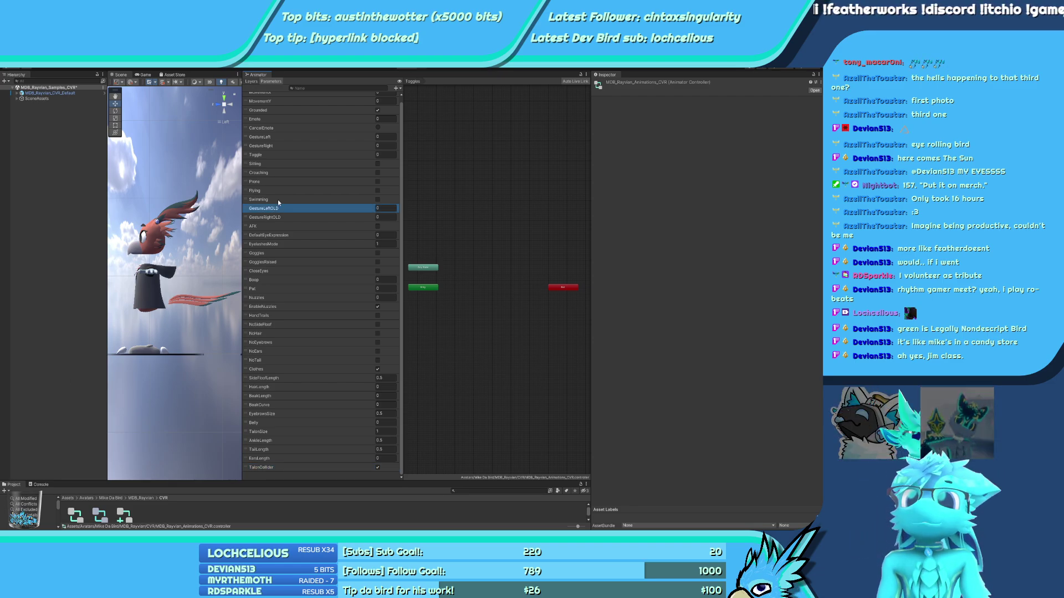
pyautogui.click(278, 199)
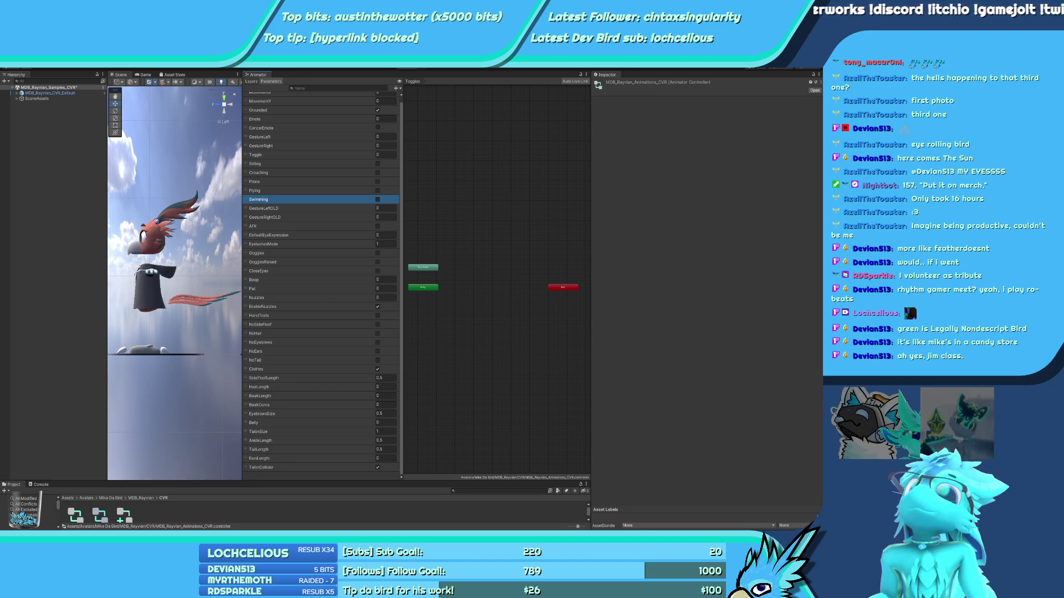
pyautogui.click(76, 516)
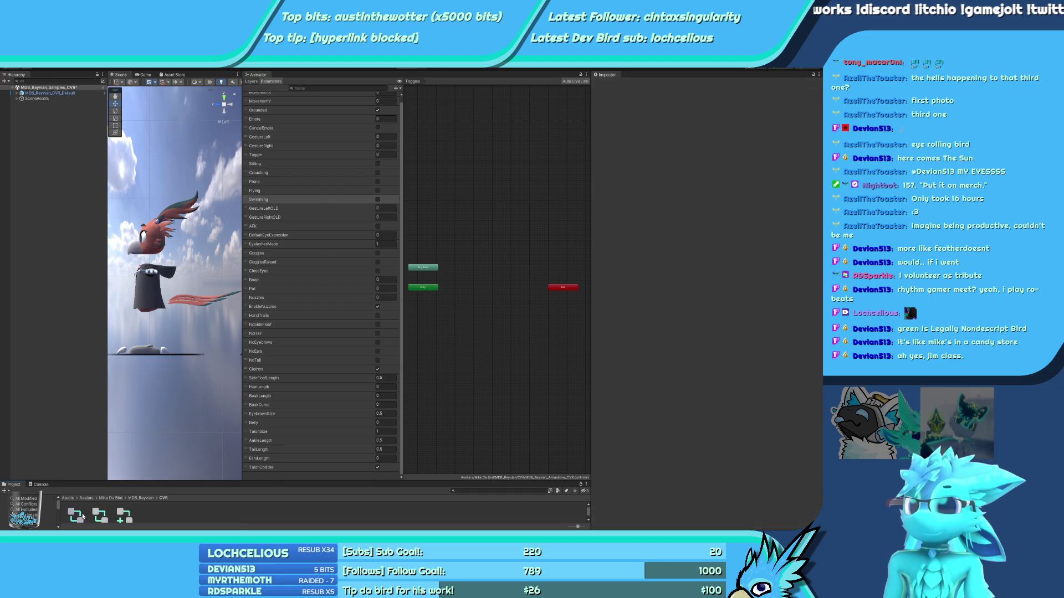
pyautogui.click(98, 516)
# Examine the state graphs of the Base, Eyes State and Eyelashes Mode layers and of the four layers above them
pyautogui.click(251, 81)
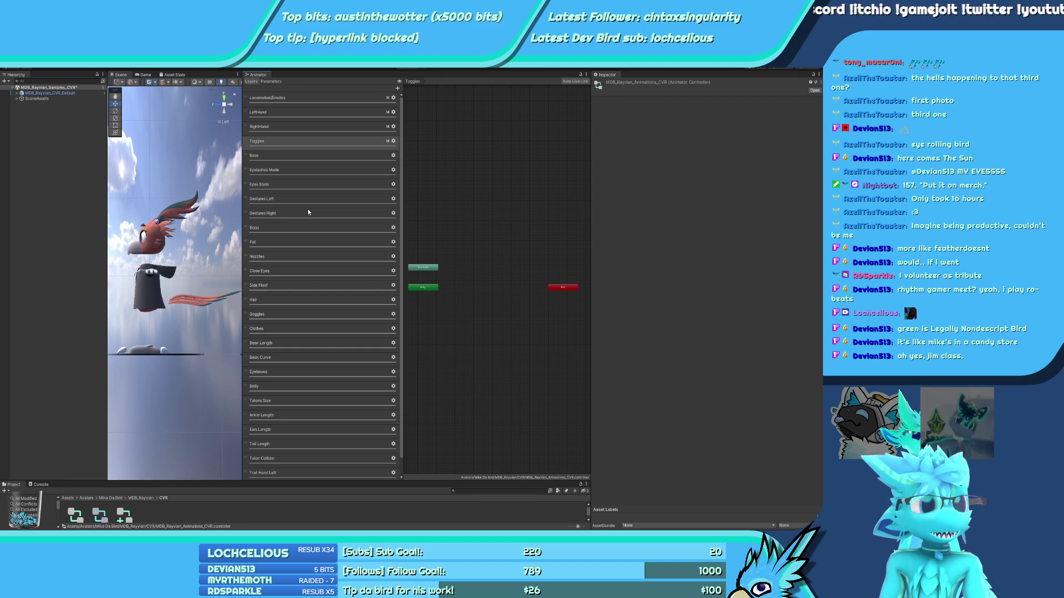
pyautogui.click(286, 159)
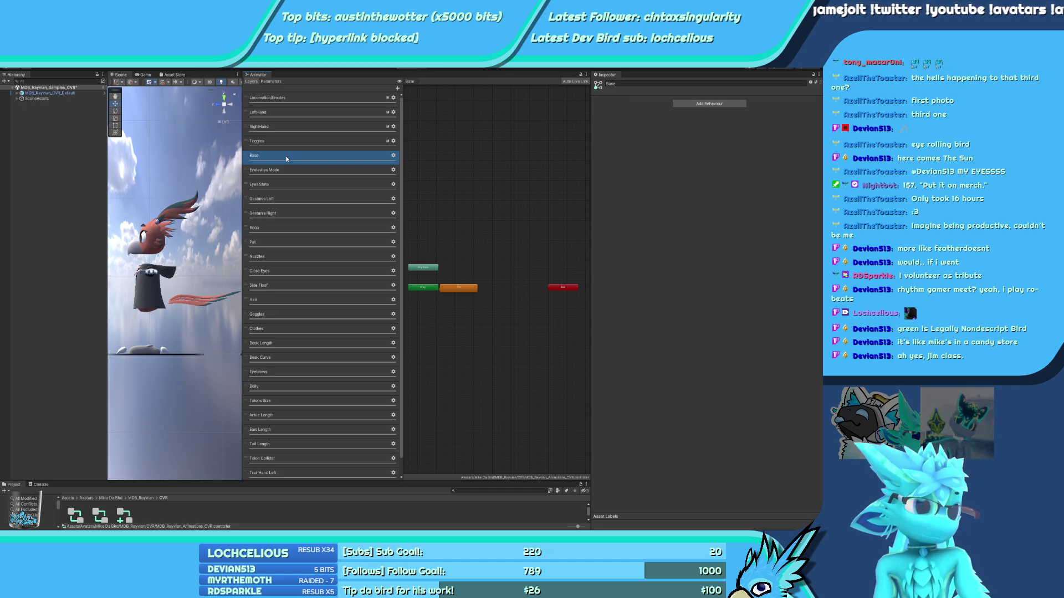
pyautogui.click(288, 184)
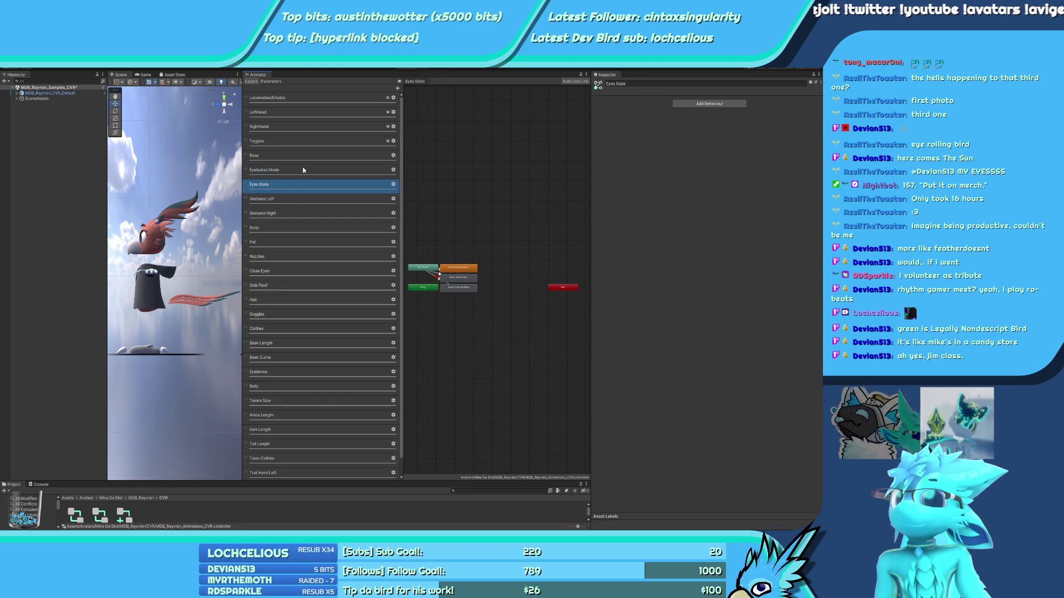
pyautogui.click(300, 170)
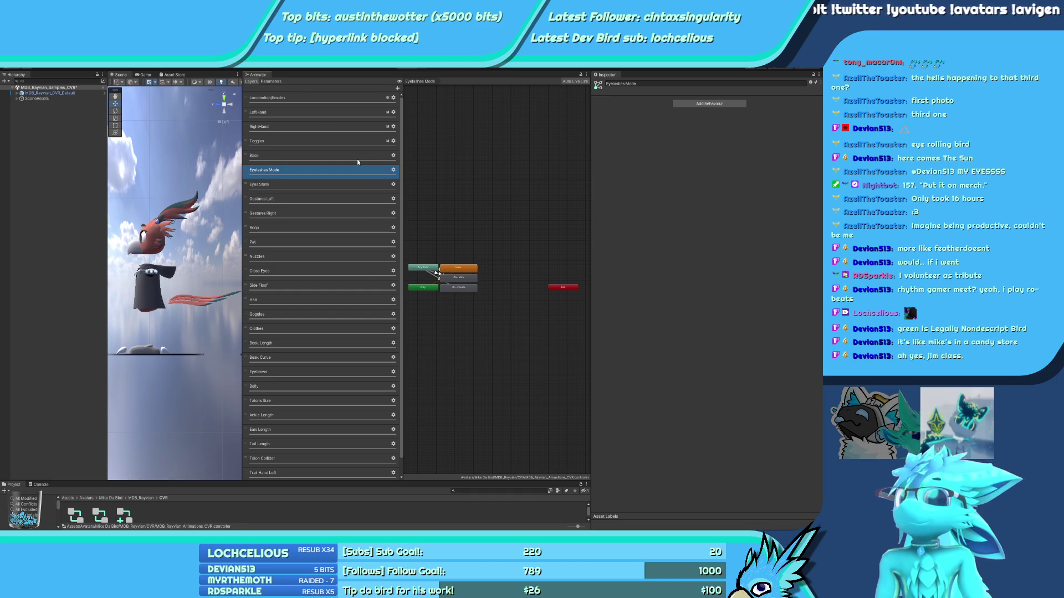
pyautogui.click(342, 145)
pyautogui.click(340, 131)
pyautogui.click(339, 116)
pyautogui.click(336, 102)
pyautogui.click(333, 130)
pyautogui.click(329, 146)
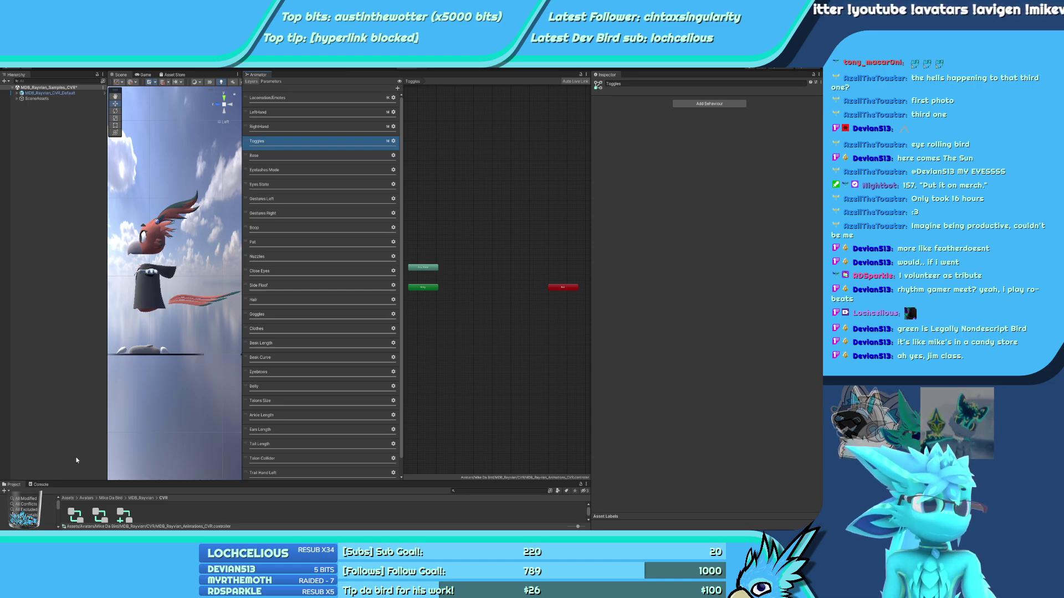
# Copy all Locomotion/Emotes states from AvatarAnimator 1 and paste them into the Locomotion/Emotes layer of MDB_Rayvian_Animations_CVR
pyautogui.click(344, 103)
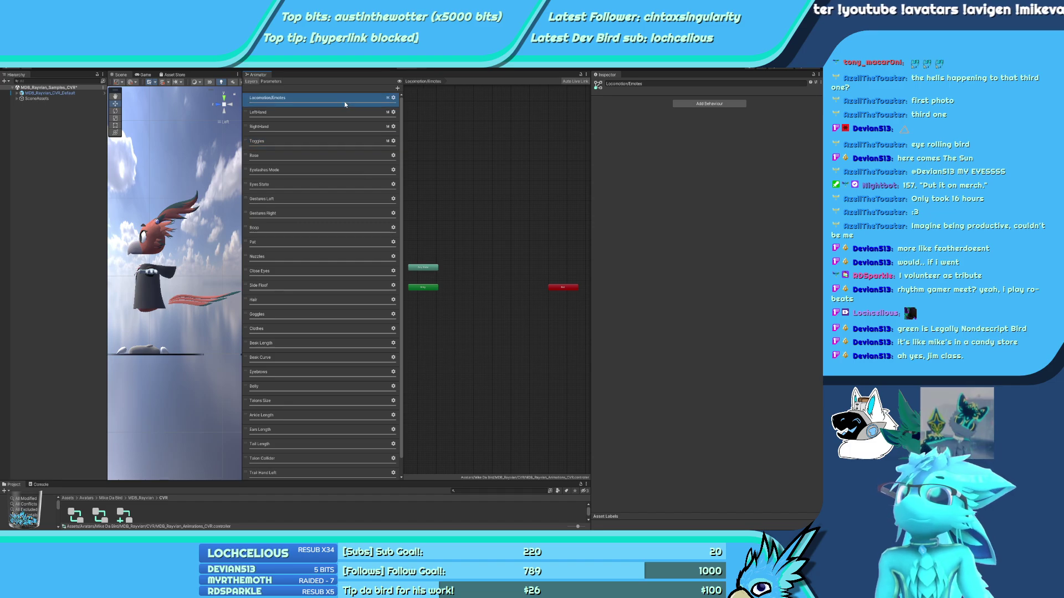
pyautogui.click(77, 516)
pyautogui.scroll(-5, 503, 209)
pyautogui.moveTo(576, 169); pyautogui.dragTo(425, 326)
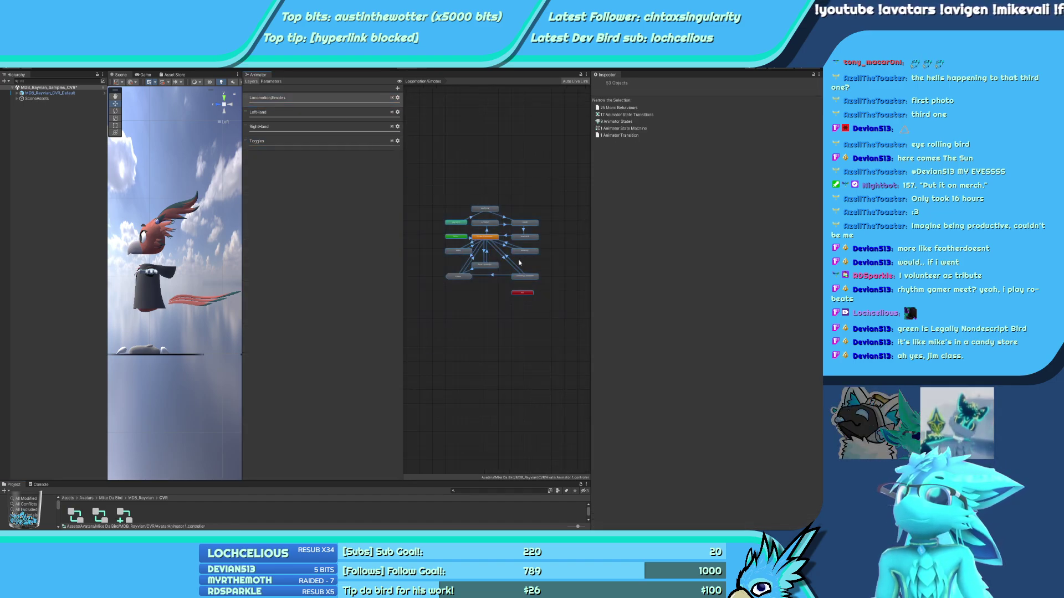
pyautogui.click(103, 514)
pyautogui.click(458, 269)
pyautogui.hotkey('ctrl', 'v')
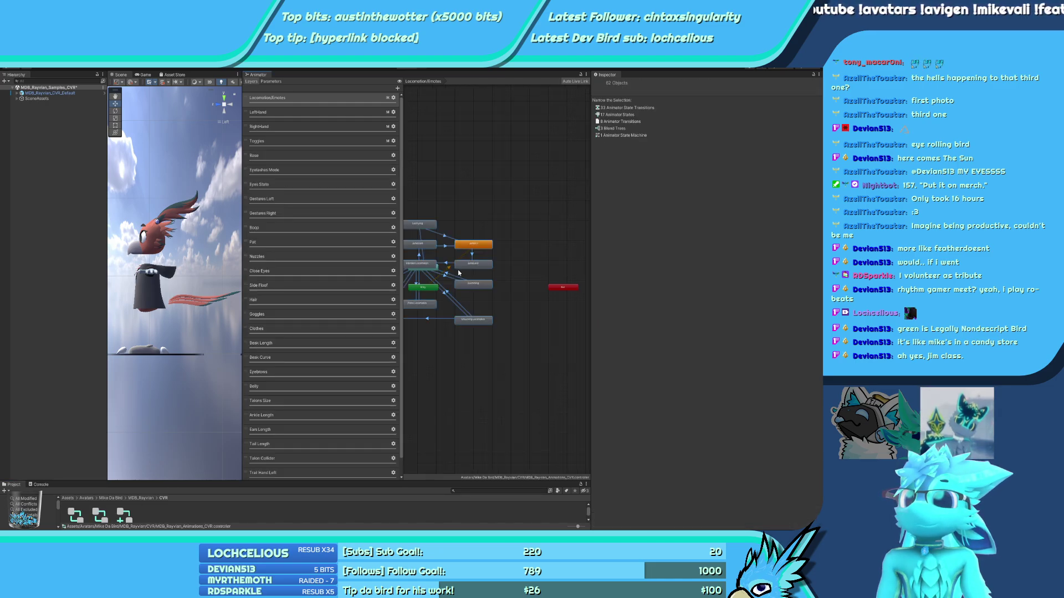
# Move the pasted locomotion states as a group clear of the Any State and Entry nodes
pyautogui.moveTo(458, 269); pyautogui.dragTo(508, 261, button='middle')
pyautogui.moveTo(468, 256); pyautogui.dragTo(516, 280)
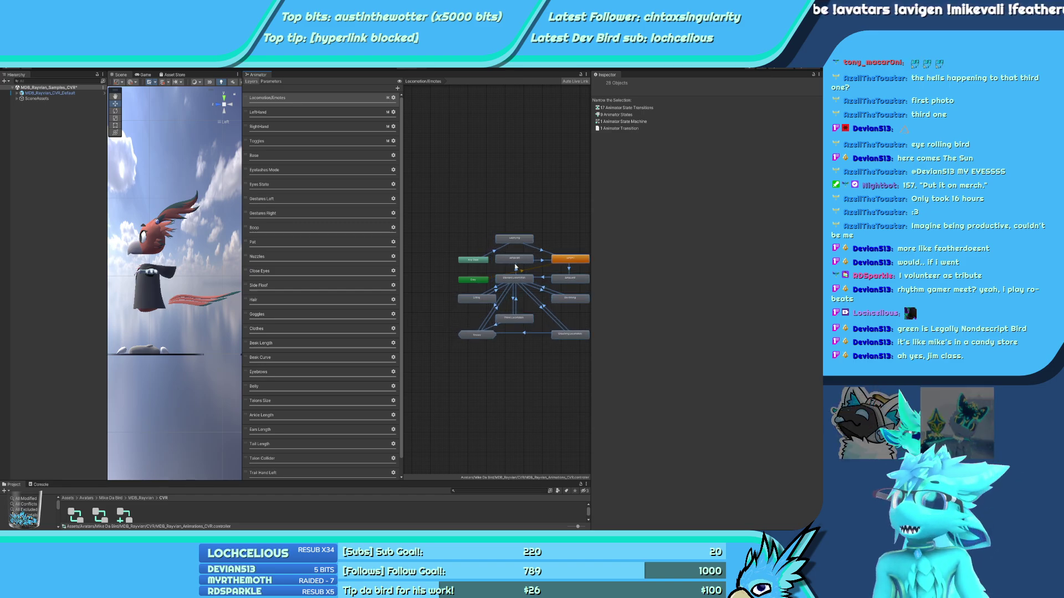
pyautogui.scroll(3, 515, 267)
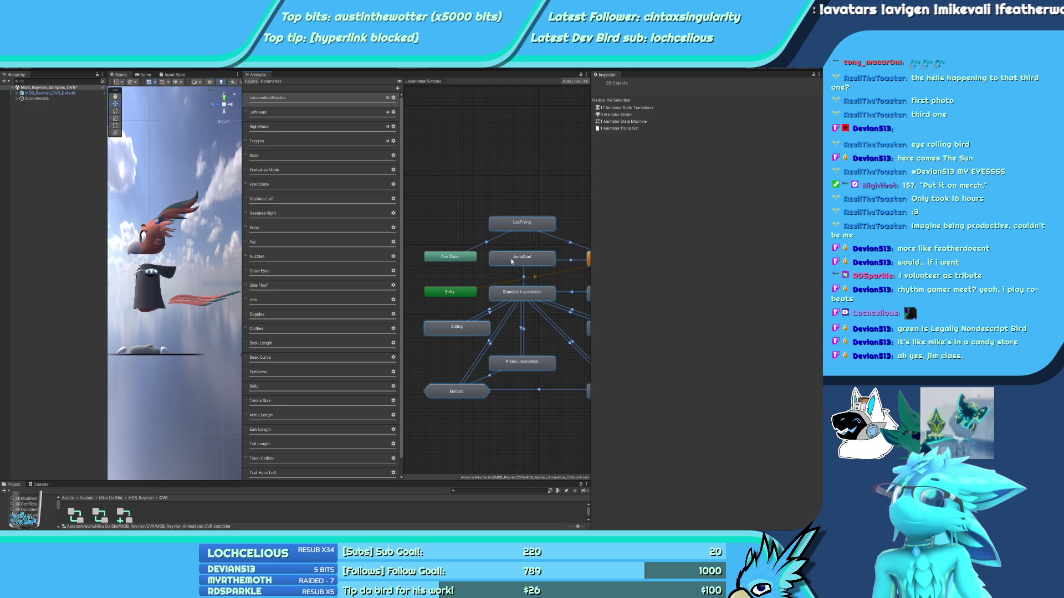
pyautogui.moveTo(511, 260); pyautogui.dragTo(524, 259)
pyautogui.moveTo(523, 247); pyautogui.dragTo(492, 249, button='middle')
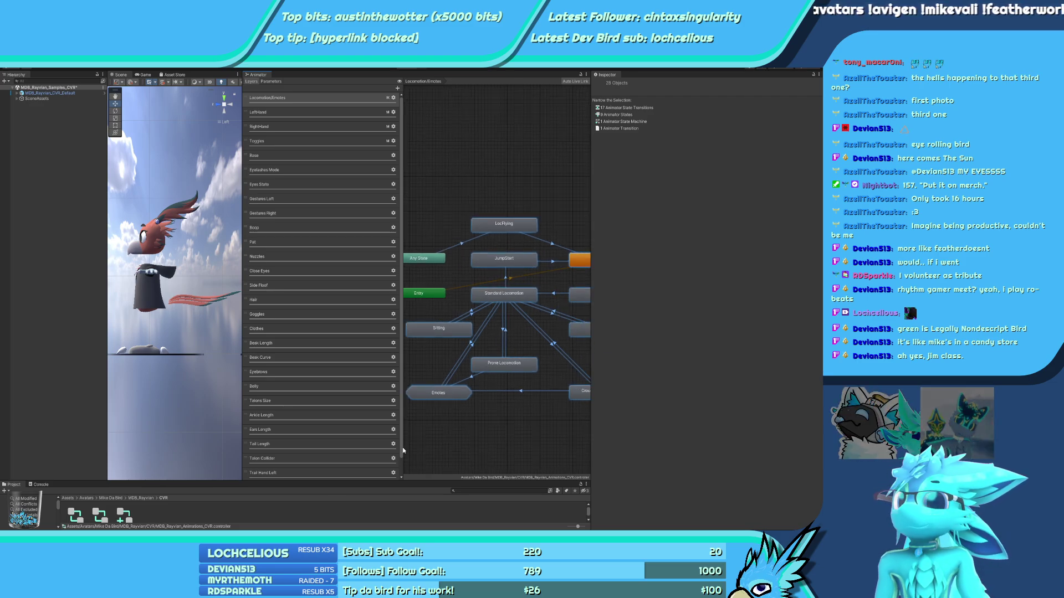
# Compare the graph with AvatarAnimator 1 and shift the pasted states so Sitting and Emotes line up beneath Any State and Entry
pyautogui.click(75, 515)
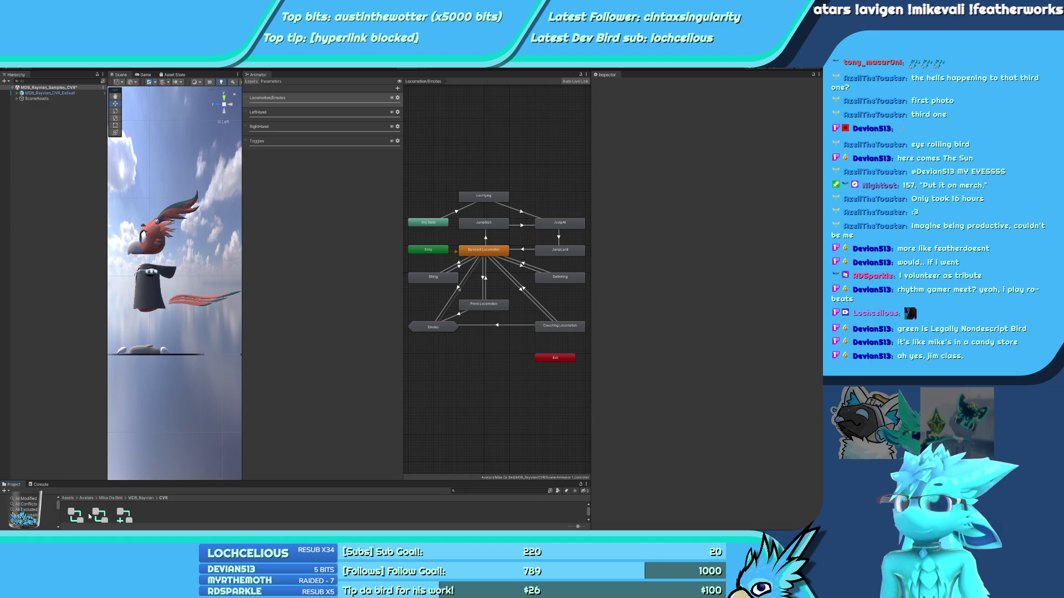
pyautogui.click(103, 515)
pyautogui.moveTo(445, 210); pyautogui.dragTo(533, 395)
pyautogui.scroll(5, 434, 324)
pyautogui.moveTo(433, 277); pyautogui.dragTo(479, 300, button='middle')
pyautogui.moveTo(478, 273); pyautogui.dragTo(463, 268)
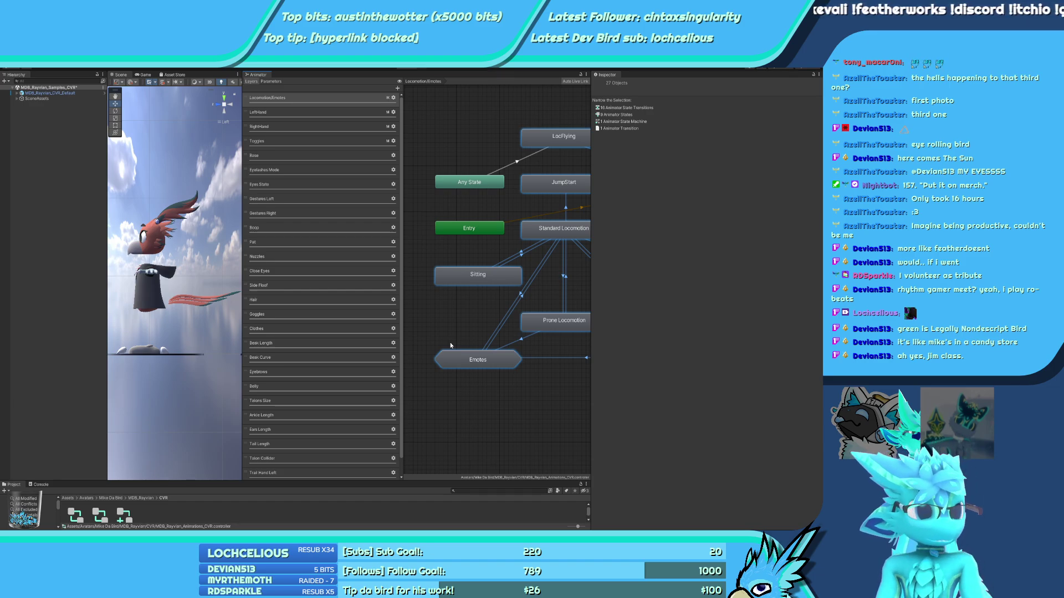
# Set Standard Locomotion as the layer's default state and open its incoming transition from Prone Locomotion
pyautogui.scroll(-5, 476, 279)
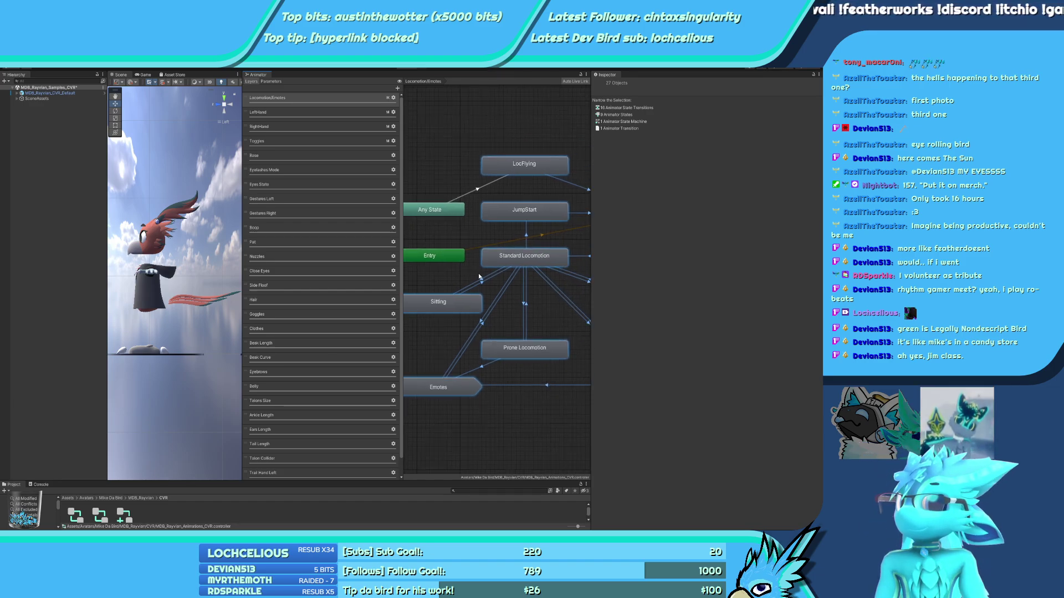
pyautogui.click(481, 264)
pyautogui.scroll(4, 476, 265)
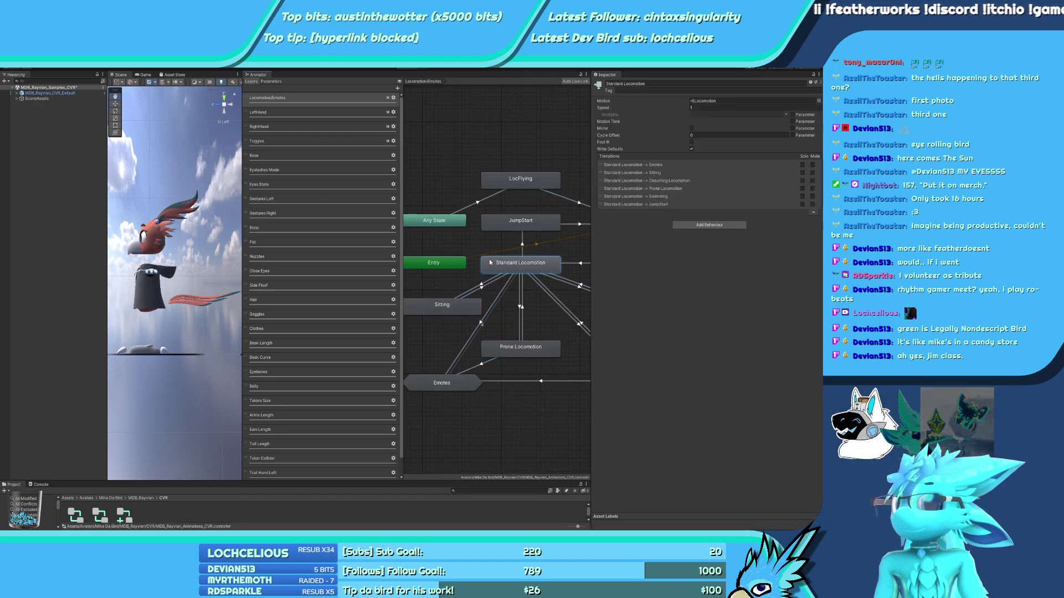
pyautogui.click(521, 308)
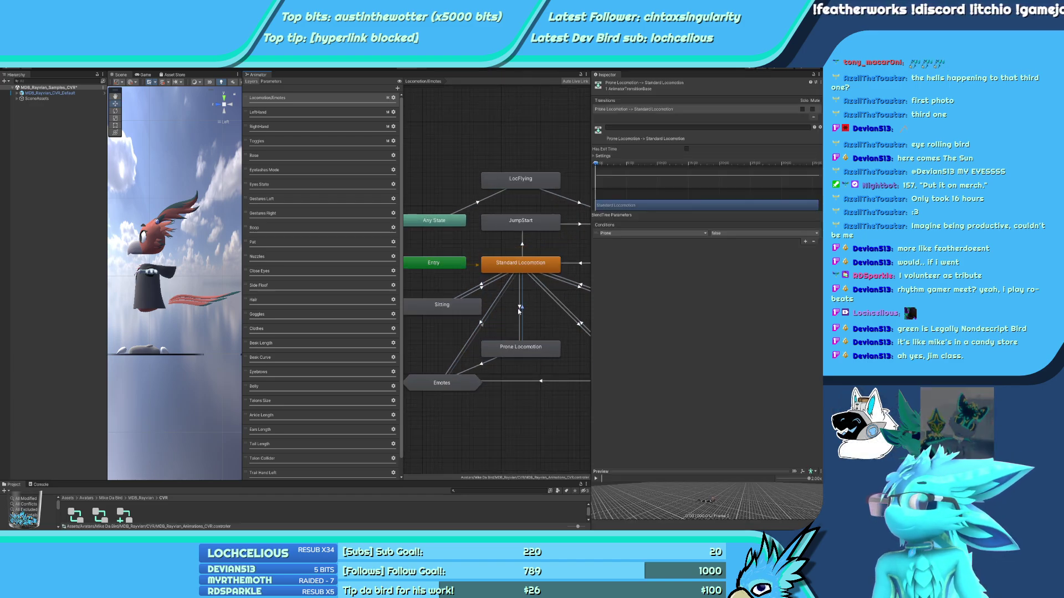
pyautogui.click(546, 312)
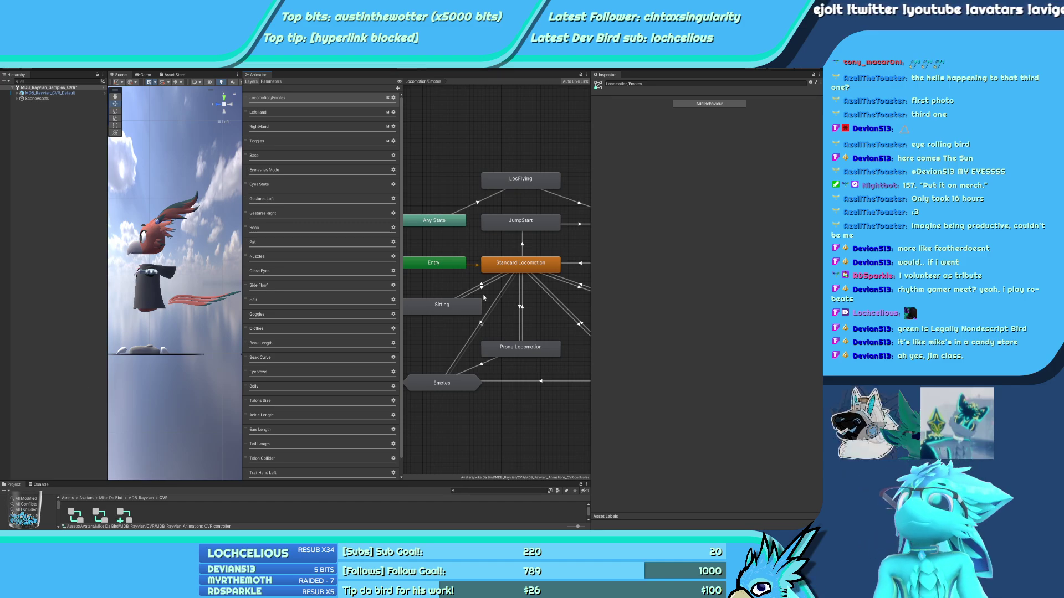
pyautogui.scroll(-4, 472, 277)
pyautogui.scroll(-2, 476, 278)
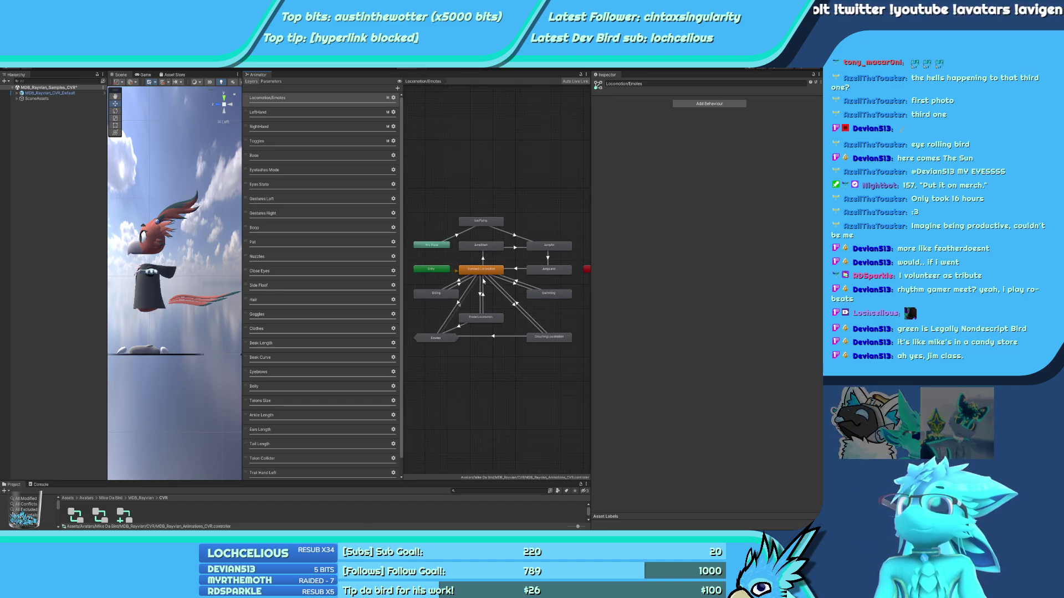
pyautogui.moveTo(483, 281); pyautogui.dragTo(485, 282, button='middle')
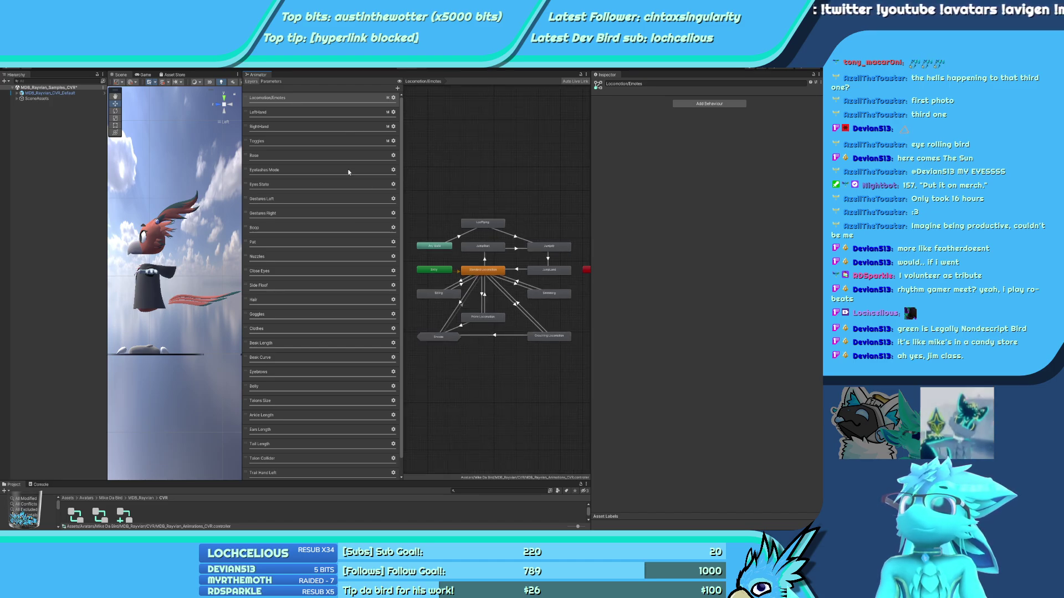
# Copy all LeftHand states from AvatarAnimator 1 and paste them into the LeftHand layer of MDB_Rayvian_Animations_CVR
pyautogui.click(77, 515)
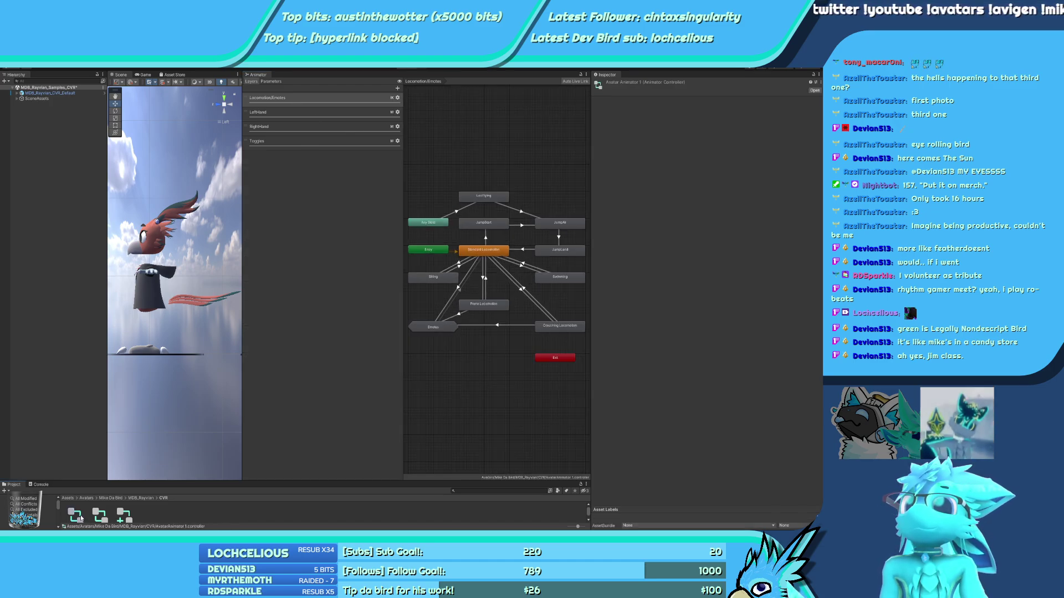
pyautogui.click(294, 112)
pyautogui.moveTo(554, 192); pyautogui.dragTo(428, 363)
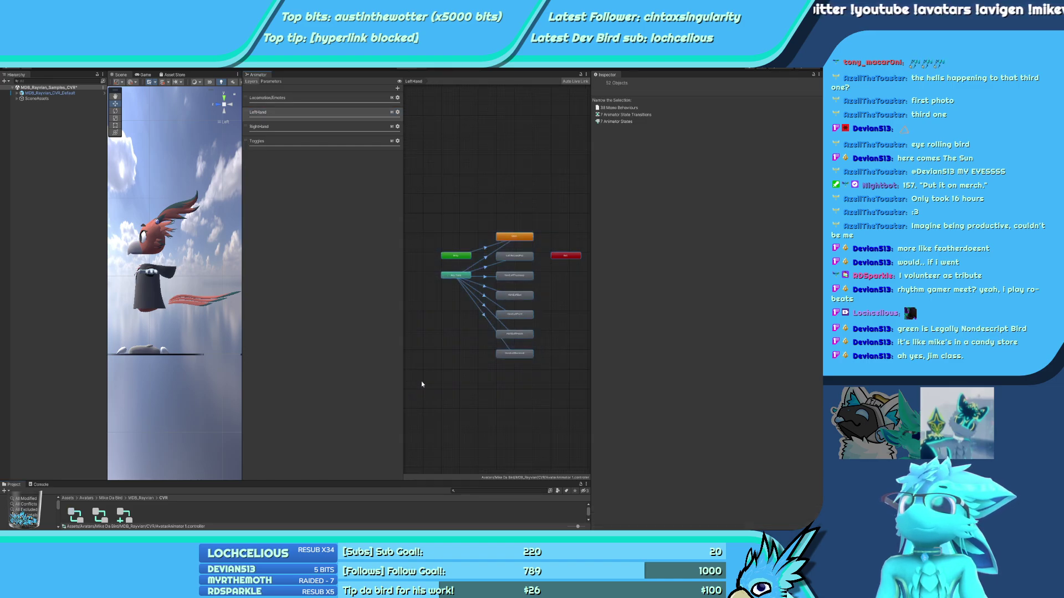
pyautogui.click(105, 515)
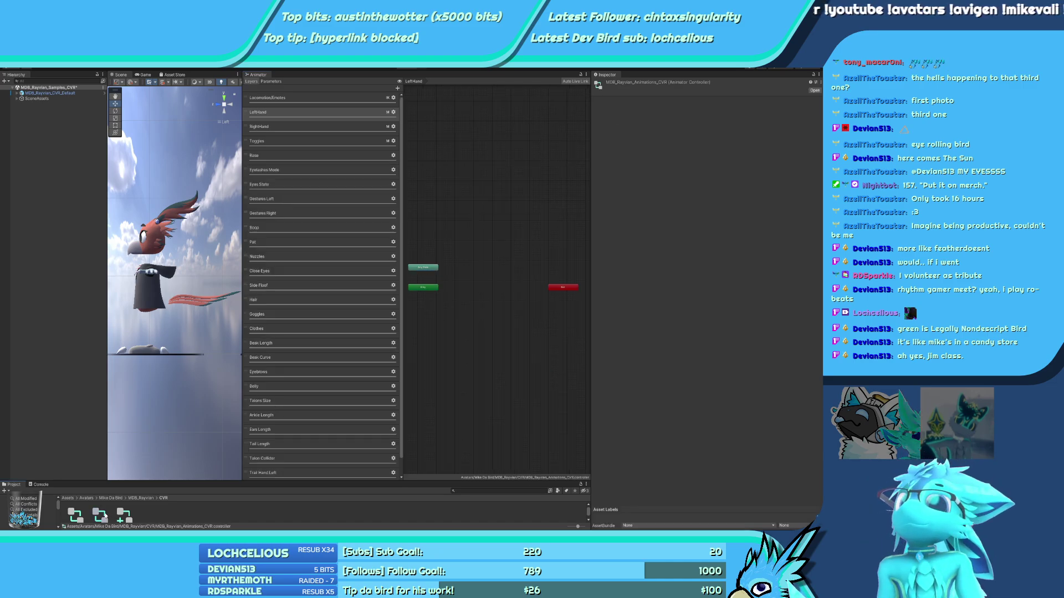
pyautogui.click(291, 122)
pyautogui.click(297, 114)
pyautogui.scroll(4, 488, 260)
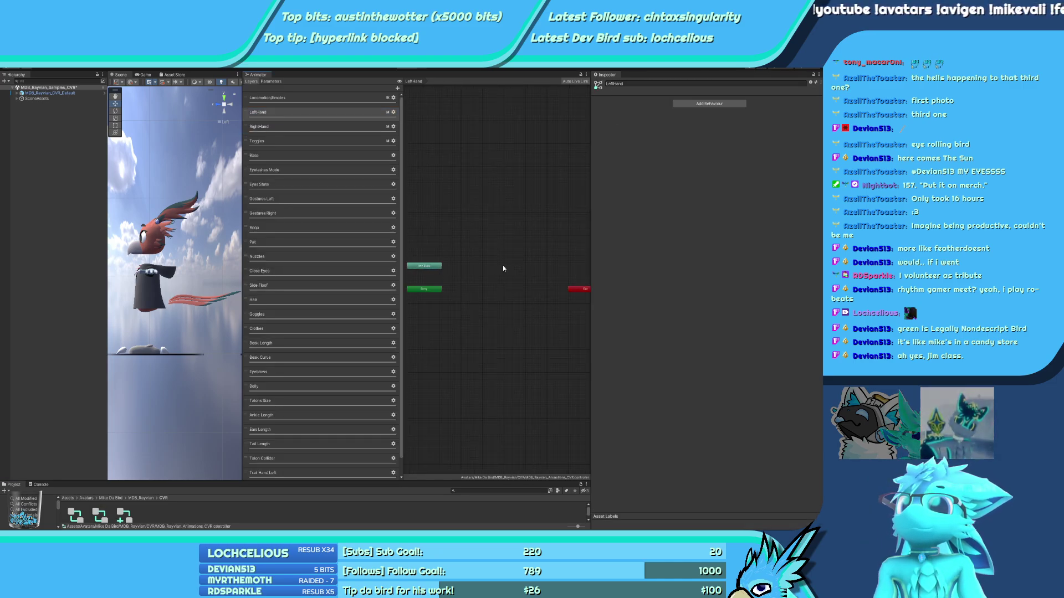
pyautogui.moveTo(503, 269); pyautogui.dragTo(558, 254, button='middle')
pyautogui.hotkey('ctrl', 'v')
pyautogui.moveTo(476, 272); pyautogui.dragTo(550, 268)
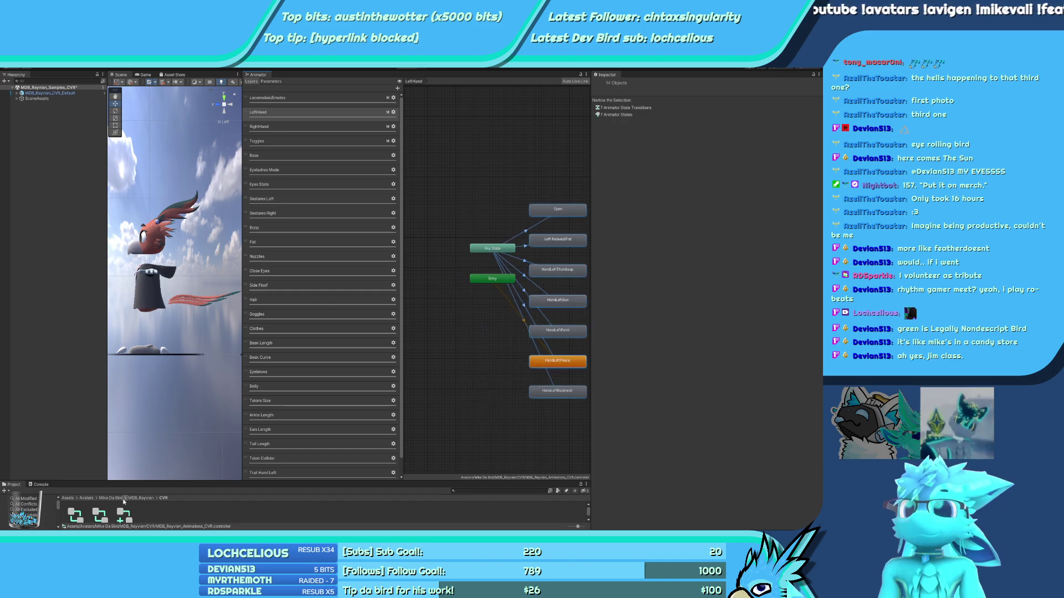
# Compare the graph with AvatarAnimator 1 and shift the pasted left-hand states up so the third one lines up with Any State
pyautogui.moveTo(518, 306); pyautogui.dragTo(475, 305, button='middle')
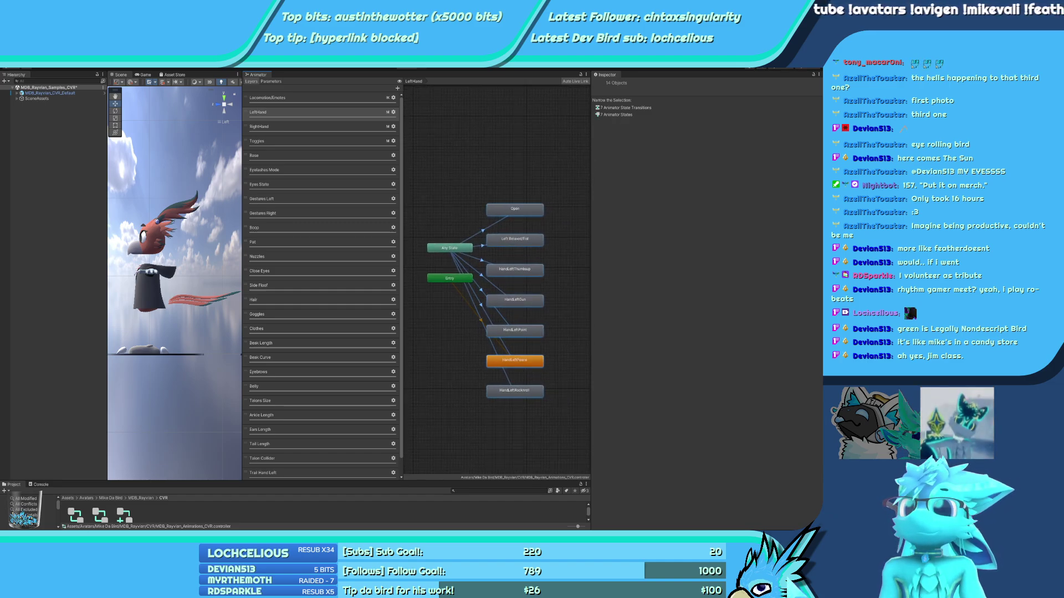
pyautogui.click(82, 515)
pyautogui.click(89, 517)
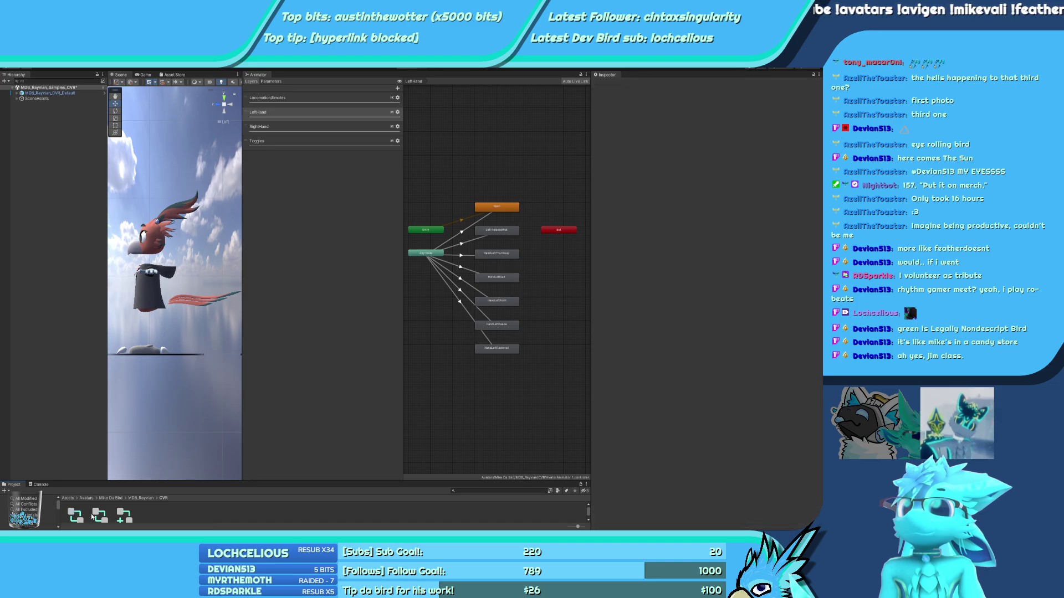
pyautogui.click(93, 517)
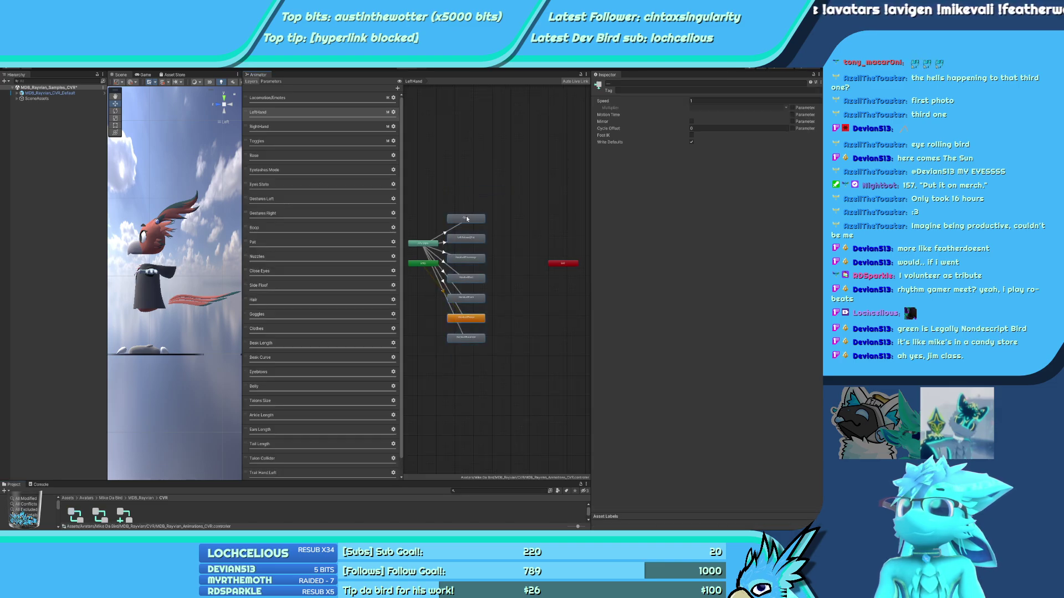
pyautogui.click(84, 519)
pyautogui.click(100, 515)
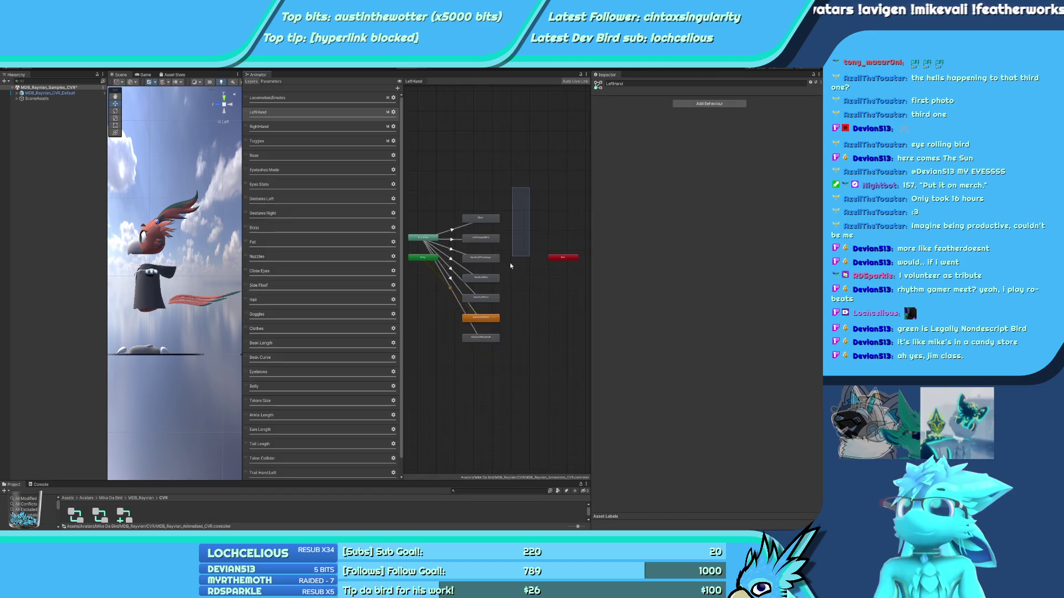
pyautogui.moveTo(478, 283); pyautogui.dragTo(477, 264)
pyautogui.scroll(3, 474, 332)
pyautogui.moveTo(451, 355); pyautogui.dragTo(499, 394, button='middle')
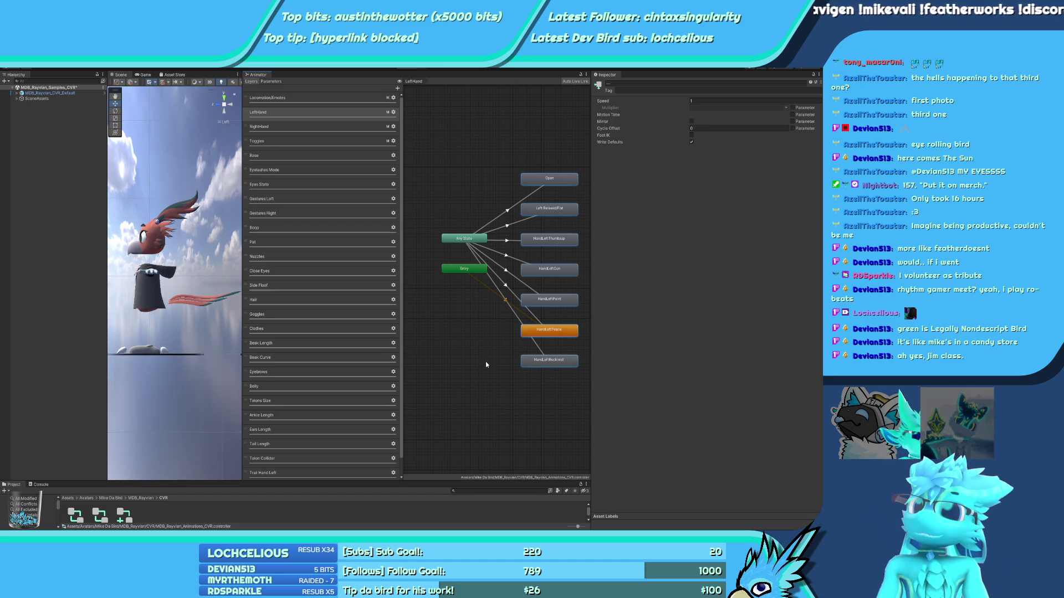
pyautogui.moveTo(486, 361); pyautogui.dragTo(484, 365, button='middle')
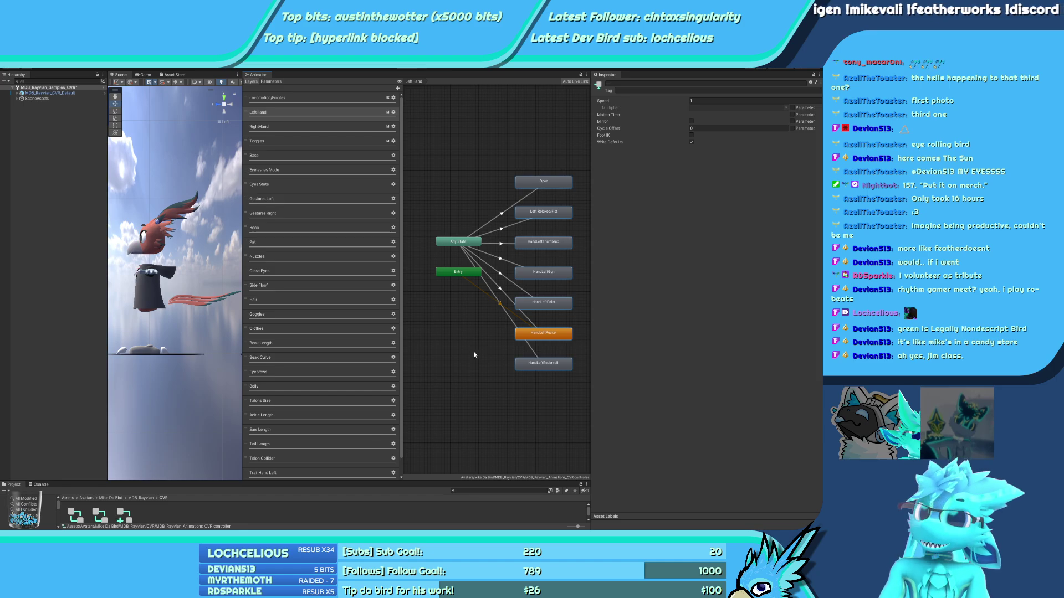
pyautogui.click(474, 355)
# Check AvatarAnimator 1's LeftHand graph and set Open as the default state of the LeftHand layer in MDB_Rayvian_Animations_CVR
pyautogui.click(91, 514)
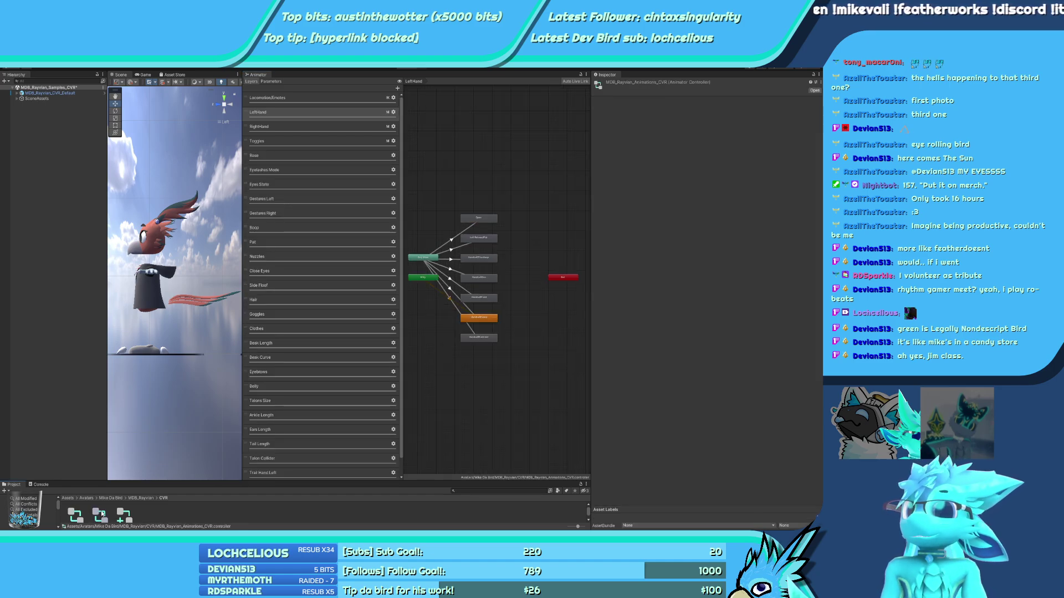
pyautogui.hotkey('alt', 'Tab')
pyautogui.hotkey('alt', 'Tab')
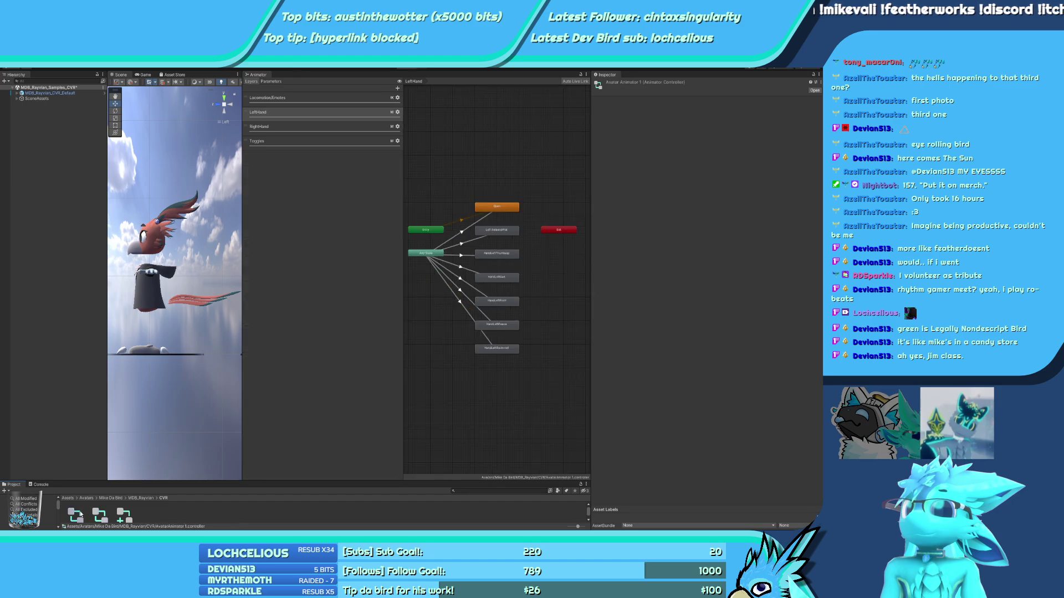
pyautogui.click(99, 515)
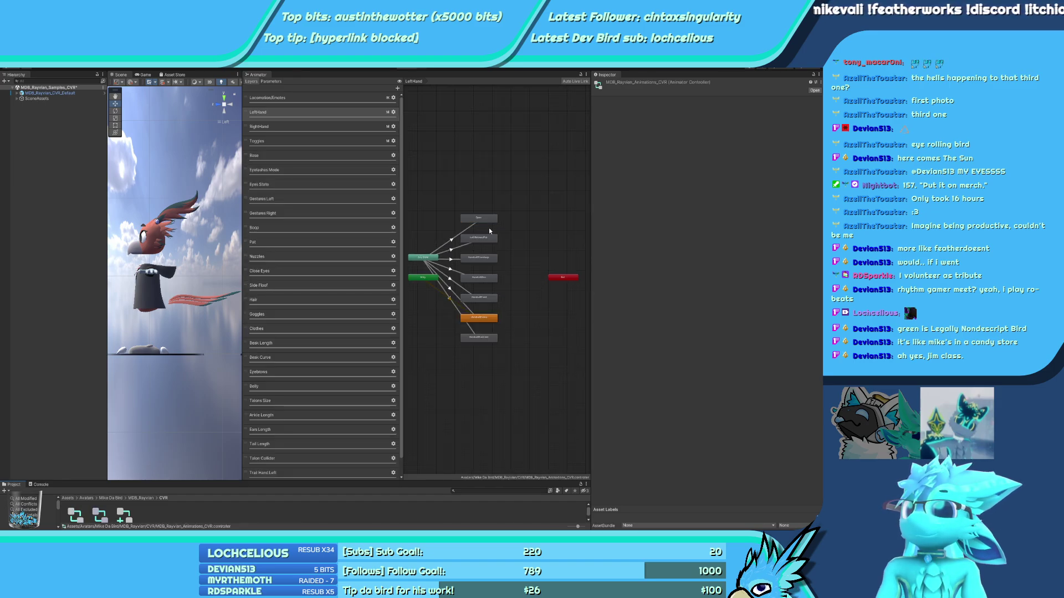
pyautogui.click(479, 218)
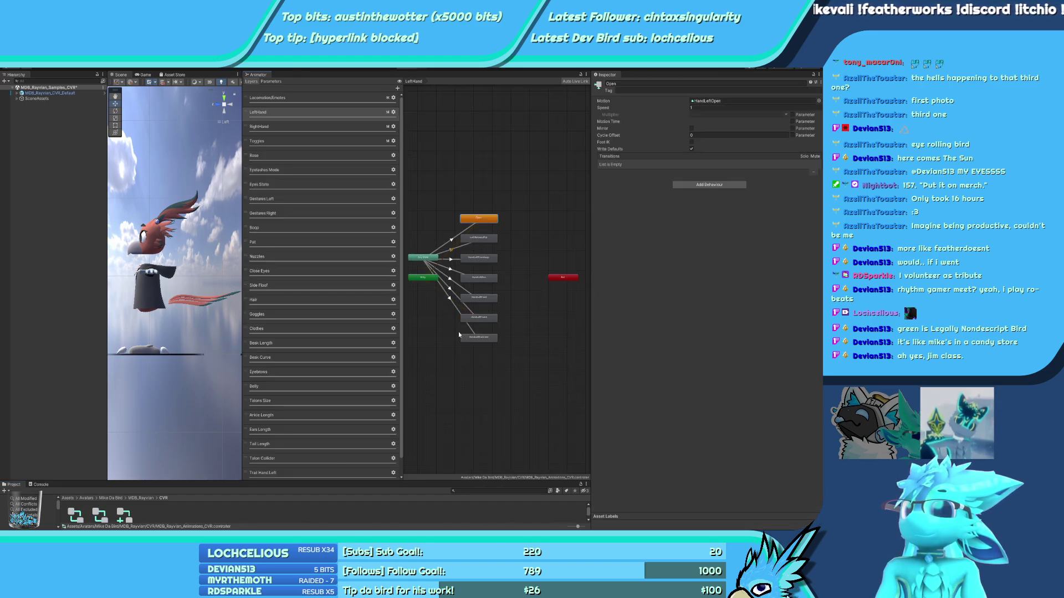
# Move the Entry node above Any State, level with the second hand state, to match AvatarAnimator 1's LeftHand graph
pyautogui.click(100, 517)
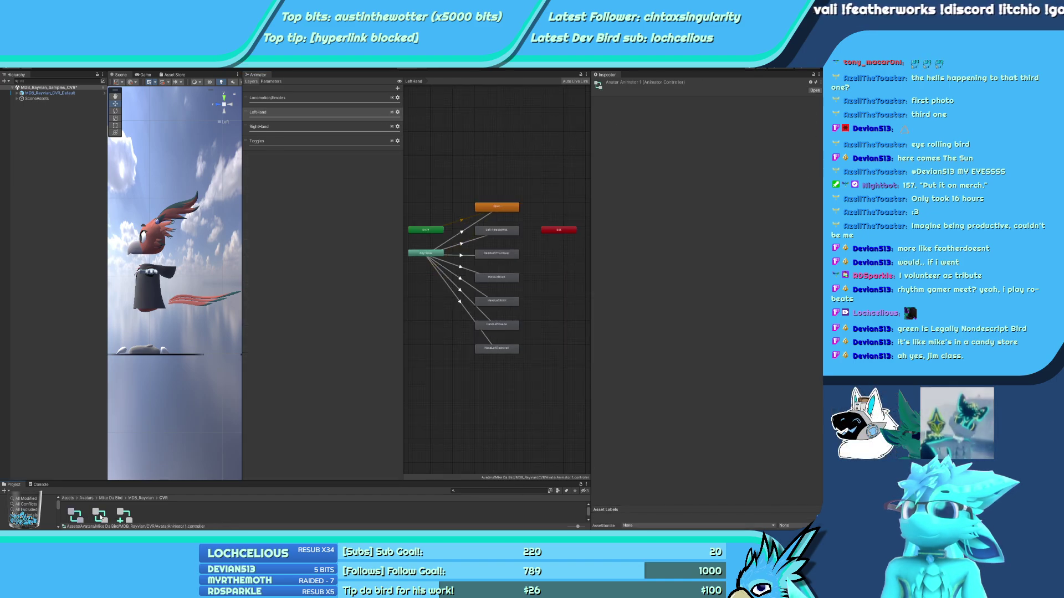
pyautogui.click(100, 516)
pyautogui.click(425, 241)
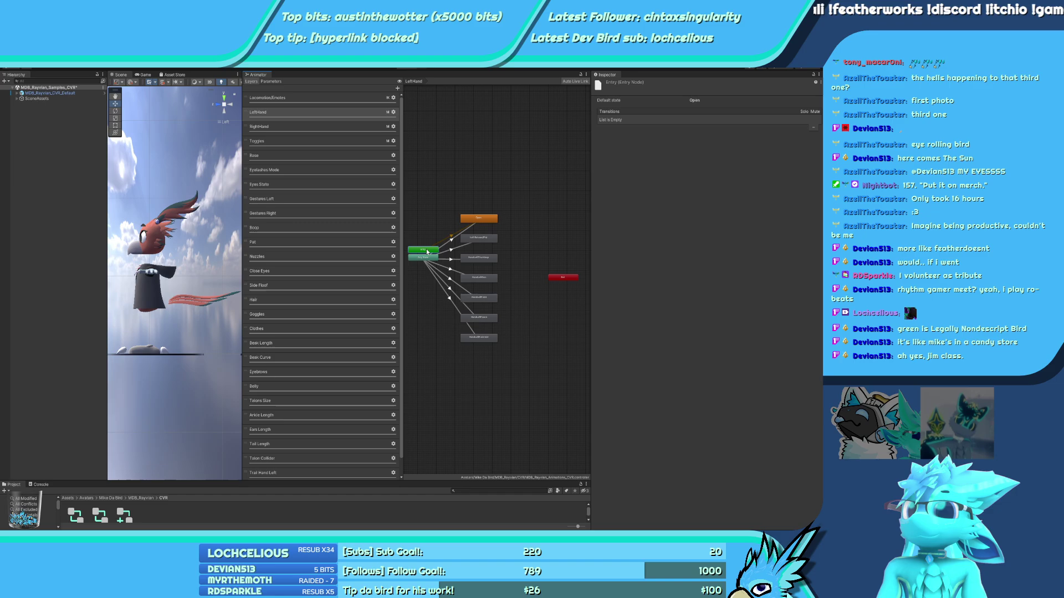
pyautogui.click(89, 517)
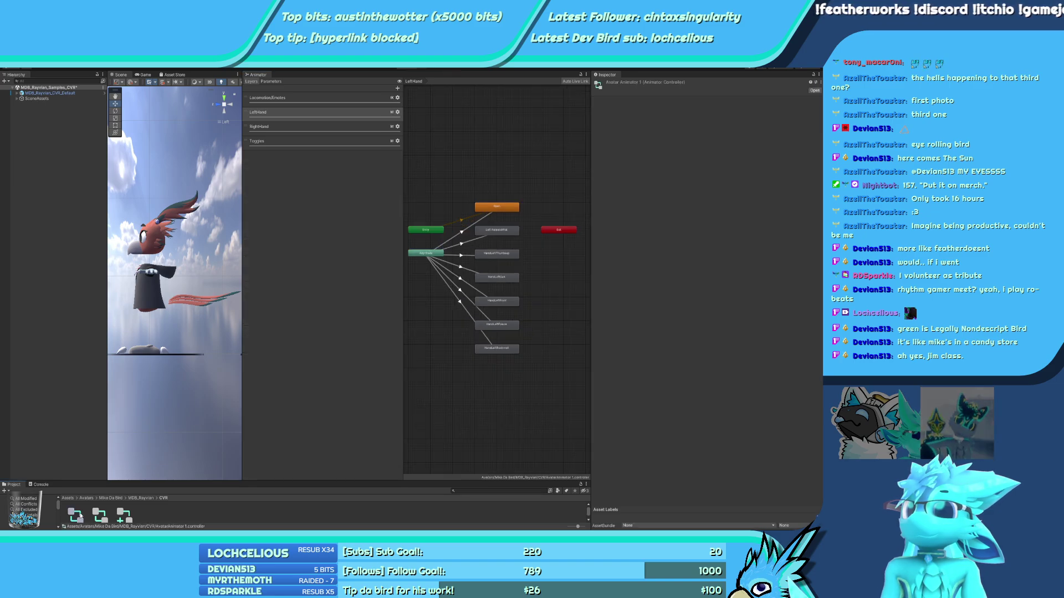
pyautogui.click(100, 516)
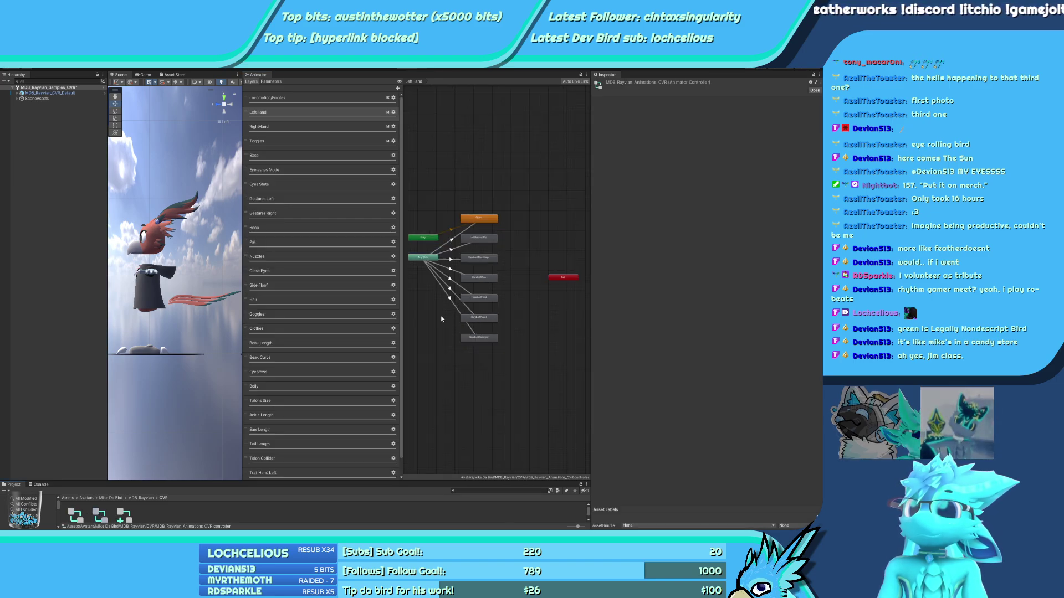
# Move the Exit node closer to the column of left-hand states and raise it slightly
pyautogui.moveTo(562, 277); pyautogui.dragTo(533, 259)
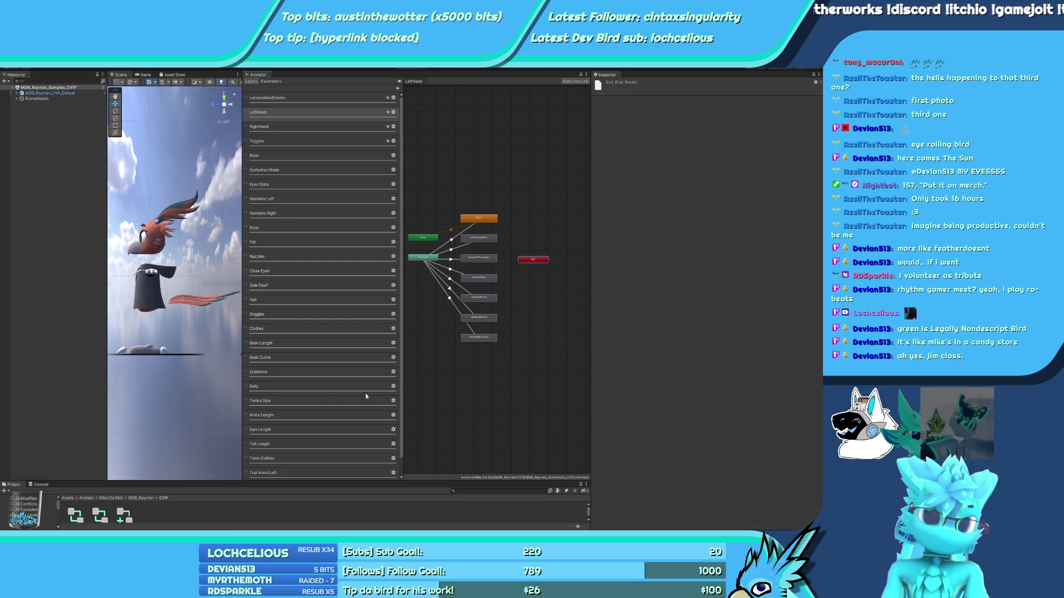
pyautogui.scroll(2, 401, 279)
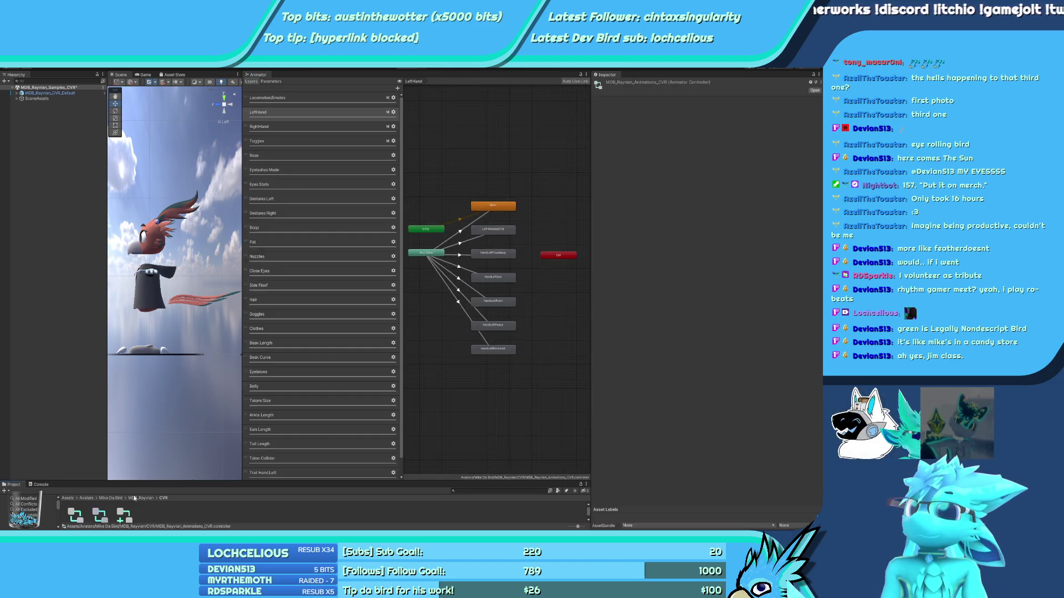
pyautogui.moveTo(560, 258); pyautogui.dragTo(561, 250)
# Nudge the seven left-hand states as a group slightly away from Any State until their position matches AvatarAnimator 1
pyautogui.moveTo(524, 178); pyautogui.dragTo(480, 359)
pyautogui.moveTo(503, 208); pyautogui.dragTo(505, 208)
pyautogui.click(77, 517)
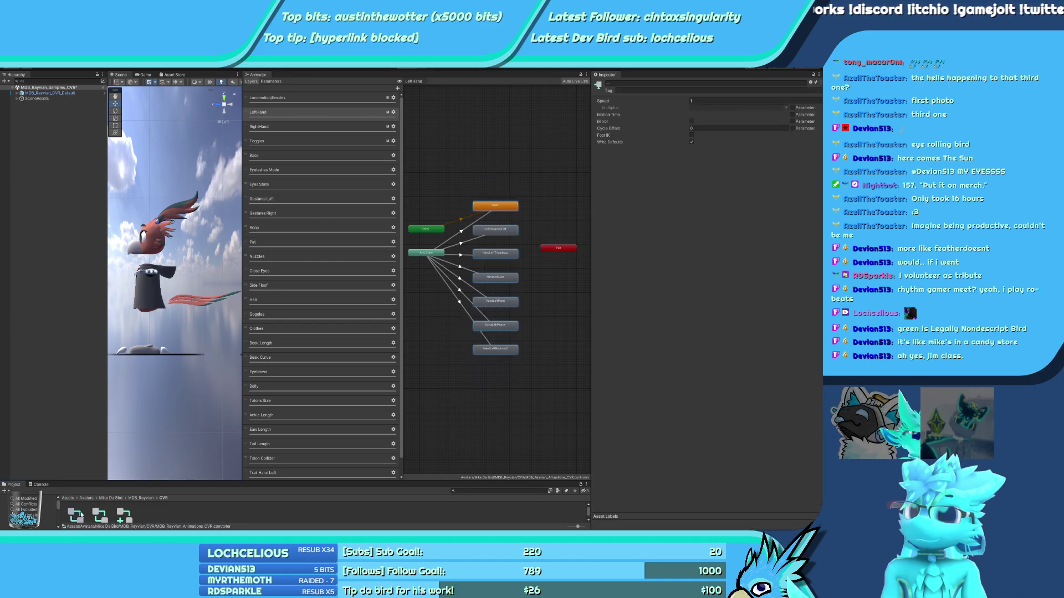
pyautogui.click(99, 516)
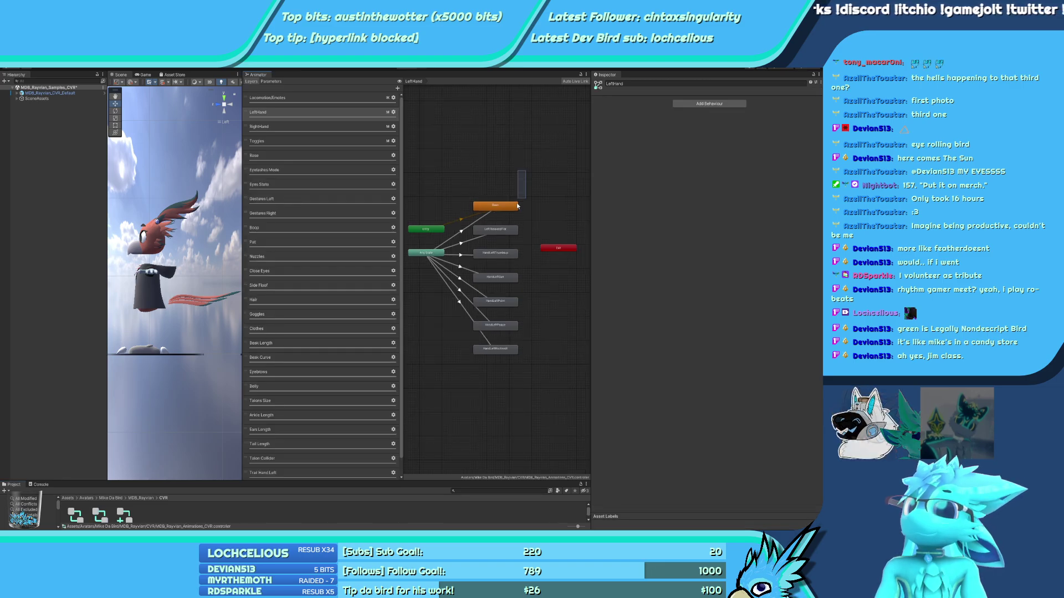
pyautogui.moveTo(527, 171); pyautogui.dragTo(469, 363)
pyautogui.moveTo(491, 203); pyautogui.dragTo(493, 204)
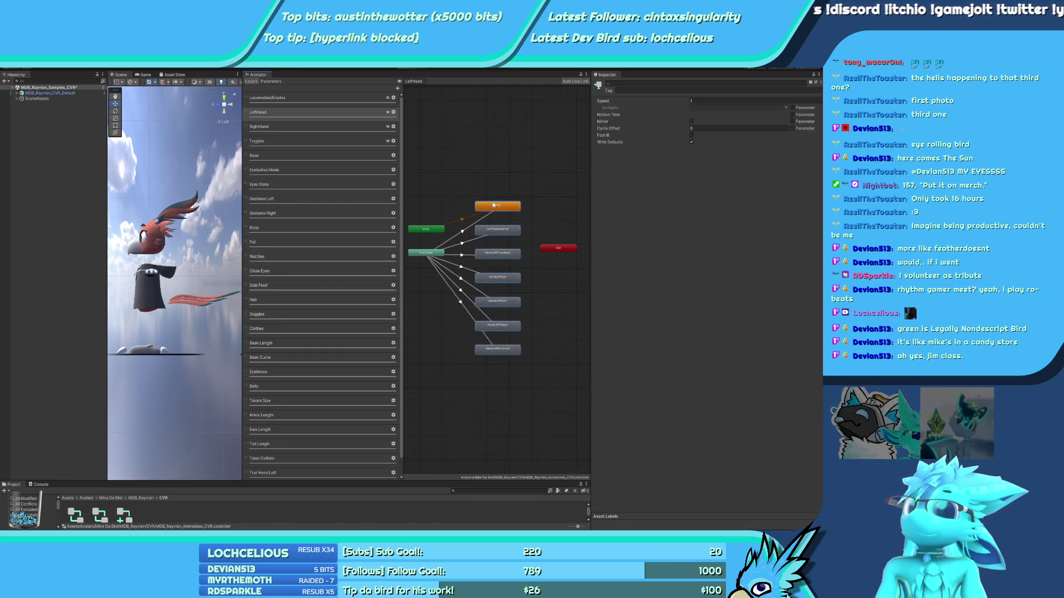
pyautogui.click(76, 515)
pyautogui.click(94, 516)
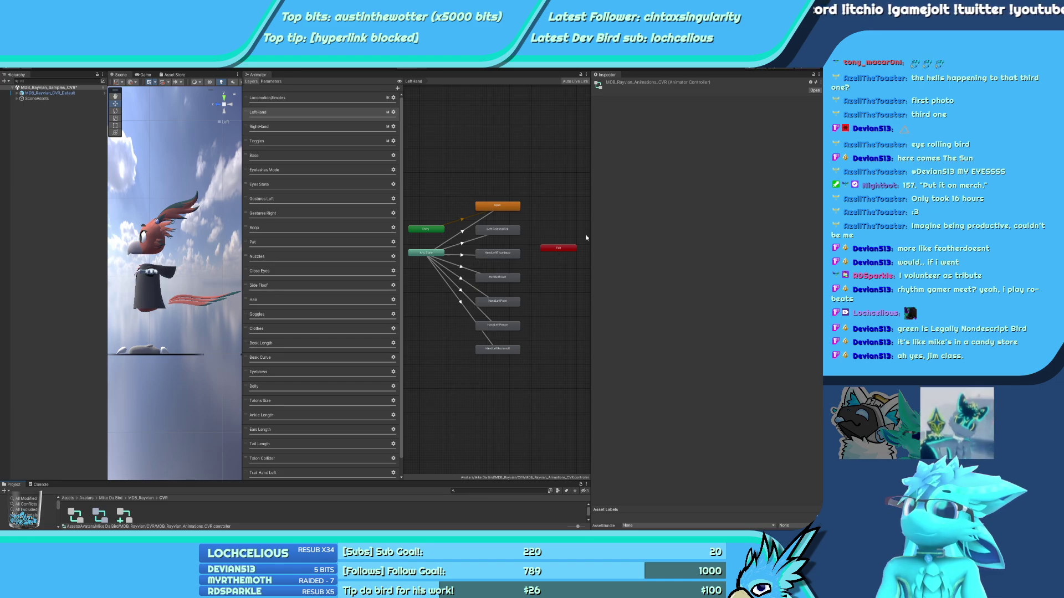
# Raise the Exit node level with Entry and compare the finished LeftHand layout with AvatarAnimator 1
pyautogui.moveTo(560, 253); pyautogui.dragTo(567, 235)
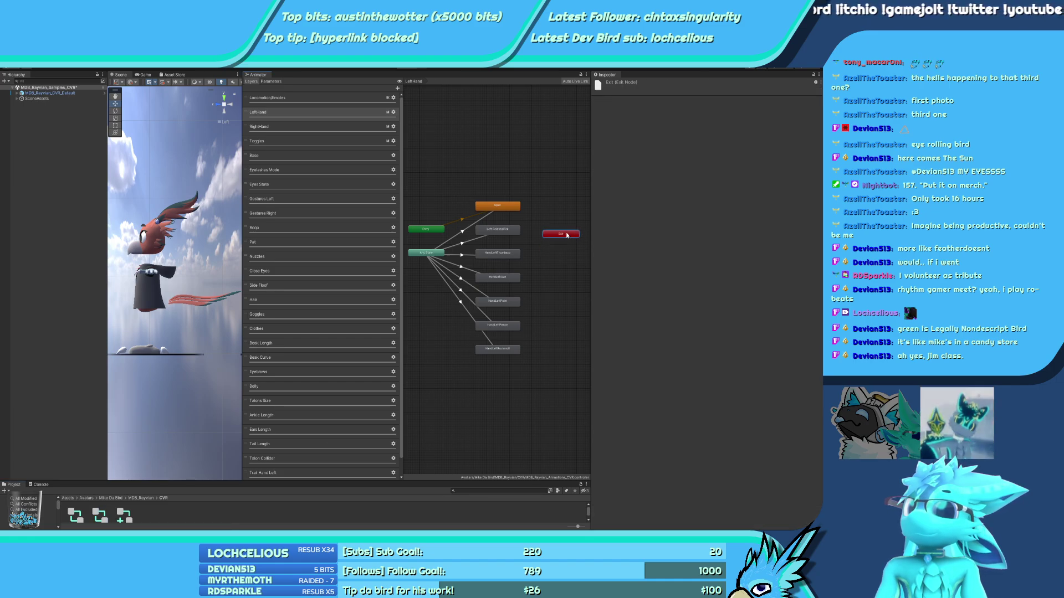
pyautogui.click(95, 511)
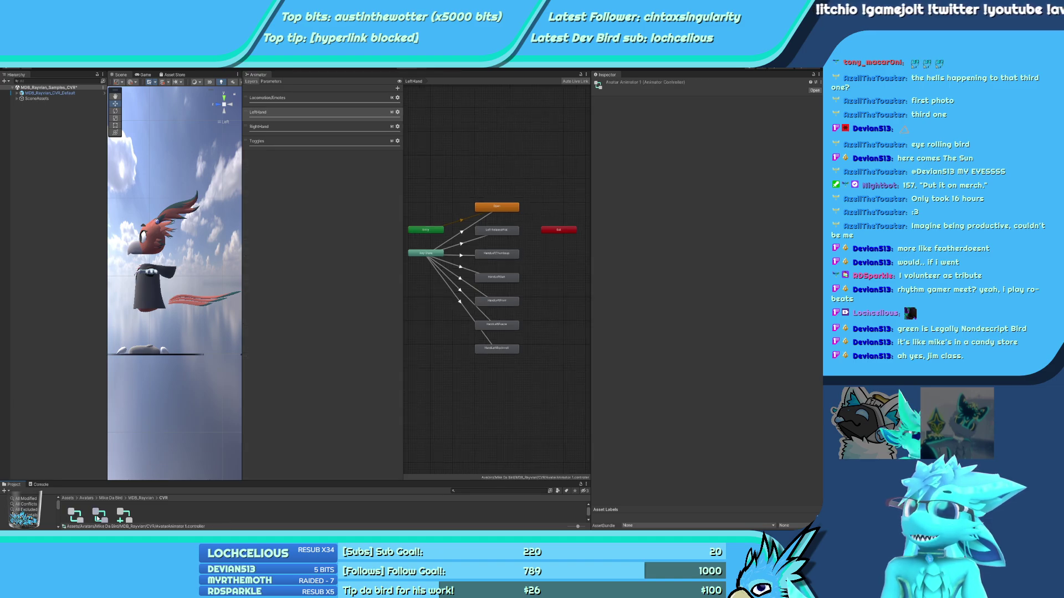
pyautogui.moveTo(564, 236); pyautogui.dragTo(563, 229)
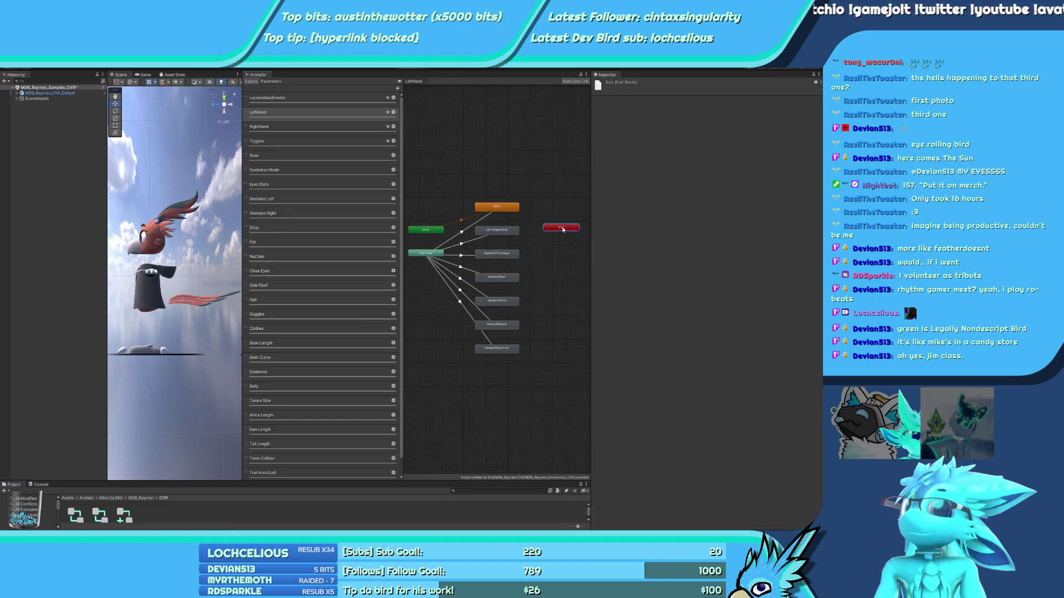
pyautogui.click(86, 508)
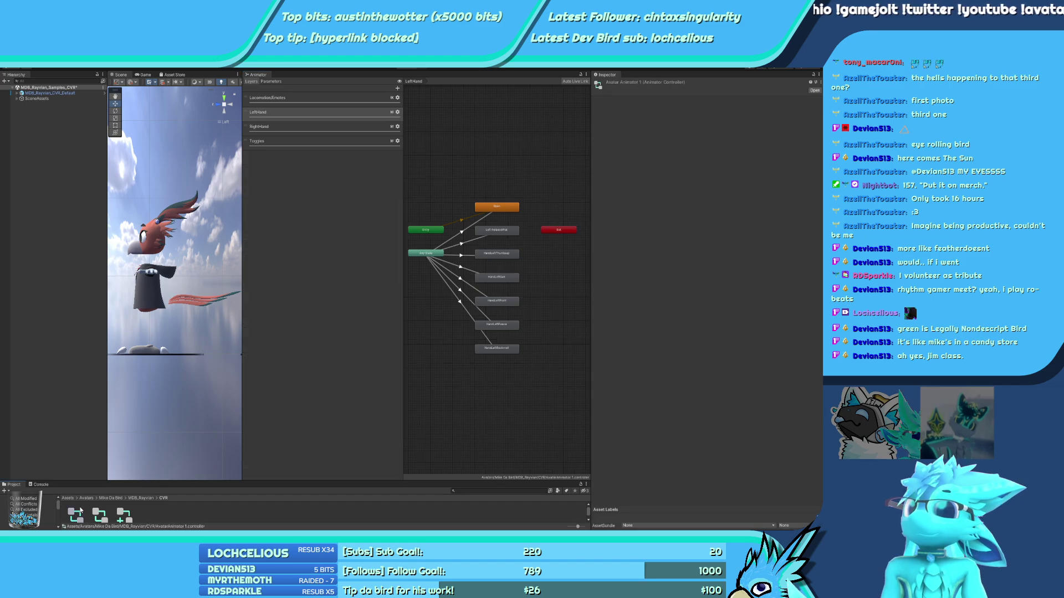
pyautogui.click(87, 510)
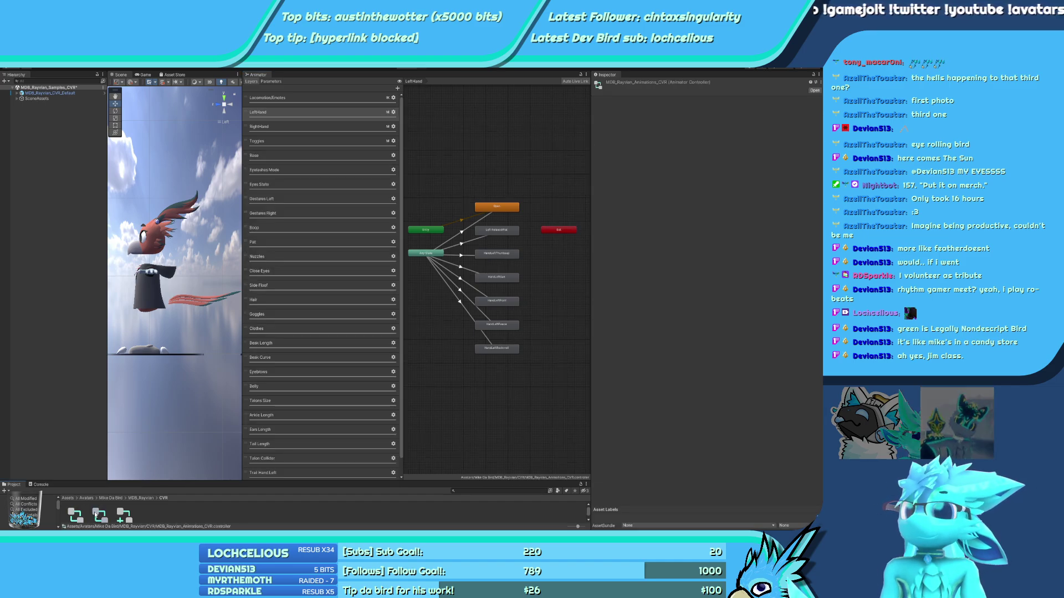
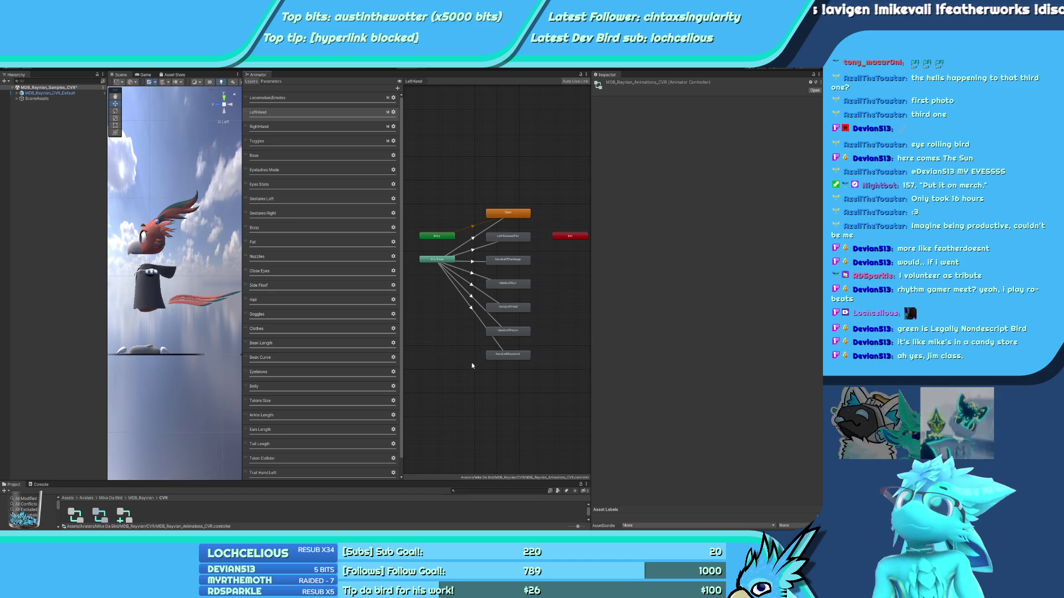
# Copy all right-hand states from AvatarAnimator 1's RightHand graph into the RightHand layer of MDB_Rayvian_Animations_CVR and place them beside Any State
pyautogui.click(298, 127)
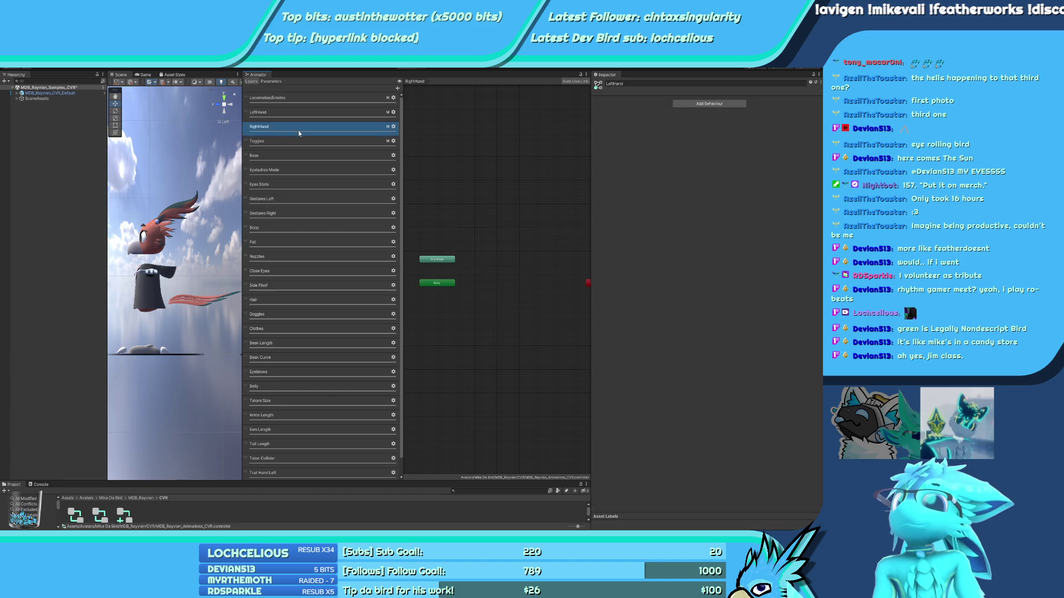
pyautogui.click(88, 518)
pyautogui.click(89, 519)
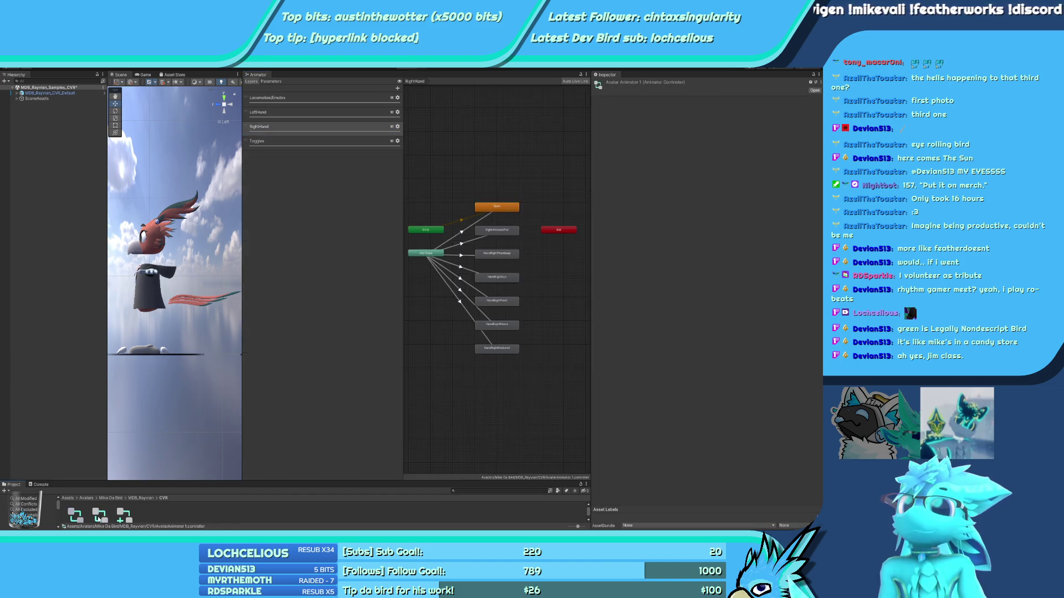
pyautogui.hotkey('ctrl', 'a')
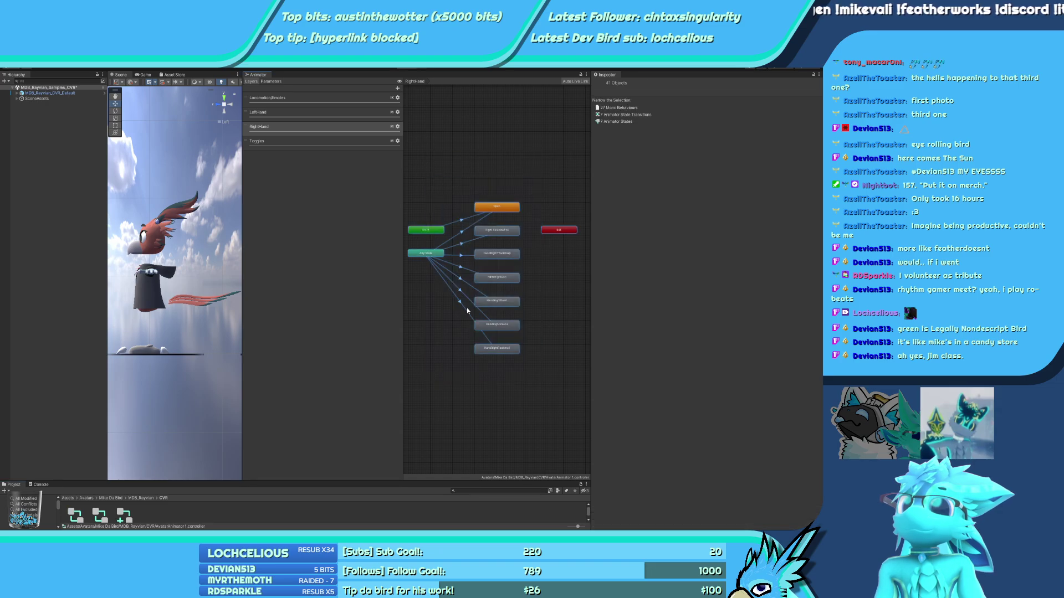
pyautogui.click(99, 515)
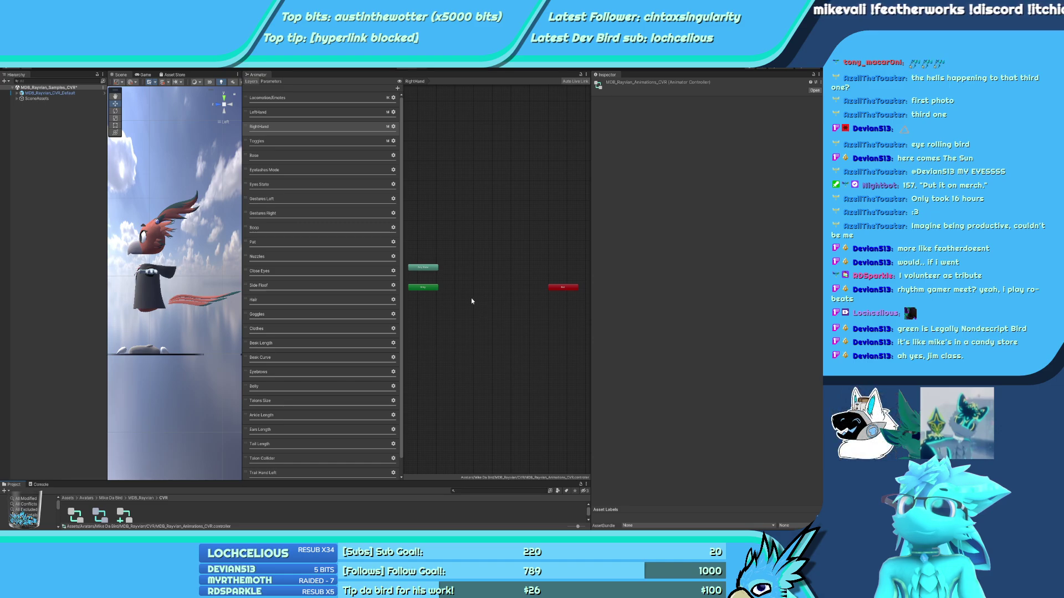
pyautogui.hotkey('ctrl', 'v')
pyautogui.moveTo(412, 307); pyautogui.dragTo(470, 292)
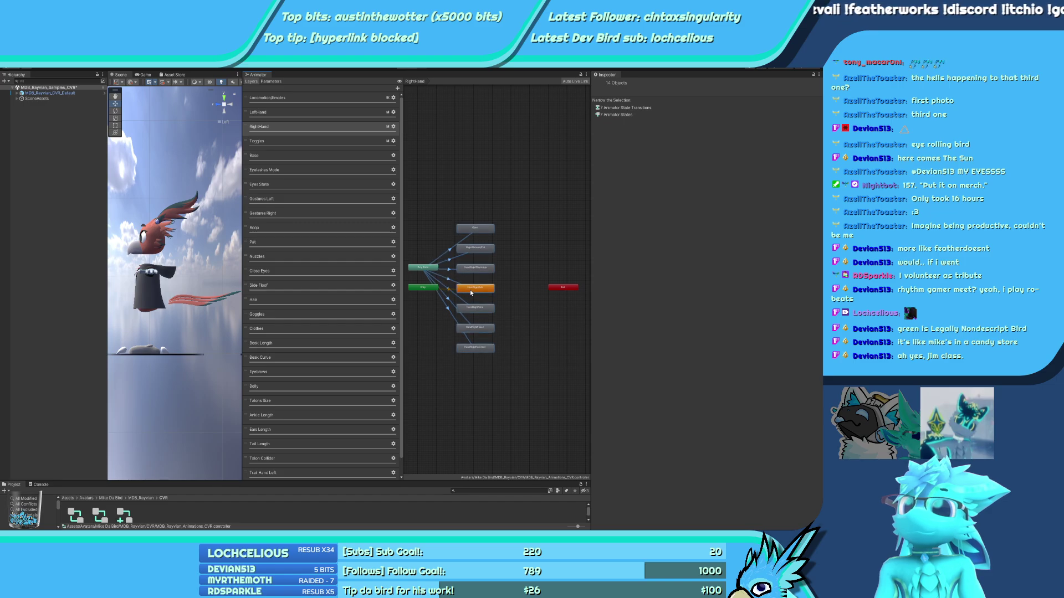
# Move the RightHand layer's Entry node above Any State and make Open the default state, matching AvatarAnimator 1
pyautogui.click(86, 512)
pyautogui.click(100, 514)
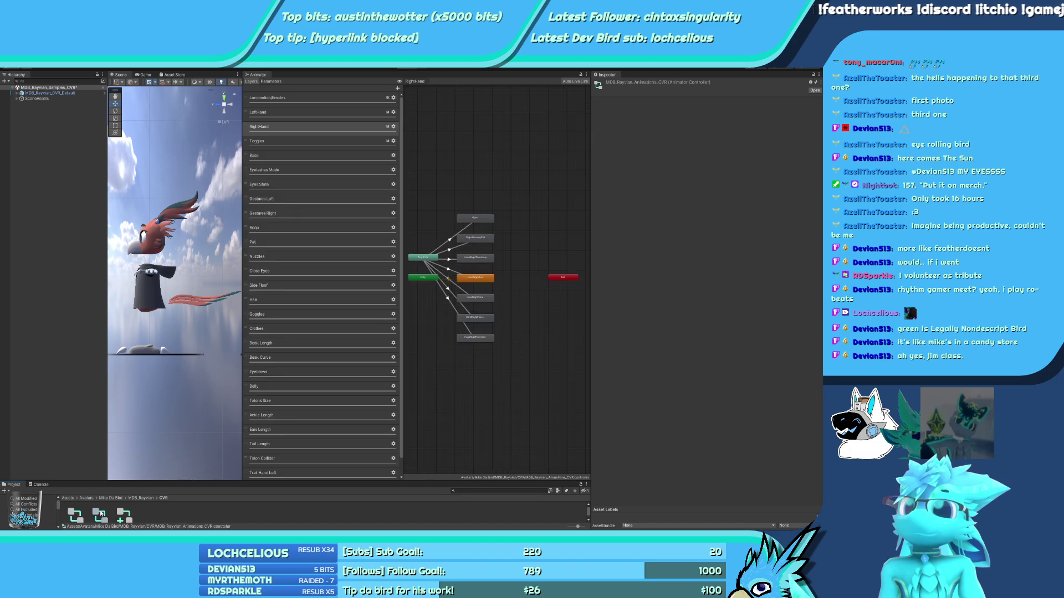
pyautogui.moveTo(437, 281); pyautogui.dragTo(437, 243)
pyautogui.click(470, 219)
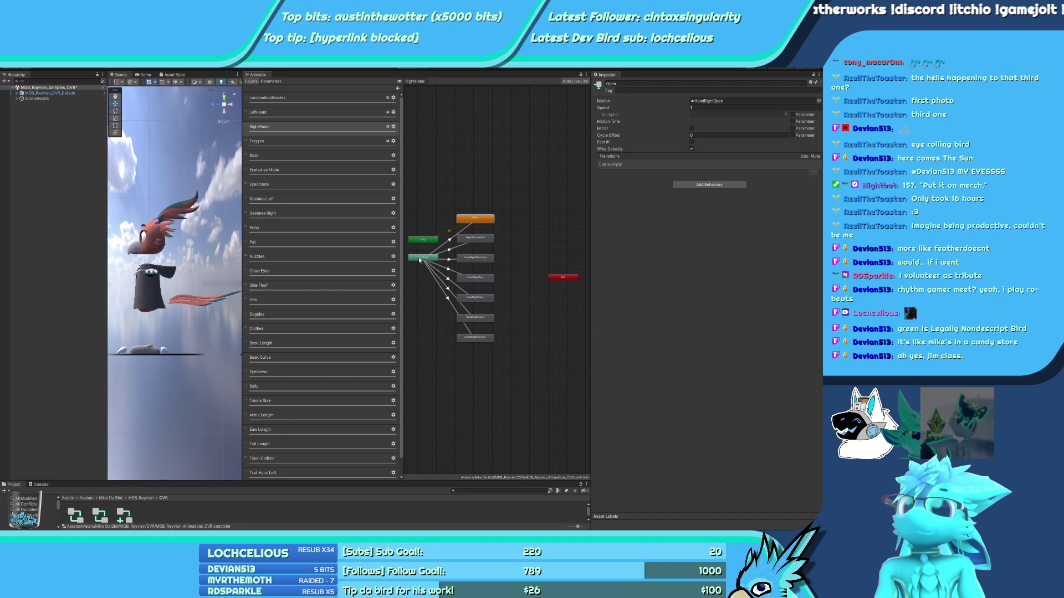
pyautogui.click(423, 240)
pyautogui.click(430, 317)
pyautogui.scroll(2, 430, 316)
pyautogui.scroll(-1, 430, 317)
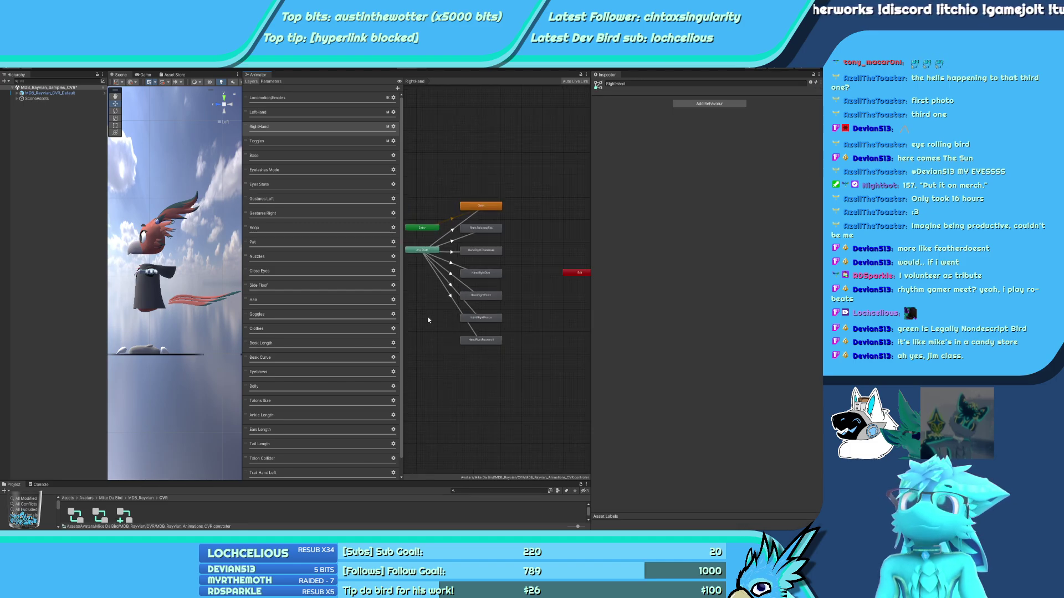
pyautogui.moveTo(430, 317); pyautogui.dragTo(444, 315, button='middle')
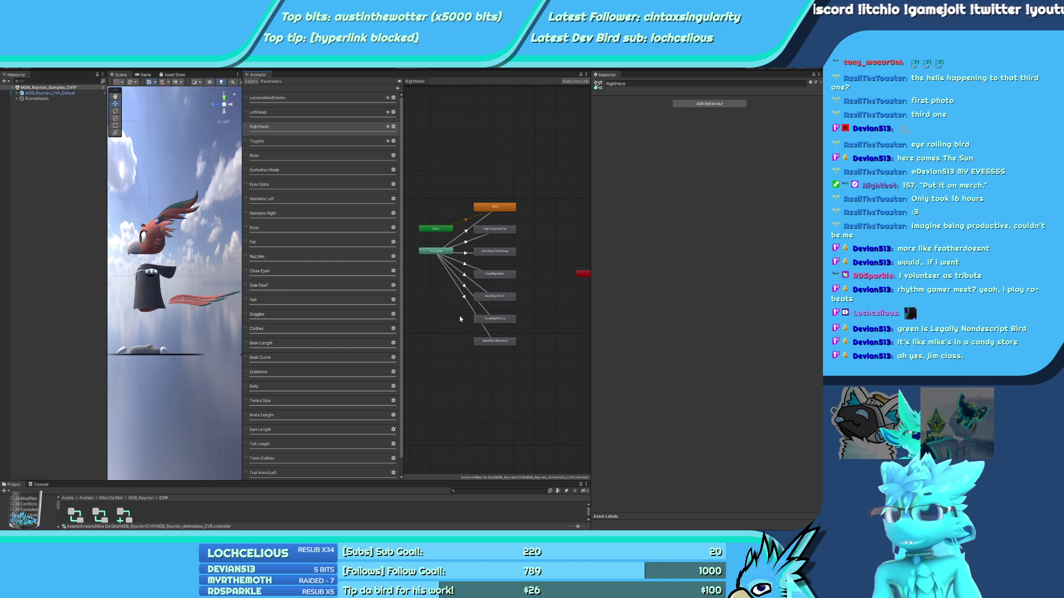
# Move the Exit node closer to the right-hand states, level with Entry, and compare the layout with AvatarAnimator 1
pyautogui.click(580, 272)
pyautogui.moveTo(580, 272); pyautogui.dragTo(543, 227)
pyautogui.click(75, 516)
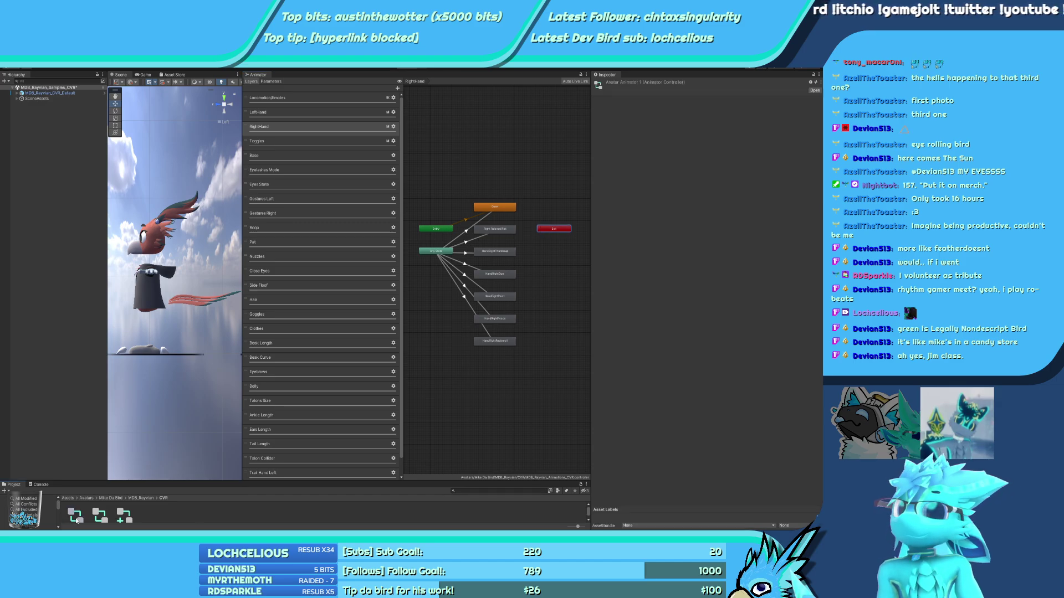
pyautogui.click(89, 518)
pyautogui.click(99, 515)
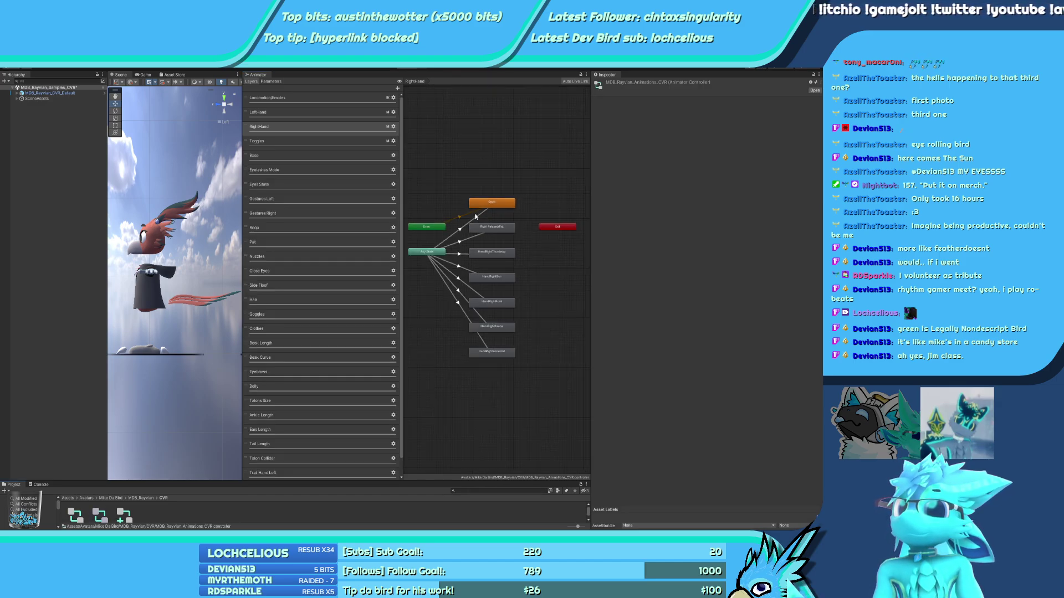
# Nudge the seven right-hand states as a group slightly away from Any State, and shift the Exit node slightly outward
pyautogui.moveTo(468, 171); pyautogui.dragTo(512, 357)
pyautogui.moveTo(492, 207); pyautogui.dragTo(497, 207)
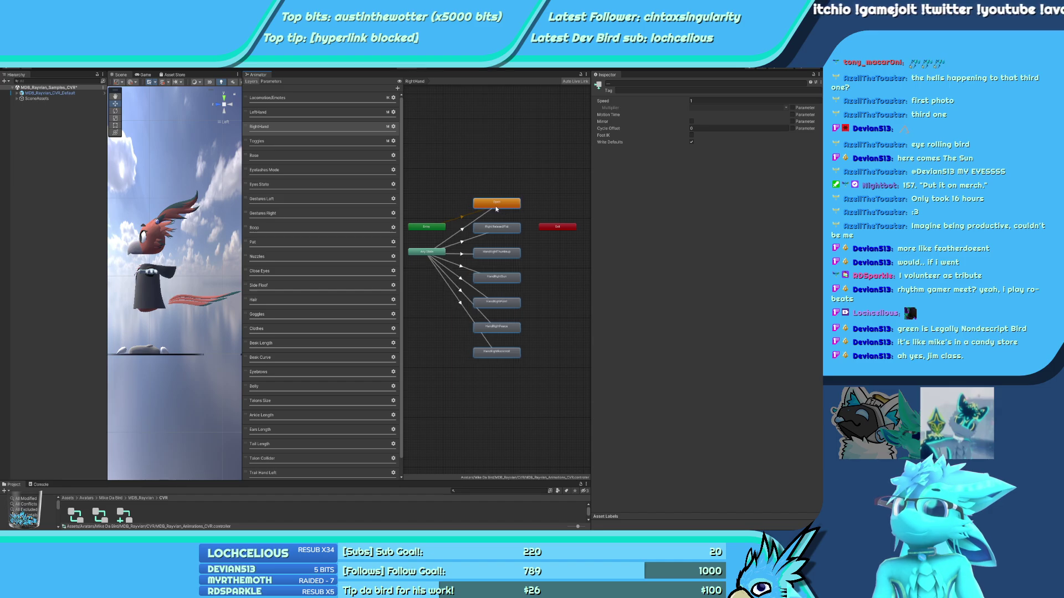
pyautogui.click(550, 228)
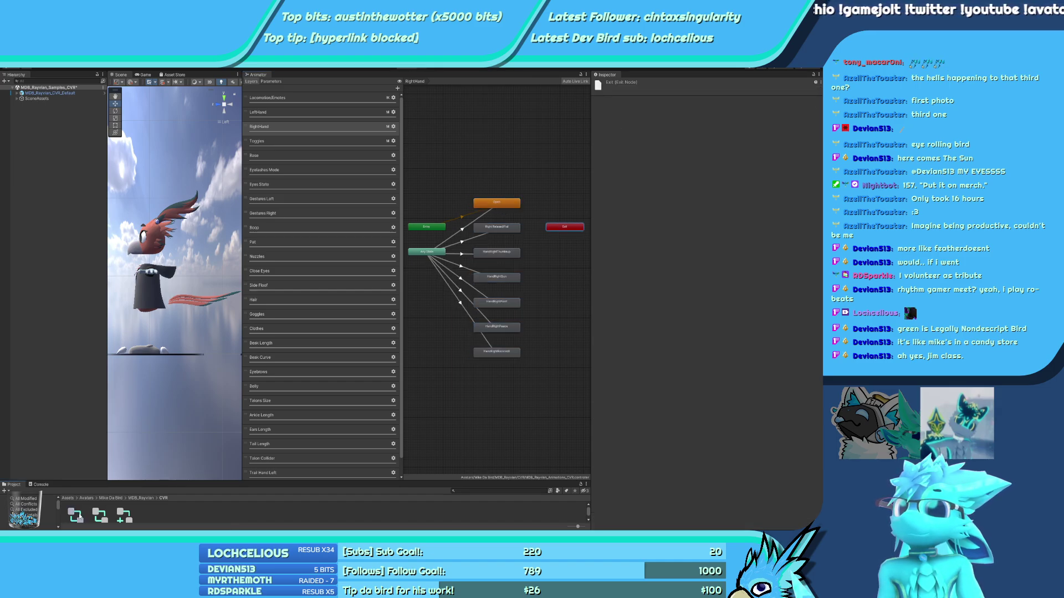
pyautogui.click(100, 516)
# Fine-tune the spacing of the right-hand states and Exit node until the RightHand graph matches AvatarAnimator 1
pyautogui.moveTo(504, 179); pyautogui.dragTo(491, 354)
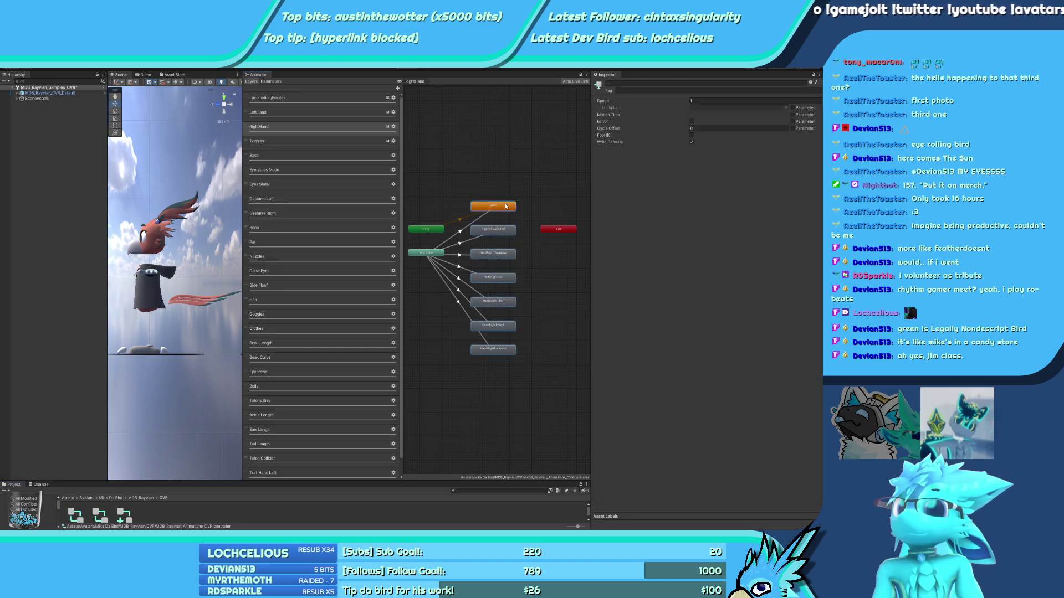
pyautogui.moveTo(500, 207); pyautogui.dragTo(505, 207)
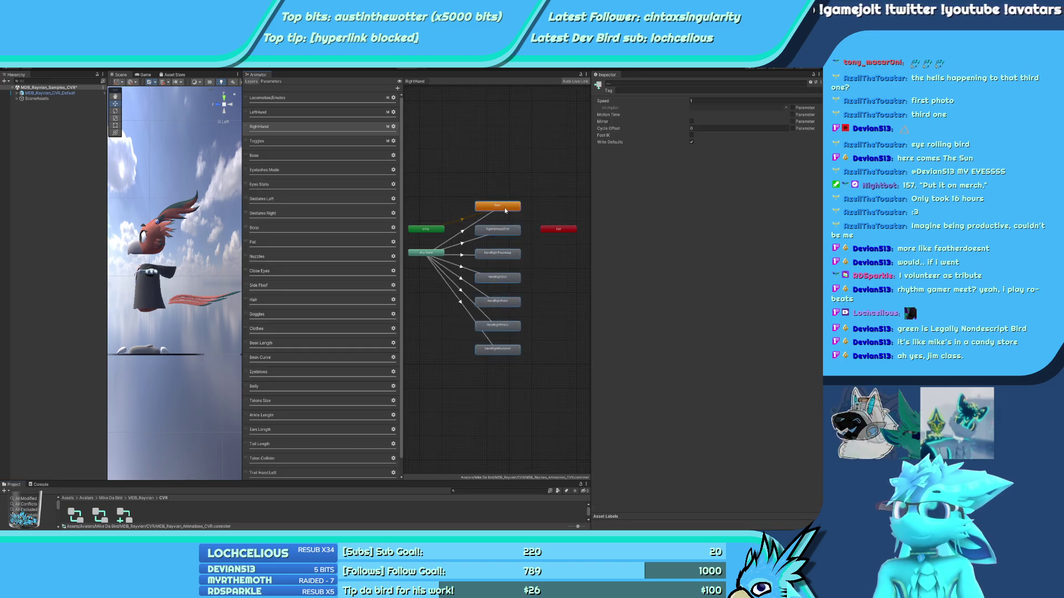
pyautogui.click(99, 514)
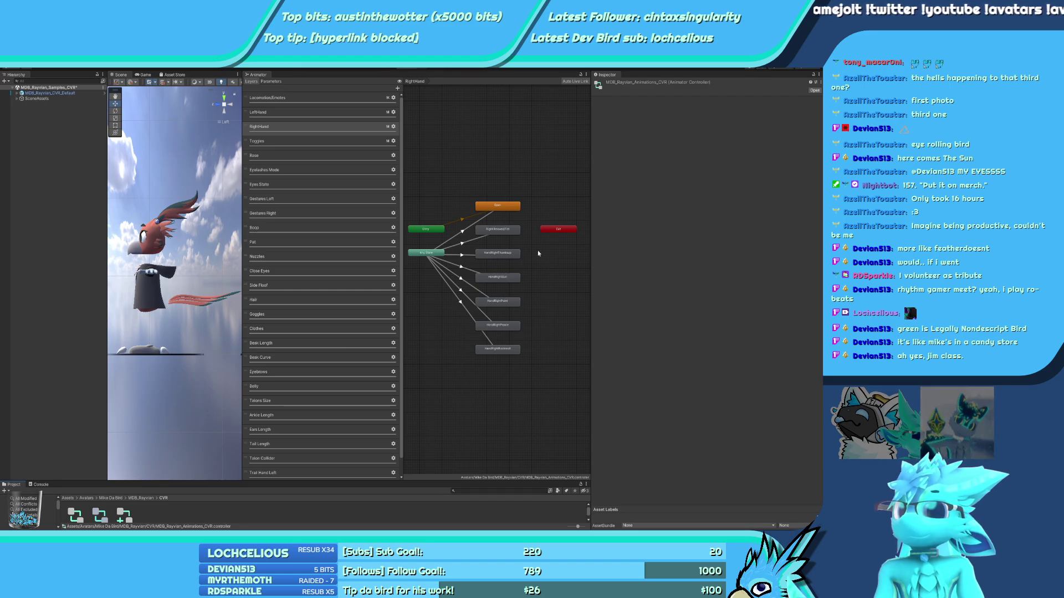
pyautogui.click(551, 231)
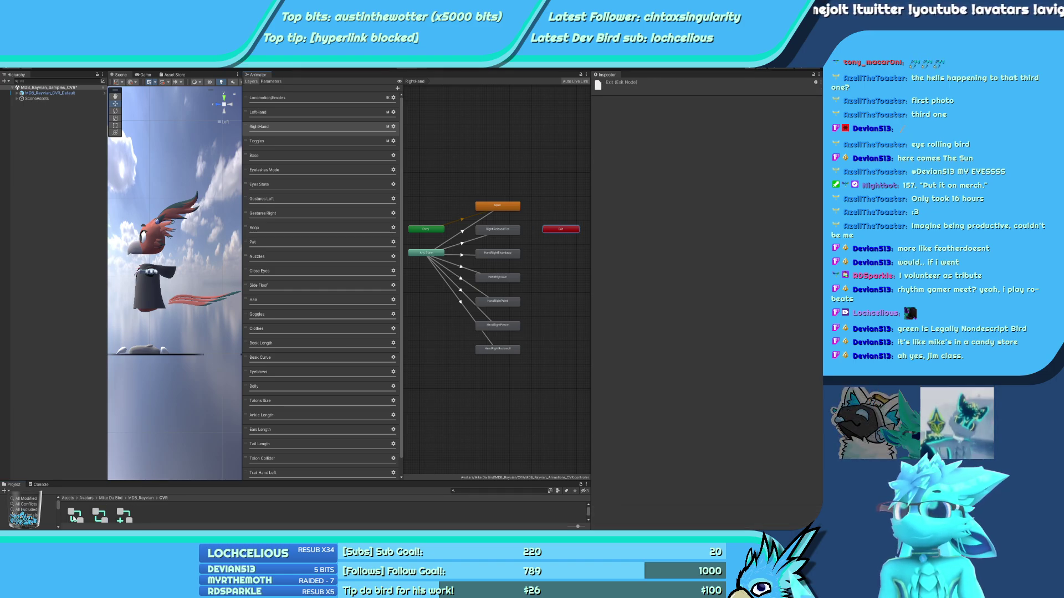
pyautogui.click(97, 516)
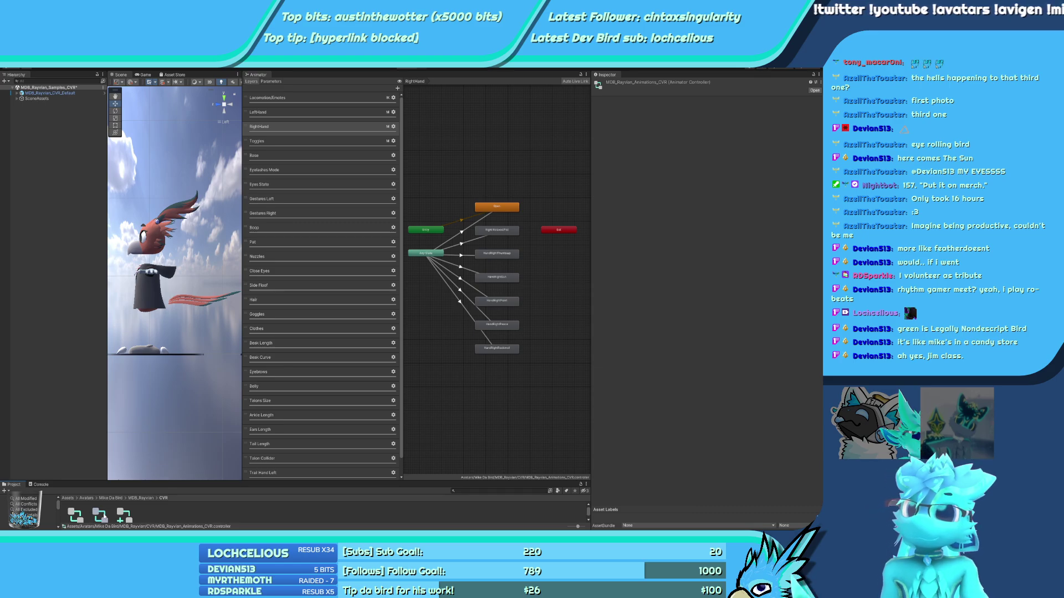
pyautogui.click(78, 517)
pyautogui.click(97, 517)
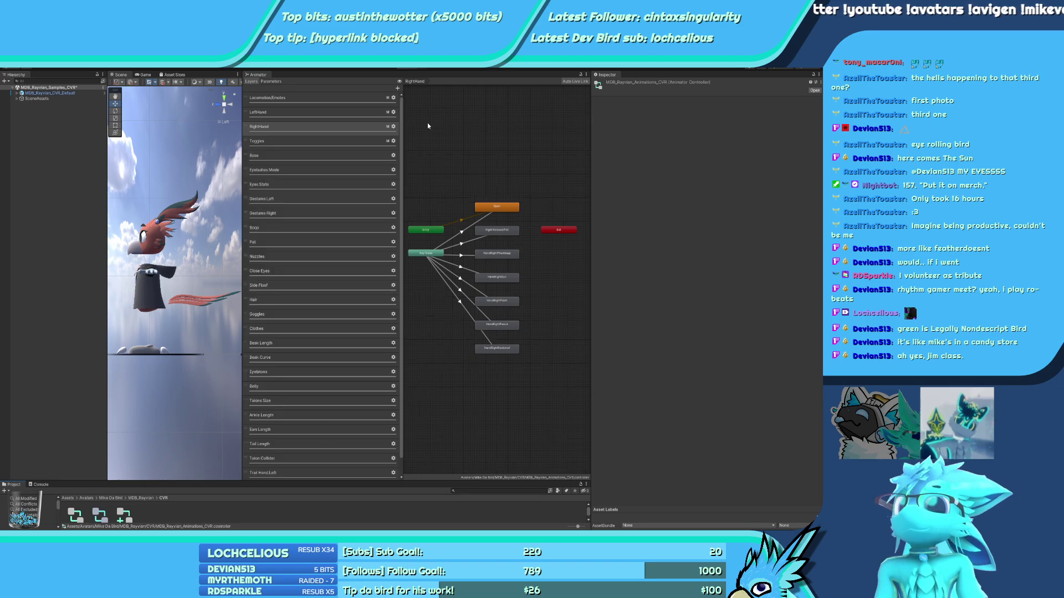
# Copy the Toggle Tree state from AvatarAnimator 1's Toggles layer into the Rayvian controller's Toggles layer, placing it beside Entry
pyautogui.click(76, 516)
pyautogui.click(297, 139)
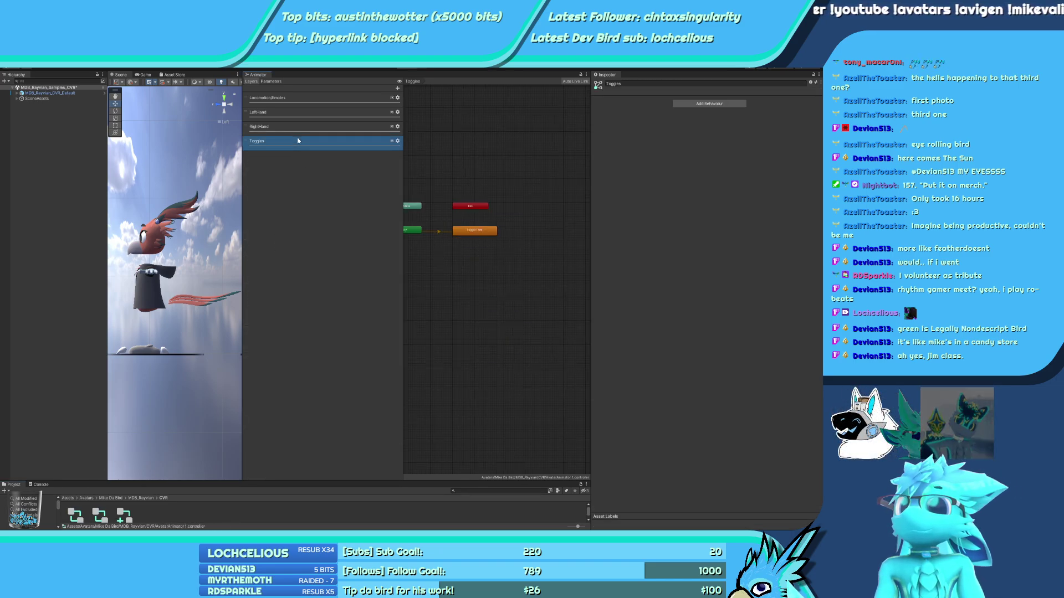
pyautogui.click(438, 229)
pyautogui.click(100, 516)
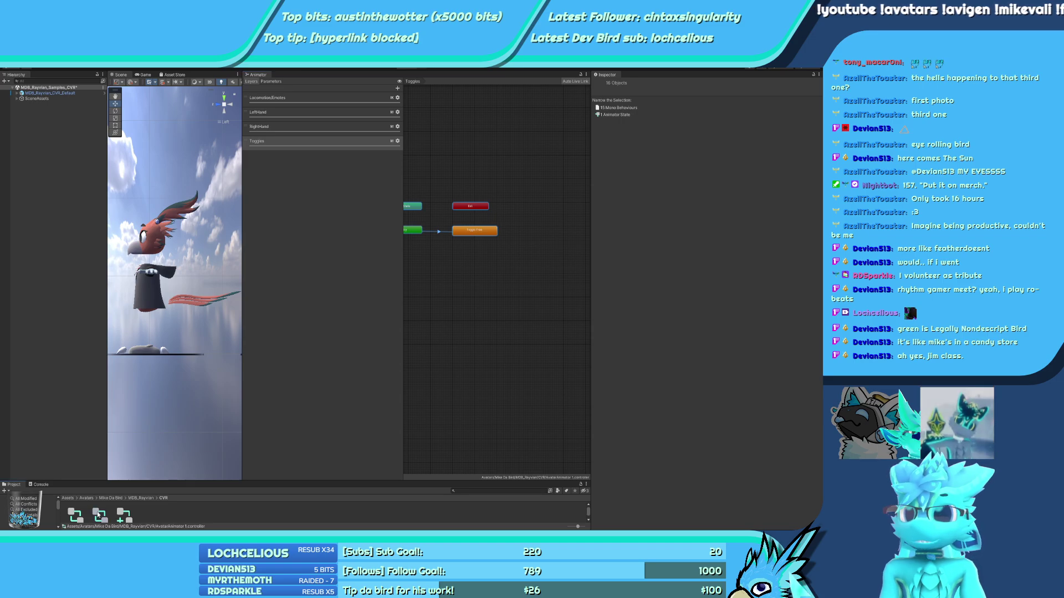
pyautogui.click(460, 282)
pyautogui.hotkey('ctrl', 'v')
pyautogui.moveTo(426, 266); pyautogui.dragTo(483, 289)
# Move the Exit node directly above Toggle Tree, level with Any State, and compare the Toggles graph with AvatarAnimator 1
pyautogui.moveTo(573, 290); pyautogui.dragTo(481, 270)
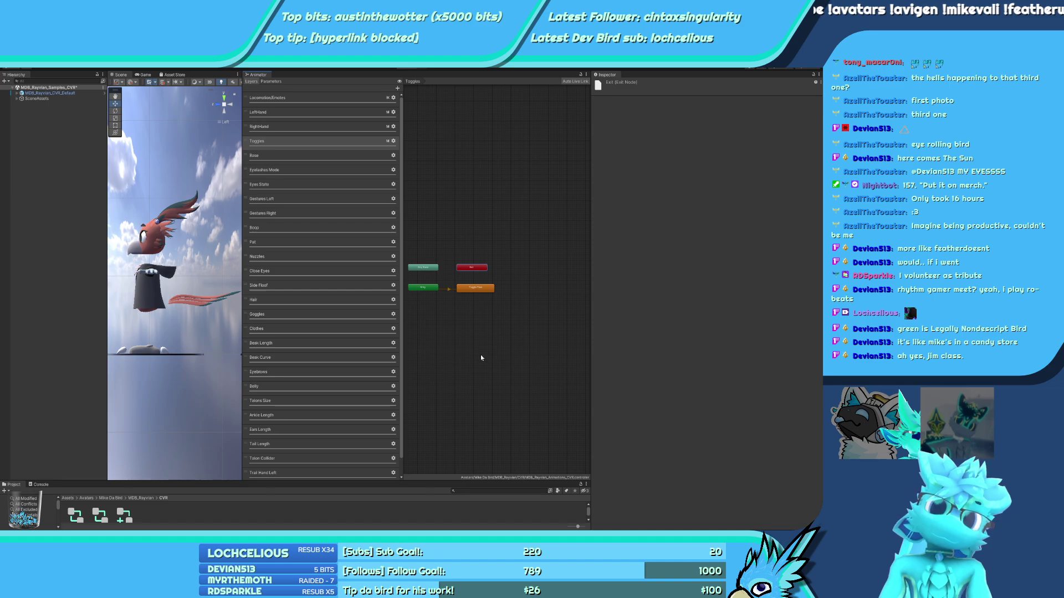
pyautogui.doubleClick(75, 516)
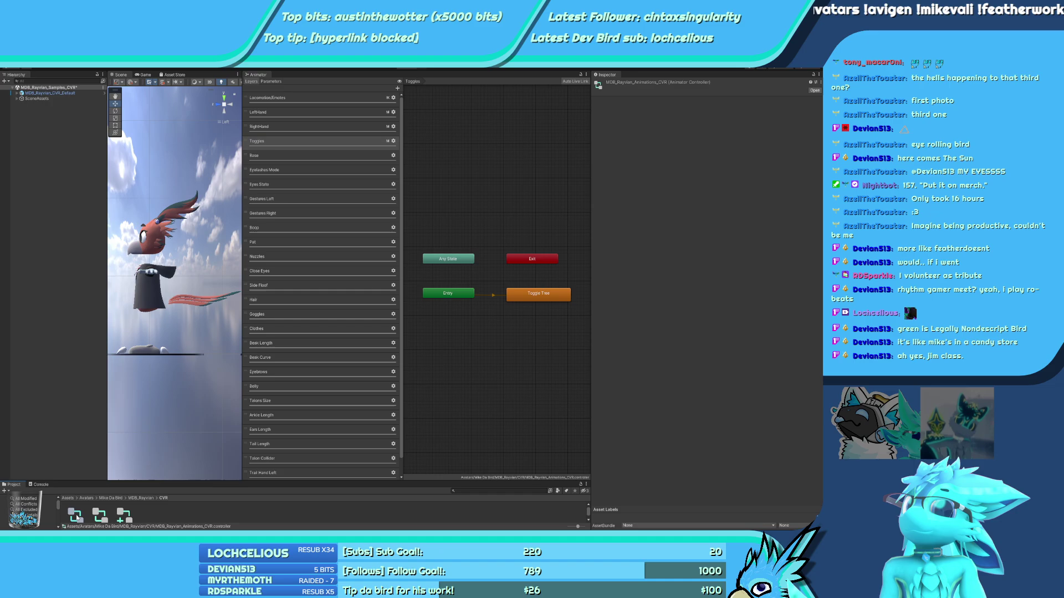
pyautogui.click(78, 518)
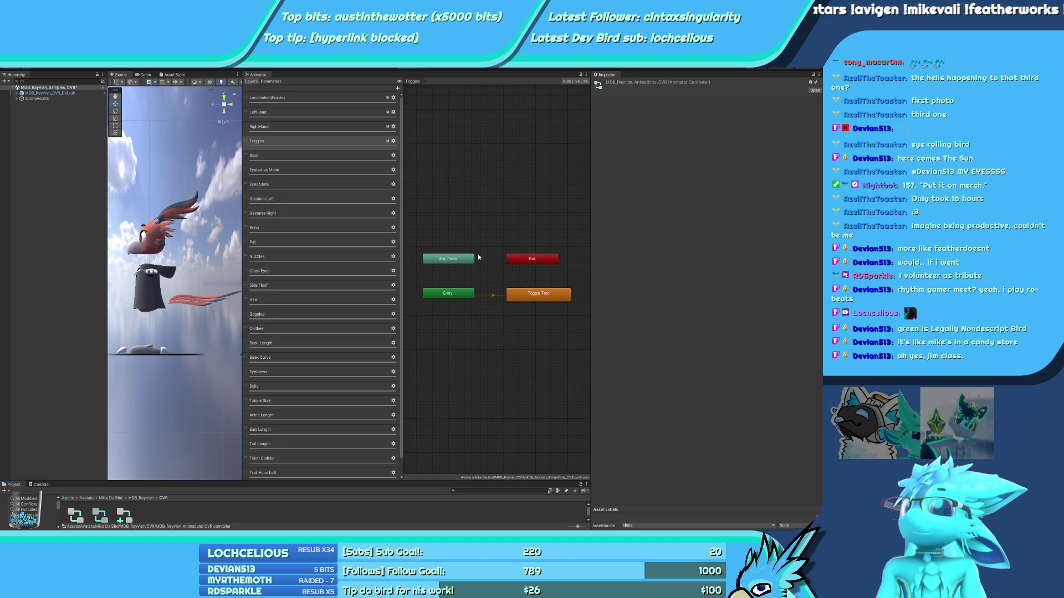
# Widen the gap between the Any State and Entry column and the Exit and Toggle Tree column to match AvatarAnimator 1
pyautogui.click(526, 299)
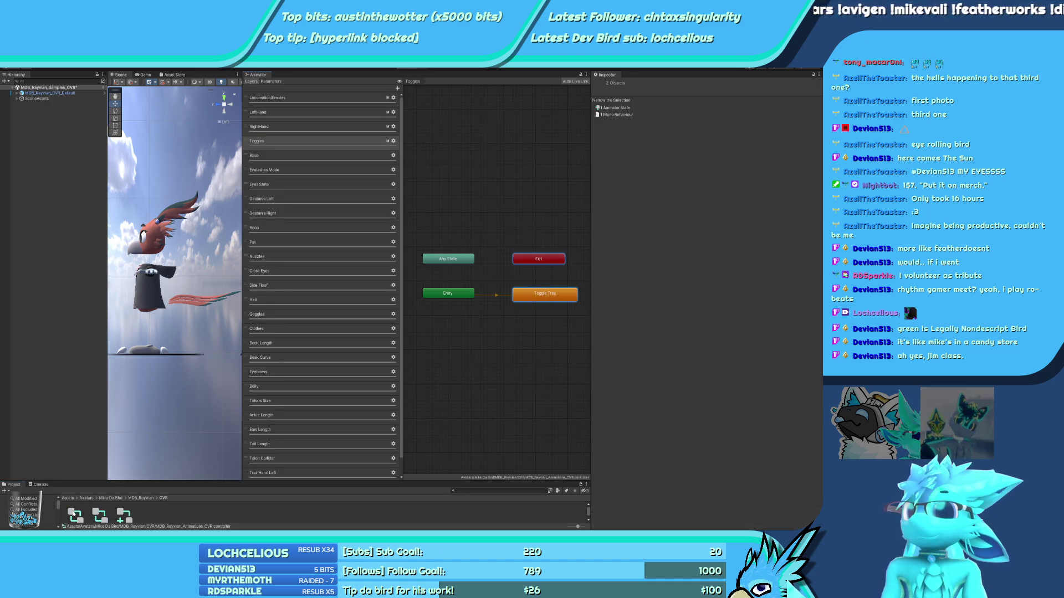
pyautogui.click(102, 514)
pyautogui.moveTo(523, 229); pyautogui.dragTo(534, 299)
pyautogui.click(99, 515)
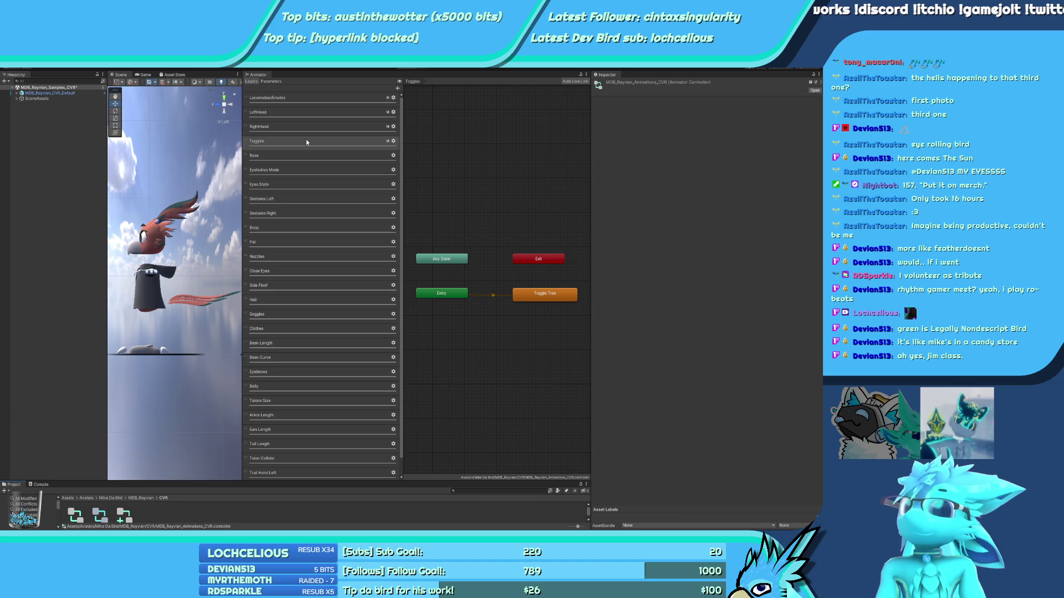
pyautogui.click(75, 515)
pyautogui.click(99, 515)
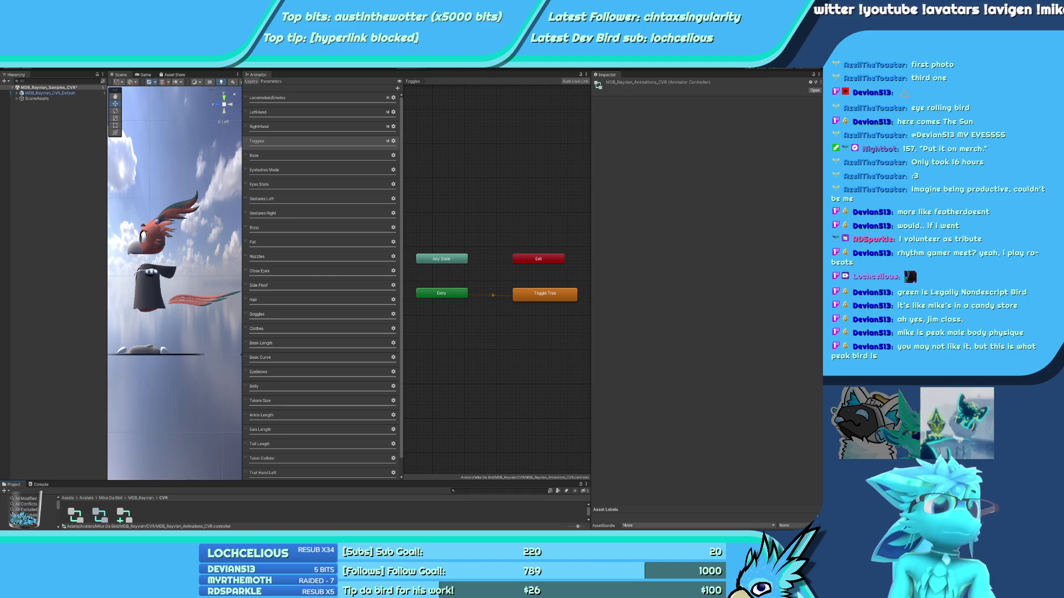
# Inspect the component settings of MDB_Rayvian_CVR_Default and the properties of the Toggle Tree state
pyautogui.click(48, 418)
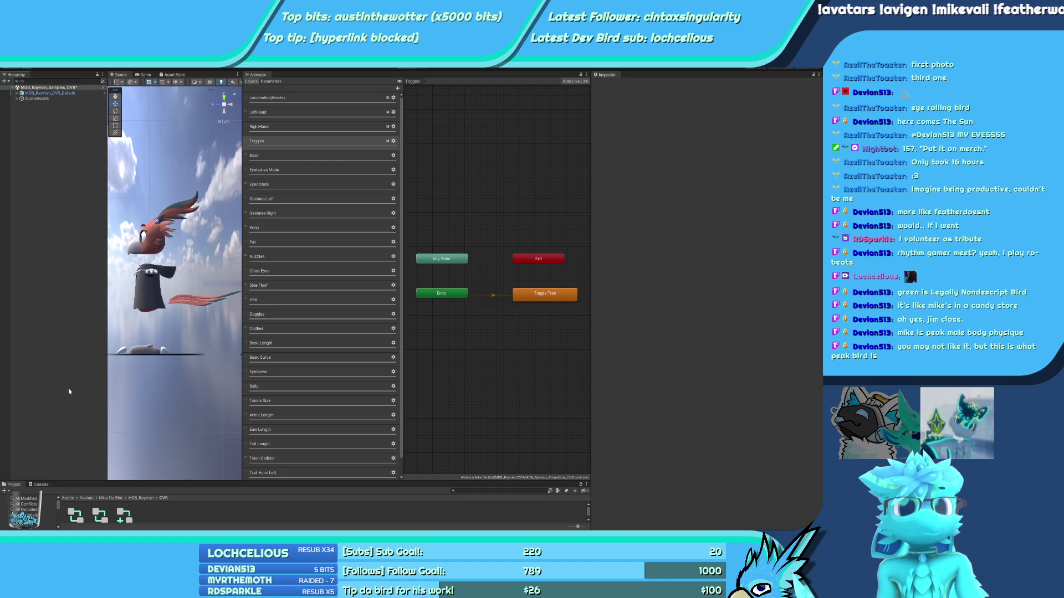
pyautogui.click(47, 93)
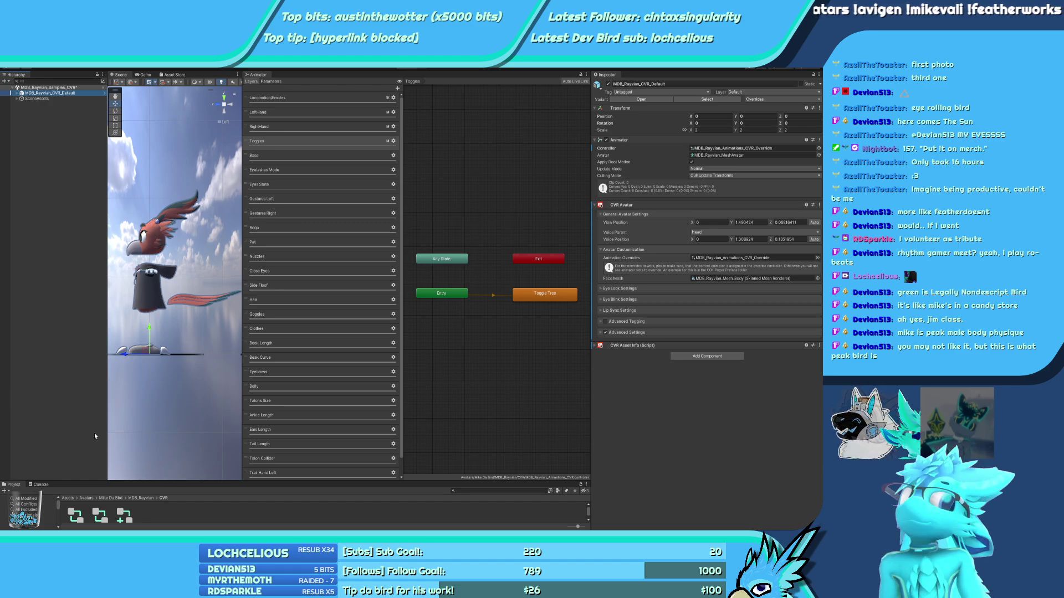
pyautogui.click(530, 294)
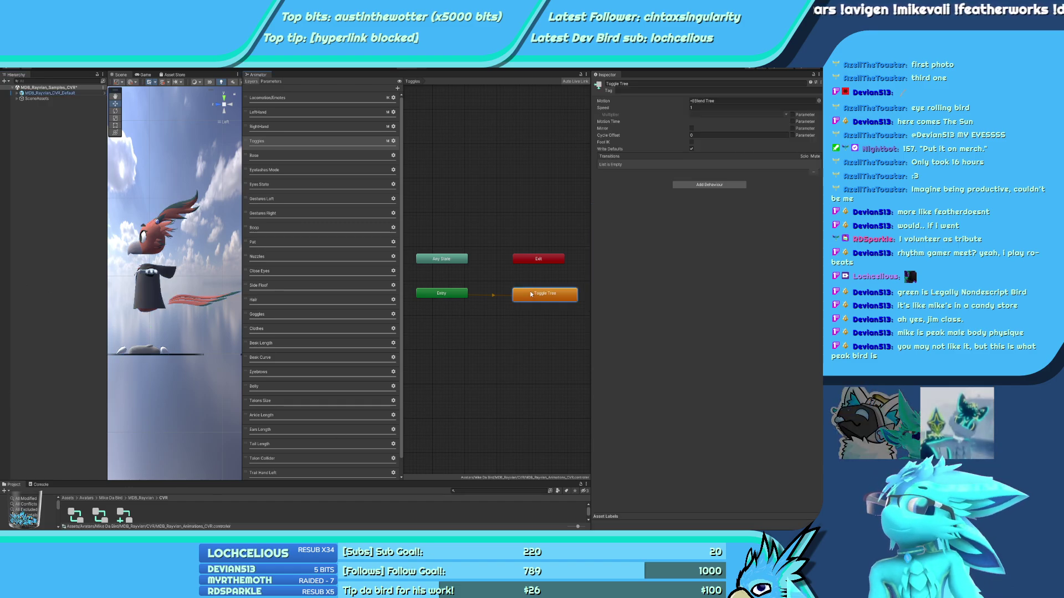
# Compare the two controllers' layers and review the rebuilt hand and Locomotion/Emotes graphs in MDB_Rayvian_Animations_CVR
pyautogui.click(77, 517)
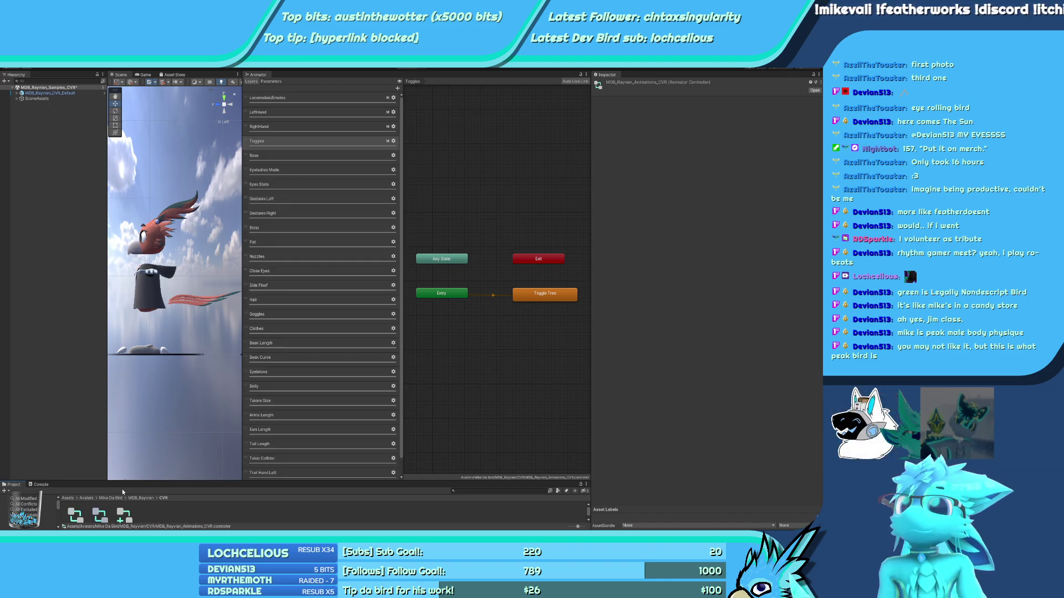
pyautogui.click(100, 515)
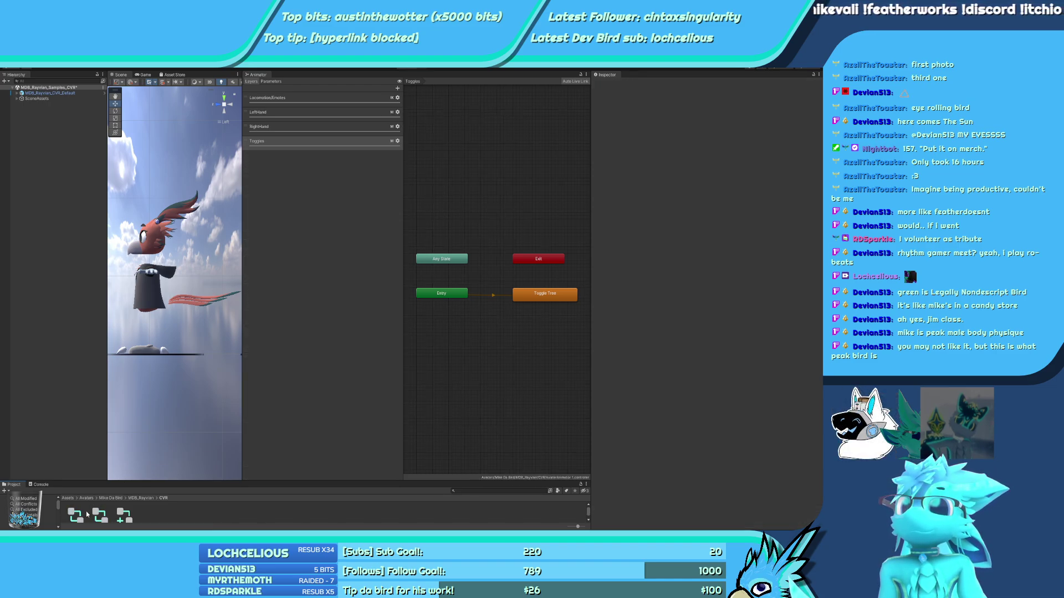
pyautogui.scroll(-1, 294, 351)
pyautogui.scroll(1, 294, 352)
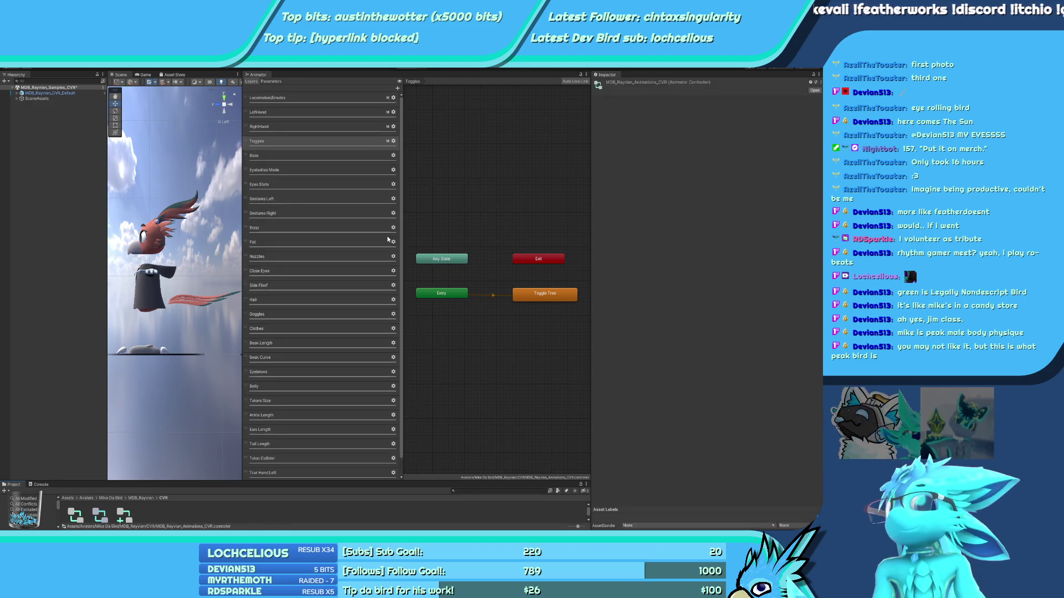
pyautogui.click(294, 155)
pyautogui.click(296, 145)
pyautogui.click(298, 126)
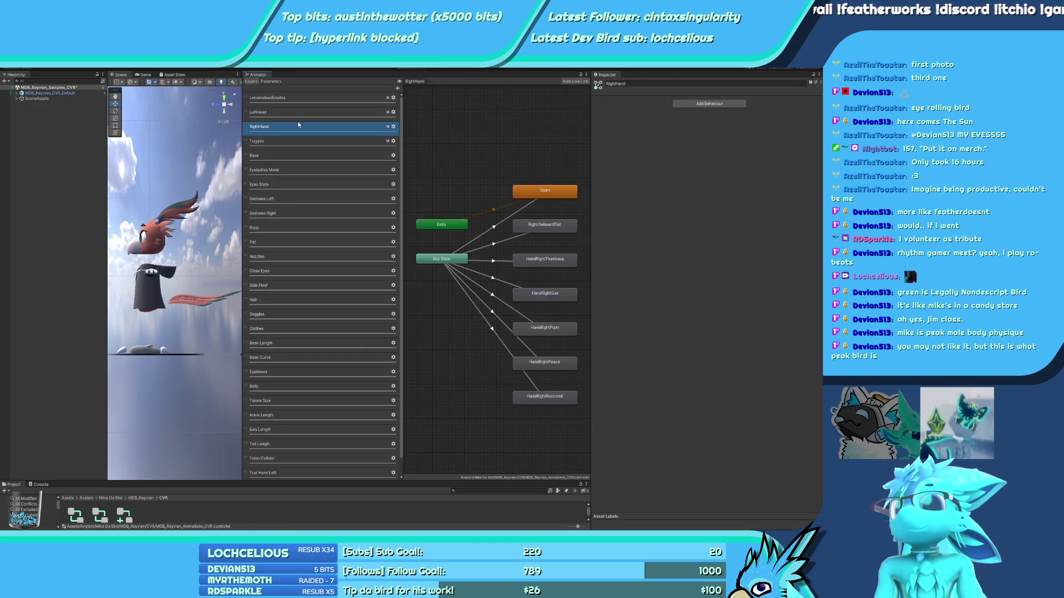
pyautogui.click(295, 99)
pyautogui.click(299, 112)
pyautogui.click(299, 99)
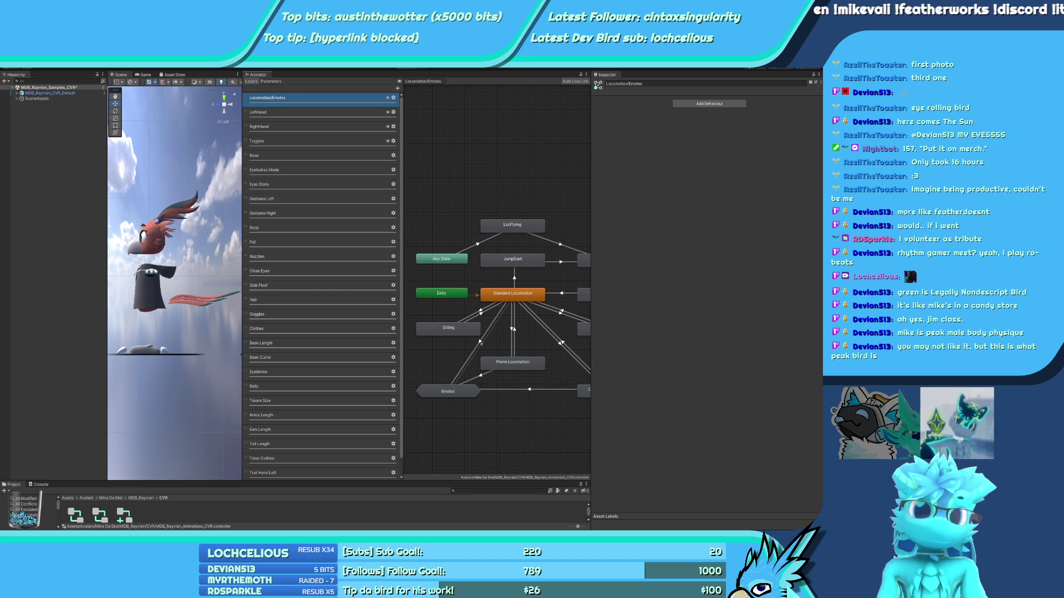
# Compare the state graphs of the LeftHand and RightHand layers in MDB_Rayvian_Animations_CVR
pyautogui.click(288, 125)
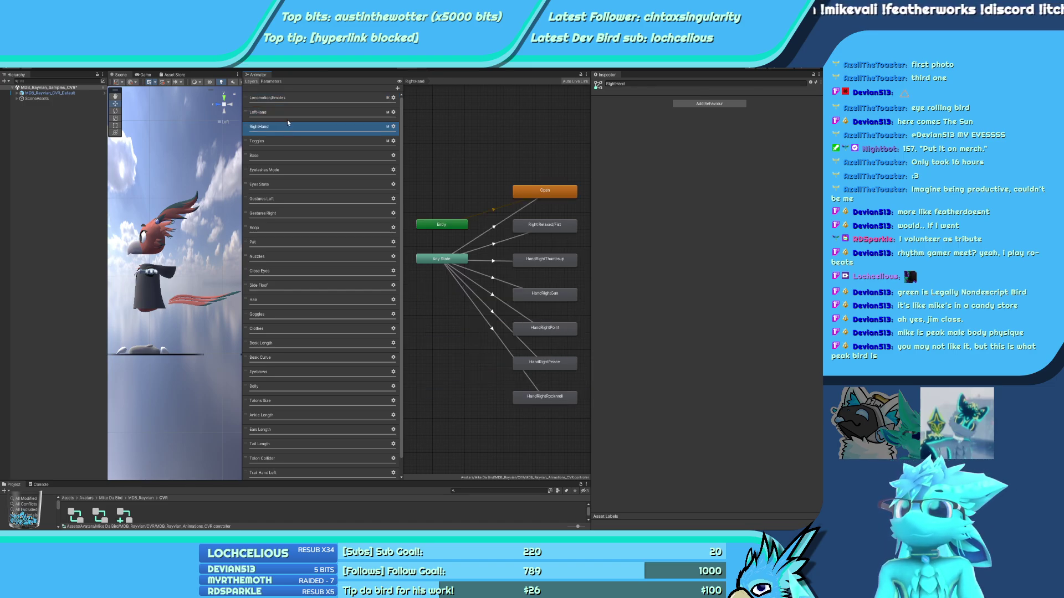
pyautogui.click(289, 111)
pyautogui.click(286, 128)
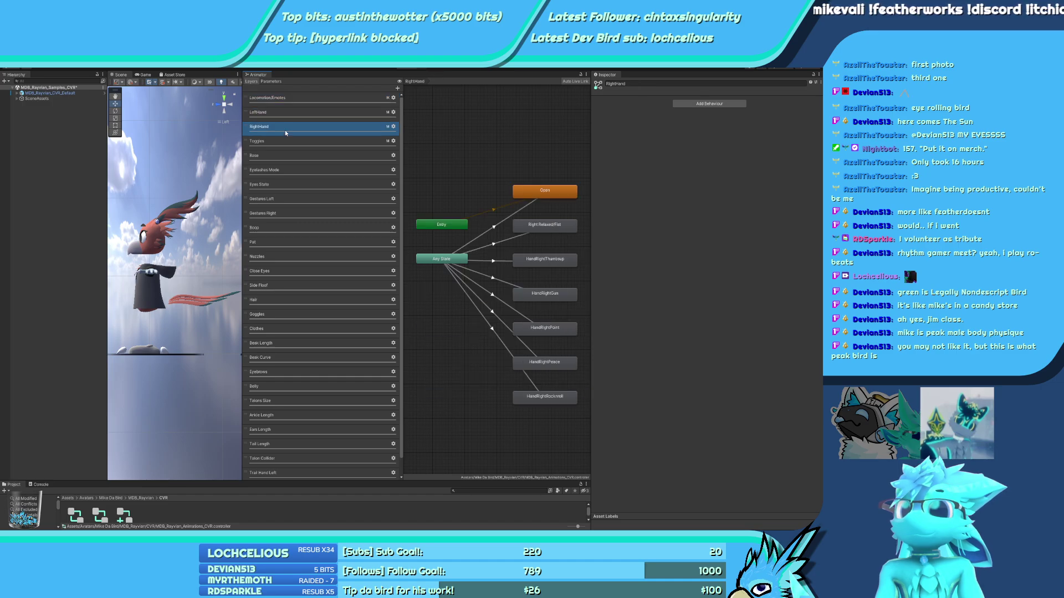
pyautogui.click(284, 113)
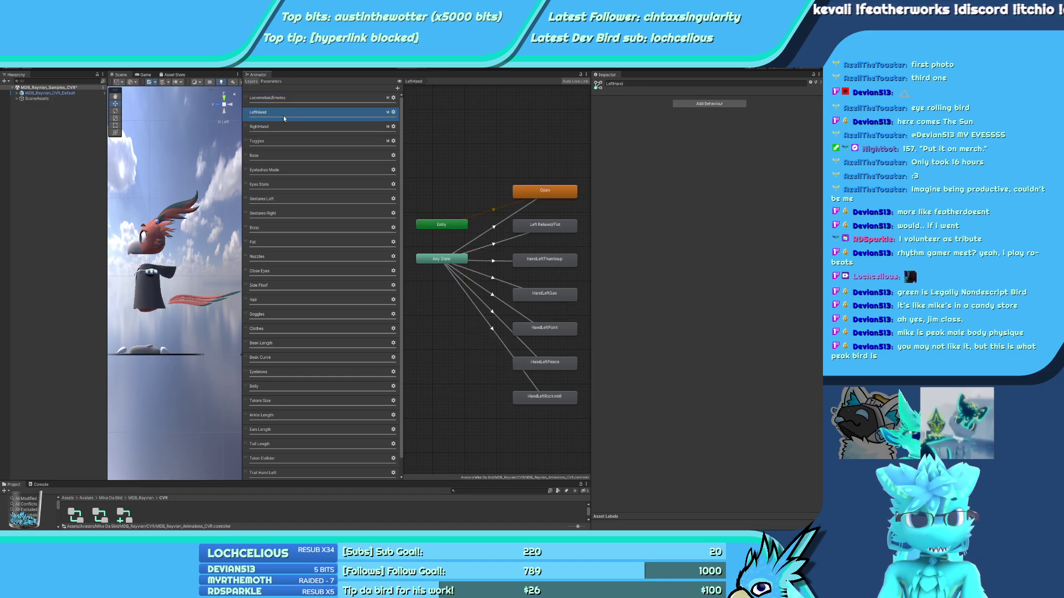
pyautogui.click(288, 140)
pyautogui.click(285, 113)
pyautogui.click(289, 128)
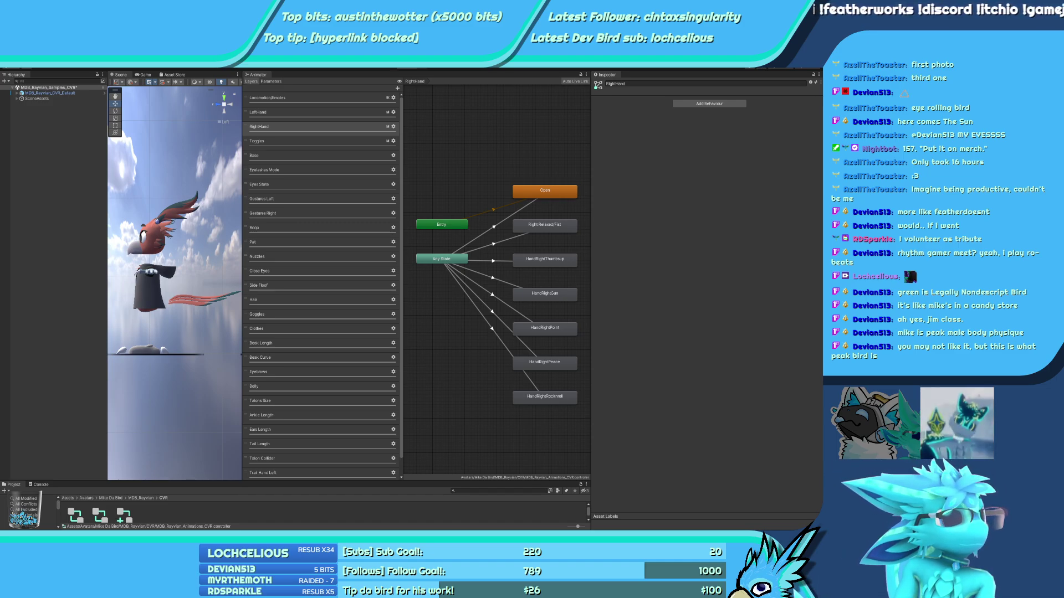
pyautogui.click(316, 128)
# Enlarge the project browser and open the MDB_MikeVal CVR animation controllers, viewing the Eyes State graph of the Face Tracked version
pyautogui.scroll(-4, 31, 510)
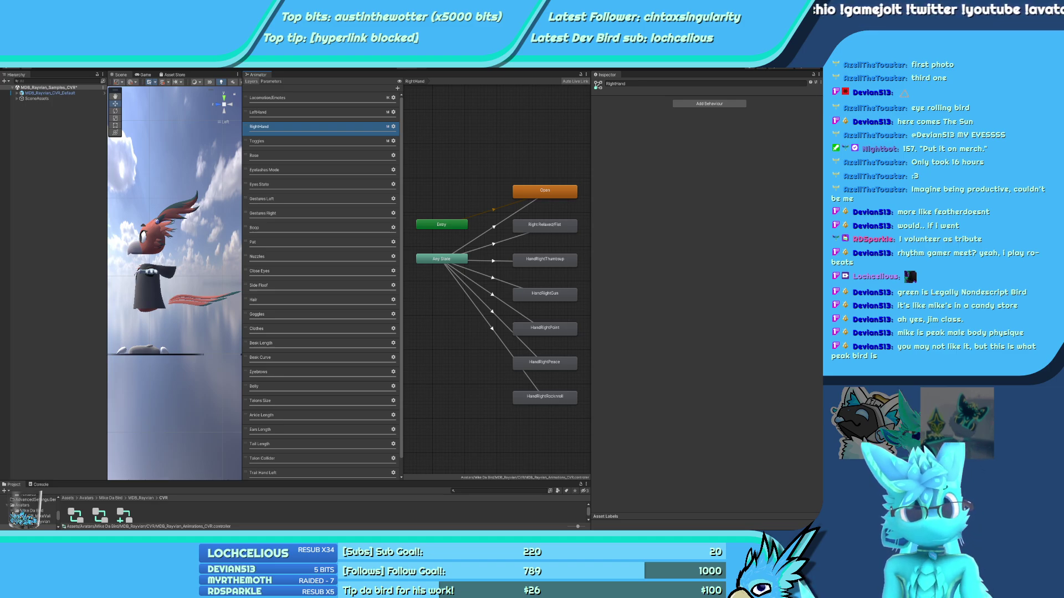
pyautogui.moveTo(243, 302); pyautogui.dragTo(251, 302)
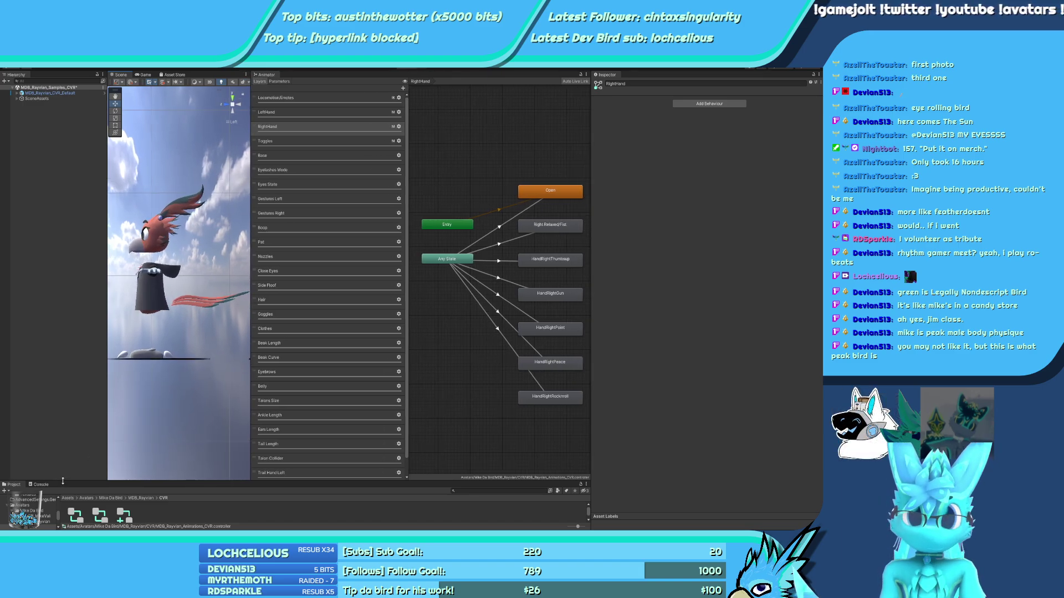
pyautogui.moveTo(63, 480); pyautogui.dragTo(61, 411)
pyautogui.click(22, 477)
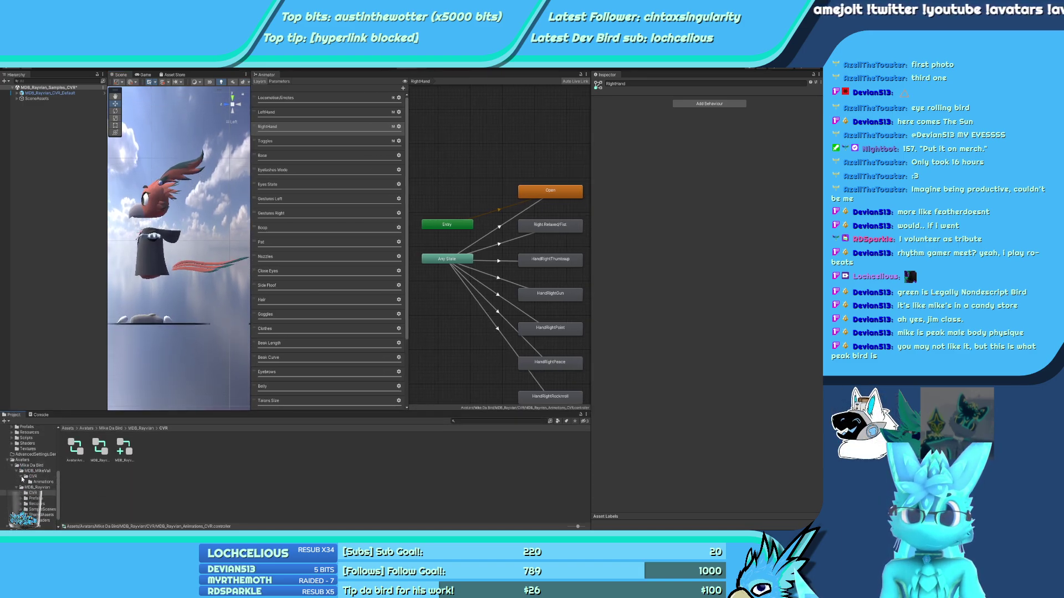
pyautogui.click(30, 482)
pyautogui.click(72, 450)
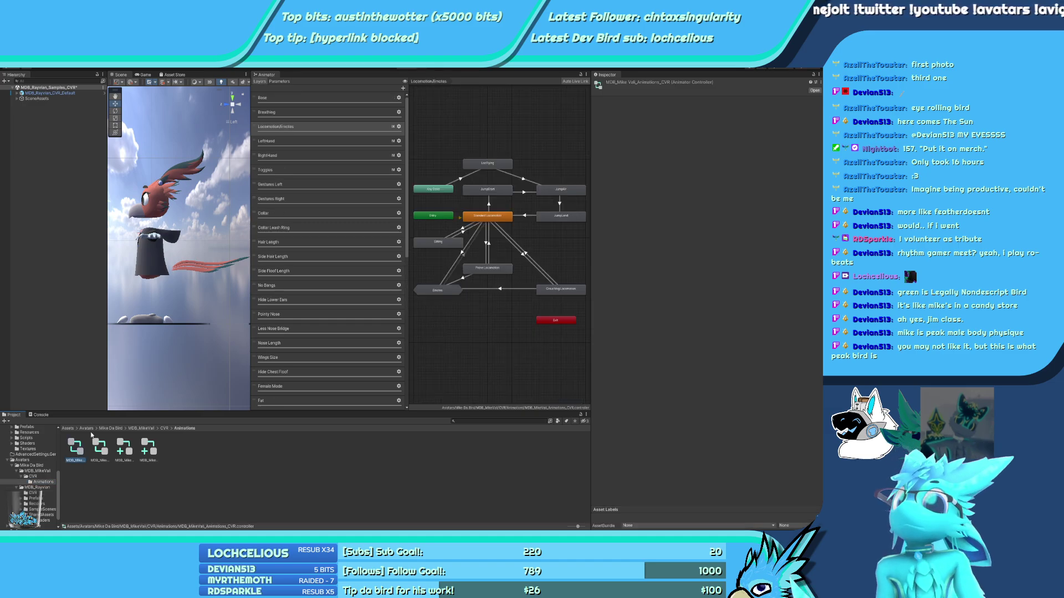
pyautogui.click(100, 446)
pyautogui.scroll(5, 476, 281)
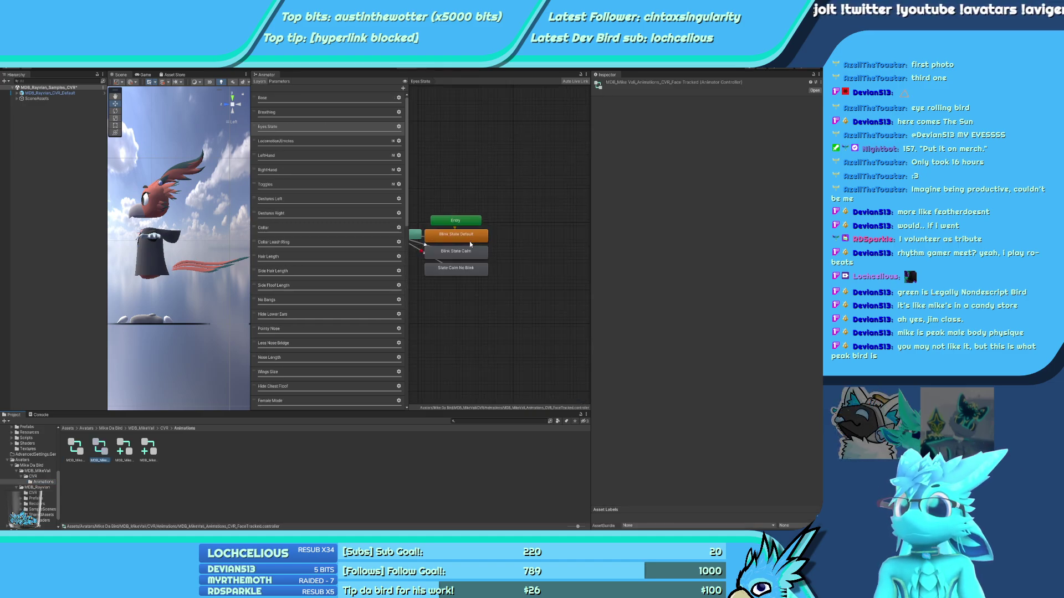
pyautogui.moveTo(465, 296); pyautogui.dragTo(483, 279, button='middle')
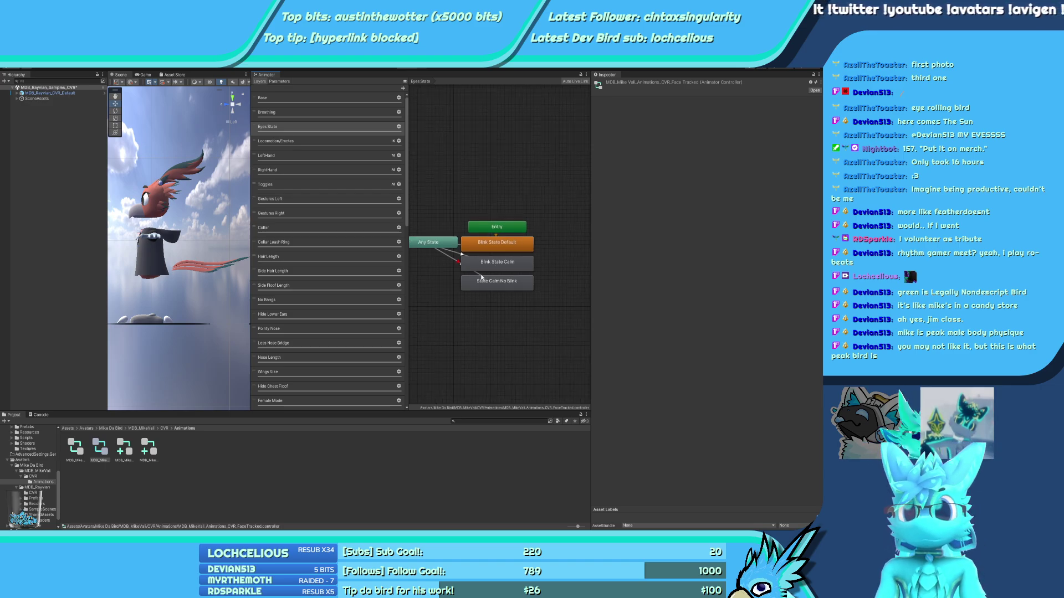
# Review the RightHand, Gestures Left and Gestures Right graphs of the Face Tracked controller, selecting the state nodes in Gestures Right
pyautogui.click(305, 171)
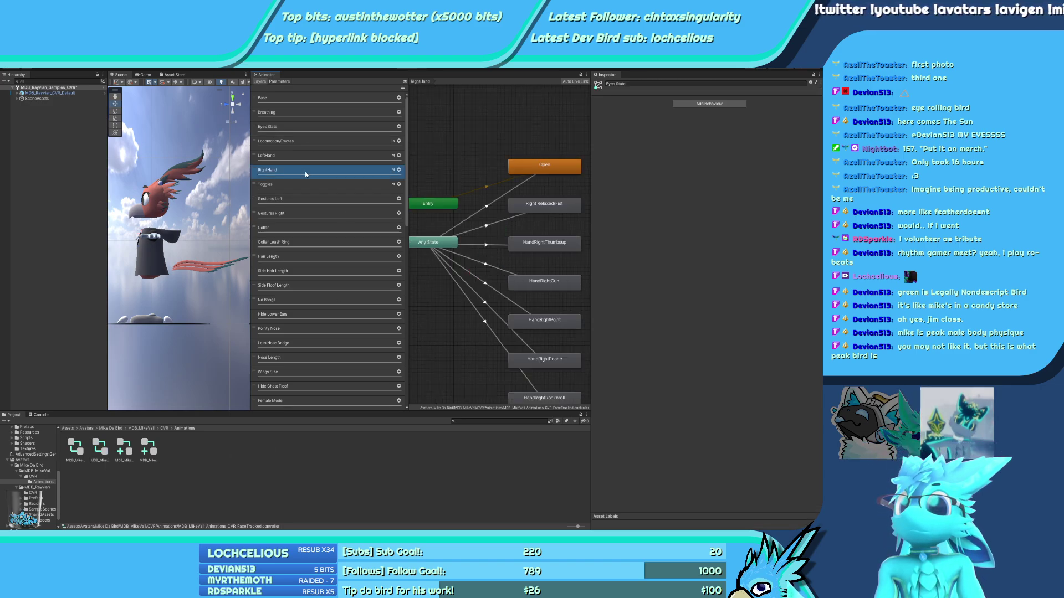
pyautogui.click(315, 200)
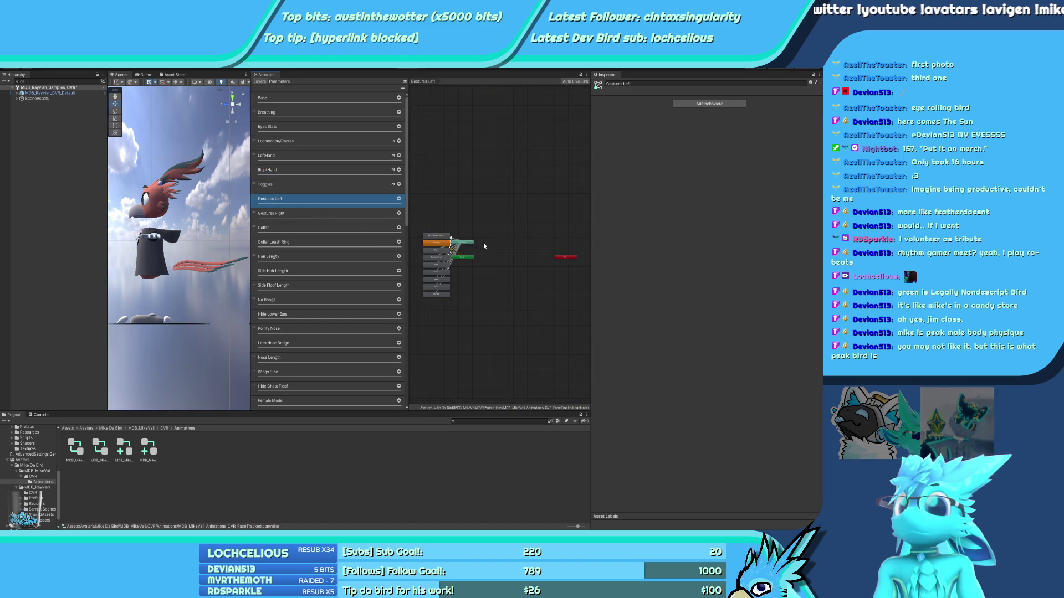
pyautogui.click(321, 214)
pyautogui.moveTo(518, 246); pyautogui.dragTo(492, 248, button='middle')
pyautogui.scroll(2, 492, 249)
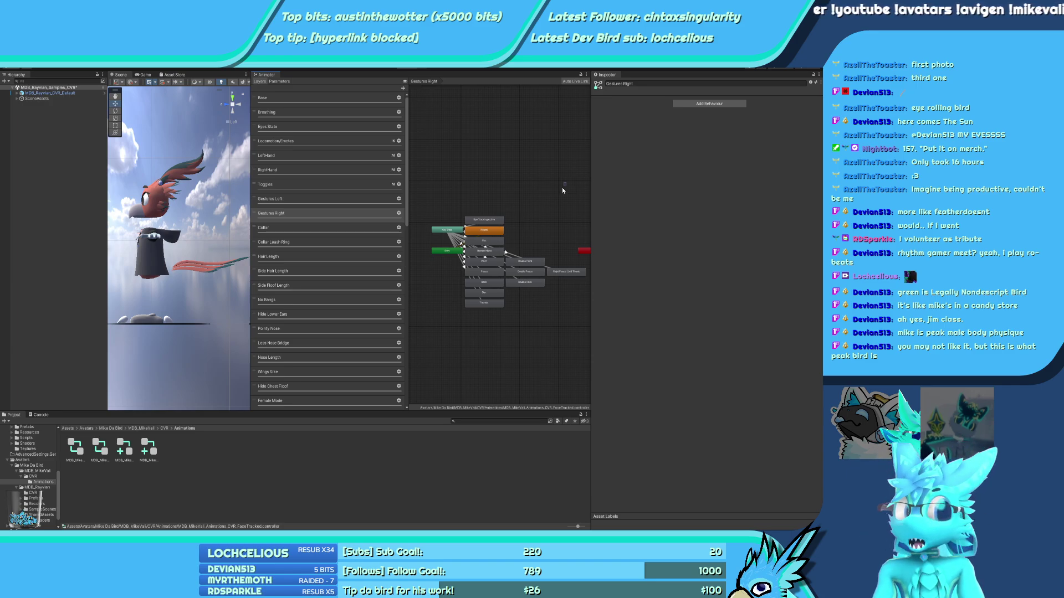
pyautogui.moveTo(563, 190); pyautogui.dragTo(441, 310)
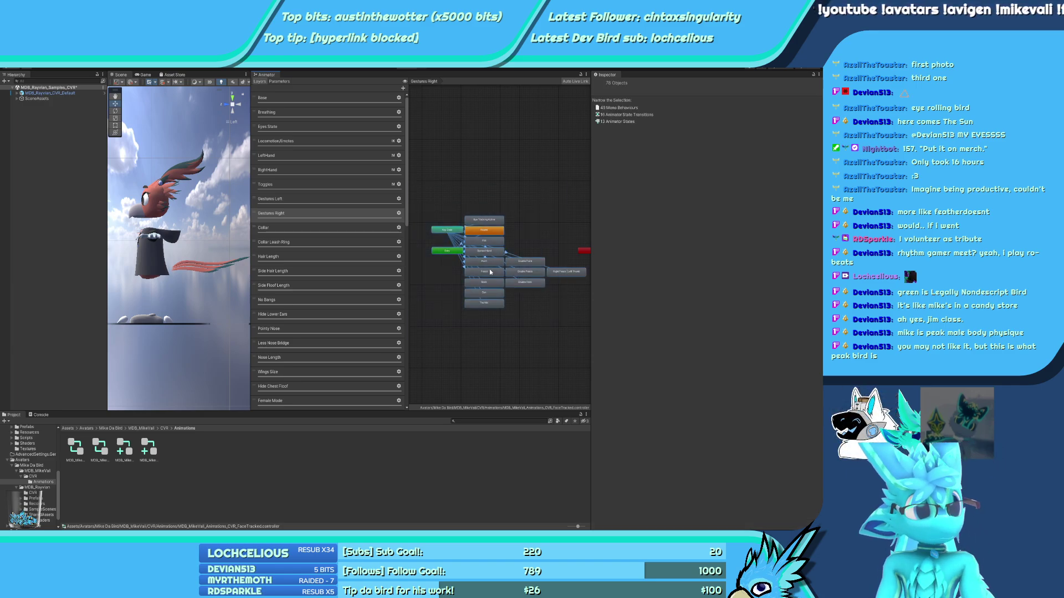
pyautogui.moveTo(577, 177); pyautogui.dragTo(440, 349)
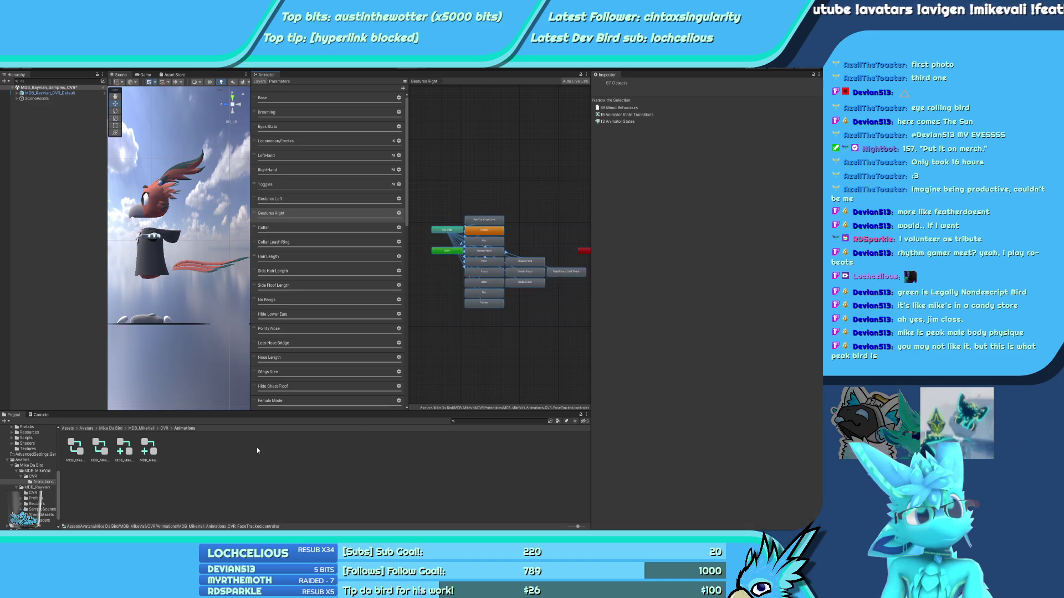
pyautogui.moveTo(563, 197); pyautogui.dragTo(442, 329)
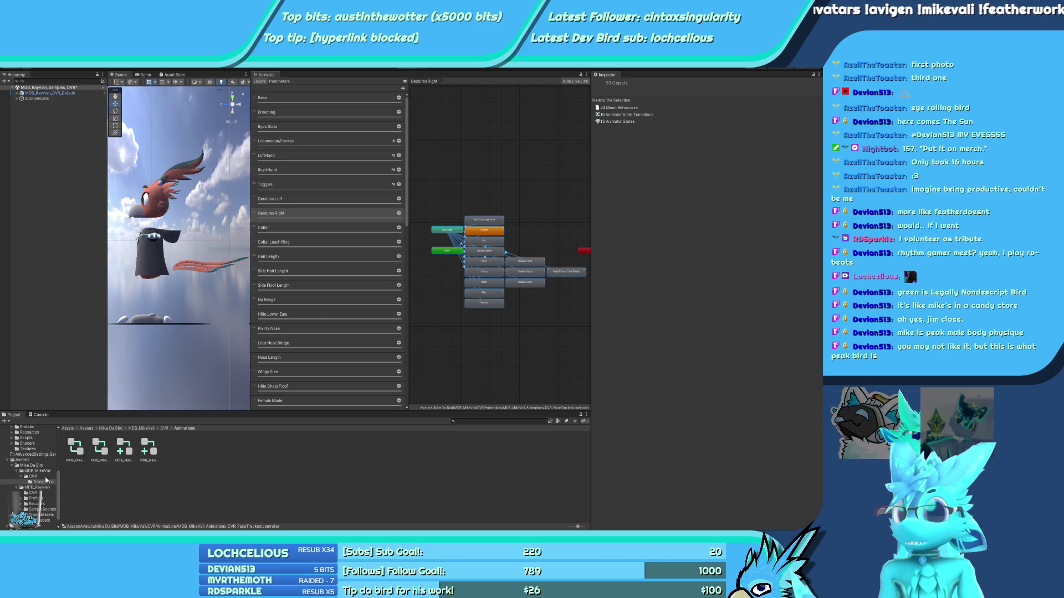
# Open the Gestures Left layer of MDB_Rayvian_Animations_CVR and inspect its states, including the Those eyebrows OvO state
pyautogui.click(33, 492)
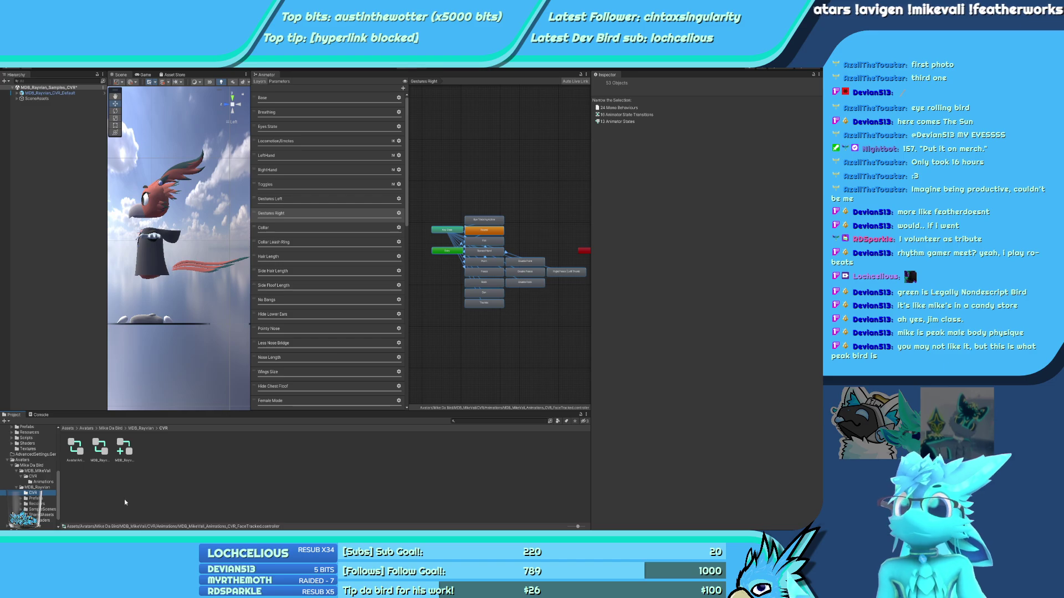
pyautogui.click(98, 449)
pyautogui.click(123, 447)
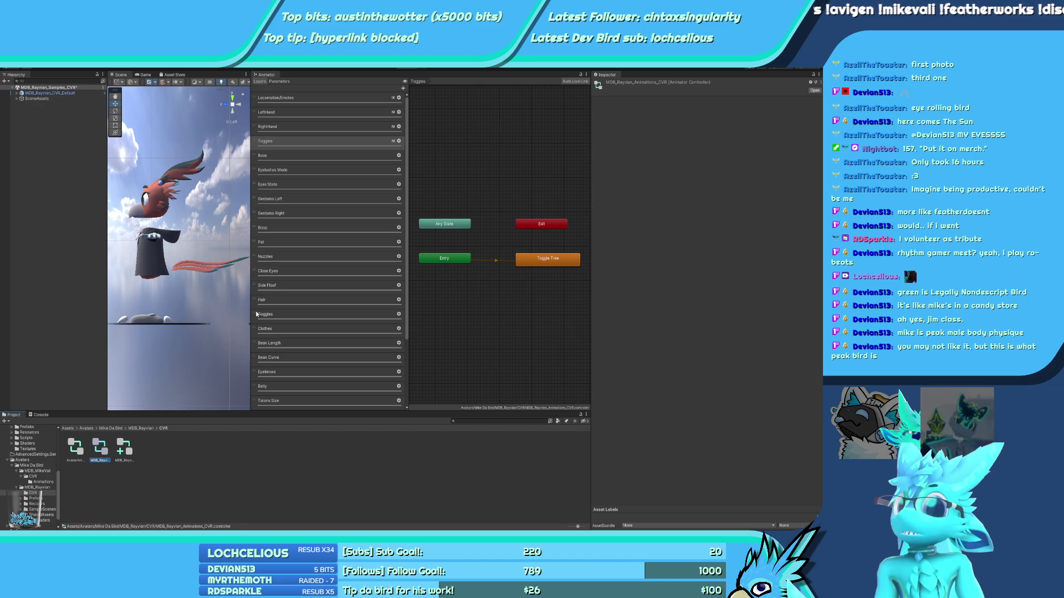
pyautogui.click(283, 199)
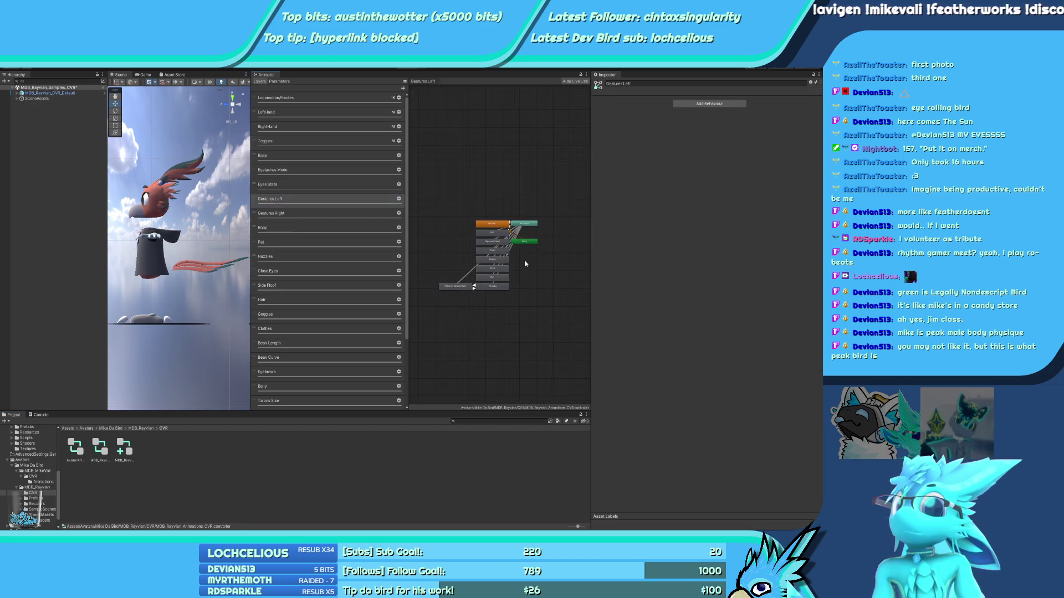
pyautogui.scroll(5, 525, 264)
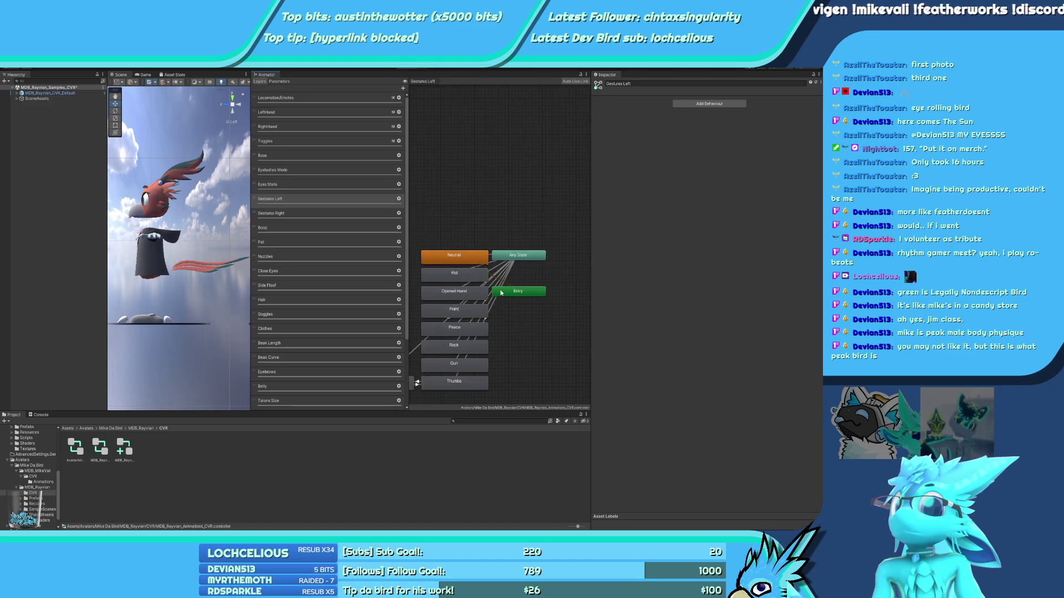
pyautogui.scroll(4, 516, 277)
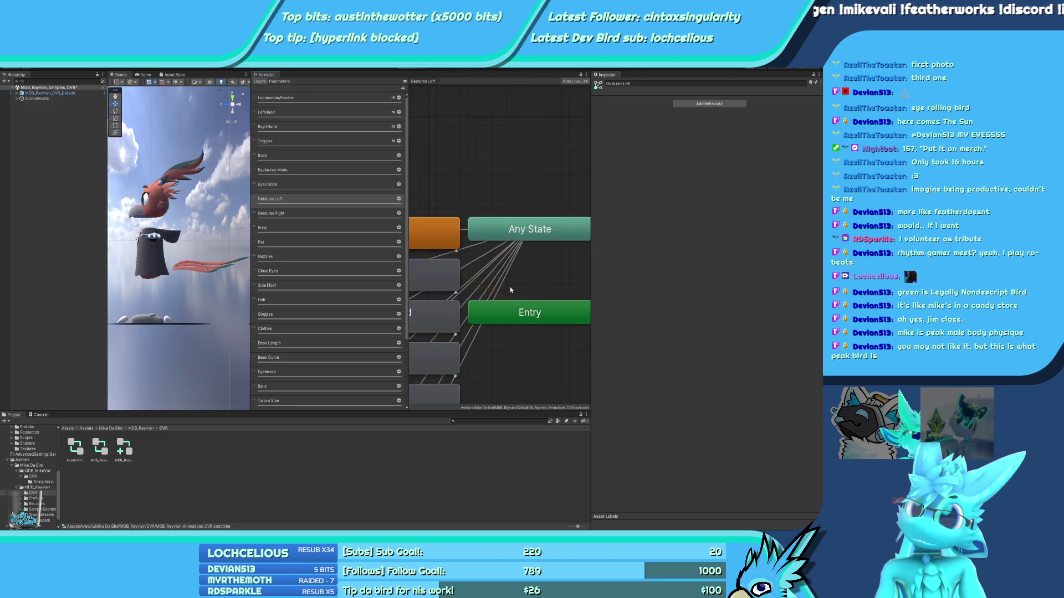
pyautogui.scroll(-4, 505, 286)
pyautogui.moveTo(503, 287); pyautogui.dragTo(587, 200, button='middle')
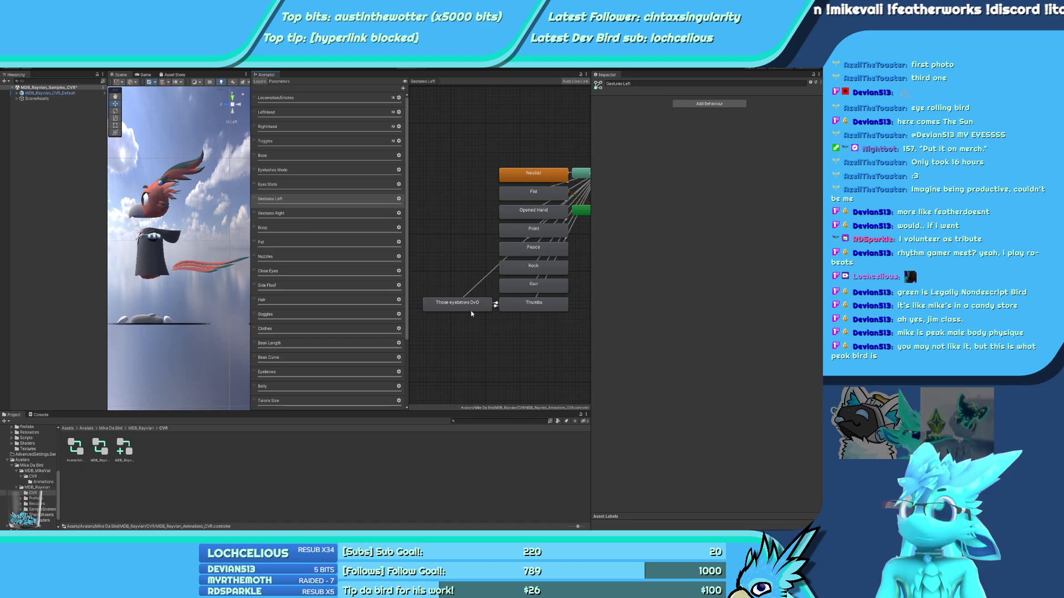
pyautogui.moveTo(494, 346); pyautogui.dragTo(487, 350)
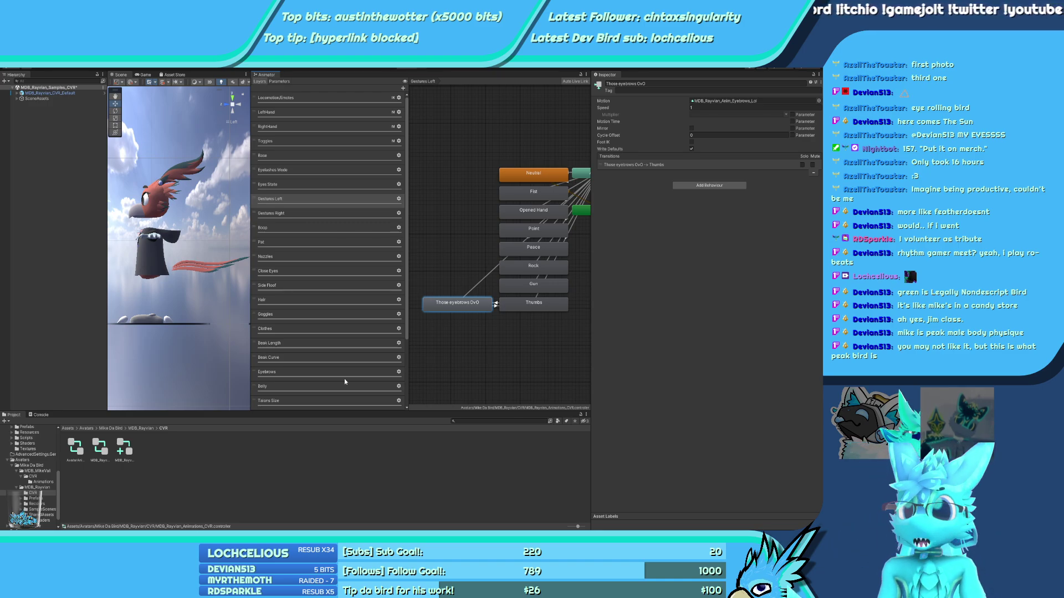
pyautogui.scroll(-5, 466, 297)
pyautogui.scroll(3, 493, 302)
# Try deleting the Any State transitions in Gestures Left, including the one to Those eyebrows OvO, and undo the deletions
pyautogui.moveTo(492, 302); pyautogui.dragTo(497, 294, button='middle')
pyautogui.click(438, 278)
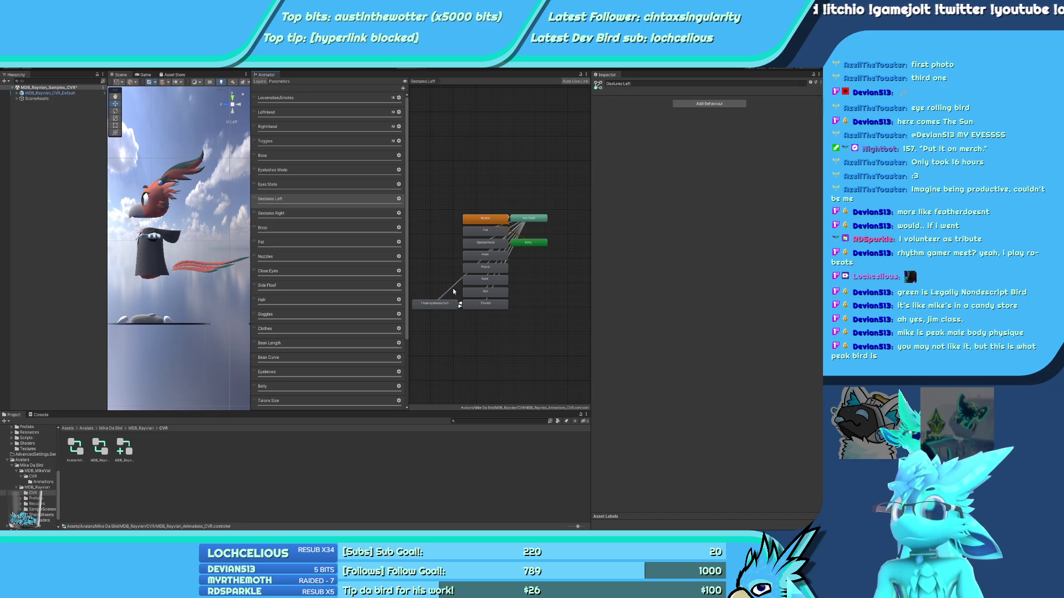
pyautogui.click(450, 290)
pyautogui.press('Delete')
pyautogui.scroll(4, 482, 239)
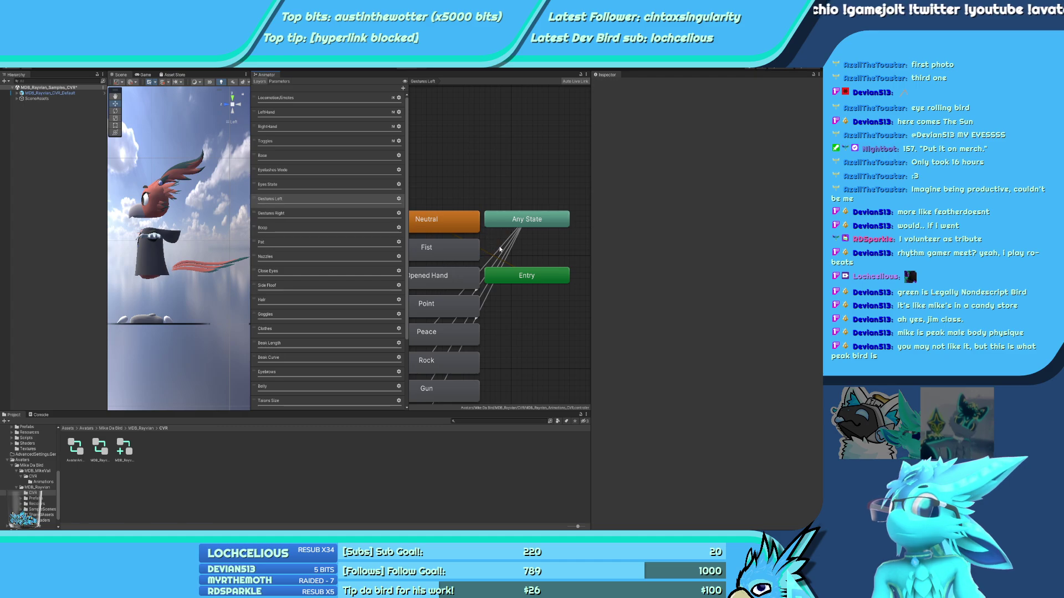
pyautogui.scroll(-2, 524, 293)
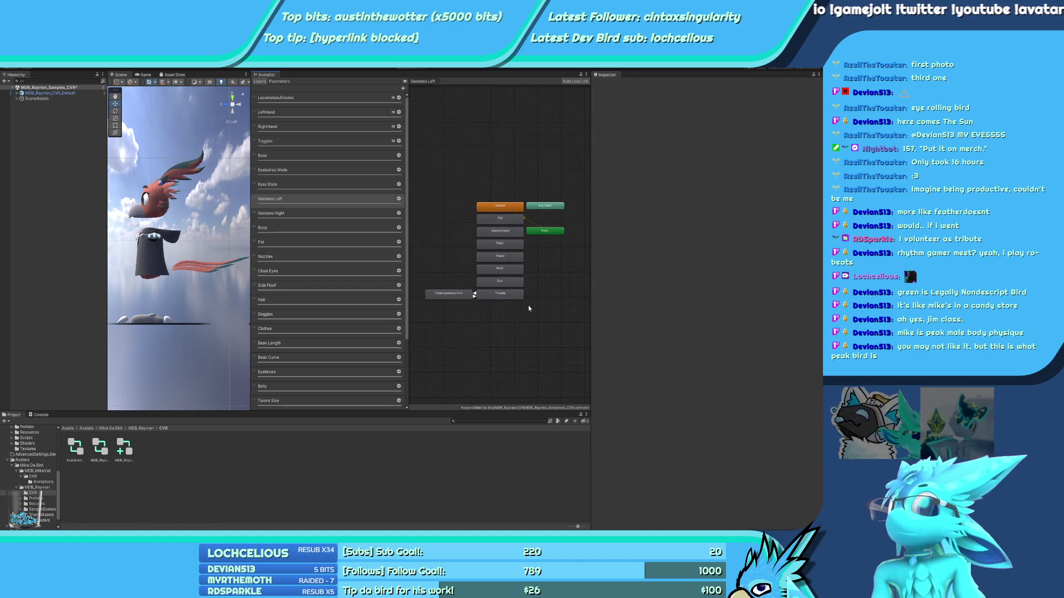
pyautogui.scroll(1, 521, 307)
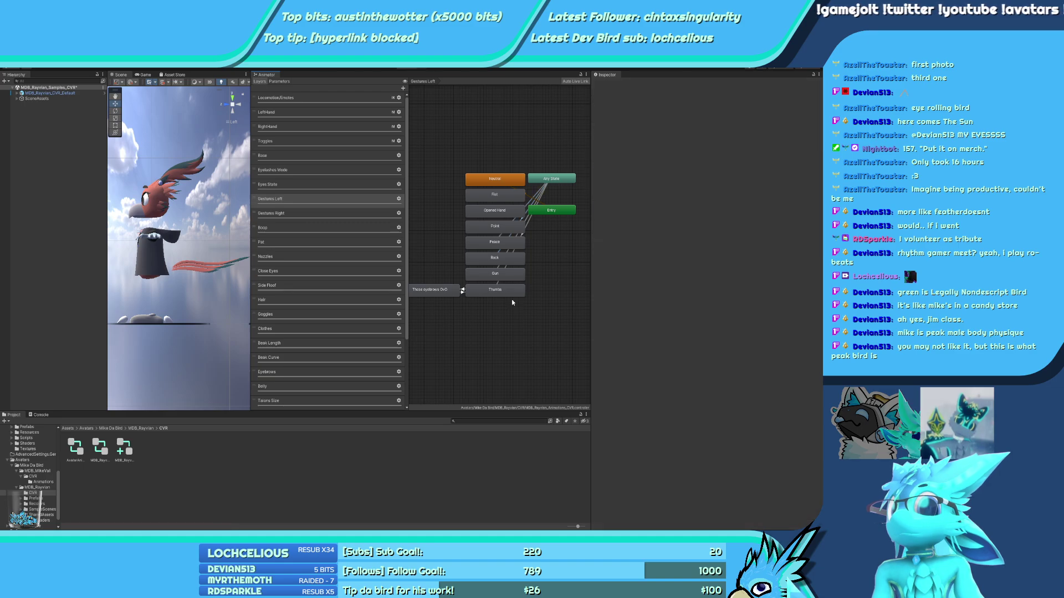
pyautogui.hotkey('ctrl', 'z')
pyautogui.hotkey('ctrl', 'z')
pyautogui.hotkey('ctrl', 'z')
pyautogui.hotkey('ctrl', 'z')
pyautogui.hotkey('ctrl', 'z')
pyautogui.hotkey('ctrl', 'z')
pyautogui.hotkey('ctrl', 'z')
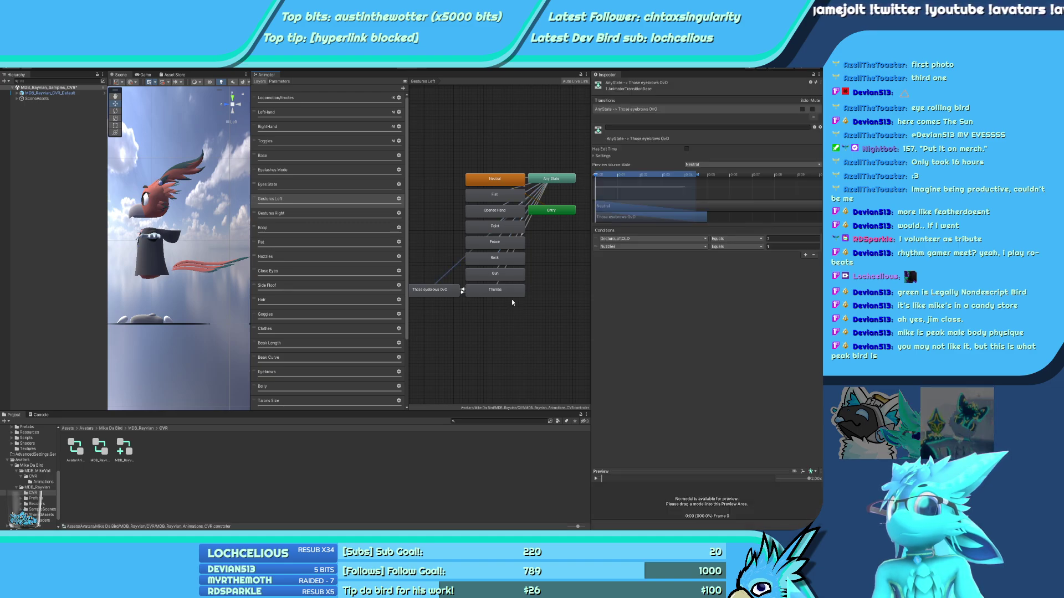
# Delete the Any State transitions to the Neutral through Thumbs states in Gestures Left, keeping only the one to Those eyebrows OvO
pyautogui.scroll(4, 554, 179)
pyautogui.click(495, 195)
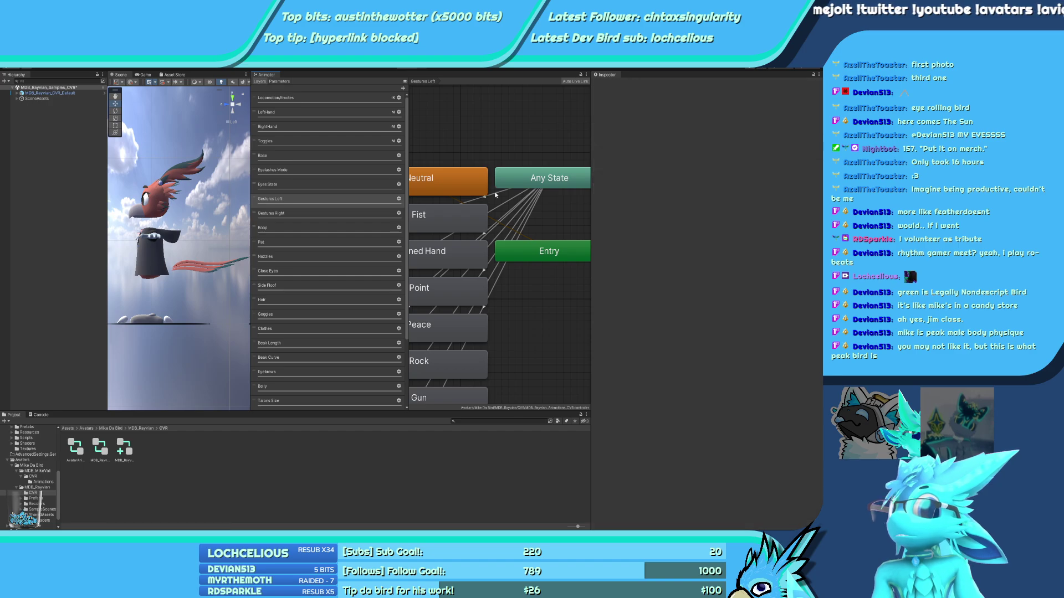
pyautogui.click(490, 236)
pyautogui.moveTo(490, 236); pyautogui.dragTo(527, 231, button='middle')
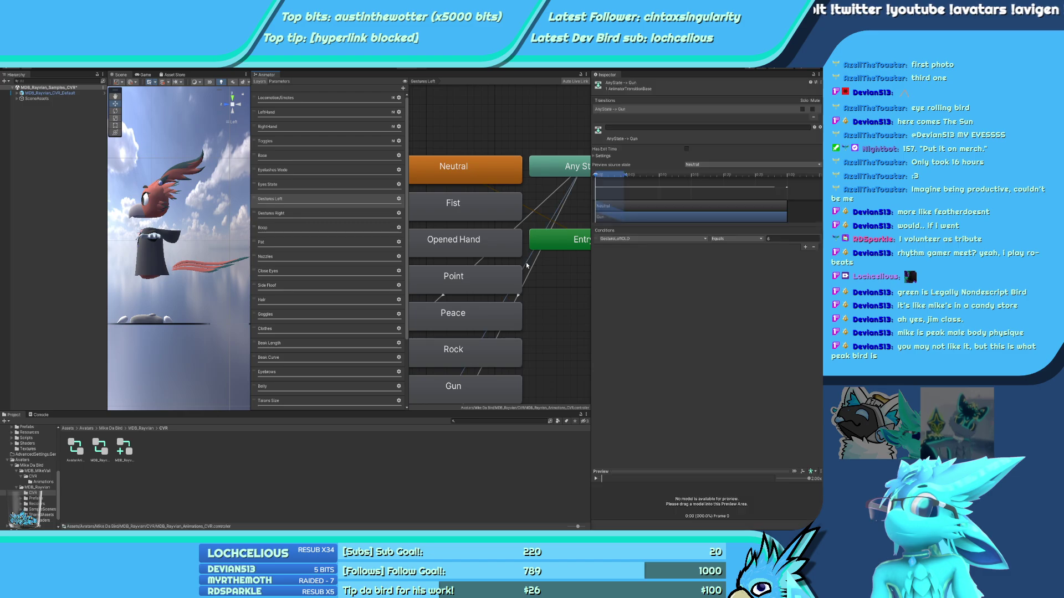
pyautogui.scroll(-5, 520, 277)
pyautogui.scroll(4, 487, 308)
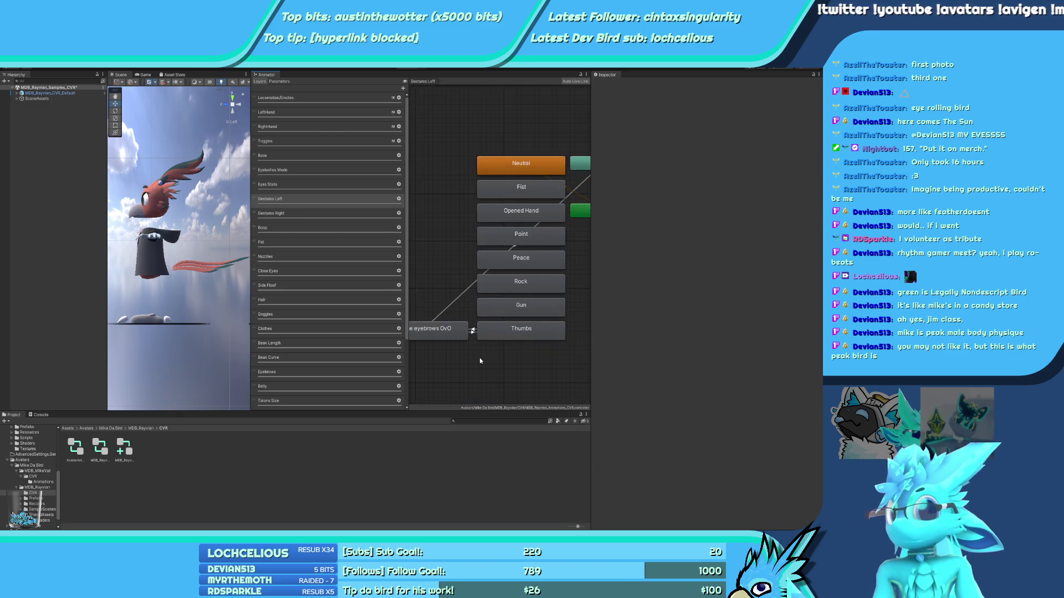
pyautogui.scroll(-4, 497, 307)
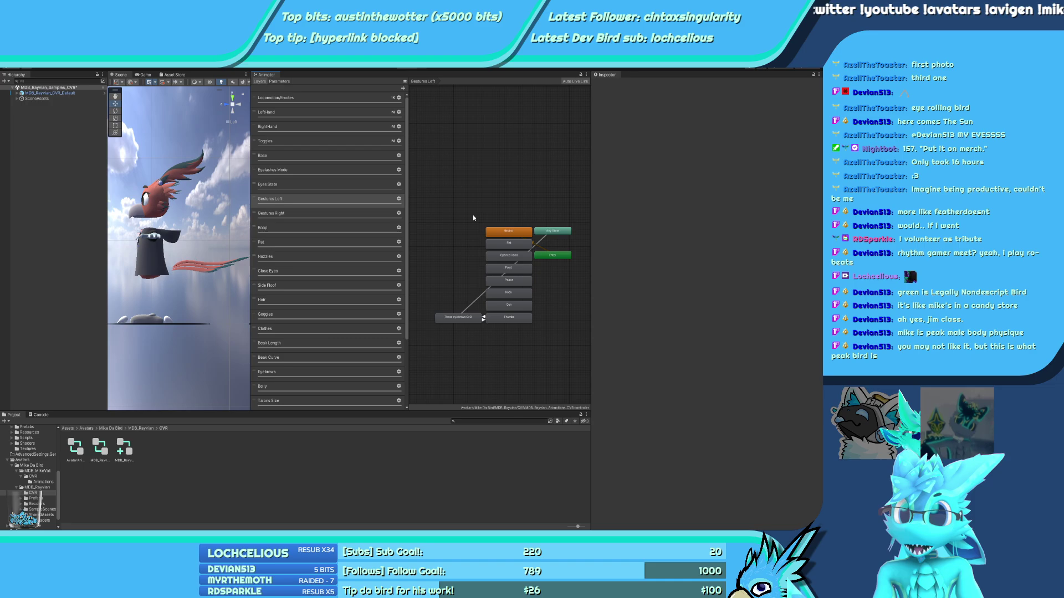
# Reload MDB_Rayvian_Animations_CVR and check the remaining transitions in its Gestures Left graph
pyautogui.moveTo(507, 187); pyautogui.dragTo(422, 197, button='middle')
pyautogui.moveTo(536, 225); pyautogui.dragTo(578, 210, button='middle')
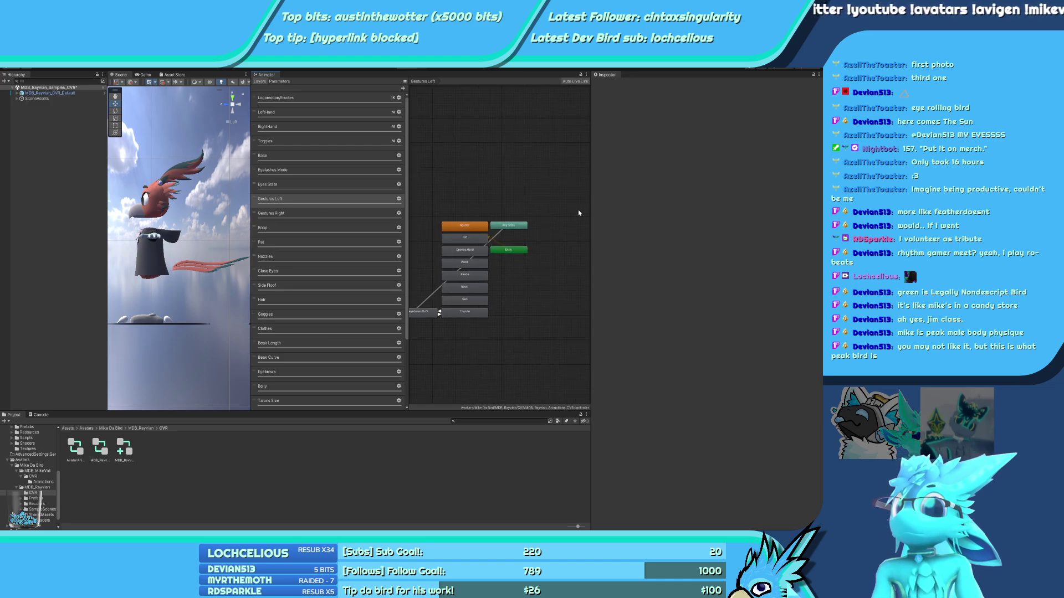
pyautogui.click(553, 218)
pyautogui.doubleClick(101, 448)
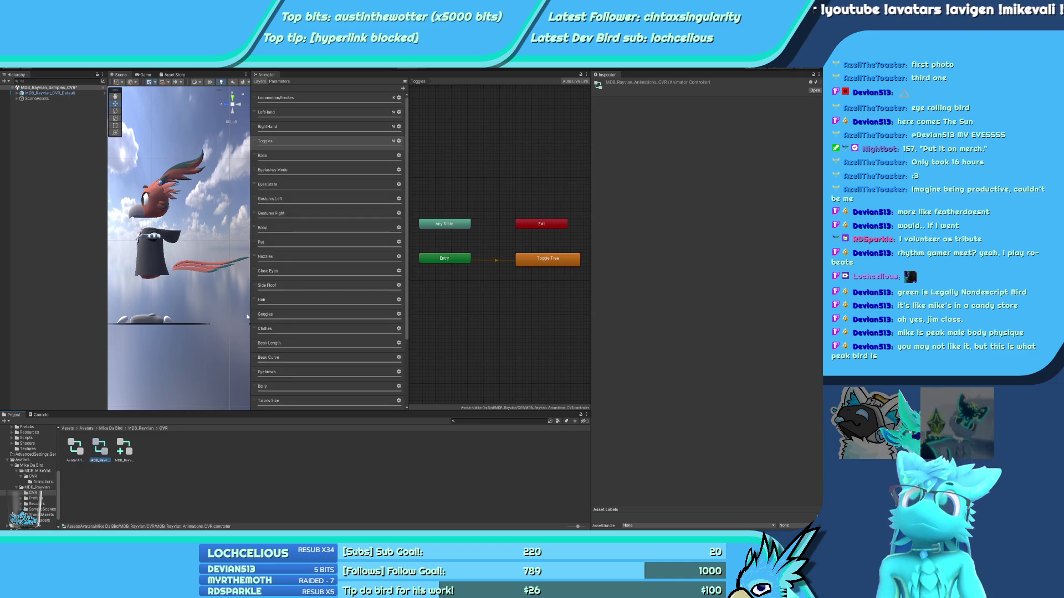
pyautogui.click(290, 197)
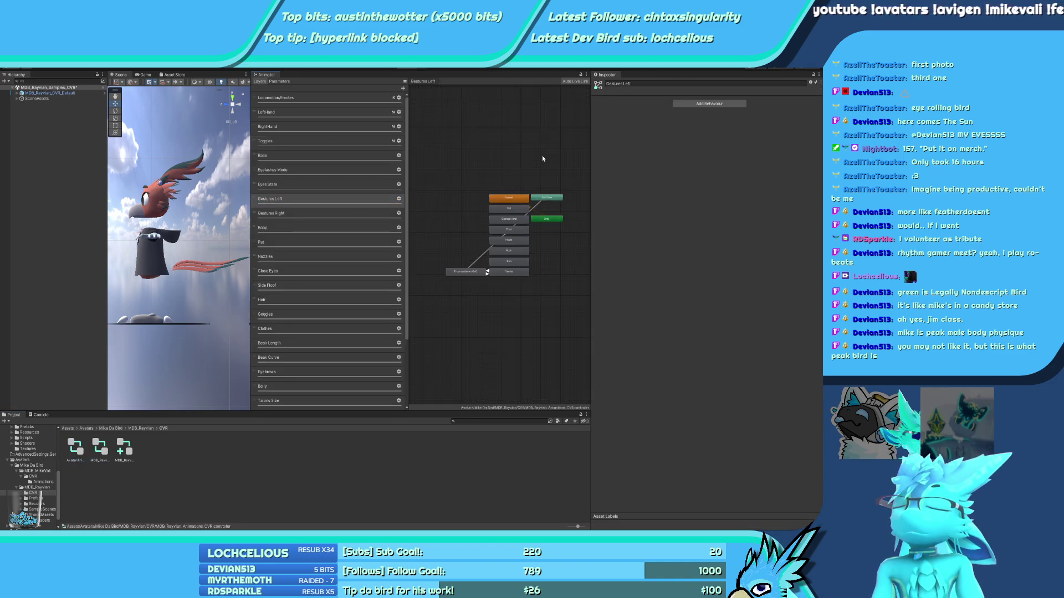
# Open the Gestures Left layer of MikeVal's CVR animations controller and copy its Neutral through Thumbs states with their Any State transitions
pyautogui.click(75, 448)
pyautogui.click(38, 471)
pyautogui.click(40, 481)
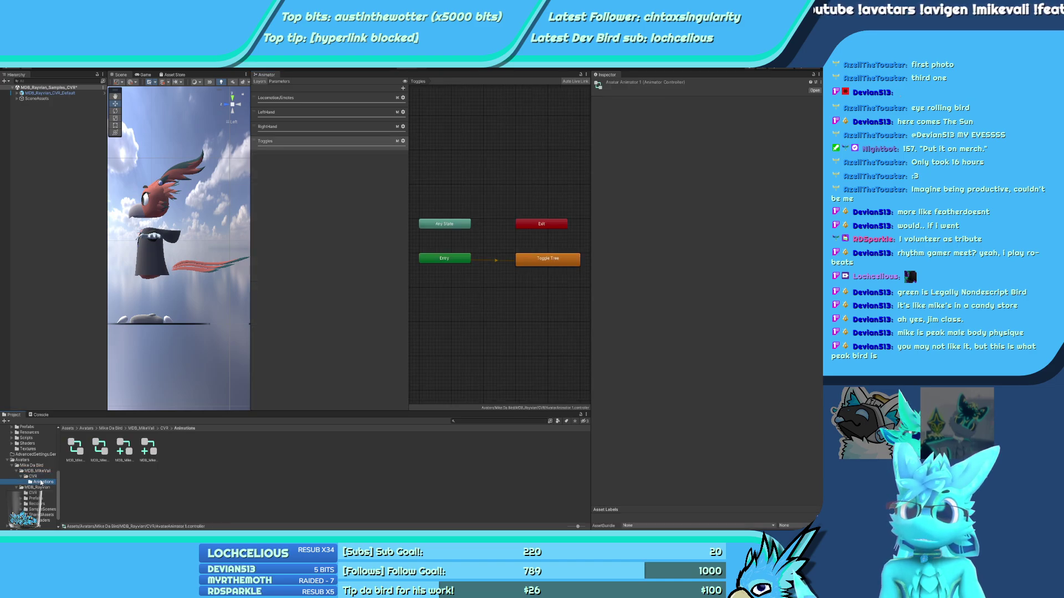
pyautogui.click(76, 448)
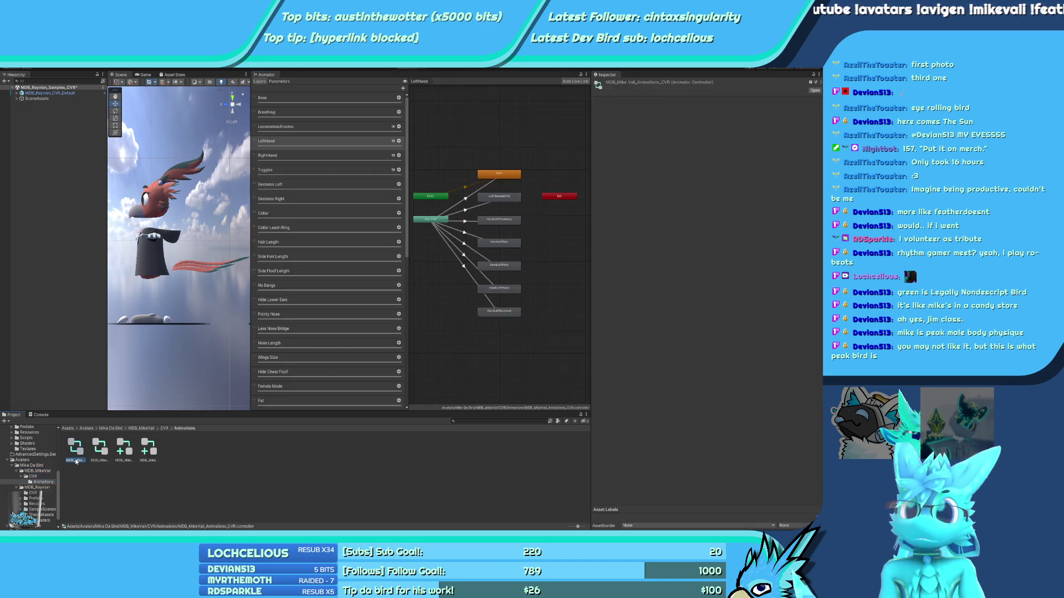
pyautogui.click(303, 141)
pyautogui.click(298, 171)
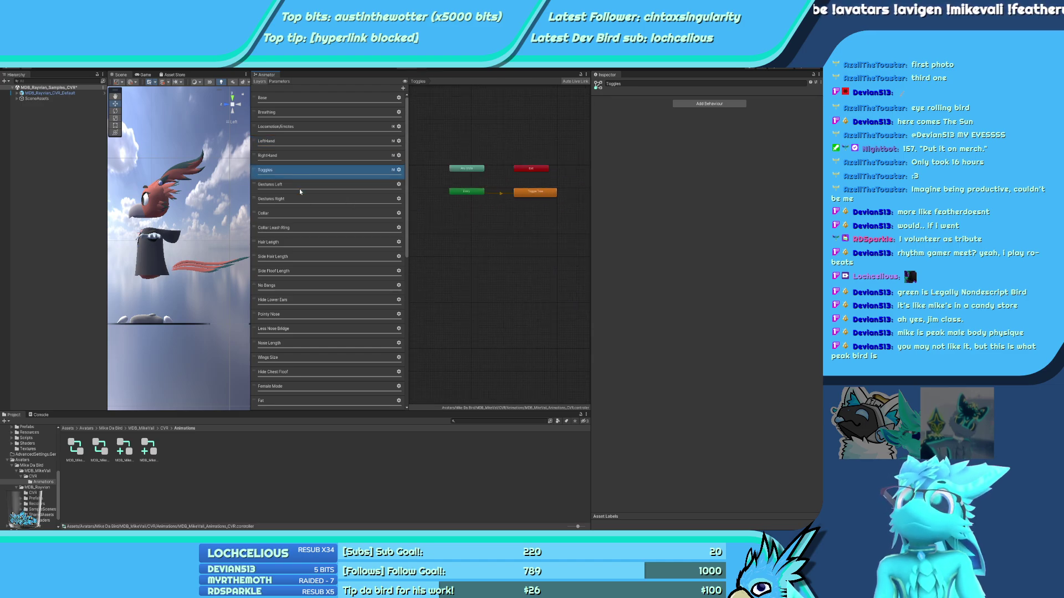
pyautogui.click(298, 186)
pyautogui.moveTo(555, 128); pyautogui.dragTo(465, 268)
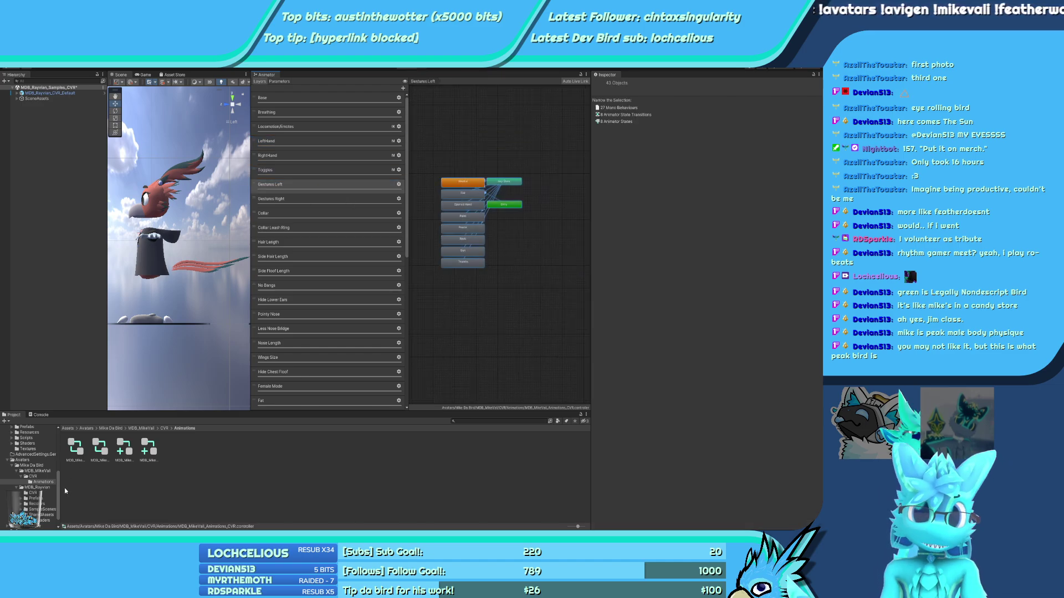
# Paste the copied gesture states into Gestures Left of MDB_Rayvian_Animations_CVR and place them beside the existing states
pyautogui.click(39, 487)
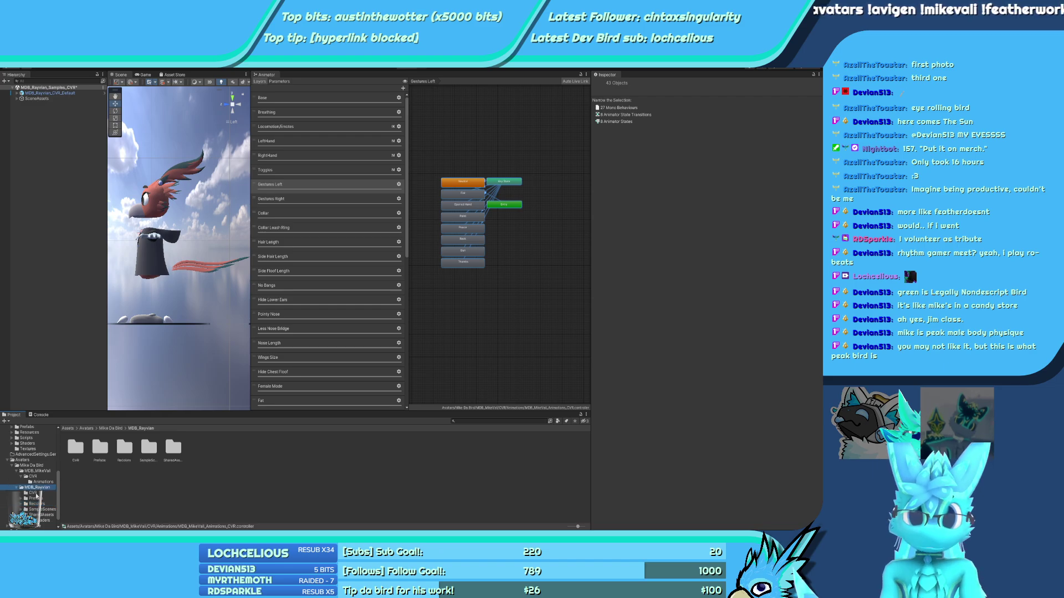
pyautogui.click(34, 493)
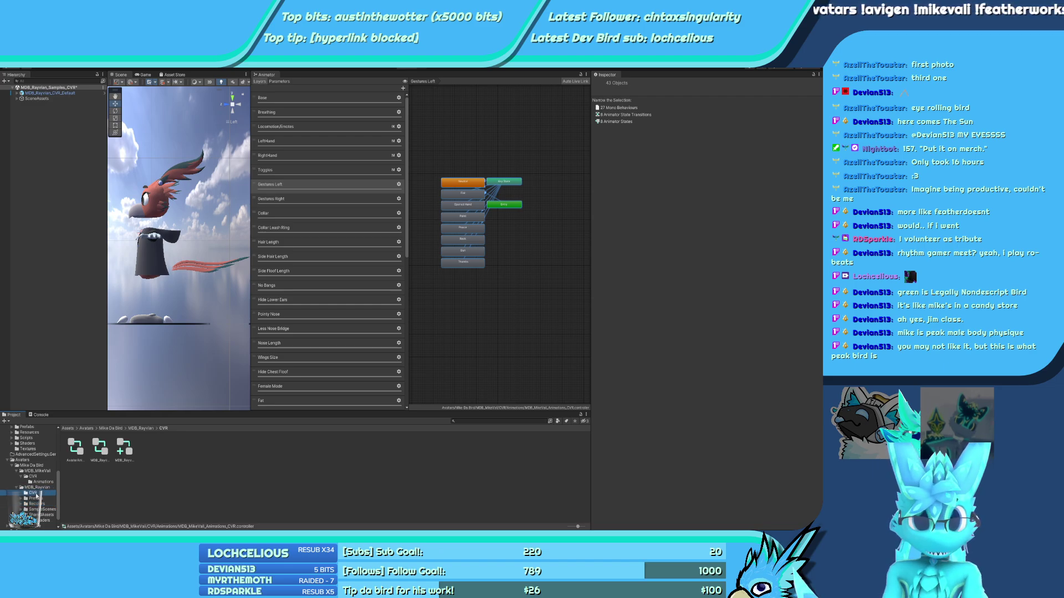
pyautogui.click(105, 448)
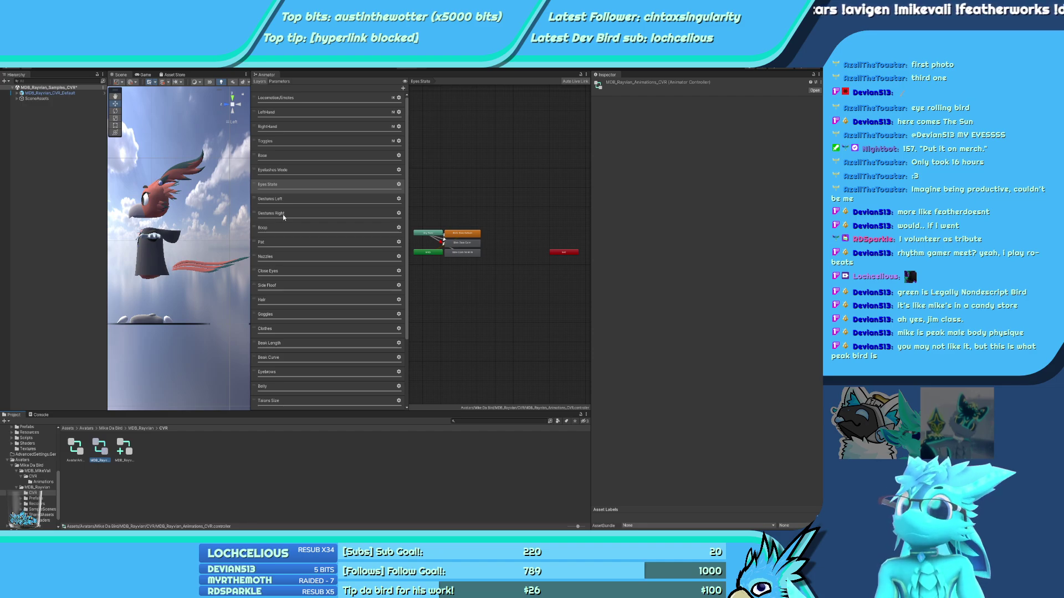
pyautogui.click(280, 198)
pyautogui.moveTo(483, 161); pyautogui.dragTo(518, 234)
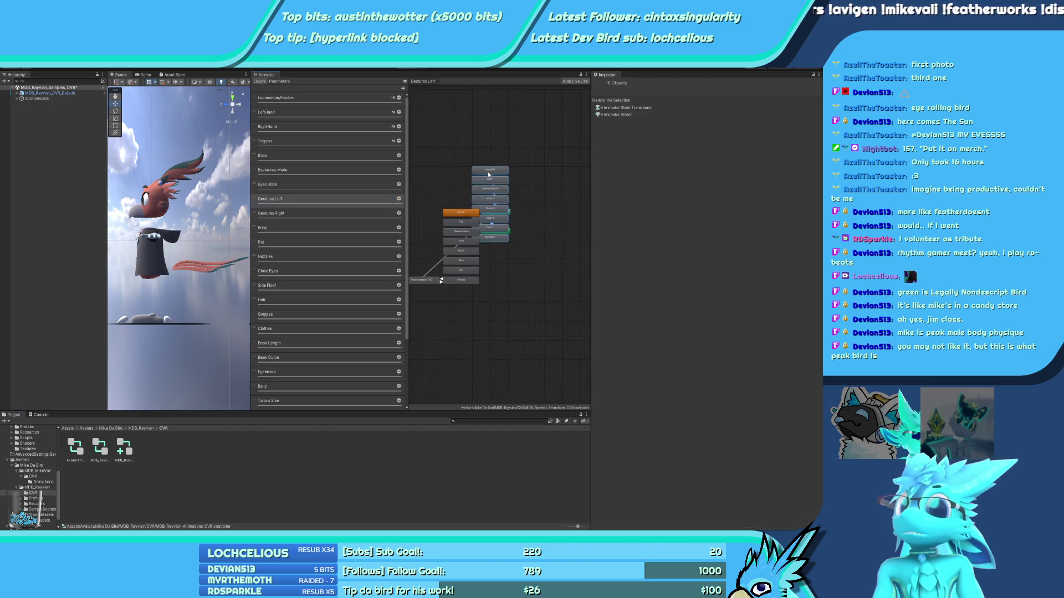
pyautogui.moveTo(488, 174); pyautogui.dragTo(413, 171)
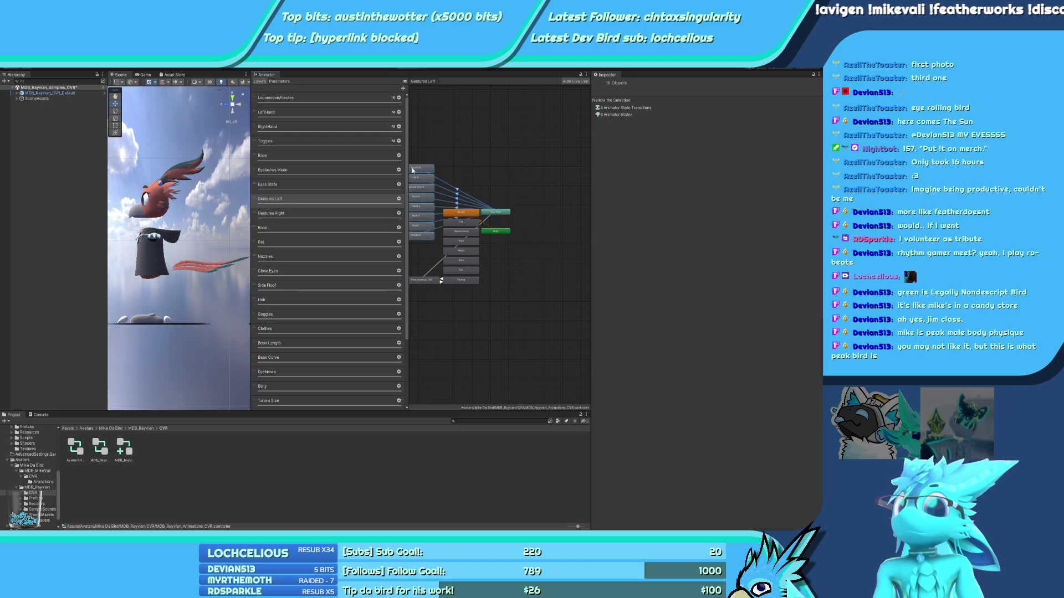
# Add an Any State transition to the original Neutral state and paste in the settings copied from the Neutral 0 transition
pyautogui.scroll(3, 506, 169)
pyautogui.click(492, 172)
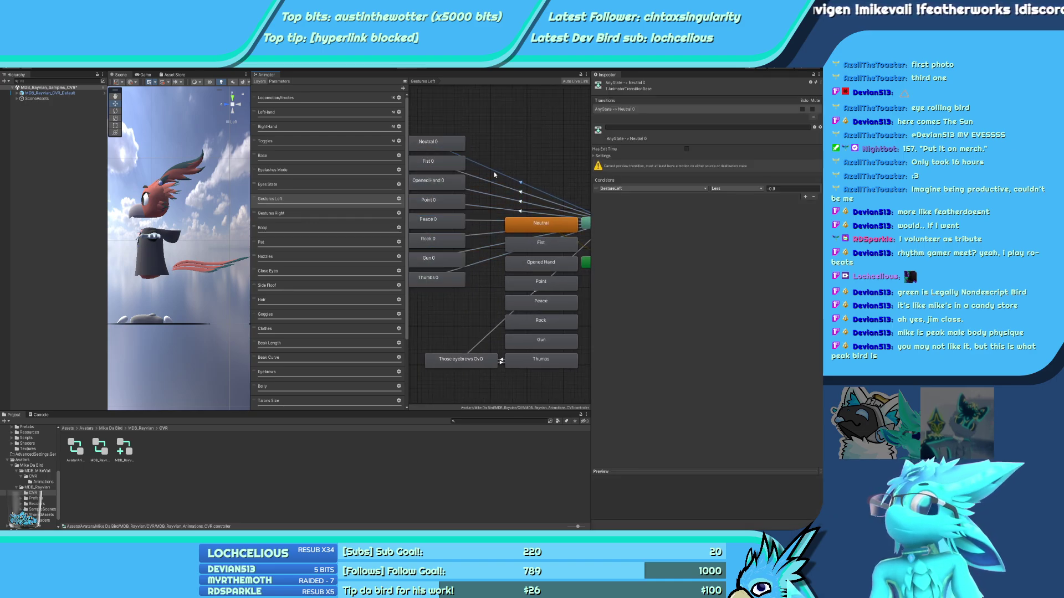
pyautogui.click(466, 123)
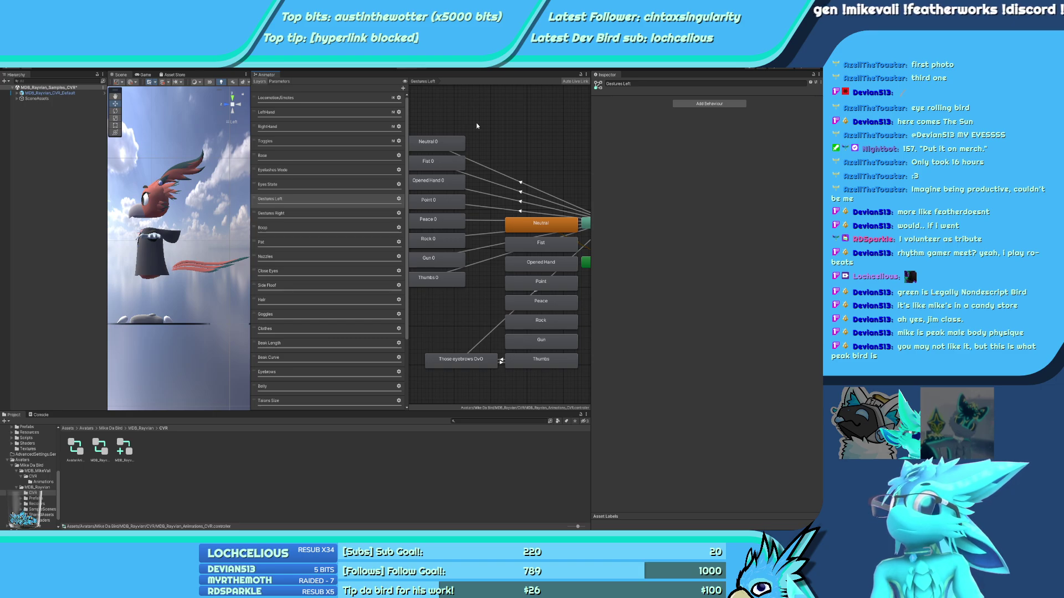
pyautogui.click(501, 171)
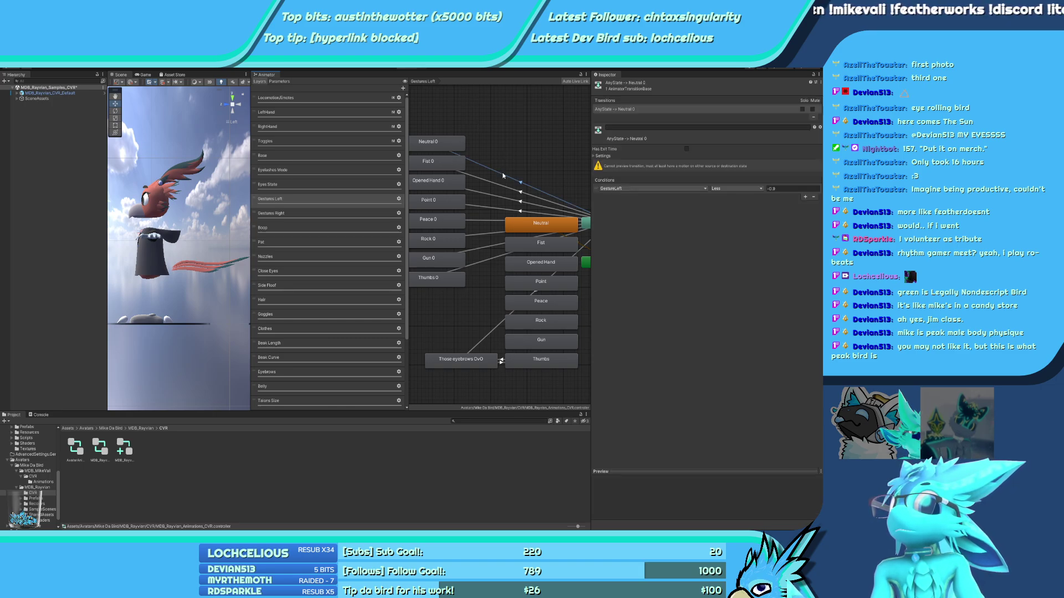
pyautogui.moveTo(586, 223); pyautogui.dragTo(560, 239, button='middle')
pyautogui.moveTo(414, 139); pyautogui.dragTo(473, 153, button='middle')
pyautogui.moveTo(465, 152); pyautogui.dragTo(525, 198)
pyautogui.moveTo(586, 186); pyautogui.dragTo(500, 219, button='middle')
pyautogui.click(493, 195)
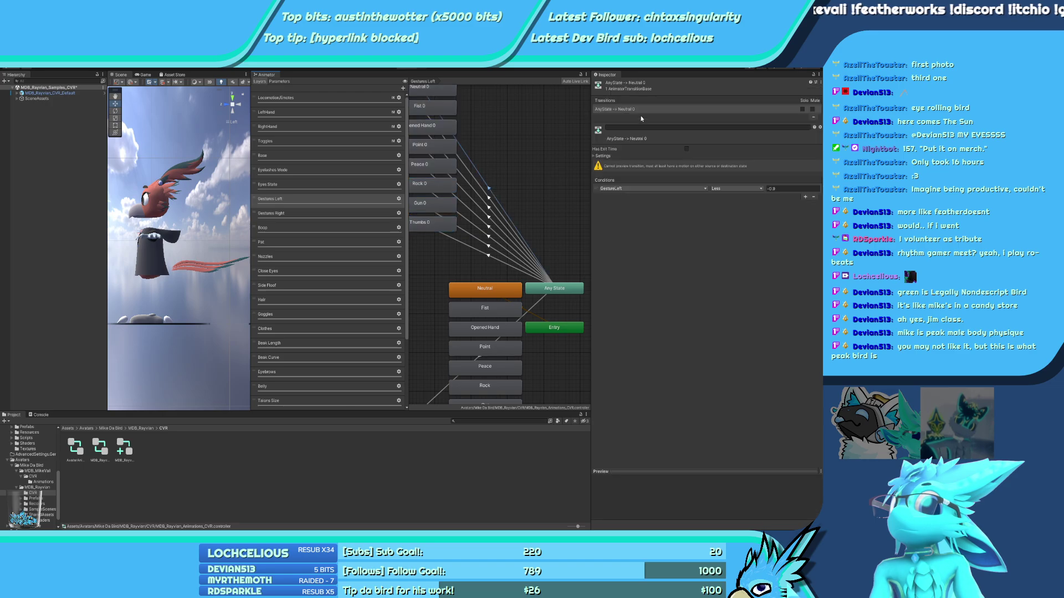
pyautogui.rightClick(538, 288)
pyautogui.click(553, 291)
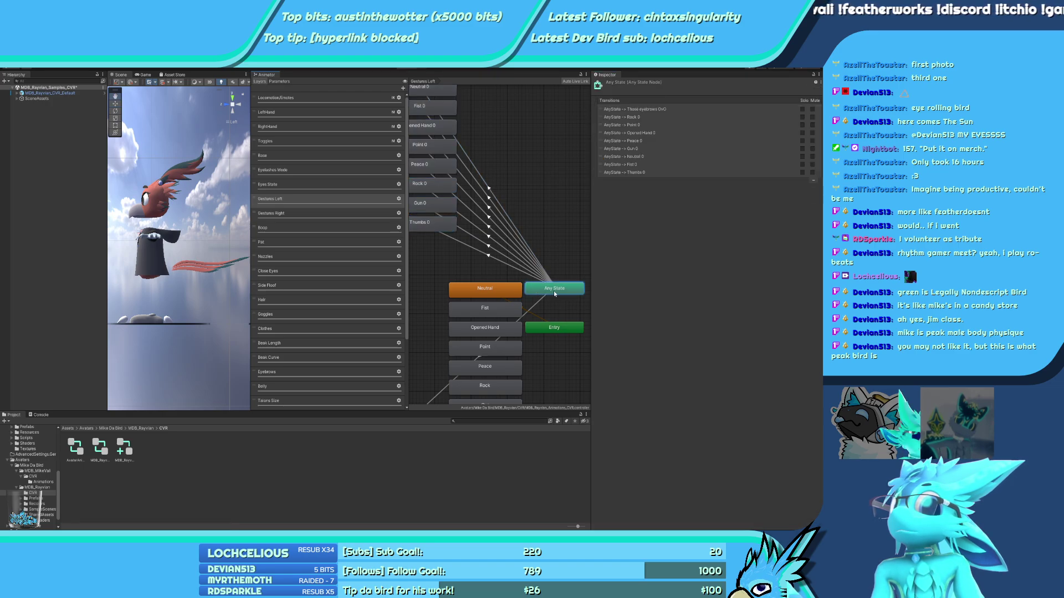
pyautogui.click(510, 290)
pyautogui.click(523, 289)
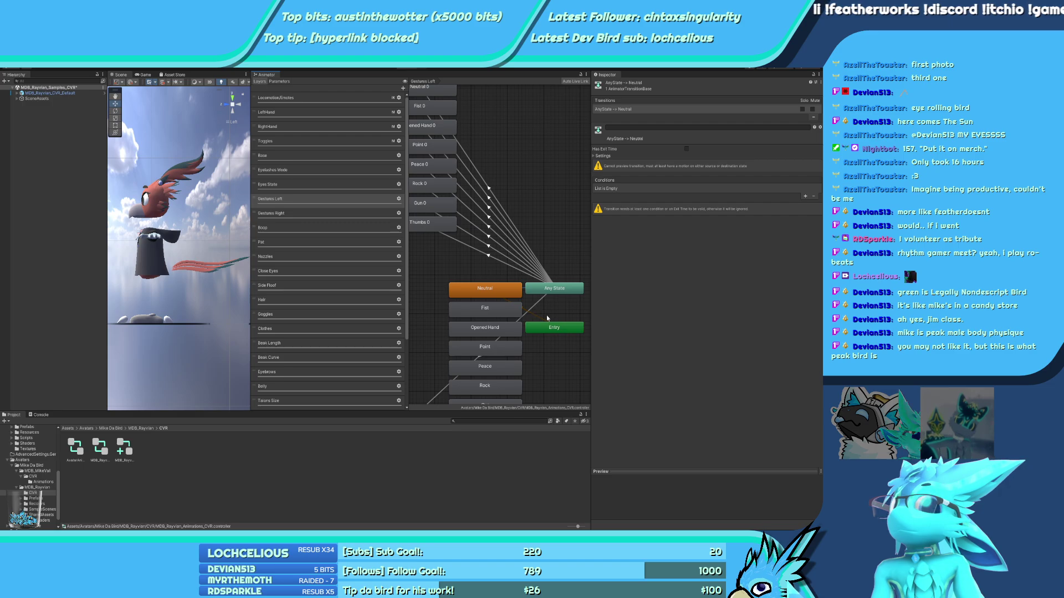
pyautogui.click(657, 139)
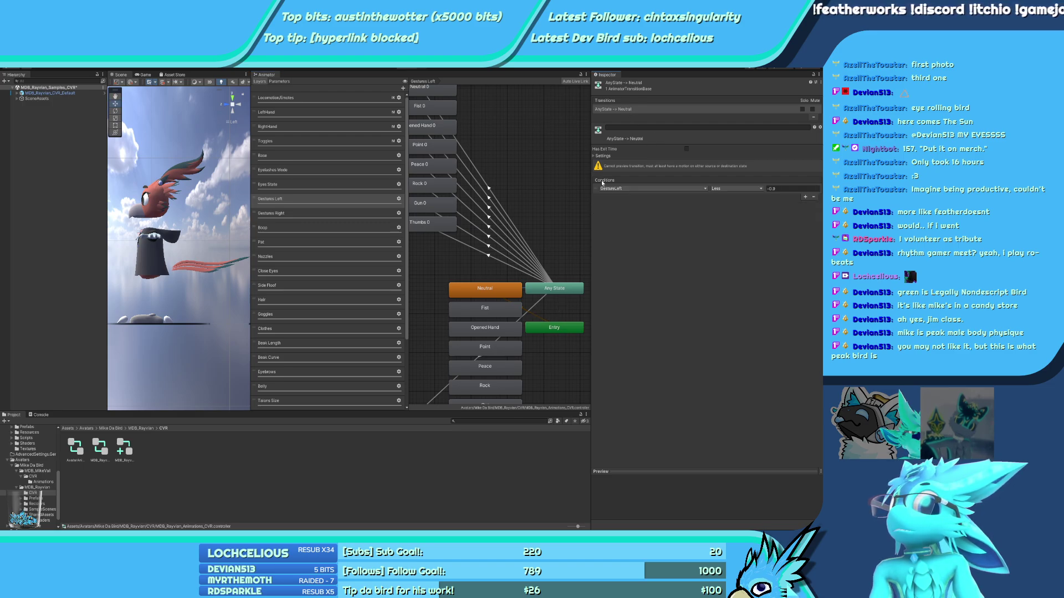
# Add Any State transitions to the original Fist and Opened Hand states, pasting in the settings of their Fist 0 and Opened Hand 0 counterparts
pyautogui.click(489, 197)
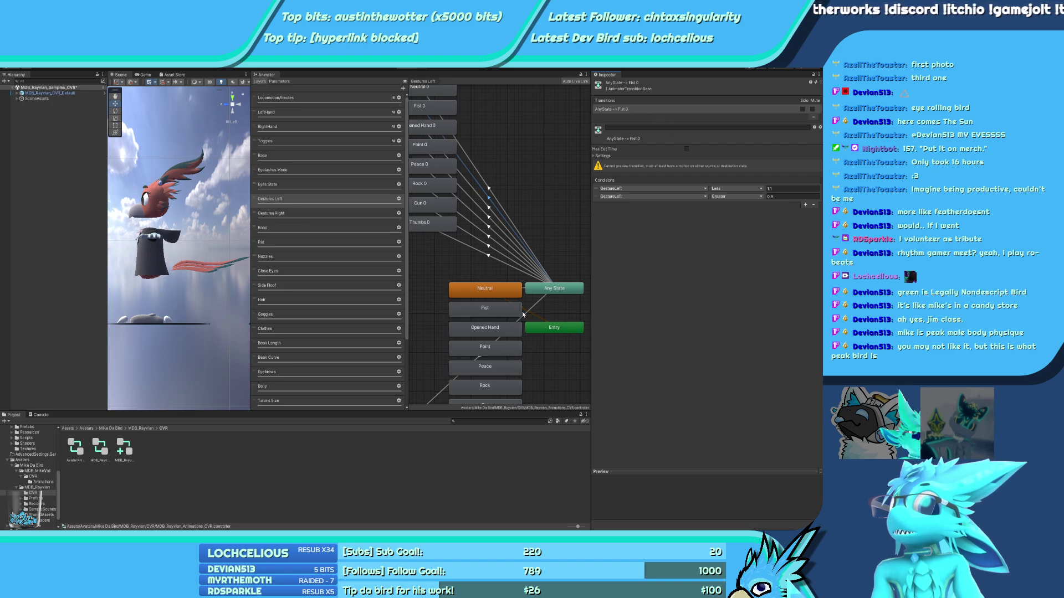
pyautogui.click(533, 289)
pyautogui.click(526, 300)
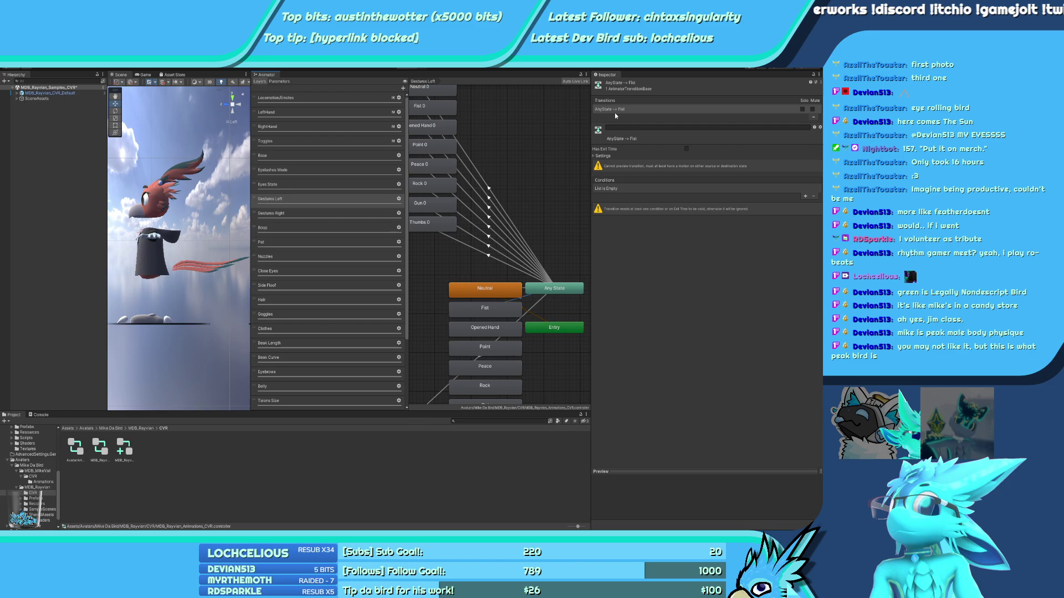
pyautogui.click(484, 206)
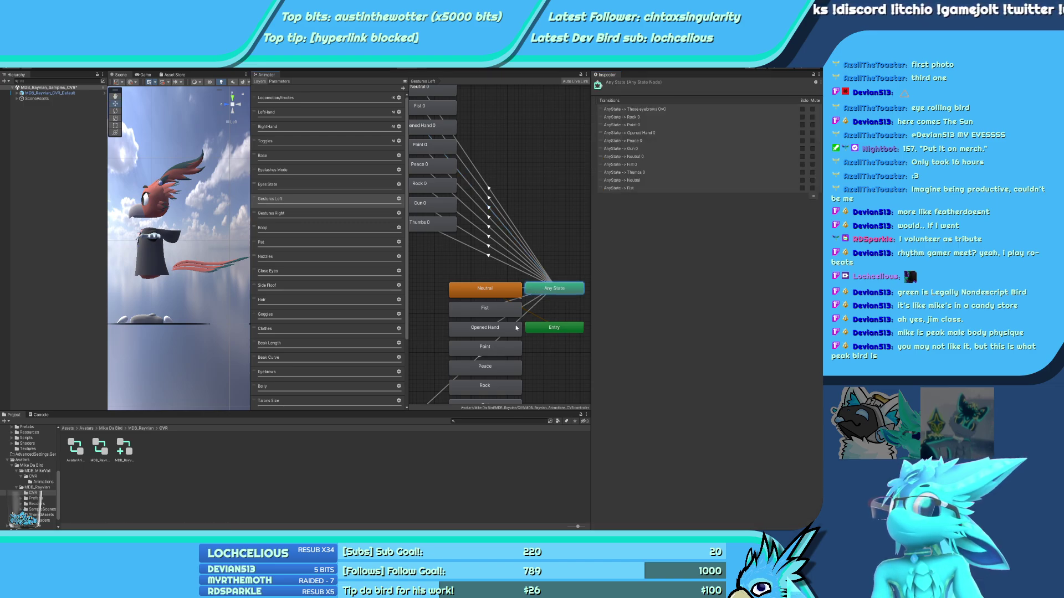
pyautogui.click(496, 326)
pyautogui.click(499, 317)
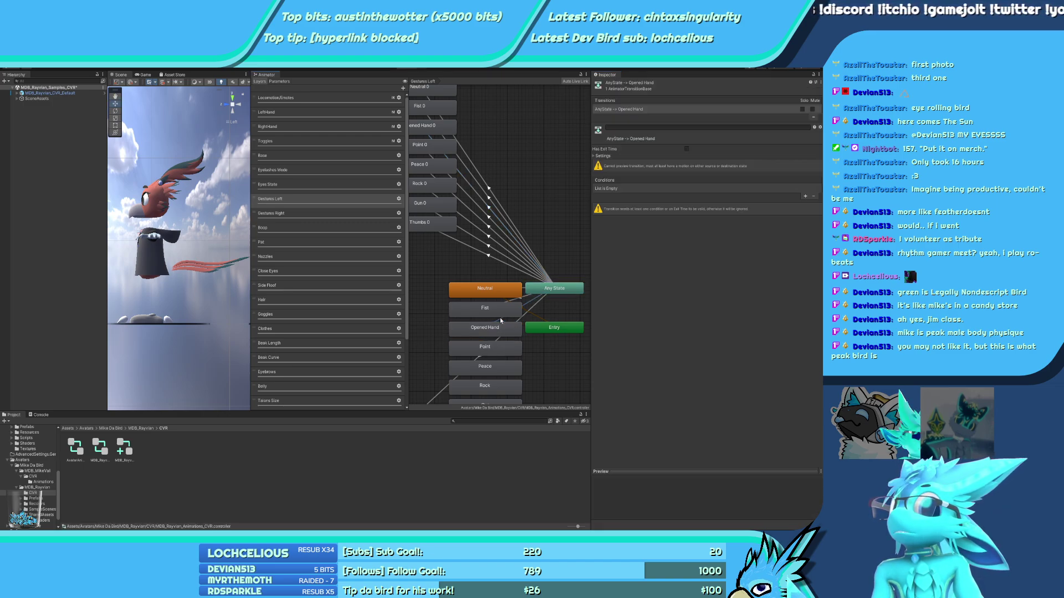
pyautogui.click(652, 132)
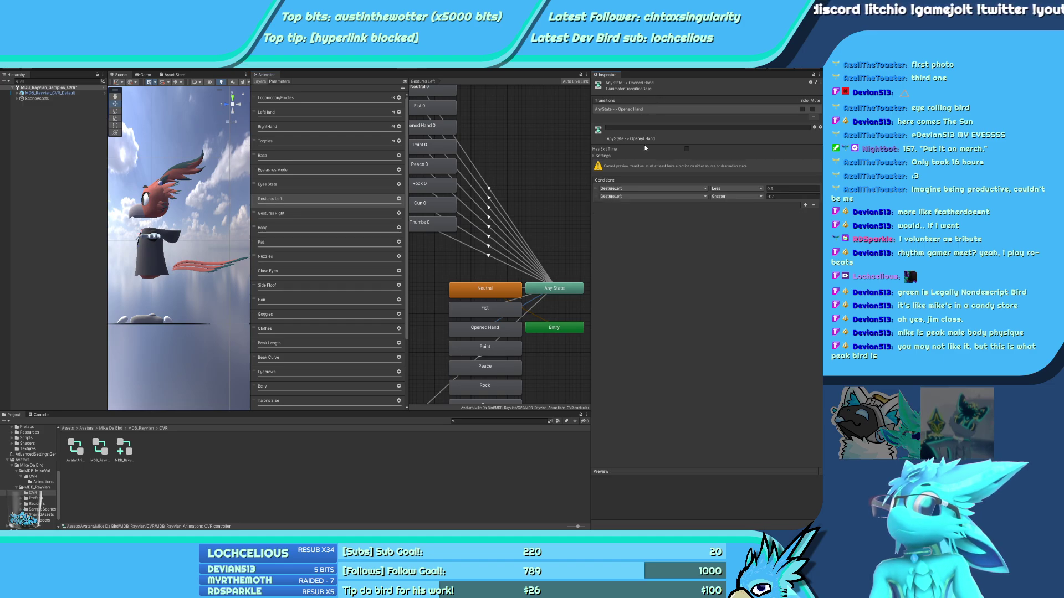
# Add an Any State transition to the original Point state with the settings copied from the Point 0 transition
pyautogui.click(485, 214)
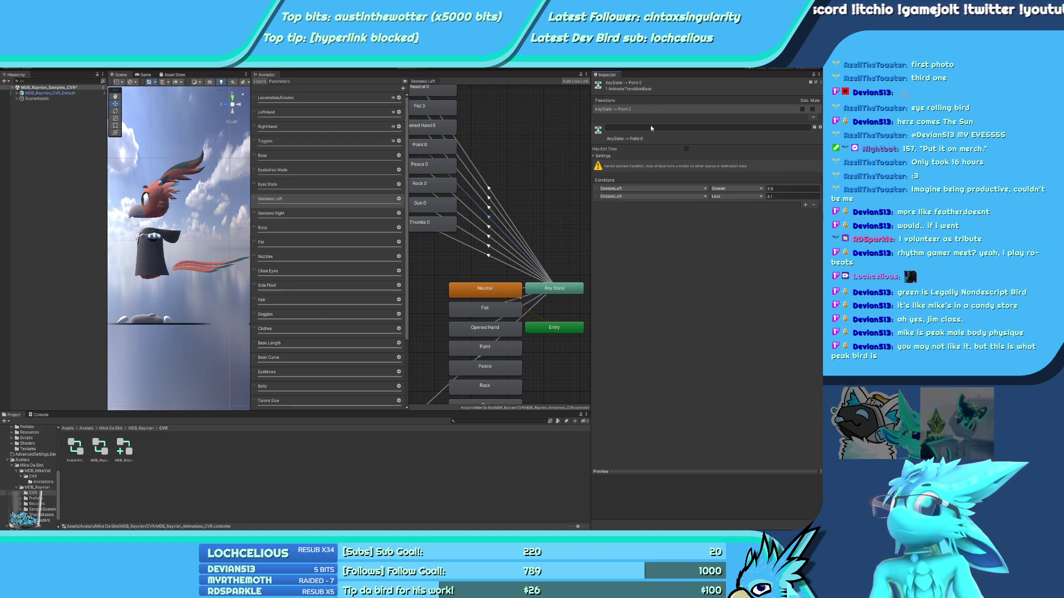
pyautogui.click(554, 288)
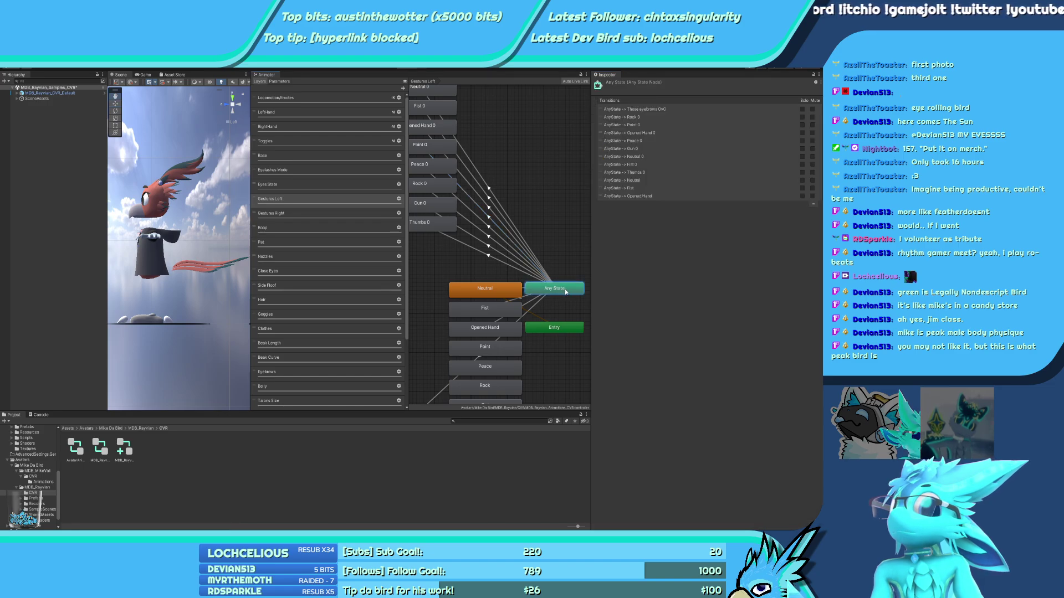
pyautogui.click(496, 355)
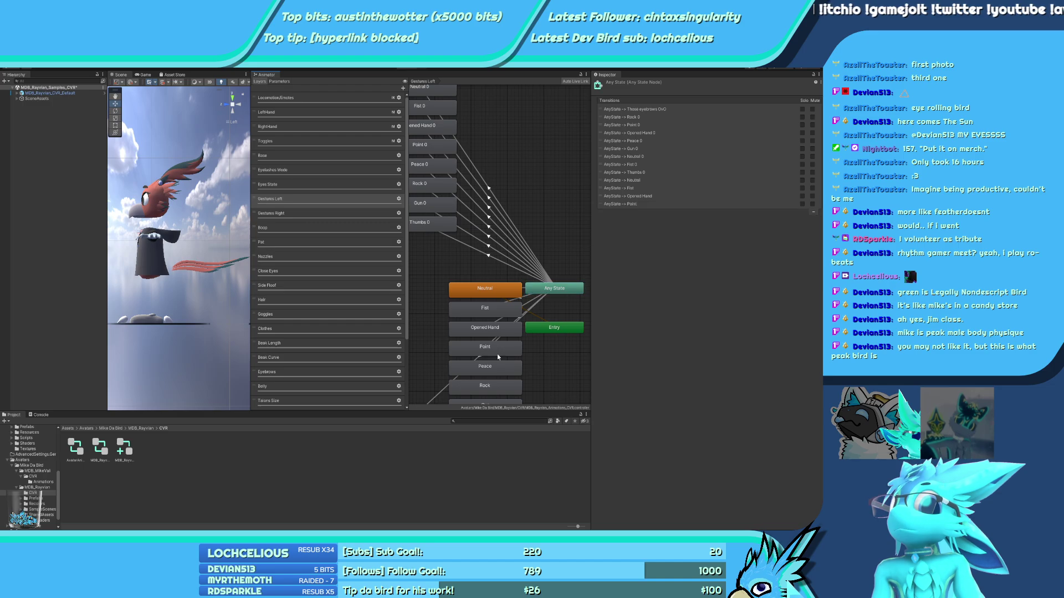
pyautogui.click(519, 325)
pyautogui.rightClick(641, 111)
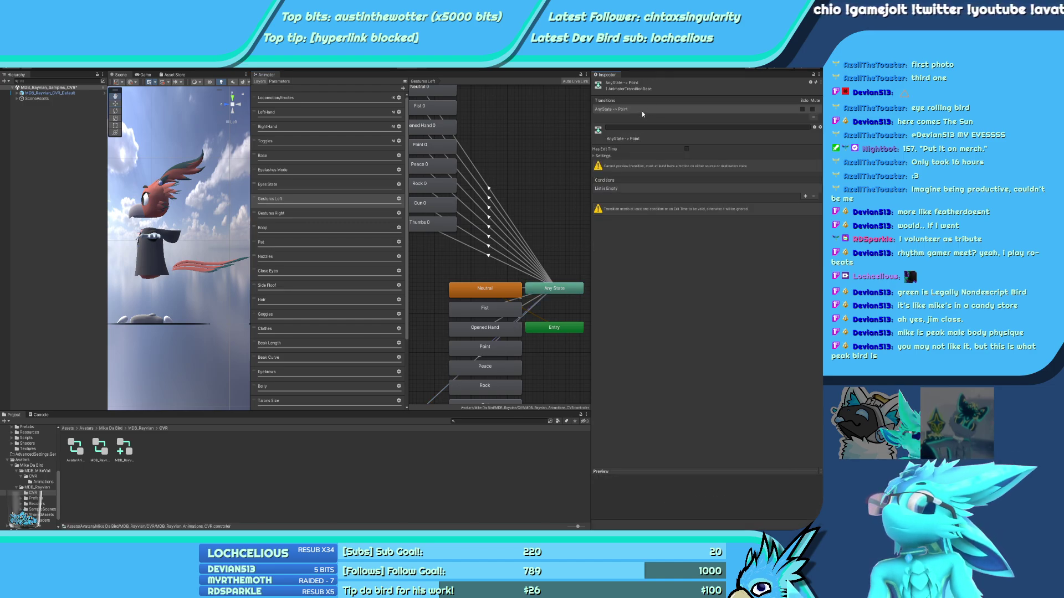
pyautogui.click(663, 137)
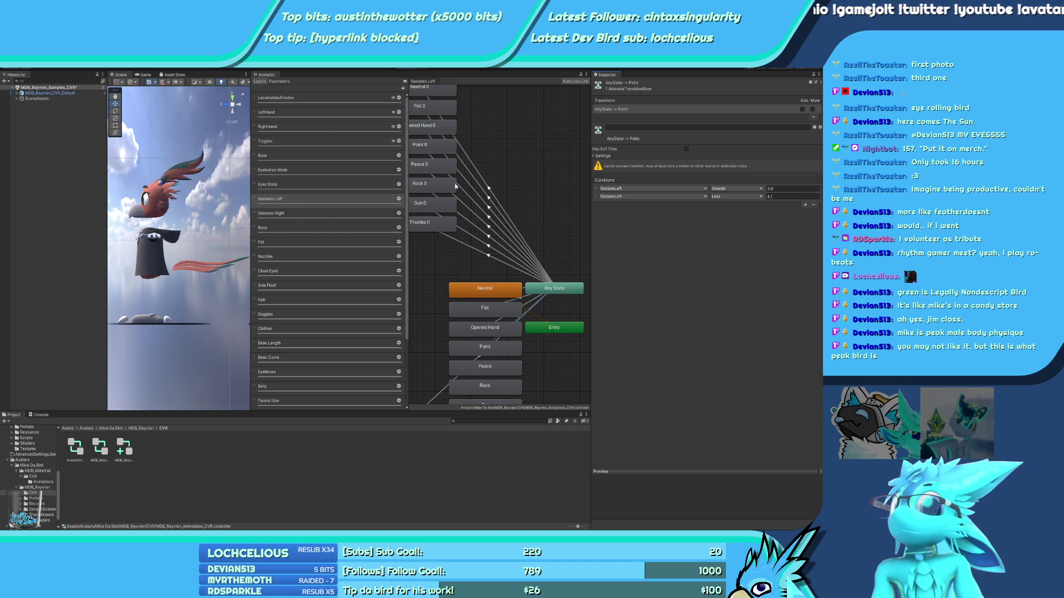
# Add an Any State transition to the original Peace state with the settings copied from the Peace 0 transition
pyautogui.click(471, 184)
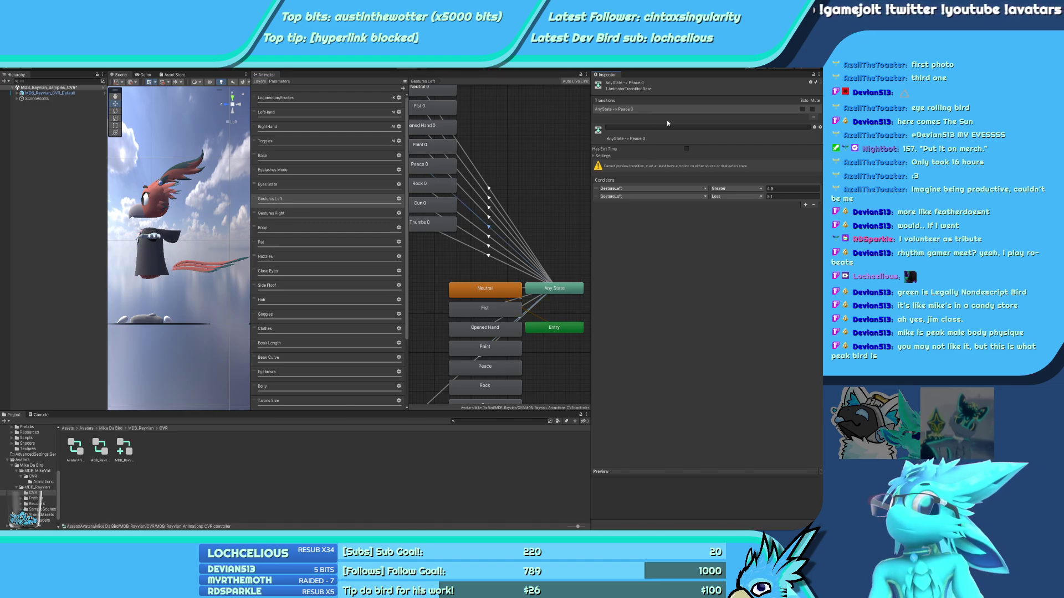
pyautogui.moveTo(554, 288); pyautogui.dragTo(570, 221, button='middle')
pyautogui.click(568, 221)
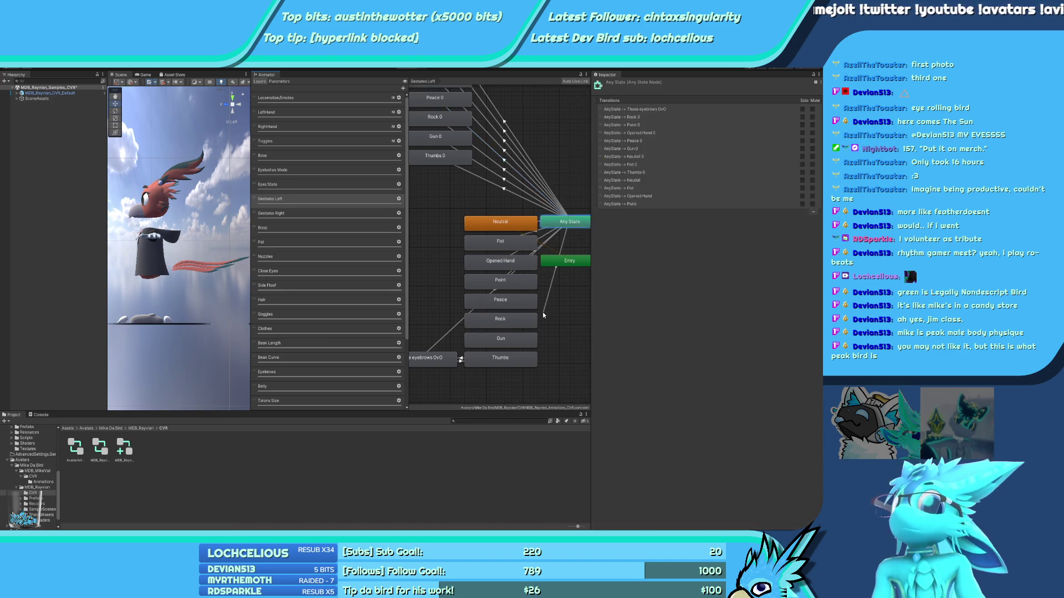
pyautogui.click(503, 304)
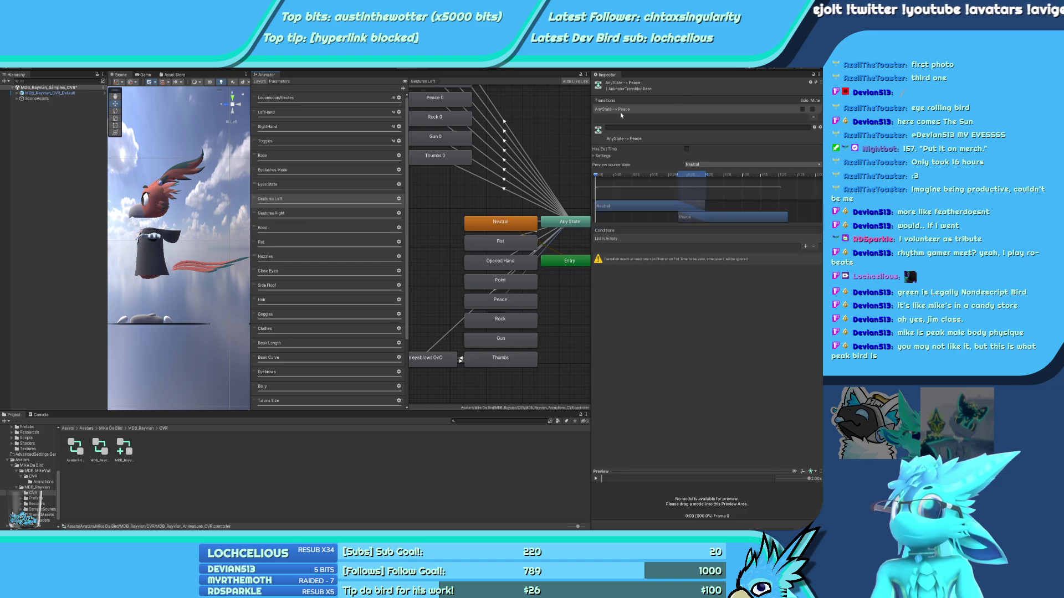
pyautogui.click(633, 136)
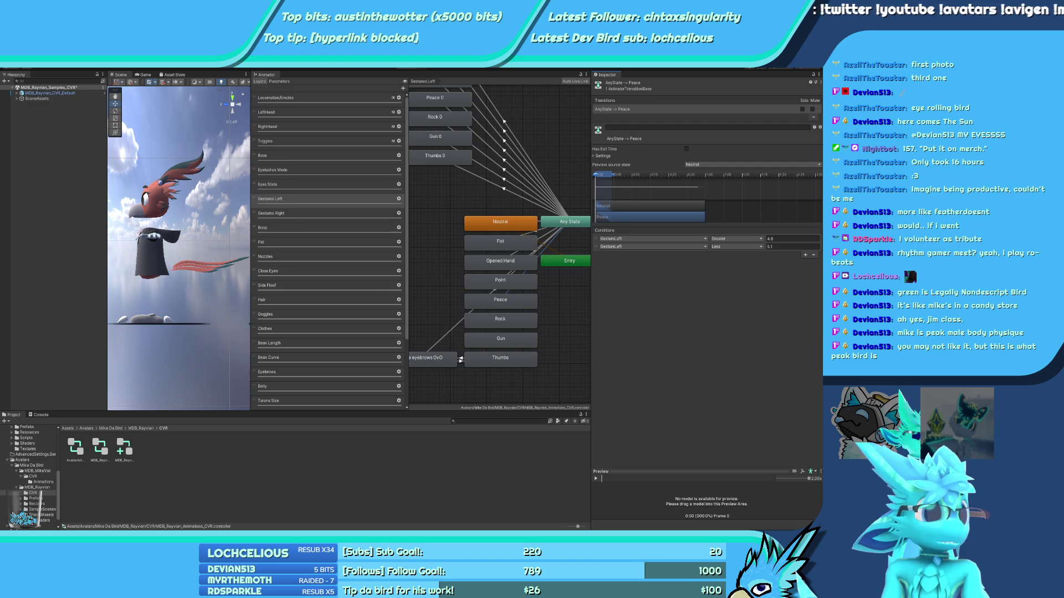
# Add an Any State transition to the original Rock state with the settings copied from the Rock 0 transition
pyautogui.moveTo(570, 224); pyautogui.dragTo(534, 243, button='middle')
pyautogui.click(534, 242)
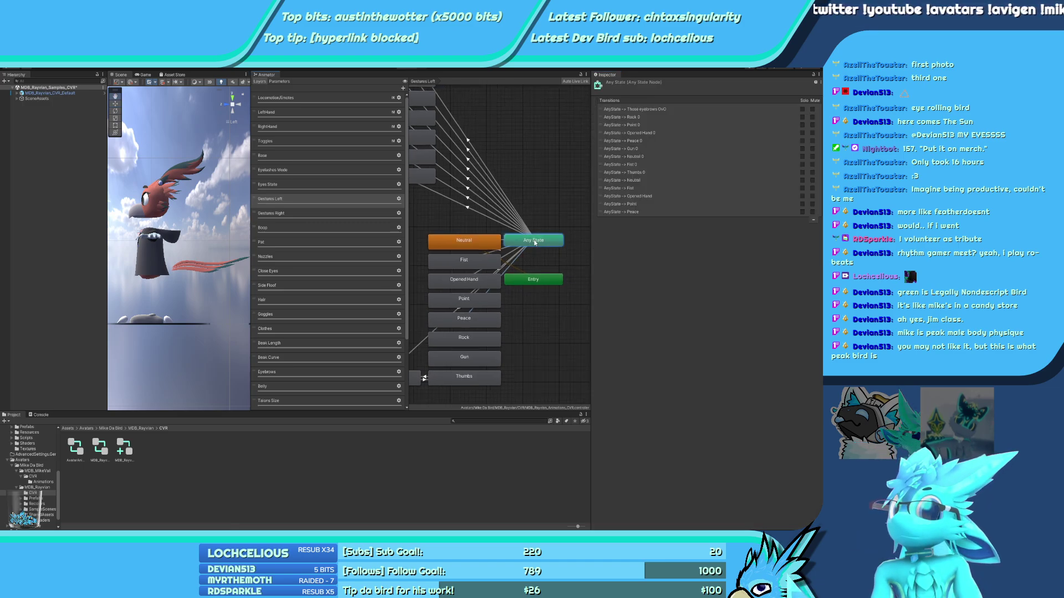
pyautogui.moveTo(463, 209); pyautogui.dragTo(507, 206, button='middle')
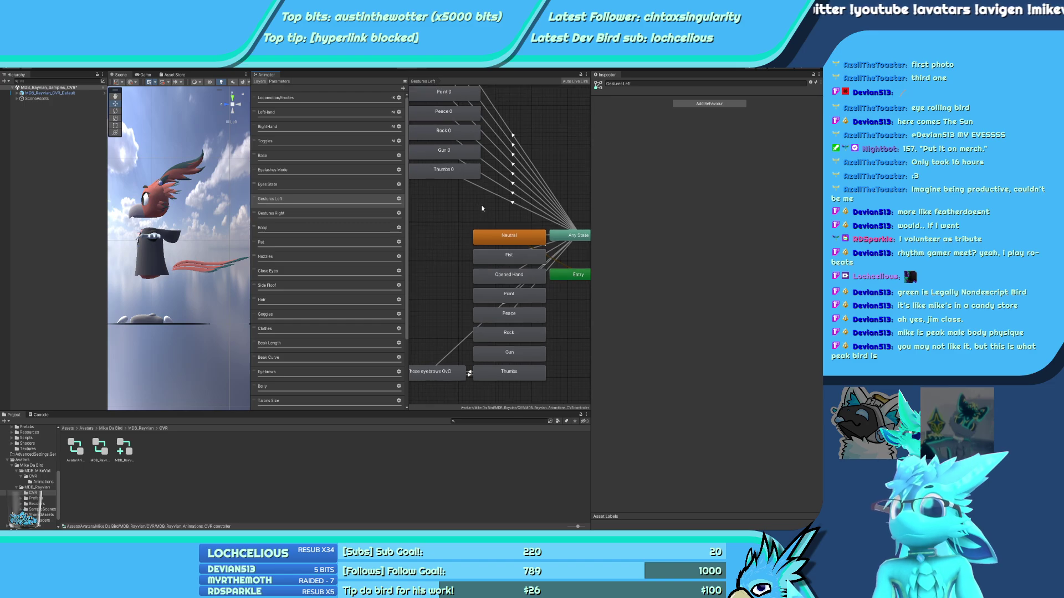
pyautogui.click(518, 315)
pyautogui.click(488, 161)
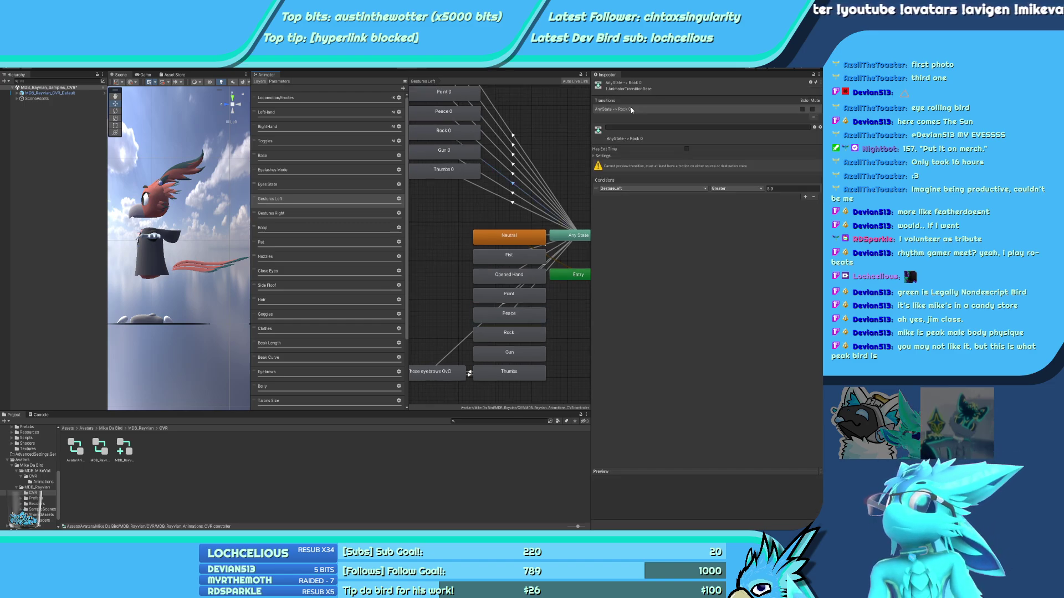
pyautogui.click(570, 238)
pyautogui.click(517, 334)
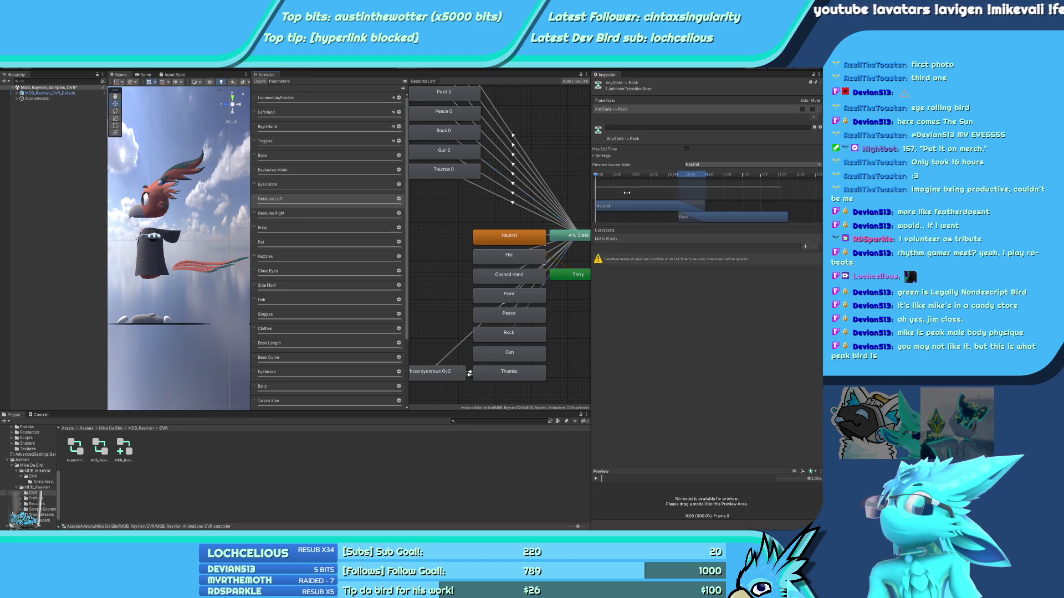
pyautogui.rightClick(640, 112)
pyautogui.click(655, 135)
pyautogui.moveTo(535, 202); pyautogui.dragTo(540, 221, button='middle')
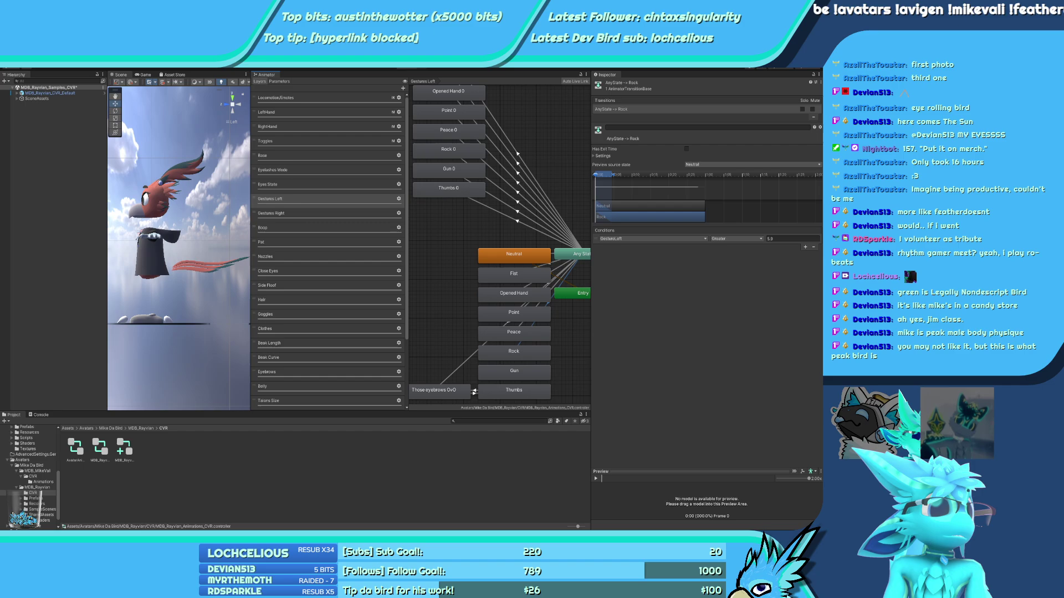
# Add an Any State transition to the original Gun state with the settings copied from the Gun 0 transition
pyautogui.click(508, 213)
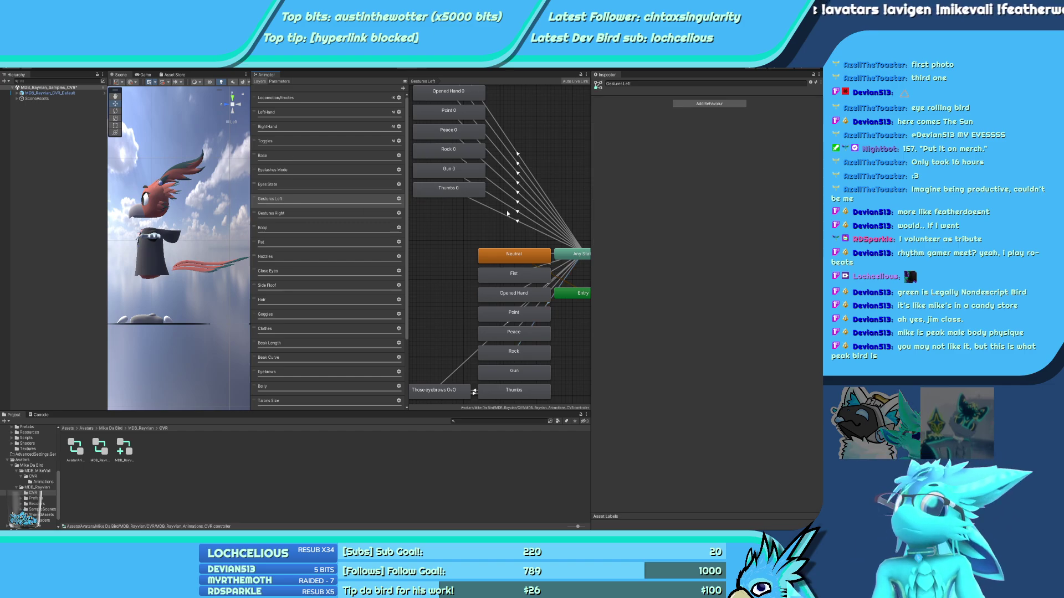
pyautogui.moveTo(510, 223); pyautogui.dragTo(501, 219, button='middle')
pyautogui.click(501, 204)
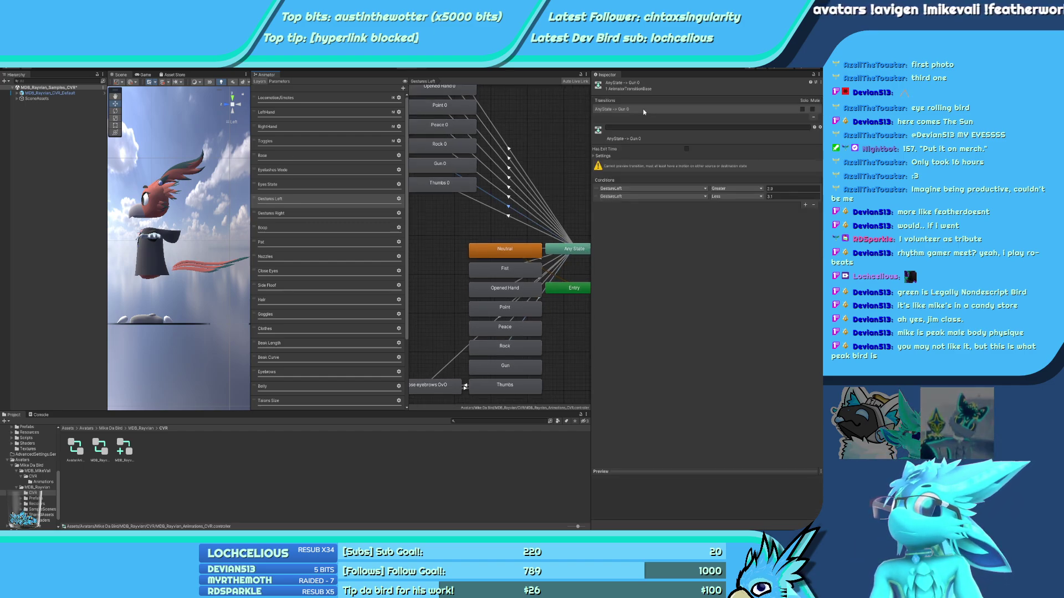
pyautogui.click(575, 252)
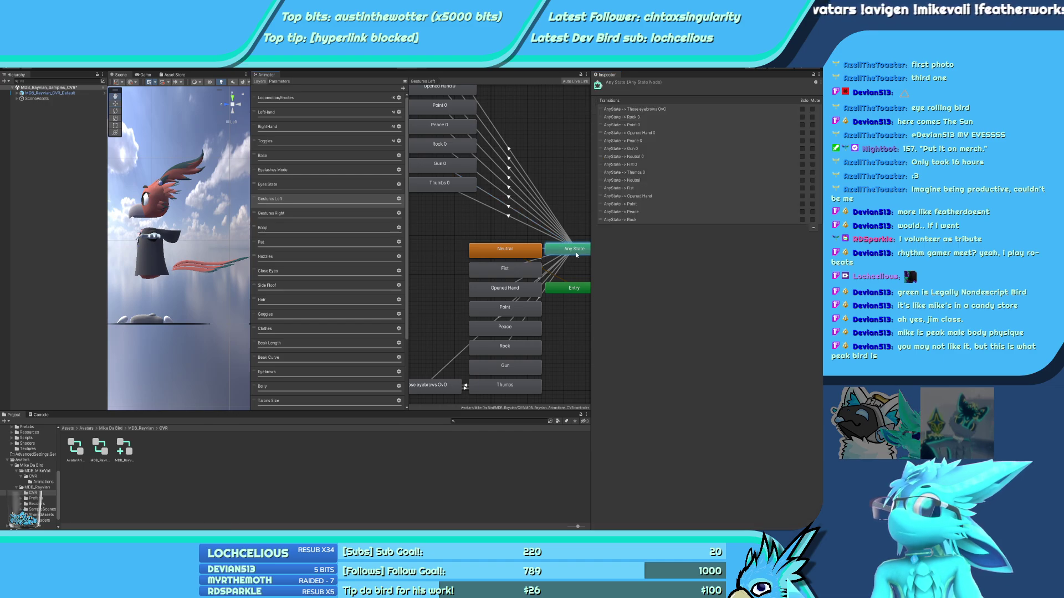
pyautogui.click(510, 365)
pyautogui.click(510, 359)
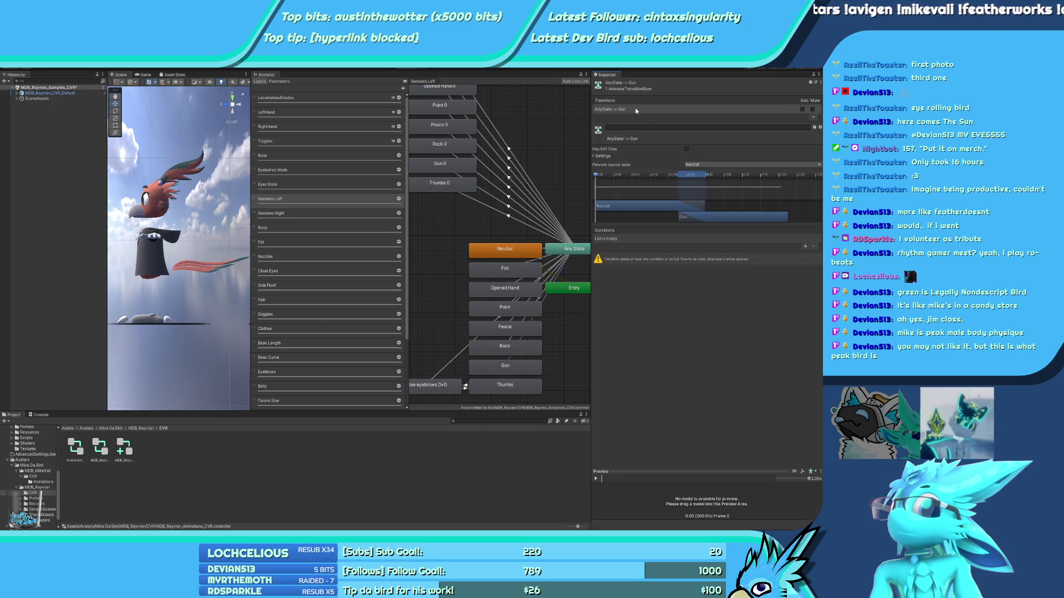
# Add an Any State transition to the original Thumbs state and paste in the Thumbs 0 transition's settings
pyautogui.click(507, 216)
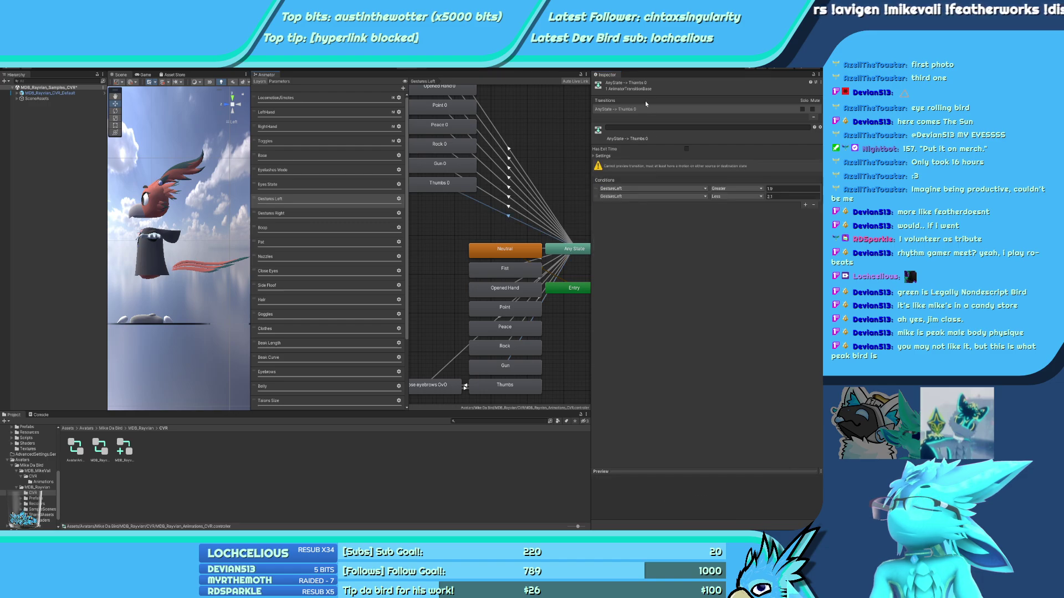
pyautogui.click(570, 247)
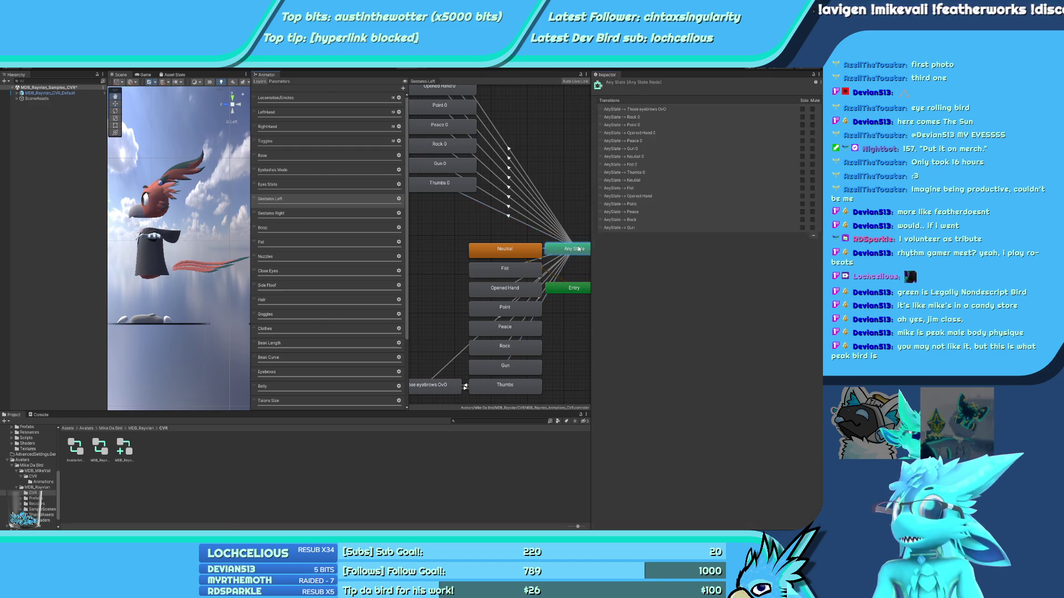
pyautogui.click(626, 235)
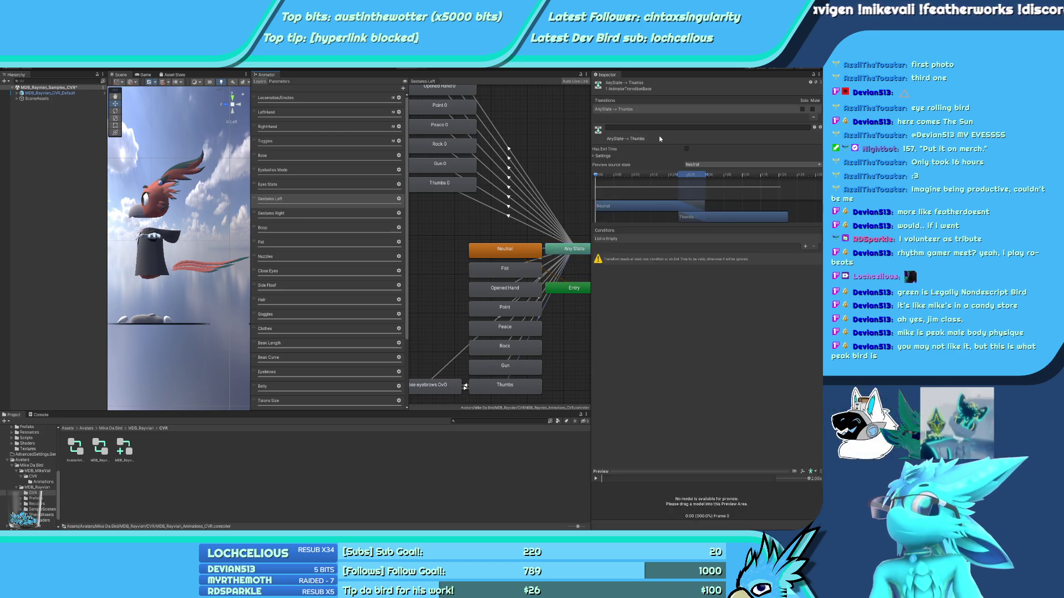
pyautogui.rightClick(636, 111)
pyautogui.click(648, 139)
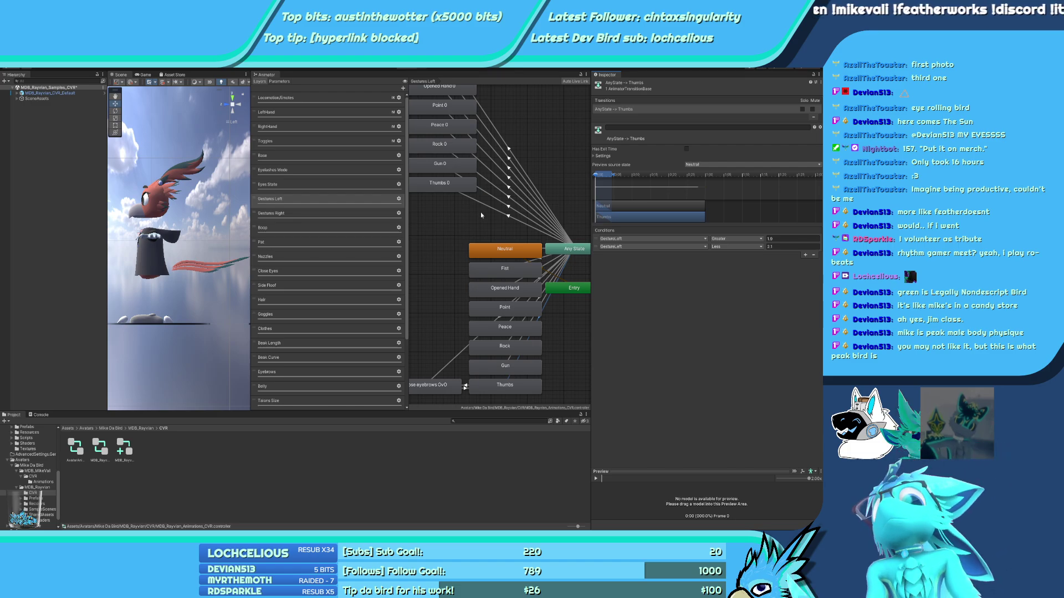
# Change the first condition of the Any State to Those eyebrows OvO transition to GestureLeft Greater 1.9 and add a third condition
pyautogui.click(448, 361)
pyautogui.click(451, 361)
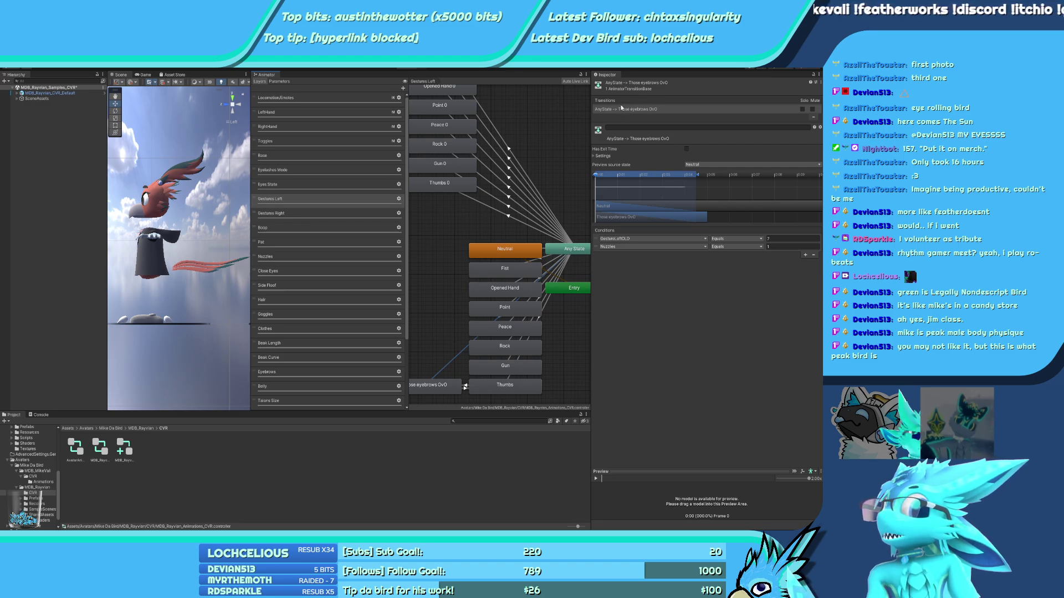
pyautogui.click(645, 138)
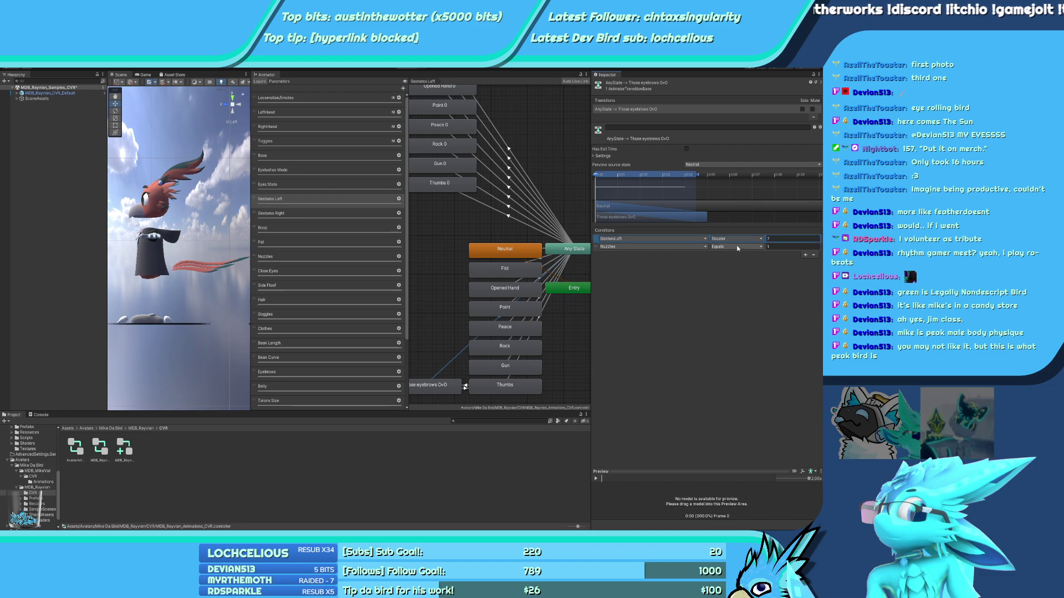
pyautogui.click(783, 238)
pyautogui.write('.9')
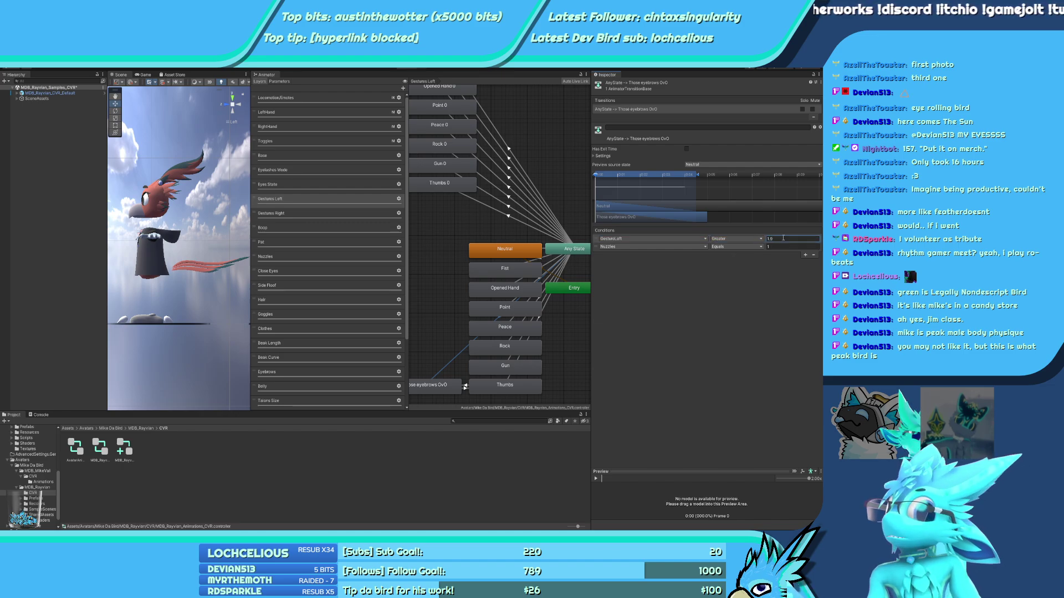
pyautogui.click(806, 255)
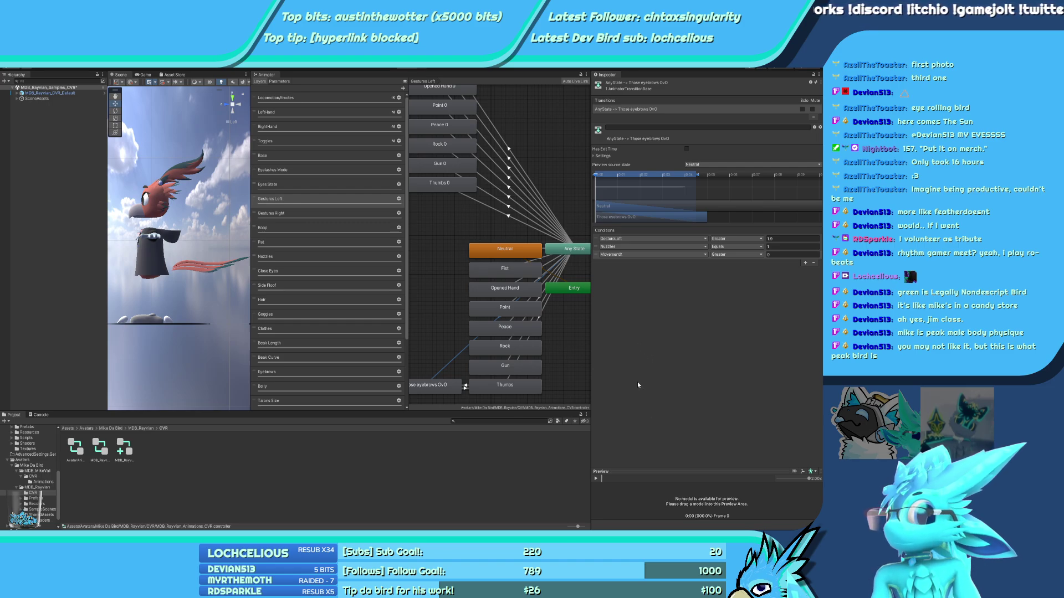
pyautogui.click(628, 303)
pyautogui.click(752, 247)
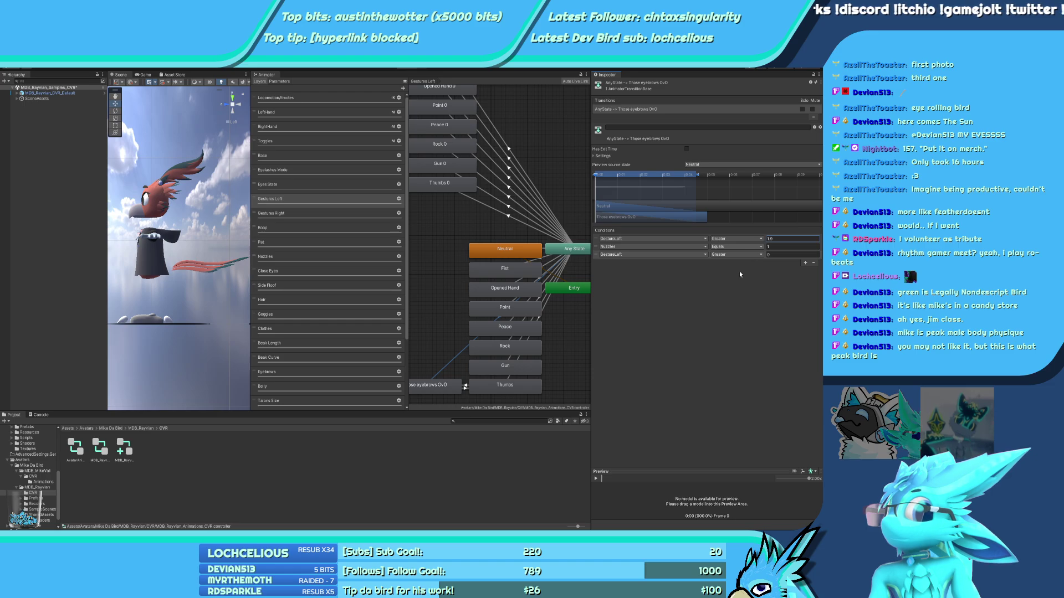
pyautogui.click(740, 271)
pyautogui.click(768, 247)
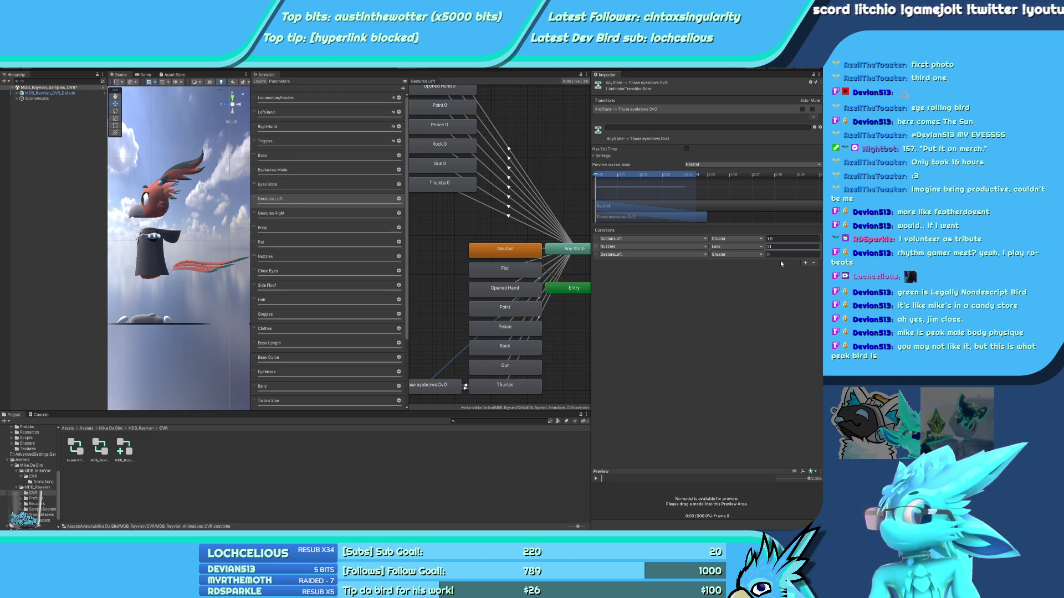
pyautogui.hotkey('ctrl', 'z')
pyautogui.hotkey('ctrl', 'z')
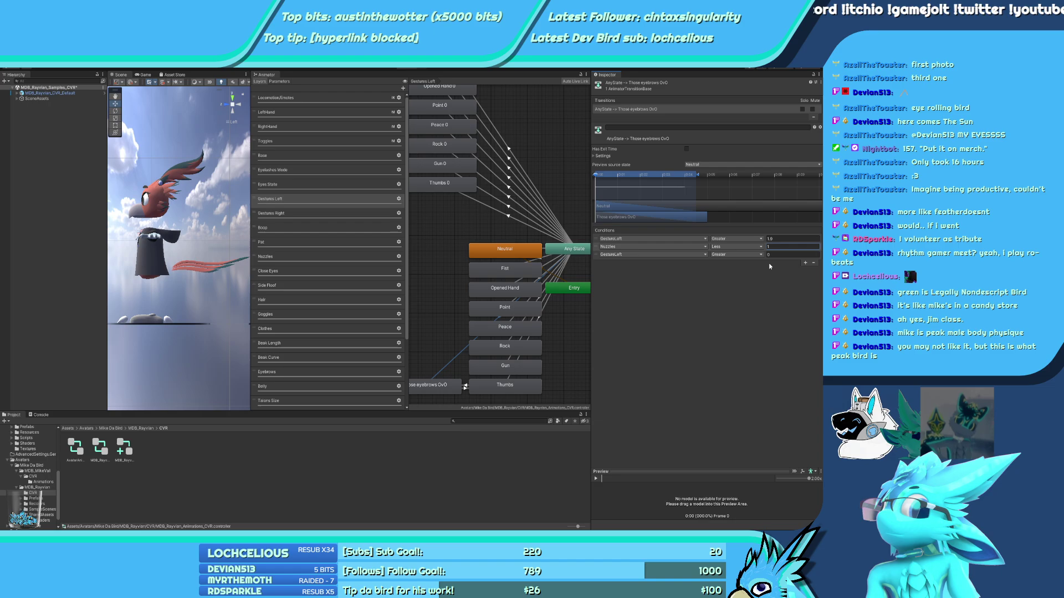
pyautogui.hotkey('ctrl', 'z')
pyautogui.hotkey('ctrl', 'y')
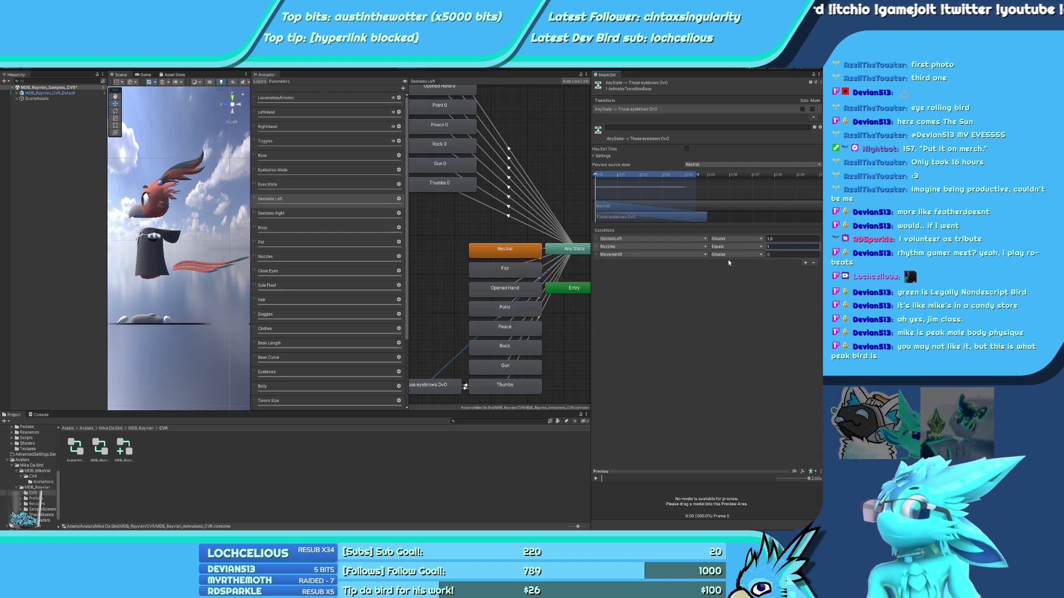
# Set the third condition of the Those eyebrows OvO transition to GestureLeft Less 2.1
pyautogui.click(739, 255)
pyautogui.click(741, 270)
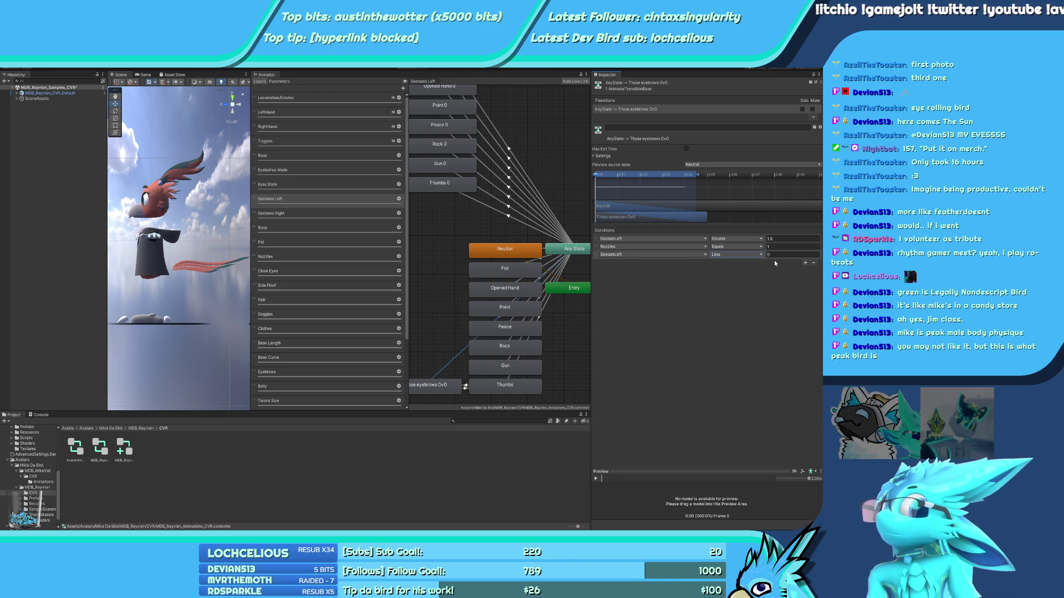
pyautogui.click(776, 256)
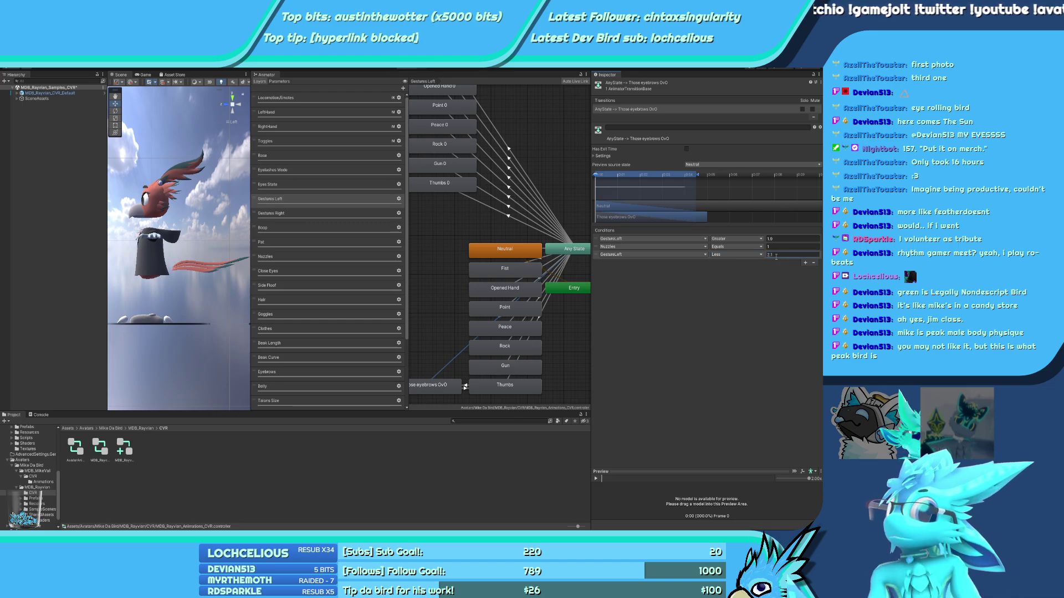
# Add a Nuzzles Equals 0 condition to the Any State to Thumbs transition and move Nuzzles last in the Those eyebrows OvO conditions
pyautogui.scroll(3, 539, 337)
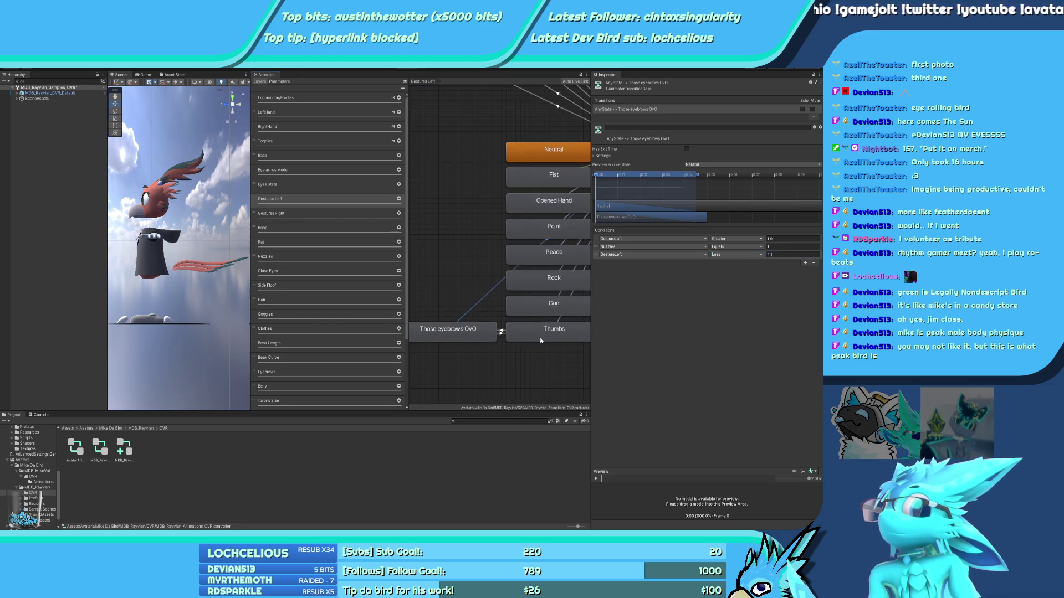
pyautogui.click(557, 320)
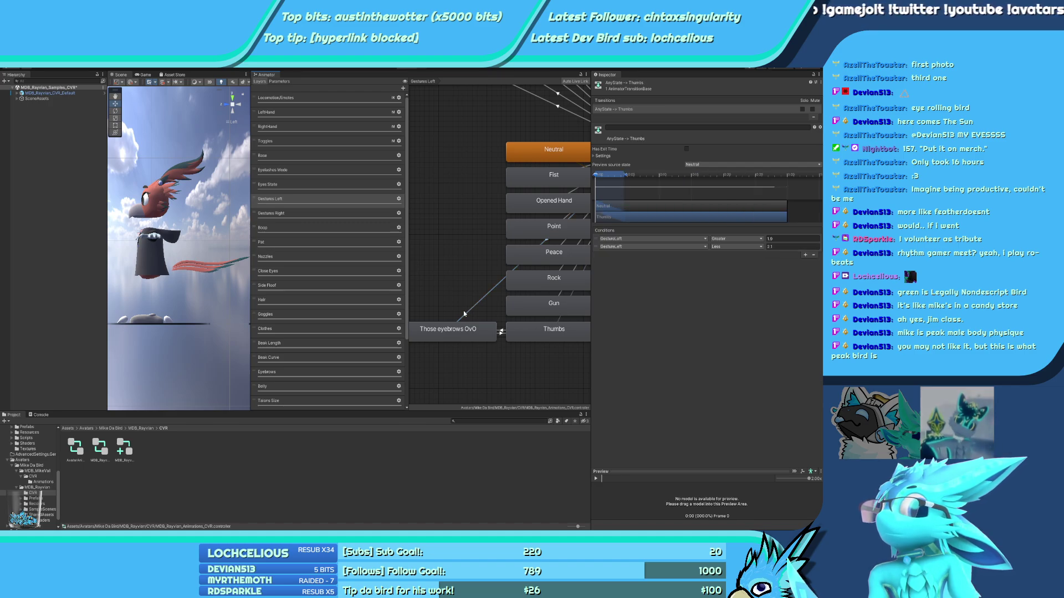
pyautogui.click(805, 255)
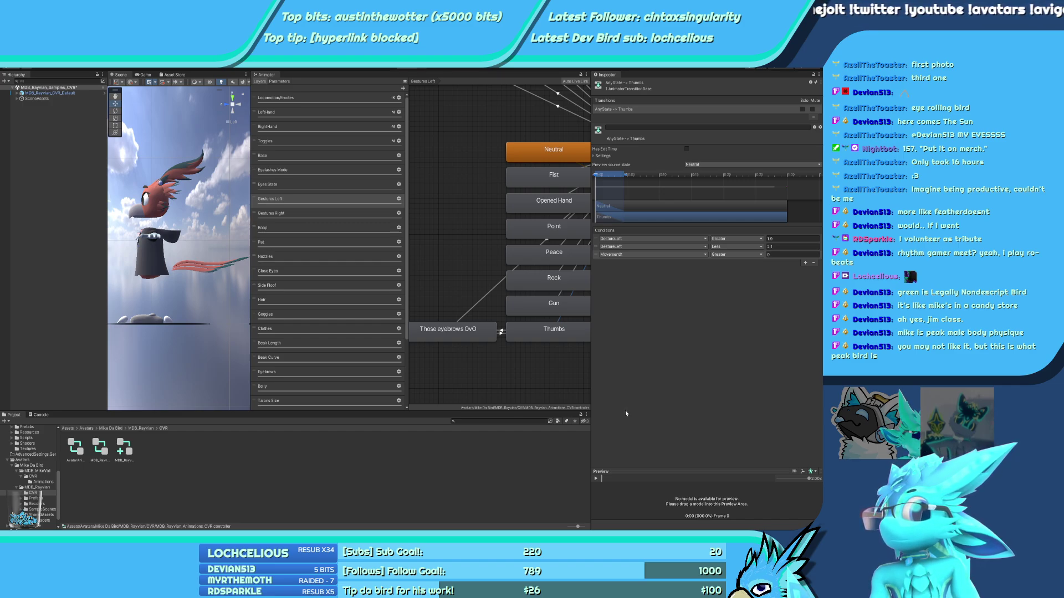
pyautogui.click(523, 316)
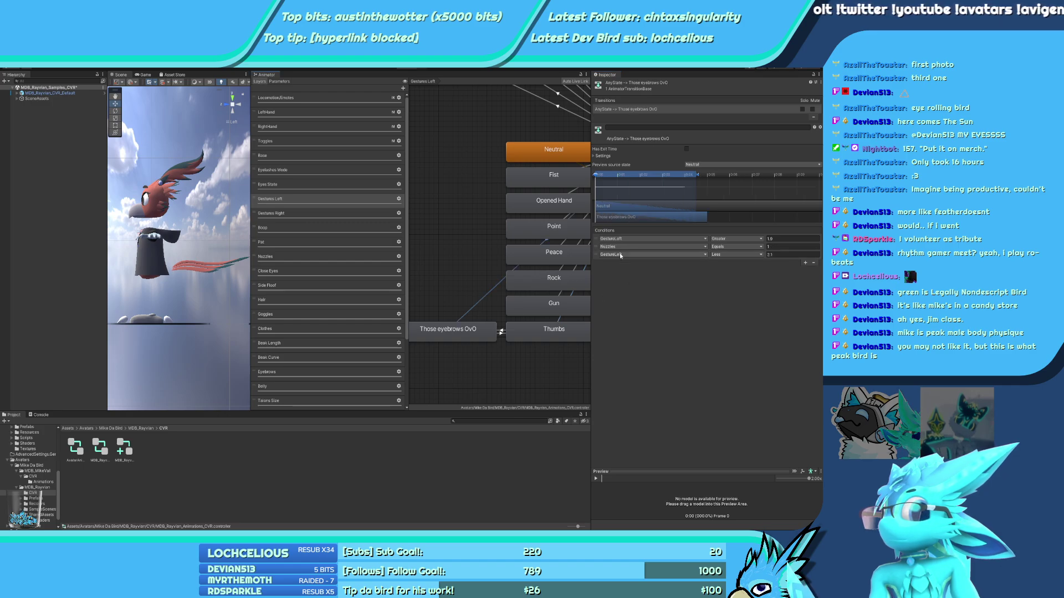
pyautogui.moveTo(619, 246); pyautogui.dragTo(620, 255)
pyautogui.click(557, 318)
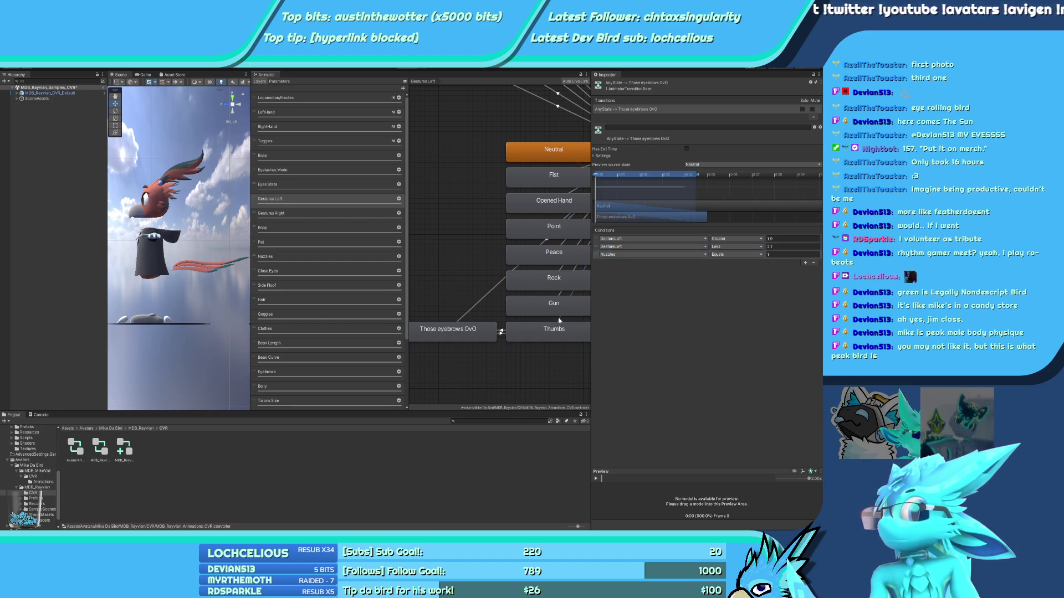
pyautogui.click(733, 255)
pyautogui.click(736, 266)
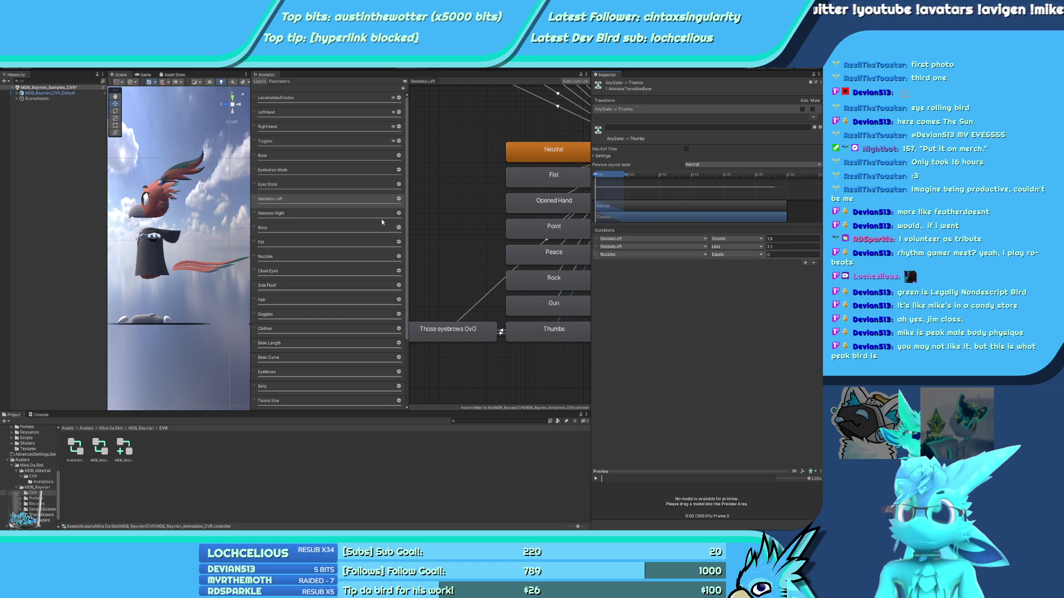
# Delete the pasted duplicate states from Neutral 0 to Thumbs 0 in the Gestures Left layer
pyautogui.scroll(-5, 529, 280)
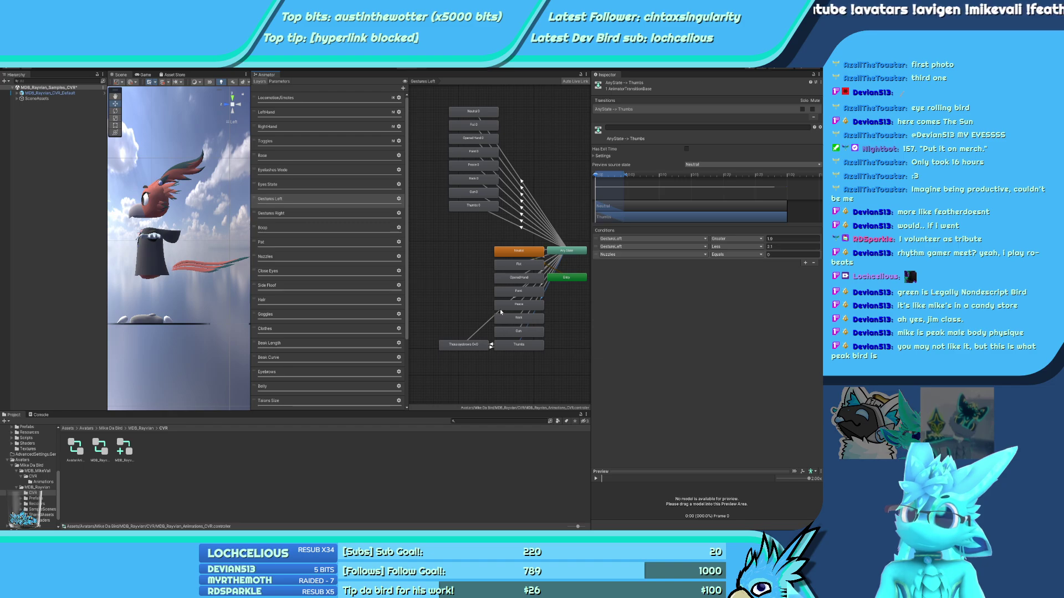
pyautogui.moveTo(428, 104); pyautogui.dragTo(480, 222)
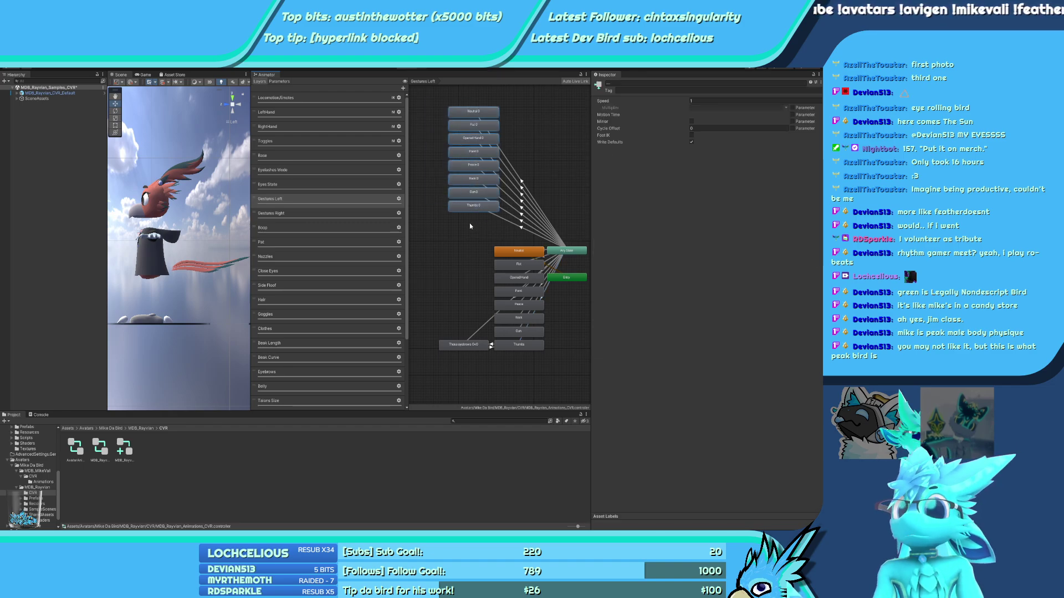
pyautogui.press('Delete')
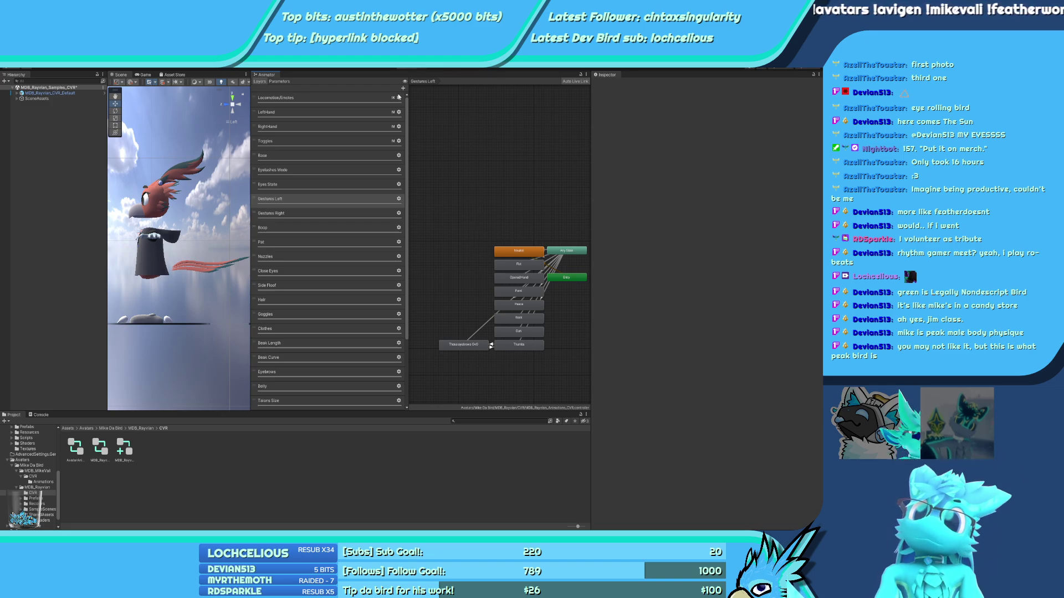
# Look through the Rayvian controller's parameters around GestureLeftOLD
pyautogui.click(281, 82)
pyautogui.click(275, 215)
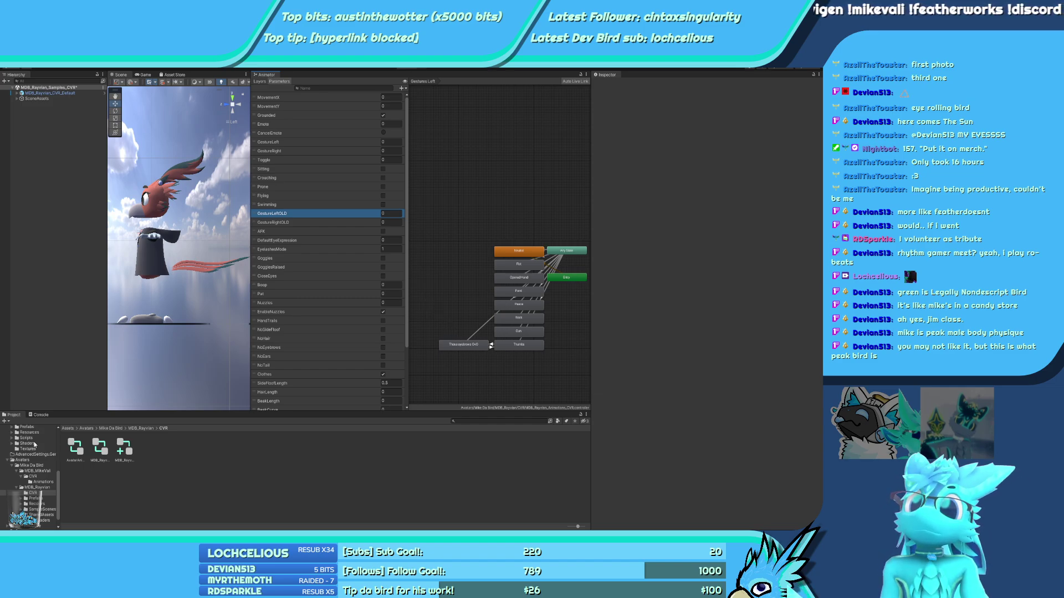
pyautogui.scroll(-3, 333, 316)
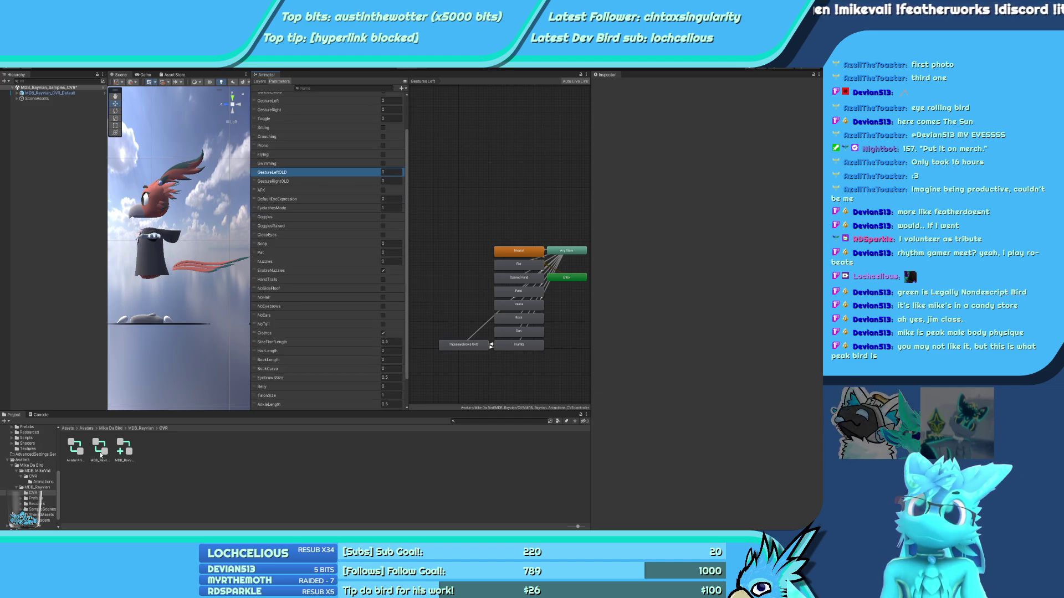
# Open the MDB_MikeVal_Animations_CVR_FaceTracked controller from MikeVal's Animations folder and show its layers, starting with Base
pyautogui.click(38, 482)
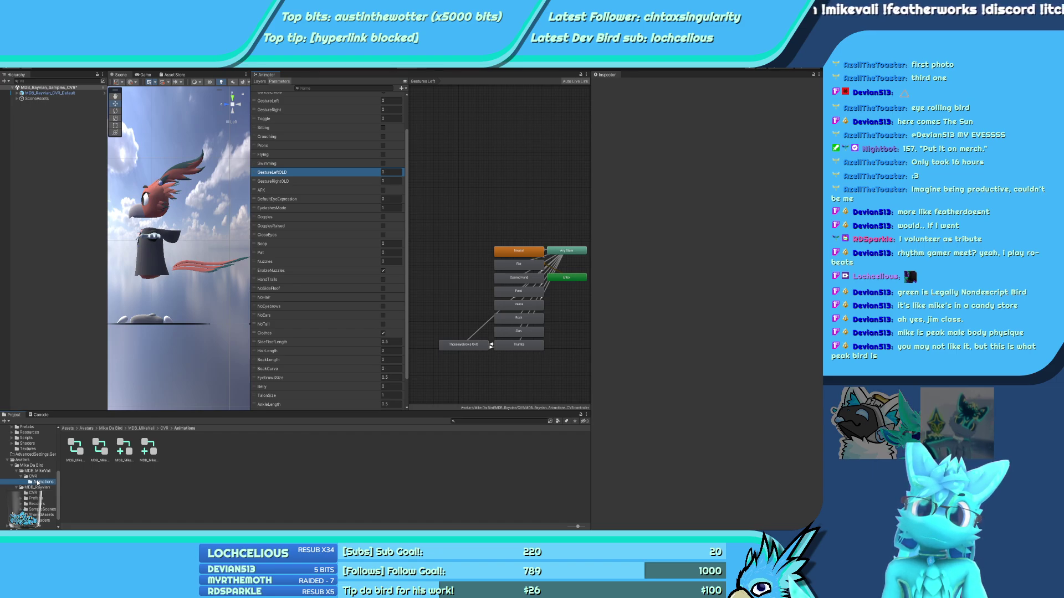
pyautogui.scroll(3, 279, 120)
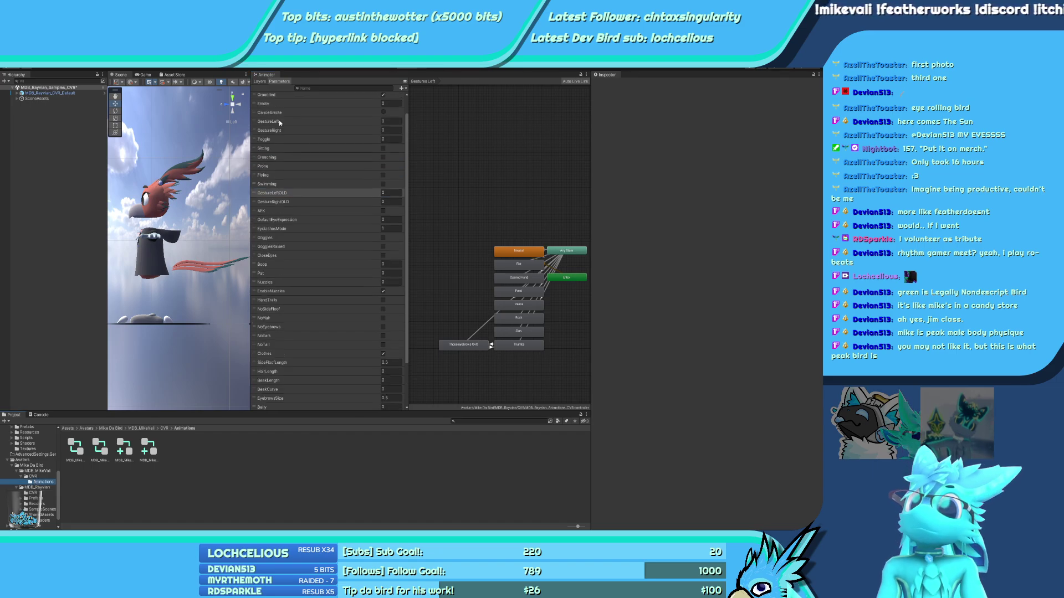
pyautogui.click(38, 476)
pyautogui.click(42, 480)
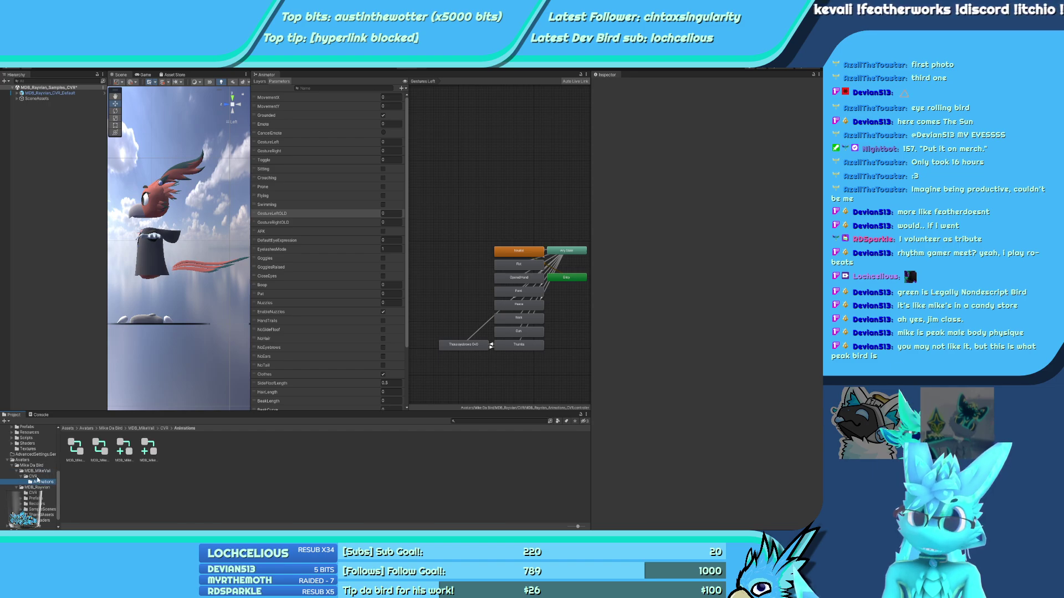
pyautogui.click(76, 446)
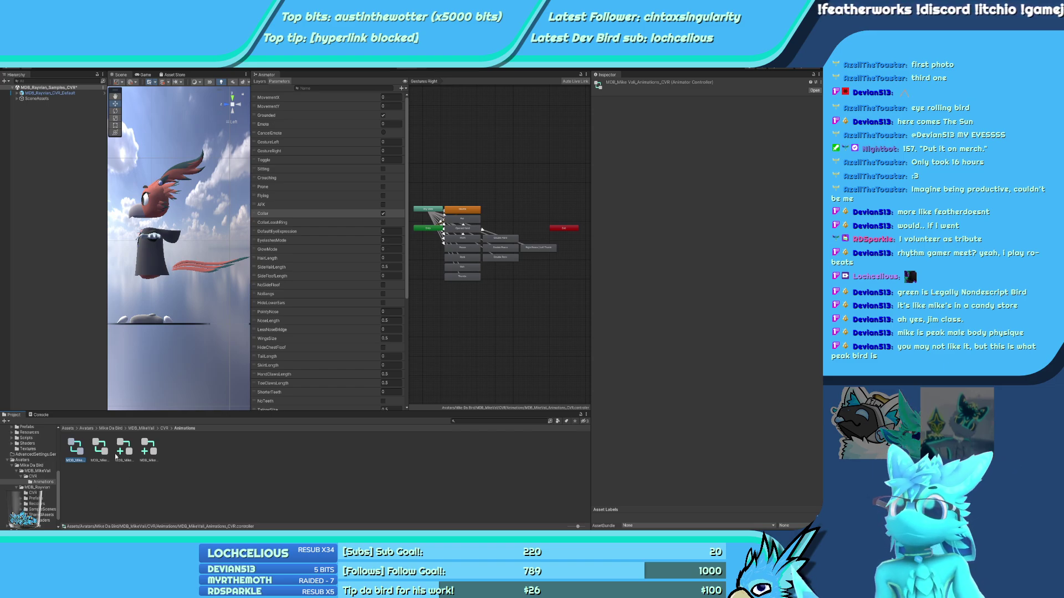
pyautogui.click(101, 449)
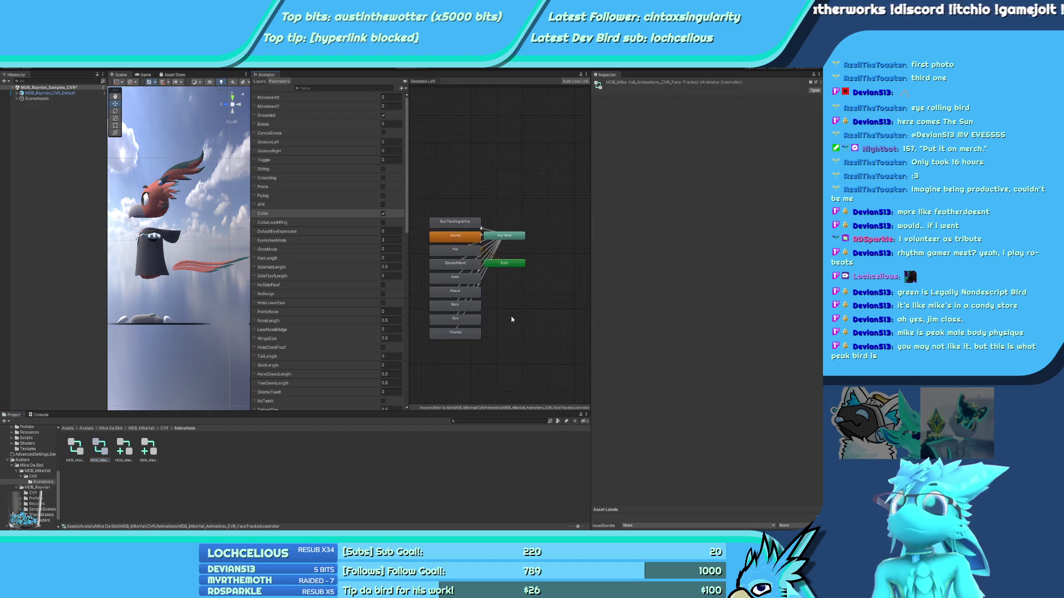
pyautogui.click(260, 81)
pyautogui.click(287, 114)
pyautogui.click(285, 104)
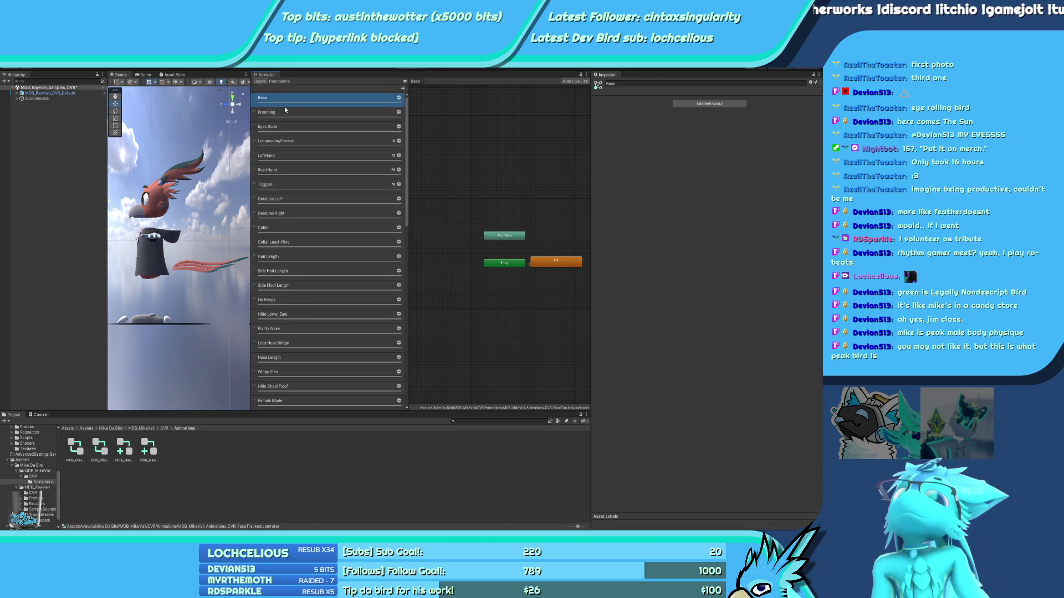
# Look through the face-tracked controller's layers from Base to Toggles
pyautogui.click(282, 129)
pyautogui.click(277, 146)
pyautogui.click(279, 167)
pyautogui.click(281, 161)
pyautogui.click(280, 184)
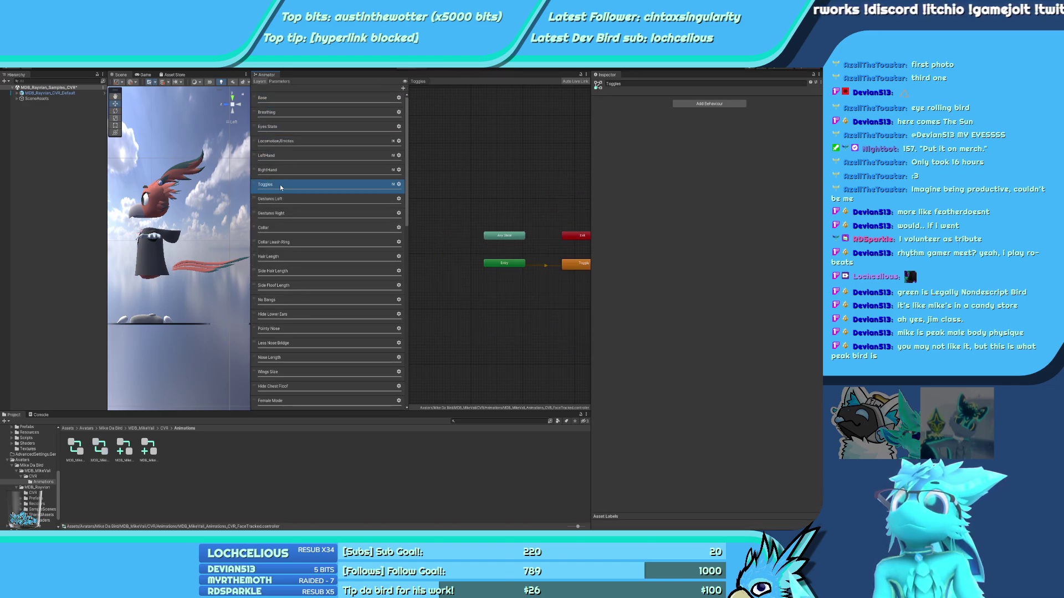
pyautogui.click(301, 112)
pyautogui.click(300, 99)
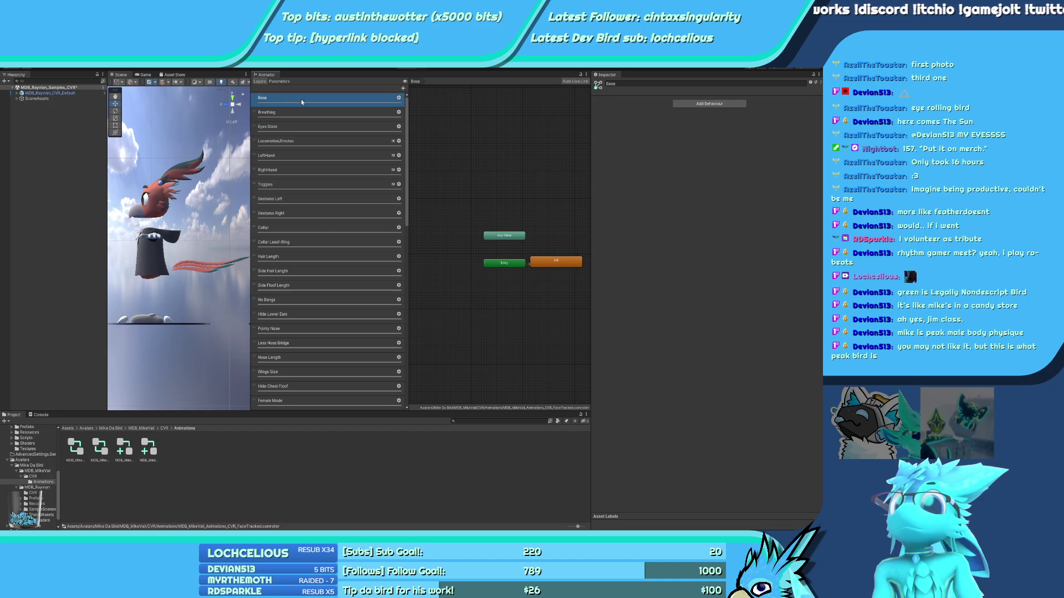
# Inspect the Any State transitions to the blink states in the Eyes State layer and select all of the layer's states
pyautogui.click(308, 128)
pyautogui.scroll(2, 498, 219)
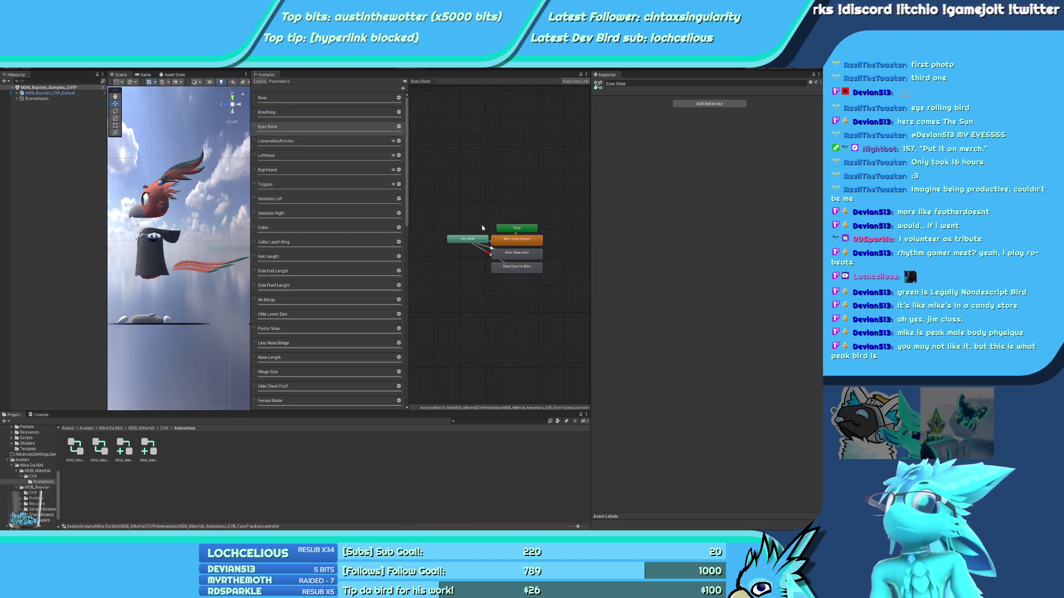
pyautogui.click(490, 247)
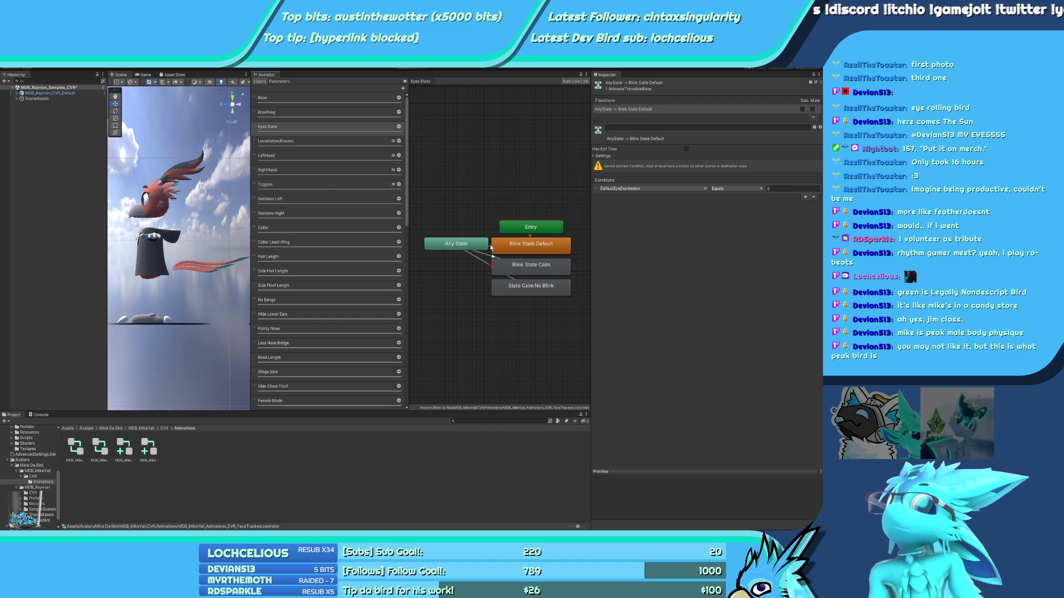
pyautogui.click(490, 260)
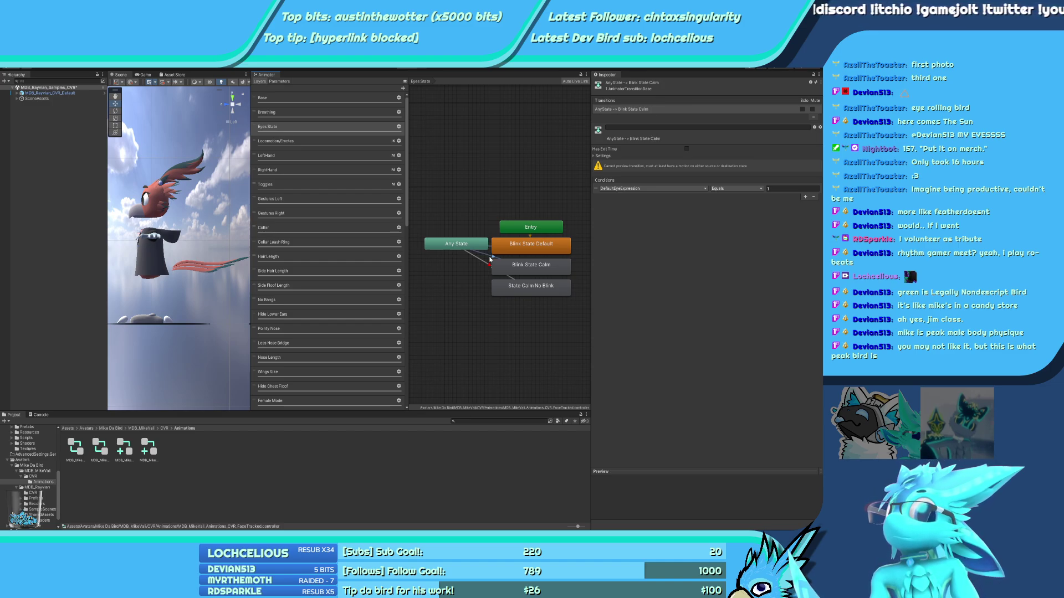
pyautogui.click(483, 256)
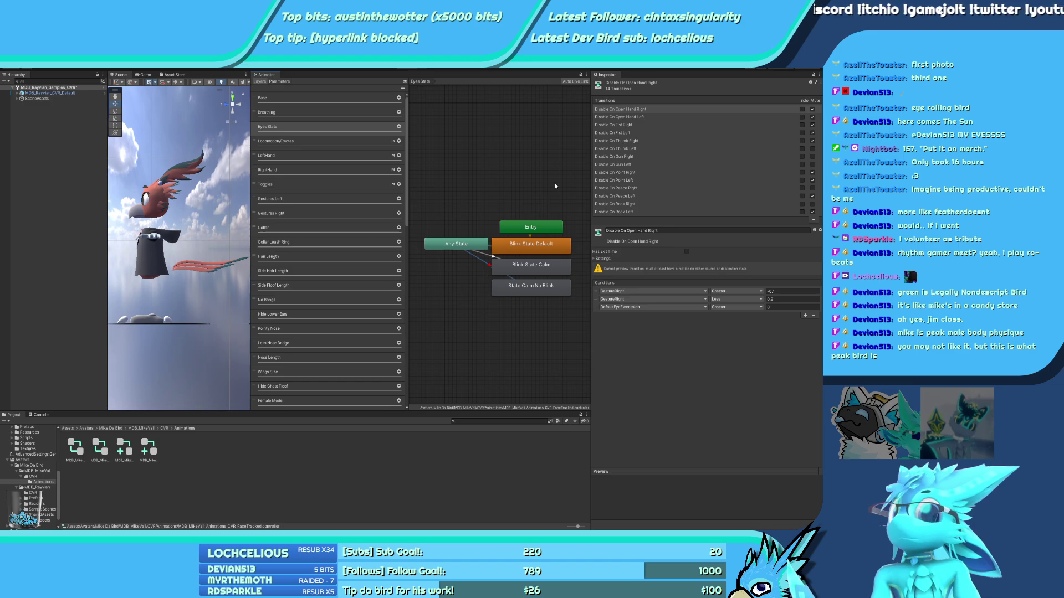
pyautogui.moveTo(554, 186); pyautogui.dragTo(456, 328)
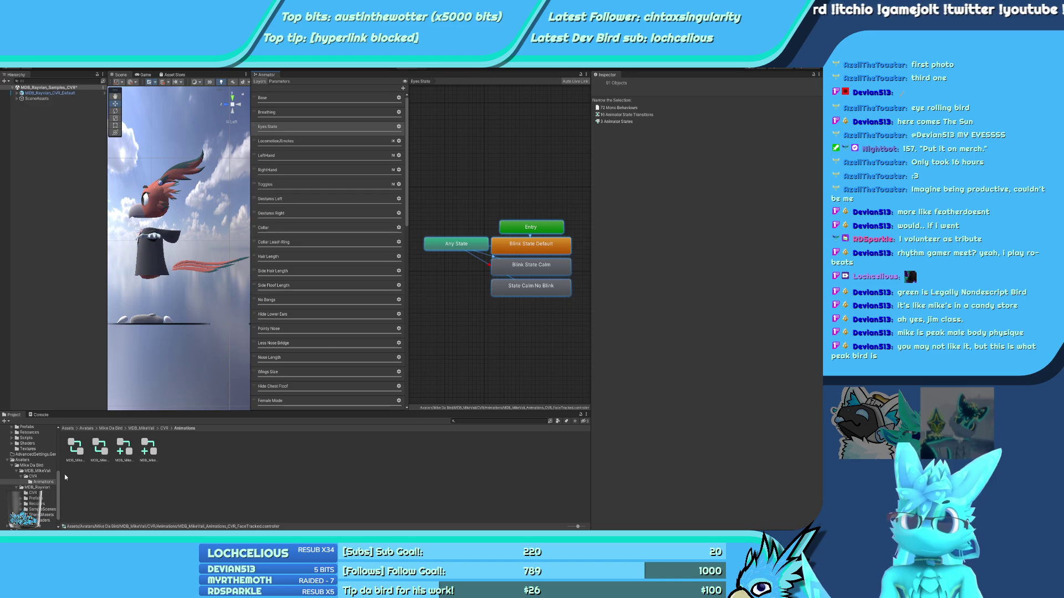
# Open the MDB_MikeVal_Animations_CVR controller without face tracking and look through its full layer list
pyautogui.click(100, 449)
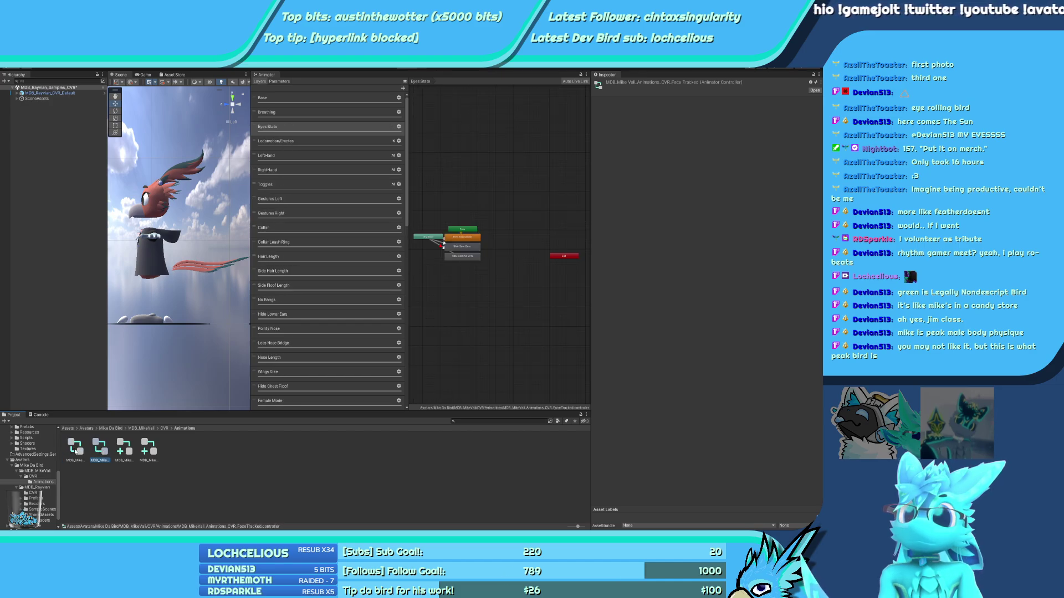
pyautogui.click(75, 452)
pyautogui.click(299, 115)
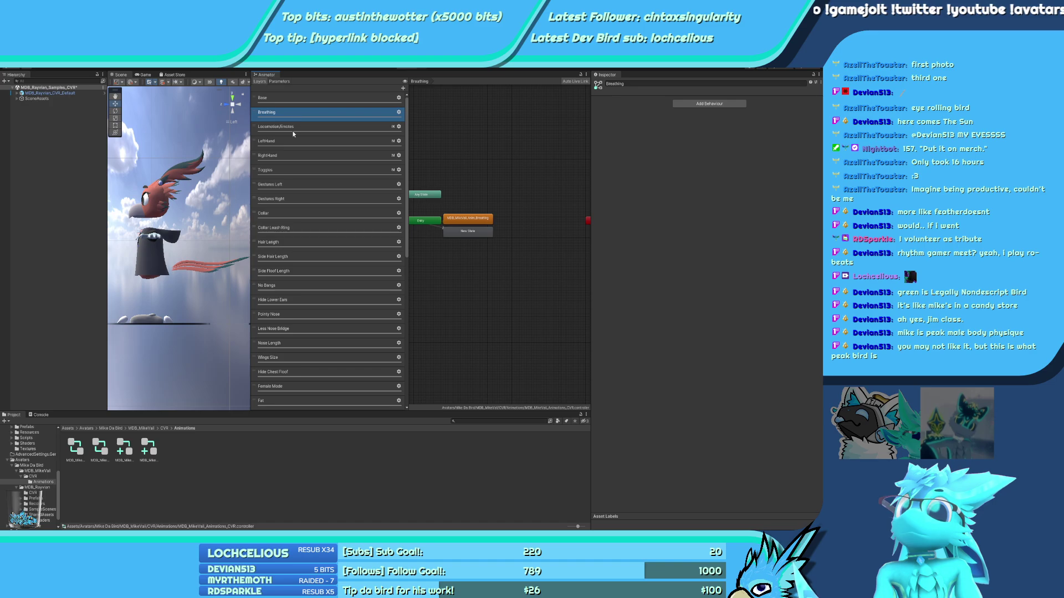
pyautogui.click(293, 131)
pyautogui.click(289, 158)
pyautogui.click(290, 187)
pyautogui.click(289, 217)
pyautogui.scroll(-10, 302, 292)
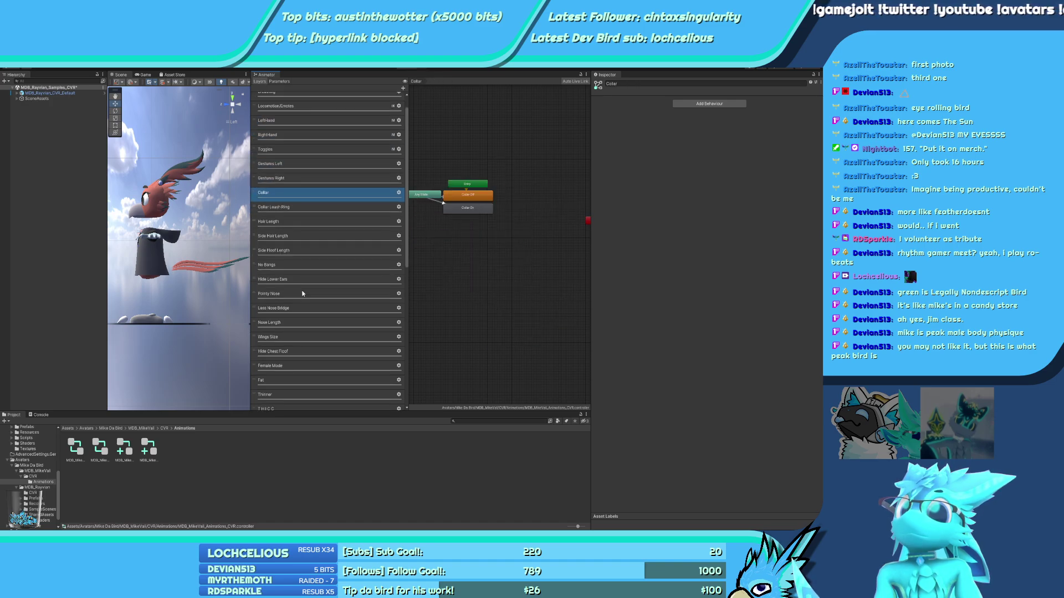
pyautogui.scroll(-2, 304, 294)
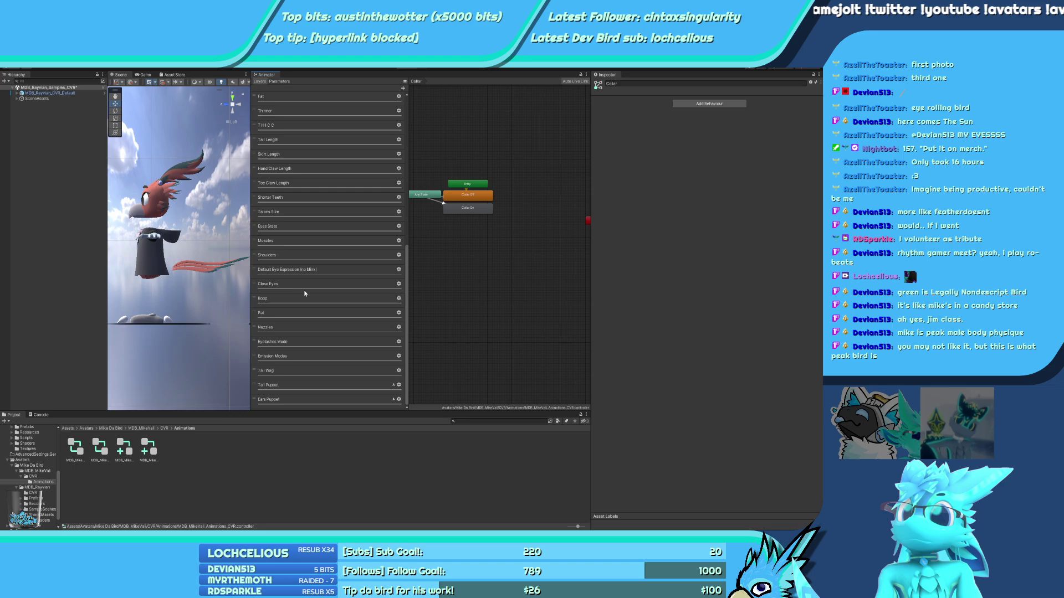
pyautogui.scroll(12, 292, 382)
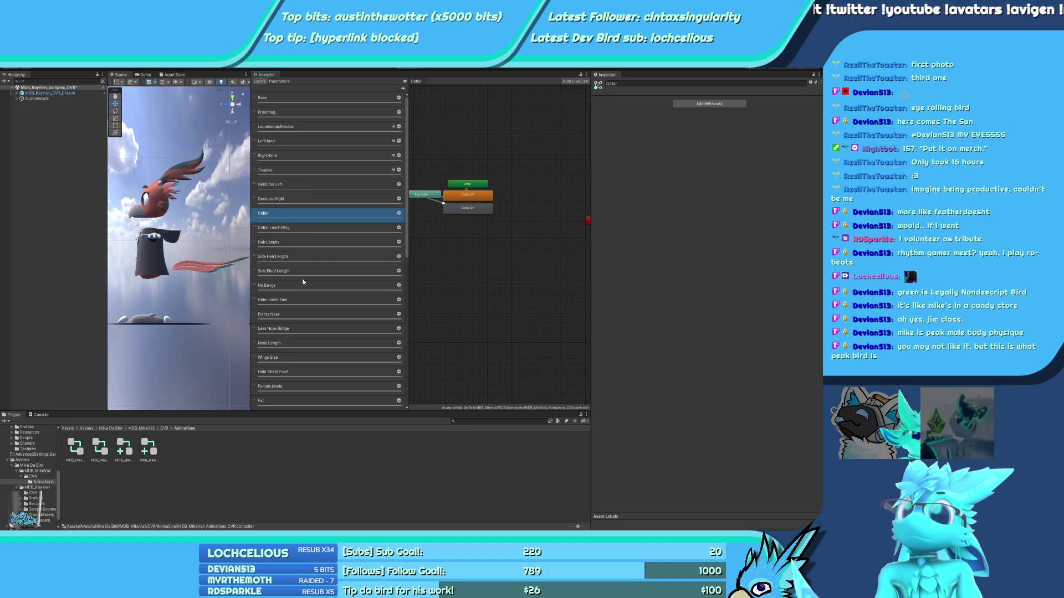
# Go through MikeVal's layers one by one from Base to Hair Length to find the one with the blink states
pyautogui.click(298, 101)
pyautogui.click(302, 114)
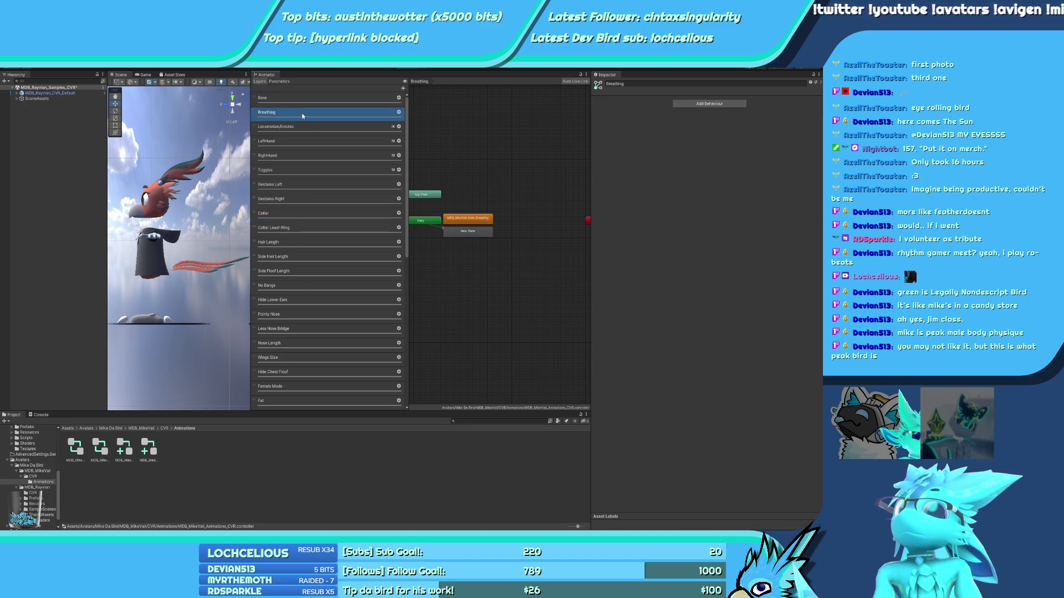
pyautogui.click(300, 130)
pyautogui.click(300, 140)
pyautogui.click(300, 158)
pyautogui.click(300, 172)
pyautogui.click(300, 187)
pyautogui.click(297, 200)
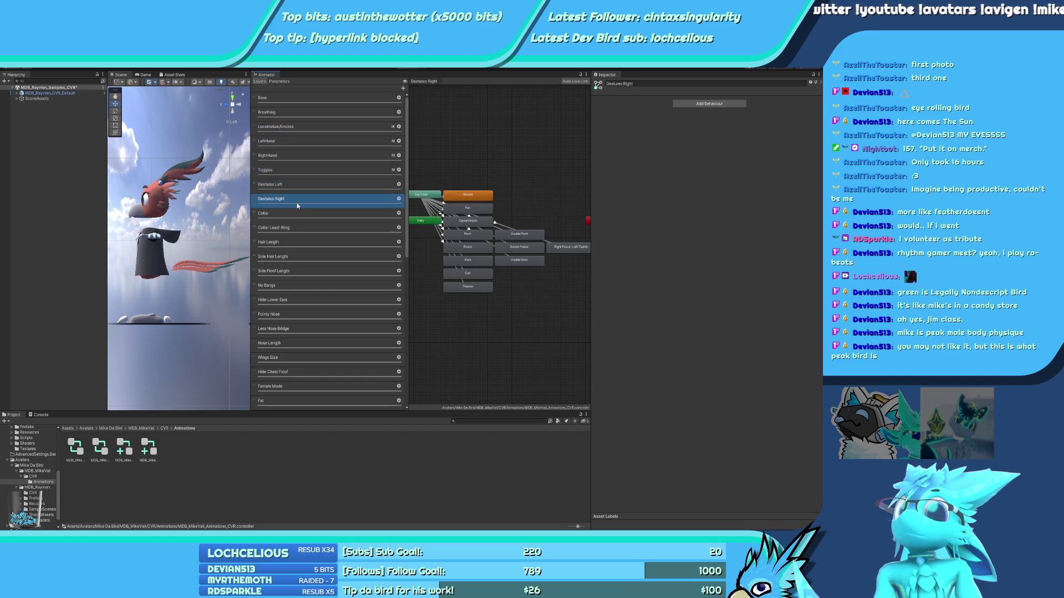
pyautogui.click(293, 215)
pyautogui.click(290, 231)
pyautogui.click(289, 242)
# Show MikeVal's Eyes State layer and copy all of its blink states with their transitions
pyautogui.scroll(-10, 288, 277)
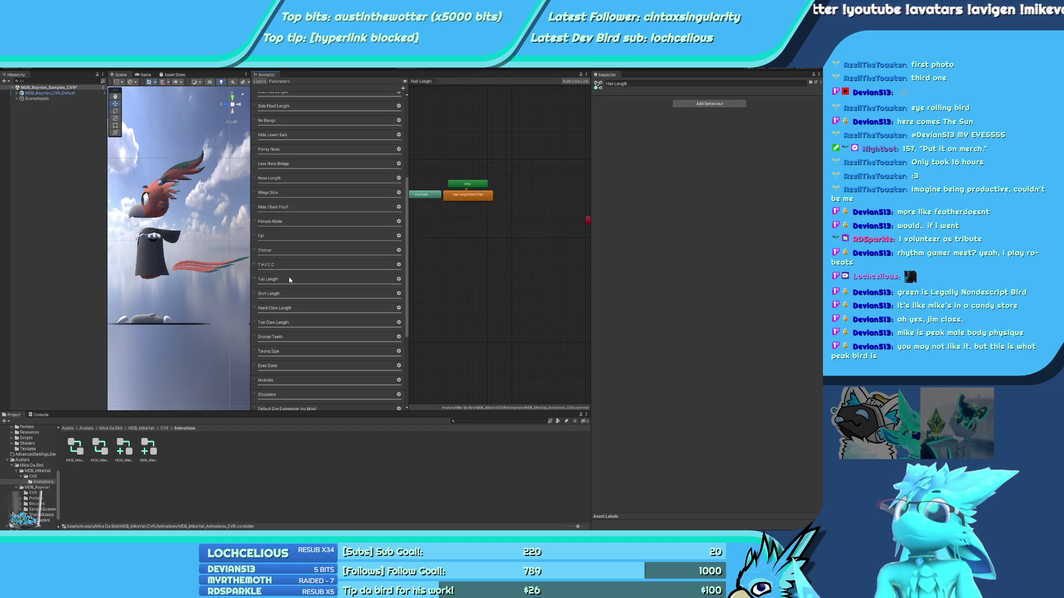
pyautogui.scroll(-4, 288, 277)
pyautogui.click(282, 226)
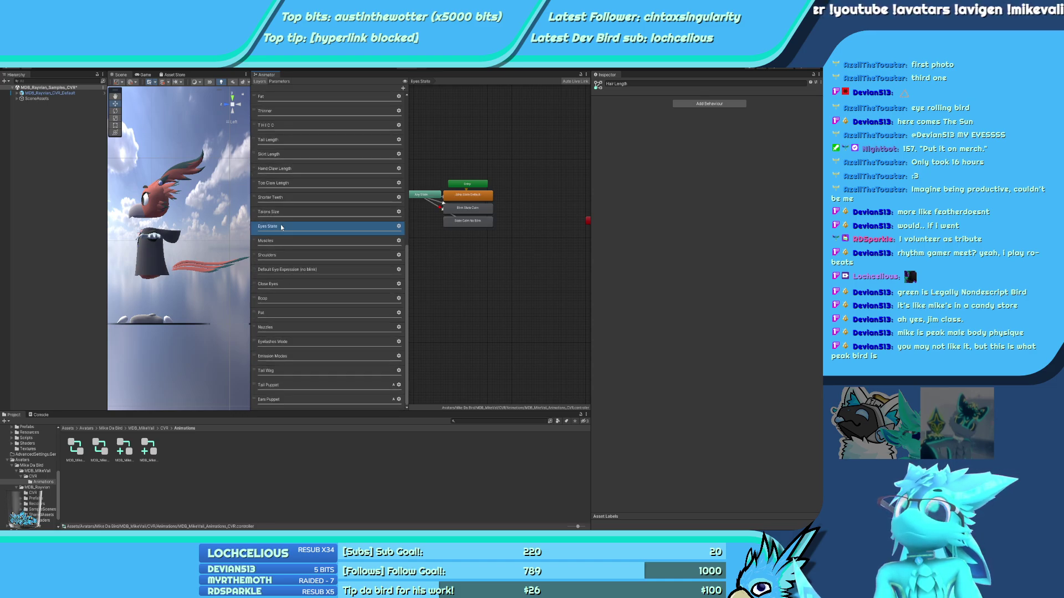
pyautogui.moveTo(504, 180); pyautogui.dragTo(424, 240)
pyautogui.moveTo(438, 296); pyautogui.dragTo(517, 327, button='middle')
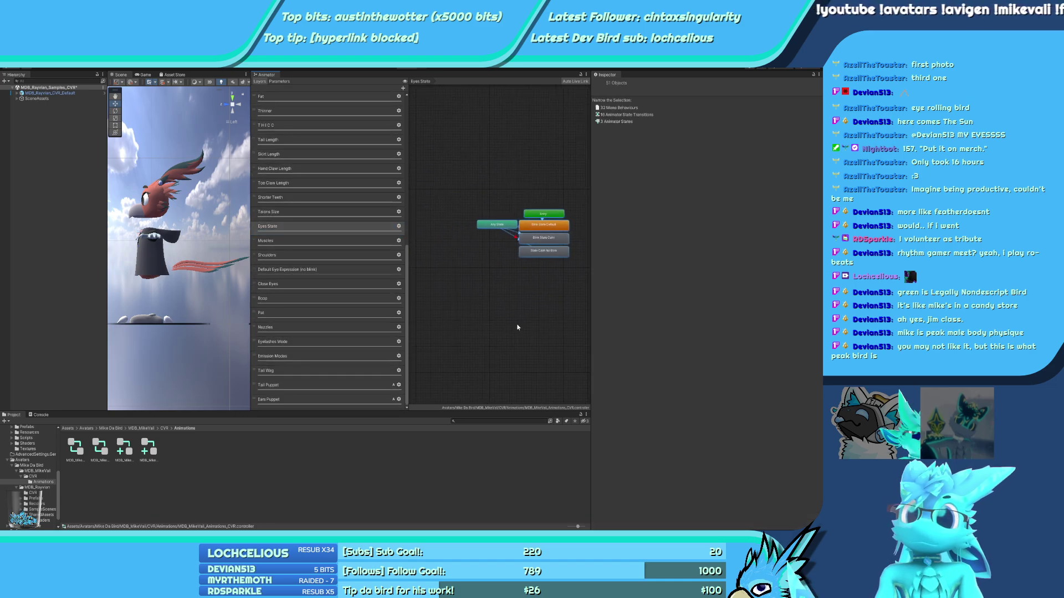
# Open the MDB_Rayvian_Animations_CVR controller from Rayvian's CVR folder and check its layers from Toggles to Eyes State
pyautogui.click(32, 492)
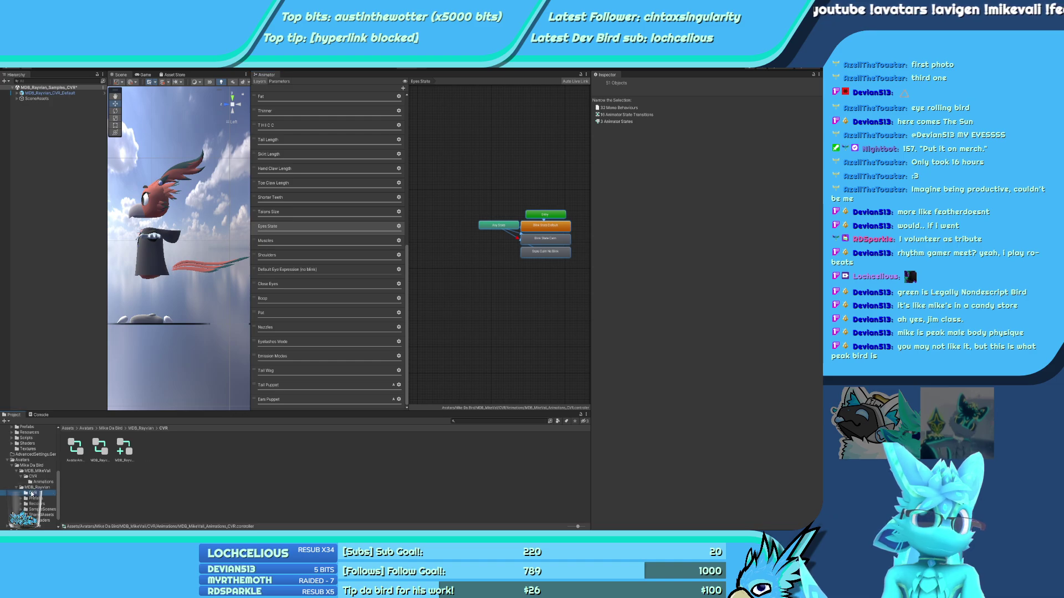
pyautogui.click(99, 448)
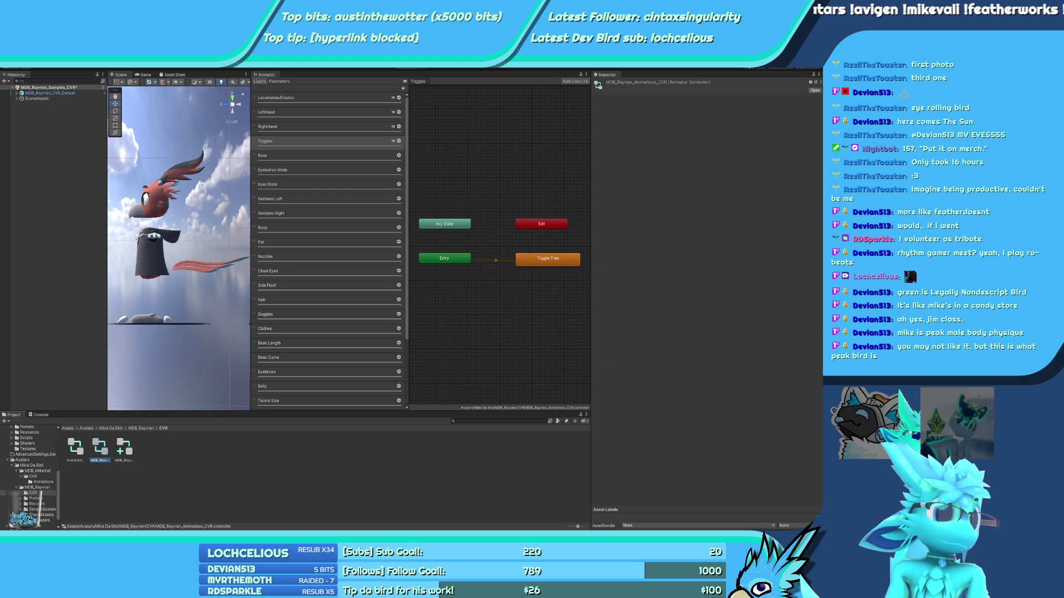
pyautogui.click(305, 157)
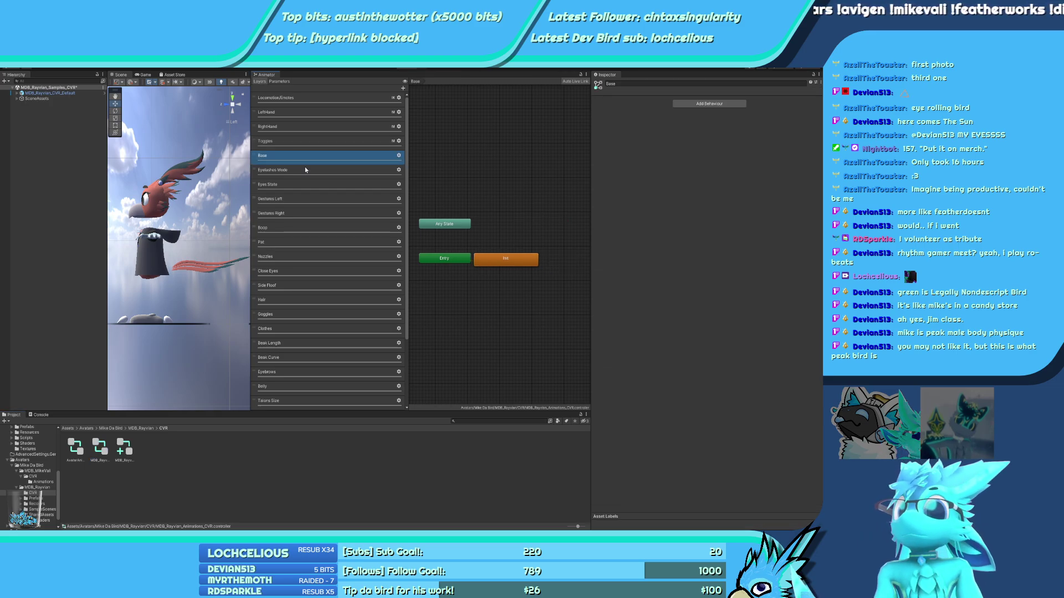
pyautogui.click(302, 142)
pyautogui.click(305, 185)
pyautogui.click(307, 172)
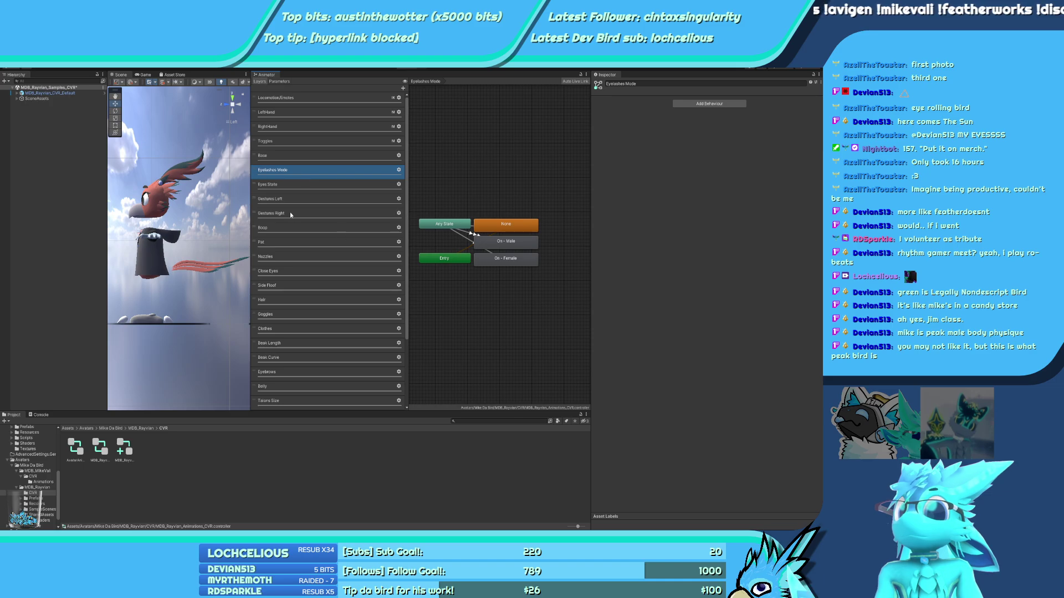
pyautogui.click(493, 195)
pyautogui.hotkey('ctrl', 'v')
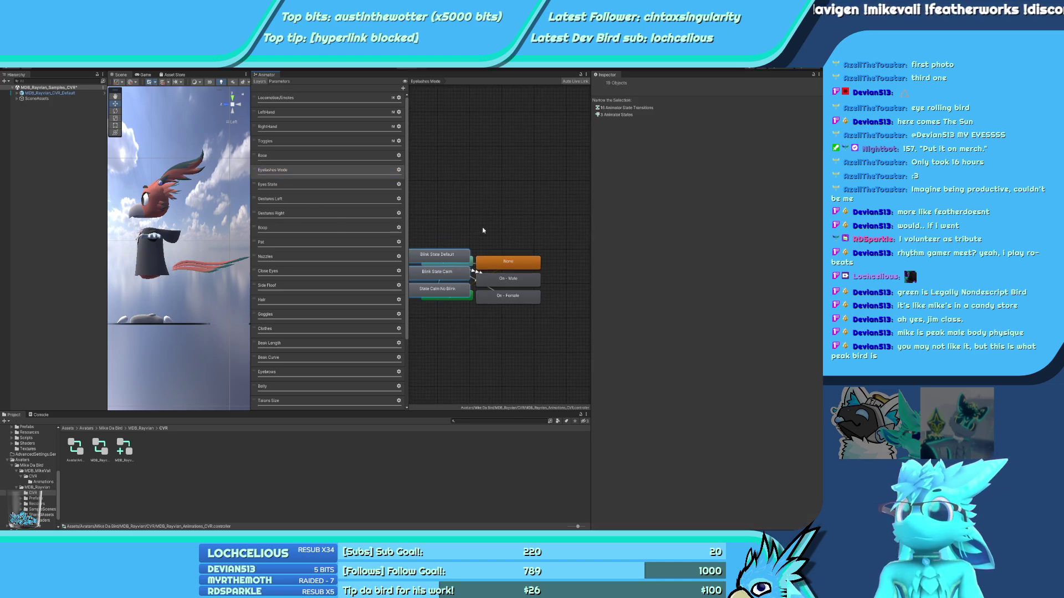
pyautogui.moveTo(436, 289); pyautogui.dragTo(530, 226)
pyautogui.press('Delete')
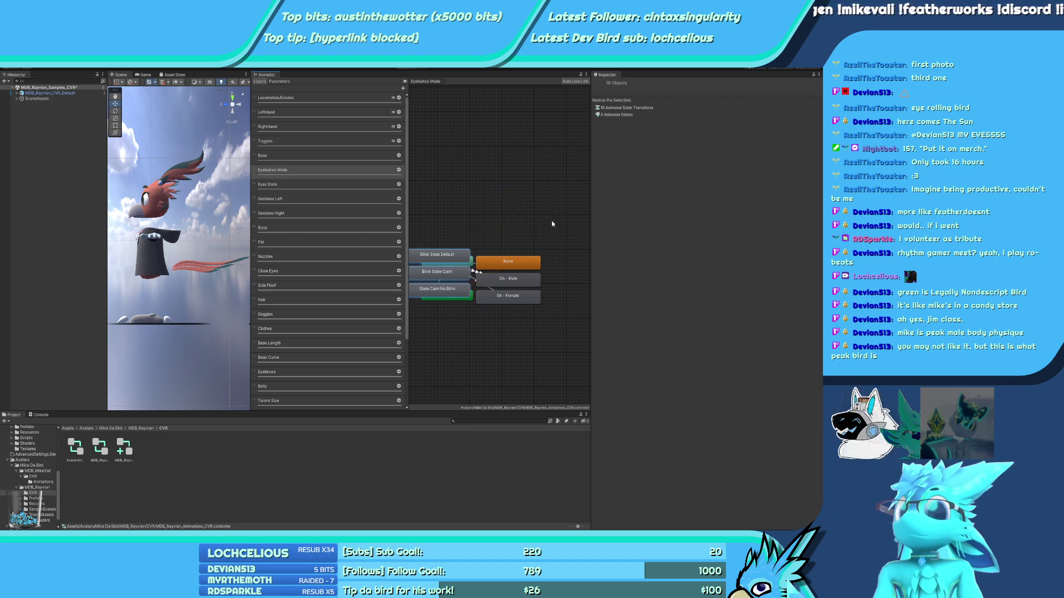
# Paste the copied blink states into Rayvian's Eyes State layer and place them above the existing states
pyautogui.click(293, 189)
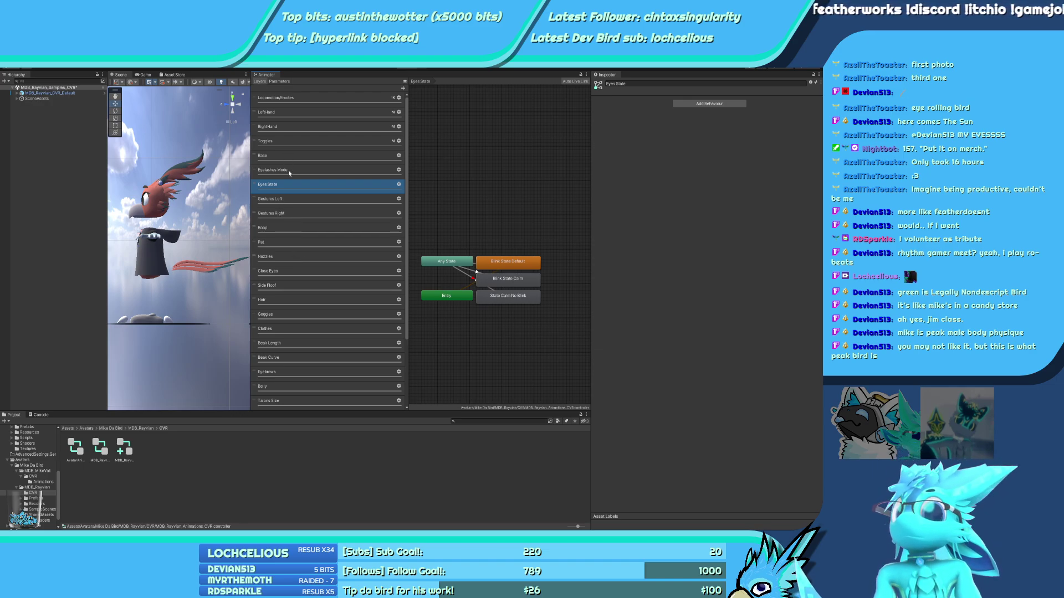
pyautogui.moveTo(517, 231); pyautogui.dragTo(522, 222, button='middle')
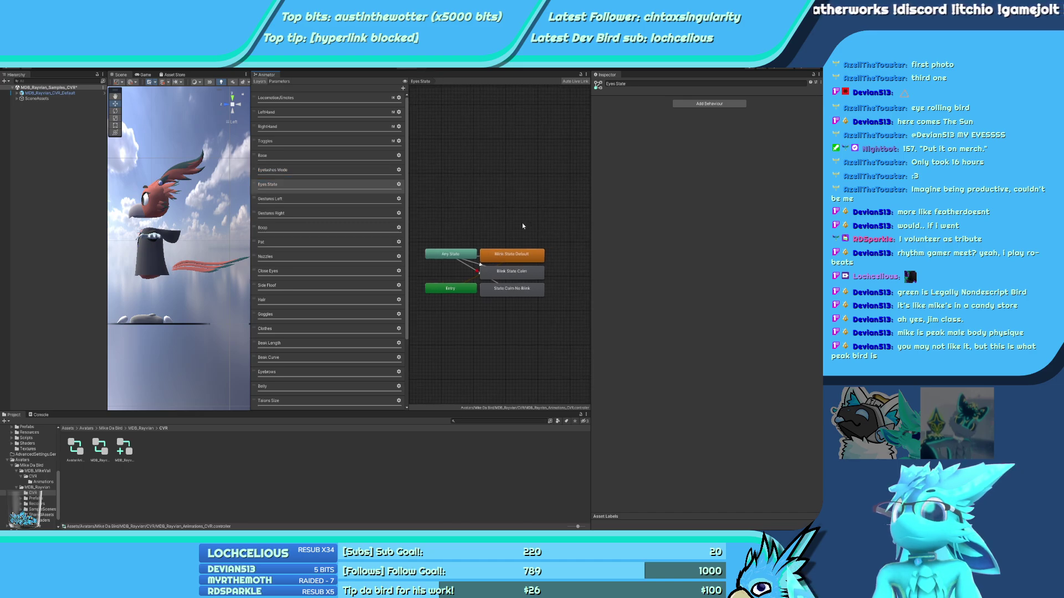
pyautogui.hotkey('ctrl', 'v')
pyautogui.moveTo(451, 281); pyautogui.dragTo(554, 222)
pyautogui.scroll(3, 499, 245)
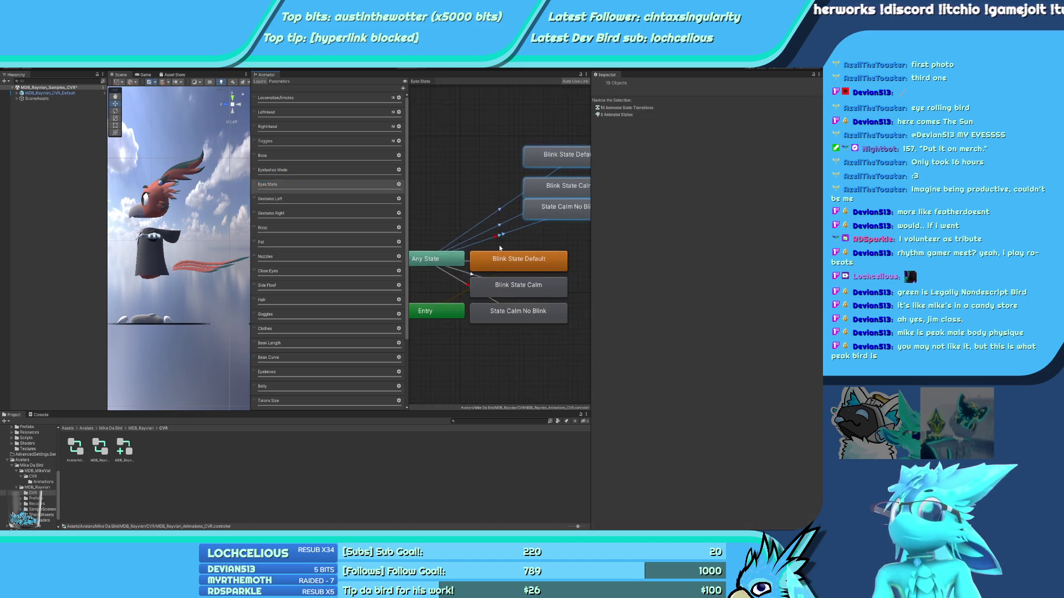
# Check the pasted Disable On transitions and line up Blink State Calm 0 between the other two pasted states
pyautogui.click(504, 235)
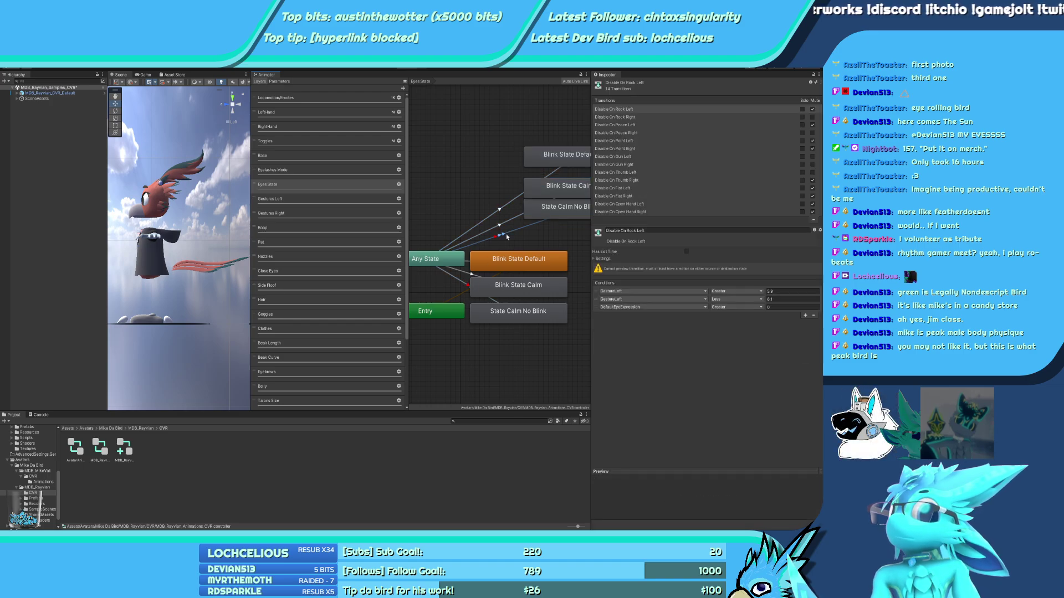
pyautogui.click(501, 263)
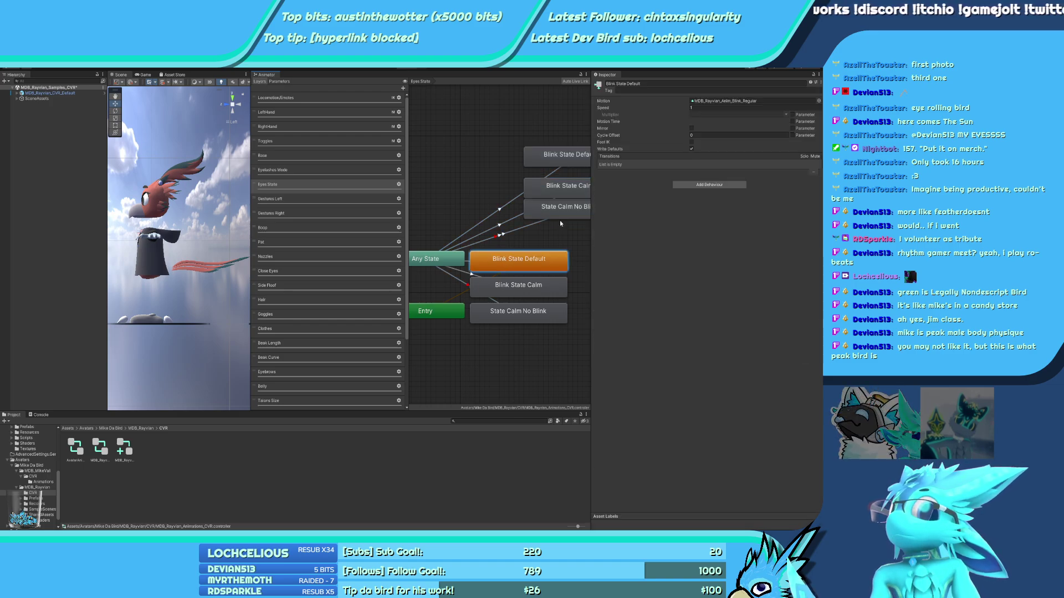
pyautogui.moveTo(572, 195); pyautogui.dragTo(554, 204, button='middle')
pyautogui.moveTo(554, 197); pyautogui.dragTo(554, 193)
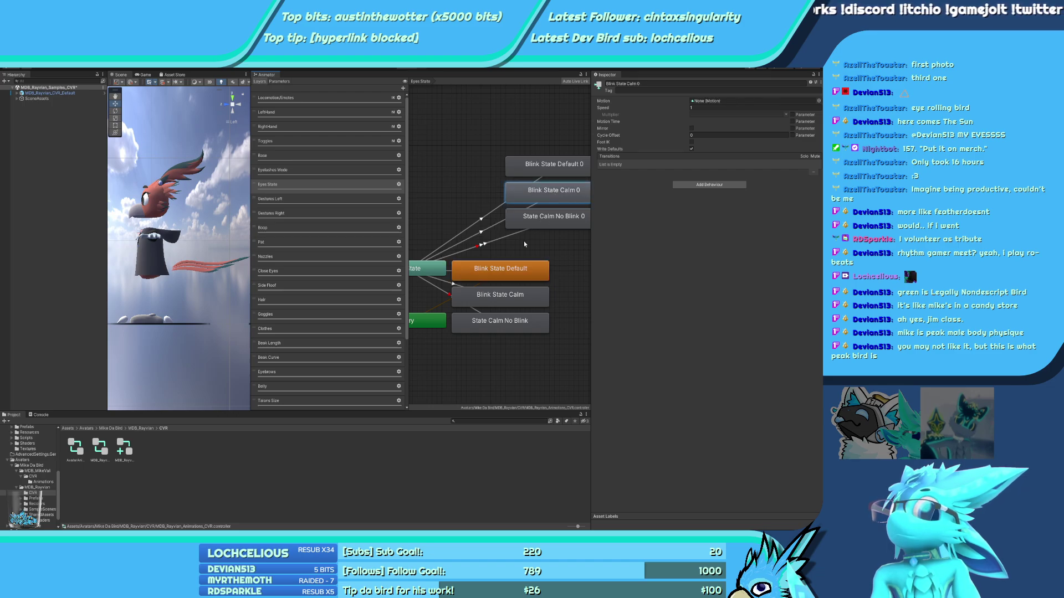
pyautogui.click(534, 254)
pyautogui.click(527, 271)
# Compare the pasted and original blink states' motions, then locate the MDB_Rayvian_Anim_Blink_Calm clip and show the clips as a list
pyautogui.click(569, 165)
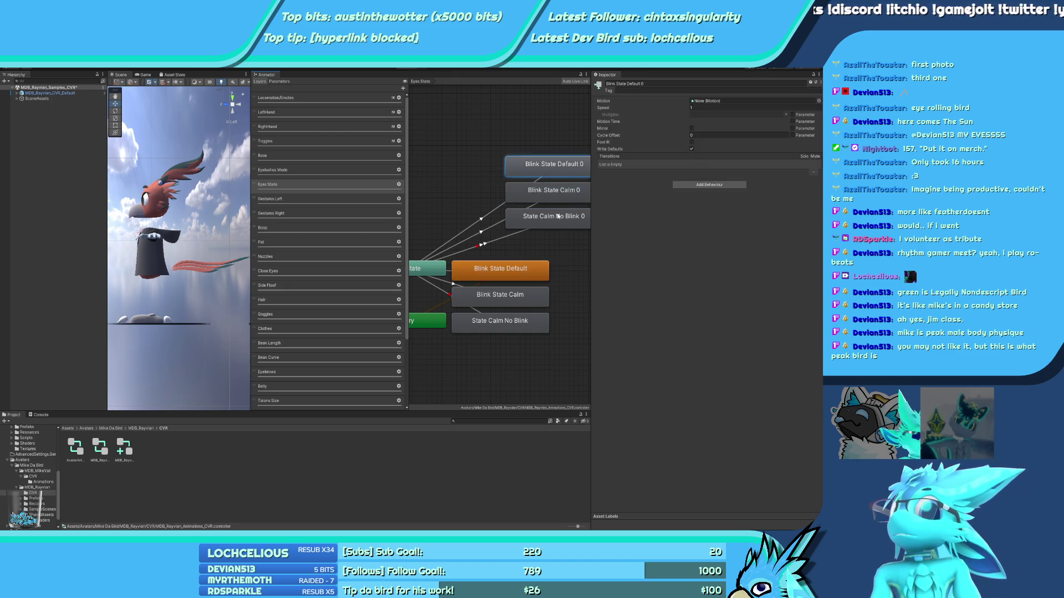
pyautogui.click(513, 271)
pyautogui.click(518, 296)
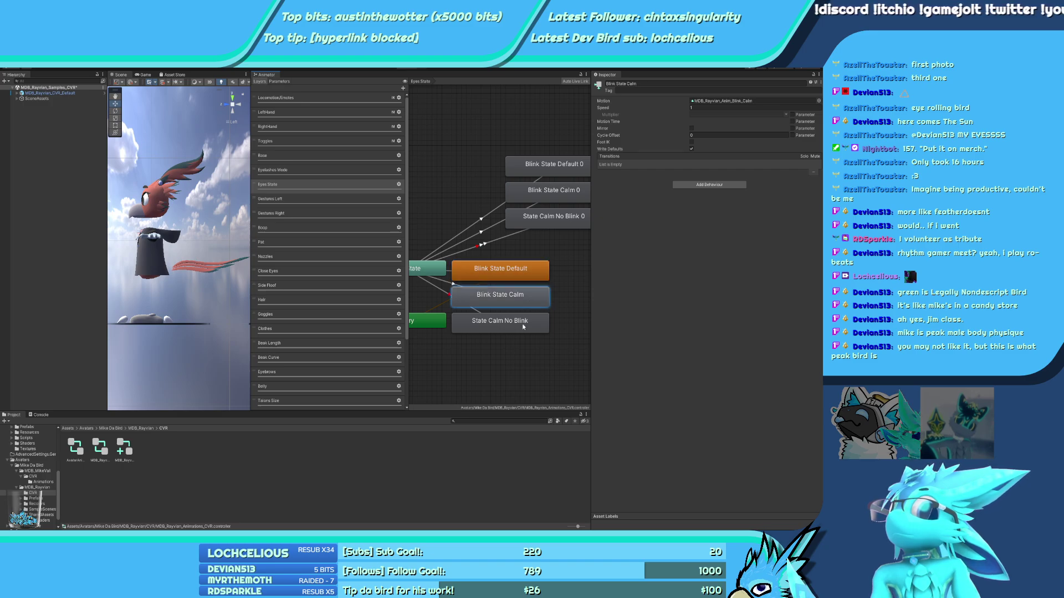
pyautogui.click(729, 101)
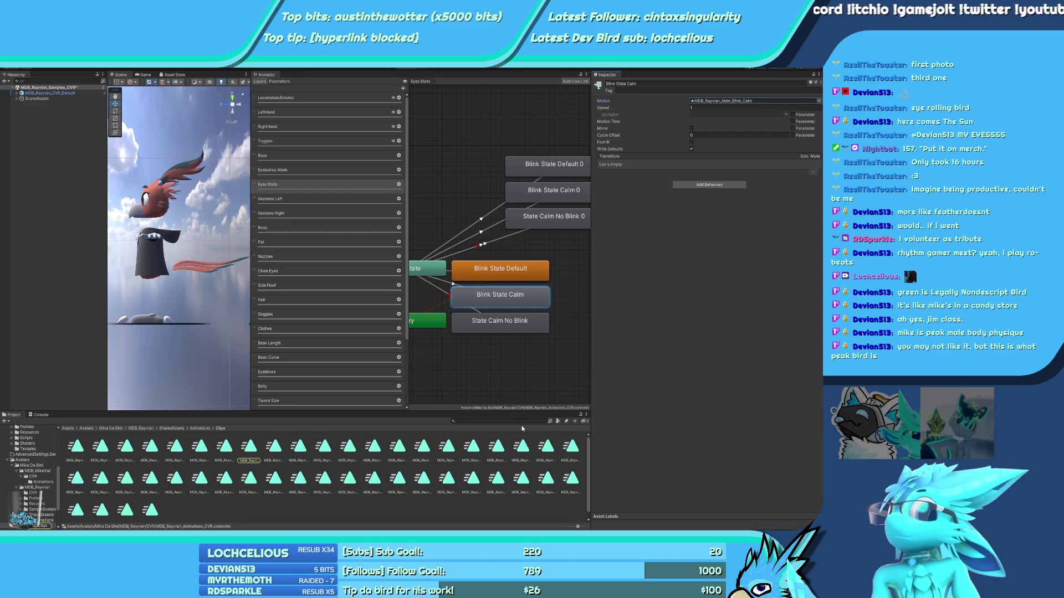
pyautogui.moveTo(577, 526); pyautogui.dragTo(569, 527)
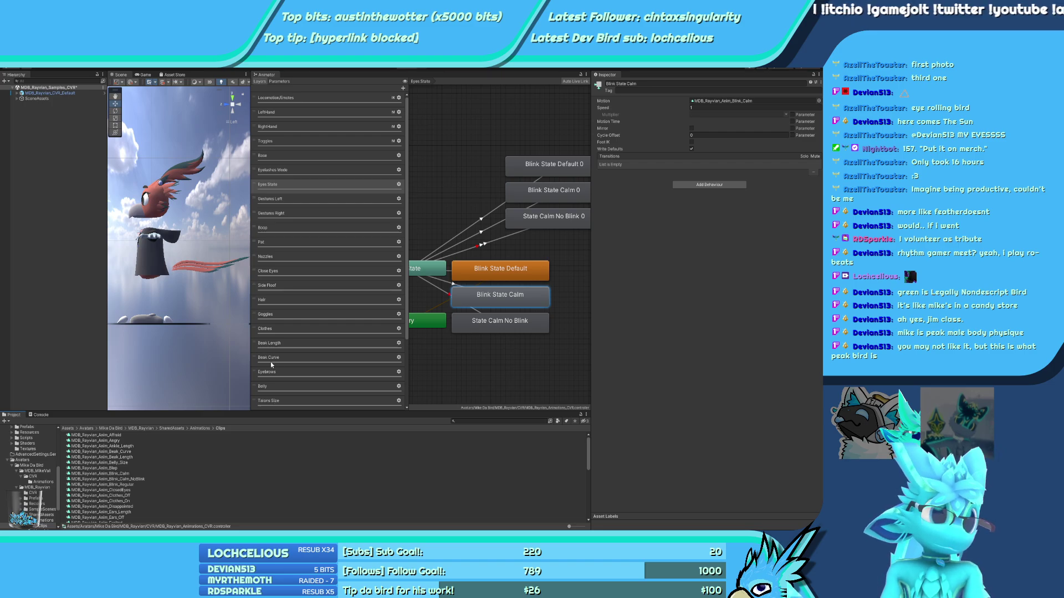
# Assign the MDB_Rayvian_Anim_Blink_Regular clip as the motion of Blink State Default 0, matching the original Blink State Default
pyautogui.click(577, 168)
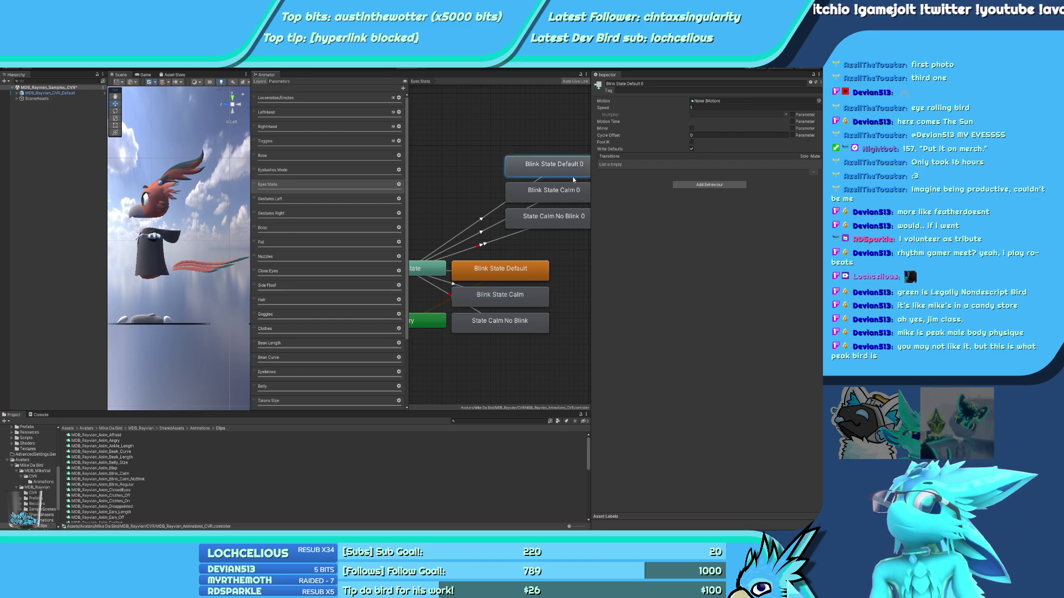
pyautogui.scroll(-4, 228, 445)
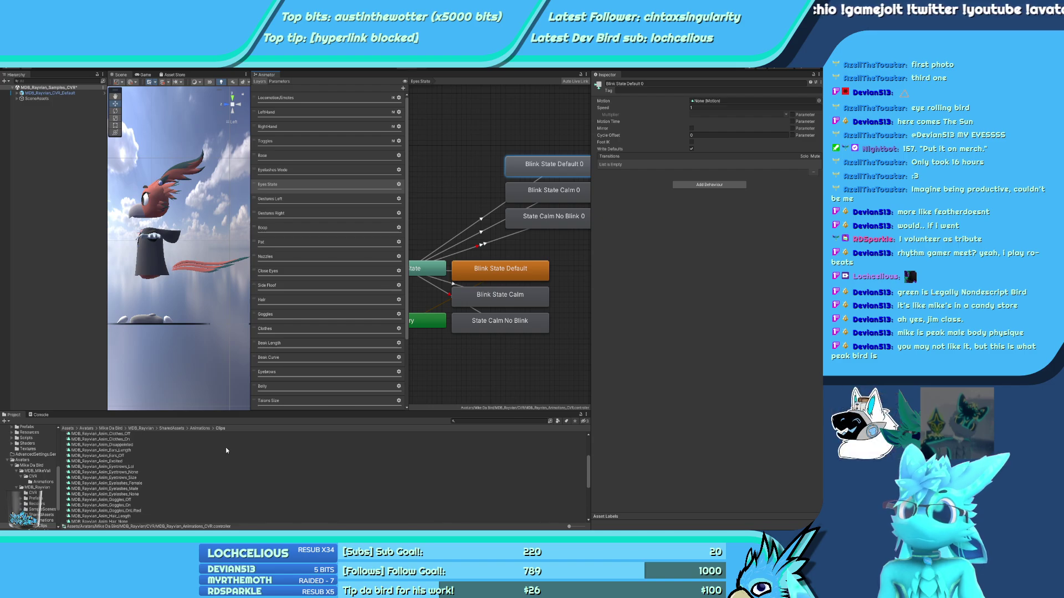
pyautogui.click(489, 270)
pyautogui.click(755, 101)
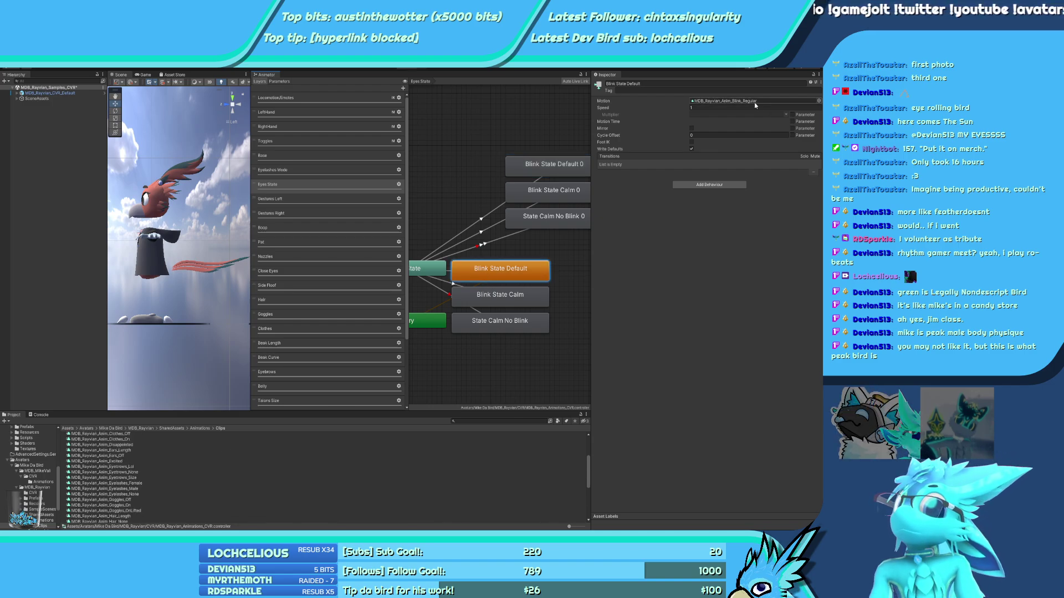
pyautogui.click(556, 164)
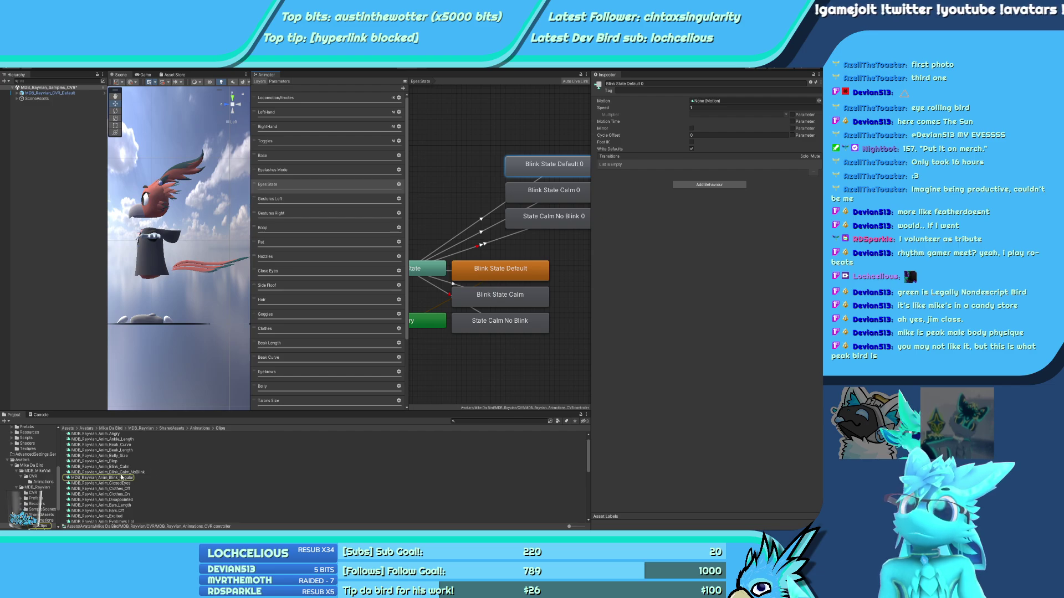
pyautogui.moveTo(102, 478); pyautogui.dragTo(721, 101)
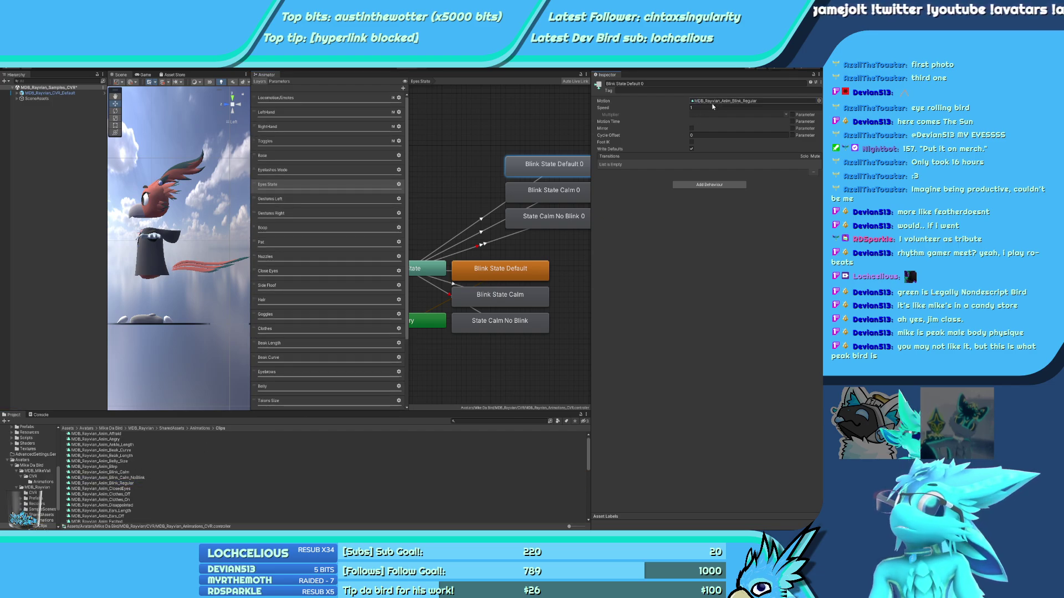
# Assign MDB_Rayvian_Anim_Blink_Calm as the motion of Blink State Calm 0 and MDB_Rayvian_Anim_Blink_Regular to State Calm No Blink 0
pyautogui.click(553, 190)
pyautogui.moveTo(225, 459); pyautogui.dragTo(717, 103)
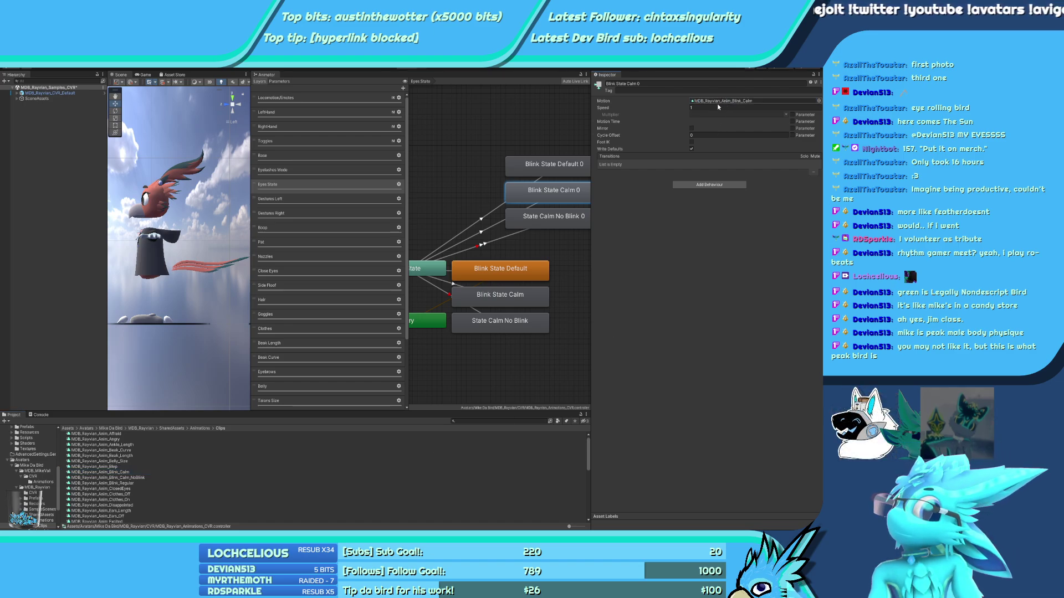
pyautogui.click(552, 218)
pyautogui.moveTo(133, 483); pyautogui.dragTo(714, 102)
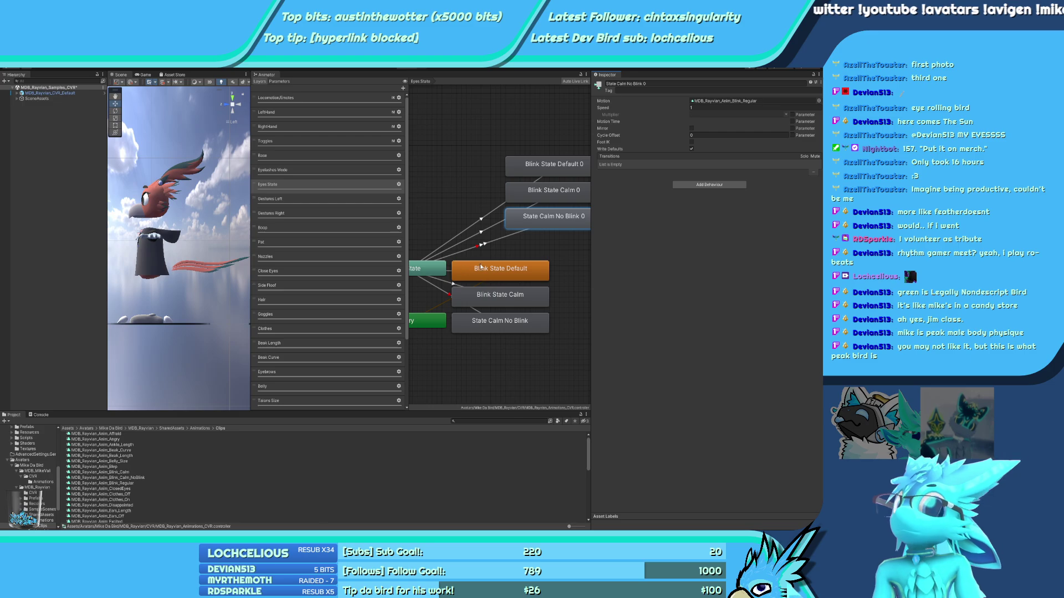
# Compare the conditions on the Any State transitions leading to the pasted and original blink states
pyautogui.moveTo(553, 270); pyautogui.dragTo(577, 263, button='middle')
pyautogui.scroll(-1, 577, 262)
pyautogui.moveTo(587, 250); pyautogui.dragTo(526, 315)
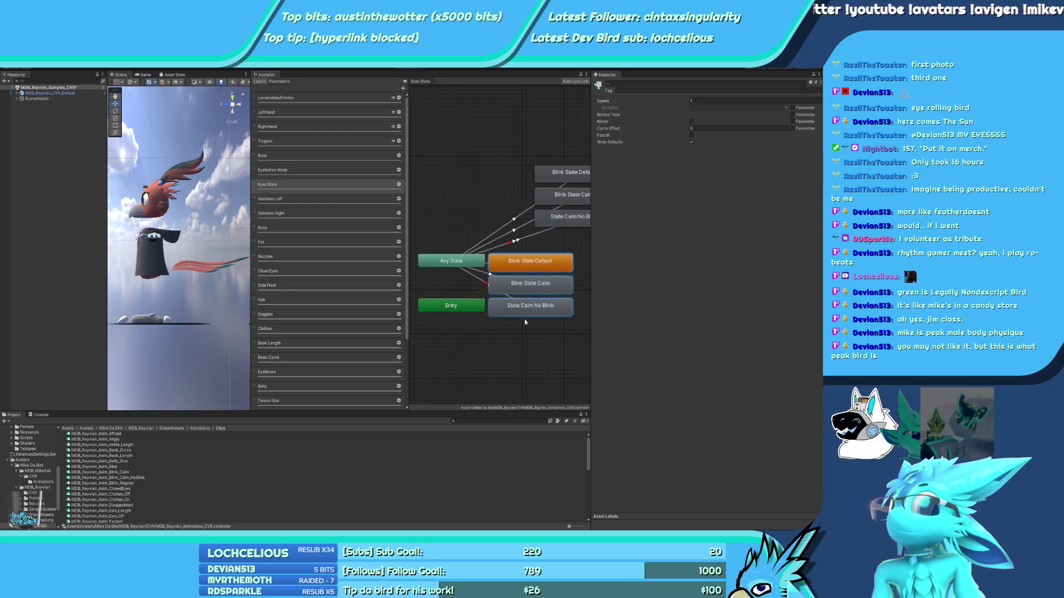
pyautogui.moveTo(527, 319)
pyautogui.mouseDown(button='middle')
pyautogui.moveTo(498, 324)
pyautogui.moveTo(518, 324)
pyautogui.mouseUp(button='middle')
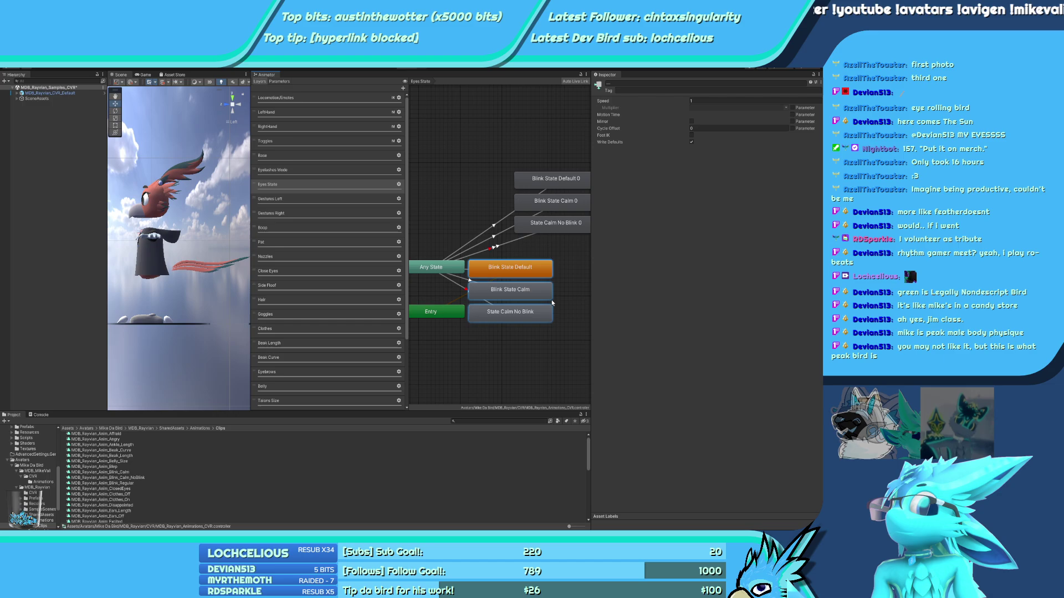
pyautogui.click(492, 236)
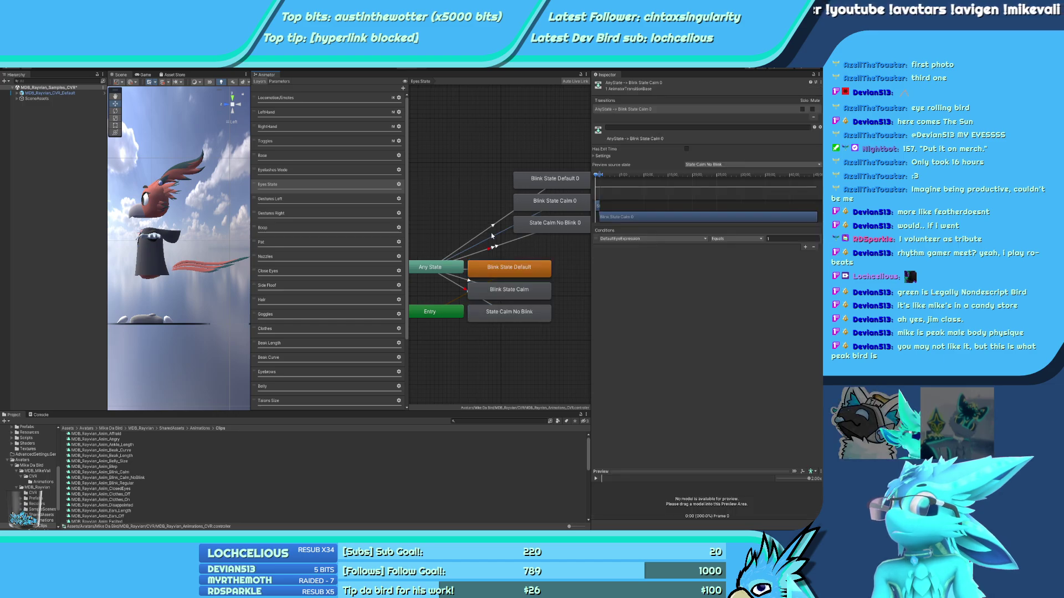
pyautogui.click(465, 280)
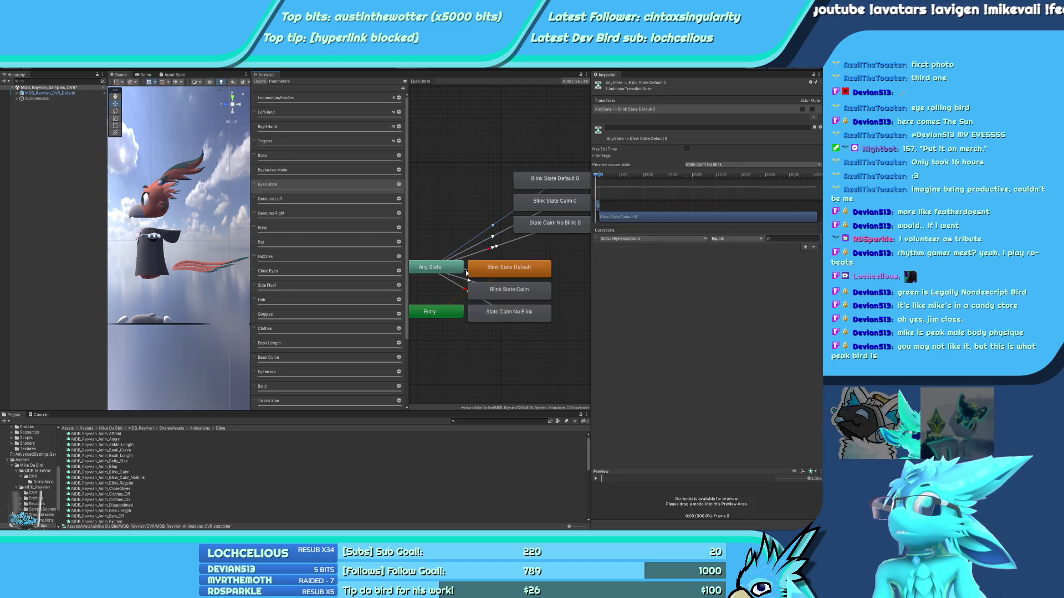
pyautogui.click(492, 247)
pyautogui.click(492, 249)
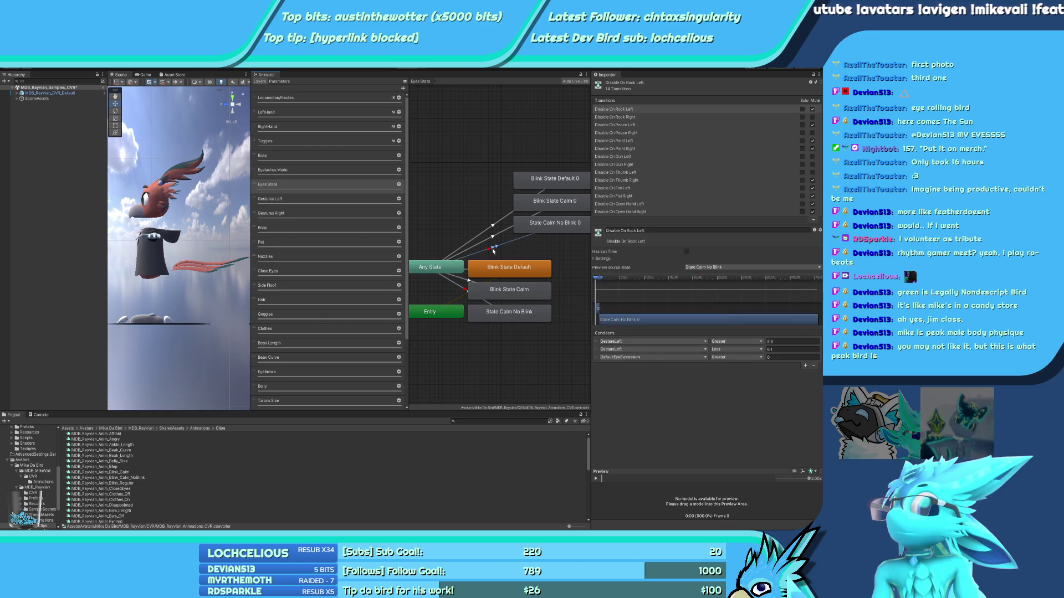
pyautogui.click(468, 289)
# Delete the three original blink states and move the pasted ones into their place beside Any State and Entry
pyautogui.moveTo(474, 252); pyautogui.dragTo(548, 319)
pyautogui.press('Delete')
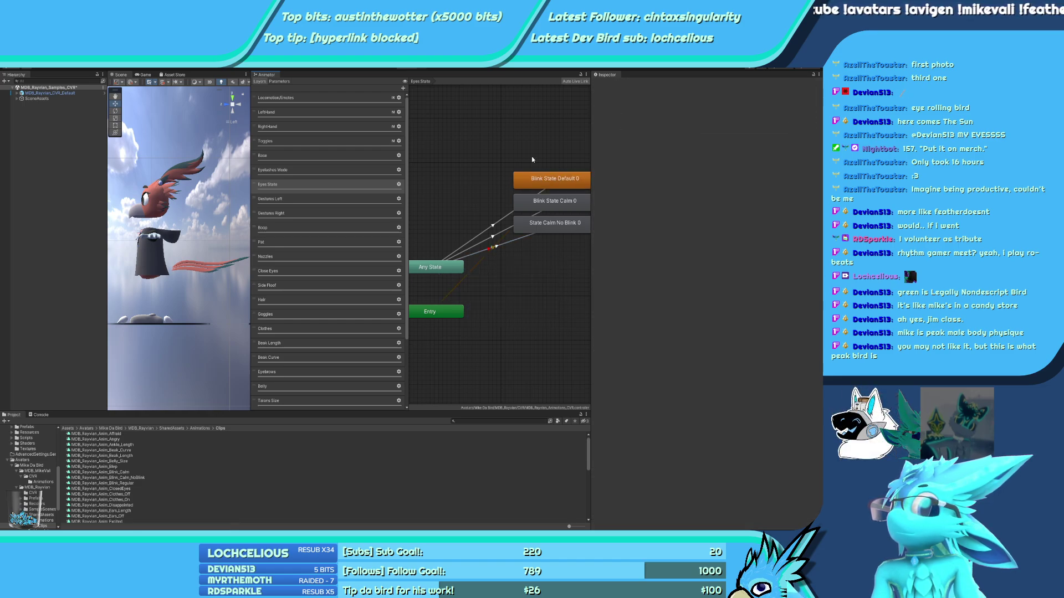
pyautogui.moveTo(531, 157); pyautogui.dragTo(548, 222)
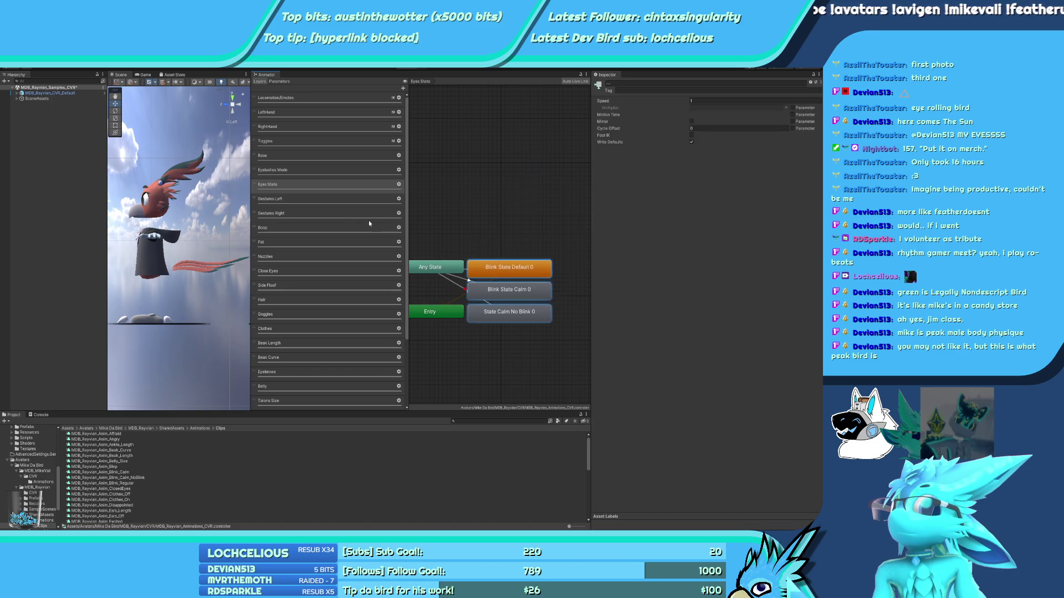
# Rename the three pasted states in the Eyes State layer to Blink State Default, Blink State Calm and State Calm No Blink
pyautogui.click(348, 199)
pyautogui.click(342, 186)
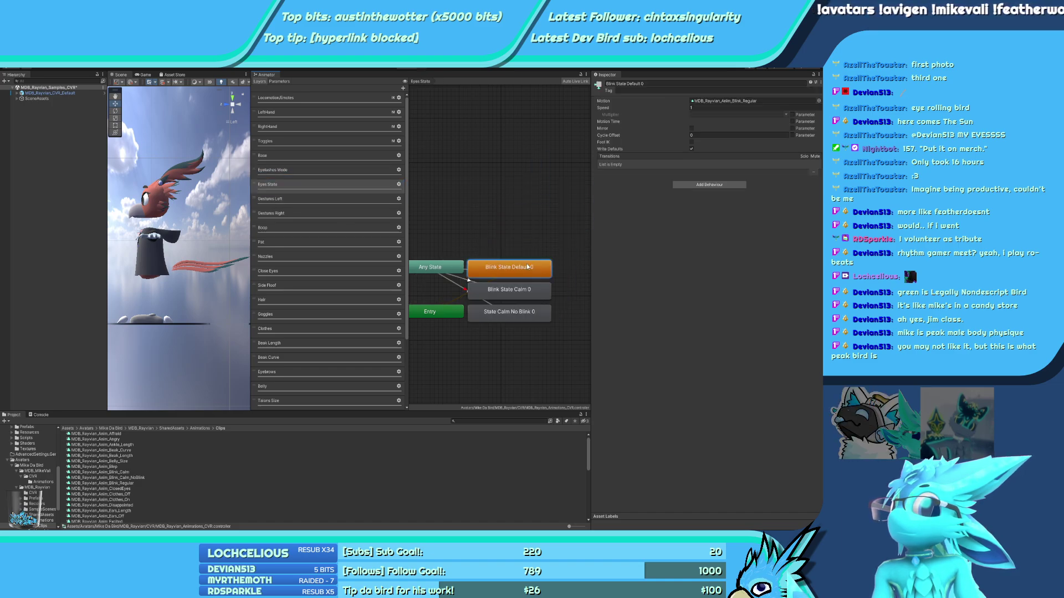
pyautogui.click(661, 83)
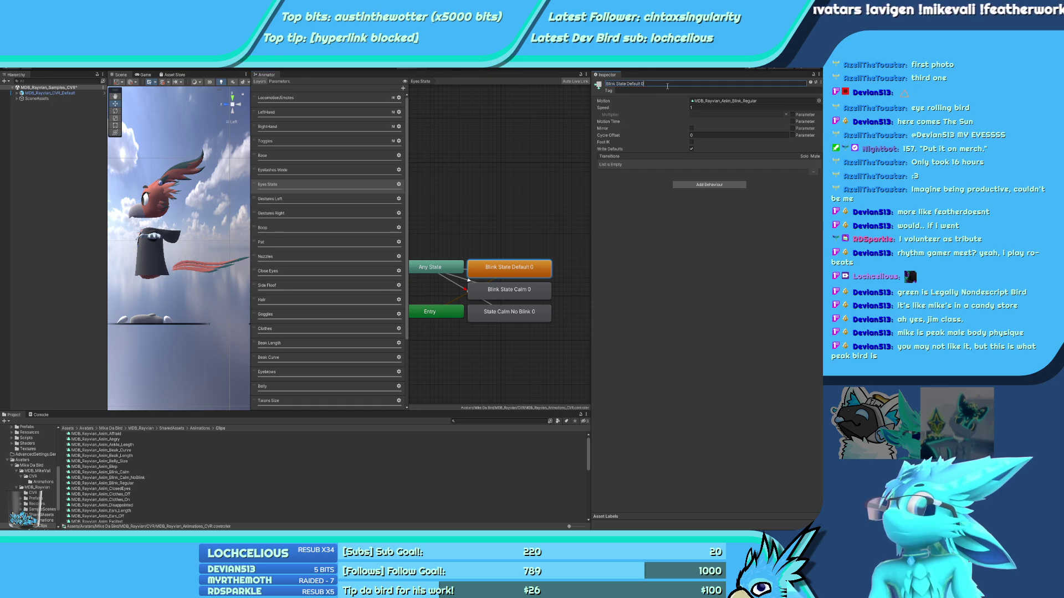
pyautogui.click(524, 290)
pyautogui.click(659, 83)
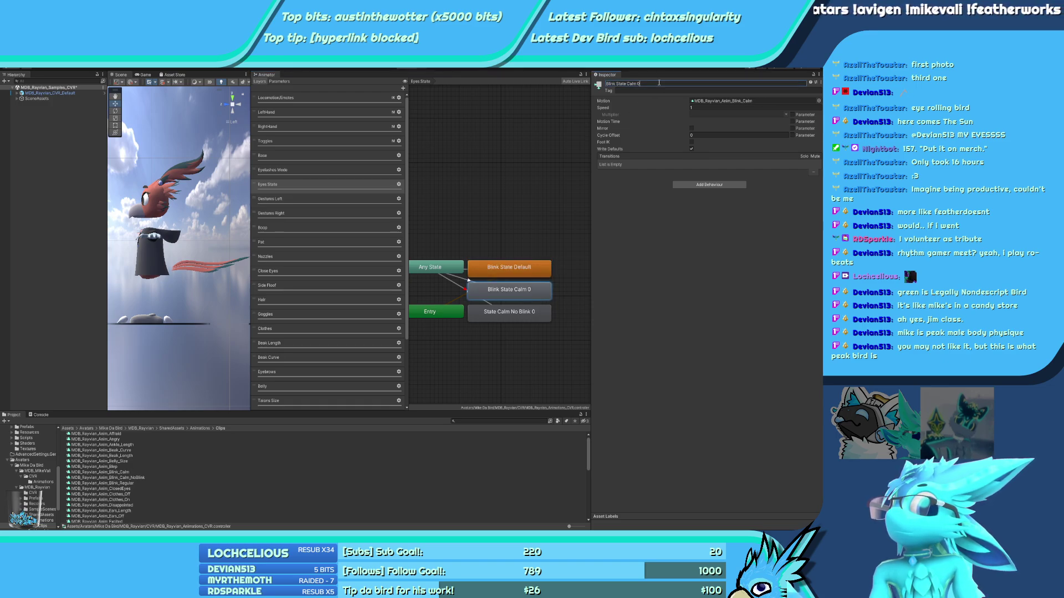
pyautogui.click(527, 308)
pyautogui.click(656, 84)
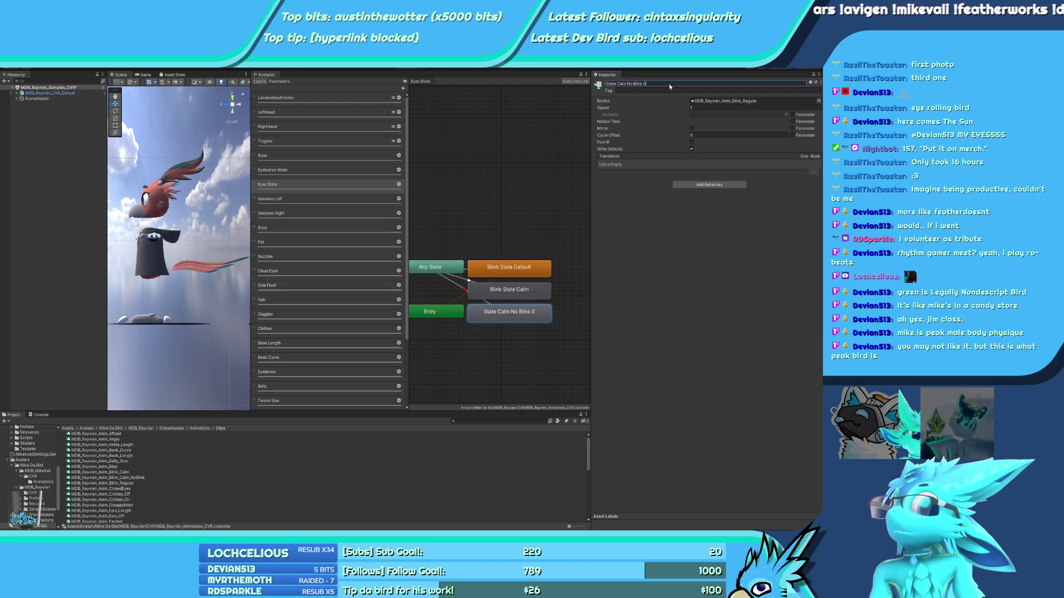
pyautogui.press('BackSpace')
pyautogui.press('BackSpace')
pyautogui.press('Return')
# Move the Base layer to the start of the layer list, above Locomotion/Emotes, and check the Locomotion/Emotes layer
pyautogui.moveTo(285, 156); pyautogui.dragTo(291, 91)
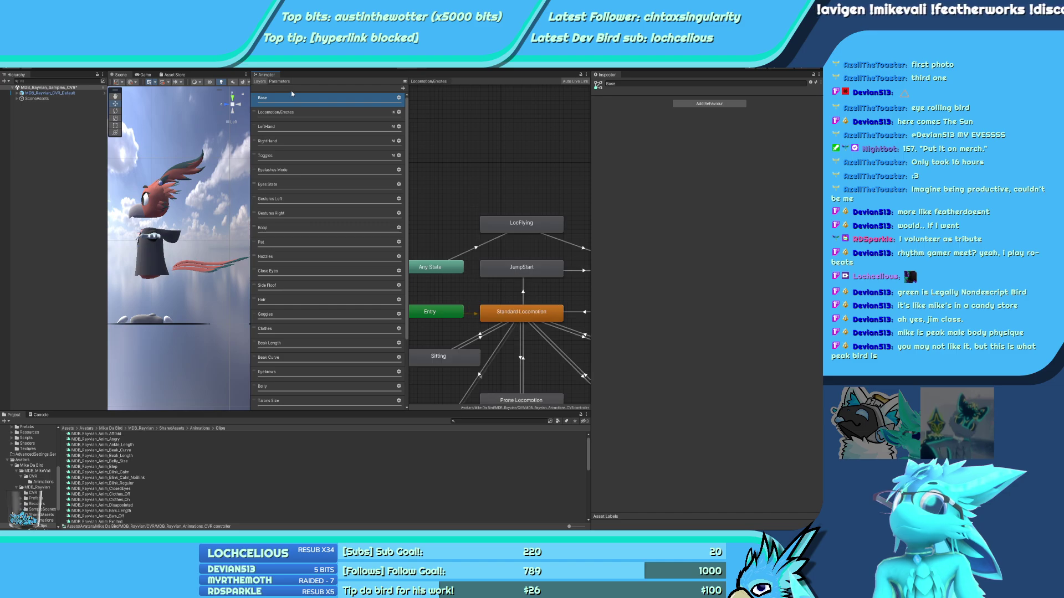
pyautogui.click(399, 113)
pyautogui.moveTo(453, 112); pyautogui.dragTo(473, 113)
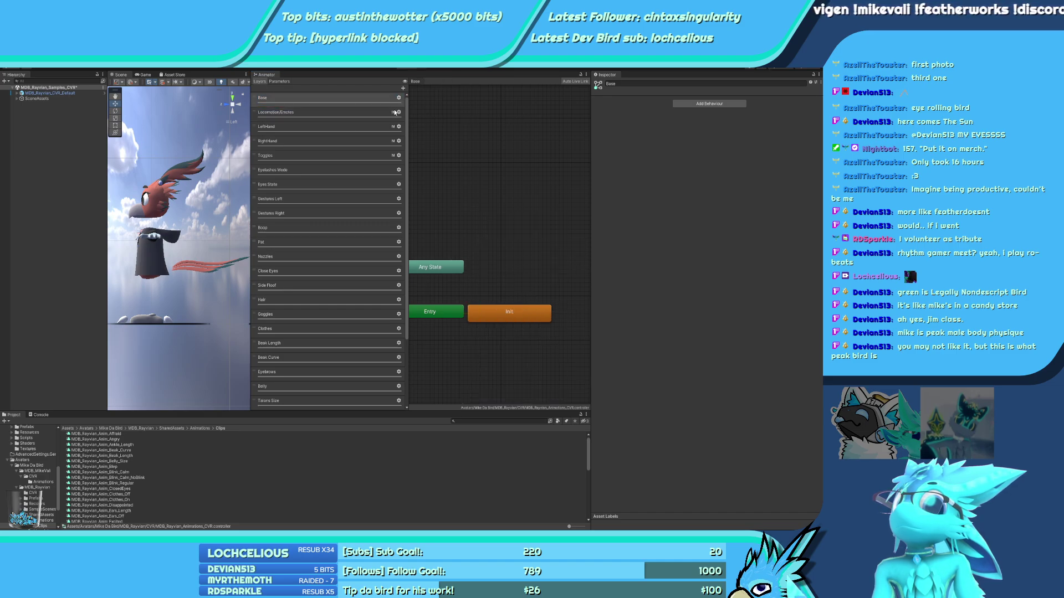
pyautogui.click(353, 115)
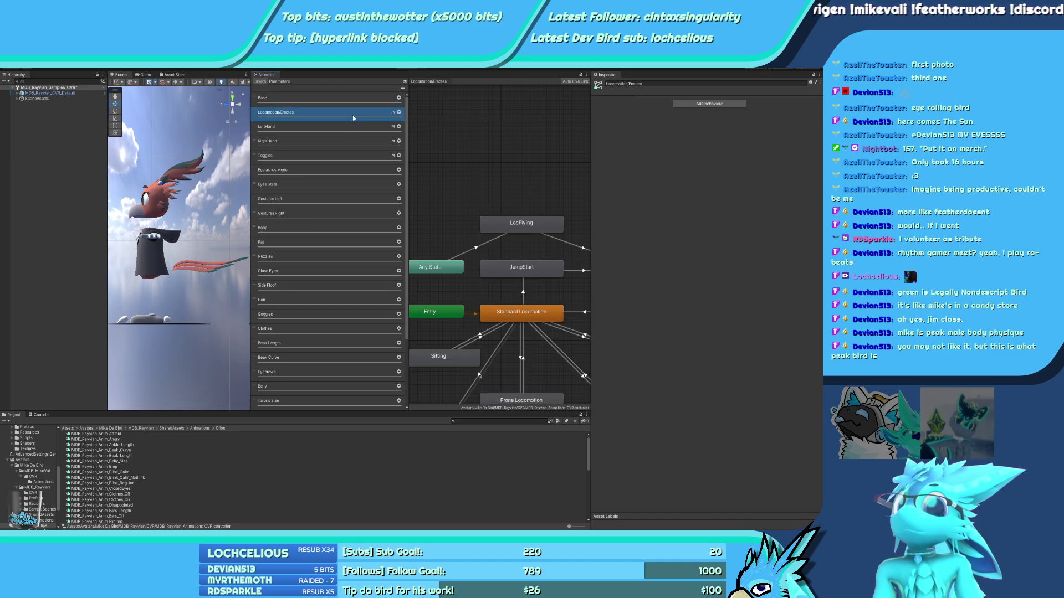
# Review Rayvian's Pat, Gestures Left and Gestures Right layers and examine how their states are wired
pyautogui.click(335, 201)
pyautogui.scroll(-1, 327, 216)
pyautogui.click(313, 228)
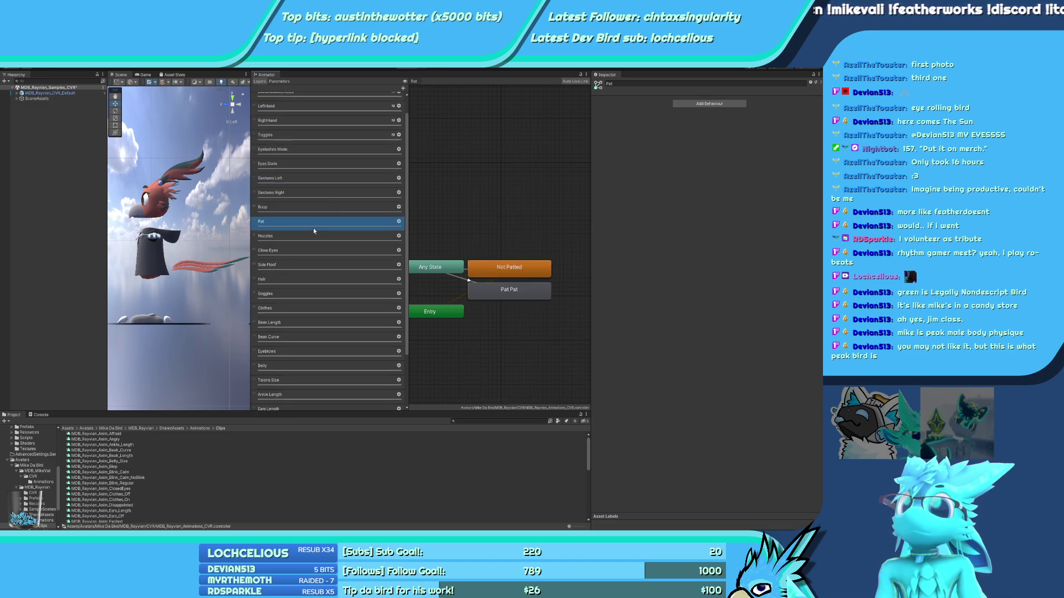
pyautogui.scroll(-3, 314, 227)
pyautogui.scroll(4, 313, 228)
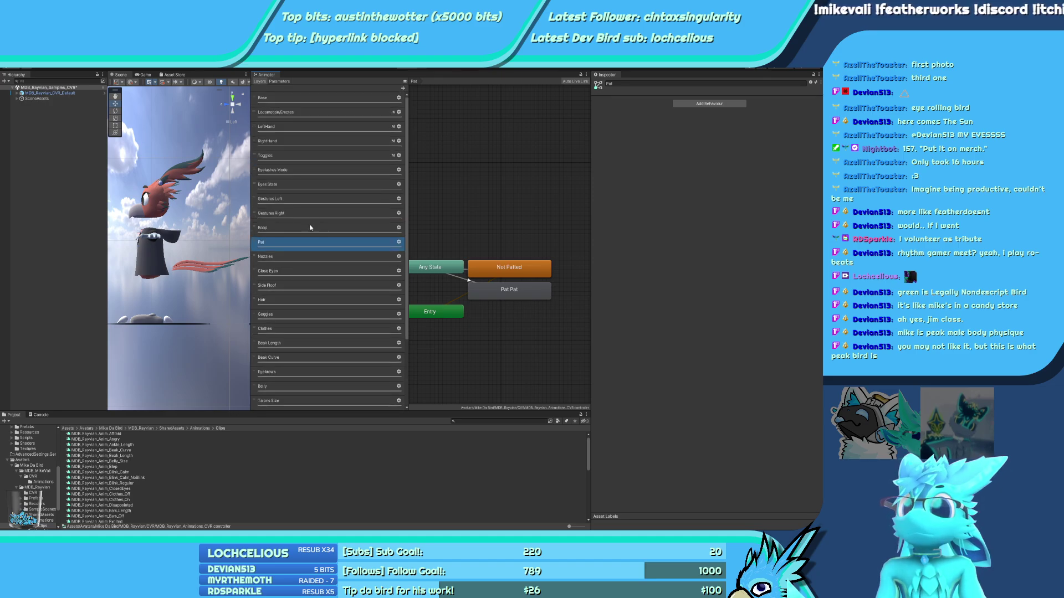
pyautogui.click(307, 212)
pyautogui.scroll(-3, 499, 194)
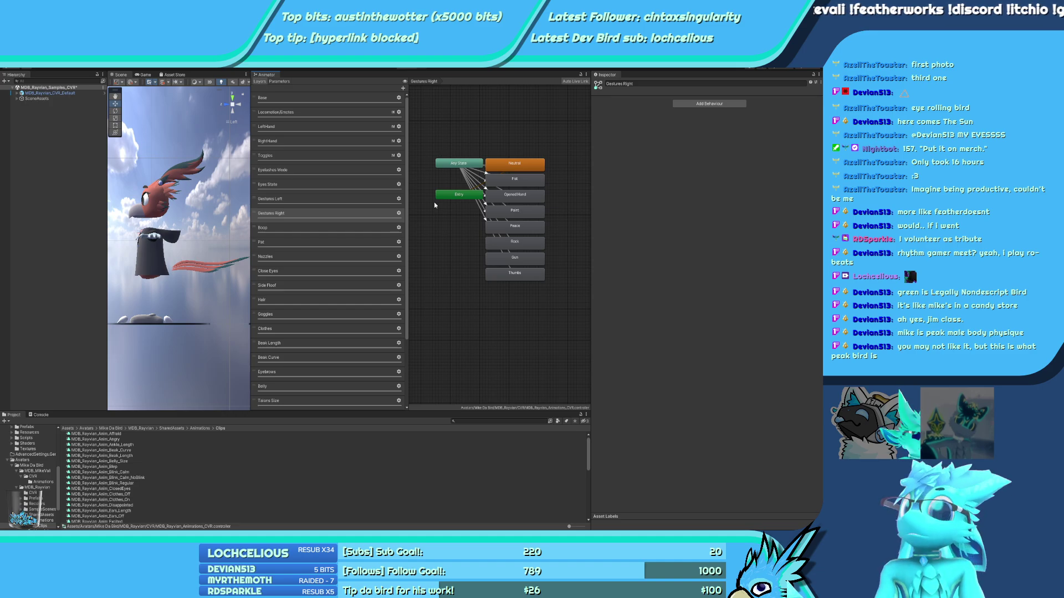
pyautogui.click(356, 204)
pyautogui.moveTo(471, 233)
pyautogui.mouseDown(button='middle')
pyautogui.moveTo(592, 240)
pyautogui.moveTo(483, 248)
pyautogui.mouseUp(button='middle')
pyautogui.scroll(-1, 468, 231)
pyautogui.click(360, 213)
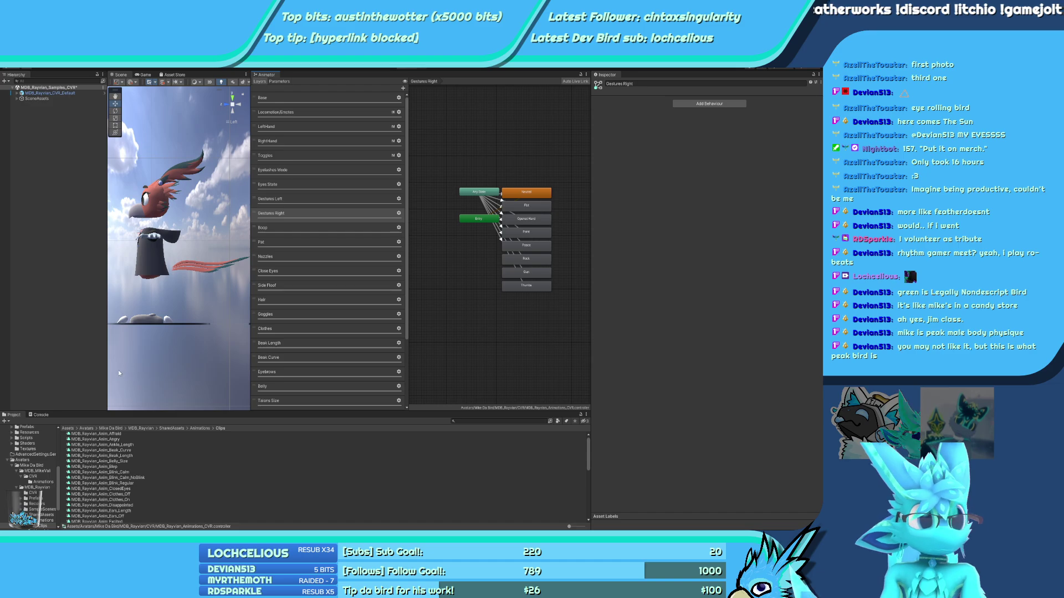
# Open the MDB_MikeVal_Animations_CVR controller and select the Gestures Right layer's states from Neutral to Thumbs
pyautogui.click(44, 481)
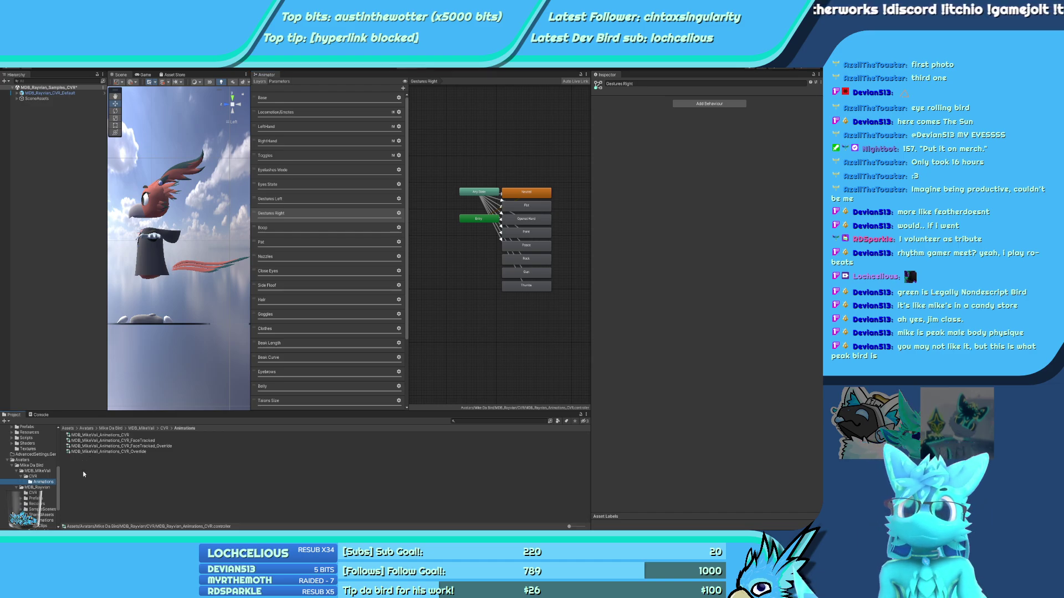
pyautogui.click(139, 451)
pyautogui.click(133, 435)
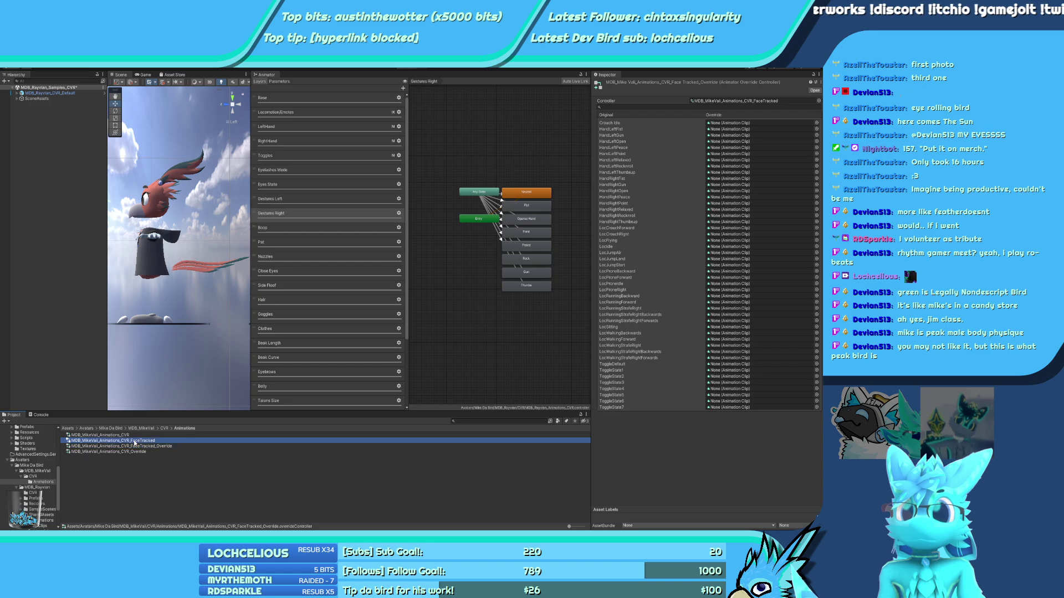
pyautogui.click(299, 202)
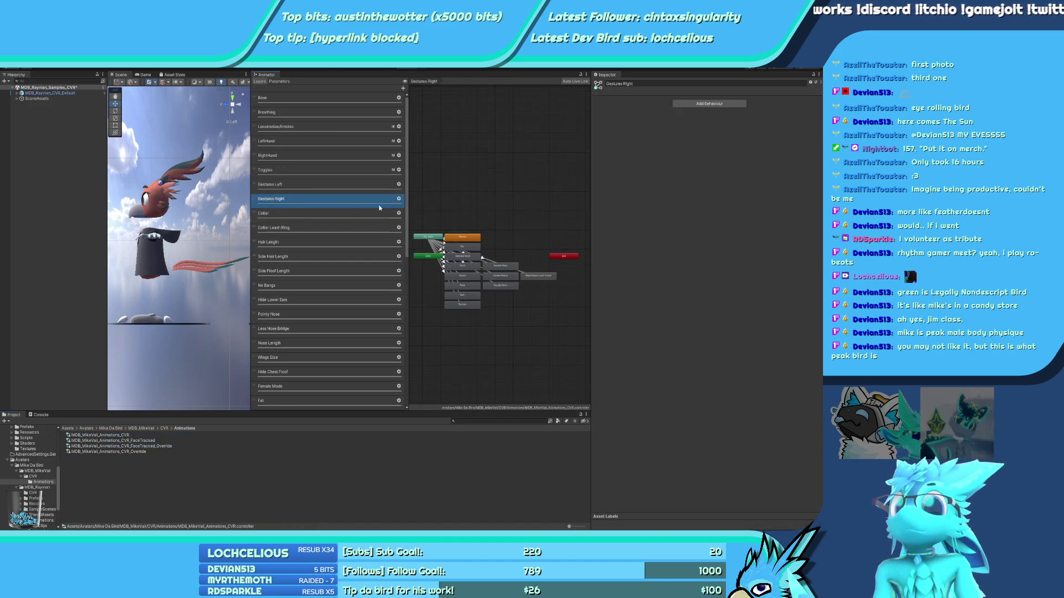
pyautogui.moveTo(482, 173); pyautogui.dragTo(541, 368)
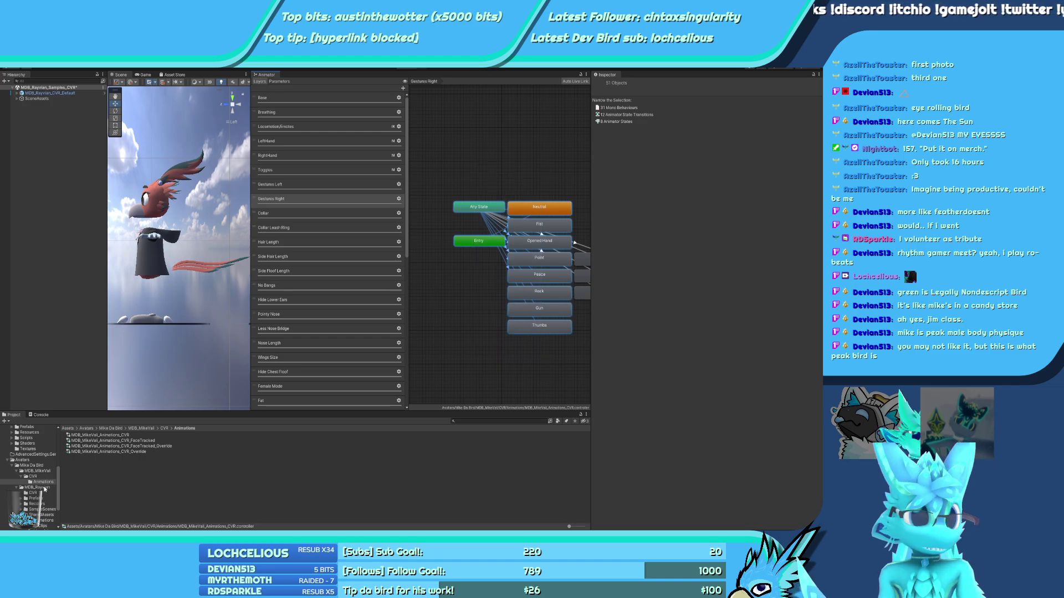
# Look into Rayvian's animation Clips folder, return to MikeVal's CVR Animations folder and inspect the MDB_MikeVal_Animations_CVR_FaceTracked_Override controller
pyautogui.scroll(-3, 40, 514)
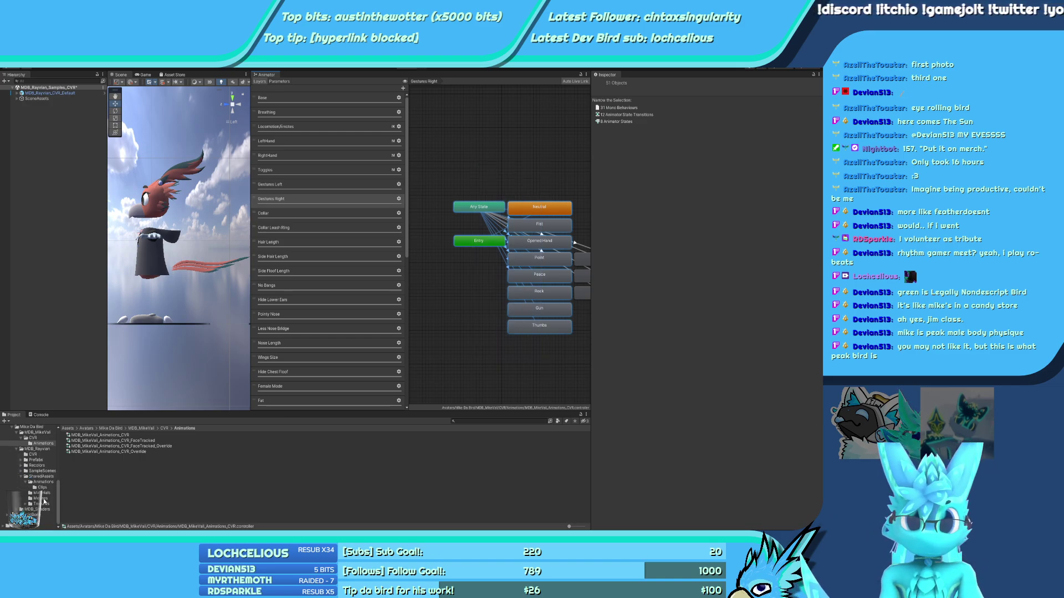
pyautogui.click(42, 488)
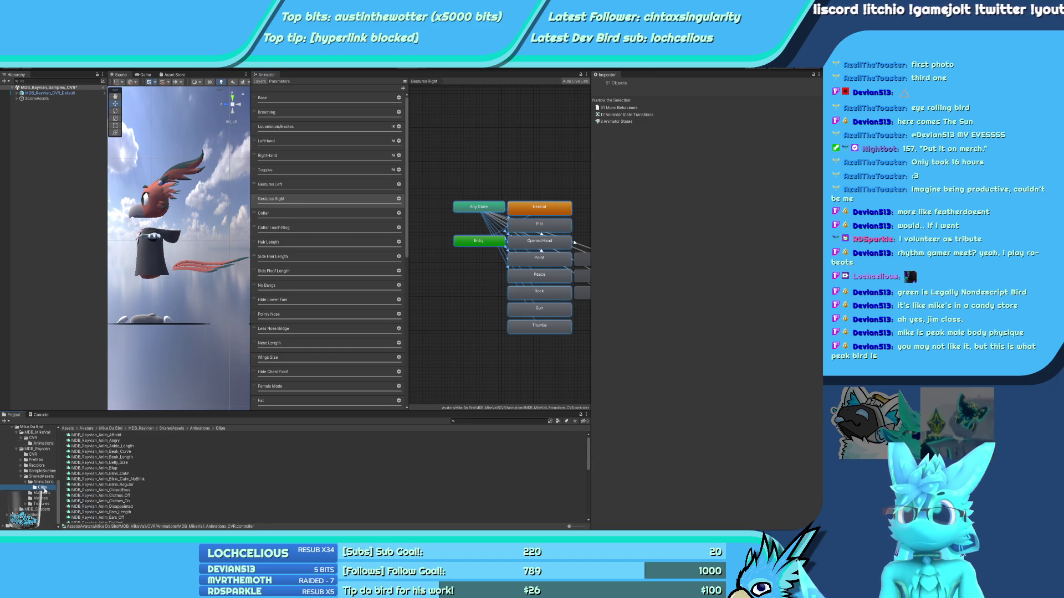
pyautogui.click(44, 443)
pyautogui.click(111, 446)
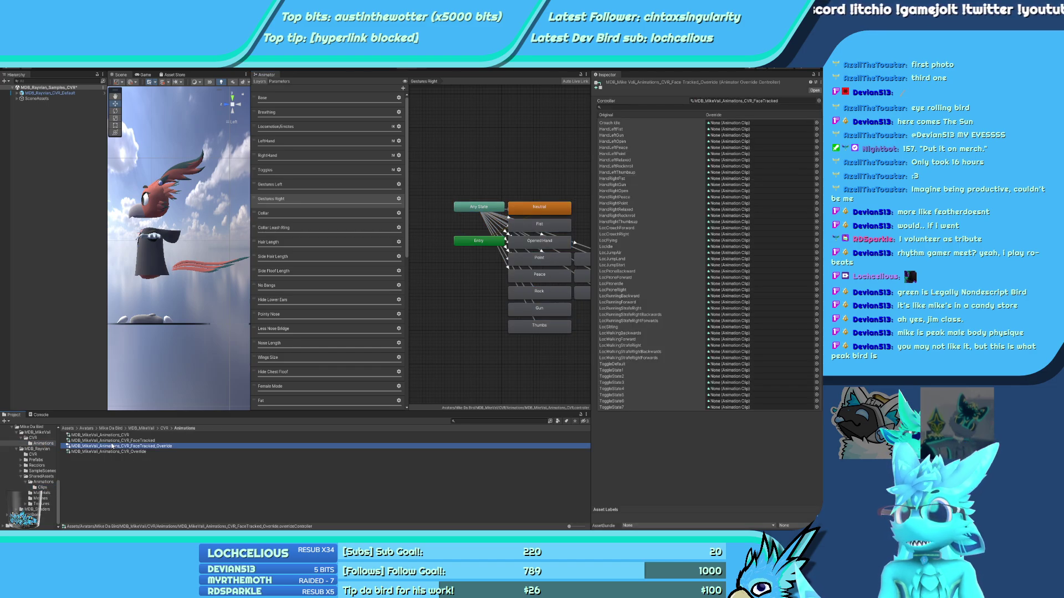
# Check the motion assigned to the states in MikeVal's Gestures Right layer, from Neutral through Thumbs
pyautogui.moveTo(540, 238); pyautogui.dragTo(498, 257, button='middle')
pyautogui.click(488, 230)
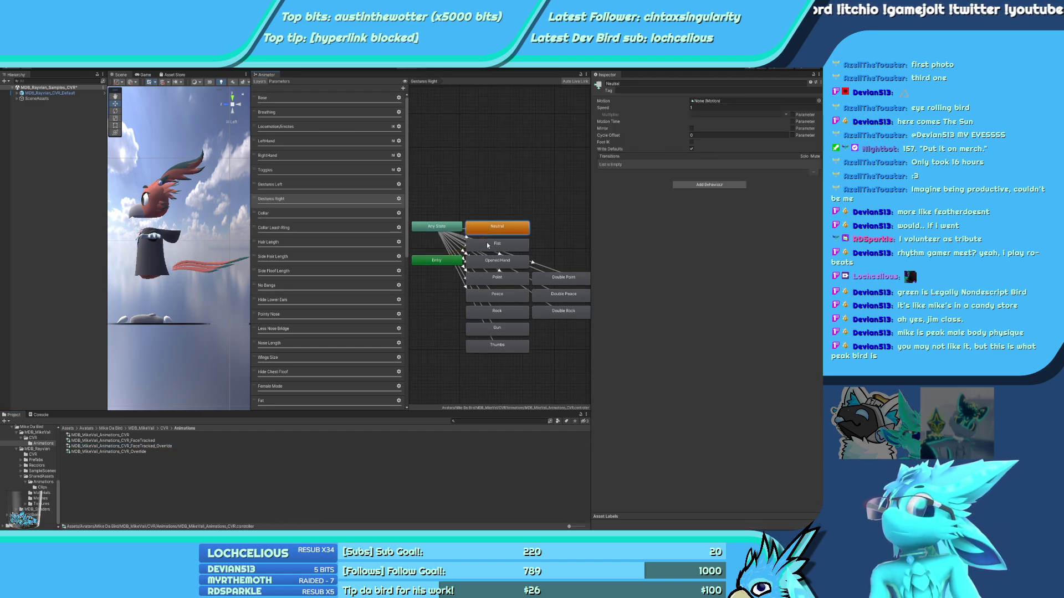
pyautogui.click(490, 244)
pyautogui.click(489, 261)
pyautogui.click(486, 300)
pyautogui.click(487, 322)
pyautogui.click(494, 311)
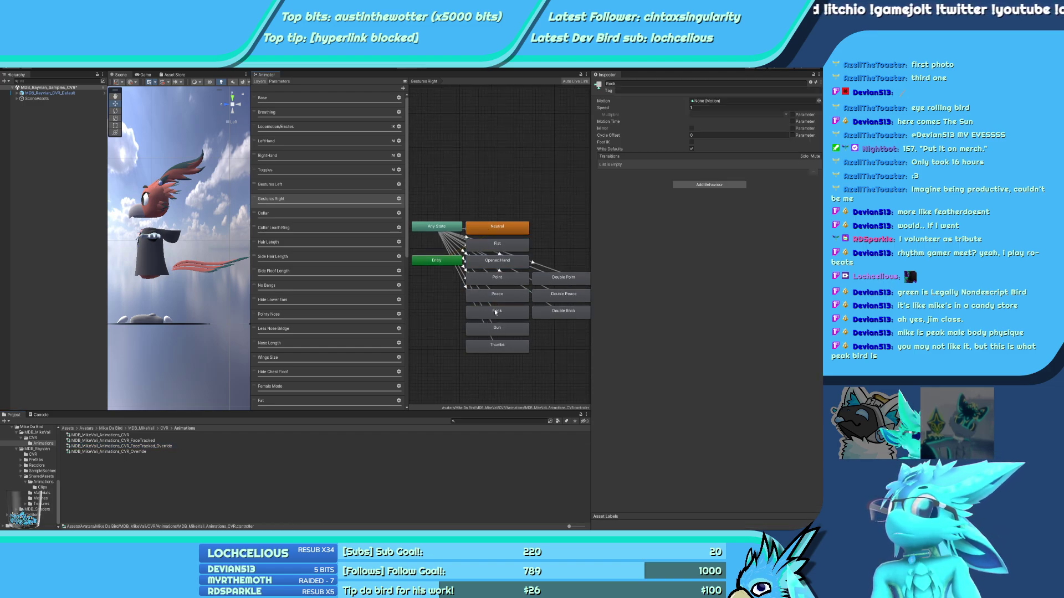
pyautogui.click(494, 328)
pyautogui.click(495, 342)
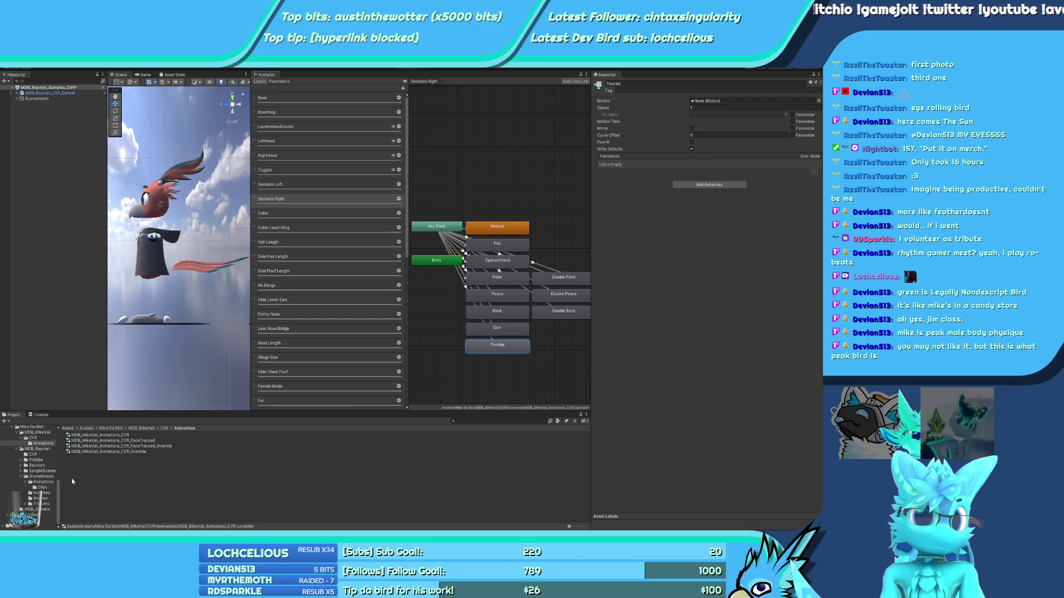
# Look into Rayvian's Clips folder and open the MDB_Rayvian_Animations controller from the shared Animations folder
pyautogui.click(42, 488)
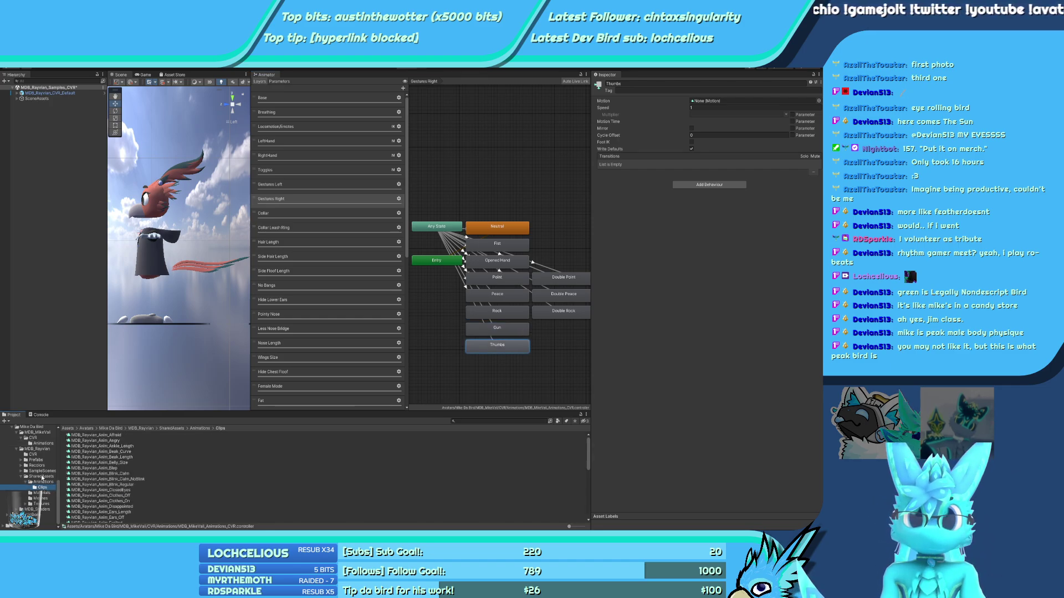
pyautogui.click(43, 482)
pyautogui.click(87, 441)
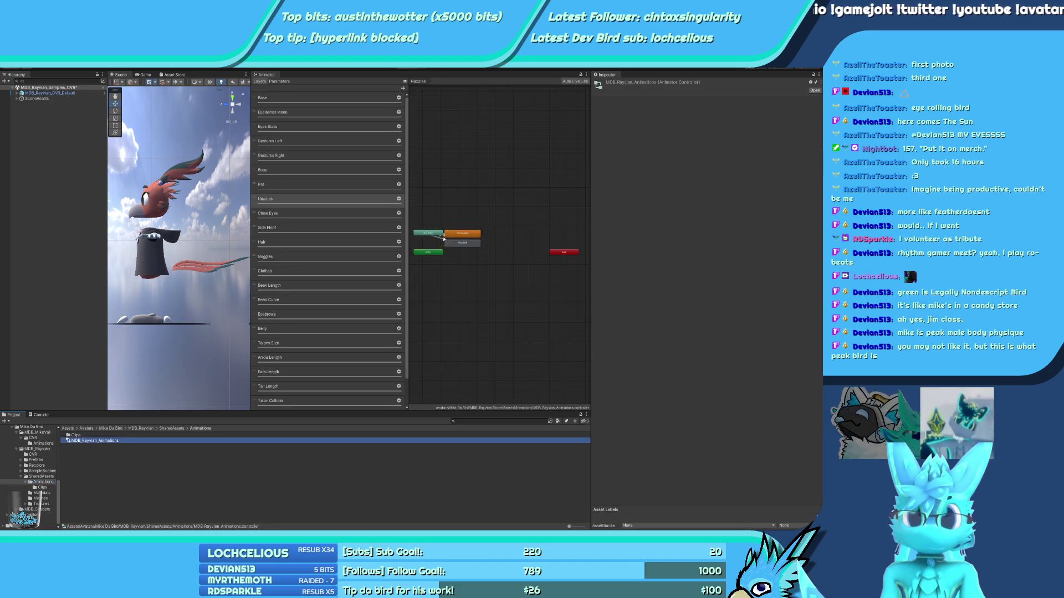
# Search Rayvian's SampleScenes and SharedAssets folders and the MDB_Shaders folder for the avatar's CVR animator controller
pyautogui.click(29, 504)
pyautogui.scroll(3, 28, 499)
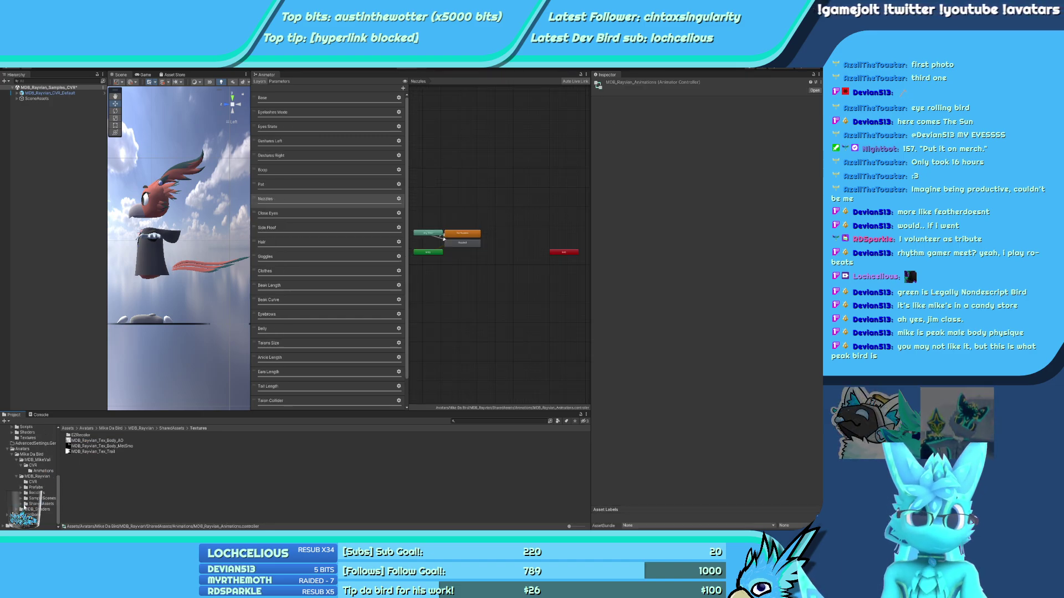
pyautogui.click(21, 499)
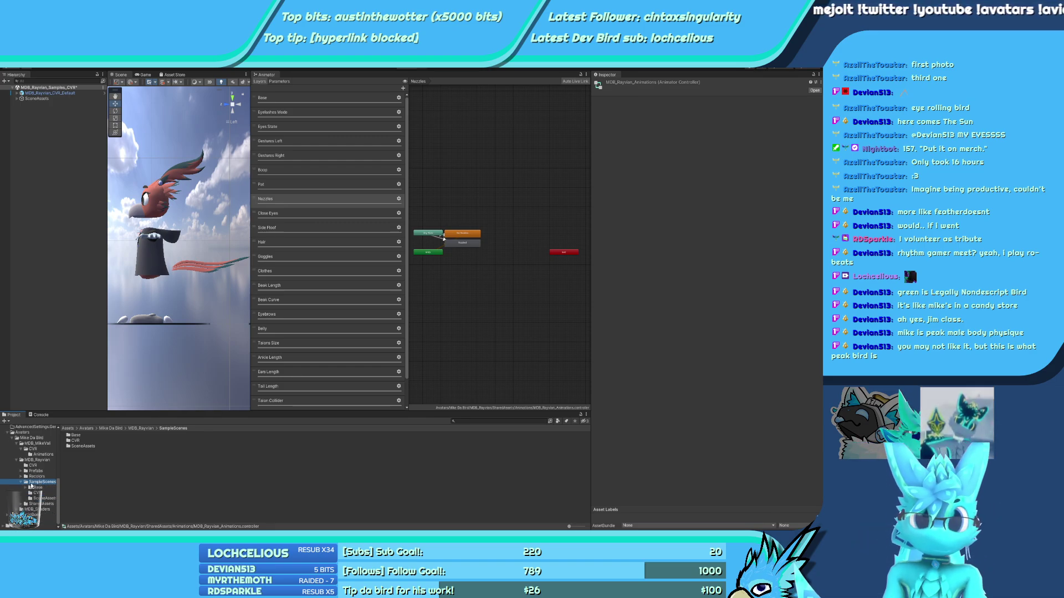
pyautogui.click(21, 499)
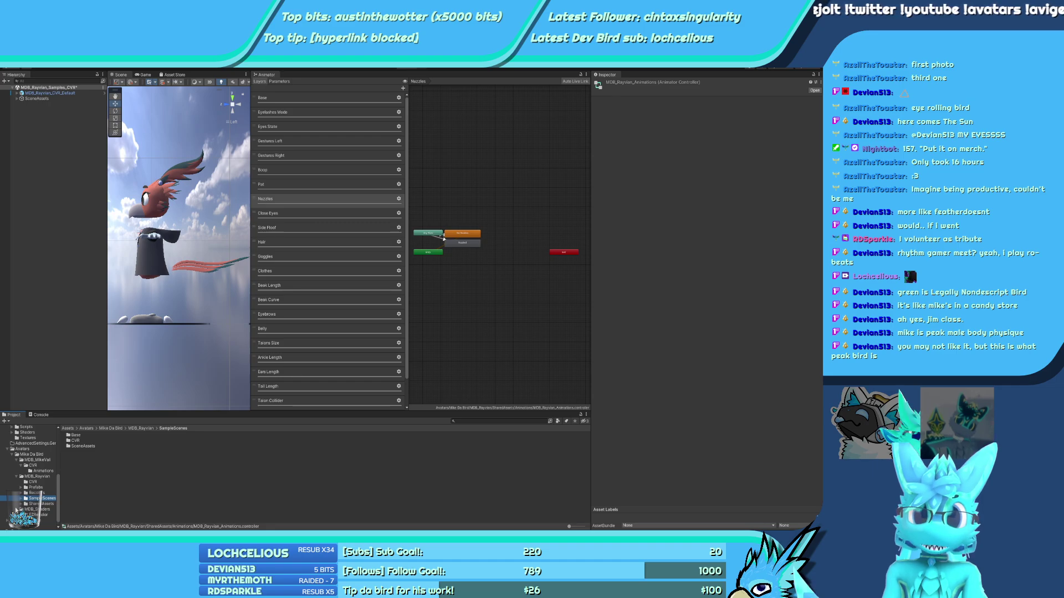
pyautogui.scroll(-1, 16, 510)
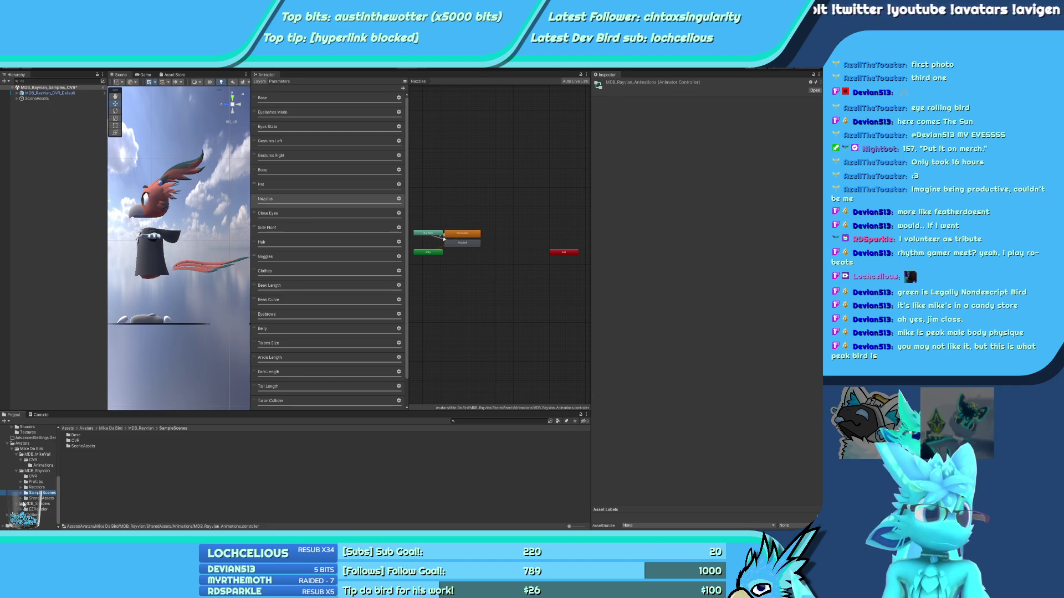
pyautogui.click(25, 499)
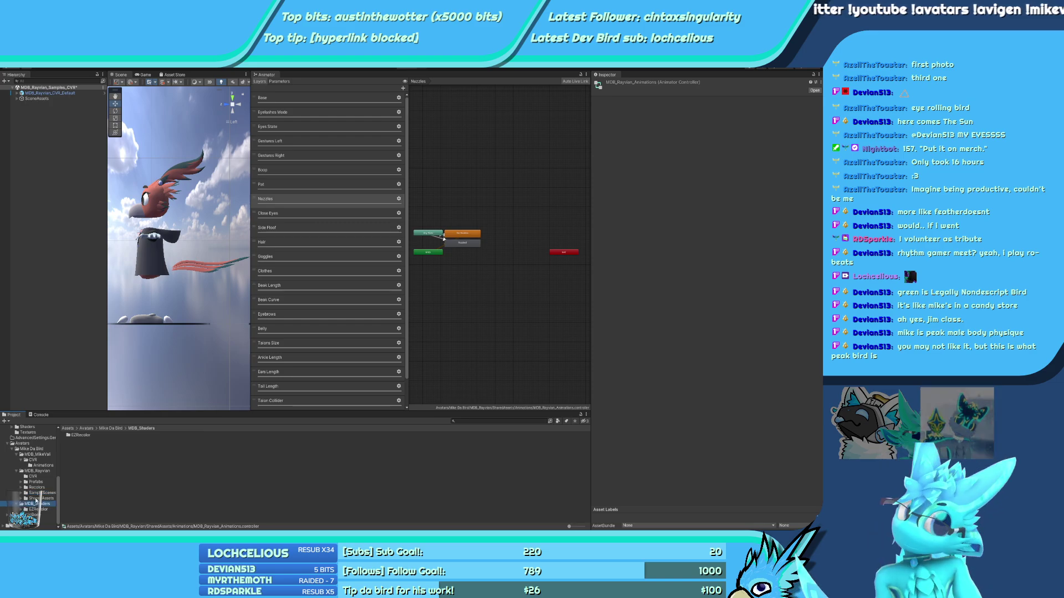
pyautogui.click(21, 498)
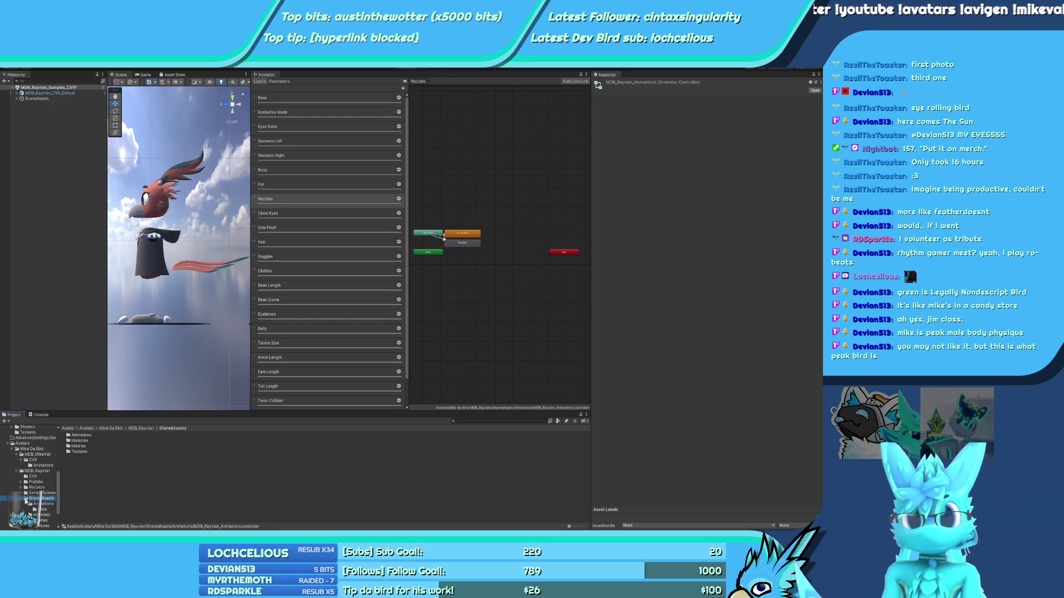
pyautogui.scroll(-2, 27, 502)
pyautogui.click(33, 482)
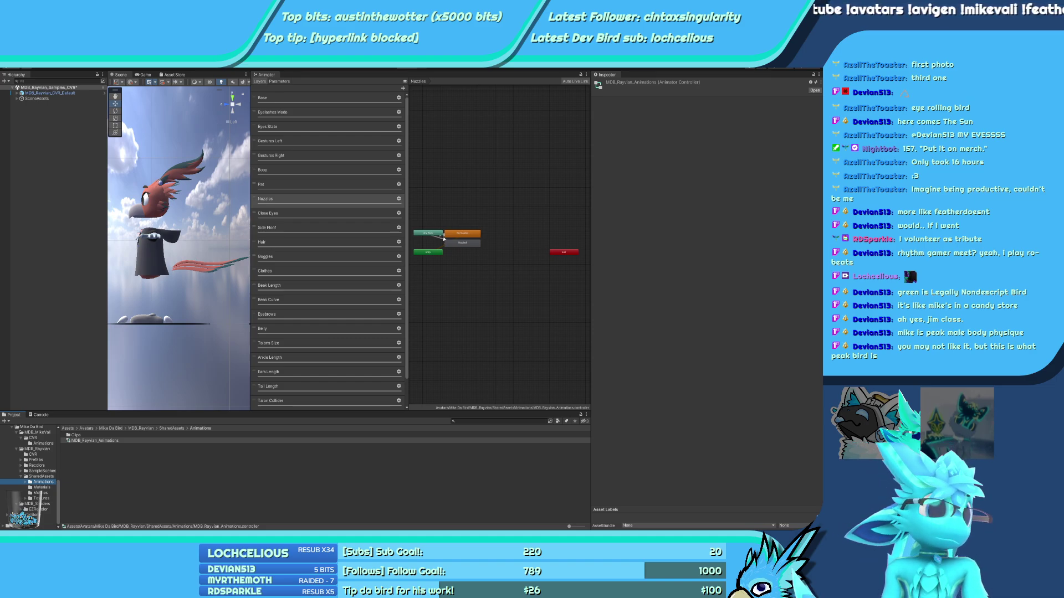
pyautogui.click(44, 505)
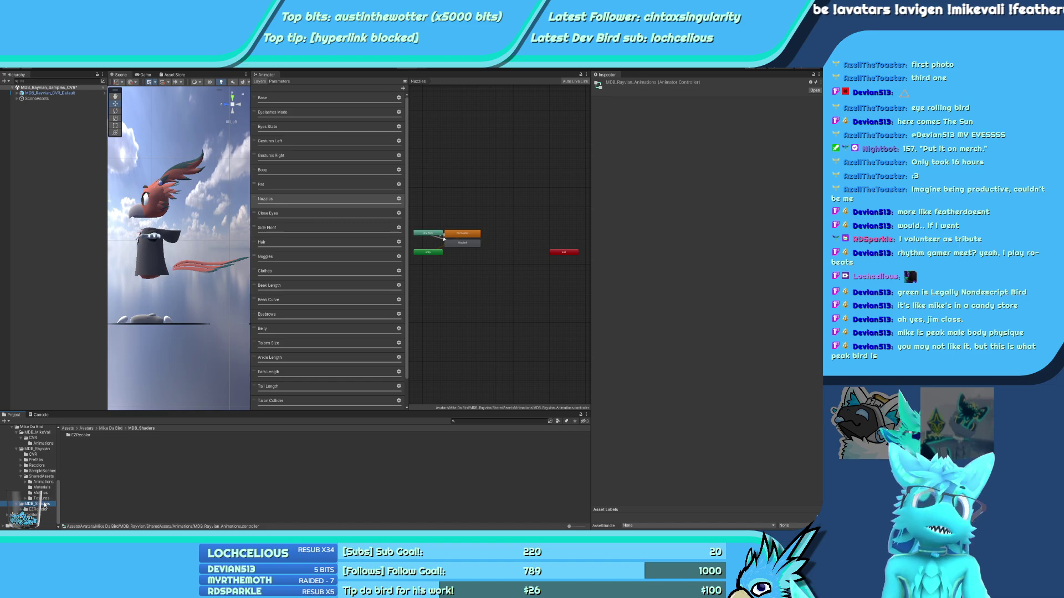
pyautogui.click(41, 477)
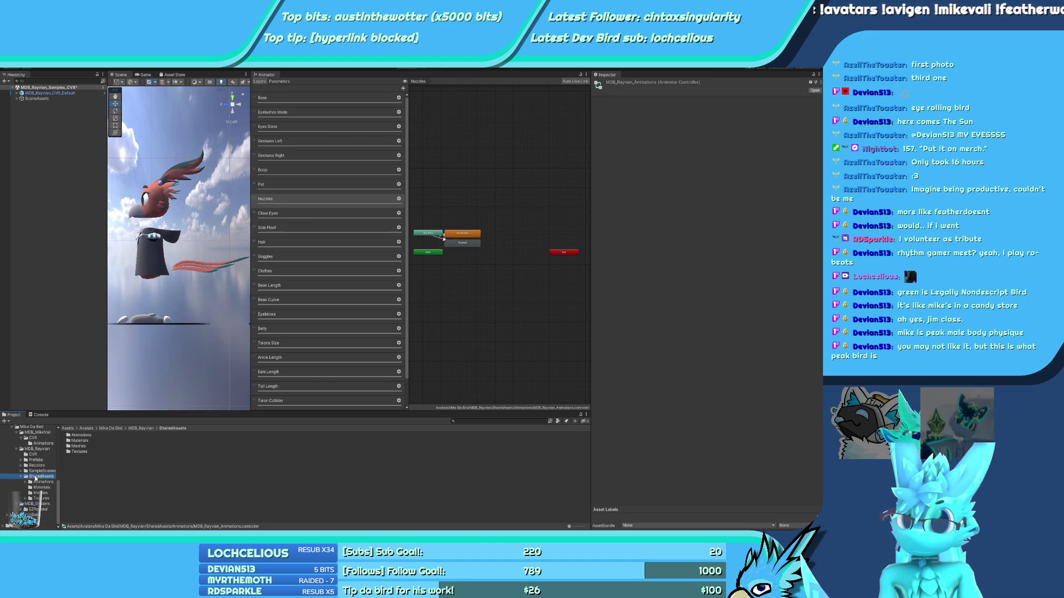
pyautogui.click(43, 482)
pyautogui.click(45, 488)
pyautogui.click(43, 494)
pyautogui.click(44, 482)
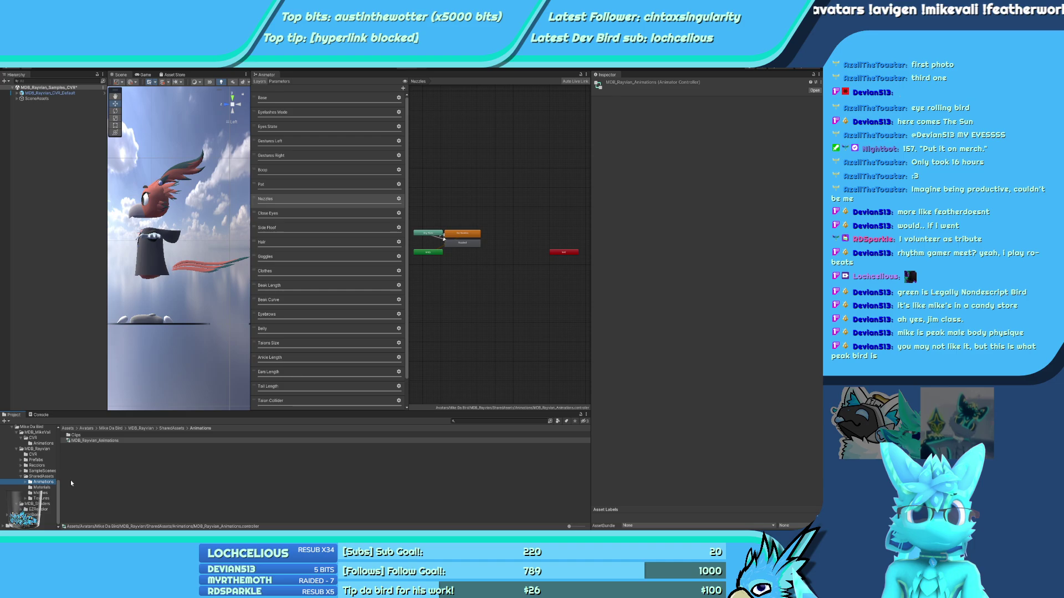
pyautogui.click(40, 504)
pyautogui.click(40, 509)
pyautogui.click(42, 499)
pyautogui.click(43, 503)
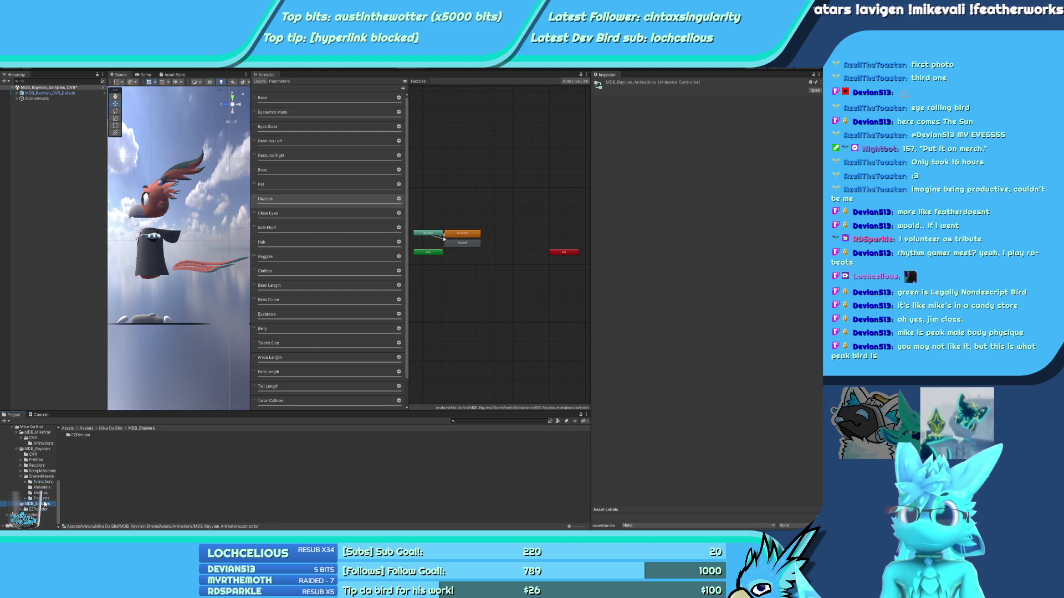
pyautogui.click(43, 499)
pyautogui.click(45, 487)
pyautogui.click(43, 482)
pyautogui.click(82, 440)
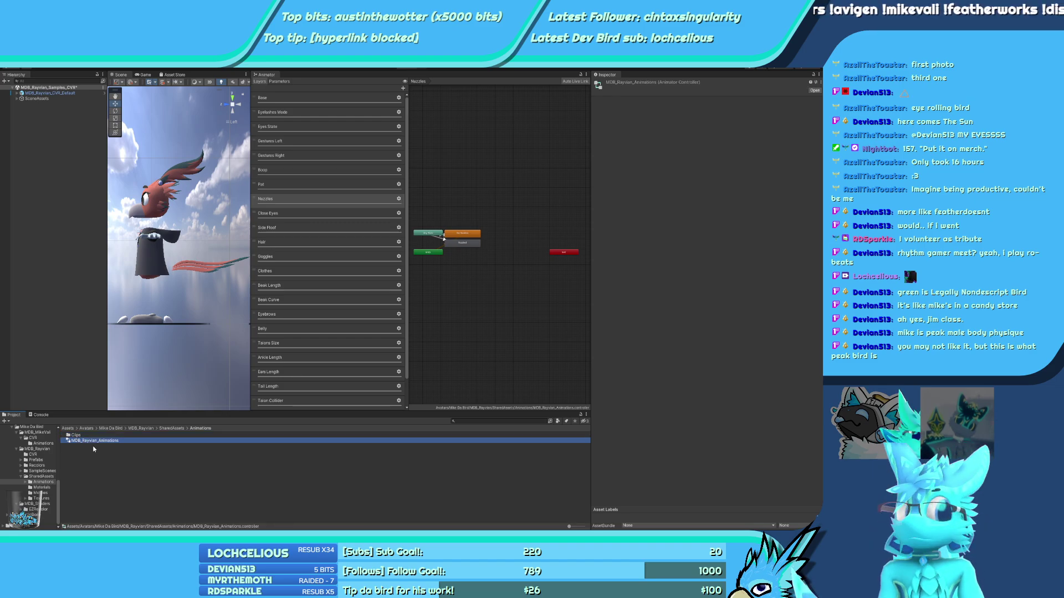
# Go to Rayvian's CVR folder, open the MDB_Rayvian_Animations_CVR controller and inspect its override controller
pyautogui.scroll(2, 46, 476)
pyautogui.click(33, 475)
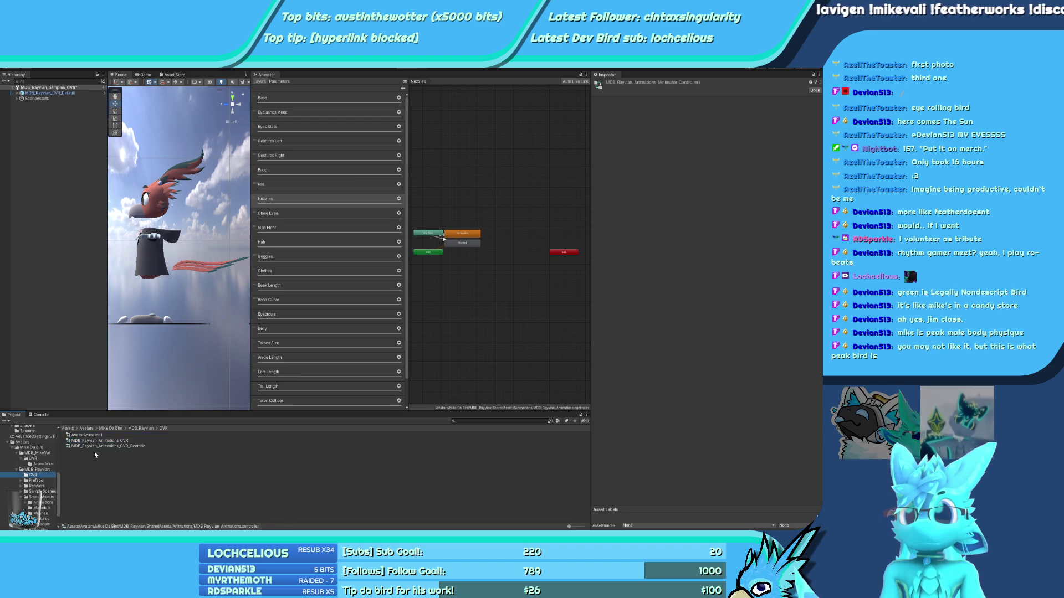
pyautogui.click(99, 441)
pyautogui.click(100, 447)
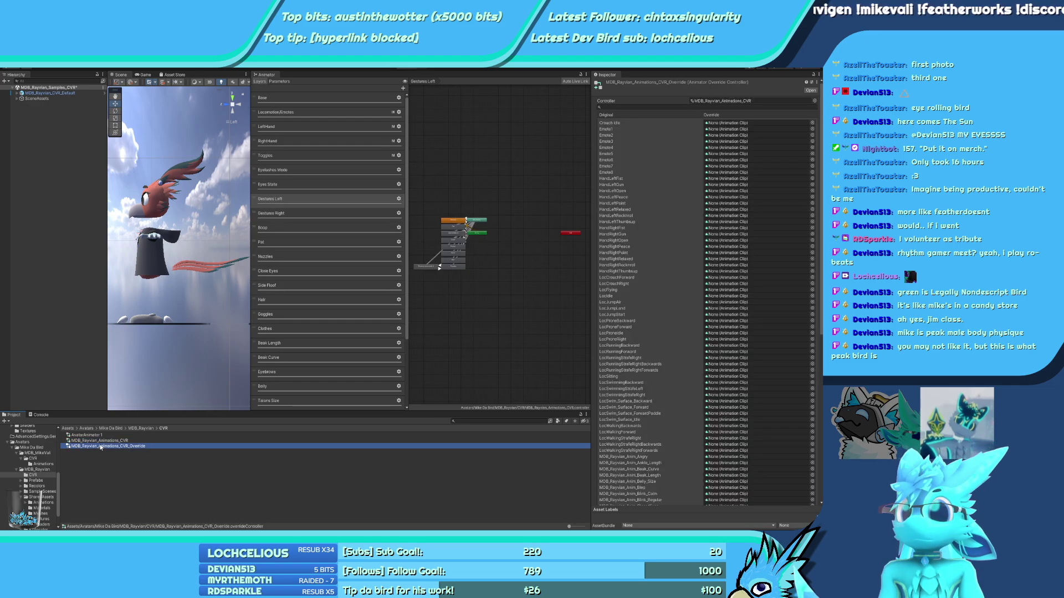
# Show the Gestures Right layer of Rayvian's CVR controller and check the condition on the Any State to Neutral transition
pyautogui.click(297, 215)
pyautogui.scroll(5, 484, 219)
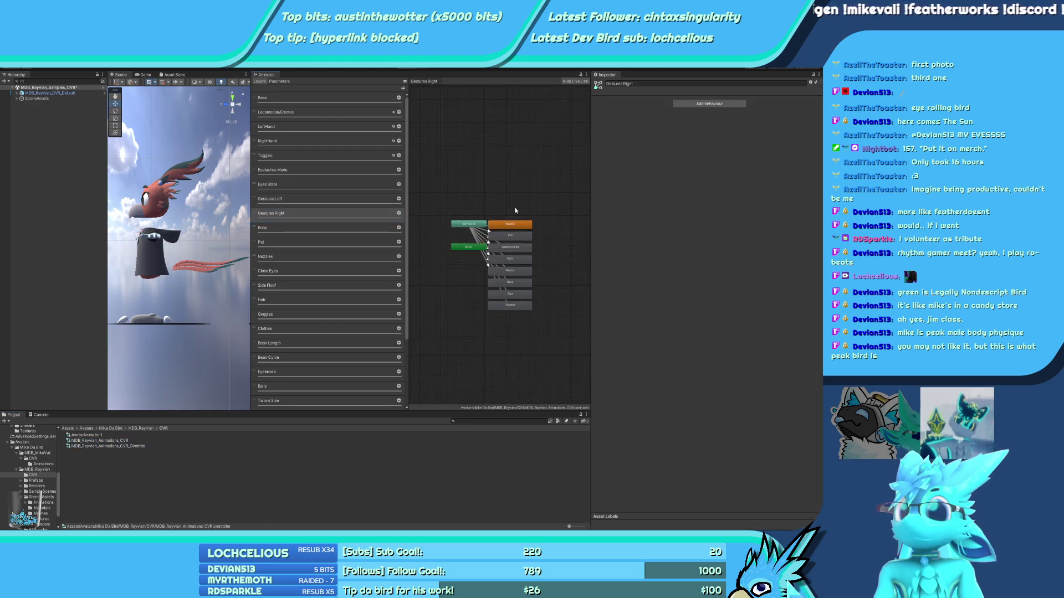
pyautogui.moveTo(508, 215); pyautogui.dragTo(502, 233, button='middle')
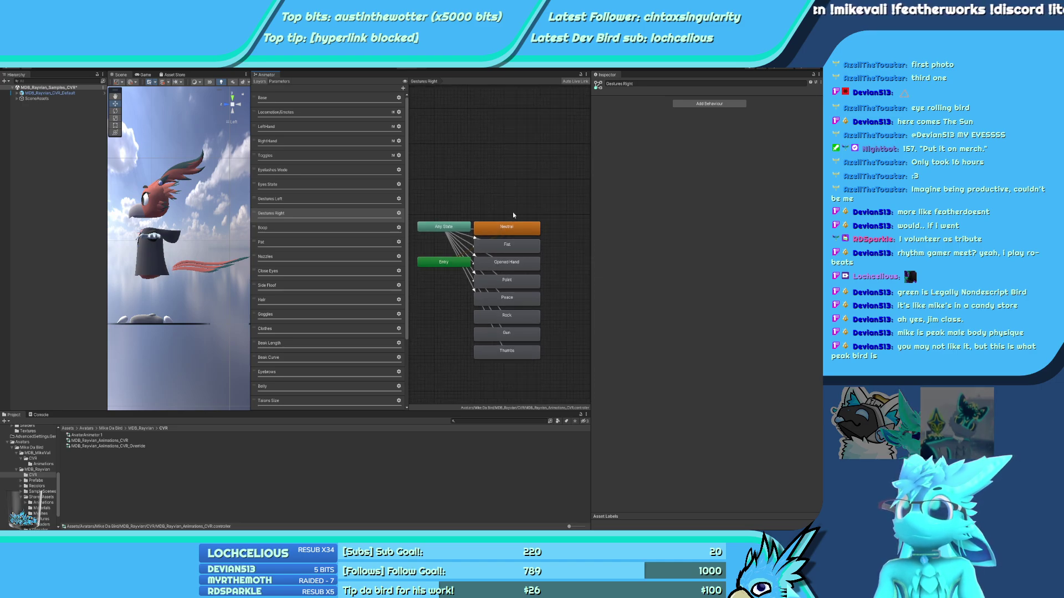
pyautogui.moveTo(529, 191); pyautogui.dragTo(484, 376)
pyautogui.scroll(5, 446, 261)
pyautogui.click(496, 195)
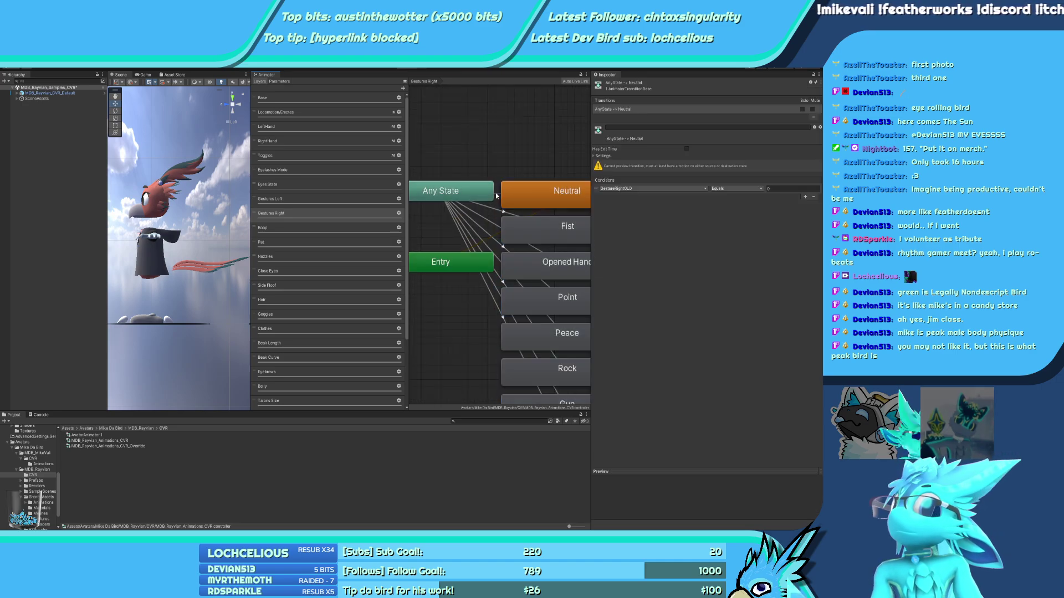
pyautogui.scroll(-4, 503, 190)
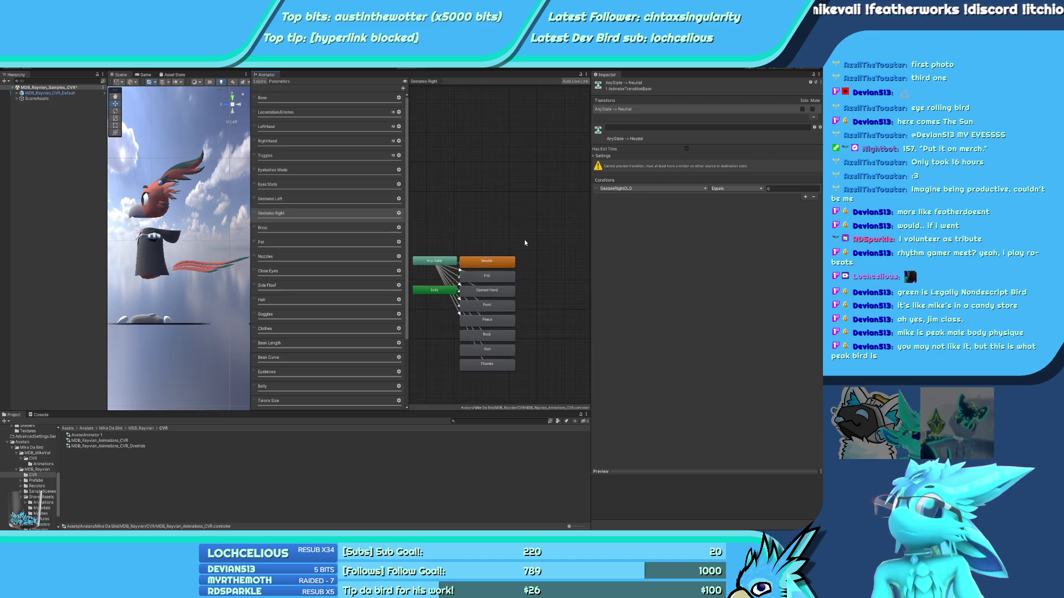
# Rename the Gestures Right states Neutral, Fist, Opened Hand and Point by adding the suffix 2 to each name
pyautogui.click(496, 265)
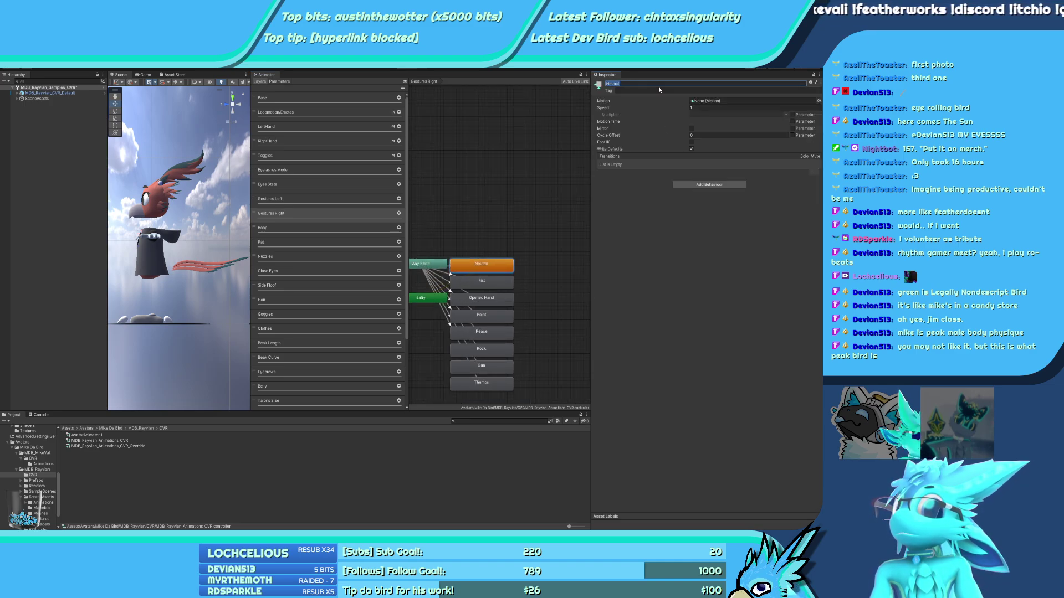
pyautogui.write('2')
pyautogui.click(497, 279)
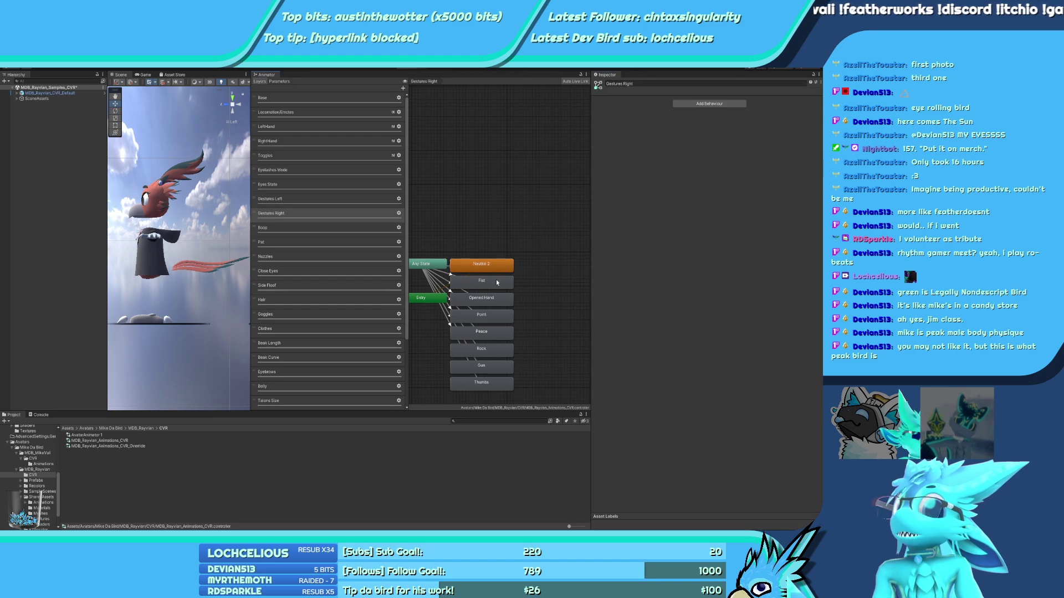
pyautogui.click(634, 83)
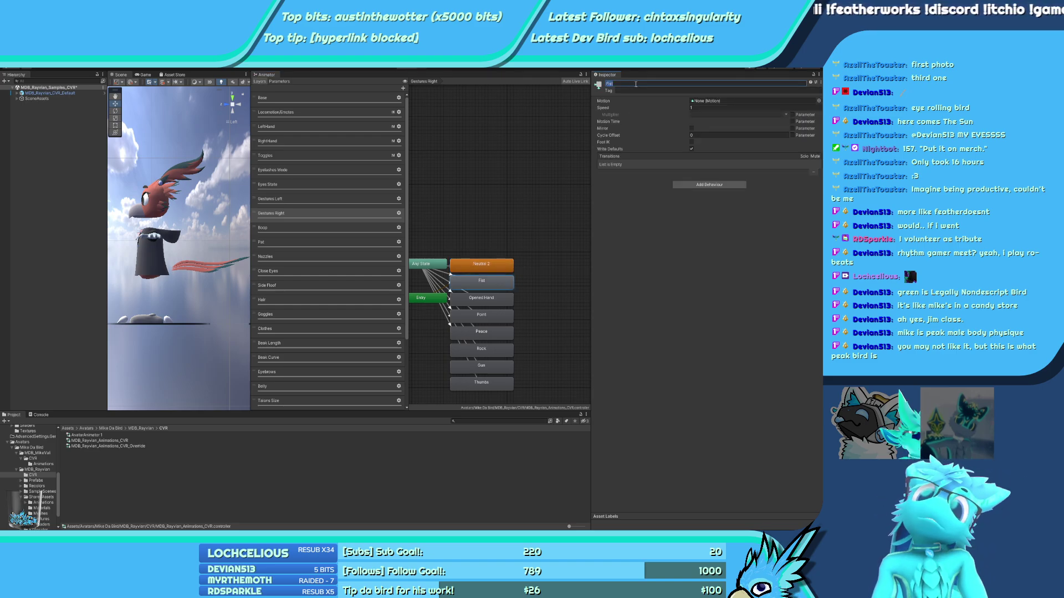
pyautogui.write('2')
pyautogui.click(481, 298)
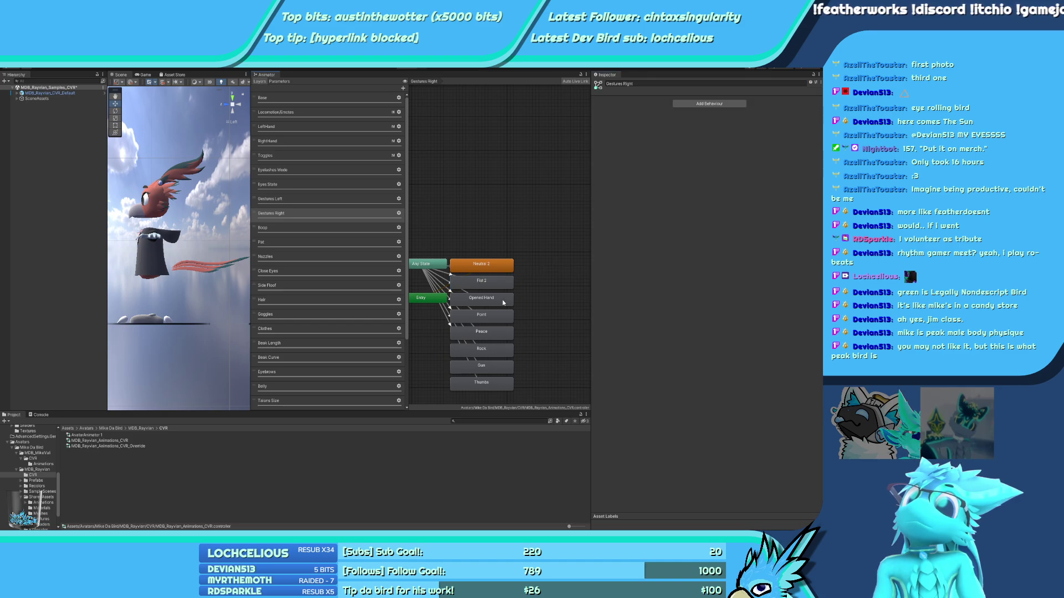
pyautogui.click(638, 83)
pyautogui.write('2')
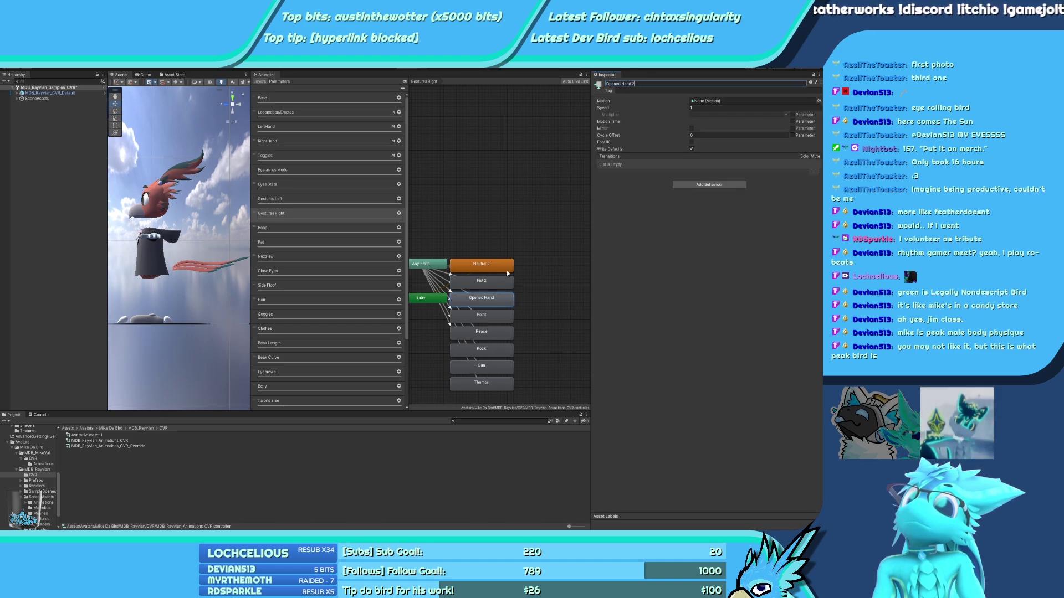
pyautogui.click(481, 314)
pyautogui.click(645, 84)
pyautogui.write('2')
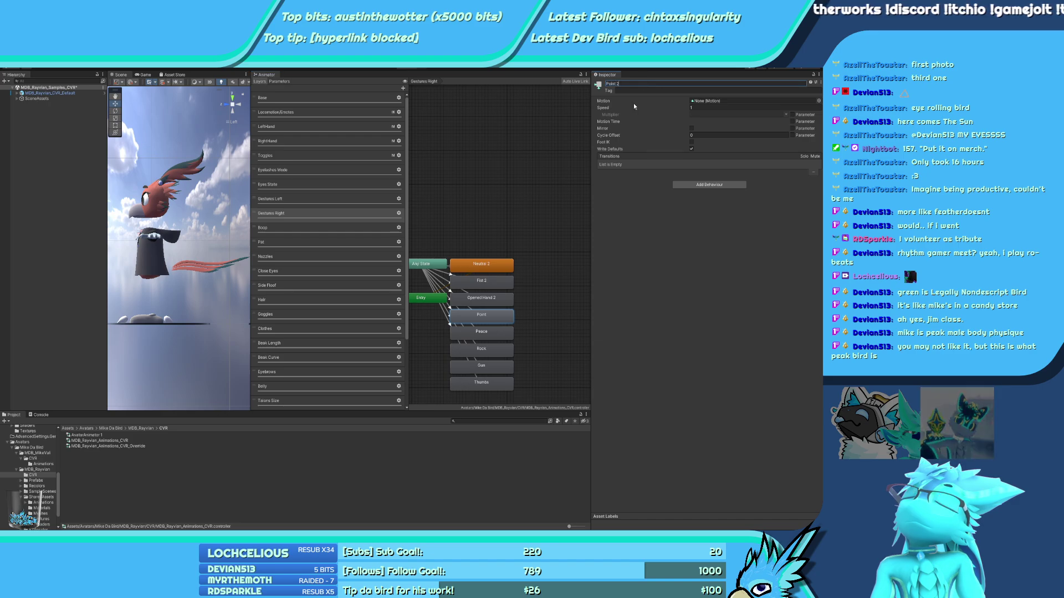
# Rename the Gestures Right states Peace, Rock, Gun and Thumbs by adding the suffix 2 to each name
pyautogui.click(507, 332)
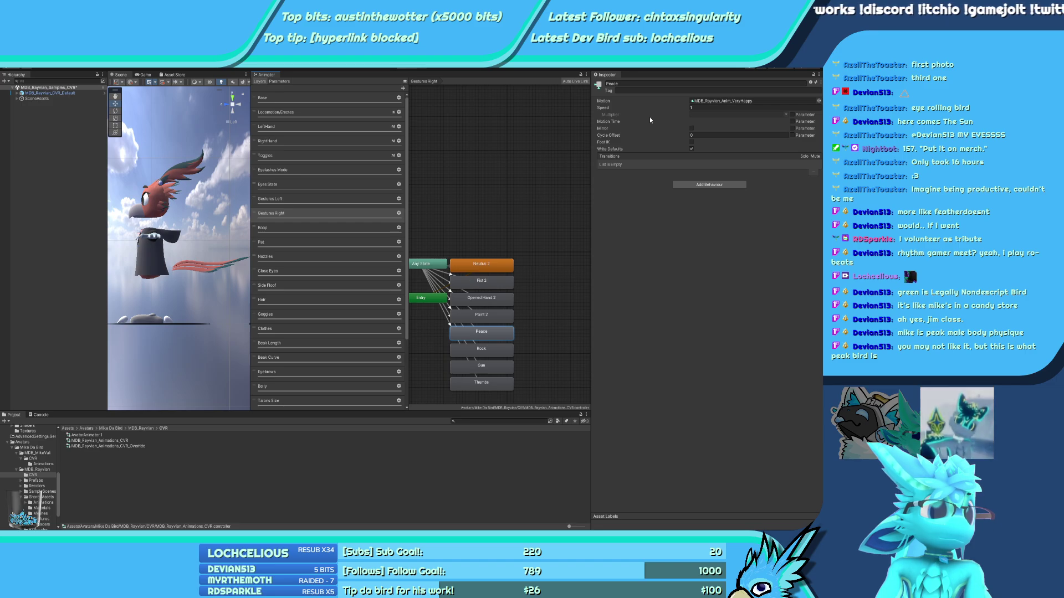
pyautogui.click(621, 84)
pyautogui.press('Right')
pyautogui.write('2')
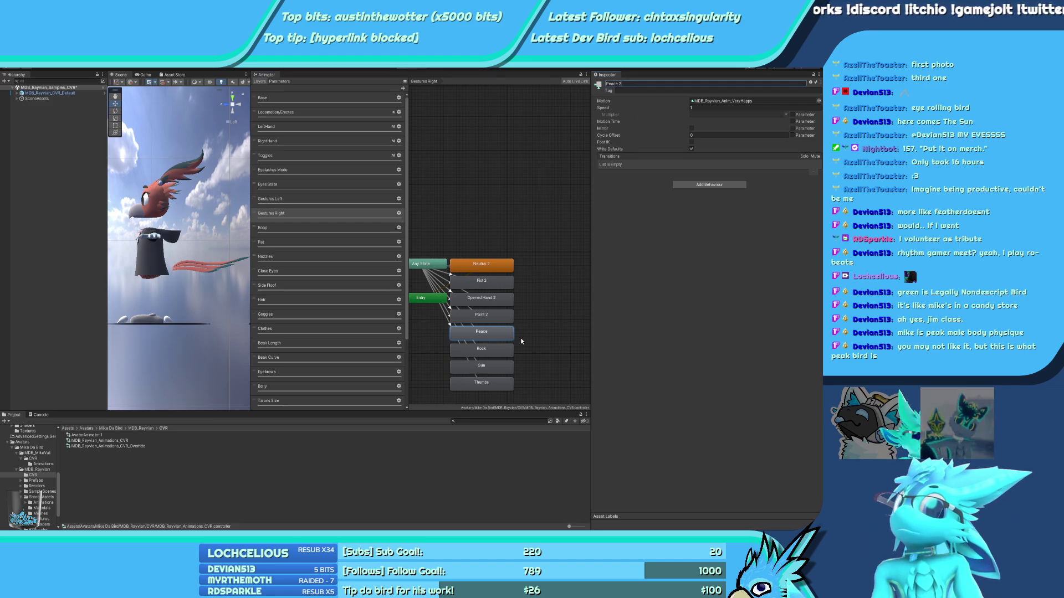
pyautogui.click(488, 355)
pyautogui.click(648, 84)
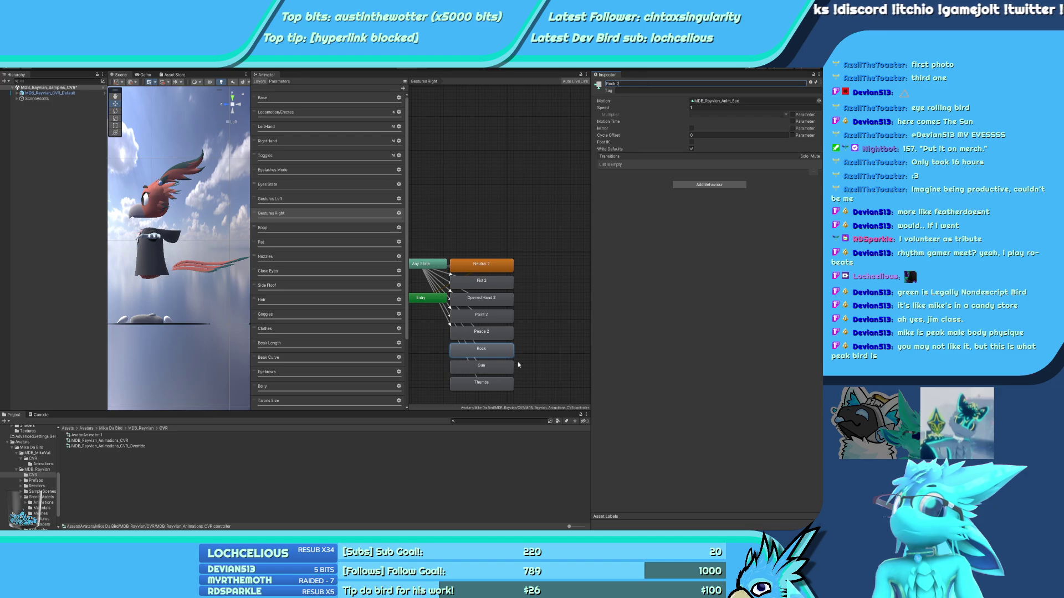
pyautogui.click(494, 368)
pyautogui.click(635, 84)
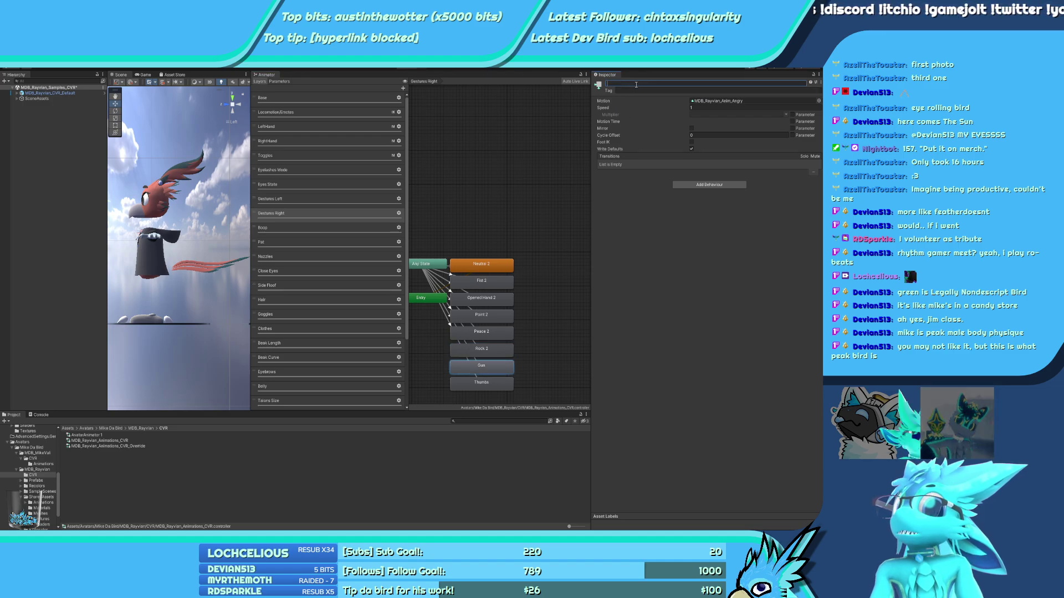
pyautogui.write('2')
pyautogui.click(482, 382)
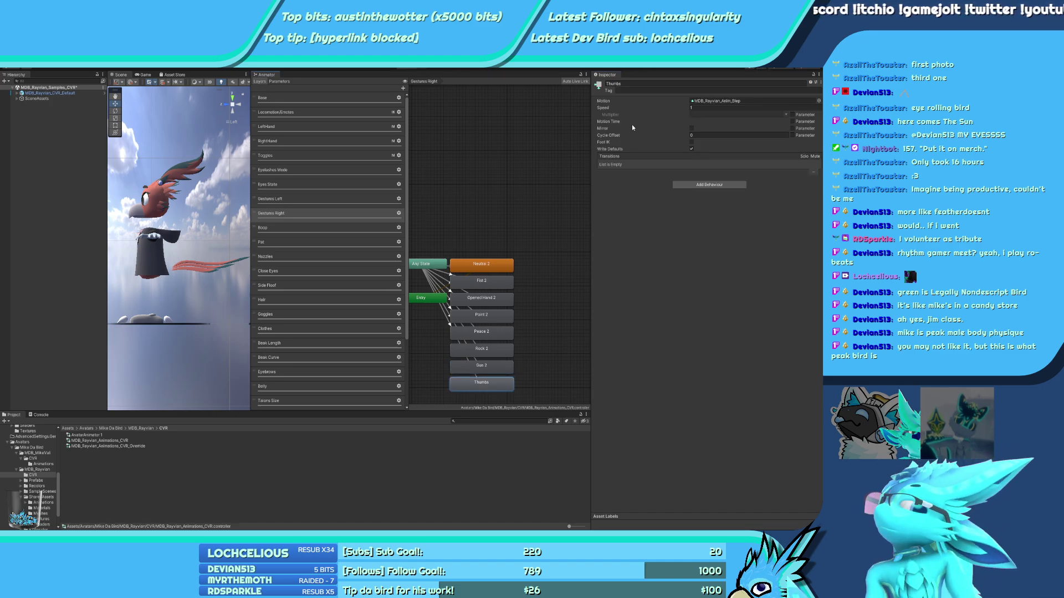
pyautogui.click(630, 84)
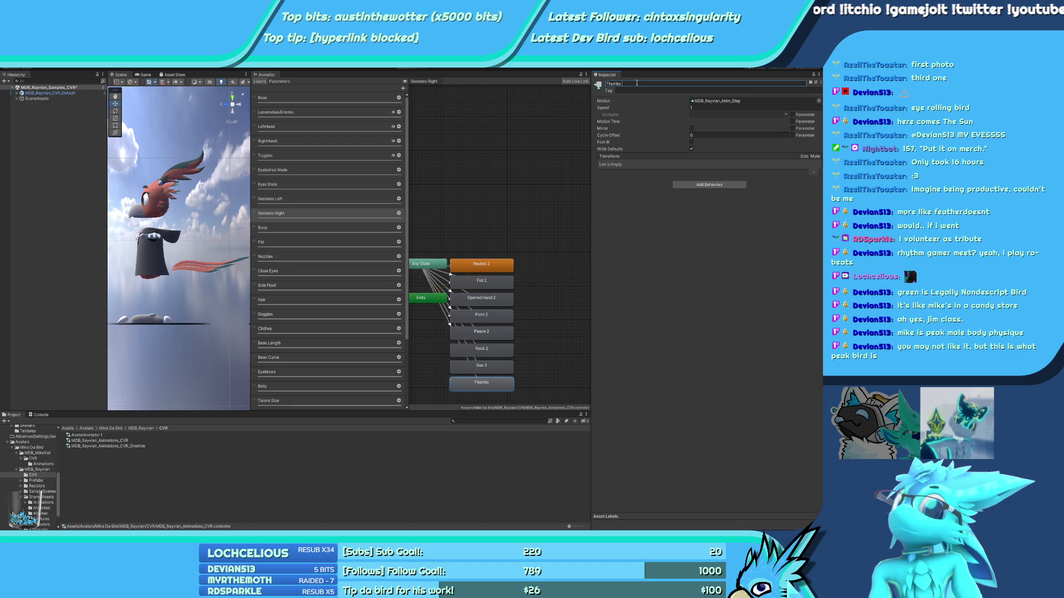
pyautogui.write('2')
# Paste the states copied from MikeVal's controller into Rayvian's Gestures Right layer
pyautogui.click(556, 162)
pyautogui.scroll(-3, 517, 185)
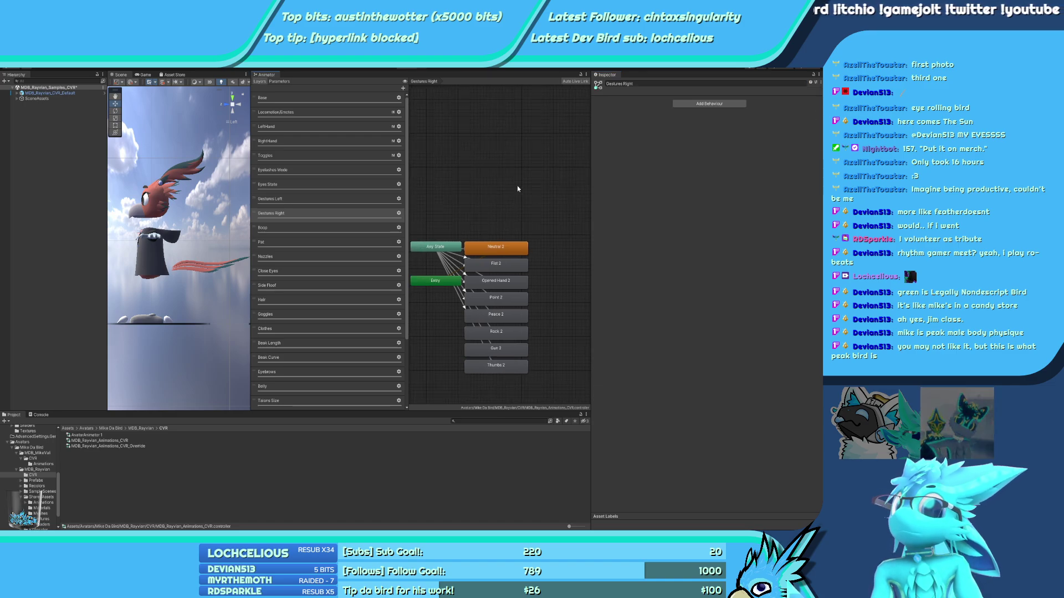
pyautogui.hotkey('ctrl', 'v')
pyautogui.moveTo(463, 215); pyautogui.dragTo(556, 284)
# Delete the renamed old states from the Gestures Right layer and position the pasted states beside Any State and Entry
pyautogui.scroll(3, 531, 254)
pyautogui.moveTo(544, 177); pyautogui.dragTo(593, 380)
pyautogui.press('Delete')
pyautogui.moveTo(577, 211); pyautogui.dragTo(494, 211)
pyautogui.click(504, 219)
pyautogui.click(529, 232)
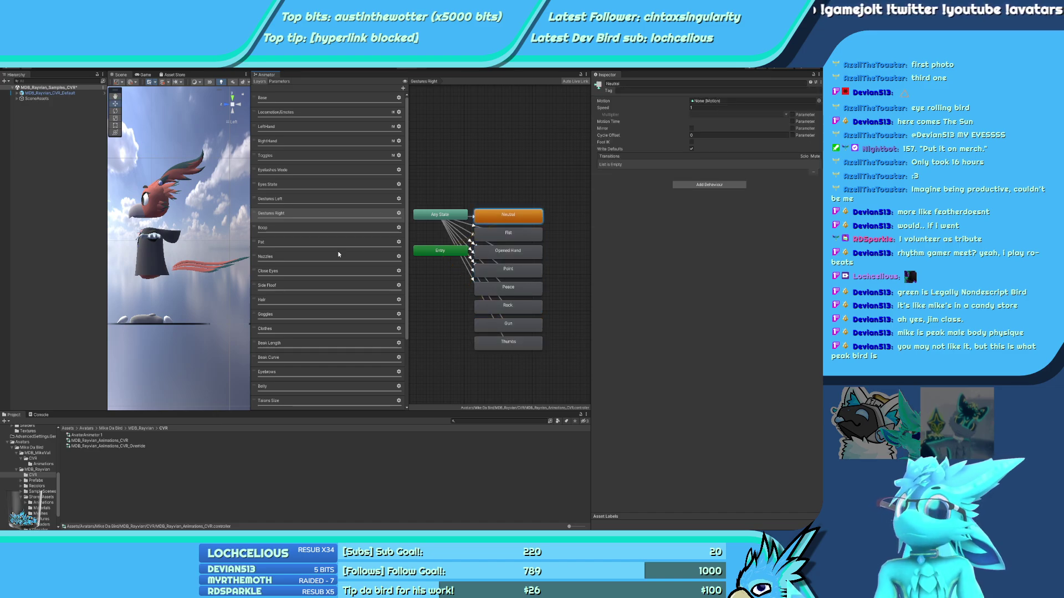
# Inspect the motion assigned to each pasted state in the Gestures Right layer, from Neutral through Gun
pyautogui.click(330, 190)
pyautogui.click(328, 215)
pyautogui.moveTo(510, 171); pyautogui.dragTo(517, 346)
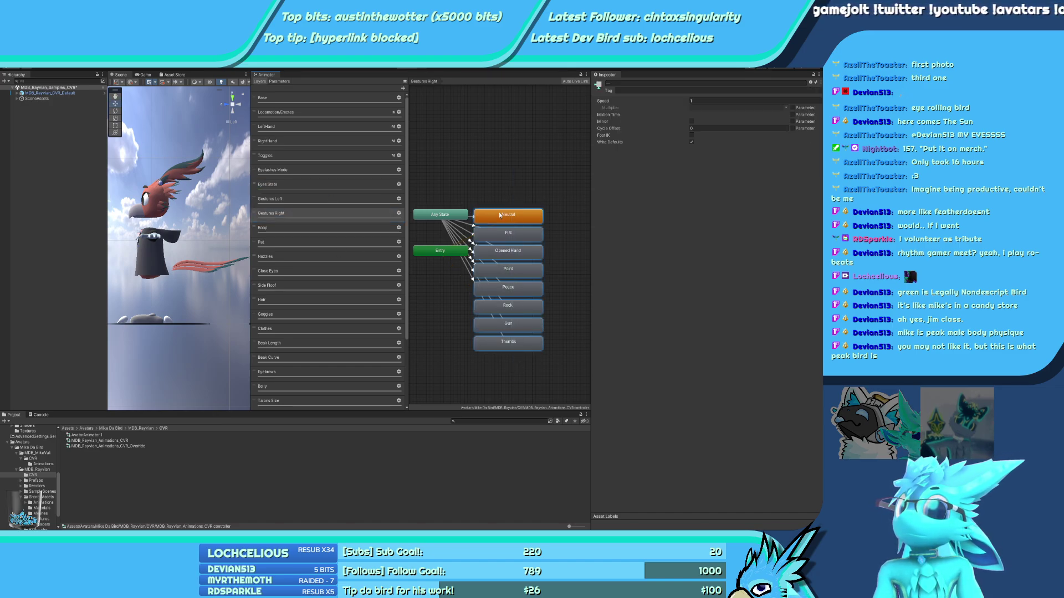
pyautogui.moveTo(507, 211); pyautogui.dragTo(504, 211)
pyautogui.click(319, 216)
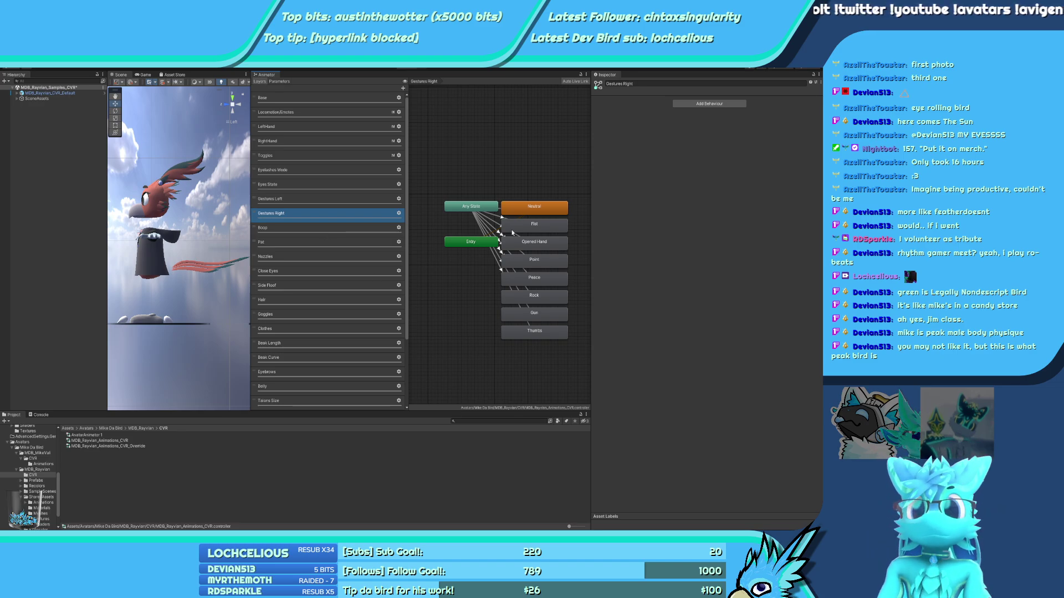
pyautogui.click(554, 211)
pyautogui.scroll(2, 555, 230)
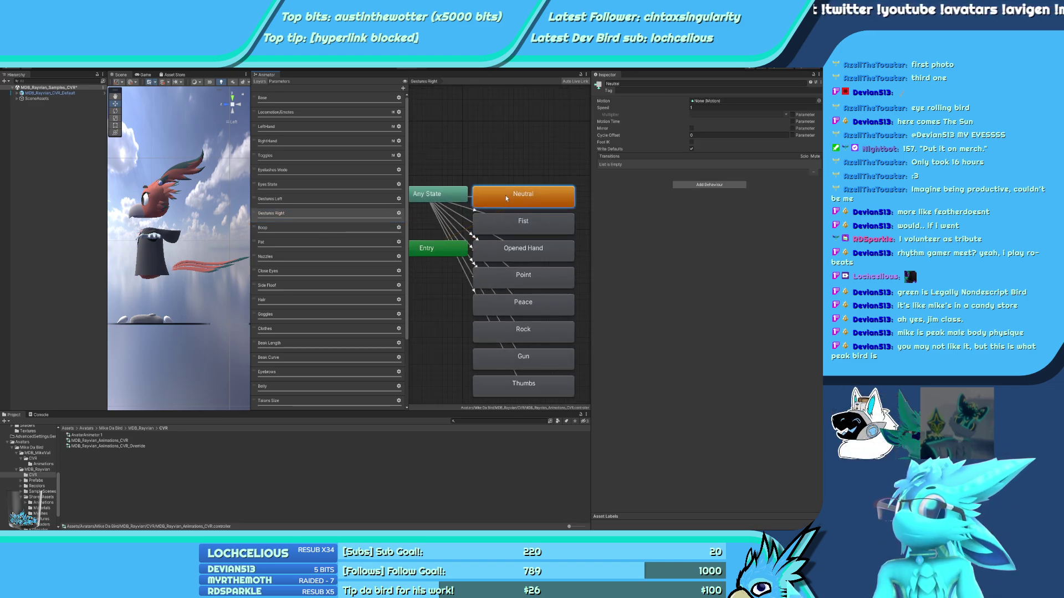
pyautogui.click(524, 213)
pyautogui.click(519, 238)
pyautogui.click(514, 266)
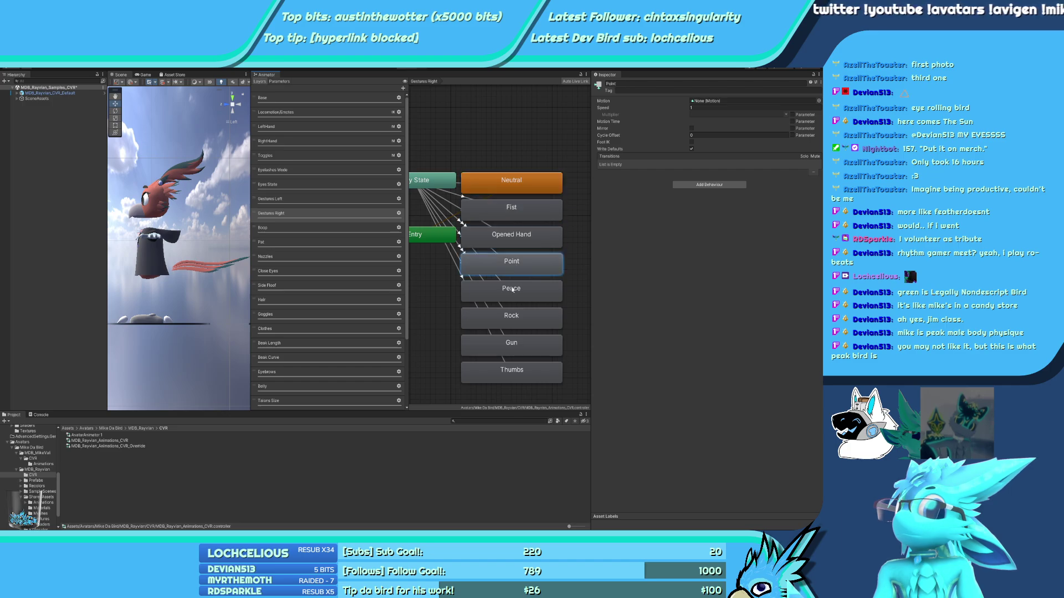
pyautogui.click(510, 298)
pyautogui.click(511, 317)
pyautogui.click(510, 344)
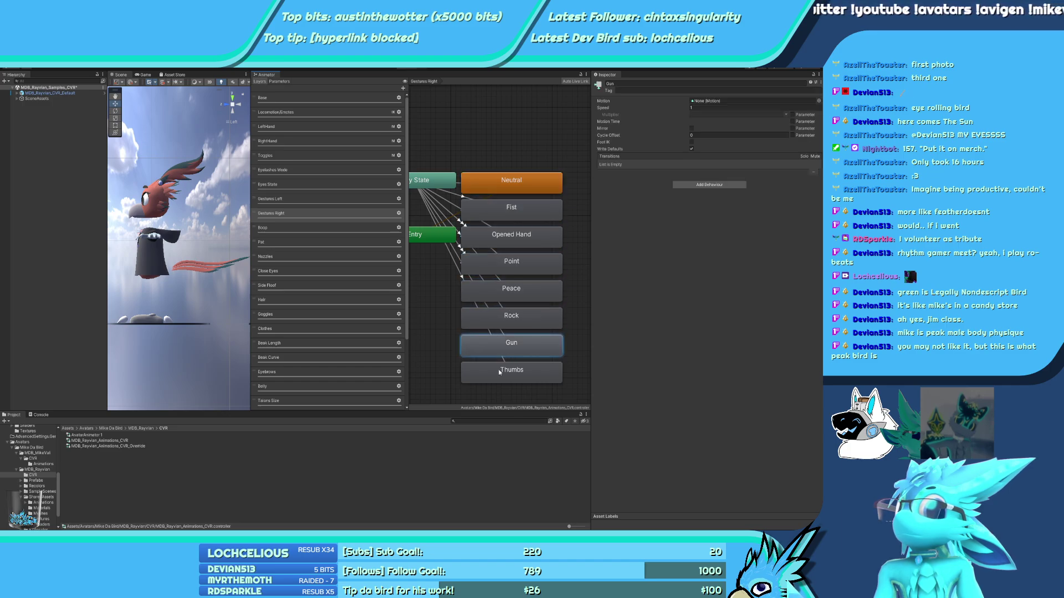
# Undo the repositioning of the pasted states and the deletion of the renamed old states in the Gestures Right layer
pyautogui.scroll(-2, 459, 297)
pyautogui.hotkey('ctrl', 'z')
pyautogui.hotkey('ctrl', 'z')
pyautogui.hotkey('ctrl', 'z')
pyautogui.hotkey('ctrl', 'z')
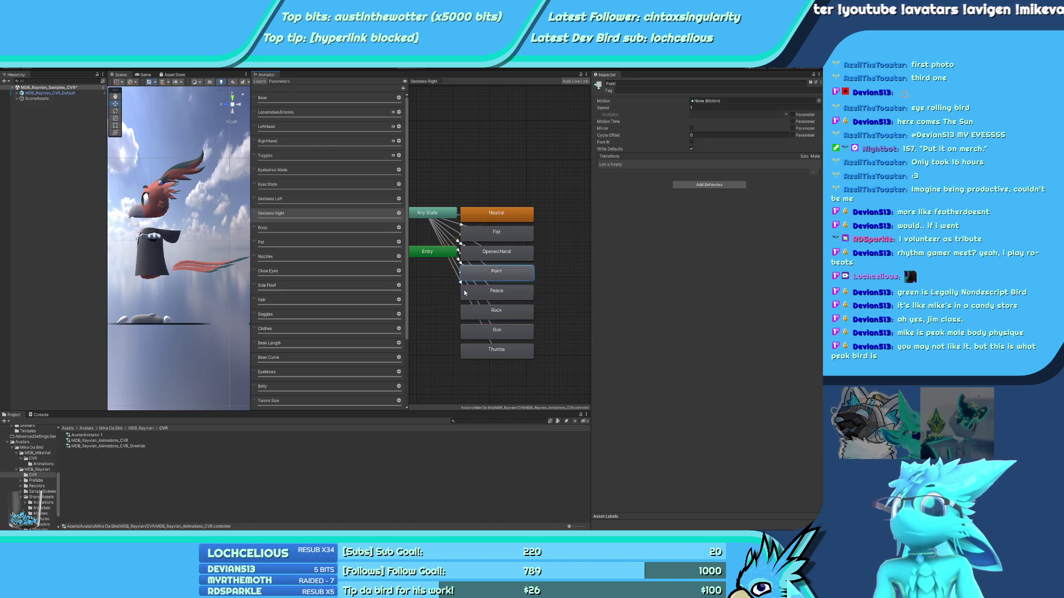
pyautogui.hotkey('ctrl', 'z')
pyautogui.hotkey('ctrl', 'z')
pyautogui.hotkey('ctrl', 'z')
pyautogui.hotkey('ctrl', 'z')
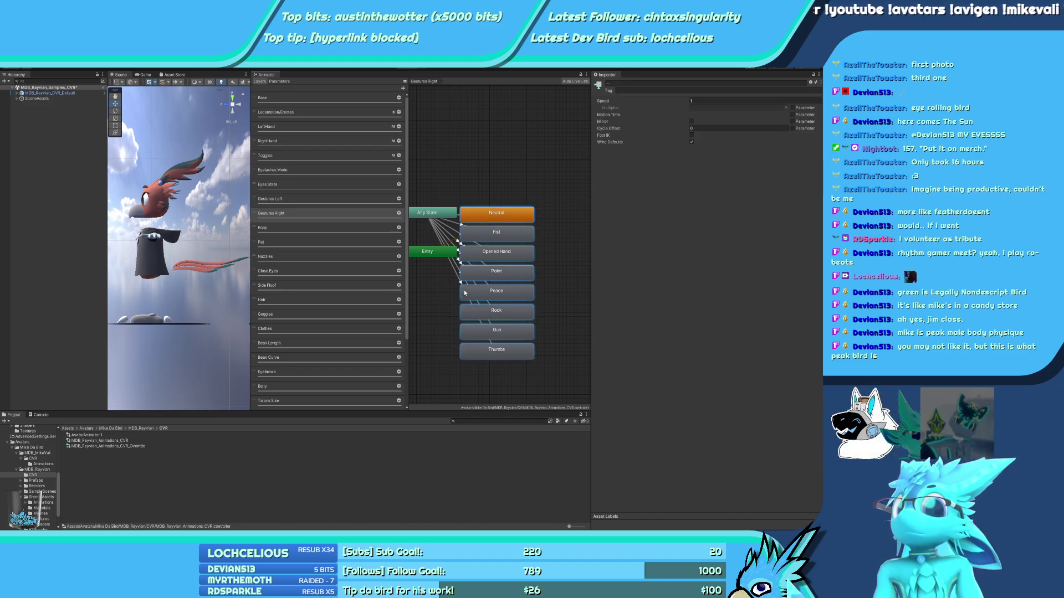
pyautogui.scroll(-5, 464, 293)
pyautogui.hotkey('ctrl', 'z')
pyautogui.hotkey('ctrl', 'z')
pyautogui.hotkey('ctrl', 'z')
pyautogui.hotkey('ctrl', 'z')
pyautogui.hotkey('ctrl', 'z')
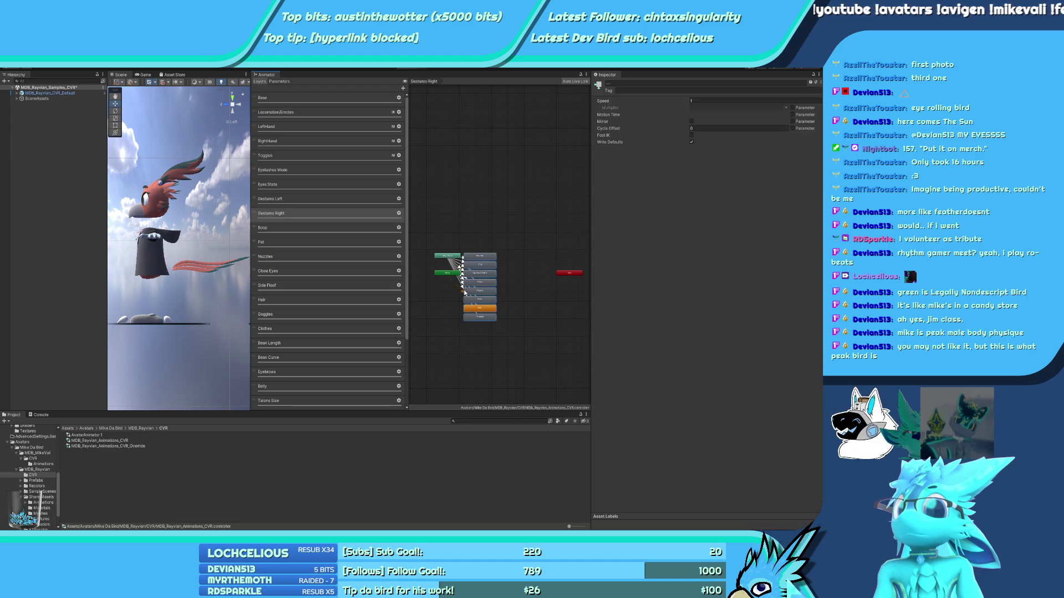
pyautogui.hotkey('ctrl', 'z')
pyautogui.hotkey('ctrl', 'z')
pyautogui.scroll(5, 464, 293)
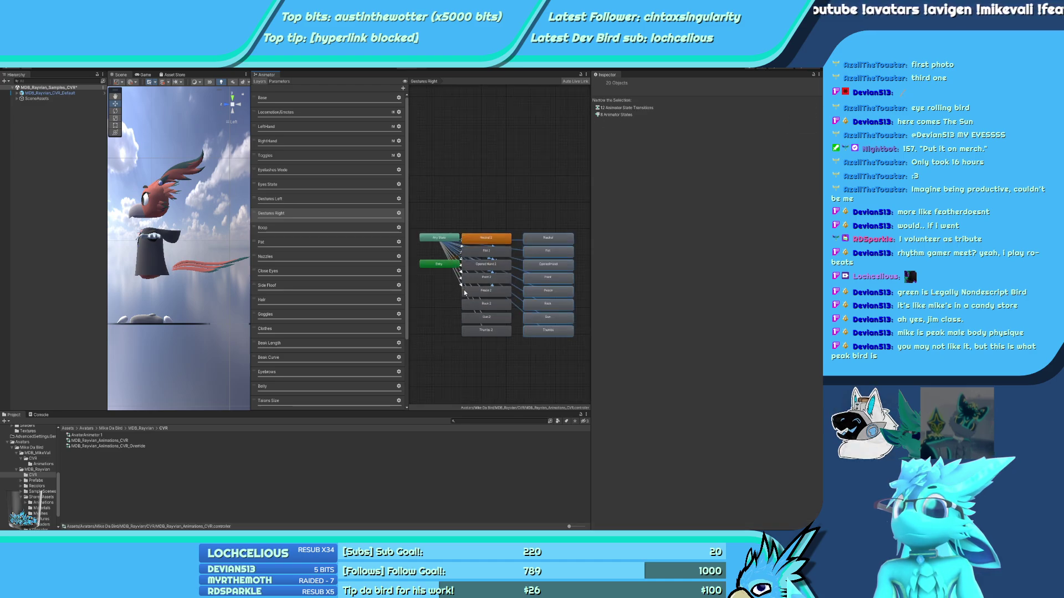
# Locate the motion clip used by Peace 2 and assign MDB_Rayvian_Anim_VeryHappy to the pasted Peace state
pyautogui.scroll(2, 506, 227)
pyautogui.moveTo(508, 221); pyautogui.dragTo(514, 158, button='middle')
pyautogui.click(484, 225)
pyautogui.click(477, 201)
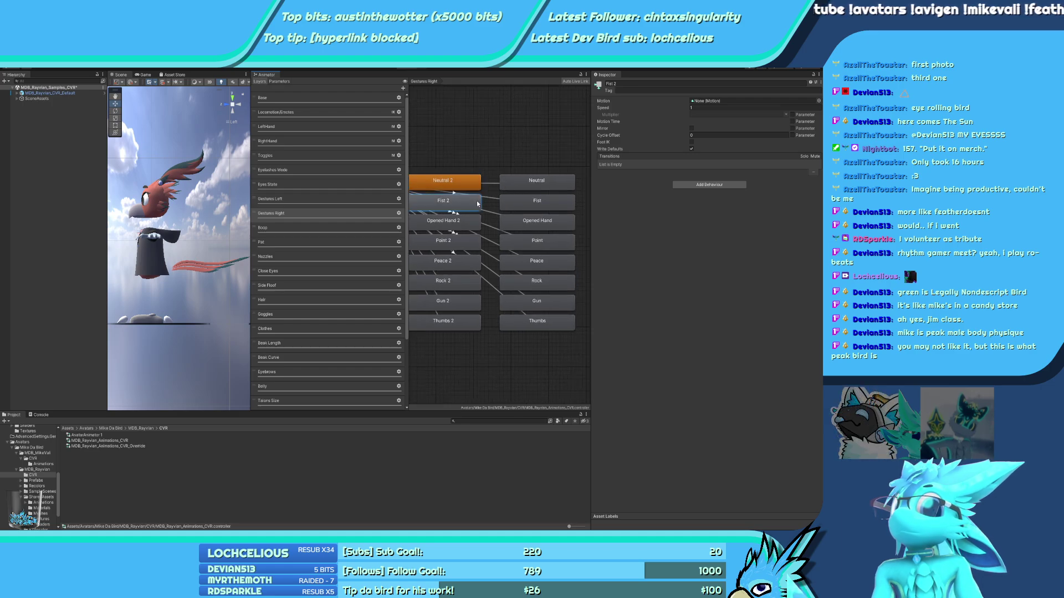
pyautogui.click(473, 224)
pyautogui.click(466, 241)
pyautogui.click(460, 261)
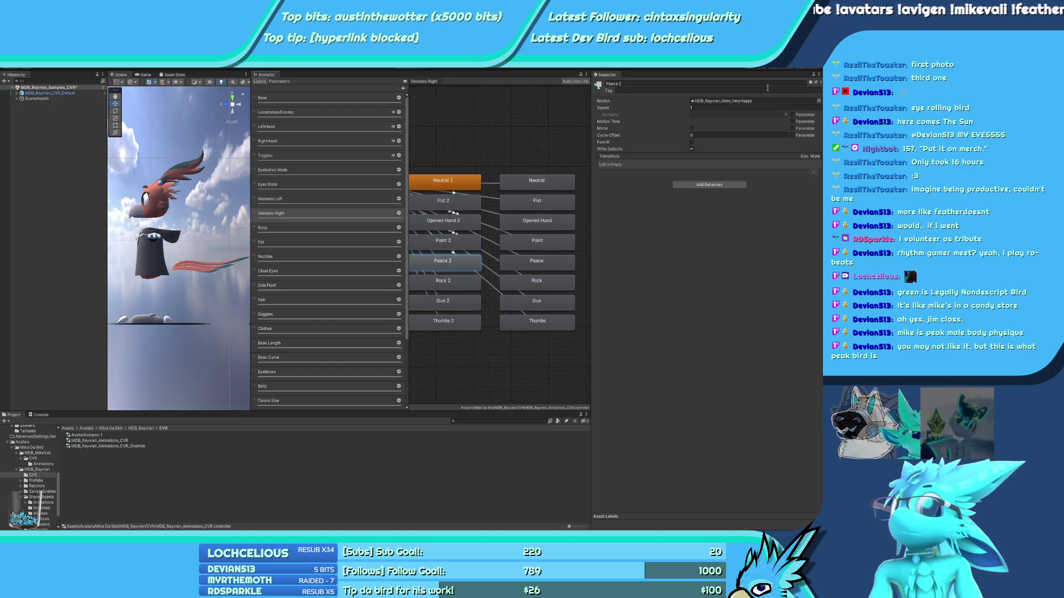
pyautogui.click(746, 101)
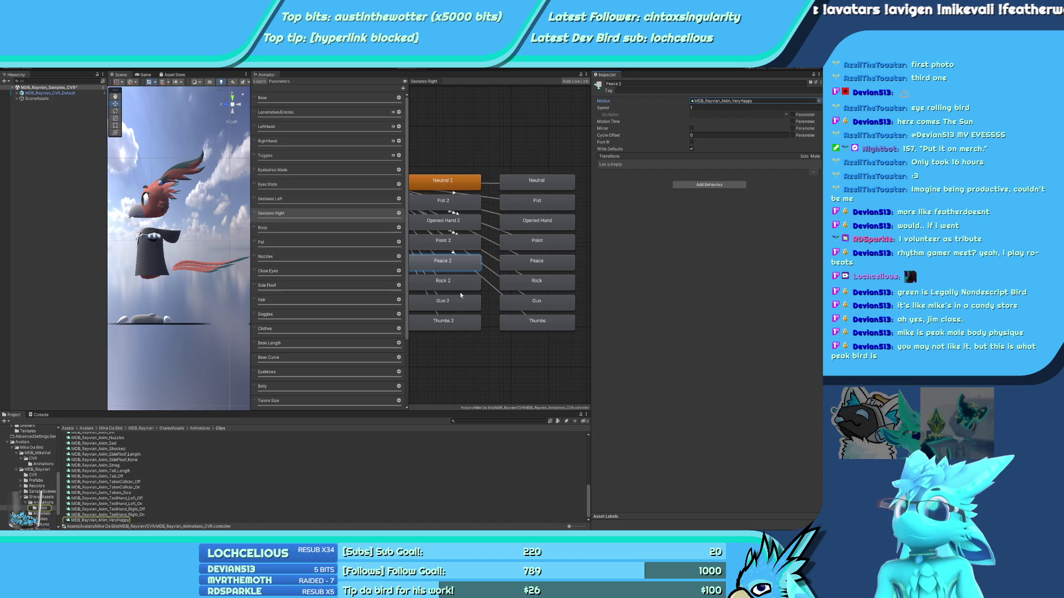
pyautogui.click(528, 263)
pyautogui.moveTo(106, 521); pyautogui.dragTo(705, 106)
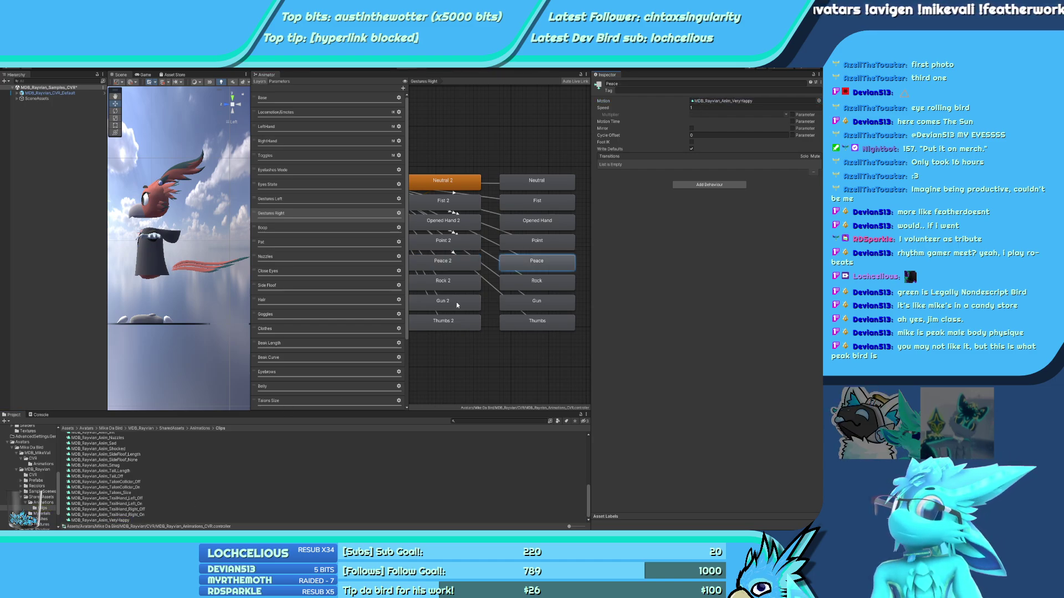
# Locate the clip used by Rock 2 and assign MDB_Rayvian_Anim_Sad to the pasted Rock state
pyautogui.click(749, 102)
pyautogui.click(536, 282)
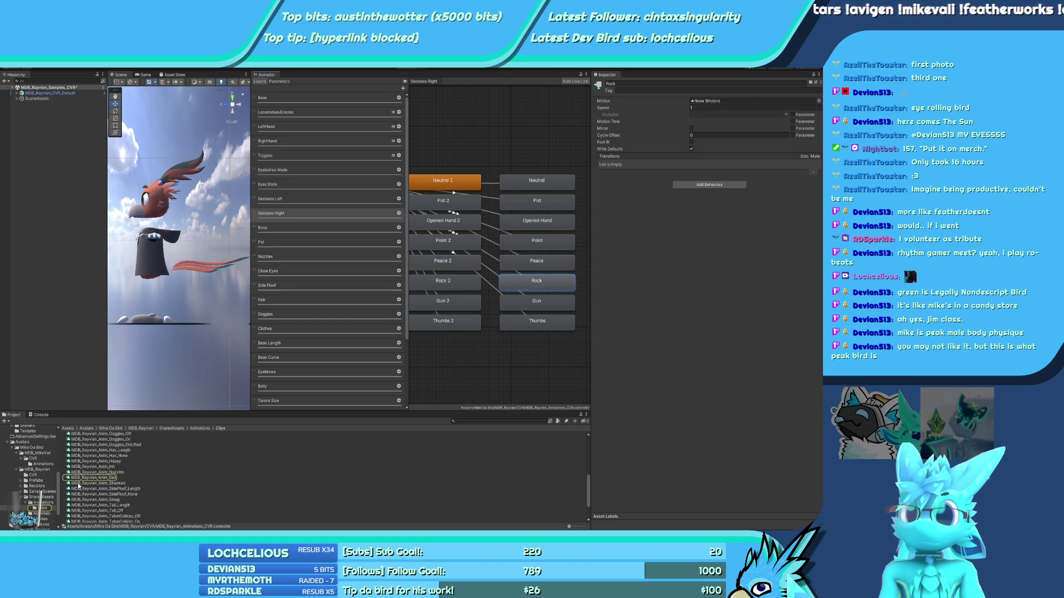
pyautogui.click(717, 102)
pyautogui.moveTo(718, 102); pyautogui.dragTo(718, 102)
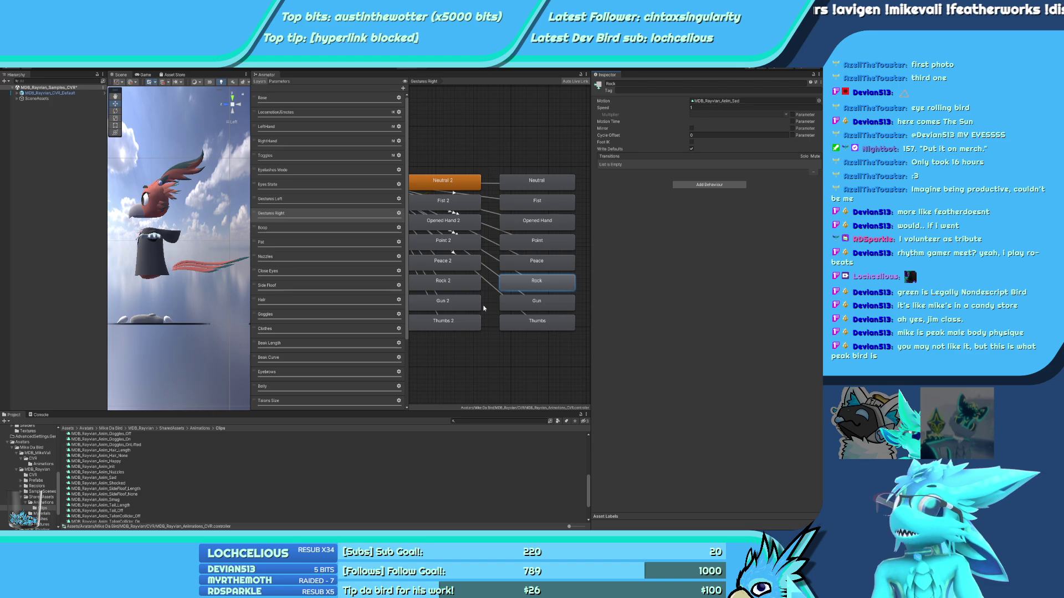
# Locate the clip used by Gun 2 and assign MDB_Rayvian_Anim_Angry to the pasted Gun state
pyautogui.click(447, 309)
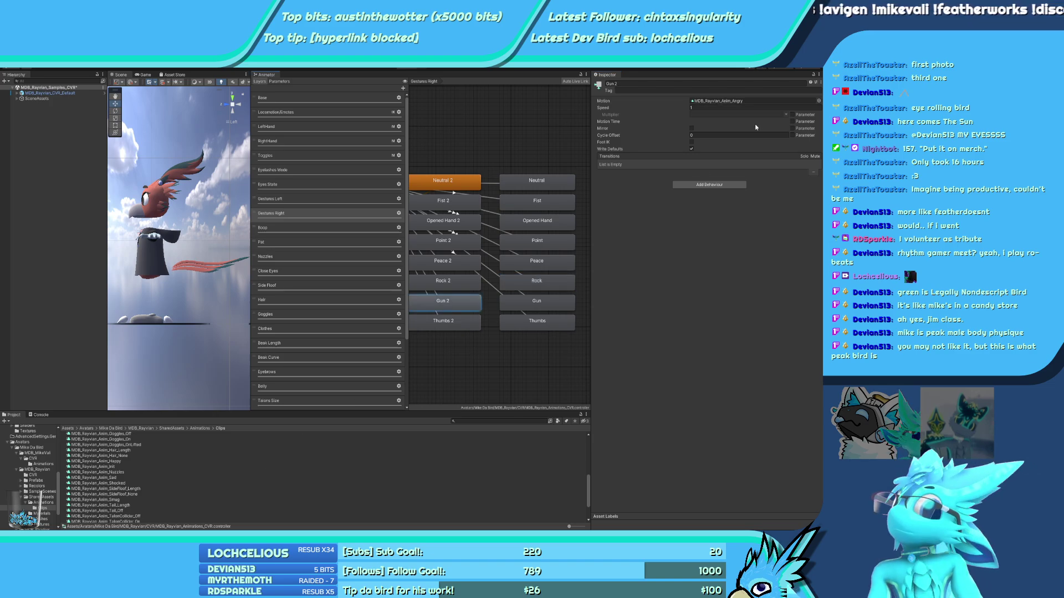
pyautogui.click(720, 101)
pyautogui.click(518, 305)
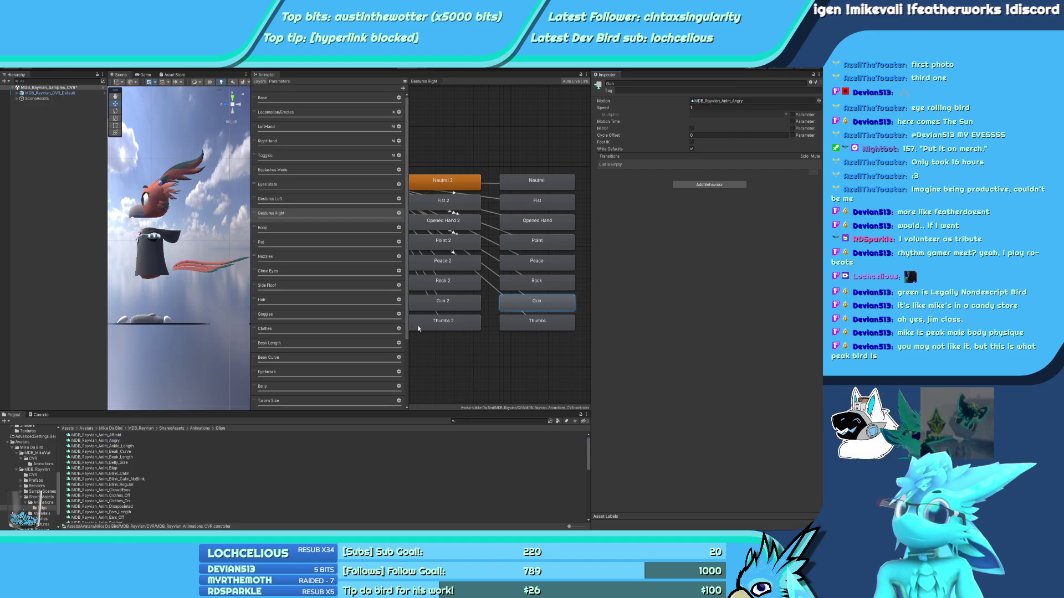
# Locate the clip used by Thumbs 2 and assign MDB_Rayvian_Anim_Blep to the pasted Thumbs state
pyautogui.click(443, 321)
pyautogui.click(741, 101)
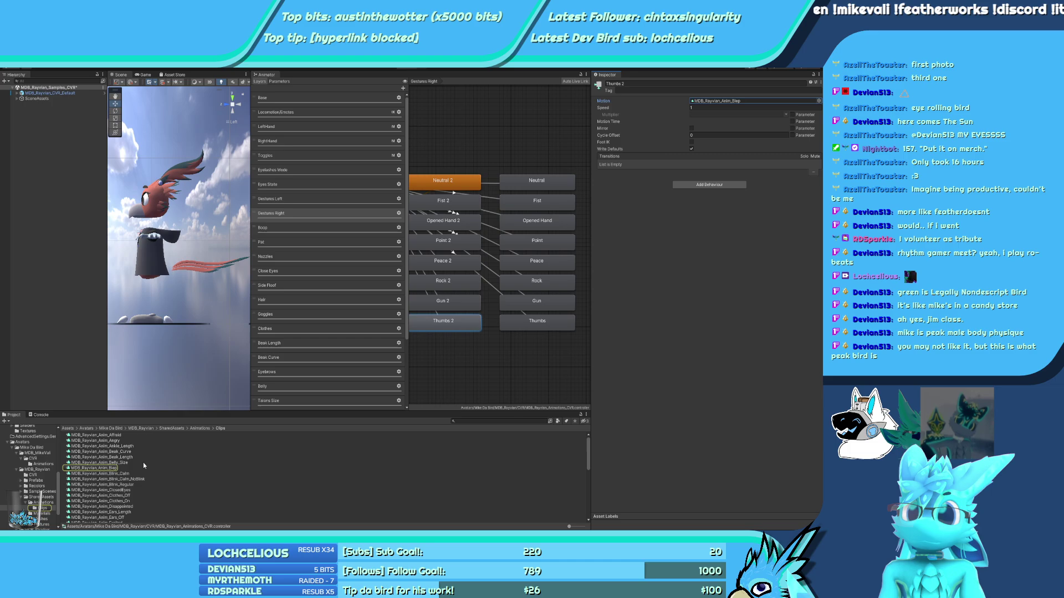
pyautogui.click(535, 322)
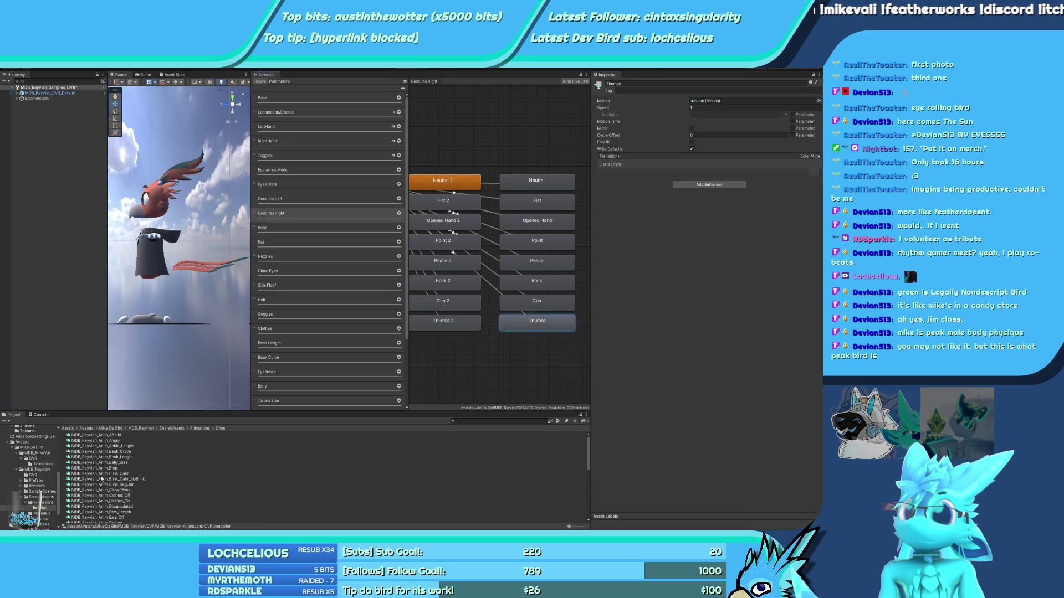
pyautogui.moveTo(95, 468); pyautogui.dragTo(723, 101)
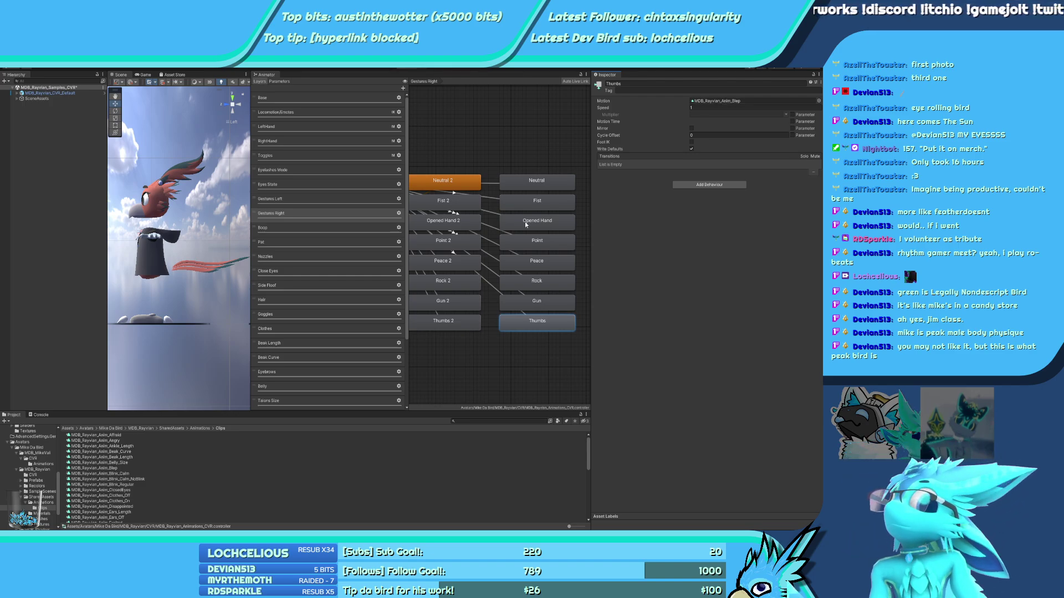
# Check a state's motion in Gestures Left, and delete all old states with the suffix 2 from Gestures Right
pyautogui.moveTo(482, 208); pyautogui.dragTo(535, 196, button='middle')
pyautogui.click(271, 199)
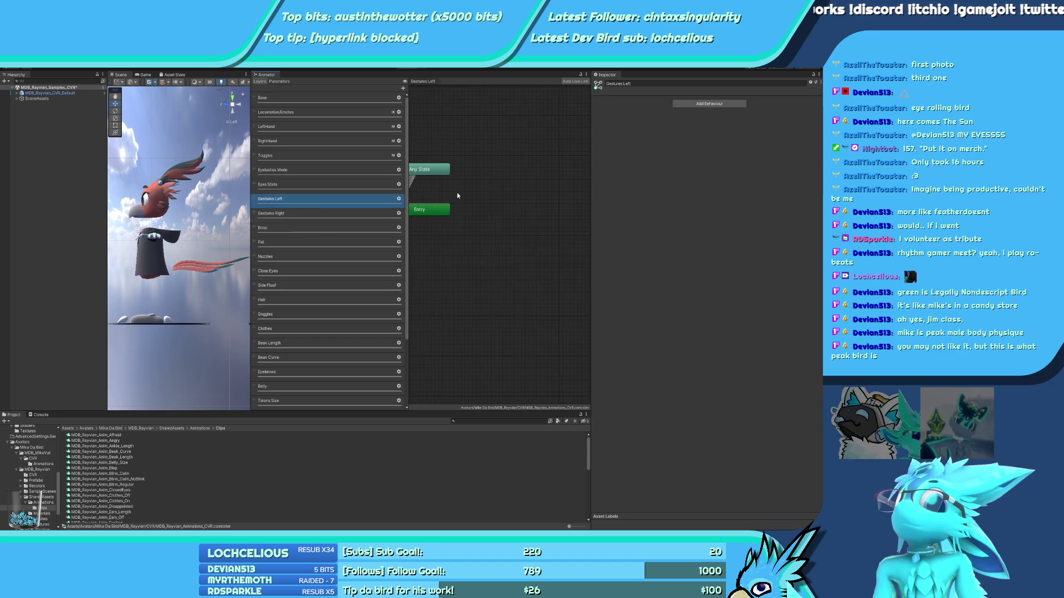
pyautogui.click(432, 211)
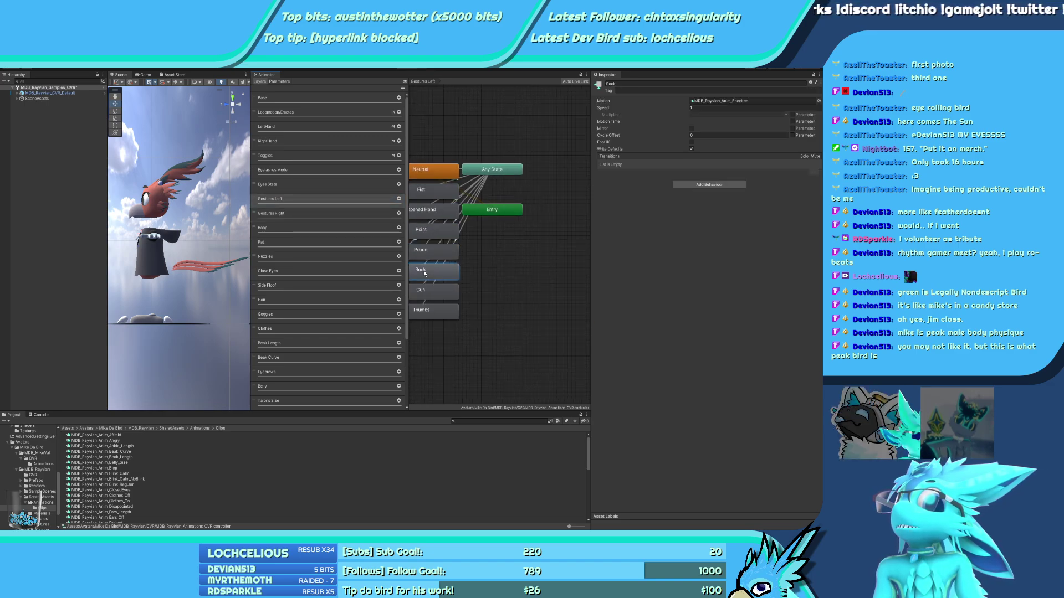
pyautogui.click(308, 215)
pyautogui.moveTo(559, 144); pyautogui.dragTo(508, 155, button='middle')
pyautogui.moveTo(508, 155); pyautogui.dragTo(520, 332)
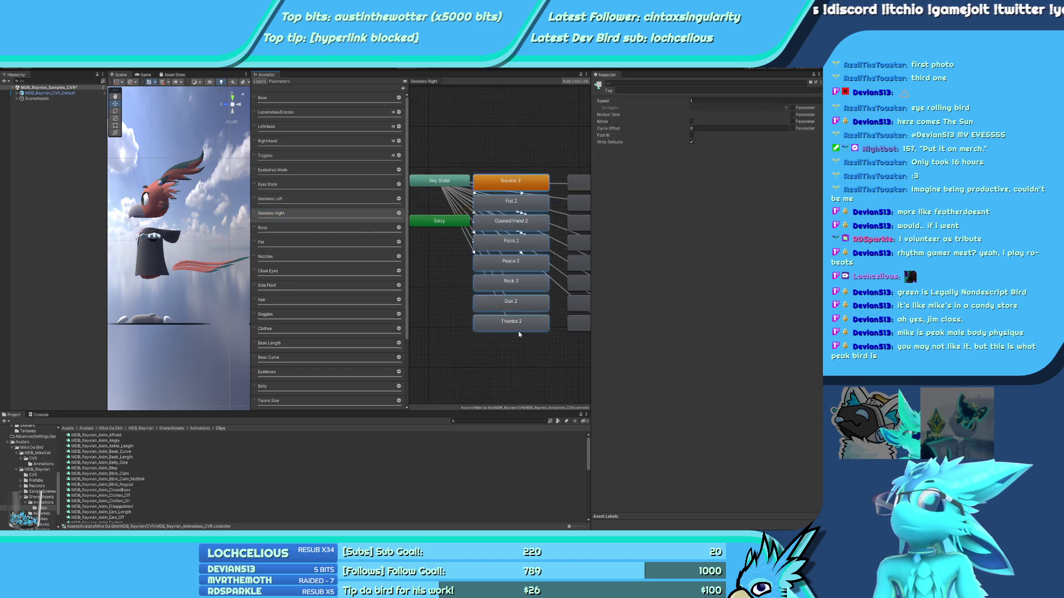
pyautogui.press('Delete')
# Make Neutral the default state of Gestures Right and move the pasted states beside Any State and Entry
pyautogui.moveTo(577, 197); pyautogui.dragTo(547, 200, button='middle')
pyautogui.click(564, 188)
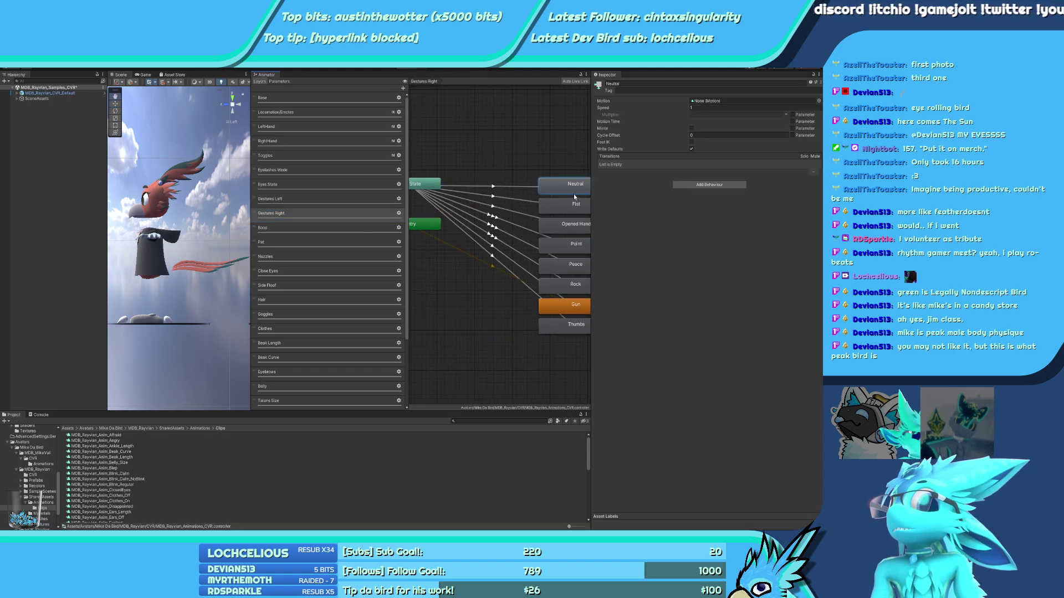
pyautogui.click(574, 195)
pyautogui.moveTo(573, 166); pyautogui.dragTo(465, 180)
pyautogui.click(477, 156)
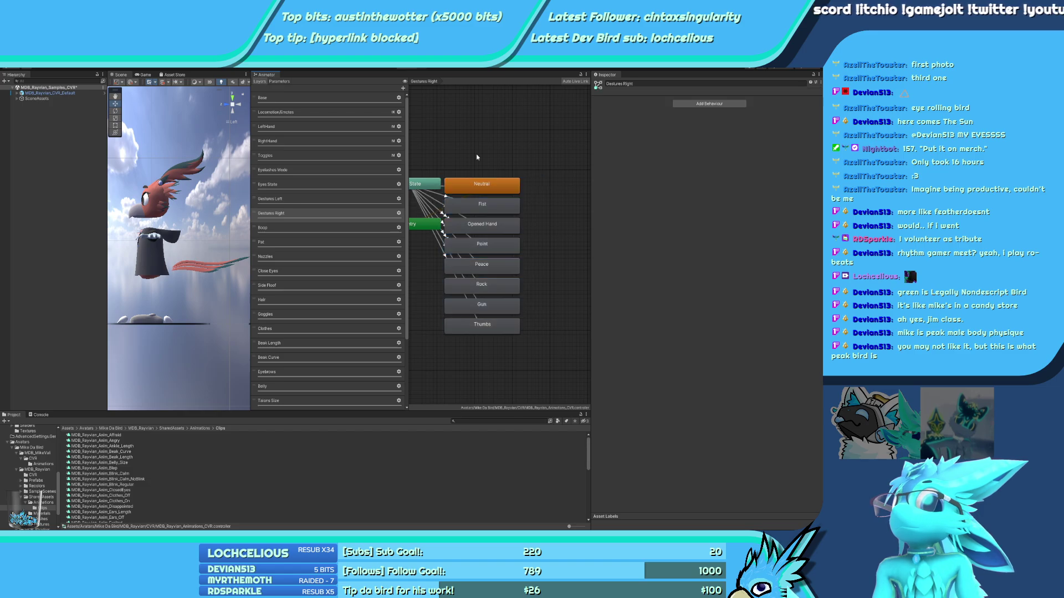
# Review the conditions of the Any State transitions to Fist and Opened Hand in the Gestures Right layer
pyautogui.click(341, 200)
pyautogui.click(342, 210)
pyautogui.click(332, 229)
pyautogui.click(337, 216)
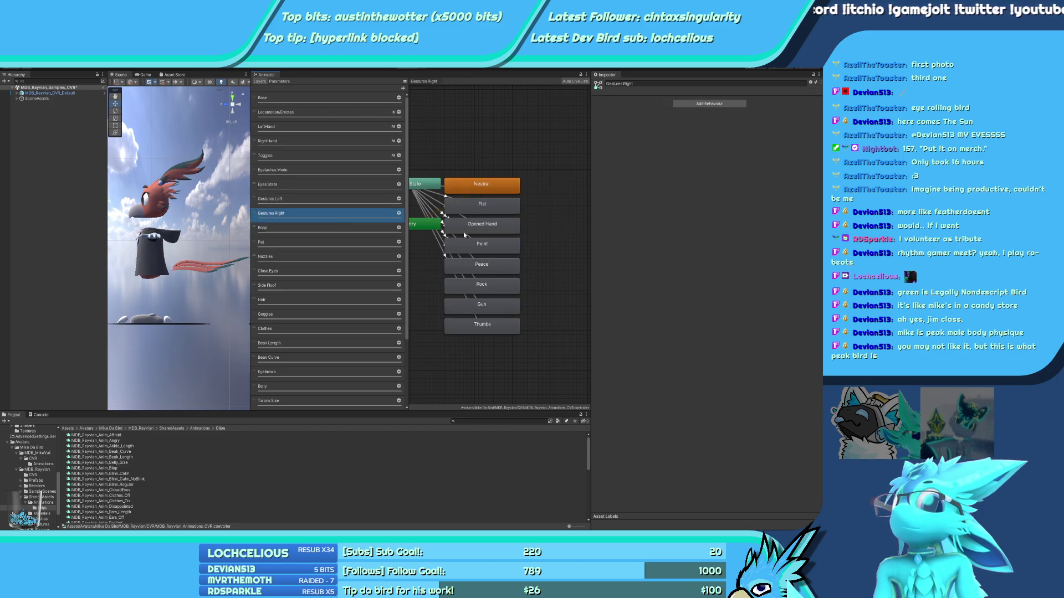
pyautogui.moveTo(463, 231); pyautogui.dragTo(500, 225, button='middle')
pyautogui.scroll(-1, 499, 225)
pyautogui.scroll(3, 493, 232)
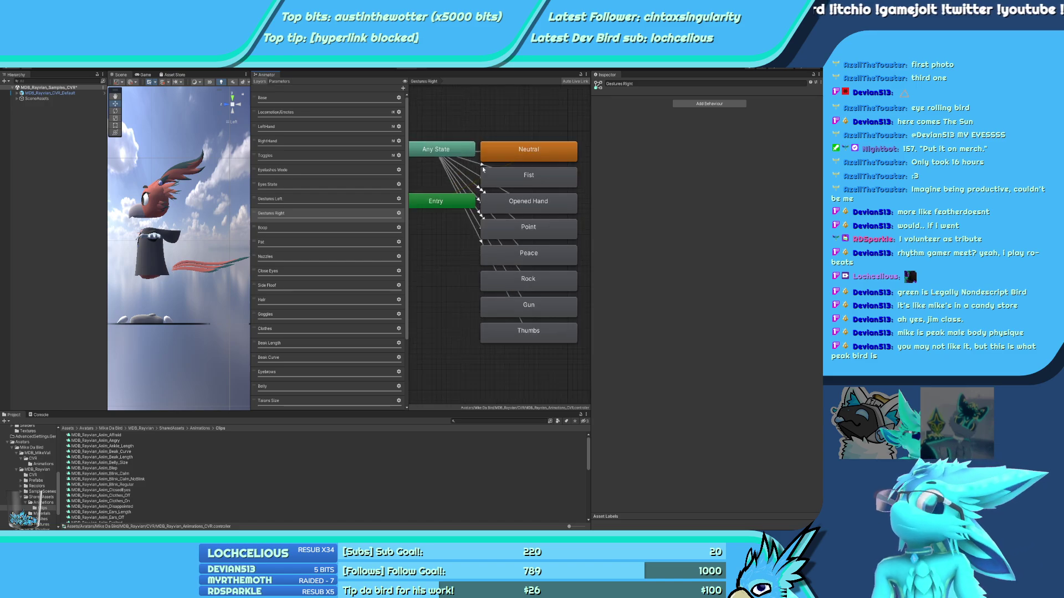
pyautogui.click(478, 196)
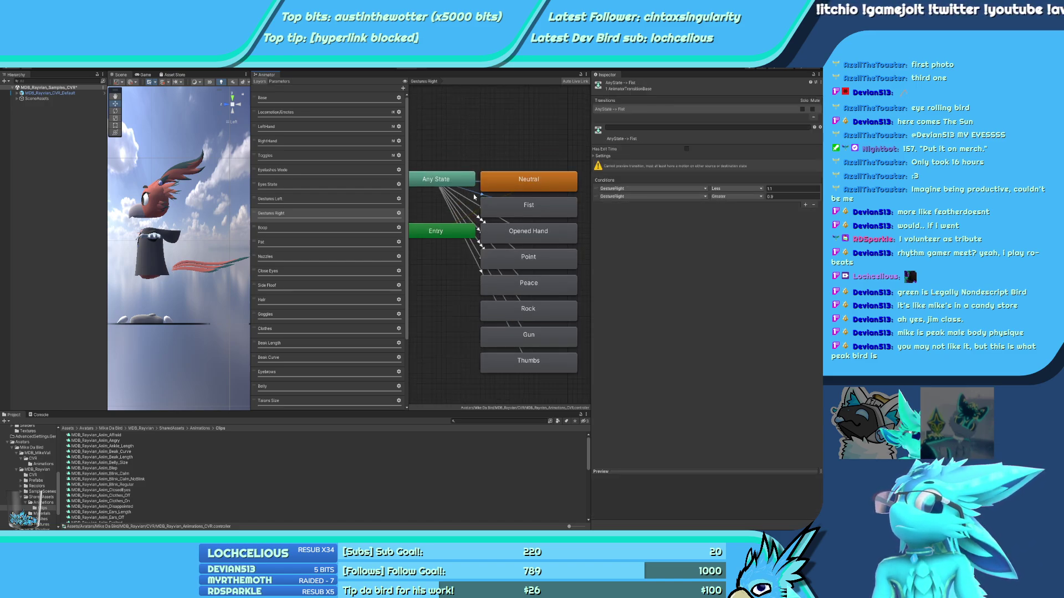
pyautogui.click(475, 203)
pyautogui.click(474, 204)
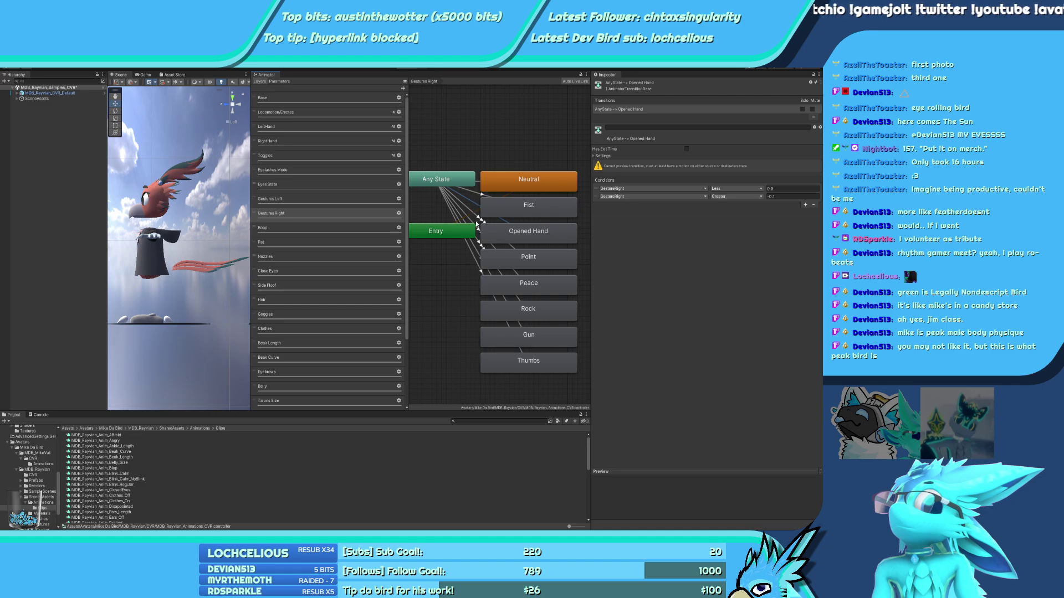
# Remove the GestureLeft condition from the first Any State to Point transition and delete the second Any State to Point transition
pyautogui.click(482, 221)
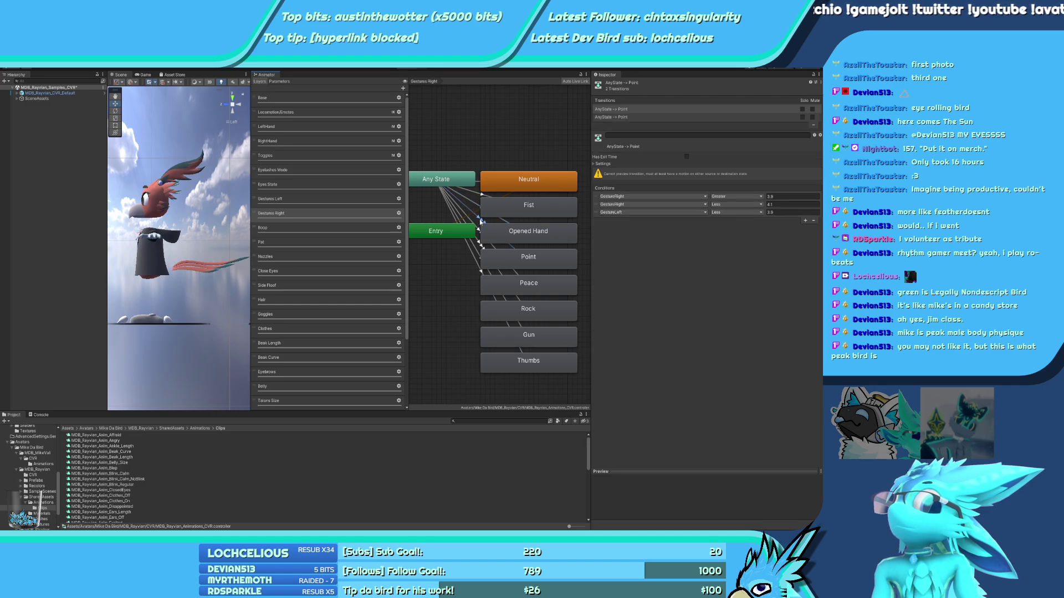
pyautogui.click(624, 117)
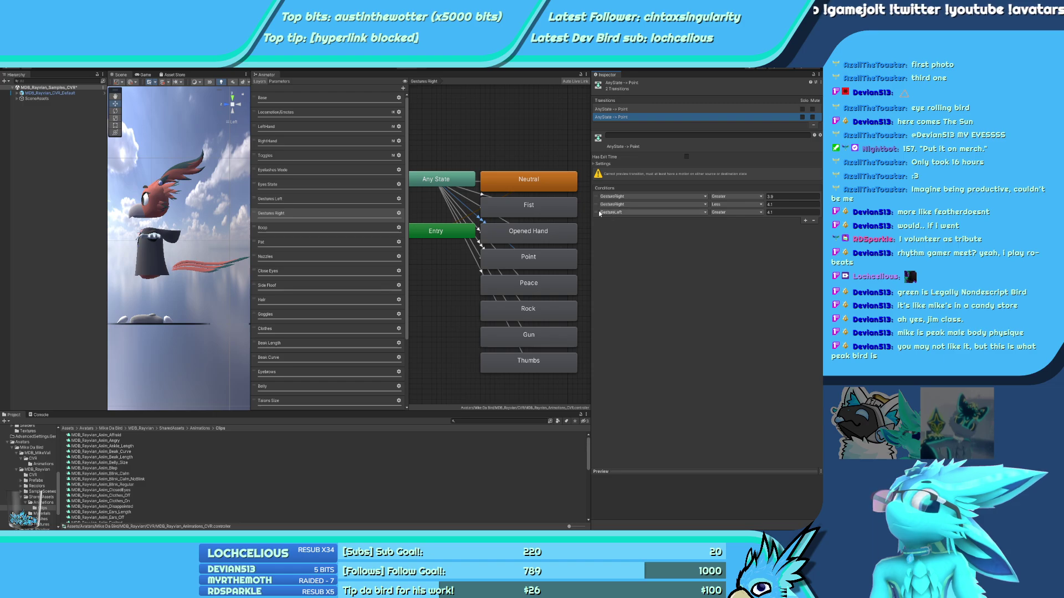
pyautogui.click(631, 109)
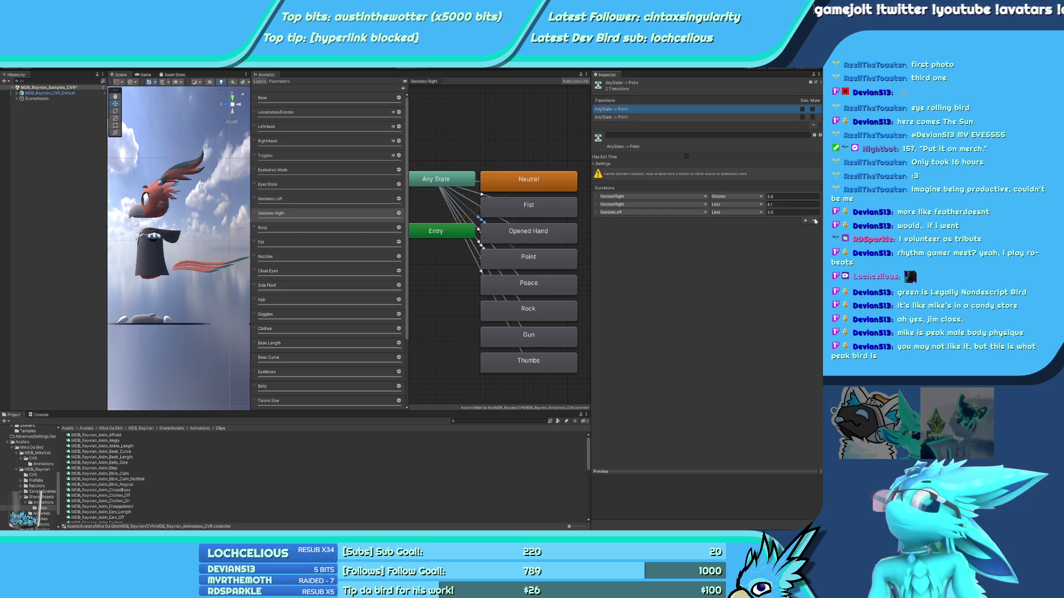
pyautogui.click(814, 221)
pyautogui.click(637, 118)
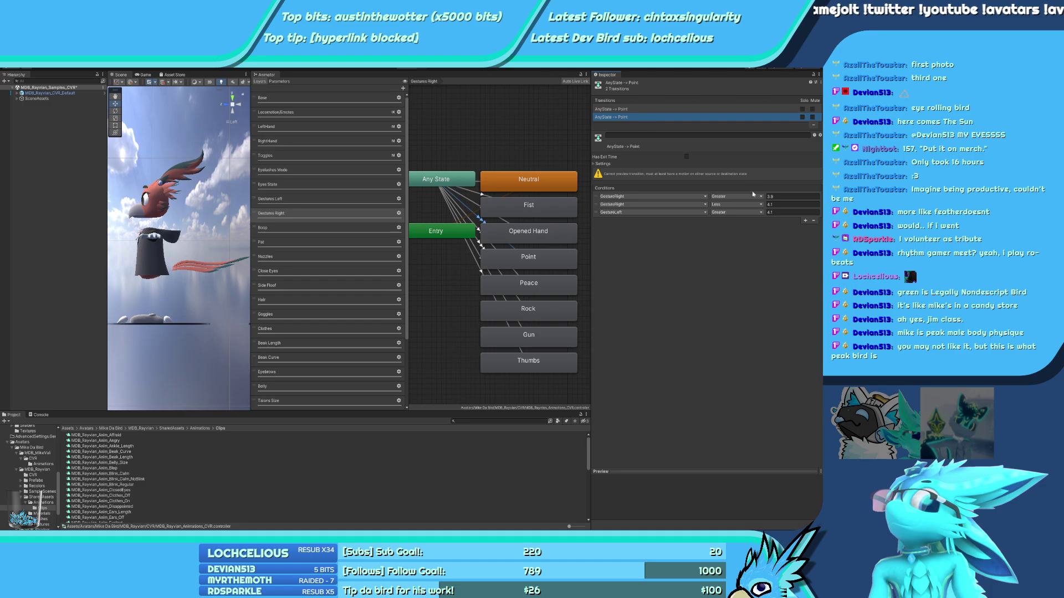
pyautogui.click(812, 124)
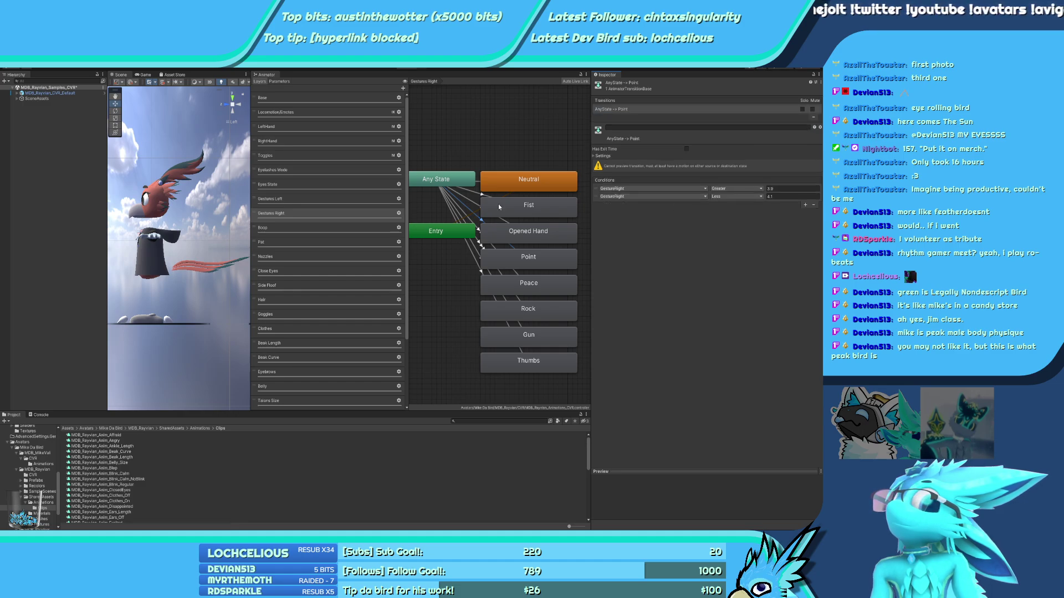
# Delete the third and second Any State to Peace transitions and remove the GestureLeft condition from the remaining one
pyautogui.click(478, 231)
pyautogui.click(625, 126)
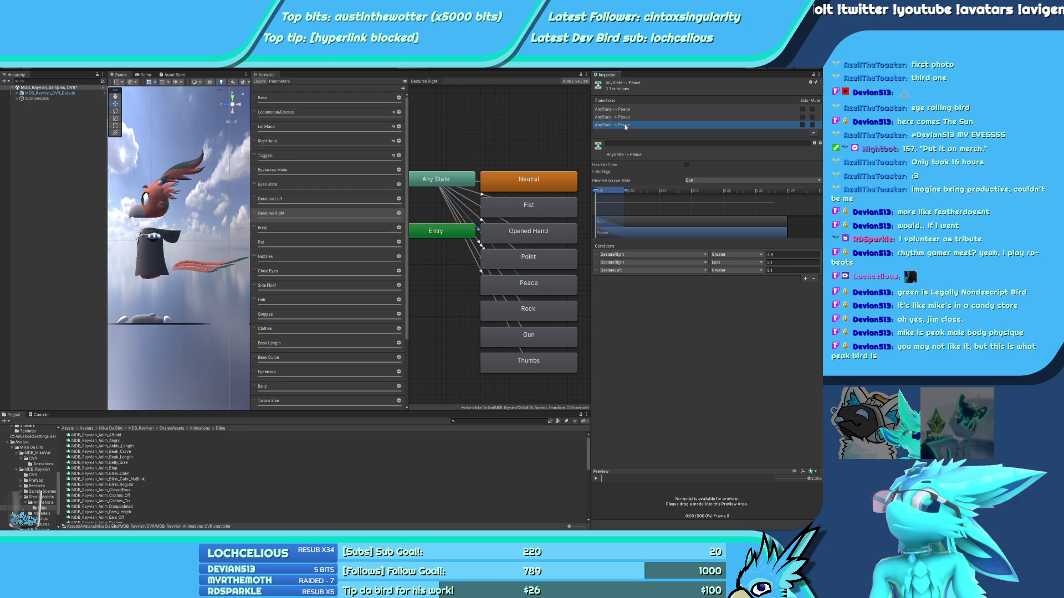
pyautogui.click(628, 118)
pyautogui.click(628, 110)
pyautogui.click(629, 125)
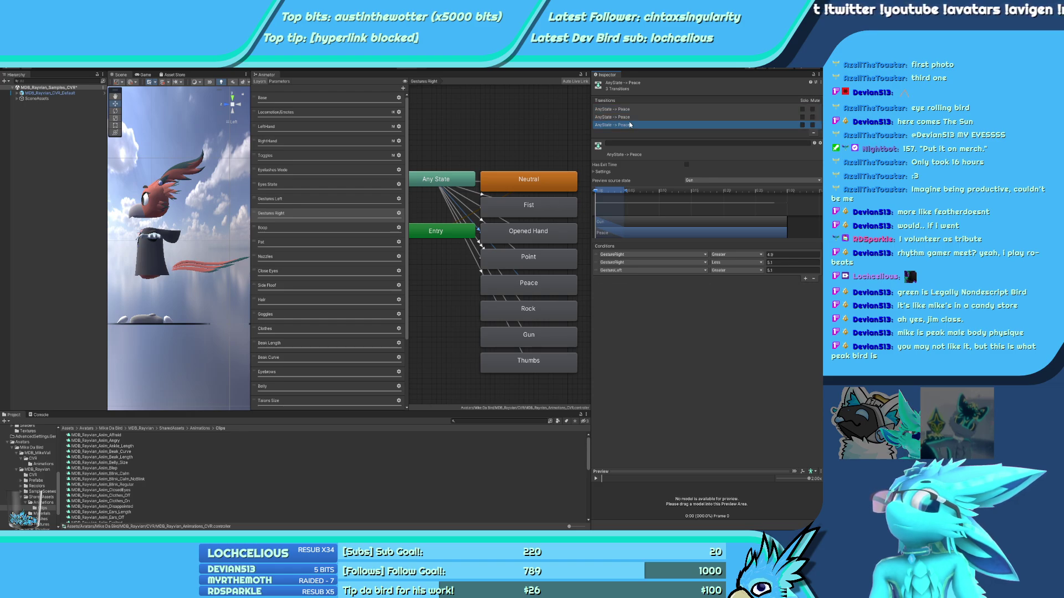
pyautogui.click(813, 133)
pyautogui.click(751, 117)
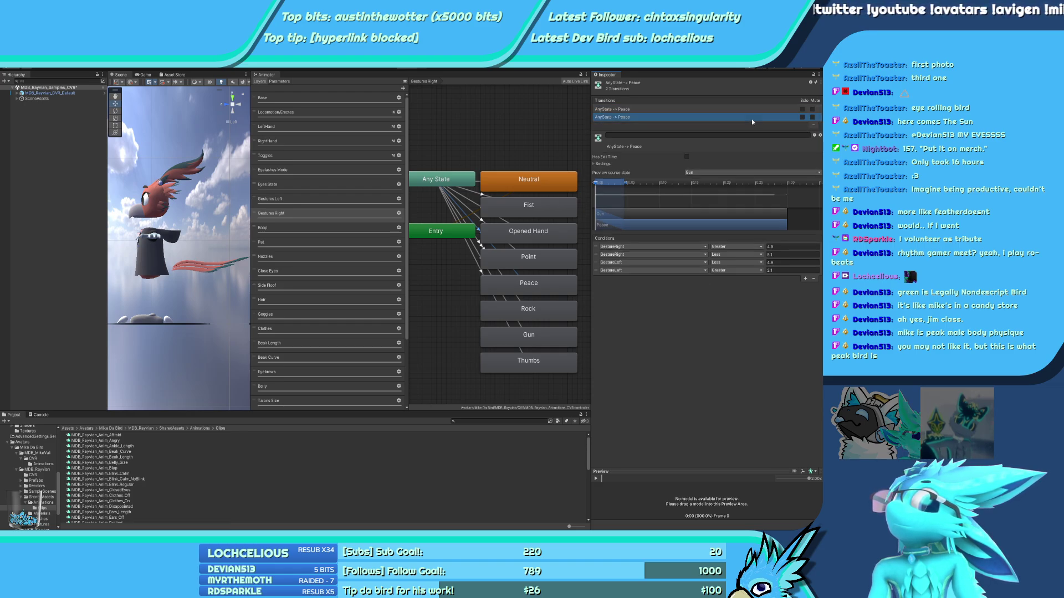
pyautogui.click(814, 124)
pyautogui.click(597, 255)
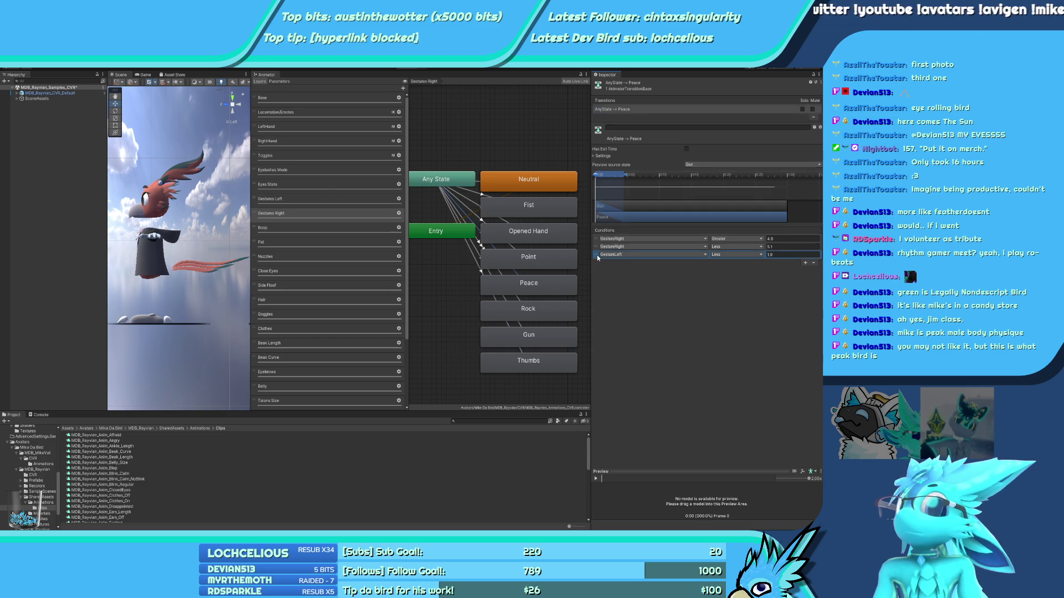
pyautogui.click(812, 264)
# Delete the second Any State to Rock transition in the Gestures Right layer
pyautogui.click(479, 252)
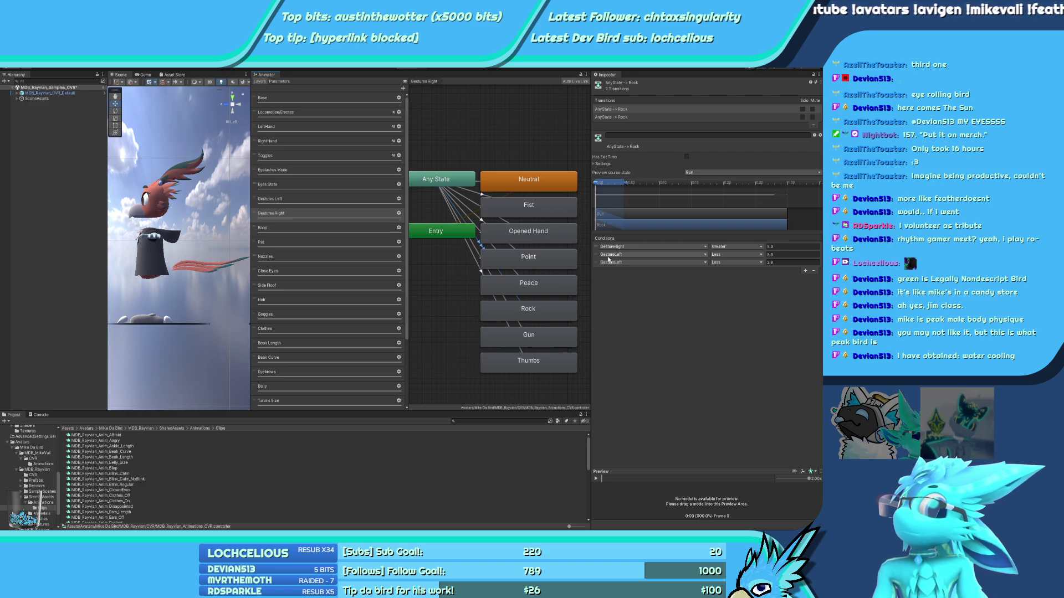
pyautogui.click(622, 116)
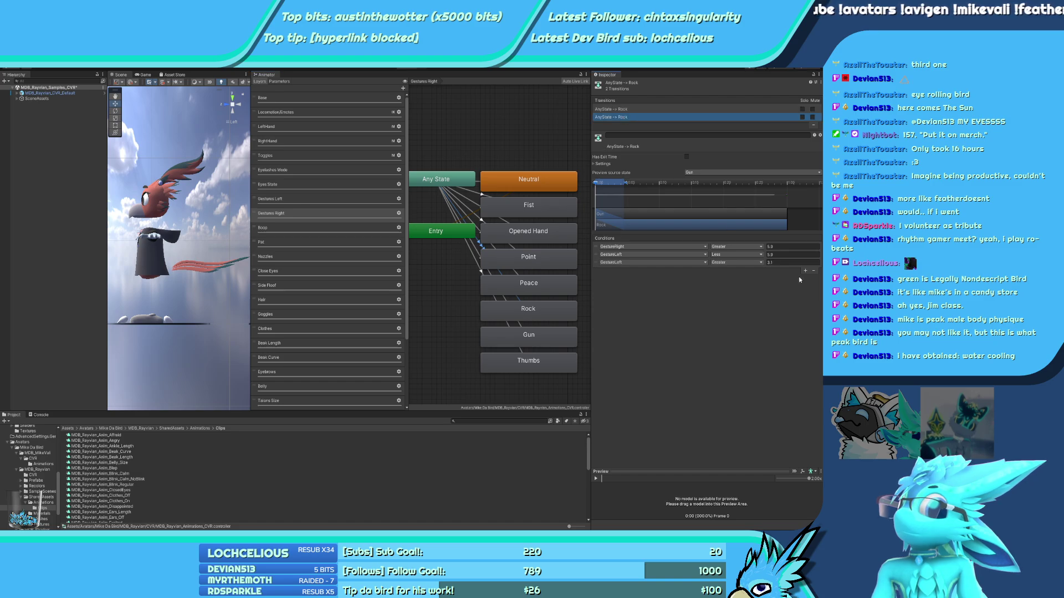
pyautogui.click(813, 125)
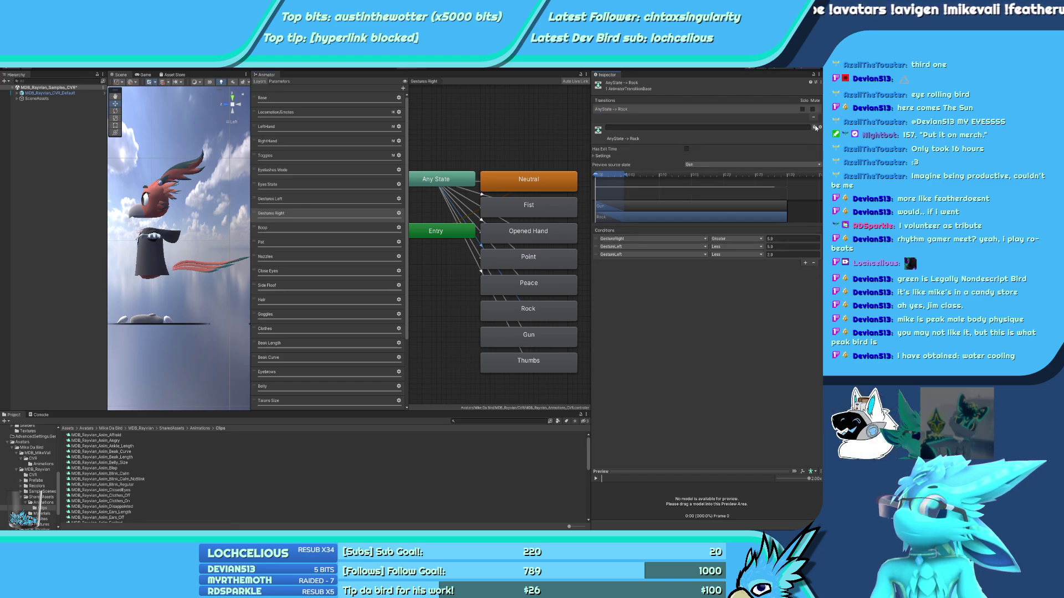
pyautogui.click(611, 239)
pyautogui.click(813, 262)
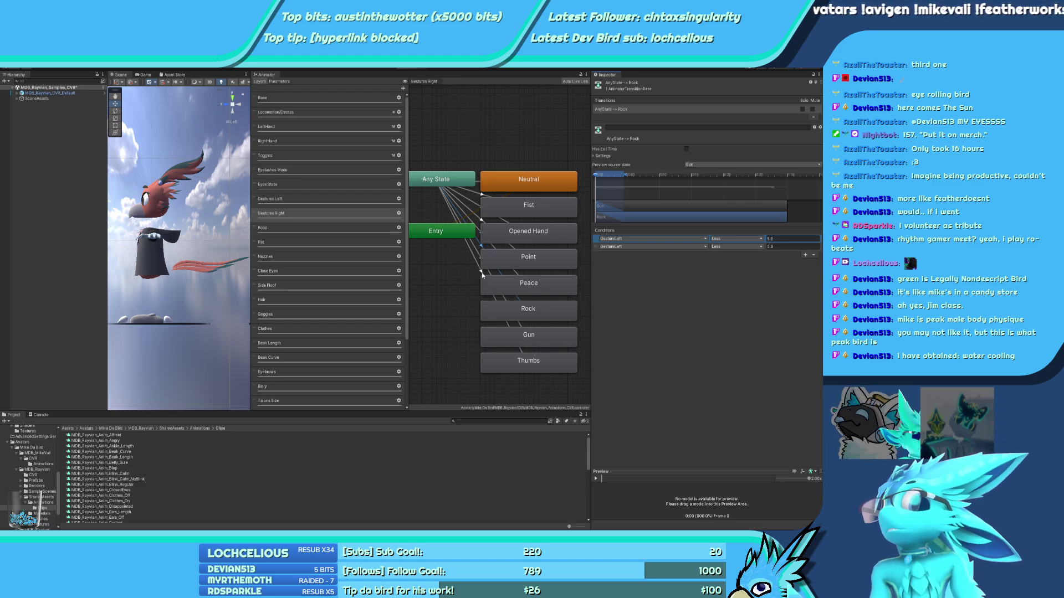
pyautogui.hotkey('ctrl', 'z')
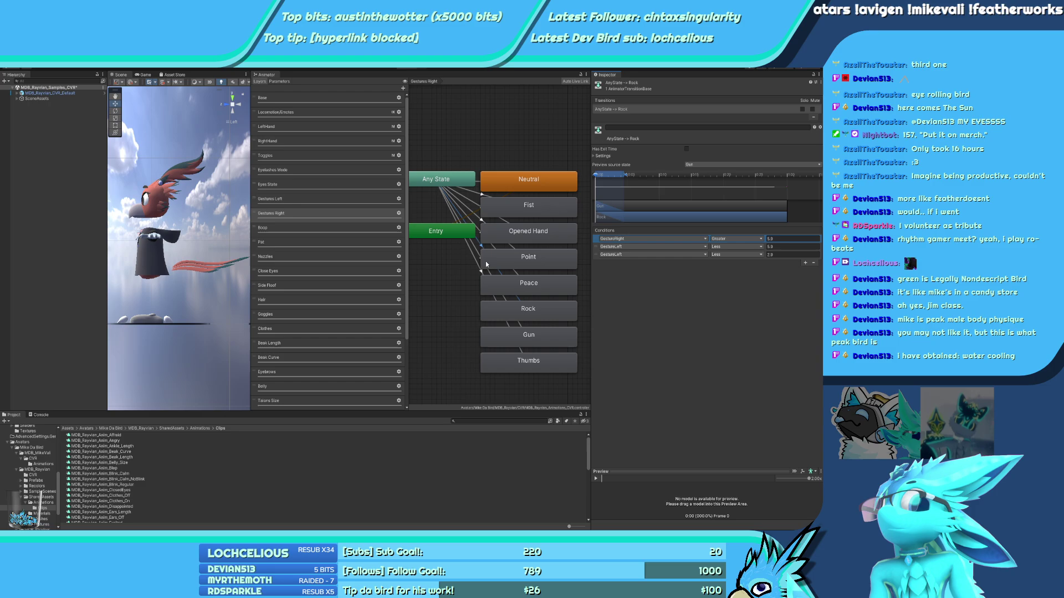
# Remove the last GestureLeft condition from the remaining Any State to Rock transition
pyautogui.click(596, 250)
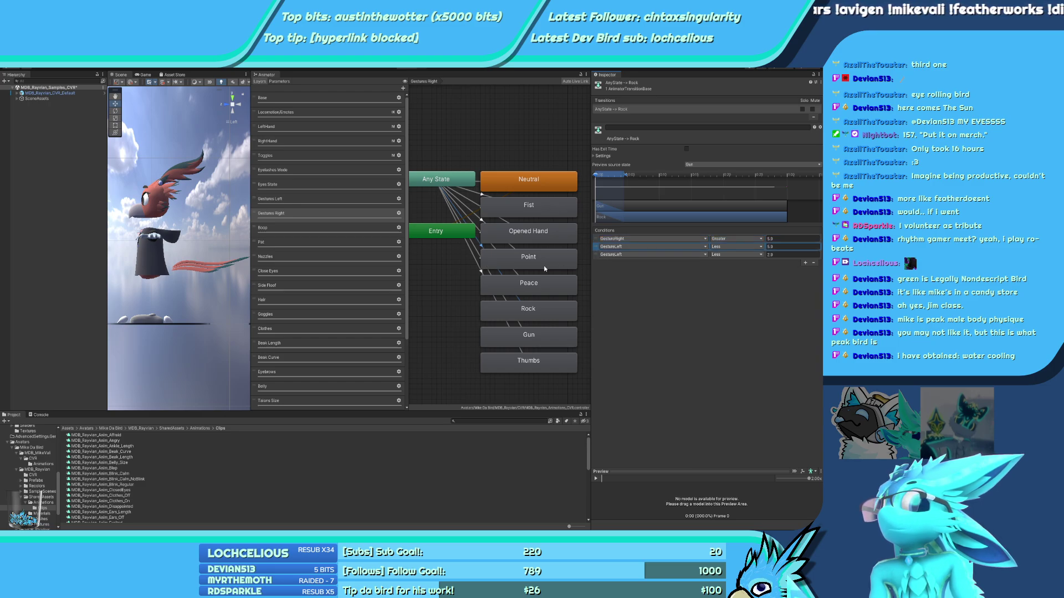
pyautogui.click(598, 256)
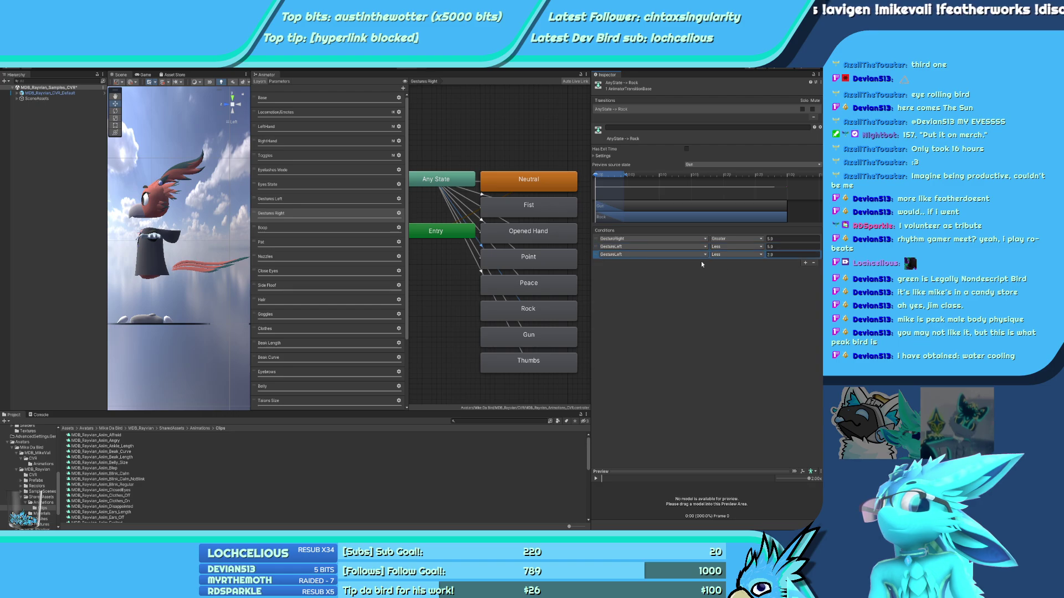
pyautogui.click(813, 262)
pyautogui.click(597, 239)
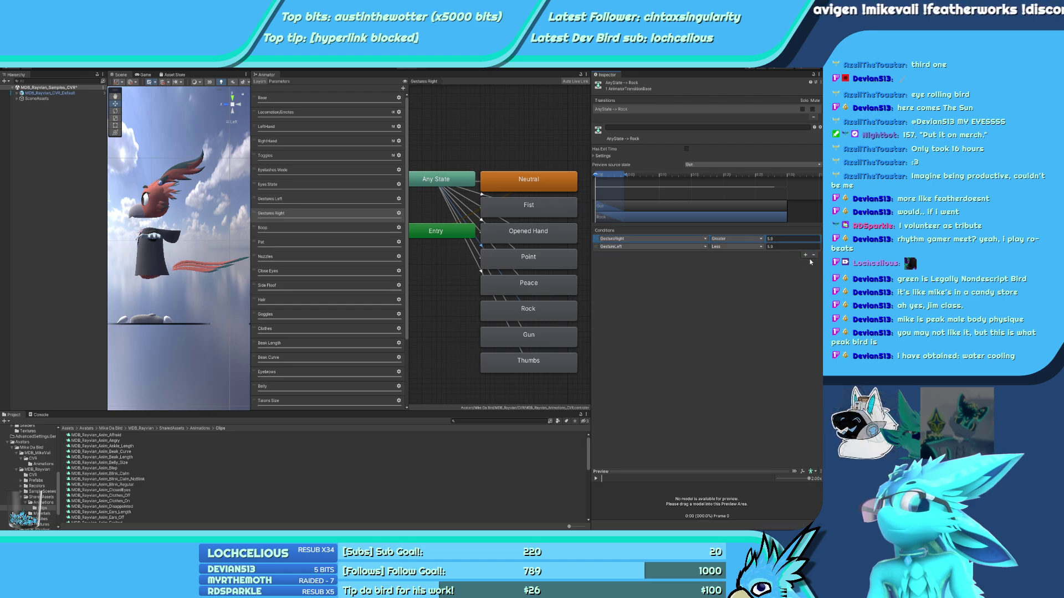
pyautogui.hotkey('ctrl', 'z')
pyautogui.hotkey('ctrl', 'z')
pyautogui.hotkey('ctrl', 'y')
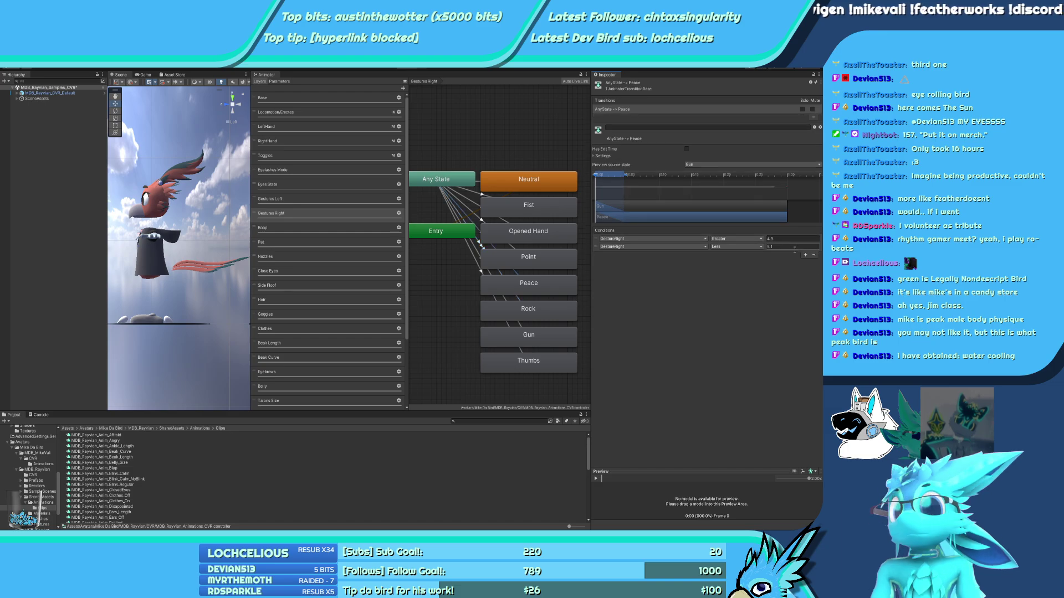
# Remove the GestureRight condition from the Any State to Rock transition and set the remaining GestureLeft condition's comparison to Greater
pyautogui.click(597, 239)
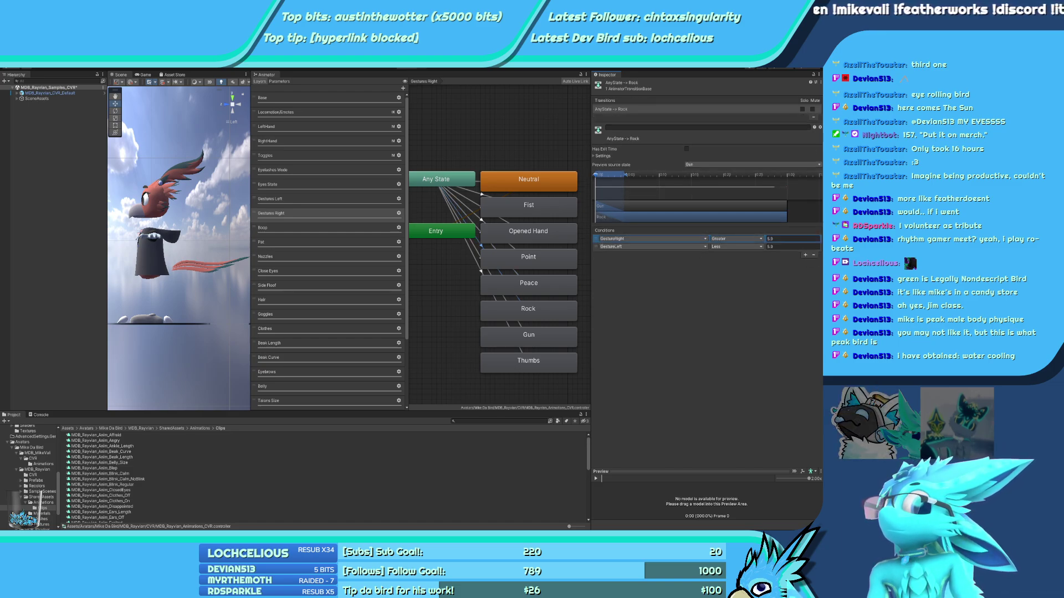
pyautogui.click(812, 256)
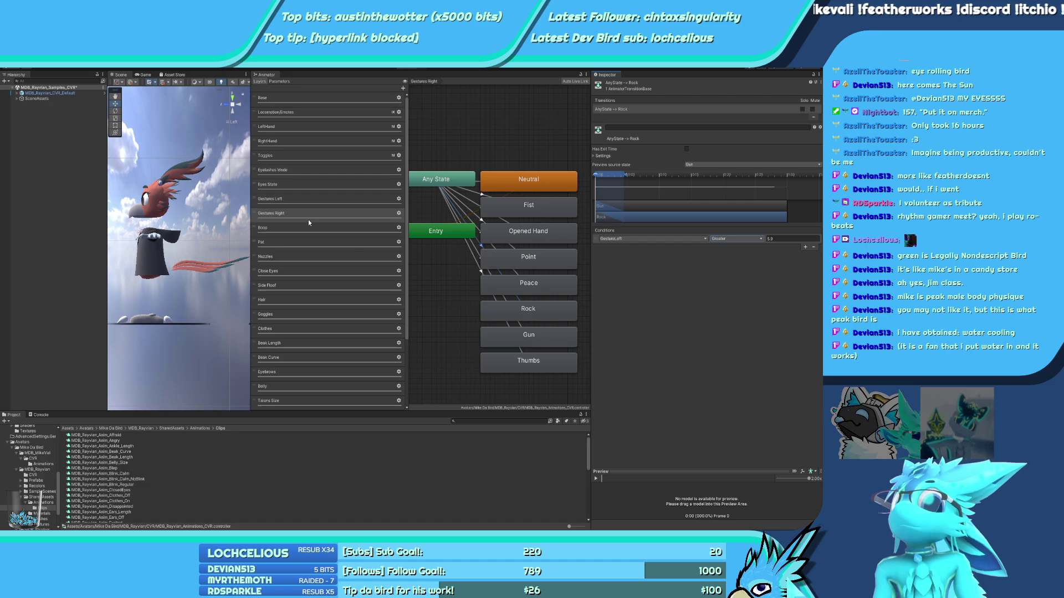
# Check the Any State to Rock condition in Gestures Left and the Any State to Gun and Thumbs conditions in Gestures Right
pyautogui.click(271, 198)
pyautogui.click(449, 287)
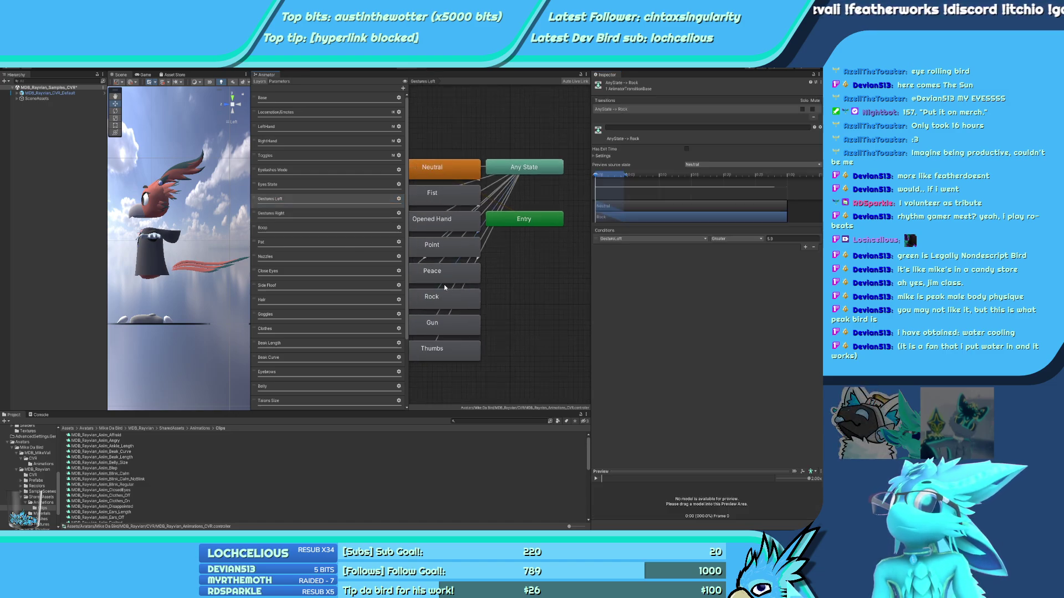
pyautogui.click(319, 218)
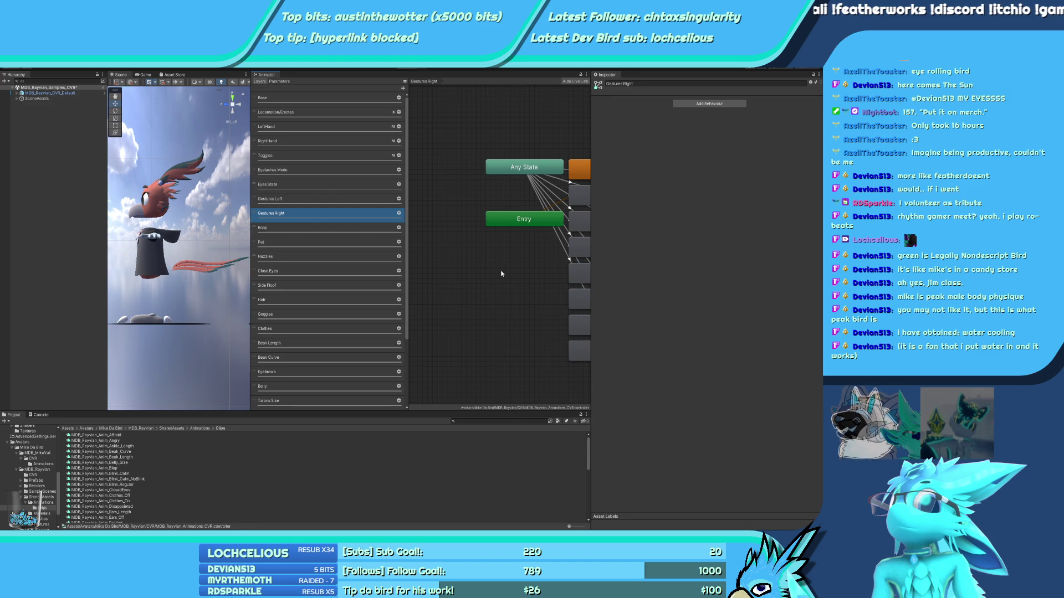
pyautogui.click(517, 314)
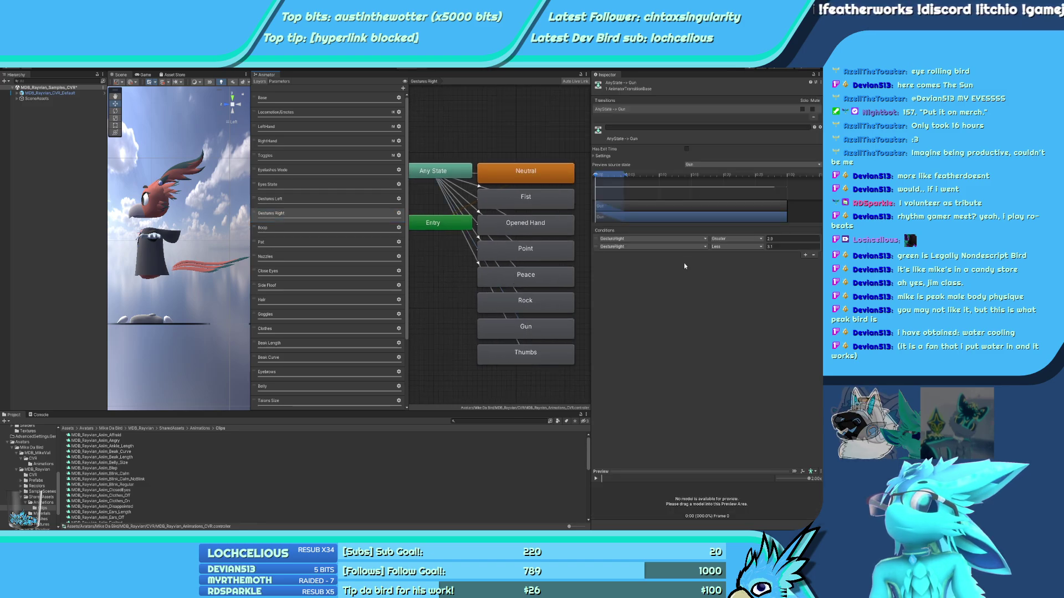
pyautogui.click(519, 341)
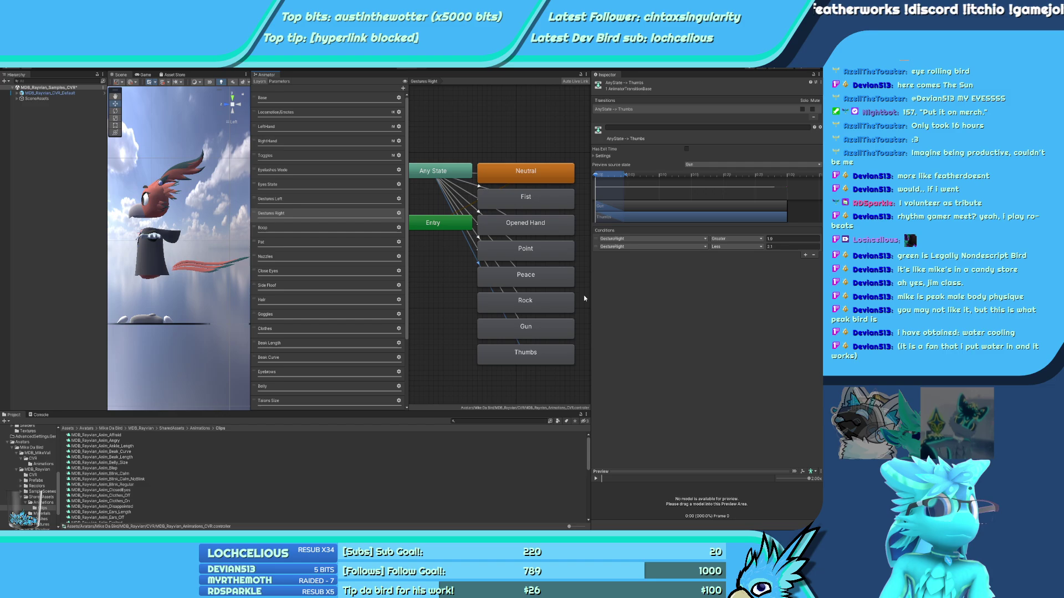
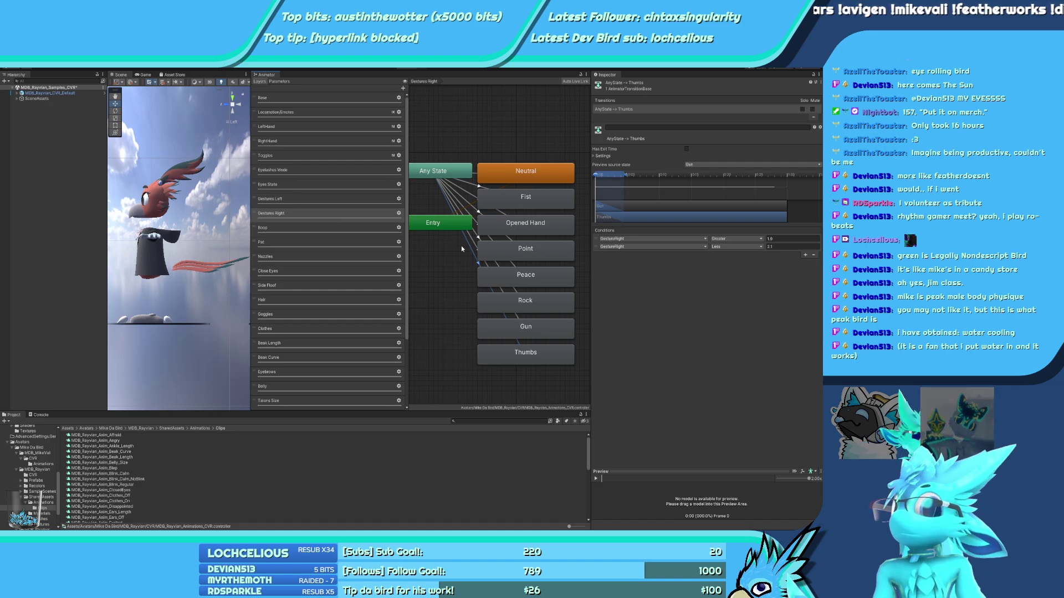
# Compare the Any State to Thumbs transition conditions in the Gestures Left and Gestures Right layers
pyautogui.moveTo(456, 256); pyautogui.dragTo(497, 260, button='middle')
pyautogui.click(344, 200)
pyautogui.scroll(-2, 458, 258)
pyautogui.click(478, 208)
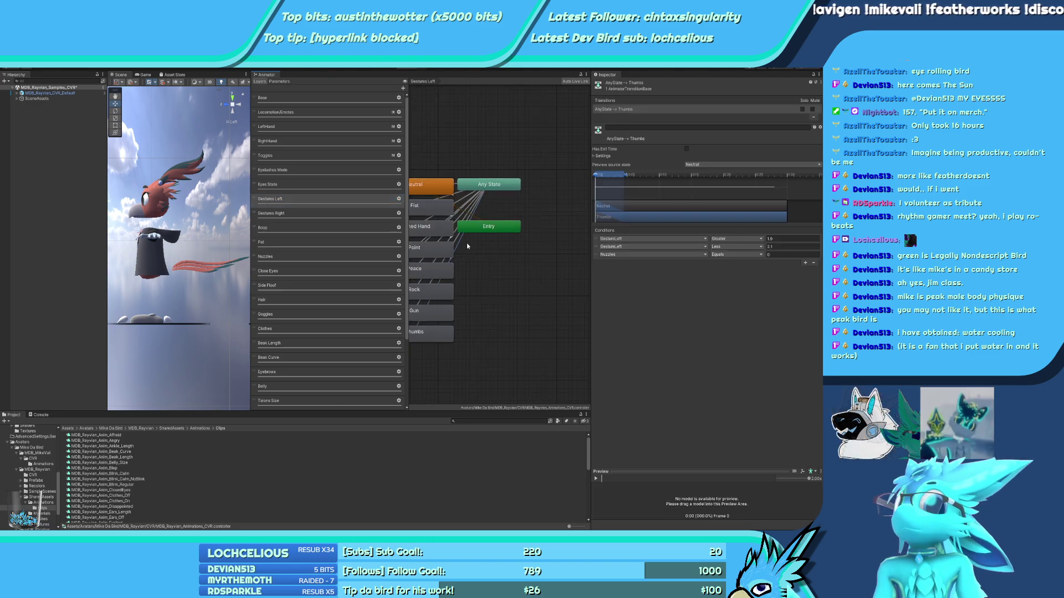
pyautogui.click(317, 214)
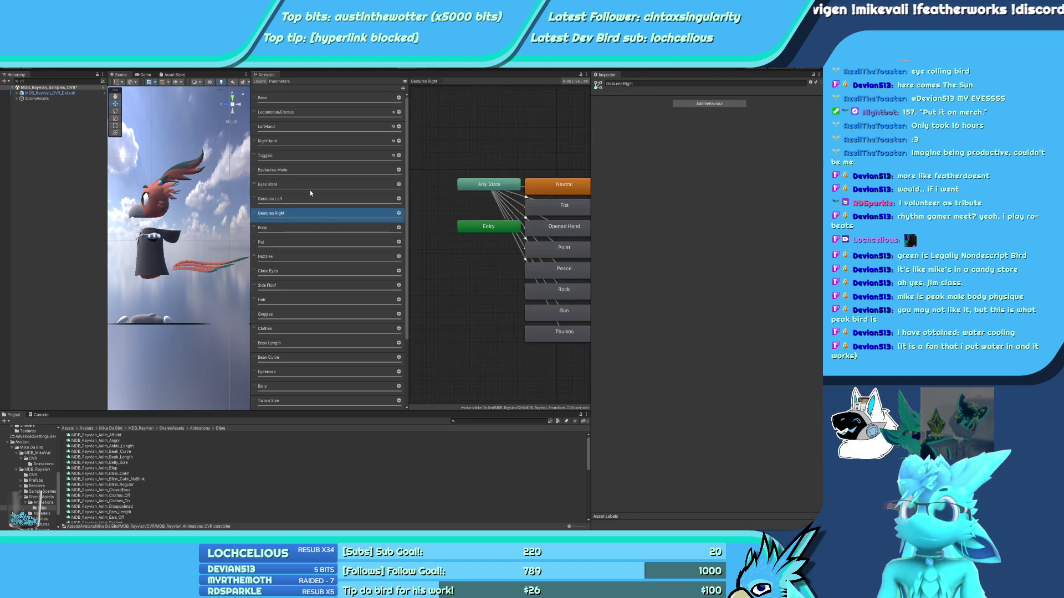
# Enter play mode and widen the Scene view to show the whole avatar
pyautogui.click(400, 67)
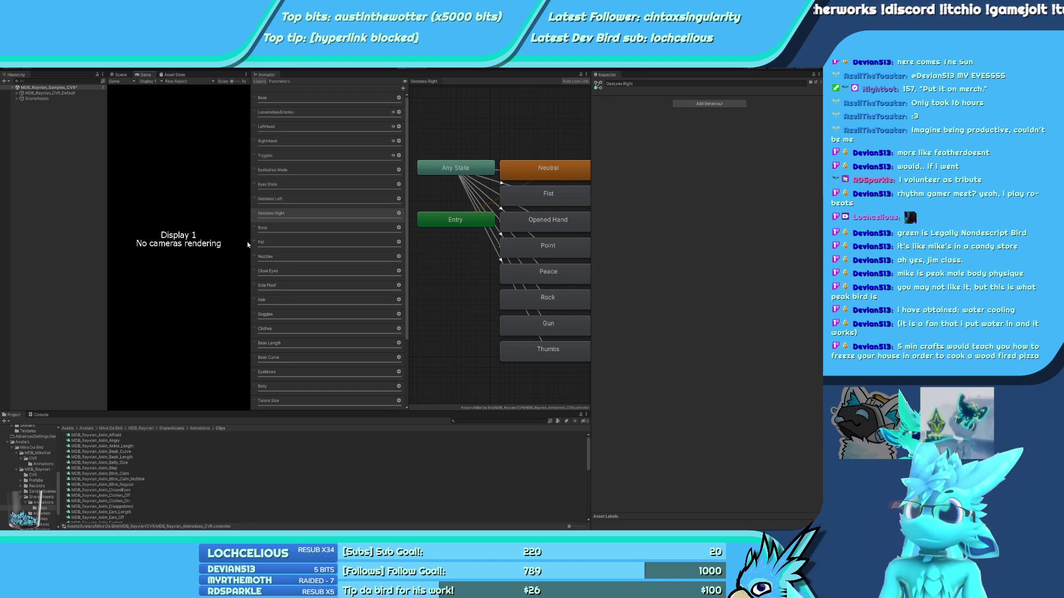
pyautogui.moveTo(248, 242); pyautogui.dragTo(329, 242)
pyautogui.click(120, 74)
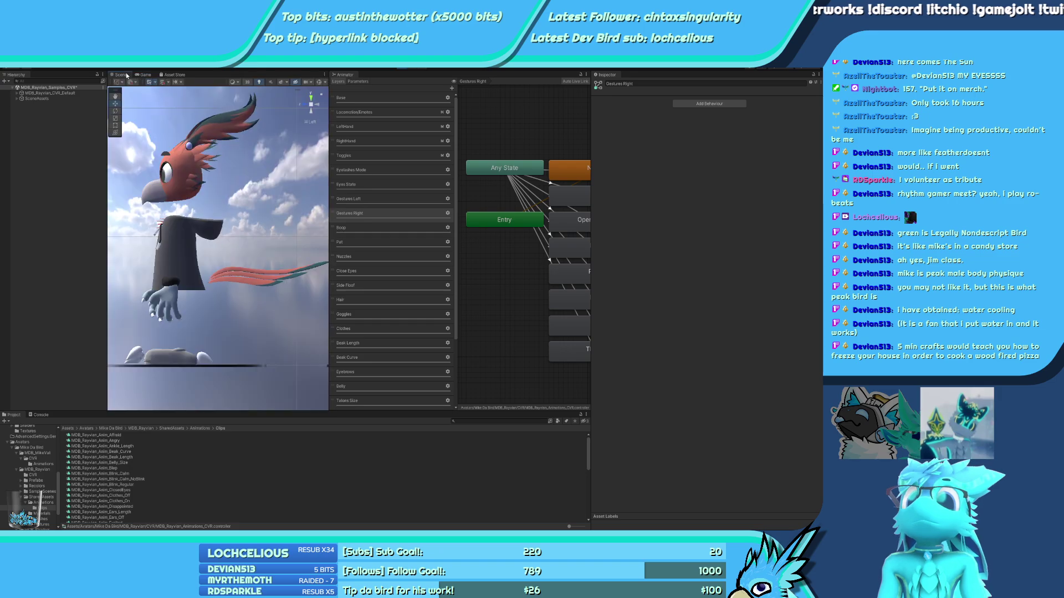
pyautogui.keyDown('alt'); pyautogui.moveTo(198, 183); pyautogui.dragTo(238, 263); pyautogui.keyUp('alt')
# Select the MDB_Rayvian_CVR_Default avatar and show its animator parameters
pyautogui.click(51, 99)
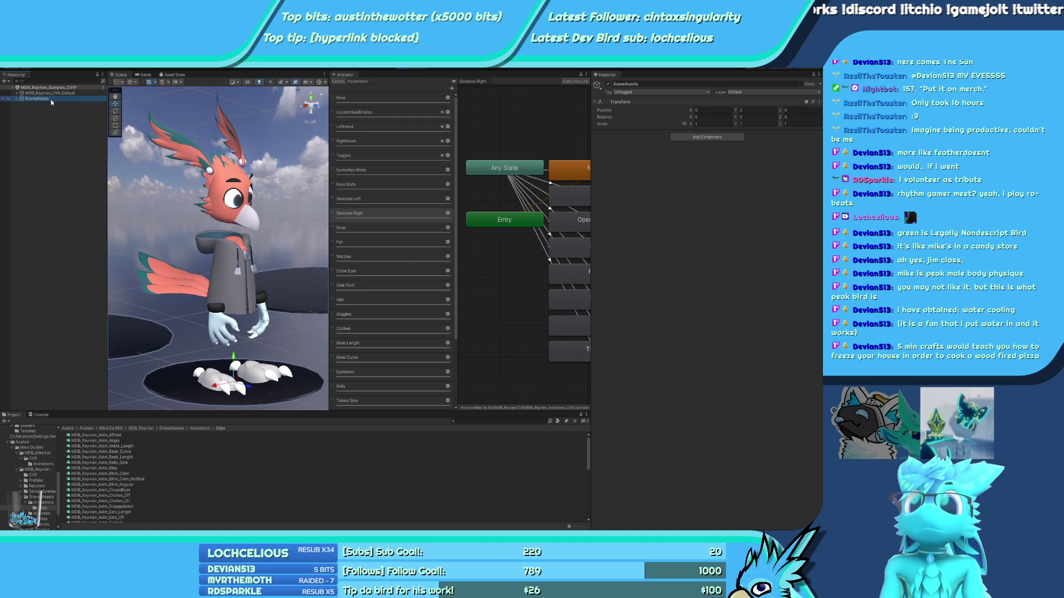
pyautogui.click(17, 98)
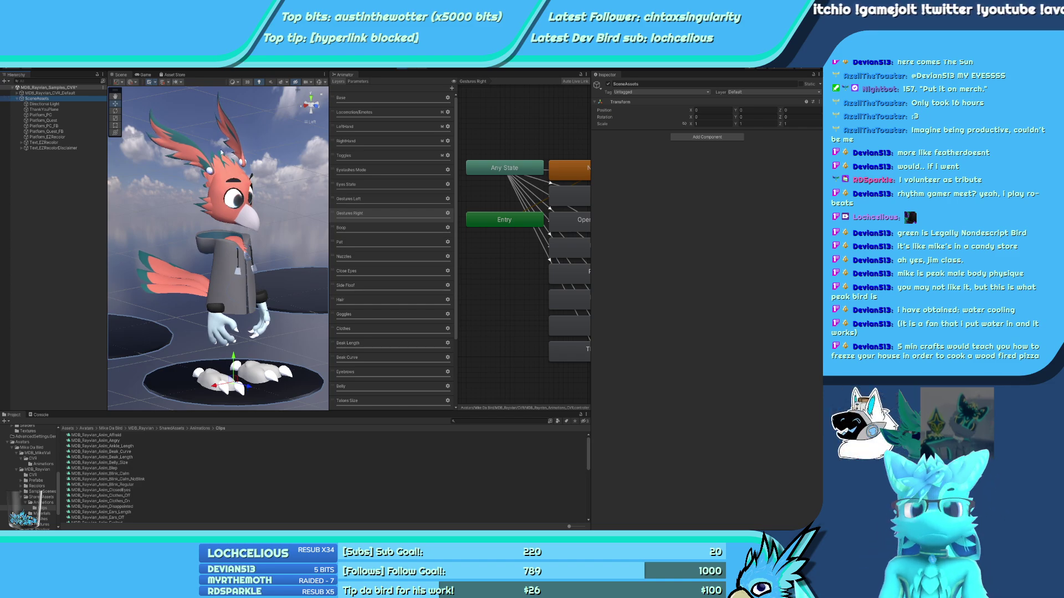
pyautogui.click(358, 81)
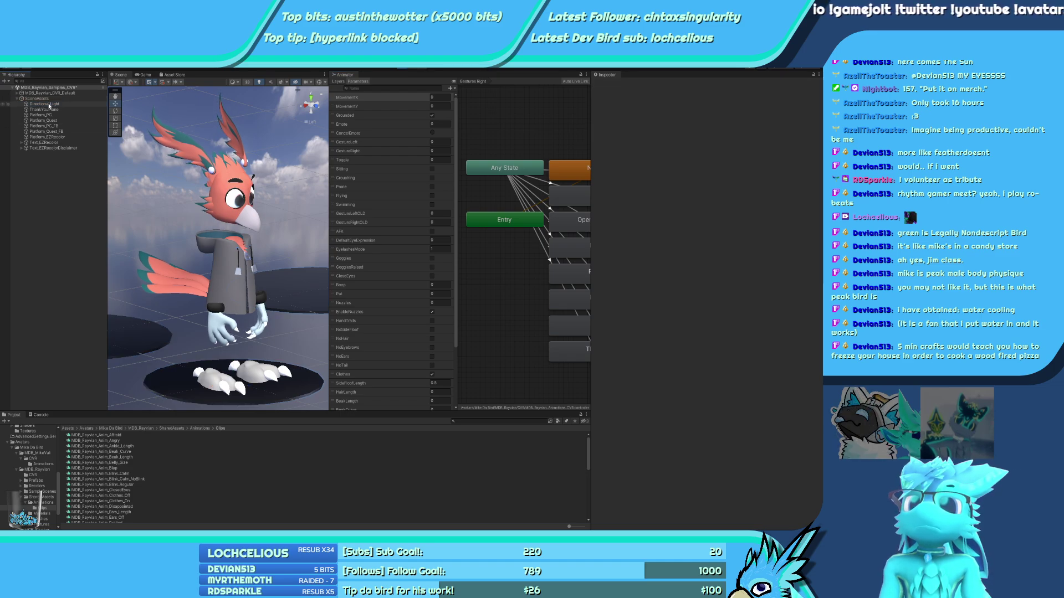
pyautogui.click(18, 98)
pyautogui.click(50, 92)
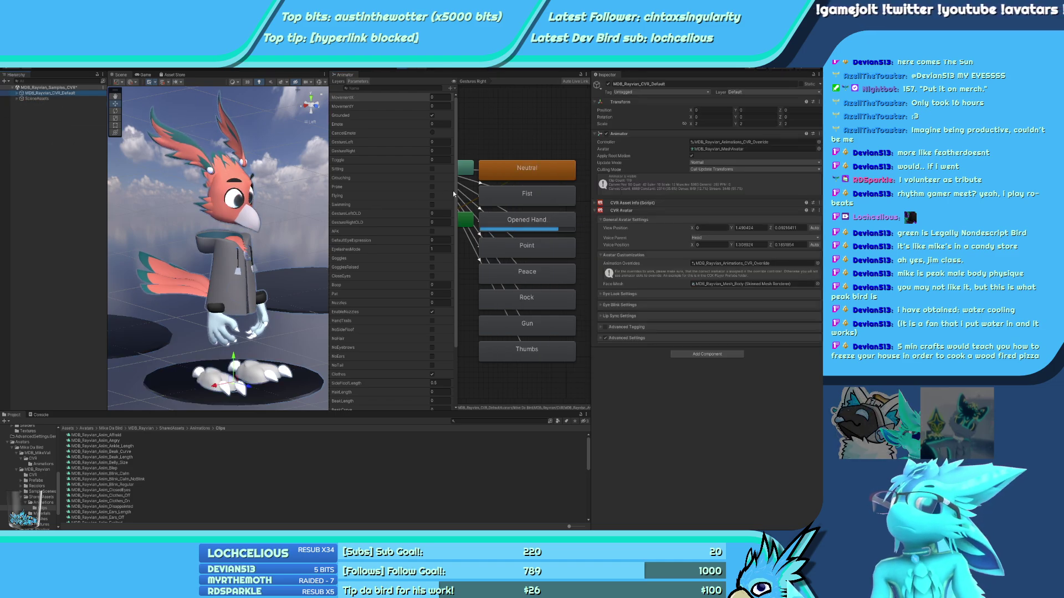
# Preview the avatar's left-hand expressions by setting GestureLeft to 2 and 4
pyautogui.click(438, 143)
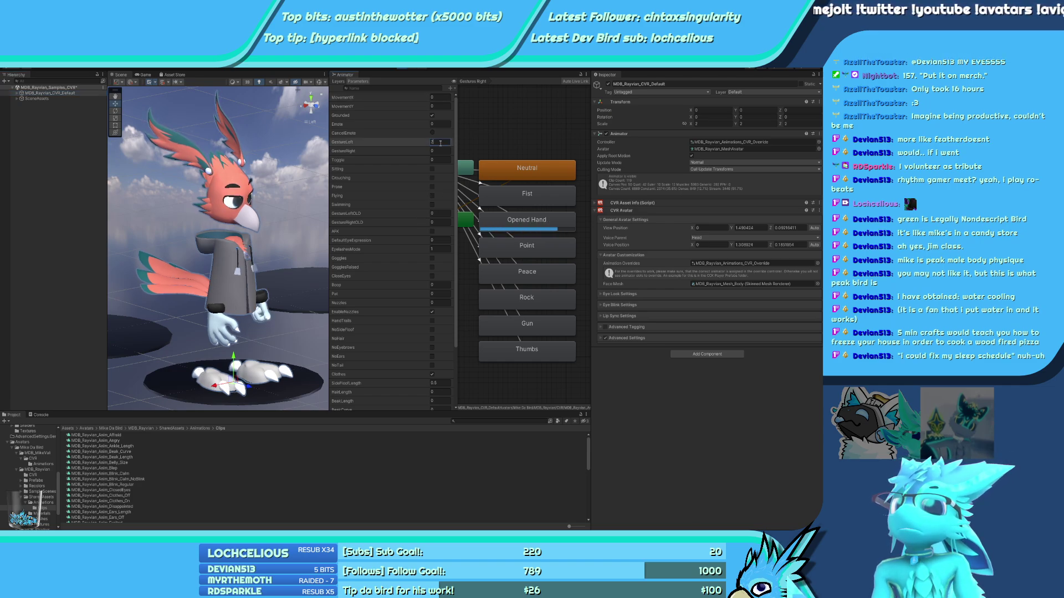
pyautogui.press('BackSpace')
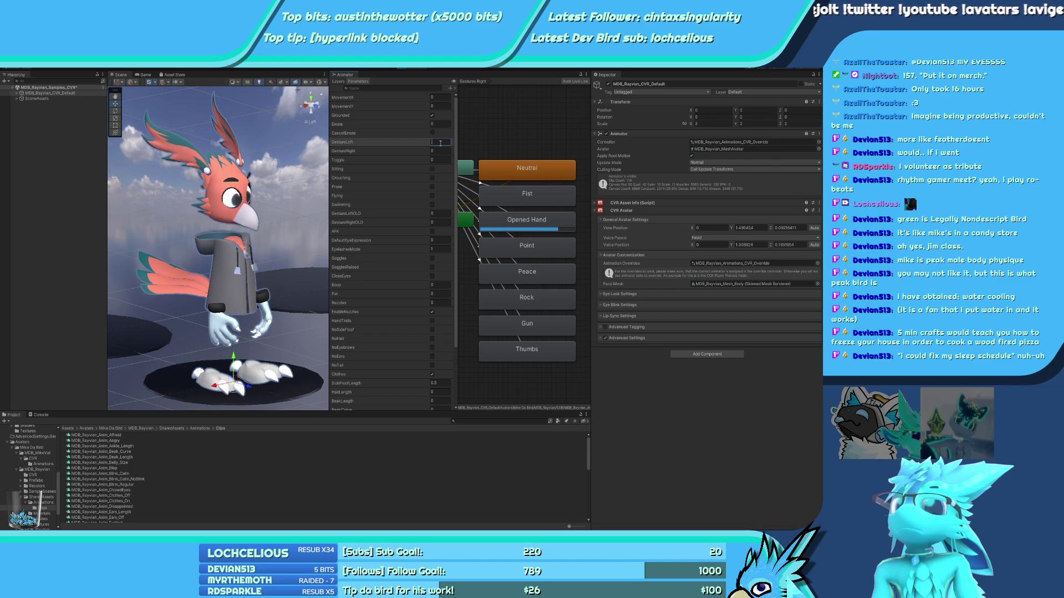
pyautogui.write('2')
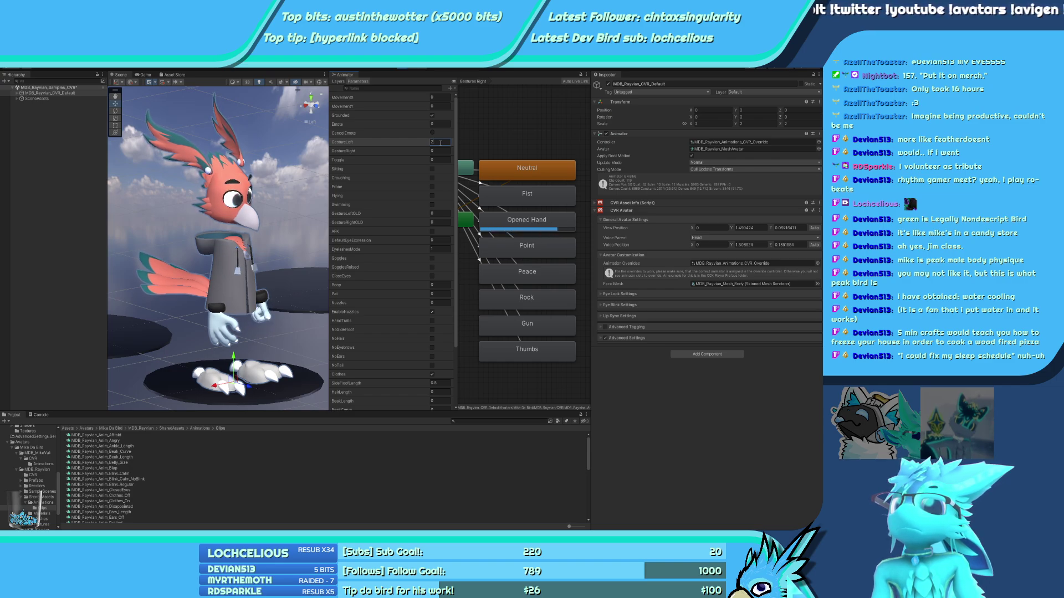
pyautogui.press('BackSpace')
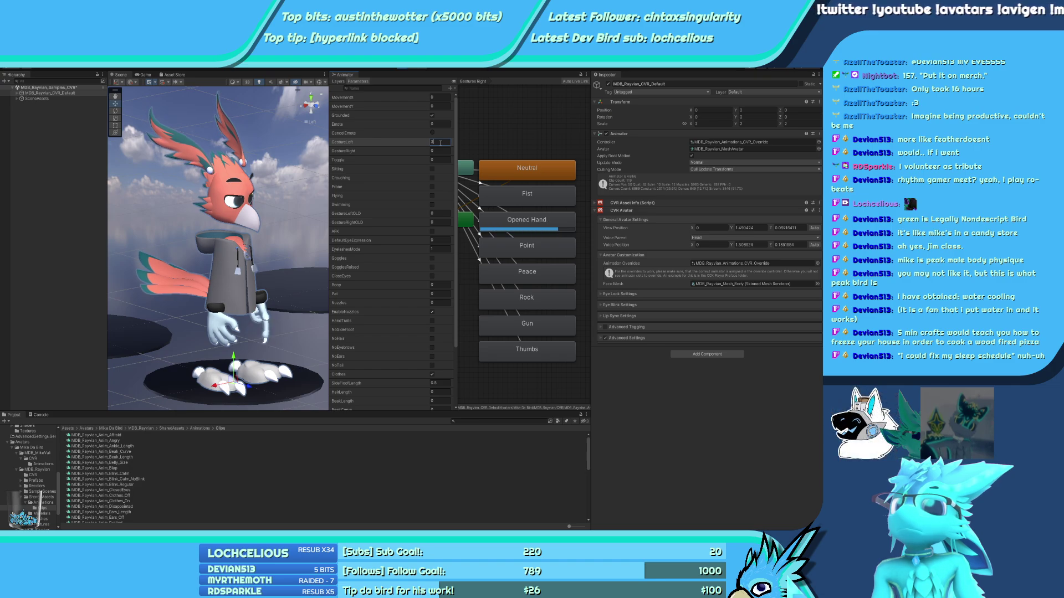
pyautogui.press('BackSpace')
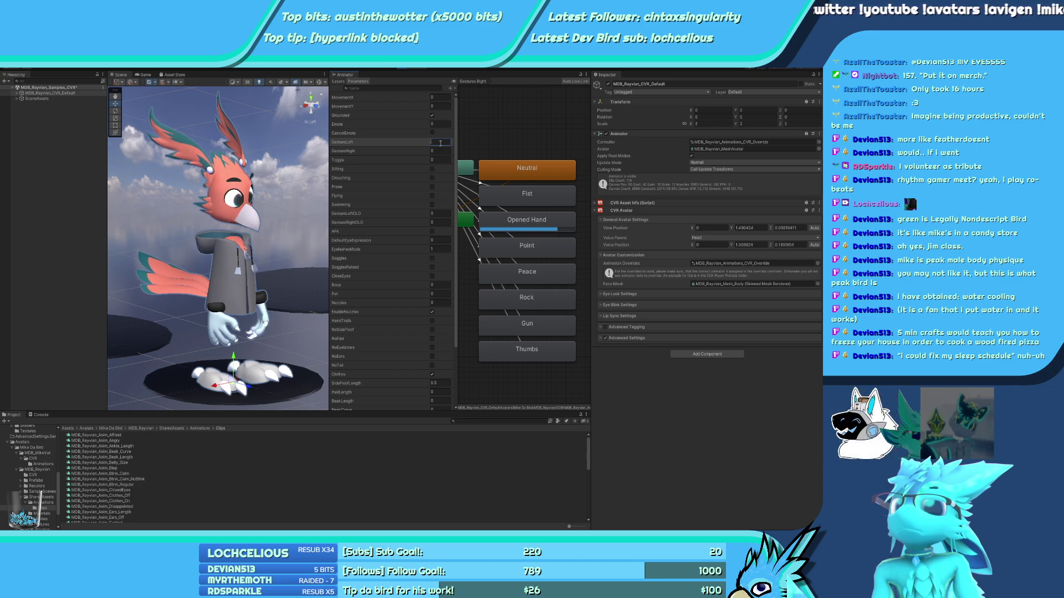
pyautogui.write('4')
# Set GestureLeft to 6 and examine the resulting expression from the front of the avatar
pyautogui.keyDown('alt'); pyautogui.moveTo(272, 213); pyautogui.dragTo(113, 240); pyautogui.keyUp('alt')
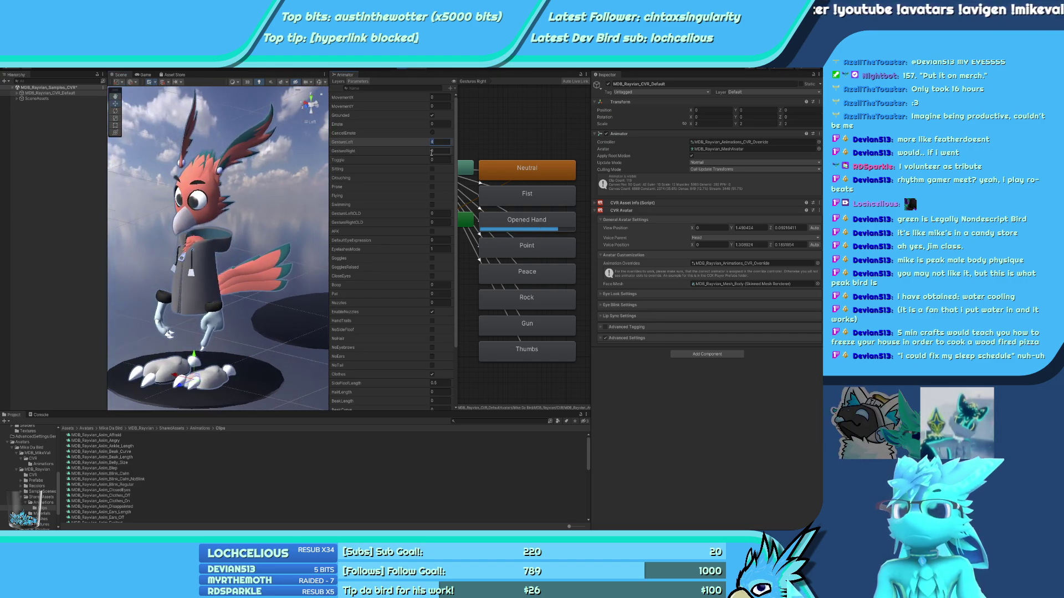
pyautogui.press('BackSpace')
pyautogui.write('6')
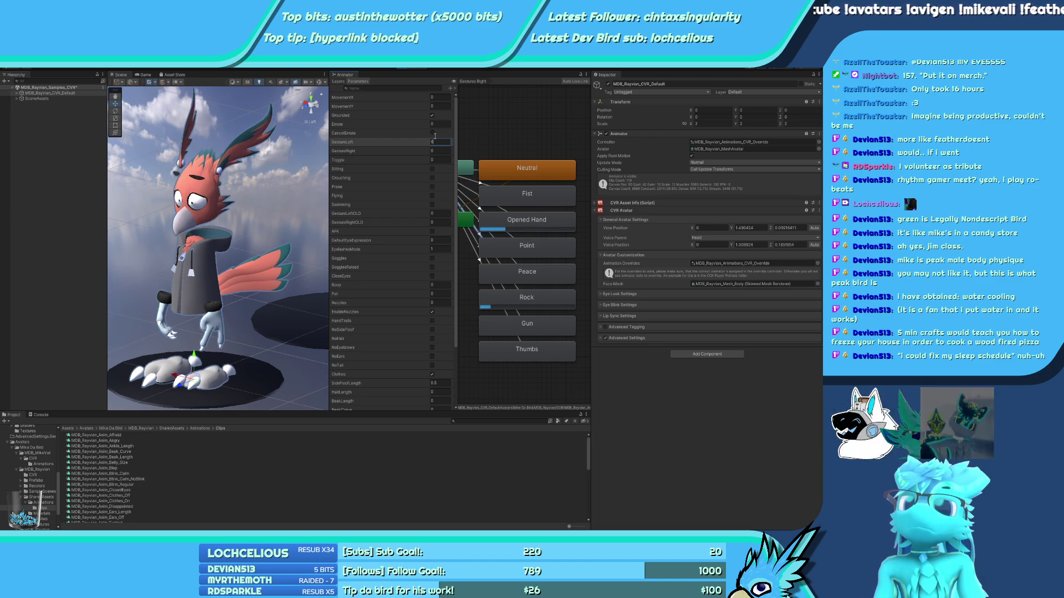
pyautogui.keyDown('alt'); pyautogui.moveTo(163, 248); pyautogui.dragTo(261, 215); pyautogui.keyUp('alt')
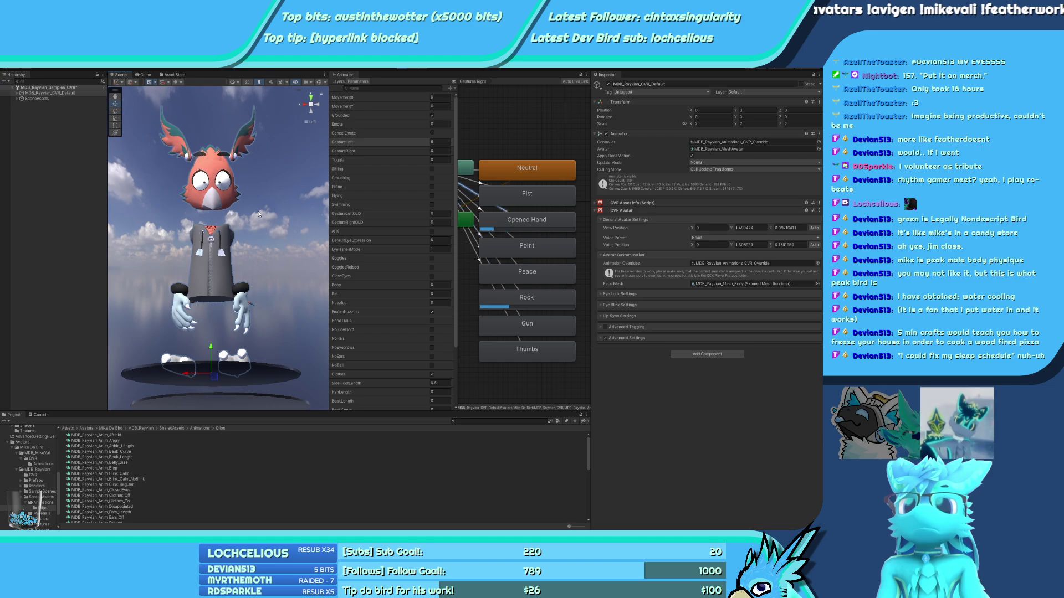
# Stop play mode and check the Any State conditions to Opened Hand, Gun and Rock in the Gestures Right layer
pyautogui.click(503, 209)
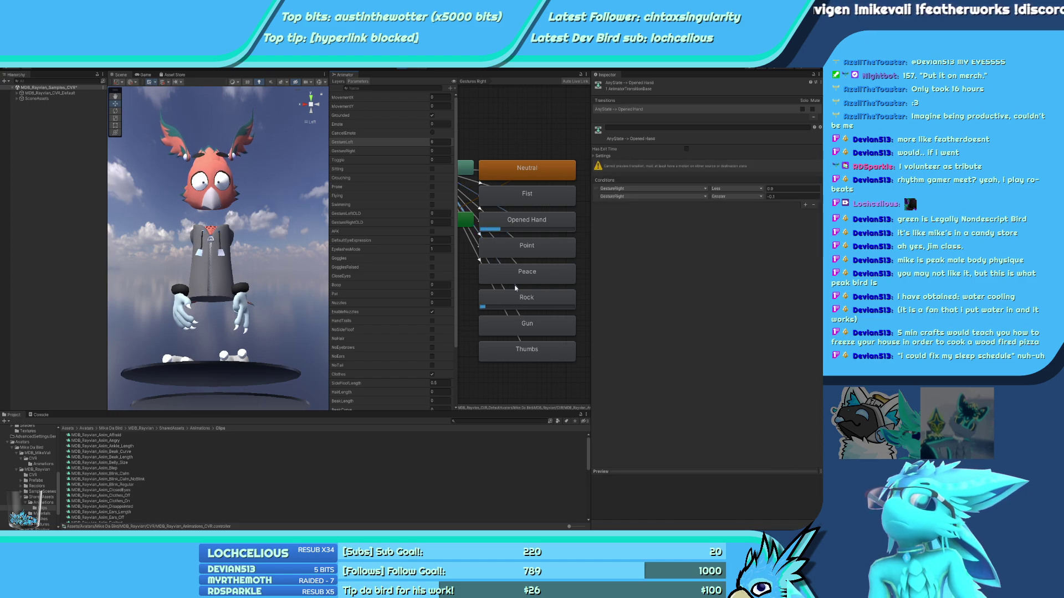
pyautogui.hotkey('ctrl', 'p')
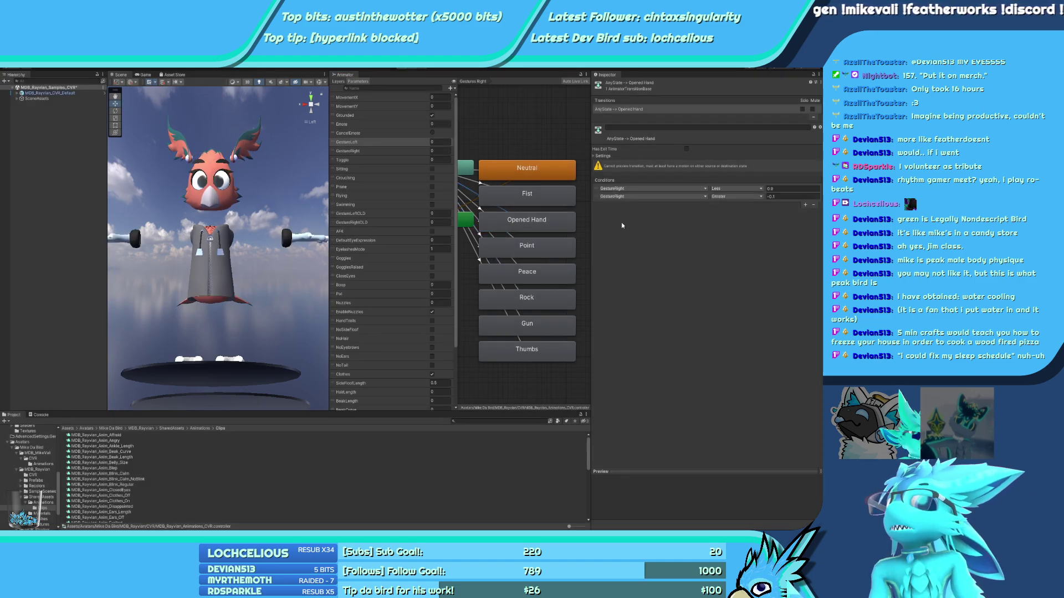
pyautogui.click(517, 312)
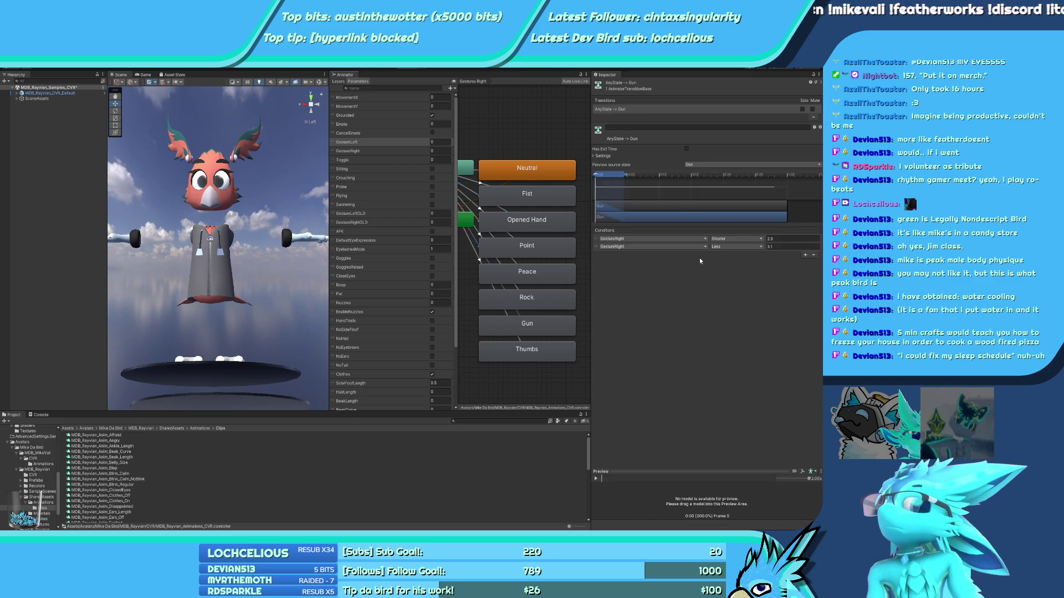
pyautogui.click(516, 286)
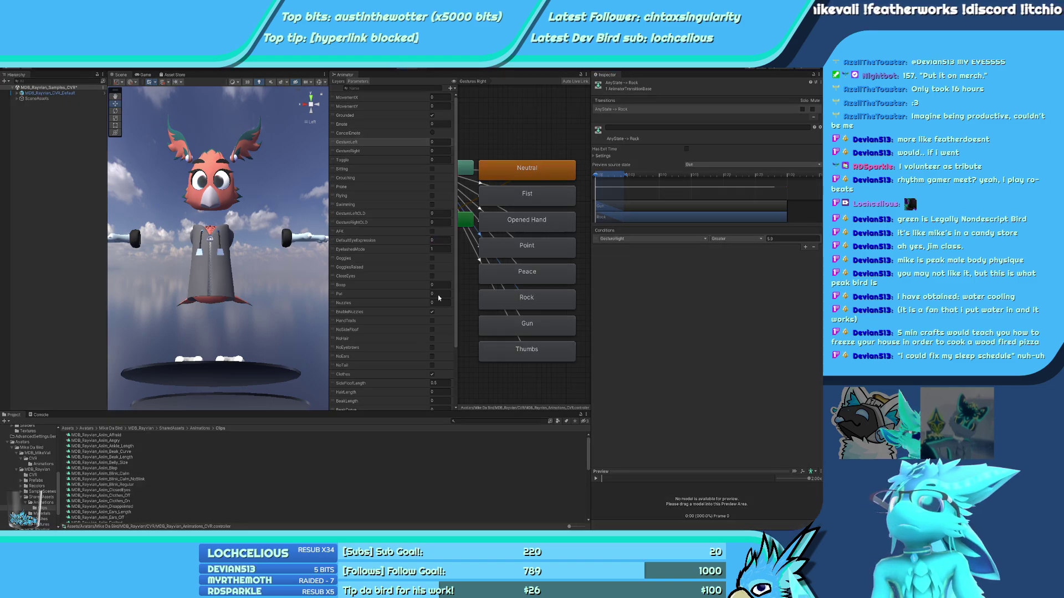
# Restart play mode and set GestureLeft to 6 on the Rayvian avatar to test its expression again
pyautogui.hotkey('ctrl', 'p')
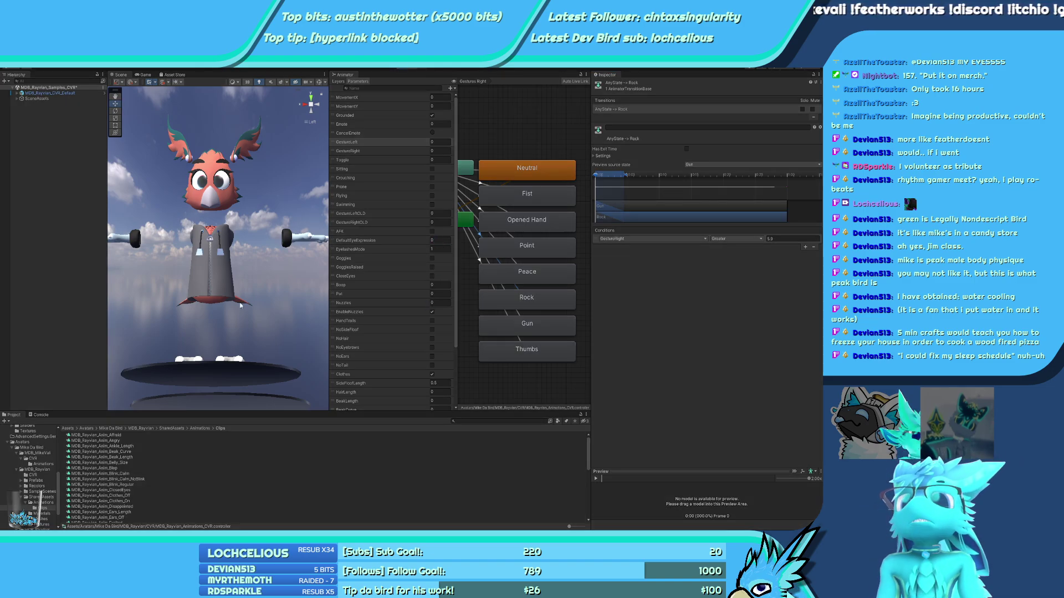
pyautogui.click(121, 75)
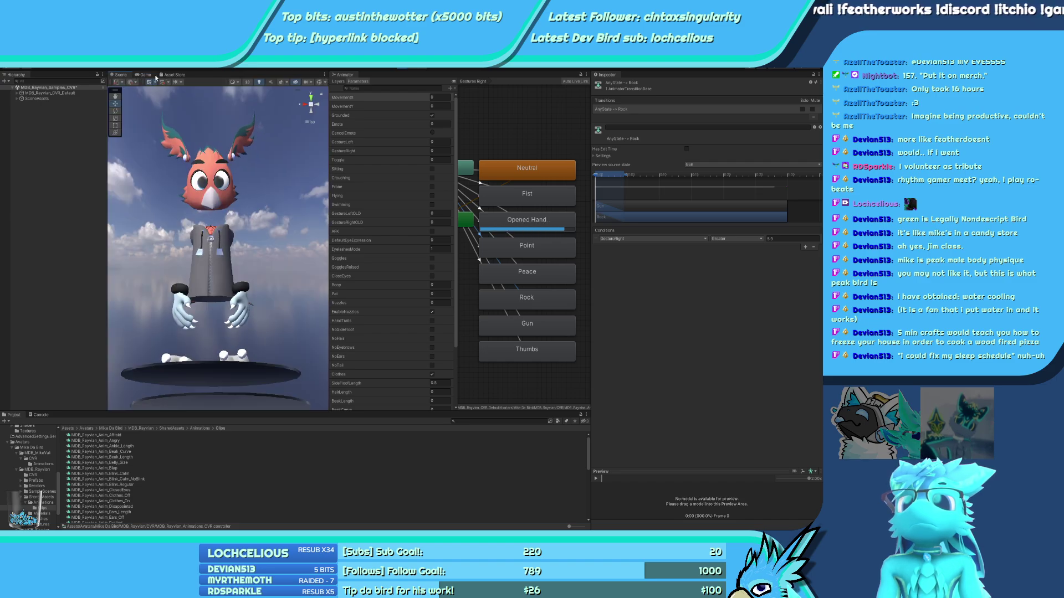
pyautogui.moveTo(220, 244); pyautogui.dragTo(190, 108, button='right')
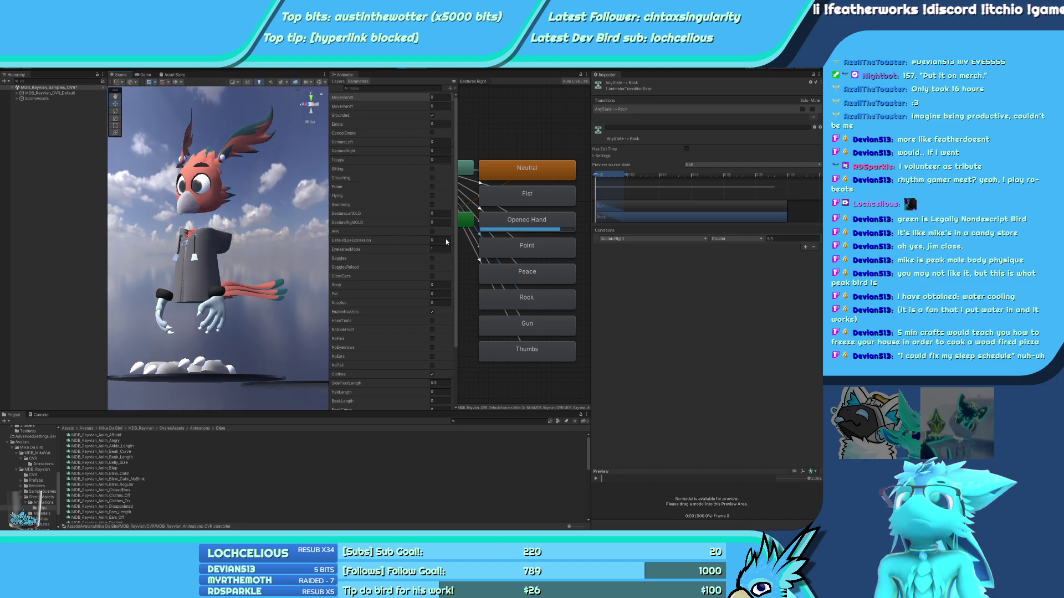
pyautogui.click(56, 93)
pyautogui.click(439, 98)
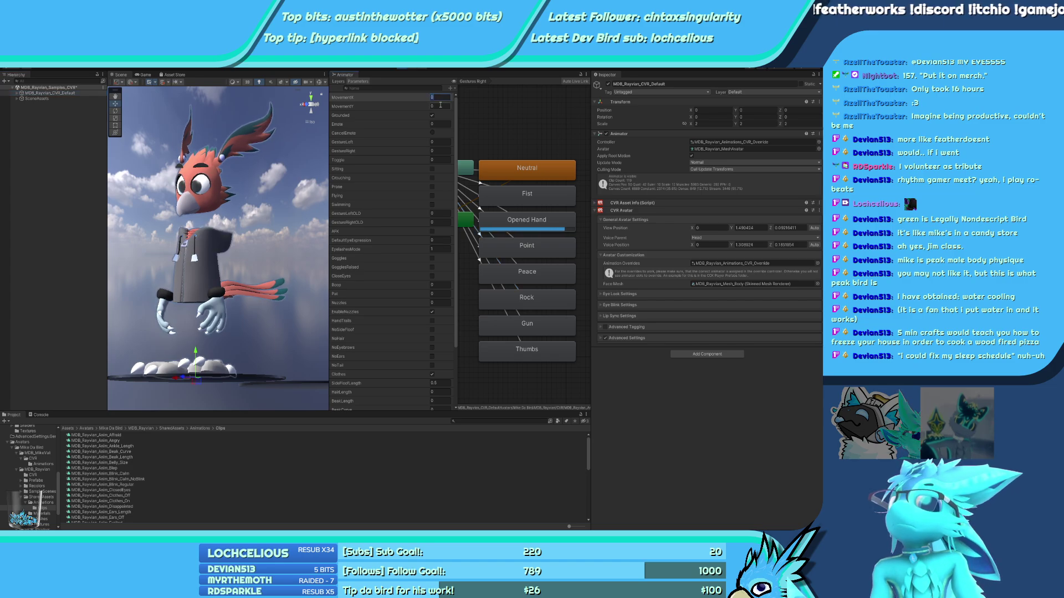
pyautogui.click(442, 143)
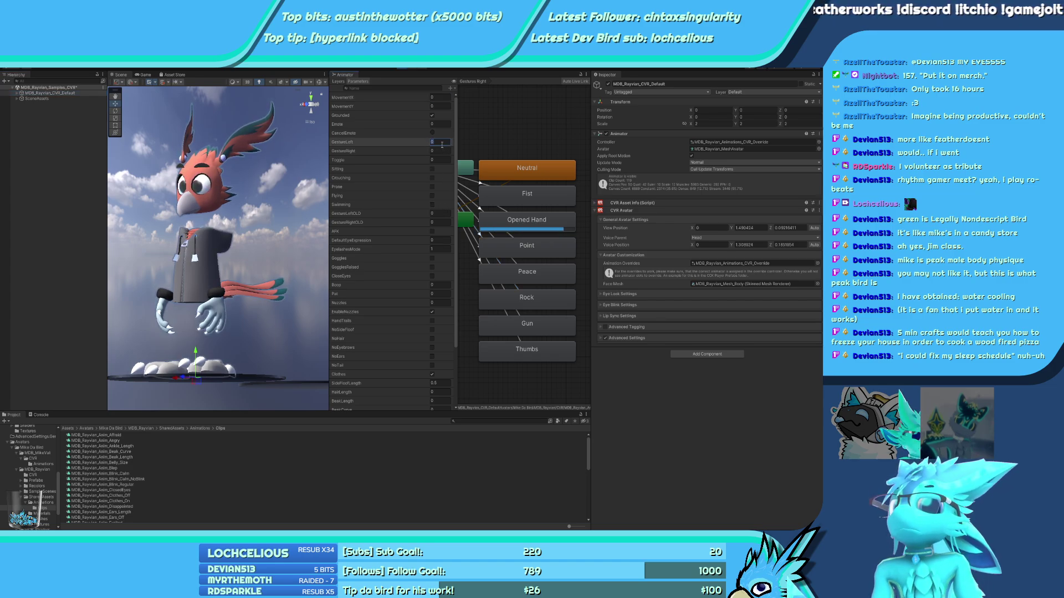
pyautogui.press('BackSpace')
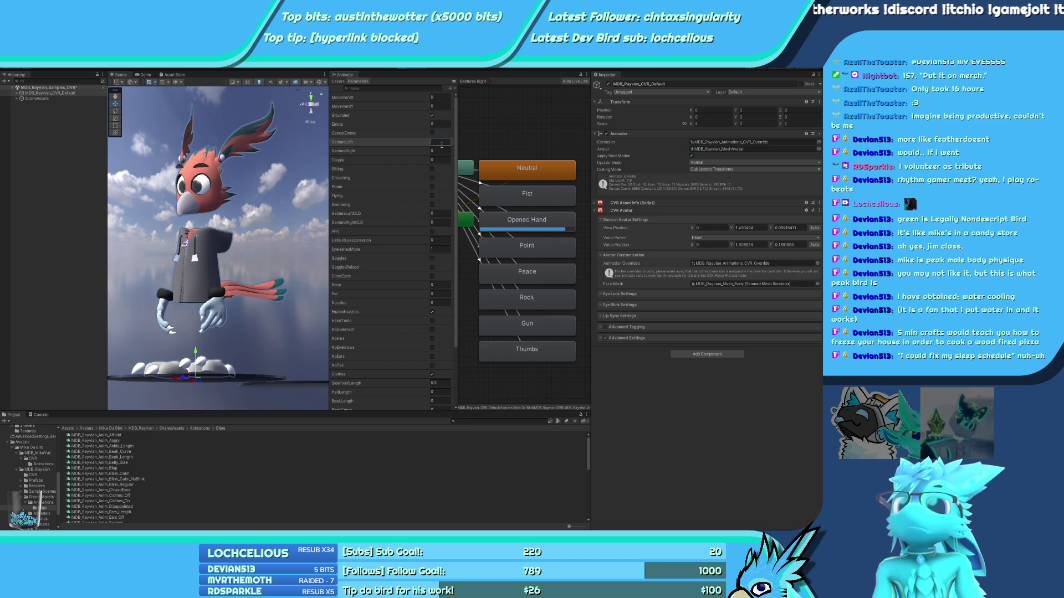
pyautogui.write('6')
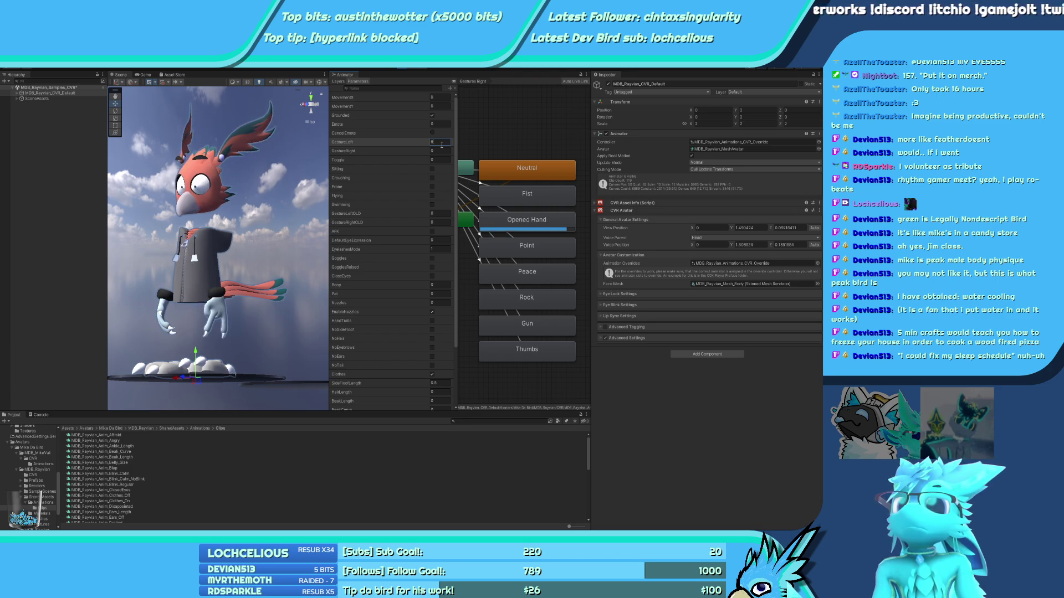
# Check the Any State conditions to Rock, Point, Opened Hand and Fist in the Gestures Right layer
pyautogui.click(514, 288)
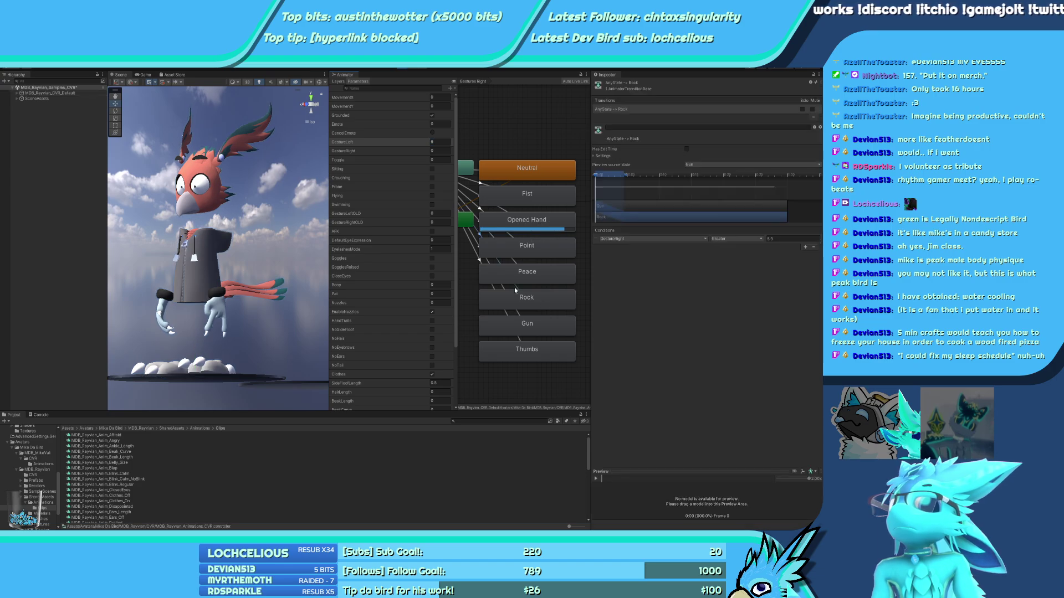
pyautogui.click(511, 230)
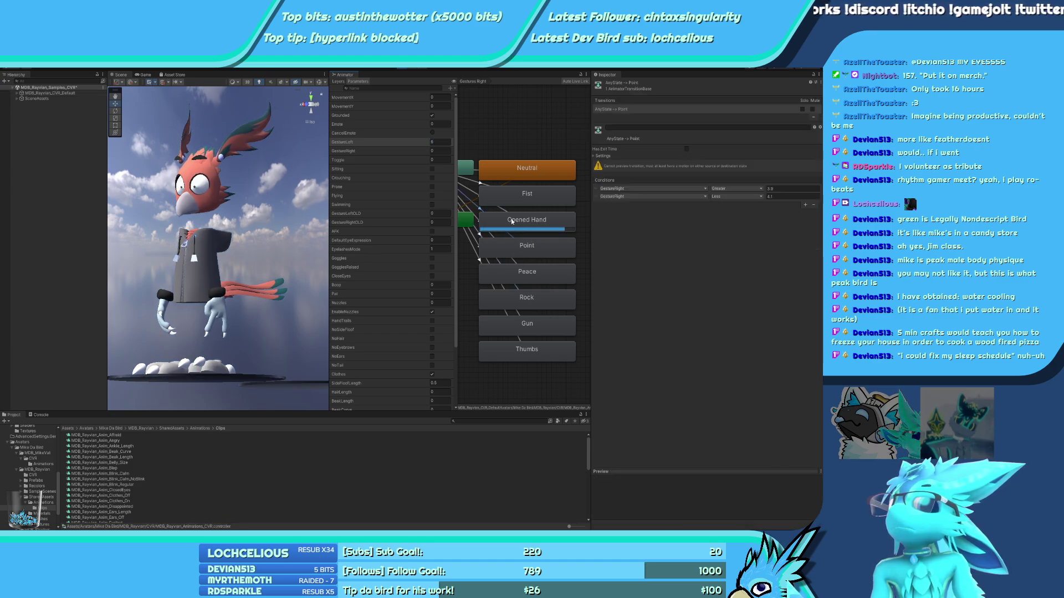
pyautogui.click(502, 190)
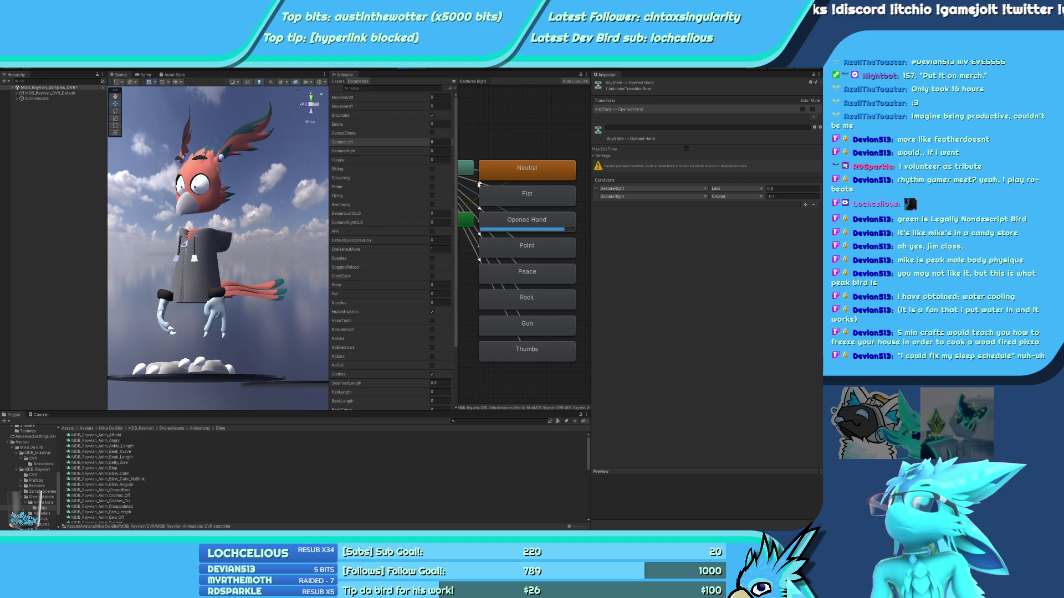
pyautogui.click(479, 185)
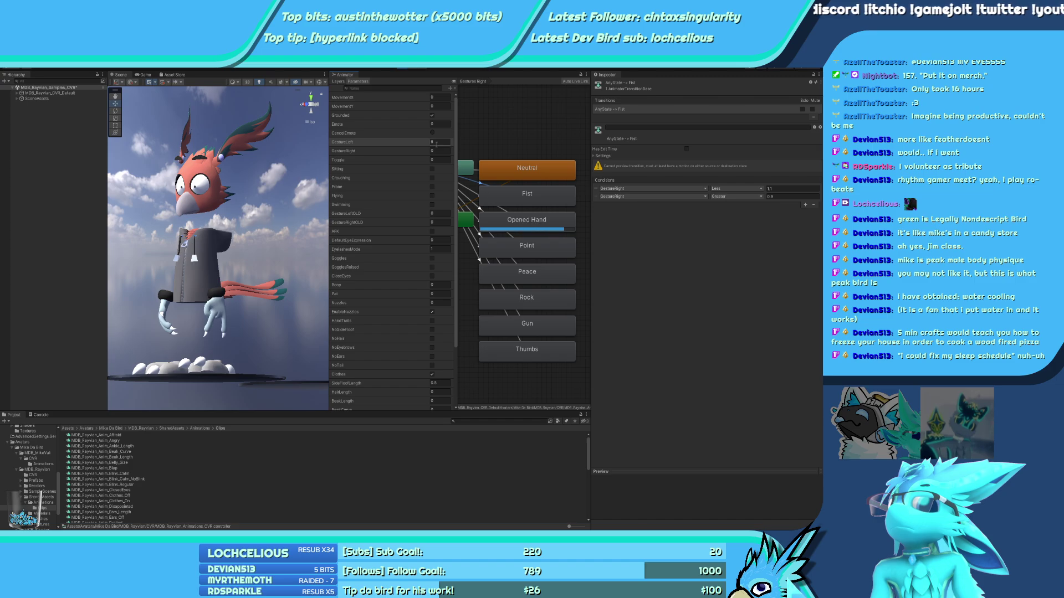
# Open the Gestures Left layer and check the condition on its Any State to Rock transition
pyautogui.click(444, 142)
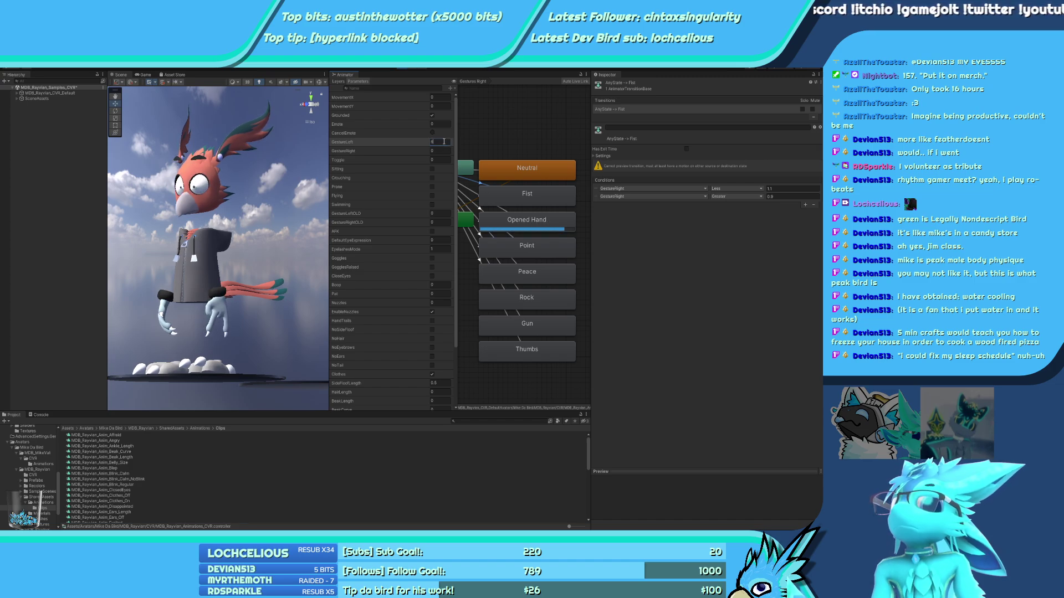
pyautogui.click(338, 81)
pyautogui.click(371, 199)
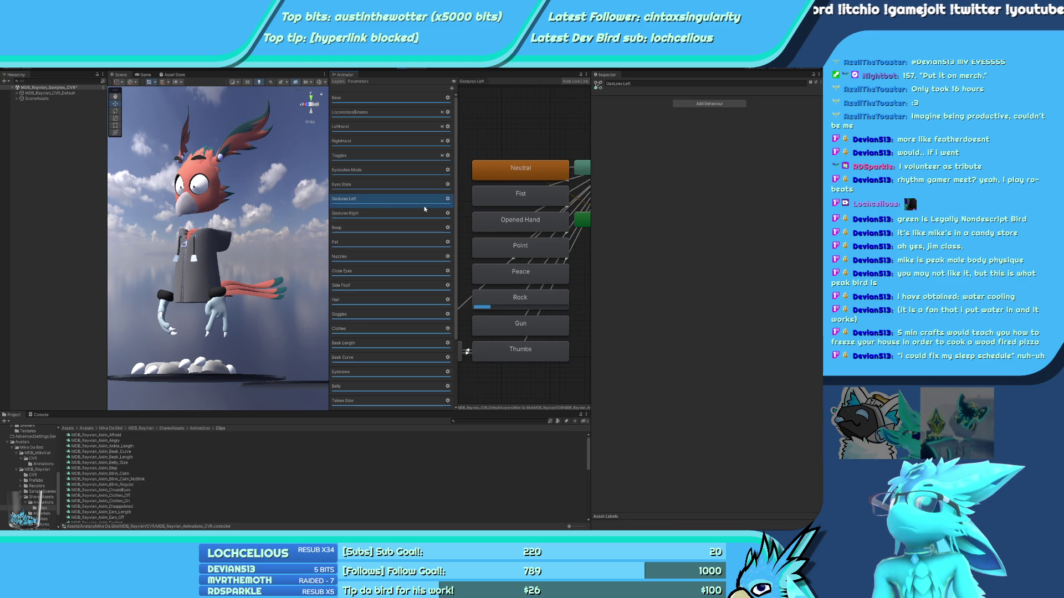
pyautogui.click(527, 286)
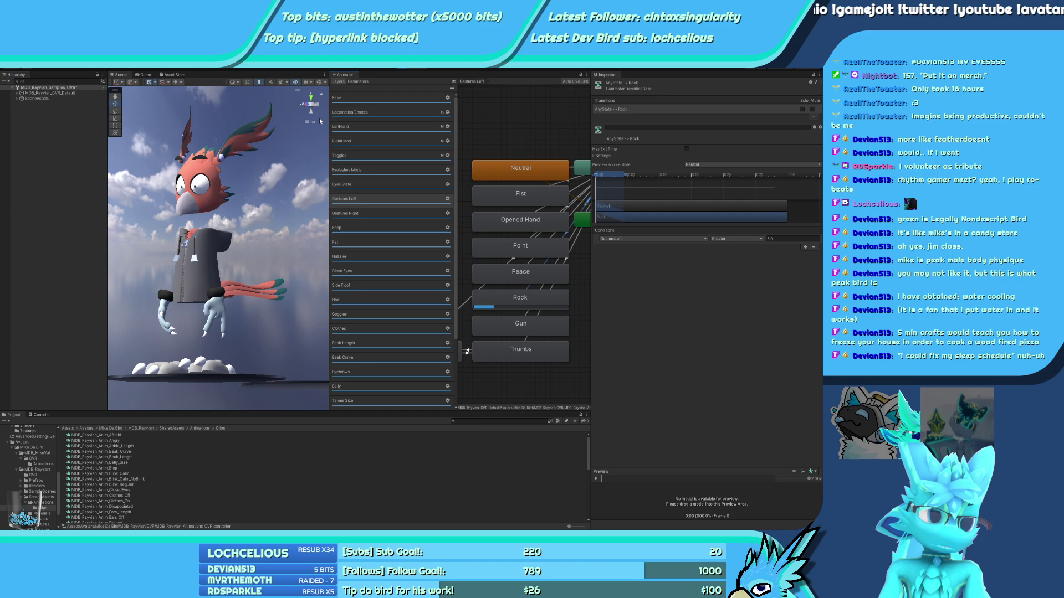
# Set GestureLeft to -1 and back to 0 in play mode to test the Opened Hand expression
pyautogui.click(358, 81)
pyautogui.click(440, 143)
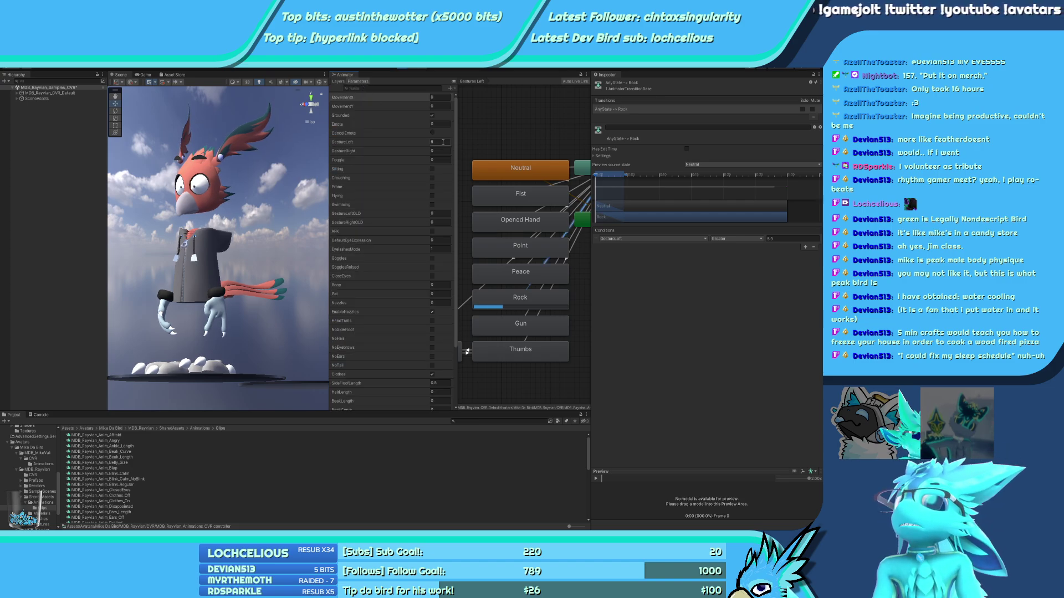
pyautogui.write('-1')
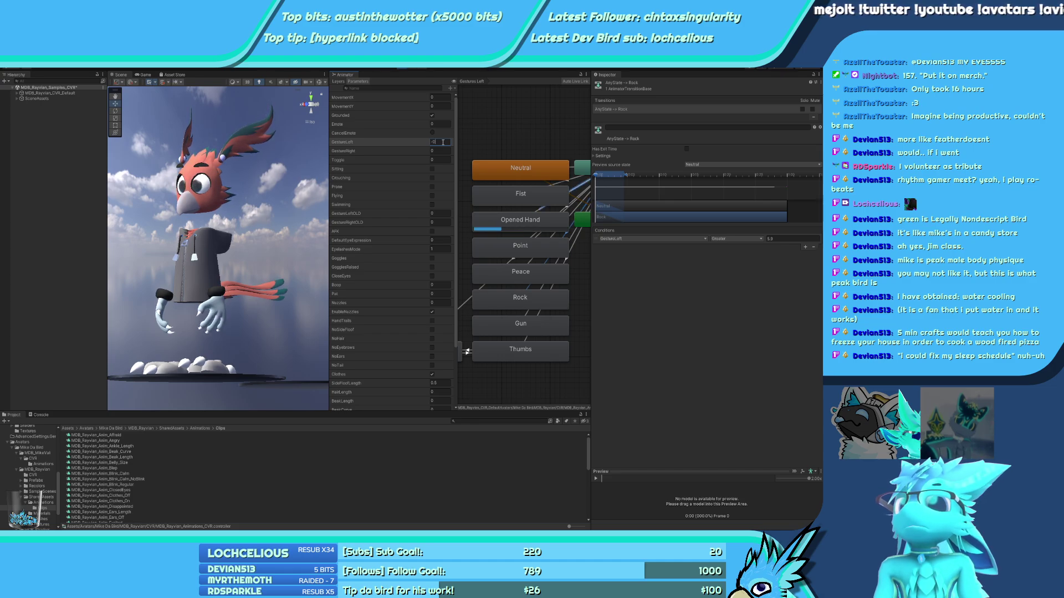
pyautogui.press('BackSpace')
pyautogui.press('BackSpace')
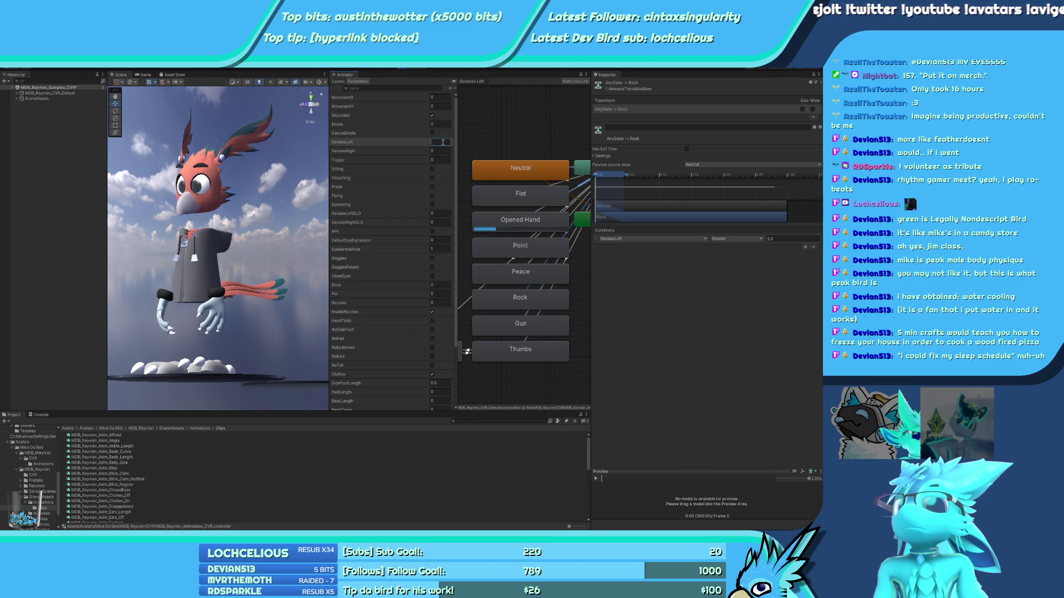
pyautogui.write('0')
# Run GestureRight through values including 1, 4, 5 and 6 and inspect the avatar's face from its other side
pyautogui.click(435, 151)
pyautogui.write('1')
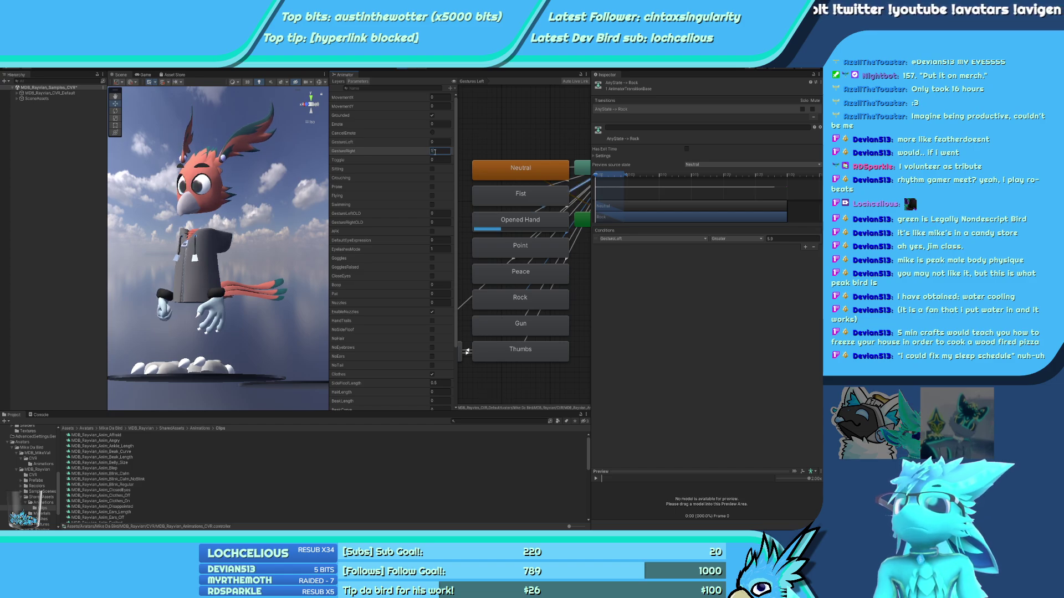
pyautogui.keyDown('alt'); pyautogui.moveTo(179, 230); pyautogui.dragTo(345, 244); pyautogui.keyUp('alt')
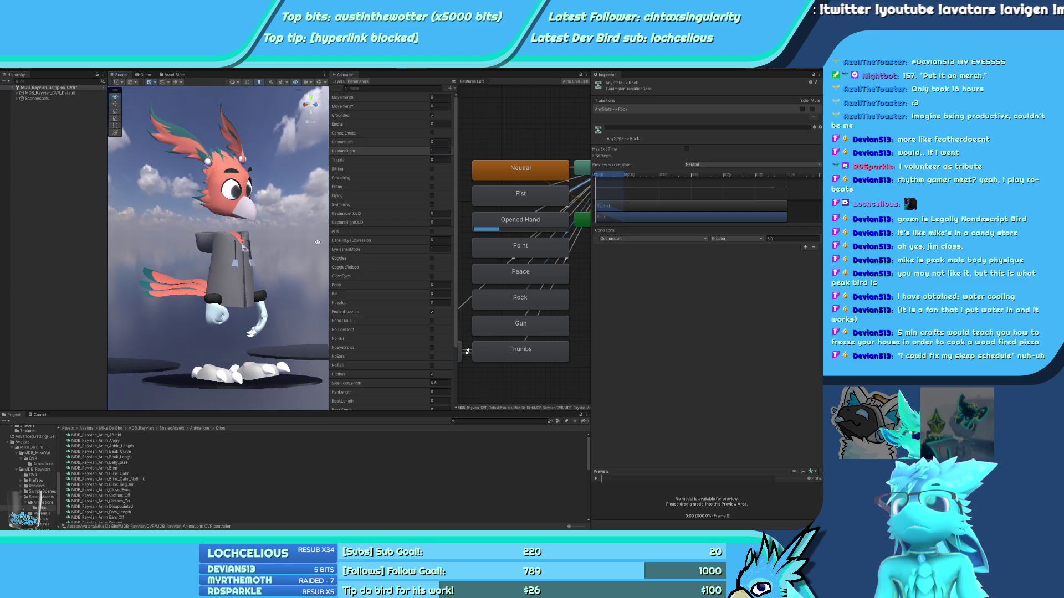
pyautogui.click(439, 151)
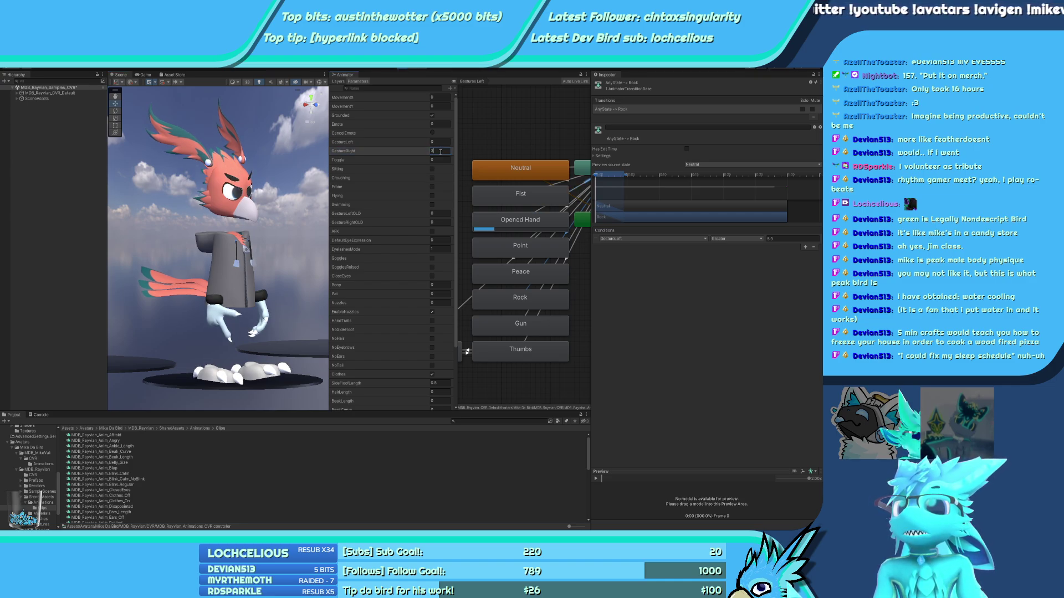
pyautogui.write('4')
pyautogui.write('5')
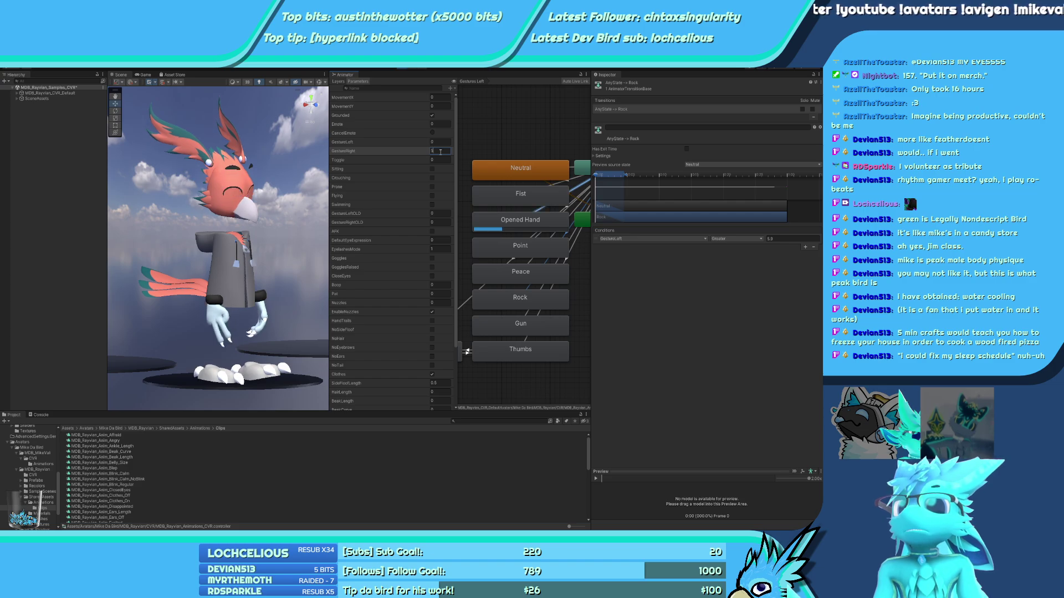
pyautogui.write('6')
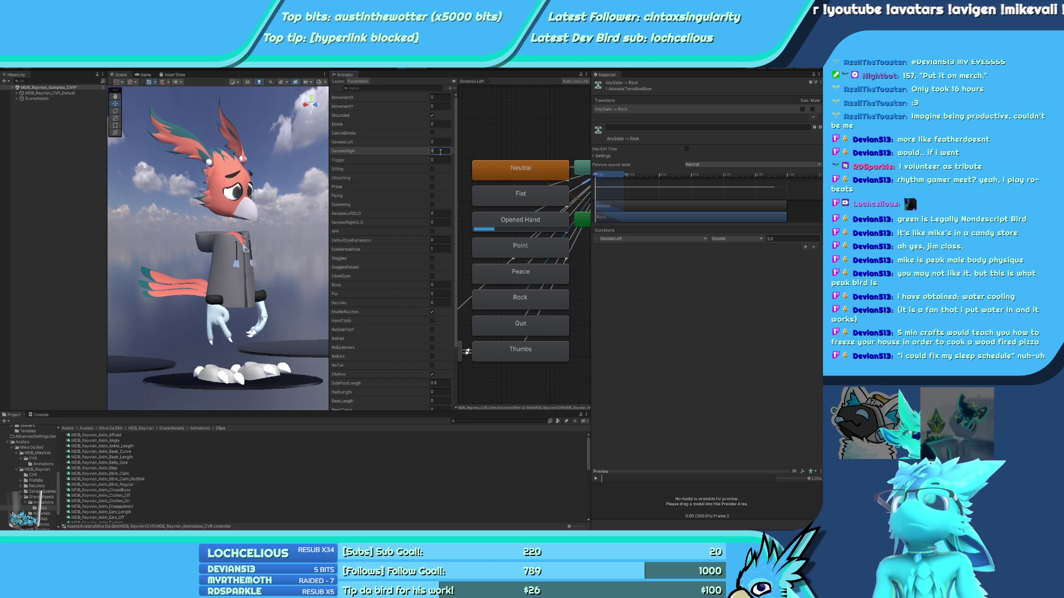
pyautogui.write('7')
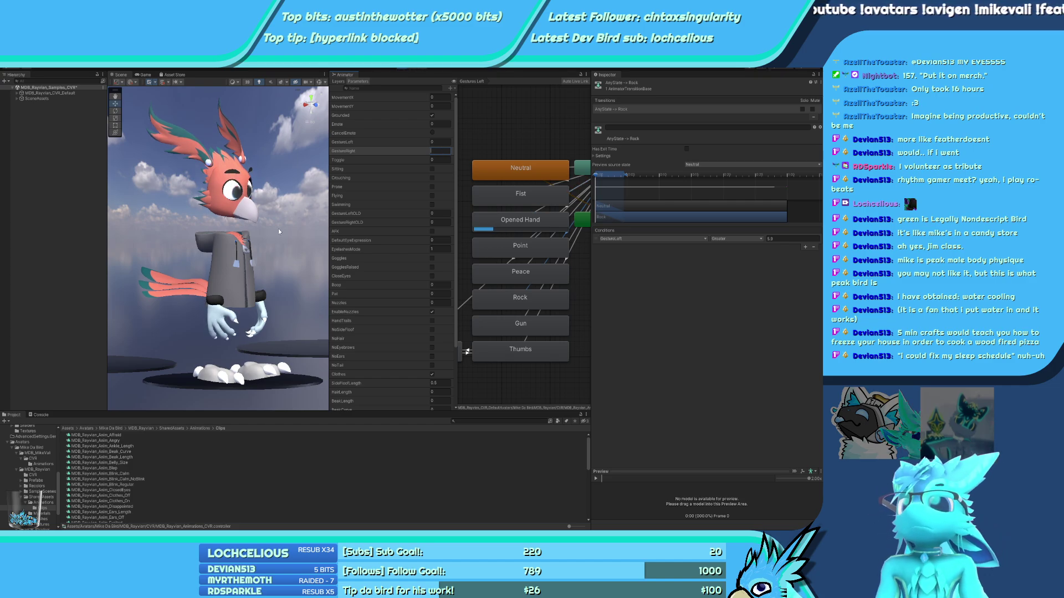
# Try the Nuzzles parameter at 1 and test further GestureRight values on the avatar's expression
pyautogui.click(440, 303)
pyautogui.write('1')
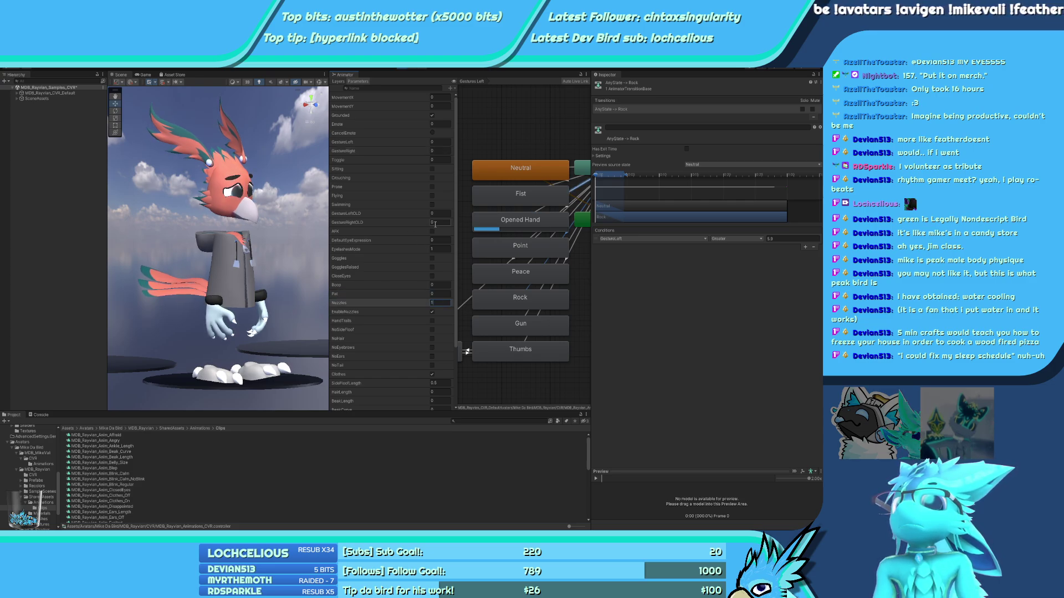
pyautogui.click(440, 151)
pyautogui.write('7')
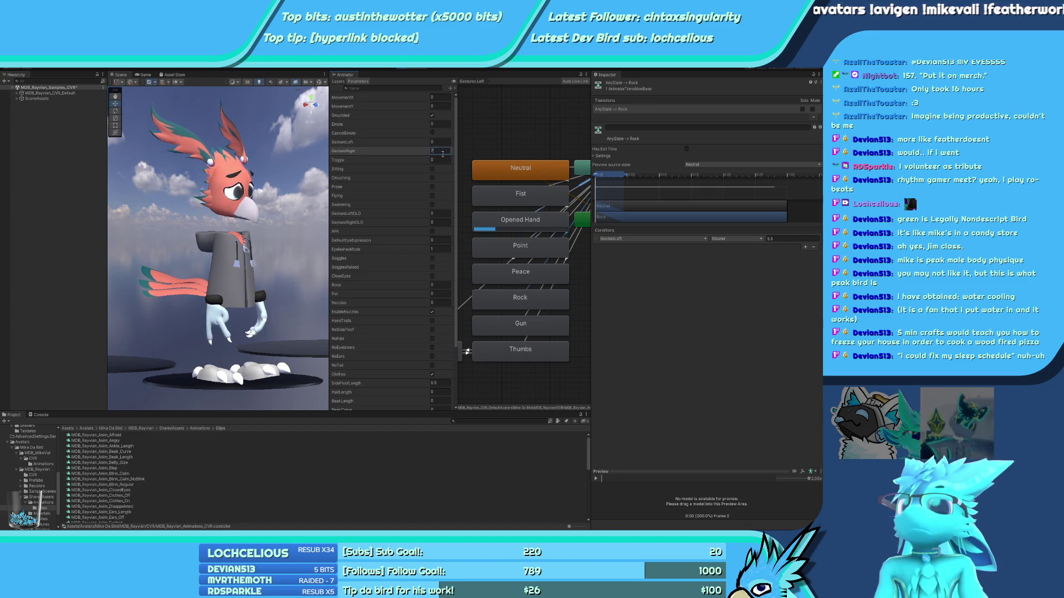
pyautogui.press('BackSpace')
pyautogui.write('3')
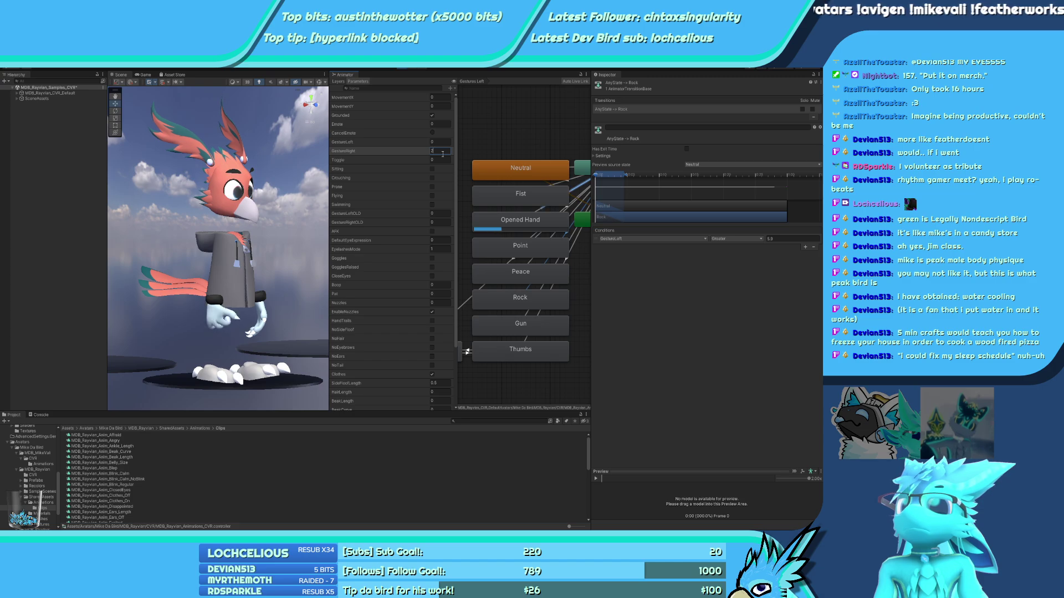
# Test several GestureLeft values, ending on 2 for Thumbs, and set Nuzzles to 1
pyautogui.click(441, 142)
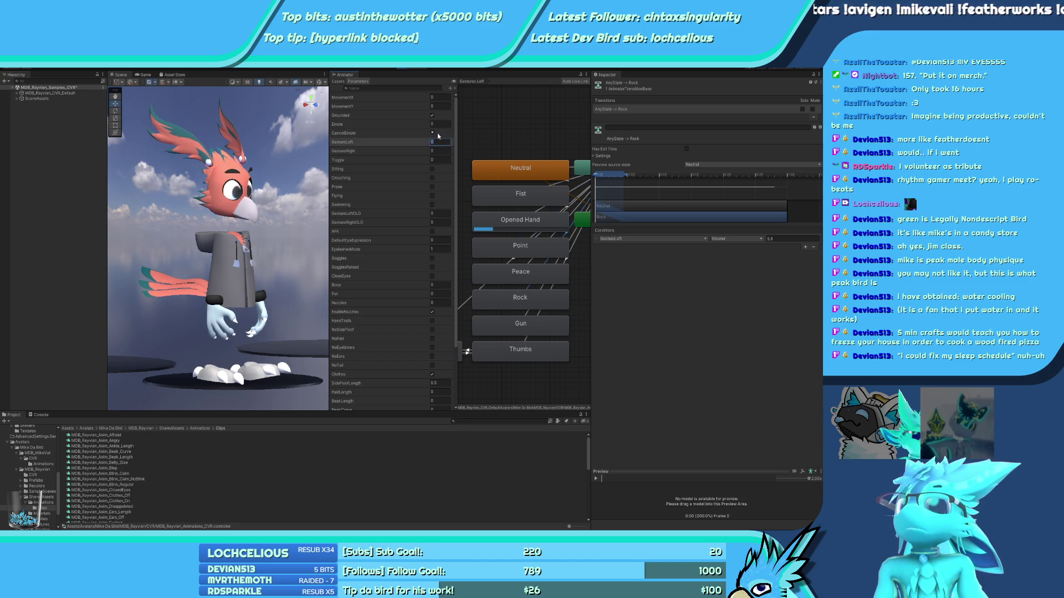
pyautogui.press('BackSpace')
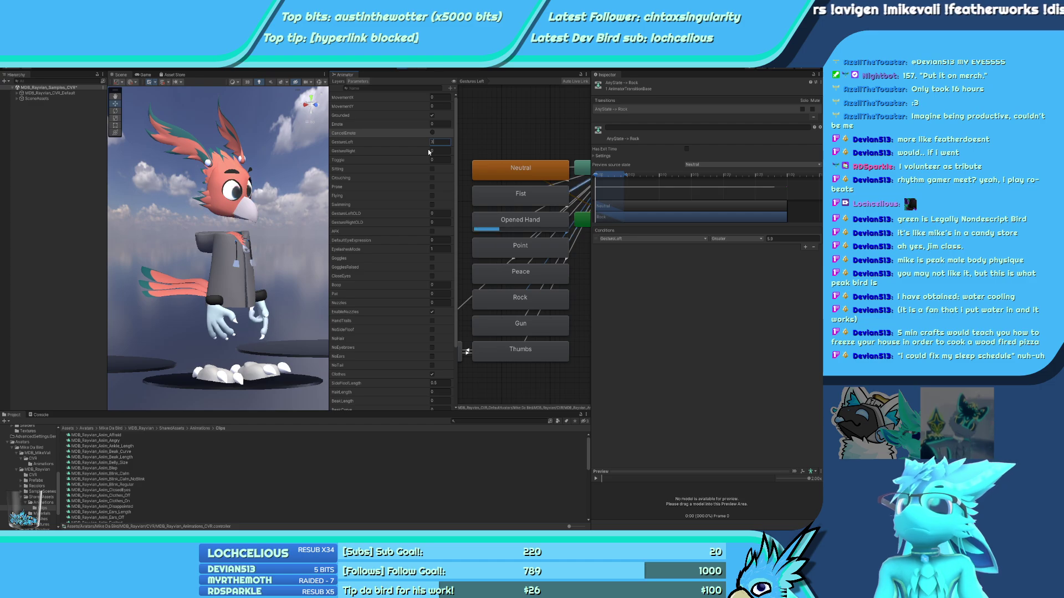
pyautogui.write('25')
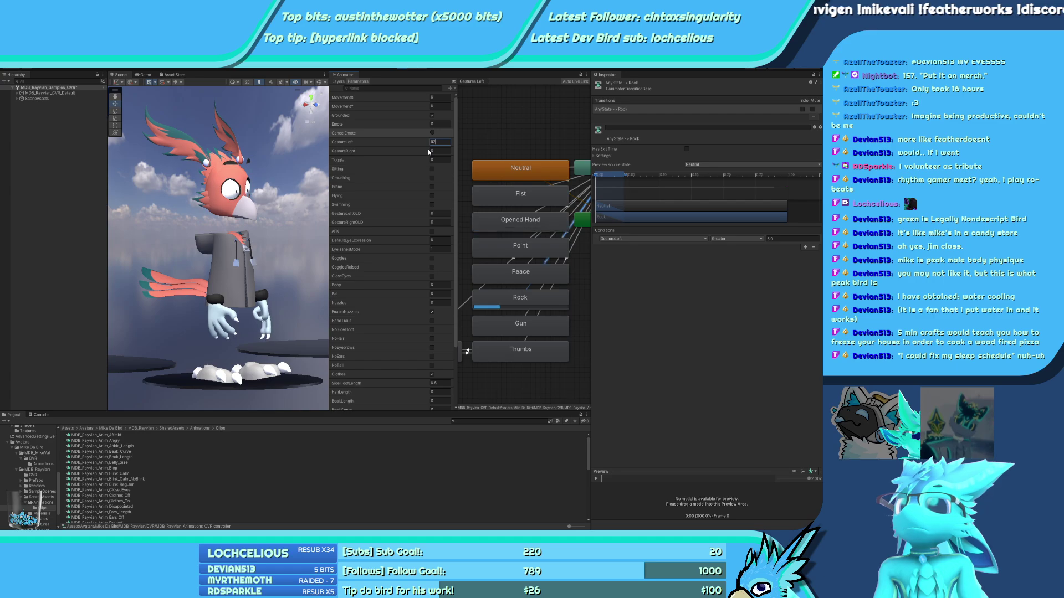
pyautogui.press('BackSpace')
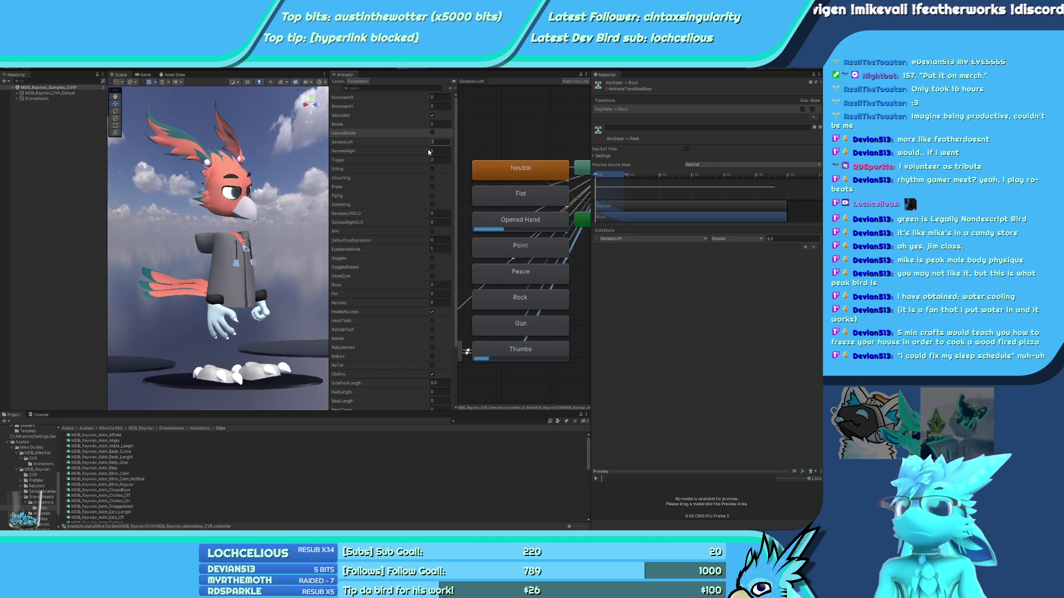
pyautogui.click(442, 303)
pyautogui.write('1')
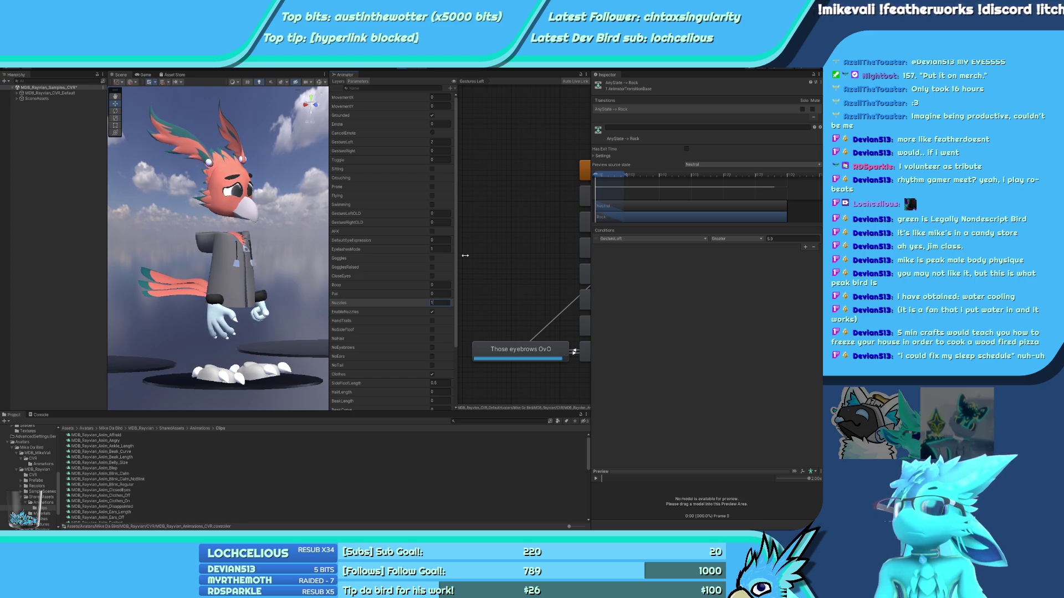
# Inspect the Those eyebrows OvO state in the Gestures Left layer and view the resulting expression from the front
pyautogui.scroll(-5, 515, 269)
pyautogui.moveTo(514, 270); pyautogui.dragTo(493, 253, button='middle')
pyautogui.scroll(2, 492, 255)
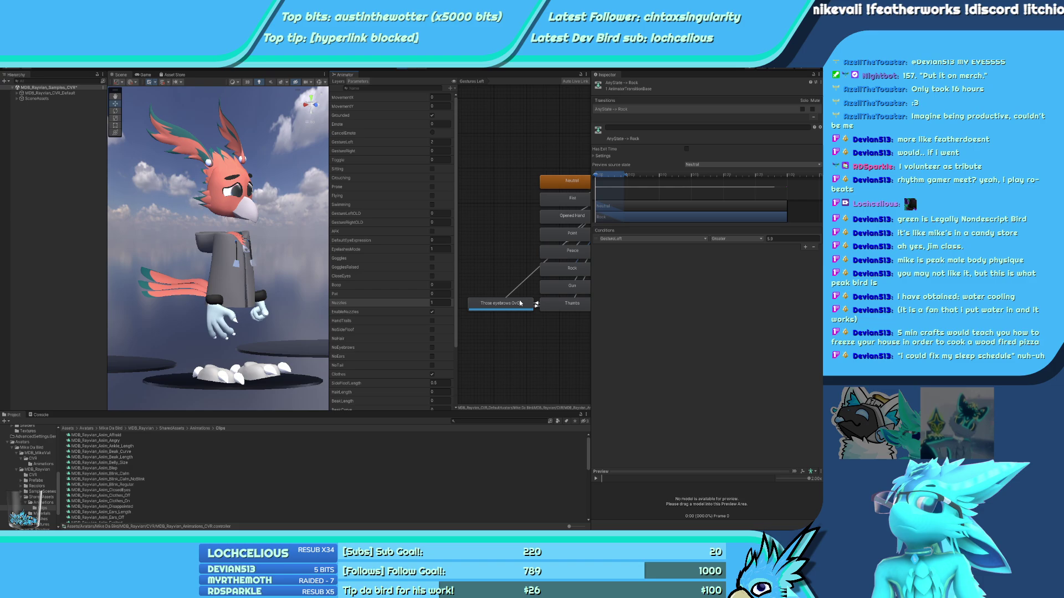
pyautogui.click(520, 303)
pyautogui.scroll(2, 514, 291)
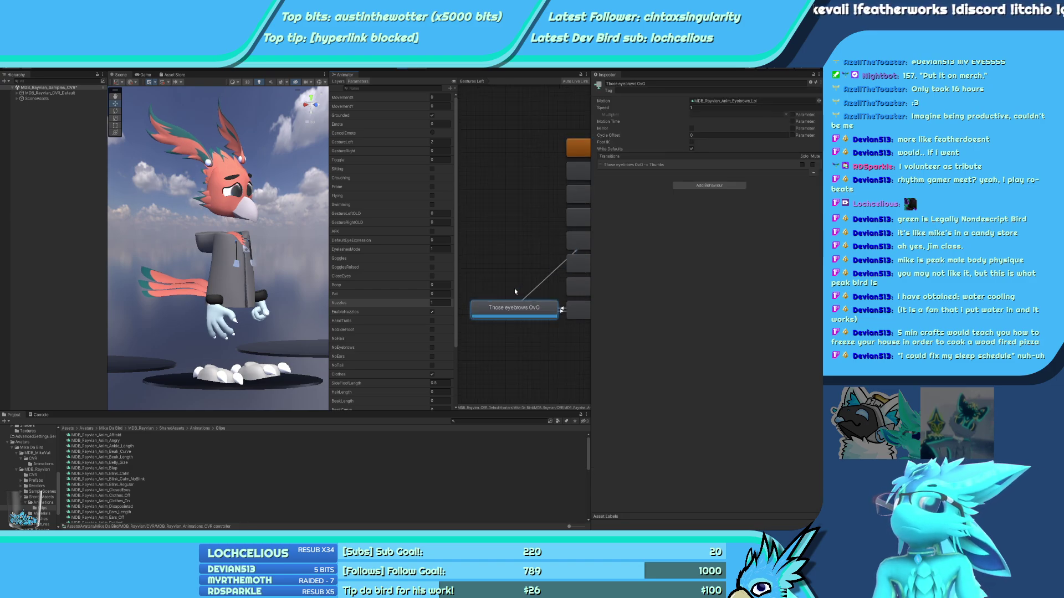
pyautogui.keyDown('alt'); pyautogui.moveTo(221, 252); pyautogui.dragTo(171, 234); pyautogui.keyUp('alt')
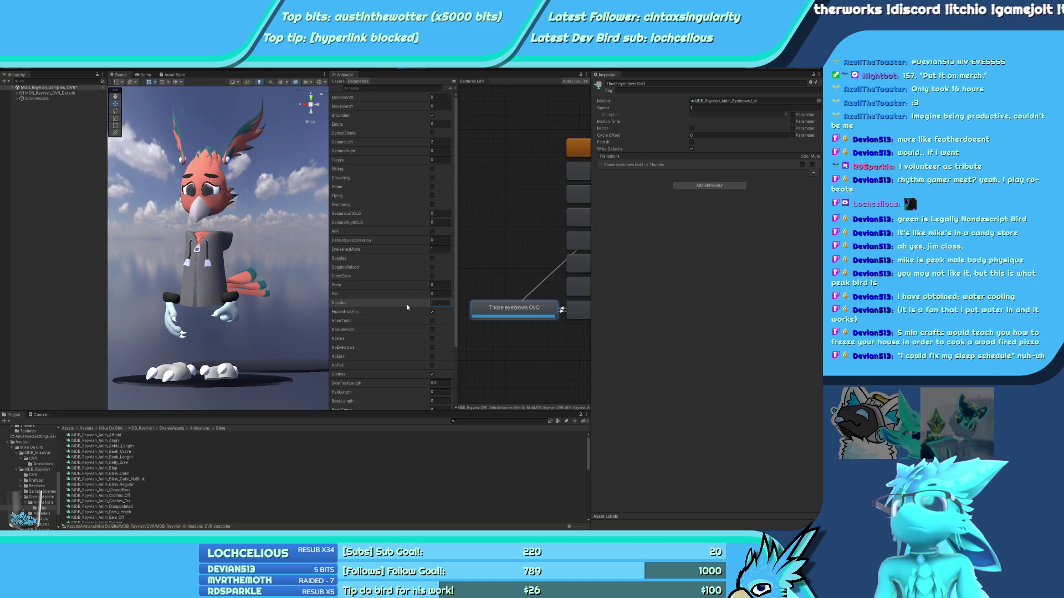
# Open the Nuzzles layer and check the Any State conditions to No Nuzzles and Nuzzled
pyautogui.click(338, 82)
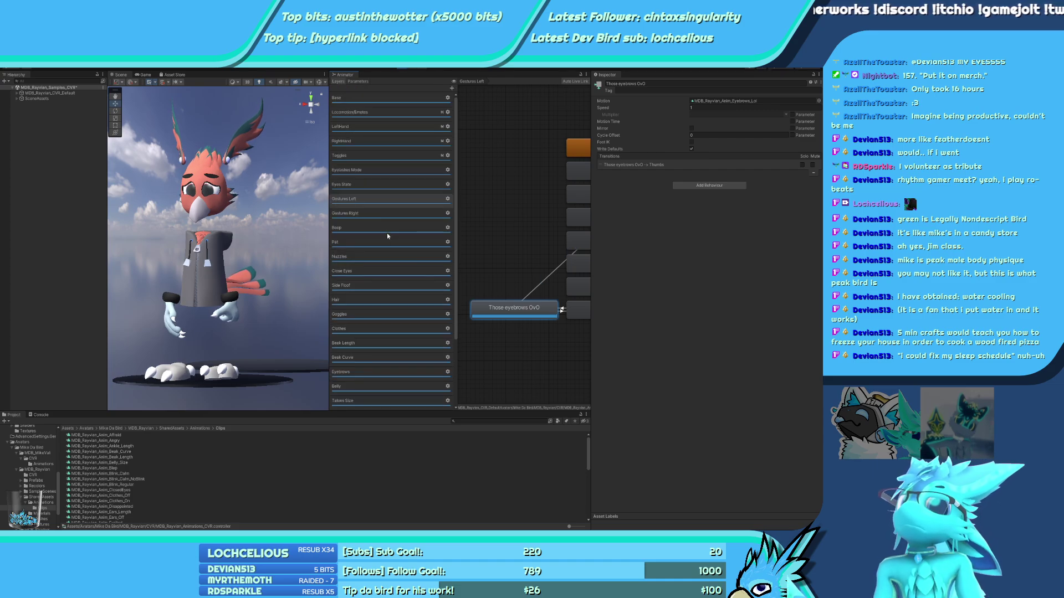
pyautogui.scroll(1, 387, 236)
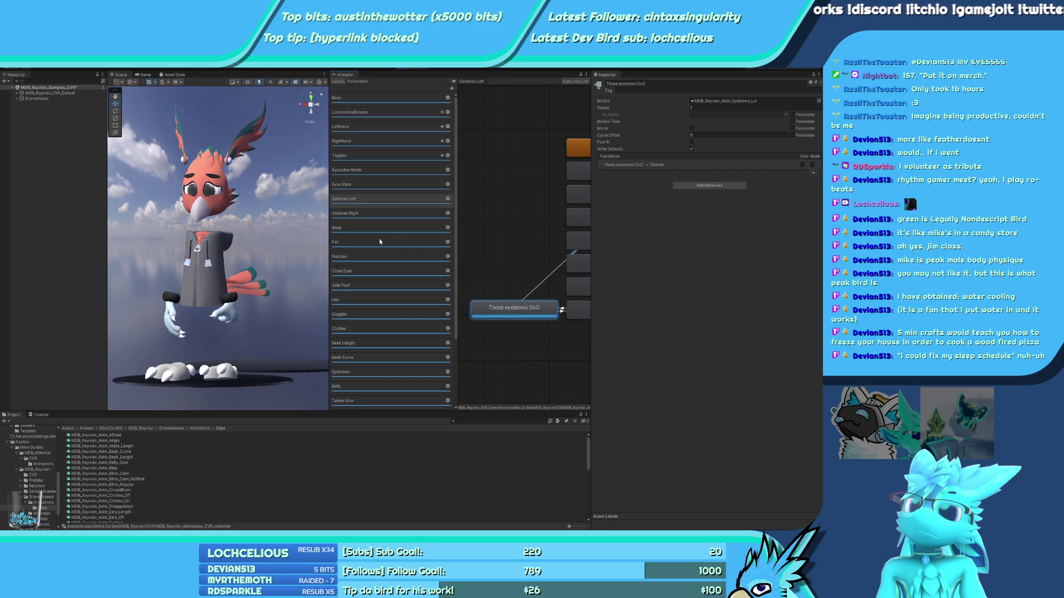
pyautogui.click(388, 257)
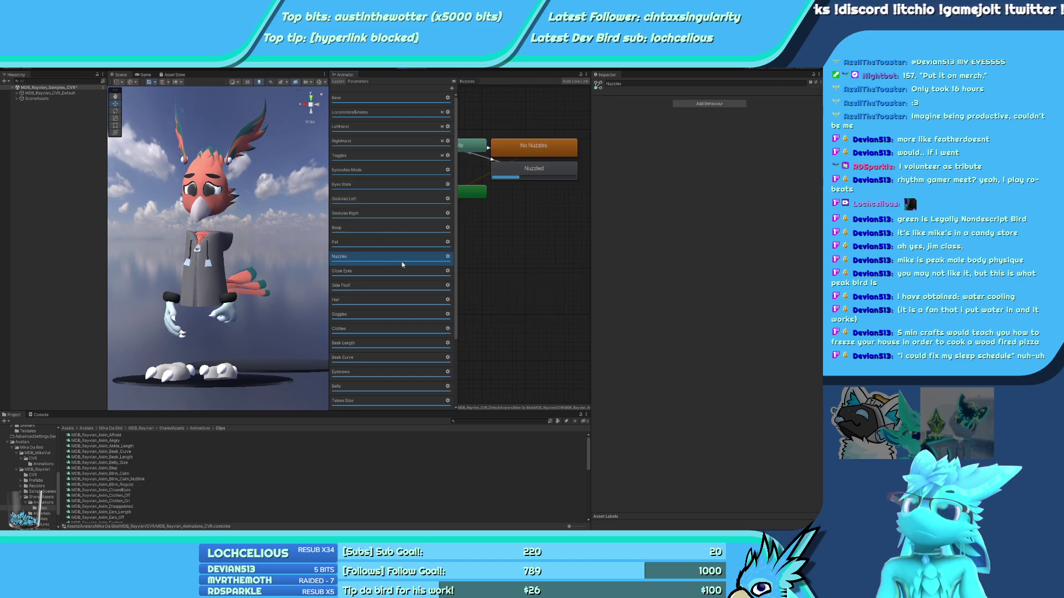
pyautogui.moveTo(505, 175); pyautogui.dragTo(509, 215, button='middle')
pyautogui.click(488, 201)
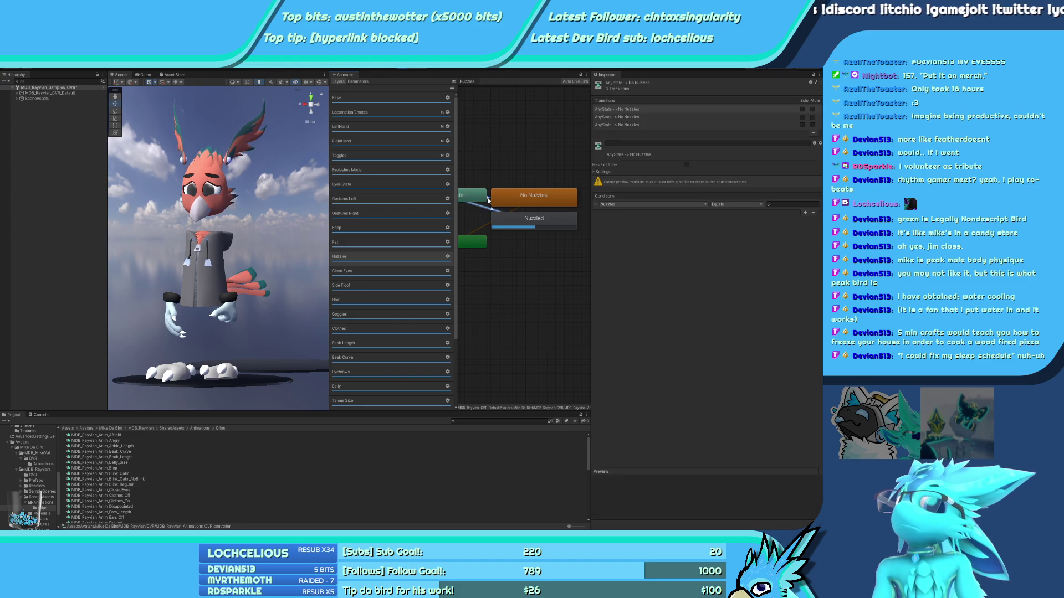
pyautogui.click(485, 207)
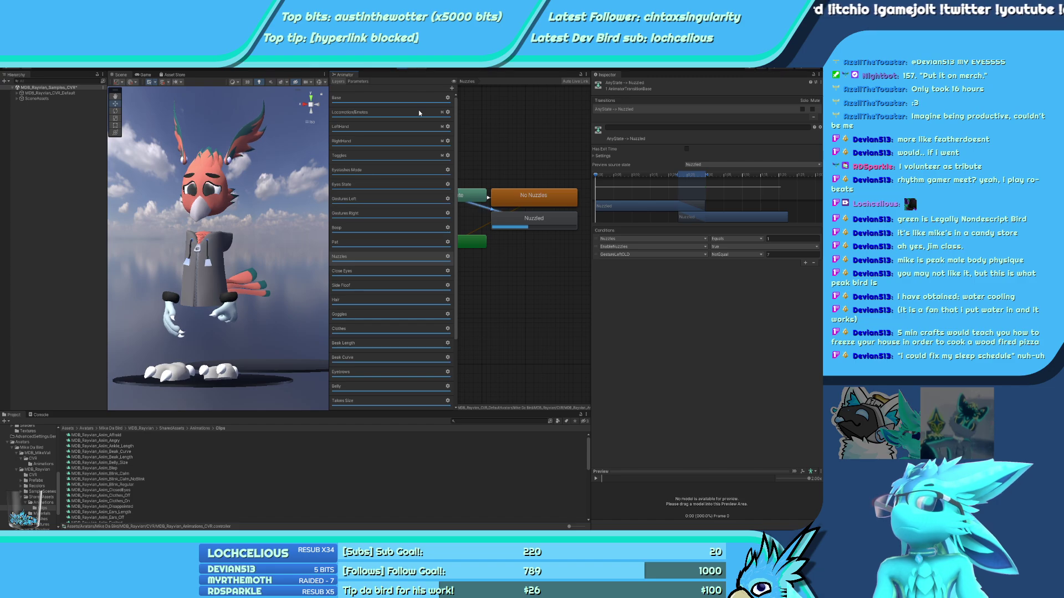
# Stop play mode and set the third condition on the Any State to Nuzzled transition to GestureLeft Less 1.9
pyautogui.click(402, 68)
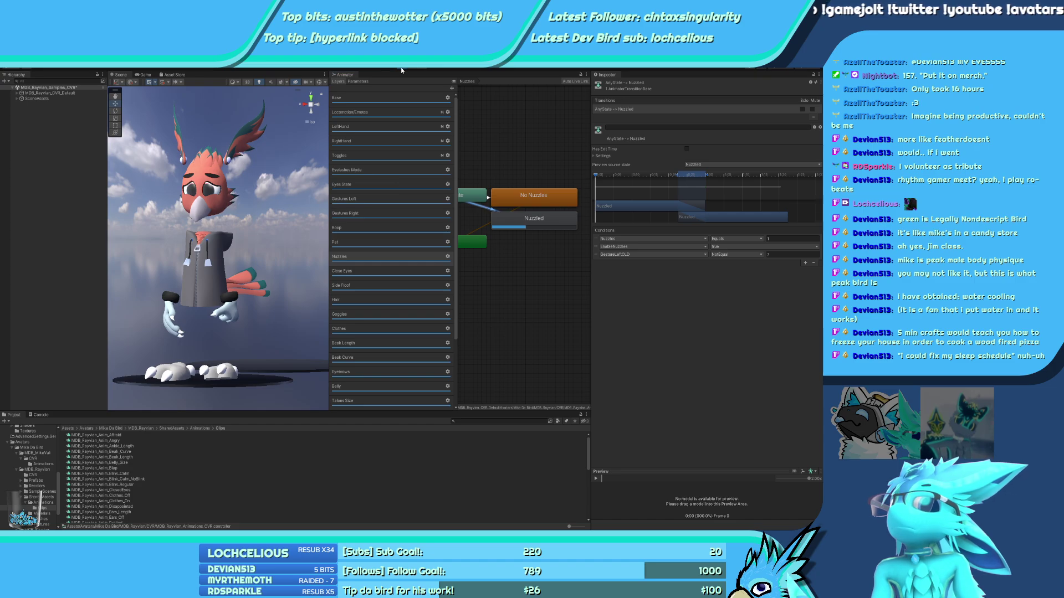
pyautogui.scroll(1, 518, 224)
pyautogui.moveTo(518, 223); pyautogui.dragTo(557, 257, button='middle')
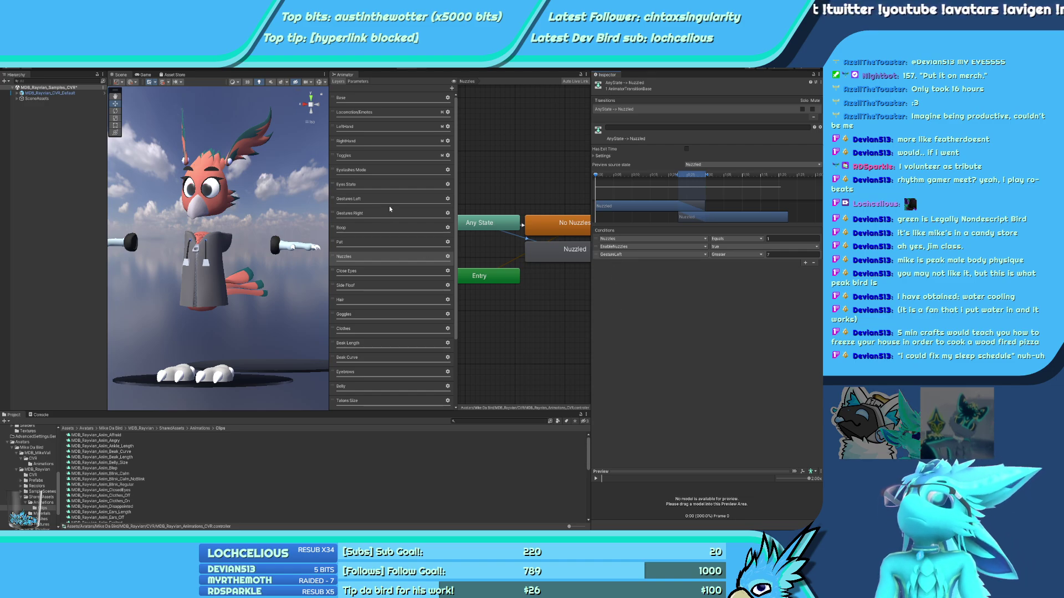
pyautogui.click(740, 249)
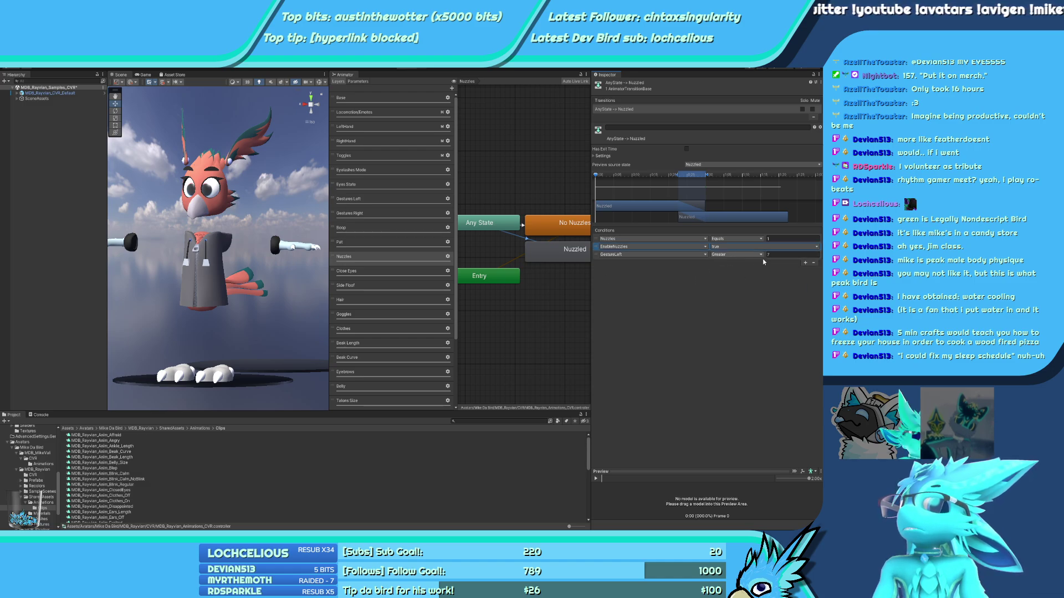
pyautogui.click(744, 255)
pyautogui.click(735, 269)
pyautogui.click(783, 256)
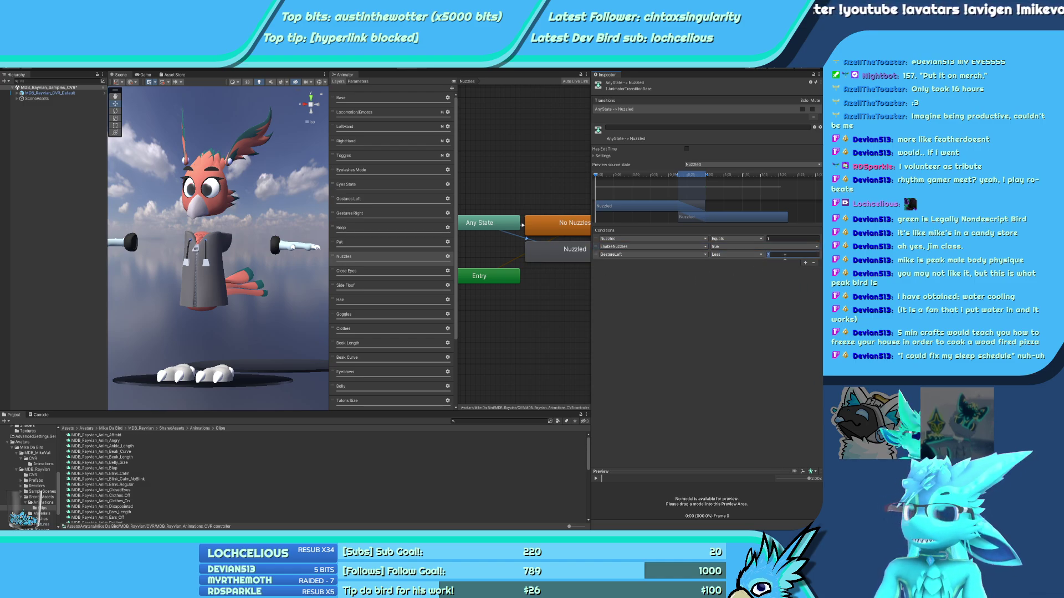
pyautogui.write('1.9')
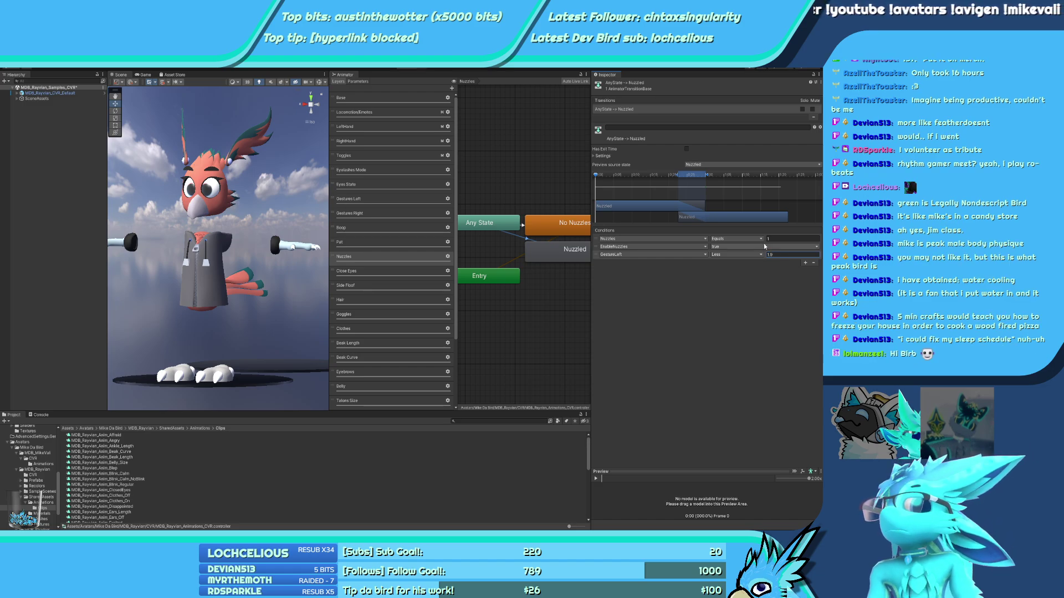
# Add a second transition from Any State to Nuzzled and select the transitions between them
pyautogui.rightClick(505, 225)
pyautogui.click(520, 230)
pyautogui.click(539, 247)
pyautogui.click(528, 239)
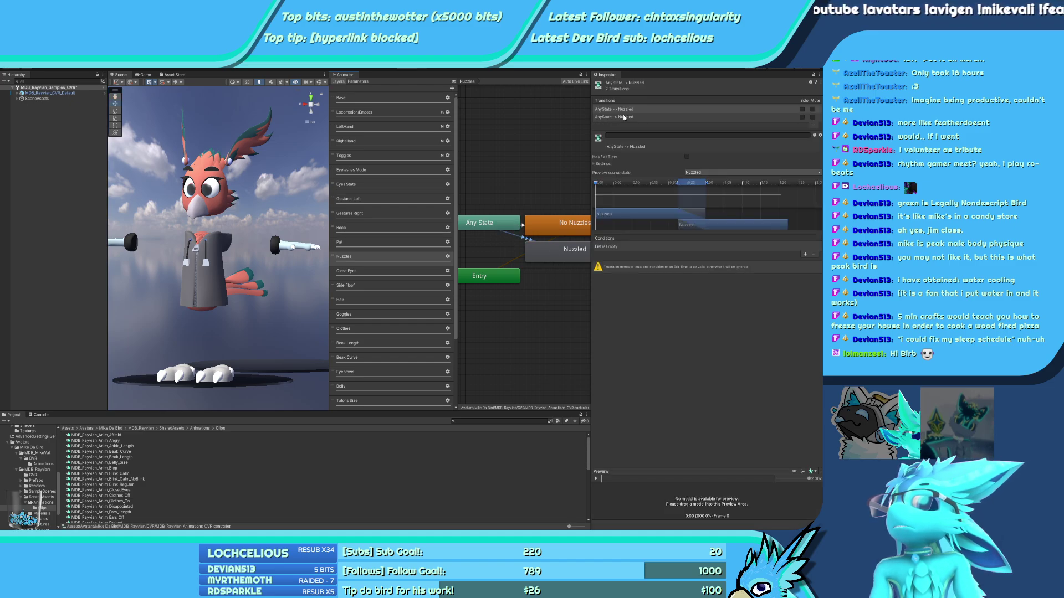
# Set up a GestureLeft Greater 2.1 condition on the Any State to Nuzzled transition
pyautogui.click(626, 110)
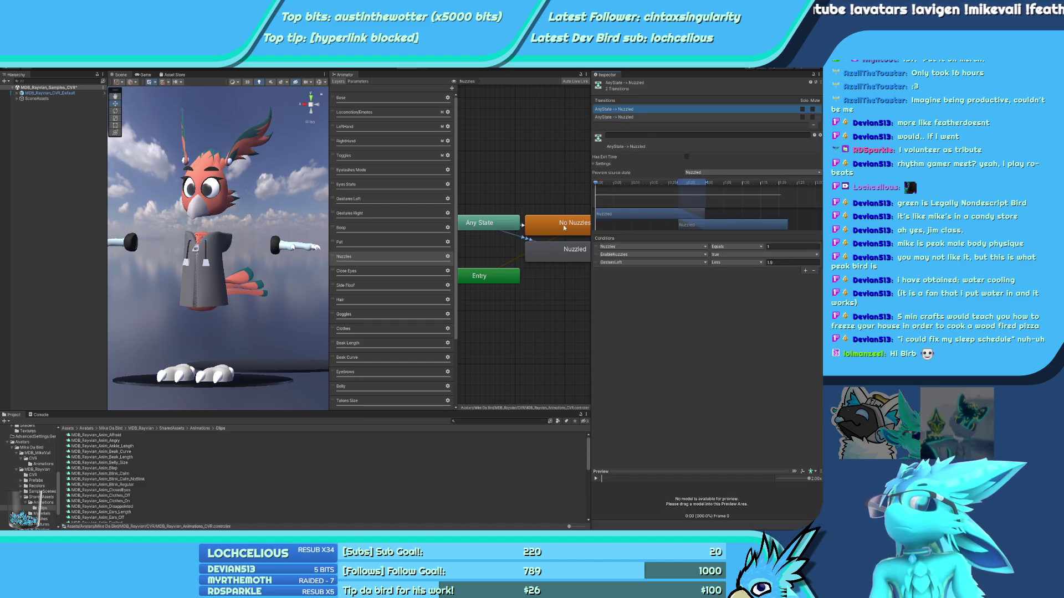
pyautogui.click(736, 262)
pyautogui.click(737, 270)
pyautogui.click(793, 262)
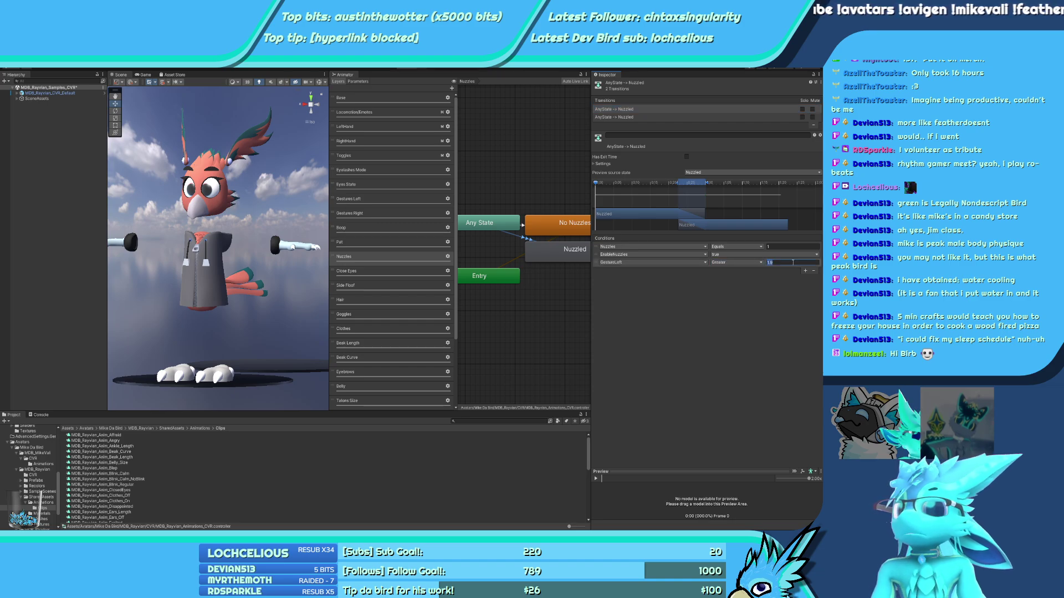
# Check the Any State to No Nuzzles transitions, and in play mode test the Nuzzles parameter at 1 before clearing it
pyautogui.click(523, 226)
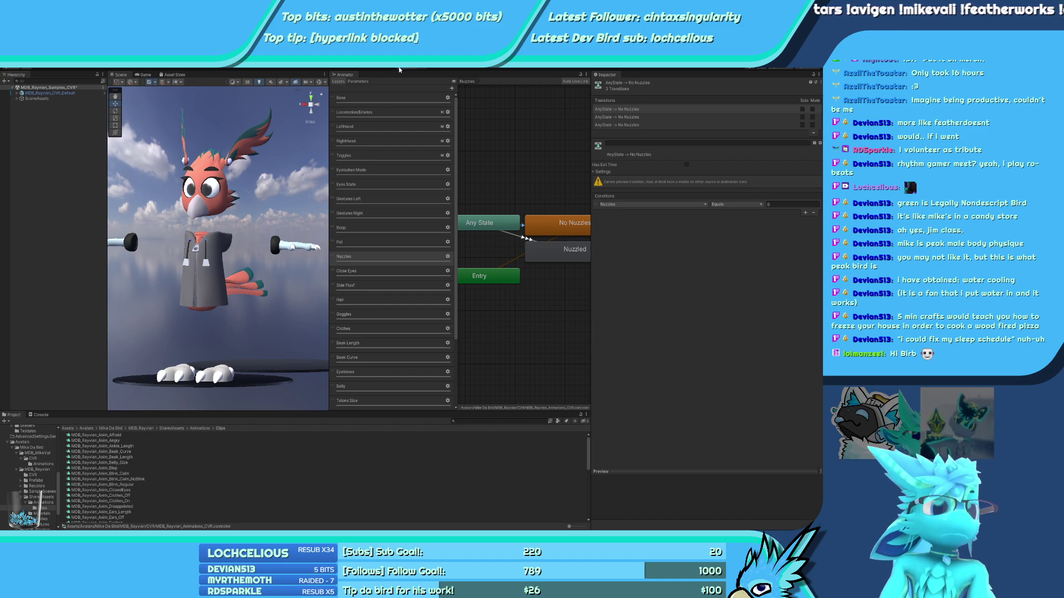
pyautogui.click(131, 74)
pyautogui.click(351, 82)
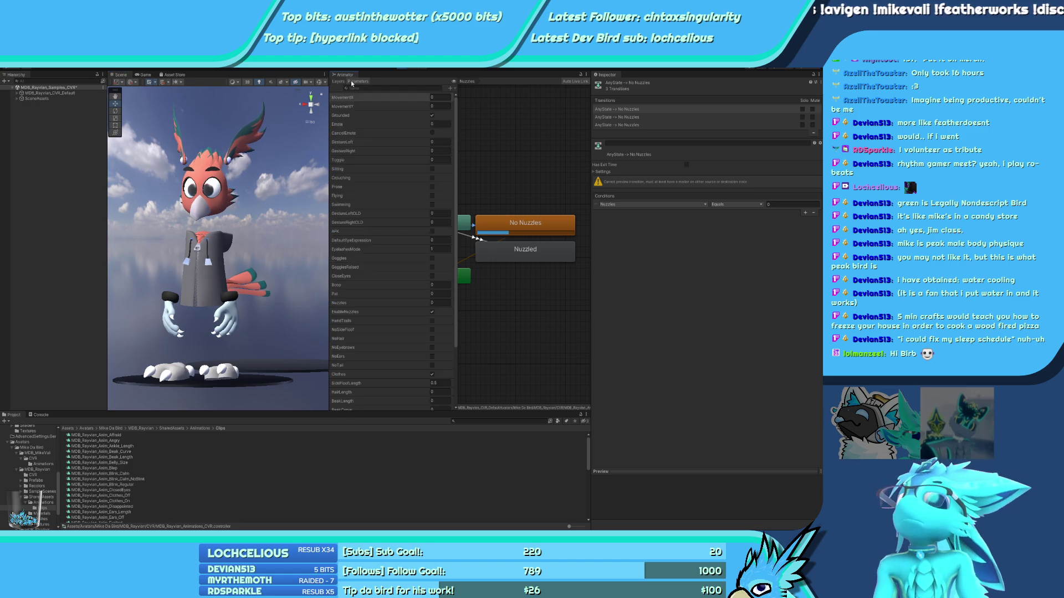
pyautogui.click(439, 302)
pyautogui.write('1')
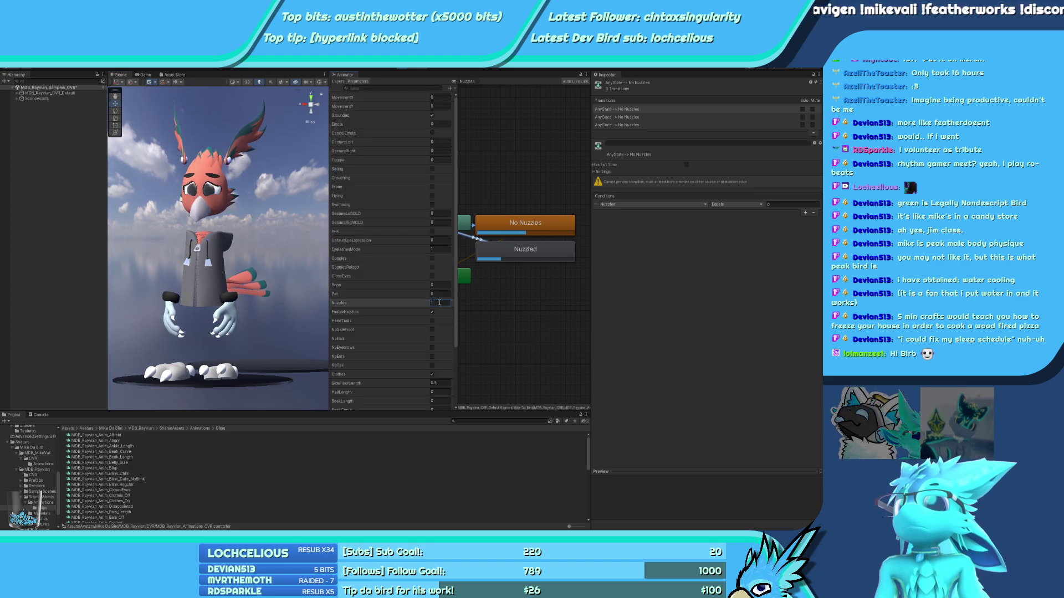
pyautogui.press('BackSpace')
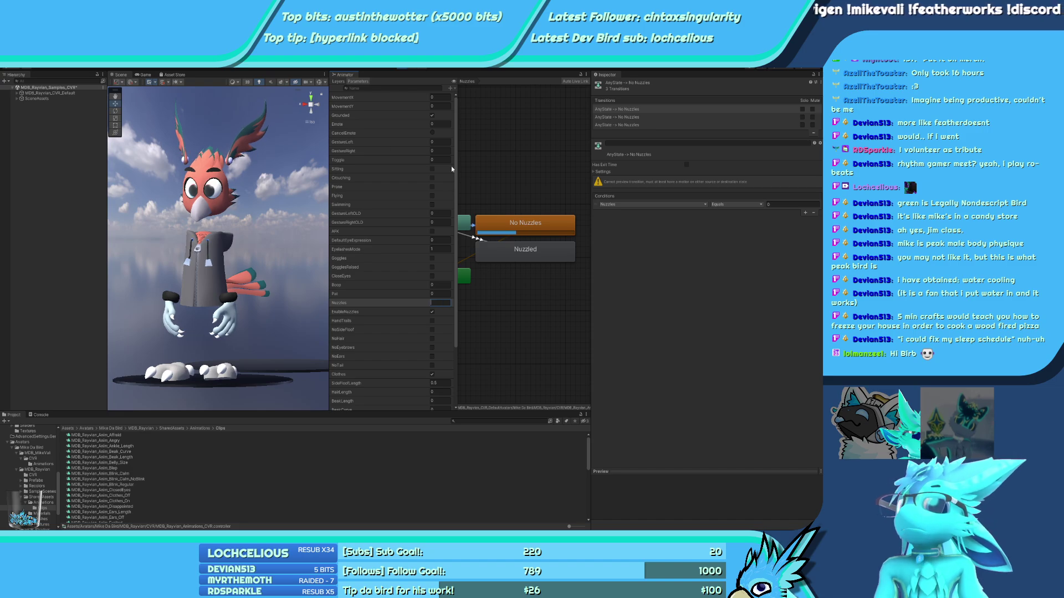
# Set GestureLeft to 2 and Nuzzles to 1 to test the Nuzzles layer's gesture conditions
pyautogui.click(442, 160)
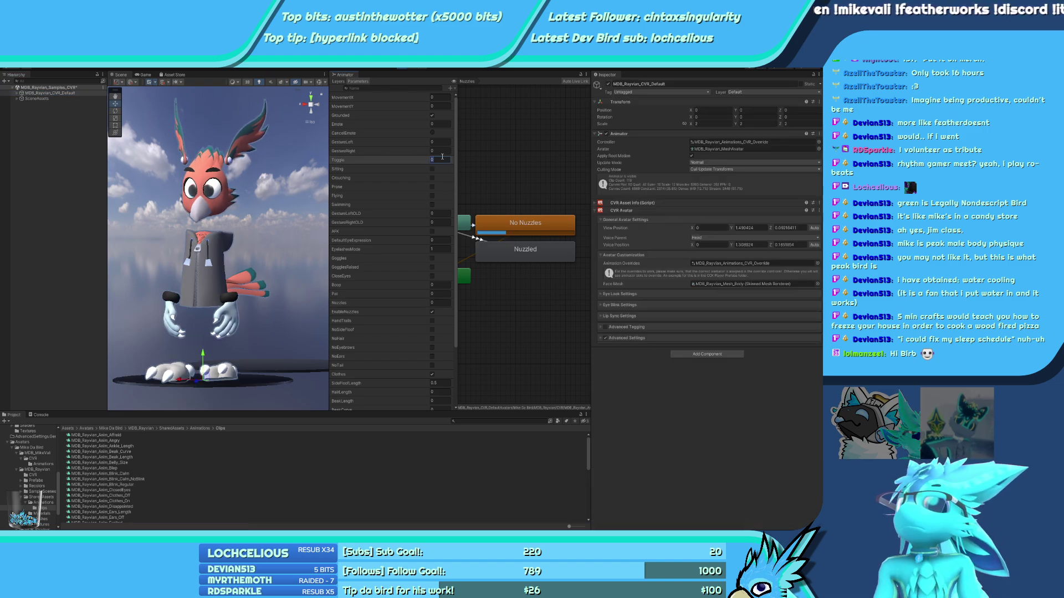
pyautogui.click(440, 142)
pyautogui.write('3')
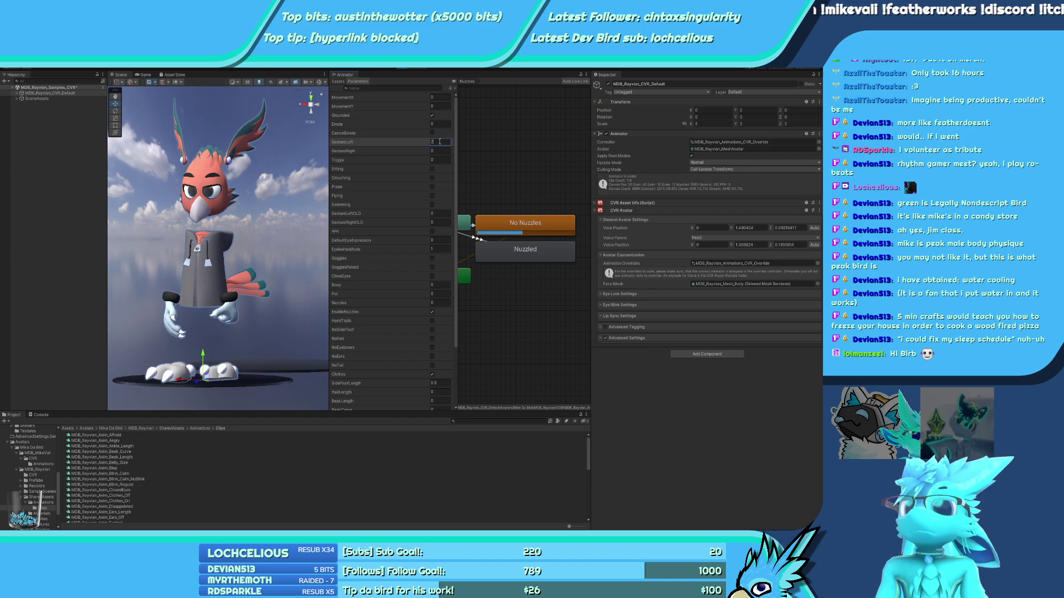
pyautogui.click(441, 249)
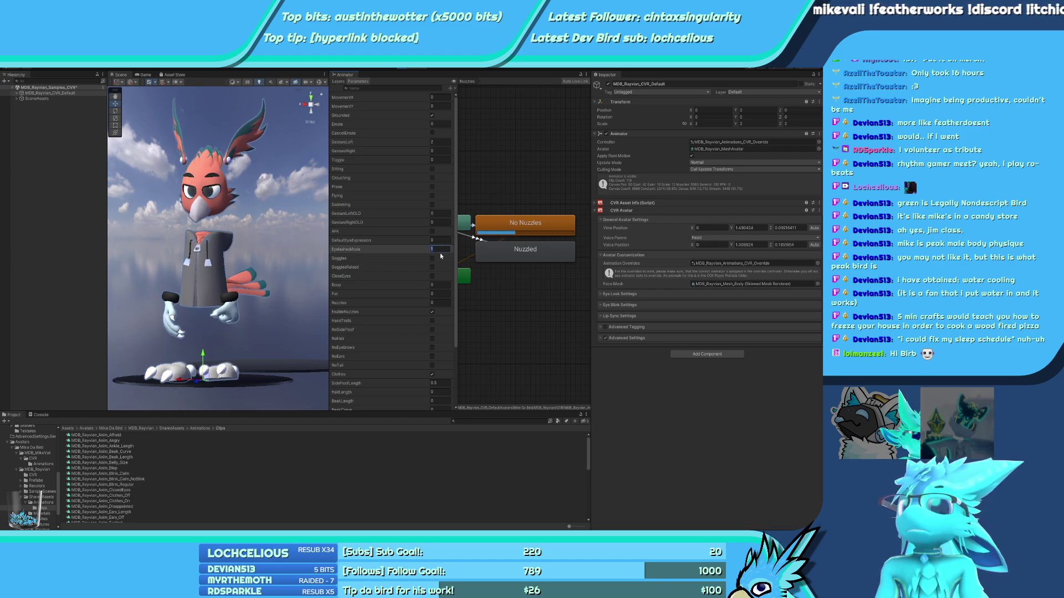
pyautogui.click(439, 303)
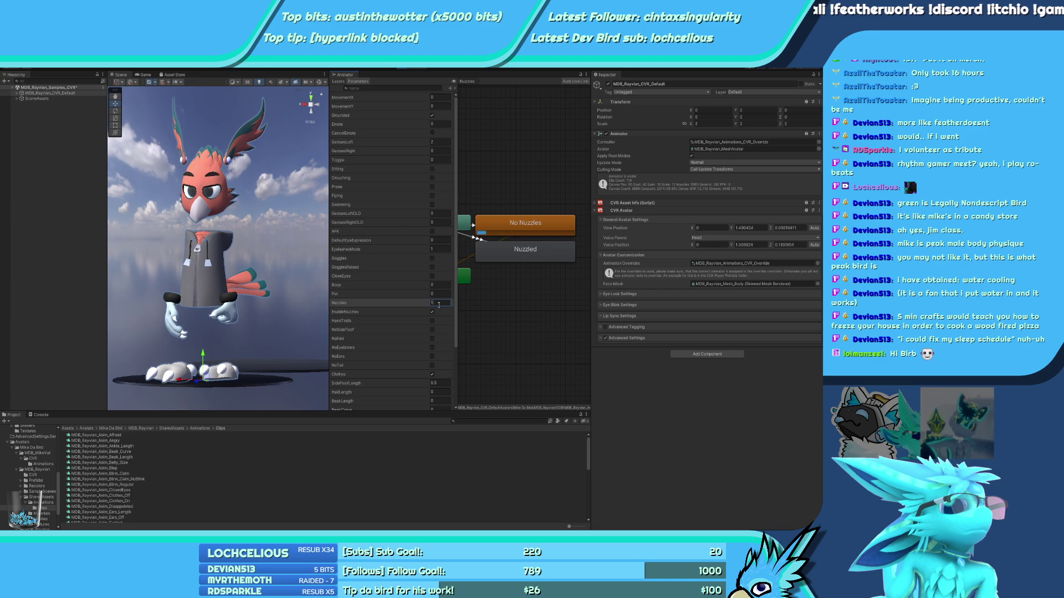
# Examine the avatar's facial expression up close in the scene while the gesture and Nuzzles values are active
pyautogui.scroll(10, 242, 162)
pyautogui.moveTo(242, 161); pyautogui.dragTo(256, 166, button='right')
pyautogui.moveTo(255, 166); pyautogui.dragTo(244, 283, button='middle')
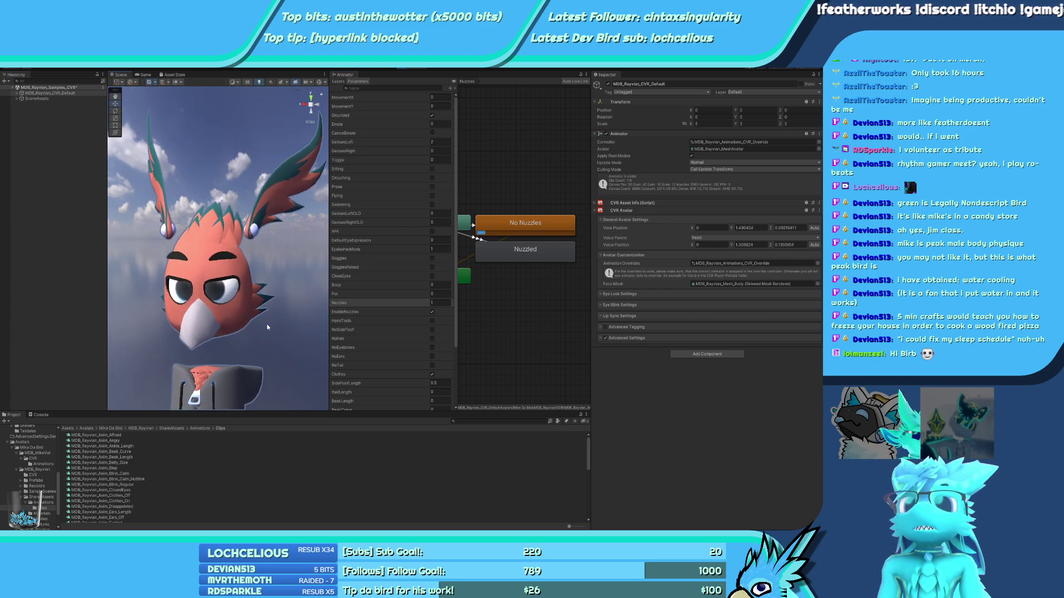
pyautogui.scroll(6, 245, 288)
pyautogui.press('f')
pyautogui.scroll(10, 245, 290)
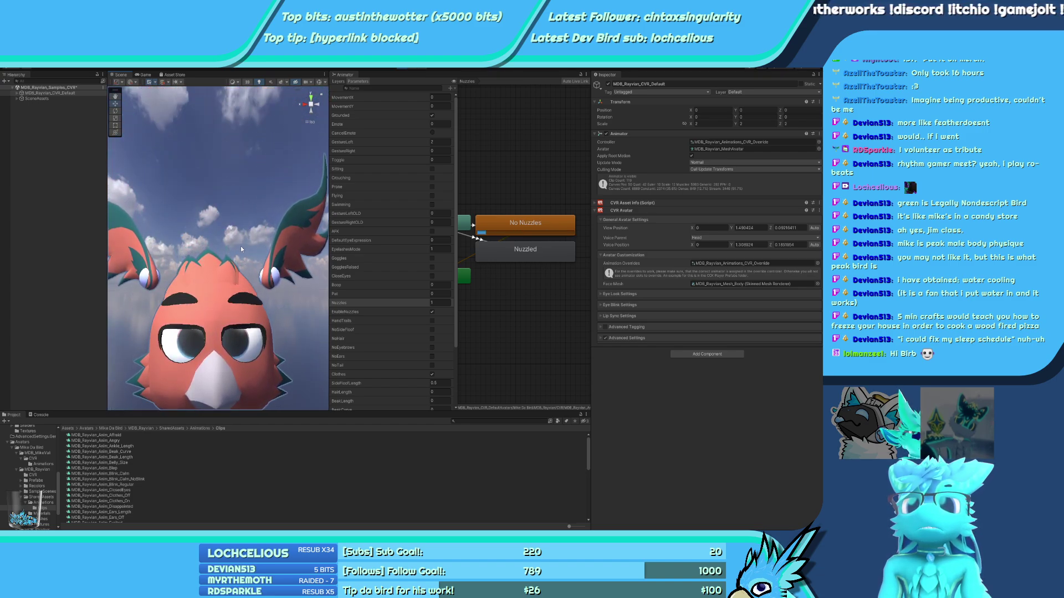
pyautogui.press('q')
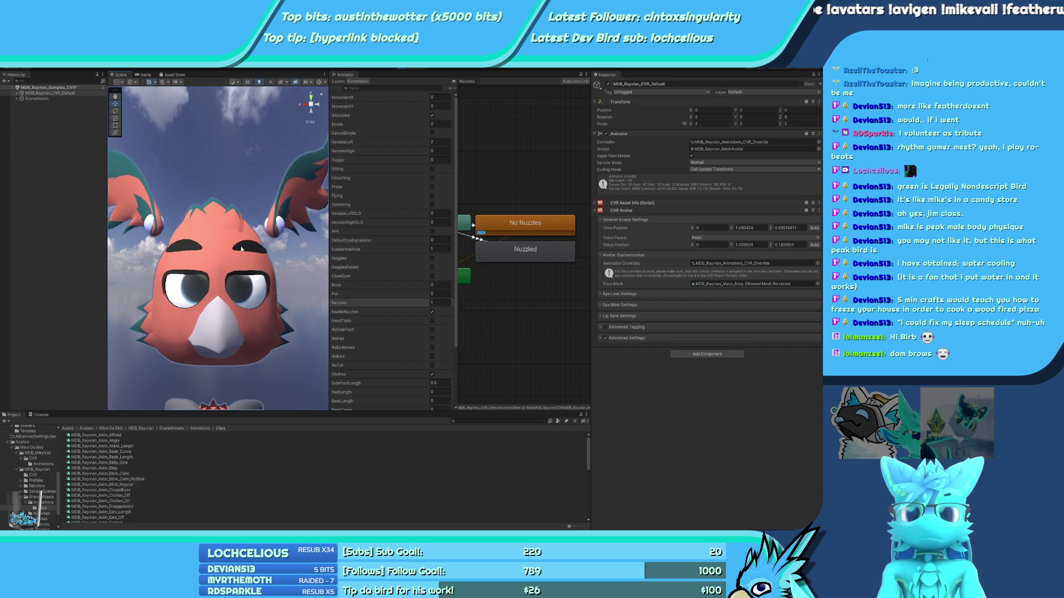
pyautogui.scroll(3, 242, 248)
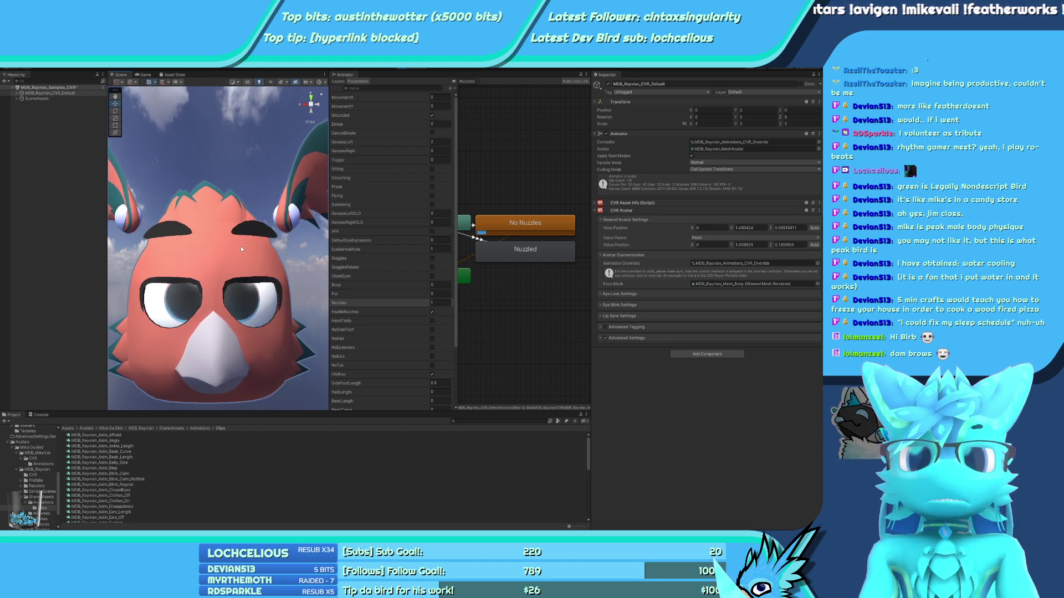
pyautogui.scroll(-4, 249, 255)
pyautogui.scroll(4, 251, 257)
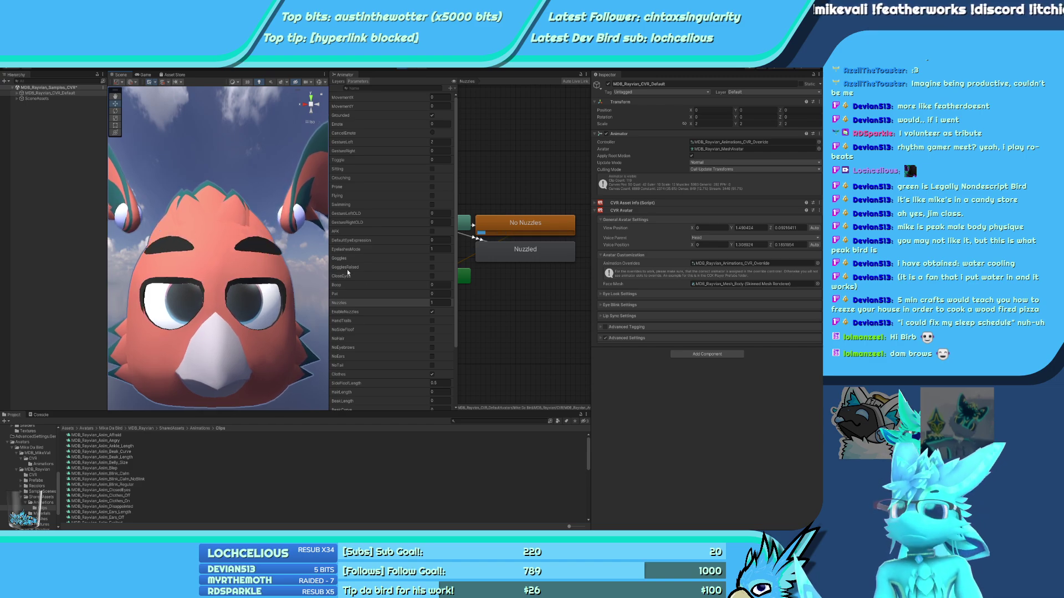
# Reset Nuzzles to 0 and test the Pat, Boop and CloseEyes parameters one by one
pyautogui.click(439, 303)
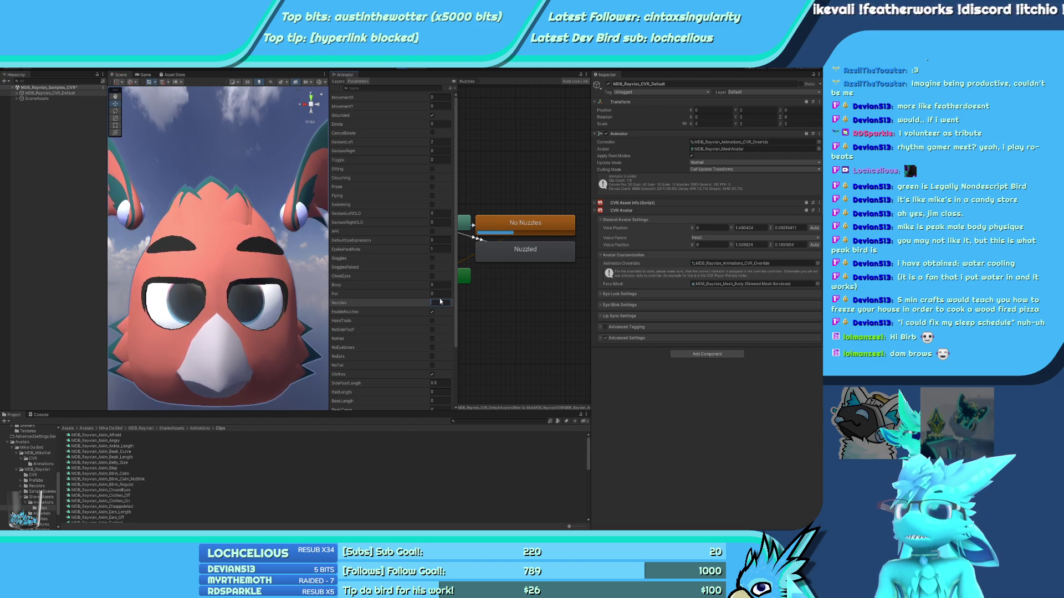
pyautogui.write('0')
pyautogui.click(440, 292)
pyautogui.press('BackSpace')
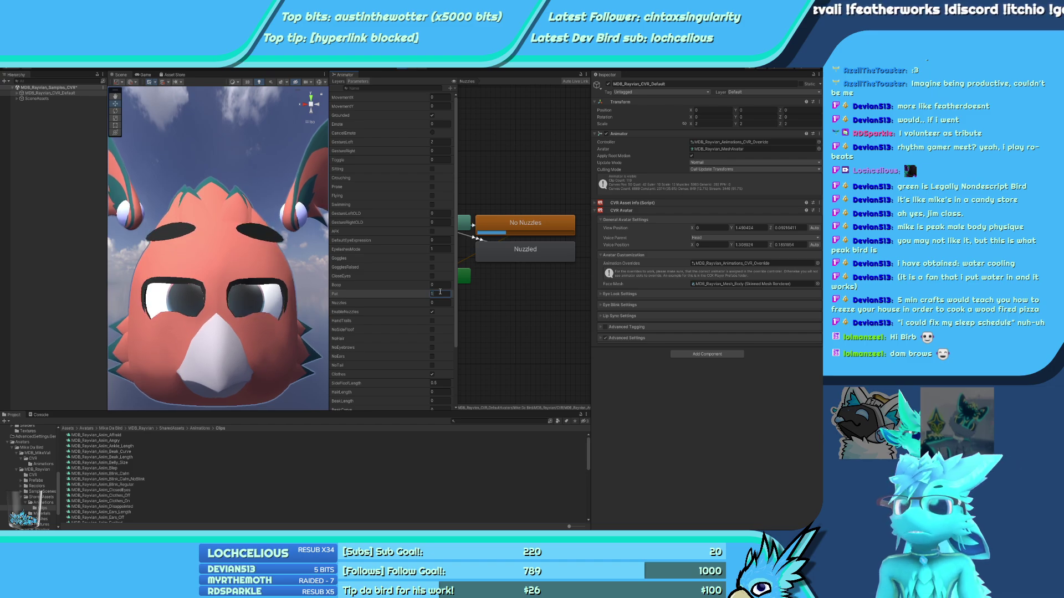
pyautogui.click(440, 285)
pyautogui.press('BackSpace')
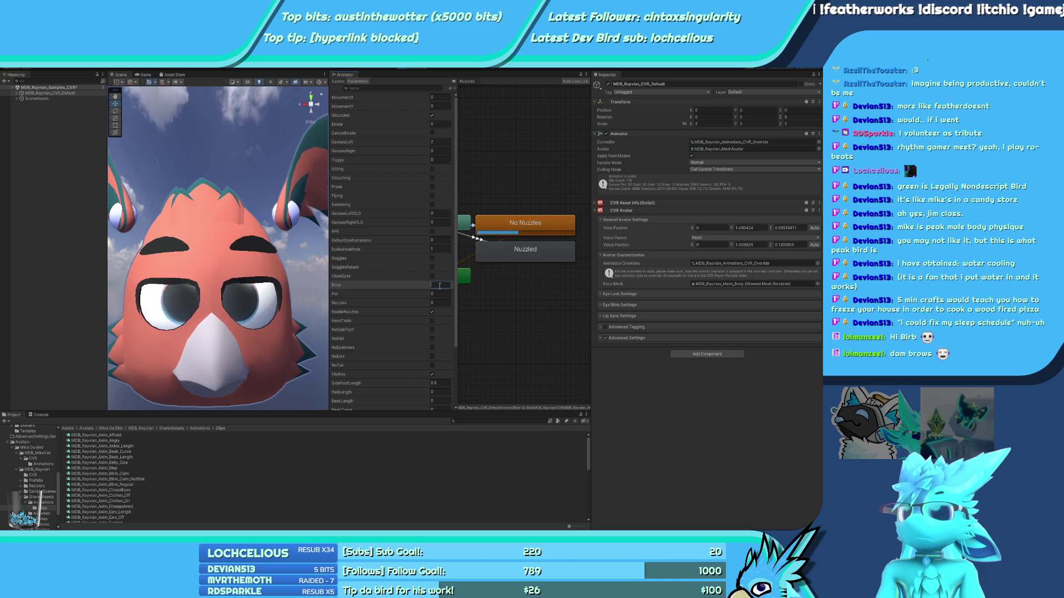
pyautogui.click(431, 277)
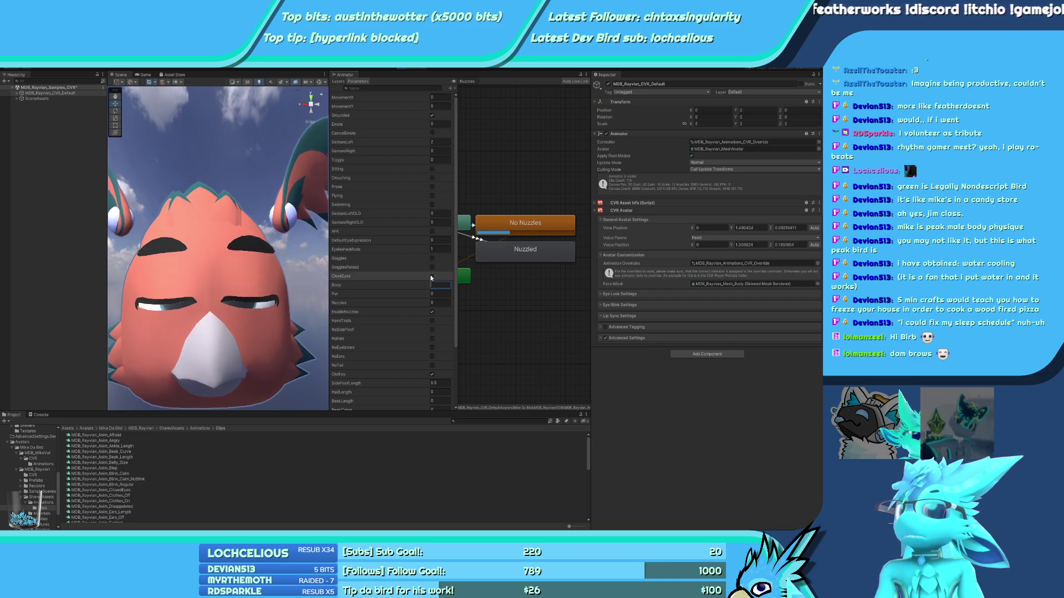
pyautogui.click(431, 276)
# Turn on Goggles, switch GogglesRaised on and off repeatedly to test the goggles' movement, and turn Goggles off again
pyautogui.click(432, 267)
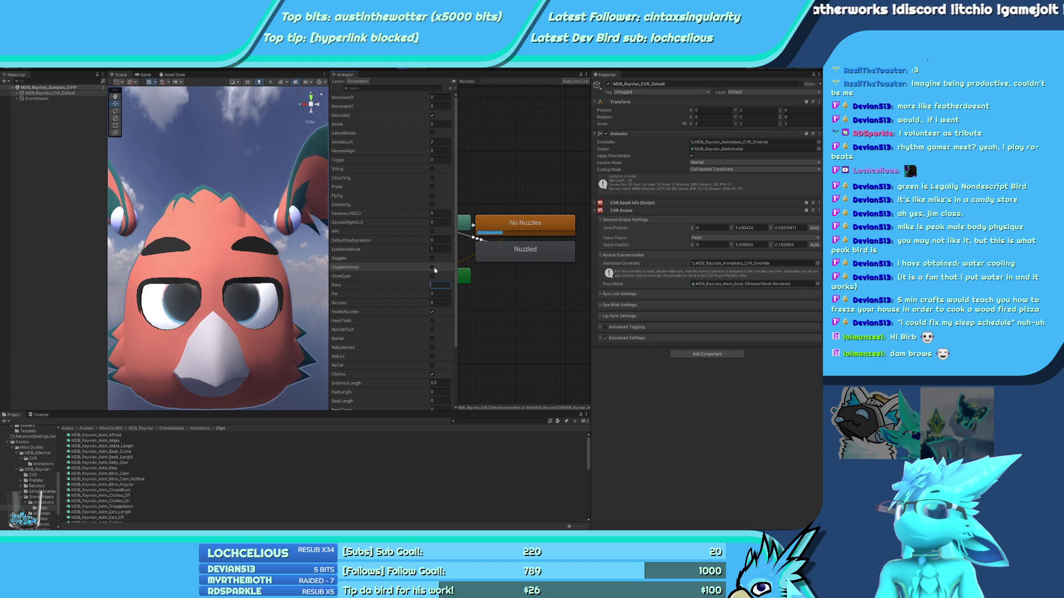
pyautogui.click(432, 259)
pyautogui.click(432, 267)
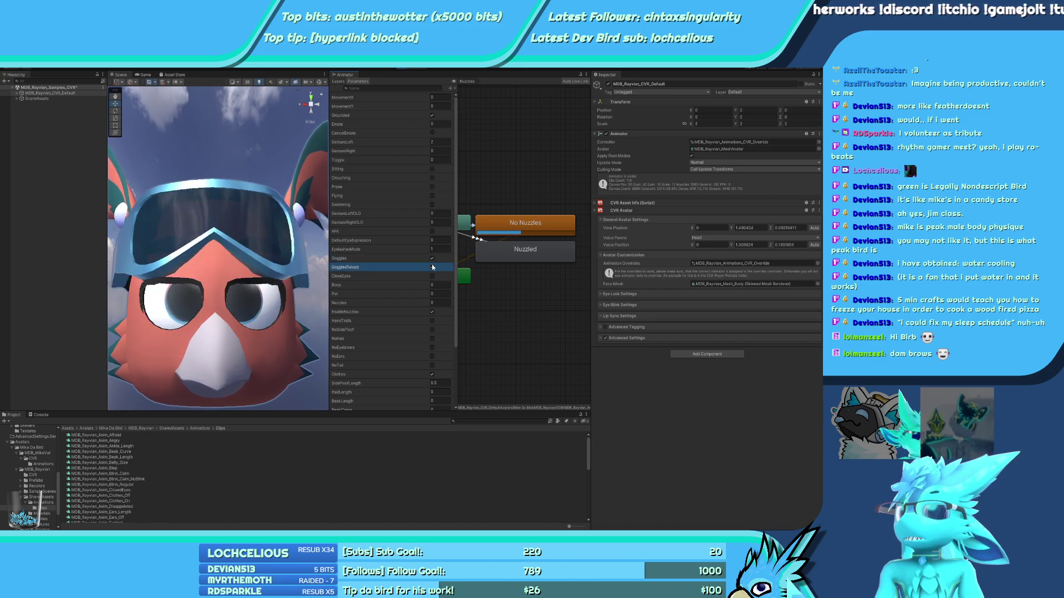
pyautogui.click(432, 267)
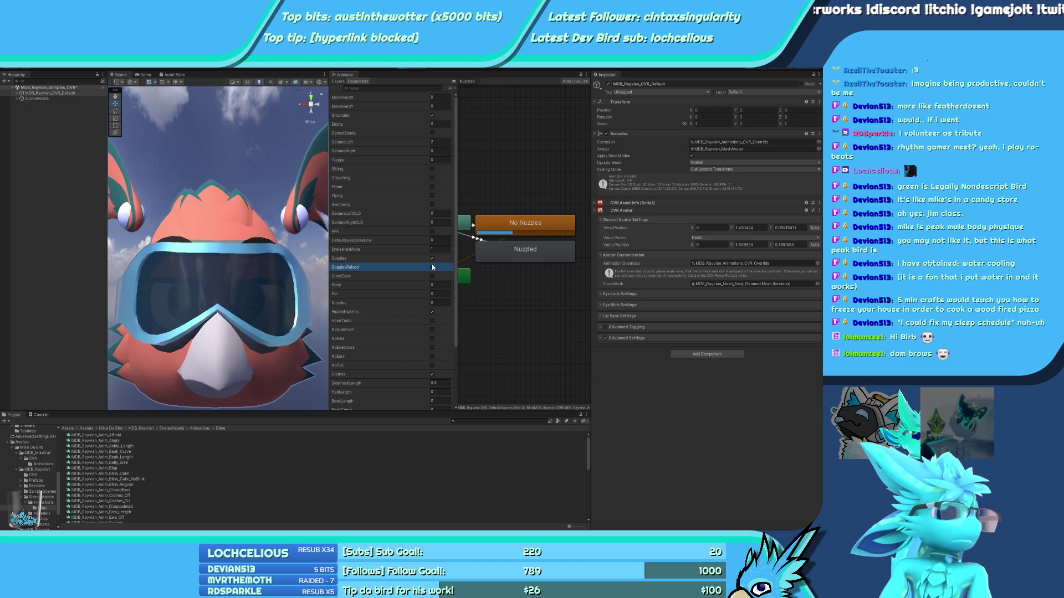
pyautogui.click(433, 267)
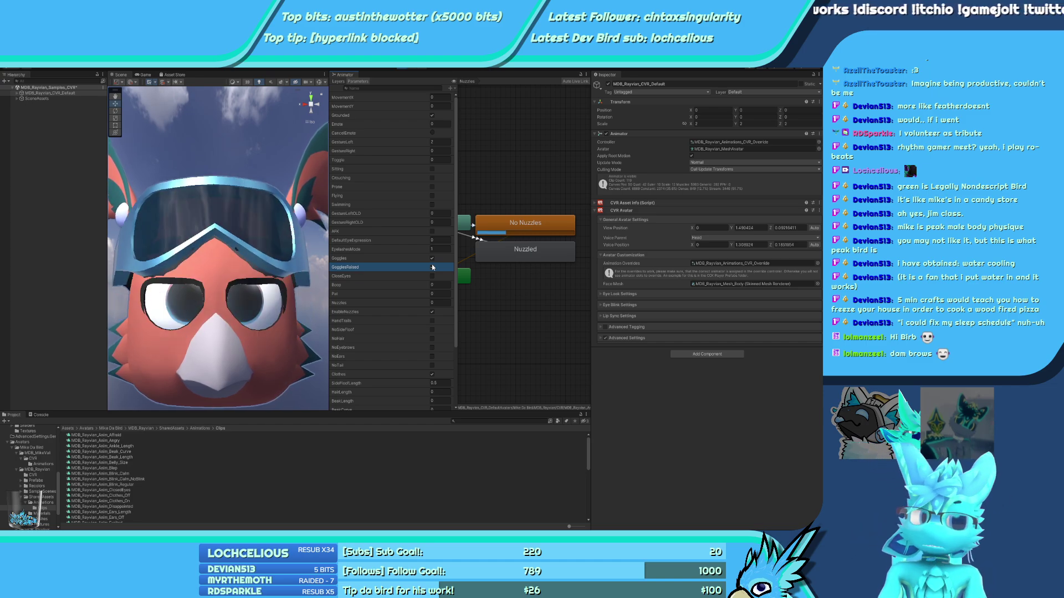
pyautogui.click(433, 268)
pyautogui.click(432, 267)
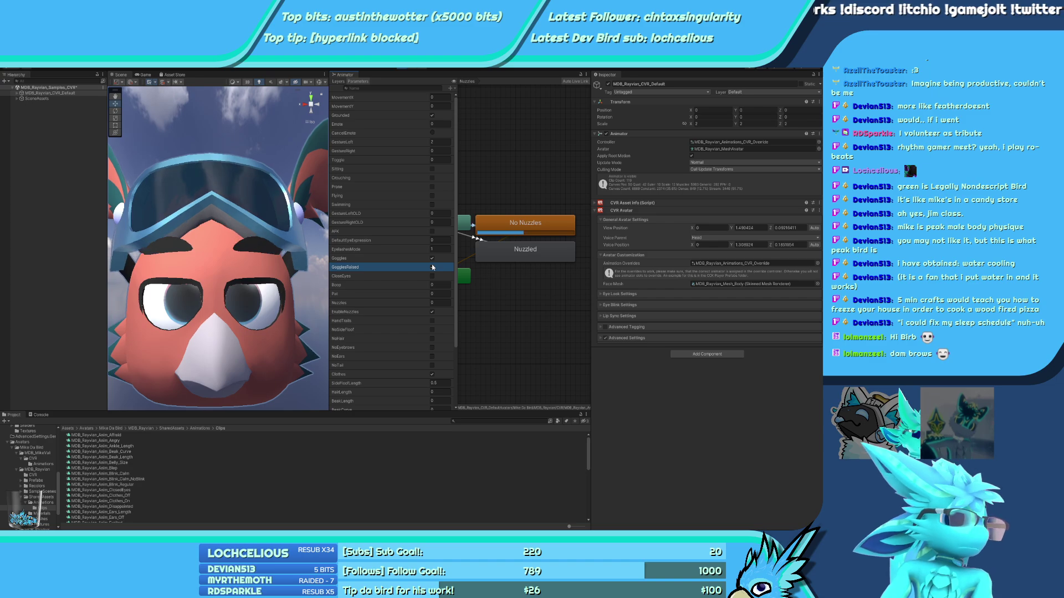
pyautogui.click(432, 267)
pyautogui.click(432, 267)
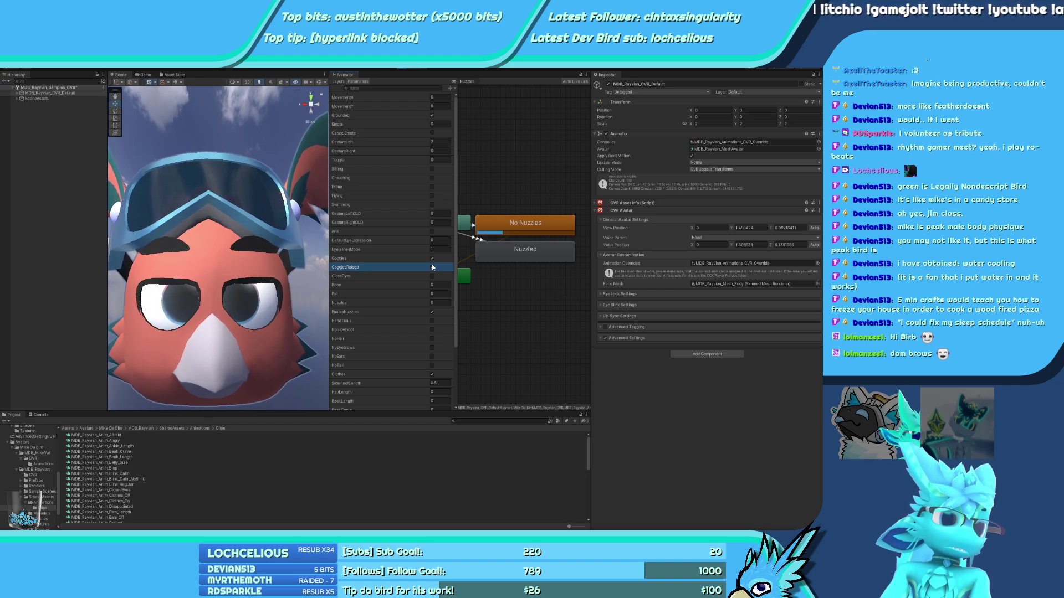
pyautogui.click(433, 268)
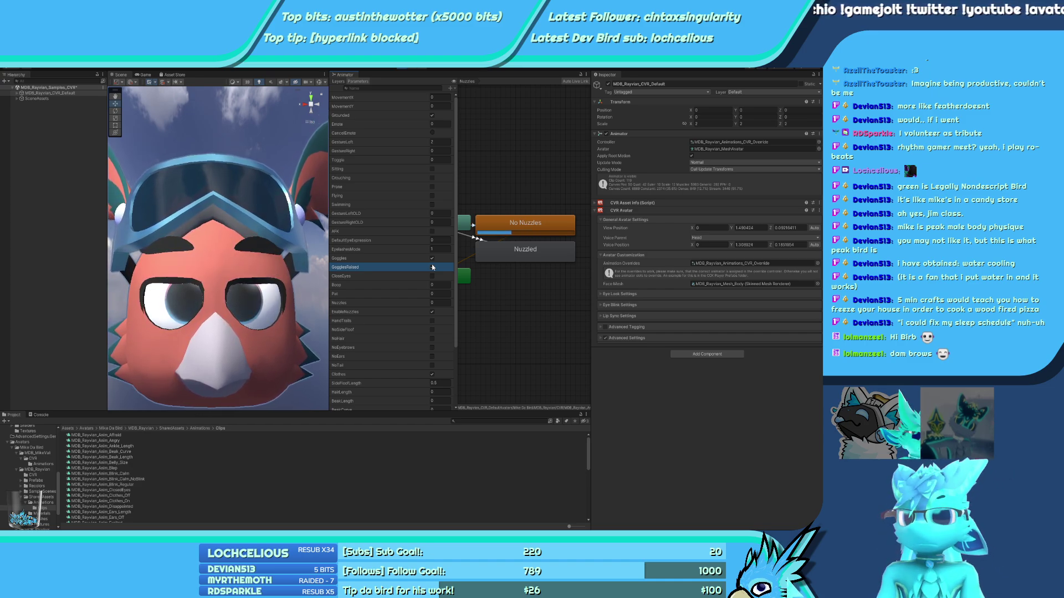
pyautogui.click(433, 268)
pyautogui.click(432, 268)
pyautogui.click(433, 268)
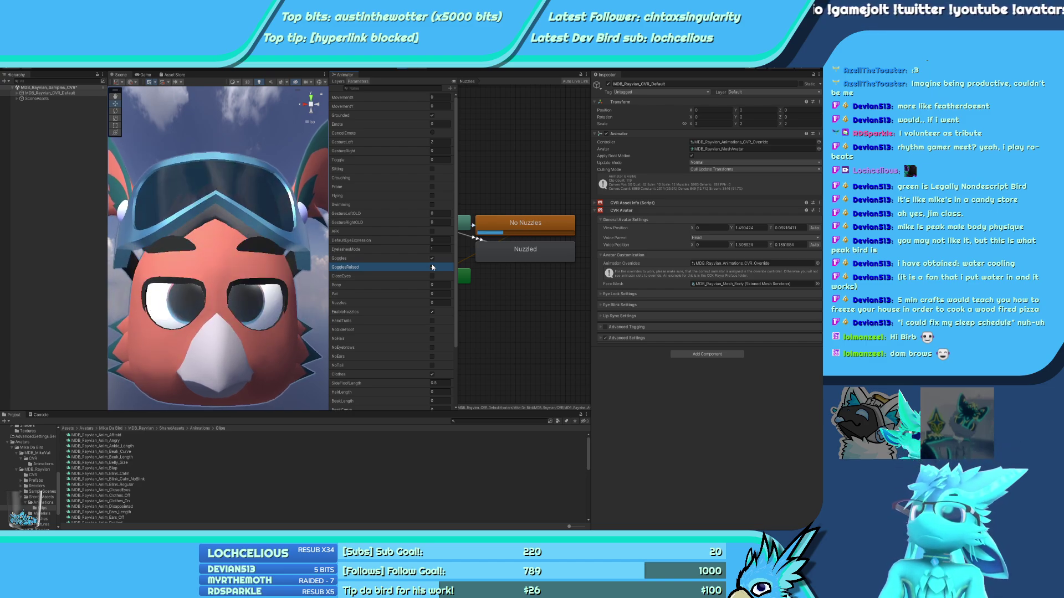
pyautogui.click(433, 267)
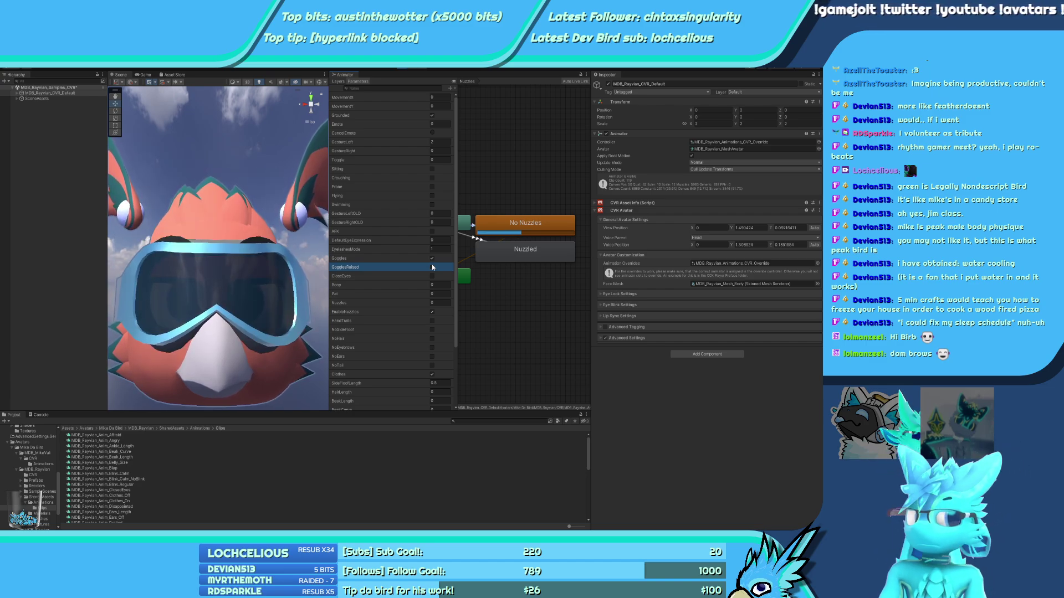
pyautogui.click(432, 258)
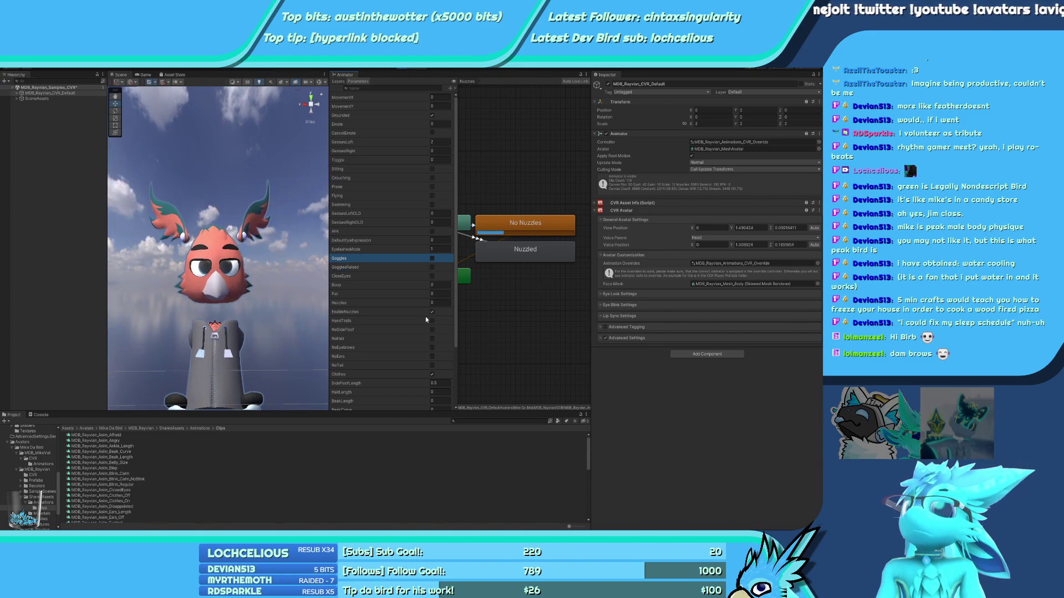
# Enable HandTrails, set GestureRight to 1, move the avatar around to test the hand trails, and stop play mode
pyautogui.scroll(-4, 254, 327)
pyautogui.moveTo(254, 331); pyautogui.dragTo(259, 243, button='middle')
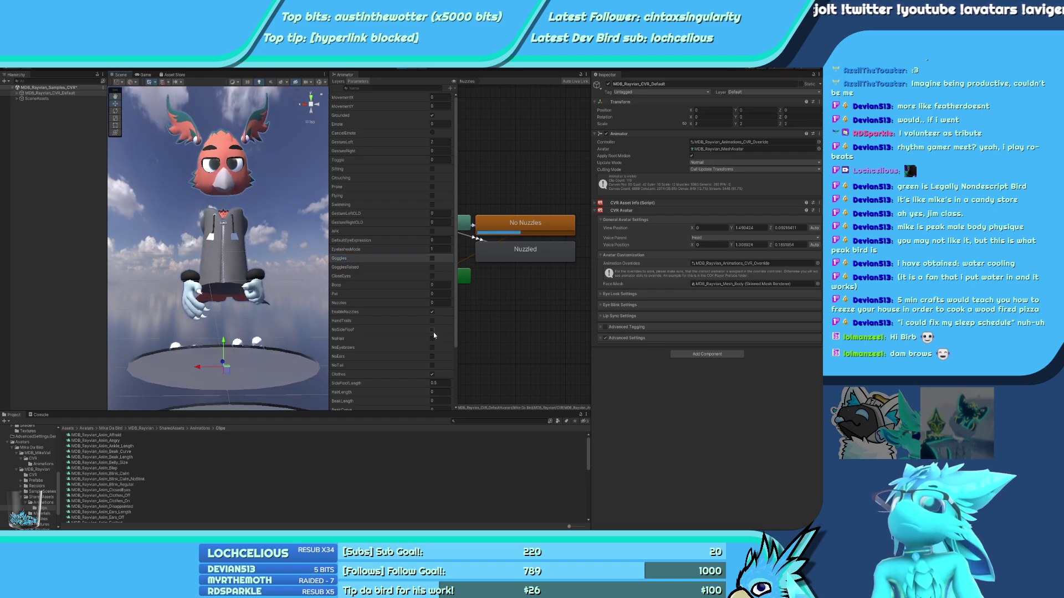
pyautogui.click(432, 322)
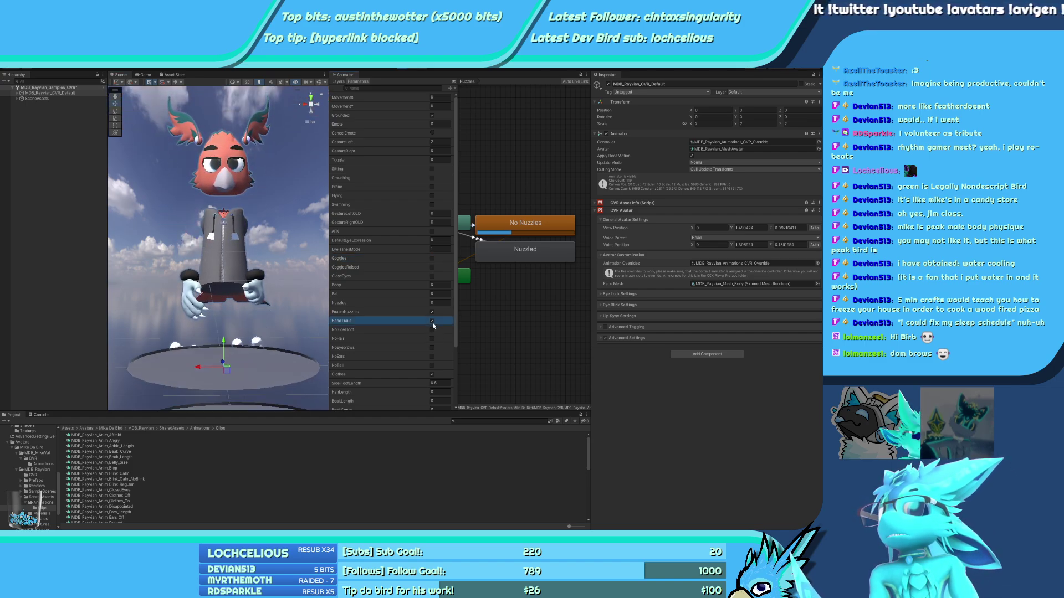
pyautogui.click(444, 150)
pyautogui.write('1')
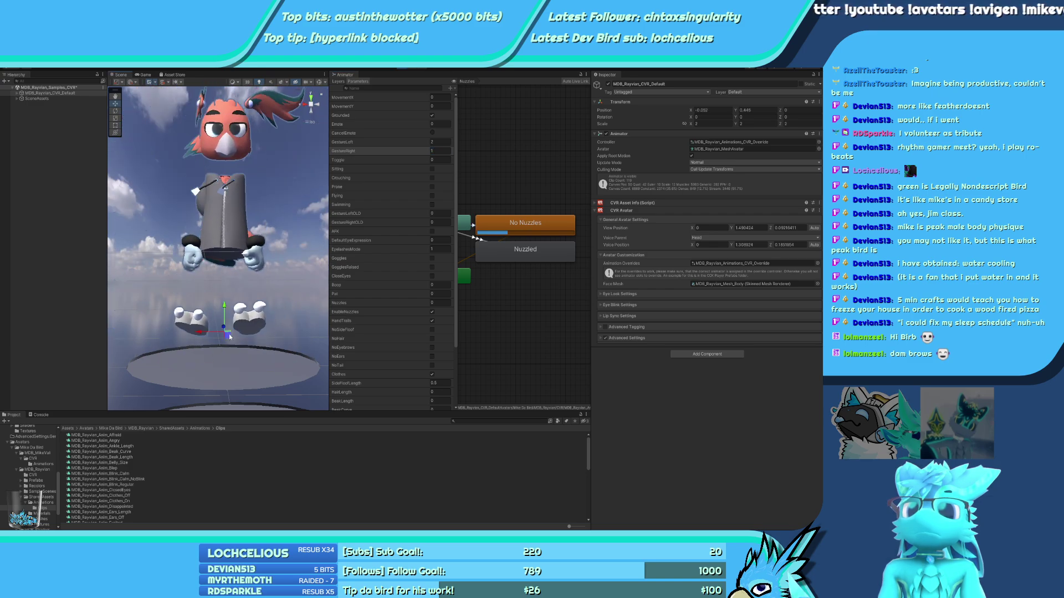
pyautogui.hotkey('ctrl', 'p')
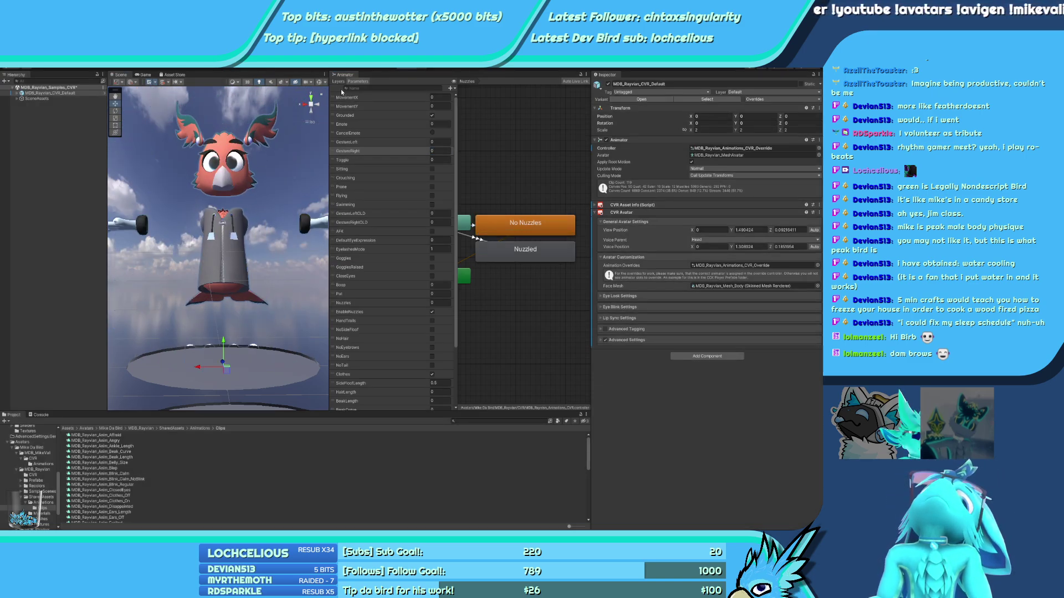
# Open the Trail Hand Left layer, check the condition on its Any State to Off transition, and undo the last change
pyautogui.click(337, 83)
pyautogui.scroll(-3, 360, 249)
pyautogui.click(377, 385)
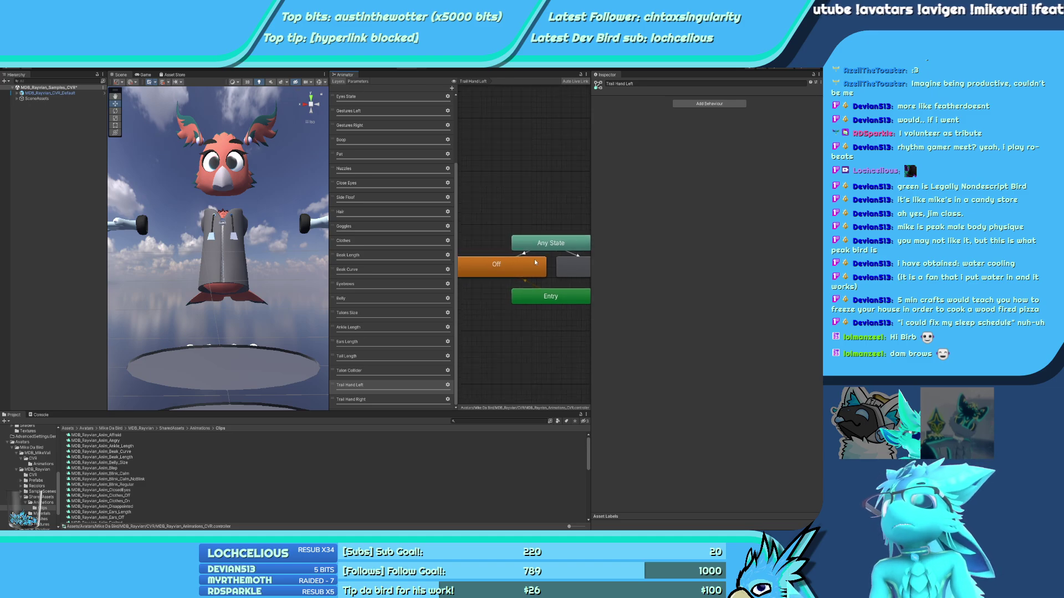
pyautogui.click(523, 253)
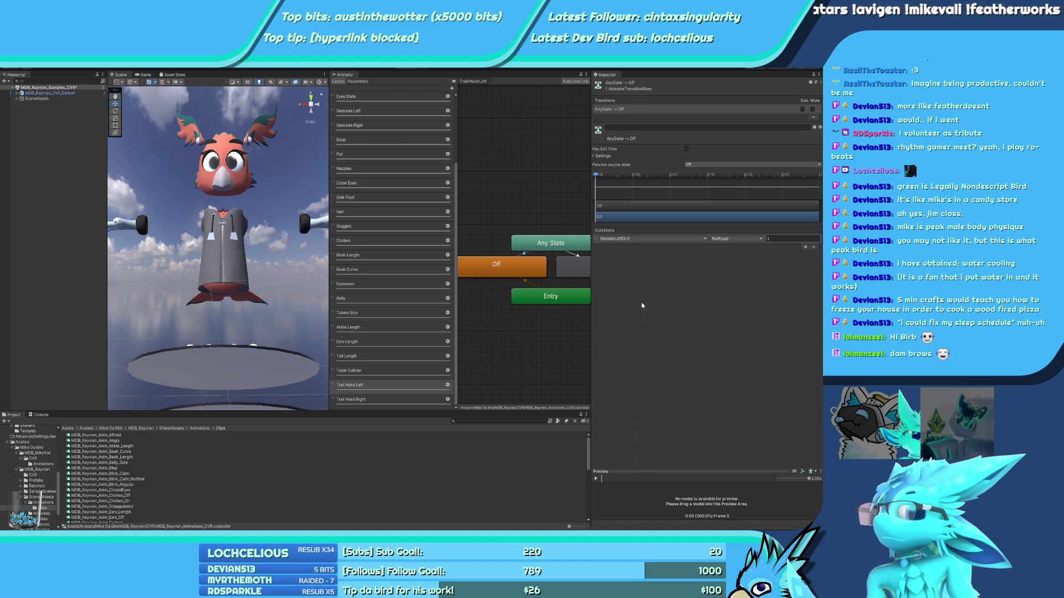
pyautogui.hotkey('ctrl', 'z')
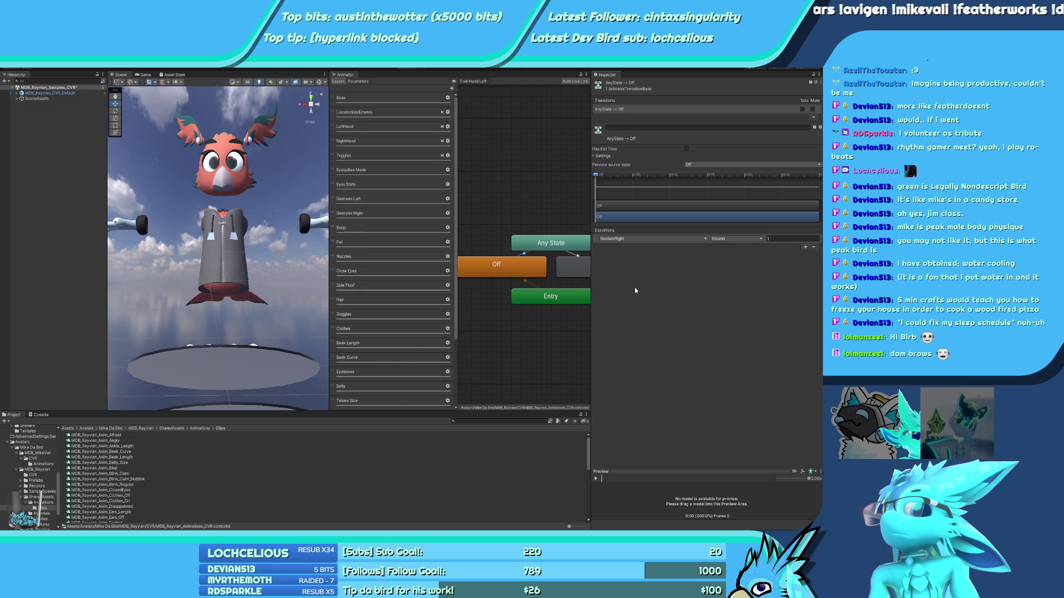
pyautogui.scroll(-3, 383, 308)
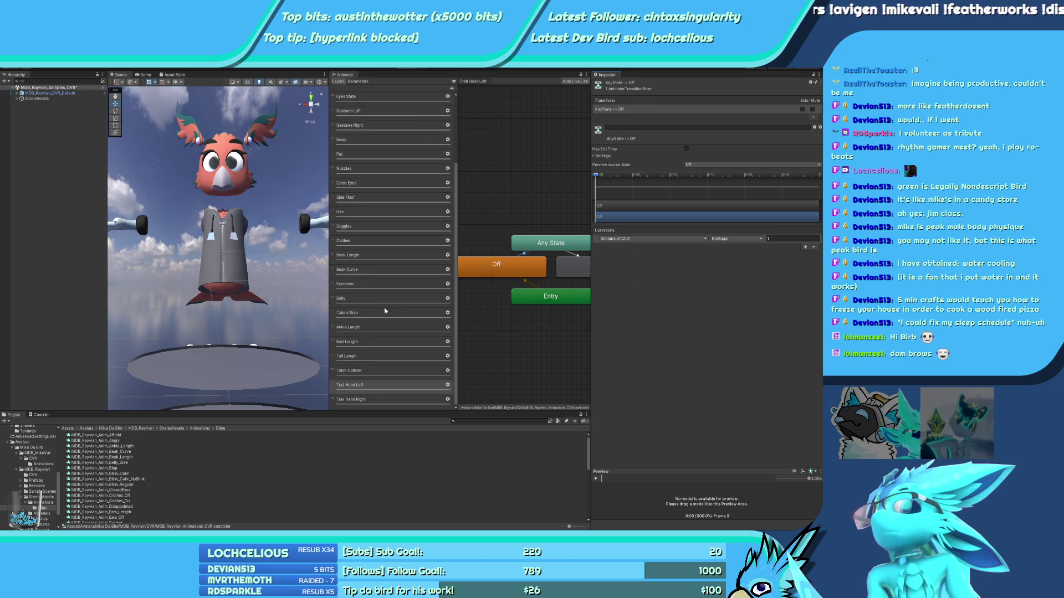
# Set the Trail Hand Left layer's Any State to Off transition condition to GestureLeft Greater 0.7
pyautogui.click(374, 382)
pyautogui.click(504, 267)
pyautogui.click(523, 254)
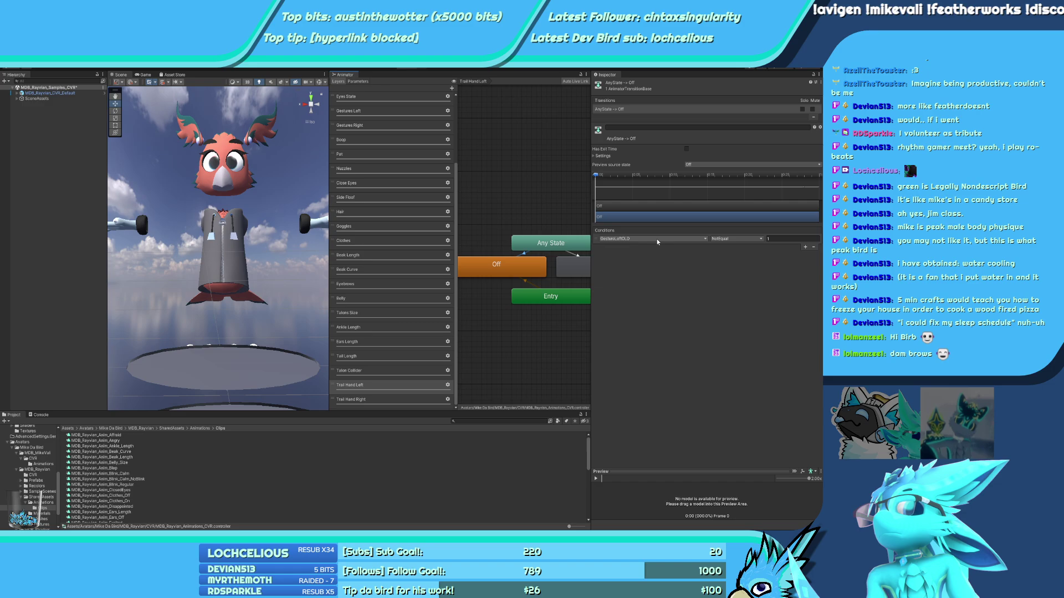
pyautogui.click(630, 289)
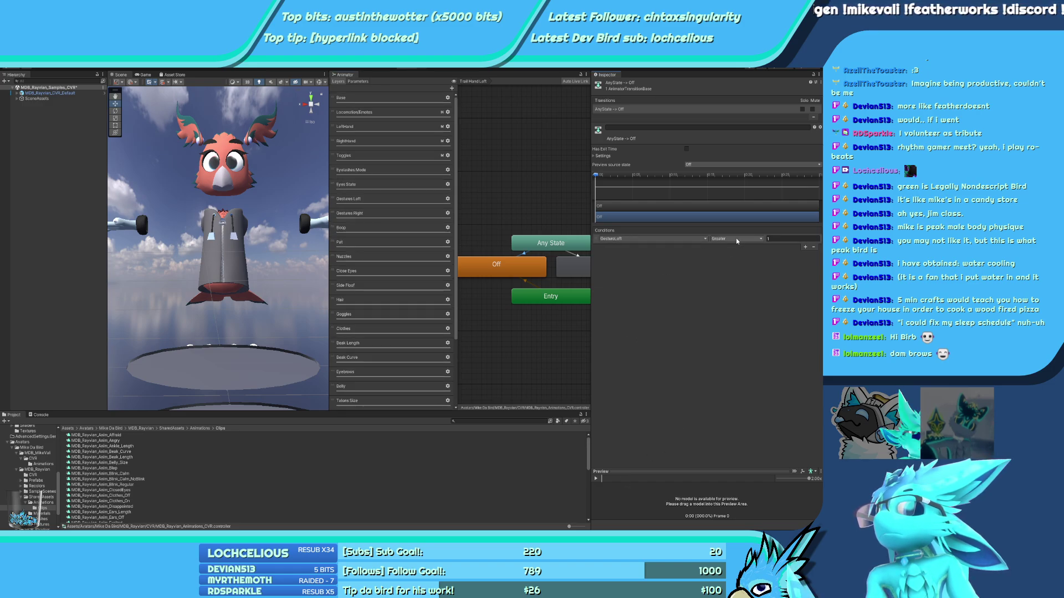
pyautogui.click(782, 238)
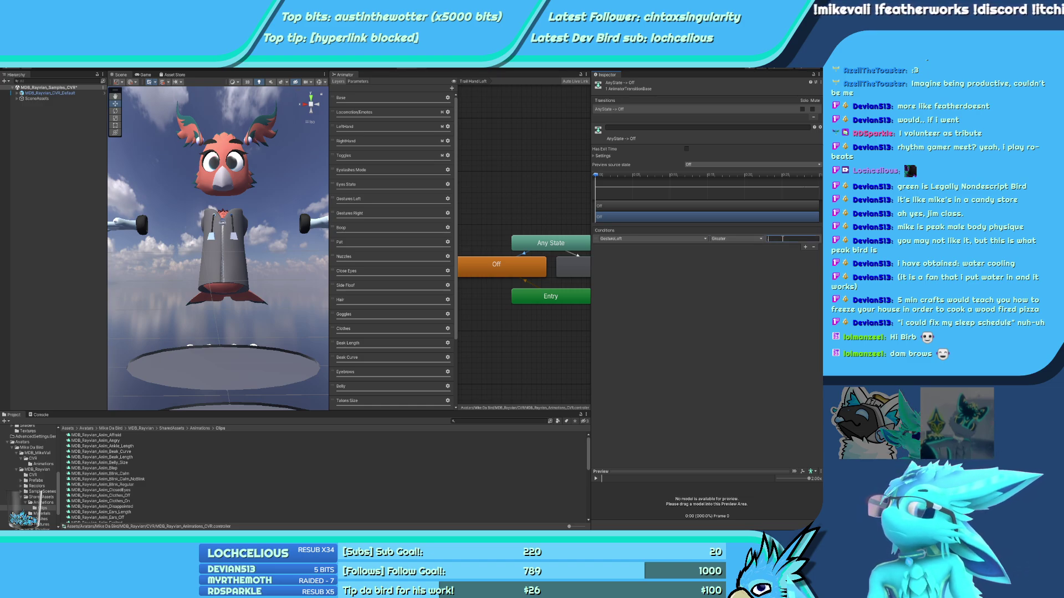
pyautogui.write('5')
pyautogui.hotkey('ctrl', 'a')
pyautogui.write('0.7')
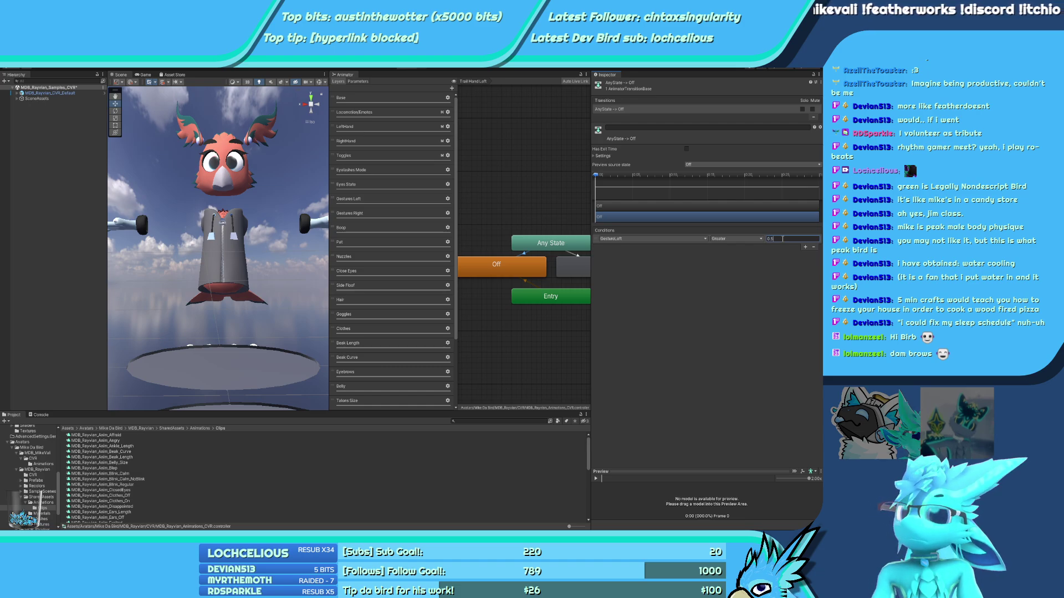
# Add a second condition to this transition, requiring GestureLeft Less 1.1
pyautogui.click(805, 246)
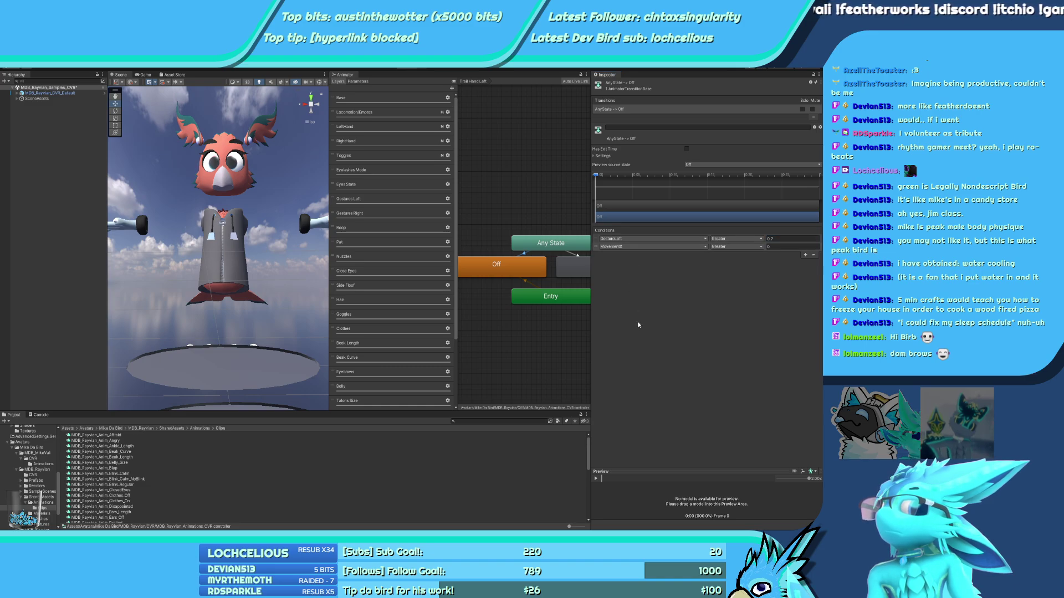
pyautogui.click(640, 297)
pyautogui.click(731, 247)
pyautogui.click(734, 266)
pyautogui.click(789, 247)
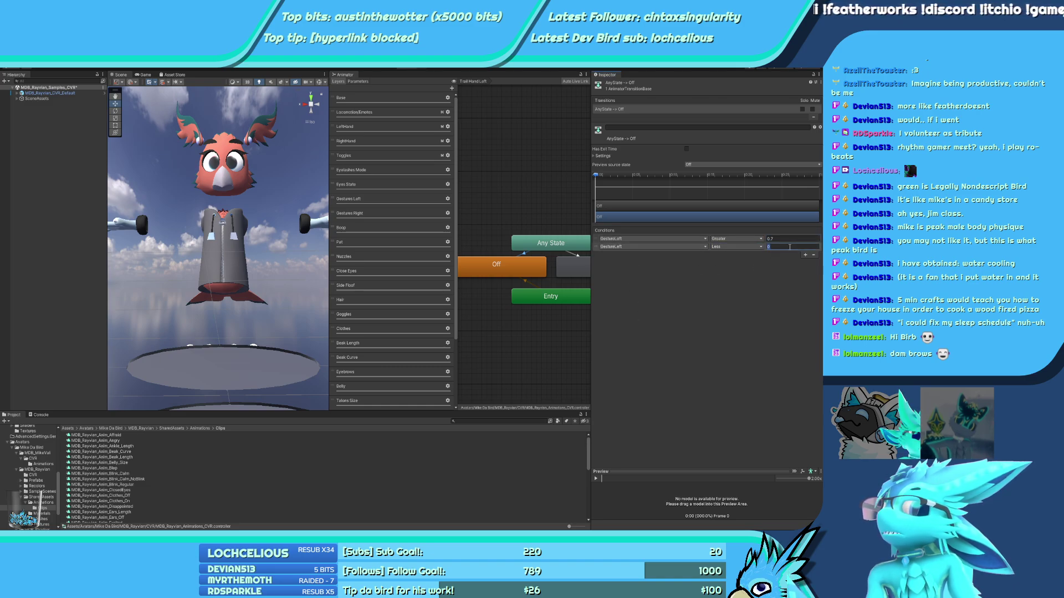
pyautogui.write('1.1')
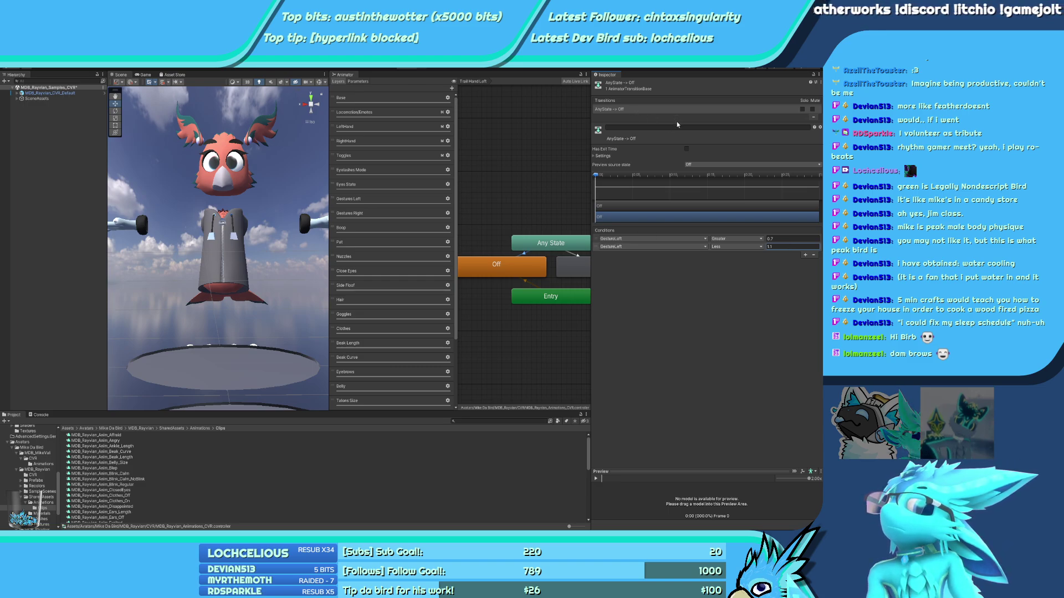
# Paste the copied conditions onto the Trail Hand Right layer's Any State to Off transition and switch both of them to GestureRight
pyautogui.scroll(-3, 391, 249)
pyautogui.click(350, 399)
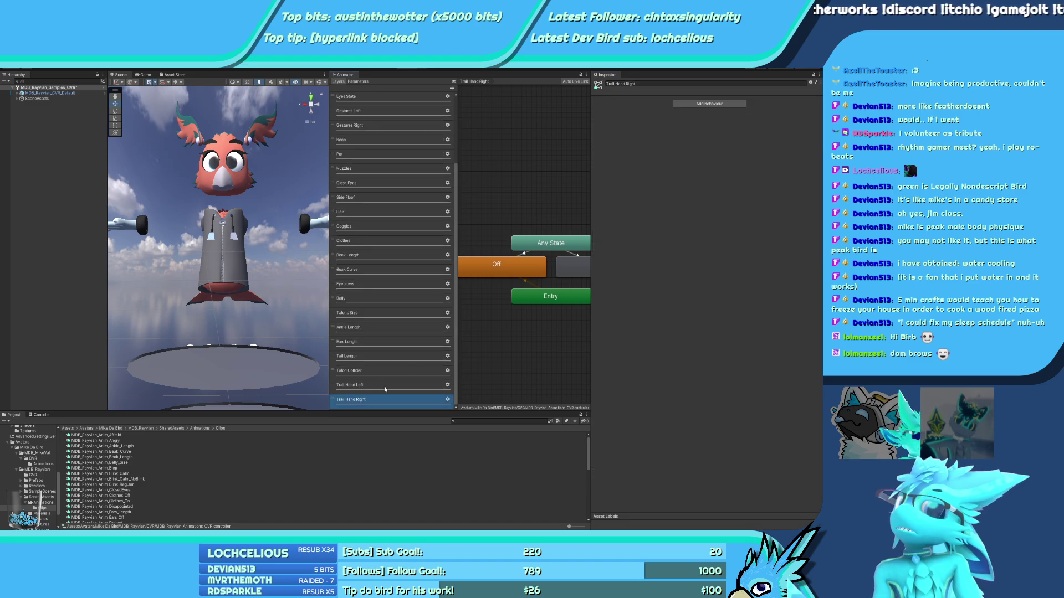
pyautogui.click(524, 254)
pyautogui.click(795, 239)
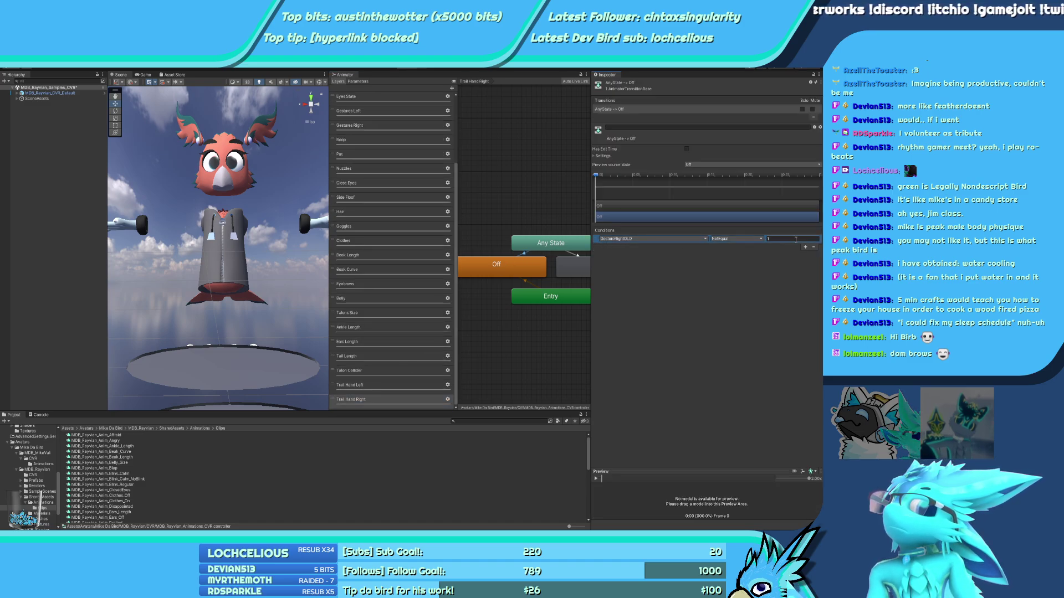
pyautogui.click(667, 138)
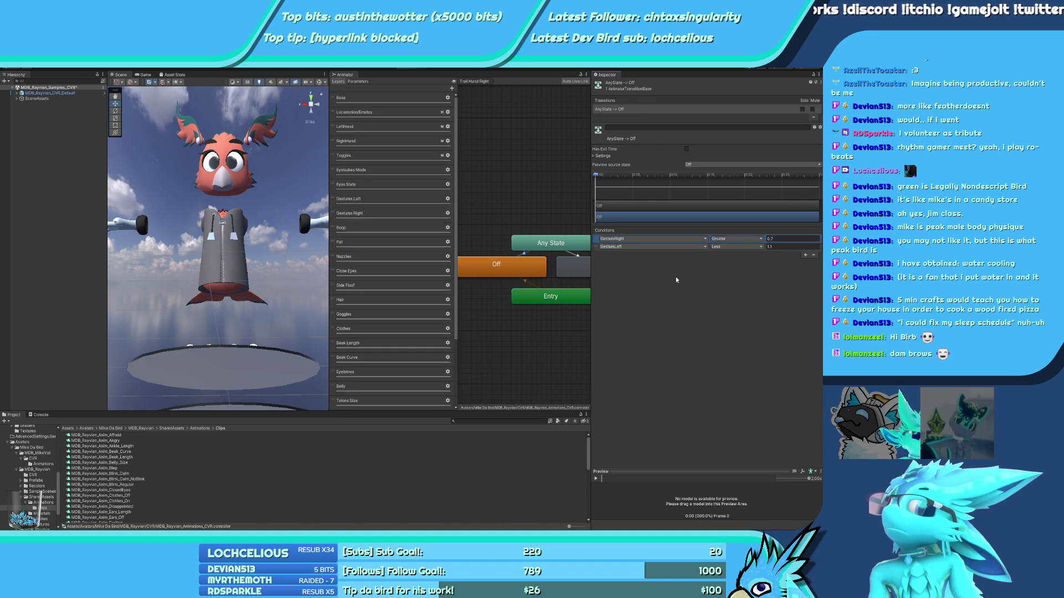
pyautogui.click(682, 247)
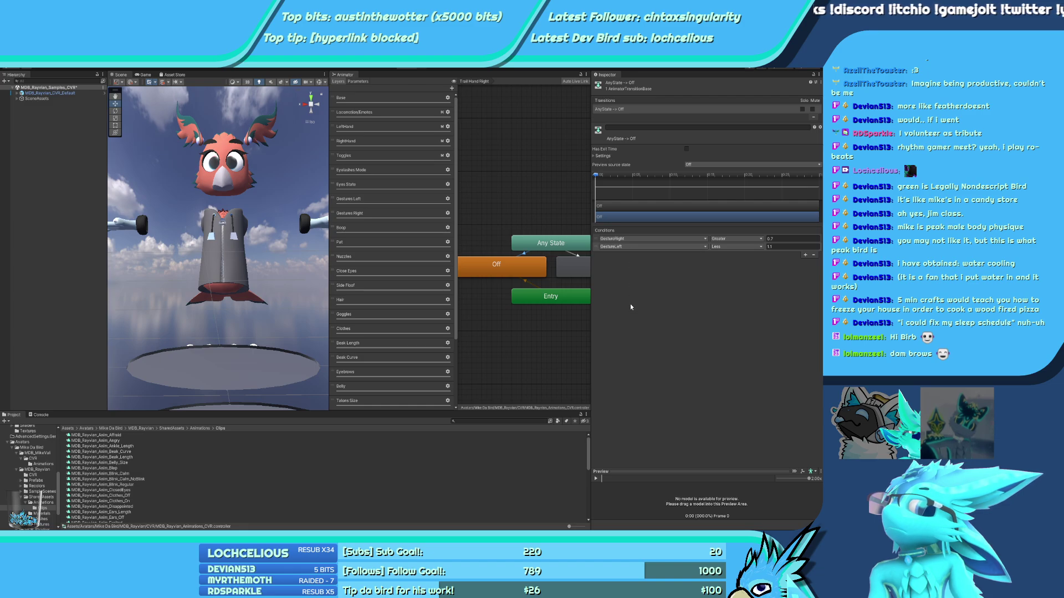
pyautogui.hotkey('ctrl', 'z')
# Paste the gesture conditions onto the Trail Hand Right layer's Any State to On transition and add the condition HandTrails true
pyautogui.moveTo(573, 265); pyautogui.dragTo(522, 274, button='middle')
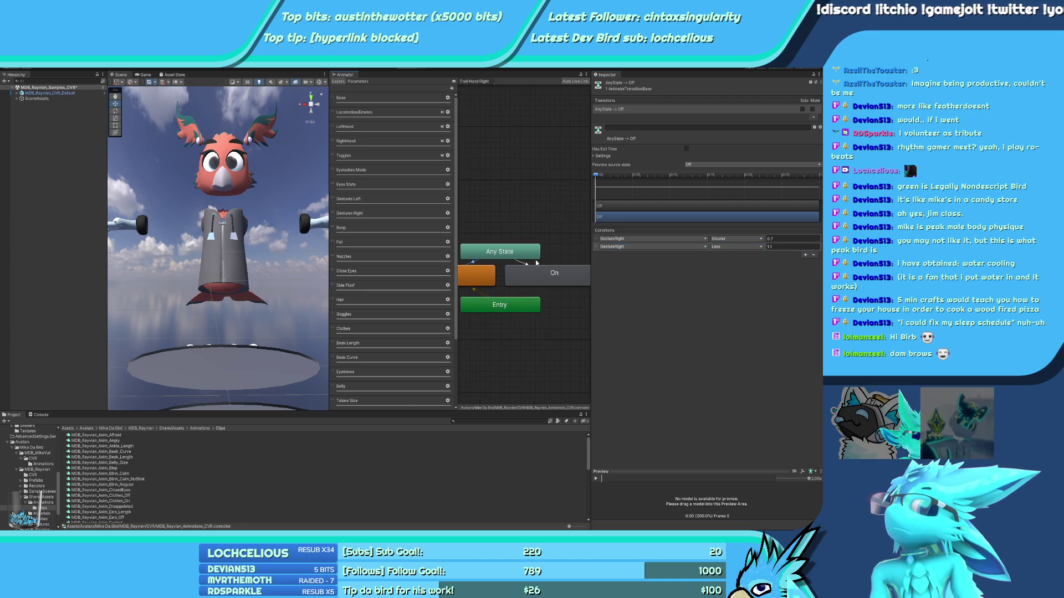
pyautogui.click(524, 266)
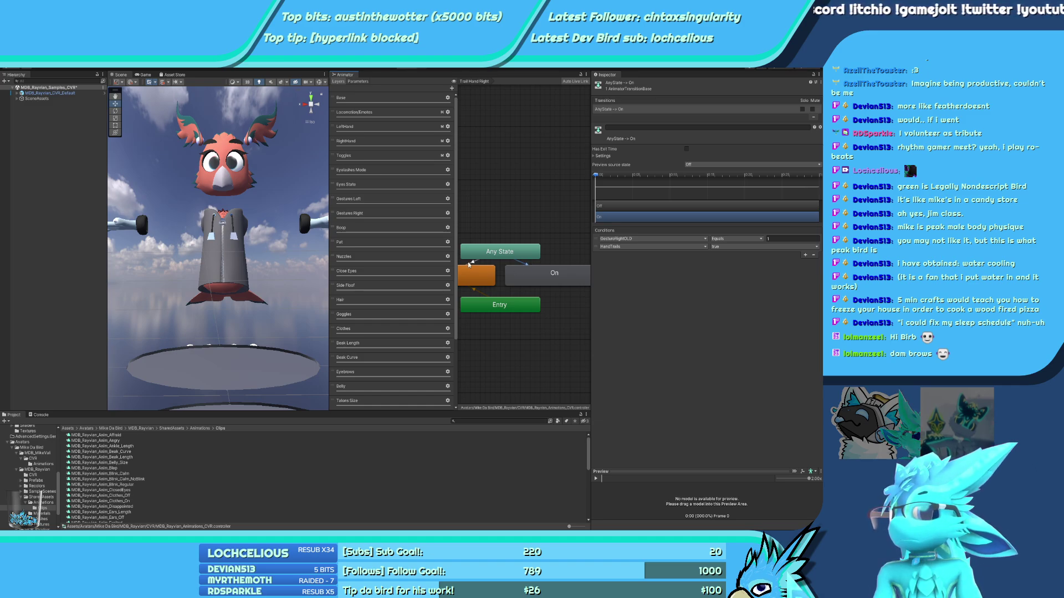
pyautogui.moveTo(473, 265)
pyautogui.mouseDown(button='middle')
pyautogui.moveTo(527, 264)
pyautogui.moveTo(478, 269)
pyautogui.mouseUp(button='middle')
pyautogui.click(527, 264)
pyautogui.click(531, 279)
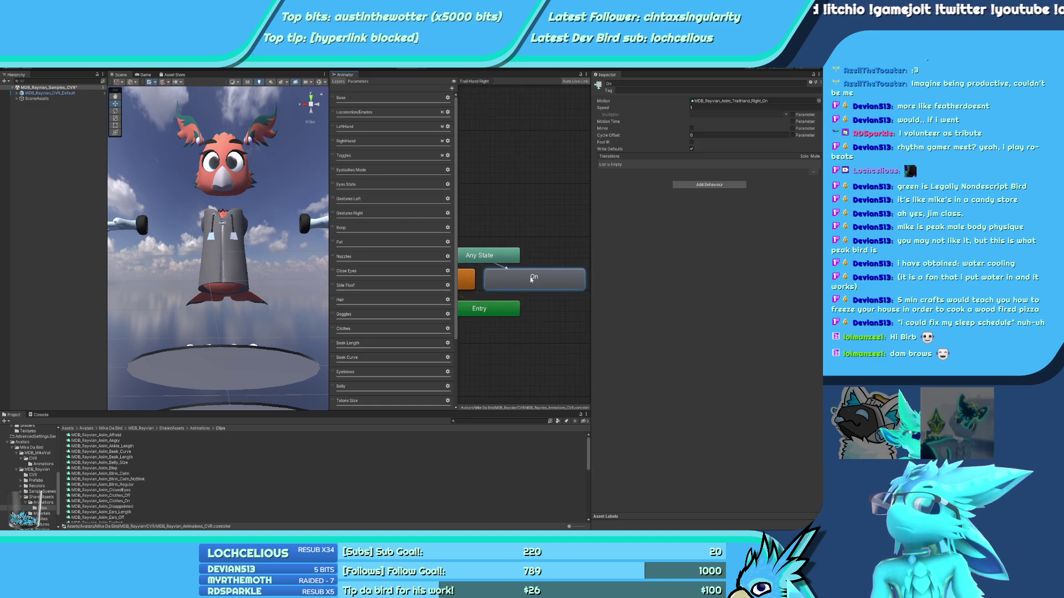
pyautogui.click(505, 267)
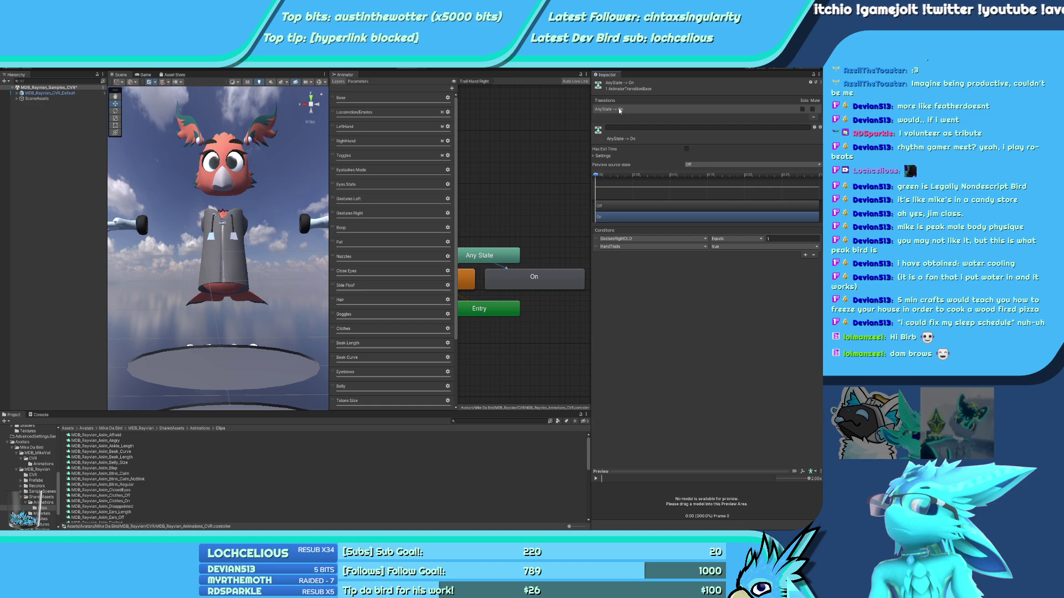
pyautogui.click(805, 254)
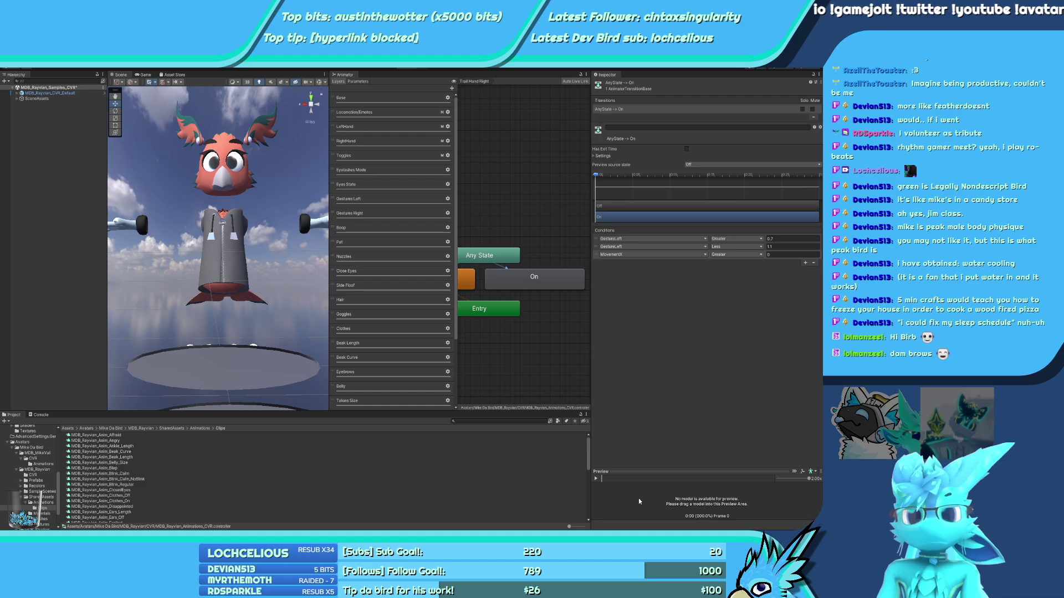
pyautogui.click(626, 277)
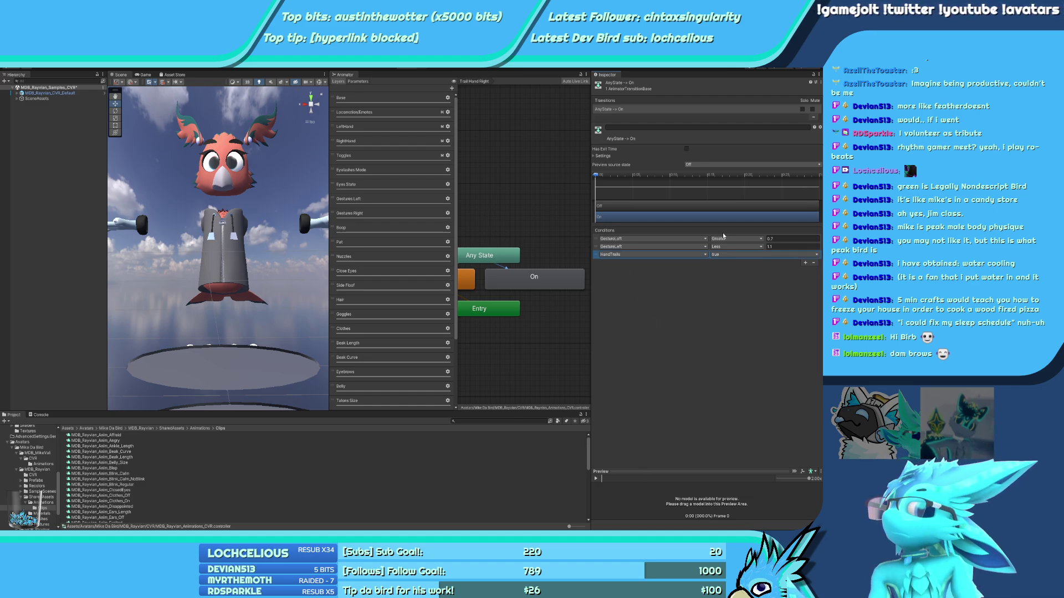
# Switch both GestureLeft conditions of the Trail Hand Right layer's On transition to GestureRight
pyautogui.click(629, 286)
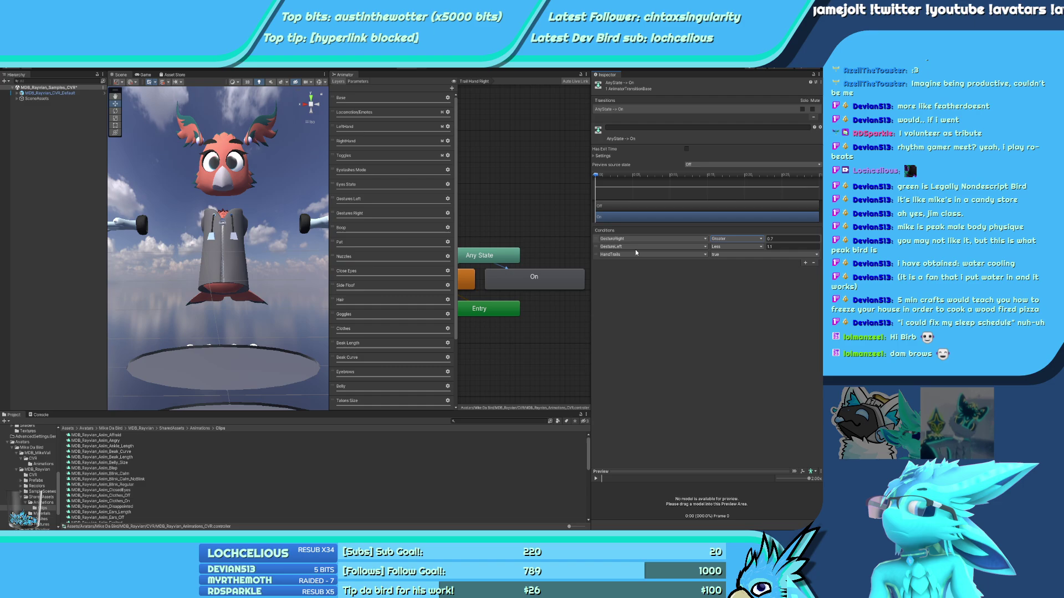
pyautogui.click(635, 248)
pyautogui.click(625, 307)
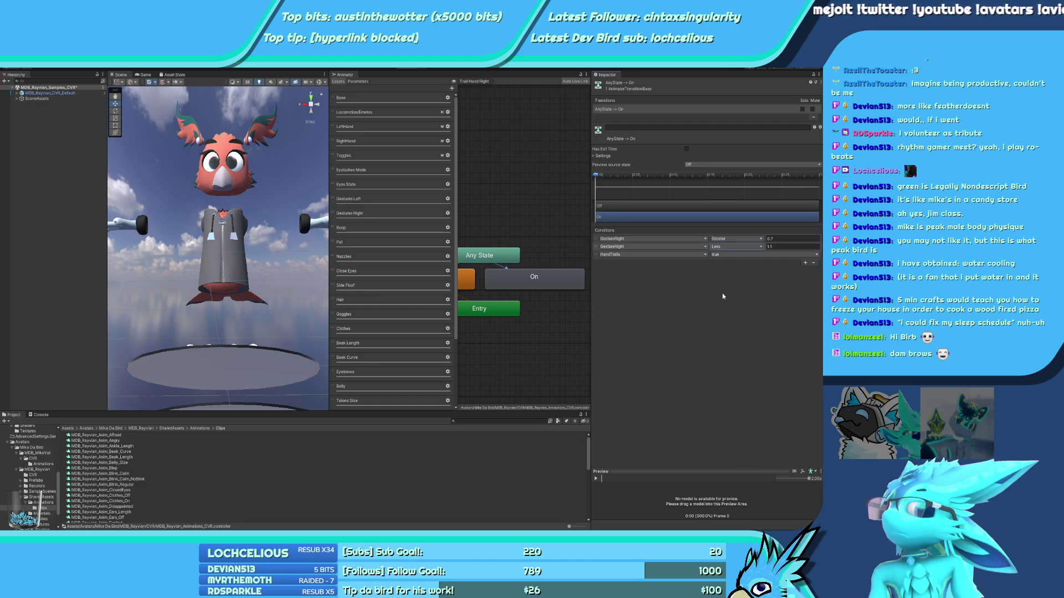
# Paste the GestureLeft conditions onto the Trail Hand Left layer's Any State to On transition and add the condition HandTrails true
pyautogui.scroll(-5, 388, 365)
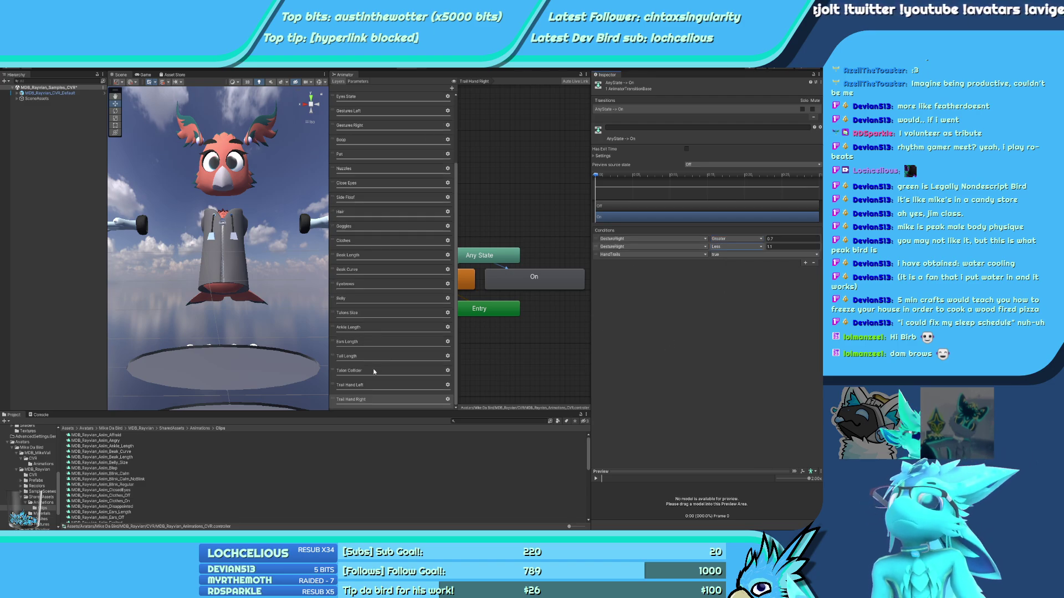
pyautogui.click(365, 386)
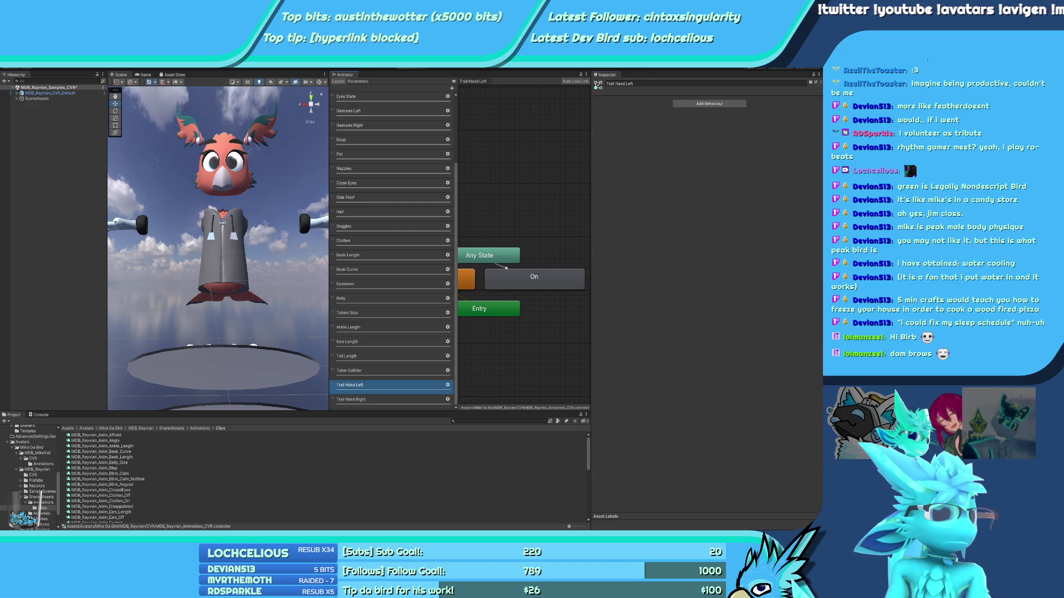
pyautogui.moveTo(508, 297); pyautogui.dragTo(552, 298, button='middle')
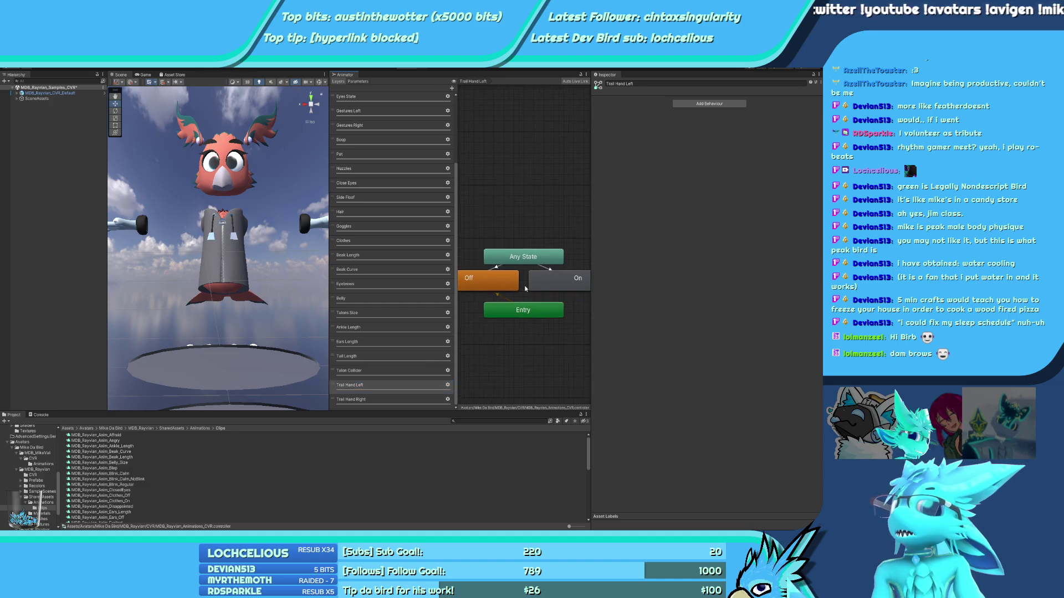
pyautogui.click(546, 268)
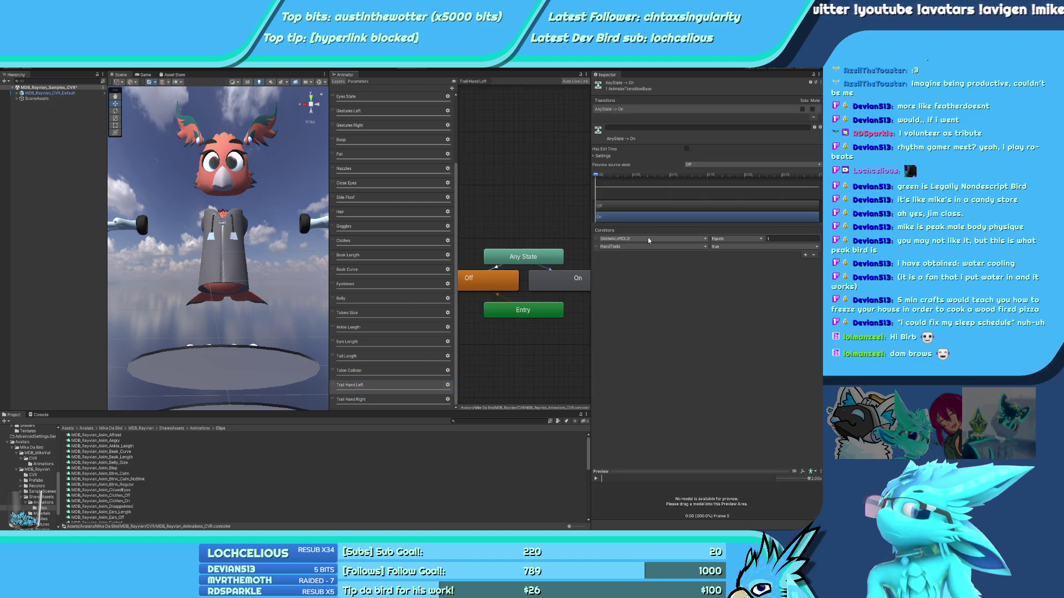
pyautogui.rightClick(640, 113)
pyautogui.click(664, 135)
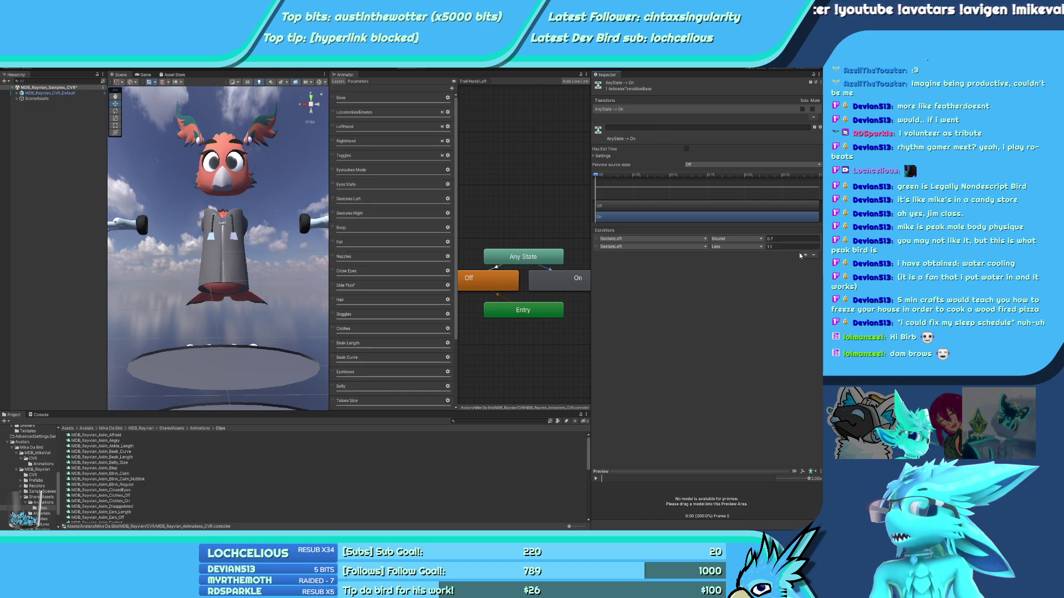
pyautogui.click(804, 254)
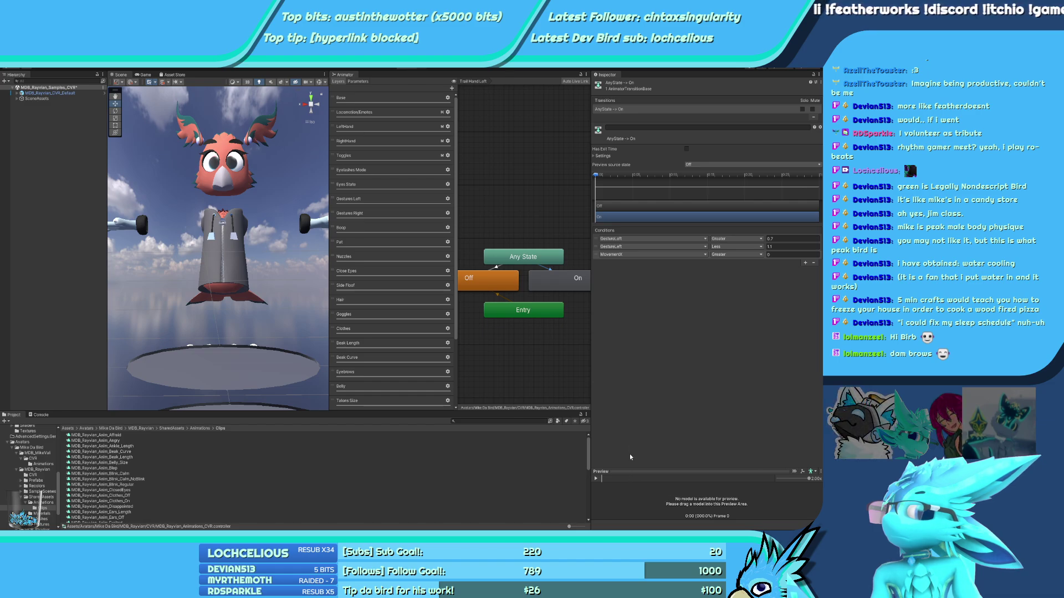
pyautogui.click(623, 413)
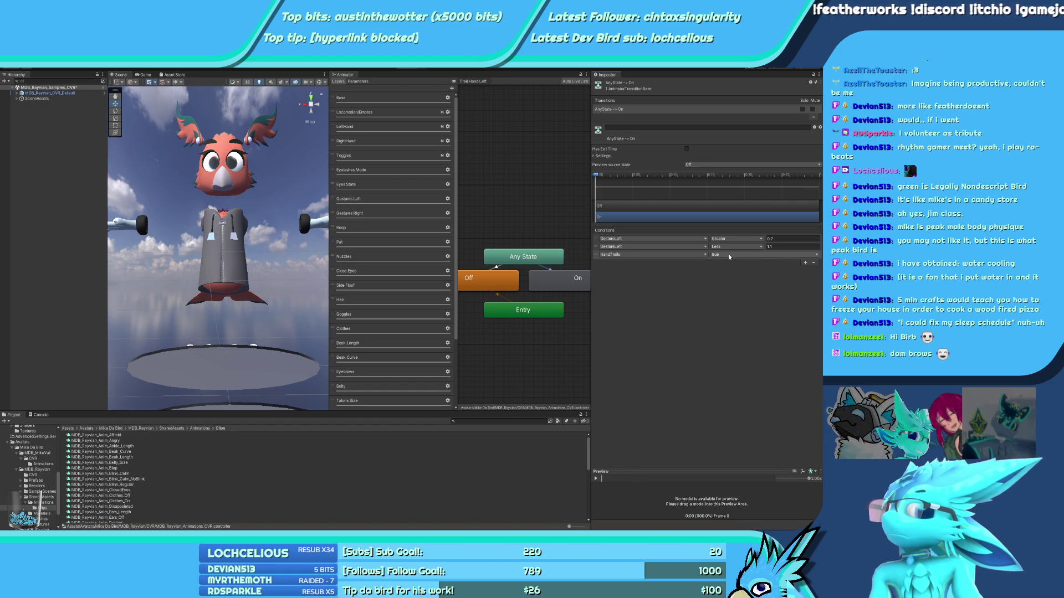
# Compare the Any State to On transition conditions of the Trail Hand Left and Trail Hand Right layers
pyautogui.scroll(-5, 397, 337)
pyautogui.click(375, 398)
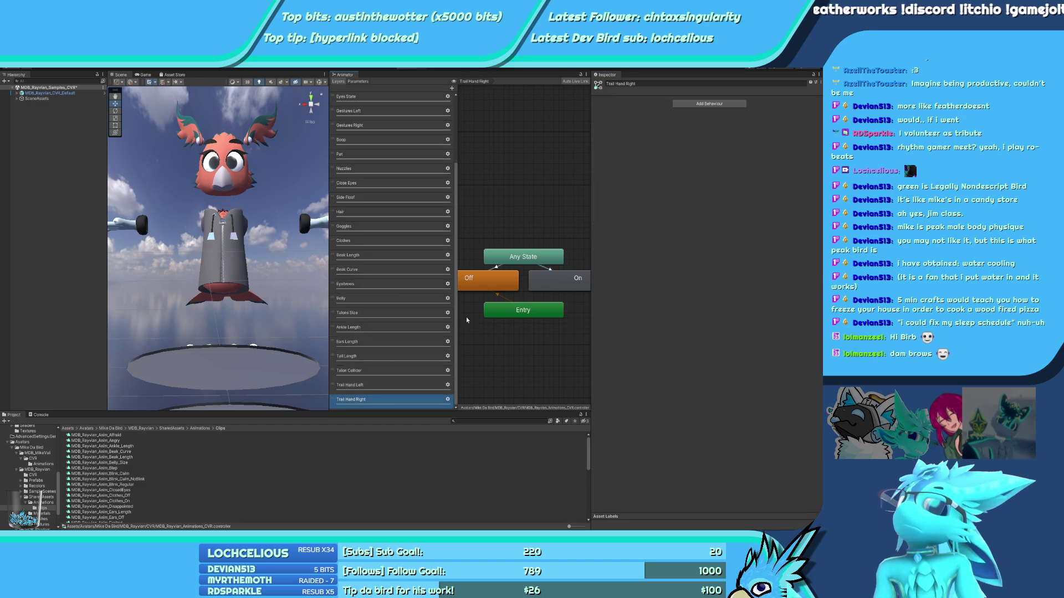
pyautogui.click(549, 269)
pyautogui.click(381, 389)
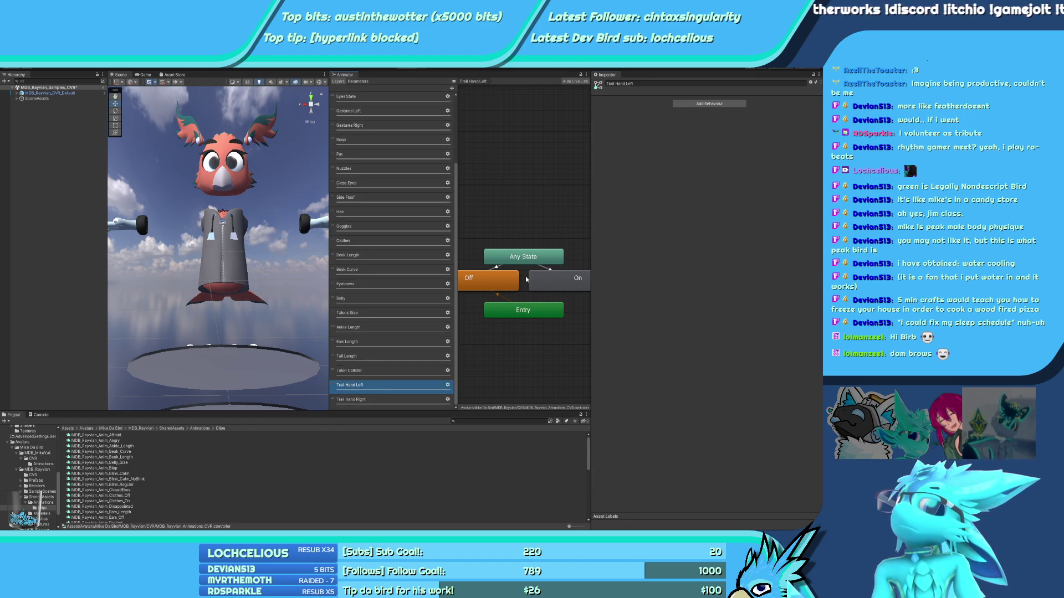
pyautogui.click(548, 270)
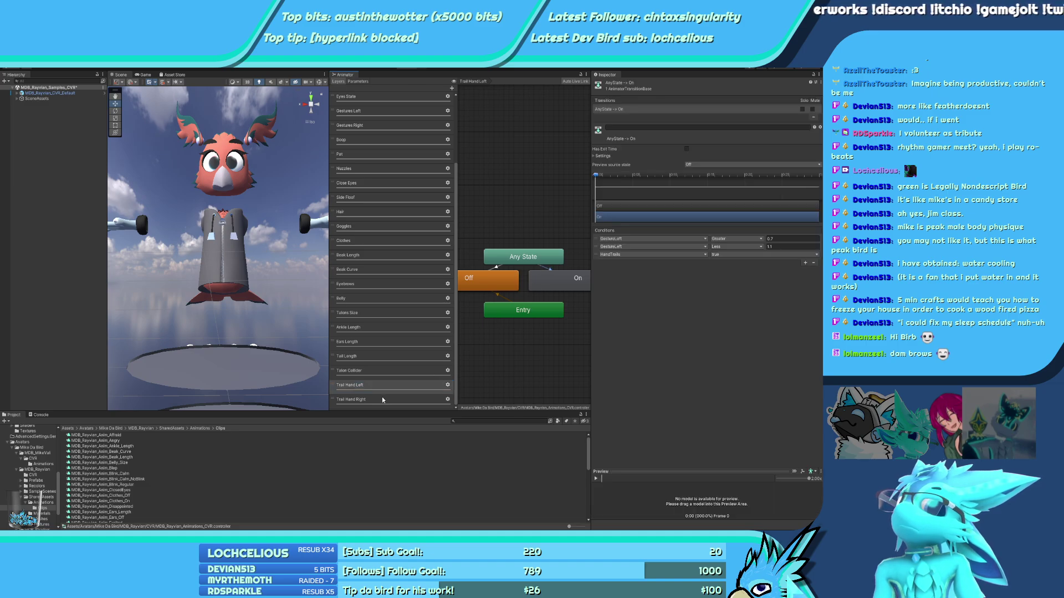
pyautogui.click(383, 400)
pyautogui.click(547, 271)
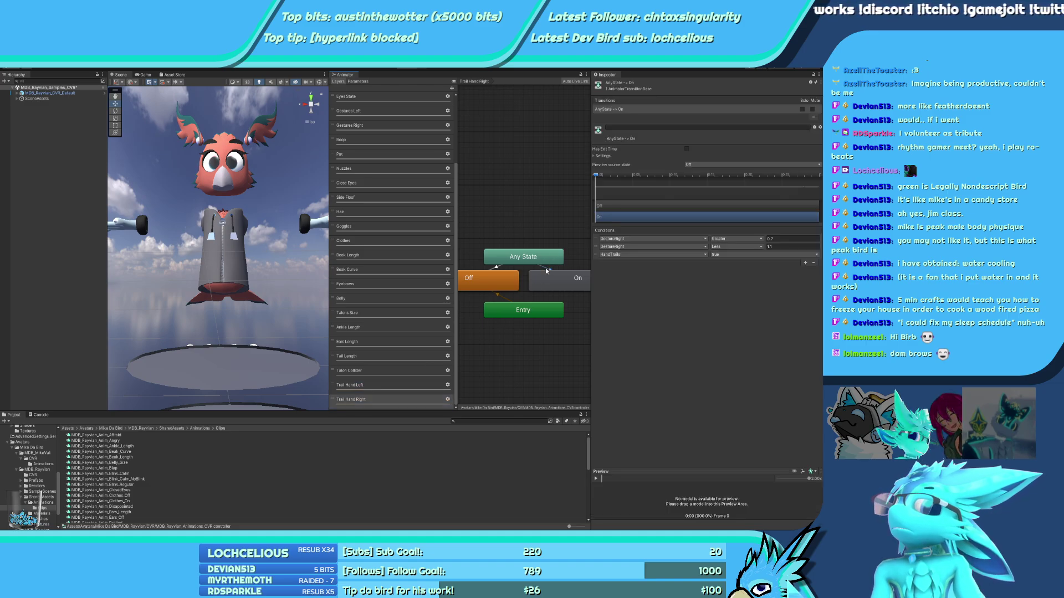
# Reduce the Trail Hand Left layer's Any State to Off transition to the single condition GestureLeft Less 0.7
pyautogui.click(421, 385)
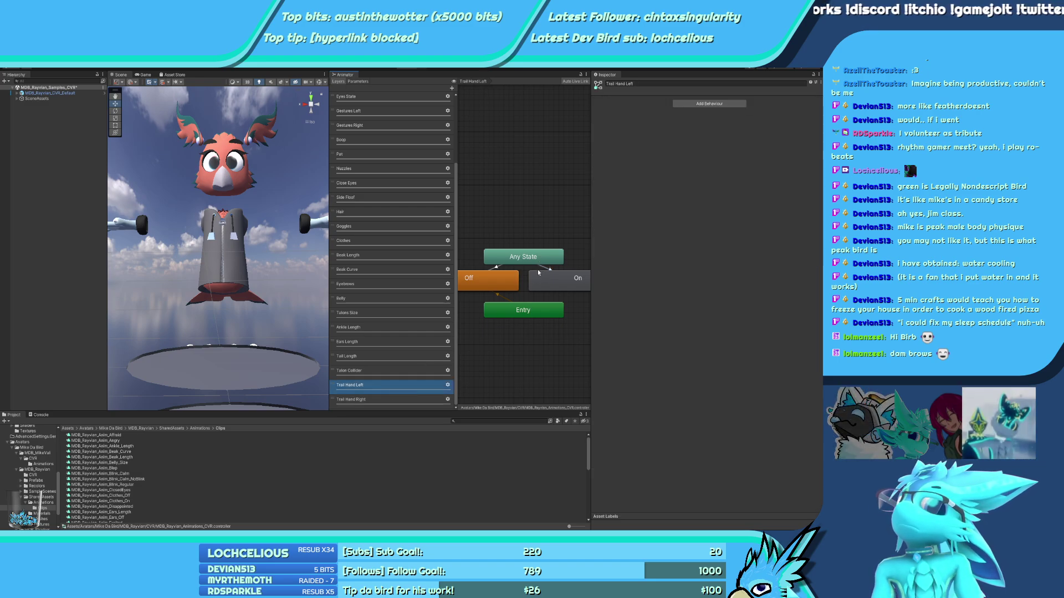
pyautogui.click(495, 267)
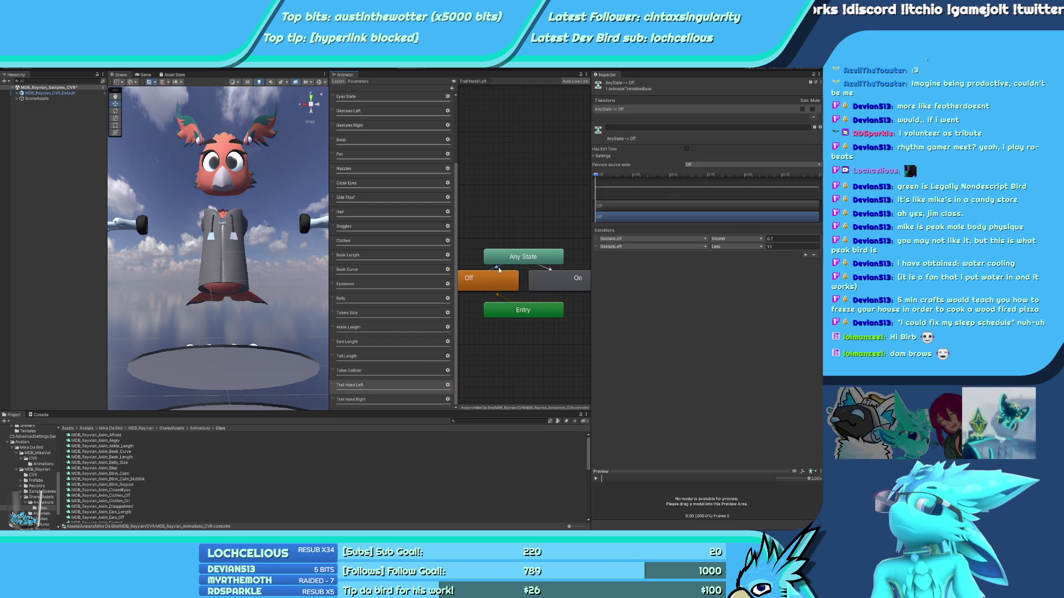
pyautogui.click(634, 246)
pyautogui.press('Delete')
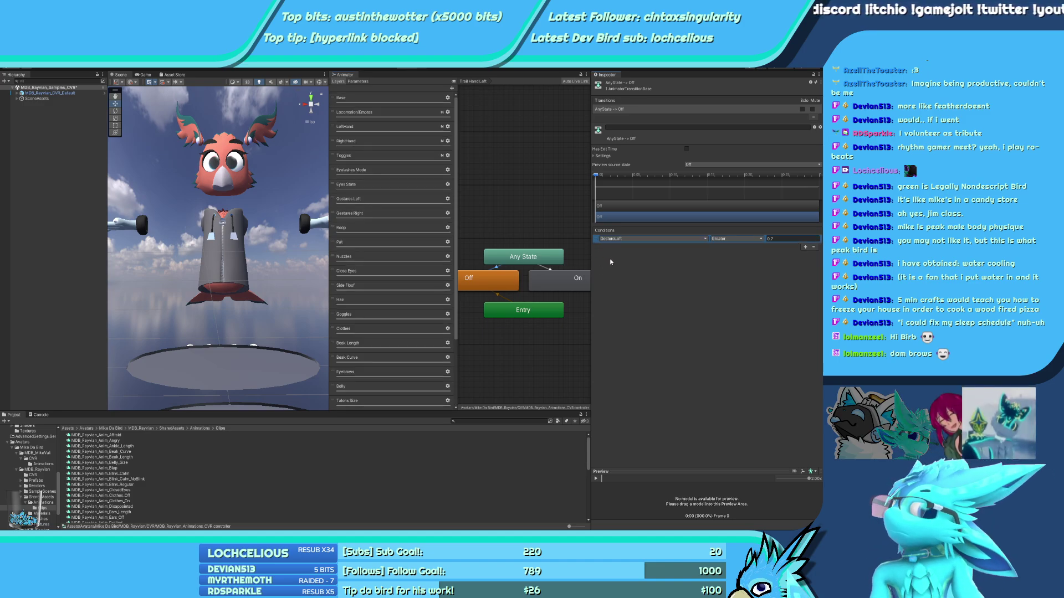
pyautogui.click(730, 257)
# Reduce the Trail Hand Right layer's Any State to Off transition to the single condition GestureRight Less 0.7
pyautogui.scroll(-4, 411, 384)
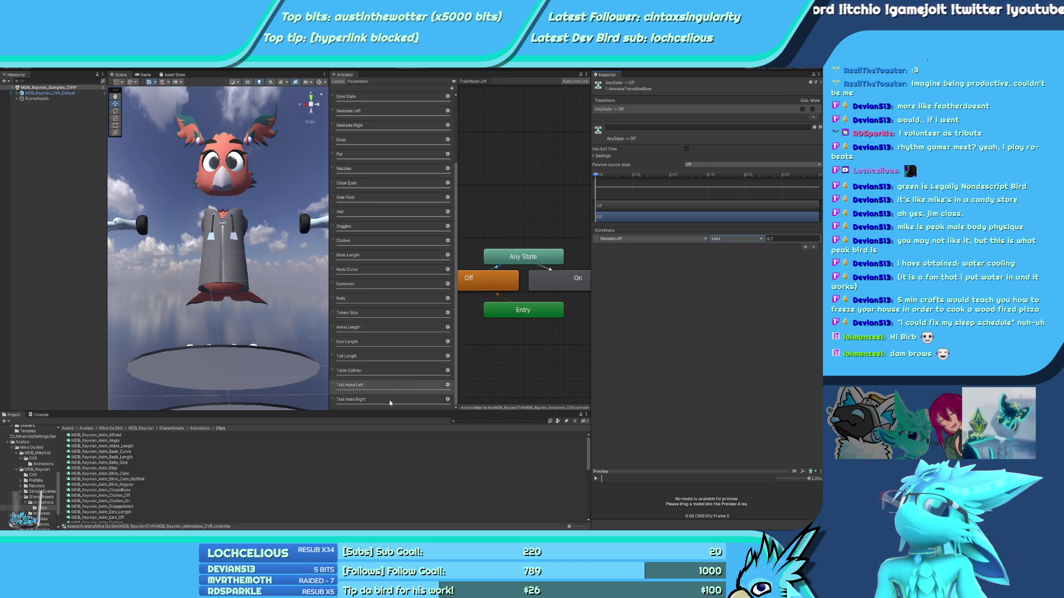
pyautogui.click(390, 399)
pyautogui.click(497, 267)
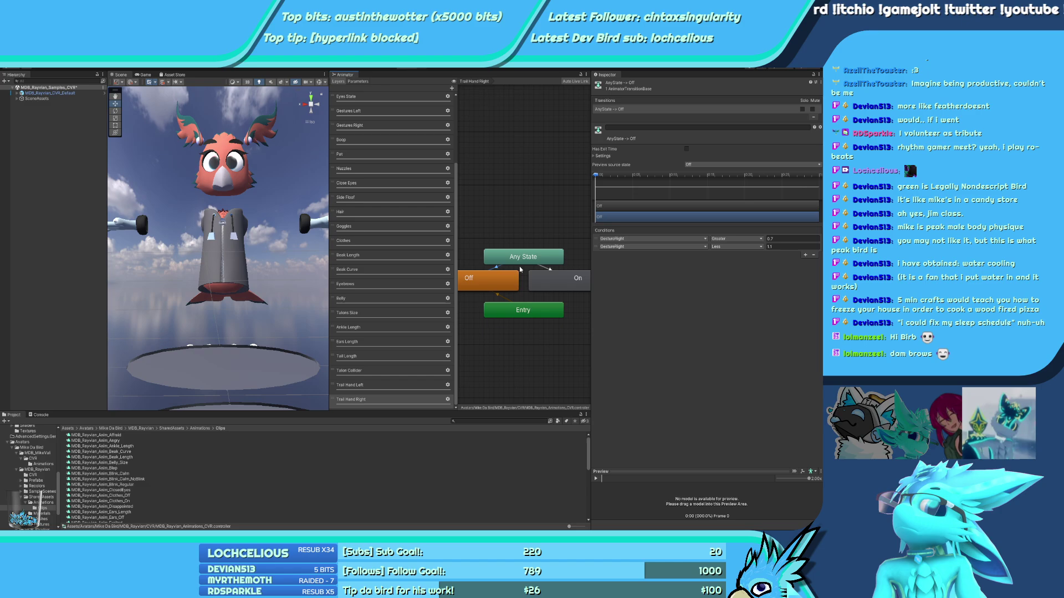
pyautogui.click(597, 248)
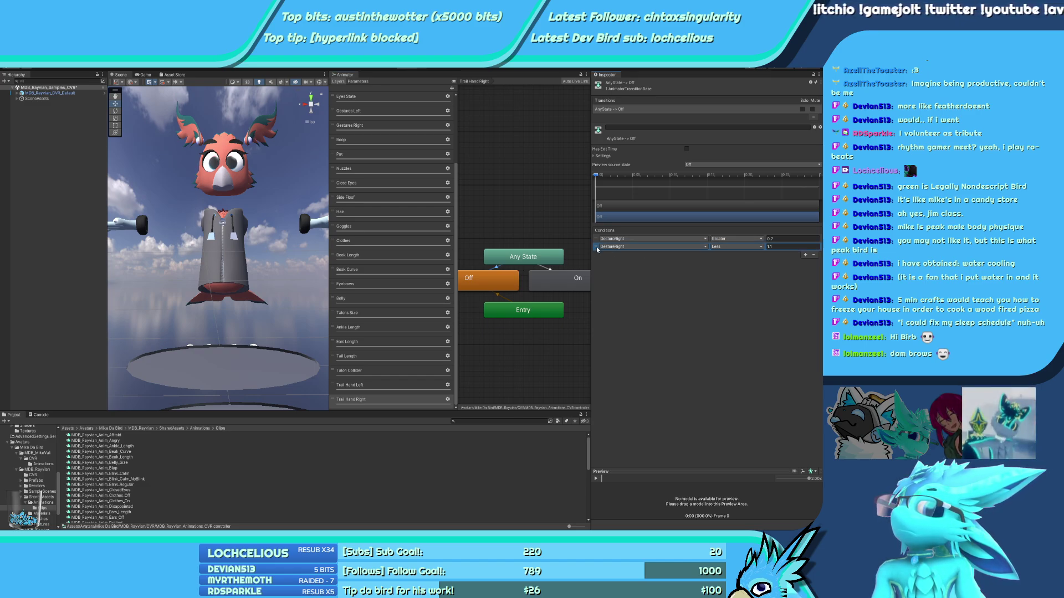
# Compare the Any State to Off transition conditions of the Trail Hand Left and Trail Hand Right layers
pyautogui.click(395, 384)
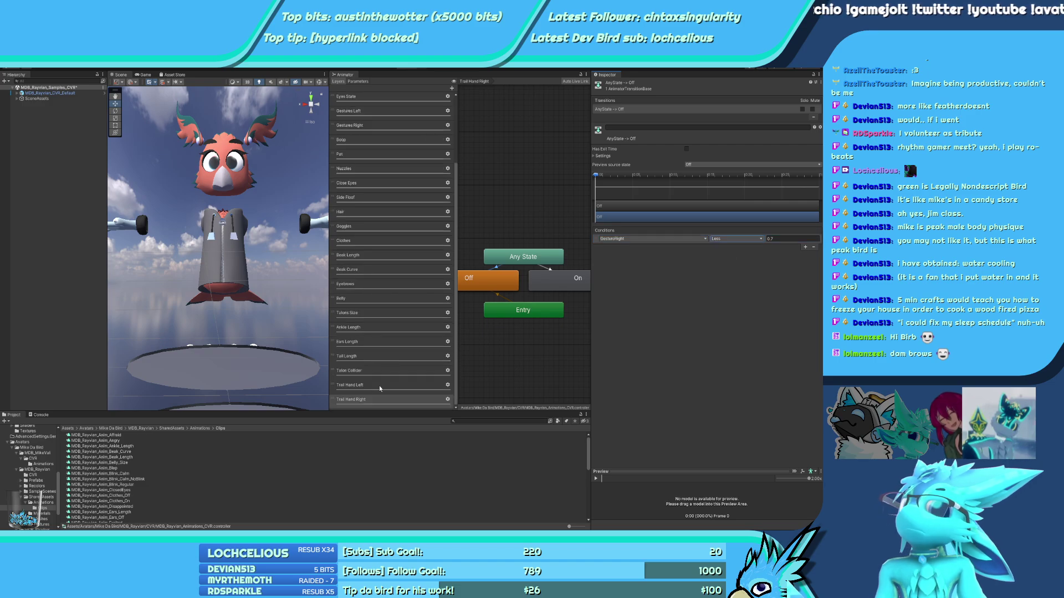
pyautogui.click(496, 267)
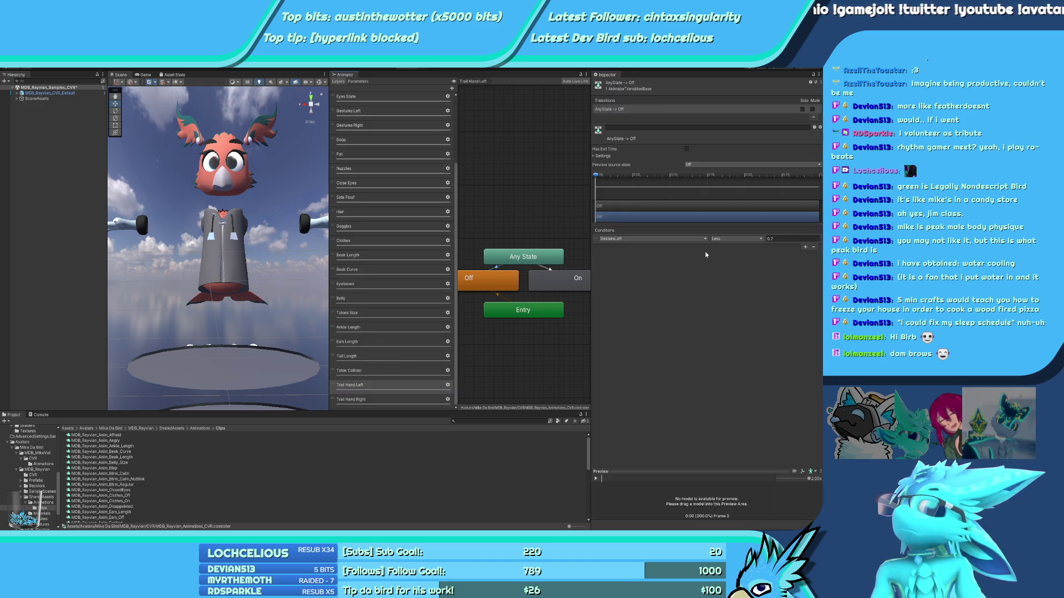
pyautogui.click(370, 399)
pyautogui.click(495, 268)
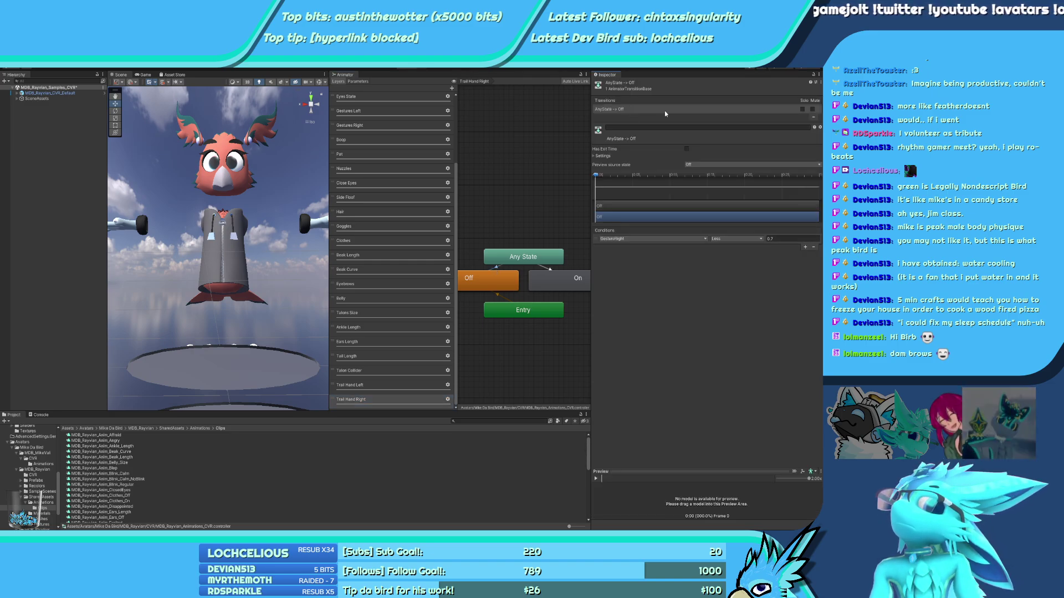
# Add a second Any State to Off transition in the Trail Hand Right layer with the condition GestureRight Greater 1.1
pyautogui.click(502, 257)
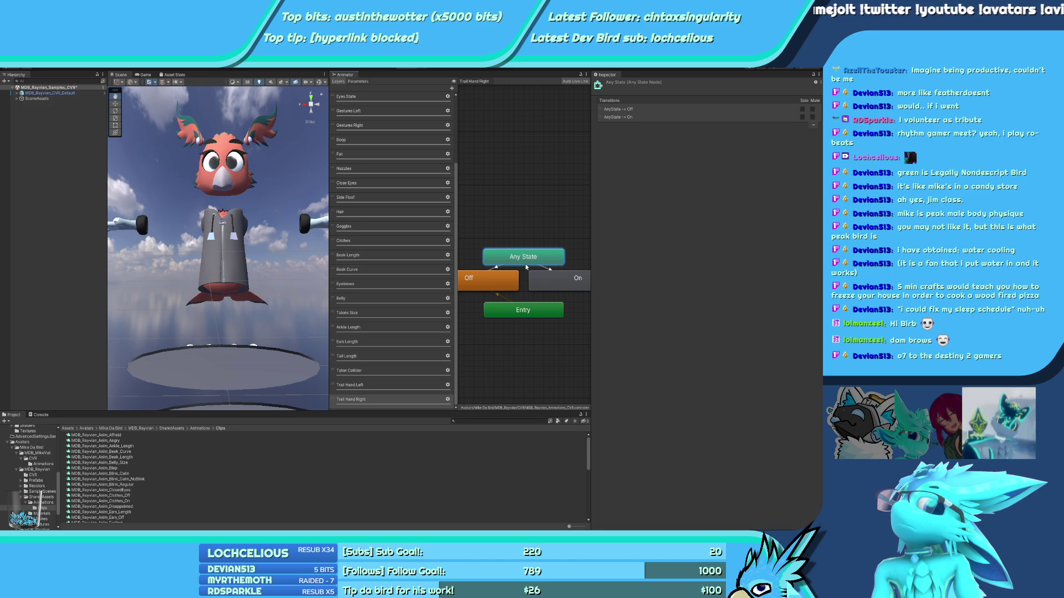
pyautogui.click(495, 268)
pyautogui.click(633, 116)
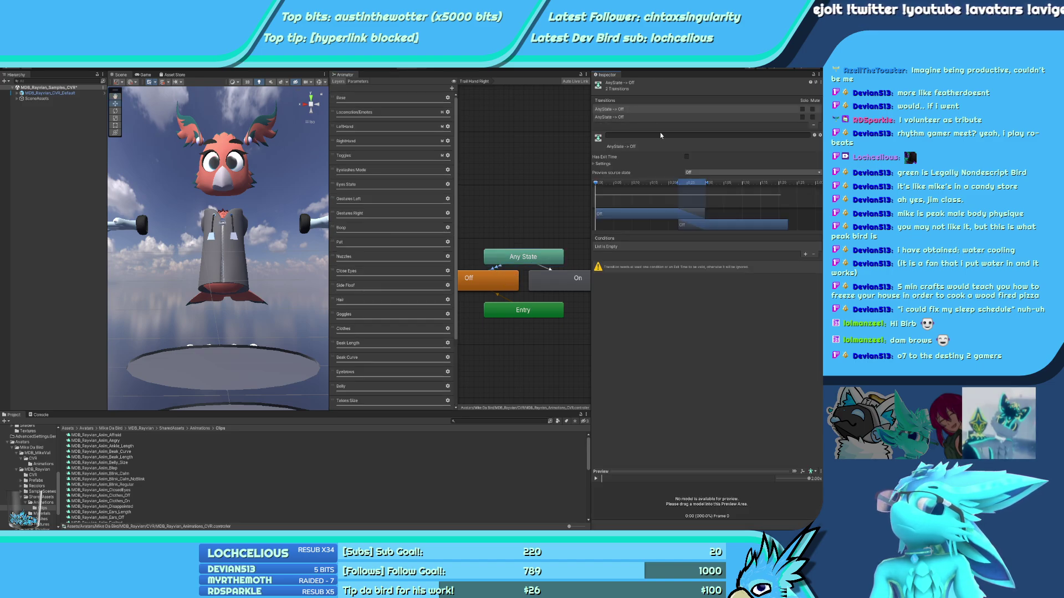
pyautogui.click(748, 248)
pyautogui.click(736, 258)
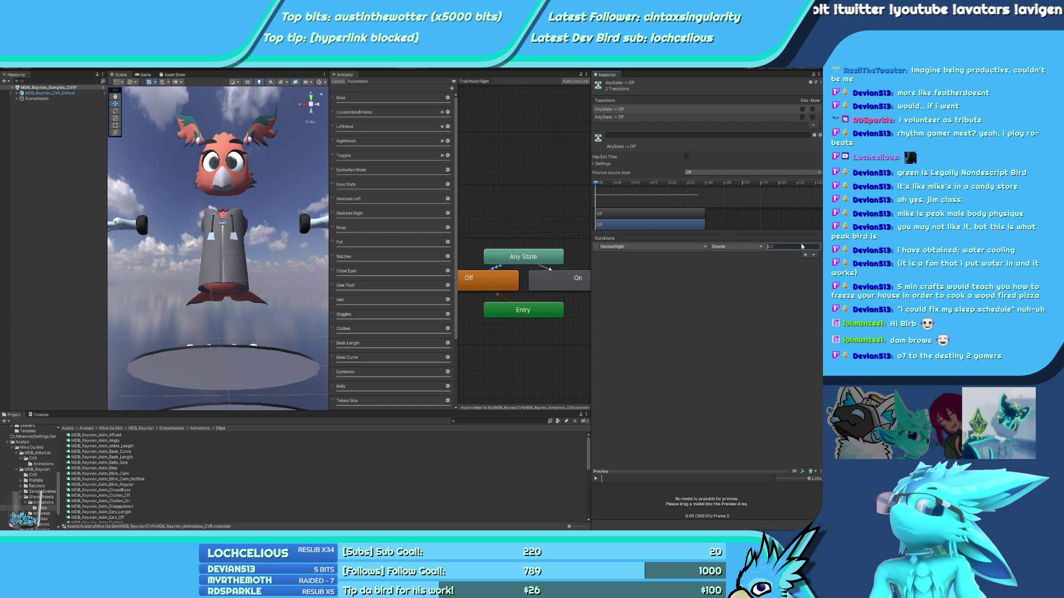
pyautogui.click(798, 246)
pyautogui.write('1.1')
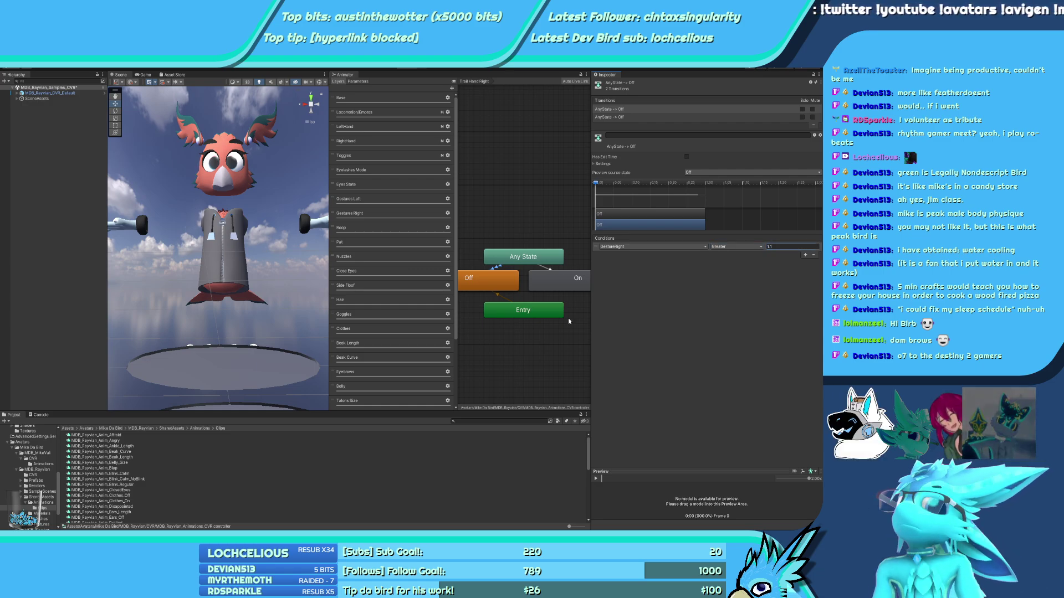
# Add a second Any State to Off transition in the Trail Hand Left layer with the condition GestureLeft Greater 1.1
pyautogui.scroll(-3, 421, 347)
pyautogui.click(395, 386)
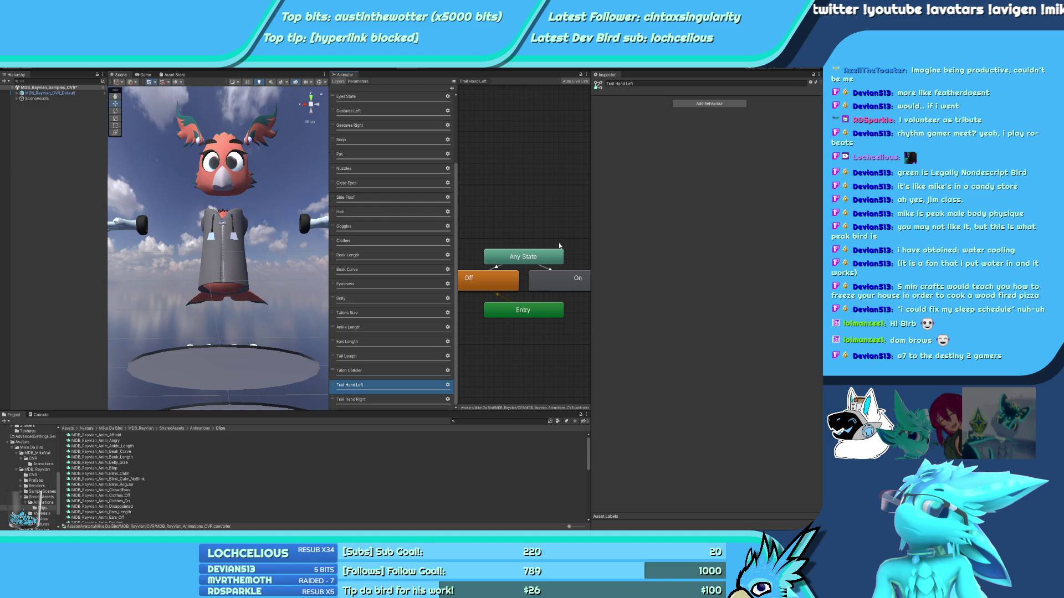
pyautogui.click(503, 269)
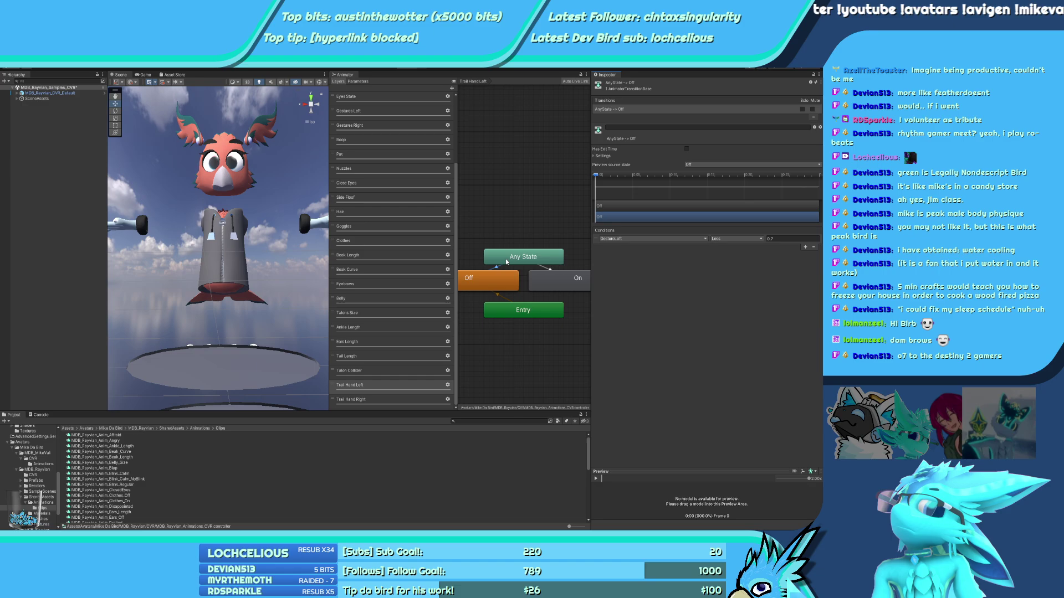
pyautogui.click(498, 274)
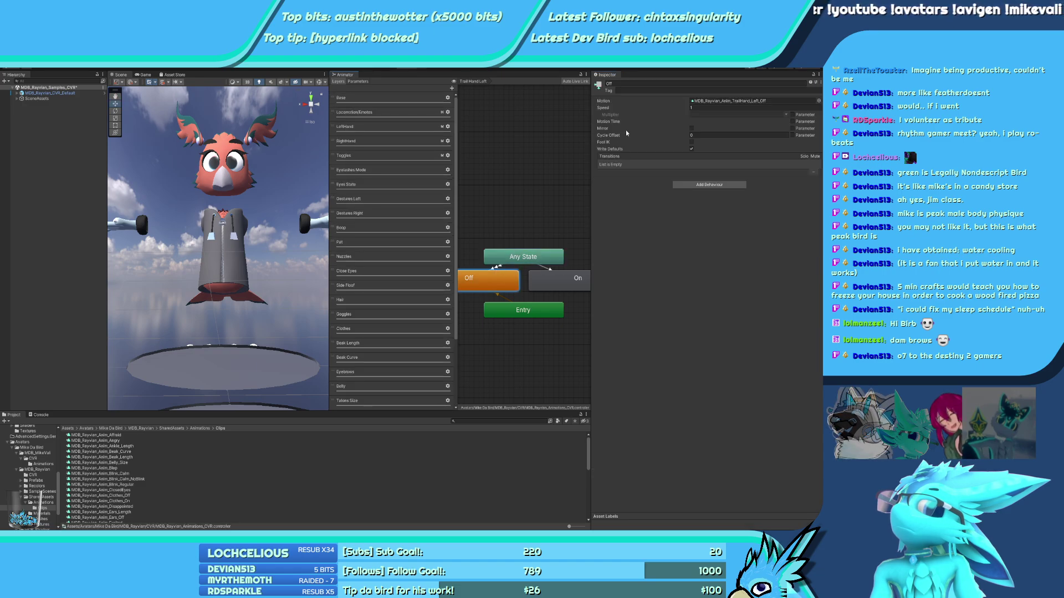
pyautogui.click(495, 268)
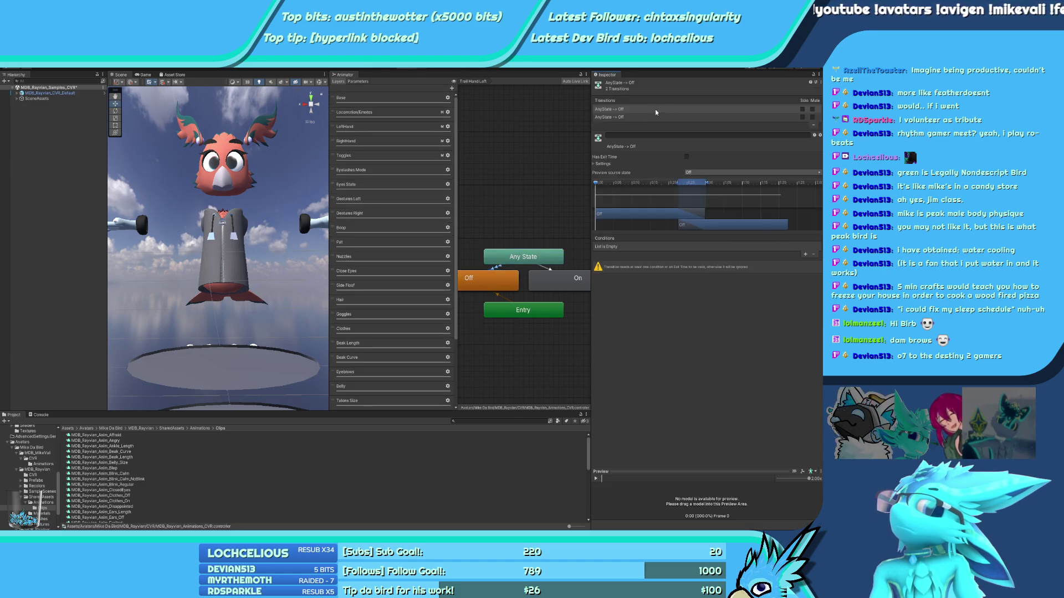
pyautogui.click(734, 247)
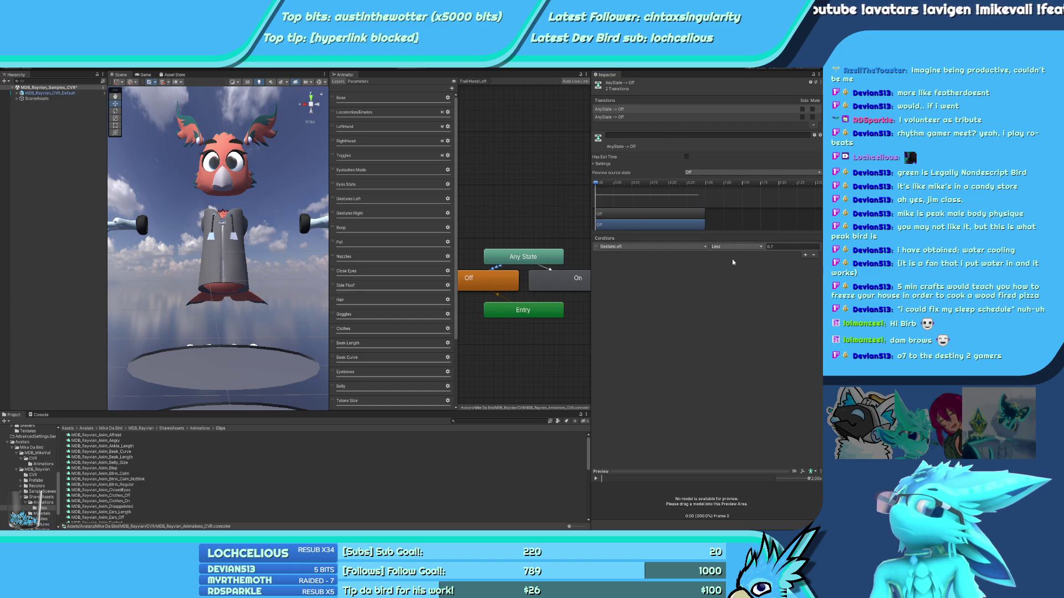
pyautogui.click(733, 257)
pyautogui.click(786, 247)
pyautogui.write('1.1')
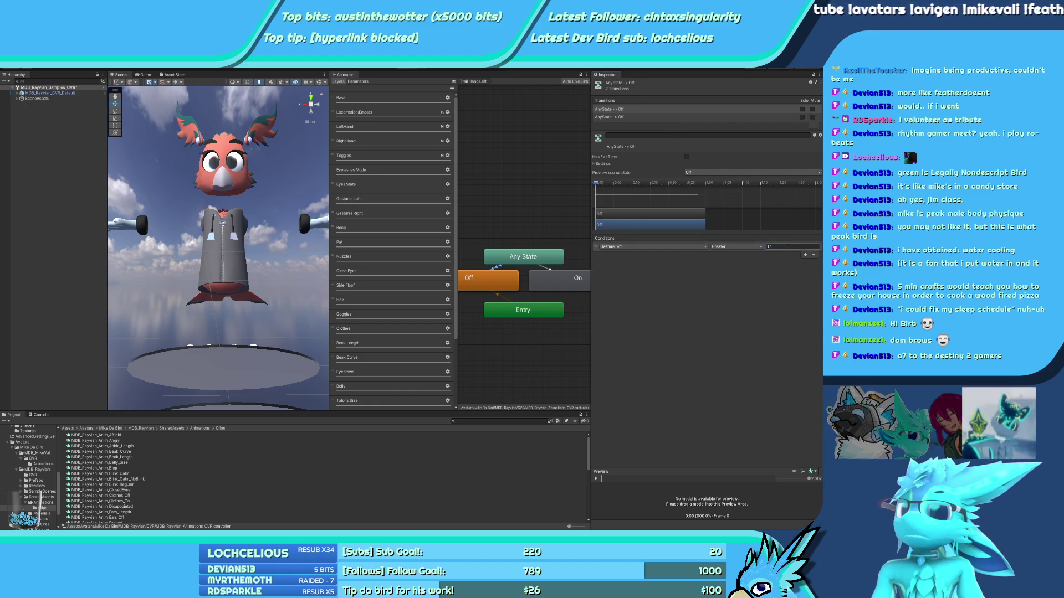
# Enter Play mode with the animator parameters displayed and move the MDB_Rayvian_CVR_Default avatar upward in the scene
pyautogui.click(397, 69)
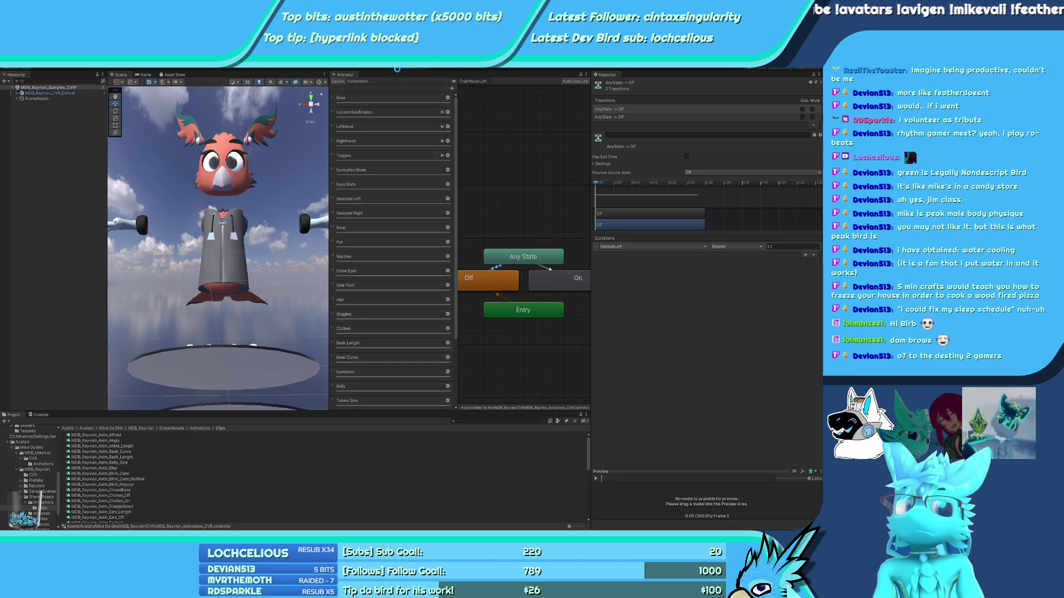
pyautogui.click(354, 82)
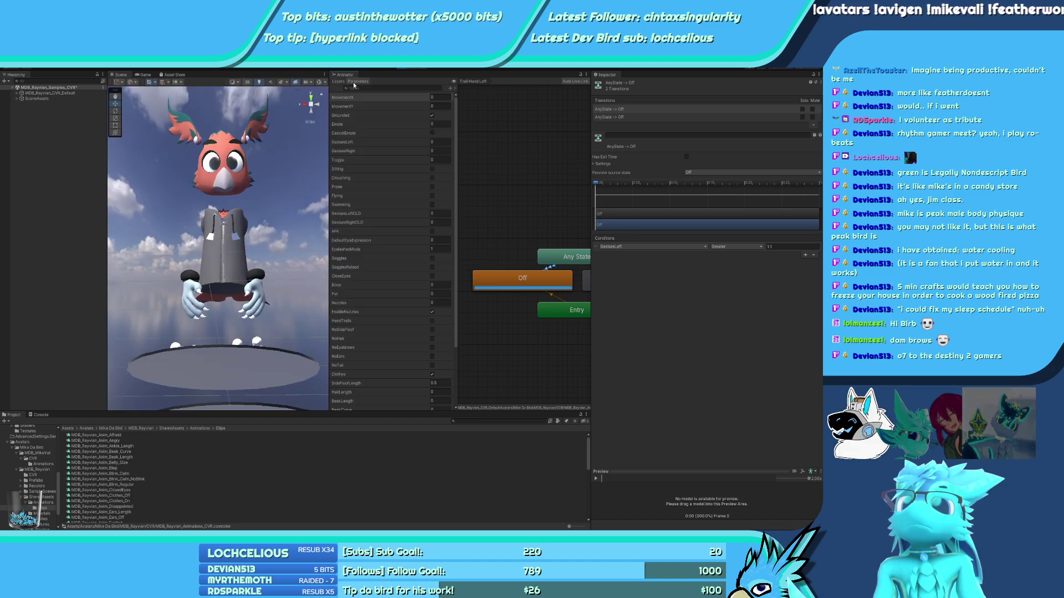
pyautogui.click(50, 93)
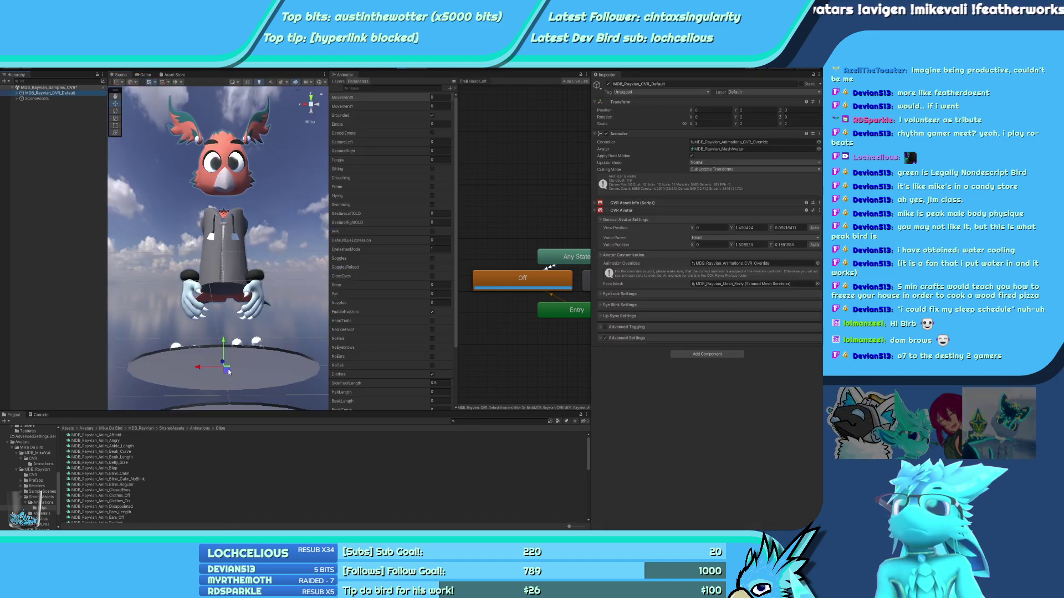
pyautogui.moveTo(228, 372); pyautogui.dragTo(231, 343)
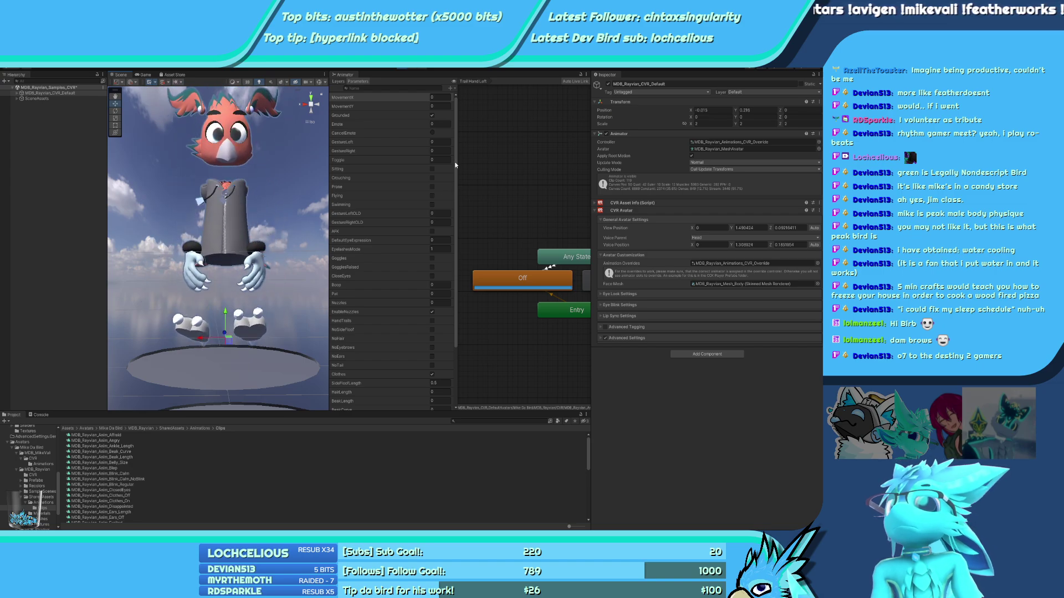
# Test the left hand by setting GestureLeft to 1, moving the avatar, and resetting the parameter to 0
pyautogui.click(436, 97)
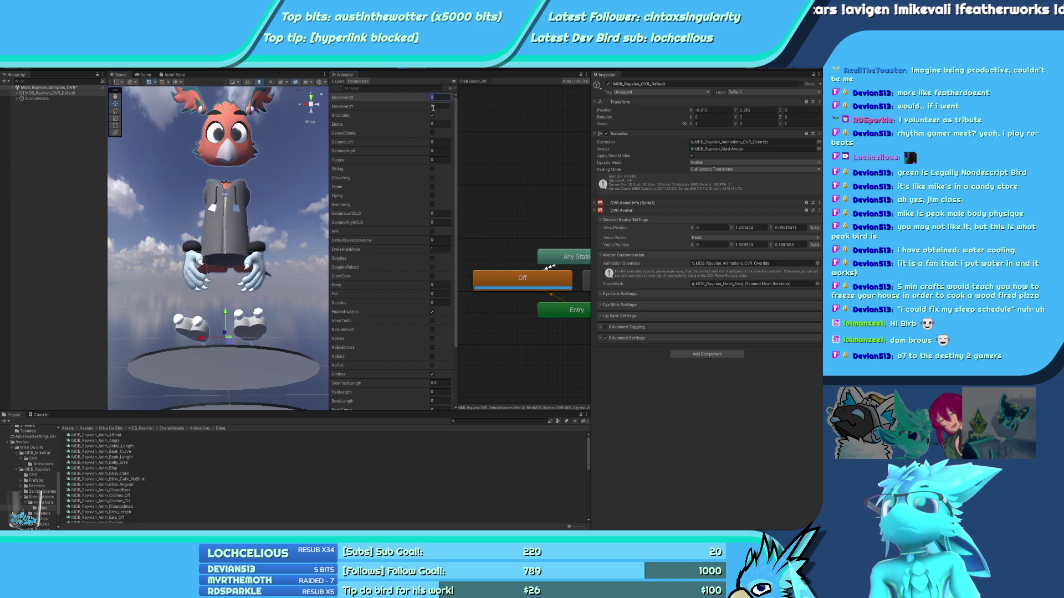
pyautogui.click(440, 142)
pyautogui.write('1')
pyautogui.moveTo(228, 340); pyautogui.dragTo(234, 283)
pyautogui.click(440, 142)
pyautogui.write('0')
# Test the right hand by setting GestureRight to 1, moving the avatar, and resetting the parameter to 0
pyautogui.click(439, 151)
pyautogui.write('1')
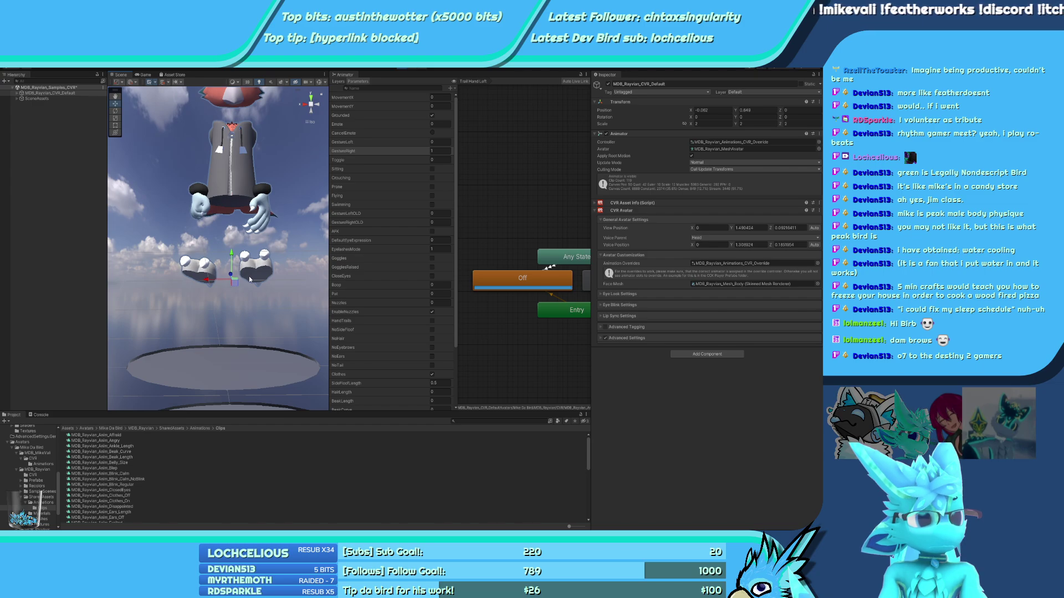
pyautogui.moveTo(235, 288)
pyautogui.mouseDown()
pyautogui.moveTo(210, 342)
pyautogui.moveTo(220, 297)
pyautogui.mouseUp()
pyautogui.click(436, 150)
pyautogui.write('0')
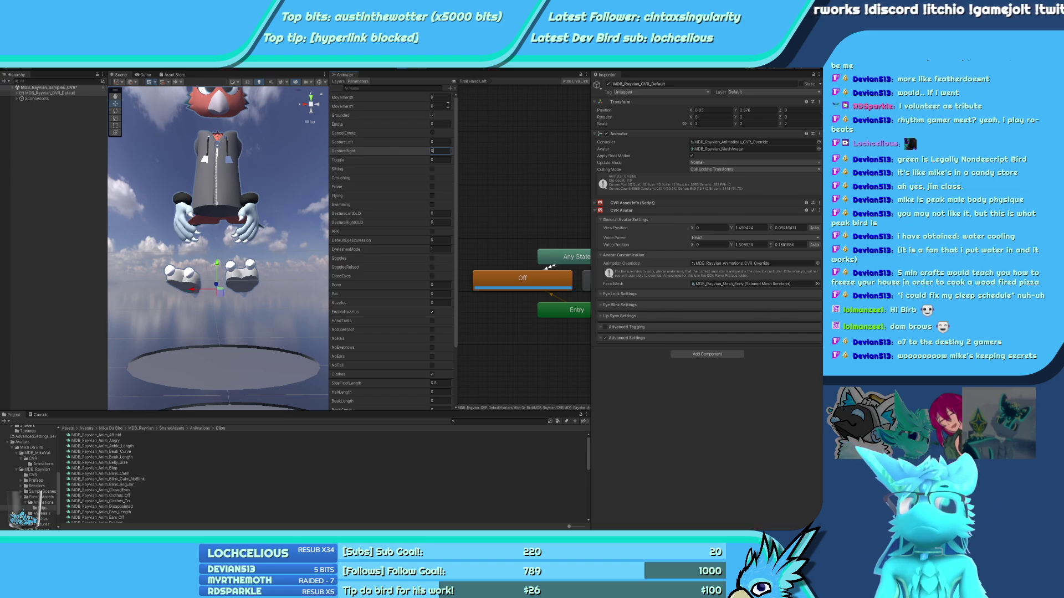
# Move the avatar back down toward the platform and enable the HandTrails parameter
pyautogui.click(220, 298)
pyautogui.moveTo(220, 299); pyautogui.dragTo(196, 334)
pyautogui.scroll(-3, 385, 343)
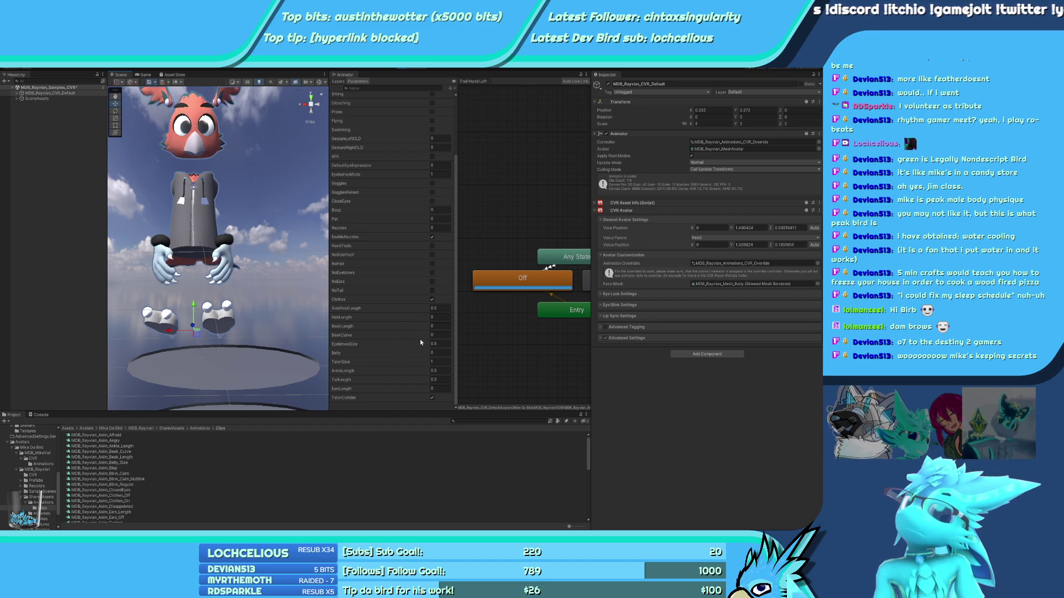
pyautogui.click(432, 246)
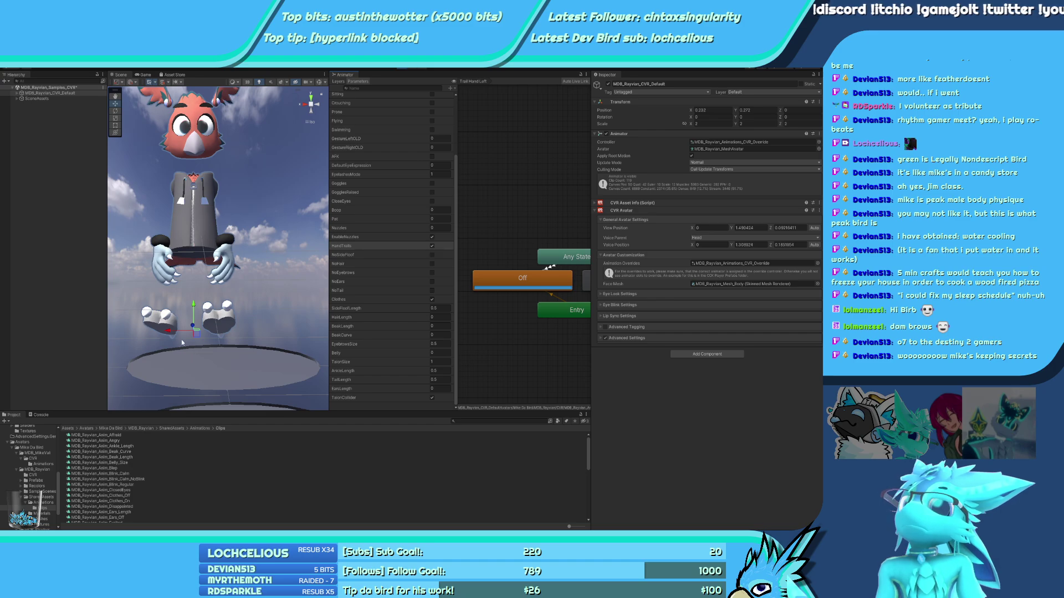
# Test the left hand trail with HandTrails on by setting GestureLeft to 1, moving the avatar, and returning GestureLeft to 0
pyautogui.scroll(5, 426, 203)
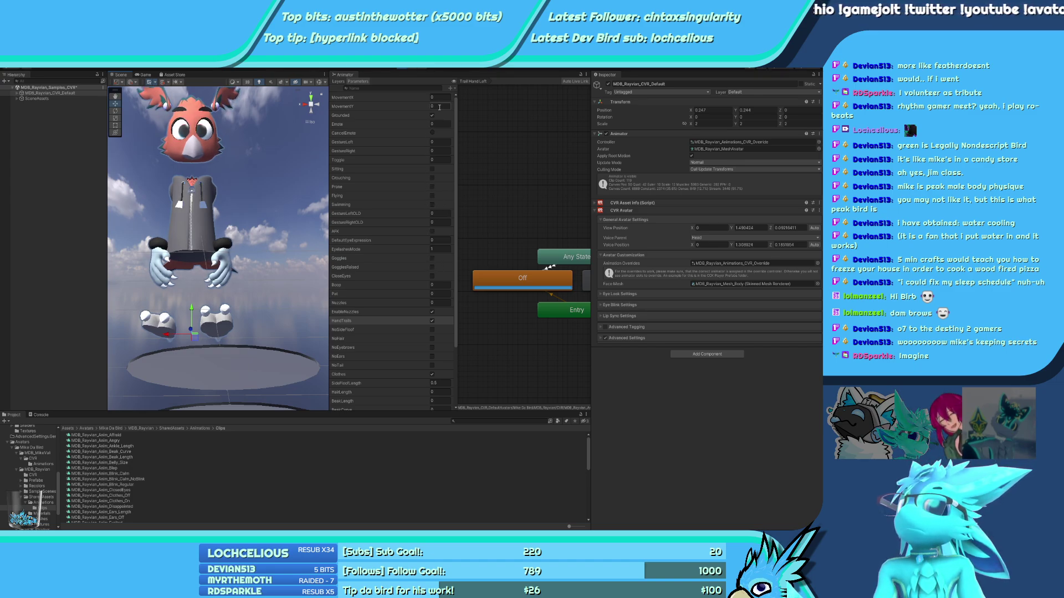
pyautogui.click(440, 150)
pyautogui.click(439, 142)
pyautogui.write('1')
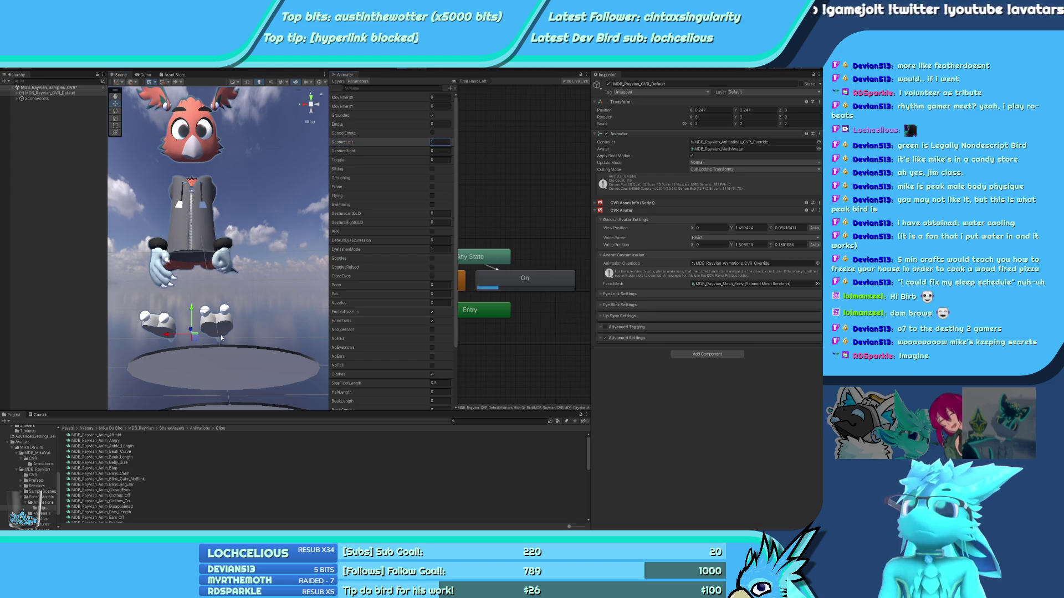
pyautogui.moveTo(197, 337)
pyautogui.mouseDown()
pyautogui.moveTo(208, 321)
pyautogui.moveTo(203, 288)
pyautogui.moveTo(180, 244)
pyautogui.moveTo(158, 313)
pyautogui.moveTo(189, 324)
pyautogui.mouseUp()
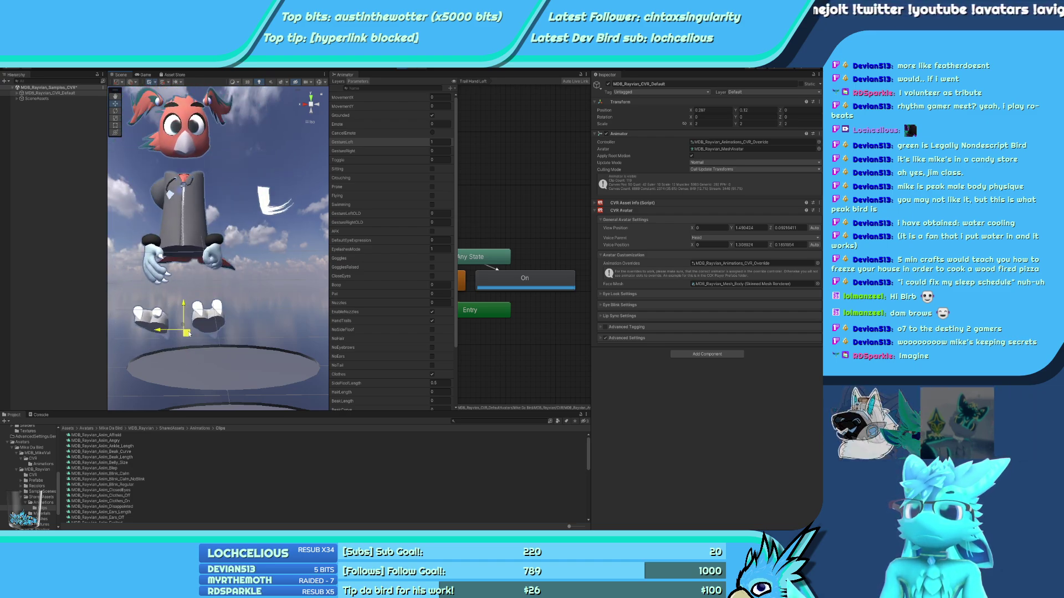
pyautogui.click(441, 144)
pyautogui.write('1')
pyautogui.press('BackSpace')
pyautogui.write('0')
# Test the right hand trail with HandTrails on by setting GestureRight to 1, moving the avatar, and returning GestureRight to 0
pyautogui.click(441, 151)
pyautogui.write('1')
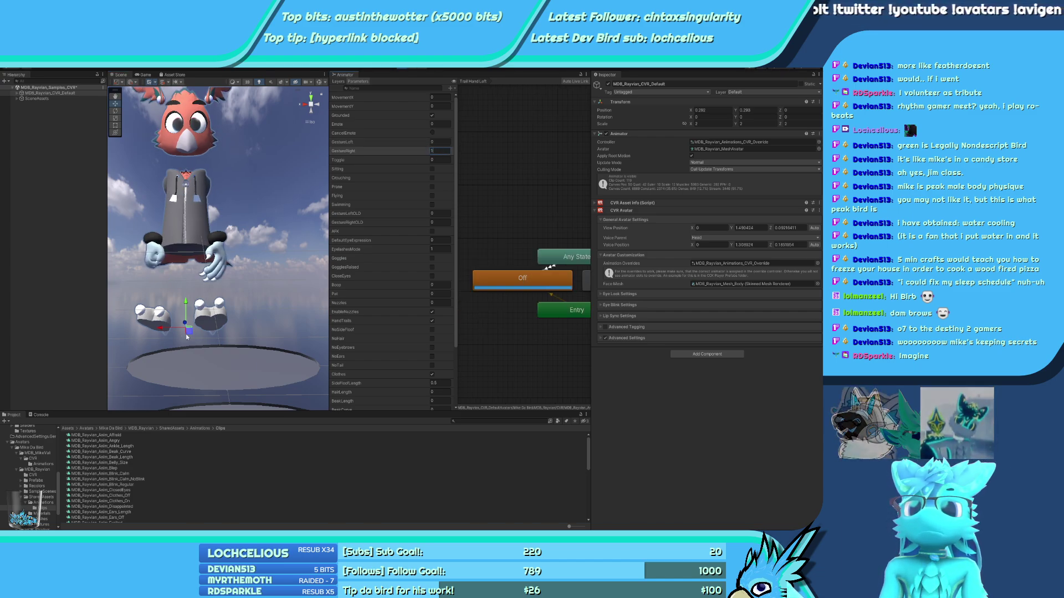
pyautogui.moveTo(187, 336); pyautogui.dragTo(238, 310)
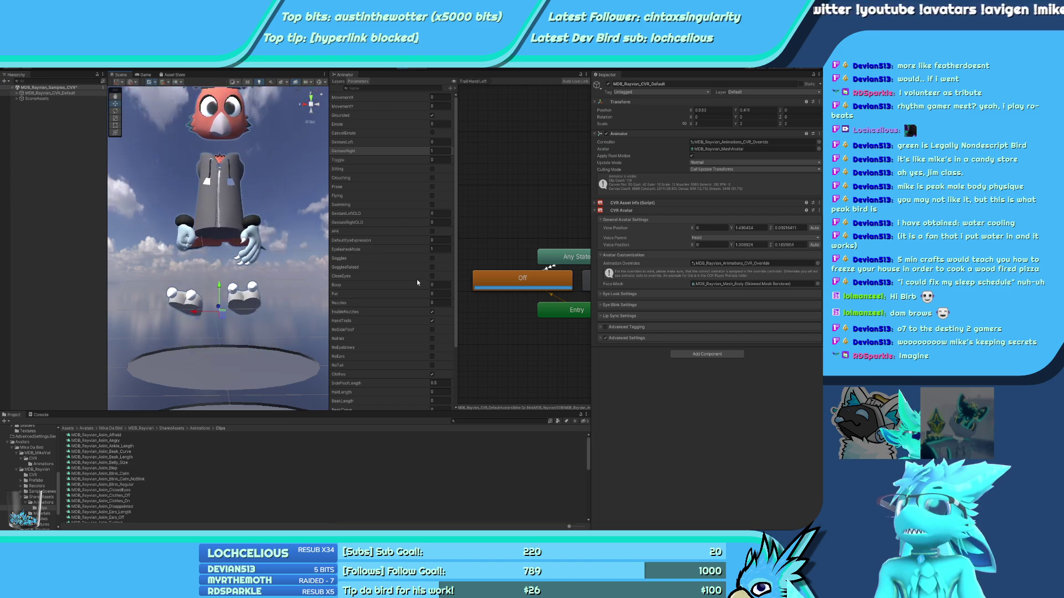
pyautogui.click(441, 151)
# Test the Toggle parameter at 2 and preview the Crouching, Prone, Flying, Swimming and AFK parameters one by one on the avatar
pyautogui.click(434, 160)
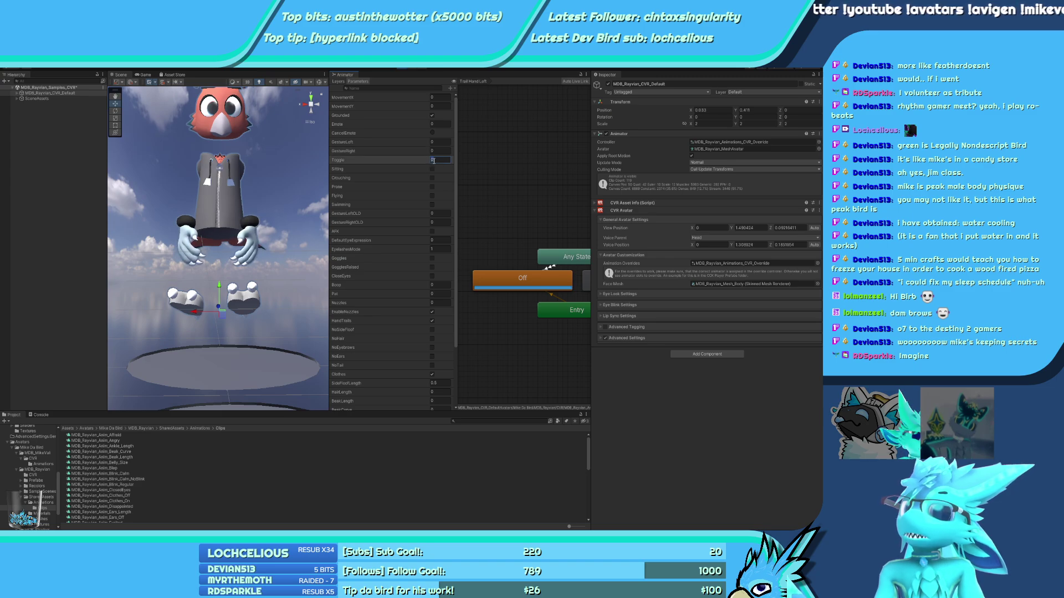
pyautogui.write('2')
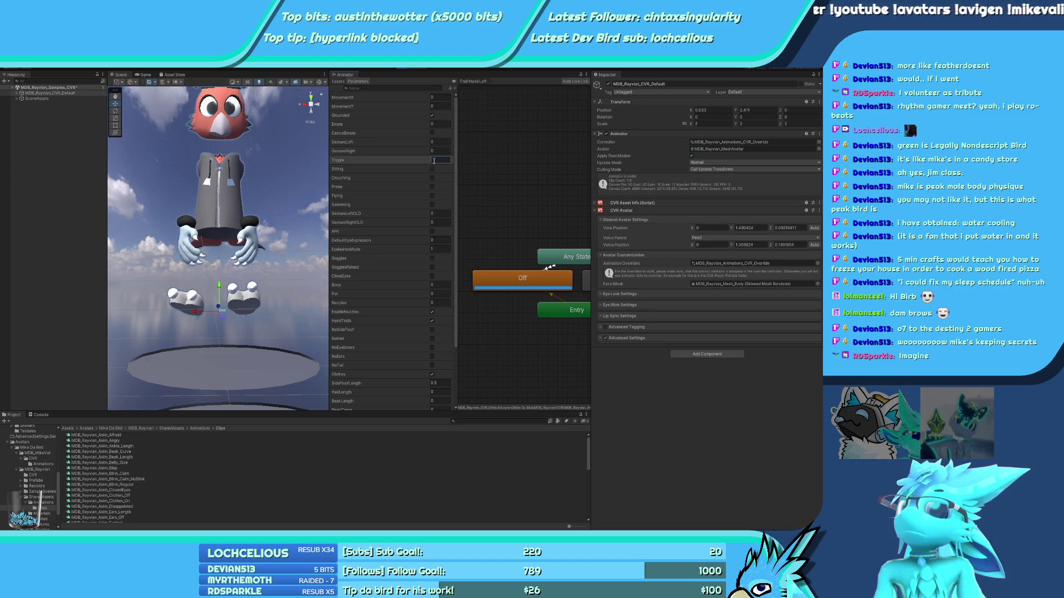
pyautogui.click(432, 177)
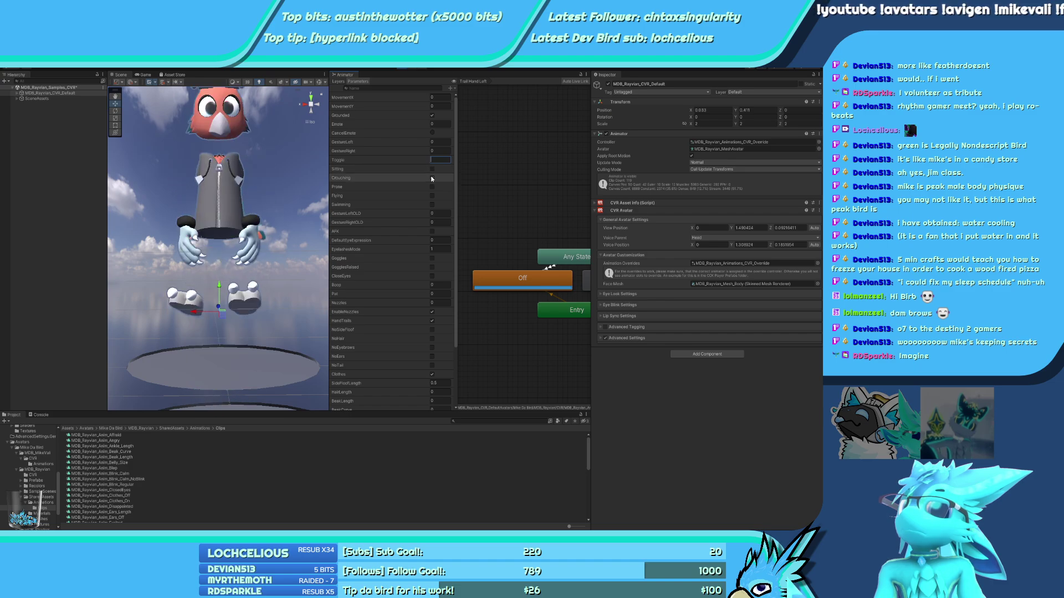
pyautogui.click(431, 178)
pyautogui.click(432, 187)
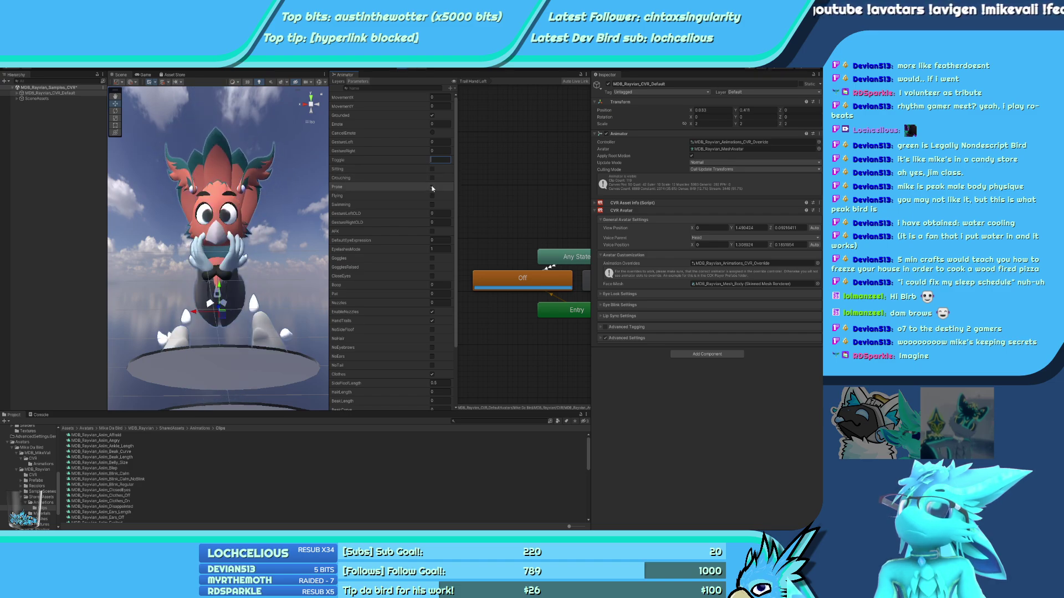
pyautogui.click(433, 186)
pyautogui.click(432, 197)
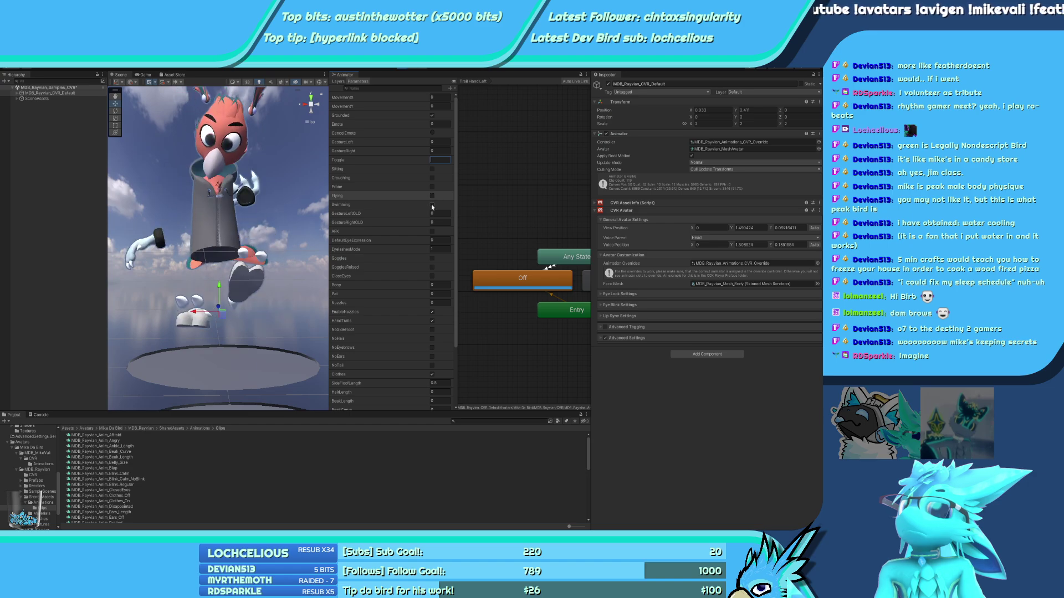
pyautogui.click(432, 205)
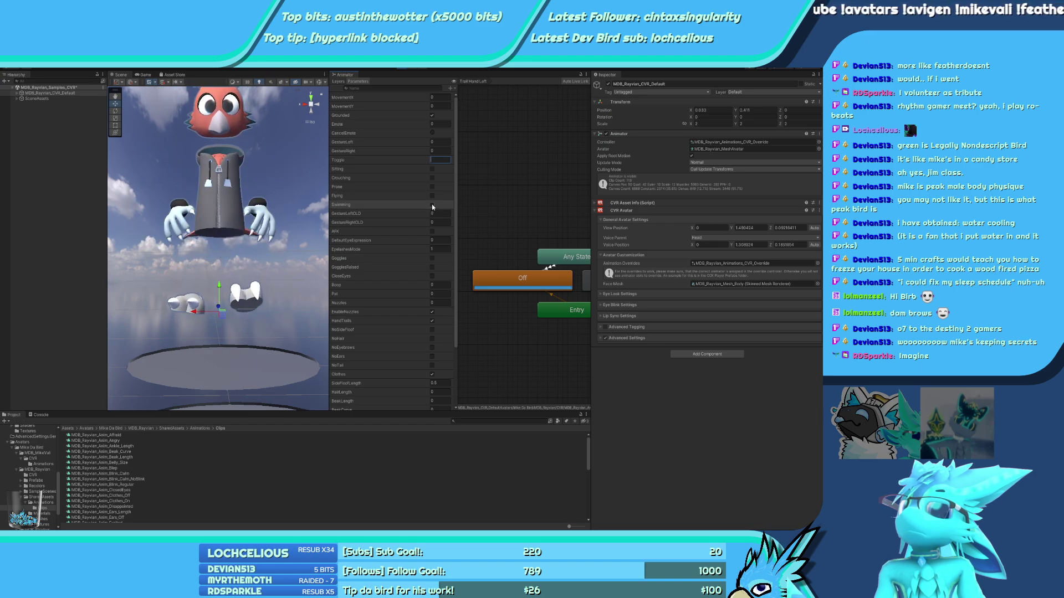
pyautogui.click(433, 231)
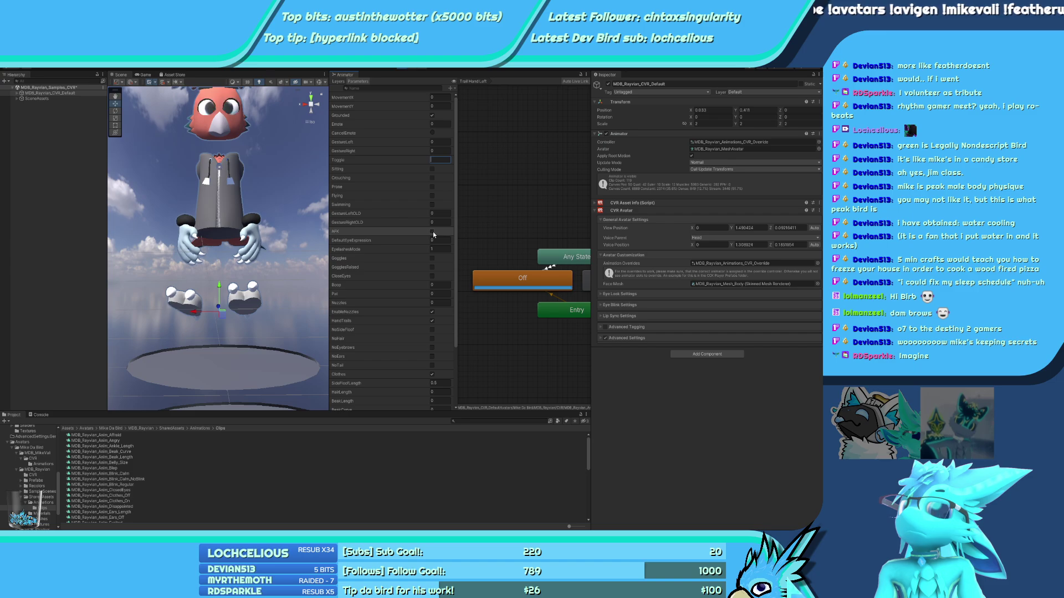
# Test the NoHair, NoEyebrows, NoEars and NoTail parameters in turn and check the avatar from the side
pyautogui.scroll(-3, 431, 258)
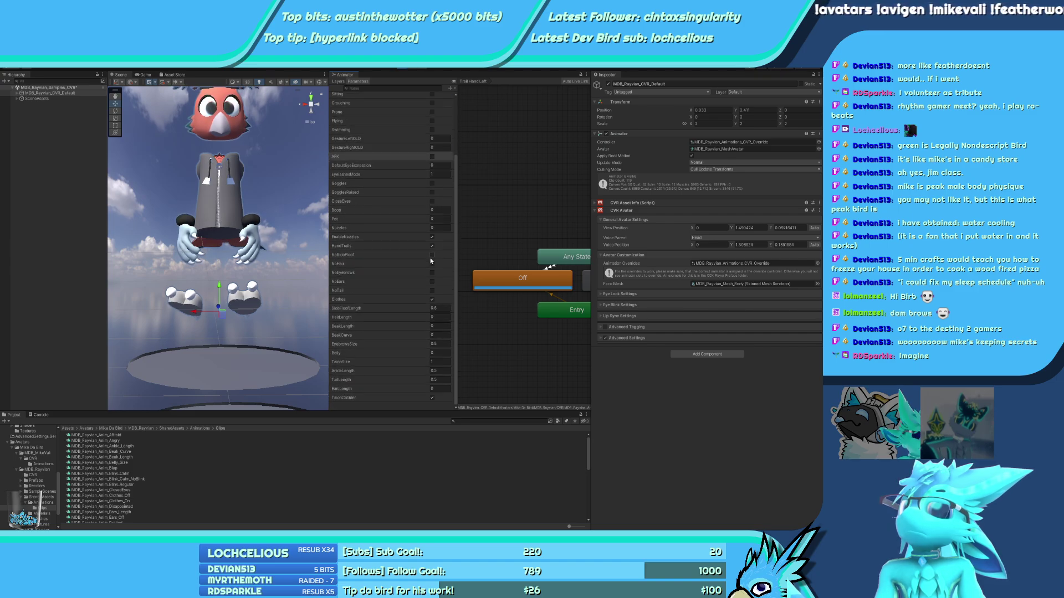
pyautogui.click(432, 263)
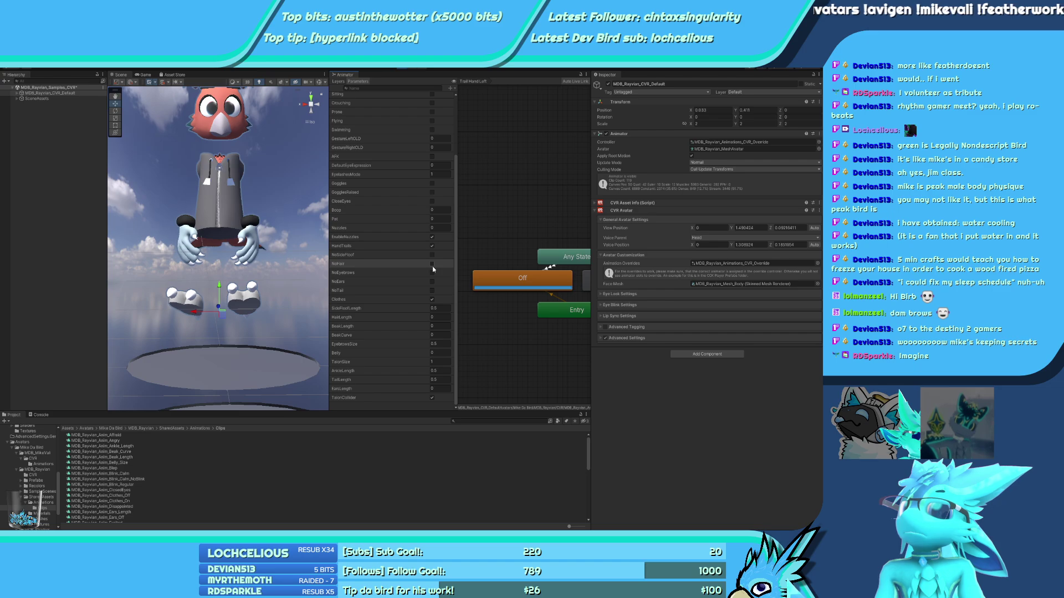
pyautogui.click(432, 273)
pyautogui.click(432, 282)
pyautogui.click(433, 290)
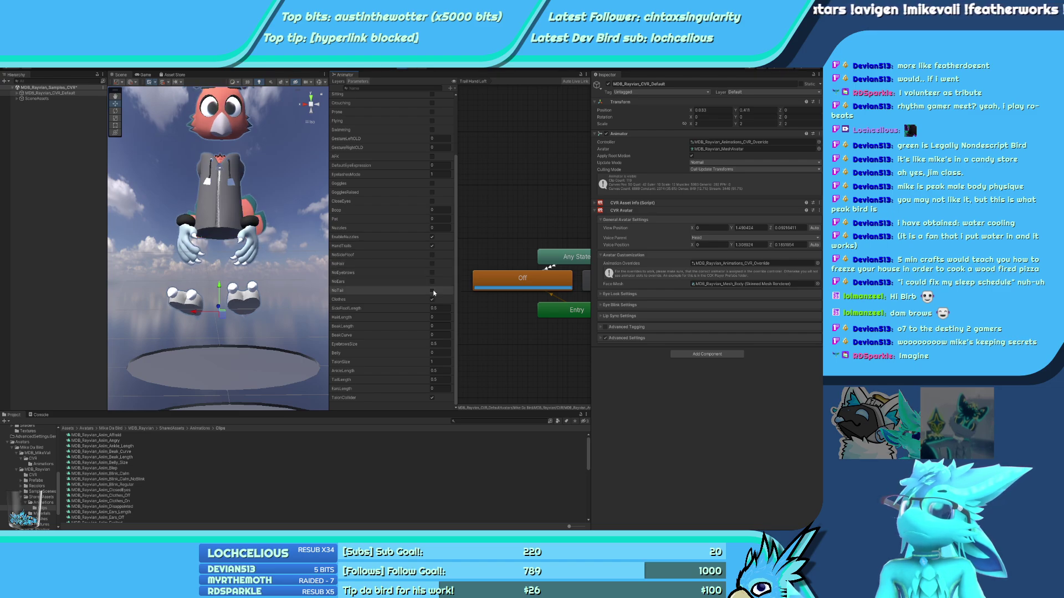
pyautogui.moveTo(194, 249); pyautogui.dragTo(287, 318, button='right')
pyautogui.scroll(-4, 287, 318)
pyautogui.moveTo(286, 244); pyautogui.dragTo(282, 302, button='middle')
pyautogui.scroll(3, 286, 335)
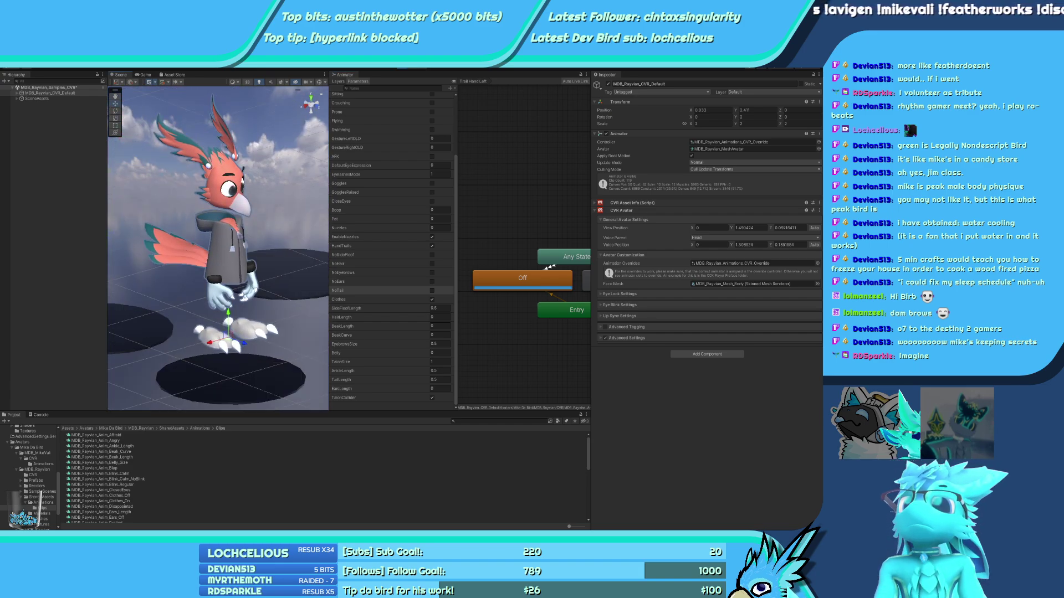
# Exit Play mode and inspect the parent constraint on HandParentL under the MDB_Rayvian_CVR_Default avatar
pyautogui.click(397, 70)
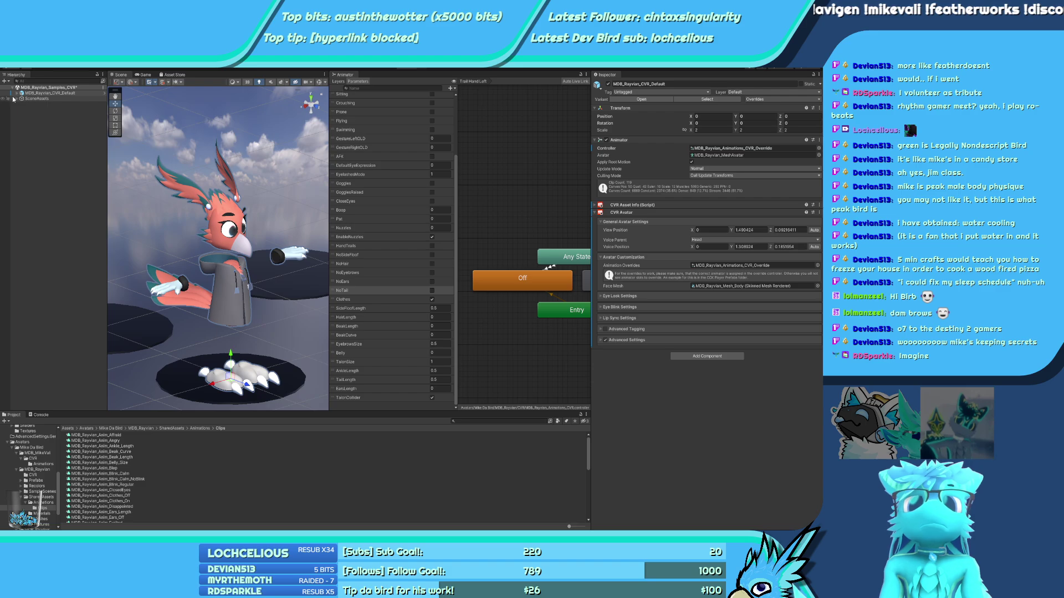
pyautogui.click(50, 92)
pyautogui.click(16, 93)
pyautogui.click(50, 133)
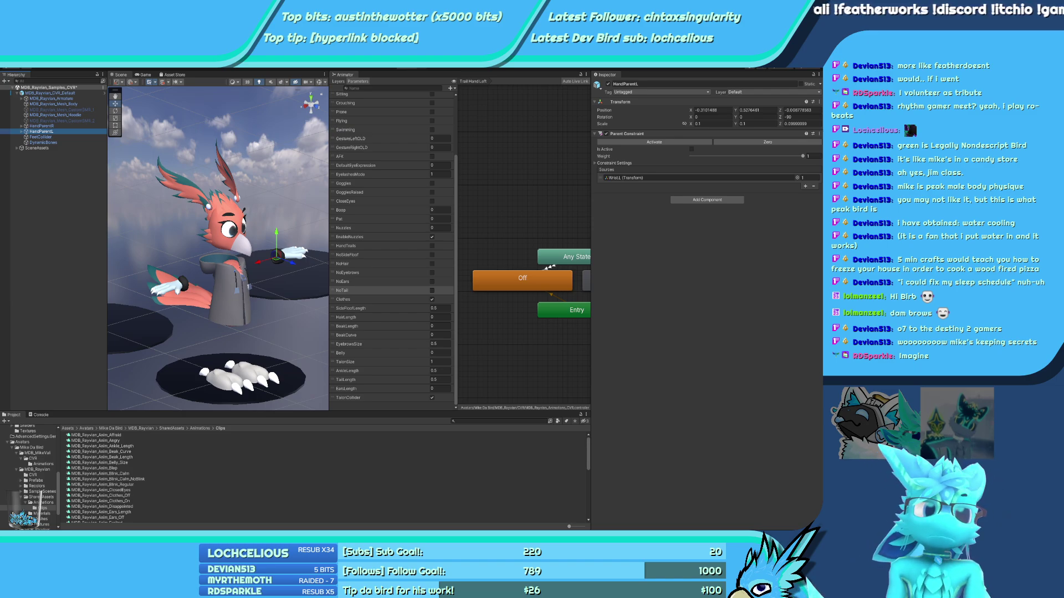
pyautogui.click(22, 497)
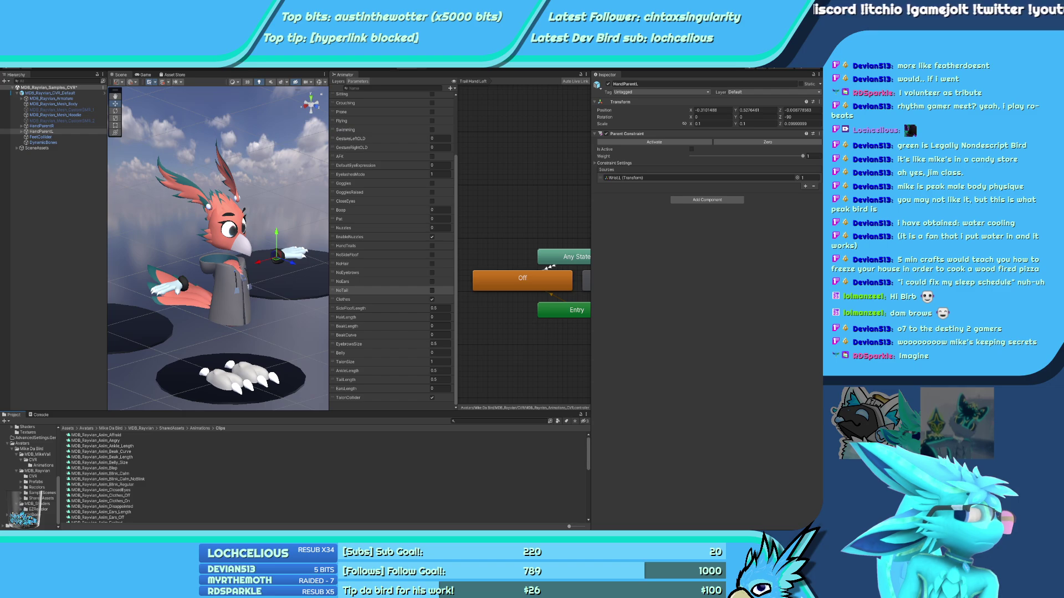
# Switch to the VRChat Unity project and inspect the parent constraint on HandParentR under MDB_Rayvian_VRC_Default_PC
pyautogui.hotkey('alt', 'Tab')
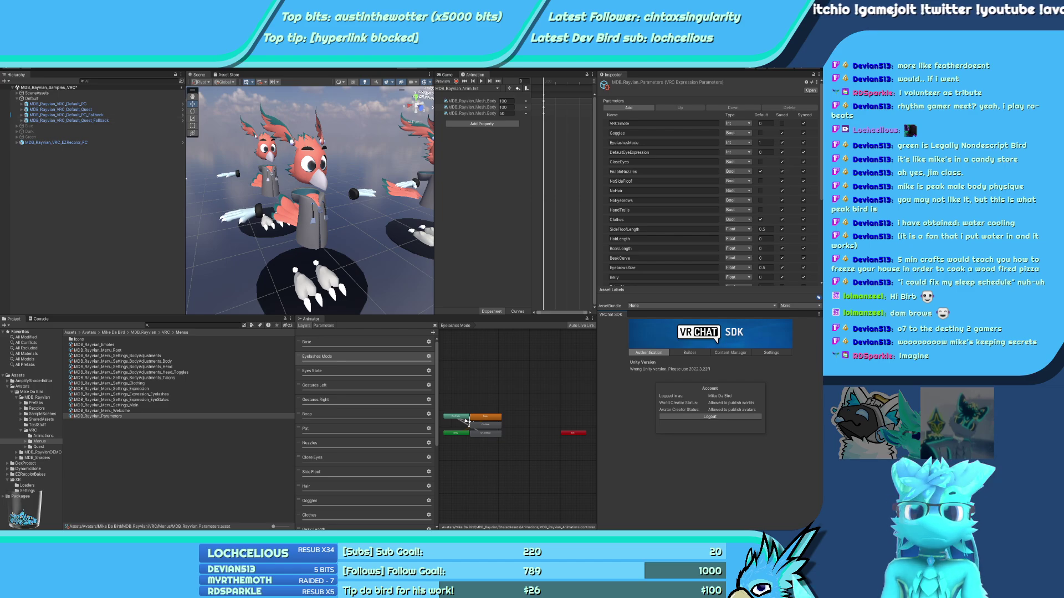
pyautogui.click(89, 104)
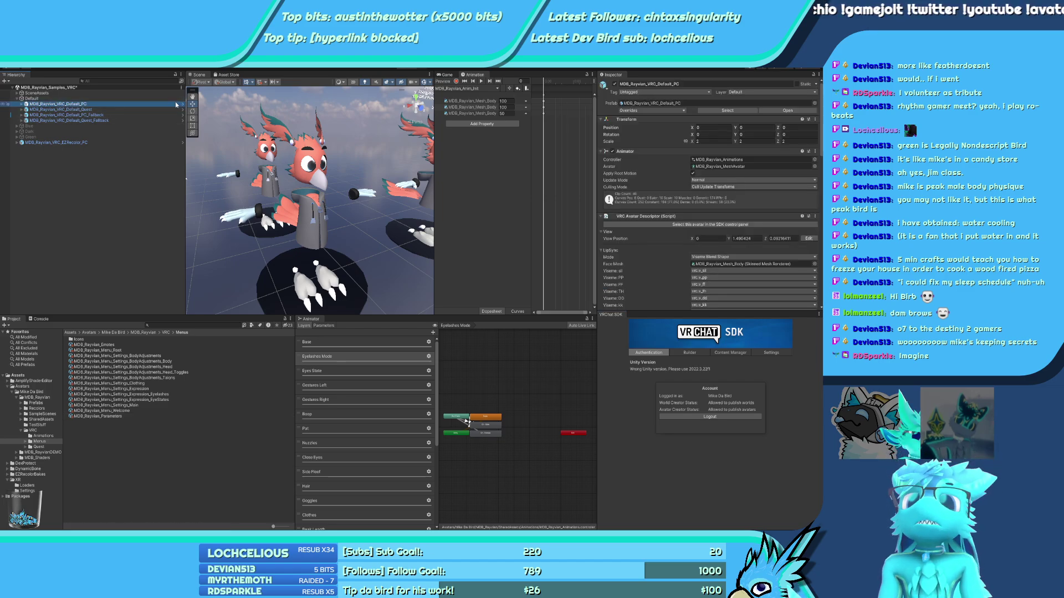
pyautogui.press('Right')
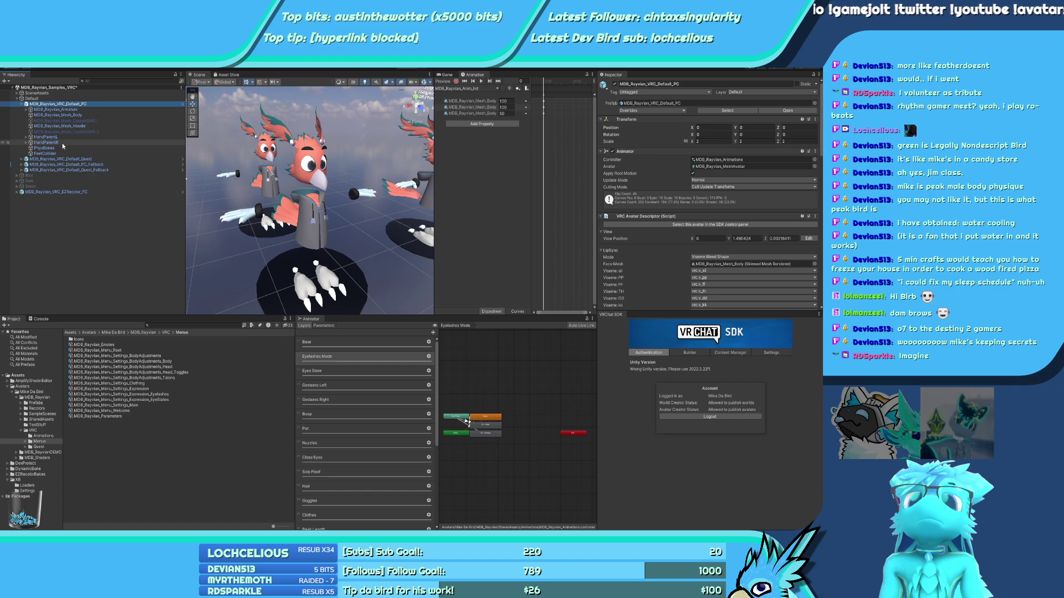
pyautogui.click(61, 143)
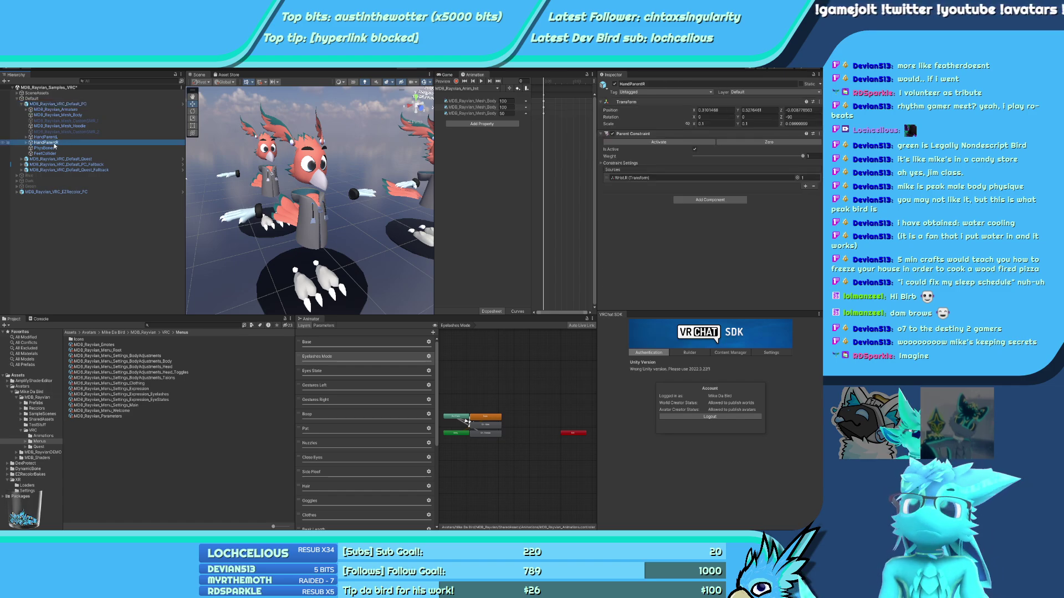
# Open the MDB_Rayvian_Samples_Base sample scene and check the HandParentL constraint under MDB_Rayvian_Base
pyautogui.click(41, 414)
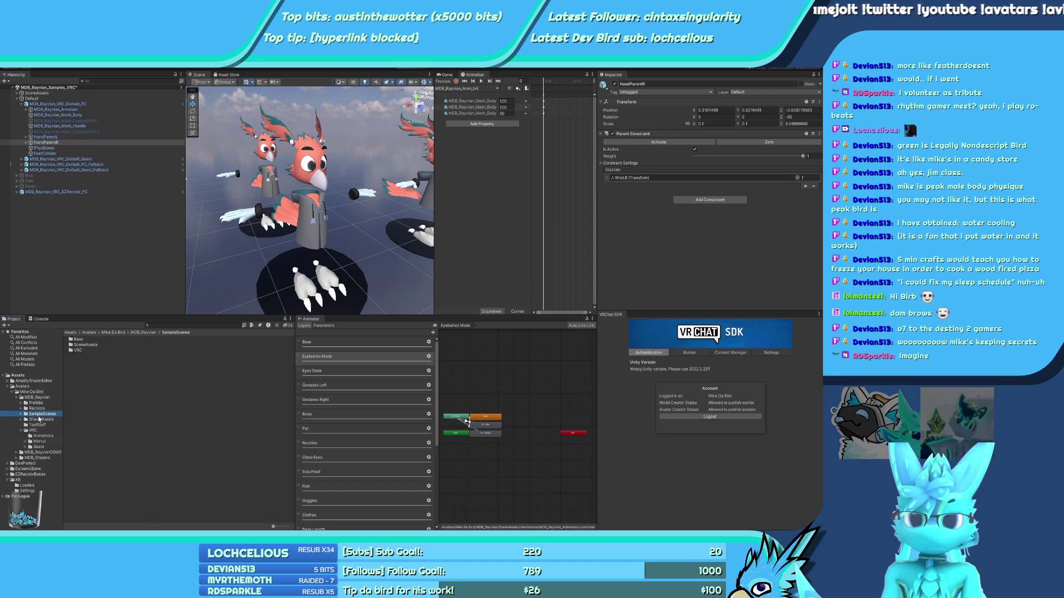
pyautogui.doubleClick(83, 339)
pyautogui.click(100, 351)
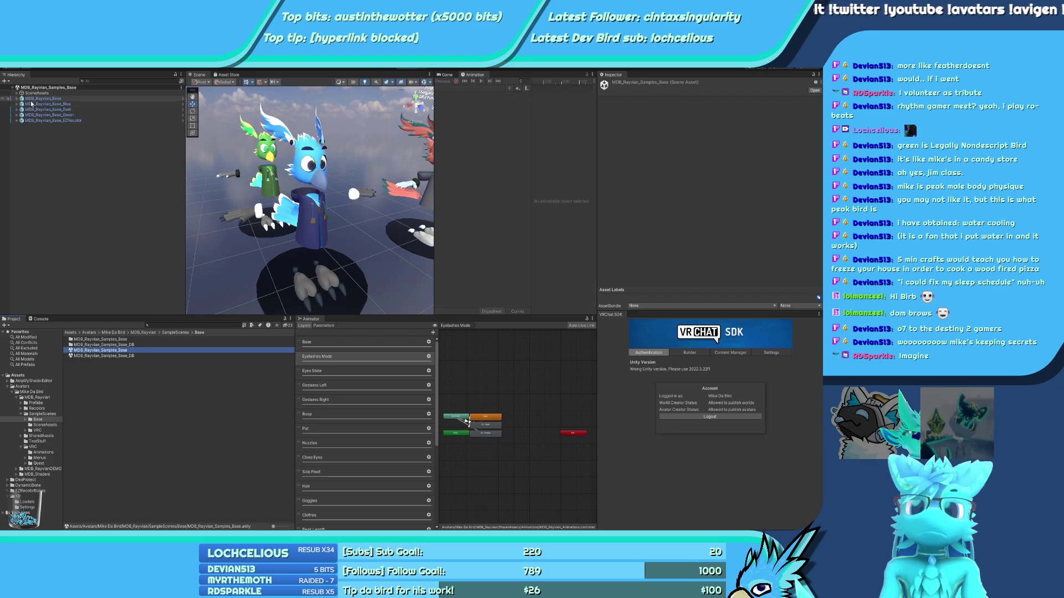
pyautogui.moveTo(277, 160); pyautogui.dragTo(307, 167, button='right')
pyautogui.keyDown('alt'); pyautogui.moveTo(307, 168); pyautogui.dragTo(288, 168); pyautogui.keyUp('alt')
pyautogui.click(20, 99)
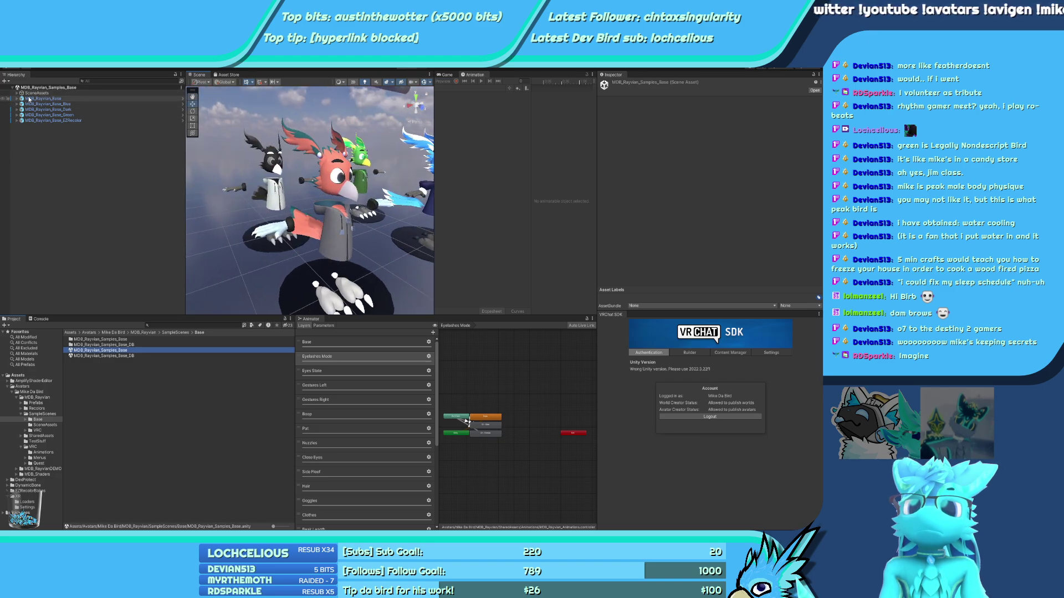
pyautogui.click(16, 99)
pyautogui.click(49, 132)
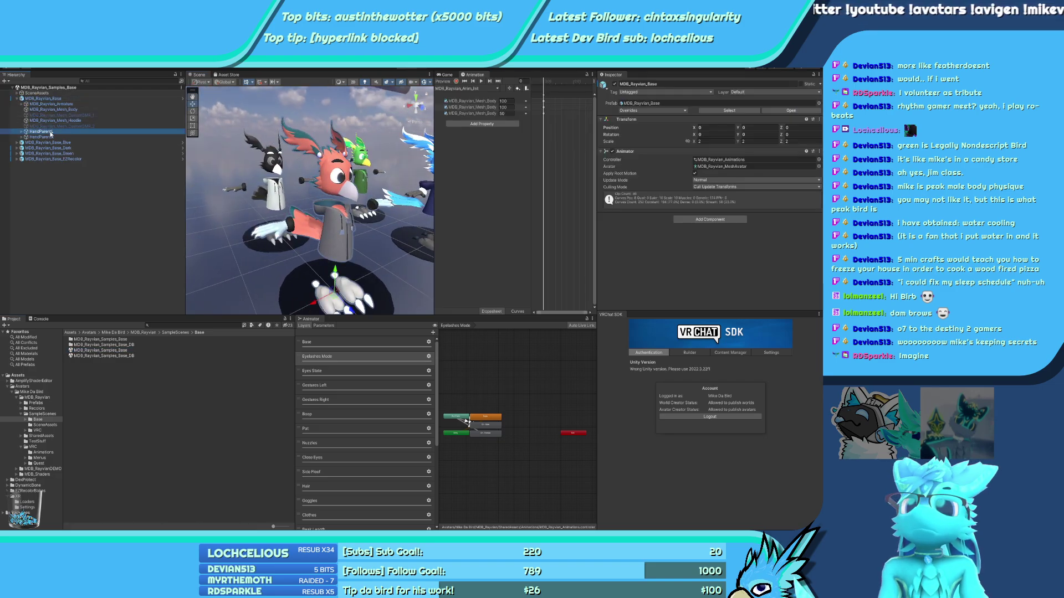
pyautogui.click(17, 98)
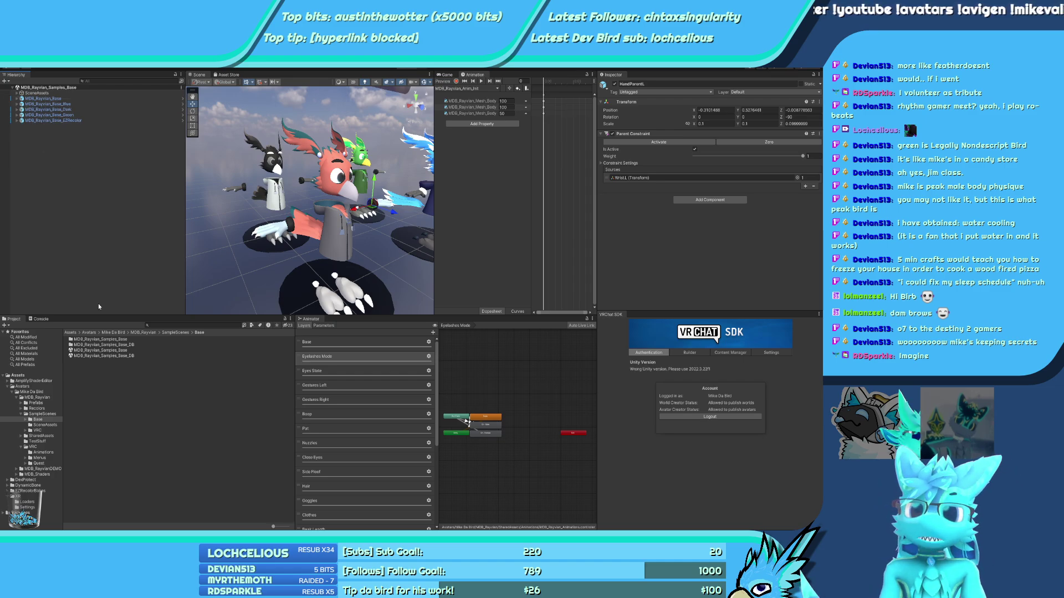
# Open the MDB_Rayvian_Samples_Base_DB scene and check the HandParentL constraint under MDB_Rayvian_Base_DB
pyautogui.doubleClick(119, 355)
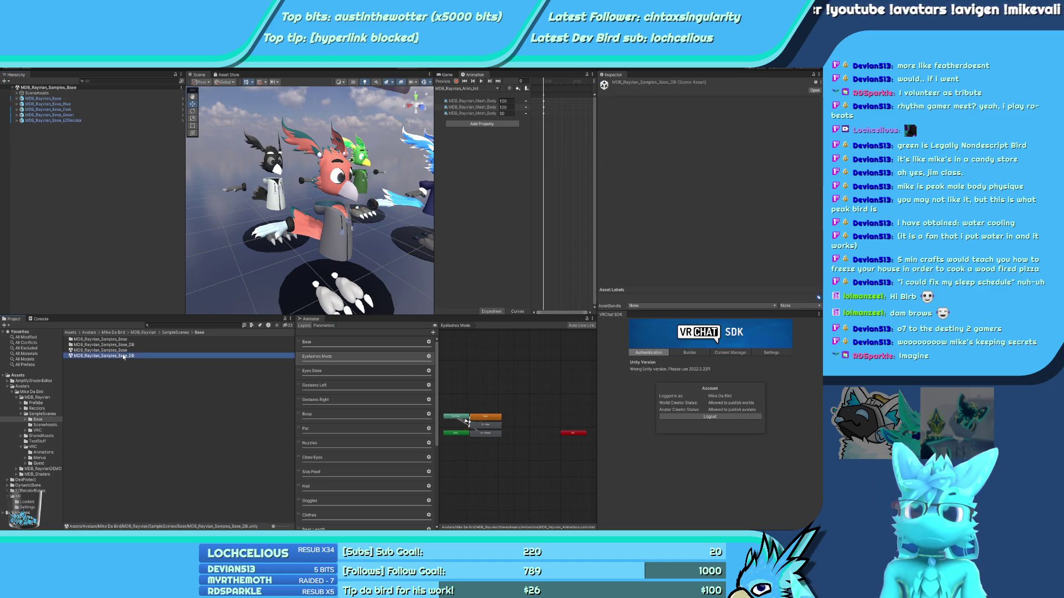
pyautogui.click(17, 99)
pyautogui.click(42, 132)
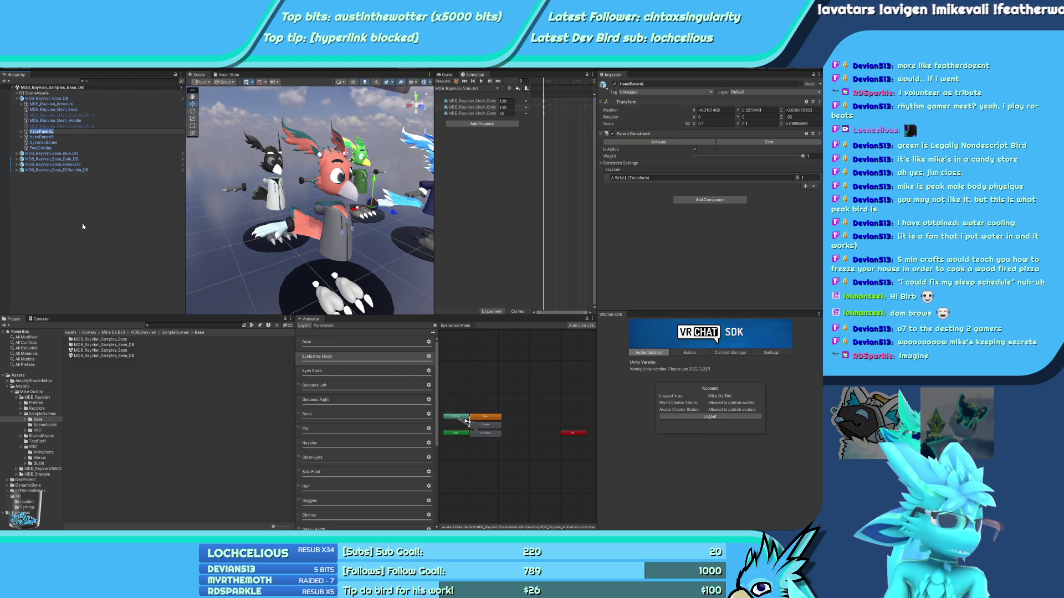
pyautogui.click(104, 235)
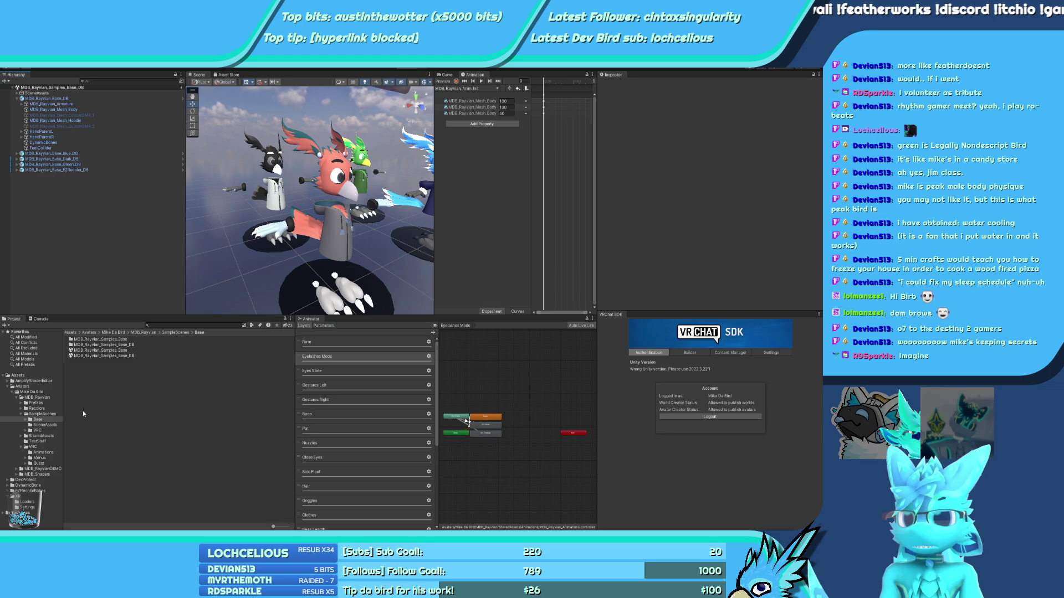
# Open the humanoid avatar configuration of the MDB_Rayvian_Mesh model in the SharedAssets Meshes folder
pyautogui.click(40, 436)
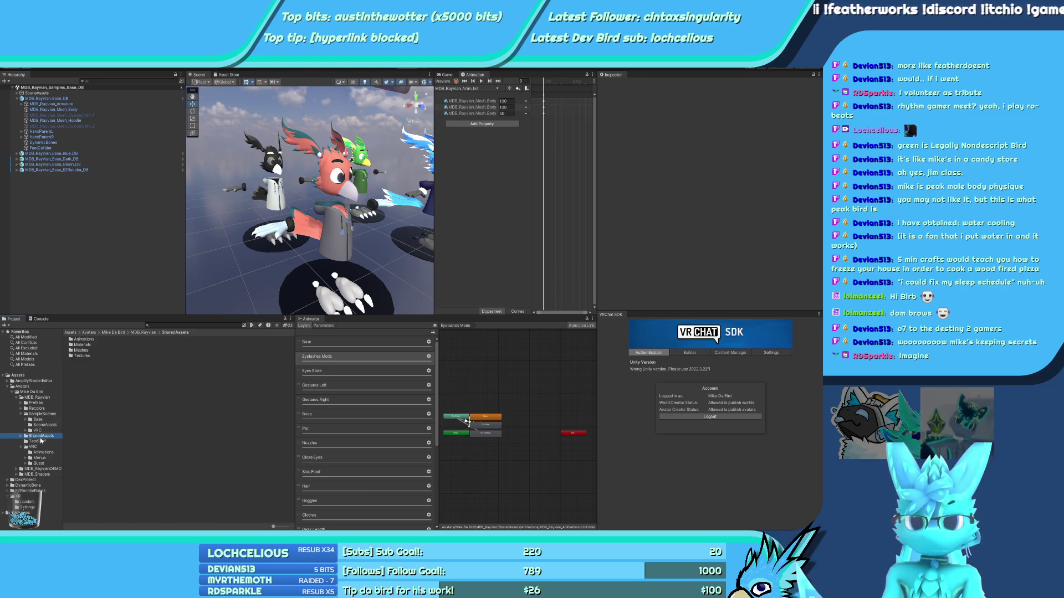
pyautogui.click(22, 447)
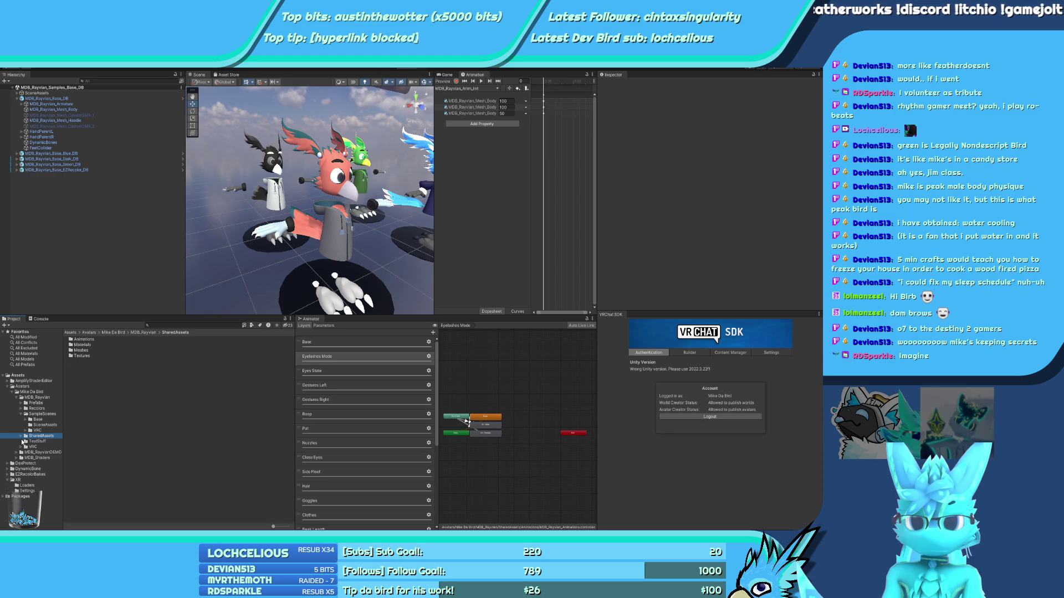
pyautogui.click(20, 436)
pyautogui.click(40, 458)
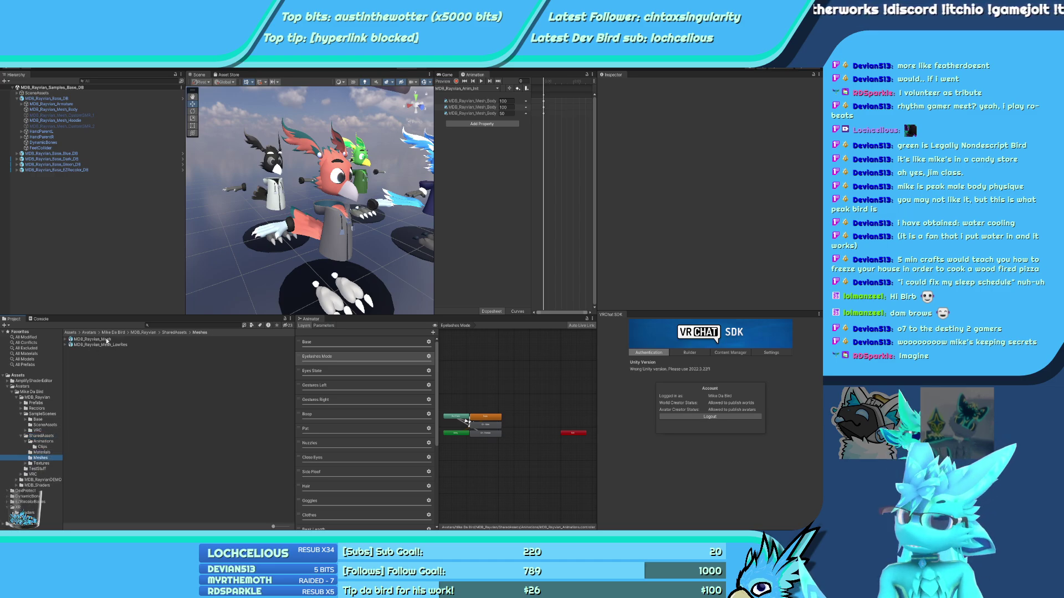
pyautogui.click(92, 339)
pyautogui.click(807, 143)
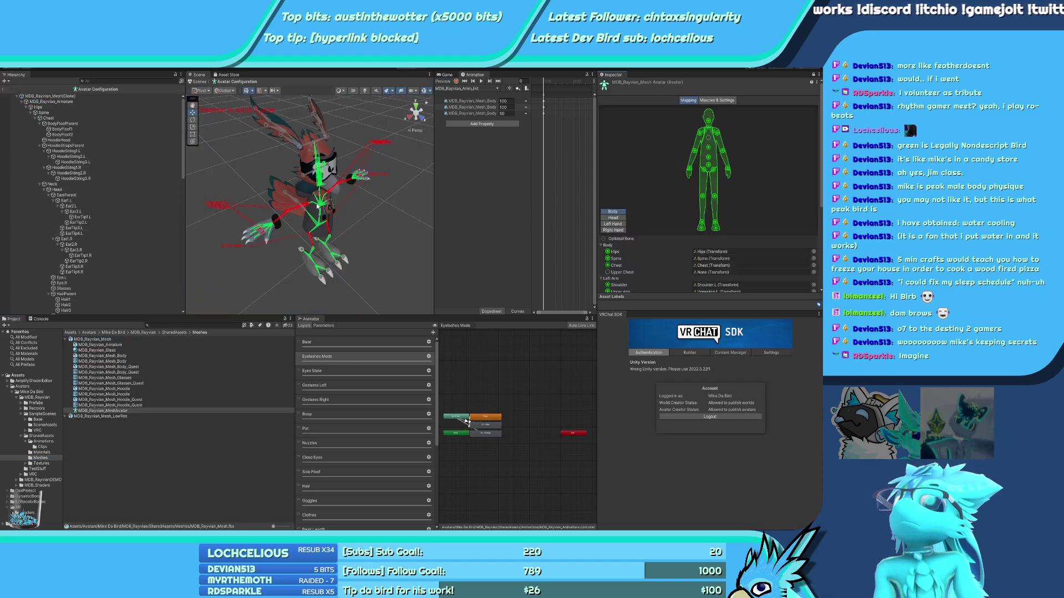
# Show the avatar's per-muscle Head settings and expand the Eye Down-Up and Eye In-Out ranges of both eyes
pyautogui.click(701, 102)
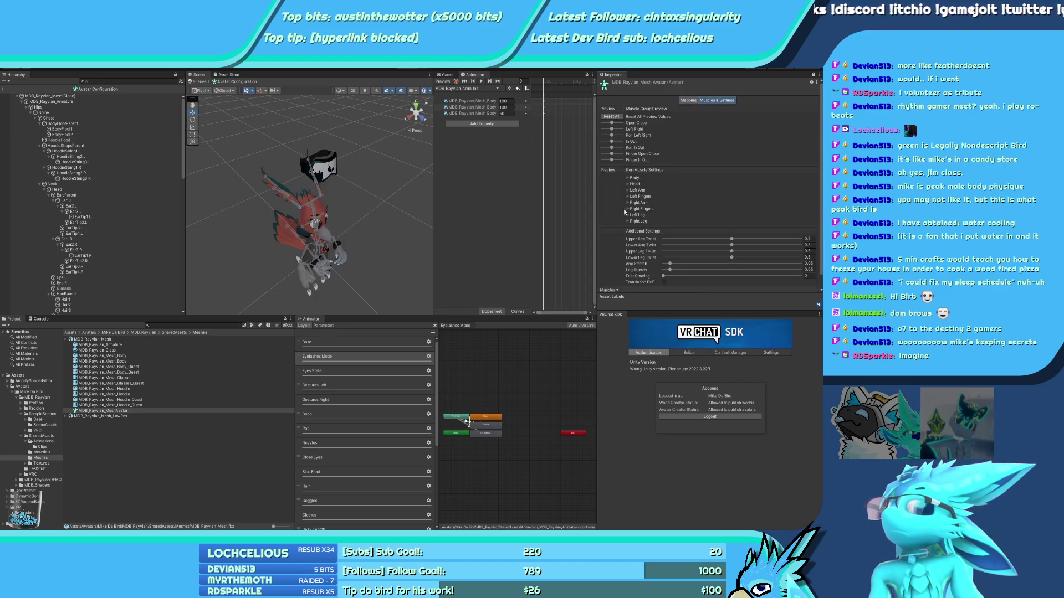
pyautogui.click(634, 186)
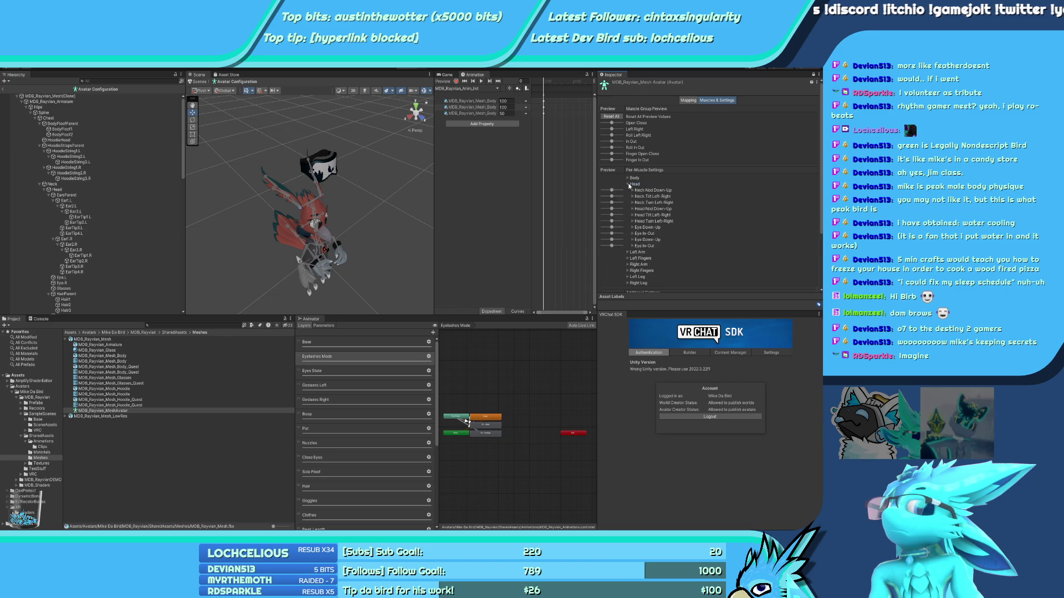
pyautogui.click(633, 245)
pyautogui.click(633, 240)
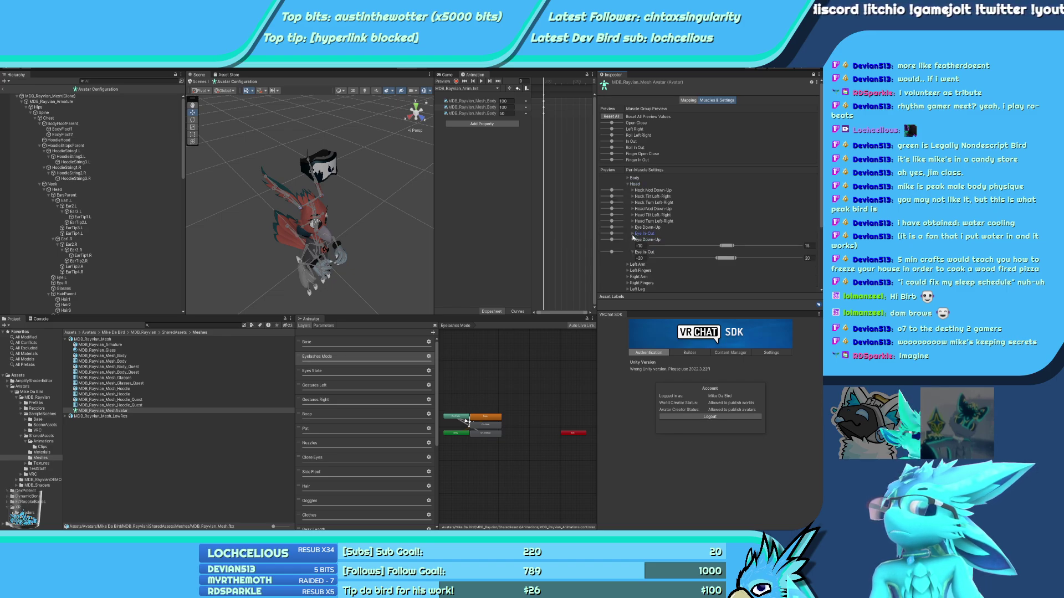
pyautogui.click(632, 234)
pyautogui.click(633, 227)
# Set the Eye Down-Up and Eye In-Out muscle ranges of the first eye to -30 to 30
pyautogui.click(643, 234)
pyautogui.click(641, 233)
pyautogui.write('-30')
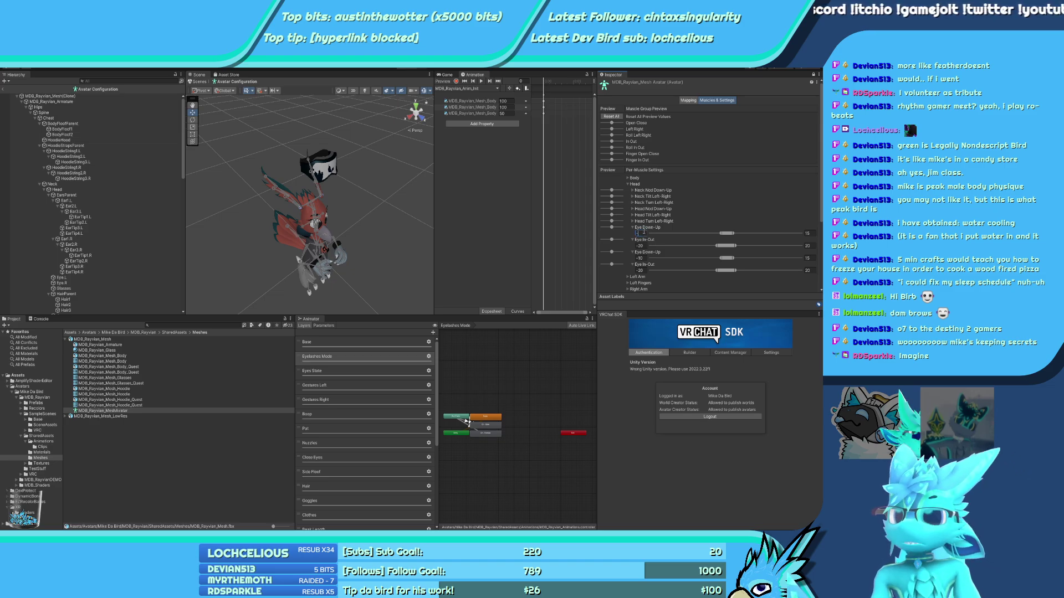
pyautogui.press('Tab')
pyautogui.write('30')
pyautogui.press('Tab')
pyautogui.write('-30')
pyautogui.press('Tab')
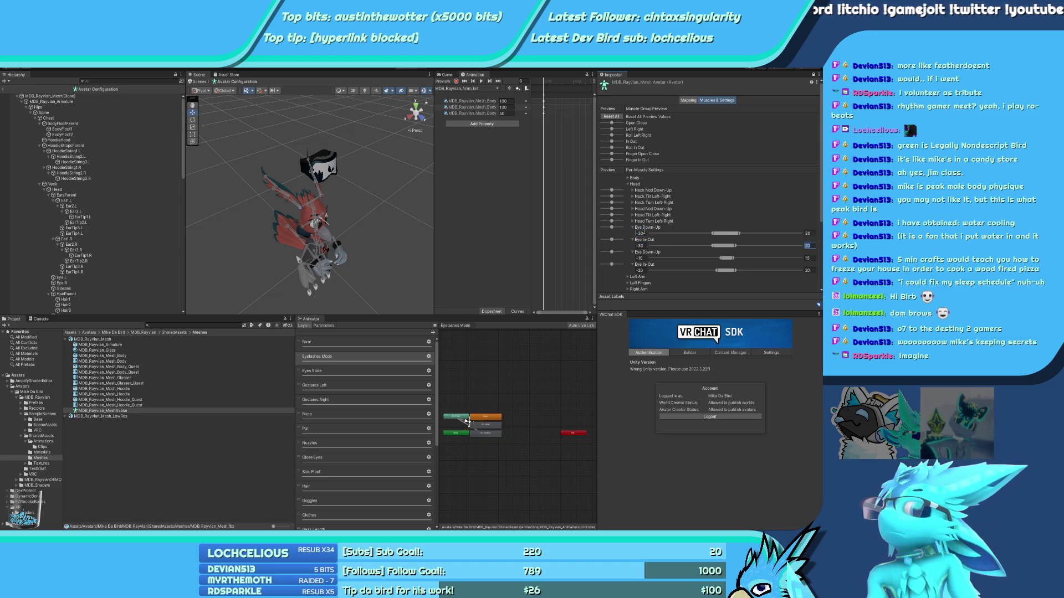
pyautogui.write('3')
# Set the second eye's Down-Up and In-Out muscle ranges to -30 to 30, then apply and close the avatar configuration
pyautogui.press('Tab')
pyautogui.write('-30')
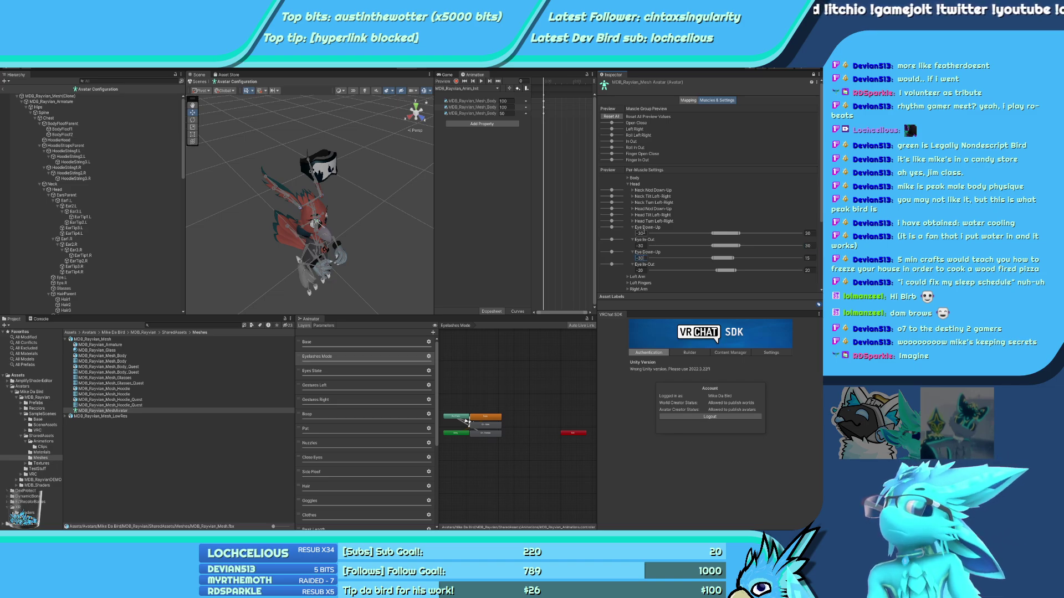
pyautogui.press('Tab')
pyautogui.write('30')
pyautogui.press('Tab')
pyautogui.write('-30')
pyautogui.press('Tab')
pyautogui.write('30')
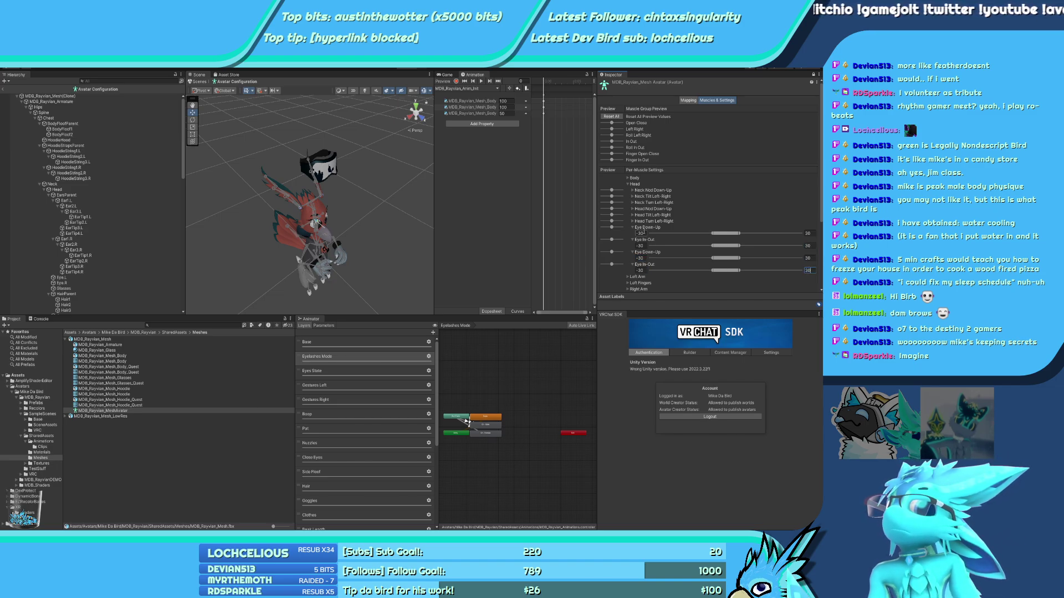
pyautogui.scroll(-5, 737, 255)
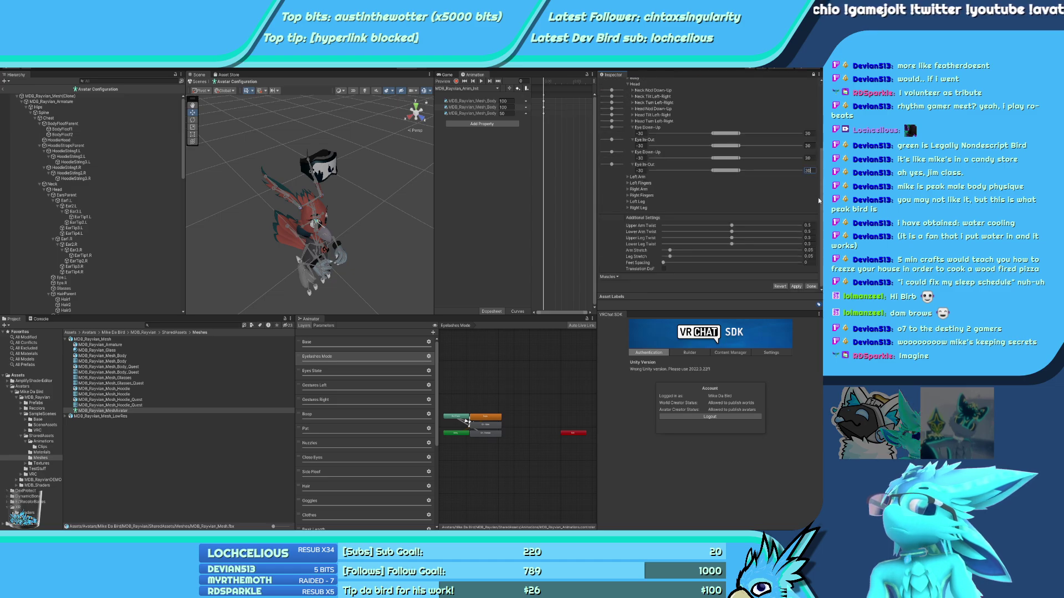
pyautogui.click(795, 286)
pyautogui.click(810, 286)
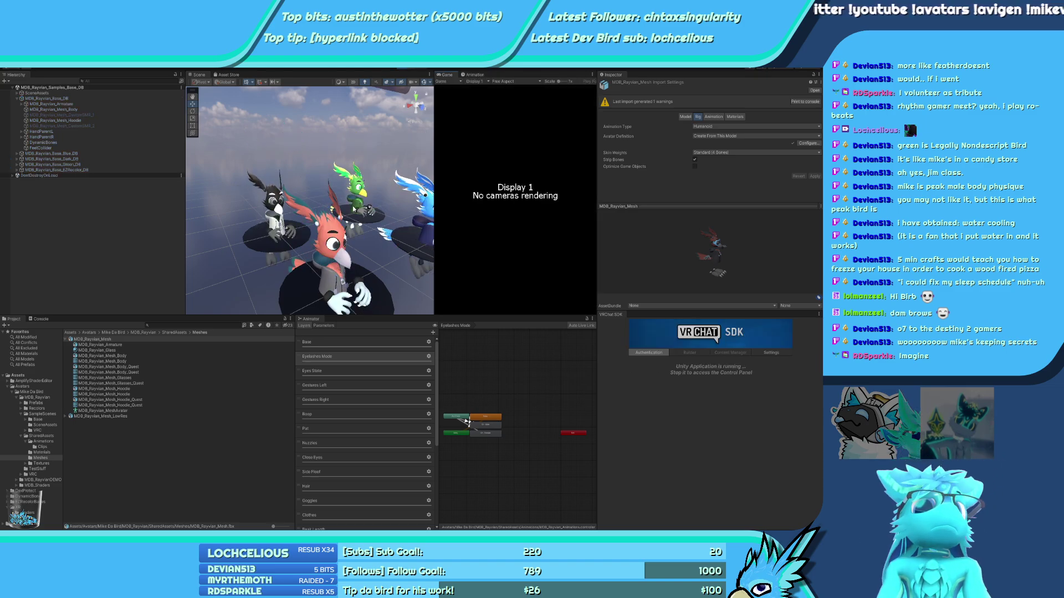
# Inspect the feet of MDB_Rayvian_Base_DB from below while toggling its TalonCollider animator parameter off and on
pyautogui.click(68, 98)
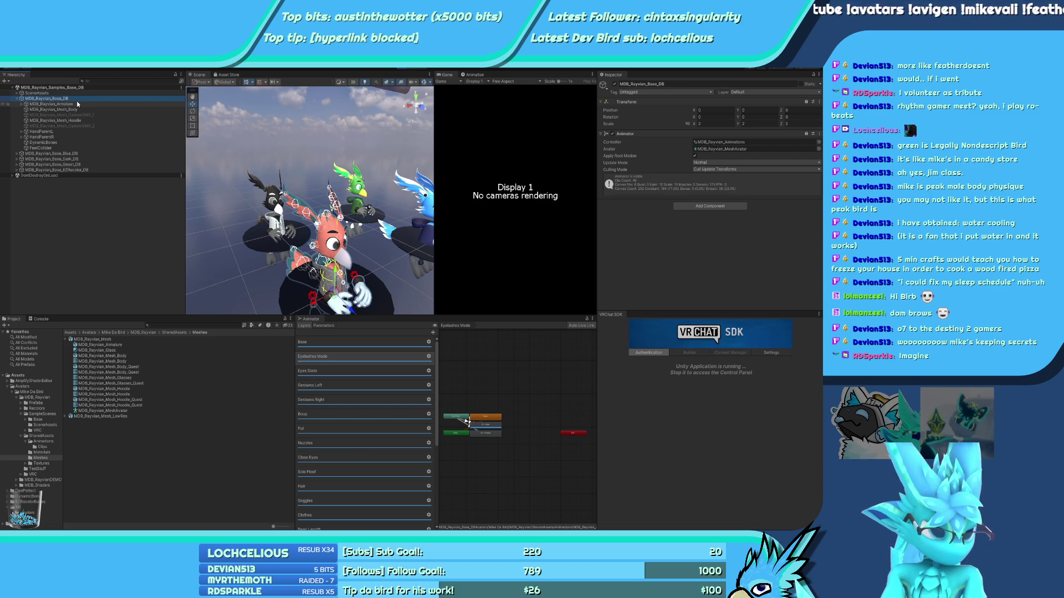
pyautogui.keyDown('alt'); pyautogui.moveTo(368, 289); pyautogui.dragTo(429, 219); pyautogui.keyUp('alt')
pyautogui.moveTo(430, 218); pyautogui.dragTo(302, 270, button='right')
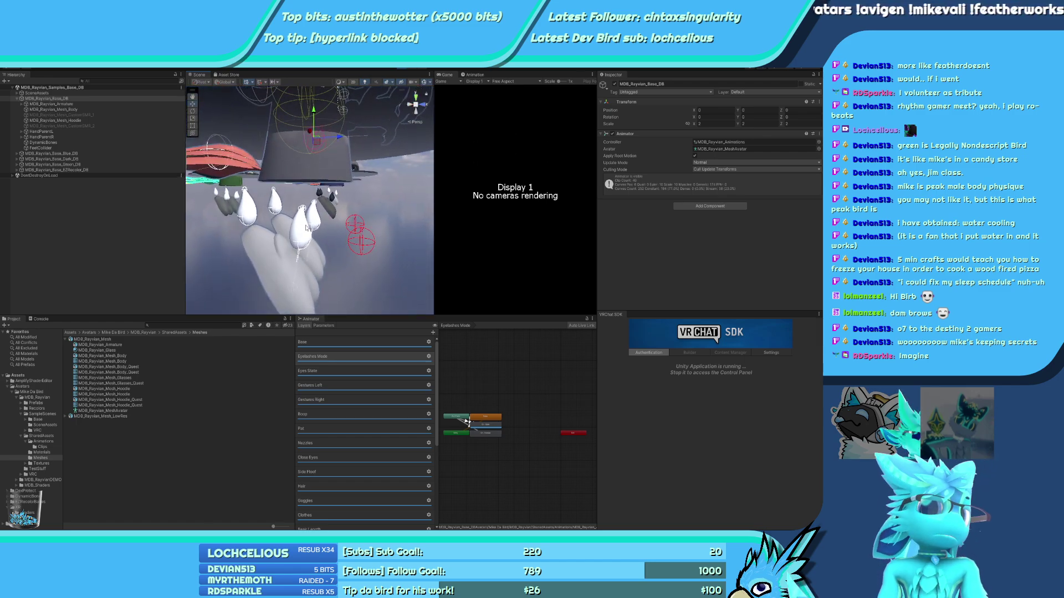
pyautogui.press('f')
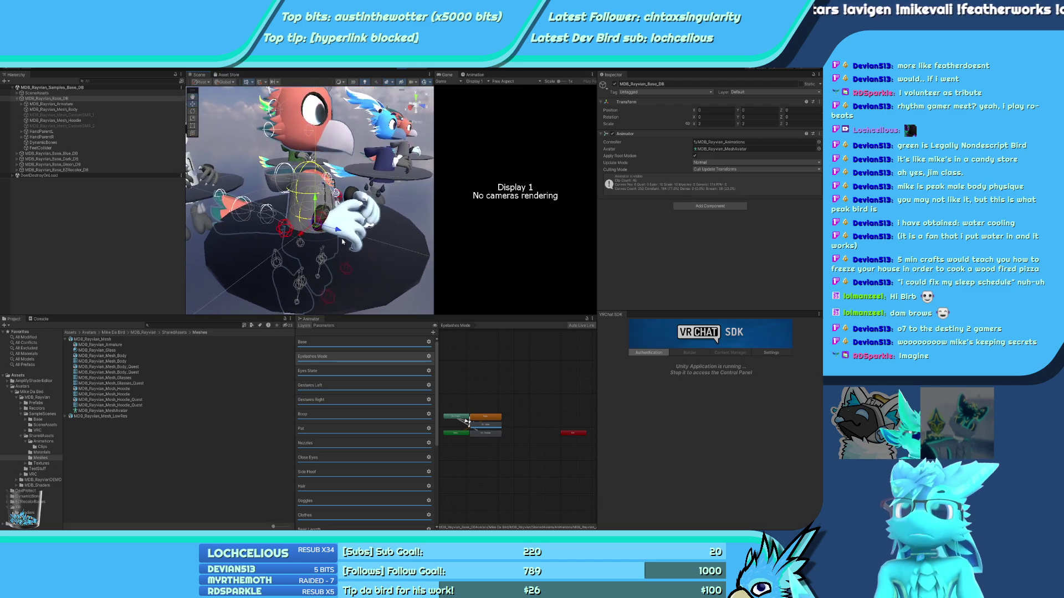
pyautogui.keyDown('alt'); pyautogui.moveTo(318, 252); pyautogui.dragTo(330, 166); pyautogui.keyUp('alt')
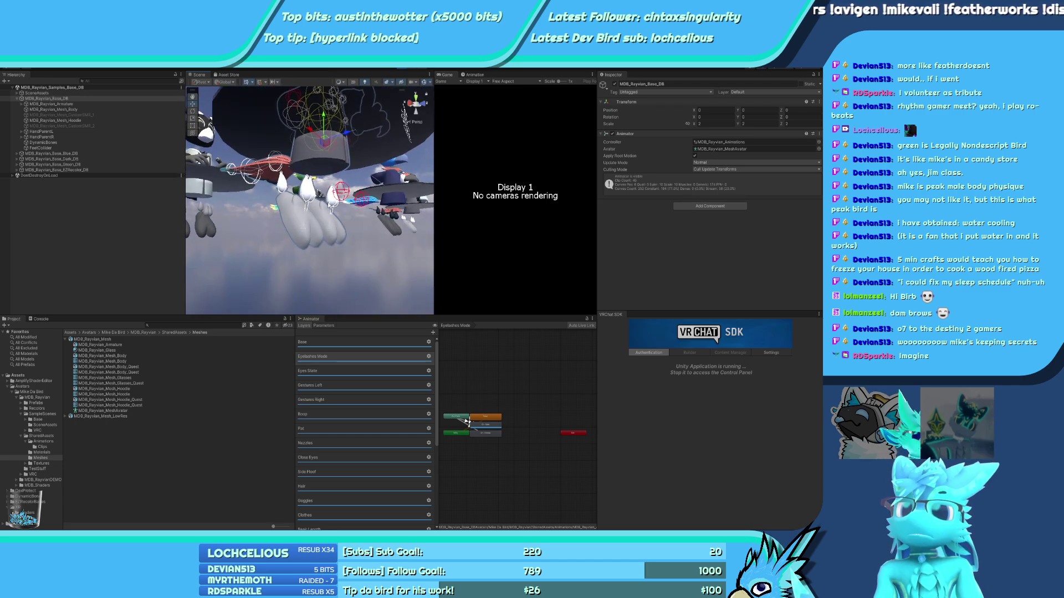
pyautogui.click(329, 325)
pyautogui.scroll(-5, 385, 385)
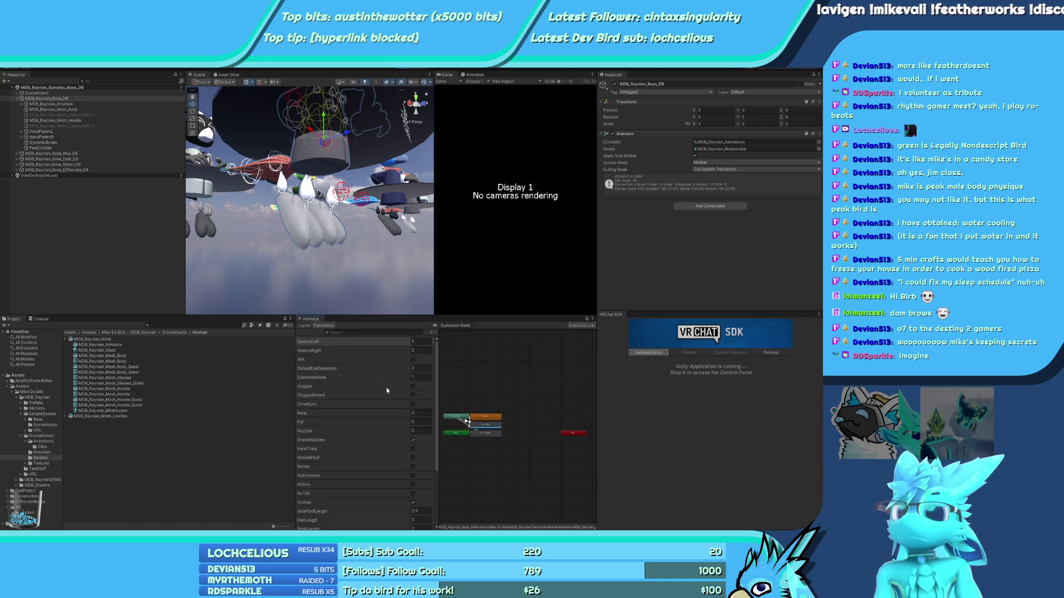
pyautogui.click(412, 517)
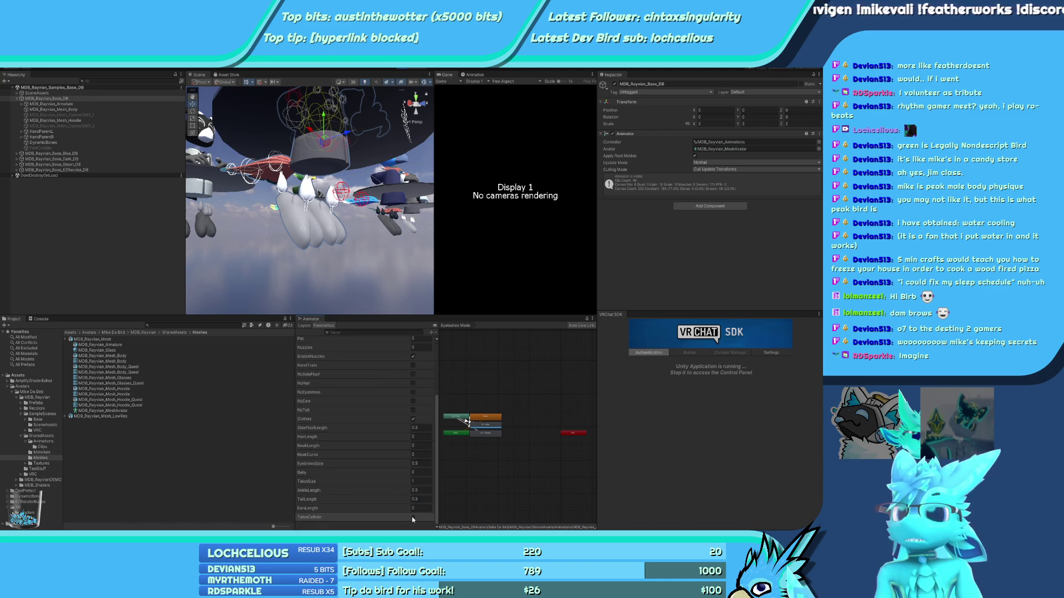
pyautogui.click(412, 517)
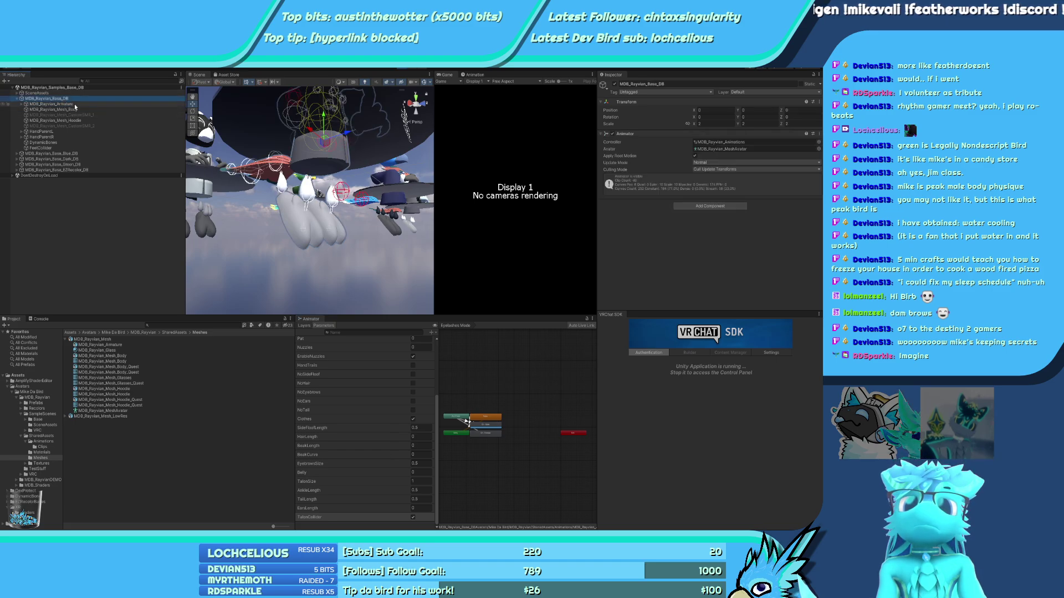
pyautogui.click(413, 517)
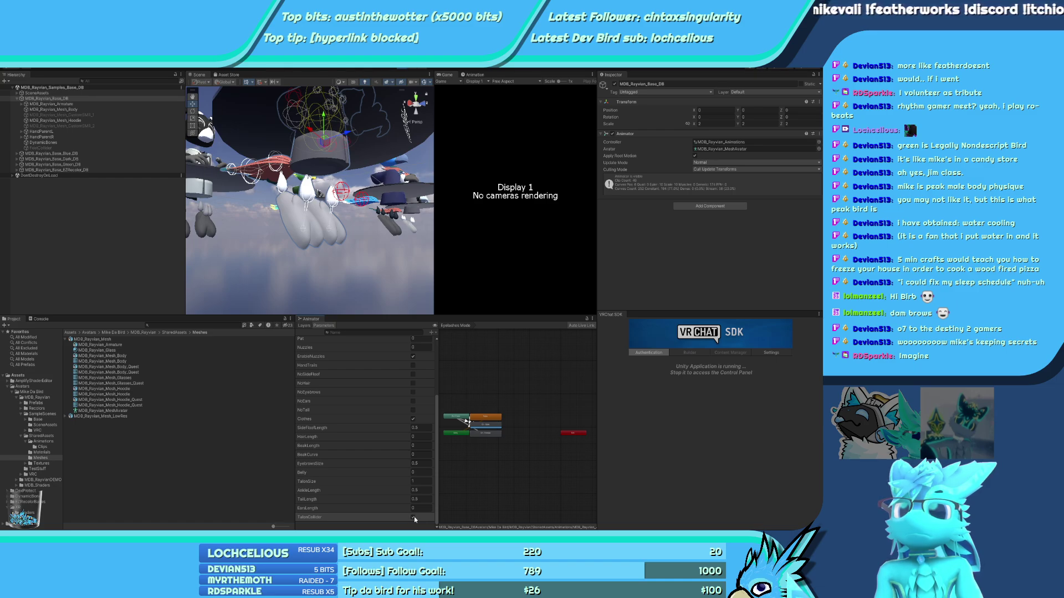
pyautogui.click(413, 517)
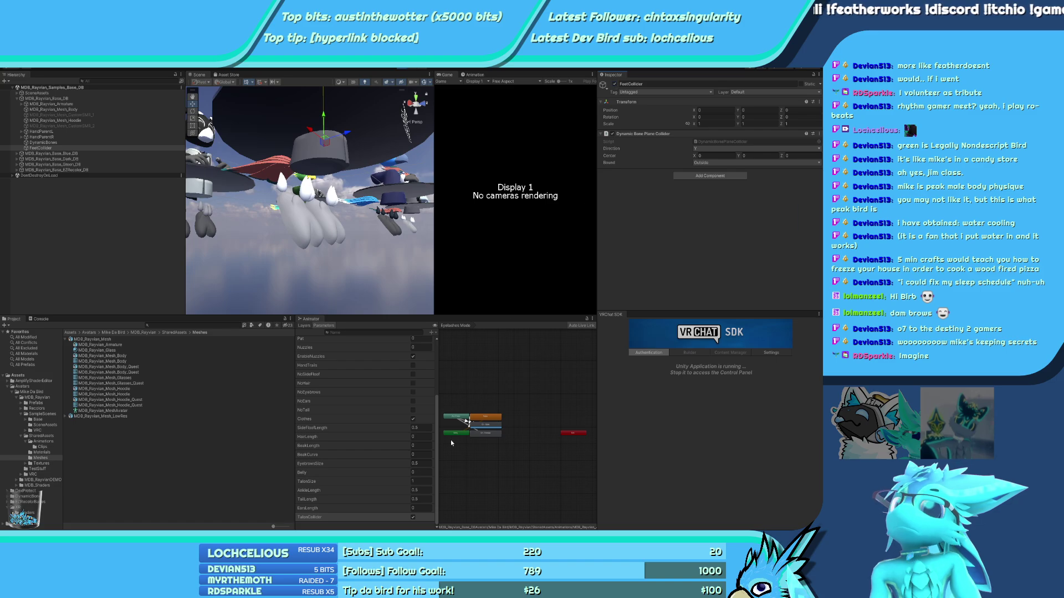
# Test the talons' reaction by toggling FeetCollider's Dynamic Bone Plane Collider component, then compare with the TalonCollider parameter turned off
pyautogui.click(612, 134)
pyautogui.click(612, 134)
pyautogui.click(612, 134)
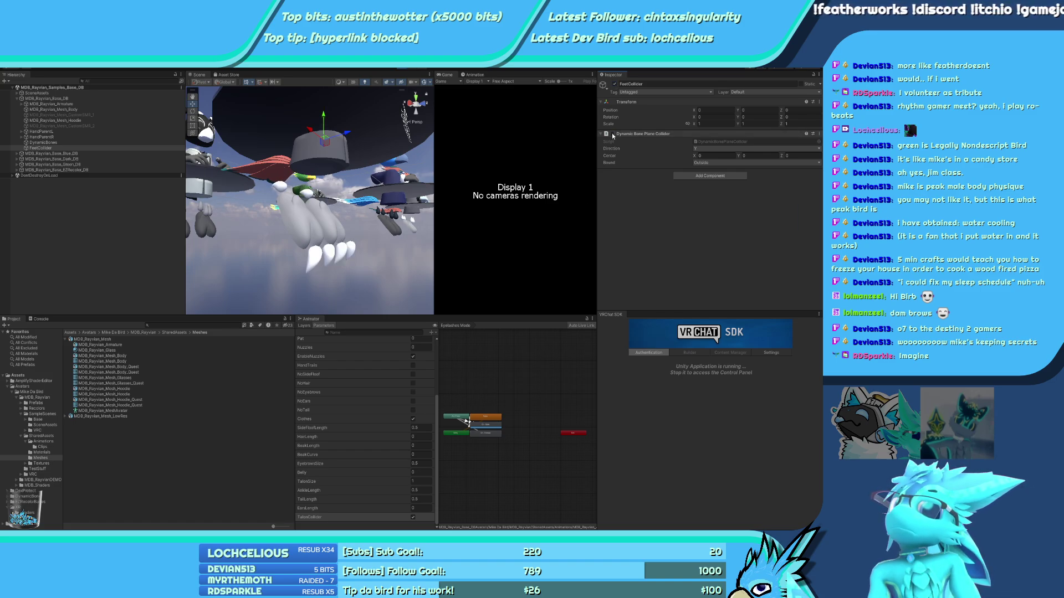
pyautogui.click(612, 134)
pyautogui.click(612, 134)
pyautogui.click(612, 135)
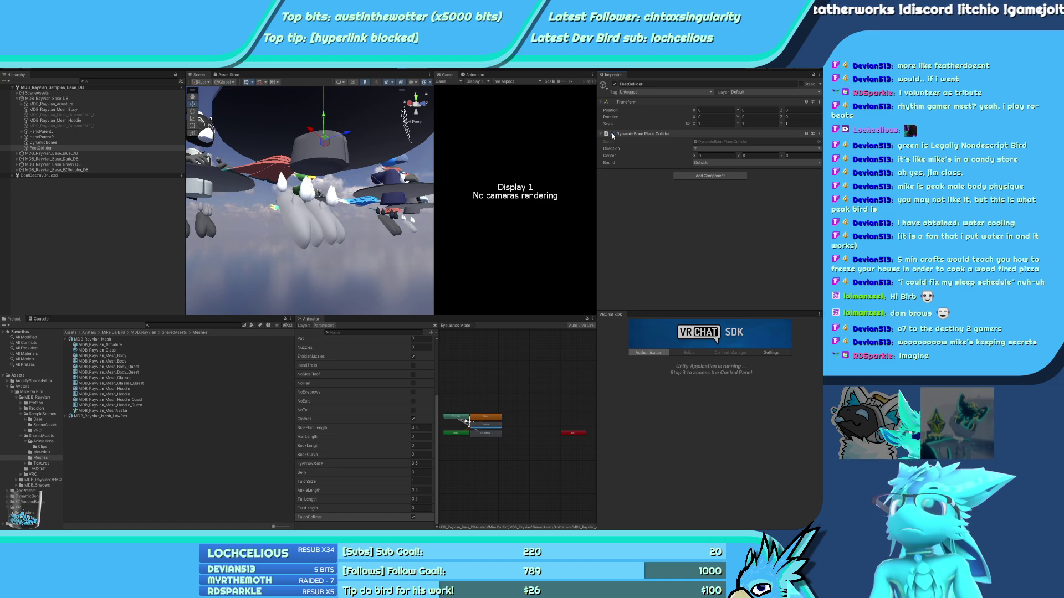
pyautogui.click(613, 135)
pyautogui.click(612, 134)
pyautogui.click(612, 134)
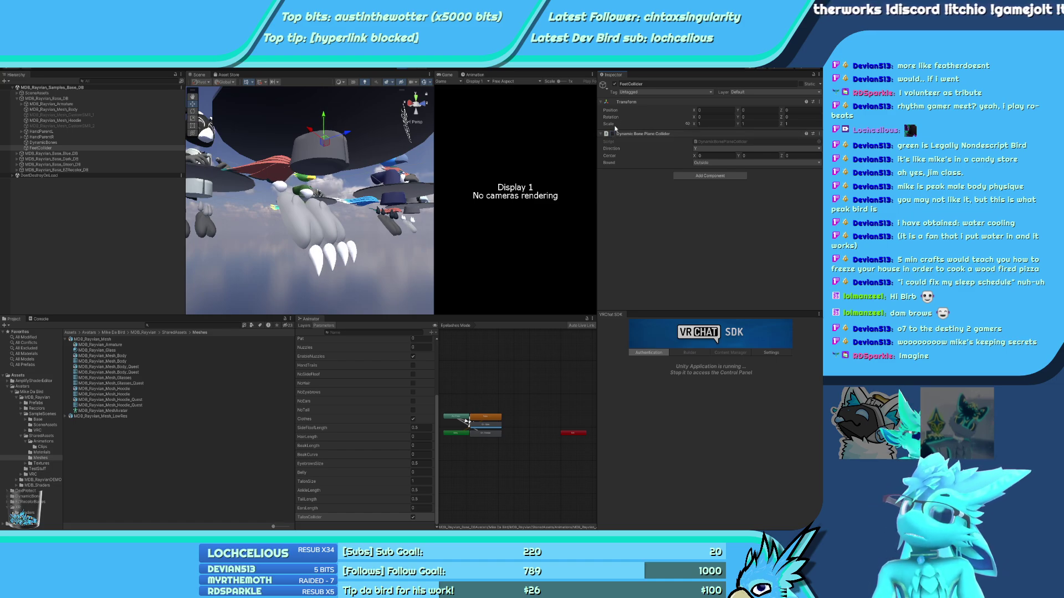
pyautogui.click(612, 134)
pyautogui.click(413, 517)
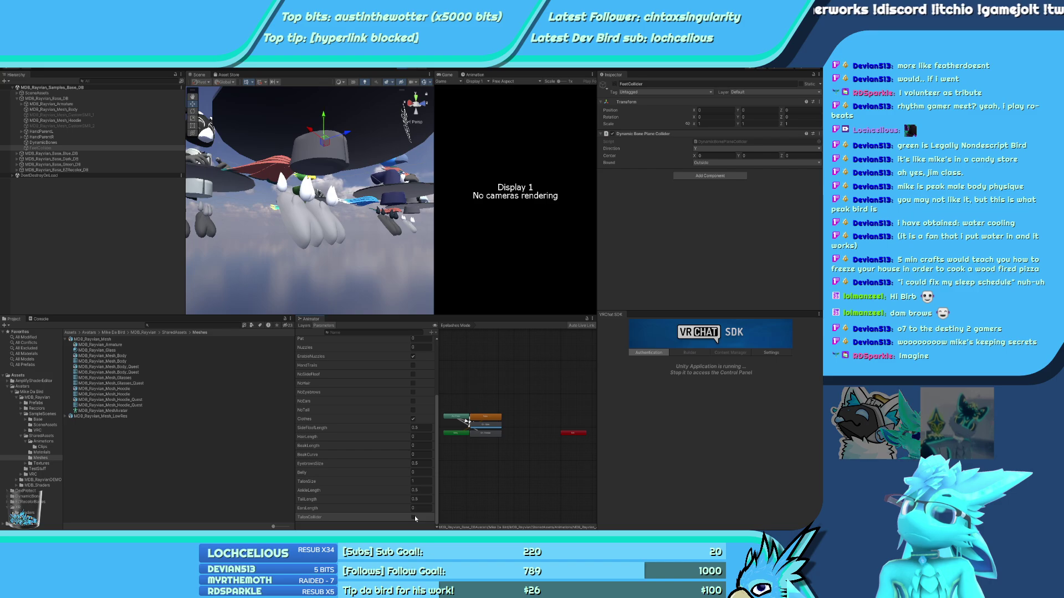
pyautogui.click(613, 134)
pyautogui.click(612, 134)
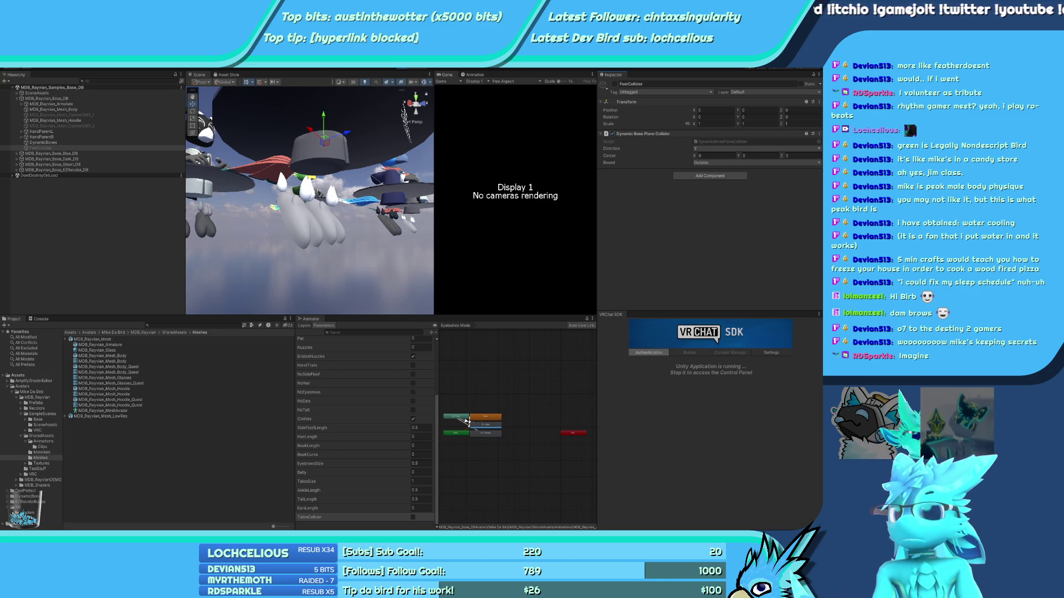
# Exit play mode and record the enabled state of FeetCollider's Dynamic Bone Plane Collider in the TalonCollider toggle animation
pyautogui.hotkey('ctrl', 'p')
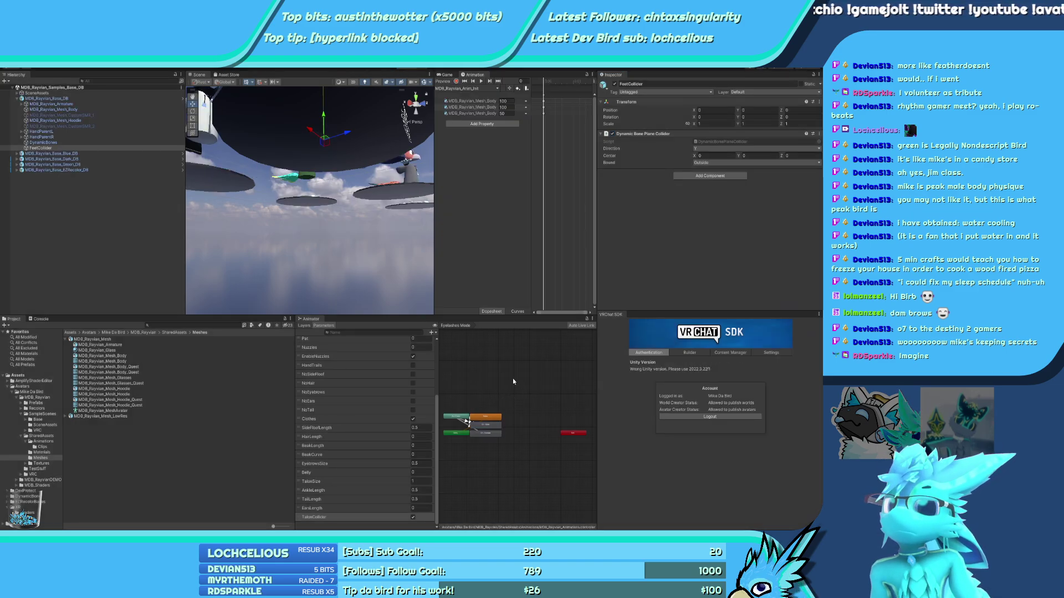
pyautogui.click(513, 381)
pyautogui.moveTo(434, 139); pyautogui.dragTo(350, 139)
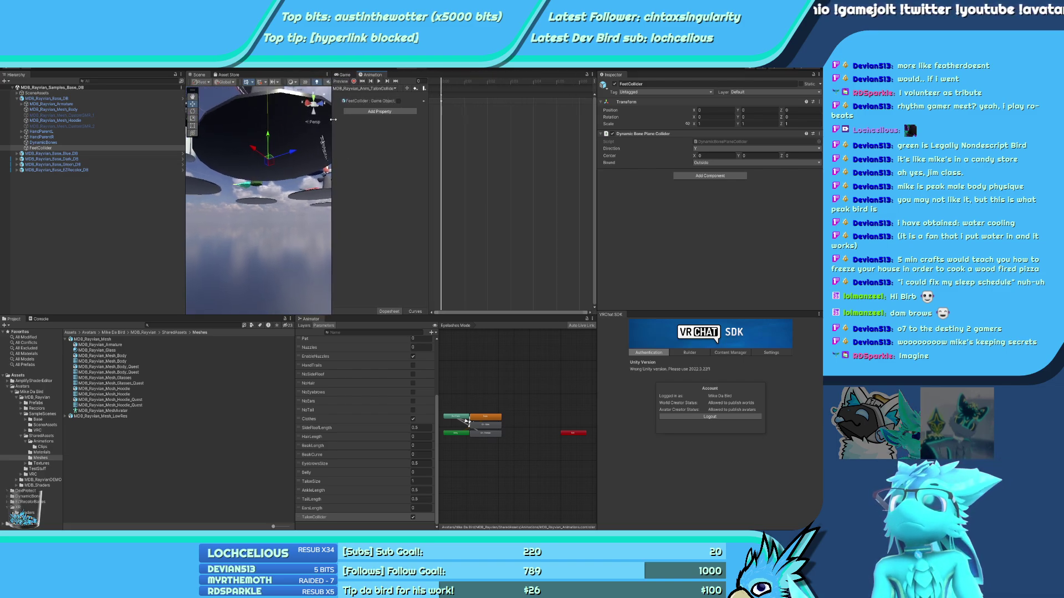
pyautogui.moveTo(444, 134); pyautogui.dragTo(486, 134)
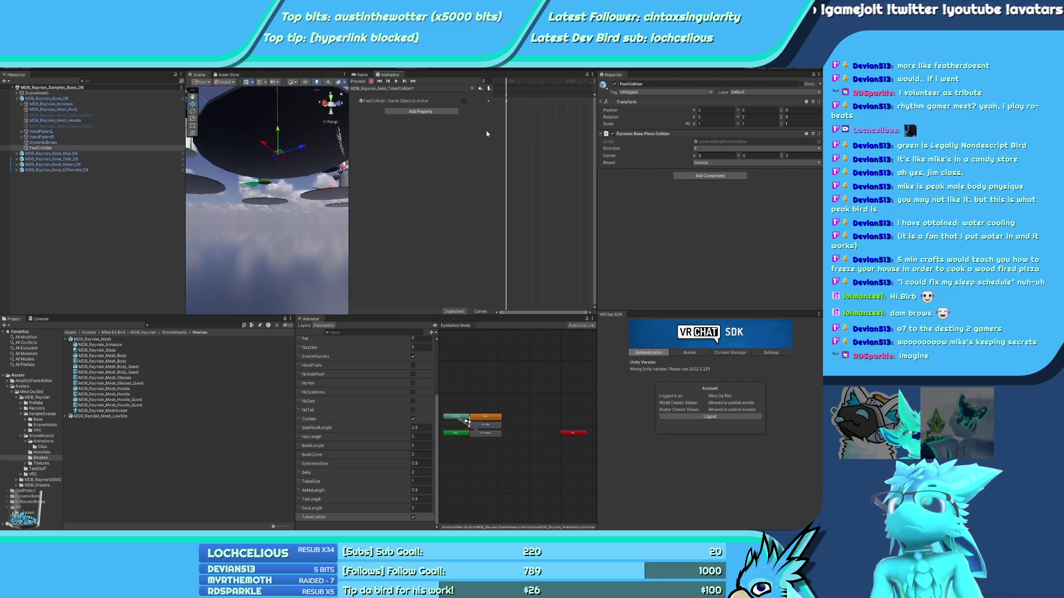
pyautogui.click(370, 81)
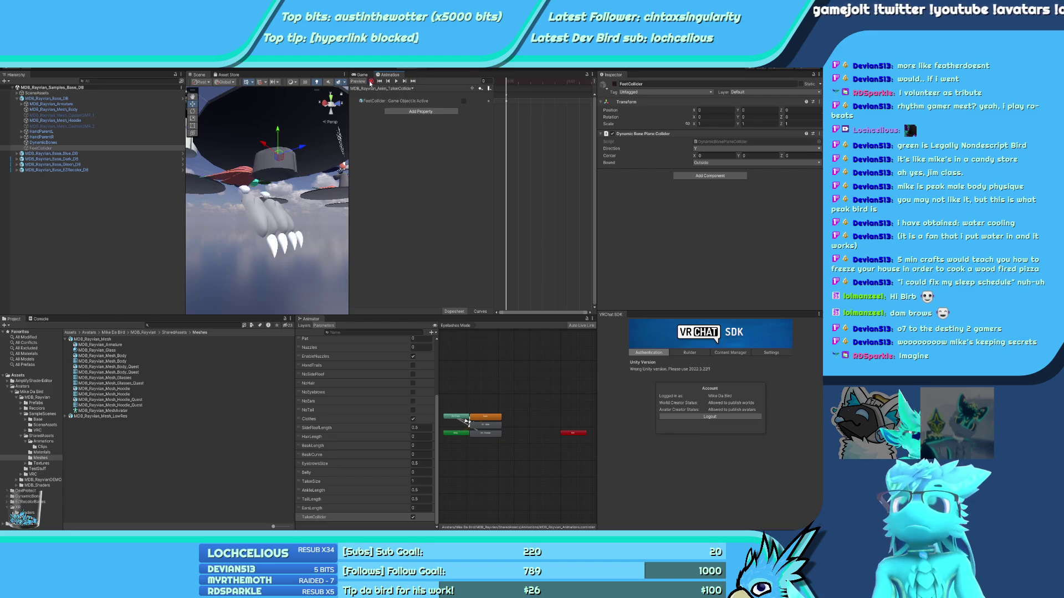
pyautogui.click(612, 134)
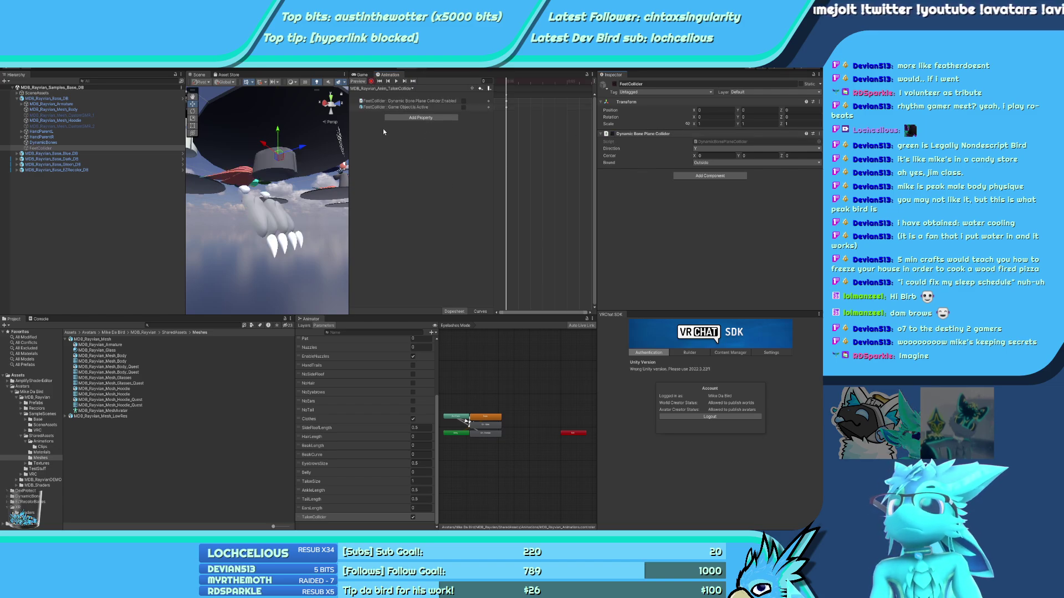
pyautogui.hotkey('ctrl', 'z')
pyautogui.hotkey('ctrl', 'z')
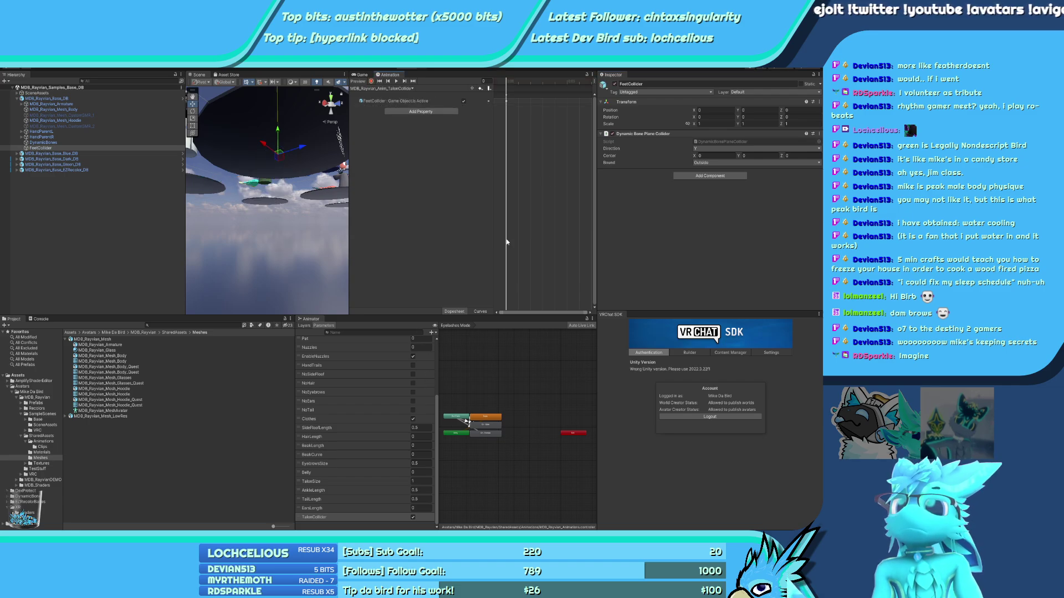
pyautogui.click(612, 134)
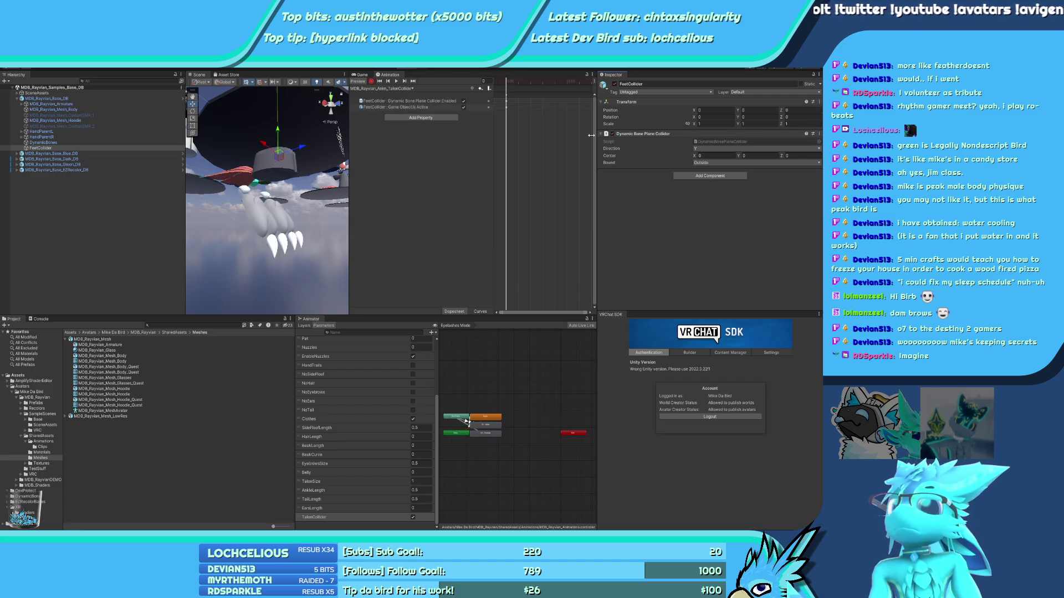
pyautogui.click(371, 81)
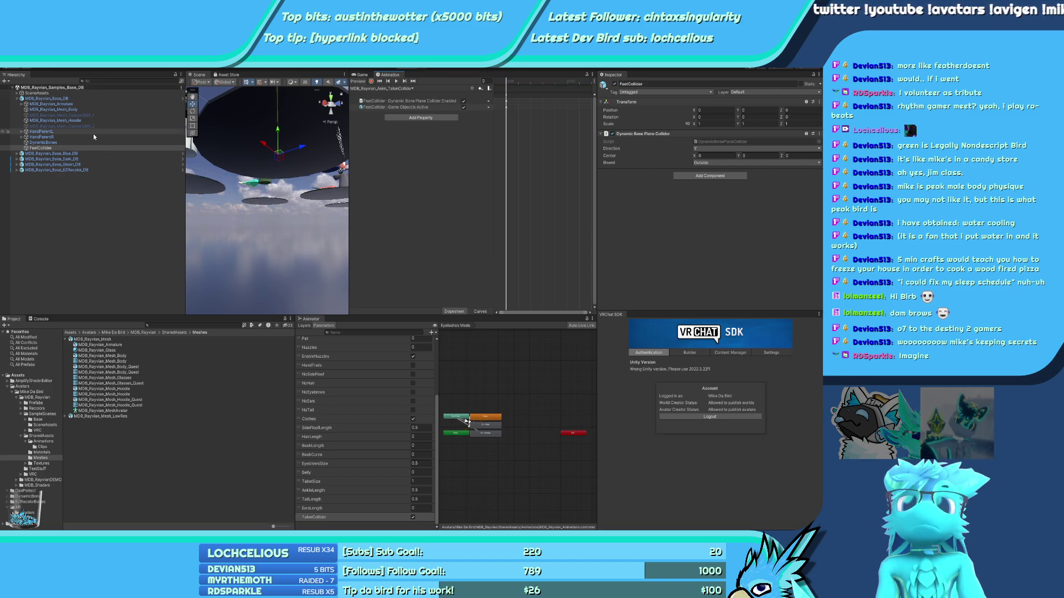
# Frame all the sample avatars in the scene, clear the selection and collapse MDB_Rayvian_Base_DB in the hierarchy
pyautogui.press('e')
pyautogui.moveTo(253, 195); pyautogui.dragTo(260, 267, button='right')
pyautogui.press('s')
pyautogui.click(311, 276)
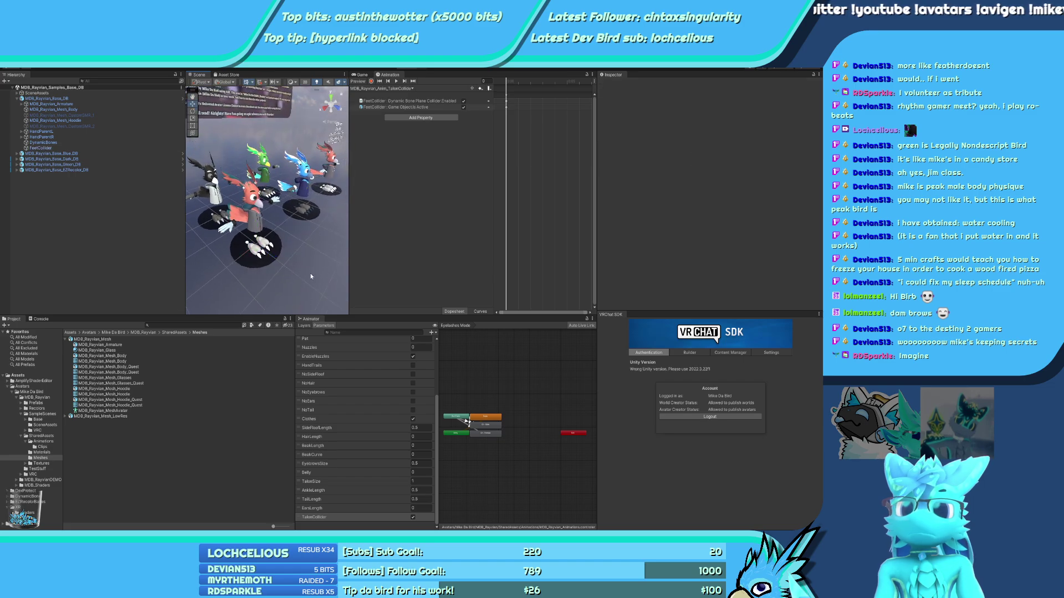
pyautogui.click(16, 98)
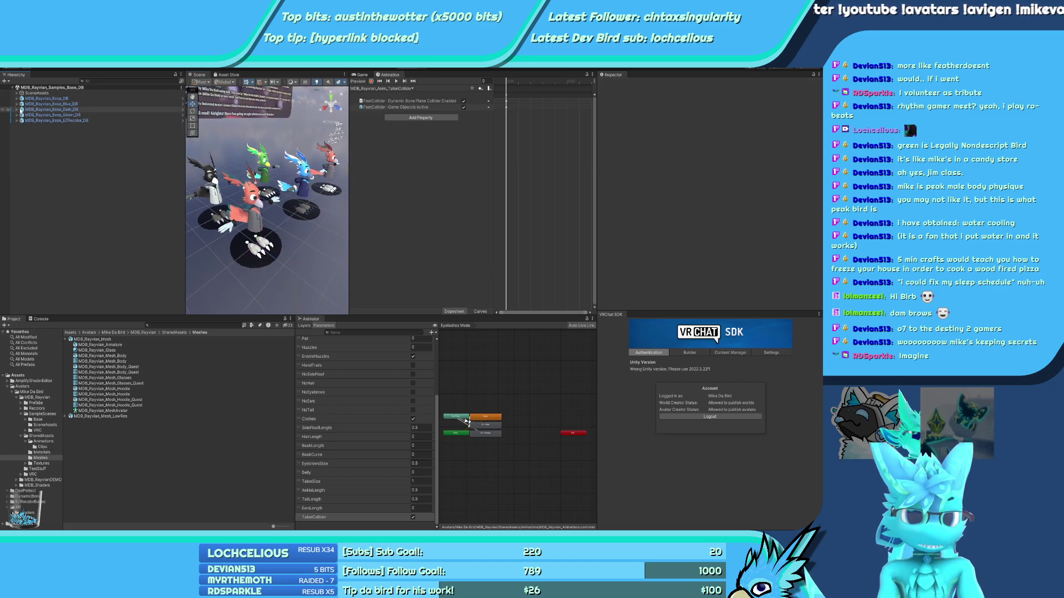
# Collapse the SharedAssets and SampleScenes folders and select the MDB_Rayvian and MDB_Shaders folders together
pyautogui.click(33, 386)
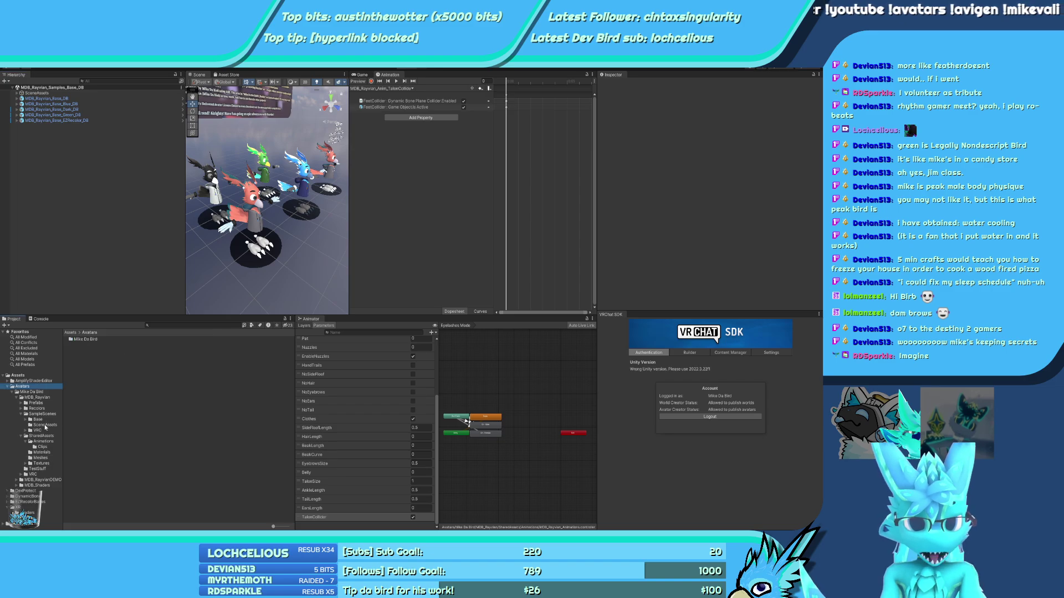
pyautogui.click(21, 437)
pyautogui.click(21, 414)
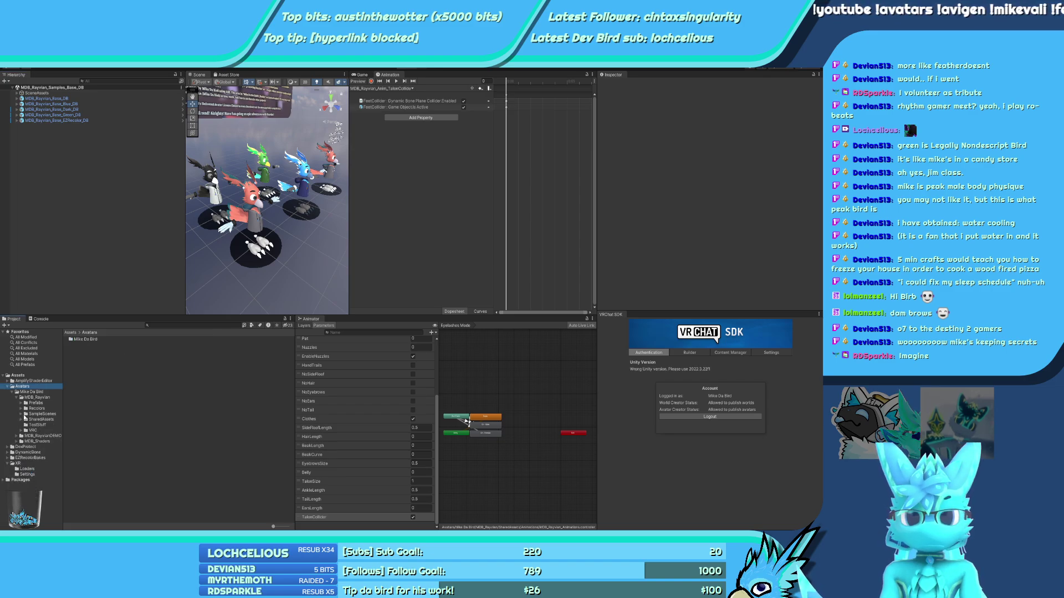
pyautogui.click(39, 414)
pyautogui.click(36, 403)
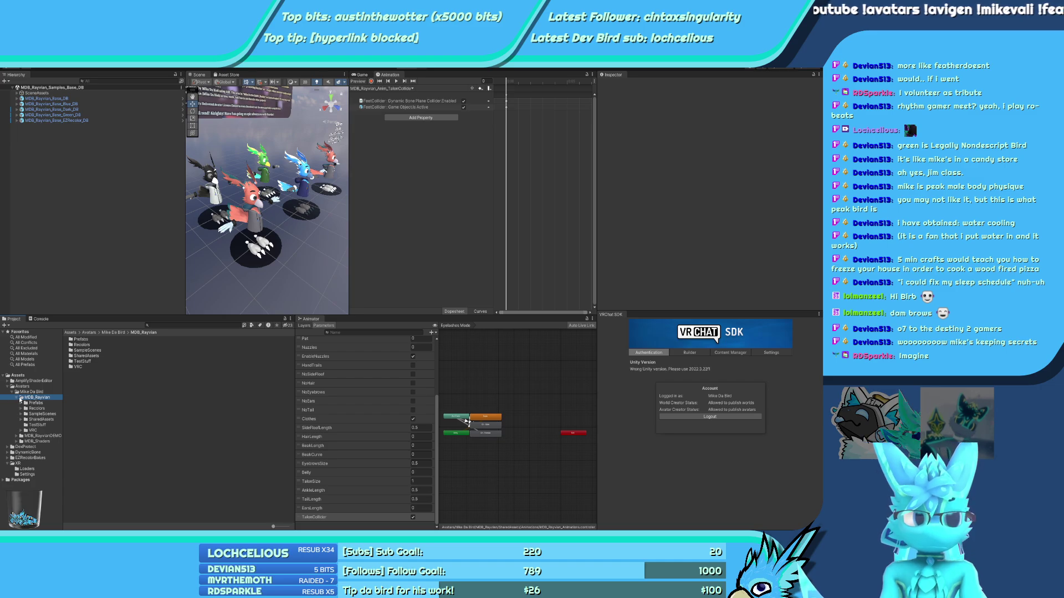
pyautogui.keyDown('ctrl'); pyautogui.click(32, 442); pyautogui.keyUp('ctrl')
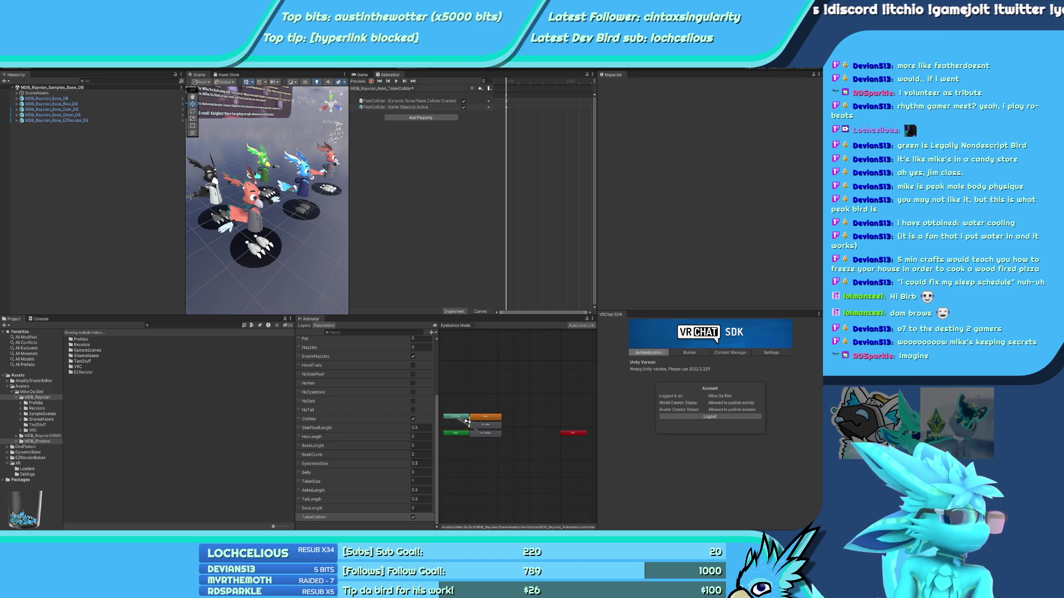
# Switch to the ChilloutVR Unity project and select the MDB_Rayvian_Anim_Blep clip in the Clips folder
pyautogui.hotkey('alt', 'Tab')
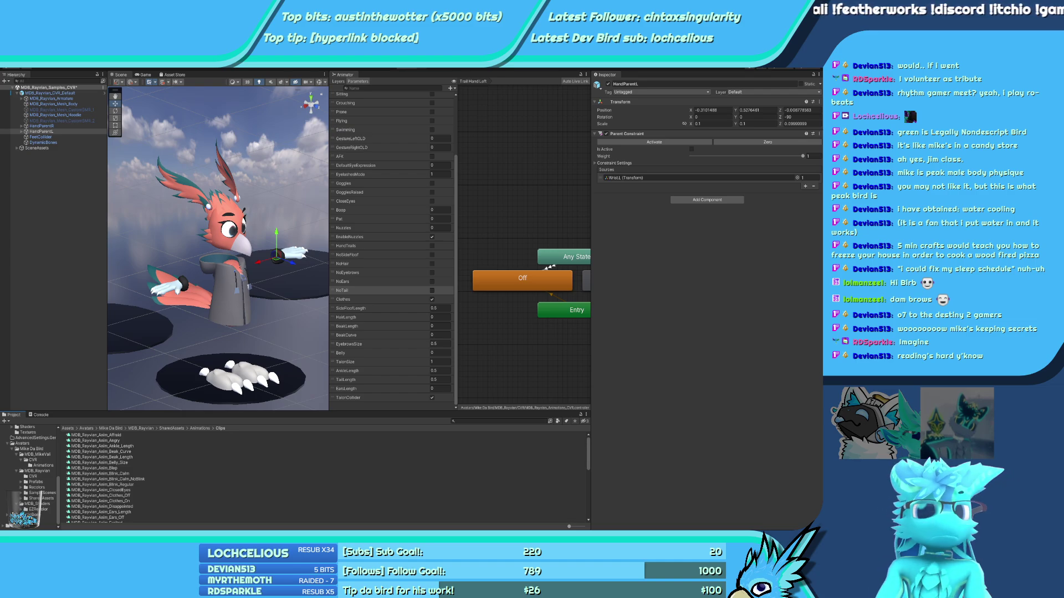
pyautogui.click(396, 468)
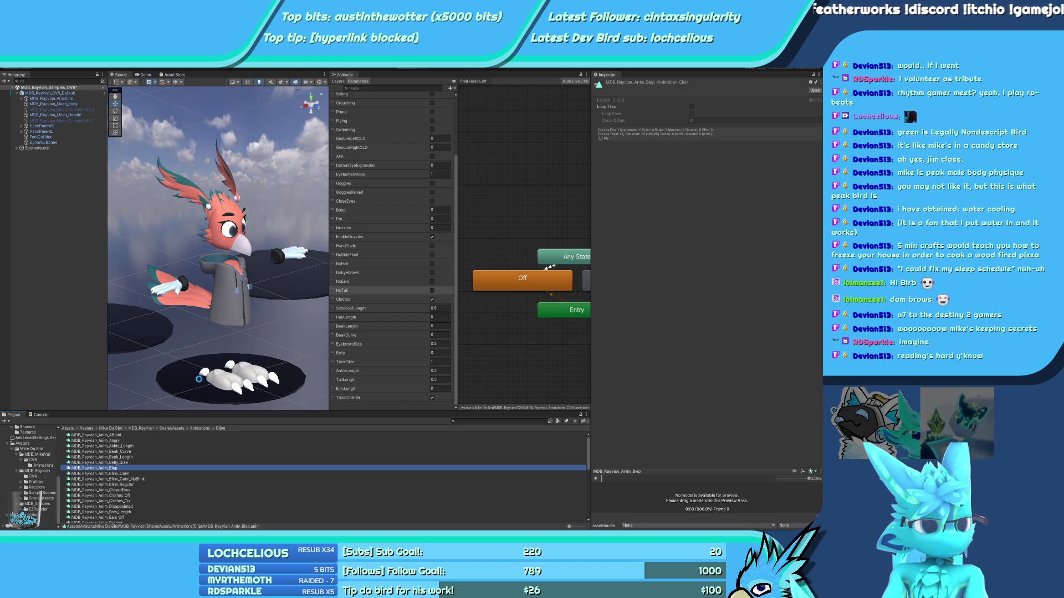
pyautogui.click(198, 380)
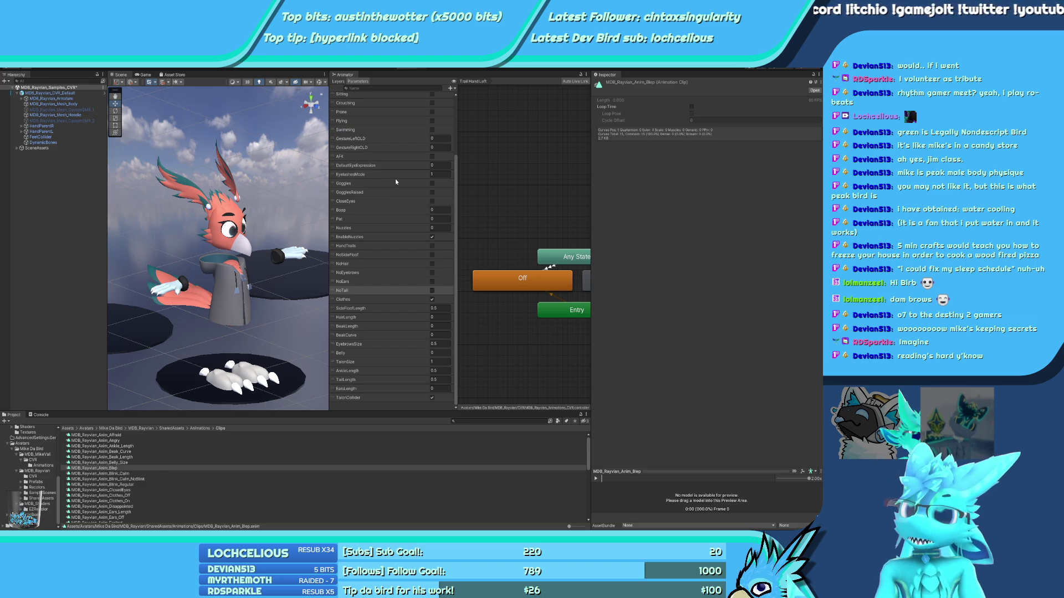
pyautogui.hotkey('alt', 'Tab')
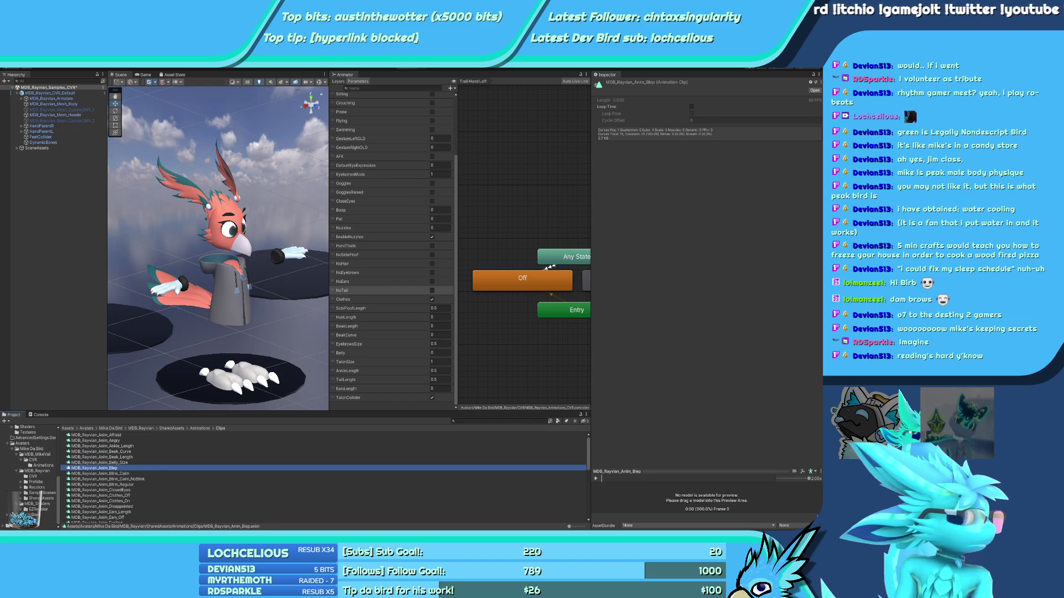
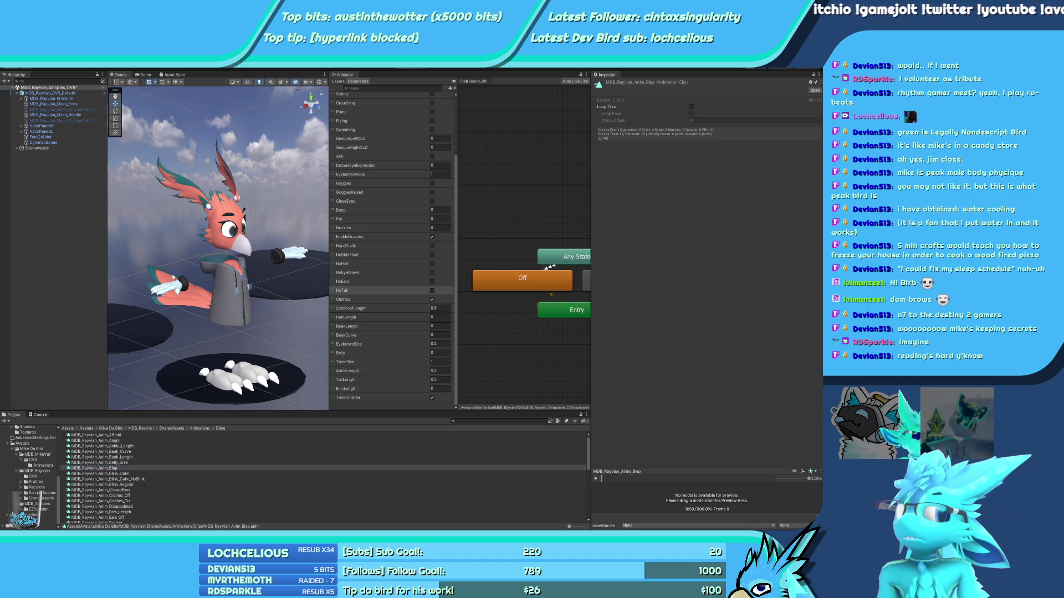
# Select the MDB_Rayvian_CVR_Default avatar and review its Eye Look Settings and the animator parameters
pyautogui.click(192, 354)
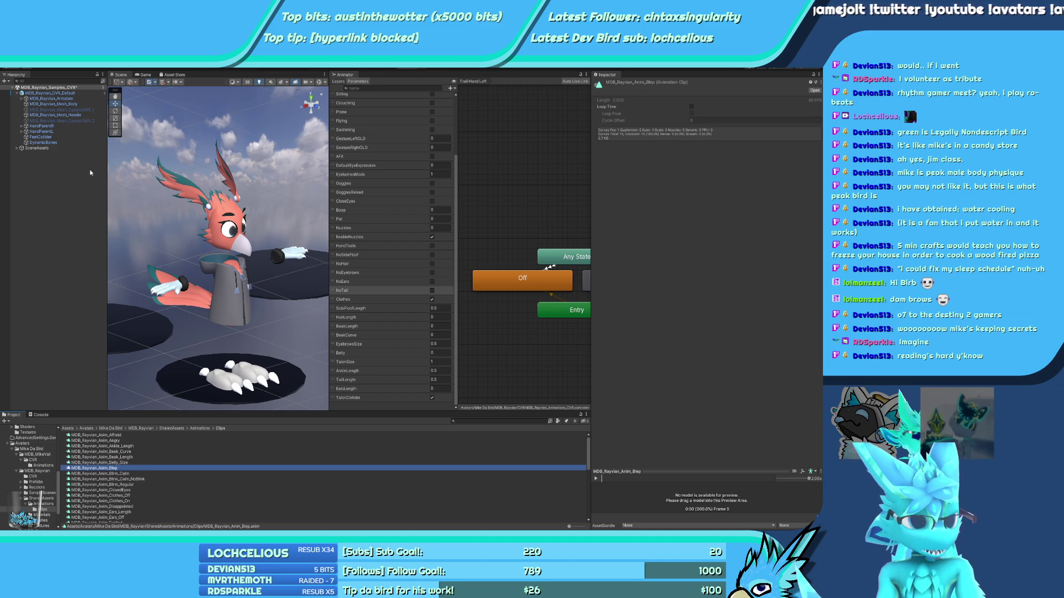
pyautogui.click(223, 235)
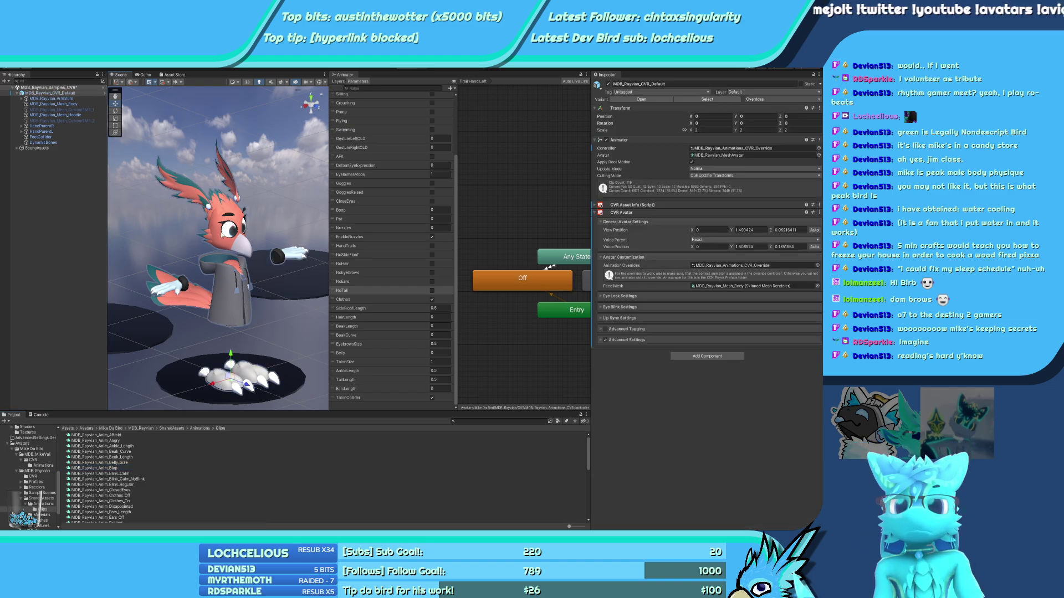
pyautogui.click(602, 297)
pyautogui.click(608, 359)
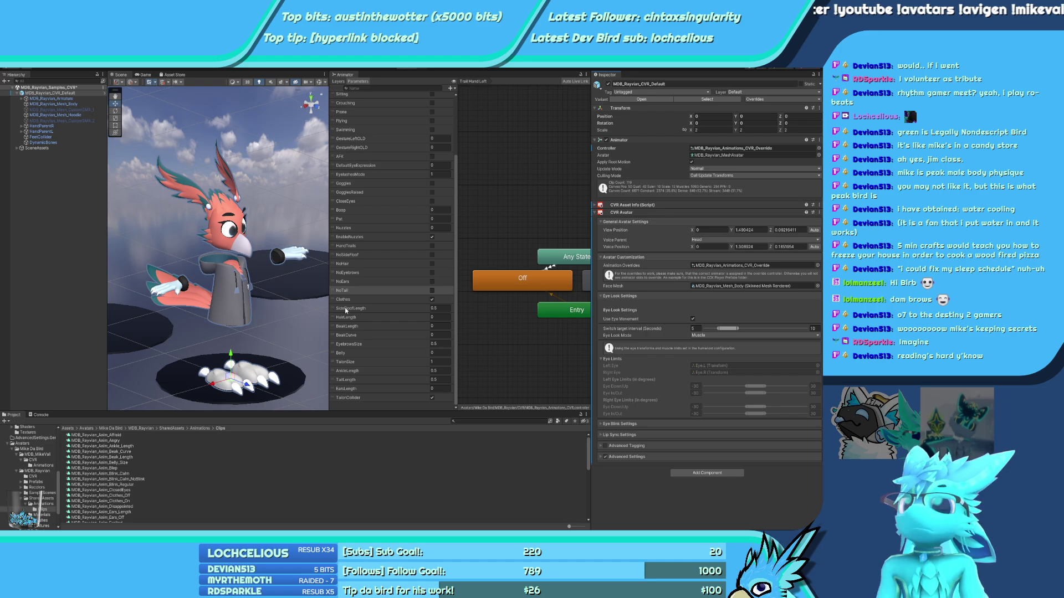
pyautogui.scroll(-2, 507, 280)
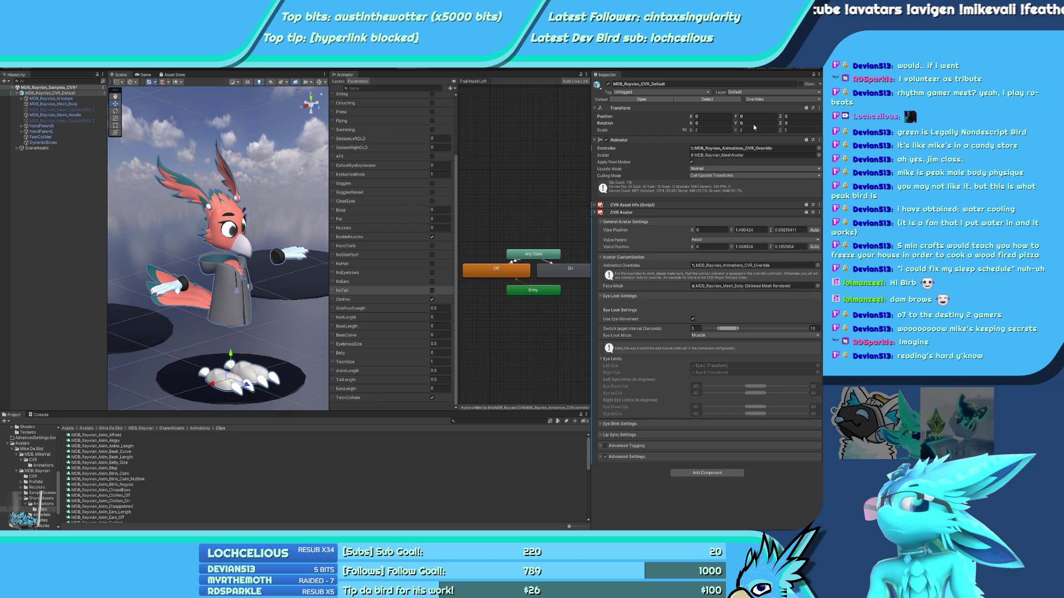
# Activate the Parent Constraints on both HandParentL and HandParentR
pyautogui.click(41, 132)
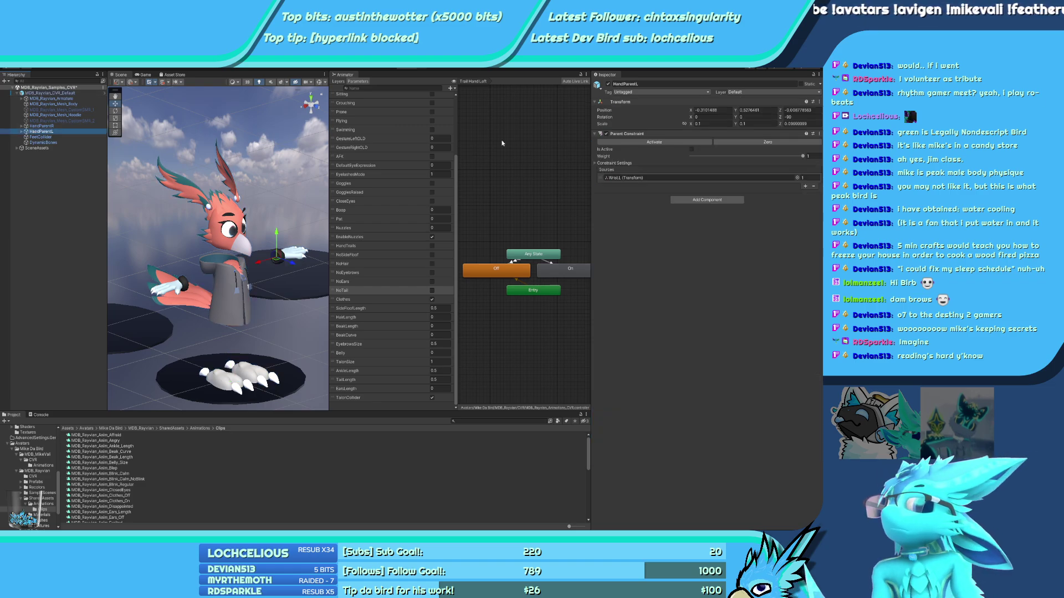
pyautogui.click(650, 142)
pyautogui.click(56, 126)
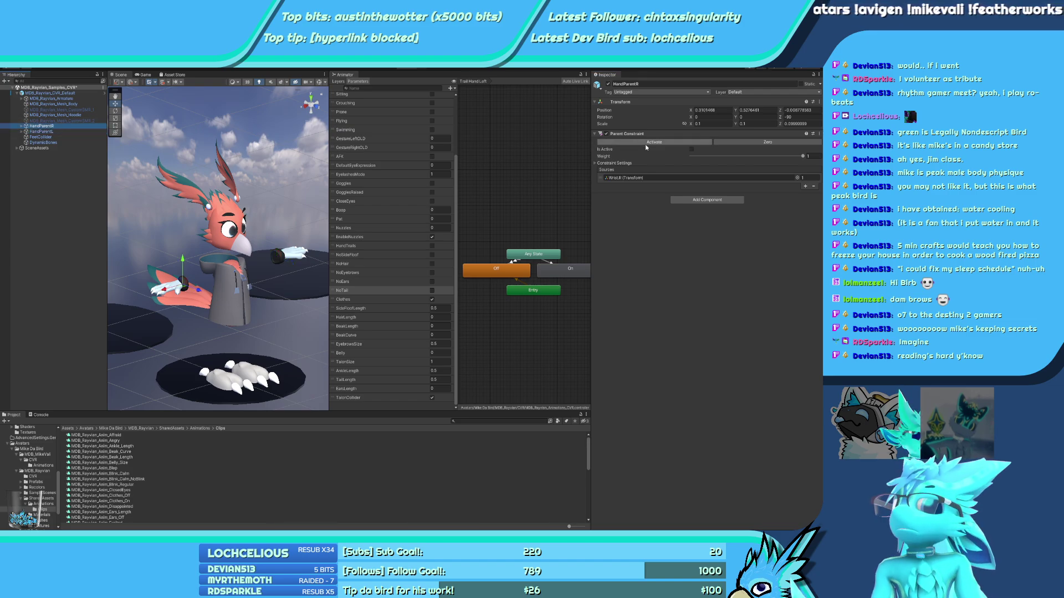
pyautogui.click(654, 143)
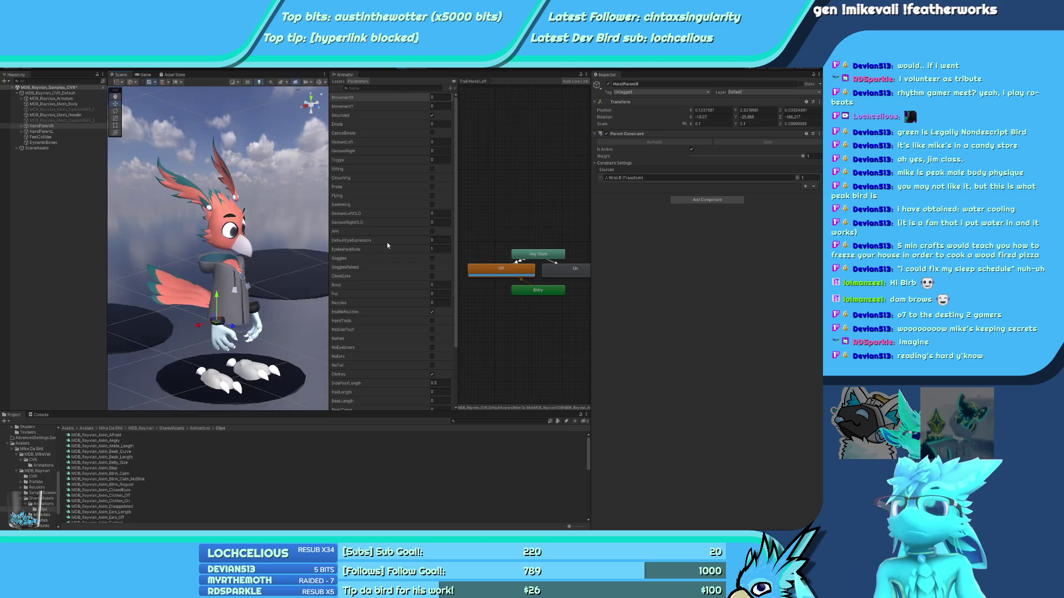
# Test the hand trails in play mode by enabling HandTrails and setting GestureLeft to 1, then move the avatar and stop playback
pyautogui.moveTo(317, 293); pyautogui.dragTo(257, 299, button='right')
pyautogui.moveTo(284, 293); pyautogui.dragTo(196, 279, button='middle')
pyautogui.click(432, 321)
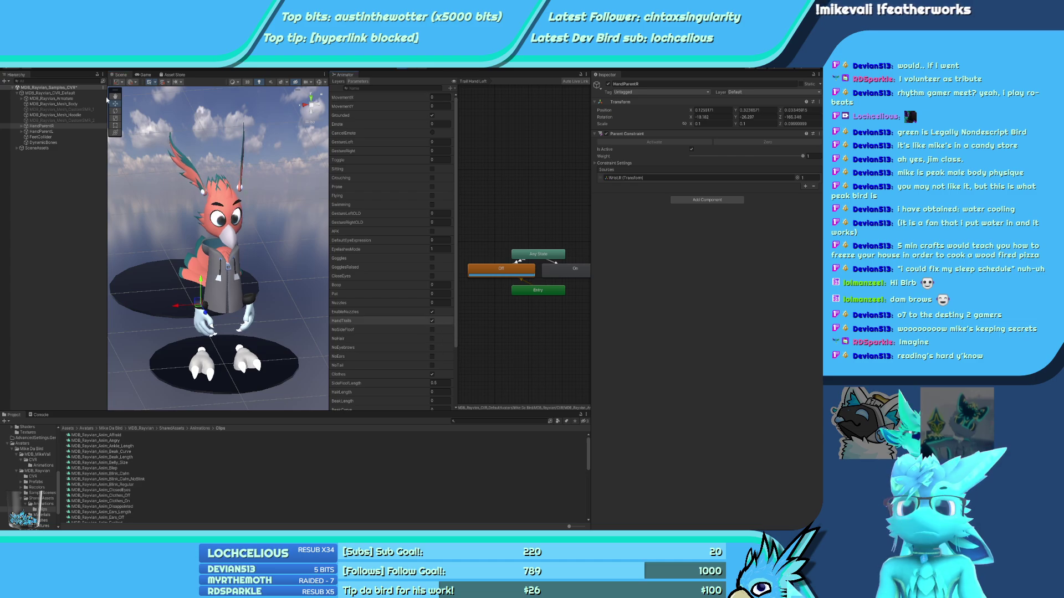
pyautogui.click(444, 98)
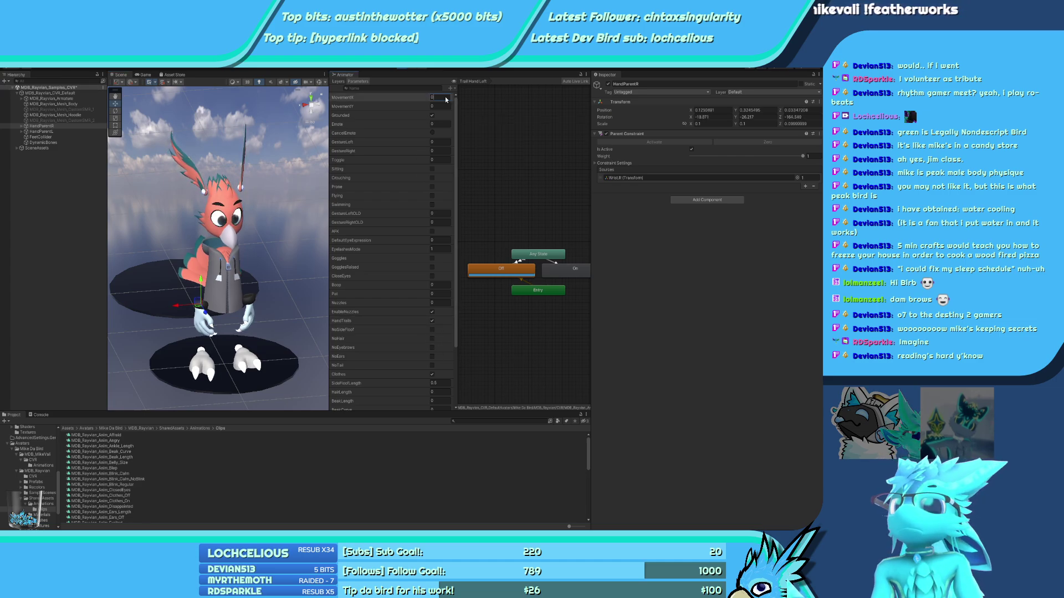
pyautogui.click(440, 142)
pyautogui.write('1')
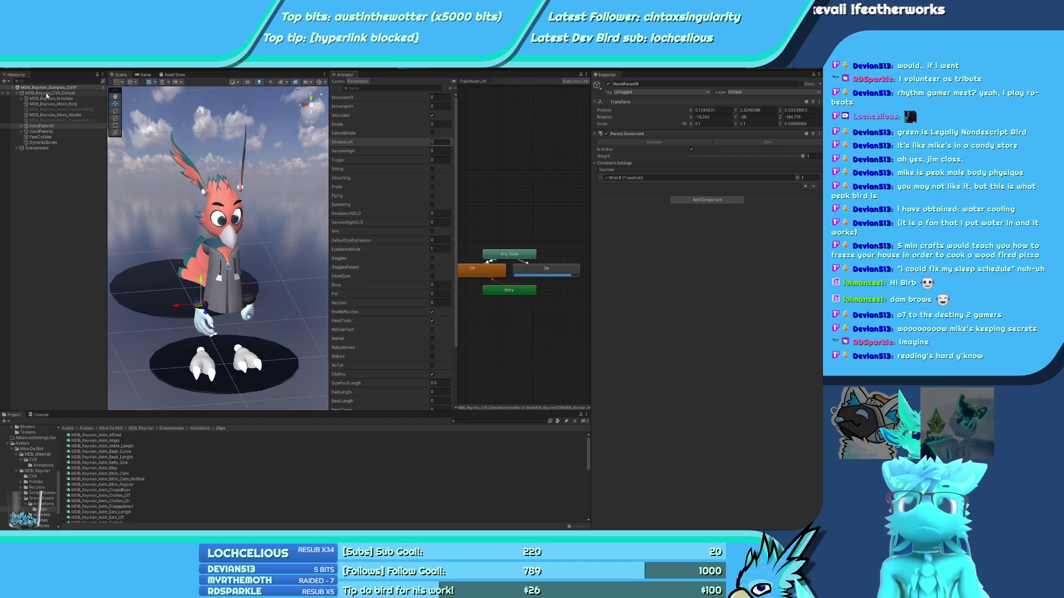
pyautogui.click(46, 93)
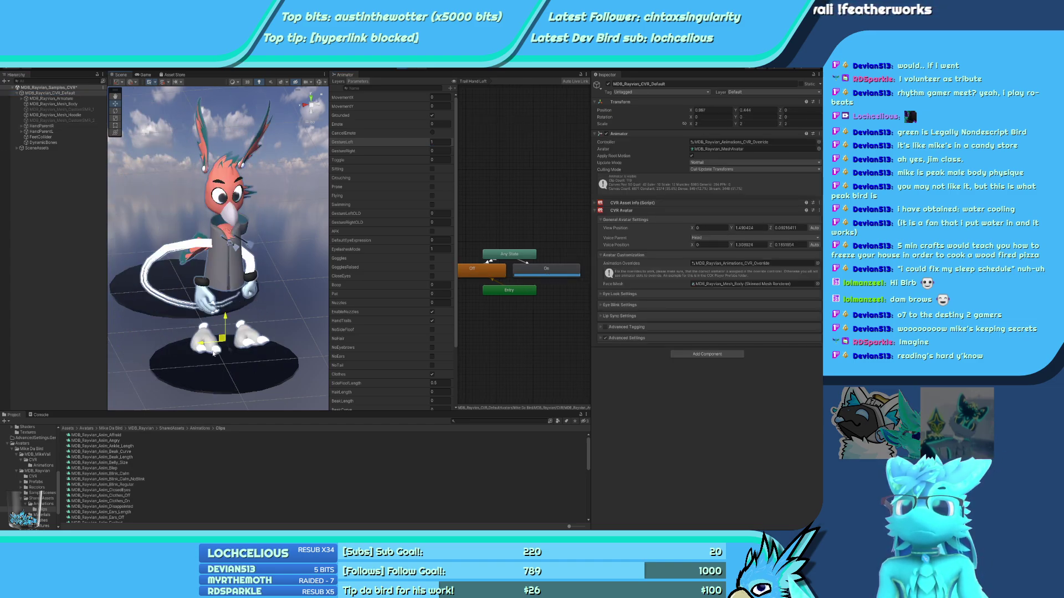
pyautogui.click(396, 68)
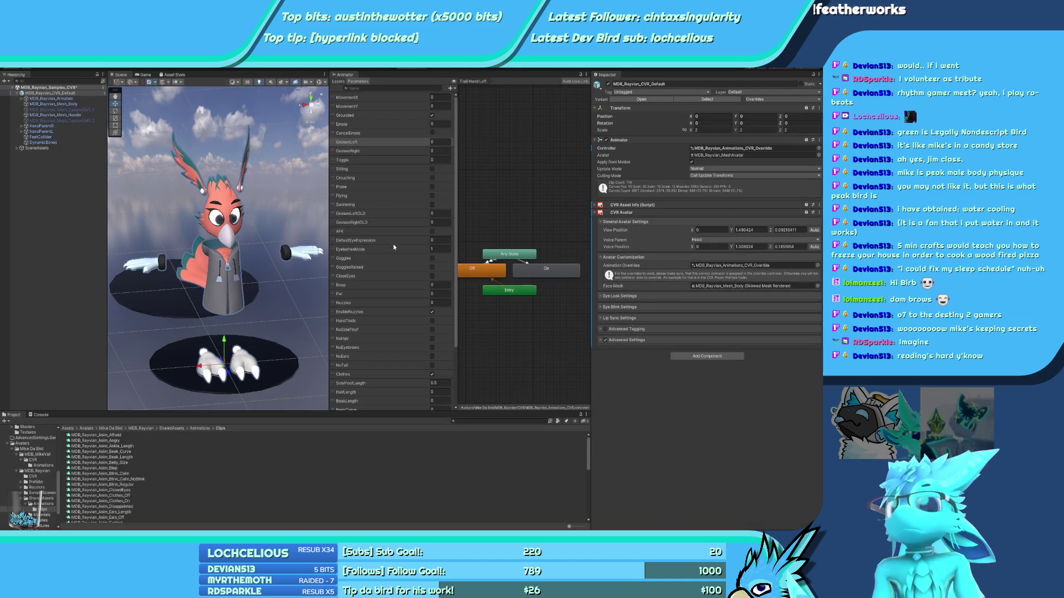
# Expand the avatar's Advanced Settings and add three blank entries to the inputs list
pyautogui.scroll(-3, 393, 244)
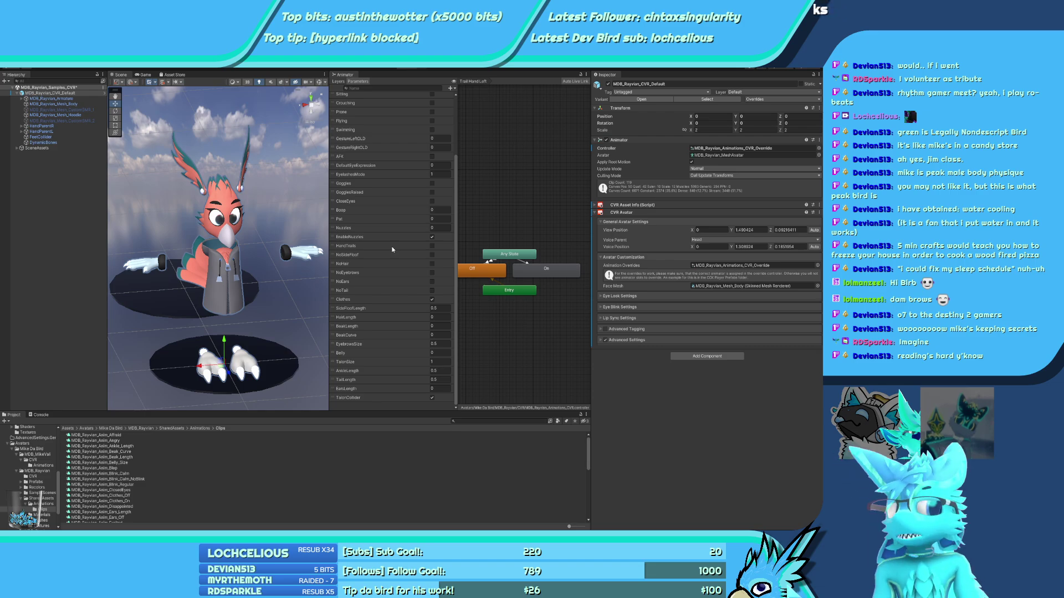
pyautogui.click(598, 340)
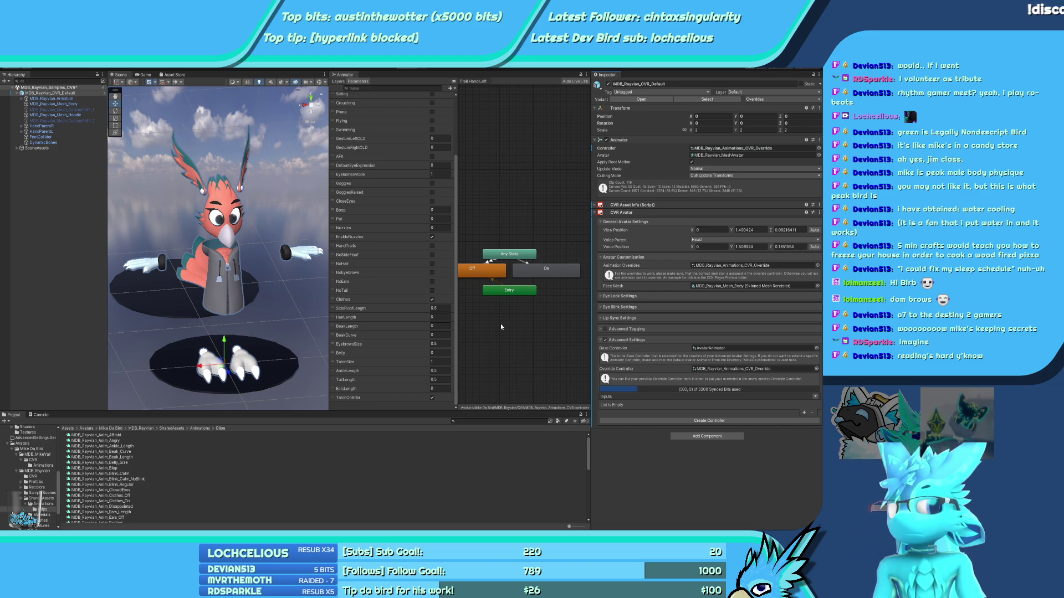
pyautogui.click(804, 413)
pyautogui.click(804, 430)
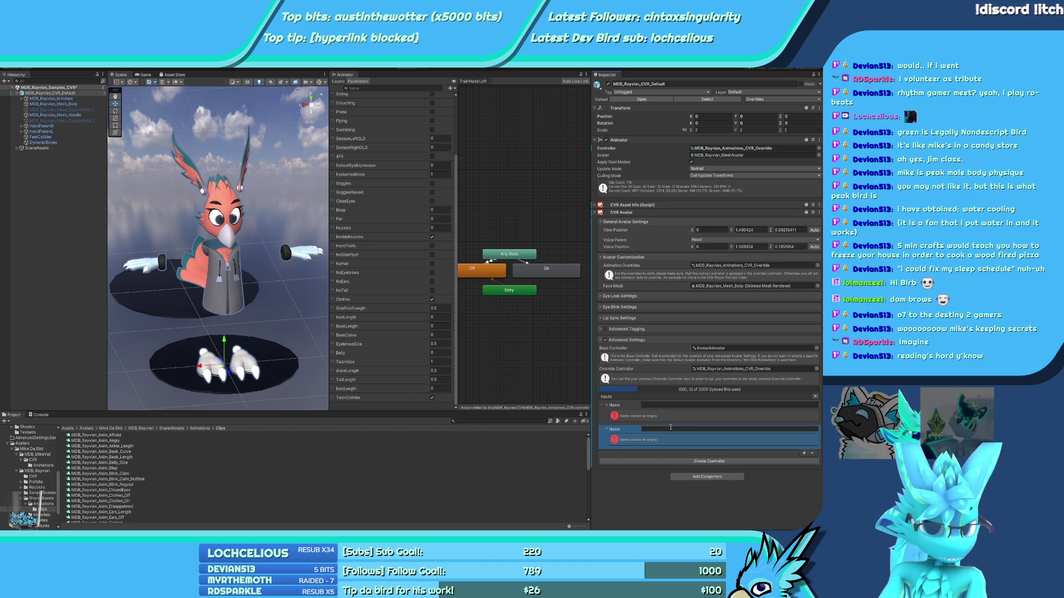
pyautogui.click(804, 453)
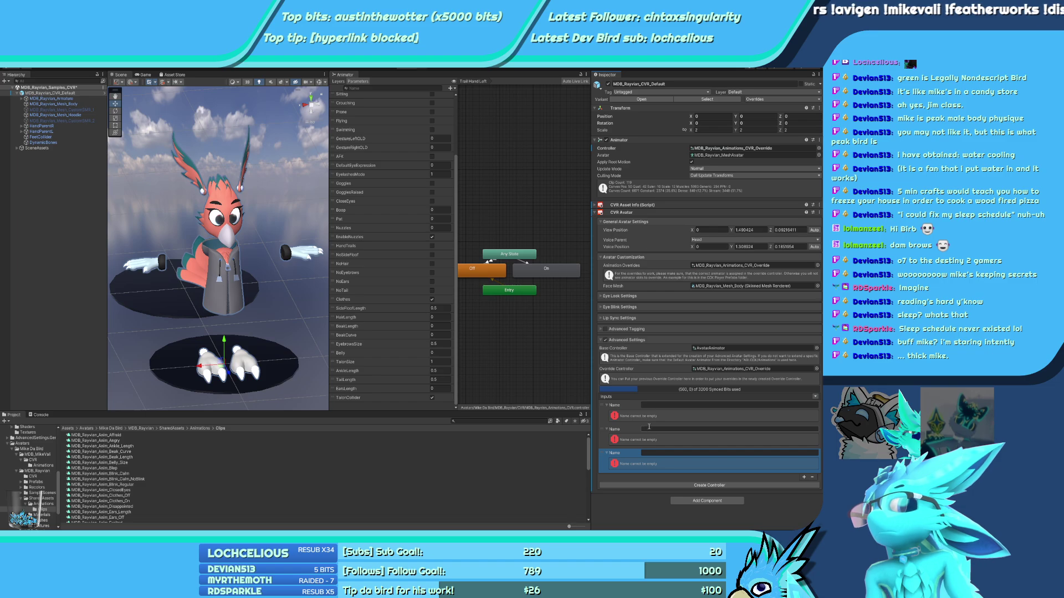
# Locate the avatar's override controller in the project and delete the AvatarAnimator 1 controller from the CVR folder
pyautogui.click(752, 148)
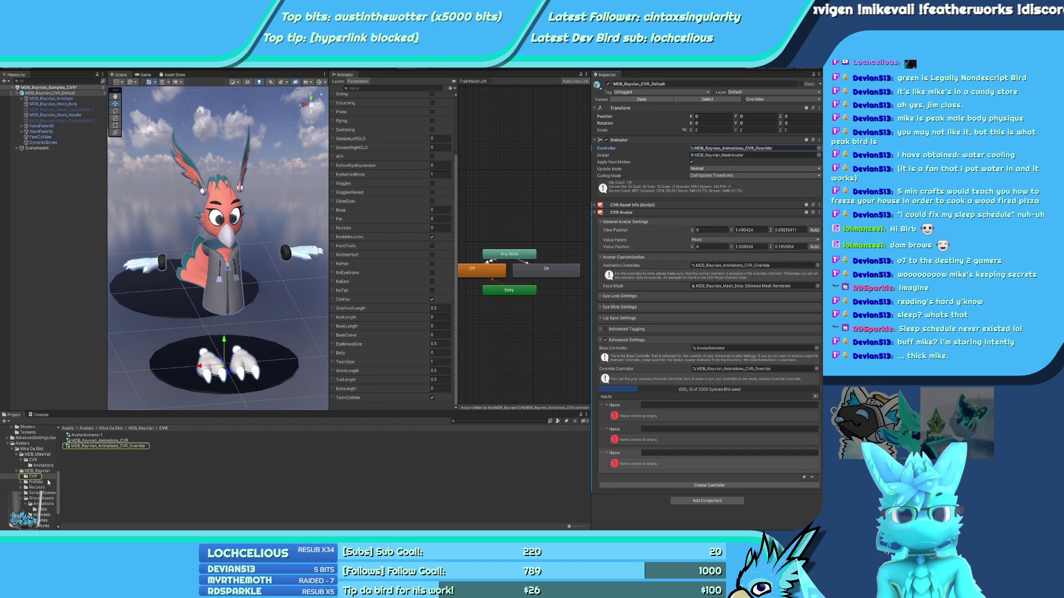
pyautogui.click(86, 435)
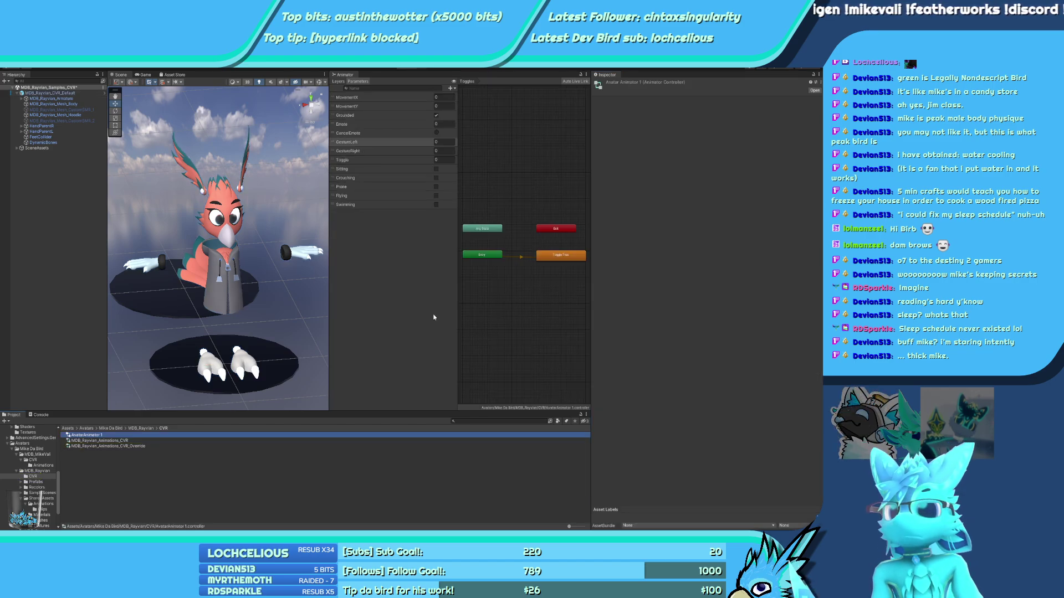
pyautogui.press('Delete')
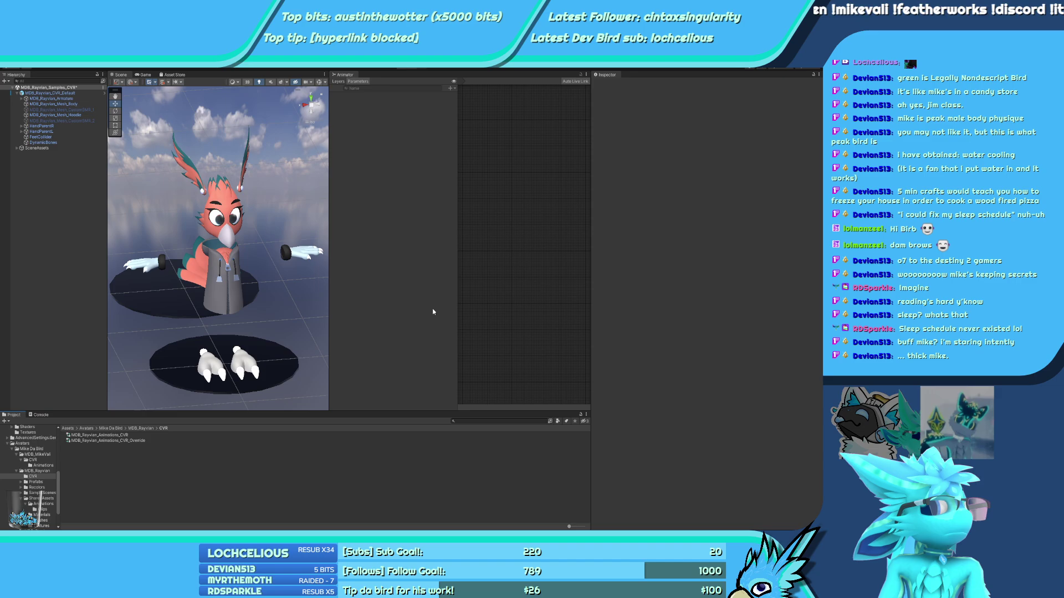
# Look through the project's Meshes, Textures, animation Clips and shader folders
pyautogui.scroll(-3, 48, 504)
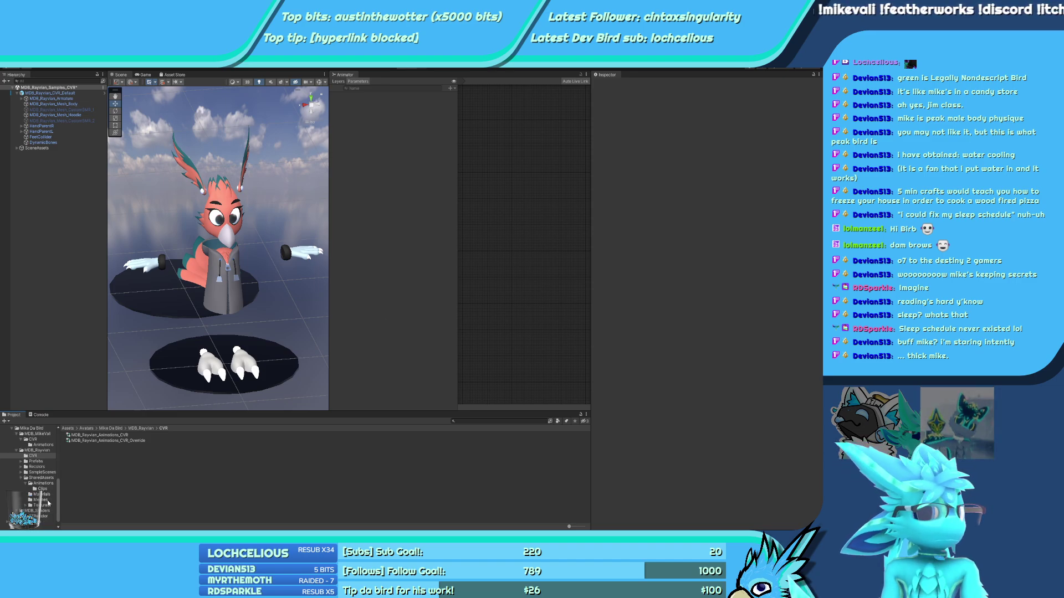
pyautogui.click(46, 499)
pyautogui.click(47, 509)
pyautogui.click(44, 494)
pyautogui.click(42, 493)
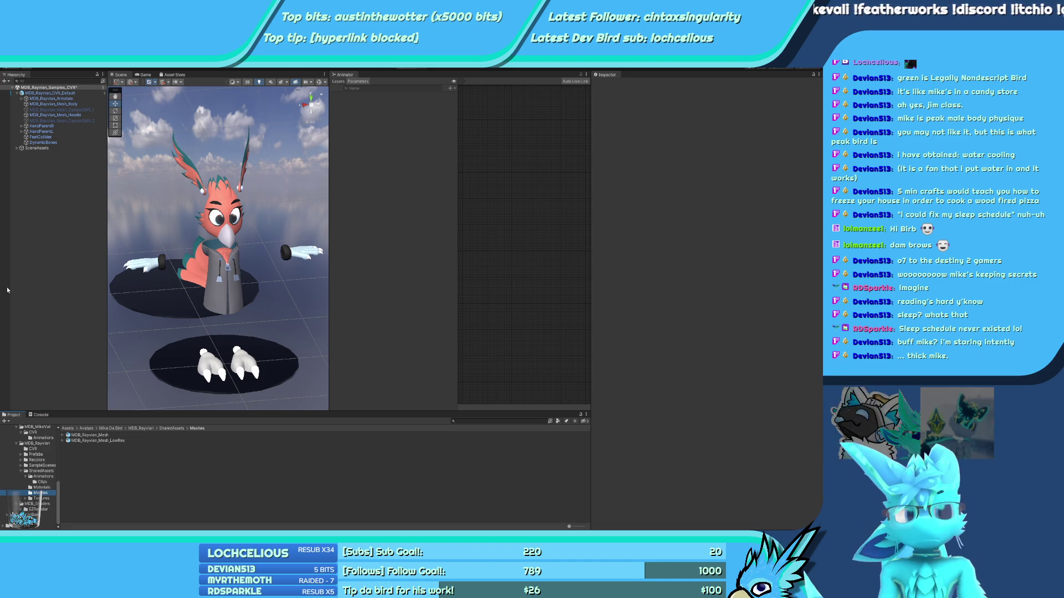
pyautogui.click(39, 509)
pyautogui.click(41, 498)
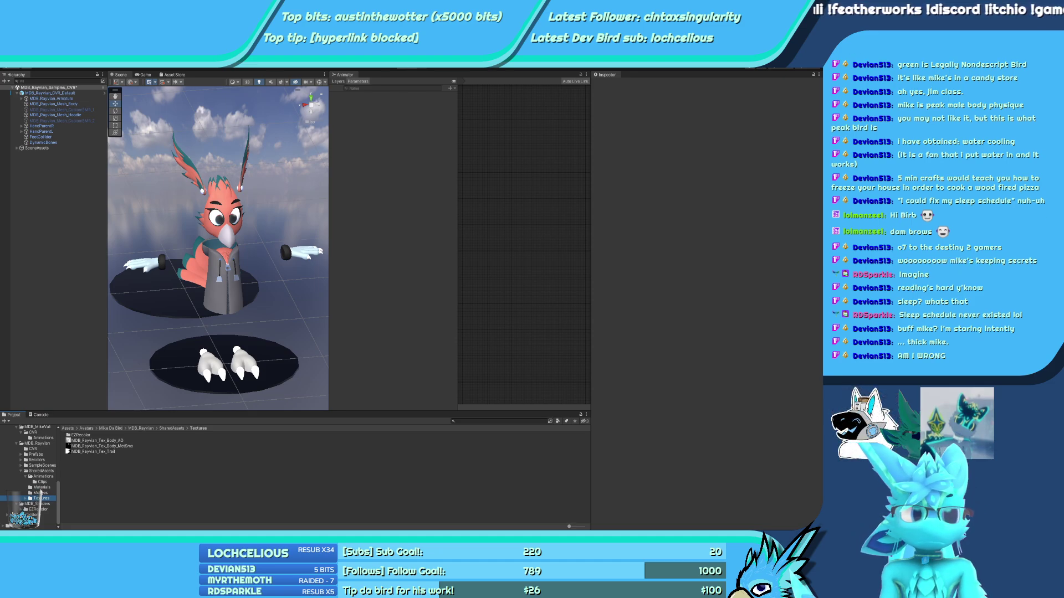
pyautogui.click(41, 482)
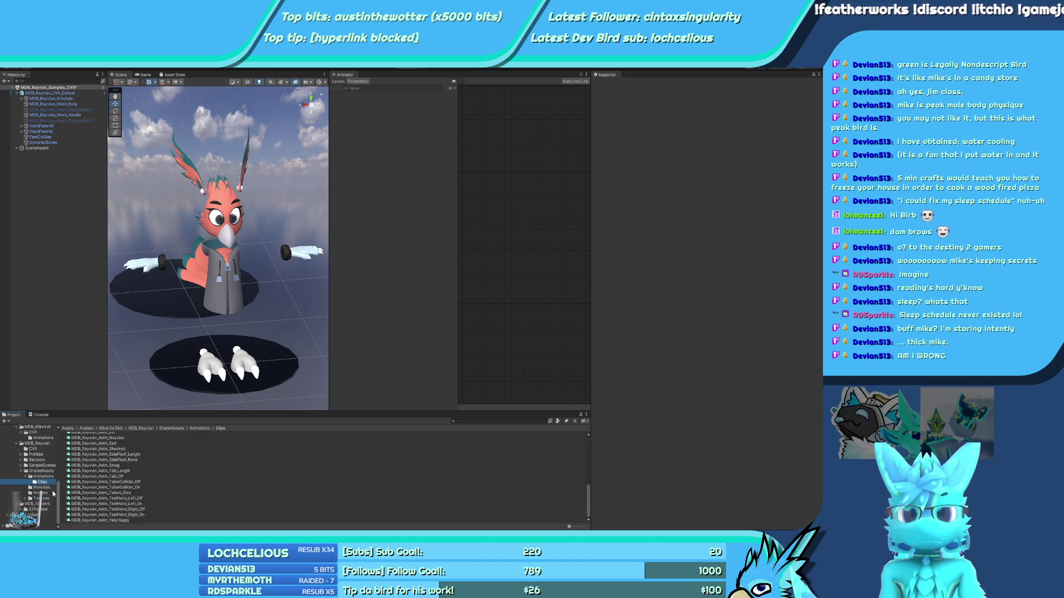
pyautogui.click(38, 510)
pyautogui.click(43, 499)
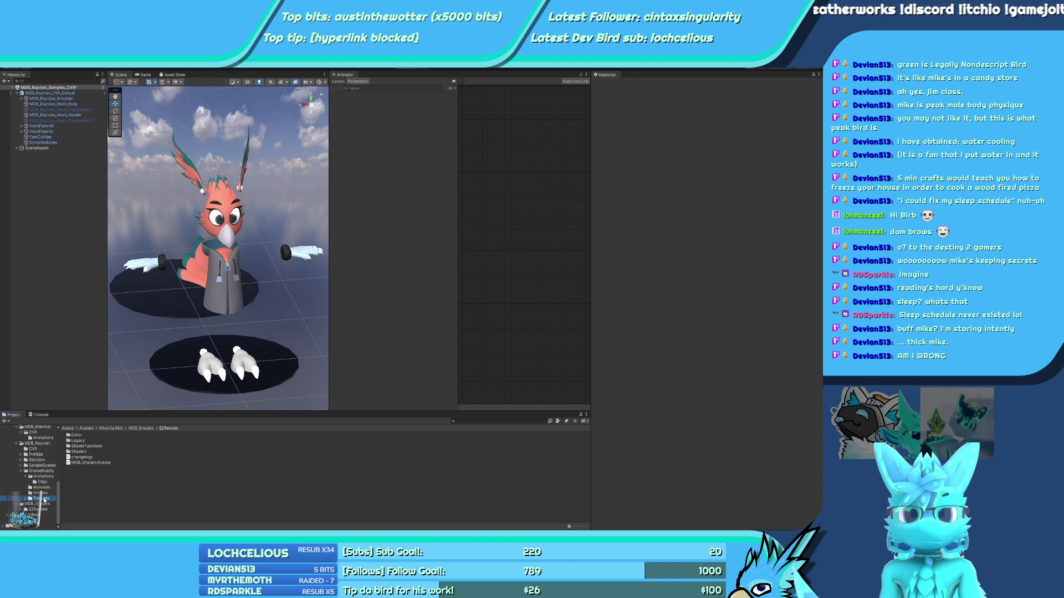
pyautogui.scroll(2, 42, 477)
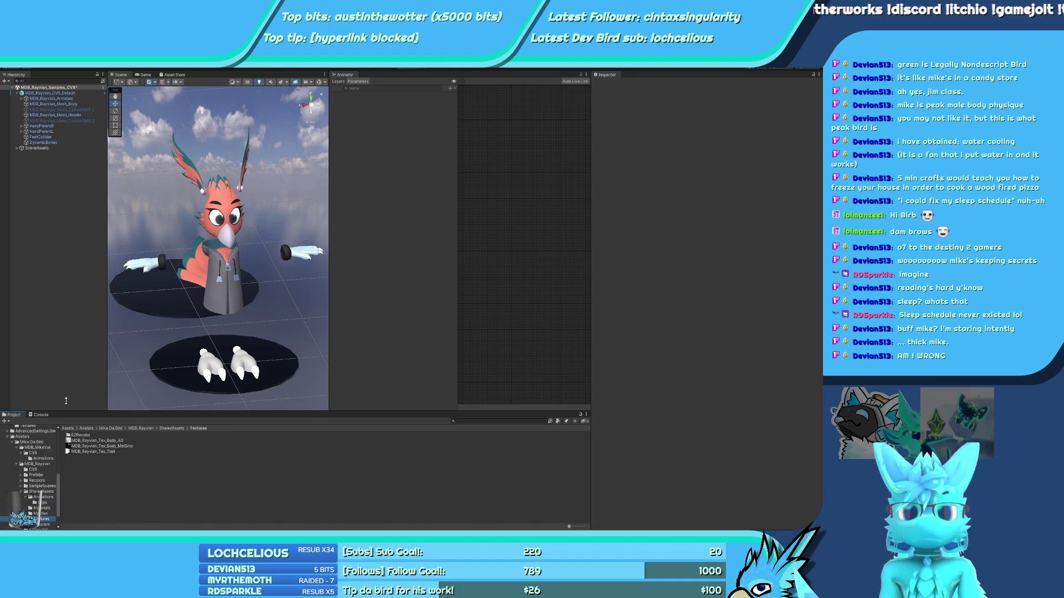
# Reselect the MDB_Rayvian_CVR_Default avatar and add many more blank entries to its Advanced Settings inputs
pyautogui.click(69, 92)
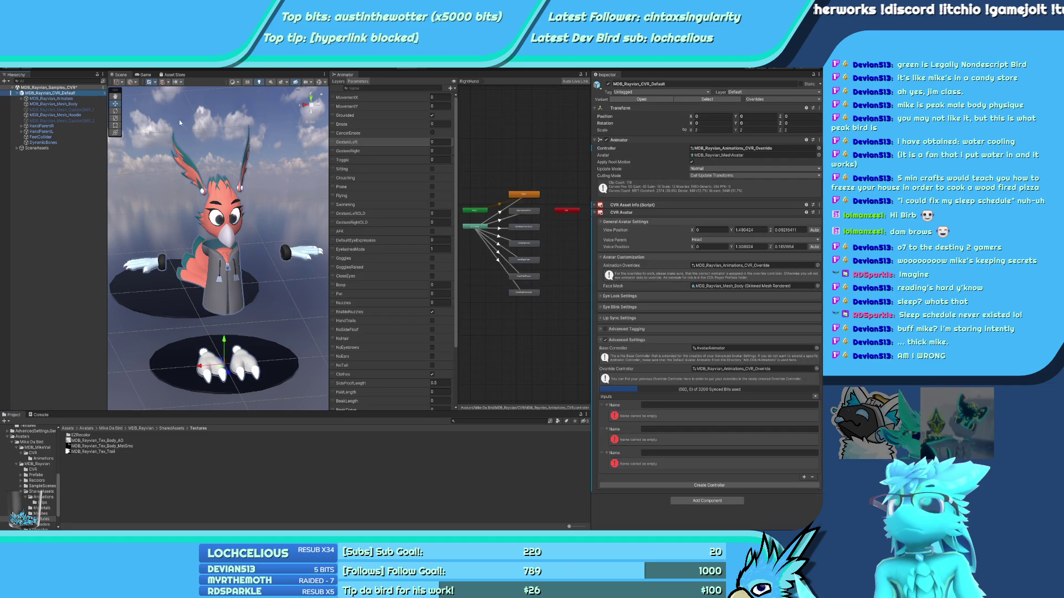
pyautogui.click(804, 477)
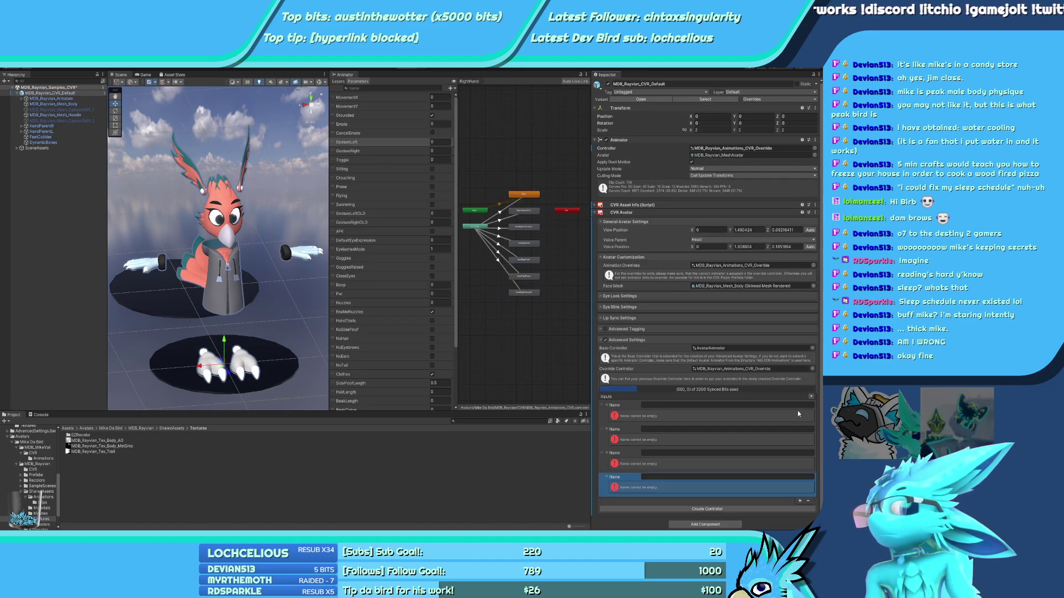
pyautogui.click(799, 500)
pyautogui.click(800, 500)
pyautogui.click(800, 500)
pyautogui.click(799, 499)
pyautogui.click(800, 499)
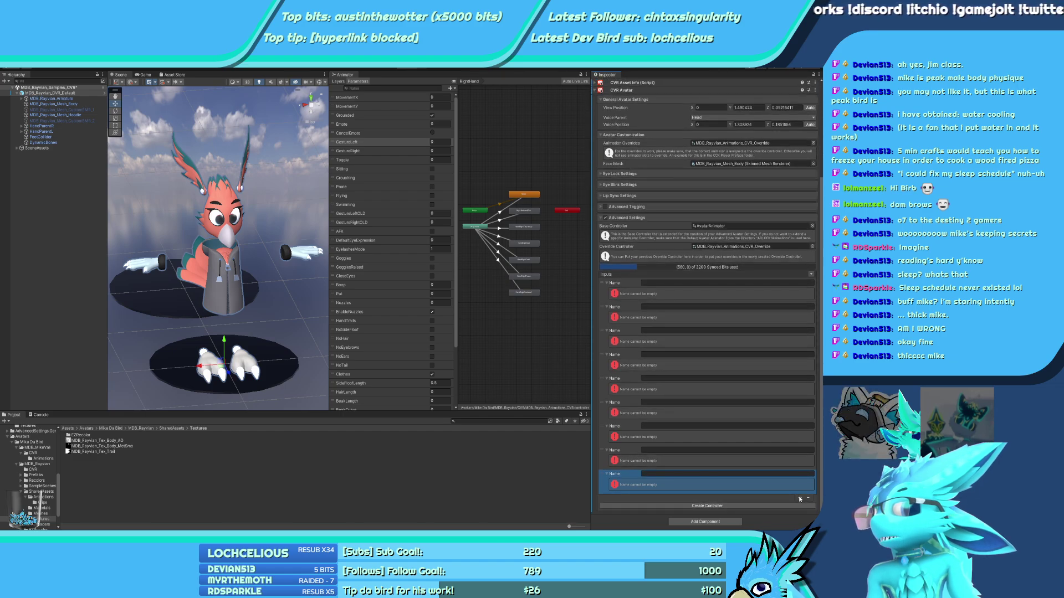
pyautogui.click(799, 498)
pyautogui.click(799, 498)
pyautogui.click(799, 498)
pyautogui.click(799, 498)
pyautogui.click(799, 498)
pyautogui.click(799, 498)
pyautogui.click(799, 498)
pyautogui.click(799, 499)
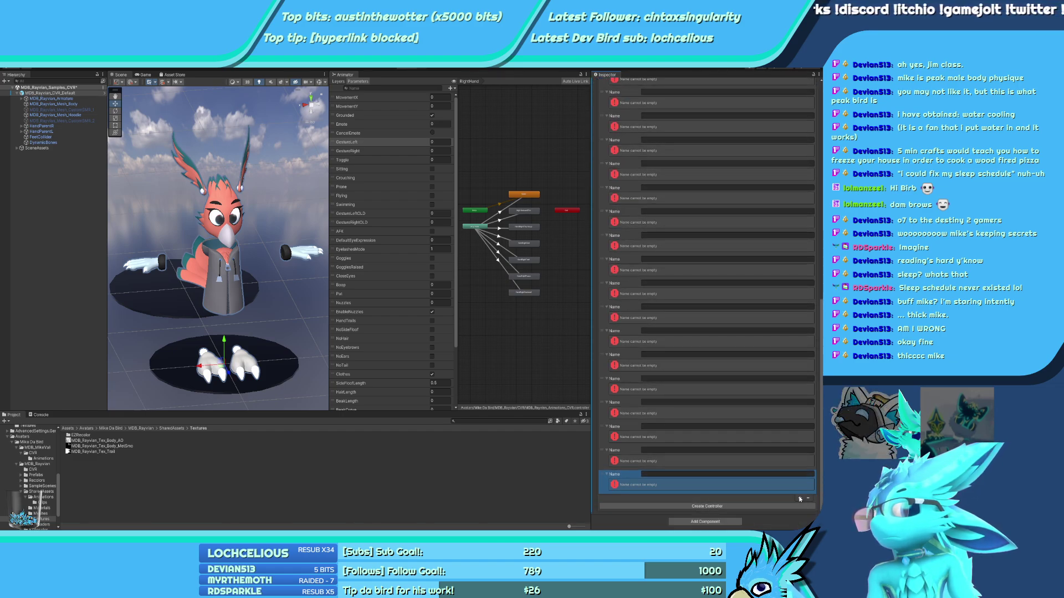
# Name the first Advanced Settings input Goggles and set its generate type to Generate Bool
pyautogui.scroll(5, 754, 456)
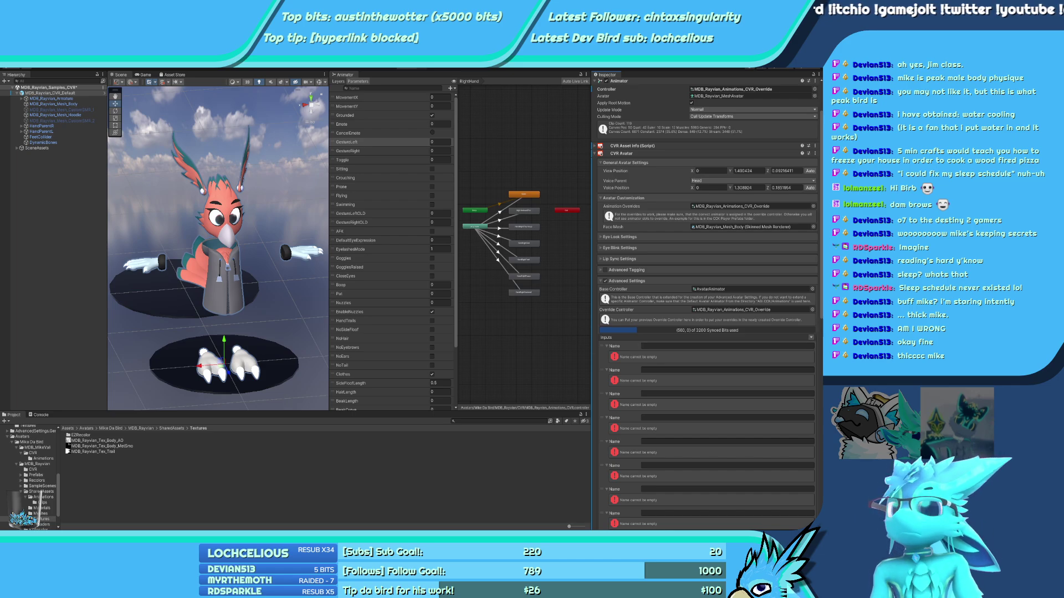
pyautogui.click(648, 346)
pyautogui.write('Goggles')
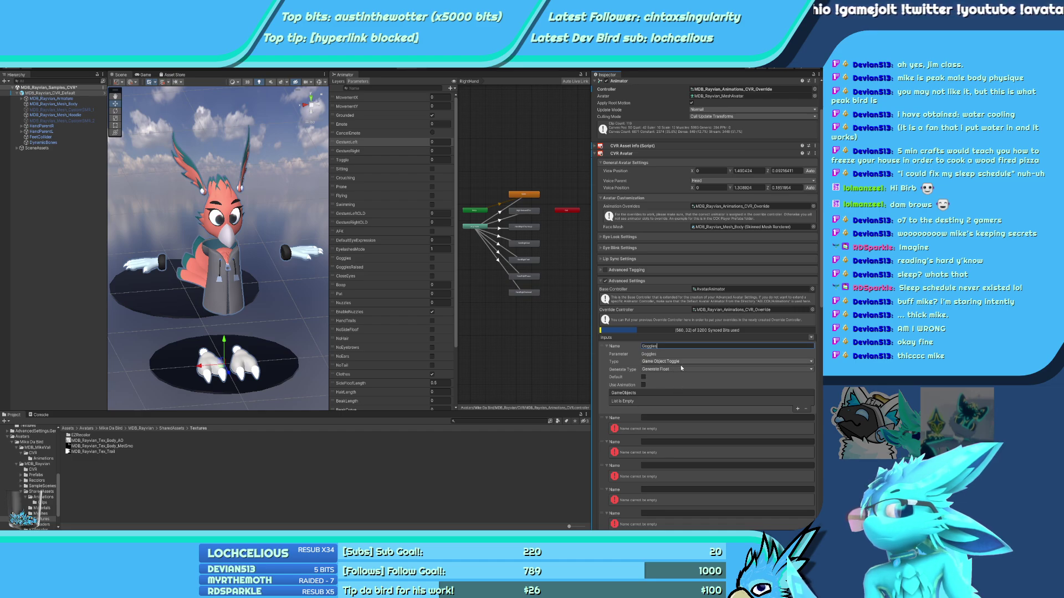
pyautogui.click(620, 364)
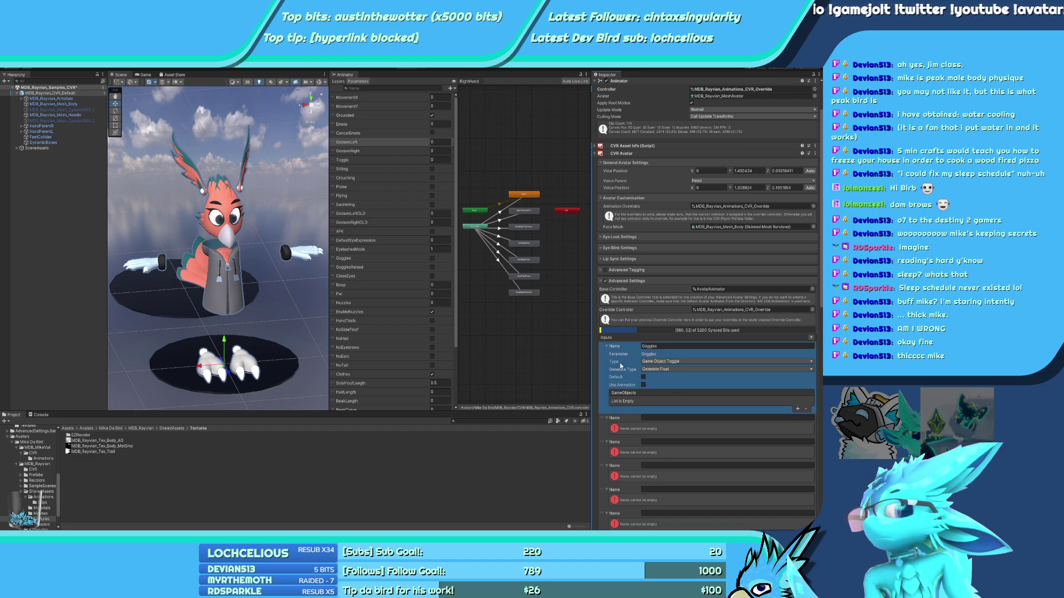
pyautogui.click(676, 369)
pyautogui.click(677, 389)
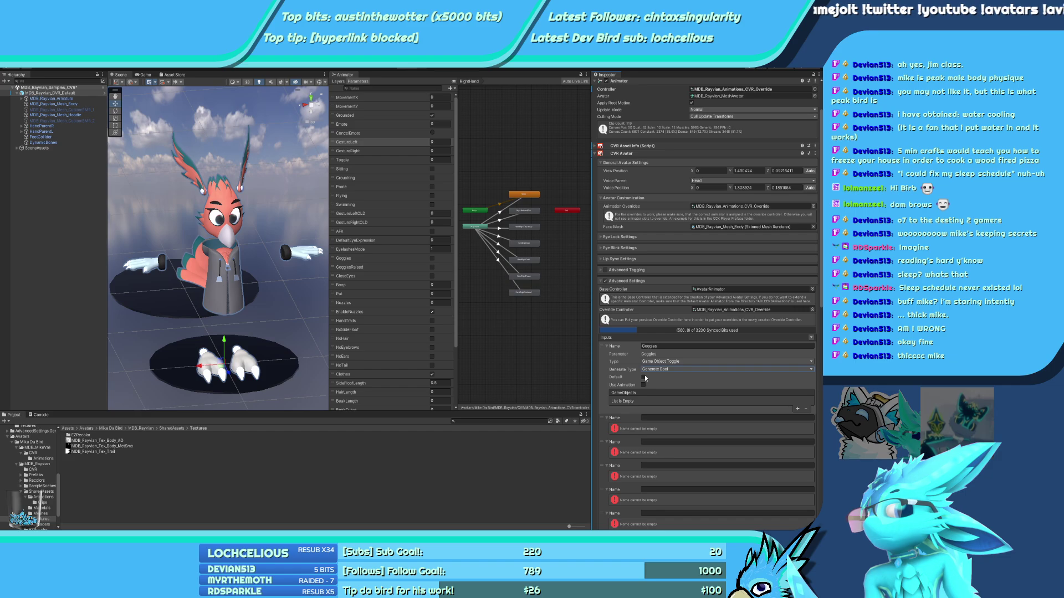
# Name the second Advanced Settings input EyelashesMode
pyautogui.scroll(-3, 687, 393)
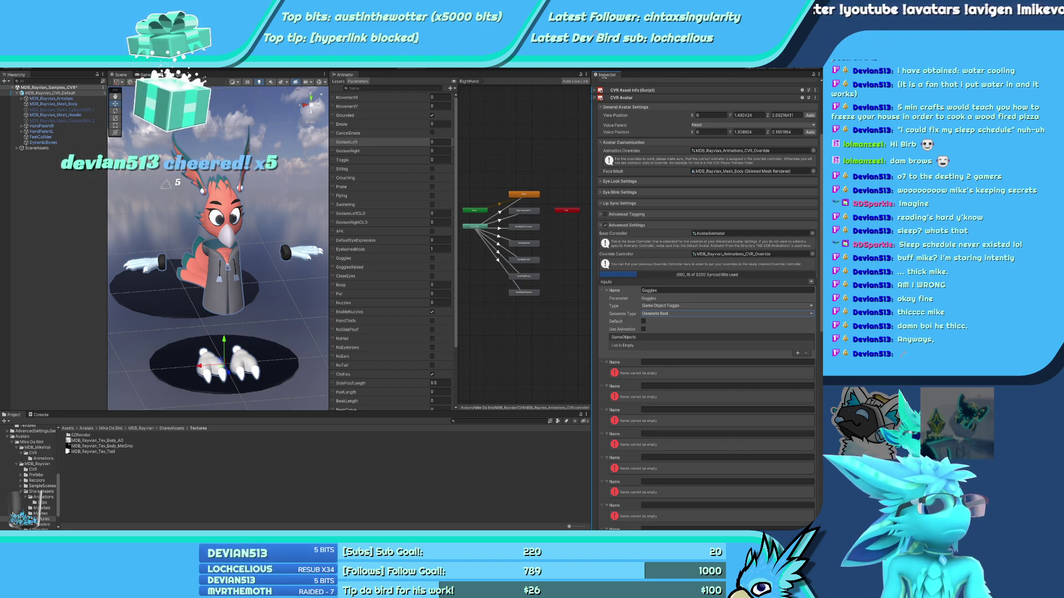
pyautogui.click(675, 362)
pyautogui.click(671, 362)
pyautogui.write('EyelashesMode')
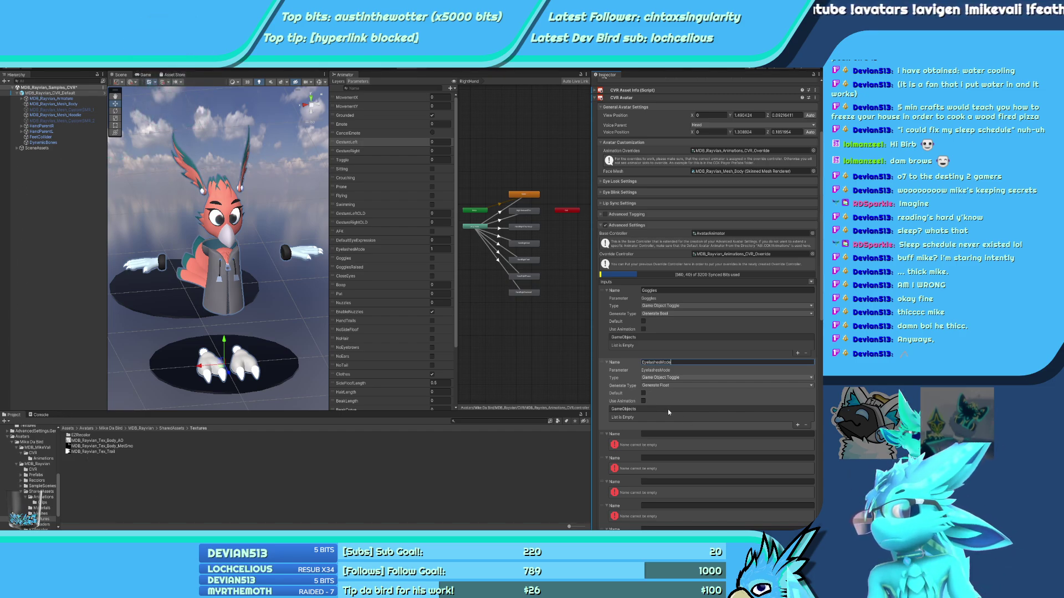
# Set the EyelashesMode input's type to Game Object Dropdown and its generate type to Generate Int
pyautogui.click(678, 378)
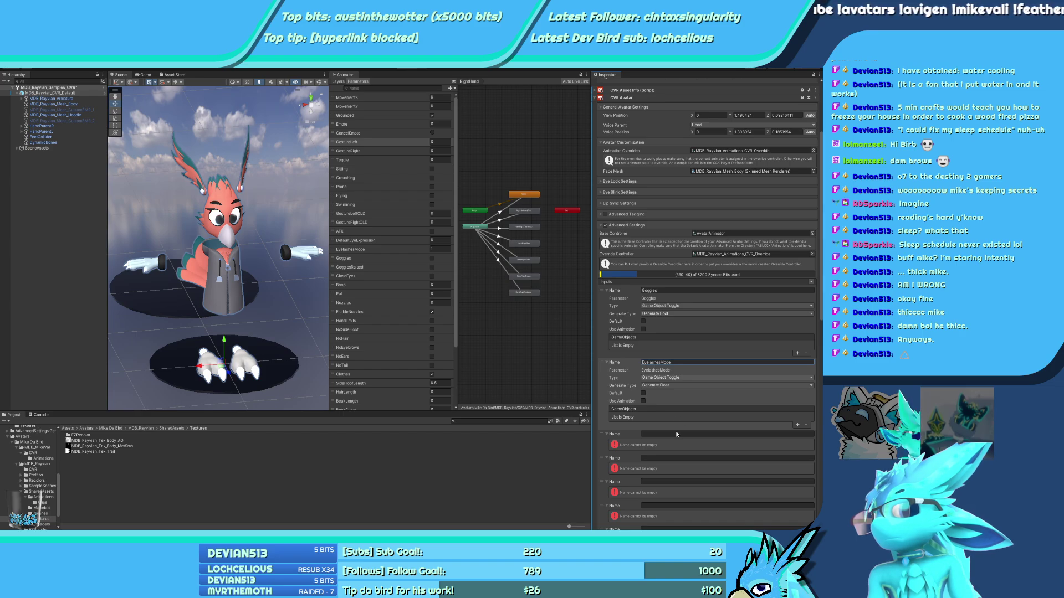
pyautogui.click(678, 393)
pyautogui.click(674, 386)
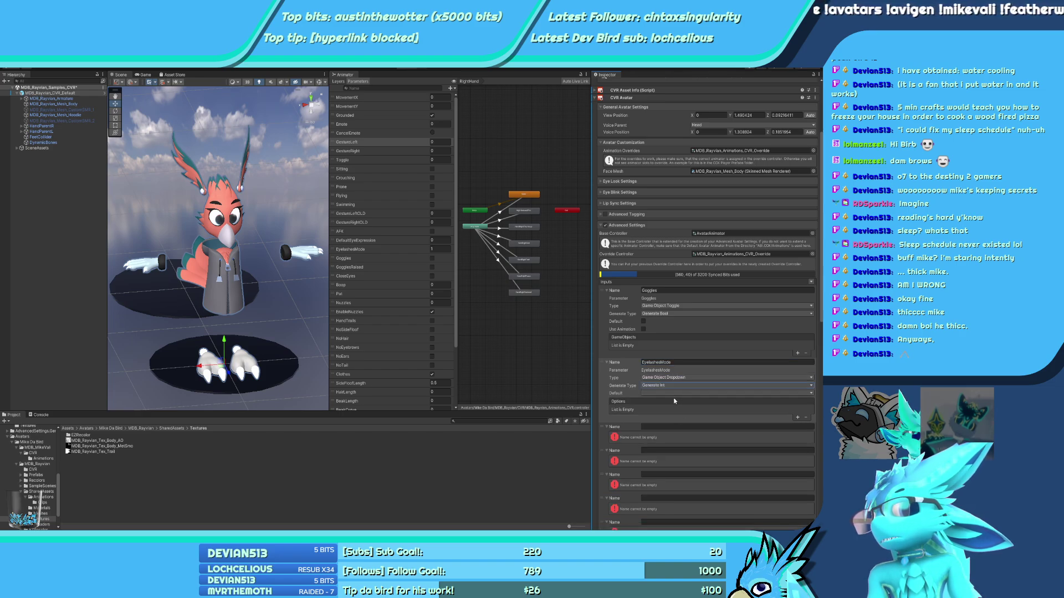
pyautogui.click(657, 395)
# Add three dropdown options to the EyelashesMode input and name them None, Male and Female
pyautogui.click(797, 418)
pyautogui.click(797, 419)
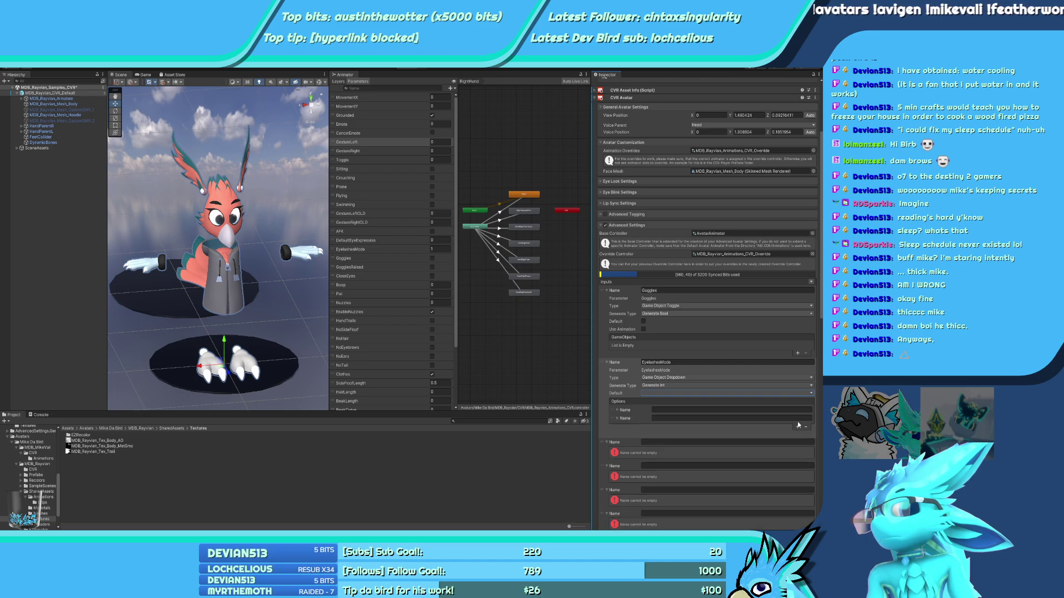
pyautogui.click(797, 427)
pyautogui.click(712, 411)
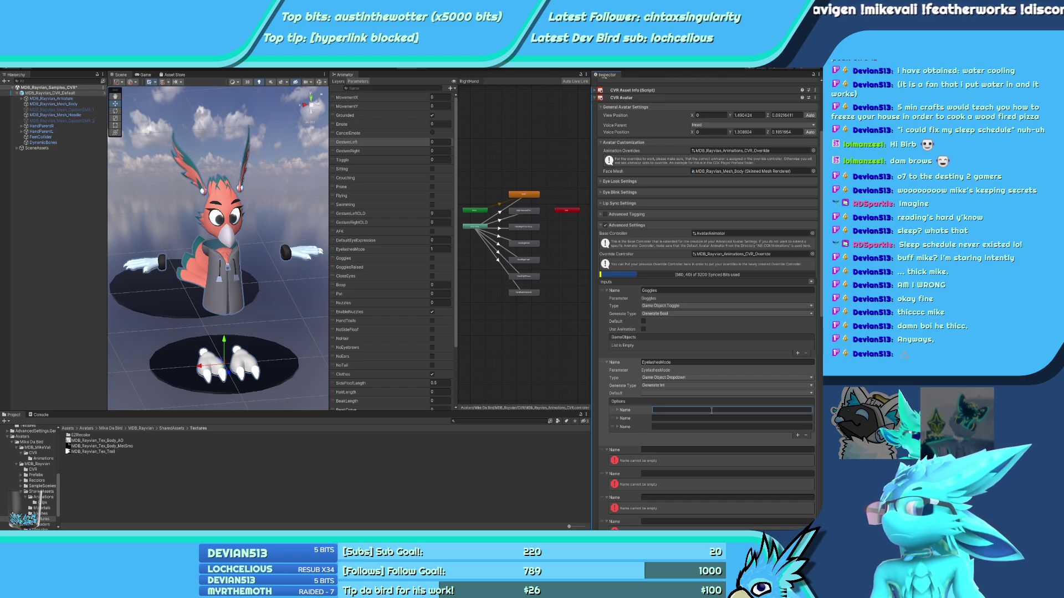
pyautogui.write('None')
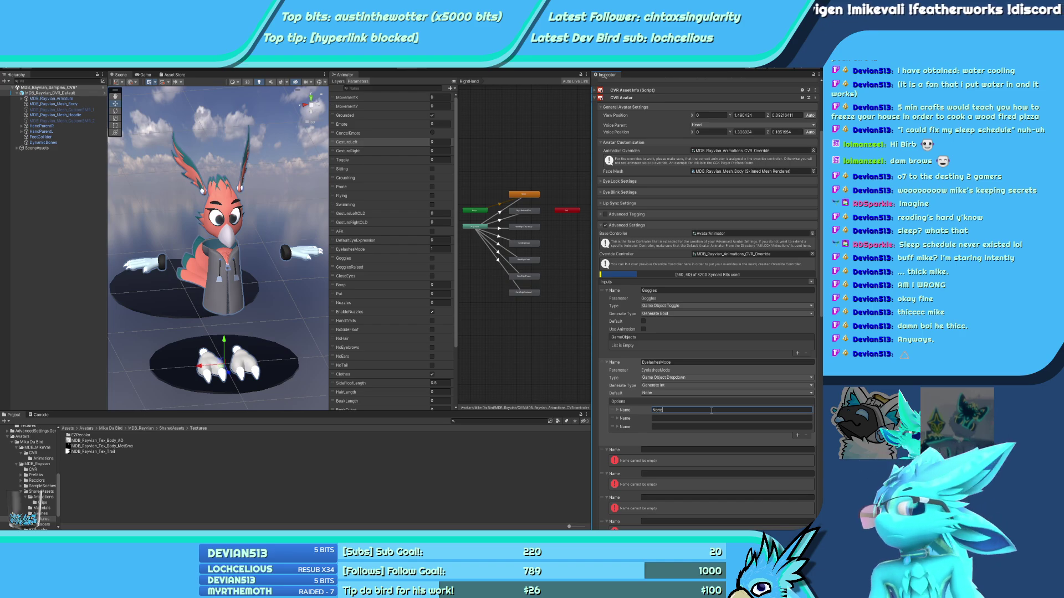
pyautogui.press('Tab')
pyautogui.write('Male')
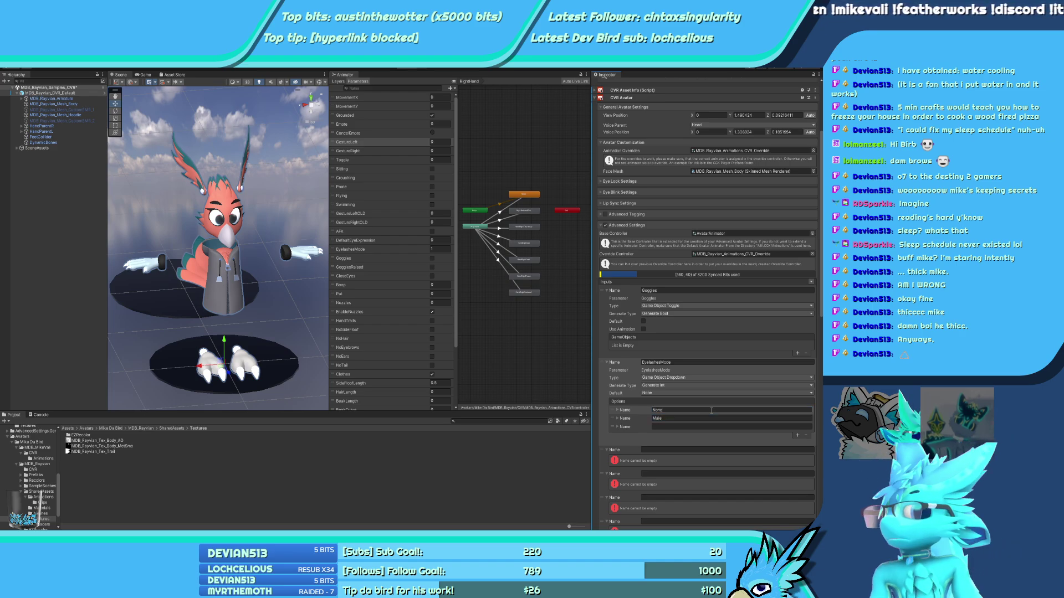
pyautogui.press('Tab')
pyautogui.write('Femal')
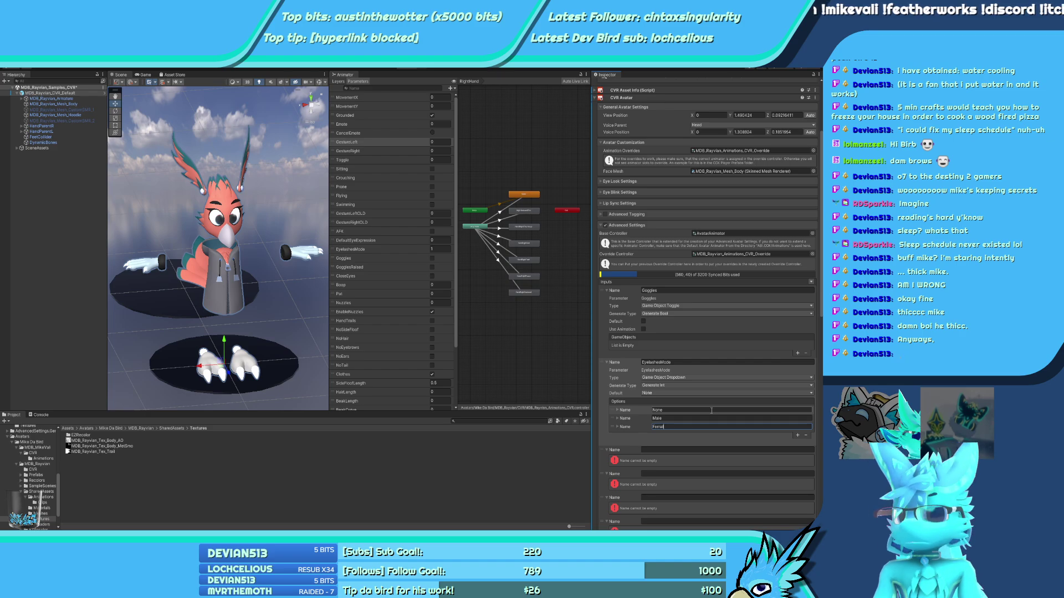
pyautogui.write('e')
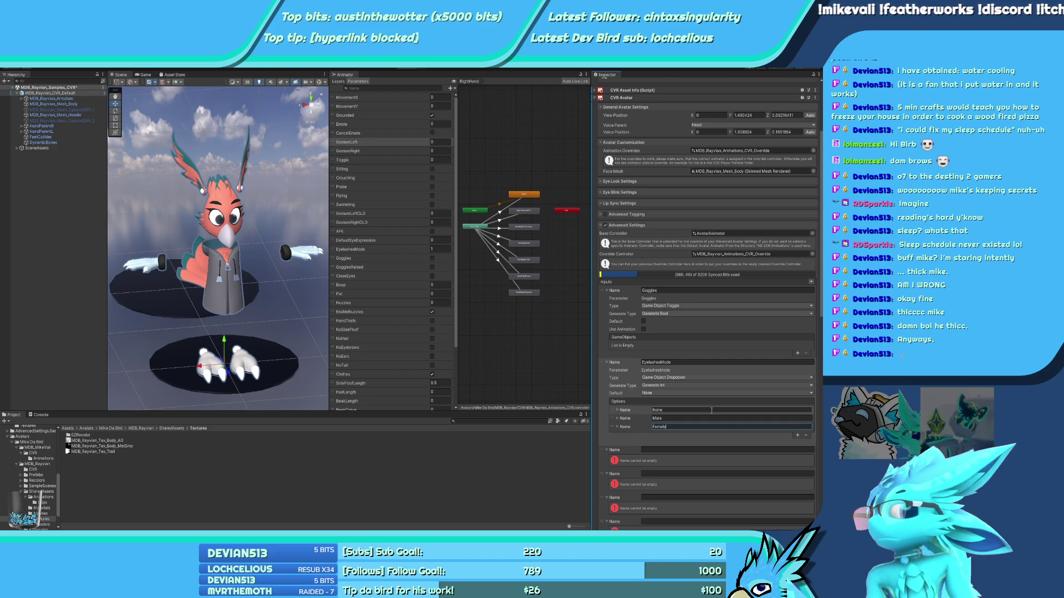
# Set the default option of the EyelashesMode input to Male
pyautogui.click(662, 392)
pyautogui.click(659, 410)
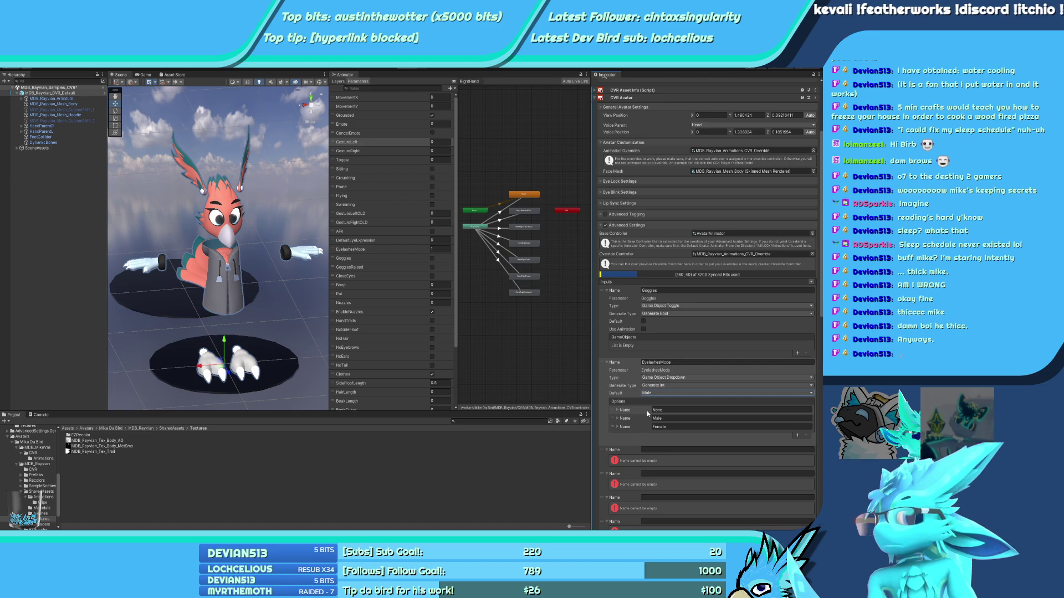
pyautogui.click(653, 438)
# Name the third Advanced Settings input DefaultEyeExpression and set its type to Game Object Dropdown
pyautogui.scroll(-3, 649, 435)
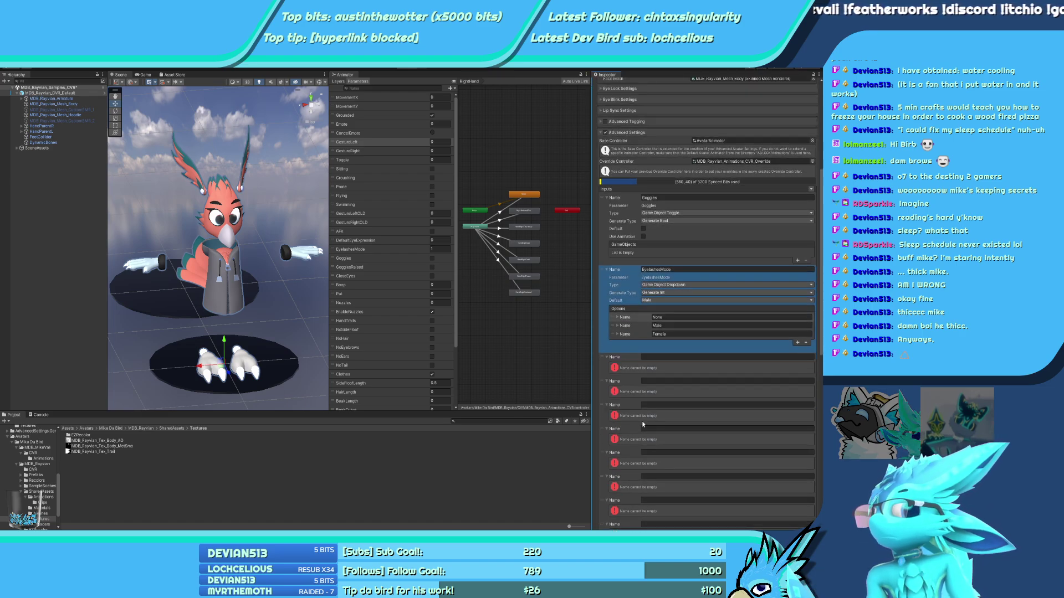
pyautogui.click(661, 357)
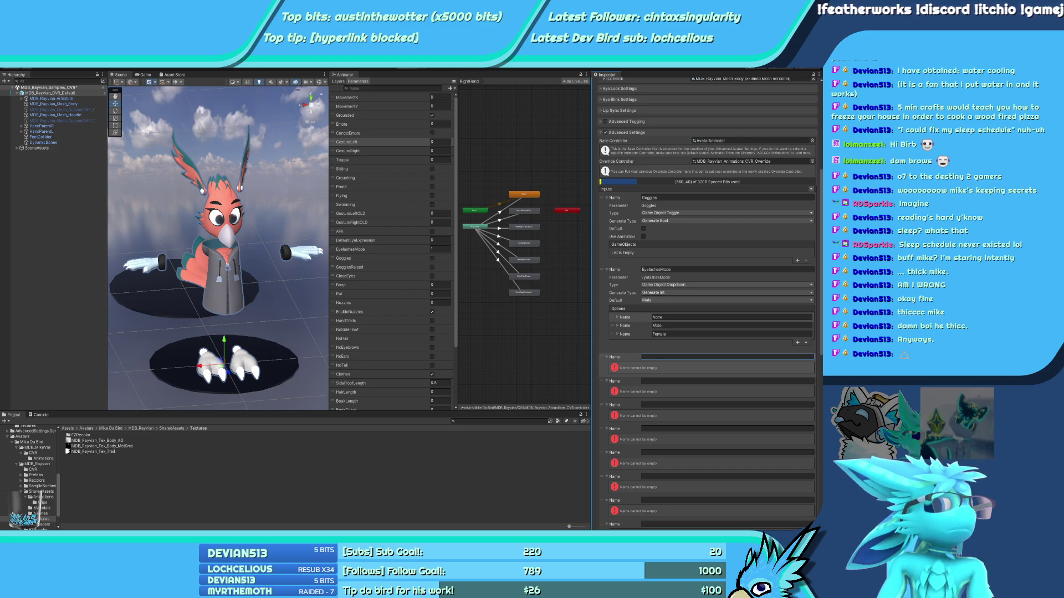
pyautogui.write('DefaultEyeExpression')
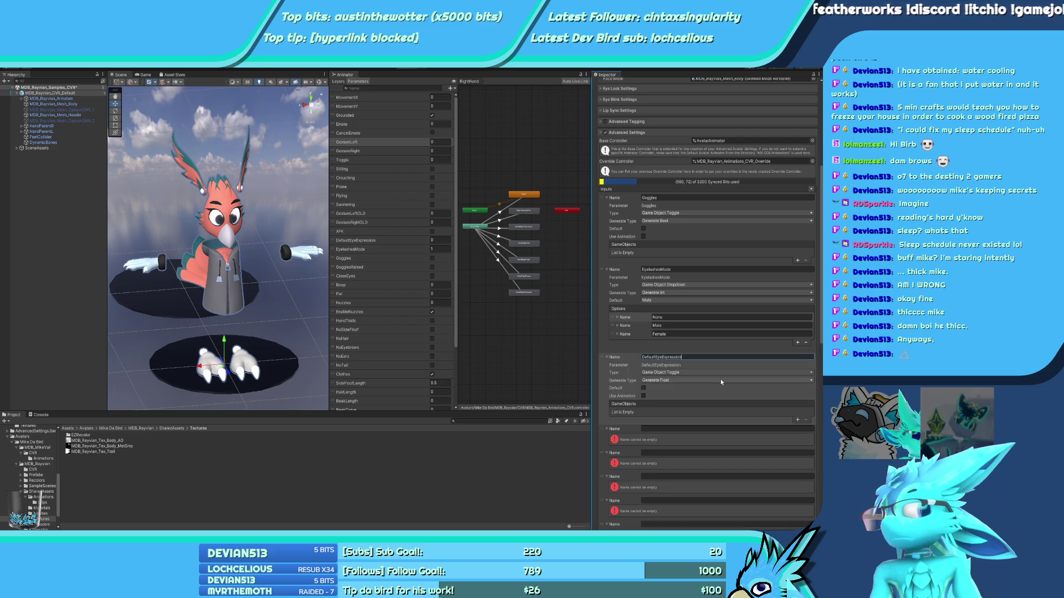
pyautogui.click(798, 420)
pyautogui.click(799, 419)
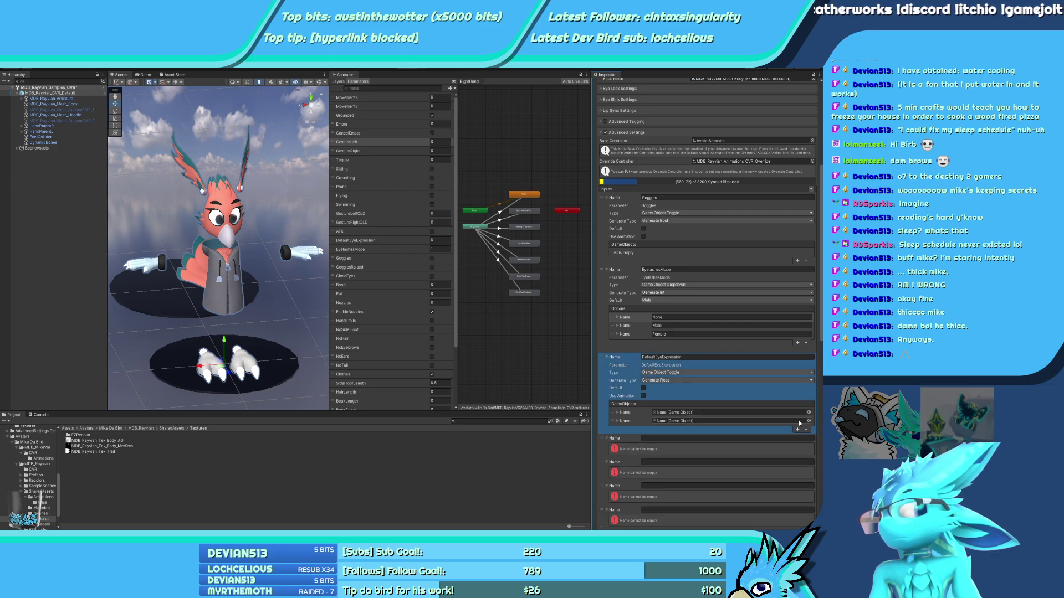
pyautogui.click(689, 387)
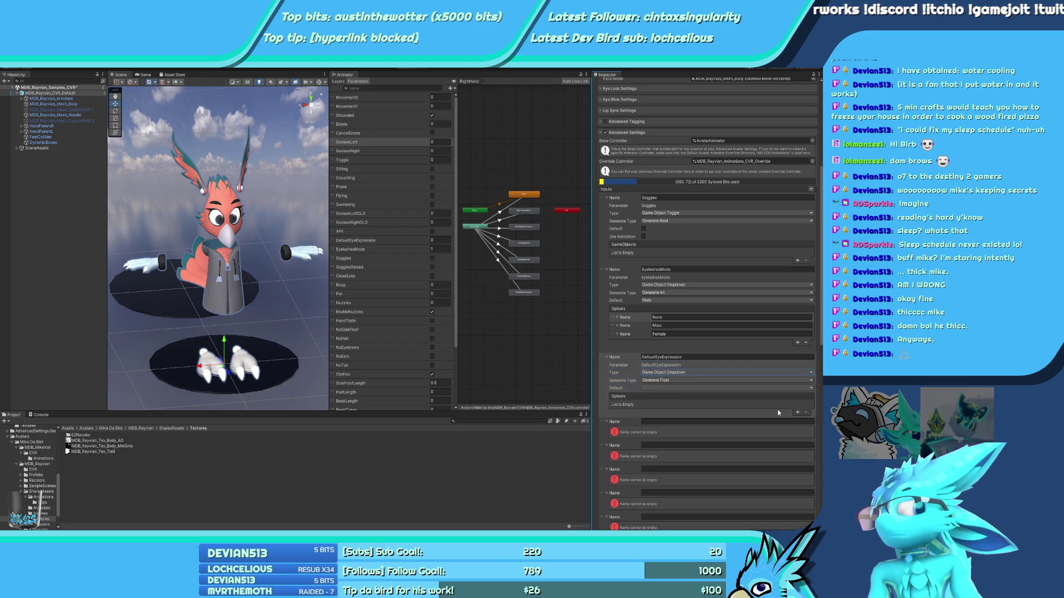
# Set DefaultEyeExpression to Generate Int and give it two dropdown options named Default and Calm
pyautogui.click(797, 412)
pyautogui.click(798, 415)
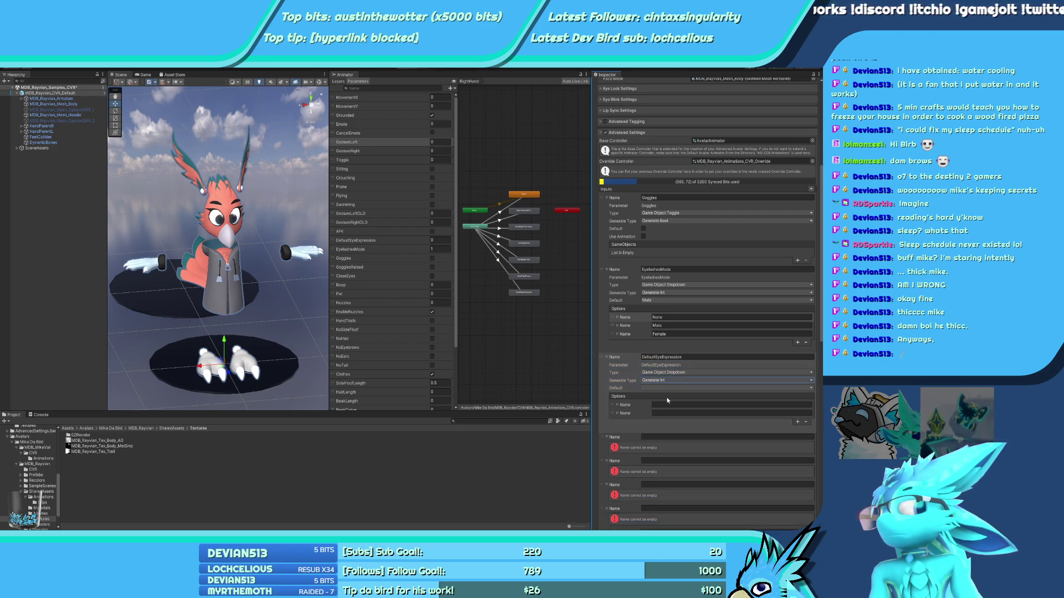
pyautogui.click(671, 405)
pyautogui.write('Def')
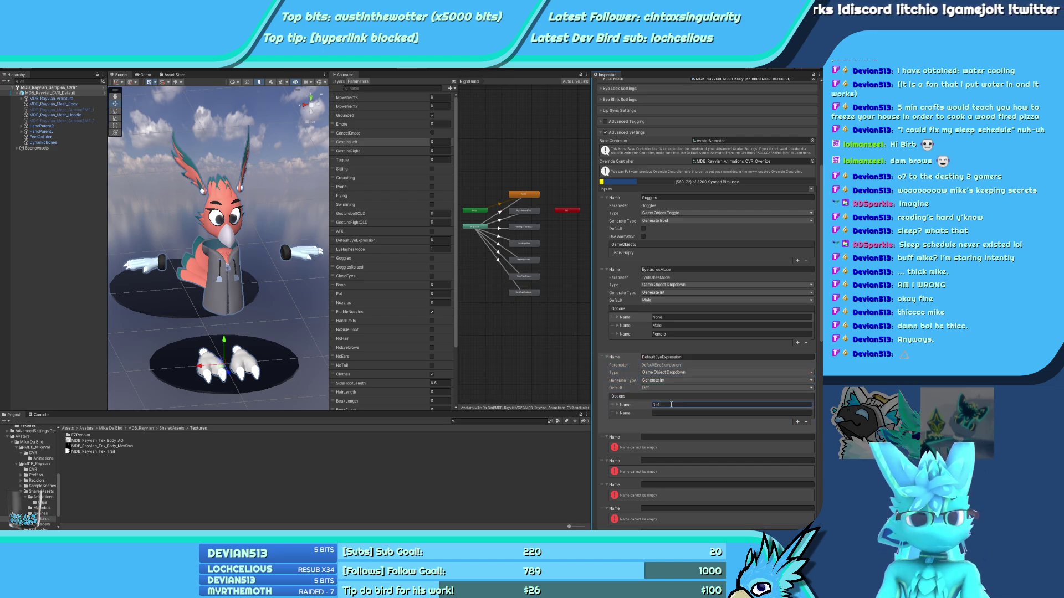
pyautogui.write('ault')
pyautogui.press('Tab')
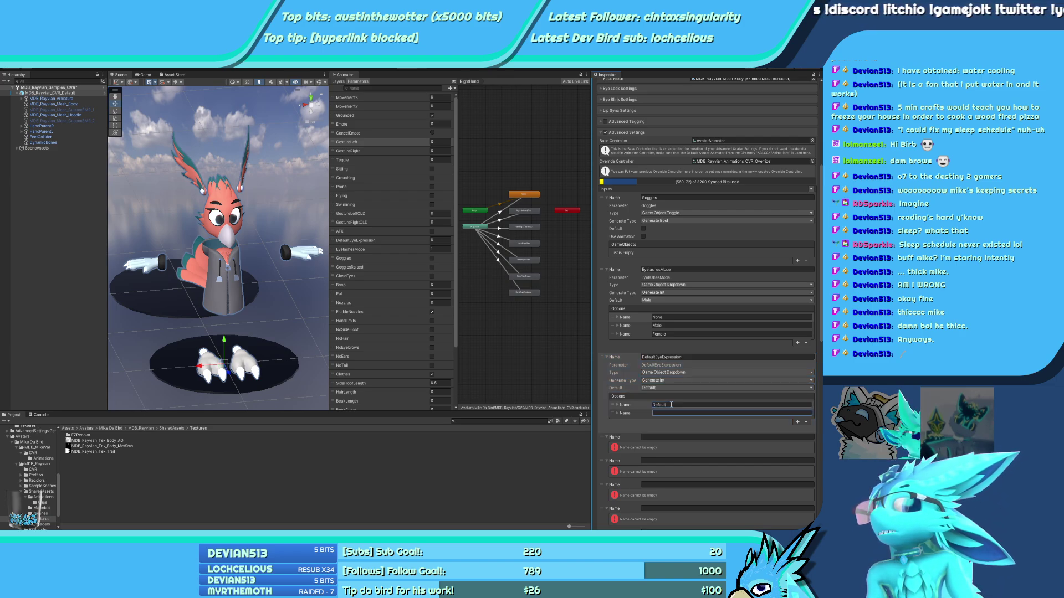
pyautogui.write('Calm')
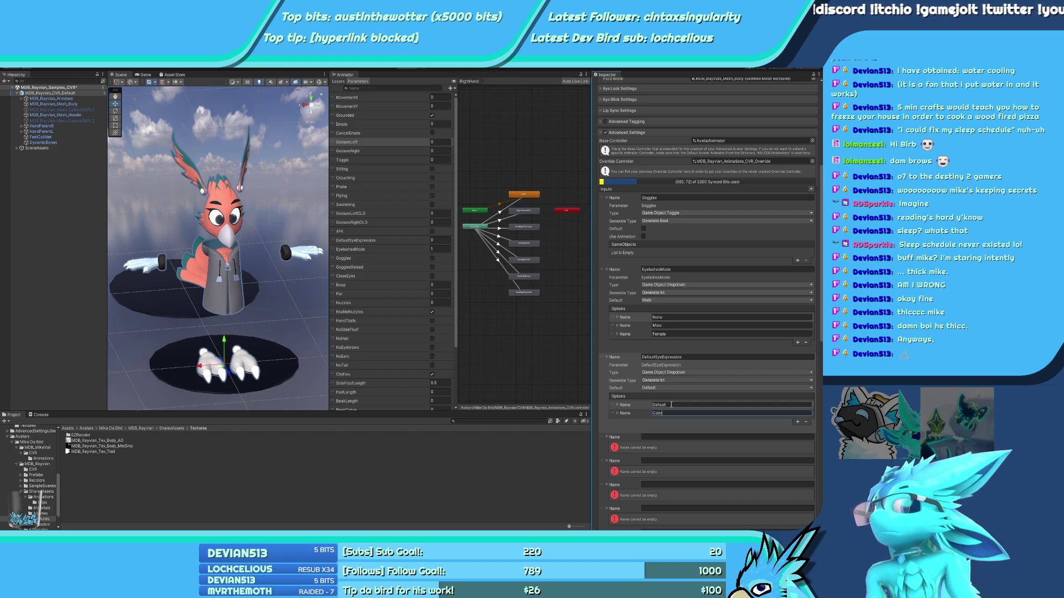
pyautogui.click(617, 414)
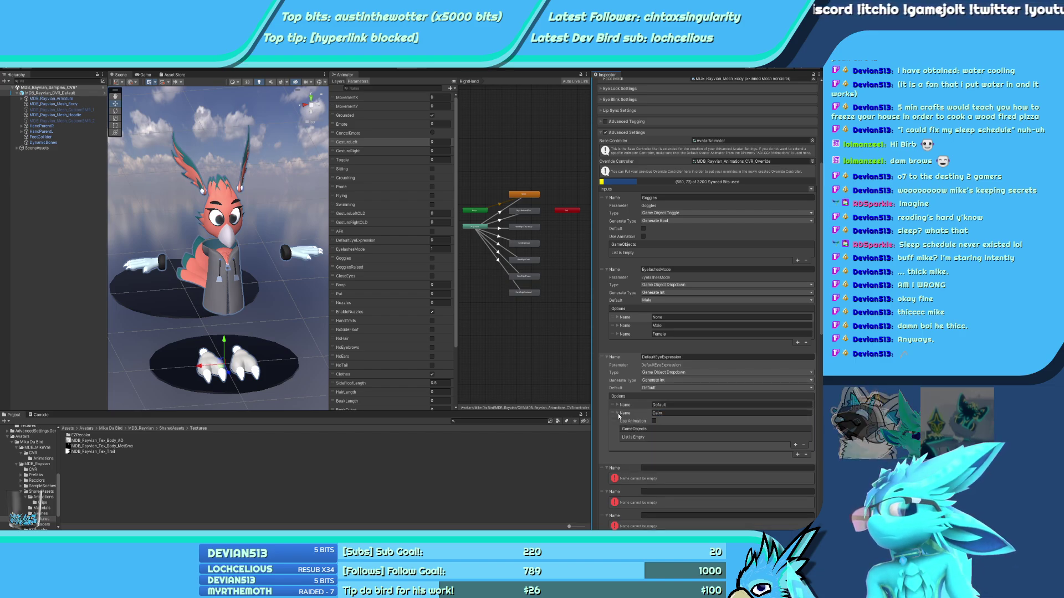
pyautogui.click(617, 414)
pyautogui.click(618, 406)
pyautogui.click(617, 406)
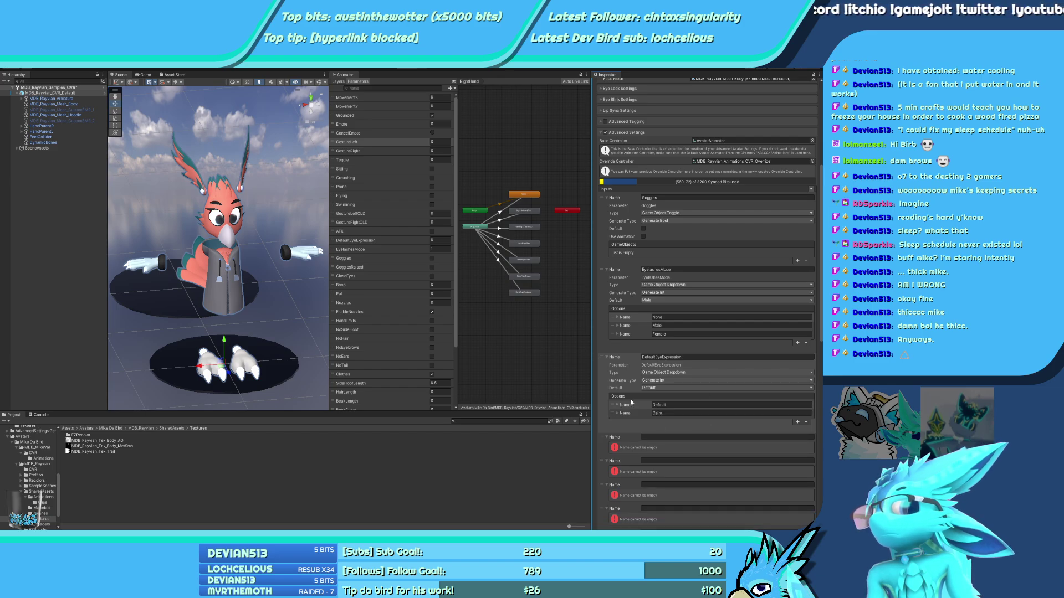
# Name the fourth Advanced Settings input CloseEyes and set its generate type to Generate Bool
pyautogui.scroll(-3, 631, 403)
pyautogui.click(665, 362)
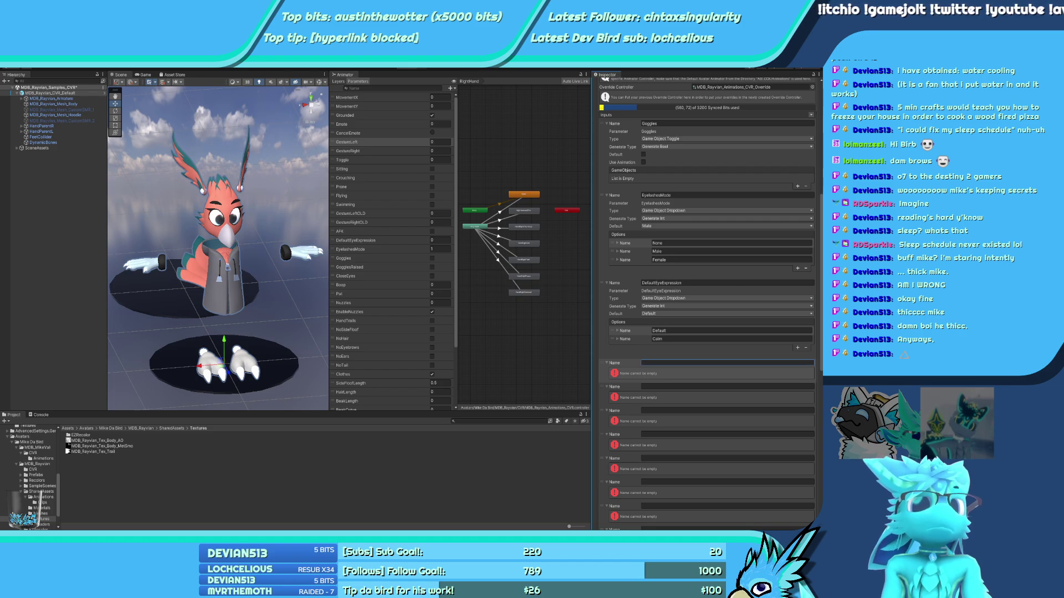
pyautogui.write('CloseEyes')
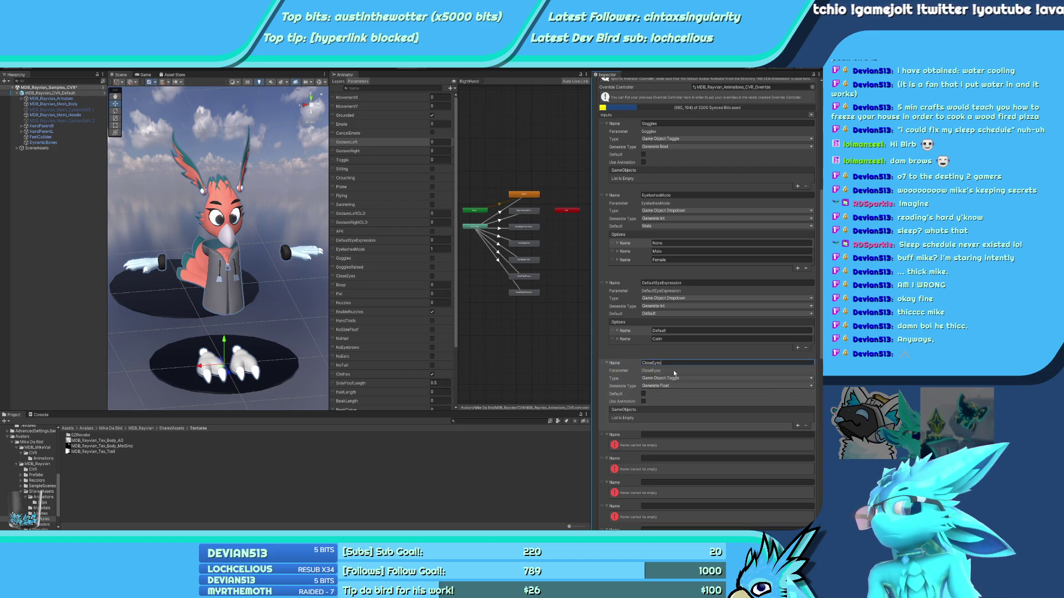
pyautogui.click(672, 411)
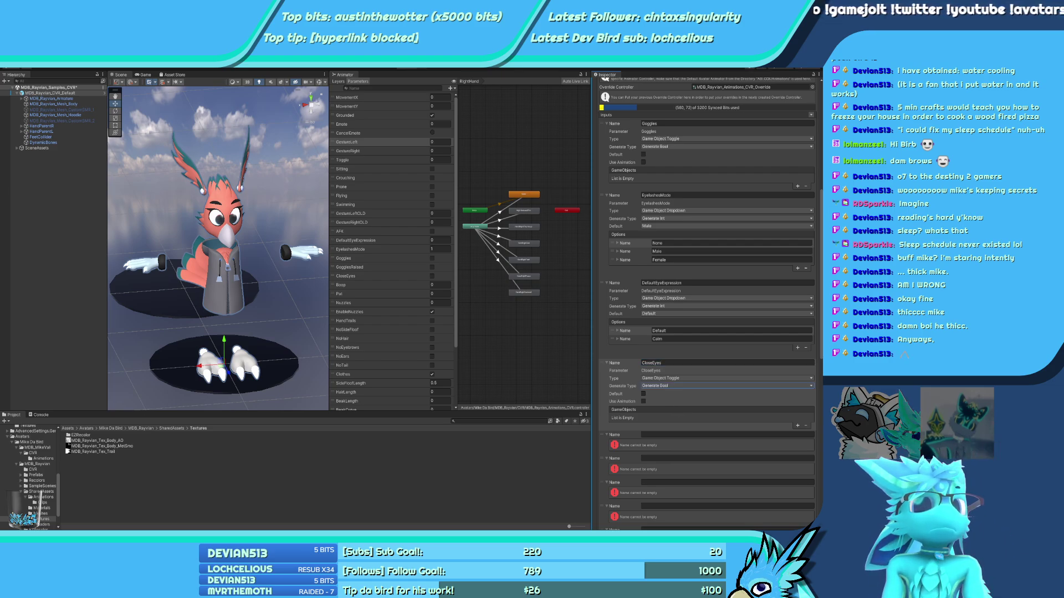
# Name the fifth Advanced Settings input EnableNuzzles, set it to Generate Bool, and turn its default on
pyautogui.click(655, 435)
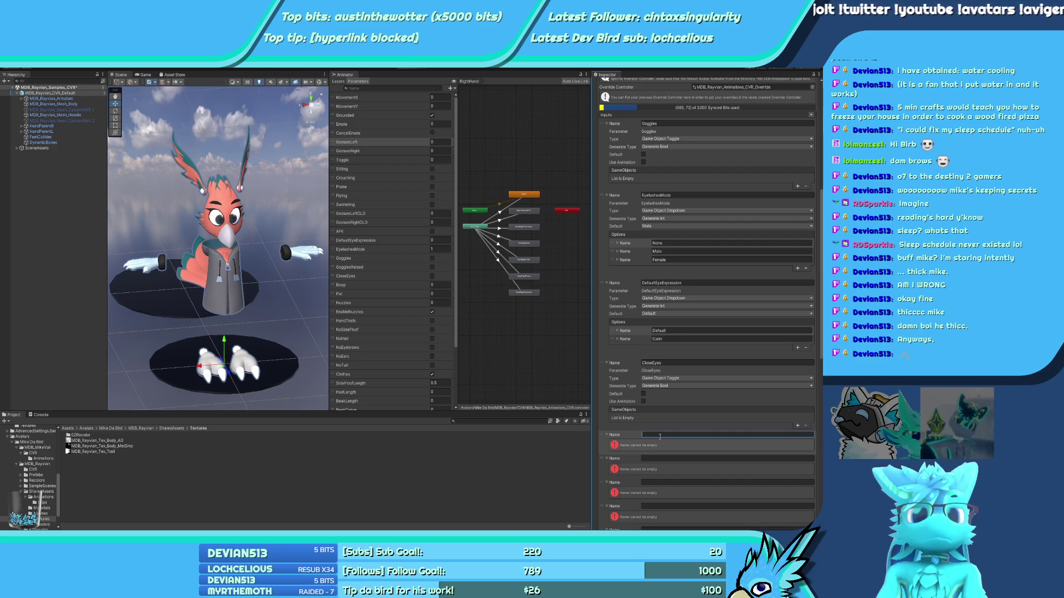
pyautogui.write('EnableNuzzles')
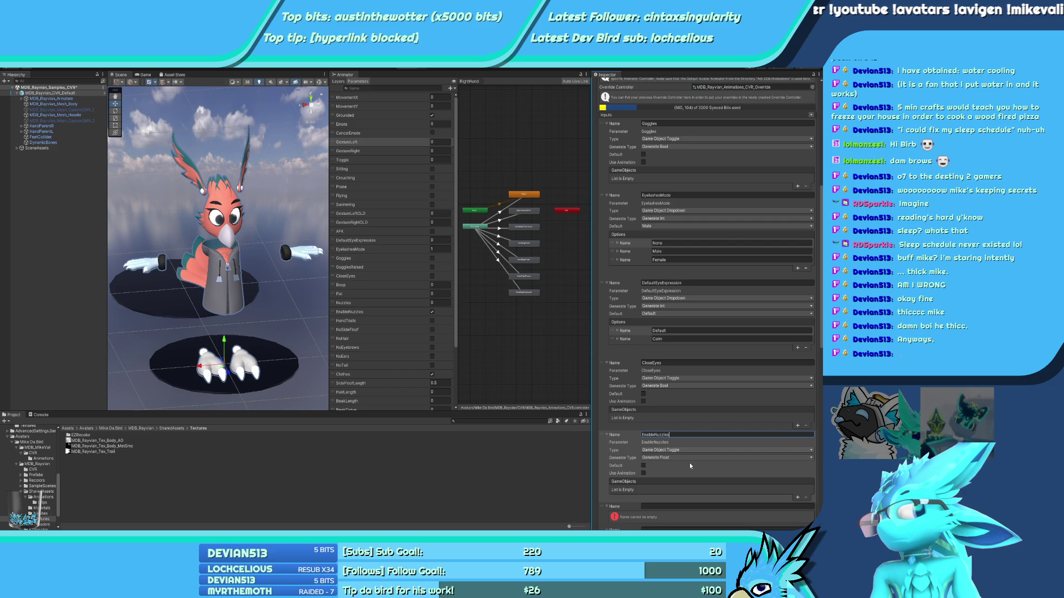
pyautogui.press('Tab')
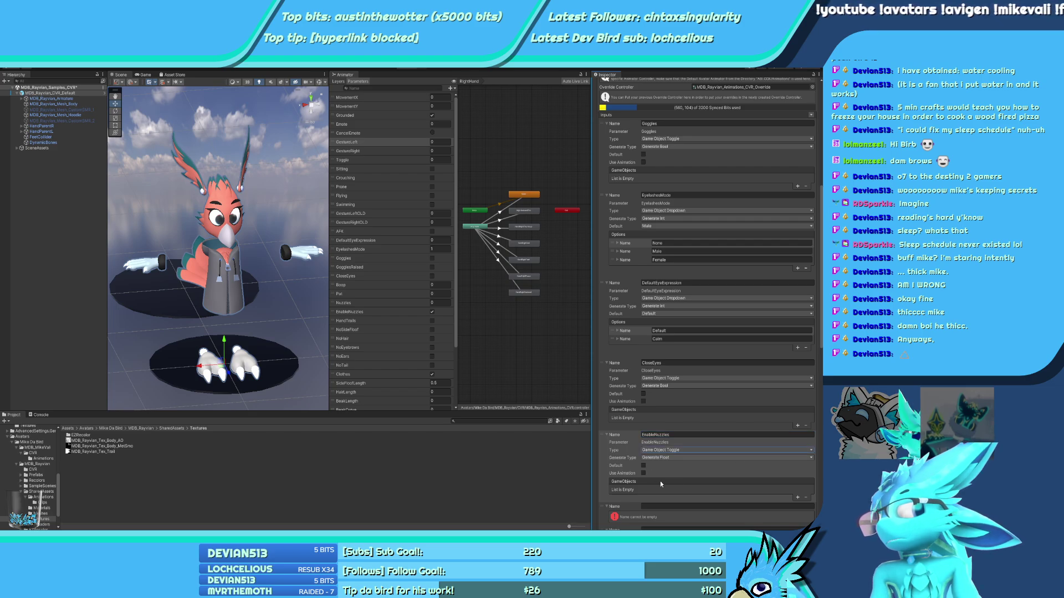
pyautogui.click(731, 458)
pyautogui.click(774, 470)
pyautogui.scroll(-4, 776, 467)
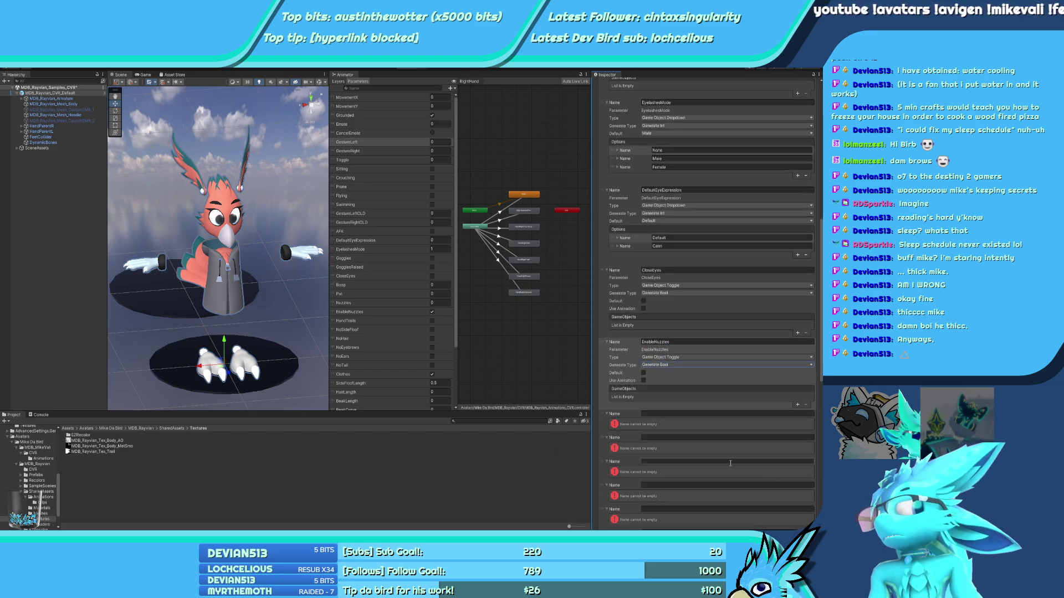
pyautogui.click(643, 373)
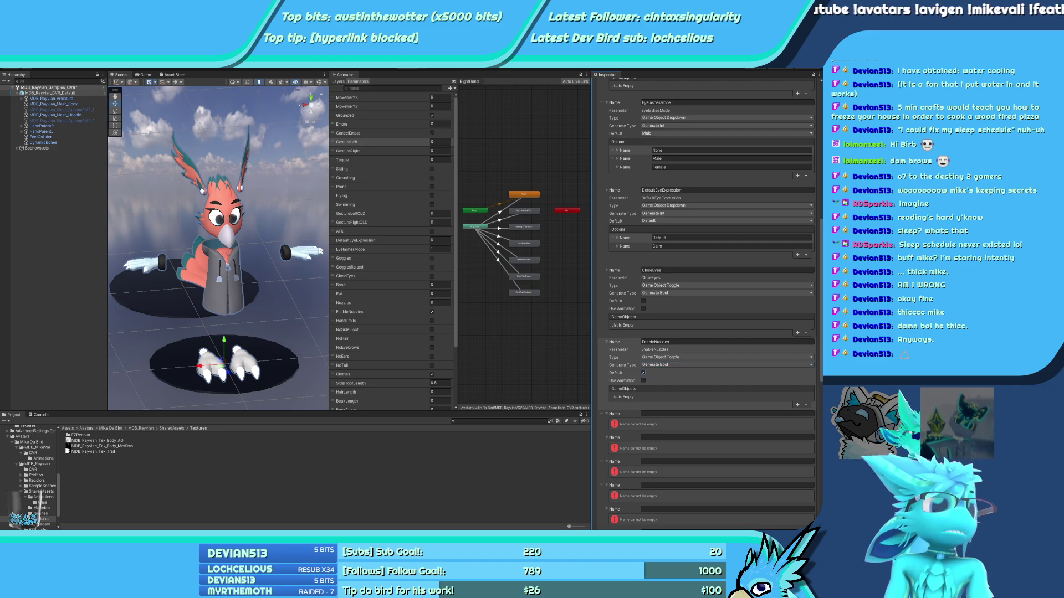
# Name the sixth Advanced Settings input NoSideFloof and set its generate type to Generate Bool
pyautogui.click(703, 414)
pyautogui.write('NoSideFloof')
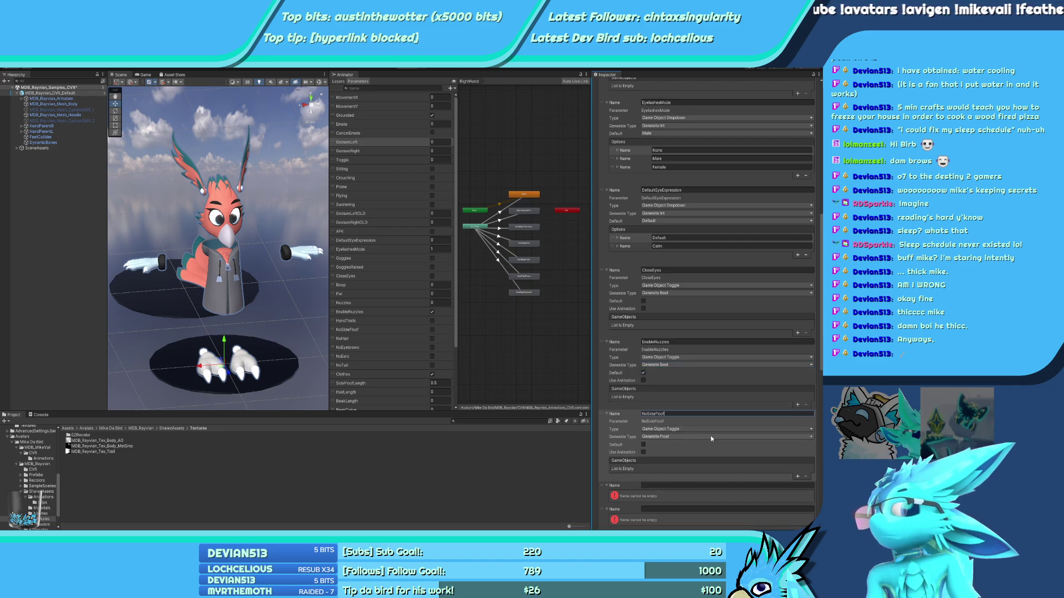
pyautogui.scroll(-3, 685, 430)
pyautogui.scroll(1, 676, 440)
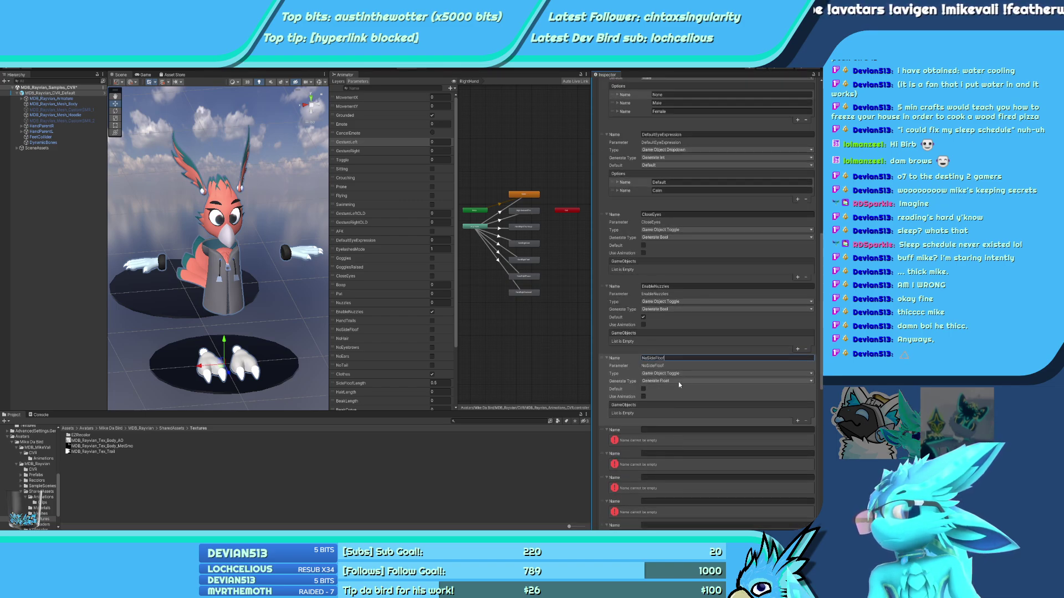
pyautogui.press('Tab')
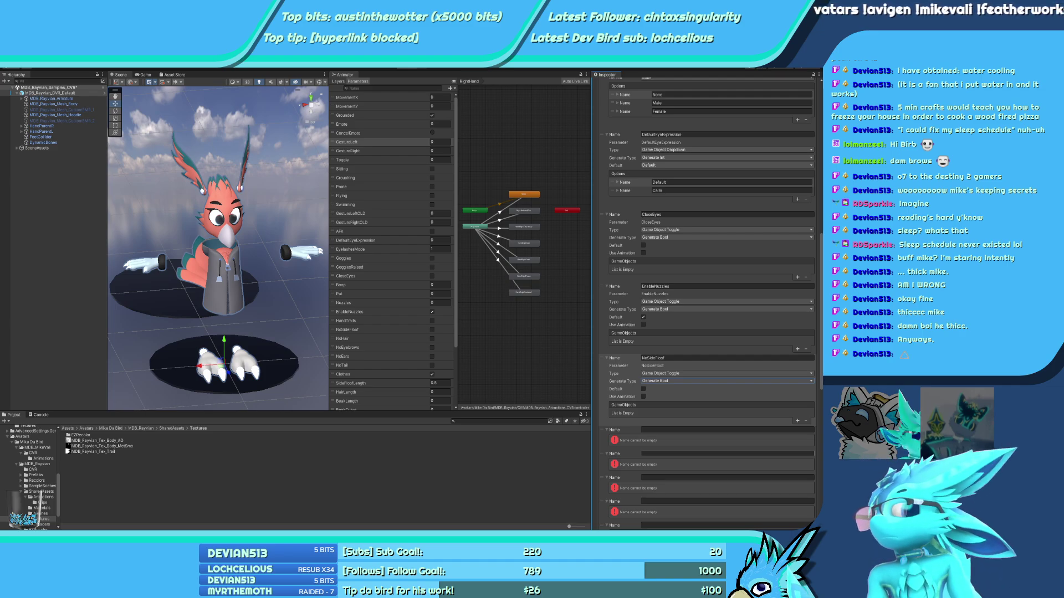
# Name the seventh Advanced Settings input NoHair and set its generate type to Generate Bool
pyautogui.click(659, 430)
pyautogui.write('NoHair')
pyautogui.scroll(-4, 625, 380)
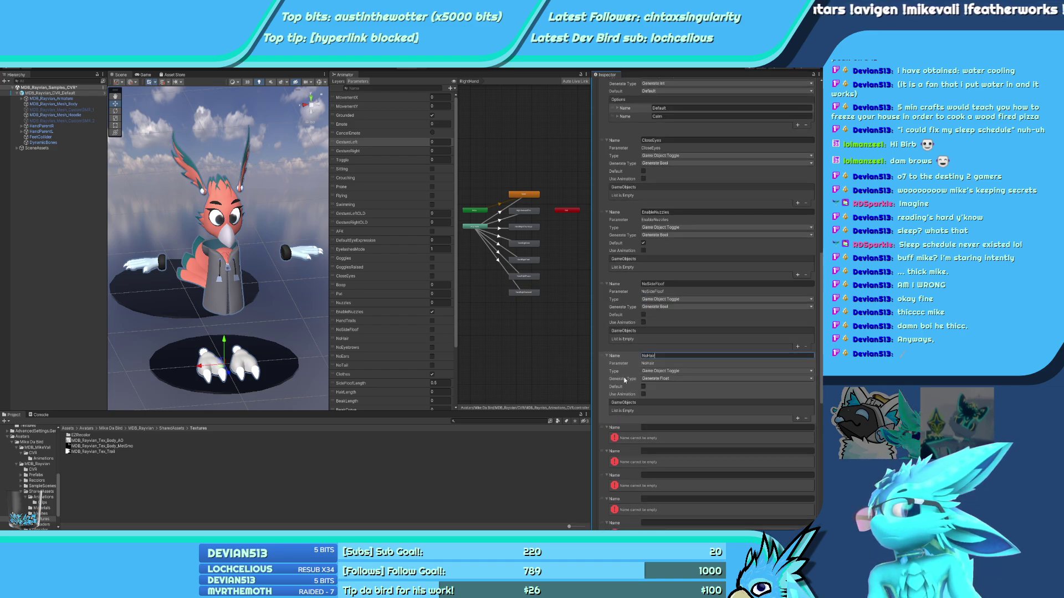
pyautogui.click(660, 402)
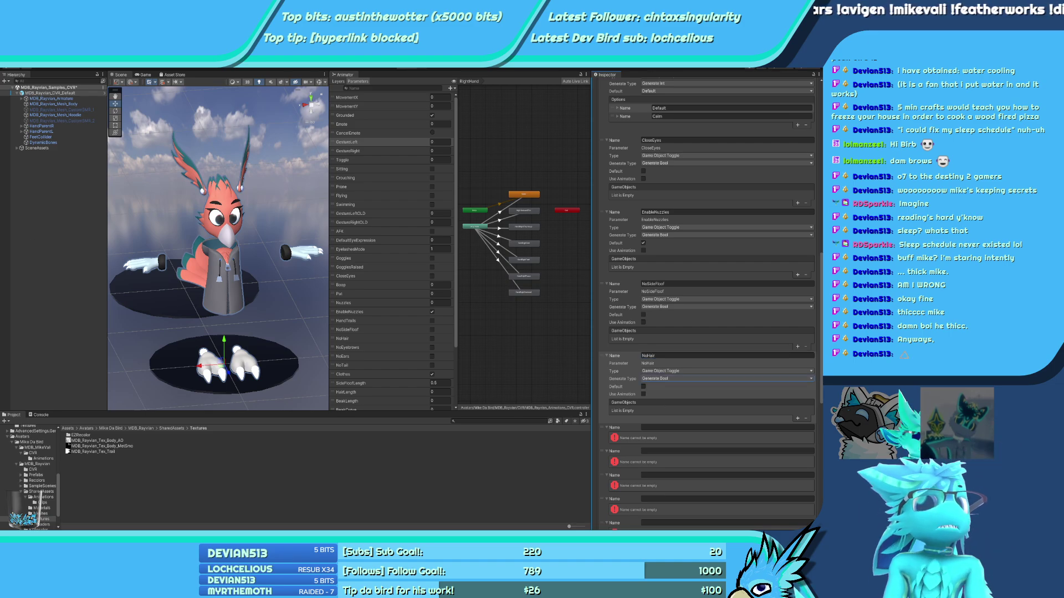
# Name the eighth Advanced Settings input NoEyebrows and set its generate type to Generate Bool
pyautogui.press('Tab')
pyautogui.write('NoEyebrows')
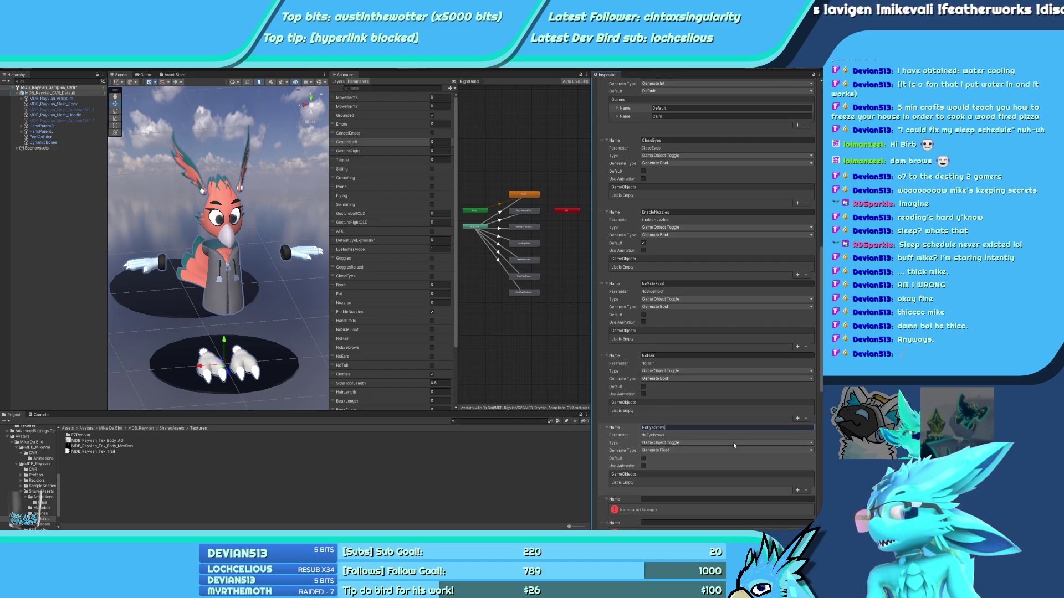
pyautogui.press('Tab')
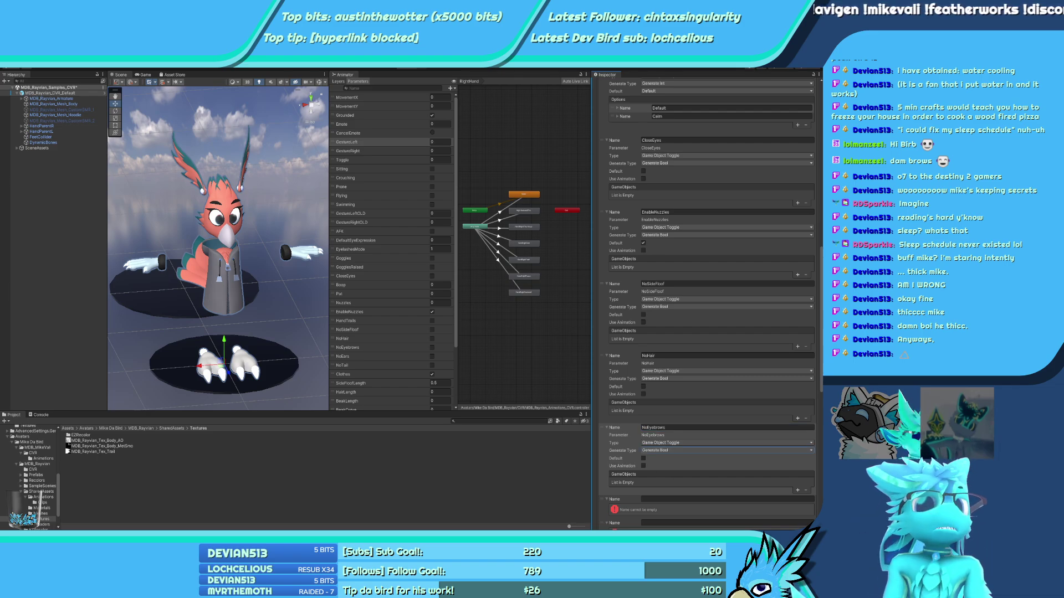
# Name the ninth Advanced Settings input HandTrails and set its generate type to Generate Bool
pyautogui.press('Tab')
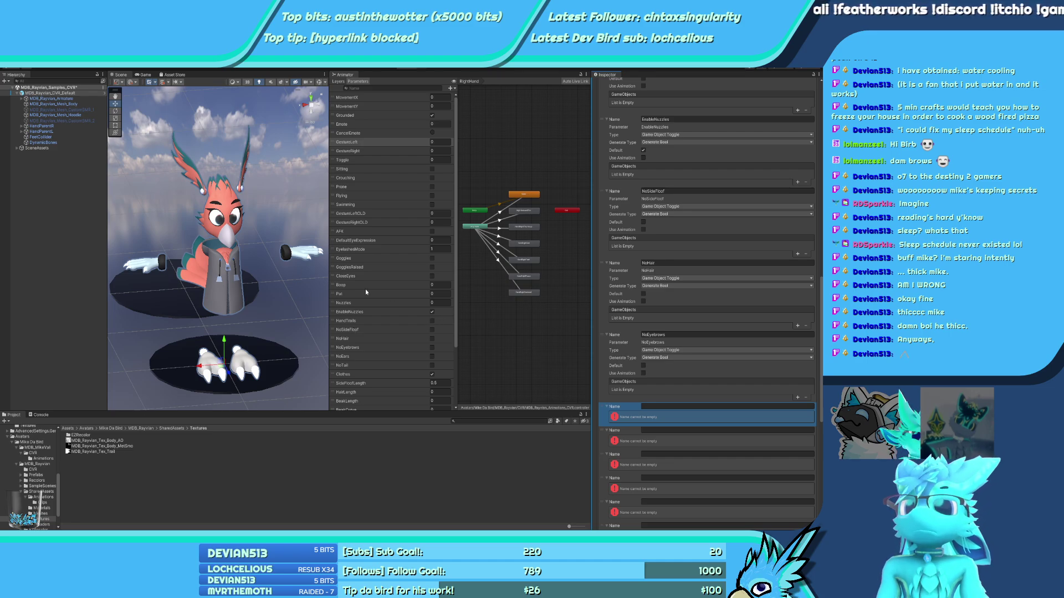
pyautogui.click(434, 321)
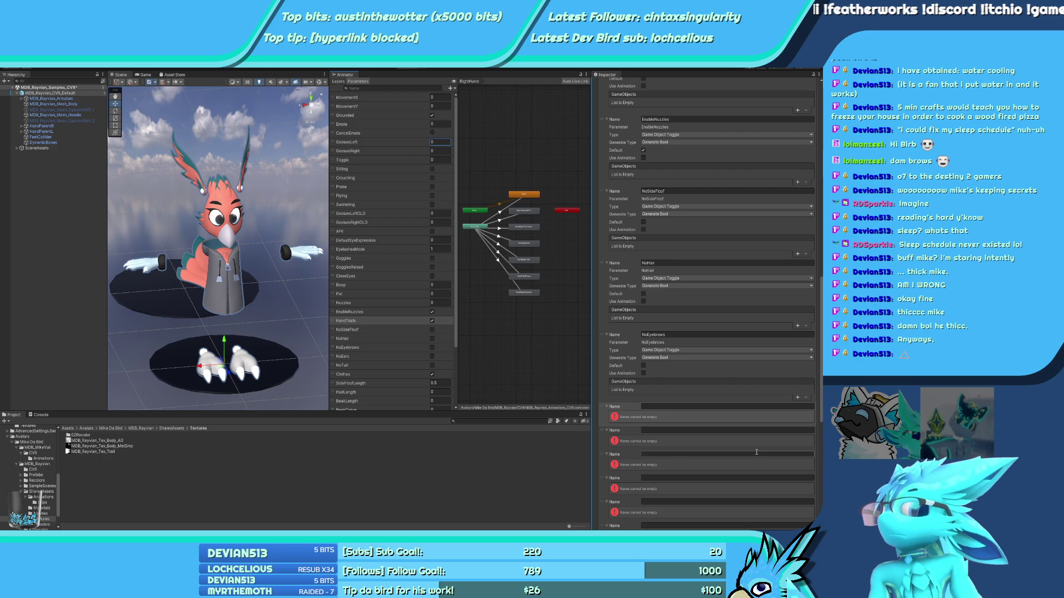
pyautogui.click(674, 407)
pyautogui.write('HandTrails')
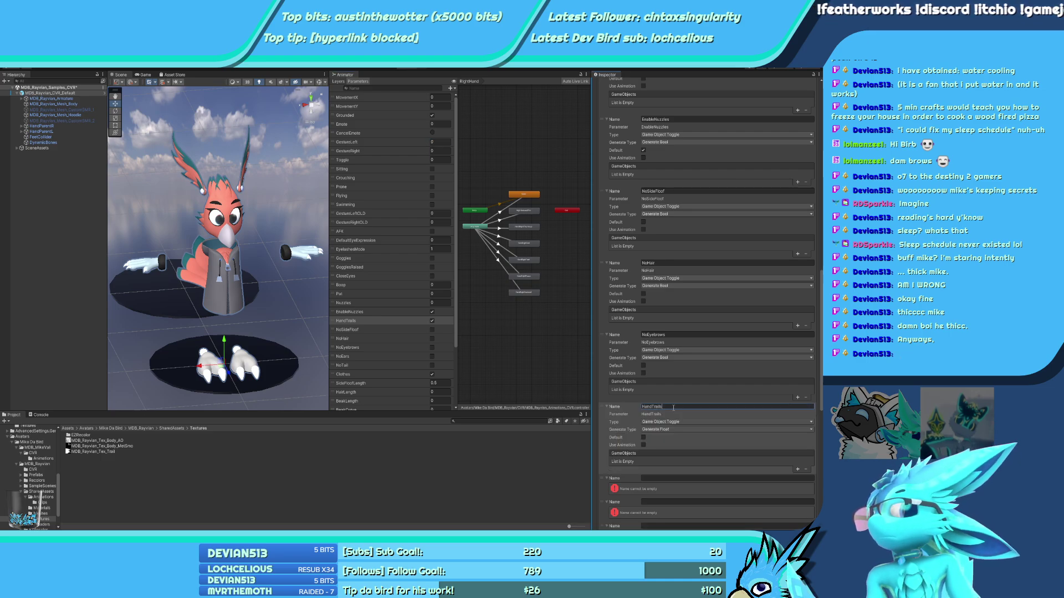
pyautogui.click(676, 452)
pyautogui.click(798, 470)
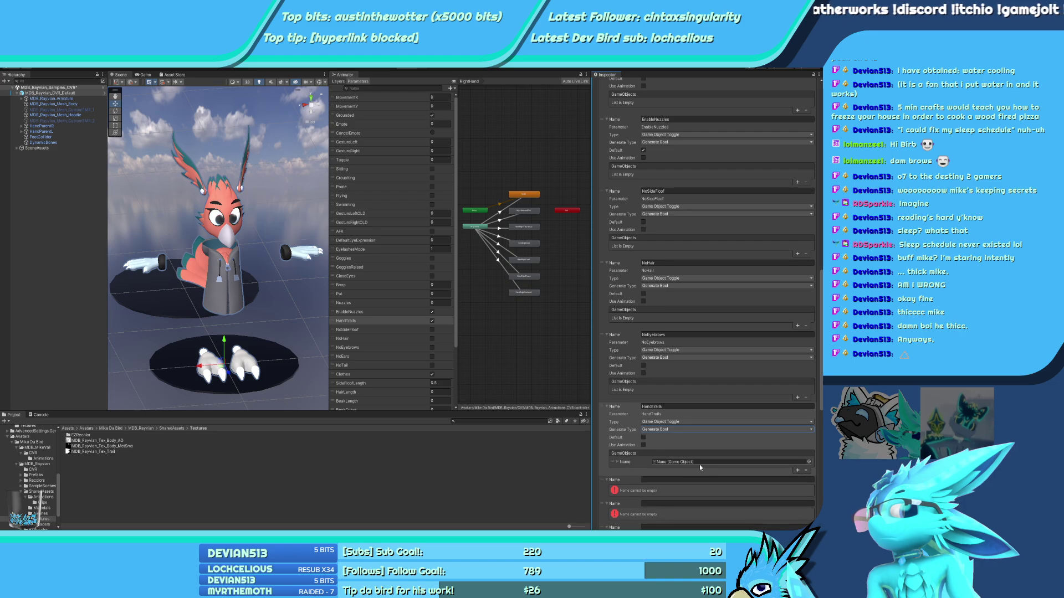
pyautogui.click(613, 462)
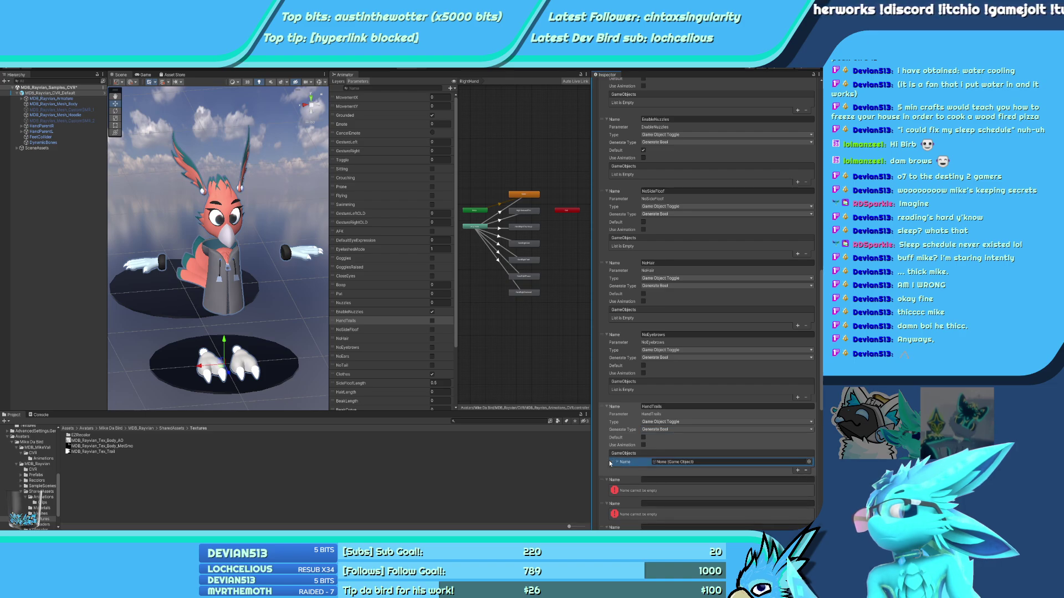
pyautogui.click(806, 470)
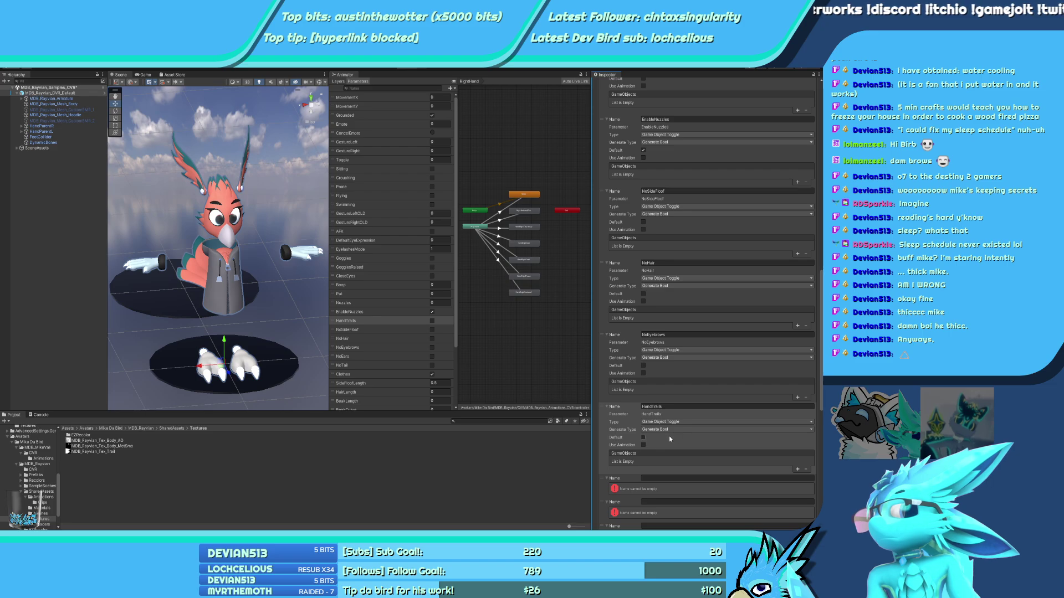
# Turn on the default of the HandTrails input
pyautogui.click(643, 438)
# Name the tenth Advanced Settings input Clothes, set it to Generate Bool, and turn its default on
pyautogui.scroll(-4, 746, 450)
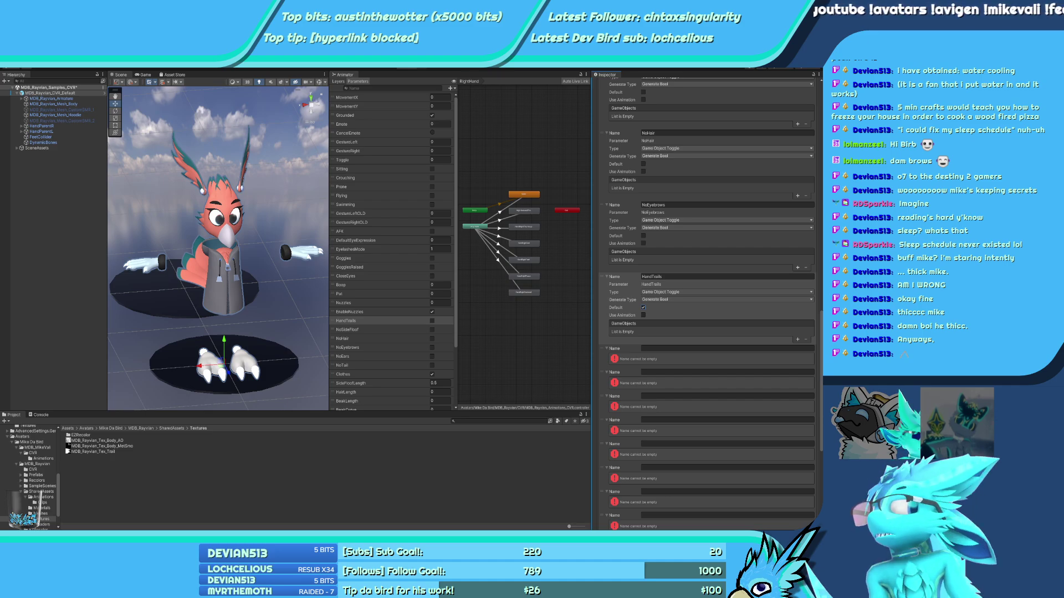
pyautogui.click(758, 348)
pyautogui.write('Clothes')
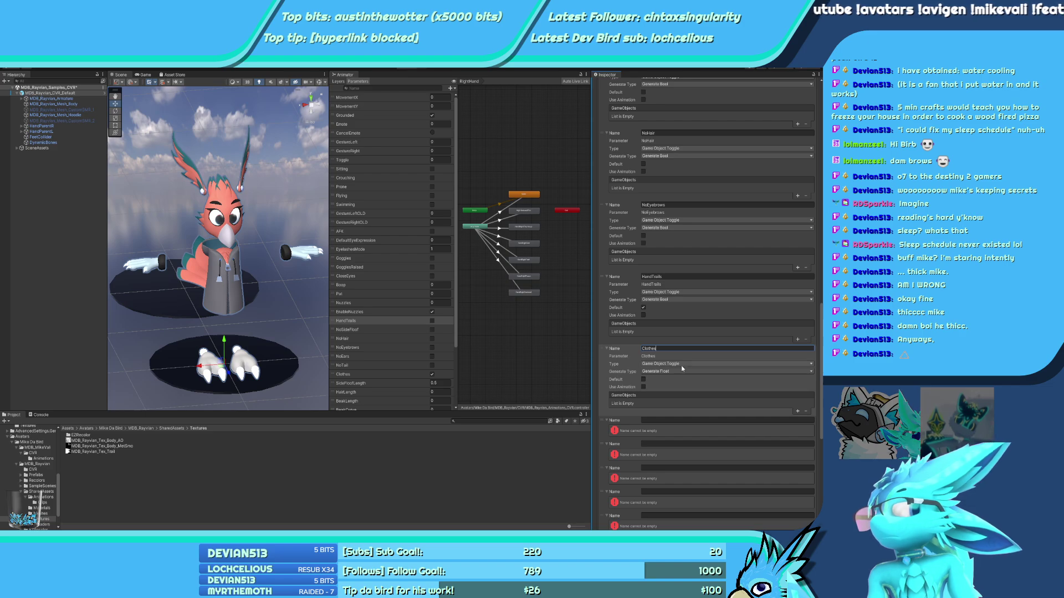
pyautogui.press('Tab')
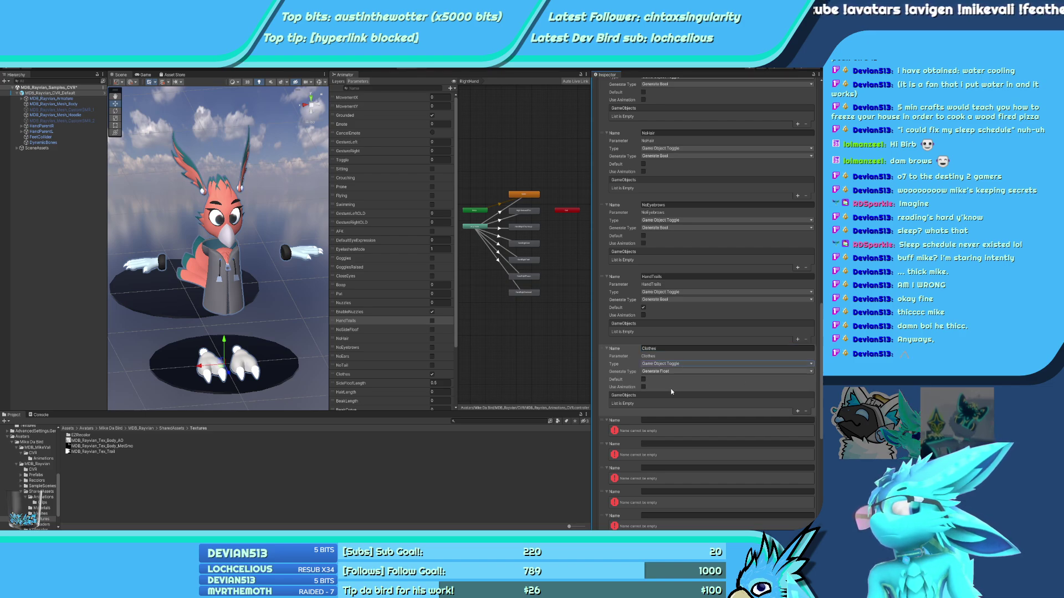
pyautogui.click(643, 379)
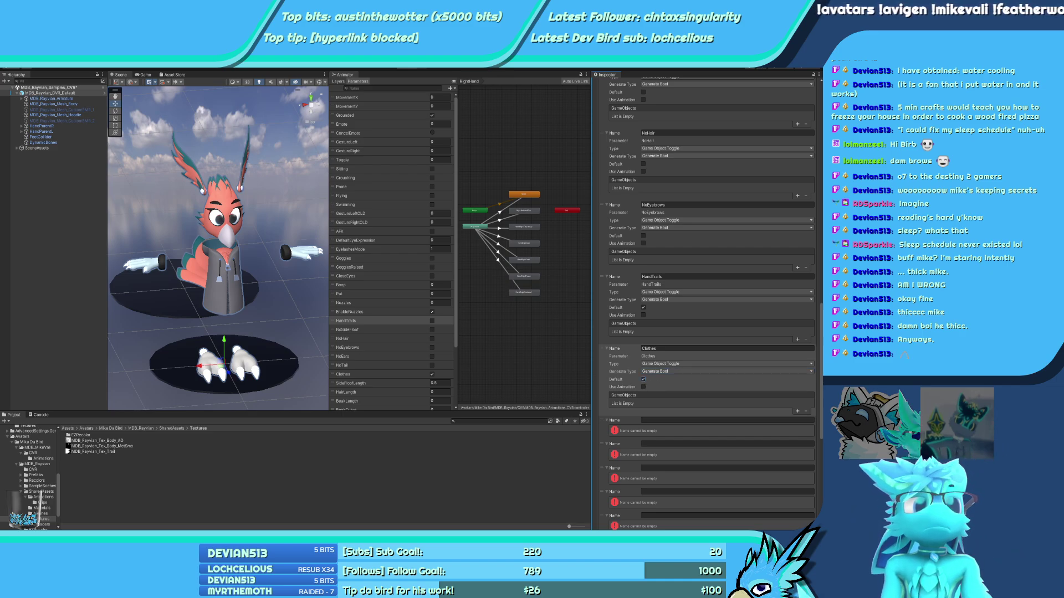
# Name the eleventh Advanced Settings input SideFloofLength, make it a Slider, and set its default to 0.5
pyautogui.scroll(-3, 705, 368)
pyautogui.click(704, 365)
pyautogui.write('SideFloofLength')
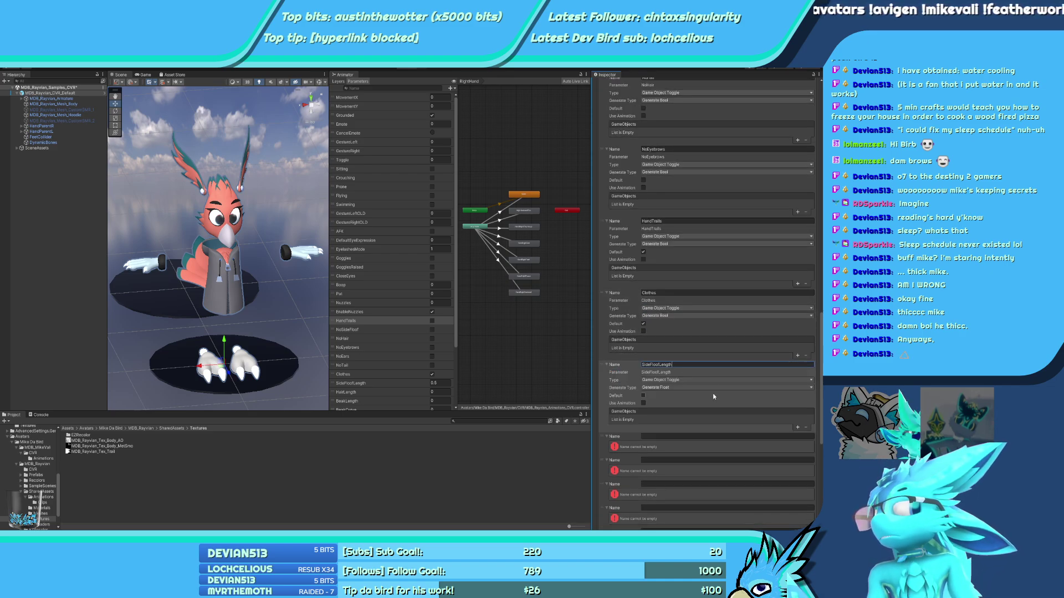
pyautogui.click(677, 382)
pyautogui.click(677, 409)
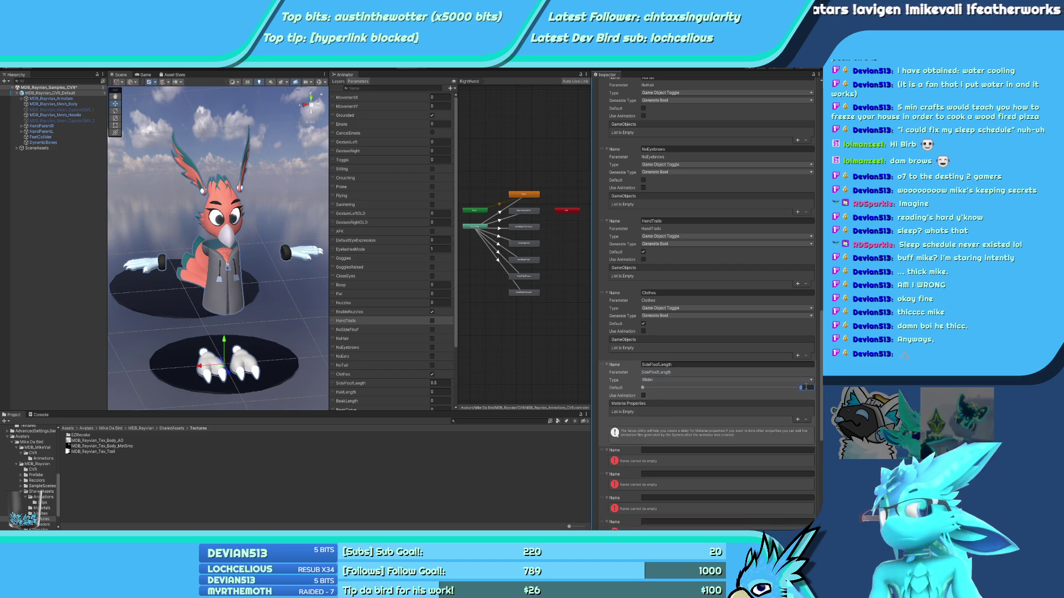
pyautogui.write('0.5')
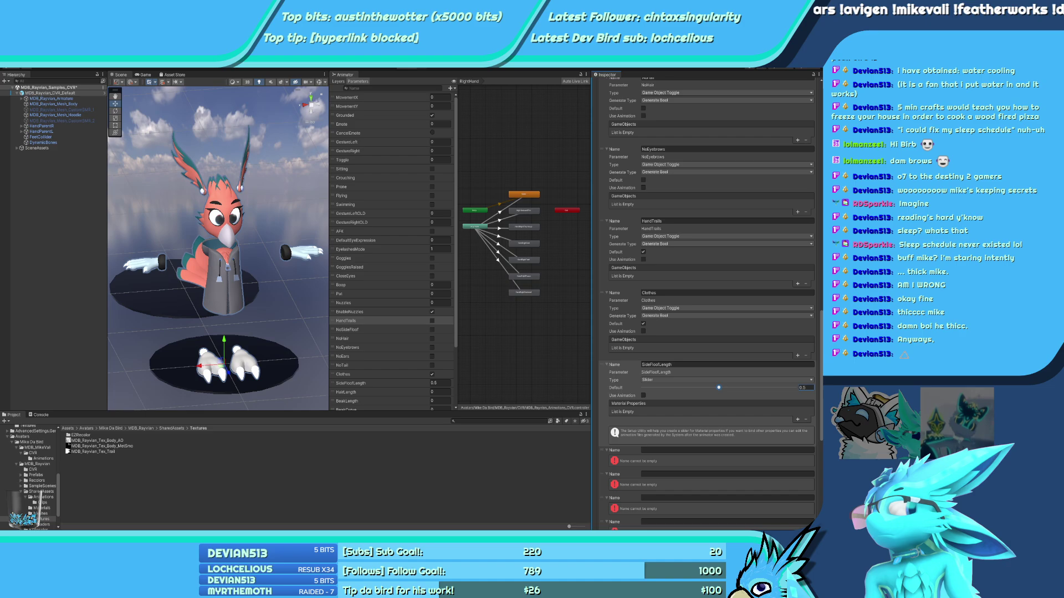
# Name the twelfth Advanced Settings input HairLength and set its type to Slider
pyautogui.scroll(-3, 695, 407)
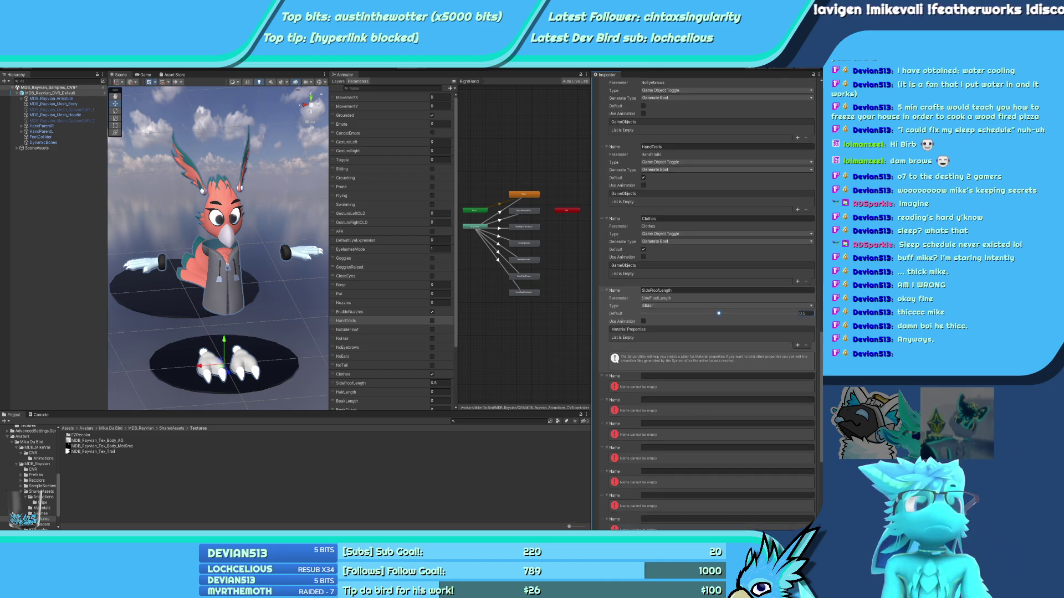
pyautogui.click(684, 376)
pyautogui.write('HairLength')
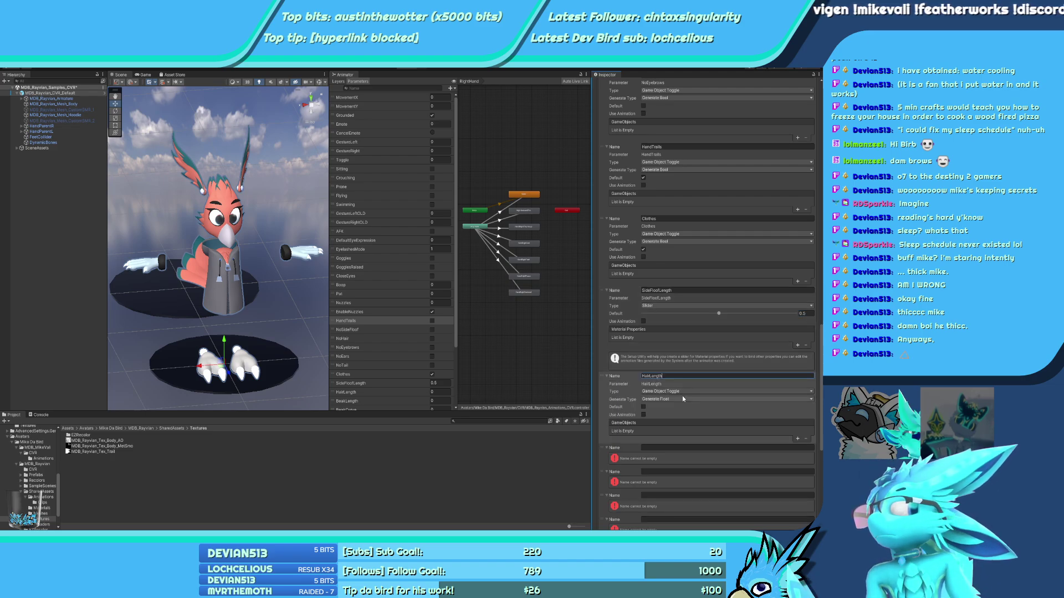
pyautogui.click(681, 391)
pyautogui.click(681, 407)
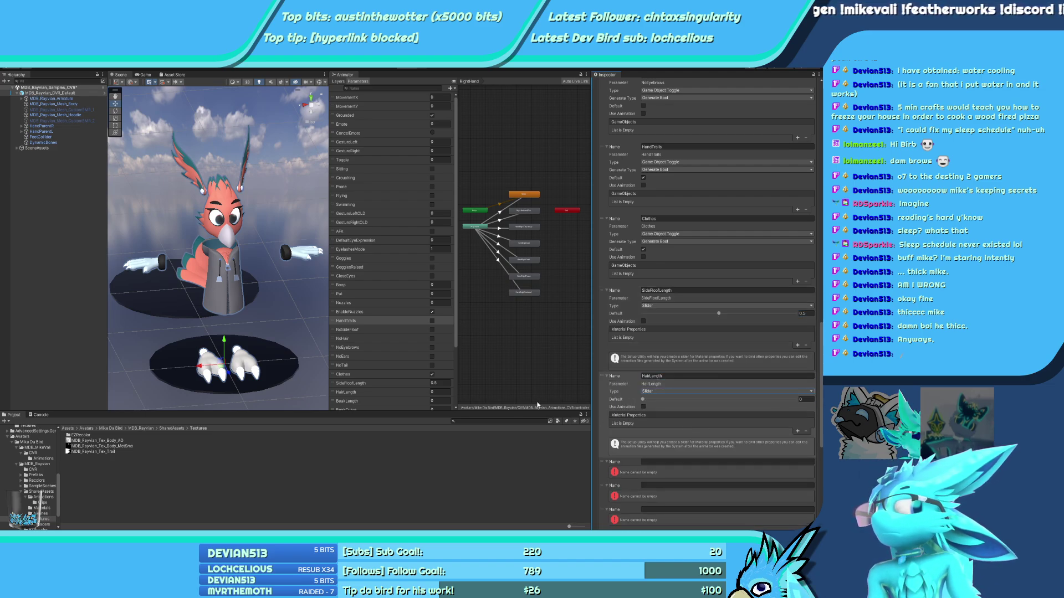
# Name the thirteenth Advanced Settings input BeakLength and set its type to Slider
pyautogui.click(672, 462)
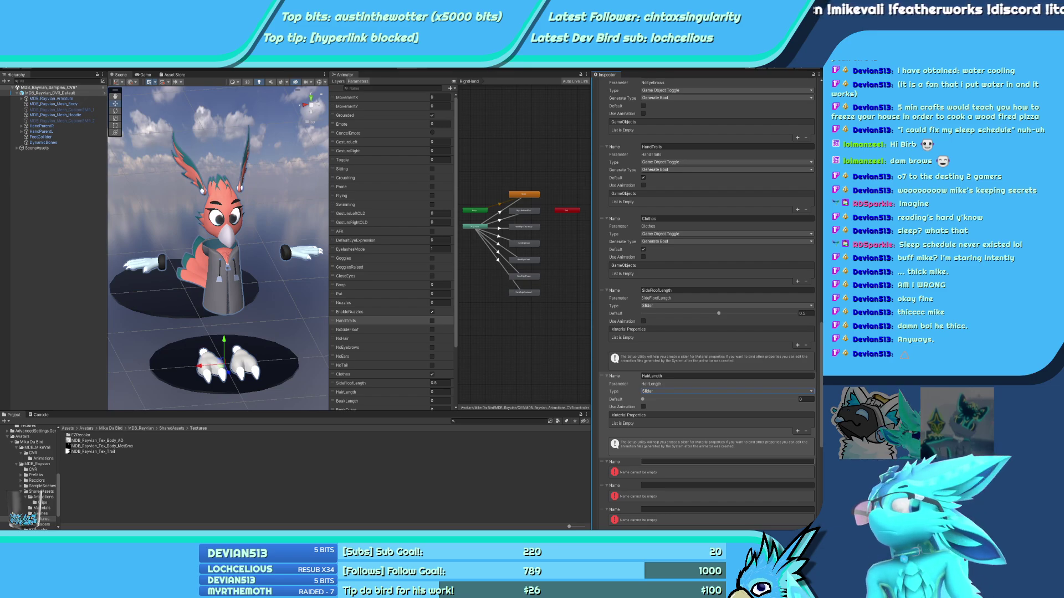
pyautogui.write('BeakLength')
pyautogui.scroll(-3, 674, 437)
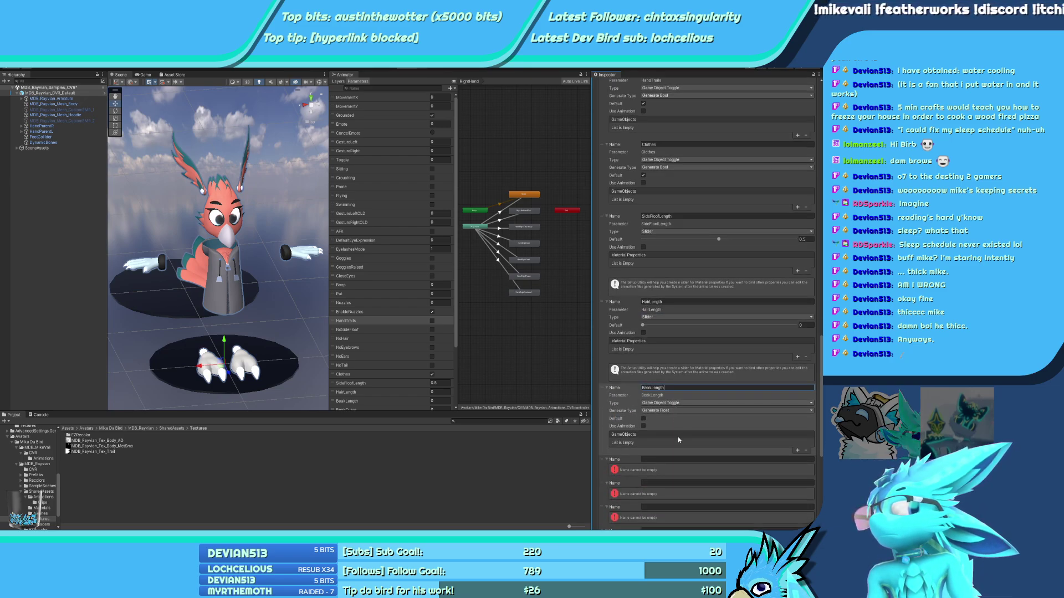
pyautogui.click(677, 435)
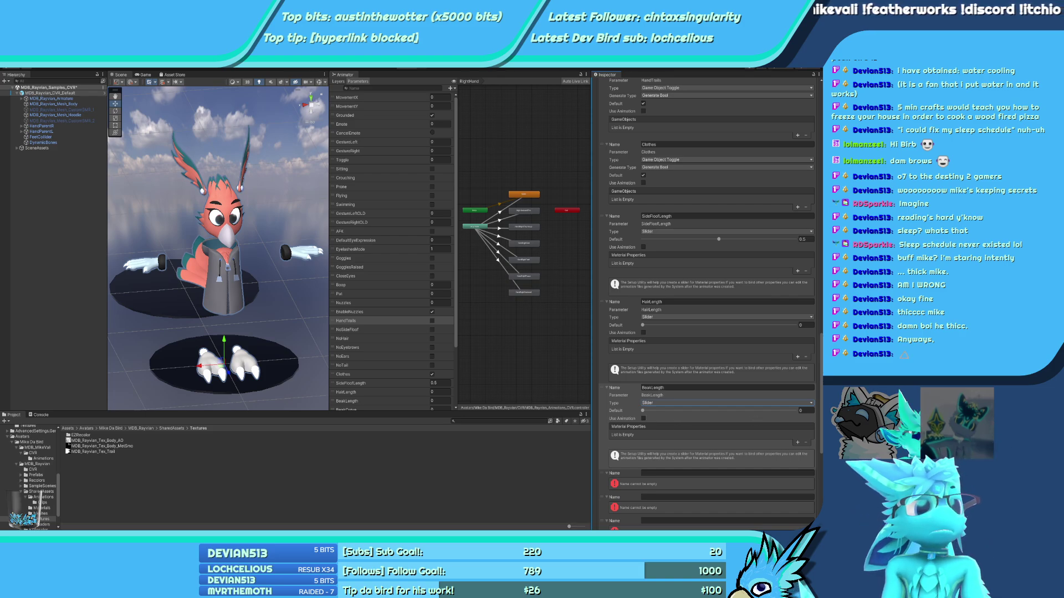
# Name the fourteenth Advanced Settings input BeakCurve and set its type to Slider
pyautogui.scroll(-2, 686, 437)
pyautogui.click(672, 417)
pyautogui.write('BeakCurve')
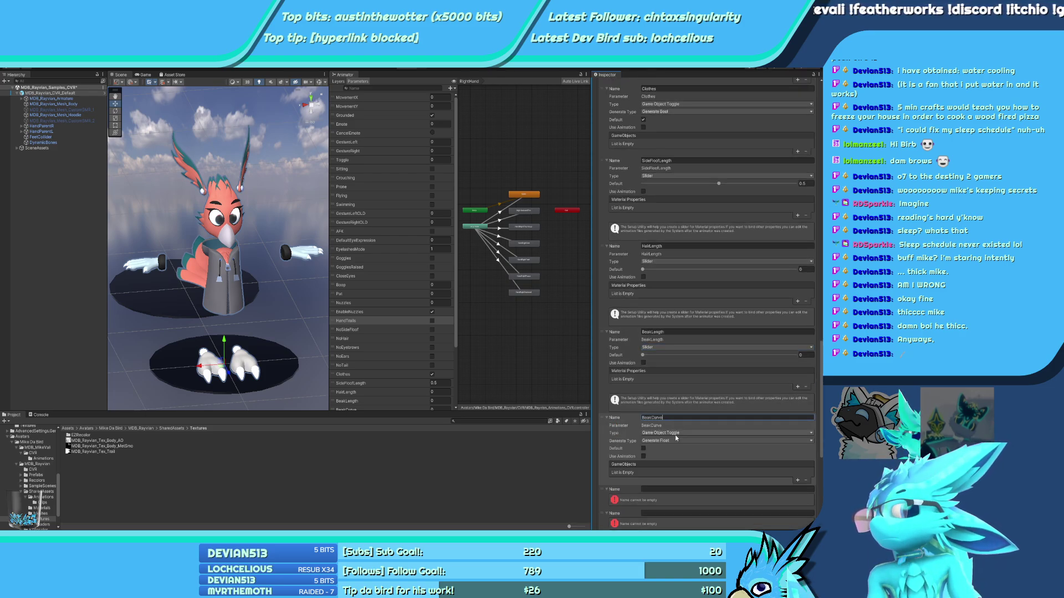
pyautogui.click(675, 434)
pyautogui.click(725, 449)
# Name the fifteenth Advanced Settings input EyebrowsSize, make it a Slider, and set its default to 0.5
pyautogui.scroll(-4, 726, 450)
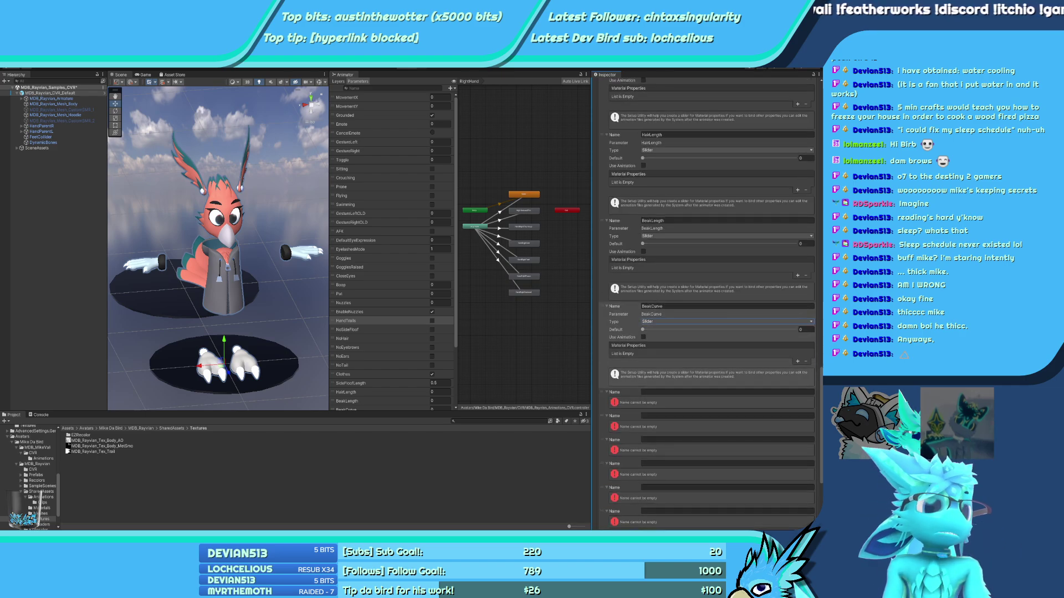
pyautogui.click(680, 392)
pyautogui.write('EyebrowsSize')
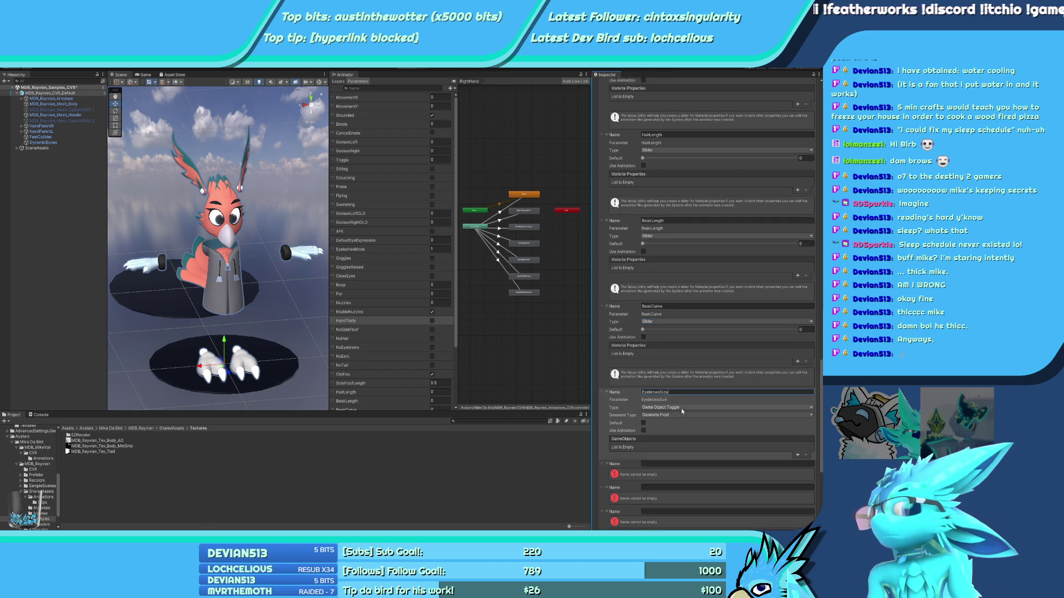
pyautogui.click(681, 409)
pyautogui.click(672, 441)
pyautogui.click(806, 415)
pyautogui.write('0.5')
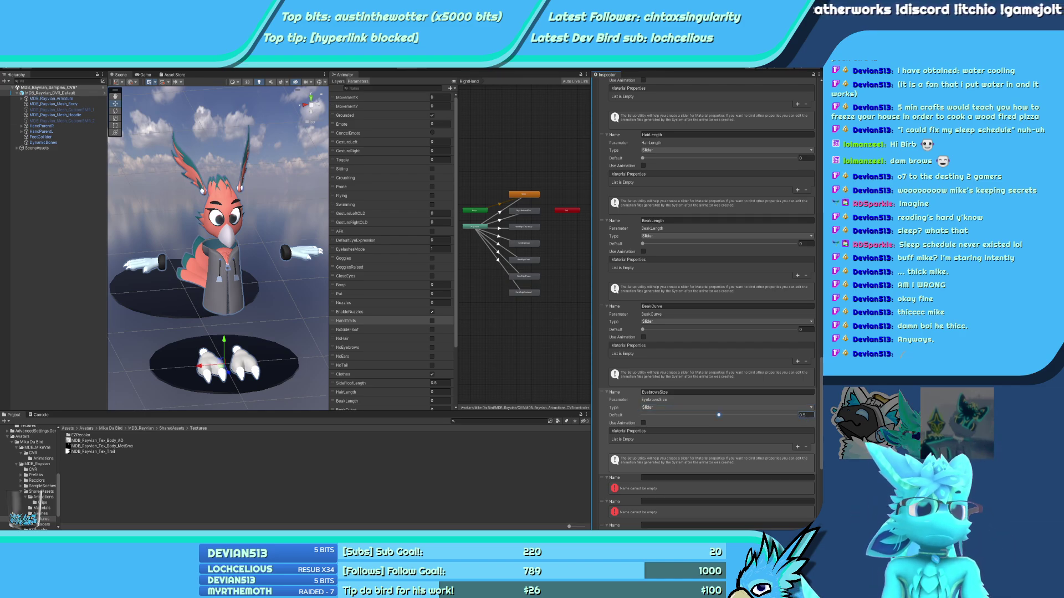
# Name the sixteenth Advanced Settings input Belly and set its type to Slider
pyautogui.scroll(-3, 692, 410)
pyautogui.click(693, 403)
pyautogui.write('Belly')
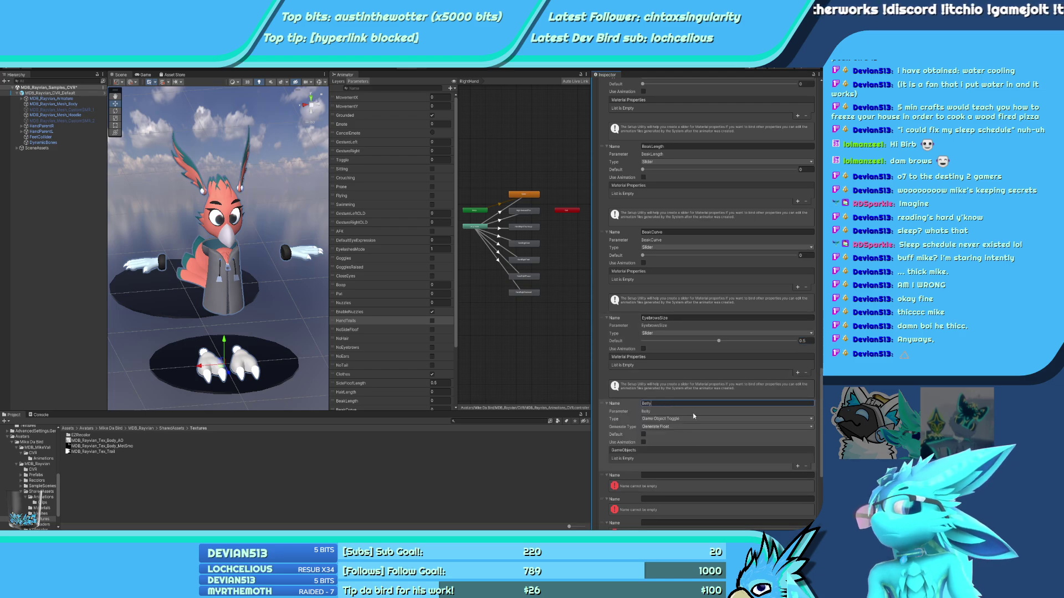
pyautogui.click(663, 453)
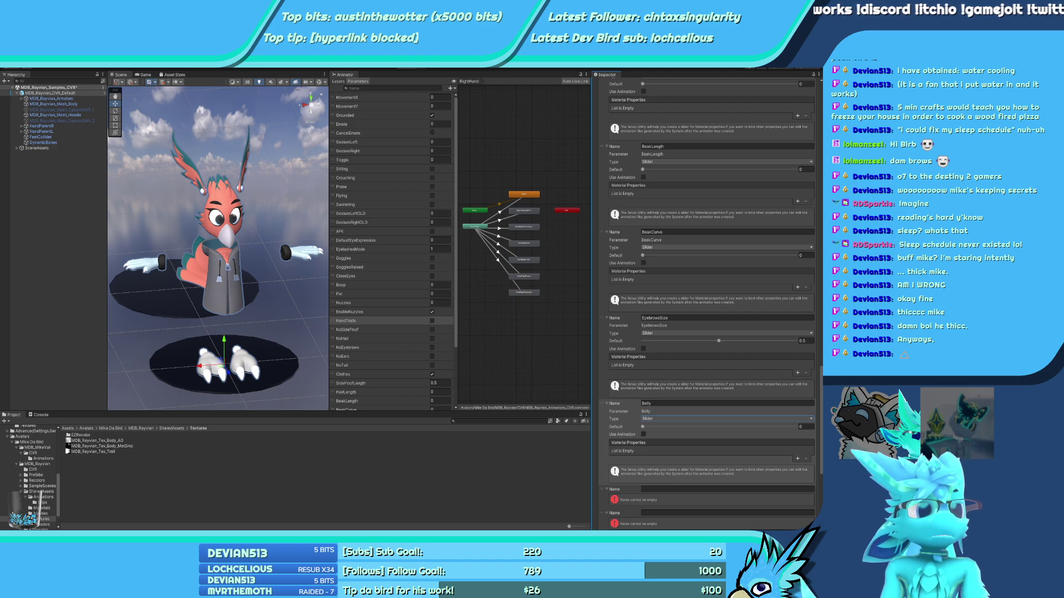
# Name the seventeenth Advanced Settings input TalonSize, make it a Slider, and set its default to 1
pyautogui.scroll(-3, 689, 421)
pyautogui.click(689, 415)
pyautogui.write('TalonSize')
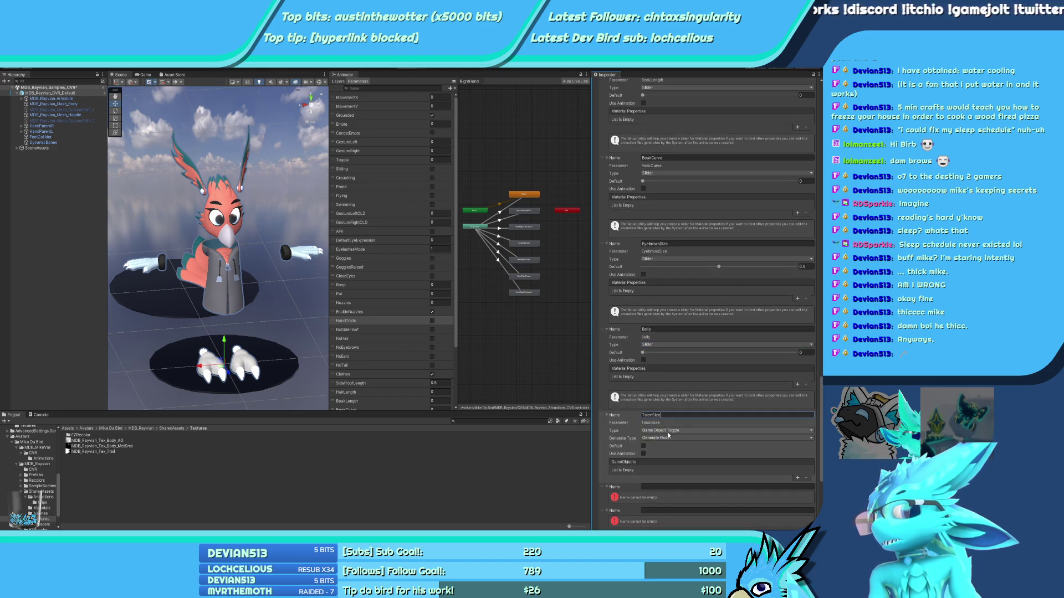
pyautogui.click(668, 430)
pyautogui.click(650, 441)
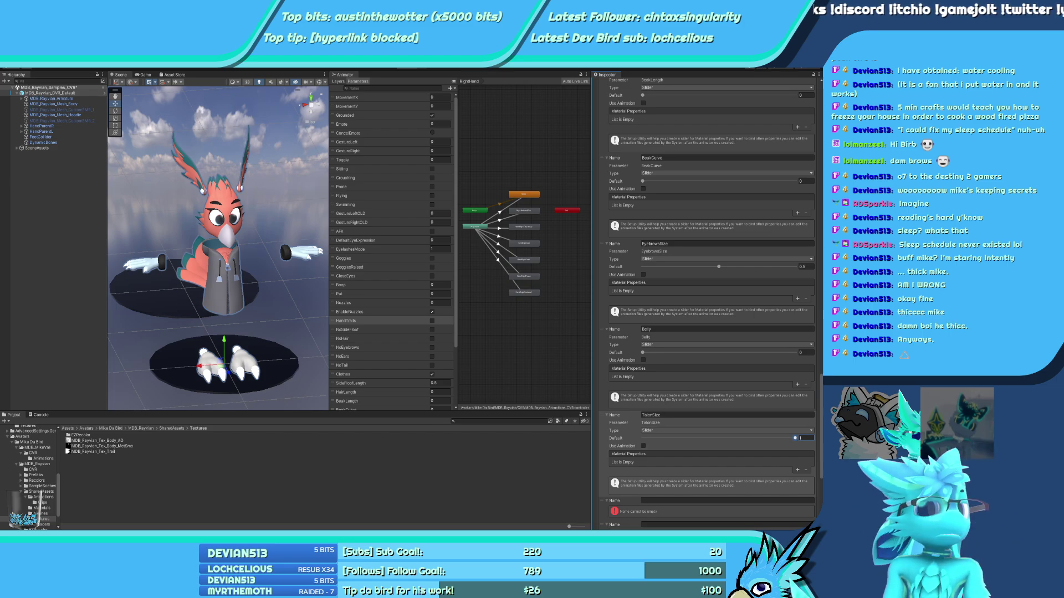
# Name the eighteenth Advanced Settings input AnkleLength, make it a Slider, and set its default to 0.5
pyautogui.scroll(-4, 706, 387)
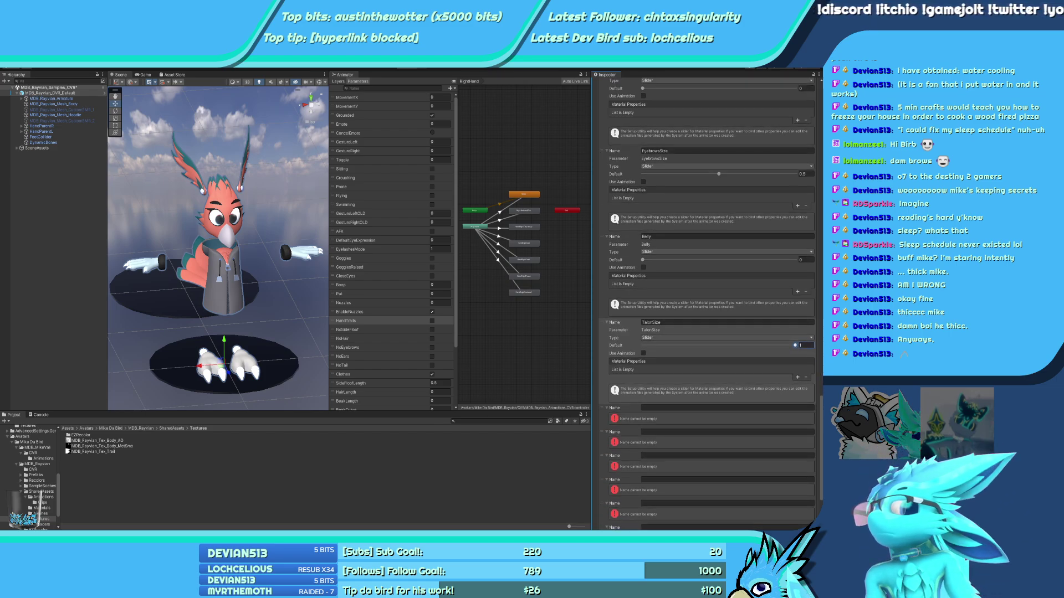
pyautogui.click(666, 408)
pyautogui.write('AnkleLength')
pyautogui.click(679, 423)
pyautogui.click(663, 453)
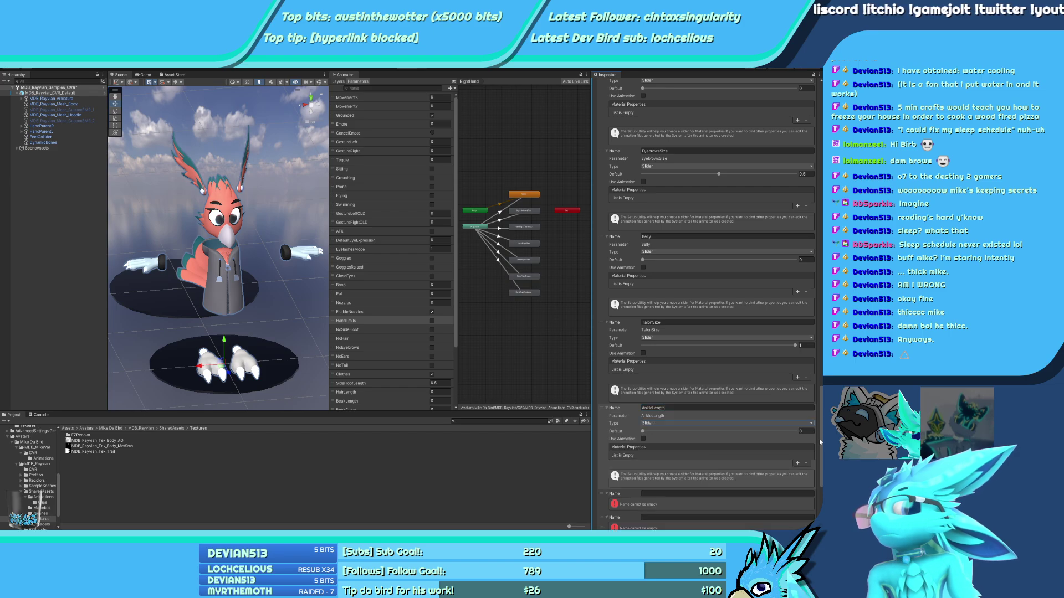
pyautogui.click(802, 431)
pyautogui.write('0.5')
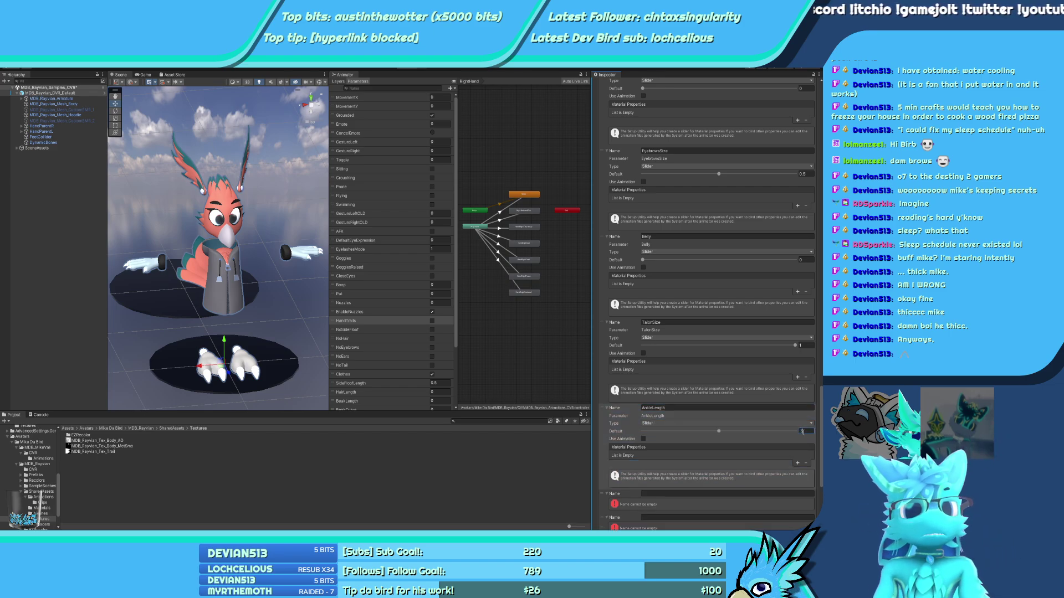
pyautogui.press('Return')
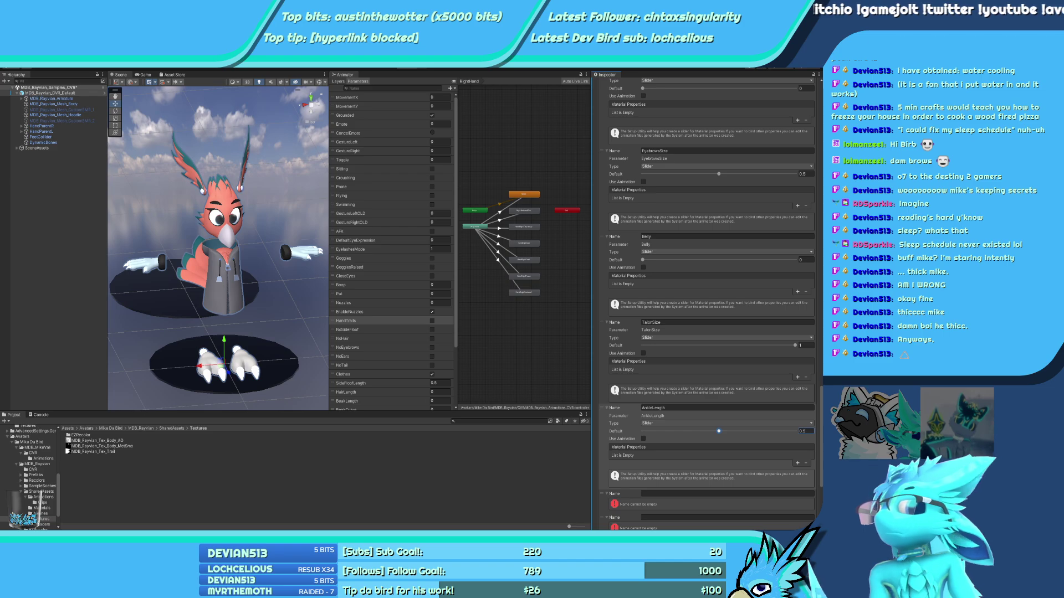
# Name the nineteenth Advanced Settings input TailLength, make it a Slider, and set its default to 0.5
pyautogui.scroll(-5, 701, 382)
pyautogui.click(687, 383)
pyautogui.write('TailLength')
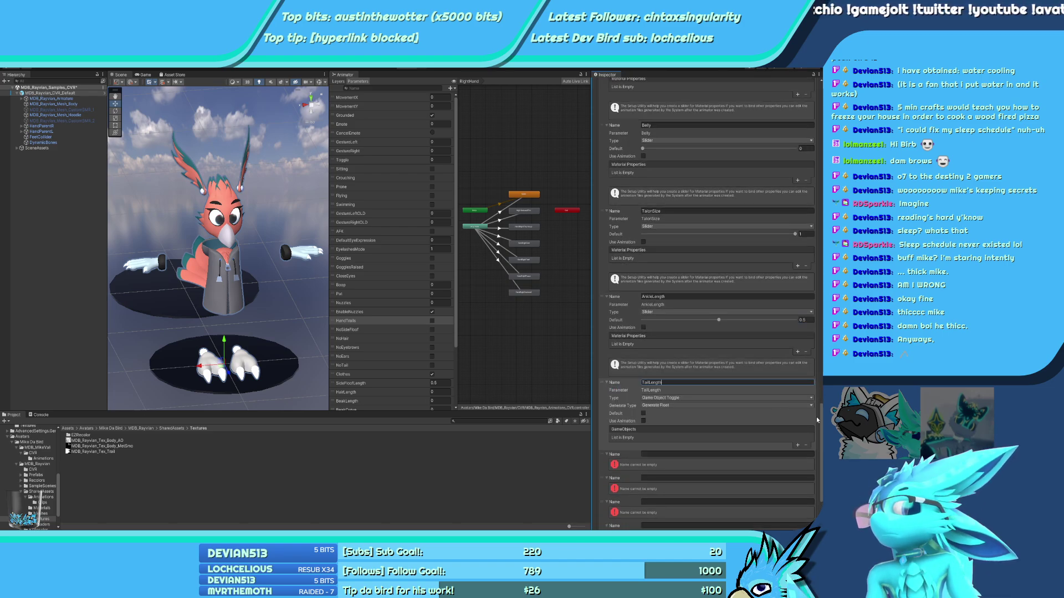
pyautogui.click(678, 397)
pyautogui.click(669, 430)
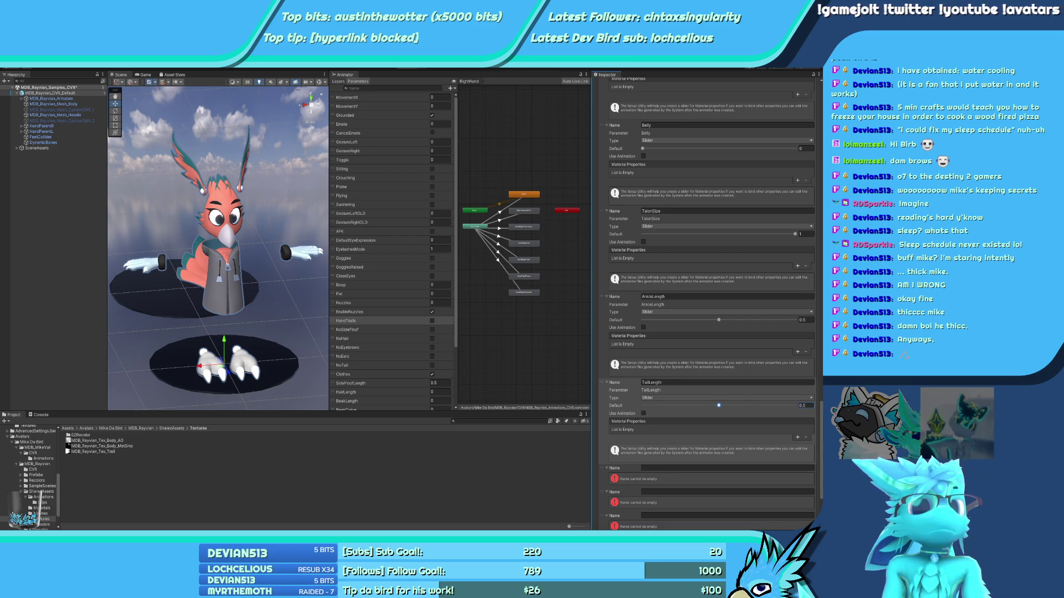
# Name the twentieth Advanced Settings input EarsLength and set its type to Slider
pyautogui.press('Tab')
pyautogui.write('EarsLength')
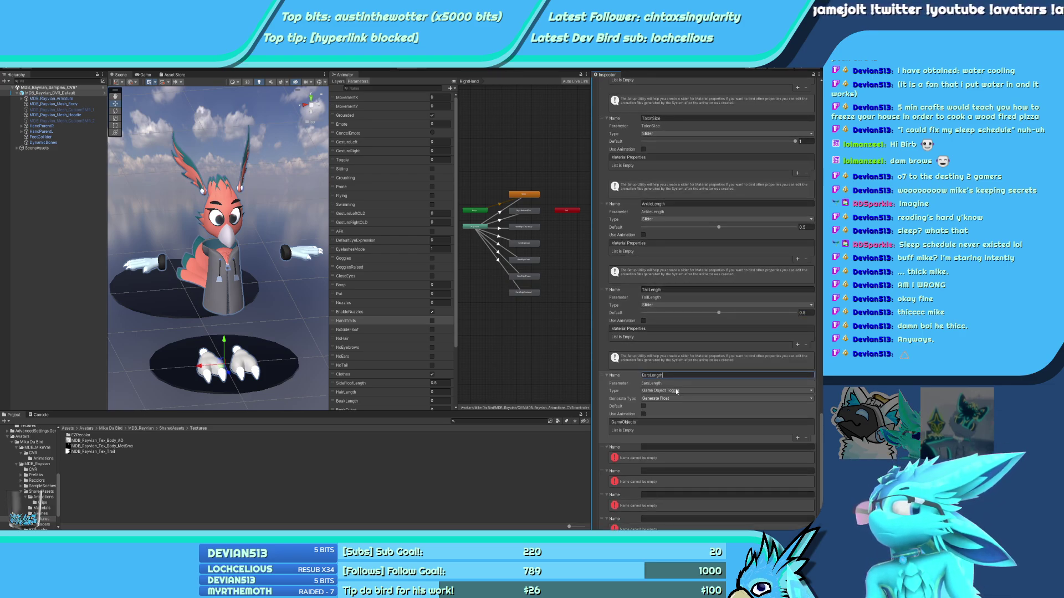
pyautogui.click(676, 395)
pyautogui.click(677, 420)
pyautogui.click(805, 398)
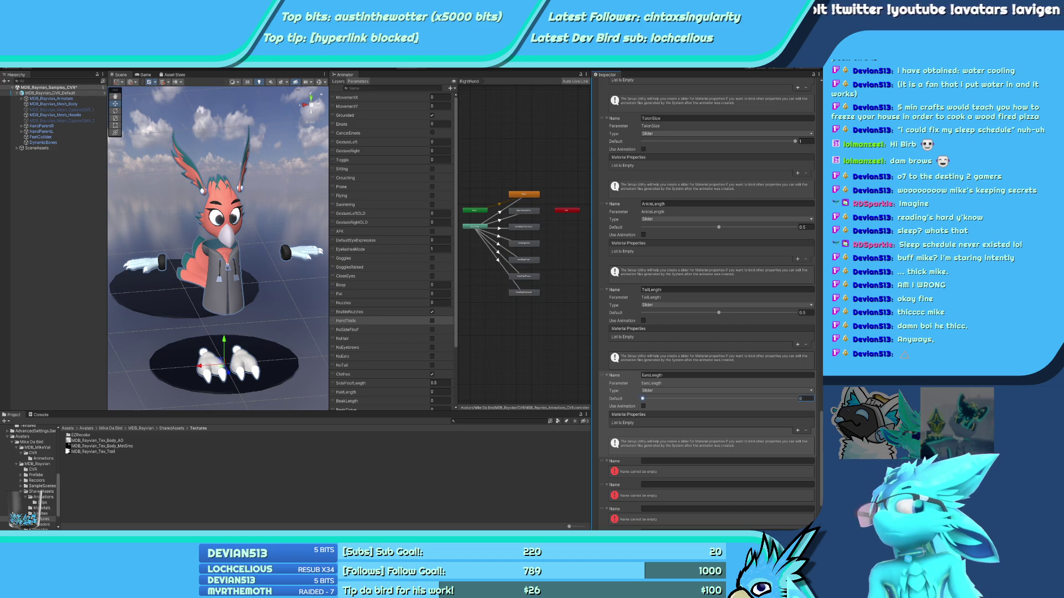
# Name the twenty-first Advanced Settings input TalonCollider, set its generate type to Generate Bool, and turn its default on
pyautogui.click(677, 461)
pyautogui.write('TalonCollider')
pyautogui.scroll(-4, 676, 450)
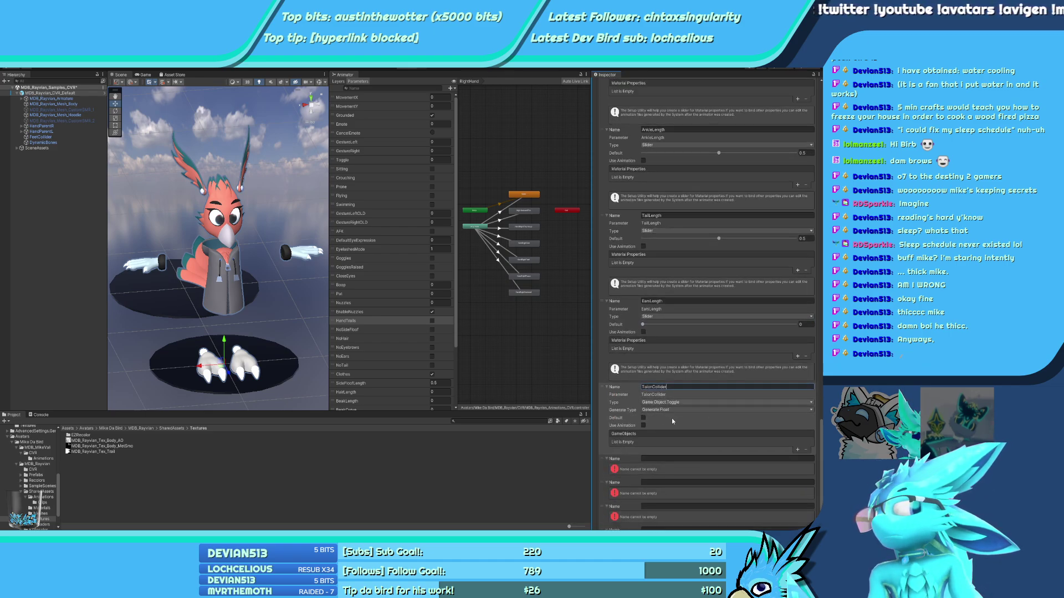
pyautogui.click(725, 409)
pyautogui.click(657, 434)
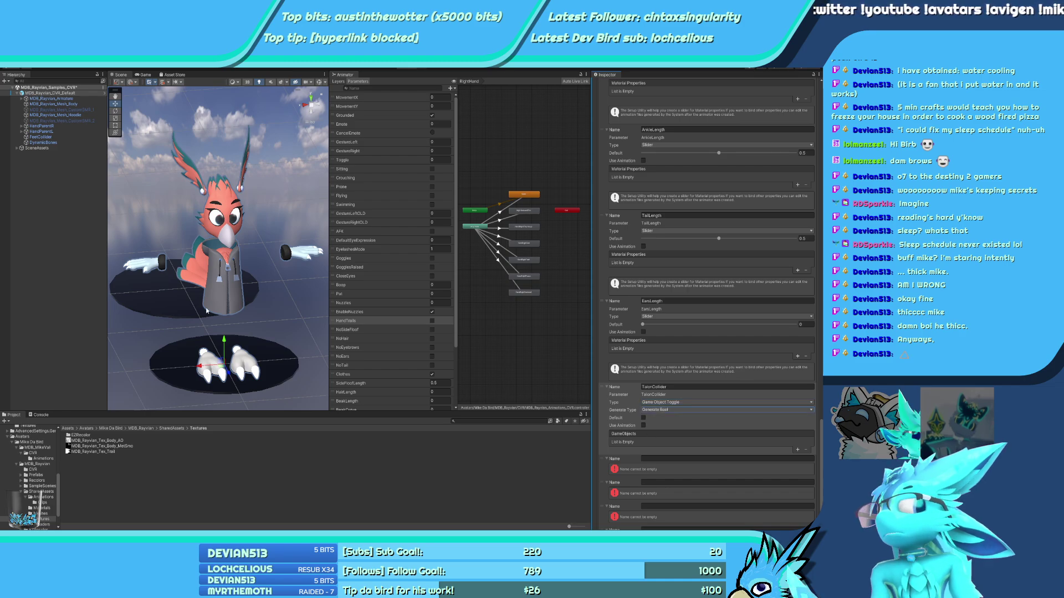
pyautogui.click(643, 418)
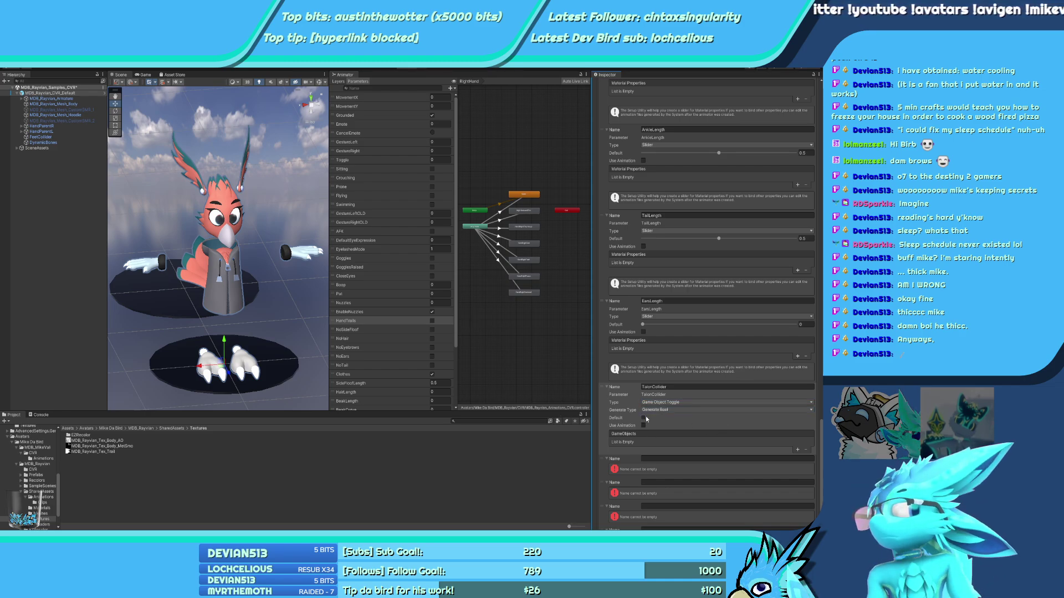
# Name the twenty-second Advanced Settings input NoEars and set its generate type to Generate Bool
pyautogui.click(661, 459)
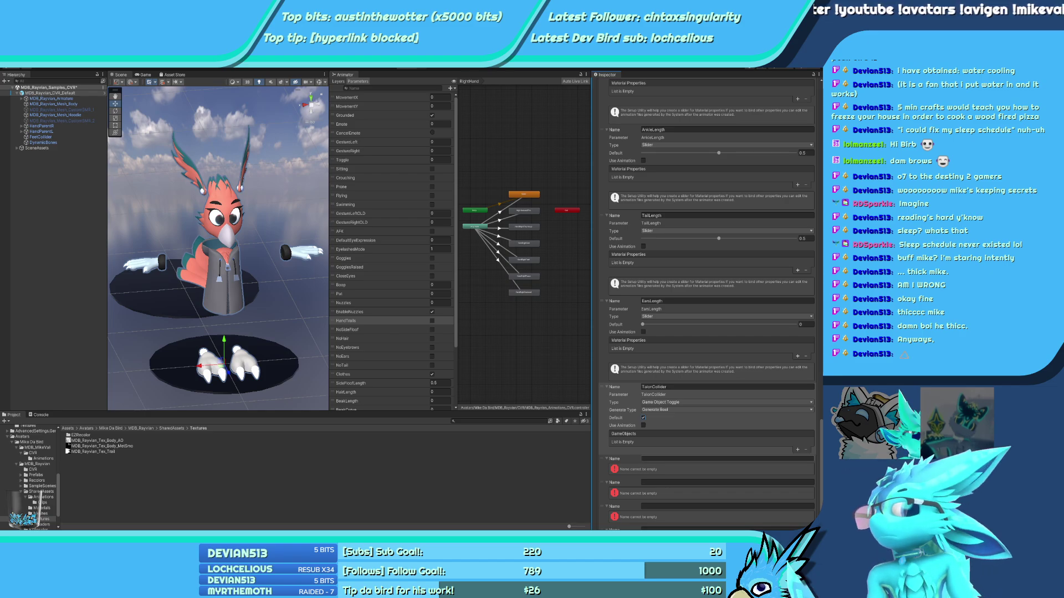
pyautogui.write('NoEars')
pyautogui.scroll(-3, 660, 458)
pyautogui.click(737, 374)
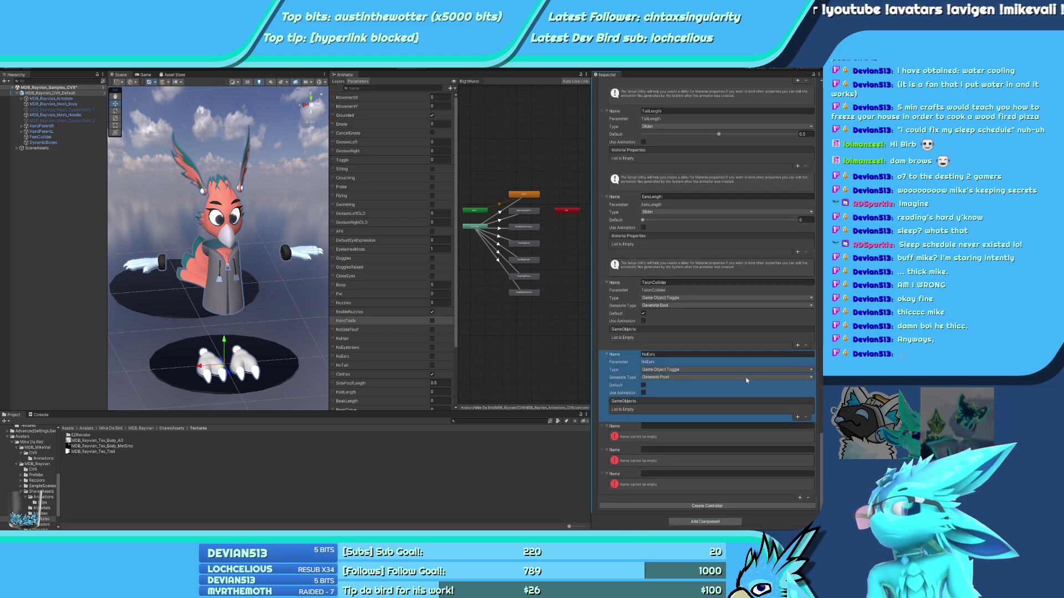
pyautogui.click(667, 399)
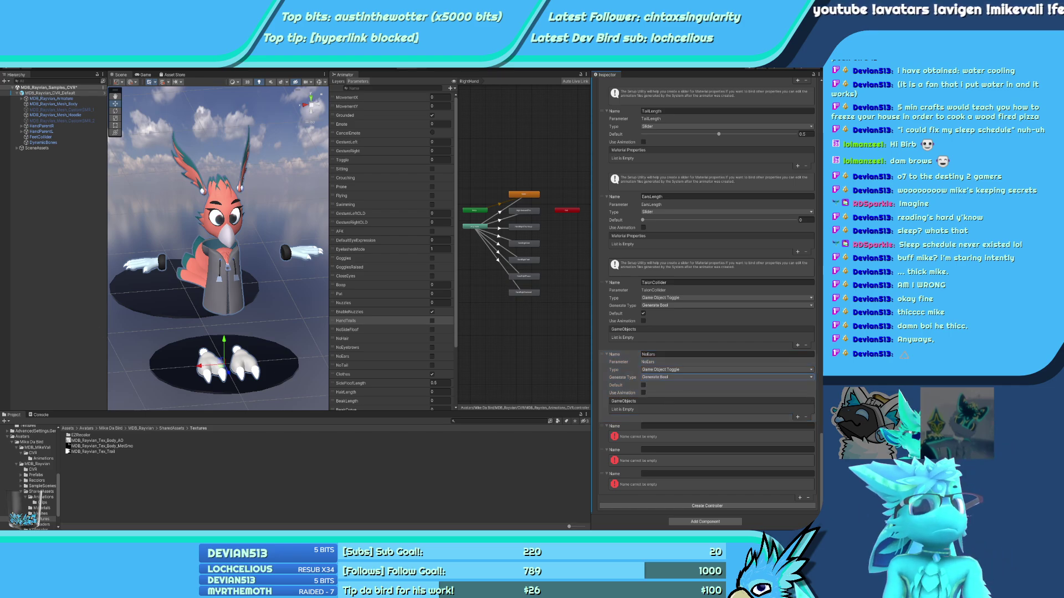
# Name the twenty-third Advanced Settings input NoTail and set its generate type to Generate Bool
pyautogui.click(725, 426)
pyautogui.write('NoTail')
pyautogui.scroll(-2, 715, 427)
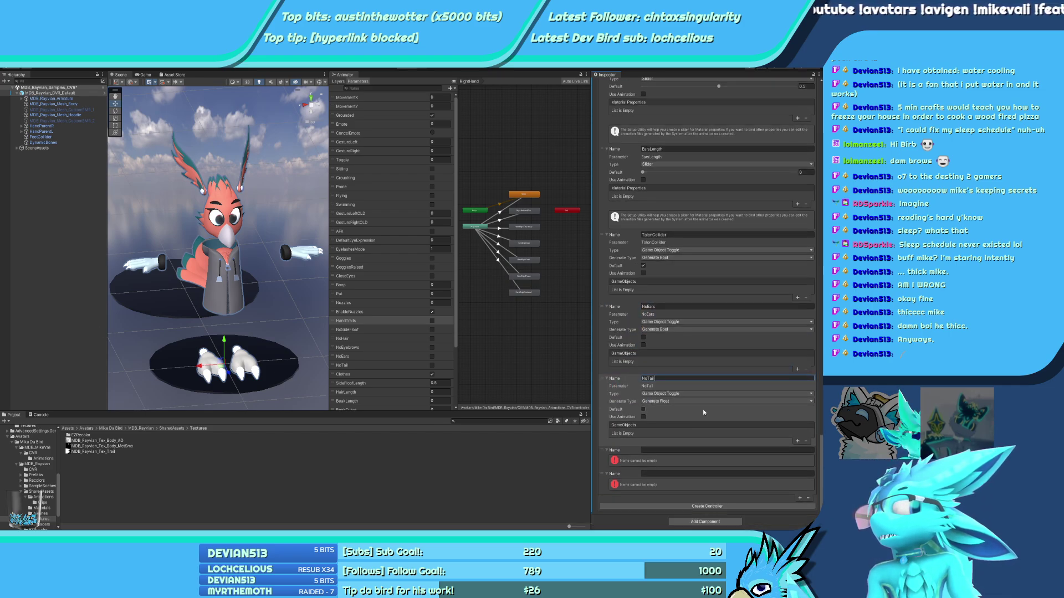
pyautogui.click(720, 401)
pyautogui.click(665, 411)
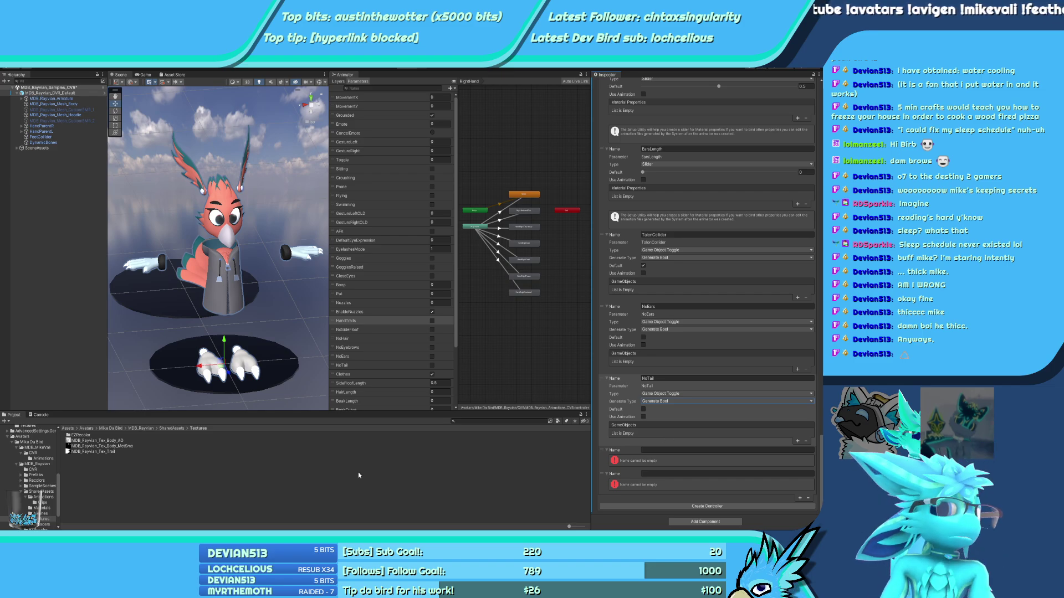
# Remove the leftover unnamed inputs at the end of the Advanced Settings list
pyautogui.click(604, 485)
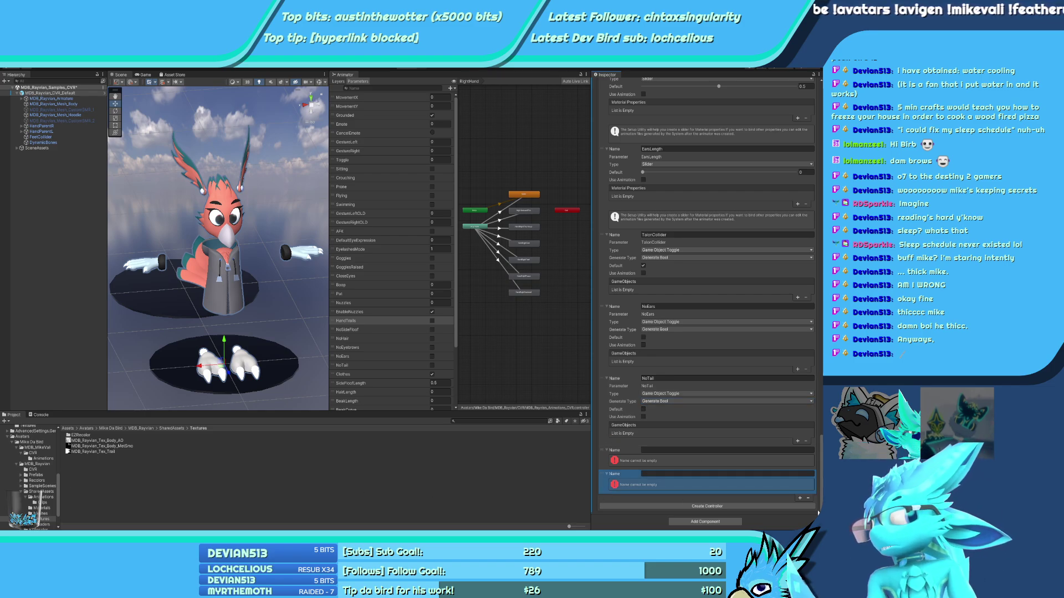
pyautogui.scroll(10, 756, 464)
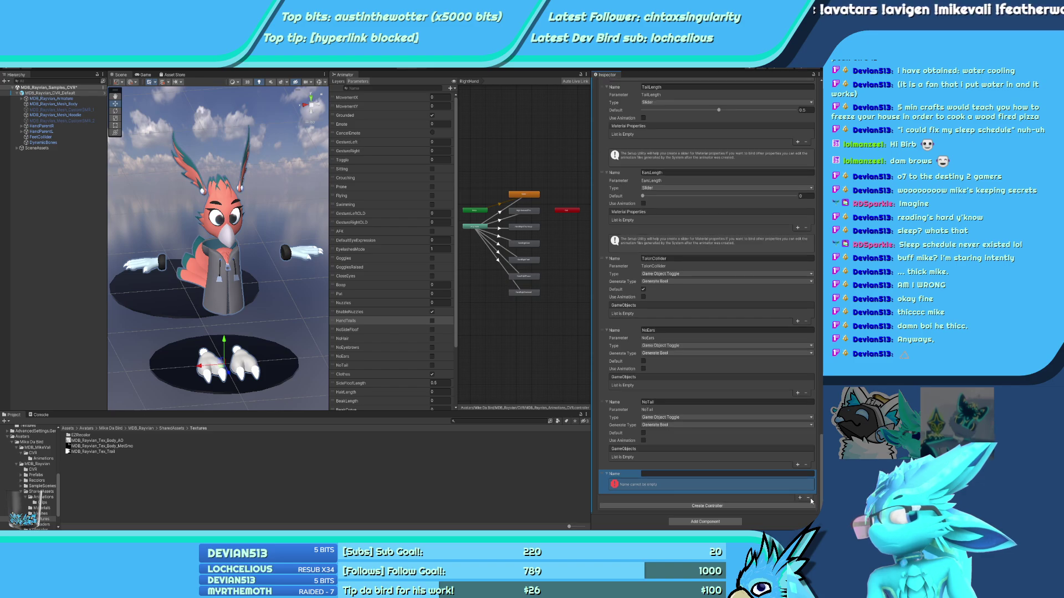
pyautogui.scroll(10, 676, 404)
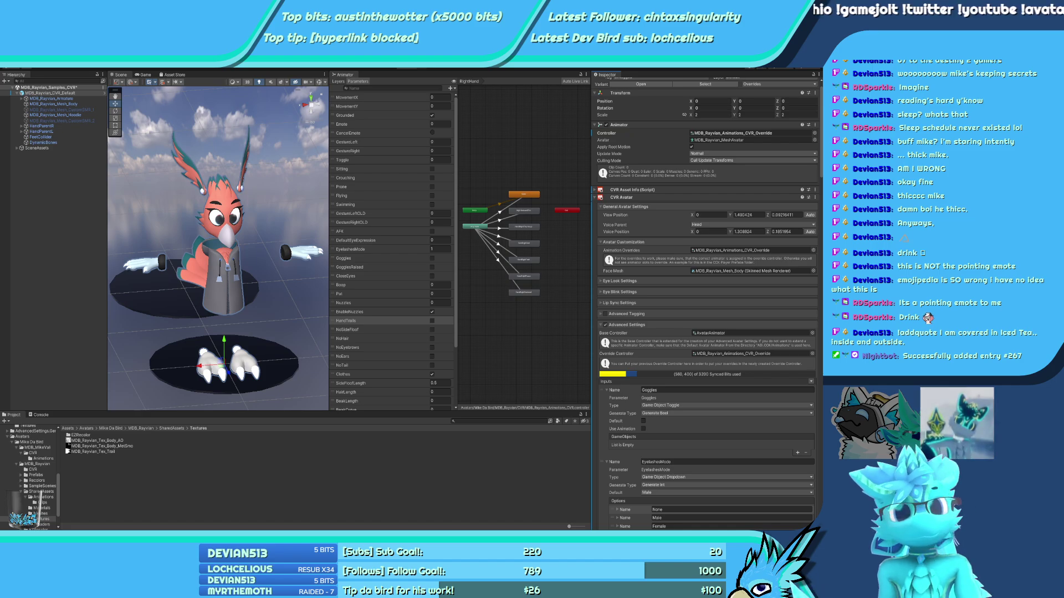
# Inspect the Rayvian avatar model from several angles and distances in the scene
pyautogui.moveTo(189, 304); pyautogui.dragTo(229, 294, button='right')
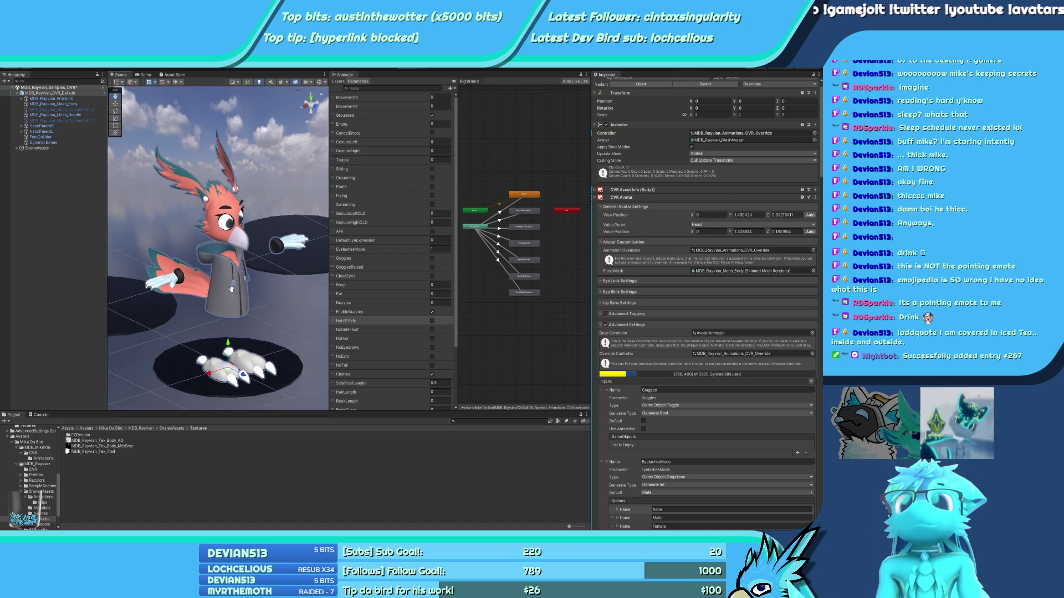
pyautogui.moveTo(230, 293); pyautogui.dragTo(217, 312, button='middle')
pyautogui.moveTo(217, 312); pyautogui.dragTo(125, 303, button='right')
pyautogui.scroll(-4, 215, 303)
pyautogui.scroll(5, 215, 304)
pyautogui.keyDown('alt'); pyautogui.moveTo(221, 275); pyautogui.dragTo(94, 343); pyautogui.keyUp('alt')
pyautogui.scroll(-5, 218, 249)
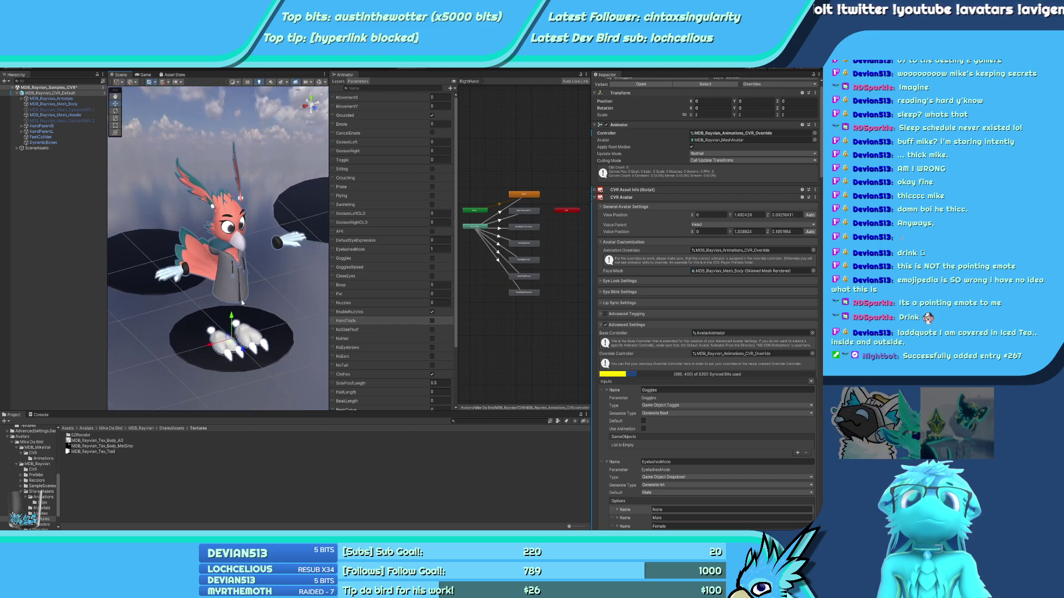
pyautogui.scroll(5, 218, 249)
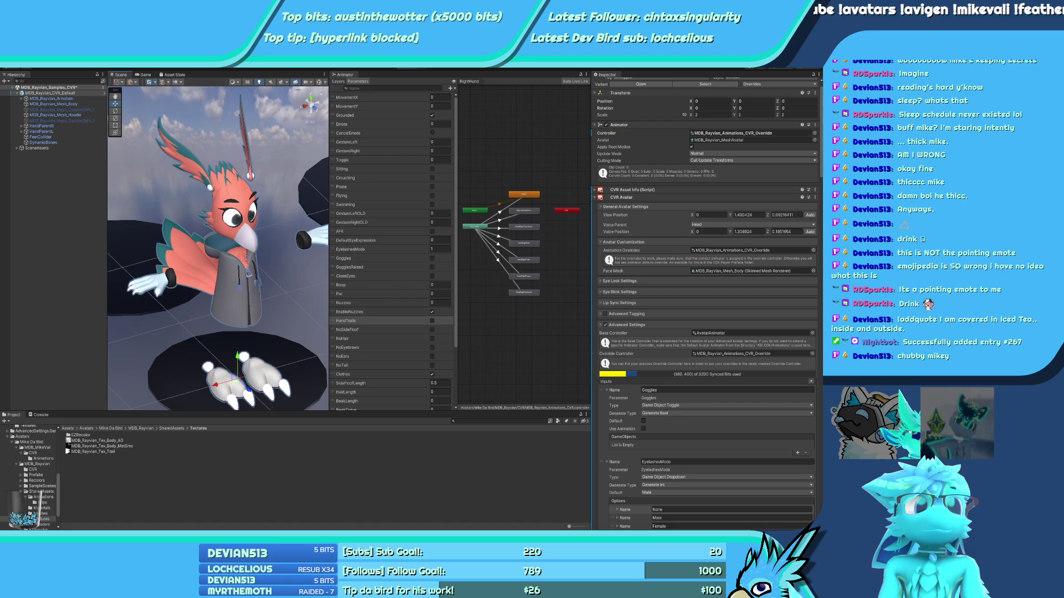
# Open the MDB_Rayvian_Base prefab, examine the blend shapes of MDB_Rayvian_Mesh_Body, and return to the sample scene
pyautogui.click(67, 94)
pyautogui.click(104, 93)
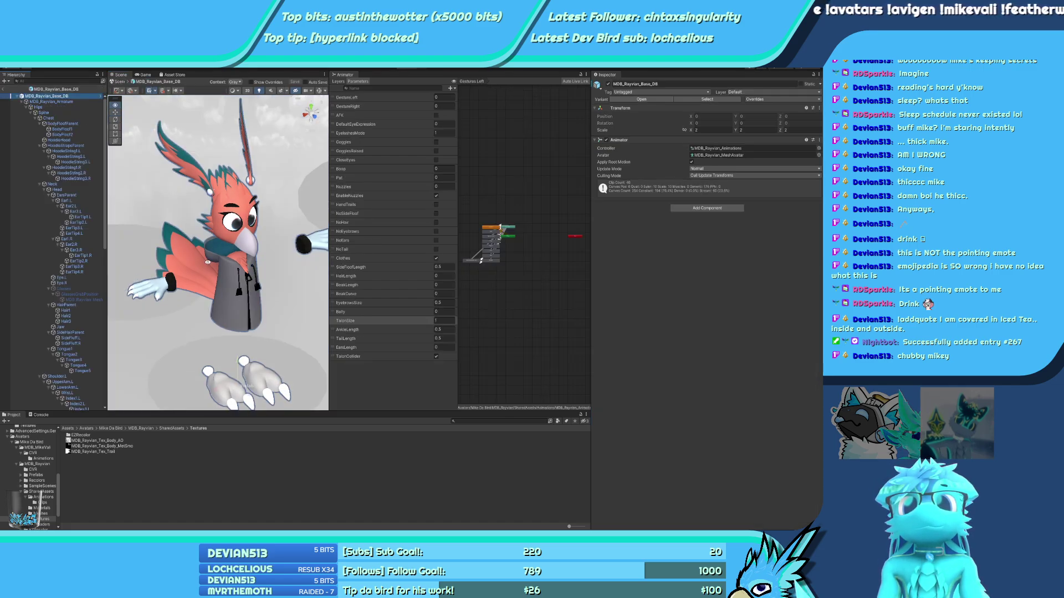
pyautogui.click(103, 97)
pyautogui.scroll(-12, 88, 311)
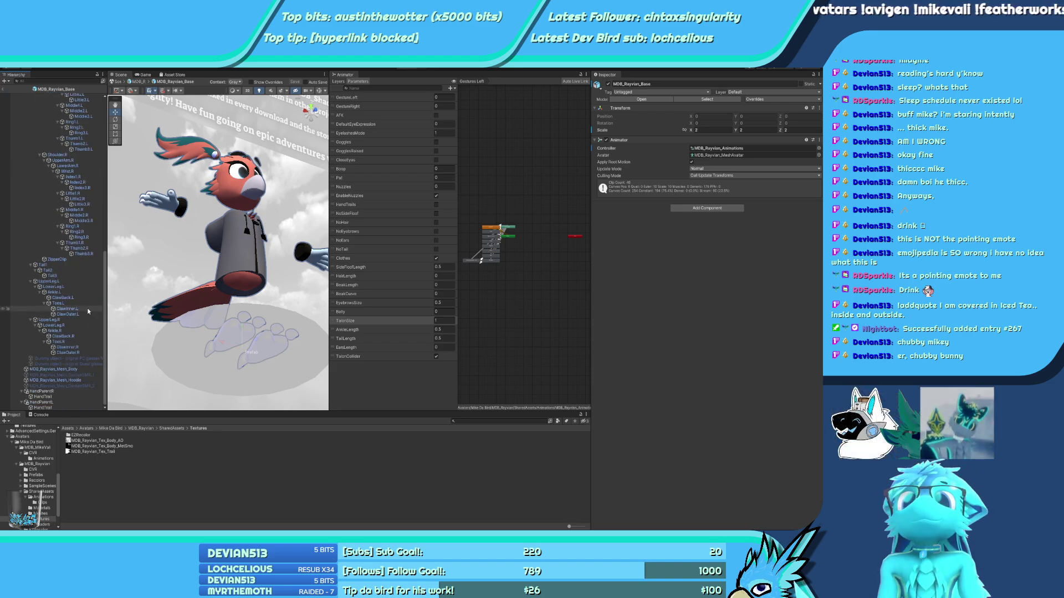
pyautogui.click(71, 368)
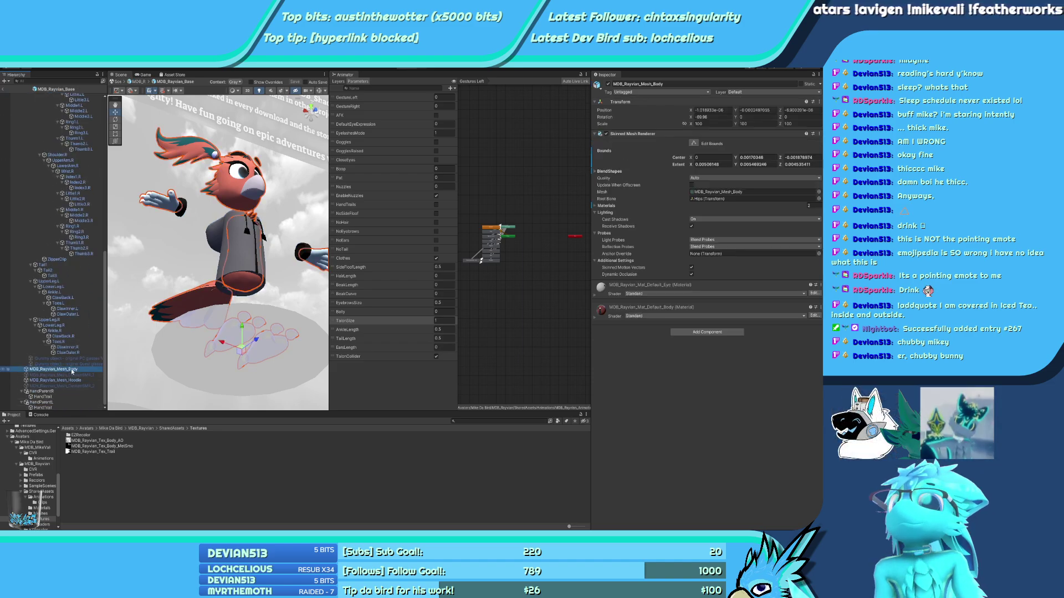
pyautogui.click(594, 170)
pyautogui.scroll(-5, 682, 302)
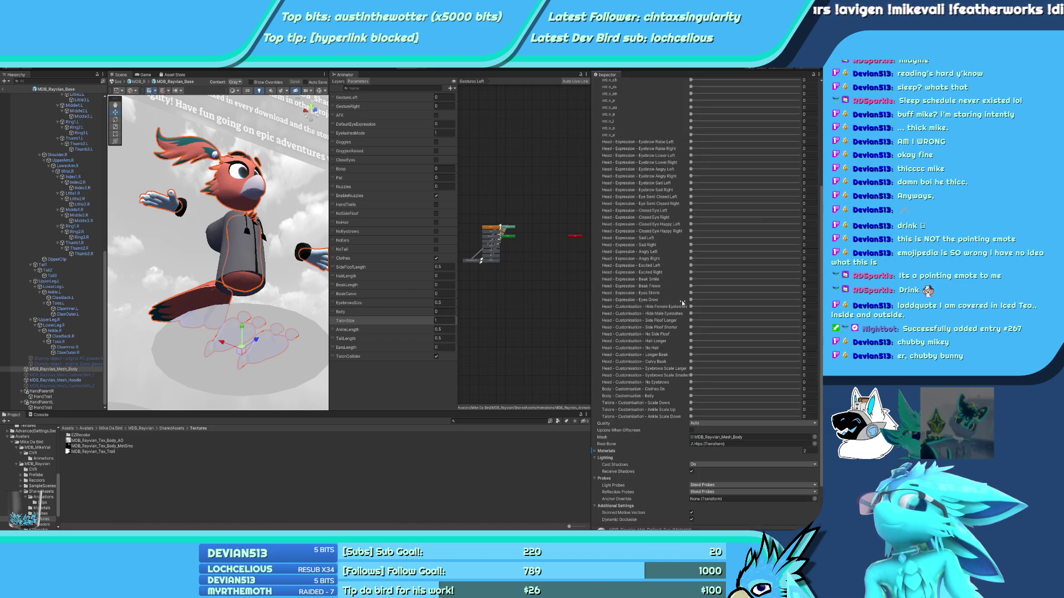
pyautogui.scroll(2, 682, 303)
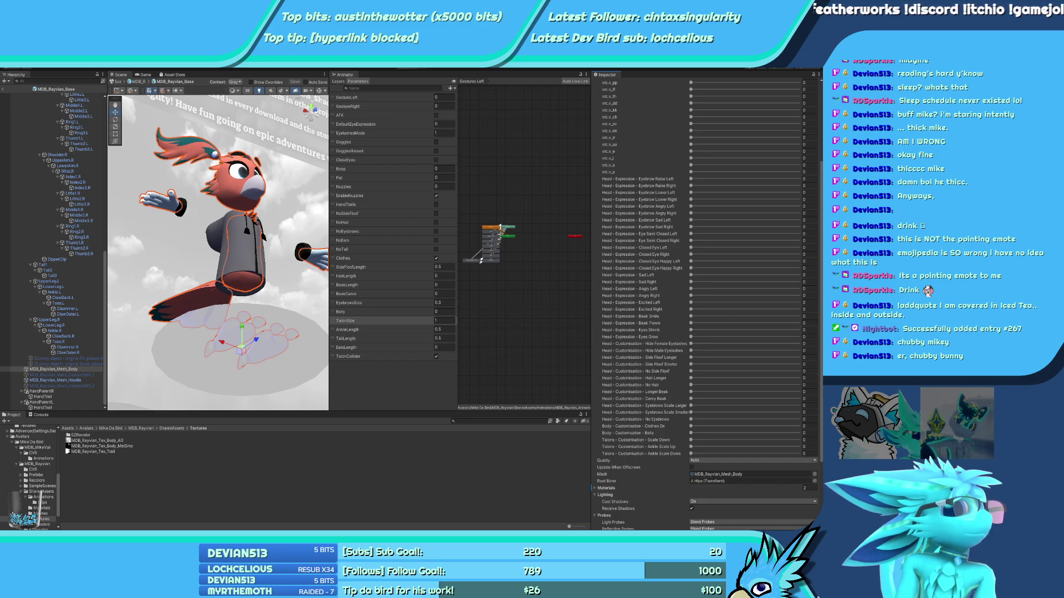
pyautogui.scroll(3, 249, 263)
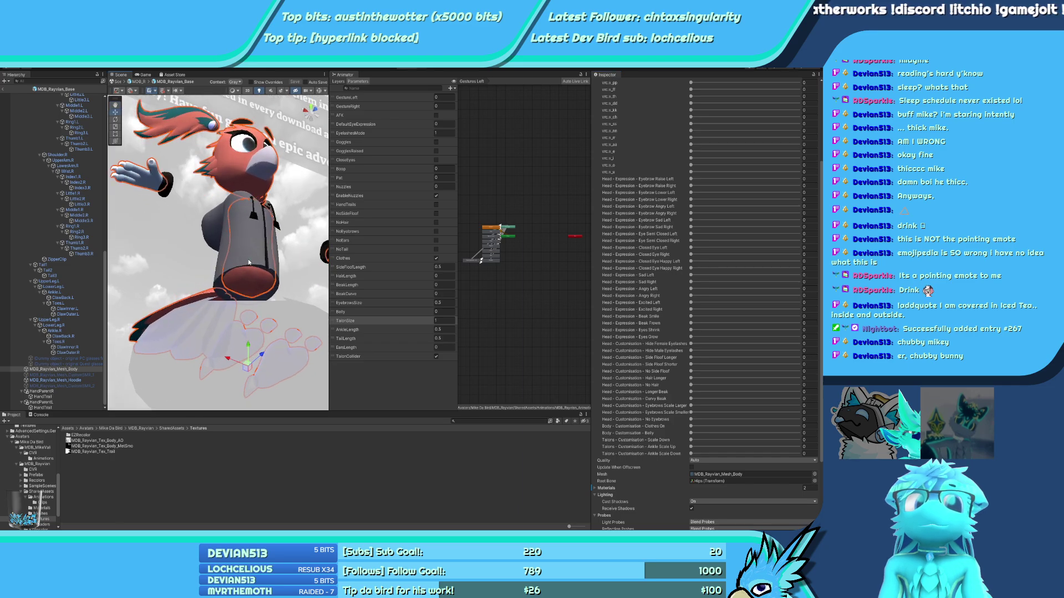
pyautogui.scroll(2, 279, 314)
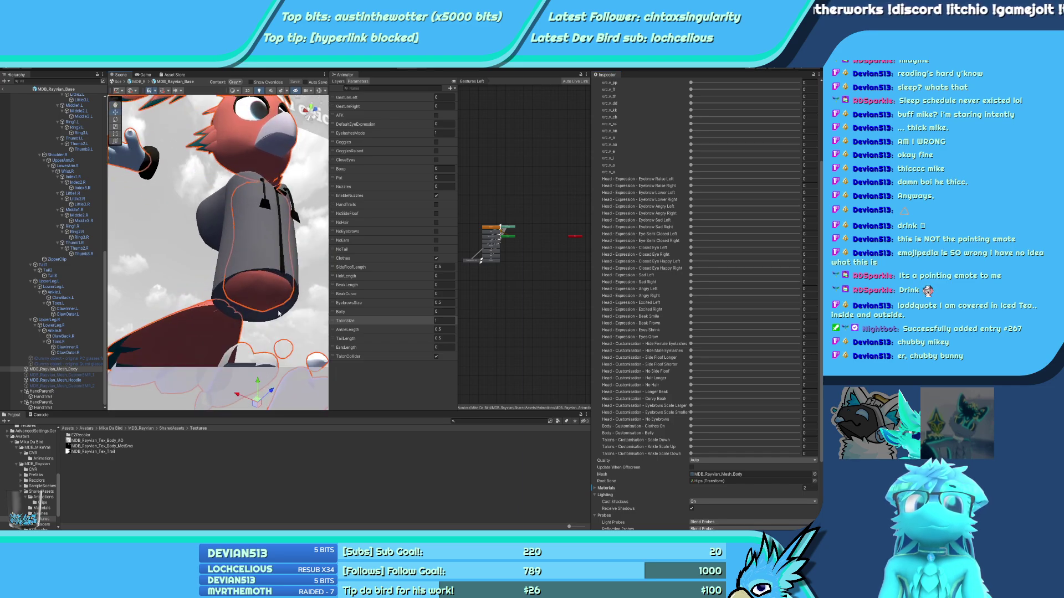
pyautogui.click(3, 89)
pyautogui.click(3, 89)
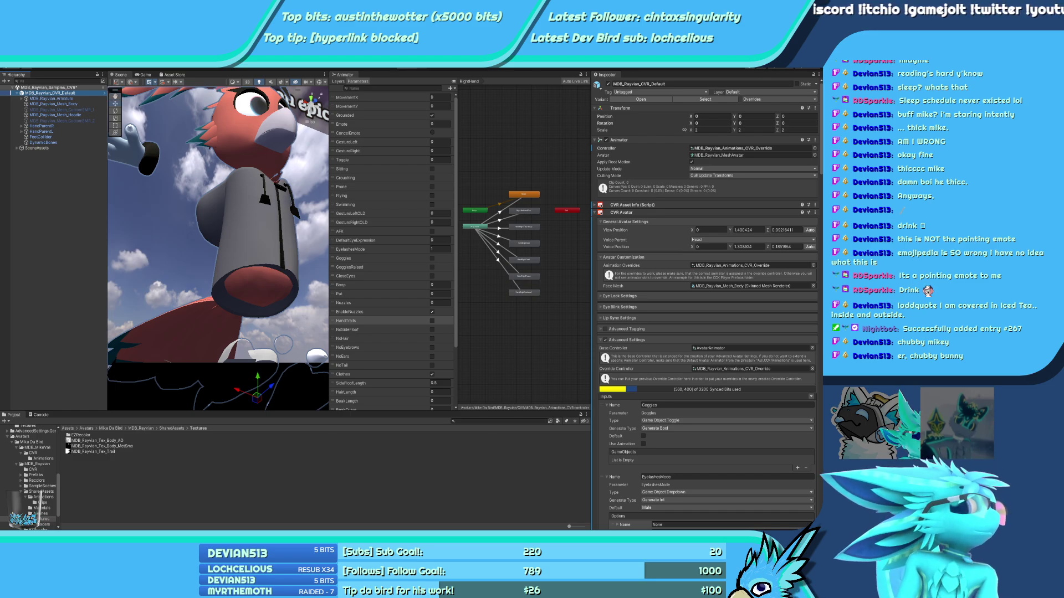
# Open the MDB_Rayvian_Base_DB prefab from the avatar in the scene
pyautogui.scroll(-4, 219, 248)
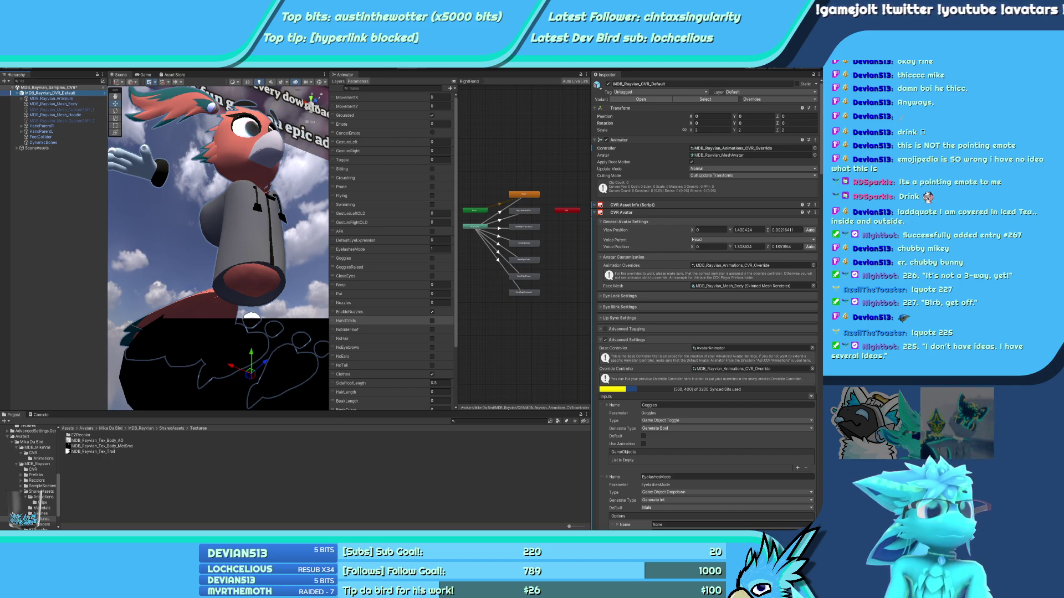
pyautogui.click(184, 461)
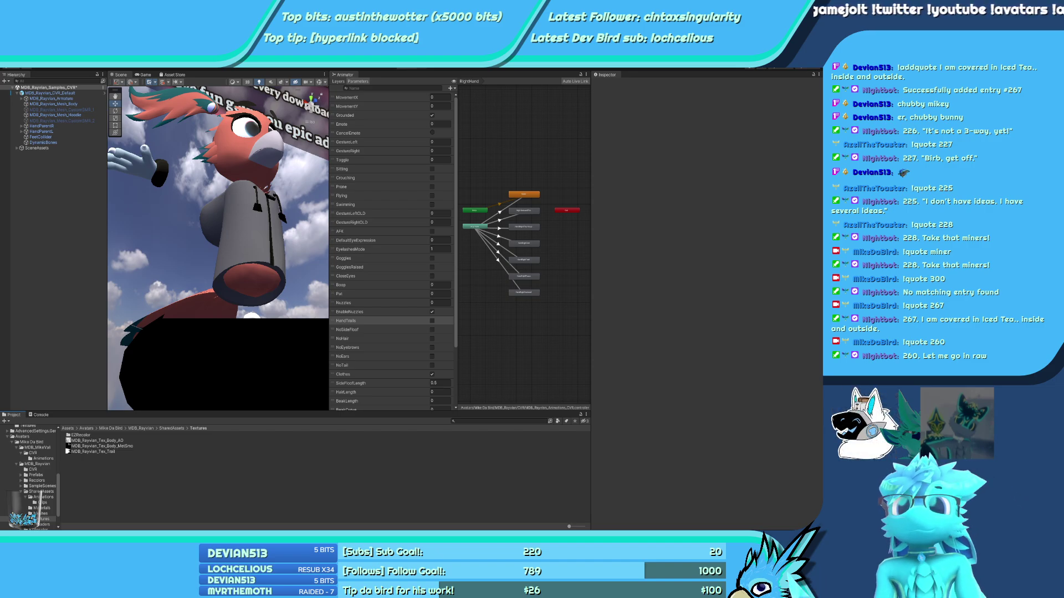
pyautogui.click(103, 93)
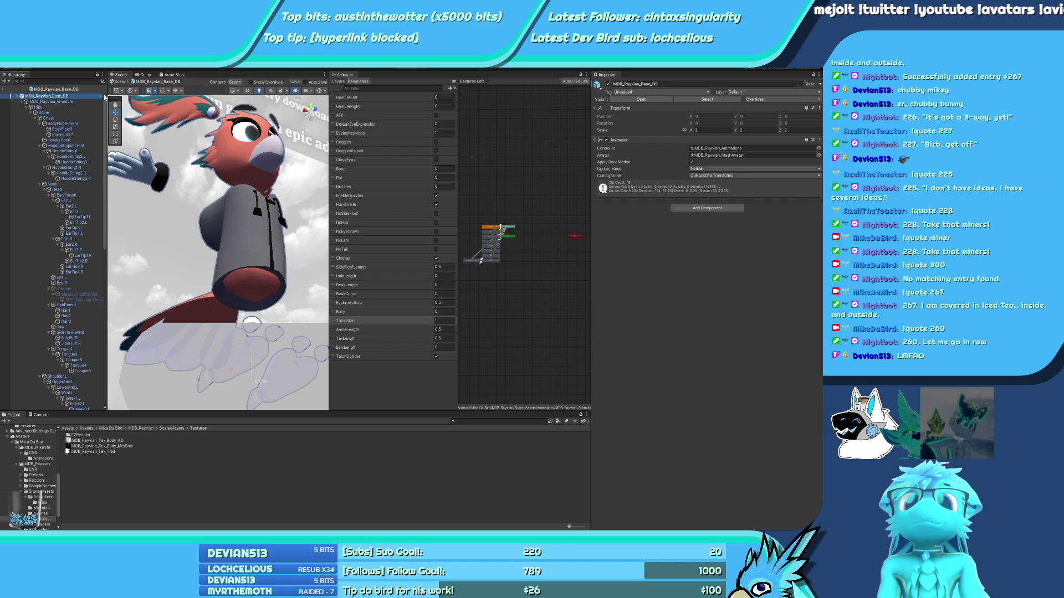
pyautogui.click(102, 96)
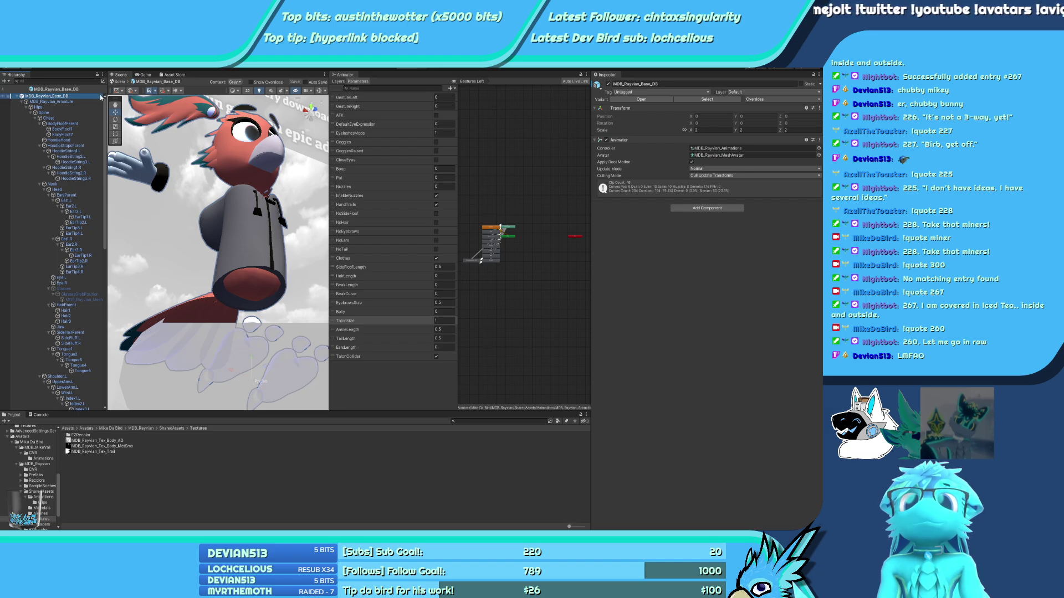
pyautogui.click(5, 90)
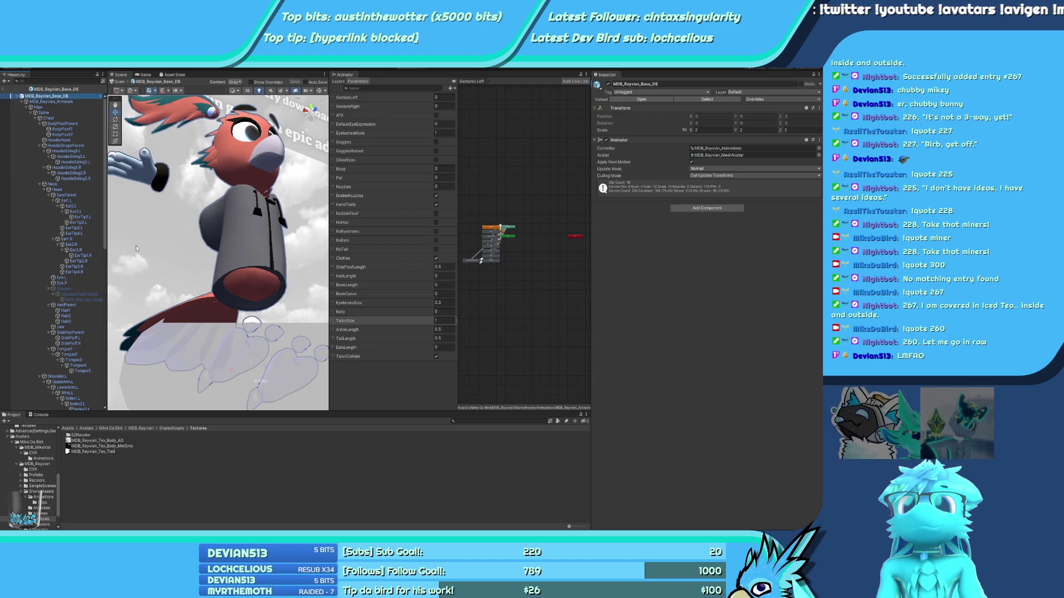
pyautogui.scroll(-10, 57, 380)
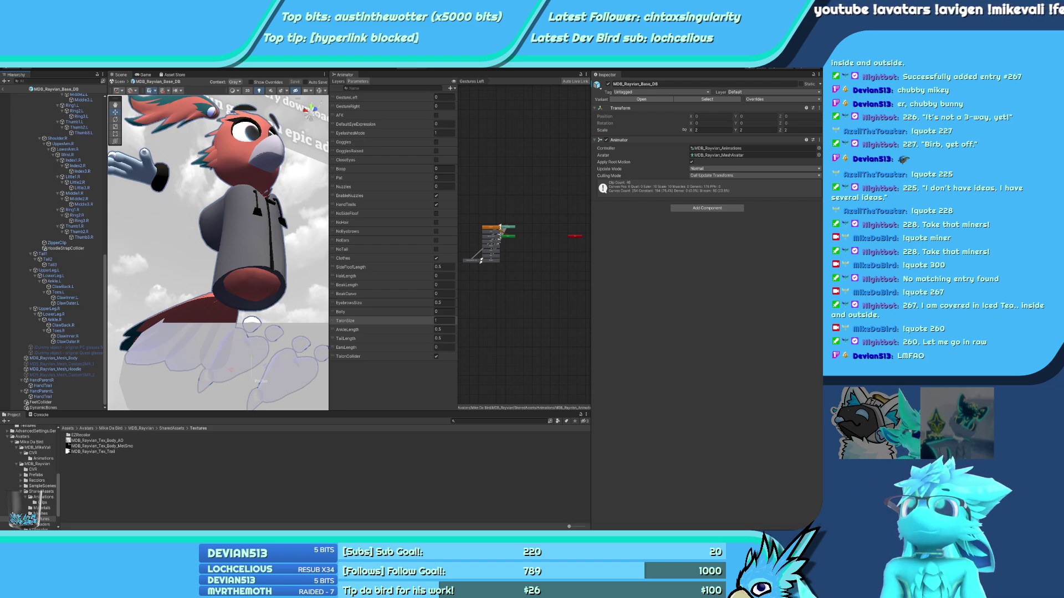
pyautogui.scroll(15, 56, 189)
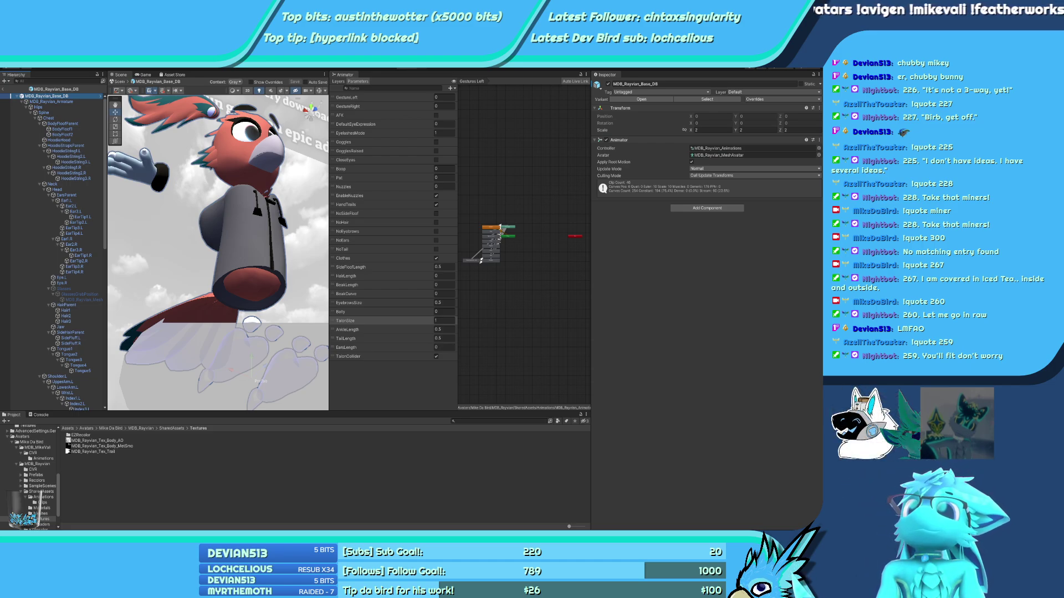
# Set the Head - Expression - Beak Smile blend shape of MDB_Rayvian_Mesh_Body to 50
pyautogui.click(264, 291)
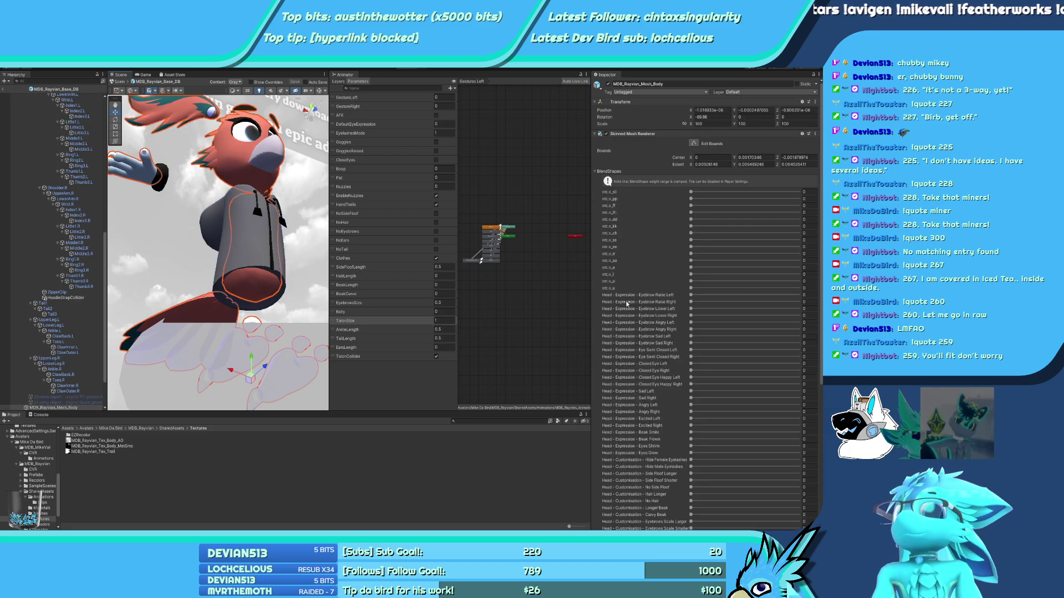
pyautogui.scroll(-5, 626, 302)
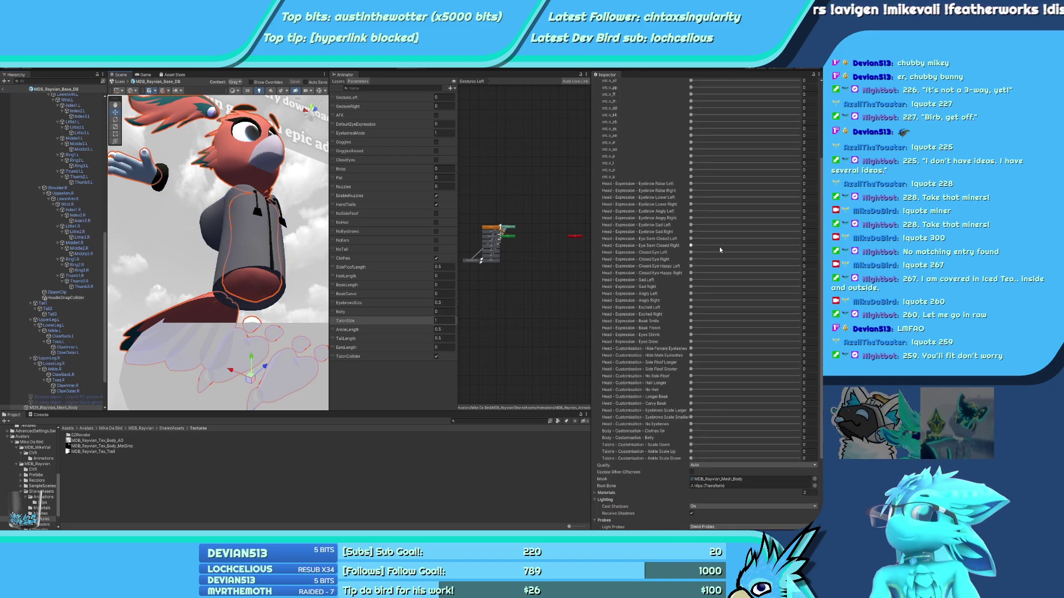
pyautogui.click(809, 321)
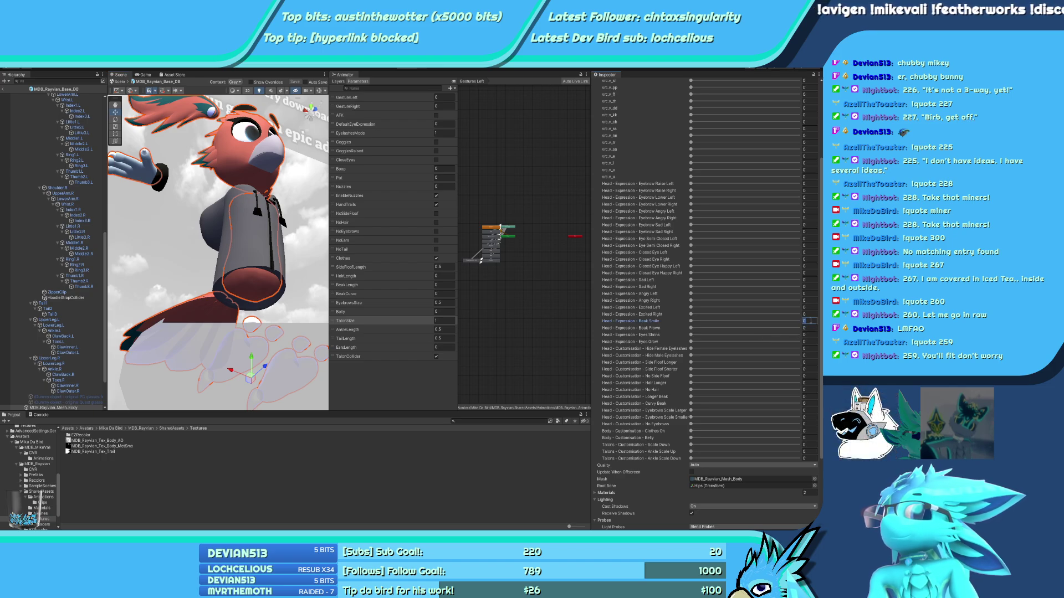
pyautogui.write('50')
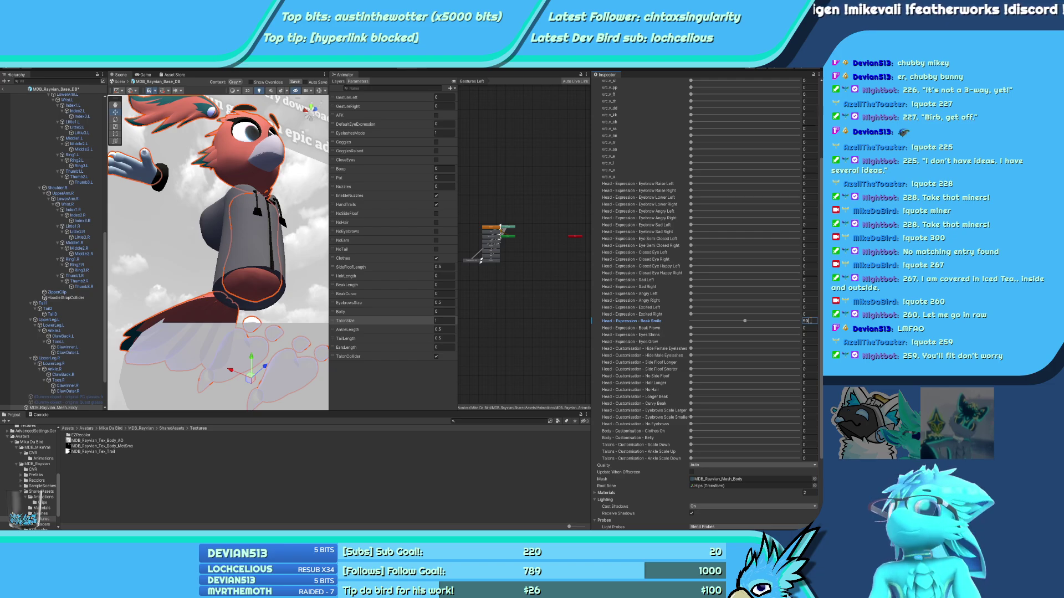
# Set the Head - Customisation - Hide Female Eyelashes and Hide Male Eyelashes blend shapes of the body mesh to 100
pyautogui.click(808, 348)
pyautogui.write('10')
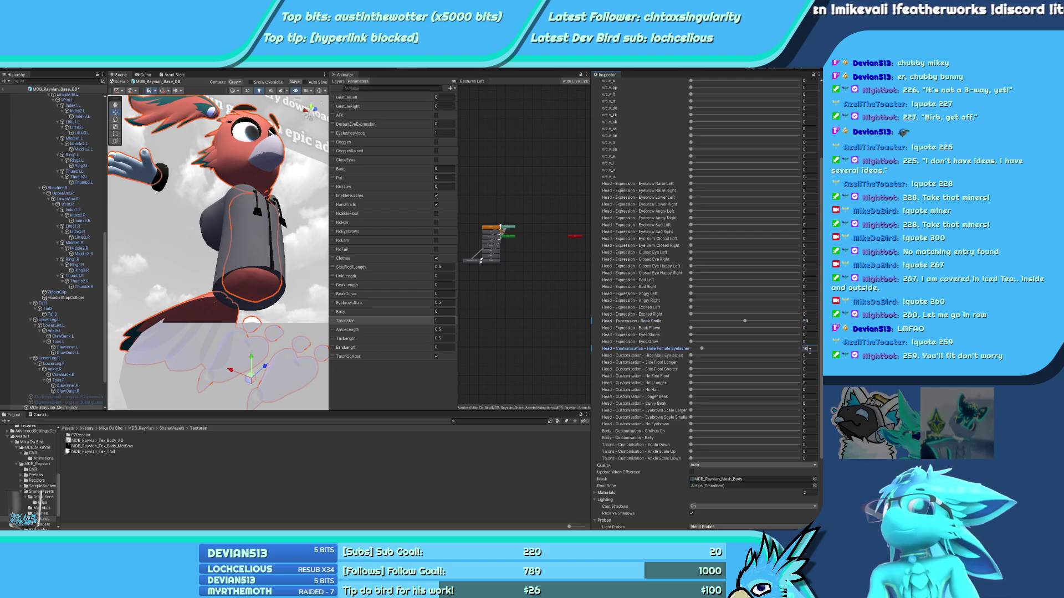
pyautogui.write('0')
pyautogui.press('Tab')
pyautogui.write('10')
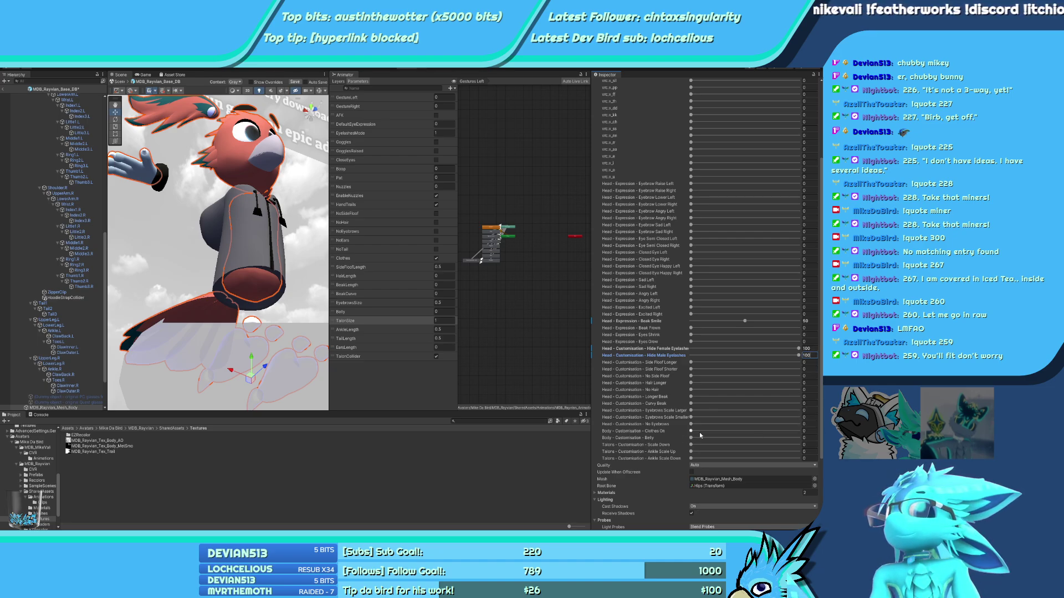
# Set the Body - Customisation - Clothes On blend shape to 100 and save the prefab
pyautogui.click(807, 431)
pyautogui.write('100')
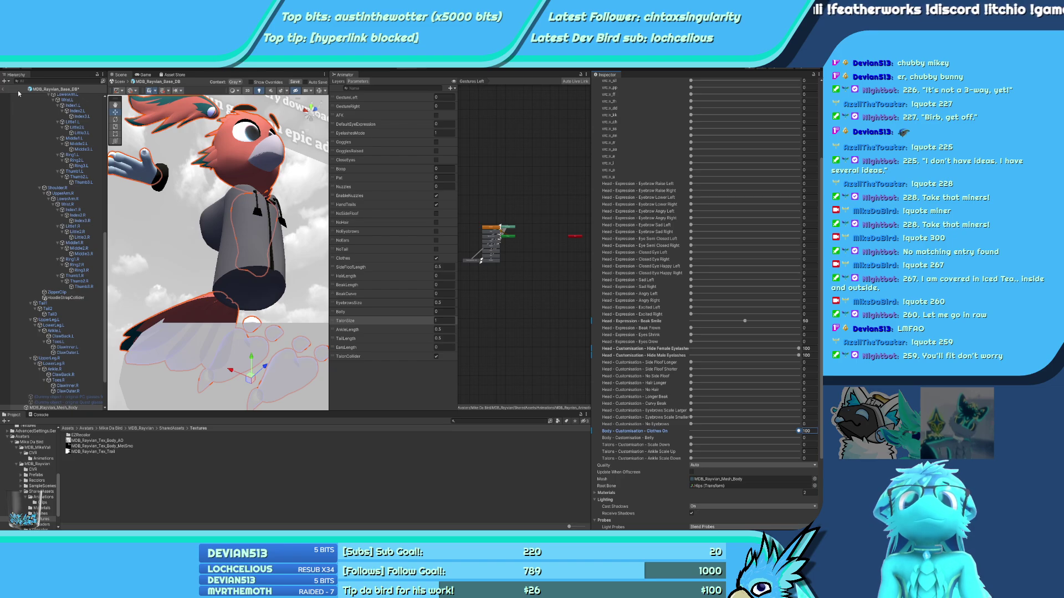
pyautogui.hotkey('ctrl', 's')
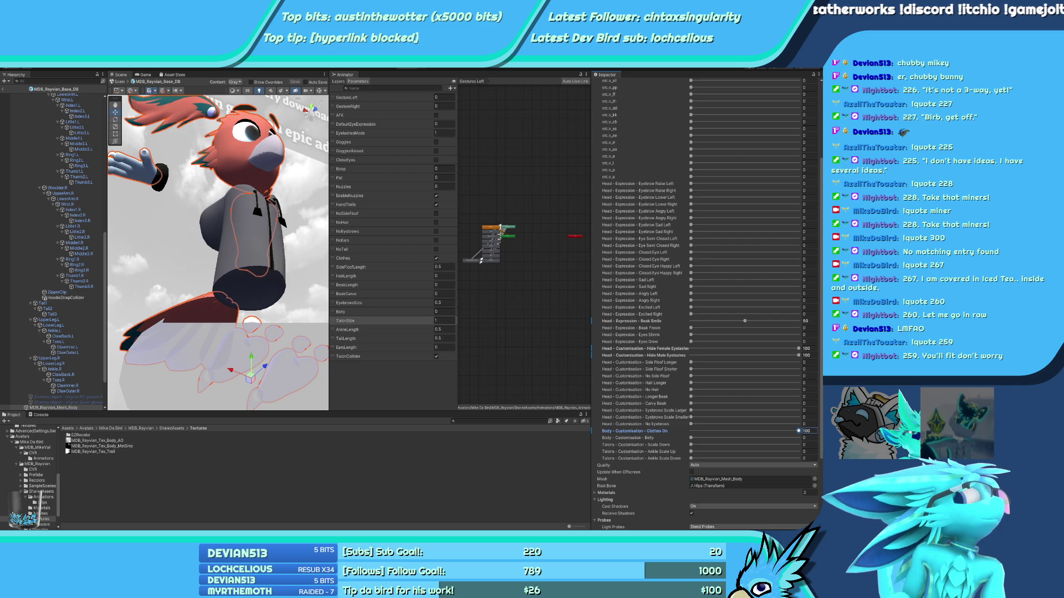
pyautogui.press('Return')
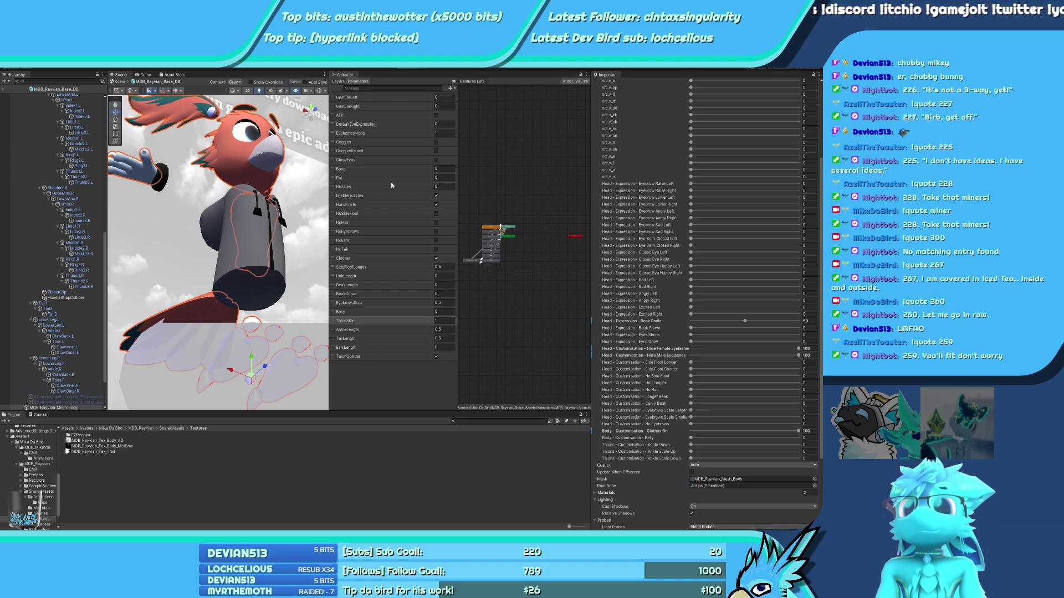
# Leave the prefab for the sample scene and select the MDB_Rayvian_CVR_Default avatar
pyautogui.click(7, 91)
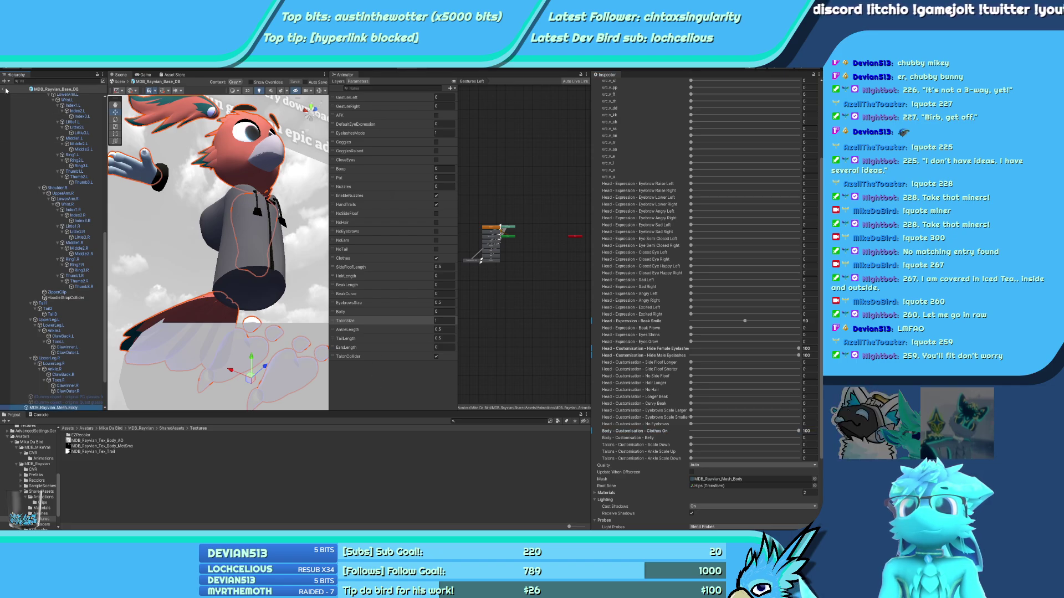
pyautogui.click(6, 91)
pyautogui.click(51, 94)
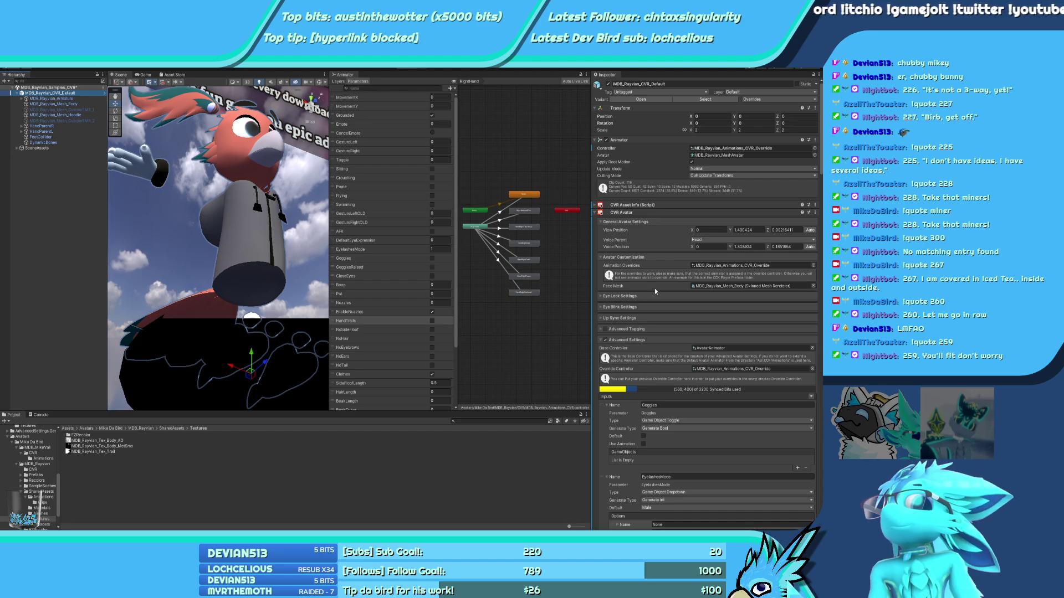
# Collapse every input entry in the CVR Avatar's Advanced Settings, from Goggles through NoTail
pyautogui.scroll(-5, 654, 290)
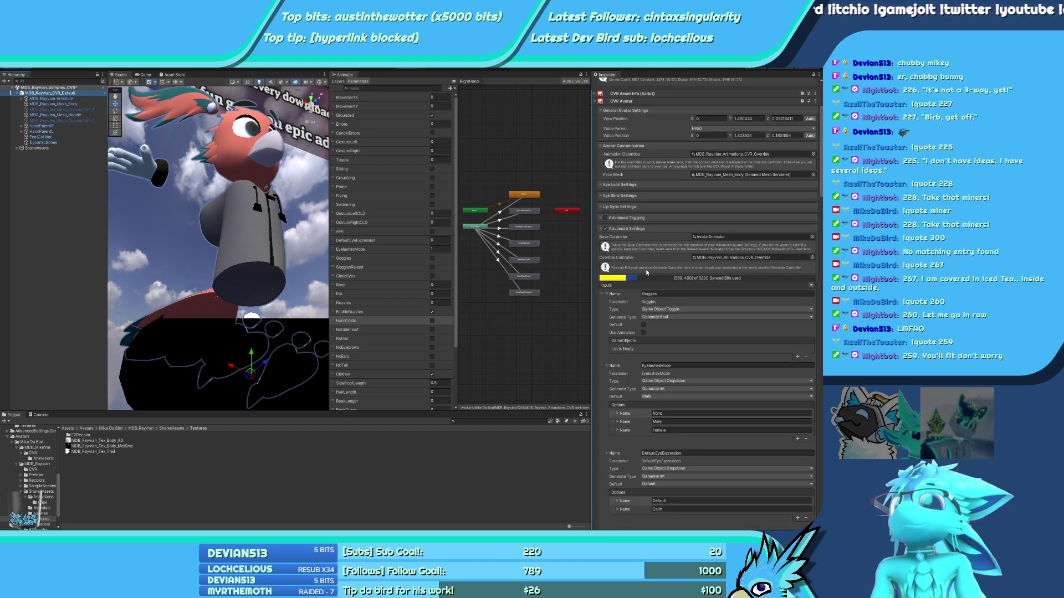
pyautogui.click(607, 293)
pyautogui.click(607, 302)
pyautogui.click(606, 311)
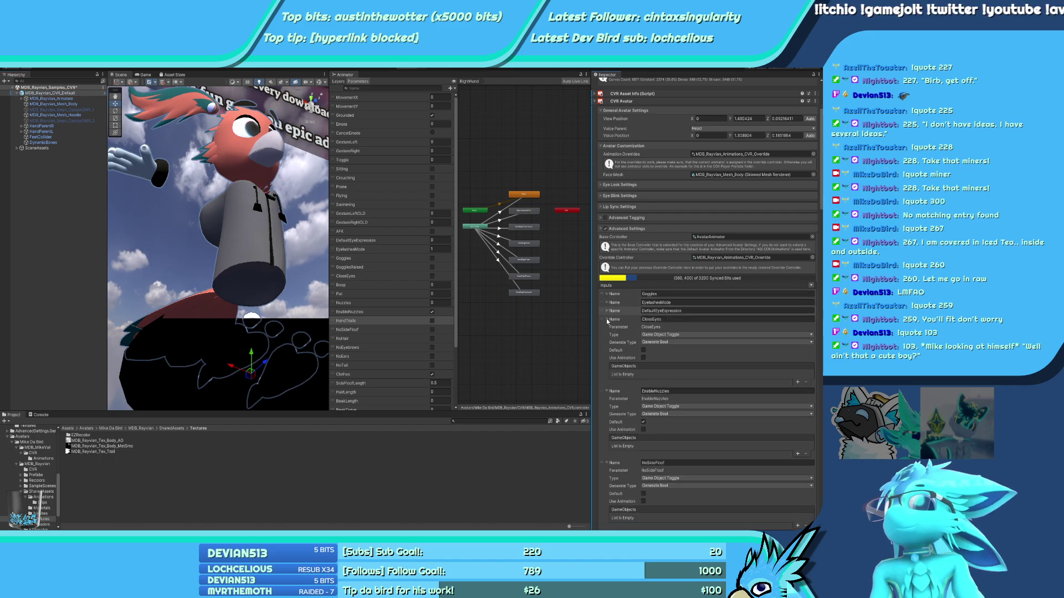
pyautogui.click(606, 319)
pyautogui.click(607, 327)
pyautogui.click(607, 335)
pyautogui.click(608, 344)
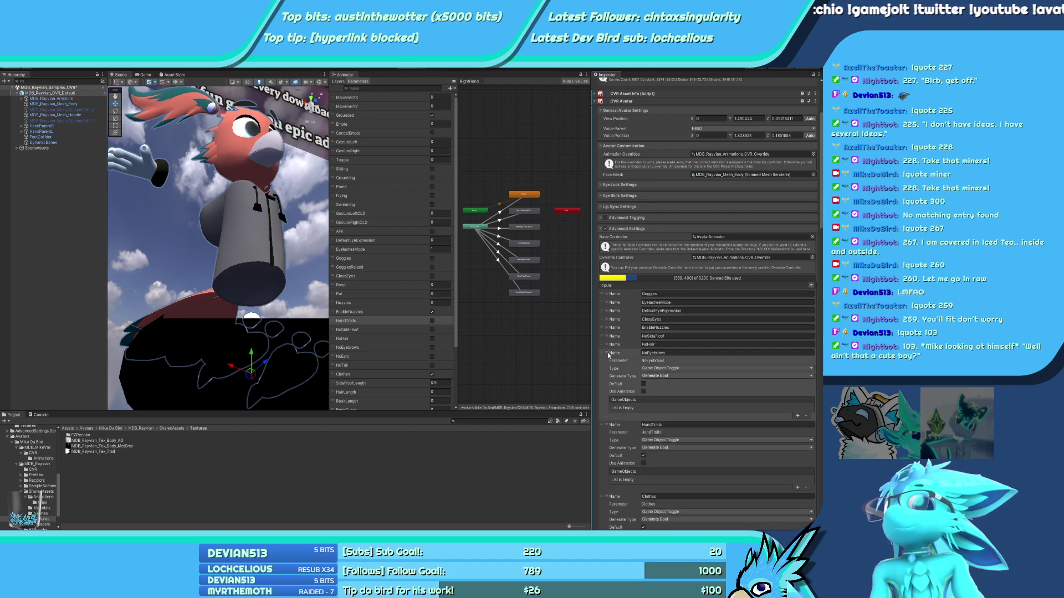
pyautogui.click(607, 352)
pyautogui.click(607, 361)
pyautogui.click(607, 369)
pyautogui.click(607, 377)
pyautogui.click(607, 387)
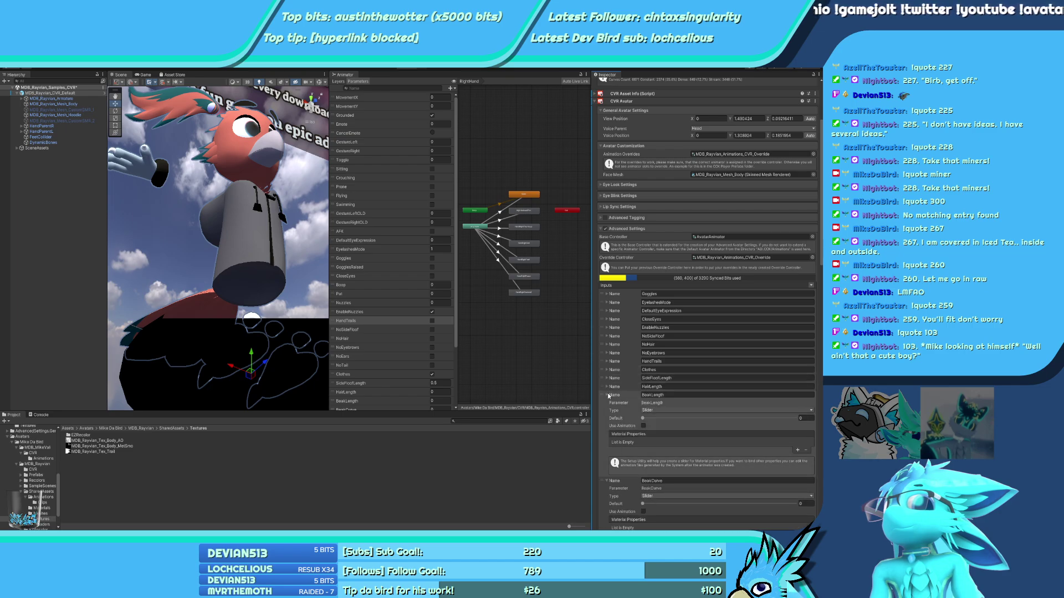
pyautogui.click(607, 395)
pyautogui.click(607, 403)
pyautogui.click(608, 412)
pyautogui.click(607, 420)
pyautogui.click(608, 428)
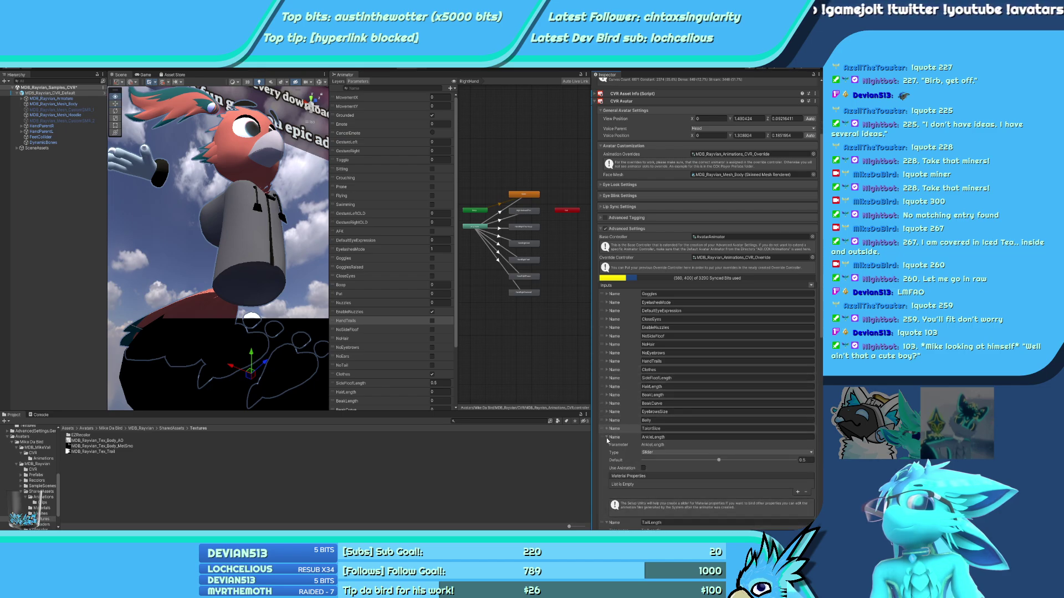
pyautogui.click(606, 437)
pyautogui.scroll(-2, 612, 373)
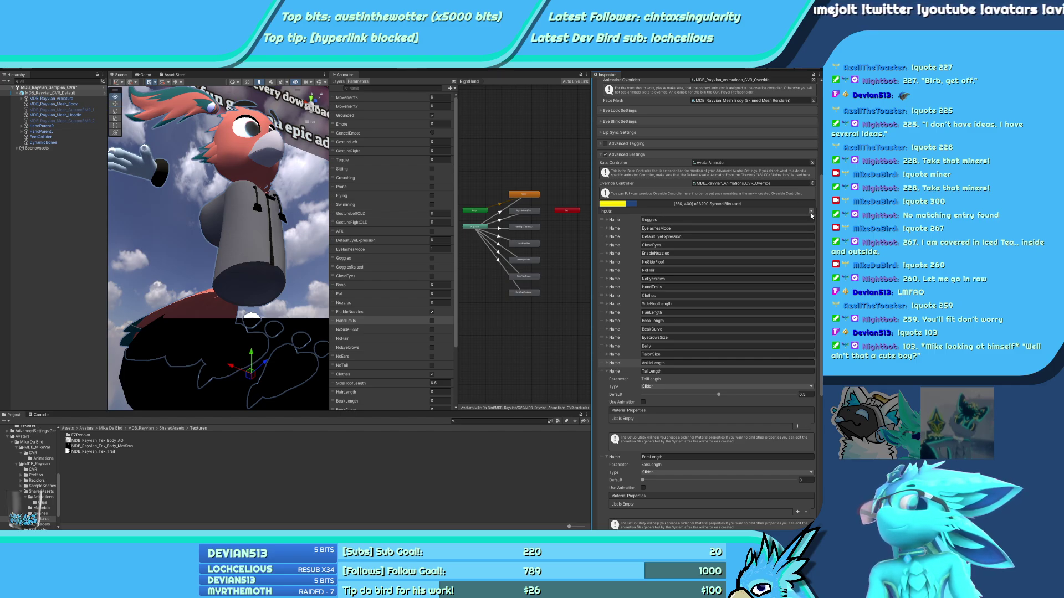
pyautogui.click(607, 371)
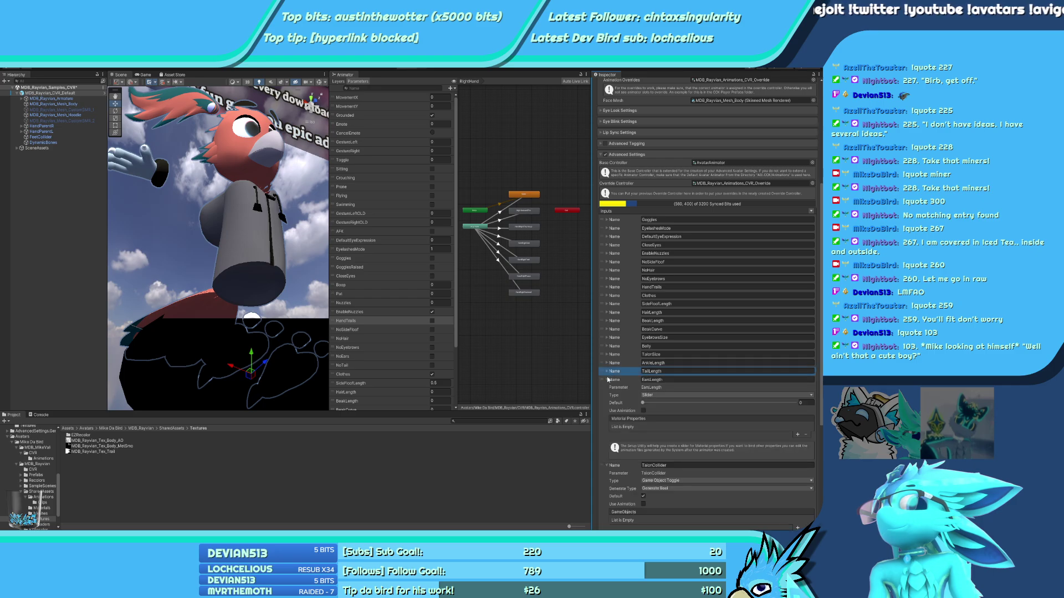
pyautogui.click(607, 380)
pyautogui.click(607, 388)
pyautogui.click(607, 396)
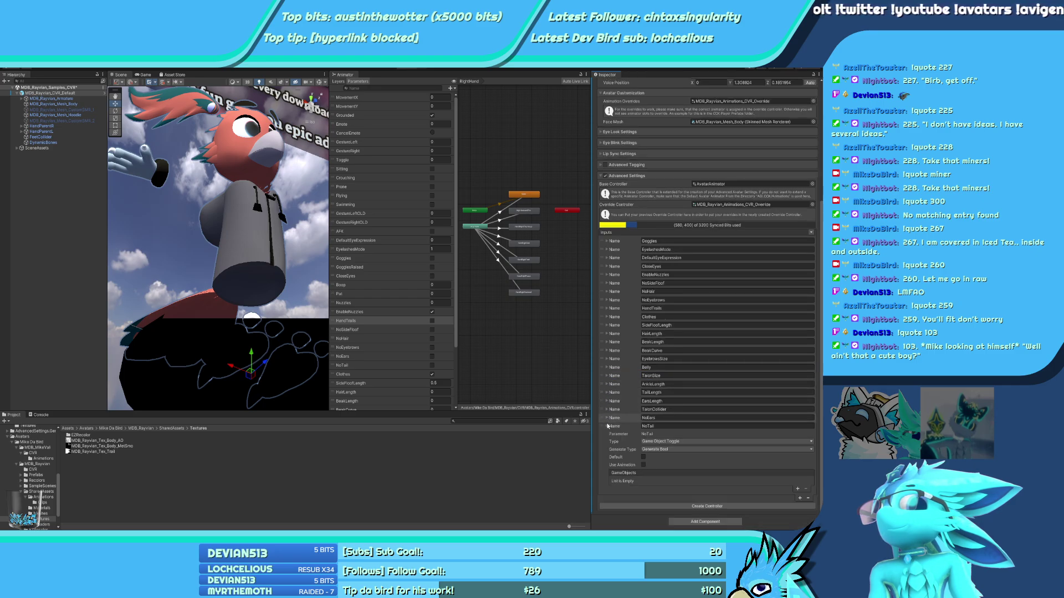
pyautogui.click(607, 426)
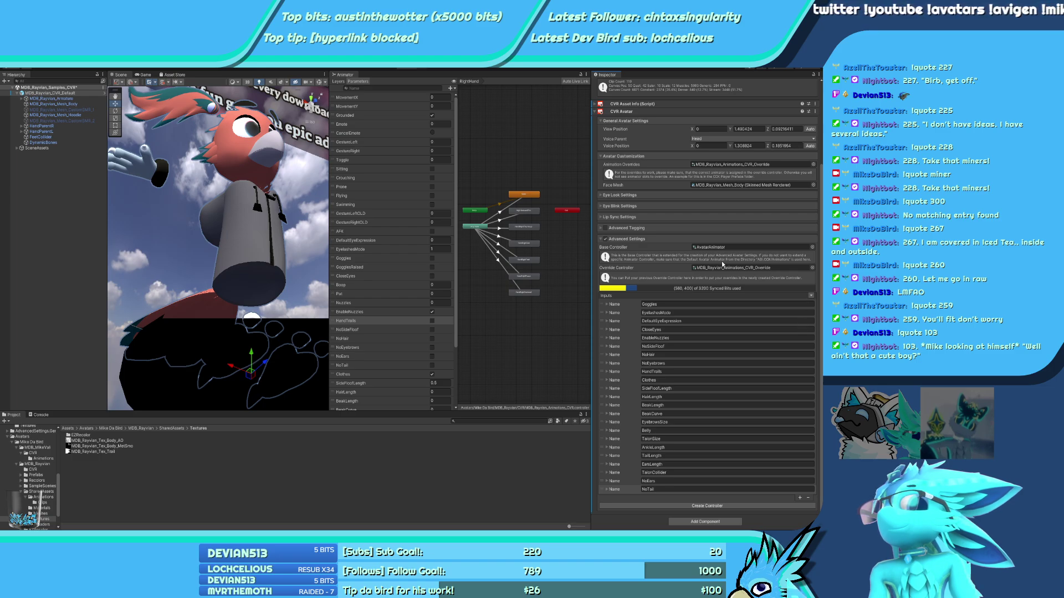
# Reorder the Advanced Settings inputs so that Clothes, CloseEyes and EnableNuzzles directly follow Goggles
pyautogui.click(627, 314)
pyautogui.click(627, 313)
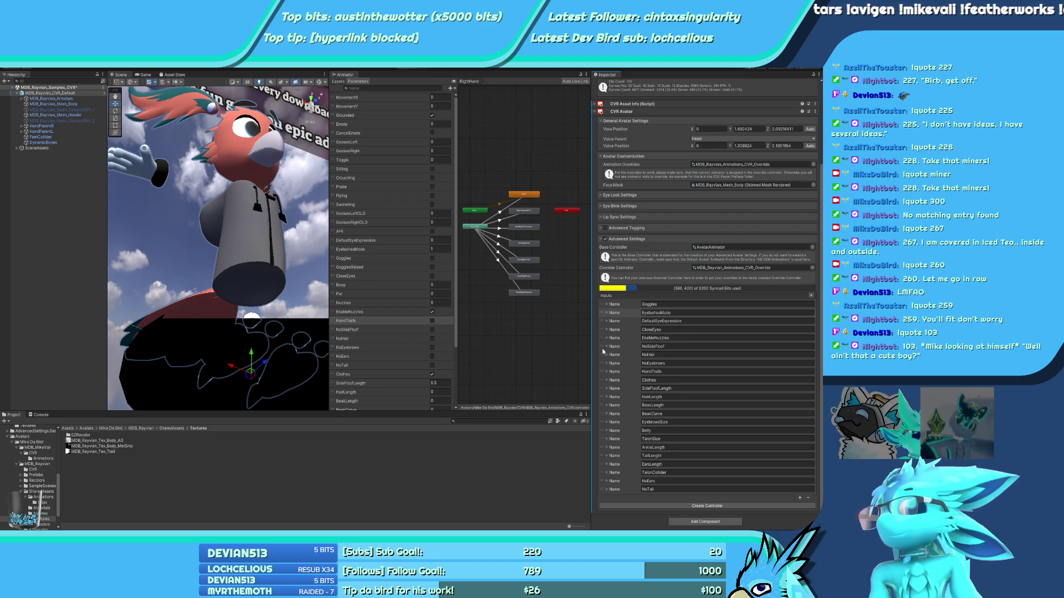
pyautogui.moveTo(600, 380); pyautogui.dragTo(612, 313)
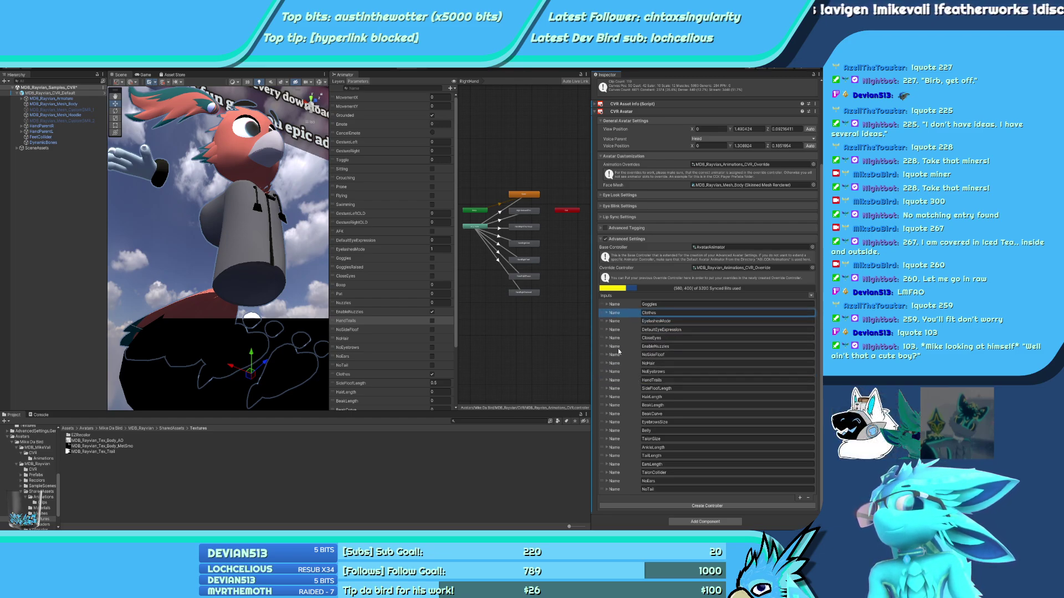
pyautogui.moveTo(605, 340); pyautogui.dragTo(605, 325)
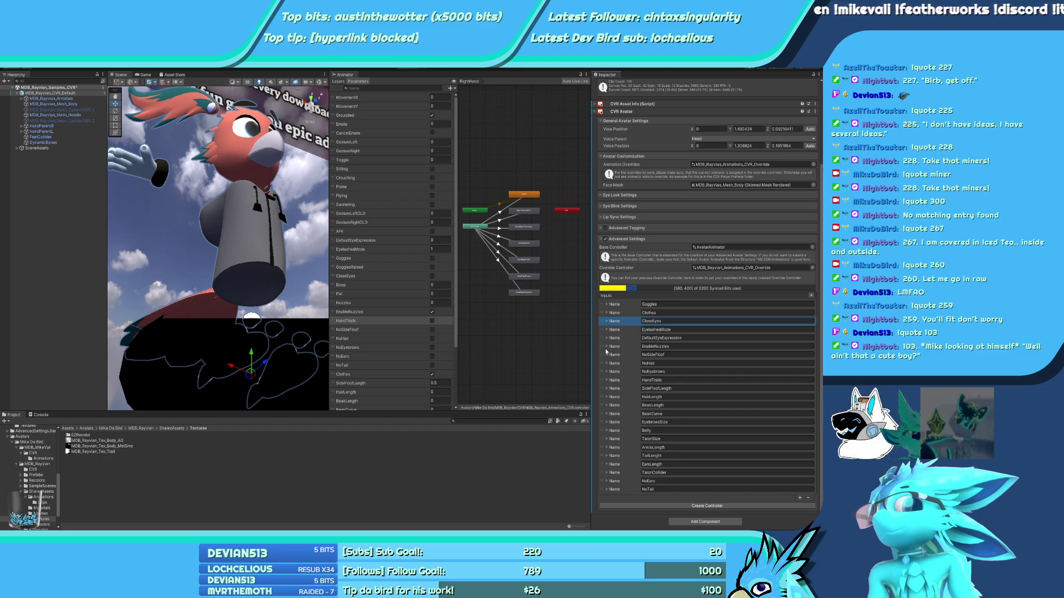
pyautogui.moveTo(601, 346); pyautogui.dragTo(601, 329)
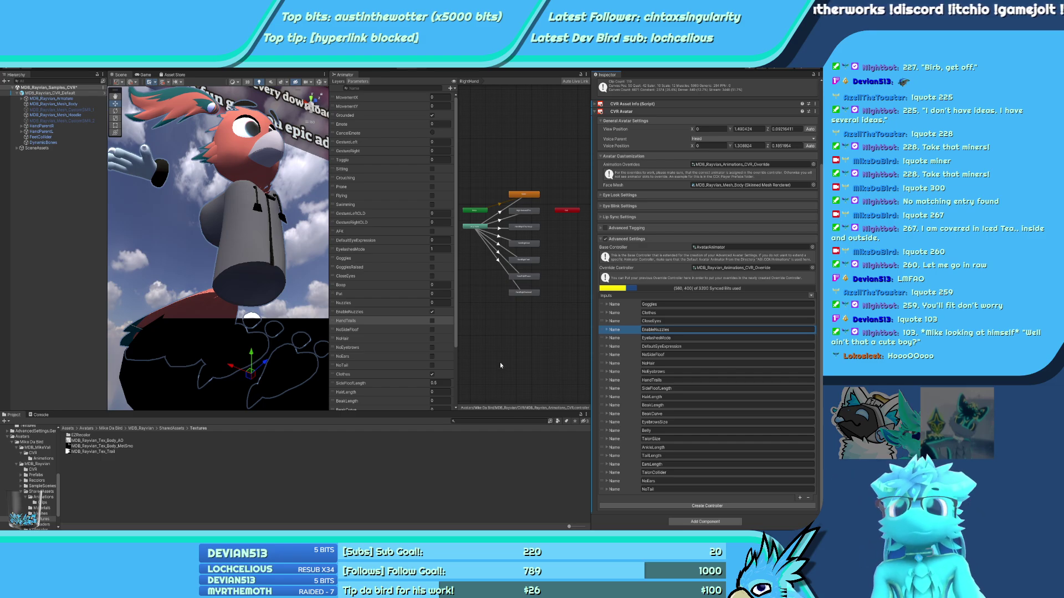
pyautogui.moveTo(194, 186); pyautogui.dragTo(241, 137, button='right')
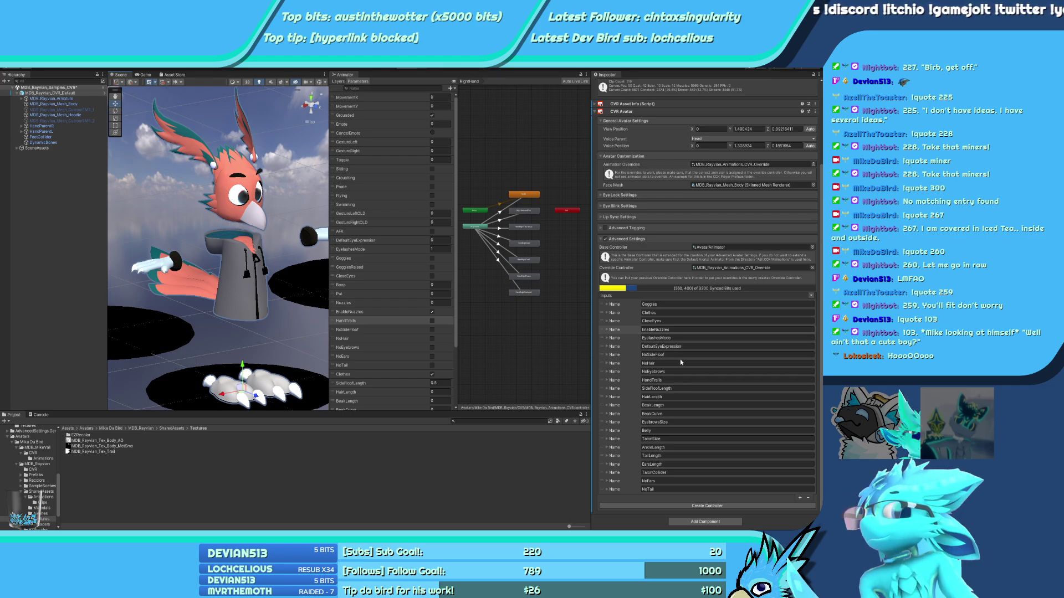
# Move the SideFloofLength input directly above NoSideFloof and the HairLength input directly above NoHair
pyautogui.click(601, 428)
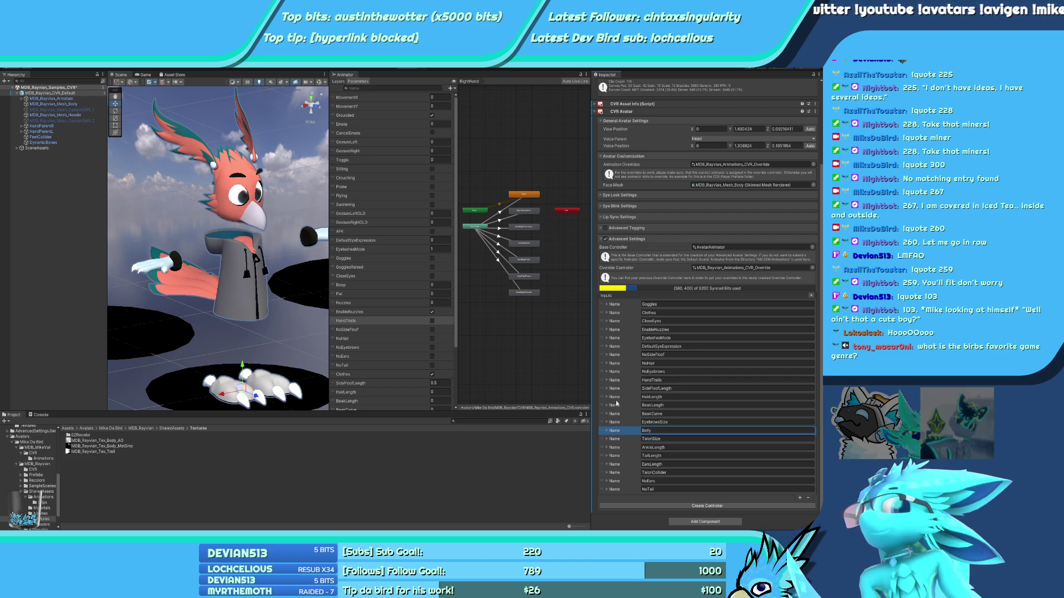
pyautogui.click(602, 355)
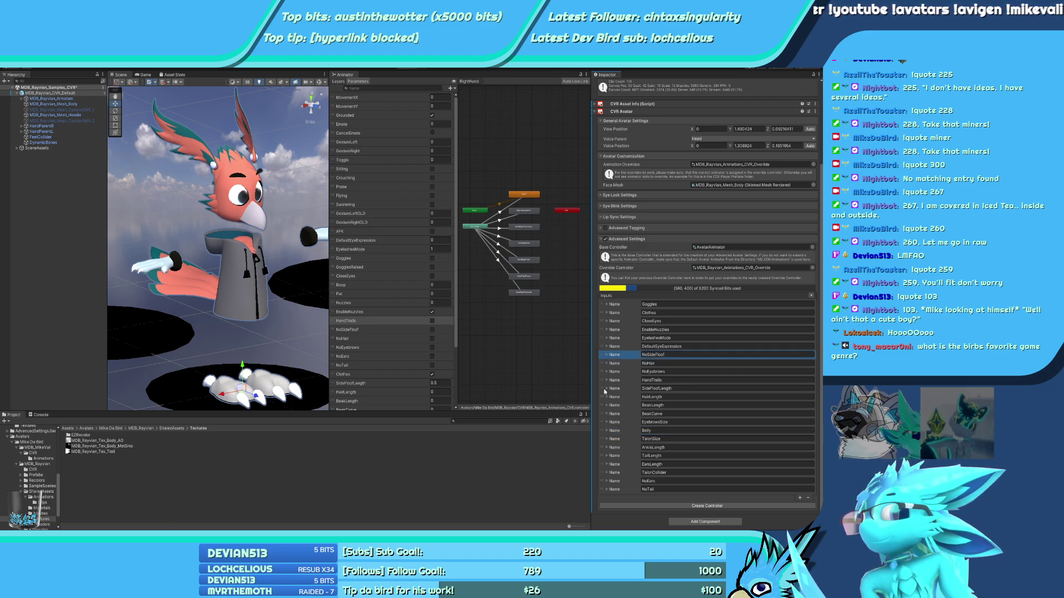
pyautogui.moveTo(603, 389); pyautogui.dragTo(611, 356)
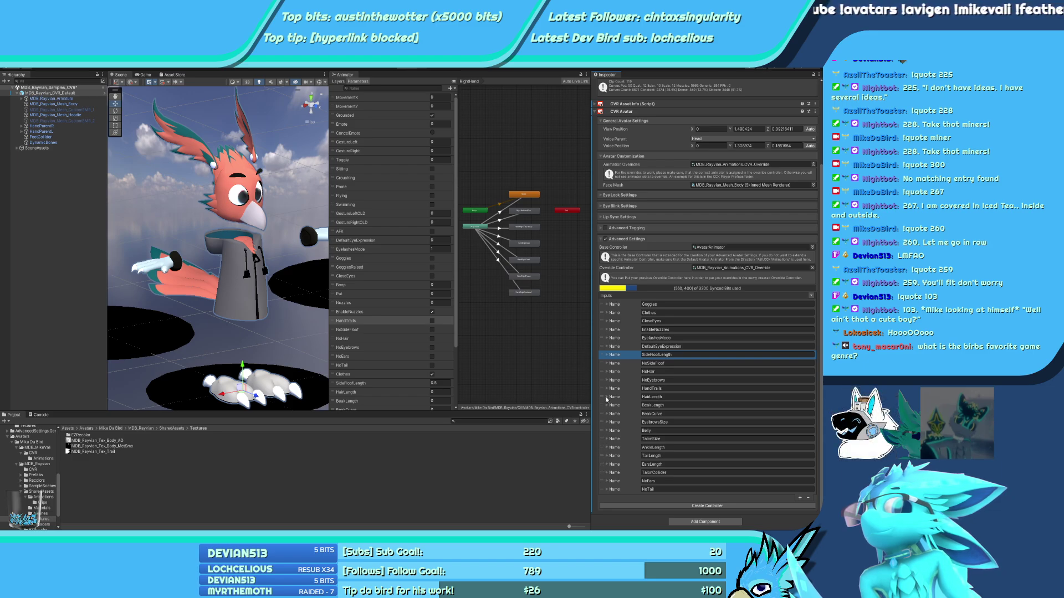
pyautogui.moveTo(606, 398); pyautogui.dragTo(608, 371)
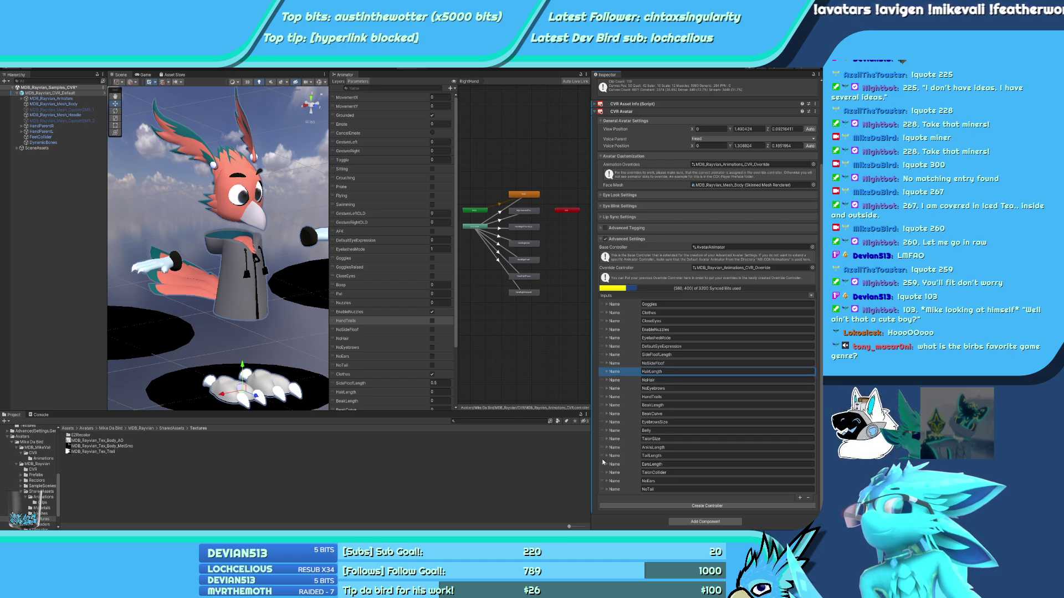
# Move EyebrowSize above NoEyebrows, HandTools below EnableNuzzles, and EyelashesMode and DefaultEyeExpression below CloseEyes in the input list
pyautogui.click(603, 422)
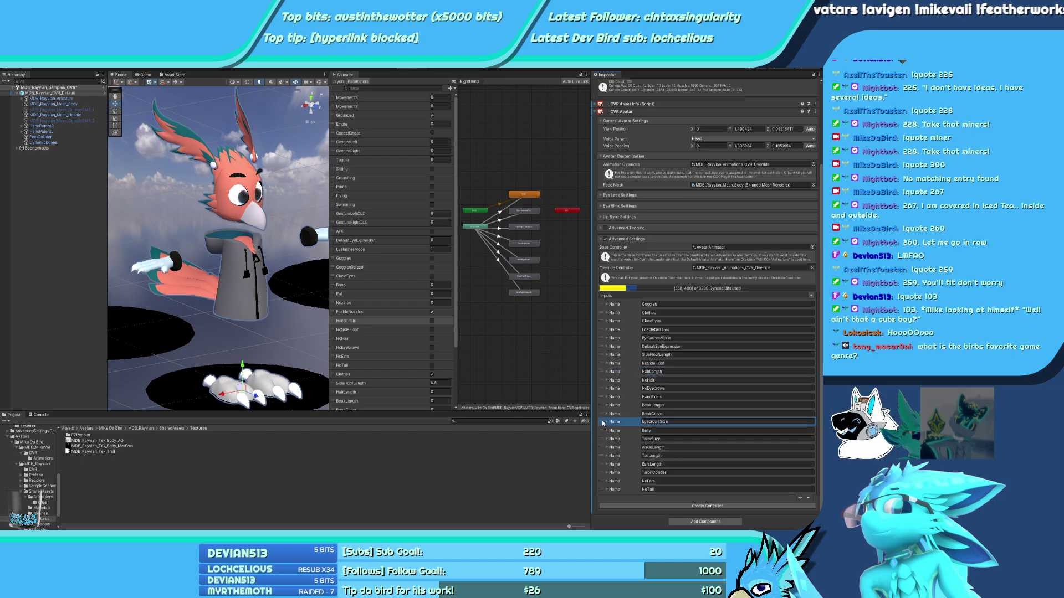
pyautogui.moveTo(603, 422); pyautogui.dragTo(607, 330)
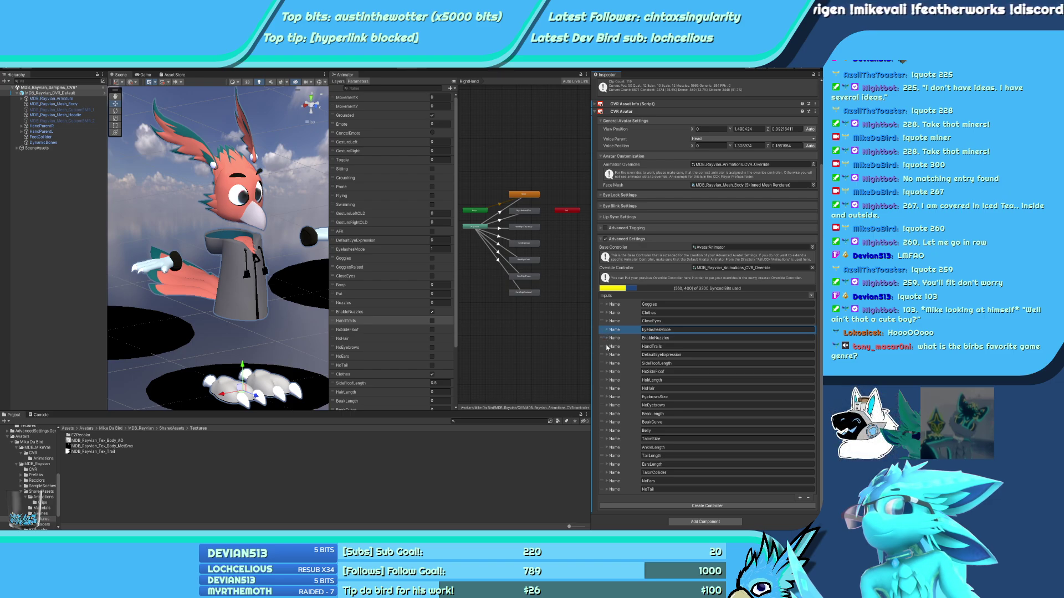
pyautogui.moveTo(604, 355); pyautogui.dragTo(606, 338)
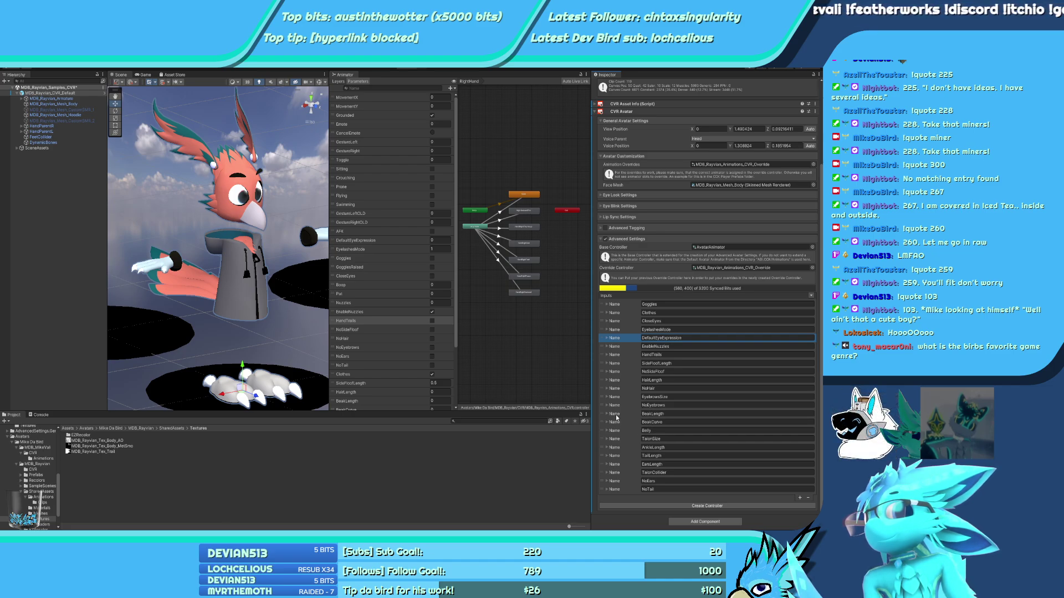
# Place the EarsLength and NoEars inputs together after NoEyebrows, and TailLength and NoTail together after BeakCurve
pyautogui.moveTo(602, 437); pyautogui.dragTo(617, 364)
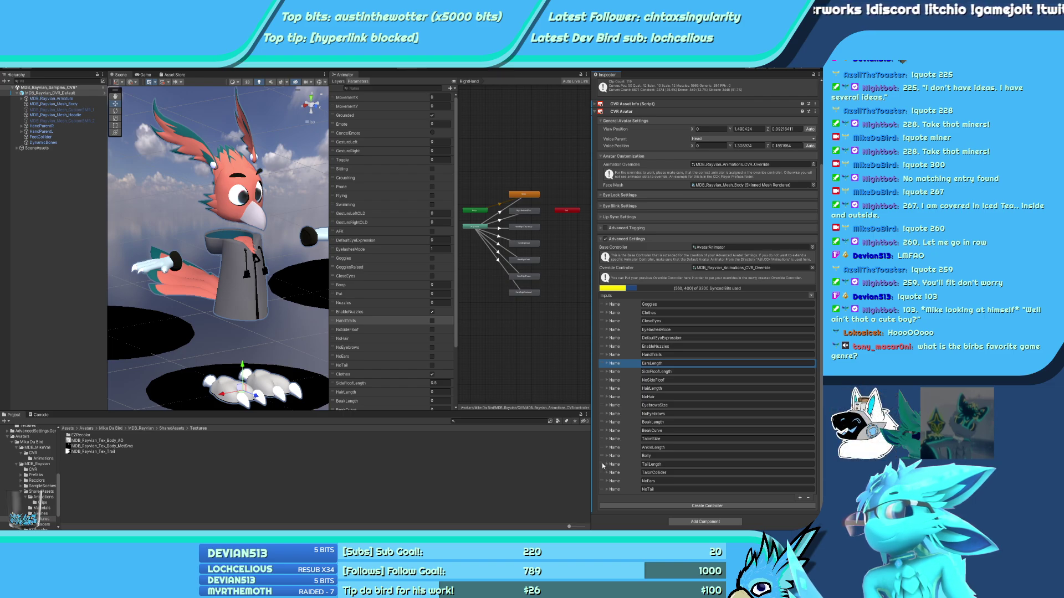
pyautogui.moveTo(601, 464); pyautogui.dragTo(613, 438)
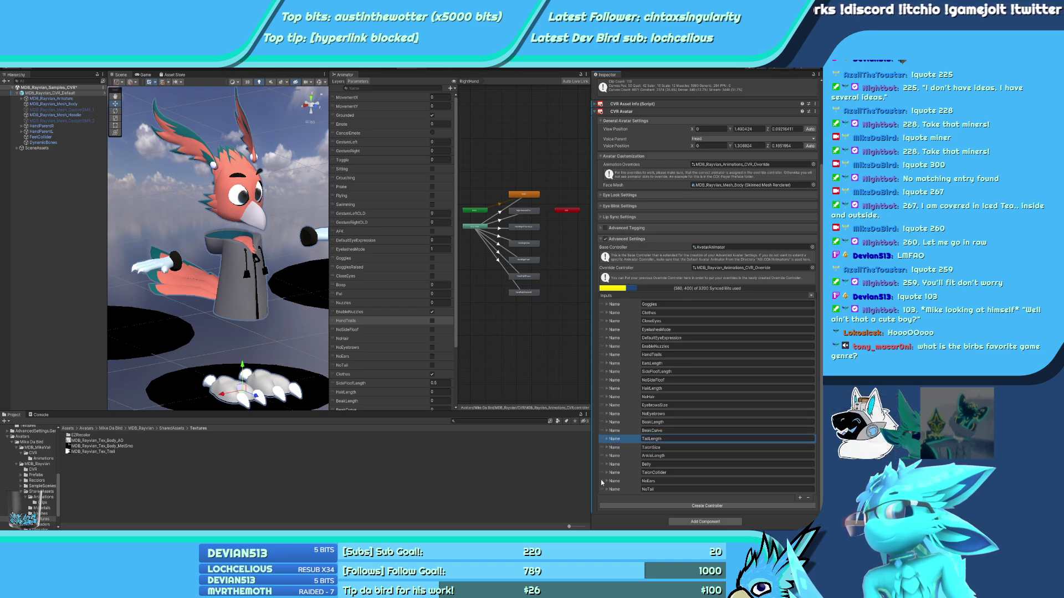
pyautogui.moveTo(602, 492); pyautogui.dragTo(606, 449)
pyautogui.moveTo(606, 490); pyautogui.dragTo(614, 423)
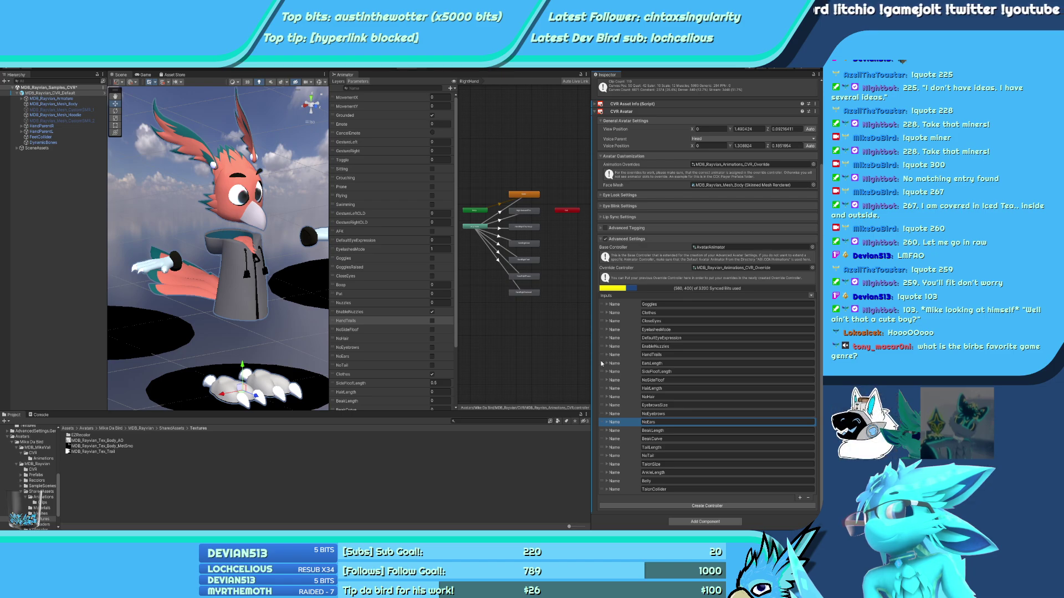
pyautogui.moveTo(602, 363); pyautogui.dragTo(607, 414)
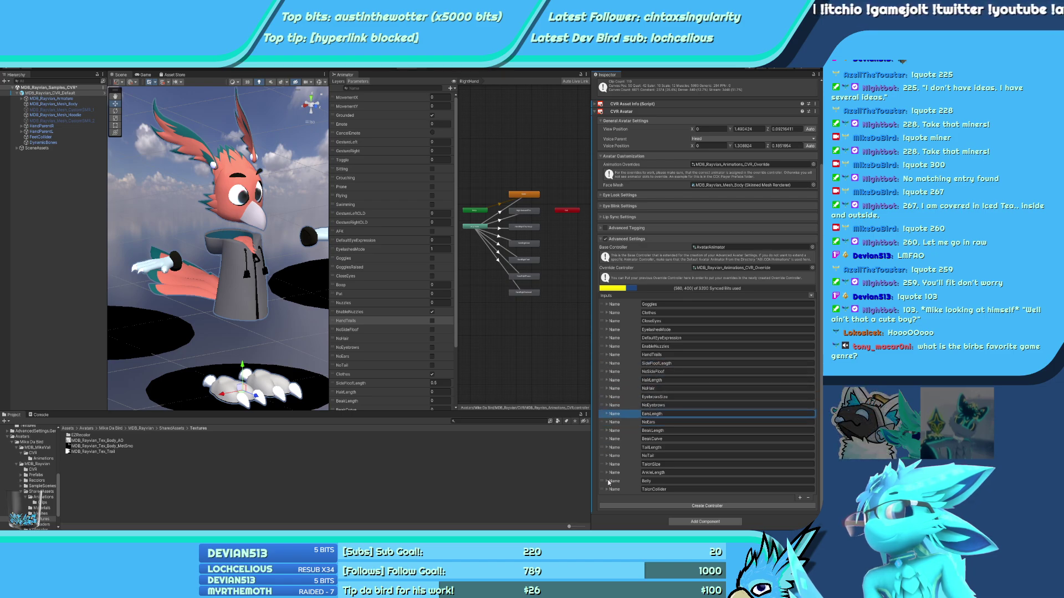
# Move the TalonCollider and Belly inputs directly below HandTools
pyautogui.moveTo(601, 488); pyautogui.dragTo(629, 363)
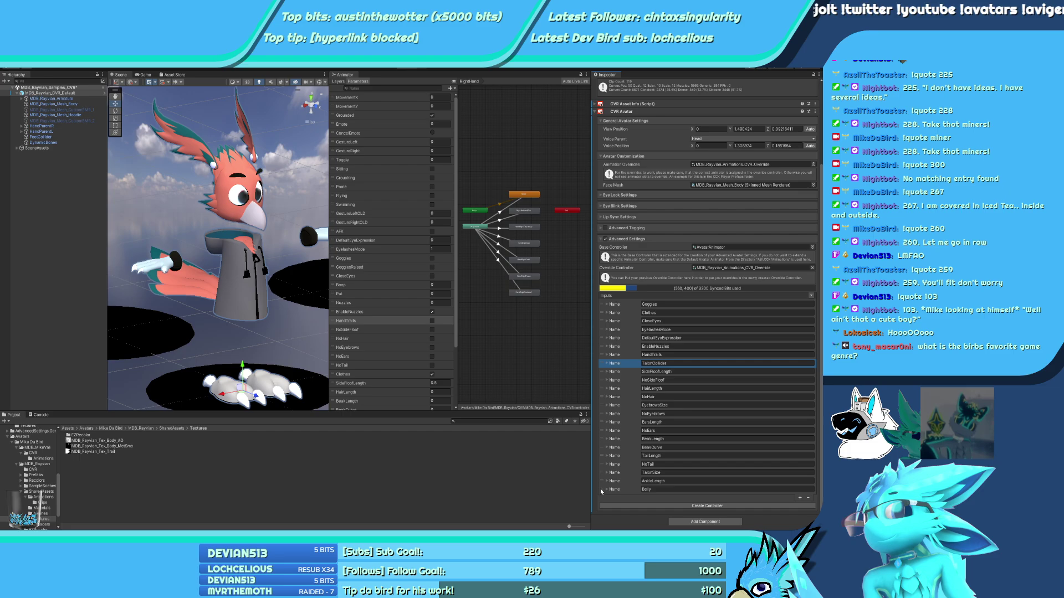
pyautogui.moveTo(601, 492); pyautogui.dragTo(611, 372)
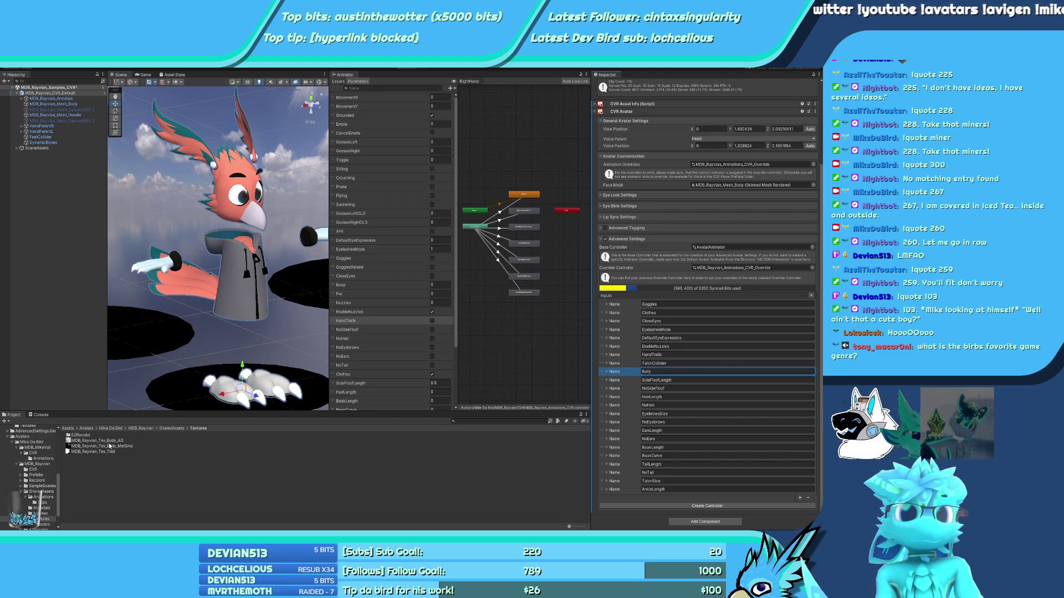
# Create a prefab variant of the CVR avatar in the Prefabs/CVR folder, open it for checking, save it and return to the scene
pyautogui.click(36, 475)
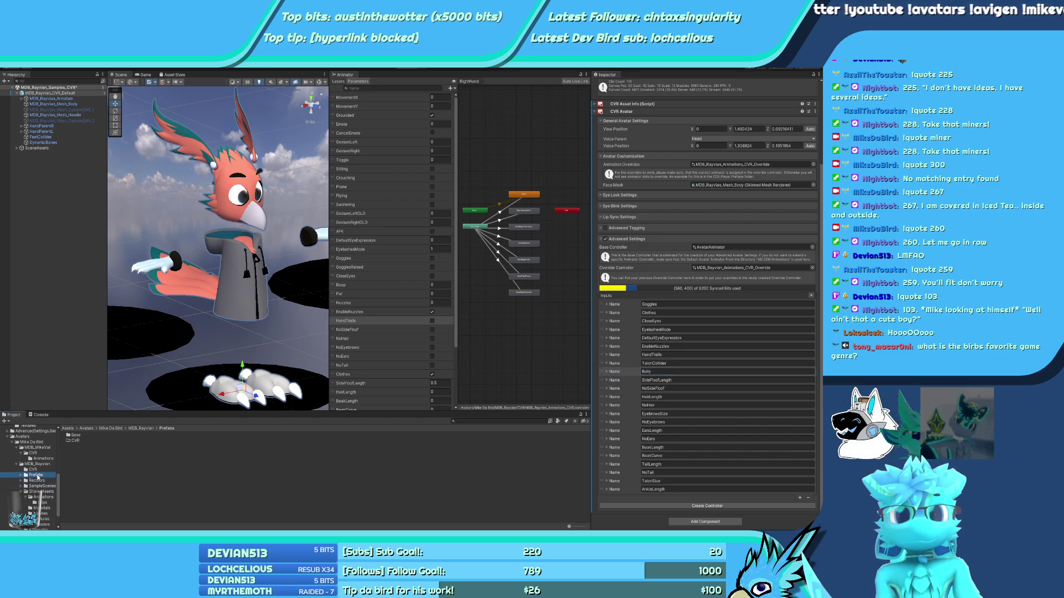
pyautogui.moveTo(59, 94); pyautogui.dragTo(103, 450)
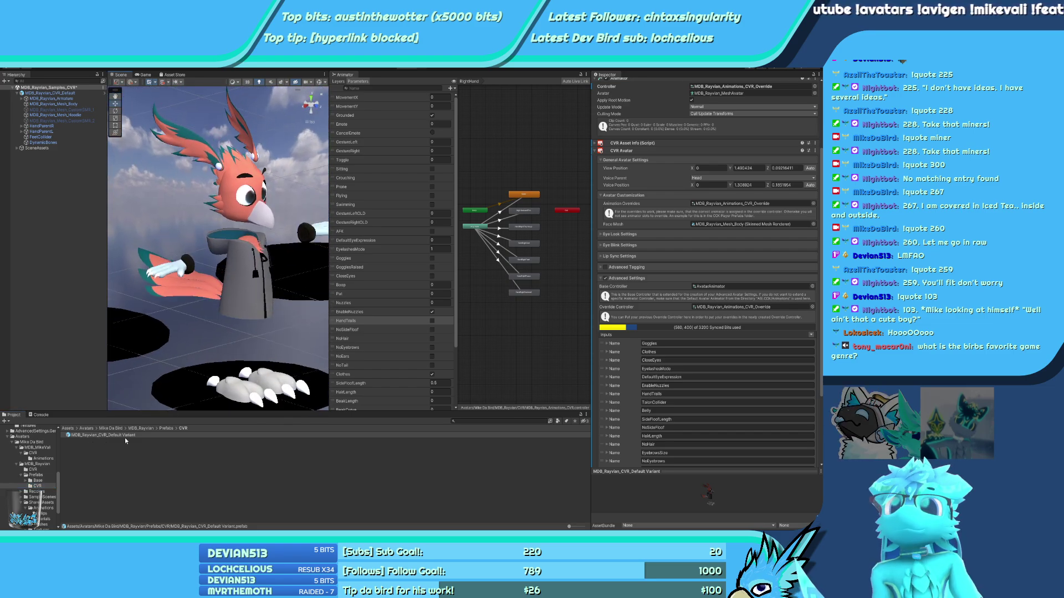
pyautogui.doubleClick(125, 436)
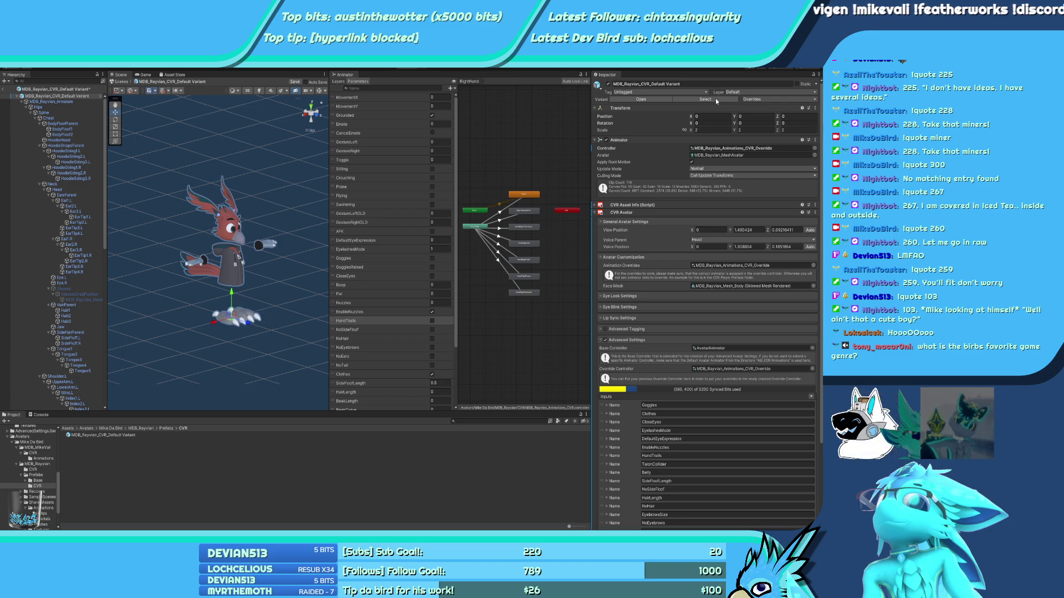
pyautogui.hotkey('ctrl', 's')
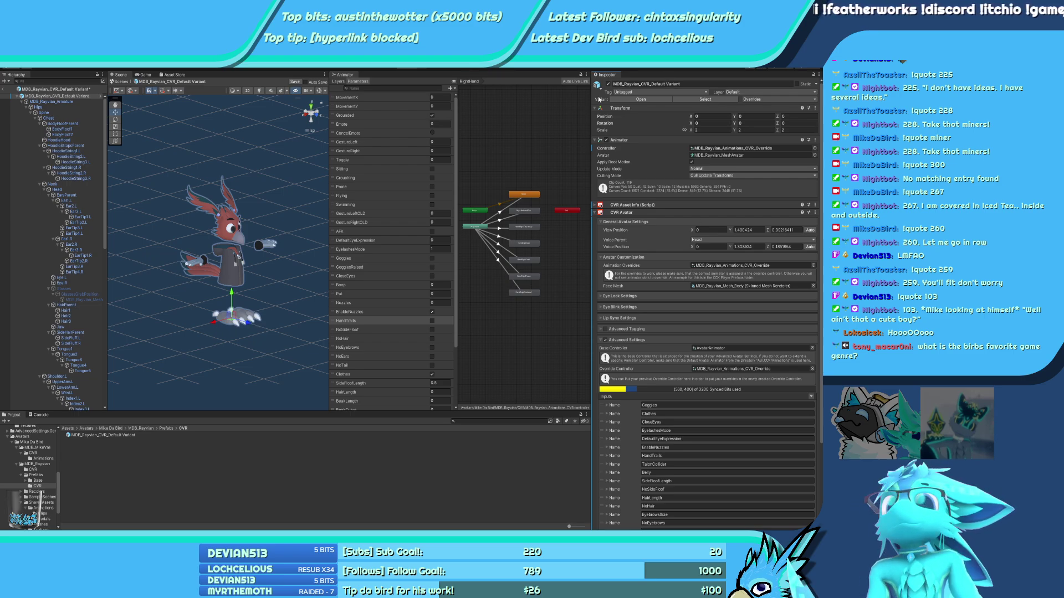
pyautogui.click(3, 88)
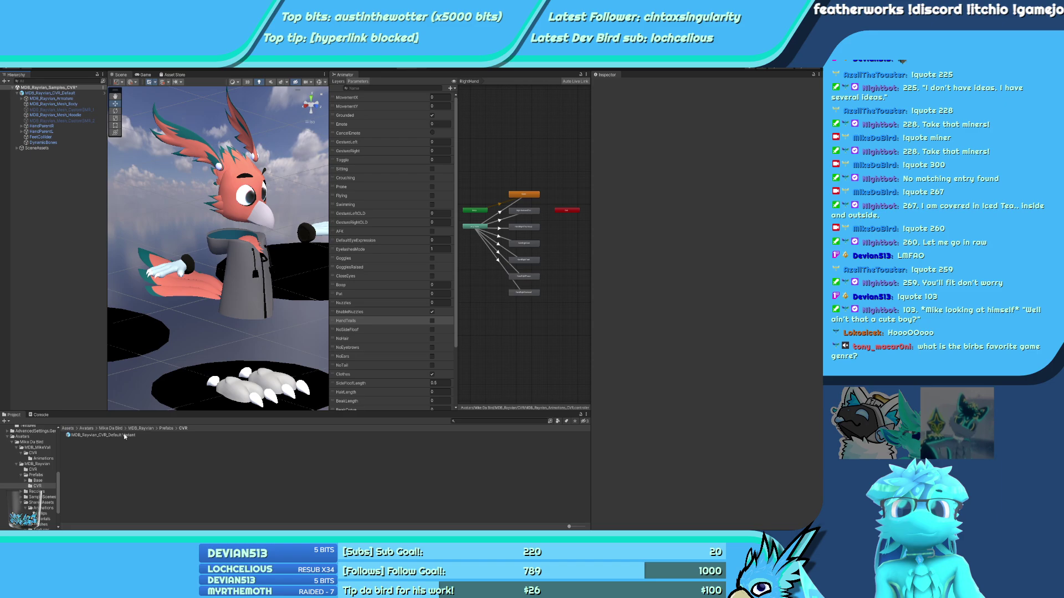
# Rename the new prefab variant in the CVR folder to MDB_Rayvian_CVR_Default
pyautogui.click(125, 436)
pyautogui.press('F2')
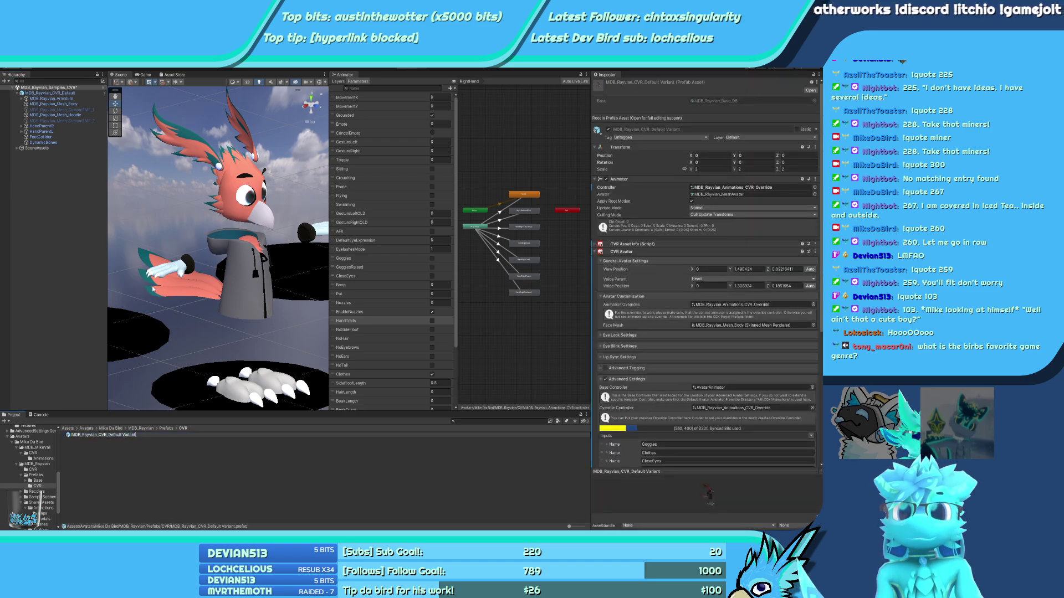
pyautogui.press('BackSpace')
pyautogui.press('BackSpace')
pyautogui.press('BackSpace')
pyautogui.press('BackSpace')
pyautogui.press('BackSpace')
pyautogui.press('Return')
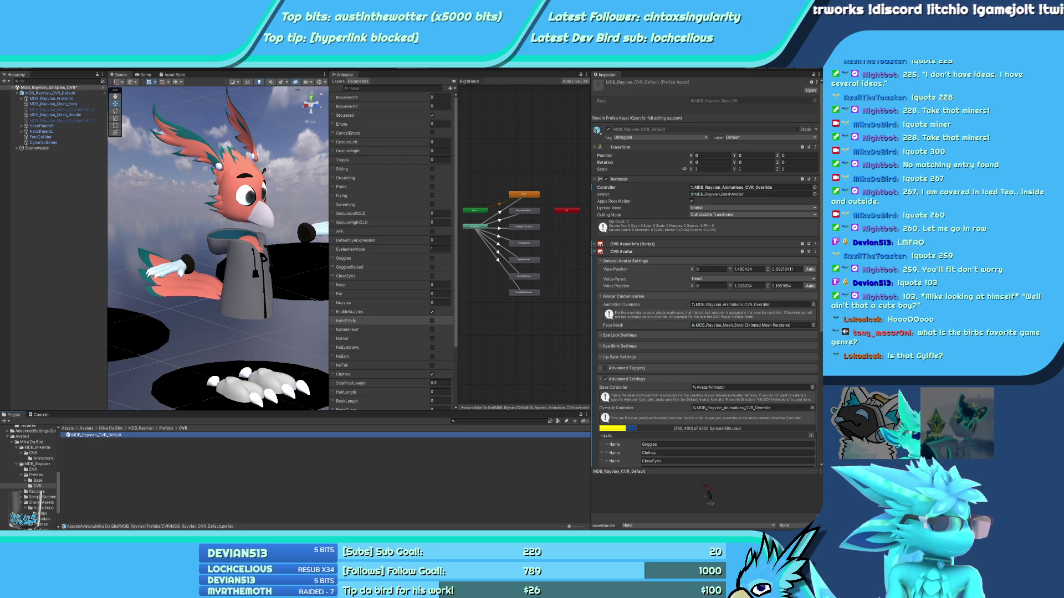
# Inspect the CVR avatar from several angles and compare it with MDB_Rayvian_Base in the VRChat project
pyautogui.moveTo(231, 318); pyautogui.dragTo(226, 236, button='right')
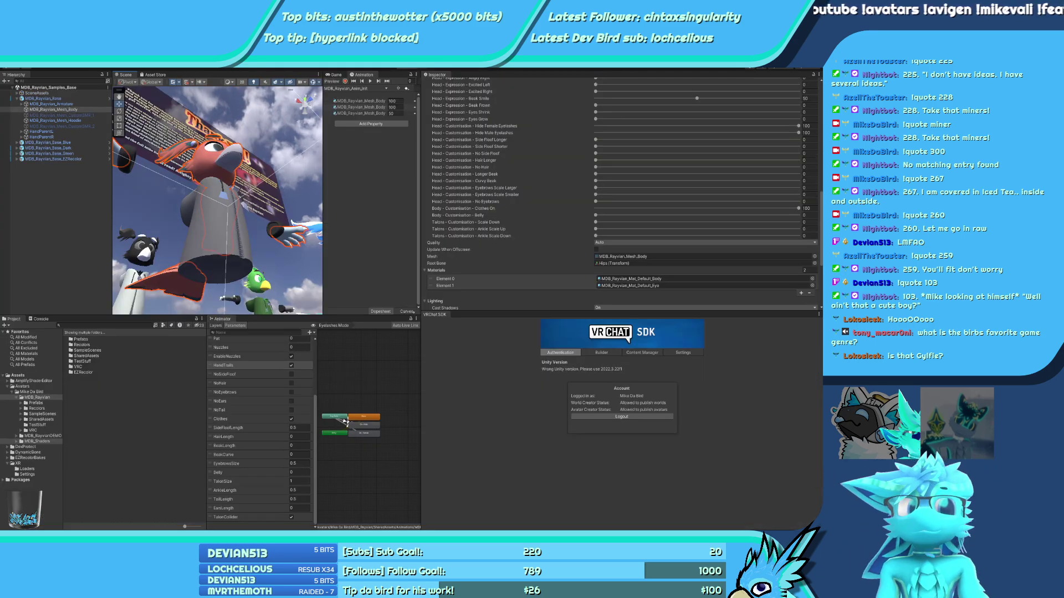
pyautogui.keyDown('alt'); pyautogui.moveTo(223, 195); pyautogui.dragTo(257, 344); pyautogui.keyUp('alt')
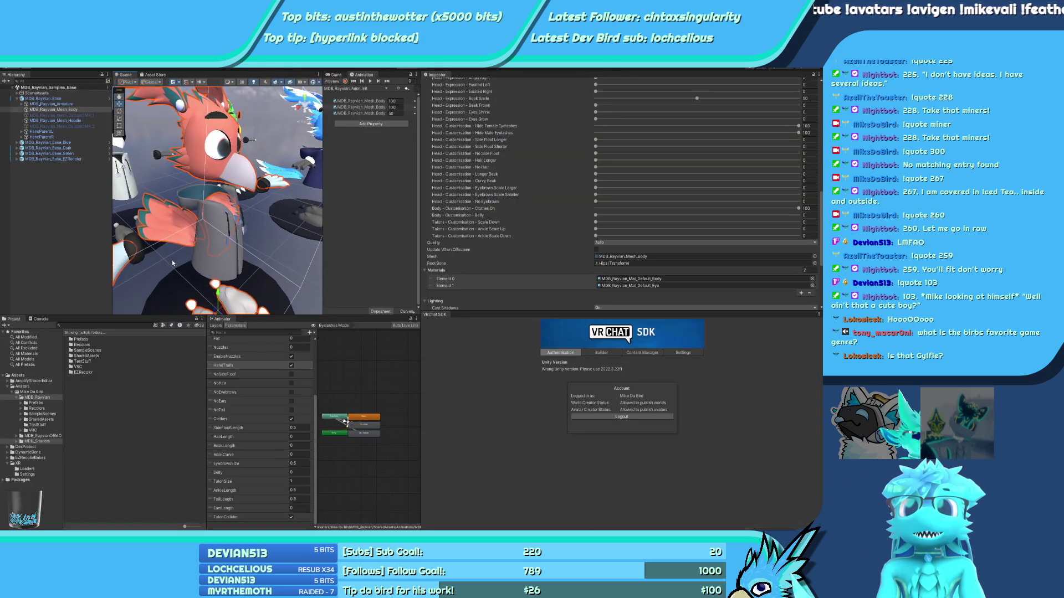
pyautogui.click(71, 99)
pyautogui.click(521, 111)
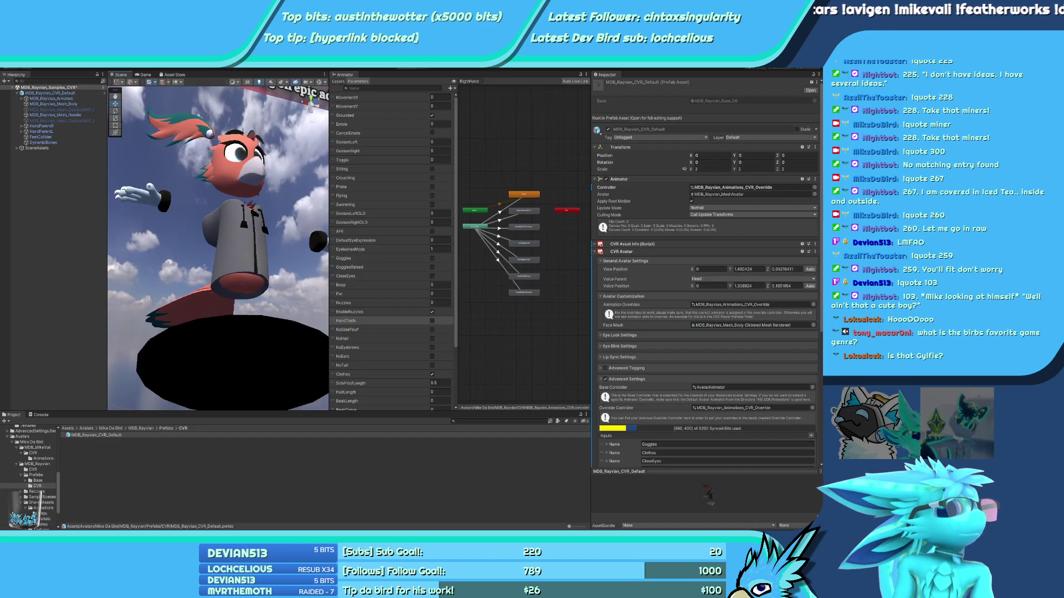
pyautogui.keyDown('alt'); pyautogui.moveTo(254, 254); pyautogui.dragTo(257, 258); pyautogui.keyUp('alt')
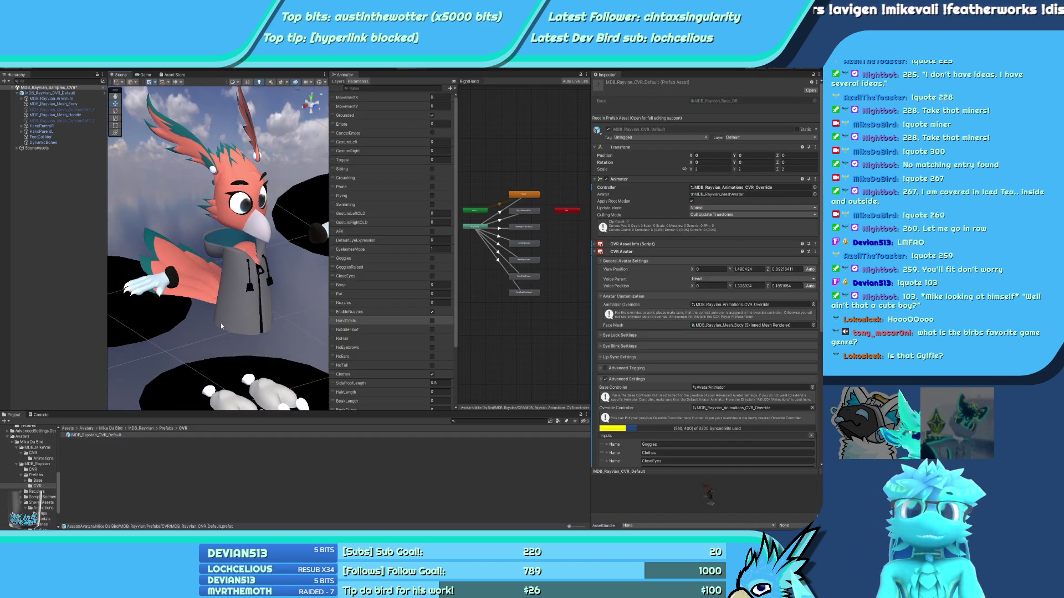
pyautogui.keyDown('alt'); pyautogui.moveTo(202, 329); pyautogui.dragTo(257, 314); pyautogui.keyUp('alt')
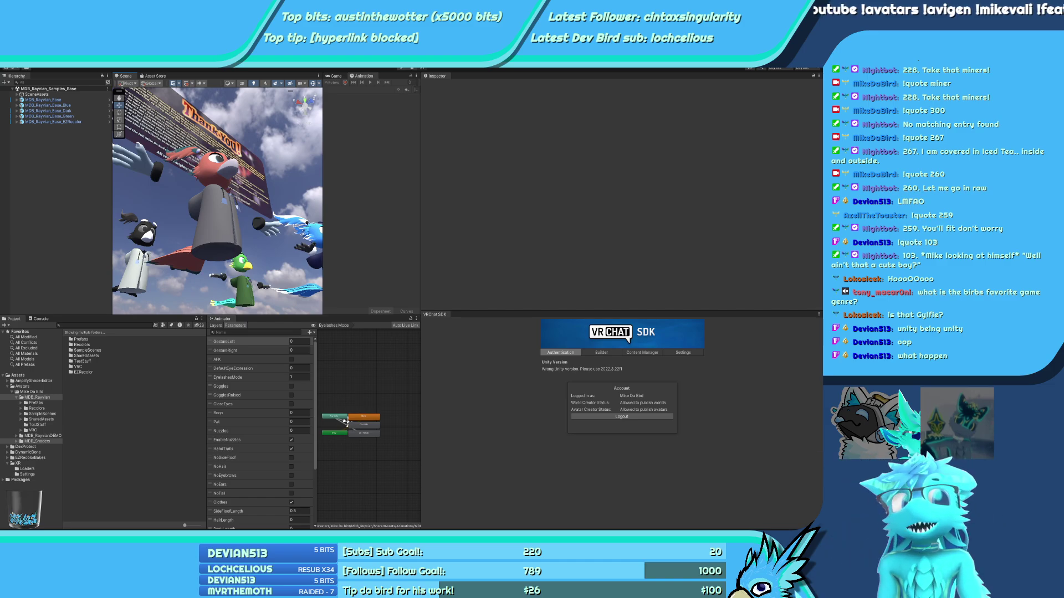
pyautogui.keyDown('alt'); pyautogui.moveTo(210, 217); pyautogui.dragTo(223, 216); pyautogui.keyUp('alt')
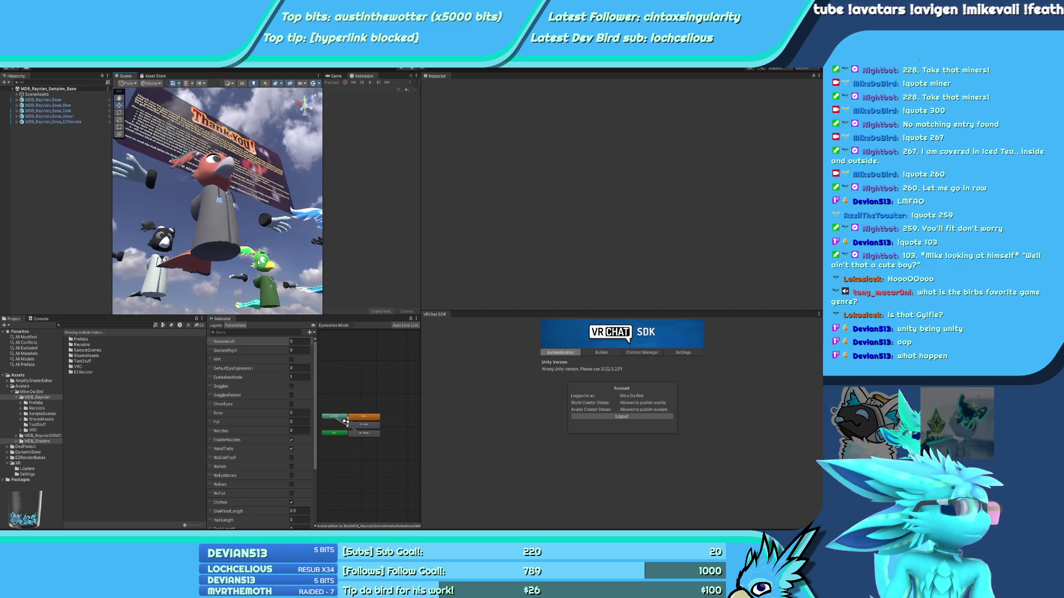
# Open the MDB_Rayvian_Base prefab and reapply the body mesh's Beak Smile blend shape at 50 after trying 0 and 60
pyautogui.click(82, 101)
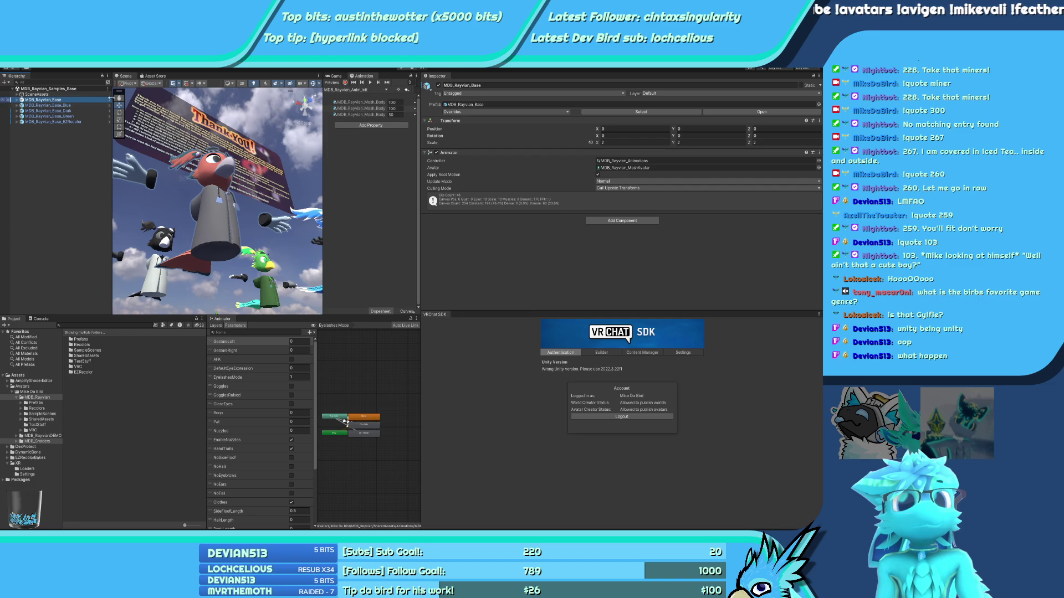
pyautogui.click(109, 100)
pyautogui.click(58, 109)
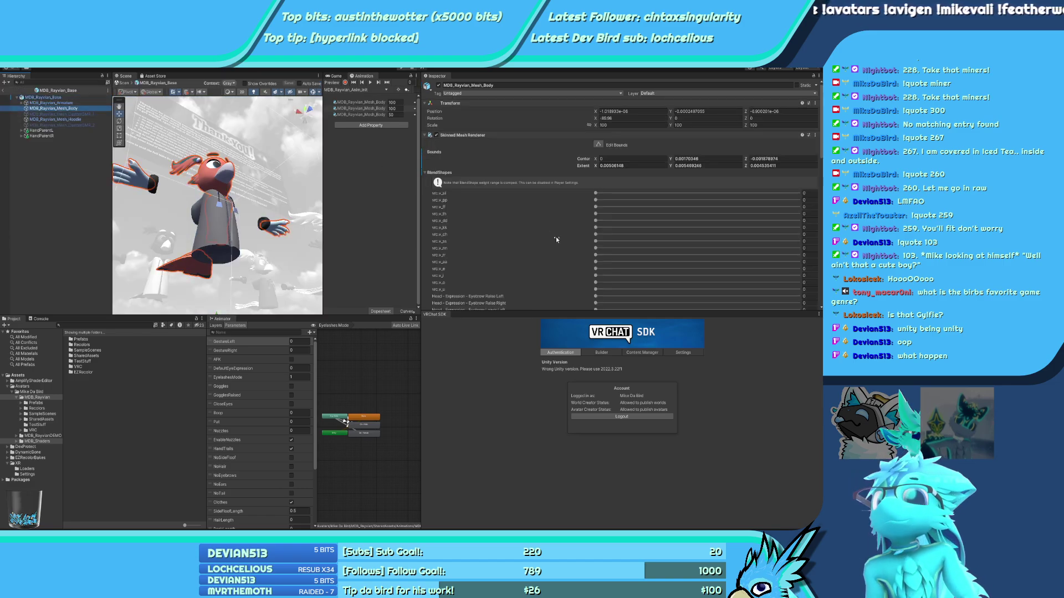
pyautogui.scroll(-10, 541, 232)
pyautogui.scroll(-8, 540, 232)
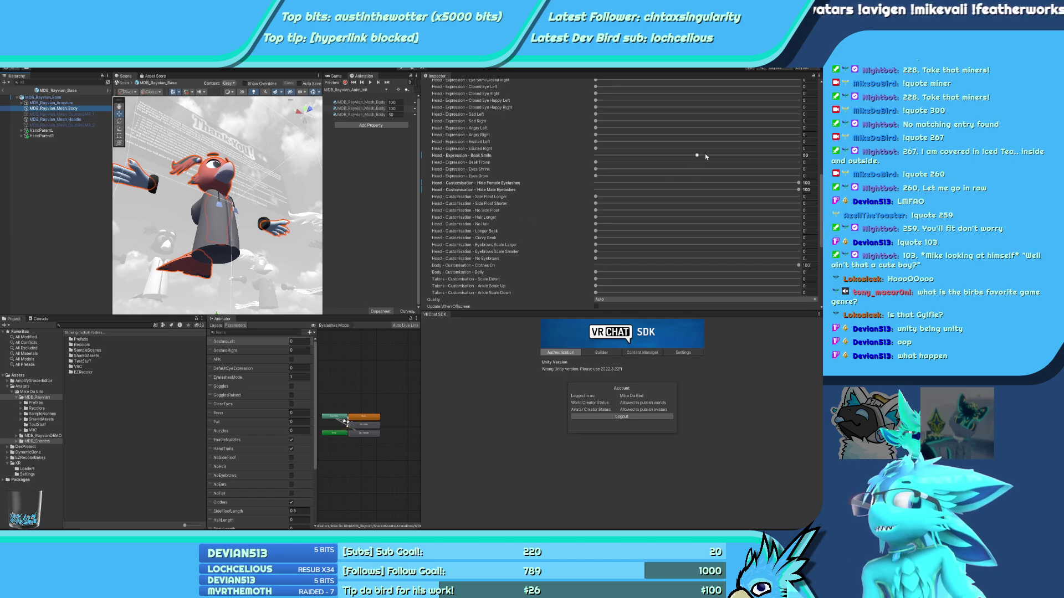
pyautogui.moveTo(705, 154); pyautogui.dragTo(360, 168)
pyautogui.hotkey('ctrl', 's')
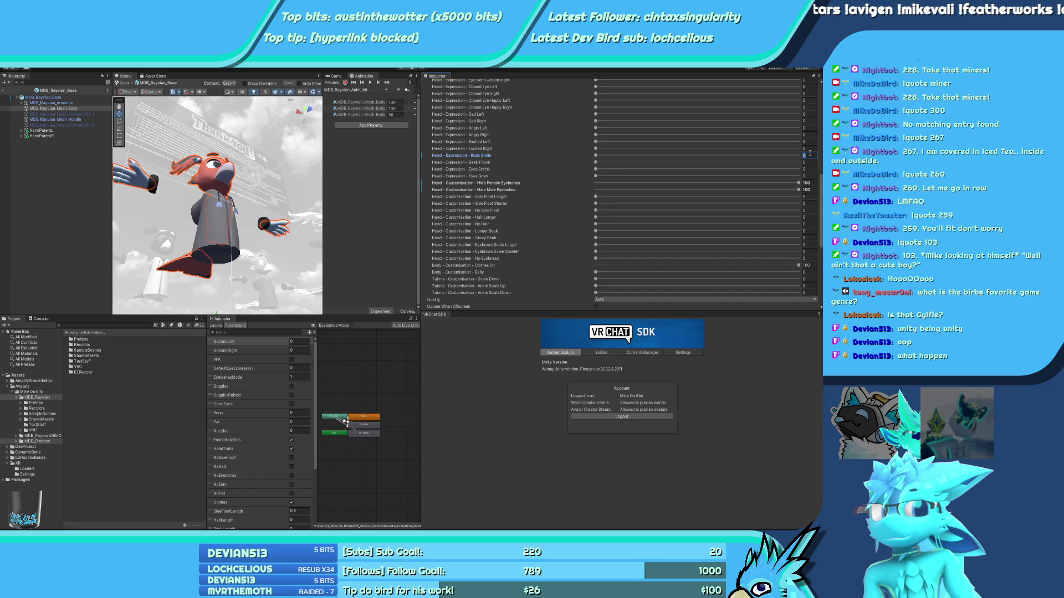
pyautogui.write('60')
pyautogui.moveTo(786, 185); pyautogui.dragTo(450, 187)
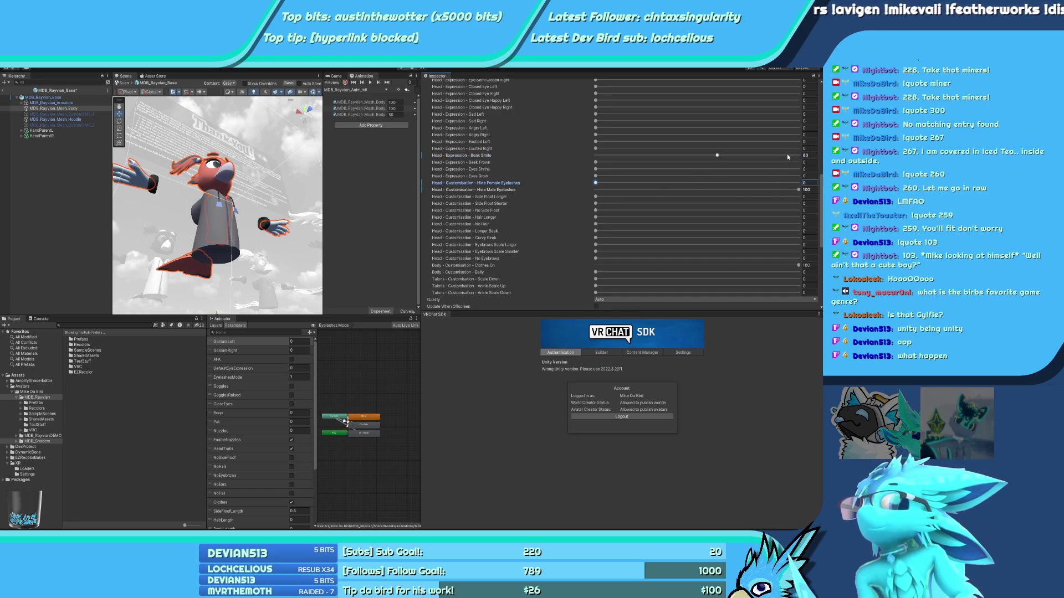
pyautogui.click(810, 157)
pyautogui.write('50')
# Zero and restore to 100 the Hide Female Eyelashes, Hide Male Eyelashes and Clothes On blend shapes on the body mesh
pyautogui.moveTo(791, 184); pyautogui.dragTo(470, 202)
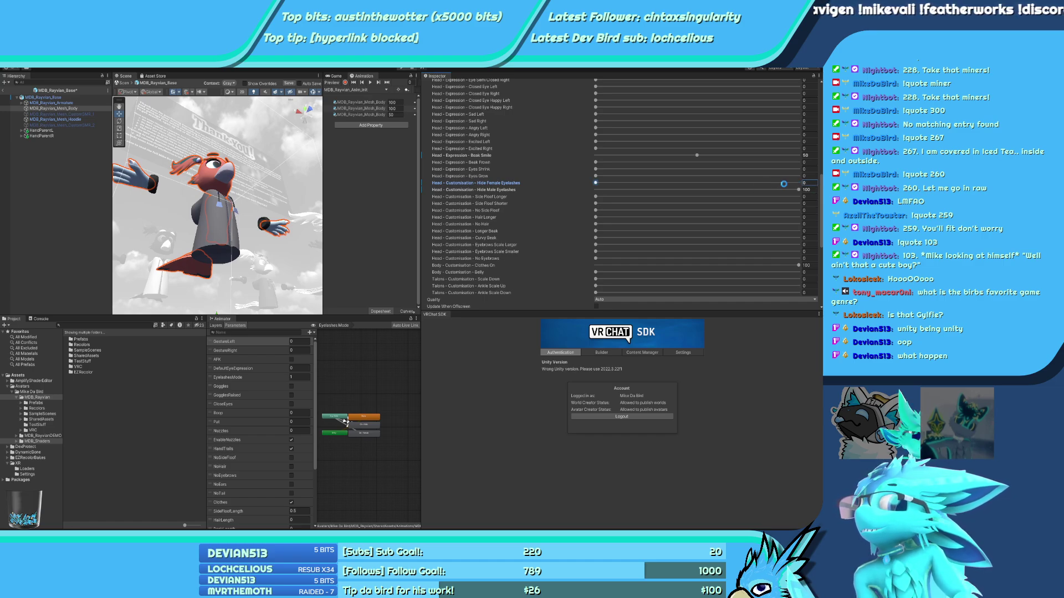
pyautogui.moveTo(793, 184); pyautogui.dragTo(550, 194)
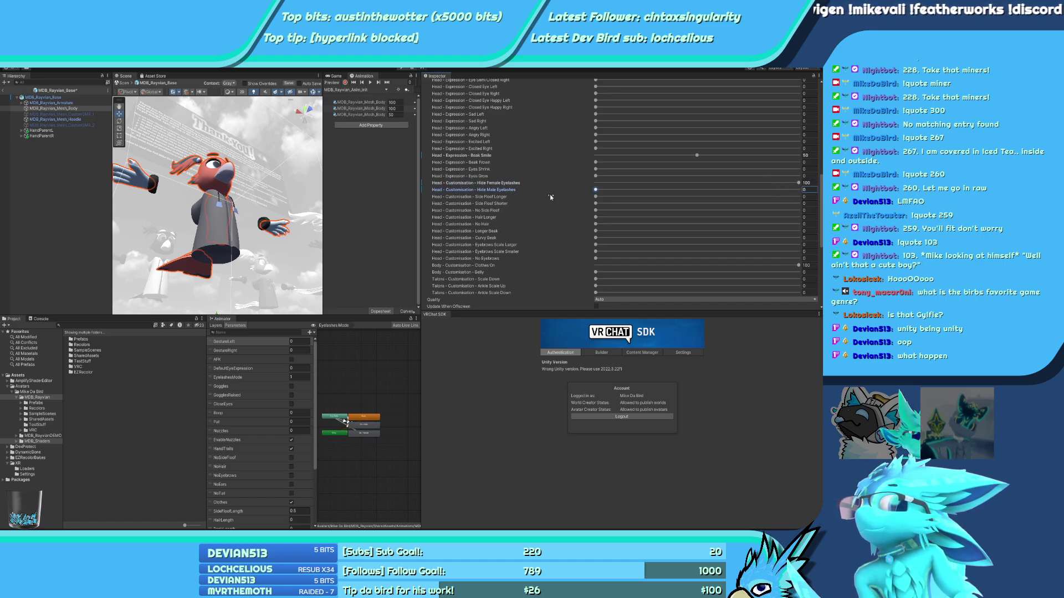
pyautogui.click(799, 190)
pyautogui.moveTo(798, 266); pyautogui.dragTo(582, 266)
pyautogui.click(799, 265)
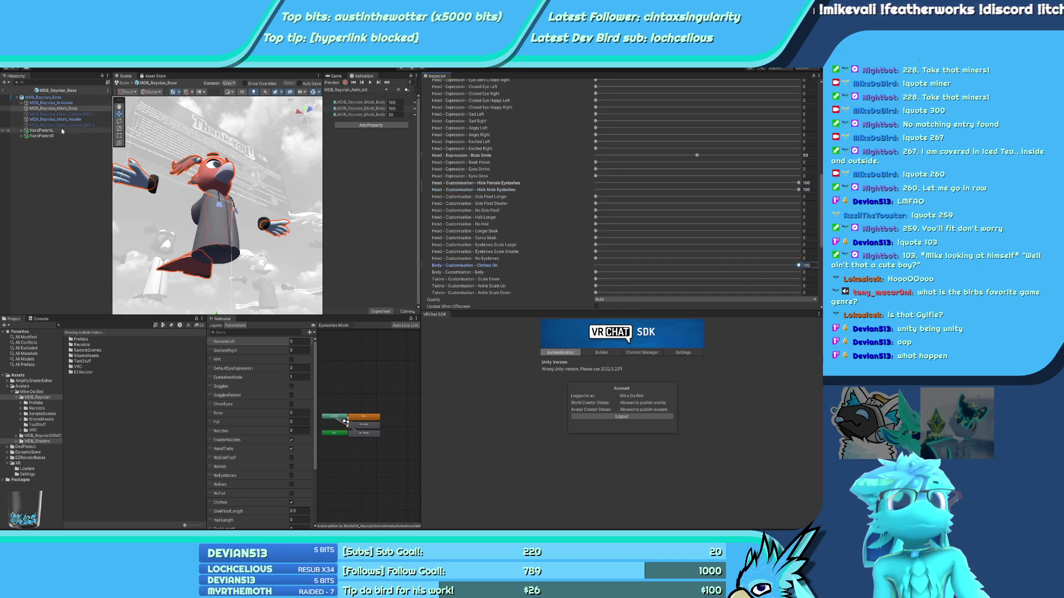
# Toggle the Parent Constraint's Is Active option off and on again for HandParentL and HandParentR, save the prefab and return to the scene
pyautogui.click(22, 136)
pyautogui.click(22, 130)
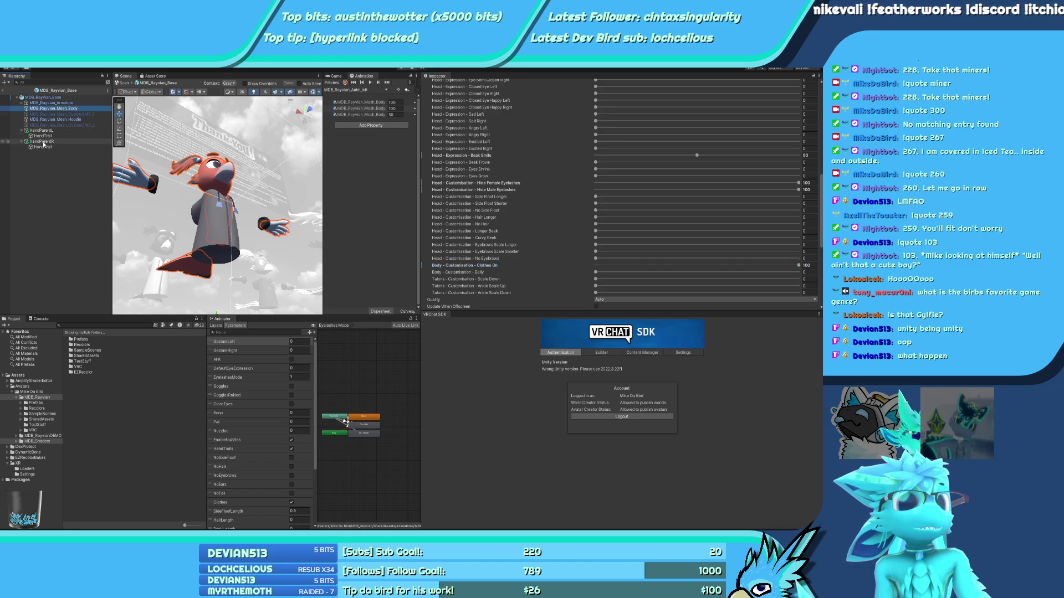
pyautogui.click(42, 147)
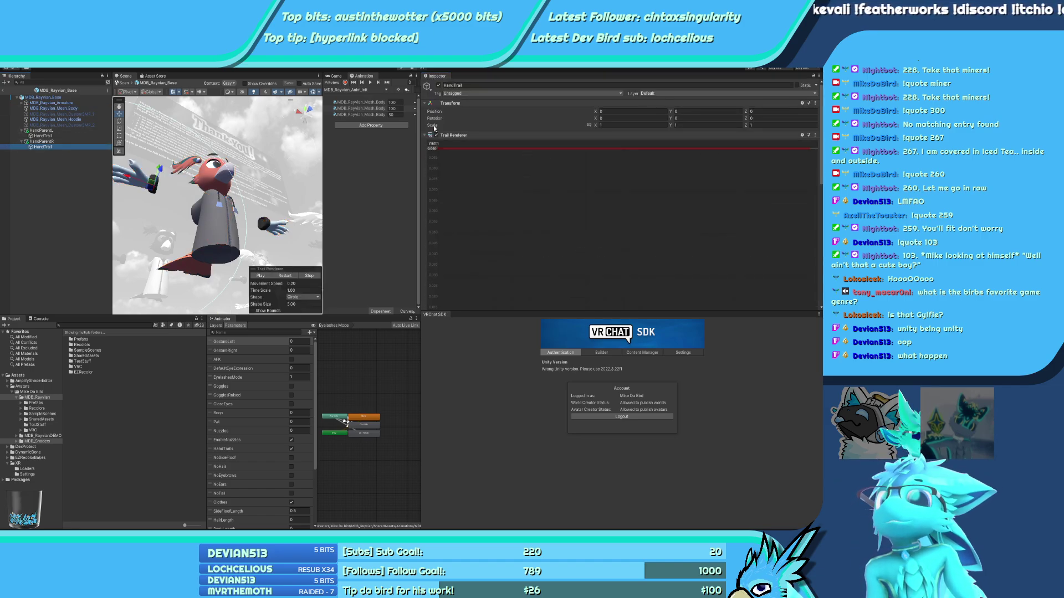
pyautogui.scroll(-10, 430, 133)
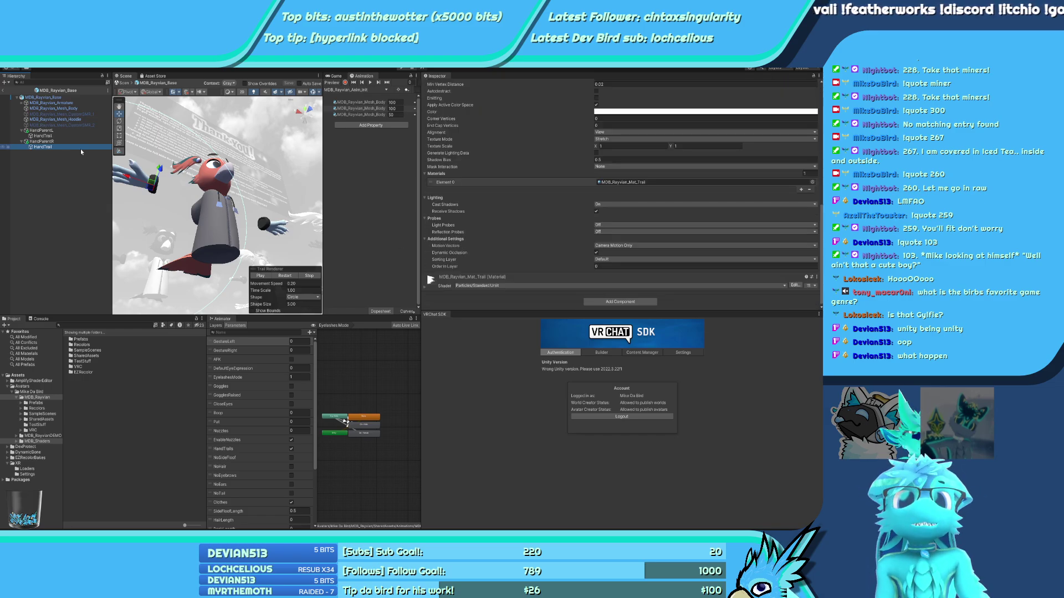
pyautogui.click(43, 130)
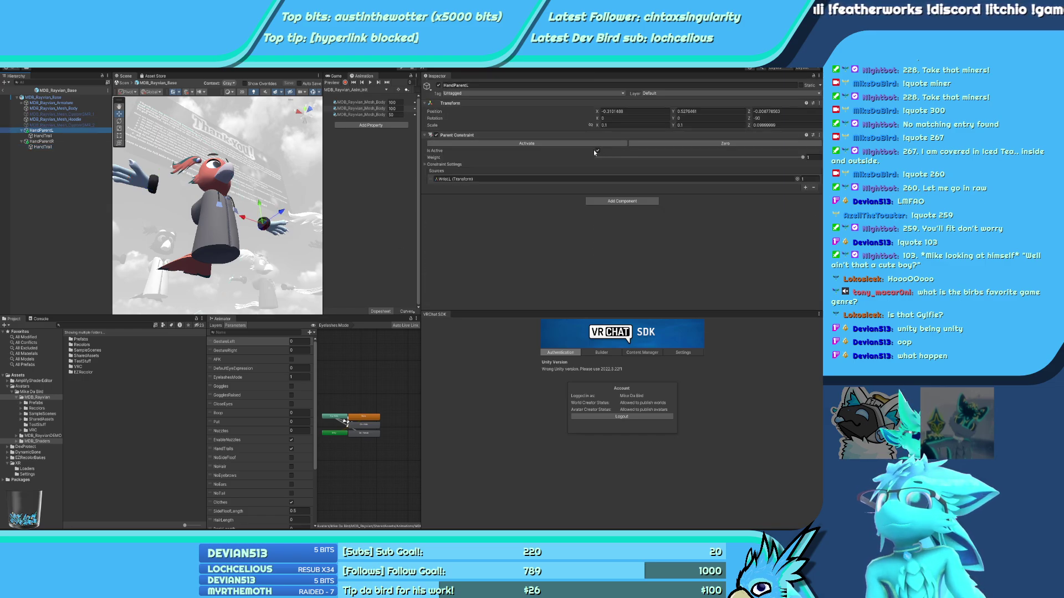
pyautogui.click(596, 151)
pyautogui.click(56, 140)
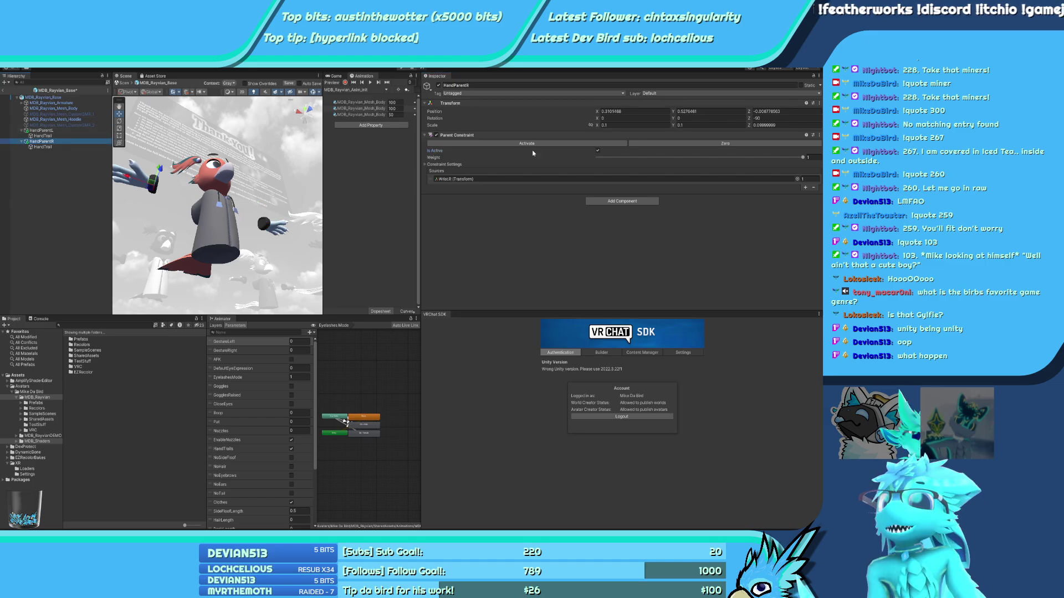
pyautogui.click(597, 150)
pyautogui.hotkey('ctrl', 's')
pyautogui.click(597, 150)
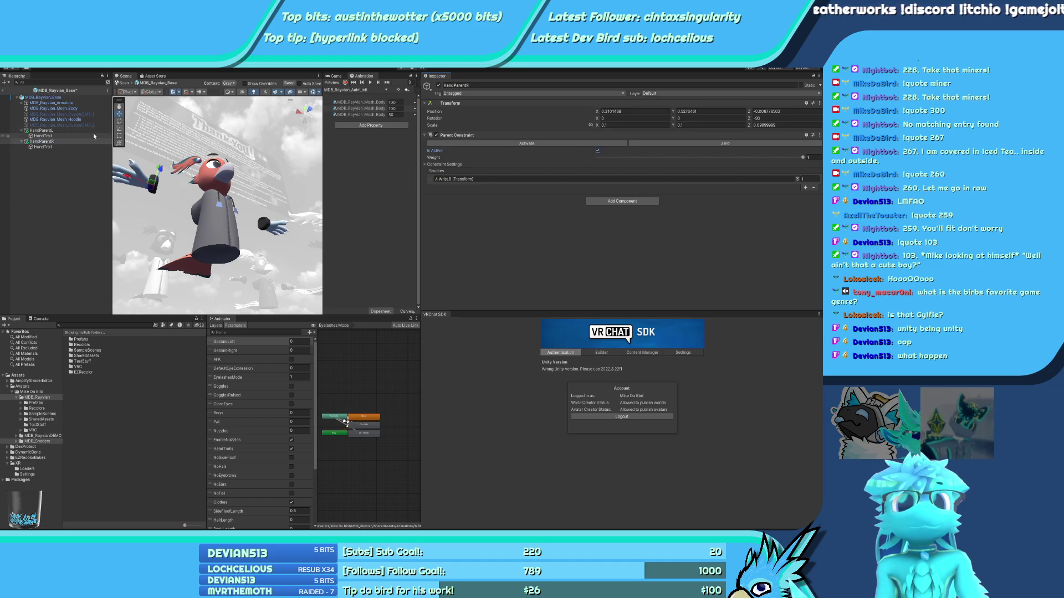
pyautogui.click(88, 131)
pyautogui.click(600, 151)
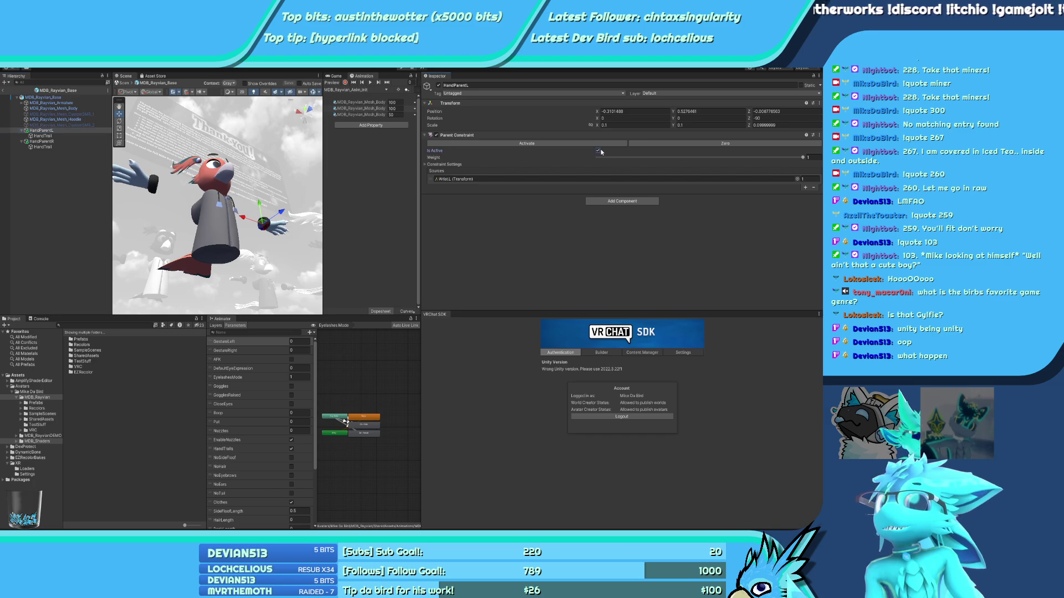
pyautogui.click(3, 89)
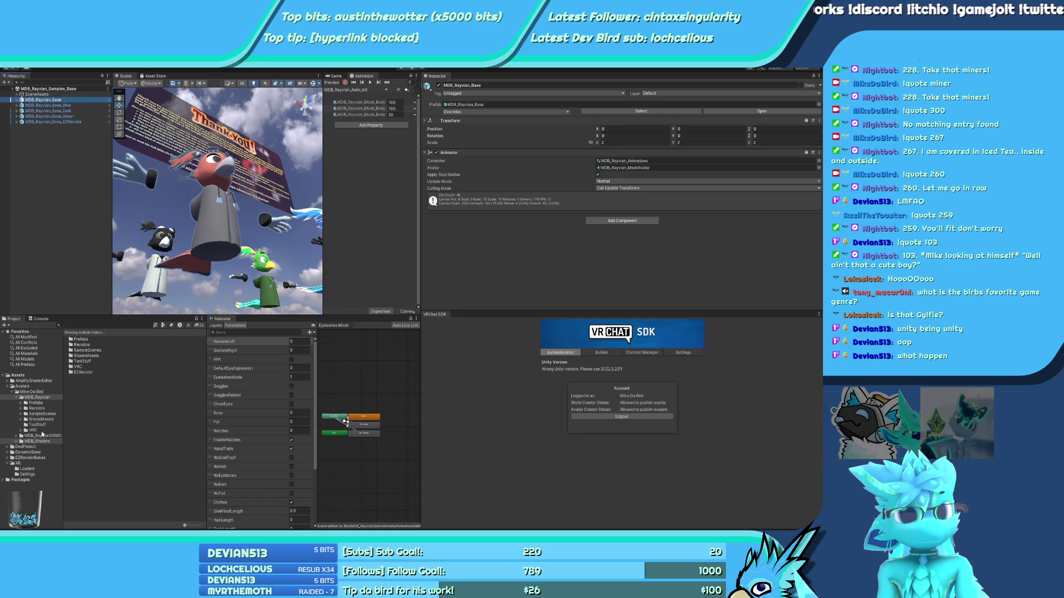
# Switch to the CVR Unity project and inspect the Rayvian avatar's pose in the scene from different angles
pyautogui.click(34, 398)
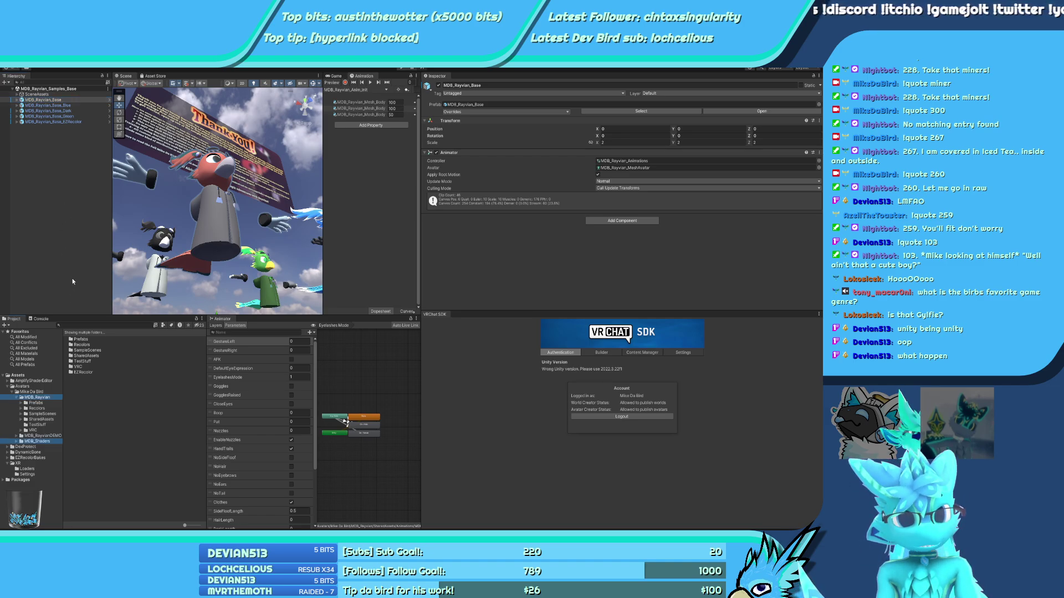
pyautogui.click(340, 284)
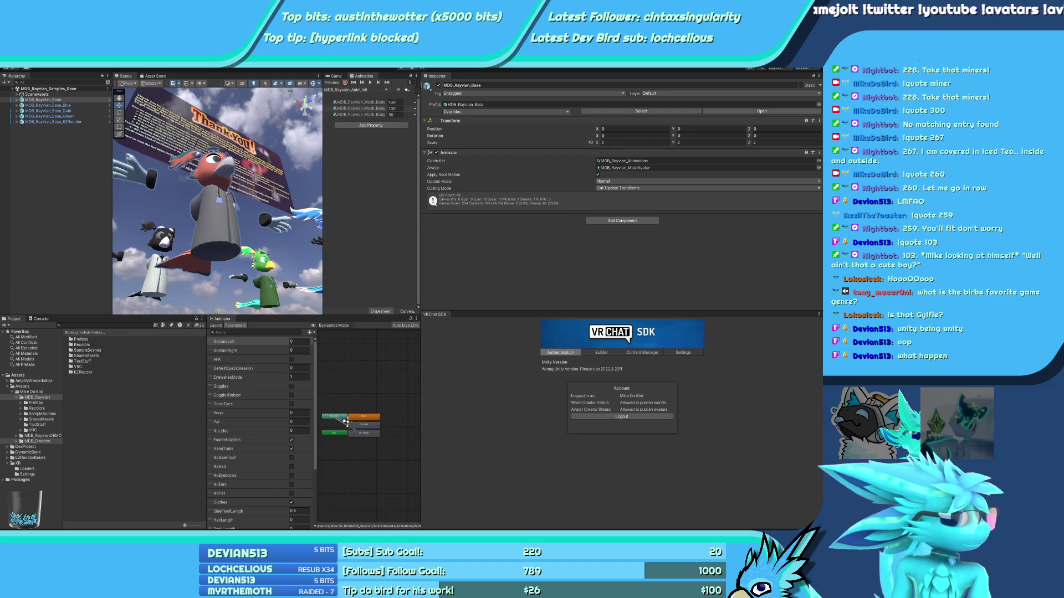
pyautogui.hotkey('alt', 'Tab')
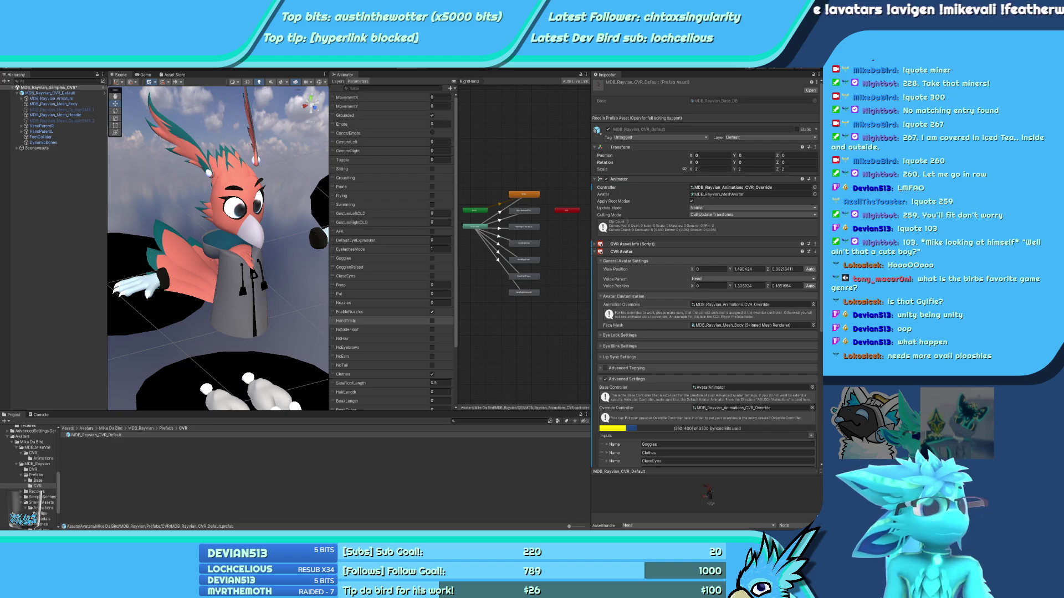
pyautogui.moveTo(232, 242); pyautogui.dragTo(235, 148, button='right')
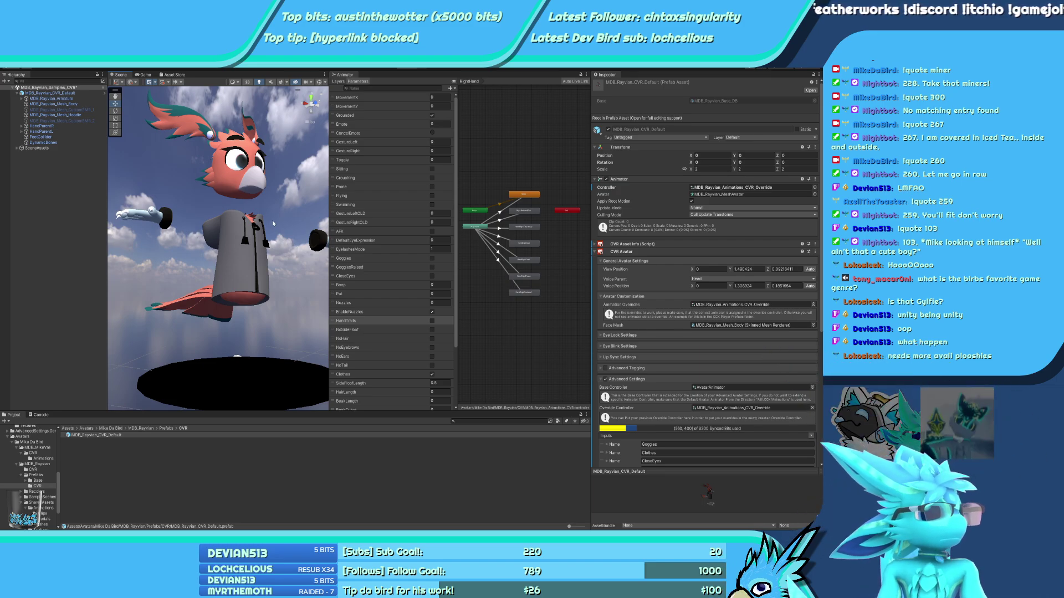
pyautogui.keyDown('alt'); pyautogui.moveTo(231, 238); pyautogui.dragTo(228, 274); pyautogui.keyUp('alt')
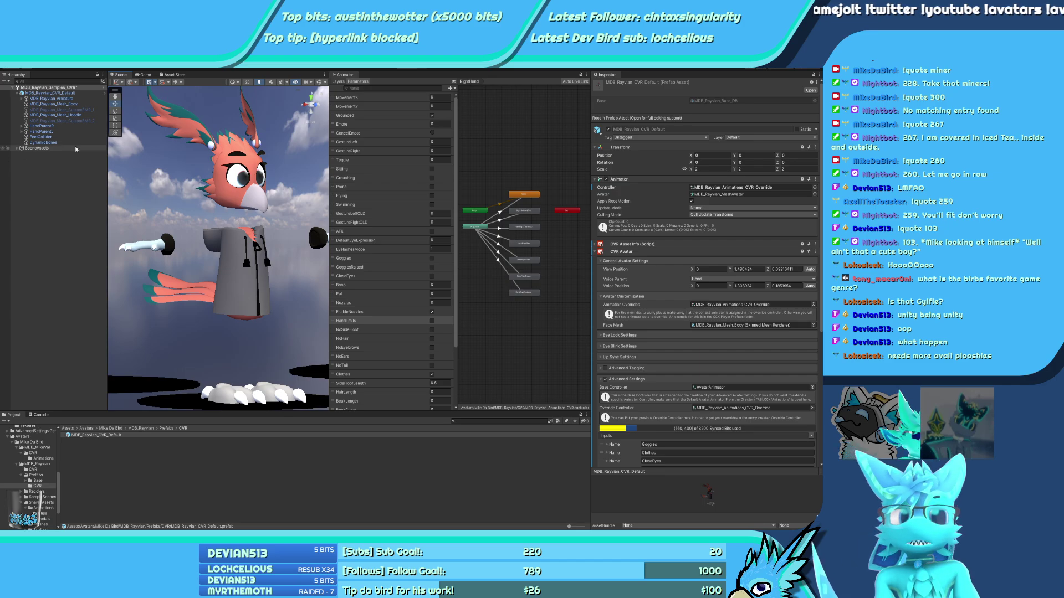
# Check HandParentR's Parent Constraint, open the MDB_Rayvian_Base prefab through its variants and enable Is Active on HandParentL and HandParentR
pyautogui.click(40, 127)
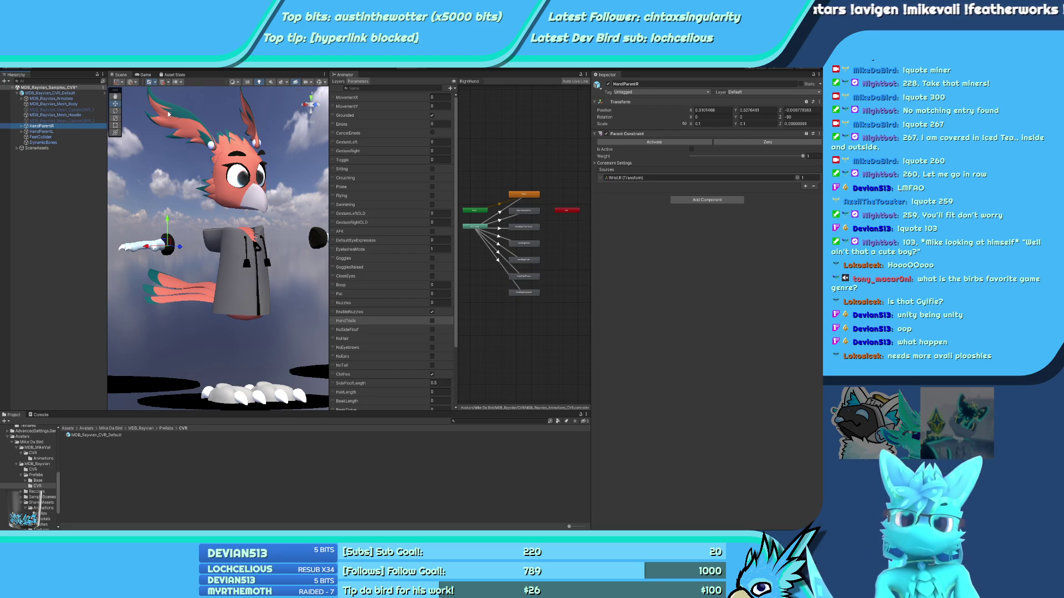
pyautogui.click(596, 163)
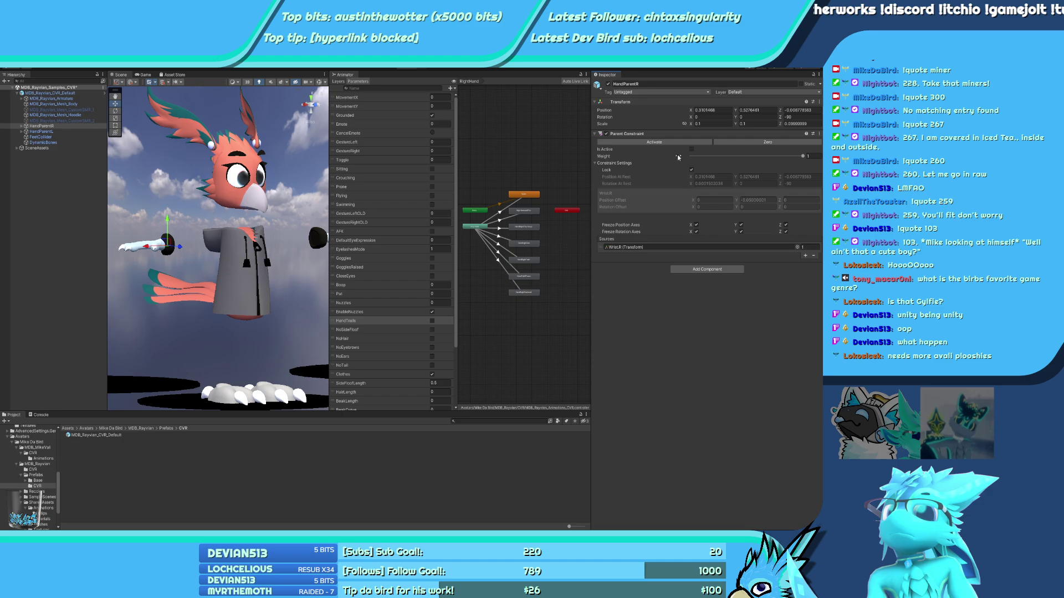
pyautogui.click(691, 149)
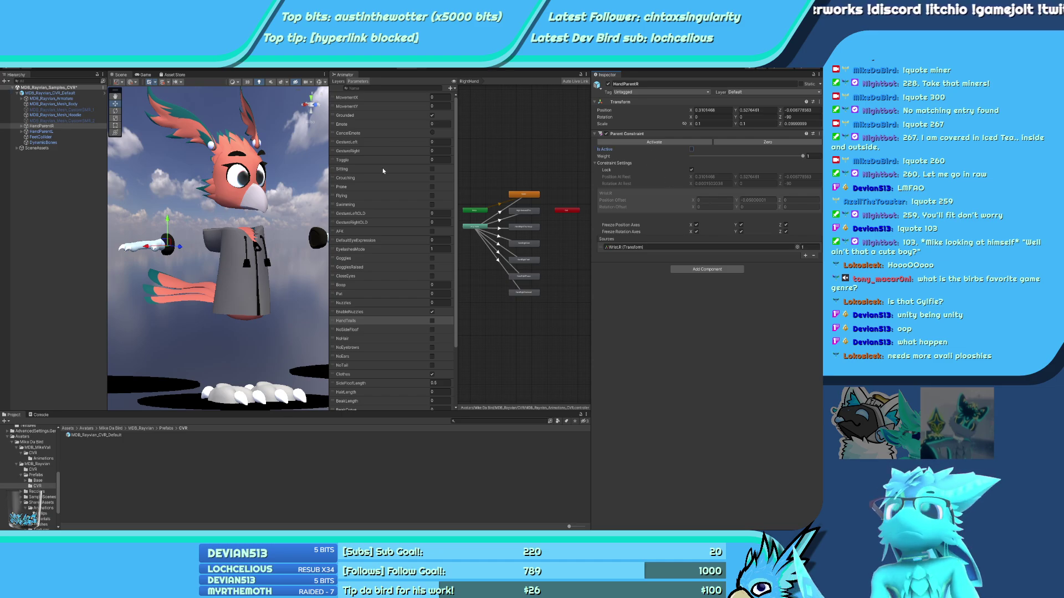
pyautogui.click(104, 94)
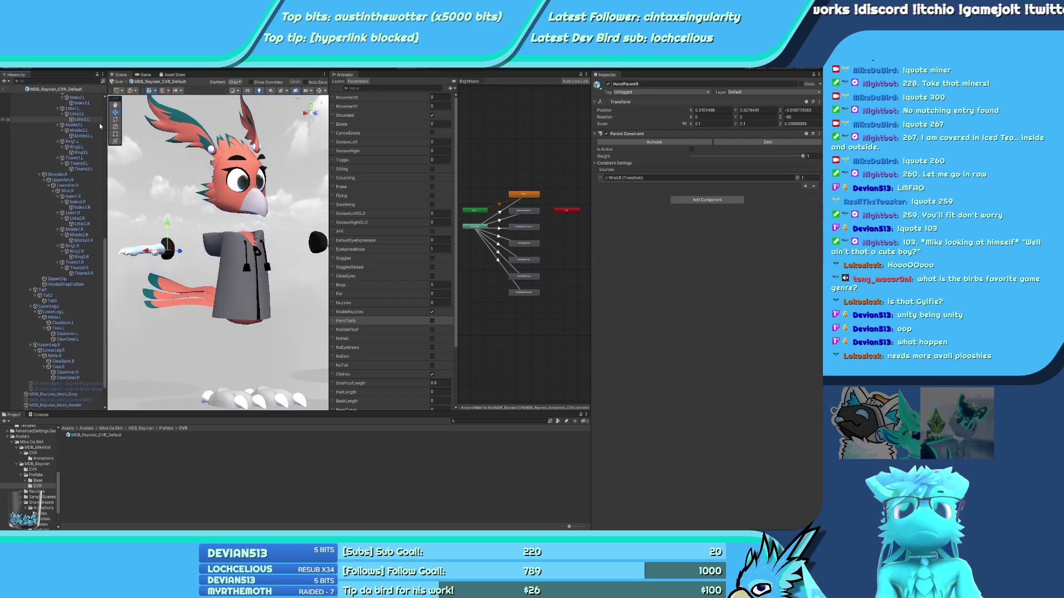
pyautogui.click(99, 96)
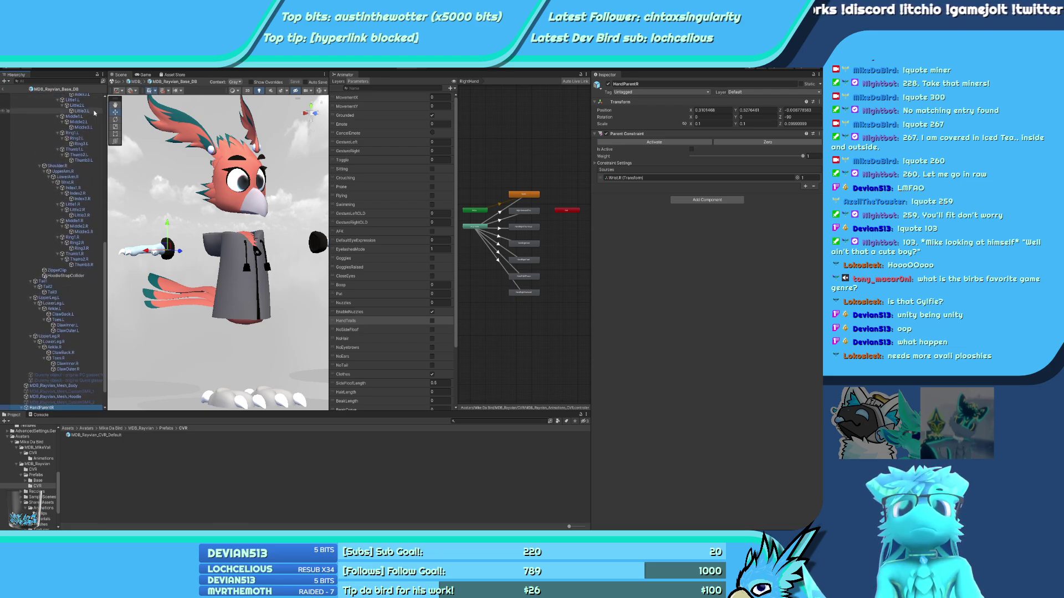
pyautogui.click(99, 97)
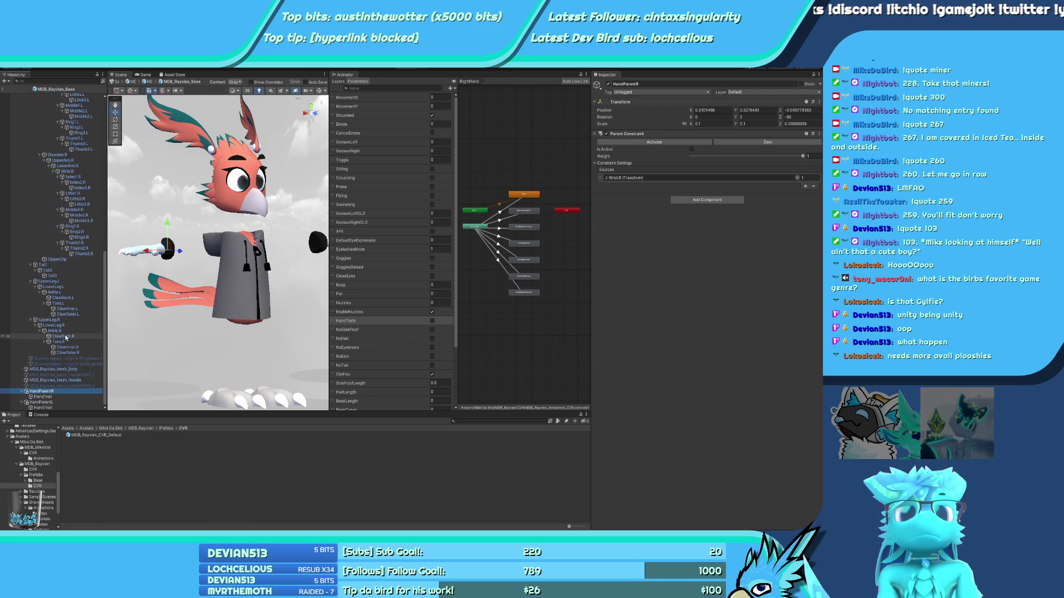
pyautogui.click(49, 403)
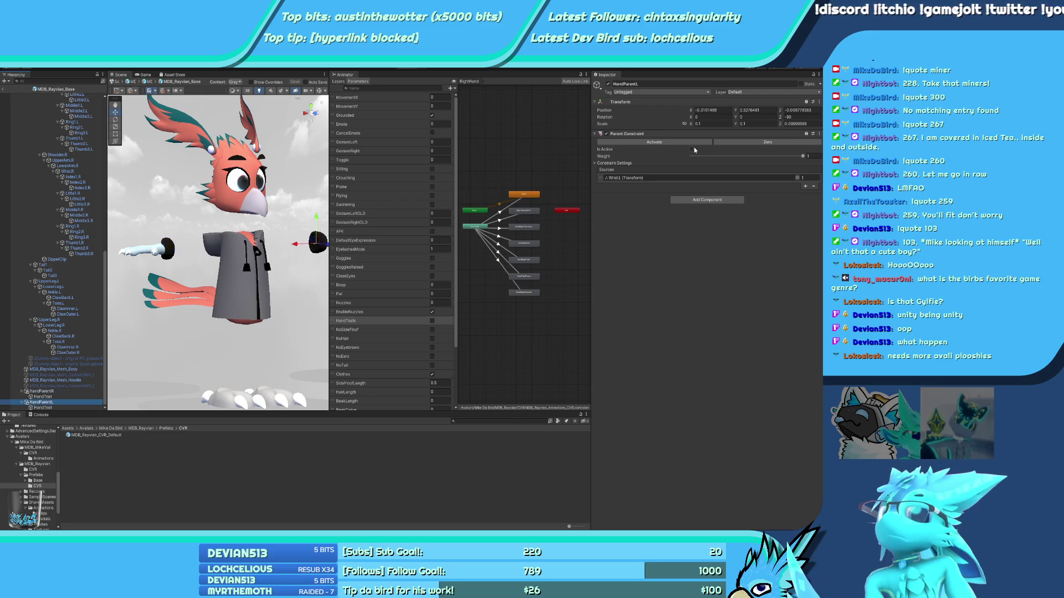
pyautogui.click(77, 392)
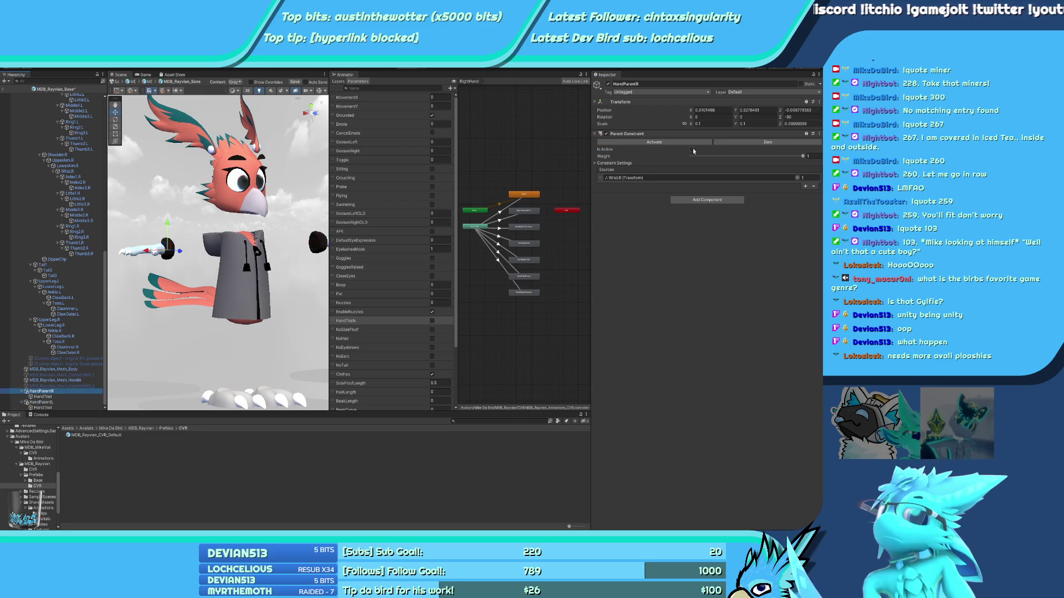
# Set the Beak Smile blend shape of MDB_Rayvian_Mesh_Body to 50 in the base prefab
pyautogui.click(68, 398)
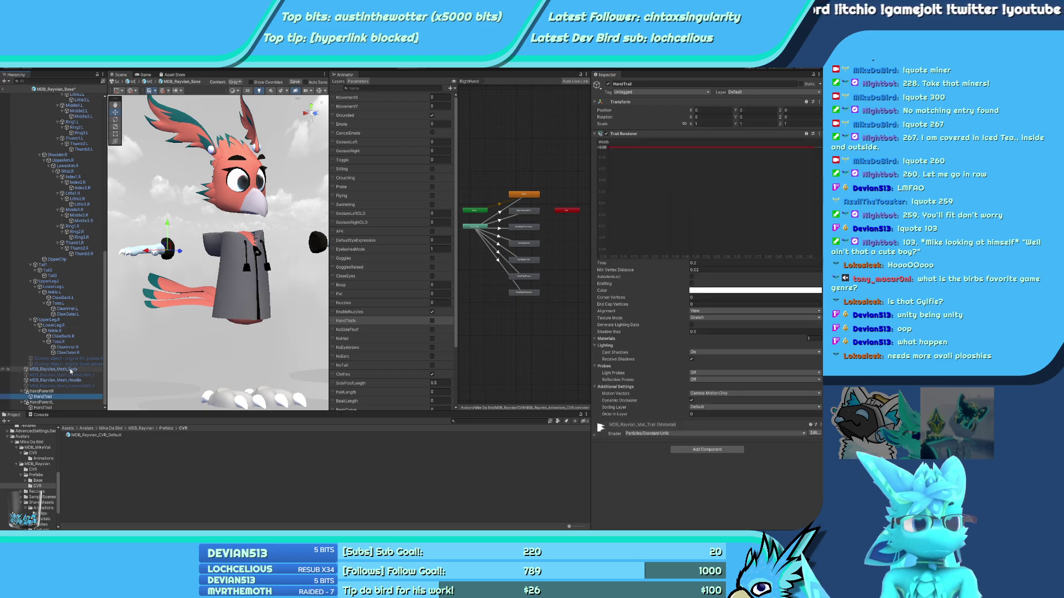
pyautogui.click(74, 370)
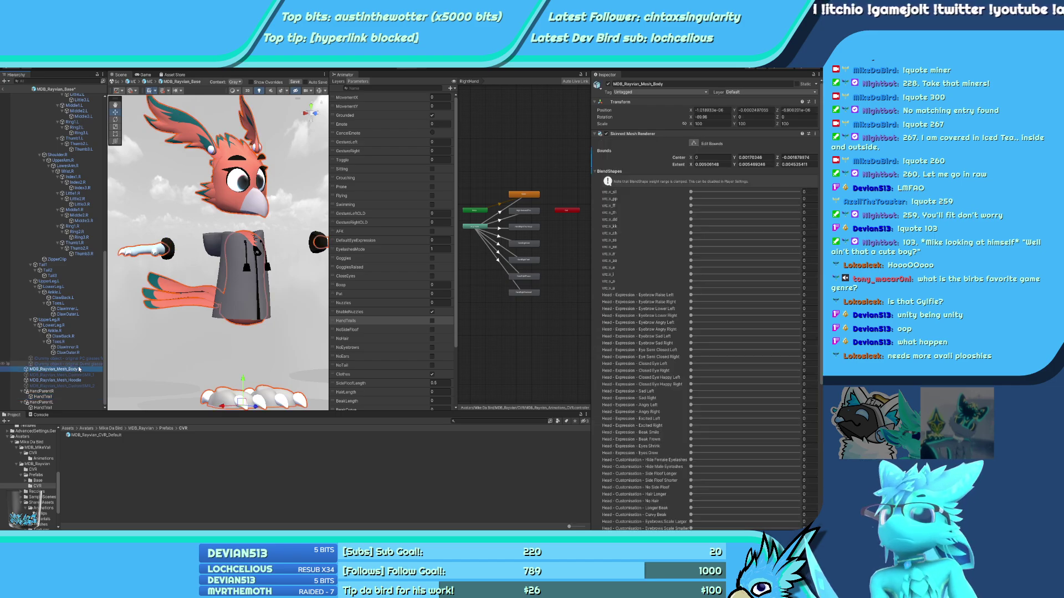
pyautogui.scroll(-5, 665, 331)
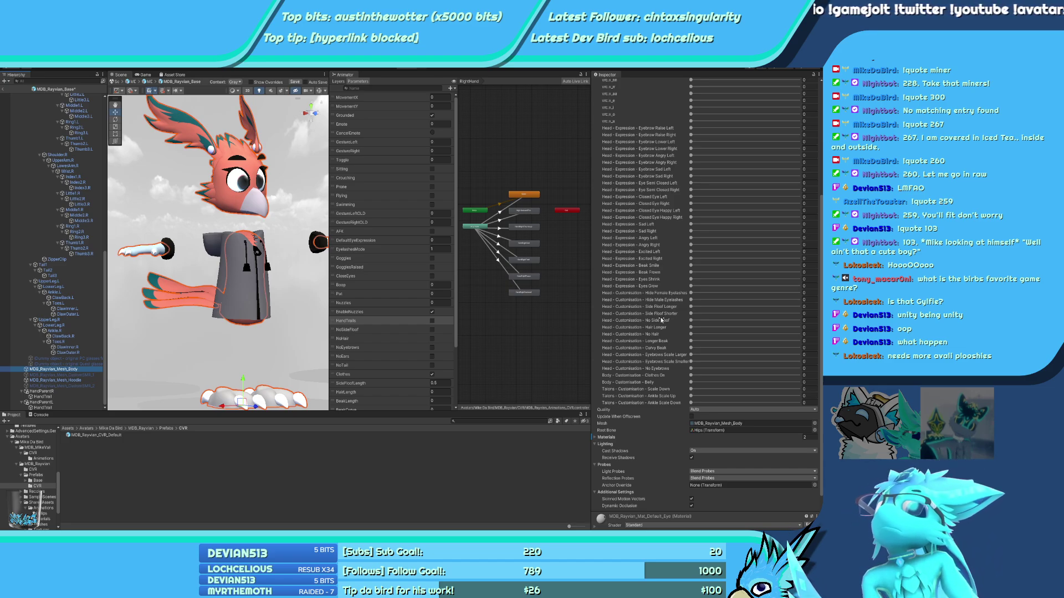
pyautogui.scroll(1, 696, 237)
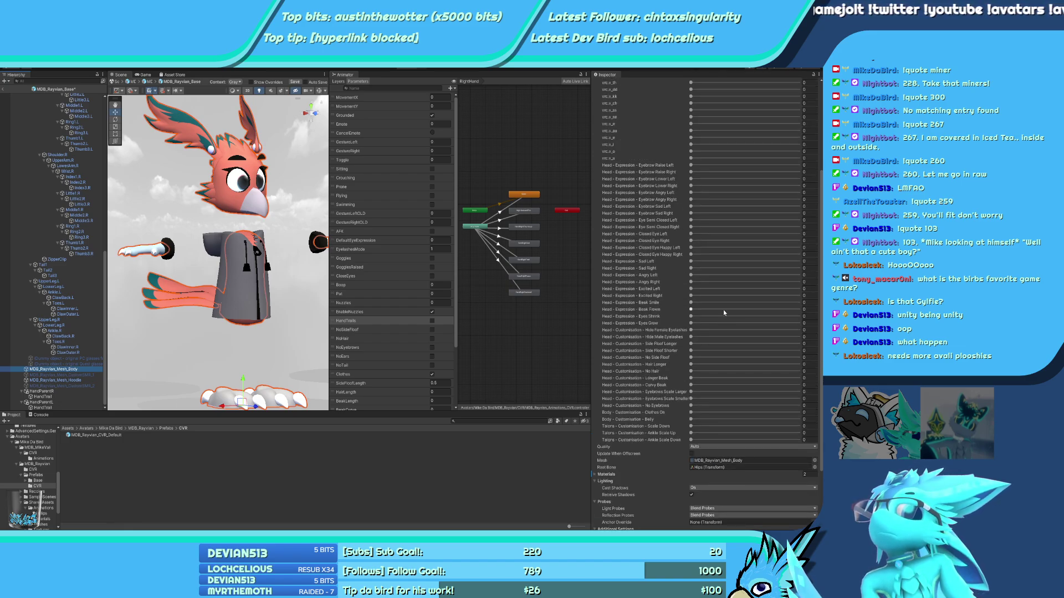
pyautogui.click(807, 302)
pyautogui.write('50')
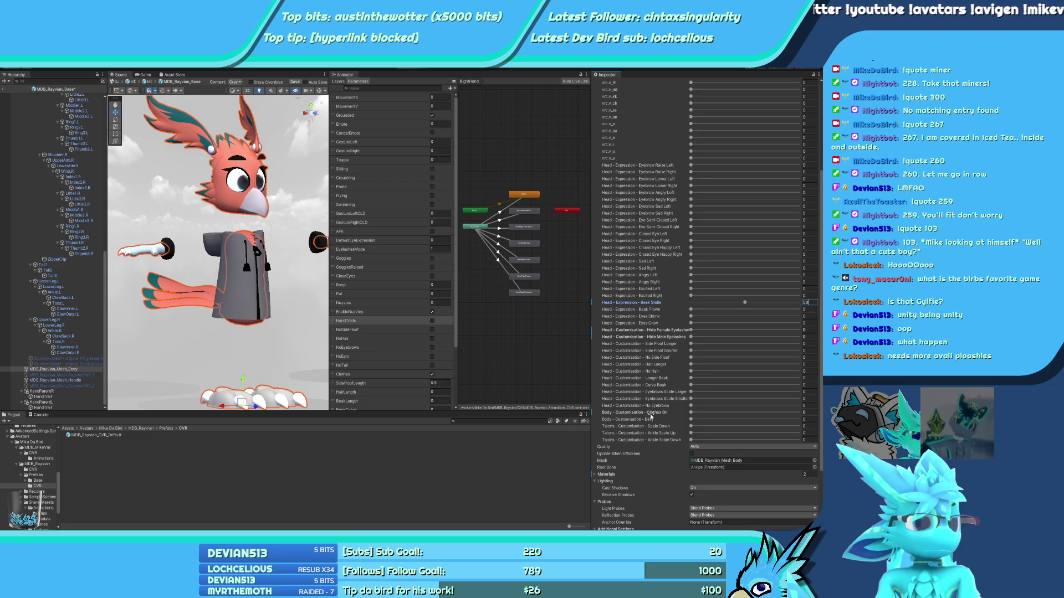
# Set the body mesh's Hide Female Eyelashes blend shape to 100 and Hide Male Eyelashes to 100100
pyautogui.scroll(5, 627, 212)
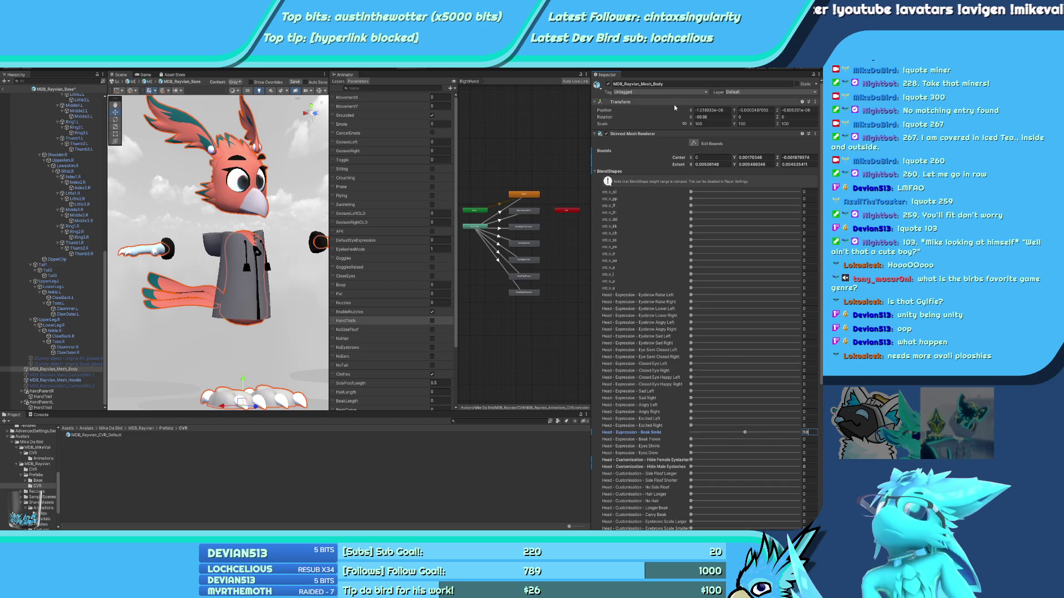
pyautogui.scroll(15, 70, 93)
pyautogui.click(70, 95)
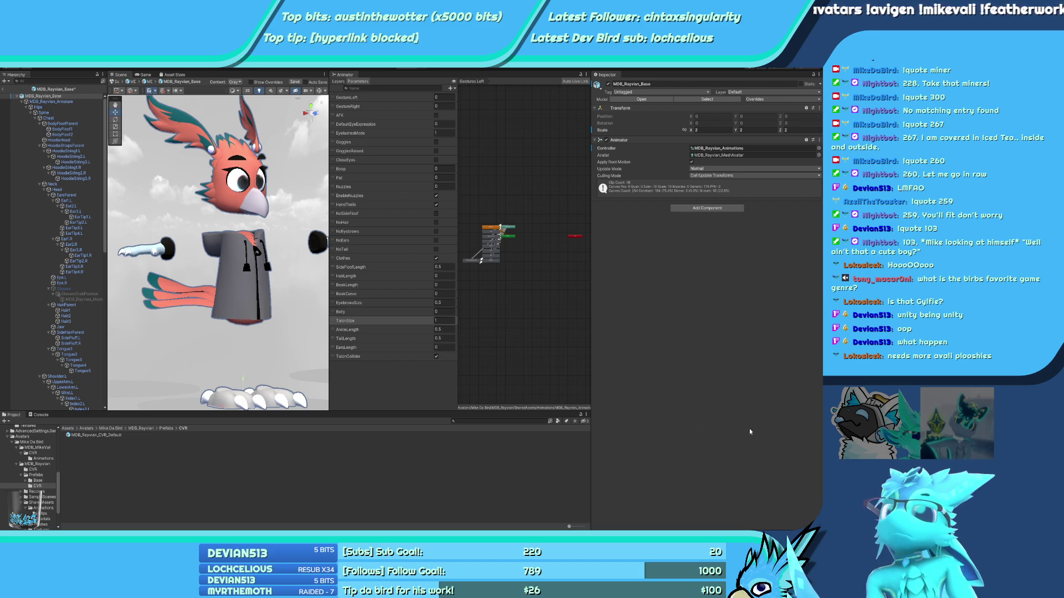
pyautogui.scroll(-15, 90, 363)
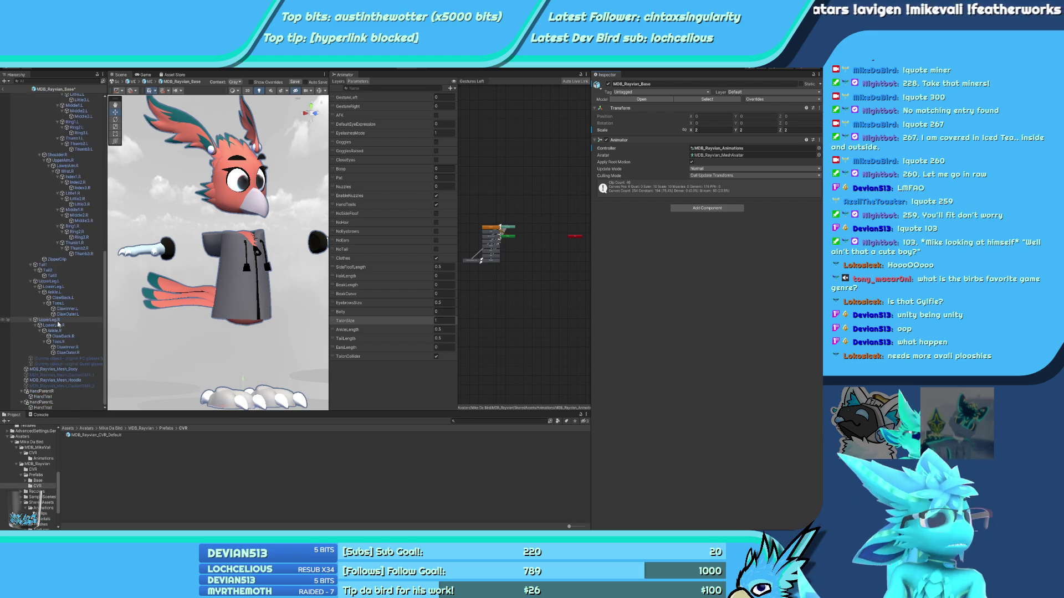
pyautogui.click(55, 369)
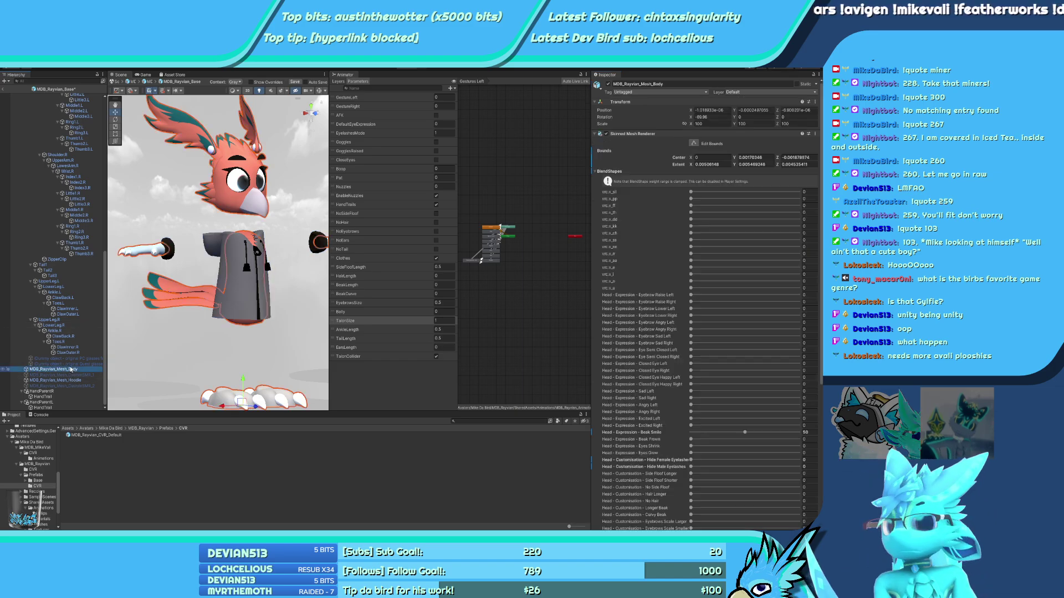
pyautogui.scroll(3, 551, 359)
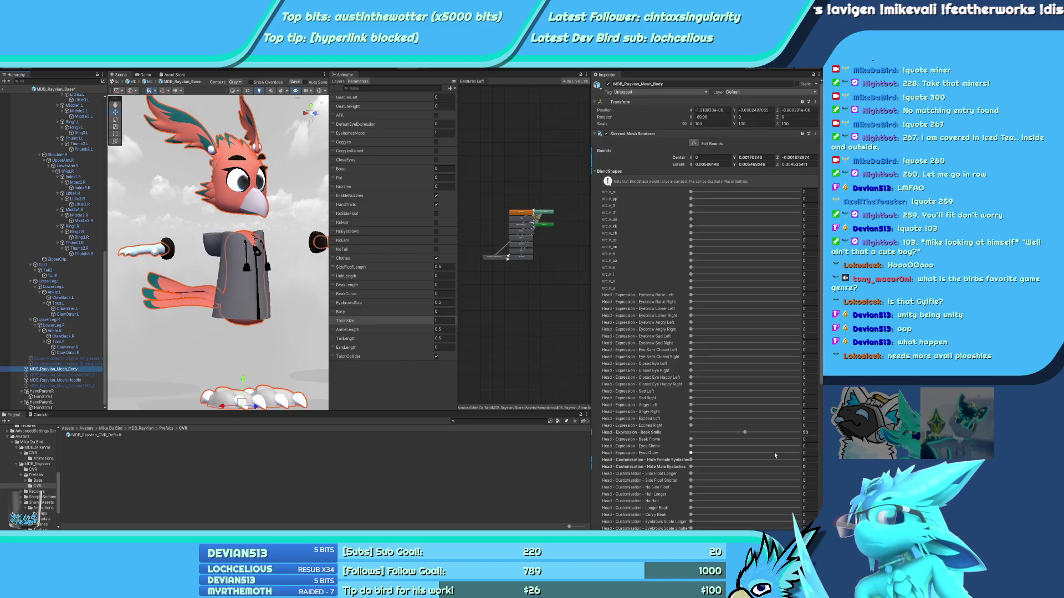
pyautogui.scroll(-3, 773, 452)
pyautogui.click(805, 404)
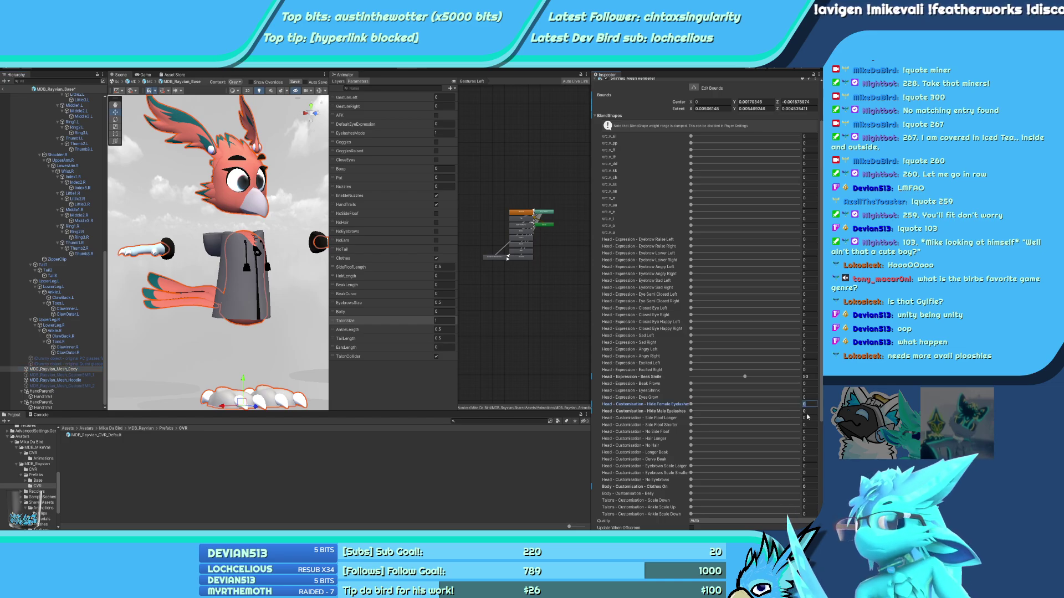
pyautogui.write('100')
pyautogui.click(806, 413)
pyautogui.write('100100')
# Set the body mesh's Clothes On blend shape to 100, save the base prefab and return to the scene
pyautogui.scroll(-1, 810, 486)
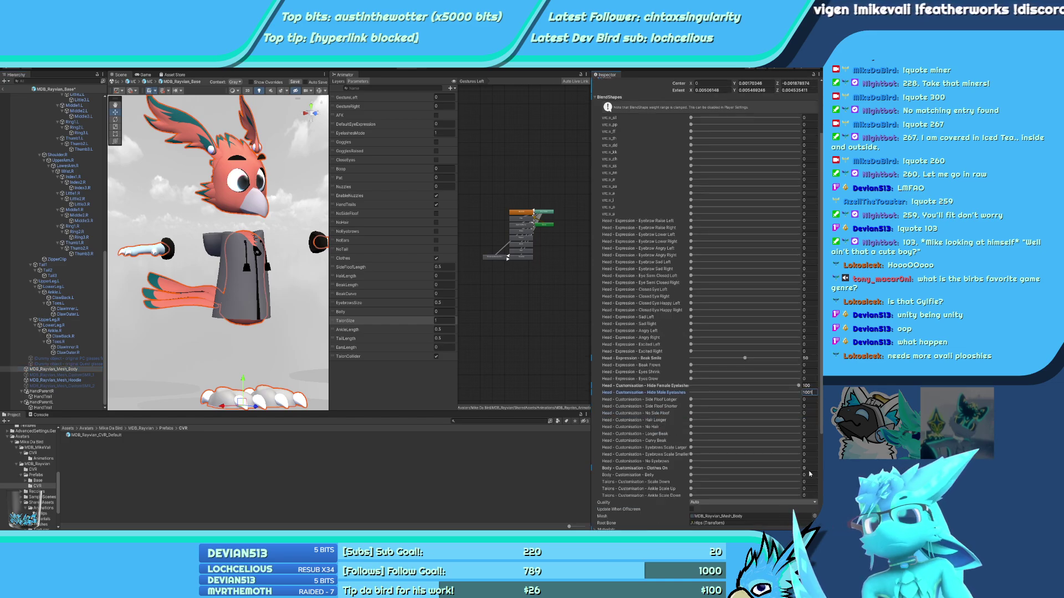
pyautogui.click(807, 469)
pyautogui.write('100')
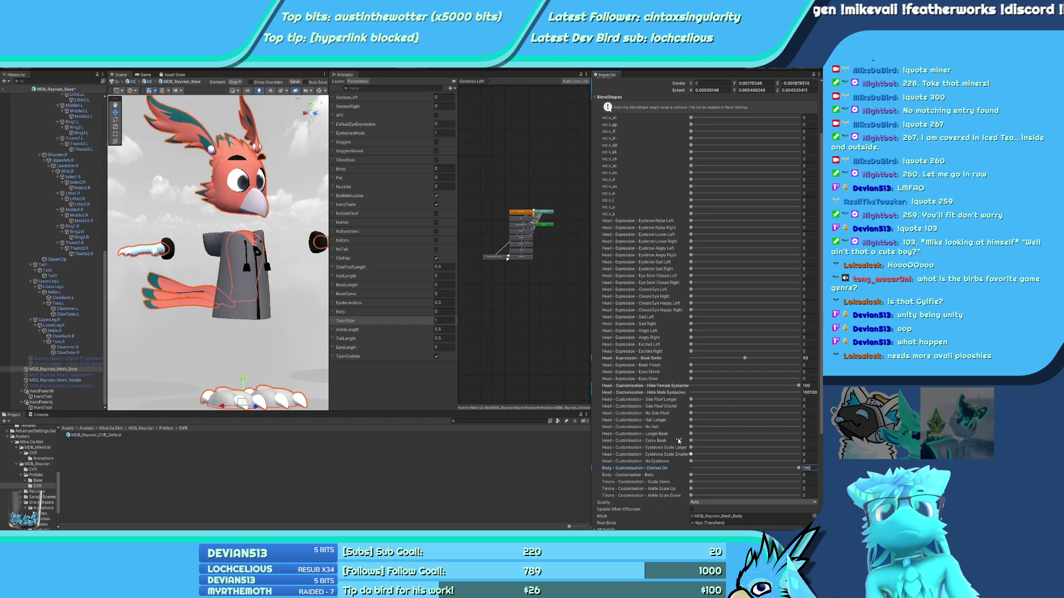
pyautogui.hotkey('ctrl', 's')
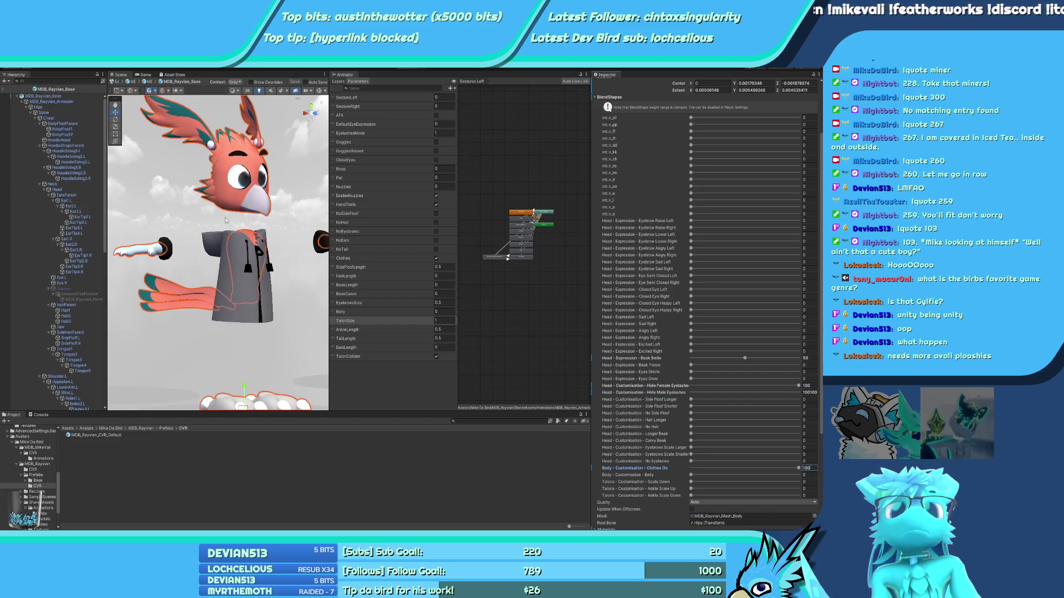
pyautogui.click(5, 90)
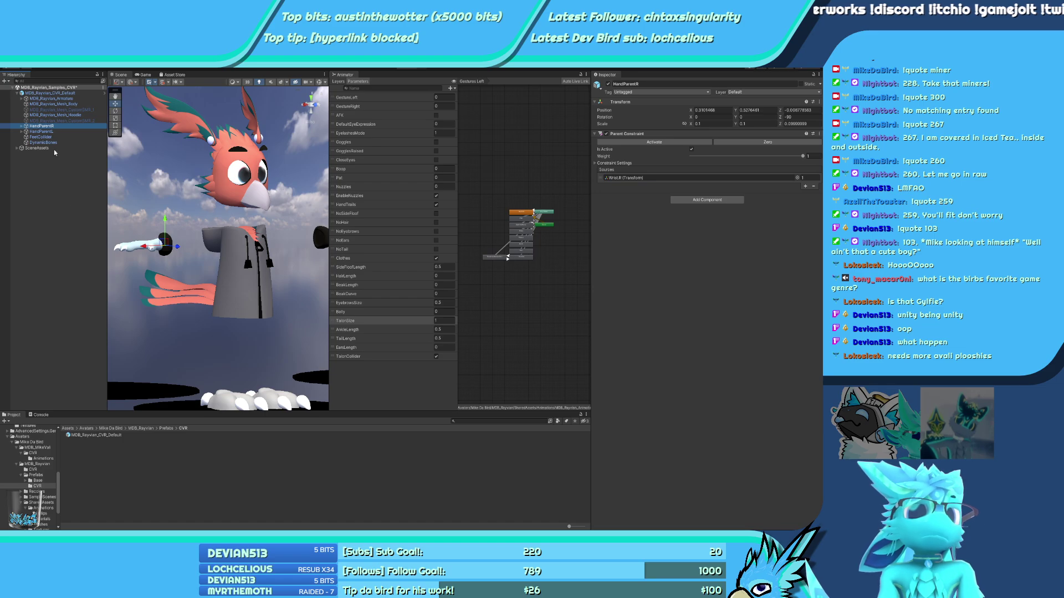
# Check HandParentL's Parent Constraint, select MDB_Rayvian_CVR_Default and show the scene gizmos to inspect the avatar from above
pyautogui.click(58, 295)
pyautogui.click(35, 132)
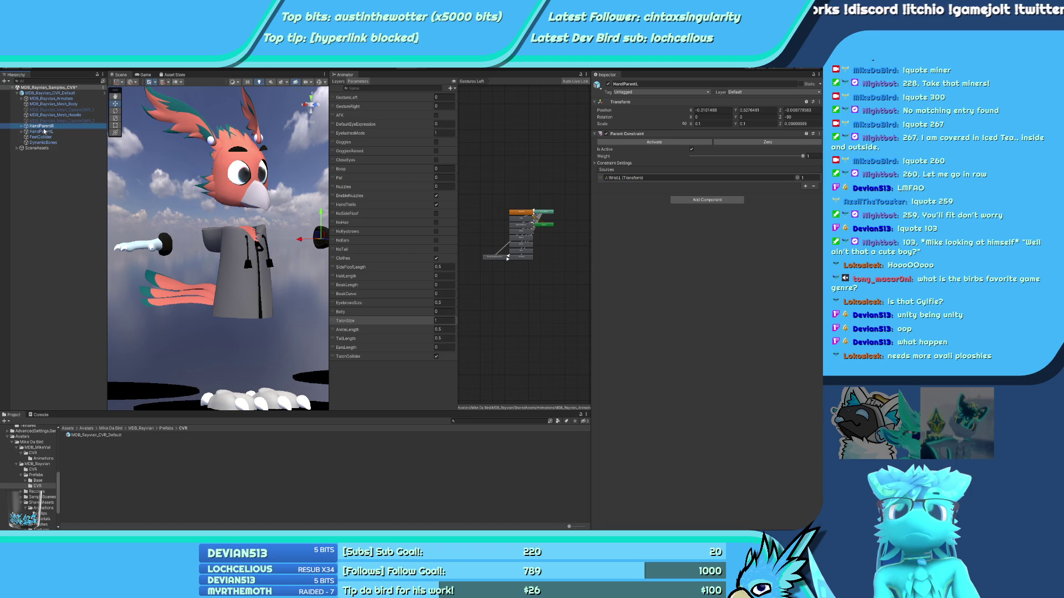
pyautogui.click(50, 93)
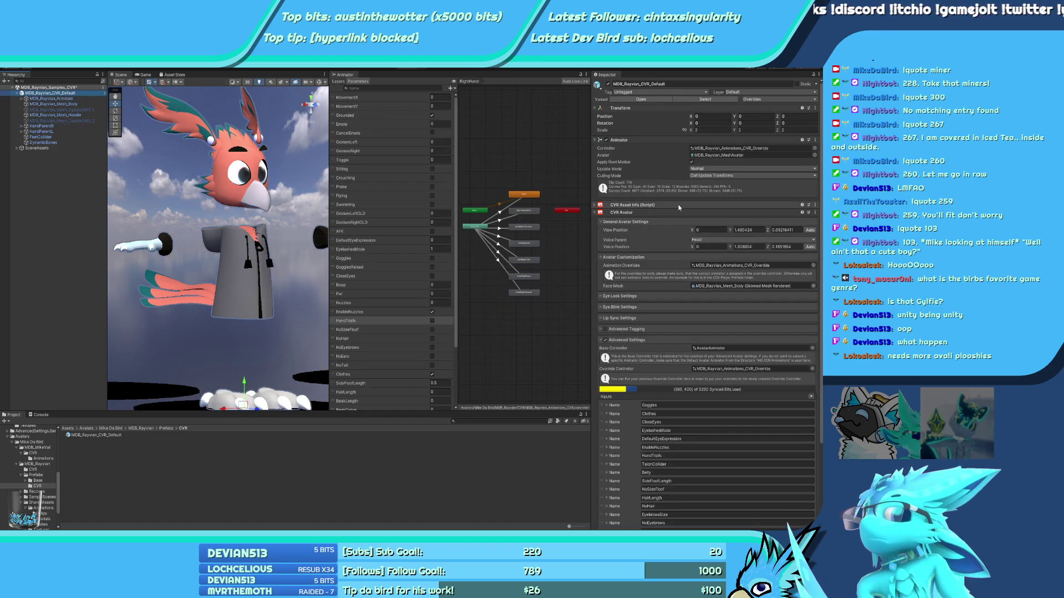
pyautogui.click(318, 82)
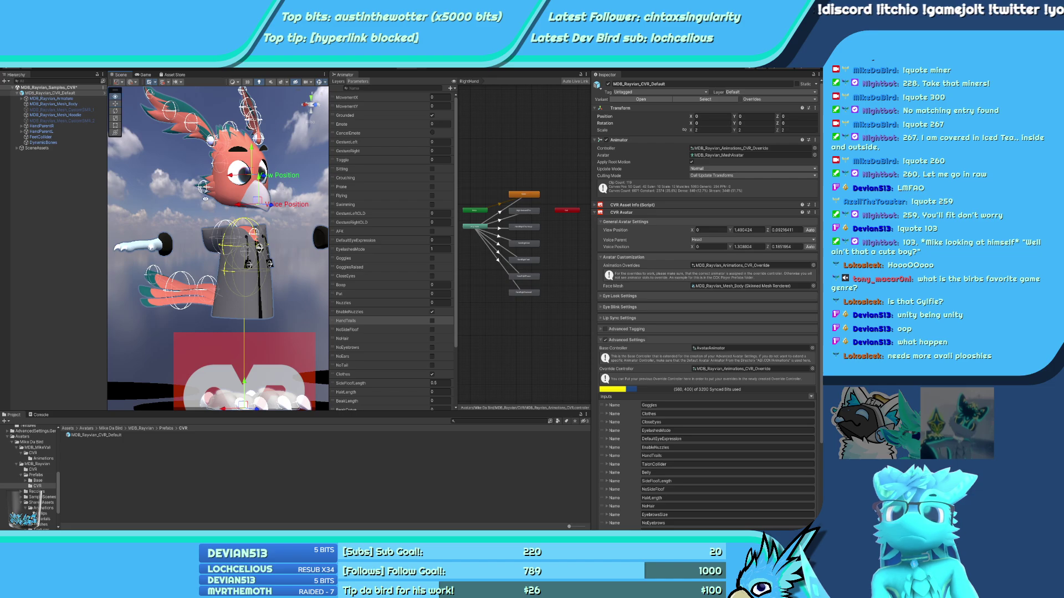
pyautogui.moveTo(195, 222); pyautogui.dragTo(259, 255, button='right')
pyautogui.moveTo(259, 255); pyautogui.dragTo(251, 259, button='middle')
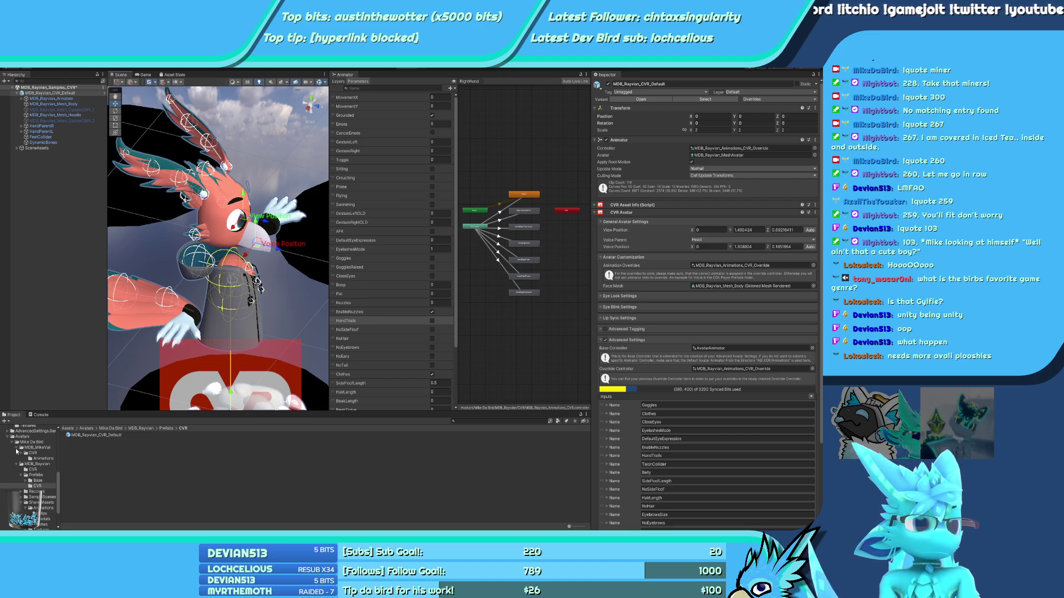
# Open the Console and show the details of the ArgumentNullException error
pyautogui.scroll(3, 21, 465)
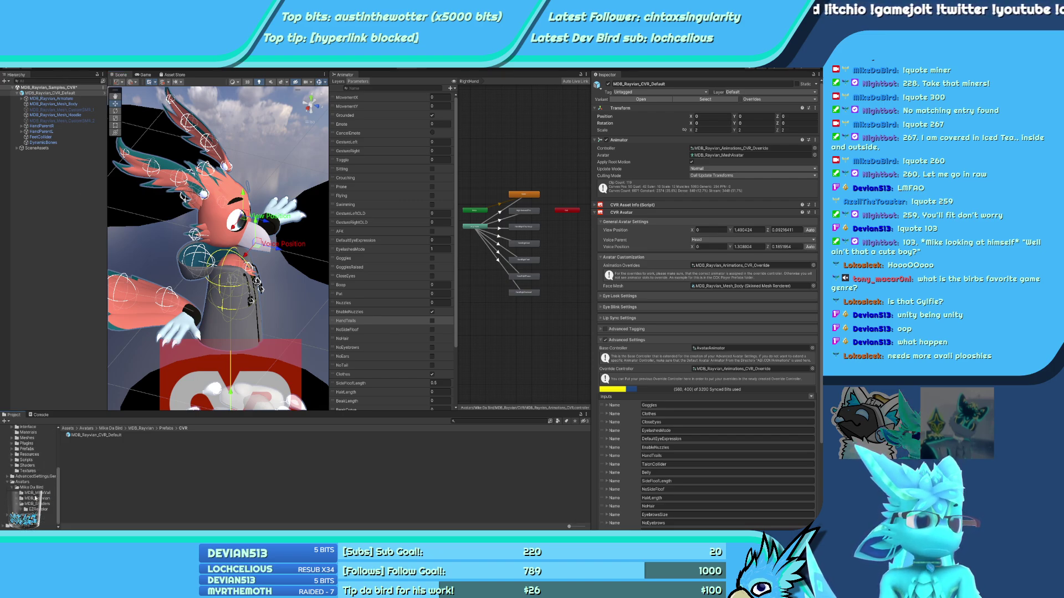
pyautogui.click(41, 415)
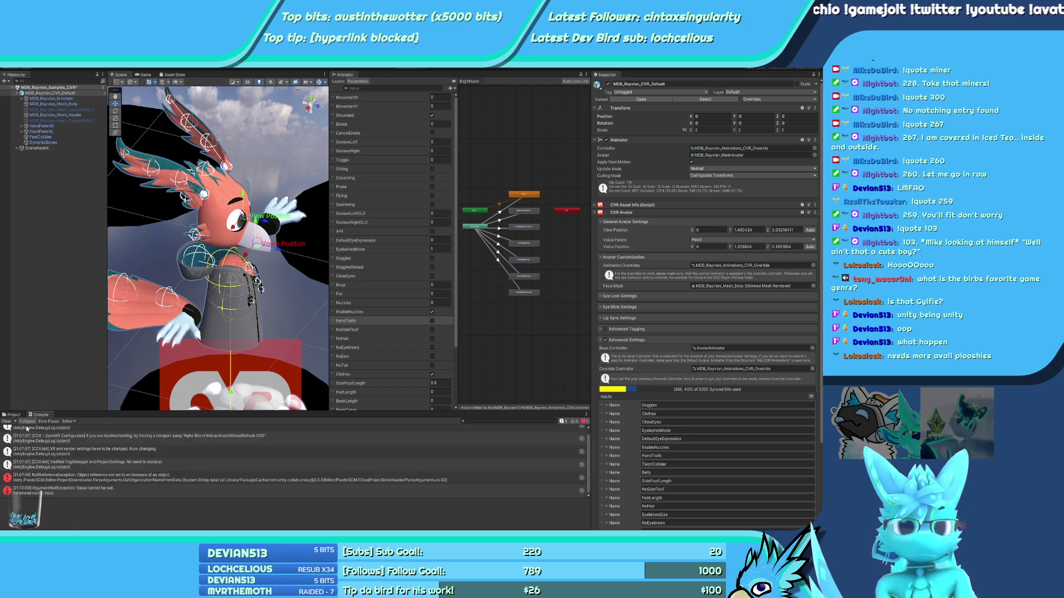
pyautogui.click(113, 488)
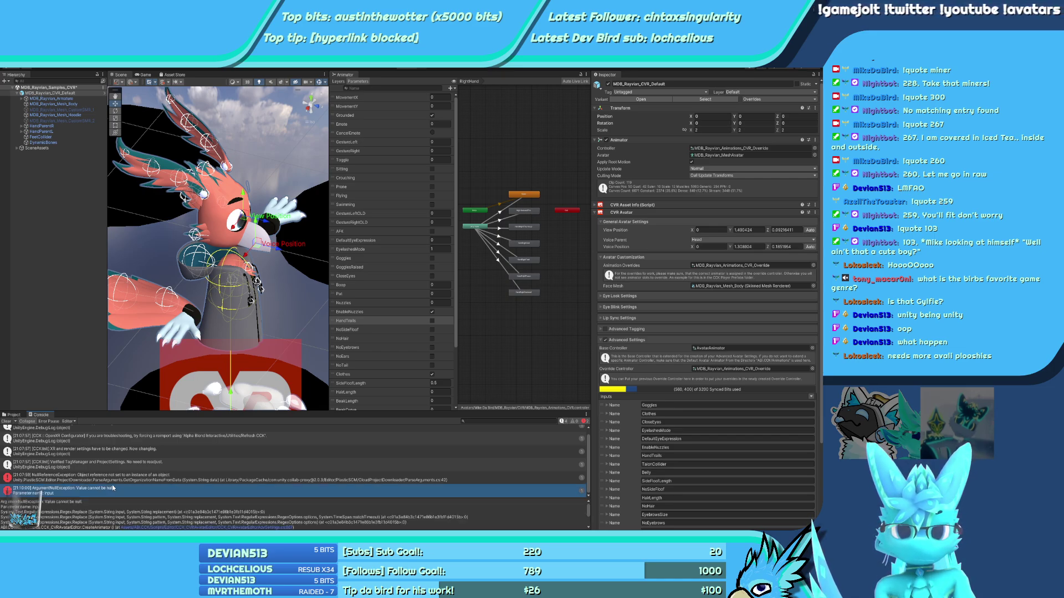
# Compare the Console details of the NullReferenceException and ArgumentNullException errors and review the avatar's Advanced Settings inputs
pyautogui.click(421, 477)
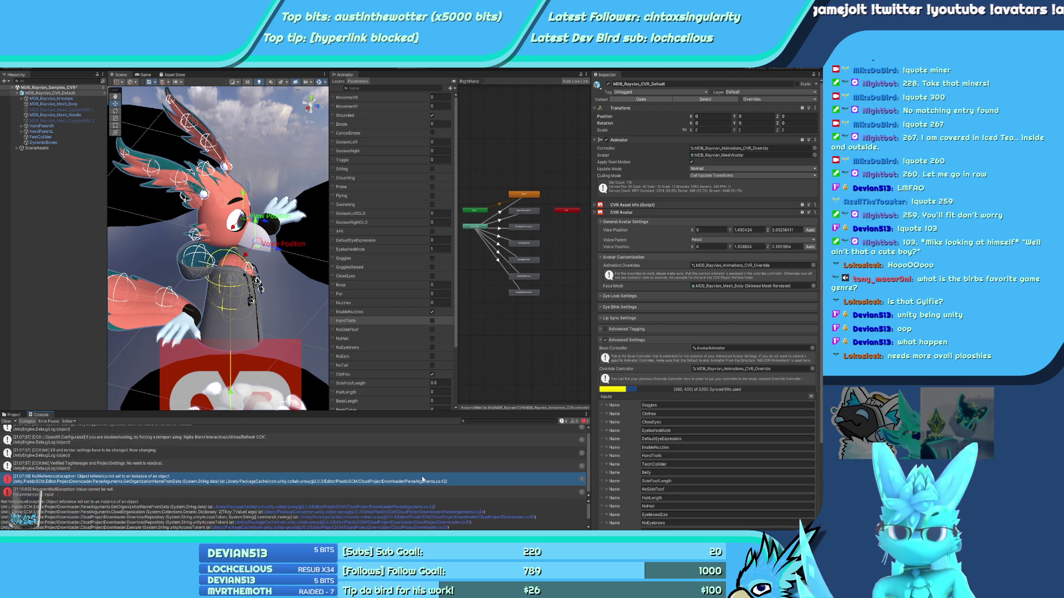
pyautogui.click(75, 493)
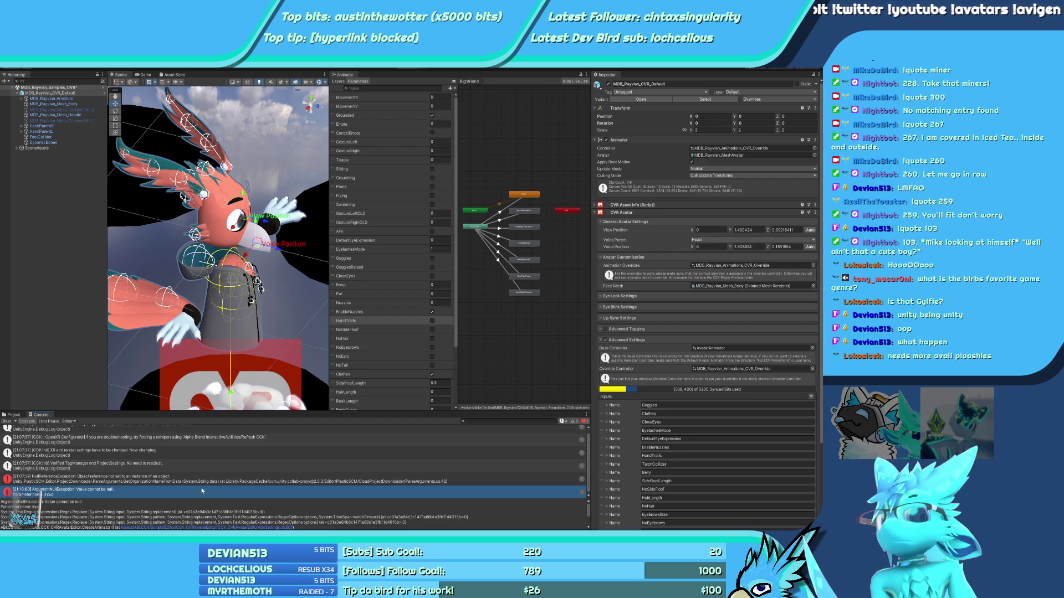
pyautogui.scroll(-3, 751, 436)
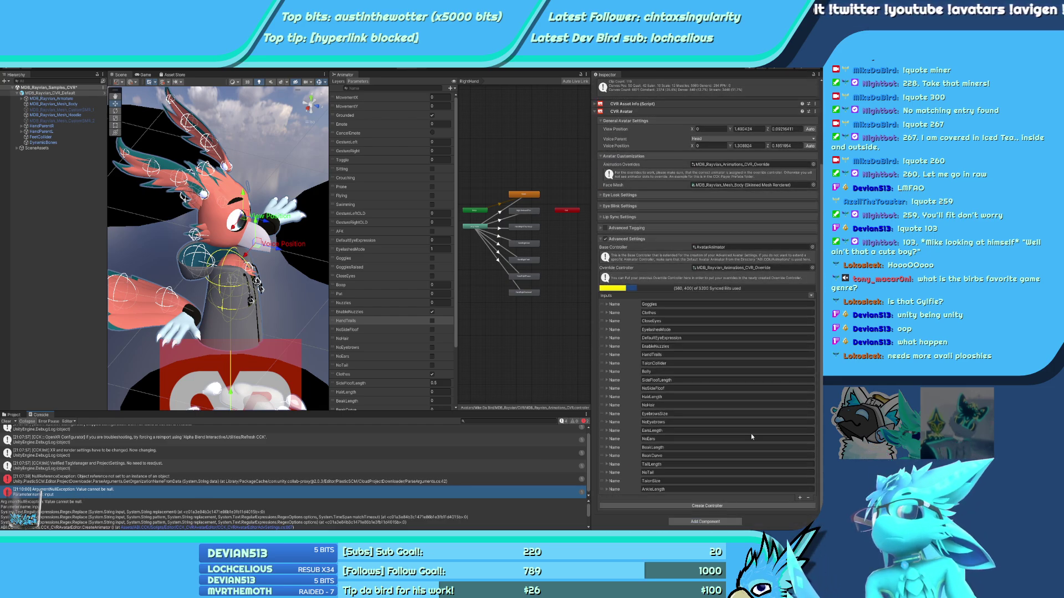
# Return to the project files and select the three sibling MDB folders under Avatars together, including MDB_Rayvian and the shaders folder
pyautogui.click(13, 414)
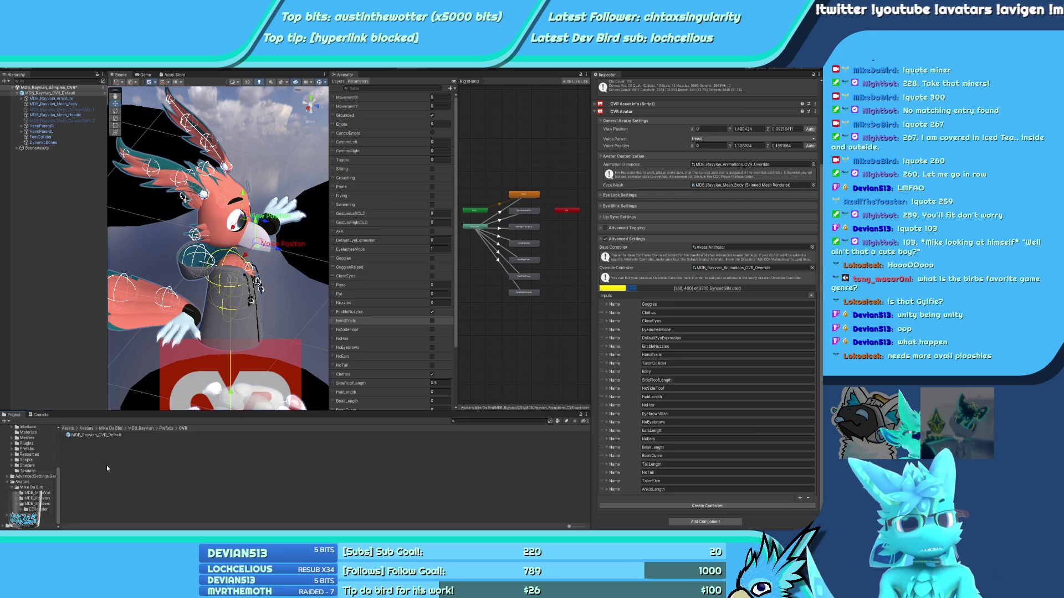
pyautogui.click(36, 494)
pyautogui.keyDown('ctrl'); pyautogui.click(36, 504); pyautogui.keyUp('ctrl')
pyautogui.click(36, 498)
pyautogui.keyDown('ctrl'); pyautogui.click(37, 504); pyautogui.keyUp('ctrl')
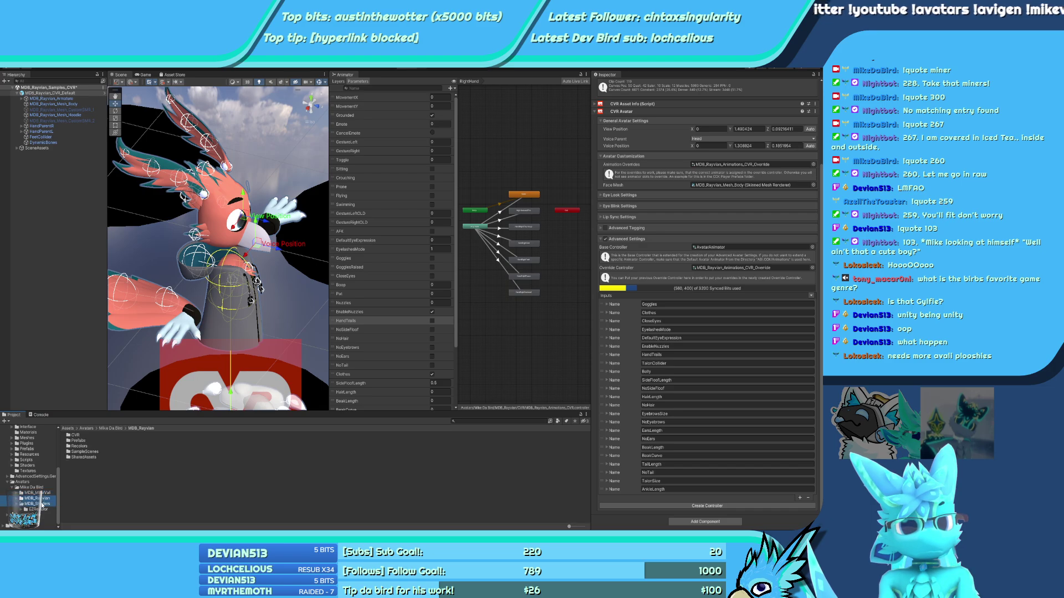
pyautogui.click(75, 410)
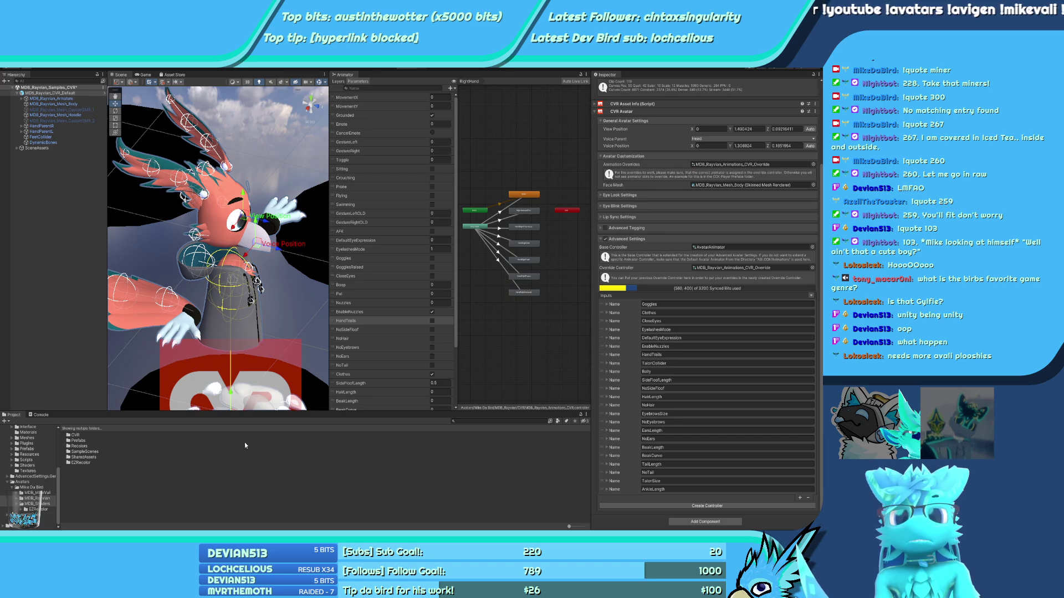
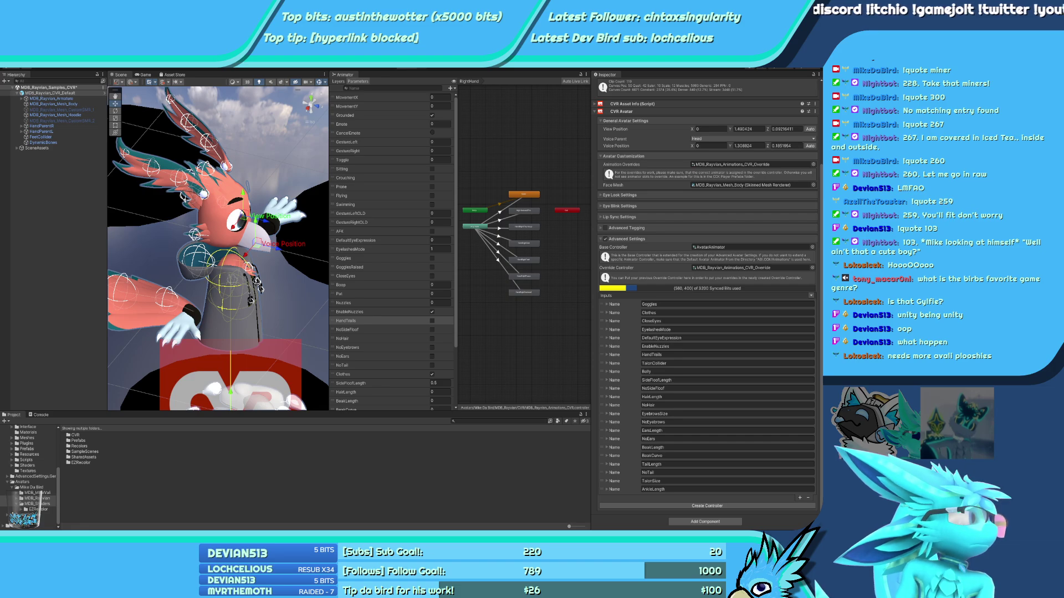
# Switch to the VRChat Unity project and inspect MDB_Rayvian_Base from several angles, both in its prefab and in the scene
pyautogui.hotkey('alt', 'Tab')
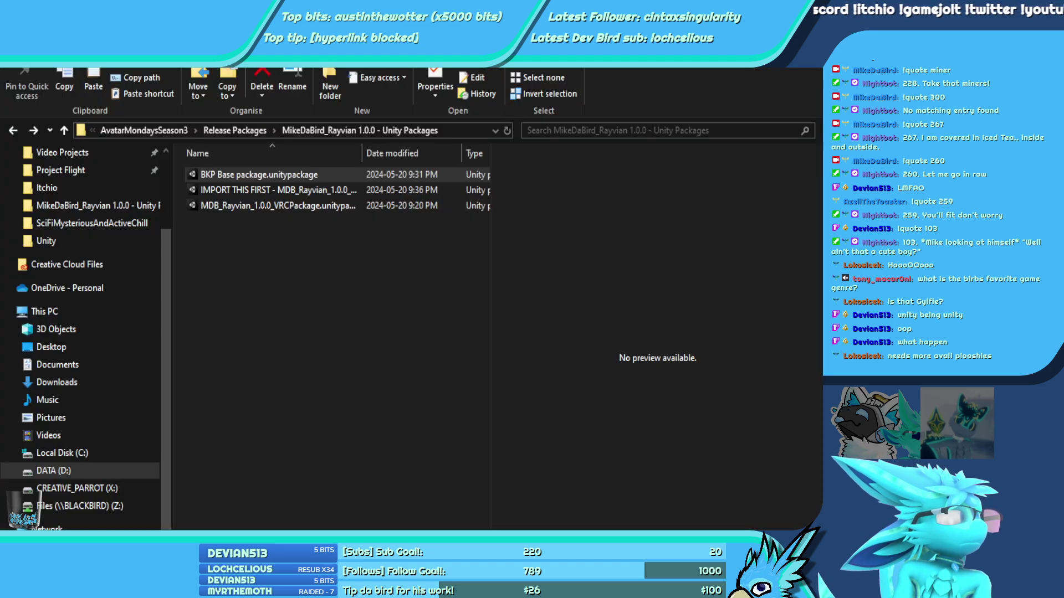
pyautogui.hotkey('alt', 'Tab')
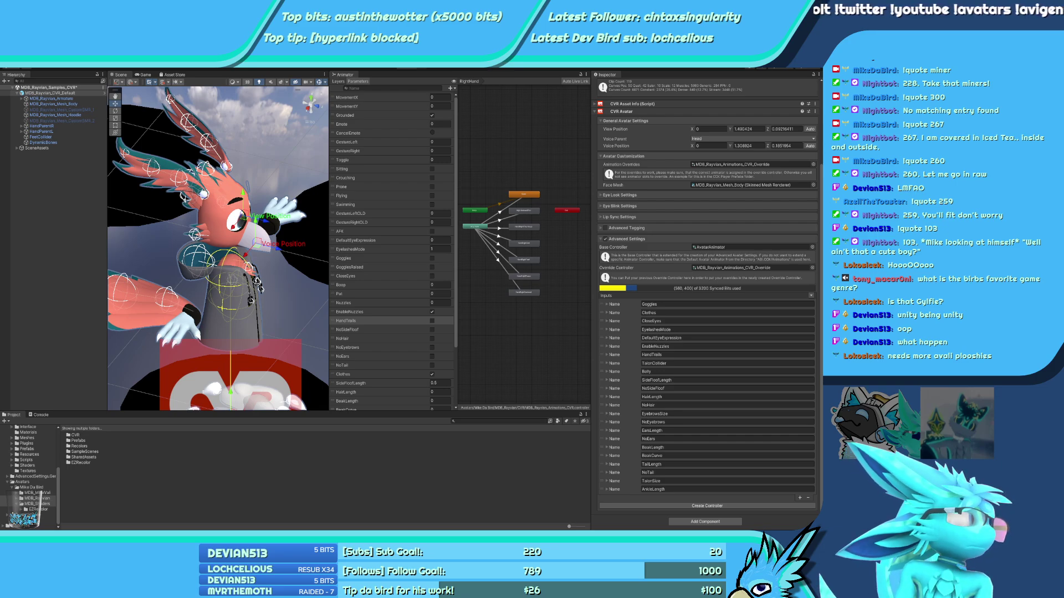
pyautogui.hotkey('alt', 'Tab')
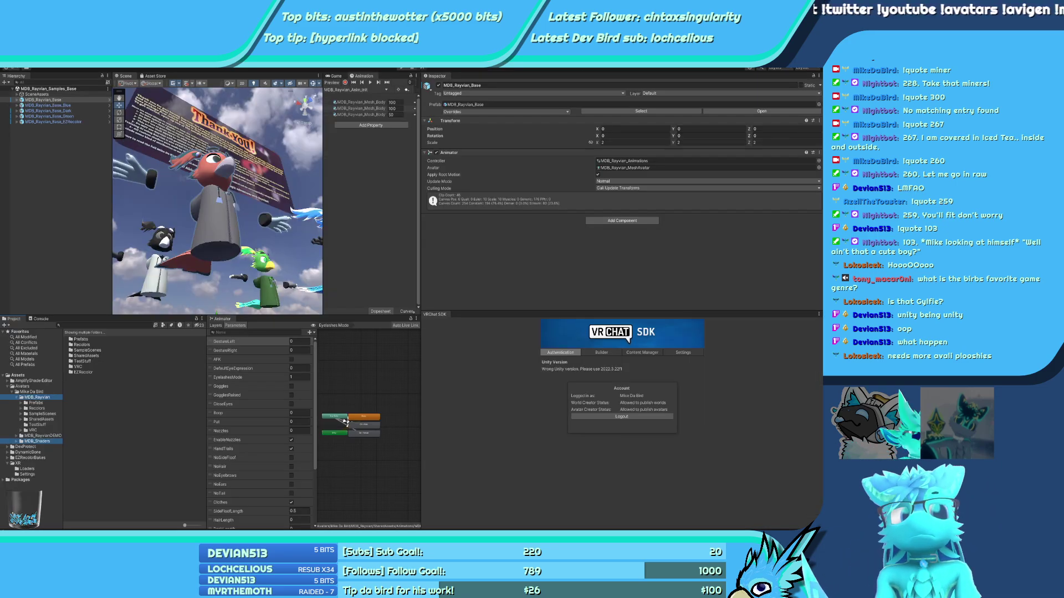
pyautogui.keyDown('alt'); pyautogui.moveTo(216, 166); pyautogui.dragTo(222, 244); pyautogui.keyUp('alt')
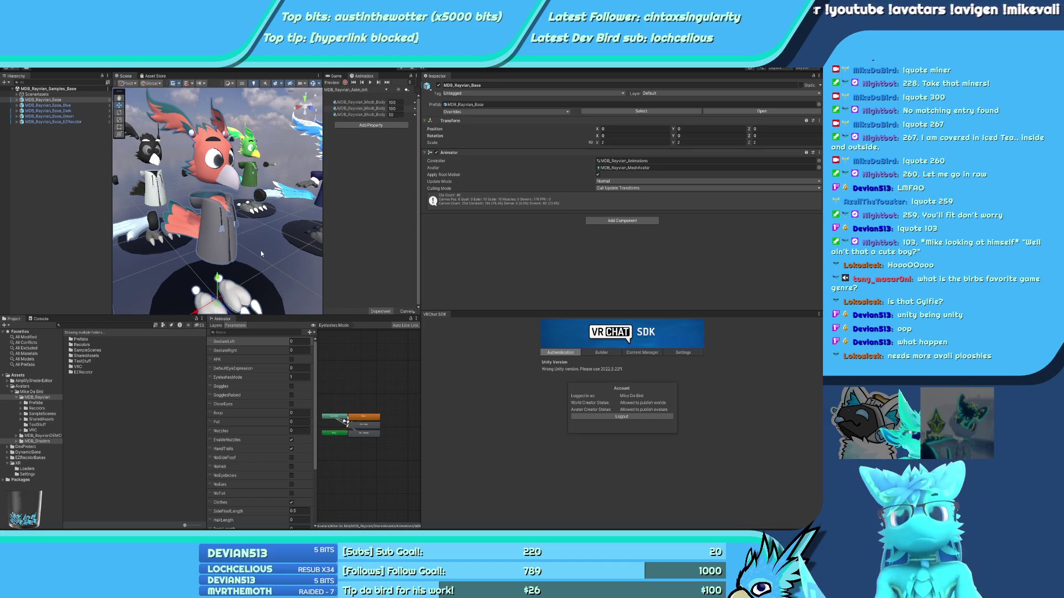
pyautogui.keyDown('alt'); pyautogui.moveTo(260, 250); pyautogui.dragTo(233, 157); pyautogui.keyUp('alt')
pyautogui.moveTo(234, 157); pyautogui.dragTo(163, 271, button='right')
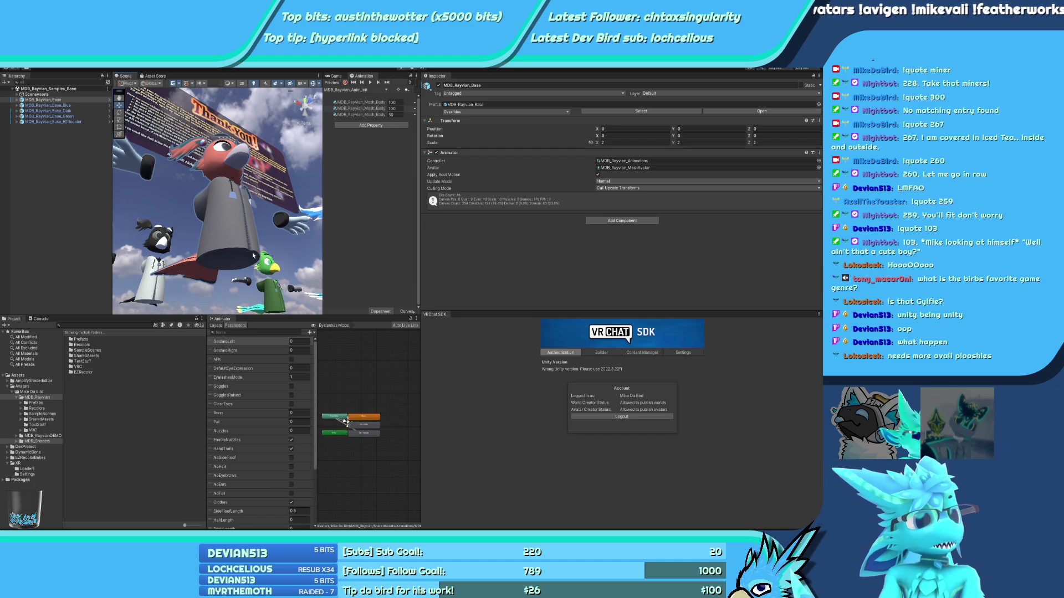
pyautogui.click(109, 100)
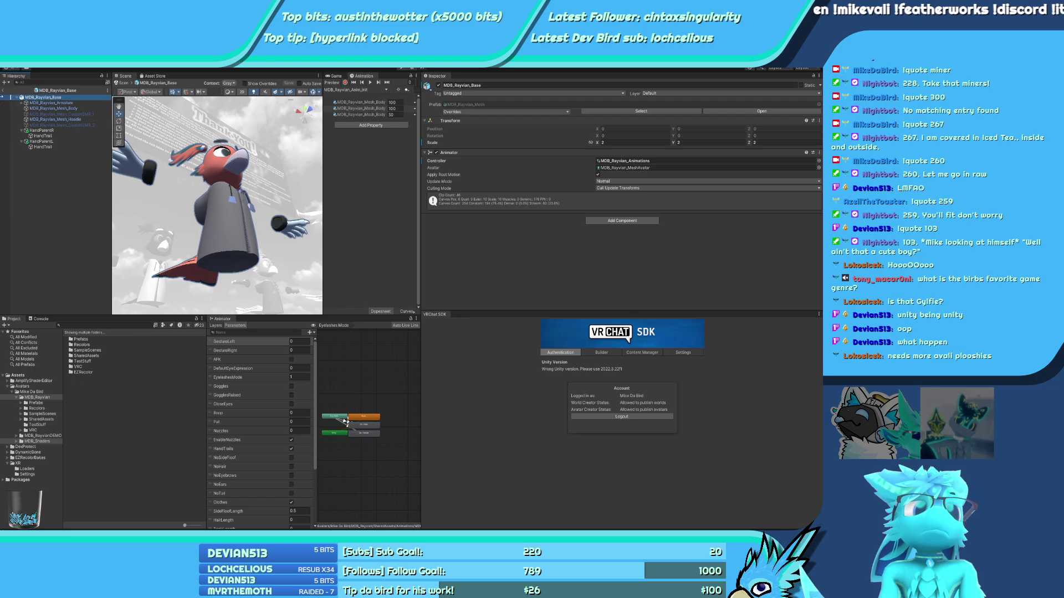
pyautogui.click(3, 90)
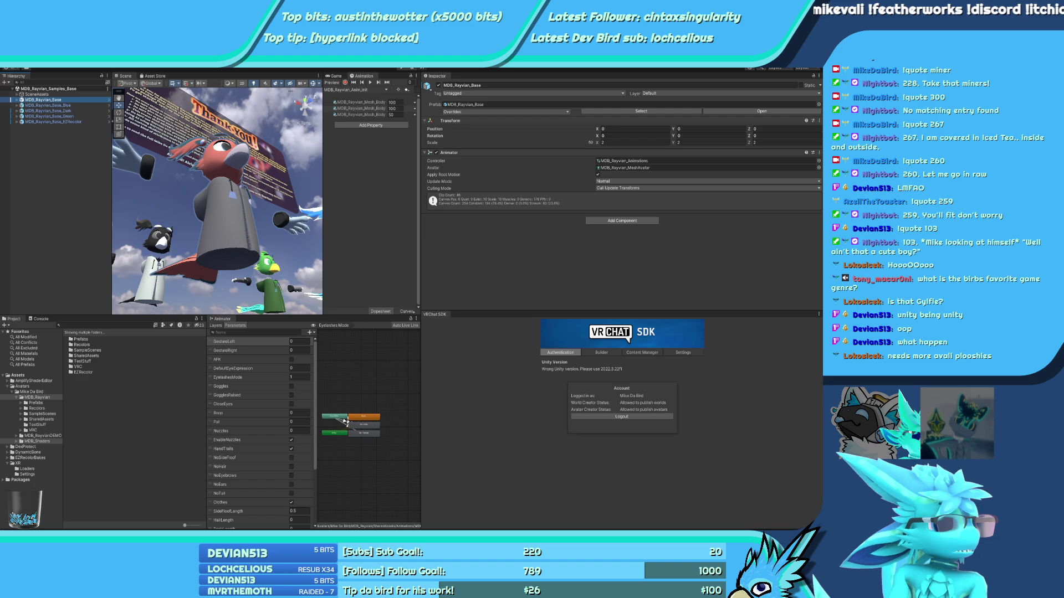
pyautogui.press('f')
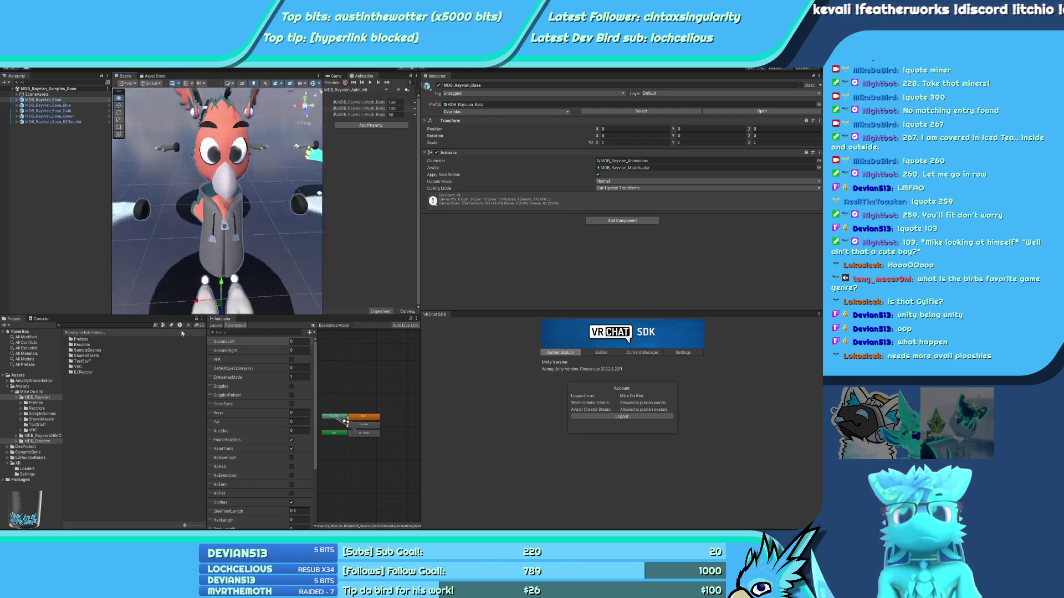
pyautogui.keyDown('alt'); pyautogui.moveTo(182, 333); pyautogui.dragTo(223, 338); pyautogui.keyUp('alt')
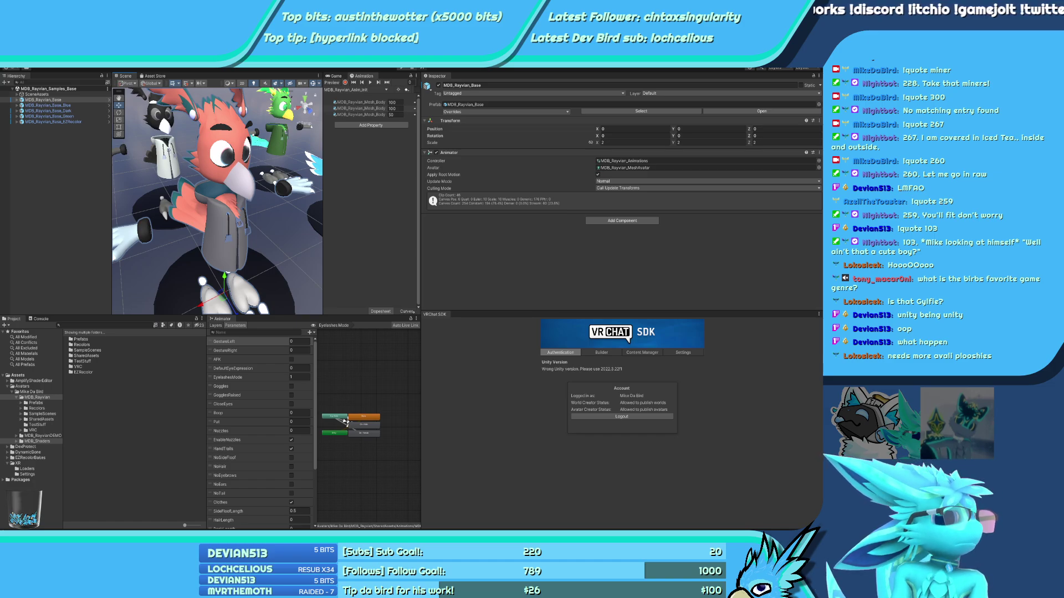
# Return to the ChilloutVR project, open the nested MDB_Rayvian_Base prefab from the avatar and review the body mesh's blend shapes
pyautogui.hotkey('alt', 'Tab')
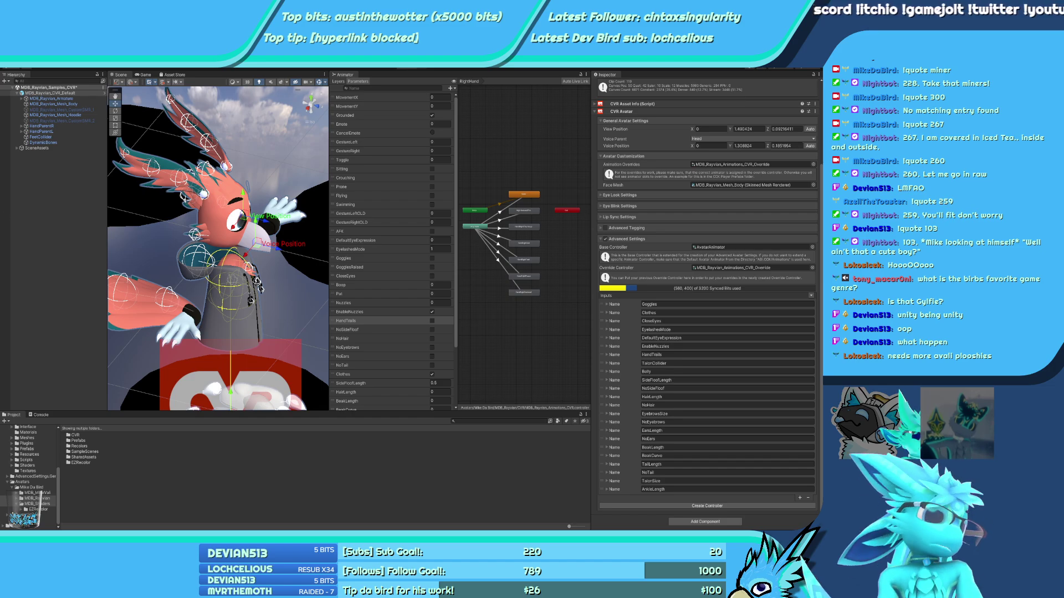
pyautogui.keyDown('alt'); pyautogui.moveTo(215, 233); pyautogui.dragTo(170, 159); pyautogui.keyUp('alt')
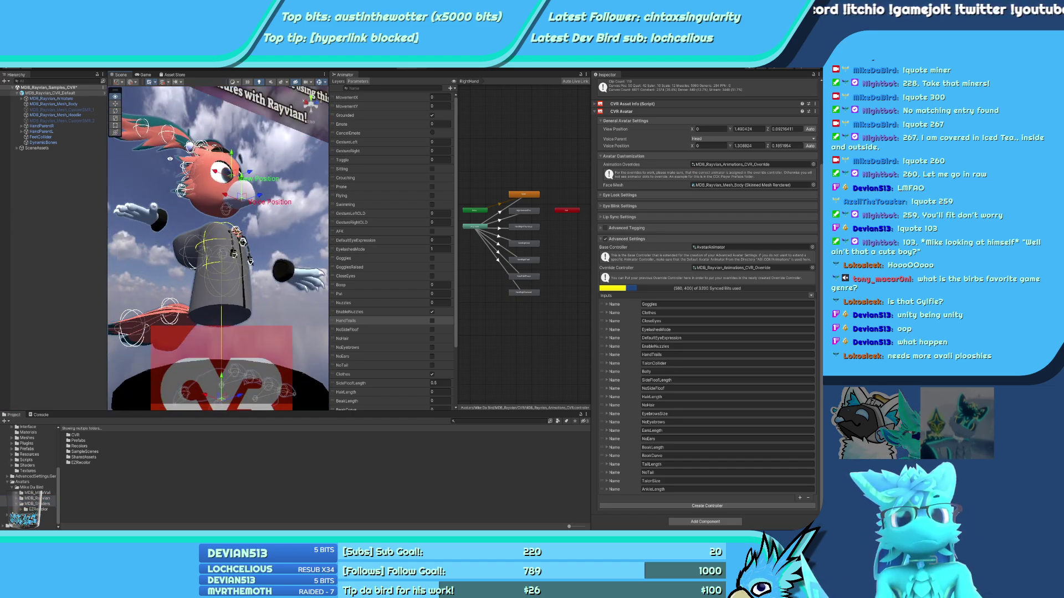
pyautogui.click(104, 93)
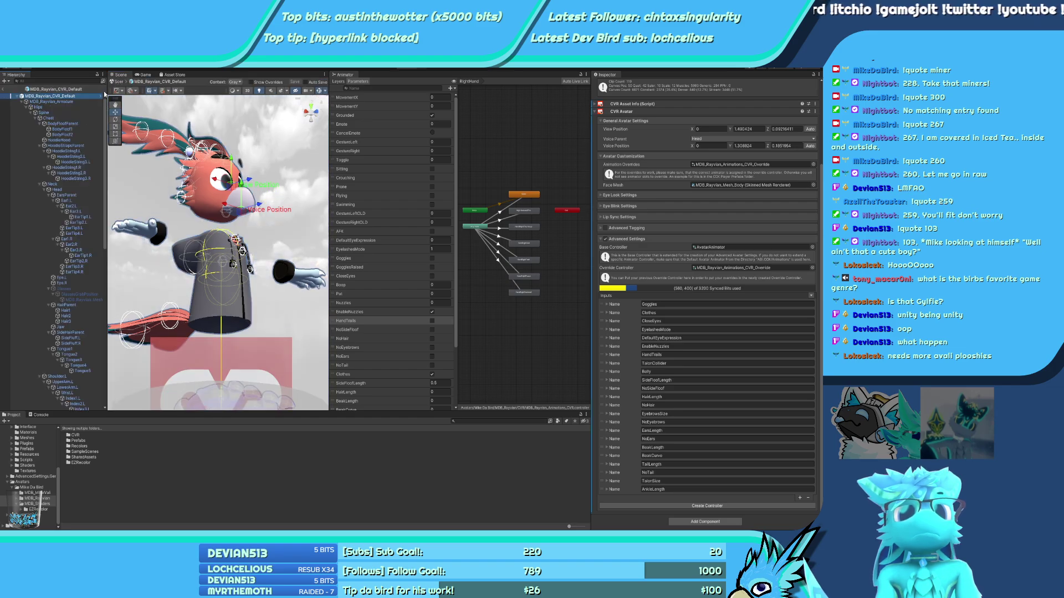
pyautogui.click(104, 93)
pyautogui.click(101, 96)
pyautogui.click(101, 96)
pyautogui.scroll(2, 253, 256)
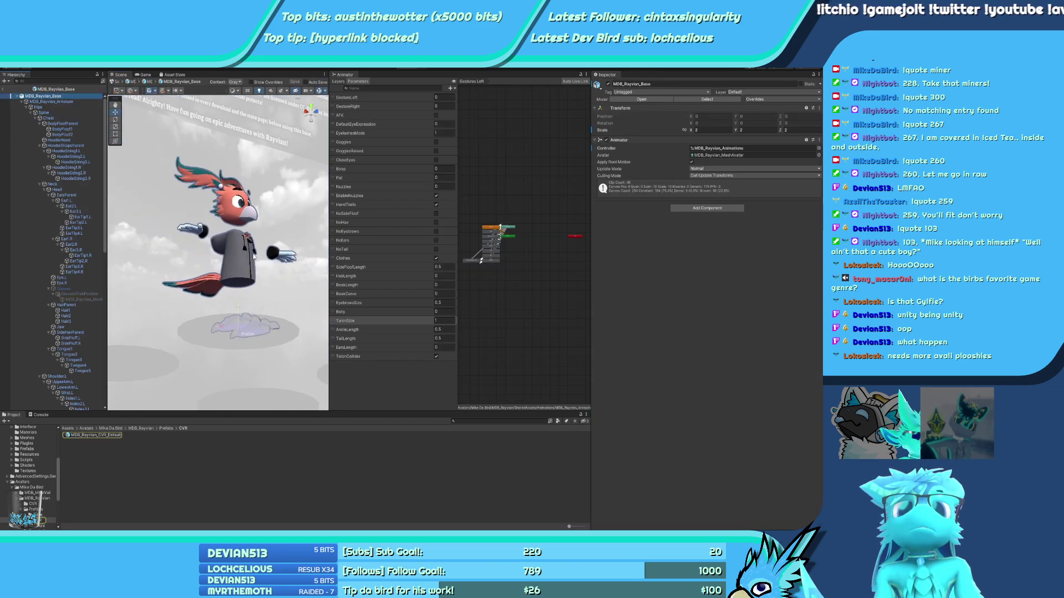
pyautogui.scroll(2, 254, 256)
pyautogui.click(254, 256)
pyautogui.scroll(6, 253, 256)
pyautogui.click(274, 147)
pyautogui.click(274, 147)
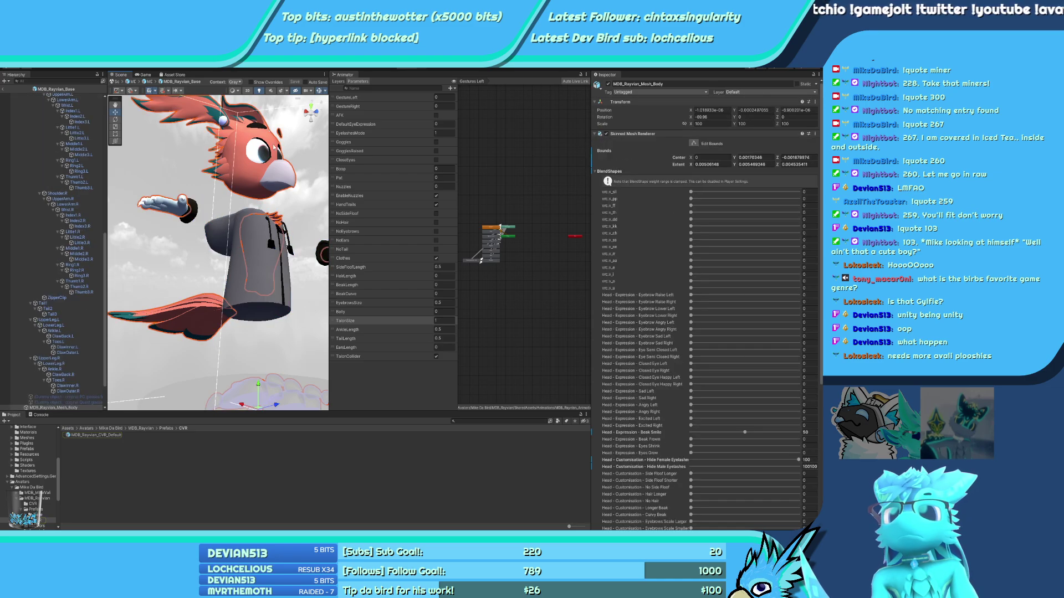
pyautogui.scroll(-5, 715, 360)
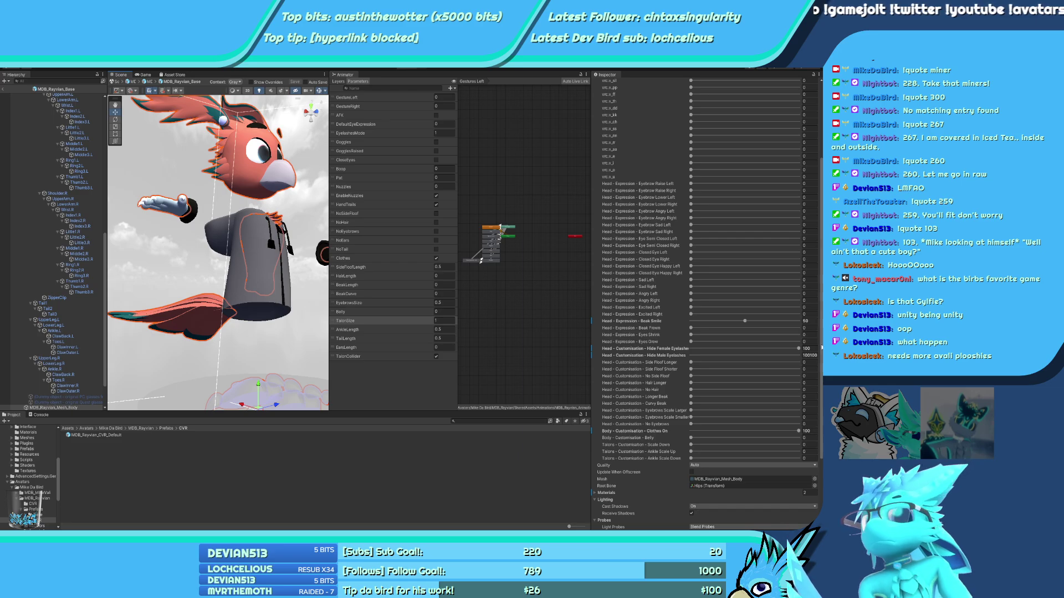
# Try to clear the Hide Male Eyelashes and Hide Female Eyelashes blend shapes on the base prefab's body mesh
pyautogui.click(809, 355)
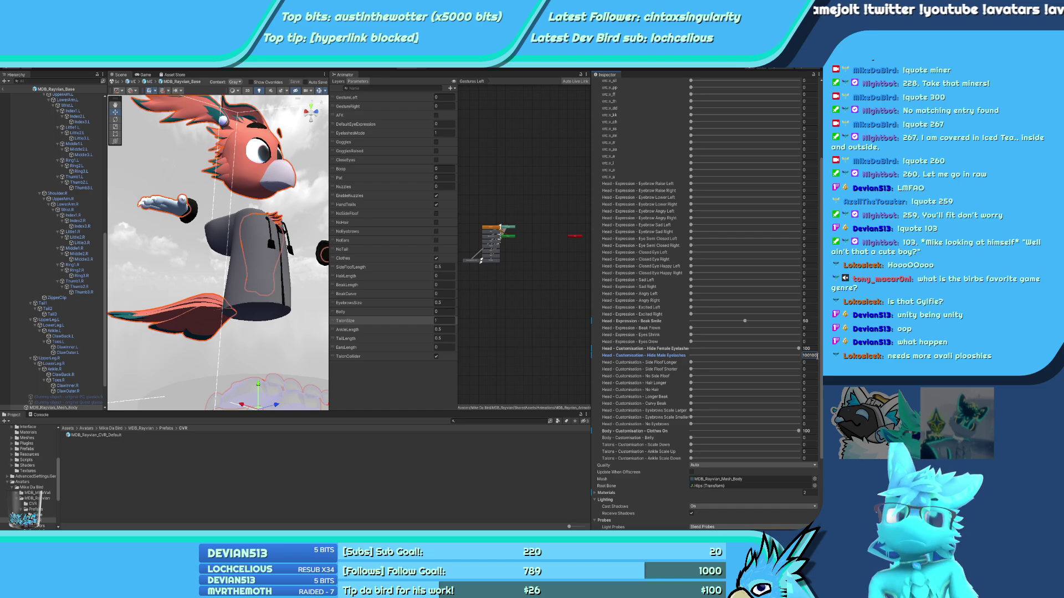
pyautogui.press('BackSpace')
pyautogui.press('BackSpace')
pyautogui.press('BackSpace')
pyautogui.press('BackSpace')
pyautogui.press('BackSpace')
pyautogui.press('BackSpace')
pyautogui.click(815, 349)
pyautogui.press('BackSpace')
pyautogui.press('BackSpace')
pyautogui.press('BackSpace')
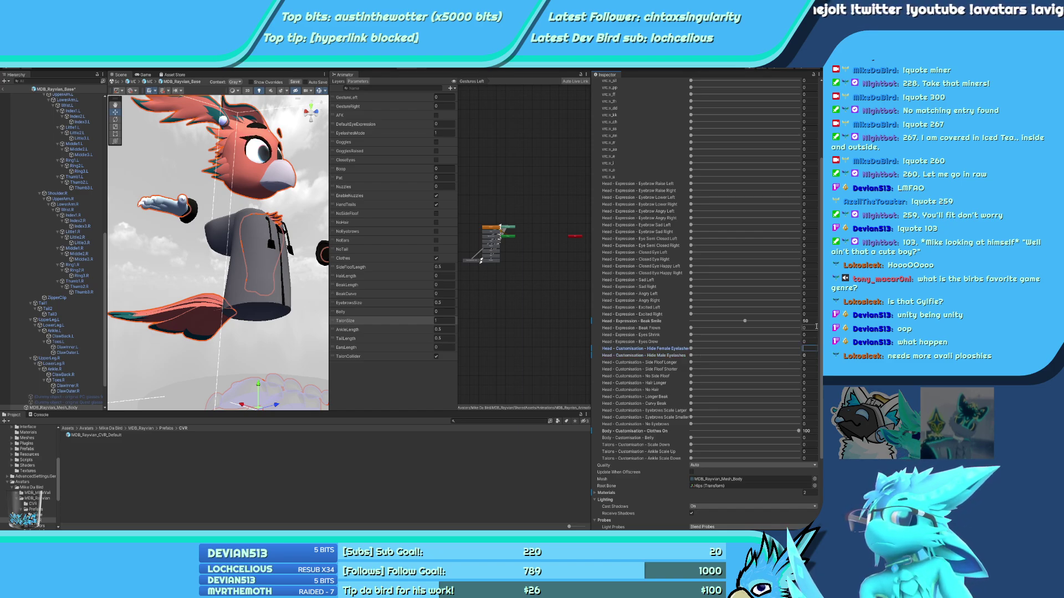
# Try to clear the body mesh's Beak Smile and Clothes On blend shapes and leave the base prefab
pyautogui.click(813, 322)
pyautogui.press('BackSpace')
pyautogui.press('BackSpace')
pyautogui.click(812, 432)
pyautogui.press('BackSpace')
pyautogui.press('BackSpace')
pyautogui.press('BackSpace')
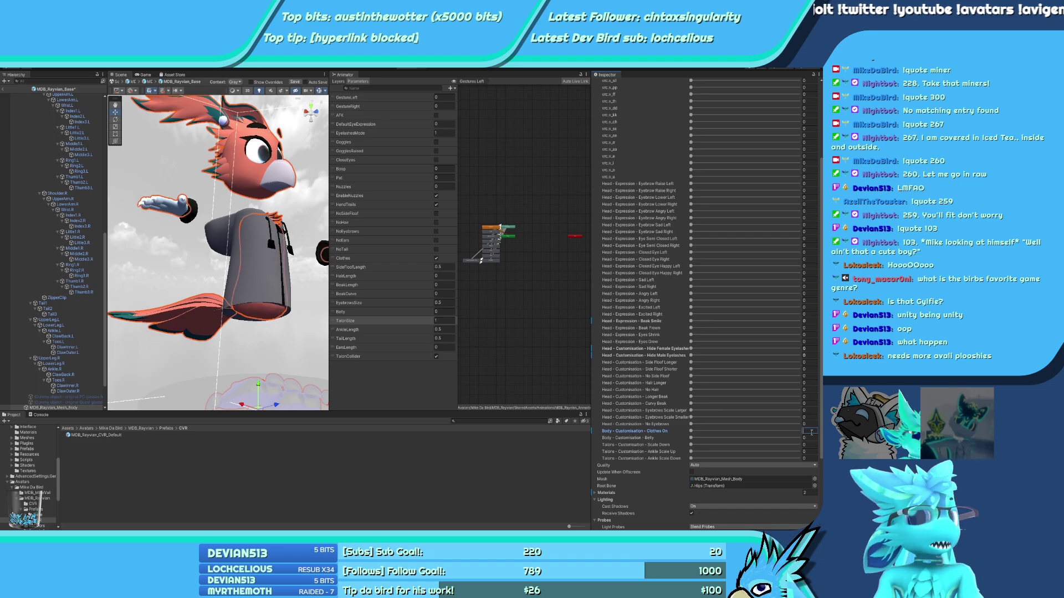
pyautogui.click(311, 504)
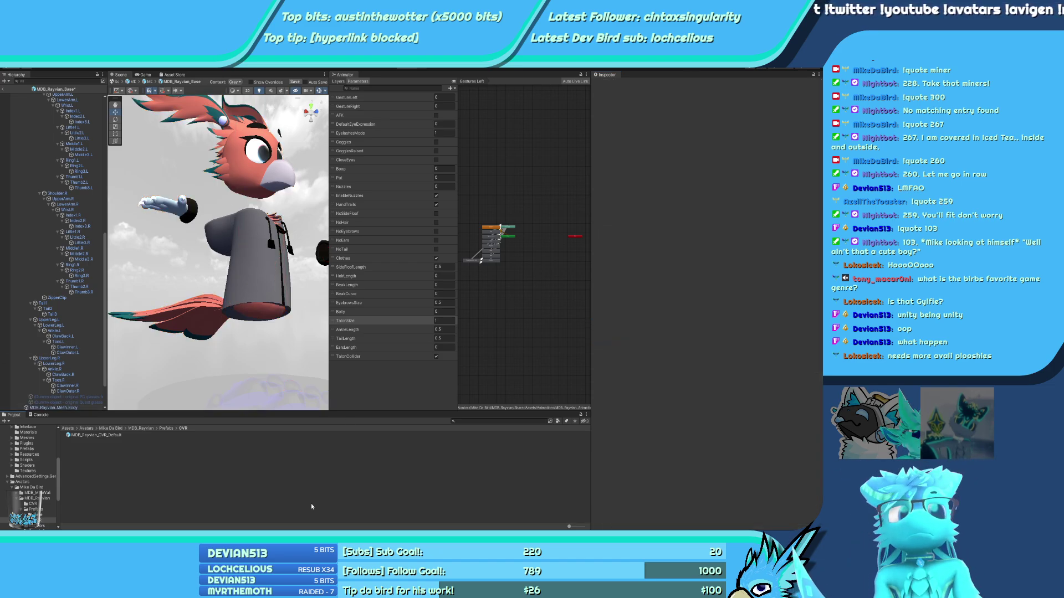
pyautogui.hotkey('ctrl', 's')
pyautogui.scroll(-5, 184, 181)
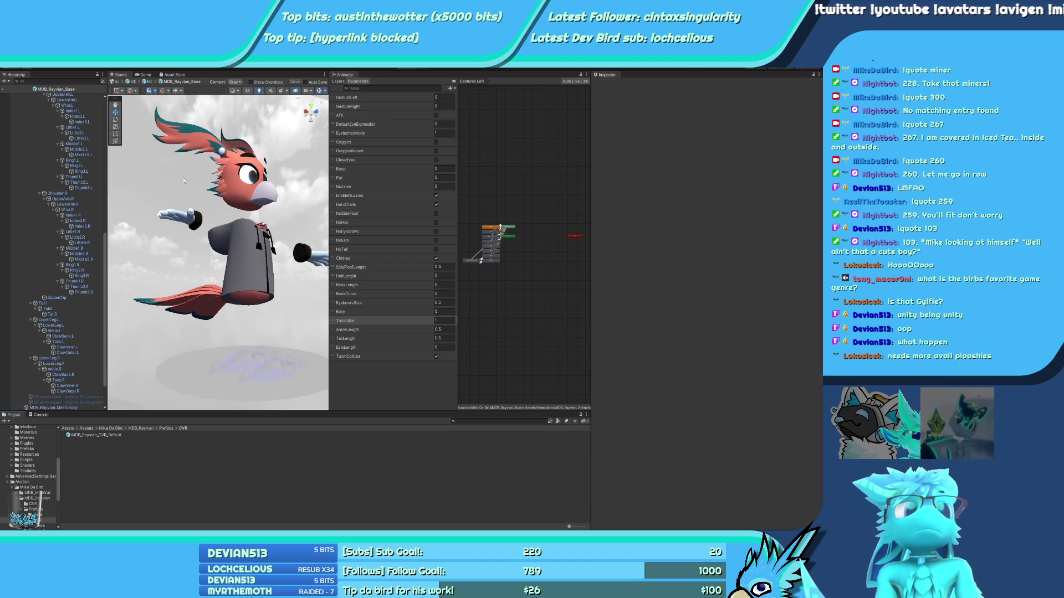
pyautogui.click(3, 89)
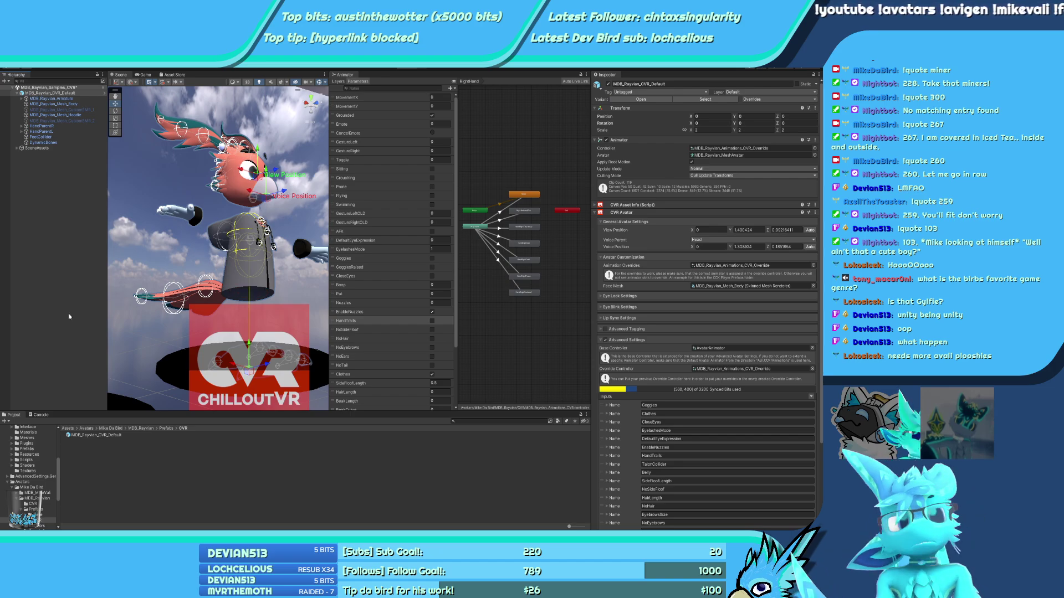
# In the nested MDB_Rayvian_Base prefab, set MDB_Rayvian_Mesh_Body's Hide Male Eyelashes blend shape to 100, save it and return to the scene
pyautogui.click(103, 93)
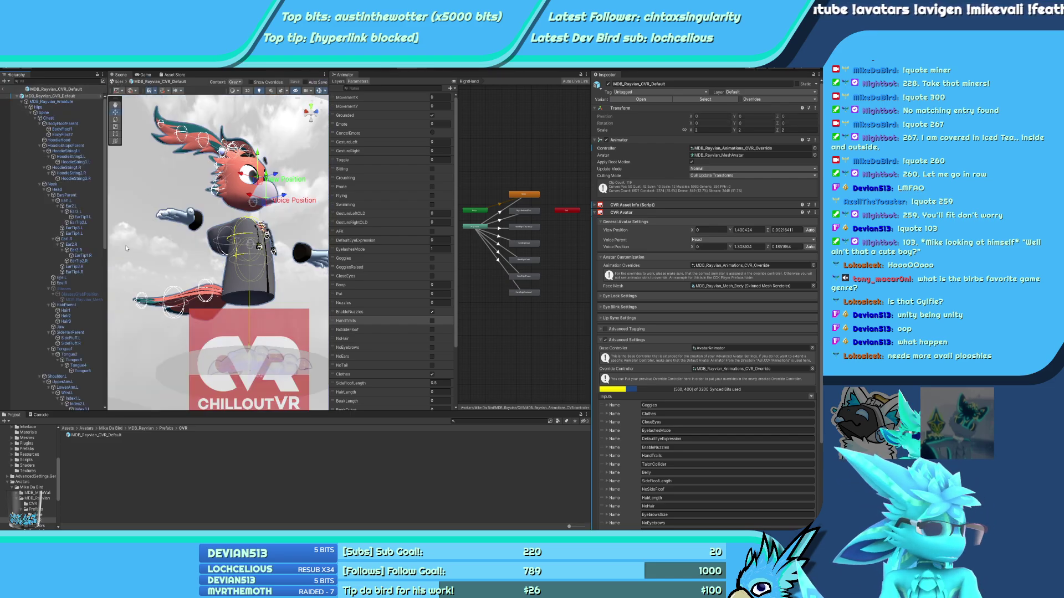
pyautogui.click(100, 96)
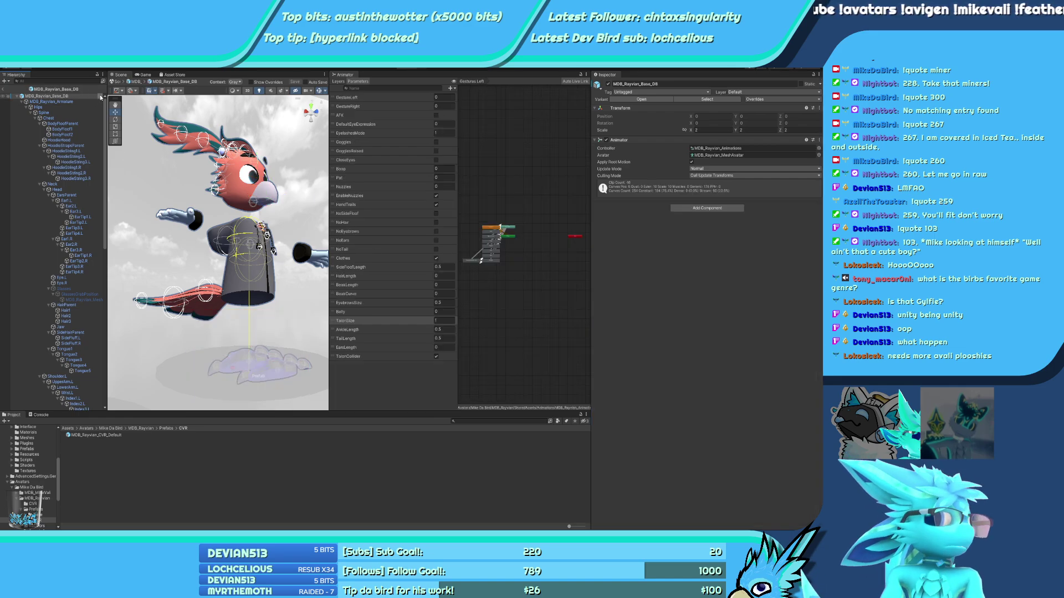
pyautogui.click(100, 96)
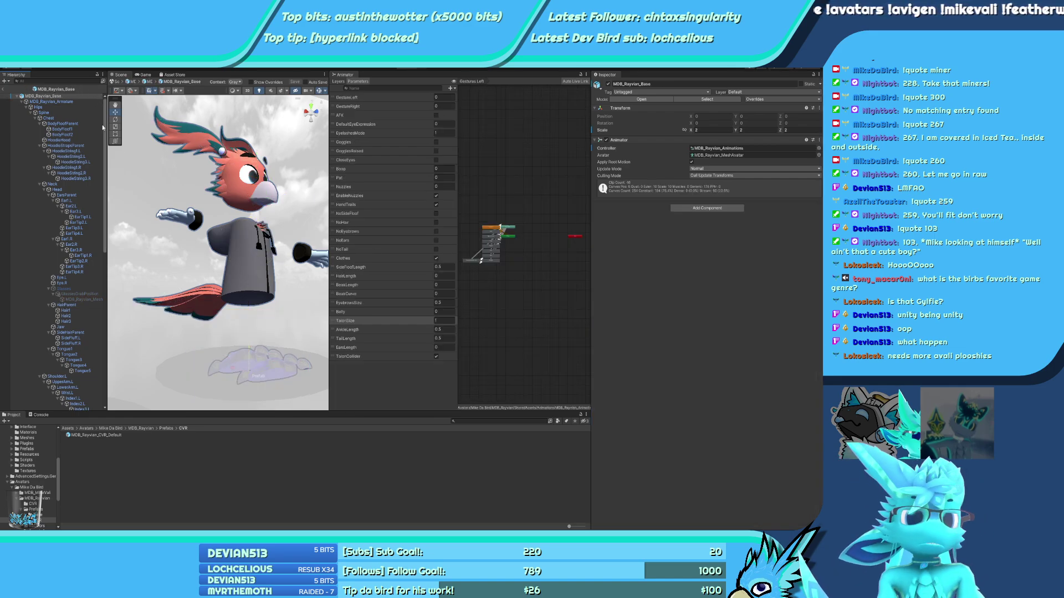
pyautogui.scroll(-10, 103, 128)
pyautogui.click(71, 365)
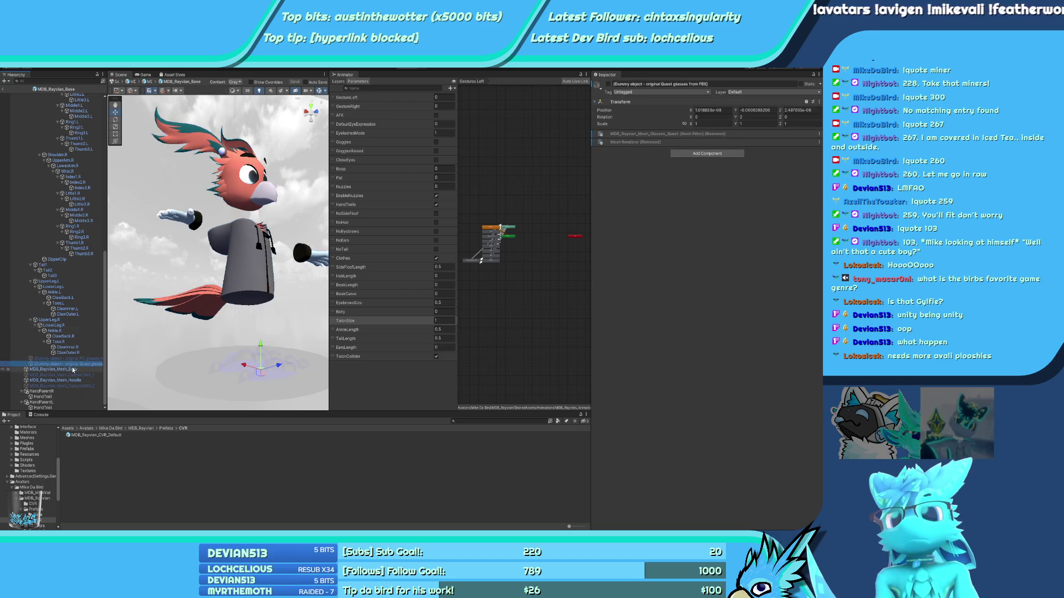
pyautogui.click(73, 369)
pyautogui.click(808, 467)
pyautogui.write('1000')
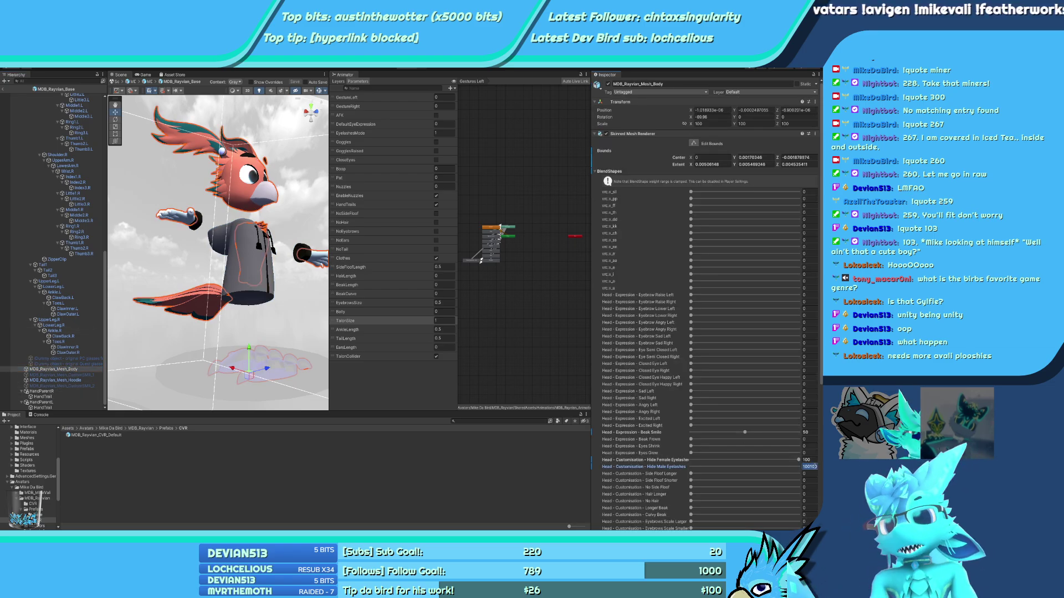
pyautogui.press('Return')
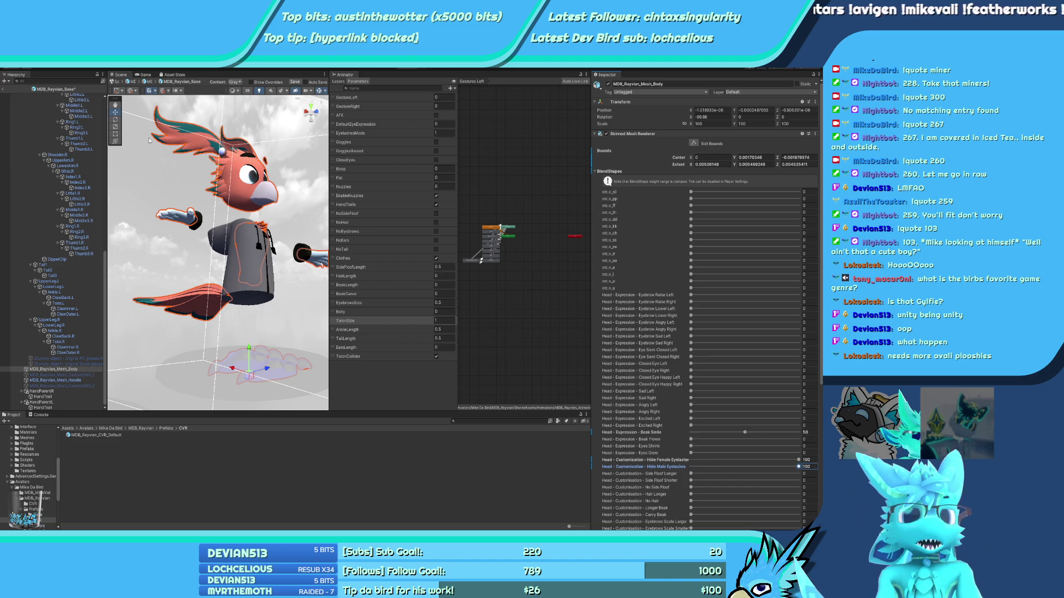
pyautogui.hotkey('ctrl', 's')
pyautogui.click(3, 89)
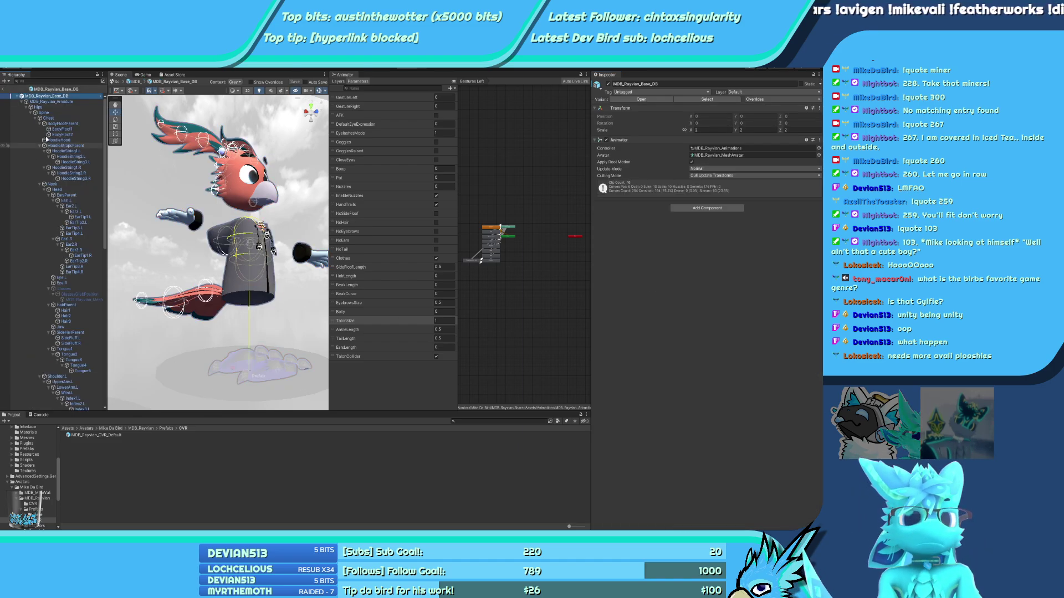
pyautogui.click(3, 88)
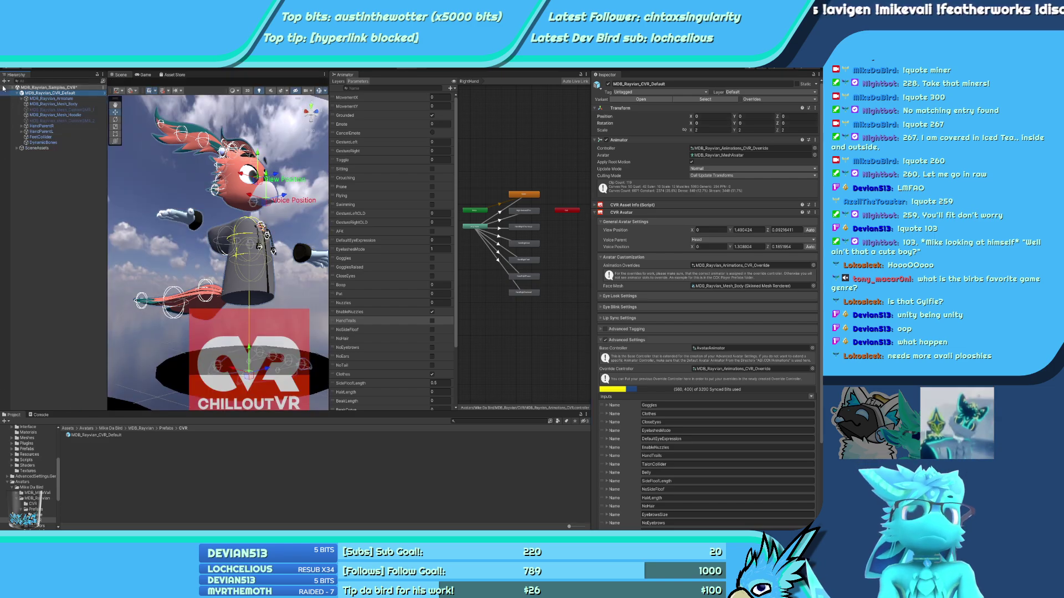
# Collapse the project's folder tree and select the MDB_Rayvian and MDB_Shaders folders together under Avatars
pyautogui.scroll(-2, 36, 495)
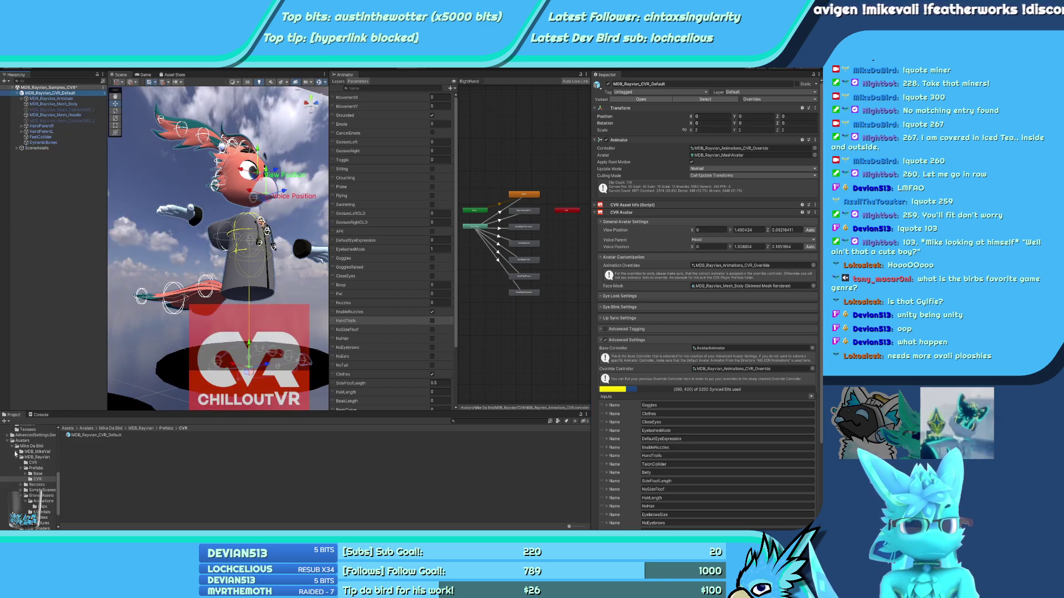
pyautogui.click(14, 447)
pyautogui.keyDown('alt'); pyautogui.click(13, 448); pyautogui.keyUp('alt')
pyautogui.click(13, 509)
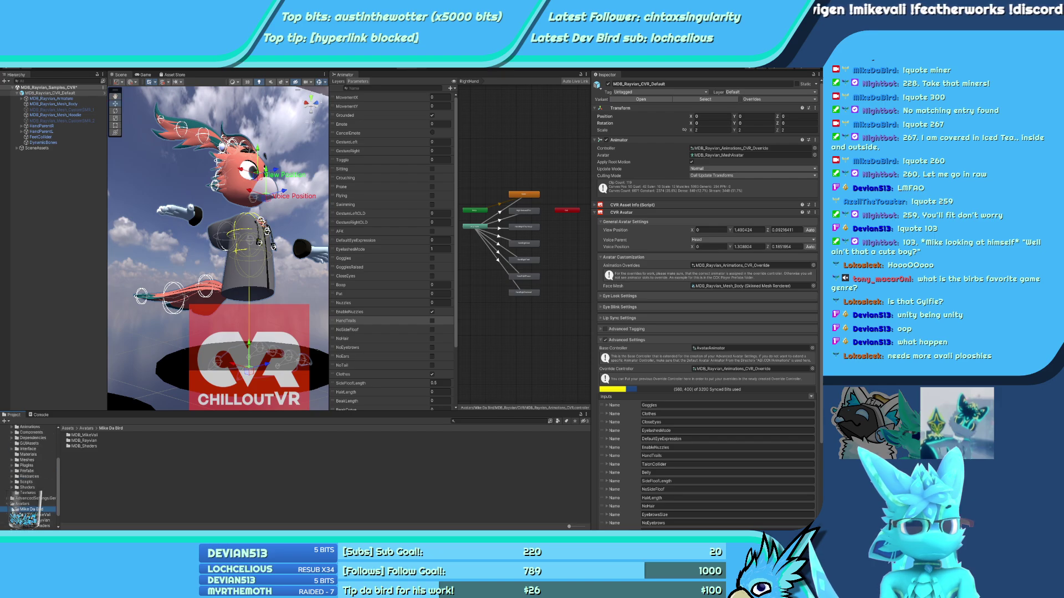
pyautogui.scroll(-2, 22, 510)
pyautogui.click(44, 499)
pyautogui.keyDown('ctrl'); pyautogui.click(45, 504); pyautogui.keyUp('ctrl')
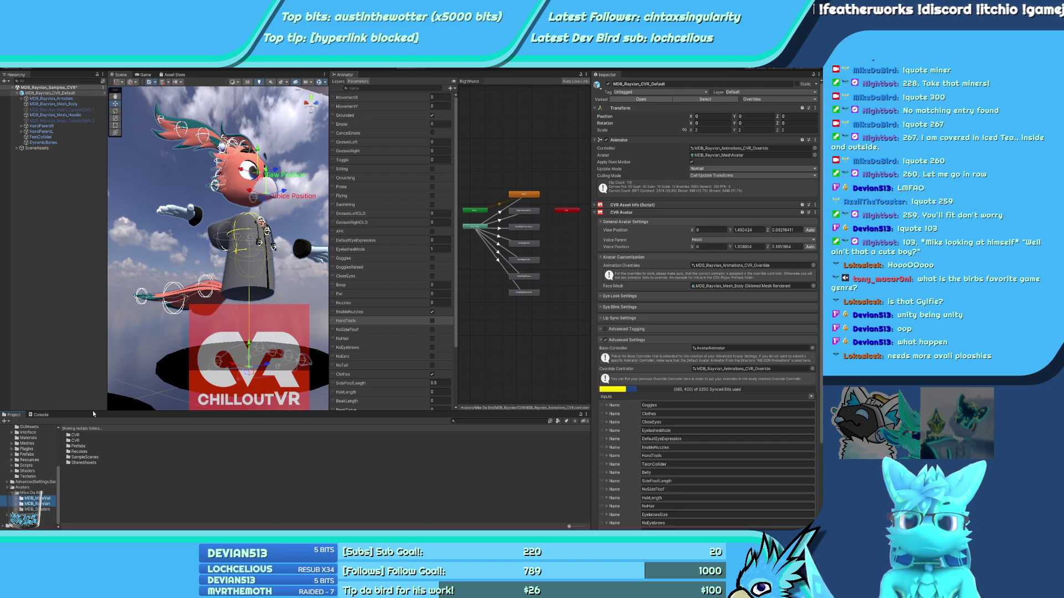
pyautogui.click(29, 503)
pyautogui.keyDown('shift'); pyautogui.click(31, 510); pyautogui.keyUp('shift')
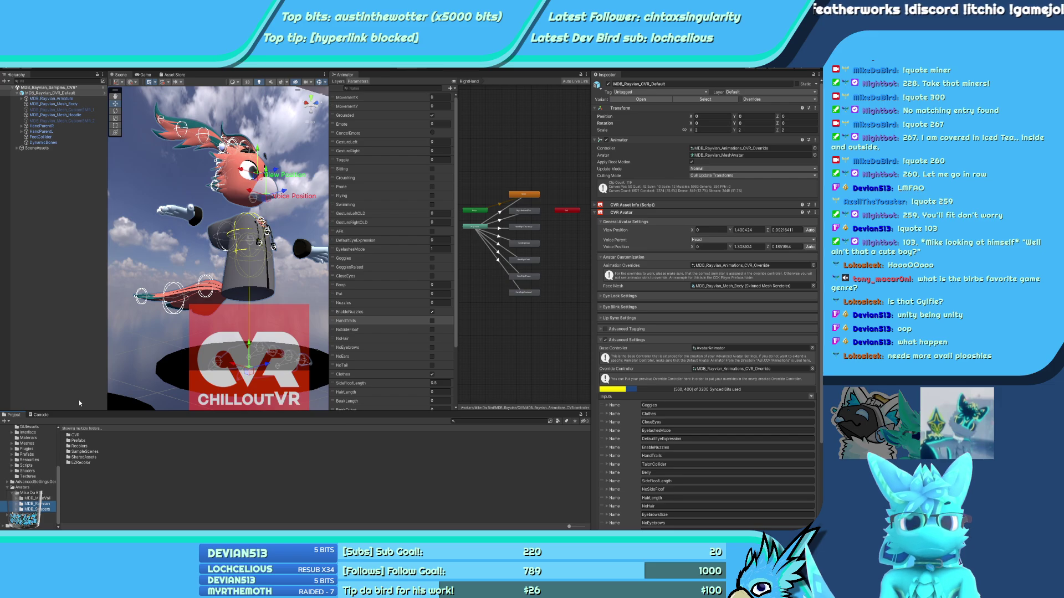
pyautogui.rightClick(189, 404)
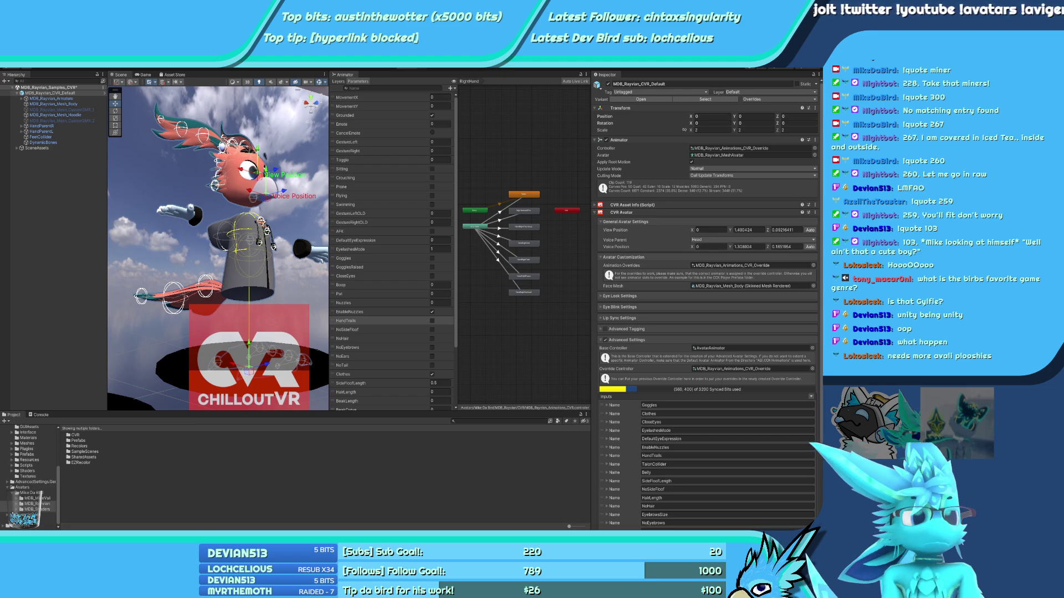
pyautogui.moveTo(317, 194); pyautogui.dragTo(313, 232, button='right')
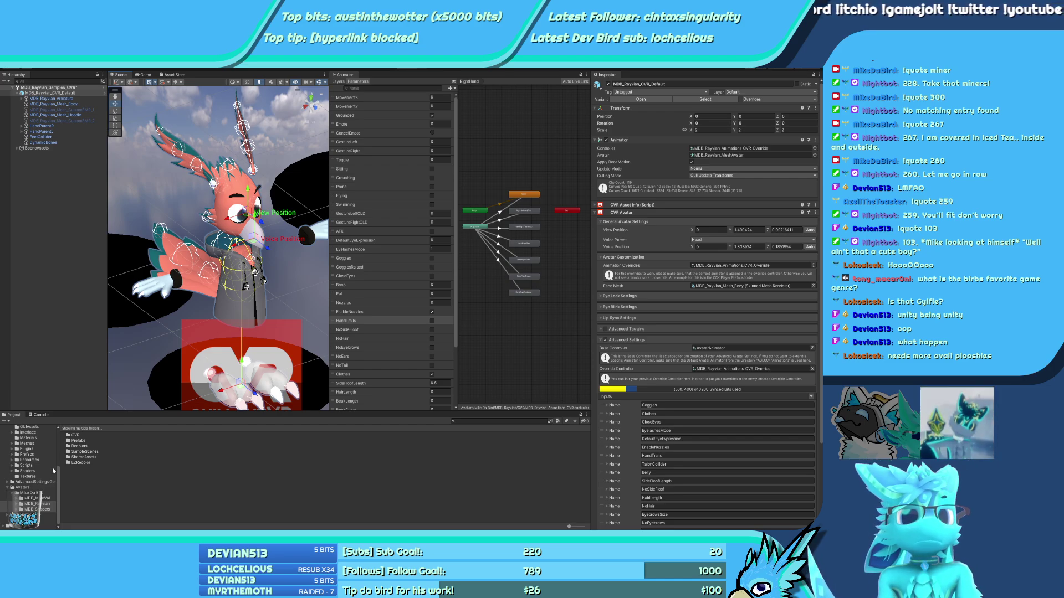
# Expand the MDB_Rayvian asset folder and look through its Prefabs subfolders Base and CVR
pyautogui.click(26, 505)
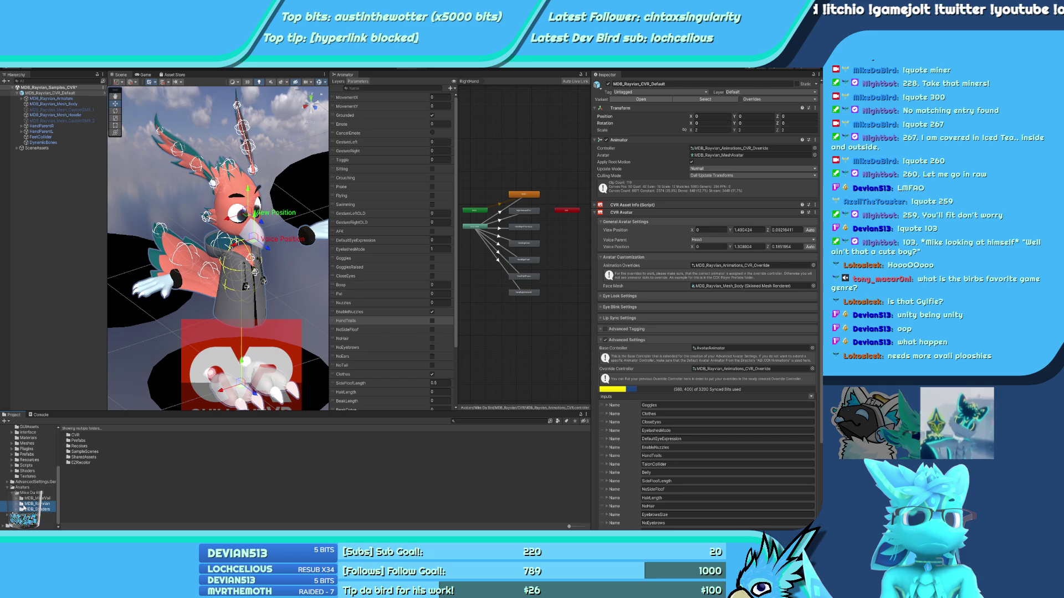
pyautogui.click(17, 504)
pyautogui.scroll(-2, 21, 492)
pyautogui.click(22, 488)
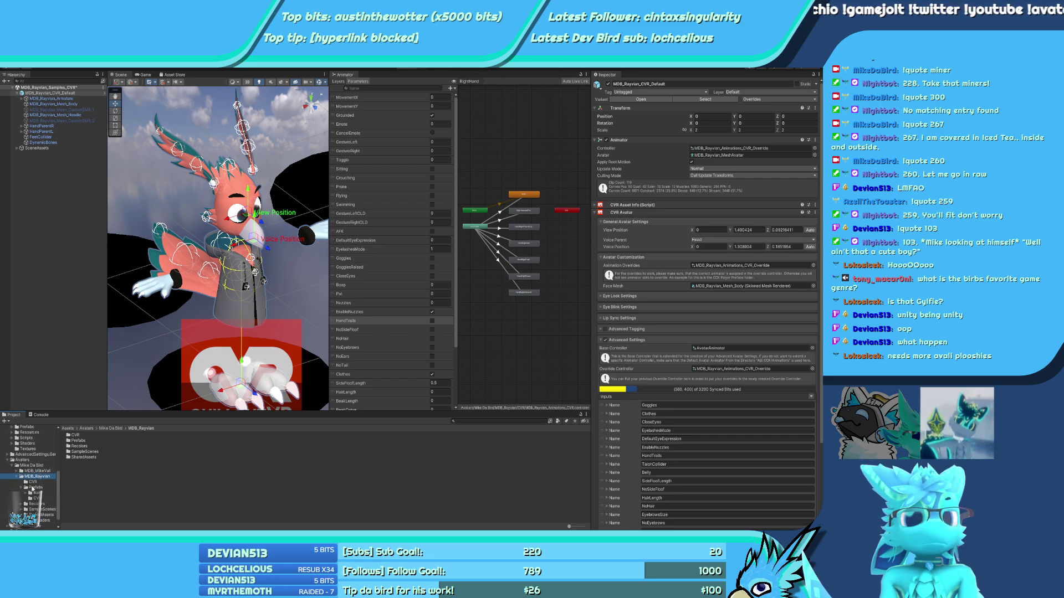
pyautogui.click(34, 487)
pyautogui.click(36, 493)
pyautogui.click(37, 499)
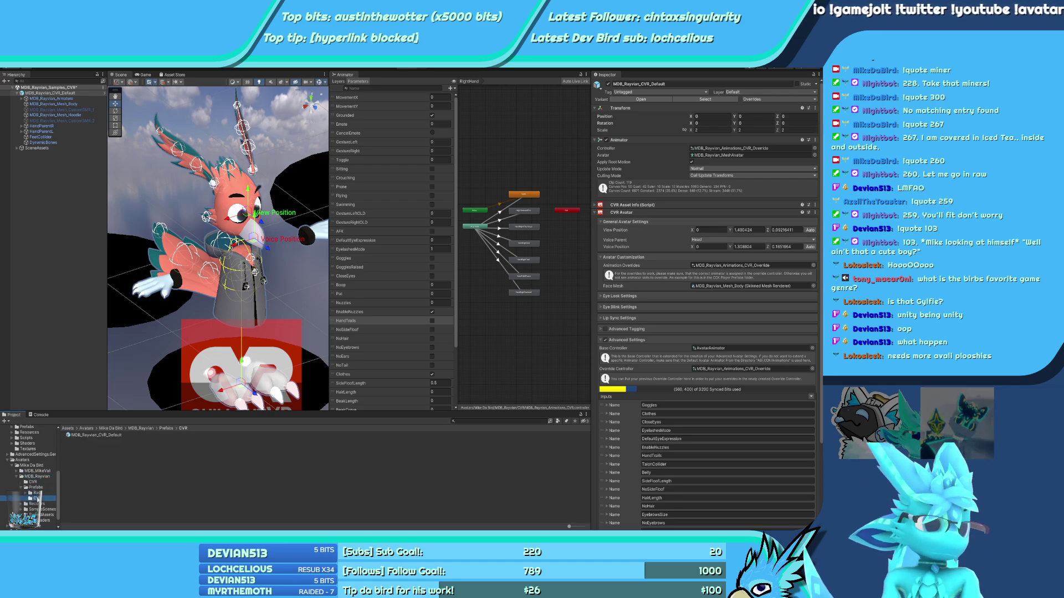
pyautogui.click(37, 494)
pyautogui.click(37, 498)
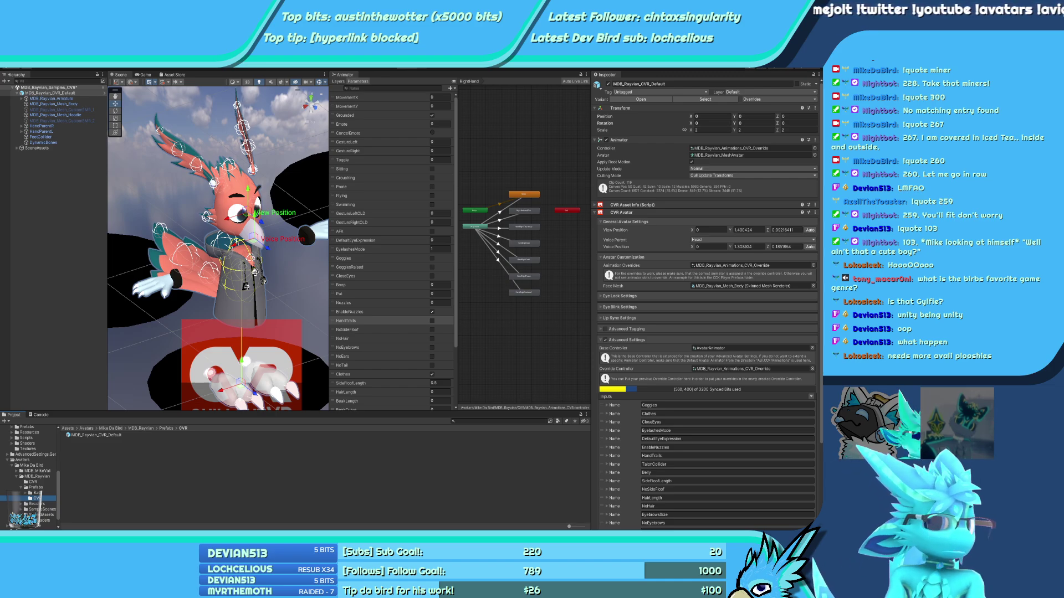
# Inspect the MDB_Rayvian_CVR_Default prefab asset and check which prefabs the Base folder holds
pyautogui.click(98, 451)
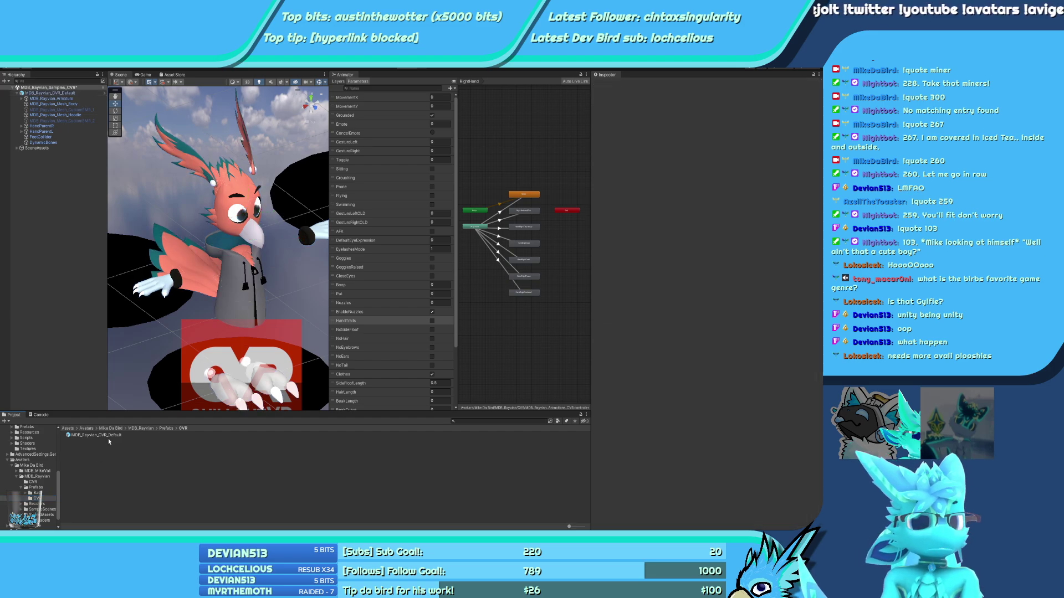
pyautogui.click(104, 436)
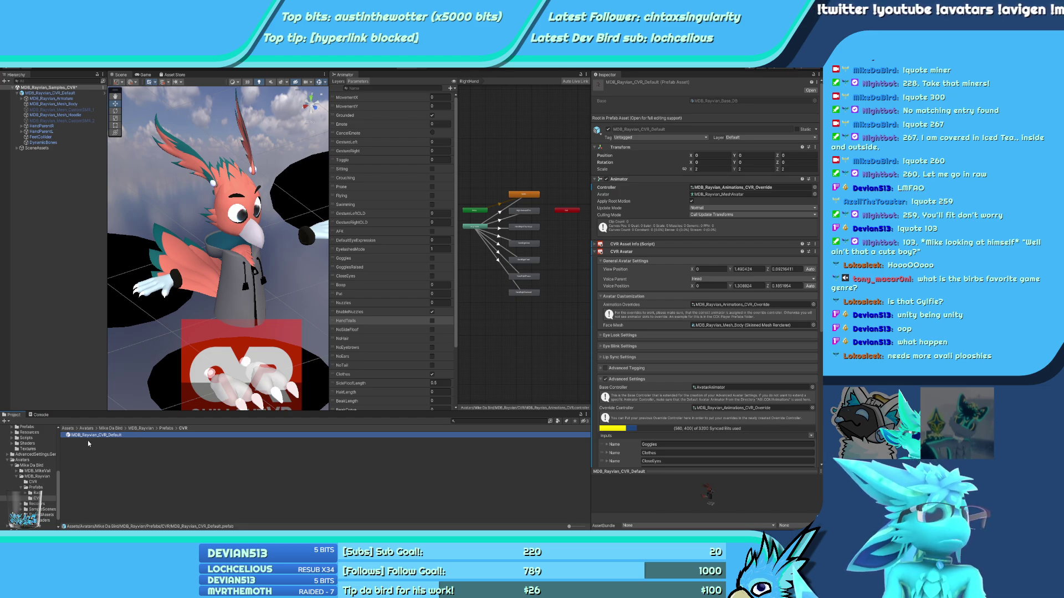
pyautogui.click(41, 494)
pyautogui.click(42, 498)
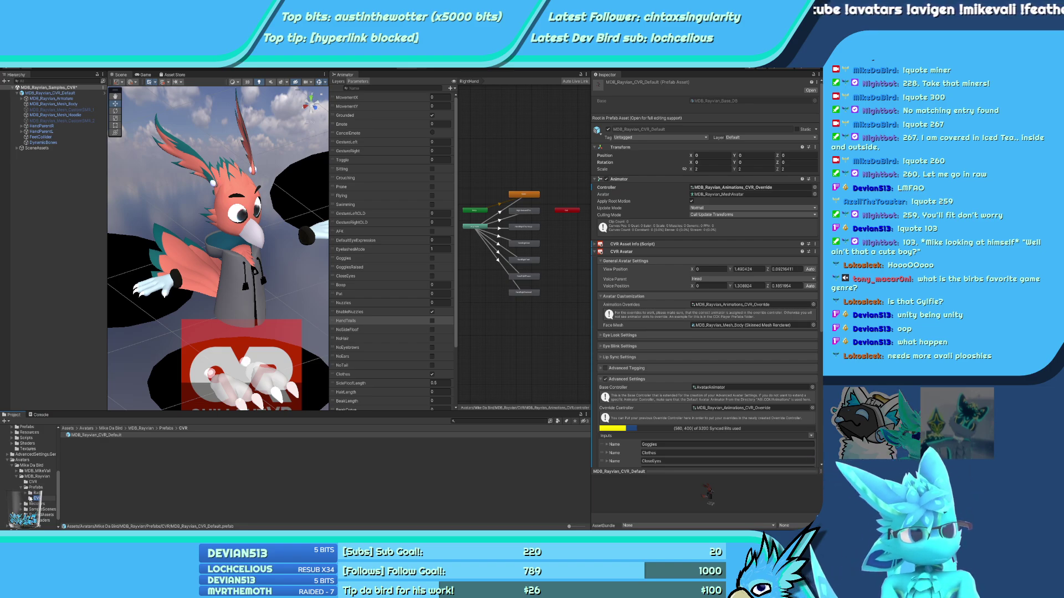
pyautogui.click(35, 493)
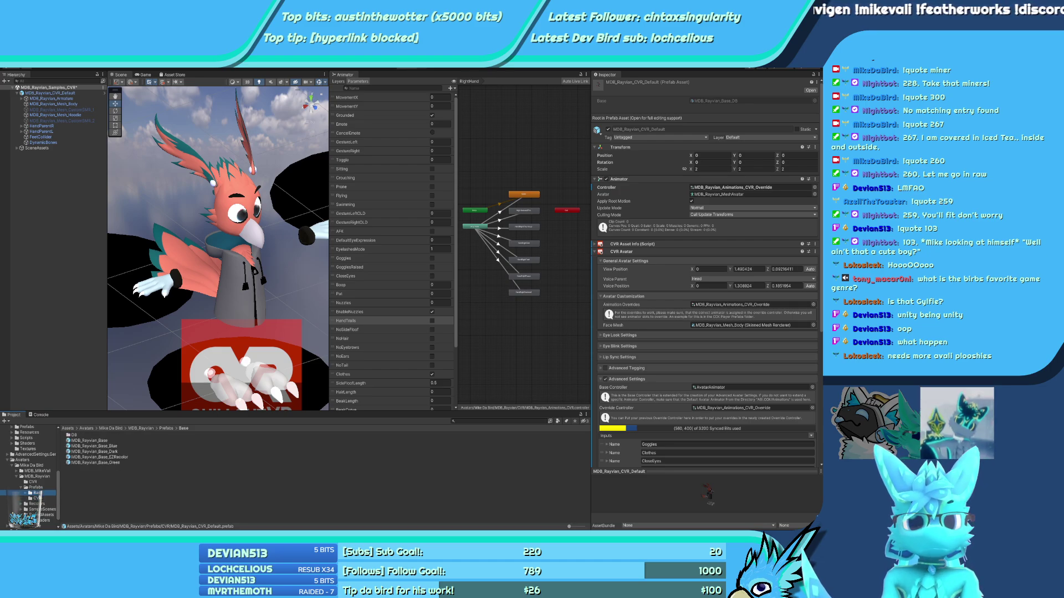
pyautogui.scroll(-1, 39, 485)
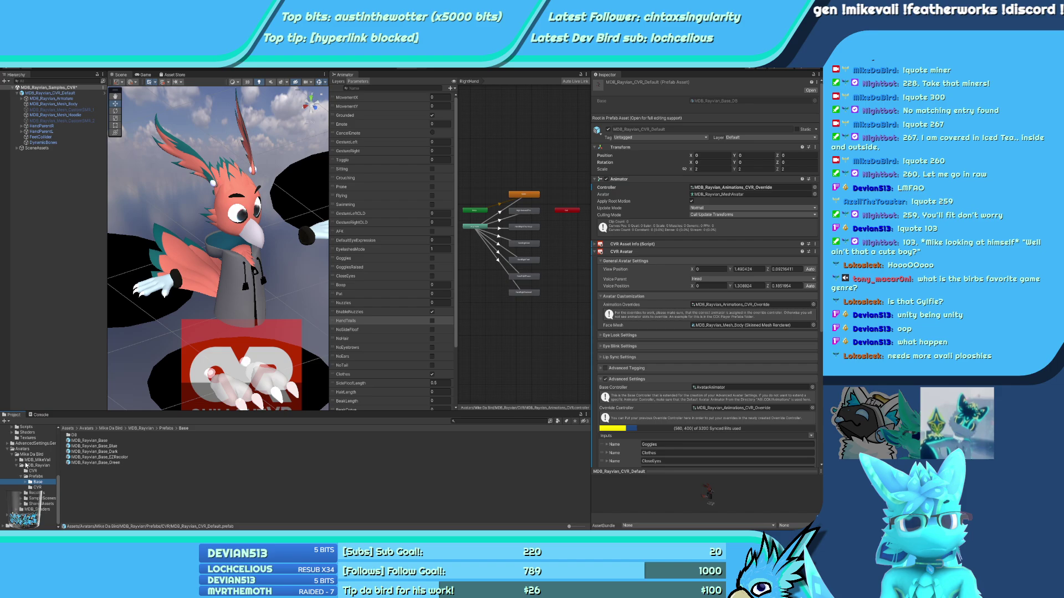
# Find the MikeVali DefaultGreen Digi CVR prefab under MDB_MikeVali's Prefabs/CVR/Digi/Main and add it to the scene
pyautogui.click(17, 460)
pyautogui.click(21, 466)
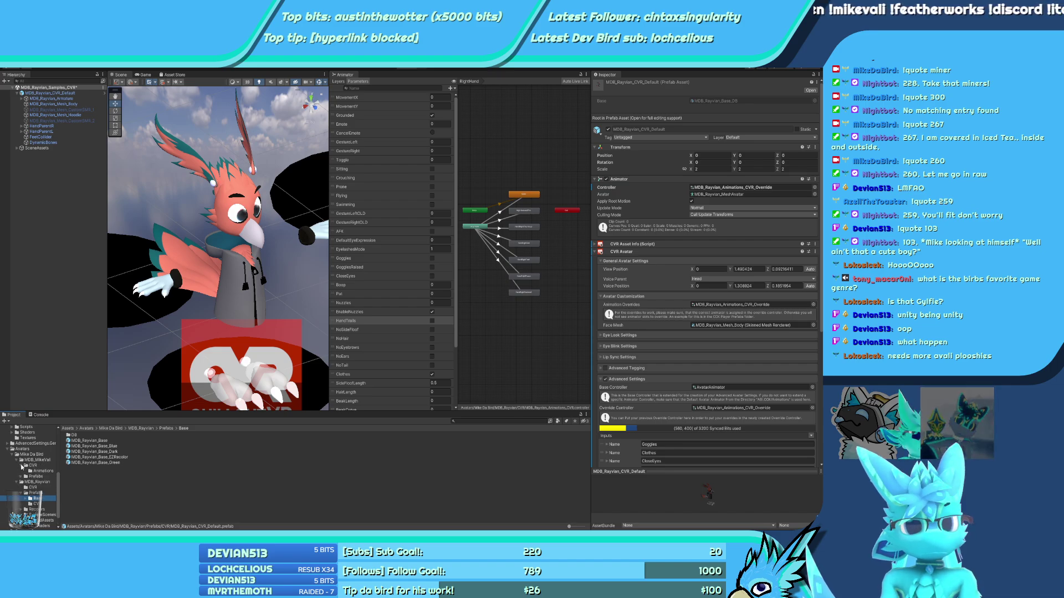
pyautogui.click(33, 471)
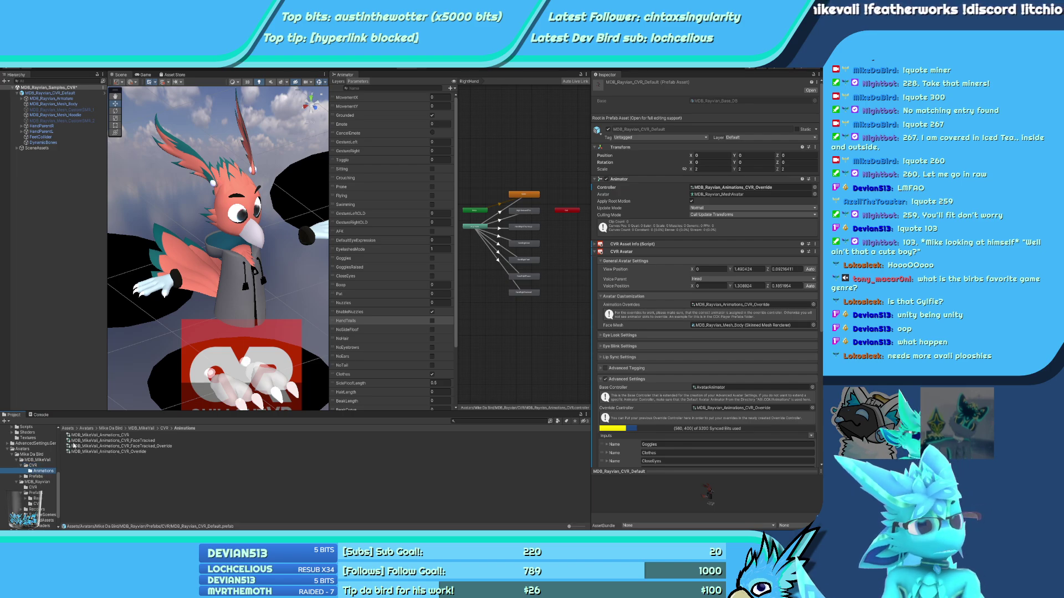
pyautogui.click(36, 476)
pyautogui.click(21, 476)
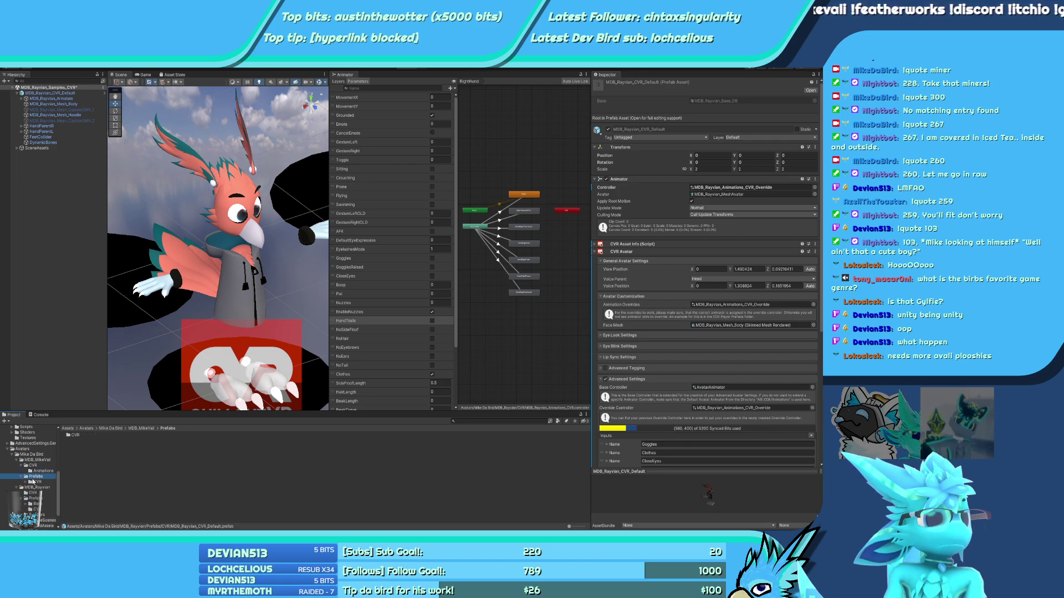
pyautogui.click(35, 482)
pyautogui.click(26, 482)
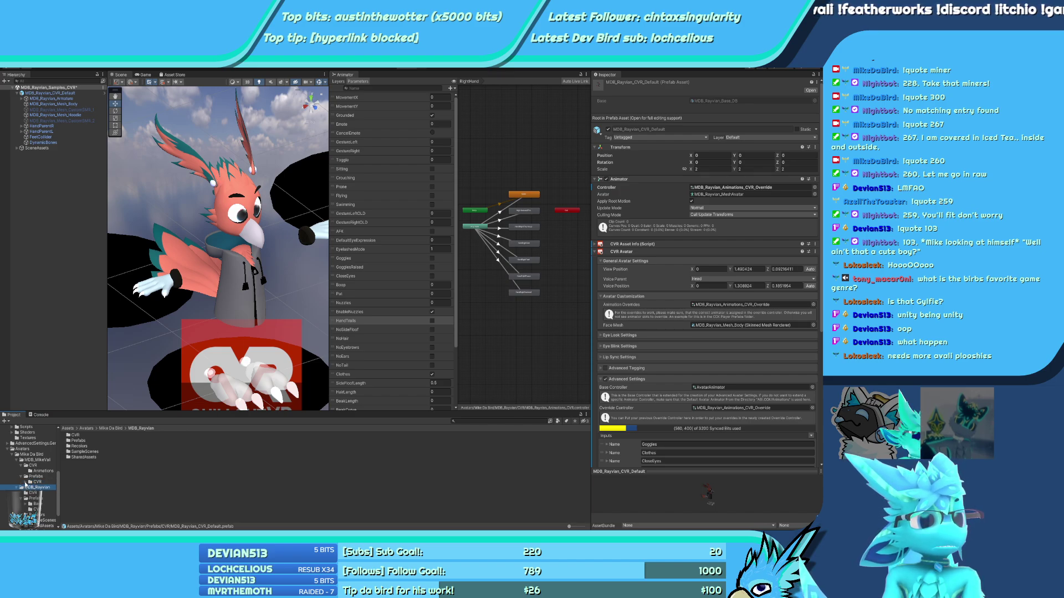
pyautogui.click(40, 488)
pyautogui.click(31, 488)
pyautogui.click(46, 493)
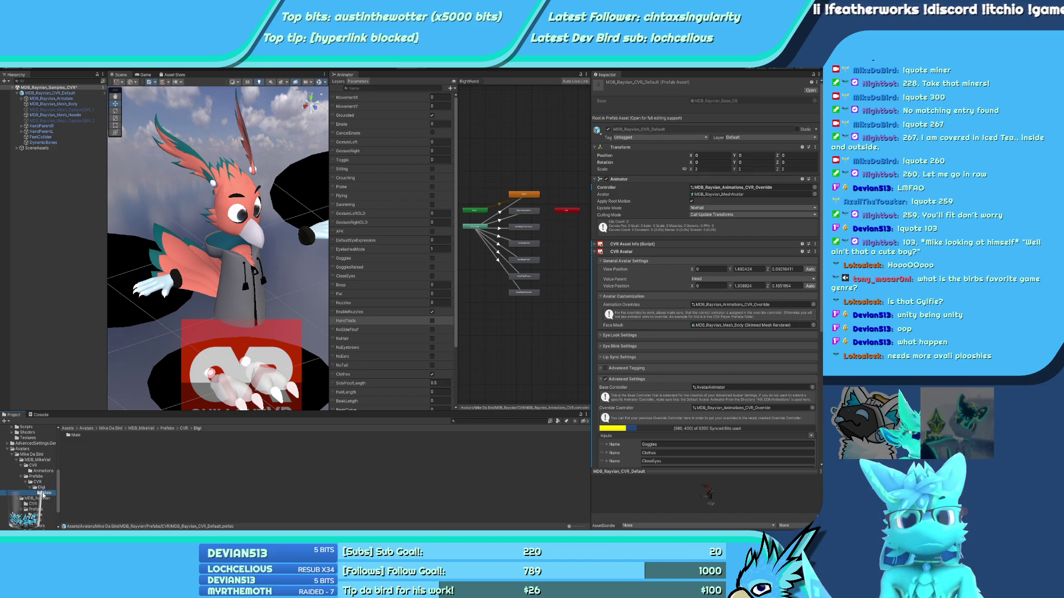
pyautogui.moveTo(104, 436); pyautogui.dragTo(72, 338)
# Try to scale up the MikeVali prefab instance uniformly in a side view, then undo the scaling
pyautogui.keyDown('alt'); pyautogui.moveTo(204, 298); pyautogui.dragTo(172, 285); pyautogui.keyUp('alt')
pyautogui.scroll(-5, 318, 228)
pyautogui.keyDown('alt'); pyautogui.moveTo(318, 227); pyautogui.dragTo(111, 243); pyautogui.keyUp('alt')
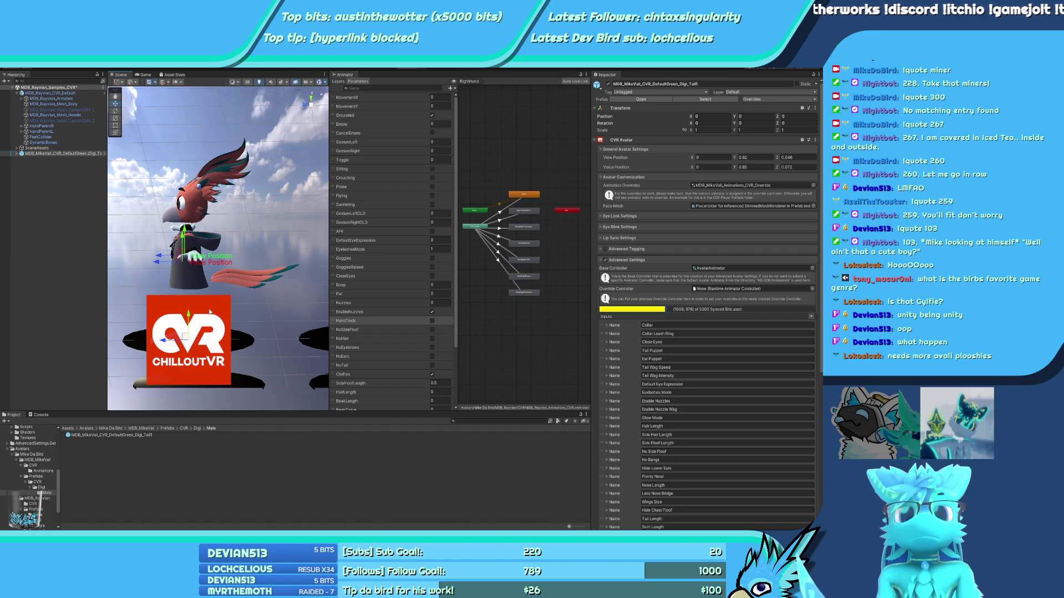
pyautogui.click(317, 104)
pyautogui.click(304, 105)
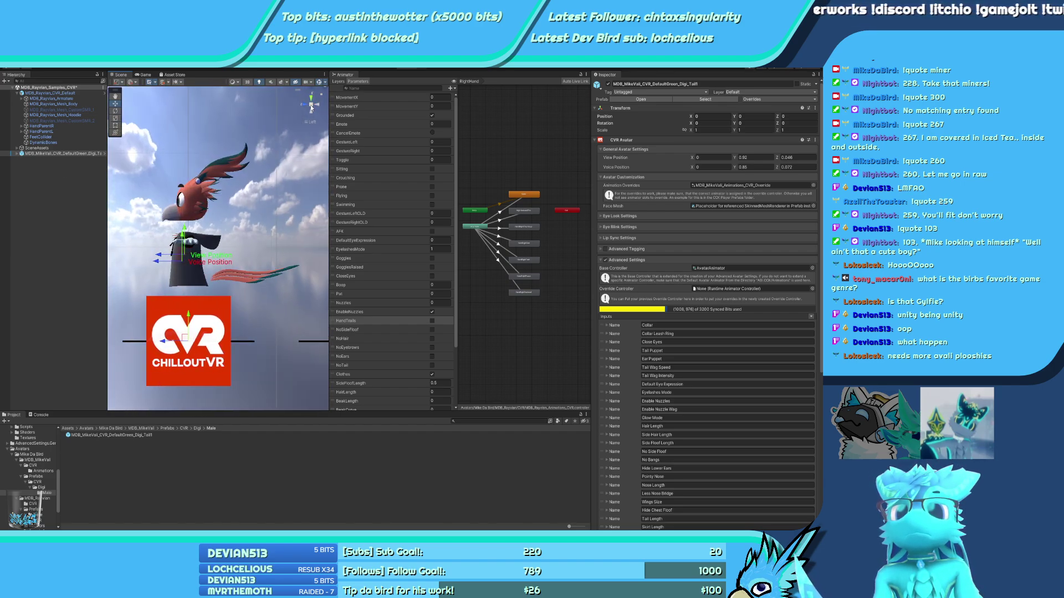
pyautogui.click(311, 106)
pyautogui.scroll(3, 192, 304)
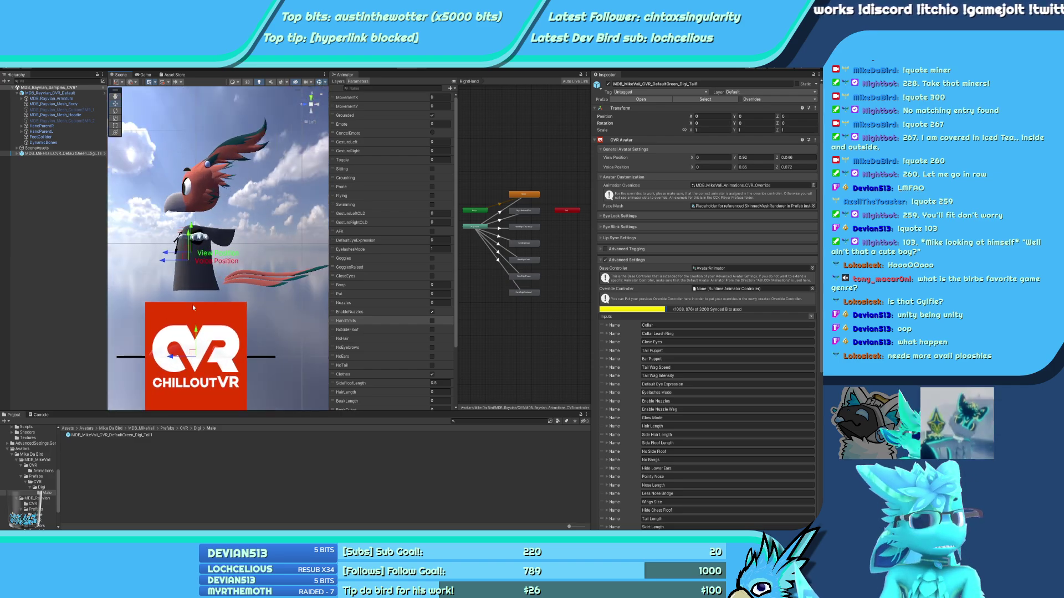
pyautogui.moveTo(192, 304); pyautogui.dragTo(220, 310, button='middle')
pyautogui.press('r')
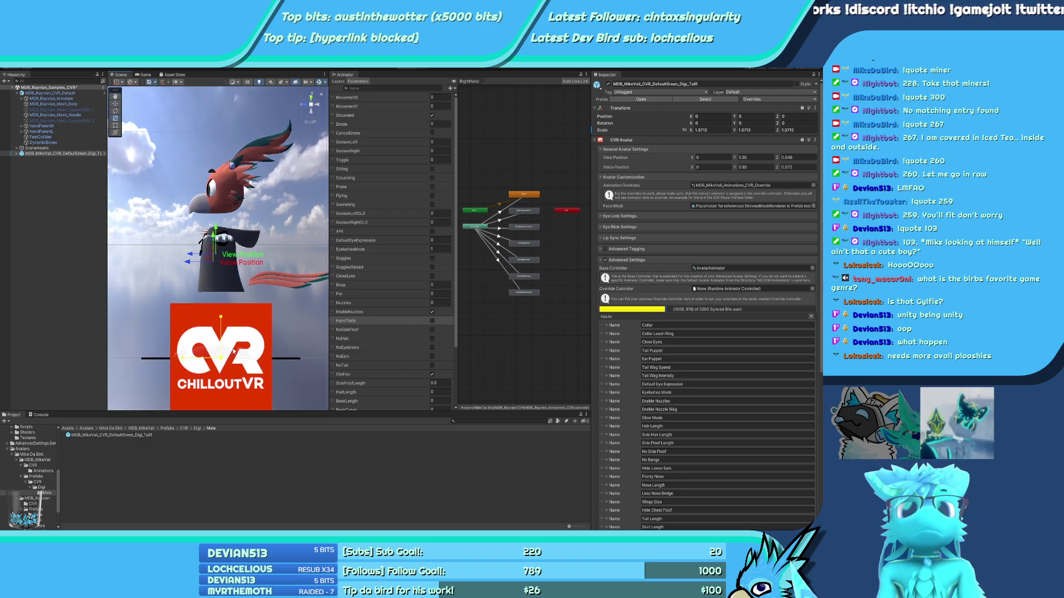
pyautogui.moveTo(220, 358); pyautogui.dragTo(273, 333)
pyautogui.hotkey('ctrl', 'z')
# Expand the MikeVali instance's first placeholder transform and move its HeadContacts object up to the Rayvian's beak
pyautogui.click(17, 154)
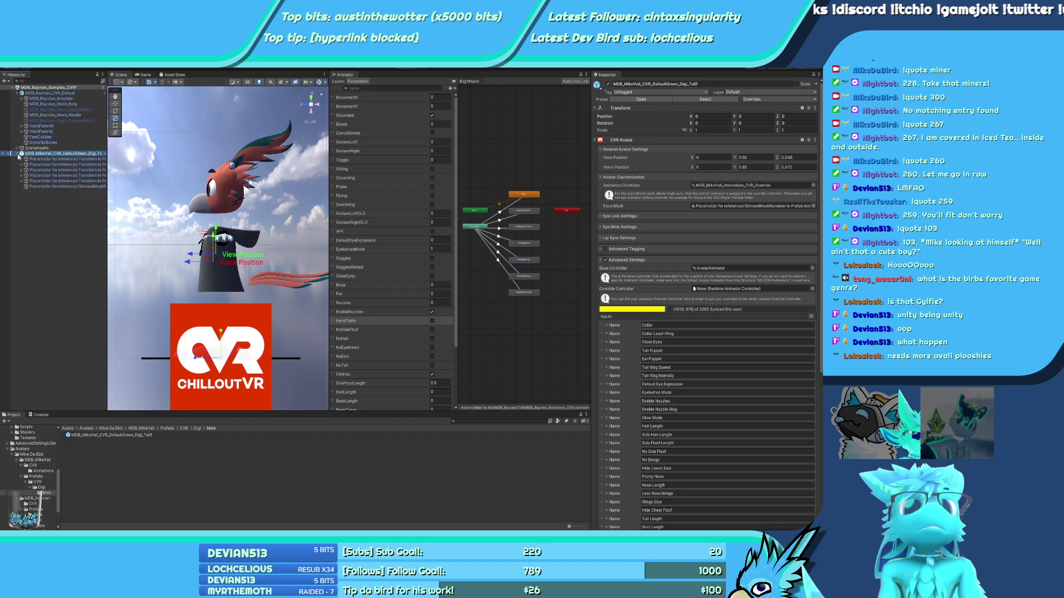
pyautogui.click(47, 164)
pyautogui.click(60, 160)
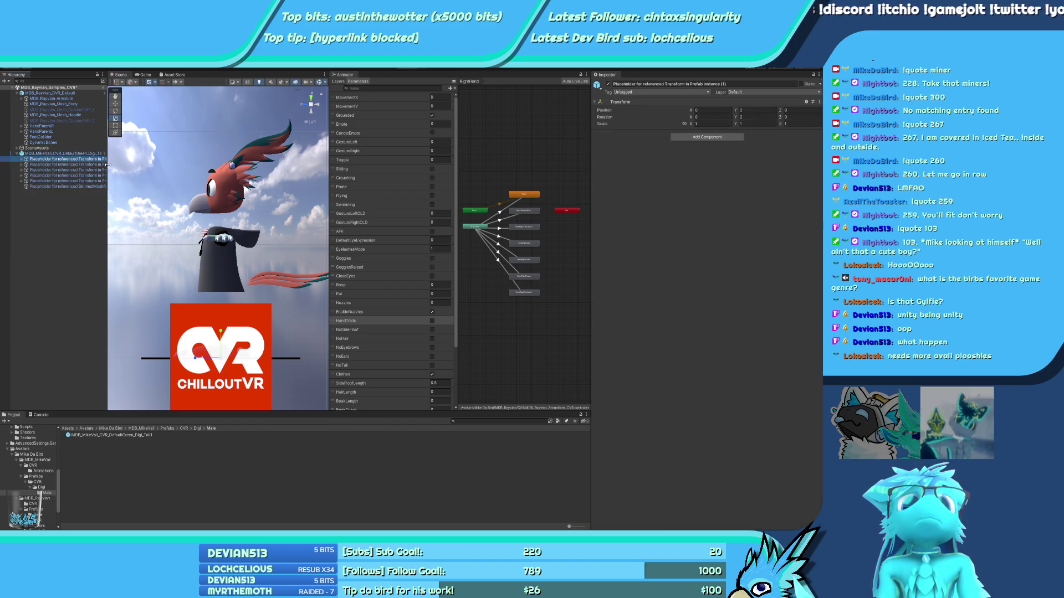
pyautogui.moveTo(107, 166); pyautogui.dragTo(190, 166)
pyautogui.click(23, 159)
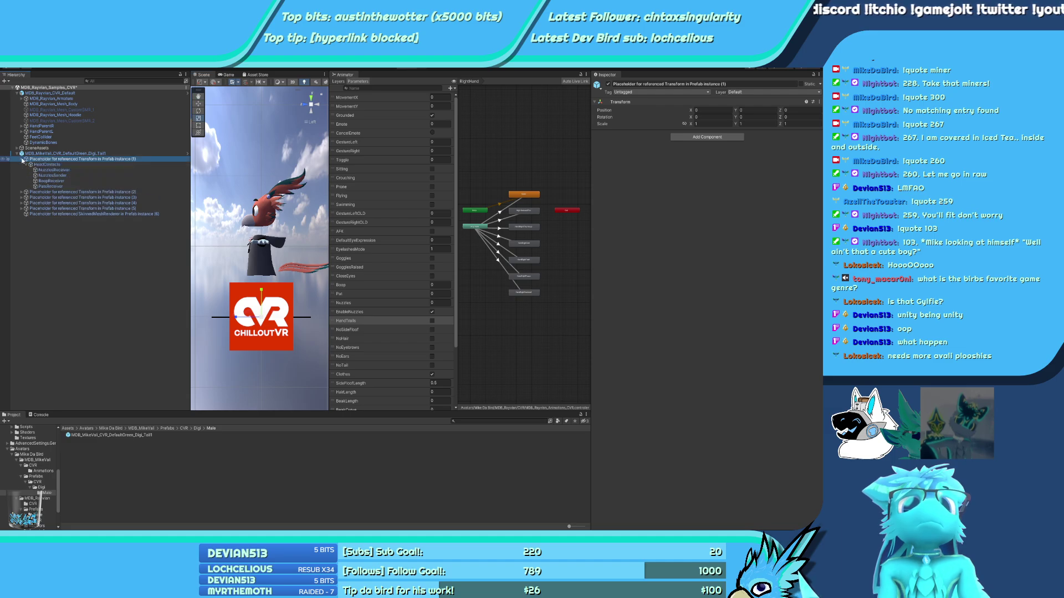
pyautogui.click(41, 164)
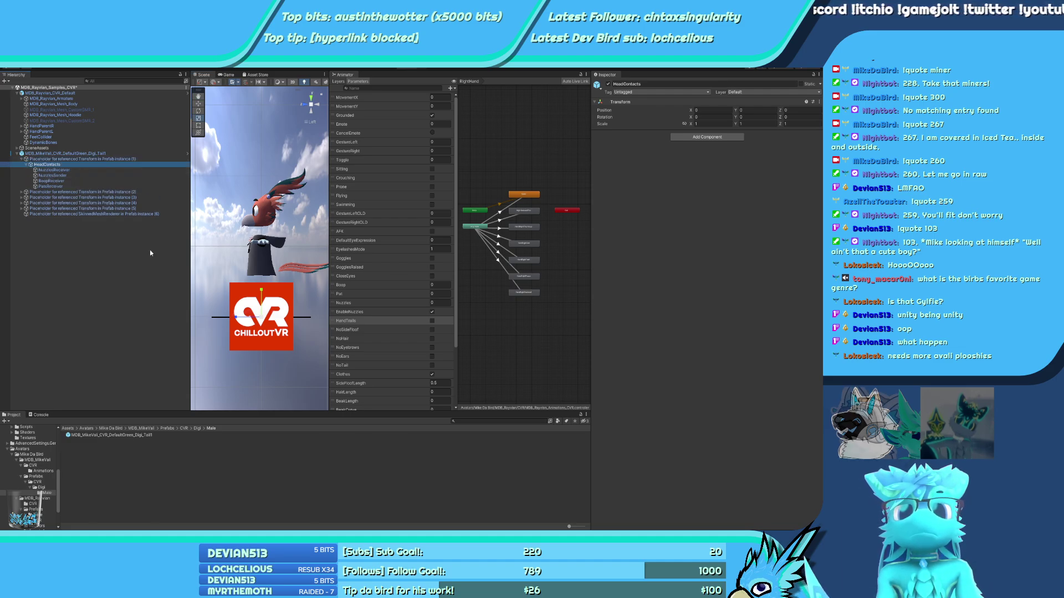
pyautogui.press('w')
pyautogui.moveTo(258, 315); pyautogui.dragTo(248, 221)
pyautogui.press('f')
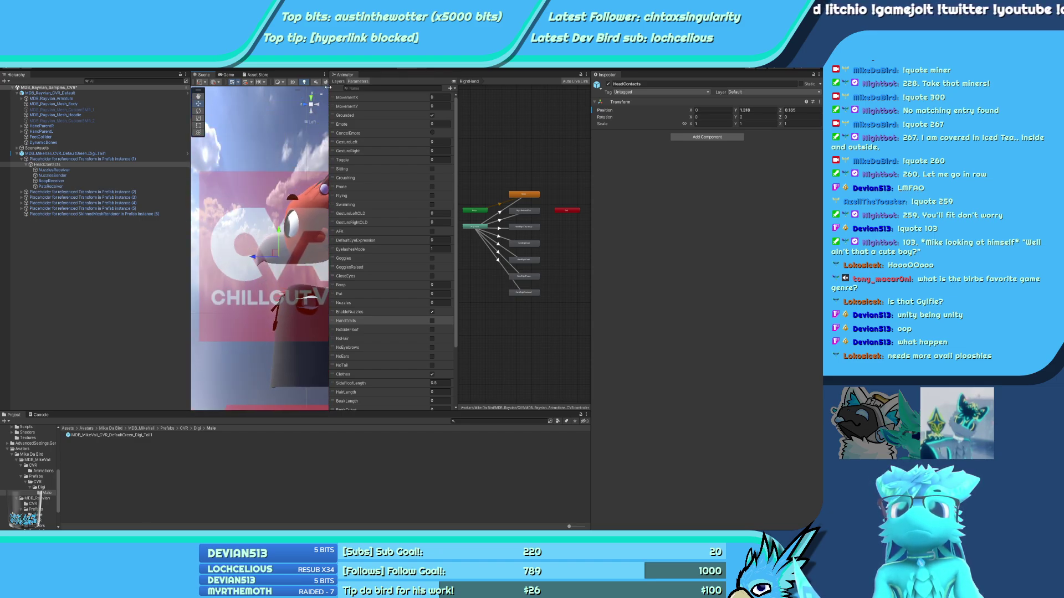
# Examine the nuzzle and pat contact objects under HeadContacts and the MikeVali root's avatar settings
pyautogui.moveTo(329, 90); pyautogui.dragTo(427, 105)
pyautogui.keyDown('alt'); pyautogui.moveTo(277, 252); pyautogui.dragTo(321, 288); pyautogui.keyUp('alt')
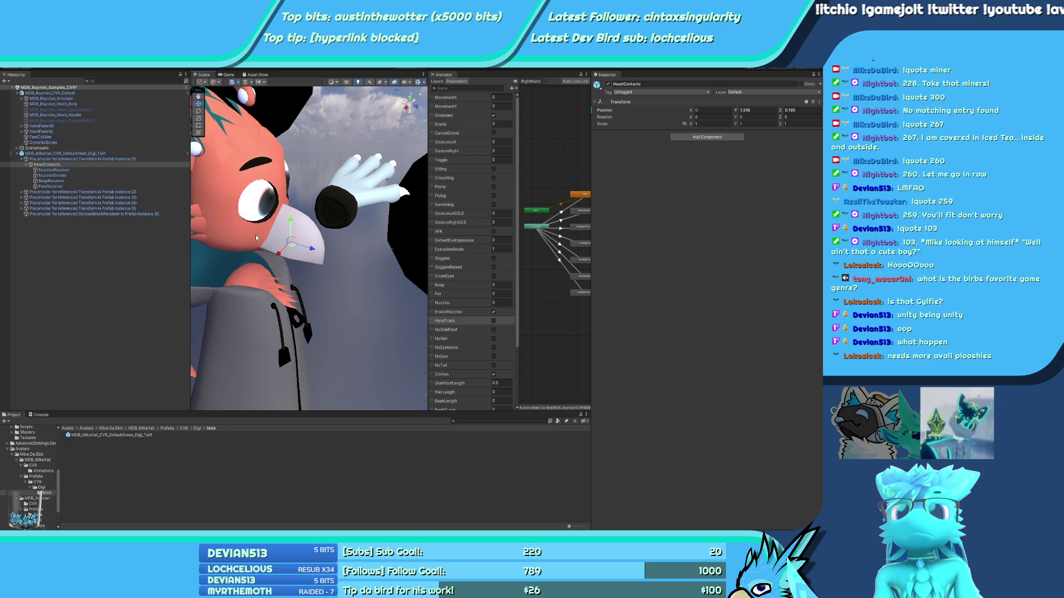
pyautogui.click(50, 171)
pyautogui.click(48, 177)
pyautogui.click(50, 187)
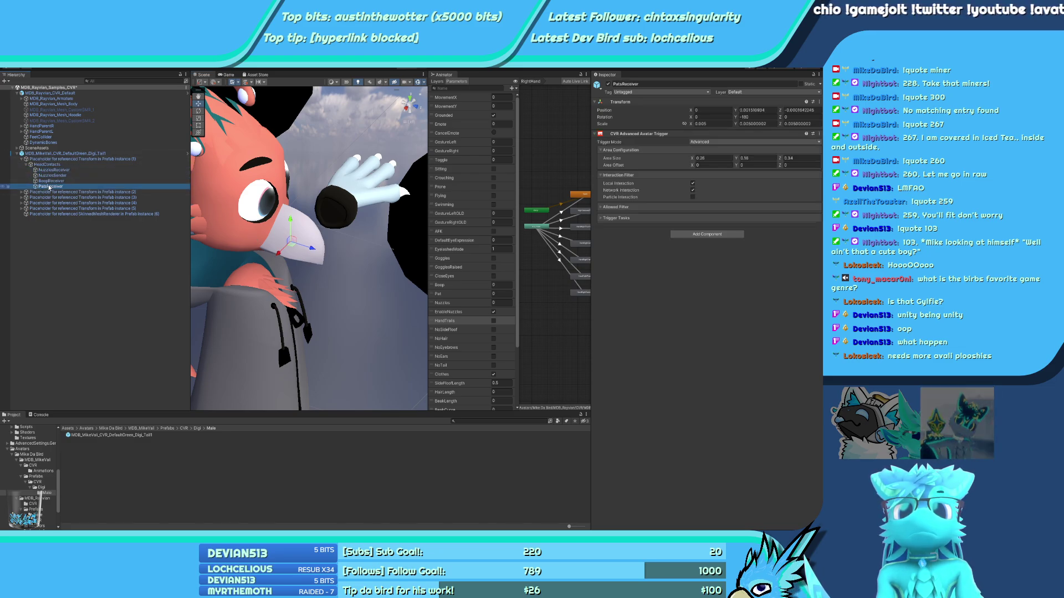
pyautogui.click(48, 164)
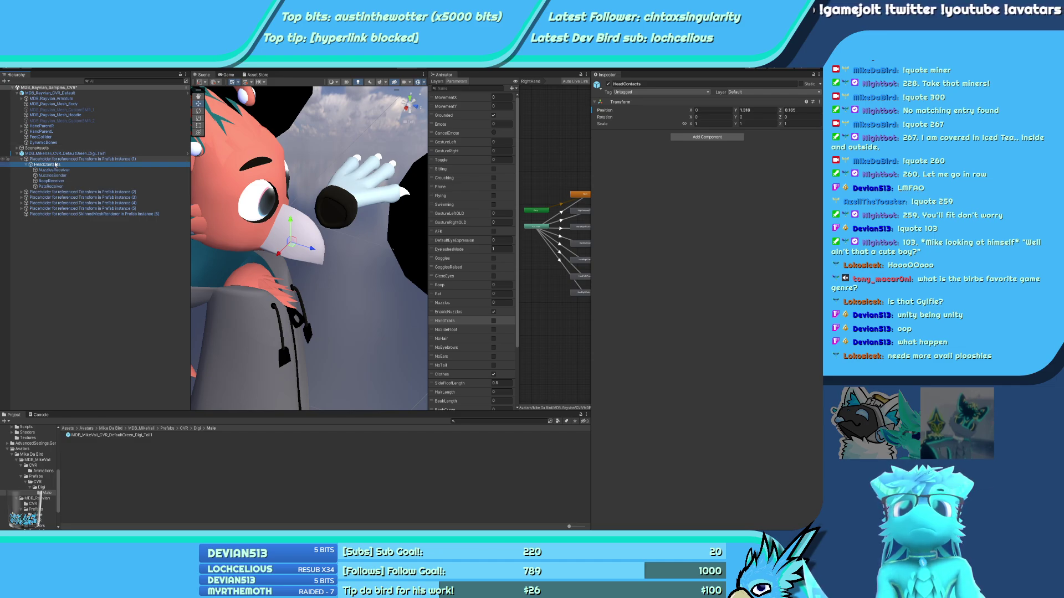
pyautogui.click(57, 153)
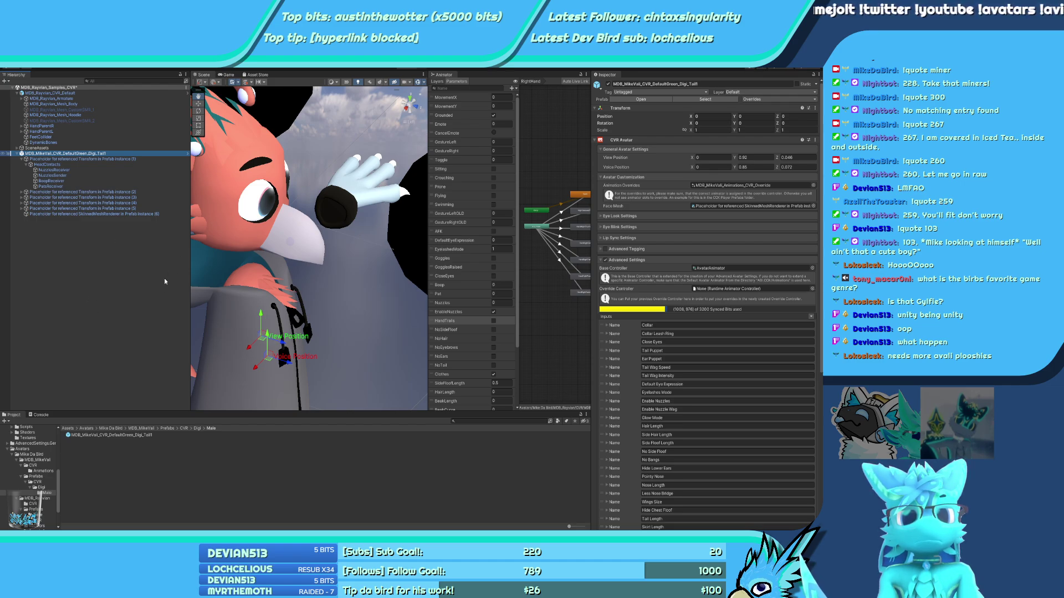
pyautogui.click(47, 164)
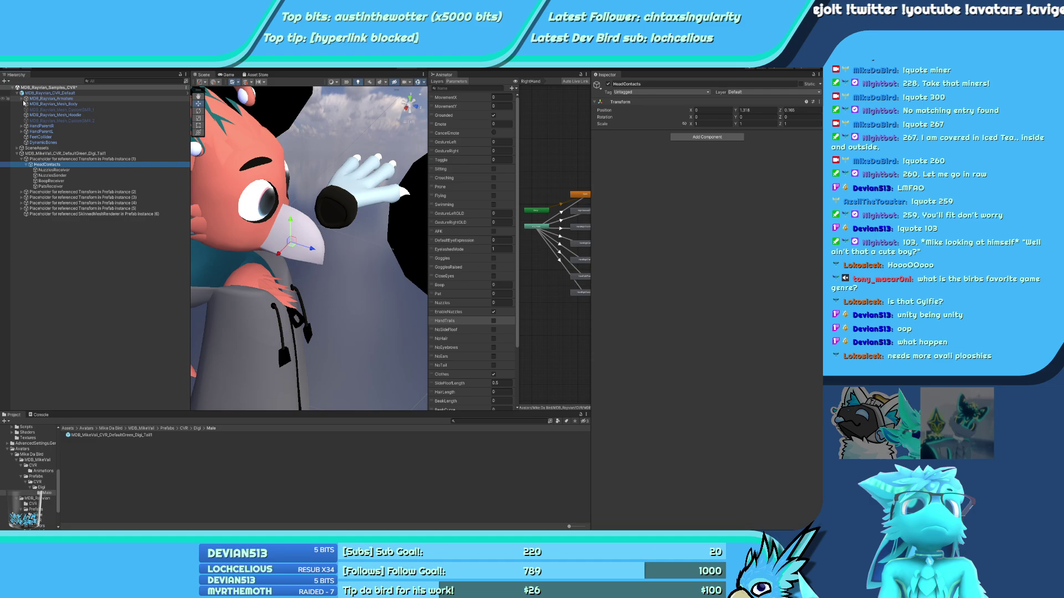
# Expand the Rayvian armature down to the Head bone and parent HeadContacts to it
pyautogui.click(22, 99)
pyautogui.click(27, 109)
pyautogui.click(26, 104)
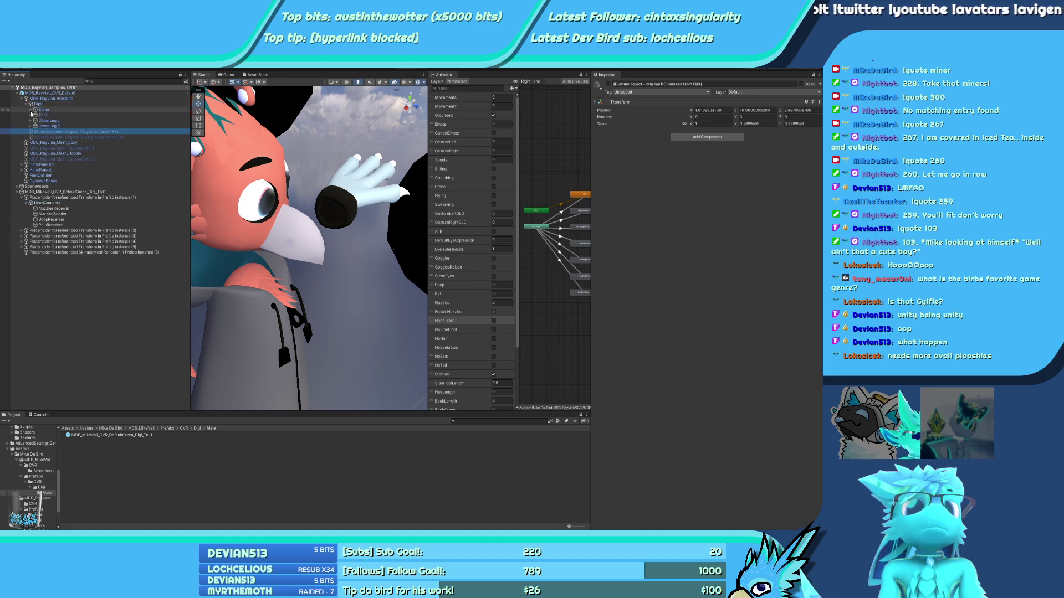
pyautogui.click(30, 110)
pyautogui.click(35, 115)
pyautogui.click(40, 137)
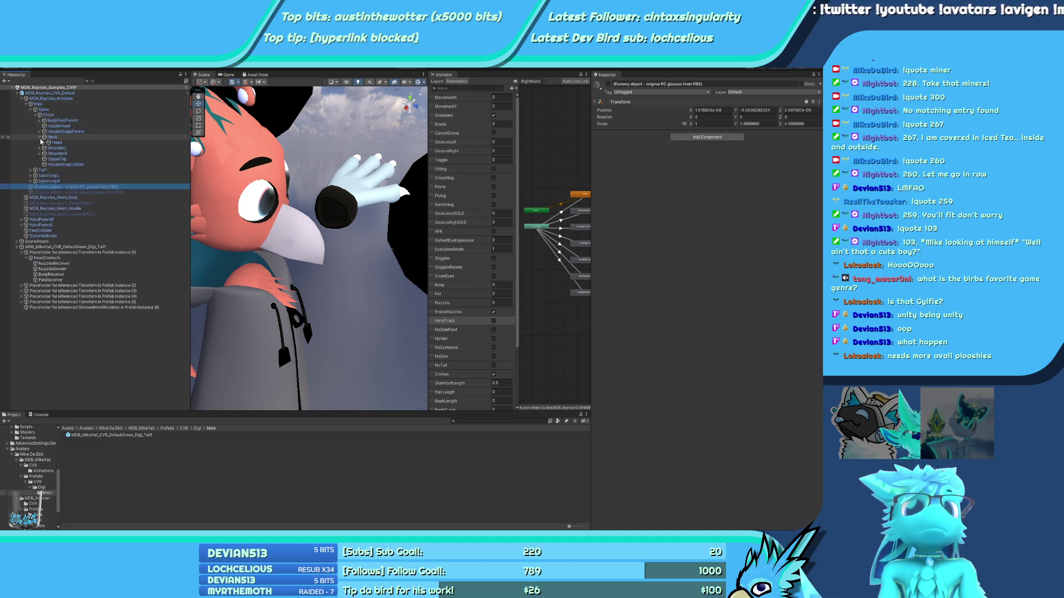
pyautogui.click(43, 143)
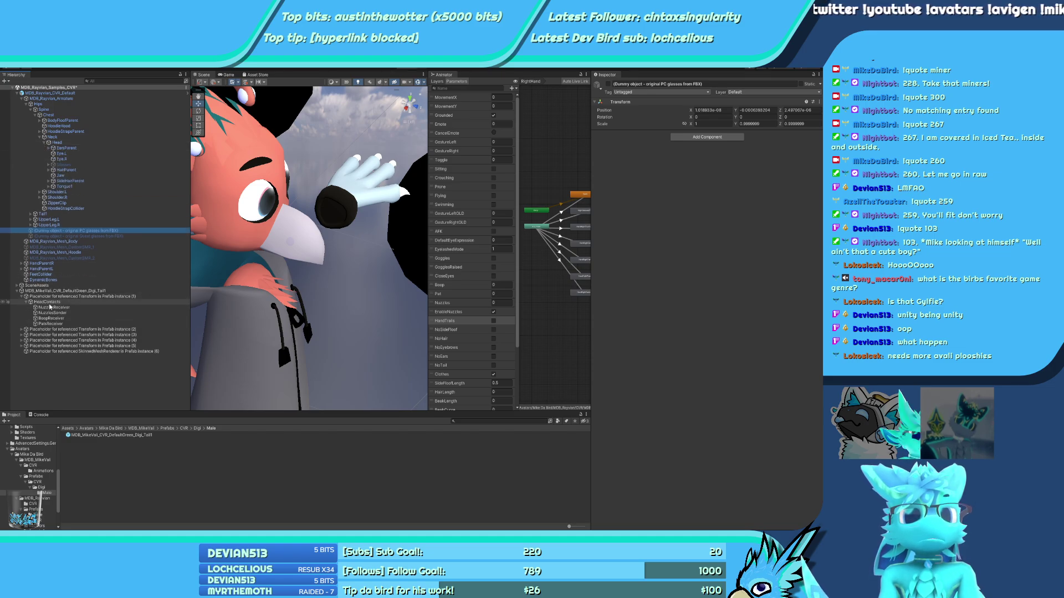
pyautogui.moveTo(50, 306); pyautogui.dragTo(111, 143)
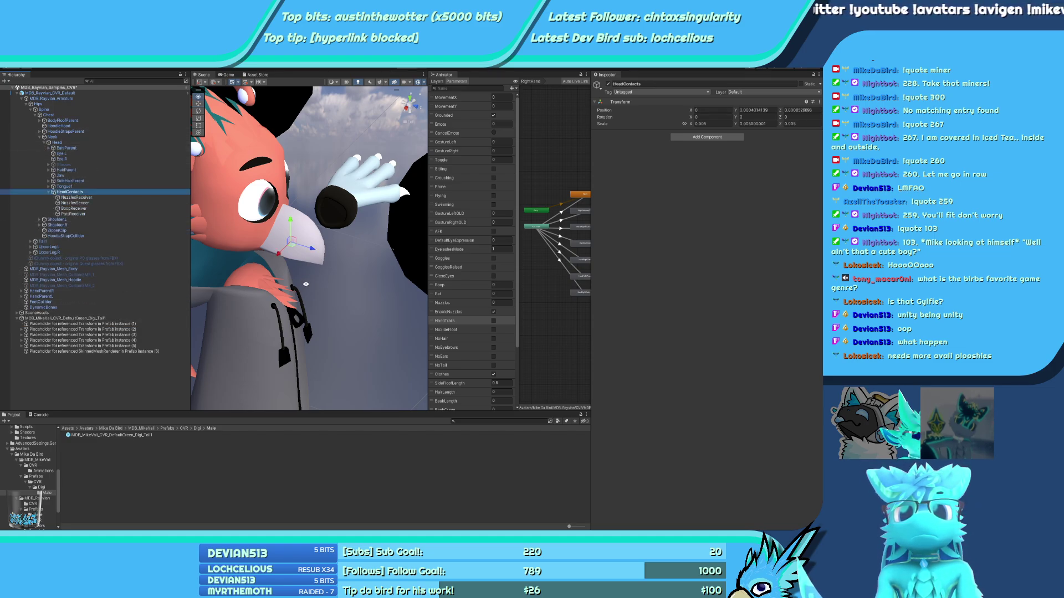
# Set the HeadContacts object's scale to 1 on all axes
pyautogui.keyDown('alt'); pyautogui.moveTo(306, 284); pyautogui.dragTo(321, 241); pyautogui.keyUp('alt')
pyautogui.click(407, 107)
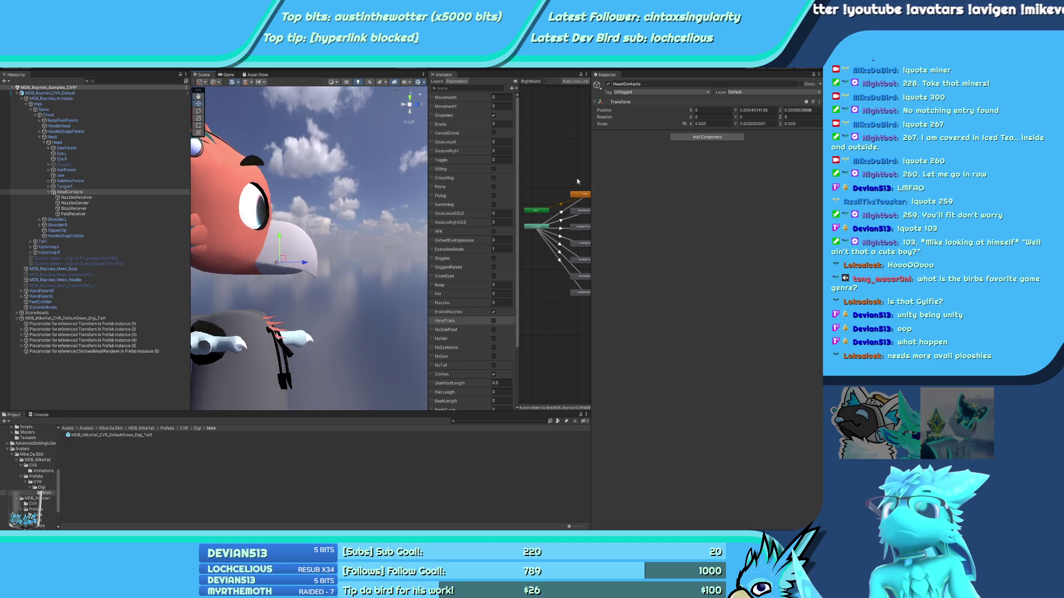
pyautogui.click(714, 124)
pyautogui.write('1')
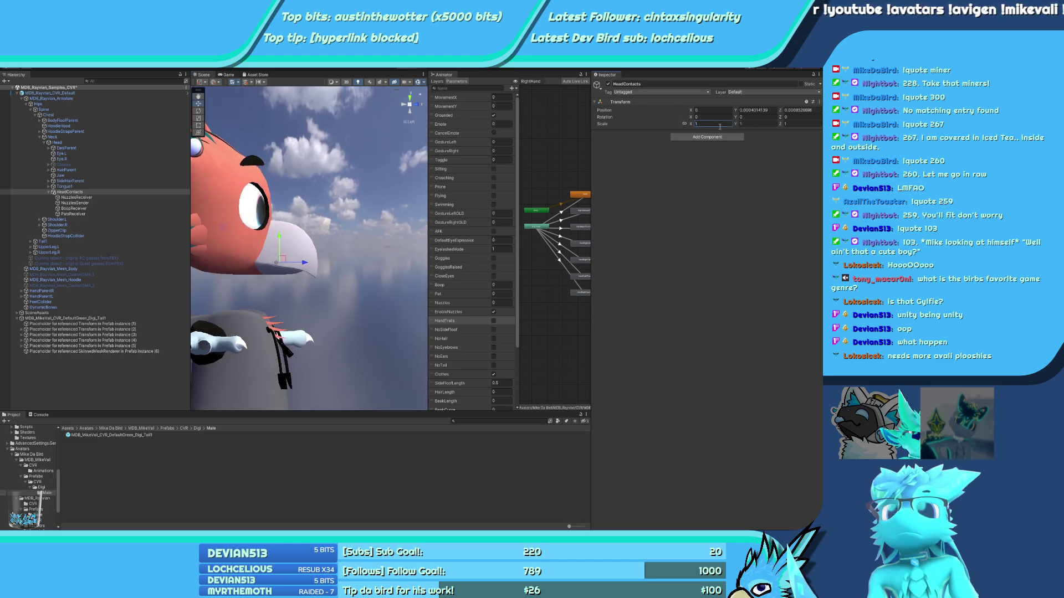
# Examine the placement and trigger settings of the nuzzle, boop and pat contact objects under HeadContacts
pyautogui.click(77, 197)
pyautogui.keyDown('alt'); pyautogui.moveTo(280, 238); pyautogui.dragTo(172, 266); pyautogui.keyUp('alt')
pyautogui.click(107, 204)
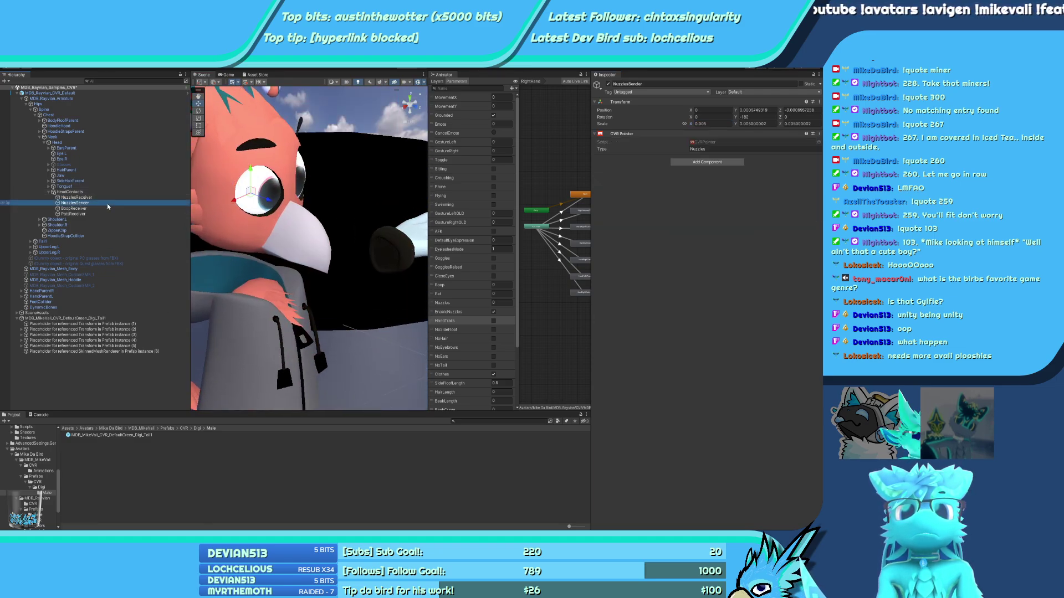
pyautogui.press('Down')
pyautogui.press('Down')
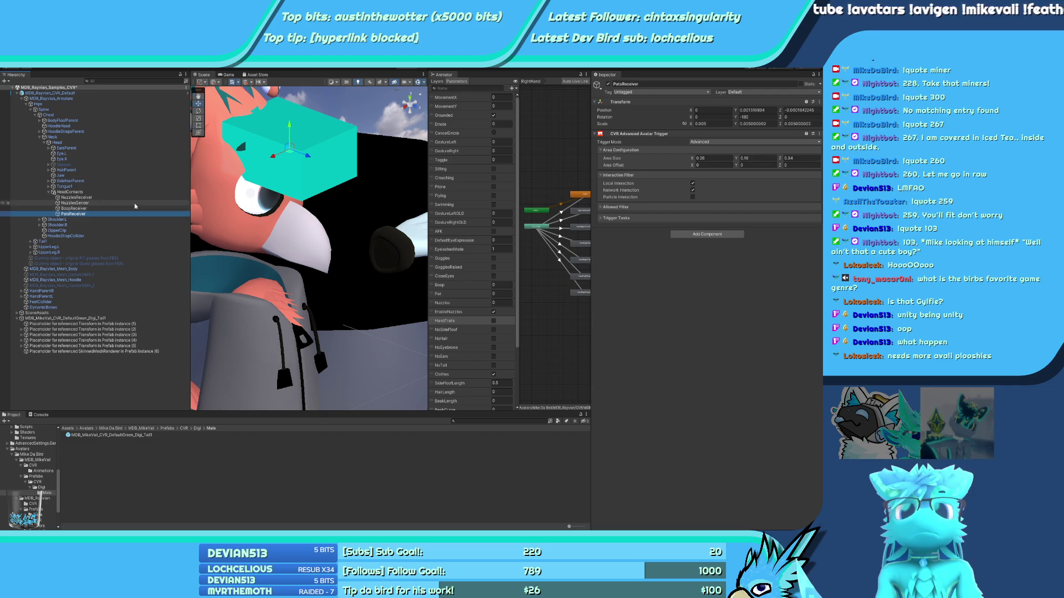
pyautogui.press('Up')
pyautogui.press('Up')
pyautogui.press('Up')
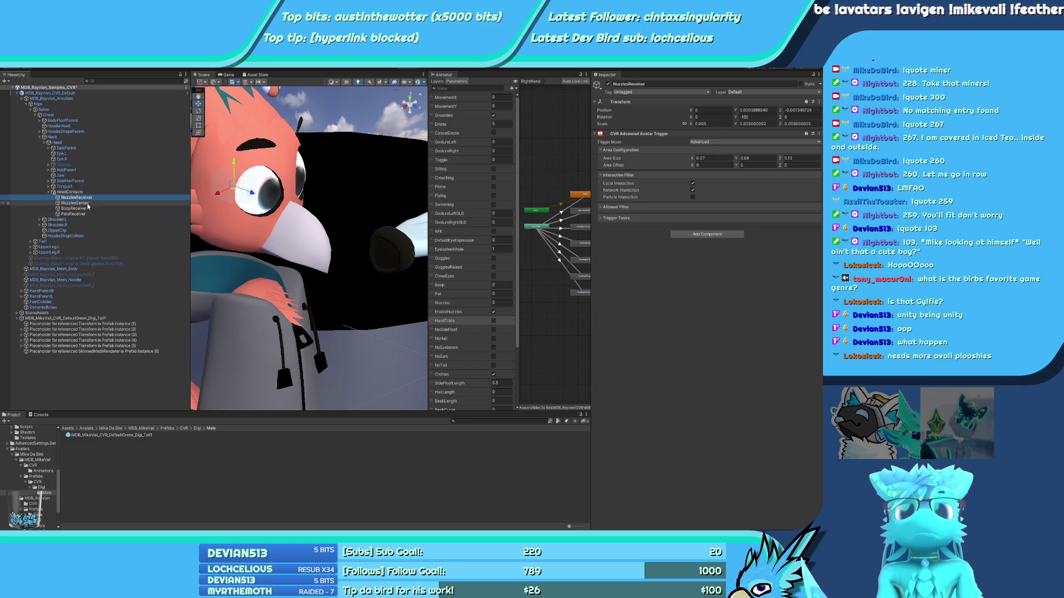
pyautogui.click(87, 205)
pyautogui.click(92, 198)
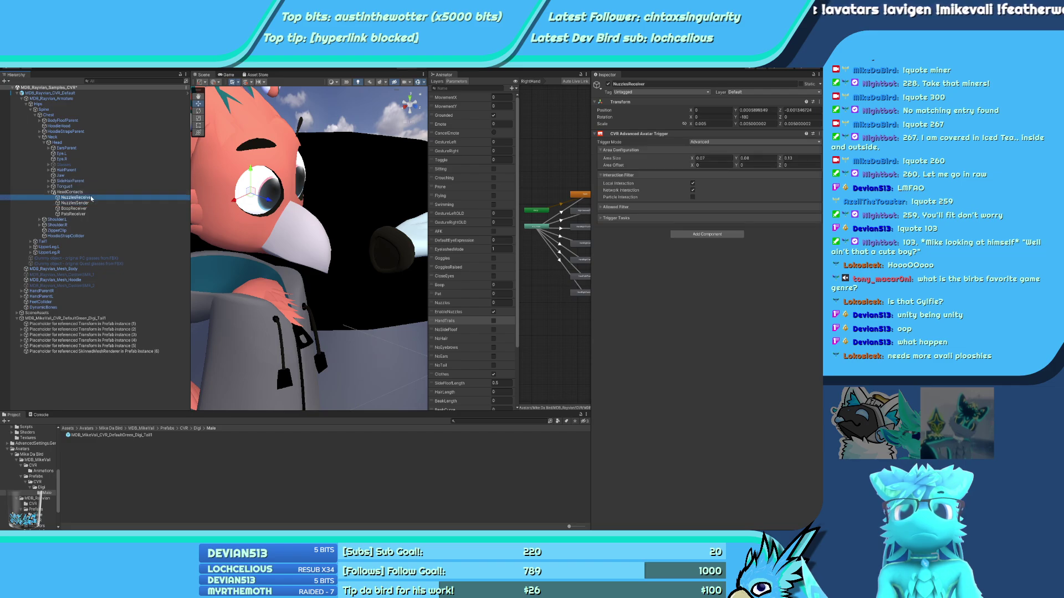
pyautogui.click(89, 209)
pyautogui.click(90, 197)
# Nest the original HeadContacts under a duplicate of it and rotate that duplicate to -180 on Y
pyautogui.click(83, 192)
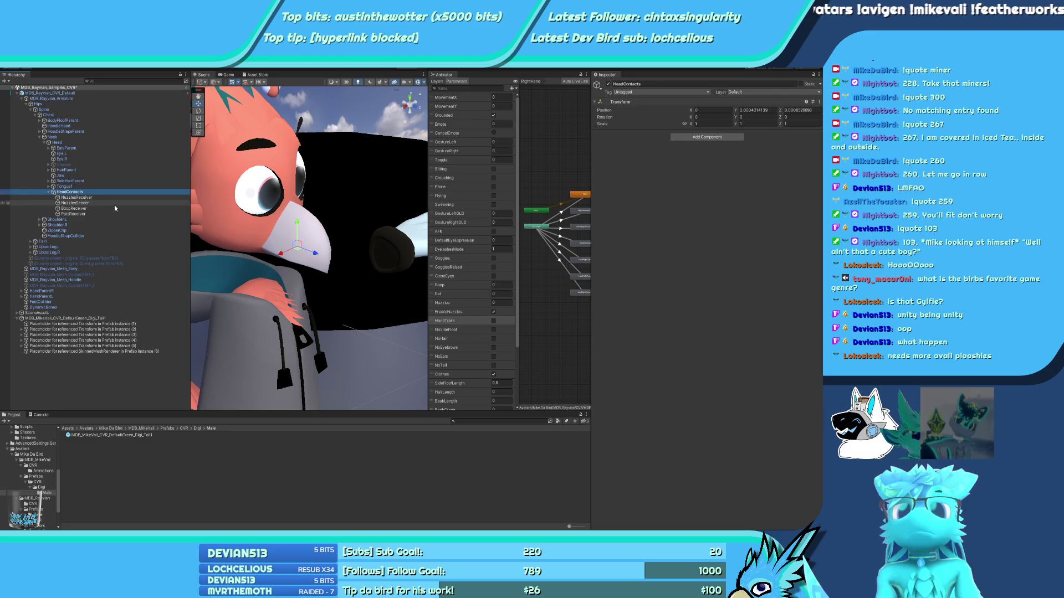
pyautogui.hotkey('ctrl', 'd')
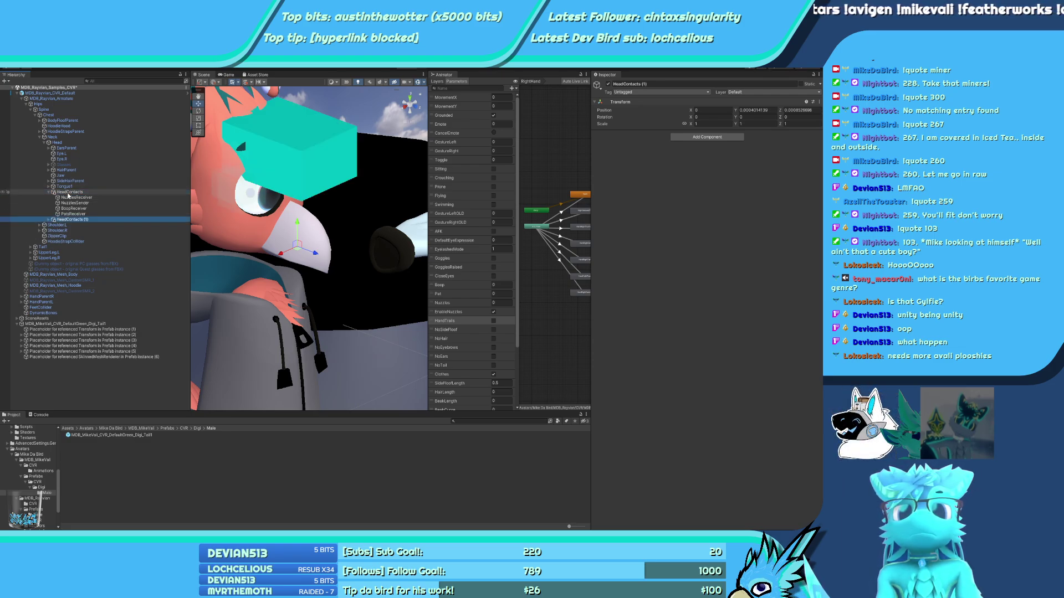
pyautogui.moveTo(68, 195); pyautogui.dragTo(83, 219)
pyautogui.click(81, 192)
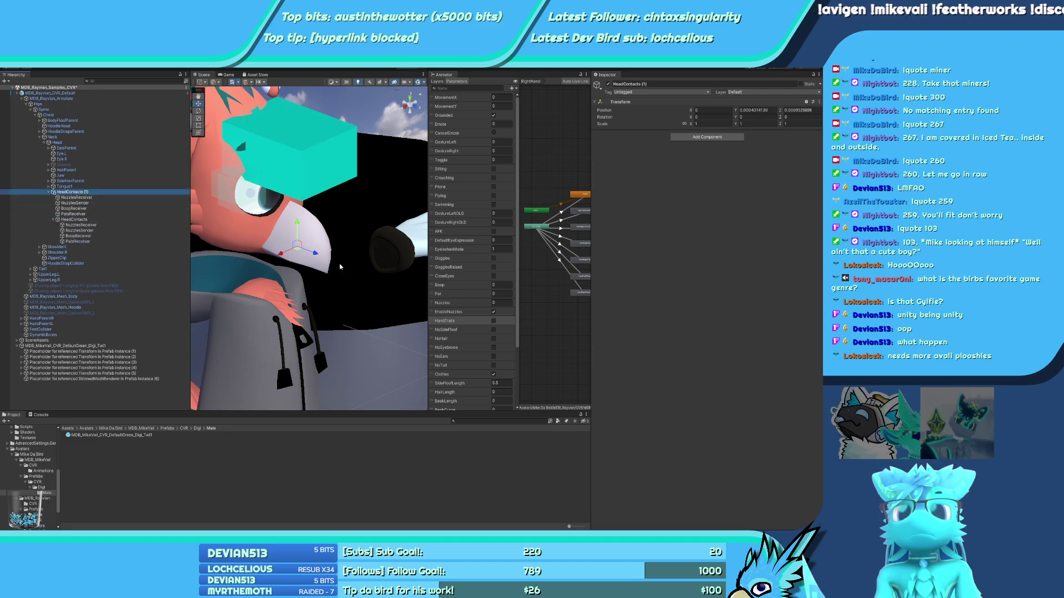
pyautogui.press('e')
pyautogui.moveTo(297, 256); pyautogui.dragTo(452, 258)
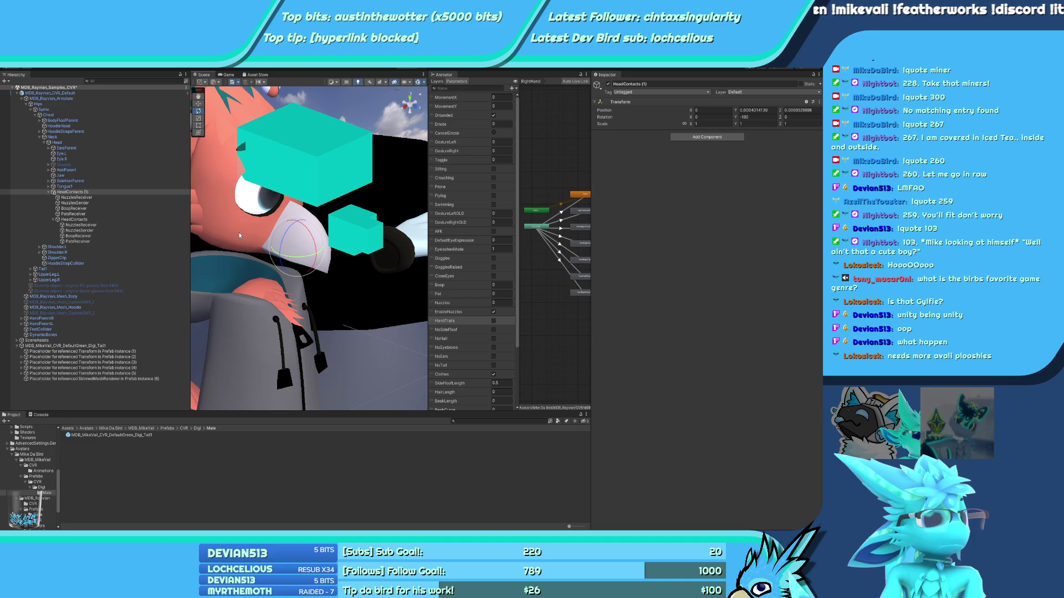
pyautogui.moveTo(77, 219); pyautogui.dragTo(71, 190)
pyautogui.click(71, 219)
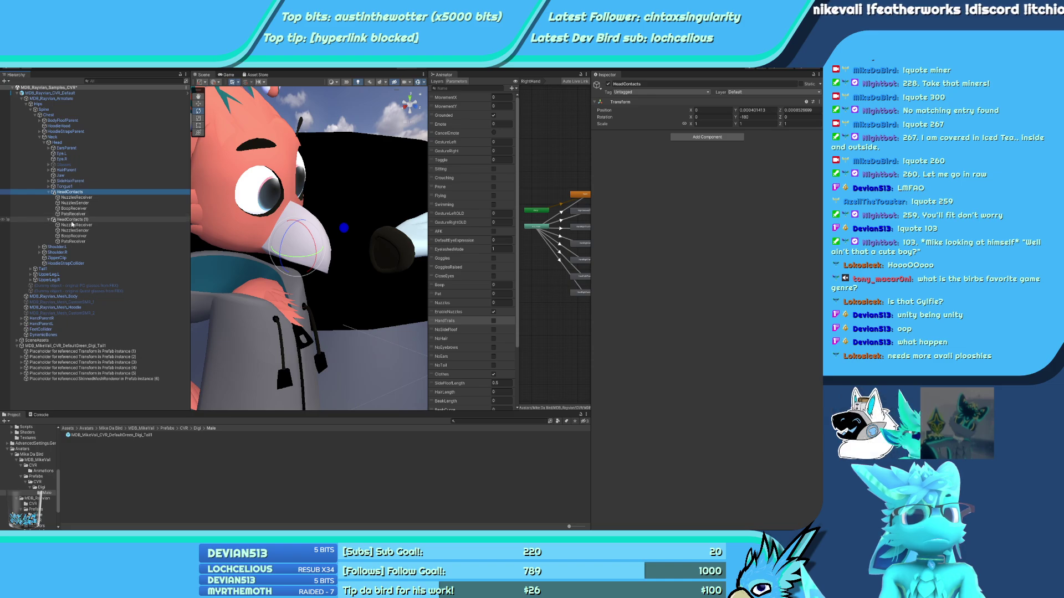
pyautogui.hotkey('ctrl', 'z')
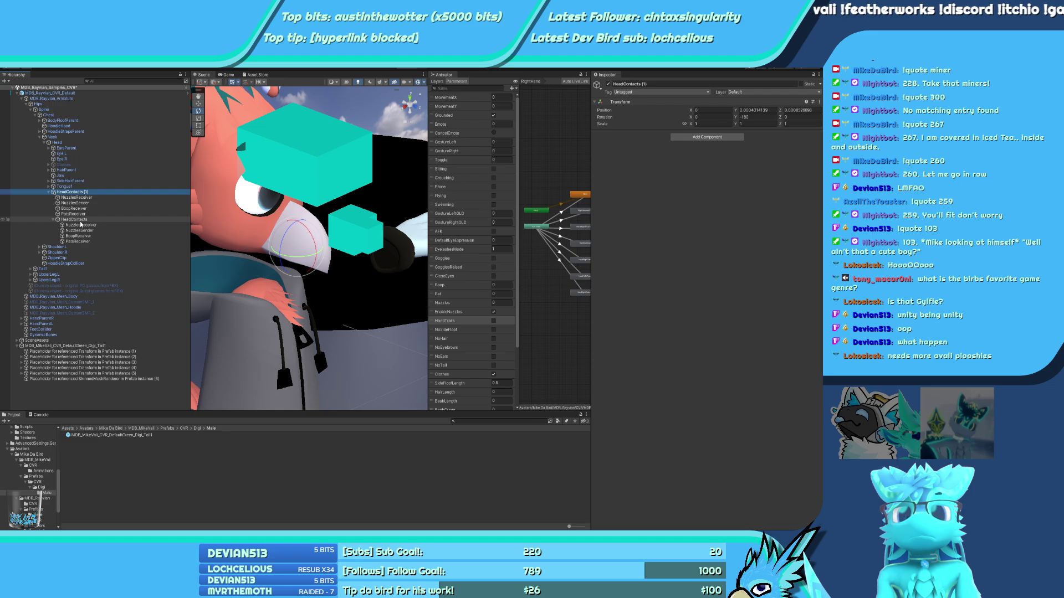
# Delete the four contact objects directly under HeadContacts (1), keeping the nested HeadContacts
pyautogui.click(77, 214)
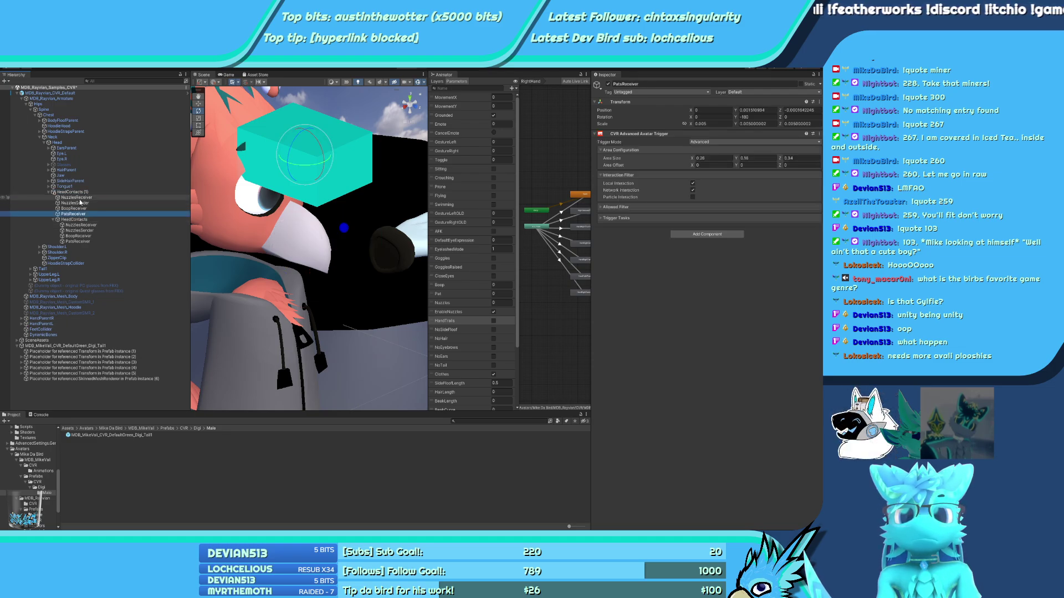
pyautogui.keyDown('shift'); pyautogui.click(80, 198); pyautogui.keyUp('shift')
pyautogui.press('Delete')
# Move the four contact objects from the nested HeadContacts into HeadContacts (1) and delete the emptied nested object
pyautogui.click(81, 203)
pyautogui.keyDown('shift'); pyautogui.click(81, 220); pyautogui.keyUp('shift')
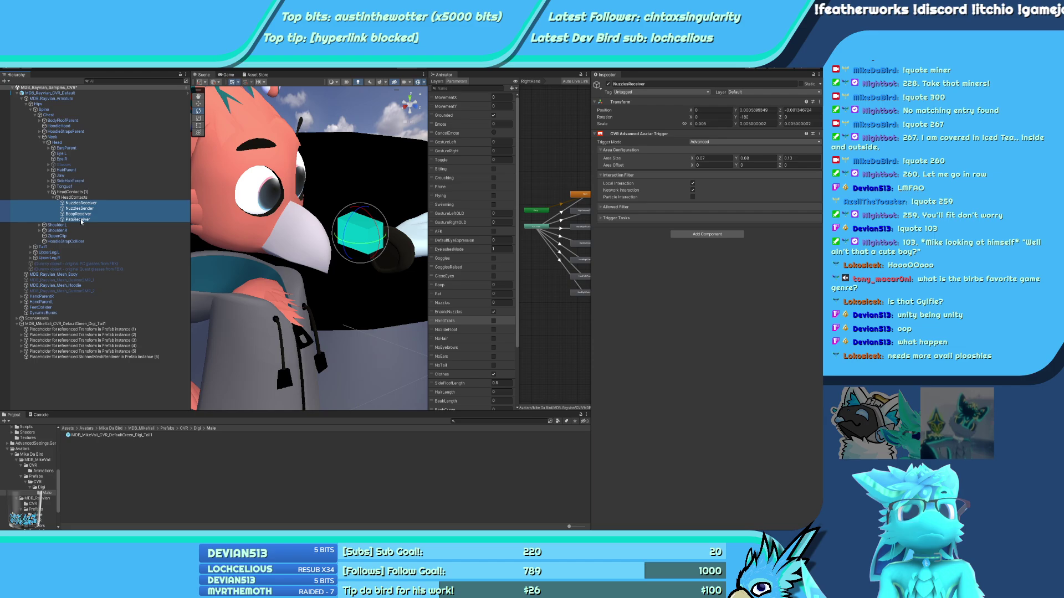
pyautogui.moveTo(82, 205); pyautogui.dragTo(82, 195)
pyautogui.click(82, 220)
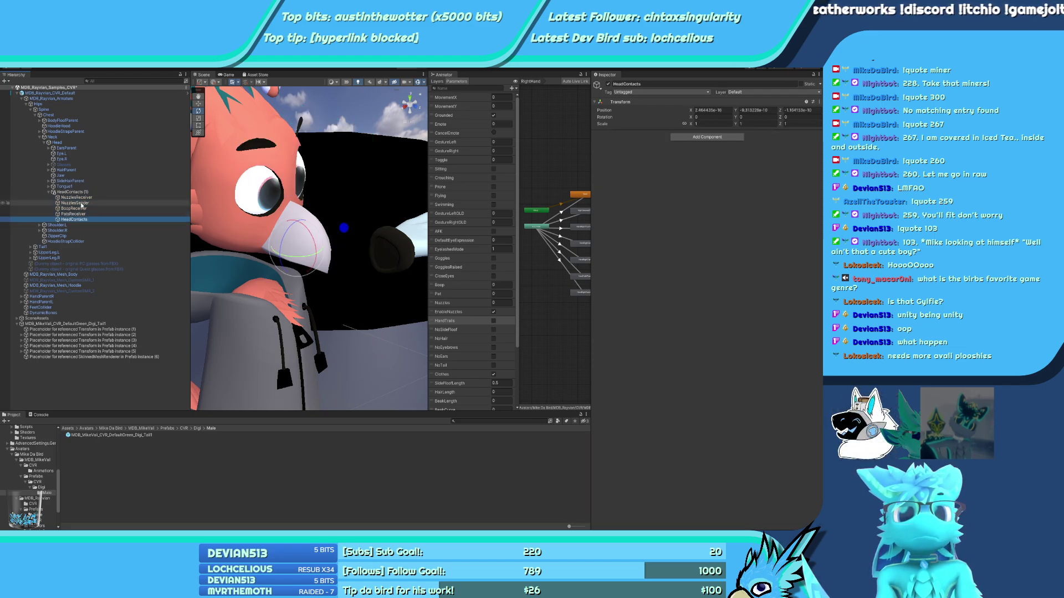
pyautogui.press('Delete')
# Rename HeadContacts (1) to HeadContacts
pyautogui.click(71, 191)
pyautogui.click(667, 84)
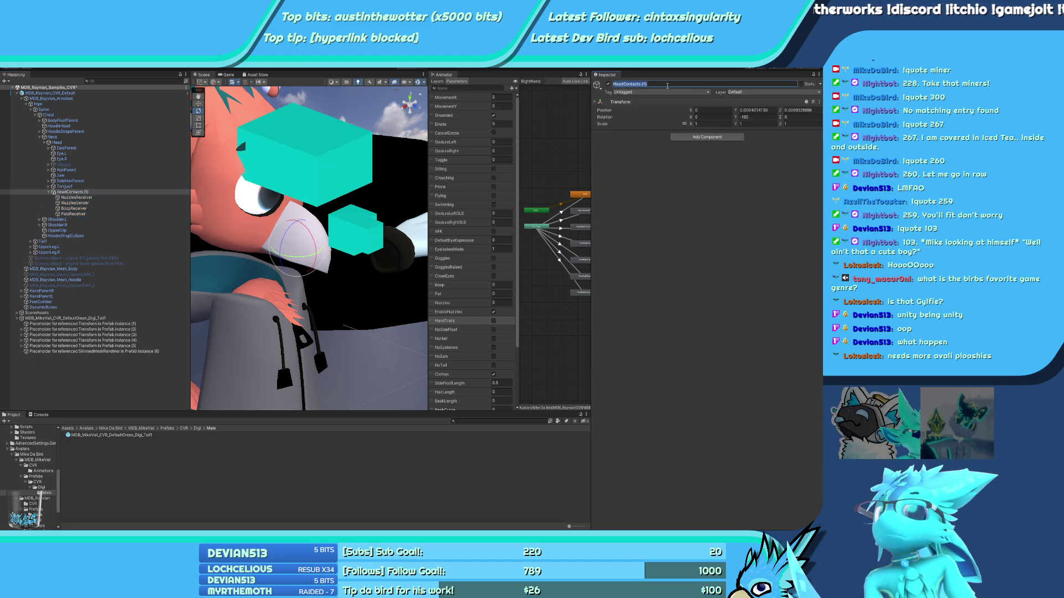
pyautogui.click(669, 84)
pyautogui.press('BackSpace')
pyautogui.press('BackSpace')
pyautogui.press('BackSpace')
pyautogui.press('BackSpace')
pyautogui.press('Return')
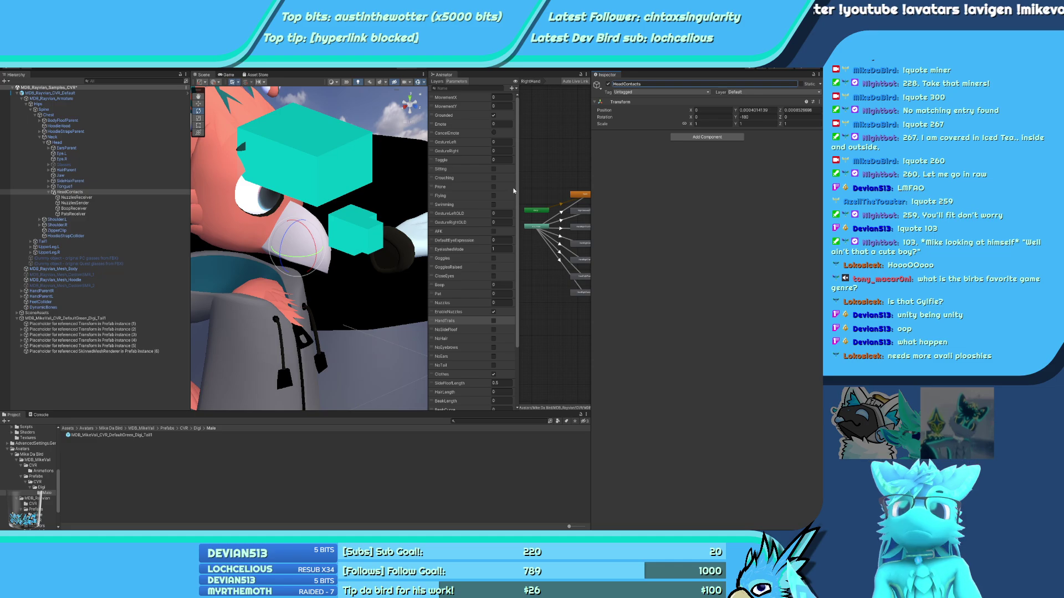
# Move HeadContacts down and back so its nuzzle and boop boxes sit at the tip of the Rayvian's beak
pyautogui.keyDown('alt'); pyautogui.moveTo(220, 243); pyautogui.dragTo(278, 201); pyautogui.keyUp('alt')
pyautogui.moveTo(279, 202); pyautogui.dragTo(342, 231, button='middle')
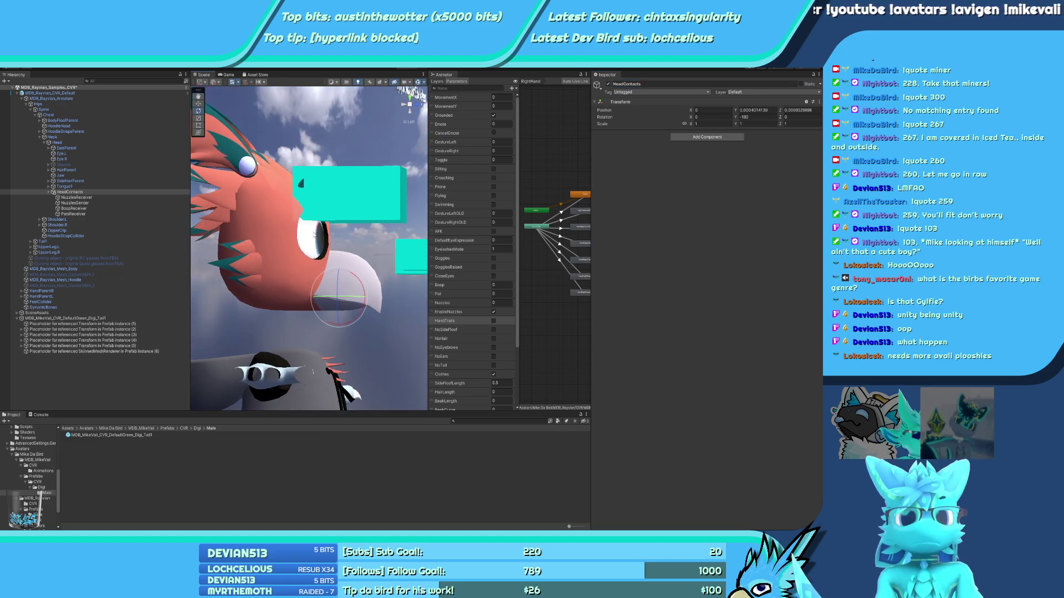
pyautogui.press('w')
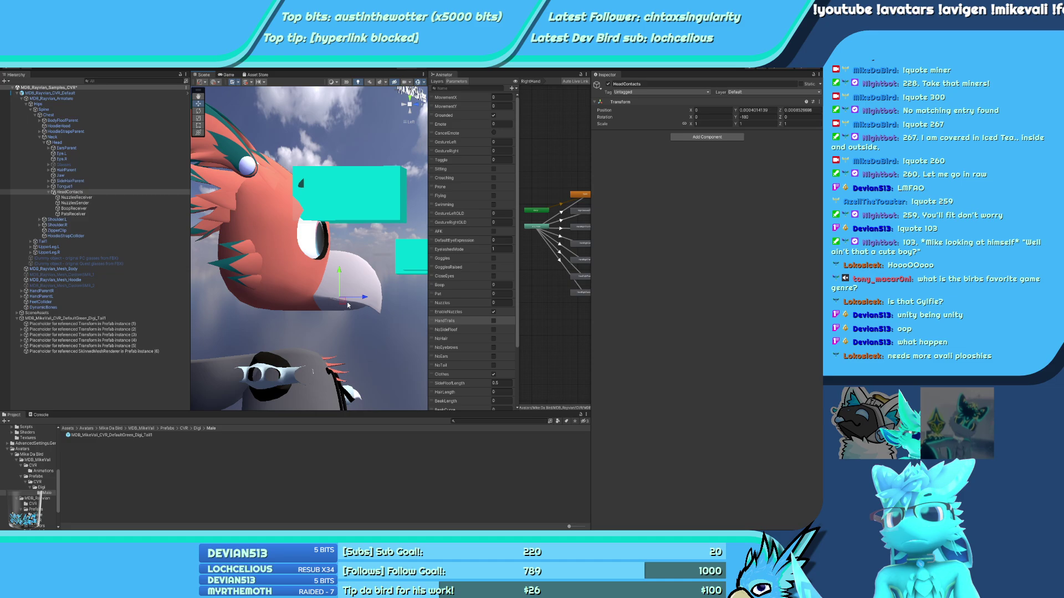
pyautogui.click(339, 305)
pyautogui.hotkey('ctrl', 'z')
pyautogui.moveTo(342, 300); pyautogui.dragTo(325, 343)
pyautogui.moveTo(324, 342); pyautogui.dragTo(346, 352, button='right')
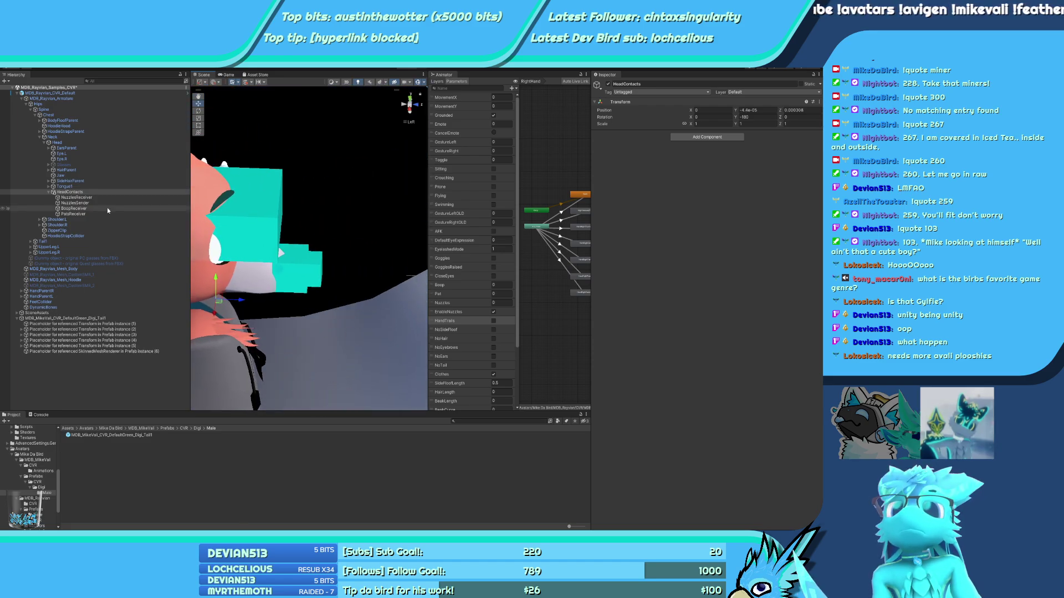
pyautogui.click(95, 198)
pyautogui.click(94, 203)
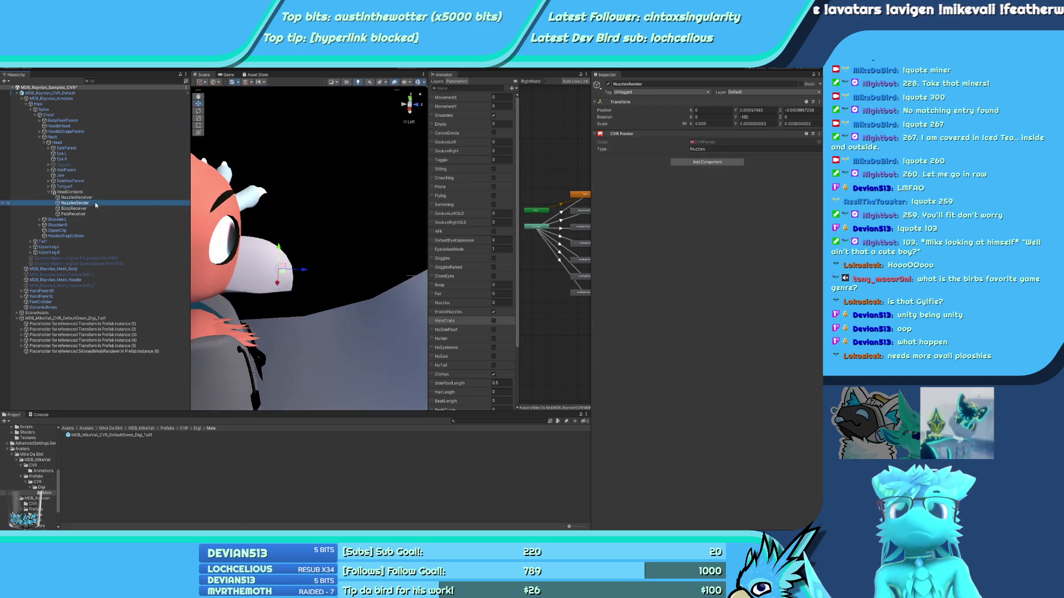
pyautogui.click(86, 208)
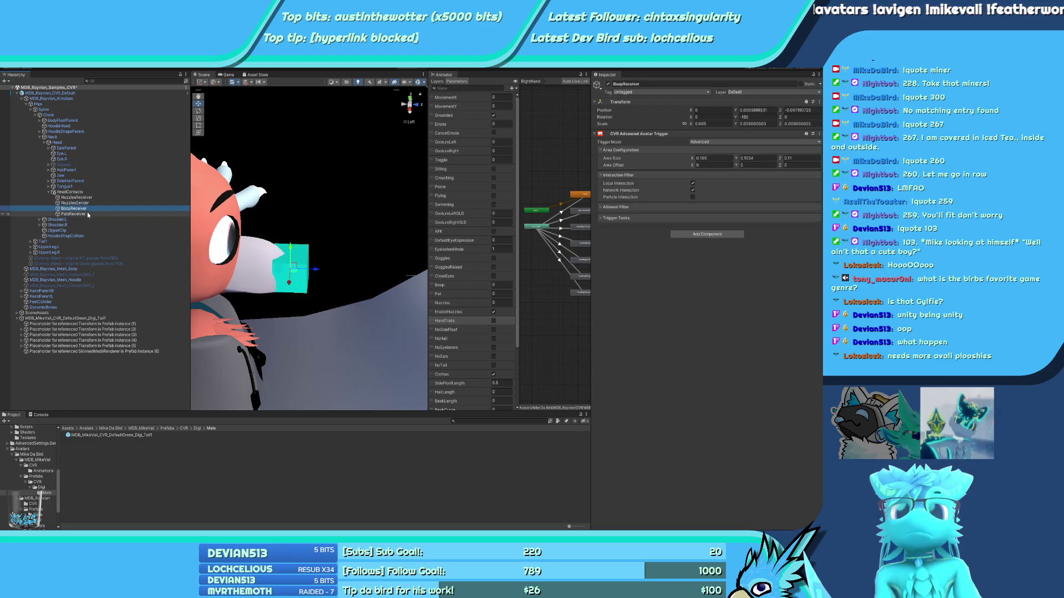
pyautogui.click(87, 215)
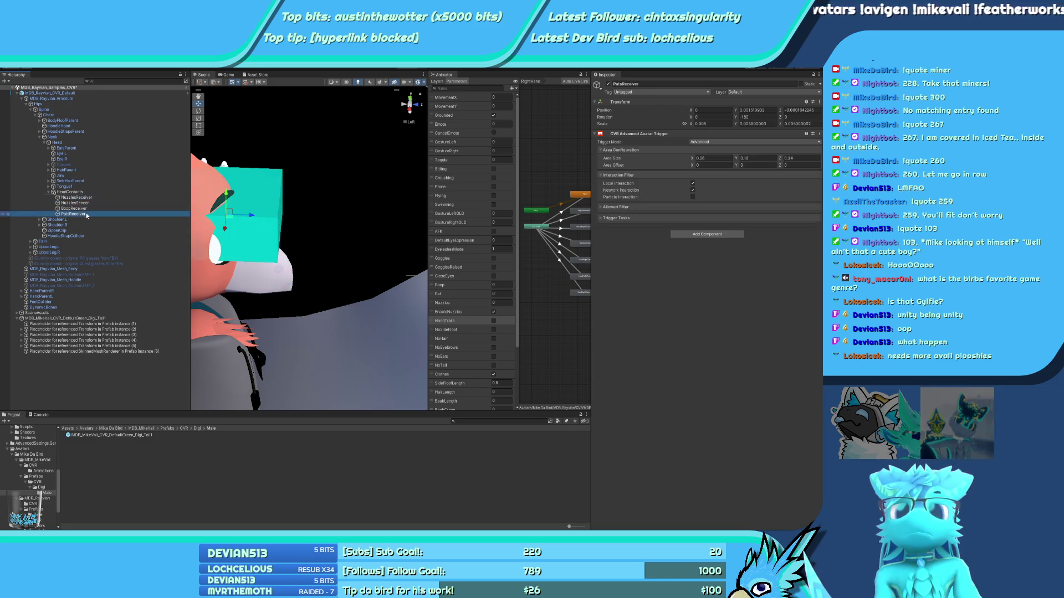
pyautogui.doubleClick(107, 216)
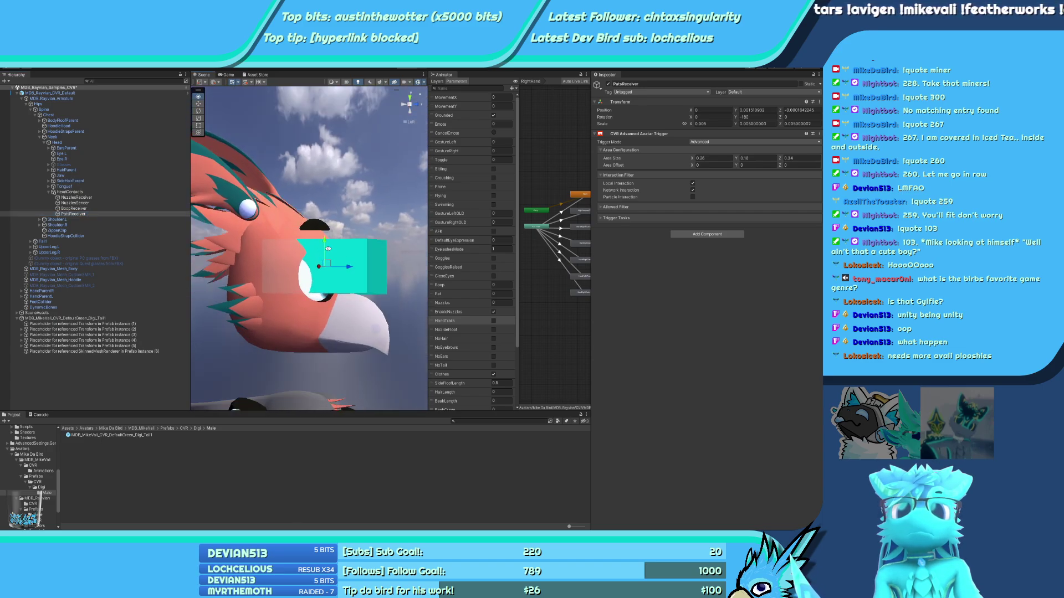
pyautogui.moveTo(331, 265); pyautogui.dragTo(305, 236)
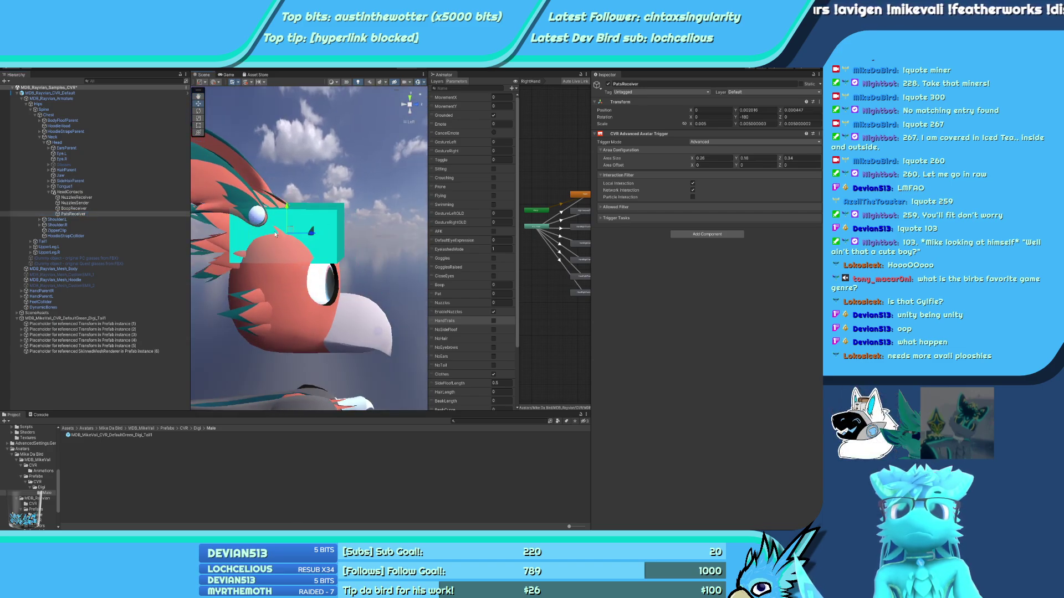
pyautogui.click(82, 198)
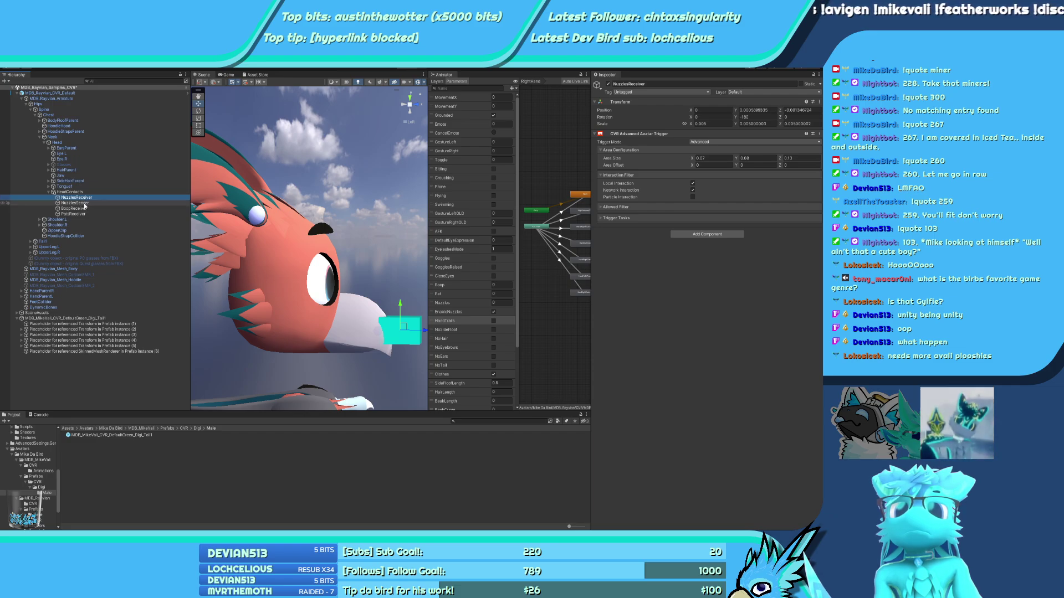
pyautogui.keyDown('shift'); pyautogui.click(81, 215); pyautogui.keyUp('shift')
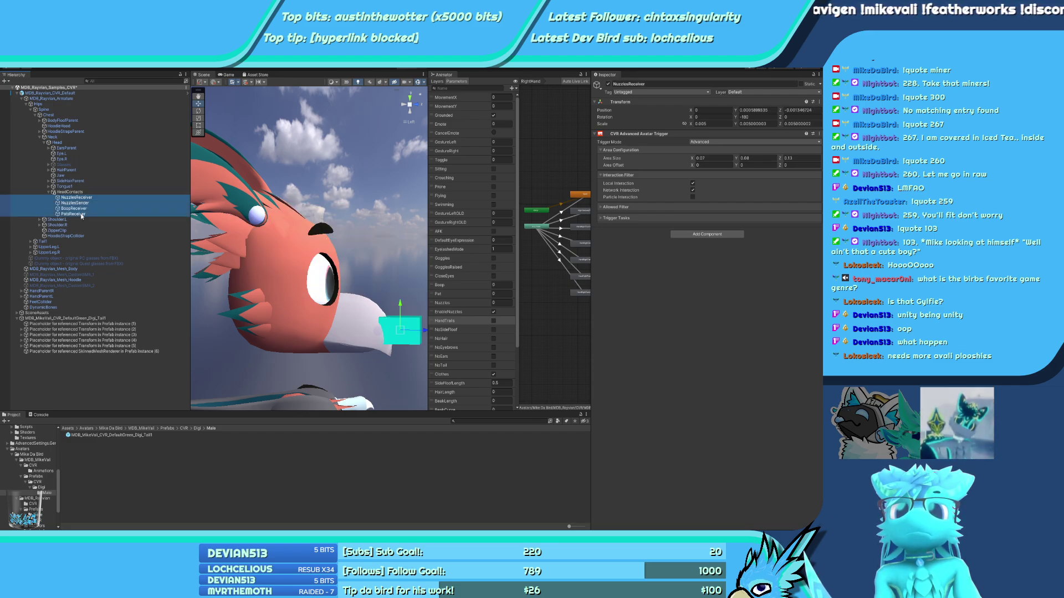
pyautogui.press('e')
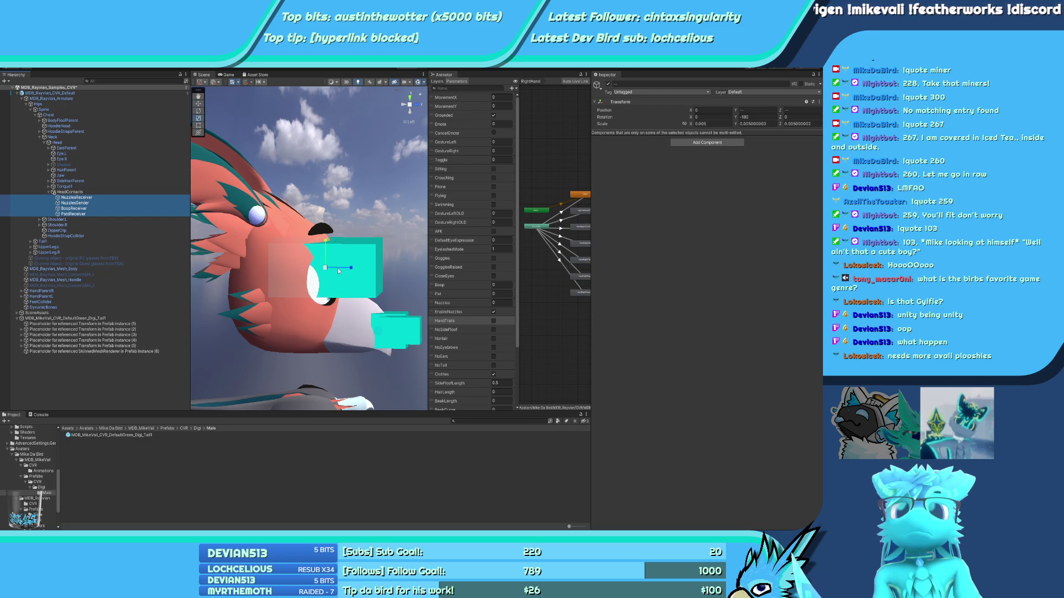
pyautogui.moveTo(338, 268)
pyautogui.mouseDown()
pyautogui.moveTo(367, 293)
pyautogui.moveTo(298, 268)
pyautogui.moveTo(322, 279)
pyautogui.mouseUp()
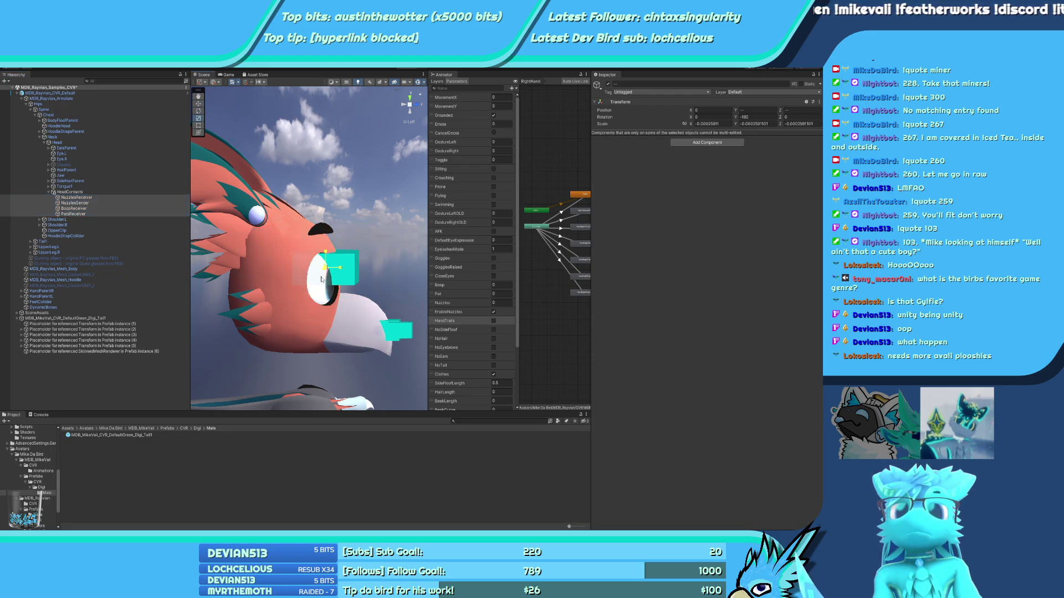
pyautogui.hotkey('ctrl', 'z')
# Enable constrained proportions on HeadContacts and scale it up uniformly to about 1.36
pyautogui.click(81, 192)
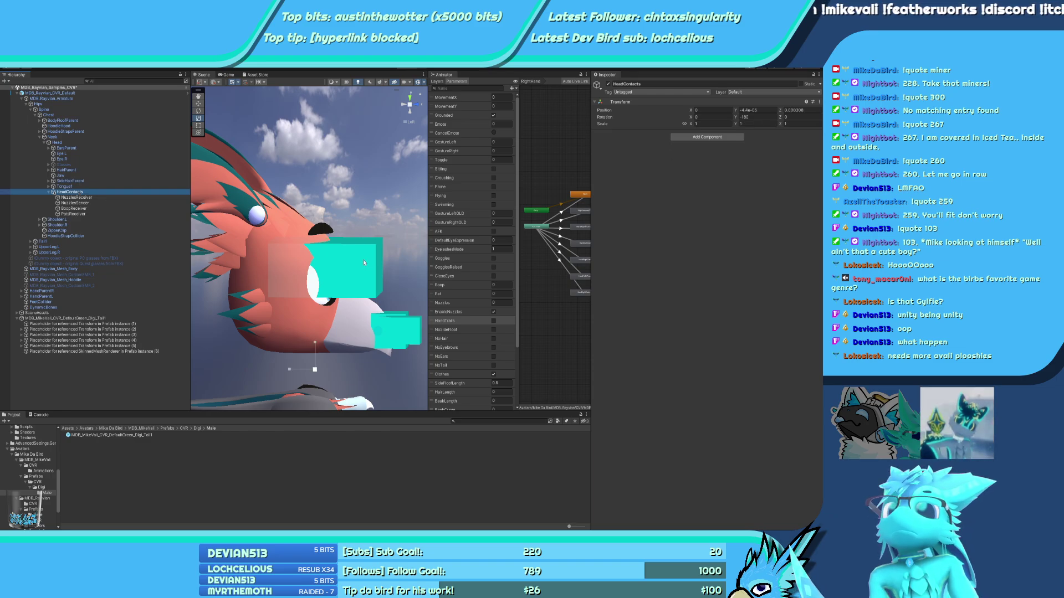
pyautogui.click(684, 124)
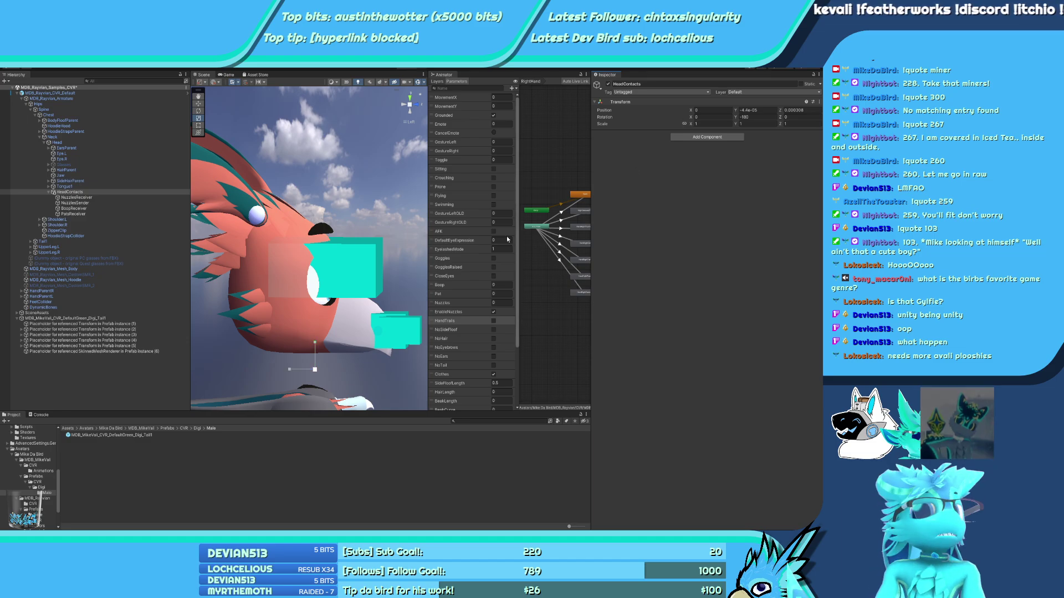
pyautogui.keyDown('alt'); pyautogui.moveTo(234, 394); pyautogui.dragTo(222, 402); pyautogui.keyUp('alt')
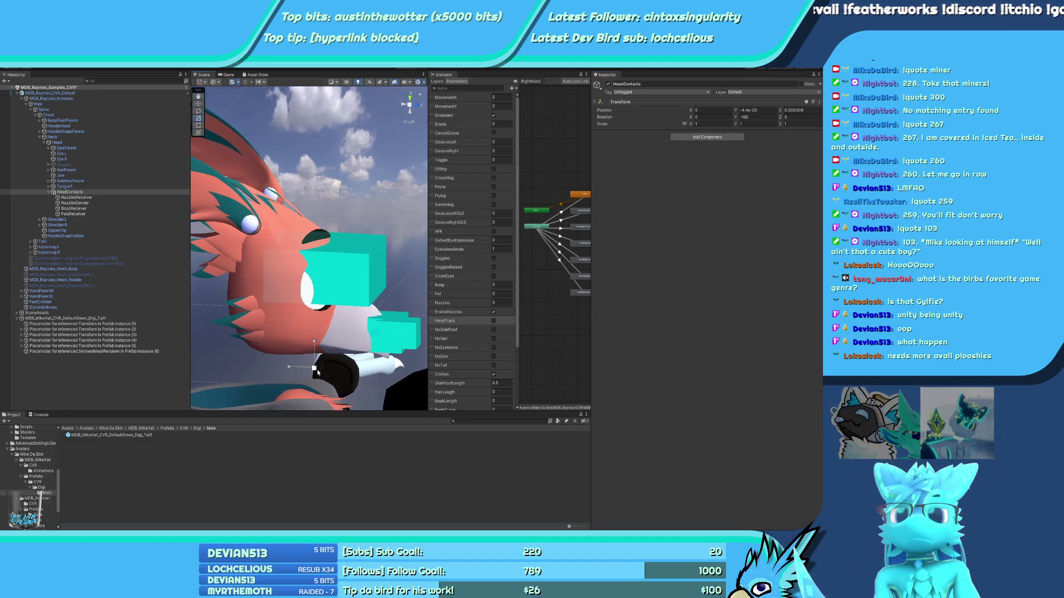
pyautogui.moveTo(315, 368); pyautogui.dragTo(289, 384)
# Reposition the enlarged HeadContacts so its contact boxes line up with the Rayvian's beak and forehead
pyautogui.press('w')
pyautogui.keyDown('alt'); pyautogui.moveTo(290, 384); pyautogui.dragTo(266, 318); pyautogui.keyUp('alt')
pyautogui.moveTo(304, 320); pyautogui.dragTo(351, 281, button='middle')
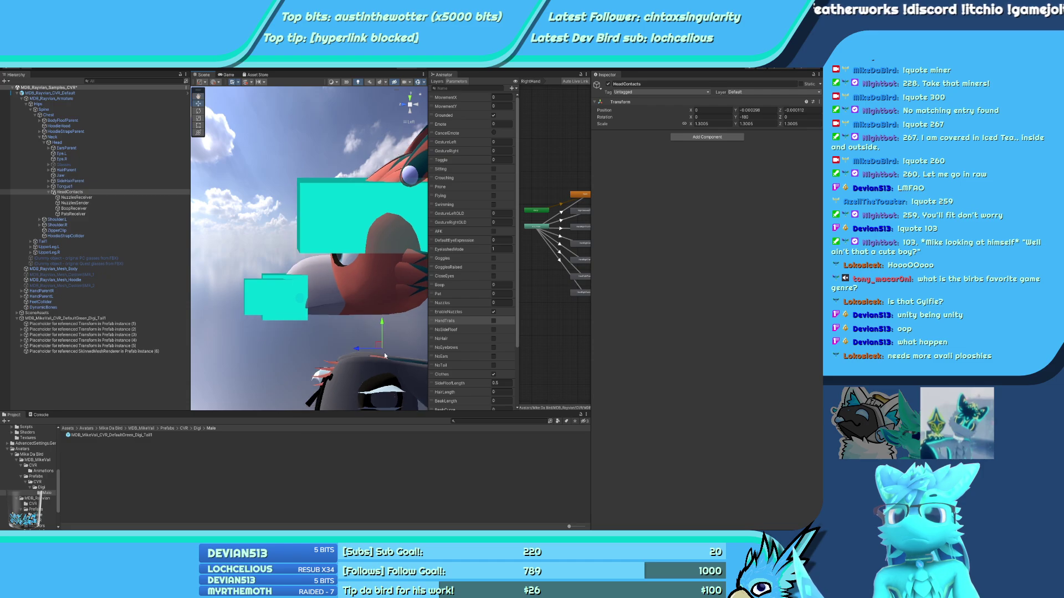
pyautogui.moveTo(375, 345); pyautogui.dragTo(379, 340)
# Check the contact objects' placement, then move all four out of HeadContacts directly under the Head bone
pyautogui.click(91, 202)
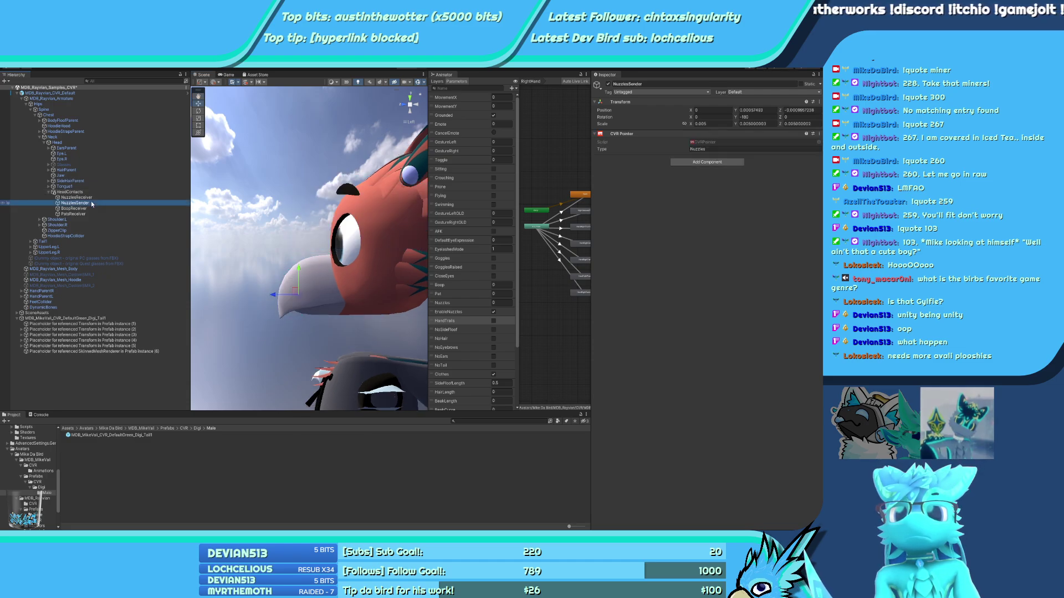
pyautogui.click(87, 208)
pyautogui.click(85, 214)
pyautogui.moveTo(249, 253)
pyautogui.keyDown('alt'); pyautogui.mouseDown()
pyautogui.moveTo(414, 291)
pyautogui.moveTo(256, 247)
pyautogui.mouseUp(); pyautogui.keyUp('alt')
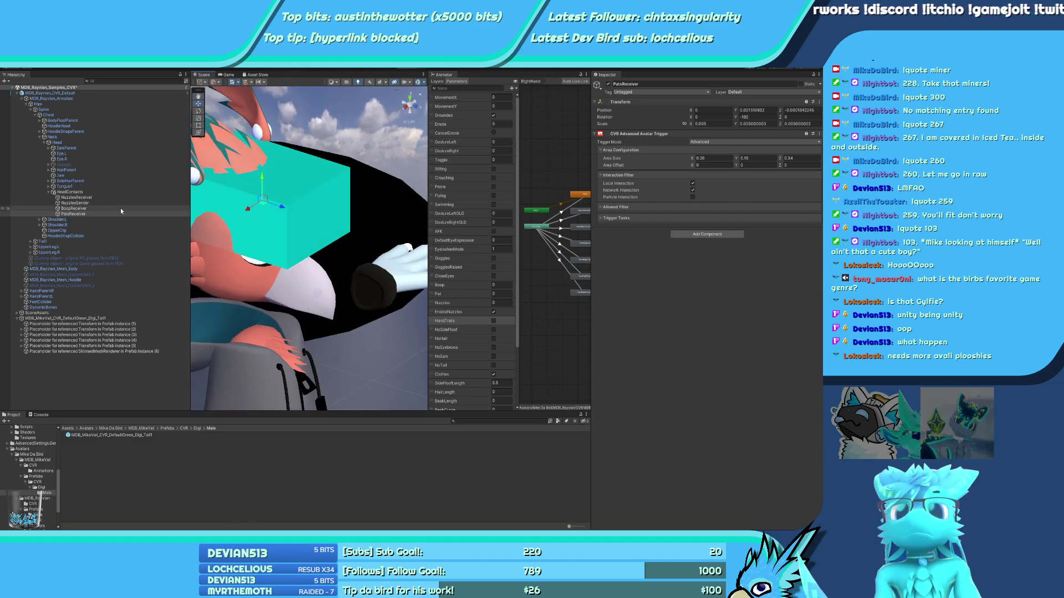
pyautogui.click(88, 197)
pyautogui.keyDown('shift'); pyautogui.click(83, 214); pyautogui.keyUp('shift')
pyautogui.moveTo(75, 202); pyautogui.dragTo(70, 193)
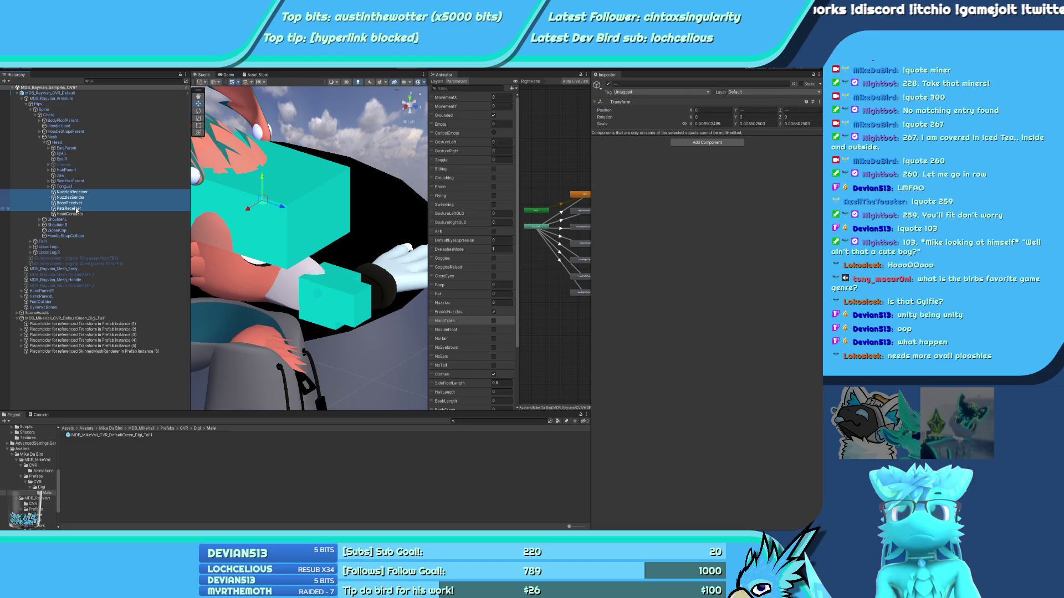
pyautogui.click(75, 214)
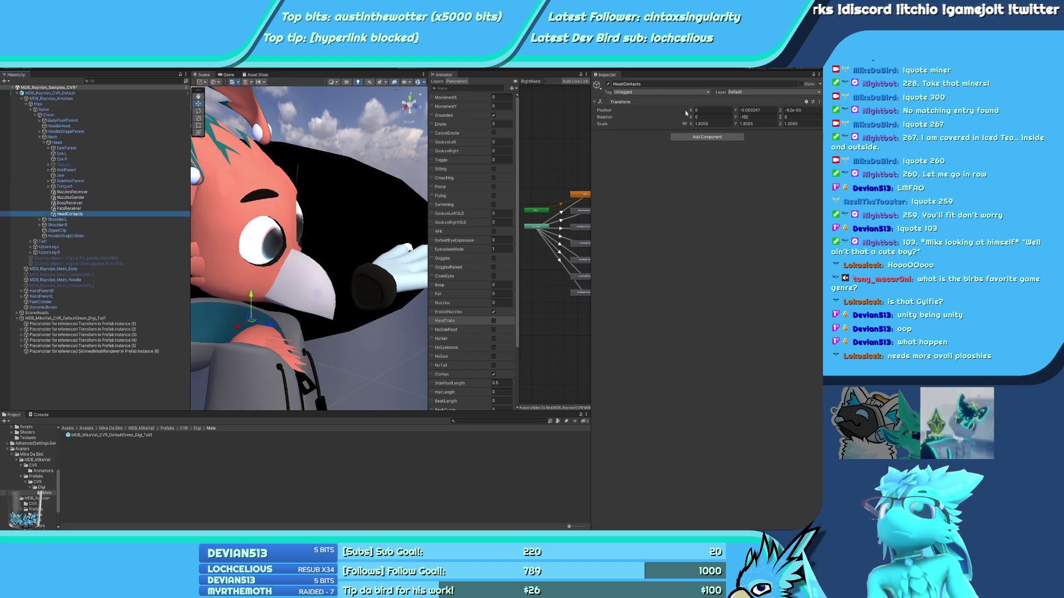
# Reset the HeadContacts scale to 1 and move the four contact objects back under HeadContacts
pyautogui.click(705, 124)
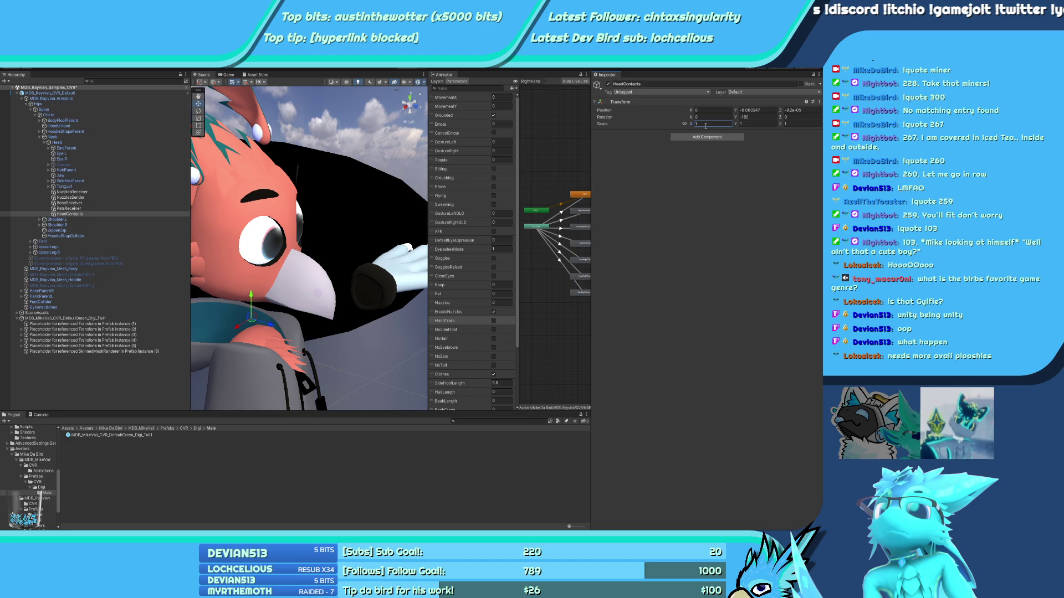
pyautogui.click(69, 208)
pyautogui.keyDown('shift'); pyautogui.click(72, 196); pyautogui.keyUp('shift')
pyautogui.keyDown('shift'); pyautogui.click(72, 193); pyautogui.keyUp('shift')
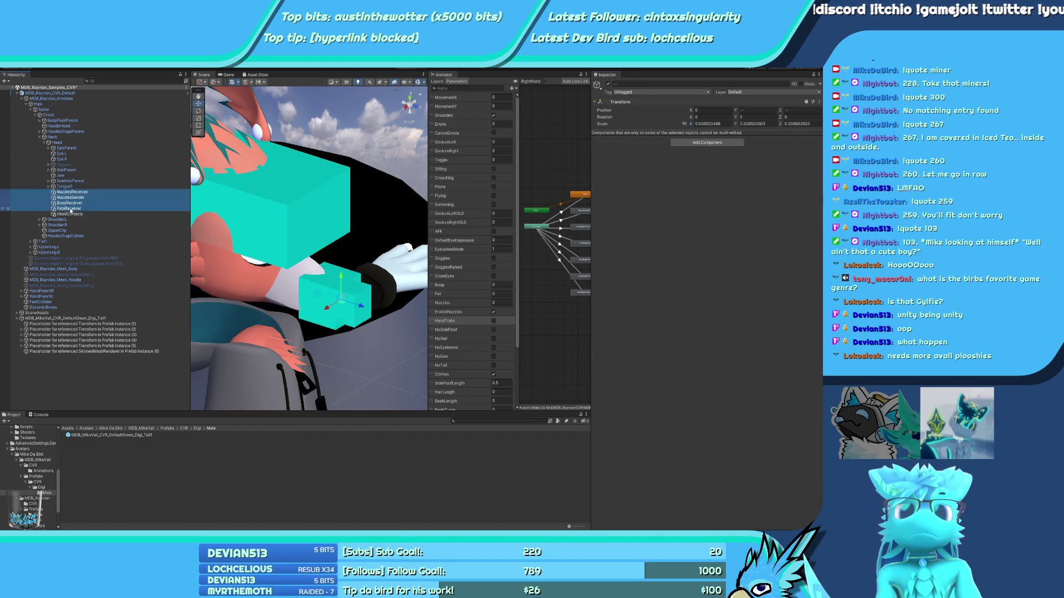
pyautogui.moveTo(73, 198); pyautogui.dragTo(79, 215)
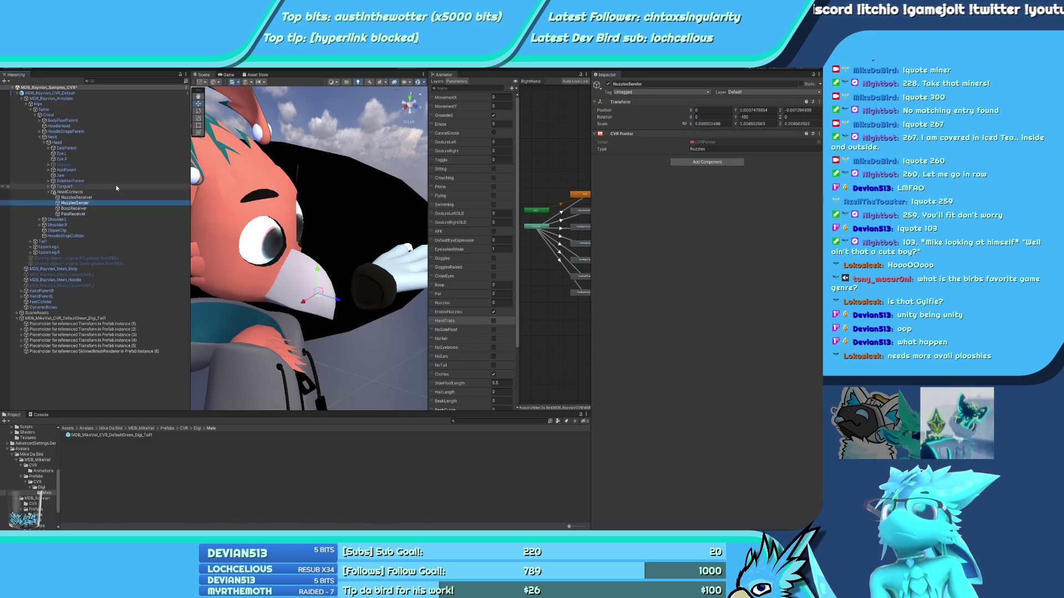
# Examine the allowed filter types and trigger tasks of PatsReceiver's advanced avatar trigger
pyautogui.click(83, 214)
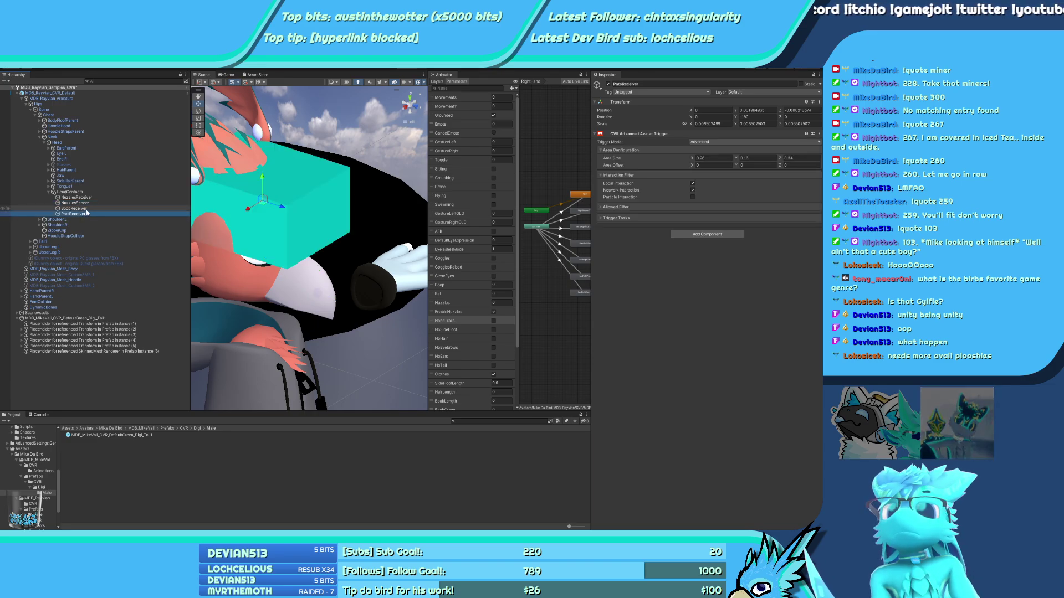
pyautogui.click(601, 218)
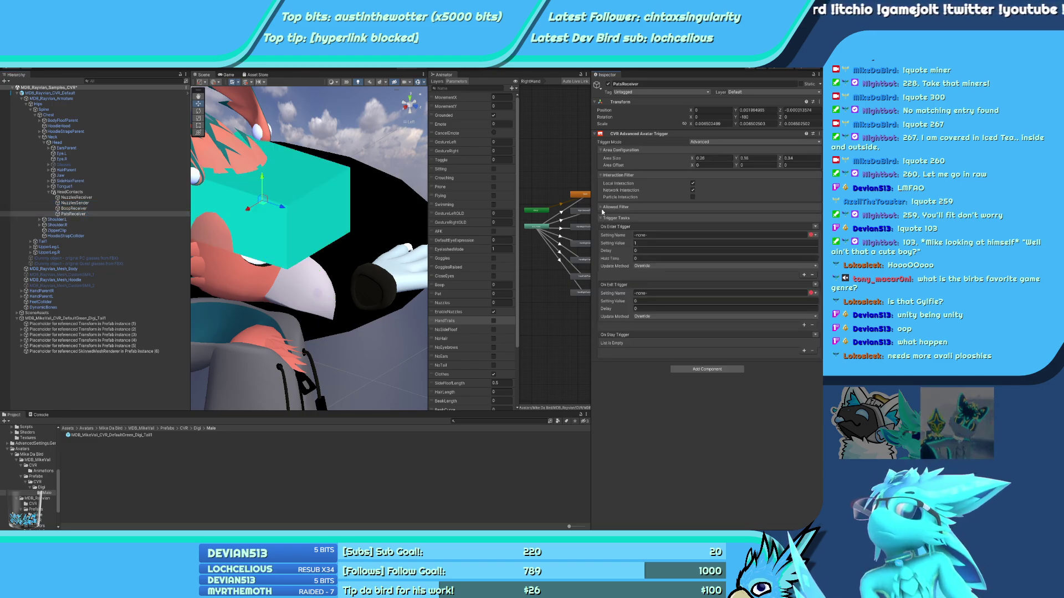
pyautogui.click(601, 207)
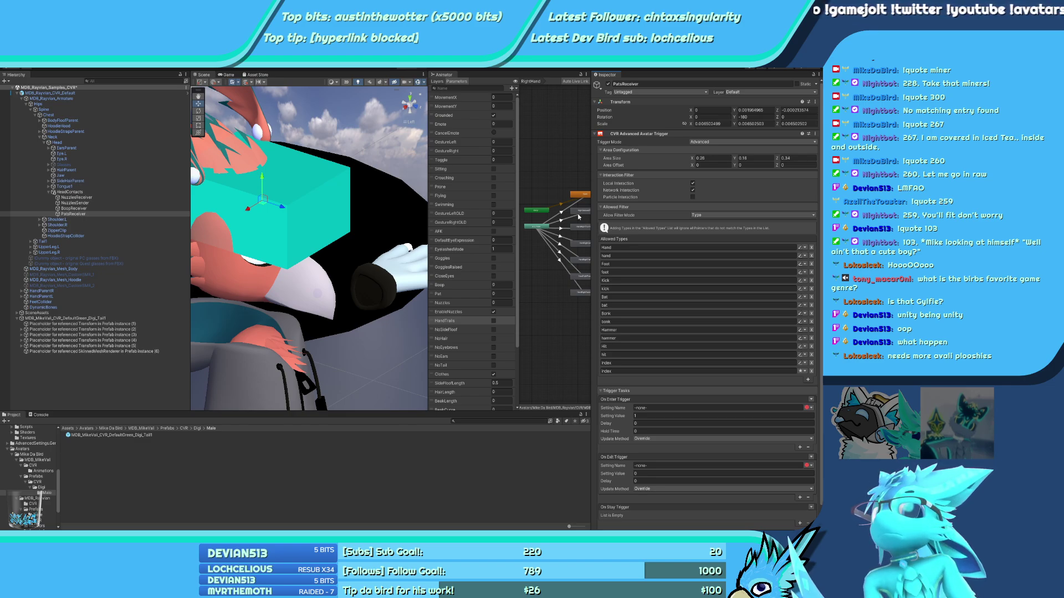
pyautogui.scroll(-1, 640, 220)
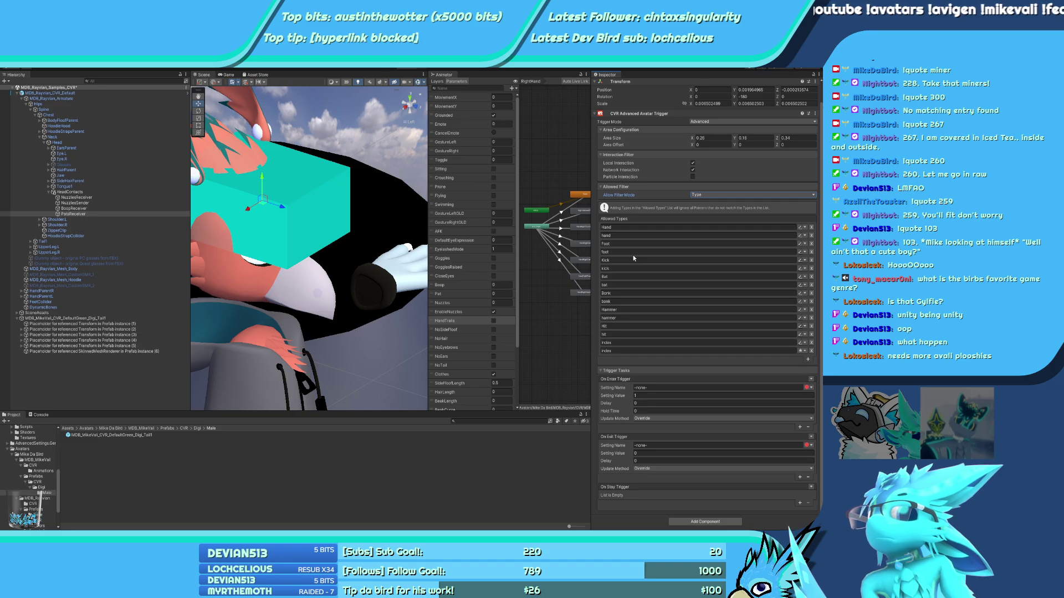
# Compare the pointer and trigger settings of the nuzzle, boop and pats contacts under HeadContacts
pyautogui.click(81, 204)
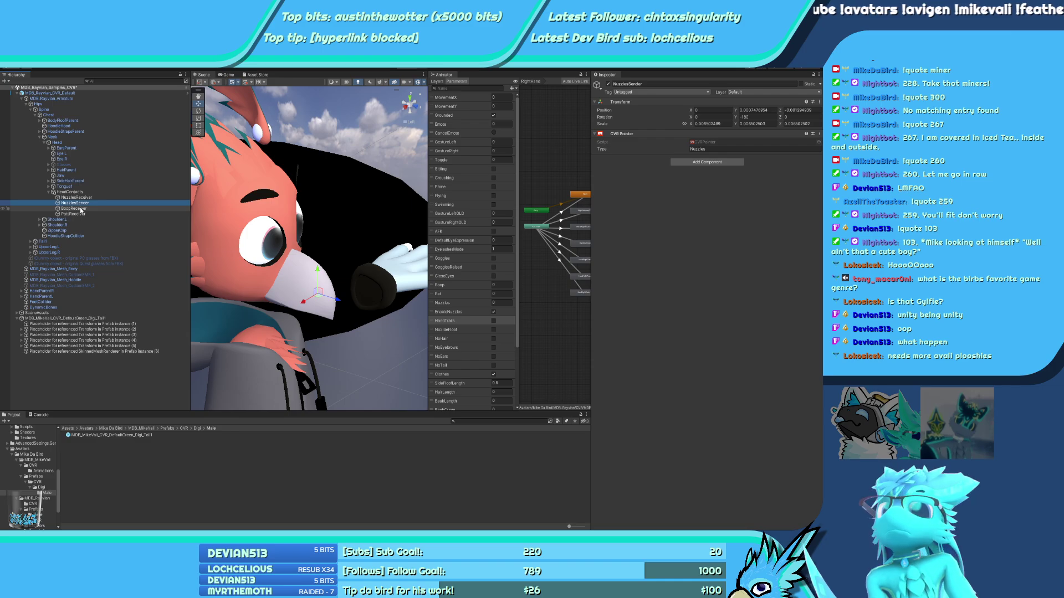
pyautogui.press('Up')
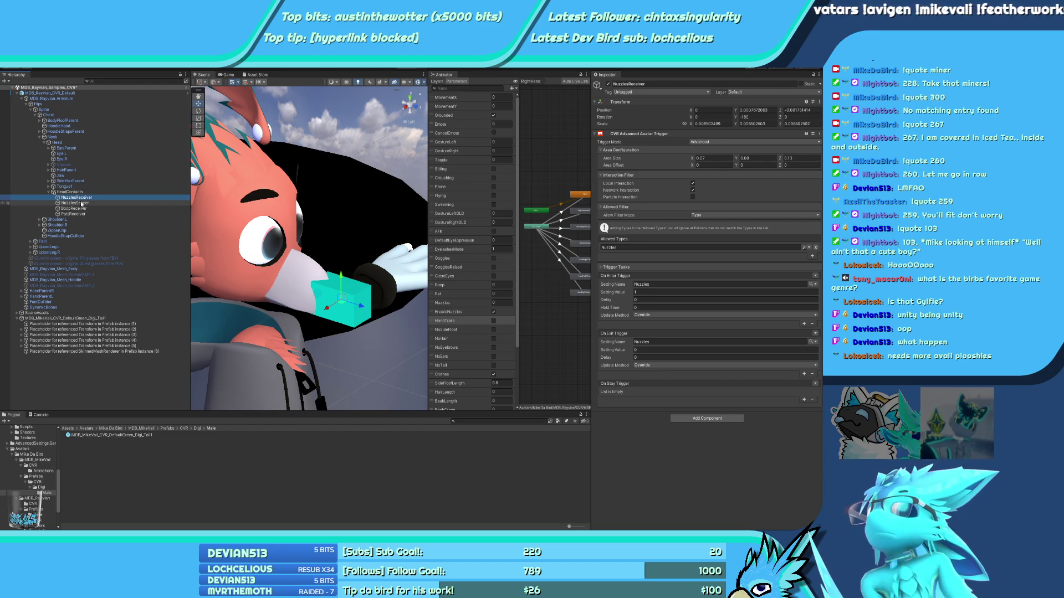
pyautogui.click(82, 203)
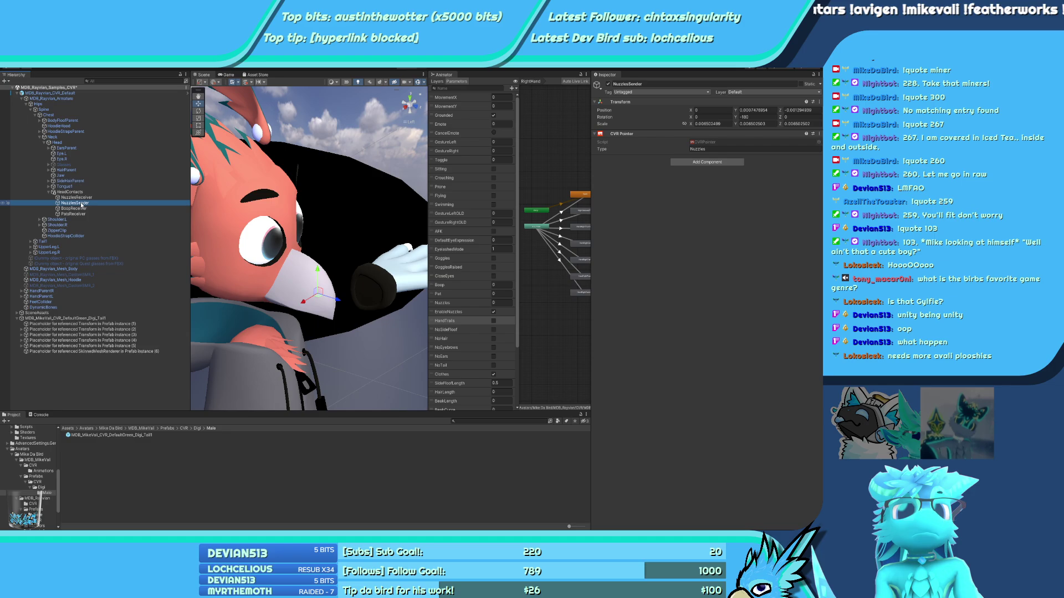
pyautogui.click(83, 208)
pyautogui.click(82, 204)
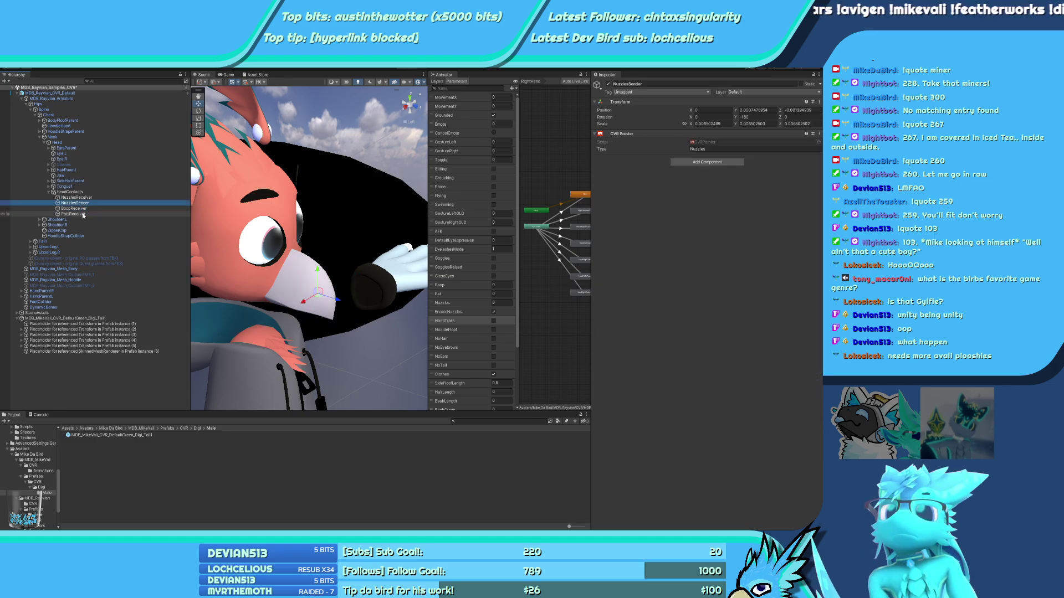
pyautogui.click(84, 214)
pyautogui.click(83, 209)
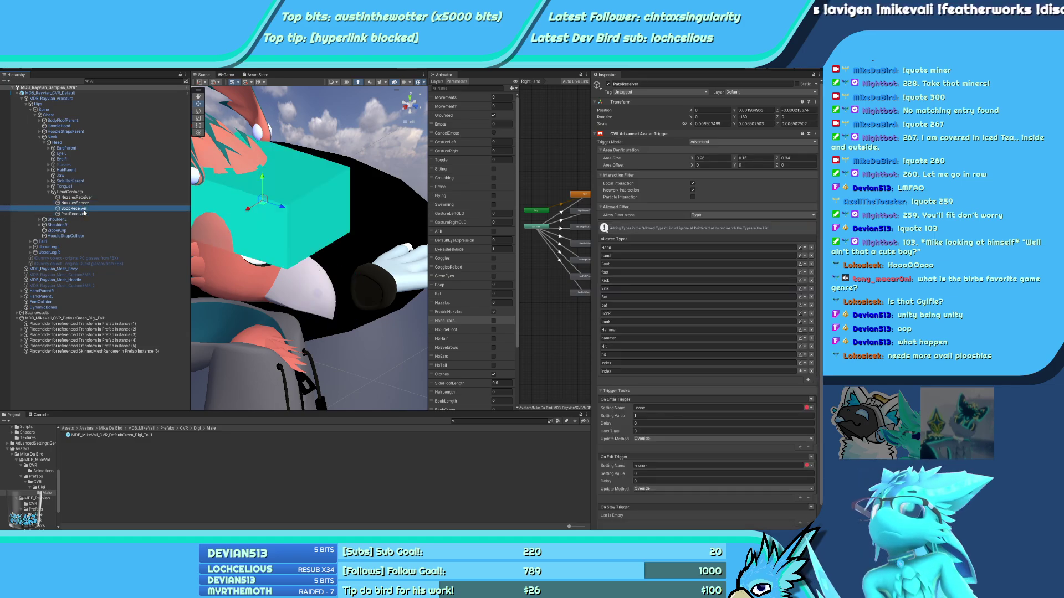
pyautogui.click(83, 213)
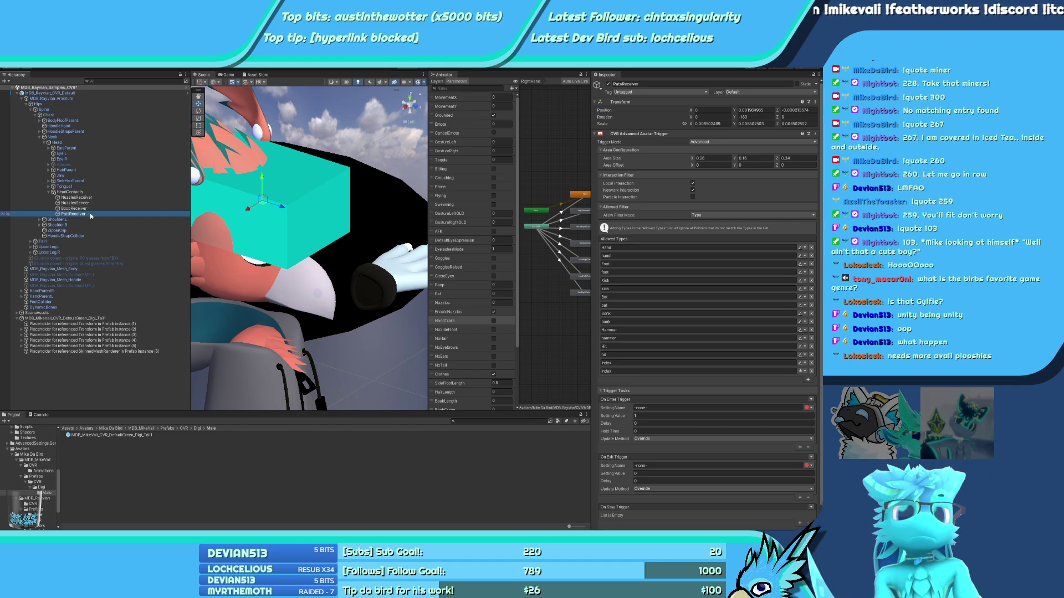
# Inspect where the tongue bone and HeadContacts sit relative to the Rayvian's beak and head
pyautogui.click(62, 186)
pyautogui.click(50, 192)
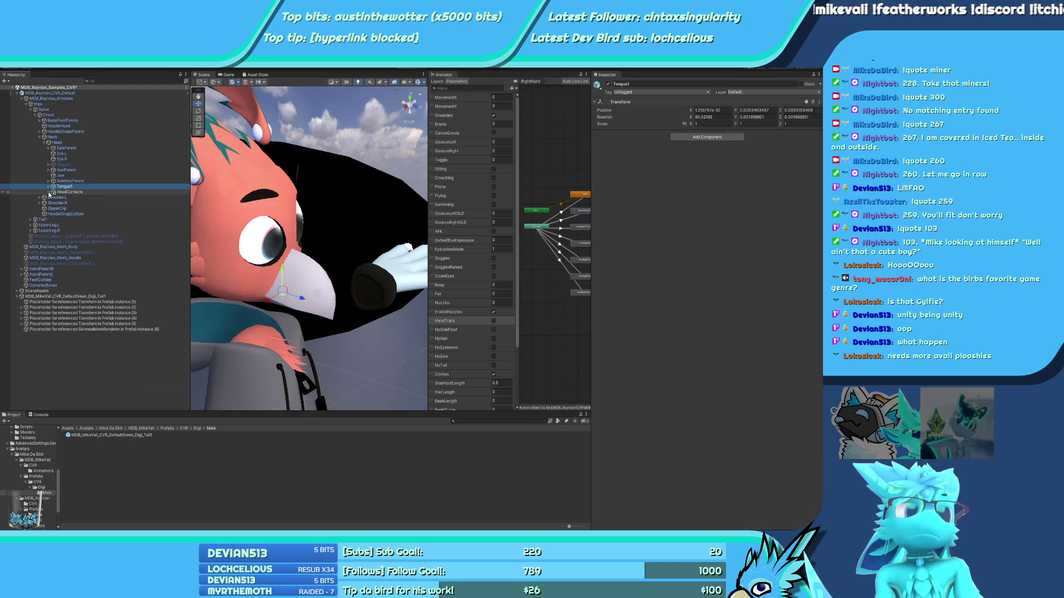
pyautogui.keyDown('alt'); pyautogui.moveTo(271, 296); pyautogui.dragTo(337, 250); pyautogui.keyUp('alt')
pyautogui.scroll(-4, 337, 250)
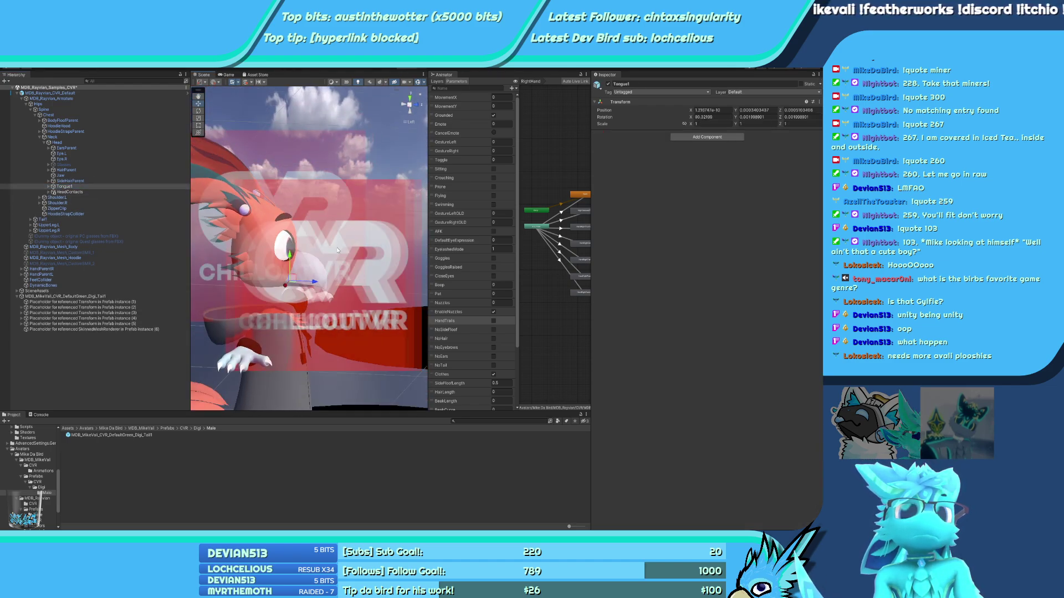
pyautogui.scroll(5, 278, 219)
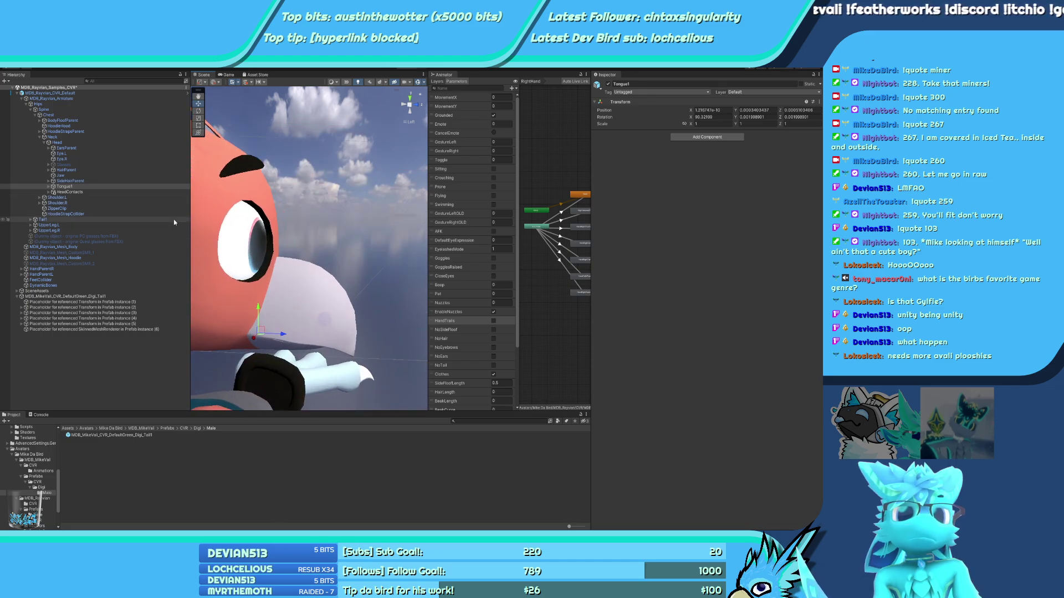
pyautogui.click(74, 192)
pyautogui.click(49, 192)
pyautogui.keyDown('alt'); pyautogui.moveTo(246, 256); pyautogui.dragTo(220, 274); pyautogui.keyUp('alt')
pyautogui.scroll(-6, 296, 254)
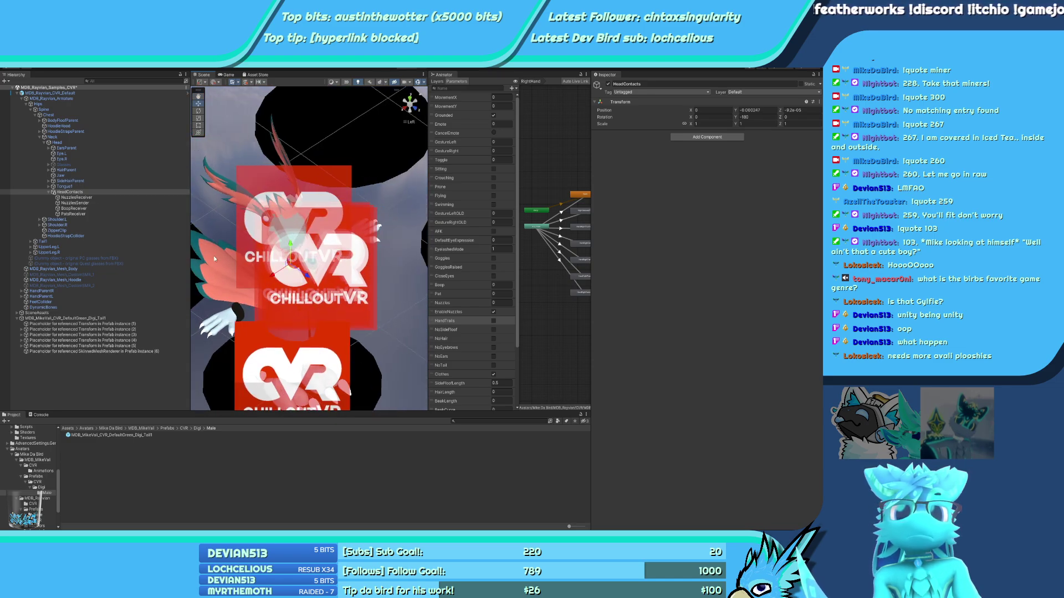
# Collapse the Rayvian's armature in the hierarchy and frame its head from the front
pyautogui.click(48, 192)
pyautogui.click(40, 137)
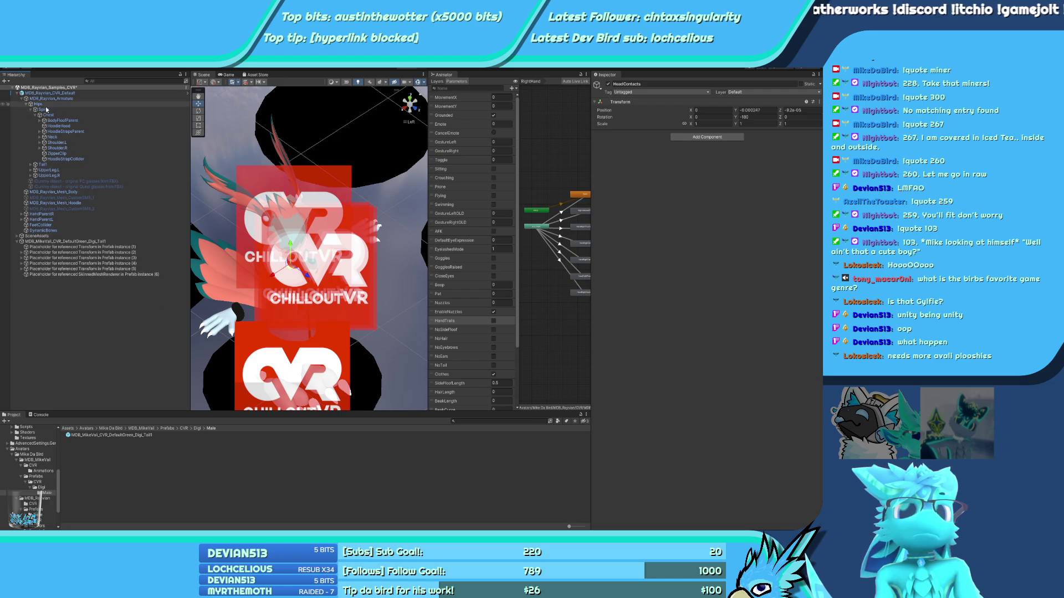
pyautogui.click(22, 98)
pyautogui.click(83, 238)
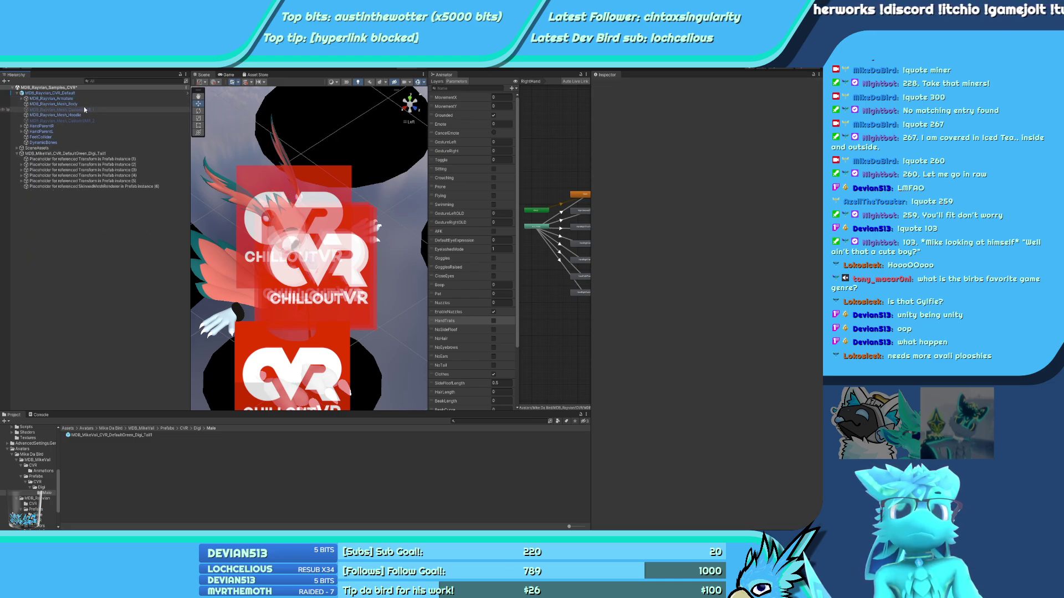
pyautogui.keyDown('alt'); pyautogui.moveTo(326, 242); pyautogui.dragTo(224, 199); pyautogui.keyUp('alt')
pyautogui.scroll(6, 301, 187)
pyautogui.keyDown('alt'); pyautogui.moveTo(301, 186); pyautogui.dragTo(352, 194); pyautogui.keyUp('alt')
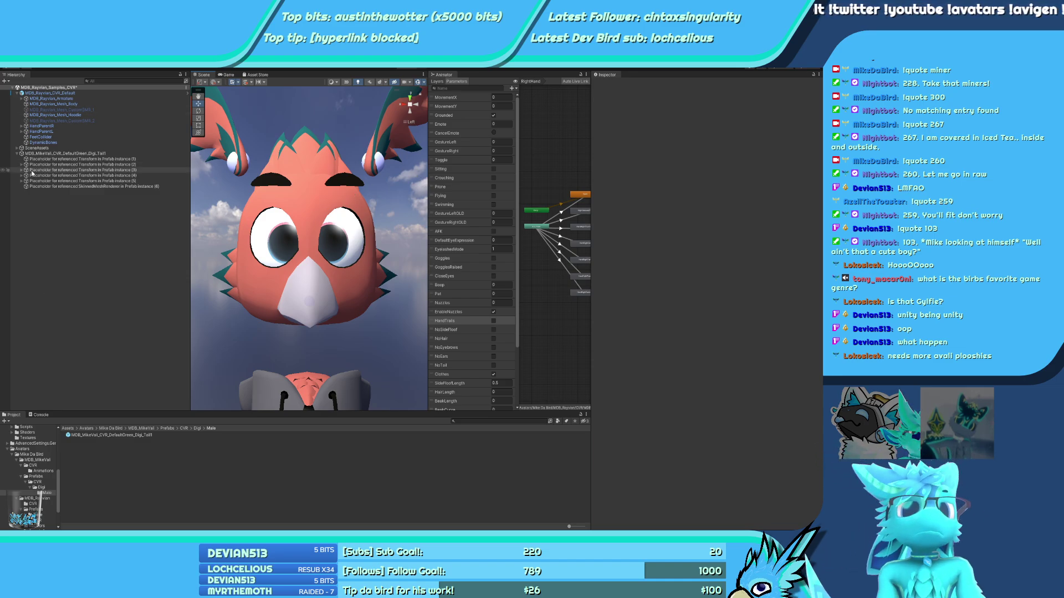
# Delete the leftover MikeVali avatar from the scene, then collapse and select MDB_Rayvian_CVR_Default
pyautogui.click(39, 154)
pyautogui.press('Delete')
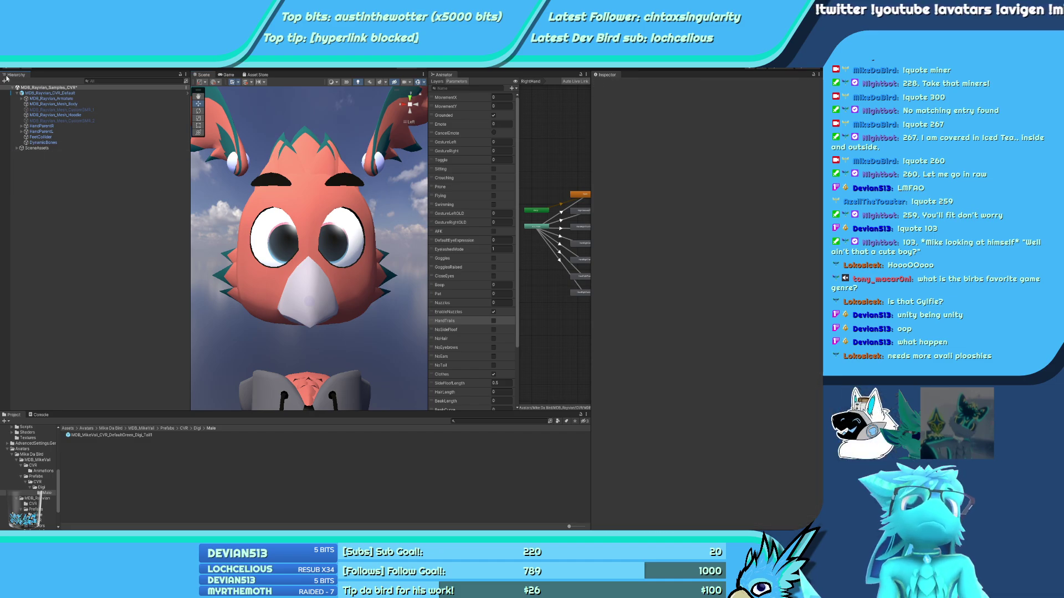
pyautogui.click(17, 93)
pyautogui.click(29, 93)
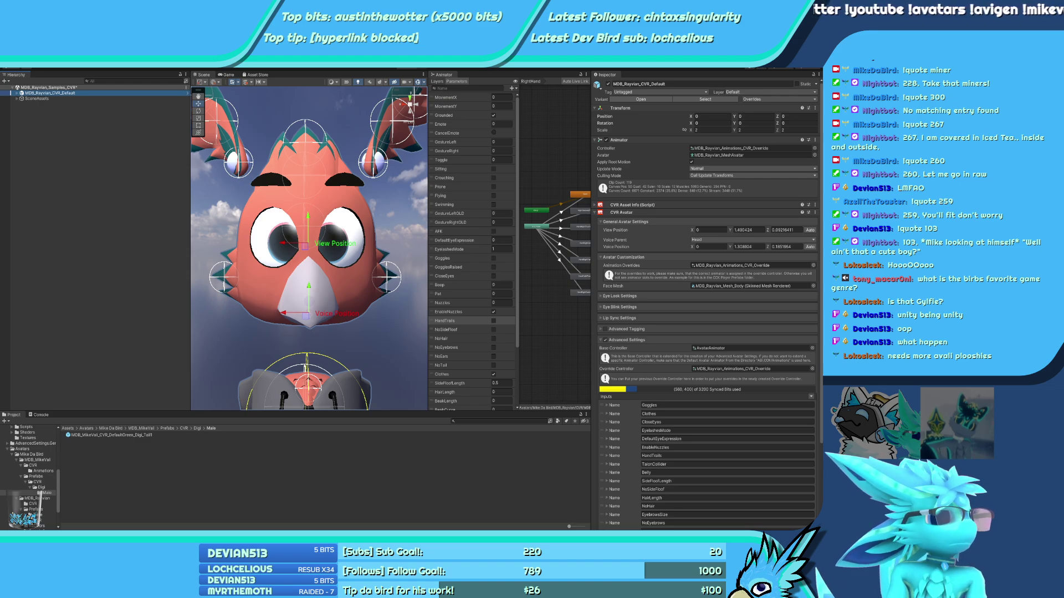
# Save the MDB_Rayvian_Samples_CVR scene and look over the whole Rayvian avatar
pyautogui.scroll(-10, 235, 261)
pyautogui.keyDown('alt'); pyautogui.moveTo(236, 262); pyautogui.dragTo(326, 316); pyautogui.keyUp('alt')
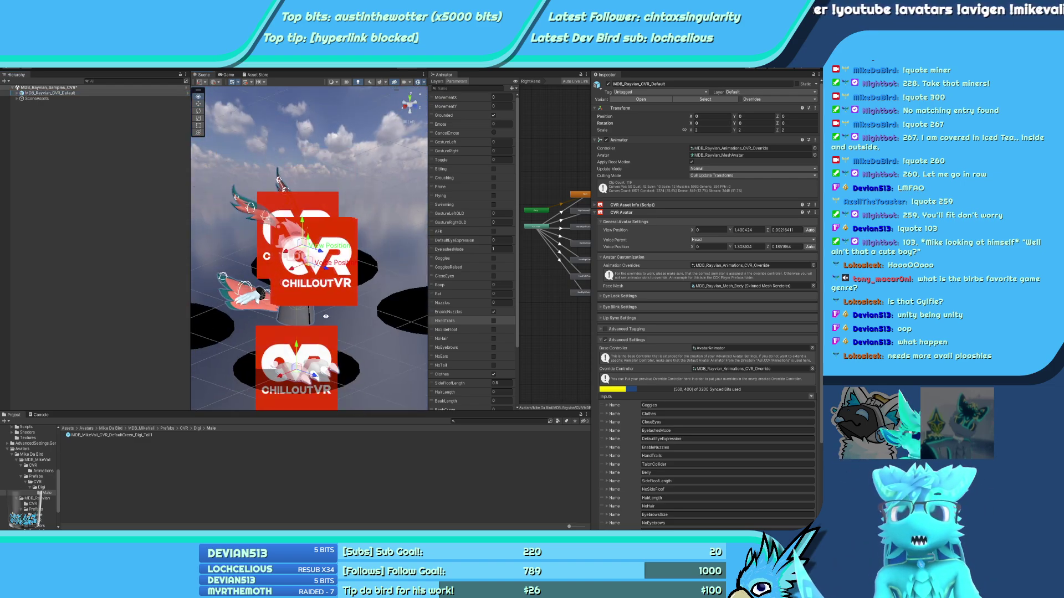
pyautogui.click(82, 252)
pyautogui.click(50, 93)
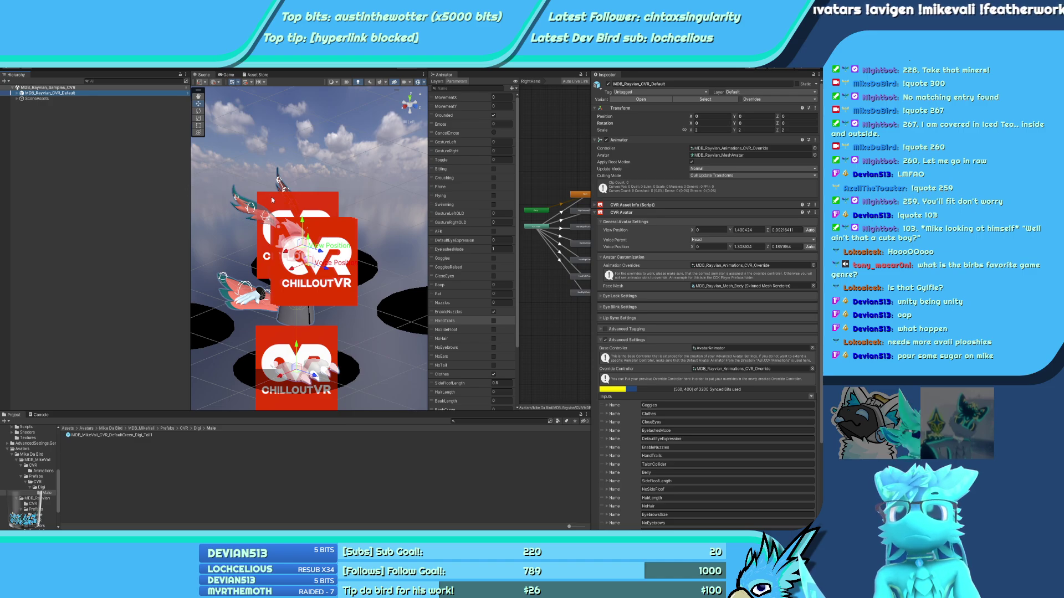
pyautogui.click(286, 198)
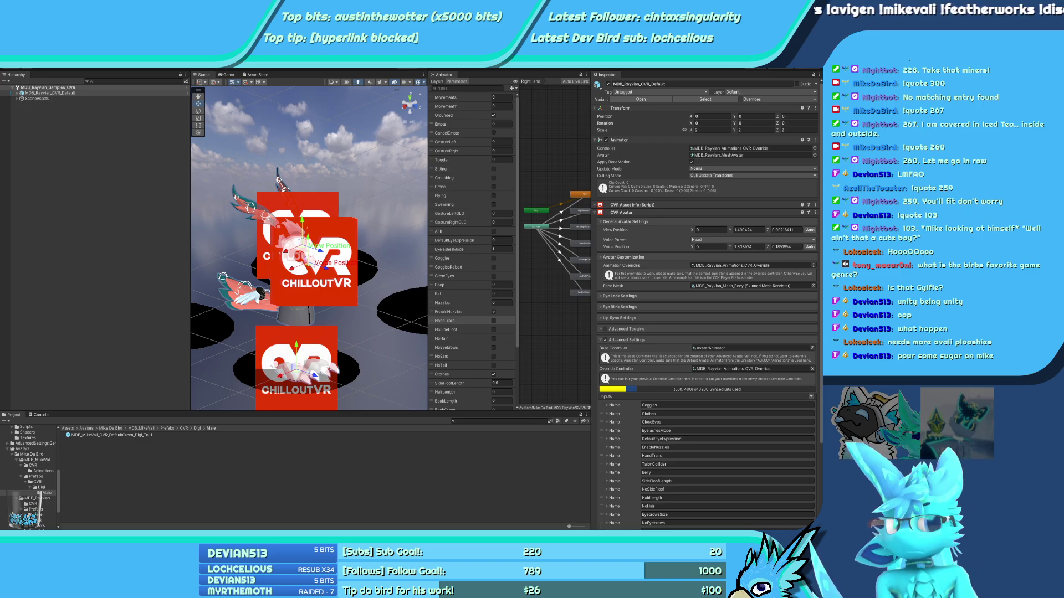
pyautogui.click(366, 470)
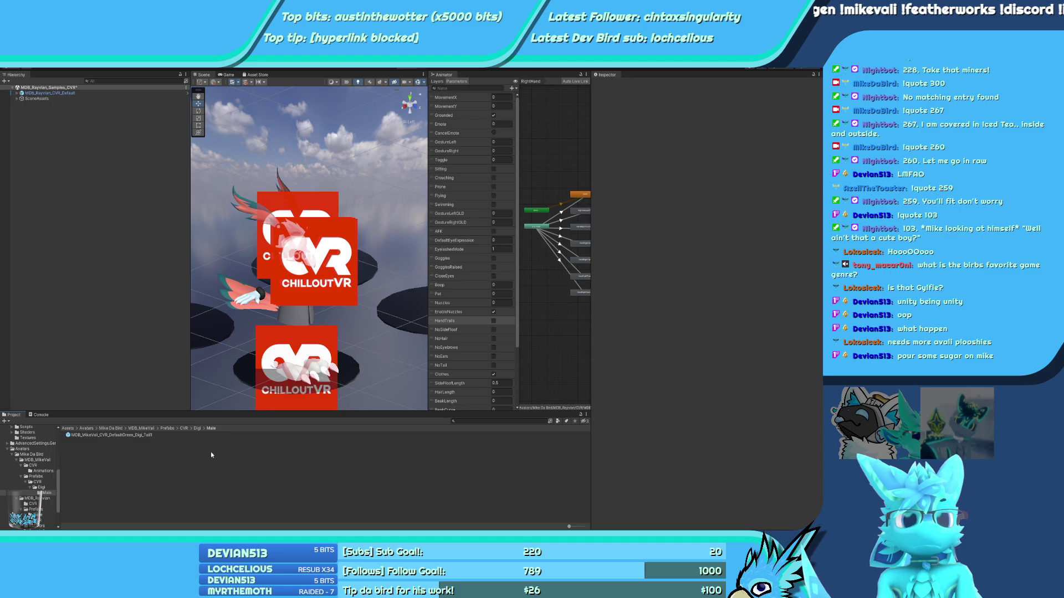
# Browse to the Rayvian's CVR prefab folder and its CVR sample scenes folder in the project
pyautogui.keyDown('alt'); pyautogui.moveTo(355, 327); pyautogui.dragTo(226, 301); pyautogui.keyUp('alt')
pyautogui.scroll(4, 224, 325)
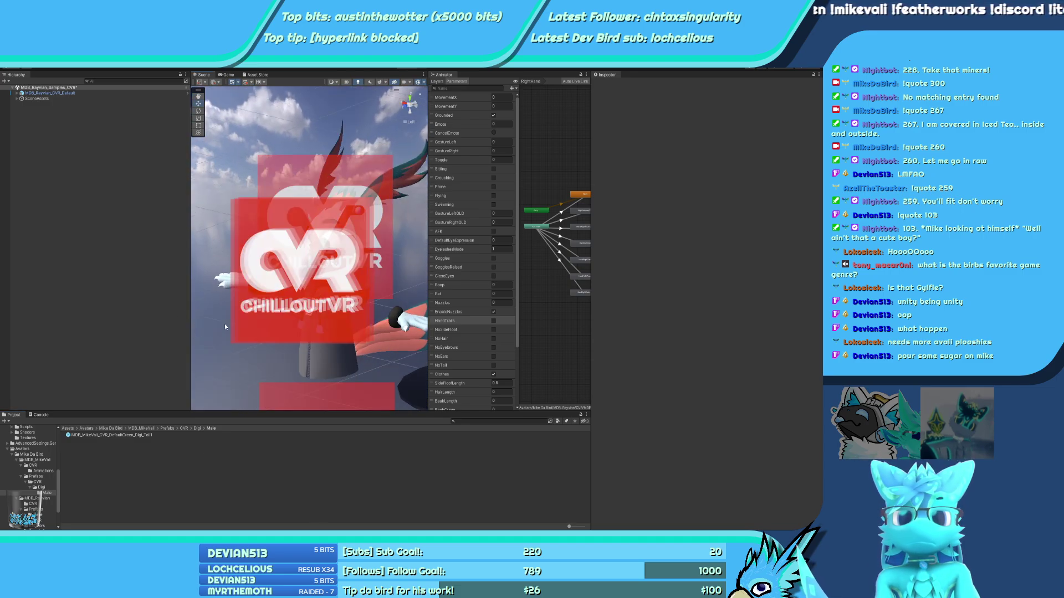
pyautogui.scroll(-3, 37, 500)
pyautogui.click(37, 487)
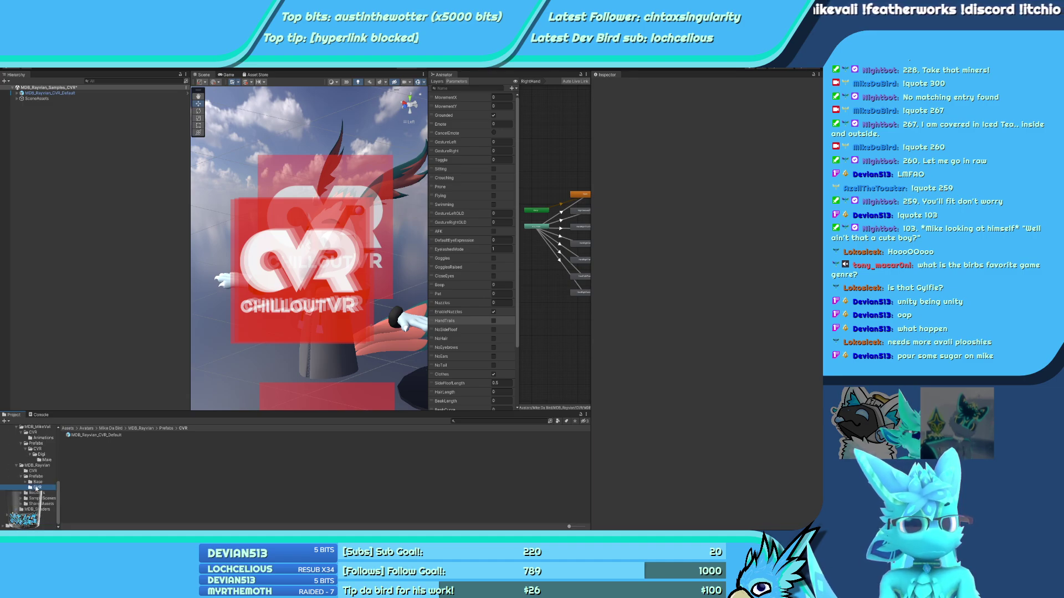
pyautogui.click(21, 499)
pyautogui.click(35, 509)
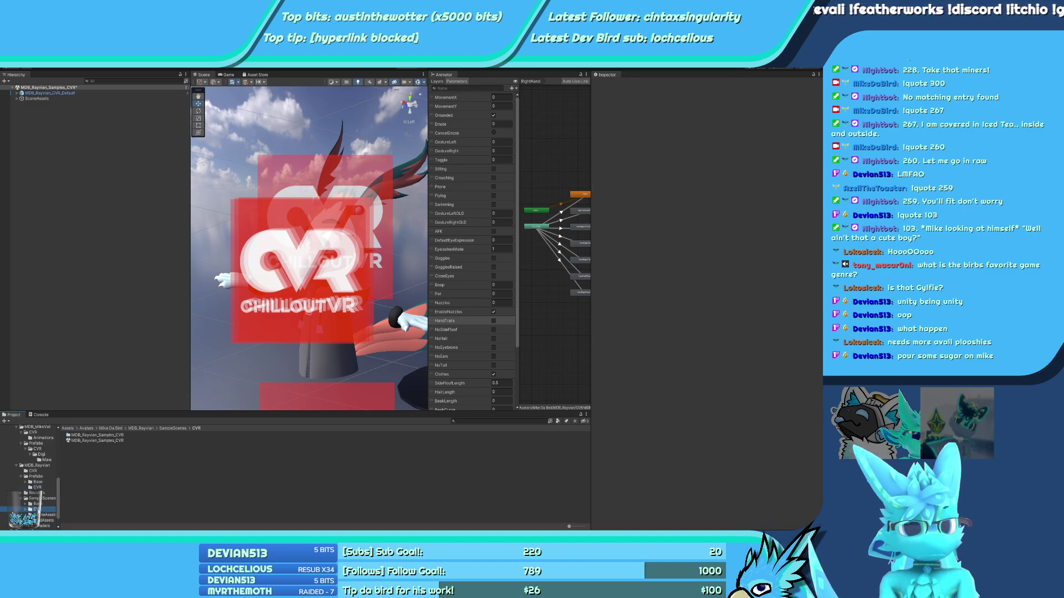
pyautogui.keyDown('alt'); pyautogui.moveTo(281, 290); pyautogui.dragTo(382, 291); pyautogui.keyUp('alt')
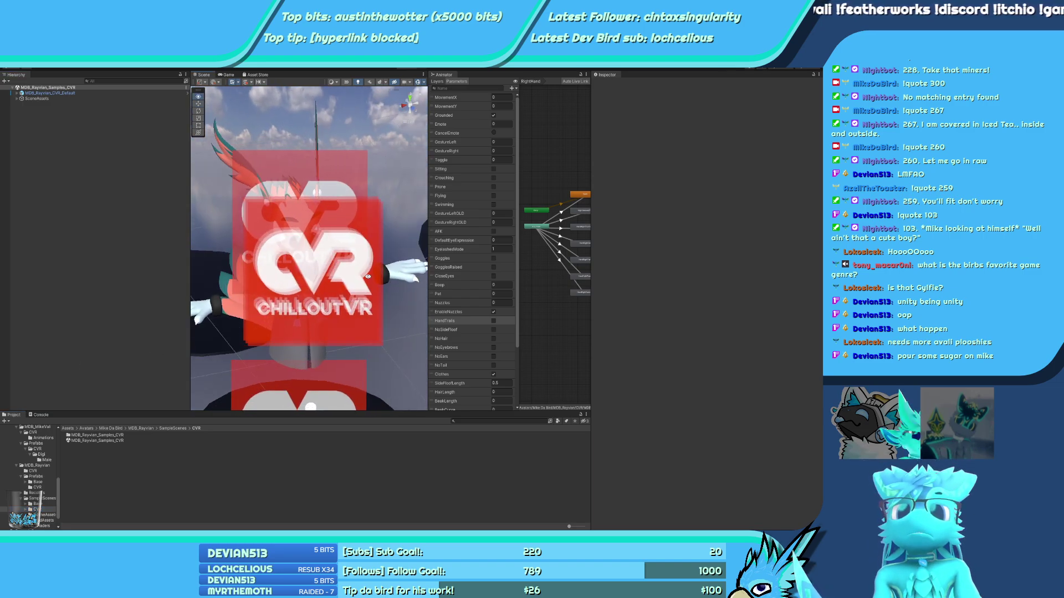
# Review the CVR Avatar settings and inputs on MDB_Rayvian_CVR_Default
pyautogui.click(49, 93)
pyautogui.scroll(-4, 674, 239)
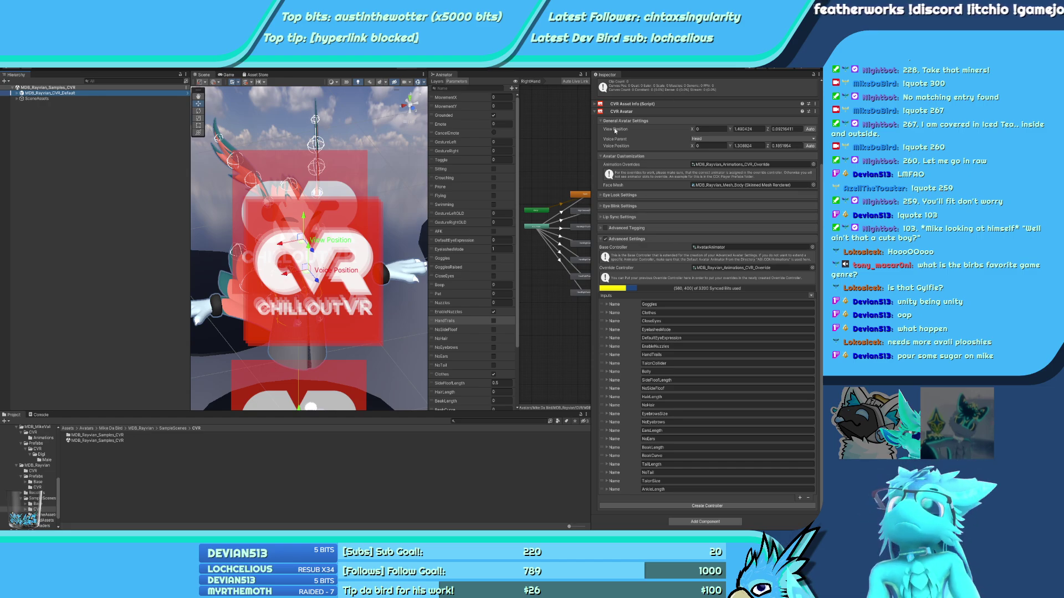
pyautogui.scroll(4, 604, 177)
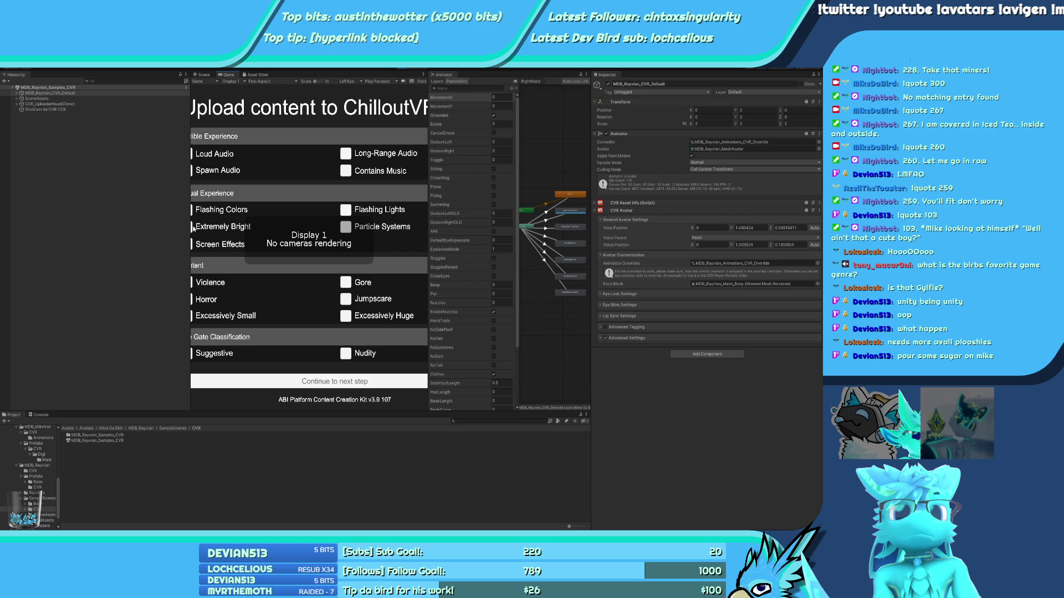
# Widen the game view to show the full ChilloutVR upload form, and briefly toggle the Violence content tag on and off
pyautogui.moveTo(190, 228); pyautogui.dragTo(52, 222)
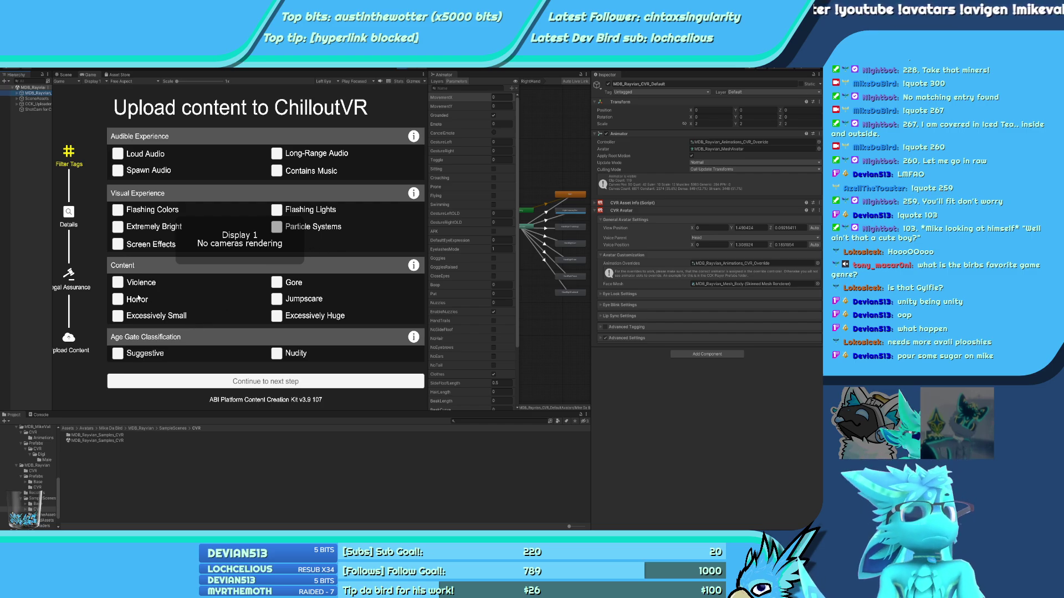
pyautogui.click(118, 283)
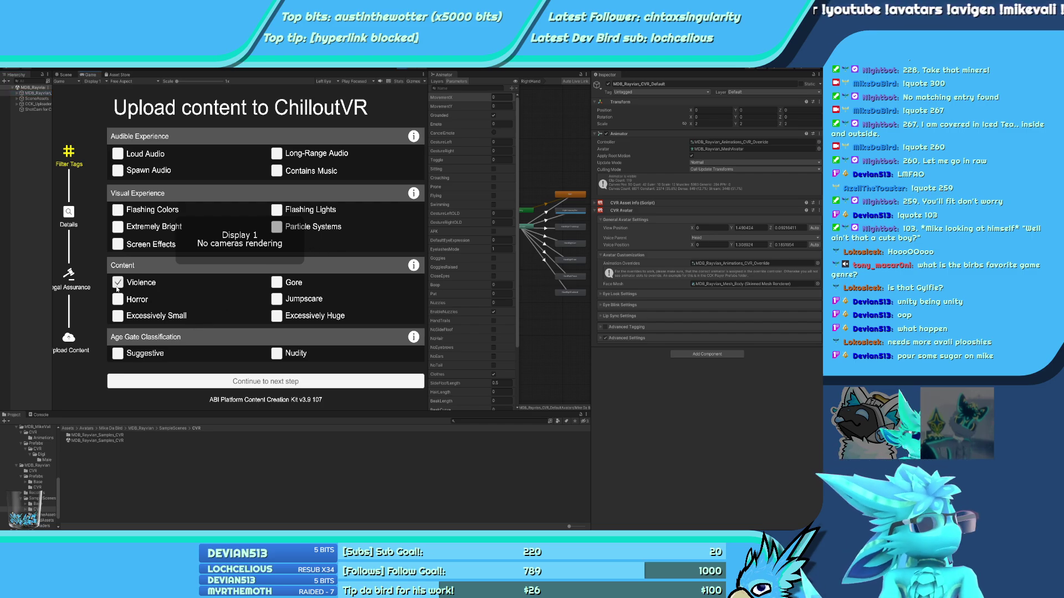
pyautogui.click(118, 283)
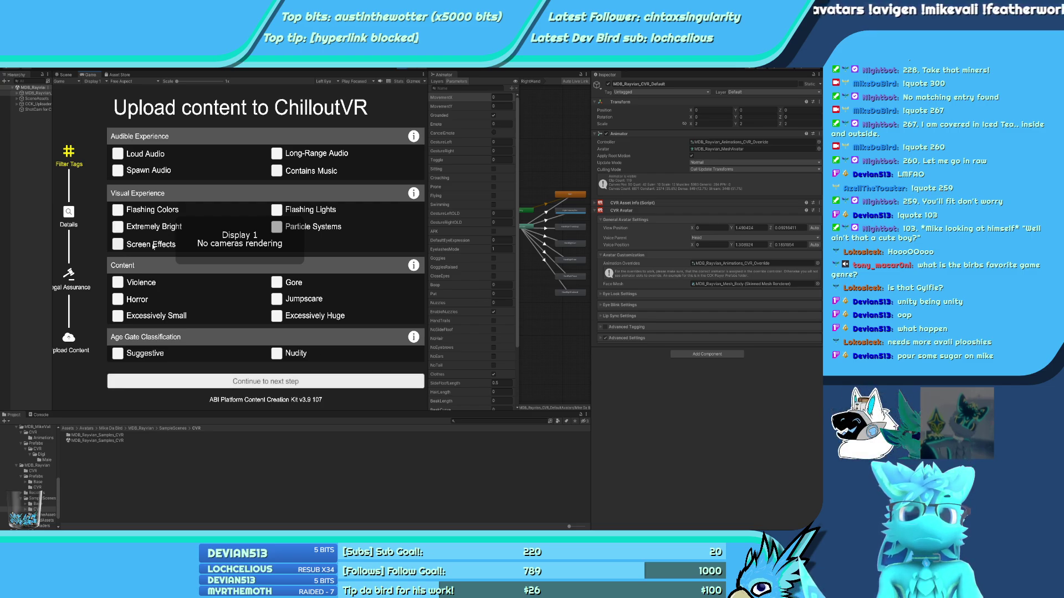
# Tag the upload with Particle Systems and continue to its details
pyautogui.click(278, 227)
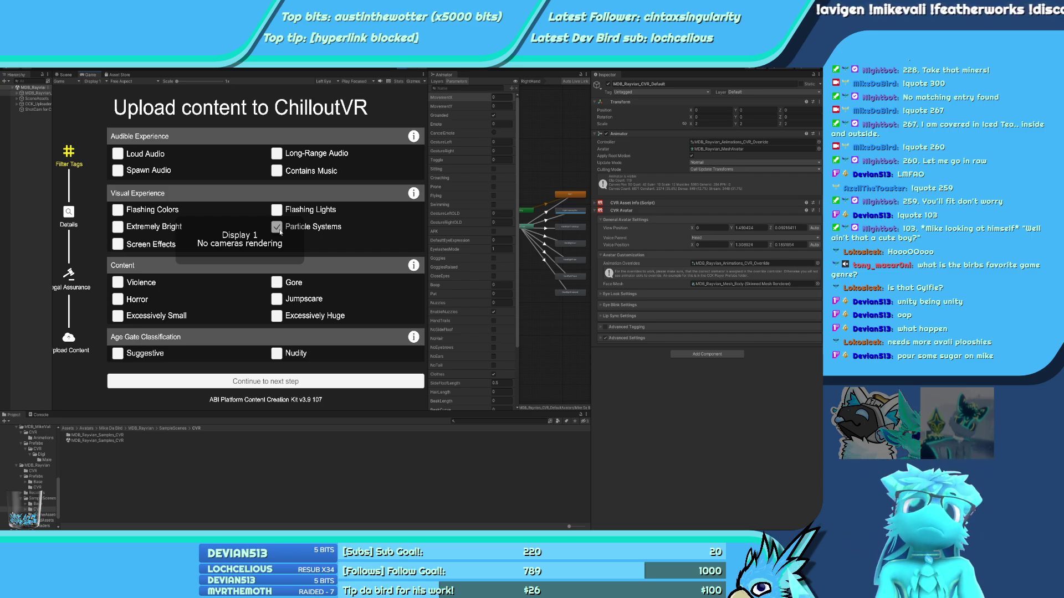
pyautogui.click(279, 384)
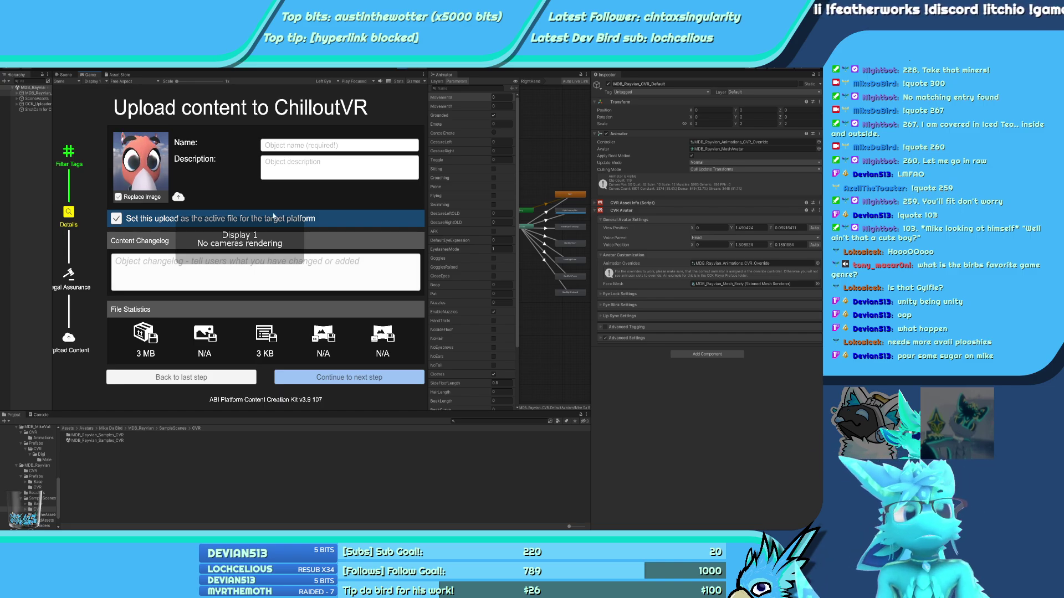
pyautogui.click(295, 147)
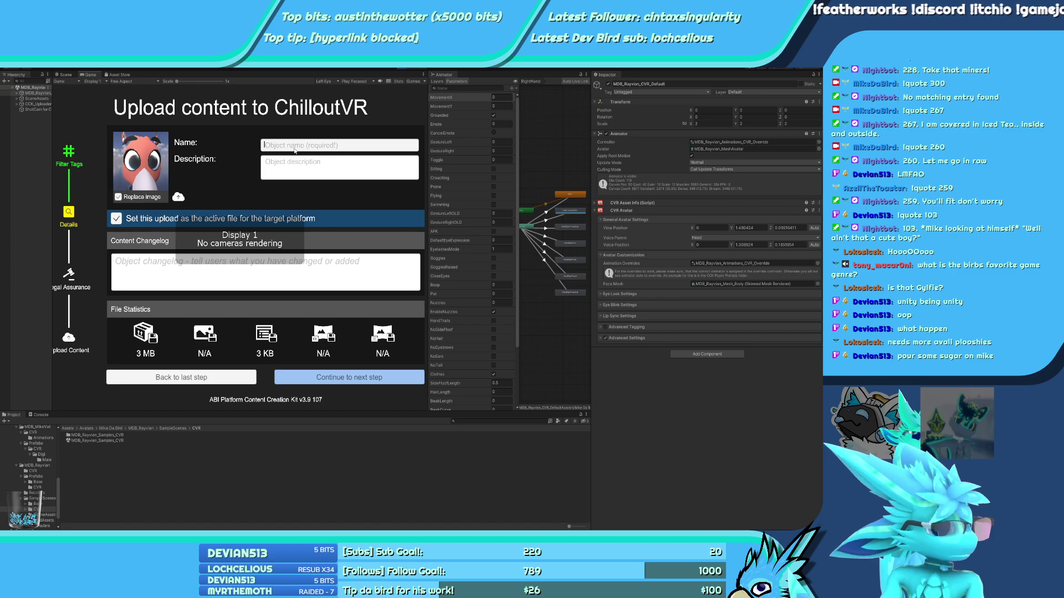
pyautogui.write('M')
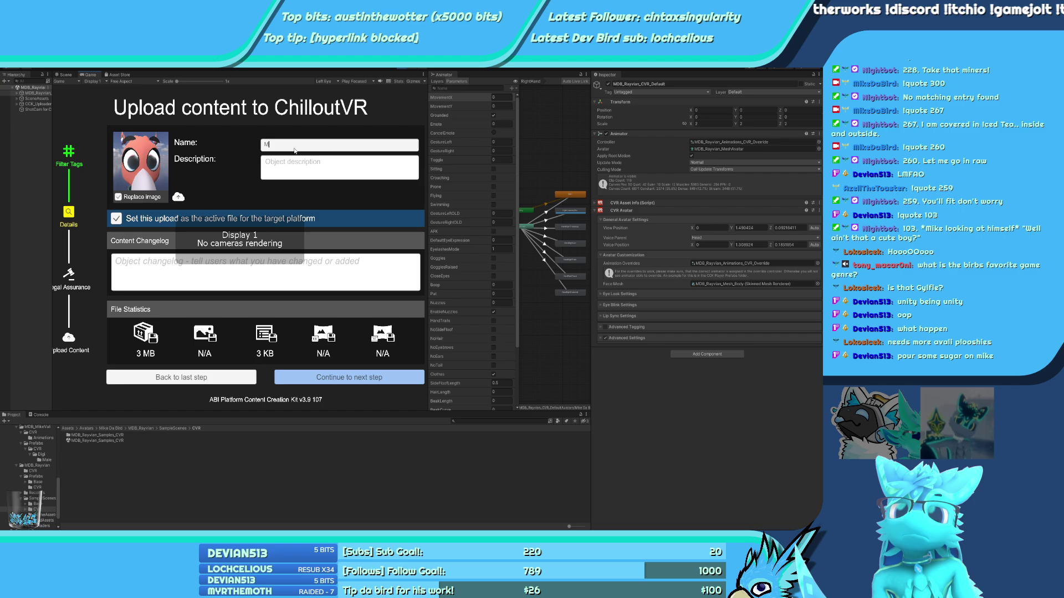
pyautogui.press('BackSpace')
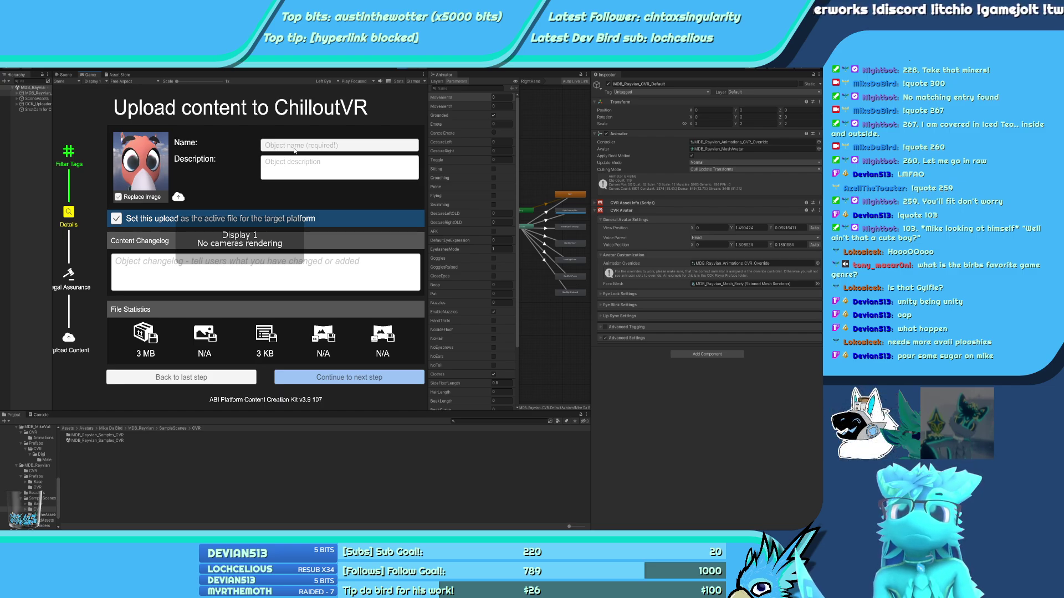
pyautogui.write('m')
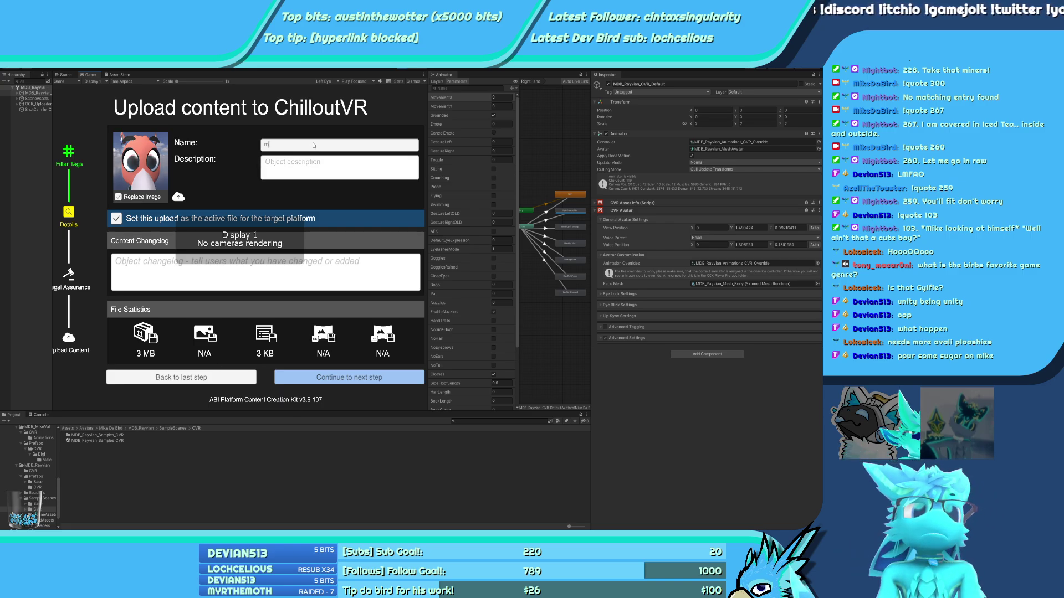
pyautogui.press('BackSpace')
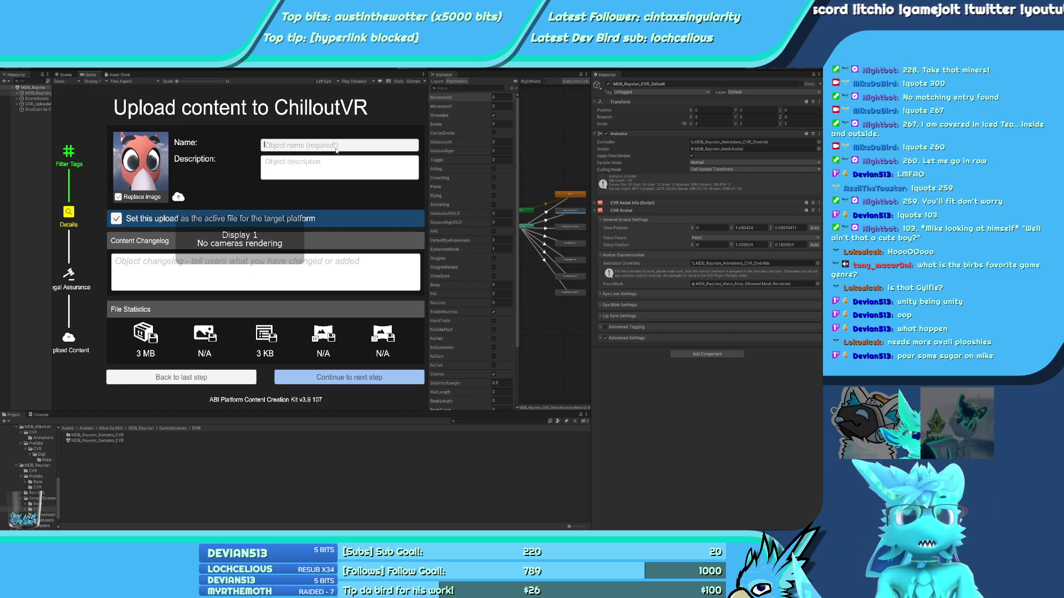
# Capture the avatar's thumbnail image and name the upload Rayvian - CVR Test with the description E
pyautogui.click(142, 171)
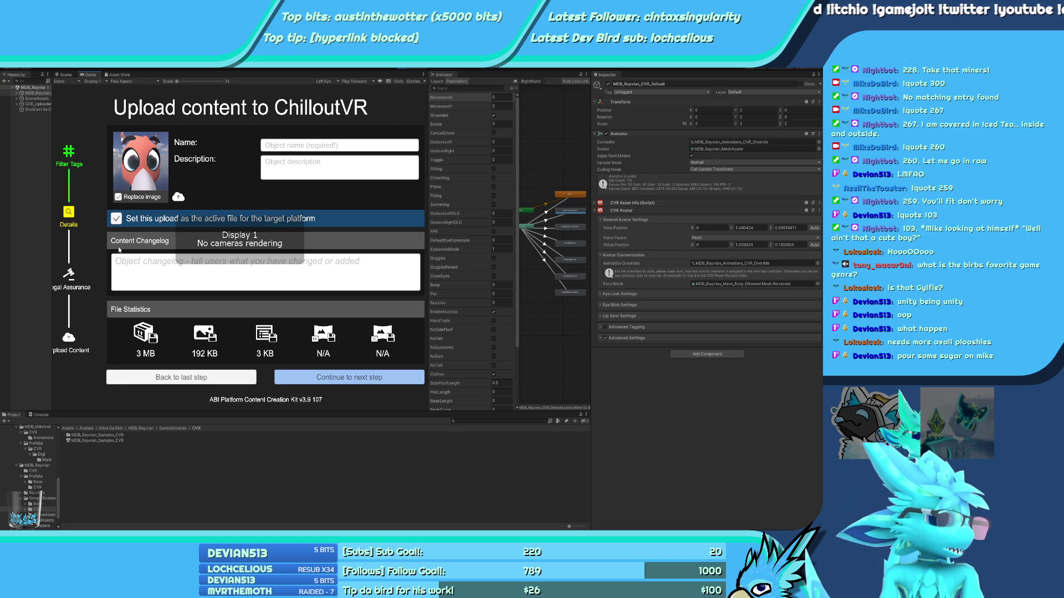
pyautogui.click(329, 148)
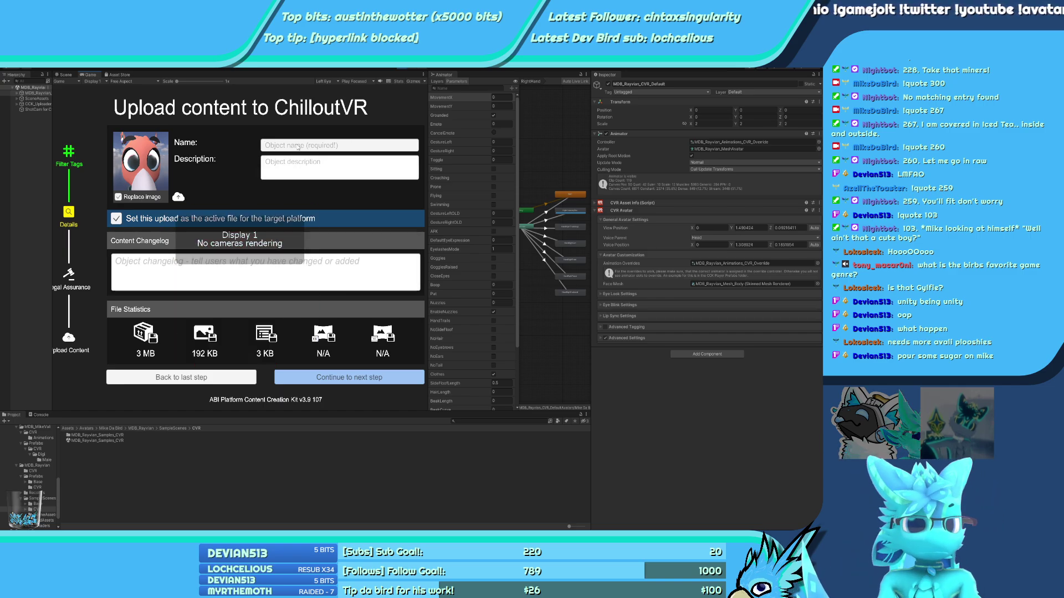
pyautogui.write('Rayvian -')
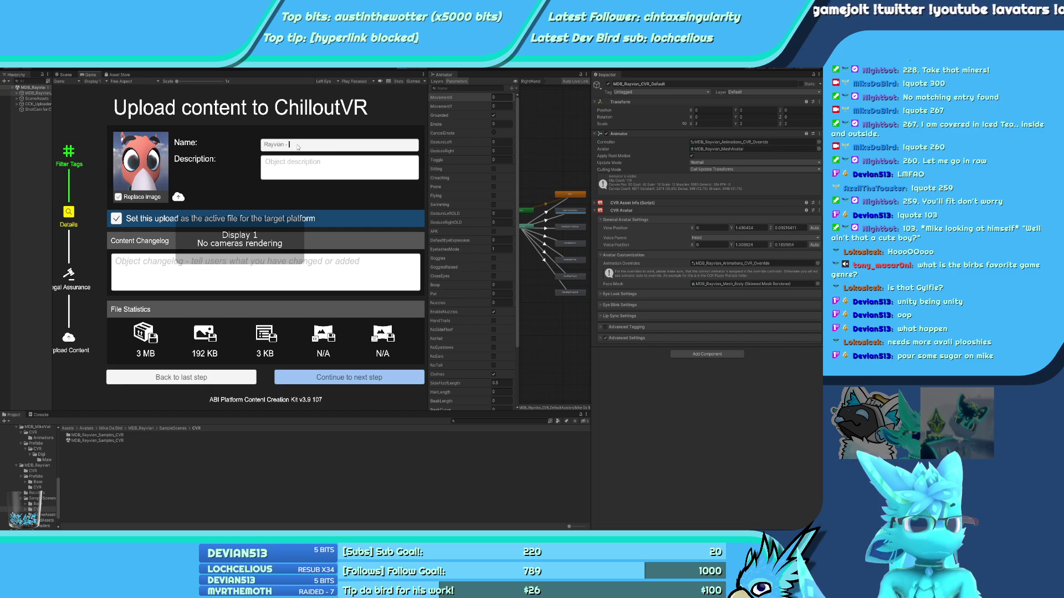
pyautogui.write(' CVR ')
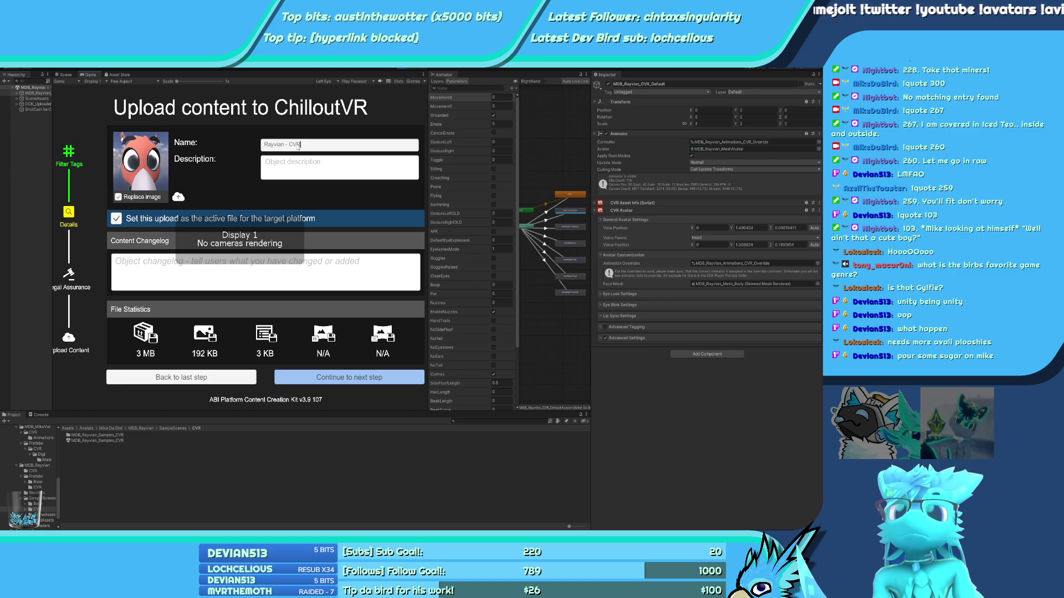
pyautogui.write('Test')
pyautogui.press('Tab')
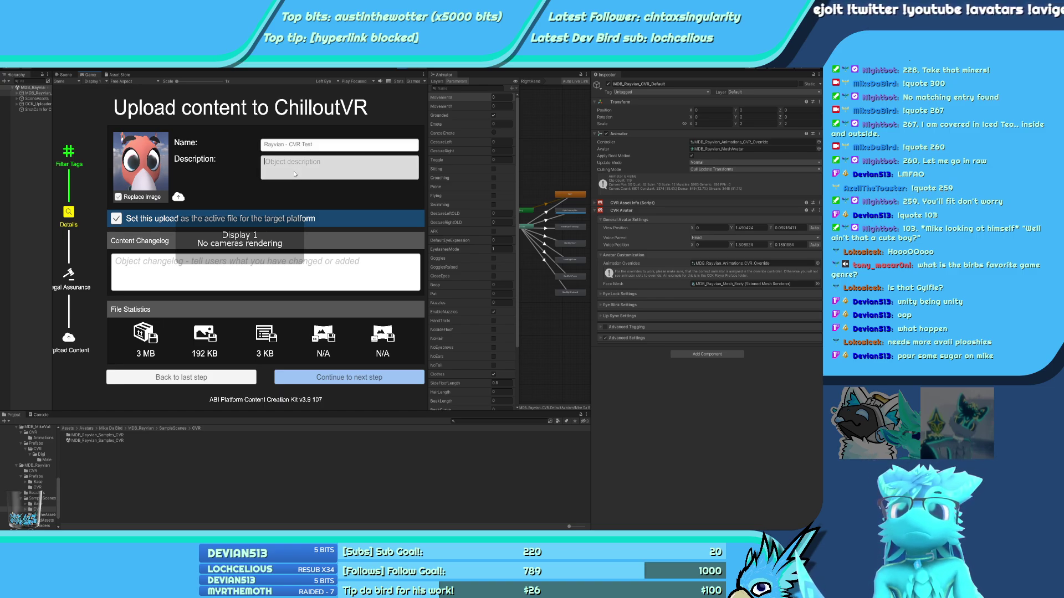
pyautogui.write('E')
pyautogui.click(162, 282)
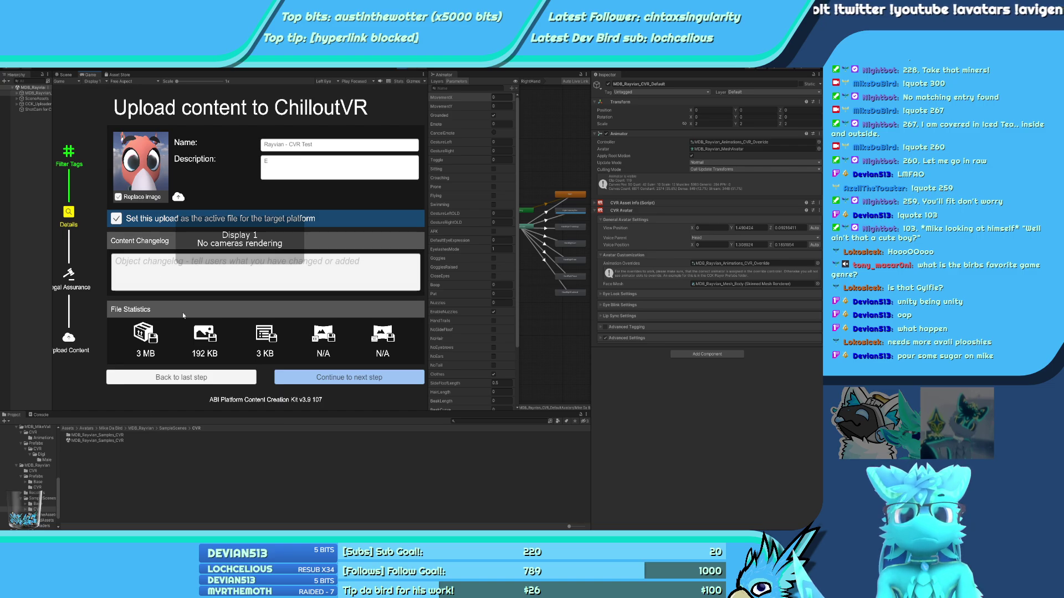
# Accept the legal assurances for ownership and tagging and upload the avatar
pyautogui.click(360, 385)
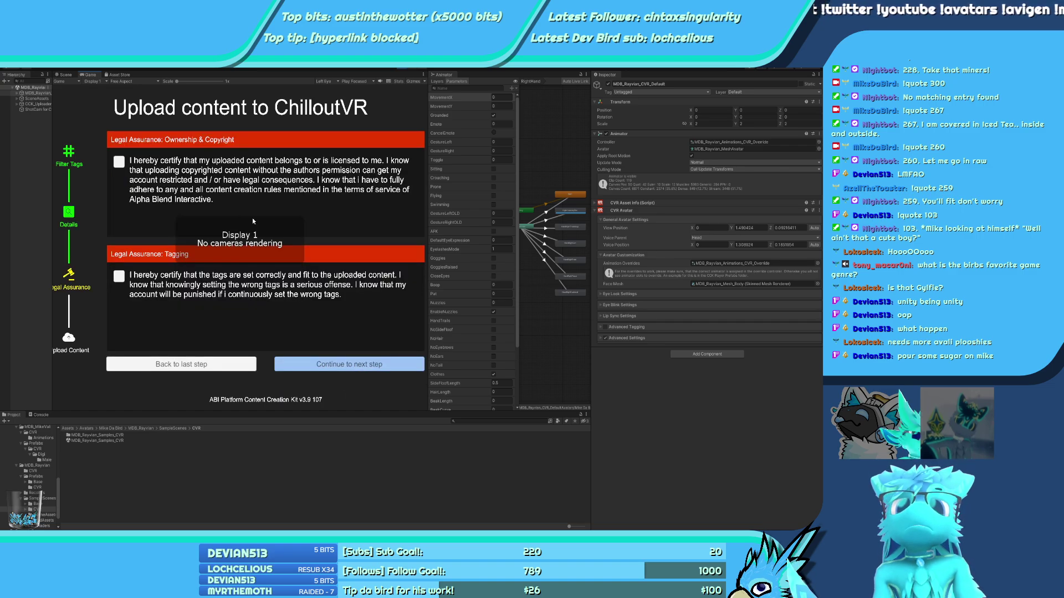
pyautogui.click(117, 162)
pyautogui.click(340, 368)
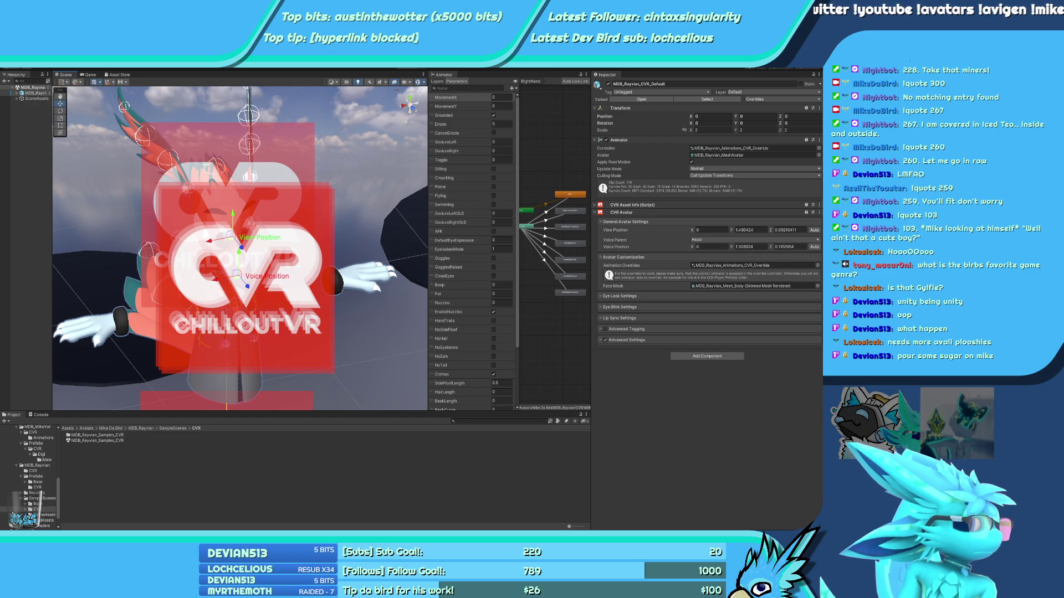
# Switch to ChilloutVR and open the details of the Meetup World - Test world from the own worlds
pyautogui.hotkey('alt', 'Tab')
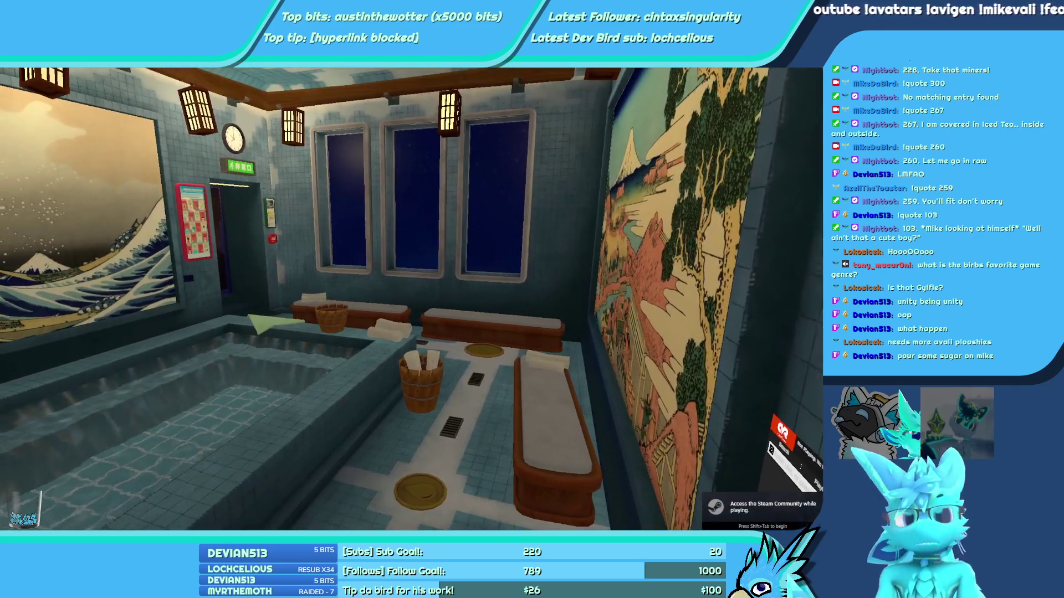
pyautogui.press('Escape')
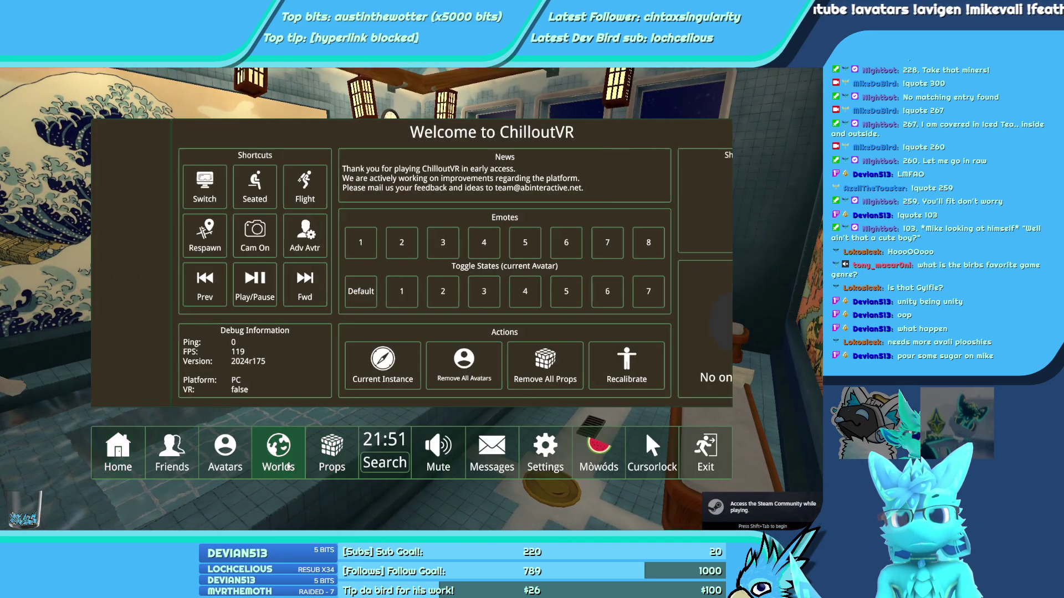
pyautogui.click(289, 467)
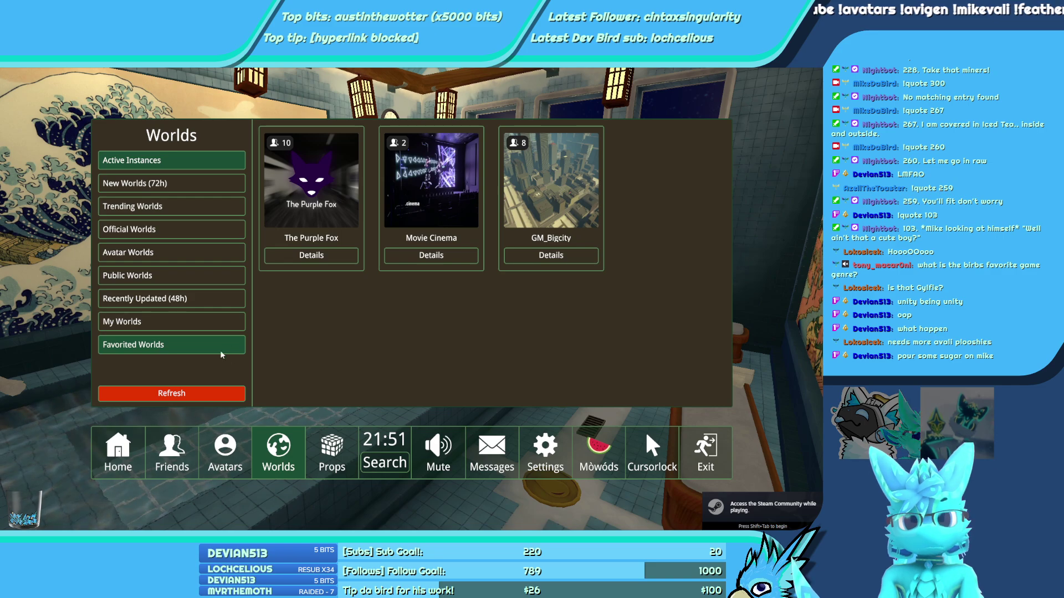
pyautogui.click(216, 322)
pyautogui.click(320, 255)
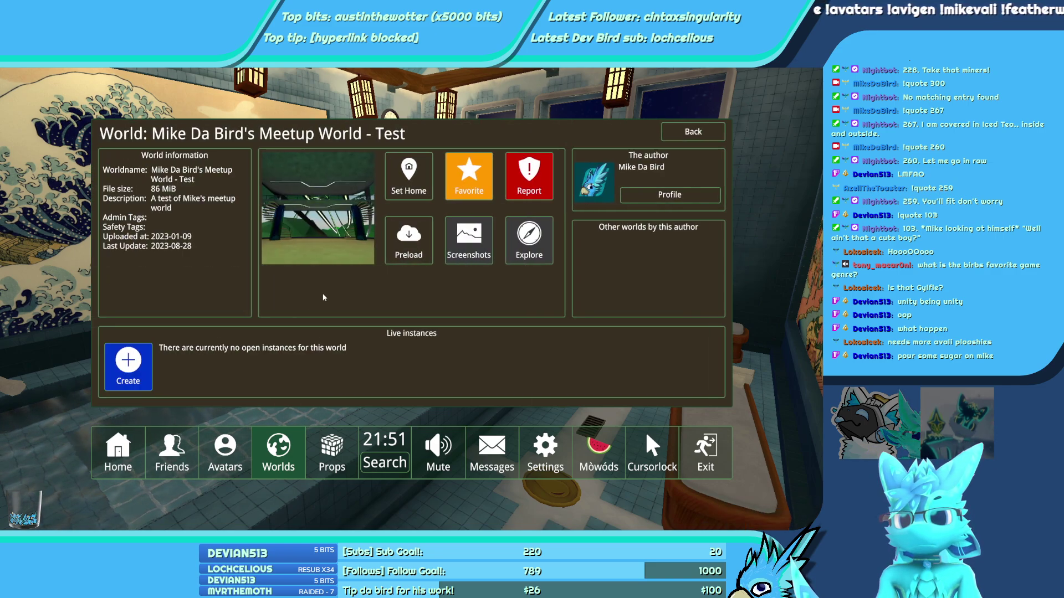
# Create an Owner must invite instance of the meetup test world in the US region and join it
pyautogui.click(145, 370)
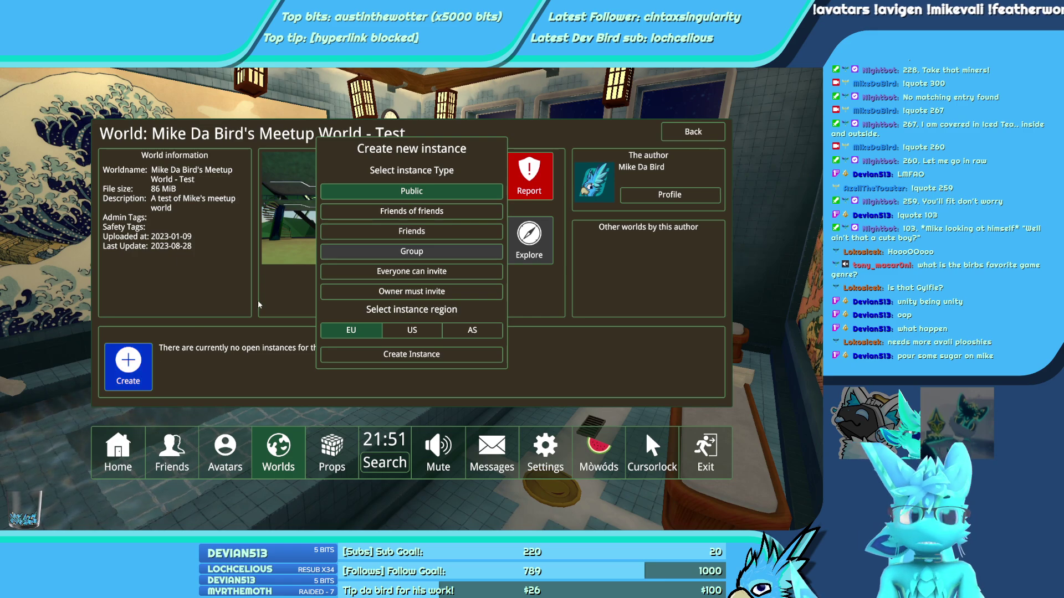
pyautogui.click(412, 292)
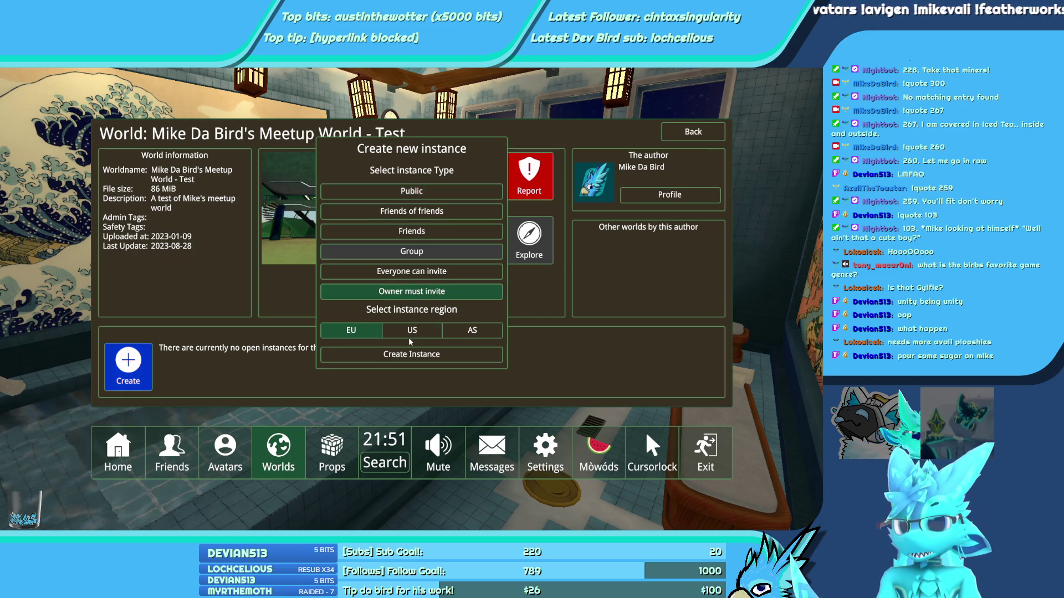
pyautogui.click(411, 330)
pyautogui.click(416, 354)
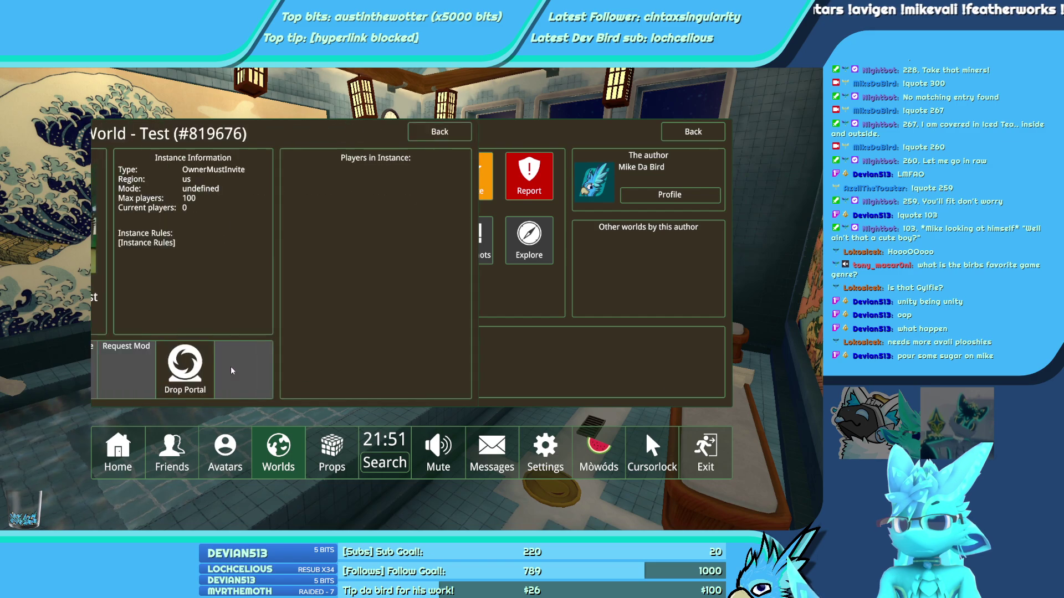
pyautogui.click(289, 374)
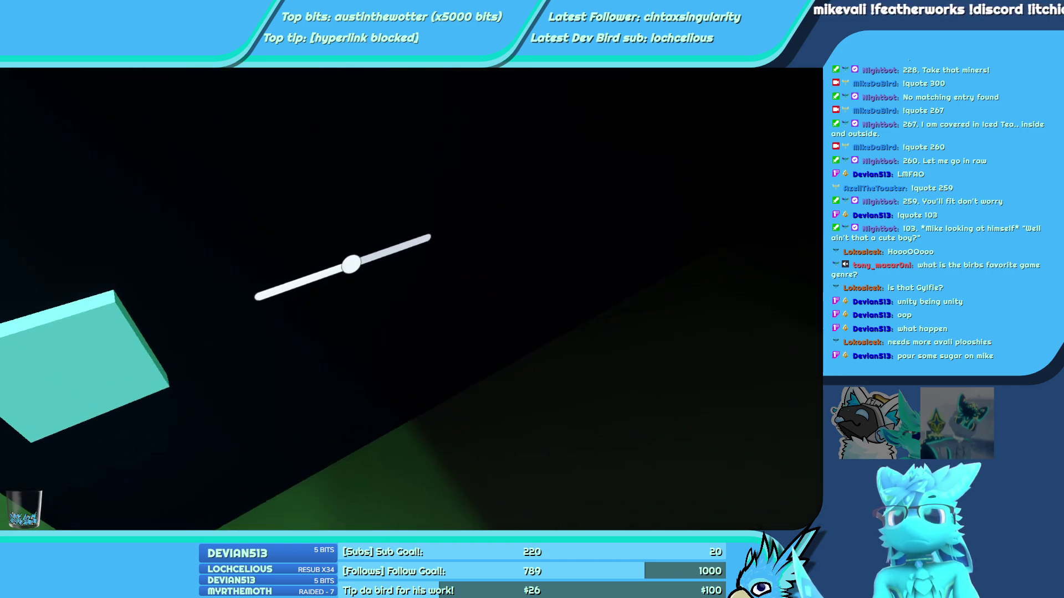
pyautogui.press('Escape')
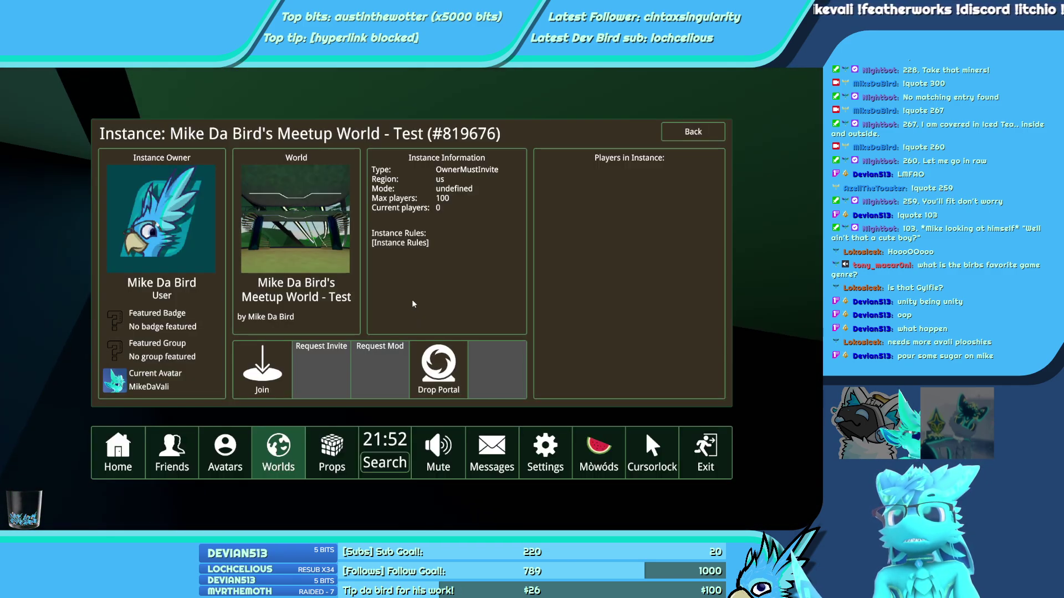
pyautogui.press('Escape')
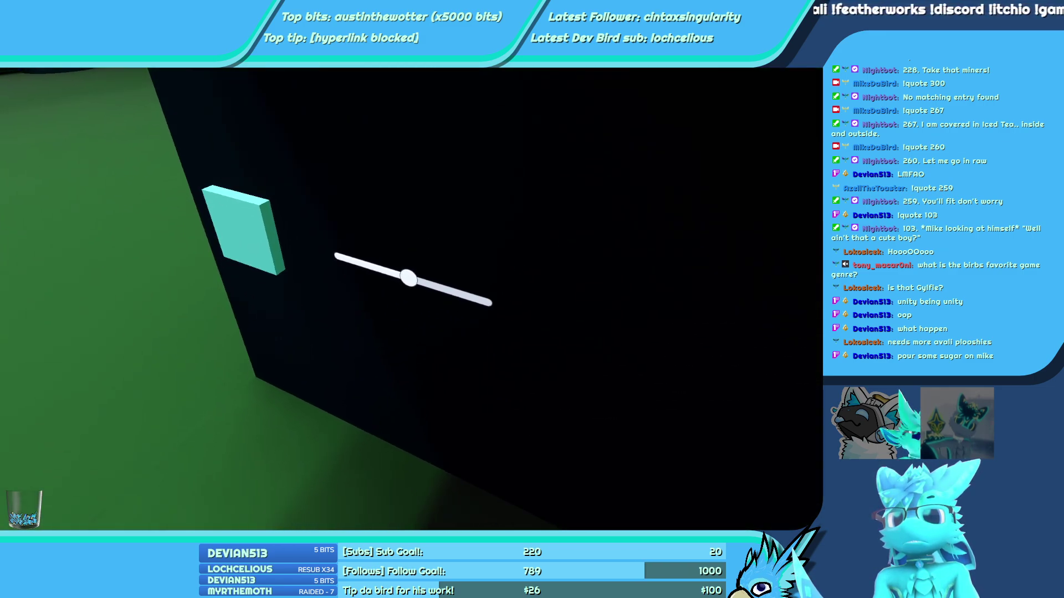
pyautogui.moveTo(409, 278); pyautogui.dragTo(488, 302)
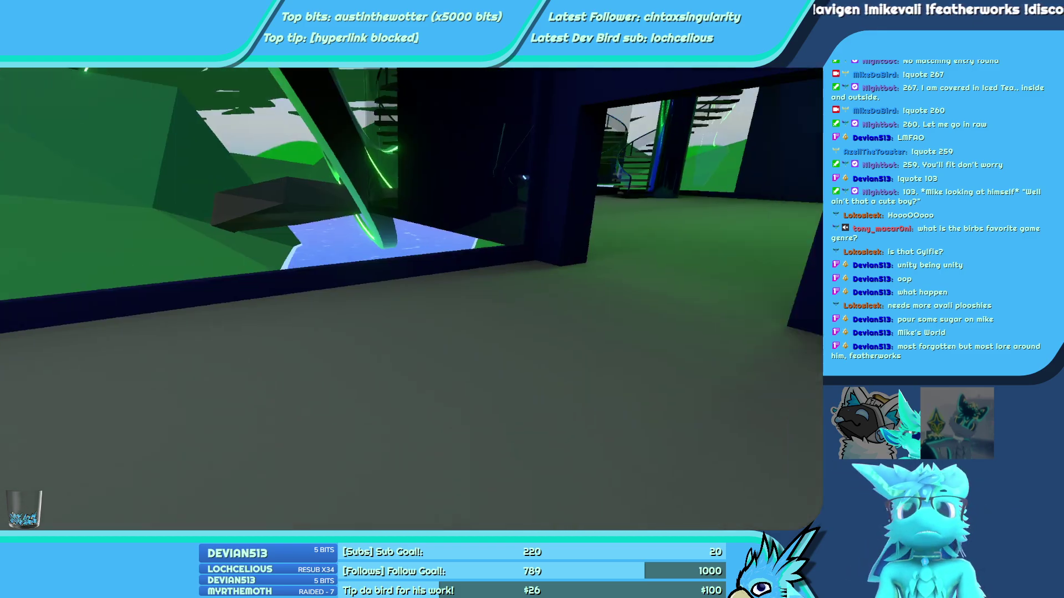
# Find the Rayvian - CVR Test avatar among the available avatars and change into it
pyautogui.press('Escape')
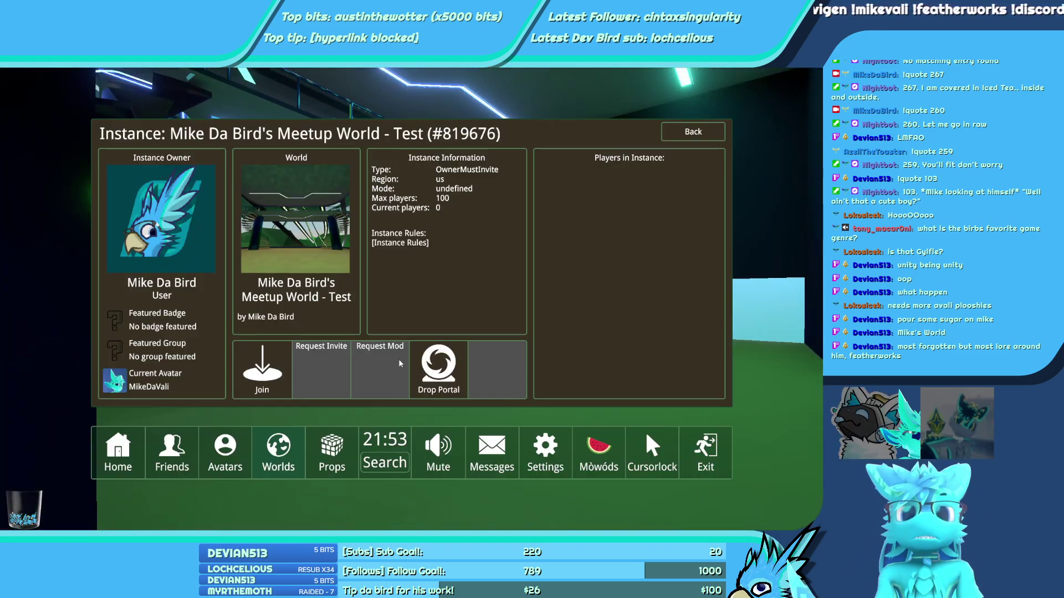
pyautogui.click(226, 450)
pyautogui.scroll(-5, 490, 233)
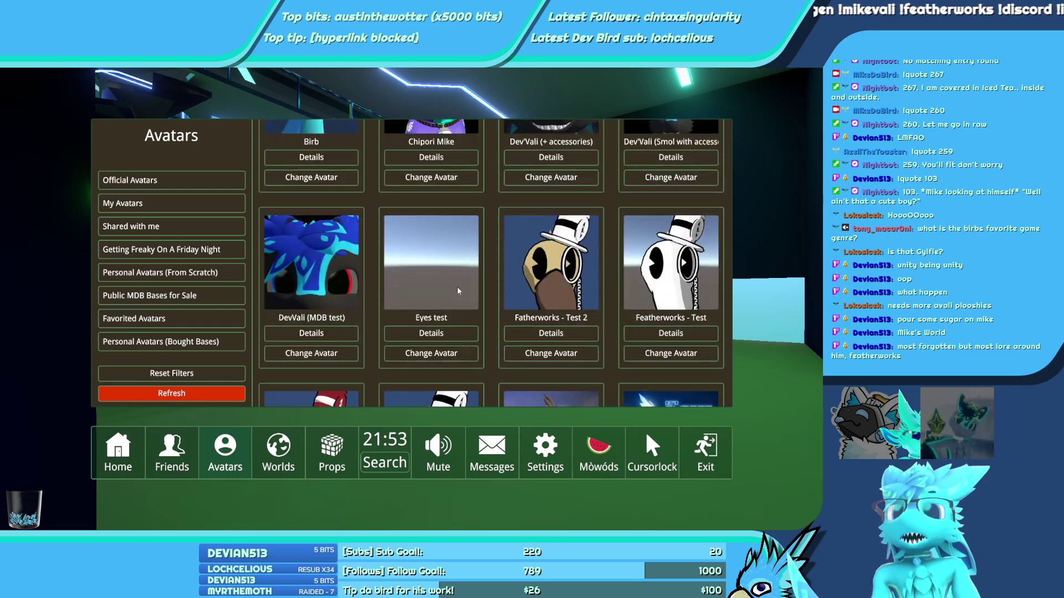
pyautogui.scroll(3, 472, 305)
pyautogui.scroll(-15, 493, 307)
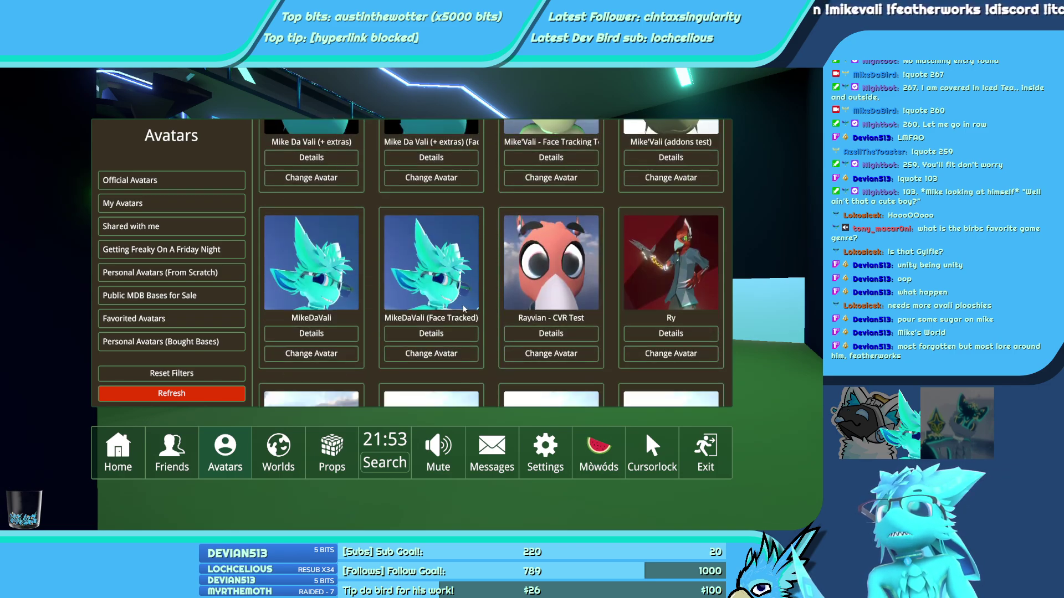
pyautogui.scroll(5, 516, 312)
pyautogui.click(551, 345)
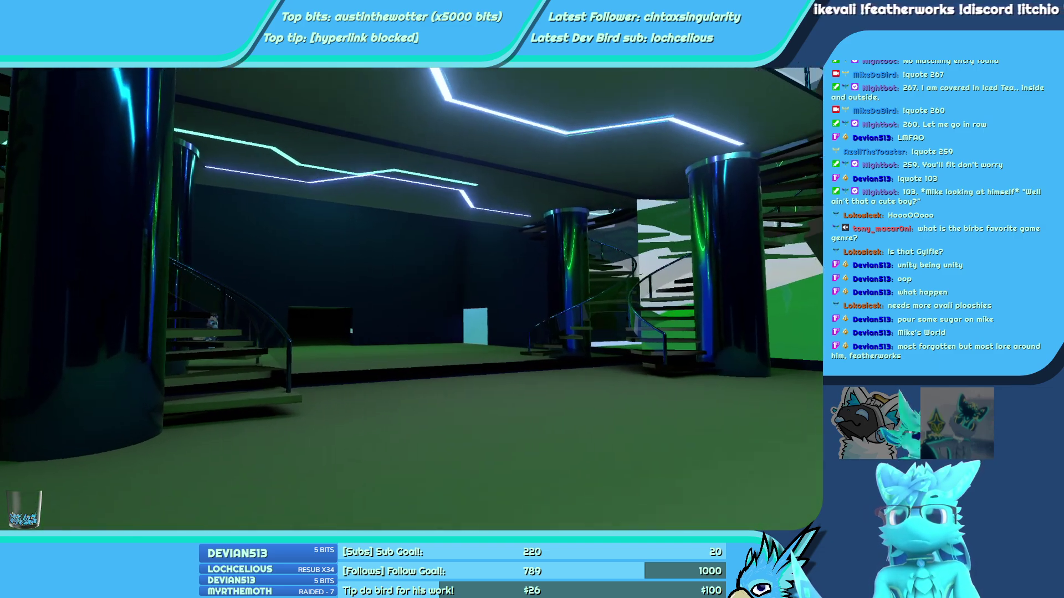
# Walk up to the mirror, open the avatar's toggle wheel and view the EyelashesMode options
pyautogui.press('w')
pyautogui.press('w')
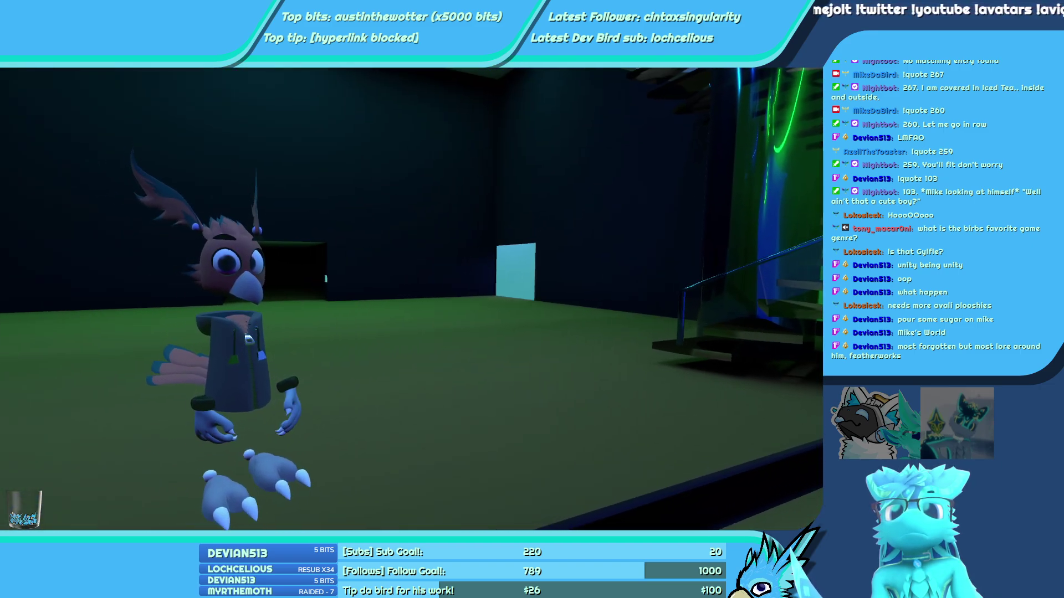
pyautogui.press('r')
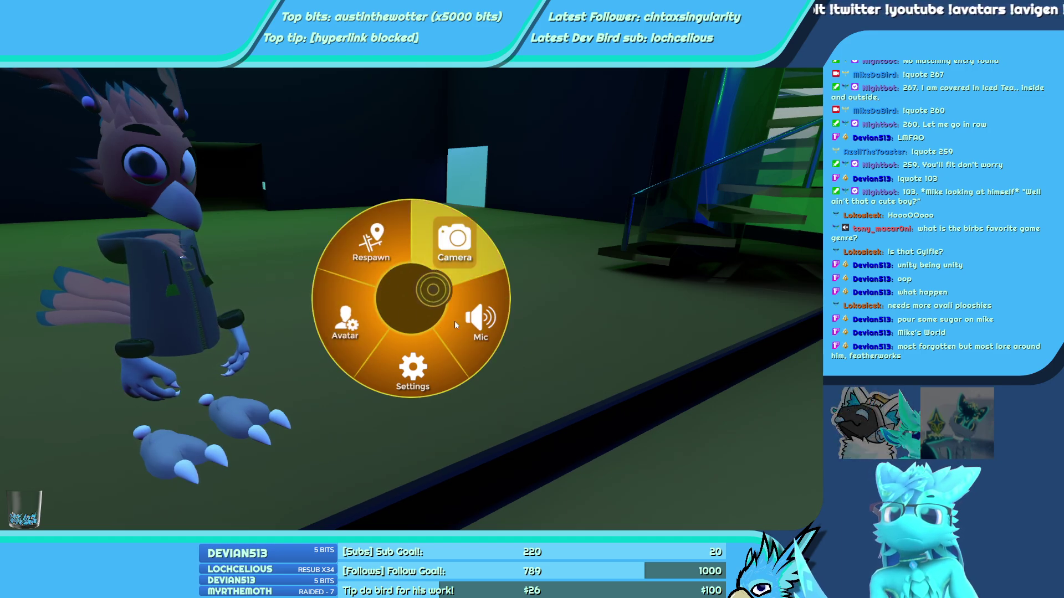
pyautogui.click(403, 357)
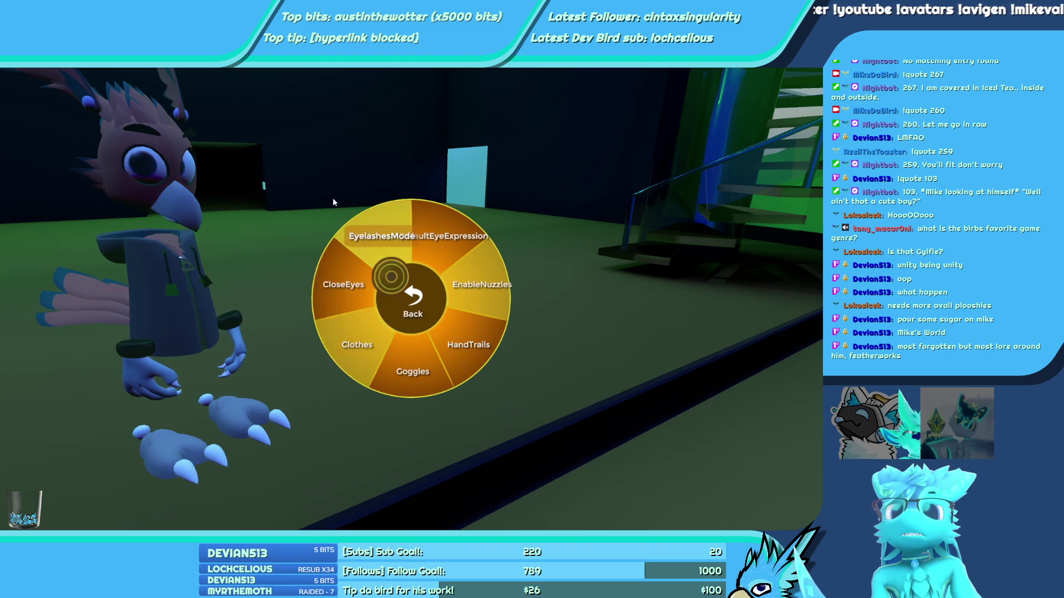
pyautogui.click(363, 187)
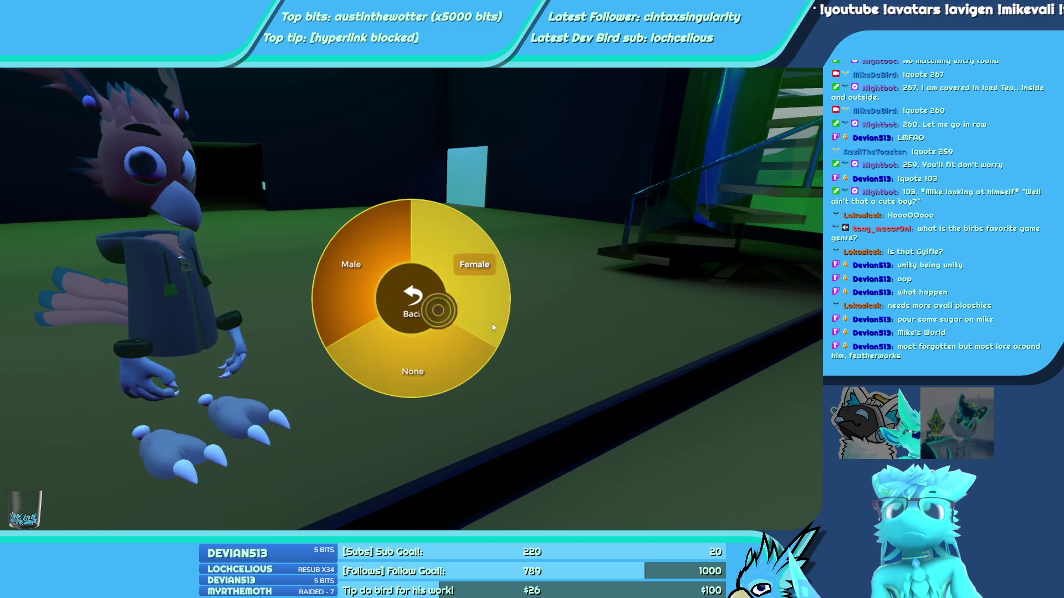
pyautogui.click(410, 274)
# Set the avatar's DefaultEyeExpression to Calm and close the wheel
pyautogui.click(439, 220)
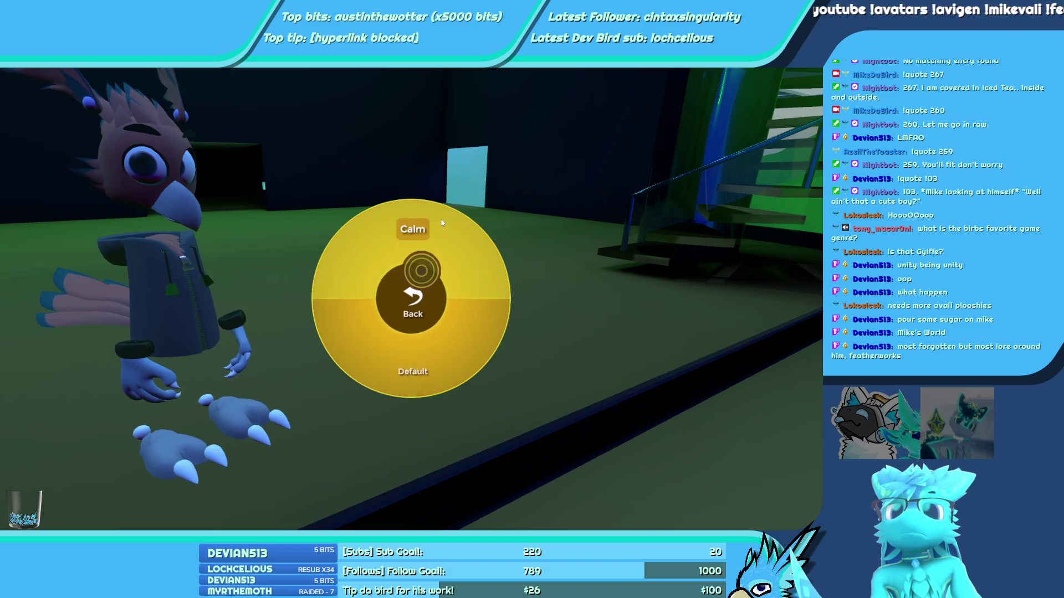
pyautogui.click(432, 214)
pyautogui.click(417, 299)
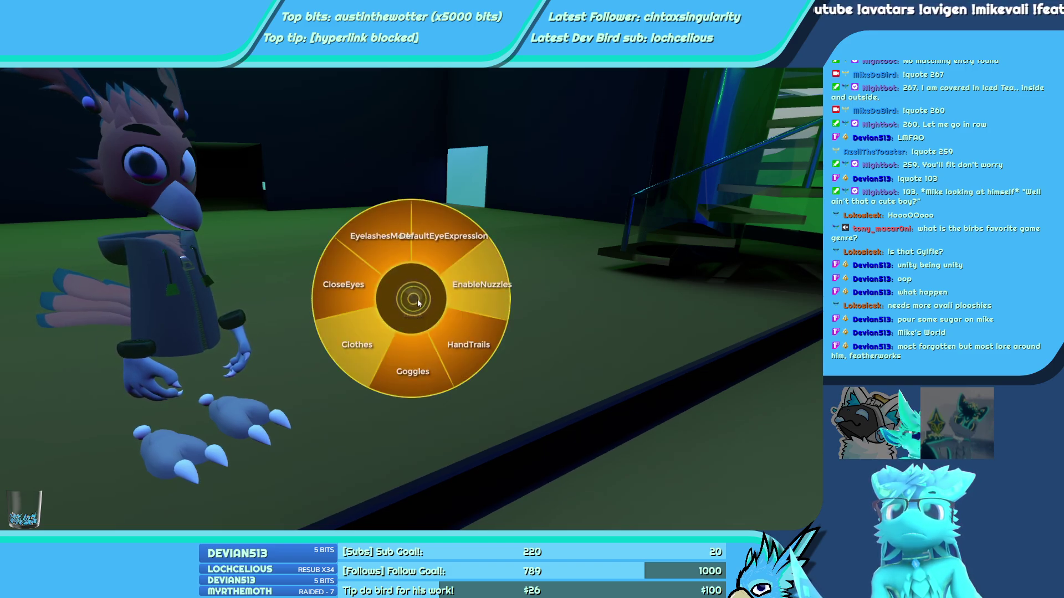
pyautogui.press('r')
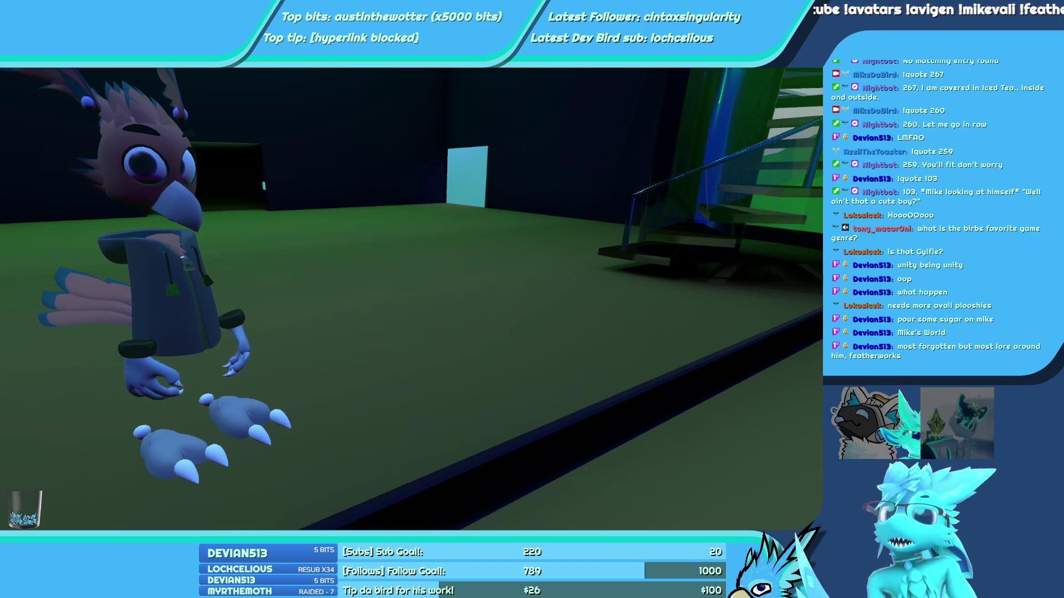
# Walk backwards and forwards in front of the mirror to examine the avatar's movement, ears and facial expression
pyautogui.press('r')
pyautogui.press('r')
pyautogui.press('s')
pyautogui.press('s')
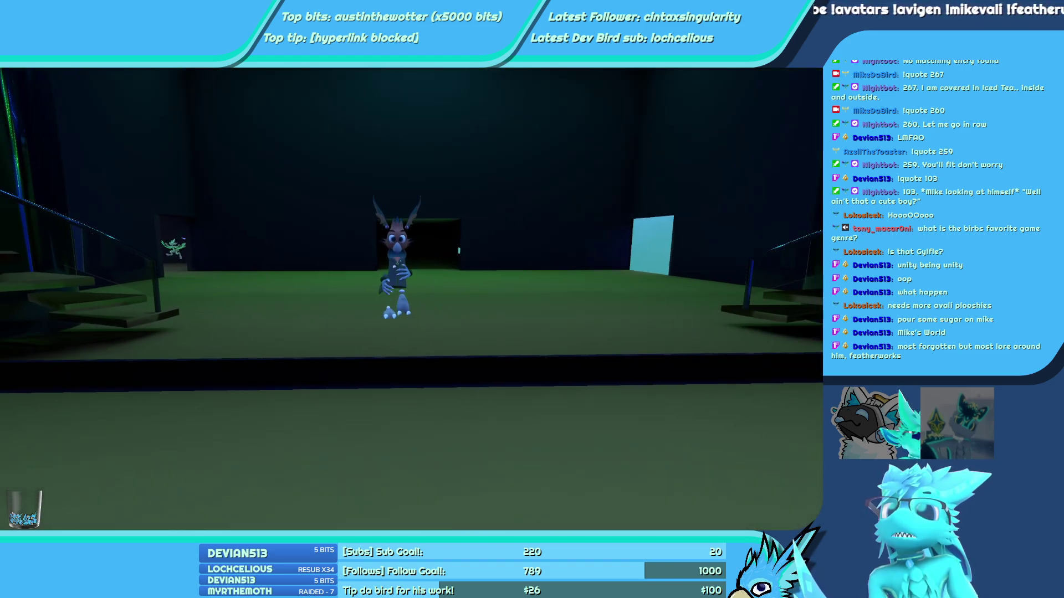
pyautogui.press('w')
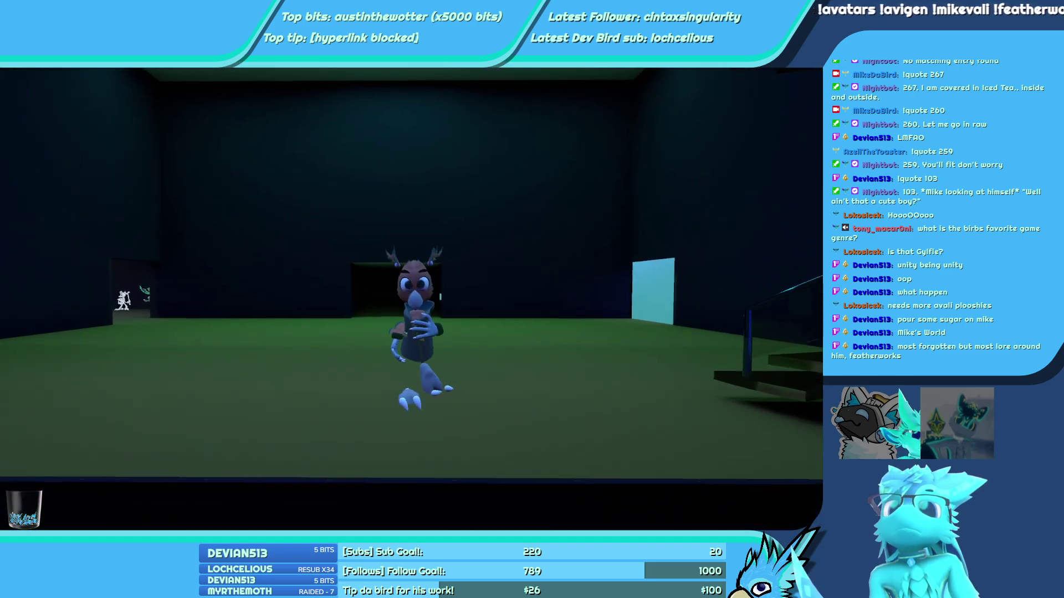
pyautogui.press('r')
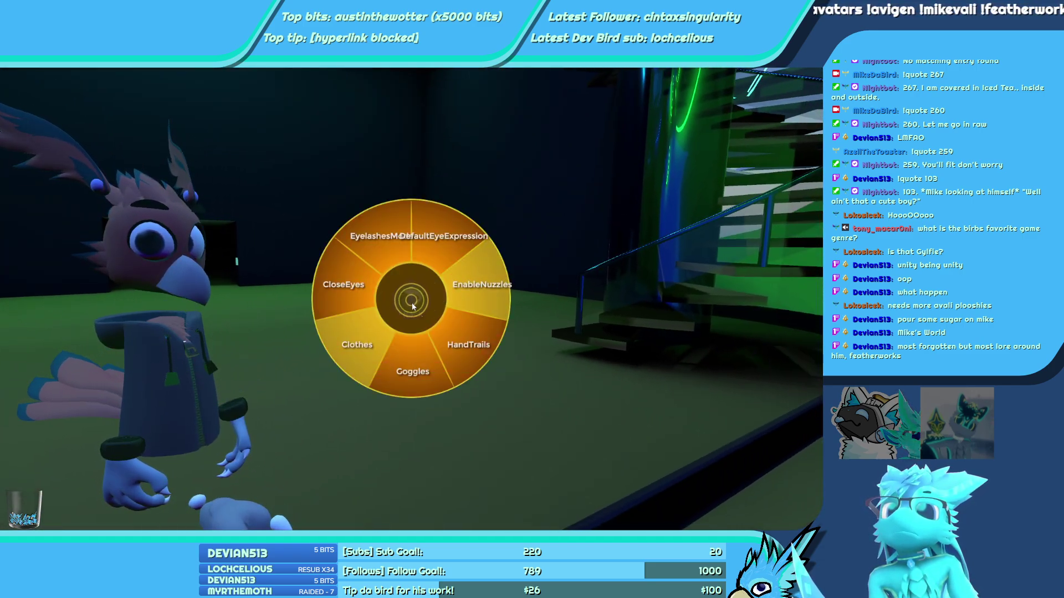
pyautogui.press('r')
pyautogui.press('s')
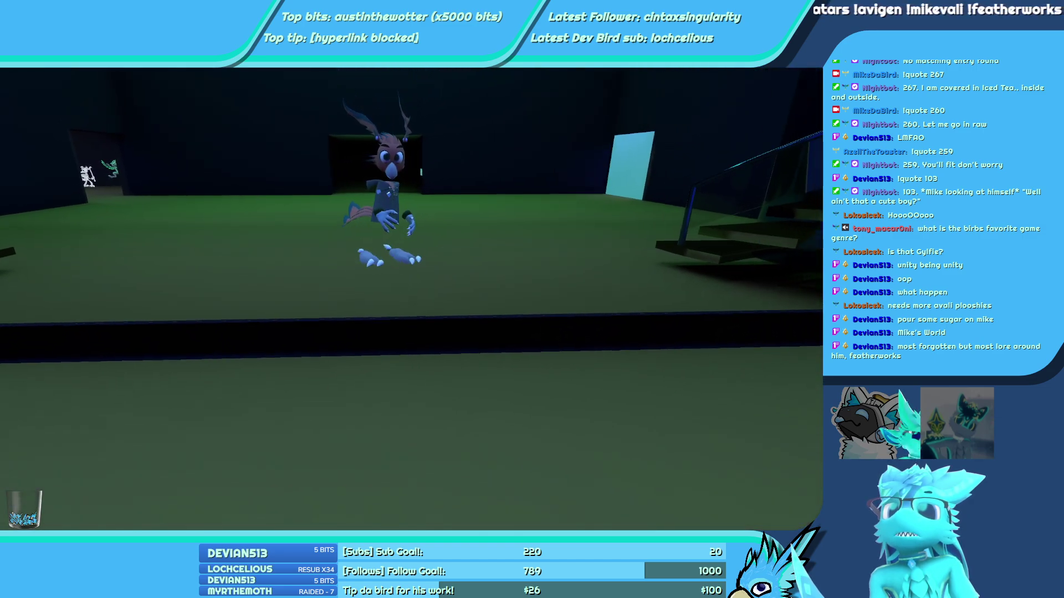
pyautogui.press('w')
pyautogui.press('r')
pyautogui.press('r')
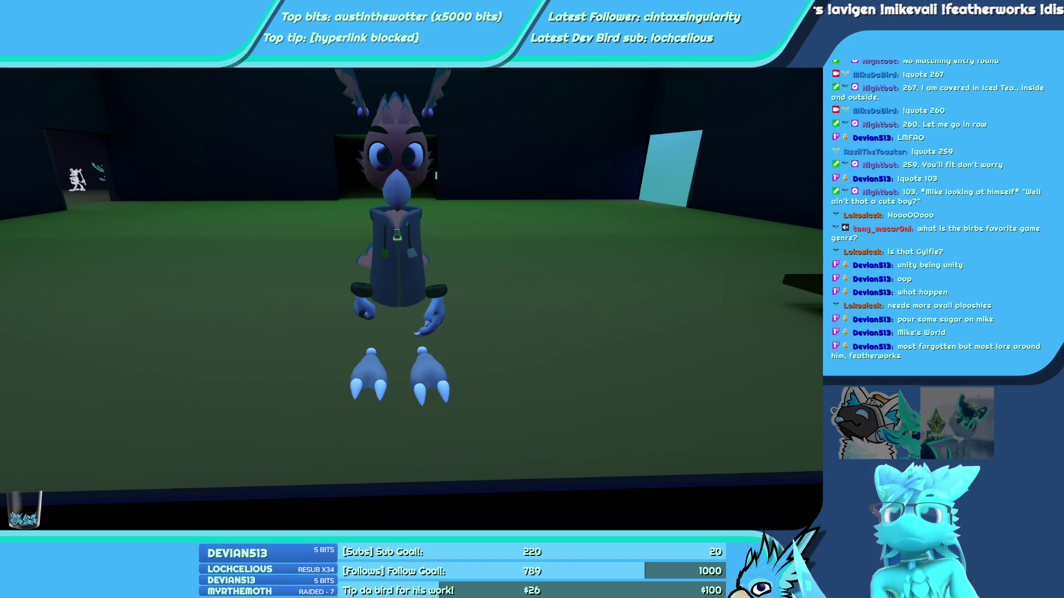
pyautogui.press('s')
pyautogui.press('w')
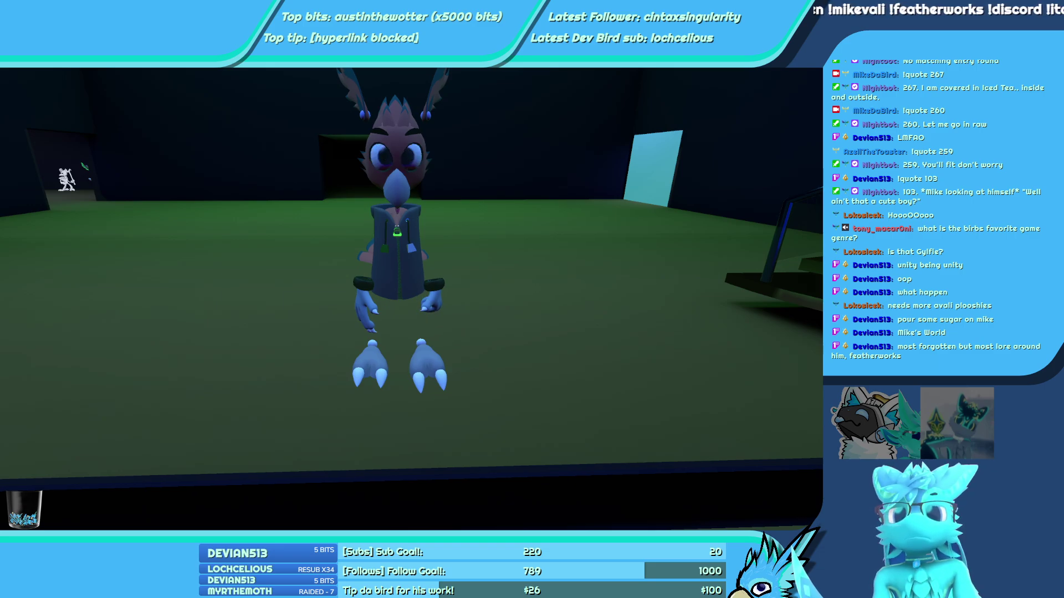
pyautogui.press('s')
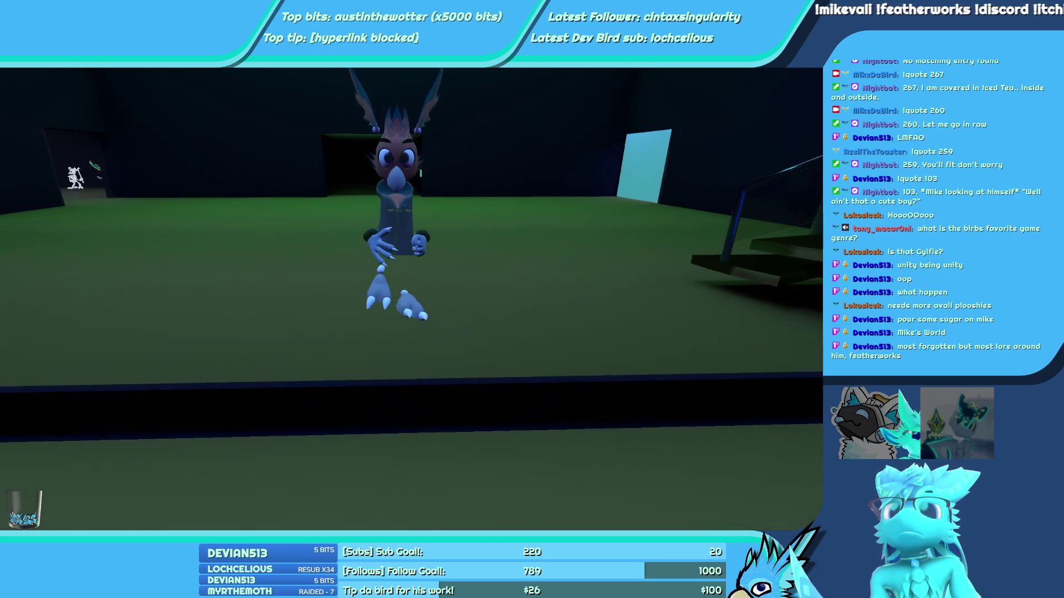
pyautogui.press('w')
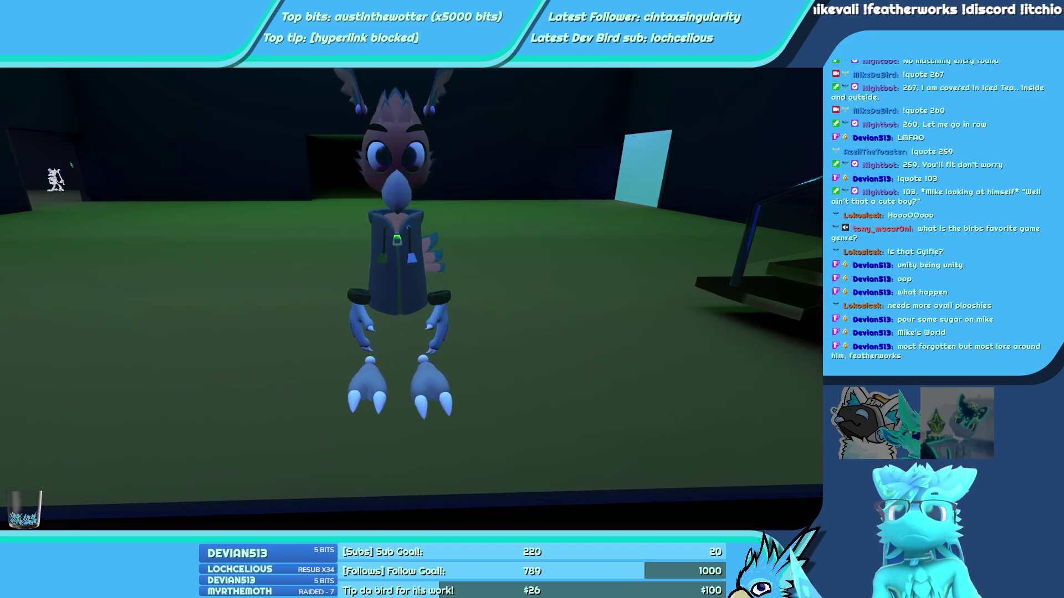
# Turn on HandTrails and walk backwards and forwards in front of the mirror to check the trails on the hands
pyautogui.press('r')
pyautogui.press('r')
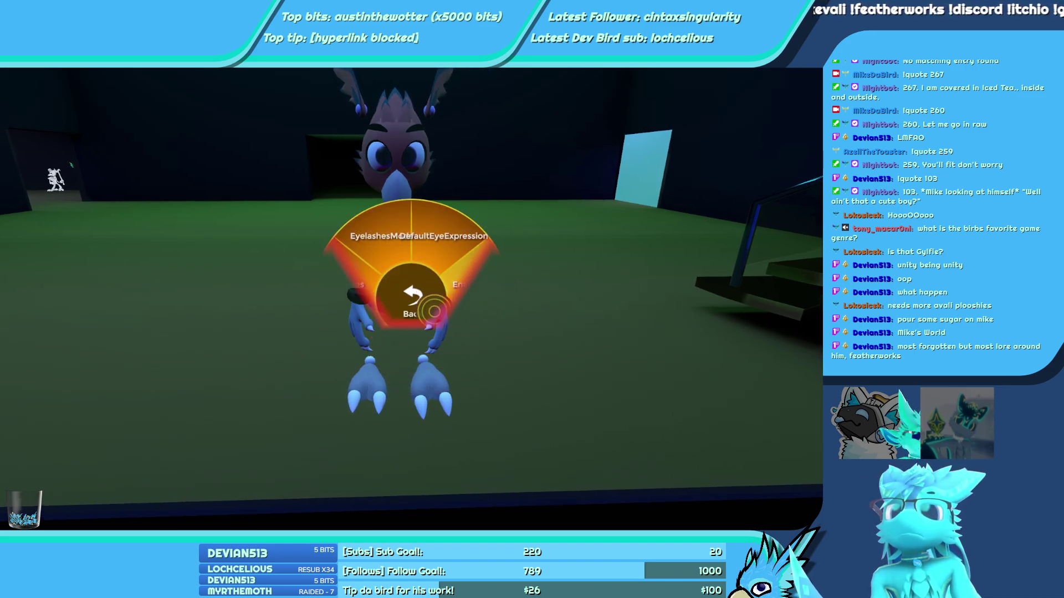
pyautogui.press('s')
pyautogui.press('w')
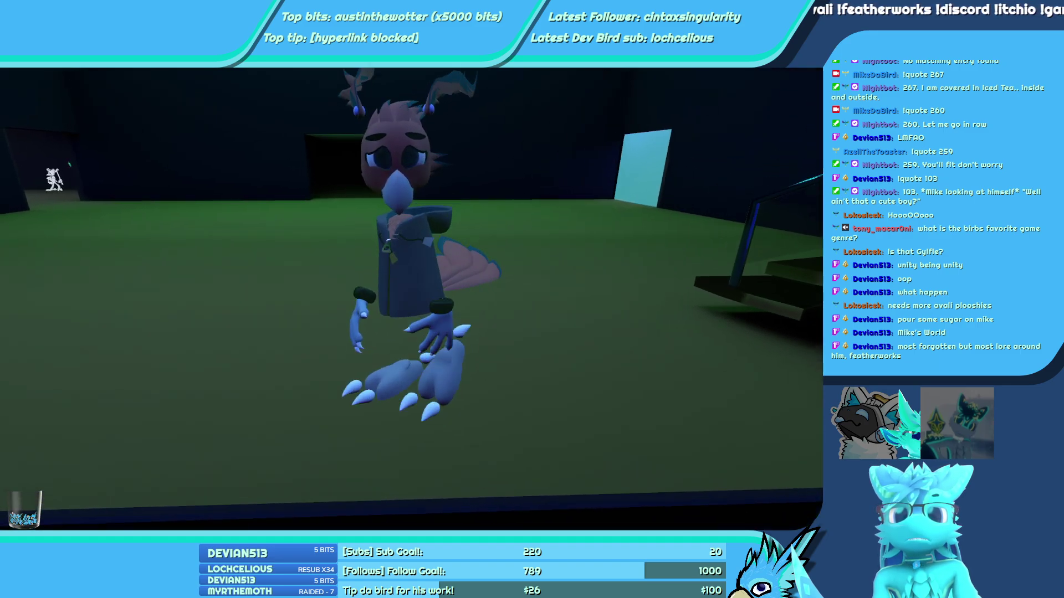
pyautogui.press('s')
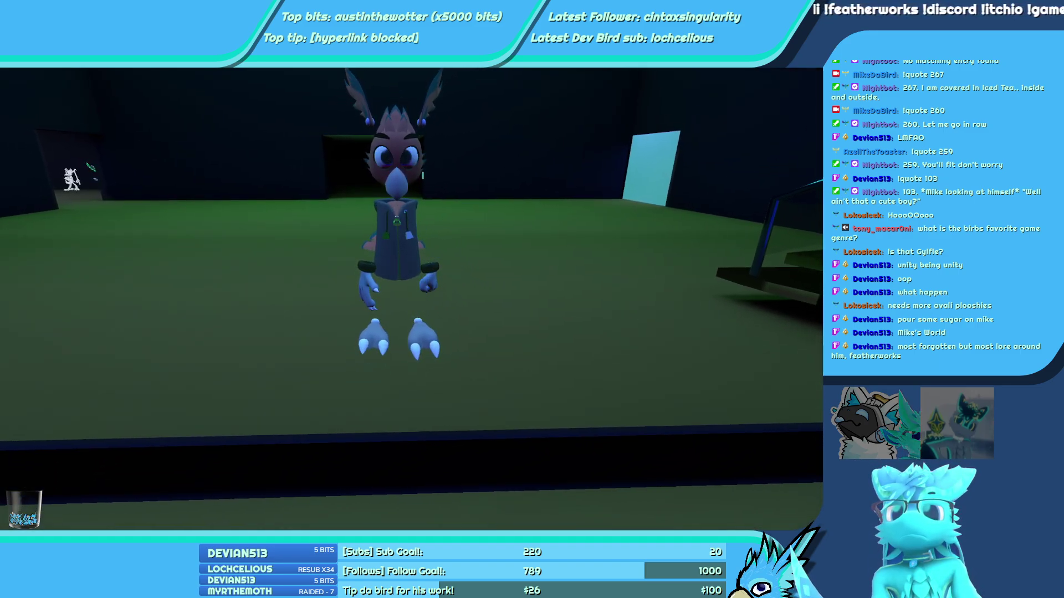
pyautogui.press('s')
pyautogui.press('w')
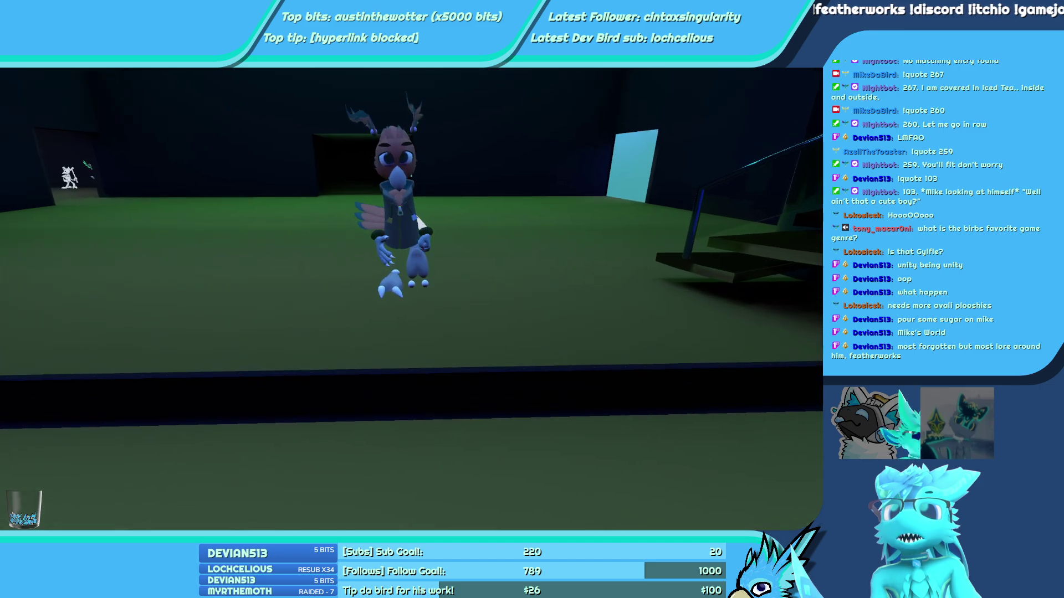
pyautogui.press('s')
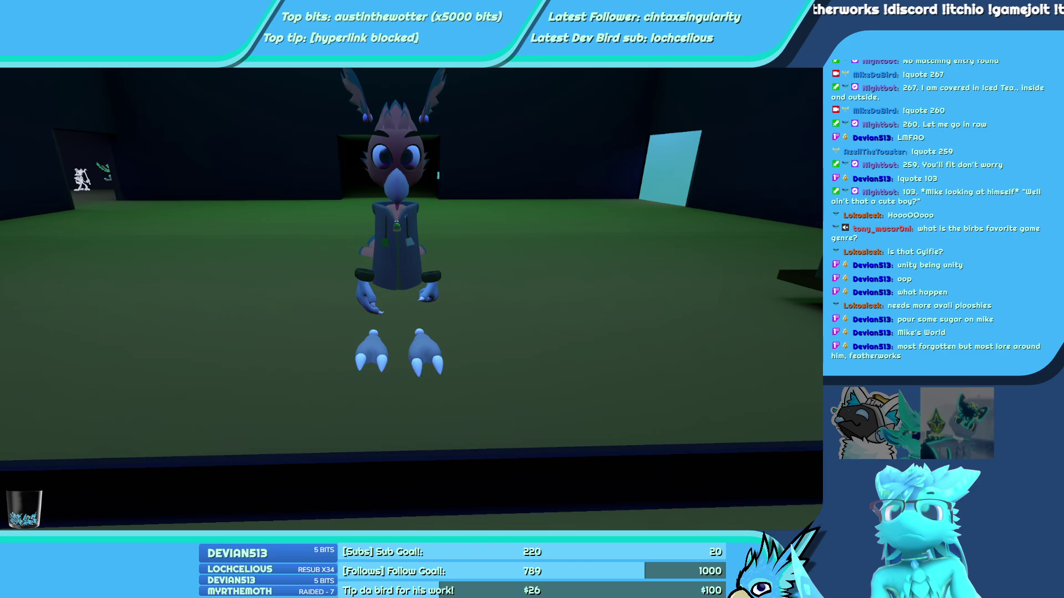
pyautogui.press('s')
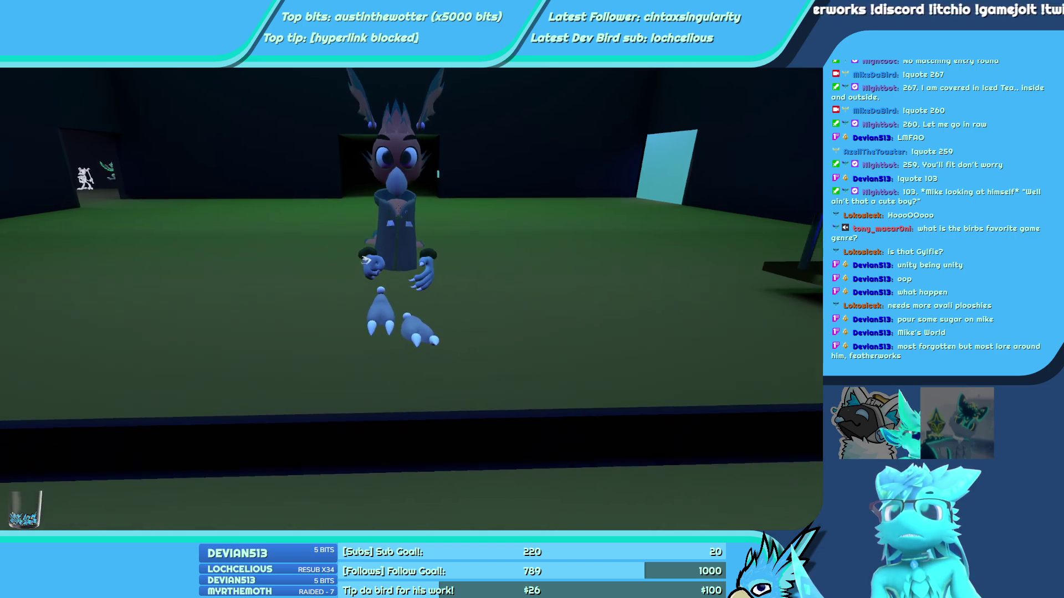
pyautogui.press('w')
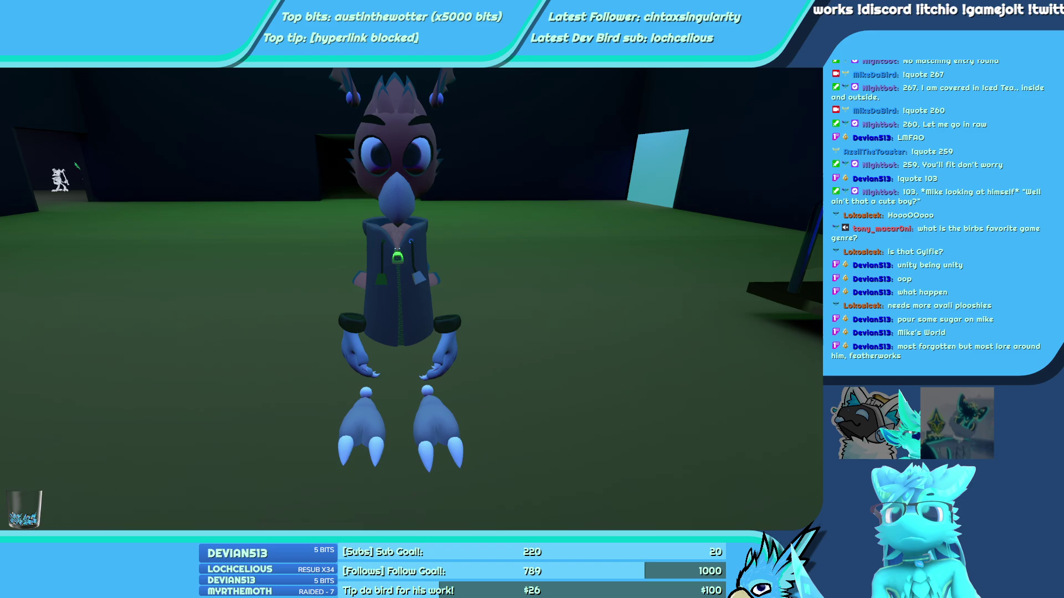
pyautogui.press('s')
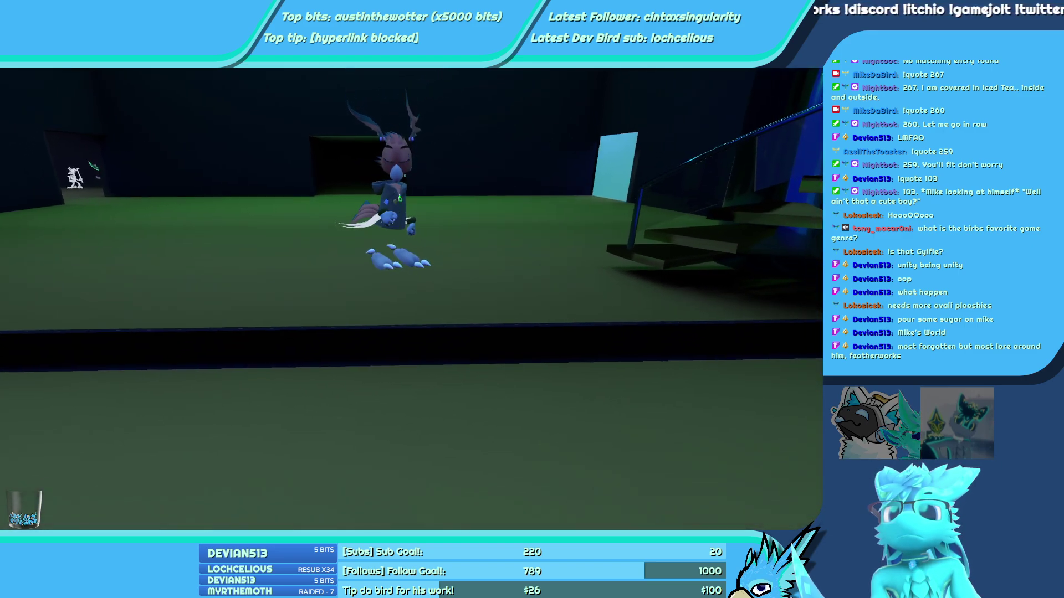
pyautogui.press('w')
# Go to the next page of avatar toggles and try the TalonCollider toggle while standing and lying in front of the mirror
pyautogui.press('Escape')
pyautogui.press('r')
pyautogui.press('r')
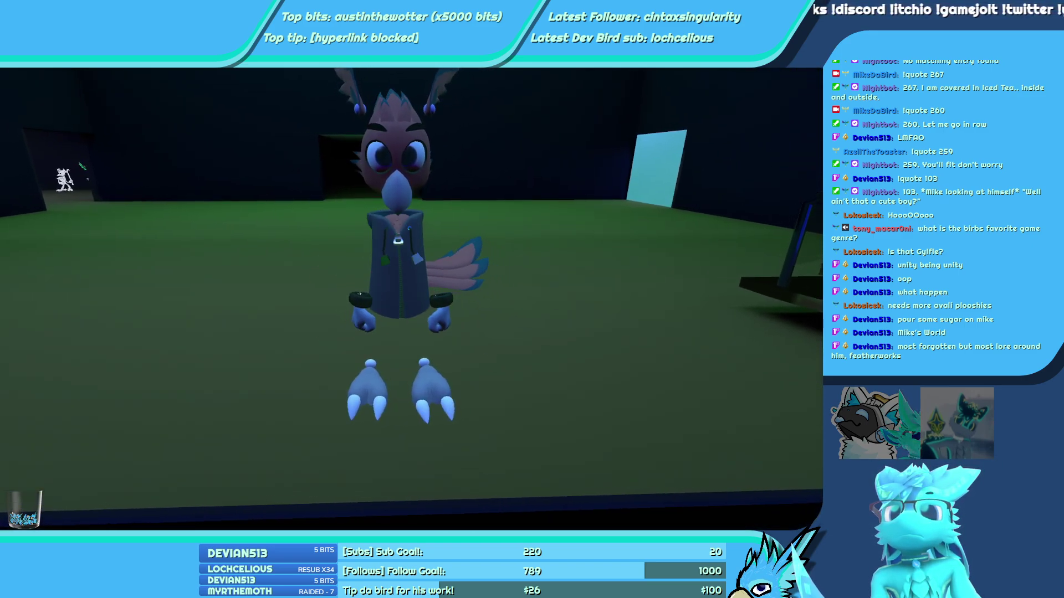
pyautogui.press('r')
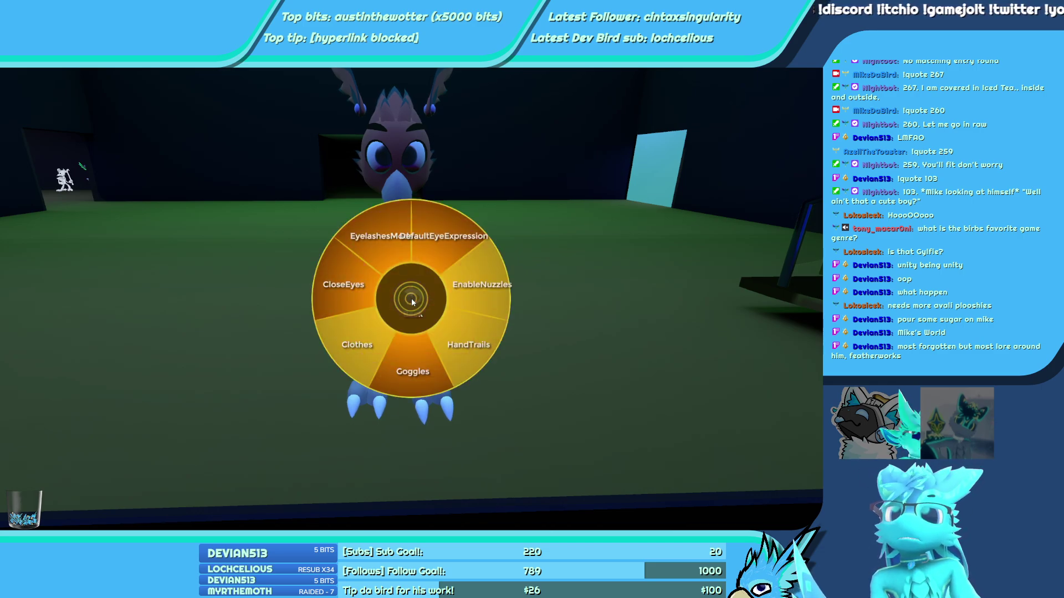
pyautogui.click(362, 308)
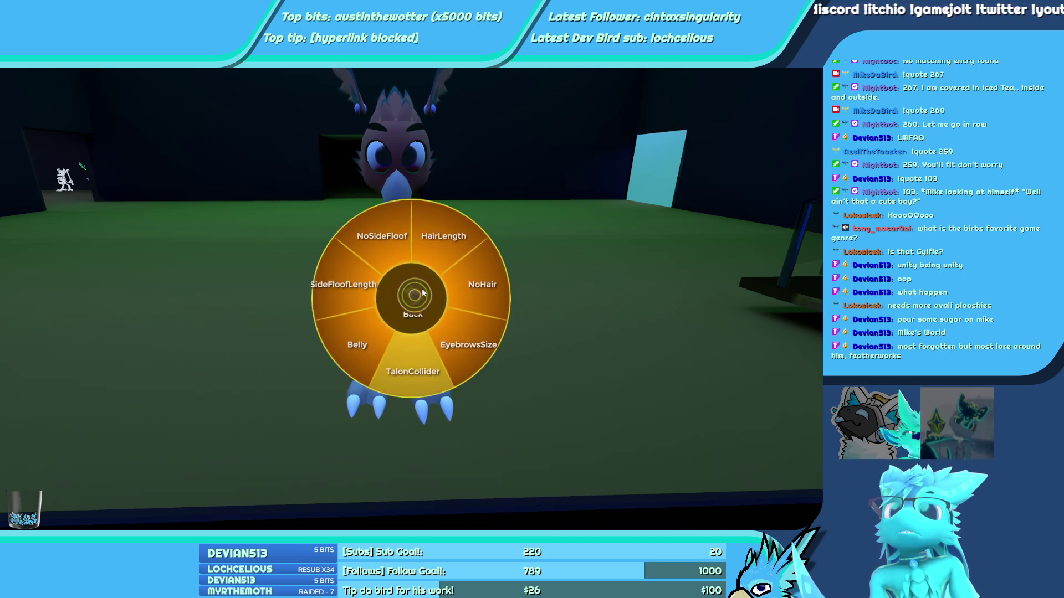
pyautogui.press('r')
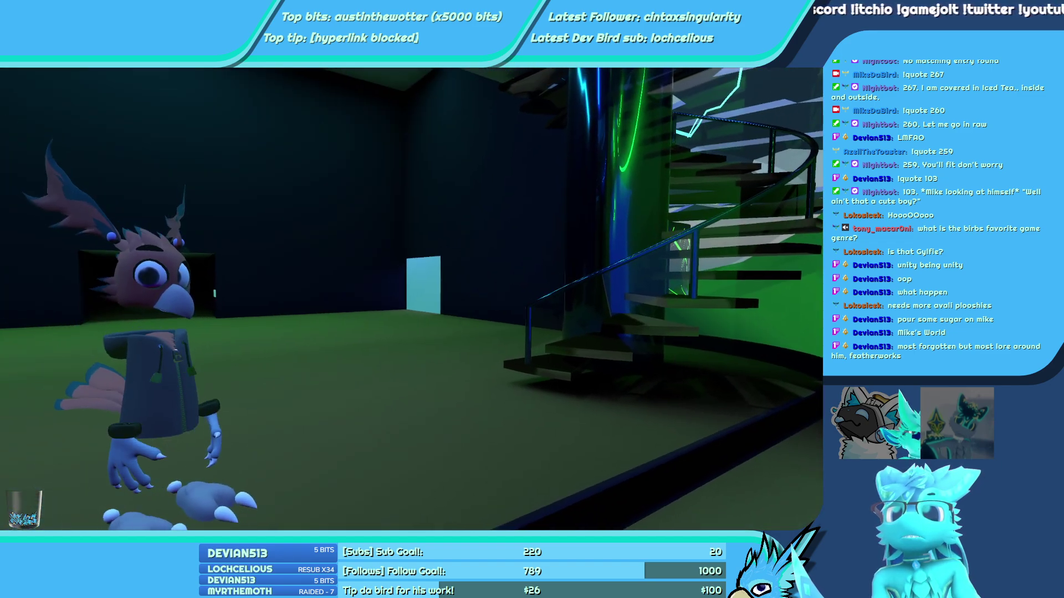
pyautogui.press('r')
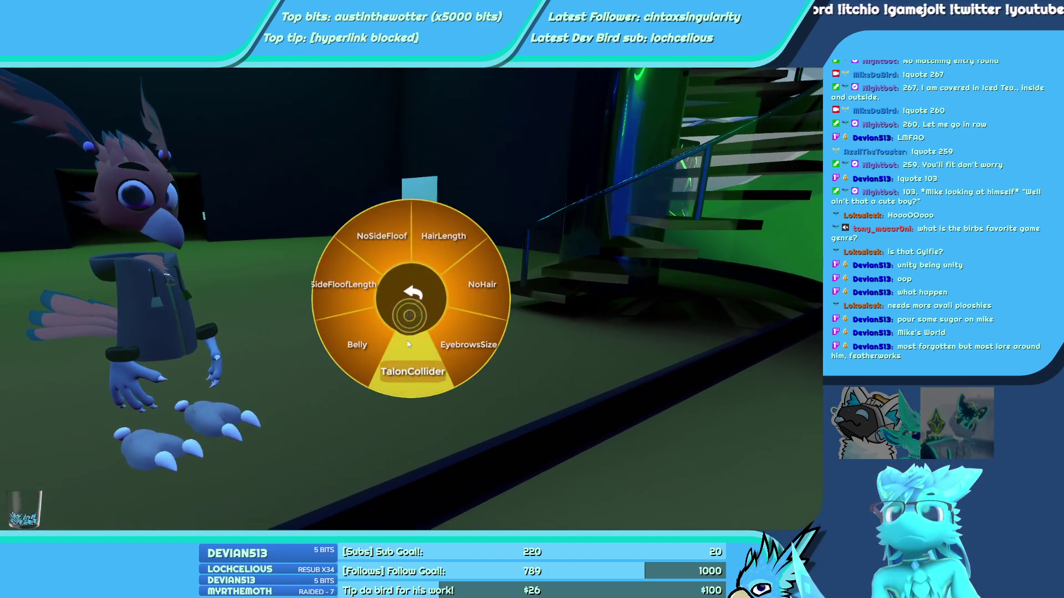
pyautogui.press('r')
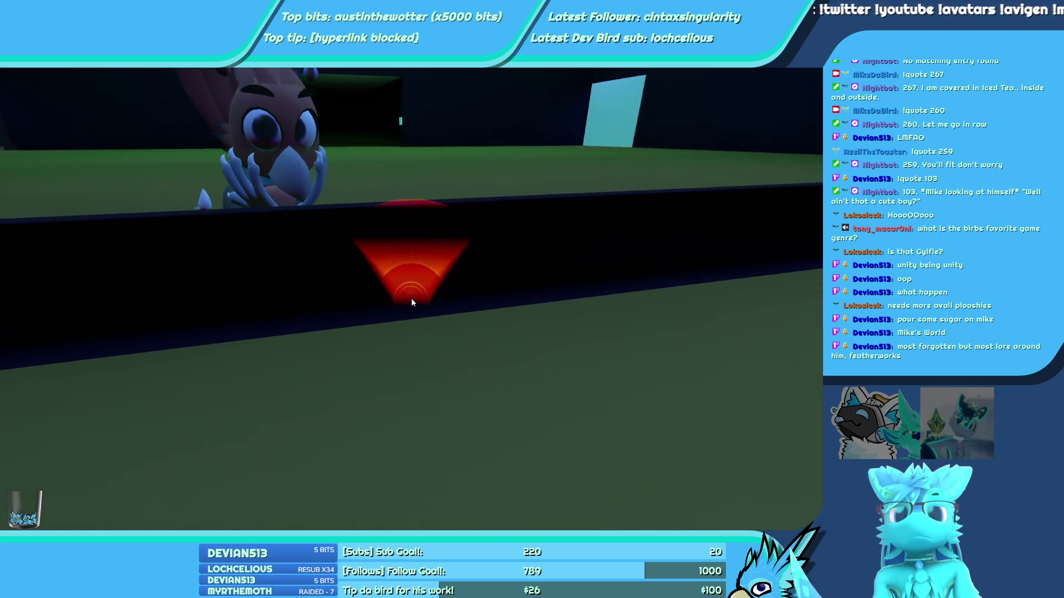
pyautogui.press('r')
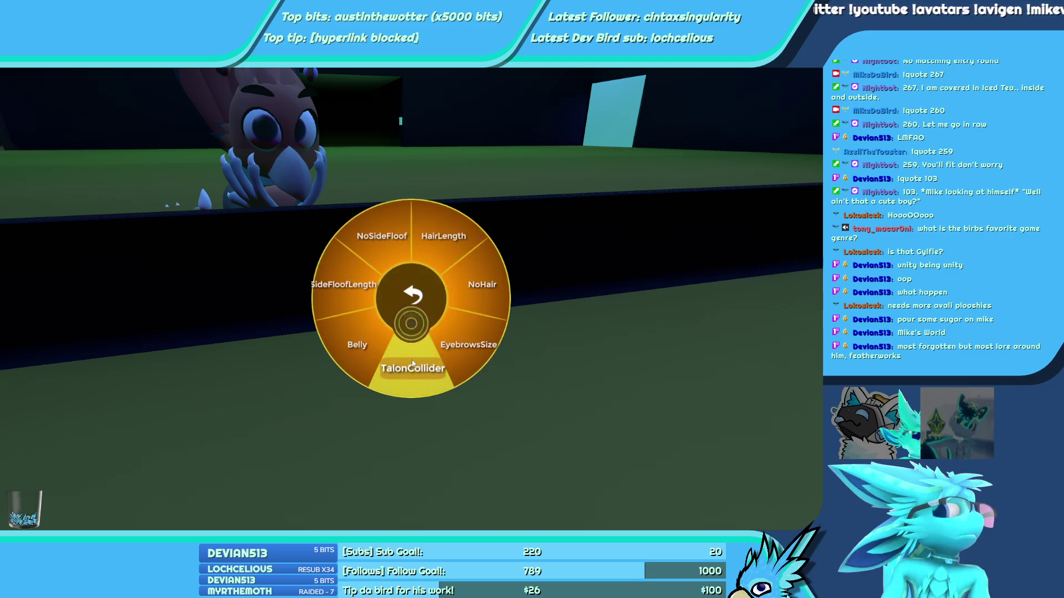
pyautogui.click(411, 356)
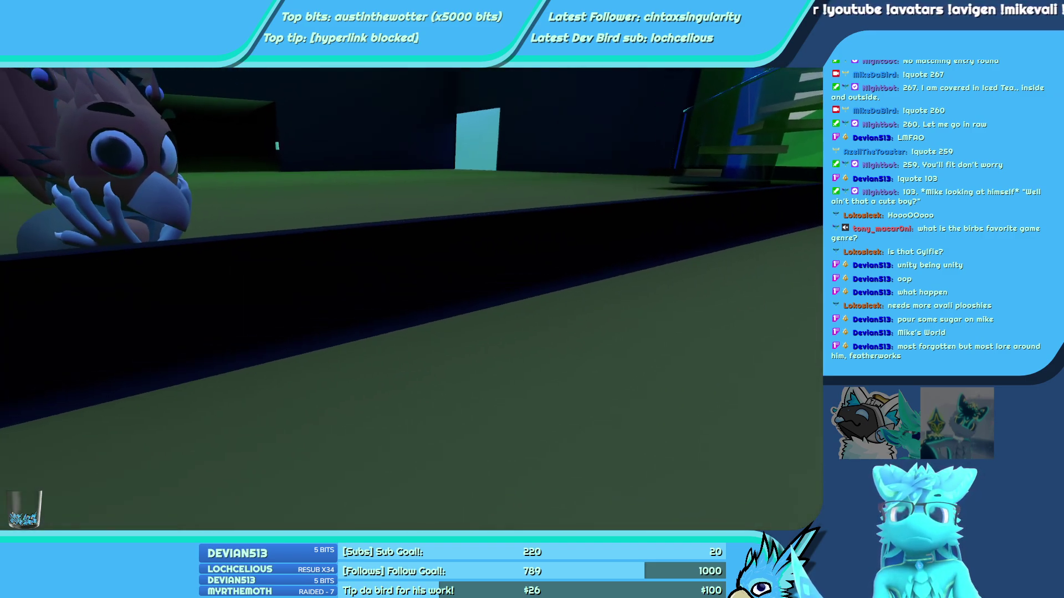
# Close the toggle wheel and lower the avatar into a prone pose to examine its face and hands in the mirror
pyautogui.press('r')
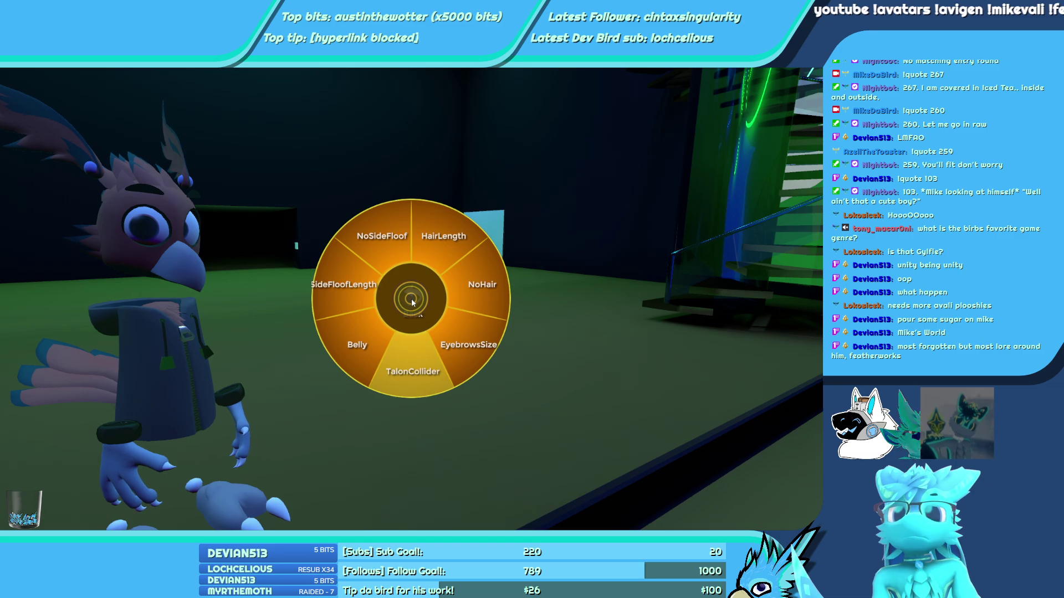
pyautogui.press('r')
pyautogui.press('c')
pyautogui.press('z')
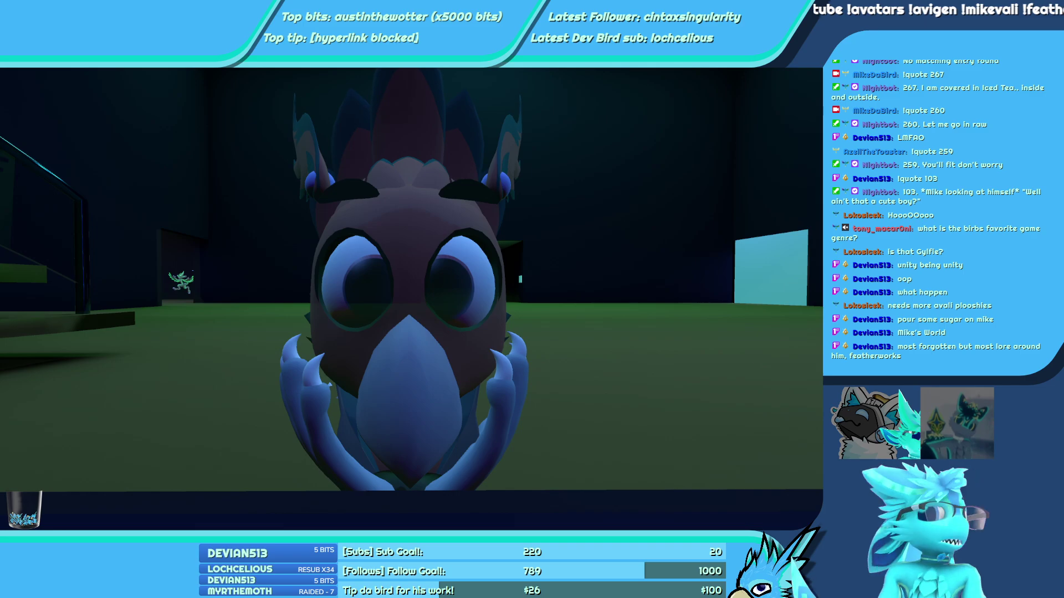
# Change into the Ry avatar from the available avatars
pyautogui.press('Escape')
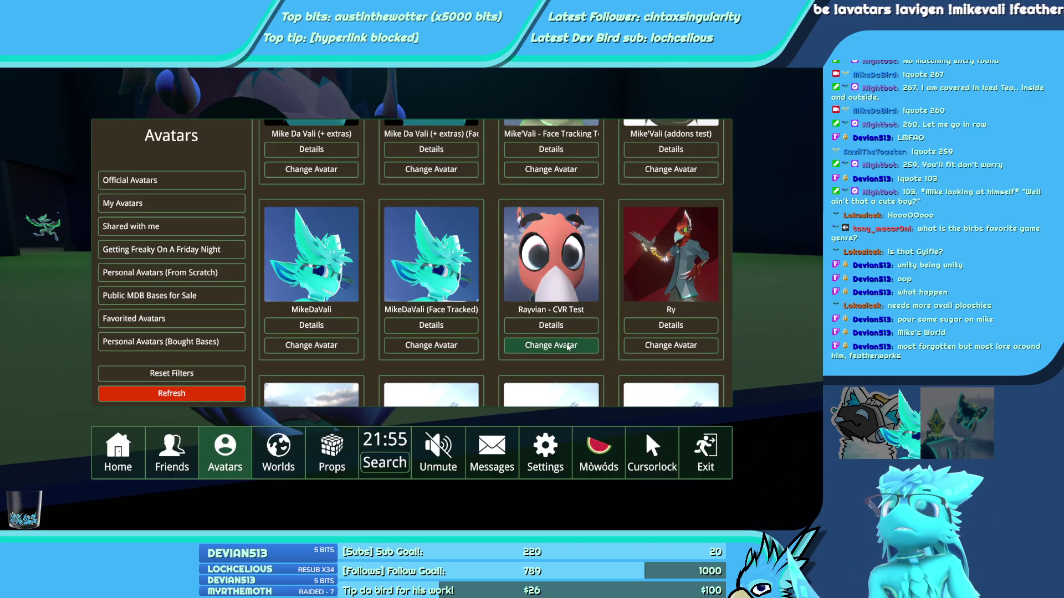
pyautogui.click(650, 353)
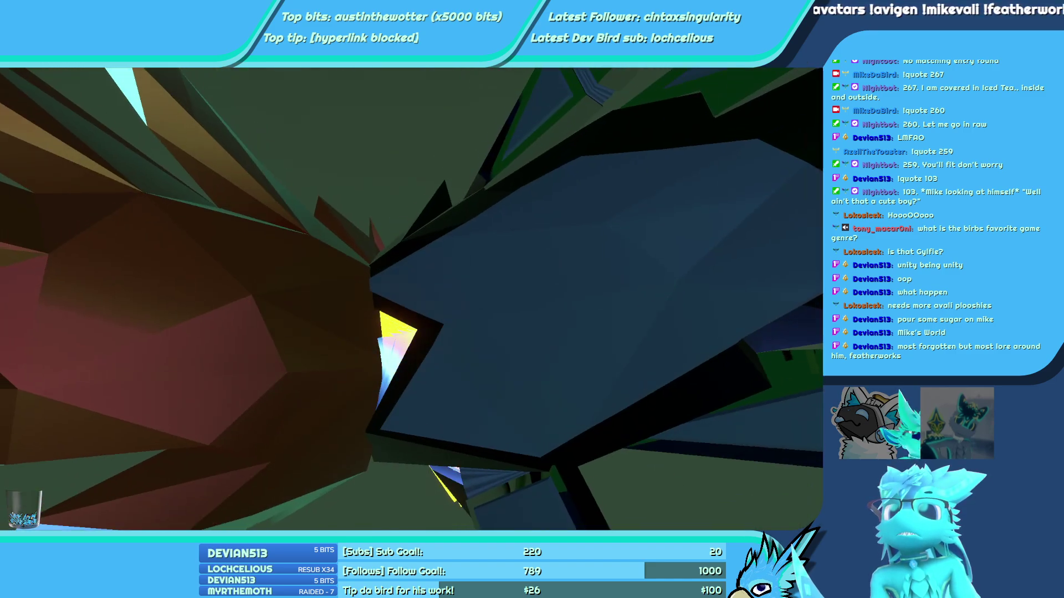
# Change into the MikeDaVali avatar and switch back to the Rayvian - CVR Test avatar
pyautogui.press('Escape')
pyautogui.click(350, 347)
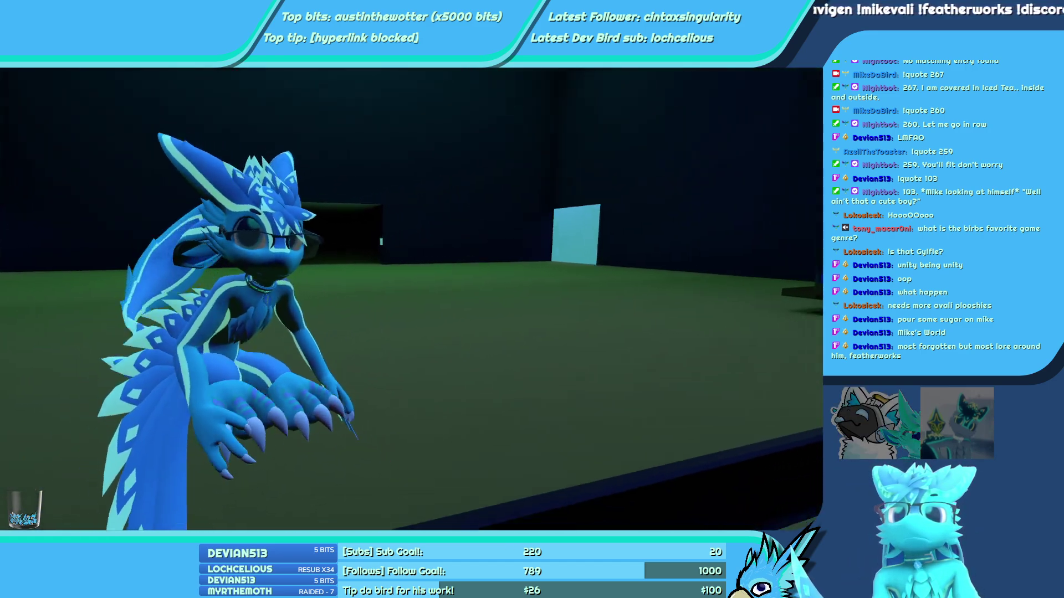
pyautogui.press('Escape')
pyautogui.click(554, 349)
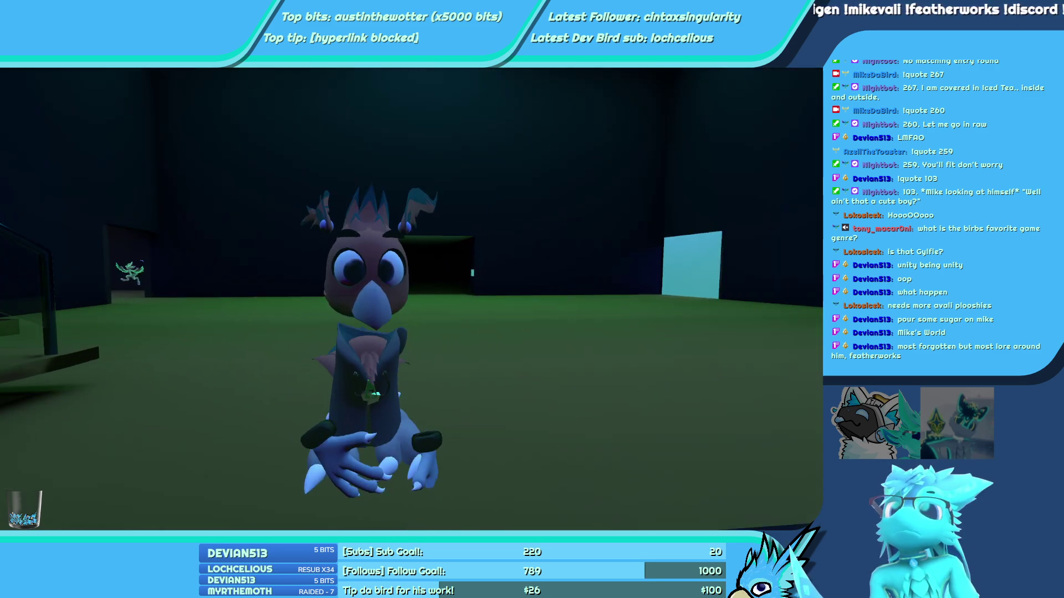
# Open the avatar's toggle wheel and try the Belly slider while watching the body in the mirror
pyautogui.press('r')
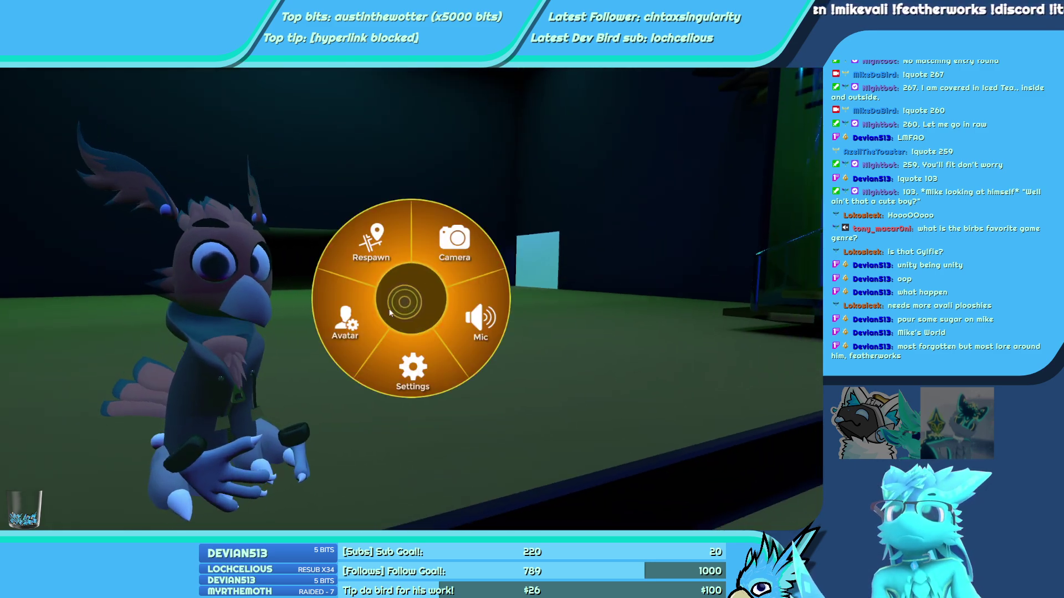
pyautogui.click(389, 313)
pyautogui.click(404, 301)
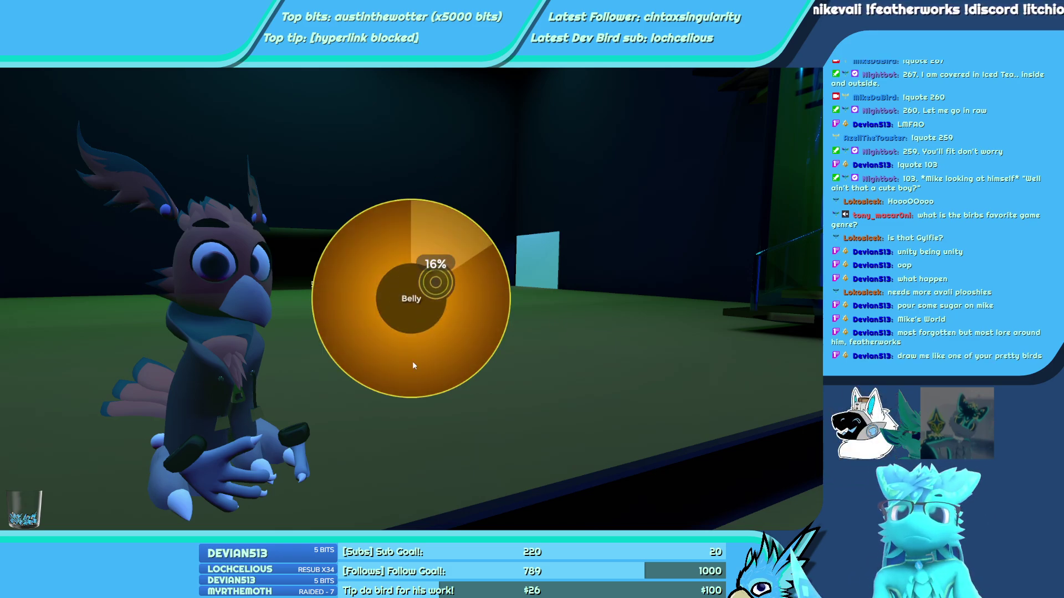
pyautogui.click(507, 235)
pyautogui.press('Escape')
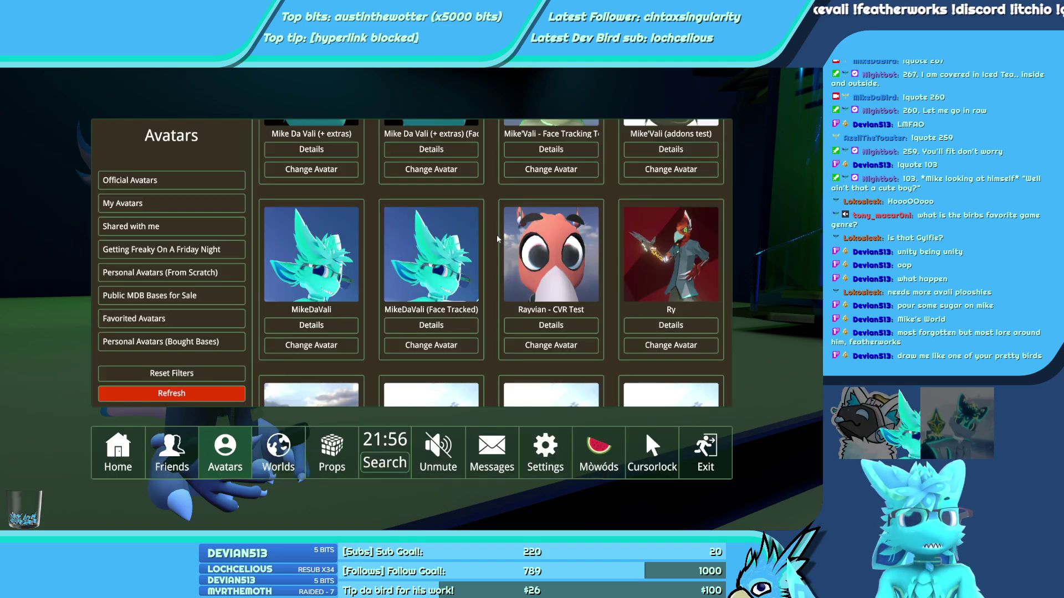
pyautogui.press('Escape')
pyautogui.press('Tab')
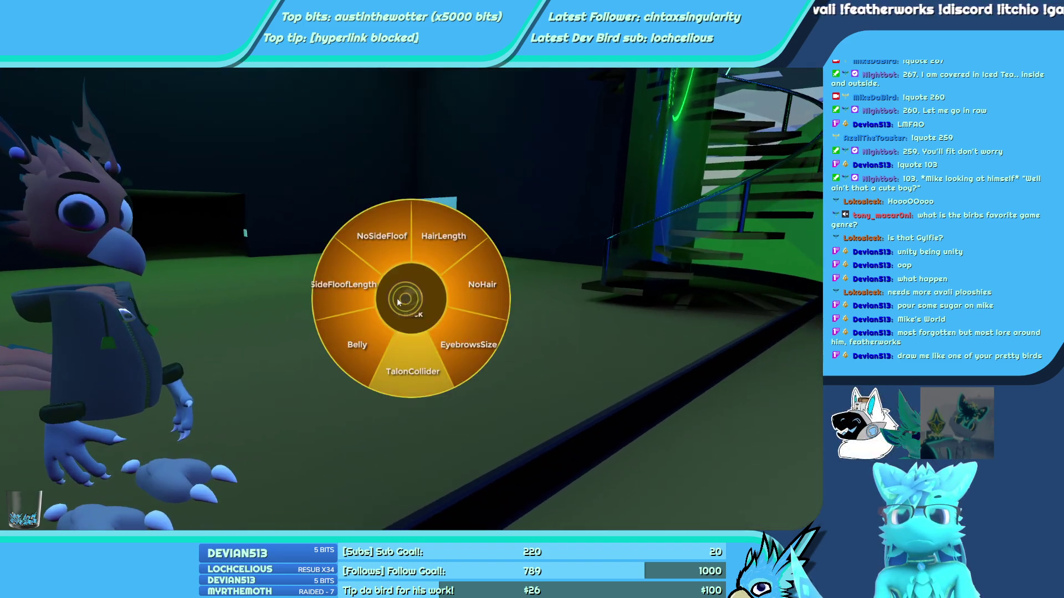
pyautogui.click(361, 336)
pyautogui.click(434, 210)
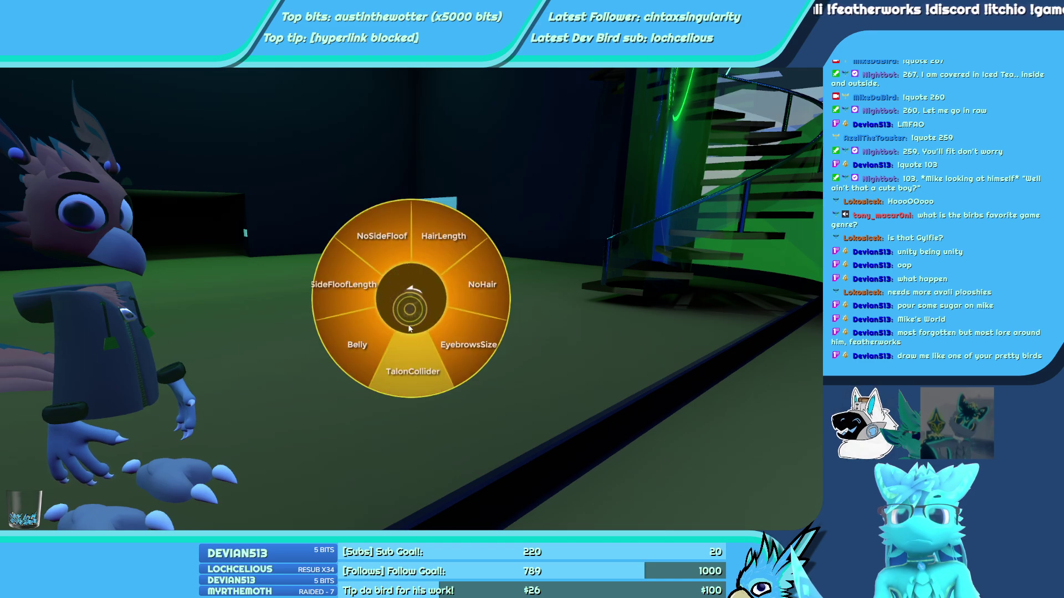
# Vary the SideFloofLength slider to test the side feathers and set it to about 50%
pyautogui.click(360, 288)
pyautogui.moveTo(383, 216); pyautogui.dragTo(439, 364)
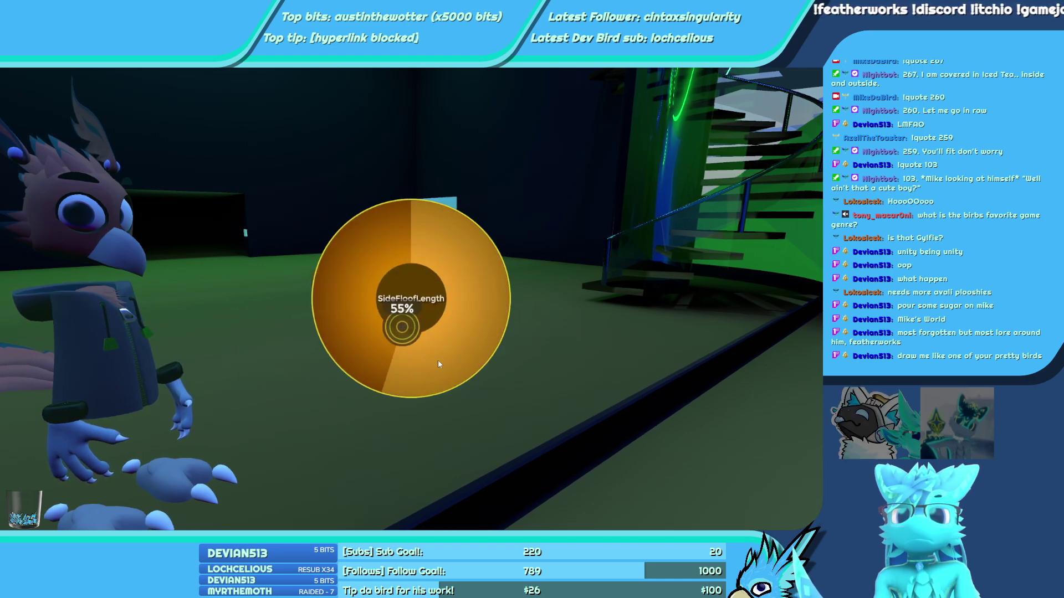
pyautogui.moveTo(424, 202); pyautogui.dragTo(339, 143)
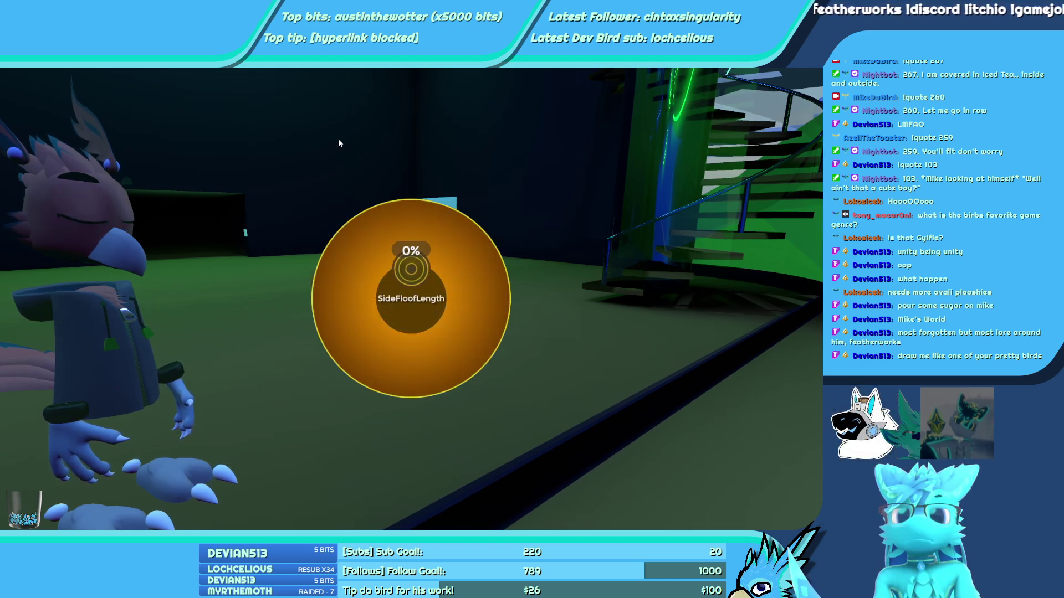
pyautogui.click(411, 405)
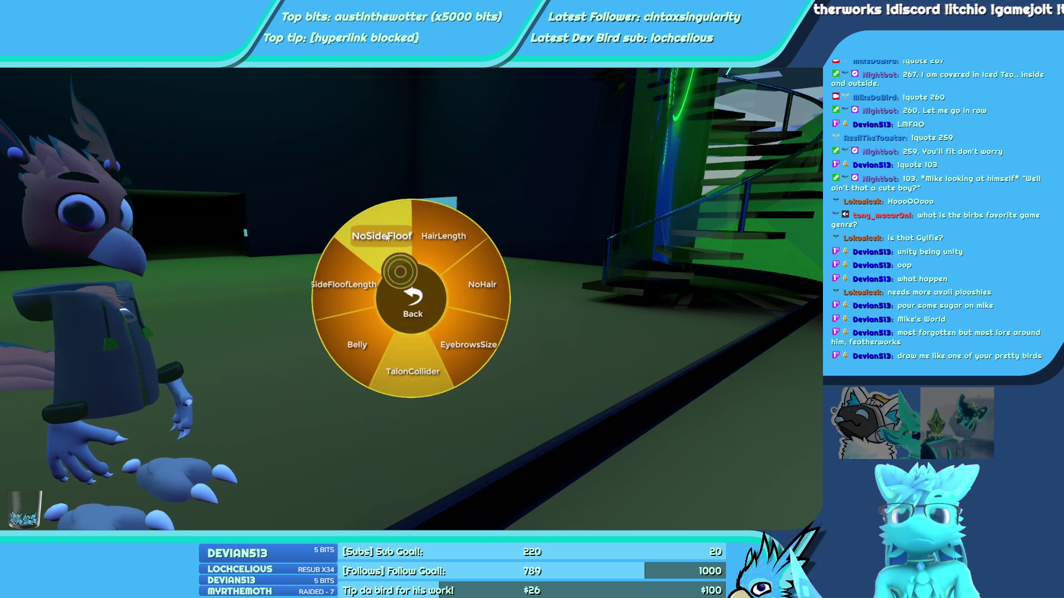
# Vary the HairLength slider to test how the head feathers change length
pyautogui.click(447, 238)
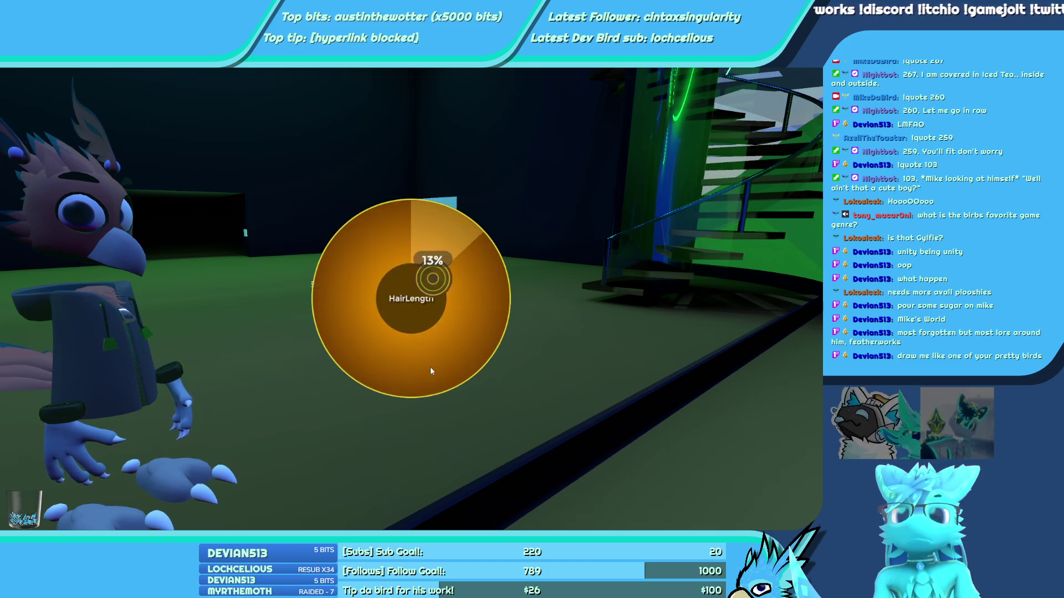
pyautogui.moveTo(351, 203); pyautogui.dragTo(342, 227)
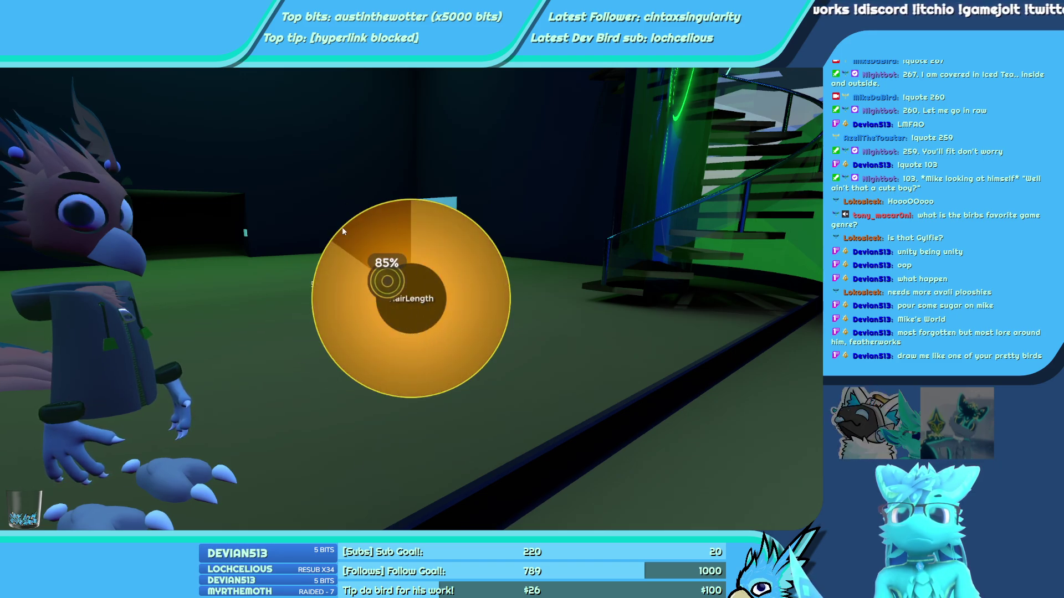
pyautogui.click(387, 322)
pyautogui.click(433, 258)
pyautogui.click(387, 211)
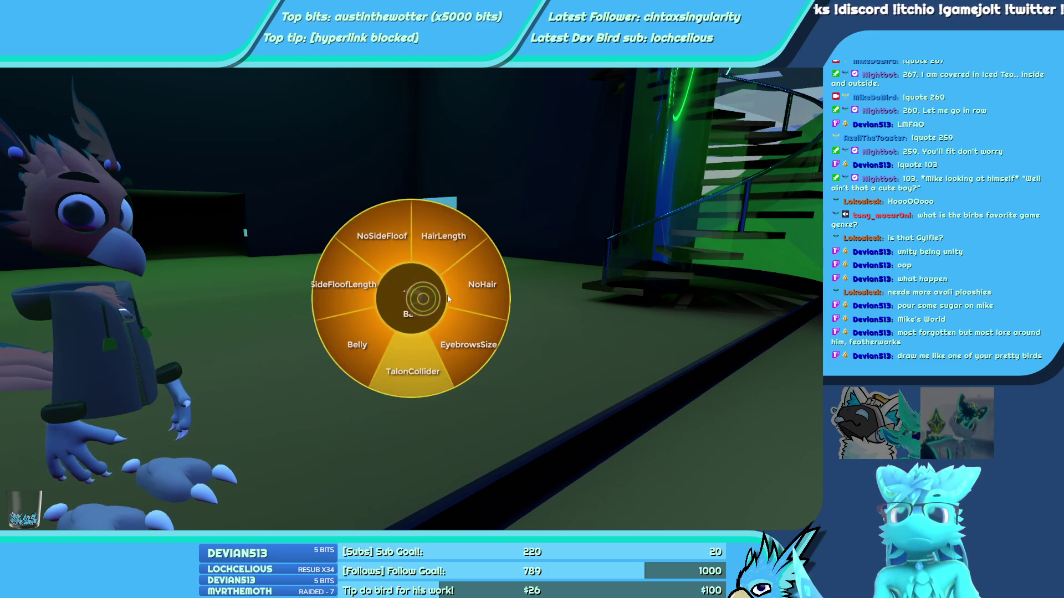
# Vary the EyebrowsSize slider, set it to about 50%, and try the NoEyebrows toggle on the next page
pyautogui.click(470, 344)
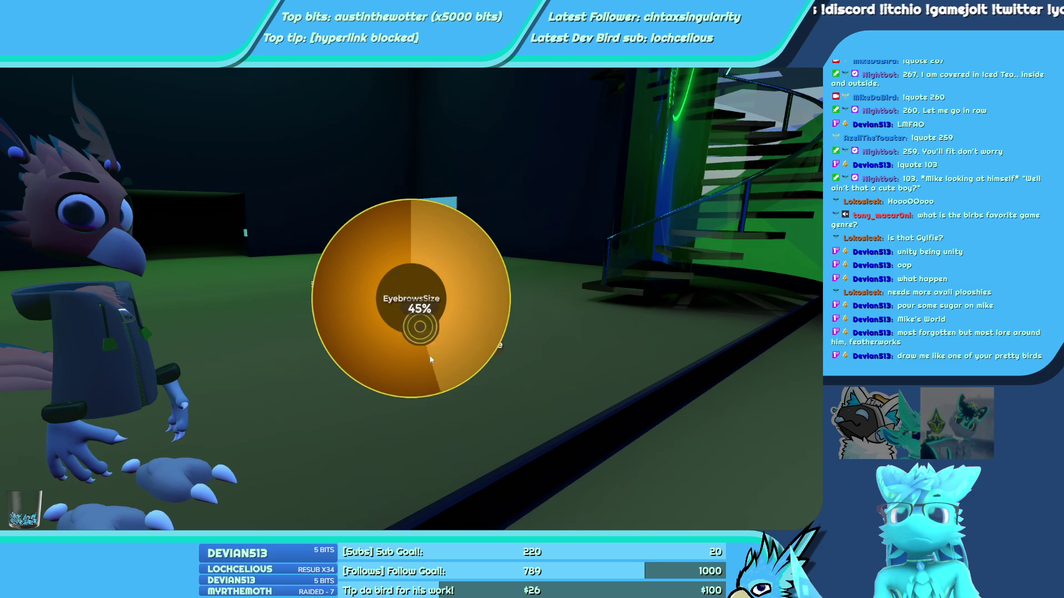
pyautogui.click(410, 402)
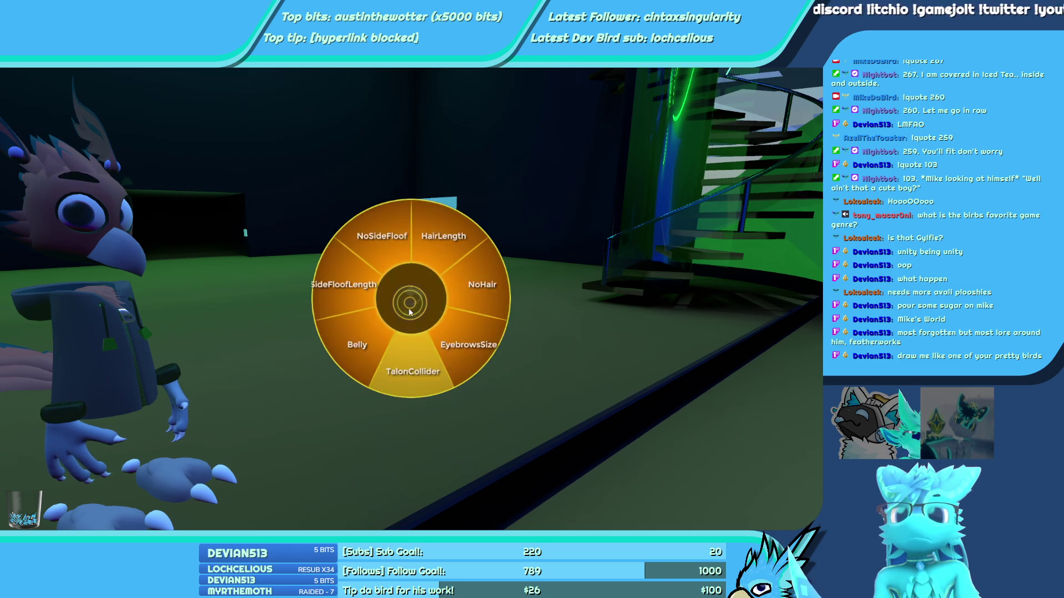
pyautogui.click(410, 309)
pyautogui.click(393, 264)
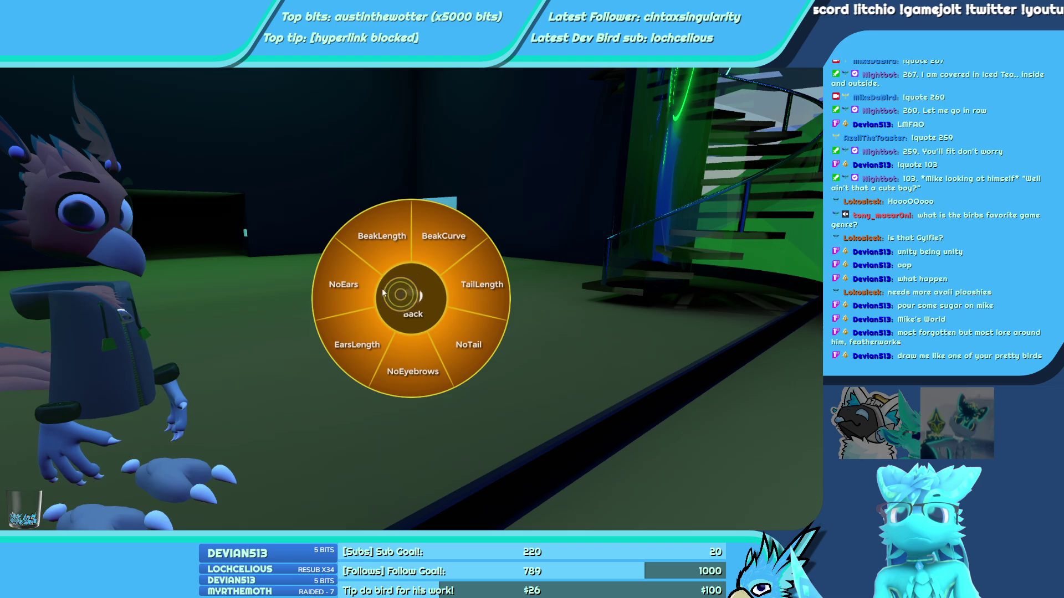
pyautogui.click(414, 345)
pyautogui.click(401, 305)
pyautogui.click(385, 260)
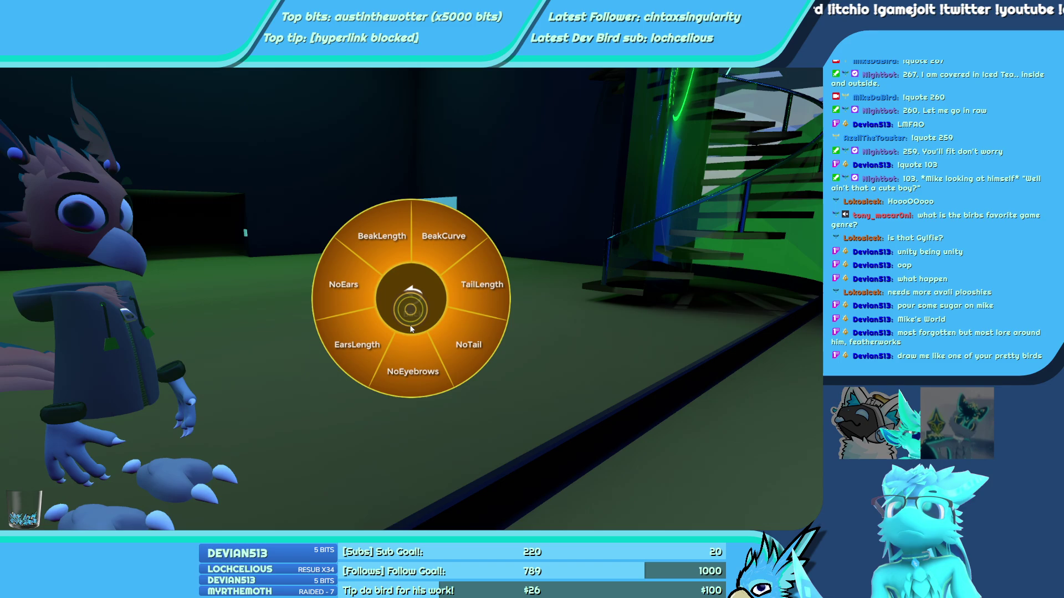
# Return to the EyebrowsSize slider and use it to enlarge the avatar's eyebrows
pyautogui.click(410, 327)
pyautogui.click(355, 324)
pyautogui.click(465, 336)
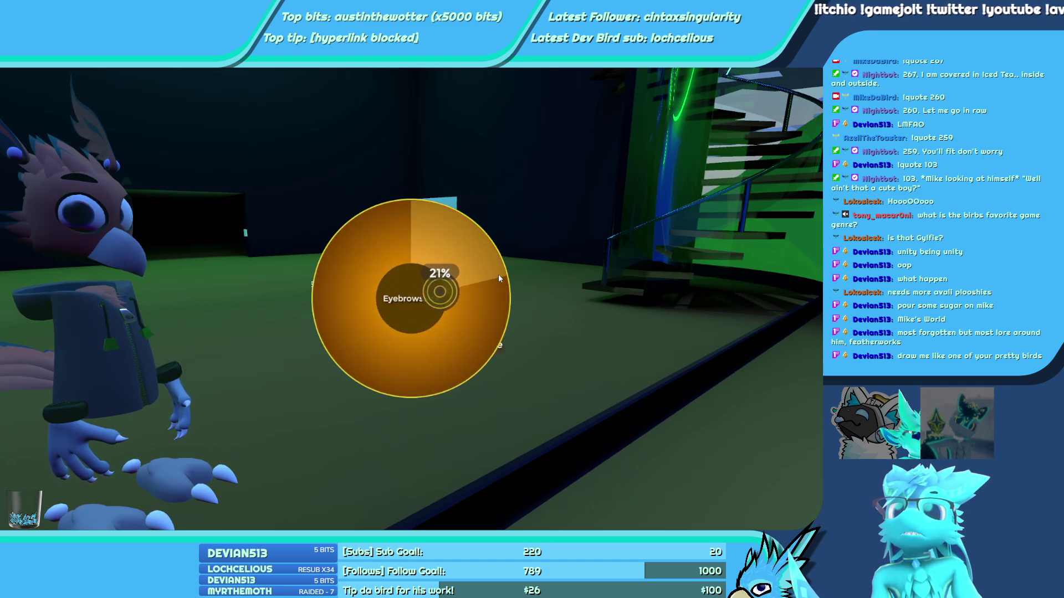
pyautogui.click(446, 234)
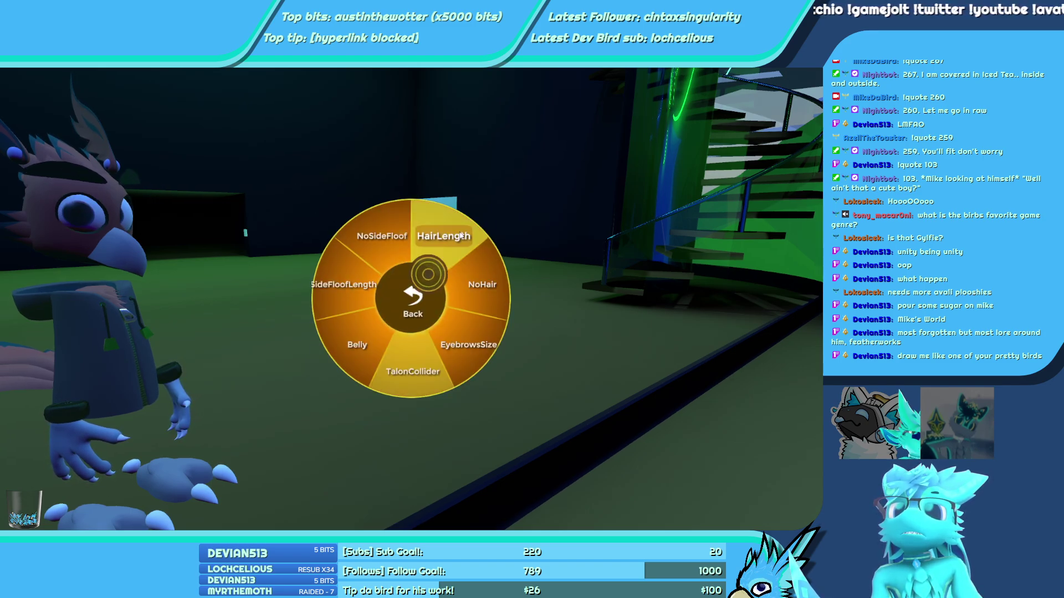
# Close the toggle wheel and walk backwards and forwards in front of the mirror to examine the enlarged eyebrows
pyautogui.press('r')
pyautogui.press('w')
pyautogui.press('s')
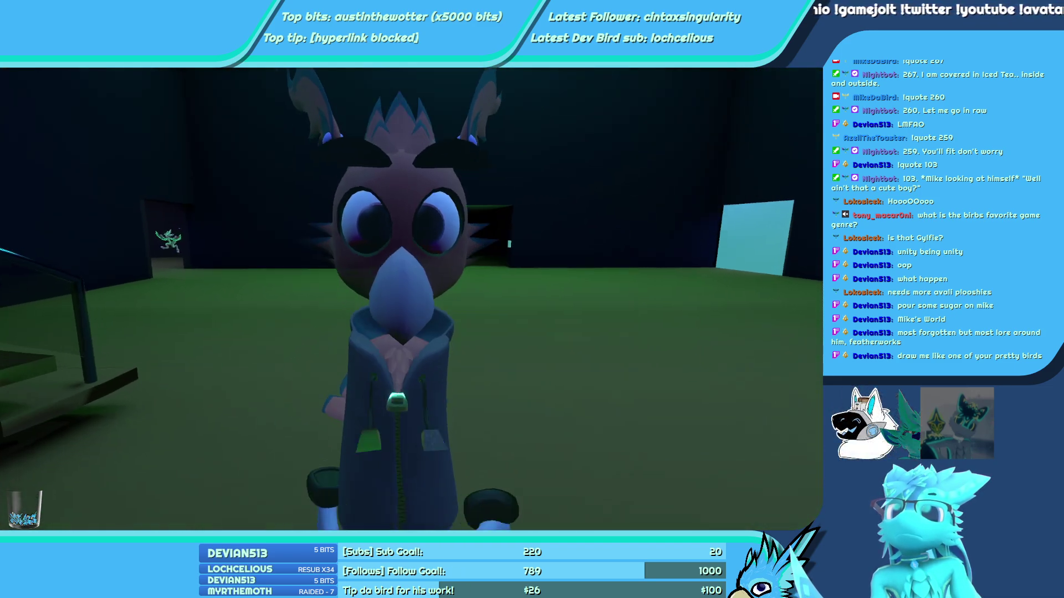
pyautogui.press('s')
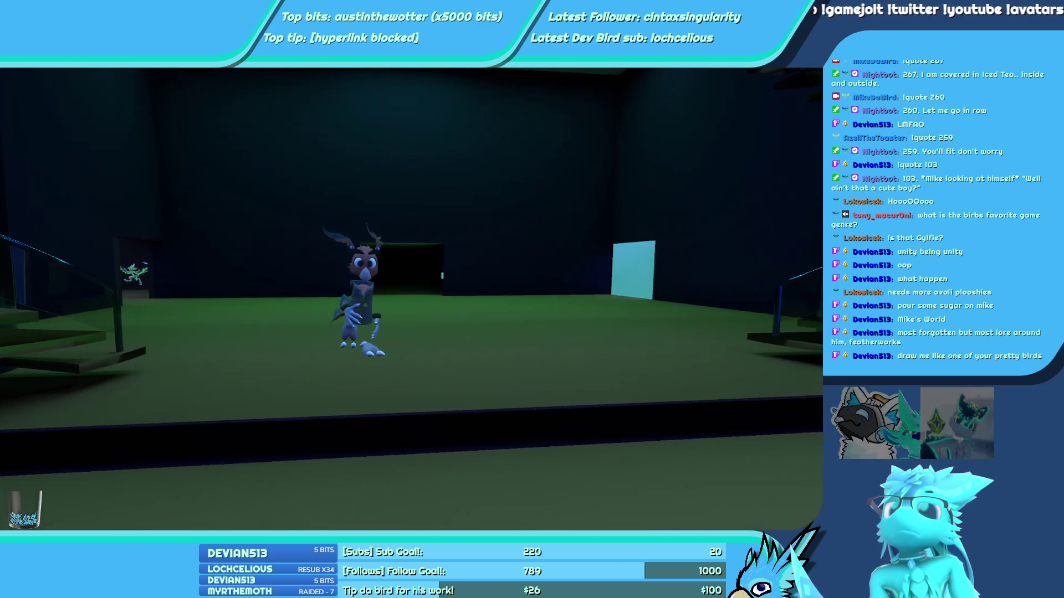
pyautogui.press('w')
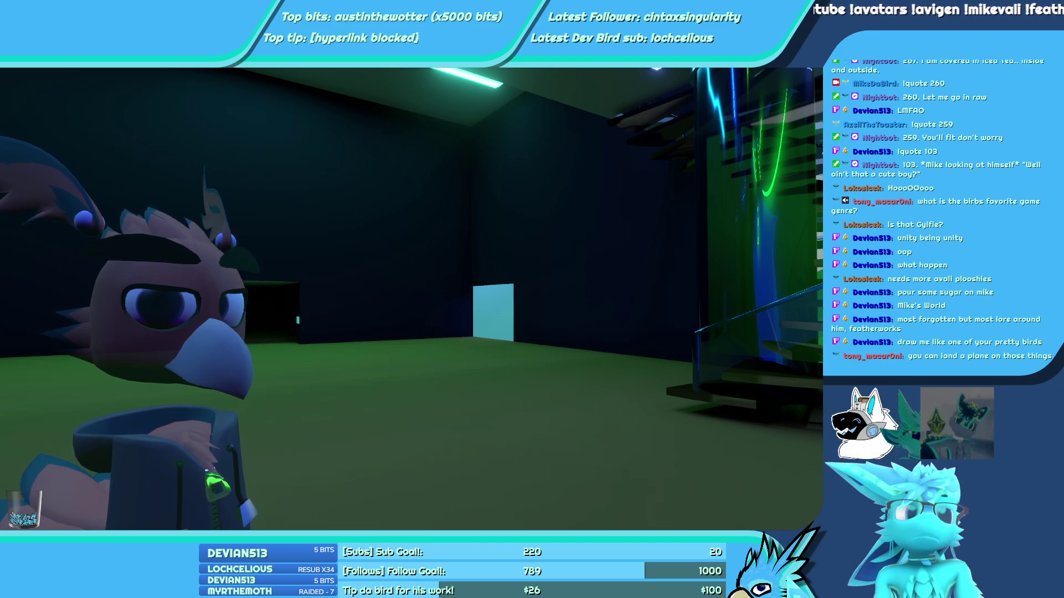
# Reopen the avatar toggles, vary the EarsLength slider and switch NoEars on and off again
pyautogui.press('r')
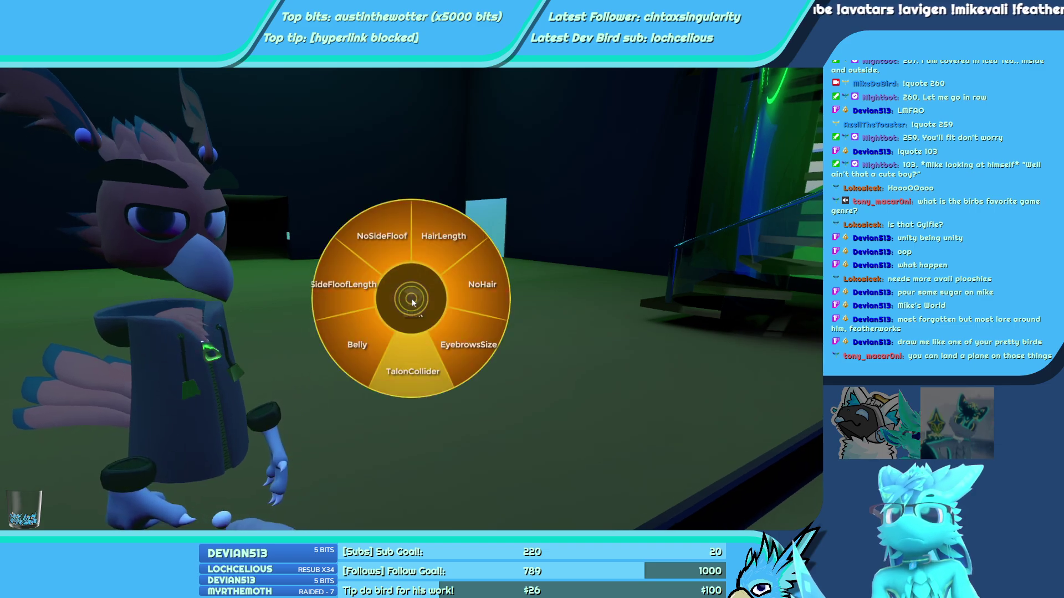
pyautogui.click(411, 312)
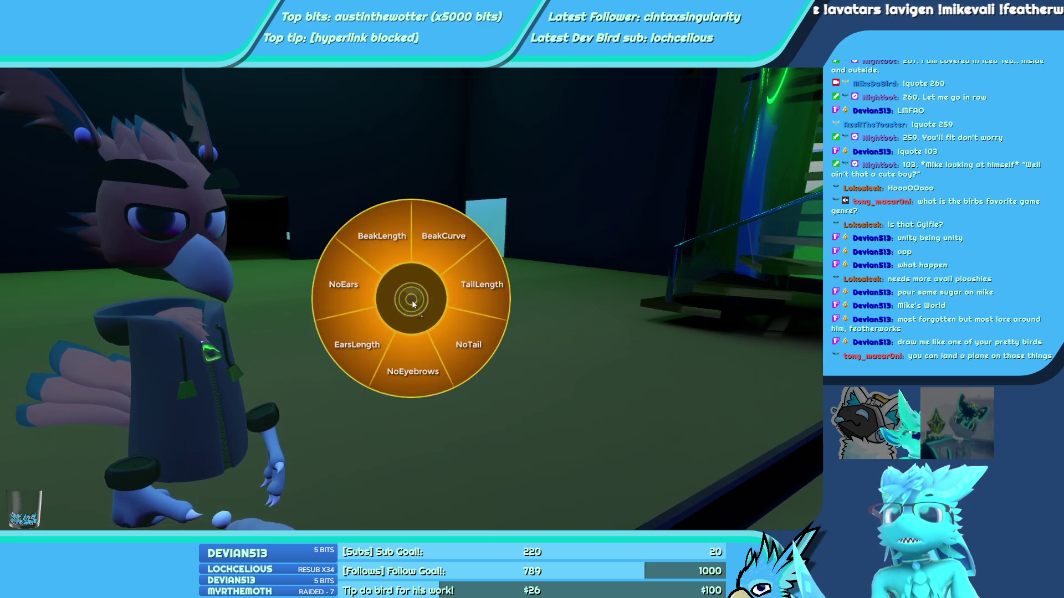
pyautogui.click(384, 311)
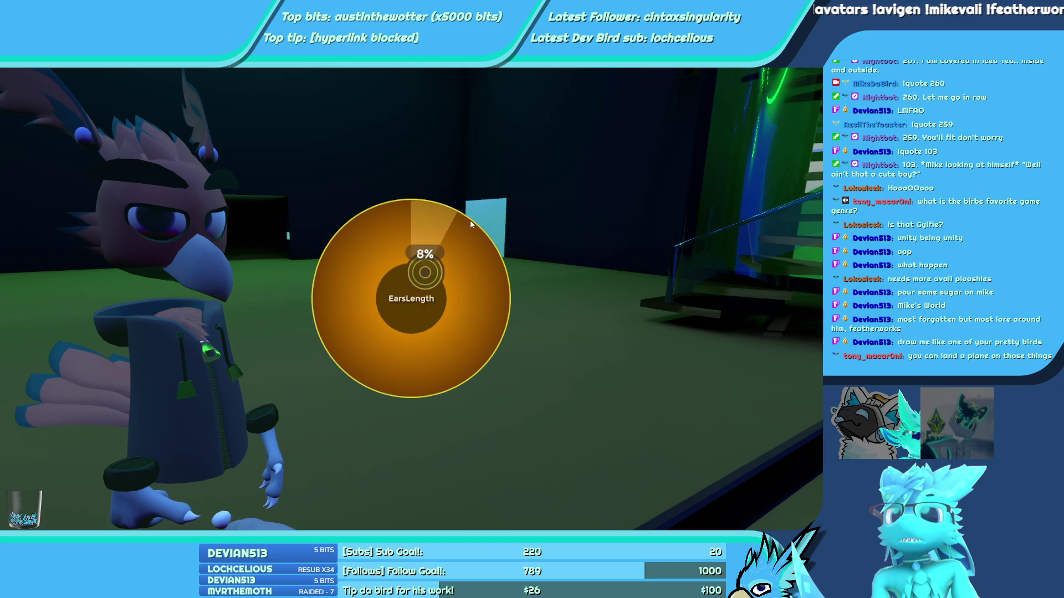
pyautogui.click(397, 344)
pyautogui.click(363, 294)
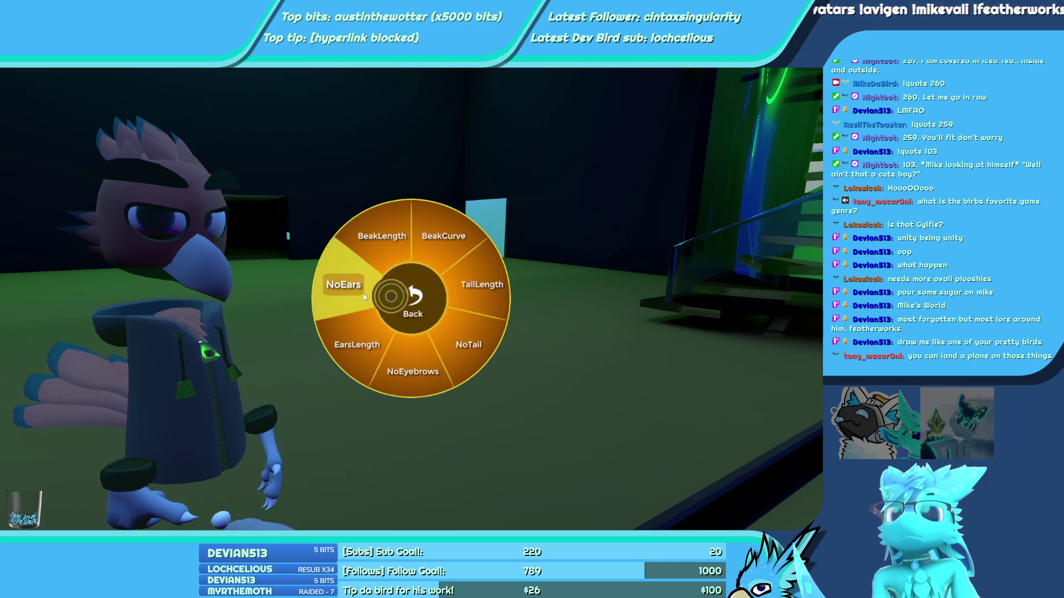
pyautogui.click(364, 298)
# Test the BeakLength and BeakCurve sliders while watching the beak in the mirror
pyautogui.click(401, 248)
pyautogui.click(508, 287)
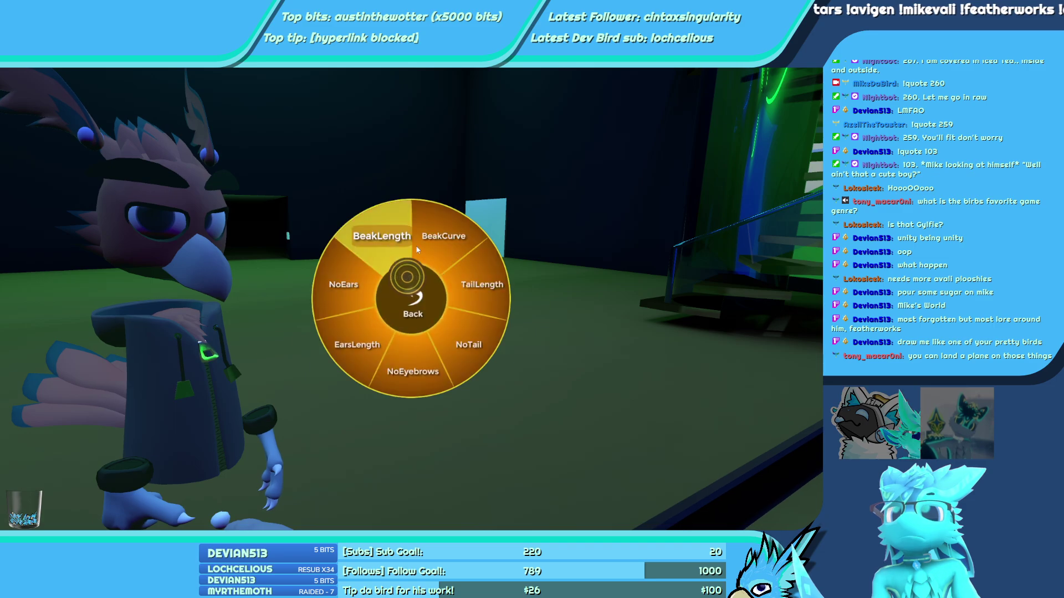
pyautogui.click(392, 247)
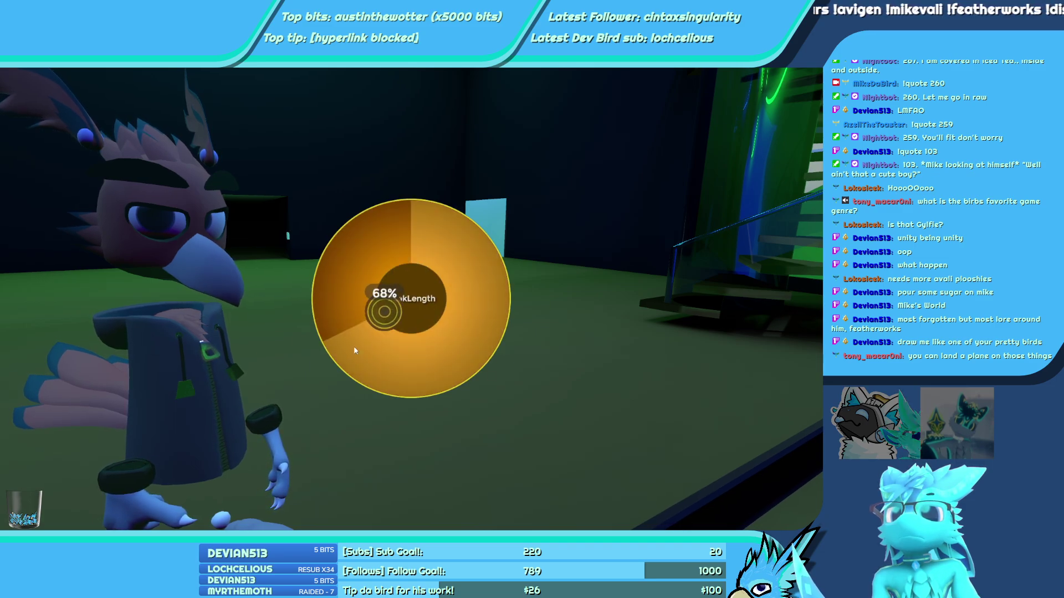
pyautogui.click(419, 306)
pyautogui.click(428, 273)
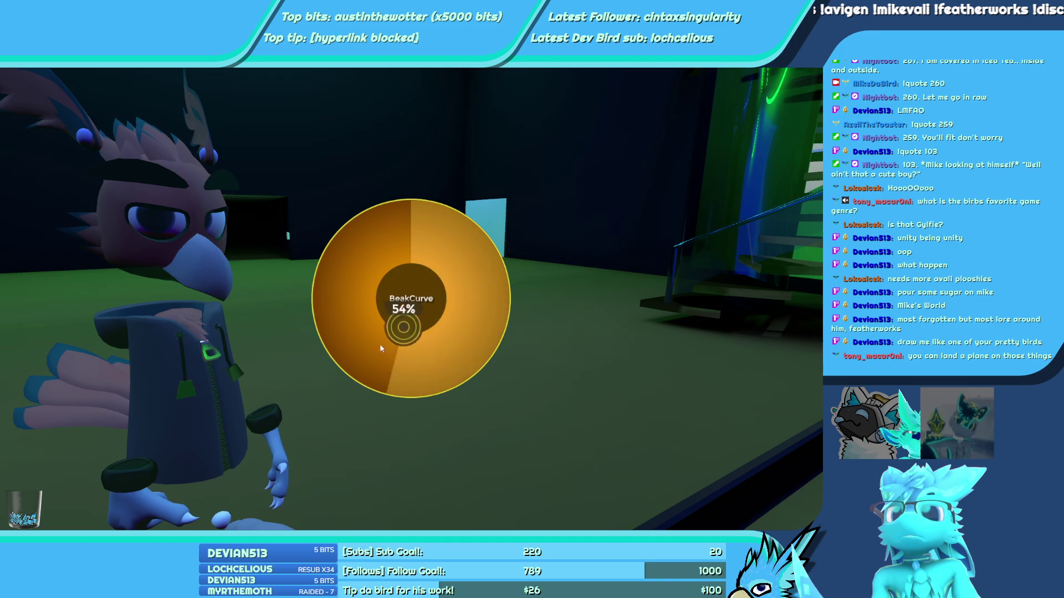
pyautogui.click(341, 277)
# Vary the TailLength slider to test the tail feathers and set it to about 50%
pyautogui.click(476, 291)
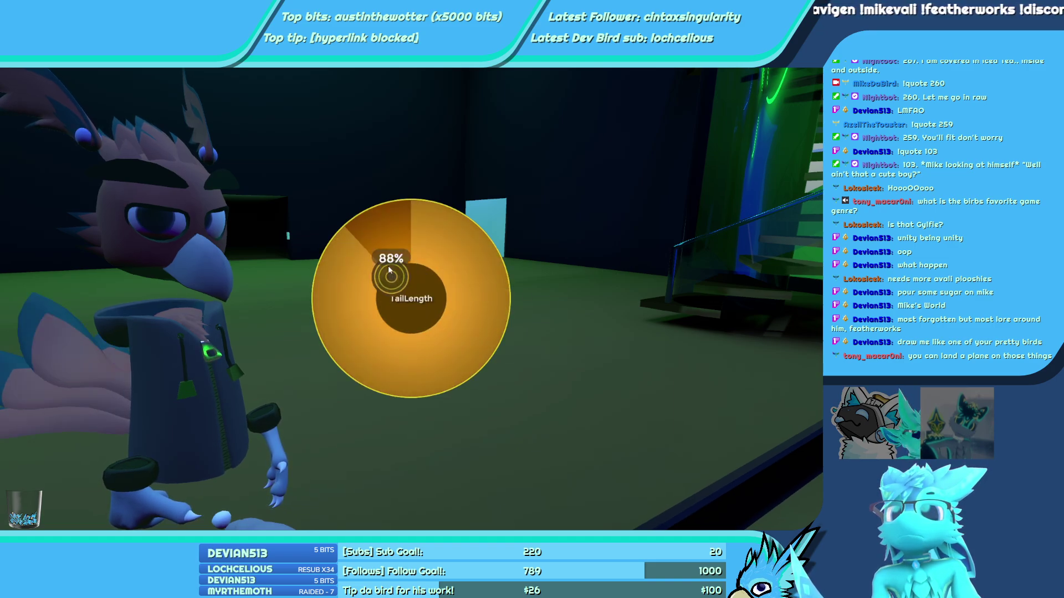
pyautogui.moveTo(331, 172); pyautogui.dragTo(422, 415)
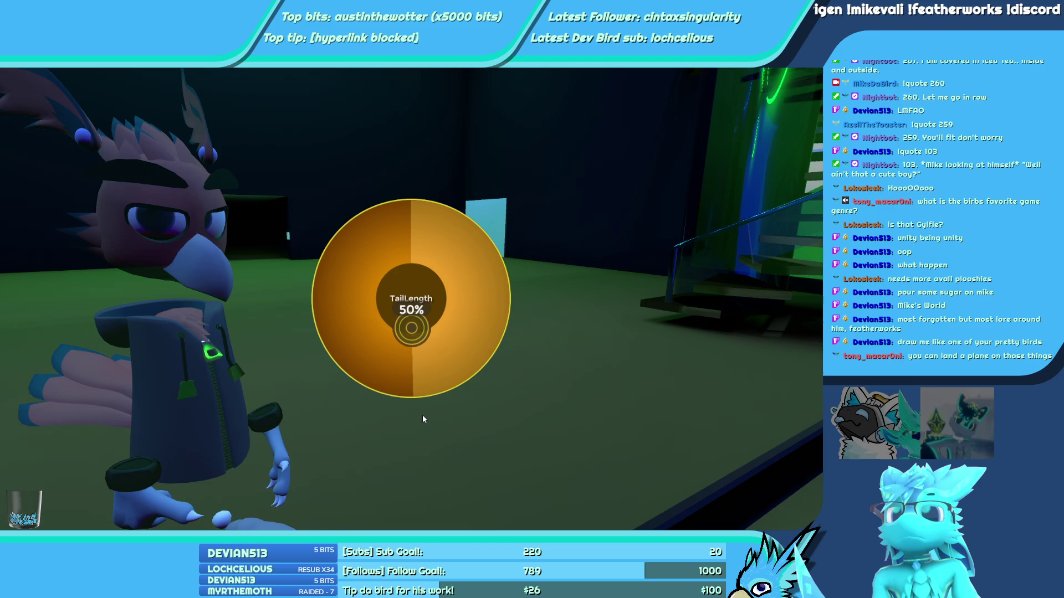
pyautogui.click(411, 416)
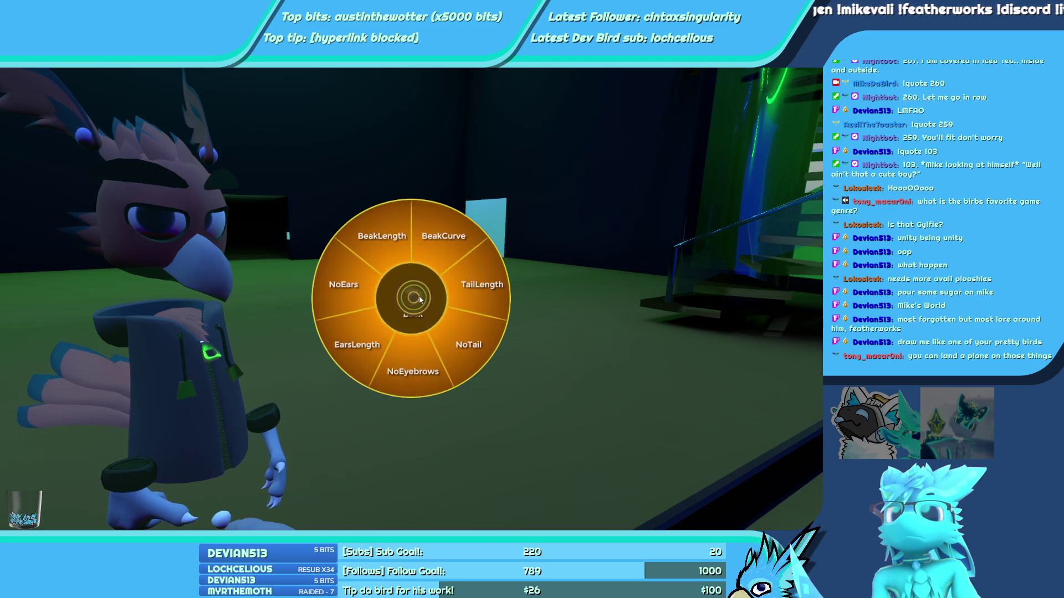
# Try the NoTail toggle, close the toggle wheel and examine the avatar's materials in the mirror
pyautogui.doubleClick(447, 335)
pyautogui.click(451, 339)
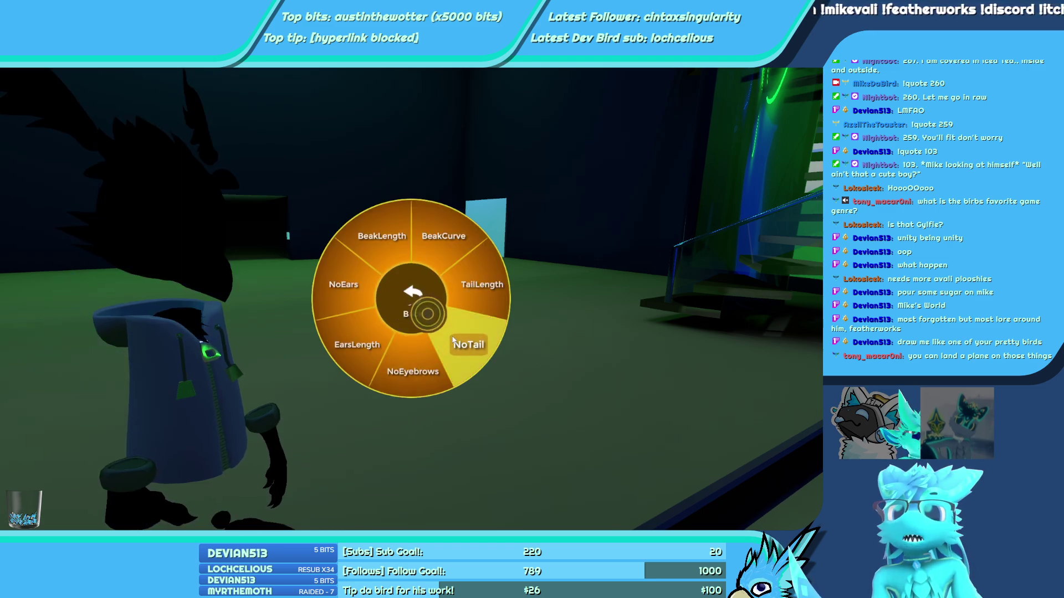
pyautogui.press('r')
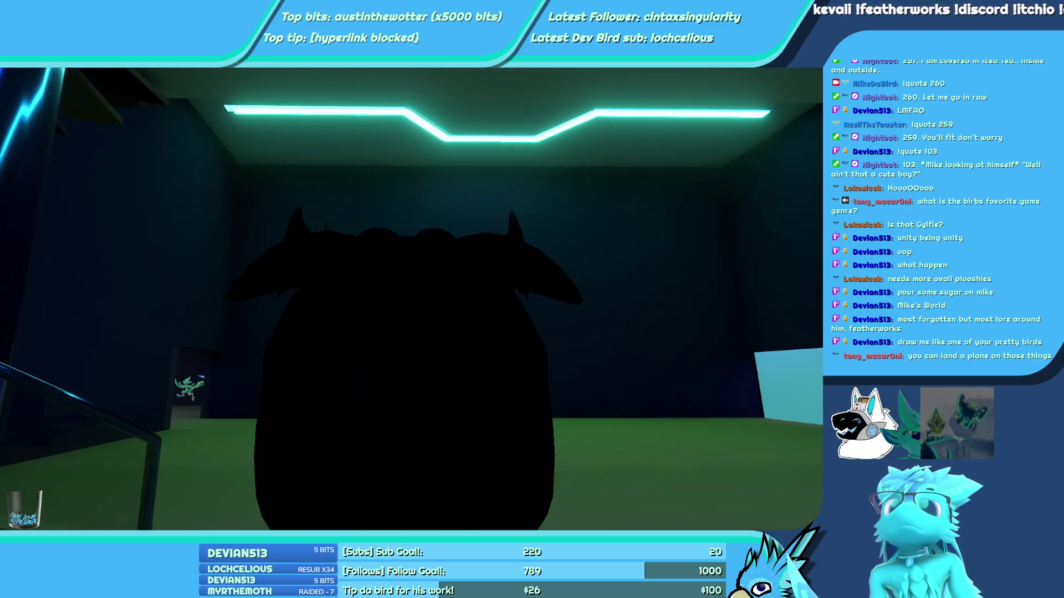
pyautogui.press('s')
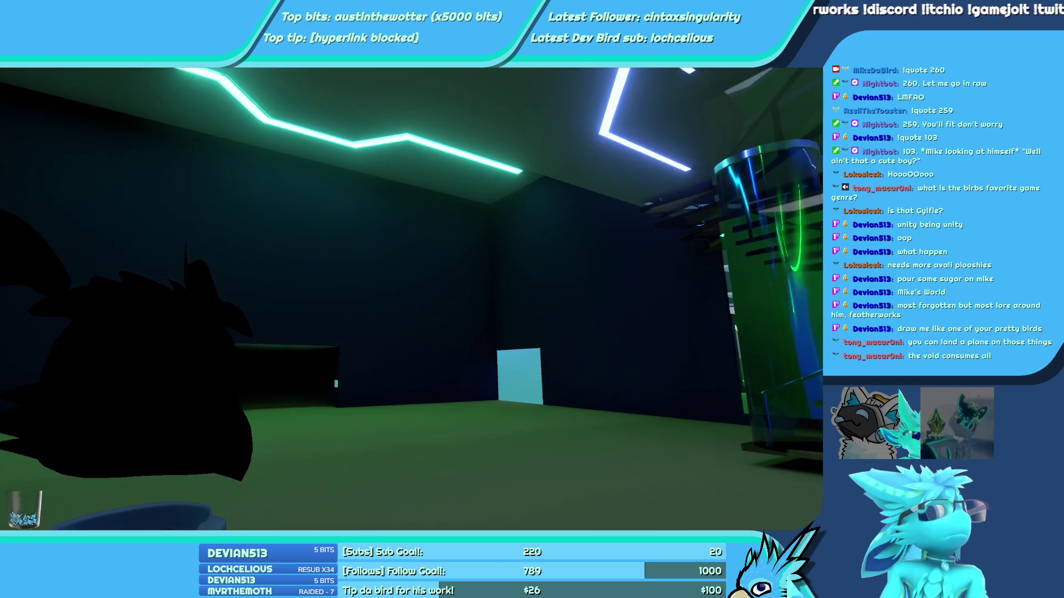
pyautogui.press('r')
pyautogui.click(413, 303)
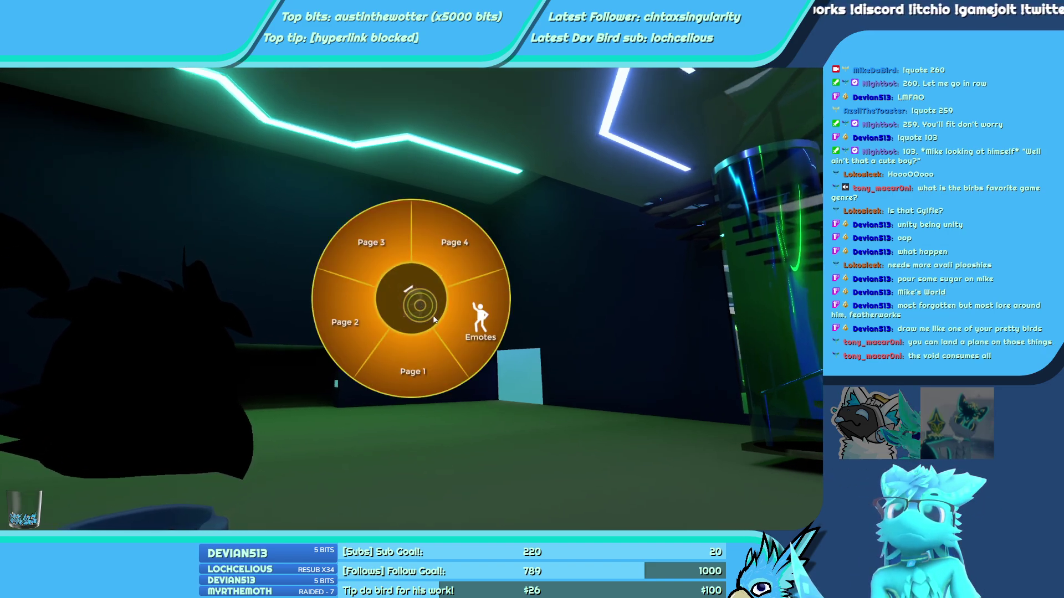
pyautogui.click(438, 324)
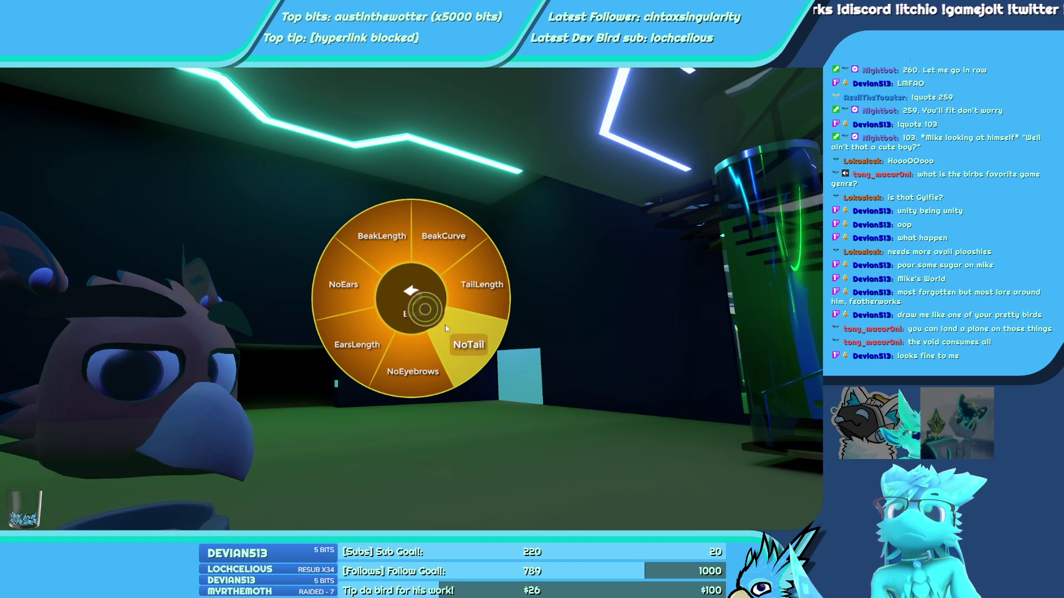
pyautogui.press('r')
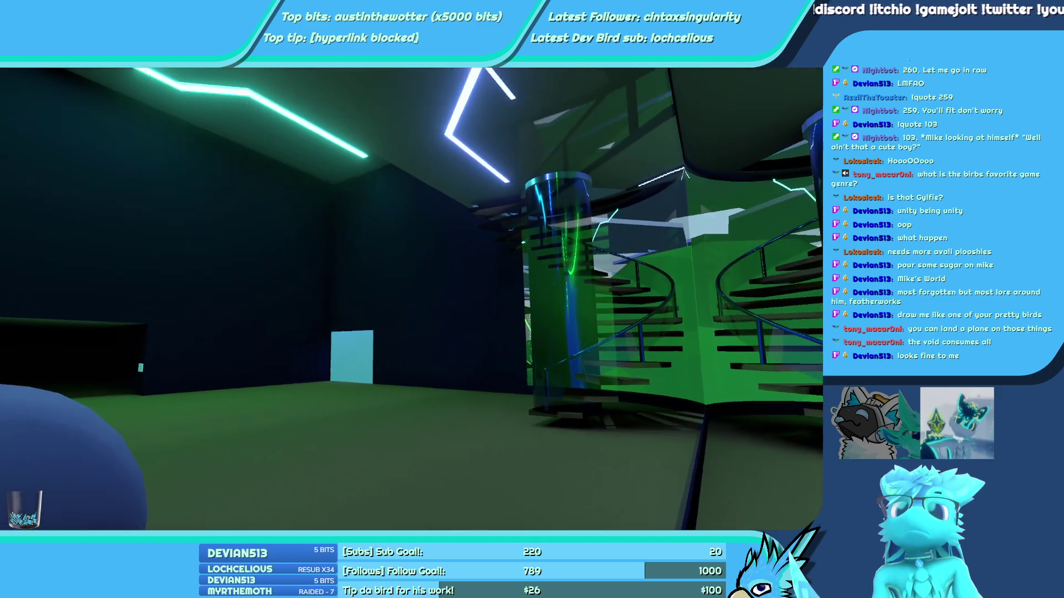
pyautogui.press('r')
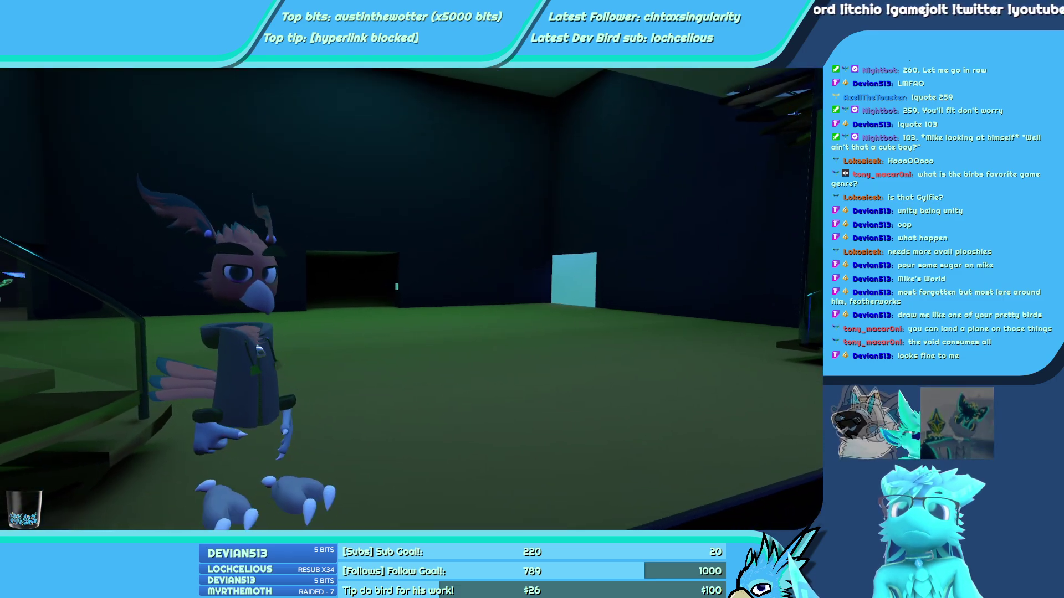
pyautogui.press('Escape')
pyautogui.click(437, 451)
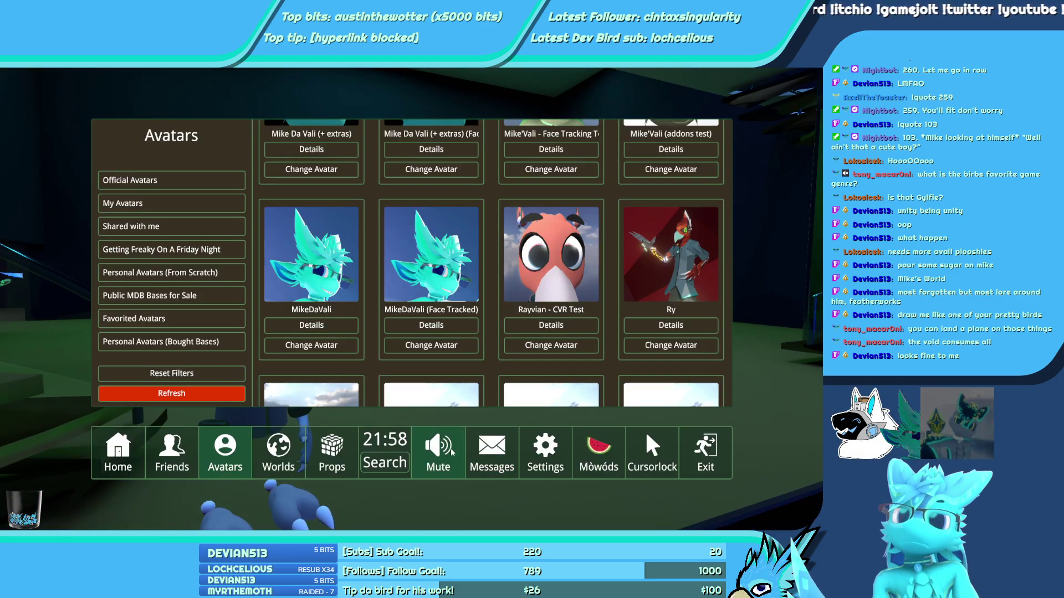
pyautogui.press('Escape')
# Try the AnkleLength and TalonSize sliders while watching the avatar's feet in the mirror, and close the wheel
pyautogui.press('r')
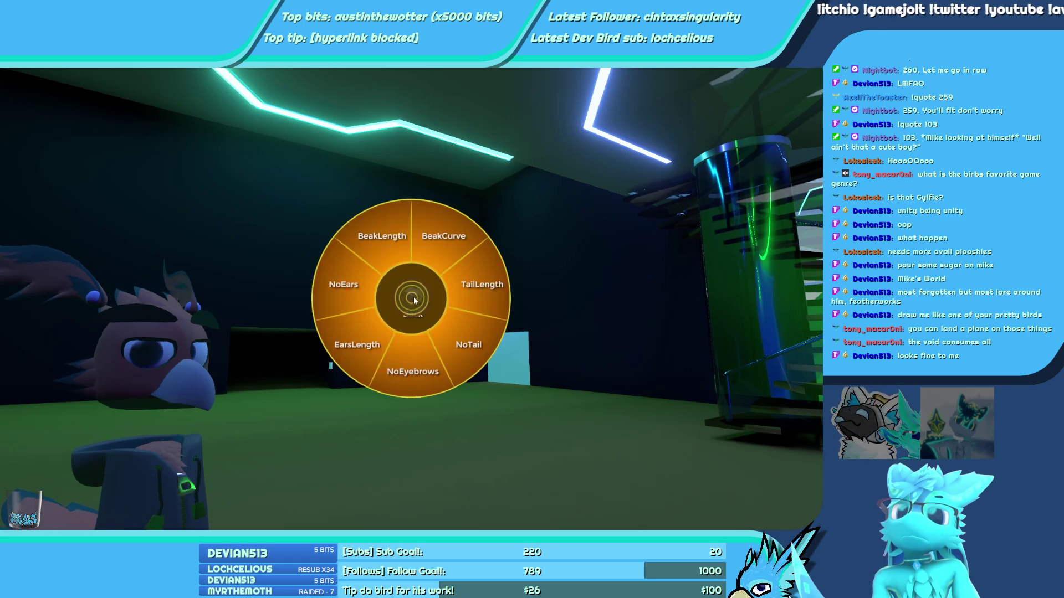
pyautogui.click(411, 300)
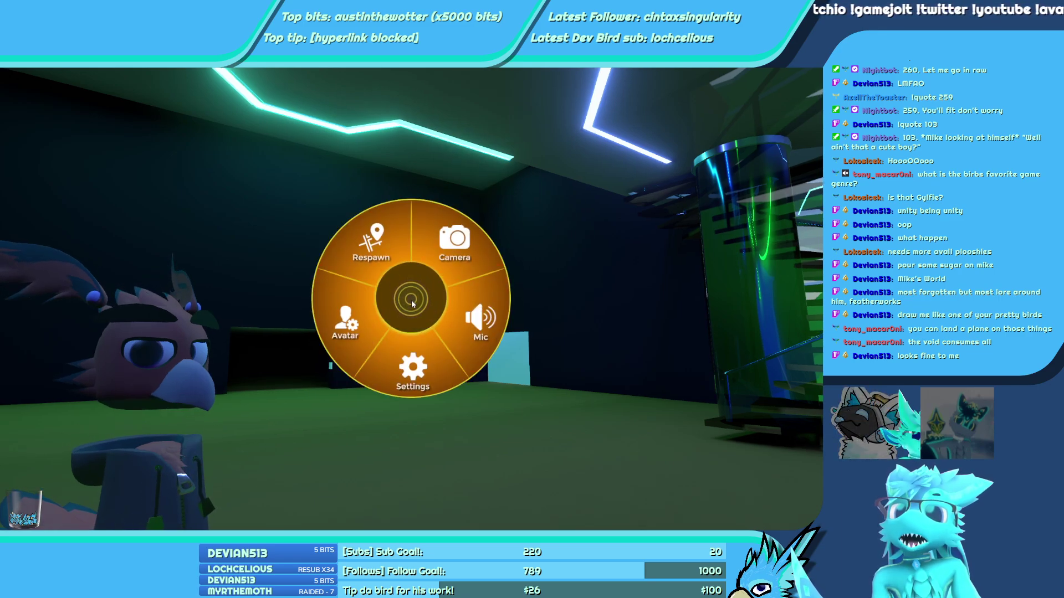
pyautogui.click(354, 319)
pyautogui.click(376, 247)
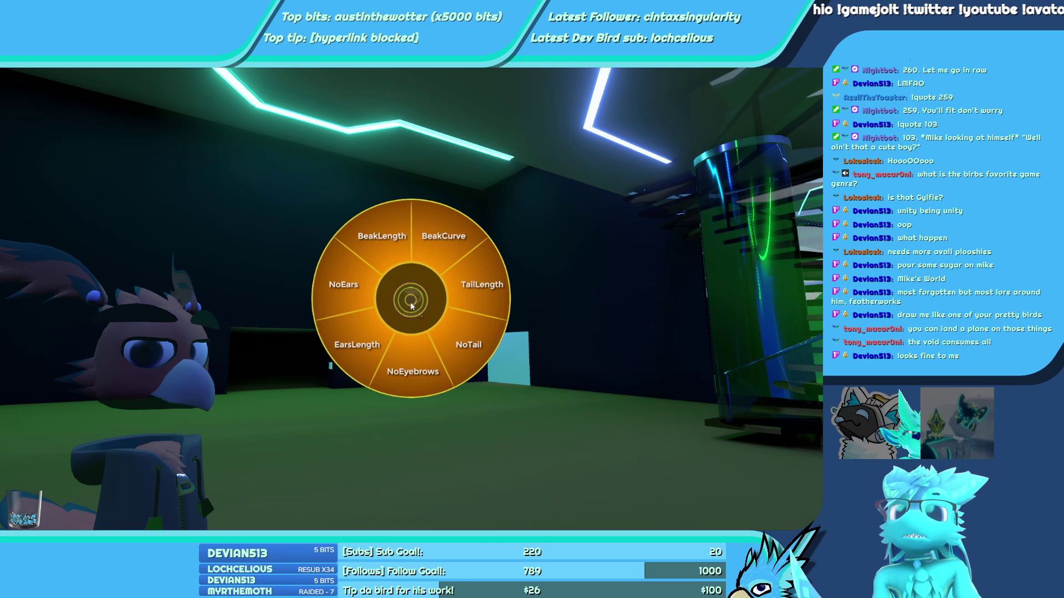
pyautogui.click(410, 303)
pyautogui.click(424, 275)
pyautogui.press('r')
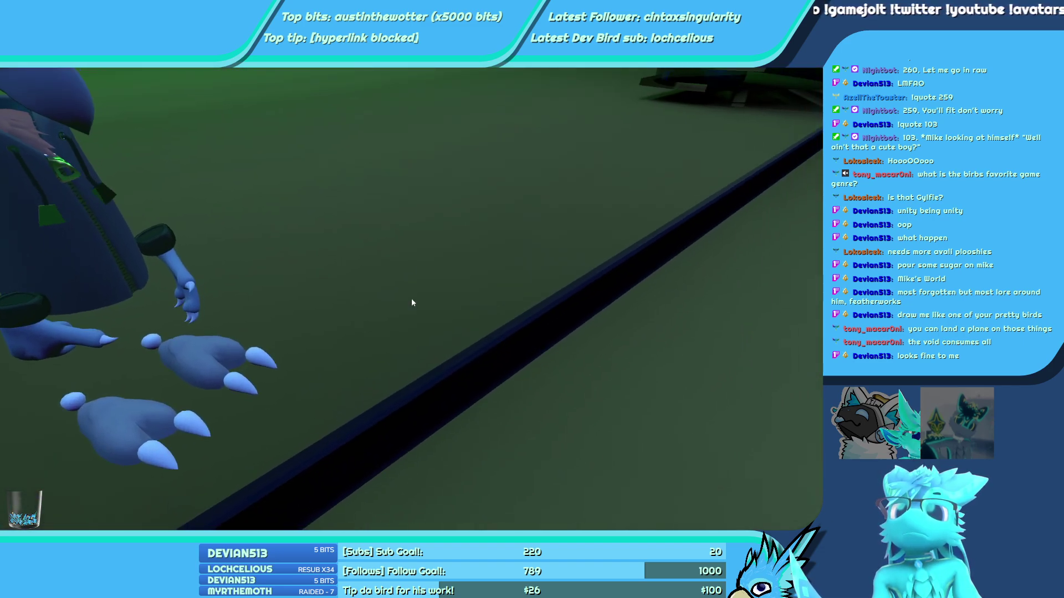
pyautogui.press('r')
pyautogui.click(405, 238)
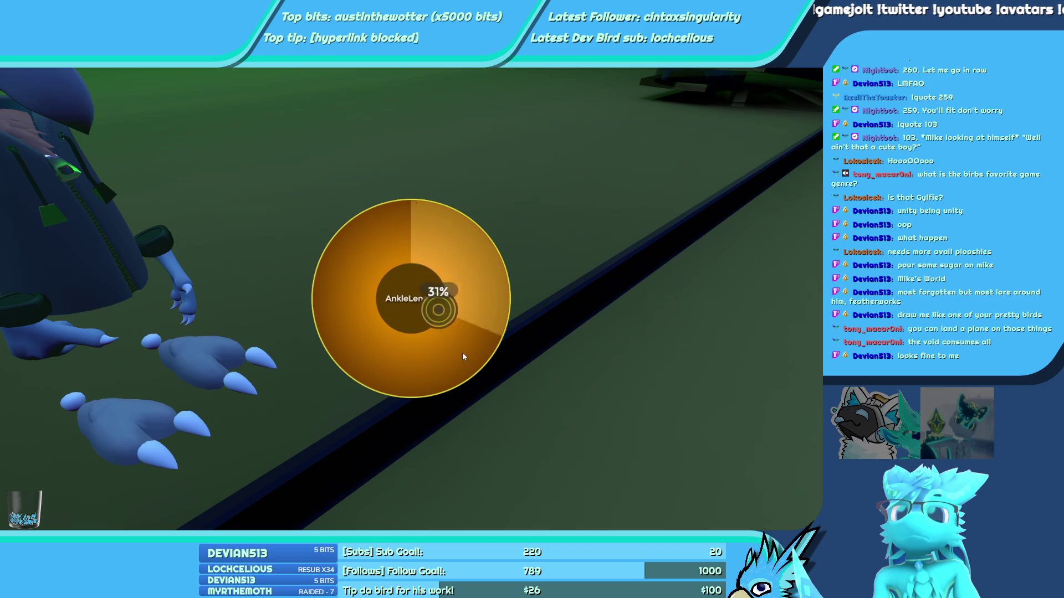
pyautogui.click(407, 368)
pyautogui.click(408, 366)
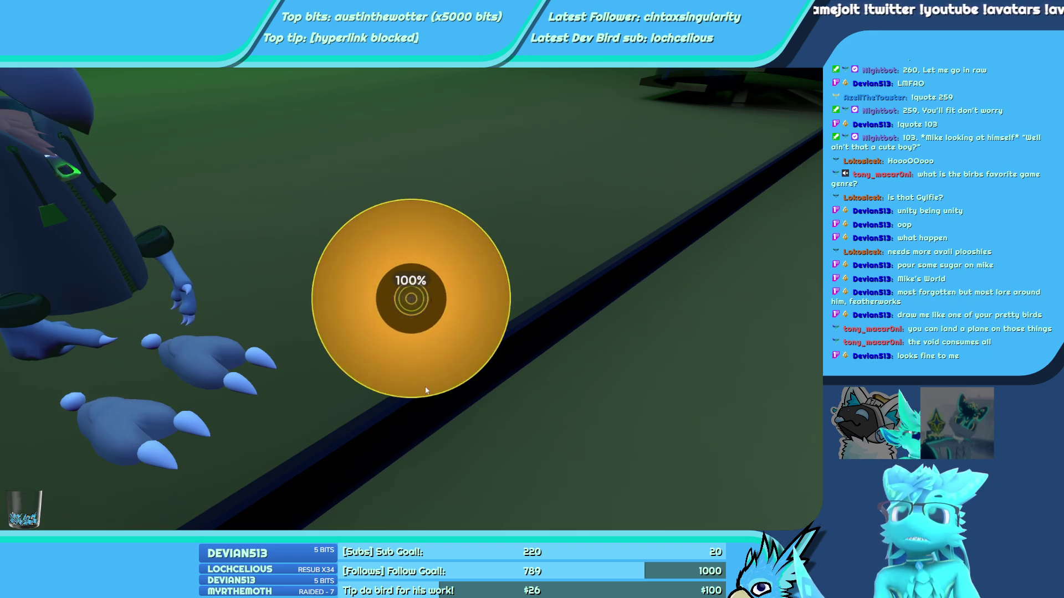
pyautogui.click(436, 208)
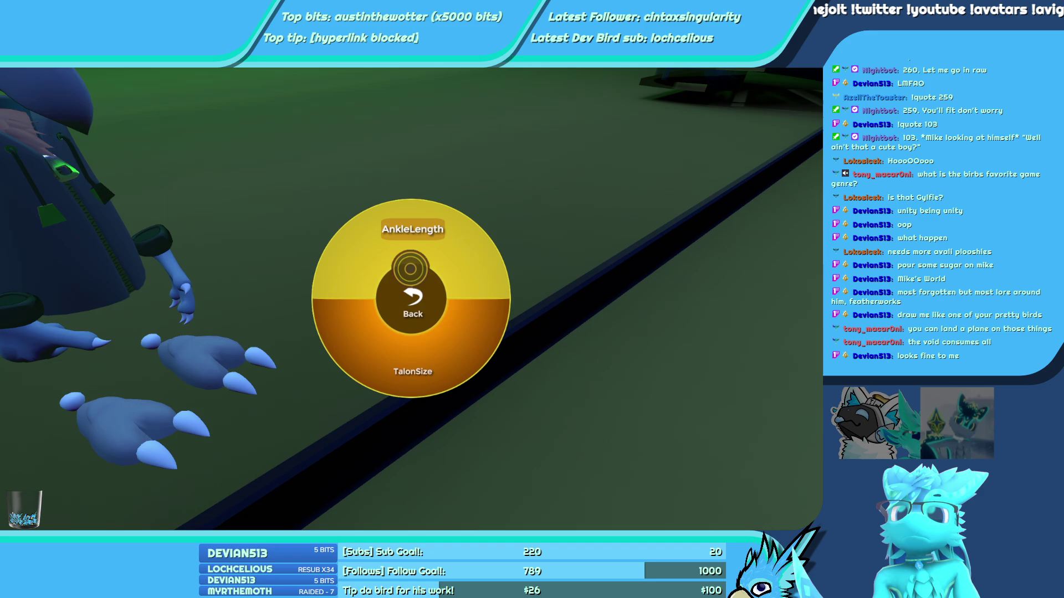
pyautogui.press('r')
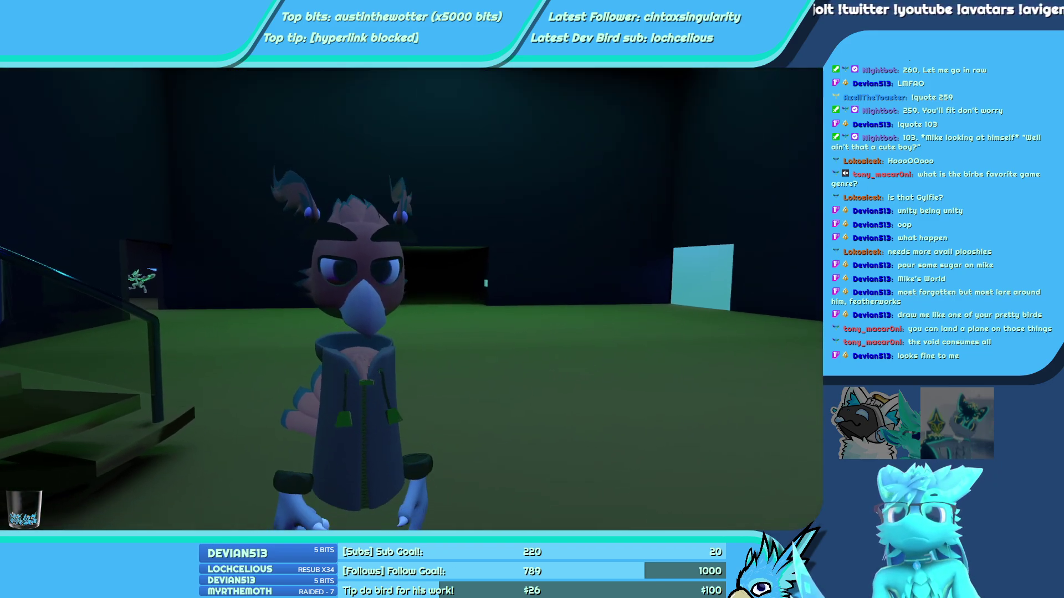
# Walk the avatar back and forth in front of the mirror to examine its walking animation, legs and feet
pyautogui.press('s')
pyautogui.press('s')
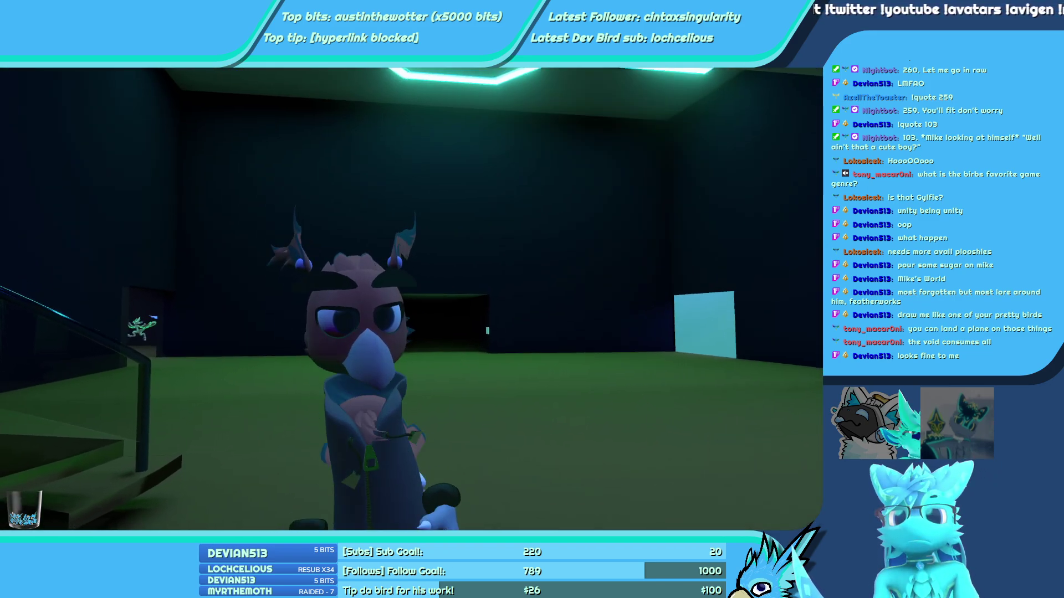
pyautogui.press('w')
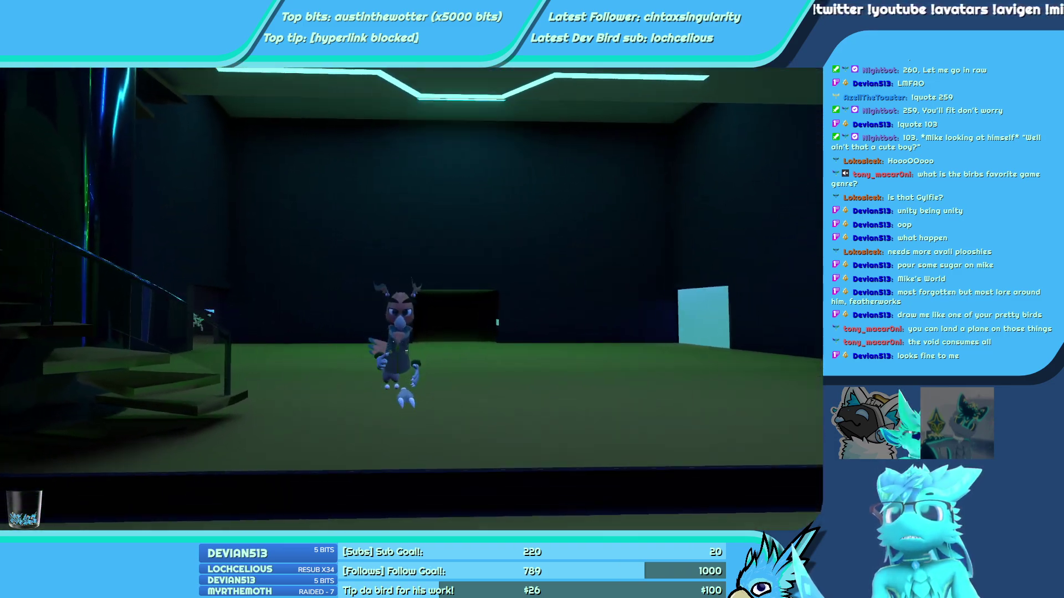
pyautogui.press('s')
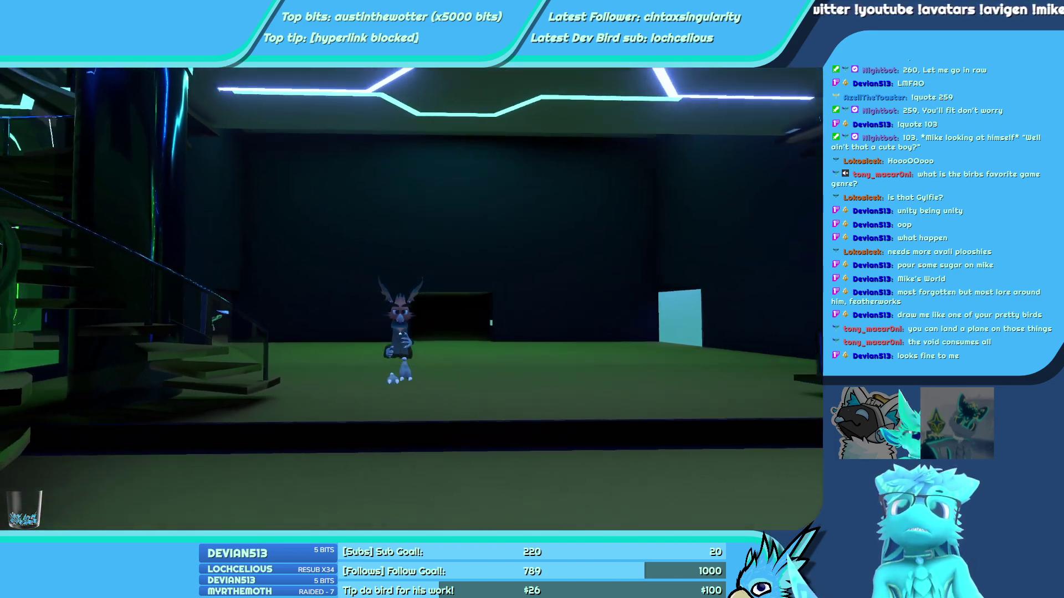
pyautogui.press('w')
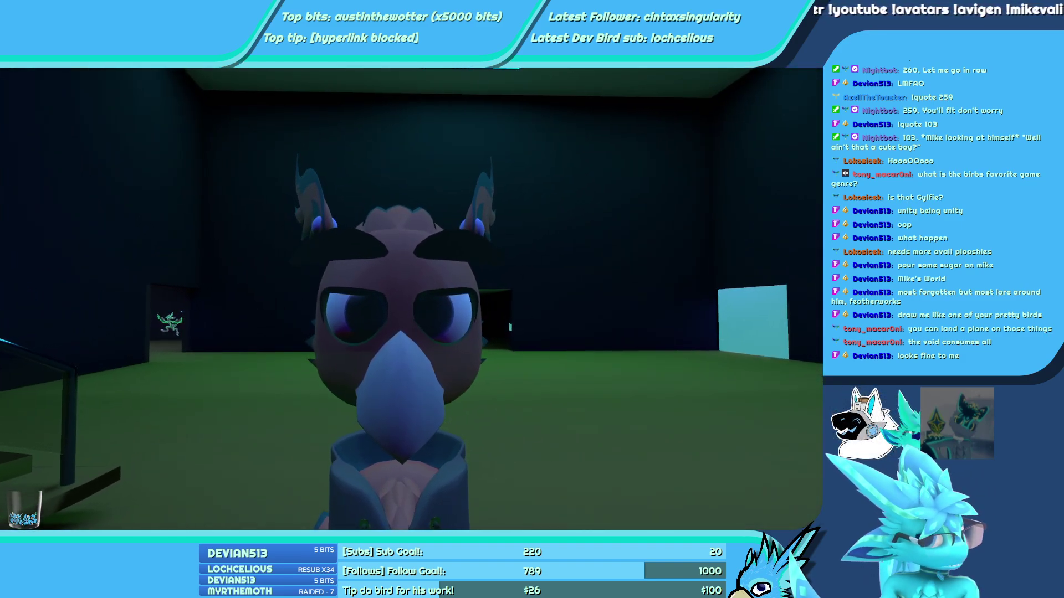
pyautogui.press('s')
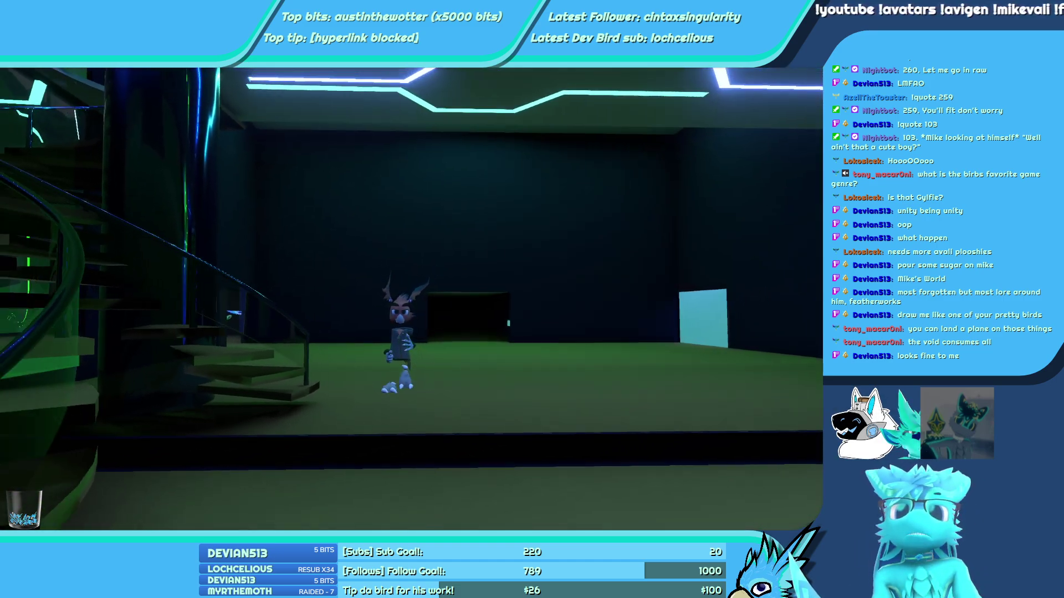
pyautogui.press('w')
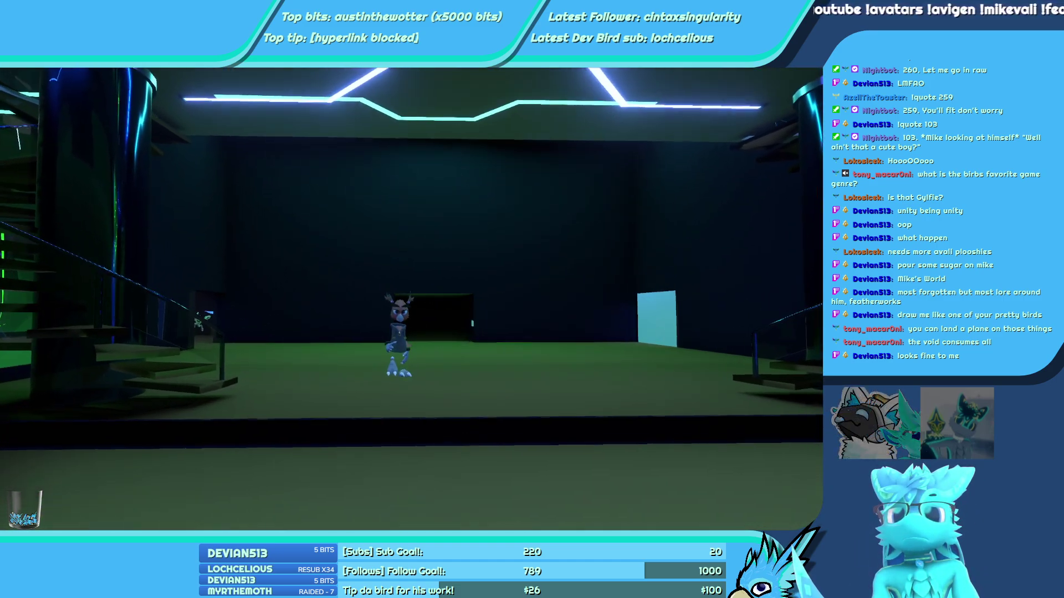
pyautogui.press('s')
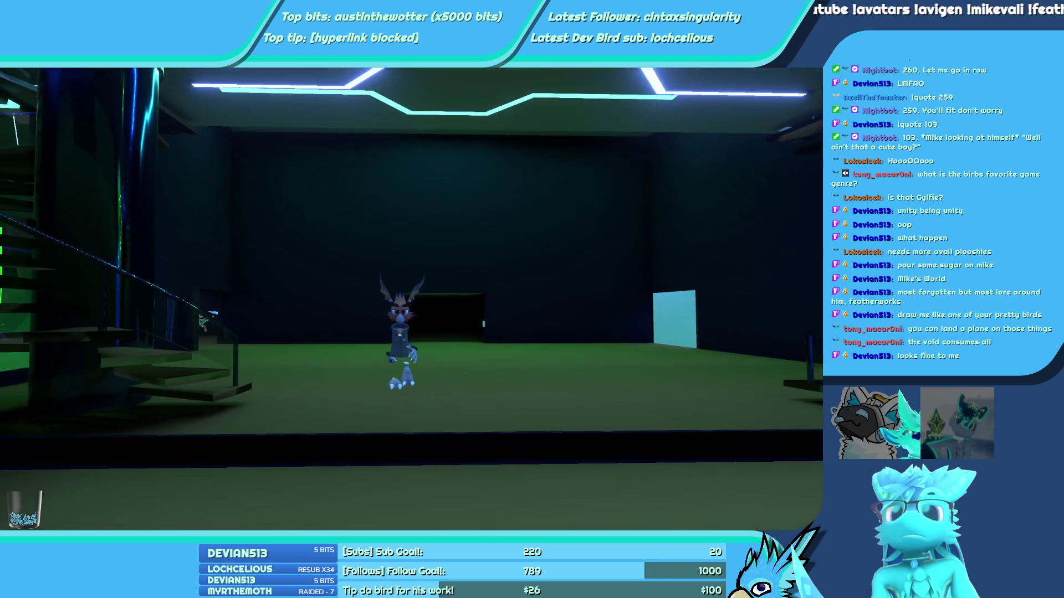
pyautogui.press('w')
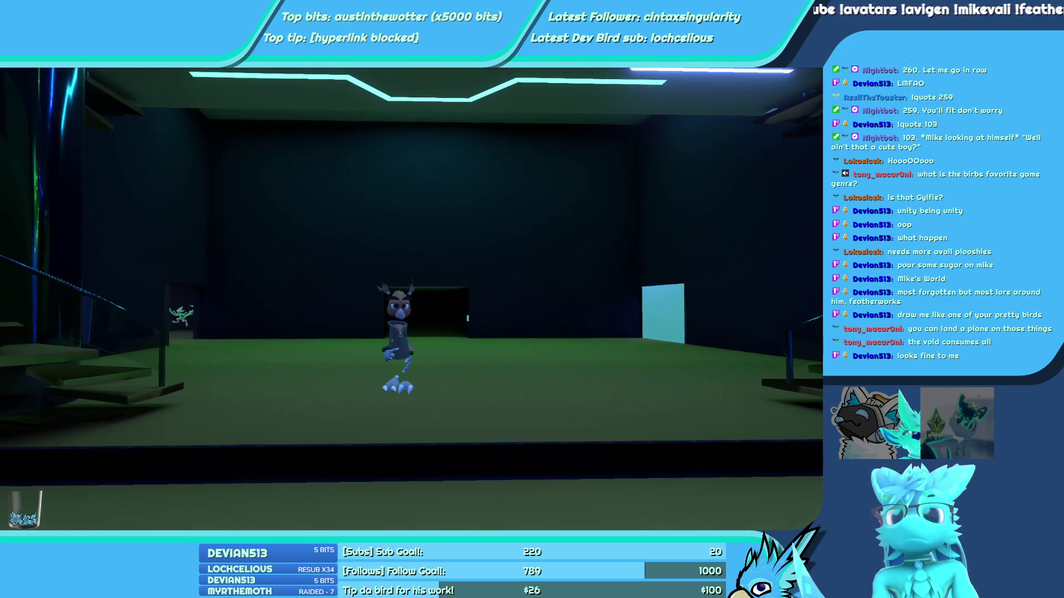
pyautogui.press('s')
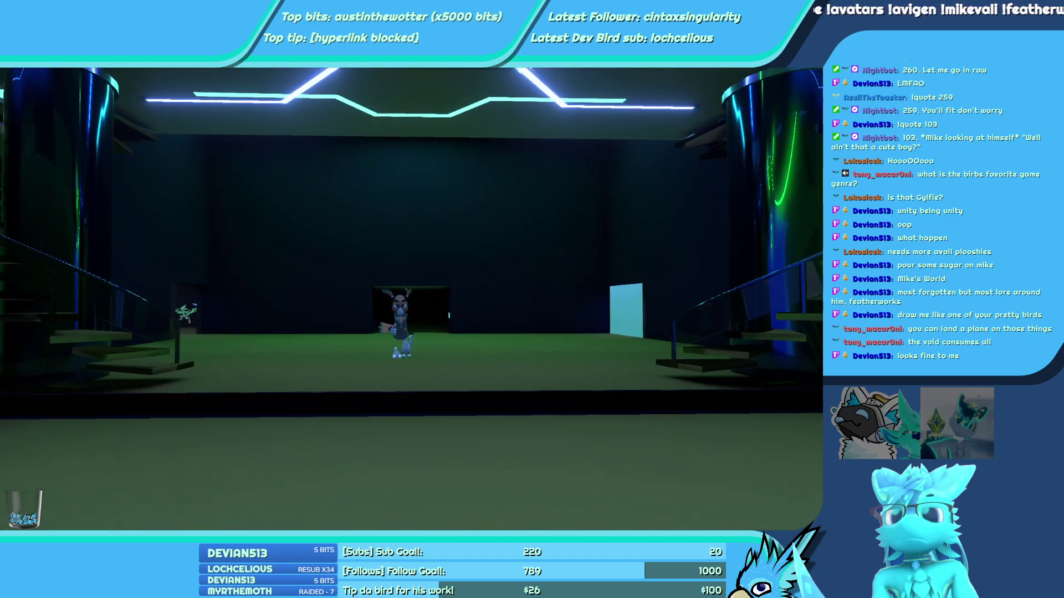
pyautogui.press('w')
pyautogui.press('w')
pyautogui.press('Escape')
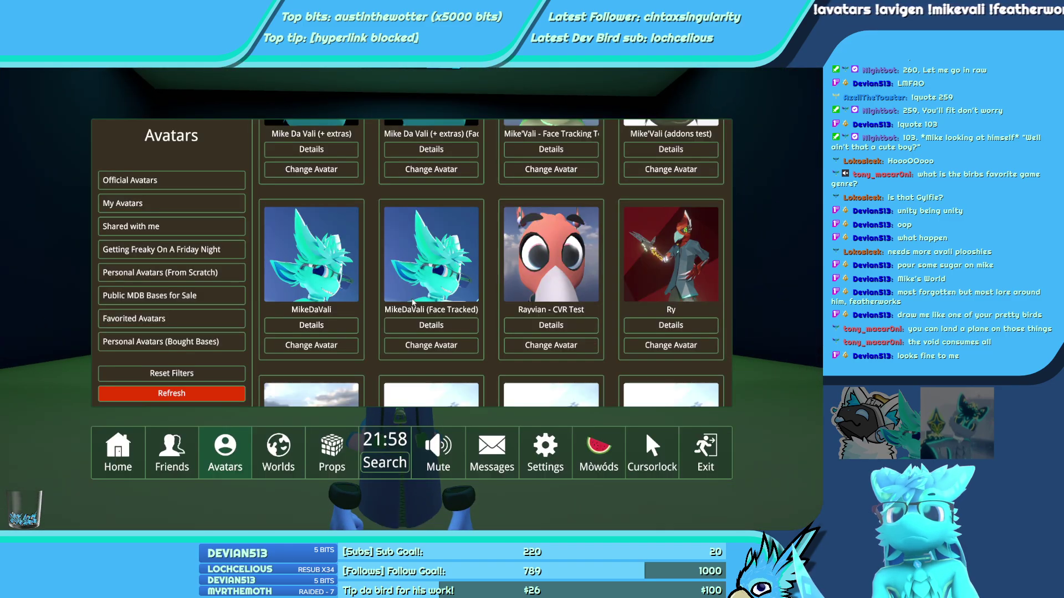
pyautogui.press('Escape')
pyautogui.press('s')
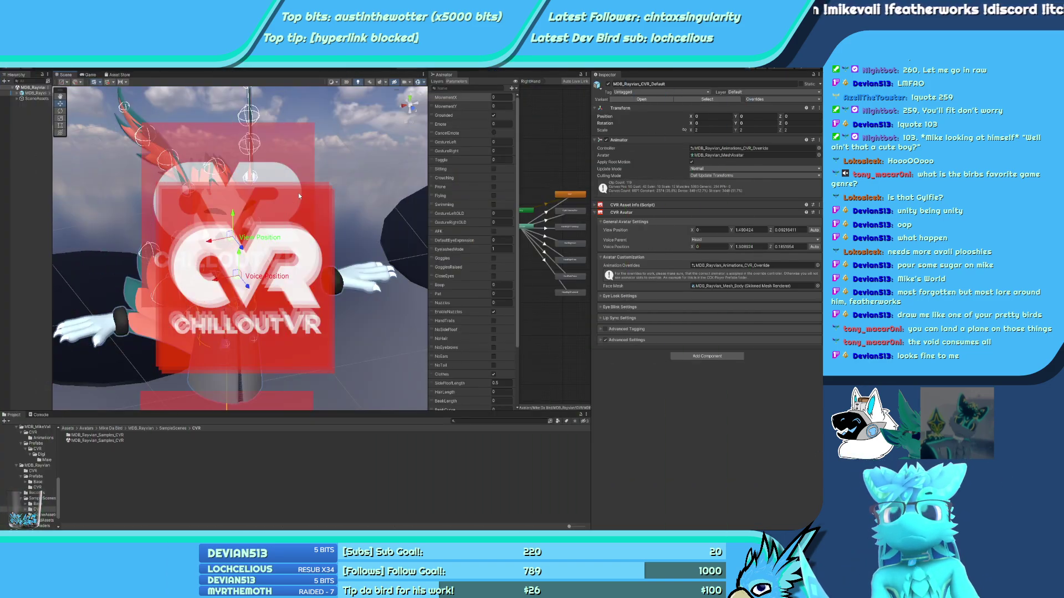
# Switch to Unity, view the avatar's head from the side, widen the Hierarchy and expand all children of MDB_Rayvian_CVR_Default
pyautogui.scroll(3, 299, 195)
pyautogui.click(418, 104)
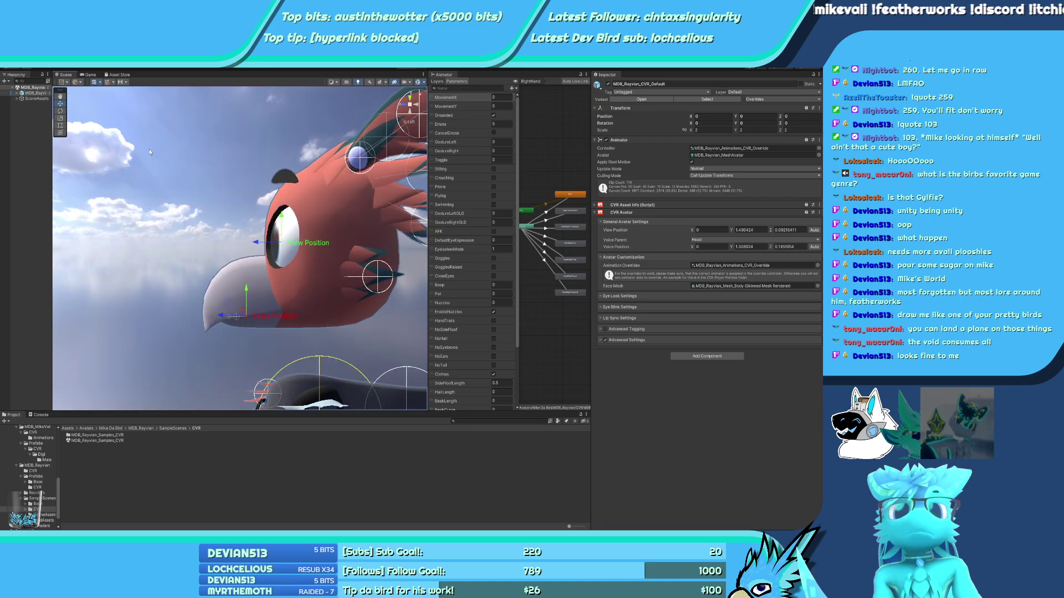
pyautogui.moveTo(53, 103); pyautogui.dragTo(158, 102)
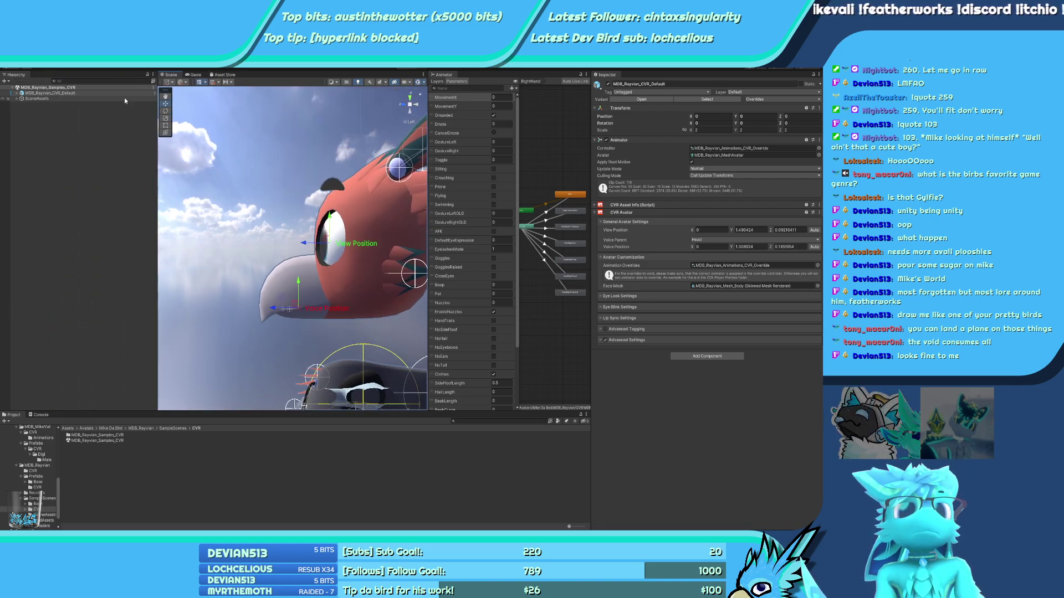
pyautogui.keyDown('alt'); pyautogui.click(17, 93); pyautogui.keyUp('alt')
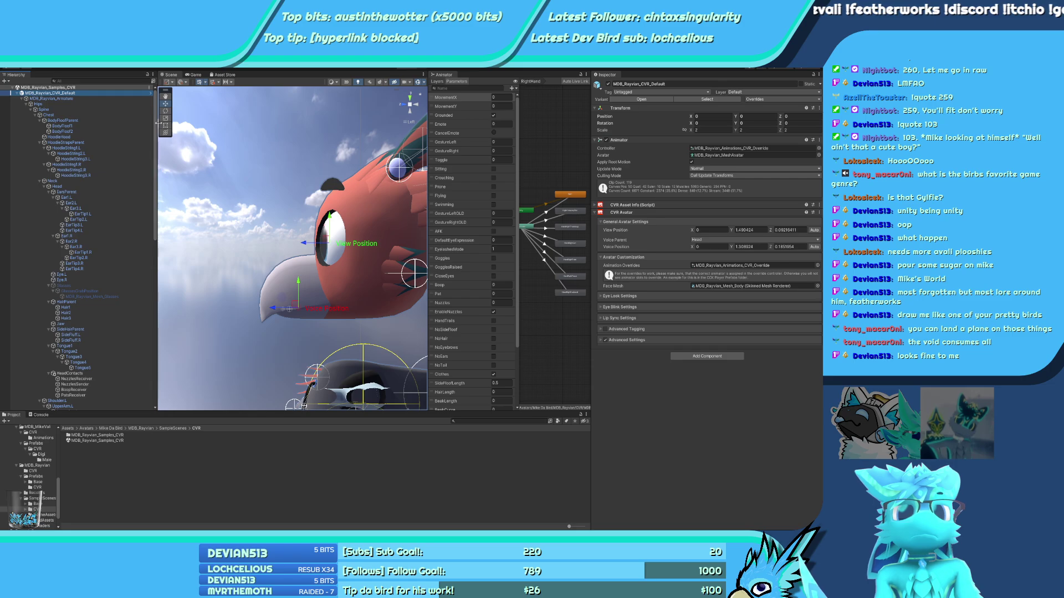
# Open the MDB_Rayvian_CVR_Default prefab for editing, look through its bone hierarchy and return to the sample scene
pyautogui.click(151, 95)
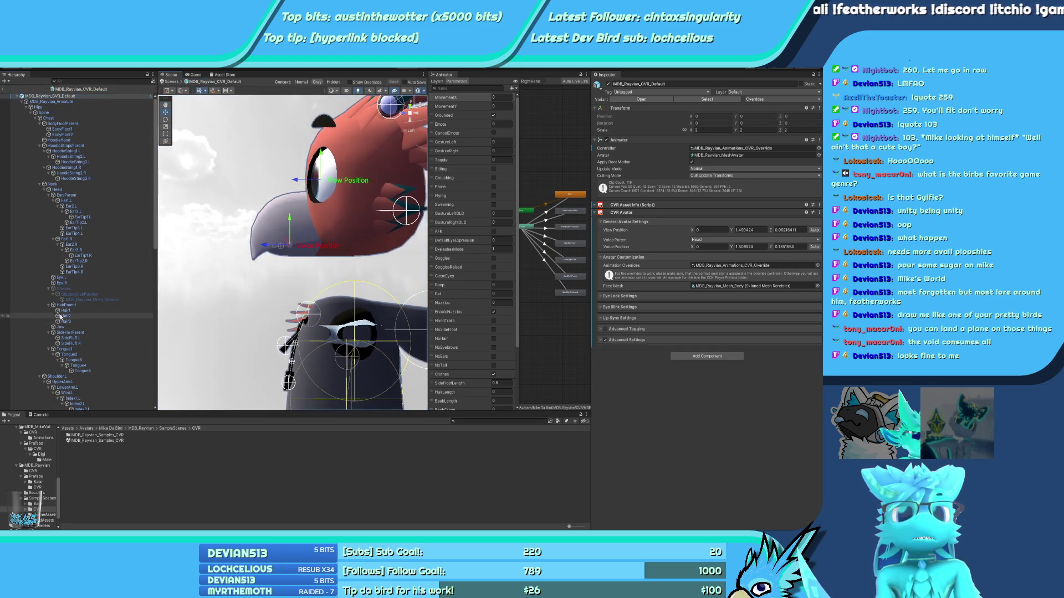
pyautogui.scroll(-5, 69, 323)
pyautogui.scroll(8, 69, 323)
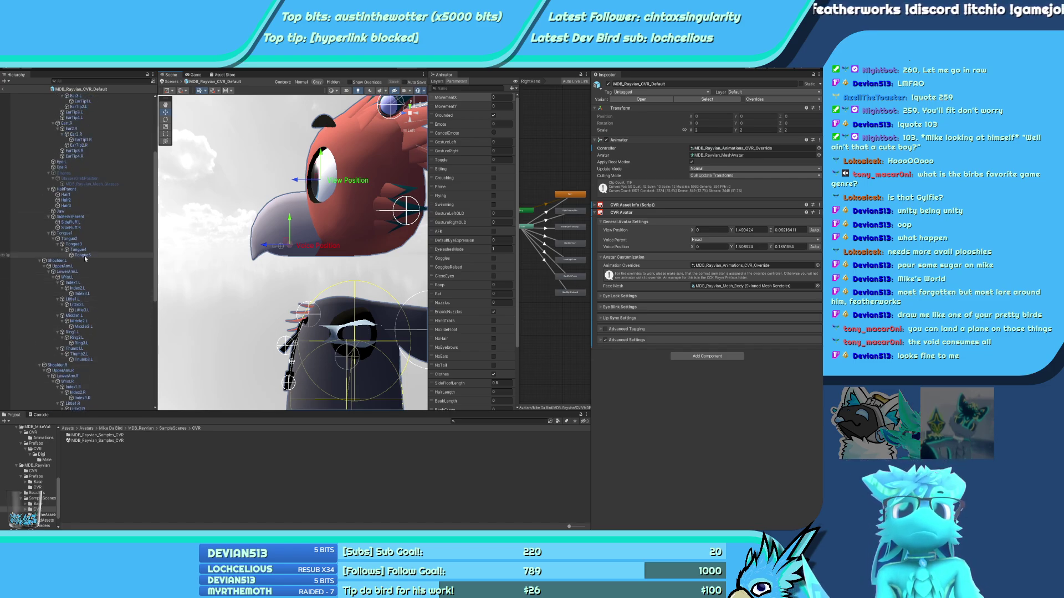
pyautogui.scroll(-5, 85, 258)
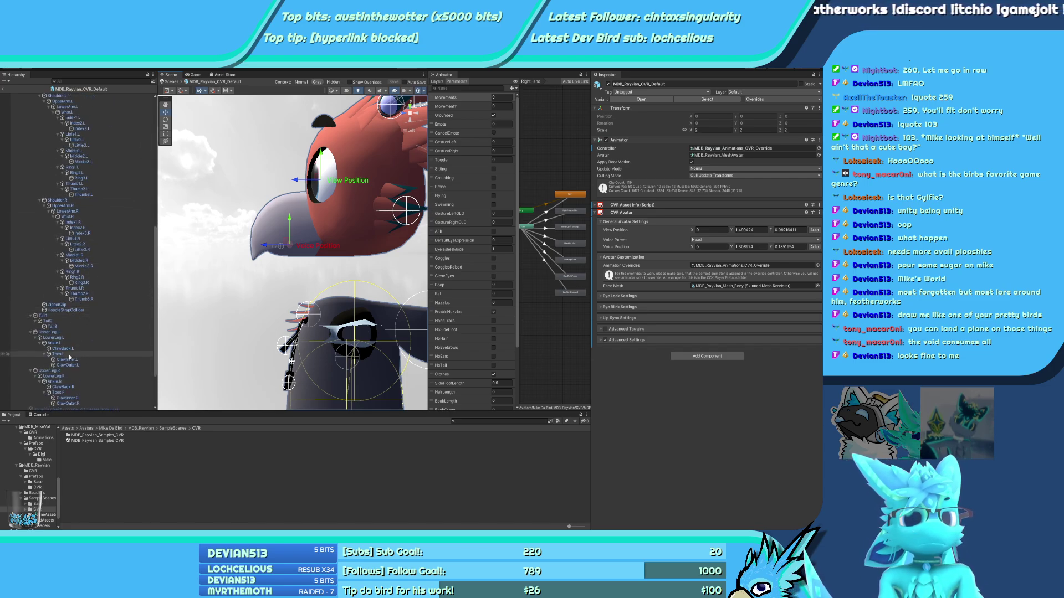
pyautogui.scroll(10, 70, 357)
pyautogui.scroll(-2, 71, 292)
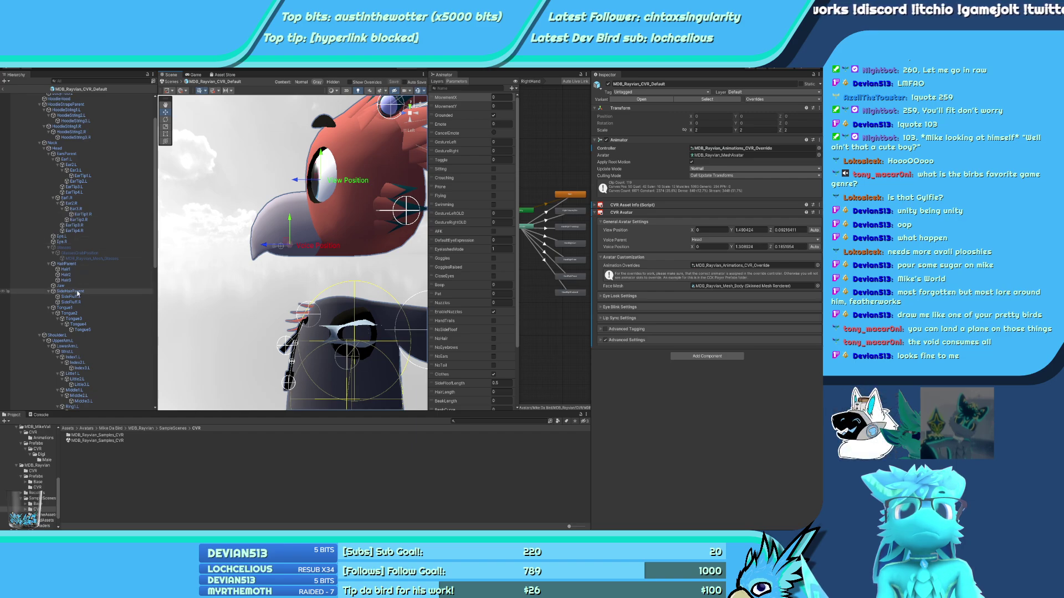
pyautogui.click(2, 89)
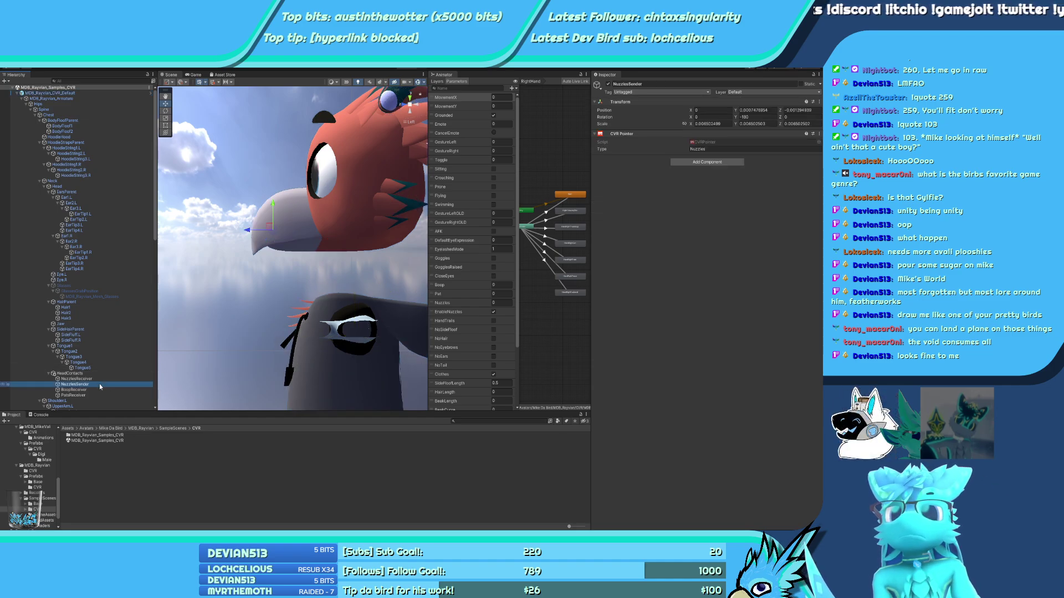
# Inspect the trigger areas of BoopReceiver and NuzzlesReceiver under HeadContacts against the avatar's beak
pyautogui.click(75, 390)
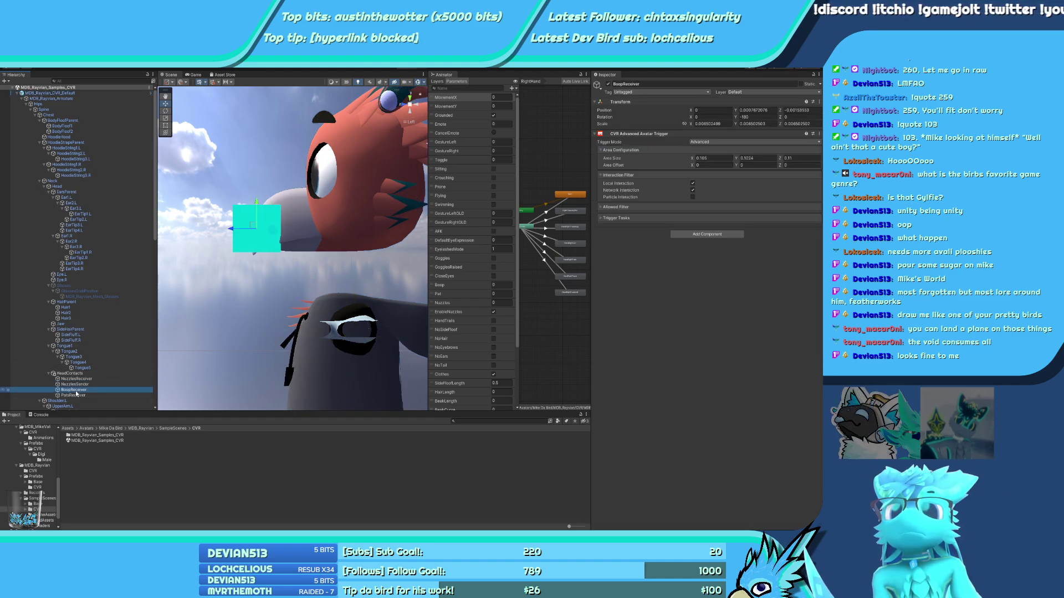
pyautogui.scroll(7, 260, 222)
pyautogui.scroll(-3, 256, 230)
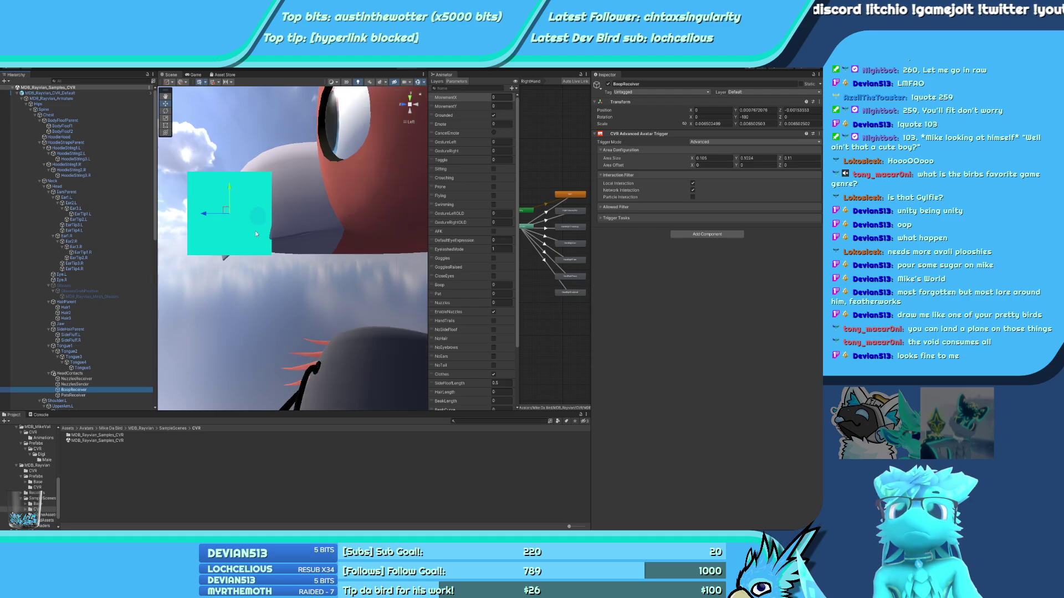
pyautogui.click(77, 379)
pyautogui.scroll(4, 321, 260)
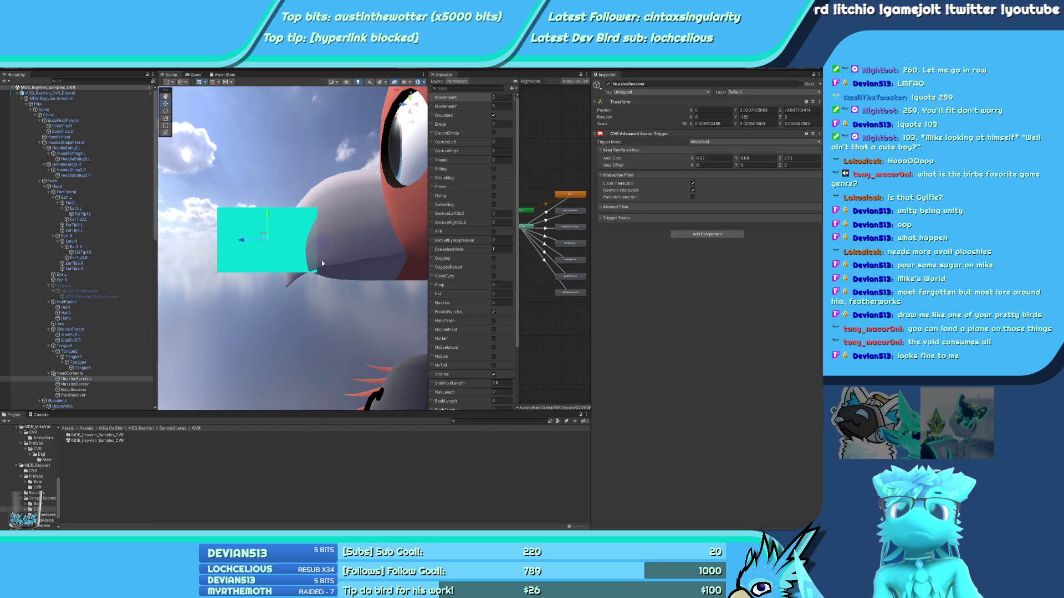
# Compare NuzzlesReceiver's previous and current positions by undoing and redoing its move, and try shifting it slightly toward the beak
pyautogui.scroll(-4, 345, 246)
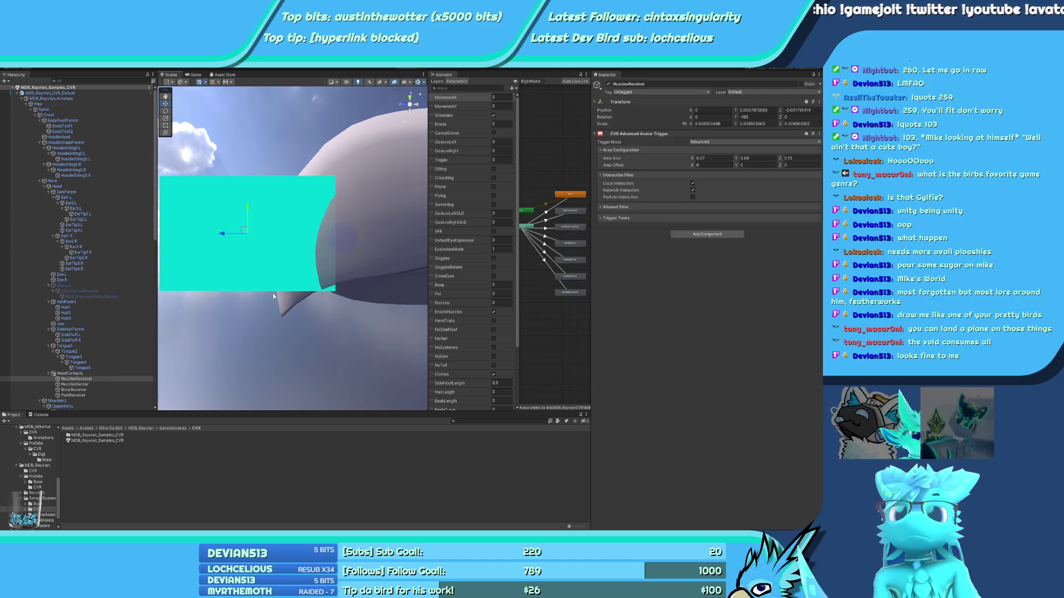
pyautogui.hotkey('ctrl', 'y')
pyautogui.hotkey('ctrl', 'z')
pyautogui.hotkey('ctrl', 'y')
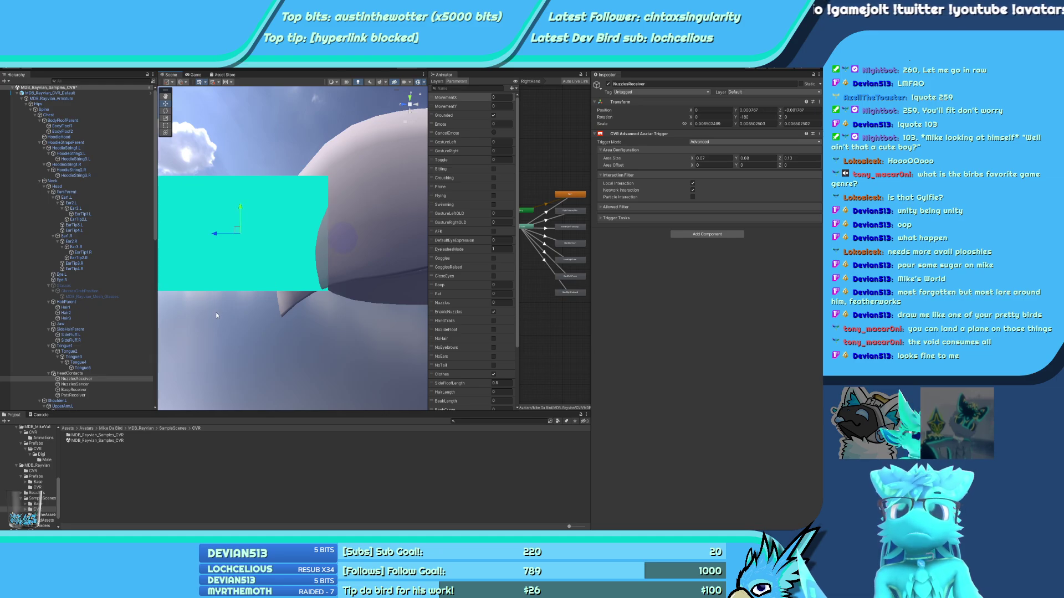
pyautogui.moveTo(215, 234); pyautogui.dragTo(226, 234)
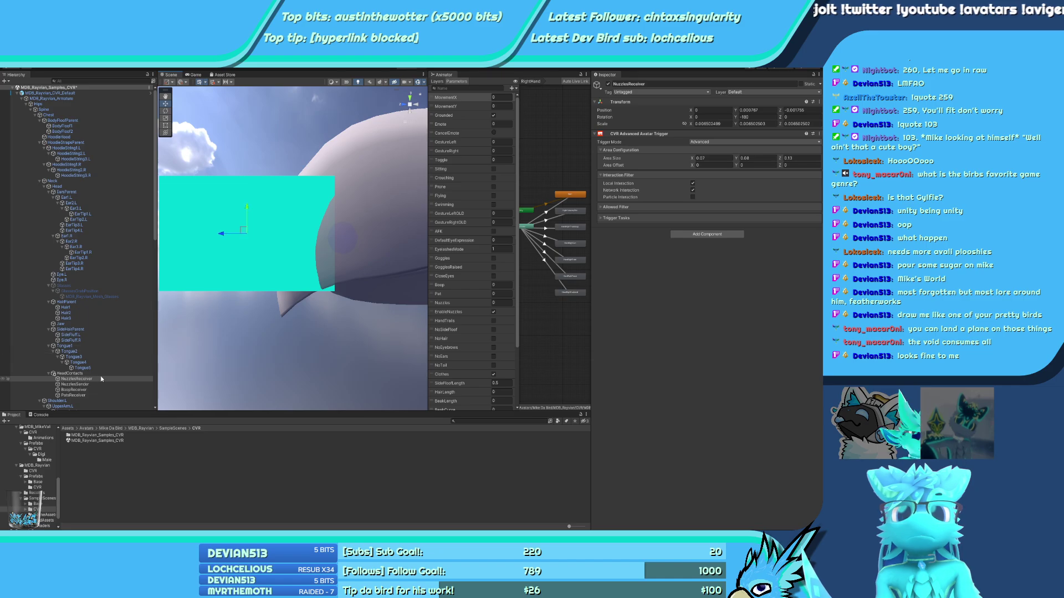
# Inspect NuzzlesSender's position against the beak and turn off Local Interaction on NuzzlesReceiver
pyautogui.click(77, 384)
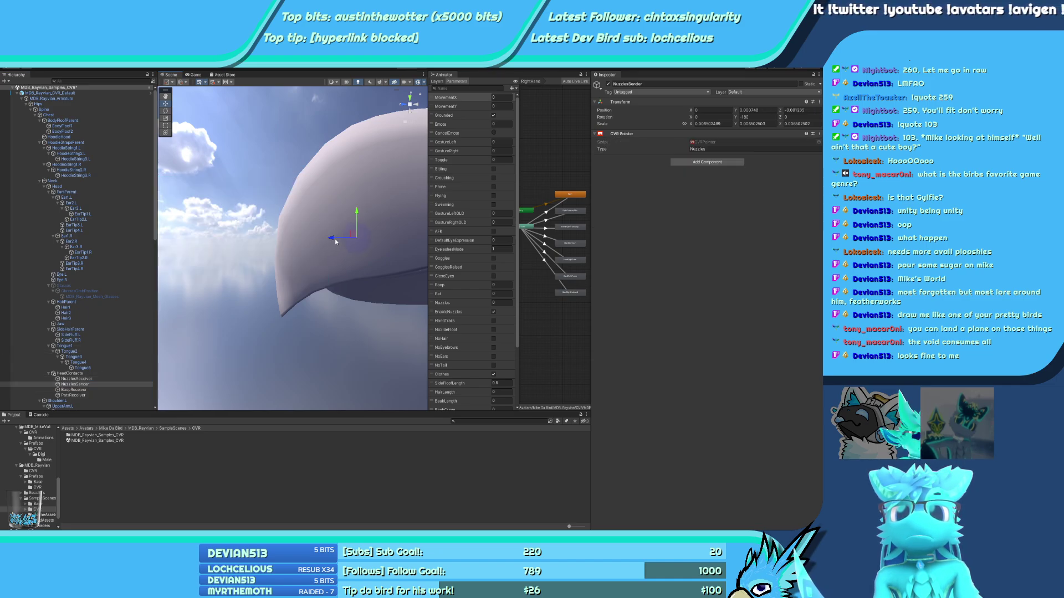
pyautogui.doubleClick(89, 378)
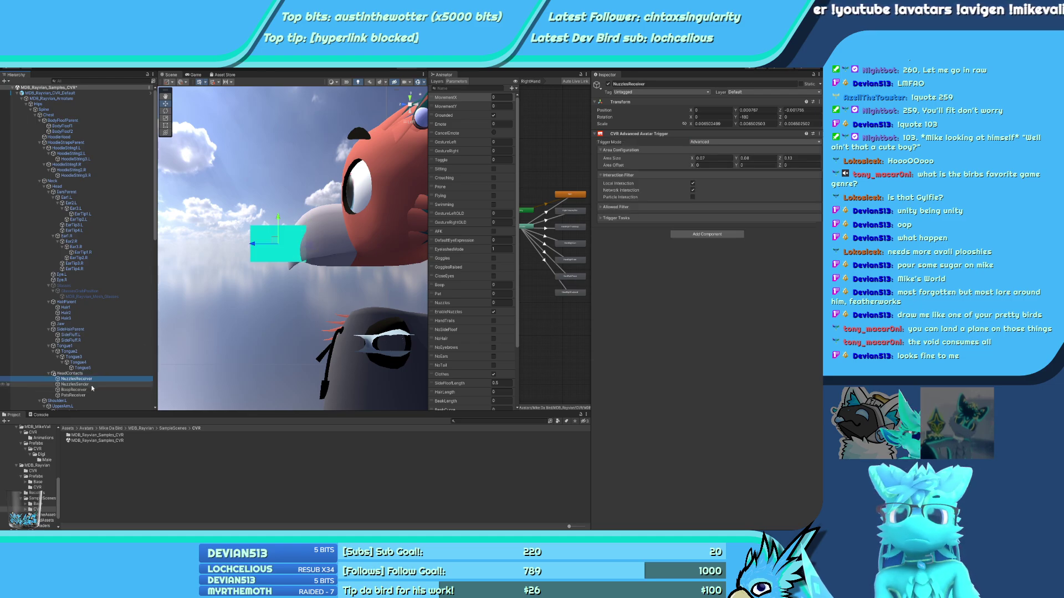
pyautogui.click(693, 183)
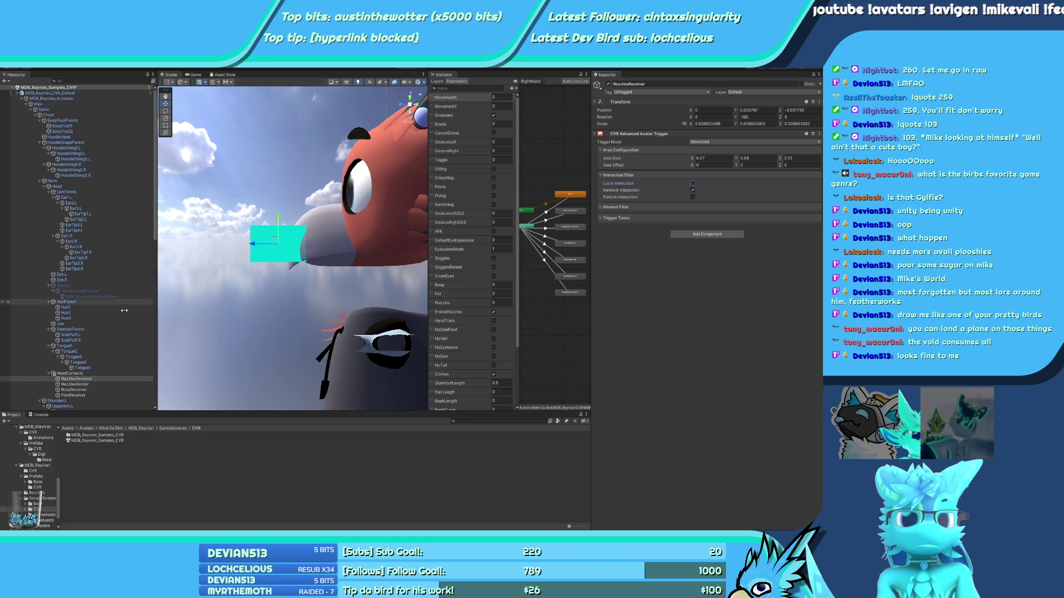
# Undo the Local Interaction change and the recent position changes to NuzzlesReceiver and NuzzlesSender
pyautogui.hotkey('ctrl', 'z')
pyautogui.hotkey('ctrl', 'z')
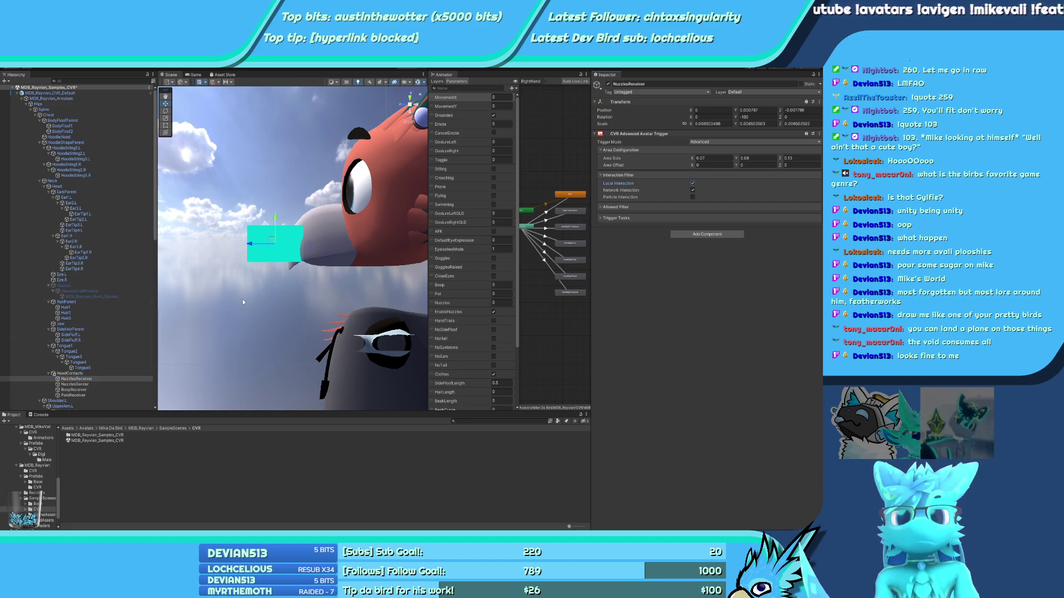
pyautogui.hotkey('ctrl', 'z')
pyautogui.hotkey('ctrl', 'z')
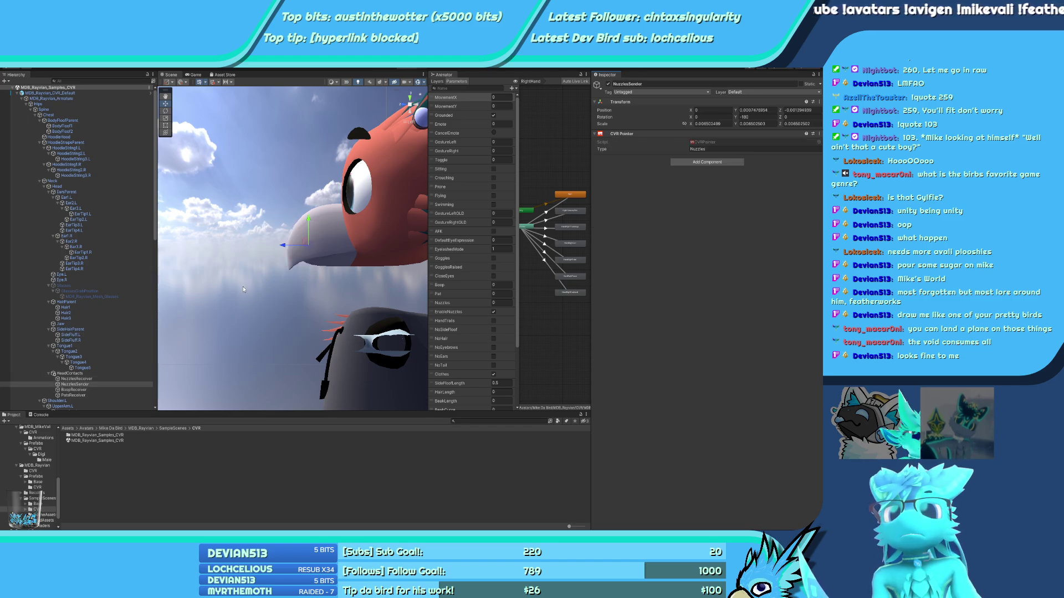
pyautogui.hotkey('ctrl', 'y')
pyautogui.hotkey('ctrl', 'z')
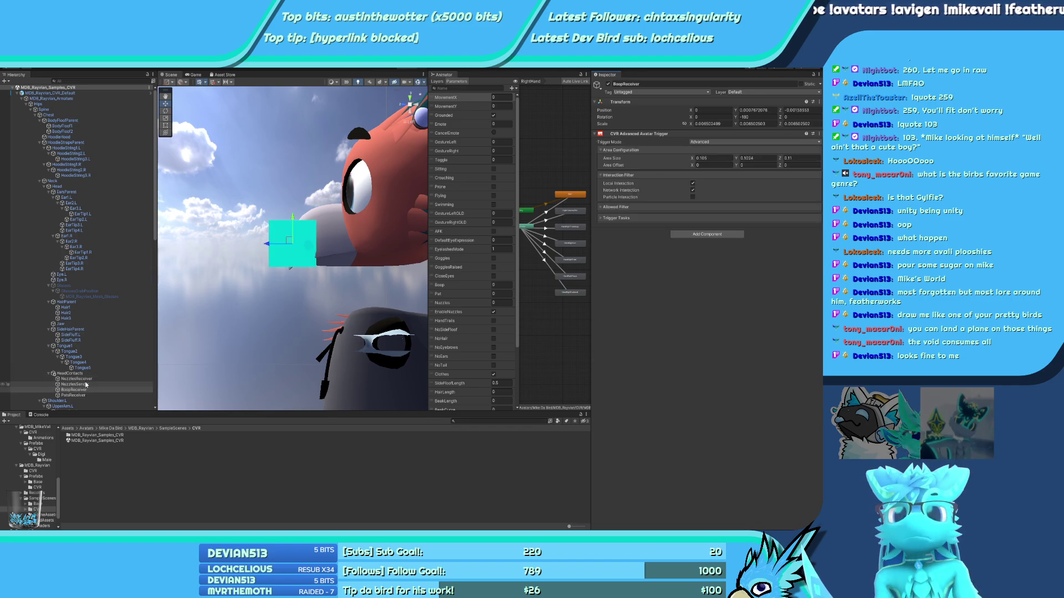
# Turn off Local Interaction in NuzzlesReceiver's CVR Advanced Avatar Trigger
pyautogui.click(692, 184)
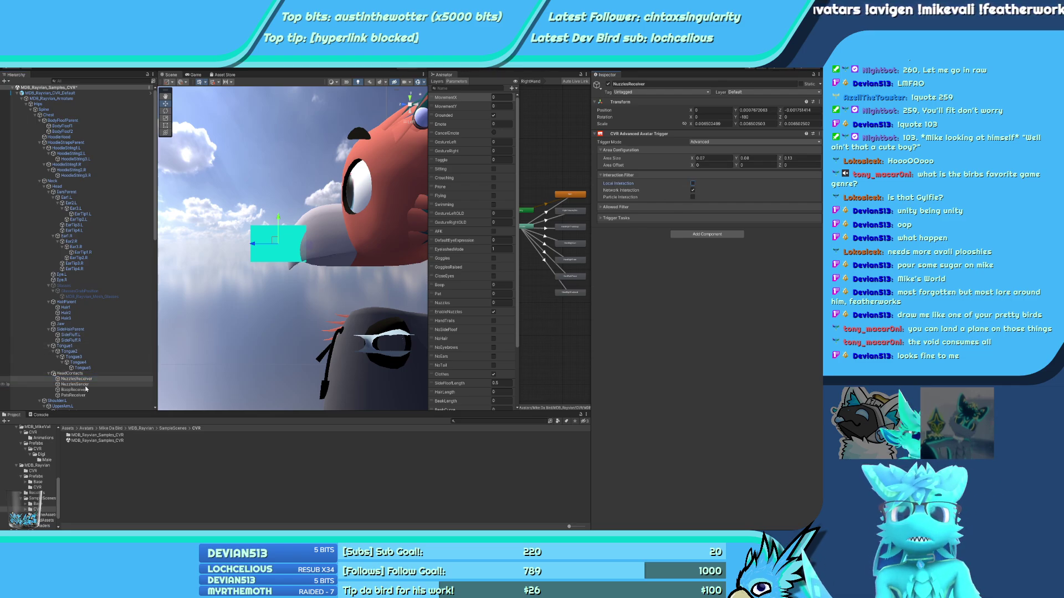
pyautogui.click(621, 190)
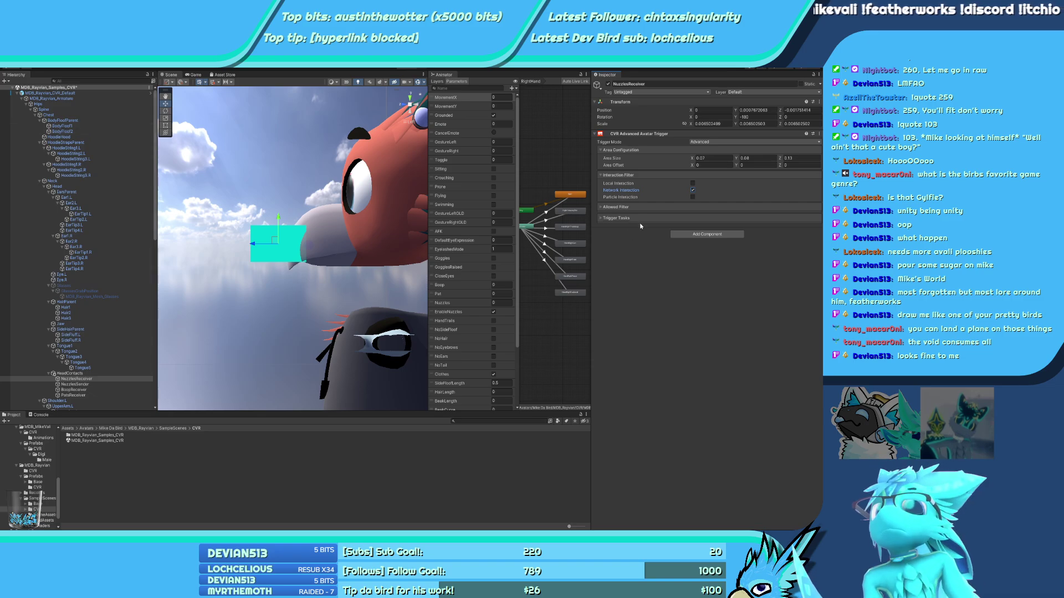
# Collapse MDB_Rayvian_Armature, select MDB_Rayvian_CVR_Default, widen the Animator area and bring up the avatar's animation clips
pyautogui.click(24, 100)
pyautogui.click(22, 99)
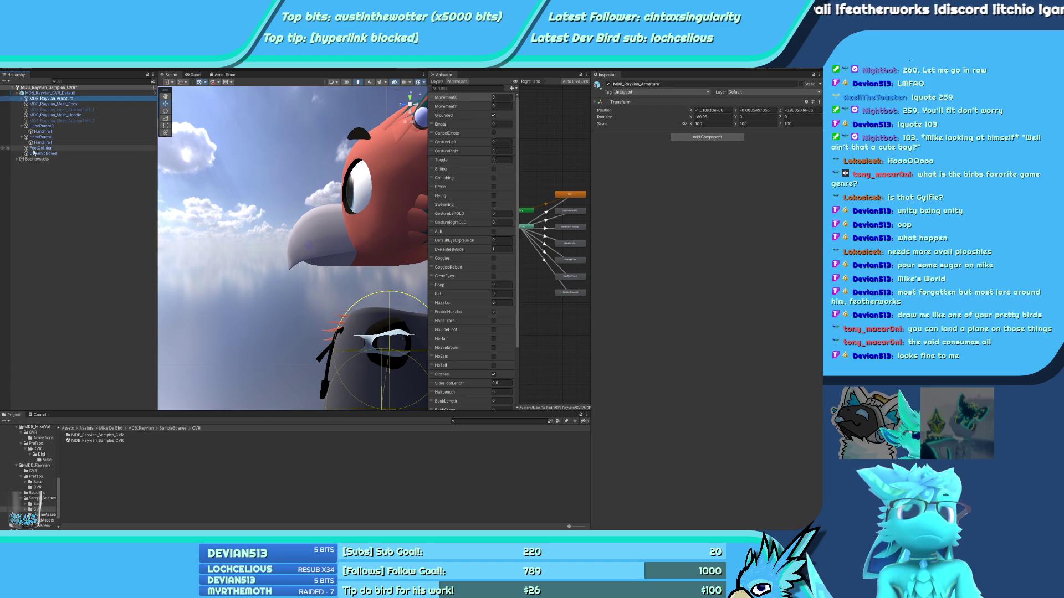
pyautogui.click(437, 81)
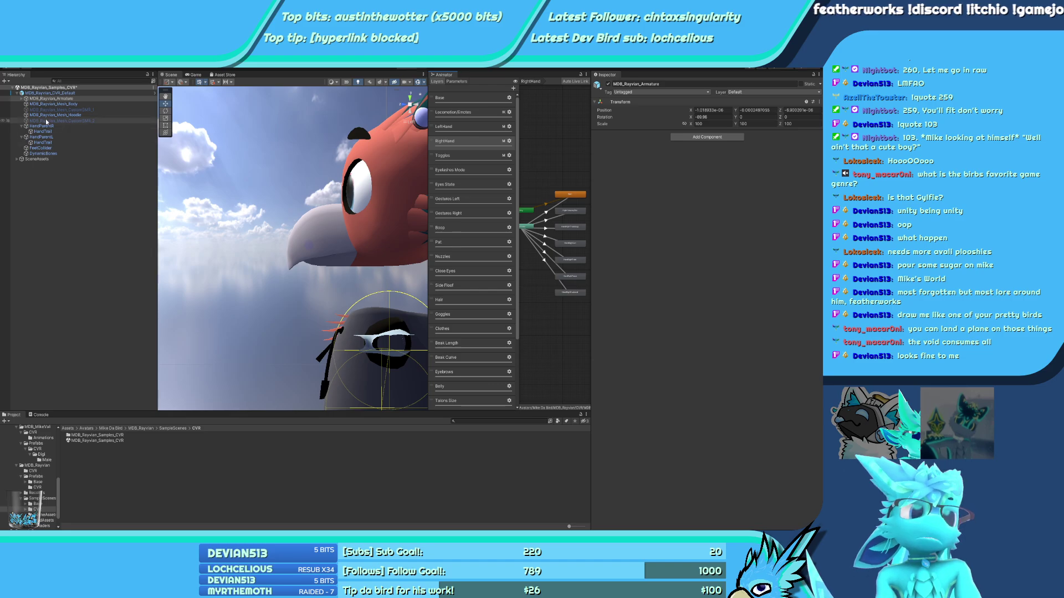
pyautogui.click(47, 94)
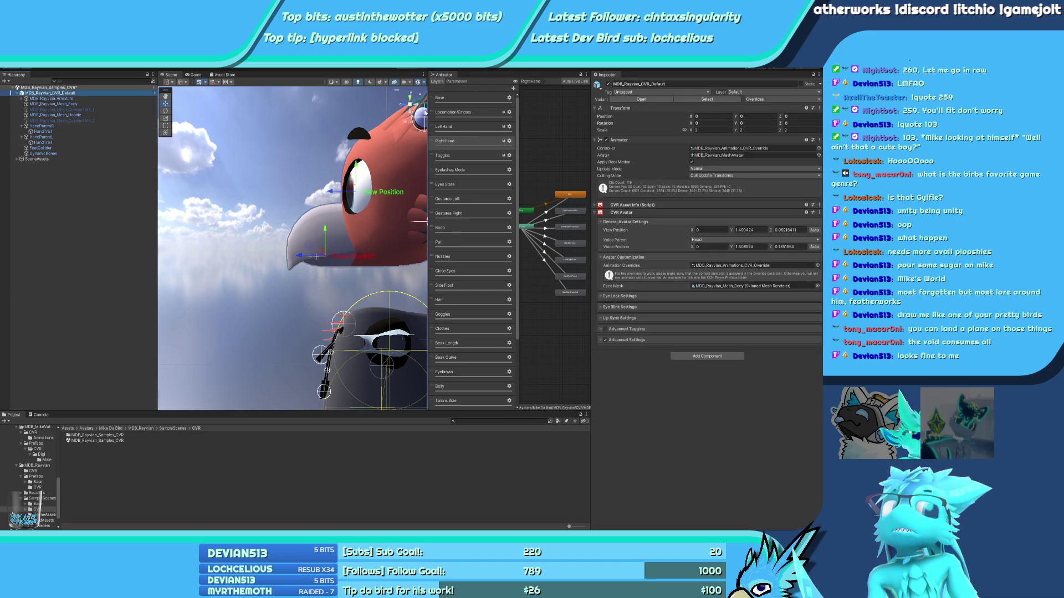
pyautogui.moveTo(428, 112); pyautogui.dragTo(339, 112)
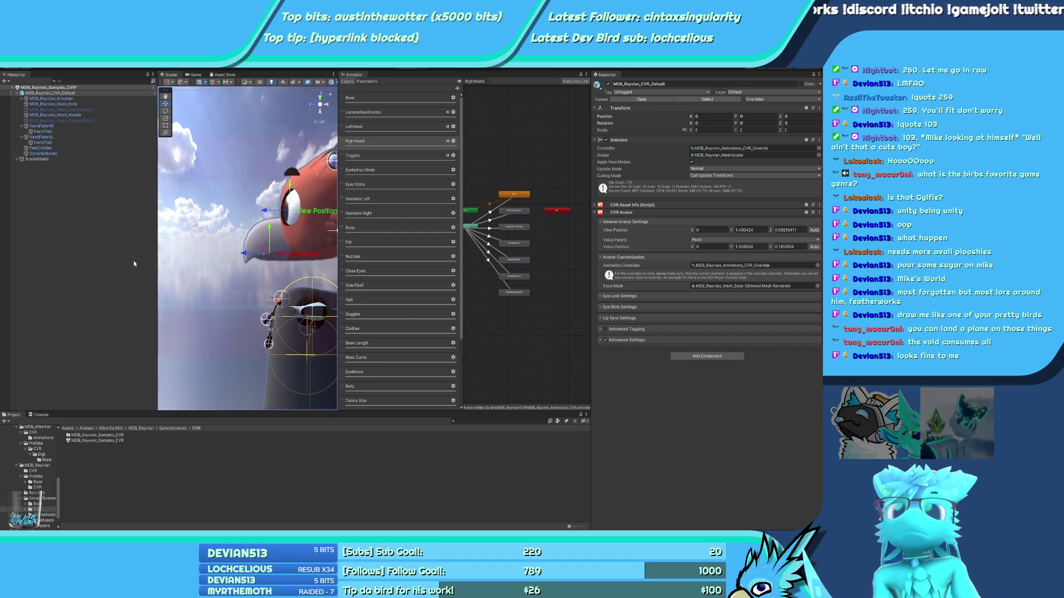
pyautogui.moveTo(400, 78); pyautogui.dragTo(395, 79)
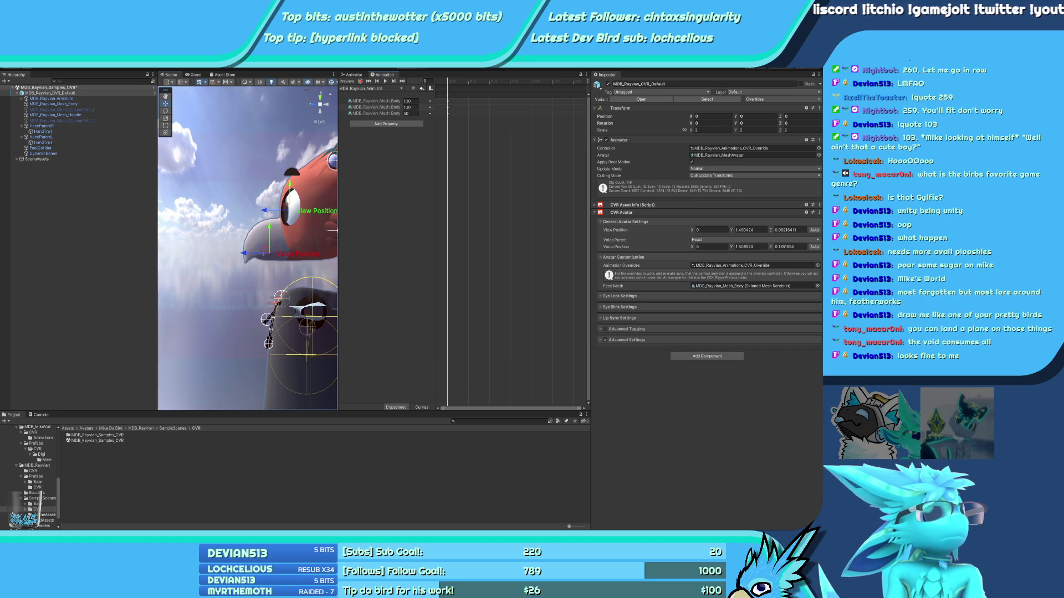
# Open the Tail_Off animation clip, expand its tail scale property and examine the tail bone's location on the avatar
pyautogui.click(370, 89)
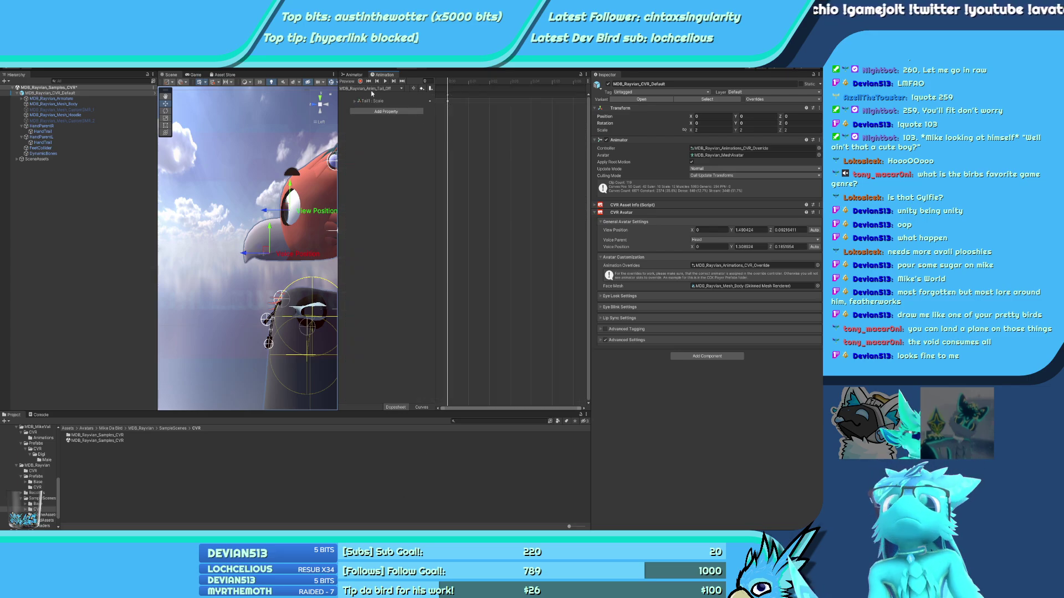
pyautogui.click(357, 102)
pyautogui.click(354, 101)
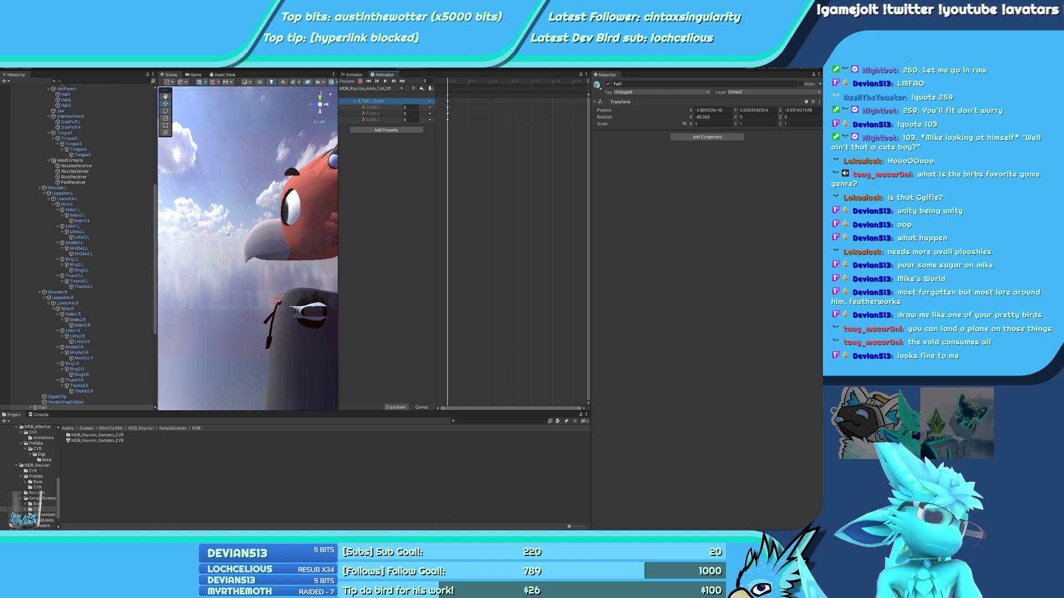
pyautogui.scroll(-10, 240, 308)
pyautogui.scroll(5, 242, 308)
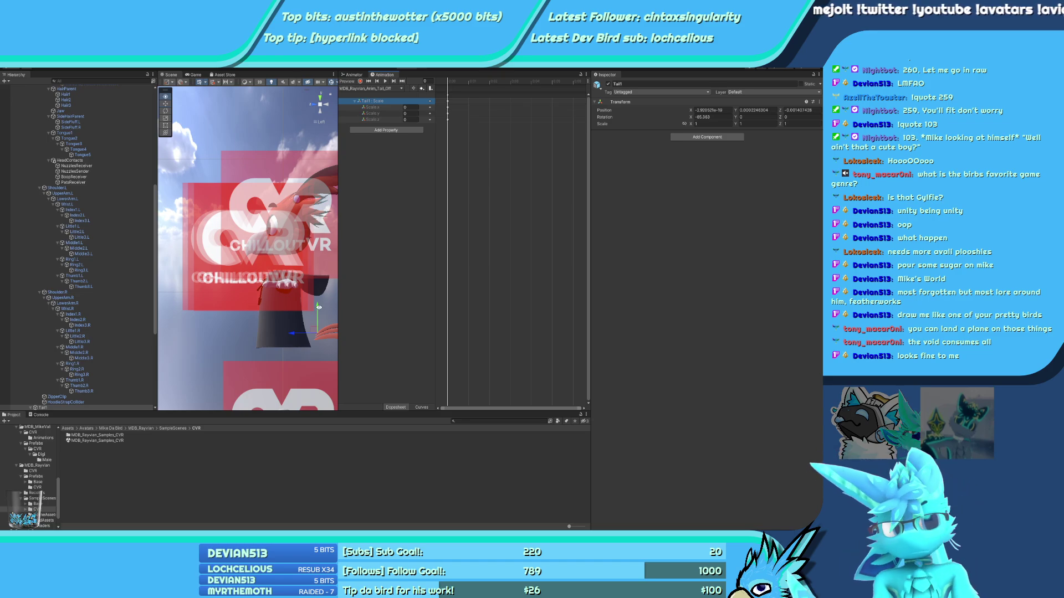
pyautogui.keyDown('alt'); pyautogui.moveTo(319, 307); pyautogui.dragTo(340, 166); pyautogui.keyUp('alt')
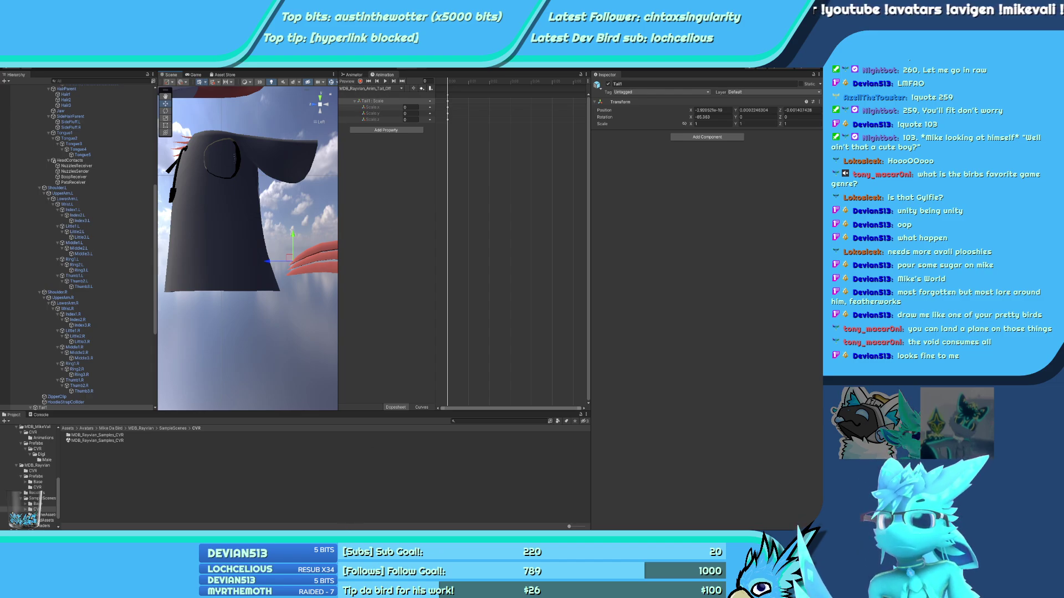
# Open the Ears_Off animation clip and expand the scale properties of the left and right ear bones
pyautogui.click(390, 483)
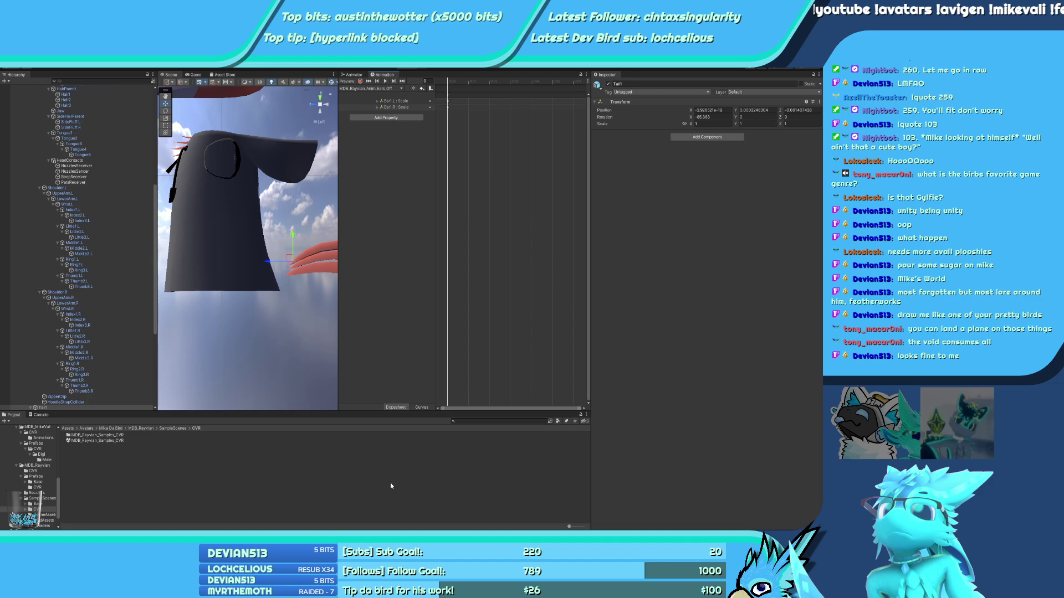
pyautogui.click(381, 108)
pyautogui.click(378, 108)
pyautogui.click(379, 101)
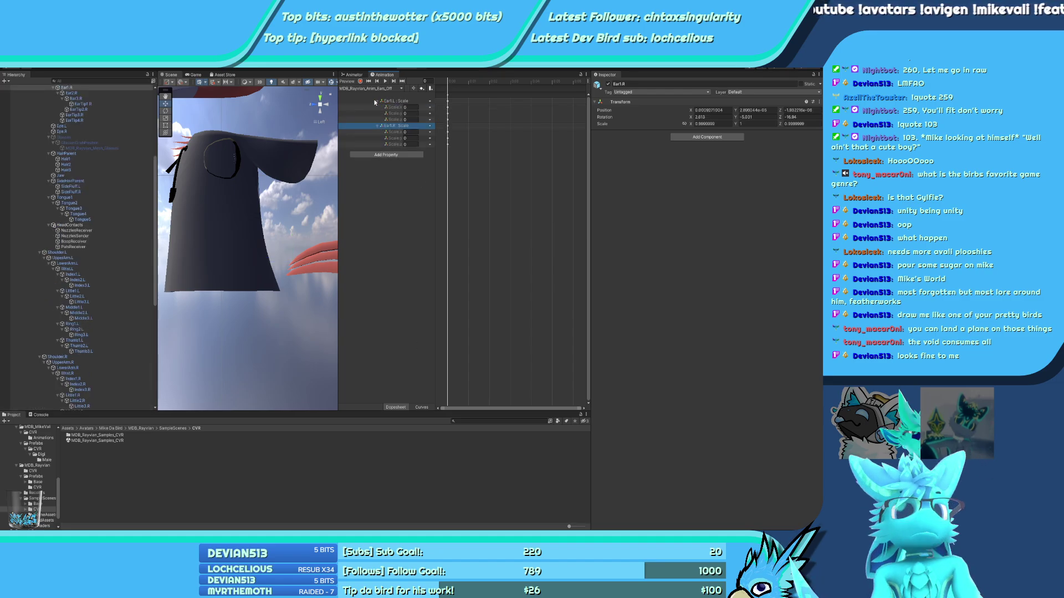
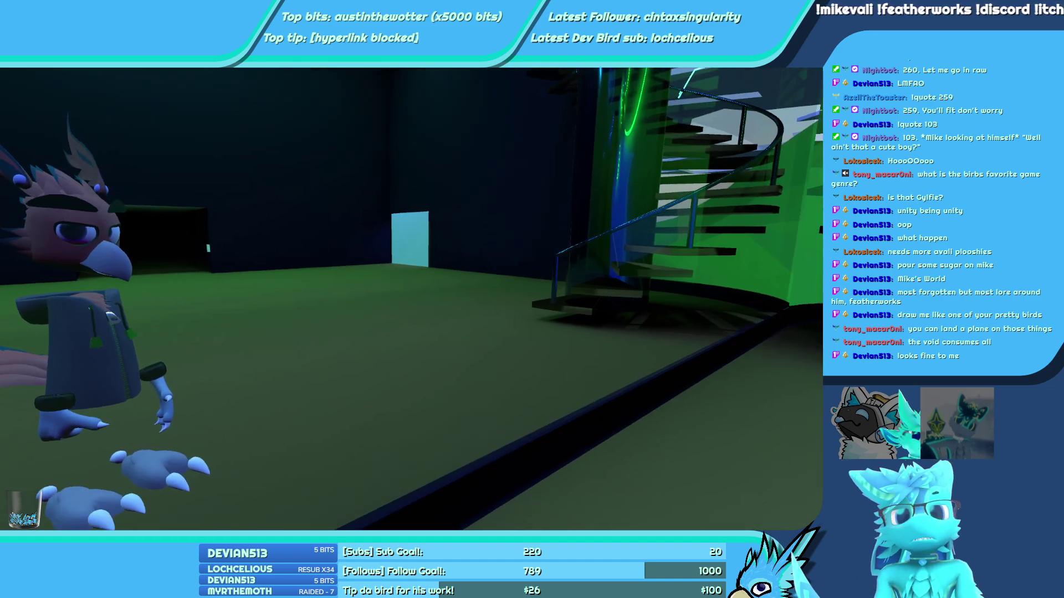
# Create a new instance of the Mirror test world from the personally uploaded worlds and join it
pyautogui.press('Escape')
pyautogui.click(278, 452)
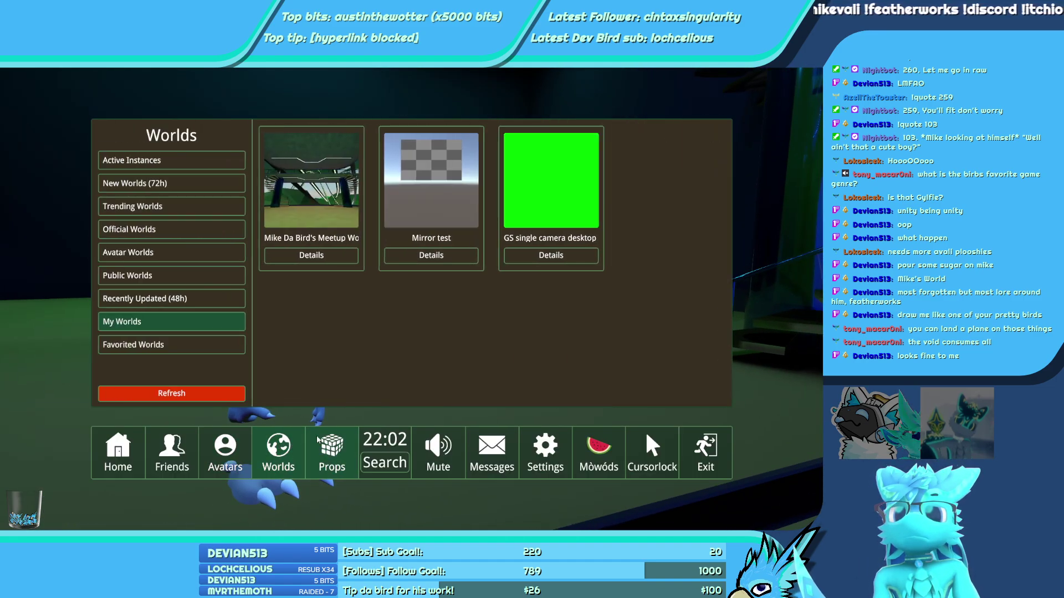
pyautogui.click(428, 255)
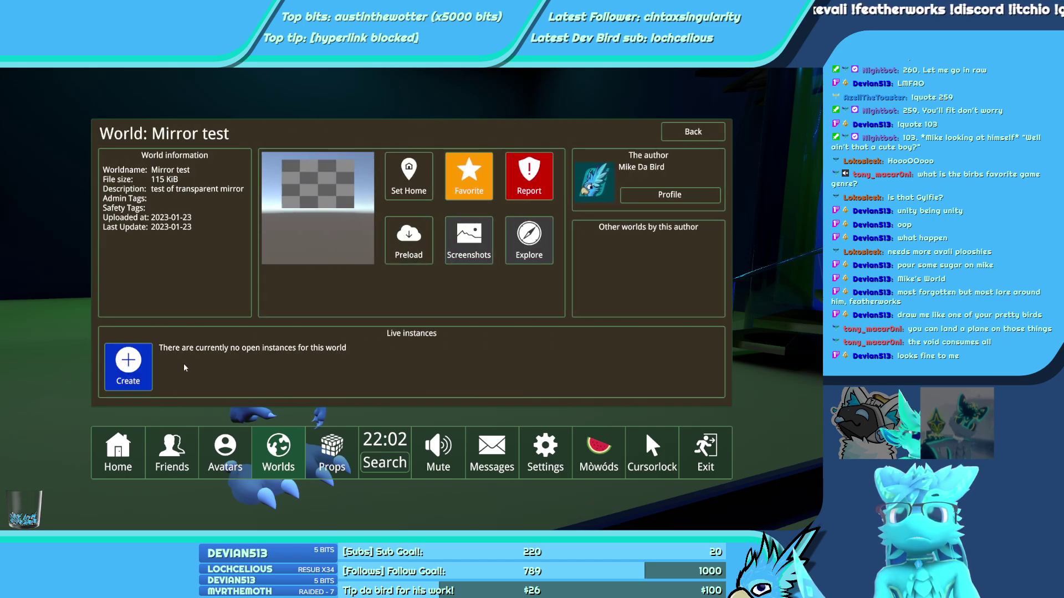
pyautogui.click(133, 357)
pyautogui.click(341, 355)
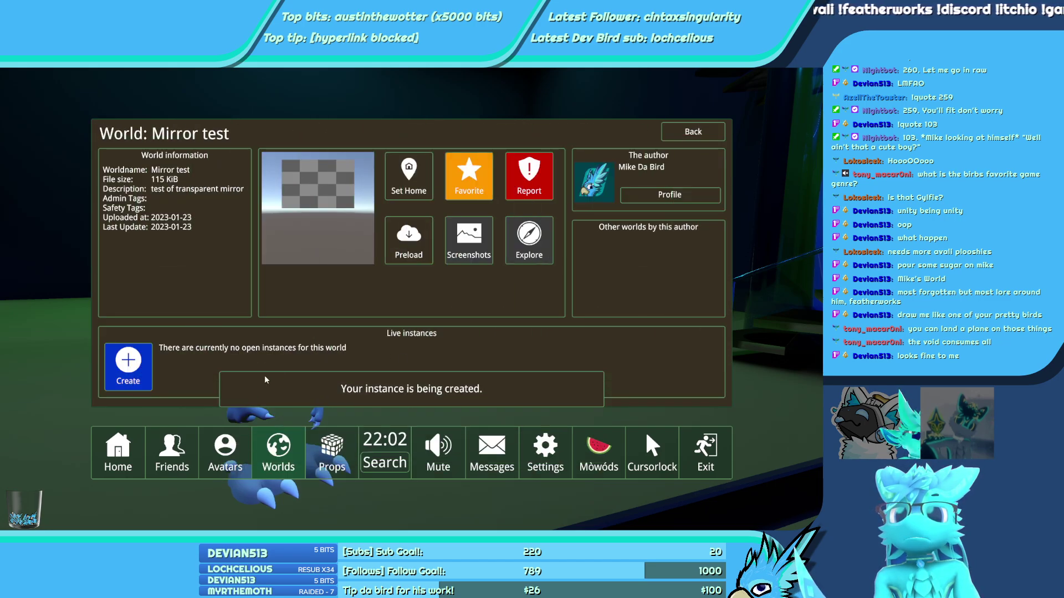
pyautogui.click(252, 369)
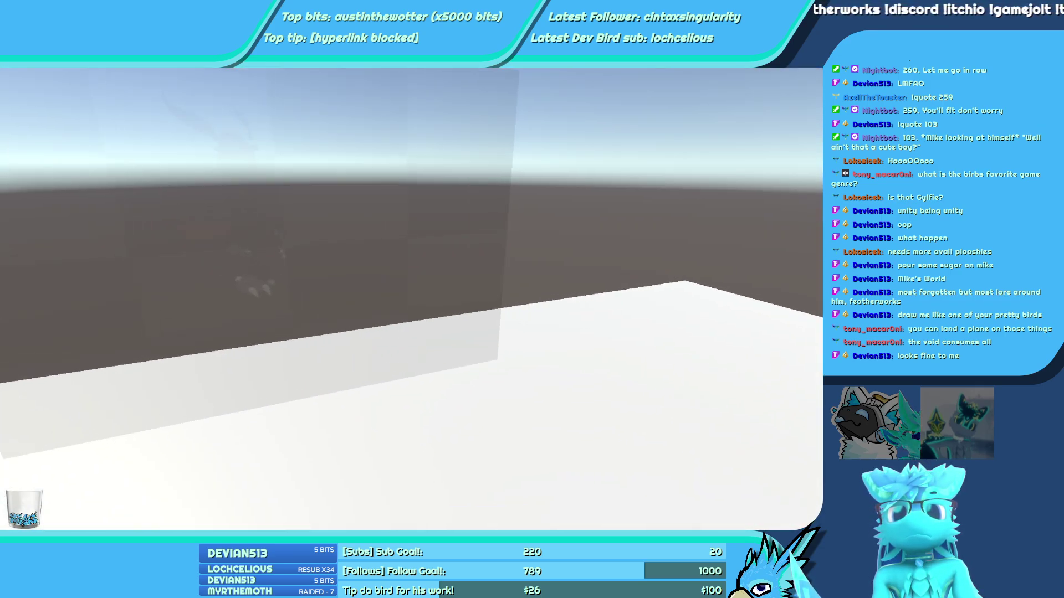
# Turn on the personal mirror so that the avatar's front is in view
pyautogui.press('Escape')
pyautogui.press('Escape')
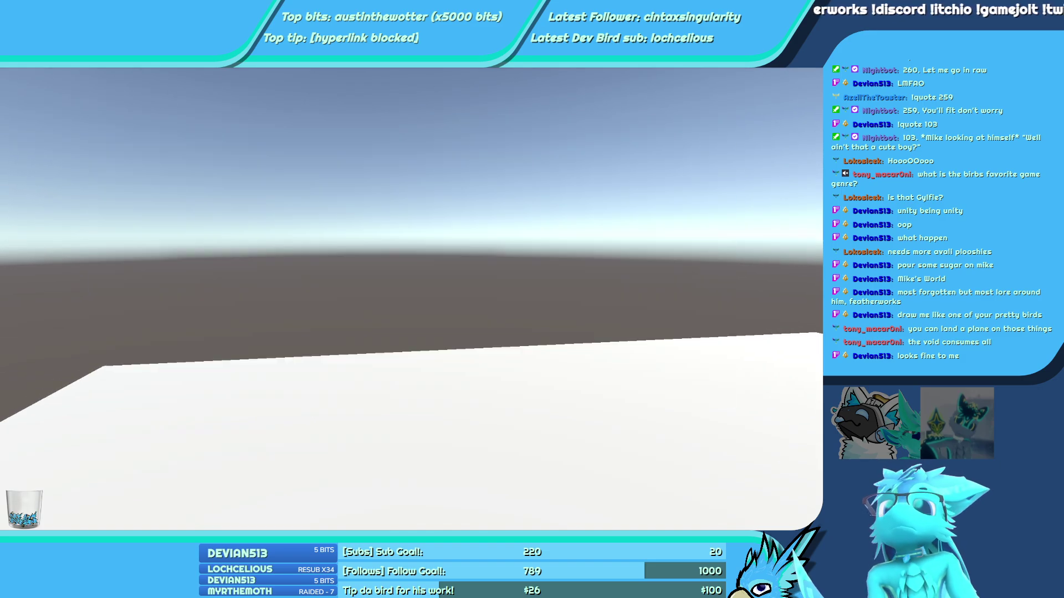
pyautogui.press('Escape')
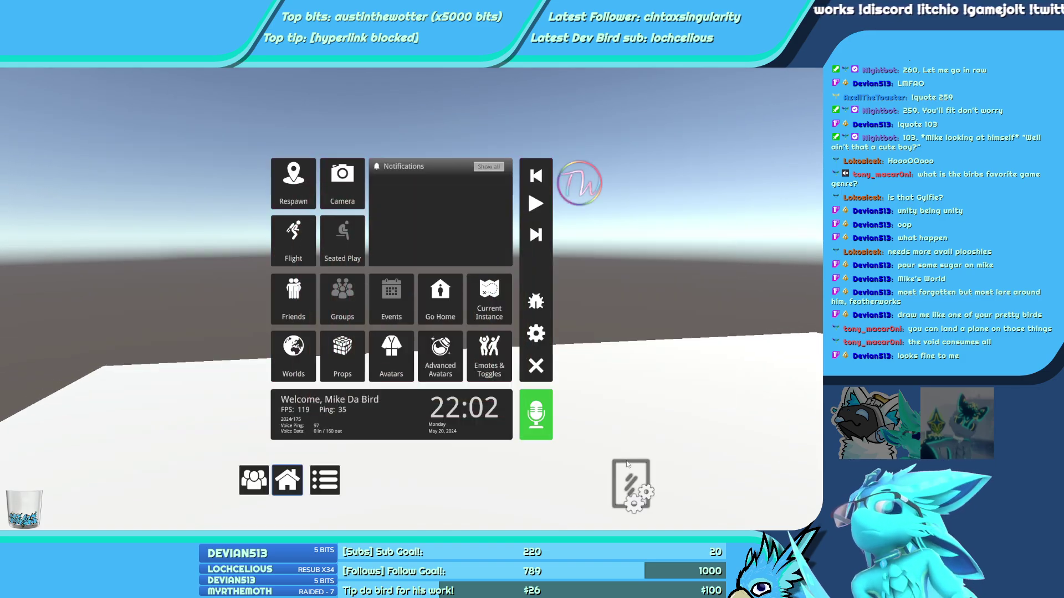
pyautogui.click(649, 156)
pyautogui.press('Escape')
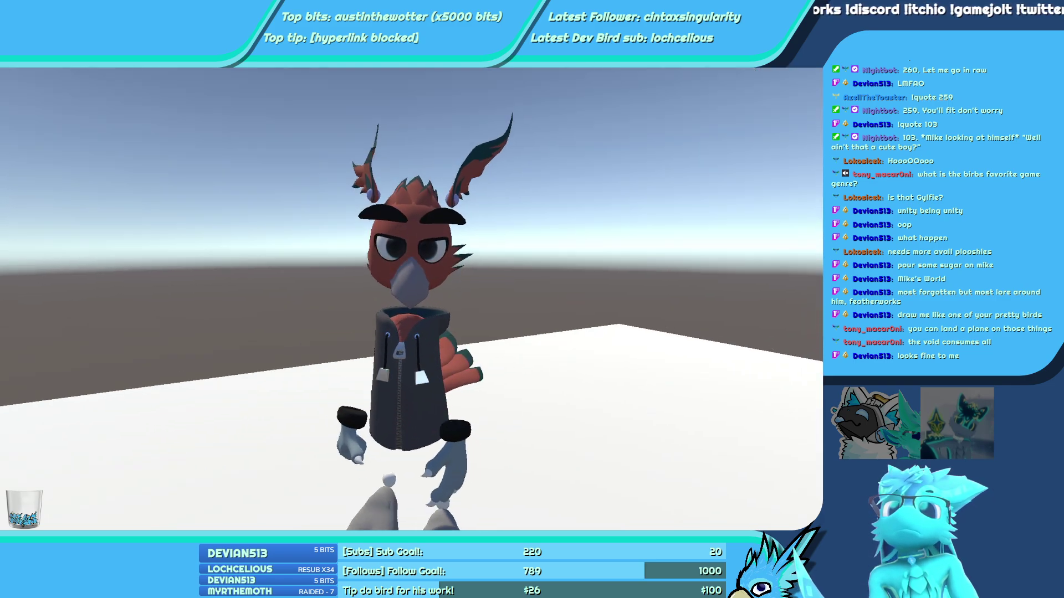
# Open Page 2 of the avatar's radial options and switch the NoTail toggle
pyautogui.press('r')
pyautogui.click(411, 299)
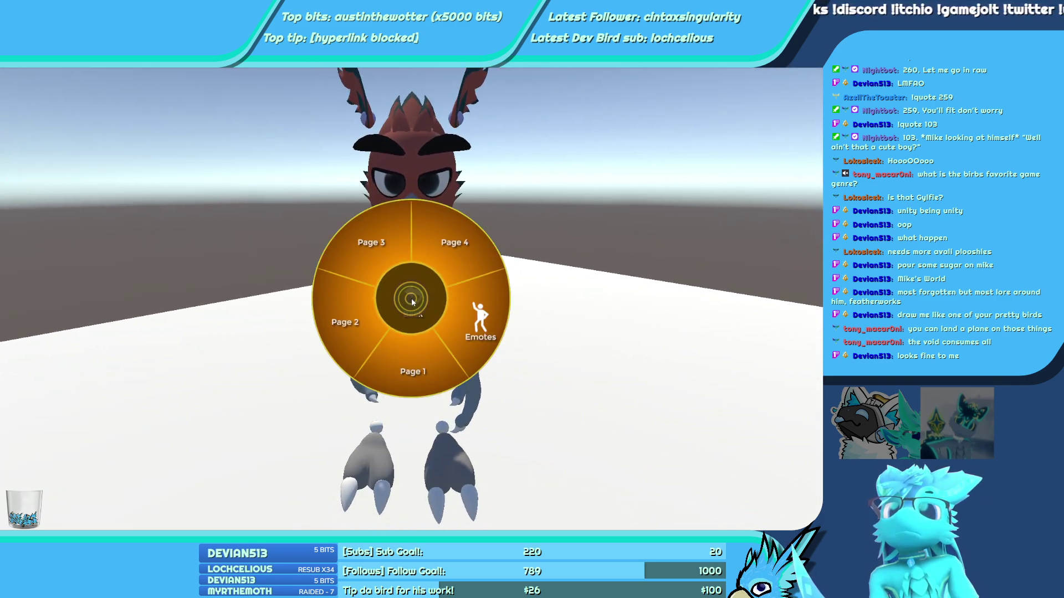
pyautogui.click(353, 292)
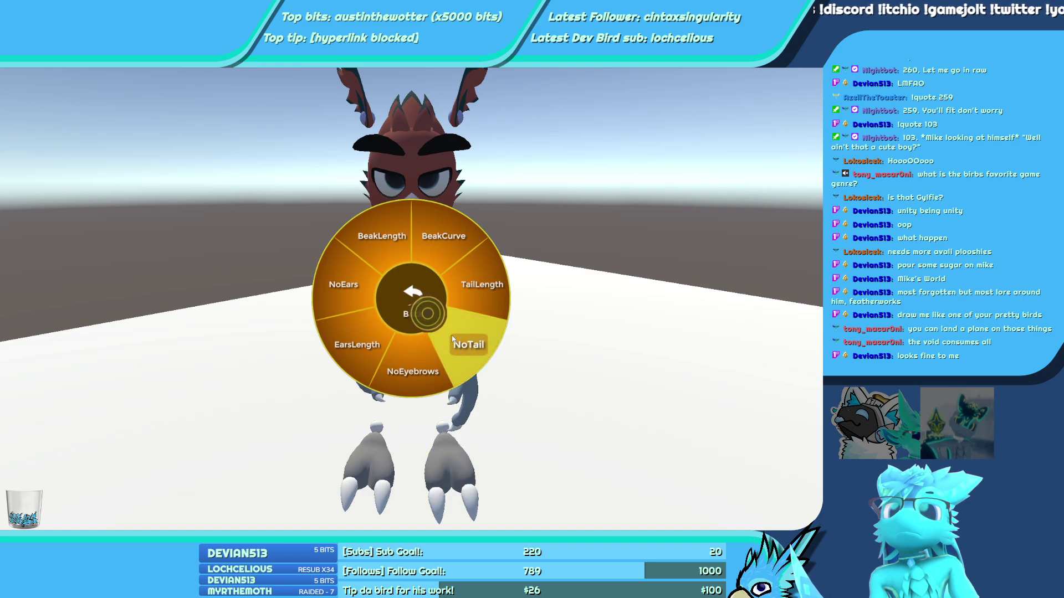
pyautogui.click(451, 339)
pyautogui.press('r')
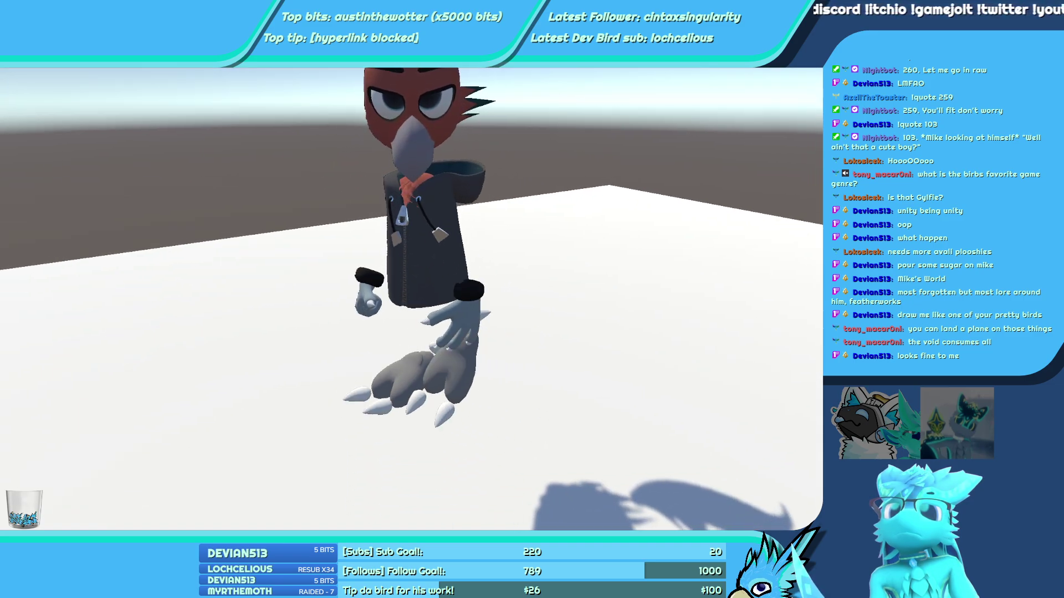
# Switch NoTail back and forth once more, checking the avatar's tail in the mirror after each change
pyautogui.press('r')
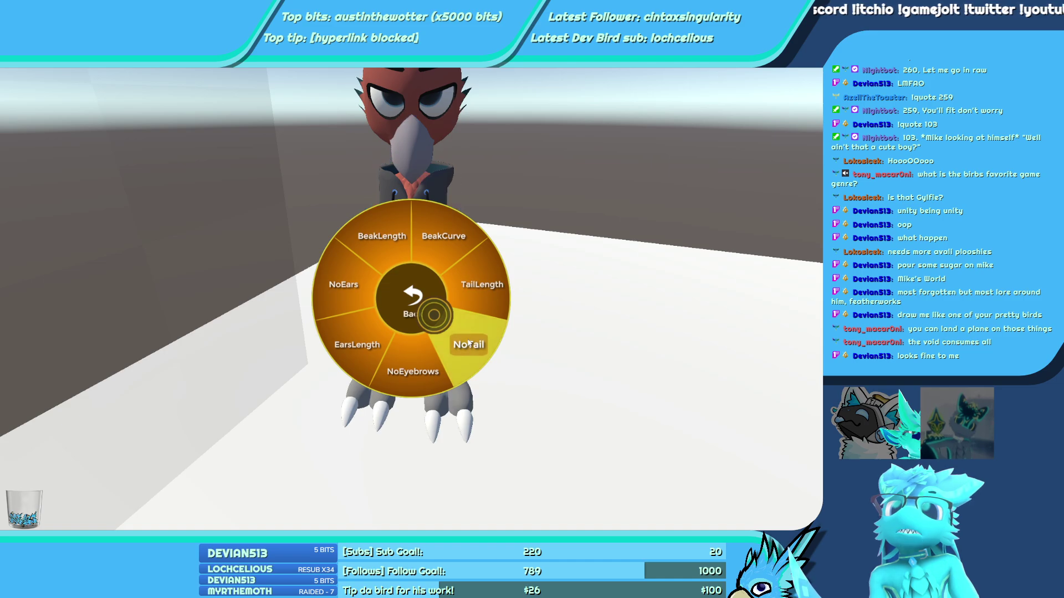
pyautogui.click(468, 343)
pyautogui.press('r')
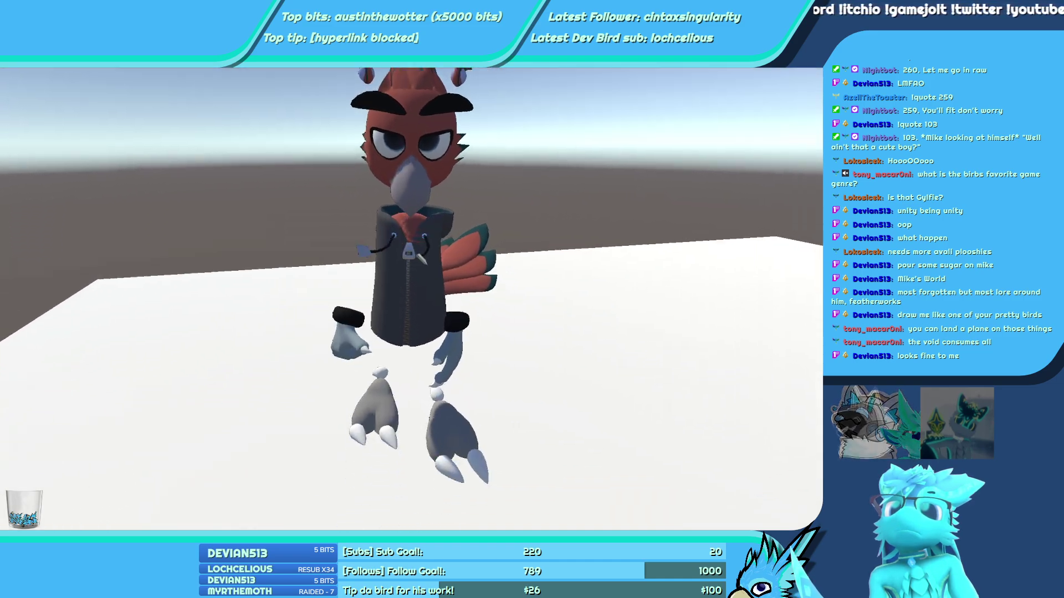
pyautogui.press('r')
pyautogui.click(468, 343)
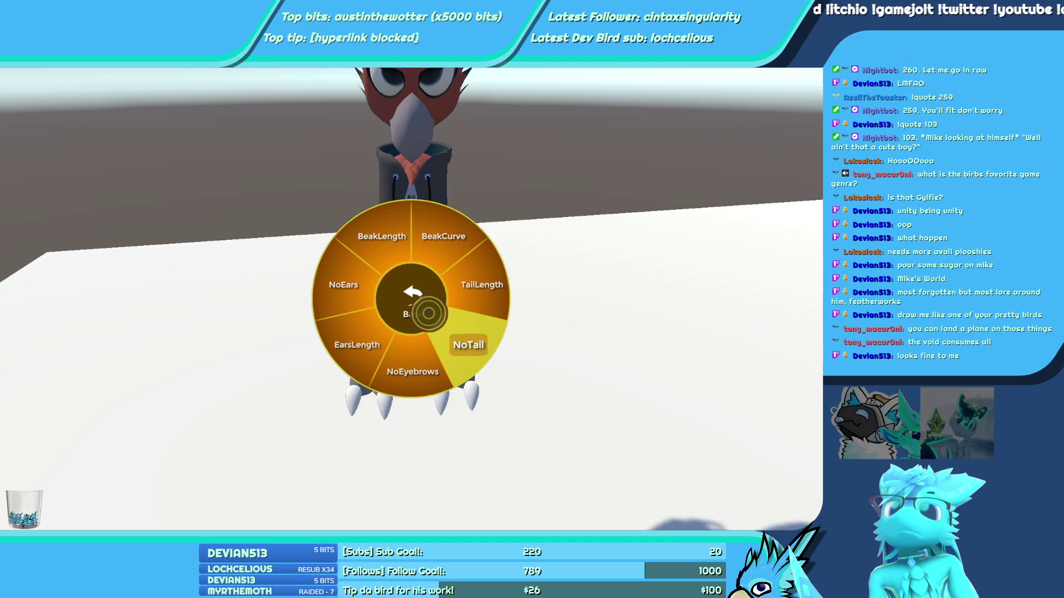
pyautogui.press('r')
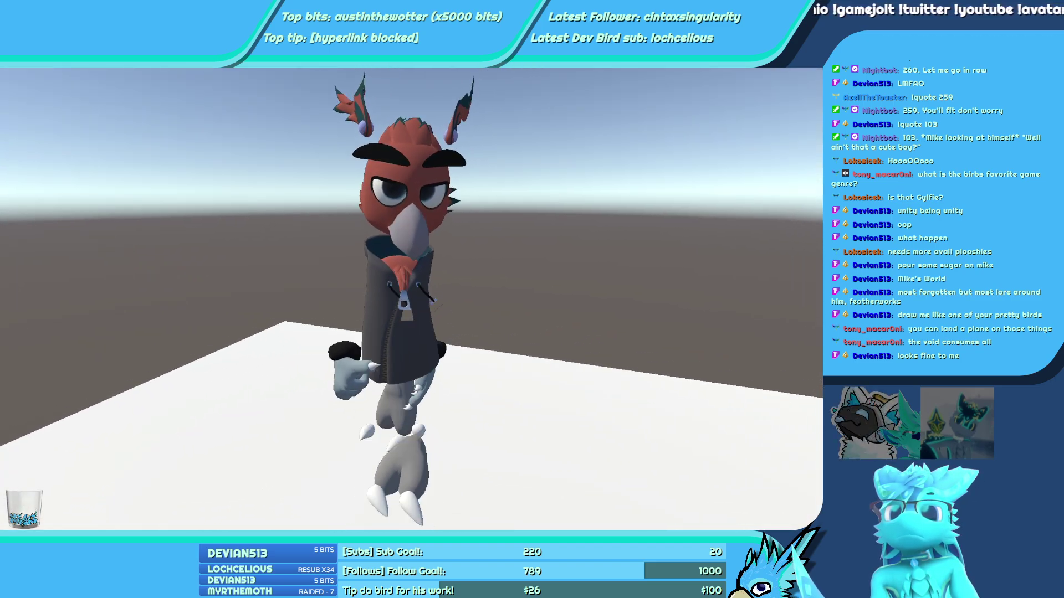
# Switch NoTail several times in quick succession and check how the tail responds
pyautogui.press('r')
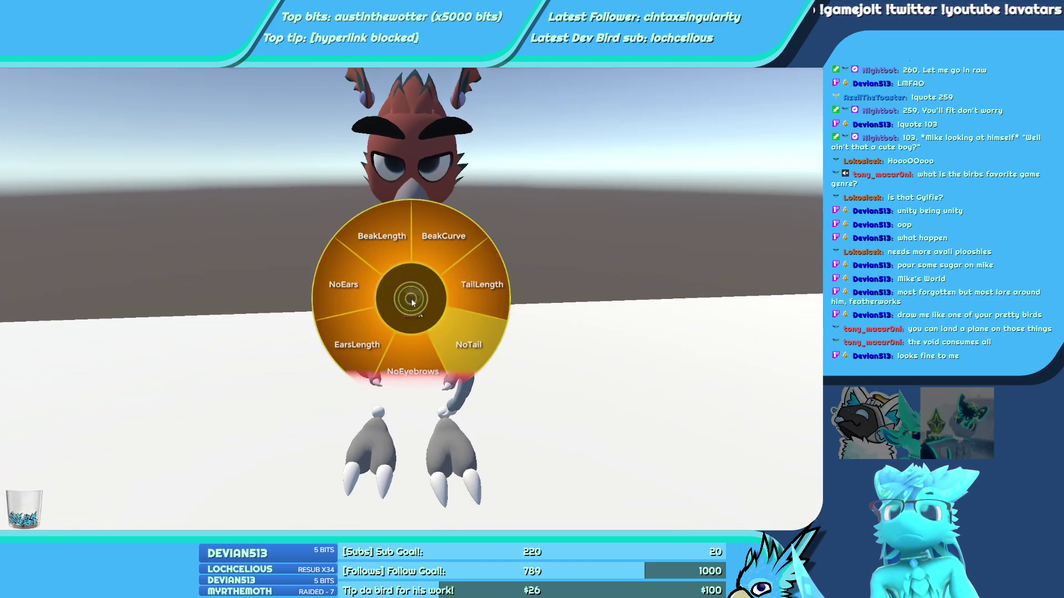
pyautogui.click(461, 329)
pyautogui.click(461, 329)
pyautogui.click(461, 329)
pyautogui.click(461, 329)
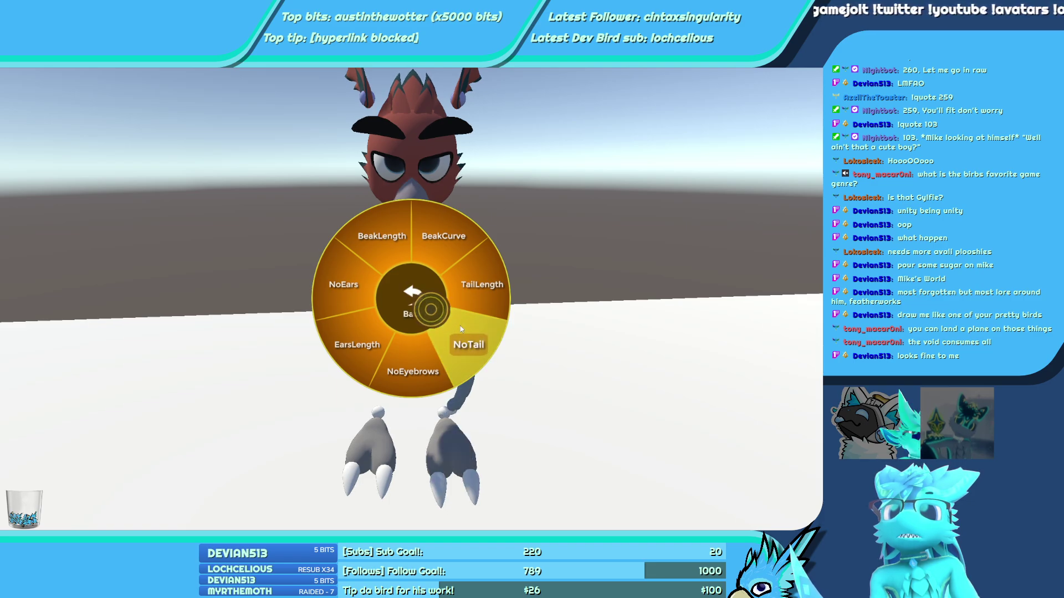
pyautogui.press('r')
# Examine the avatar from above and in the mirror, and retest the NoTail toggle
pyautogui.press('r')
pyautogui.click(450, 329)
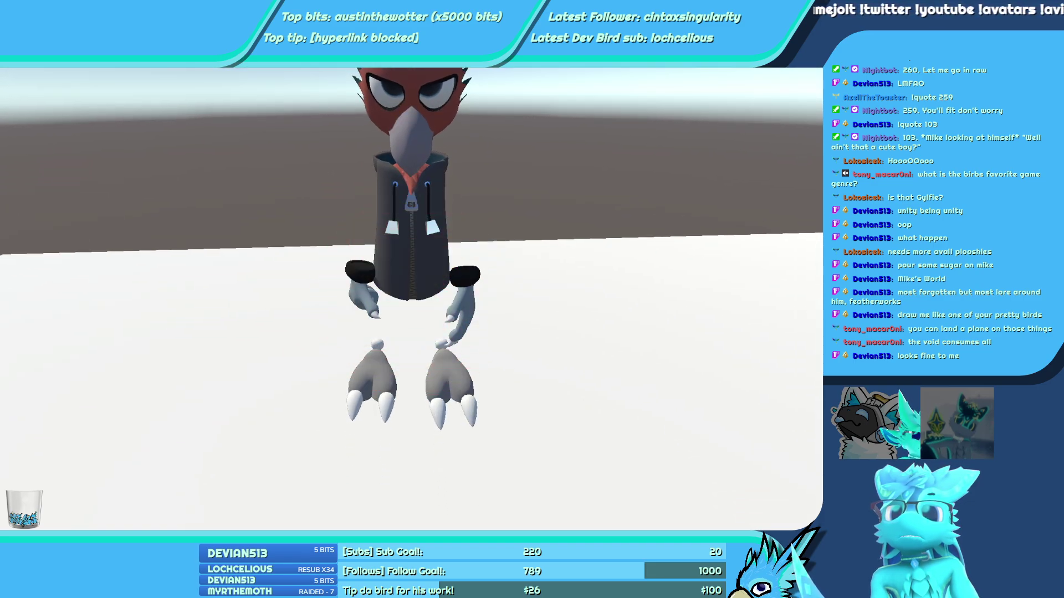
pyautogui.press('r')
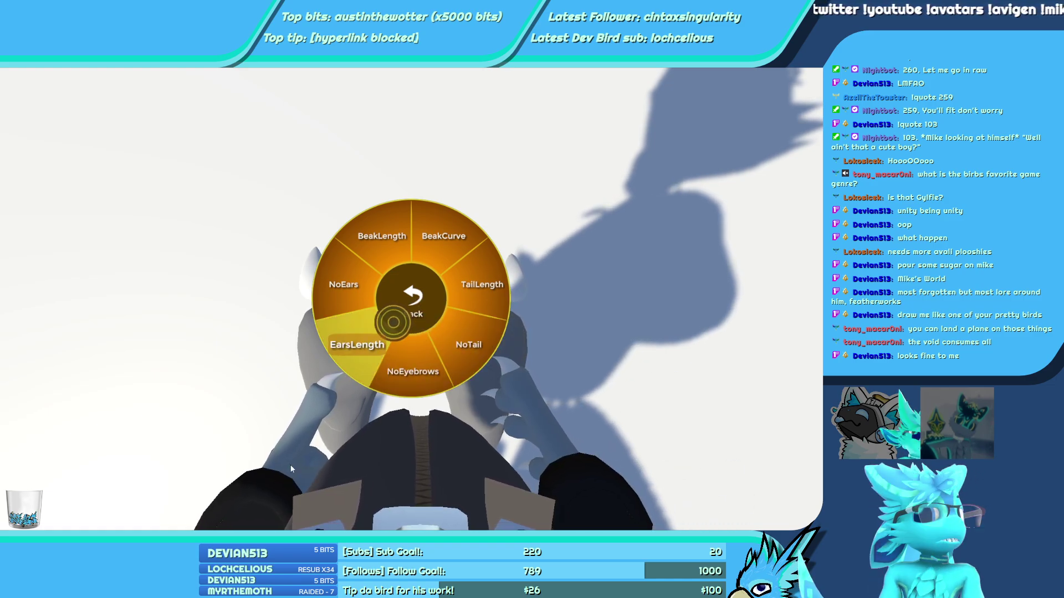
pyautogui.press('r')
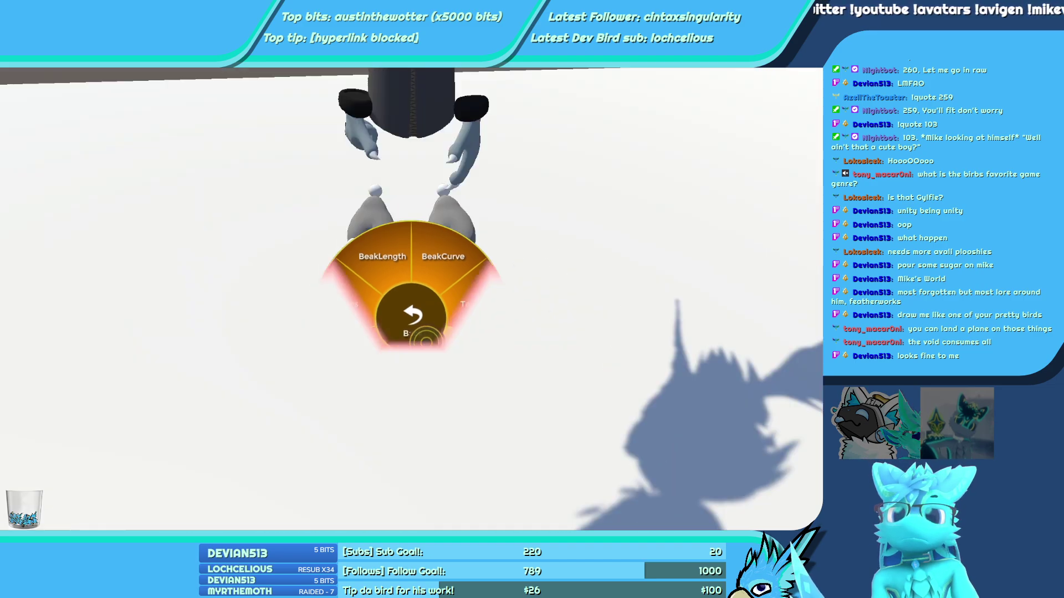
pyautogui.press('r')
pyautogui.press('r')
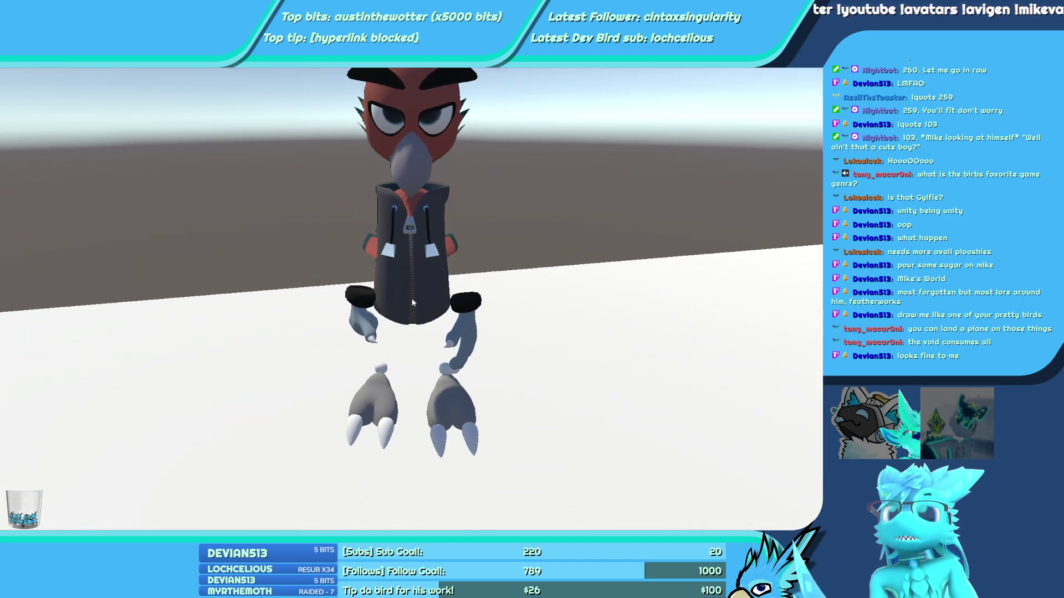
pyautogui.press('r')
pyautogui.press('r')
pyautogui.press('r')
pyautogui.click(447, 335)
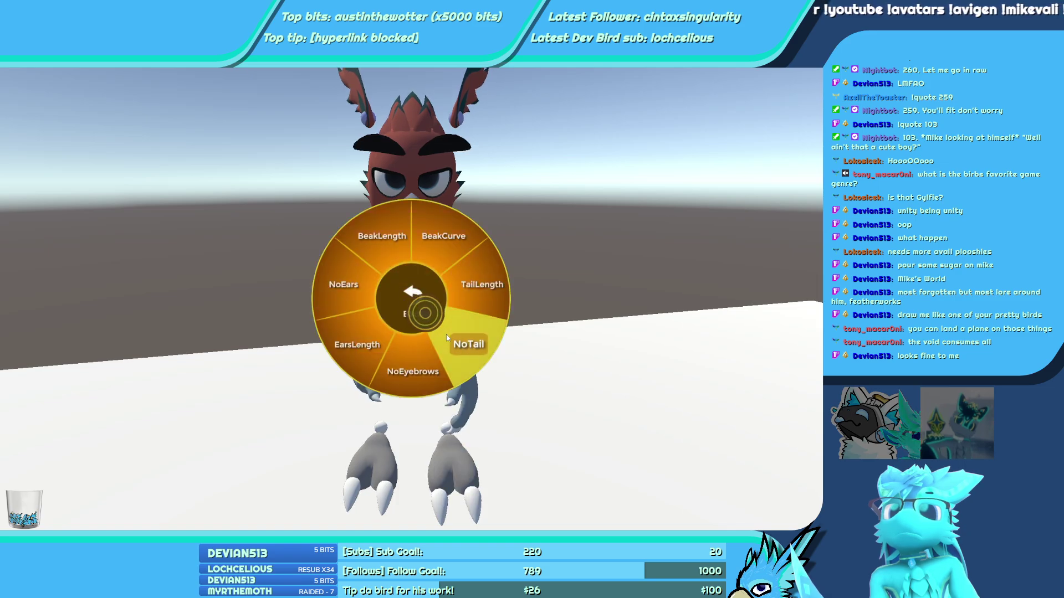
pyautogui.click(446, 334)
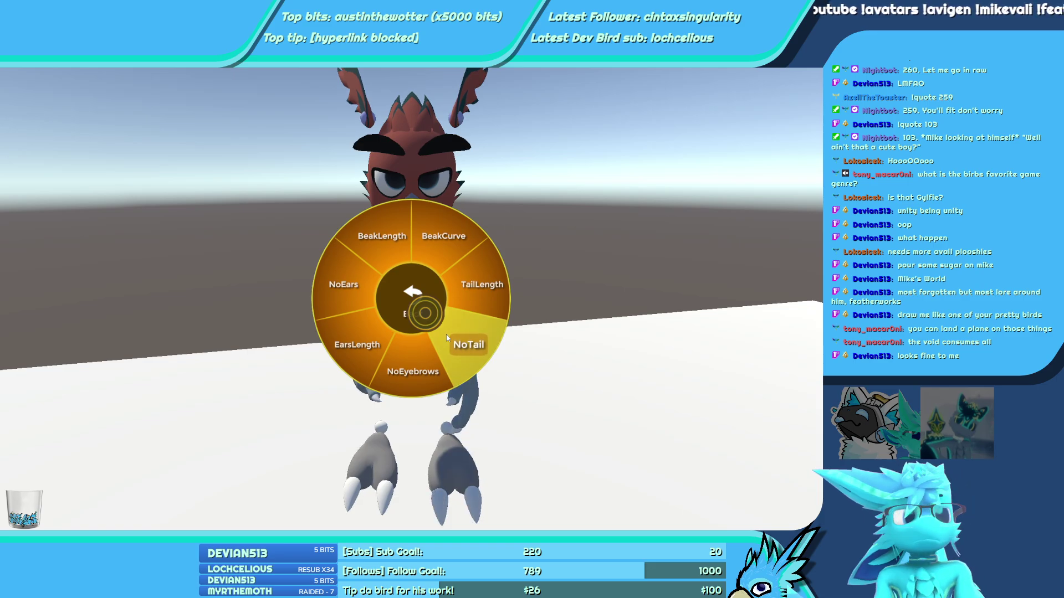
# Test the TailLength slider by setting it to about 50%, and readjust it to the end of its range
pyautogui.click(470, 296)
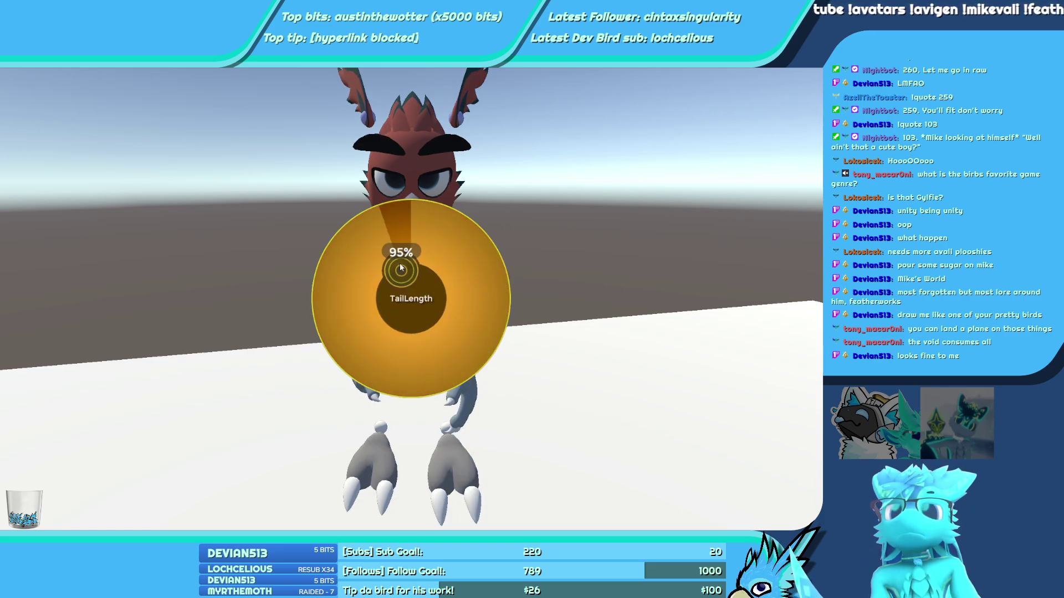
pyautogui.click(411, 368)
pyautogui.click(472, 282)
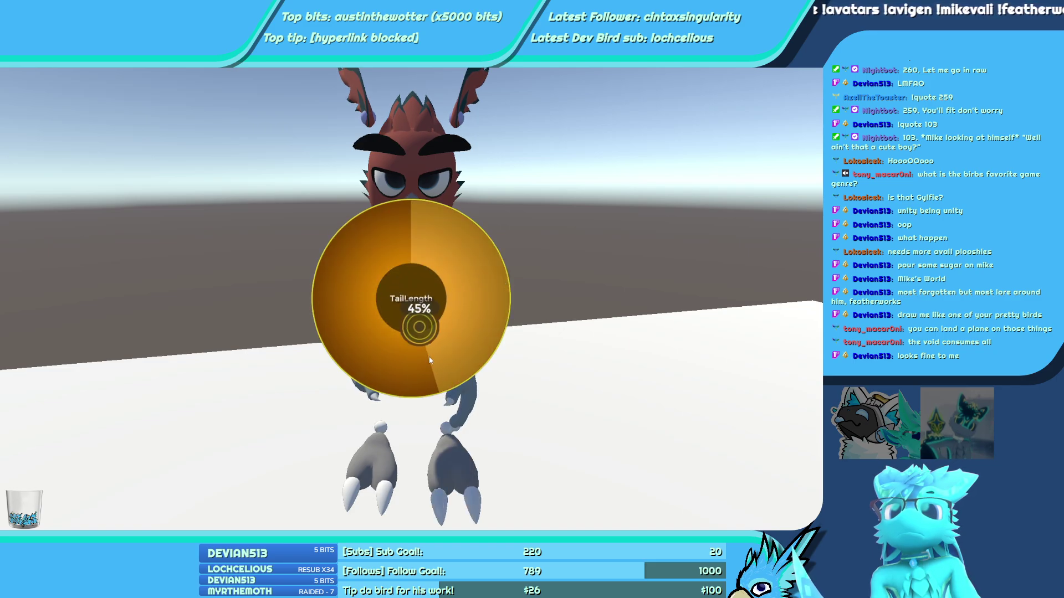
pyautogui.click(412, 253)
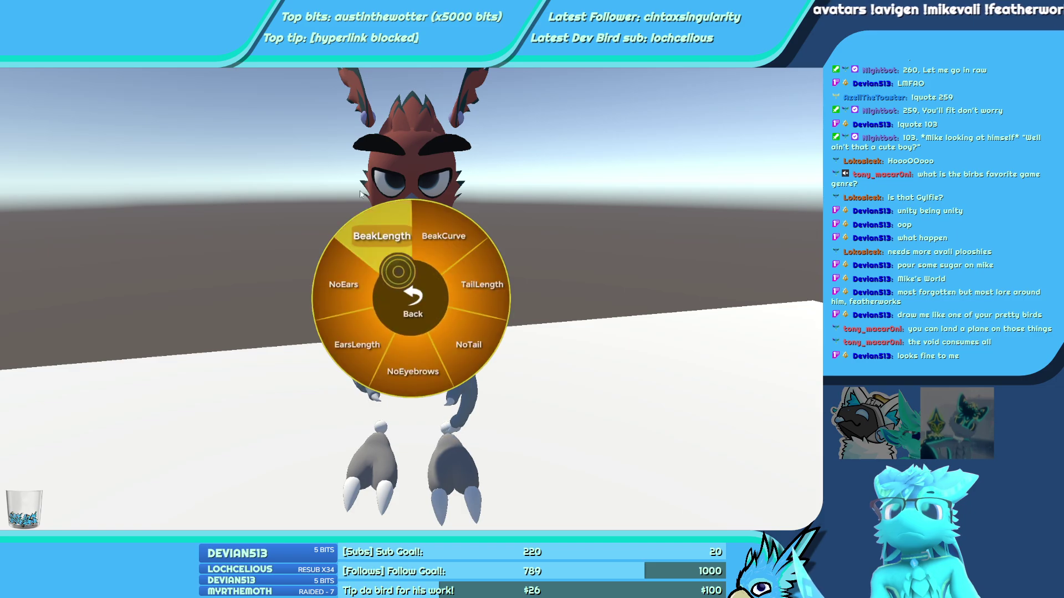
pyautogui.press('r')
# Test the NoEars toggle and inspect the avatar's ears in the mirror
pyautogui.press('Escape')
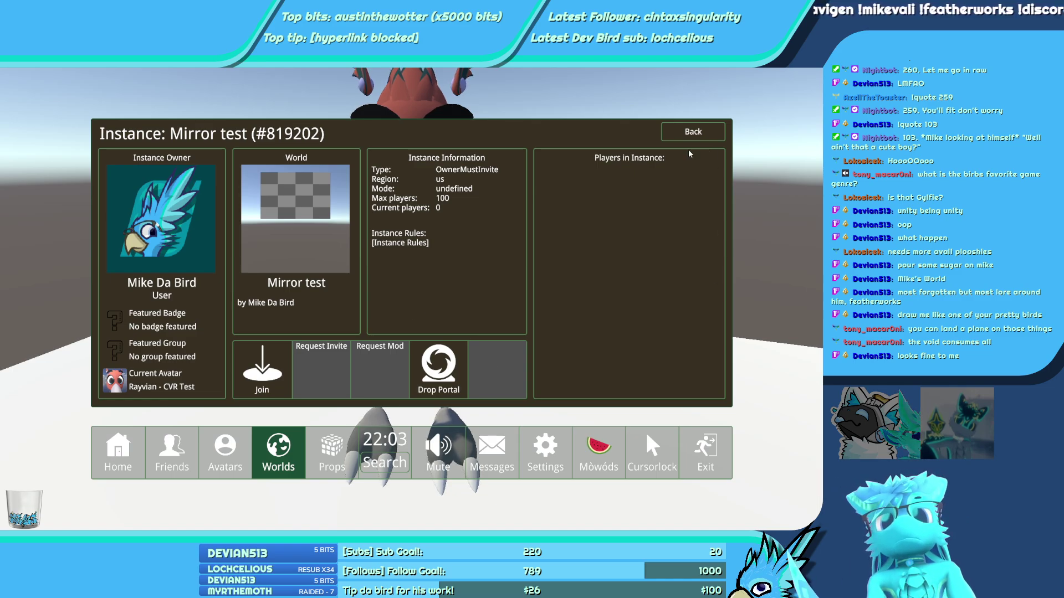
pyautogui.press('Escape')
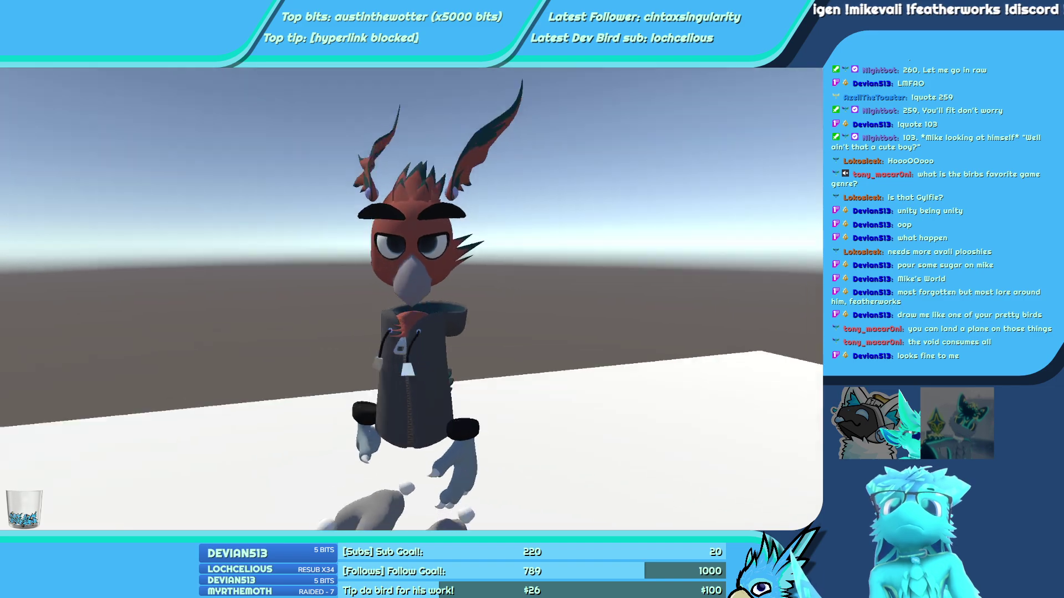
pyautogui.press('r')
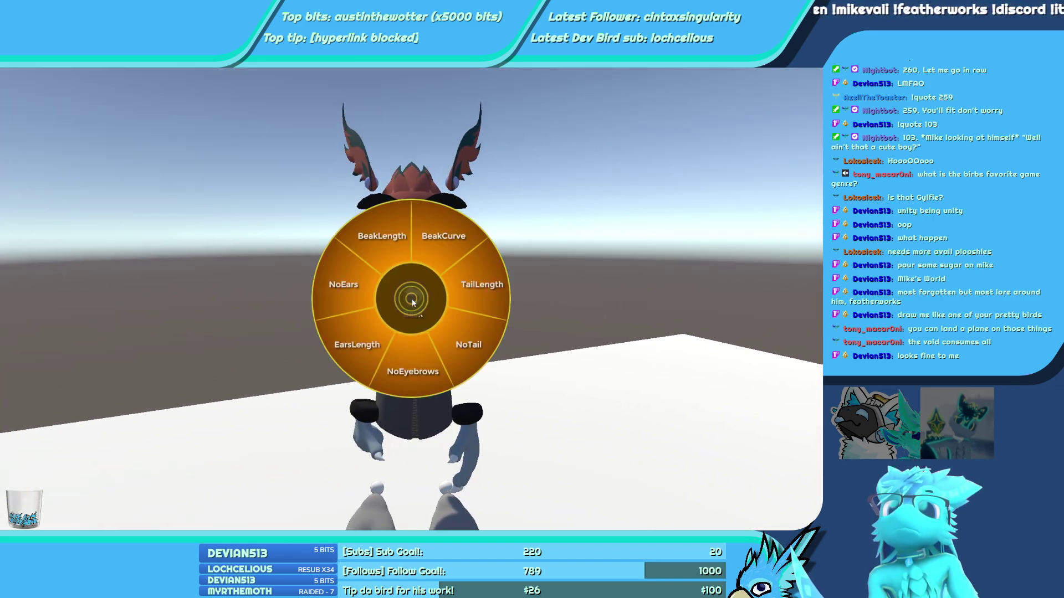
pyautogui.press('r')
pyautogui.press('r')
pyautogui.press('r')
pyautogui.press('r')
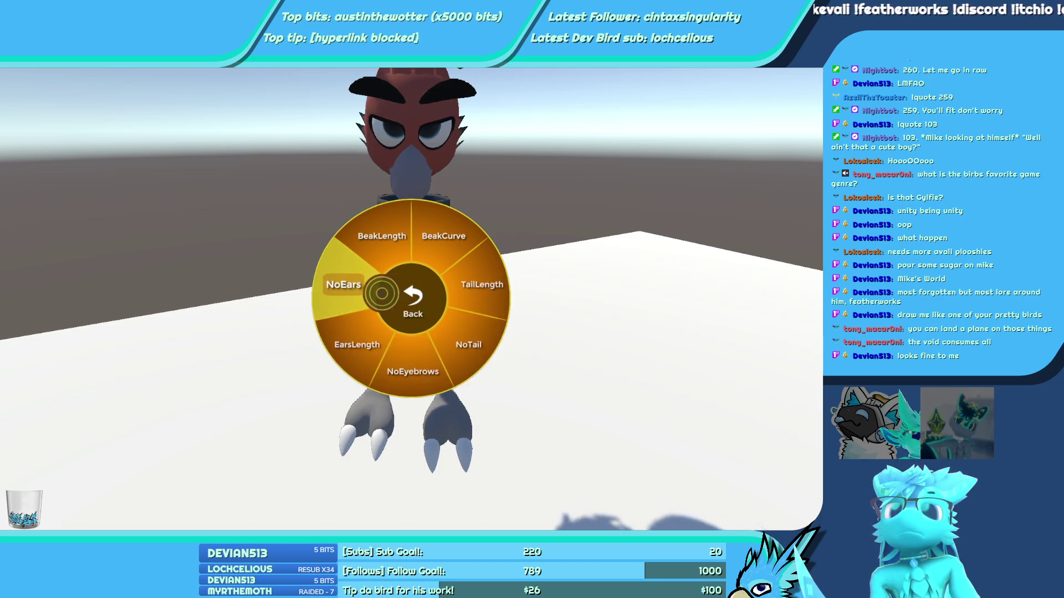
pyautogui.click(339, 285)
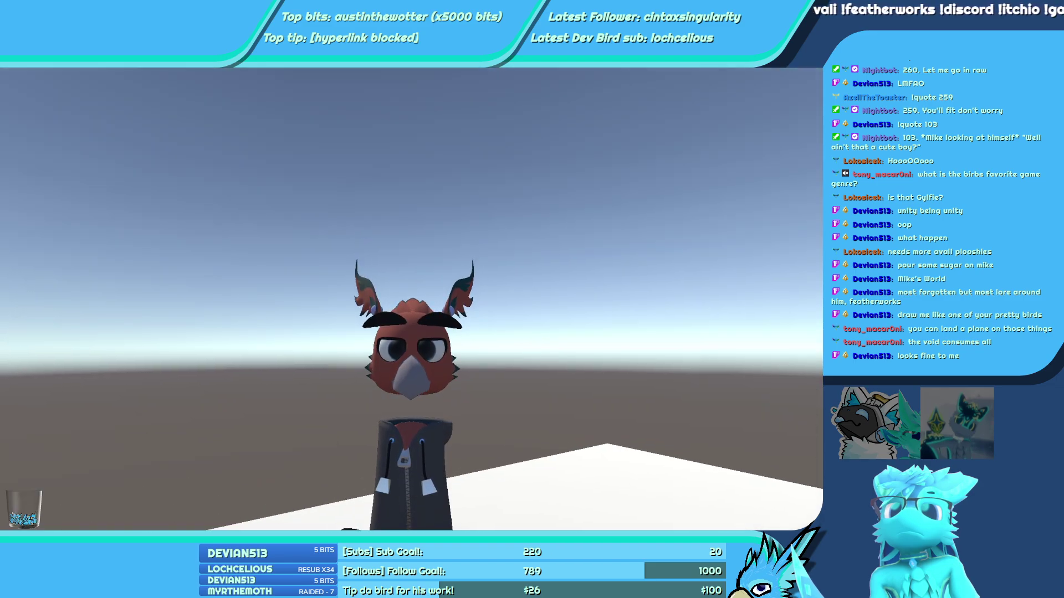
# Create a new instance of the Meetup World - Test world and join it
pyautogui.press('Escape')
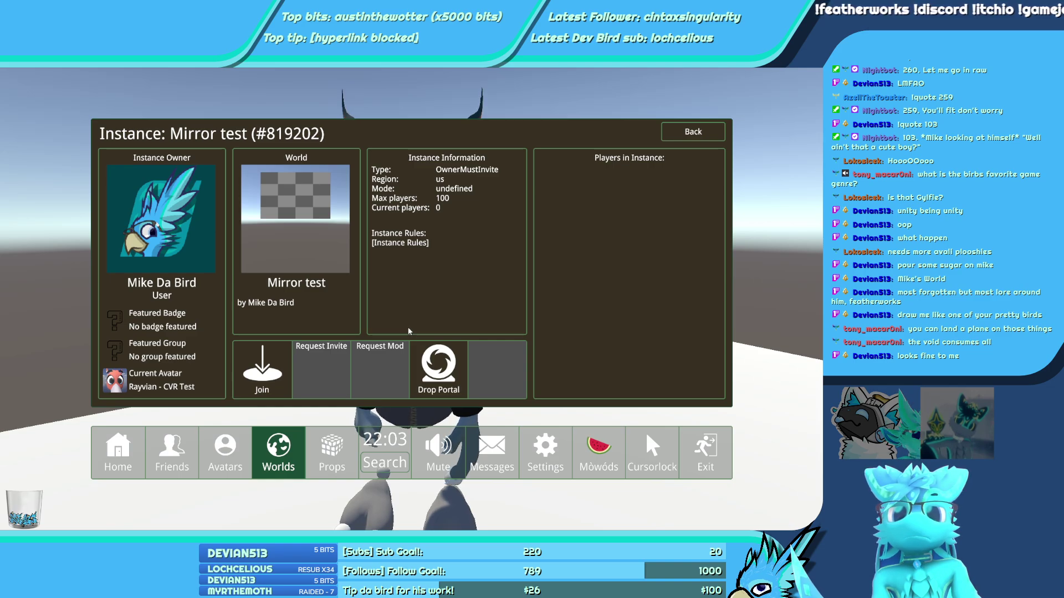
pyautogui.click(700, 135)
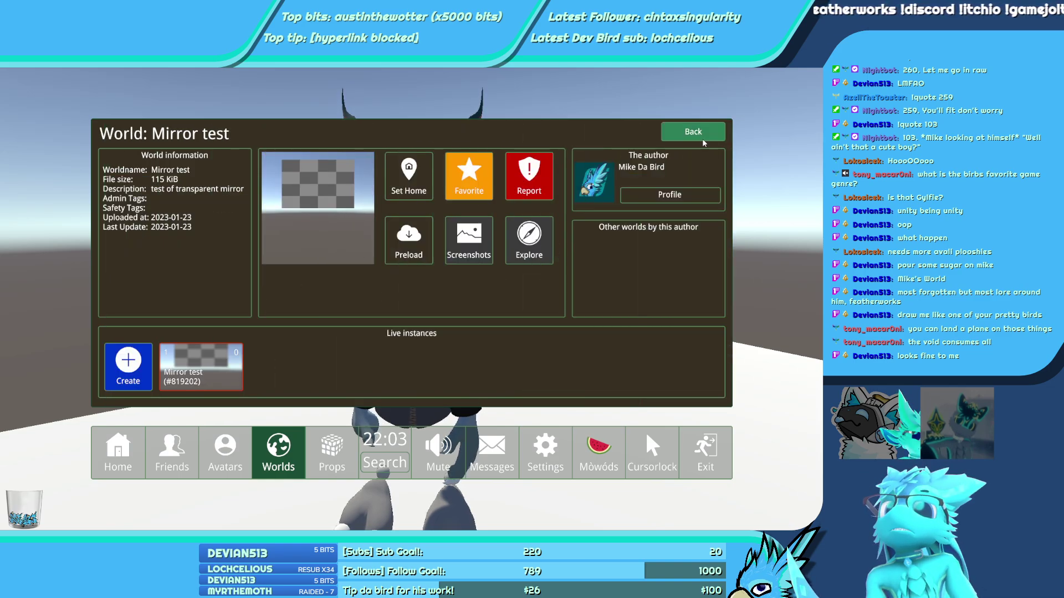
pyautogui.click(700, 136)
pyautogui.click(301, 252)
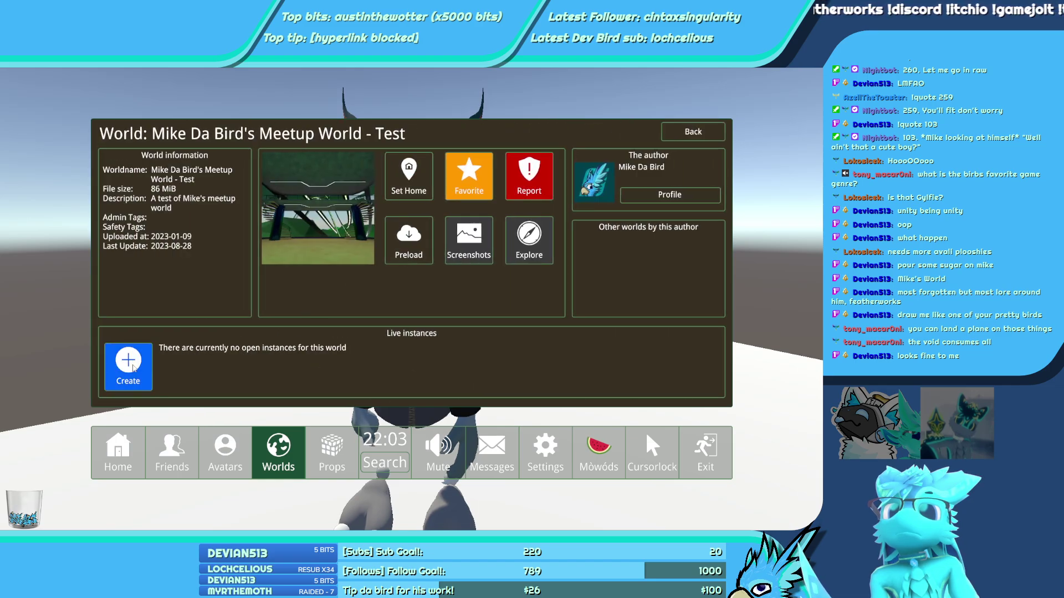
pyautogui.click(134, 367)
pyautogui.click(355, 353)
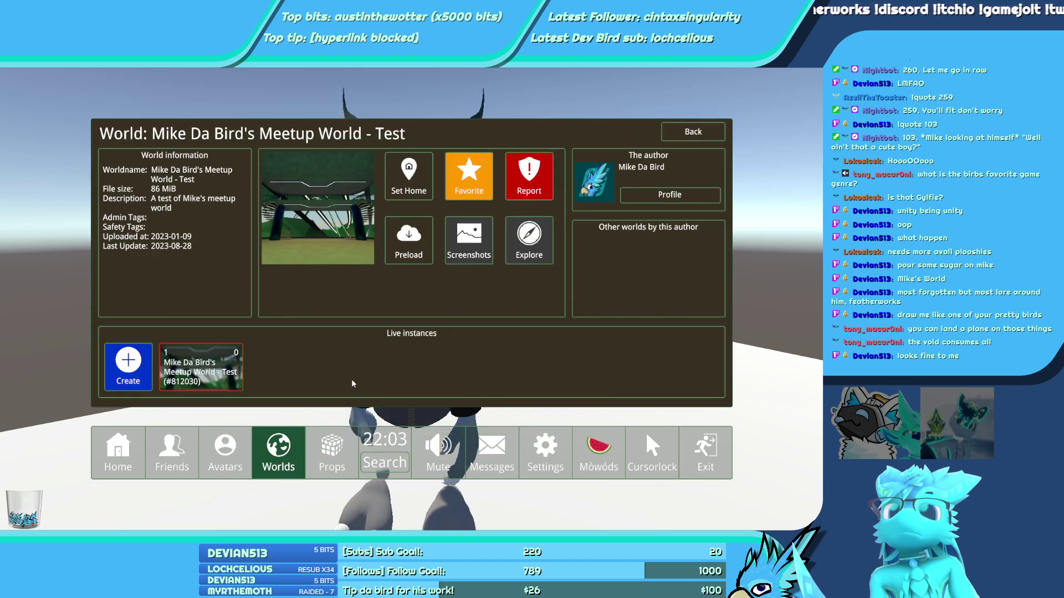
pyautogui.click(264, 370)
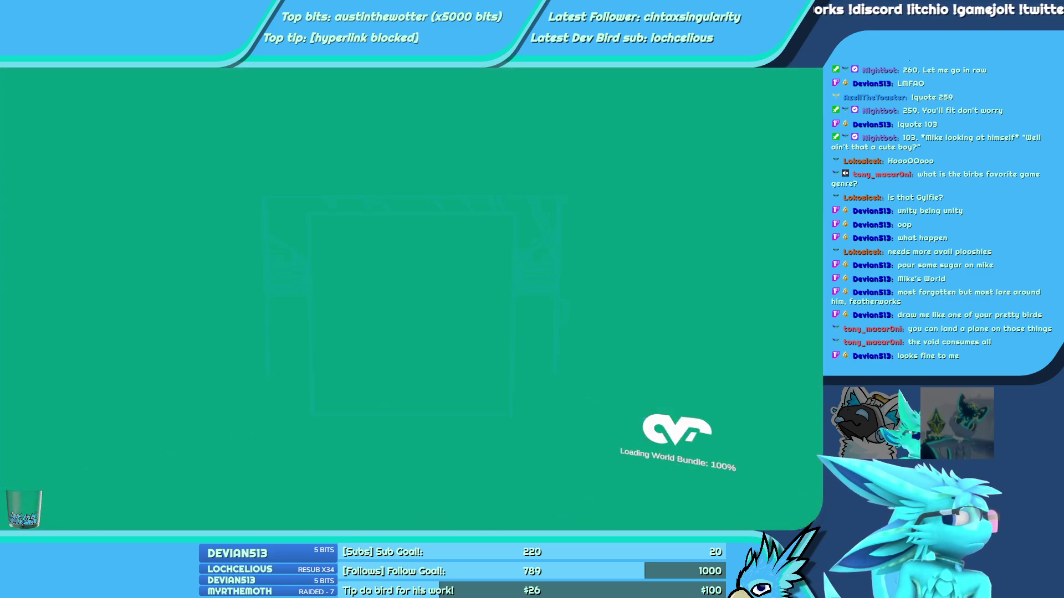
# Switch to Unity and set the Tail1 bone's X, Y and Z scale to 0.01 in the MDB_Rayvian_Anim_Tail_Off animation
pyautogui.hotkey('alt', 'Tab')
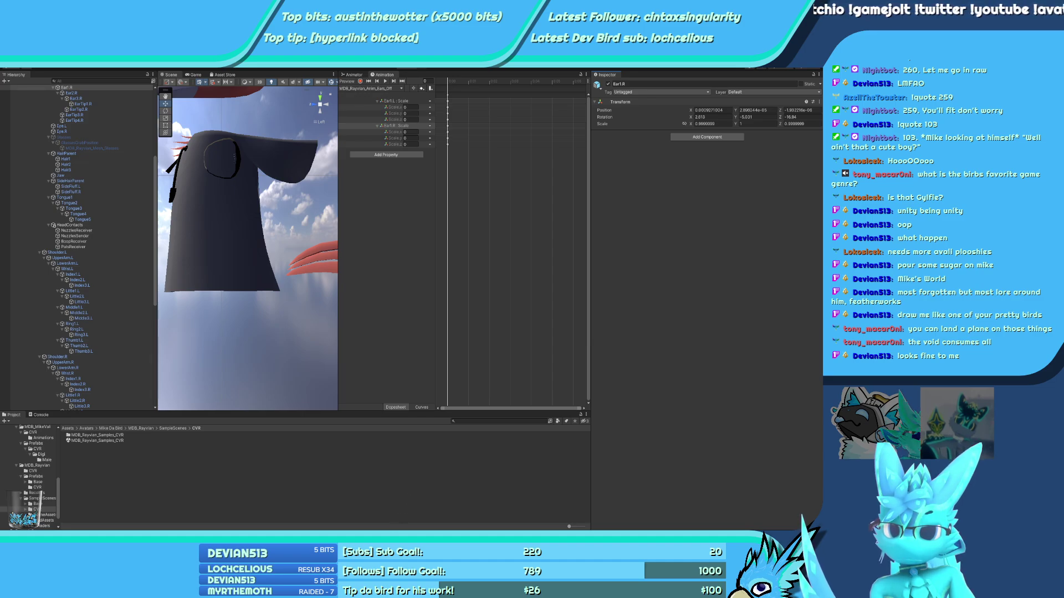
pyautogui.click(399, 514)
pyautogui.click(362, 82)
pyautogui.moveTo(319, 316); pyautogui.dragTo(301, 141, button='middle')
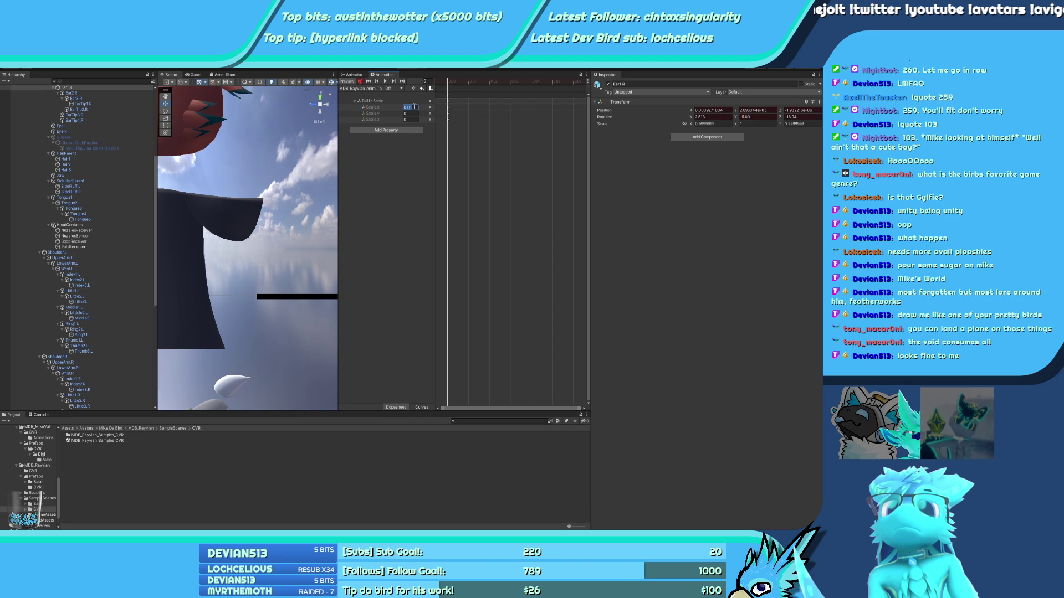
pyautogui.click(412, 114)
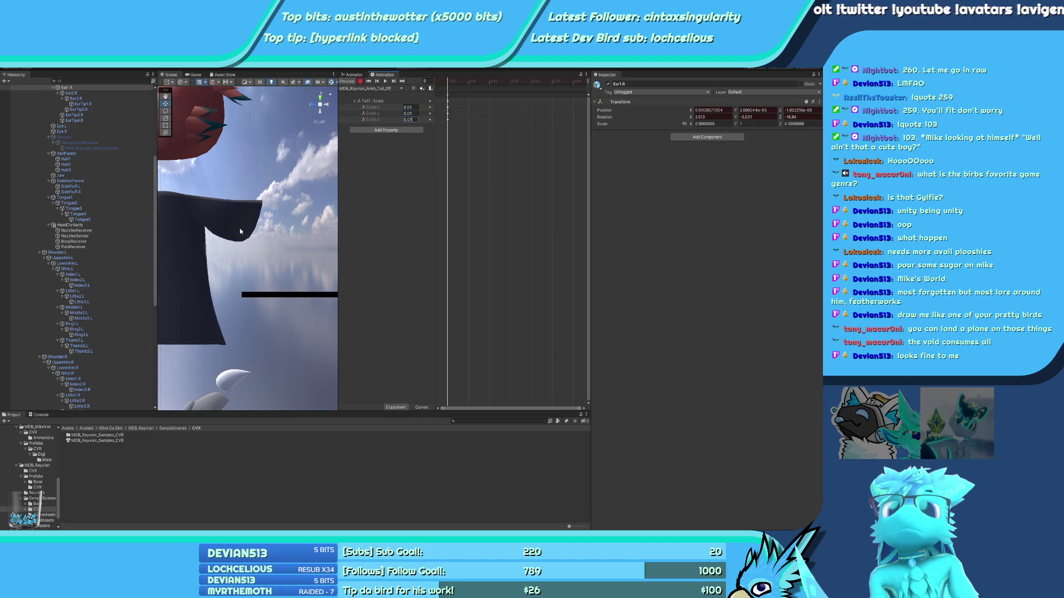
# Move the shrunken Tail1 bone inside the avatar's body, record its position in the Tail_Off animation, and end the recording
pyautogui.keyDown('alt'); pyautogui.moveTo(239, 227); pyautogui.dragTo(282, 244); pyautogui.keyUp('alt')
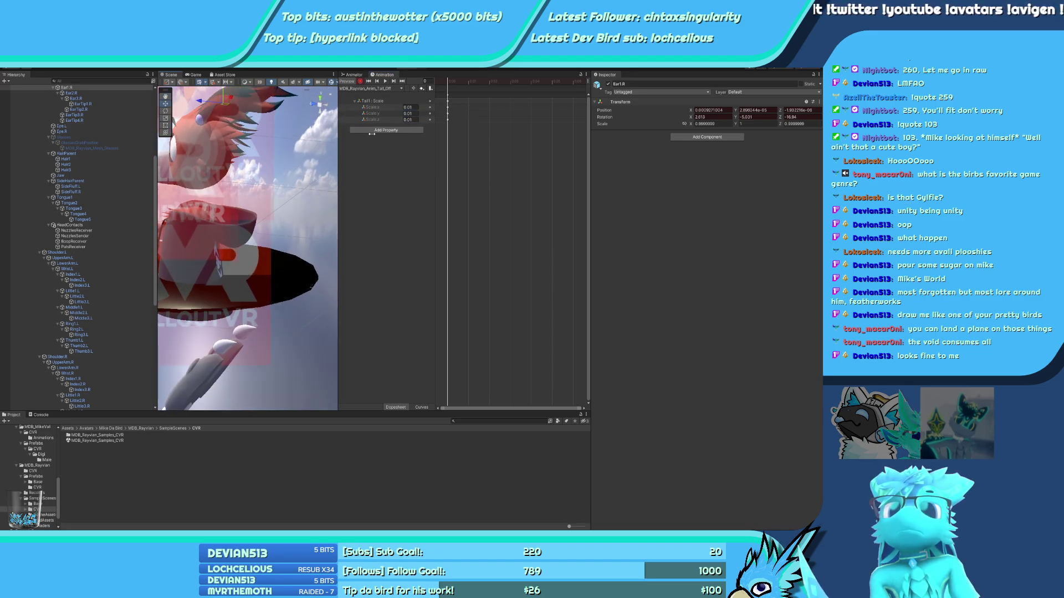
pyautogui.click(375, 103)
pyautogui.press('f')
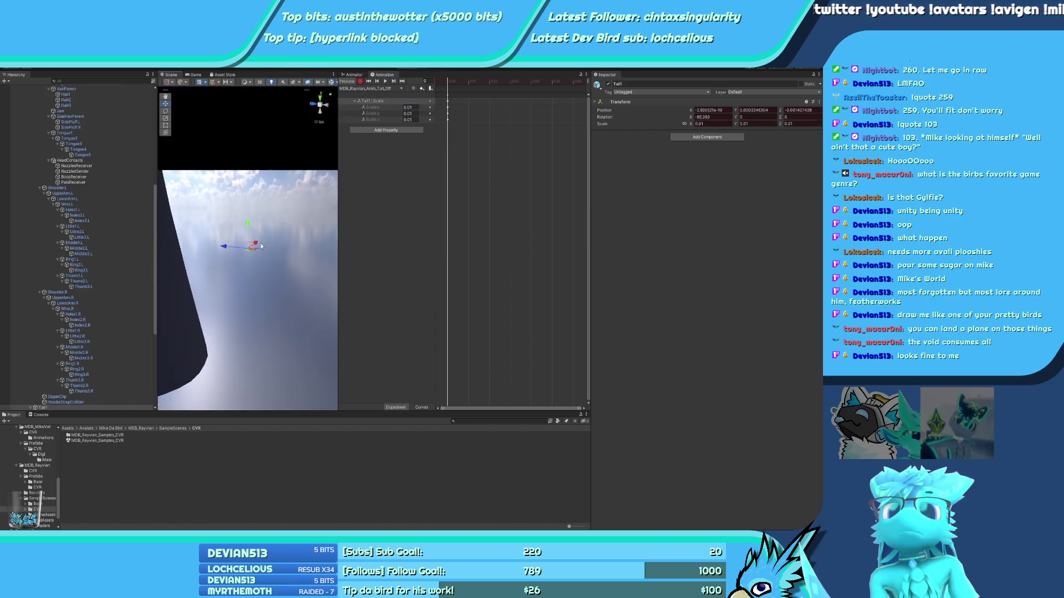
pyautogui.keyDown('alt'); pyautogui.moveTo(261, 246); pyautogui.dragTo(292, 249); pyautogui.keyUp('alt')
pyautogui.moveTo(201, 255); pyautogui.dragTo(257, 287, button='middle')
pyautogui.moveTo(256, 264)
pyautogui.mouseDown()
pyautogui.moveTo(344, 342)
pyautogui.moveTo(420, 299)
pyautogui.moveTo(260, 283)
pyautogui.mouseUp()
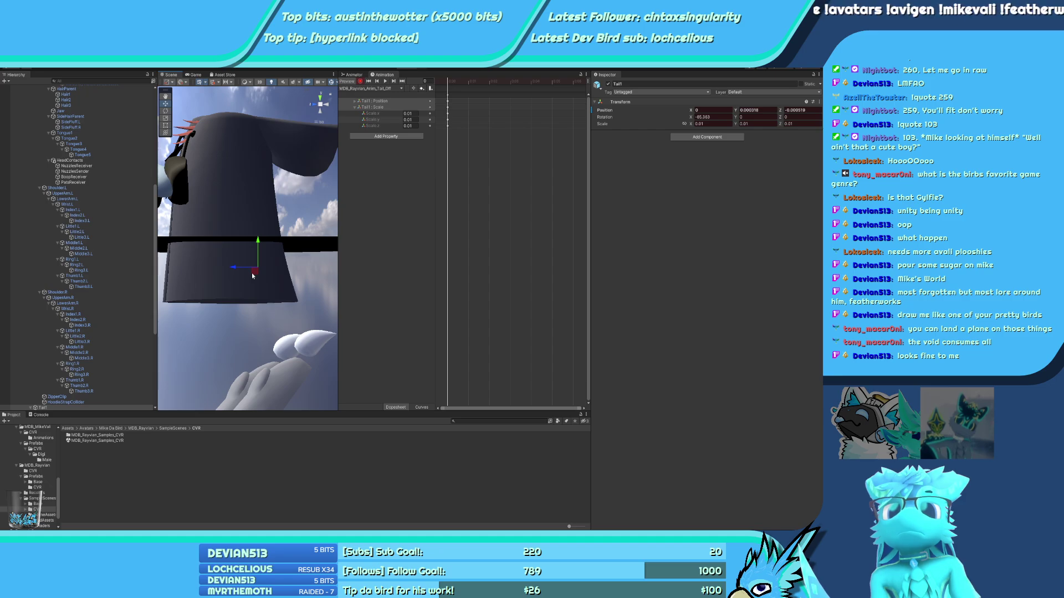
pyautogui.moveTo(252, 275); pyautogui.dragTo(225, 260)
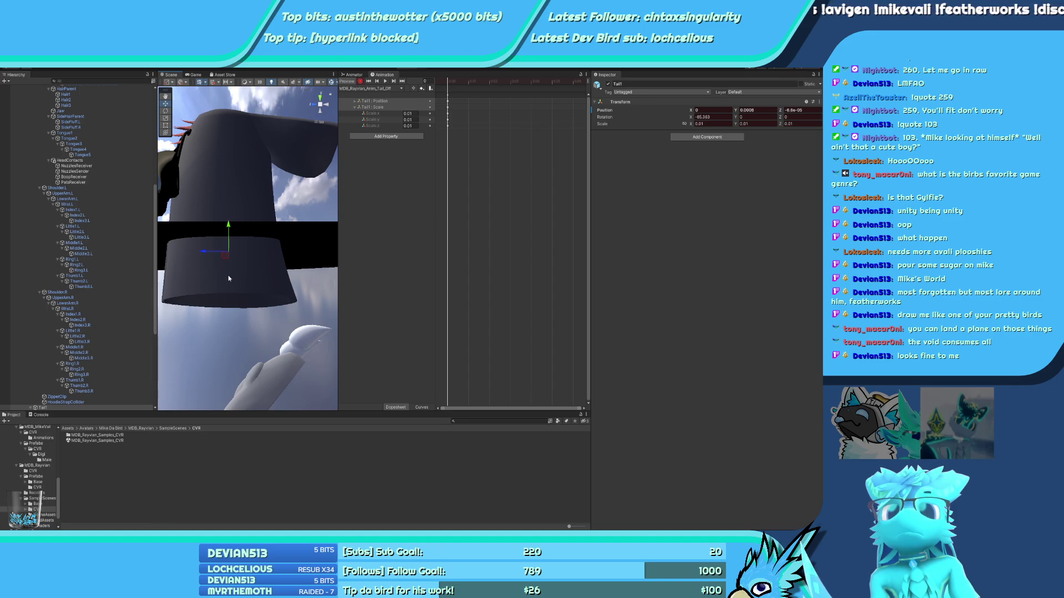
pyautogui.click(351, 82)
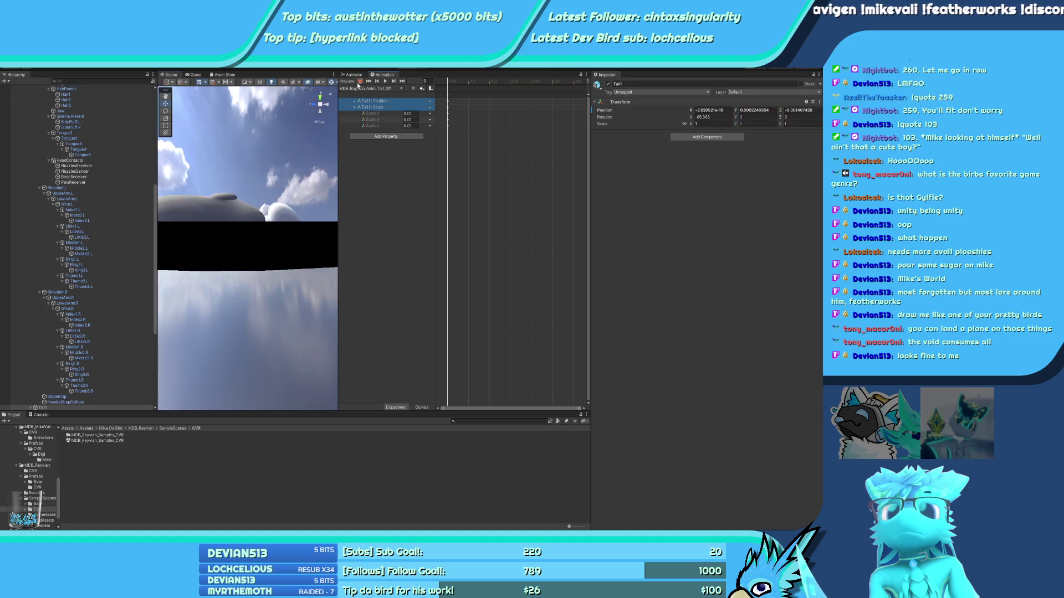
# Select the MDB_Rayvian_CVR_Default avatar and start its upload to ChilloutVR
pyautogui.scroll(-8, 277, 183)
pyautogui.keyDown('alt'); pyautogui.moveTo(260, 189); pyautogui.dragTo(330, 235); pyautogui.keyUp('alt')
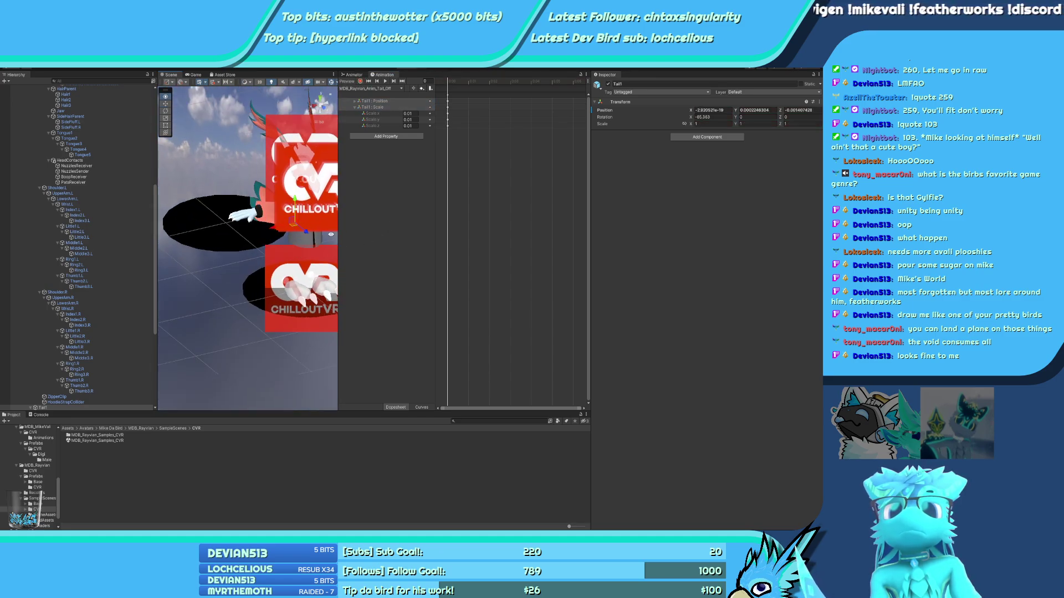
pyautogui.scroll(1, 331, 234)
pyautogui.moveTo(330, 234); pyautogui.dragTo(270, 284, button='middle')
pyautogui.scroll(10, 26, 192)
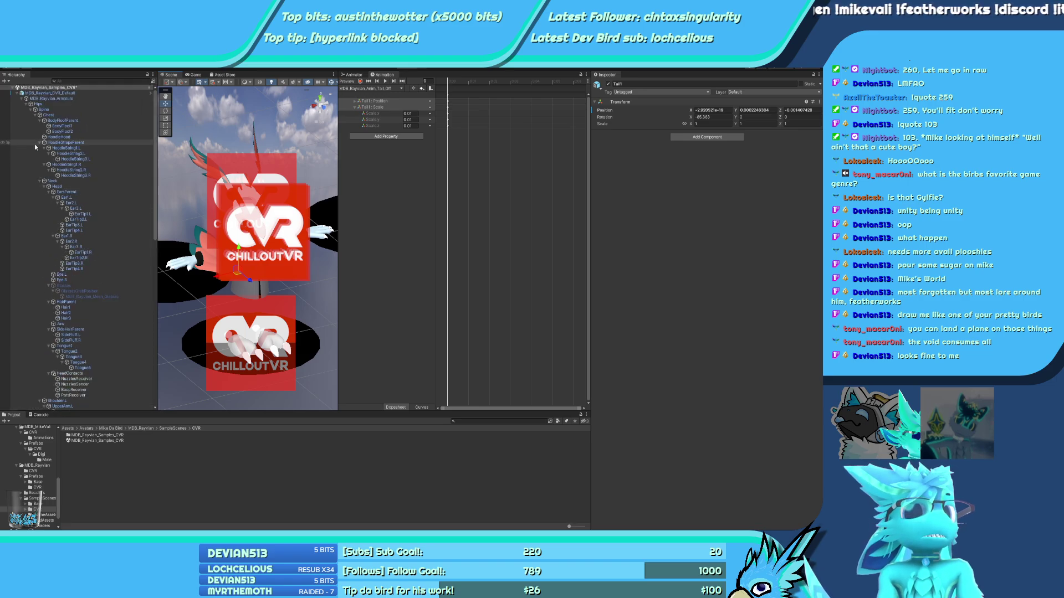
pyautogui.click(37, 93)
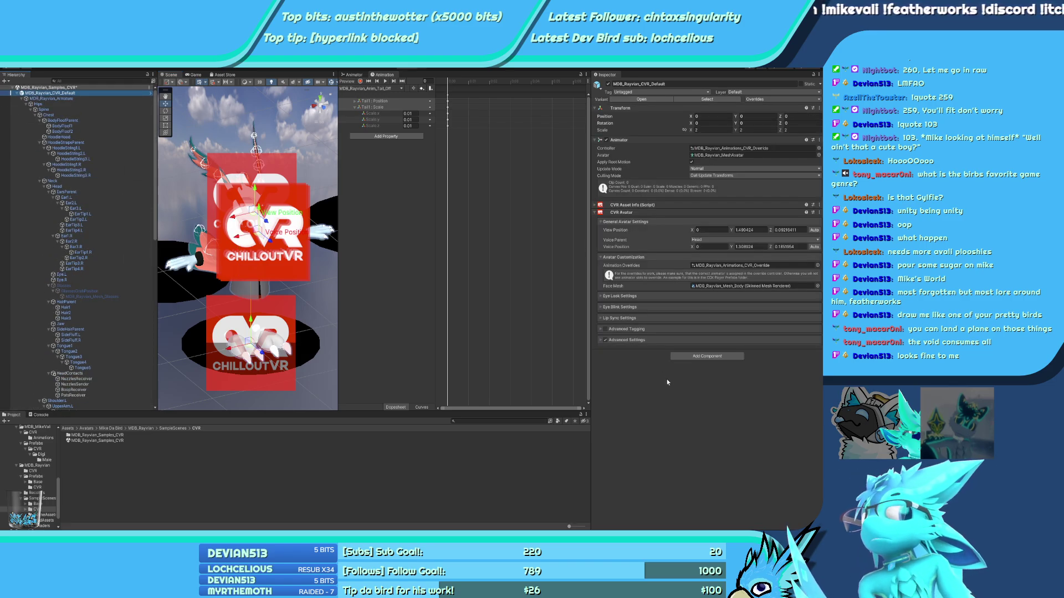
pyautogui.click(20, 94)
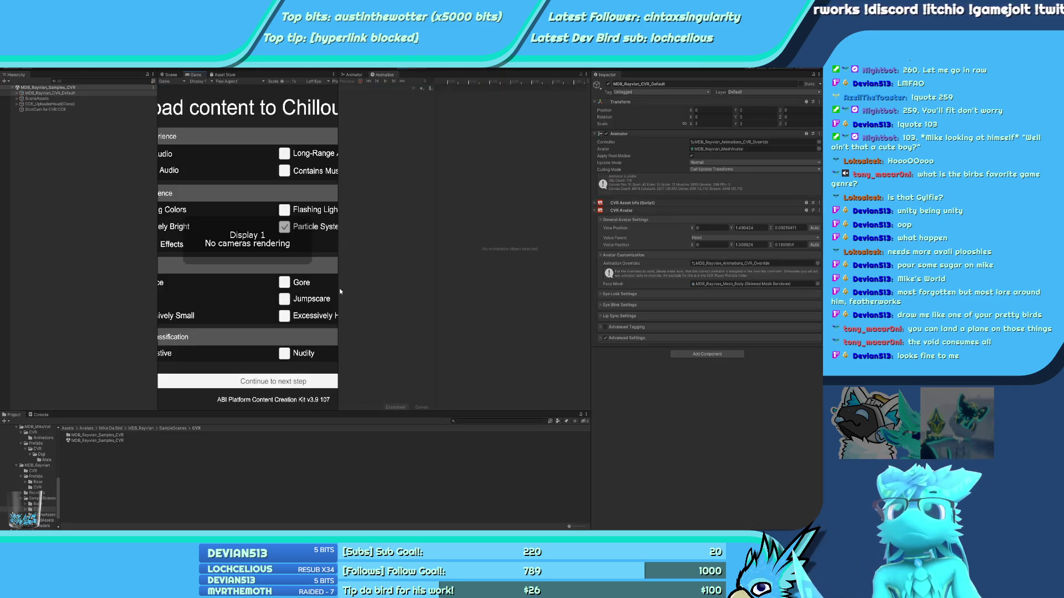
# Accept the content tags and details for Rayvian - CVR Test, certify ownership and tagging, and continue the upload
pyautogui.moveTo(339, 290); pyautogui.dragTo(516, 311)
pyautogui.click(363, 387)
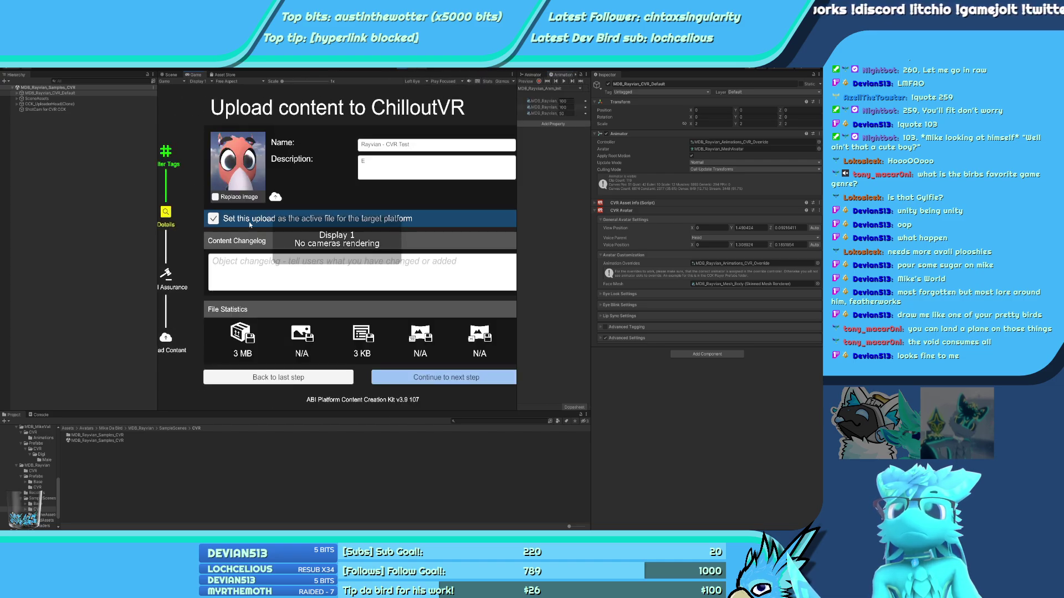
pyautogui.click(443, 377)
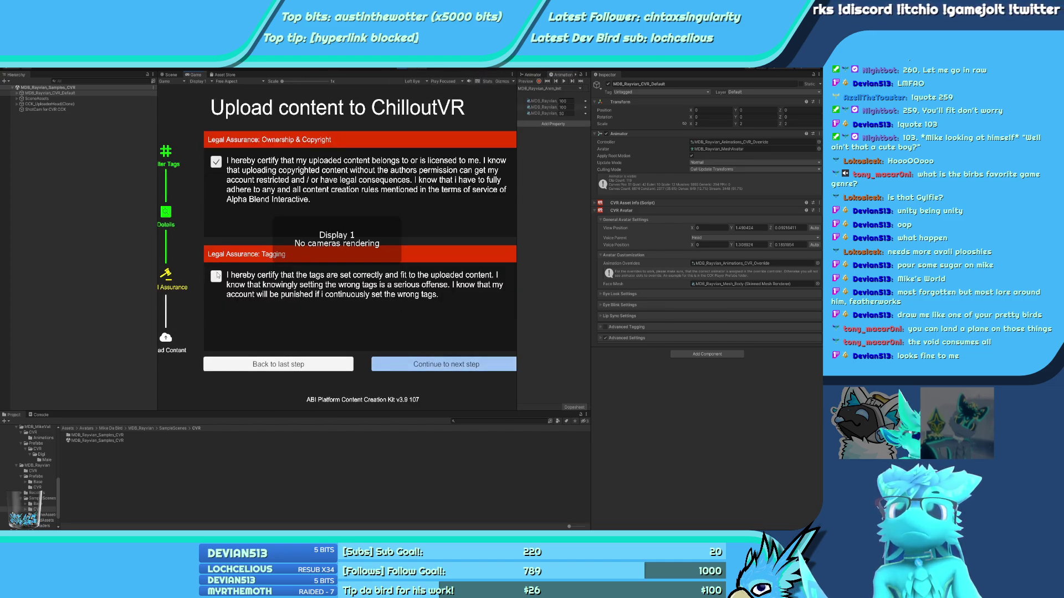
pyautogui.click(431, 361)
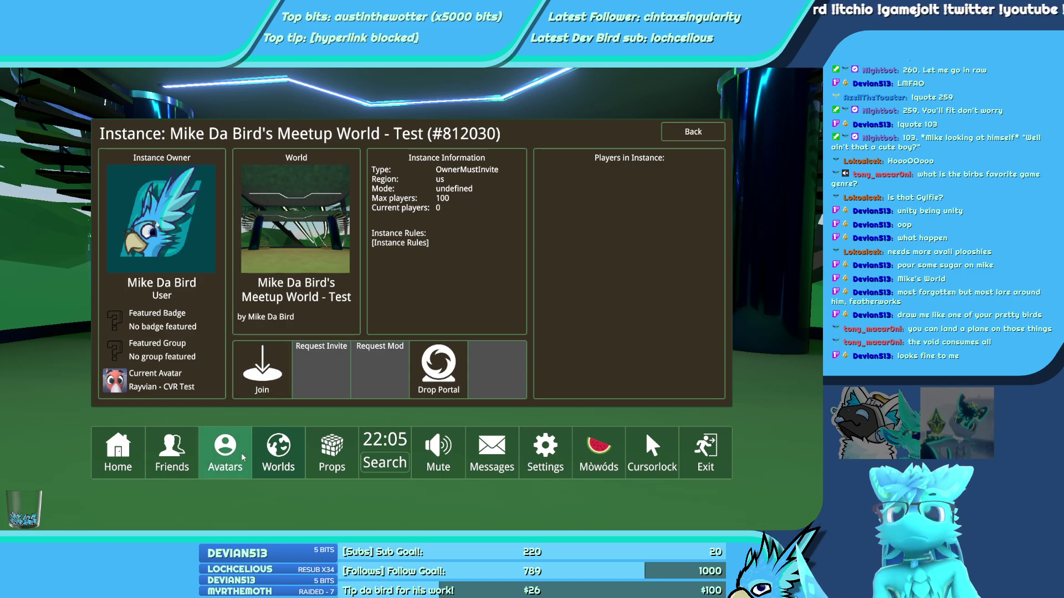
# Switch to ChilloutVR and change the avatar to Rayvian - CVR Test
pyautogui.click(225, 450)
pyautogui.click(311, 345)
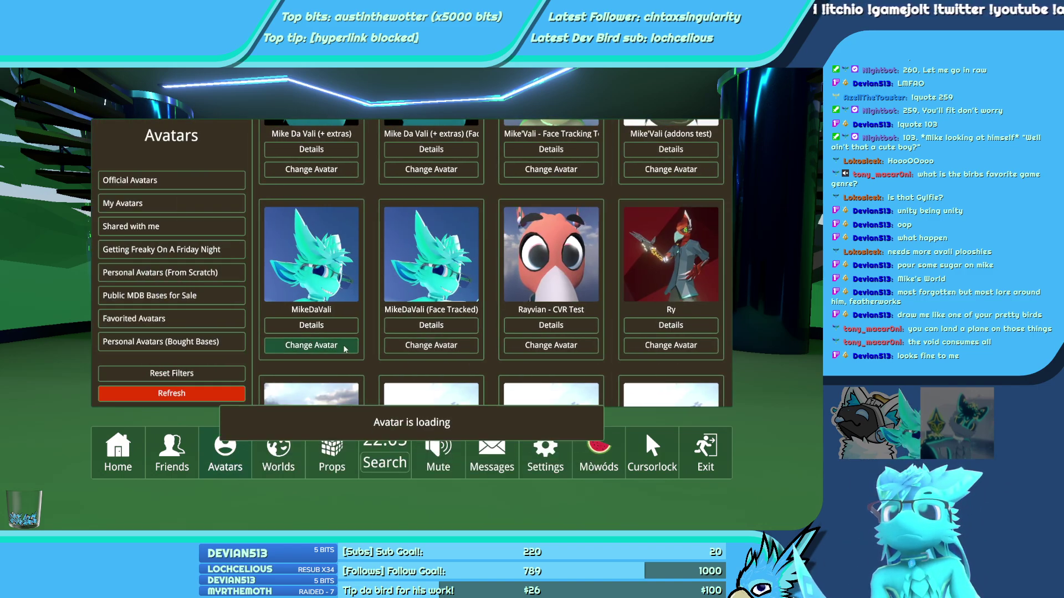
pyautogui.click(530, 350)
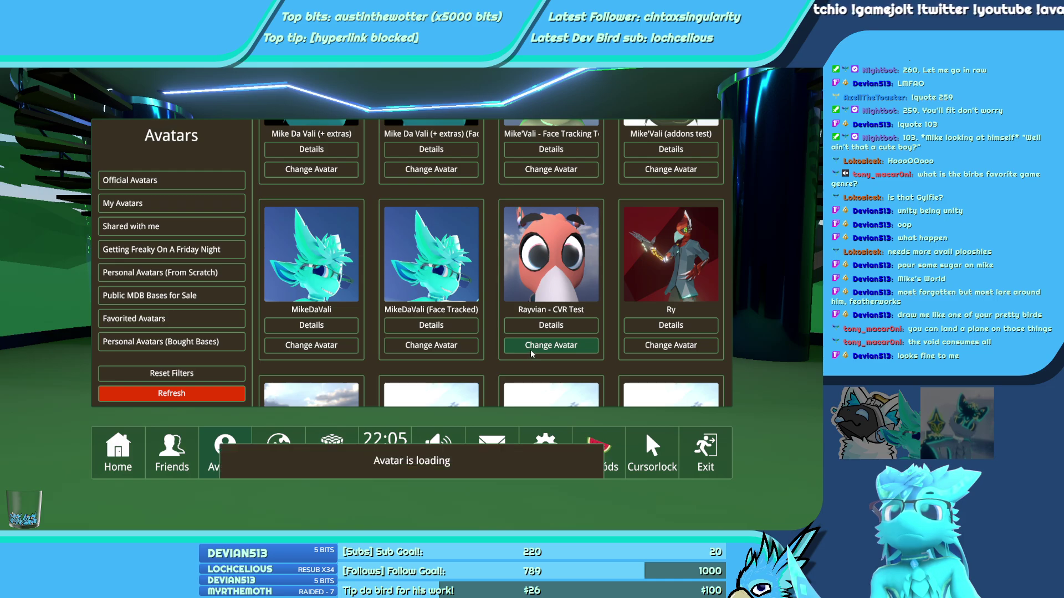
pyautogui.press('Escape')
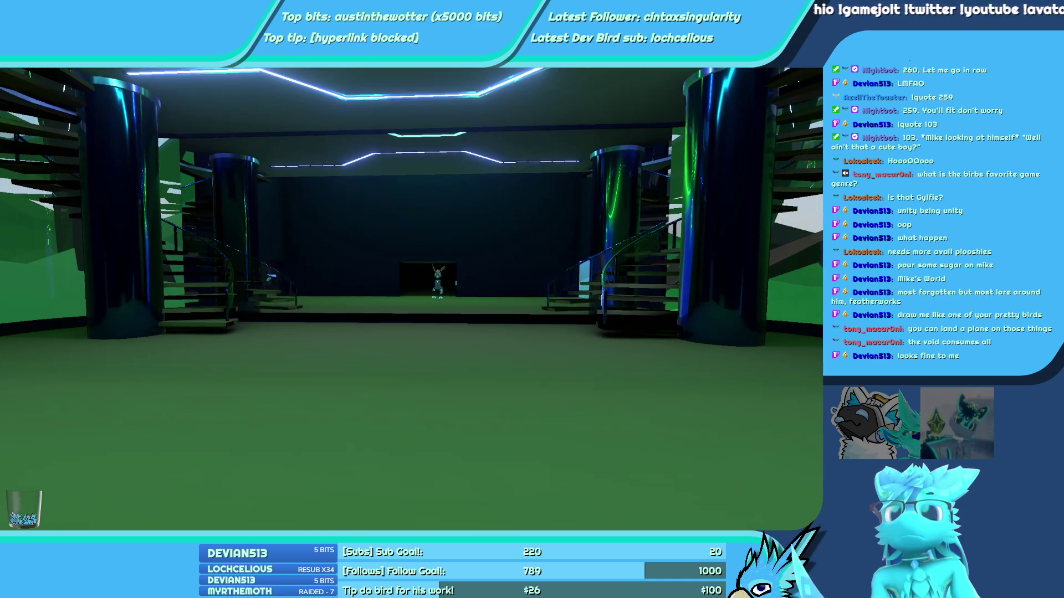
# Walk up to the mirror and examine the avatar's body and tail from the front and side
pyautogui.press('w')
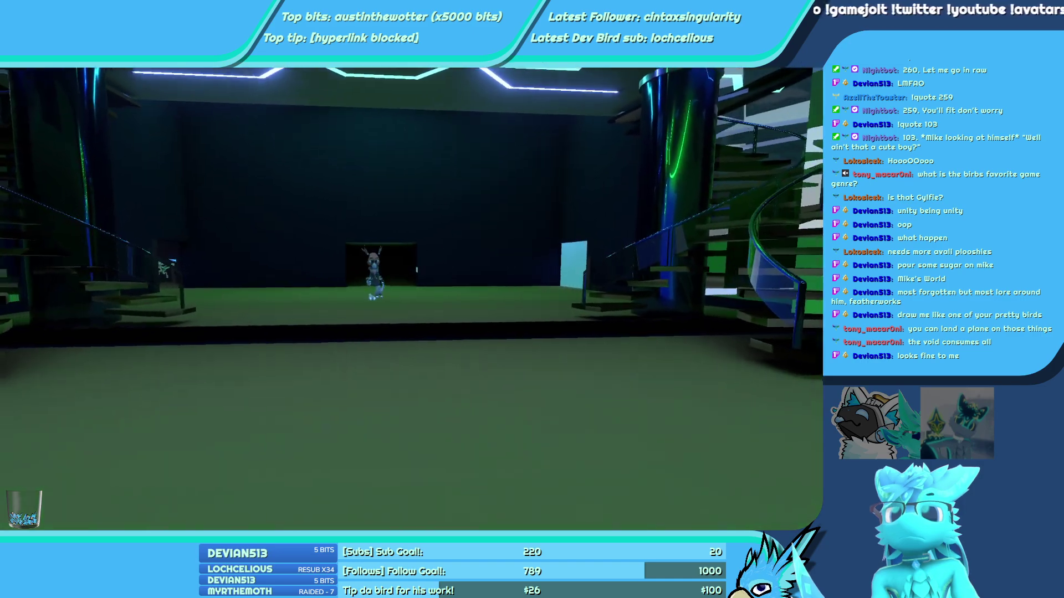
pyautogui.press('w')
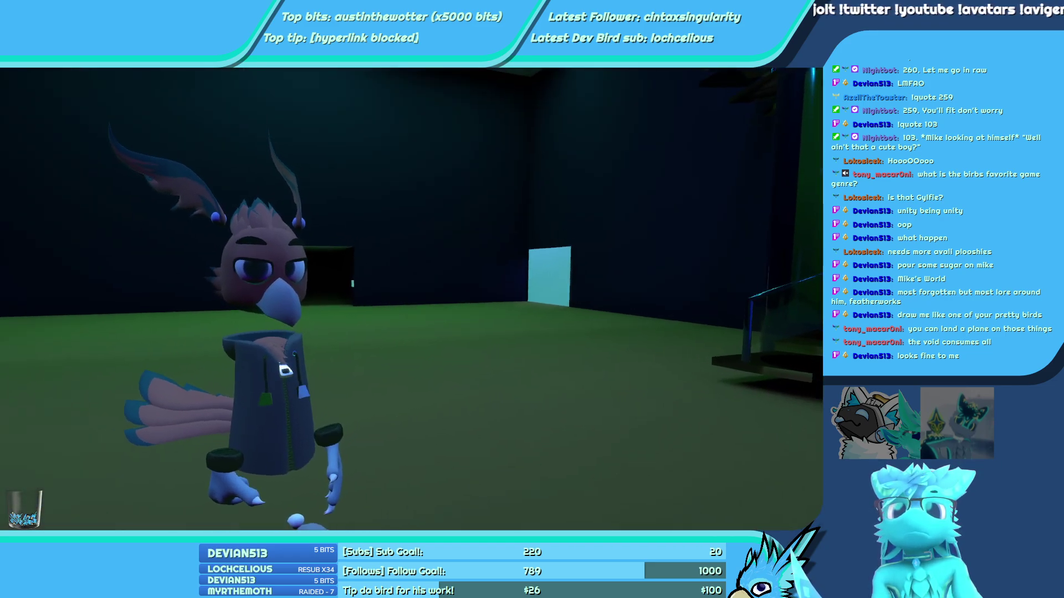
pyautogui.press('Tab')
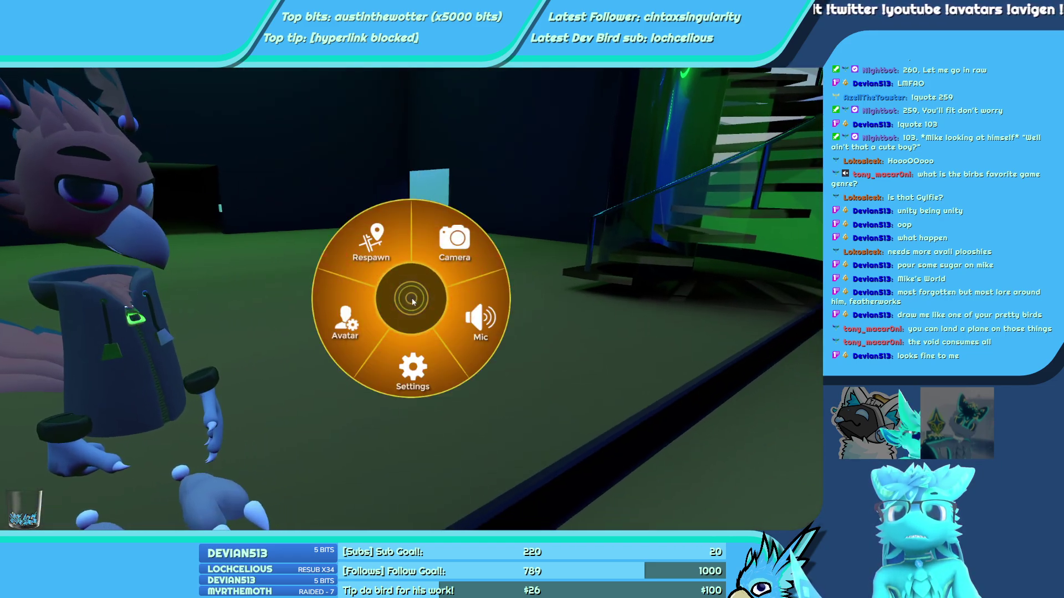
pyautogui.press('Tab')
pyautogui.press('s')
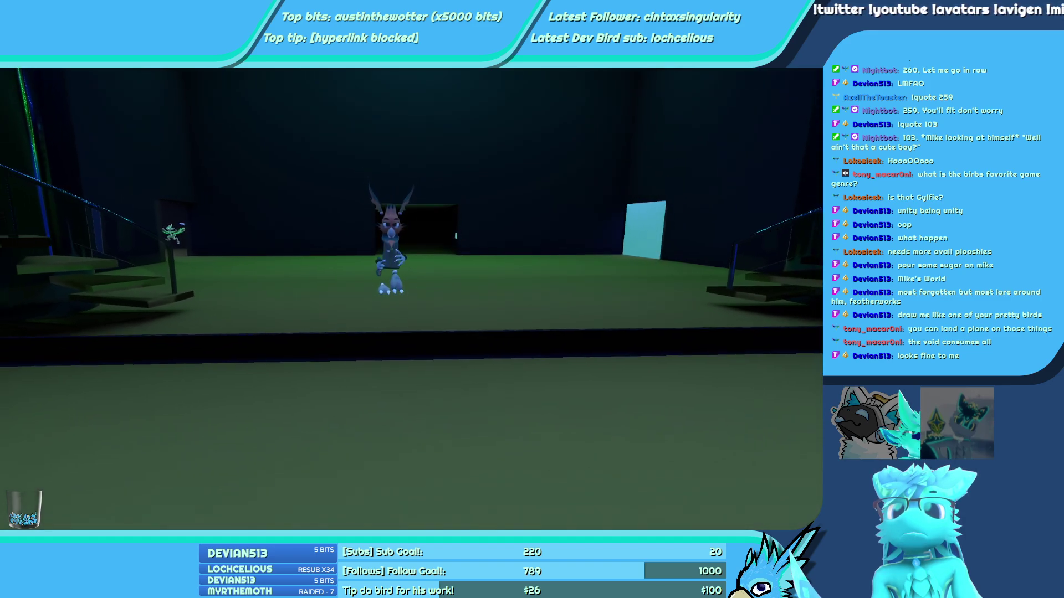
pyautogui.press('w')
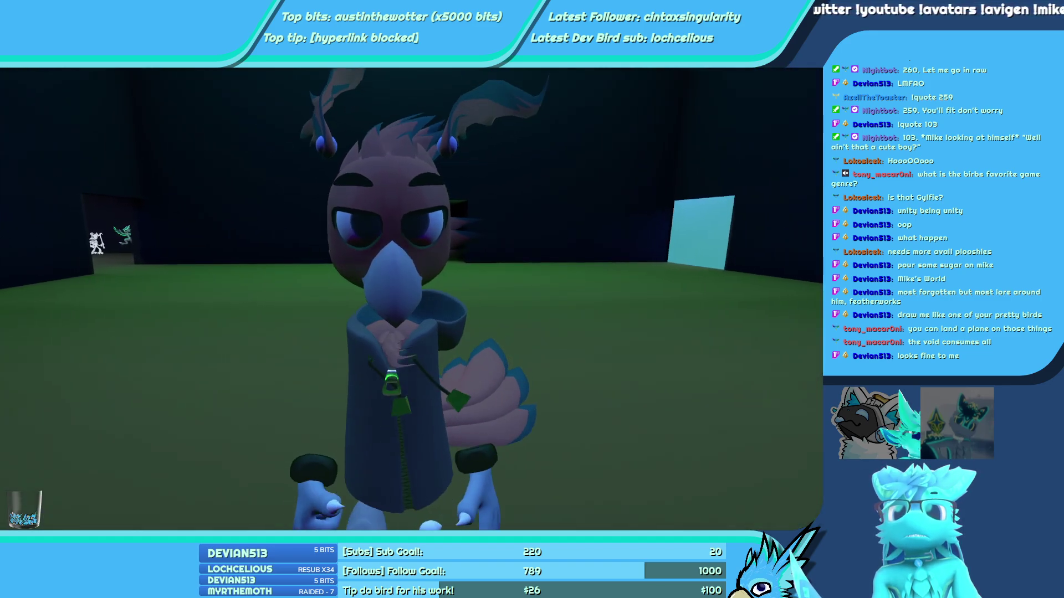
pyautogui.press('s')
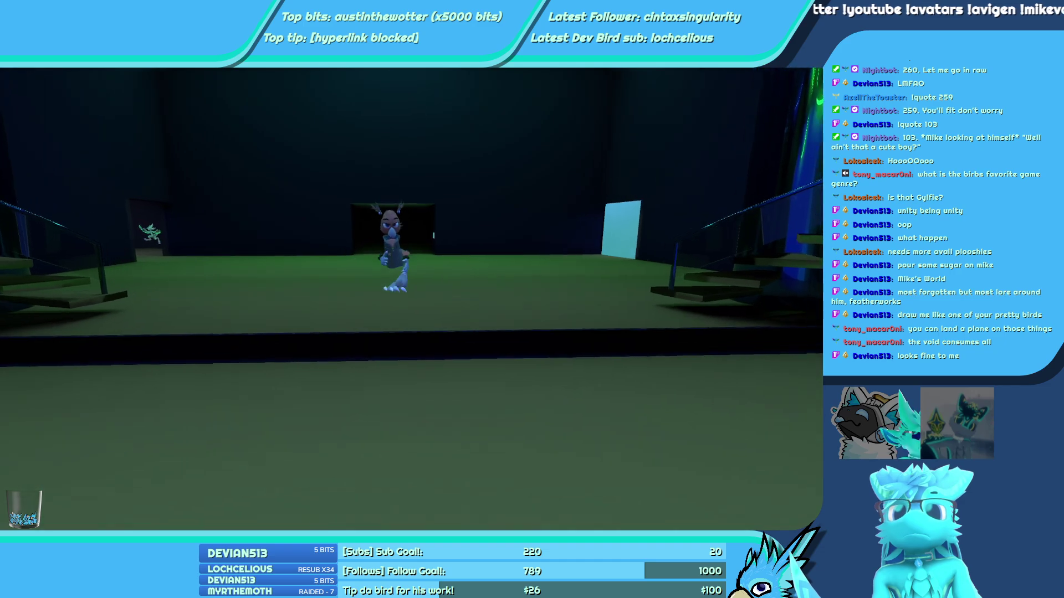
pyautogui.press('w')
# Find the NoTail option among the avatar's toggles and switch it repeatedly, leaving it on
pyautogui.press('Tab')
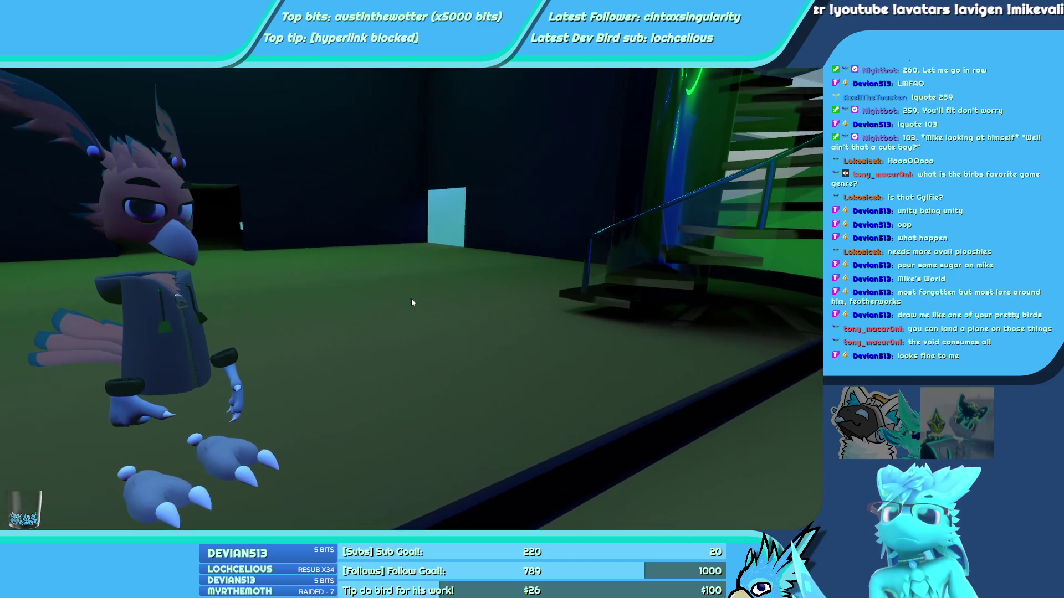
pyautogui.click(415, 337)
pyautogui.click(396, 266)
pyautogui.click(415, 322)
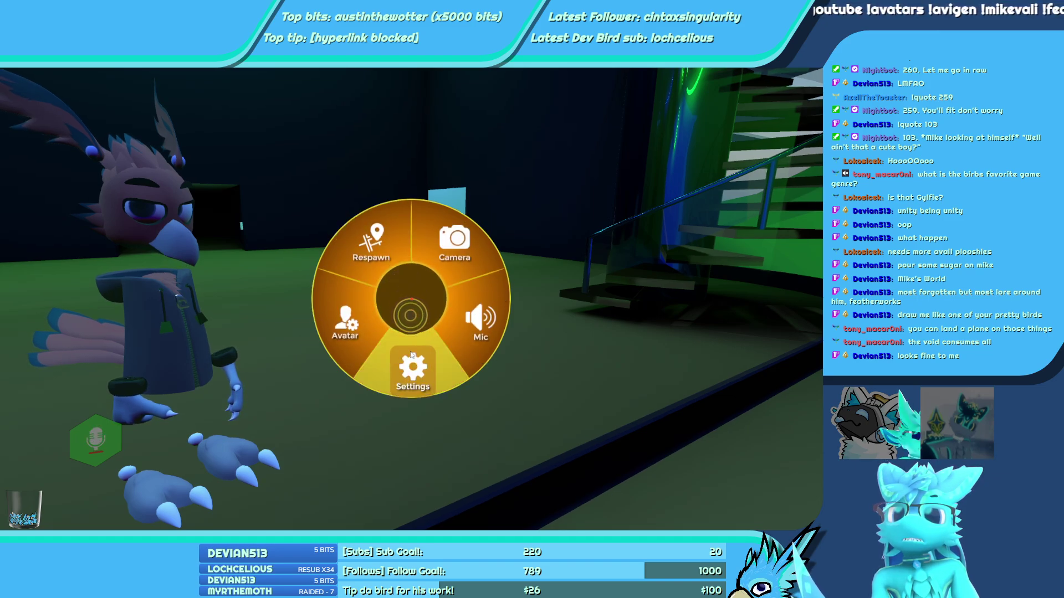
pyautogui.click(411, 353)
pyautogui.click(394, 257)
pyautogui.click(409, 310)
pyautogui.click(363, 316)
pyautogui.click(394, 352)
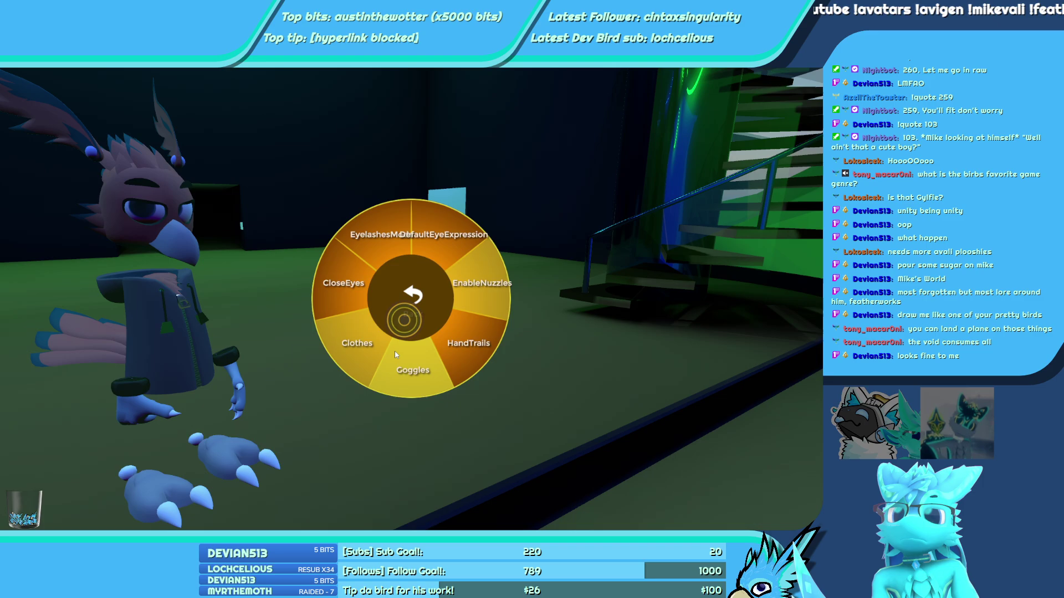
pyautogui.click(408, 296)
pyautogui.click(365, 295)
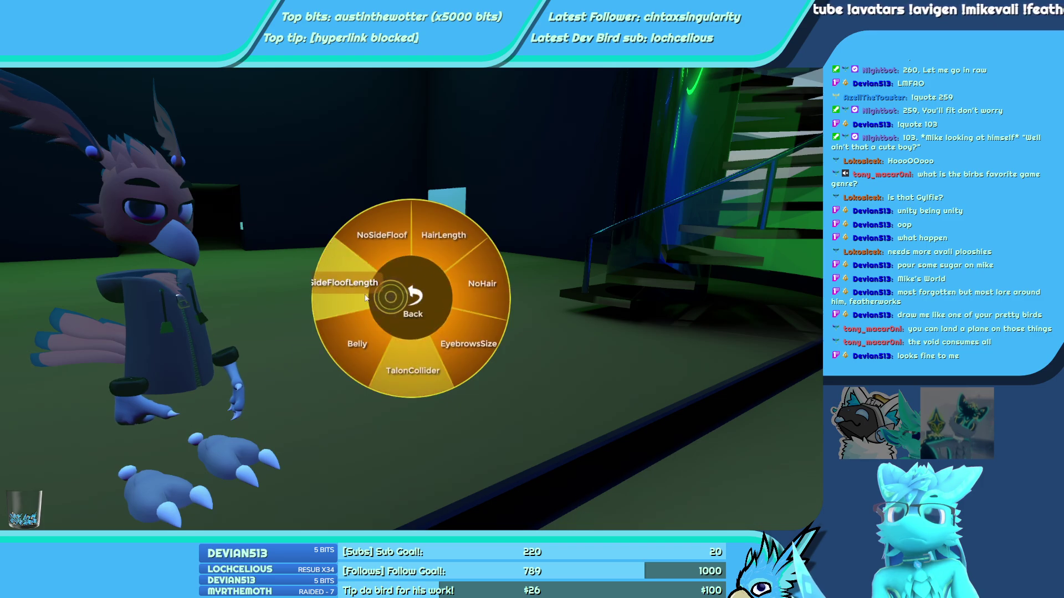
pyautogui.click(410, 292)
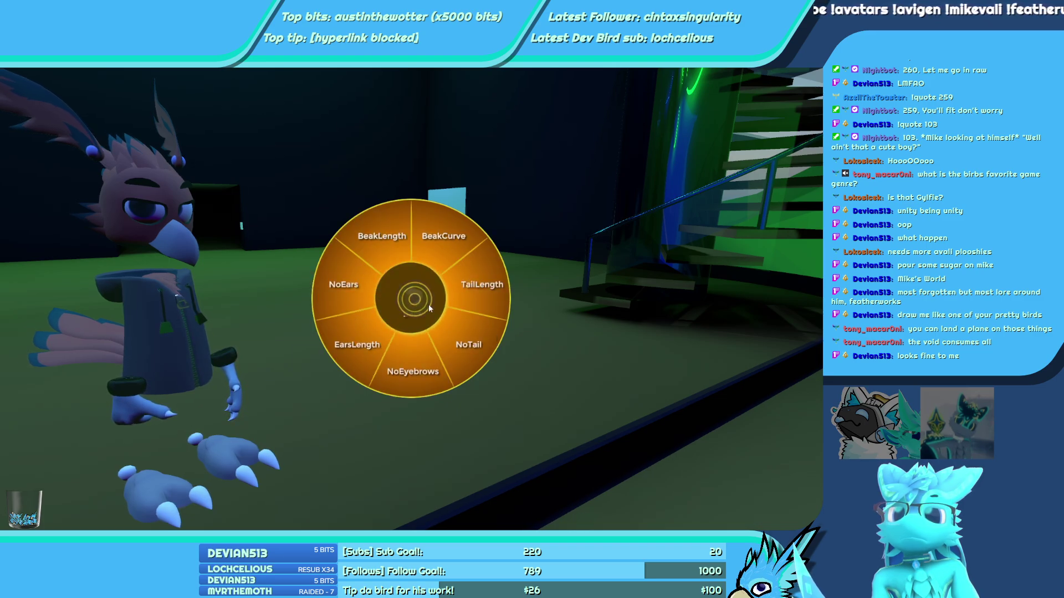
pyautogui.click(471, 339)
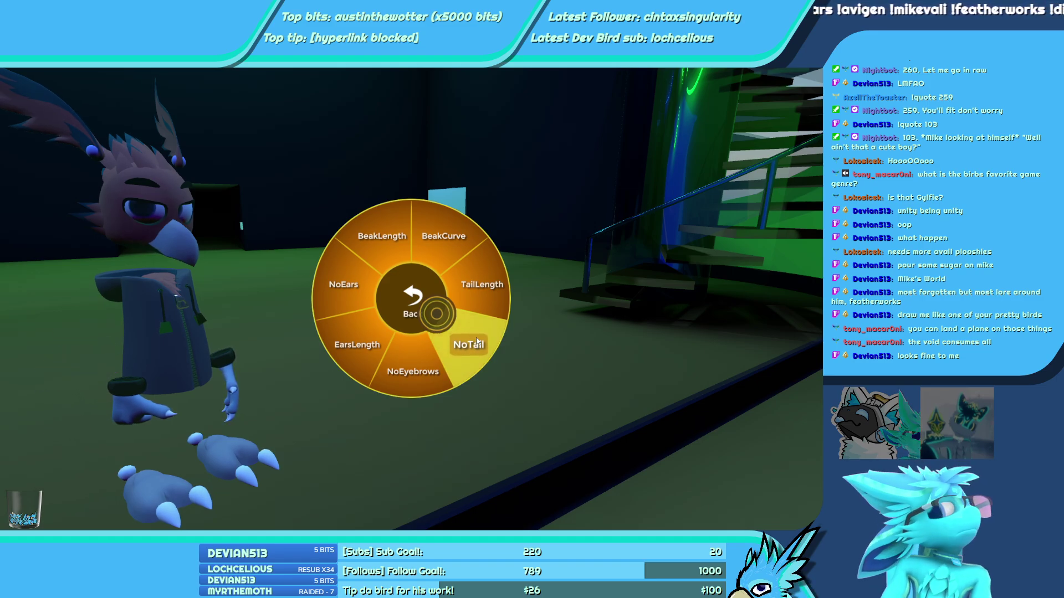
pyautogui.click(478, 341)
pyautogui.click(478, 341)
pyautogui.click(477, 342)
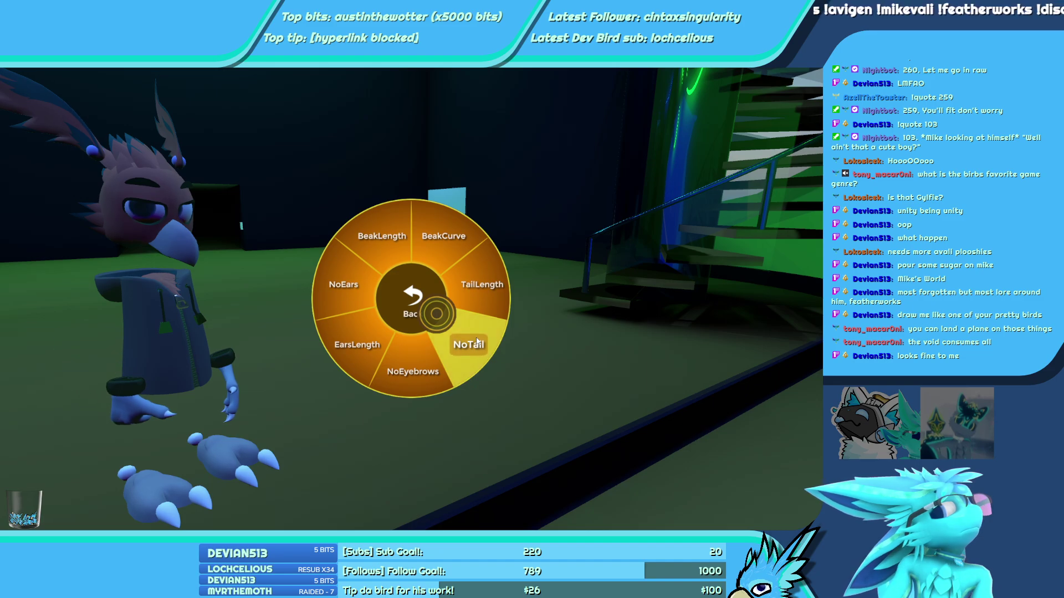
# Examine the avatar with NoTail enabled in the mirror from several distances and angles
pyautogui.press('r')
pyautogui.press('s')
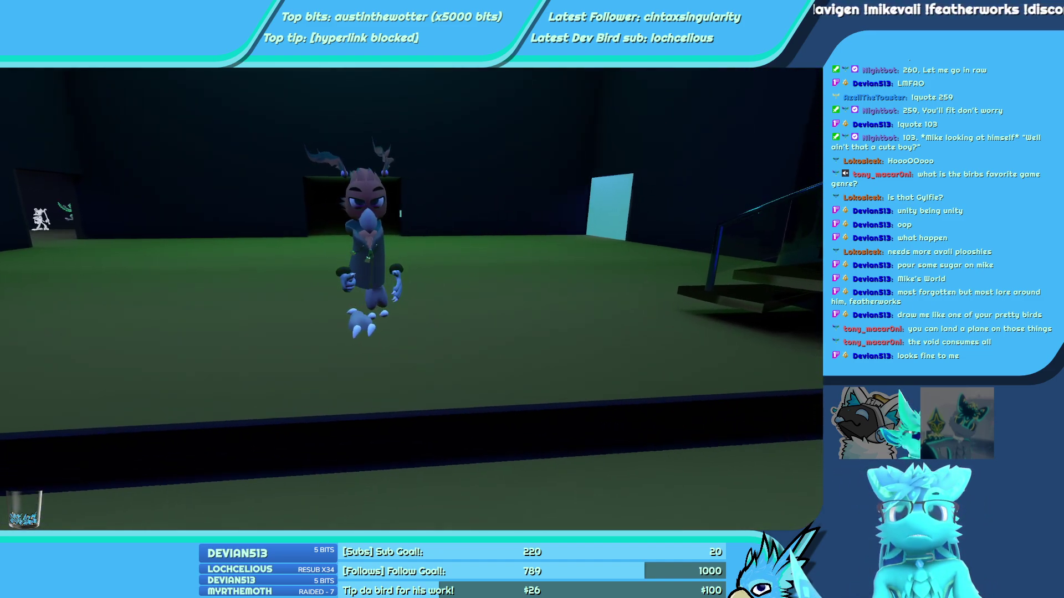
pyautogui.press('w')
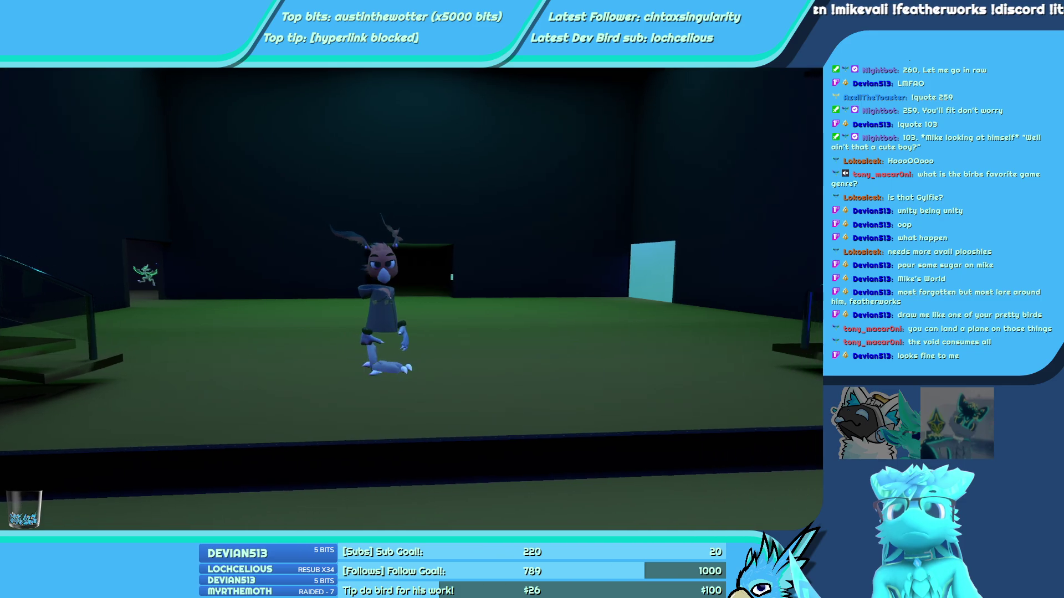
pyautogui.press('w')
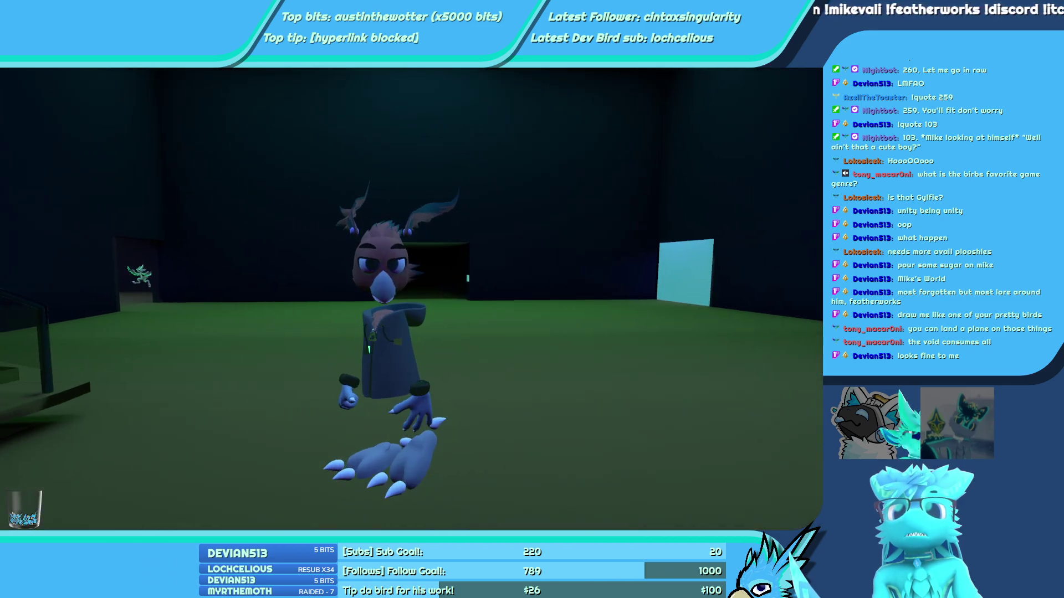
# Turn the NoTail toggle back off in front of the mirror
pyautogui.press('r')
pyautogui.click(459, 347)
pyautogui.press('r')
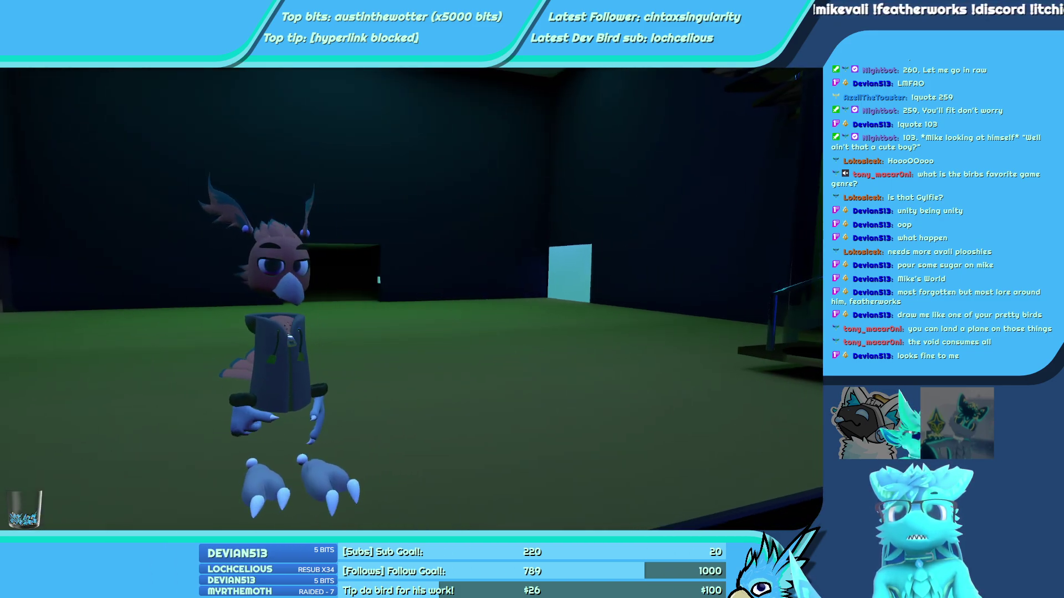
# Move closer to the mirror and look over the avatar's wheel of toggles and sliders
pyautogui.press('w')
pyautogui.press('r')
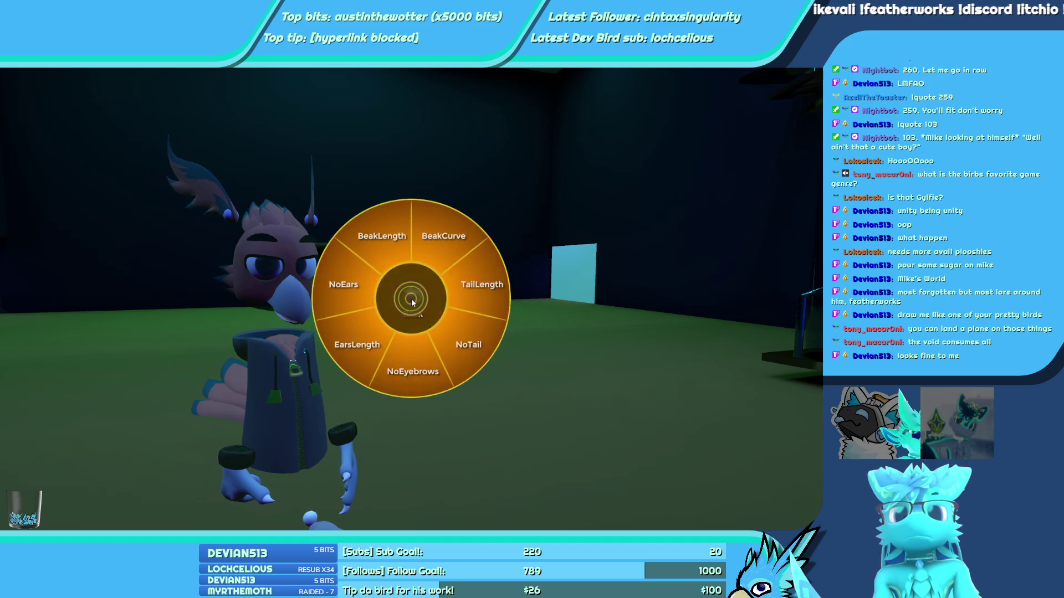
pyautogui.click(411, 302)
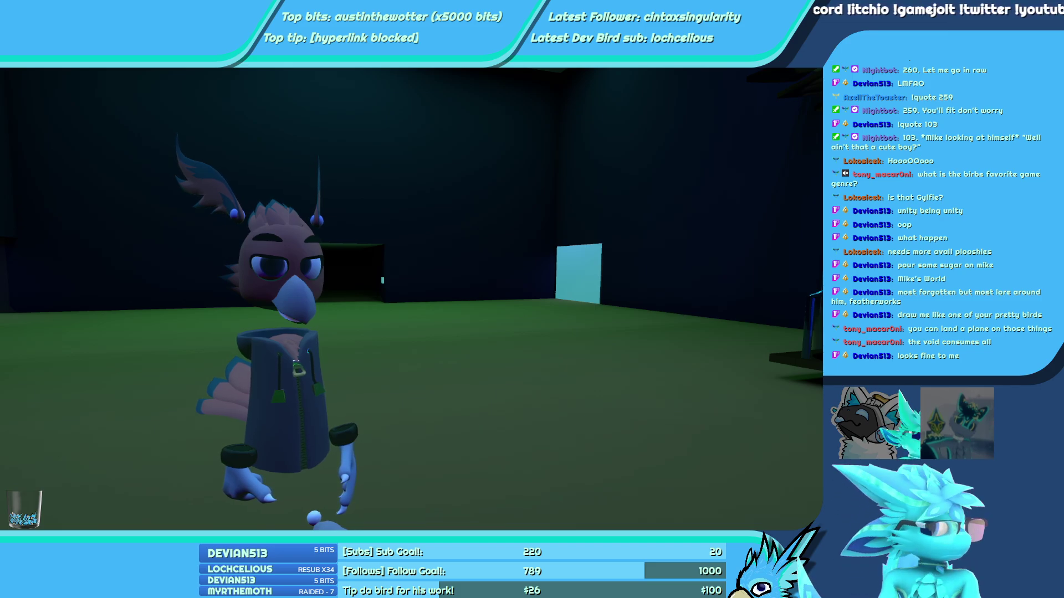
# Switch to Unity and expand the MDB_Rayvian_CVR_Default avatar to show its child objects
pyautogui.press('Escape')
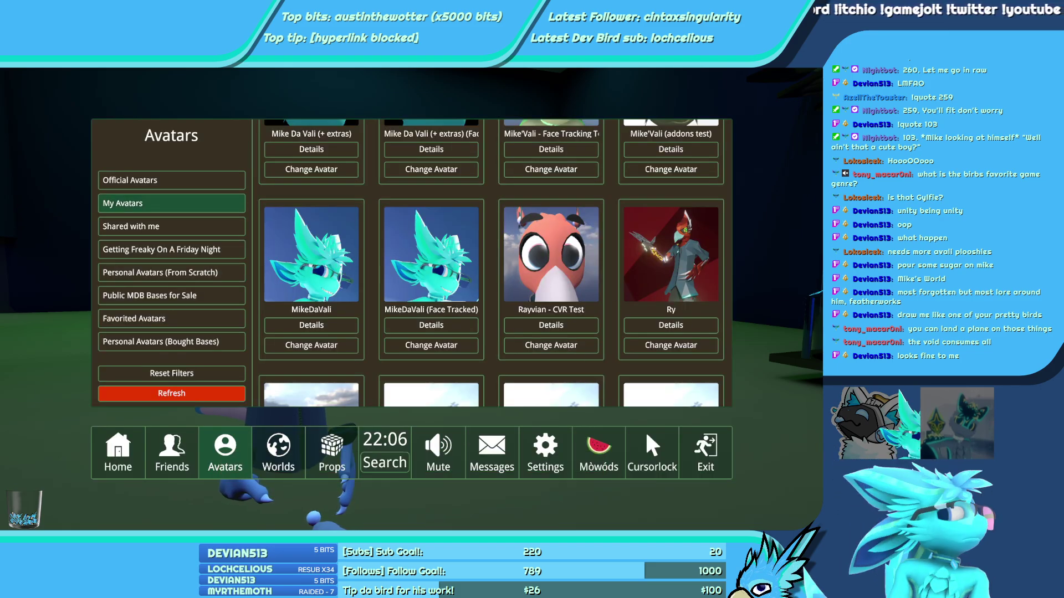
pyautogui.hotkey('alt', 'Tab')
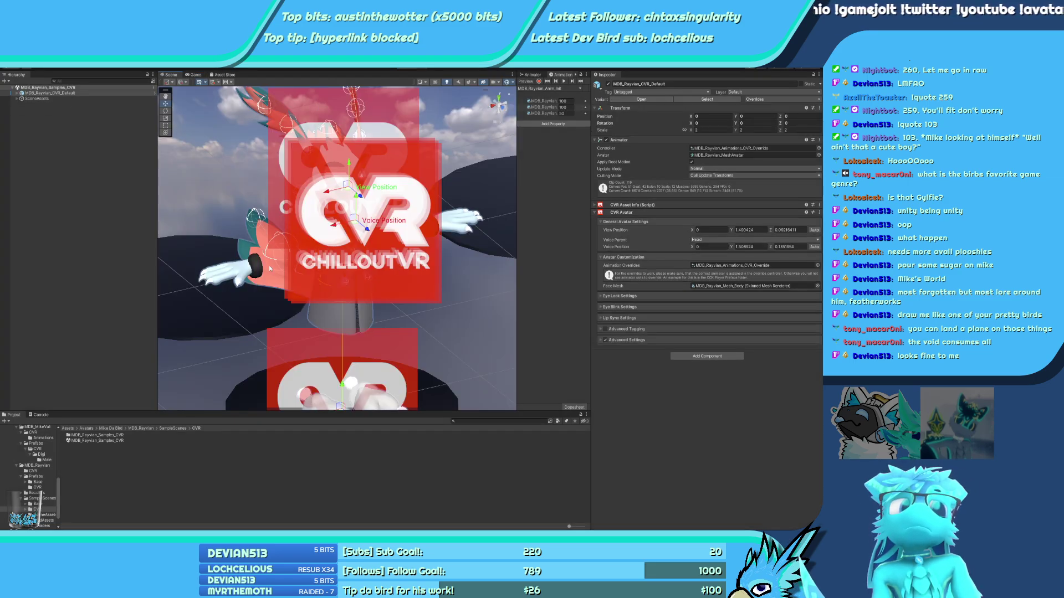
pyautogui.keyDown('alt'); pyautogui.moveTo(270, 269); pyautogui.dragTo(321, 276); pyautogui.keyUp('alt')
pyautogui.click(16, 92)
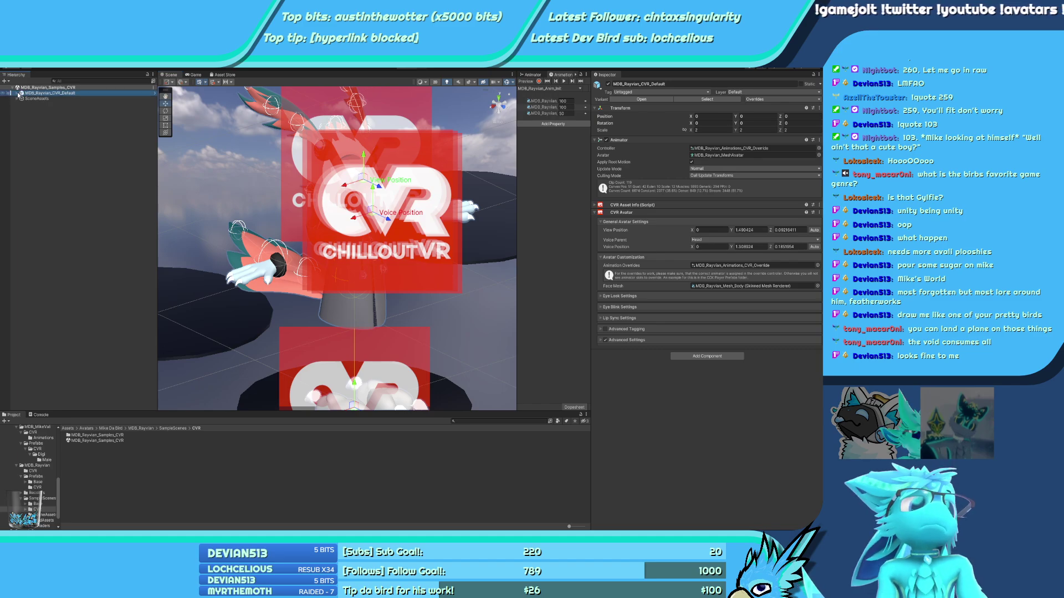
pyautogui.keyDown('alt'); pyautogui.click(21, 98); pyautogui.keyUp('alt')
pyautogui.click(21, 98)
# Inspect the avatar's body, hoodie and custom mesh objects one after another, ending on MDB_Rayvian_Mesh_Hoodie
pyautogui.click(53, 104)
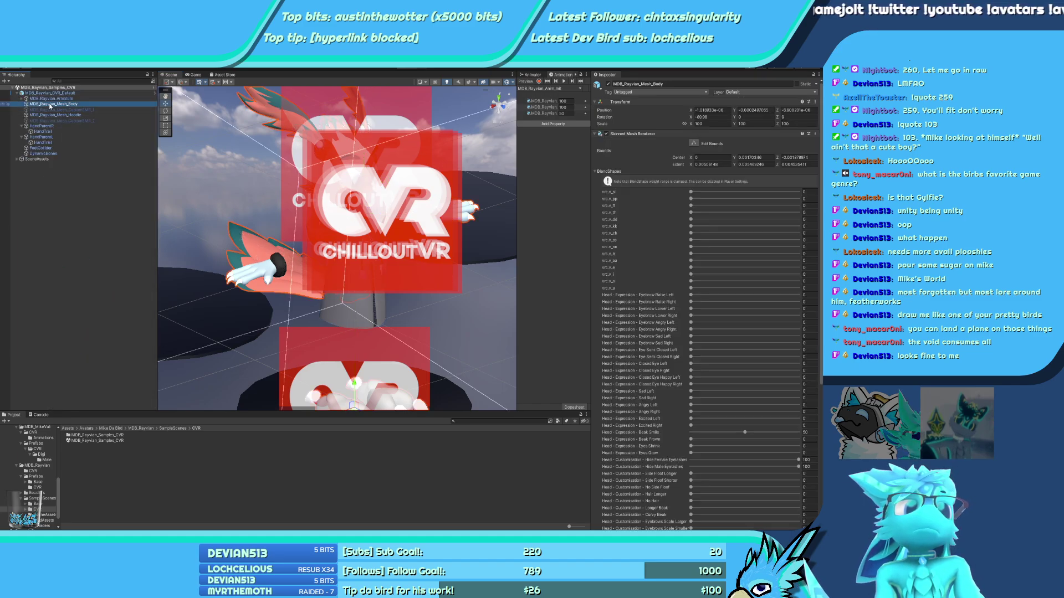
pyautogui.press('f')
pyautogui.click(72, 115)
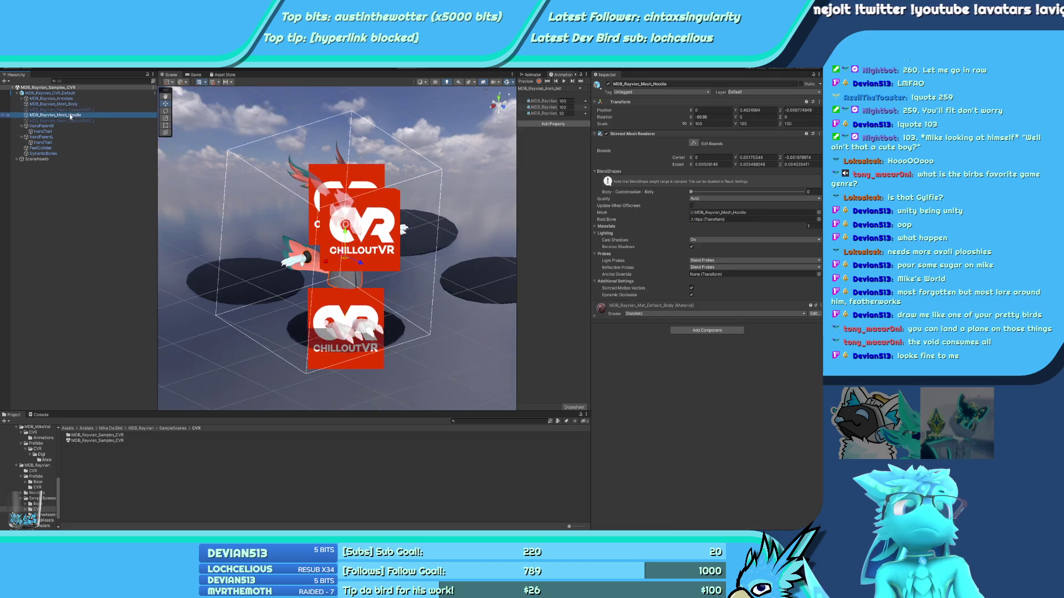
pyautogui.click(71, 105)
pyautogui.click(73, 114)
pyautogui.click(74, 109)
pyautogui.click(78, 126)
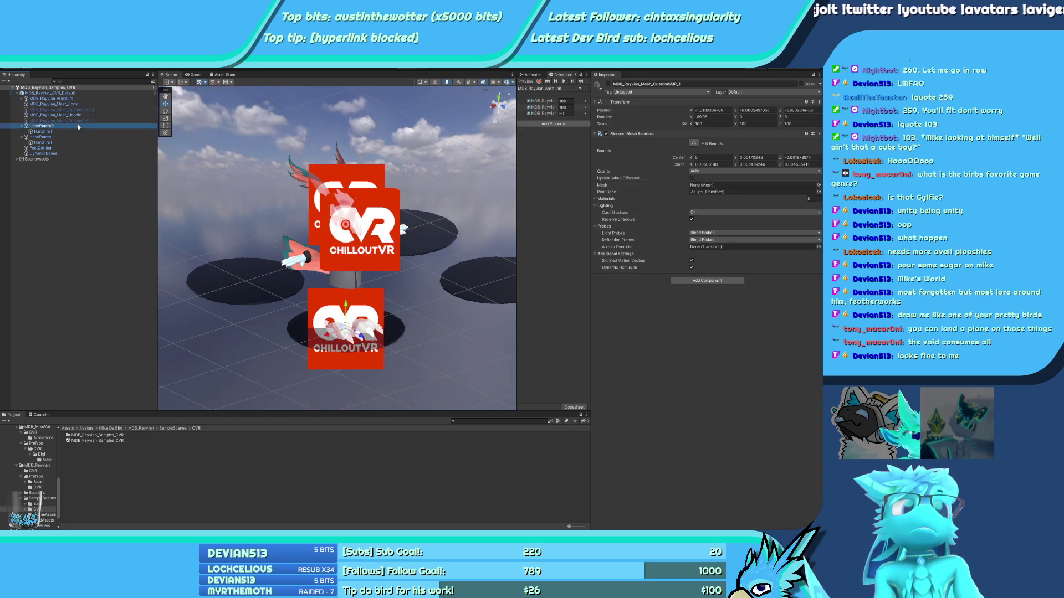
pyautogui.click(78, 120)
pyautogui.click(79, 116)
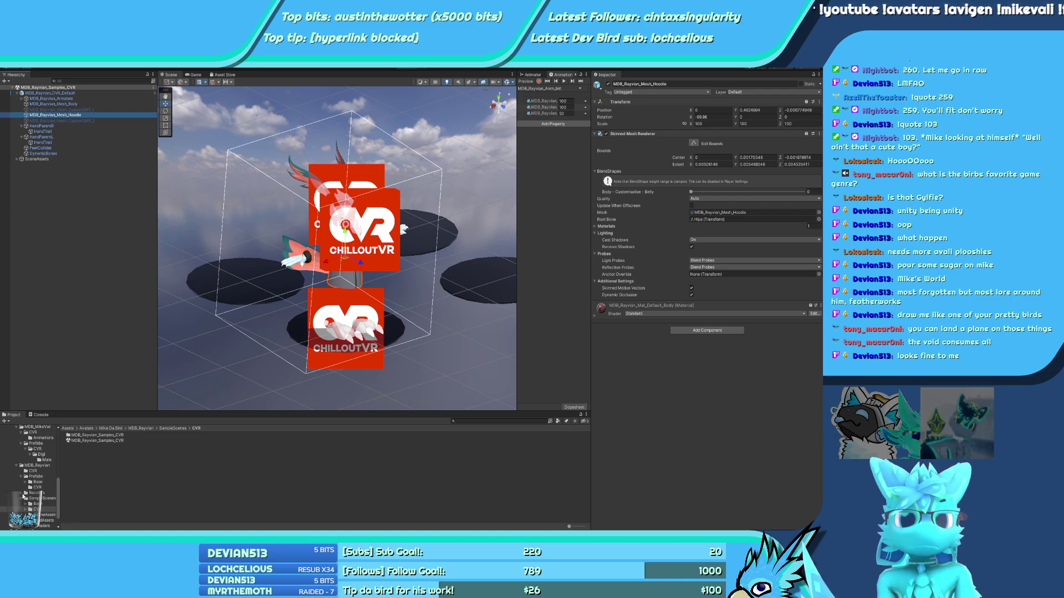
# Look through the MDB_MikeVali Animations folder and the MDB_Rayvian SceneAssets folder in the project
pyautogui.scroll(2, 31, 497)
pyautogui.click(44, 460)
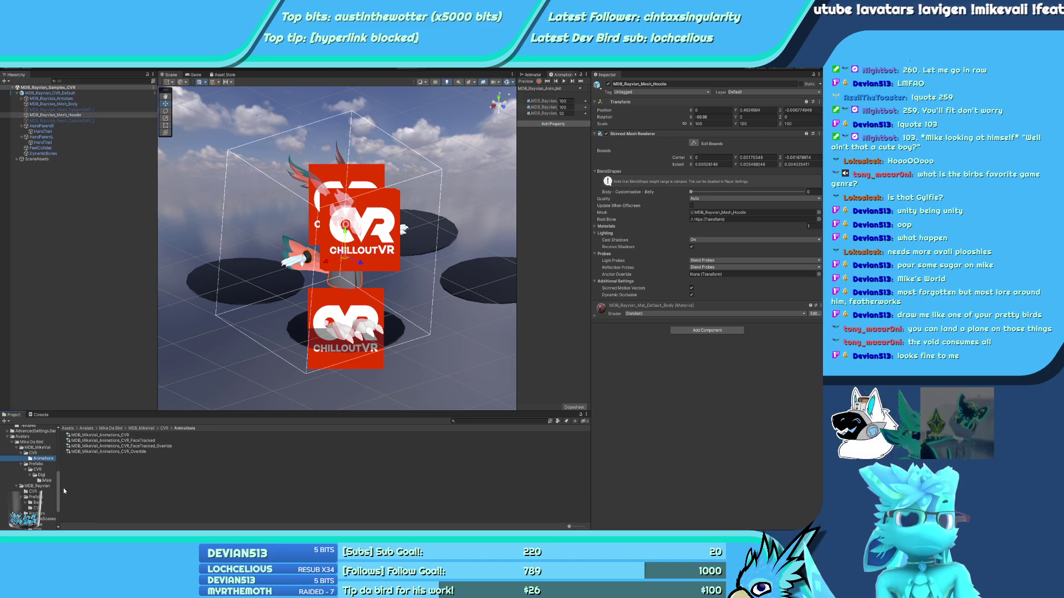
pyautogui.scroll(-3, 32, 479)
pyautogui.click(44, 499)
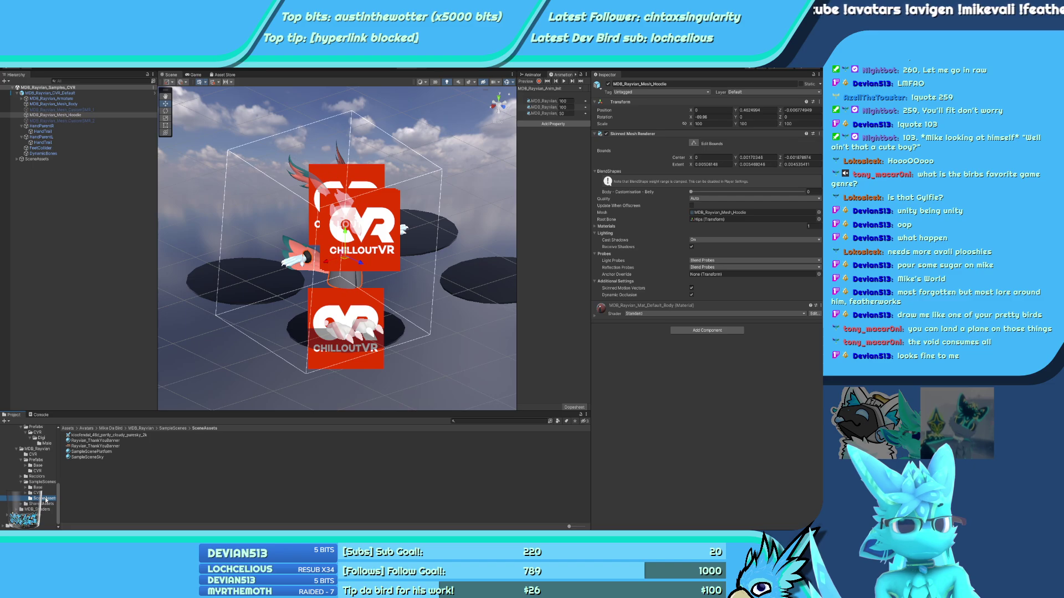
pyautogui.scroll(3, 46, 489)
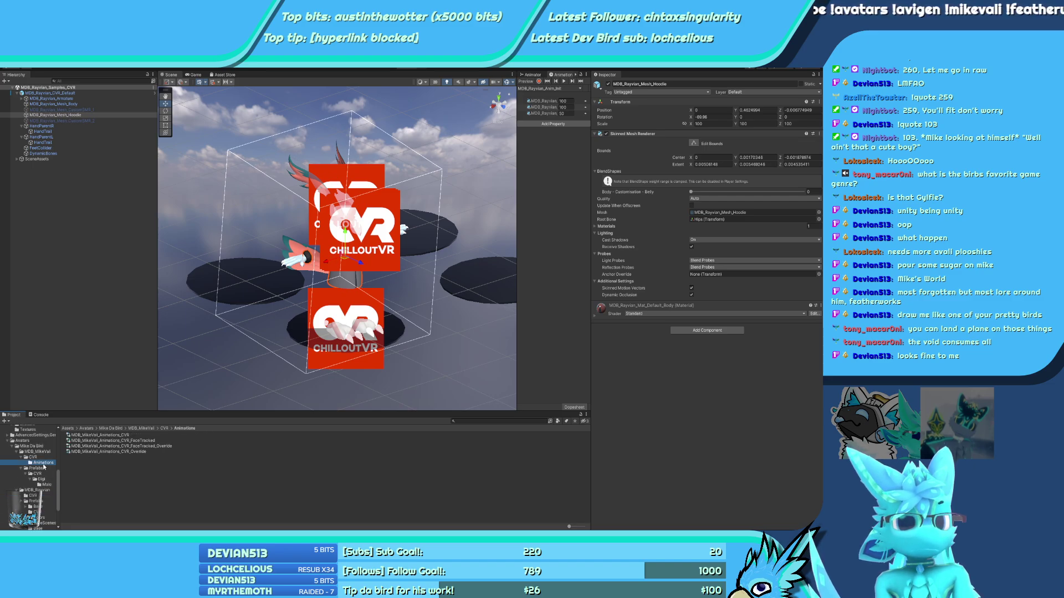
pyautogui.scroll(-3, 44, 471)
pyautogui.click(38, 492)
pyautogui.click(45, 499)
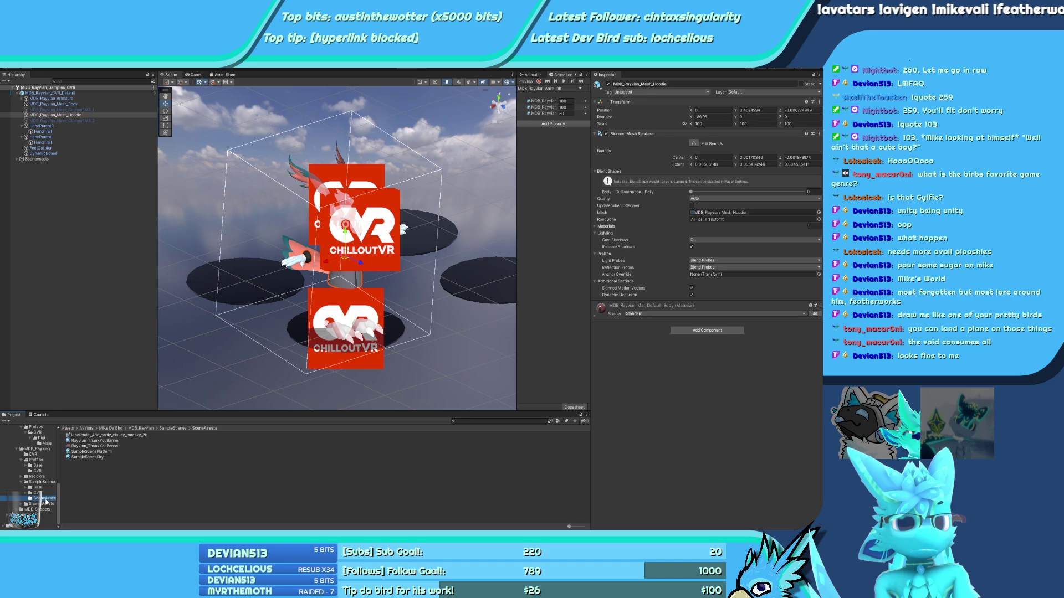
pyautogui.scroll(3, 44, 492)
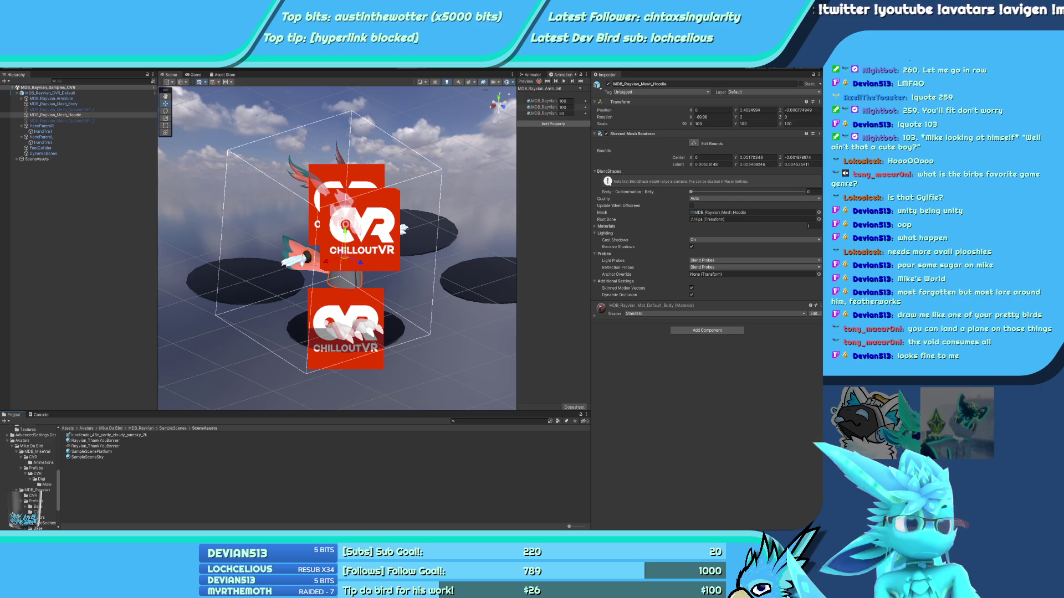
# Hide the ChilloutVR gizmo icons covering the avatar in the Scene view
pyautogui.press('f')
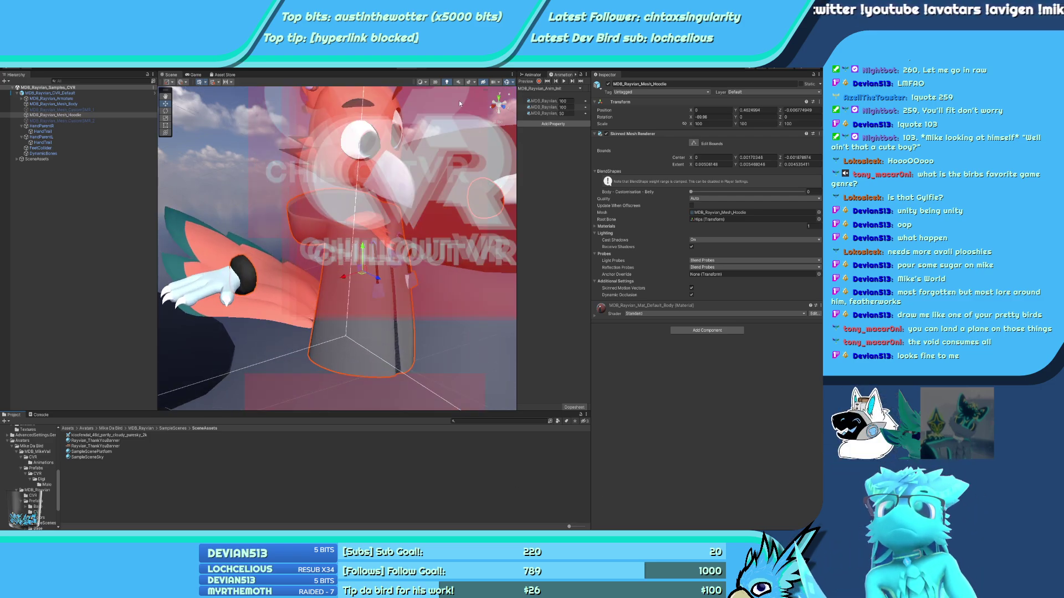
pyautogui.click(507, 82)
pyautogui.keyDown('alt'); pyautogui.moveTo(427, 183); pyautogui.dragTo(424, 237); pyautogui.keyUp('alt')
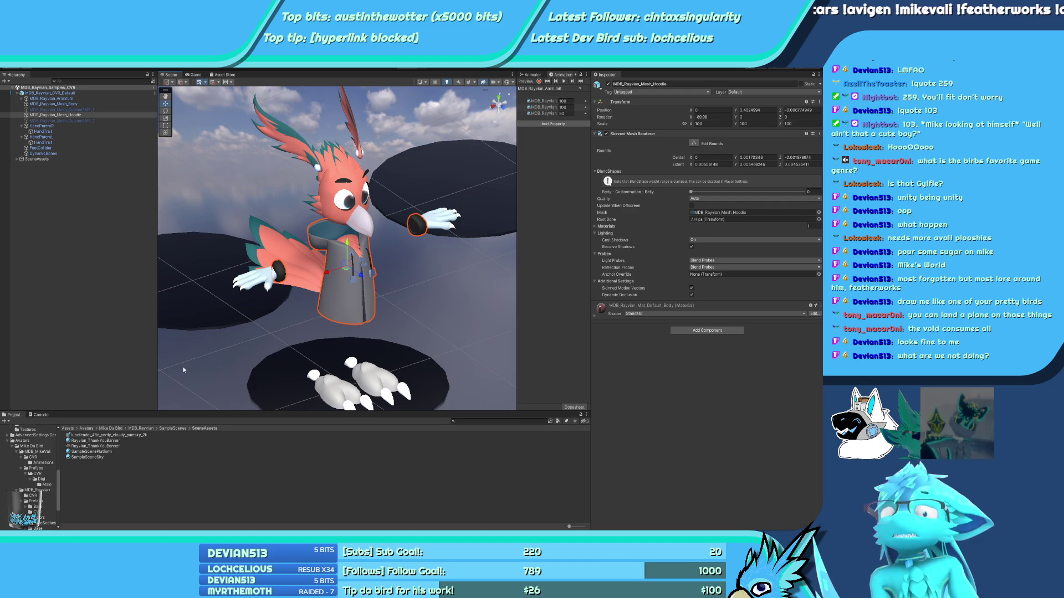
# Examine the avatar's hoodie, tail and feet in the scene from the front, below, above and the side
pyautogui.keyDown('alt'); pyautogui.moveTo(417, 327); pyautogui.dragTo(366, 225); pyautogui.keyUp('alt')
pyautogui.moveTo(366, 224); pyautogui.dragTo(410, 323, button='middle')
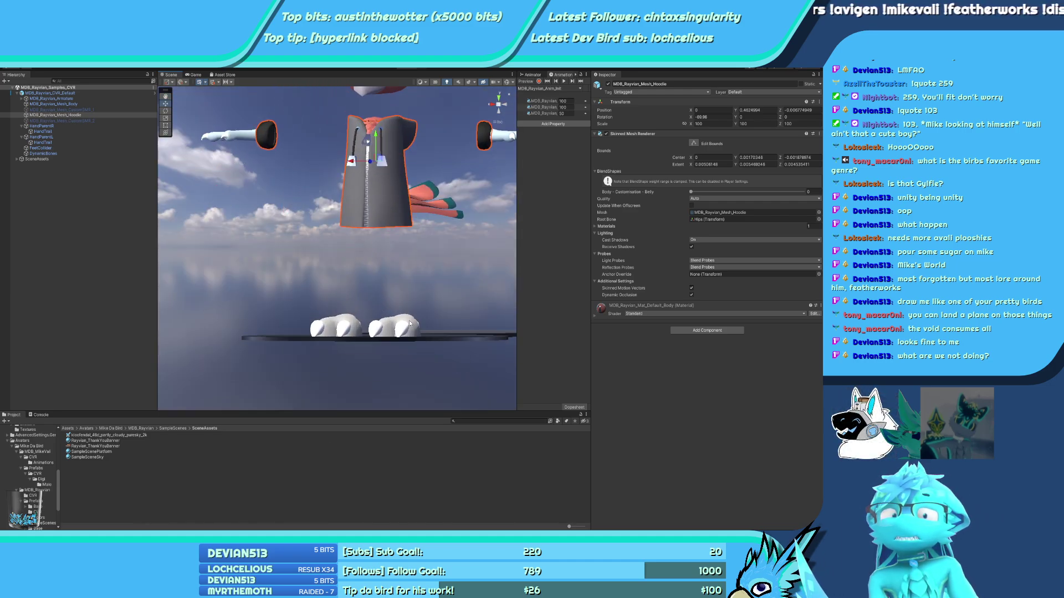
pyautogui.keyDown('alt'); pyautogui.moveTo(410, 323); pyautogui.dragTo(351, 304); pyautogui.keyUp('alt')
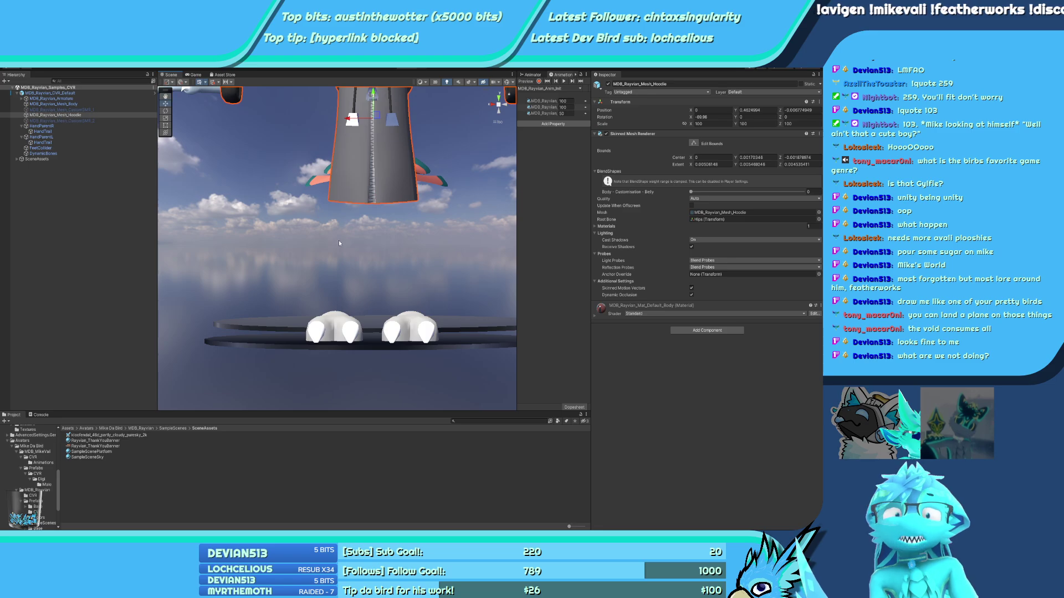
pyautogui.moveTo(339, 167); pyautogui.dragTo(323, 327, button='middle')
pyautogui.keyDown('alt'); pyautogui.moveTo(323, 299); pyautogui.dragTo(428, 342); pyautogui.keyUp('alt')
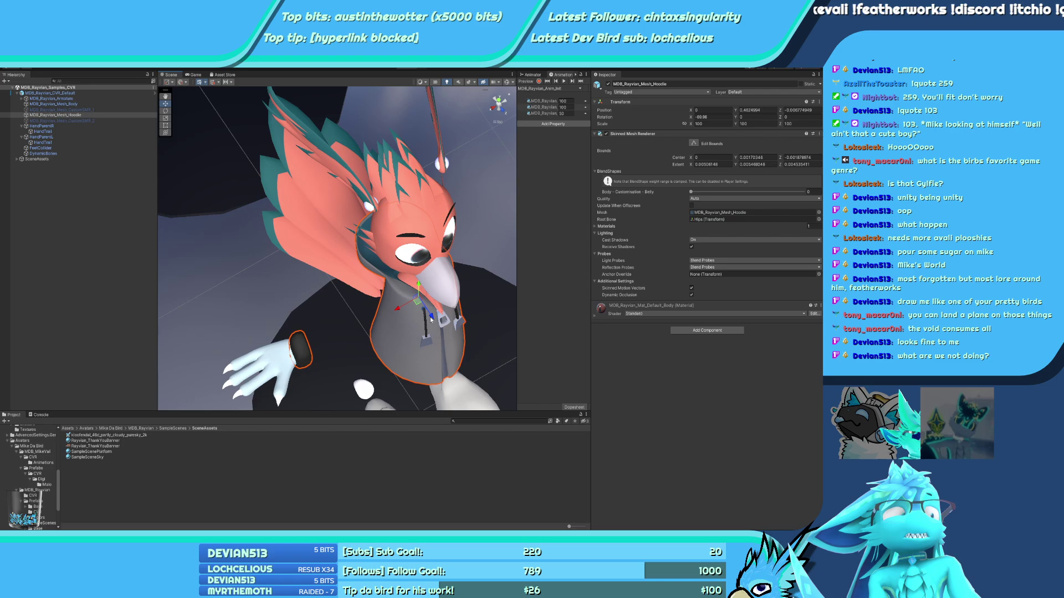
pyautogui.moveTo(431, 320); pyautogui.dragTo(493, 230, button='right')
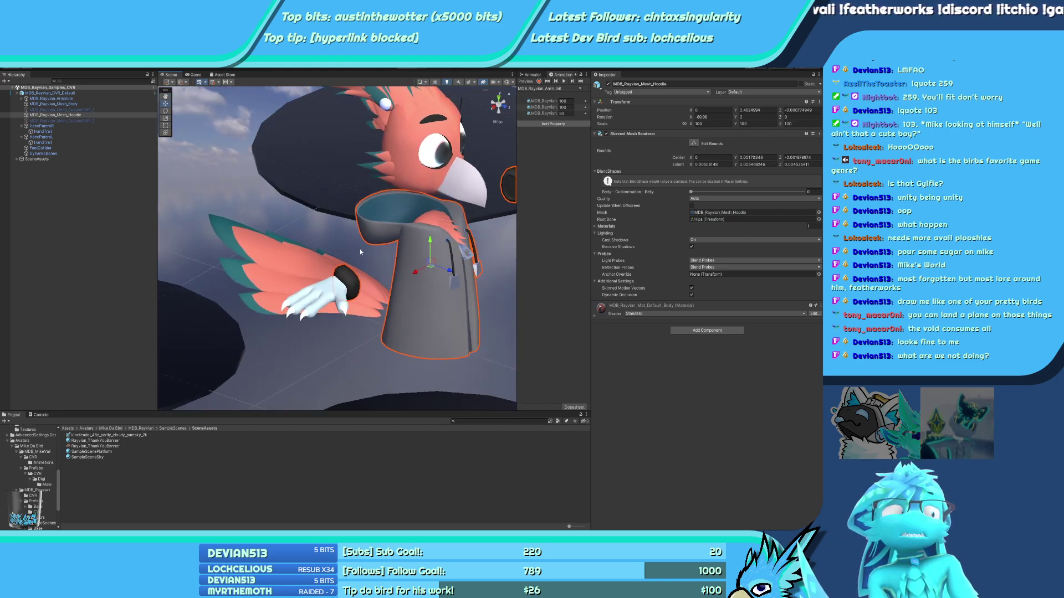
# Browse the MDB_MikeVali folders and MDB_Rayvian's CVR, Prefabs and SampleScenes folders for the animation files
pyautogui.click(43, 463)
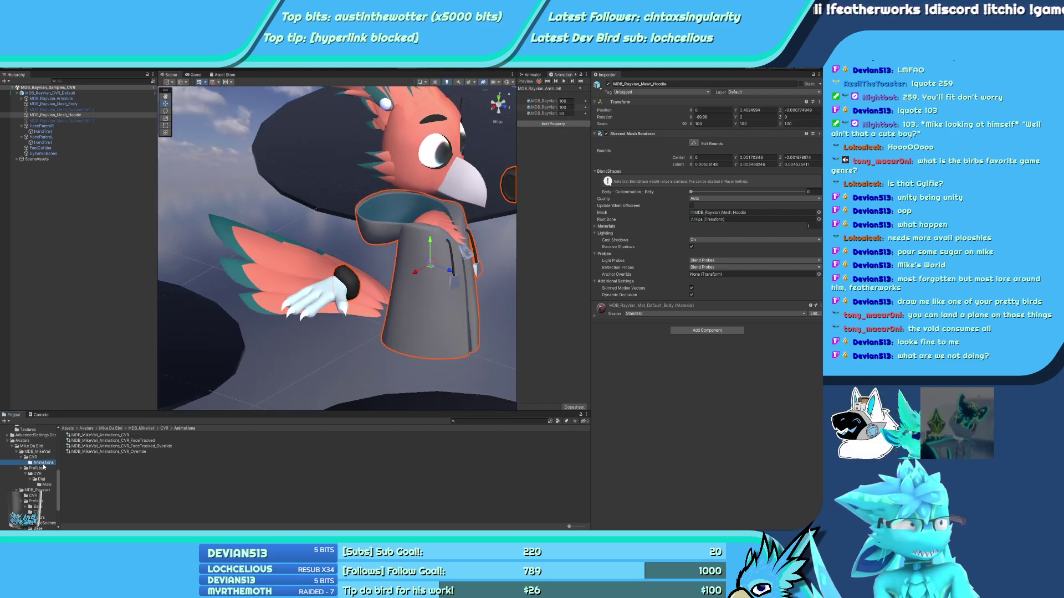
pyautogui.click(42, 479)
pyautogui.click(46, 485)
pyautogui.click(37, 506)
pyautogui.click(34, 496)
pyautogui.scroll(-3, 36, 496)
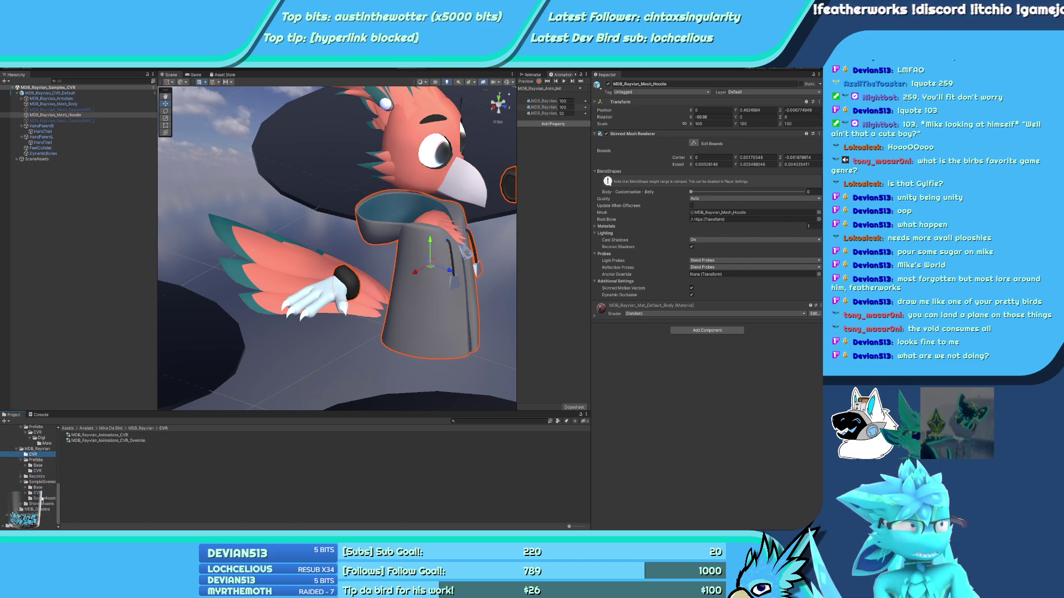
pyautogui.click(44, 499)
pyautogui.click(44, 488)
pyautogui.click(44, 493)
pyautogui.click(45, 498)
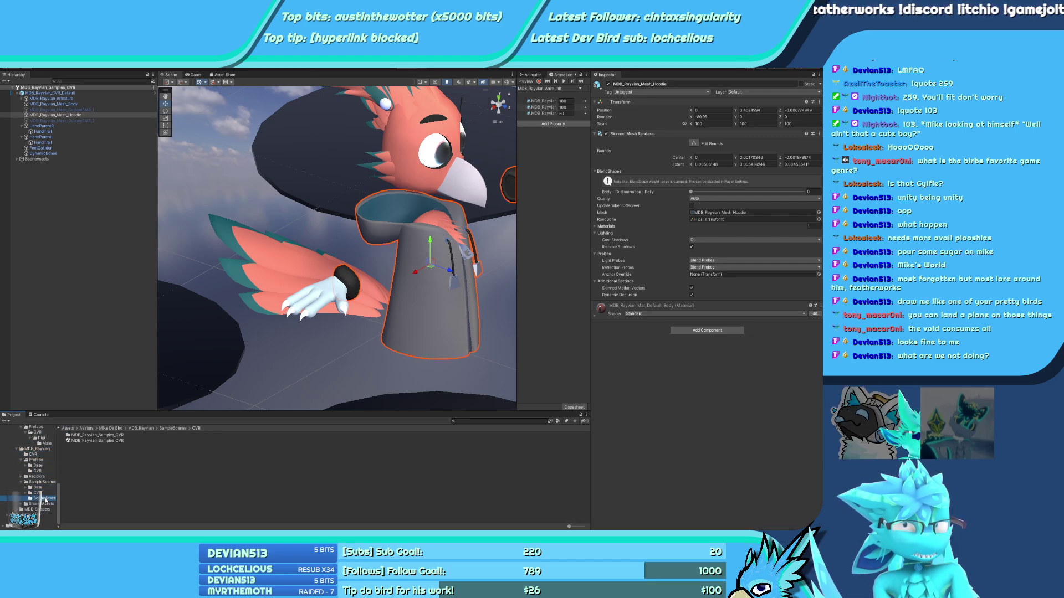
# Find the MDB_Rayvian_Anim_Tail_Off clip in MDB_Rayvian's SharedAssets/Animations/Clips folder and select it
pyautogui.click(21, 508)
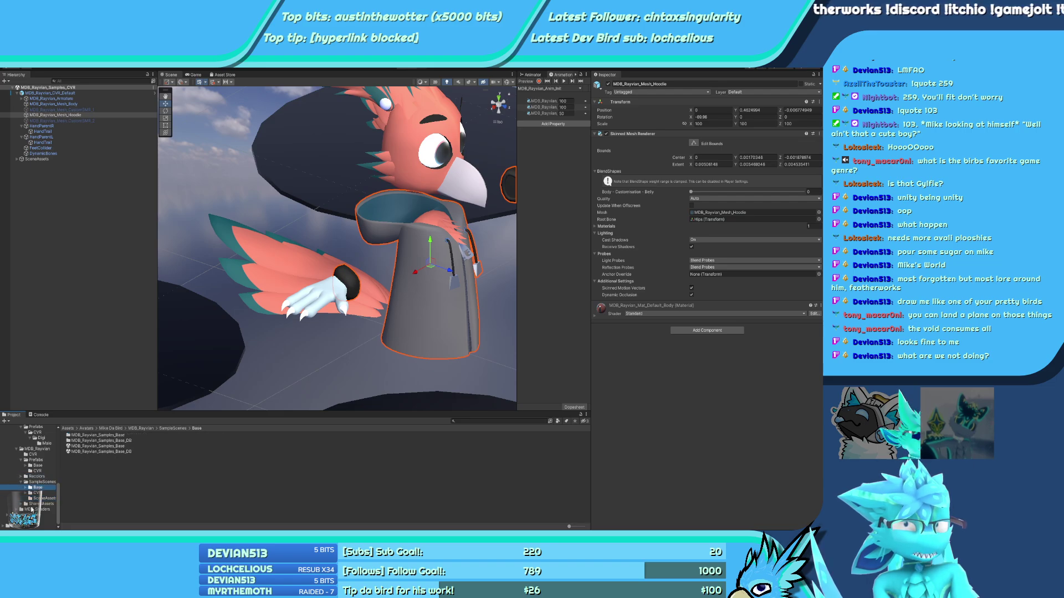
pyautogui.click(21, 504)
pyautogui.scroll(-1, 33, 499)
pyautogui.click(36, 489)
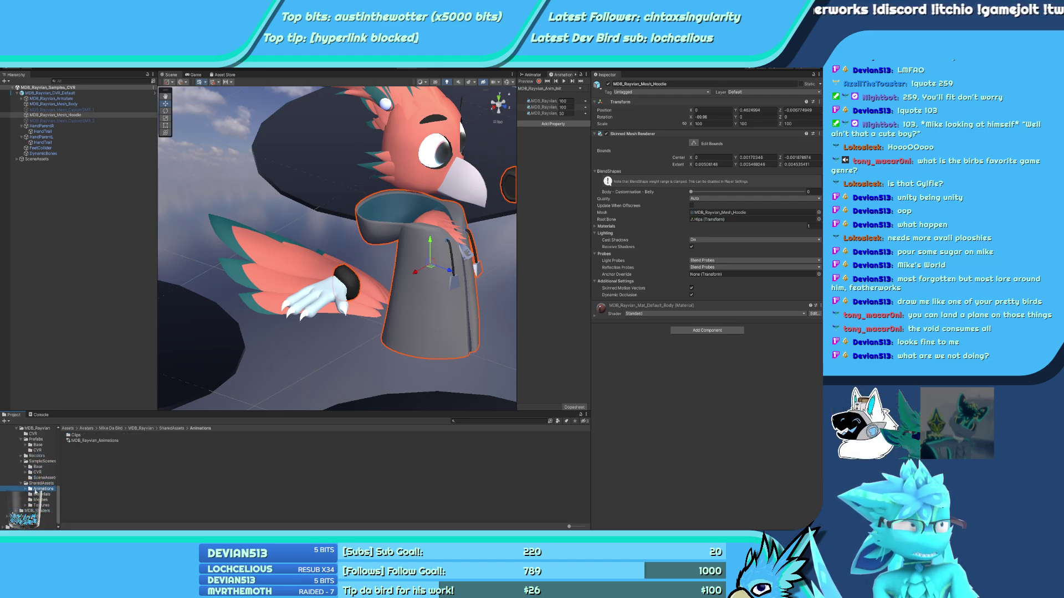
pyautogui.doubleClick(81, 436)
pyautogui.scroll(-8, 111, 466)
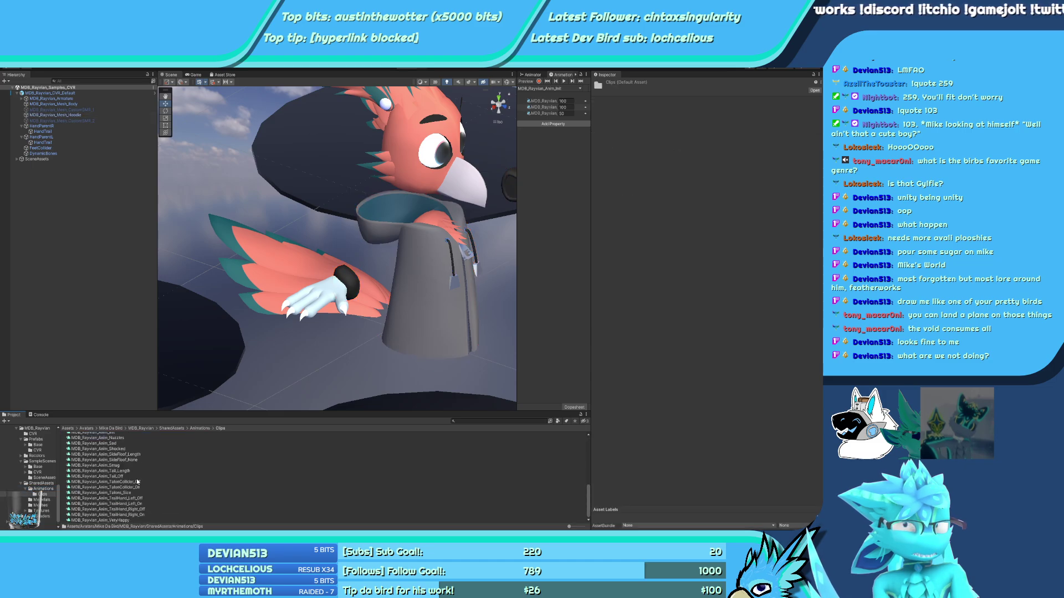
pyautogui.click(132, 494)
pyautogui.scroll(2, 133, 496)
pyautogui.click(136, 497)
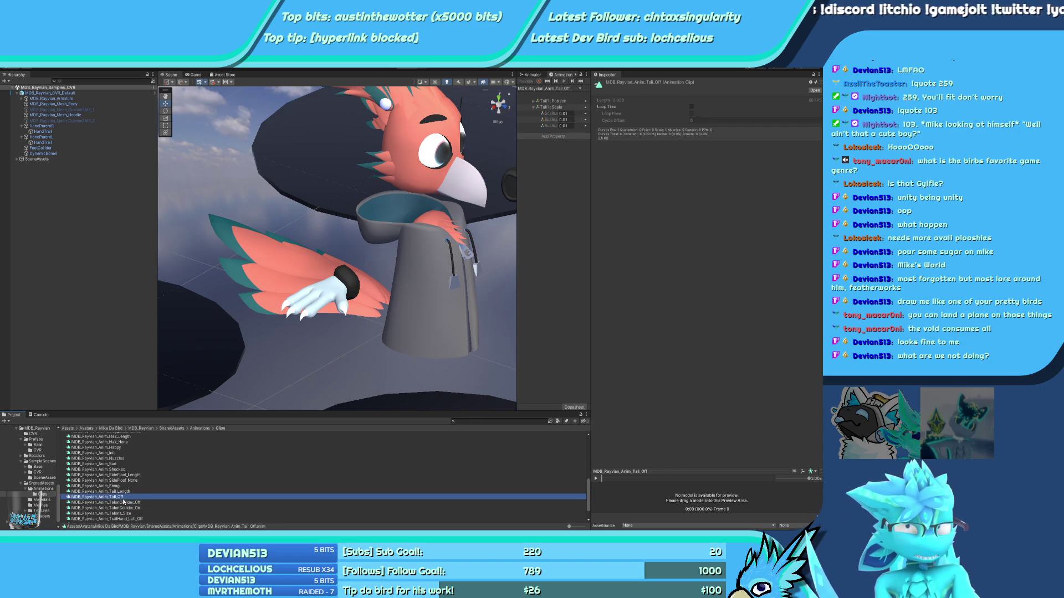
# Duplicate the MDB_Rayvian_Anim_Tail_Off clip and name the copy MDB_Rayvian_Anim_Tail_Off_ChilloutFix
pyautogui.hotkey('ctrl', 'd')
pyautogui.press('F2')
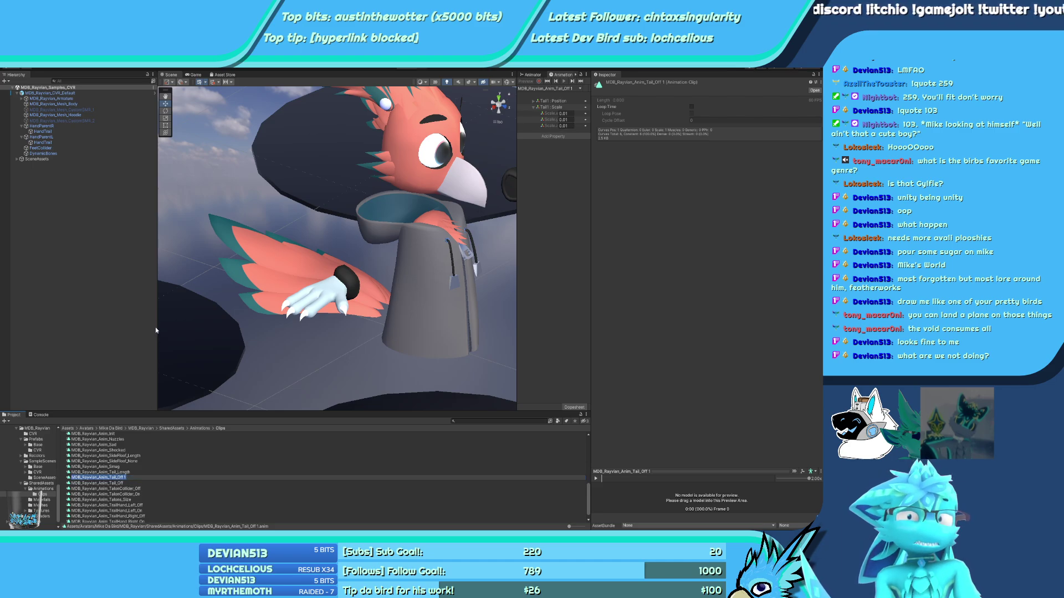
pyautogui.press('Right')
pyautogui.press('BackSpace')
pyautogui.press('BackSpace')
pyautogui.write('_')
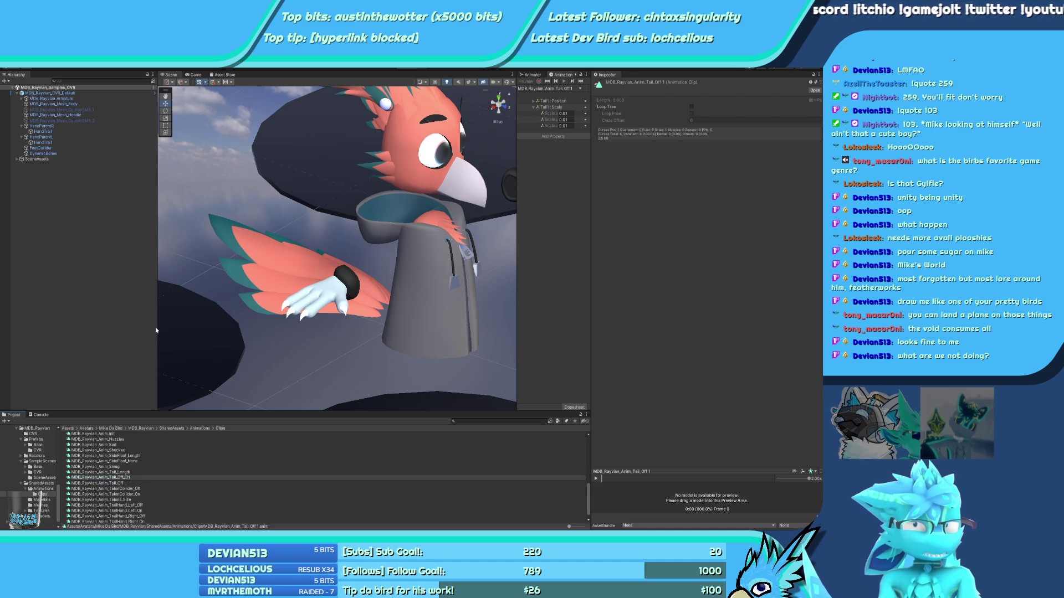
pyautogui.write('ChilloutFix')
pyautogui.press('Return')
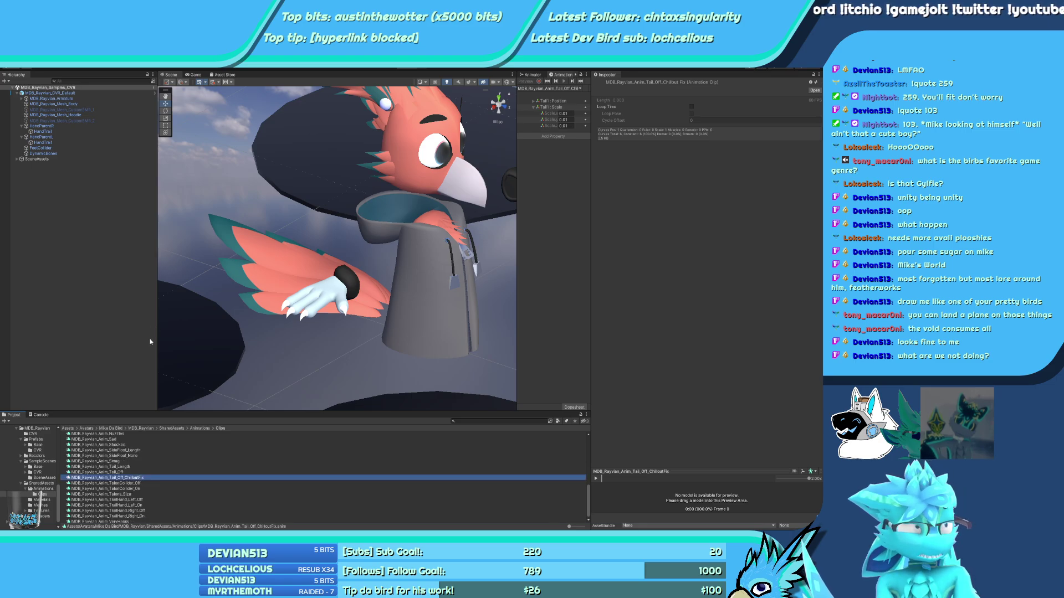
# Move the MDB_Rayvian_Anim_Tail_Off_ChilloutFix clip into MDB_Rayvian's CVR folder
pyautogui.scroll(3, 47, 485)
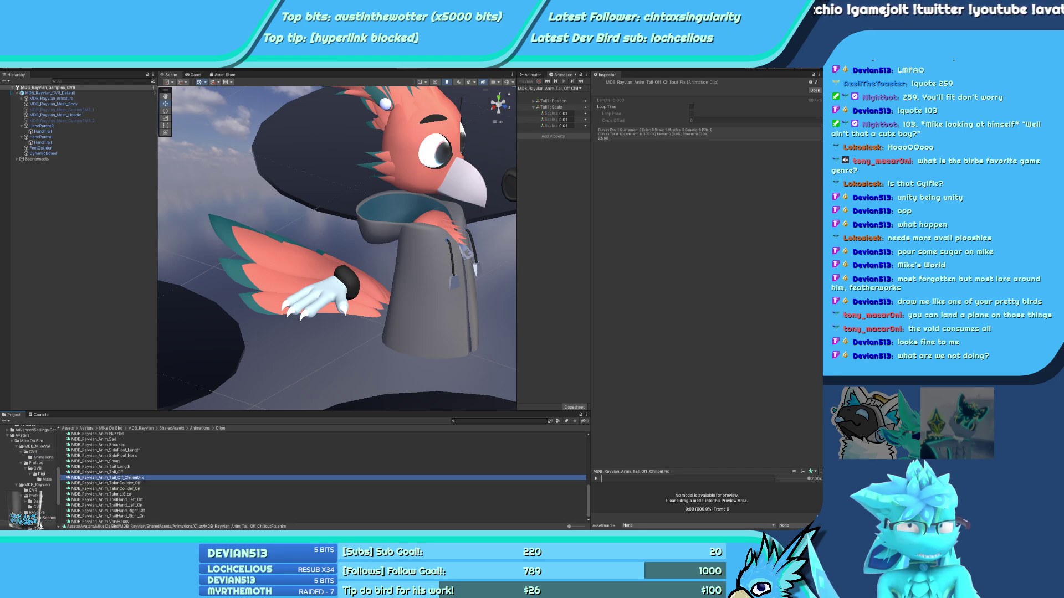
pyautogui.scroll(-4, 42, 506)
pyautogui.scroll(2, 43, 479)
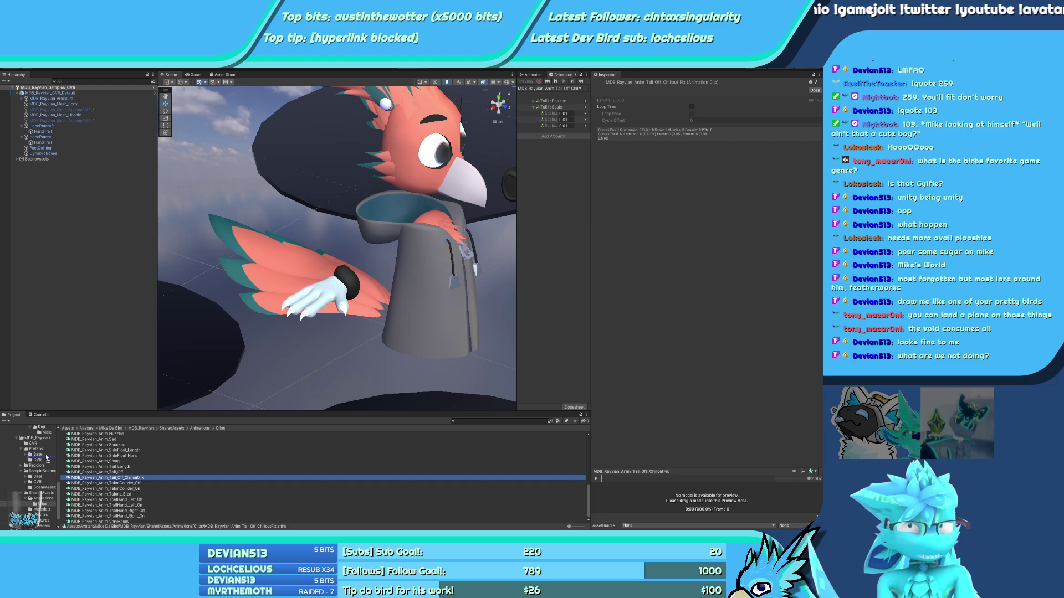
pyautogui.click(41, 446)
pyautogui.scroll(3, 41, 447)
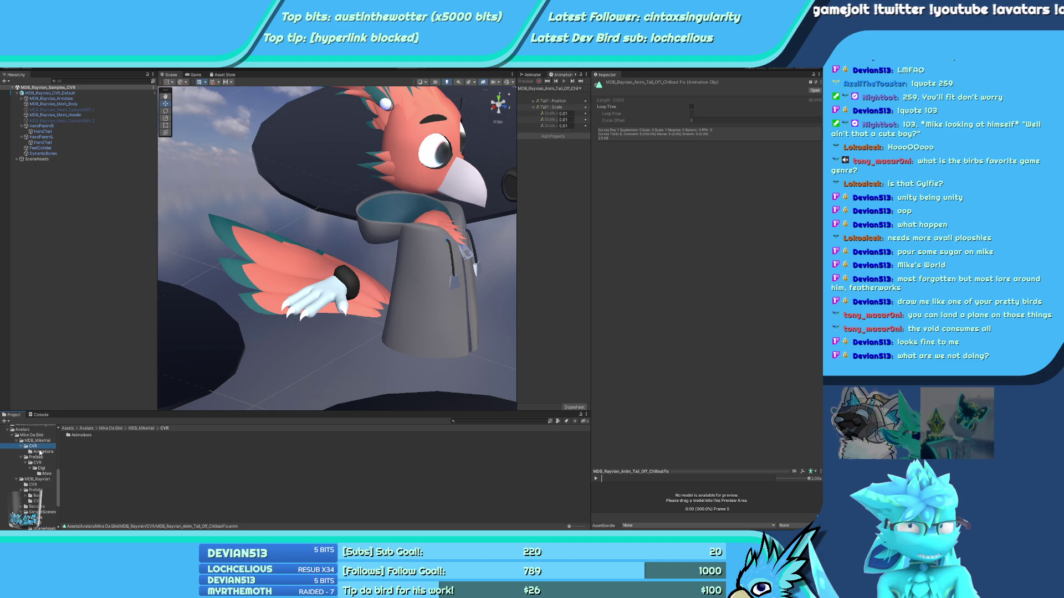
pyautogui.click(42, 451)
pyautogui.click(37, 441)
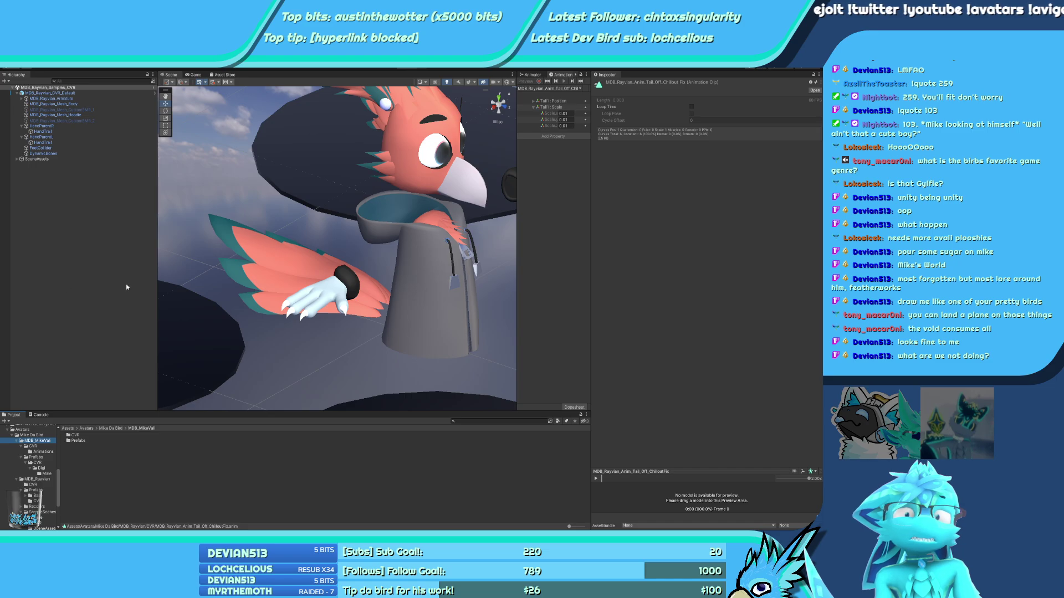
pyautogui.click(429, 309)
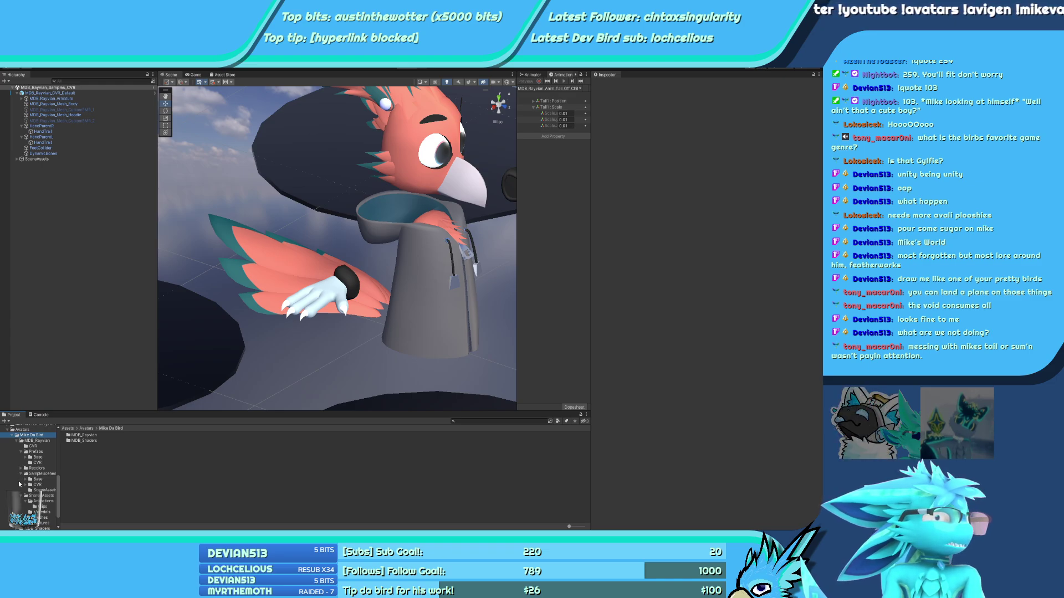
# Open MDB_Rayvian's SharedAssets/Animations/Clips folder and widen the animation panel next to the Scene view
pyautogui.click(44, 501)
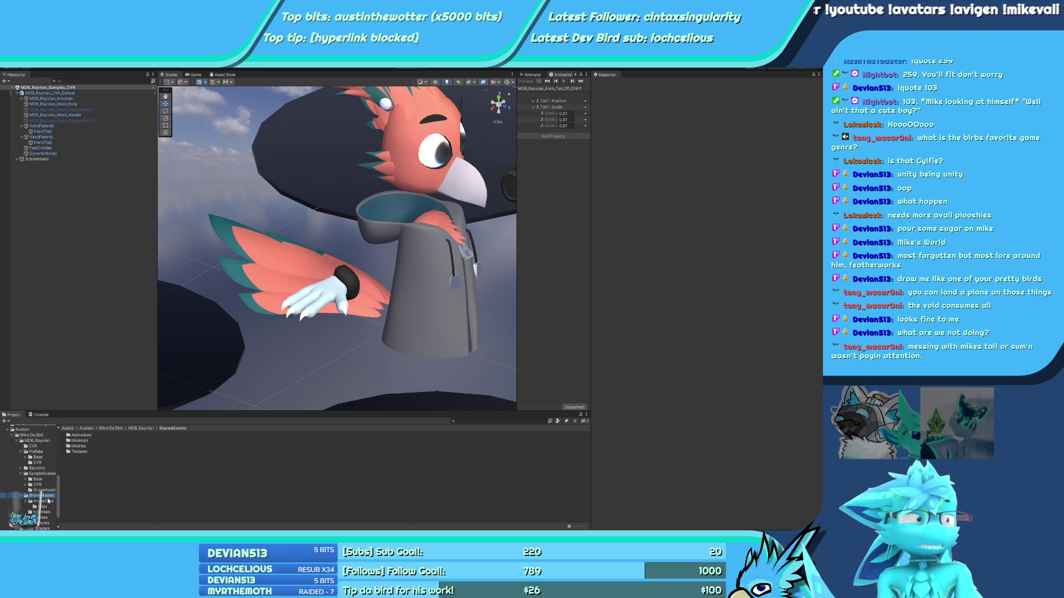
pyautogui.click(43, 507)
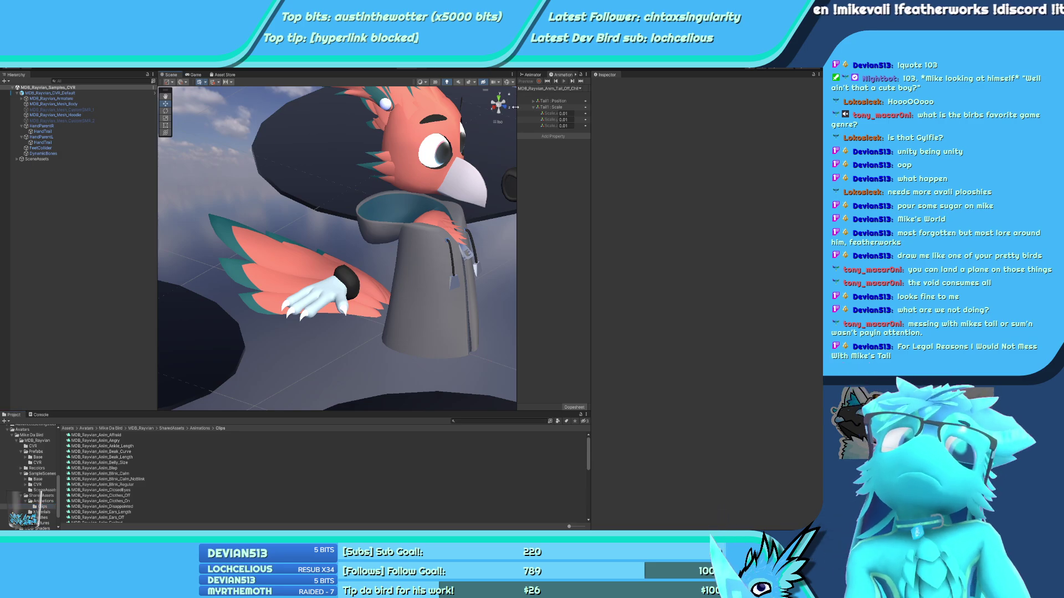
pyautogui.moveTo(516, 249); pyautogui.dragTo(349, 250)
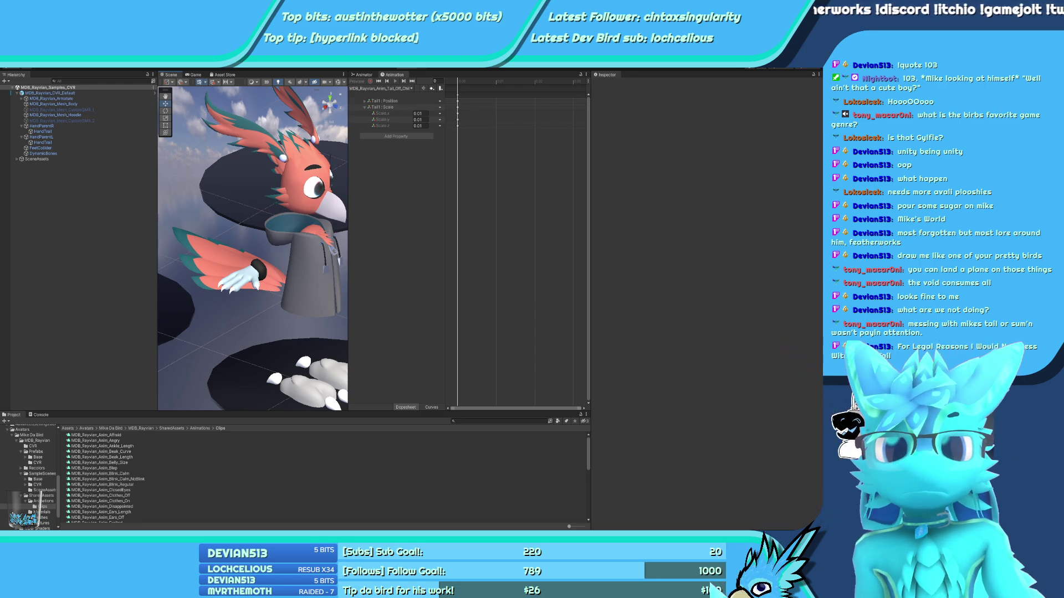
pyautogui.scroll(-10, 105, 476)
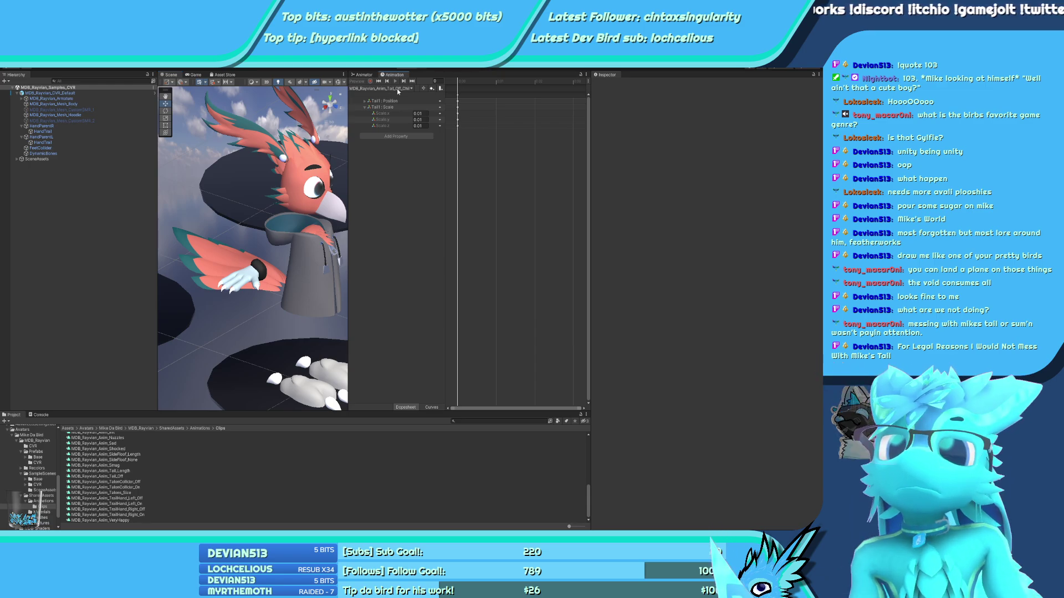
# Open the Tail Length layer in the animator controller and select its Tail Off state
pyautogui.click(364, 74)
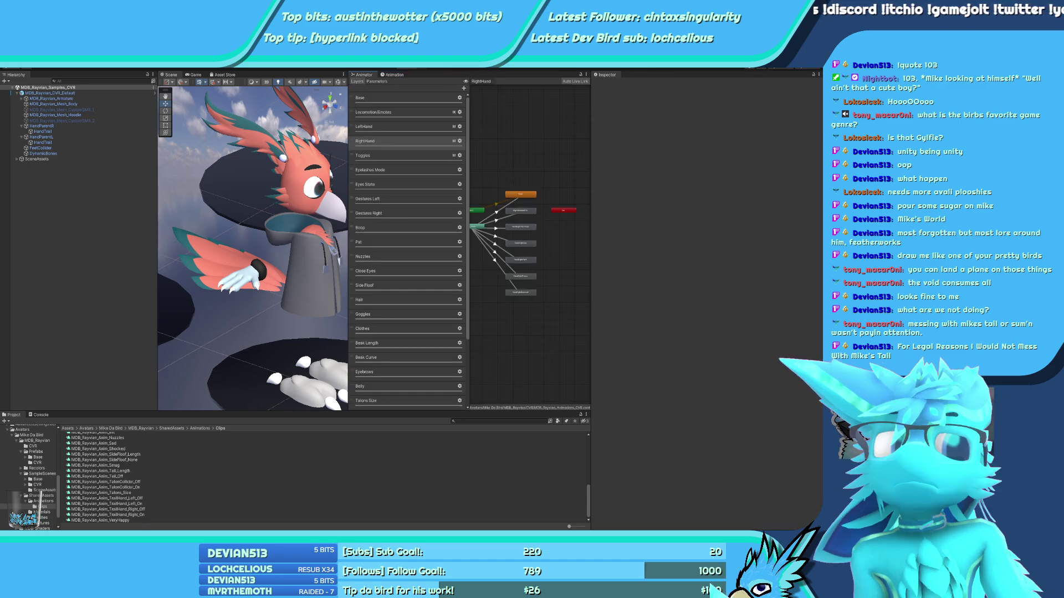
pyautogui.scroll(-3, 408, 250)
pyautogui.scroll(3, 405, 333)
pyautogui.scroll(-3, 404, 332)
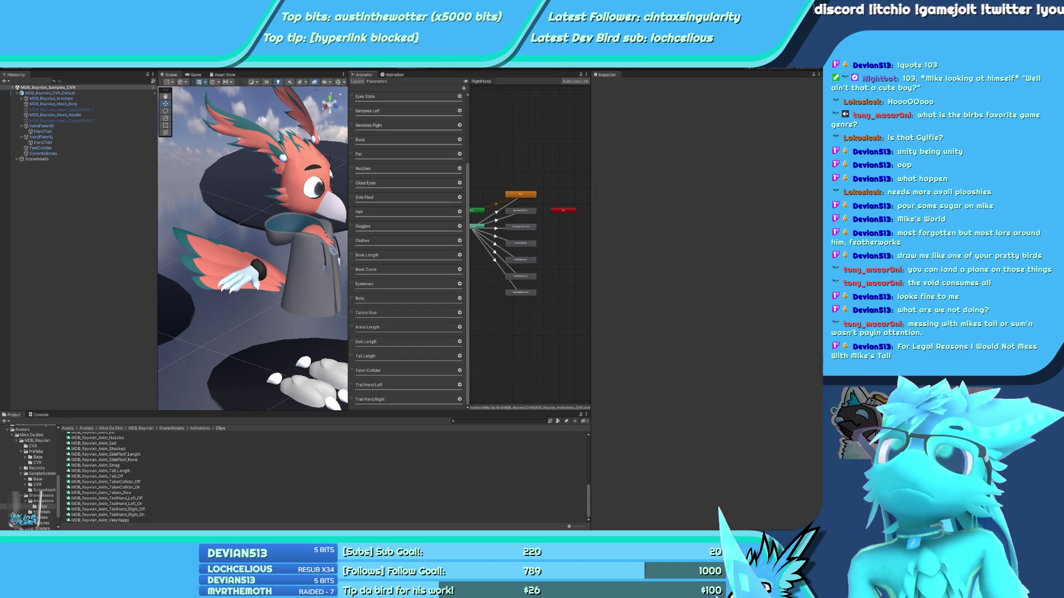
pyautogui.click(401, 371)
pyautogui.click(403, 358)
pyautogui.scroll(5, 514, 267)
pyautogui.click(491, 202)
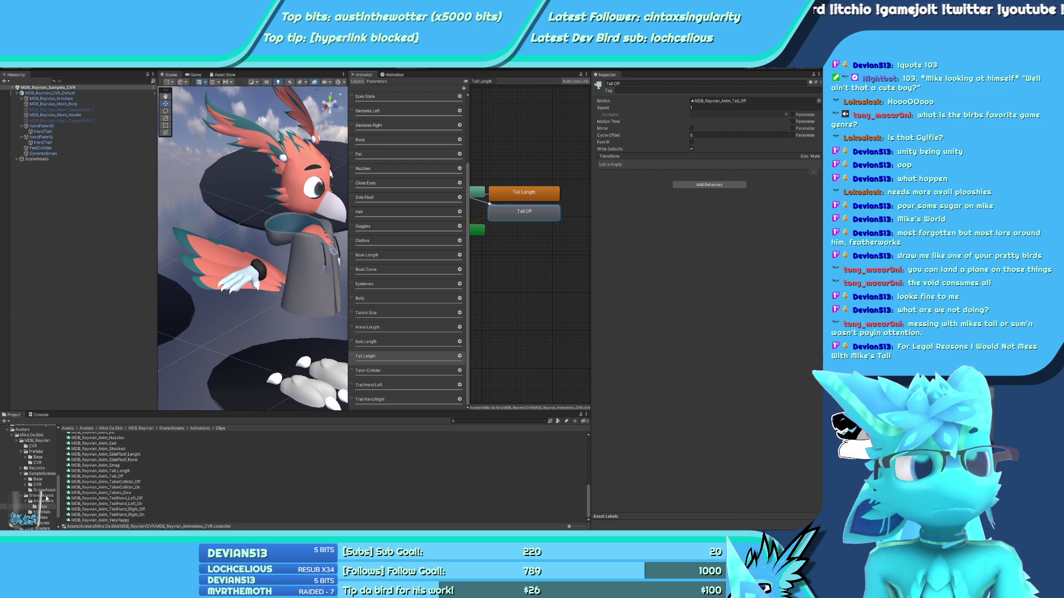
# Assign the MDB_Rayvian_Anim_Tail_Off_ChilloutFix clip from the CVR folder as the Tail Off state's motion
pyautogui.scroll(3, 18, 464)
pyautogui.scroll(-2, 18, 465)
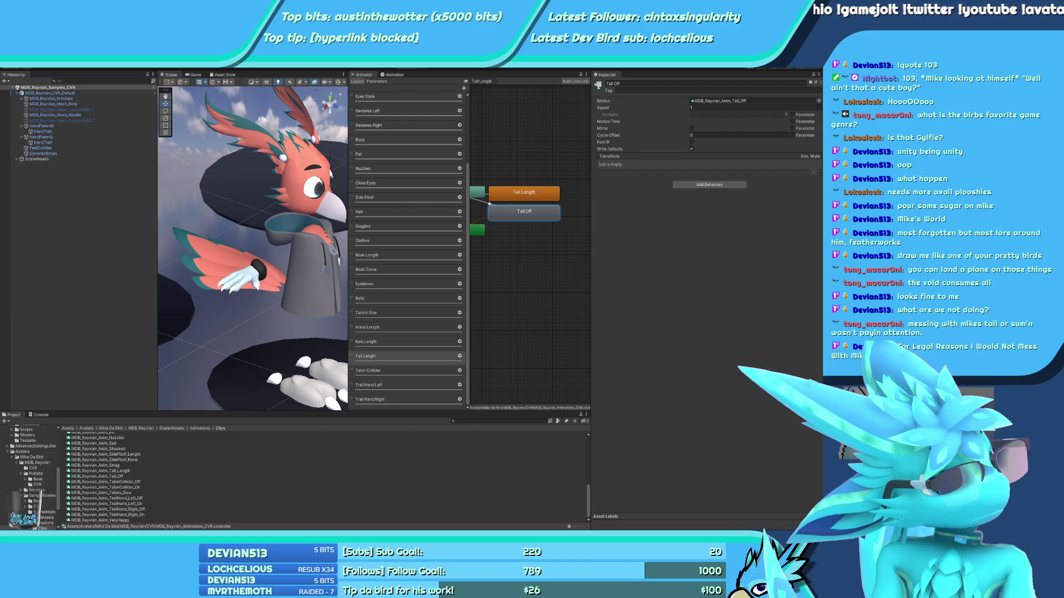
pyautogui.click(40, 469)
pyautogui.moveTo(550, 293); pyautogui.dragTo(734, 102)
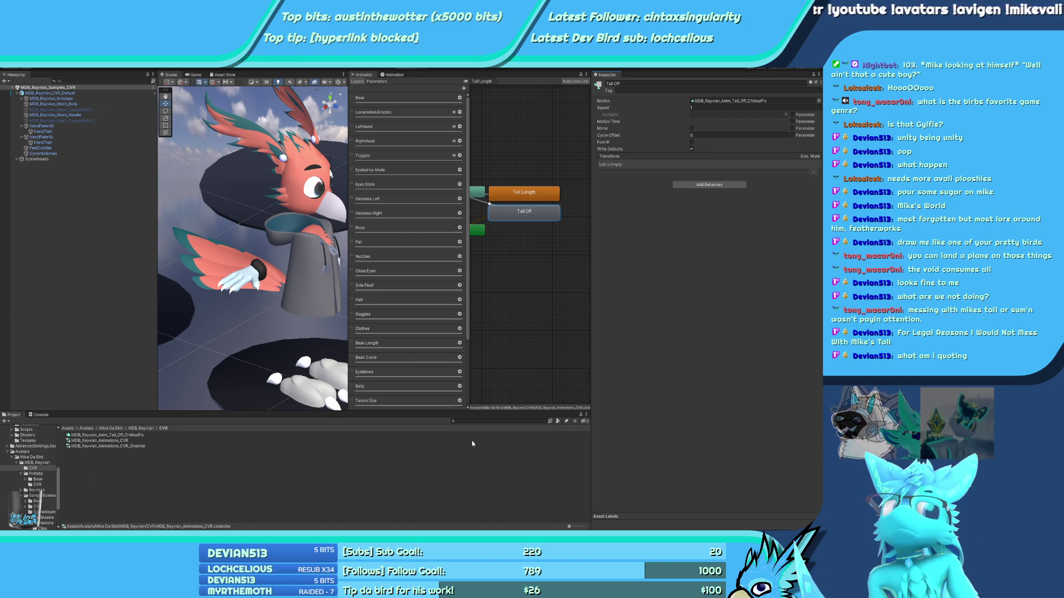
pyautogui.moveTo(508, 296); pyautogui.dragTo(528, 307, button='middle')
pyautogui.scroll(-1, 532, 327)
pyautogui.scroll(-1, 521, 327)
pyautogui.scroll(1, 521, 327)
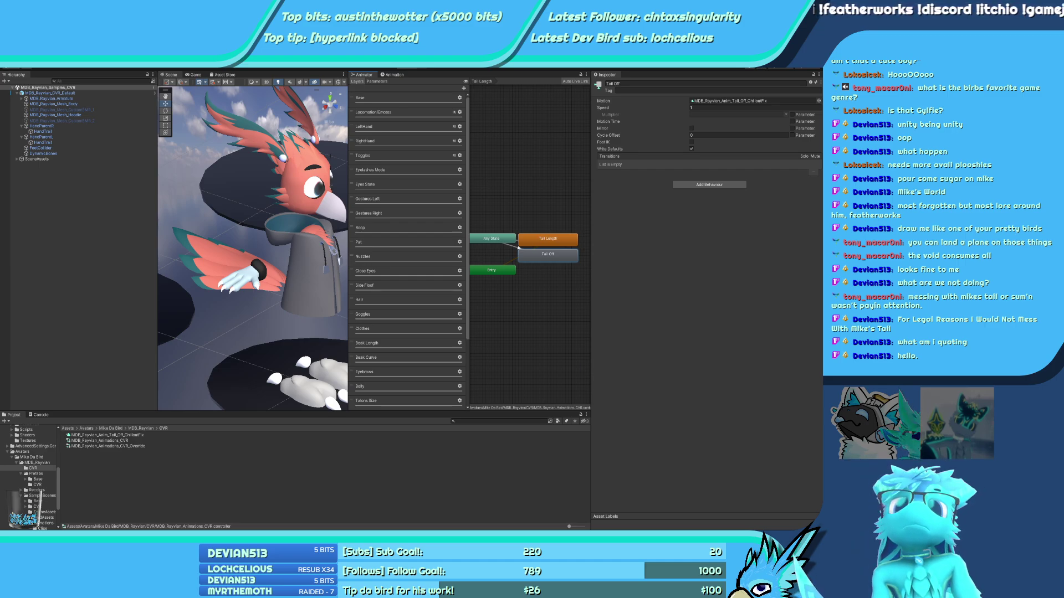
# Upload MDB_Rayvian_CVR_Default to ChilloutVR as Rayvian - CVR Test with the Particle Systems tag, certifying ownership and tagging
pyautogui.click(50, 93)
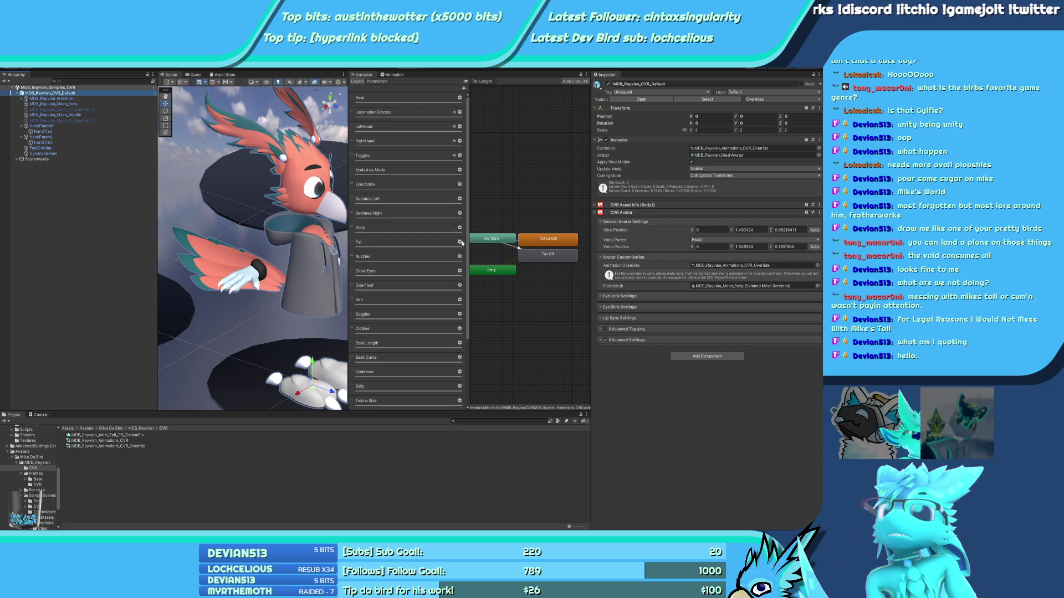
pyautogui.click(391, 75)
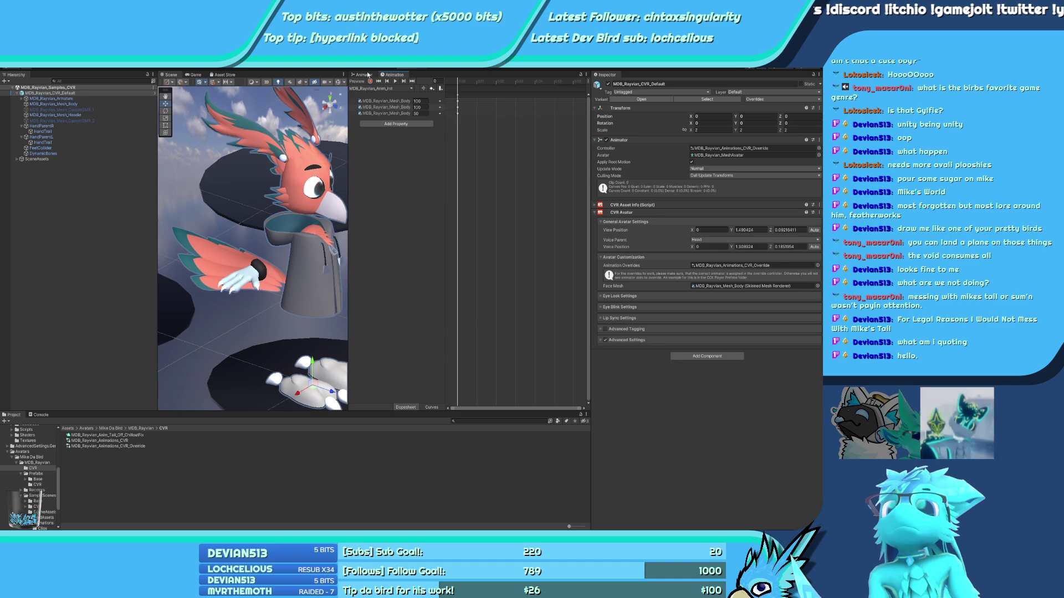
pyautogui.click(366, 75)
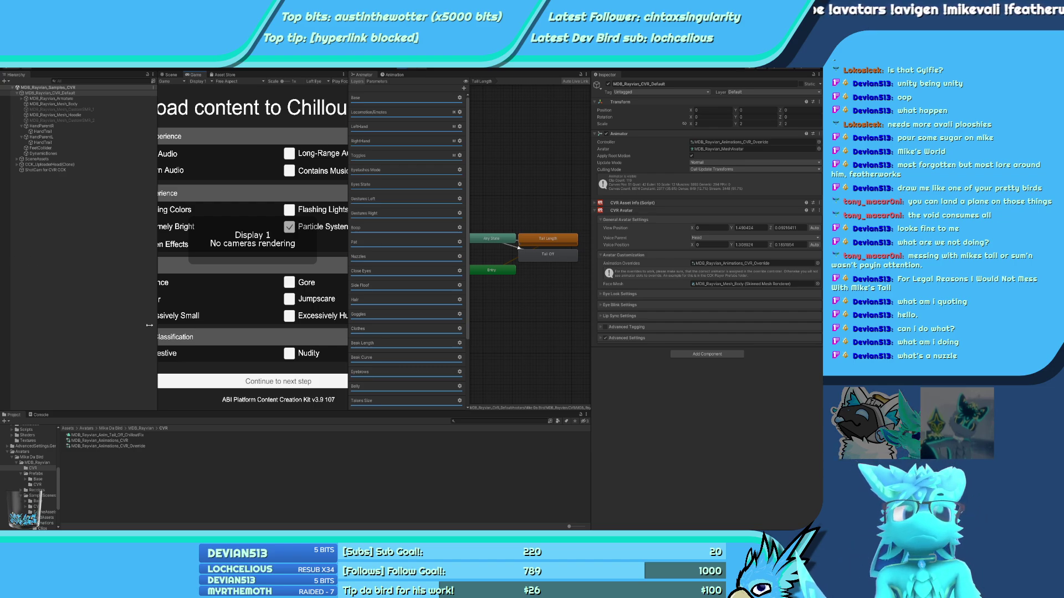
pyautogui.click(271, 382)
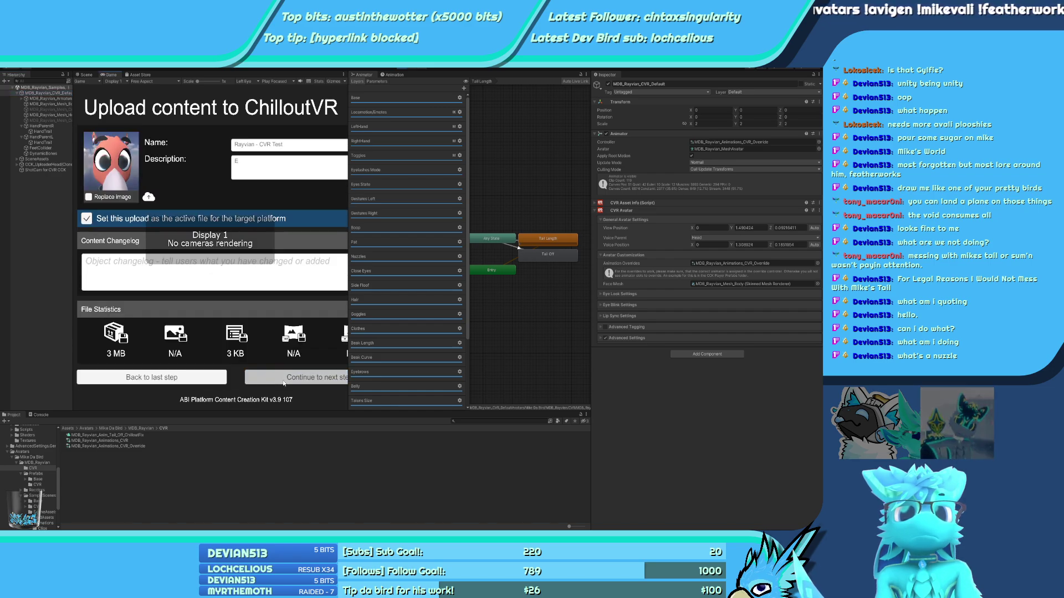
pyautogui.click(284, 381)
pyautogui.click(89, 161)
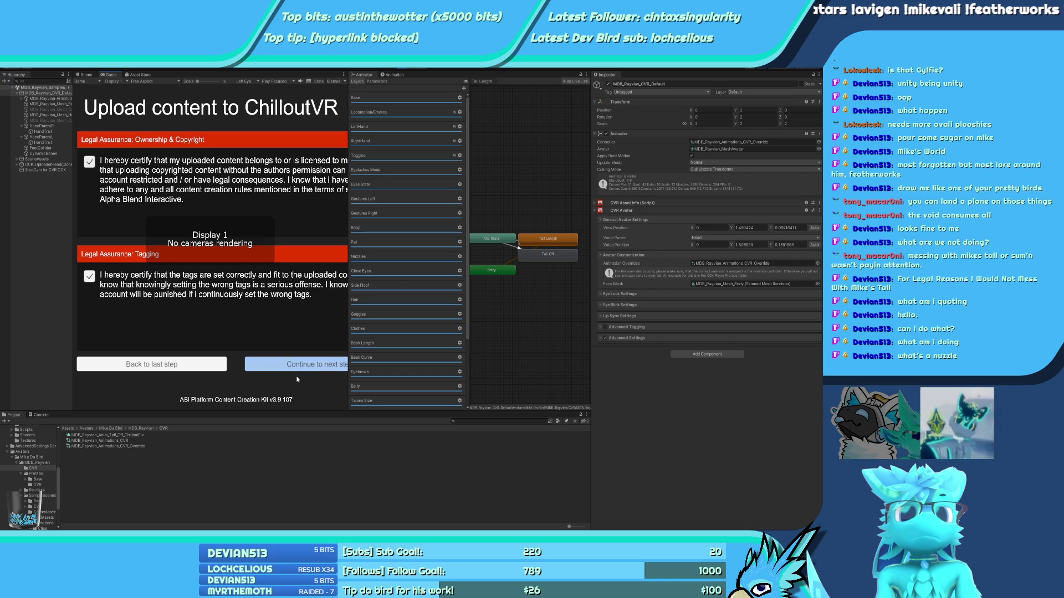
pyautogui.click(319, 363)
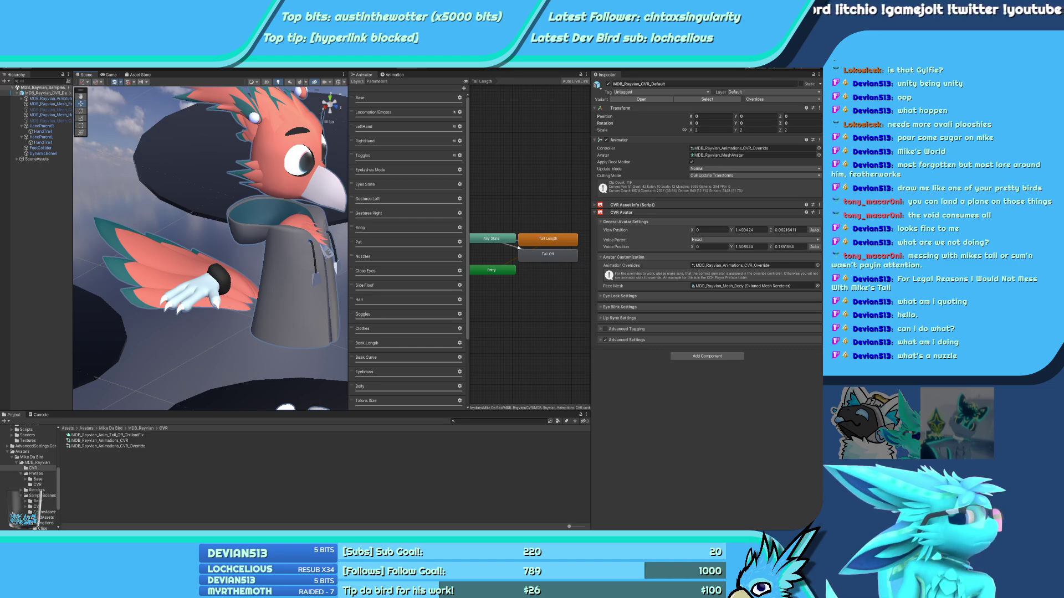
# Switch to ChilloutVR, leave the main menu and walk through the world to view the Rayvian avatar
pyautogui.hotkey('alt', 'Tab')
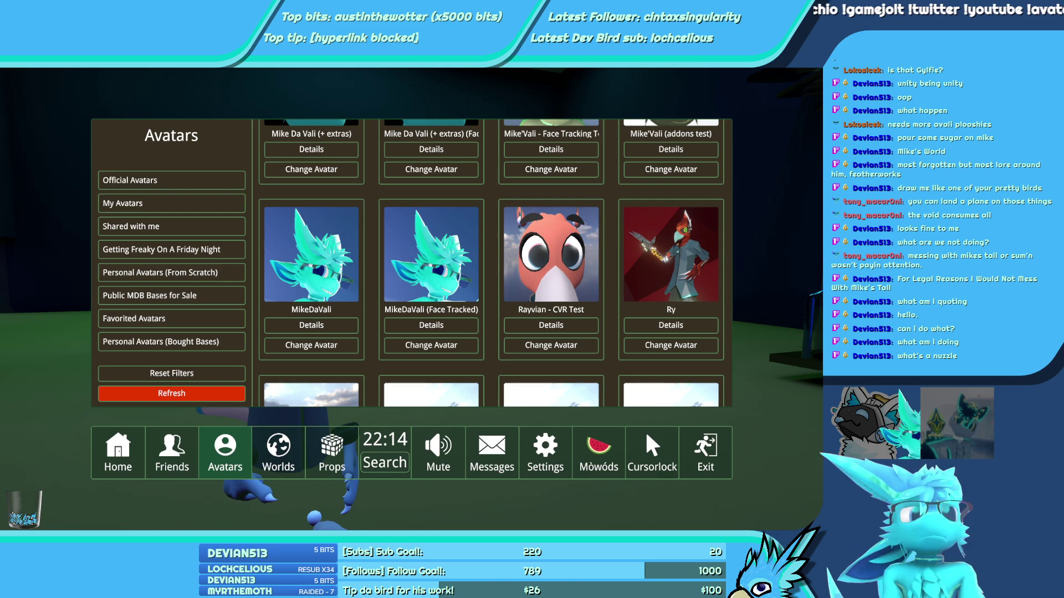
pyautogui.click(105, 478)
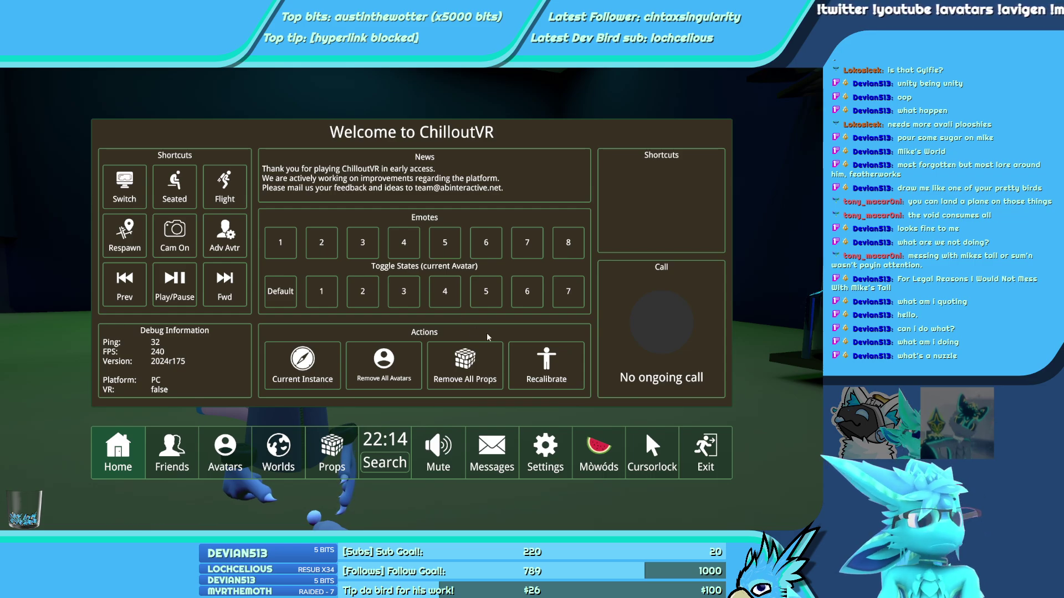
pyautogui.press('Escape')
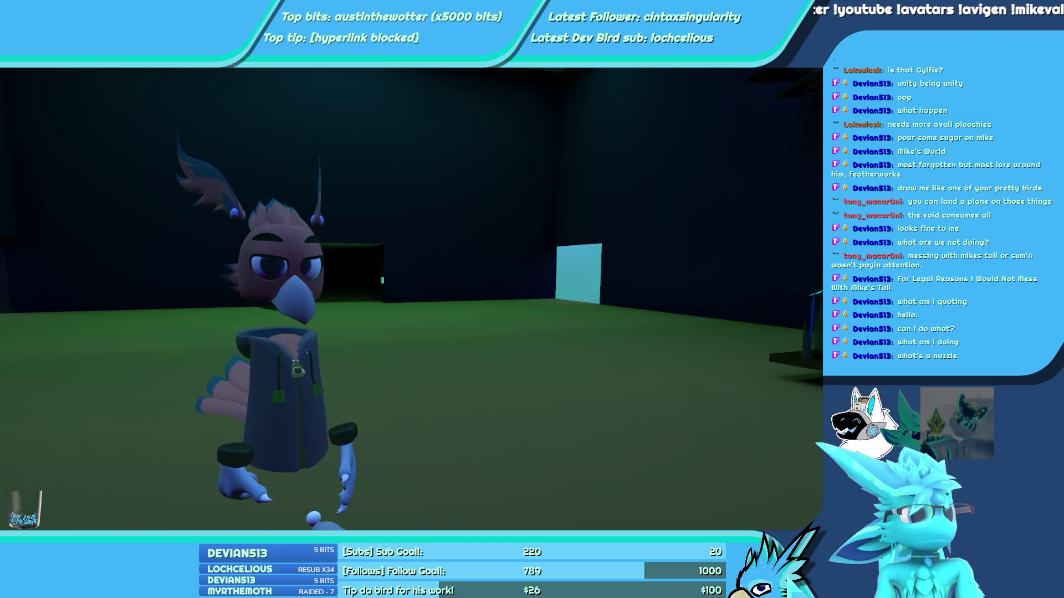
pyautogui.press('Escape')
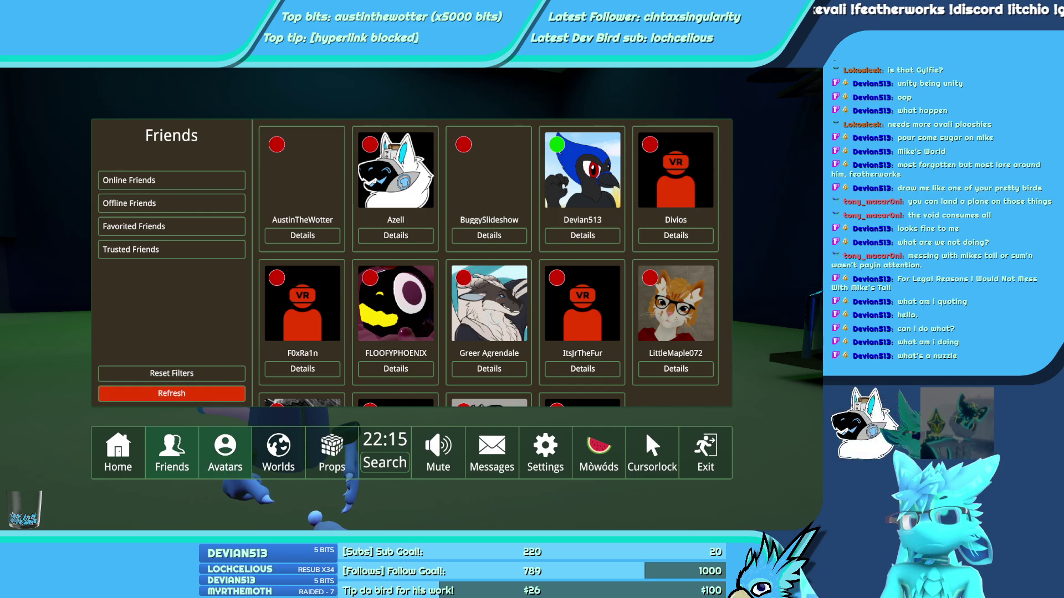
pyautogui.click(118, 450)
pyautogui.press('Escape')
pyautogui.press('w')
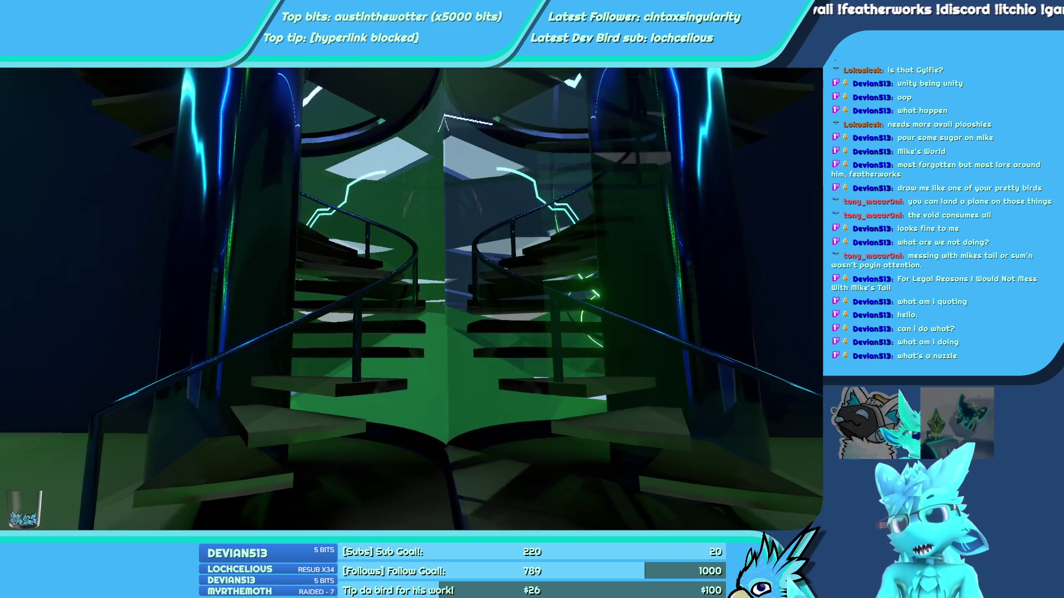
pyautogui.press('w')
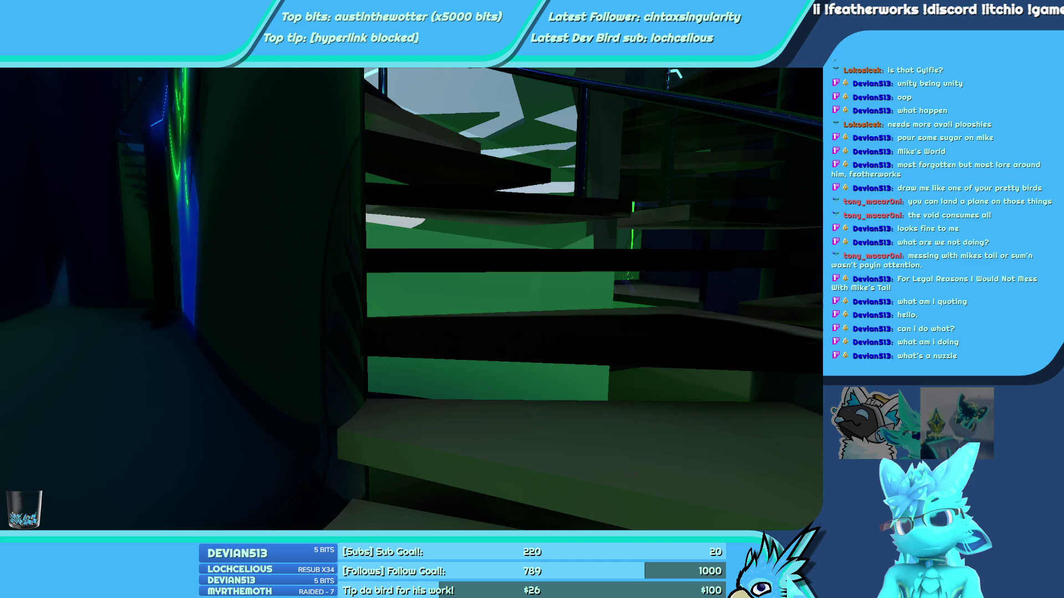
pyautogui.press('w')
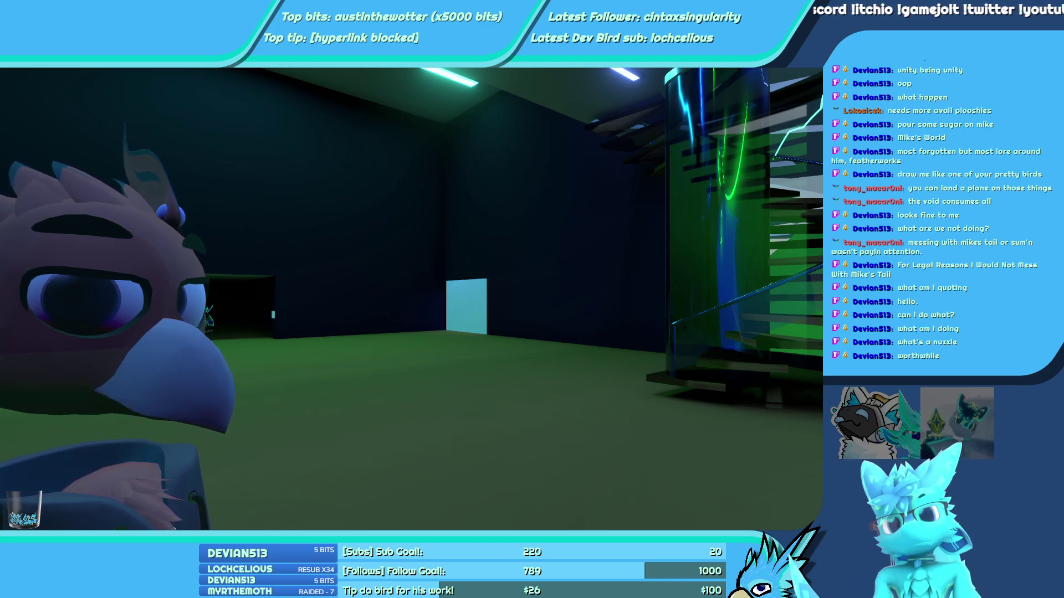
# Check the Rayvian avatar's radial menu of beak, ears, eyebrows and tail options, and close it
pyautogui.press('F12')
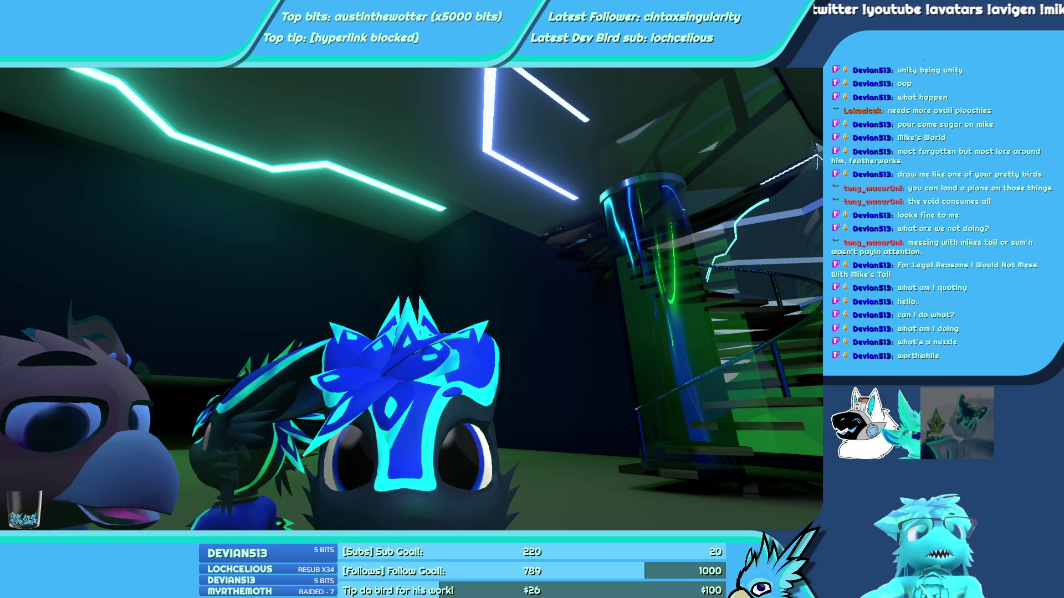
pyautogui.press('r')
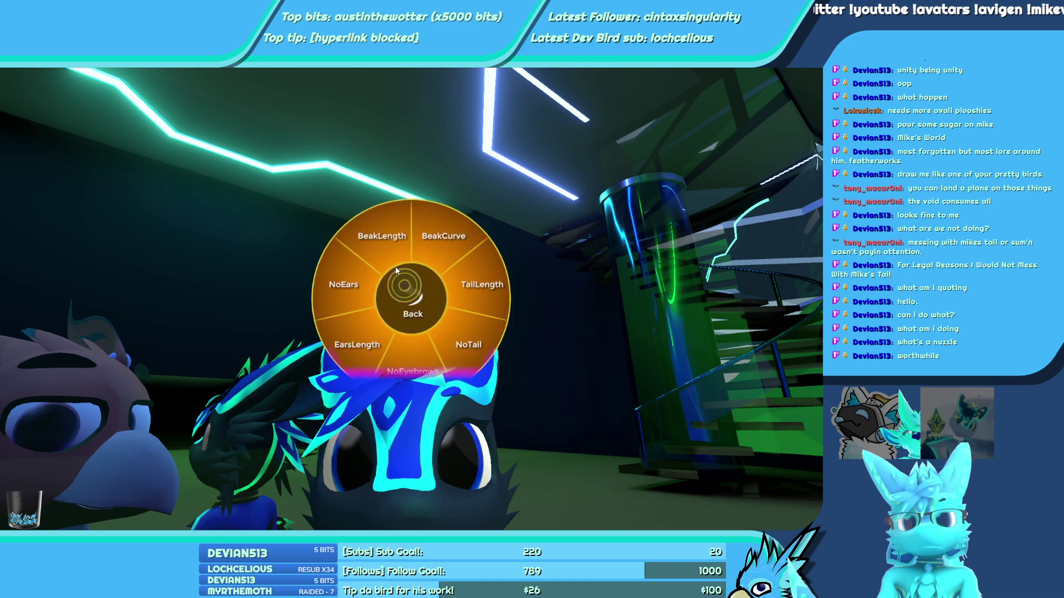
pyautogui.press('r')
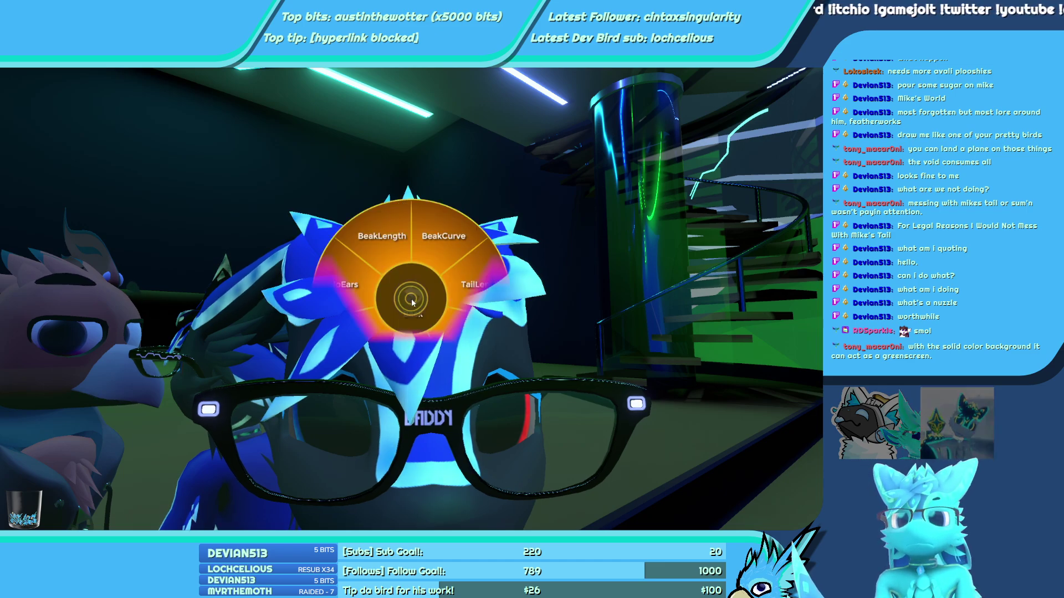
pyautogui.click(412, 300)
pyautogui.press('r')
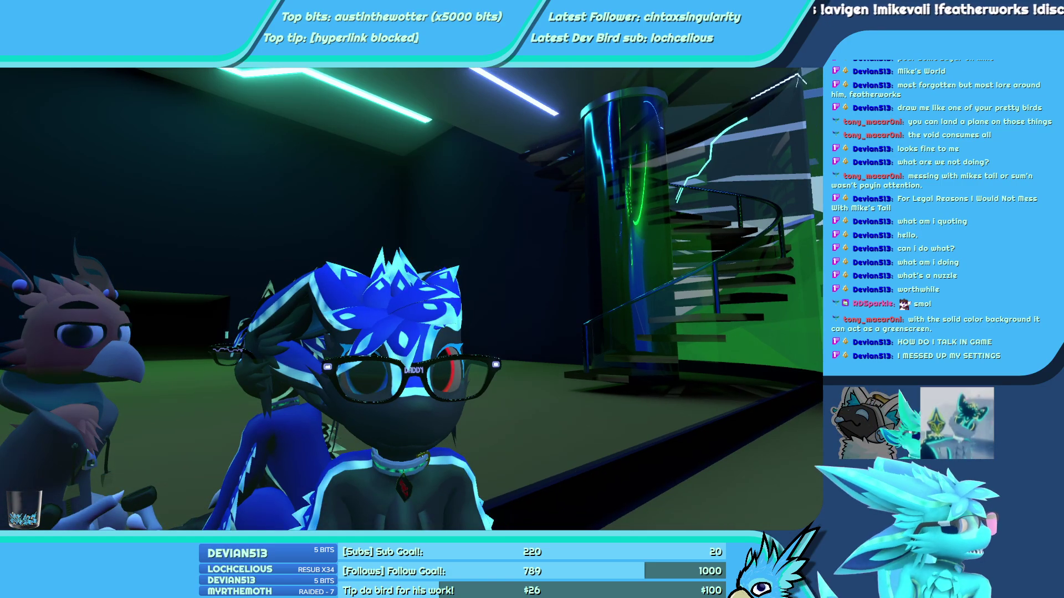
# Switch to Unity and examine the Gestures Left layer's transitions between the Those eyebrows OvO and Thumbs states
pyautogui.hotkey('alt', 'Tab')
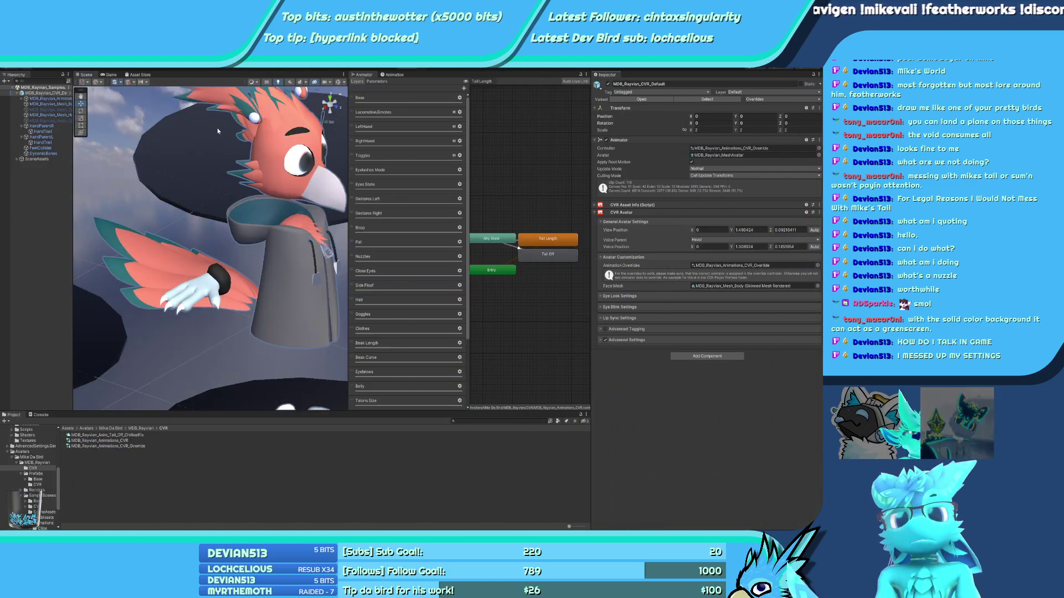
pyautogui.moveTo(263, 230); pyautogui.dragTo(389, 113, button='right')
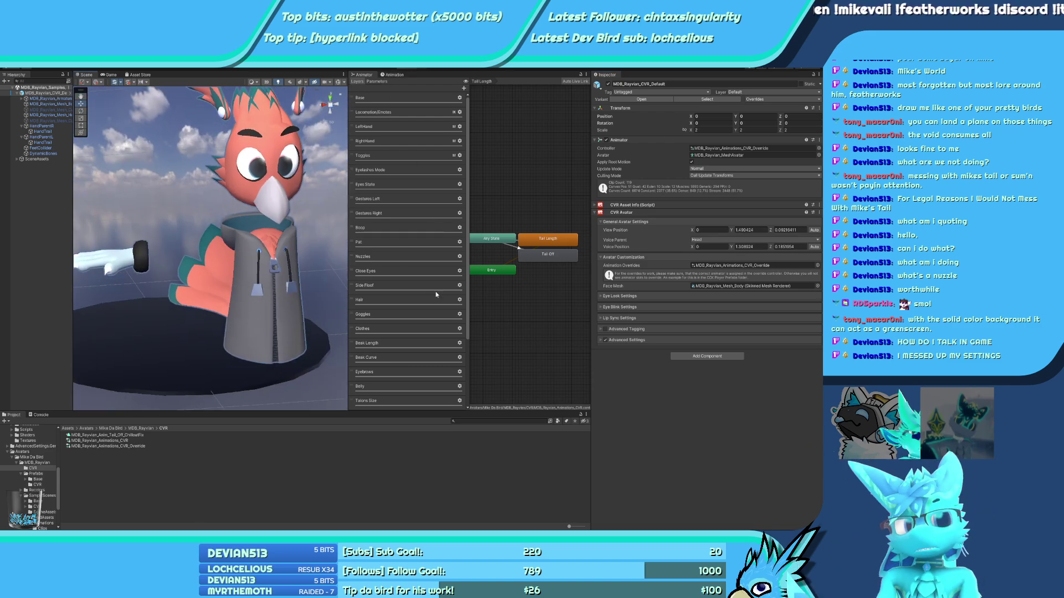
pyautogui.click(377, 81)
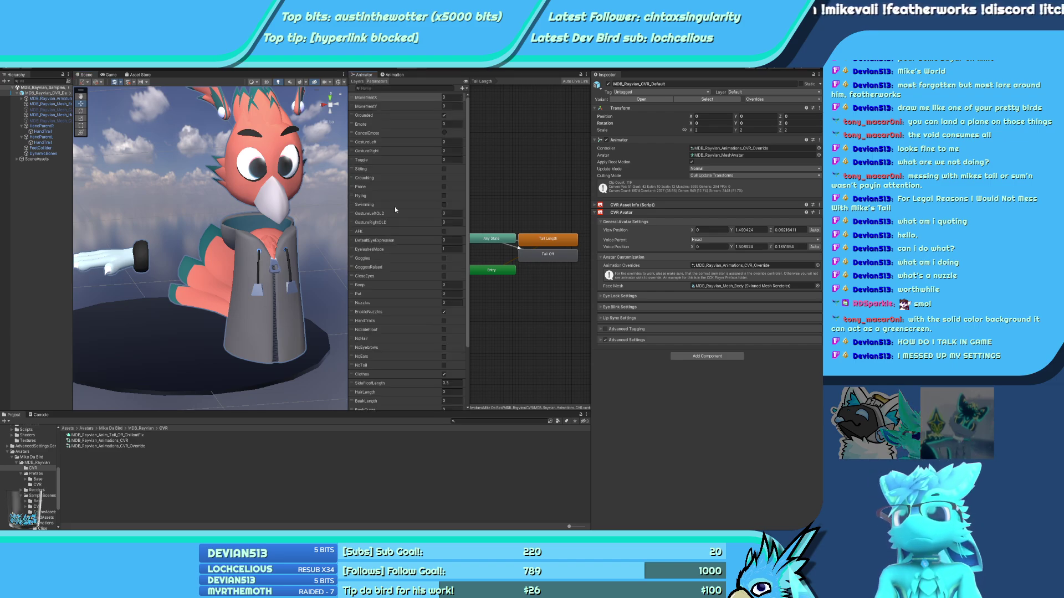
pyautogui.click(356, 81)
pyautogui.click(388, 199)
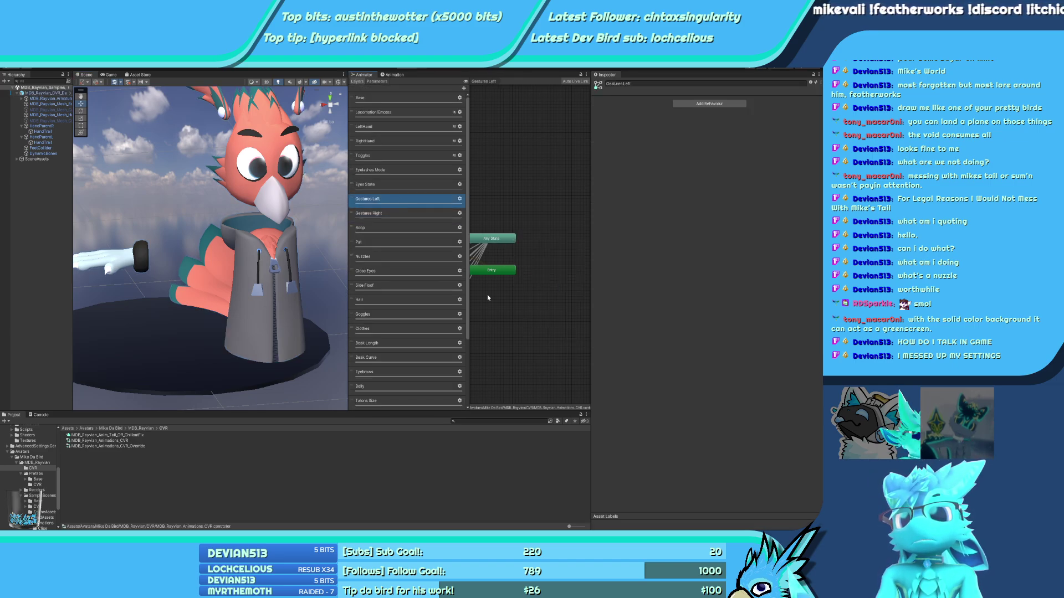
pyautogui.moveTo(505, 319); pyautogui.dragTo(588, 327, button='middle')
pyautogui.scroll(5, 545, 306)
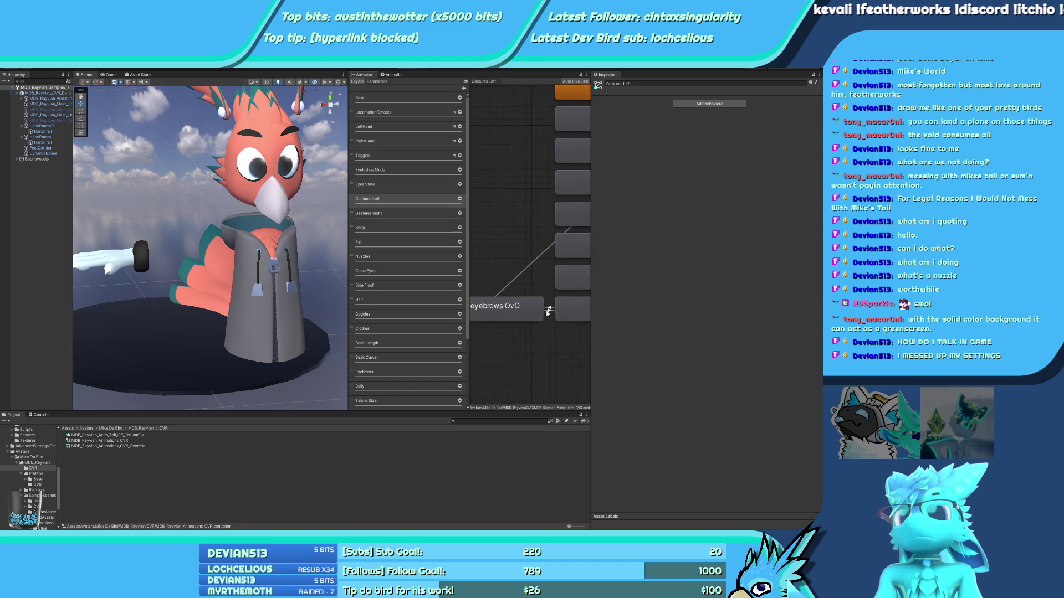
pyautogui.click(548, 312)
pyautogui.click(549, 309)
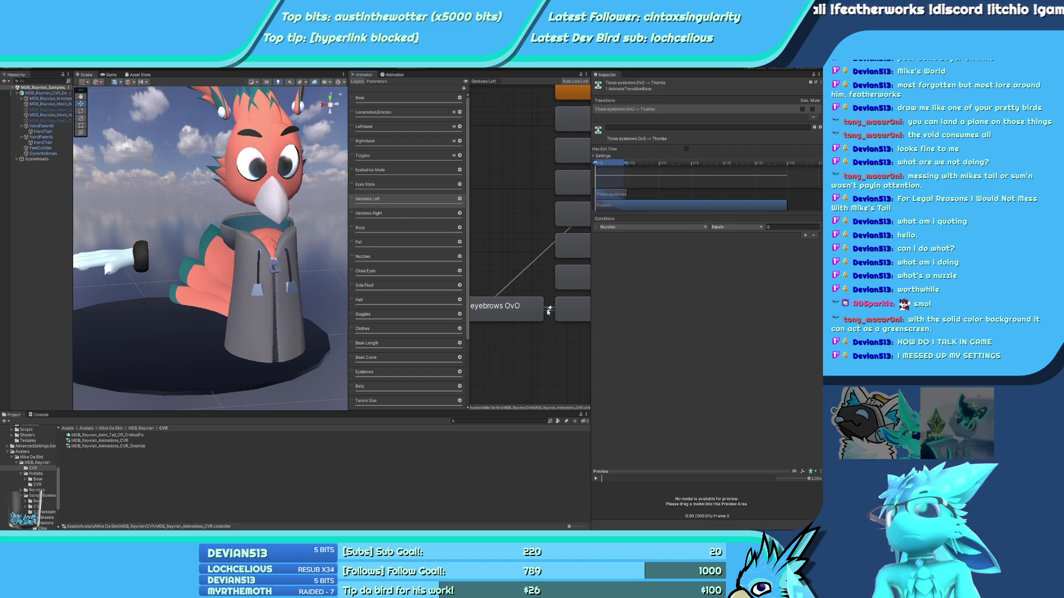
# Show the animator parameters and inspect the conditions of the Any State to Those eyebrows OvO transition
pyautogui.click(381, 83)
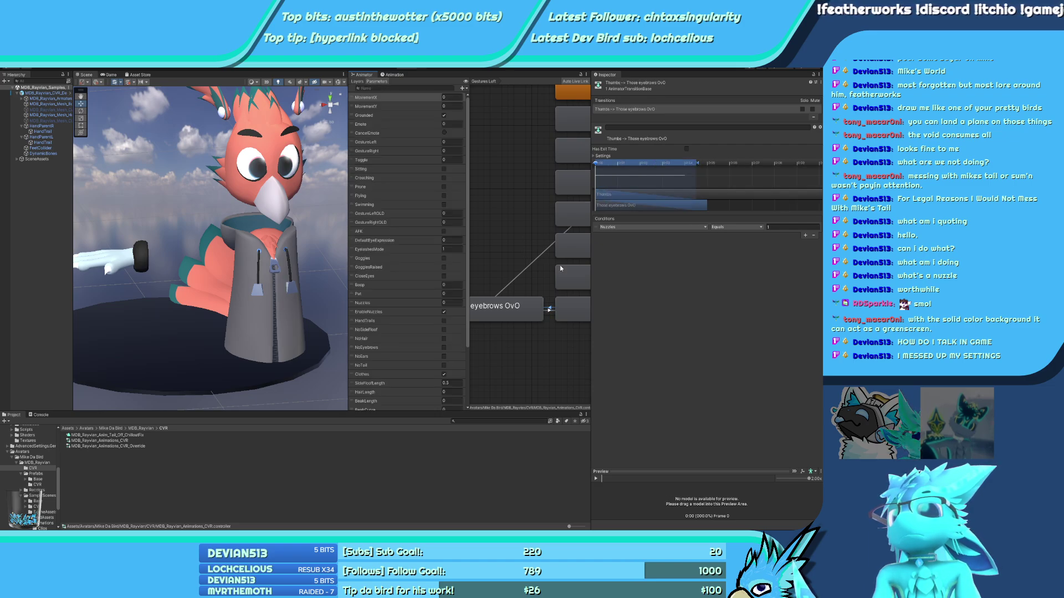
pyautogui.scroll(-3, 509, 265)
pyautogui.click(510, 264)
pyautogui.scroll(2, 510, 263)
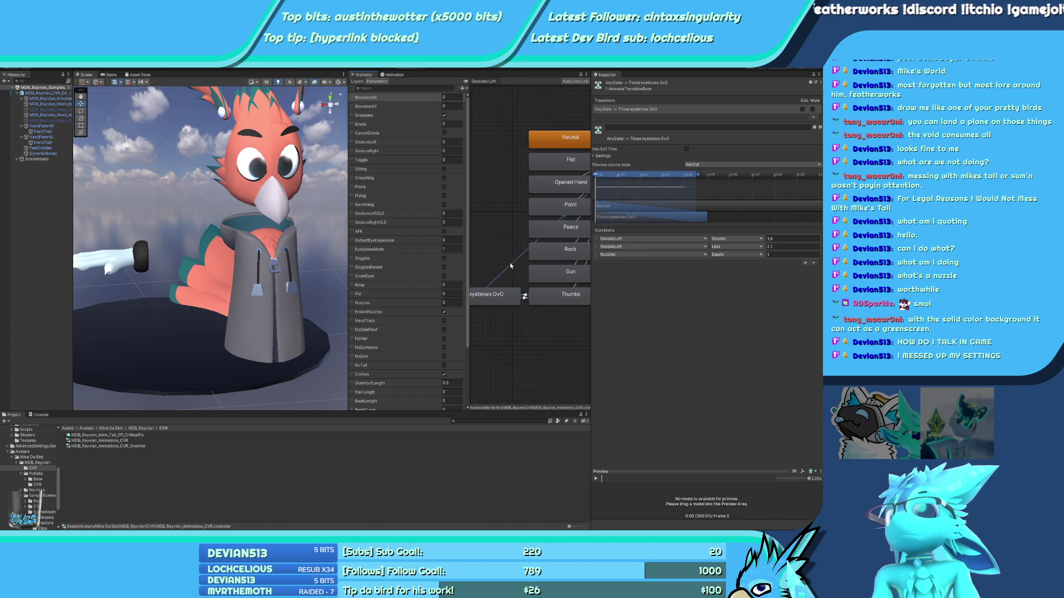
# Inspect the conditions of the transitions between Thumbs and Those eyebrows OvO in both directions
pyautogui.moveTo(539, 290); pyautogui.dragTo(507, 283, button='middle')
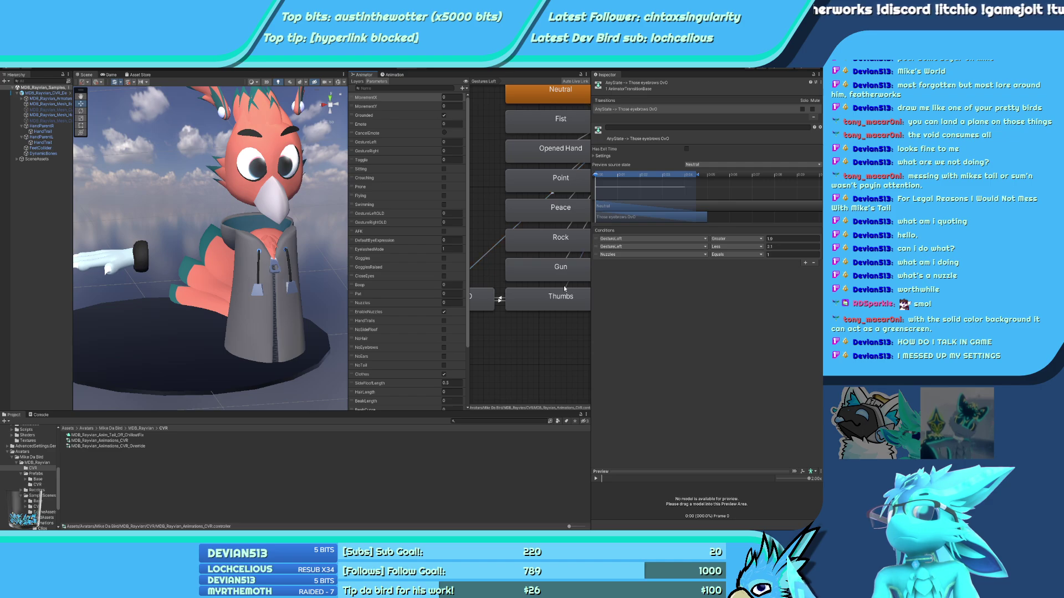
pyautogui.click(564, 288)
pyautogui.click(502, 299)
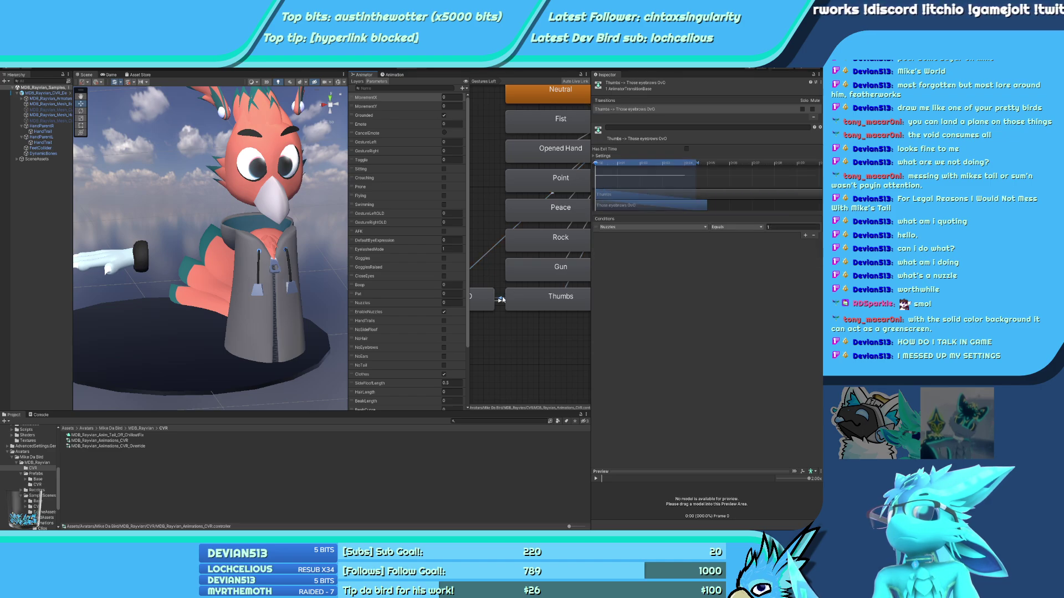
pyautogui.click(502, 303)
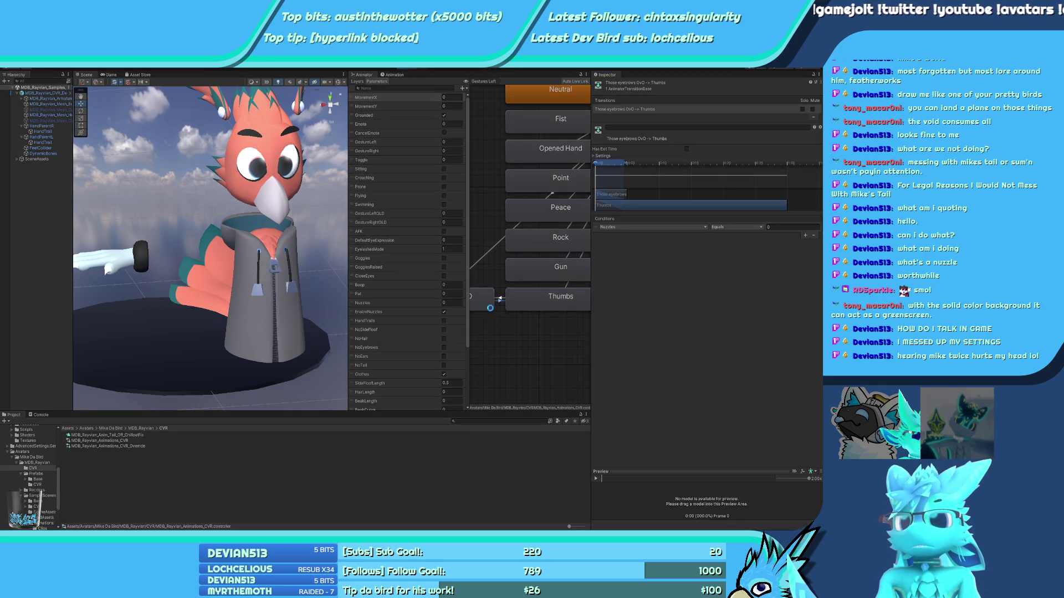
# Start play mode and view the avatar in the Scene view alongside the animator layers
pyautogui.hotkey('ctrl', 'p')
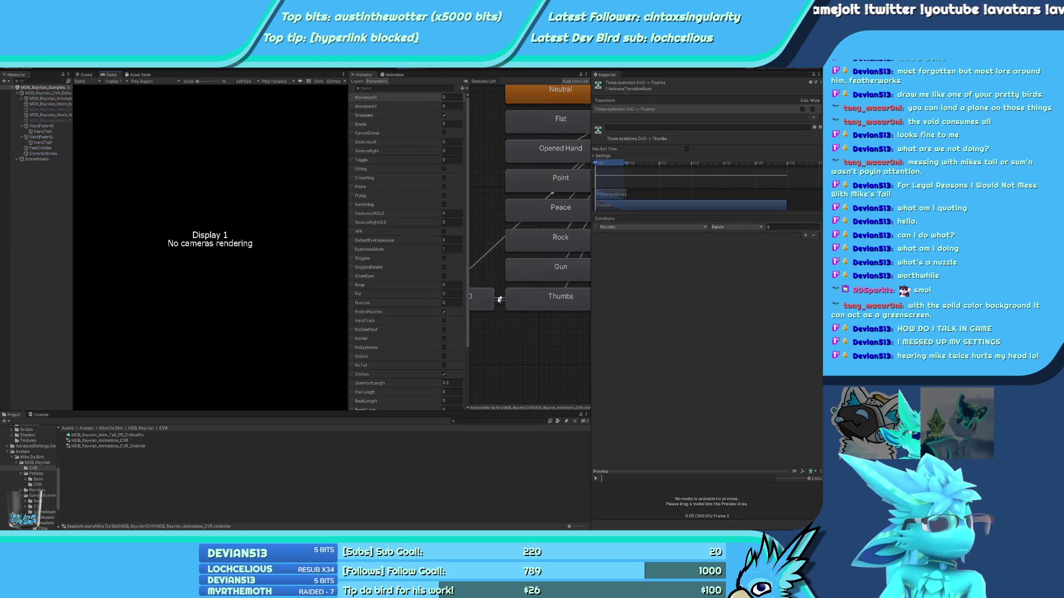
pyautogui.click(356, 83)
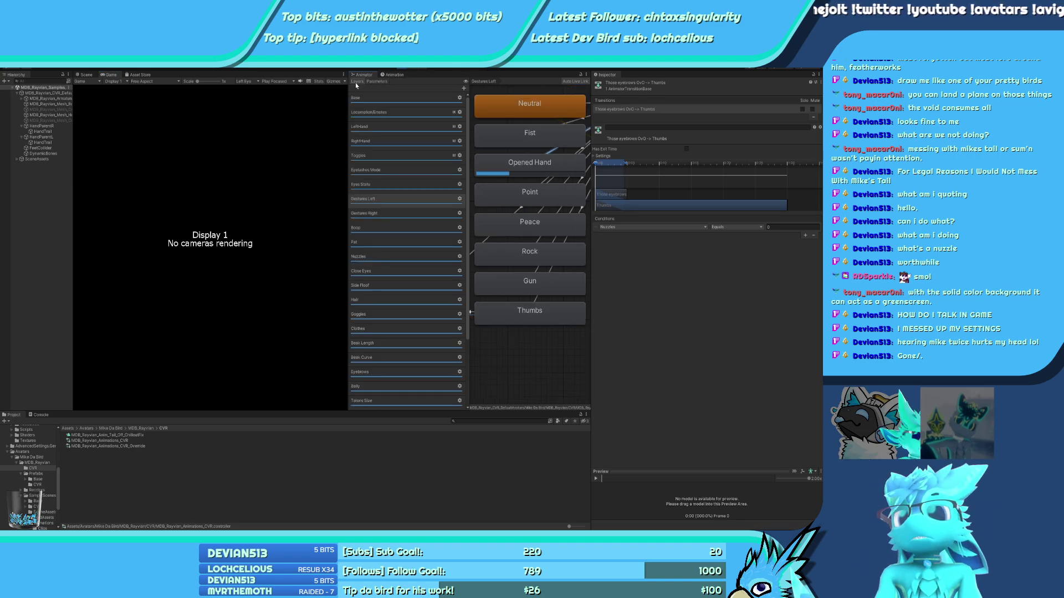
pyautogui.click(86, 77)
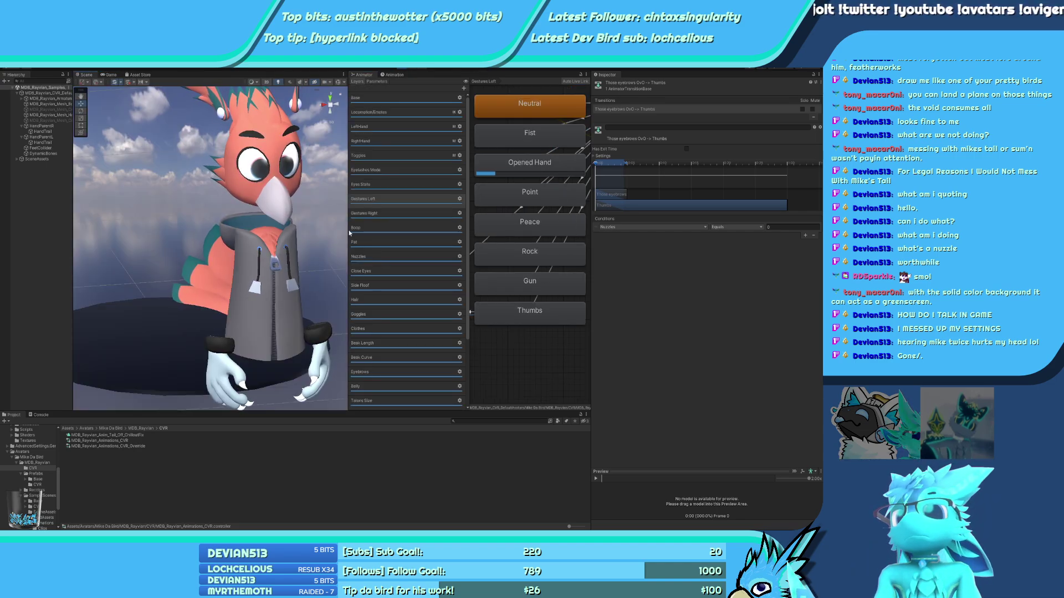
pyautogui.scroll(-3, 395, 235)
pyautogui.scroll(3, 387, 205)
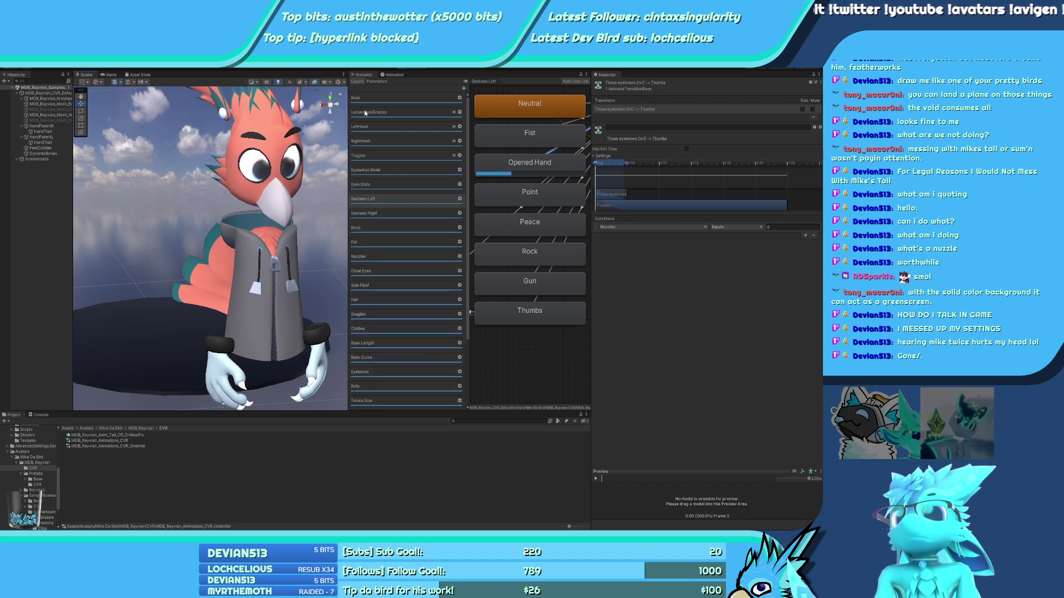
# Test the gesture by setting the Nuzzles parameter to 1 and GestureLeft to 2, and examine the active state in the Gestures Left graph
pyautogui.click(379, 82)
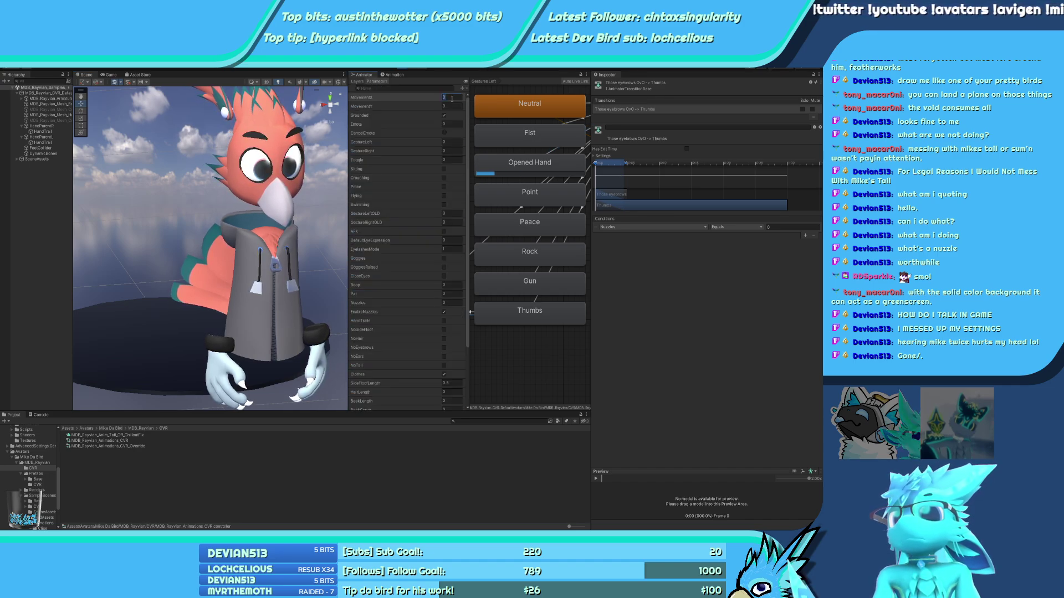
pyautogui.click(453, 142)
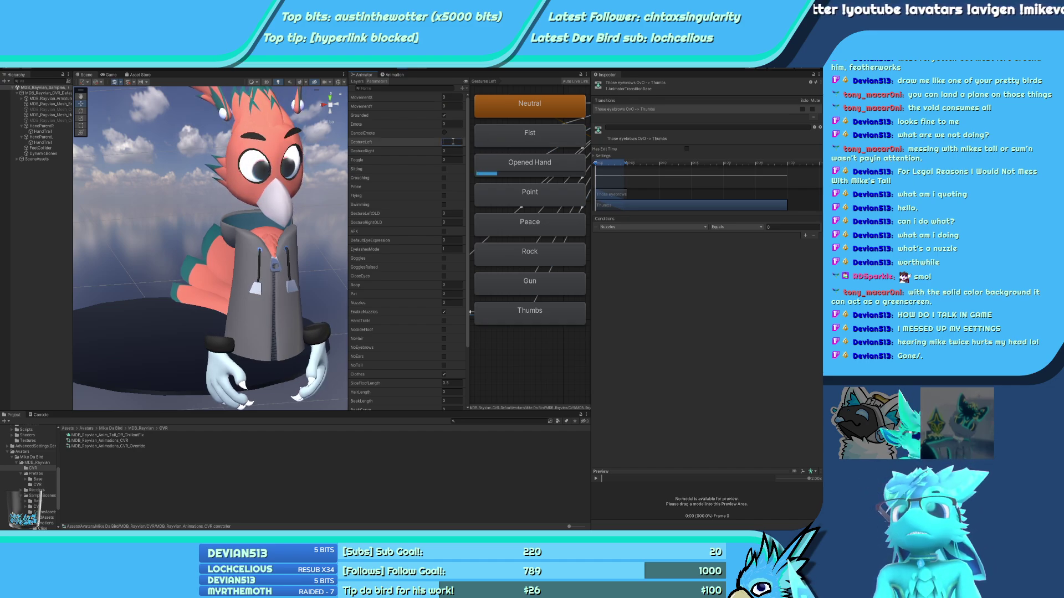
pyautogui.click(453, 302)
pyautogui.click(453, 142)
pyautogui.write('2')
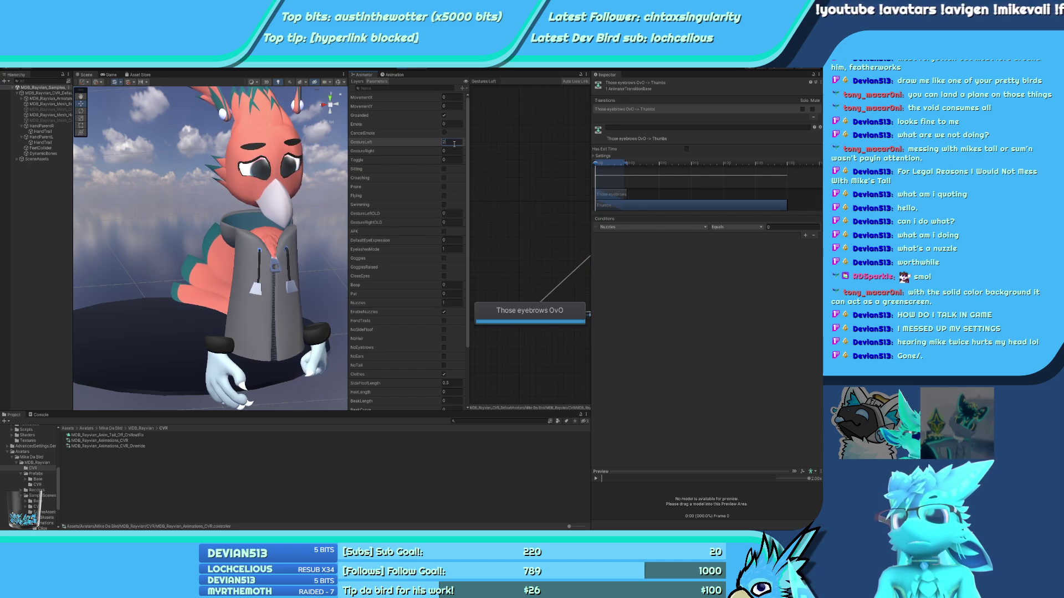
pyautogui.scroll(-5, 526, 253)
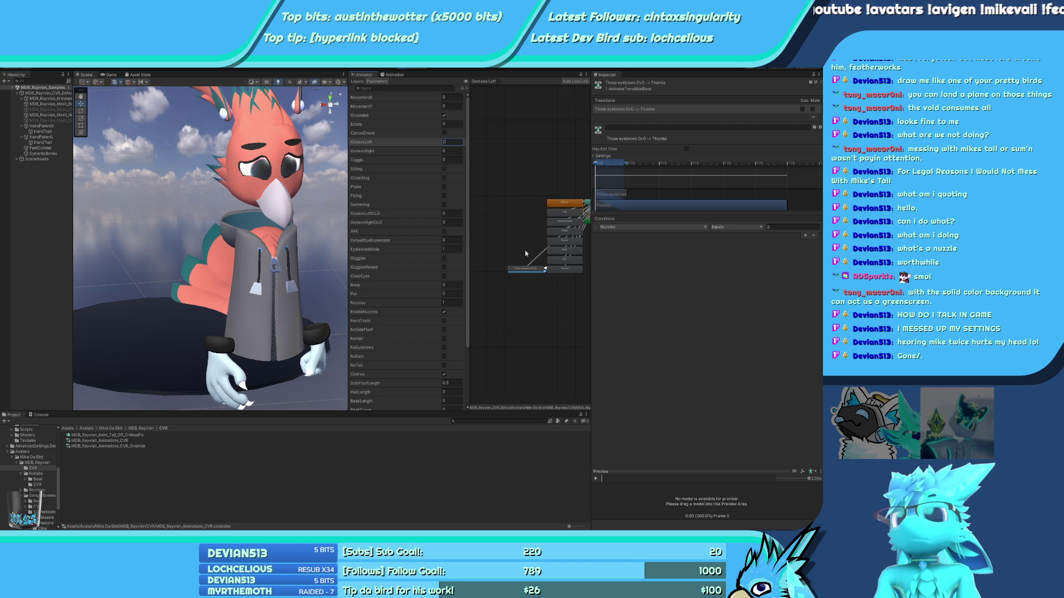
pyautogui.scroll(3, 538, 255)
pyautogui.moveTo(536, 268); pyautogui.dragTo(519, 269, button='middle')
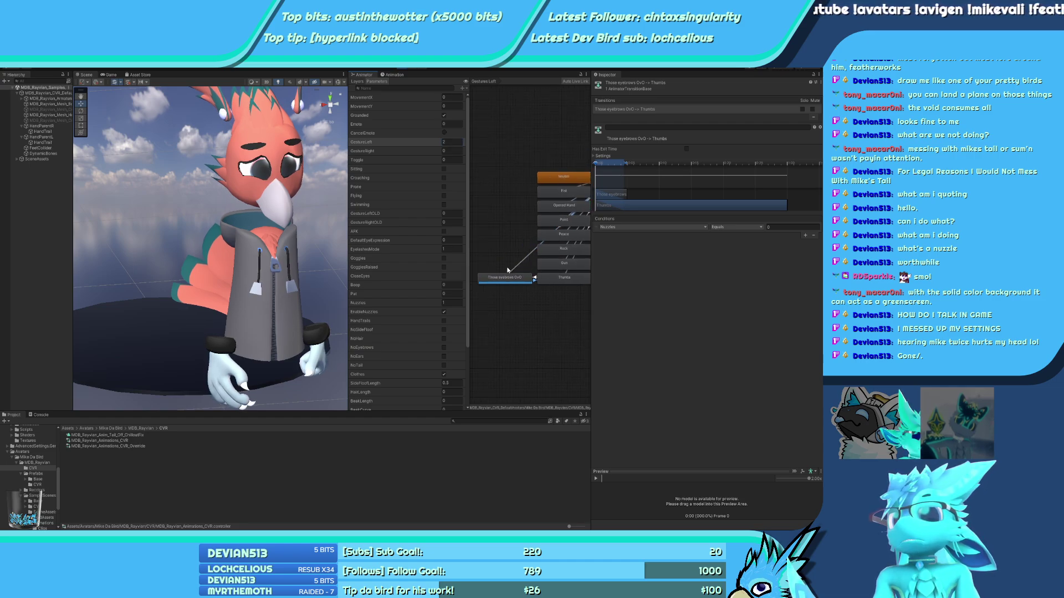
pyautogui.scroll(-3, 509, 269)
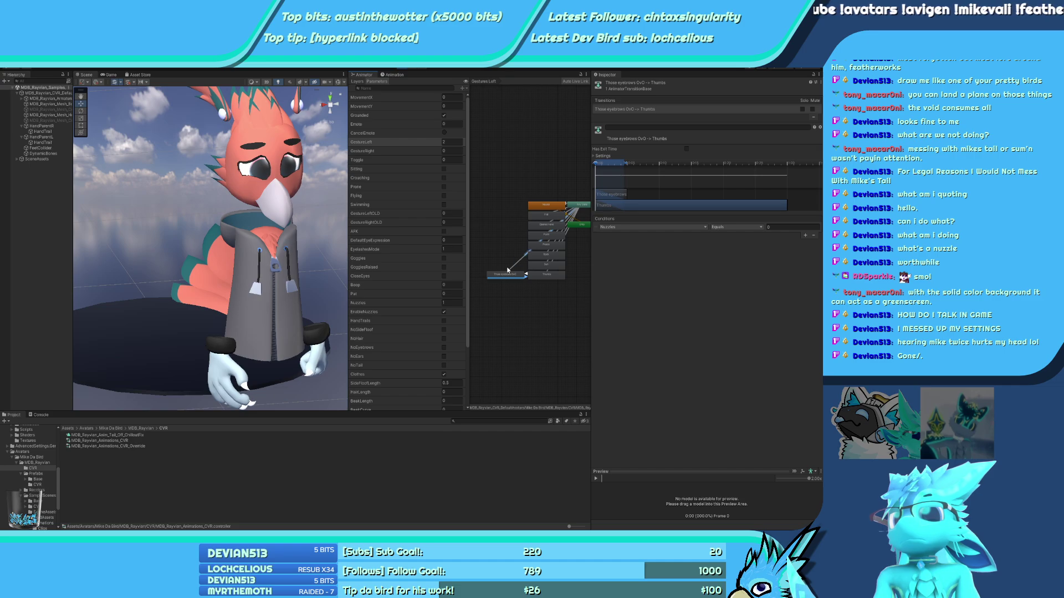
pyautogui.scroll(5, 508, 270)
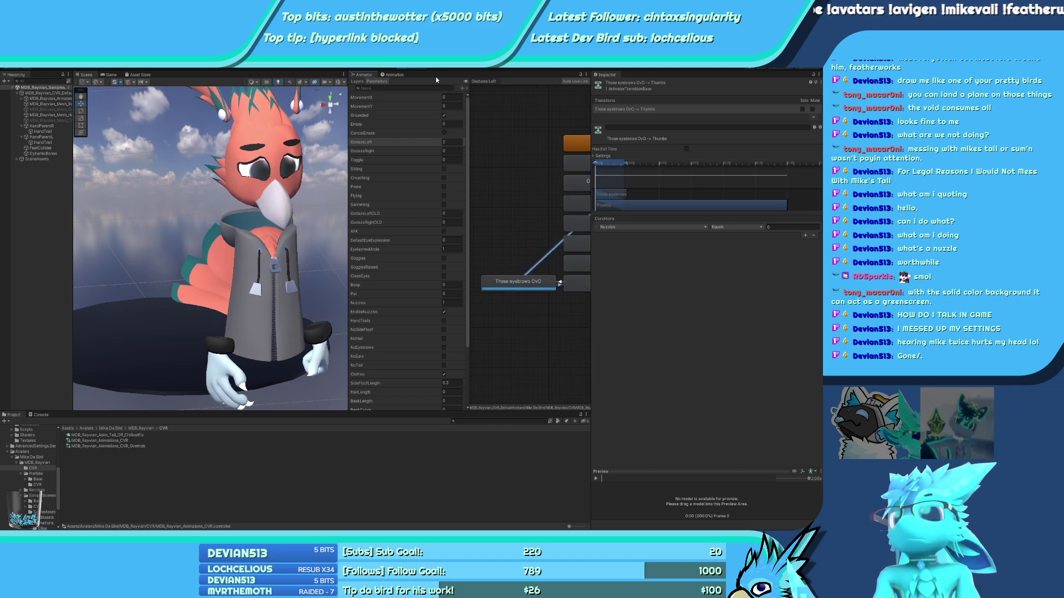
# Open the Nuzzles layer and inspect the conditions of the Any State to Nuzzled transition
pyautogui.click(363, 82)
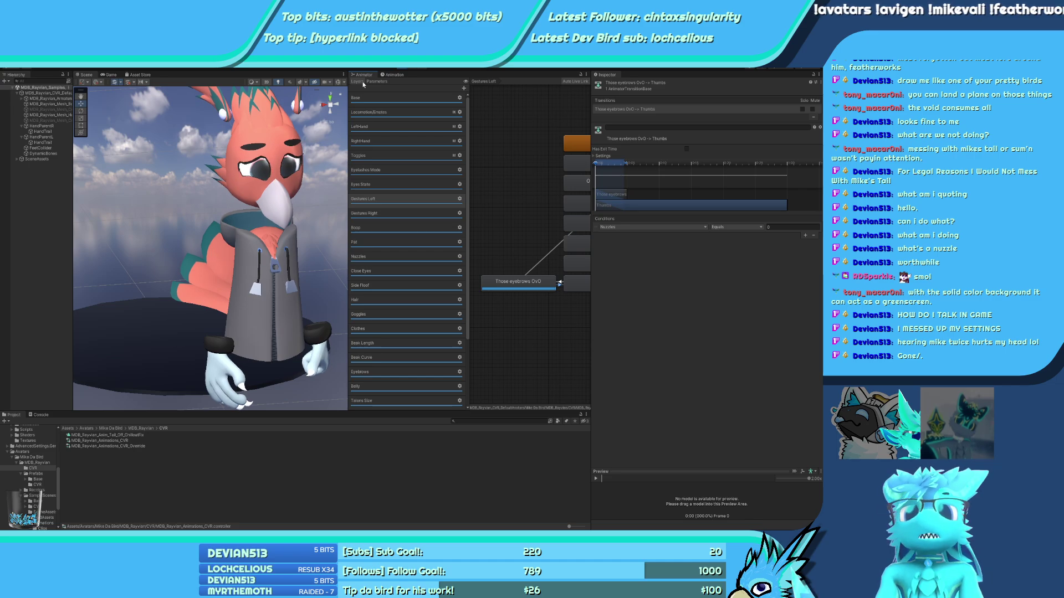
pyautogui.scroll(-3, 392, 267)
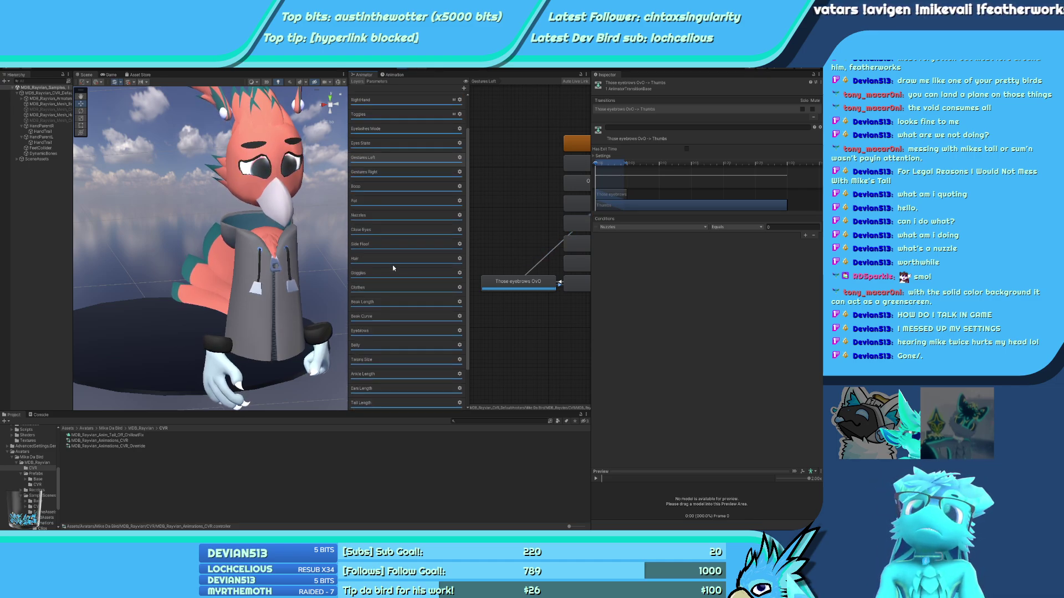
pyautogui.scroll(3, 391, 269)
pyautogui.click(375, 256)
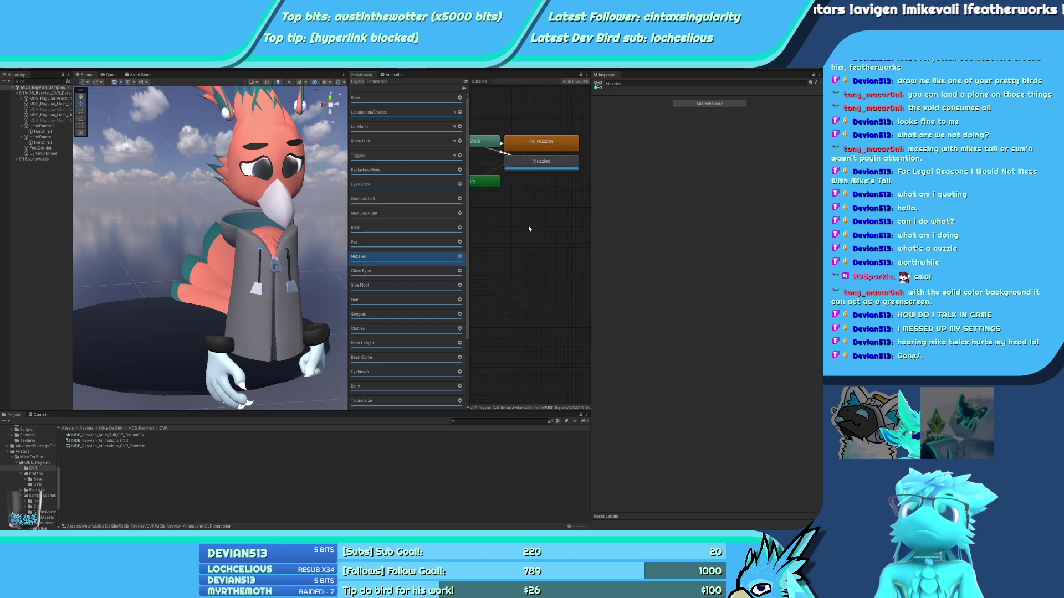
pyautogui.click(477, 209)
pyautogui.moveTo(488, 217); pyautogui.dragTo(522, 236, button='middle')
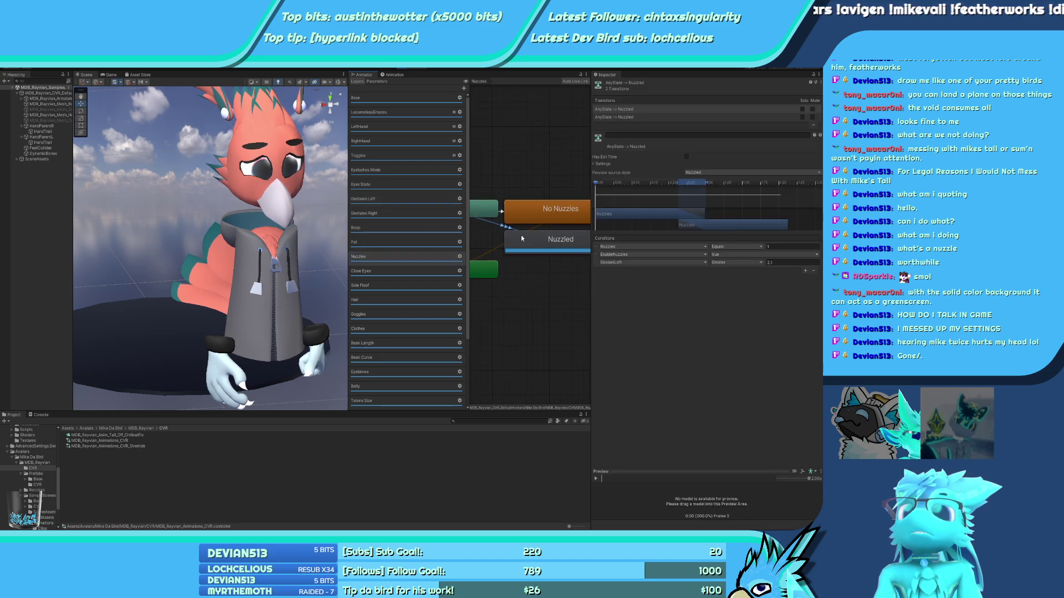
pyautogui.scroll(-3, 524, 238)
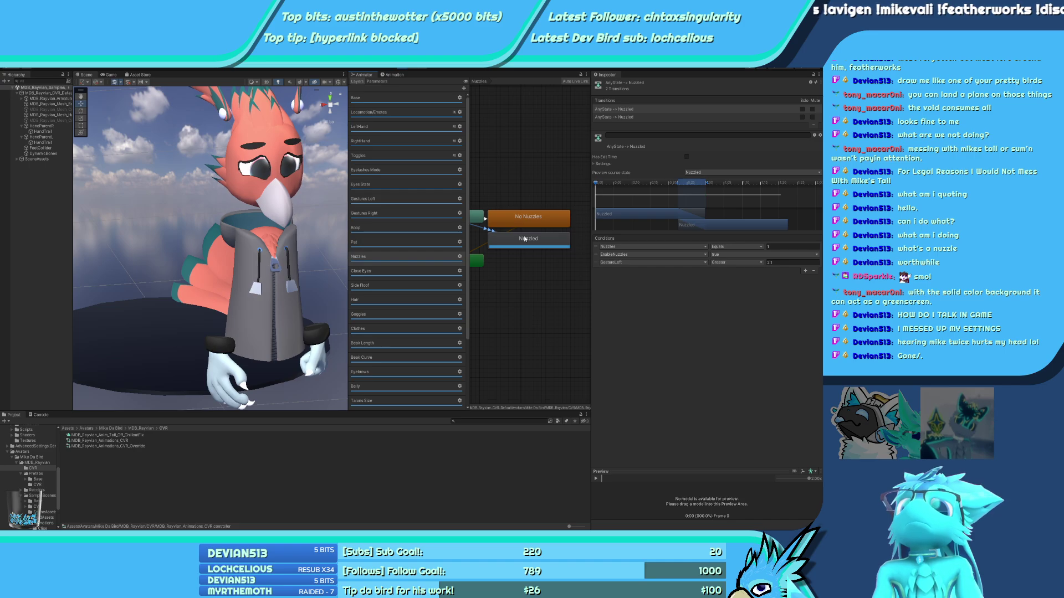
# Compare the conditions of the Any State transitions to No Nuzzles with those leading to Nuzzled
pyautogui.click(488, 223)
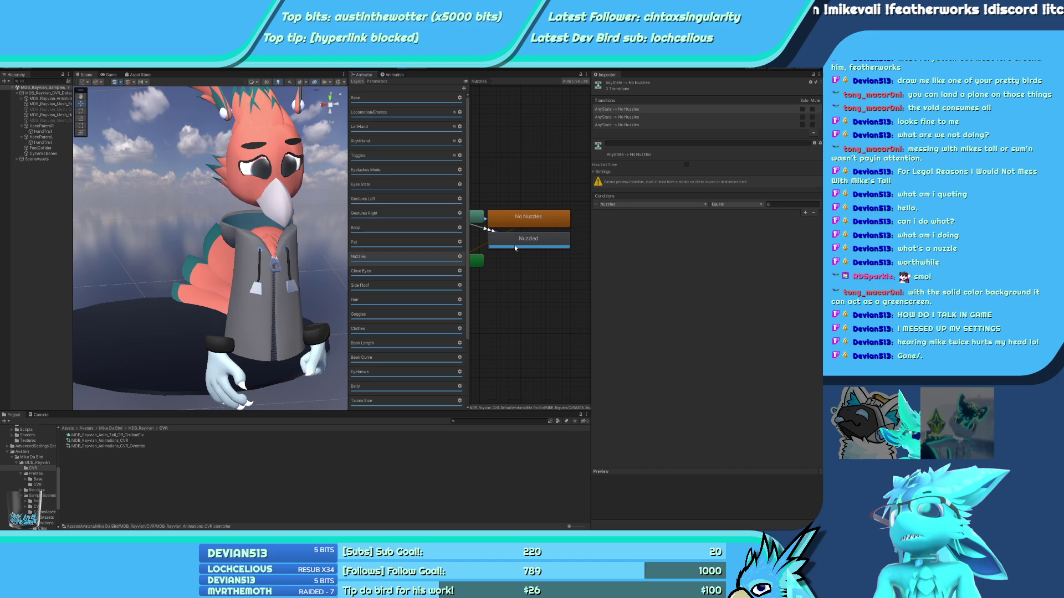
pyautogui.click(631, 117)
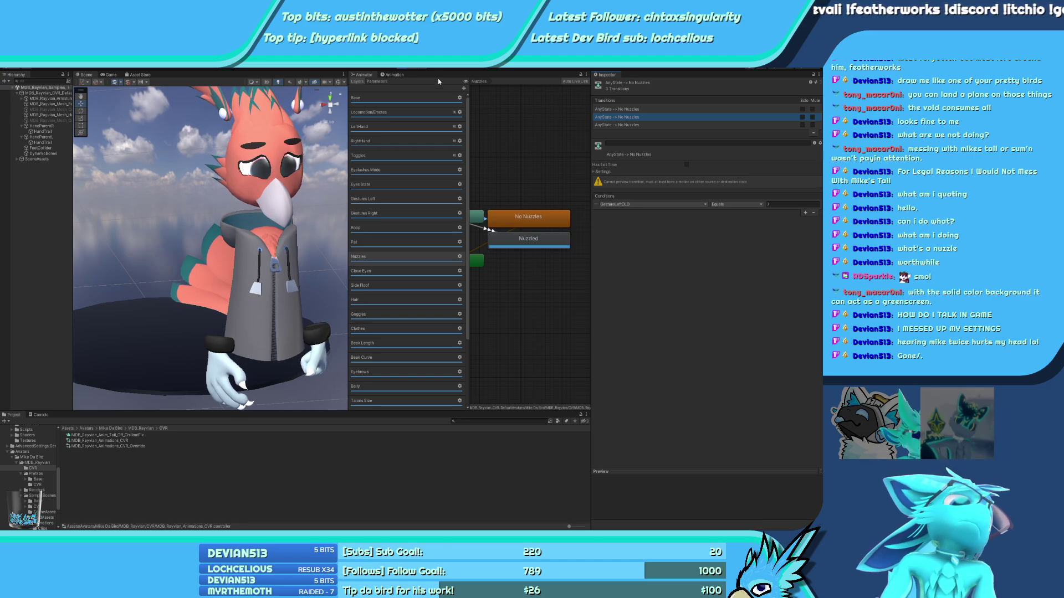
pyautogui.click(620, 125)
pyautogui.click(623, 118)
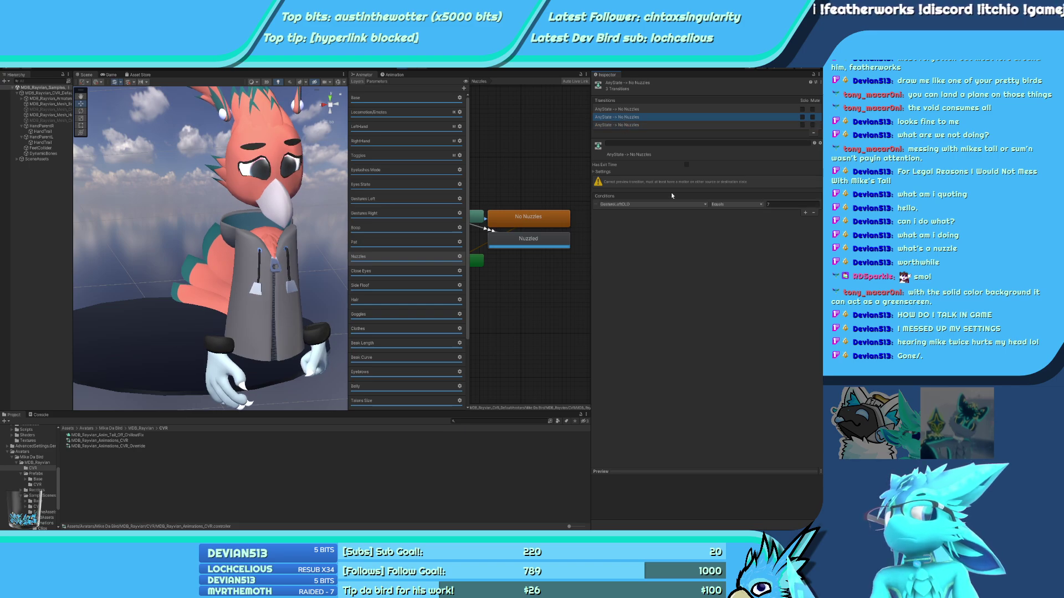
pyautogui.click(484, 230)
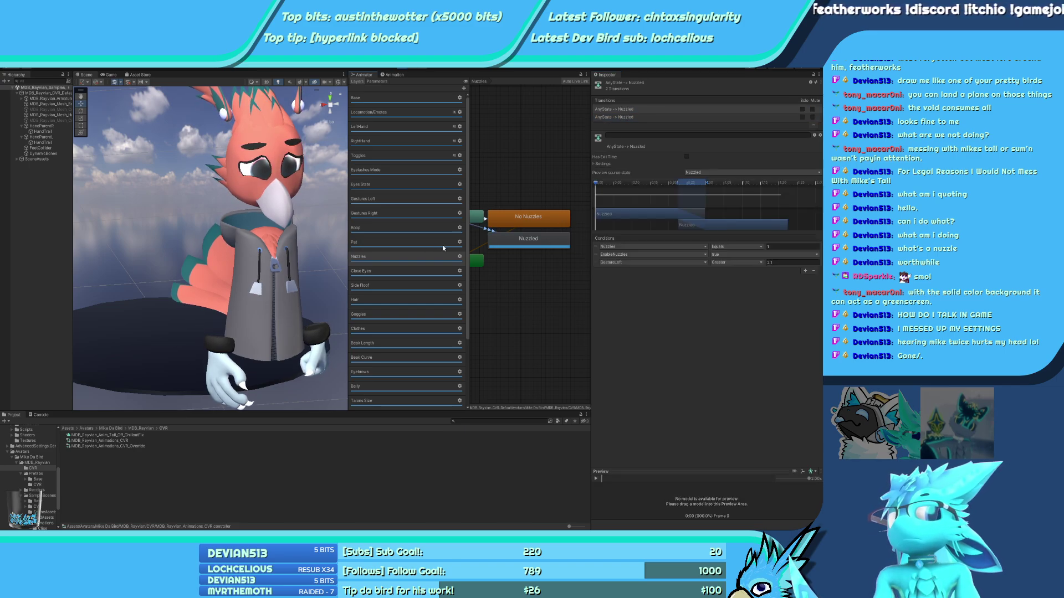
pyautogui.click(486, 221)
# Set the Any State to Nuzzled transition's GestureLeft condition to Less, exit play mode, and add a GestureLeft Greater 1.9 condition
pyautogui.click(489, 230)
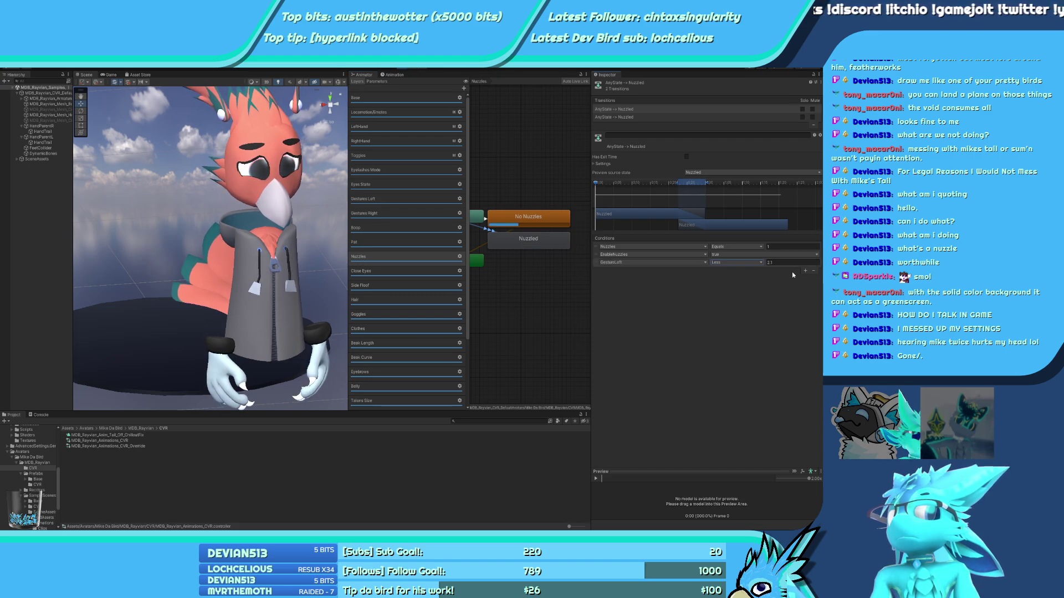
pyautogui.click(403, 67)
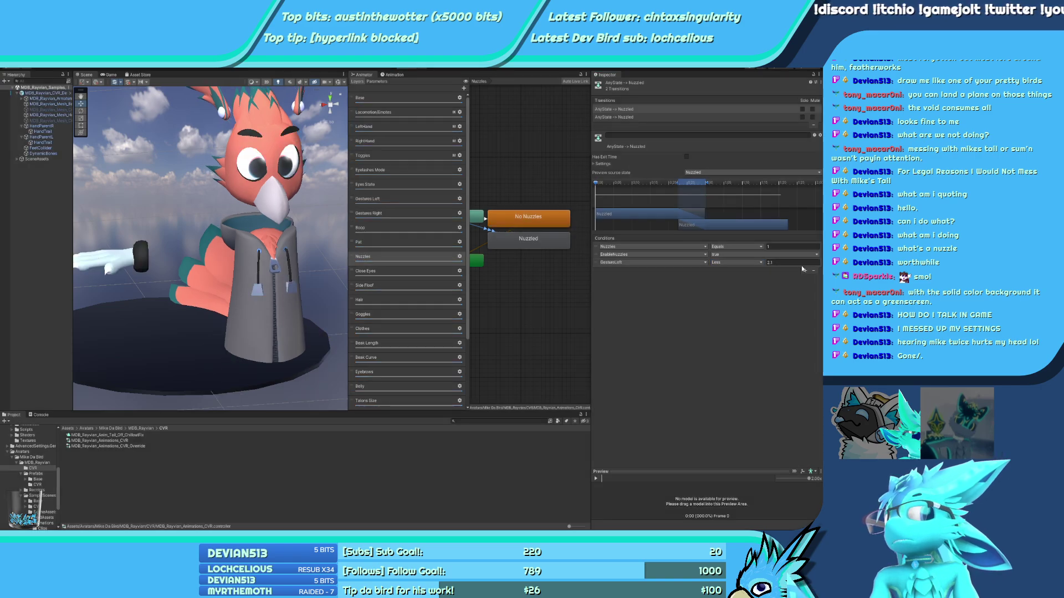
pyautogui.click(802, 270)
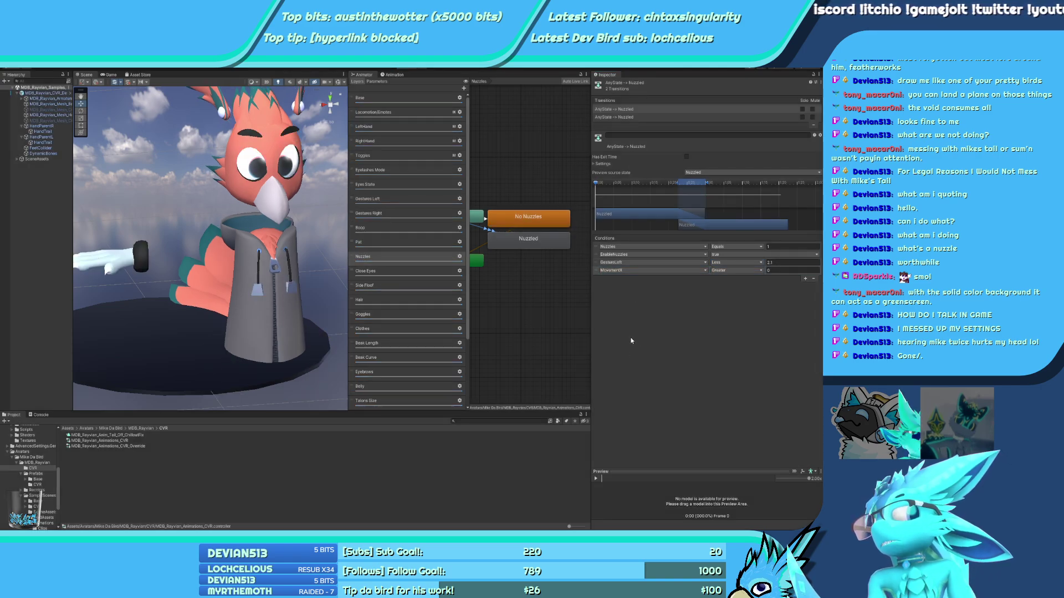
pyautogui.click(624, 320)
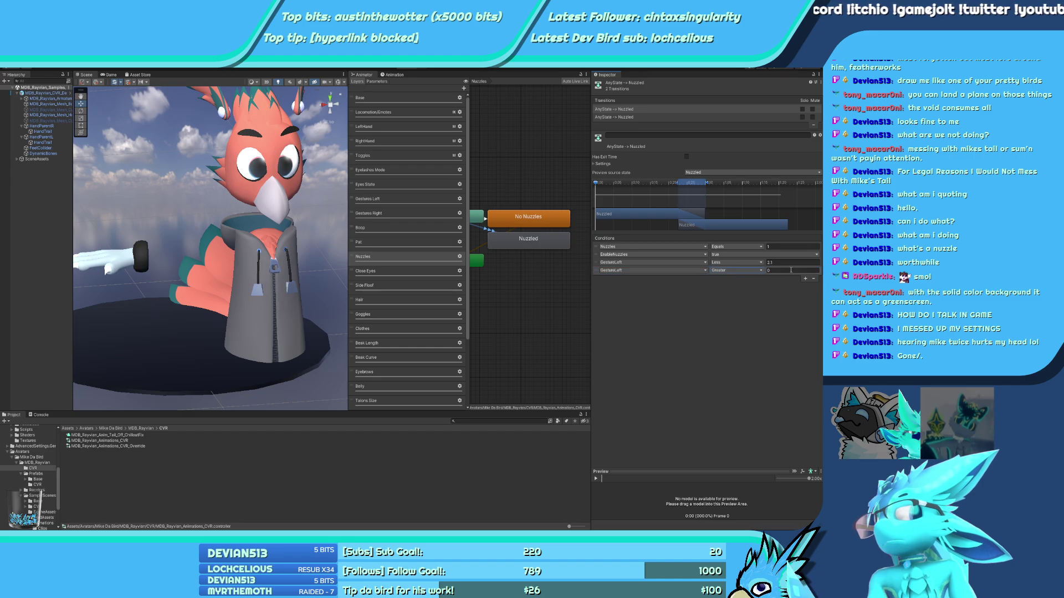
# Change the second Any State to No Nuzzles transition's condition to GestureLeft Greater 1.9
pyautogui.click(486, 218)
pyautogui.click(640, 117)
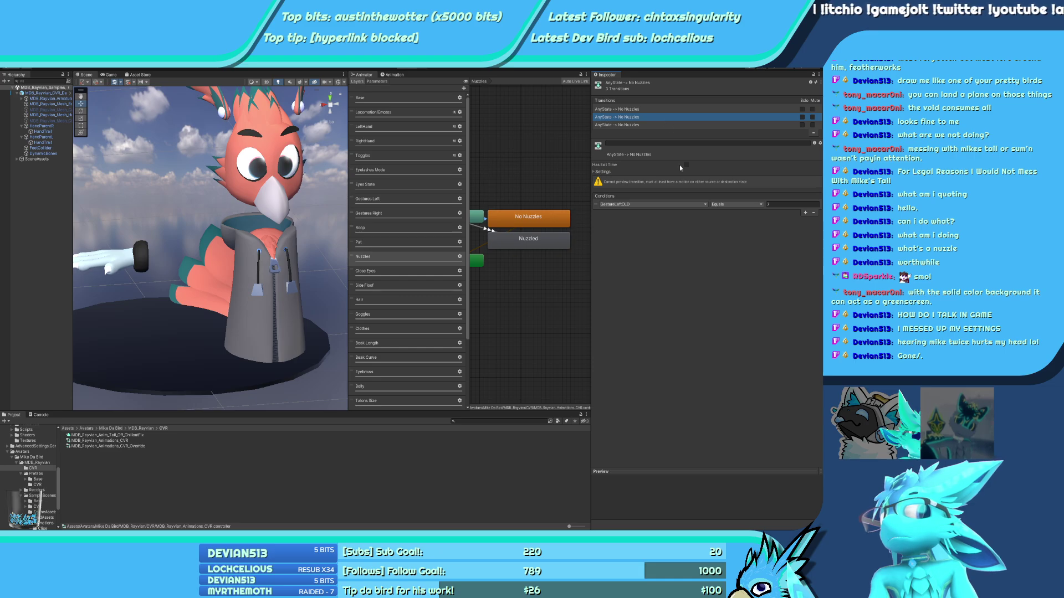
pyautogui.click(653, 202)
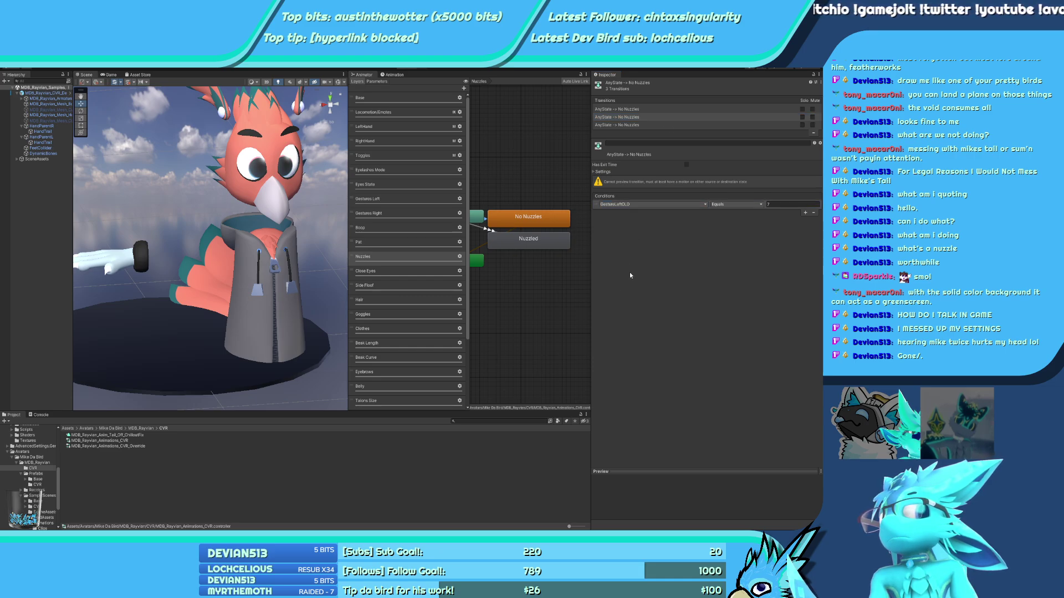
pyautogui.click(627, 245)
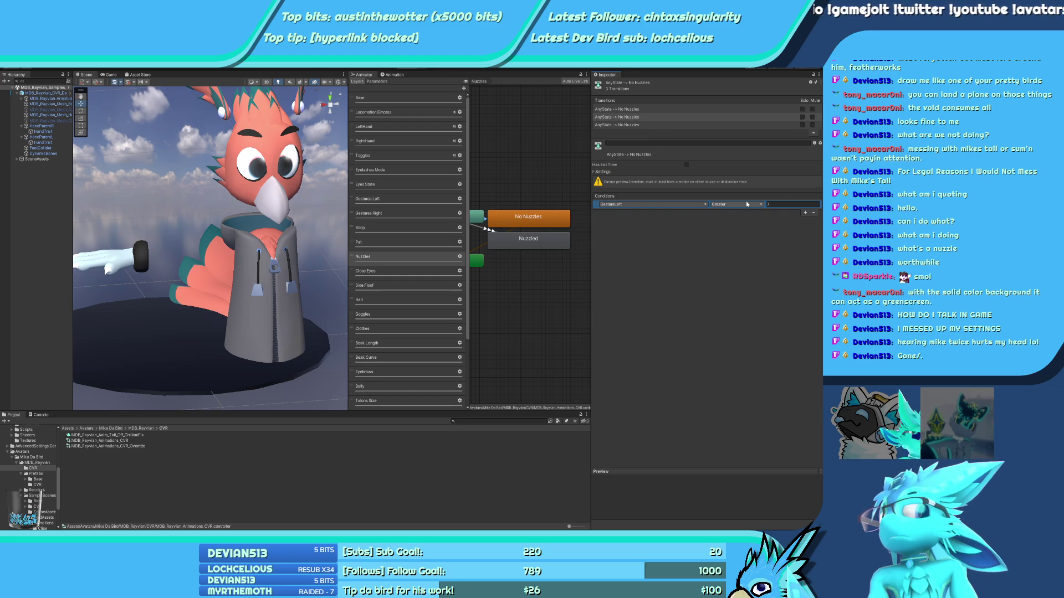
pyautogui.click(785, 204)
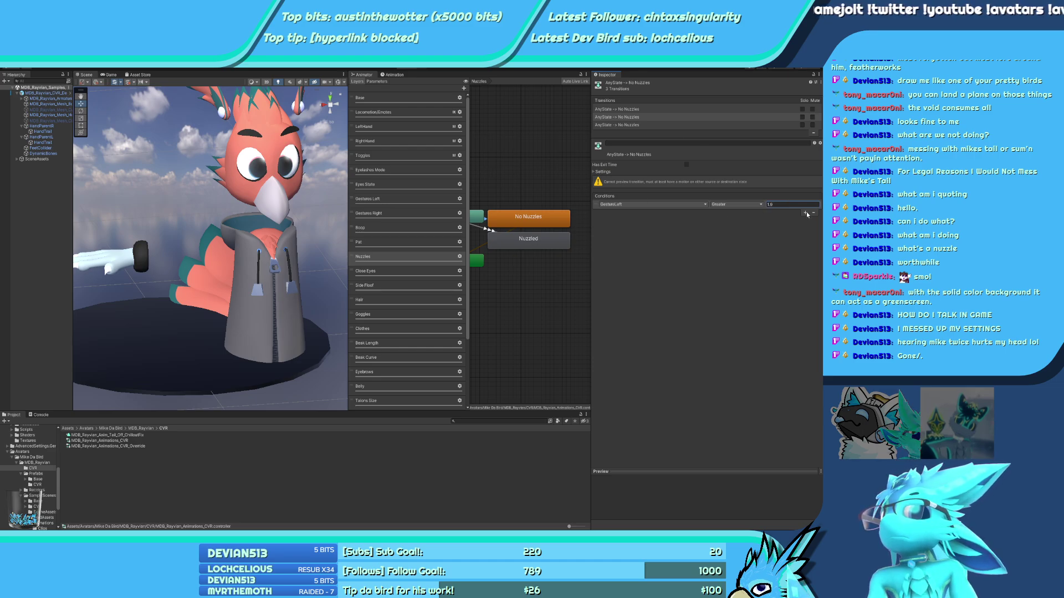
# Add a second condition, GestureRight Less 2.1, to the same Any State to No Nuzzles transition
pyautogui.click(806, 212)
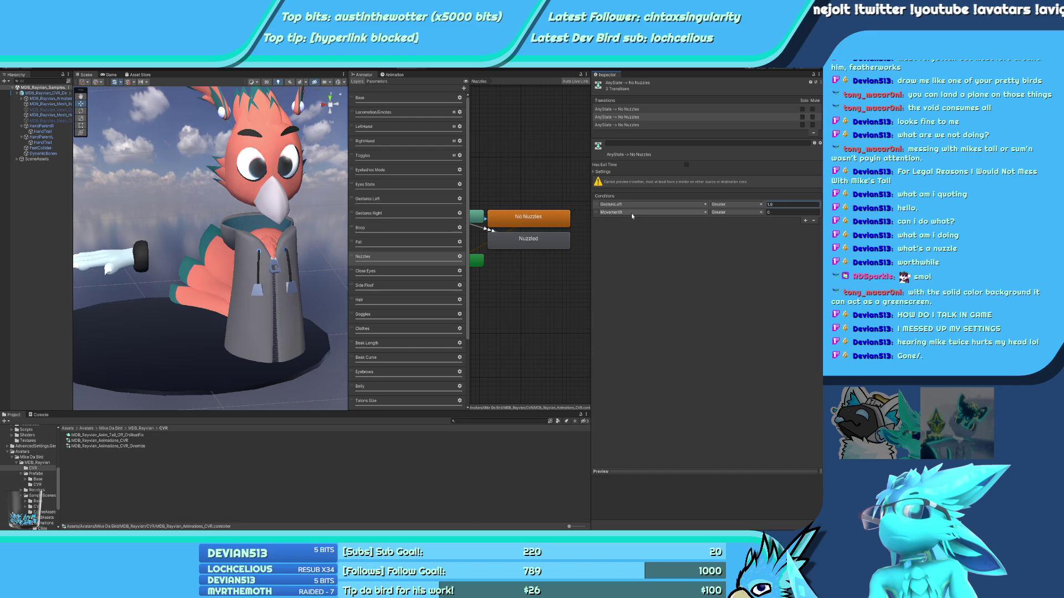
pyautogui.click(632, 213)
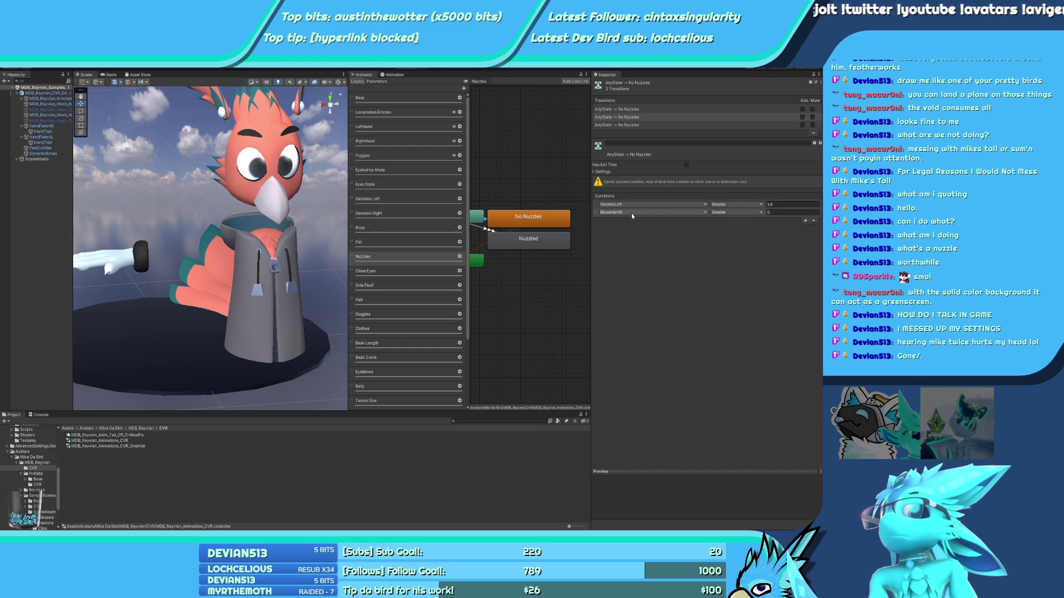
pyautogui.click(634, 270)
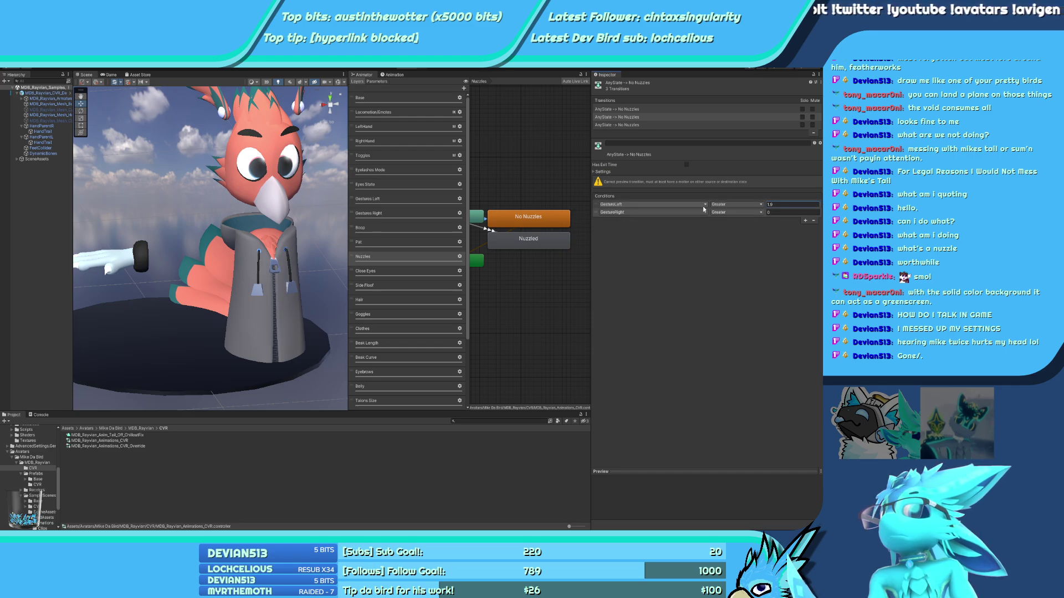
pyautogui.click(779, 211)
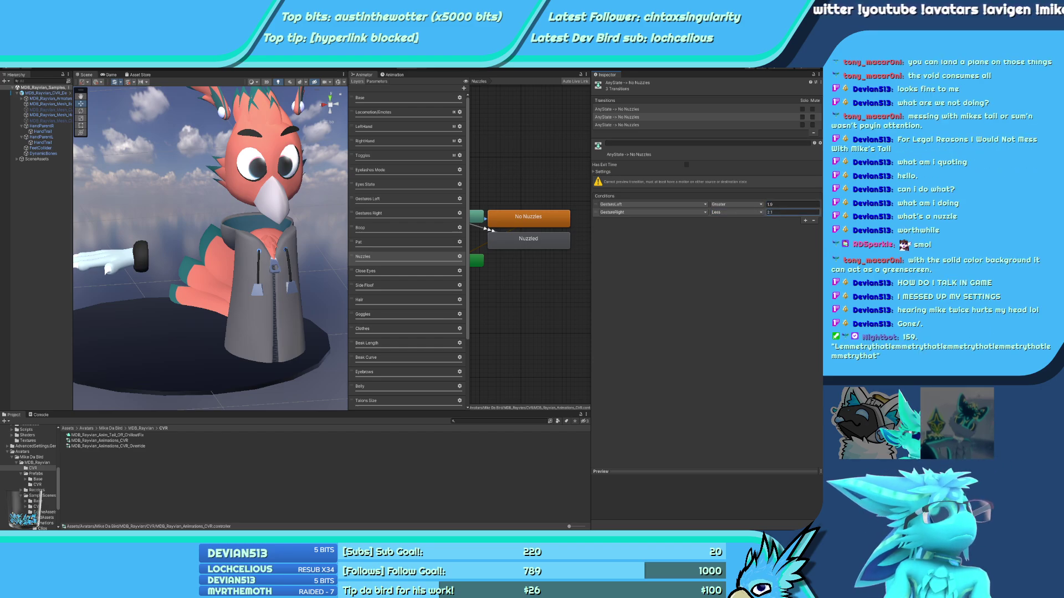
# Reduce the second Any State to Nuzzled transition's two GestureLeft conditions to a single GestureLeft Less 1.9 condition
pyautogui.press('Return')
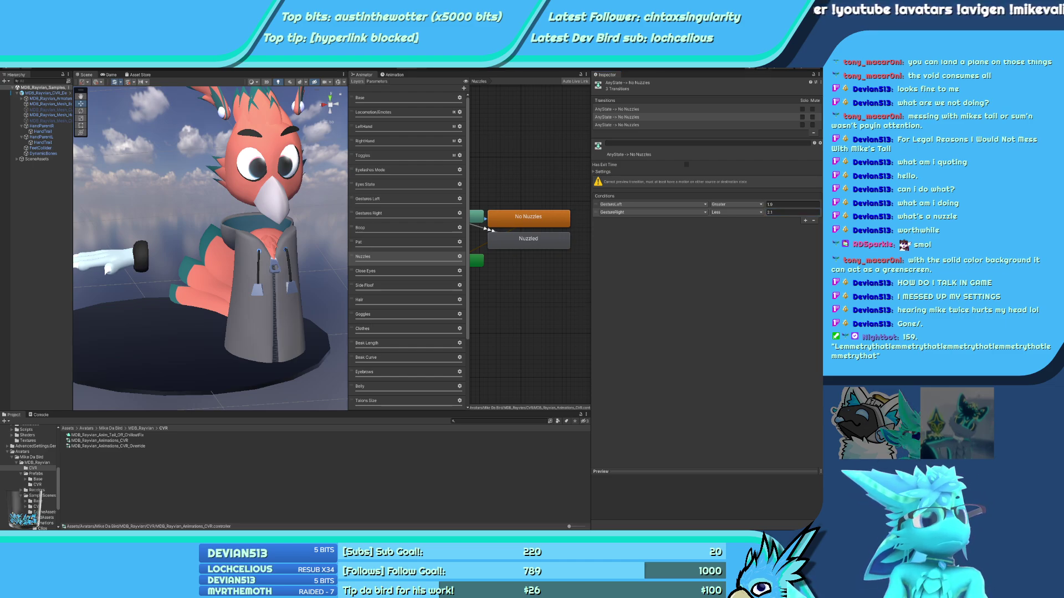
pyautogui.click(635, 117)
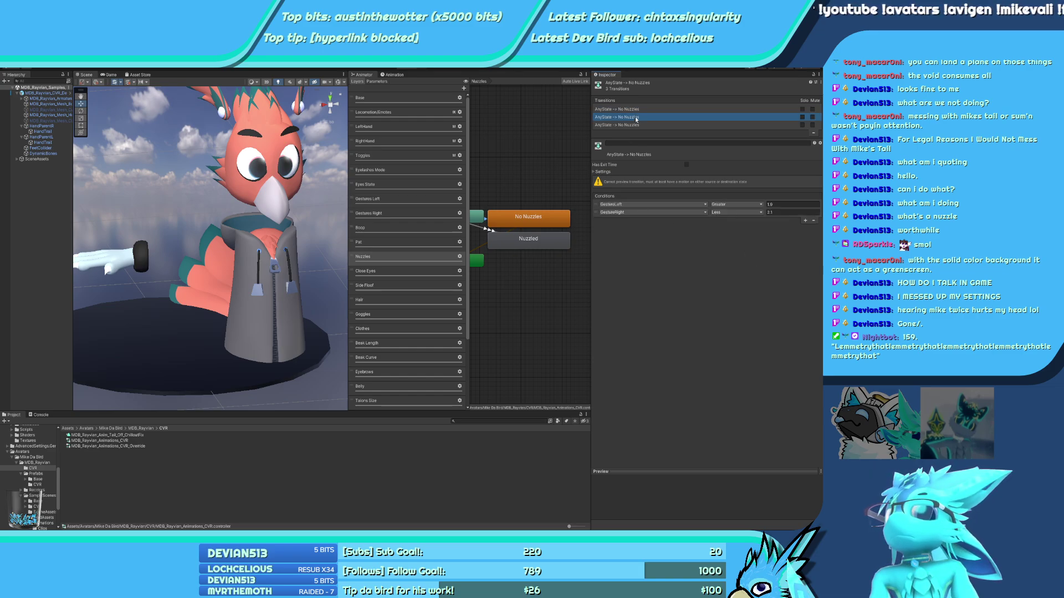
pyautogui.click(636, 126)
pyautogui.click(636, 116)
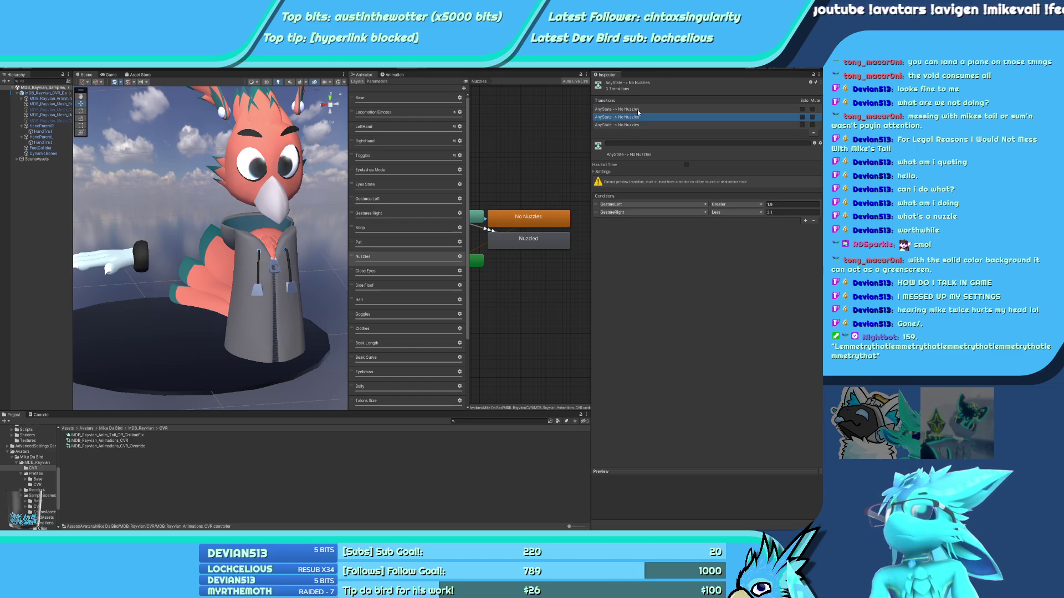
pyautogui.click(489, 229)
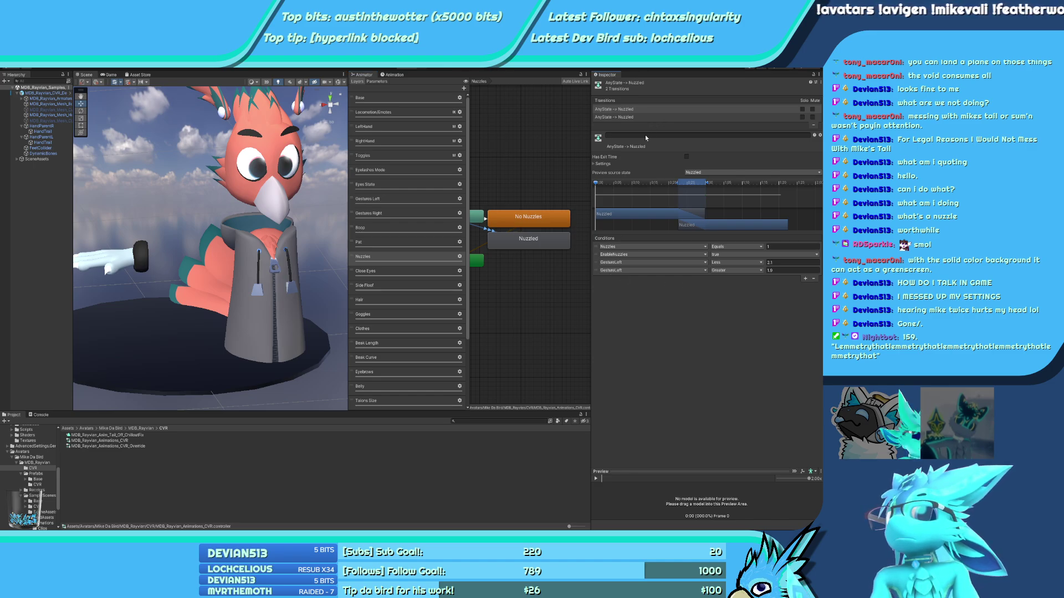
pyautogui.click(792, 262)
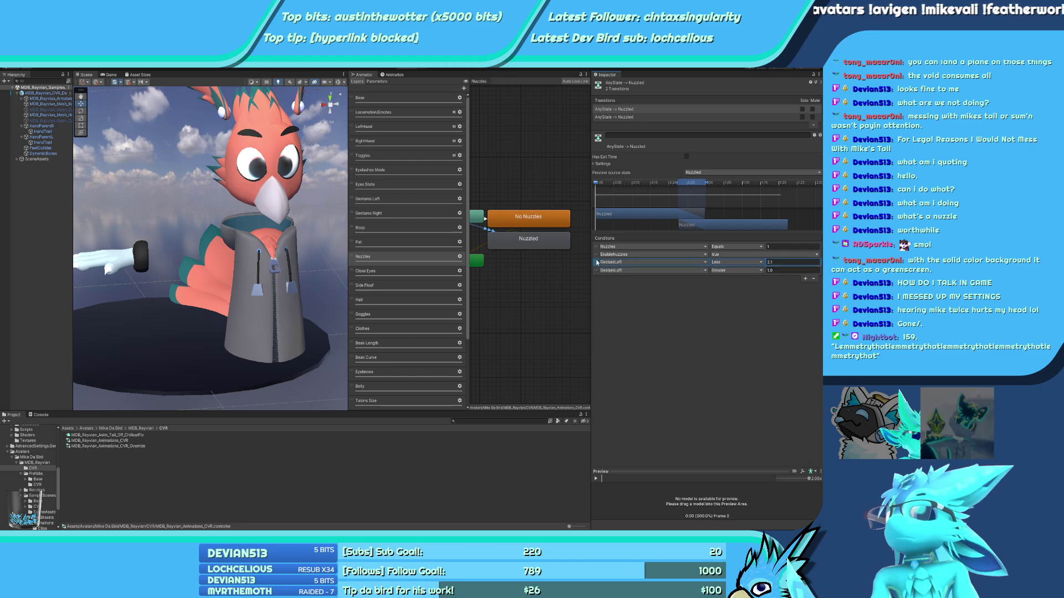
pyautogui.click(814, 279)
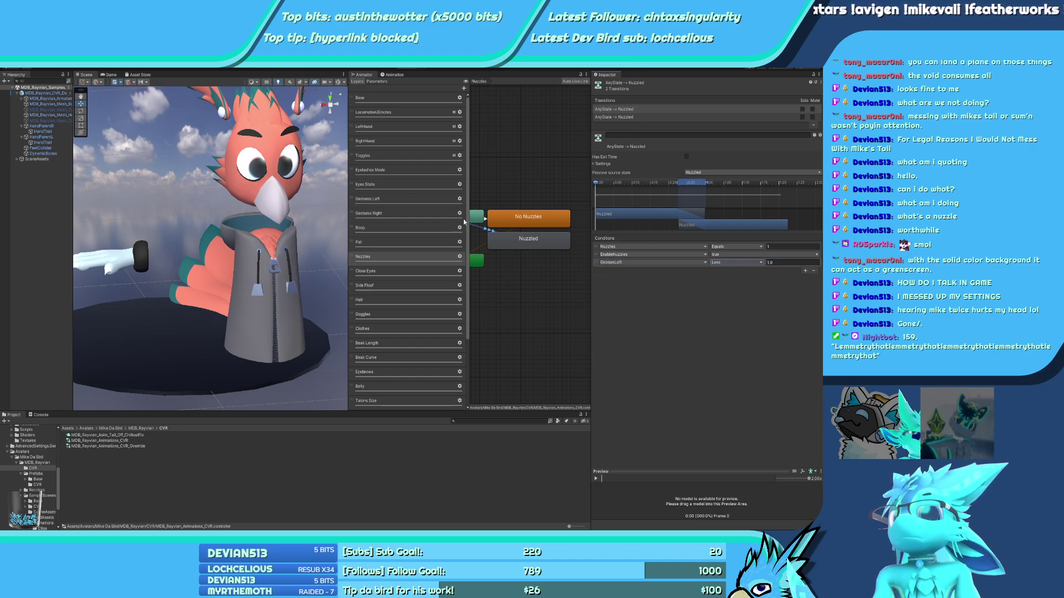
# Add a third transition from Any State to the Nuzzled state
pyautogui.click(500, 239)
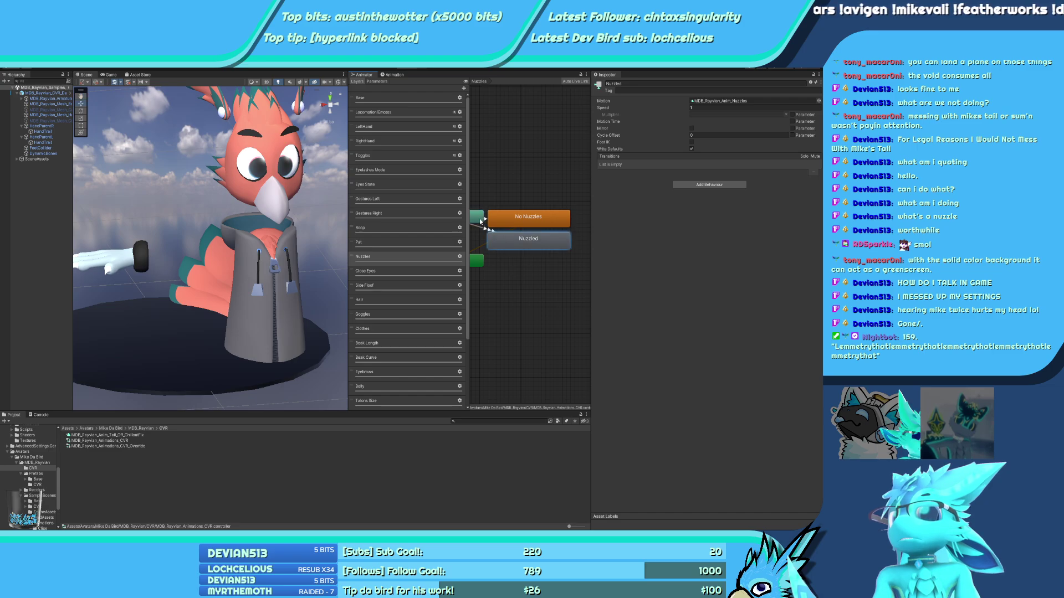
pyautogui.click(479, 220)
pyautogui.click(489, 229)
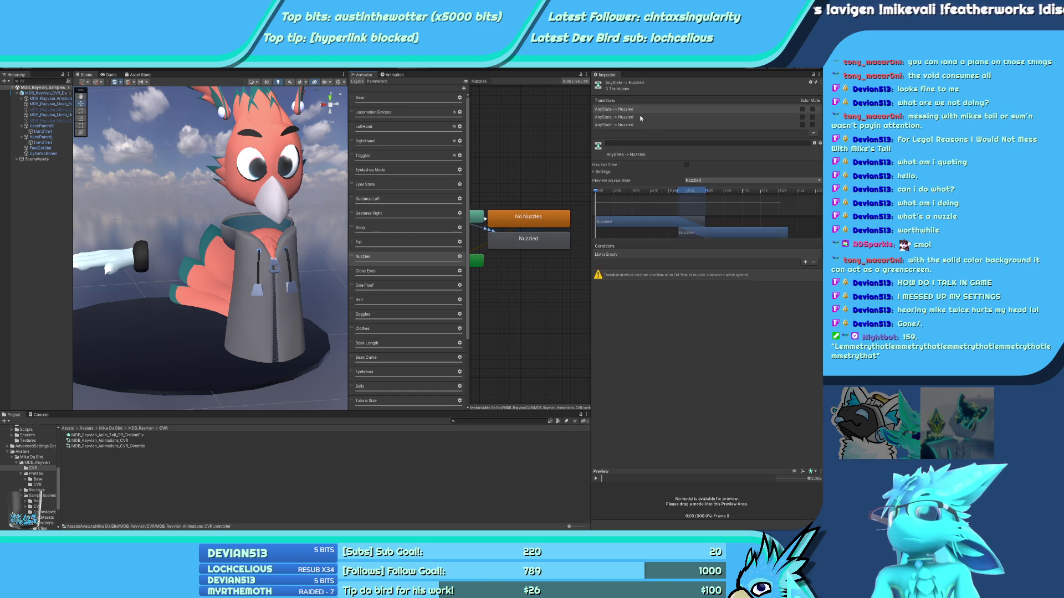
# Remove the GestureLeft Greater 1.9 condition from the first Any State to Nuzzled transition
pyautogui.click(637, 110)
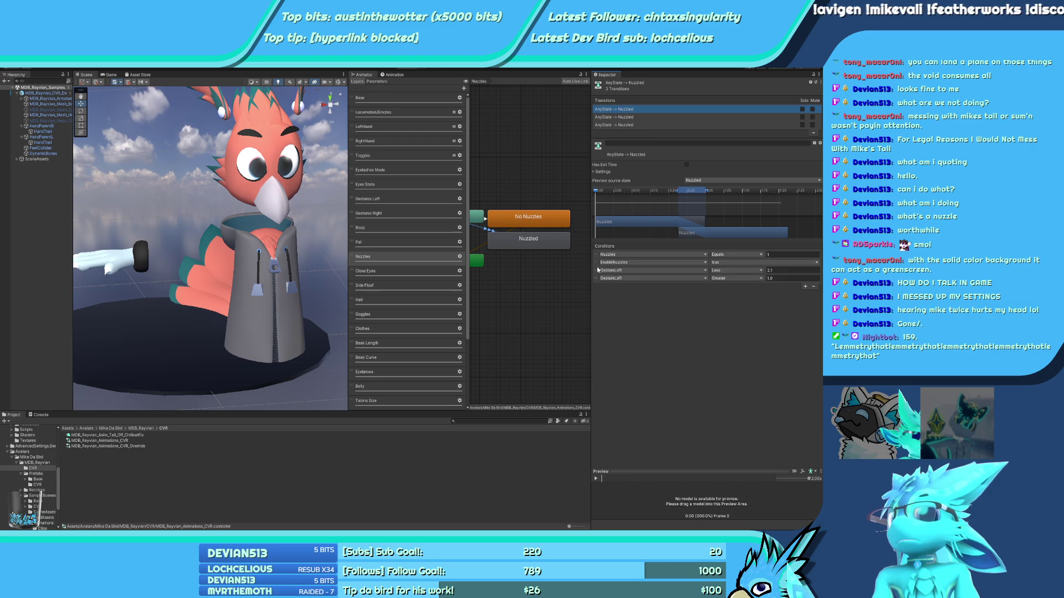
pyautogui.click(597, 271)
pyautogui.click(601, 283)
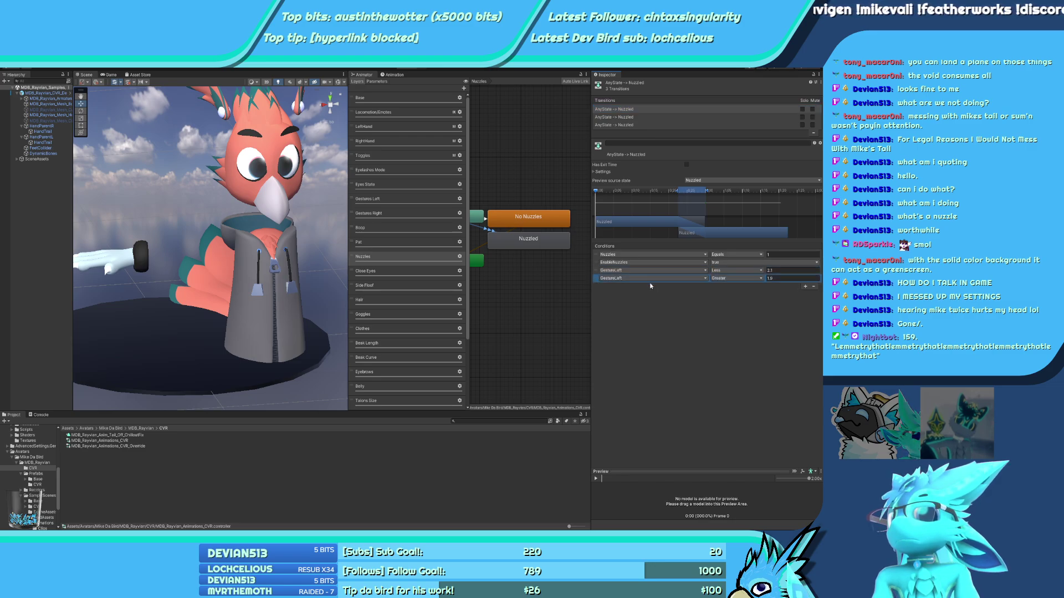
pyautogui.click(813, 287)
pyautogui.click(619, 110)
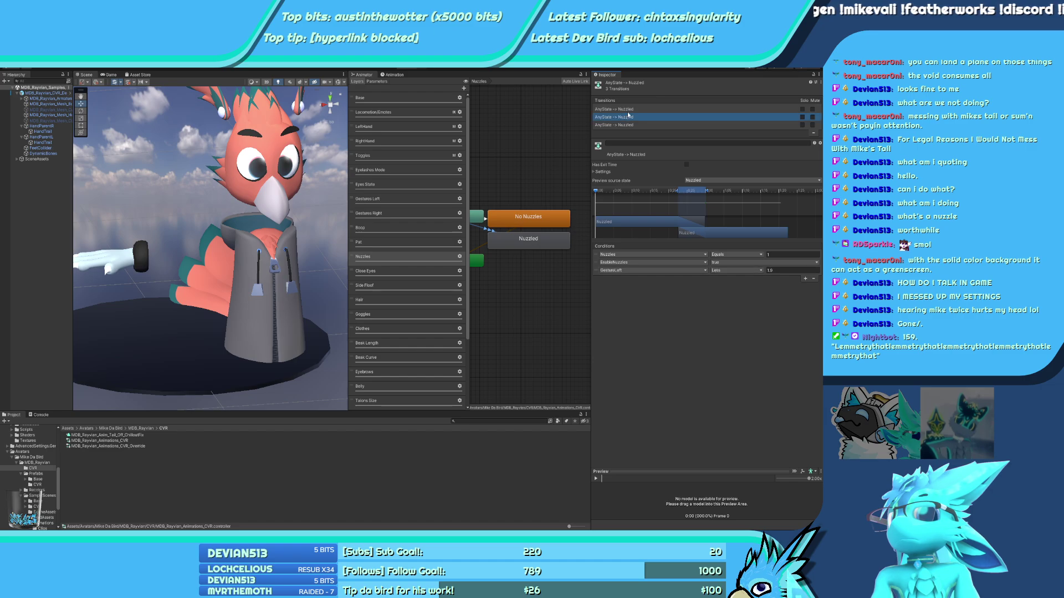
# Enter play mode with the avatar in the Scene view and set the Nuzzles parameter to 1
pyautogui.click(241, 474)
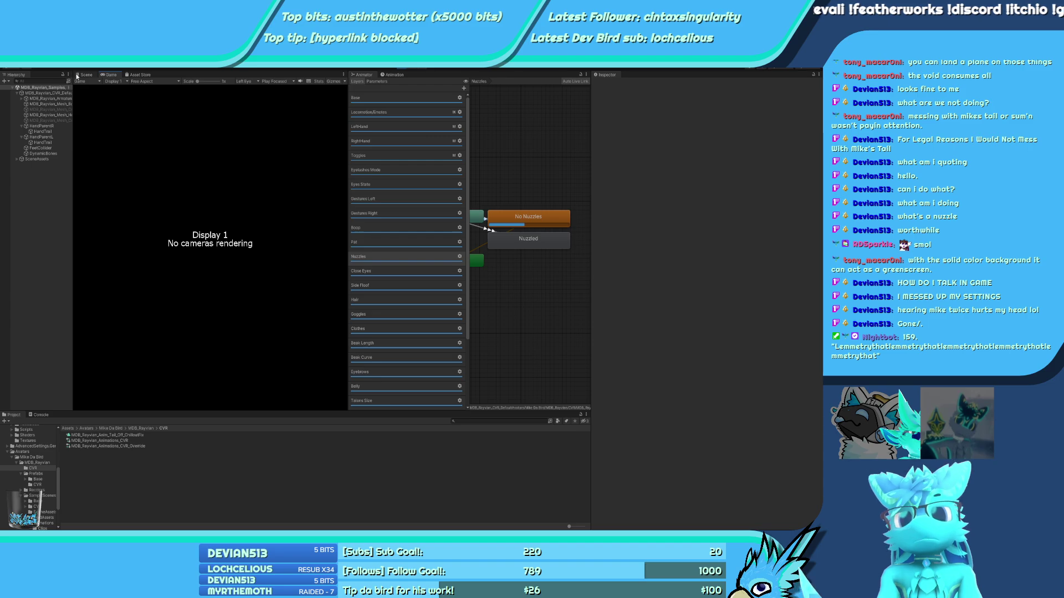
pyautogui.click(85, 75)
pyautogui.moveTo(305, 127); pyautogui.dragTo(296, 126, button='middle')
pyautogui.click(381, 82)
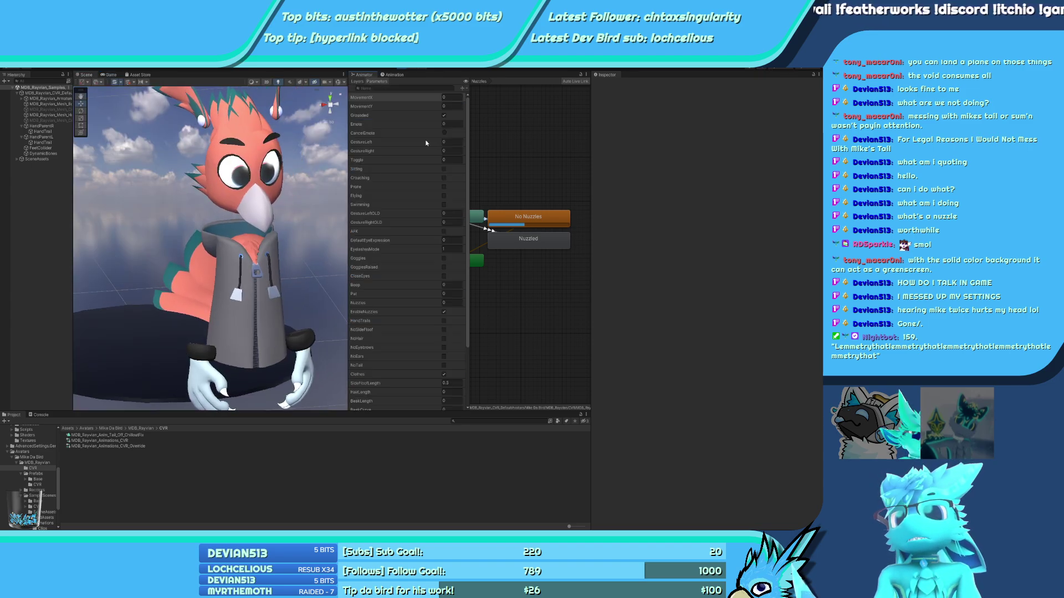
pyautogui.click(452, 302)
pyautogui.write('1')
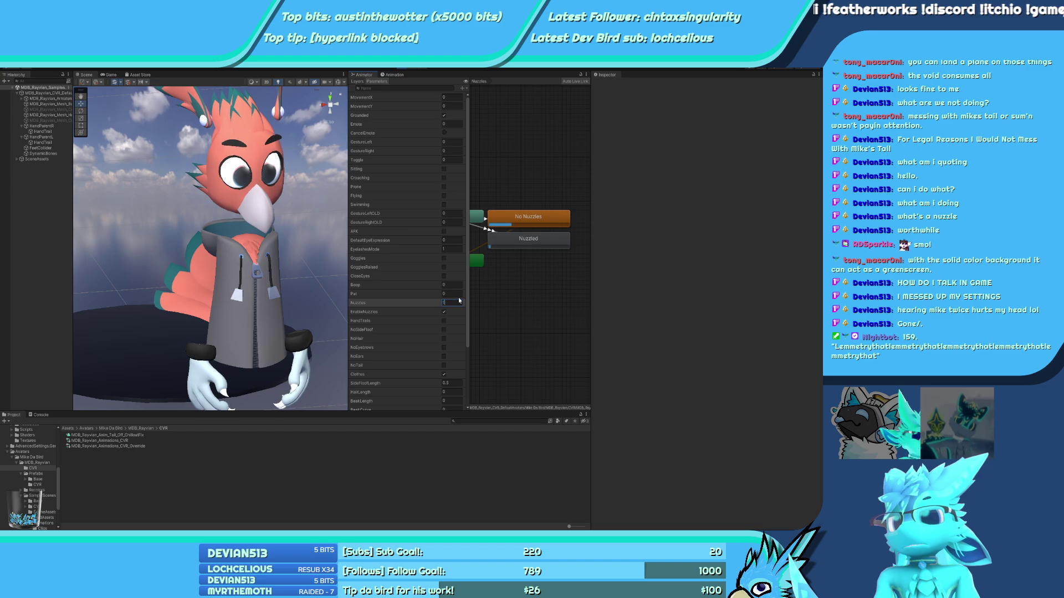
# Test the nuzzle transitions with GestureLeft values of 2 and 3, and exit play mode
pyautogui.click(451, 141)
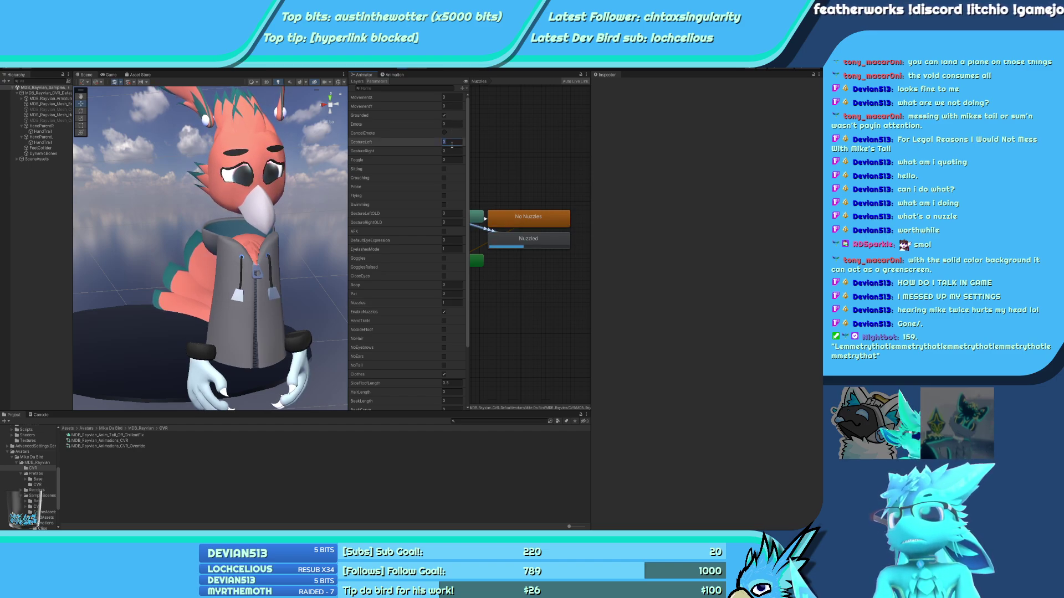
pyautogui.write('2')
pyautogui.press('BackSpace')
pyautogui.write('3')
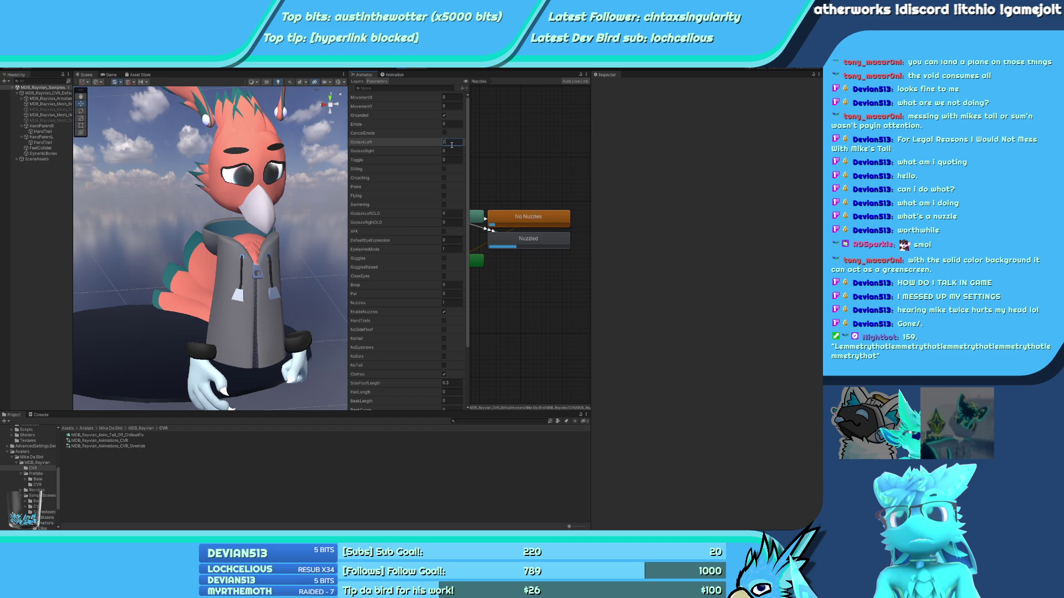
pyautogui.press('BackSpace')
pyautogui.hotkey('ctrl', 'p')
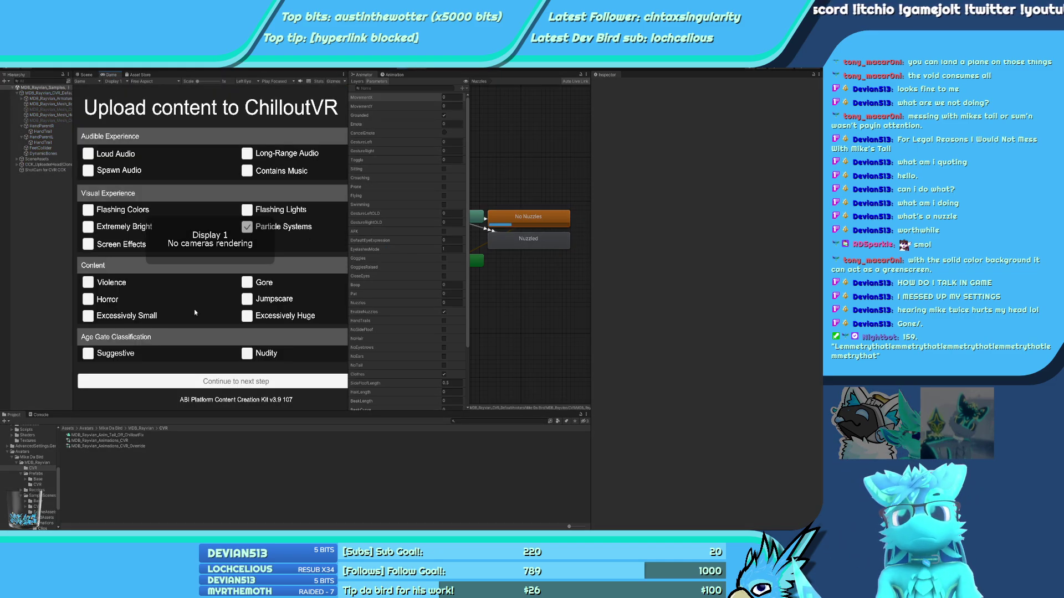
# Upload the avatar to ChilloutVR with the ownership and tagging certifications accepted, and switch to the game
pyautogui.click(233, 381)
pyautogui.click(335, 379)
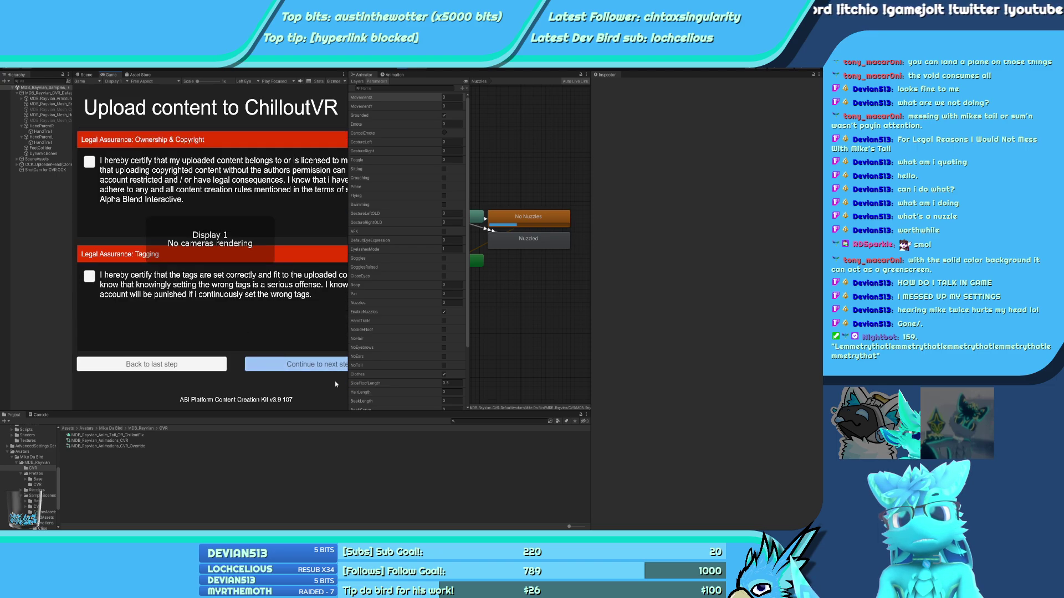
pyautogui.click(89, 276)
pyautogui.click(90, 162)
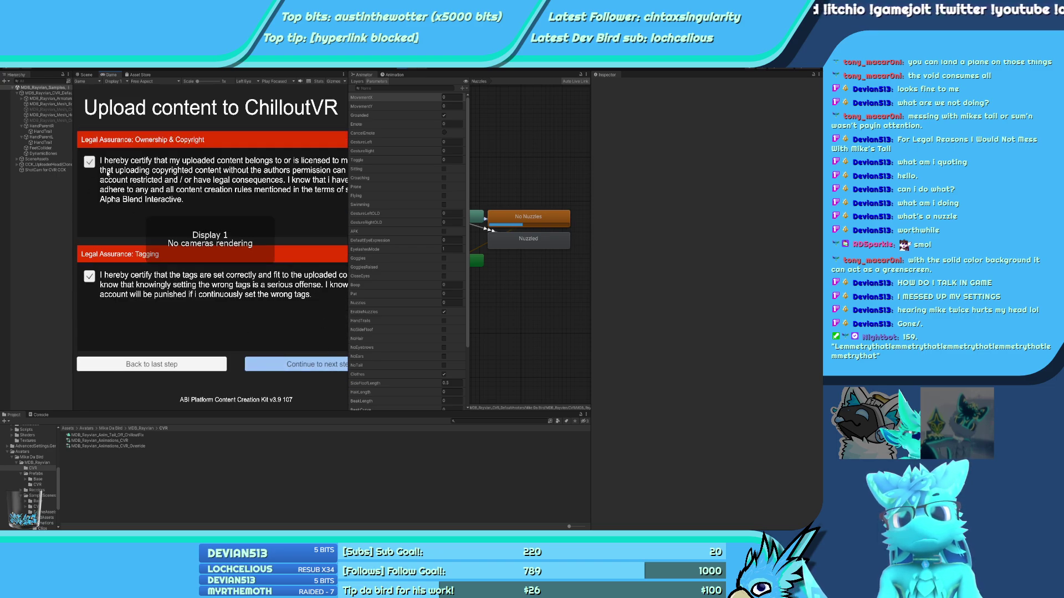
pyautogui.click(296, 364)
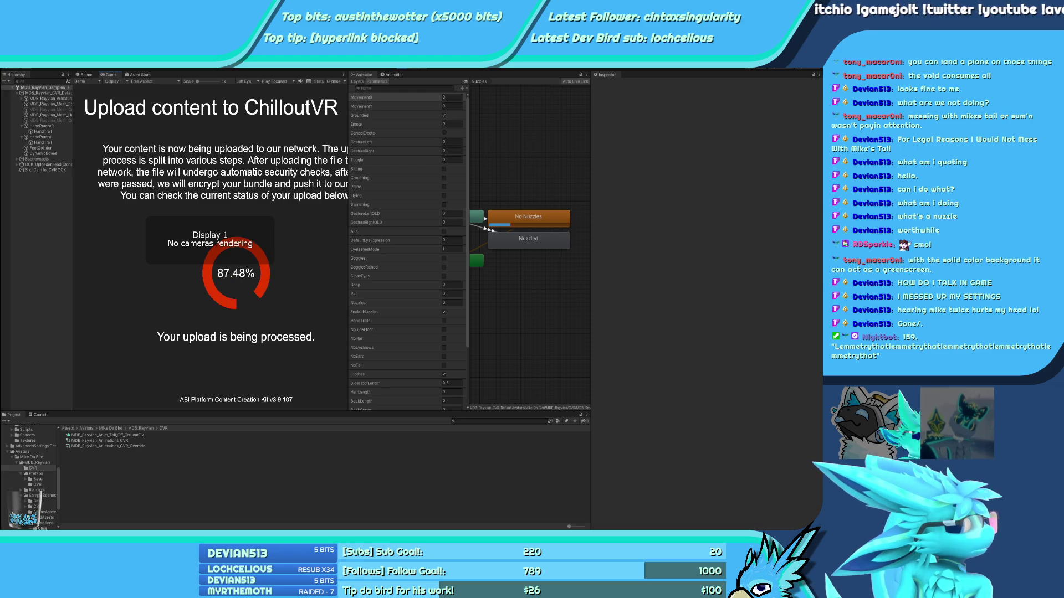
pyautogui.hotkey('alt', 'Tab')
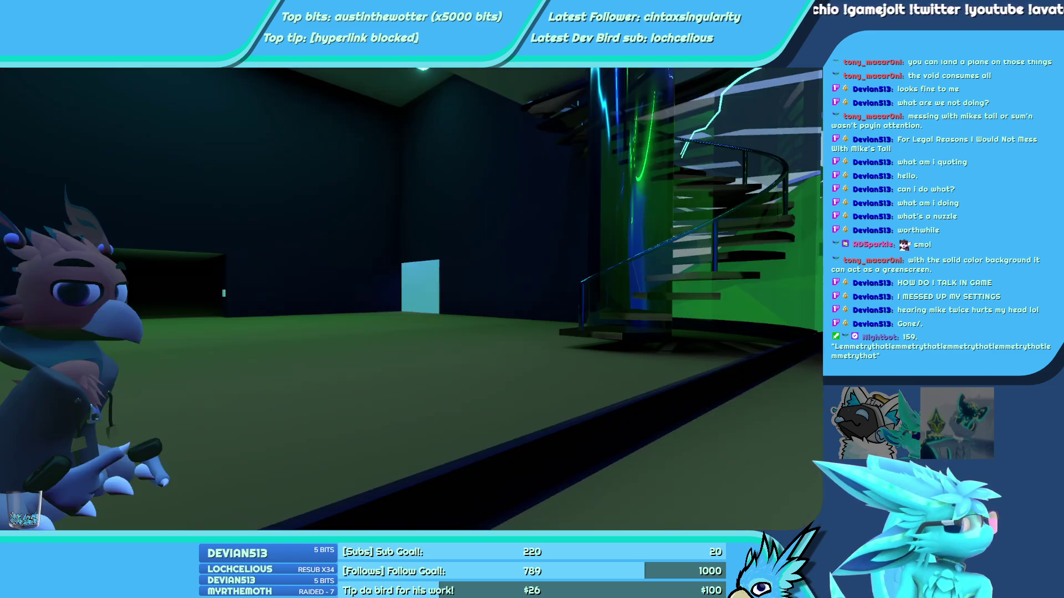
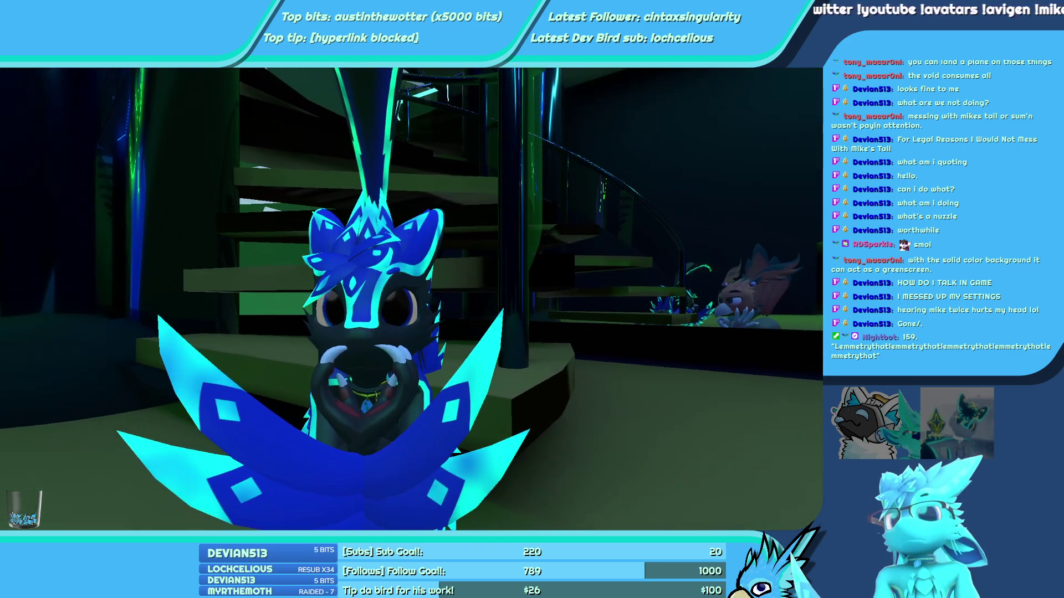
# Change into the Rayvian - CVR Test avatar from the avatar list and return to the game view
pyautogui.press('Escape')
pyautogui.click(225, 455)
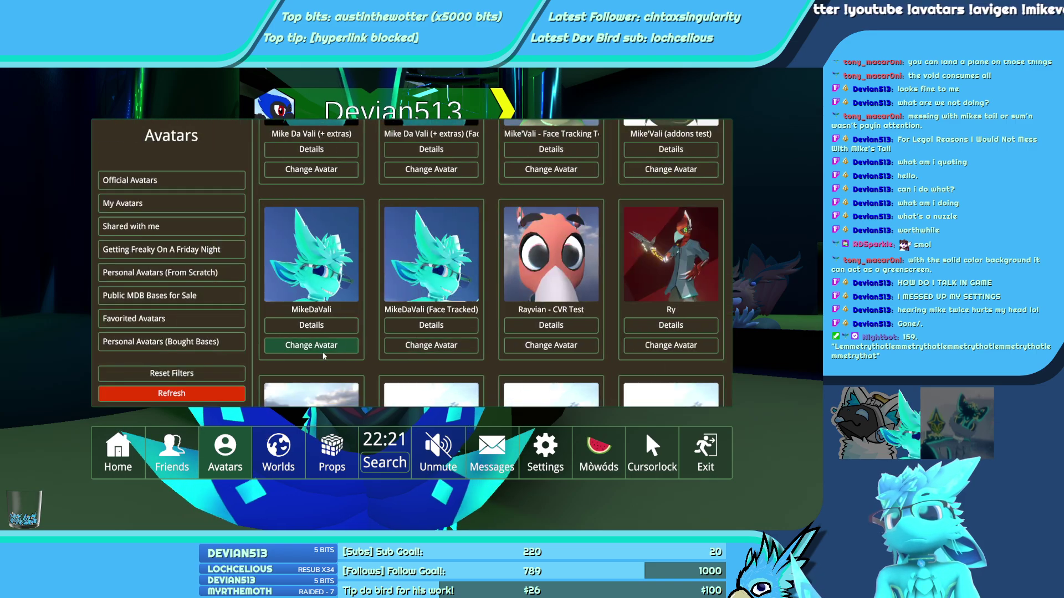
pyautogui.click(566, 350)
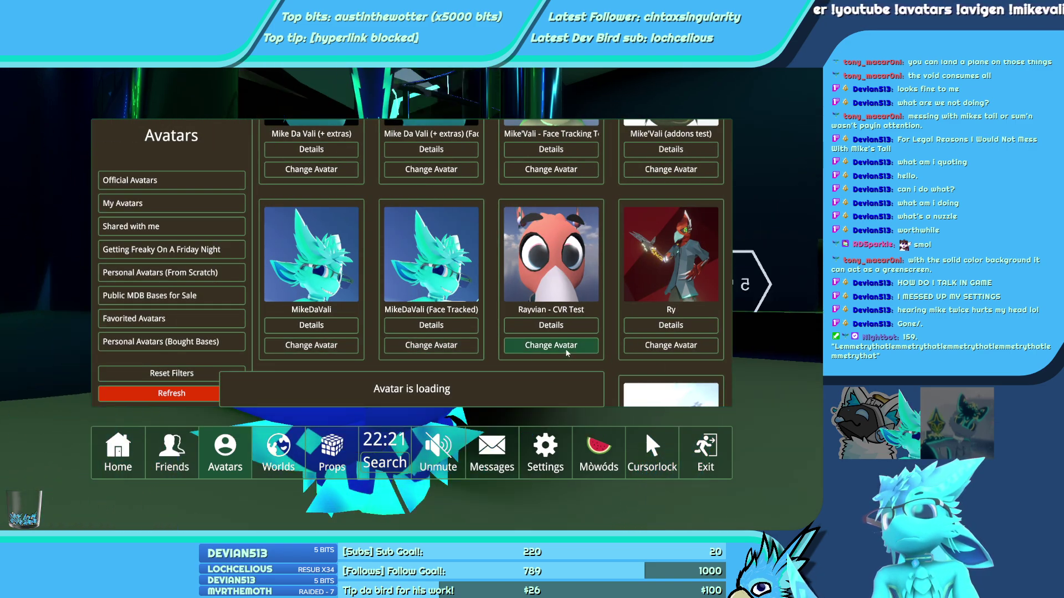
pyautogui.press('Escape')
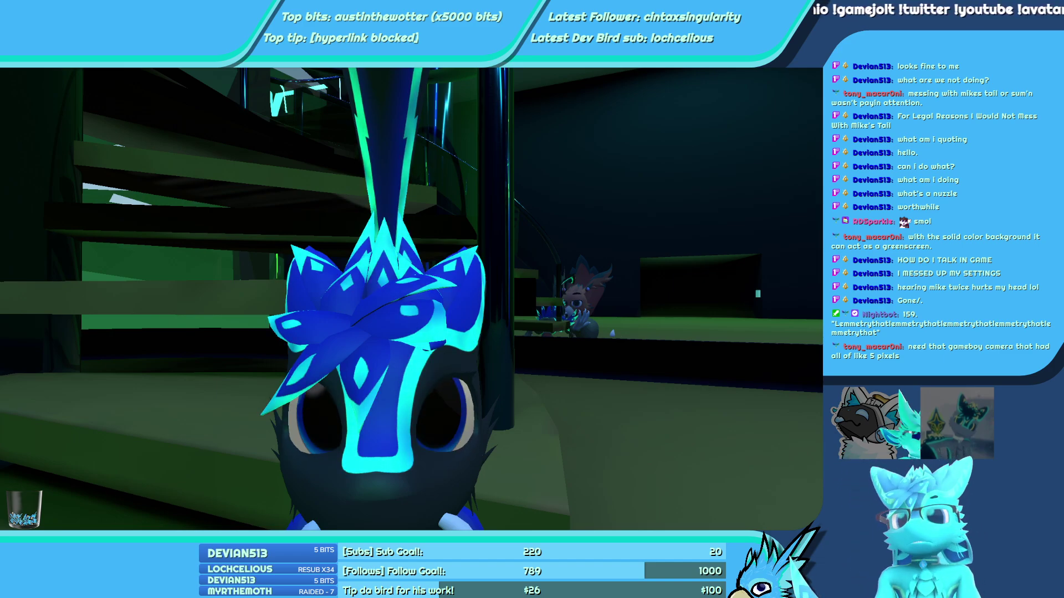
pyautogui.press('Escape')
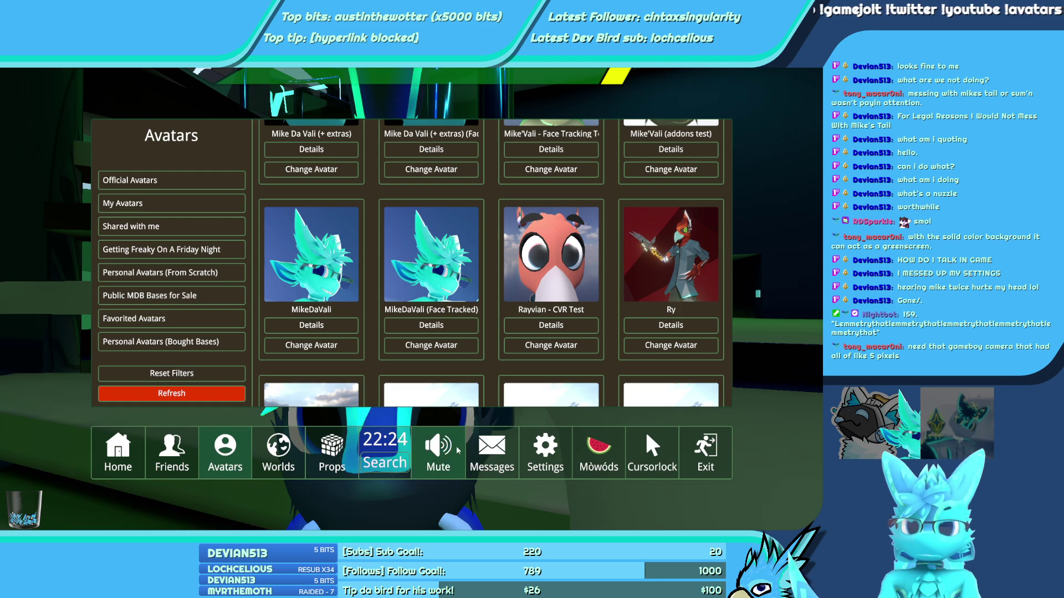
pyautogui.click(453, 449)
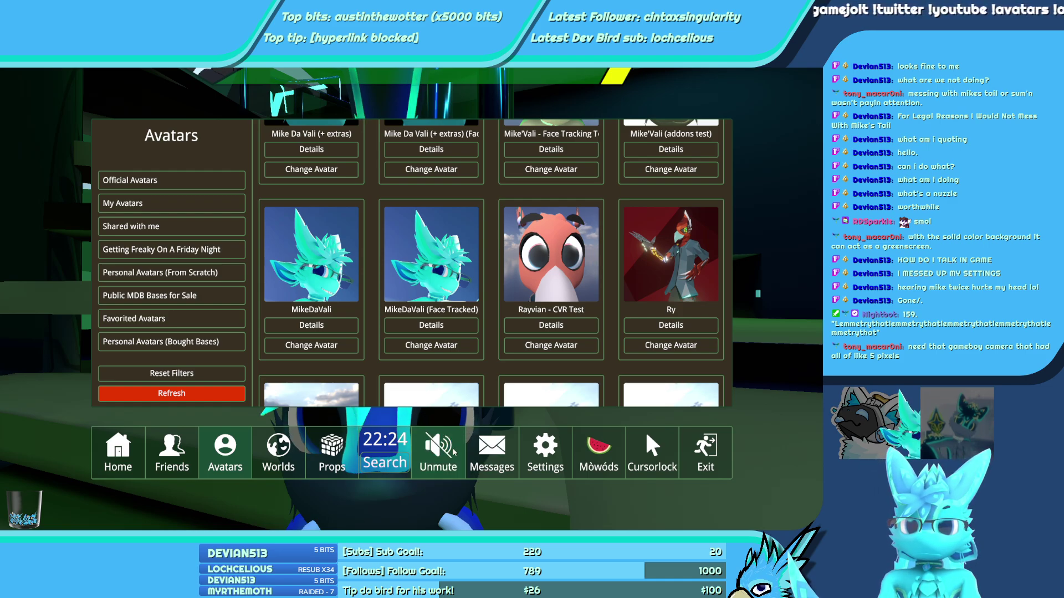
pyautogui.click(453, 450)
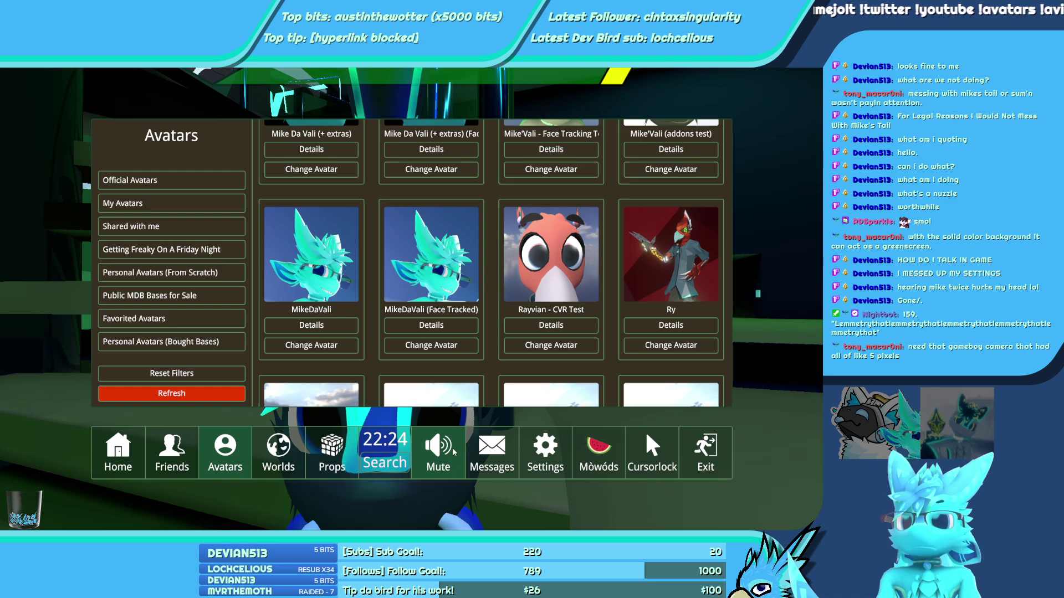
pyautogui.press('Escape')
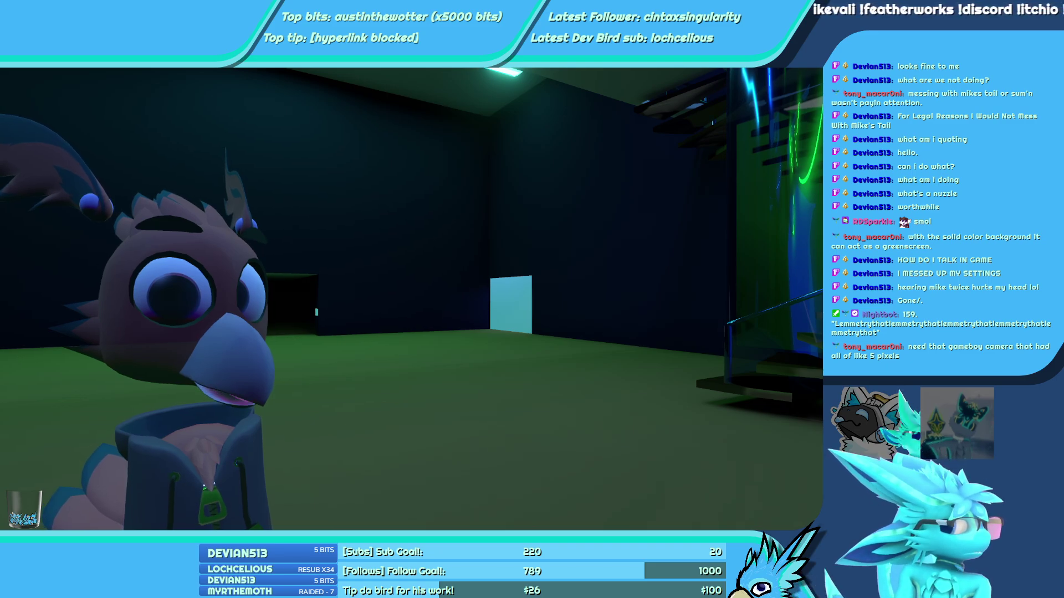
# Switch to Unity and duplicate the MDB_Rayvian_CVR_Default avatar in the scene
pyautogui.hotkey('alt', 'Tab')
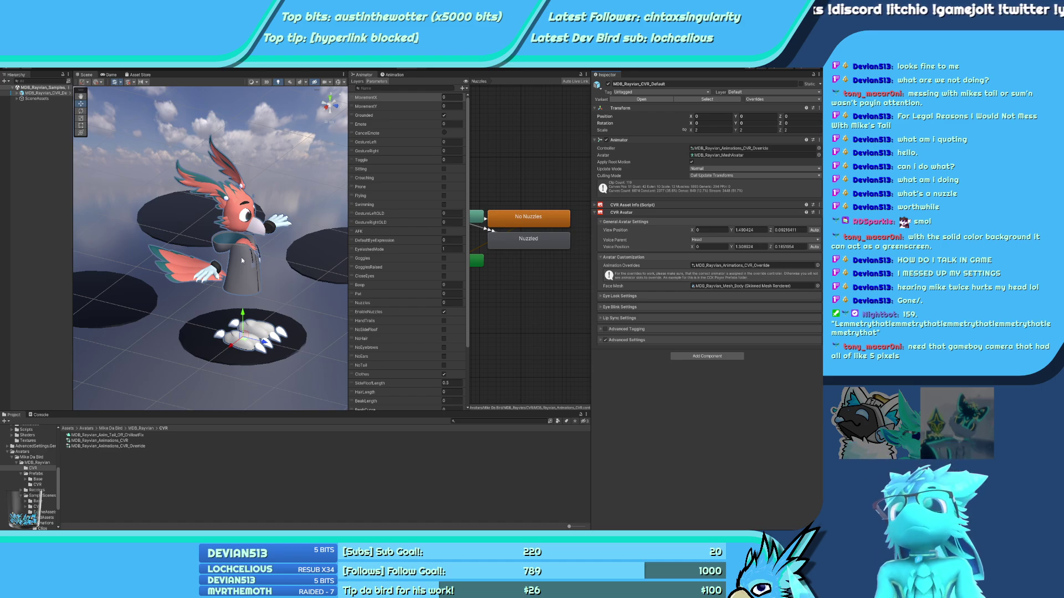
pyautogui.keyDown('alt'); pyautogui.moveTo(241, 260); pyautogui.dragTo(193, 263); pyautogui.keyUp('alt')
pyautogui.click(49, 95)
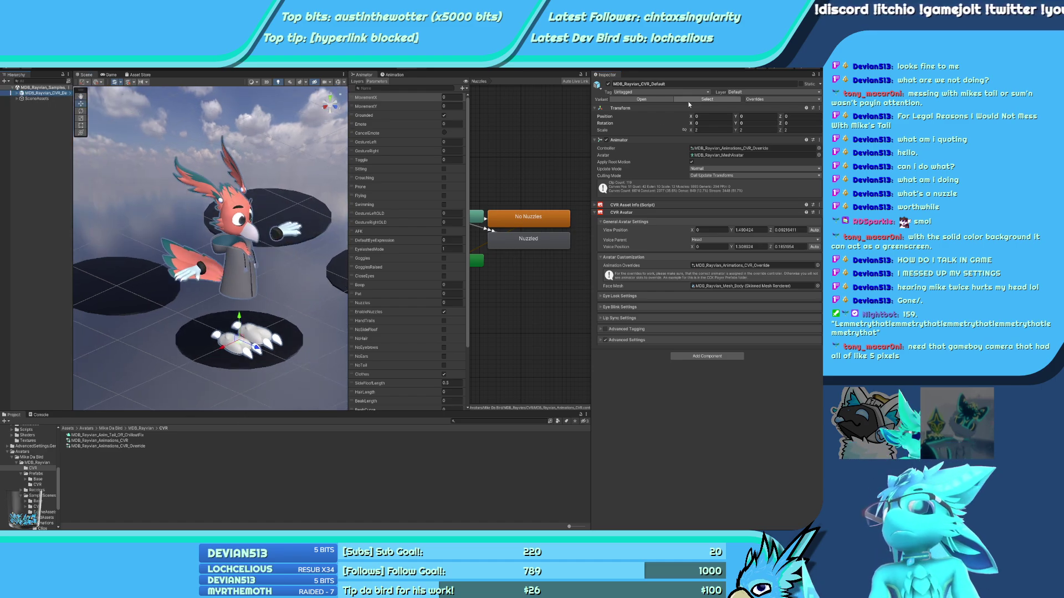
pyautogui.click(770, 187)
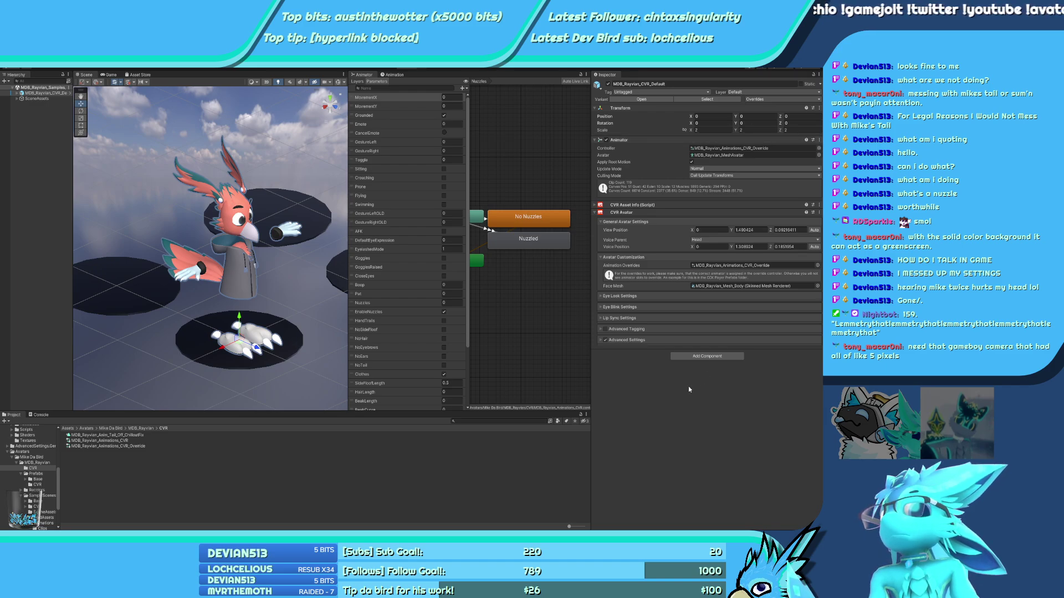
pyautogui.click(43, 94)
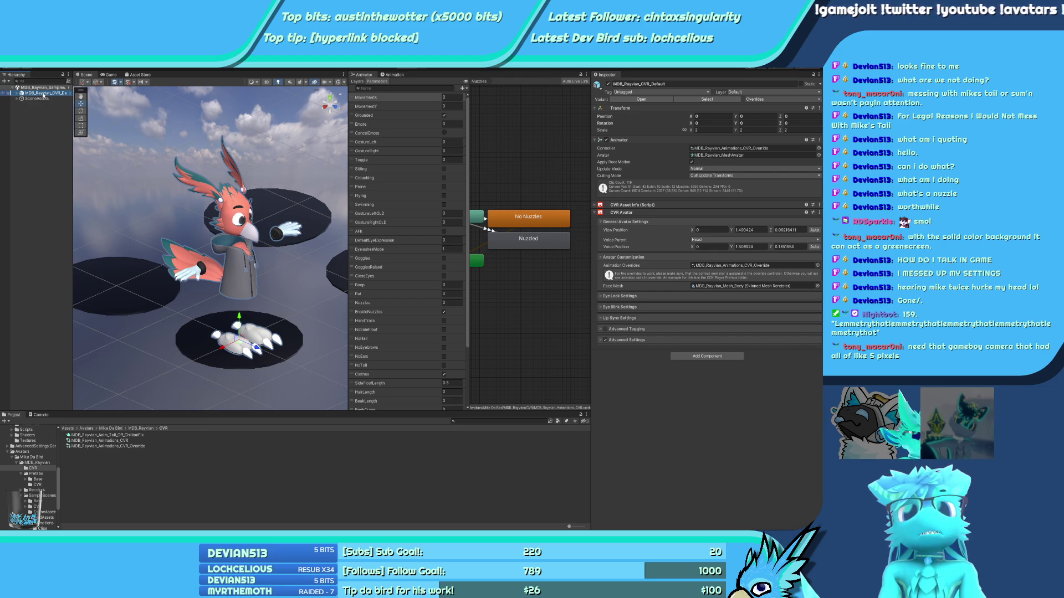
pyautogui.click(790, 101)
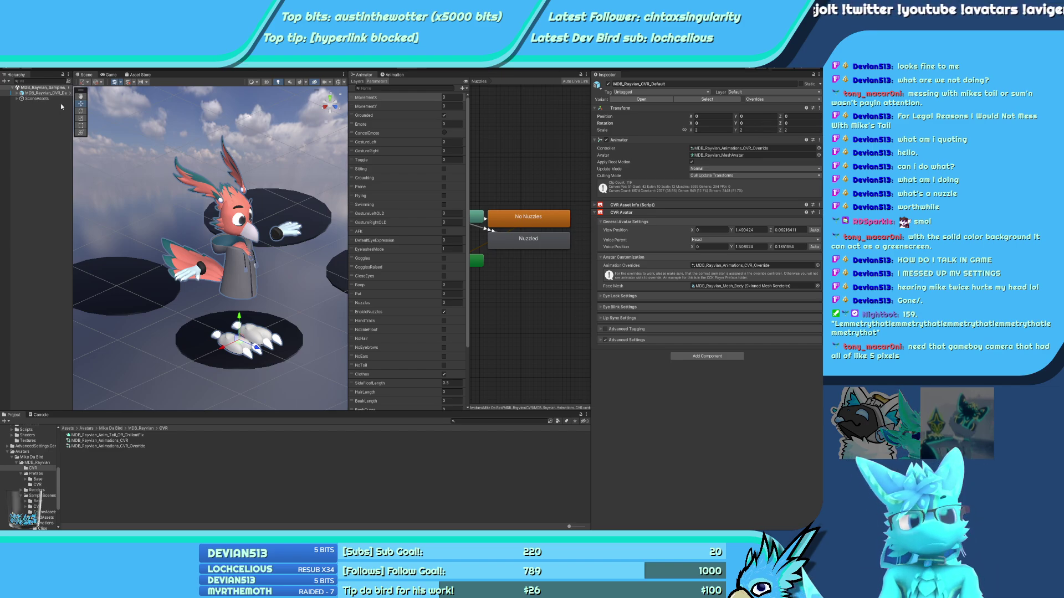
pyautogui.hotkey('ctrl', 'd')
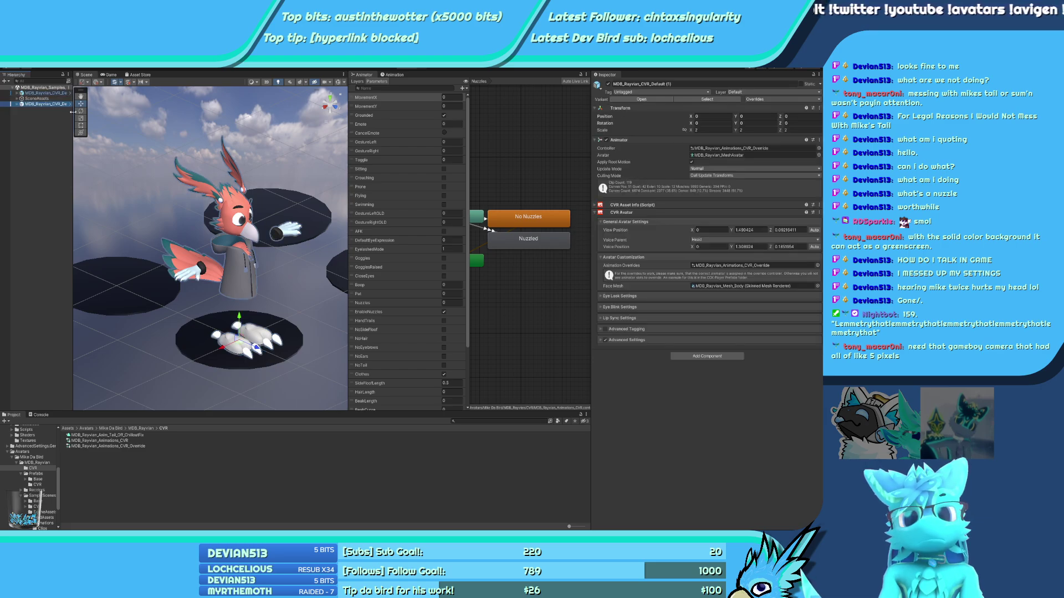
# Rename the duplicated avatar MDB_Rayvian_CVR_Black and move it to Z -2
pyautogui.moveTo(73, 112); pyautogui.dragTo(144, 112)
pyautogui.click(658, 84)
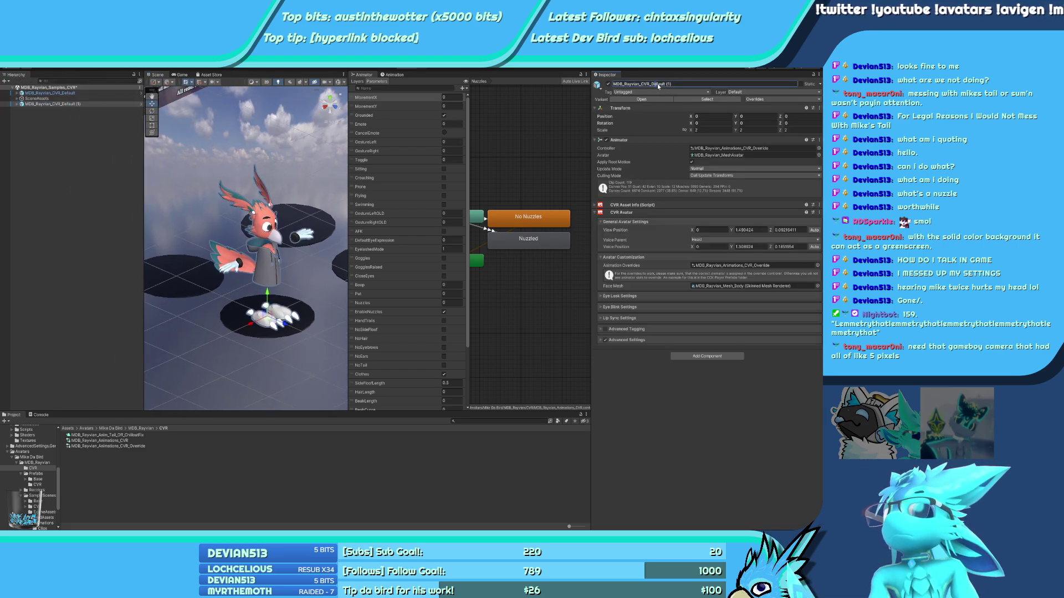
pyautogui.press('BackSpace')
pyautogui.press('BackSpace')
pyautogui.press('BackSpace')
pyautogui.press('BackSpace')
pyautogui.press('BackSpace')
pyautogui.press('BackSpace')
pyautogui.press('BackSpace')
pyautogui.press('BackSpace')
pyautogui.press('BackSpace')
pyautogui.press('BackSpace')
pyautogui.press('BackSpace')
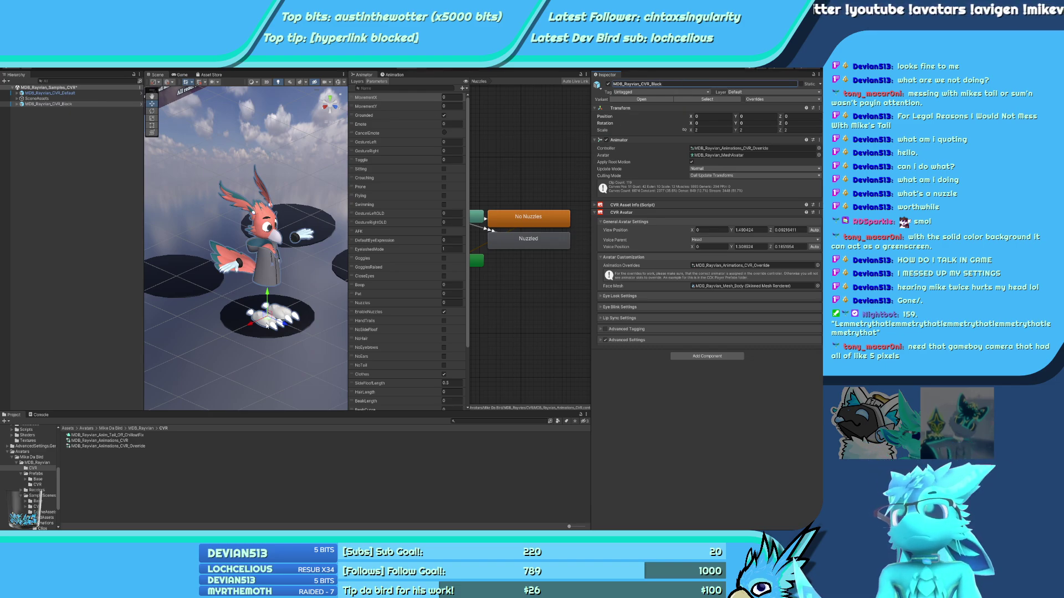
pyautogui.moveTo(284, 323); pyautogui.dragTo(194, 283)
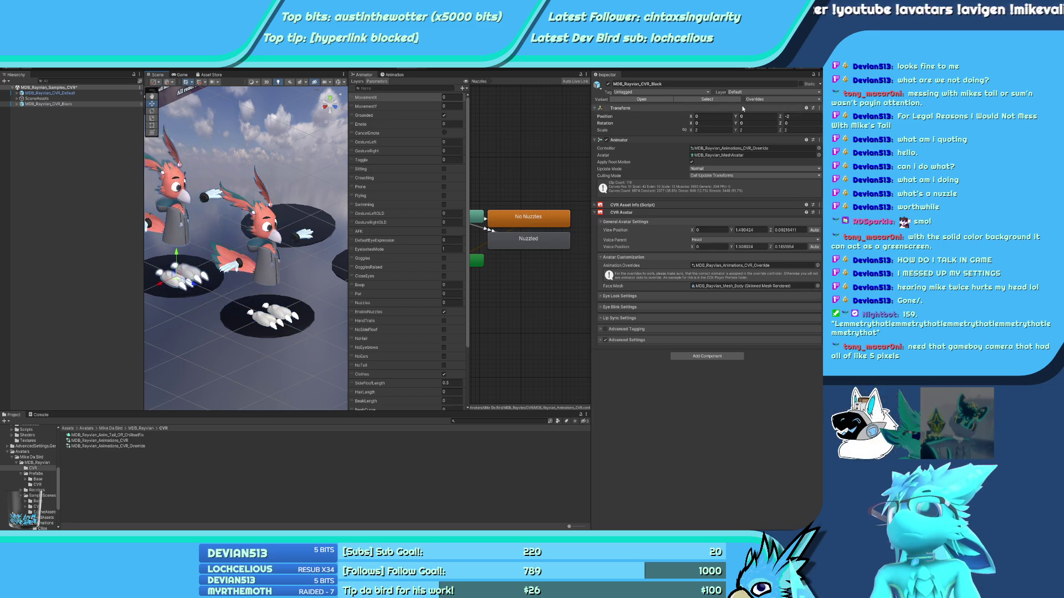
# Expand the black avatar's hierarchy and open the Materials folder of the Dark recolor in the project
pyautogui.click(15, 105)
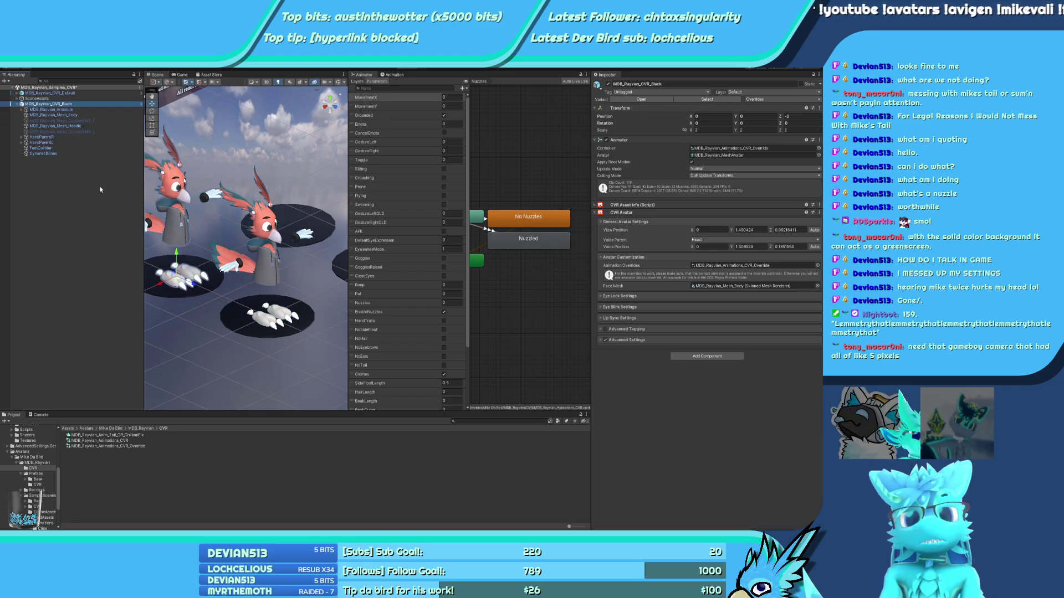
pyautogui.scroll(-3, 34, 479)
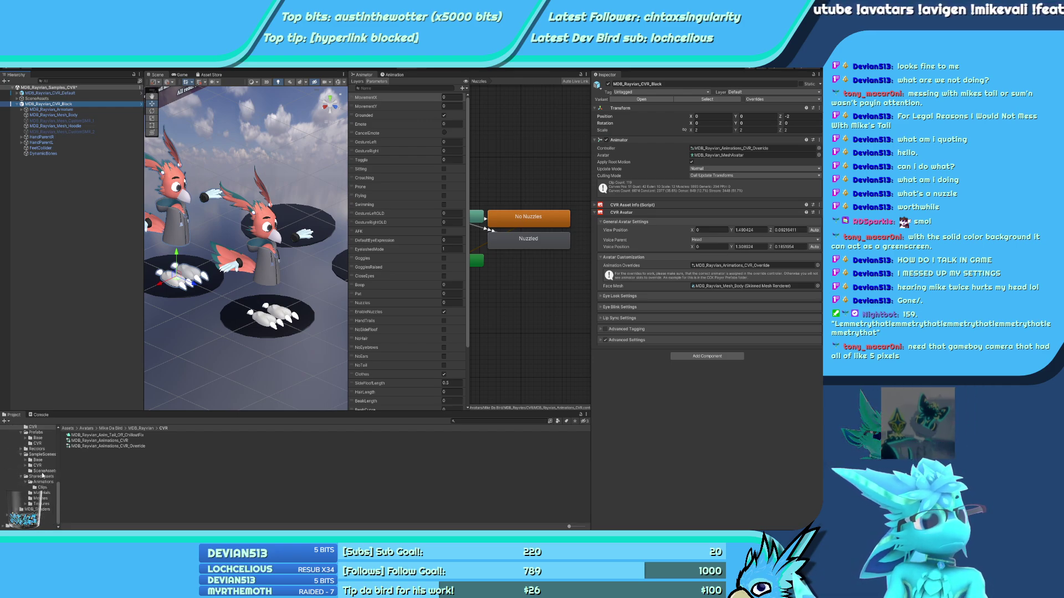
pyautogui.scroll(3, 37, 480)
pyautogui.scroll(-3, 32, 481)
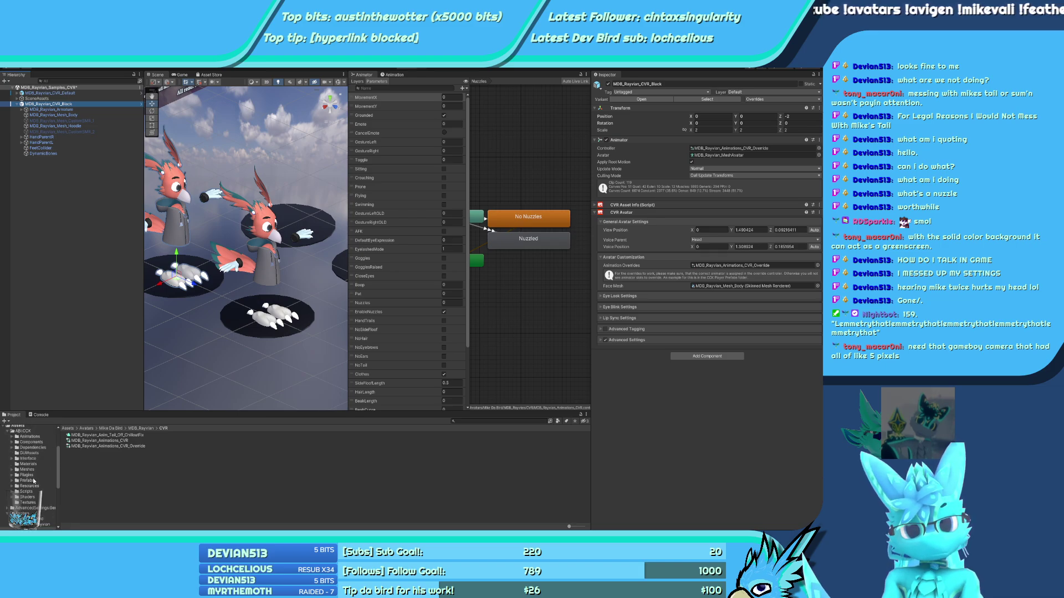
pyautogui.scroll(-2, 47, 471)
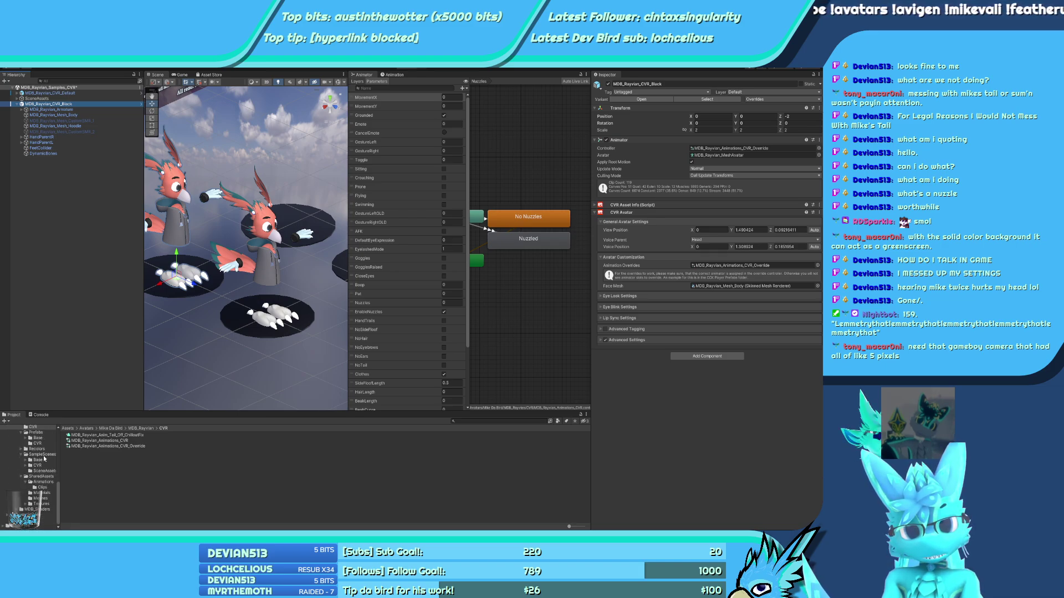
pyautogui.click(35, 449)
pyautogui.click(23, 449)
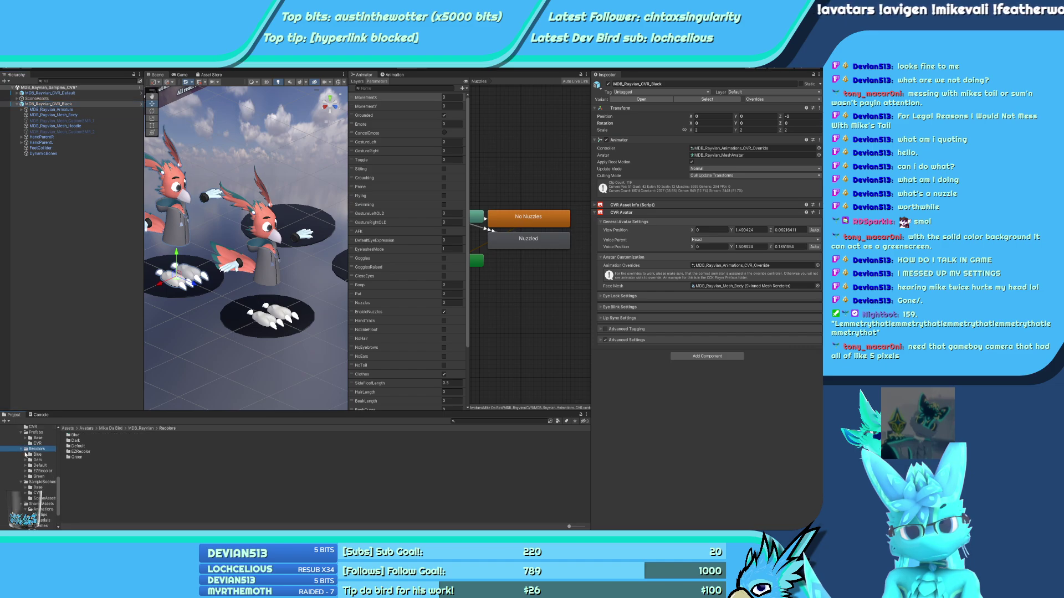
pyautogui.doubleClick(35, 460)
pyautogui.click(37, 466)
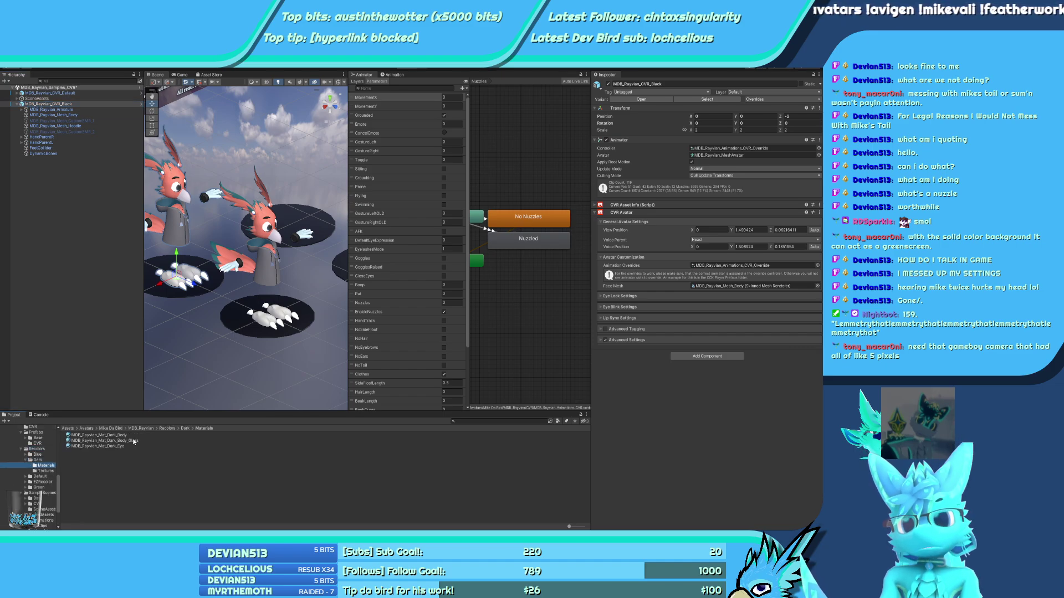
# Apply the MDB_Rayvian_Mat_Dark_Body material to the black avatar's body and clothing, and MDB_Rayvian_Mat_Dark_Eye to its eyes
pyautogui.moveTo(133, 442); pyautogui.dragTo(193, 241)
pyautogui.keyDown('alt'); pyautogui.moveTo(192, 241); pyautogui.dragTo(170, 269); pyautogui.keyUp('alt')
pyautogui.moveTo(170, 269); pyautogui.dragTo(240, 317, button='middle')
pyautogui.scroll(5, 241, 316)
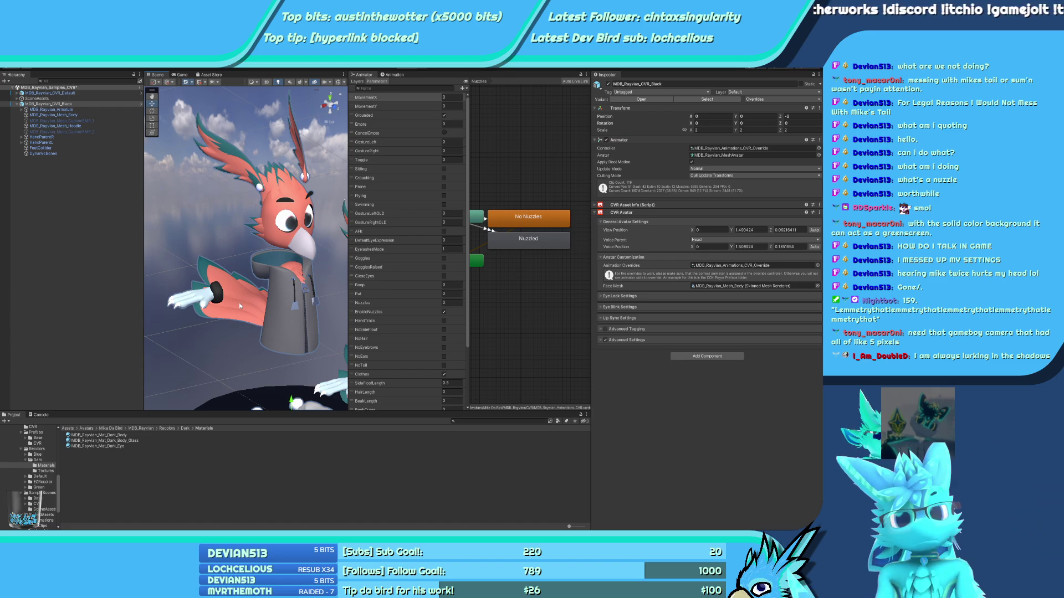
pyautogui.moveTo(127, 434); pyautogui.dragTo(203, 300)
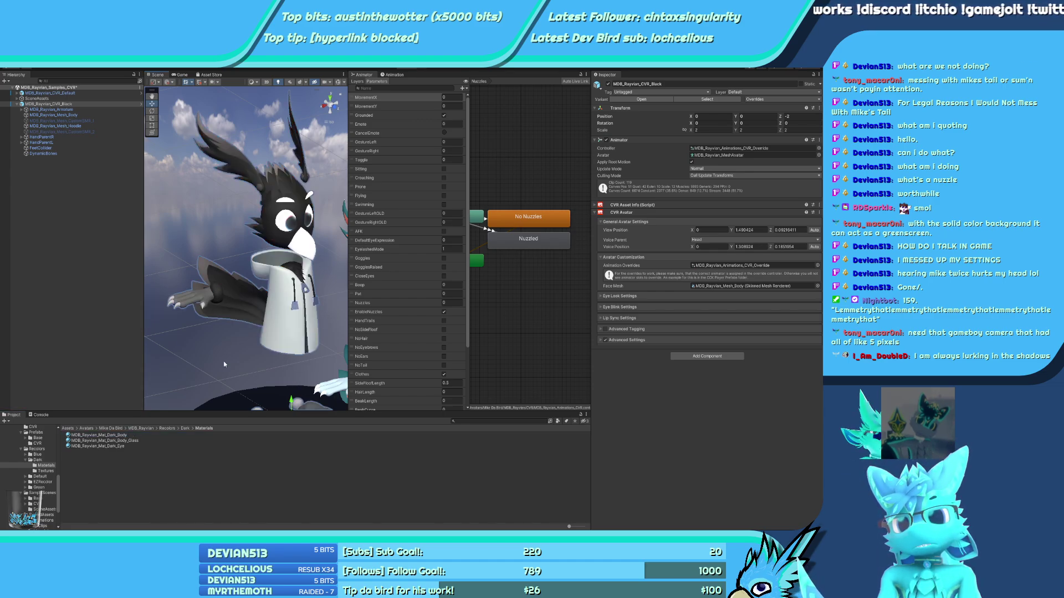
pyautogui.moveTo(224, 364); pyautogui.dragTo(189, 391, button='middle')
pyautogui.moveTo(115, 446); pyautogui.dragTo(248, 253)
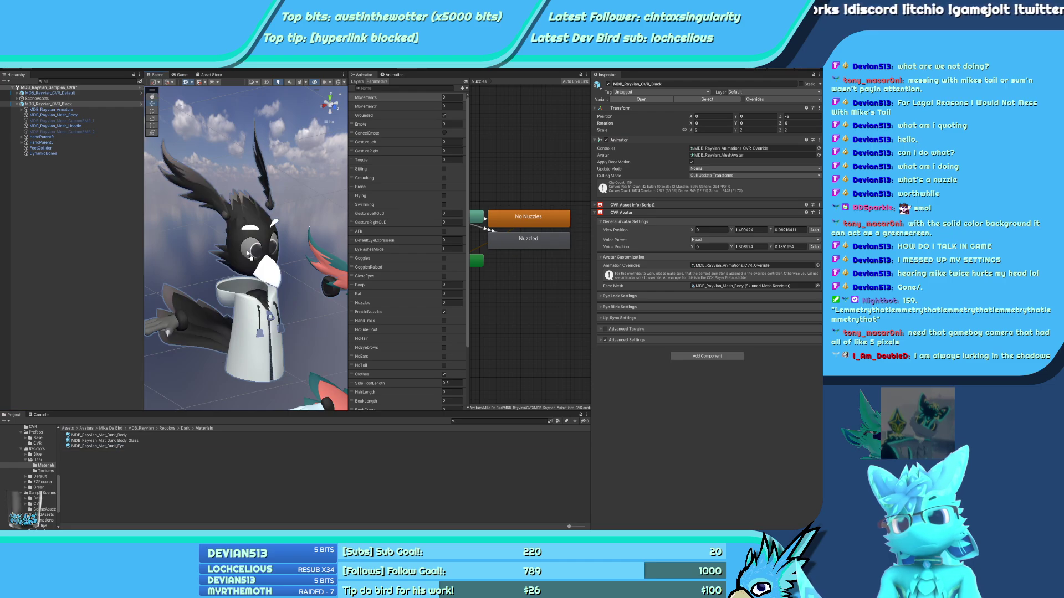
# Expand the black avatar's armature down to the head bone and select the MDB_Rayvian_Mesh_Glasses object
pyautogui.click(22, 110)
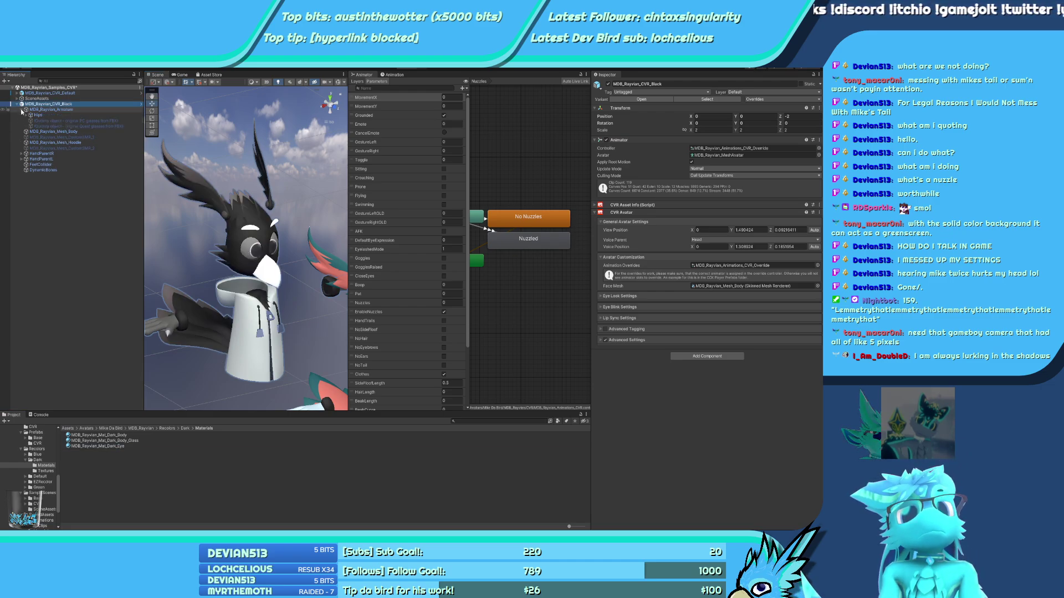
pyautogui.click(26, 115)
pyautogui.click(31, 121)
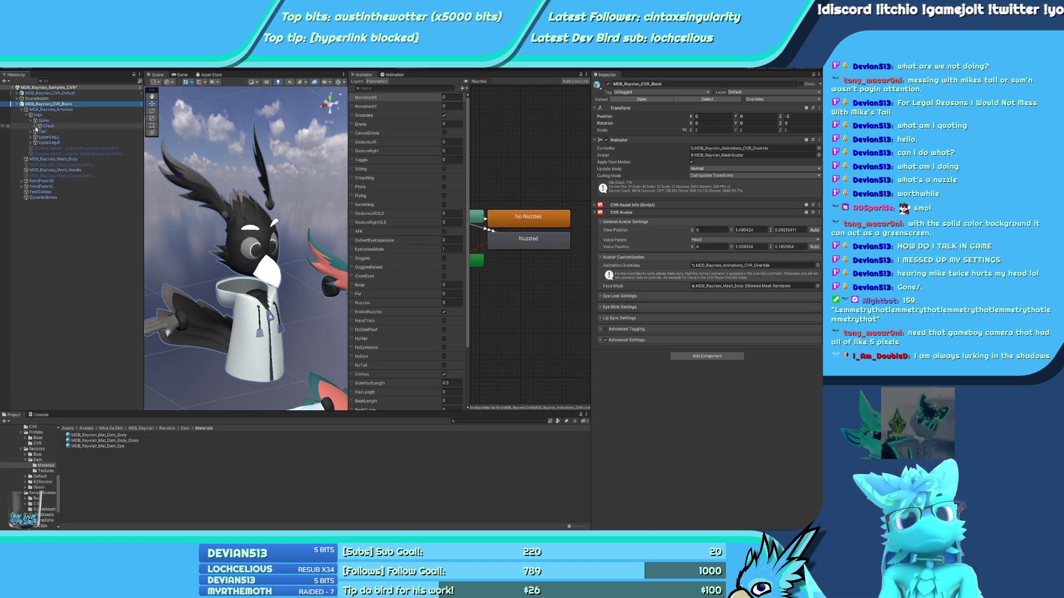
pyautogui.click(36, 126)
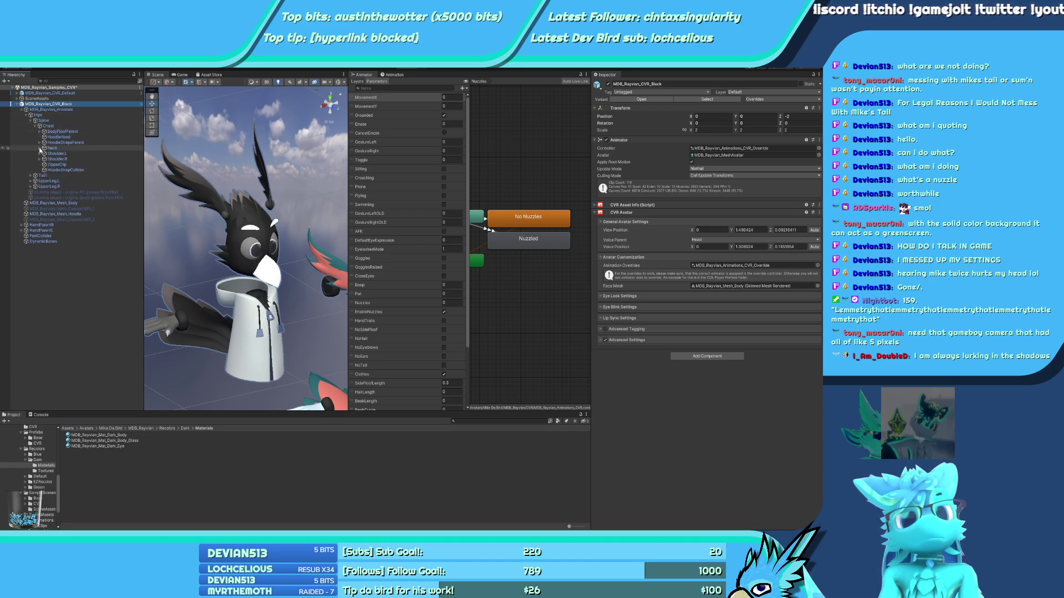
pyautogui.click(40, 148)
pyautogui.click(44, 154)
pyautogui.click(49, 175)
pyautogui.click(53, 181)
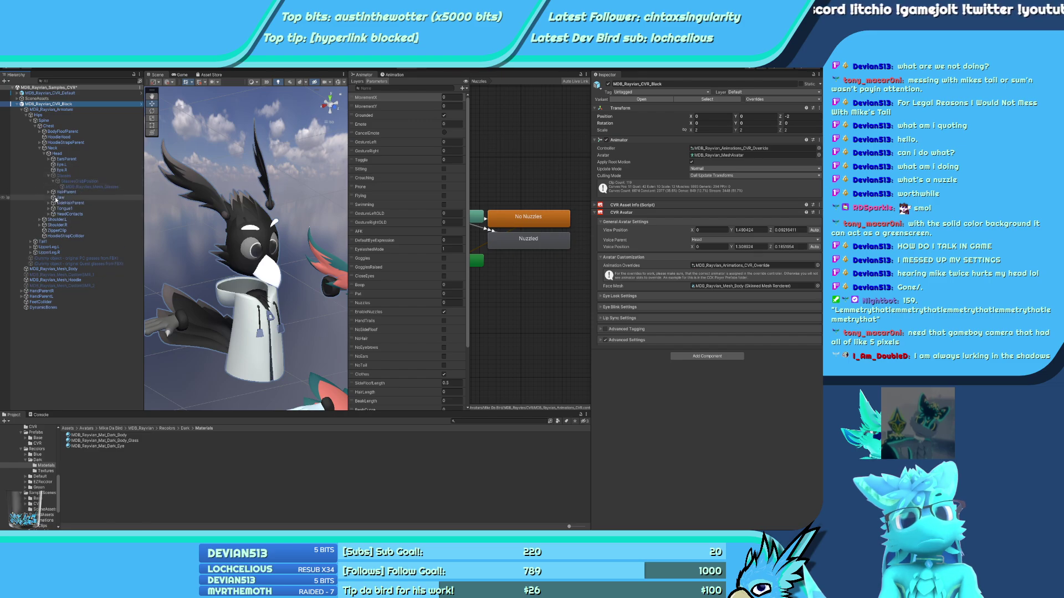
pyautogui.click(117, 188)
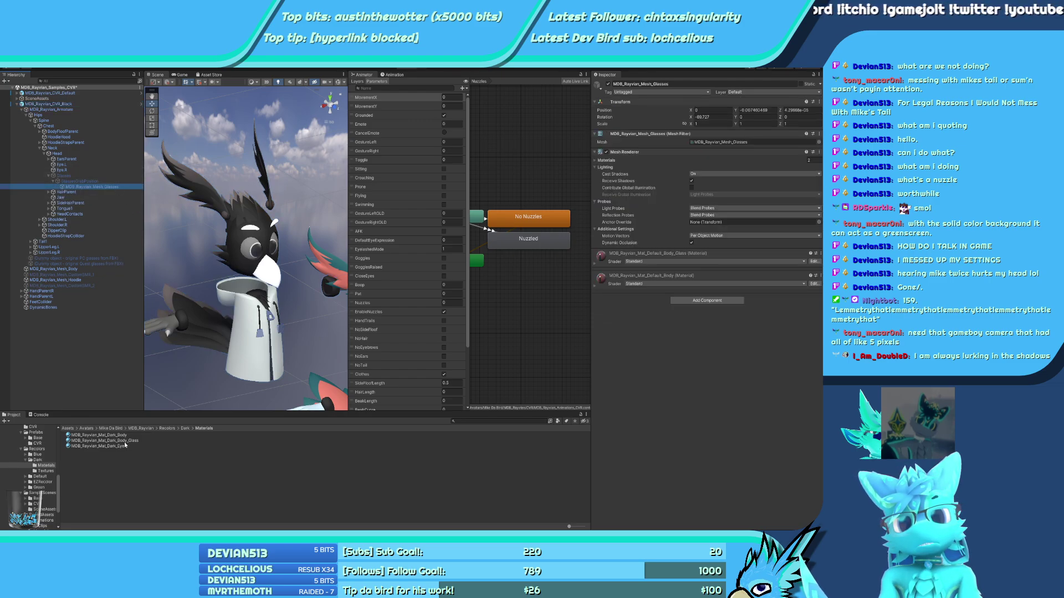
# Assign MDB_Rayvian_Mat_Dark_Body_Glass to both material elements of the glasses mesh and collapse the avatar's hierarchy
pyautogui.moveTo(124, 441); pyautogui.dragTo(681, 286)
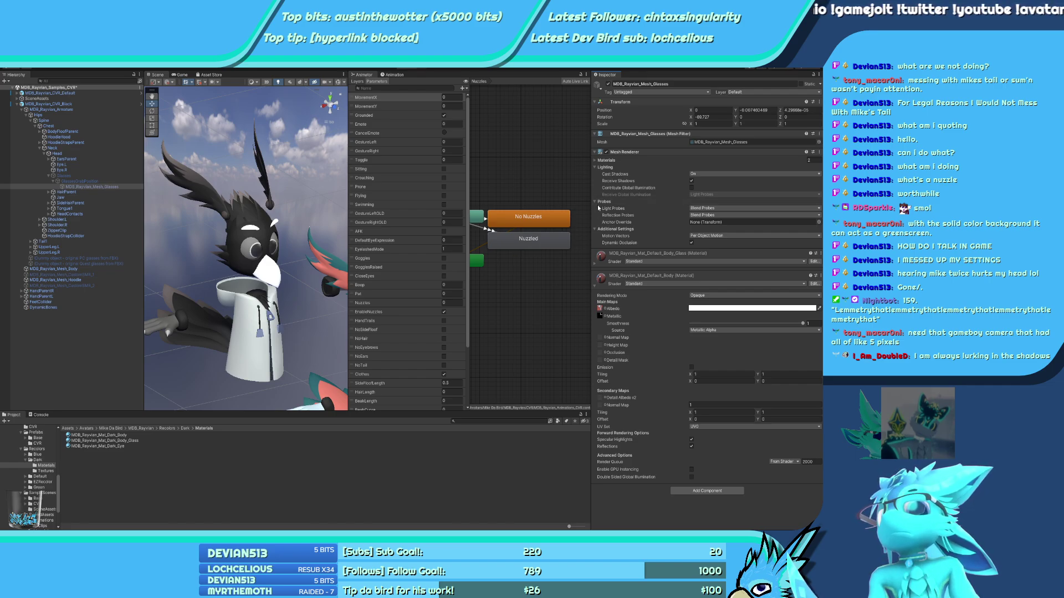
pyautogui.click(601, 162)
pyautogui.moveTo(113, 441); pyautogui.dragTo(746, 176)
pyautogui.moveTo(143, 443); pyautogui.dragTo(748, 169)
pyautogui.click(16, 105)
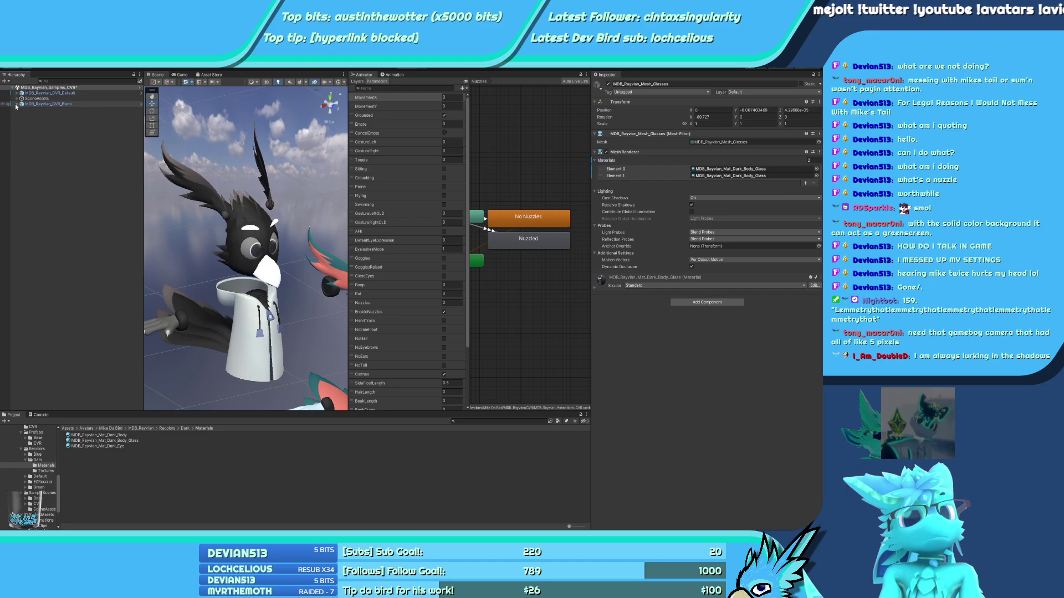
# Move the default avatar below SceneAssets, duplicate it above the black avatar and rename the copy MDB_Rayvian_CVR_Blue
pyautogui.moveTo(35, 94); pyautogui.dragTo(41, 102)
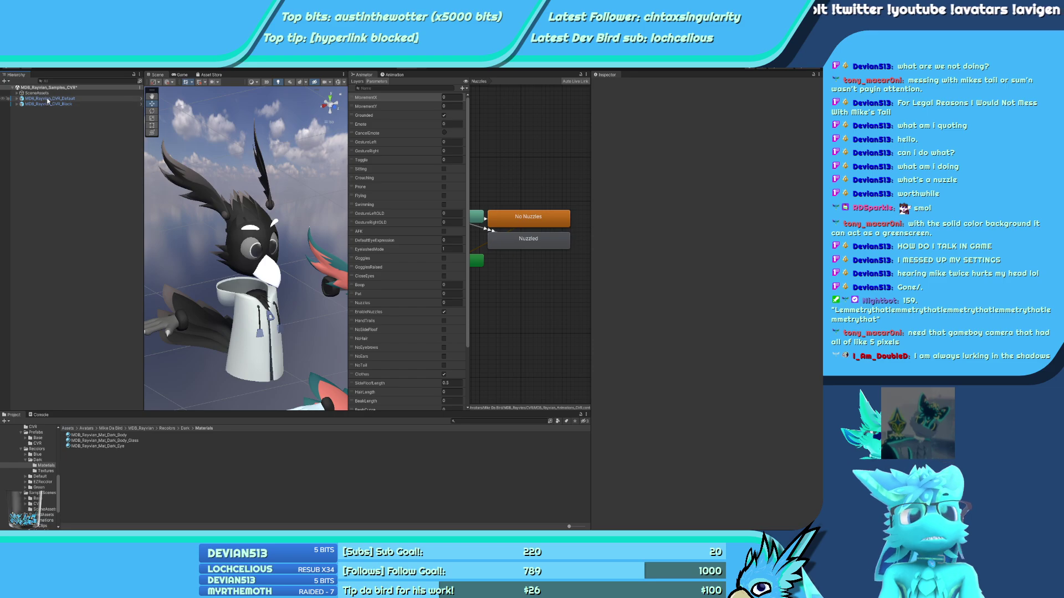
pyautogui.hotkey('ctrl', 'd')
pyautogui.moveTo(62, 110); pyautogui.dragTo(57, 102)
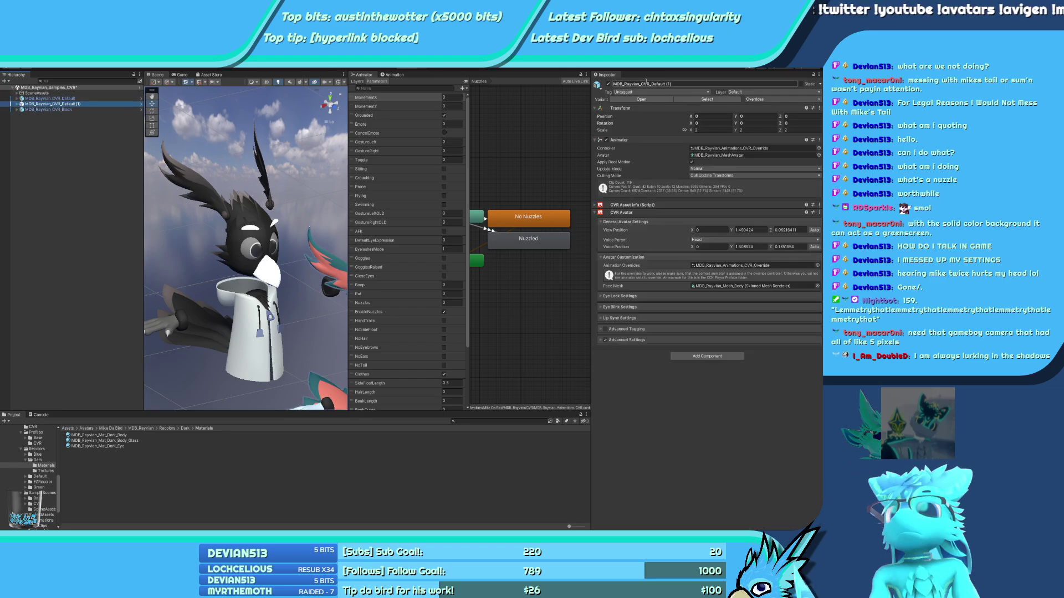
pyautogui.click(646, 85)
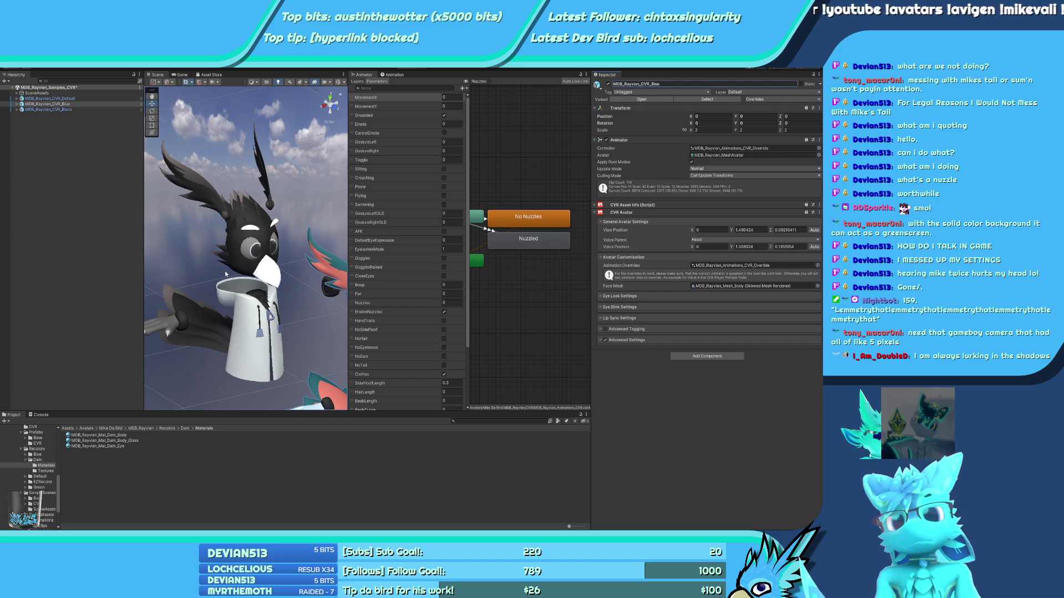
# Move the blue avatar copy along X to -2.5 onto the neighbouring platform
pyautogui.scroll(-5, 234, 273)
pyautogui.moveTo(235, 274); pyautogui.dragTo(150, 237, button='middle')
pyautogui.scroll(-4, 232, 337)
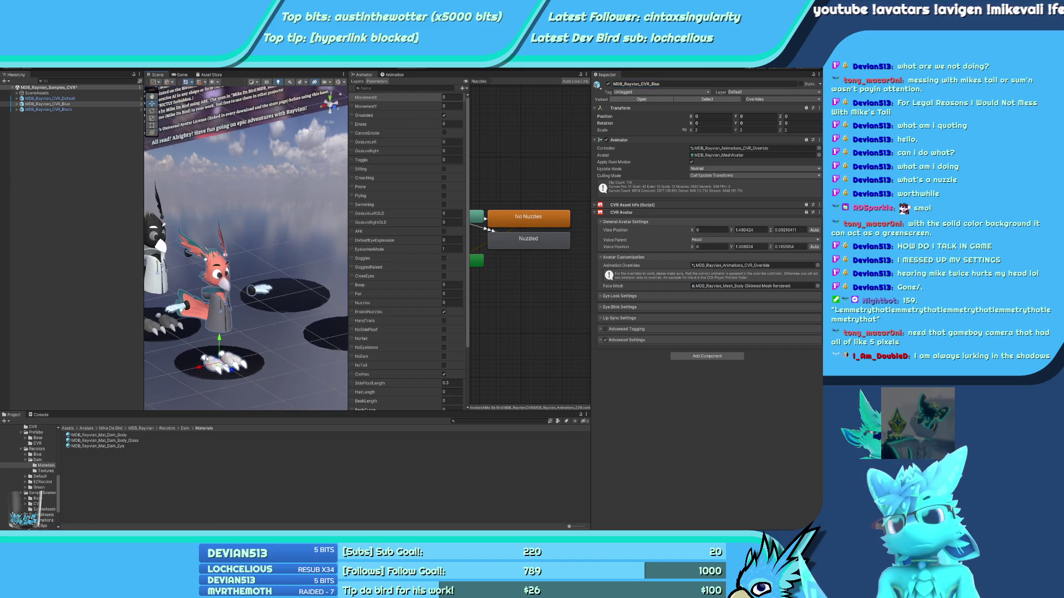
pyautogui.keyDown('ctrl'); pyautogui.moveTo(207, 368); pyautogui.dragTo(327, 340); pyautogui.keyUp('ctrl')
pyautogui.moveTo(320, 334); pyautogui.dragTo(236, 337, button='middle')
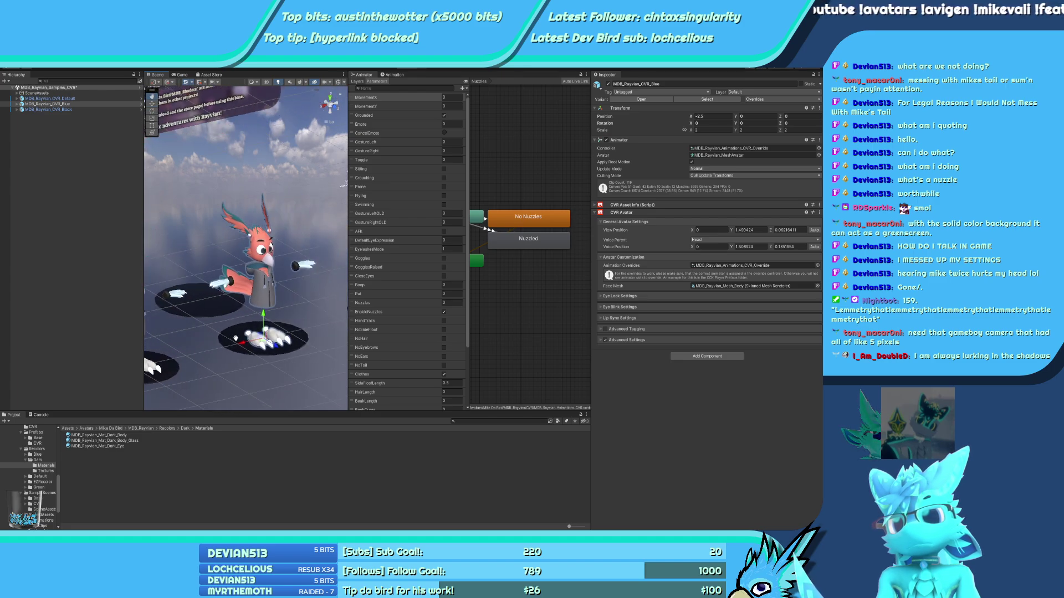
pyautogui.scroll(8, 243, 271)
pyautogui.moveTo(243, 271); pyautogui.dragTo(166, 304, button='middle')
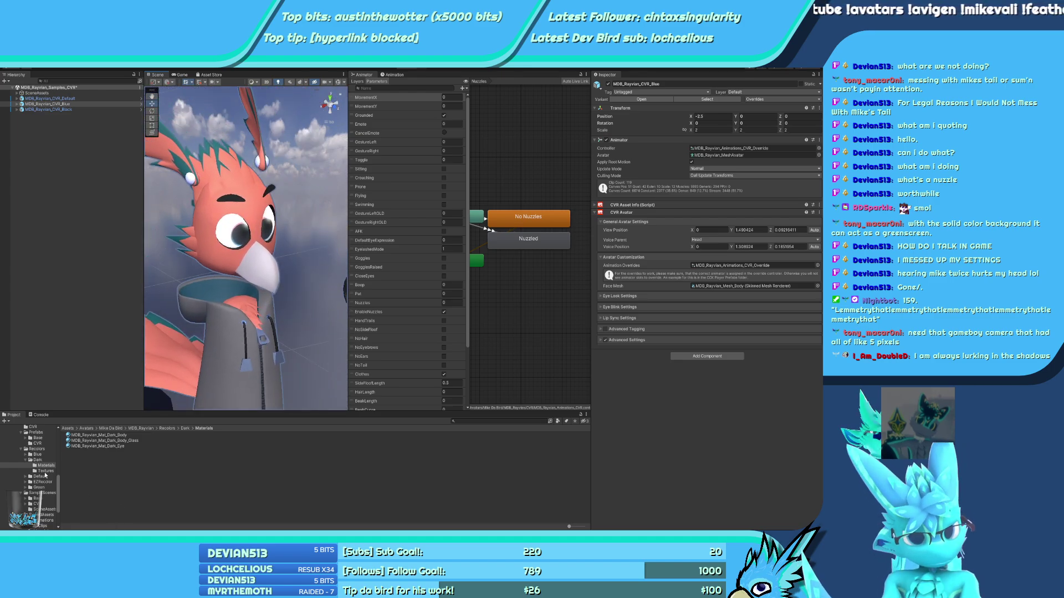
# From the Blue recolor materials, apply MDB_Rayvian_Mat_Blue_Body to the blue avatar's clothing and body, and MDB_Rayvian_Mat_Blue_Eye to its eyes
pyautogui.click(25, 460)
pyautogui.click(25, 454)
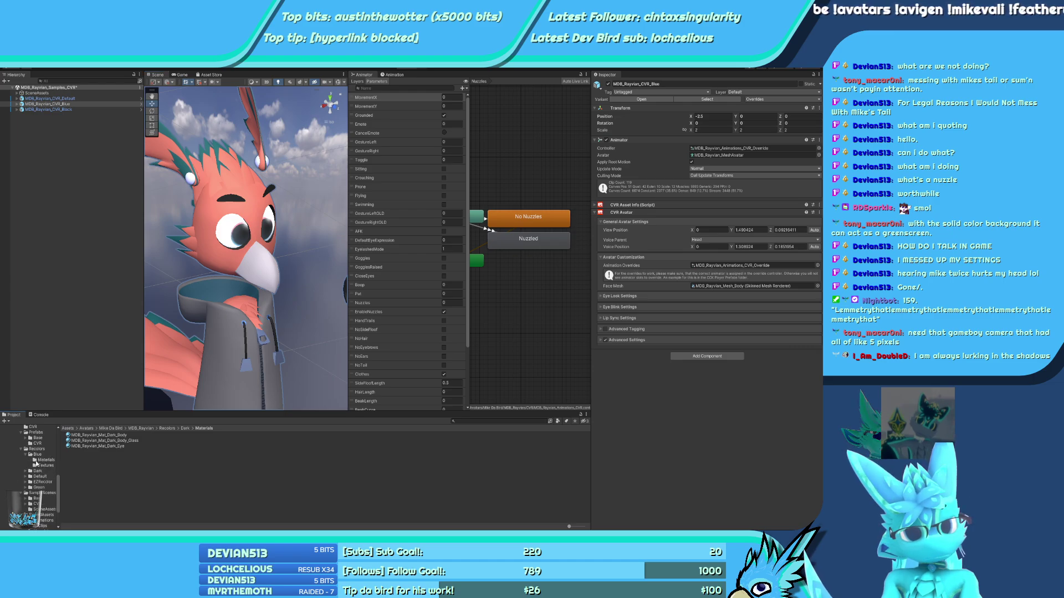
pyautogui.click(44, 460)
pyautogui.moveTo(119, 435); pyautogui.dragTo(227, 372)
pyautogui.moveTo(230, 374); pyautogui.dragTo(211, 393, button='right')
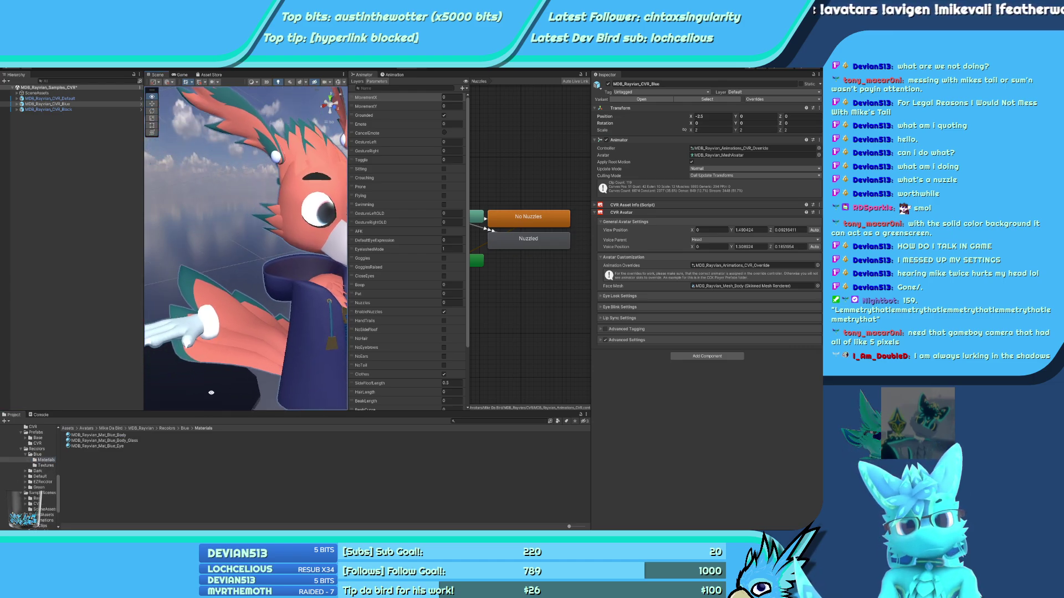
pyautogui.moveTo(124, 437); pyautogui.dragTo(222, 344)
pyautogui.moveTo(221, 345); pyautogui.dragTo(185, 365, button='right')
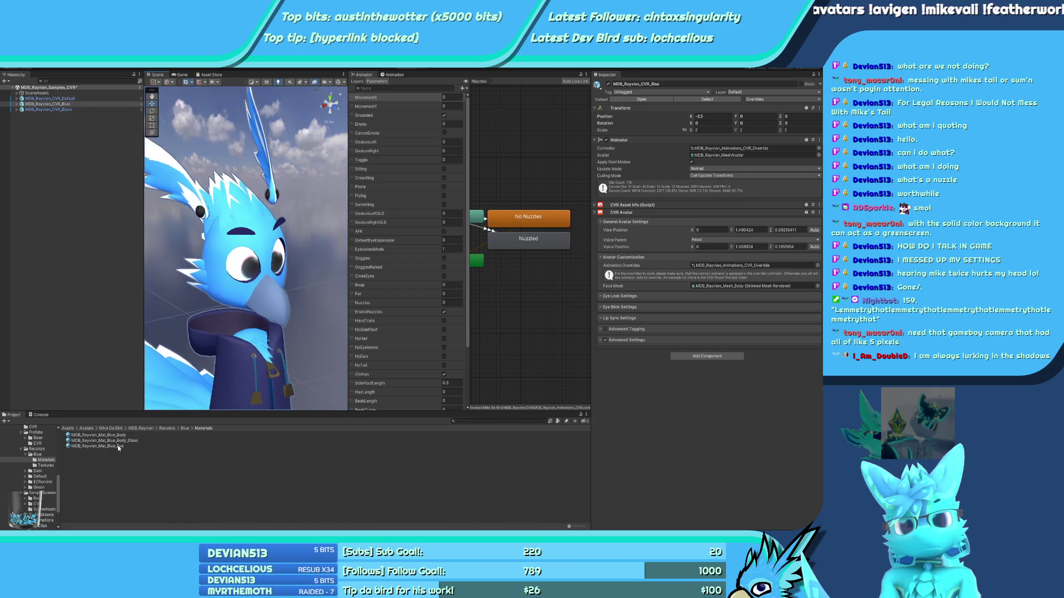
pyautogui.moveTo(118, 447); pyautogui.dragTo(242, 270)
# Assign MDB_Rayvian_Mat_Blue_Body and MDB_Rayvian_Mat_Blue_Body_Glass to the blue avatar's glasses mesh as Element 0 and Element 1, and collapse its hierarchy
pyautogui.keyDown('alt'); pyautogui.click(17, 104); pyautogui.keyUp('alt')
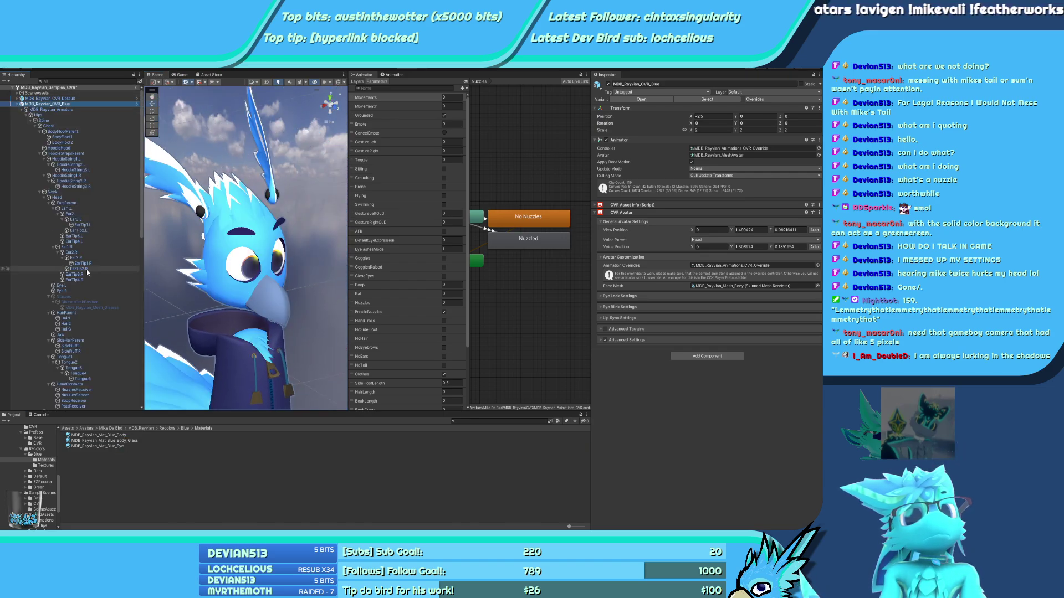
pyautogui.click(91, 307)
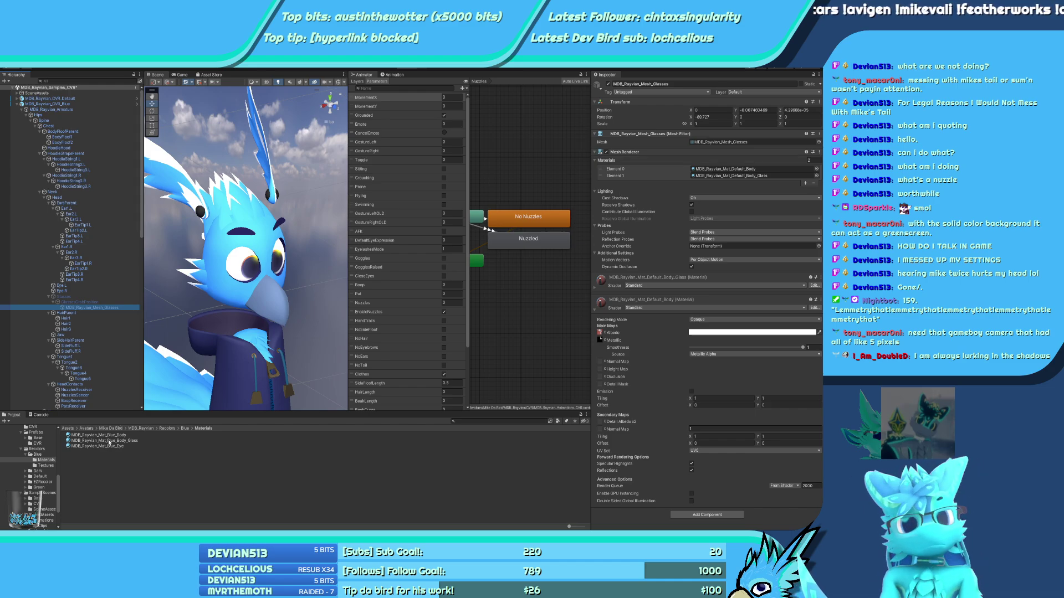
pyautogui.moveTo(108, 435); pyautogui.dragTo(725, 169)
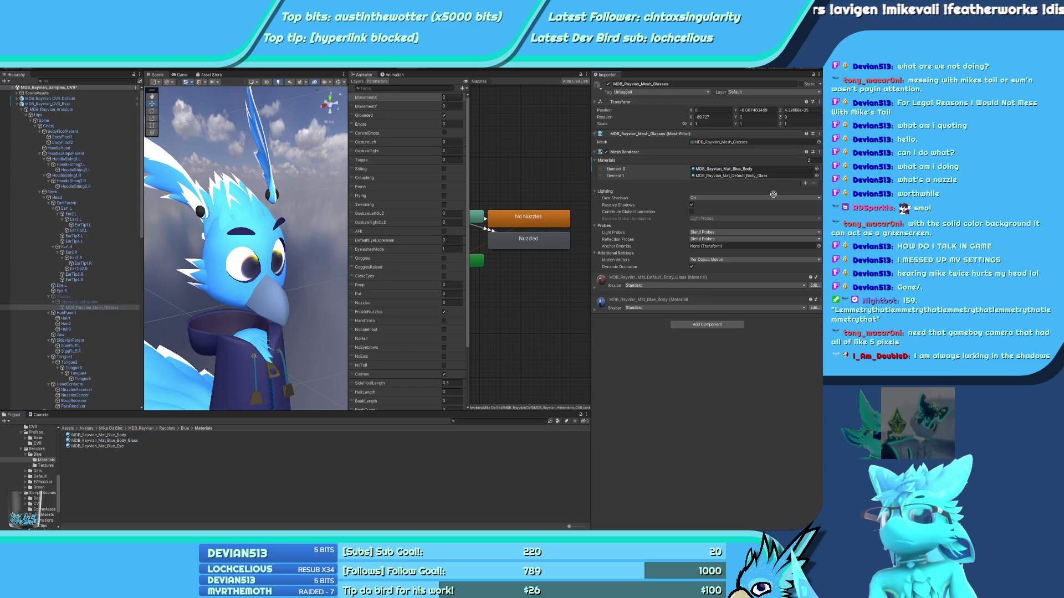
pyautogui.moveTo(773, 194); pyautogui.dragTo(743, 176)
pyautogui.click(15, 105)
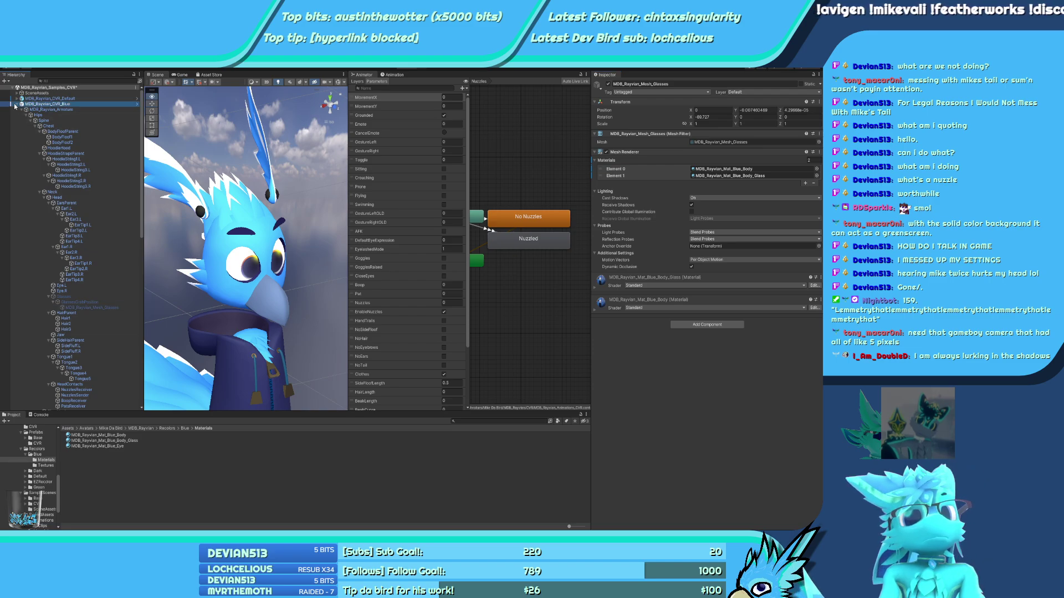
pyautogui.click(17, 105)
# Duplicate the default avatar and move the copy onto the empty platform between the black and blue avatars
pyautogui.click(64, 98)
pyautogui.scroll(-2, 213, 218)
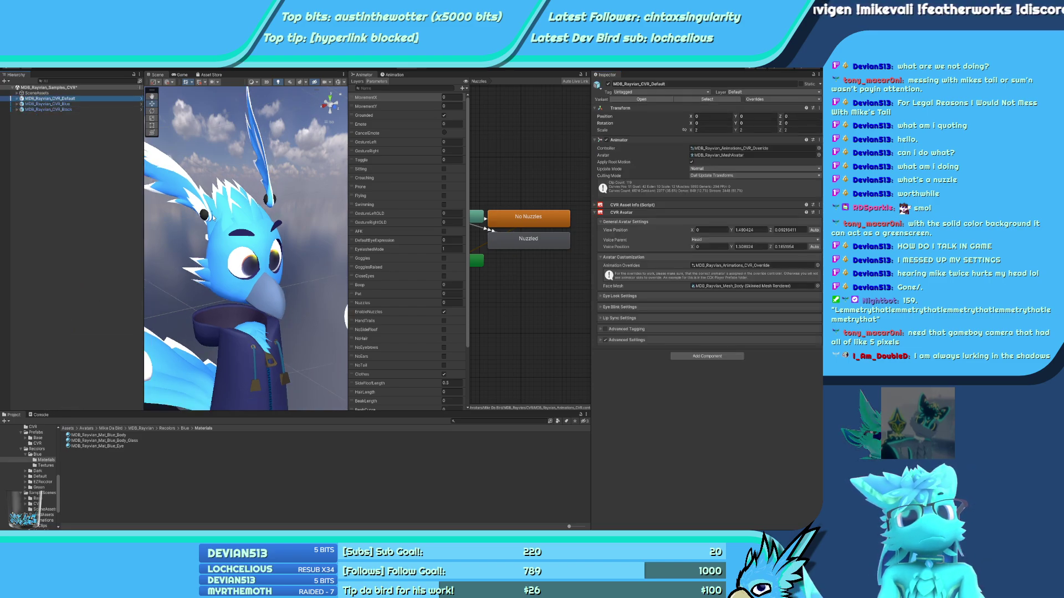
pyautogui.scroll(-8, 213, 218)
pyautogui.moveTo(214, 219); pyautogui.dragTo(189, 273, button='middle')
pyautogui.scroll(3, 188, 274)
pyautogui.moveTo(200, 185); pyautogui.dragTo(169, 208, button='middle')
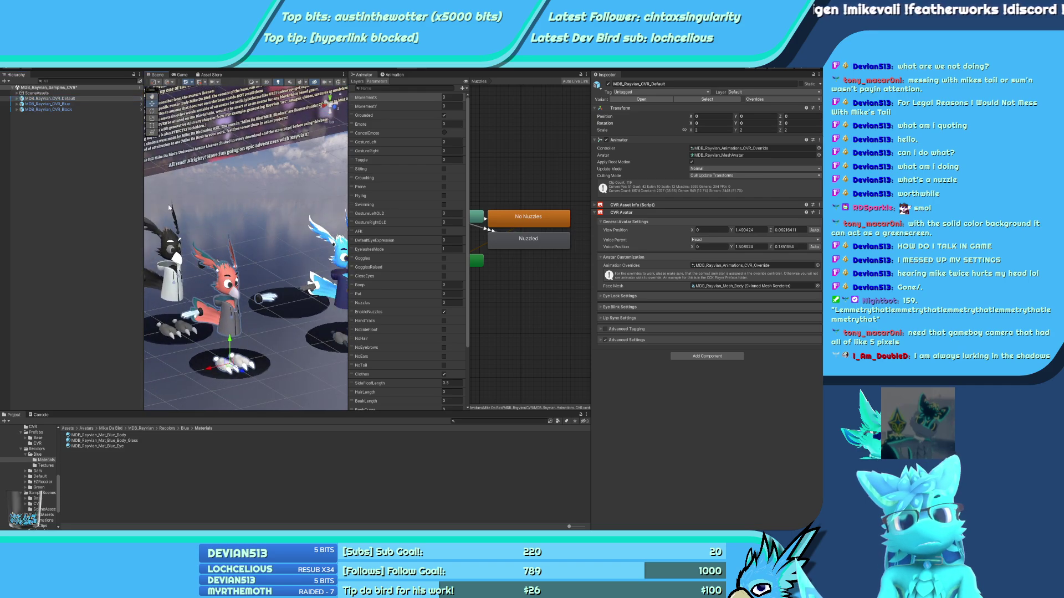
pyautogui.hotkey('ctrl', 'd')
pyautogui.moveTo(229, 364); pyautogui.dragTo(286, 299)
# Rename the new avatar copy MDB_Rayvian_CVR_Green
pyautogui.scroll(6, 287, 277)
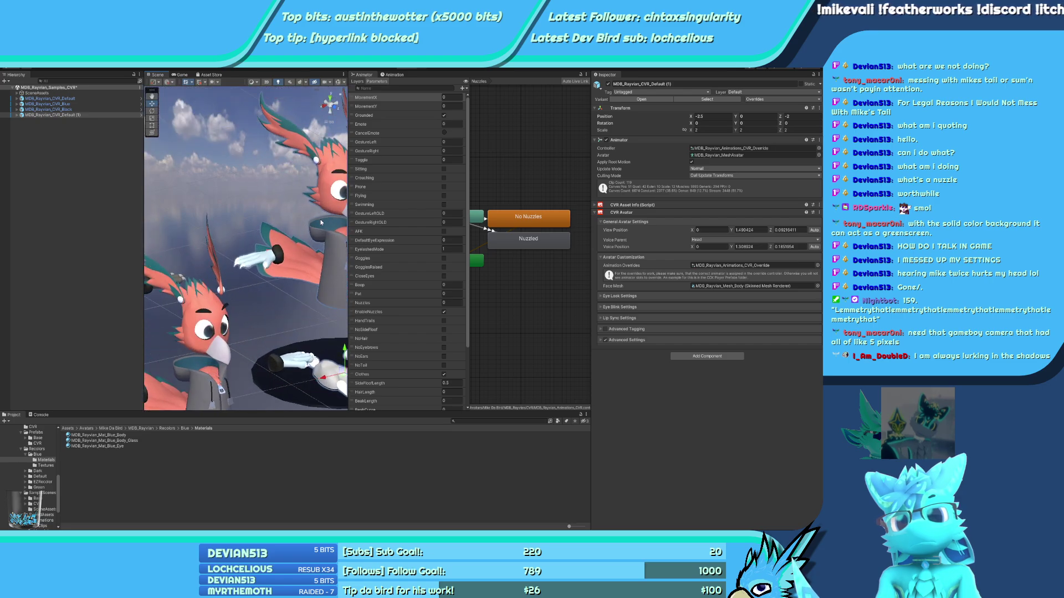
pyautogui.moveTo(297, 194); pyautogui.dragTo(213, 248, button='middle')
pyautogui.scroll(3, 218, 232)
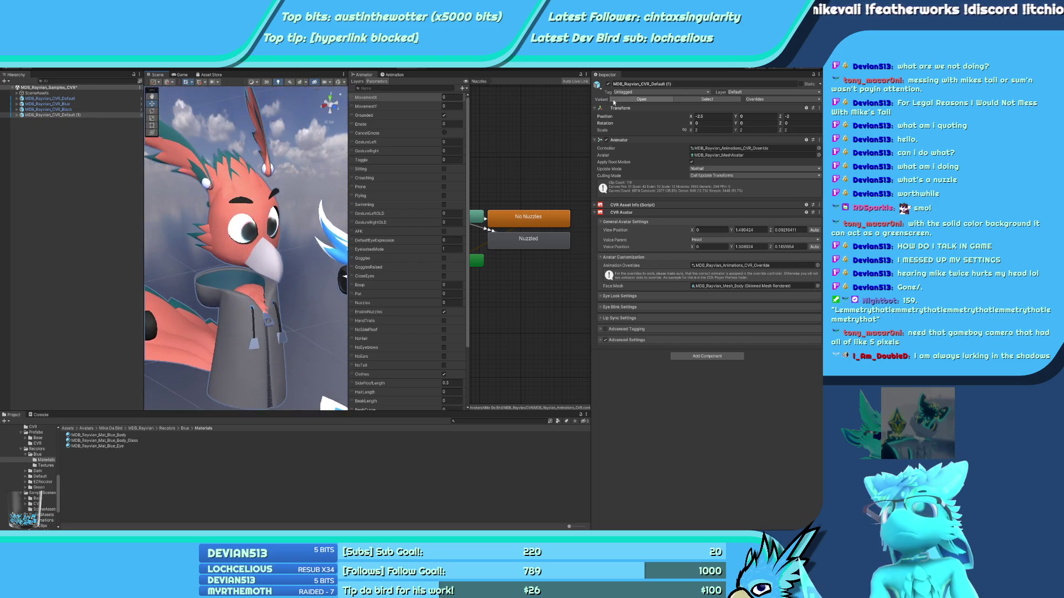
pyautogui.click(676, 83)
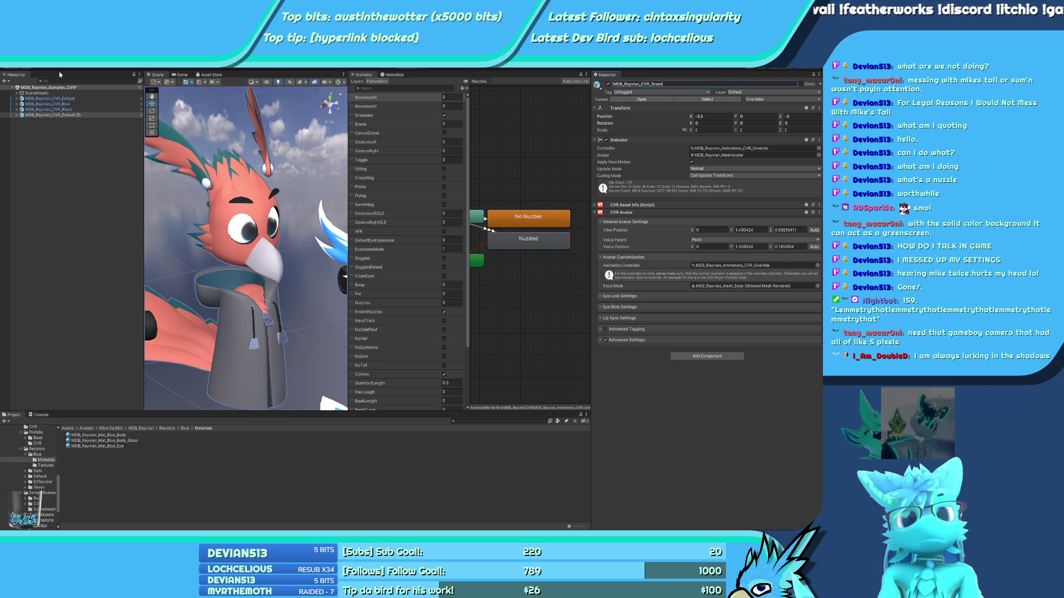
pyautogui.write('Green')
# Rename the black avatar MDB_Rayvian_CVR_Dark
pyautogui.click(60, 110)
pyautogui.click(664, 83)
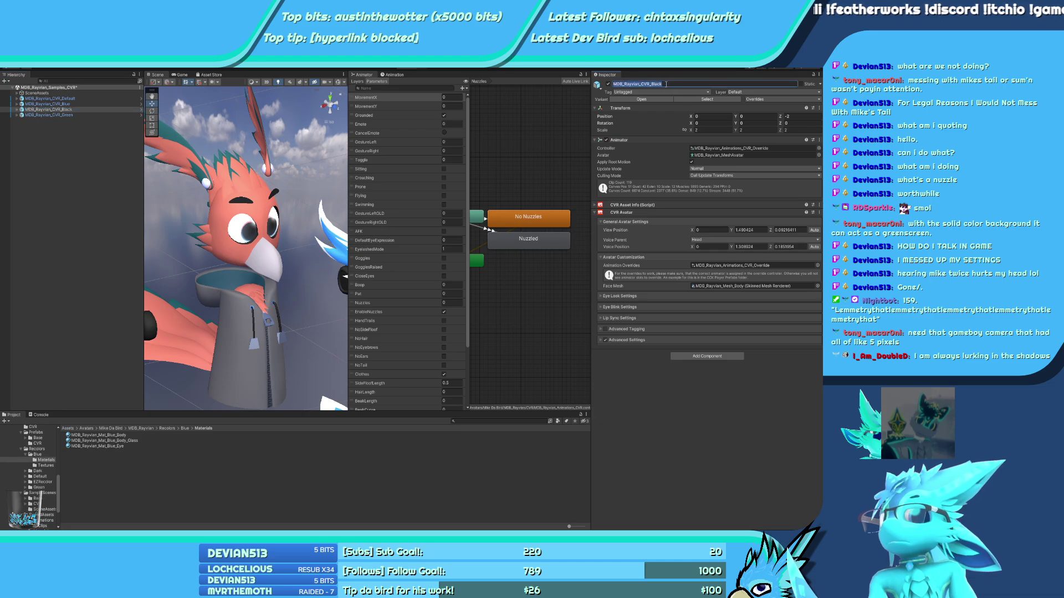
pyautogui.write('Dar')
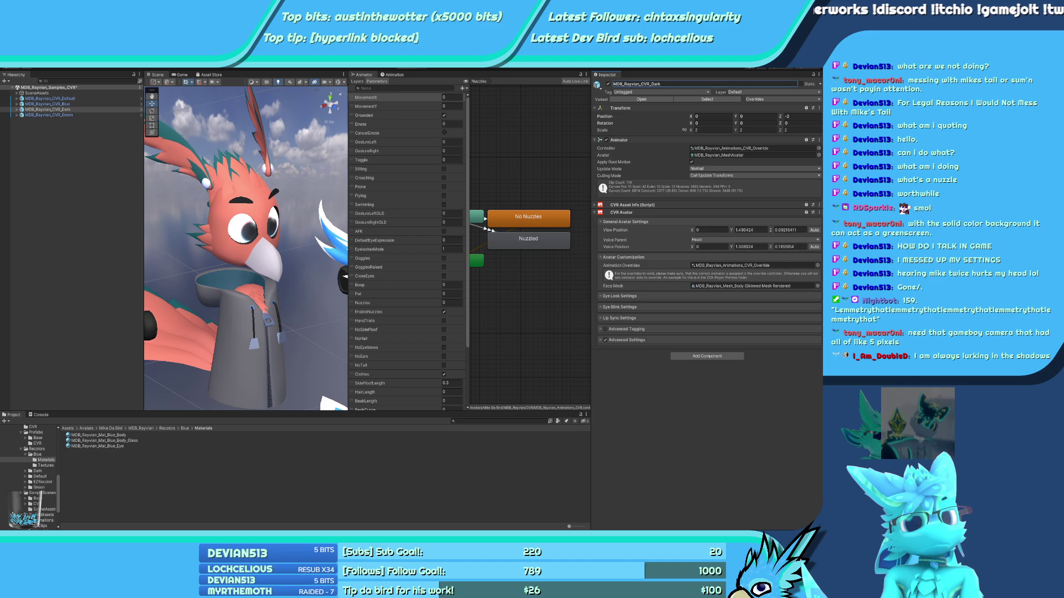
pyautogui.click(668, 366)
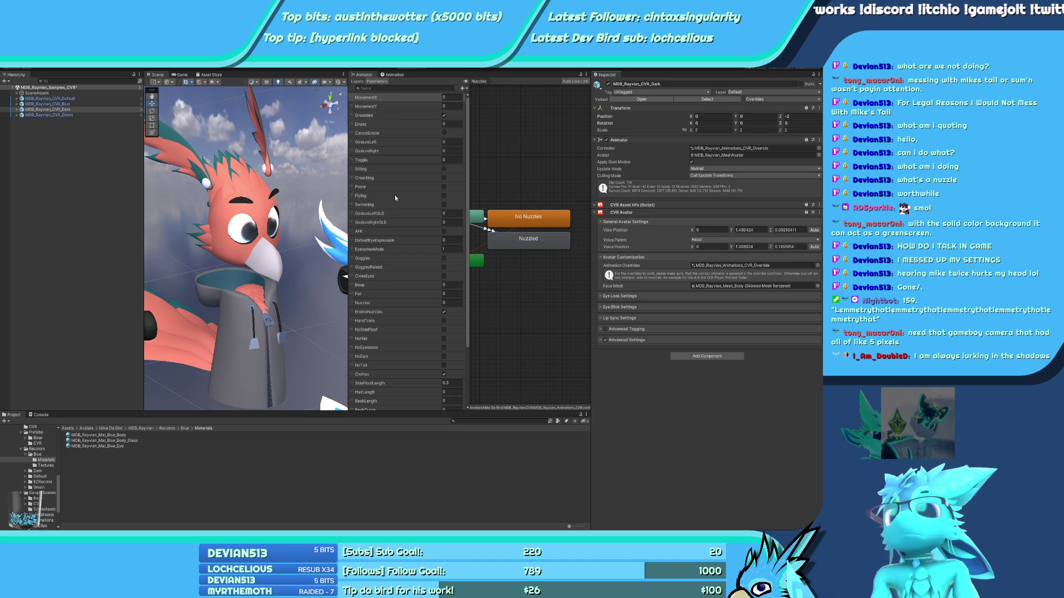
# From the Green recolor materials, apply MDB_Rayvian_Mat_Green_Body to the green avatar's clothing and body, and MDB_Rayvian_Mat_Green_Eye to its eyes
pyautogui.scroll(-2, 234, 273)
pyautogui.keyDown('alt'); pyautogui.moveTo(234, 272); pyautogui.dragTo(232, 252); pyautogui.keyUp('alt')
pyautogui.click(245, 193)
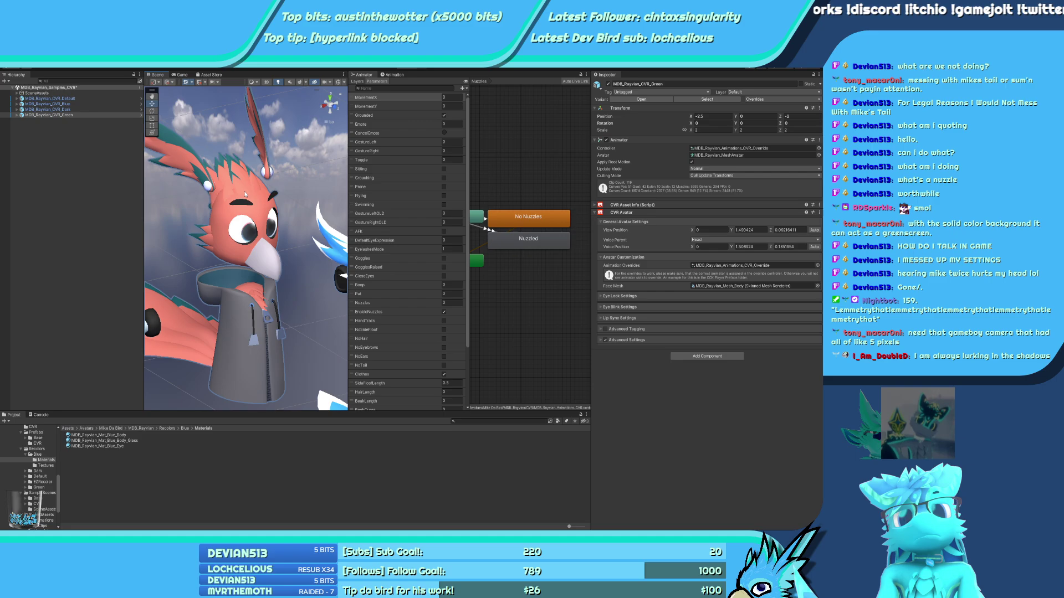
pyautogui.click(25, 455)
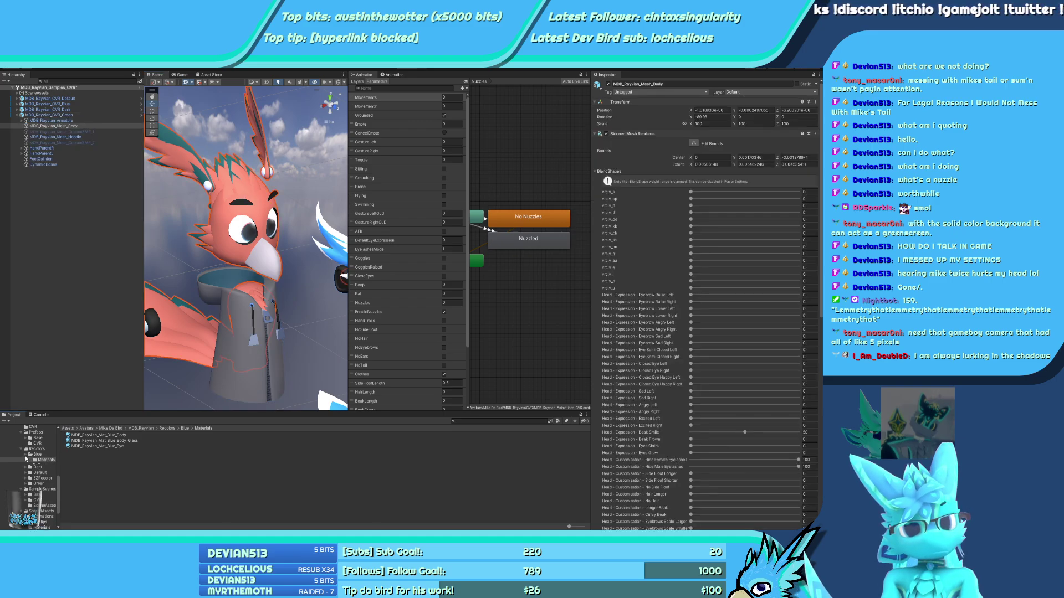
pyautogui.click(25, 476)
pyautogui.click(45, 482)
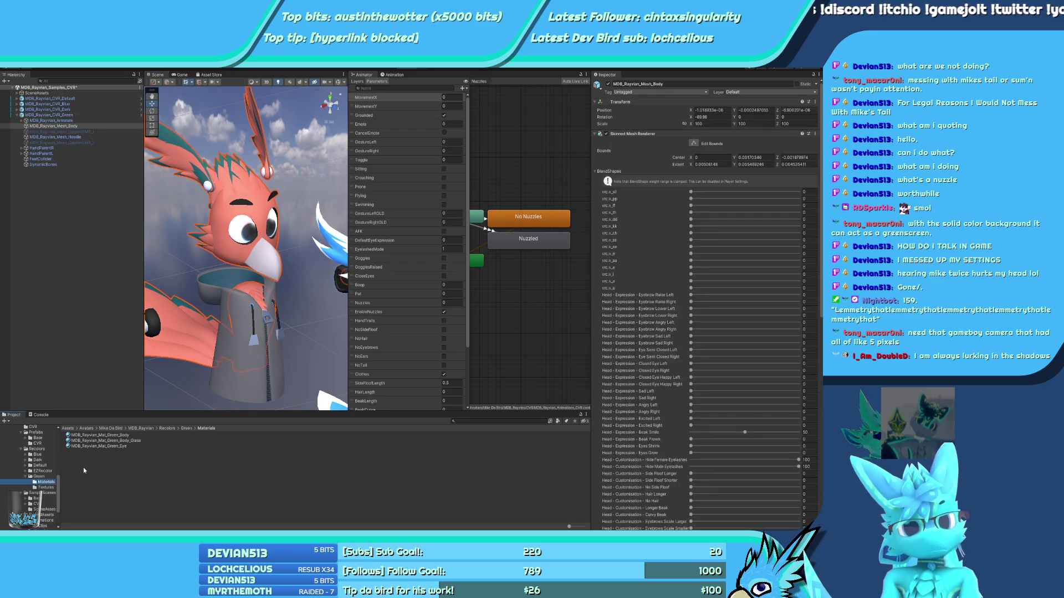
pyautogui.moveTo(118, 436); pyautogui.dragTo(187, 397)
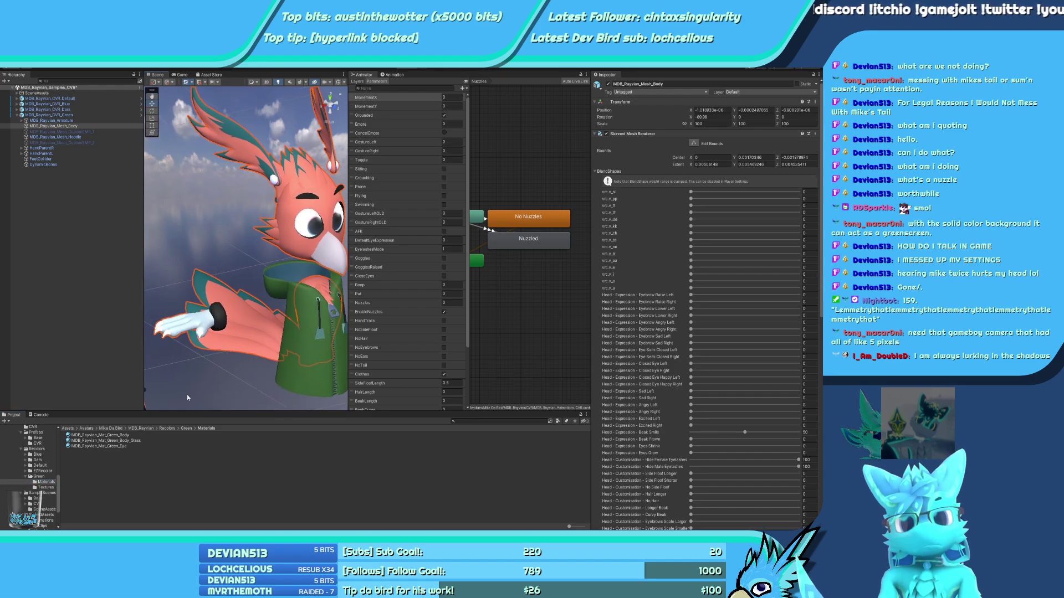
pyautogui.moveTo(131, 435); pyautogui.dragTo(206, 327)
pyautogui.click(128, 434)
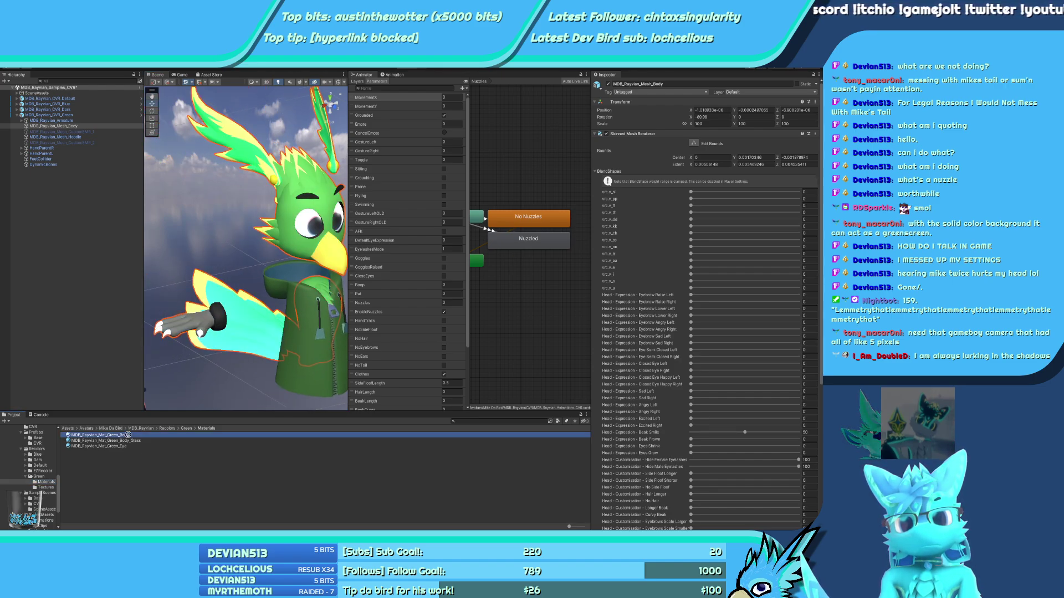
pyautogui.moveTo(138, 447); pyautogui.dragTo(317, 227)
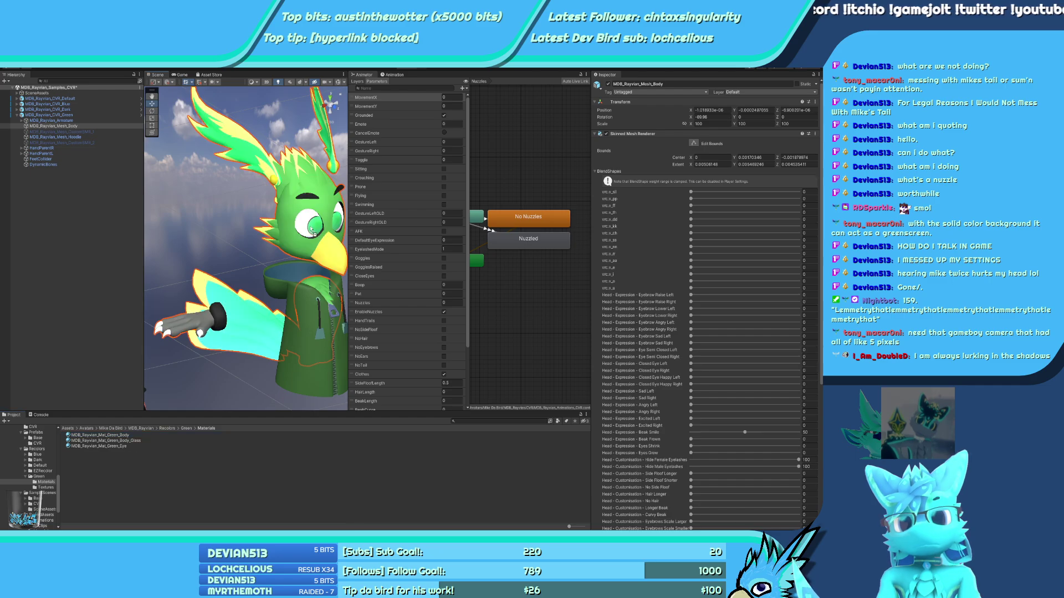
# Assign MDB_Rayvian_Mat_Green_Body and MDB_Rayvian_Mat_Green_Body_Glass to the green avatar's glasses mesh as Element 0 and Element 1, and collapse its hierarchy
pyautogui.keyDown('alt'); pyautogui.click(21, 121); pyautogui.keyUp('alt')
pyautogui.click(91, 318)
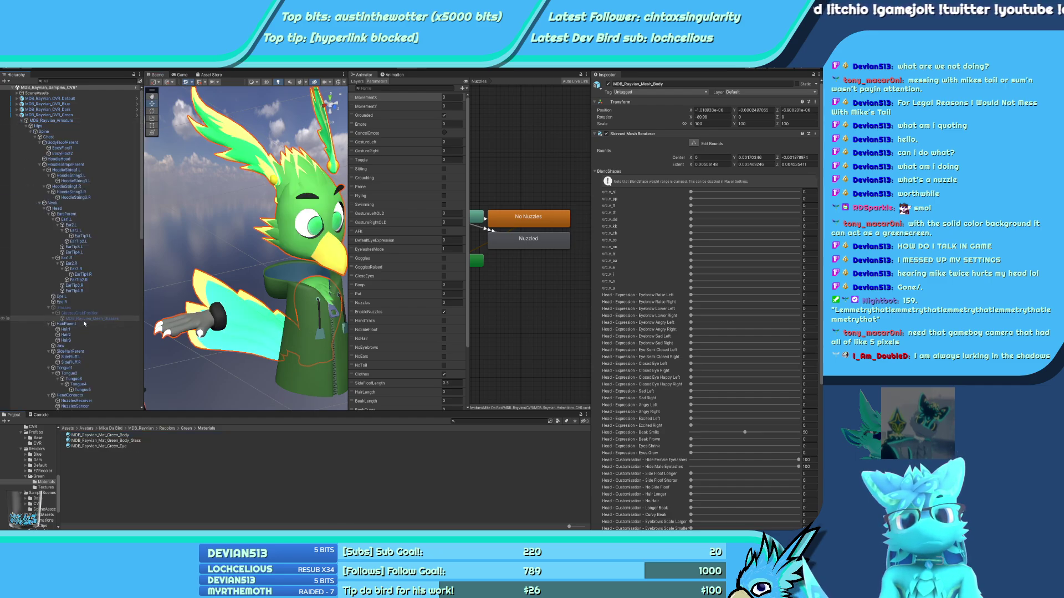
pyautogui.moveTo(100, 435); pyautogui.dragTo(723, 169)
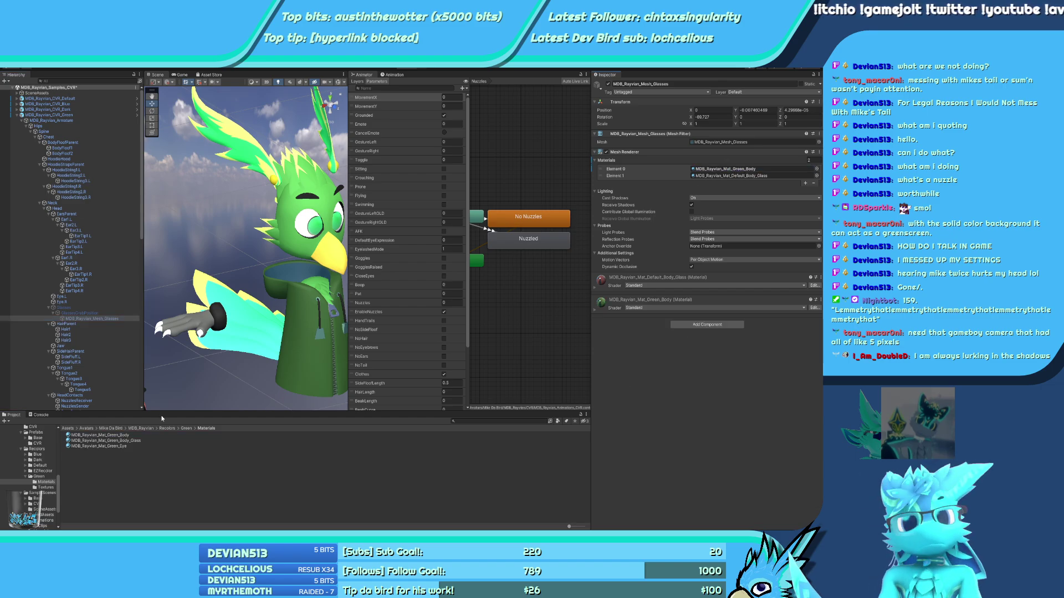
pyautogui.moveTo(323, 374); pyautogui.dragTo(725, 176)
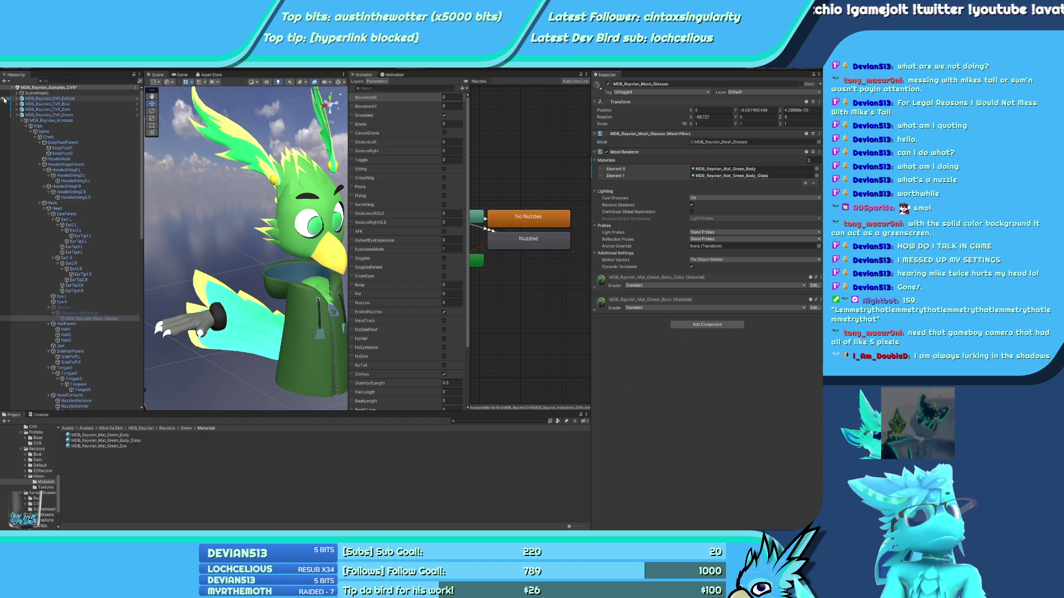
pyautogui.click(18, 115)
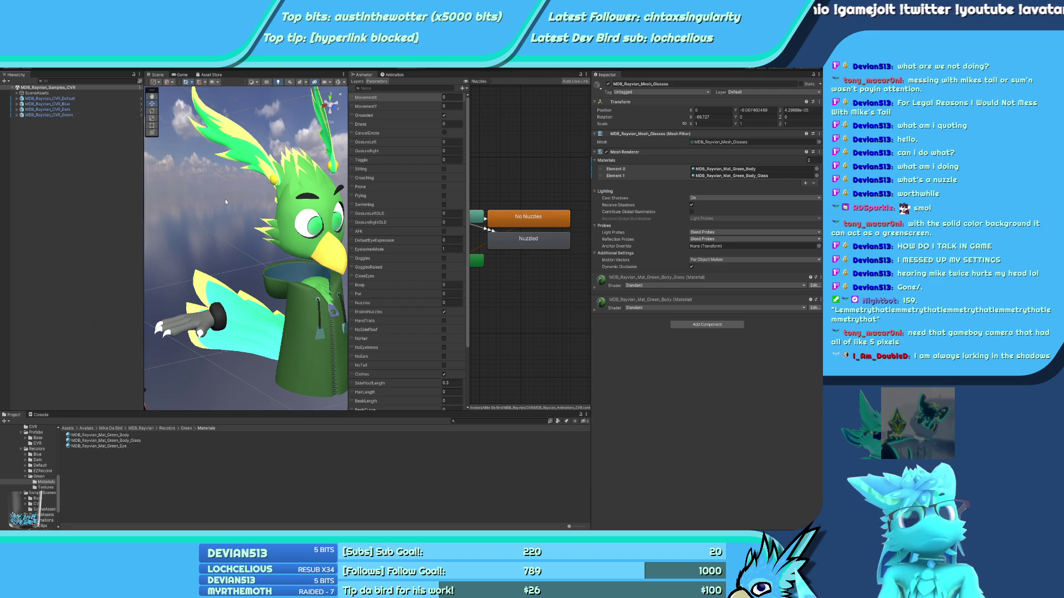
# Duplicate the default avatar and move the copy along X to -5 onto the free platform beyond the blue avatar
pyautogui.scroll(-10, 225, 201)
pyautogui.moveTo(225, 202); pyautogui.dragTo(193, 189, button='middle')
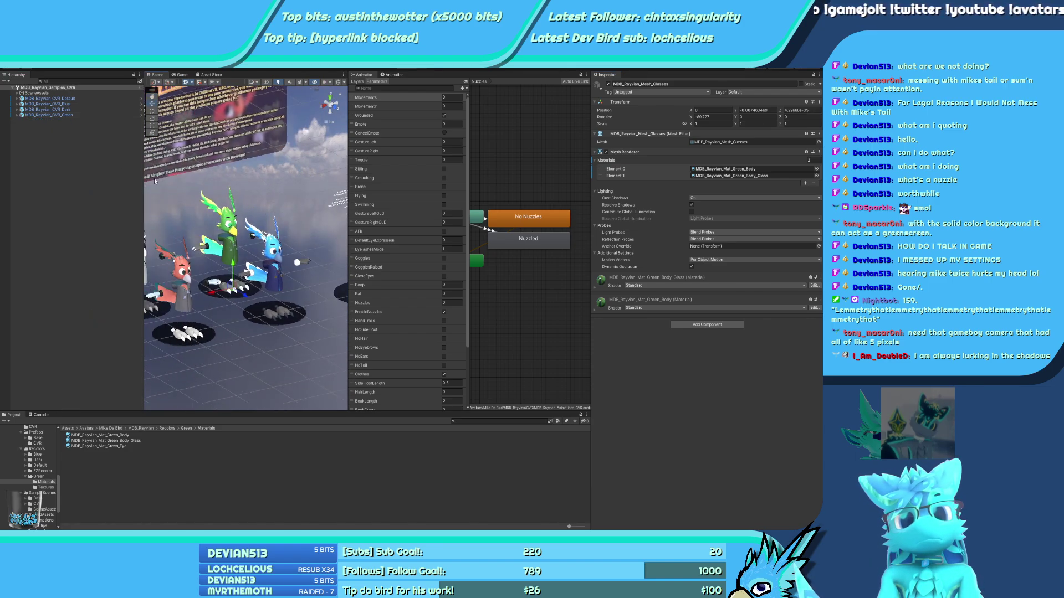
pyautogui.click(71, 98)
pyautogui.hotkey('ctrl', 'd')
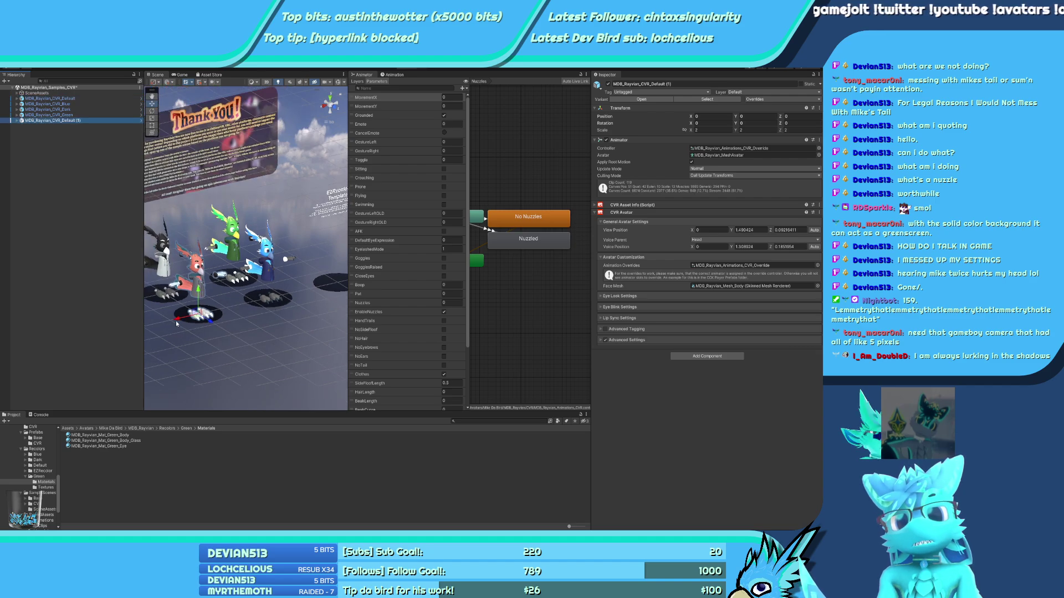
pyautogui.moveTo(178, 321); pyautogui.dragTo(317, 288)
# Expand the CVR Asset Info component, detach the blue avatar's unique identifier and clear its value
pyautogui.click(101, 97)
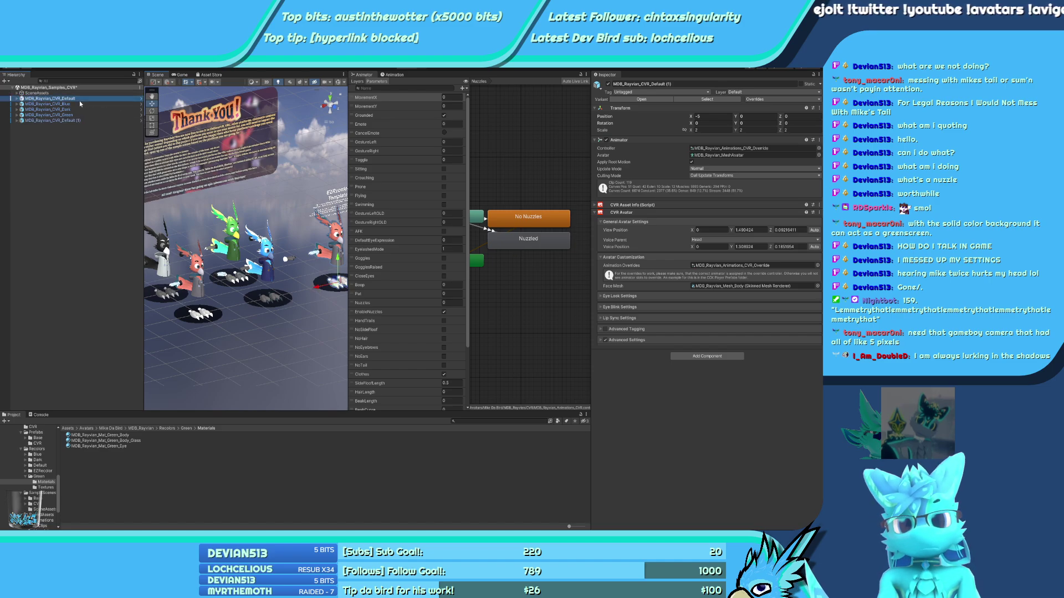
pyautogui.click(594, 205)
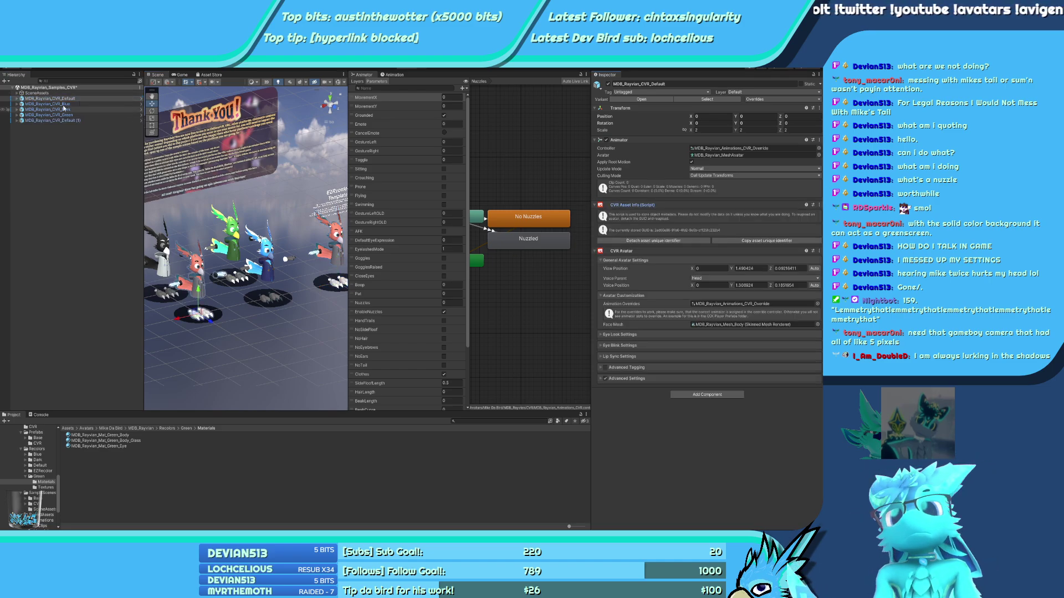
pyautogui.click(89, 104)
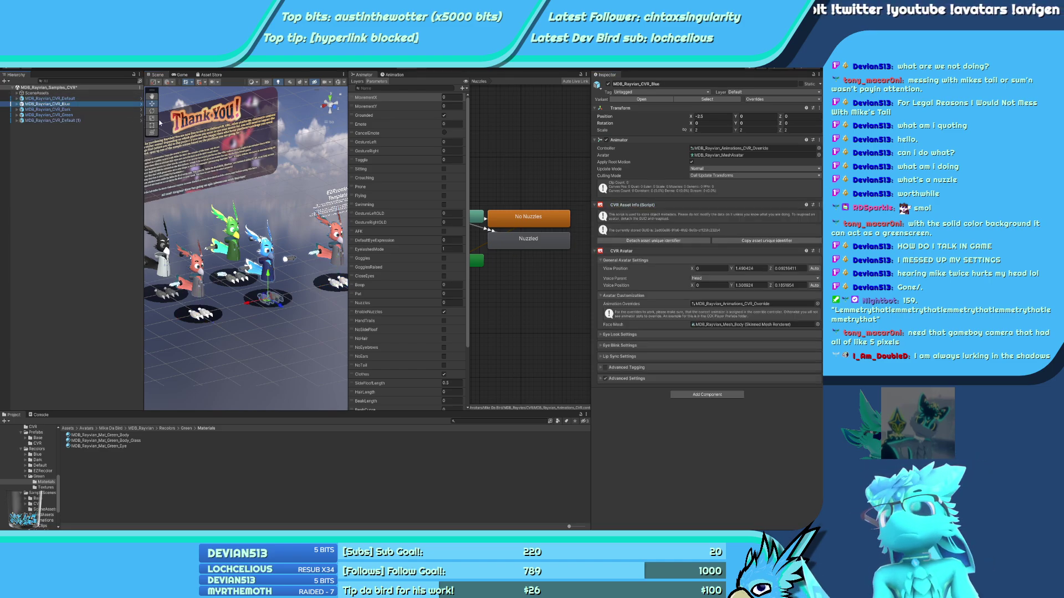
pyautogui.click(662, 243)
pyautogui.click(425, 312)
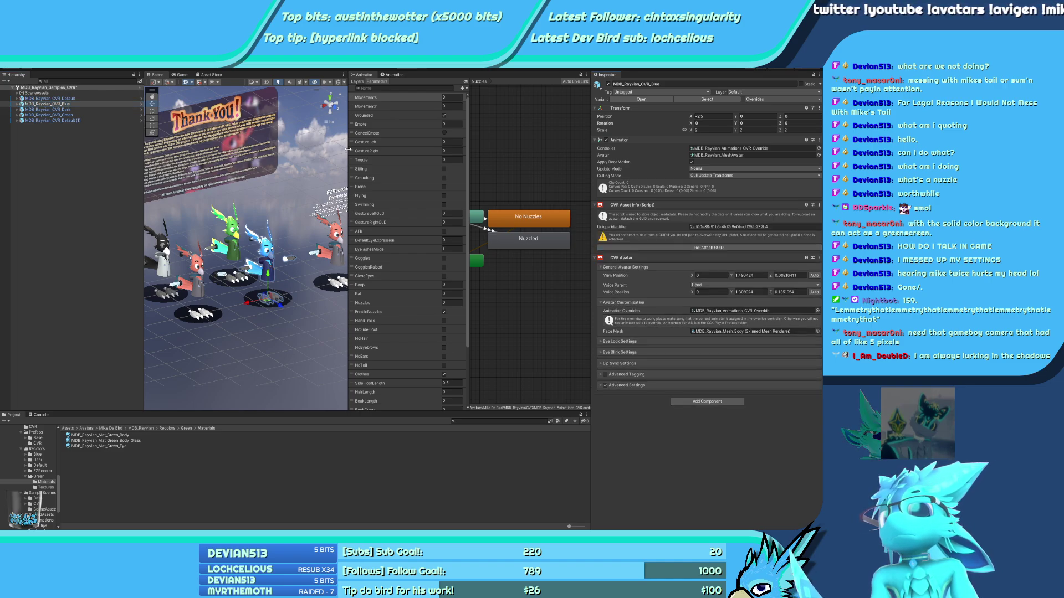
pyautogui.click(697, 227)
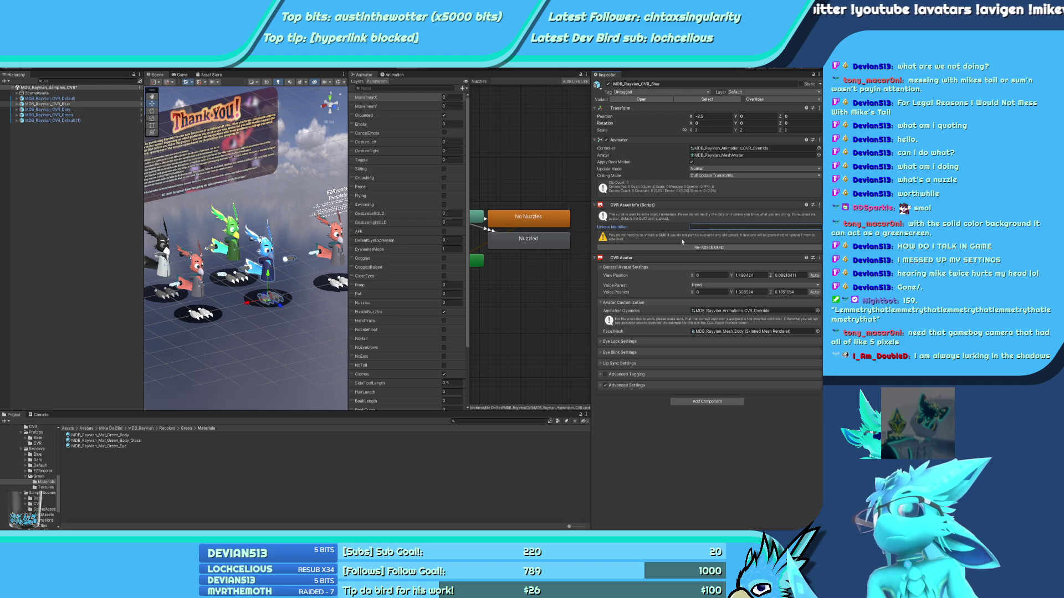
# Detach and clear the unique asset identifiers of the dark and green avatars
pyautogui.click(93, 109)
pyautogui.click(658, 242)
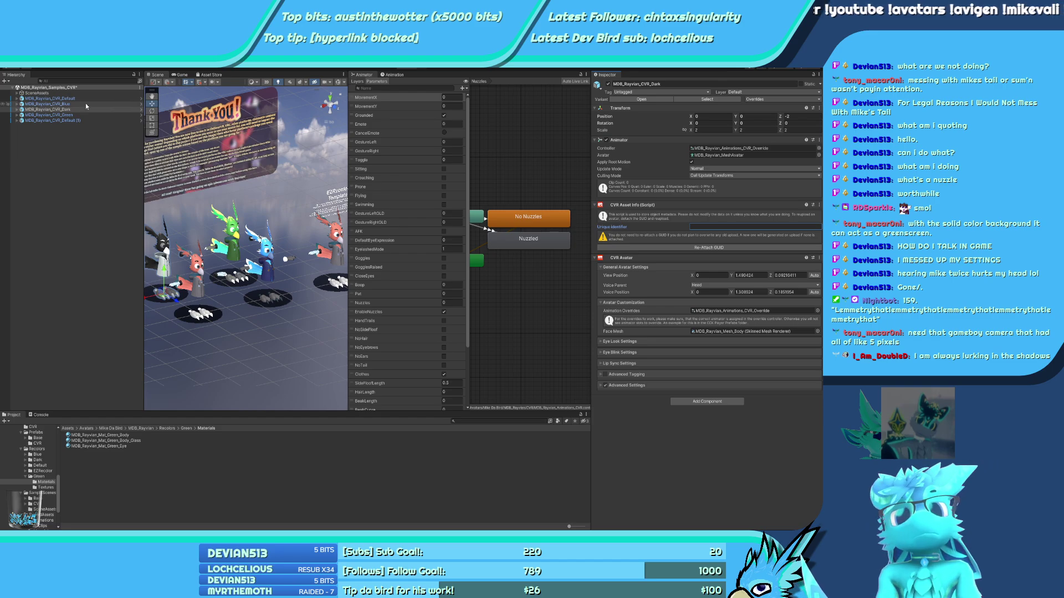
pyautogui.click(48, 115)
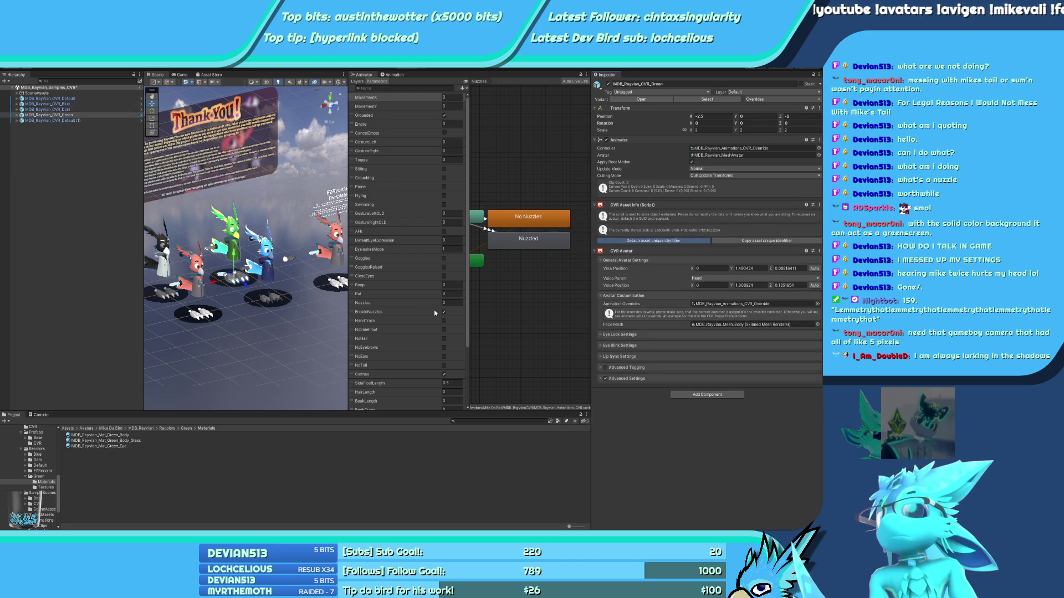
pyautogui.click(654, 241)
# Detach the unique identifier of the default avatar's copy, clear its value, and select the original default avatar
pyautogui.click(91, 120)
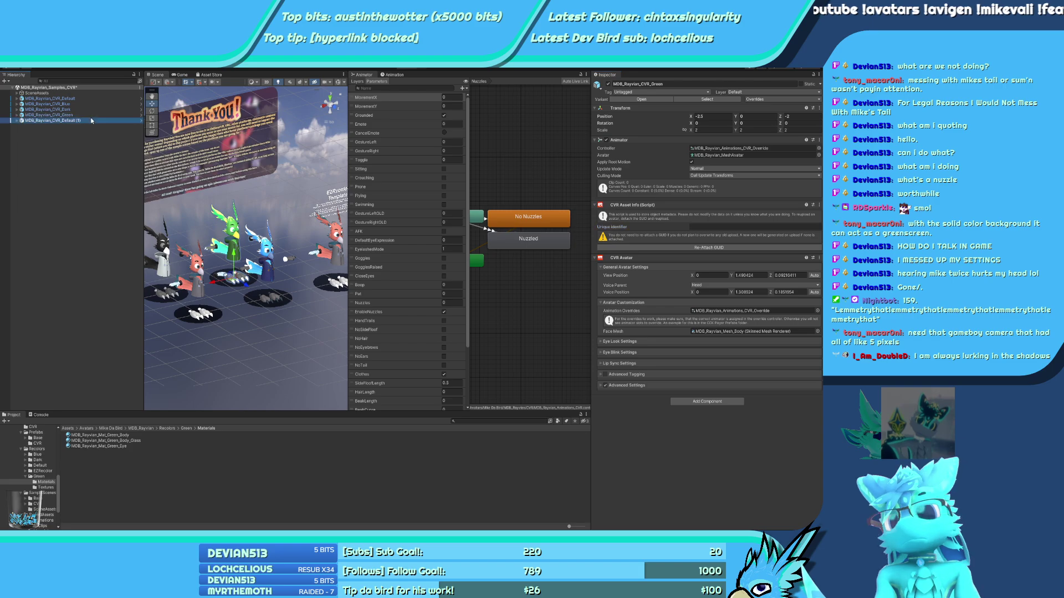
pyautogui.click(654, 241)
pyautogui.click(431, 306)
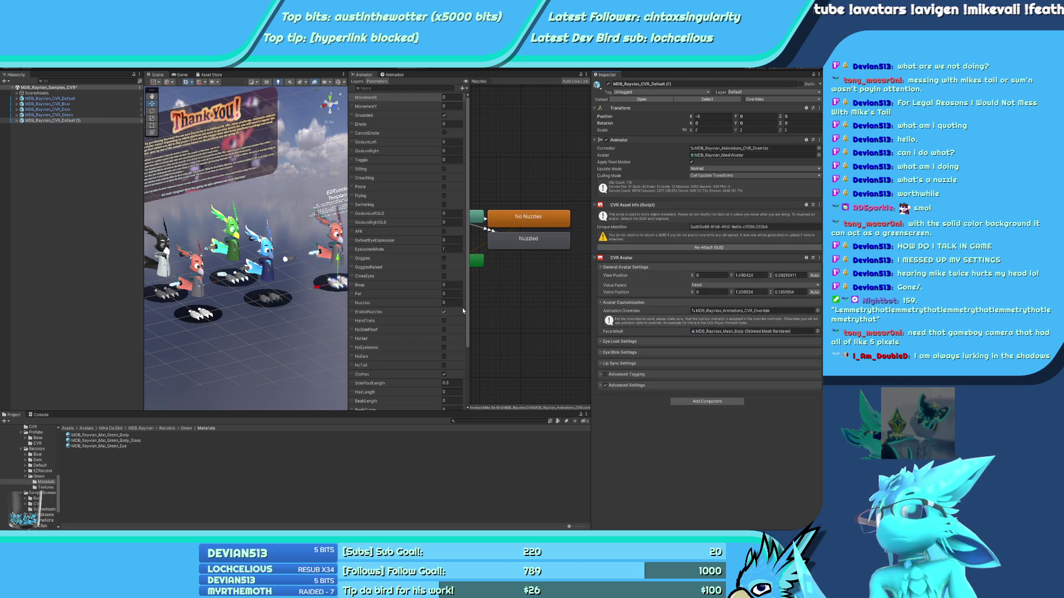
pyautogui.click(743, 227)
pyautogui.press('BackSpace')
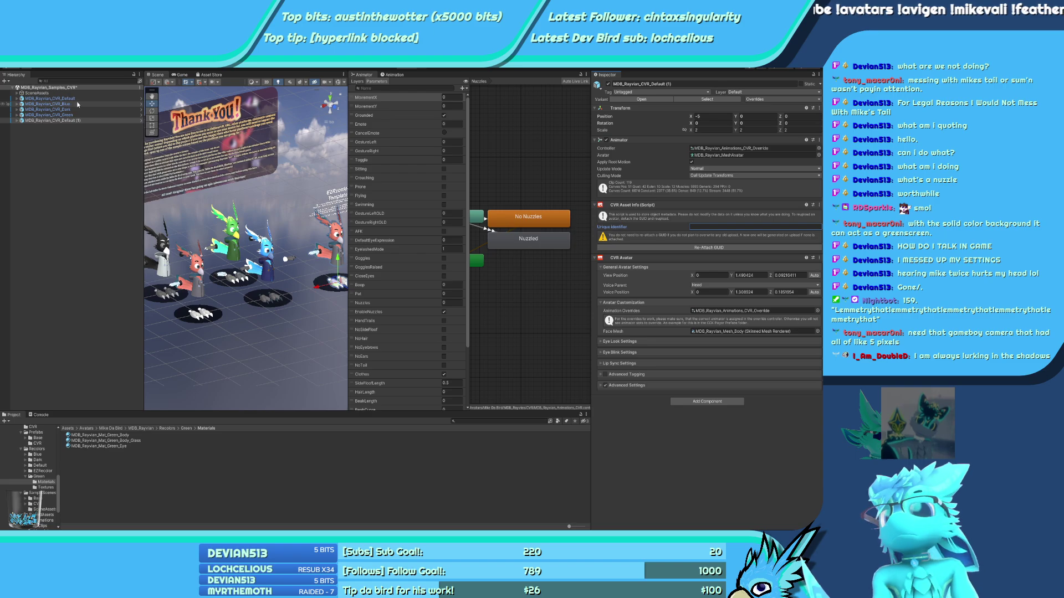
pyautogui.click(75, 99)
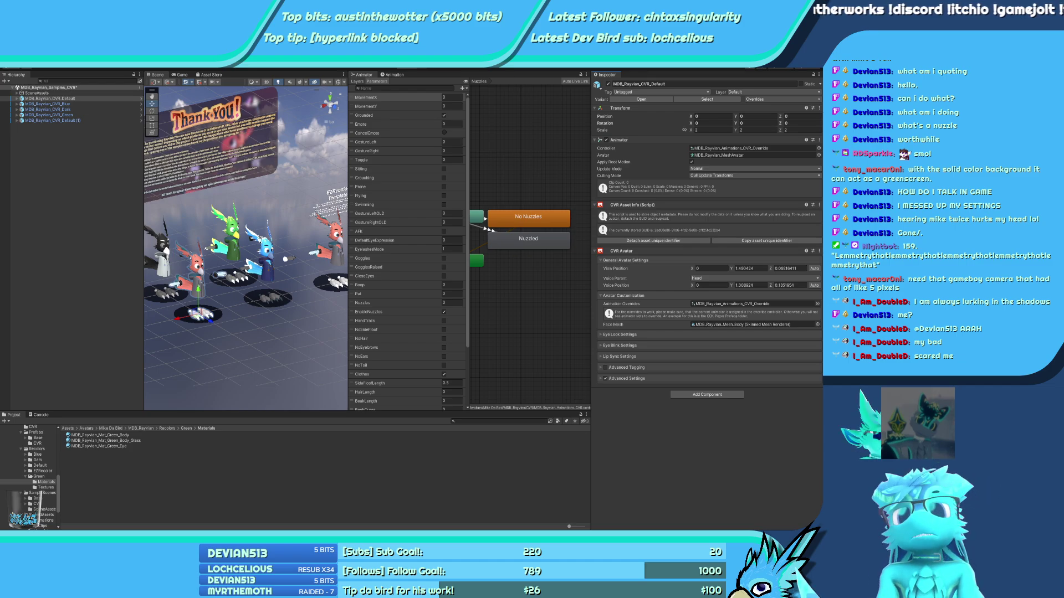
# Rename the default avatar's copy to MDB_Rayvian_CVR_EZRecolor and save the scene
pyautogui.click(49, 121)
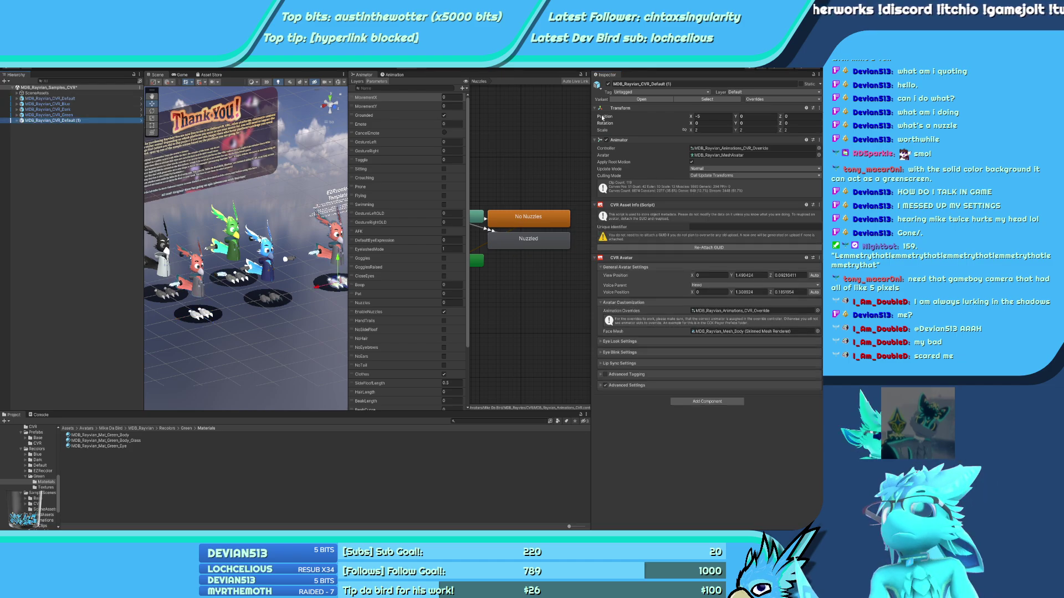
pyautogui.click(651, 84)
pyautogui.write('E')
pyautogui.press('Return')
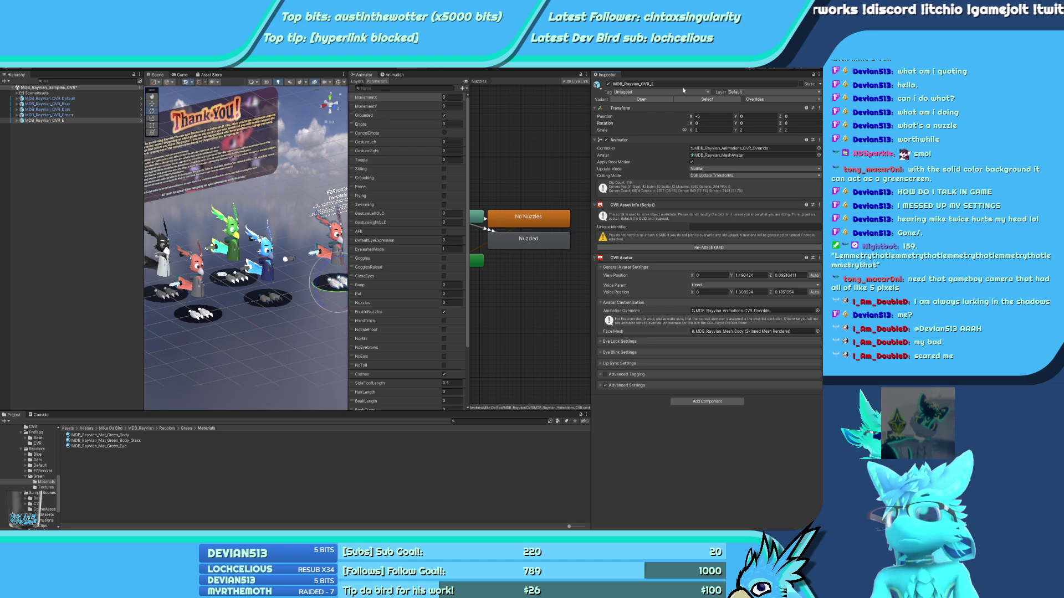
pyautogui.click(651, 84)
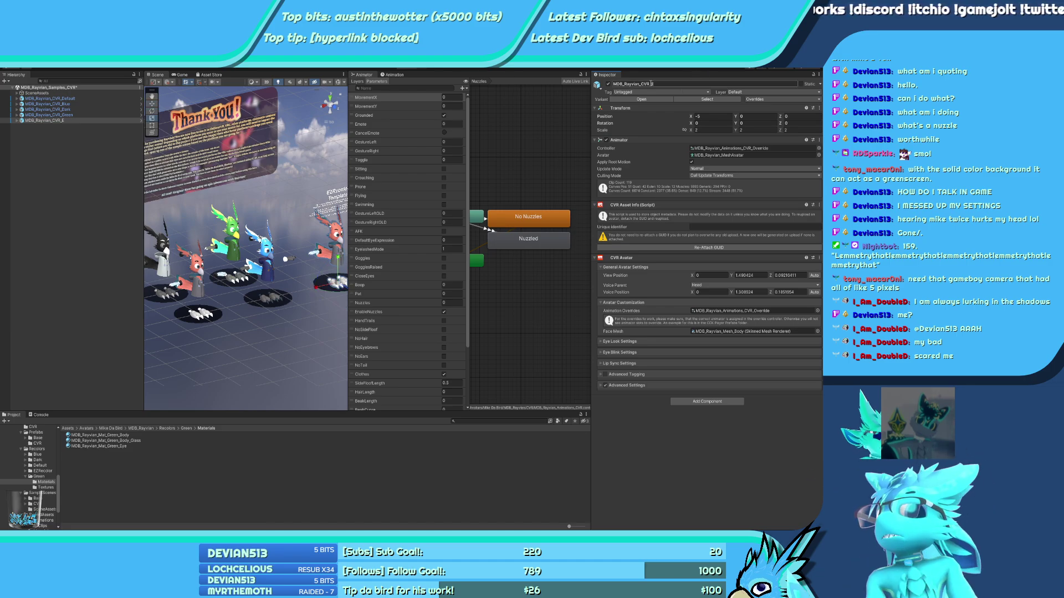
pyautogui.tripleClick(677, 84)
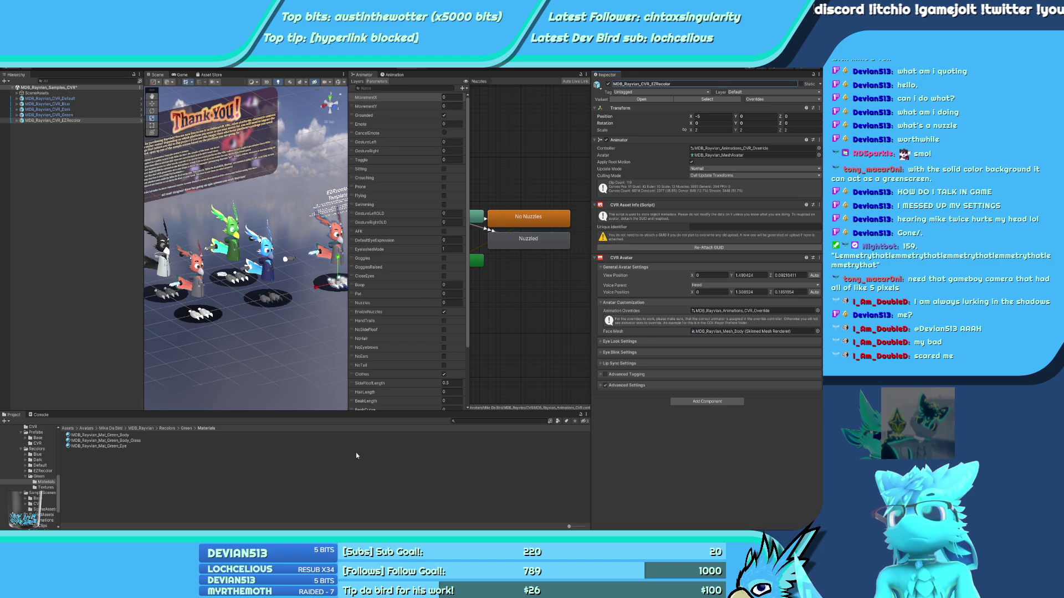
pyautogui.hotkey('ctrl', 's')
pyautogui.click(306, 254)
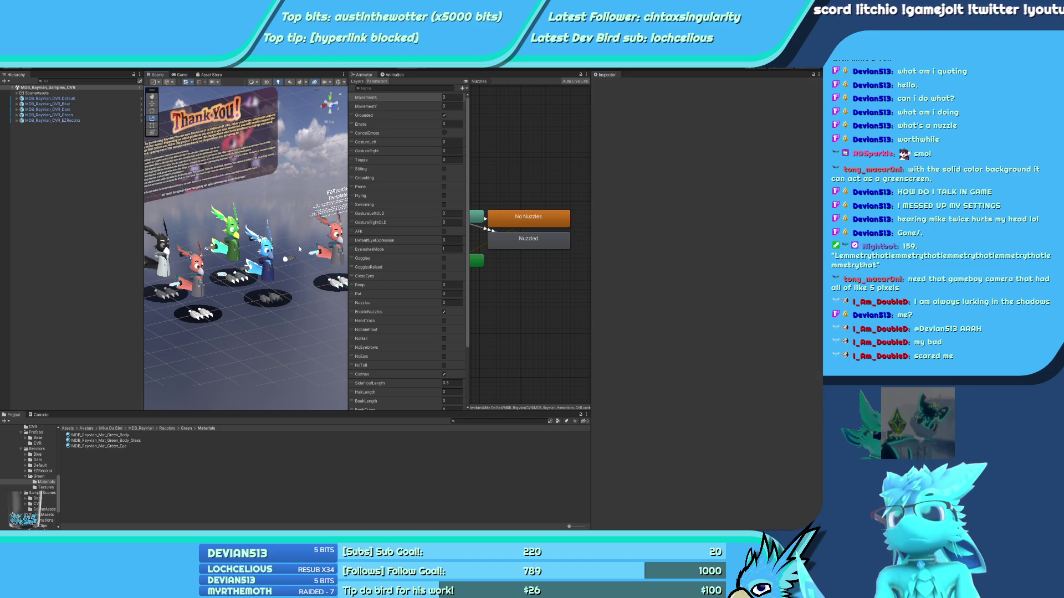
# Select the EZRecolor avatar in the scene and open the Materials folder of the EZRecolor recolor
pyautogui.click(331, 235)
pyautogui.click(330, 235)
pyautogui.click(328, 235)
pyautogui.scroll(-7, 326, 234)
pyautogui.moveTo(324, 234); pyautogui.dragTo(296, 247, button='right')
pyautogui.press('w')
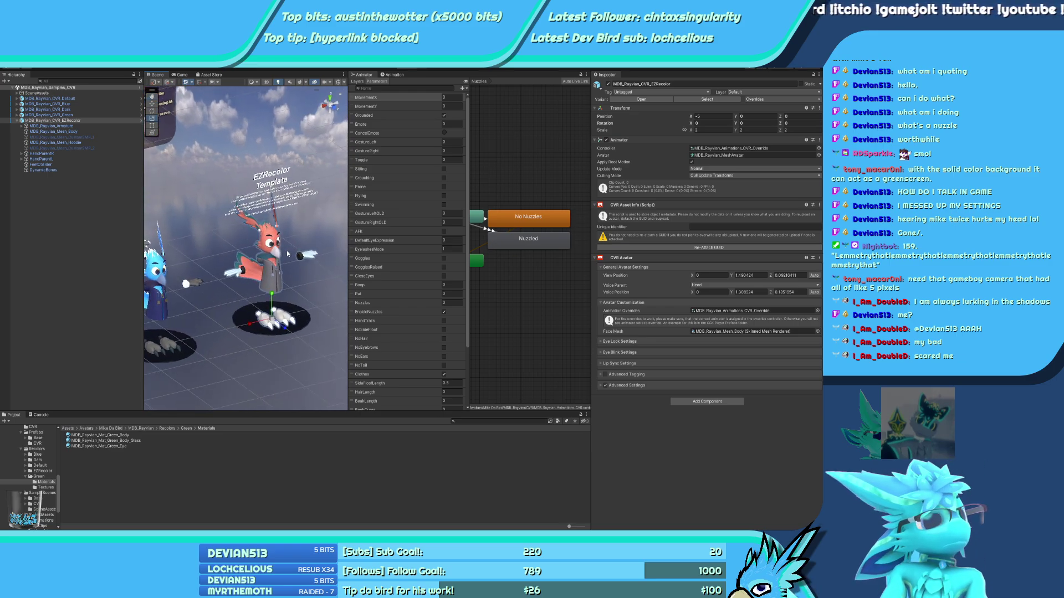
pyautogui.scroll(5, 287, 254)
pyautogui.moveTo(287, 254); pyautogui.dragTo(249, 239, button='middle')
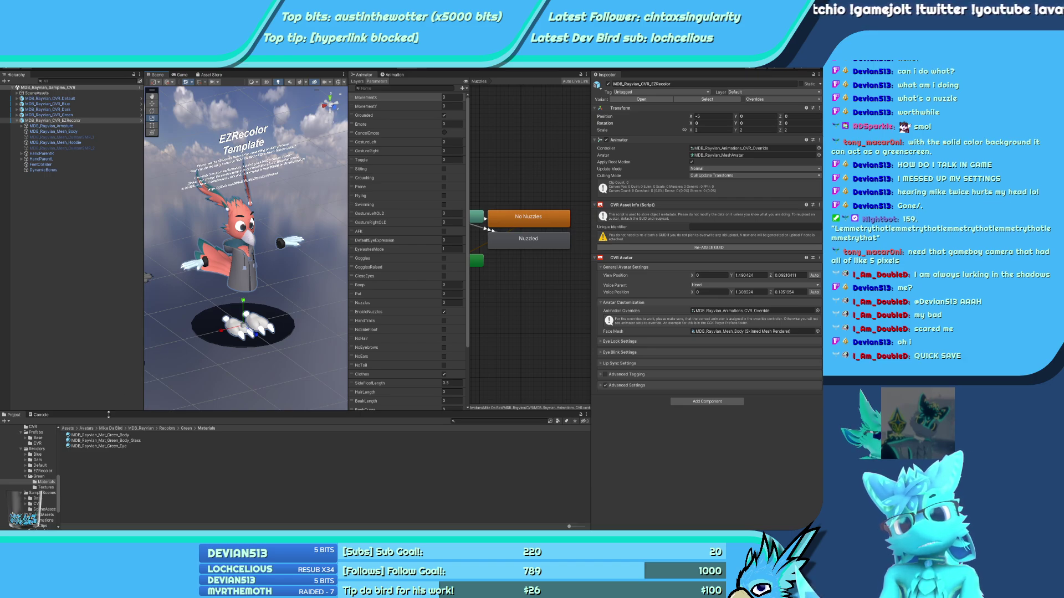
pyautogui.click(26, 476)
pyautogui.click(25, 472)
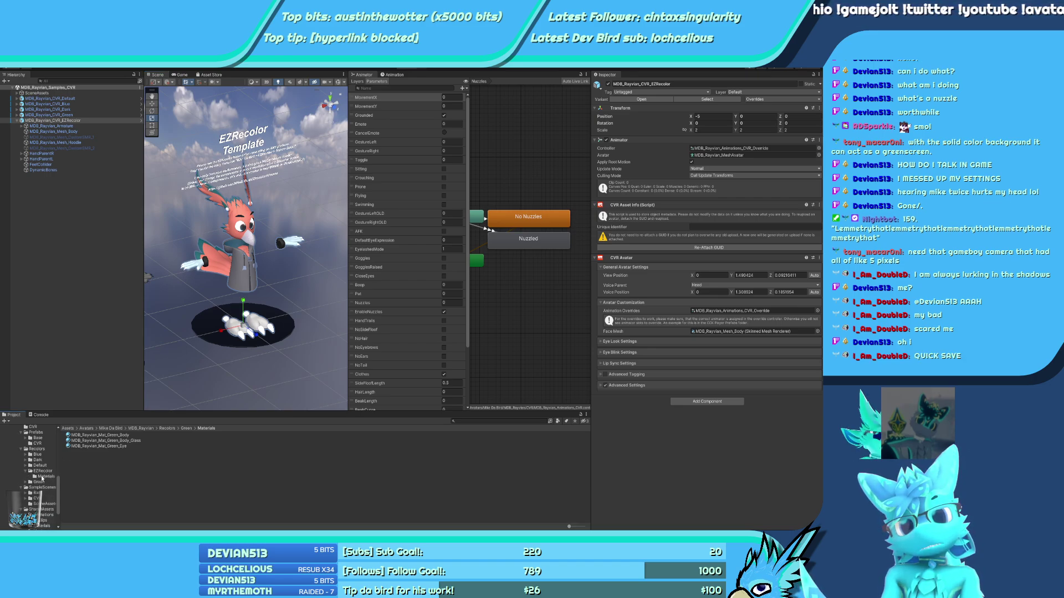
pyautogui.click(44, 476)
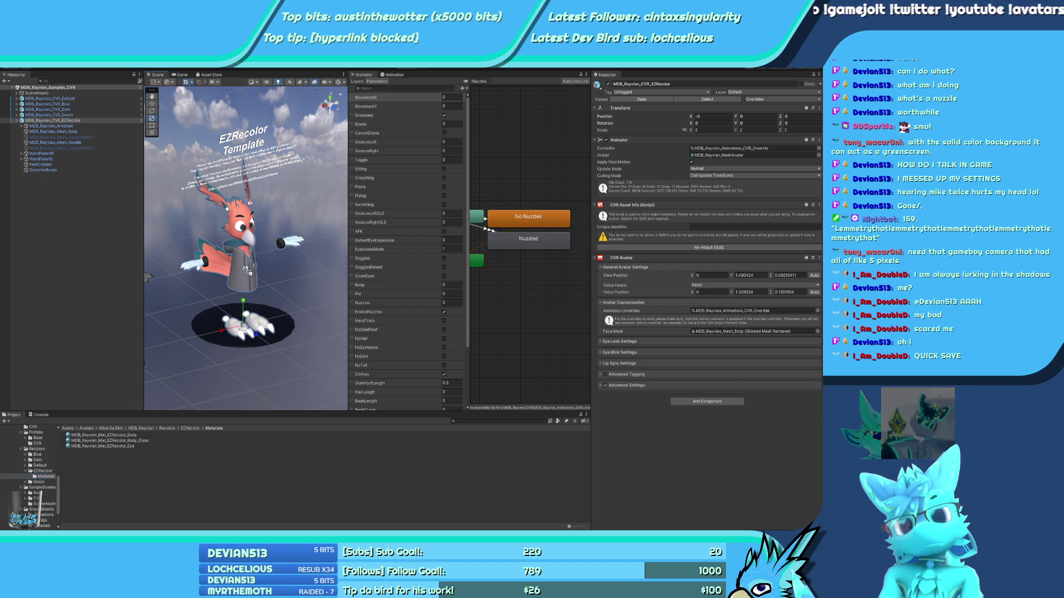
# Apply MDB_Rayvian_Mat_EZRecolor_Body to the EZRecolor avatar's clothing and body, and MDB_Rayvian_Mat_EZRecolor_Eye to its eyes
pyautogui.scroll(6, 246, 268)
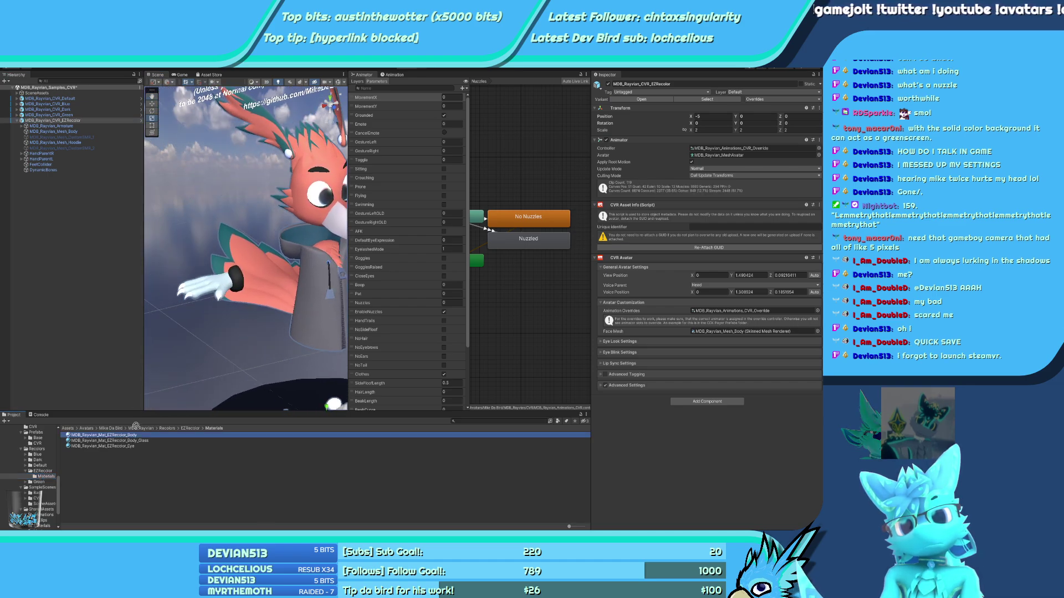
pyautogui.scroll(2, 208, 288)
pyautogui.moveTo(207, 289); pyautogui.dragTo(140, 409, button='middle')
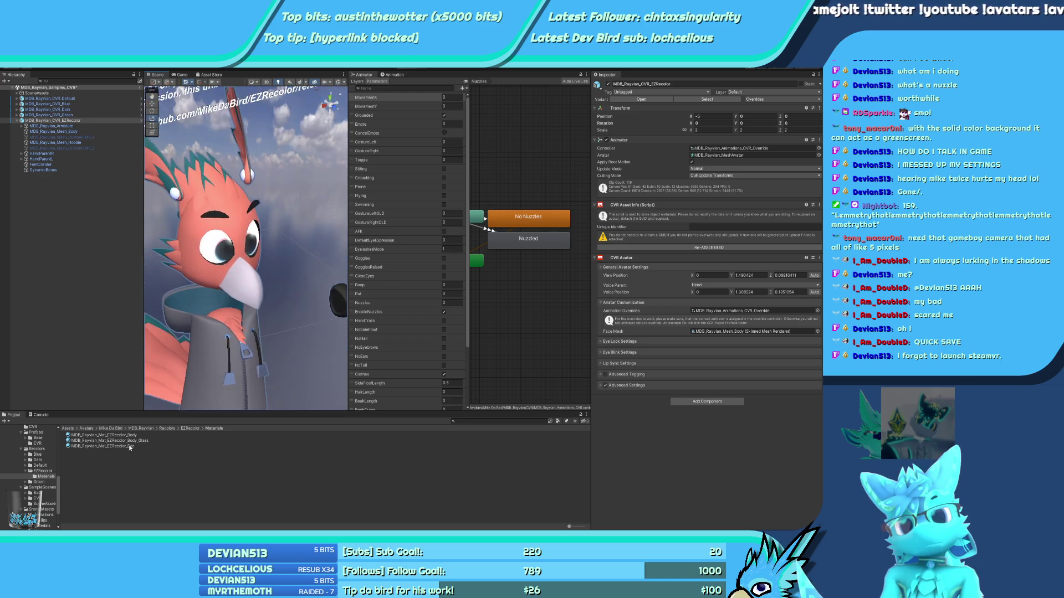
pyautogui.moveTo(130, 447); pyautogui.dragTo(223, 252)
# Assign MDB_Rayvian_Mat_EZRecolor_Body and MDB_Rayvian_Mat_EZRecolor_Body_Glass to the EZRecolor avatar's glasses mesh as Element 0 and Element 1, and collapse its armature
pyautogui.click(21, 127)
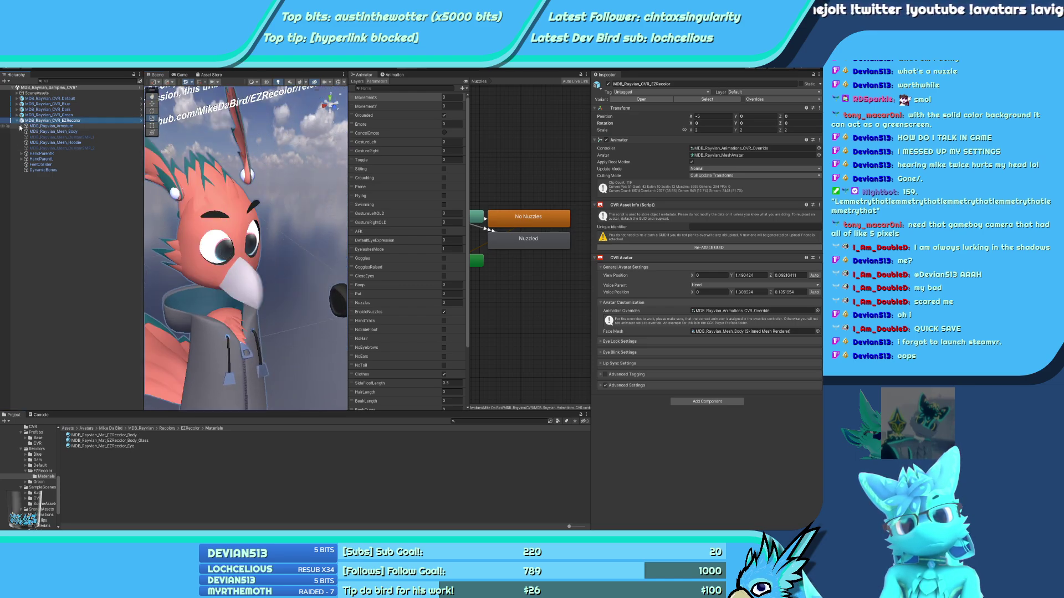
pyautogui.keyDown('alt'); pyautogui.click(20, 126); pyautogui.keyUp('alt')
pyautogui.click(91, 324)
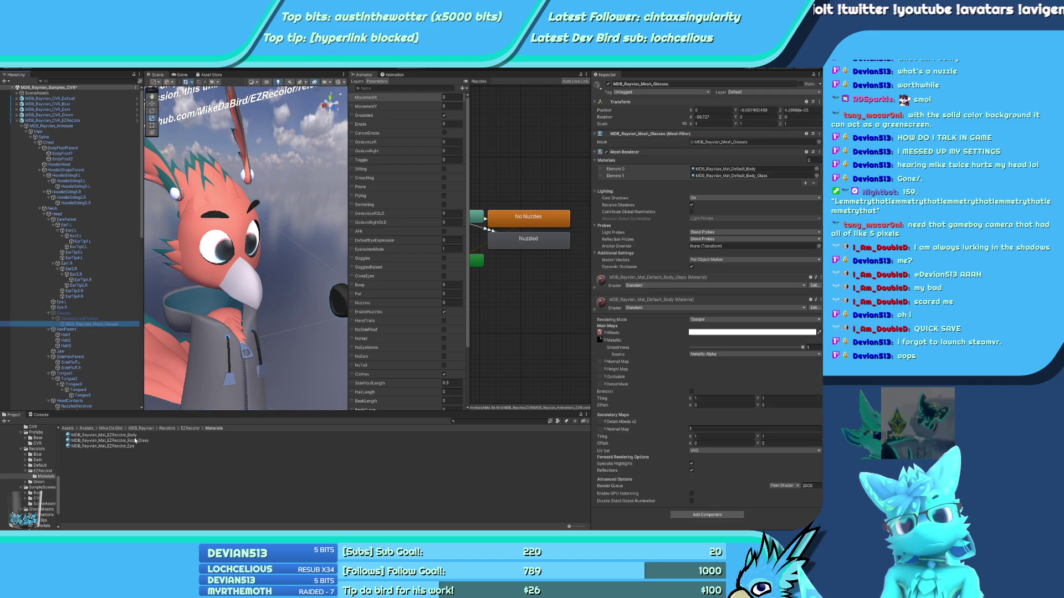
pyautogui.moveTo(135, 436); pyautogui.dragTo(720, 169)
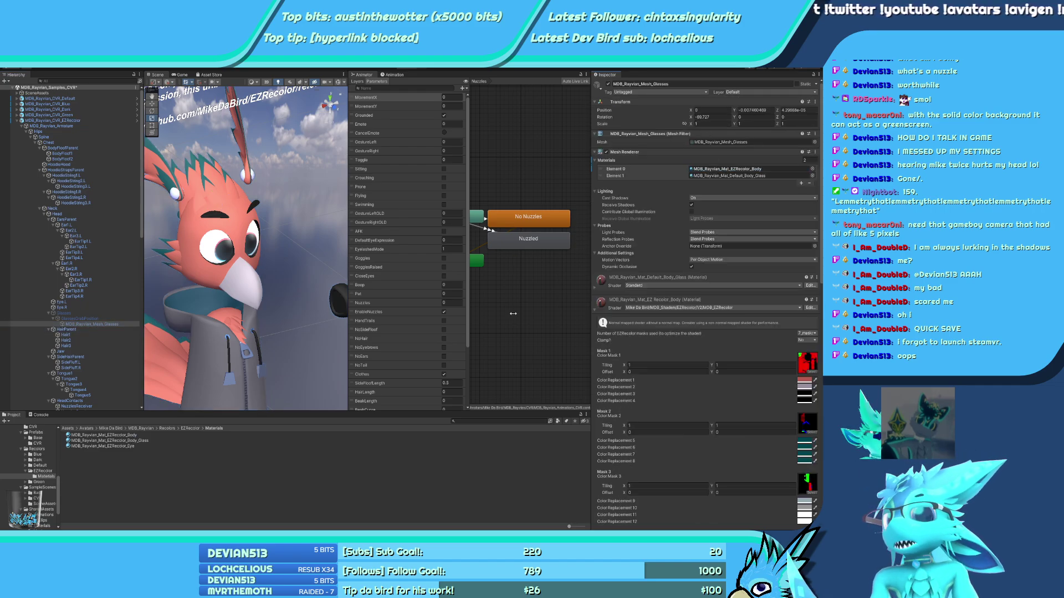
pyautogui.moveTo(135, 441); pyautogui.dragTo(725, 176)
pyautogui.click(22, 127)
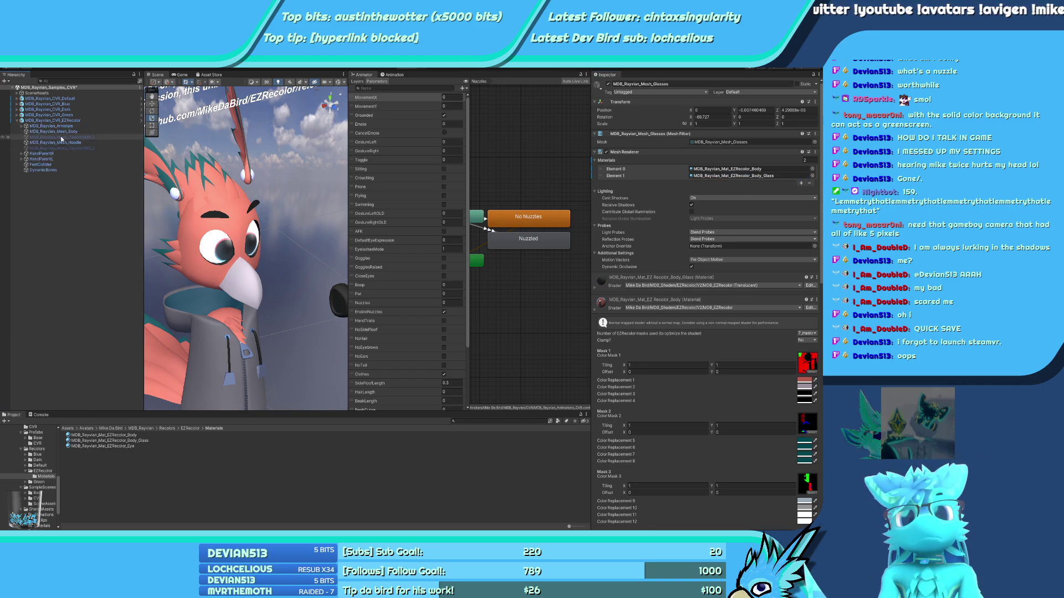
# Check the material slots on the EZRecolor avatar's body and hoodie meshes, and look over the avatar lineup
pyautogui.click(53, 131)
pyautogui.scroll(-1, 612, 295)
pyautogui.scroll(-10, 613, 295)
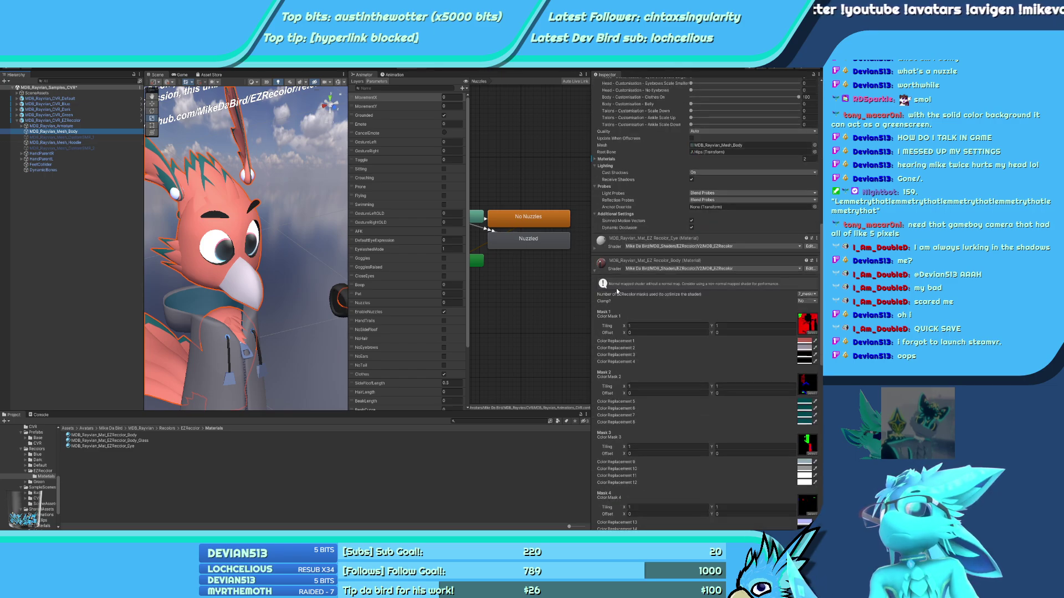
pyautogui.click(604, 159)
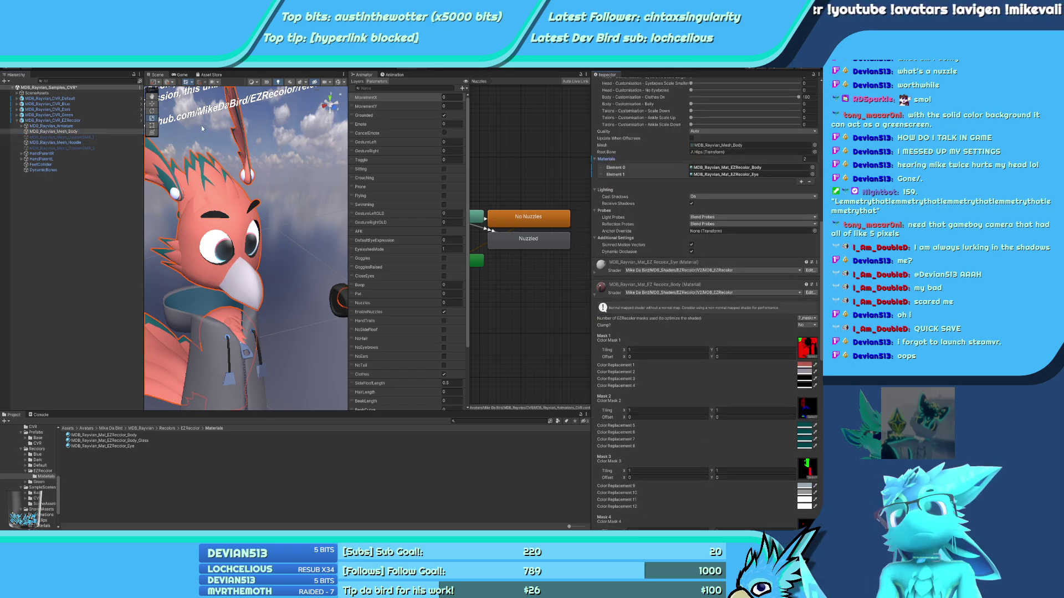
pyautogui.click(81, 143)
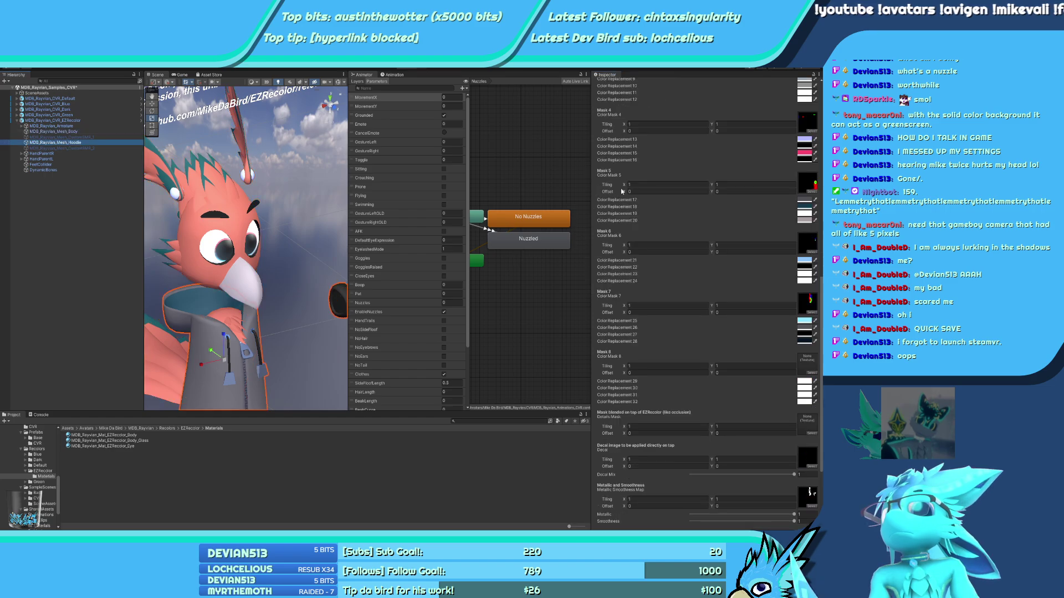
pyautogui.scroll(10, 621, 191)
pyautogui.scroll(-10, 231, 221)
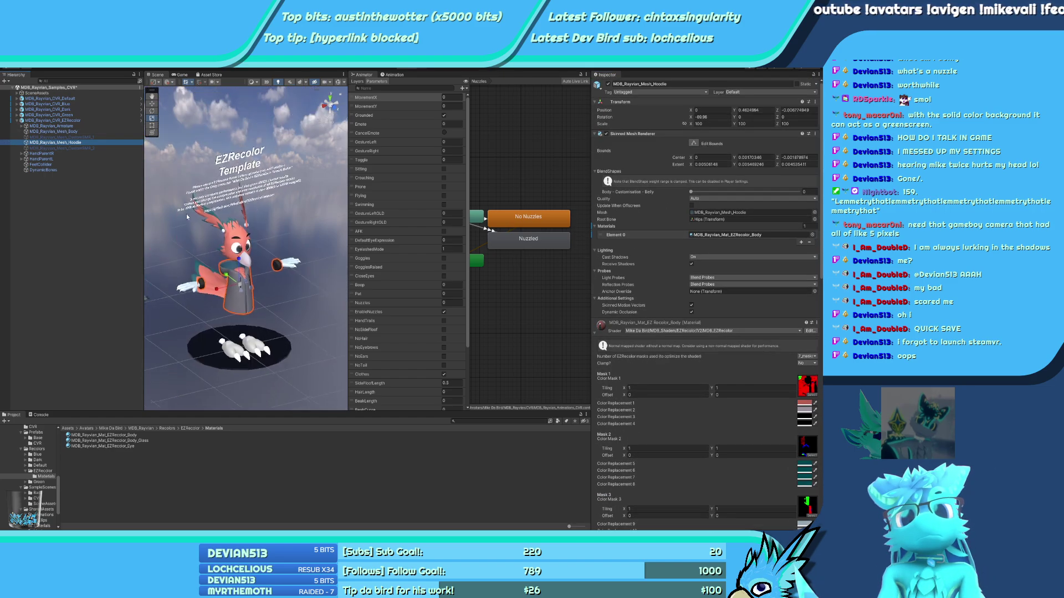
pyautogui.moveTo(231, 221); pyautogui.dragTo(304, 199, button='middle')
pyautogui.scroll(-4, 214, 278)
pyautogui.moveTo(214, 278); pyautogui.dragTo(269, 265, button='middle')
pyautogui.scroll(-2, 269, 265)
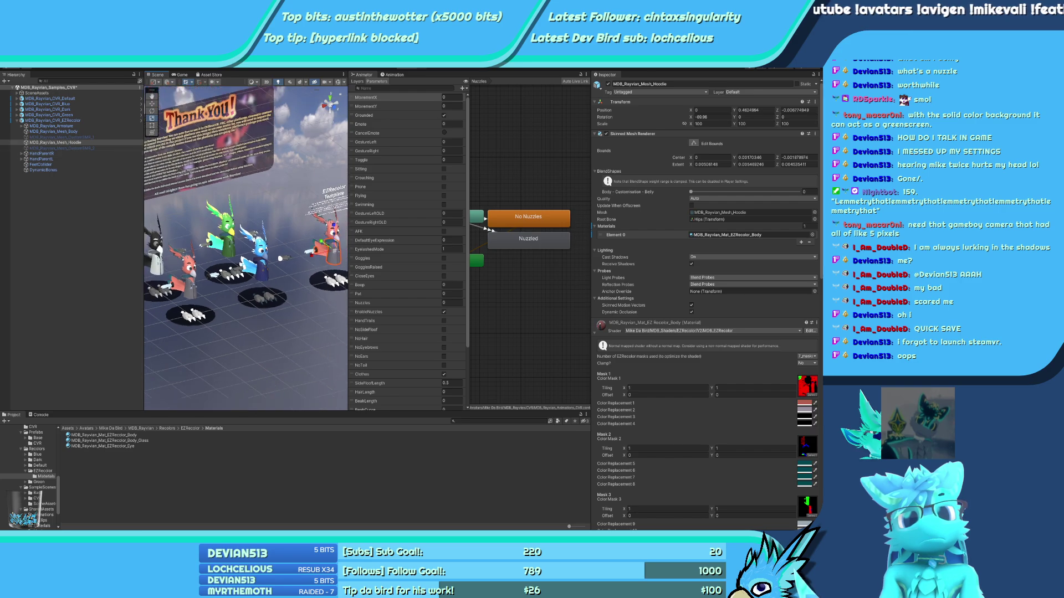
# Collapse the EZRecolor avatar's hierarchy and open the CVR folder under the MDB_Rayvian Prefabs
pyautogui.click(16, 120)
pyautogui.scroll(10, 28, 506)
pyautogui.scroll(-5, 38, 482)
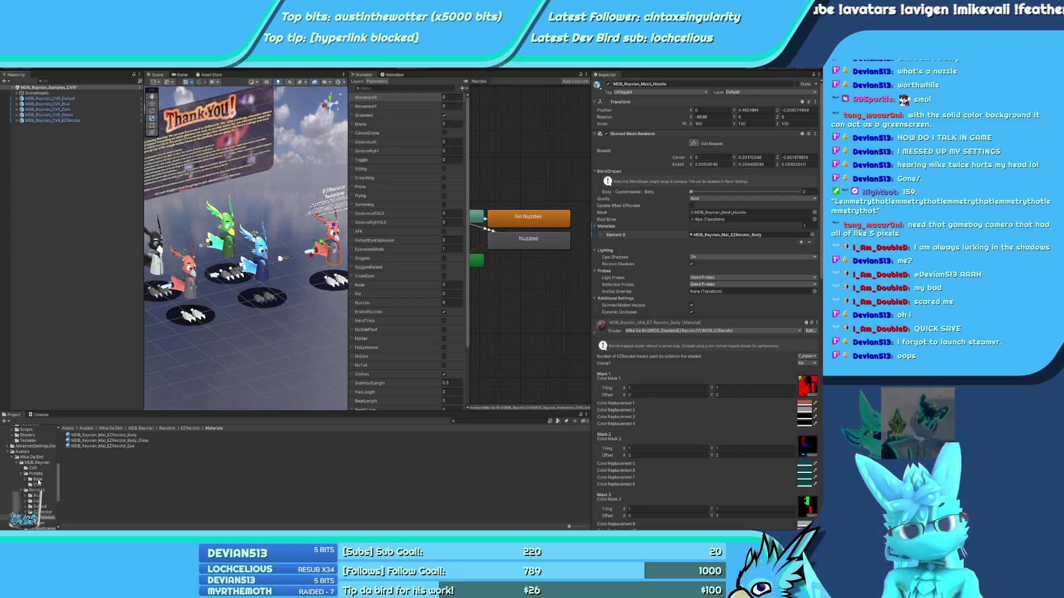
pyautogui.click(41, 483)
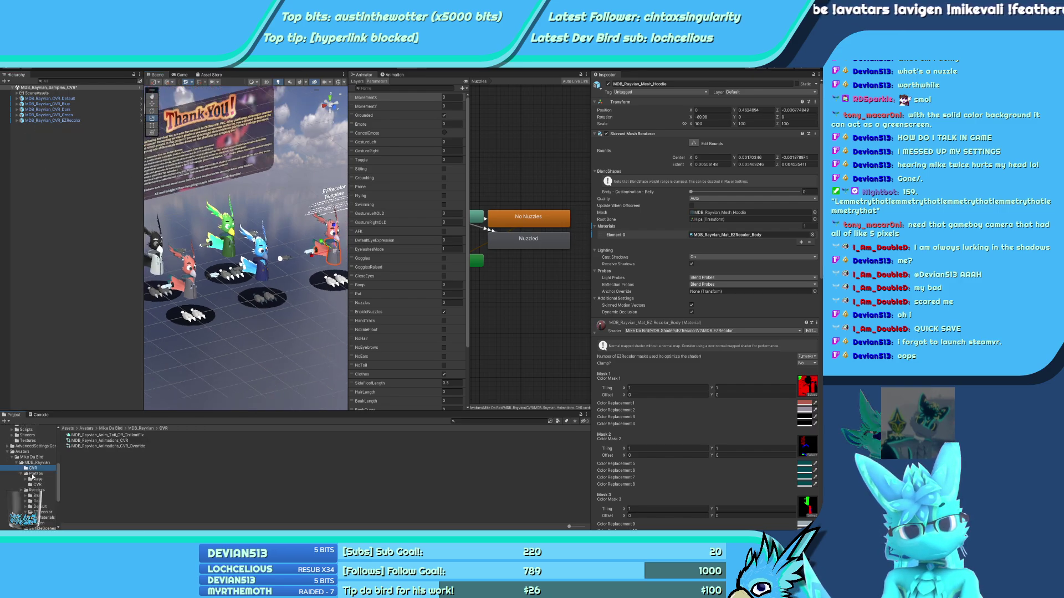
# Create prefab variants of the blue, dark, green and EZRecolor avatars in the CVR prefab folder
pyautogui.click(76, 106)
pyautogui.click(71, 128)
pyautogui.click(66, 120)
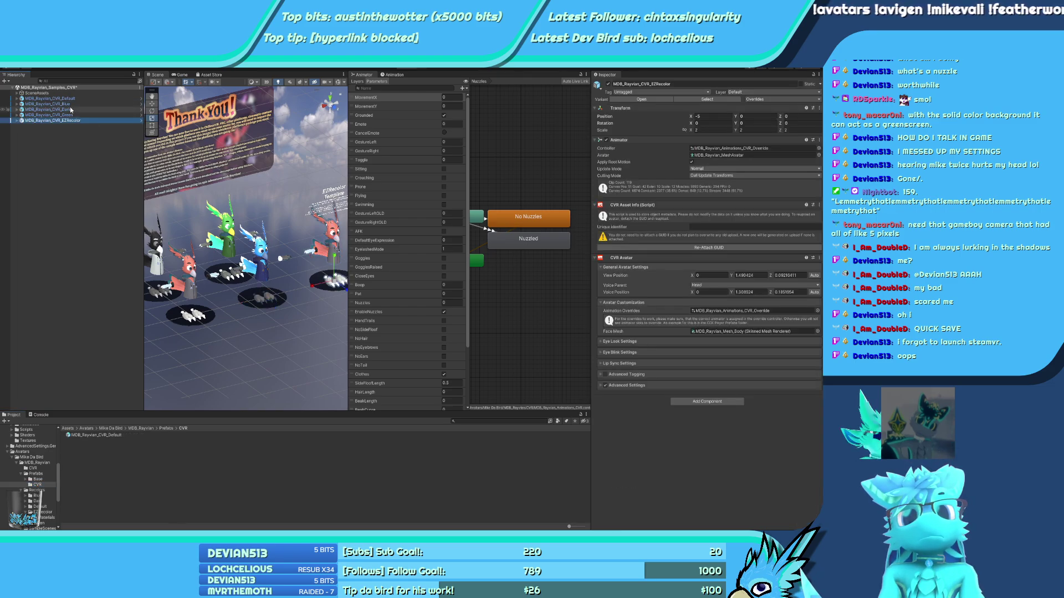
pyautogui.keyDown('shift'); pyautogui.click(63, 109); pyautogui.keyUp('shift')
pyautogui.keyDown('shift'); pyautogui.click(62, 106); pyautogui.keyUp('shift')
pyautogui.moveTo(62, 105); pyautogui.dragTo(278, 332)
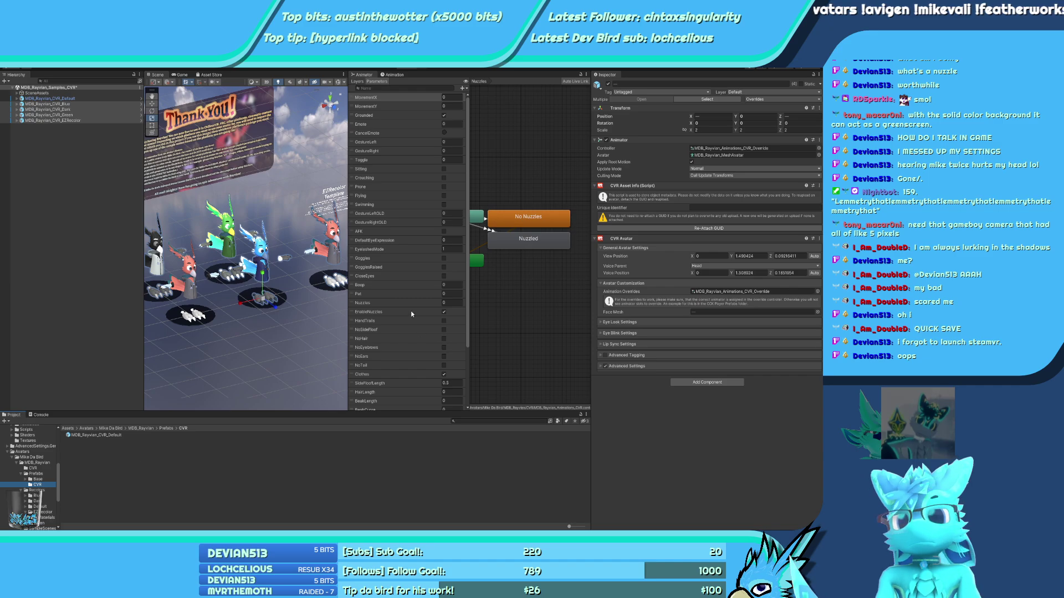
pyautogui.click(429, 311)
pyautogui.click(102, 270)
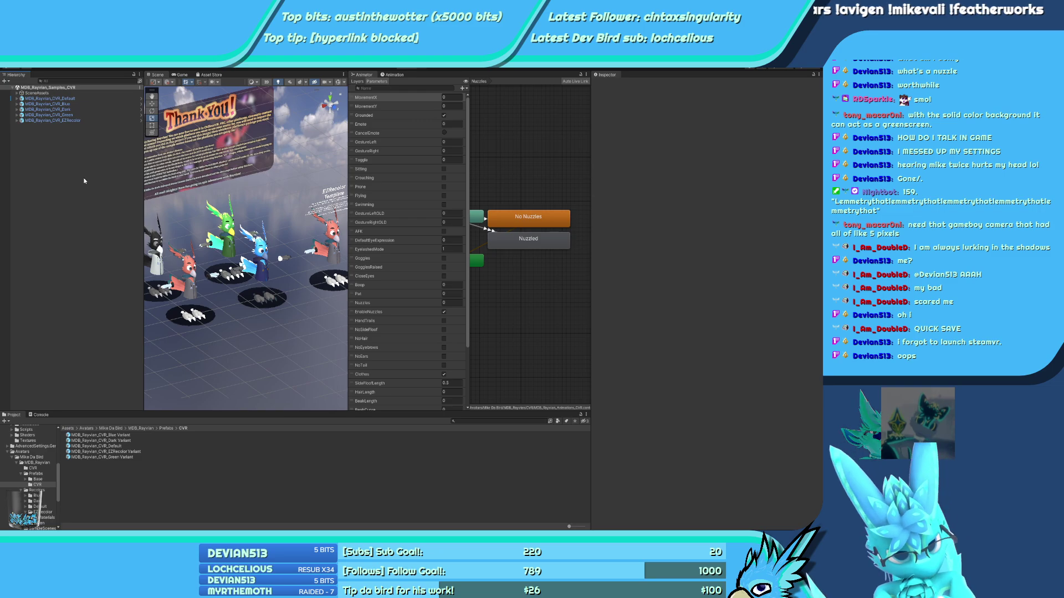
# In the Prefabs CVR folder, rename the blue avatar's prefab variant to MDB_Rayvian_CVR_Blue
pyautogui.click(131, 429)
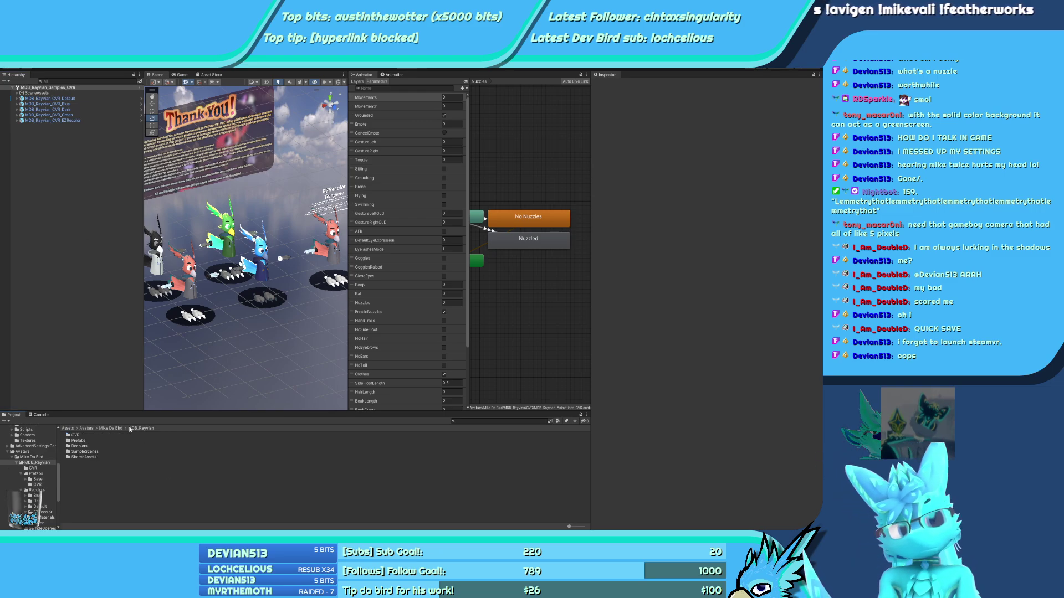
pyautogui.doubleClick(95, 441)
pyautogui.doubleClick(97, 440)
pyautogui.click(98, 436)
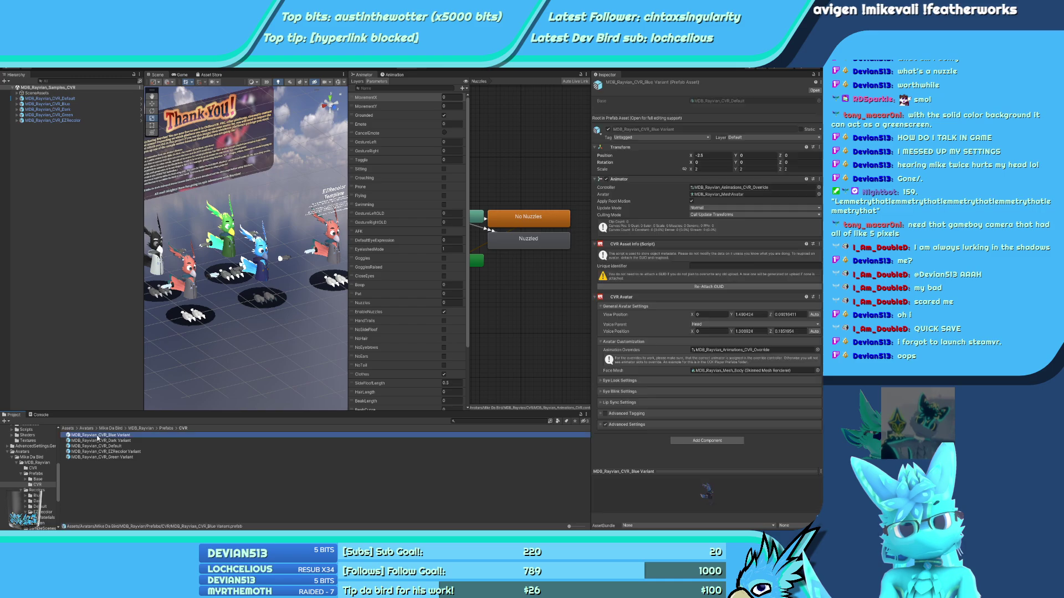
pyautogui.press('F2')
pyautogui.press('End')
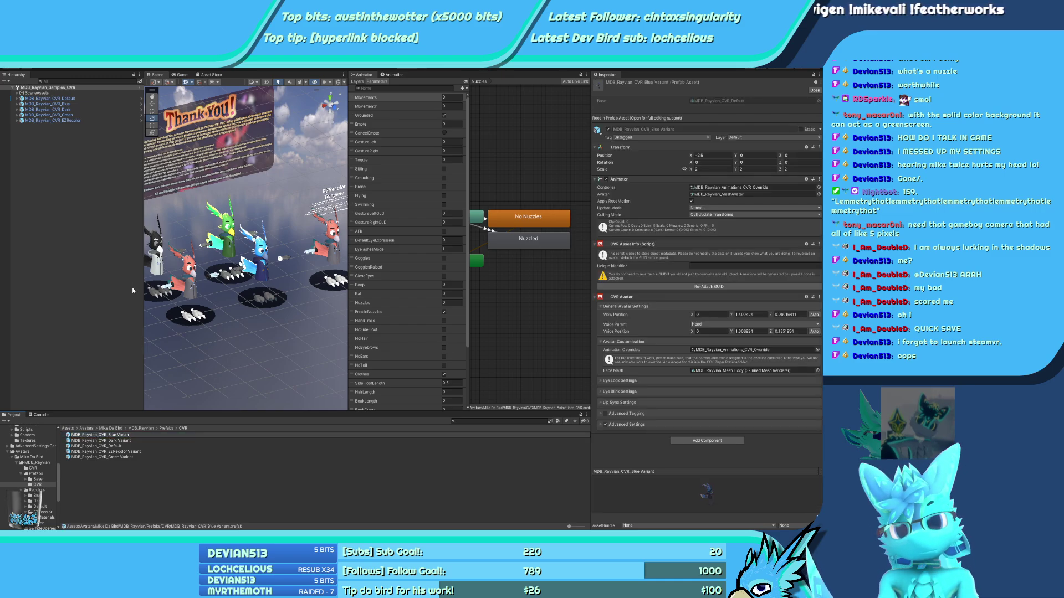
pyautogui.press('BackSpace')
pyautogui.press('BackSpace')
pyautogui.press('BackSpace')
pyautogui.press('BackSpace')
pyautogui.press('BackSpace')
pyautogui.press('BackSpace')
# Rename the dark avatar's prefab variant to MDB_Rayvian_CVR_Dark
pyautogui.press('BackSpace')
pyautogui.press('BackSpace')
pyautogui.press('Return')
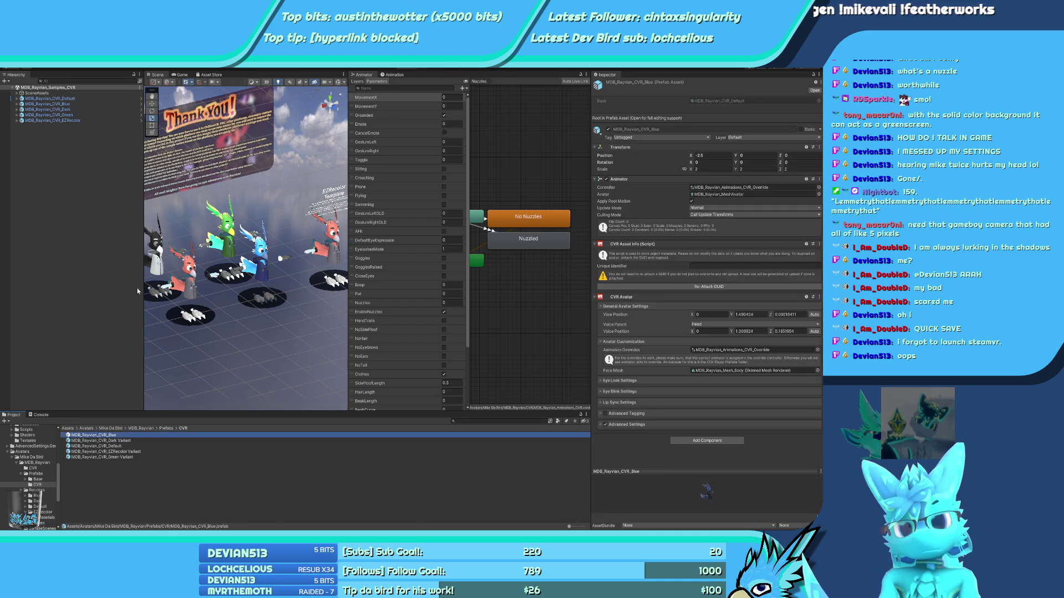
pyautogui.click(127, 440)
pyautogui.press('F2')
pyautogui.press('End')
pyautogui.press('BackSpace')
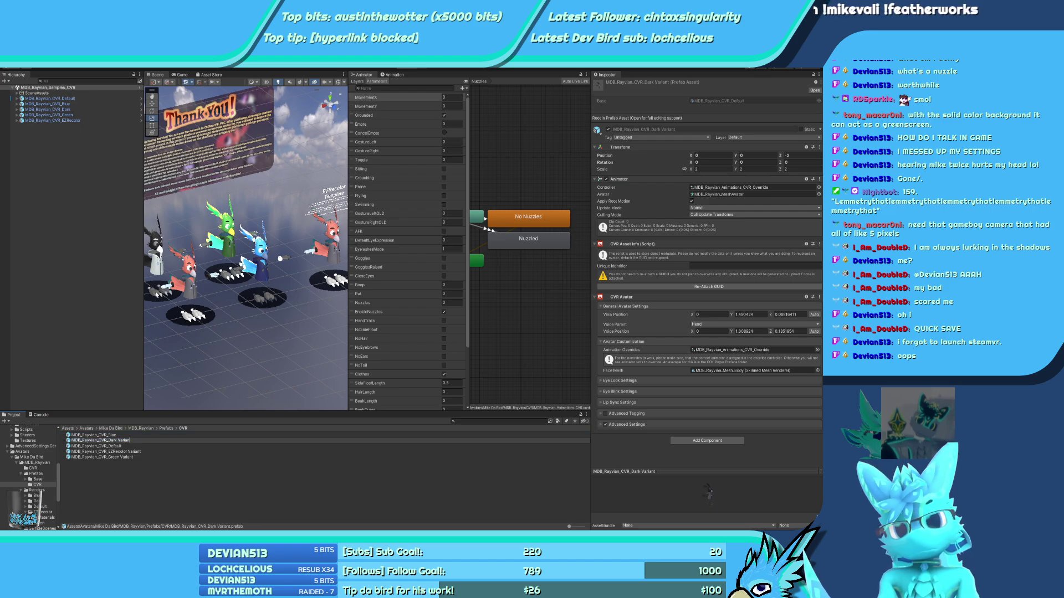
pyautogui.press('Return')
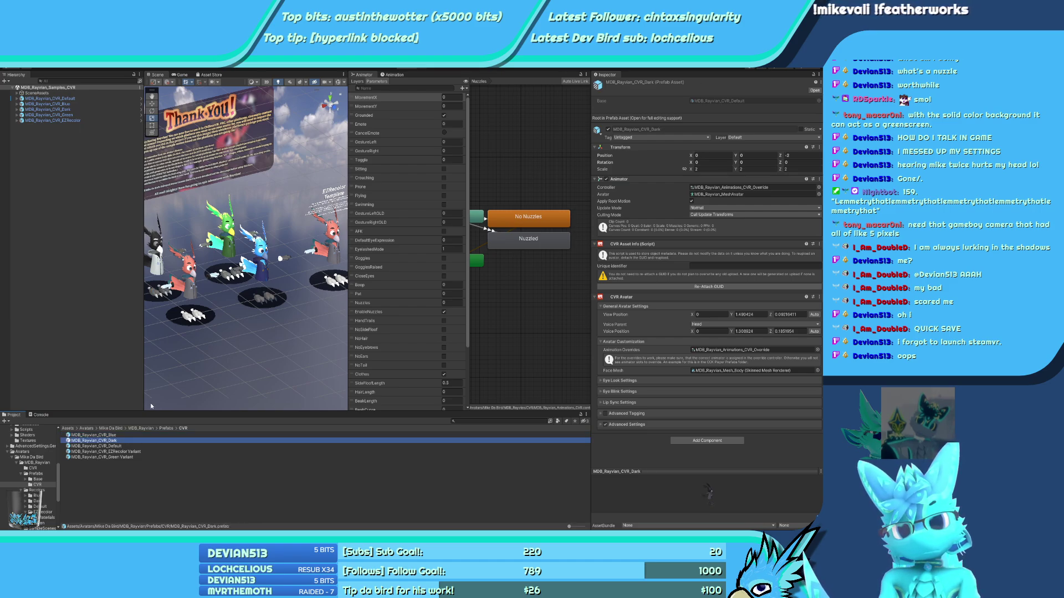
# Rename the EZRecolor avatar's prefab variant to MDB_Rayvian_CVR_EZRecolor
pyautogui.click(138, 452)
pyautogui.press('F2')
pyautogui.press('End')
pyautogui.hotkey('ctrl', 'BackSpace')
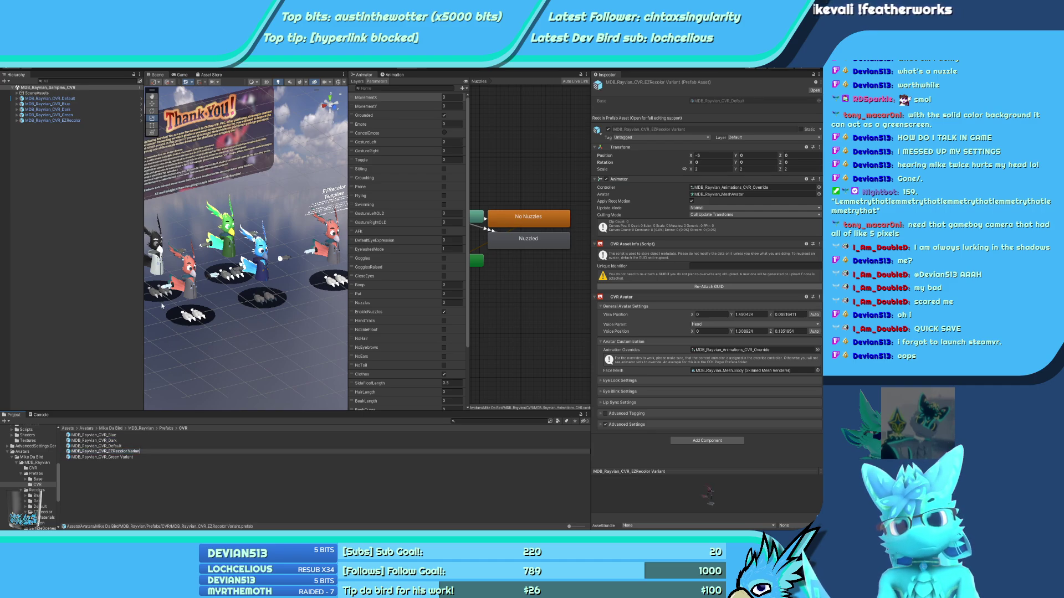
pyautogui.press('Return')
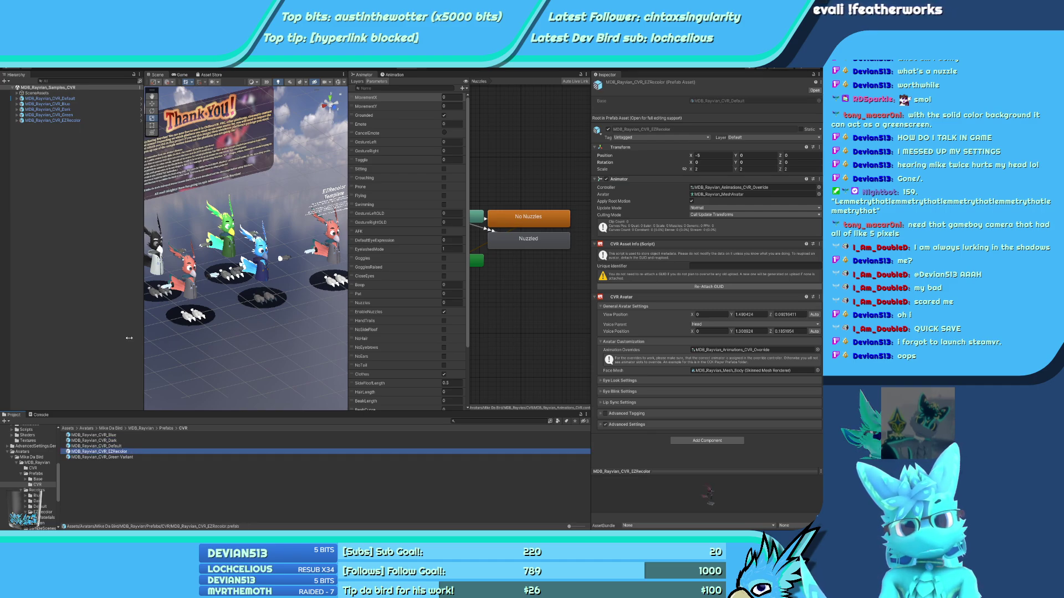
# Rename the green avatar's prefab variant to MDB_Rayvian_CVR_Green
pyautogui.click(123, 457)
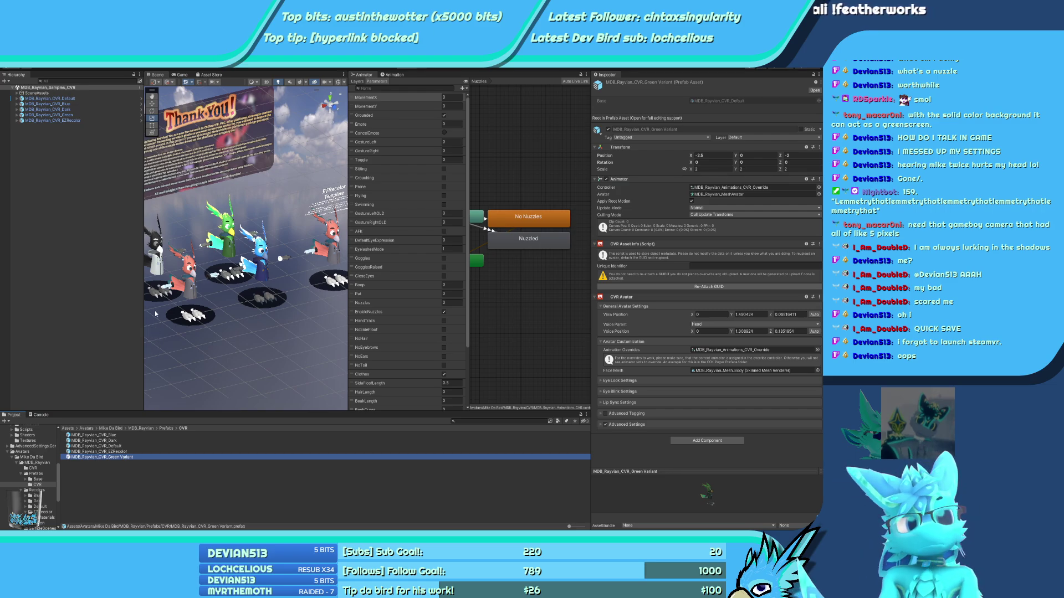
pyautogui.press('F2')
pyautogui.press('End')
pyautogui.press('BackSpace')
pyautogui.press('BackSpace')
pyautogui.press('BackSpace')
pyautogui.press('BackSpace')
pyautogui.press('BackSpace')
pyautogui.press('BackSpace')
pyautogui.press('BackSpace')
pyautogui.press('BackSpace')
pyautogui.press('Return')
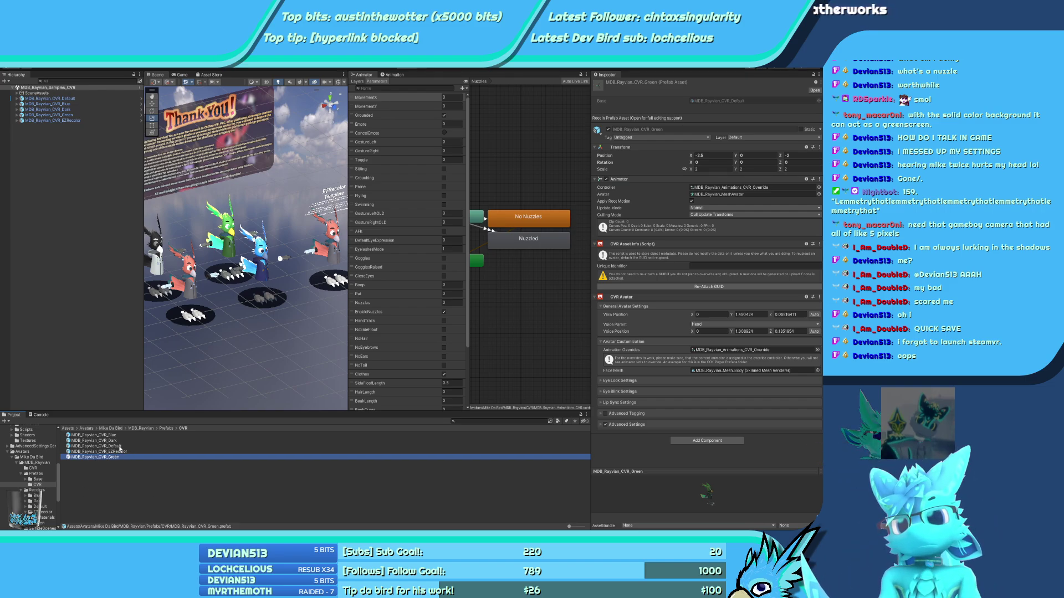
# Open the MDB_Rayvian_CVR_Default prefab and add an input named GogglesRaised to the CVR Avatar's advanced settings
pyautogui.doubleClick(105, 446)
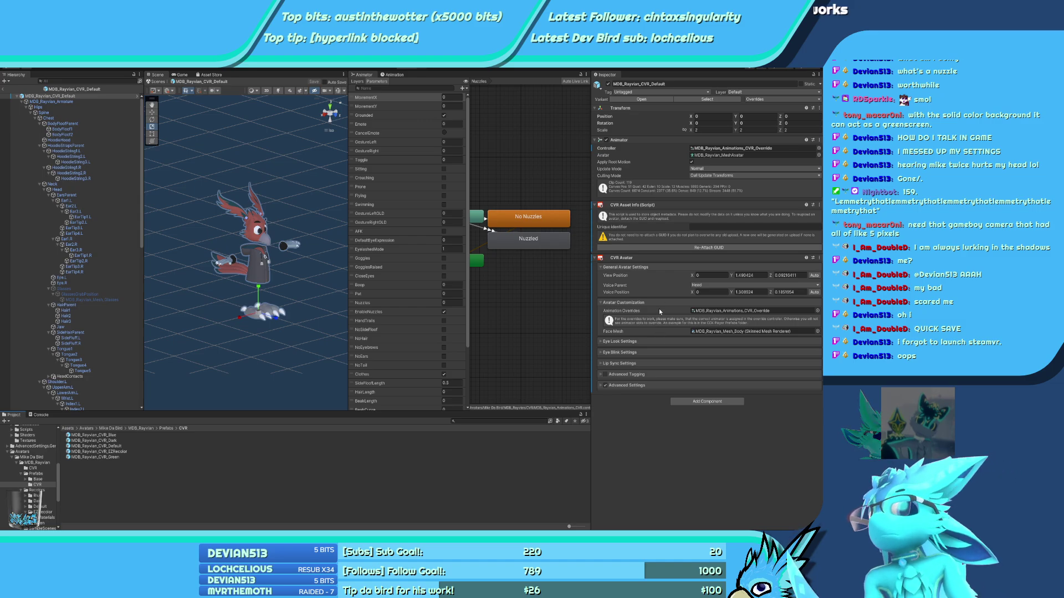
pyautogui.click(599, 387)
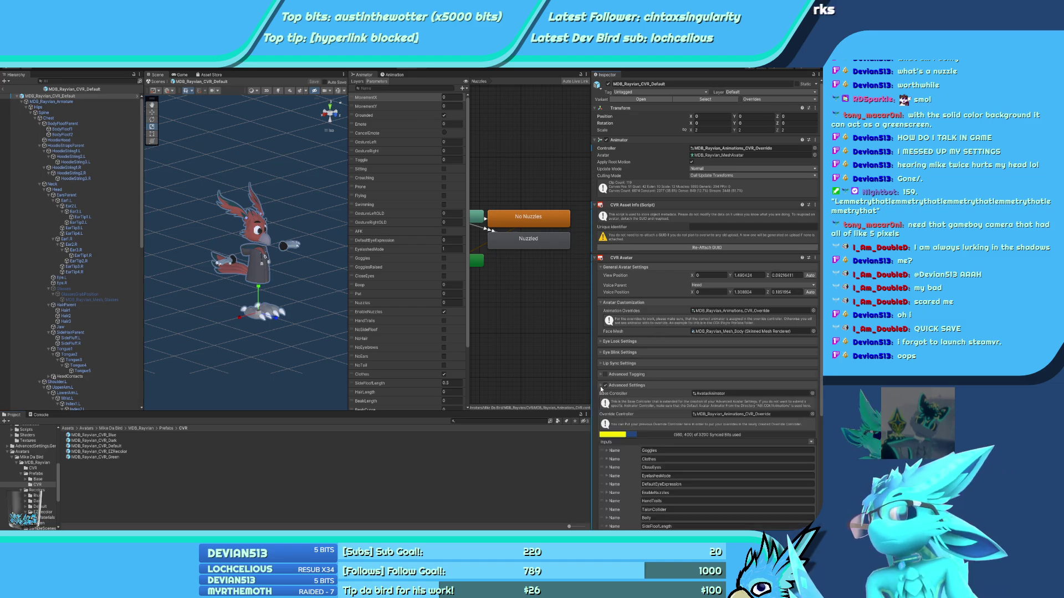
pyautogui.scroll(-5, 775, 522)
pyautogui.click(800, 497)
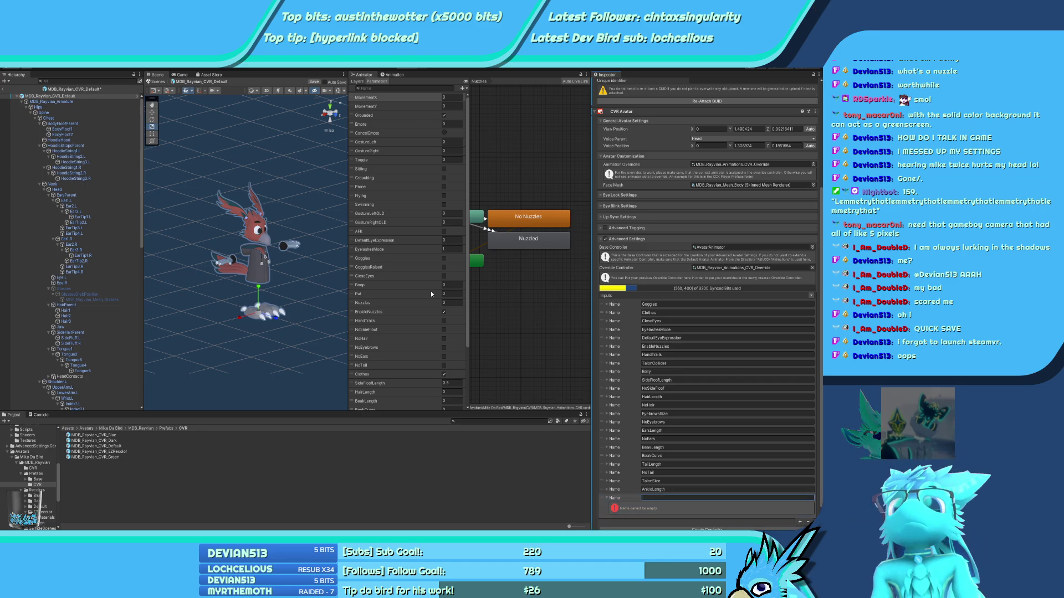
pyautogui.doubleClick(377, 267)
pyautogui.hotkey('ctrl', 'c')
pyautogui.click(655, 498)
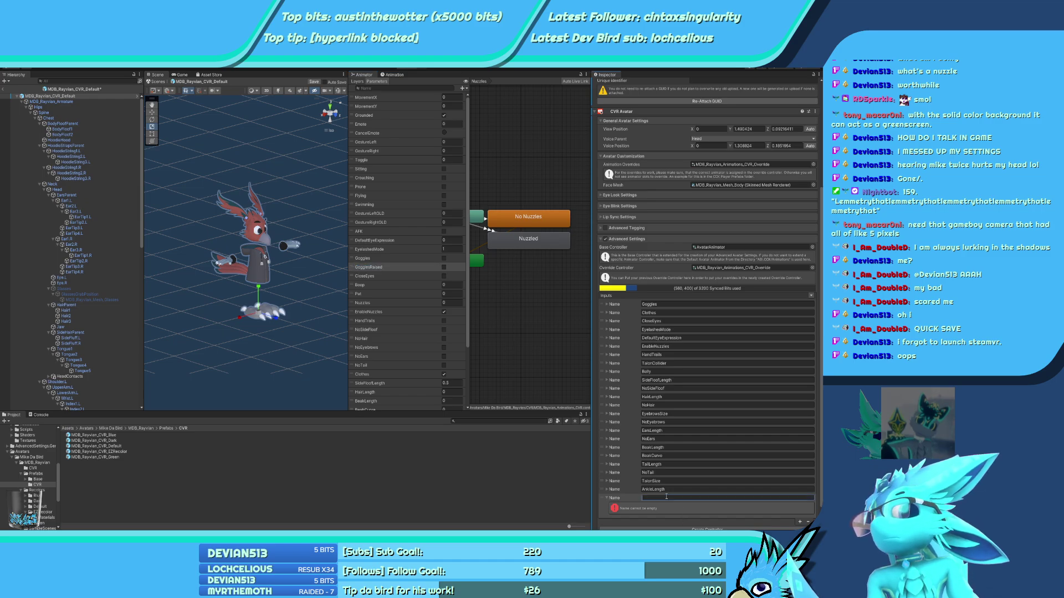
pyautogui.hotkey('ctrl', 'v')
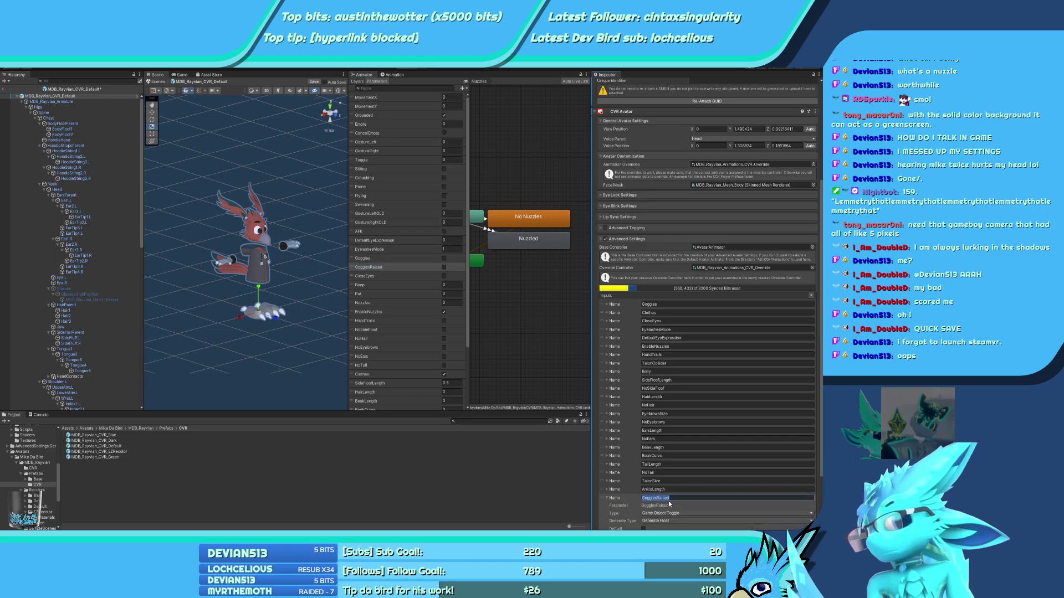
# Space out the advanced input names as Goggles Raised, Ankle Length, Talon Size, No Tail and Tail Length
pyautogui.click(656, 498)
pyautogui.click(652, 490)
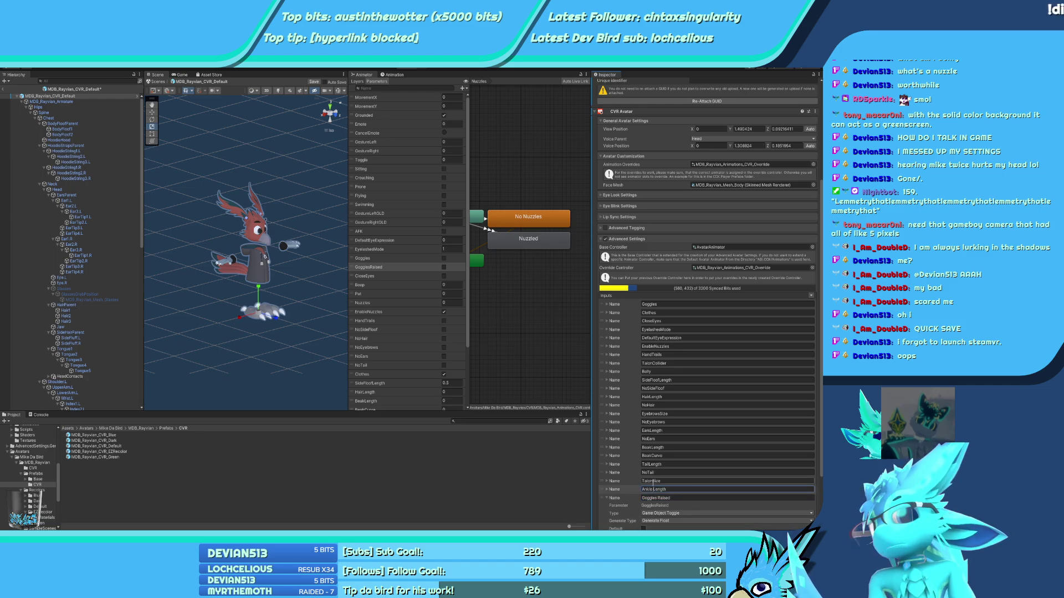
pyautogui.click(652, 482)
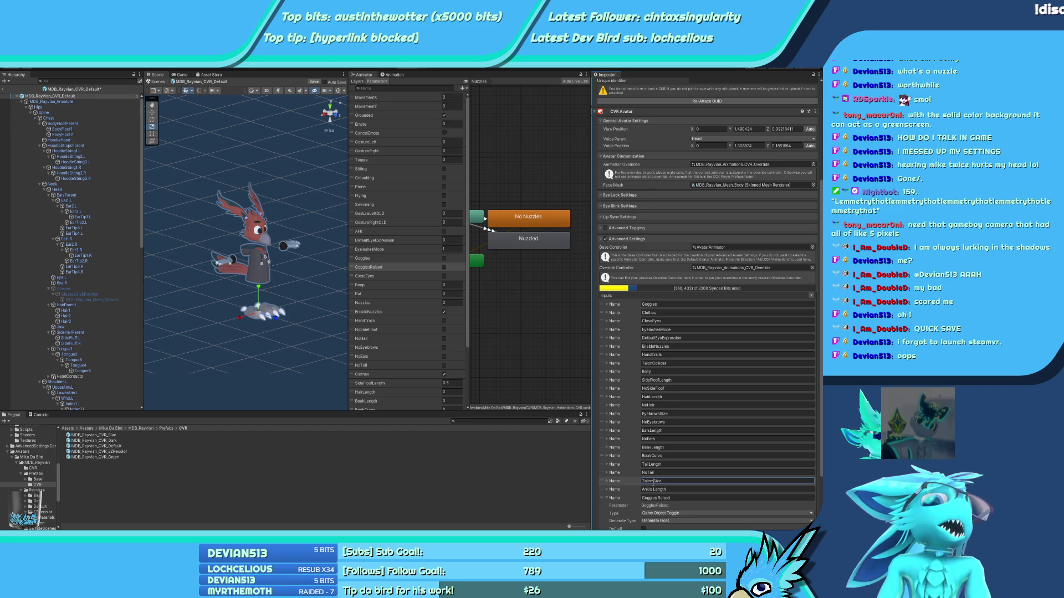
pyautogui.click(646, 472)
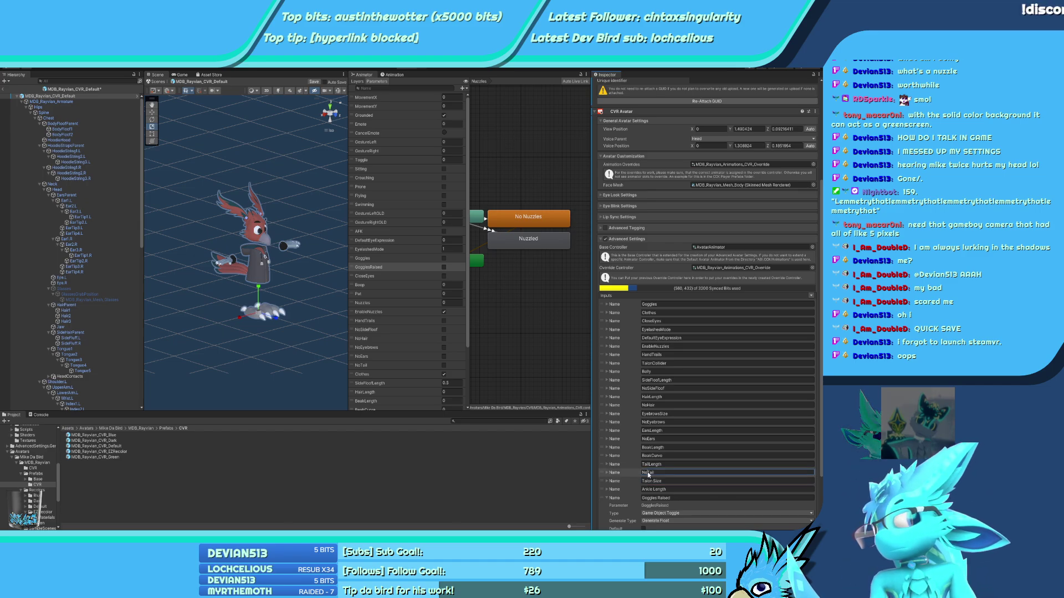
pyautogui.click(649, 464)
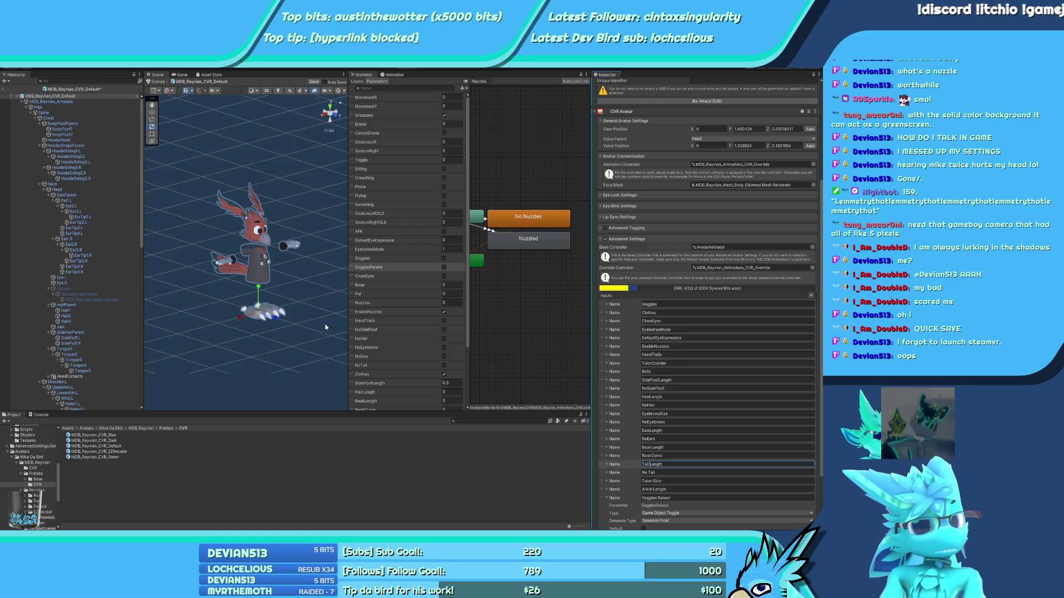
# Space out the beak and ear input names as Beak Curve, Beak Length, No Ears and Ears Length
pyautogui.doubleClick(652, 456)
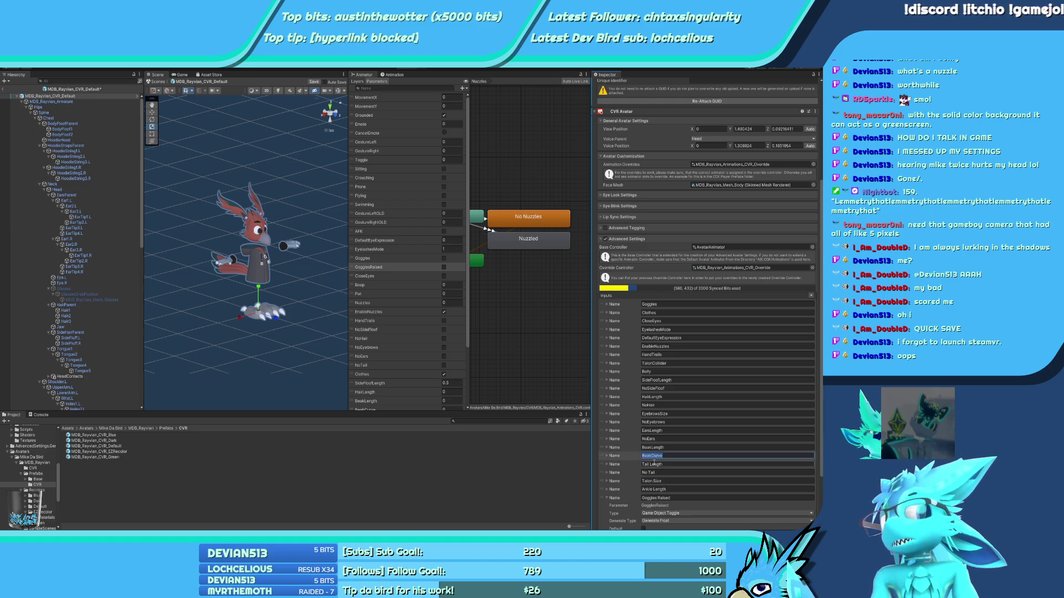
pyautogui.click(651, 456)
pyautogui.click(649, 448)
pyautogui.click(649, 448)
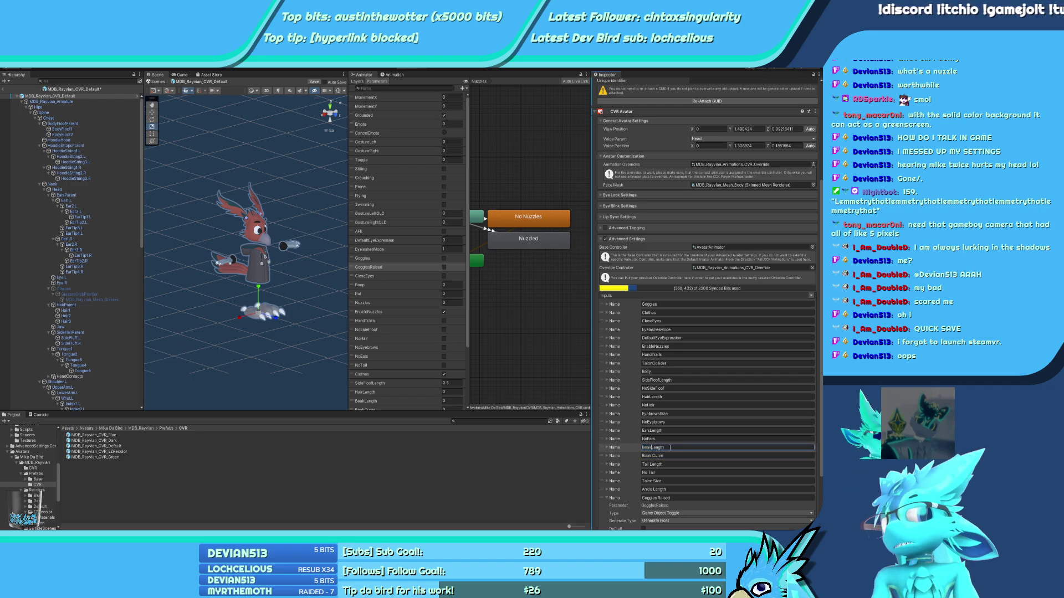
pyautogui.doubleClick(648, 439)
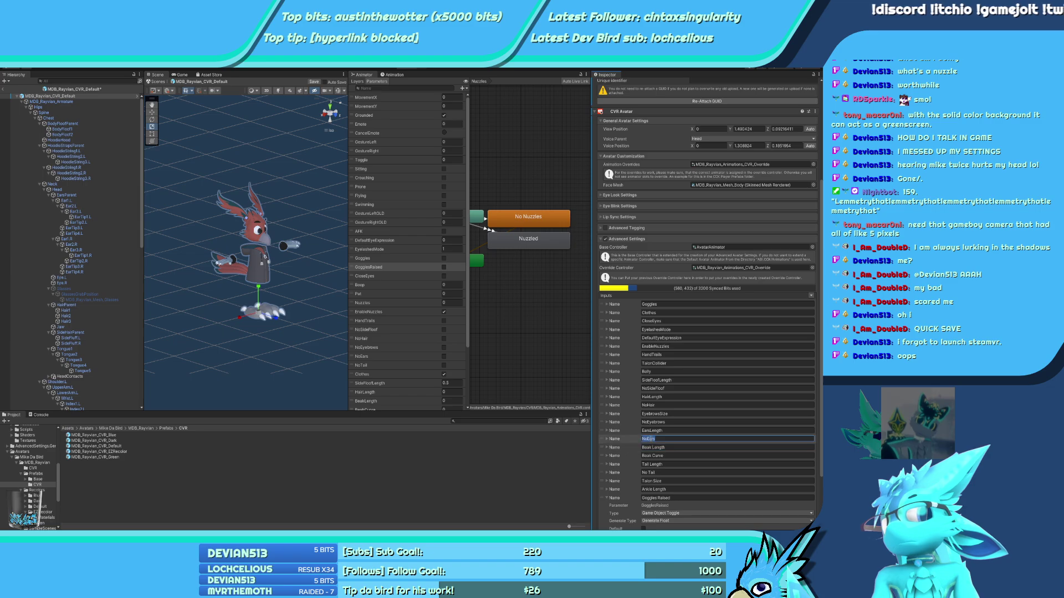
pyautogui.doubleClick(652, 431)
# Space out the eyebrow and hair input names as No Eyebrows, Eyebrows Size, No Hair and Hair Length
pyautogui.doubleClick(653, 422)
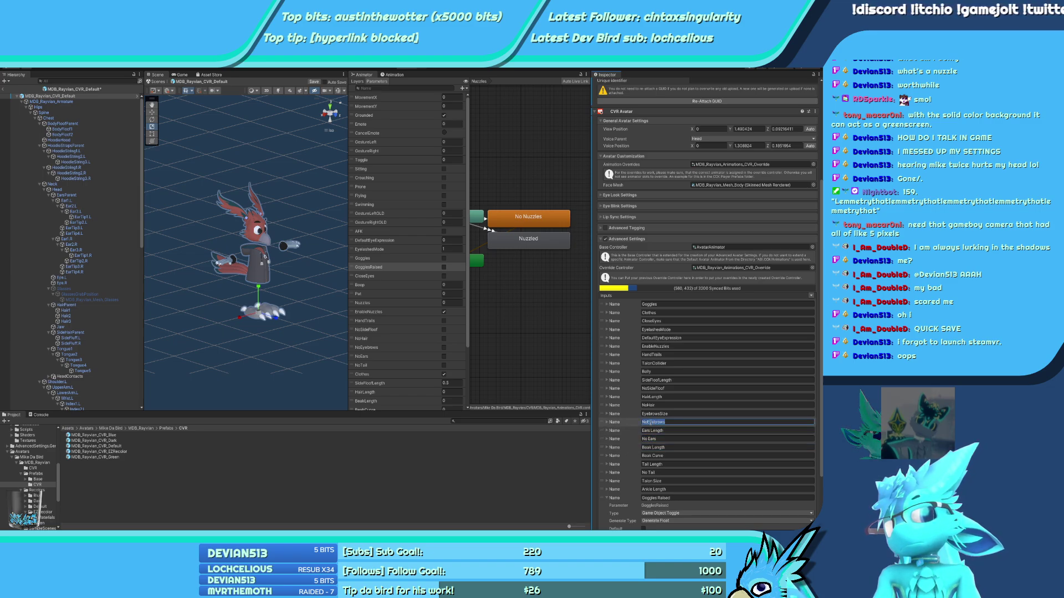
pyautogui.click(660, 415)
pyautogui.click(659, 415)
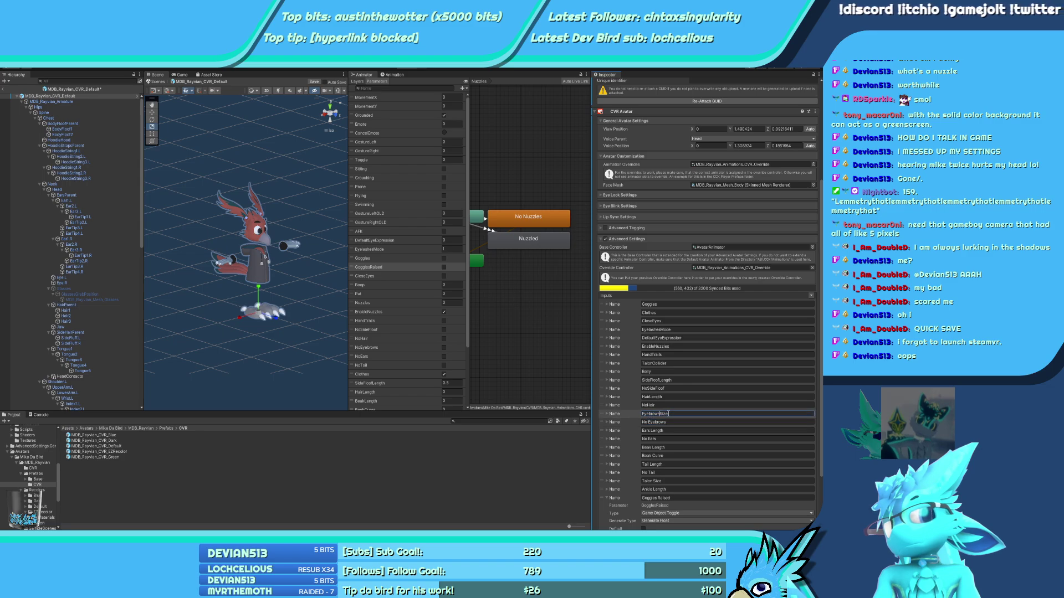
pyautogui.doubleClick(649, 405)
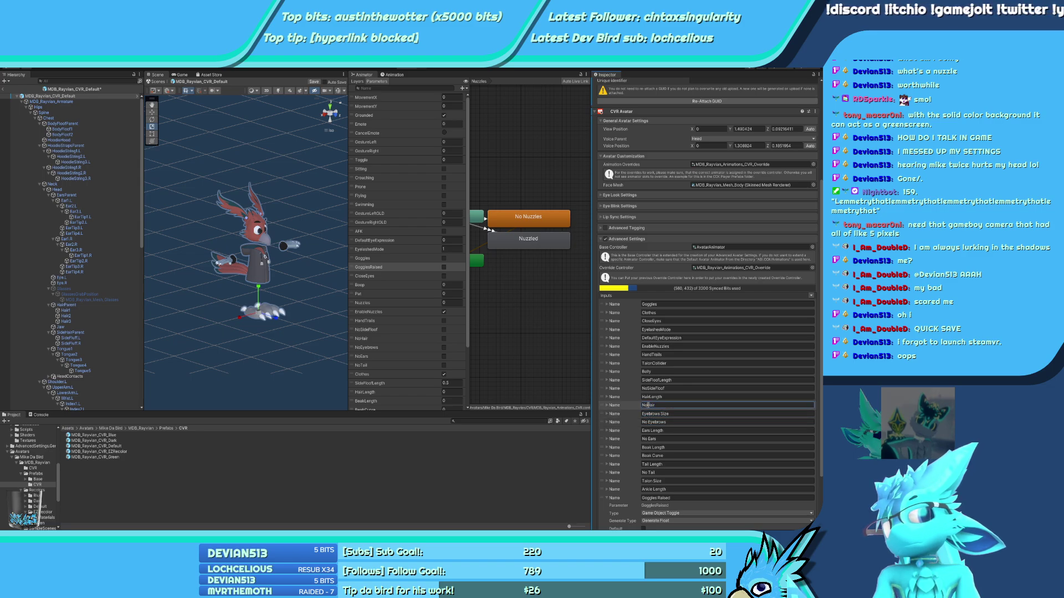
pyautogui.doubleClick(657, 396)
# Space out the side poof input names as No Side Poof and Side Poof Length
pyautogui.click(659, 390)
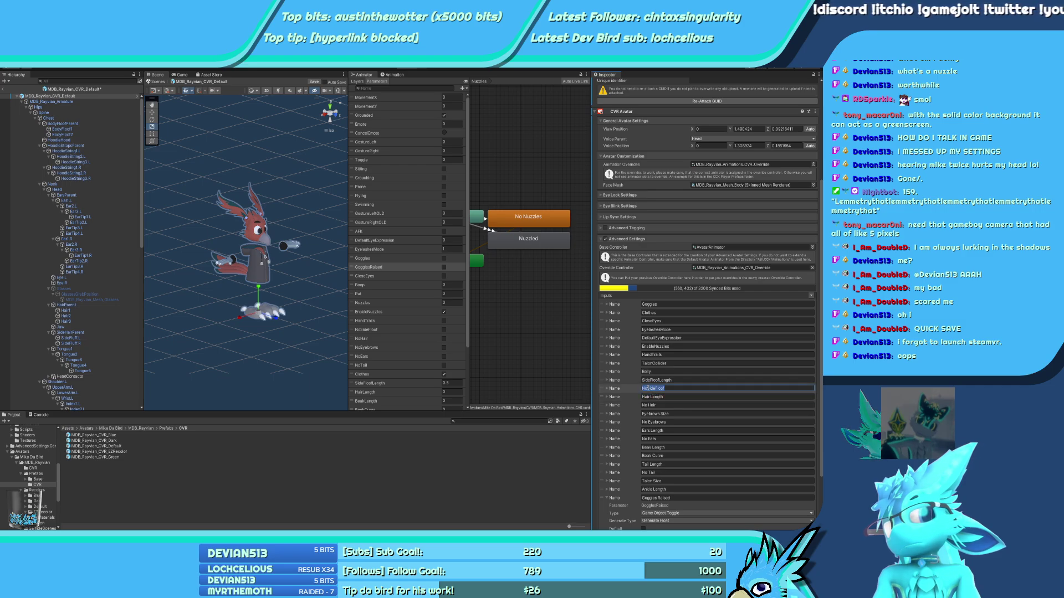
pyautogui.click(647, 389)
pyautogui.click(656, 389)
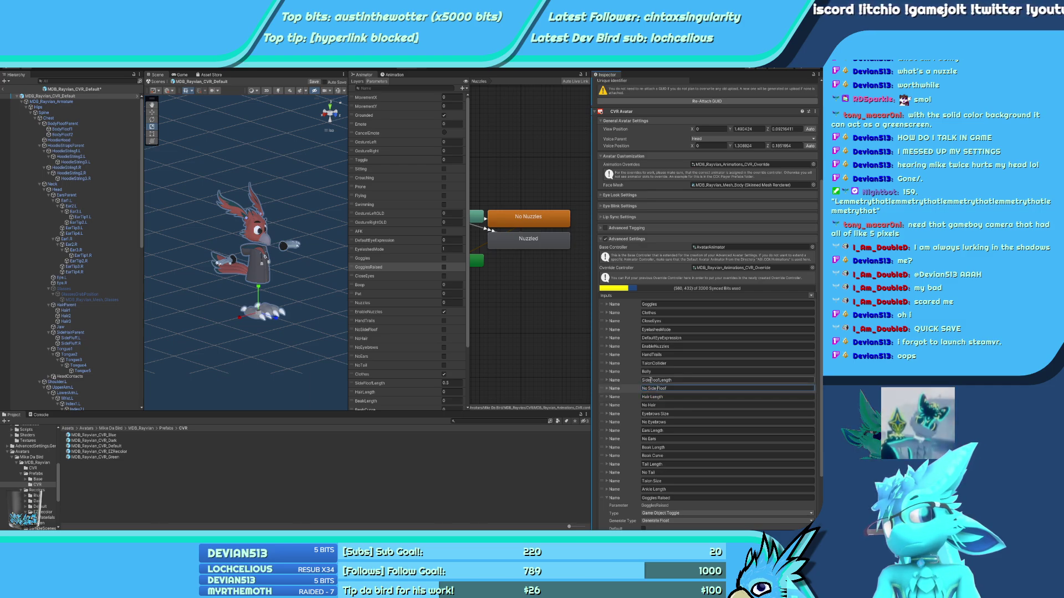
pyautogui.doubleClick(651, 380)
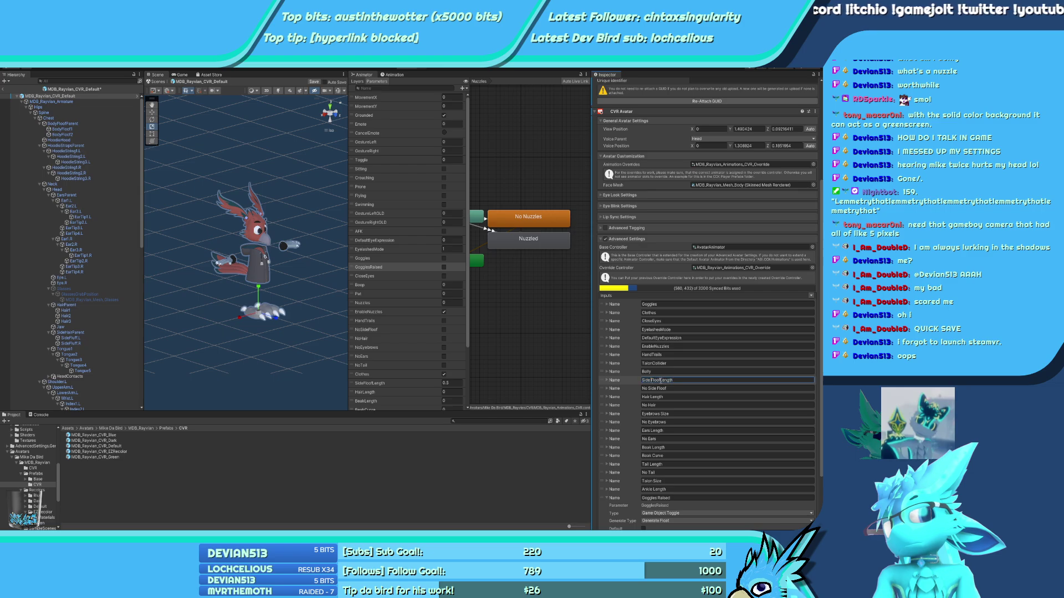
# Space out the input names as Talon Collider, Hand Trails, Enable Nuzzles, Default Eye Expression, Eyelashes Mode and Close Eyes
pyautogui.click(654, 363)
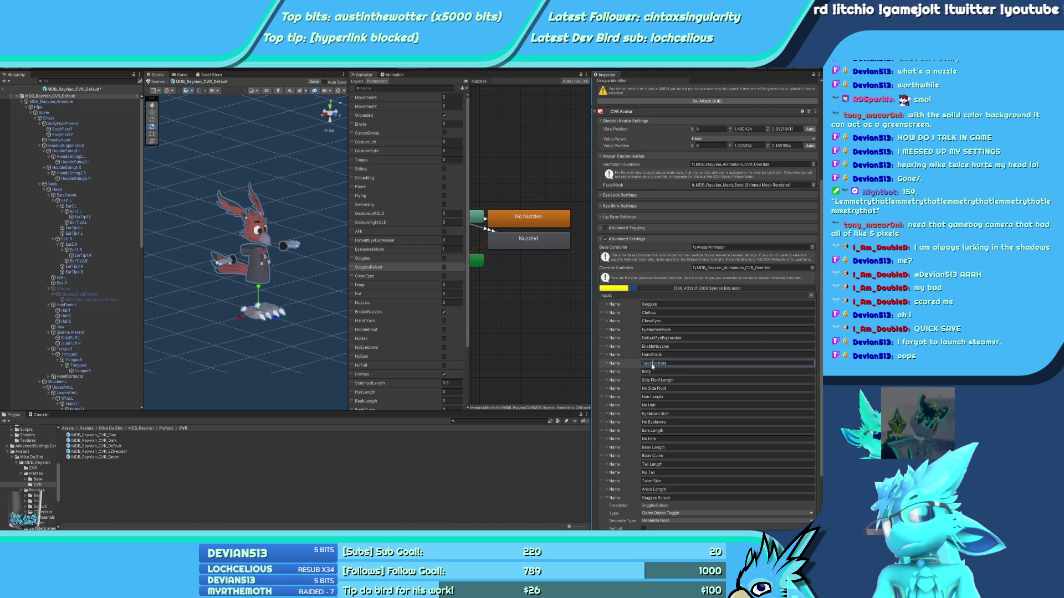
pyautogui.click(652, 355)
pyautogui.click(652, 355)
pyautogui.click(647, 347)
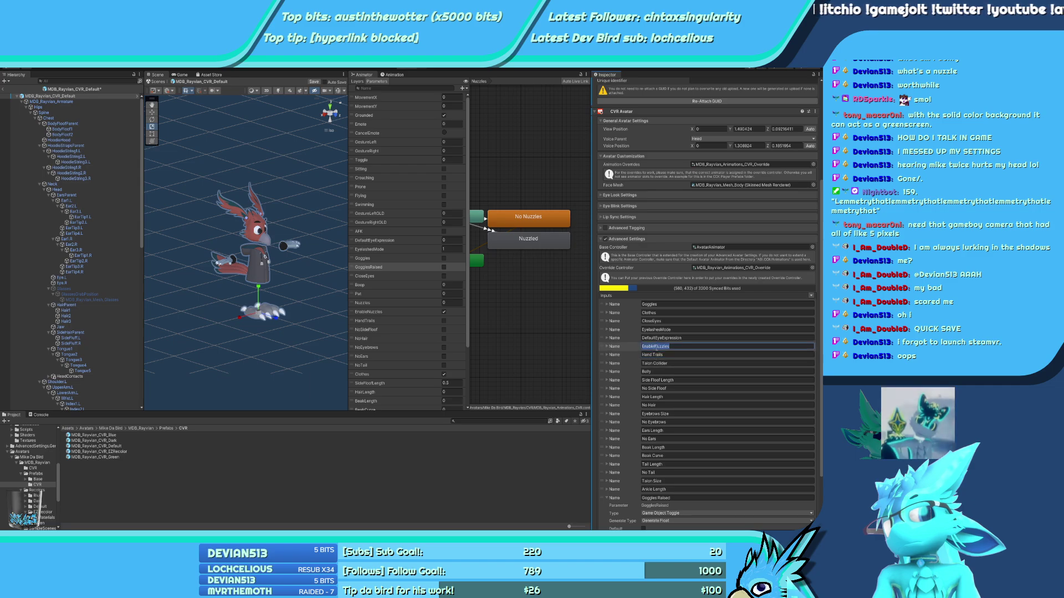
pyautogui.click(656, 338)
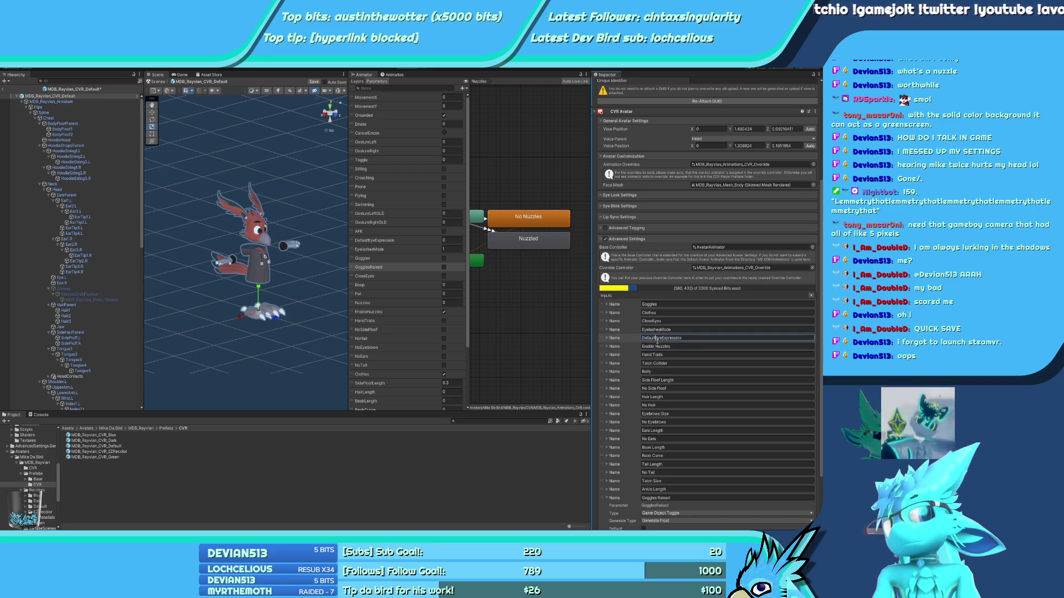
pyautogui.click(661, 330)
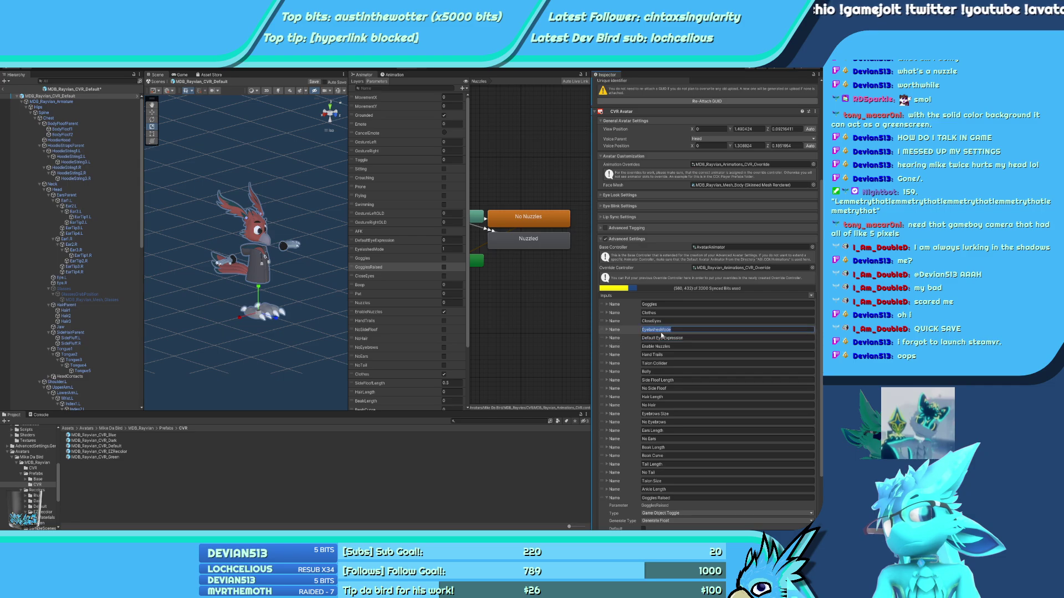
pyautogui.click(652, 321)
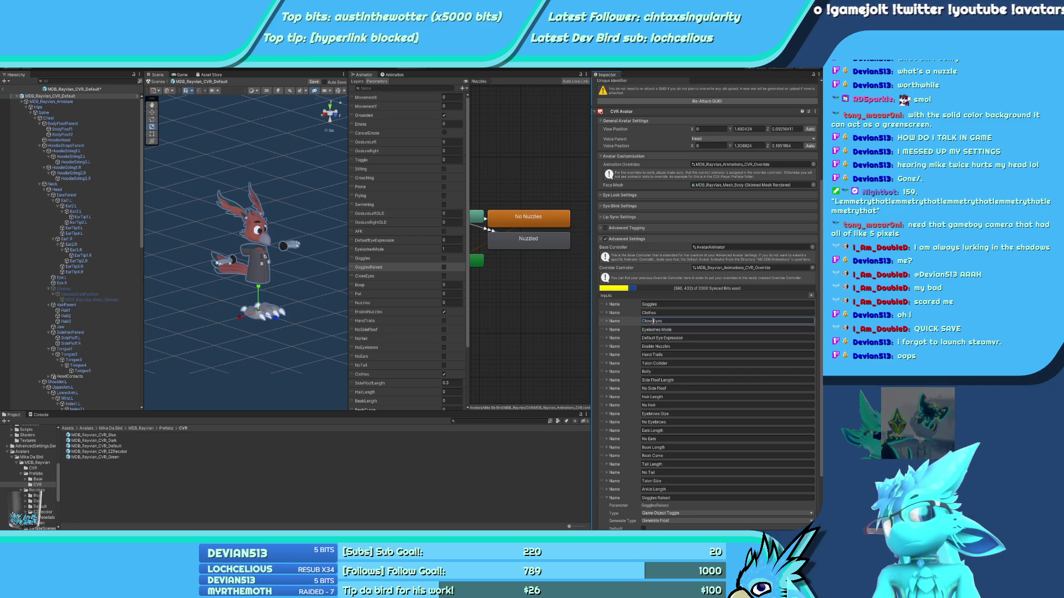
# Set the Goggles Raised input's generate type to Generate Bool
pyautogui.scroll(-3, 610, 400)
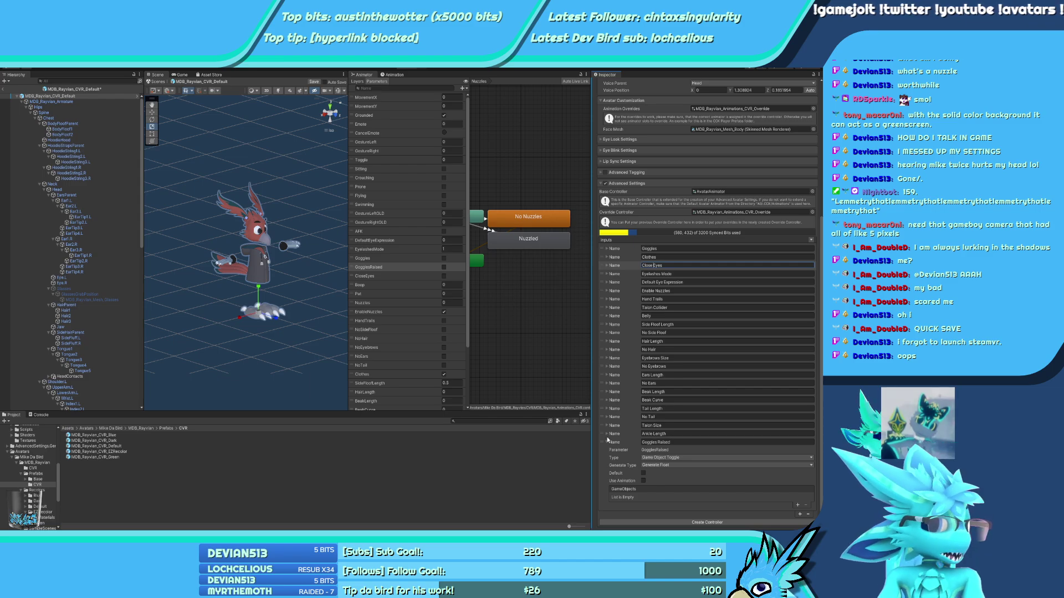
pyautogui.scroll(-1, 607, 443)
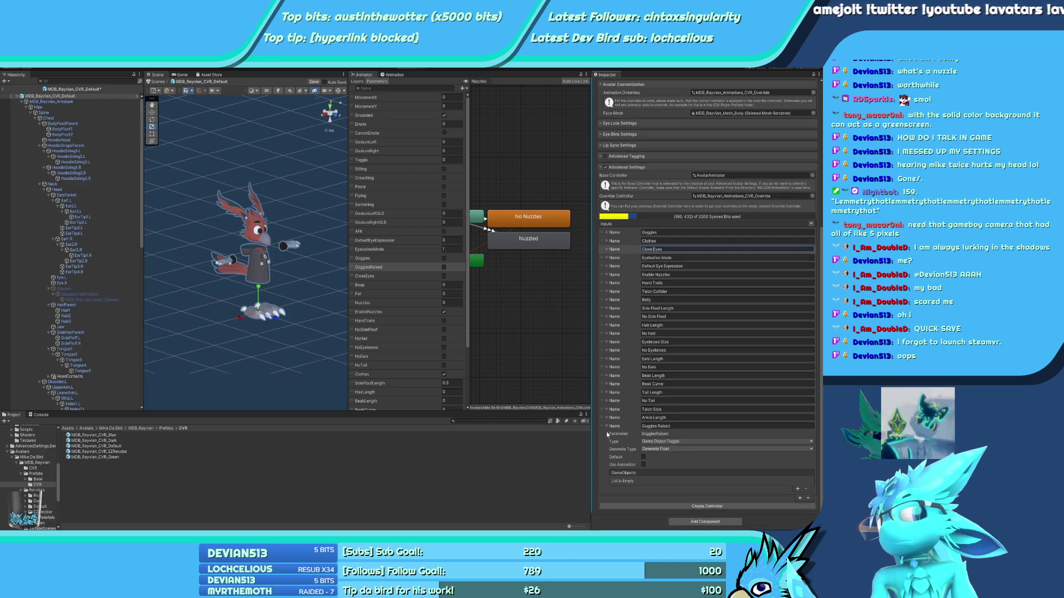
pyautogui.click(673, 449)
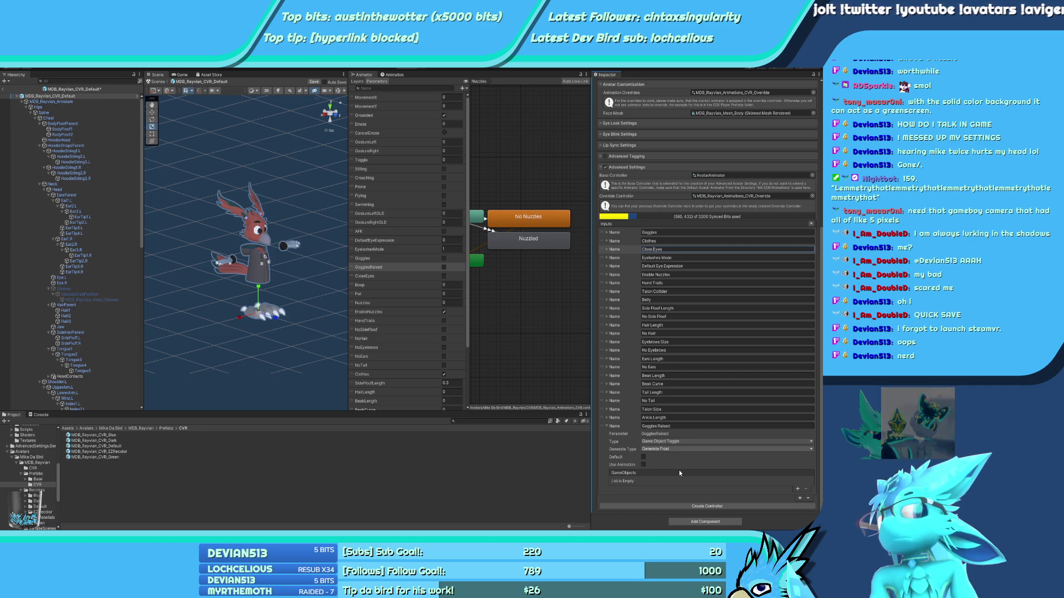
pyautogui.click(679, 470)
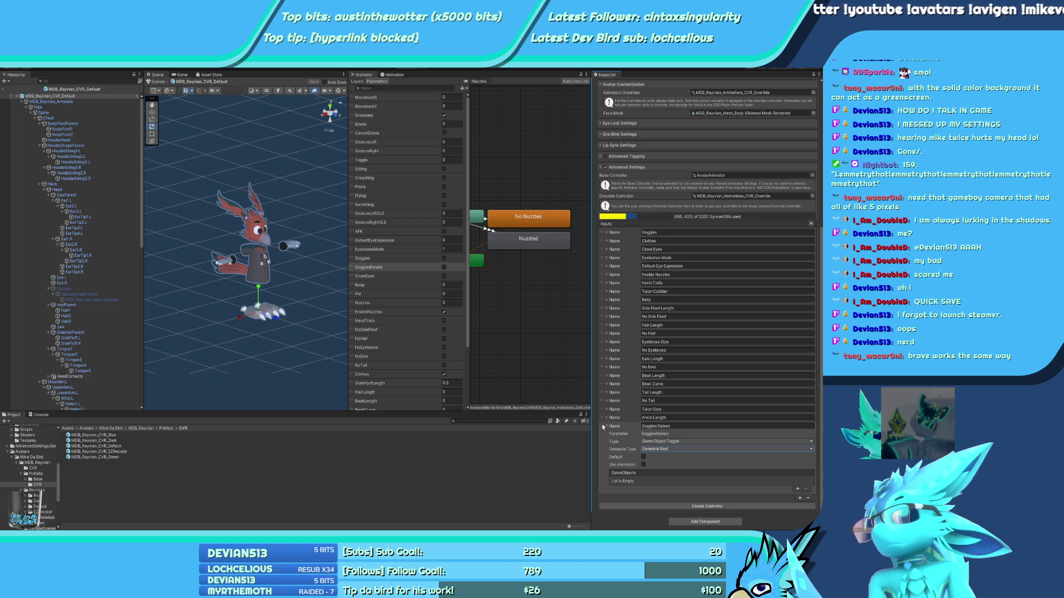
# Move the Goggles Raised input directly below Goggles, save the prefab and collapse the input's details
pyautogui.moveTo(602, 427); pyautogui.dragTo(657, 240)
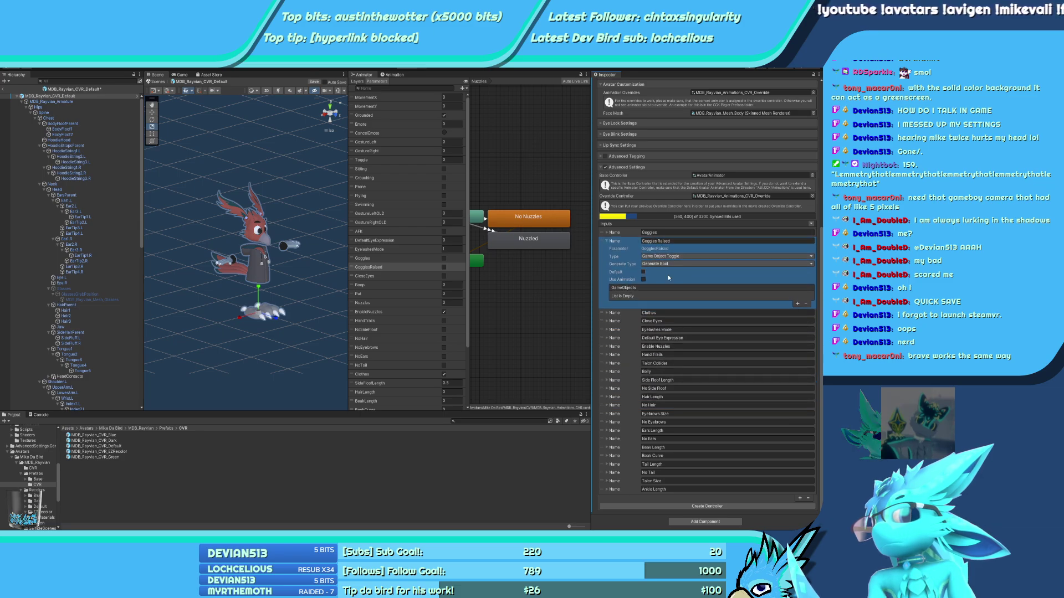
pyautogui.hotkey('ctrl', 's')
pyautogui.click(606, 241)
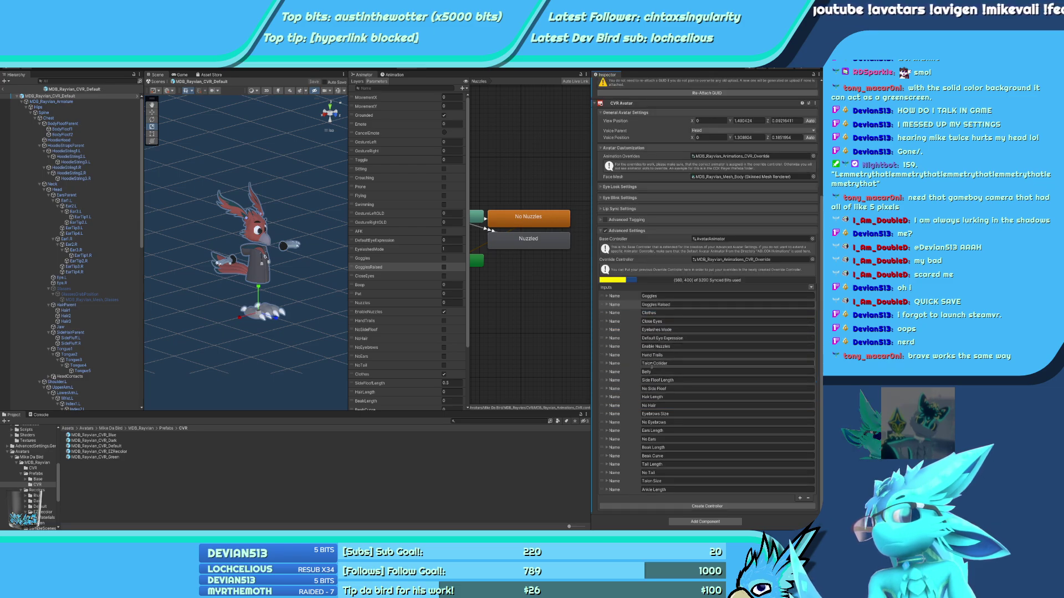
# Check the avatar inputs in the Blue variant prefab, collapse its Goggles Raised input and return to the sample scene
pyautogui.click(4, 90)
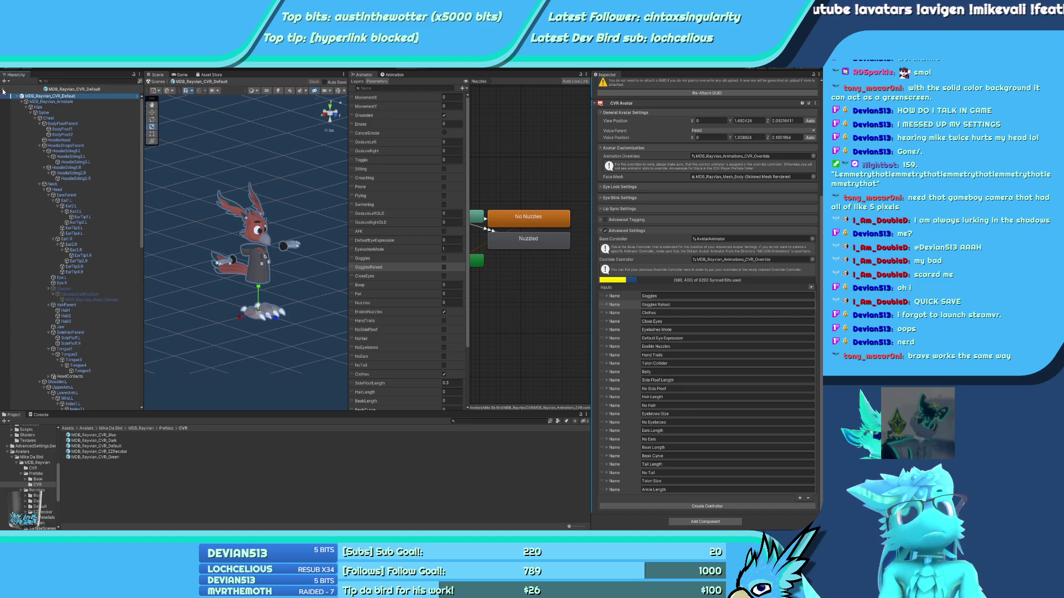
pyautogui.click(140, 104)
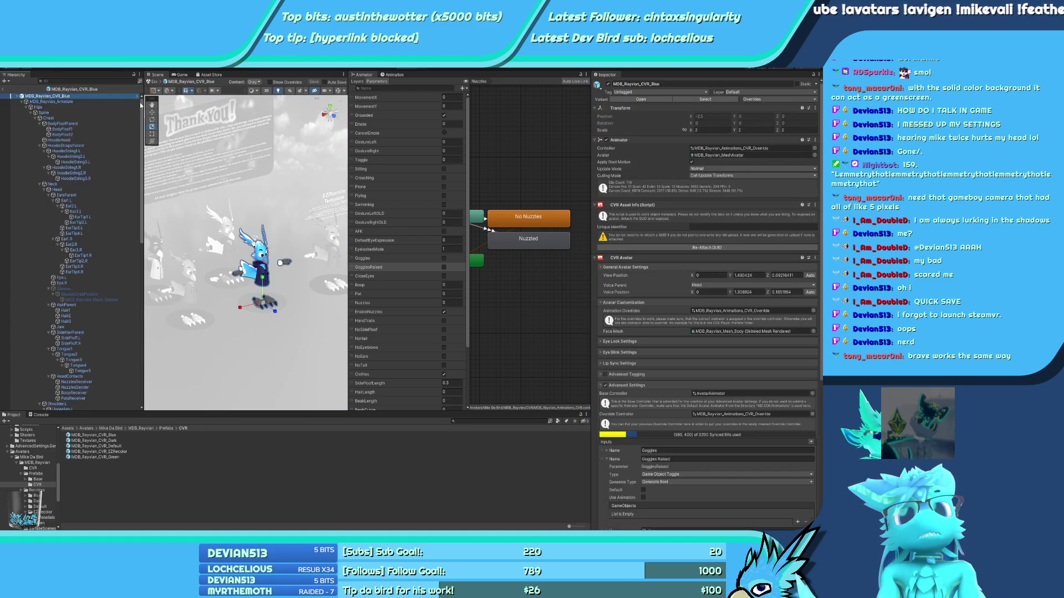
pyautogui.scroll(-7, 616, 349)
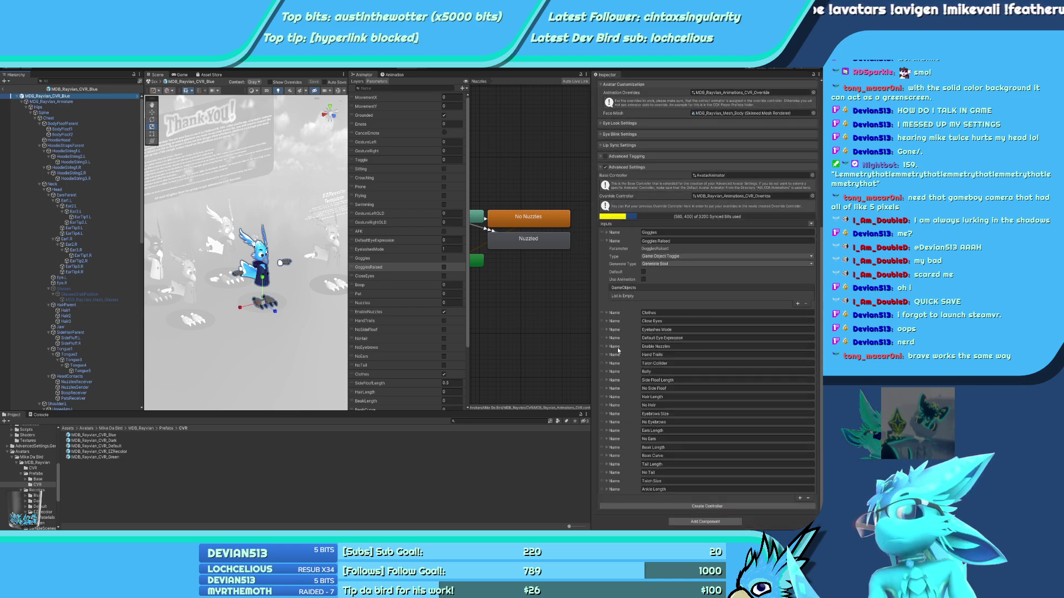
pyautogui.click(607, 240)
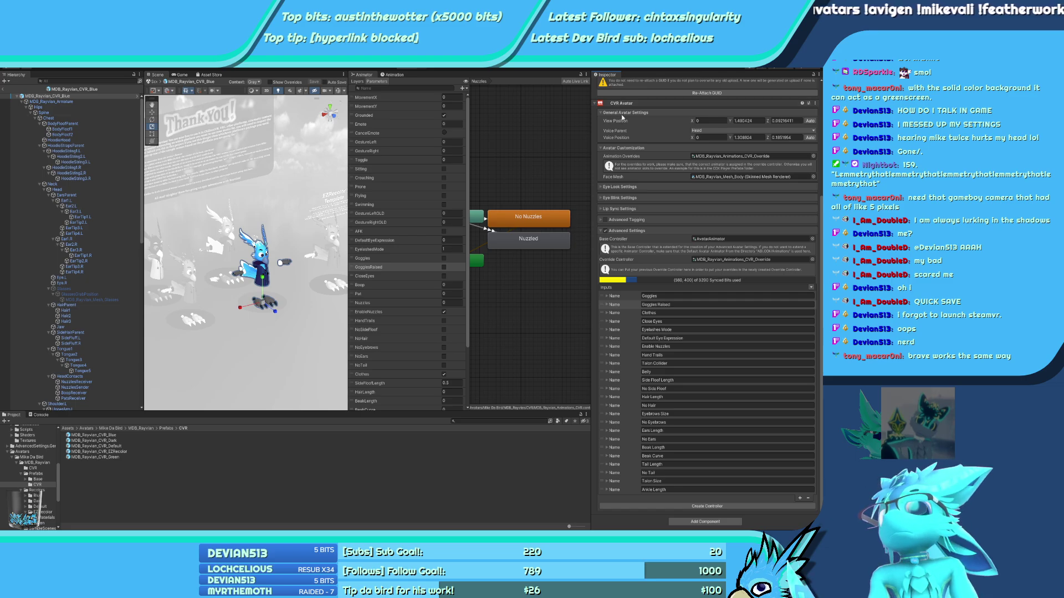
pyautogui.scroll(4, 622, 117)
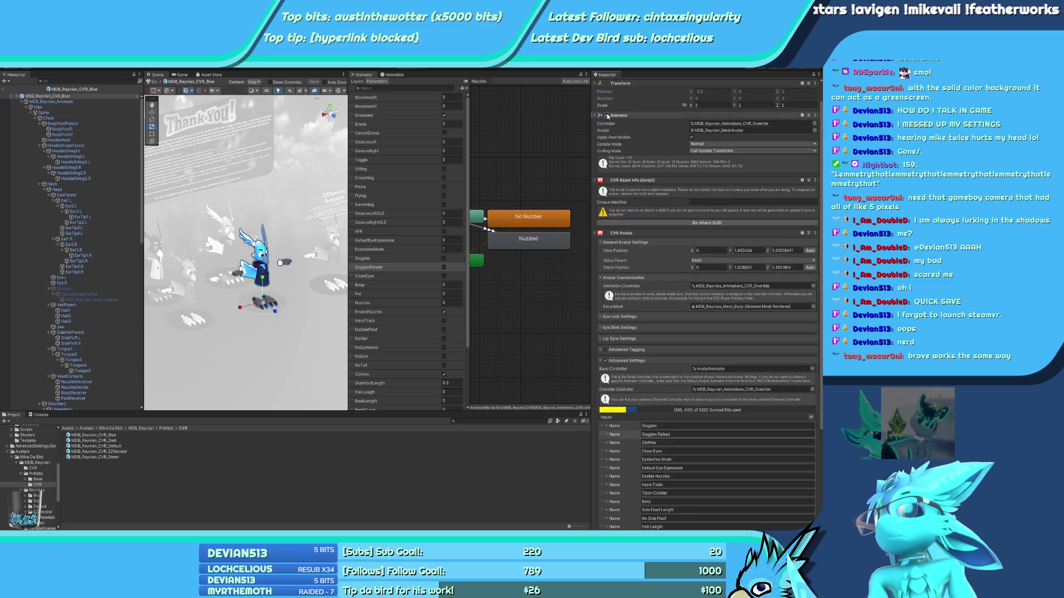
pyautogui.click(5, 87)
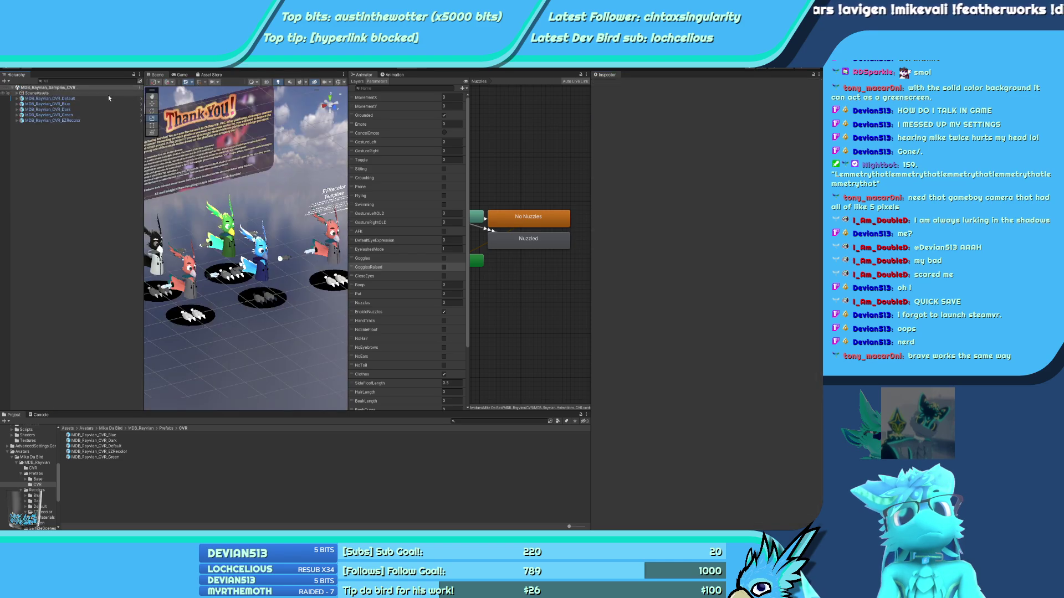
# Open the Dark variant's prefab and its Default base, collapse the Goggles Raised input and return to the sample scene
pyautogui.click(96, 104)
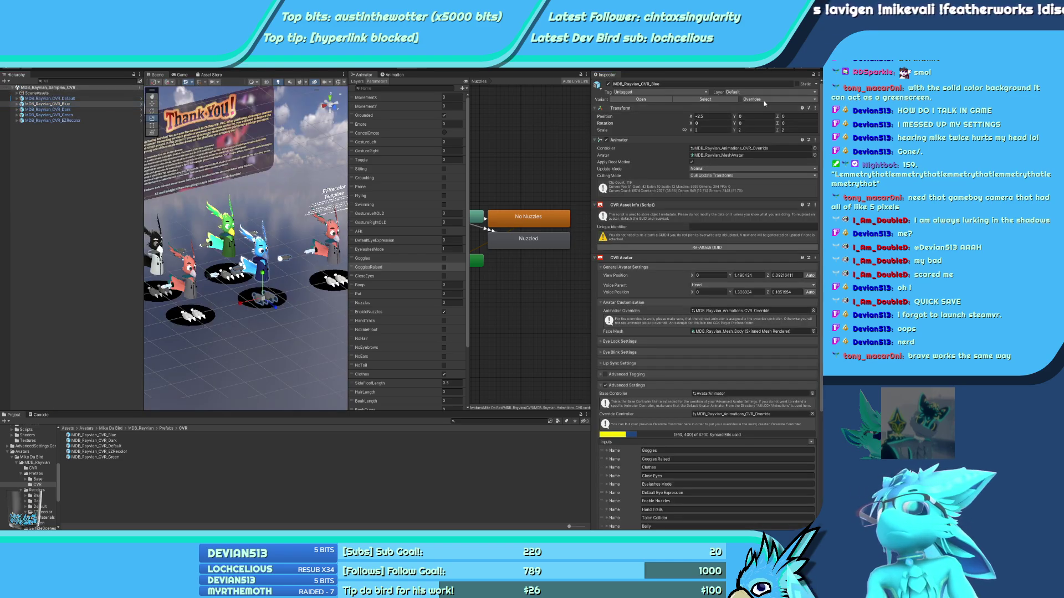
pyautogui.click(128, 109)
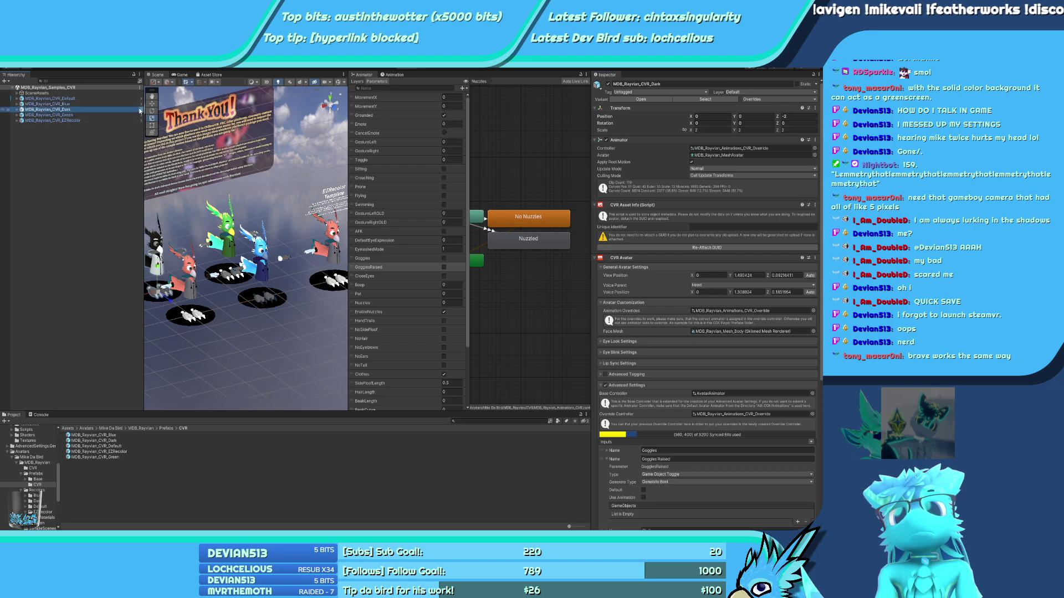
pyautogui.click(141, 109)
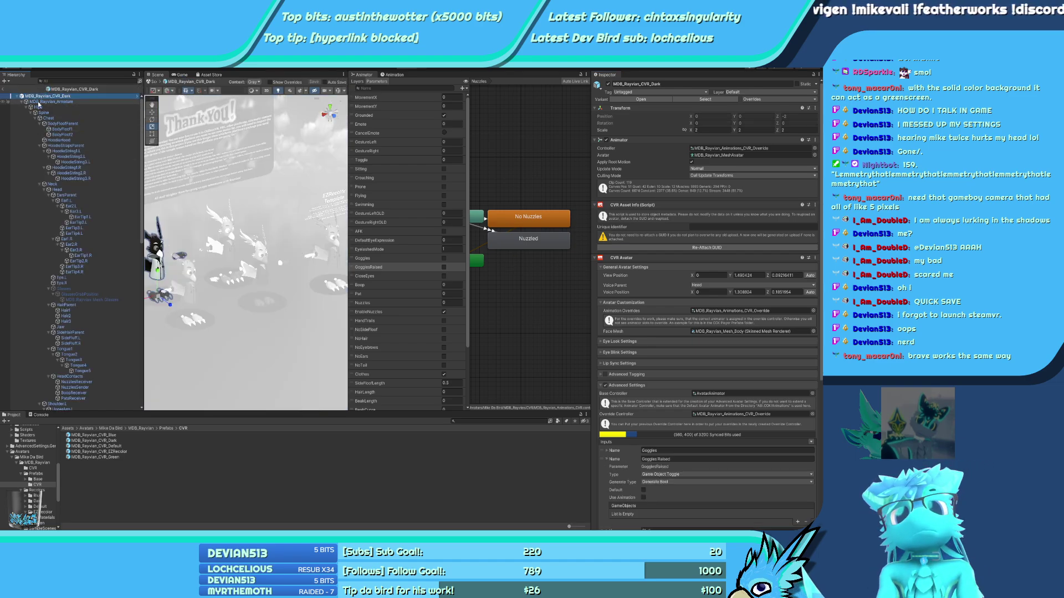
pyautogui.click(138, 96)
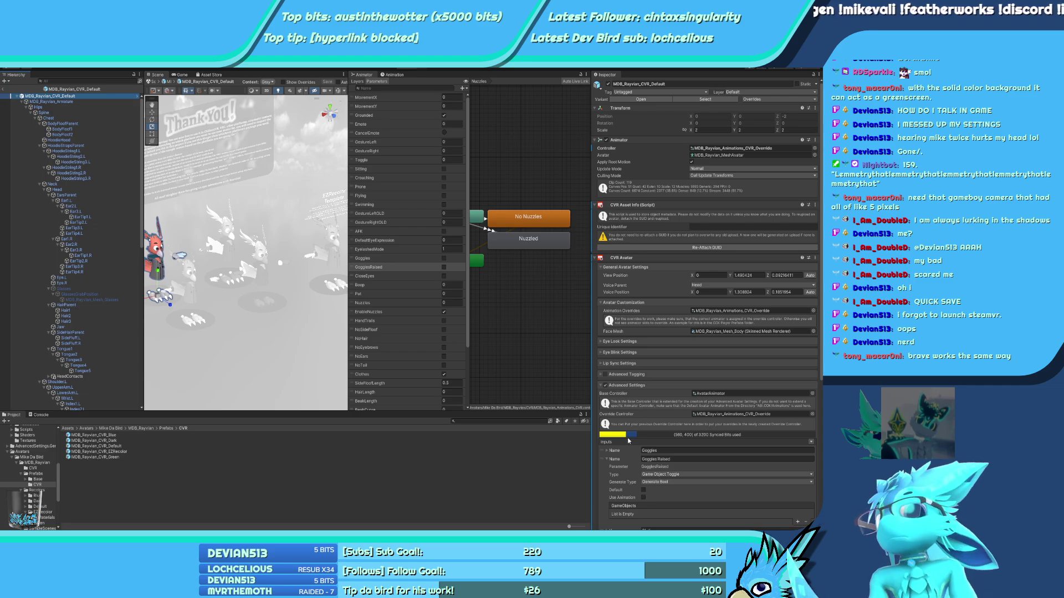
pyautogui.scroll(-4, 628, 441)
pyautogui.click(608, 366)
pyautogui.scroll(4, 715, 243)
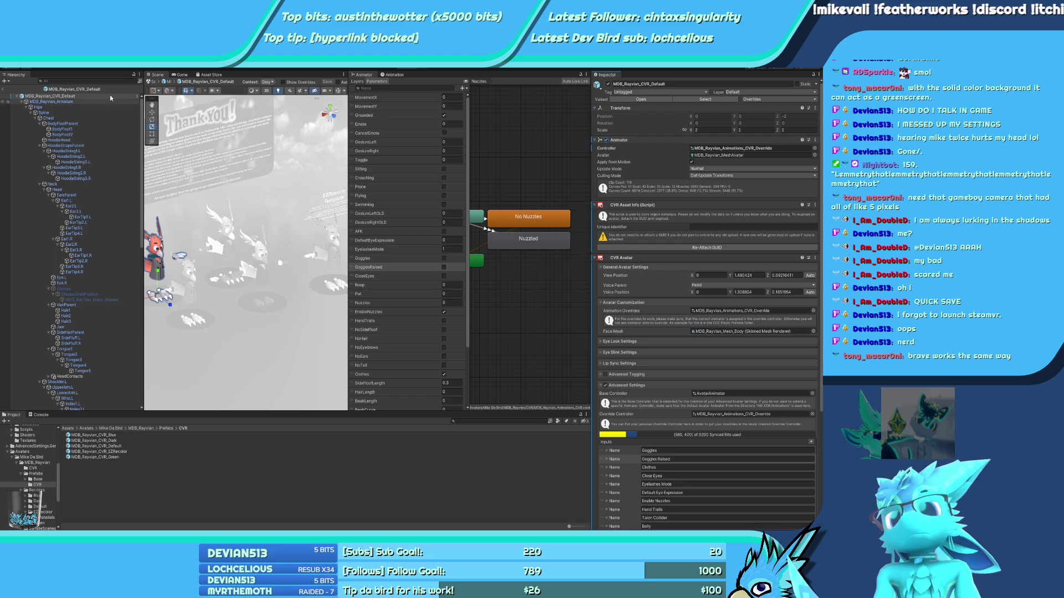
pyautogui.click(5, 91)
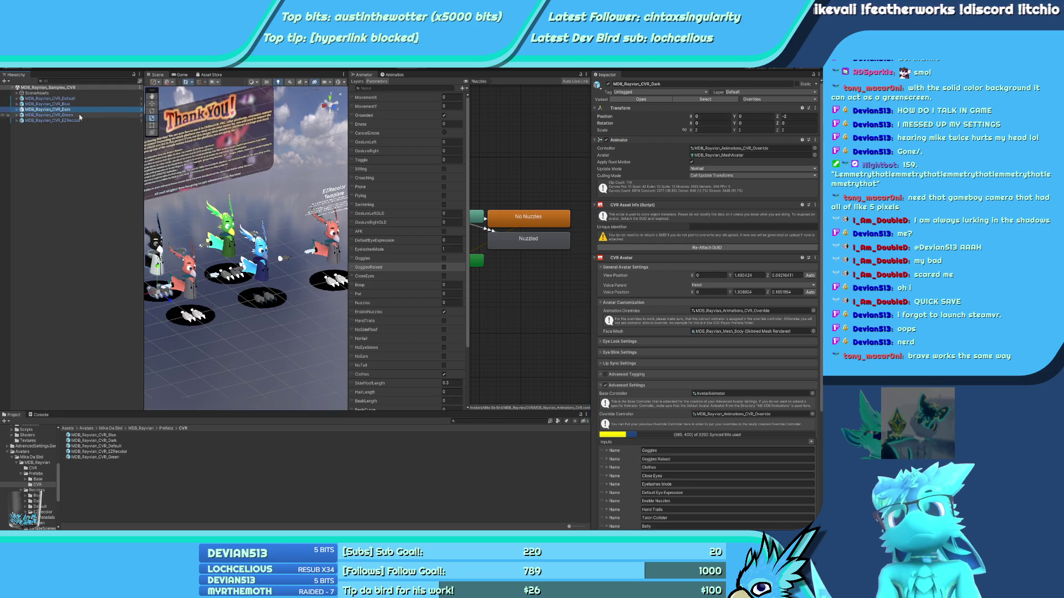
# Look over the remaining avatar variants in the sample scene and clear the selection
pyautogui.click(766, 100)
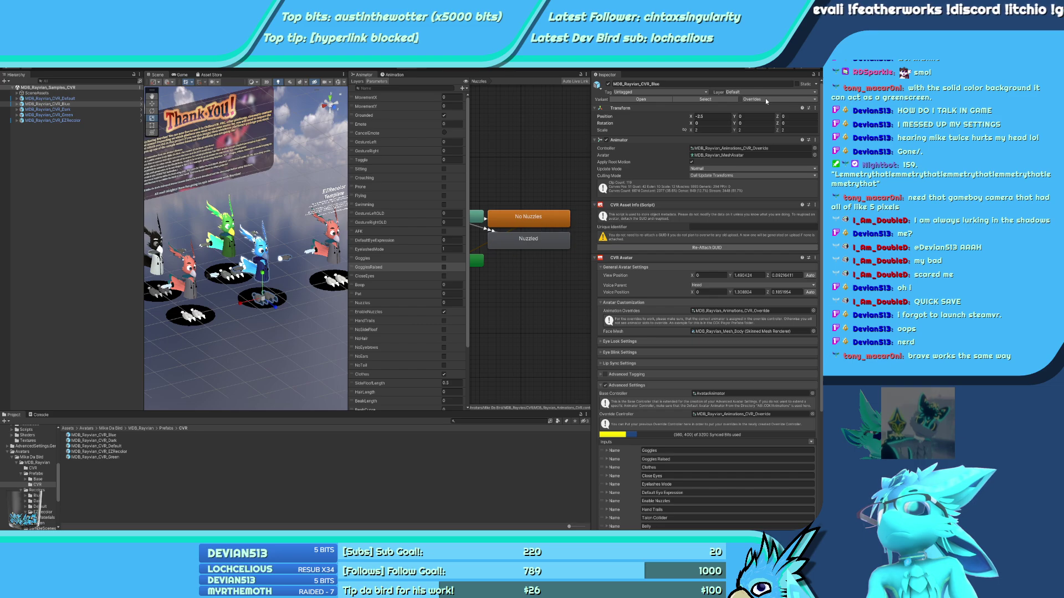
pyautogui.click(91, 120)
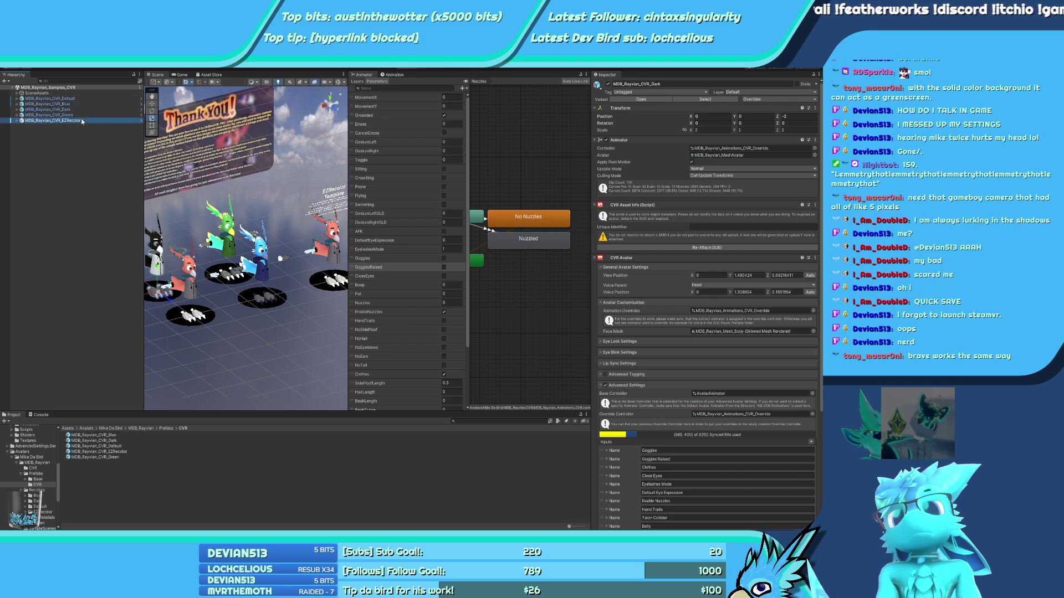
pyautogui.click(68, 174)
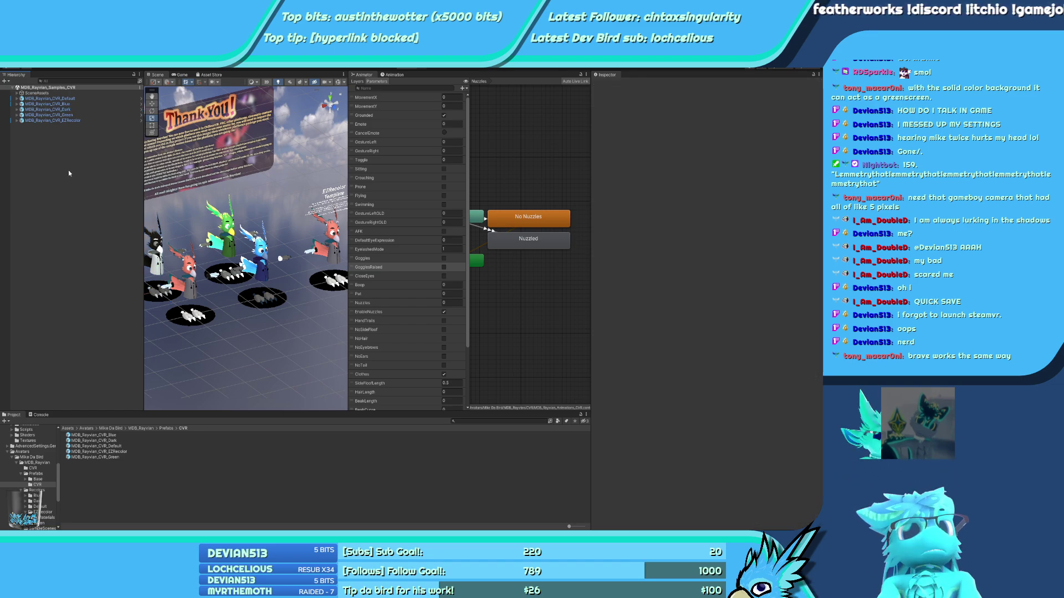
# Upload MDB_Rayvian_CVR_Default to ChilloutVR, continuing past the content tags and the ownership and tagging legal assurances
pyautogui.click(62, 99)
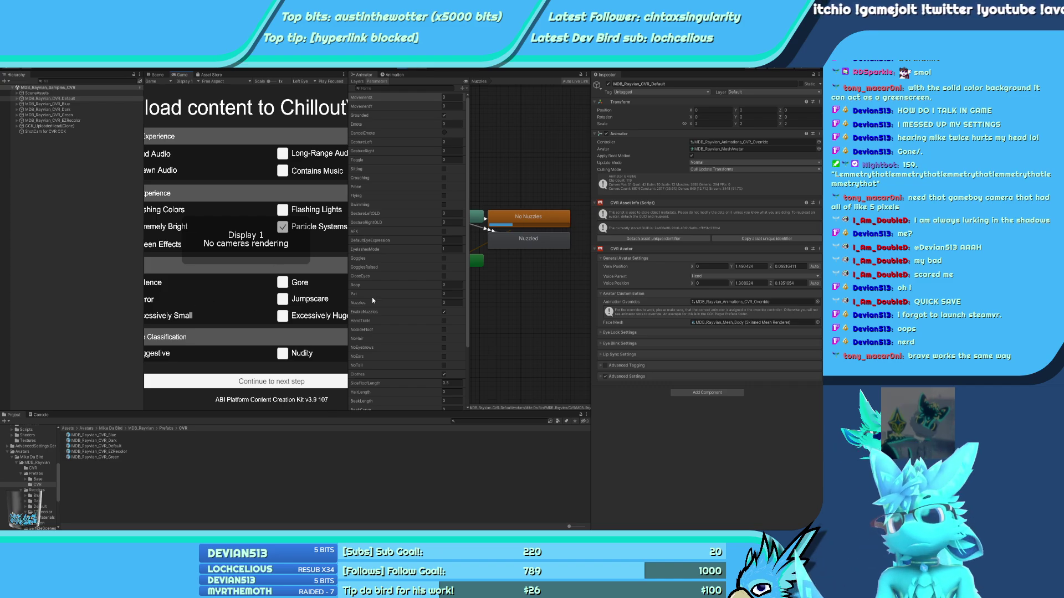
pyautogui.moveTo(347, 288); pyautogui.dragTo(441, 289)
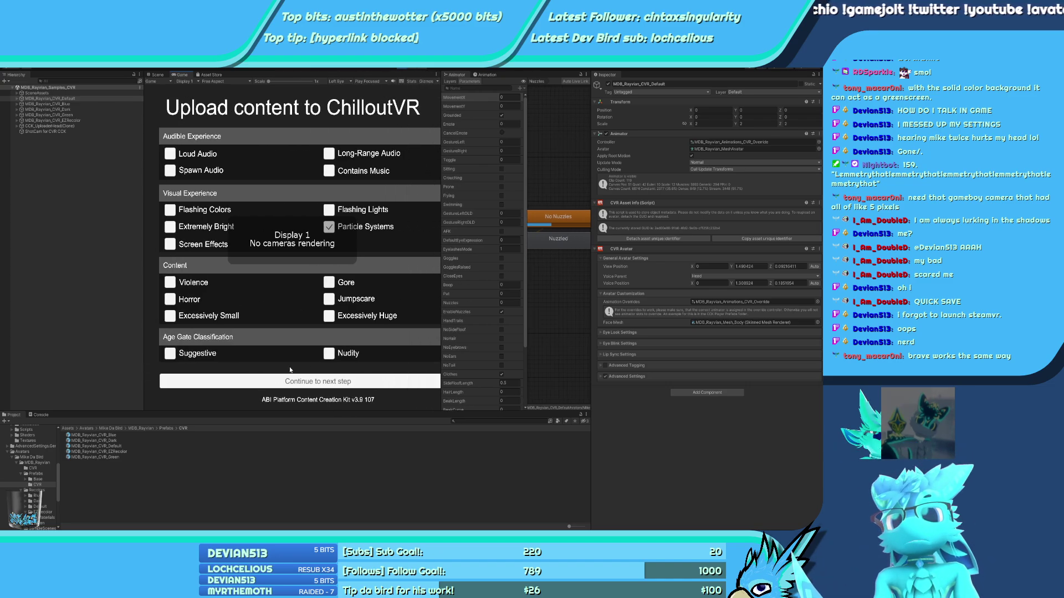
pyautogui.click(326, 382)
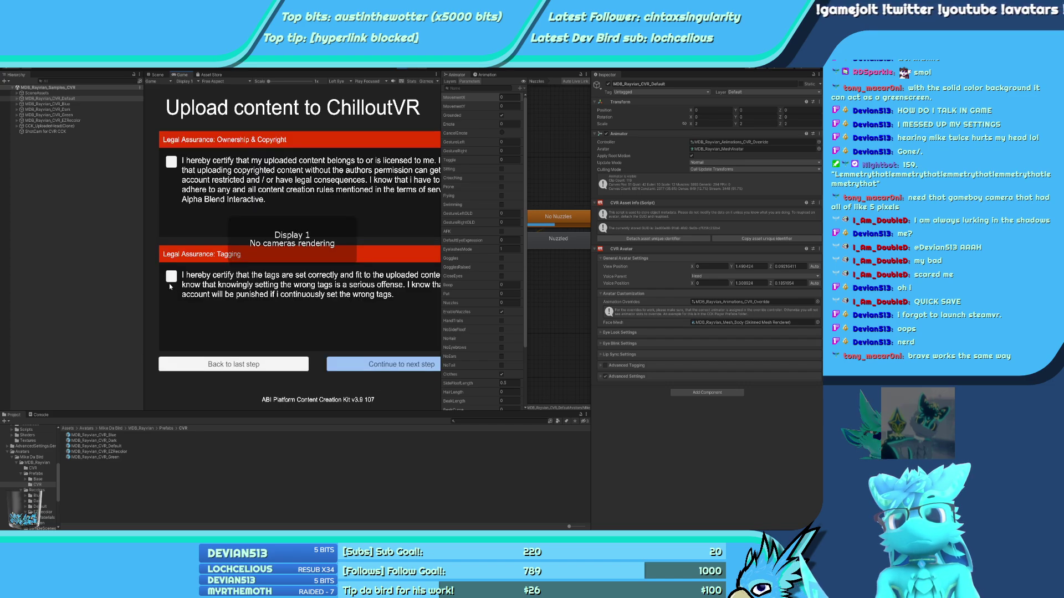
pyautogui.click(382, 364)
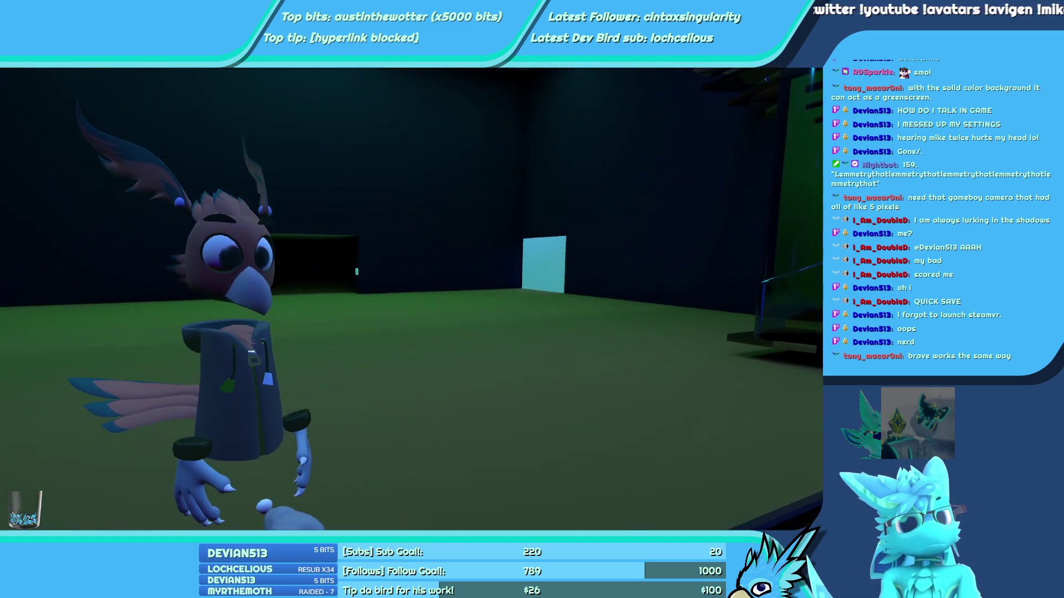
# Switch to ChilloutVR and change into the uploaded Rayvian avatar from the avatar list
pyautogui.press('Escape')
pyautogui.click(249, 446)
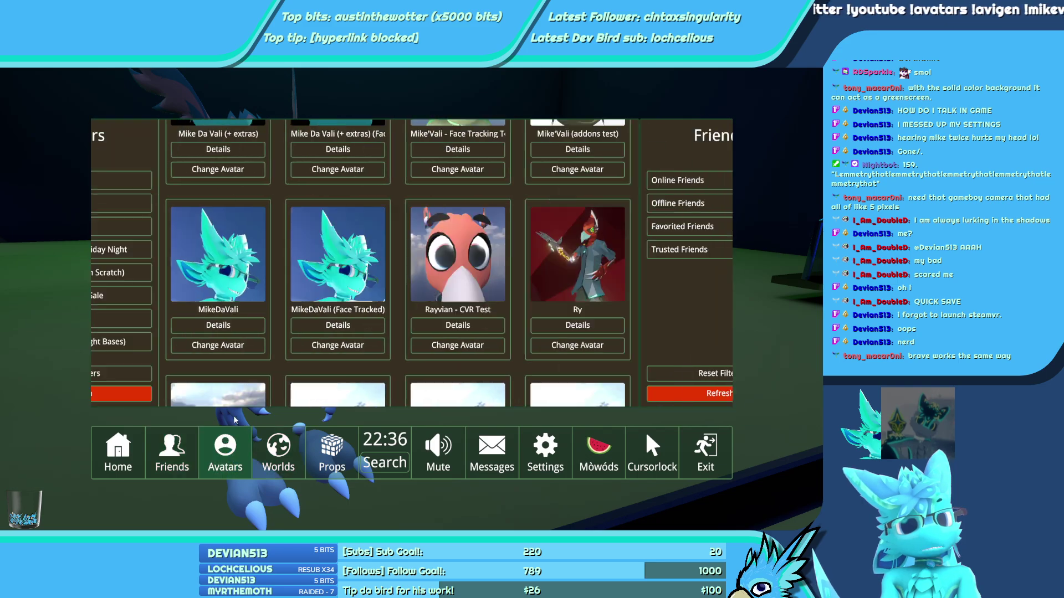
pyautogui.click(569, 346)
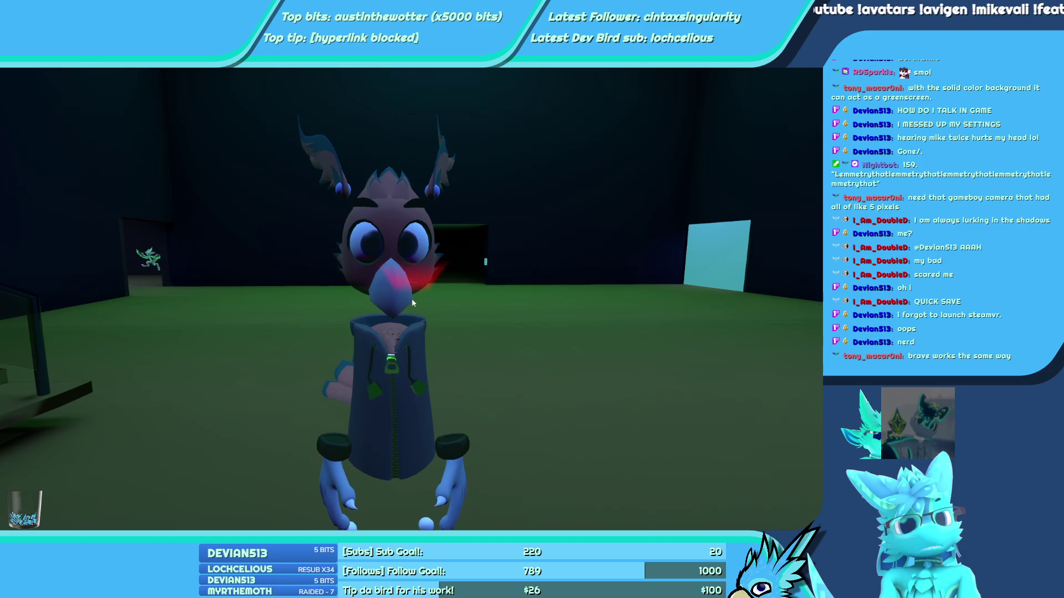
# View Page 1 of the avatar's toggles in the radial menu, close it and reposition the avatar
pyautogui.press('r')
pyautogui.press('r')
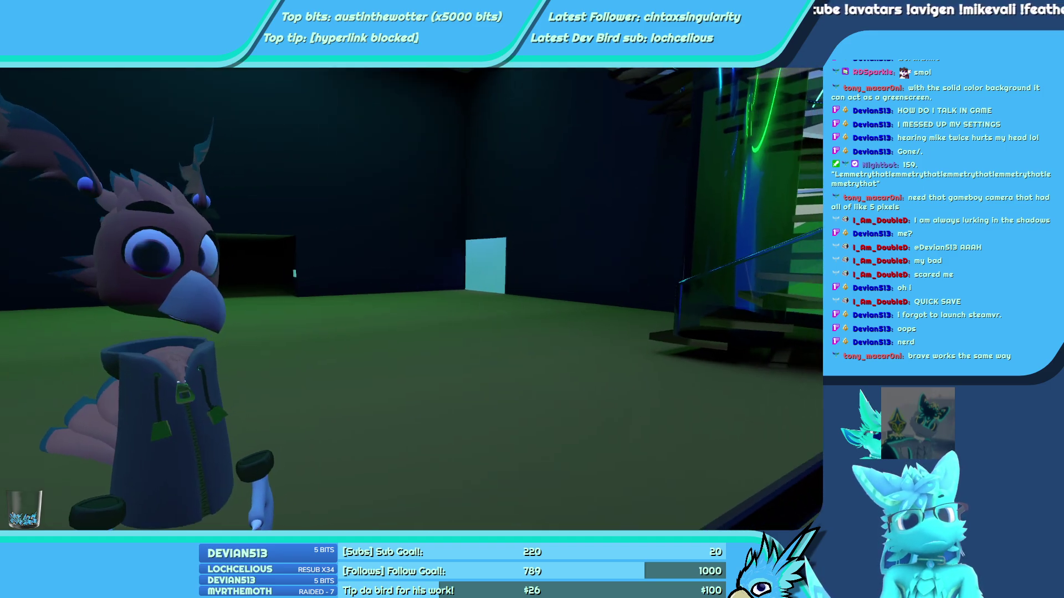
pyautogui.press('r')
pyautogui.click(354, 318)
pyautogui.click(412, 363)
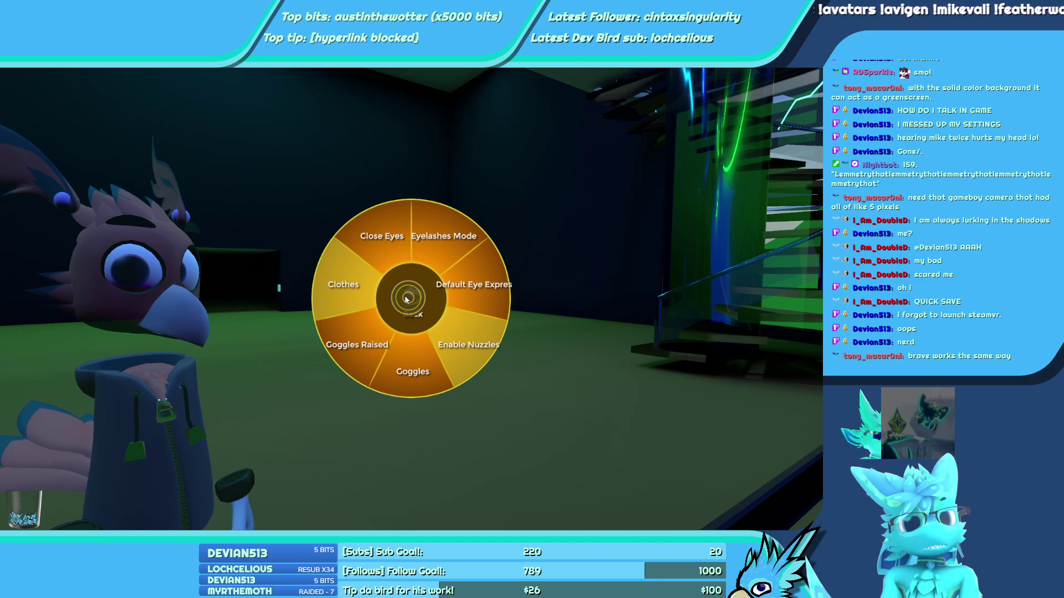
pyautogui.press('r')
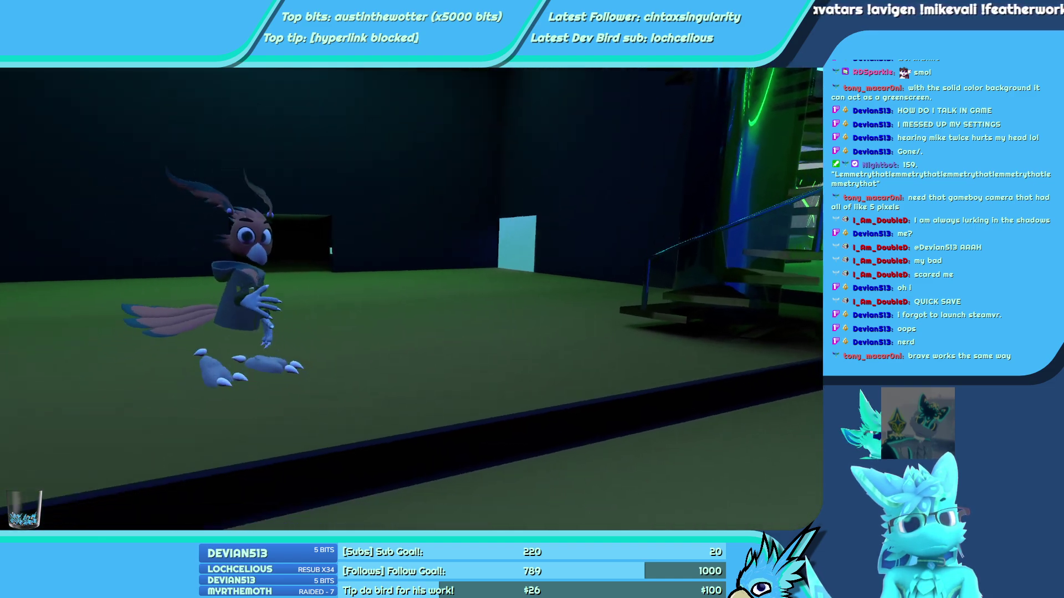
pyautogui.press('s')
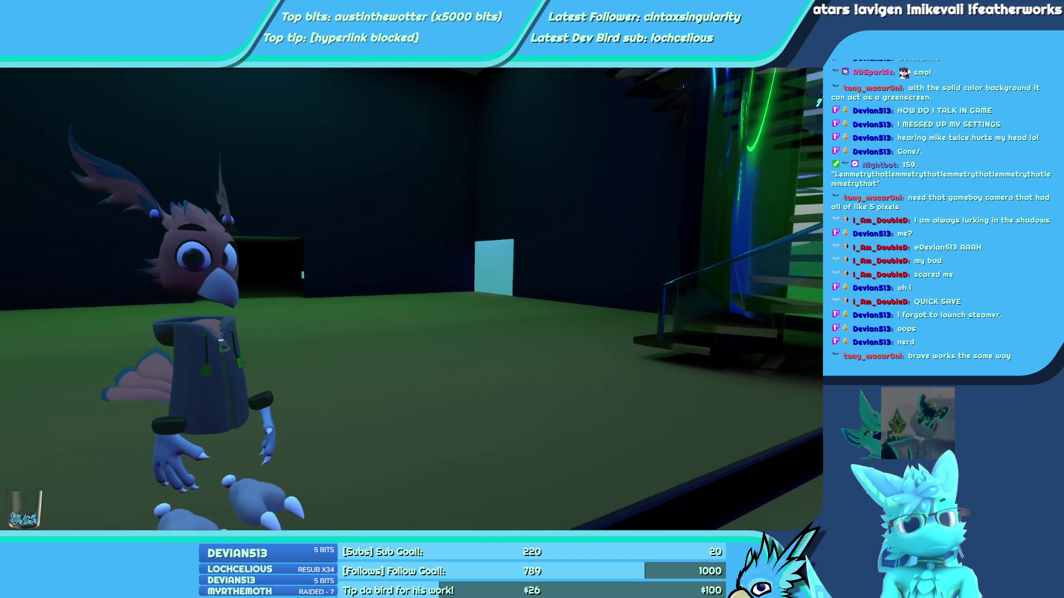
# Browse Page 3 and Page 4 of the avatar's radial menu to check the input names, and return to the main wheel
pyautogui.press('r')
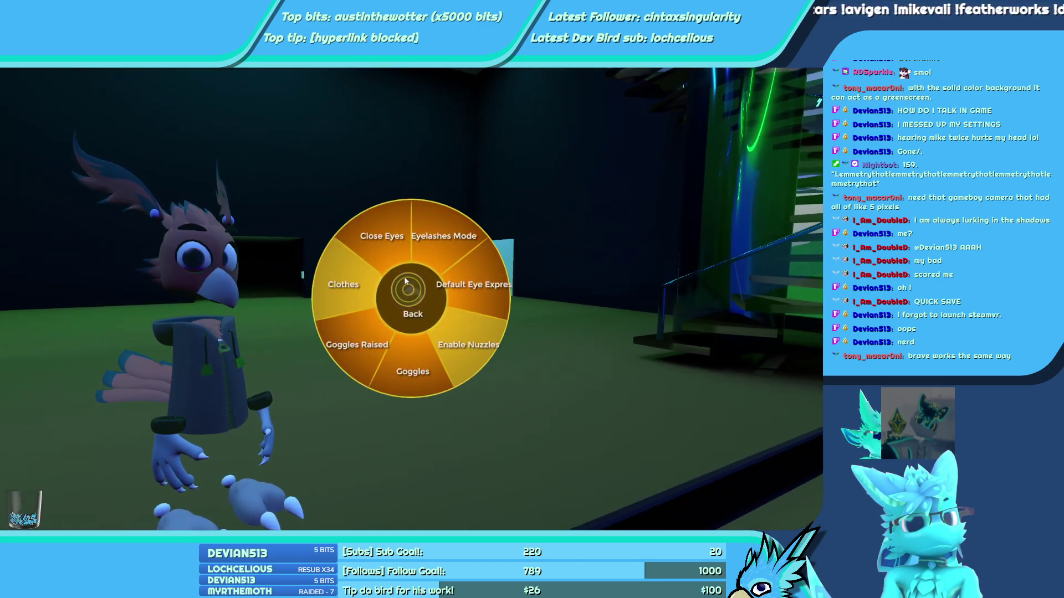
pyautogui.click(401, 299)
pyautogui.click(403, 299)
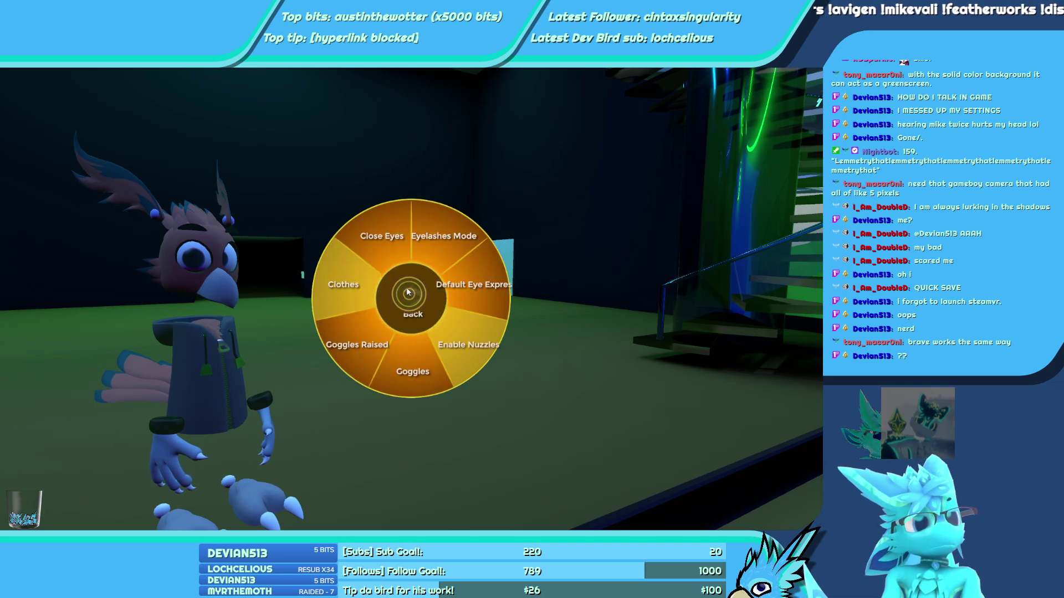
pyautogui.click(410, 303)
pyautogui.click(413, 304)
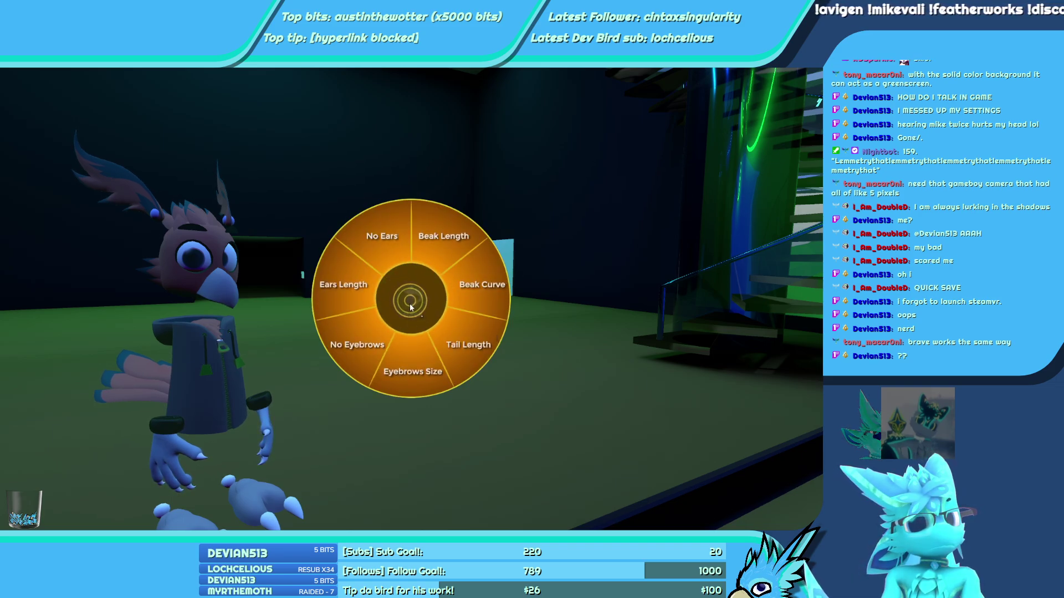
pyautogui.click(412, 302)
pyautogui.click(412, 299)
pyautogui.click(411, 298)
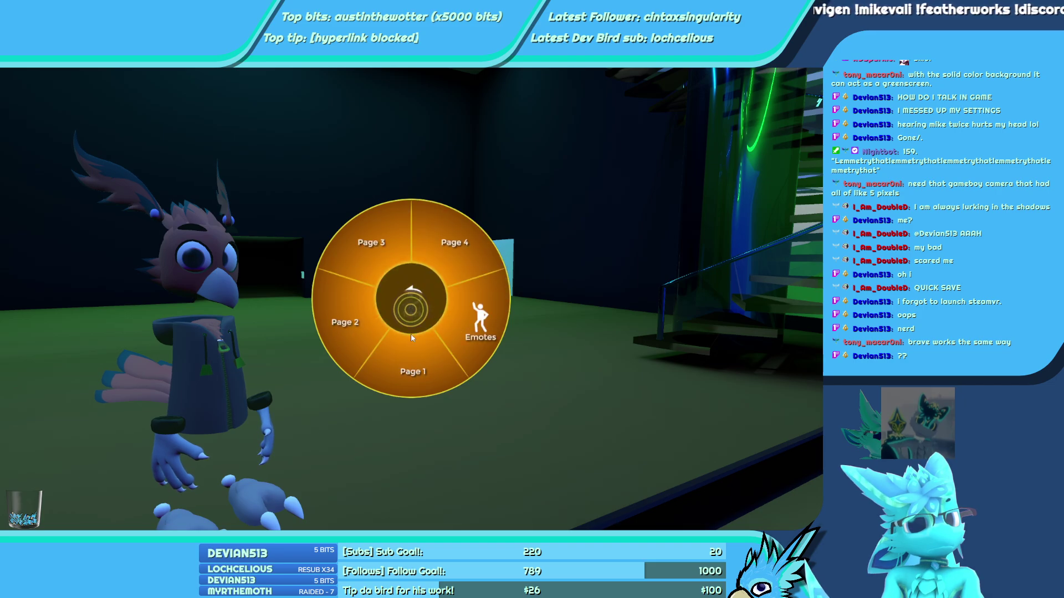
pyautogui.click(414, 298)
pyautogui.click(419, 297)
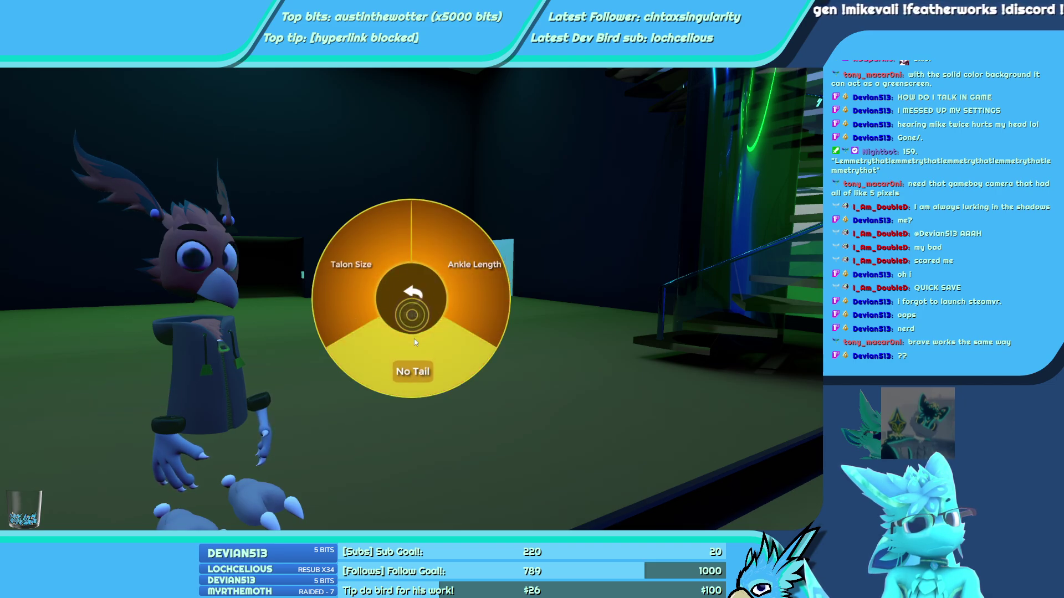
pyautogui.click(415, 301)
pyautogui.click(414, 303)
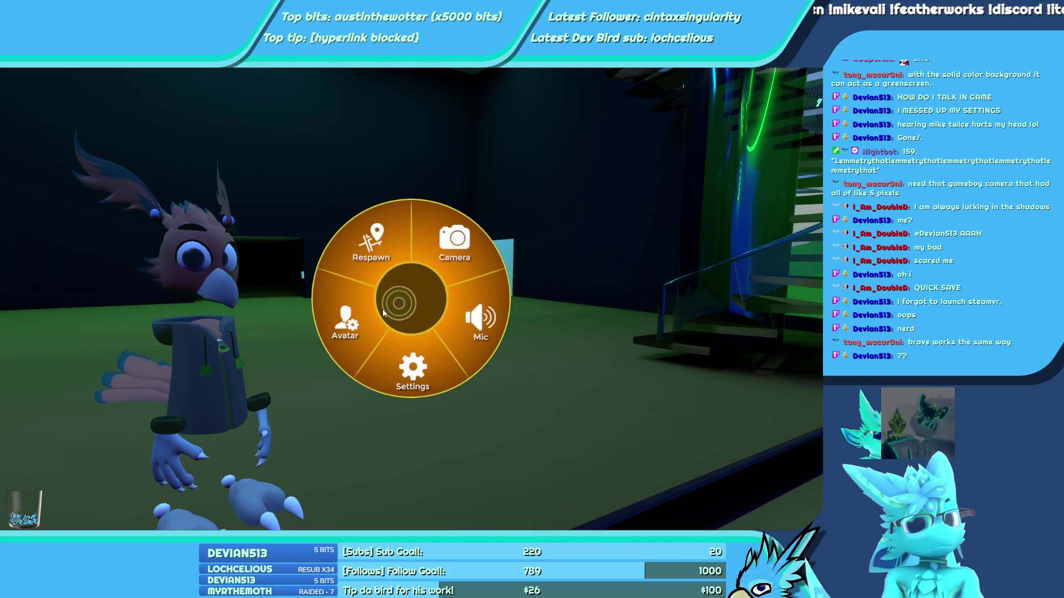
# Test the goggles from Page 1 of the avatar's radial menu by turning on Goggles and Goggles Raised
pyautogui.click(410, 299)
pyautogui.click(409, 299)
pyautogui.click(410, 311)
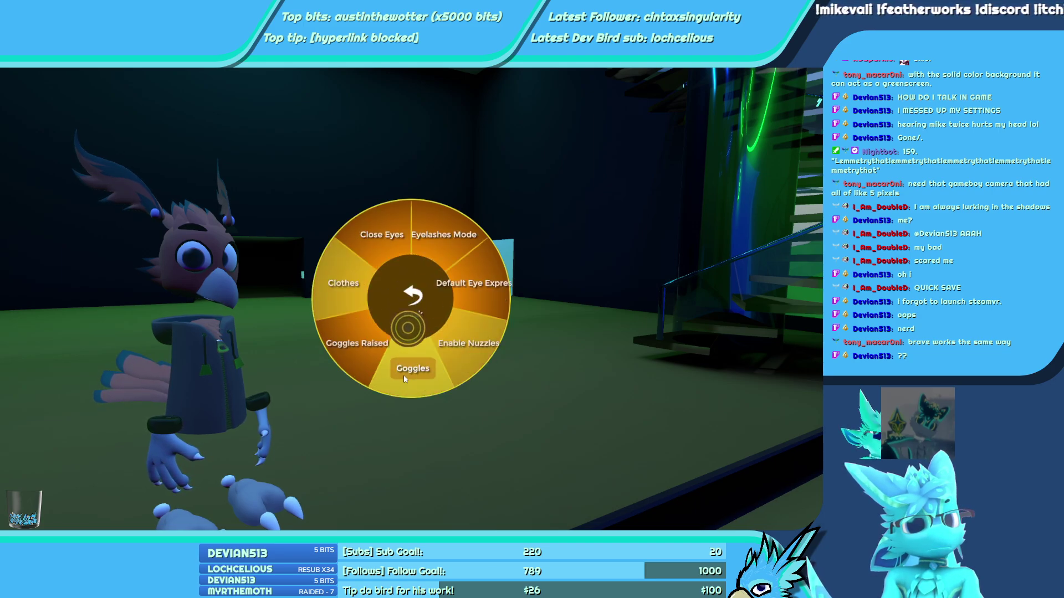
pyautogui.click(411, 346)
pyautogui.click(410, 347)
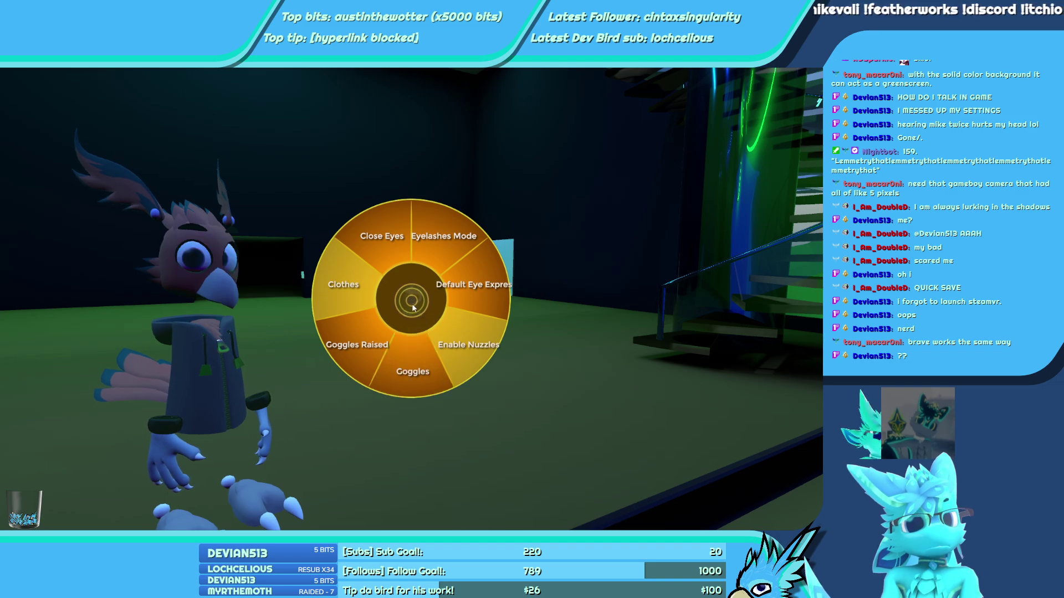
pyautogui.click(410, 350)
pyautogui.click(367, 339)
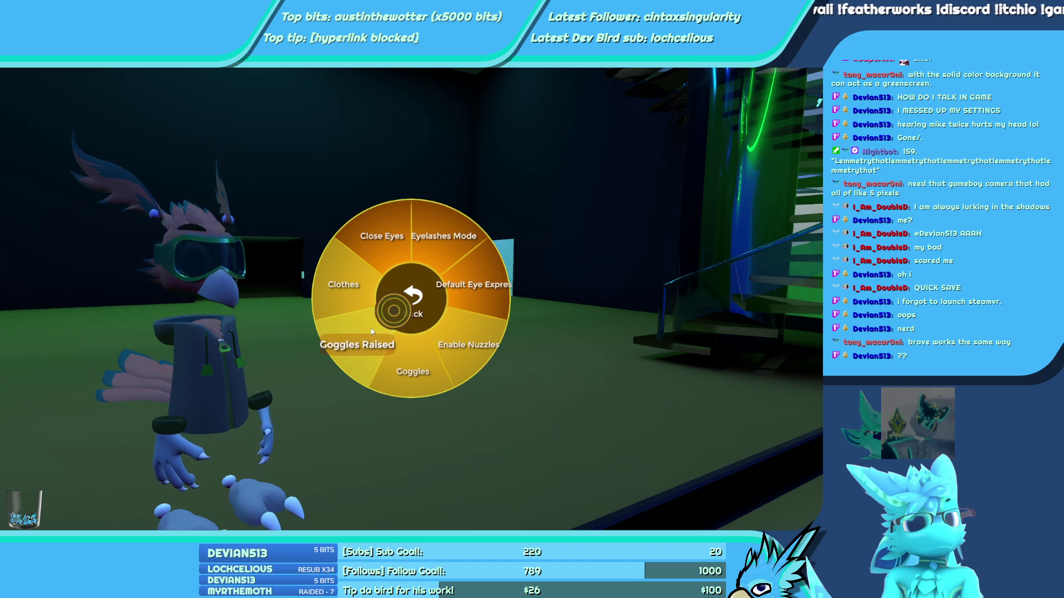
pyautogui.click(371, 332)
pyautogui.click(372, 332)
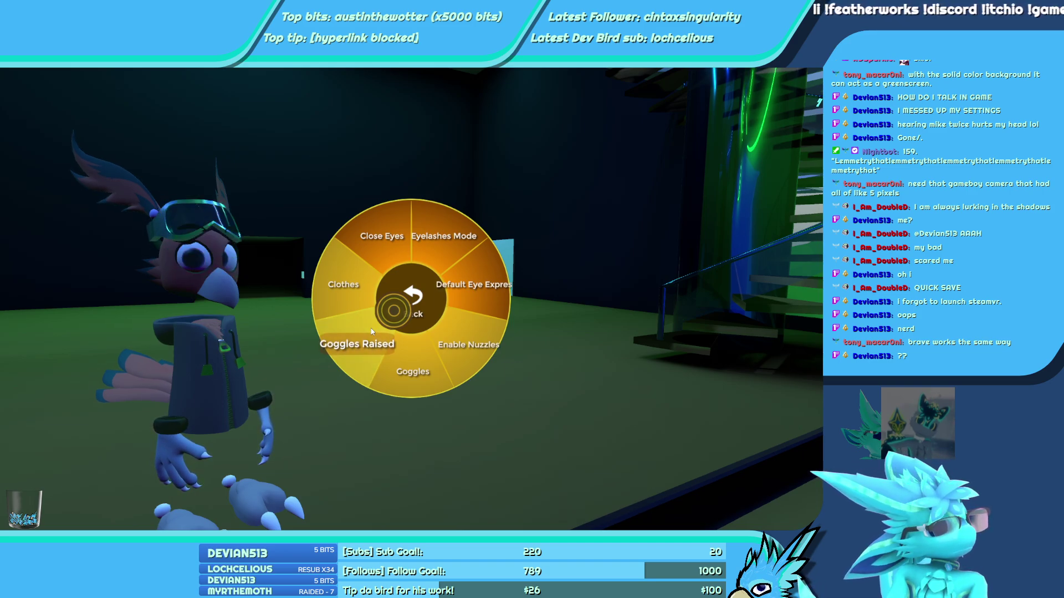
# Toggle Goggles Raised repeatedly to test its transition, leave the goggles lowered over the eyes, and close the radial menu
pyautogui.click(372, 332)
pyautogui.click(372, 332)
pyautogui.click(372, 332)
pyautogui.click(372, 332)
pyautogui.click(372, 332)
pyautogui.click(372, 332)
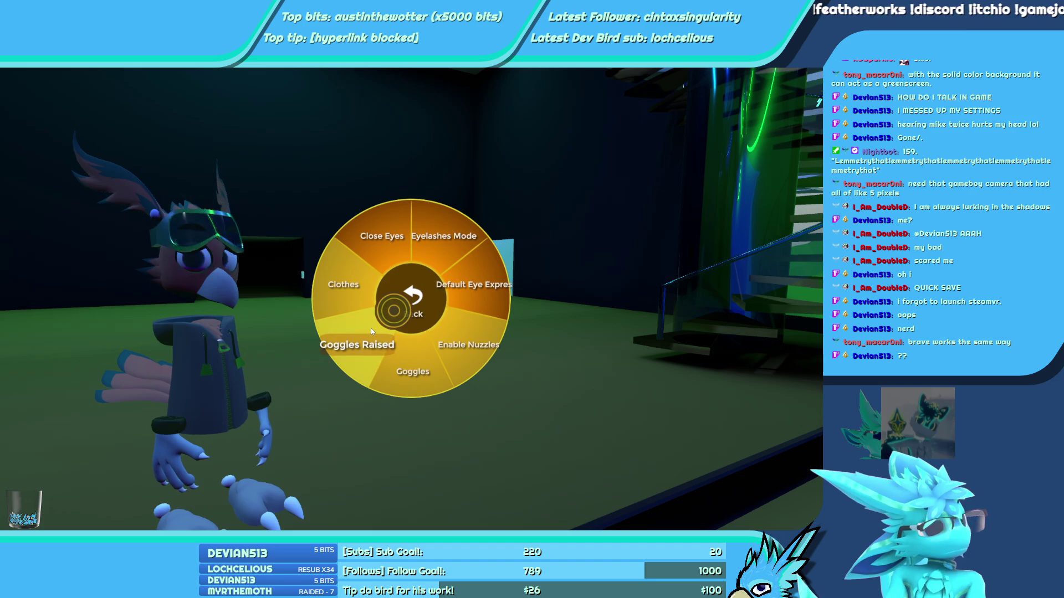
pyautogui.click(372, 332)
pyautogui.press('r')
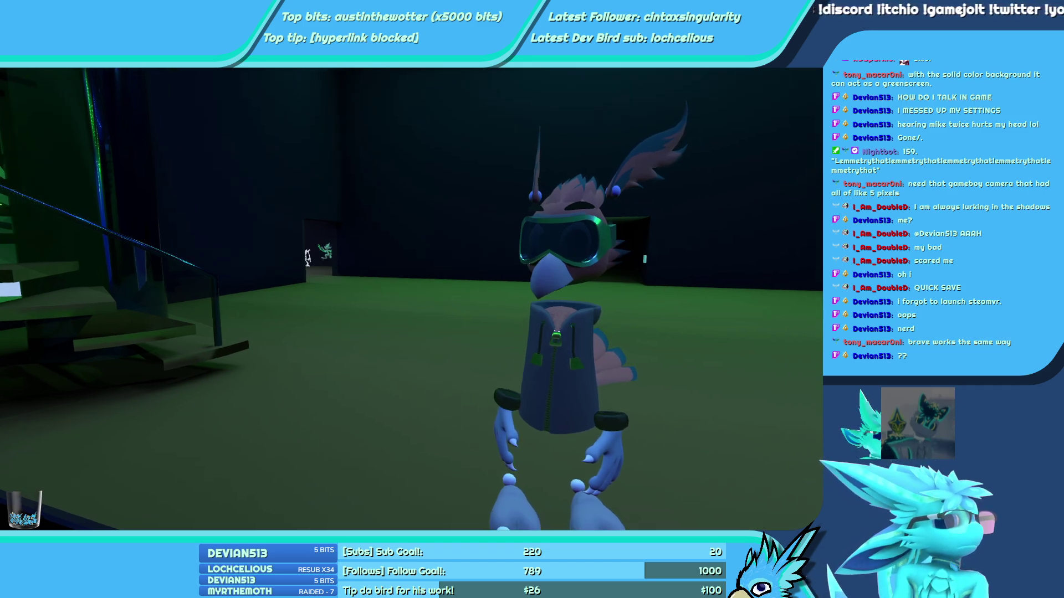
# Reopen the radial menu, return to Page 1 of the avatar's toggles and turn Goggles off
pyautogui.hotkey('alt', 'Tab')
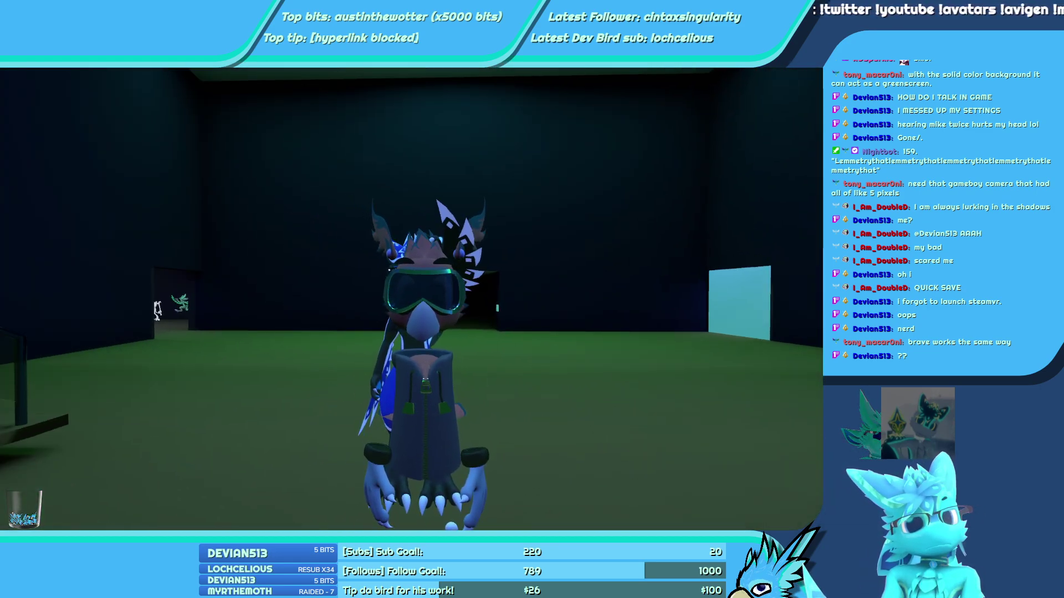
pyautogui.press('r')
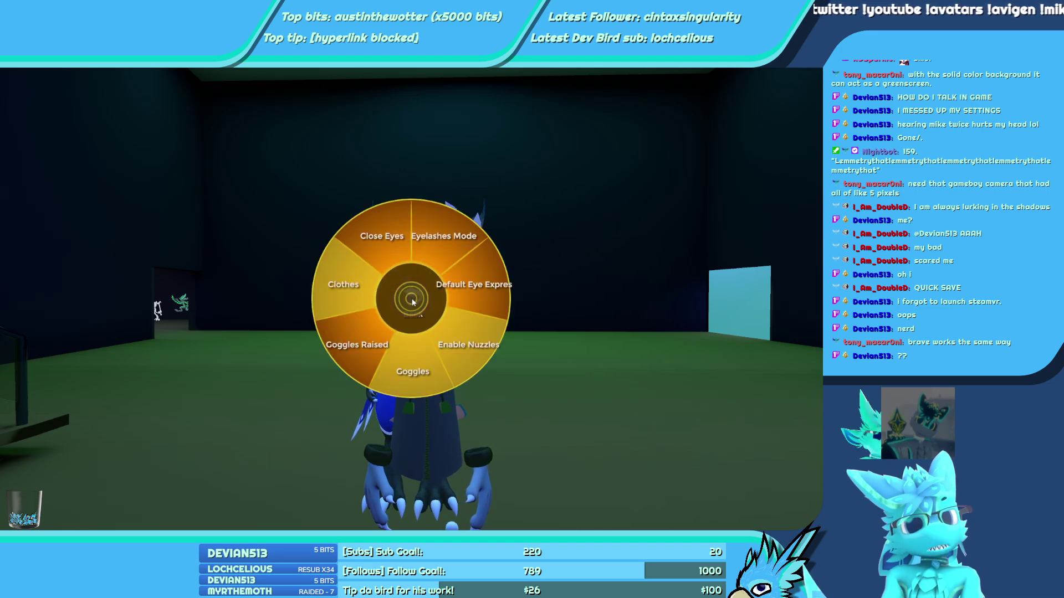
pyautogui.click(409, 309)
pyautogui.click(409, 310)
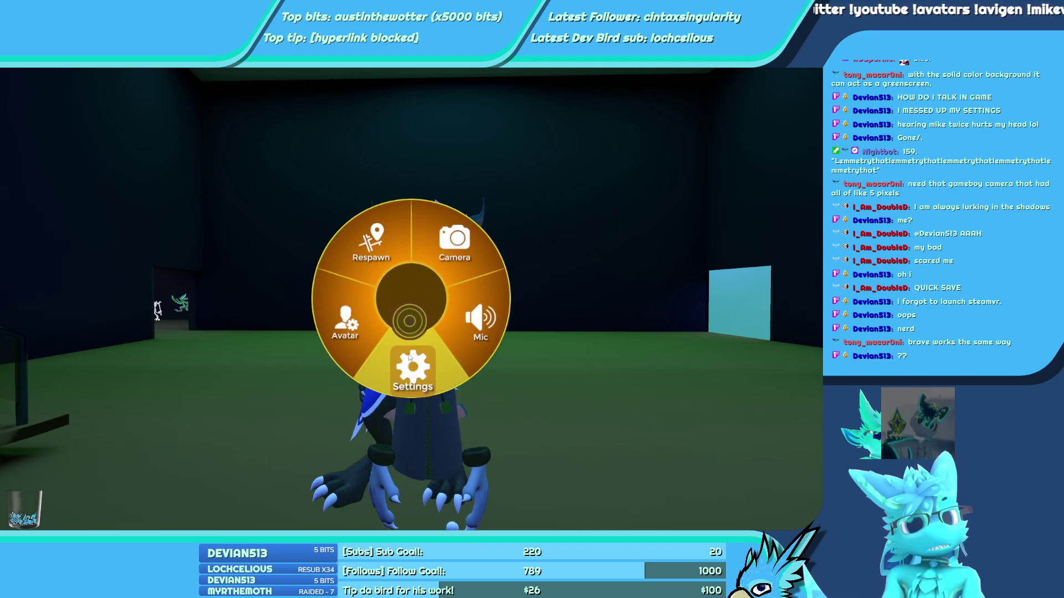
pyautogui.click(379, 308)
pyautogui.click(406, 340)
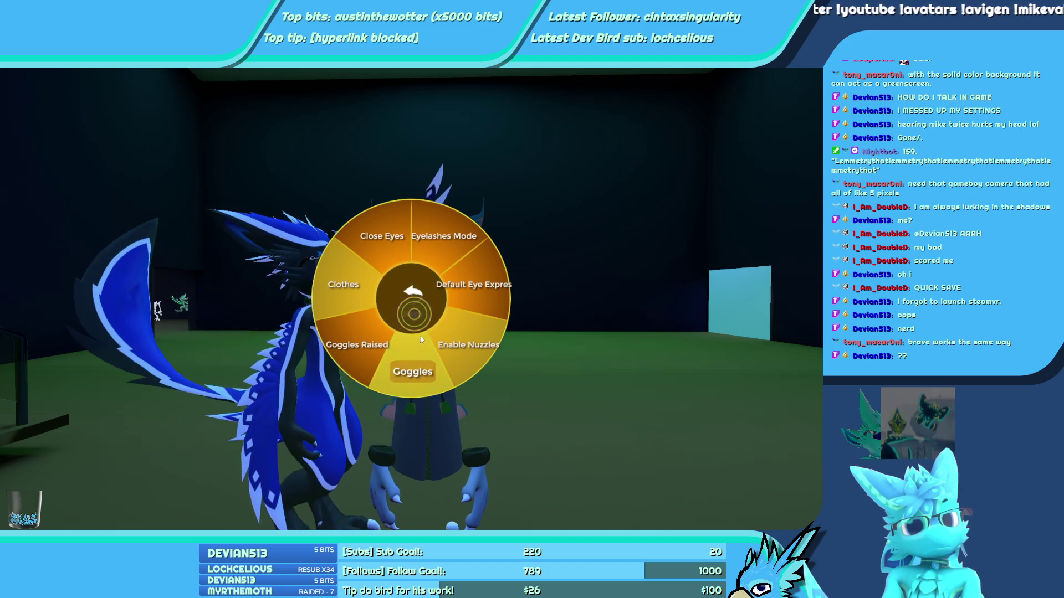
pyautogui.press('t')
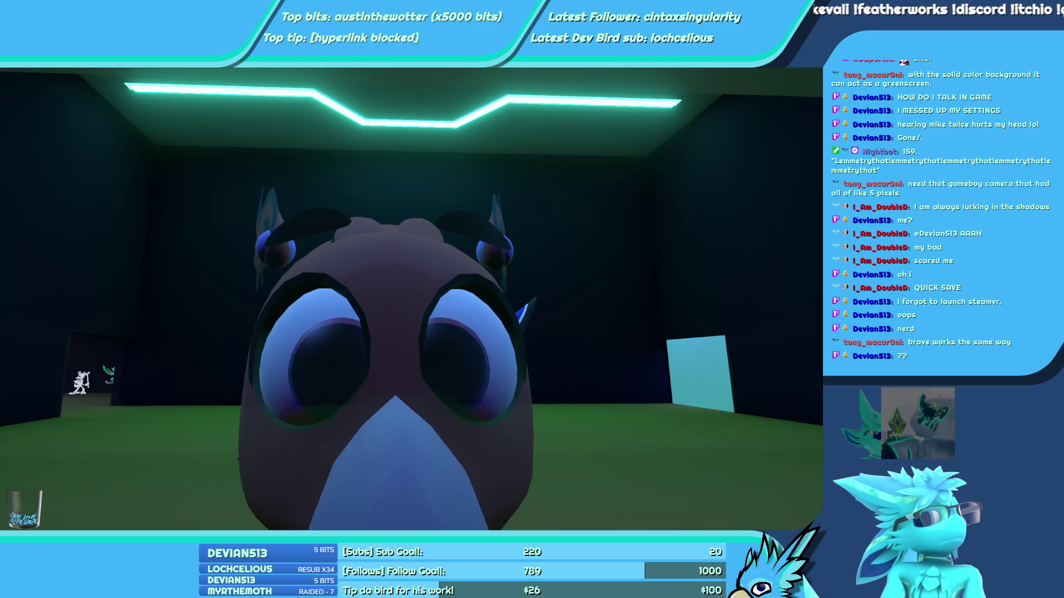
# Switch to Unity, expand the MDB_Rayvian_CVR_Default armature through Chest, Neck and Head to HeadContacts, and select NuzzlesReceiver
pyautogui.hotkey('alt', 'Tab')
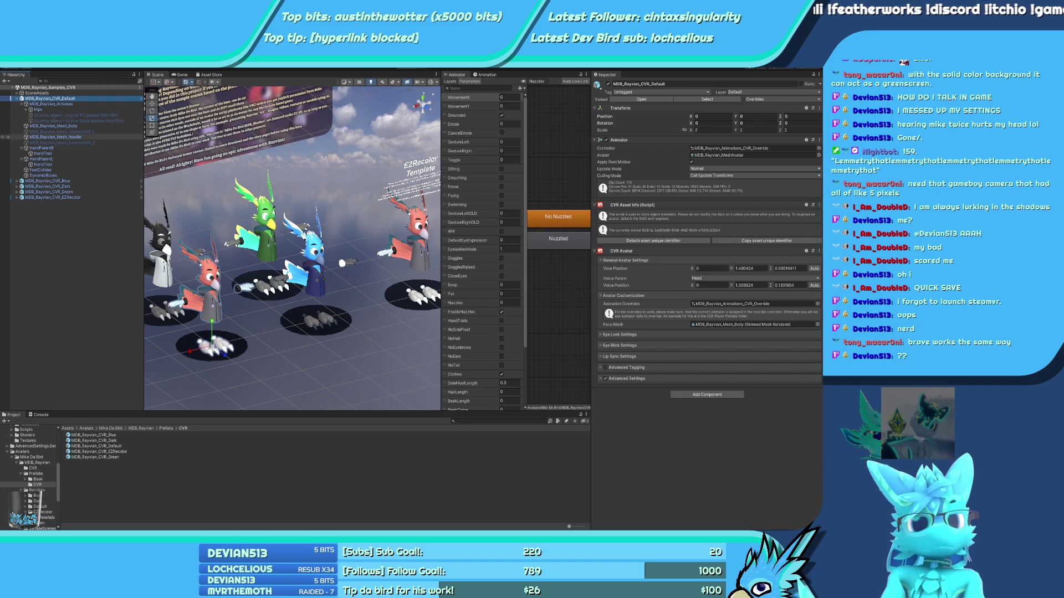
pyautogui.click(45, 148)
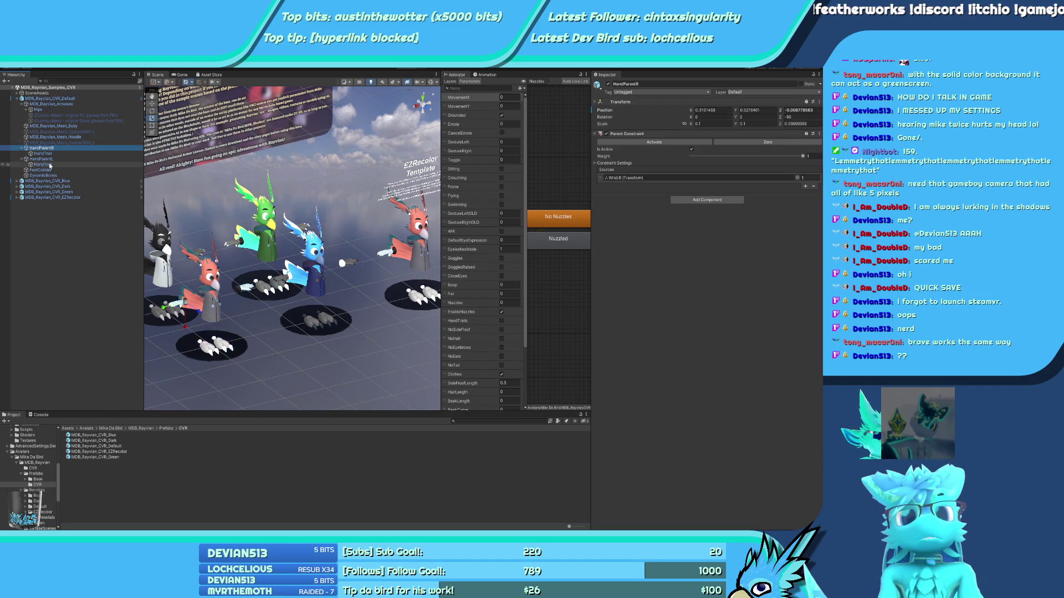
pyautogui.click(27, 110)
pyautogui.click(31, 115)
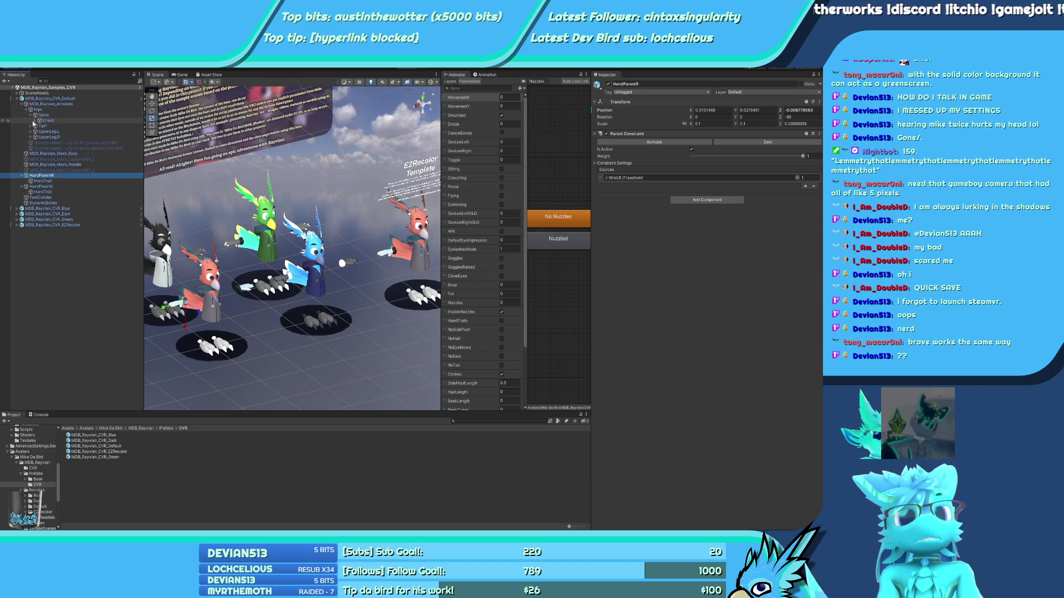
pyautogui.click(35, 120)
pyautogui.click(40, 143)
pyautogui.click(44, 148)
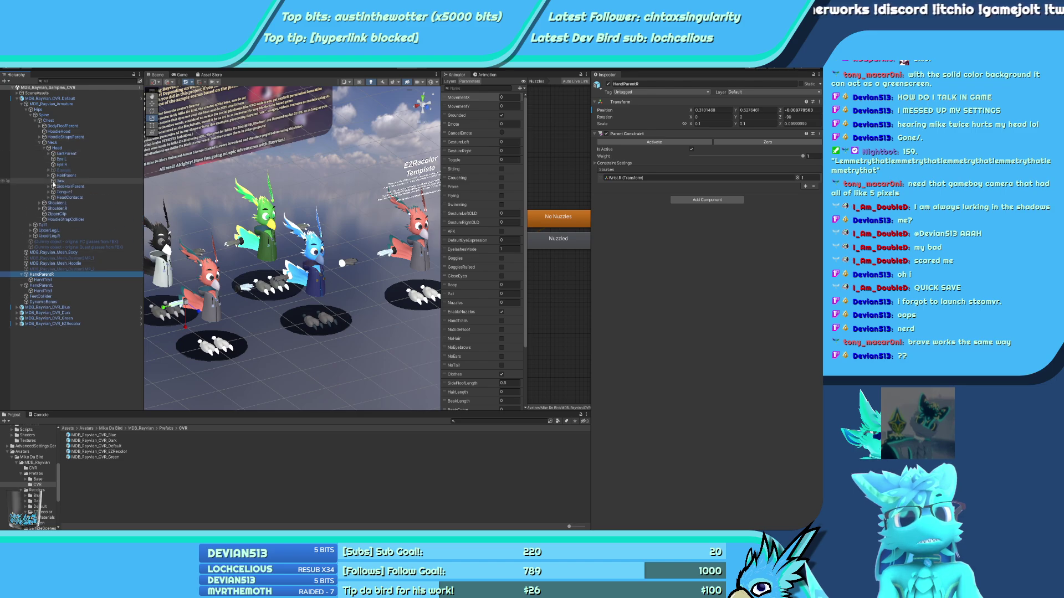
pyautogui.click(49, 198)
pyautogui.click(57, 203)
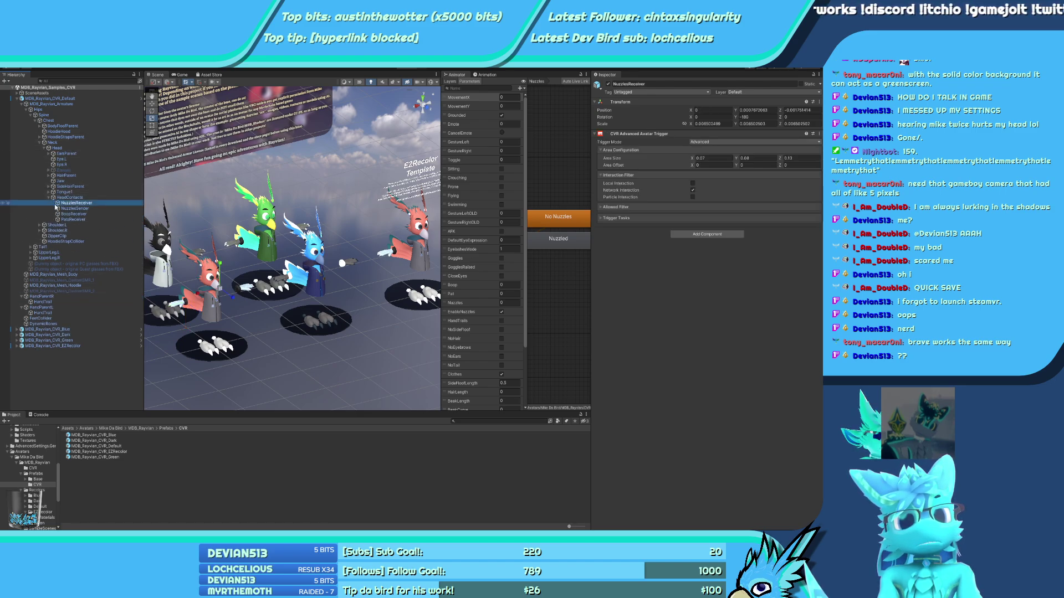
# Examine PatsReceiver and BoopReceiver, including BoopReceiver's Allowed Filter and Trigger Tasks, and compare its setting name with the animator parameters
pyautogui.click(77, 220)
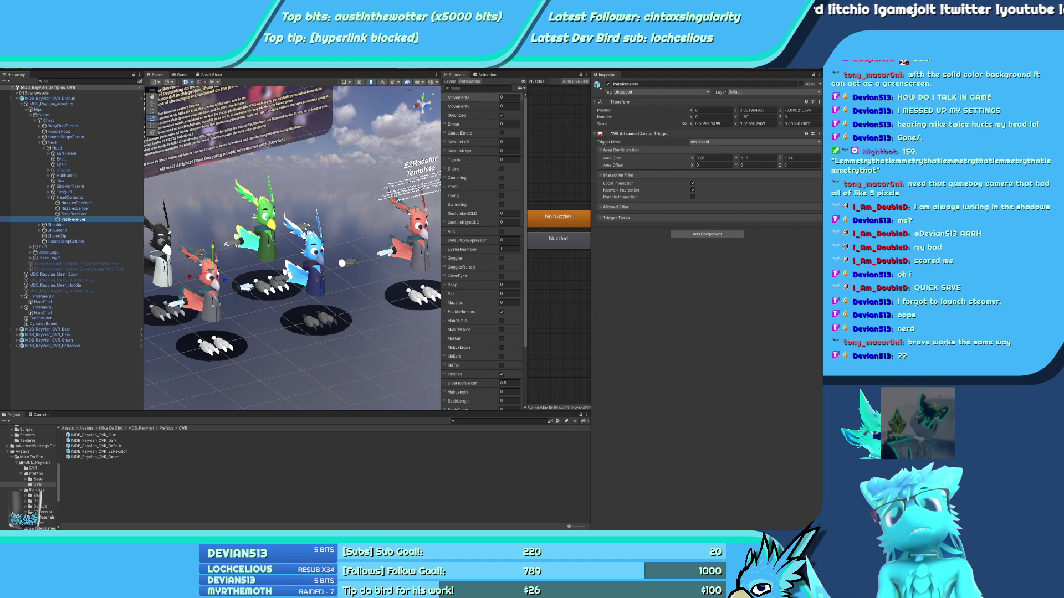
pyautogui.click(586, 383)
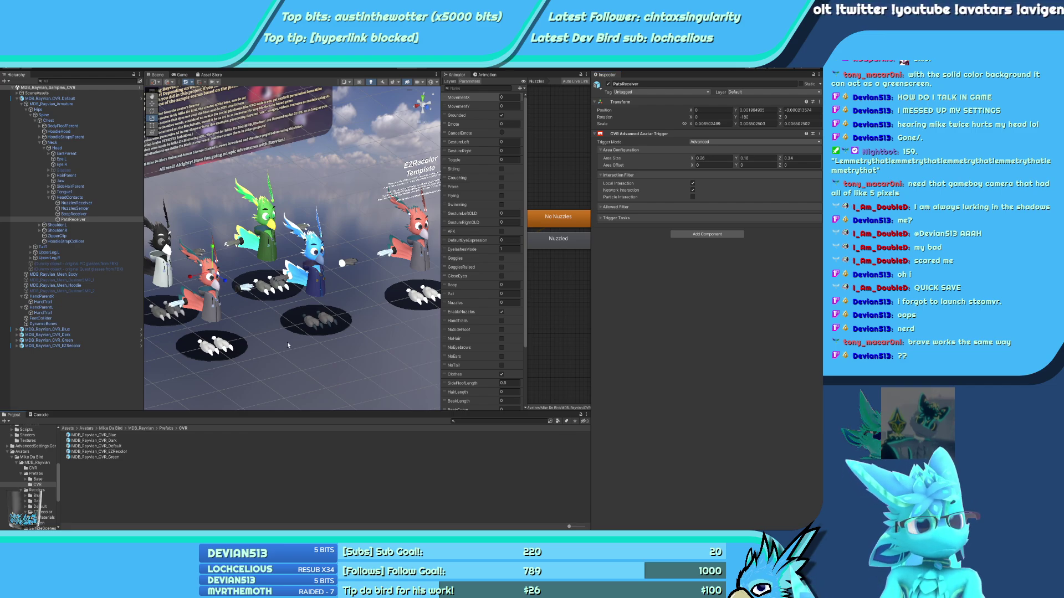
pyautogui.click(74, 214)
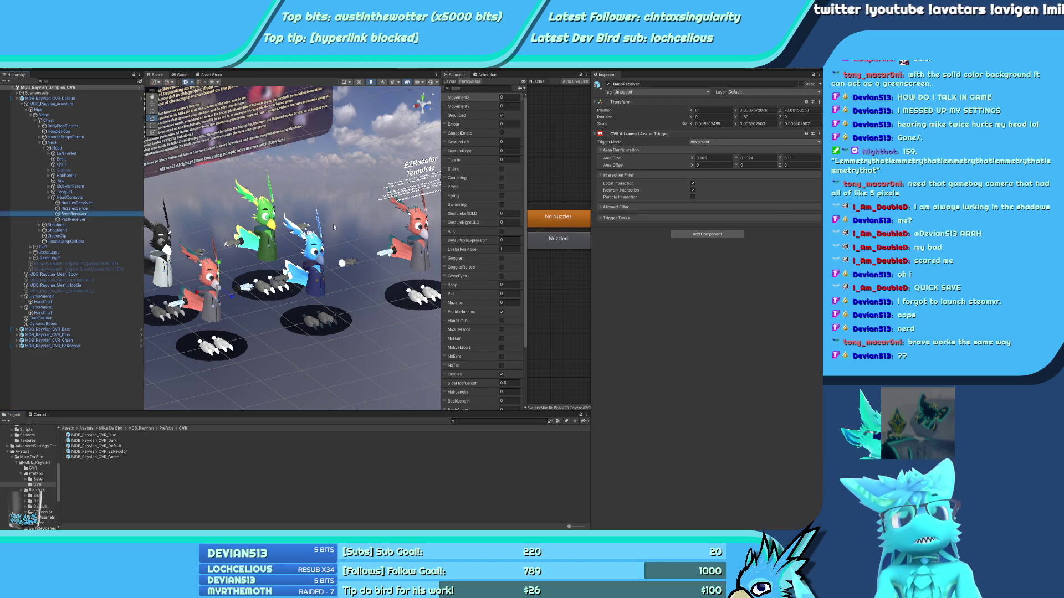
pyautogui.click(603, 207)
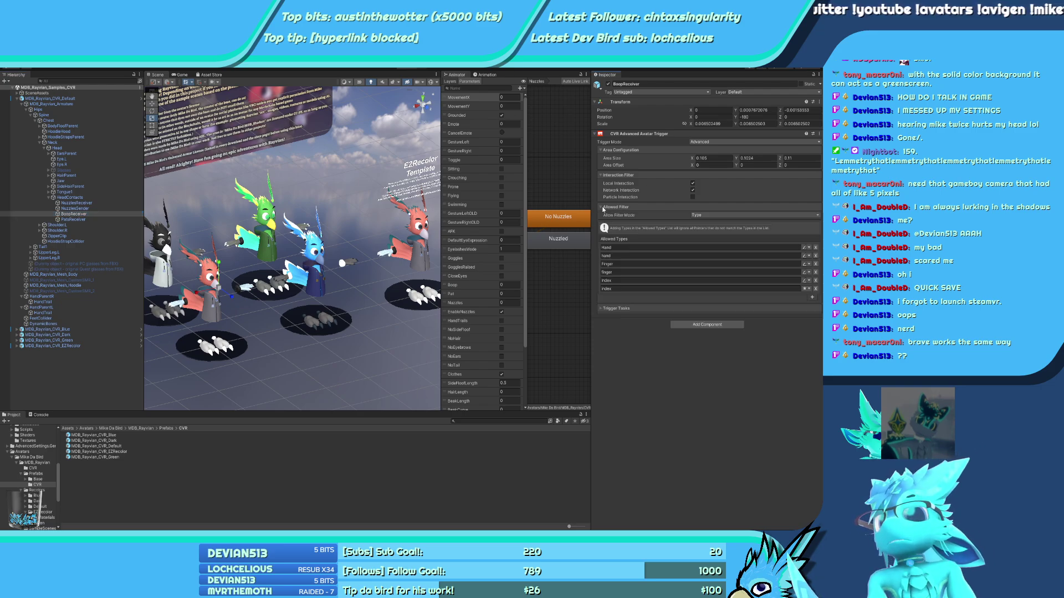
pyautogui.click(600, 309)
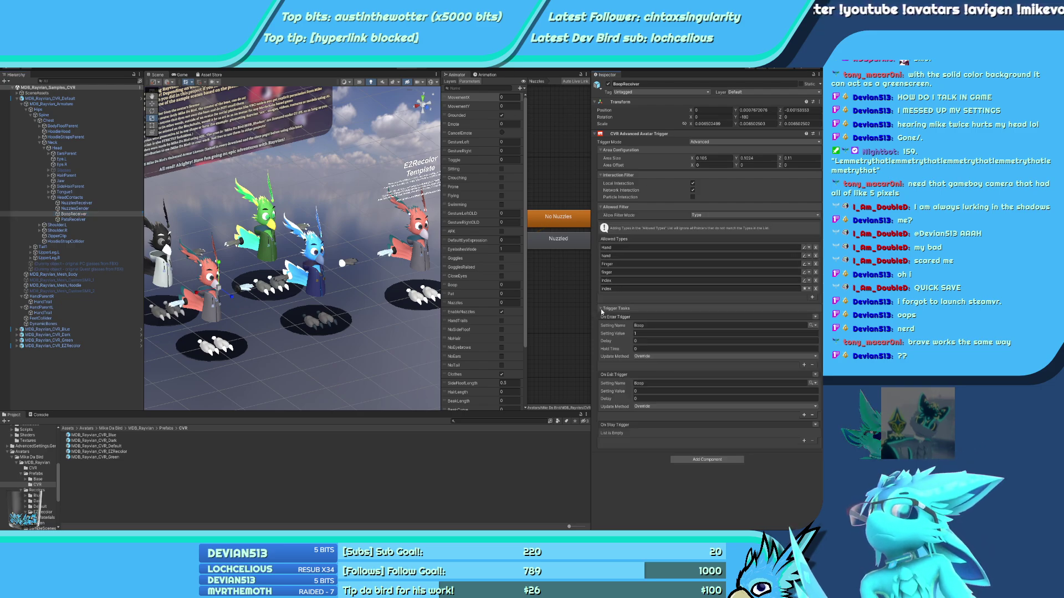
pyautogui.click(661, 326)
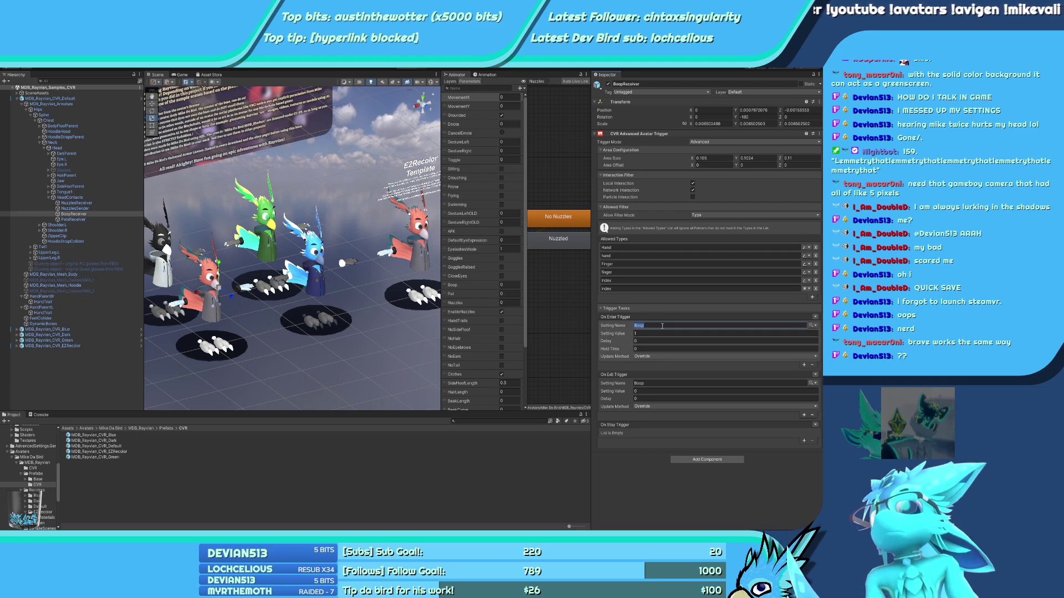
pyautogui.scroll(-3, 504, 304)
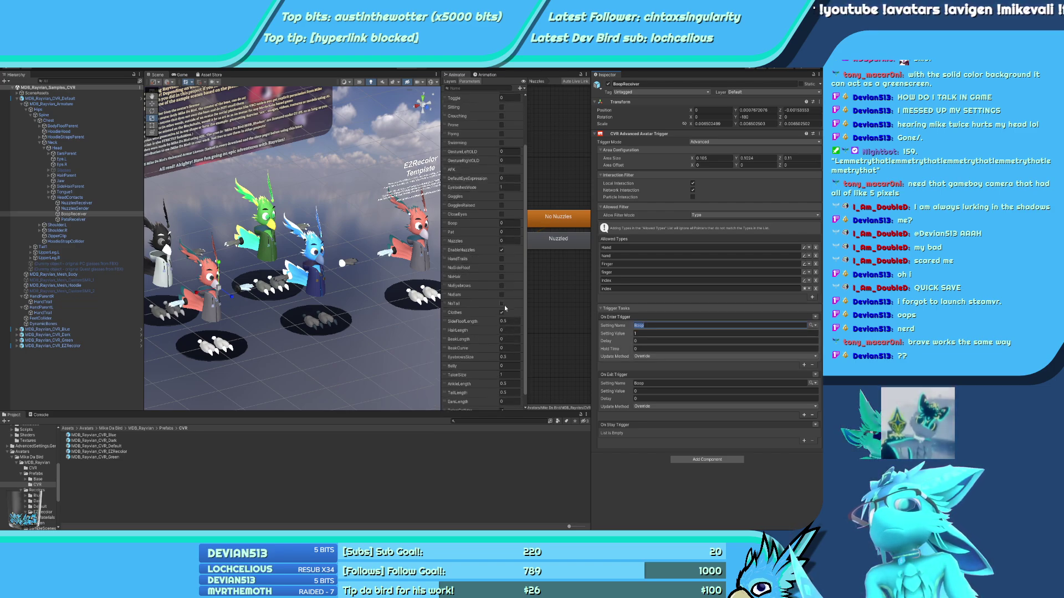
# Assign the Pat parameter as the setting name of PatsReceiver's On Enter and On Exit trigger tasks
pyautogui.click(82, 220)
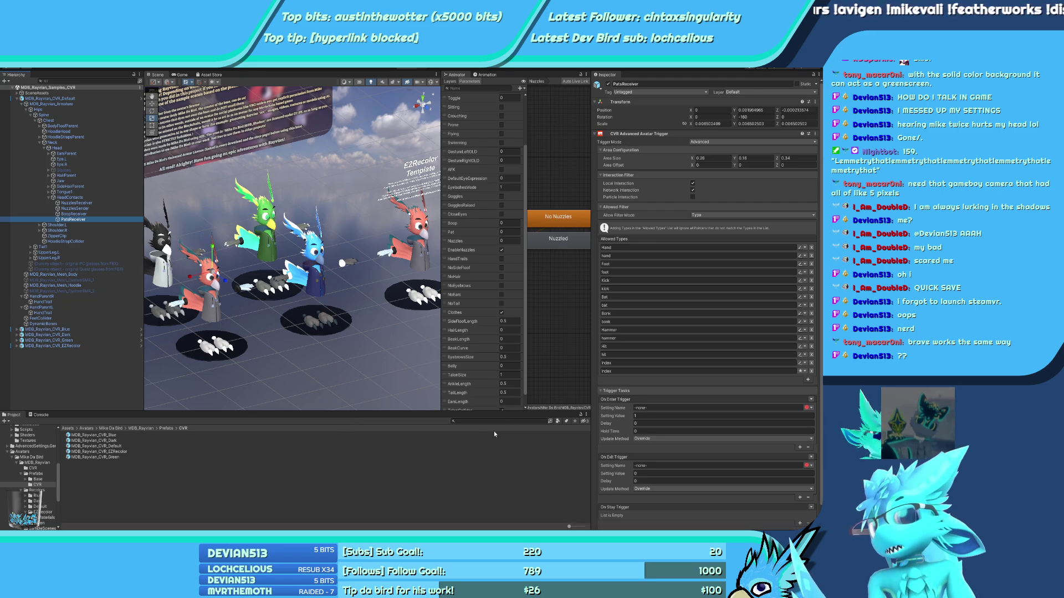
pyautogui.scroll(-1, 618, 412)
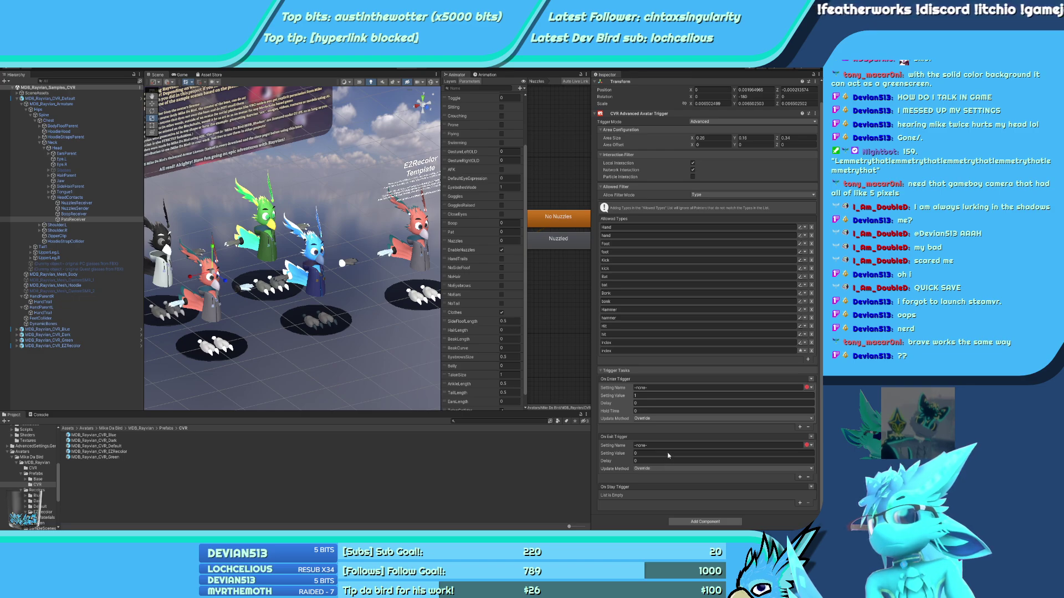
pyautogui.click(651, 463)
pyautogui.click(807, 446)
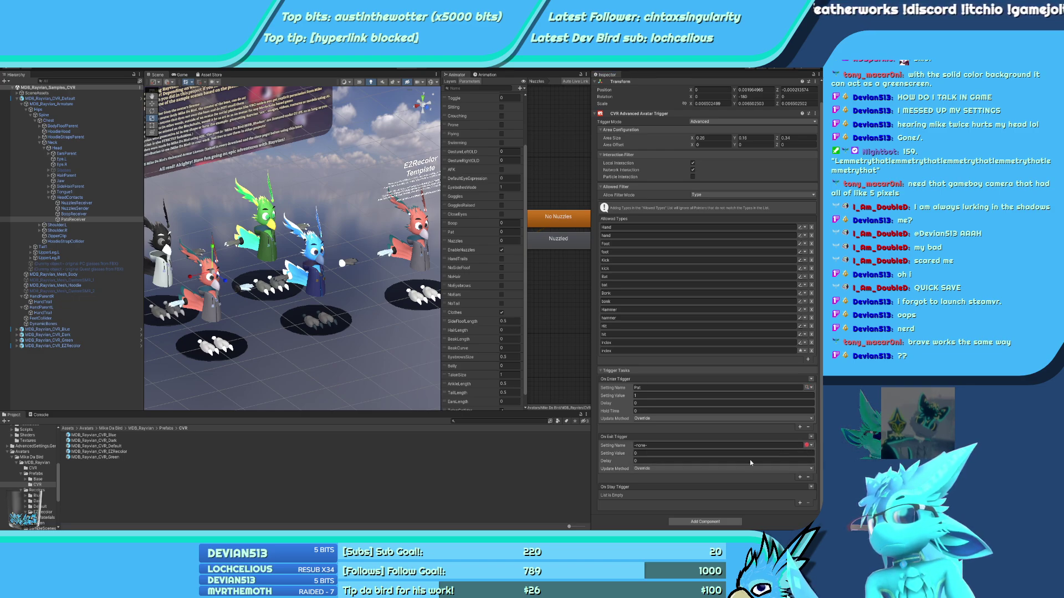
pyautogui.click(659, 473)
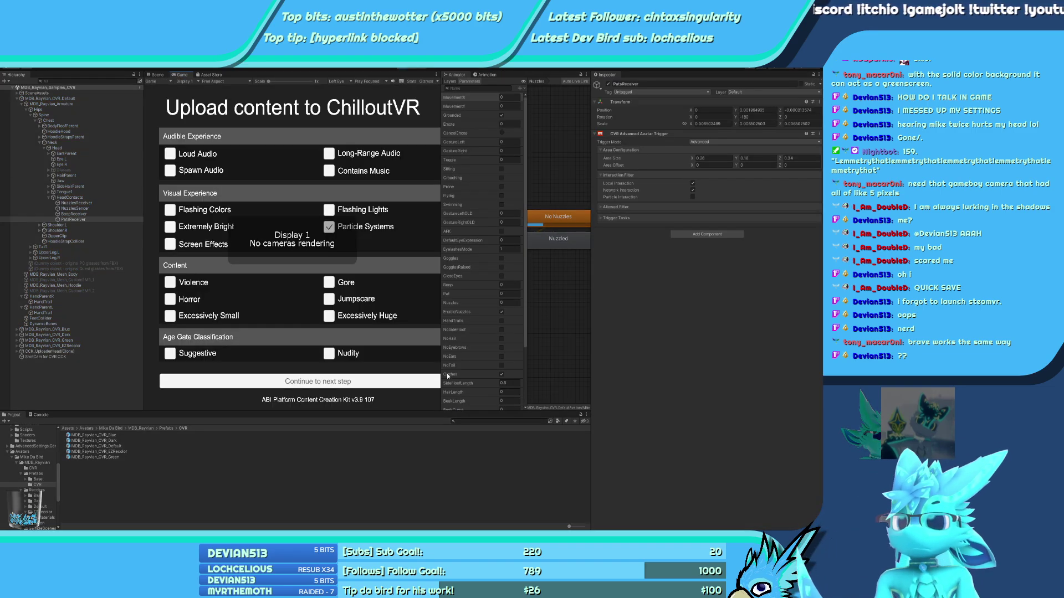
# Accept the content tags and both legal assurances and upload the updated default avatar to ChilloutVR
pyautogui.click(436, 381)
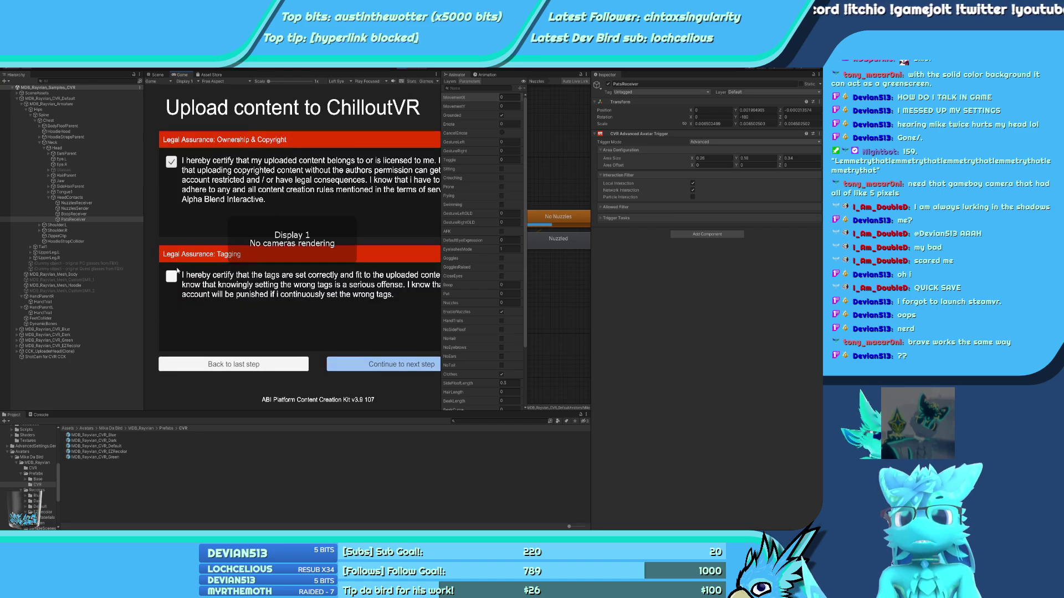
pyautogui.click(360, 364)
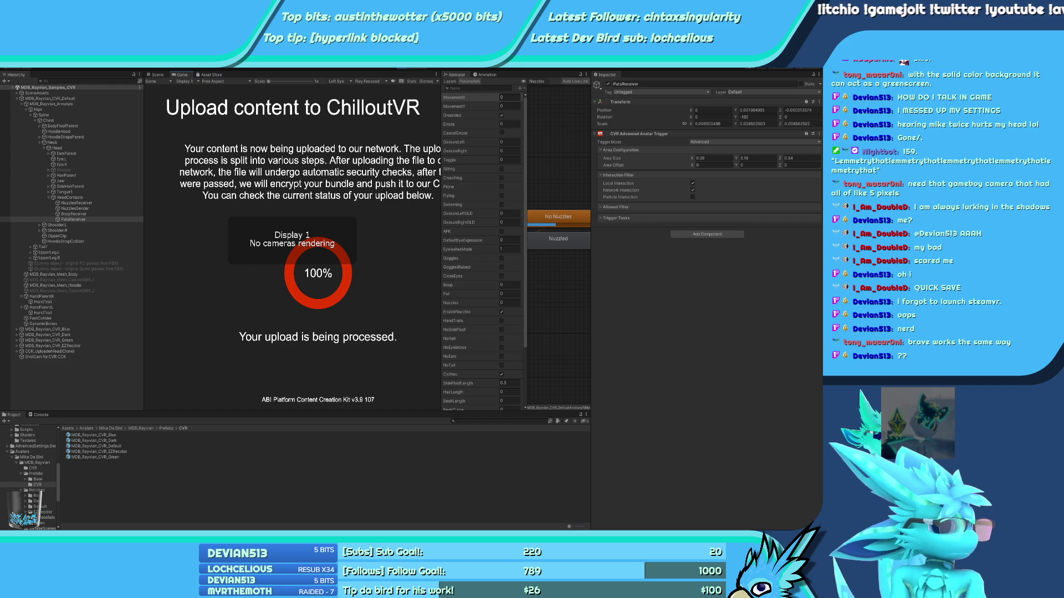
# Switch to ChilloutVR and change avatars from the avatar list to reload the updated Rayvian avatar
pyautogui.hotkey('alt', 'Tab')
pyautogui.press('Escape')
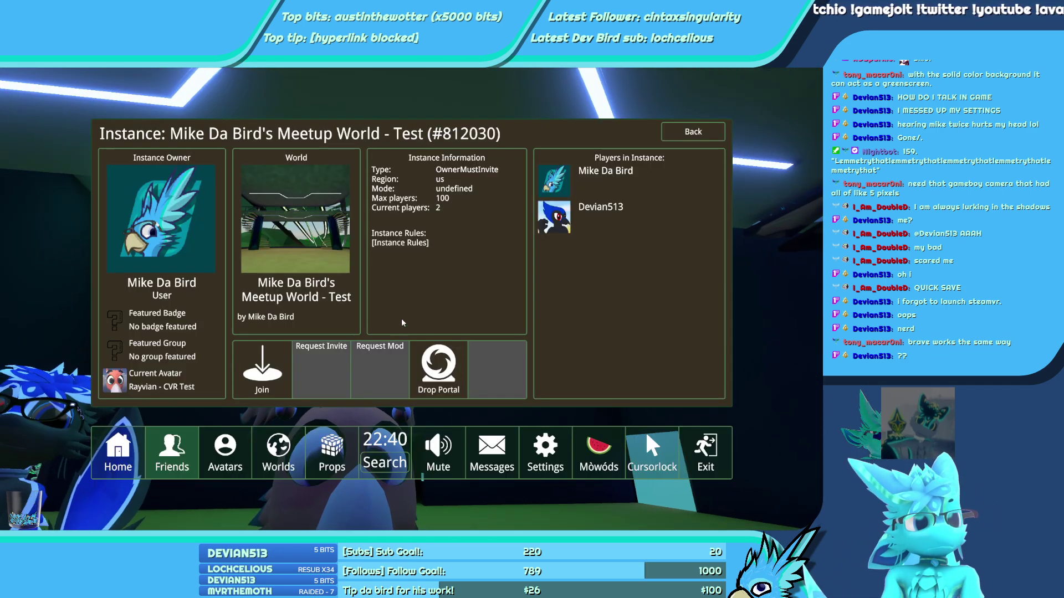
pyautogui.click(233, 457)
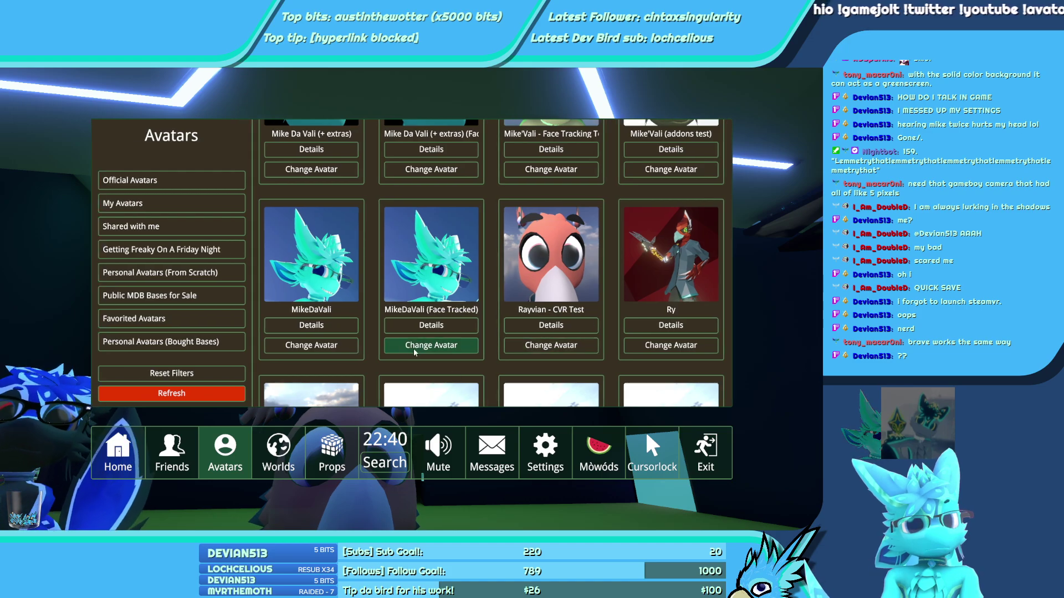
pyautogui.click(327, 353)
pyautogui.press('Escape')
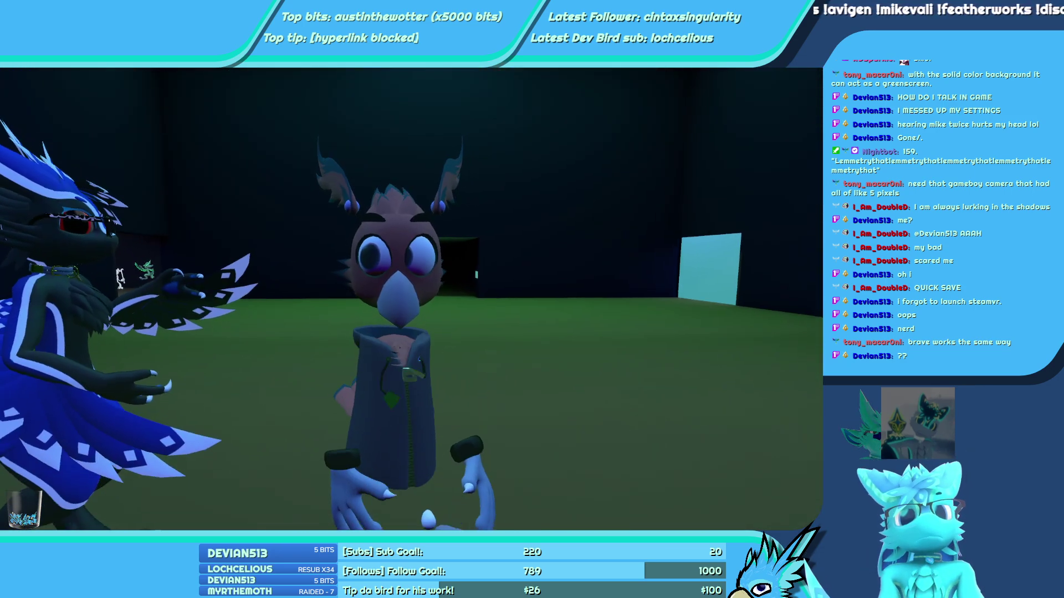
# Open the in-game camera from the radial menu and set it up to show the avatar
pyautogui.press('r')
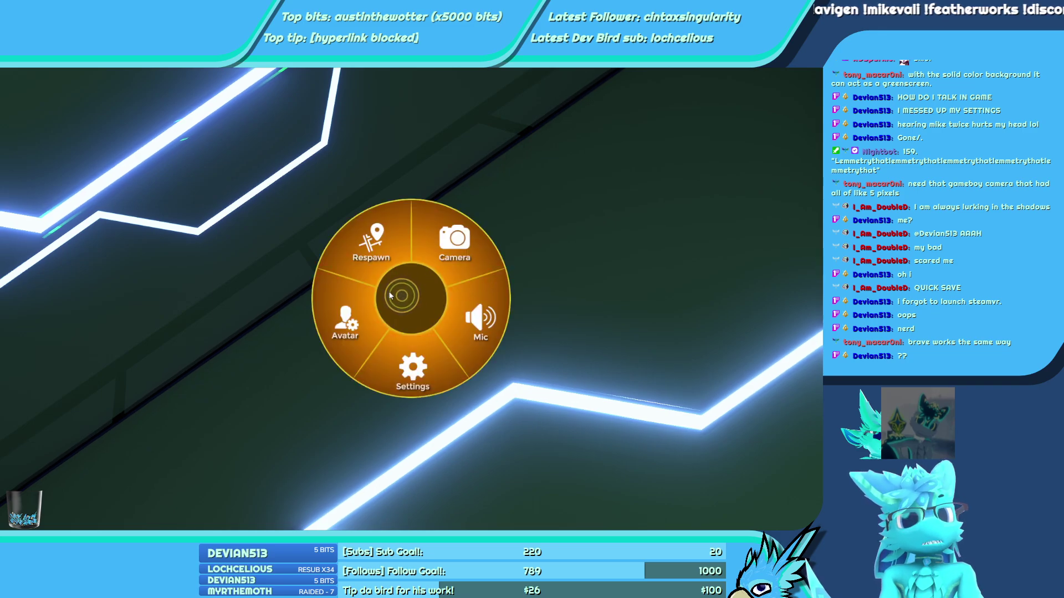
pyautogui.click(445, 248)
pyautogui.press('r')
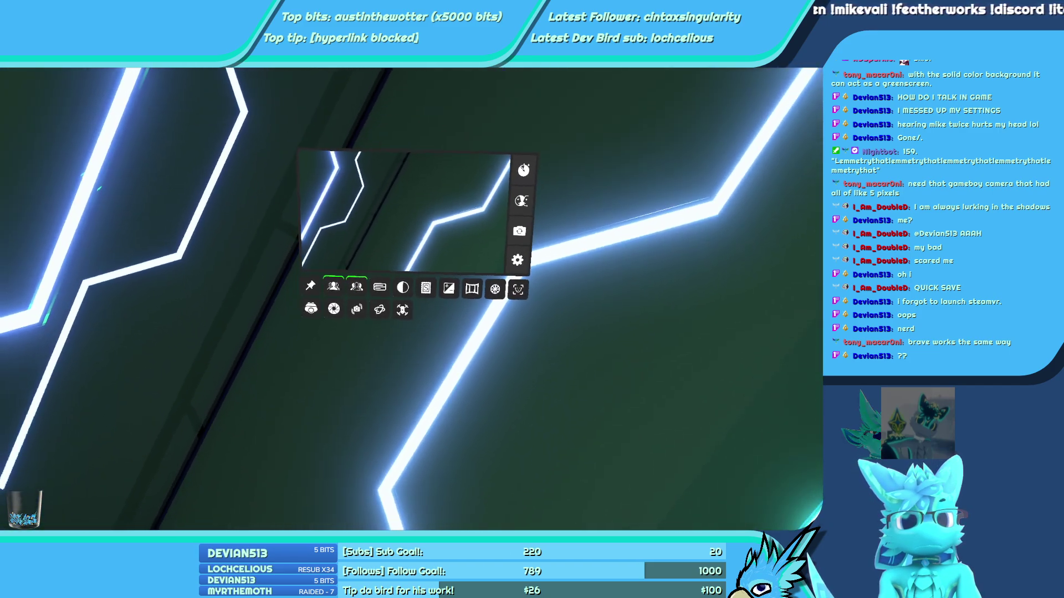
pyautogui.click(403, 307)
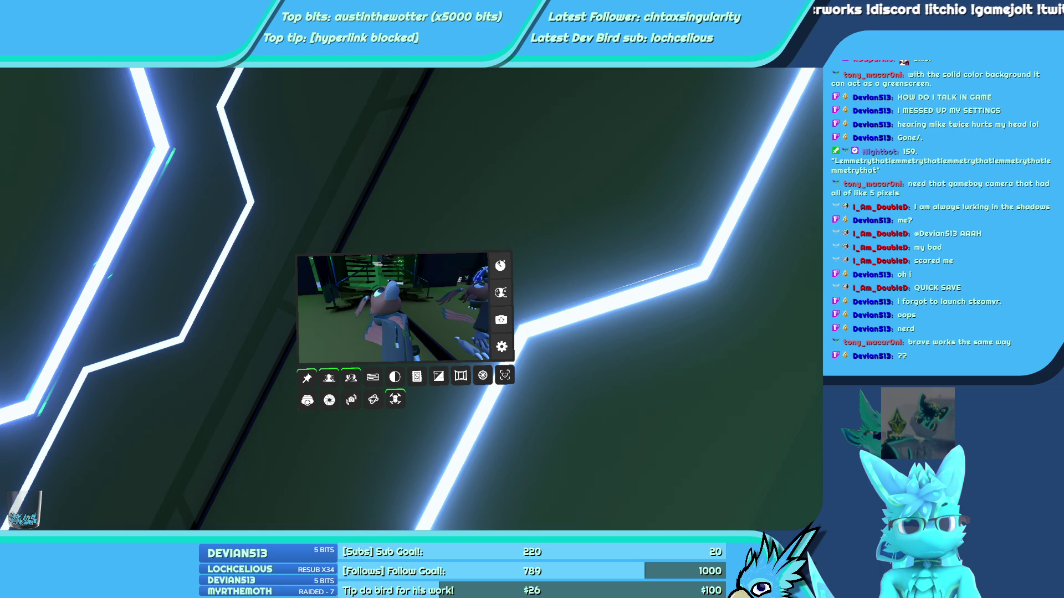
# Try the camera's Grayscale and Sepia filters and turn both off
pyautogui.click(401, 290)
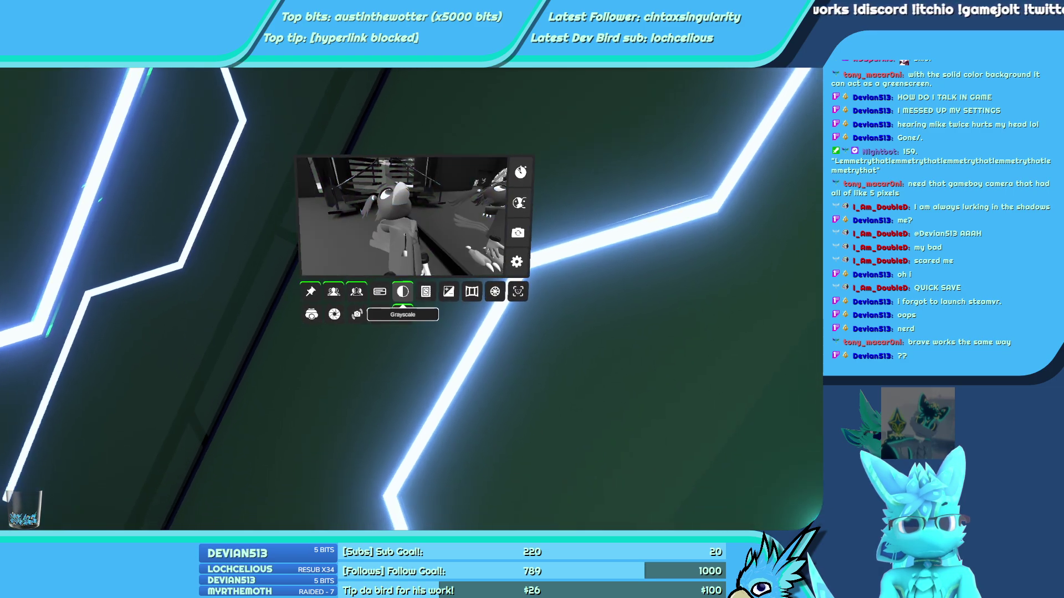
pyautogui.click(422, 296)
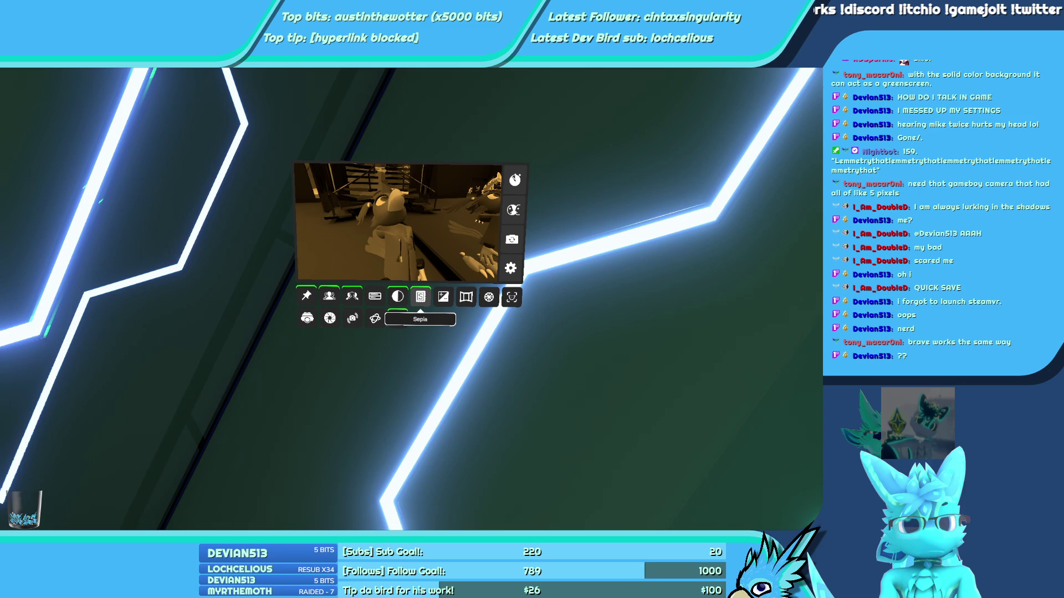
pyautogui.click(421, 296)
pyautogui.click(399, 294)
pyautogui.click(400, 318)
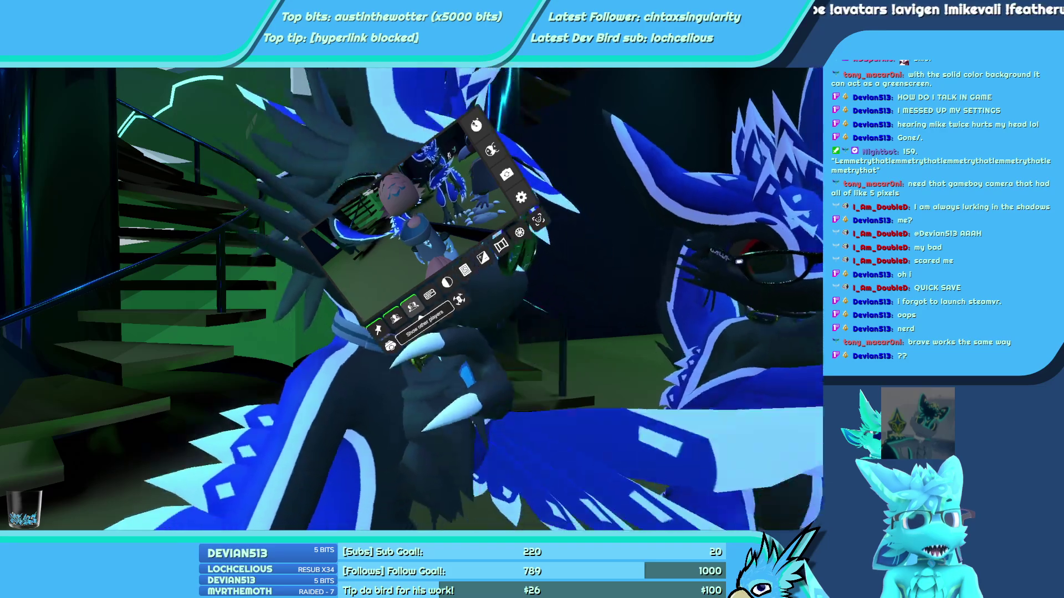
# Close the in-game camera through the radial menu and switch back to the Unity editor
pyautogui.press('Tab')
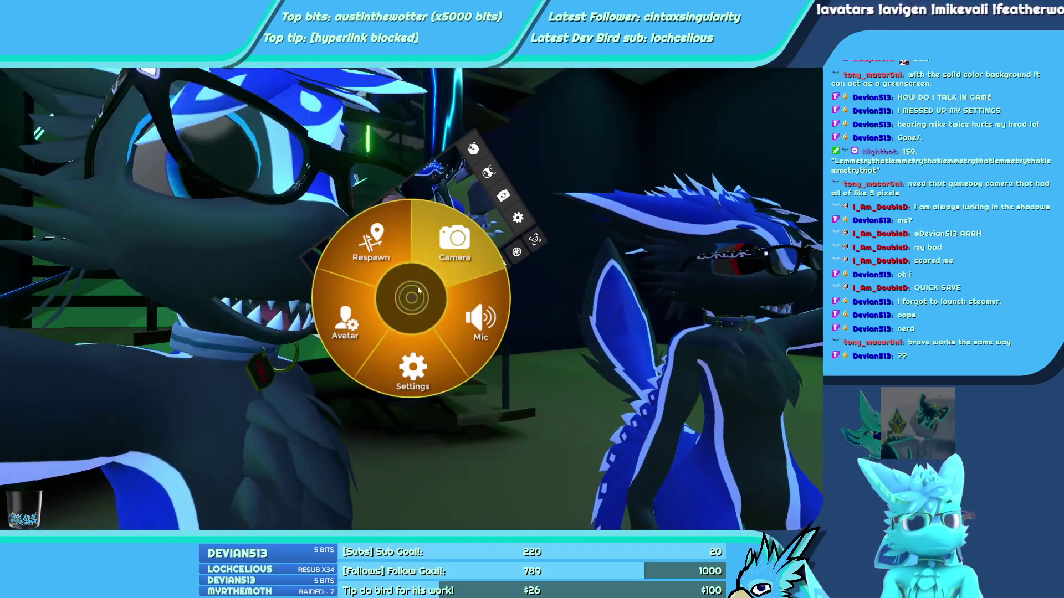
pyautogui.click(423, 280)
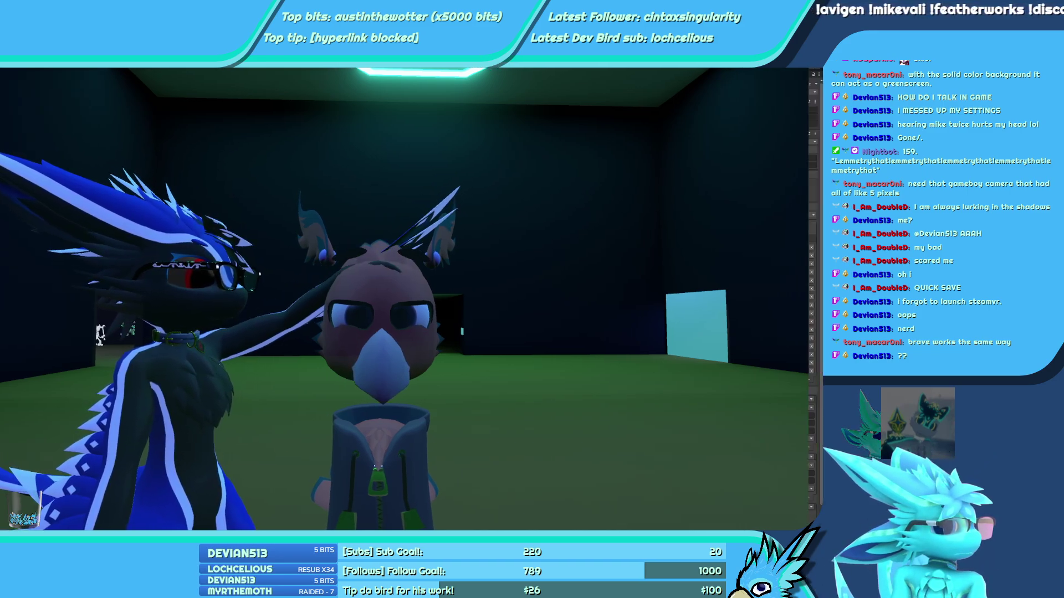
pyautogui.hotkey('alt', 'Tab')
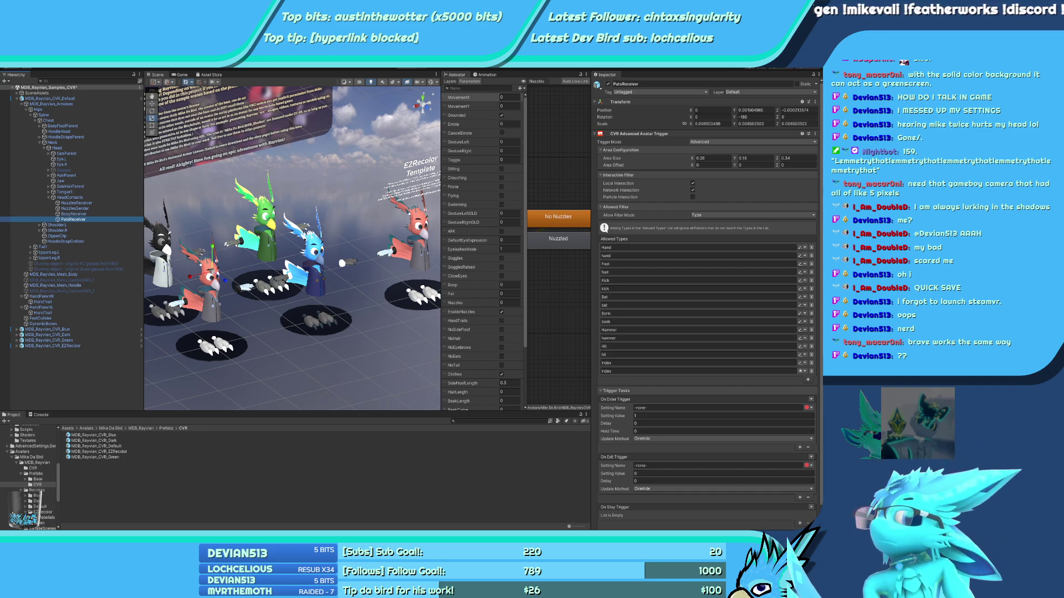
# Open the MDB_Rayvian_CVR_Default prefab for editing and try to choose a setting name for PatsReceiver's enter trigger
pyautogui.click(809, 409)
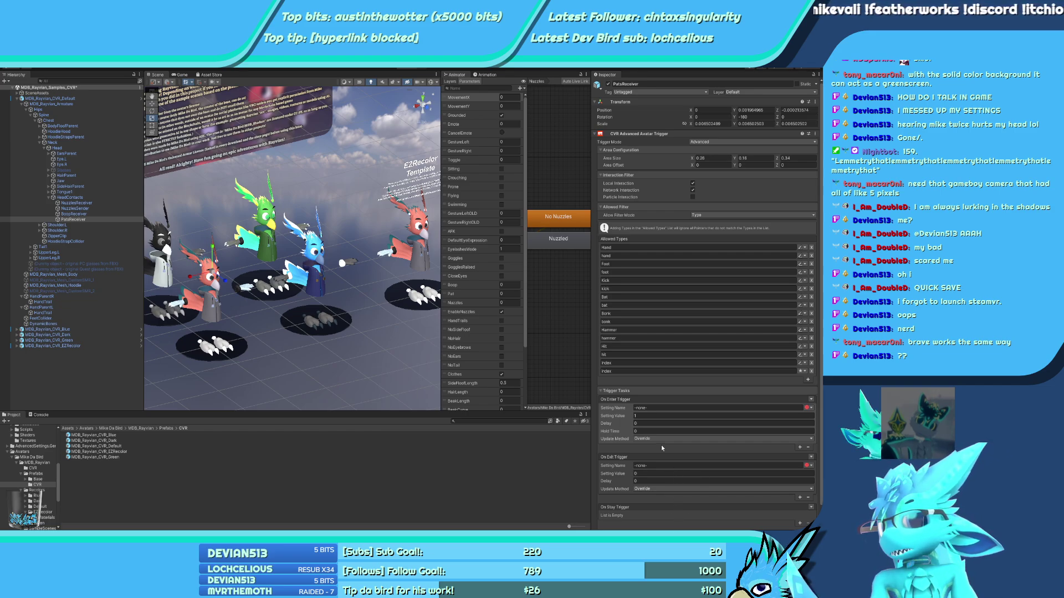
pyautogui.click(119, 100)
pyautogui.click(141, 99)
pyautogui.scroll(-10, 101, 232)
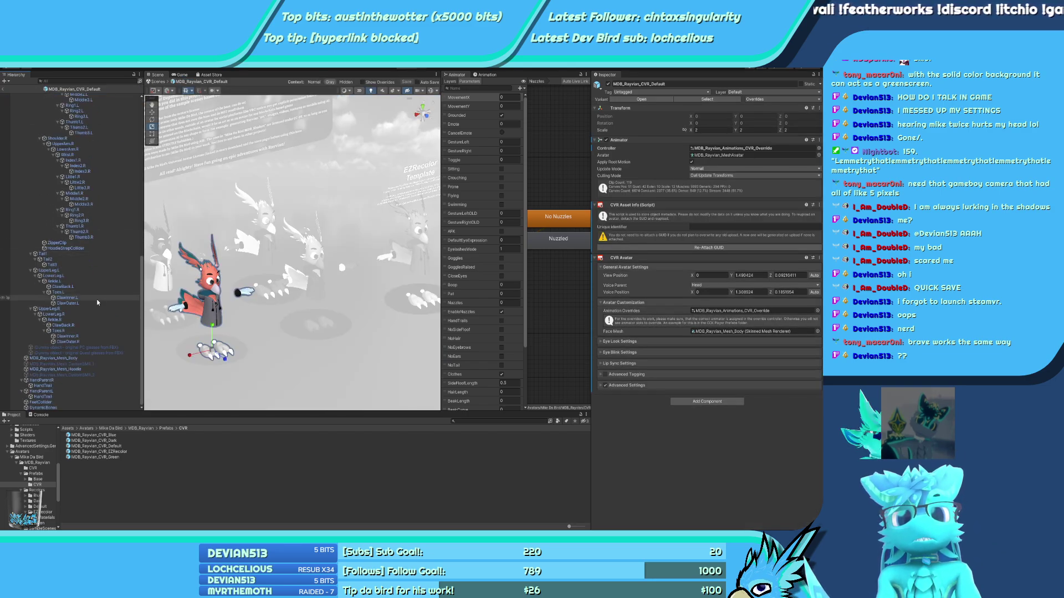
pyautogui.scroll(10, 97, 302)
pyautogui.click(73, 225)
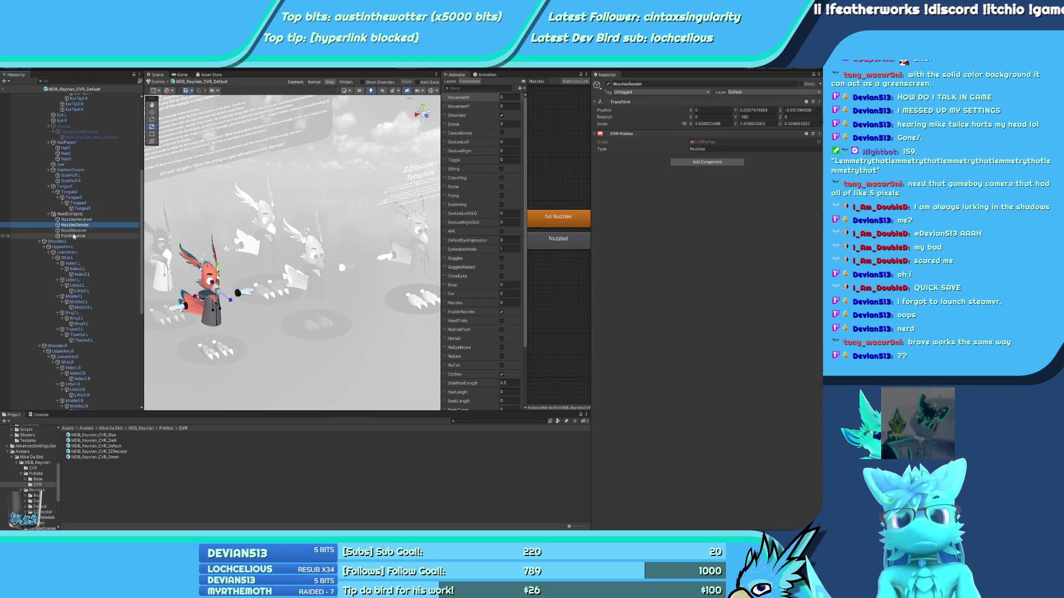
pyautogui.click(74, 236)
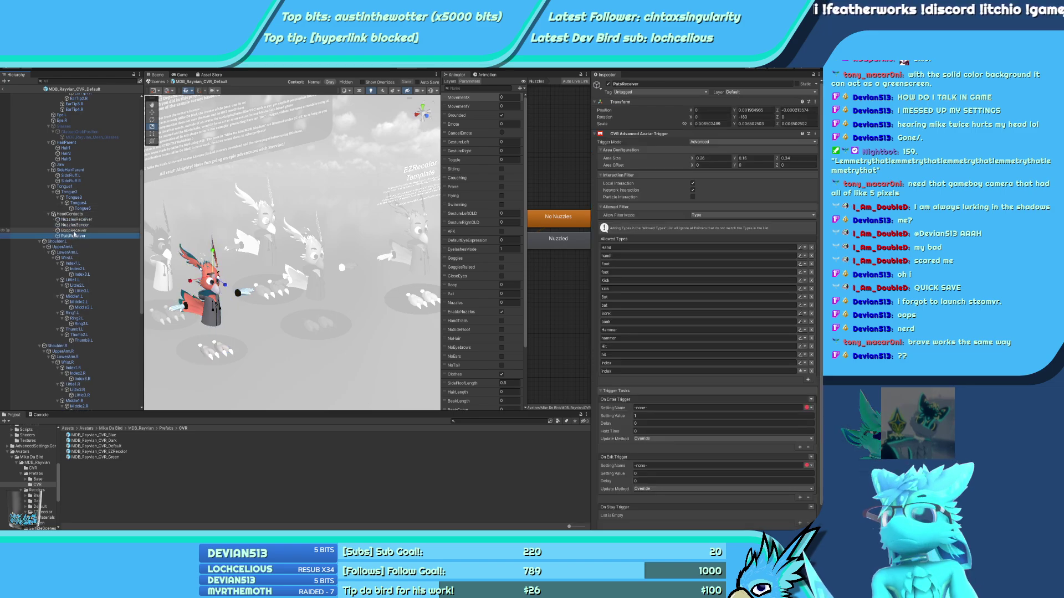
pyautogui.click(812, 409)
pyautogui.scroll(10, 40, 115)
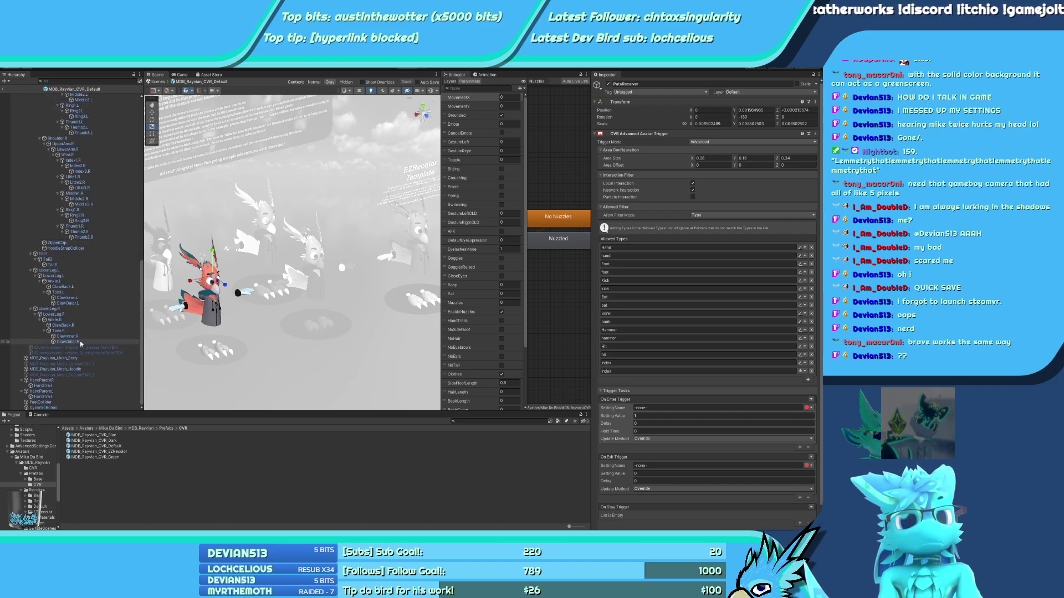
# Expand the prefab root's Advanced Settings and compare its inputs with the contact objects under HeadContacts and BoopReceiver's trigger tasks
pyautogui.click(44, 96)
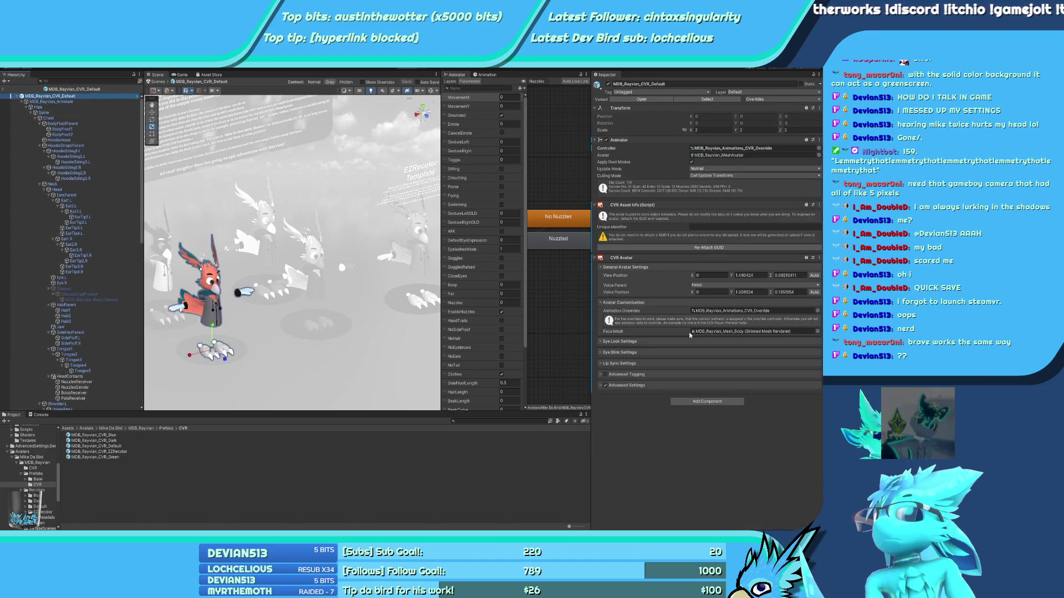
pyautogui.click(601, 386)
pyautogui.scroll(-5, 601, 386)
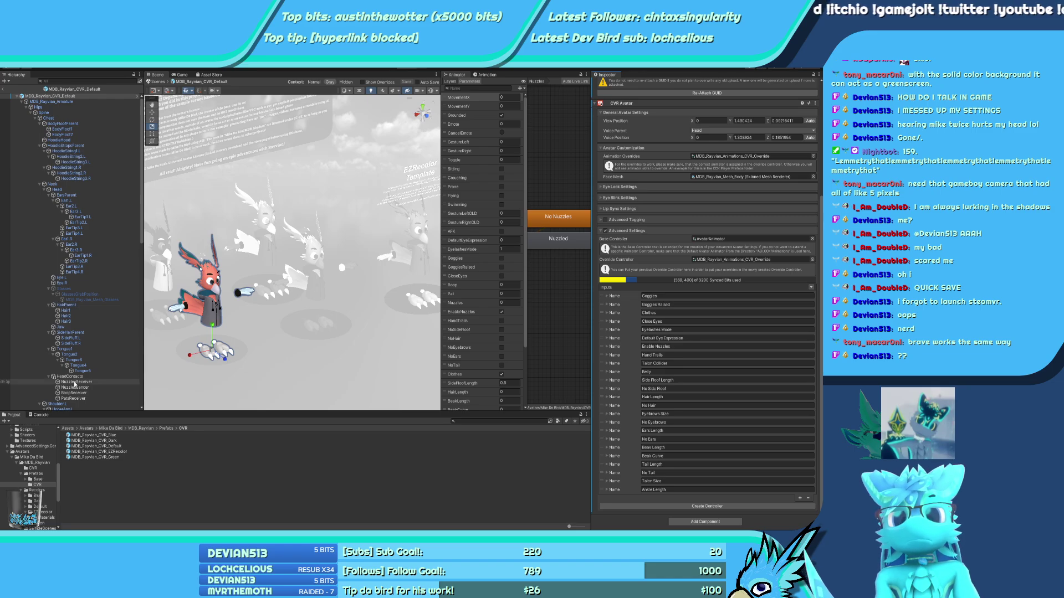
pyautogui.click(73, 398)
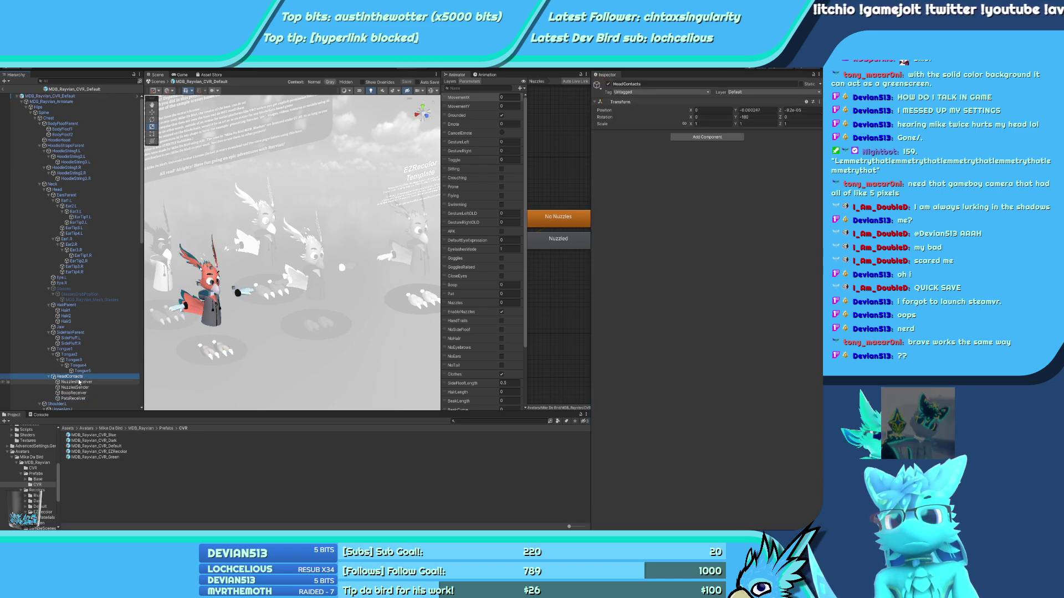
pyautogui.click(62, 97)
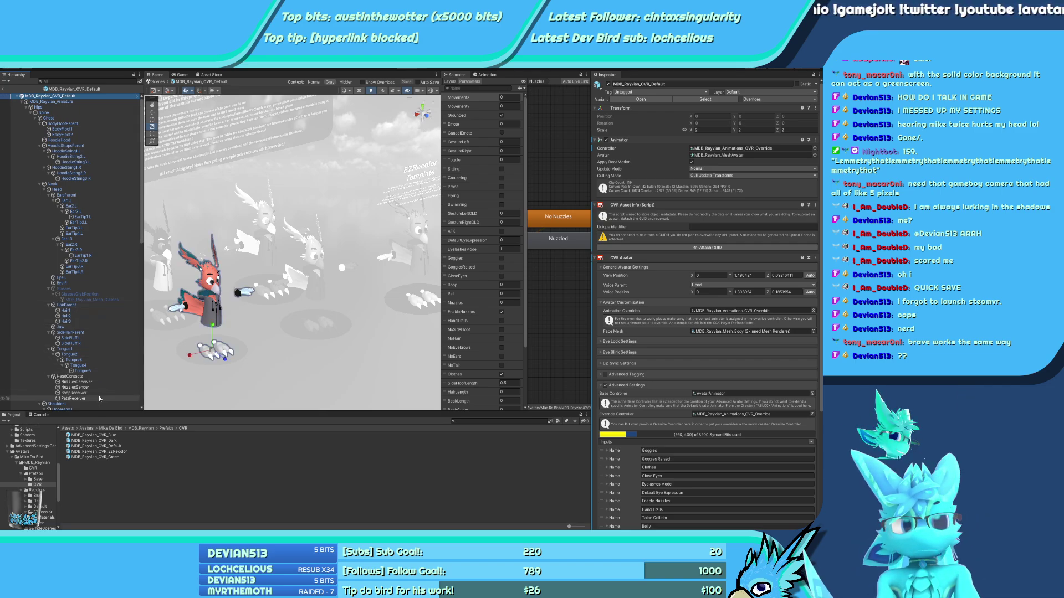
pyautogui.click(74, 393)
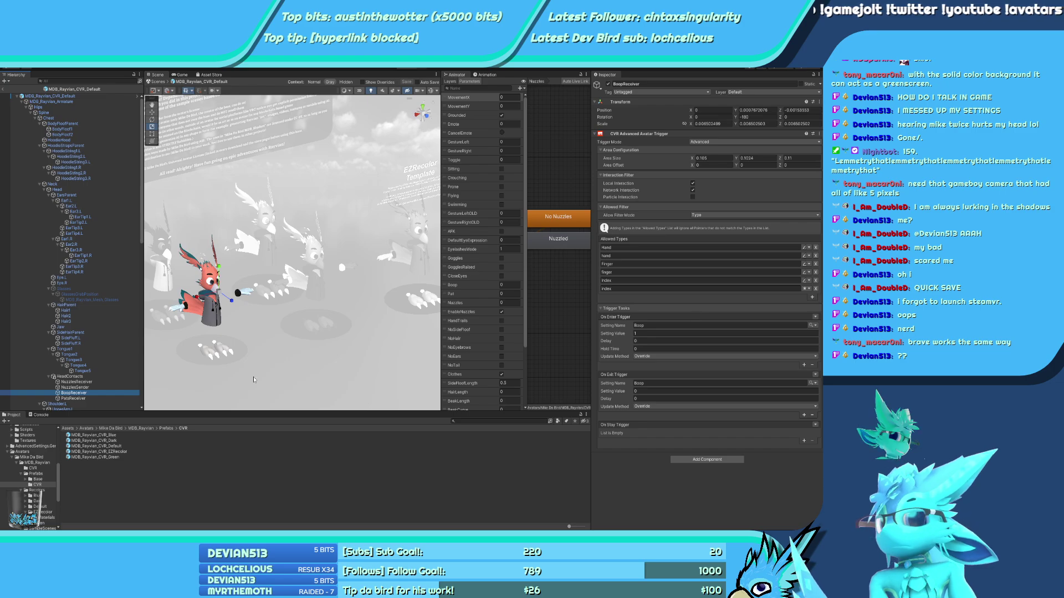
# Set the setting name of PatsReceiver's On Enter and On Exit trigger tasks to Pat
pyautogui.press('Down')
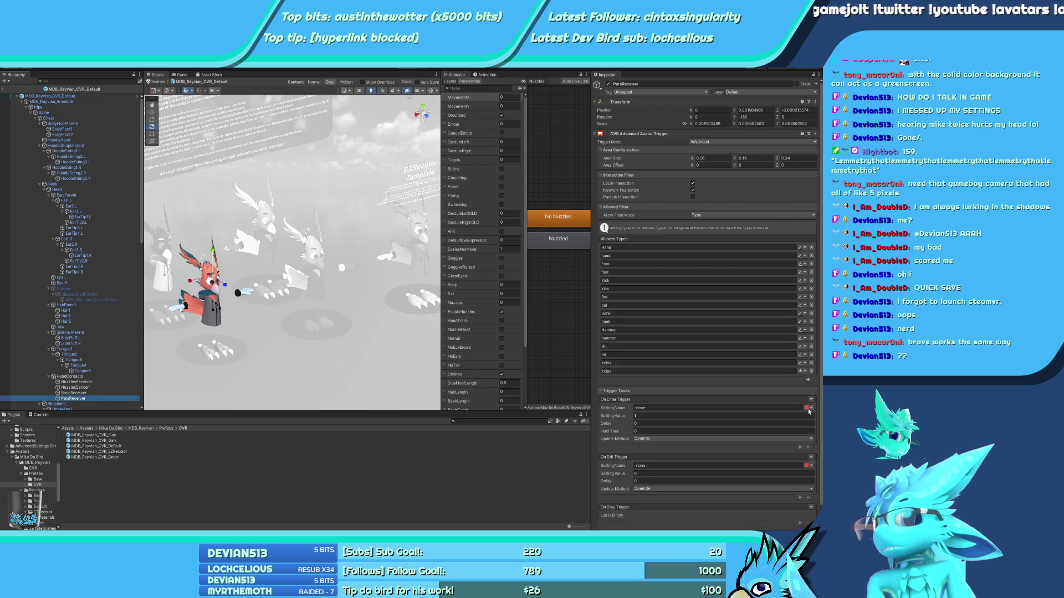
pyautogui.click(809, 409)
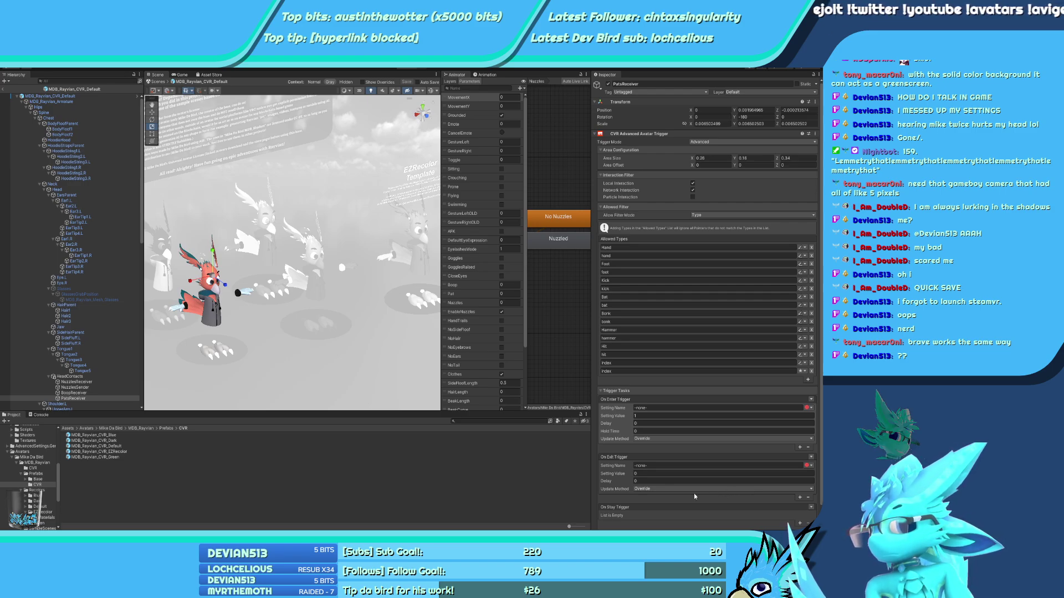
pyautogui.click(731, 430)
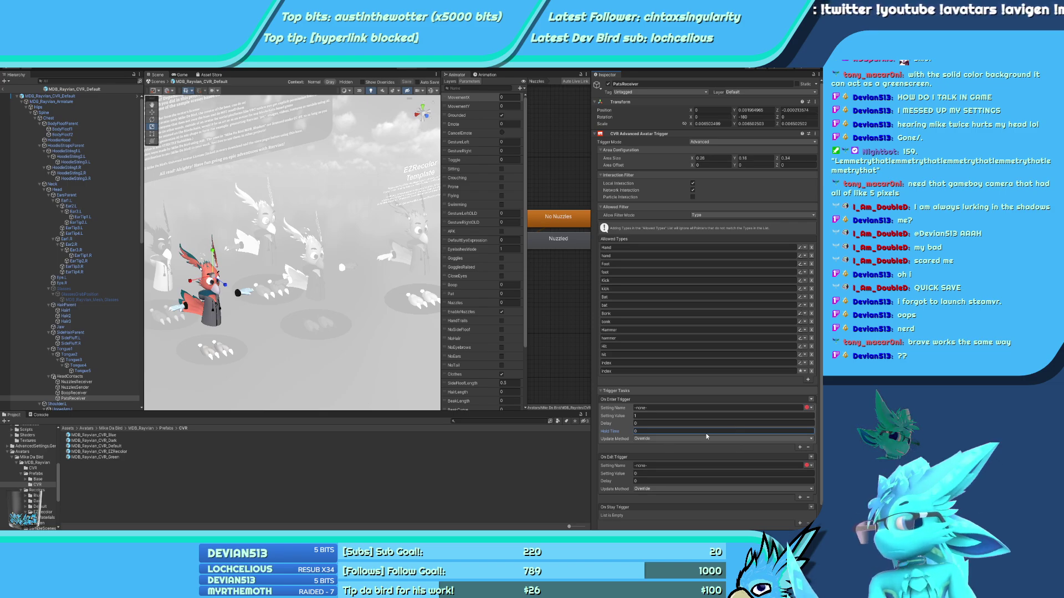
pyautogui.click(698, 448)
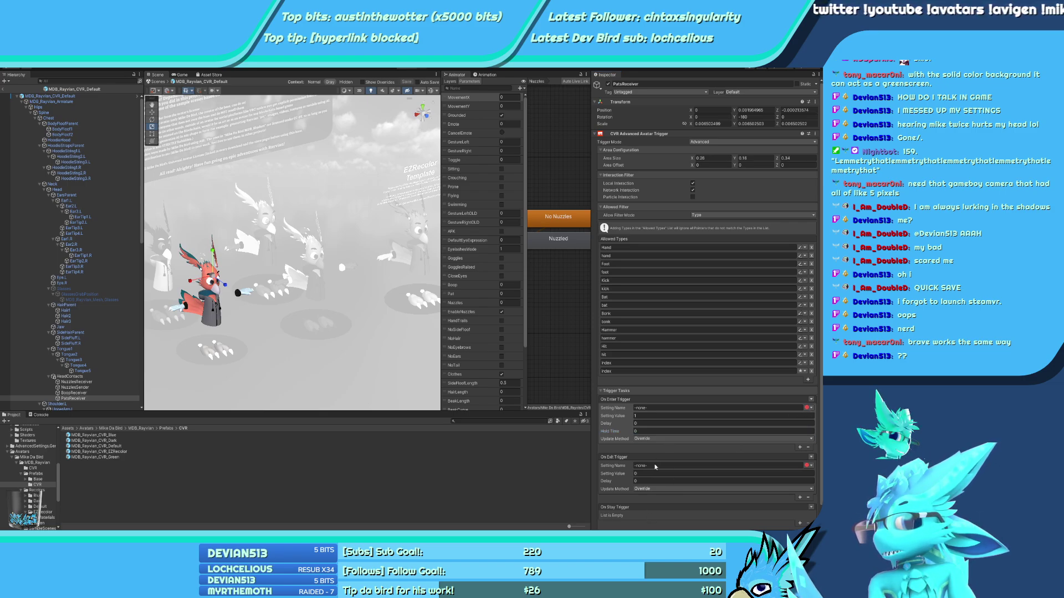
pyautogui.click(646, 477)
pyautogui.click(808, 466)
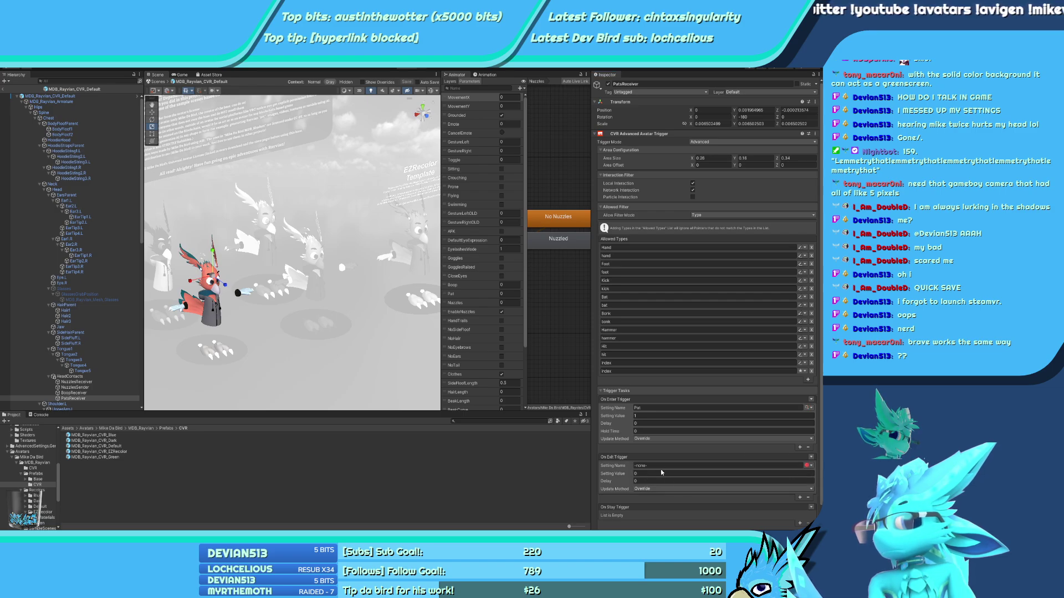
pyautogui.click(663, 473)
# Review PatsReceiver's trigger tasks against BoopReceiver and the prefab root's avatar settings
pyautogui.click(608, 84)
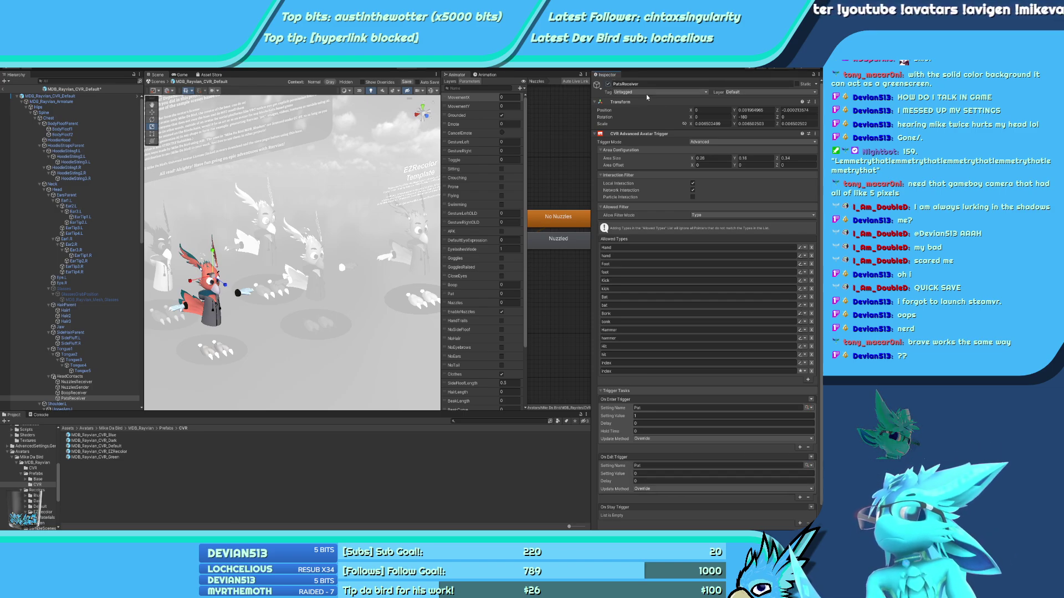
pyautogui.click(86, 377)
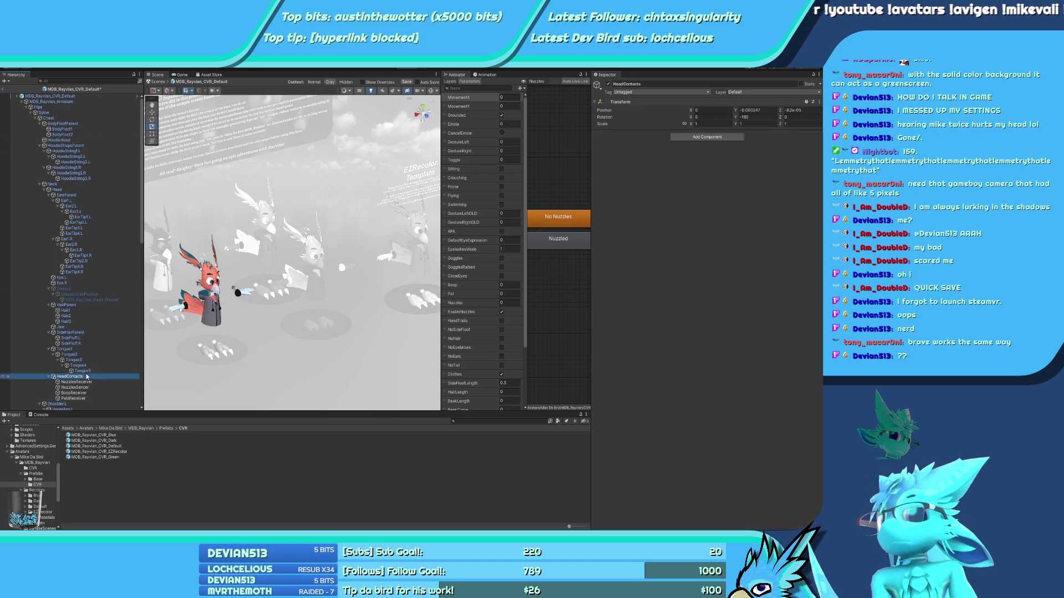
pyautogui.click(83, 393)
pyautogui.click(85, 399)
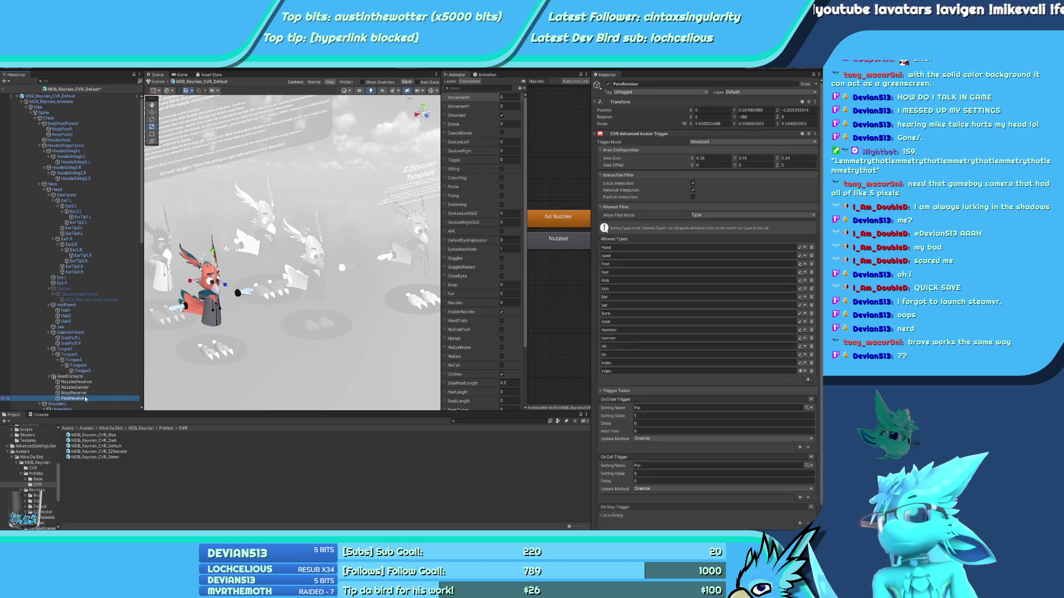
pyautogui.click(72, 96)
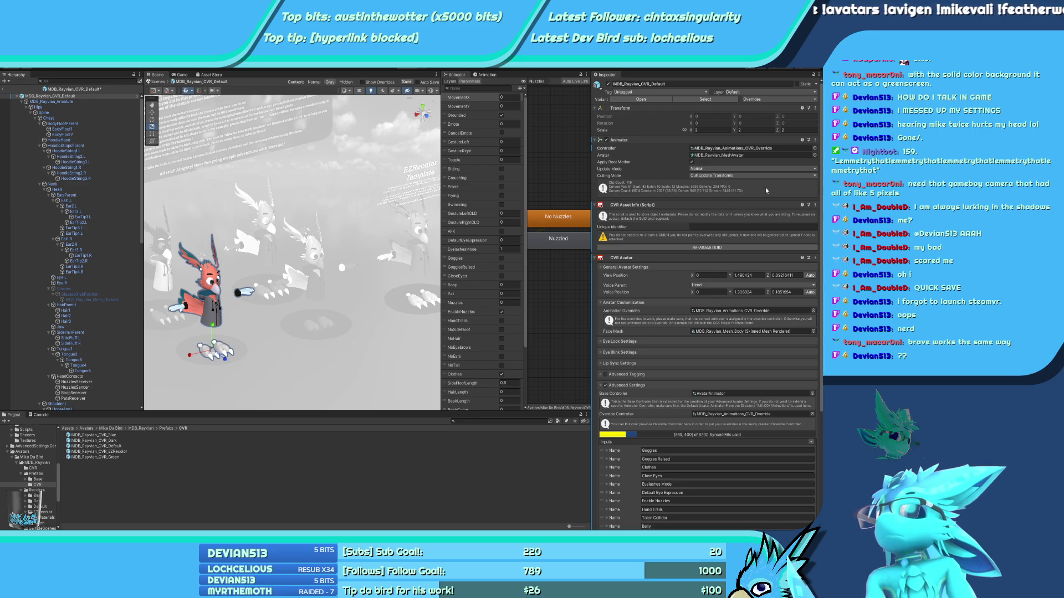
pyautogui.click(126, 392)
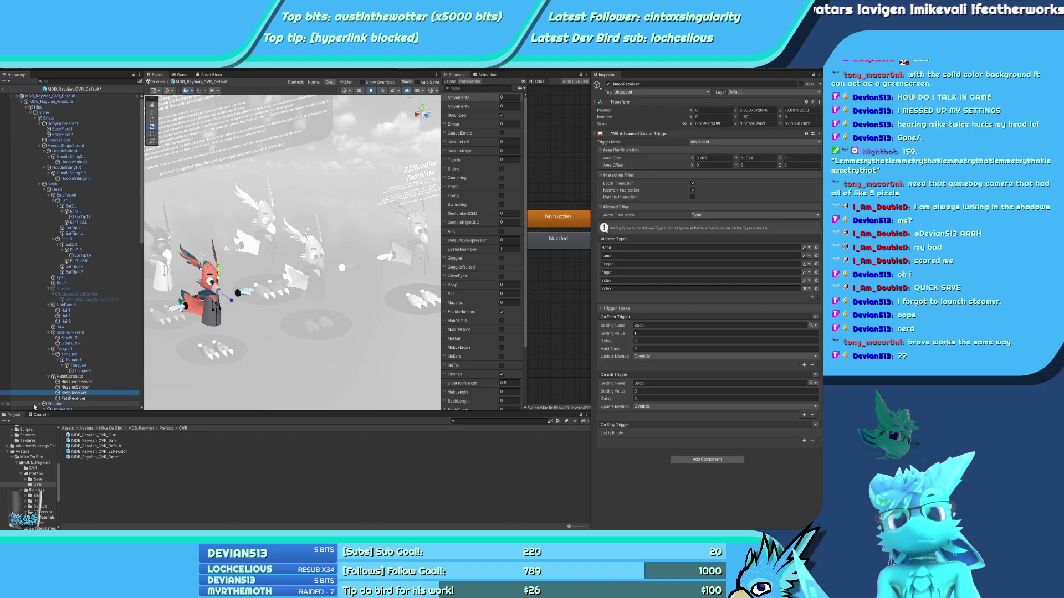
pyautogui.press('Down')
# Disable the PatsReceiver object and save the default avatar prefab
pyautogui.click(608, 85)
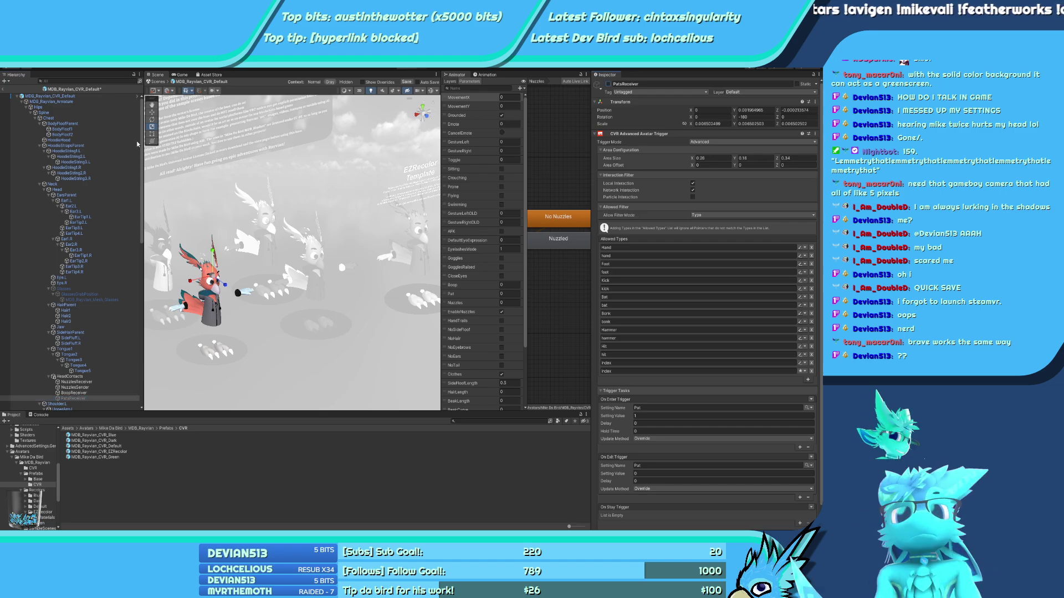
pyautogui.click(76, 97)
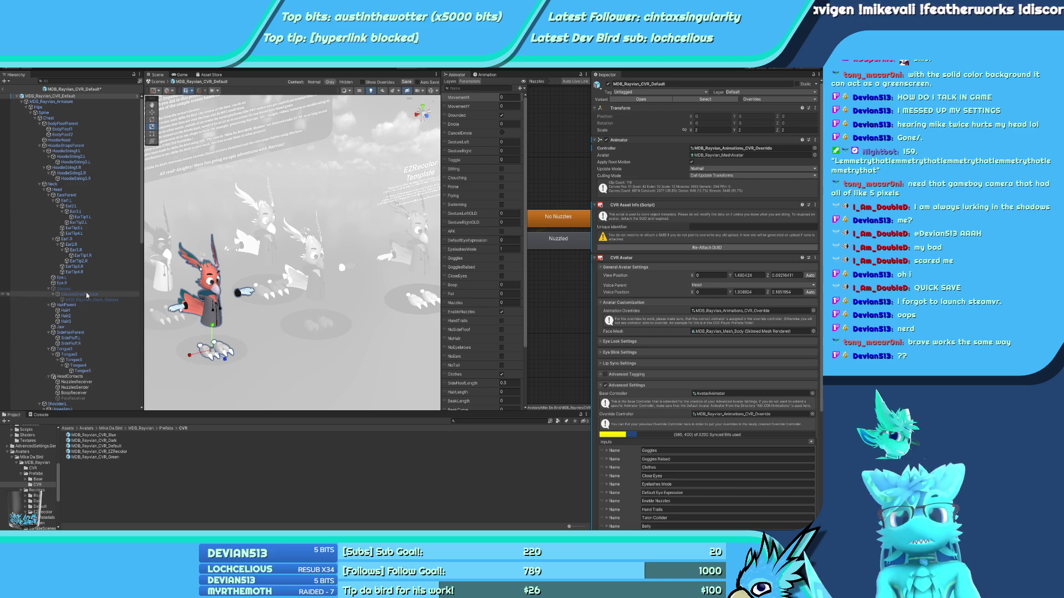
pyautogui.click(82, 399)
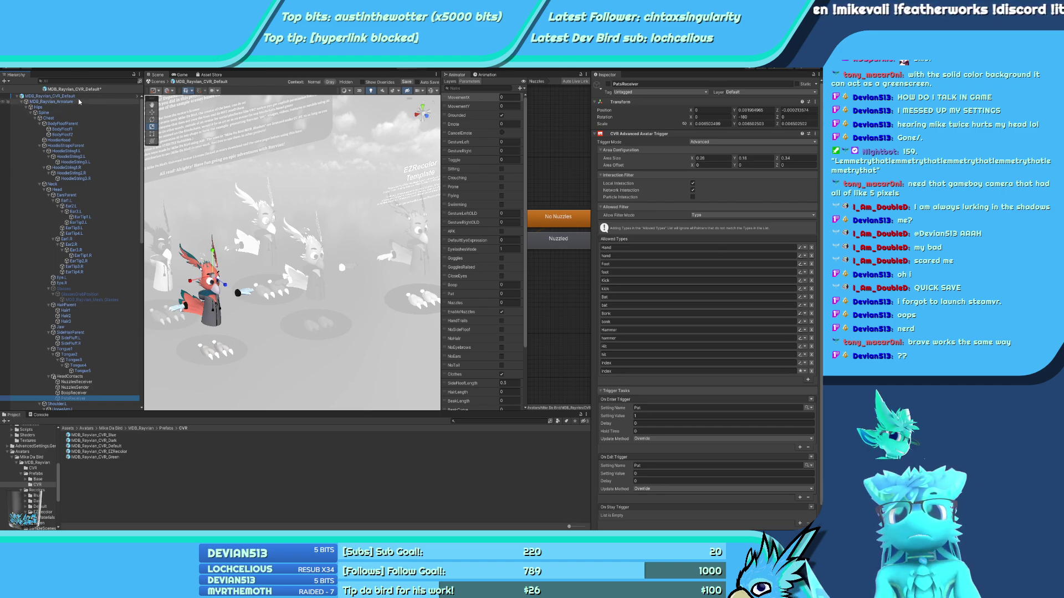
pyautogui.click(408, 81)
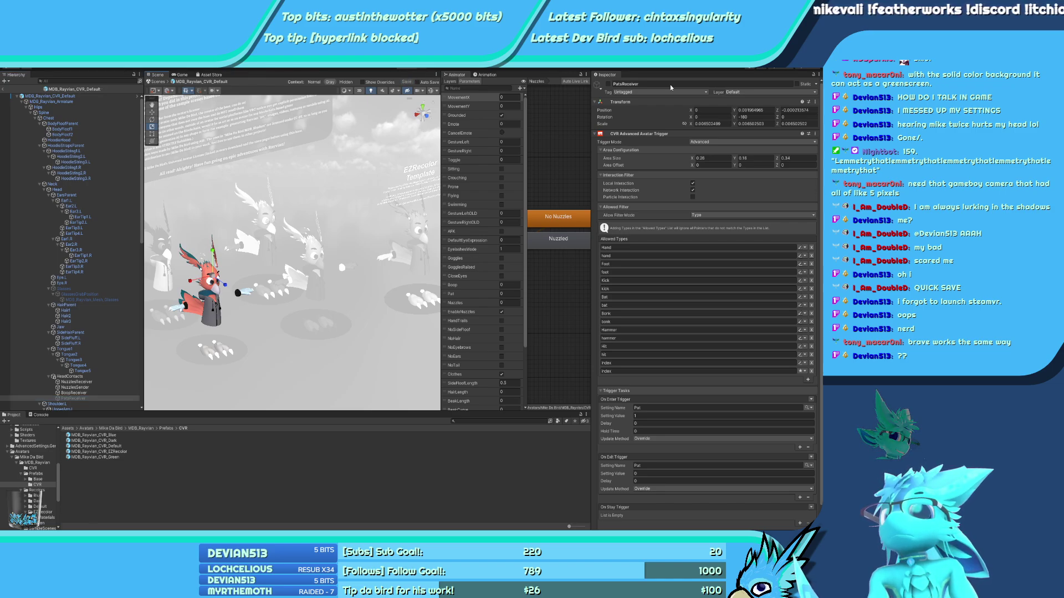
# Re-enable PatsReceiver, save the prefab again and return to the sample scene
pyautogui.click(607, 83)
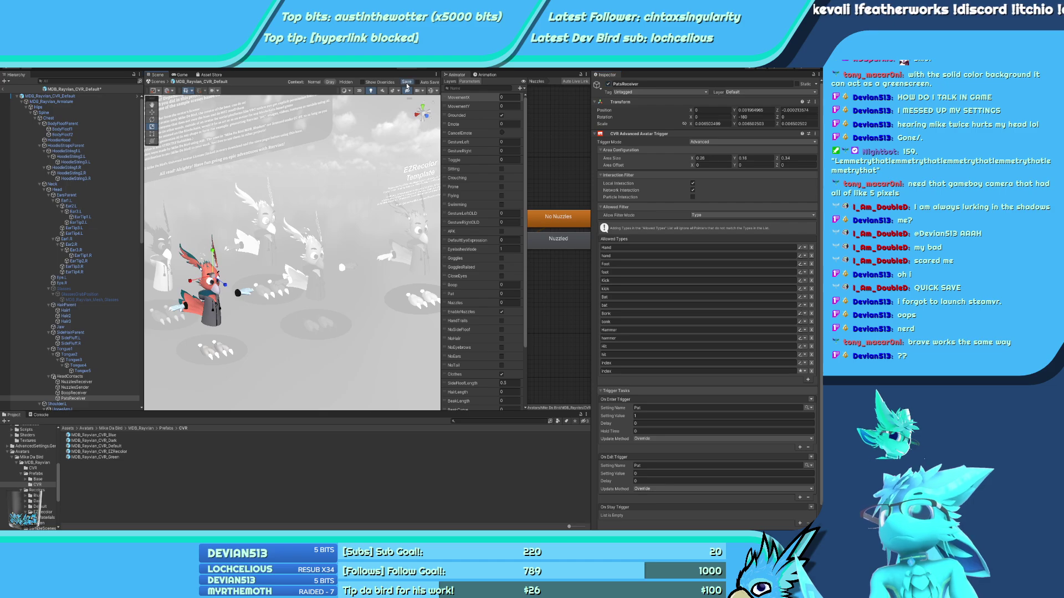
pyautogui.click(407, 83)
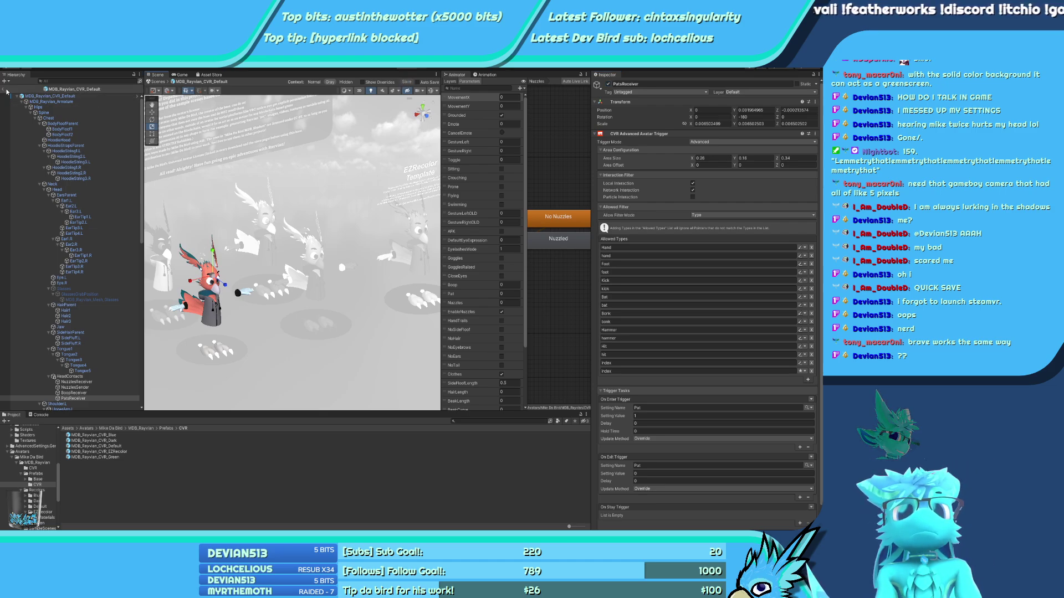
pyautogui.click(5, 91)
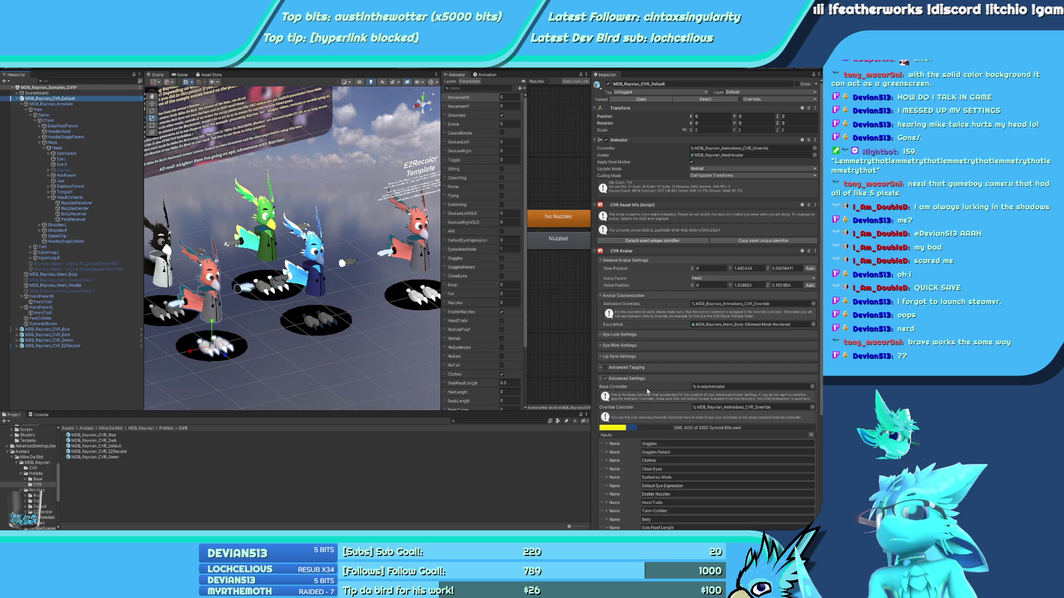
# Check PatsReceiver on the scene's default avatar, look through the green avatar's bones and collapse both hierarchies
pyautogui.click(84, 219)
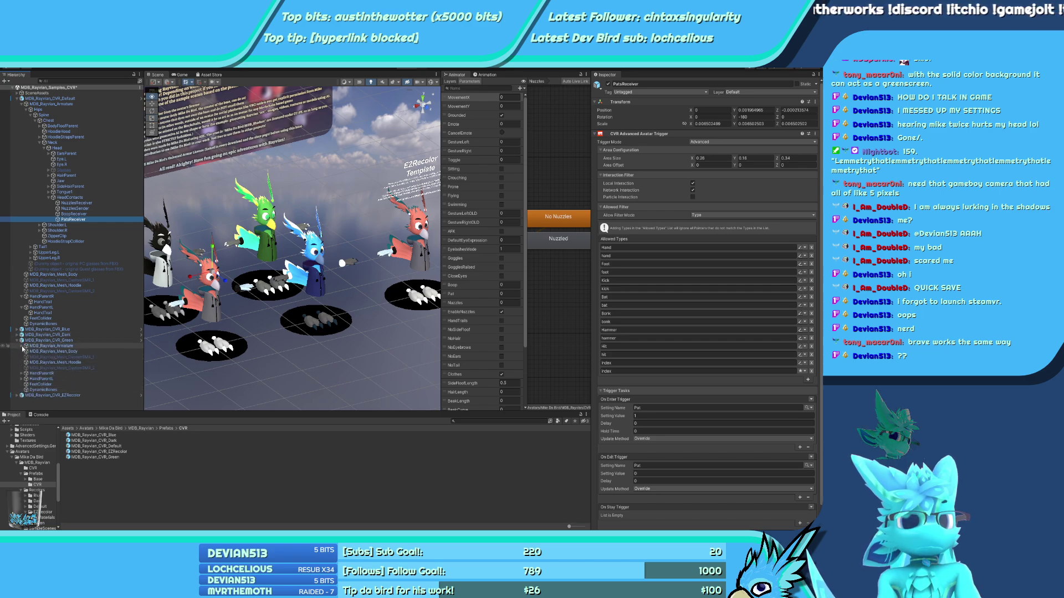
pyautogui.keyDown('alt'); pyautogui.click(18, 341); pyautogui.keyUp('alt')
pyautogui.scroll(-5, 77, 341)
pyautogui.scroll(-5, 77, 340)
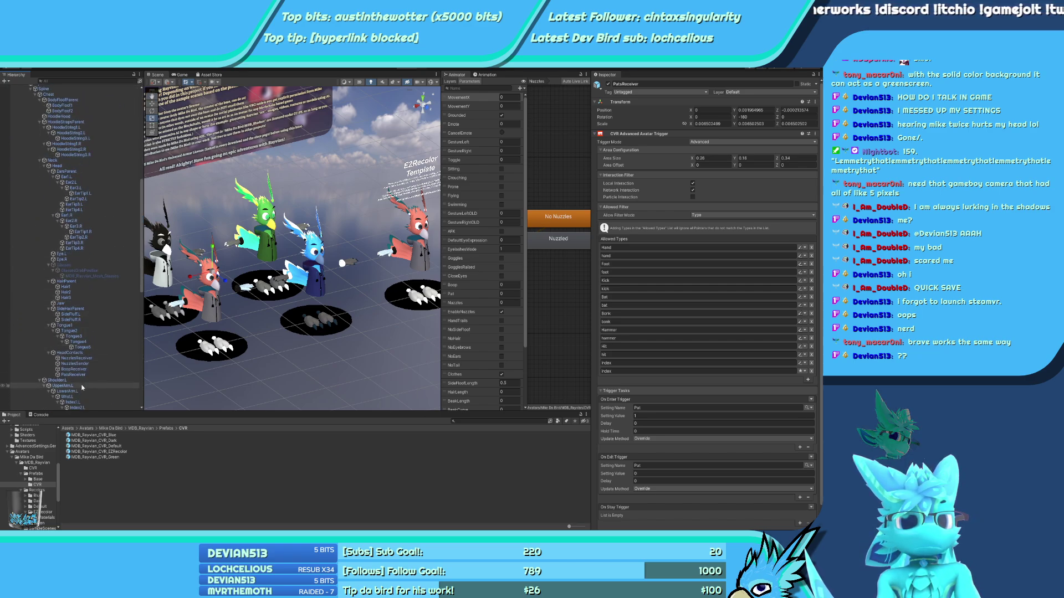
pyautogui.scroll(-1, 81, 354)
pyautogui.scroll(10, 104, 329)
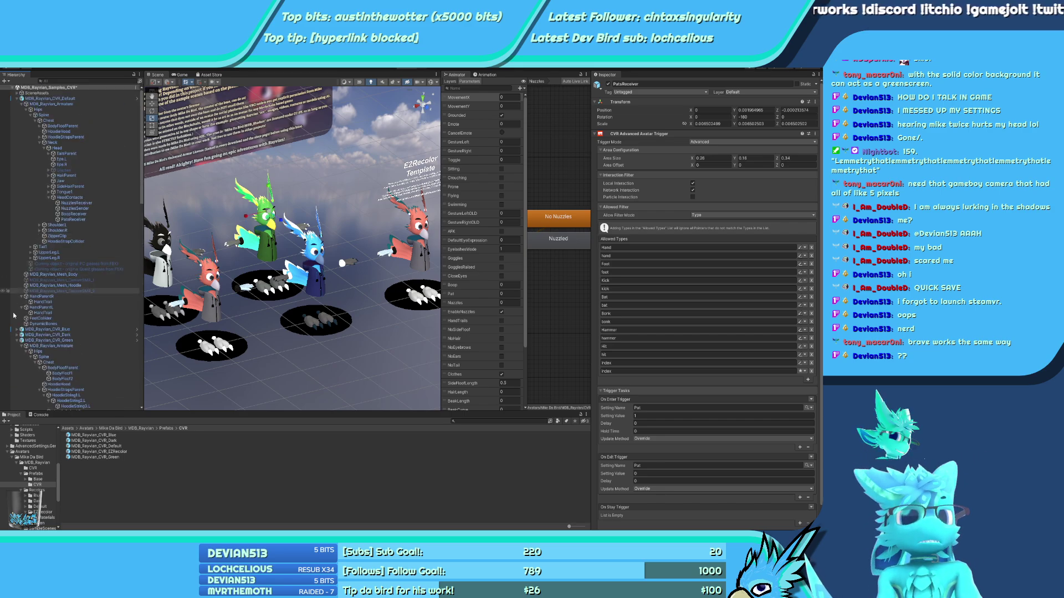
pyautogui.click(17, 341)
pyautogui.click(18, 99)
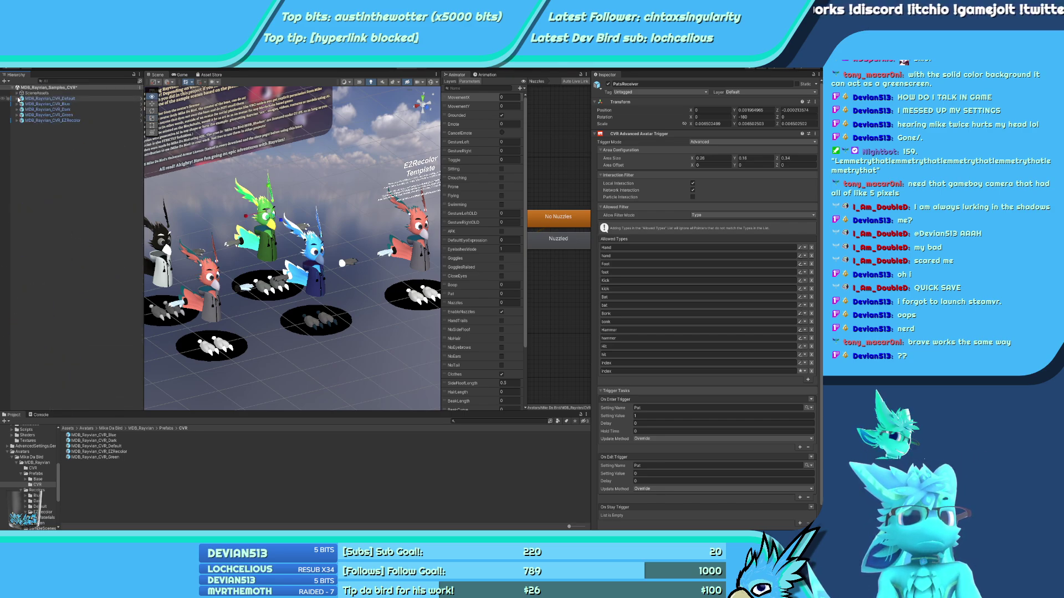
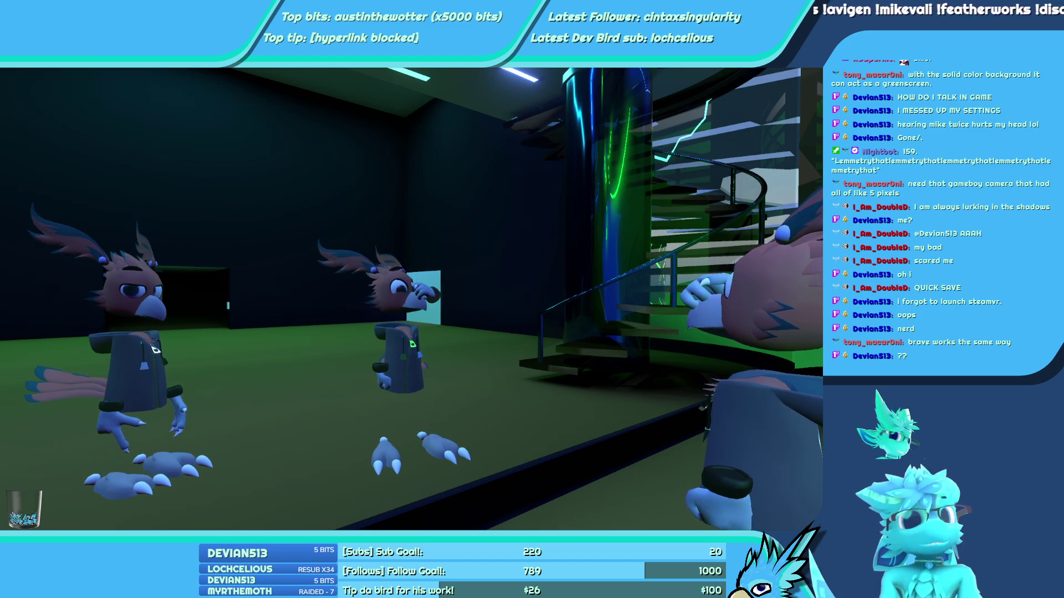
# Open the IK settings and review the calibration and tracking options
pyautogui.press('Escape')
pyautogui.click(546, 450)
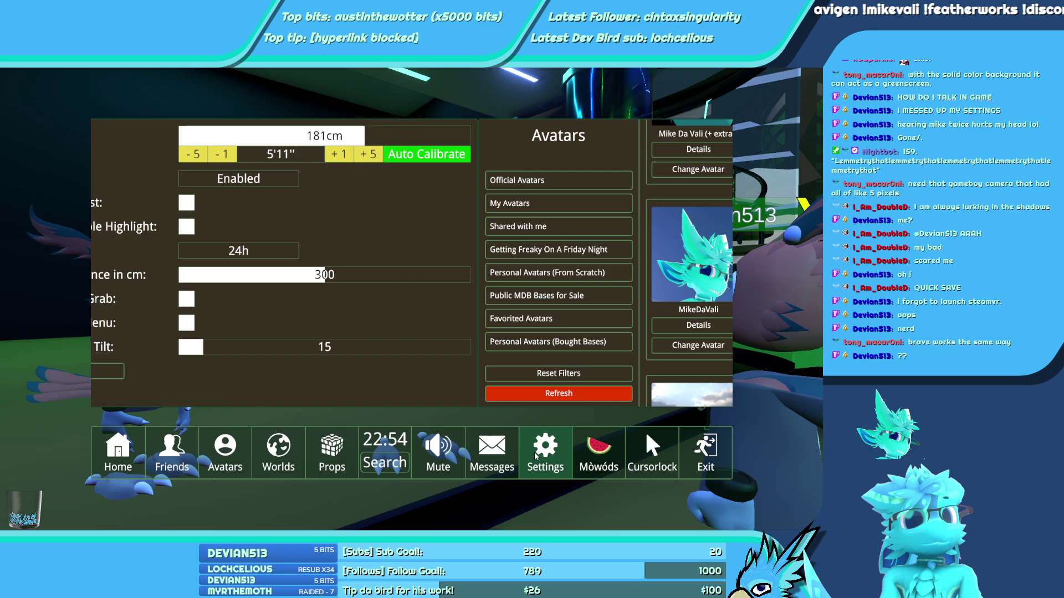
pyautogui.click(167, 324)
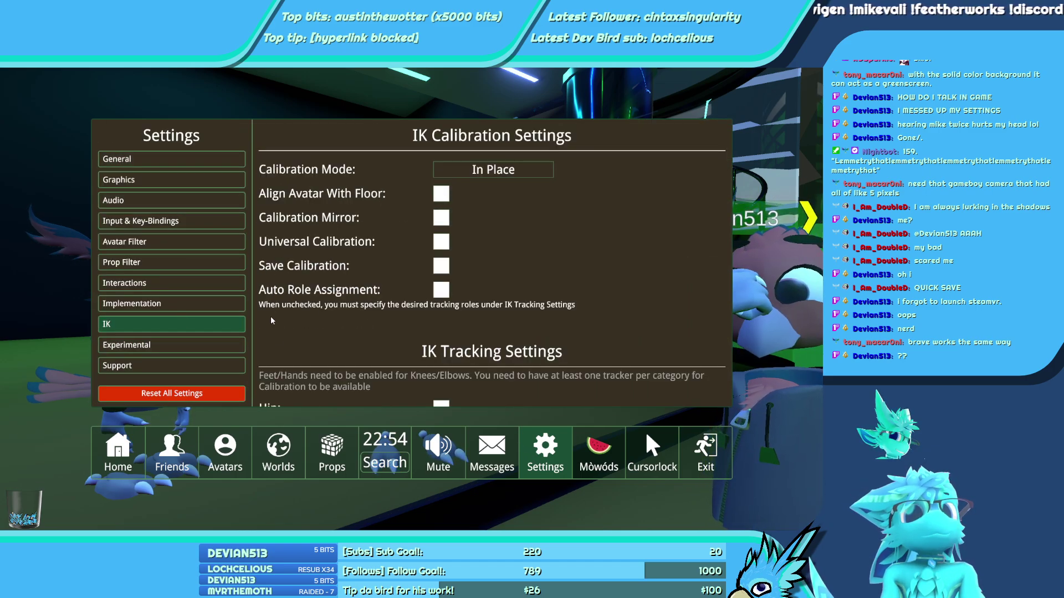
pyautogui.scroll(-3, 280, 351)
pyautogui.scroll(2, 282, 349)
pyautogui.scroll(-10, 286, 348)
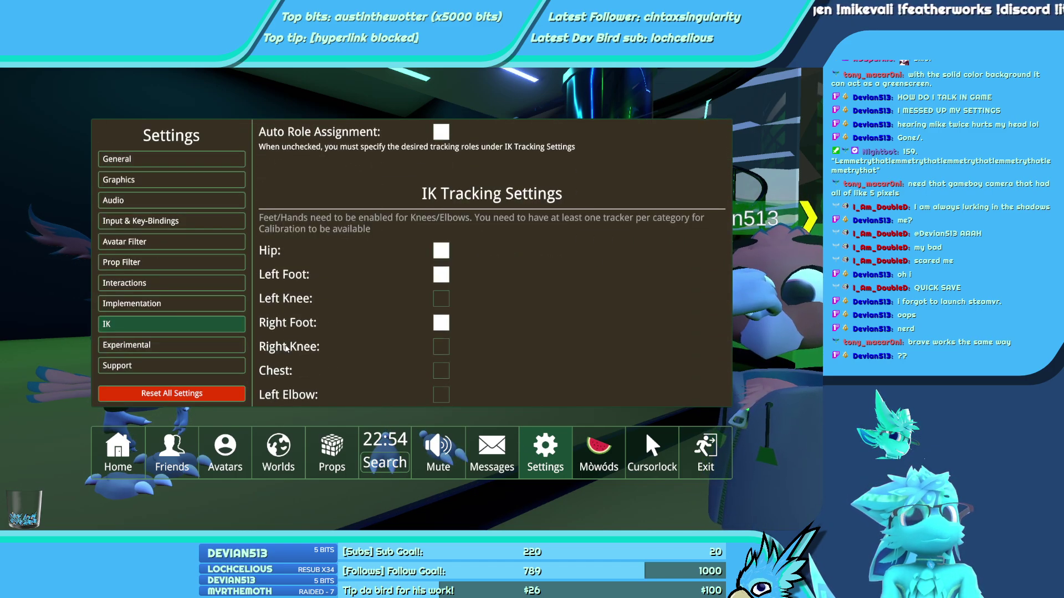
pyautogui.scroll(-3, 286, 348)
# Compare the Desktop and VR variants of the IK solver settings, ending on VR
pyautogui.click(665, 196)
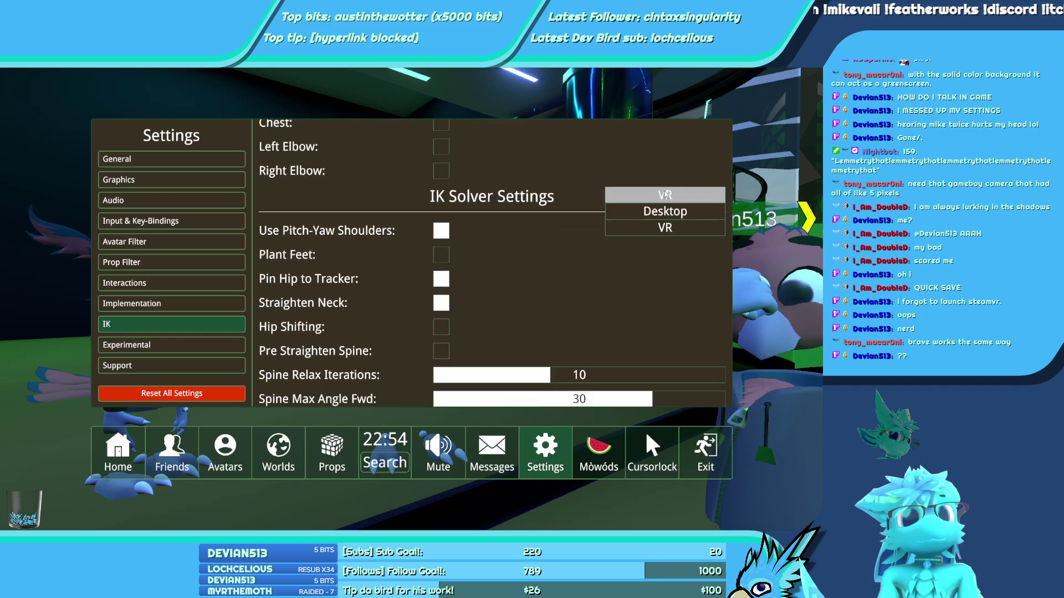
pyautogui.click(671, 218)
pyautogui.click(667, 197)
pyautogui.click(668, 228)
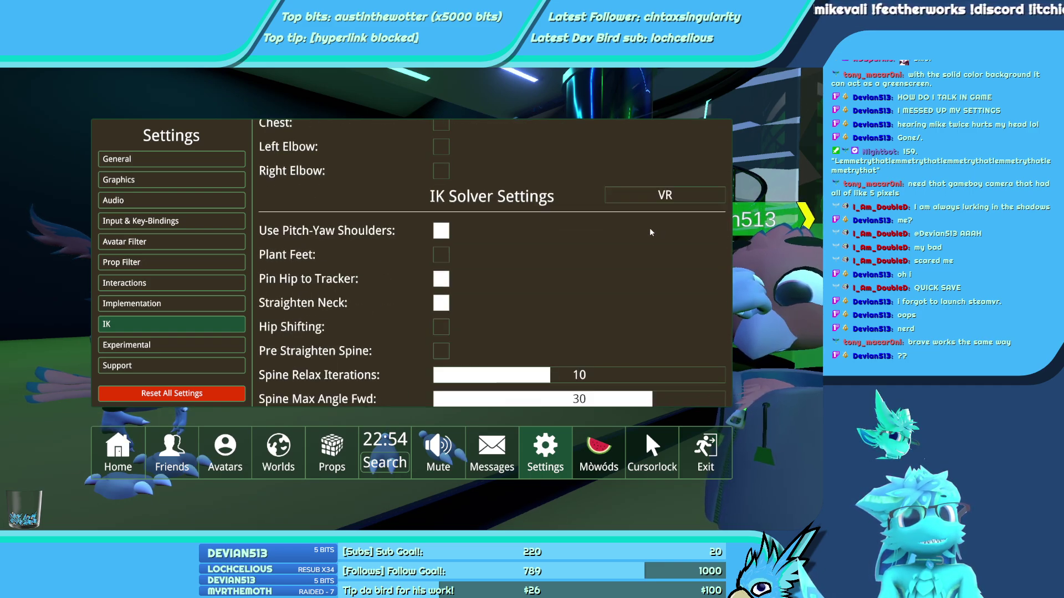
pyautogui.click(658, 201)
pyautogui.click(665, 211)
pyautogui.click(665, 195)
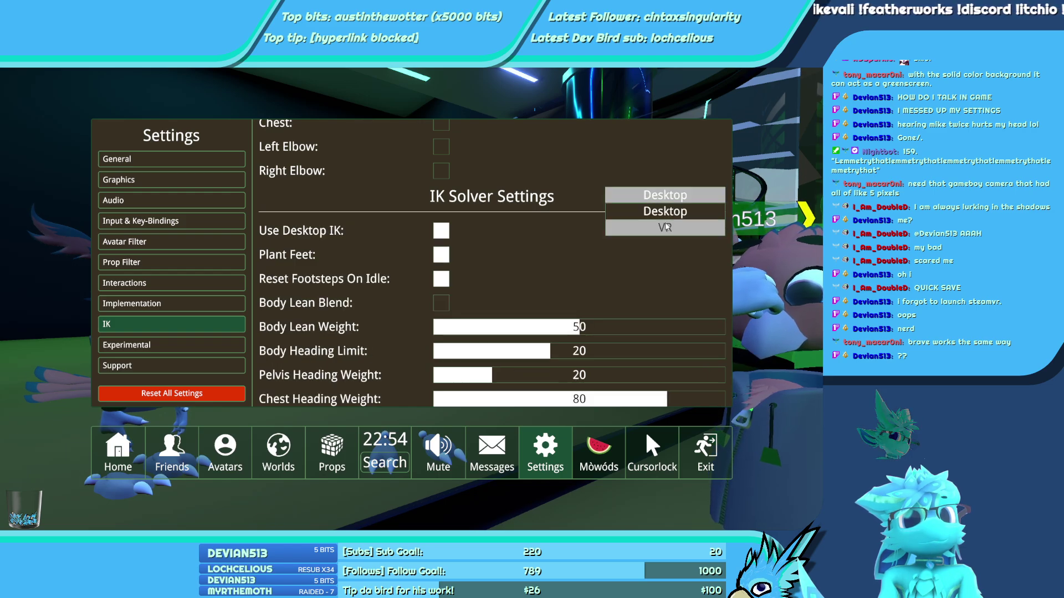
pyautogui.click(666, 227)
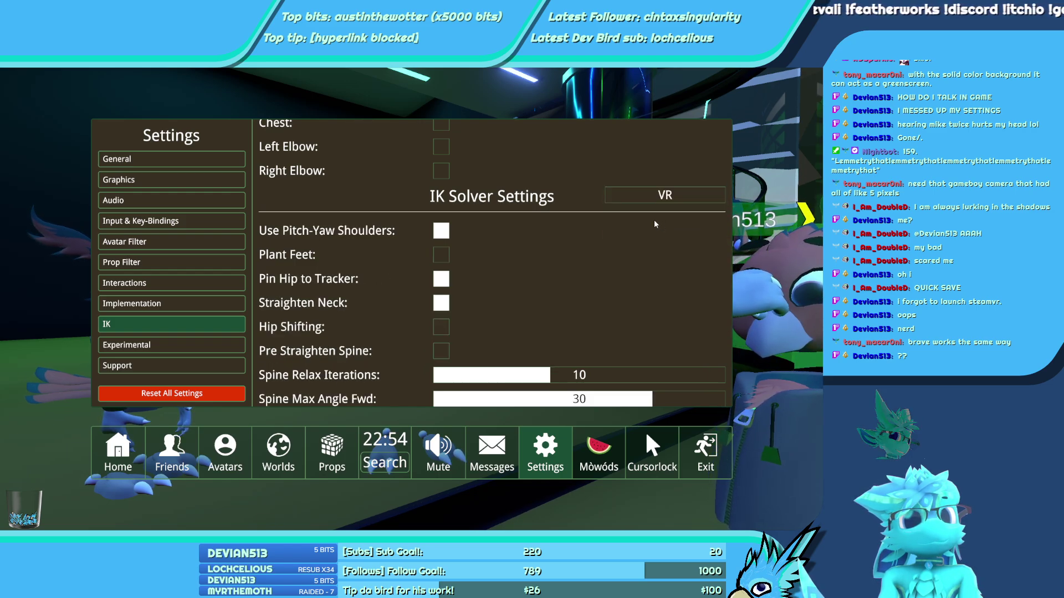
# Review the remaining VR solver options and the miscellaneous IK settings, and close the settings
pyautogui.scroll(-1, 656, 224)
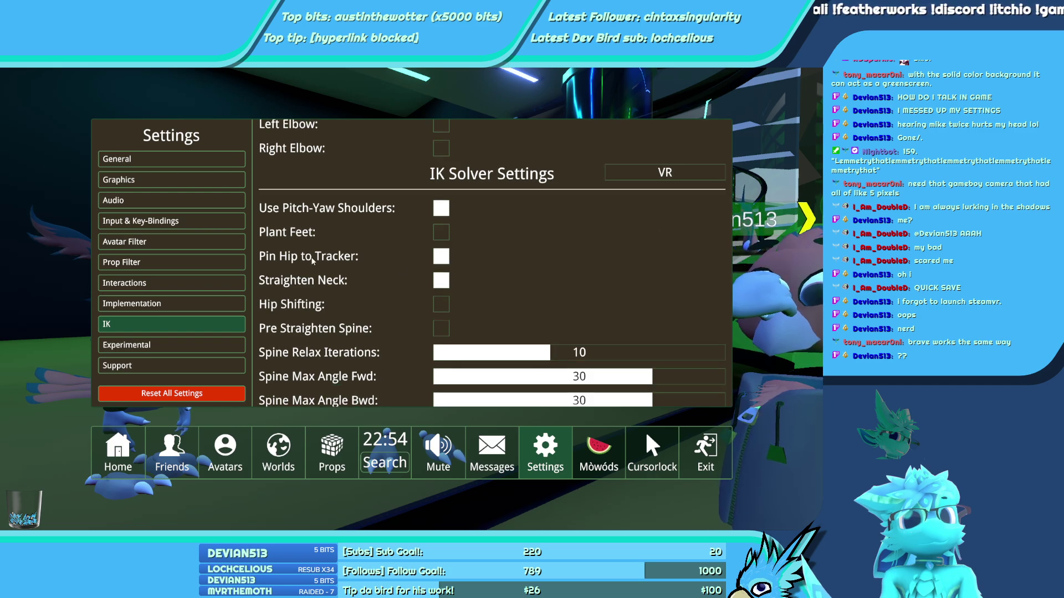
pyautogui.scroll(-1, 333, 255)
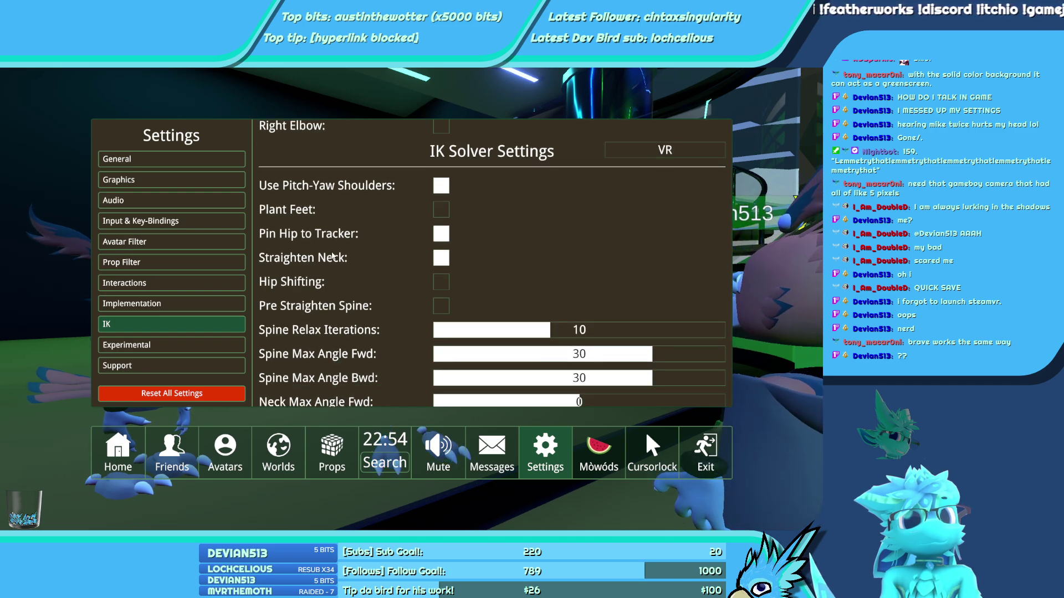
pyautogui.scroll(-1, 333, 255)
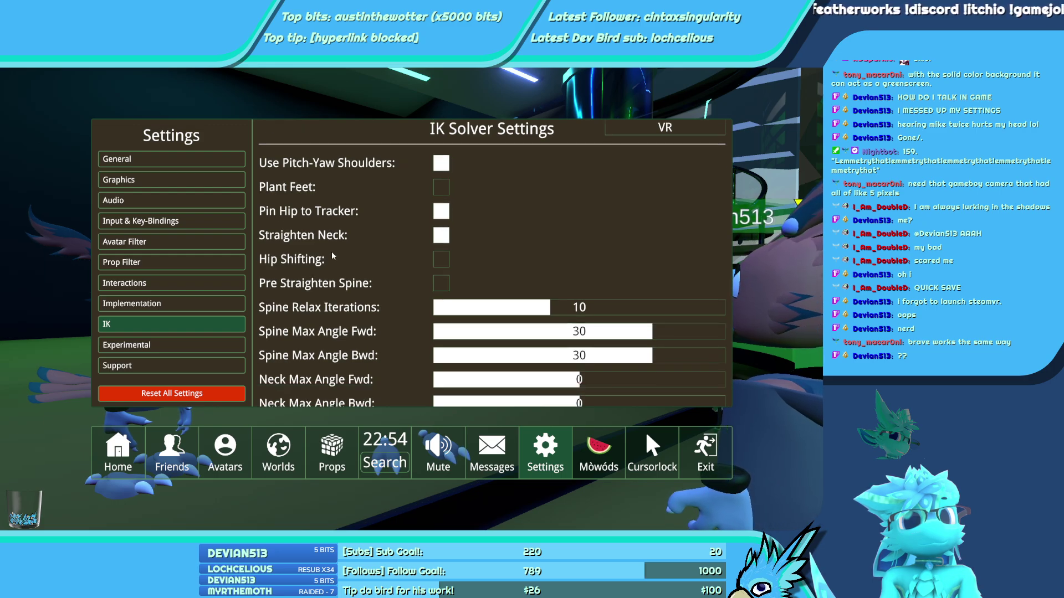
pyautogui.scroll(-12, 333, 256)
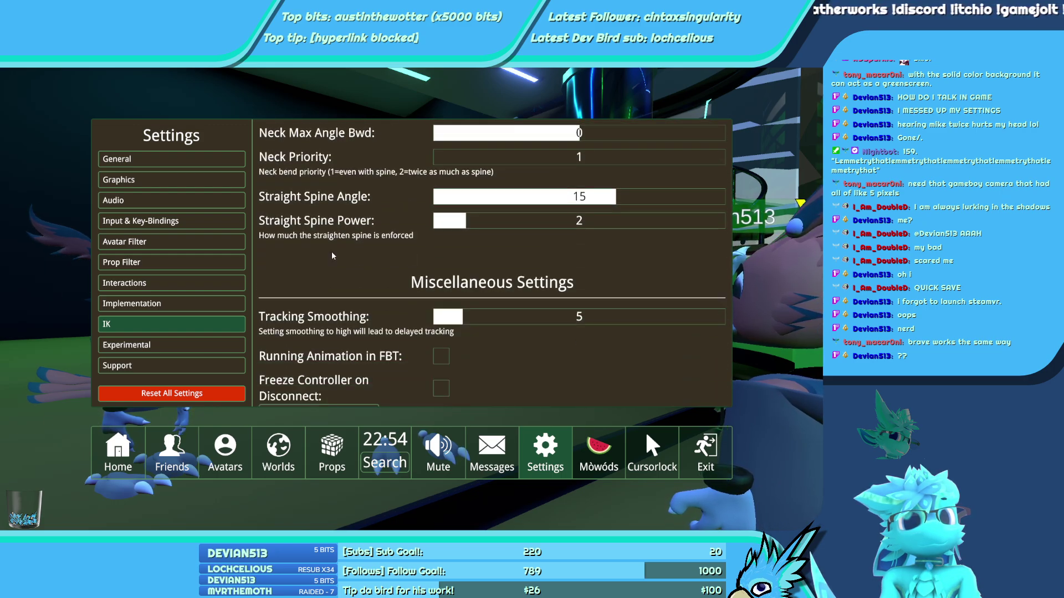
pyautogui.press('Escape')
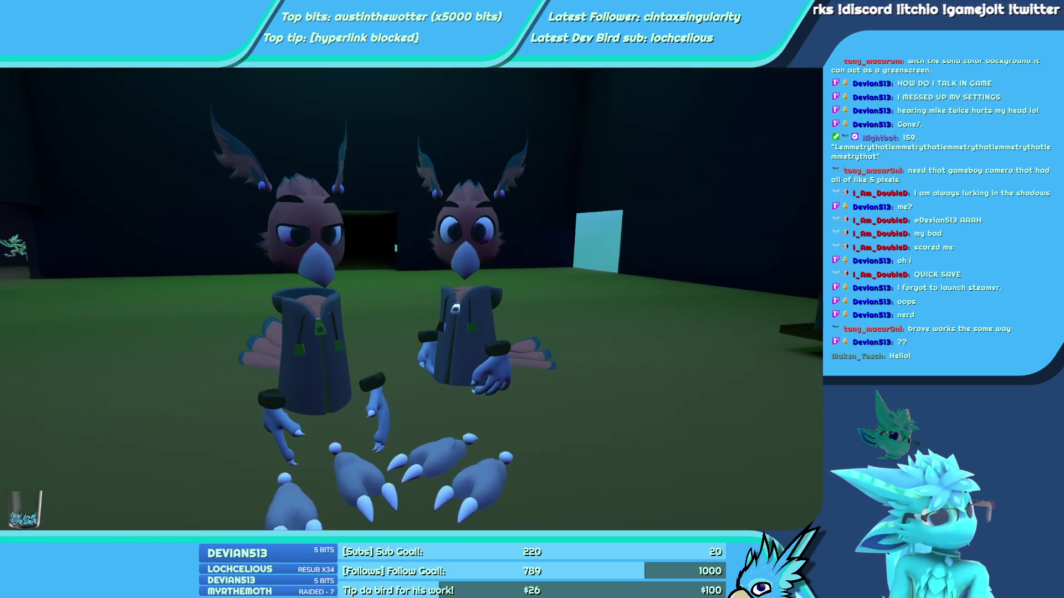
# Look through the avatar's customization pages and enable Goggles on the page with the clothes and eye options
pyautogui.press('r')
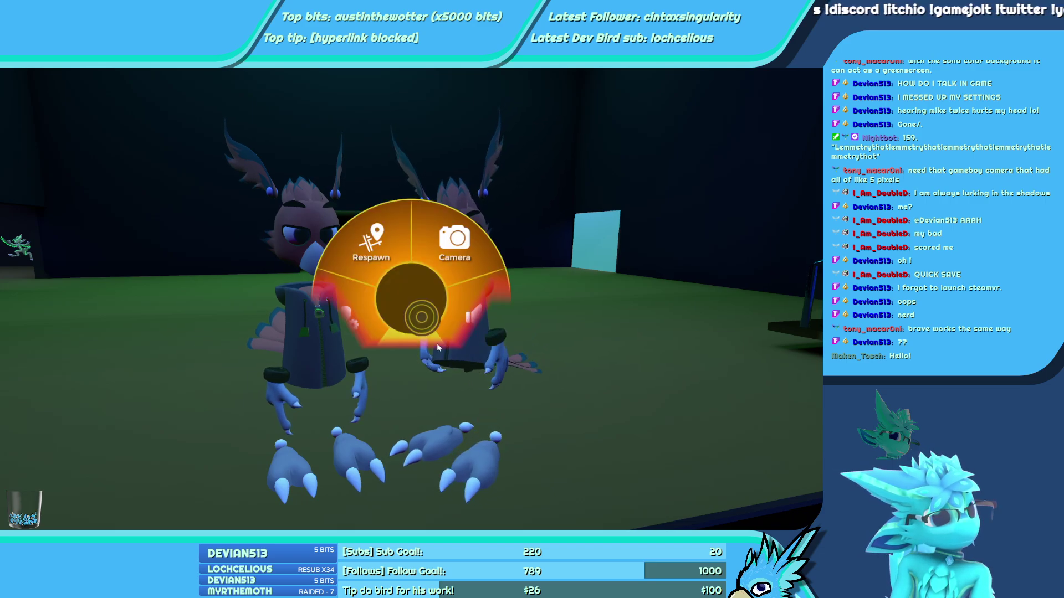
pyautogui.click(386, 307)
pyautogui.click(406, 332)
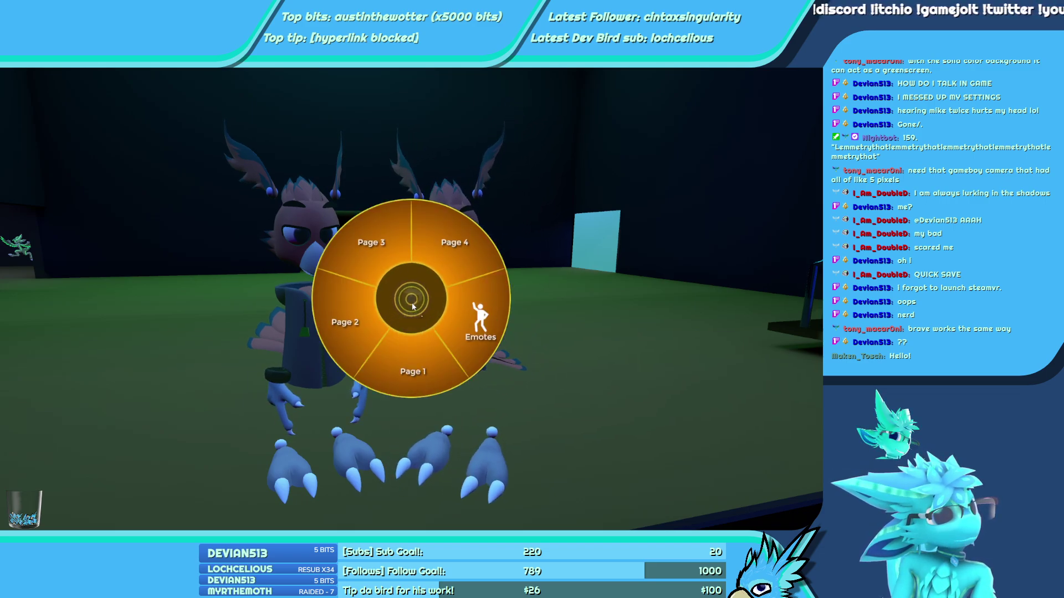
pyautogui.click(414, 307)
pyautogui.click(419, 305)
pyautogui.click(392, 256)
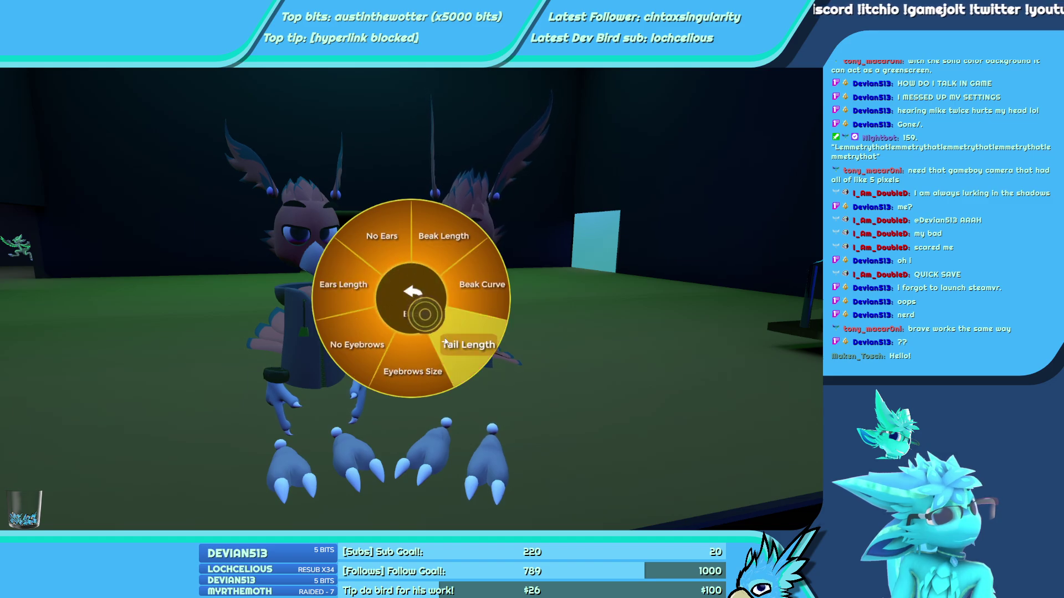
pyautogui.click(420, 310)
pyautogui.click(439, 266)
pyautogui.click(413, 306)
pyautogui.click(378, 313)
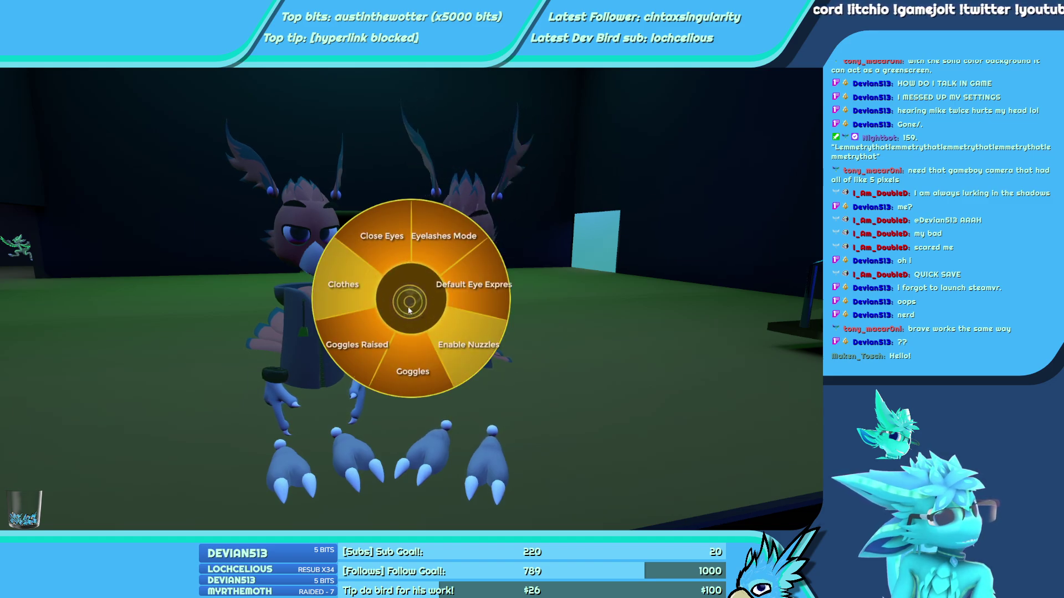
pyautogui.click(402, 344)
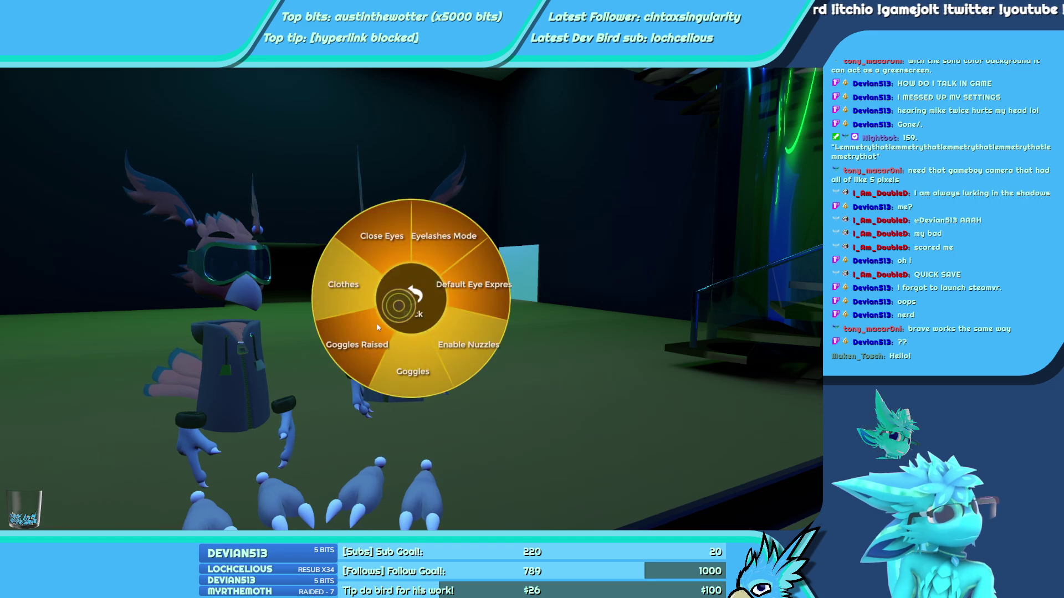
# Toggle Goggles Raised repeatedly to raise and lower the avatar's goggles, leaving them lowered over the eyes
pyautogui.click(358, 353)
pyautogui.click(357, 353)
pyautogui.press('r')
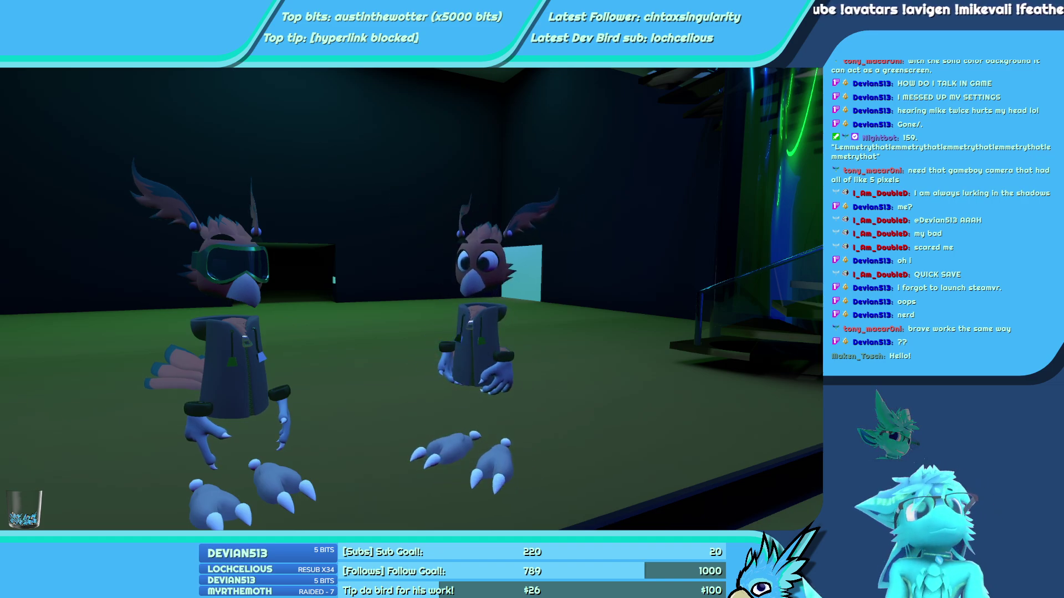
pyautogui.press('w')
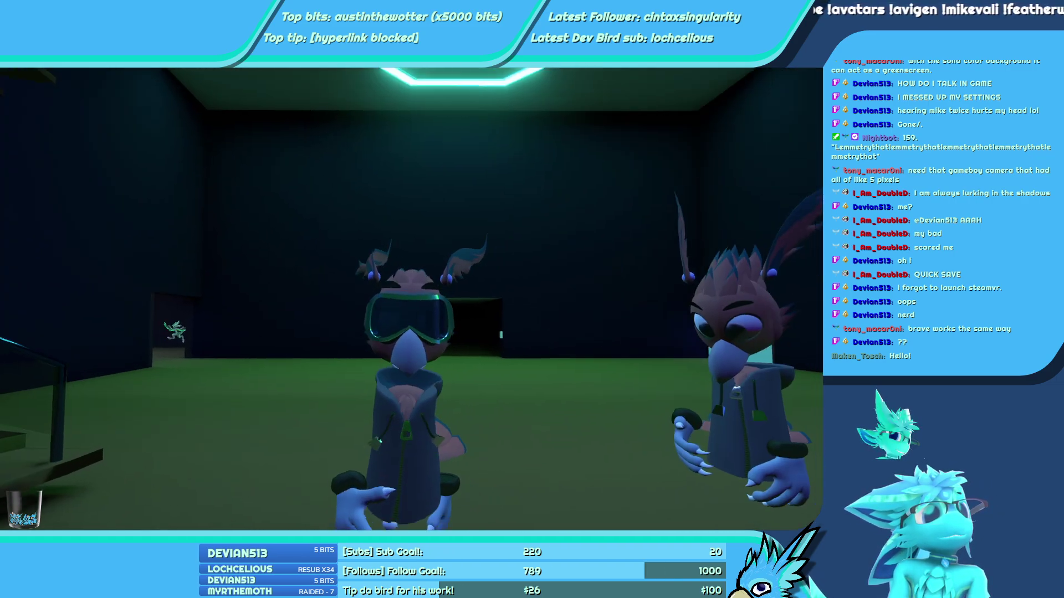
pyautogui.press('t')
pyautogui.click(370, 327)
pyautogui.press('d')
pyautogui.press('Tab')
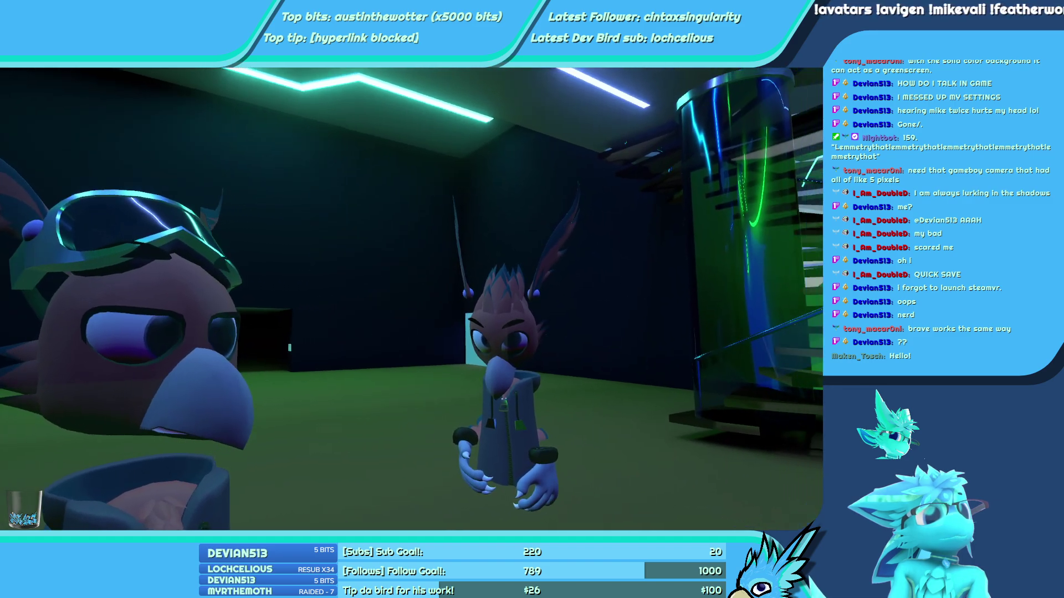
pyautogui.press('Tab')
pyautogui.click(363, 325)
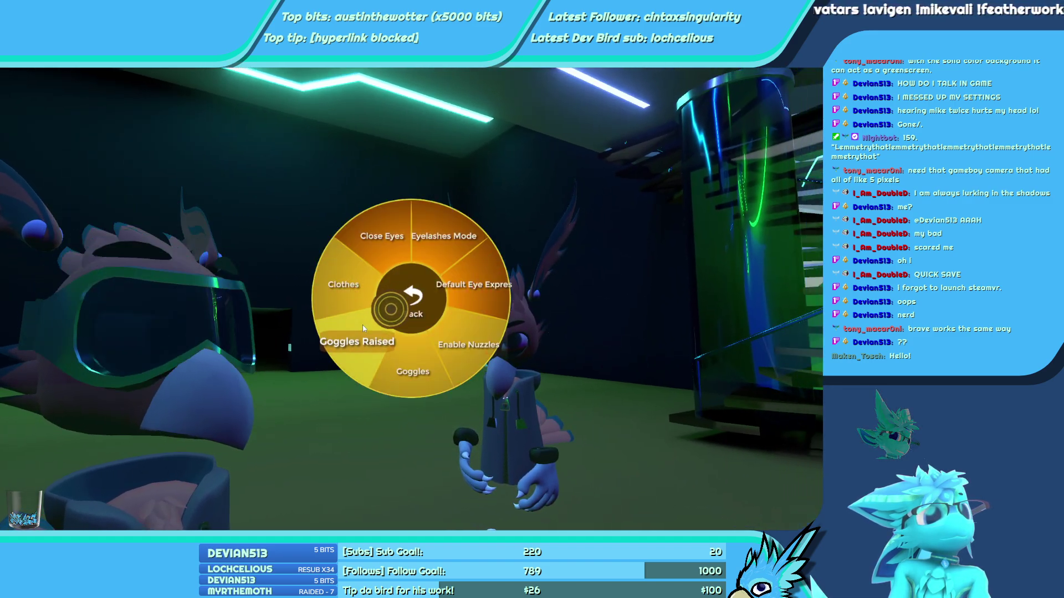
pyautogui.click(362, 324)
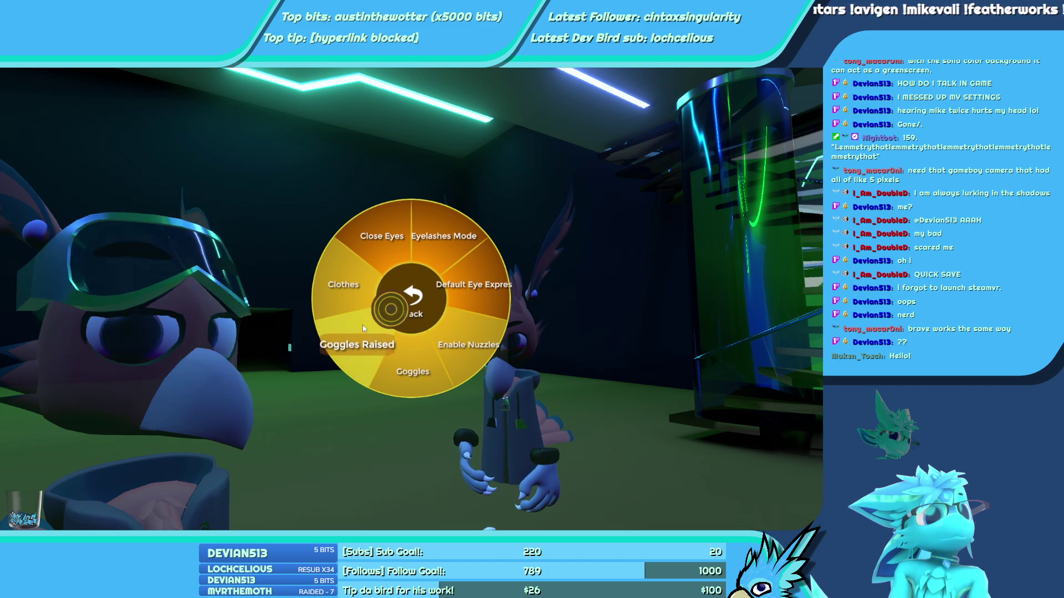
pyautogui.click(362, 325)
pyautogui.press('r')
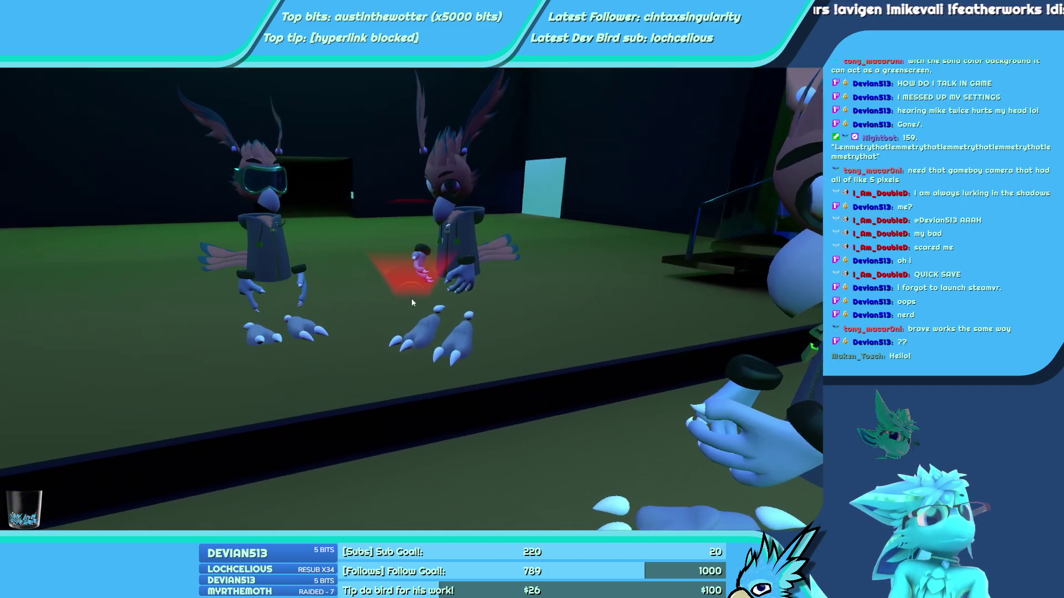
# Toggle the avatar's Clothes off and back on, and disable Goggles
pyautogui.press('r')
pyautogui.click(344, 285)
pyautogui.press('r')
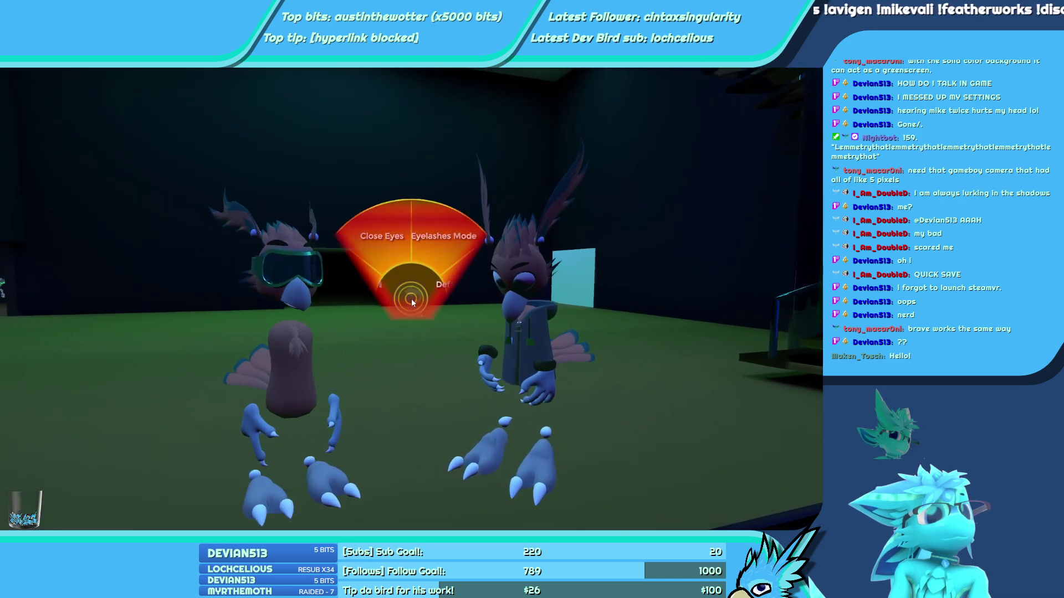
pyautogui.click(345, 284)
pyautogui.click(411, 362)
pyautogui.press('r')
pyautogui.press('s')
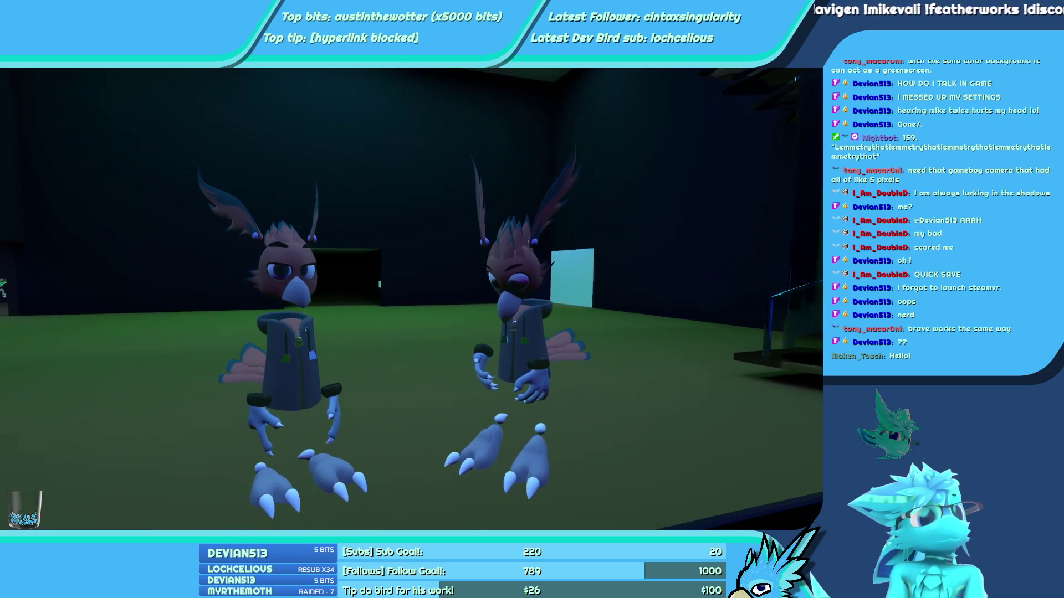
# Browse the avatar's customization pages up to the one with Talon Size, Ankle Length and No Tail
pyautogui.press('r')
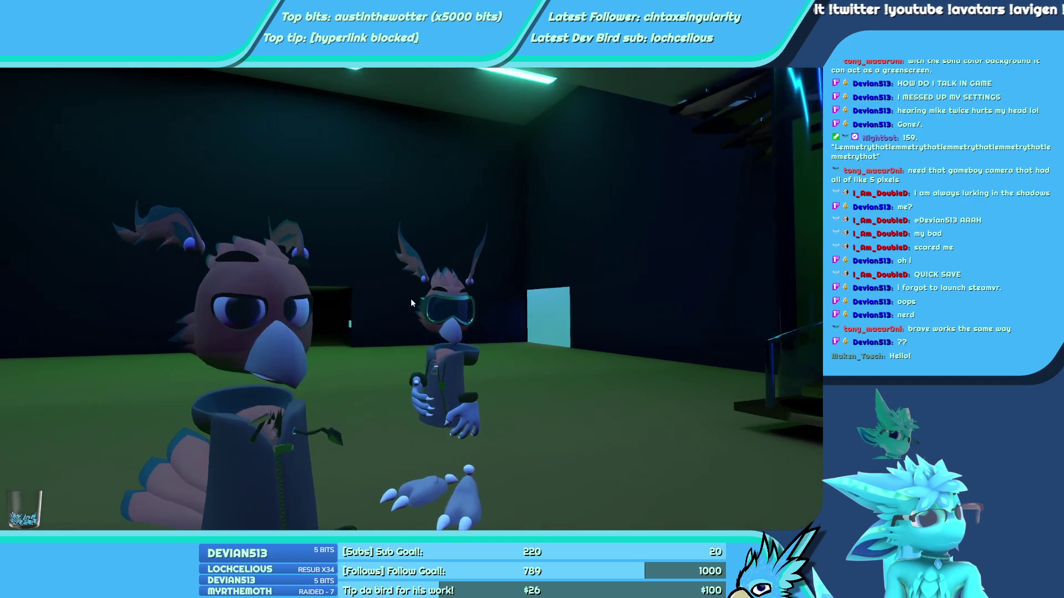
pyautogui.press('Tab')
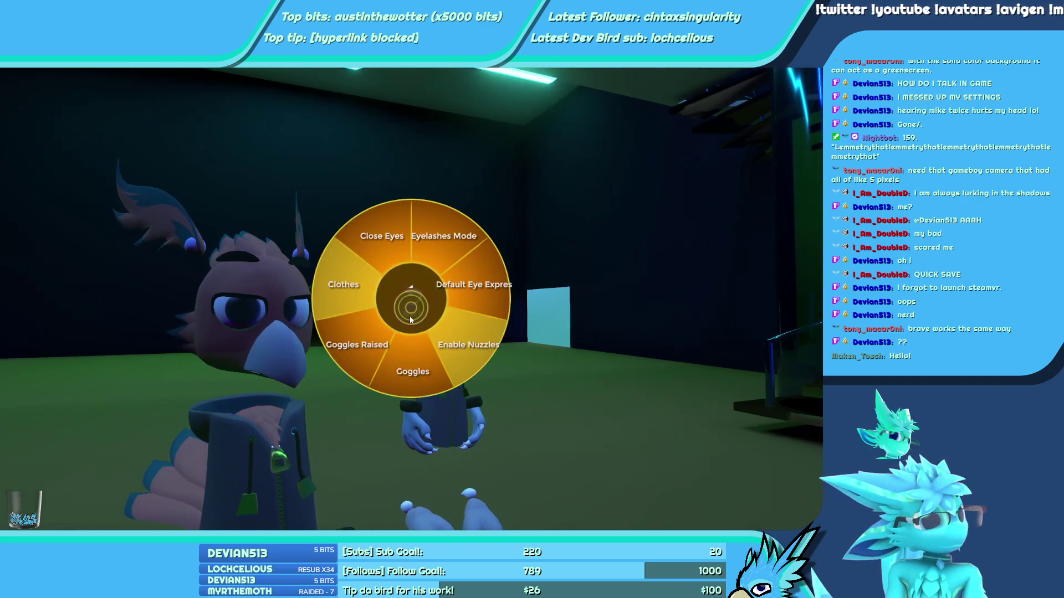
pyautogui.click(410, 320)
pyautogui.click(378, 252)
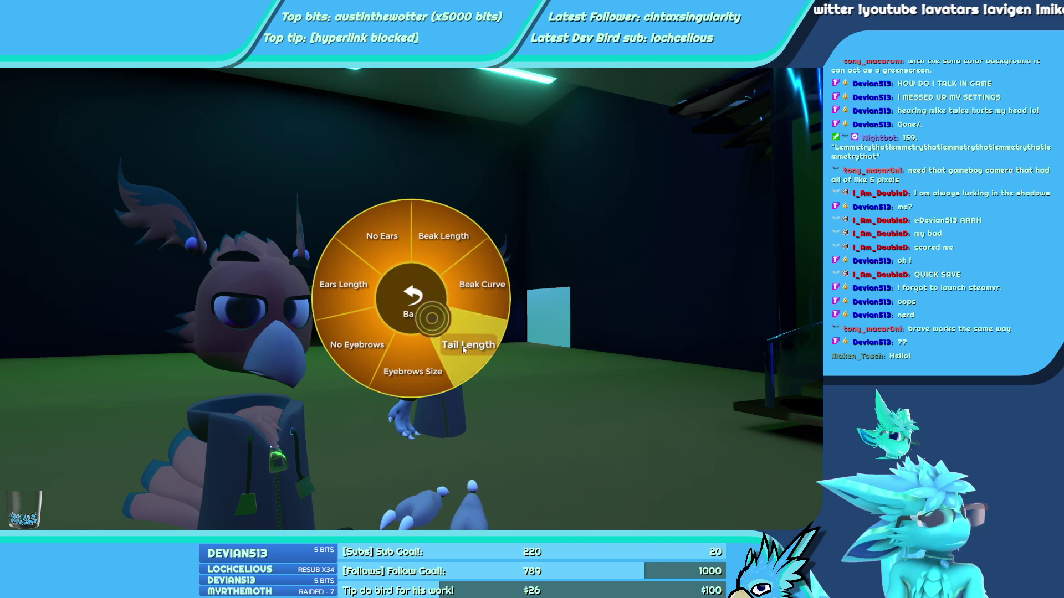
pyautogui.click(412, 312)
pyautogui.click(445, 257)
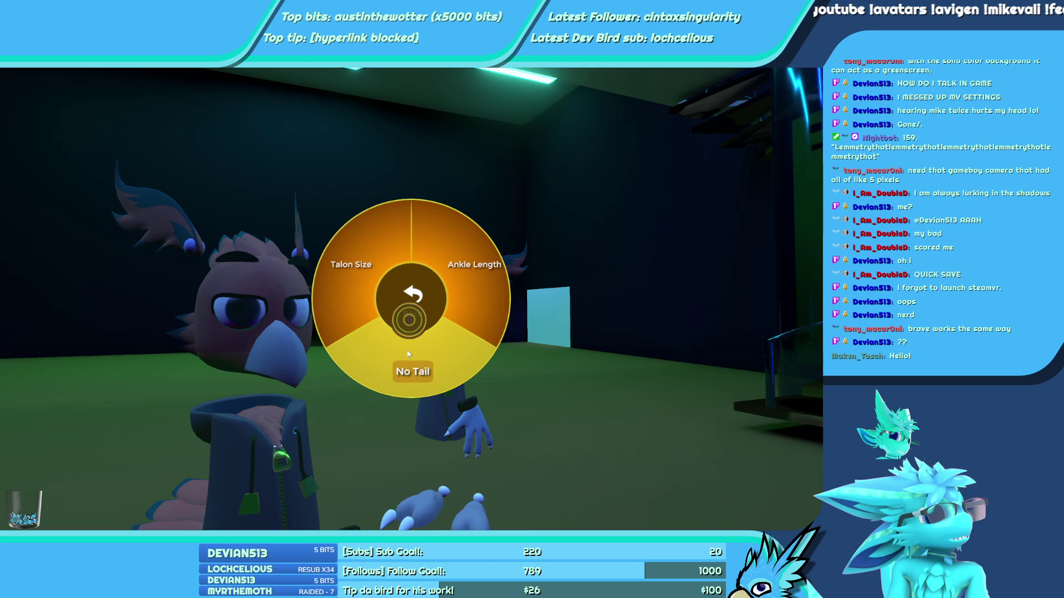
# Reopen the page with the tail option, try the avatar's No Tail toggle, and close the quick menu
pyautogui.press('r')
pyautogui.press('r')
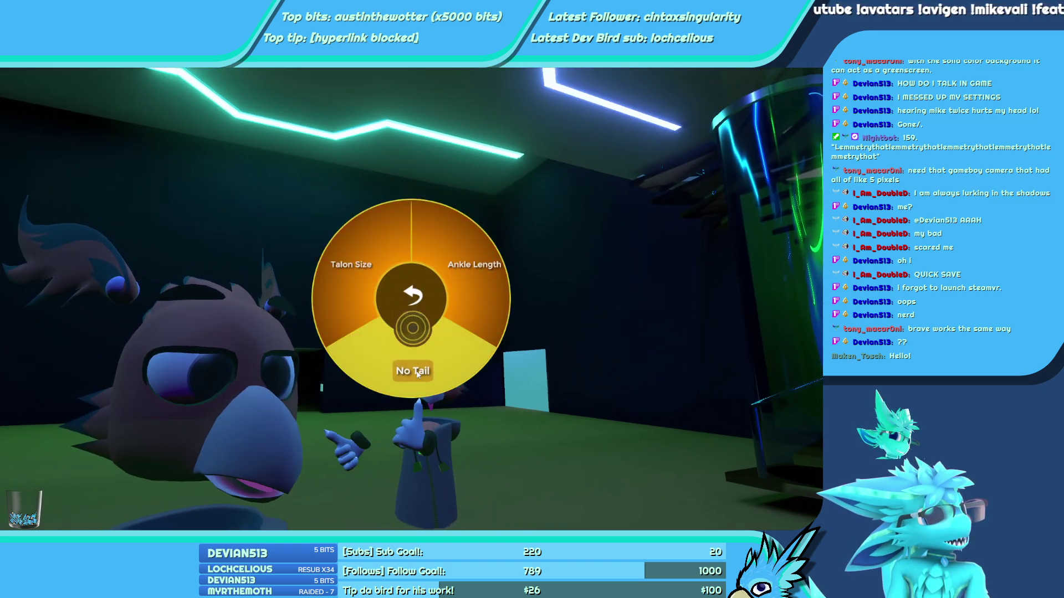
pyautogui.press('r')
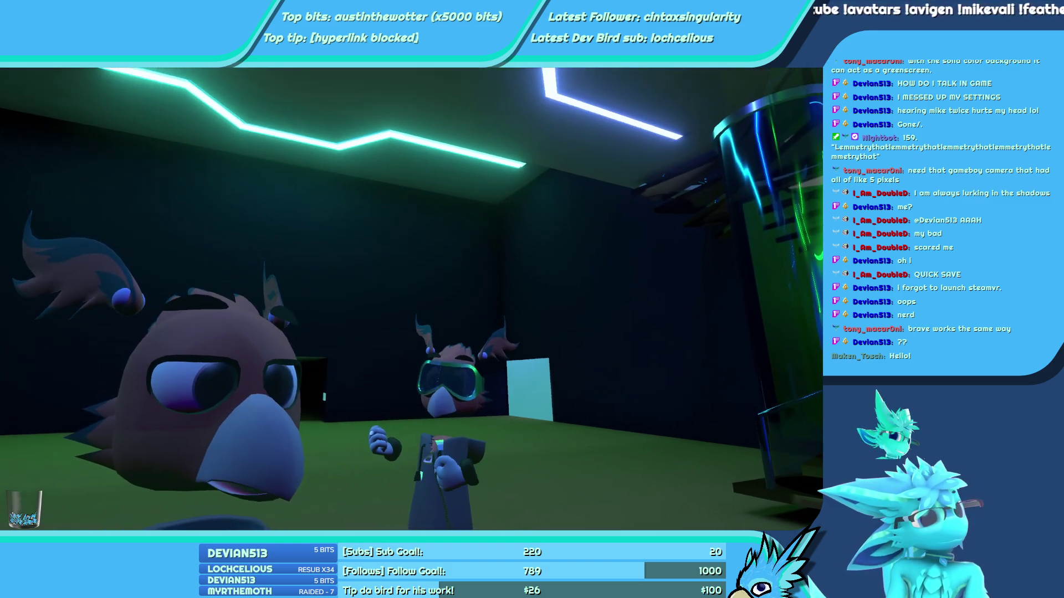
pyautogui.press('r')
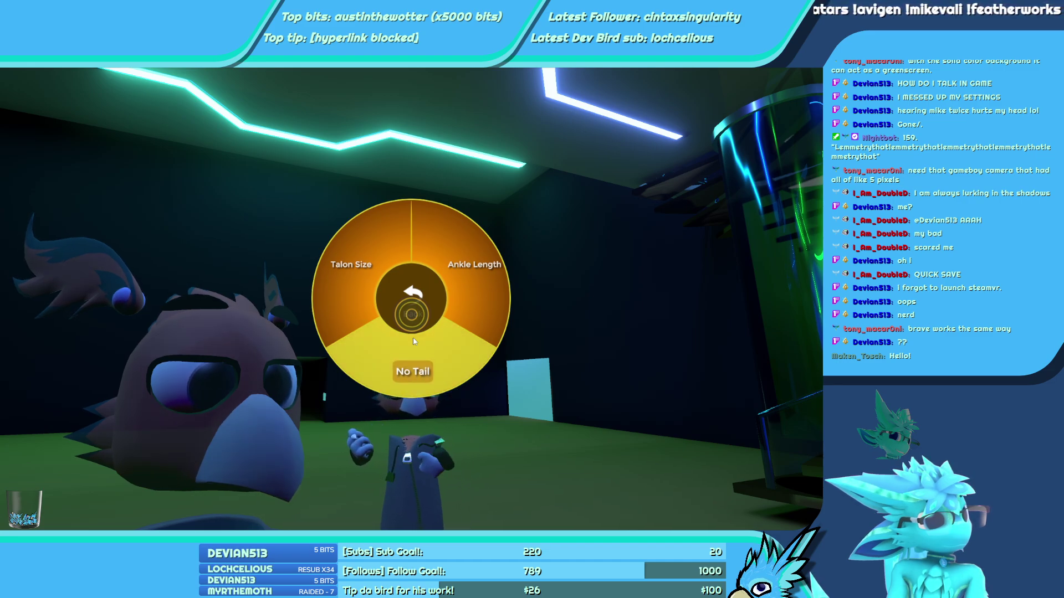
pyautogui.press('r')
pyautogui.press('r')
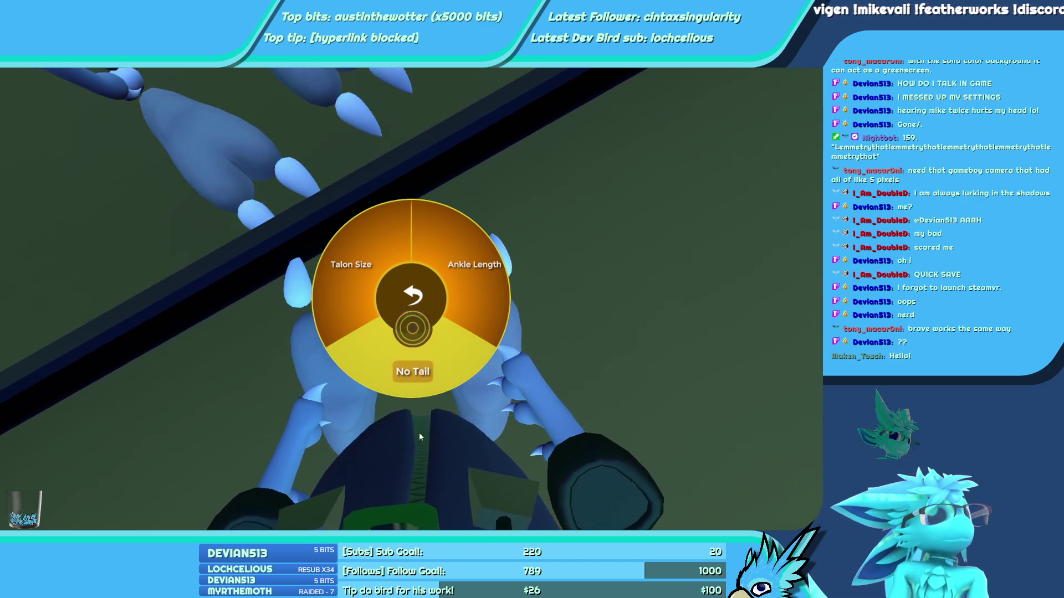
pyautogui.click(420, 434)
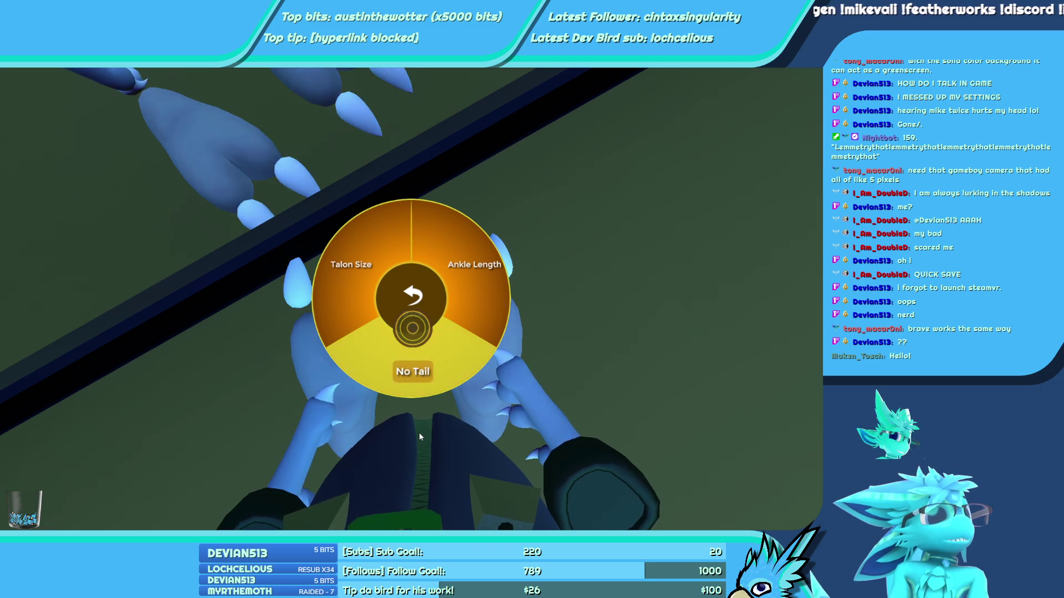
pyautogui.press('r')
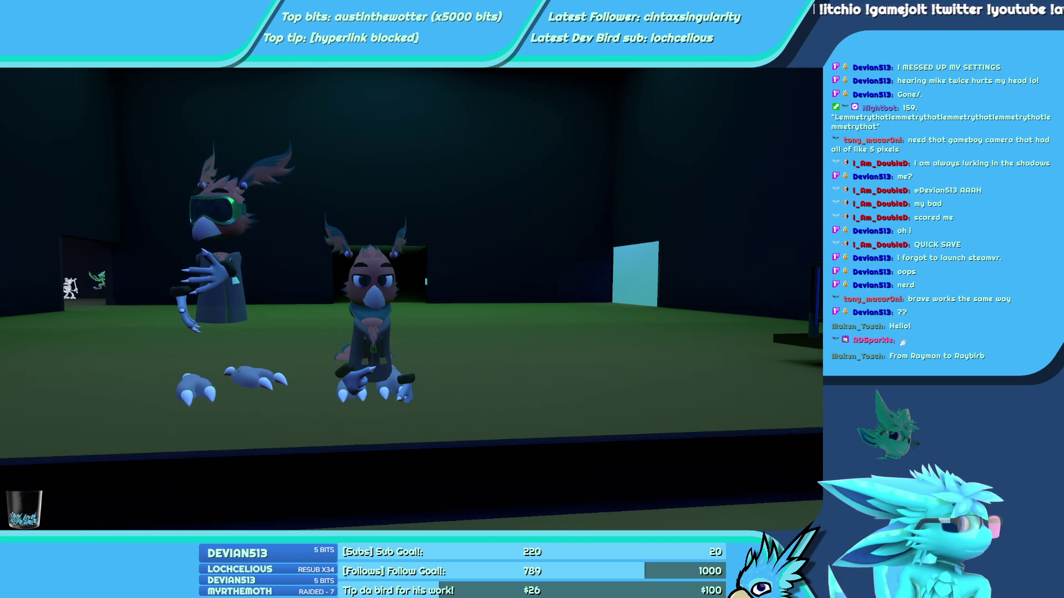
# Switch to Unity, copy the MDB_Rayvian_CVR_Default avatar, and open the MDB_Rayvian_DEMO scene from the MDB_RayvianDEMO folder
pyautogui.hotkey('alt', 'Tab')
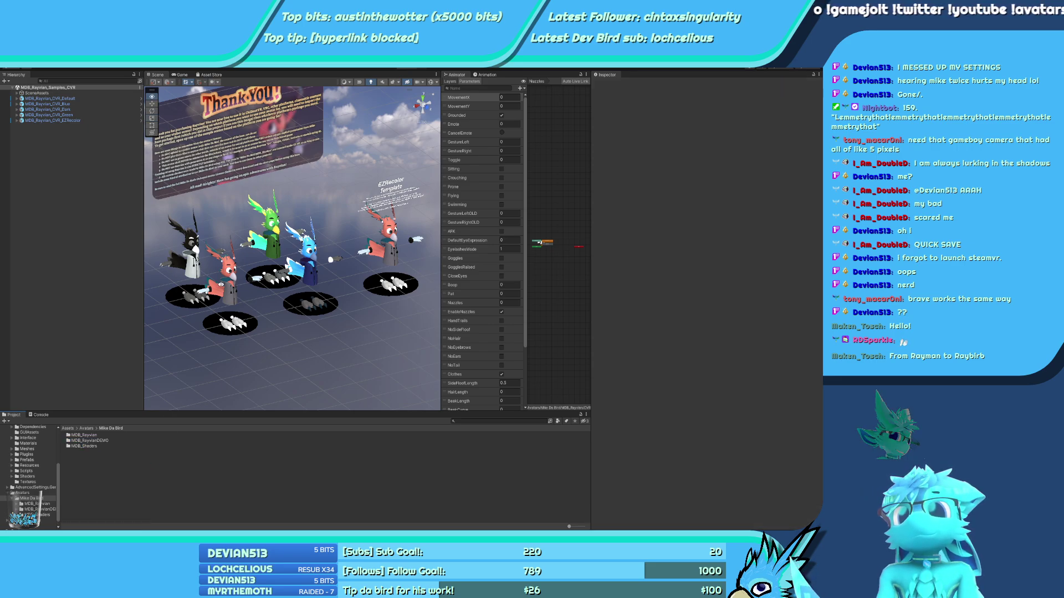
pyautogui.keyDown('alt'); pyautogui.moveTo(220, 285); pyautogui.dragTo(251, 302); pyautogui.keyUp('alt')
pyautogui.click(100, 440)
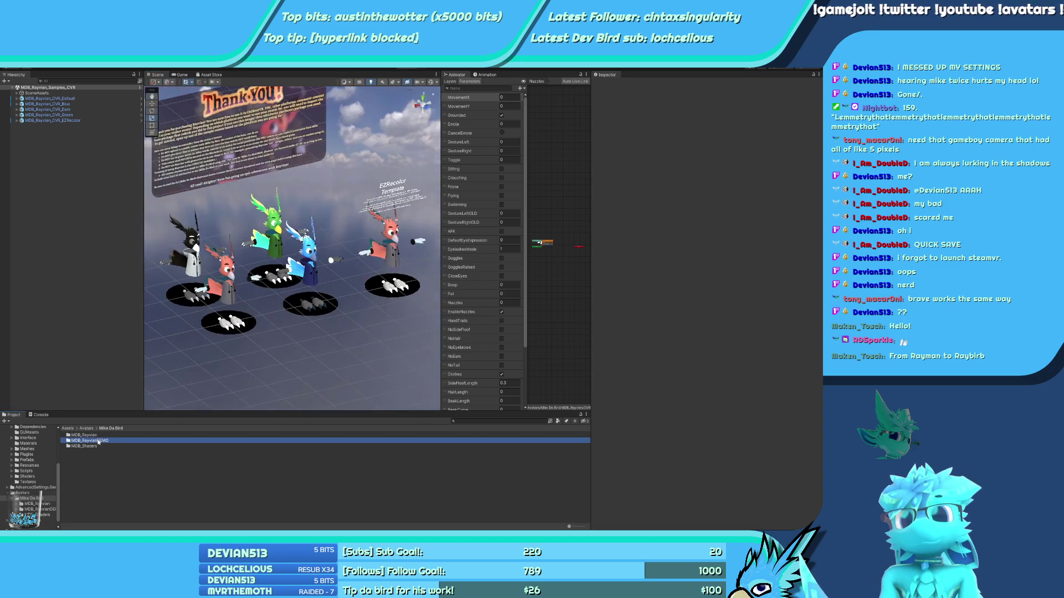
pyautogui.click(64, 99)
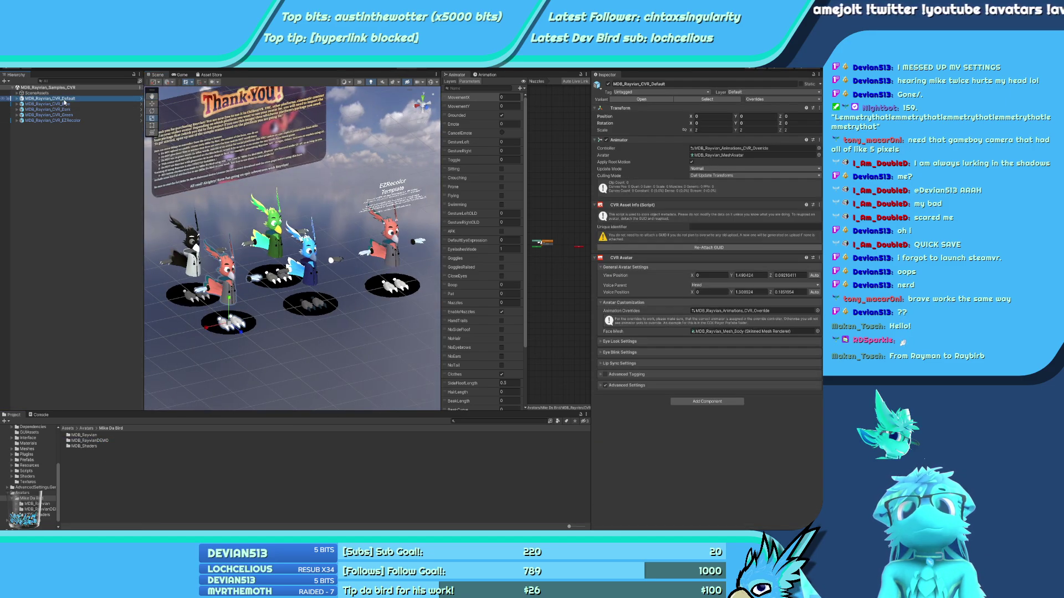
pyautogui.doubleClick(91, 440)
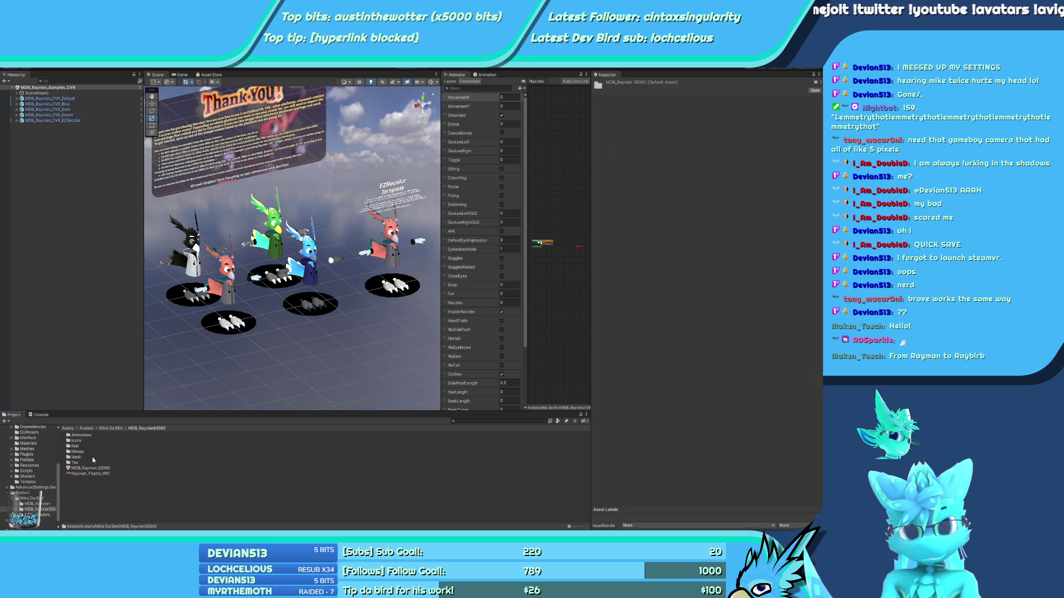
pyautogui.doubleClick(90, 468)
# Paste the copied CVR avatar into the demo scene and delete the MDB_Rayvian_VRC_DEMO_Quest object
pyautogui.click(33, 299)
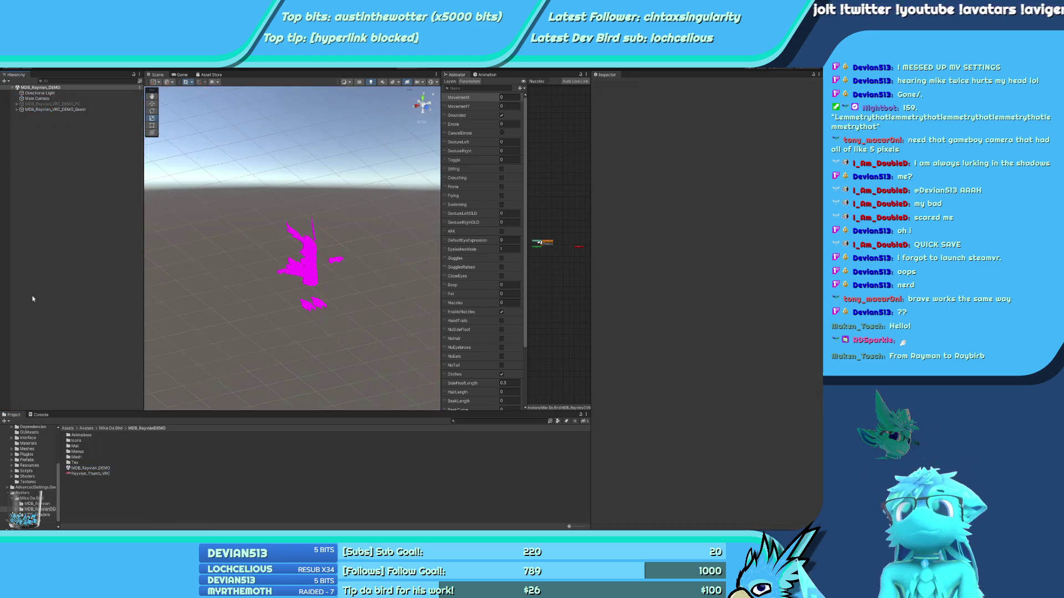
pyautogui.hotkey('ctrl', 'v')
pyautogui.click(83, 109)
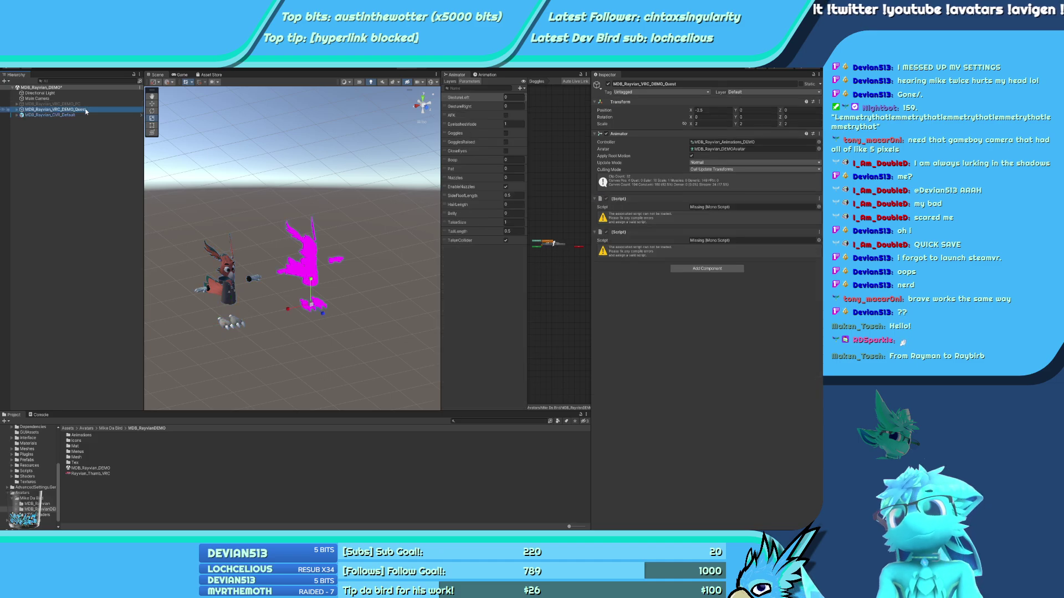
pyautogui.press('Delete')
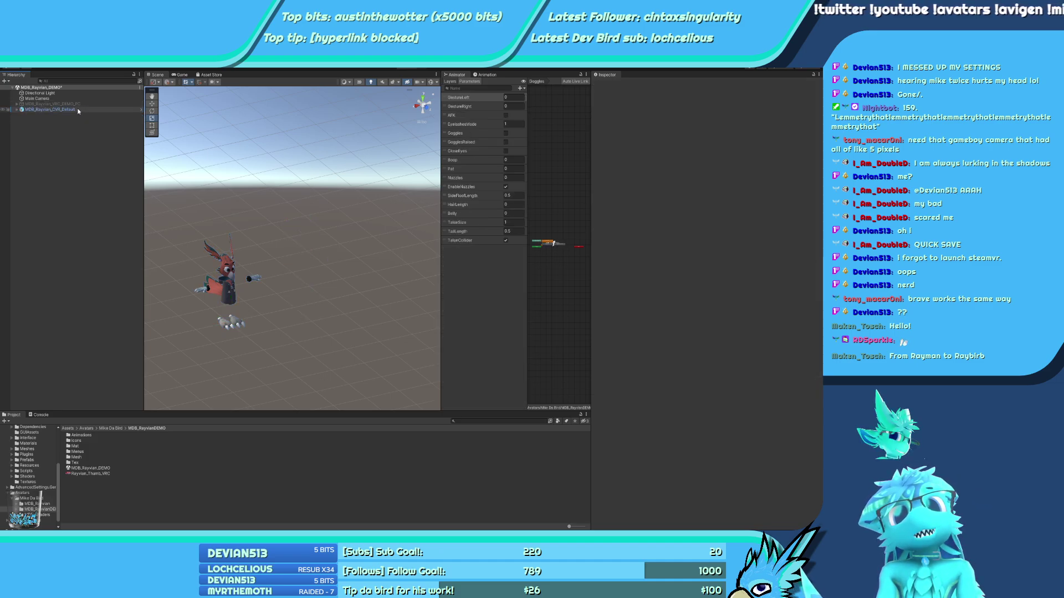
# Rename the pasted avatar MDB_Rayvian_CVR_DEMO and expand its child objects in the scene hierarchy
pyautogui.click(87, 110)
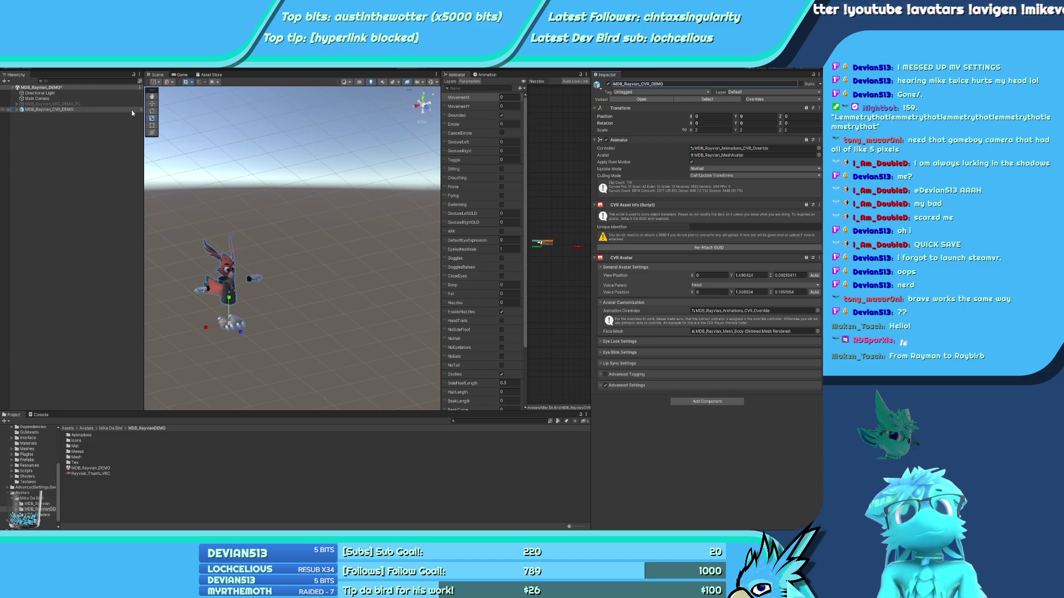
pyautogui.press('Up')
pyautogui.click(17, 109)
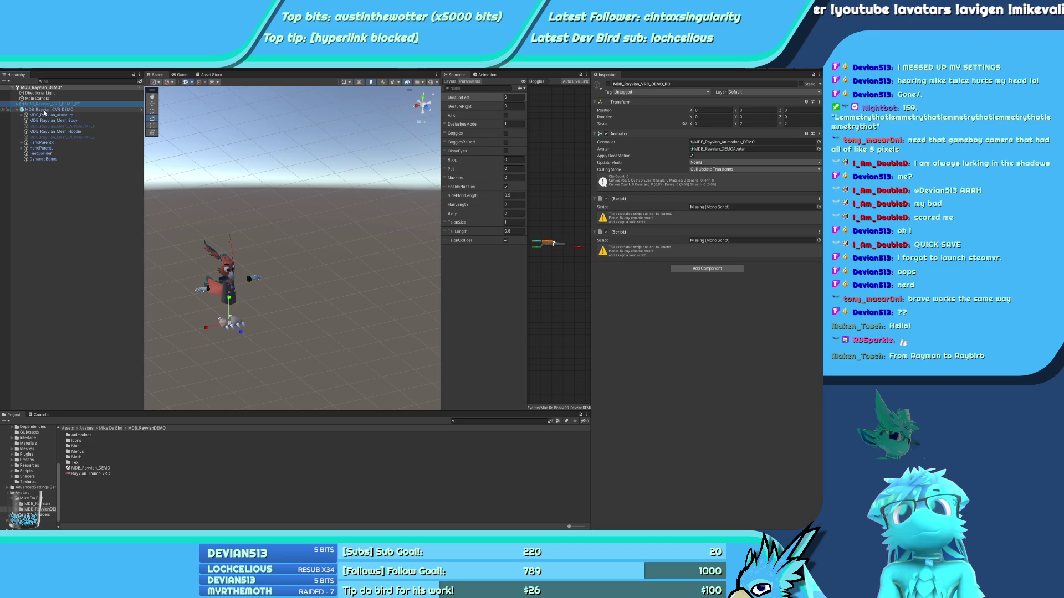
pyautogui.click(49, 110)
pyautogui.click(737, 141)
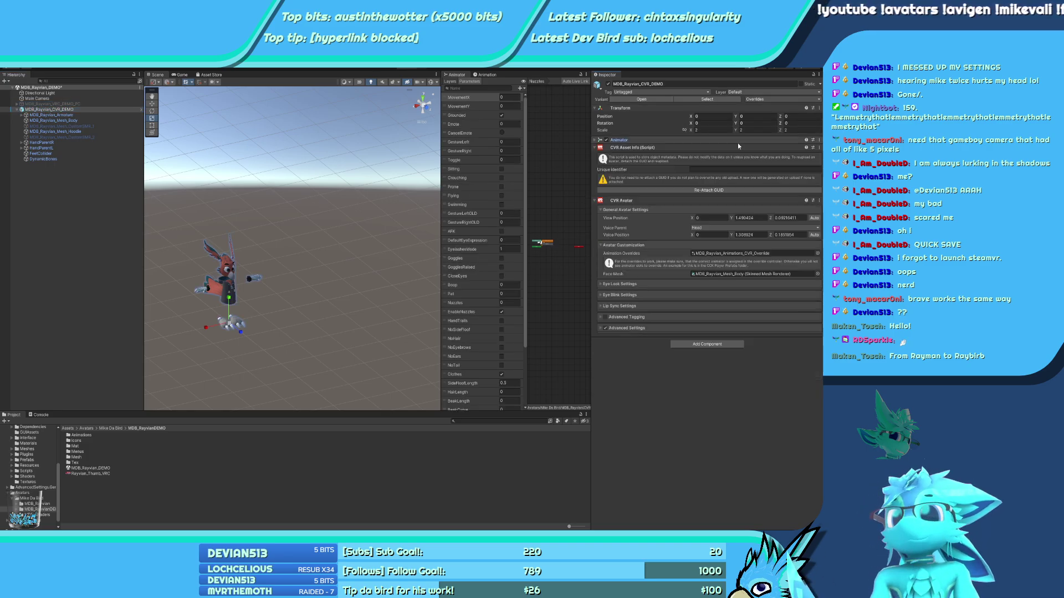
pyautogui.click(736, 147)
pyautogui.click(679, 147)
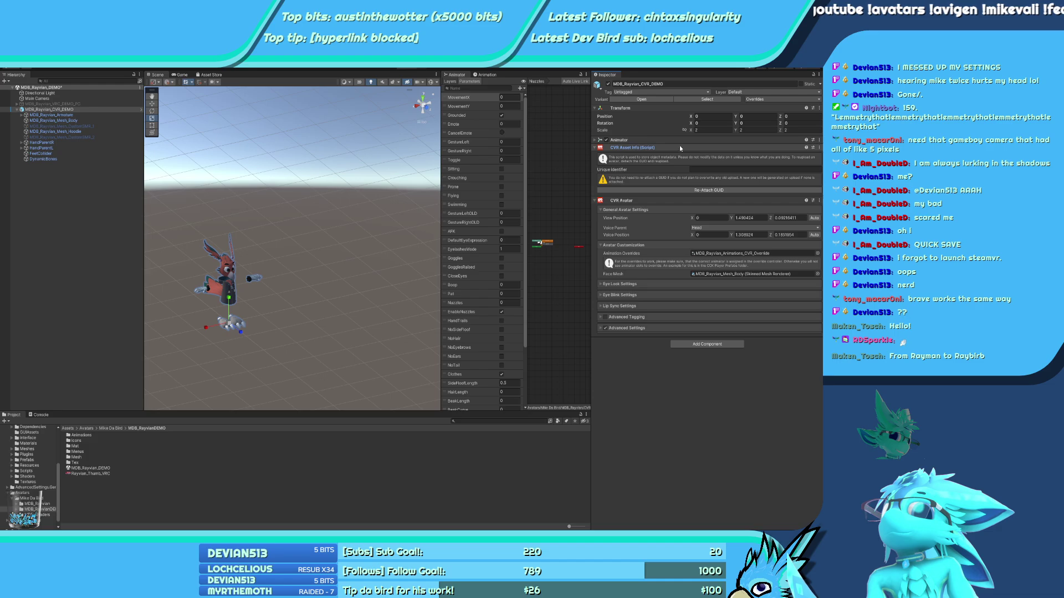
pyautogui.click(679, 140)
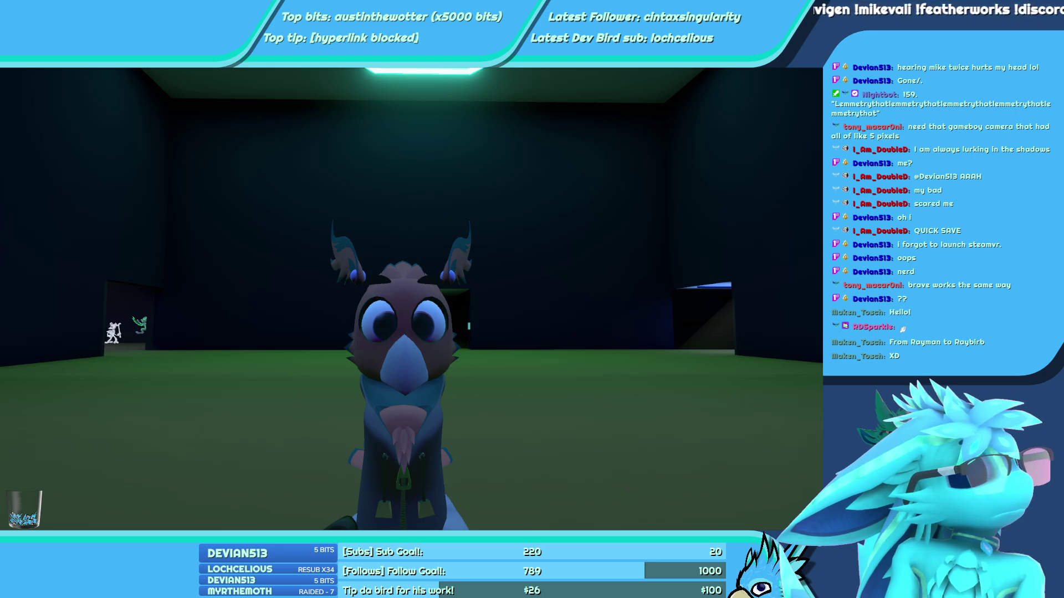
# Return to Unity and view the Rayvian_Thumb_VRC import settings and the components of the disabled MDB_Rayvian_VRC_DEMO_PC avatar
pyautogui.hotkey('alt', 'Tab')
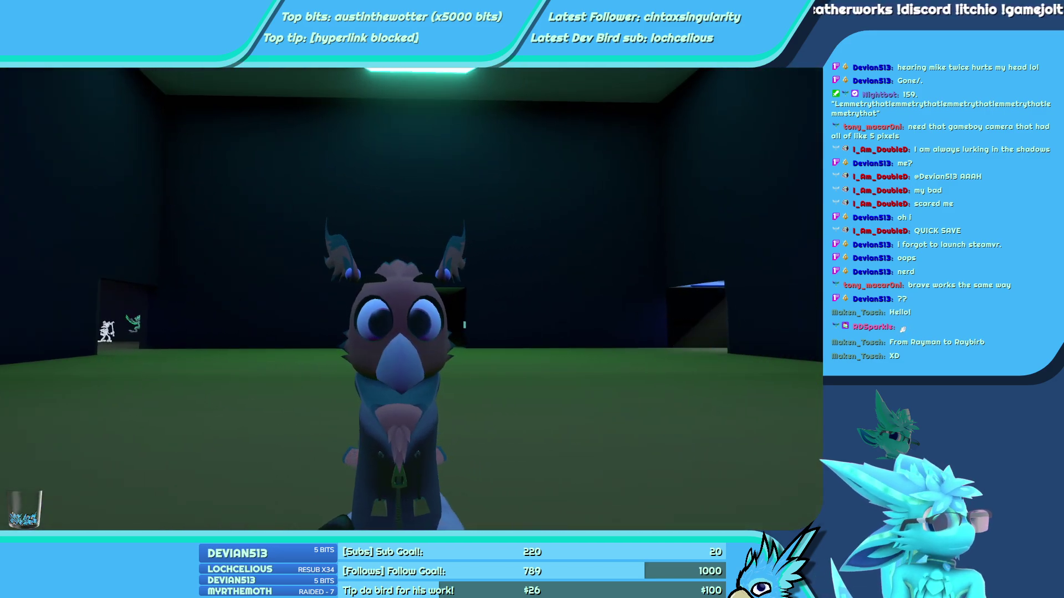
pyautogui.hotkey('alt', 'Tab')
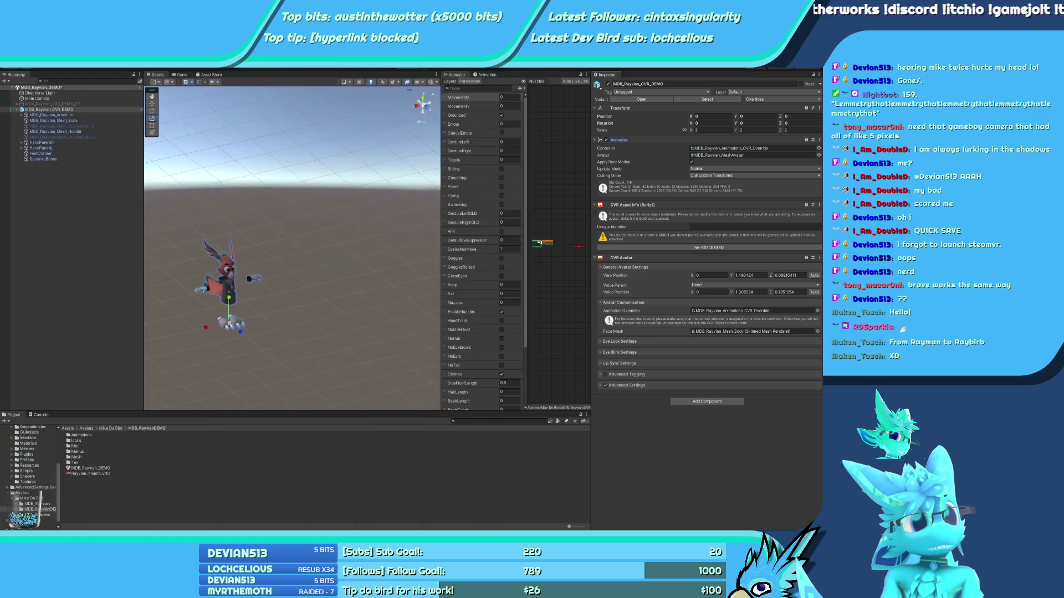
pyautogui.click(238, 473)
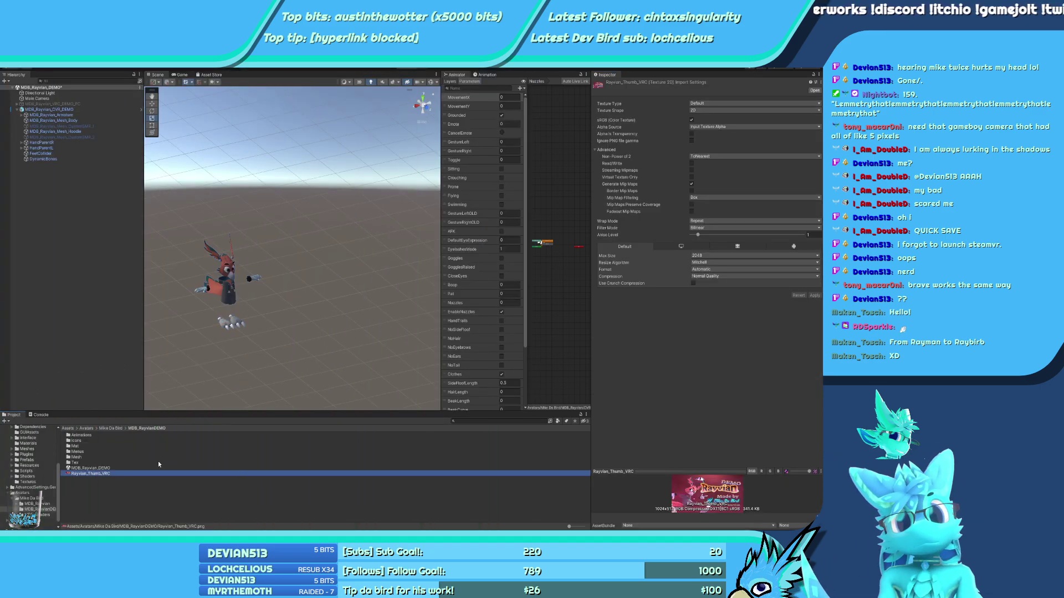
pyautogui.scroll(4, 241, 310)
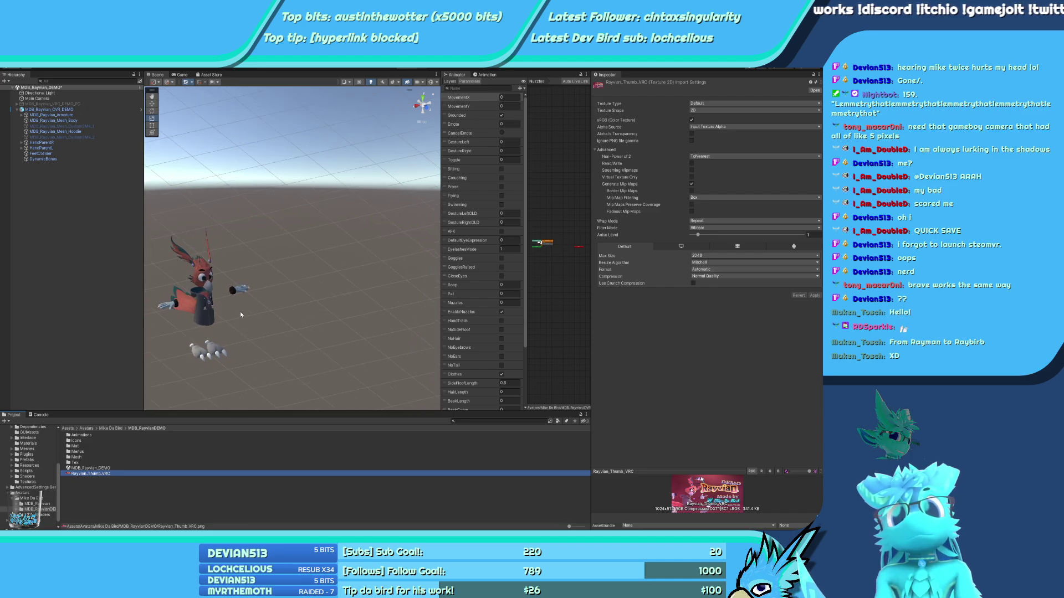
pyautogui.moveTo(240, 311); pyautogui.dragTo(273, 310, button='middle')
pyautogui.click(49, 104)
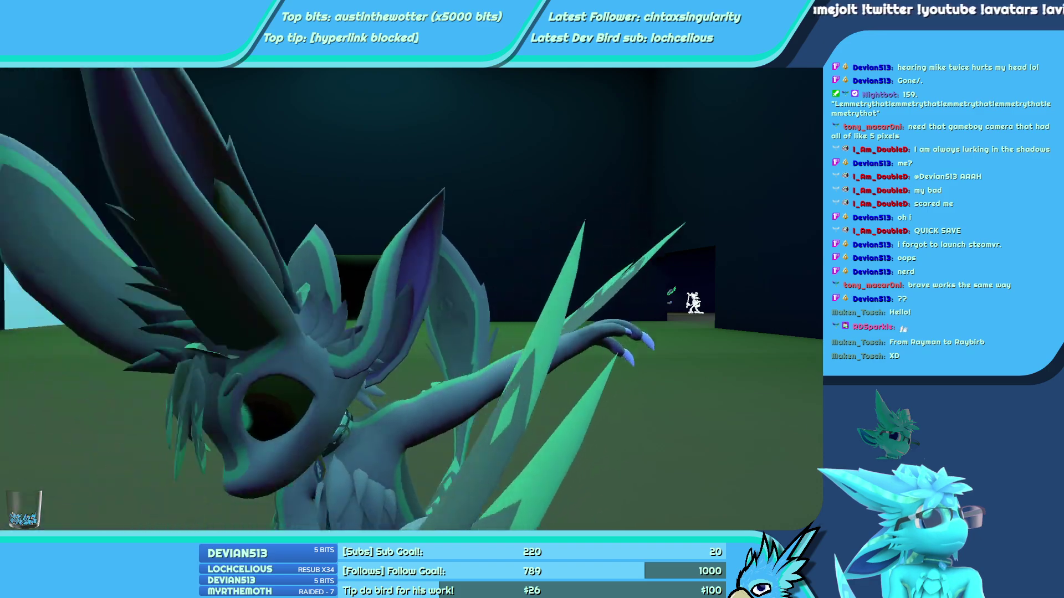
# Back in Unity, expand MDB_Rayvian_CVR_DEMO's Advanced Settings and look through its inputs, including Talon Size, No Tail and Tail Length
pyautogui.hotkey('alt', 'Tab')
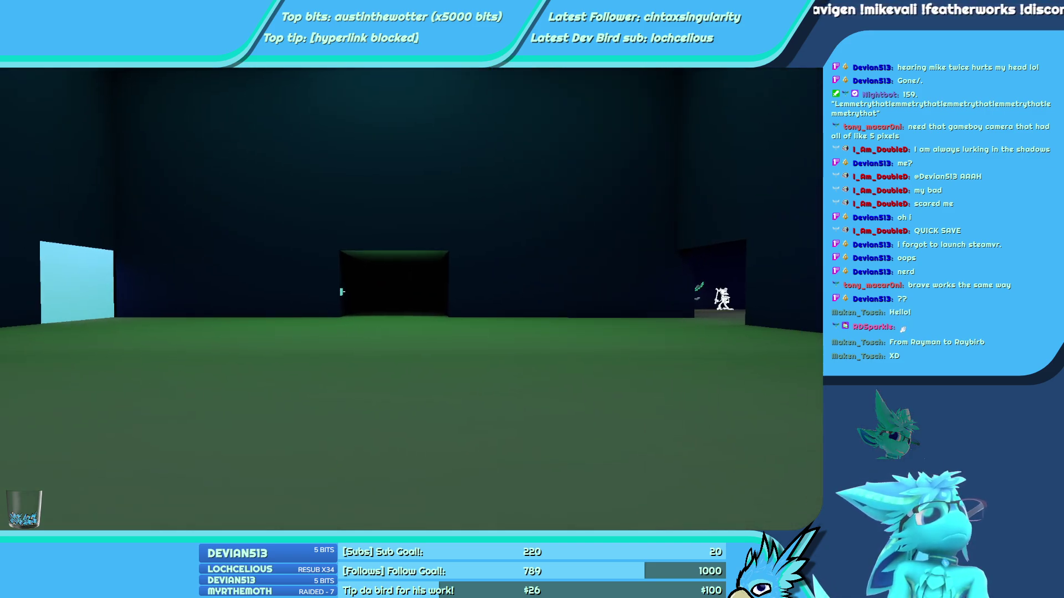
pyautogui.hotkey('alt', 'Tab')
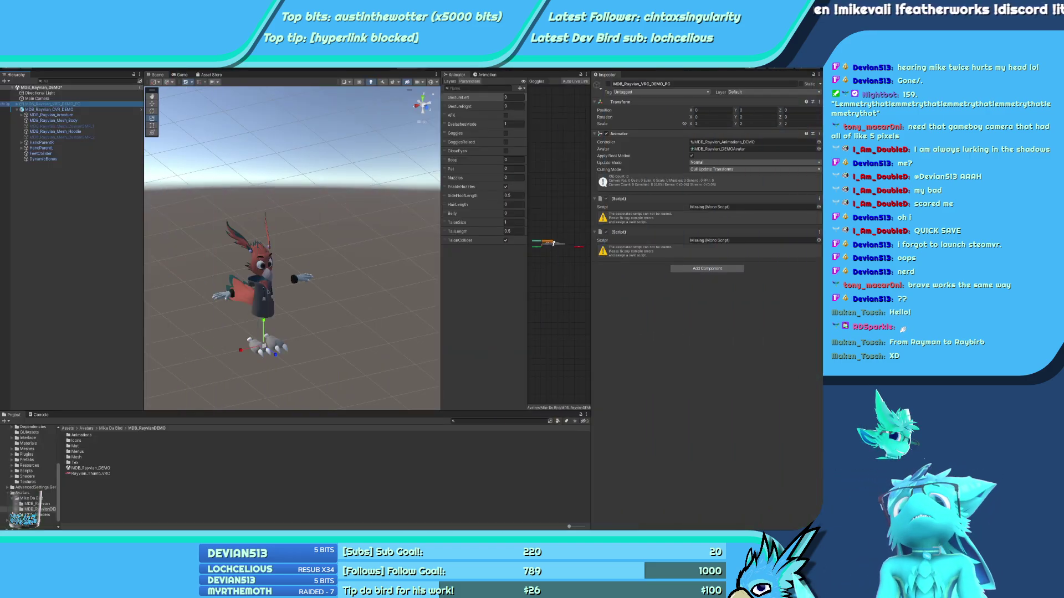
pyautogui.click(50, 109)
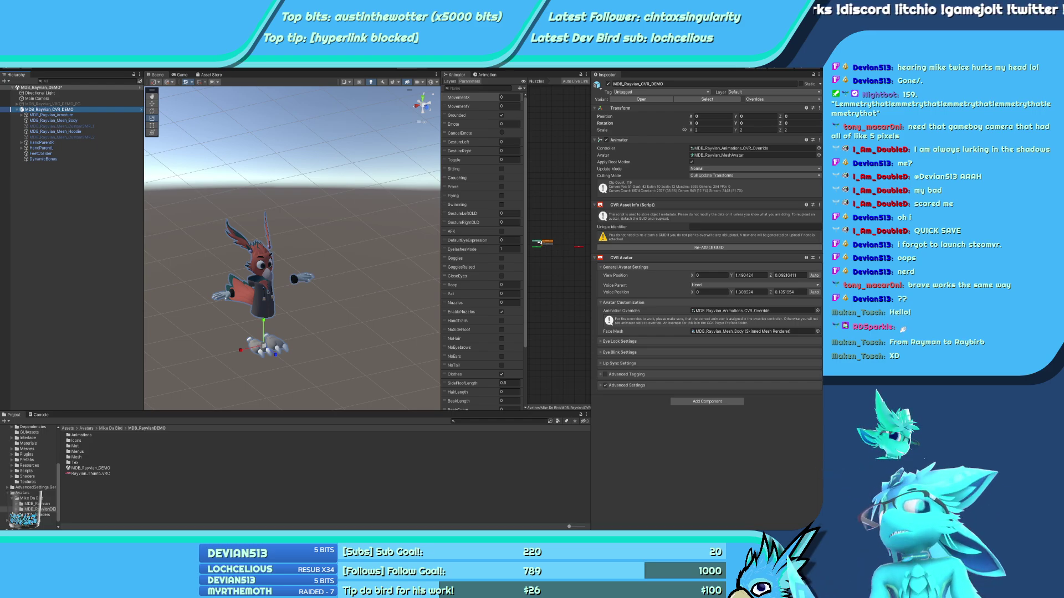
pyautogui.click(634, 386)
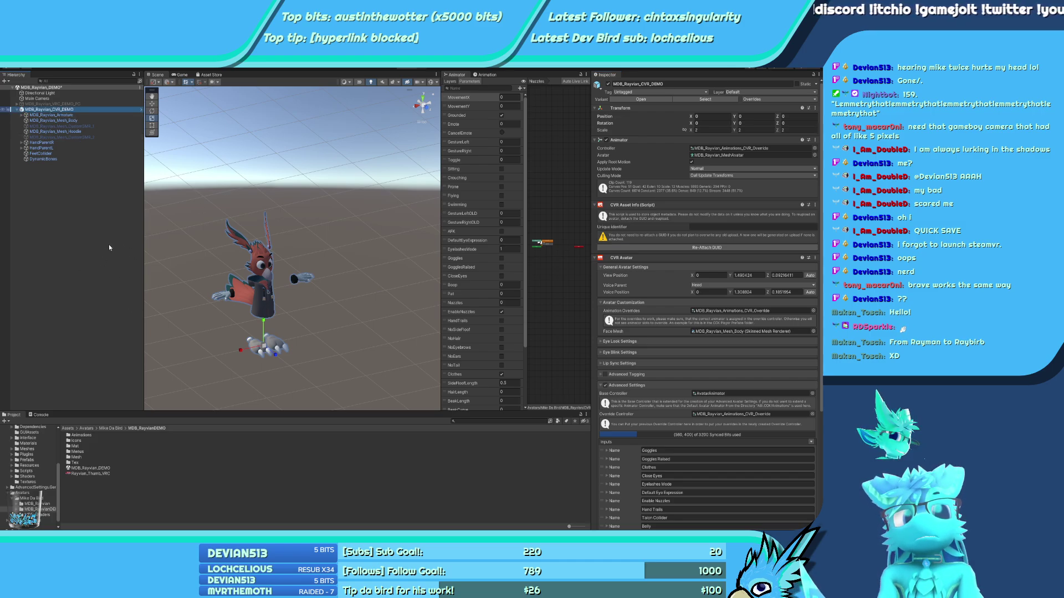
pyautogui.scroll(-5, 787, 314)
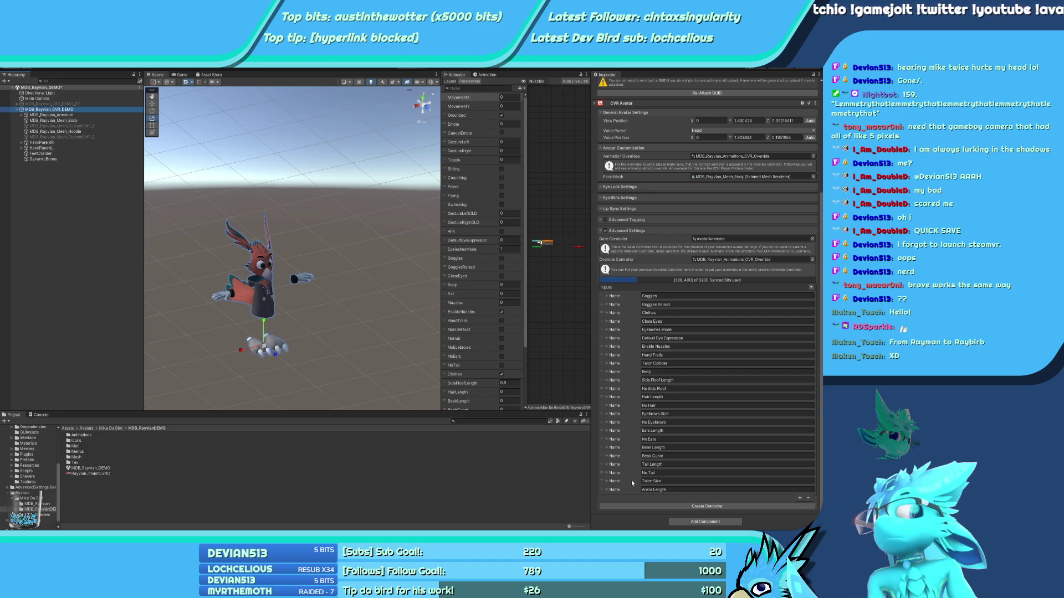
pyautogui.click(631, 480)
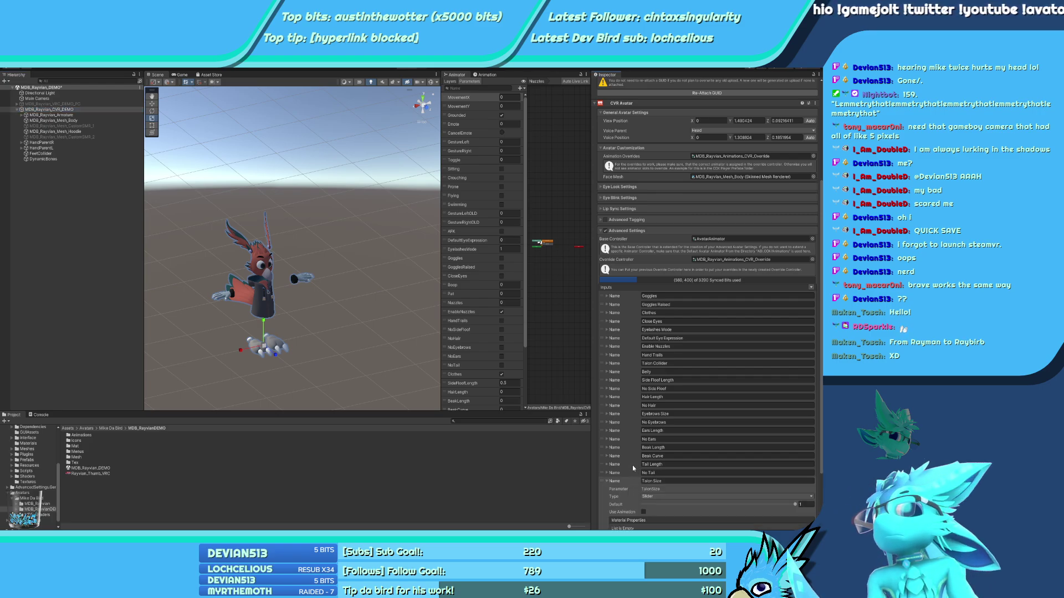
pyautogui.click(607, 483)
pyautogui.click(602, 475)
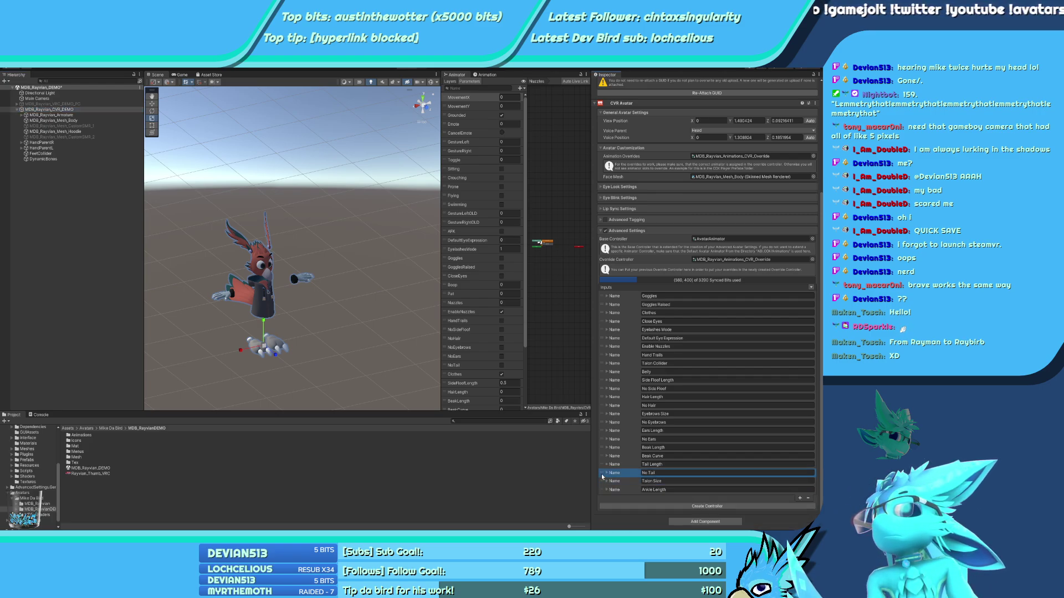
pyautogui.click(603, 465)
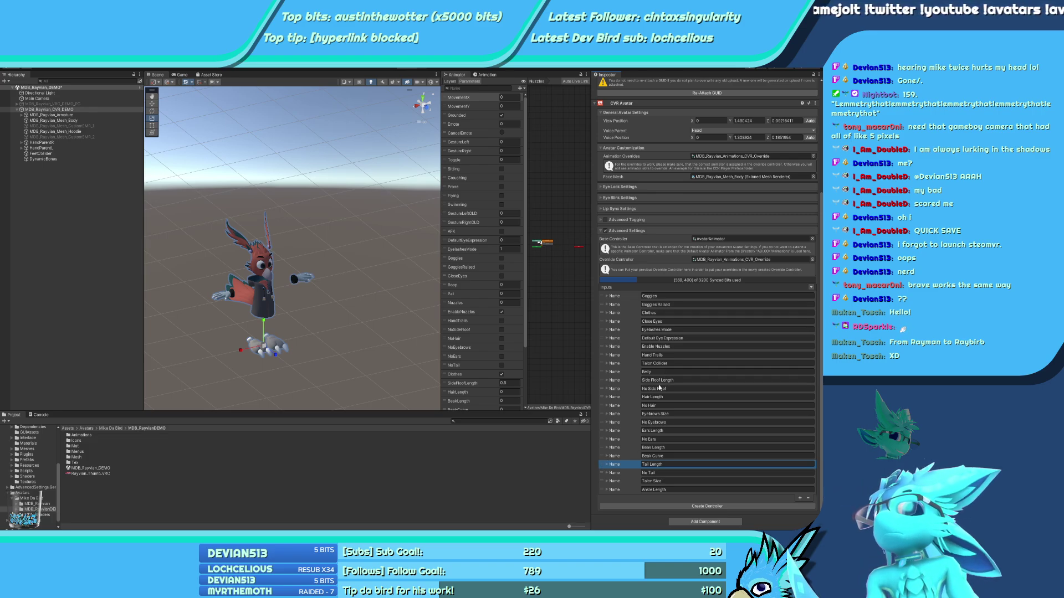
# Remove the Clothes entry from the demo avatar's advanced settings inputs
pyautogui.click(671, 304)
pyautogui.click(670, 312)
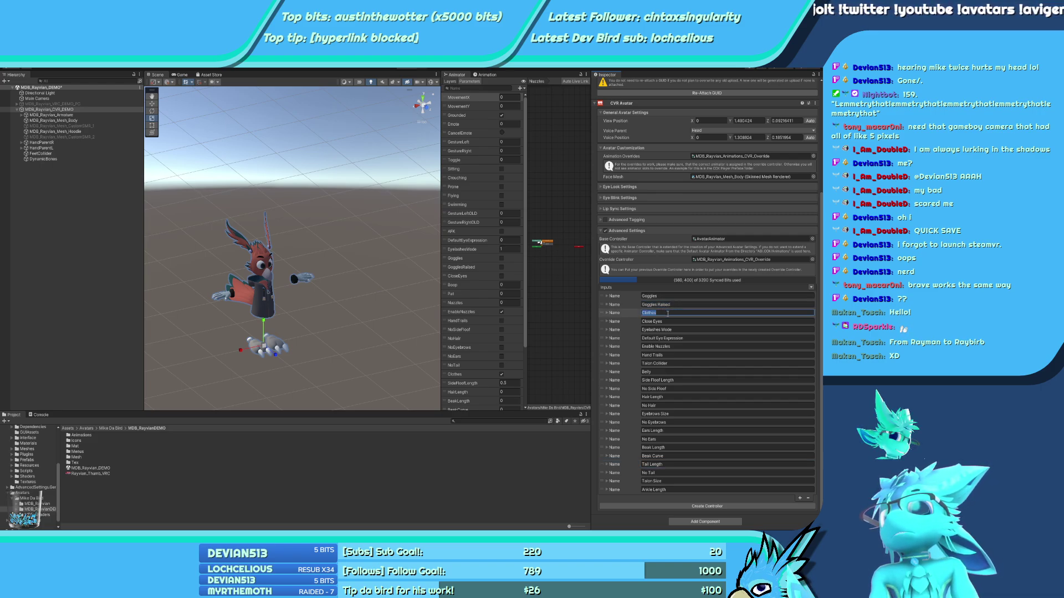
pyautogui.click(631, 314)
pyautogui.click(606, 313)
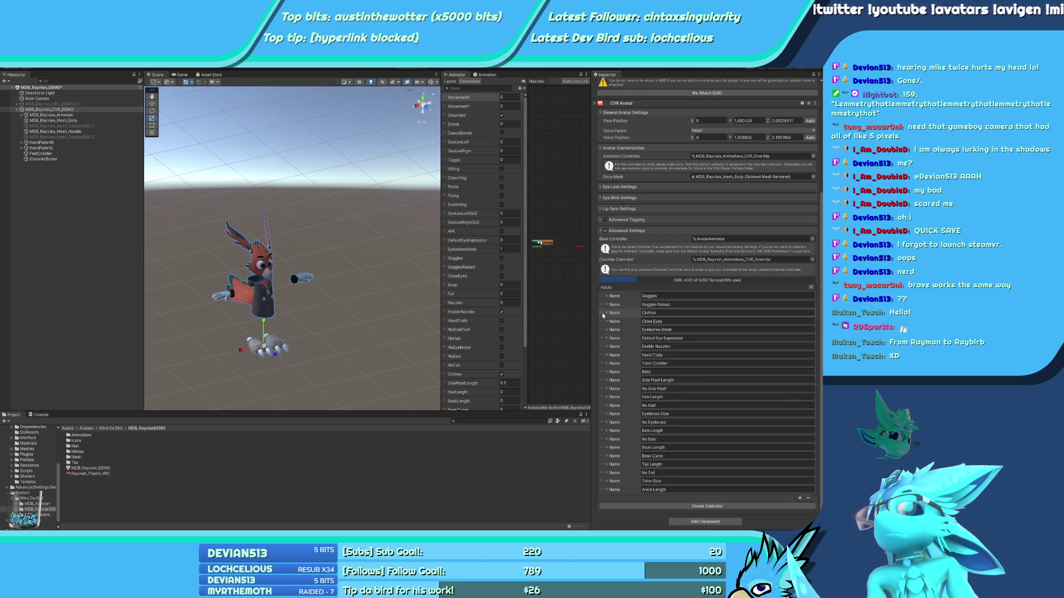
pyautogui.click(807, 499)
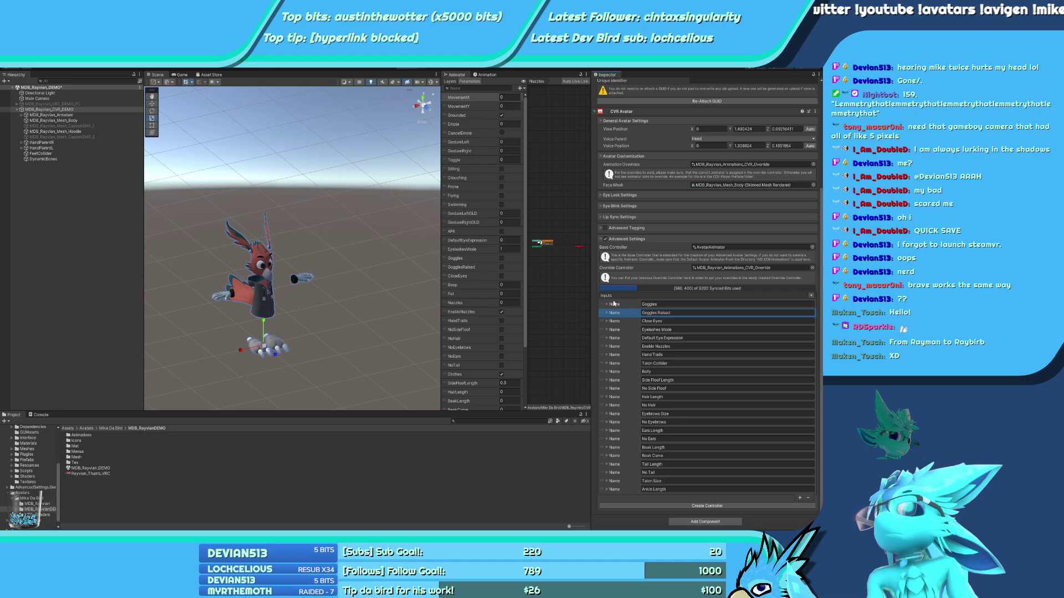
# Expand the Eyelashes Mode input and clear the name of its Male option
pyautogui.click(600, 321)
pyautogui.click(600, 329)
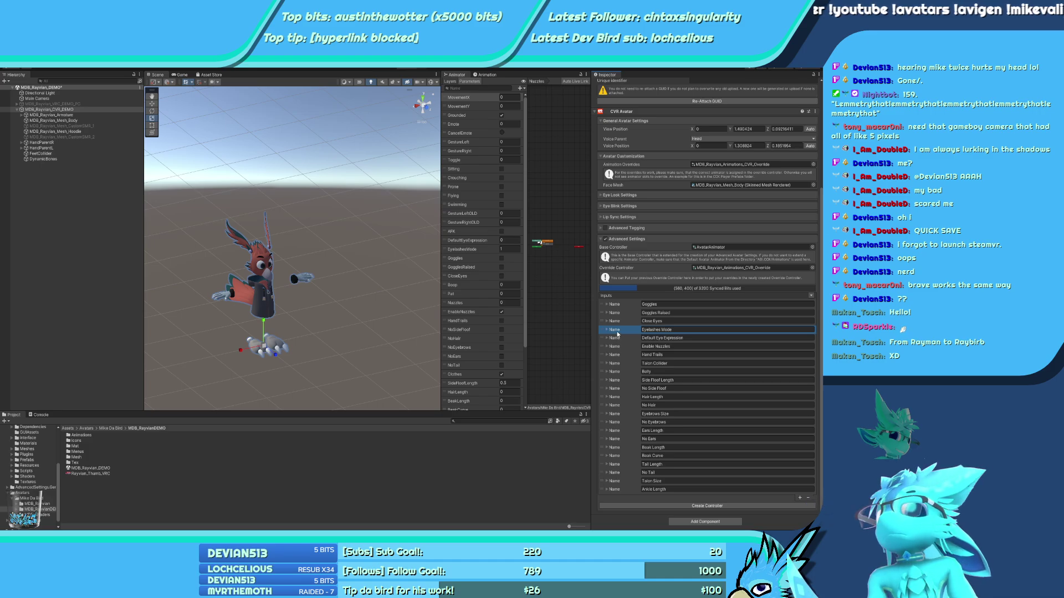
pyautogui.click(607, 331)
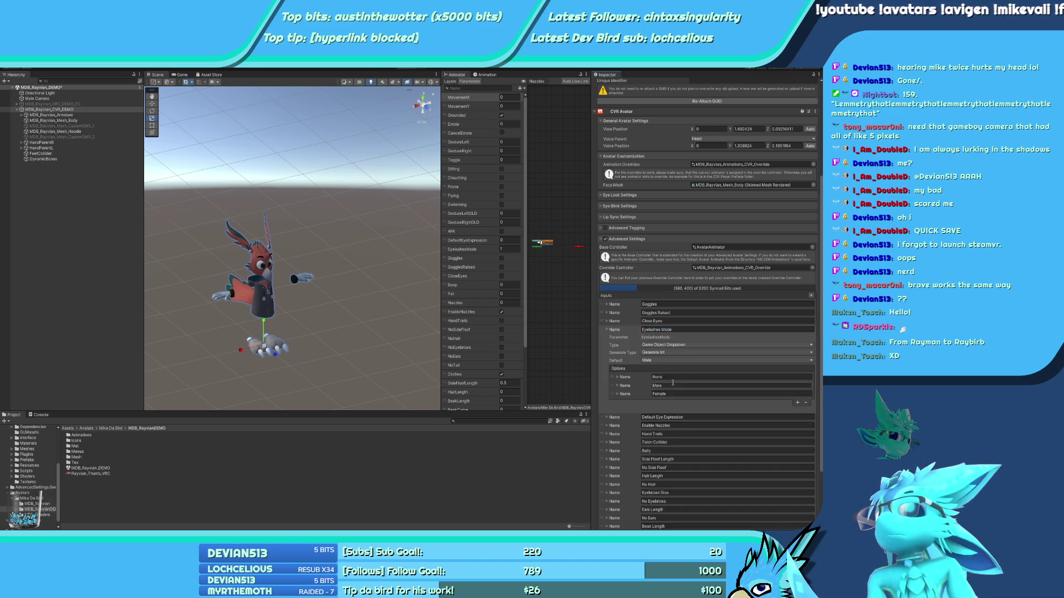
pyautogui.click(678, 384)
pyautogui.write('0')
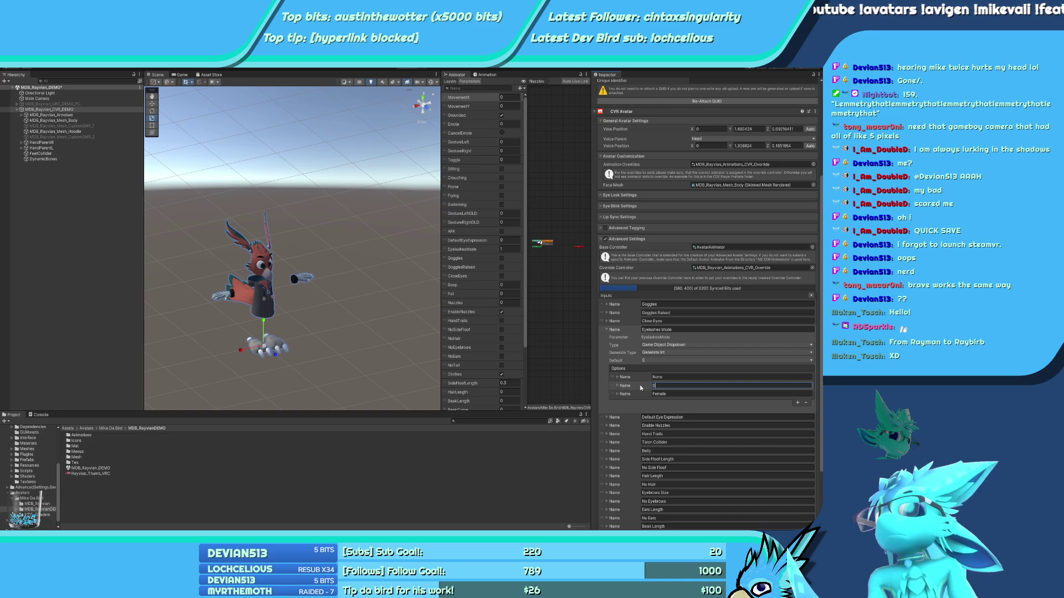
pyautogui.press('BackSpace')
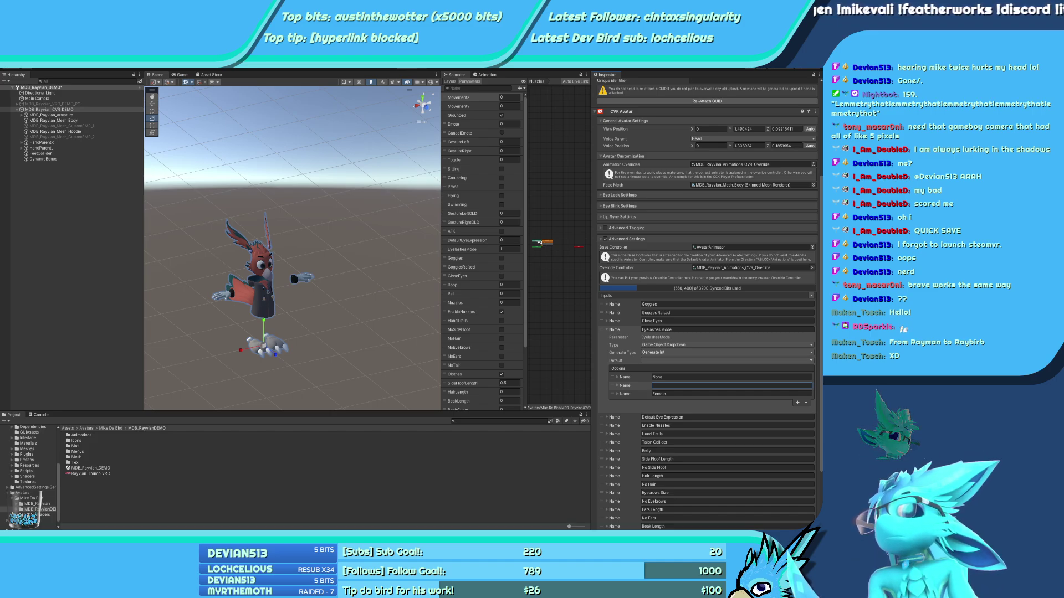
# Inspect the Default Eye Expression input's options, collapse it and Eyelashes Mode, and remove Default Eye Expression from the inputs list
pyautogui.scroll(-3, 706, 304)
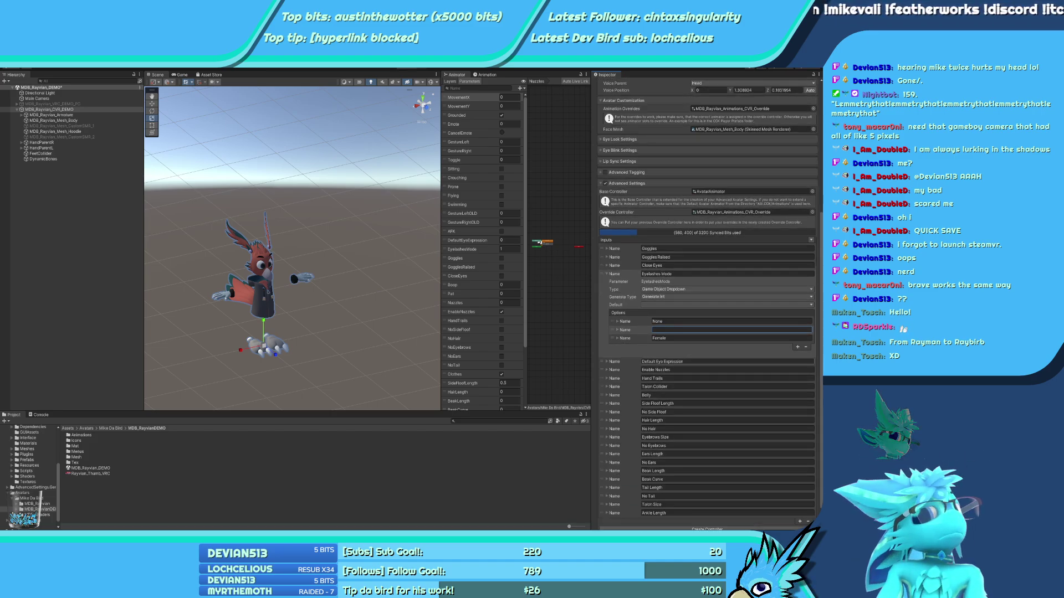
pyautogui.click(683, 361)
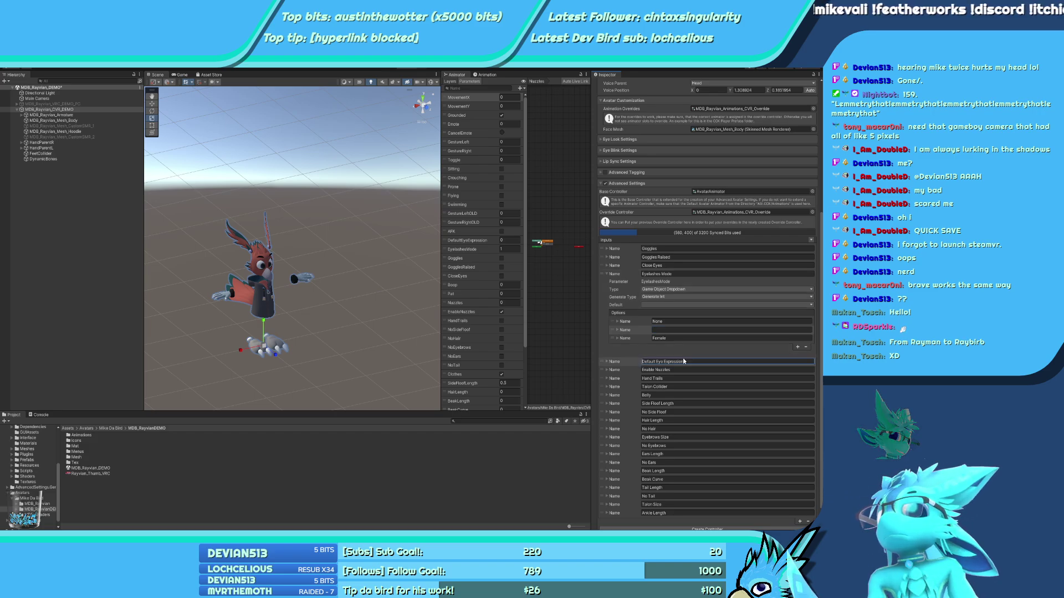
pyautogui.click(628, 361)
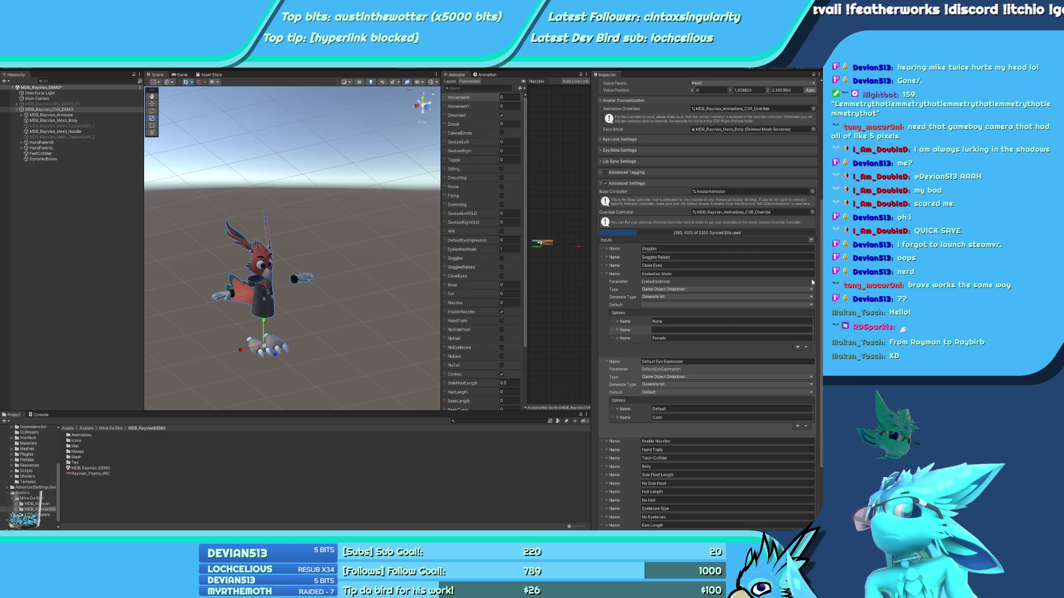
pyautogui.scroll(-3, 811, 278)
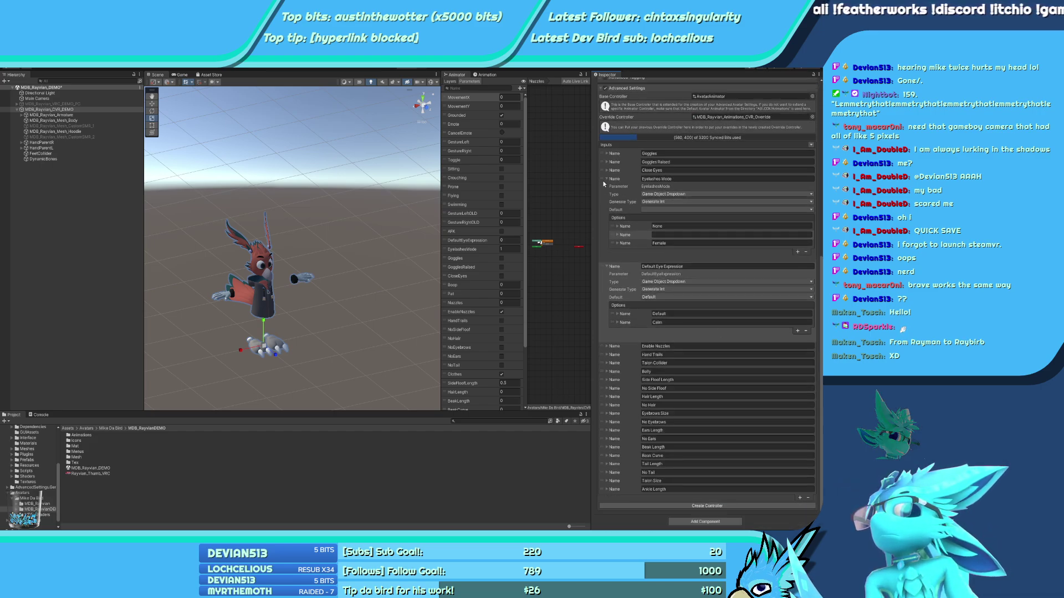
pyautogui.click(604, 178)
pyautogui.click(616, 266)
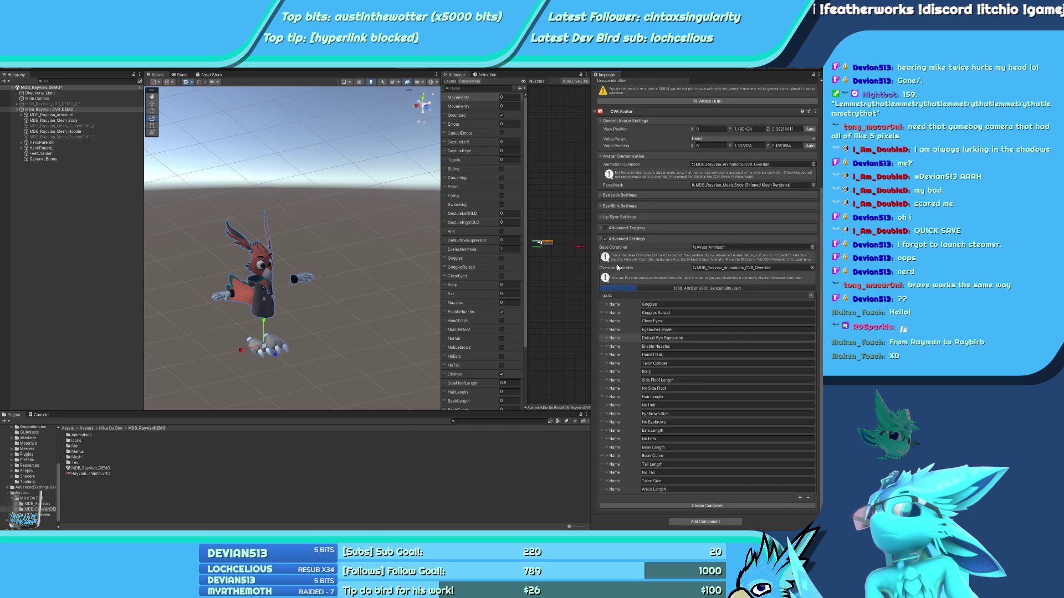
pyautogui.click(807, 497)
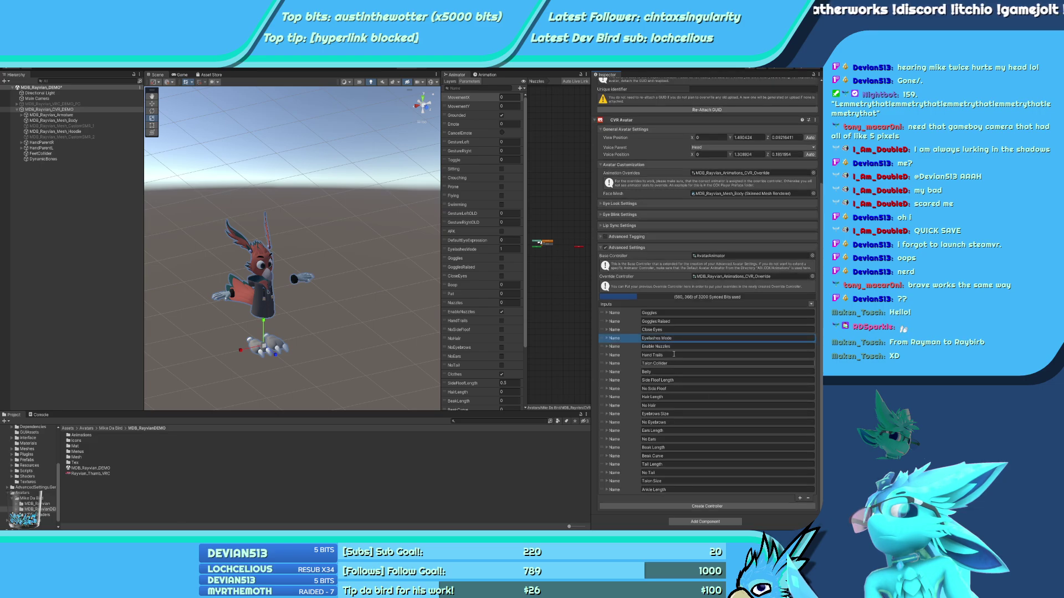
# Check the Hand Trails input's settings and remove Hand Trails from the advanced settings inputs
pyautogui.click(628, 346)
pyautogui.click(628, 346)
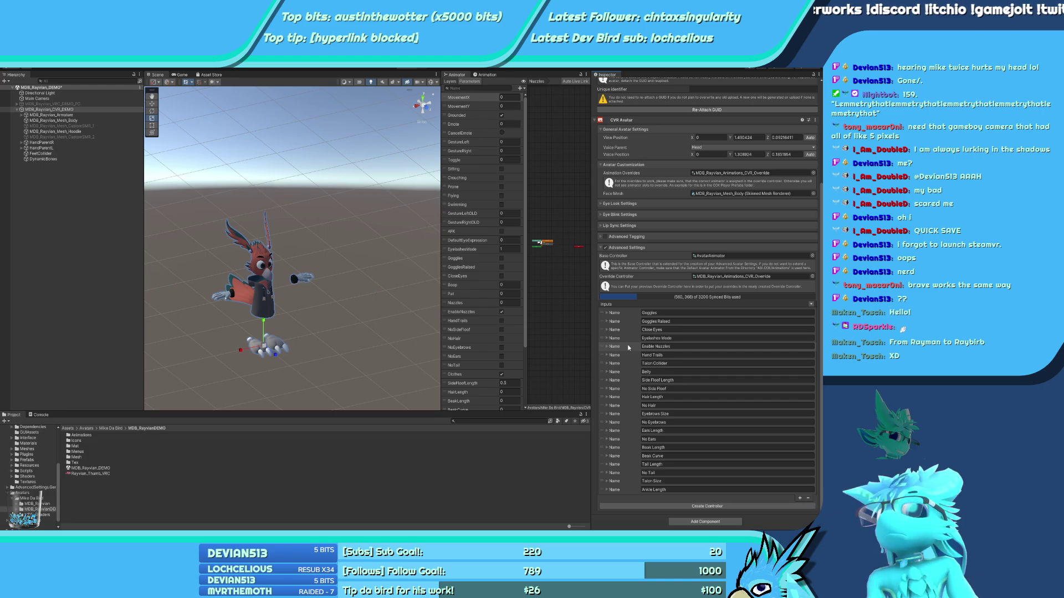
pyautogui.click(630, 354)
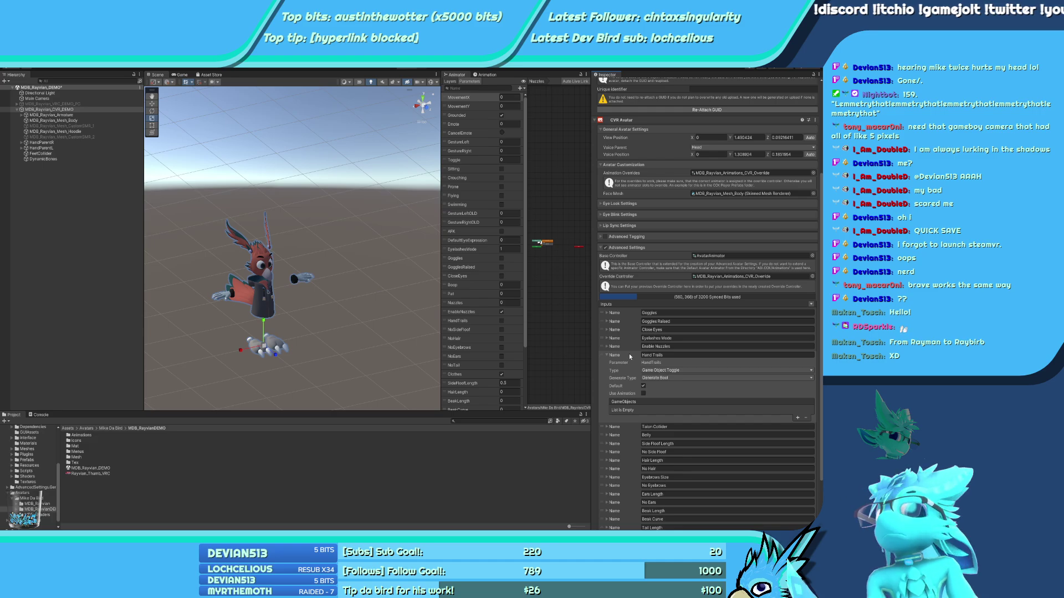
pyautogui.click(630, 354)
pyautogui.click(808, 499)
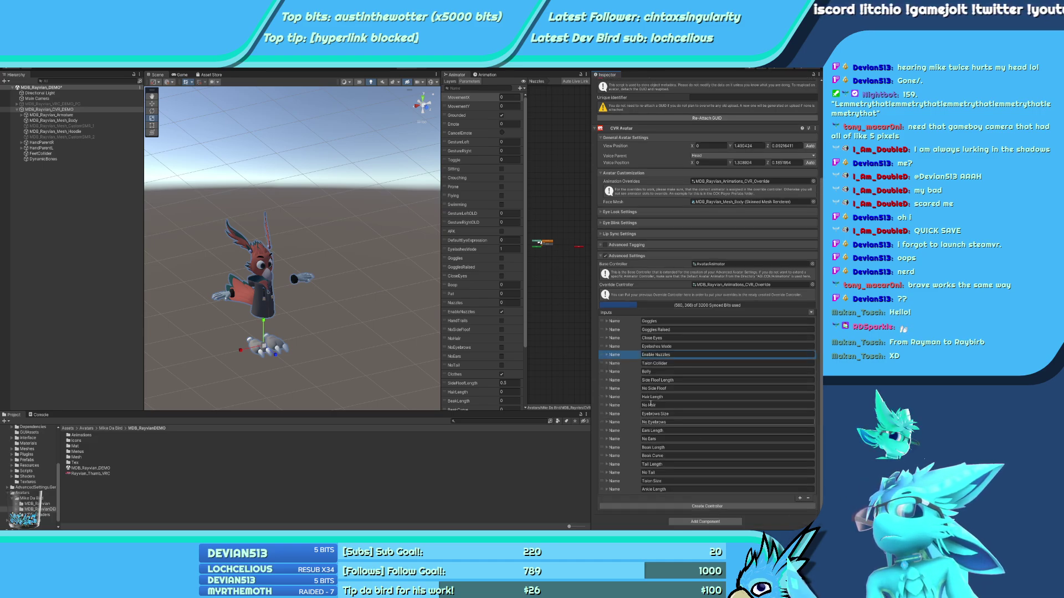
# Examine the settings of the Talon Collider, Belly and Side Floof Length inputs
pyautogui.click(625, 363)
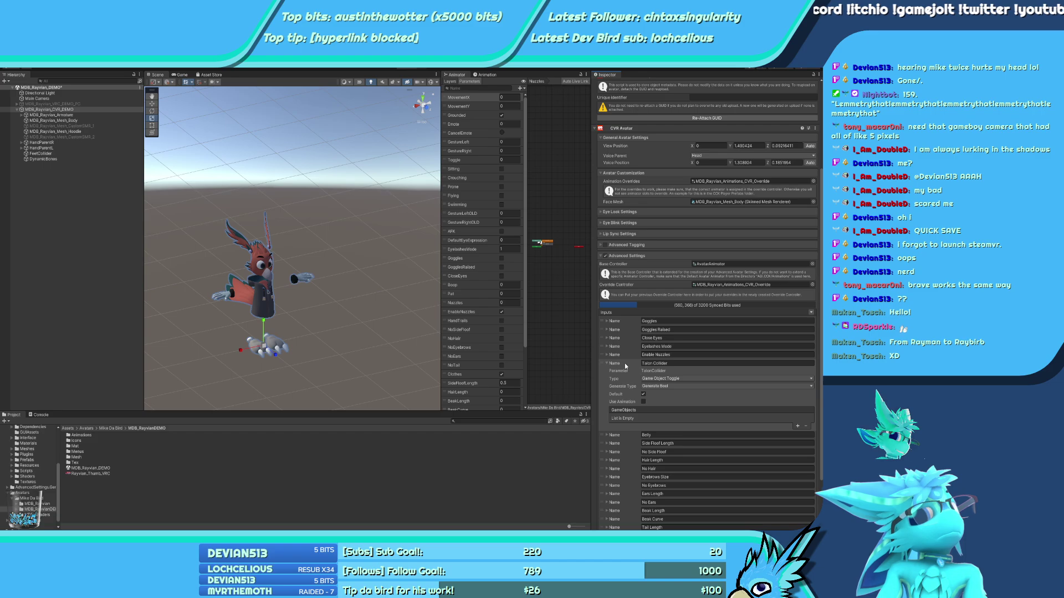
pyautogui.click(624, 363)
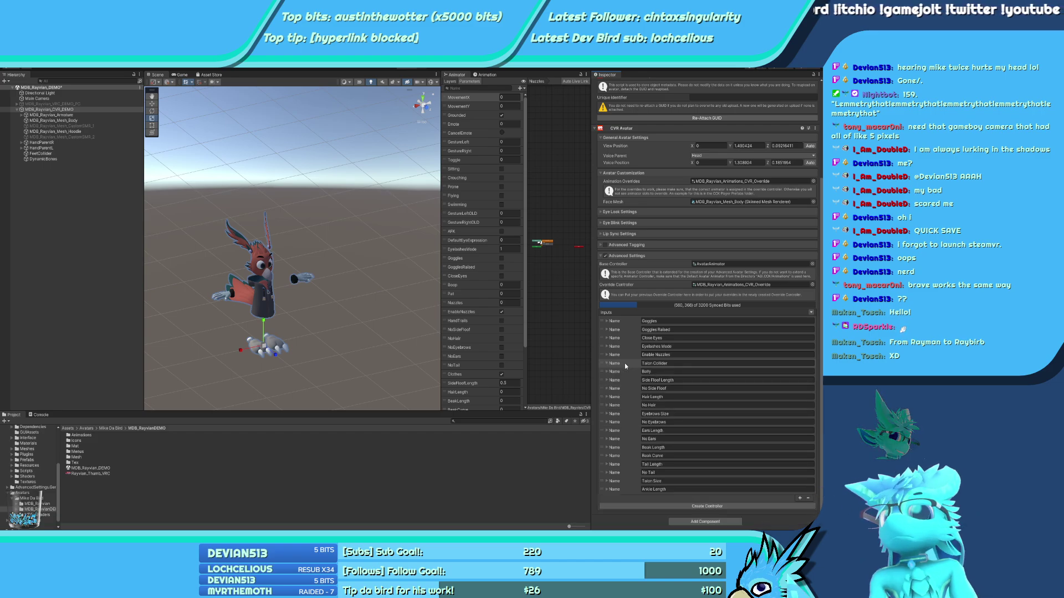
pyautogui.click(624, 371)
pyautogui.click(624, 371)
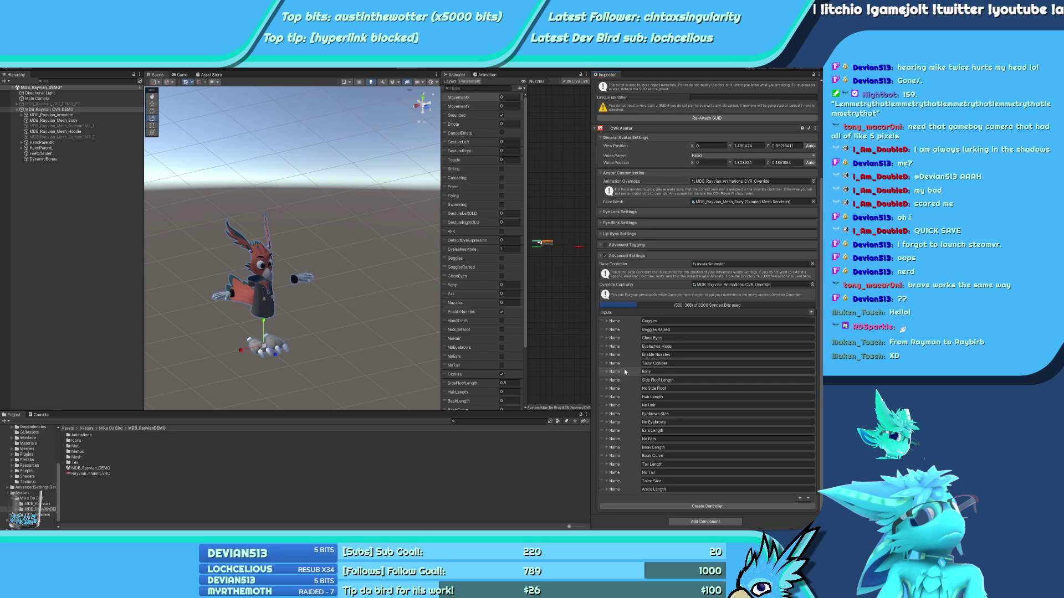
pyautogui.click(624, 381)
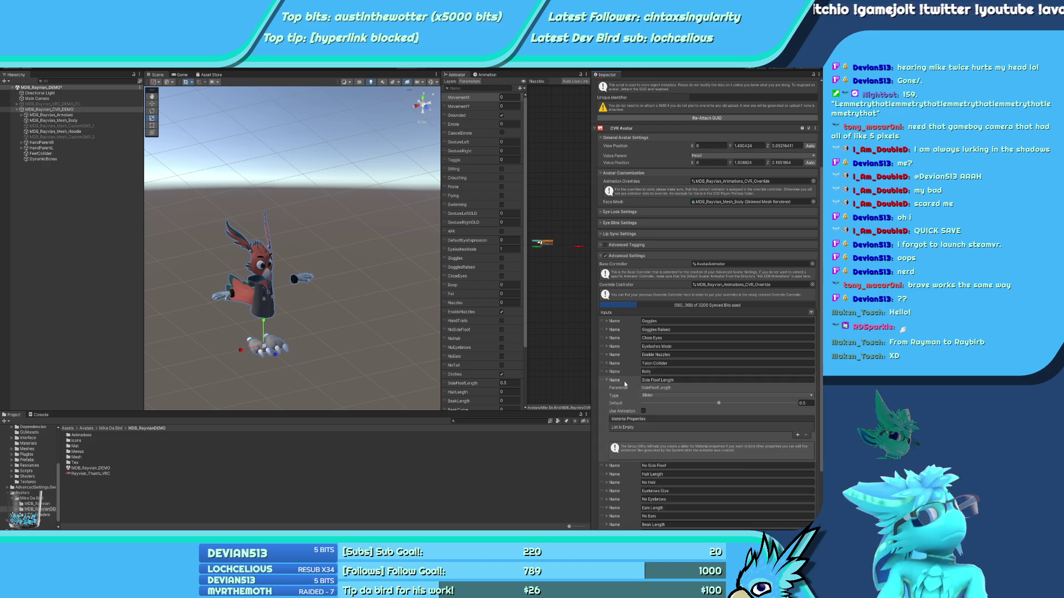
pyautogui.click(624, 381)
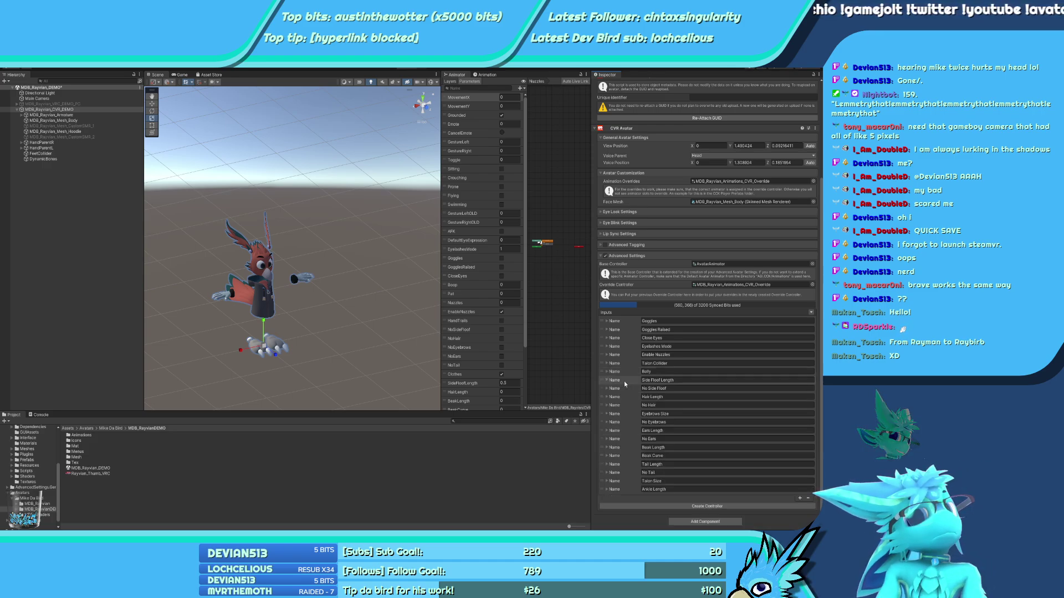
# Remove the No Side Floof and No Hair toggles from the inputs list after checking their settings
pyautogui.click(623, 389)
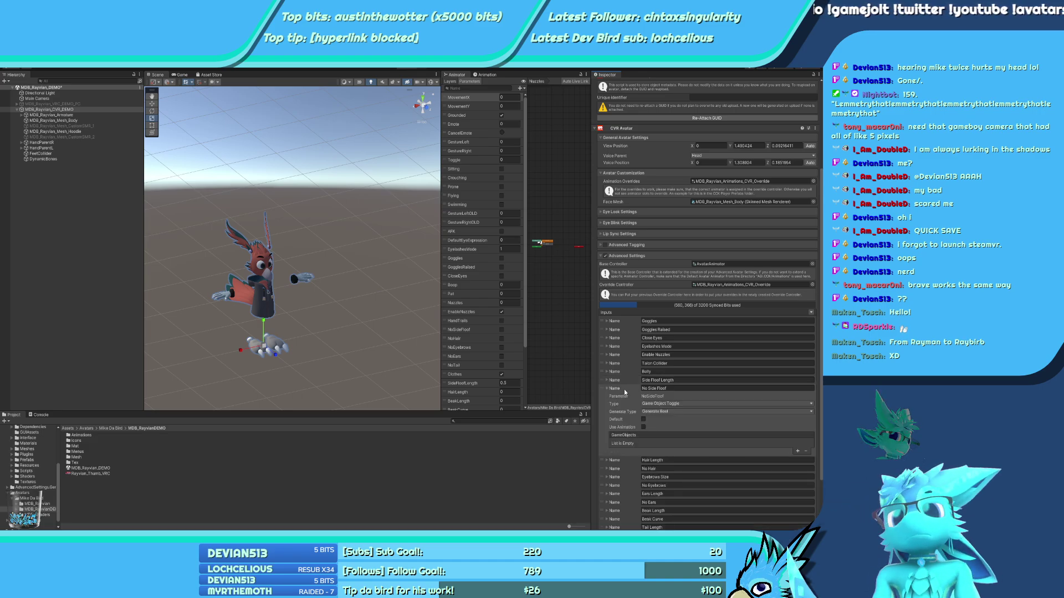
pyautogui.click(624, 389)
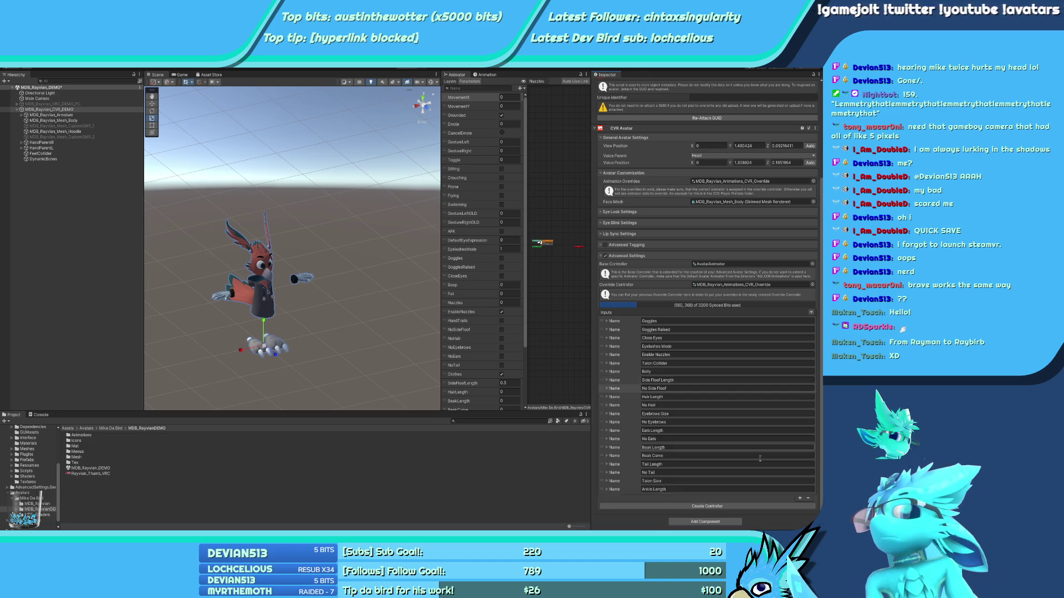
pyautogui.click(807, 497)
pyautogui.click(633, 406)
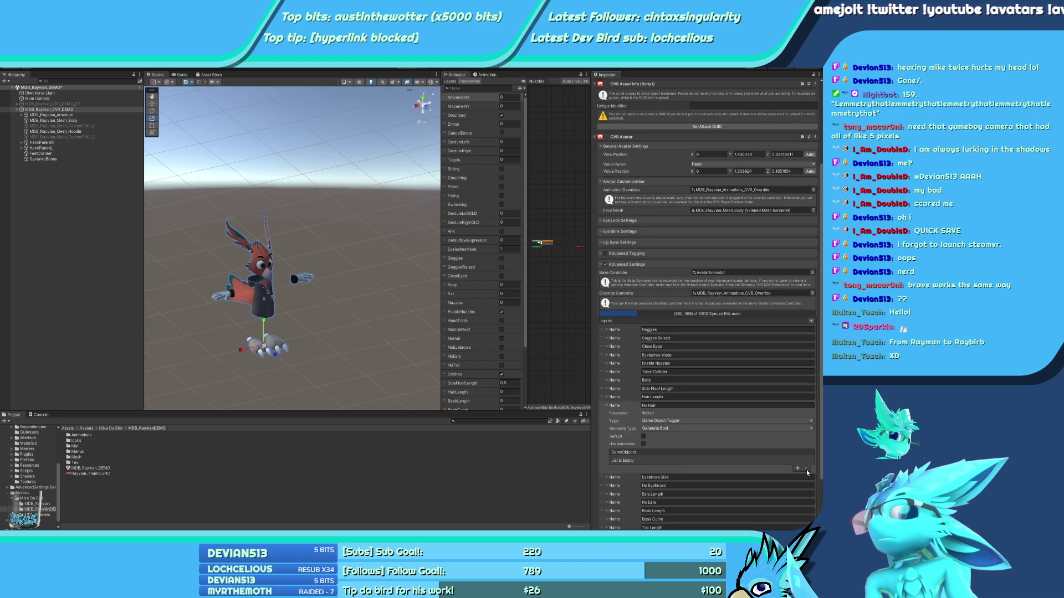
pyautogui.click(612, 405)
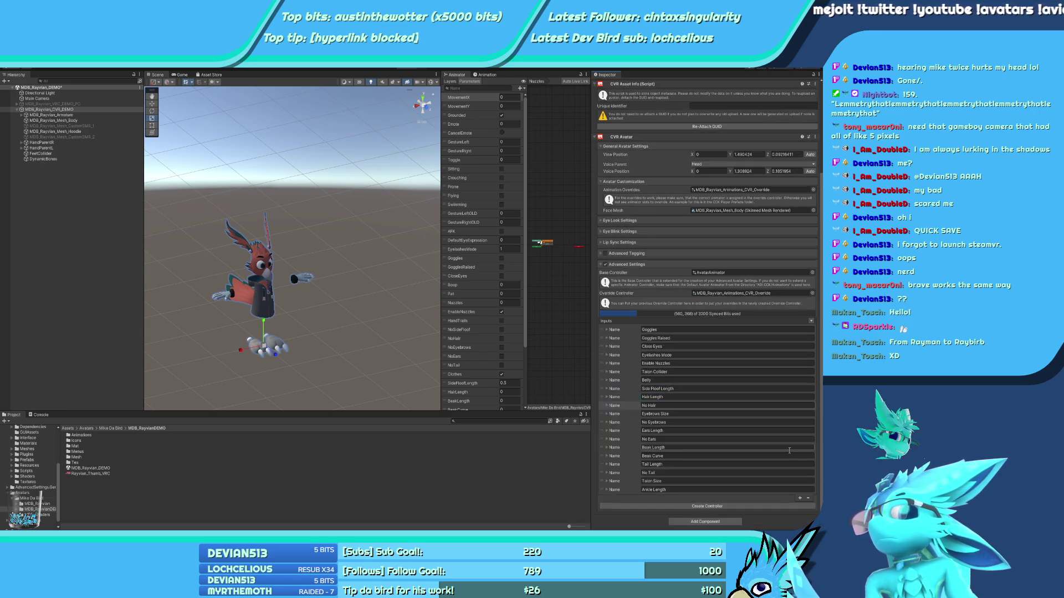
pyautogui.click(807, 498)
# Remove the No Eyebrows, No Ears and No Tail toggles from the advanced settings inputs
pyautogui.click(604, 415)
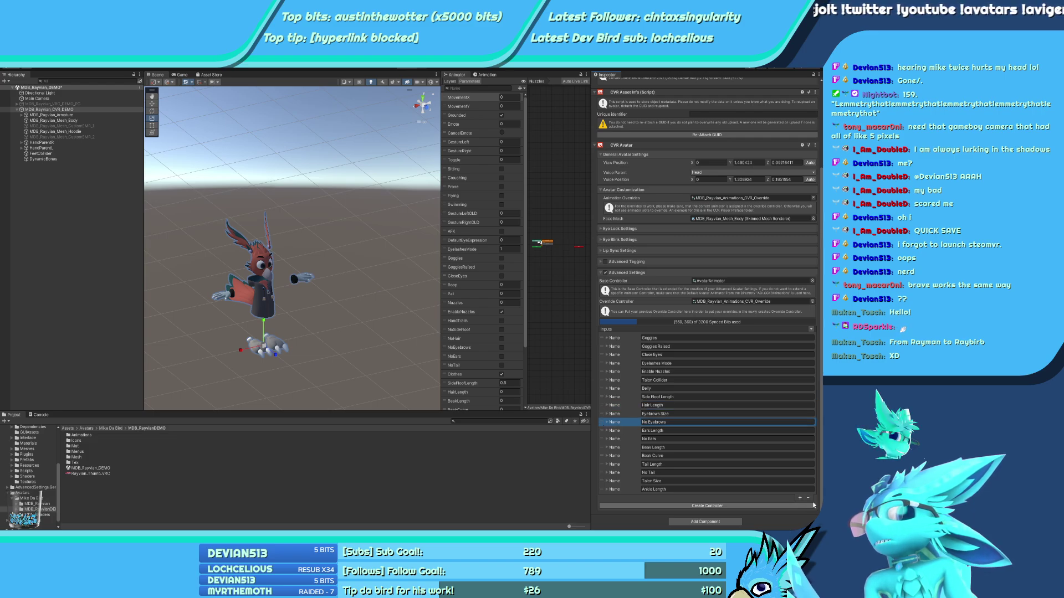
pyautogui.click(604, 438)
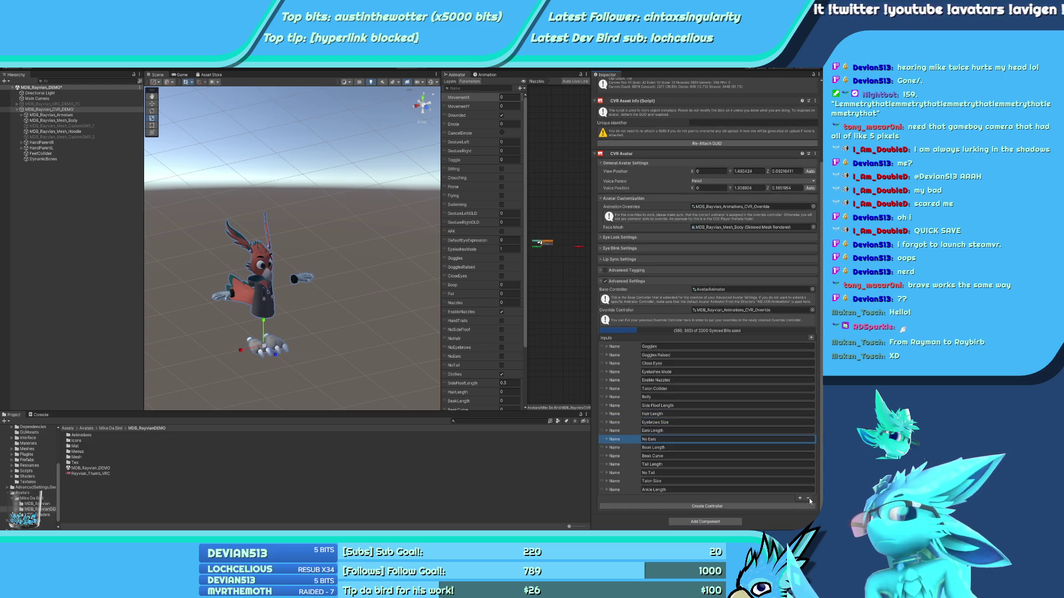
pyautogui.click(808, 498)
pyautogui.click(608, 464)
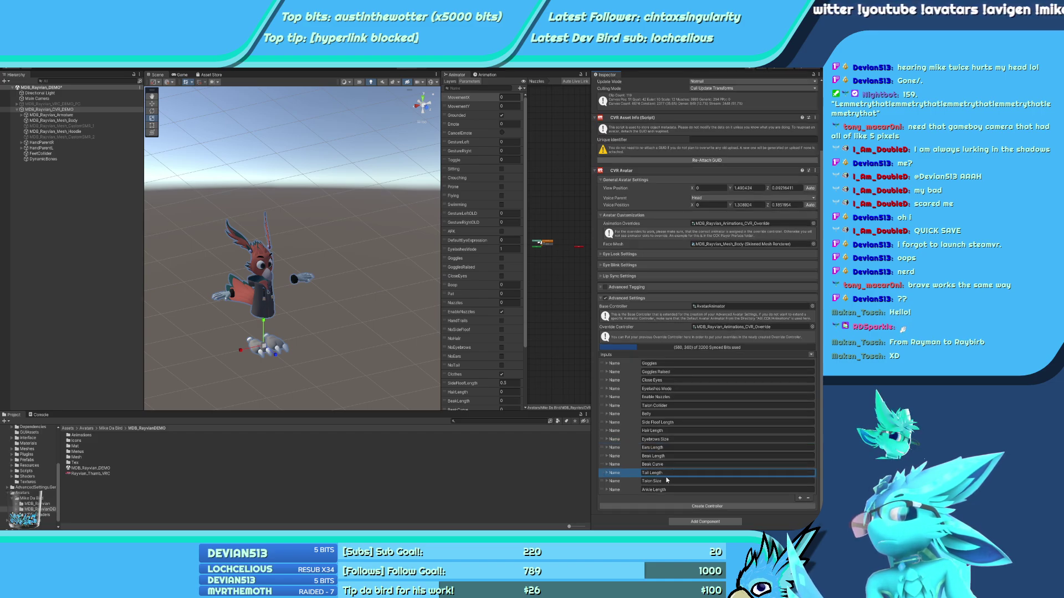
# Remove the Hair Length and Eyebrows Size sliders from the advanced settings inputs
pyautogui.click(672, 439)
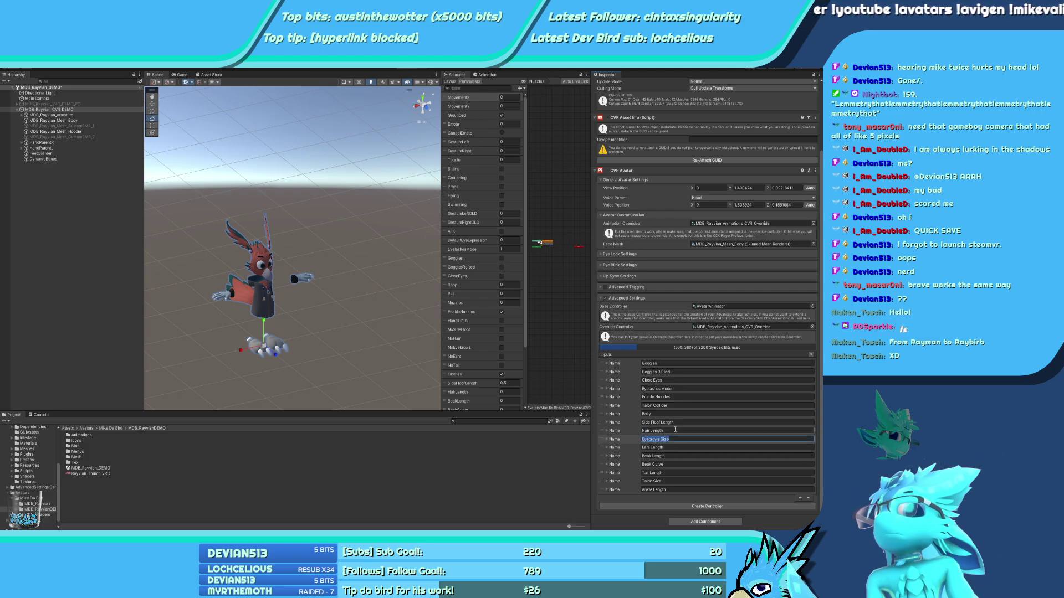
pyautogui.click(674, 431)
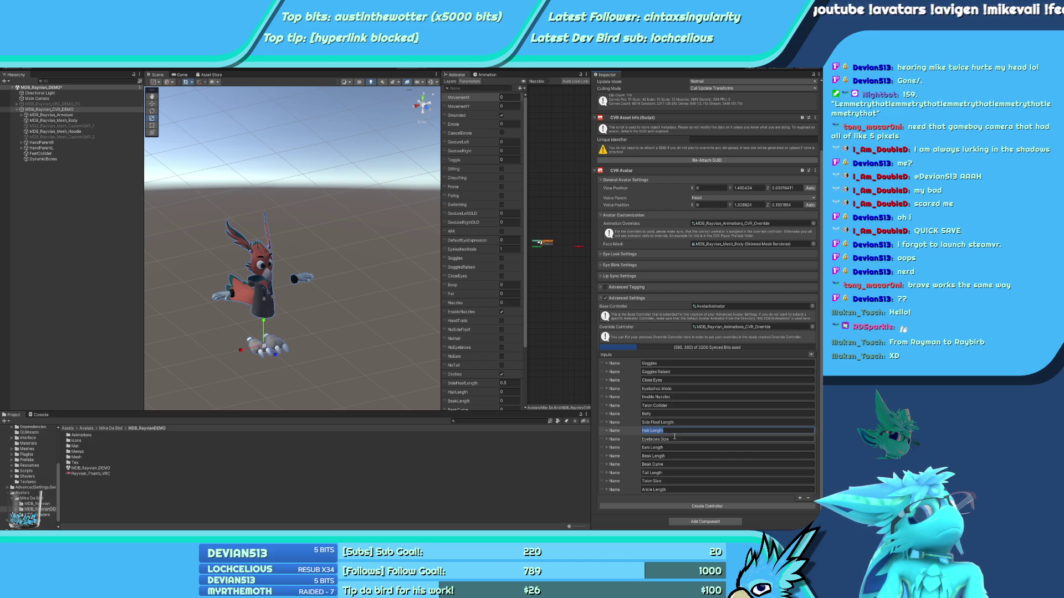
pyautogui.click(602, 430)
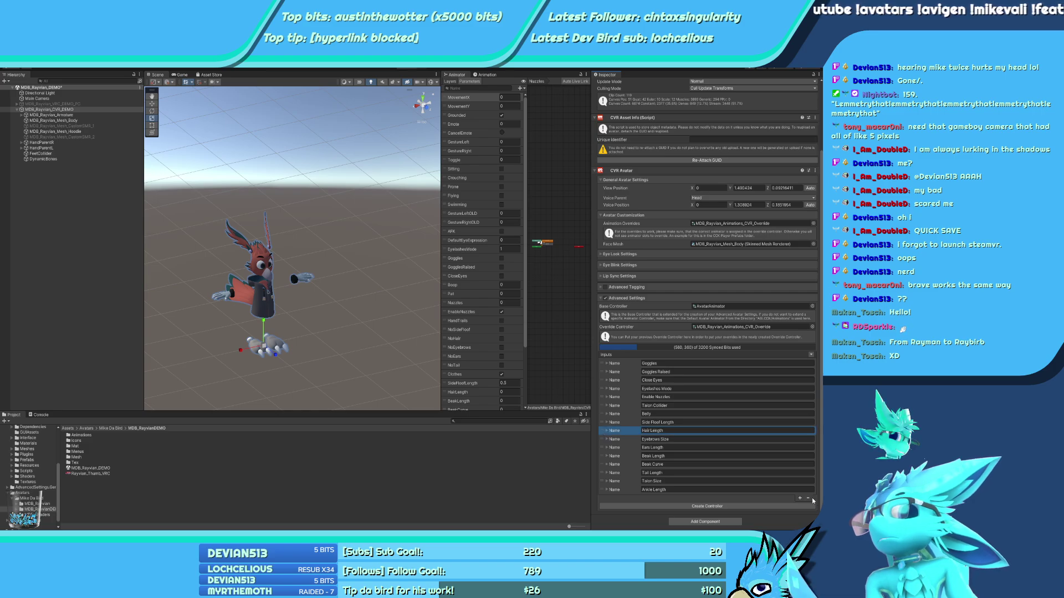
pyautogui.click(807, 498)
pyautogui.click(603, 438)
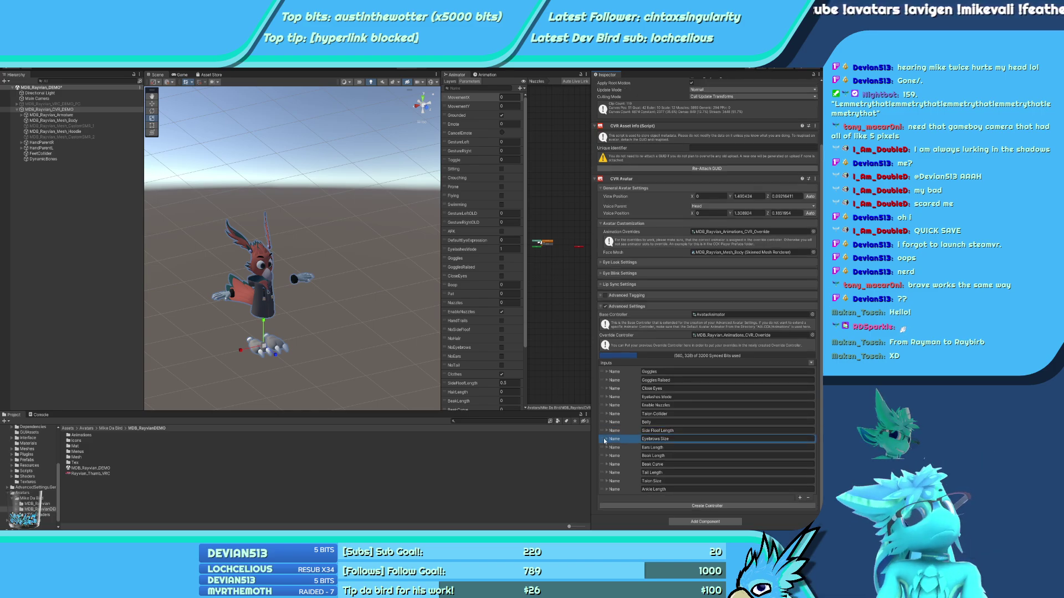
pyautogui.click(808, 498)
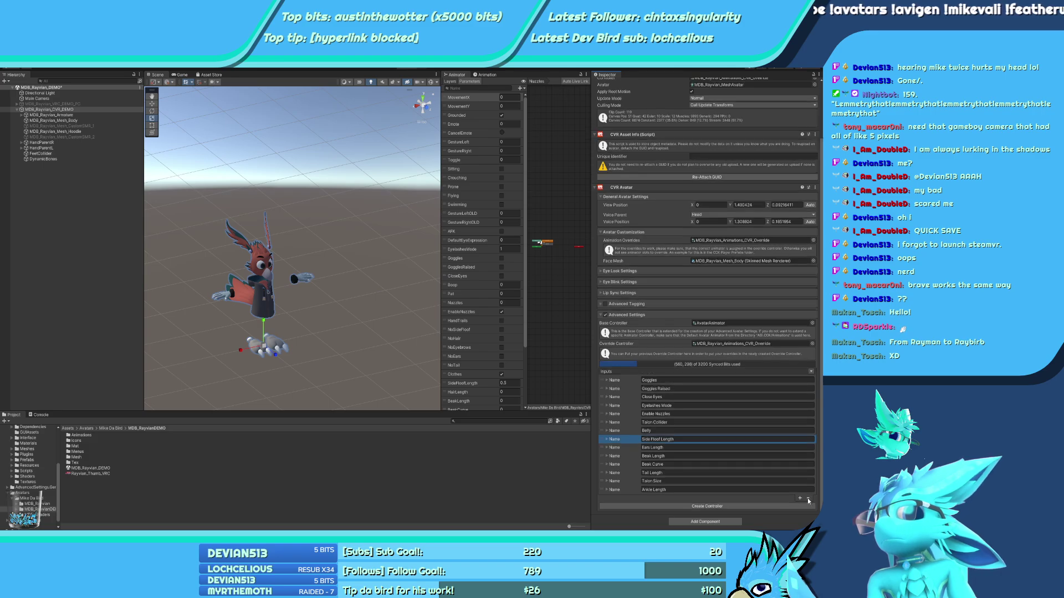
# Rename the Ears Length input to Hair Length and check its parameter name
pyautogui.click(600, 446)
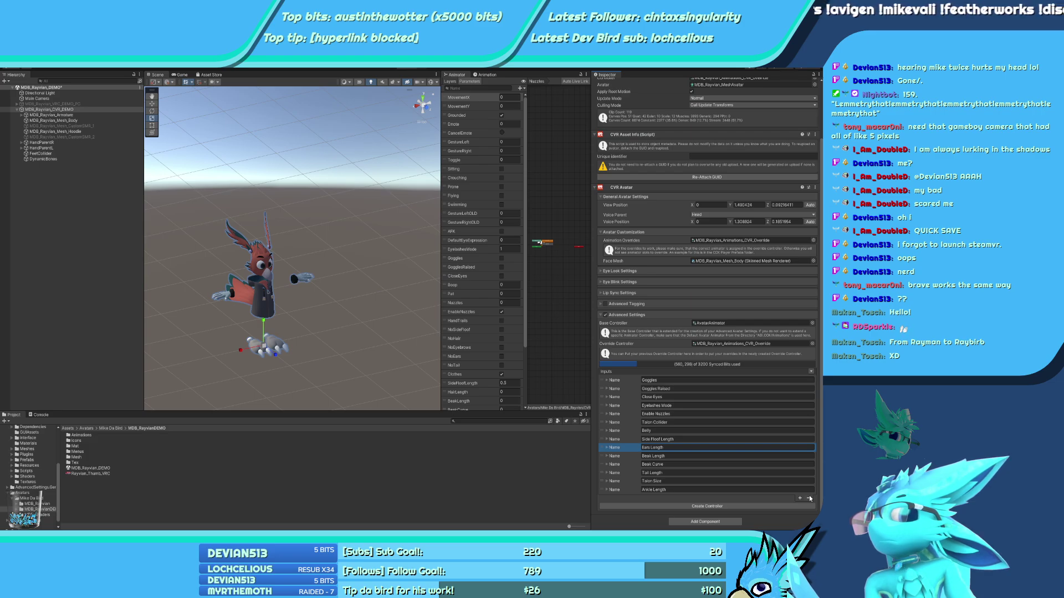
pyautogui.click(677, 464)
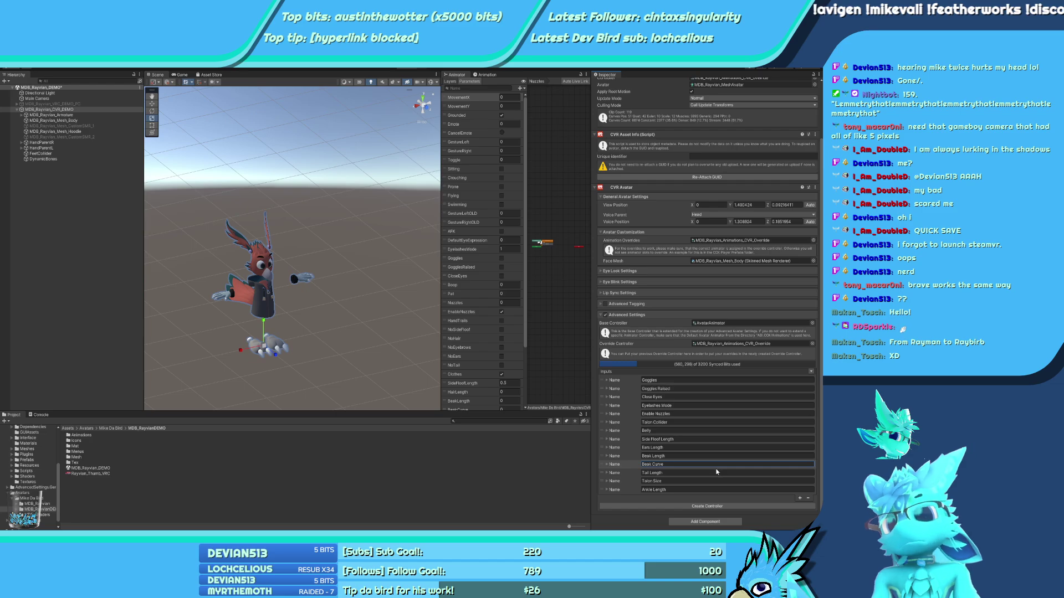
pyautogui.click(676, 448)
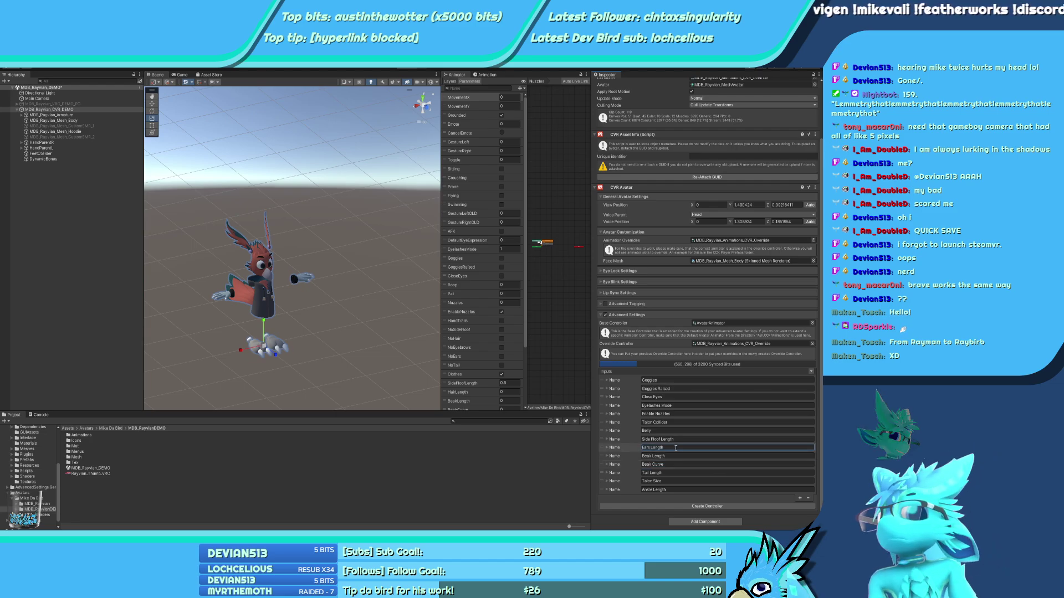
pyautogui.write('Hair')
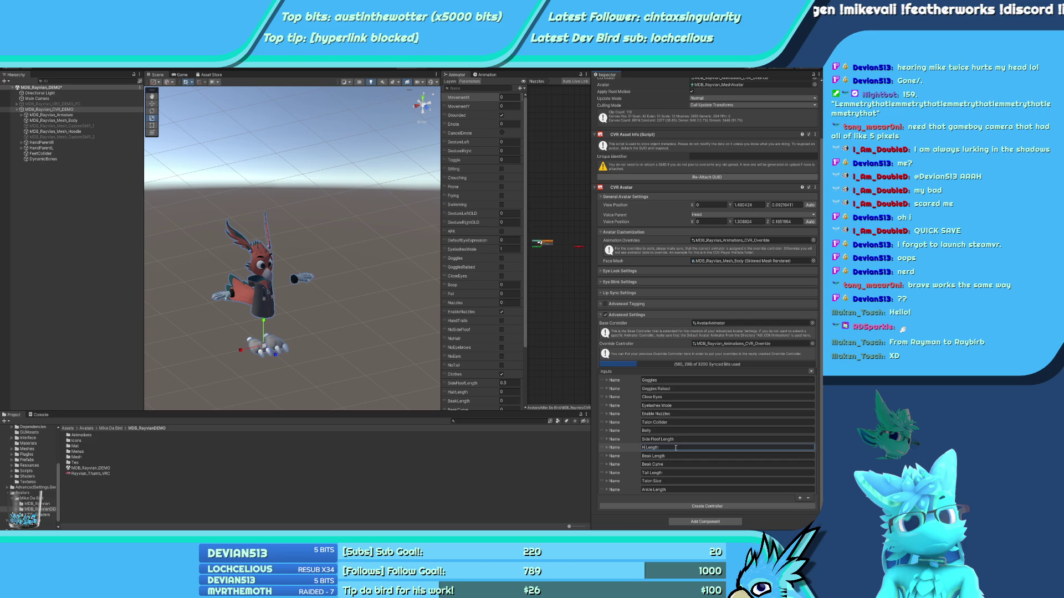
pyautogui.click(607, 447)
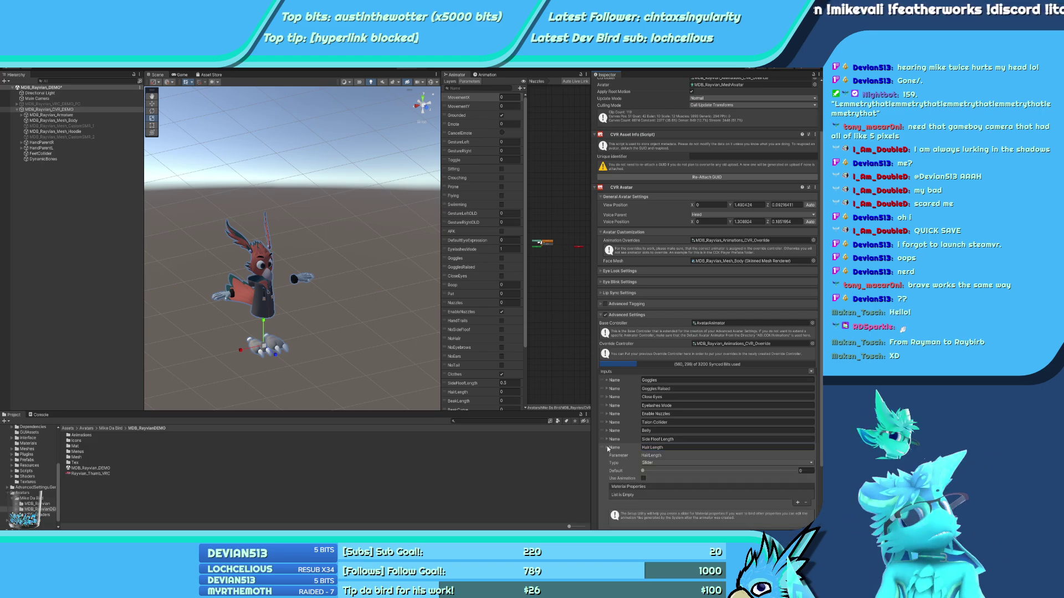
pyautogui.click(607, 447)
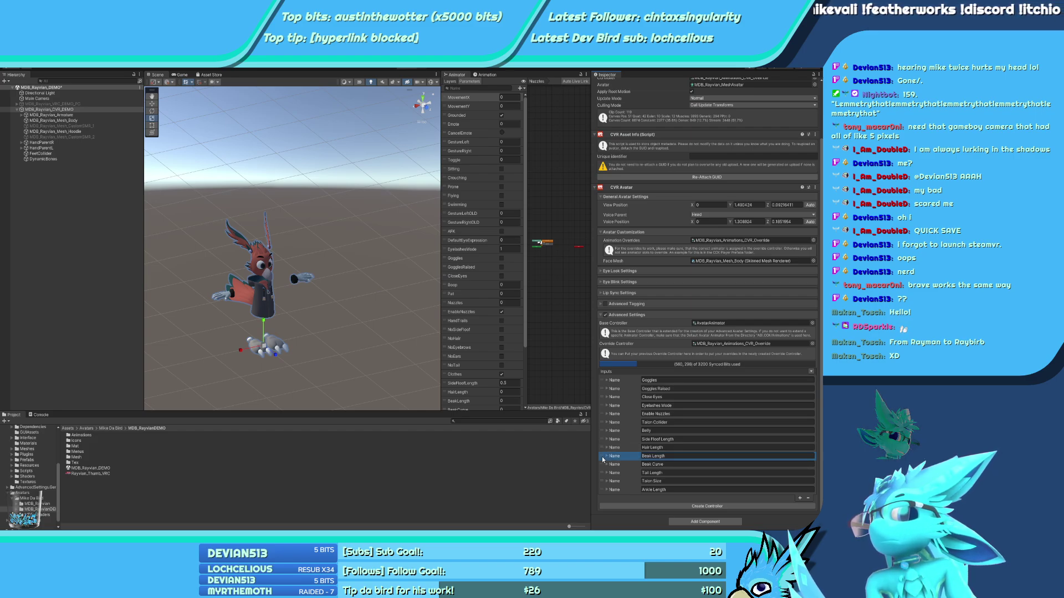
# Remove the Beak Length and Beak Curve sliders from the inputs list and select the Tail Length input
pyautogui.click(808, 498)
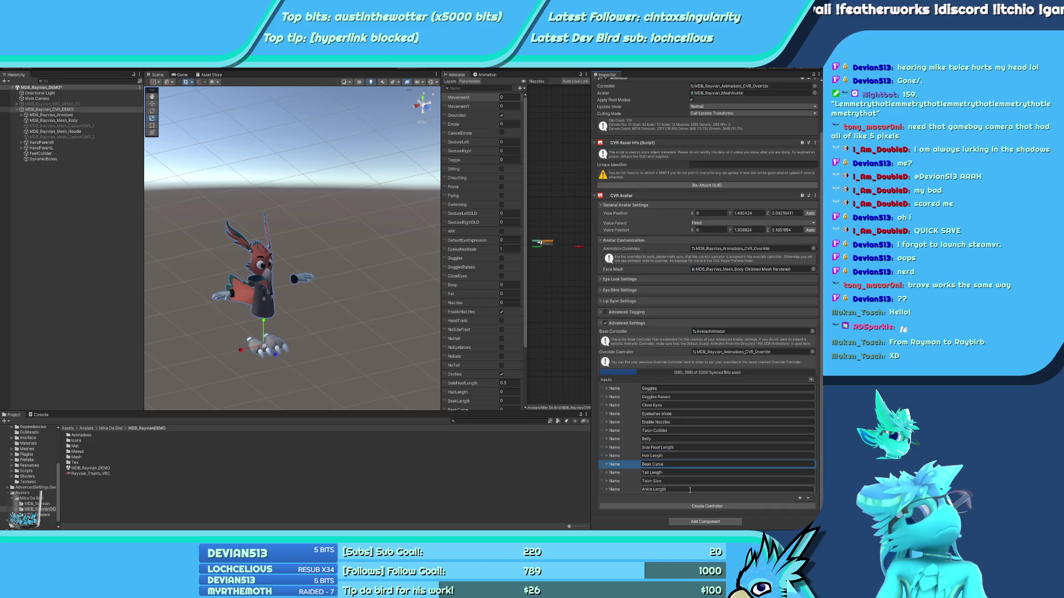
pyautogui.click(808, 498)
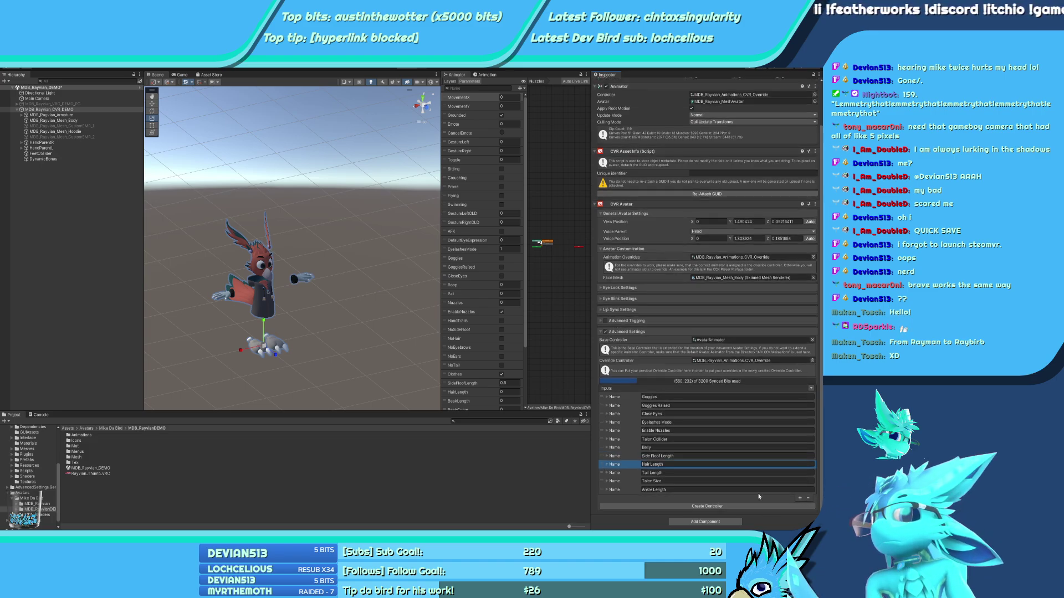
pyautogui.click(612, 474)
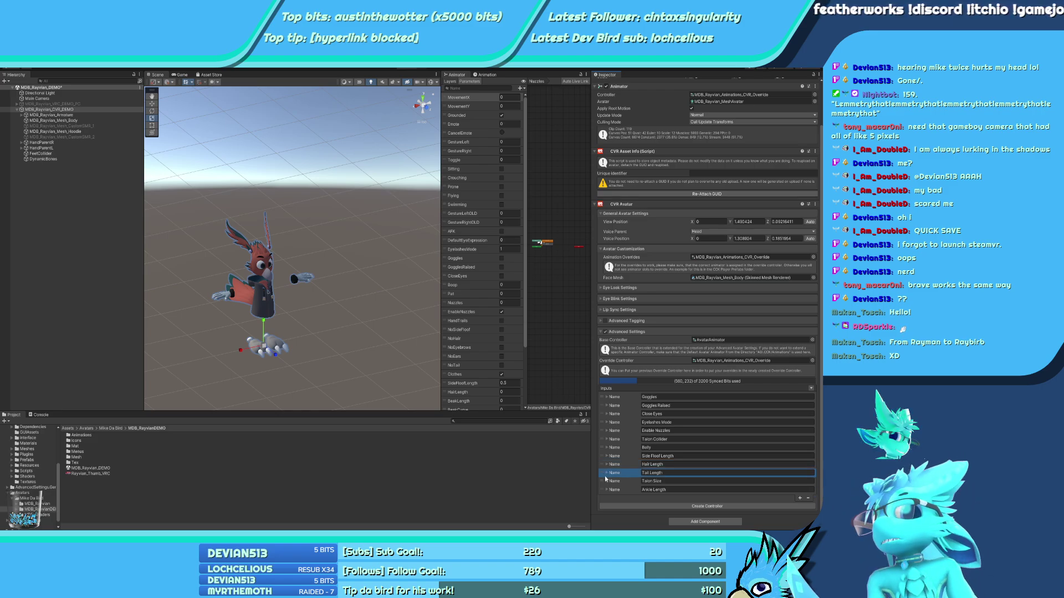
# Remove the Ankle Length slider from the advanced settings inputs
pyautogui.click(603, 481)
pyautogui.click(602, 490)
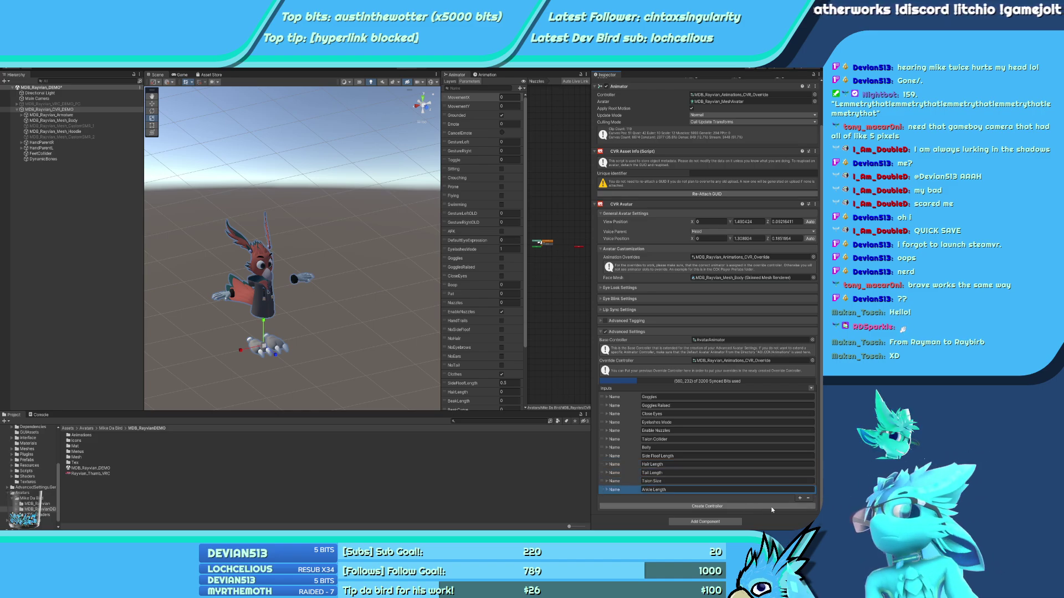
pyautogui.click(807, 499)
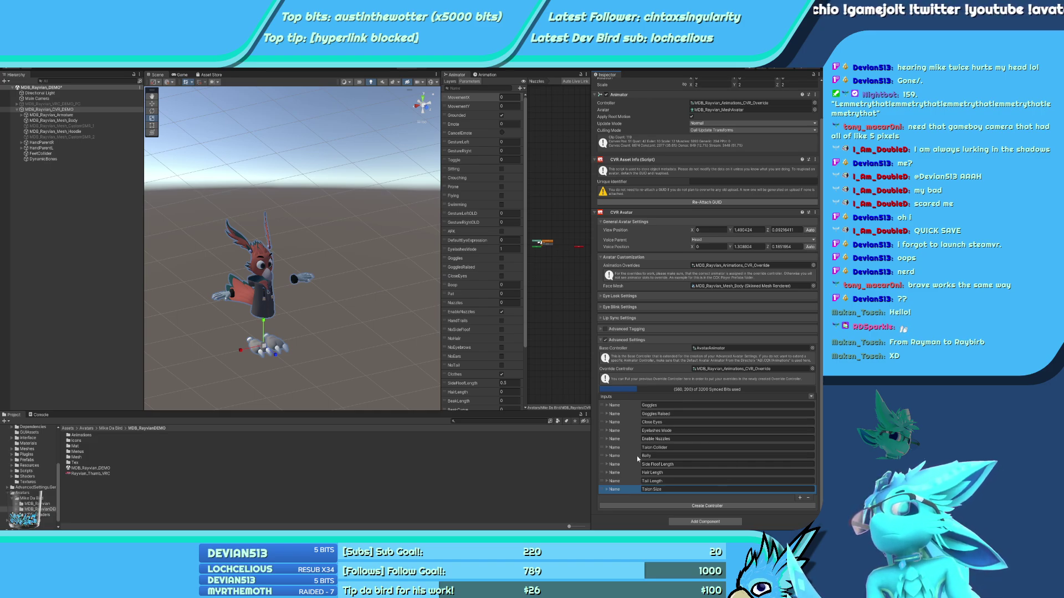
# Add an input named "More options in the full version!" at the end of the list and collapse it
pyautogui.click(800, 497)
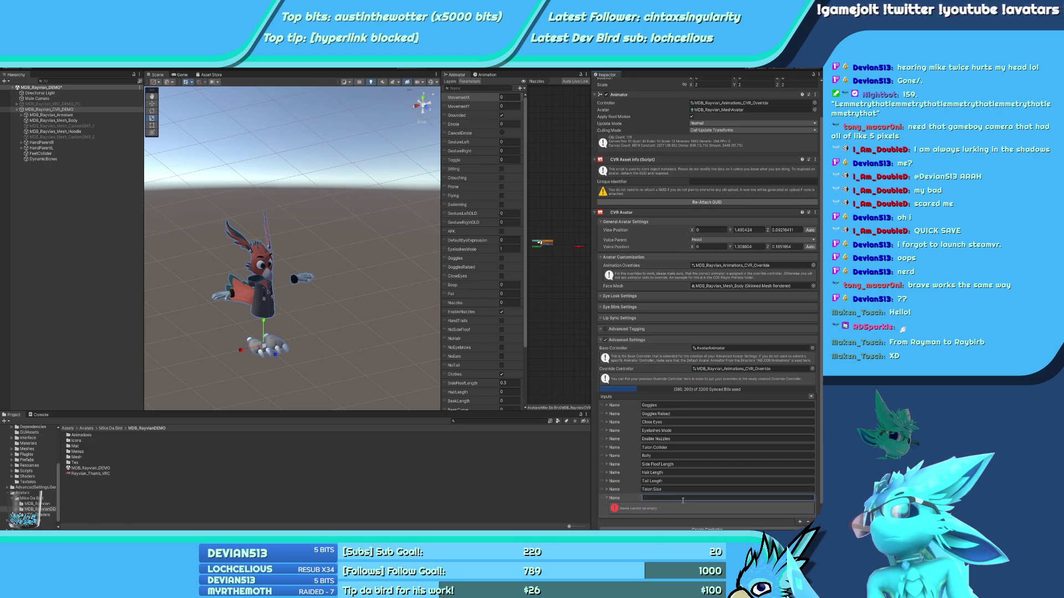
pyautogui.write('More c')
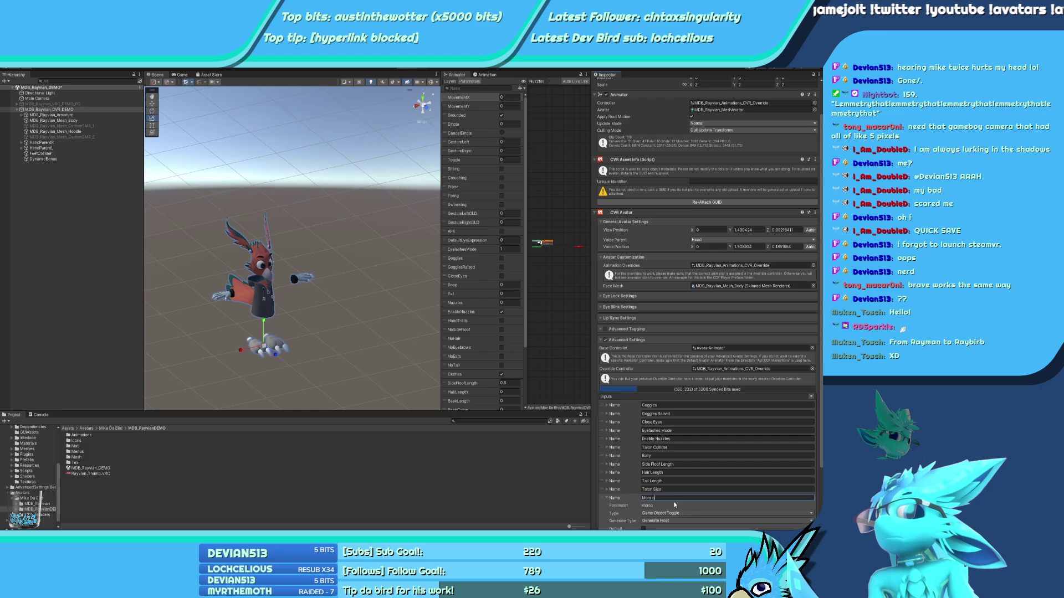
pyautogui.press('BackSpace')
pyautogui.write('options')
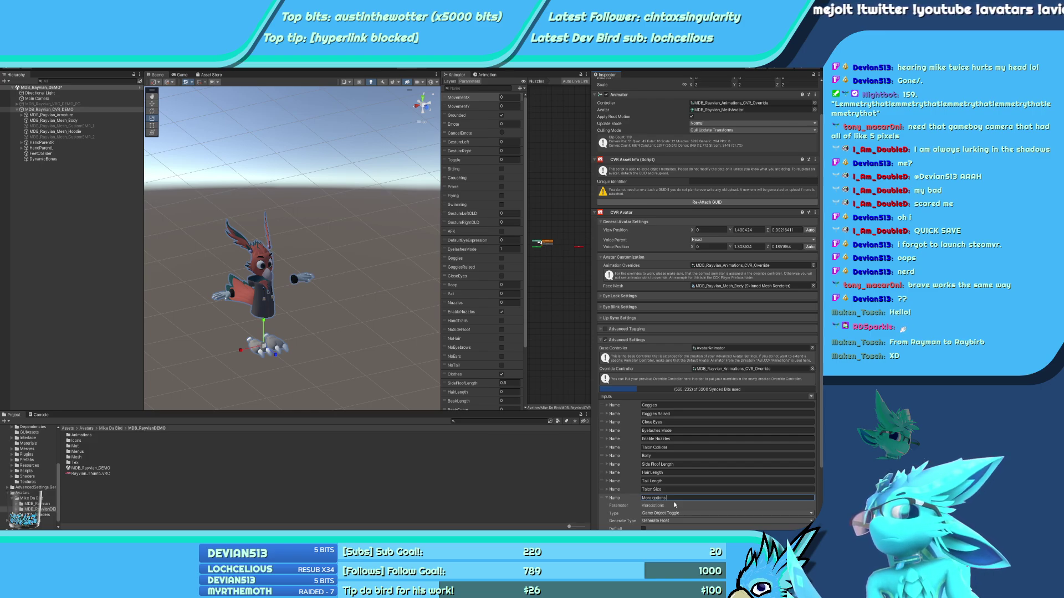
pyautogui.write(' in the fu')
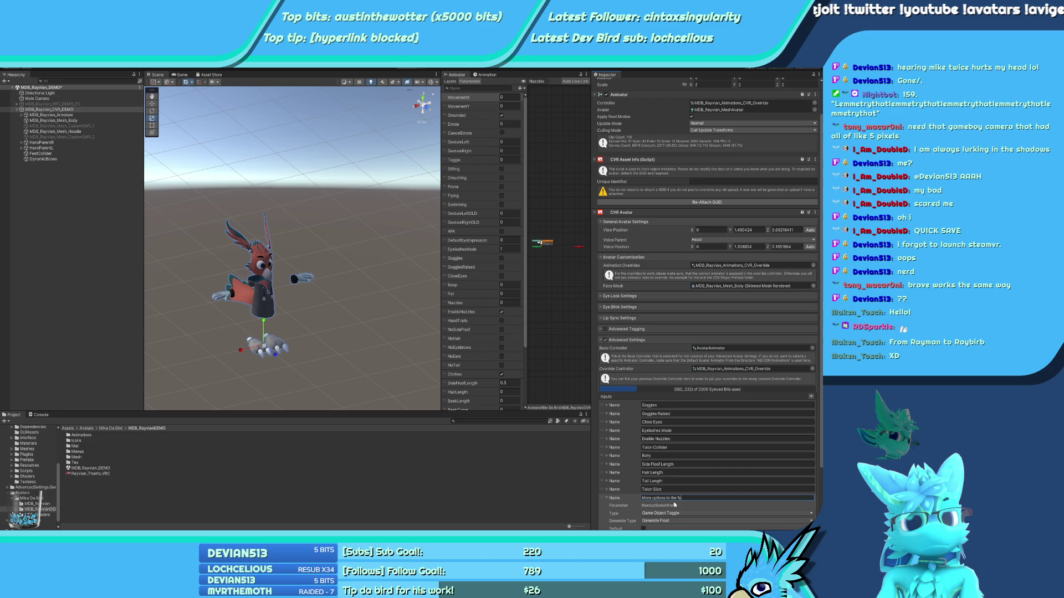
pyautogui.write('ll version')
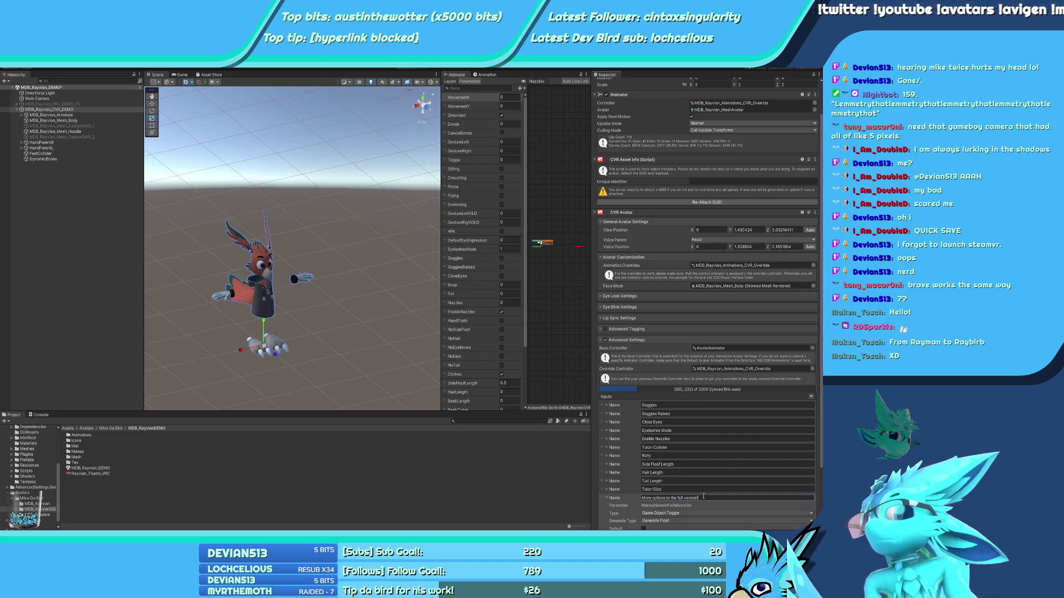
pyautogui.scroll(-3, 814, 514)
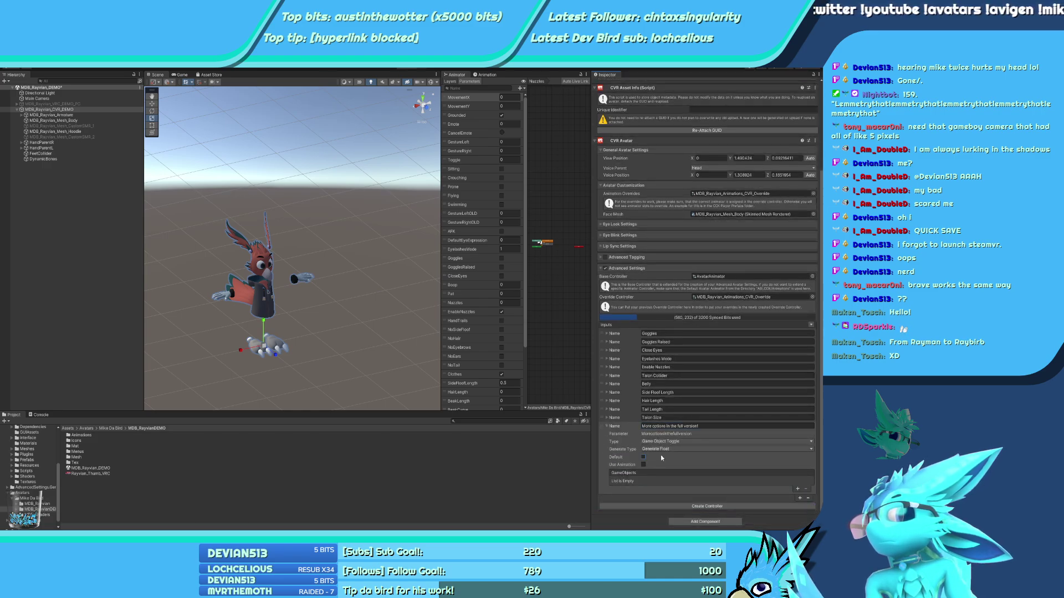
pyautogui.click(608, 426)
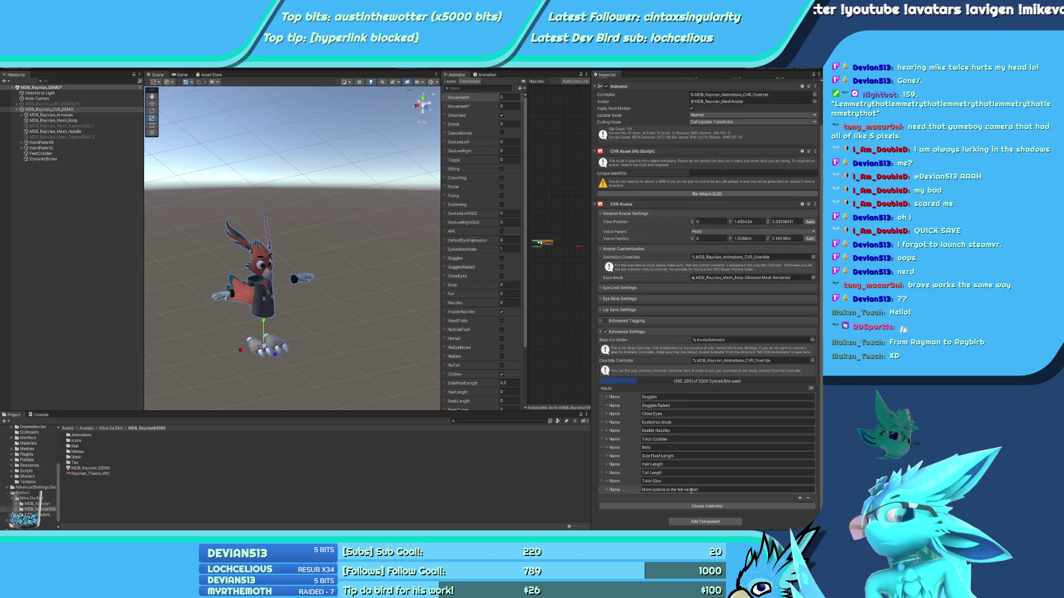
# Add a heading-style input named "---FULL VERSION DETAILS" at the end of the inputs list
pyautogui.click(799, 498)
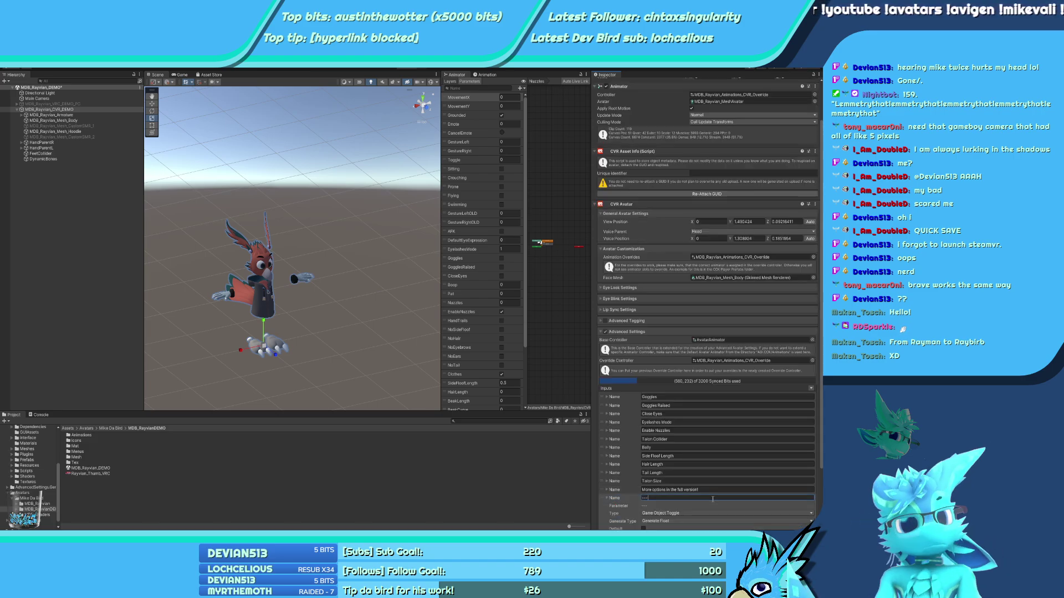
pyautogui.write('FULL VERSION')
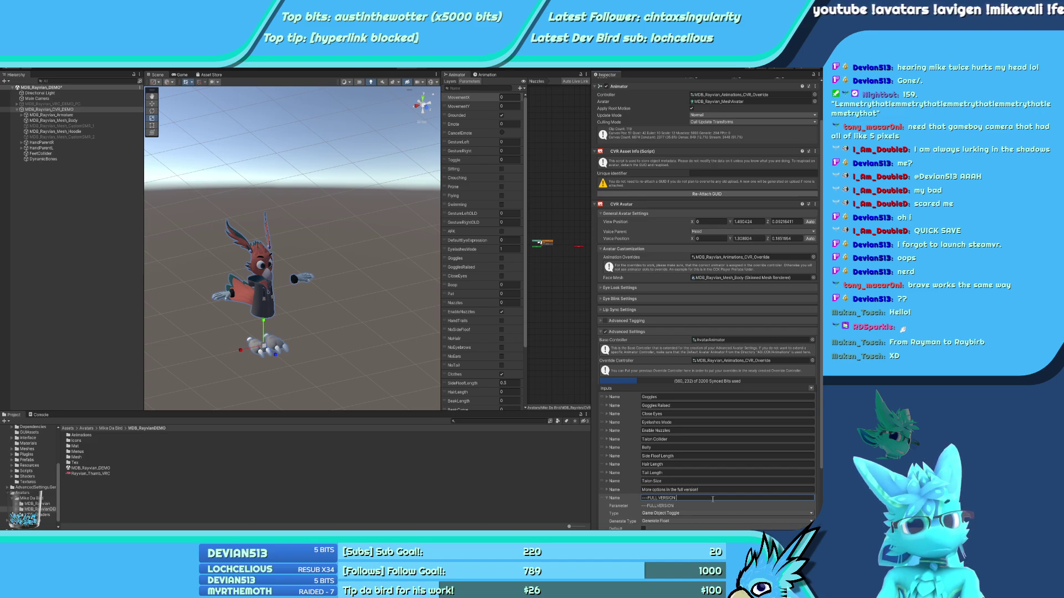
pyautogui.write(' DETAILS')
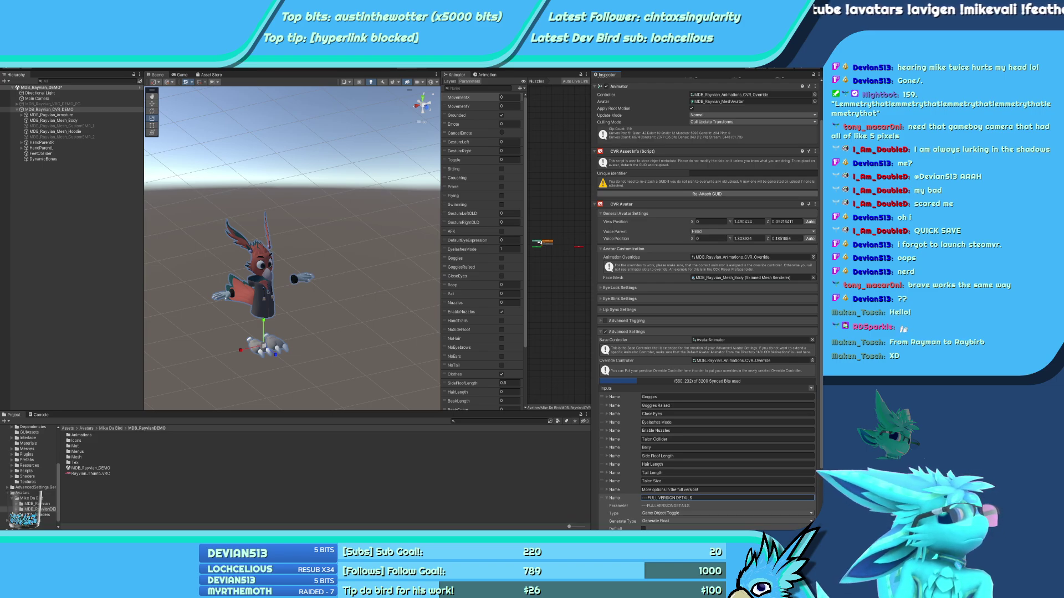
pyautogui.scroll(-3, 706, 332)
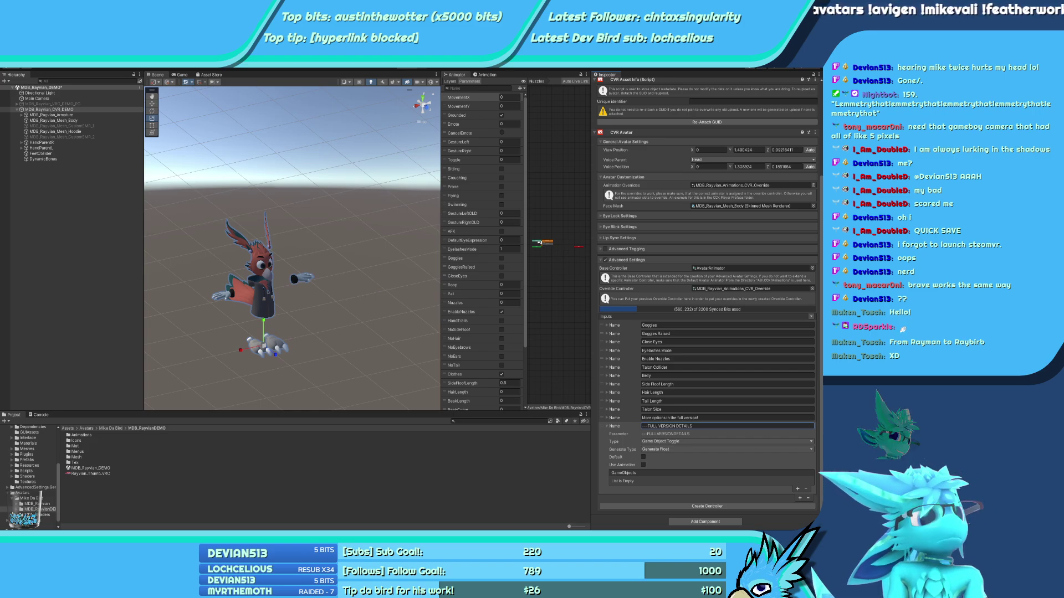
# Add an input below the full version heading and name it "Up to 4K textures"
pyautogui.click(799, 498)
pyautogui.scroll(-1, 687, 492)
pyautogui.scroll(-1, 688, 492)
pyautogui.click(679, 474)
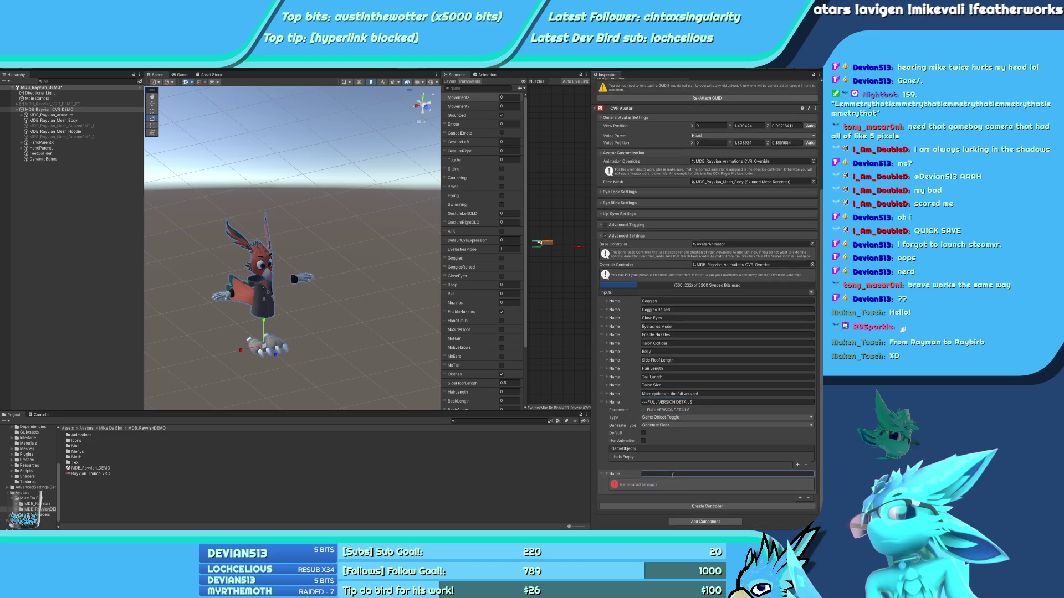
pyautogui.click(667, 473)
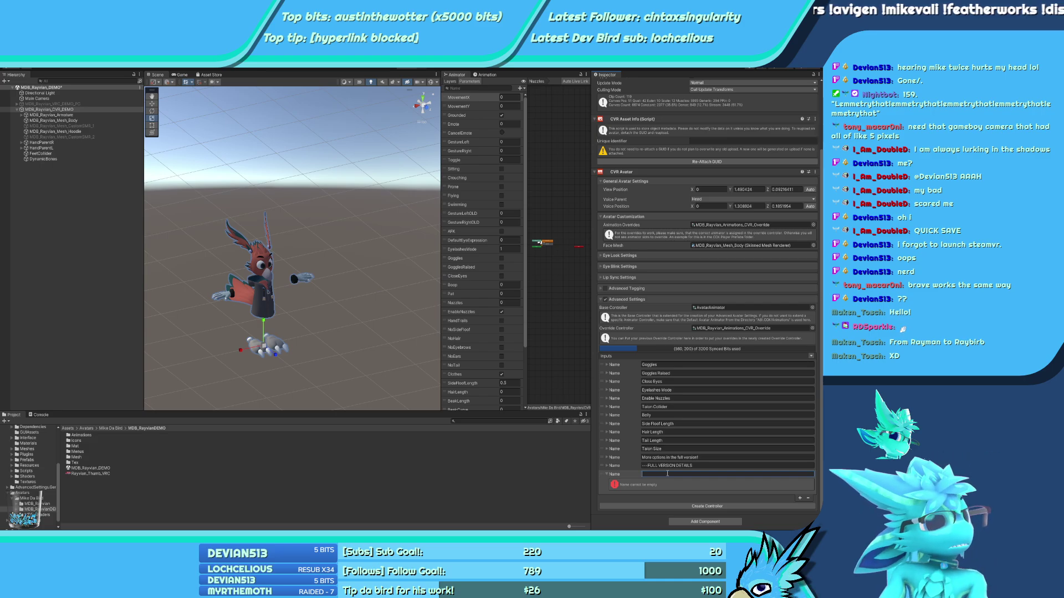
pyautogui.write('g')
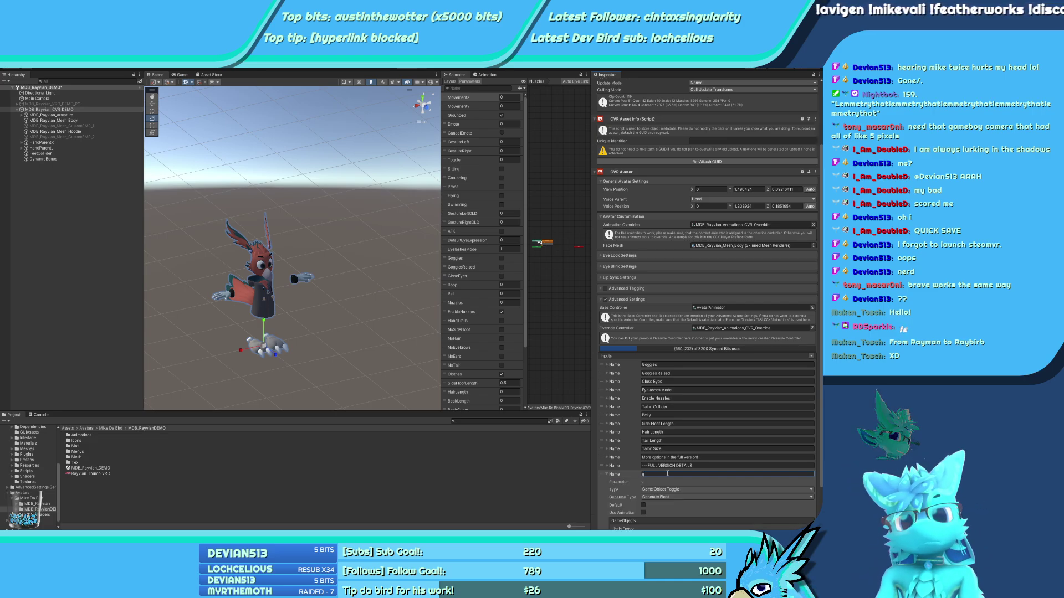
pyautogui.press('BackSpace')
pyautogui.press('BackSpace')
pyautogui.write('Up')
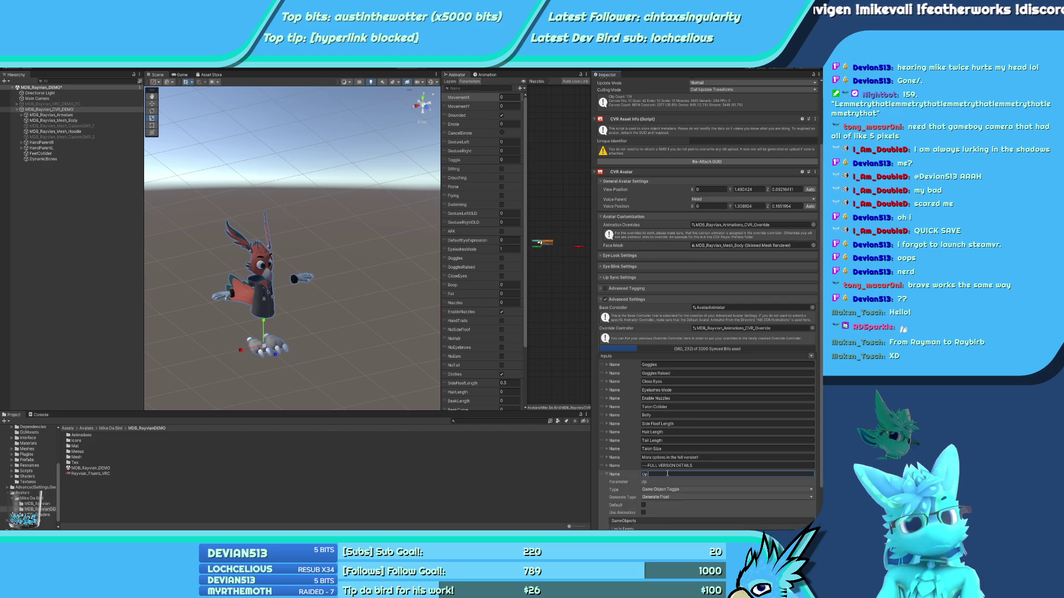
pyautogui.write(' to 4K t')
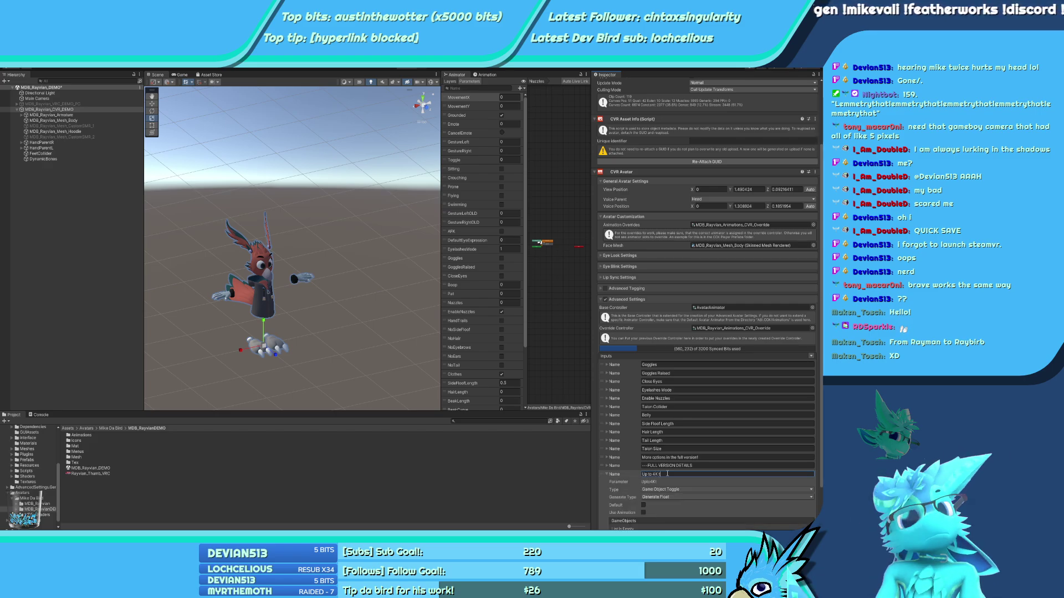
pyautogui.write('extures')
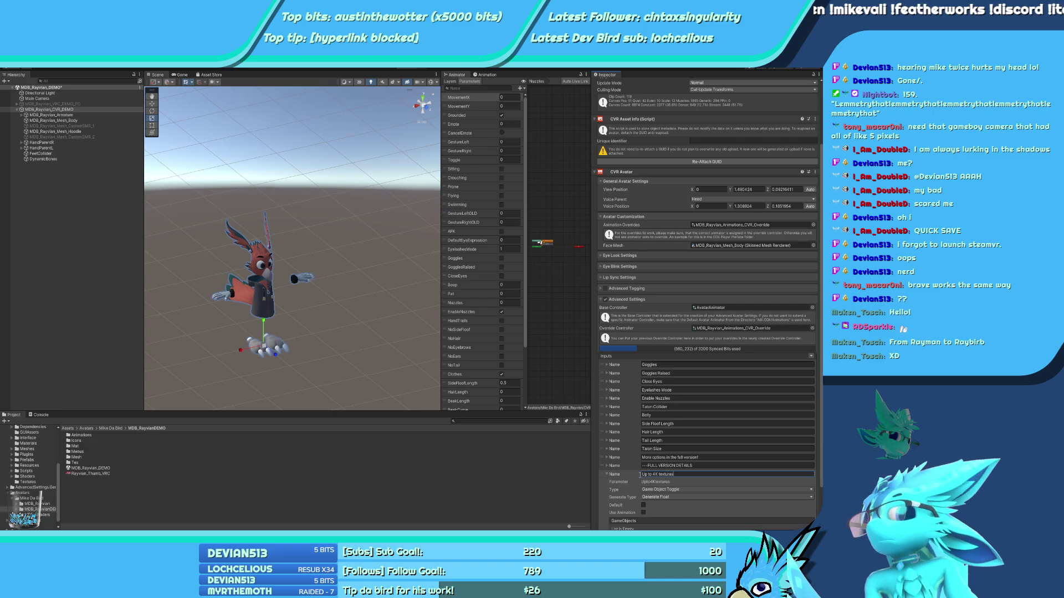
# Set the "Up to 4K textures" input to Generate Bool, collapse it, and add an empty input below it
pyautogui.scroll(-2, 787, 518)
pyautogui.click(800, 497)
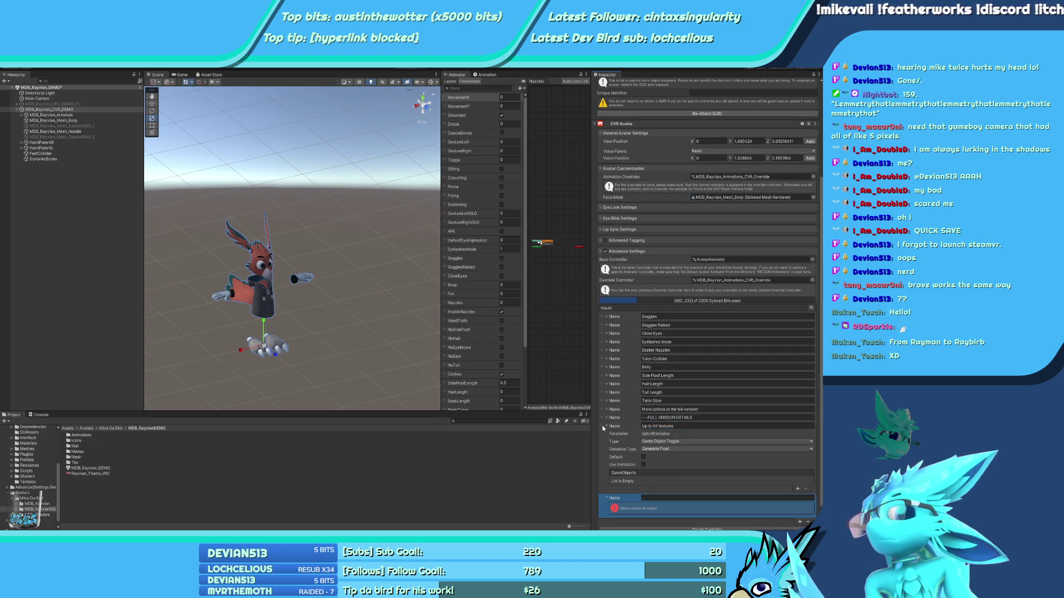
pyautogui.click(608, 466)
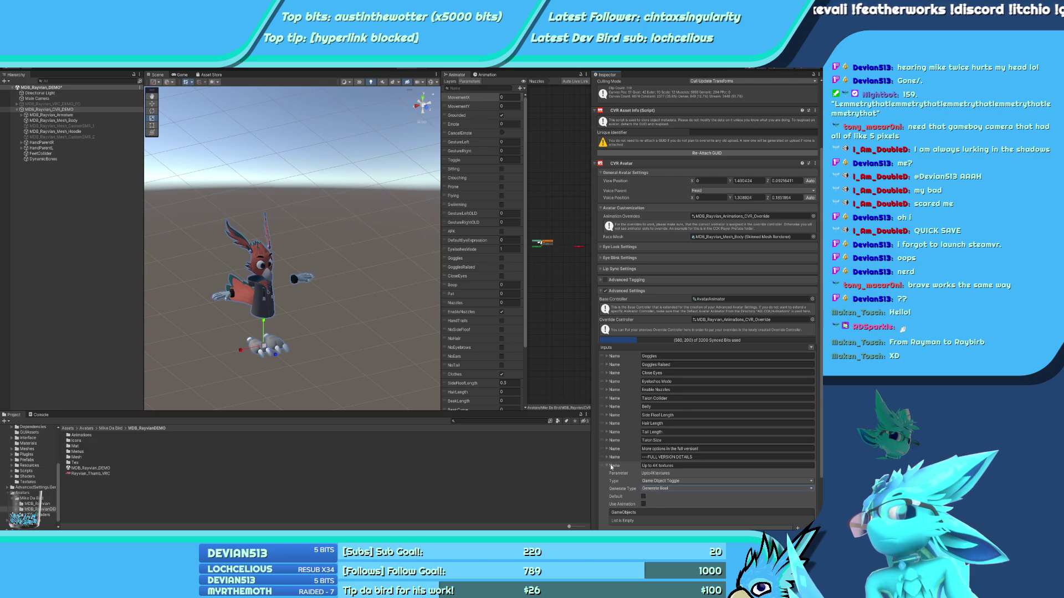
pyautogui.click(608, 466)
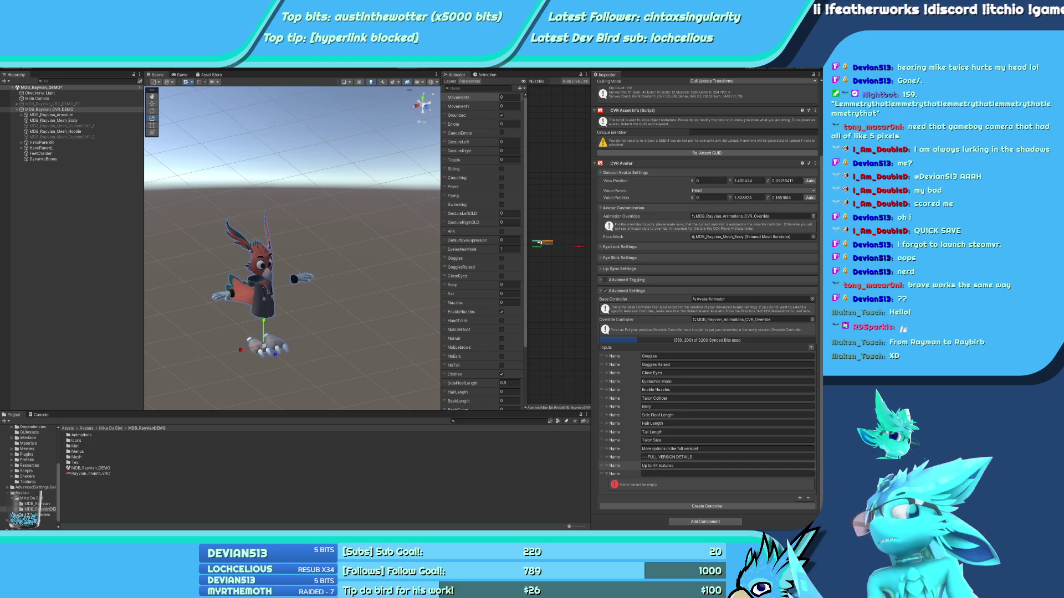
# Name the empty input "Full customisation in CVR and VRC" and collapse it
pyautogui.click(649, 475)
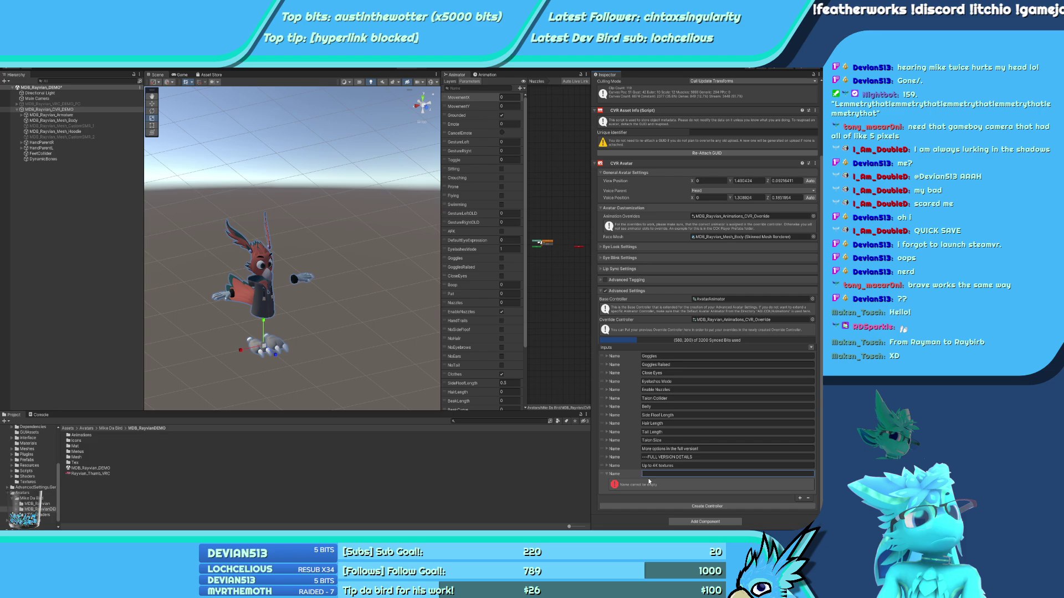
pyautogui.write('Full')
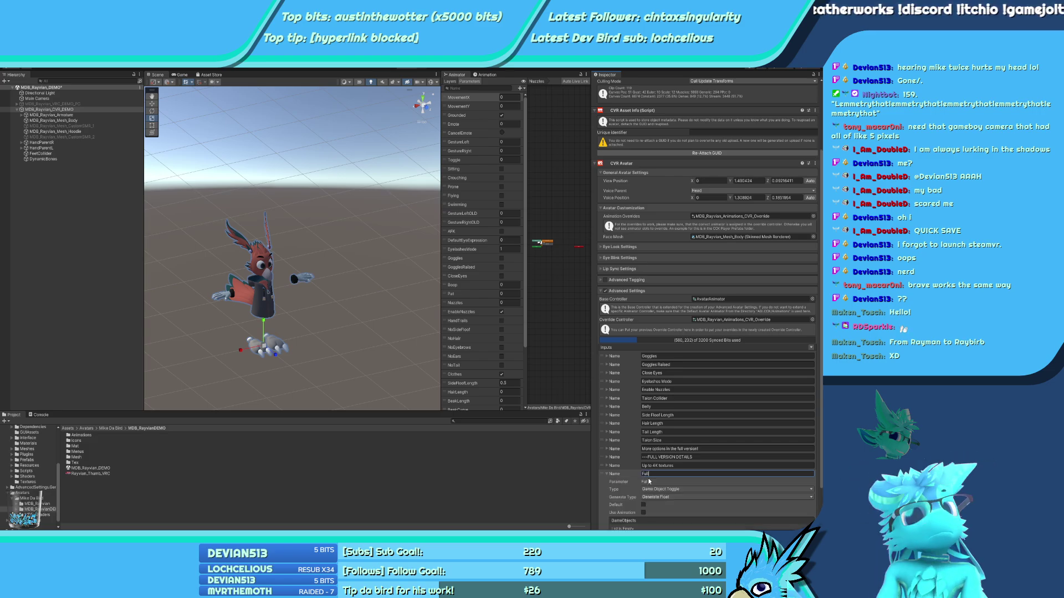
pyautogui.write(' cus')
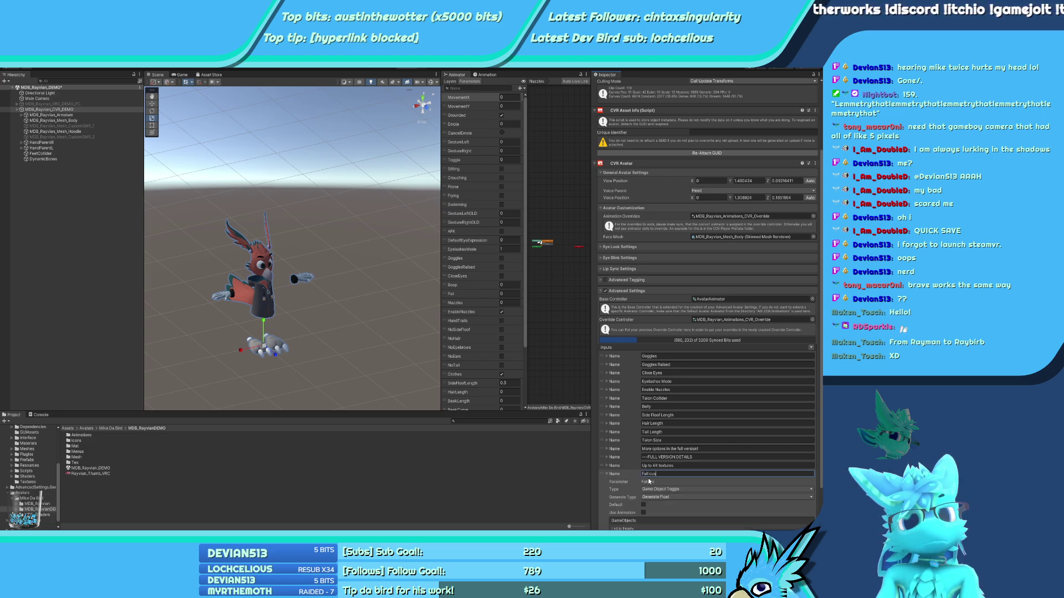
pyautogui.write('tomisation in')
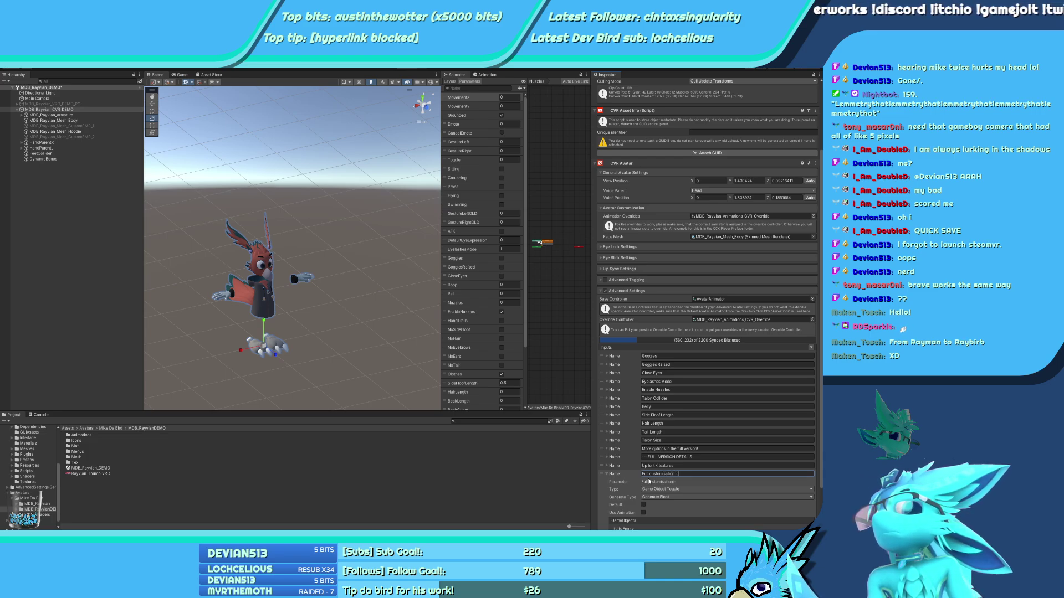
pyautogui.write(' CVR and VRC')
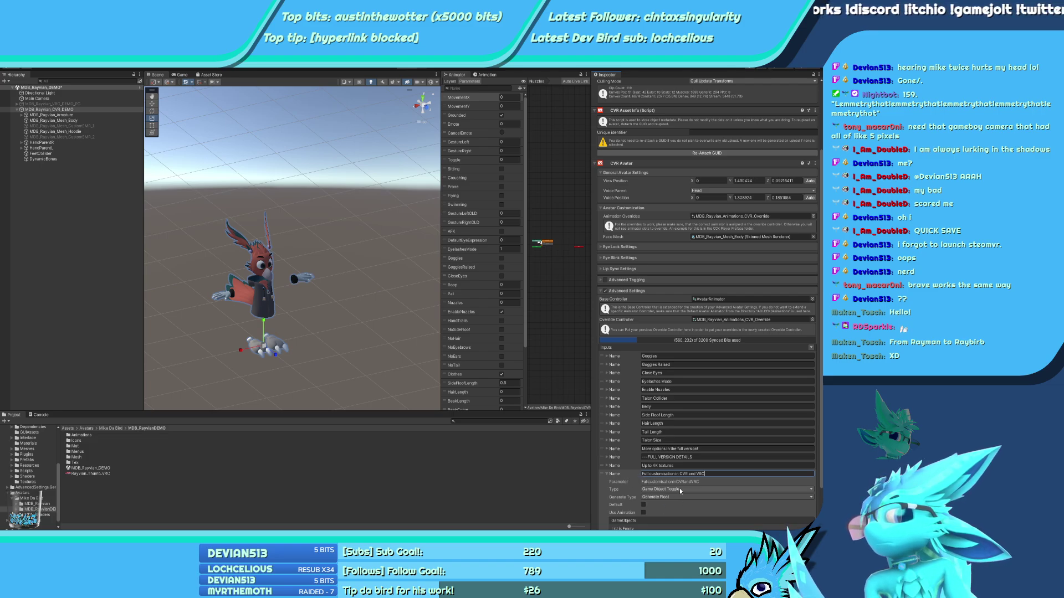
pyautogui.click(607, 474)
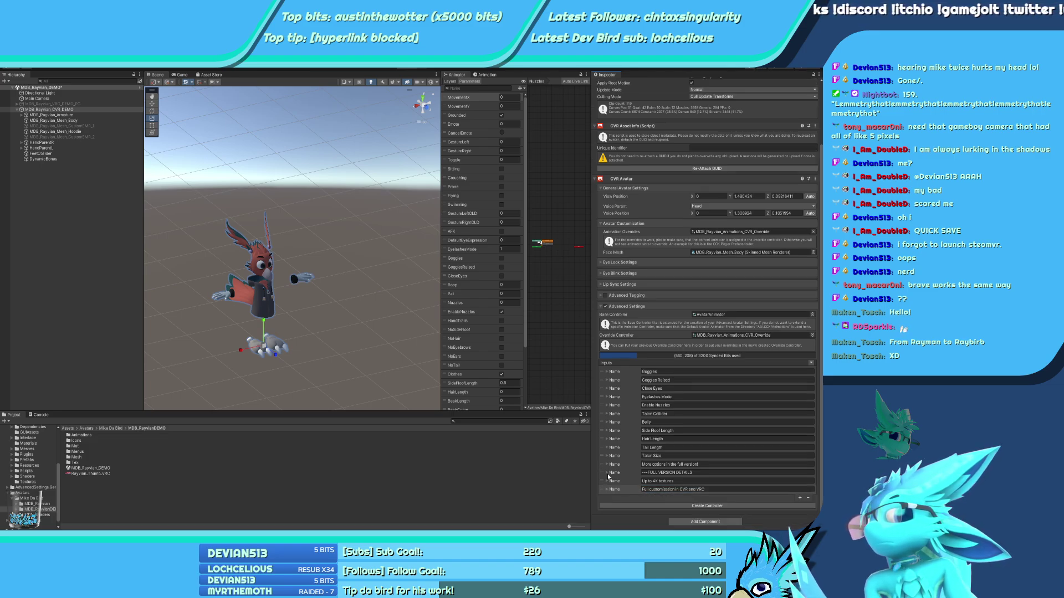
# Add closing dashes to the full version heading so its name is "---FULL VERSION DETAILS---"
pyautogui.click(697, 472)
pyautogui.write('---')
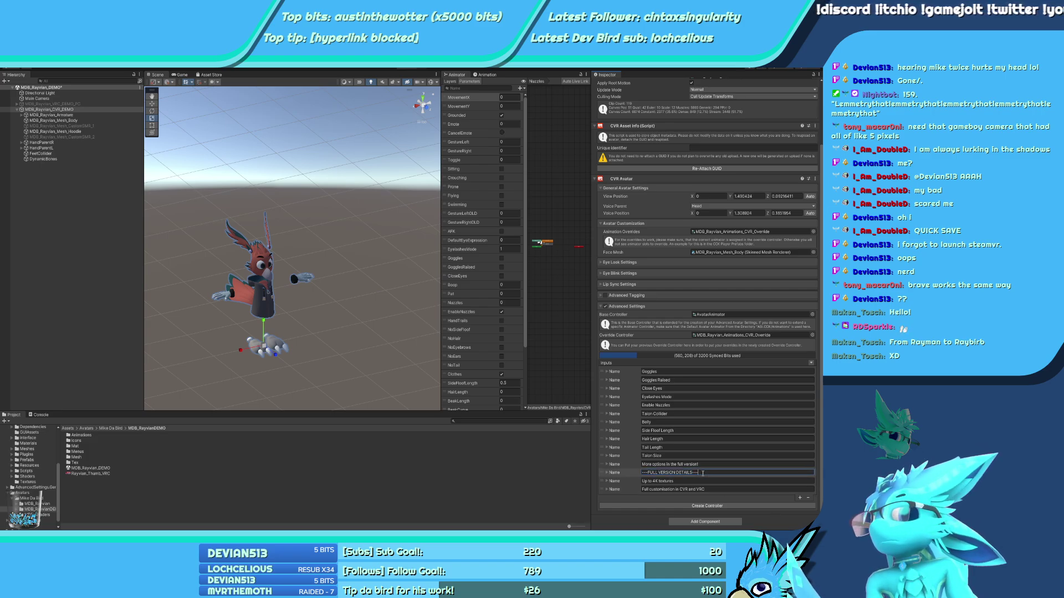
pyautogui.click(720, 490)
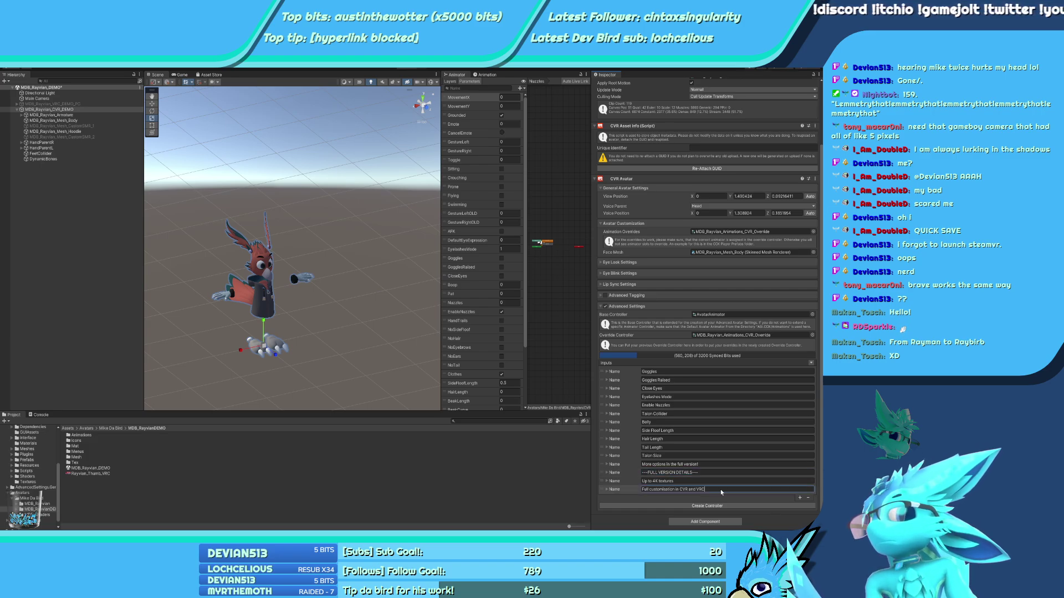
# Add an input named "Full source files (Blender, Affinity Photo, Photoshop, Substance Painter)", set it to Generate Bool, and collapse it
pyautogui.click(799, 498)
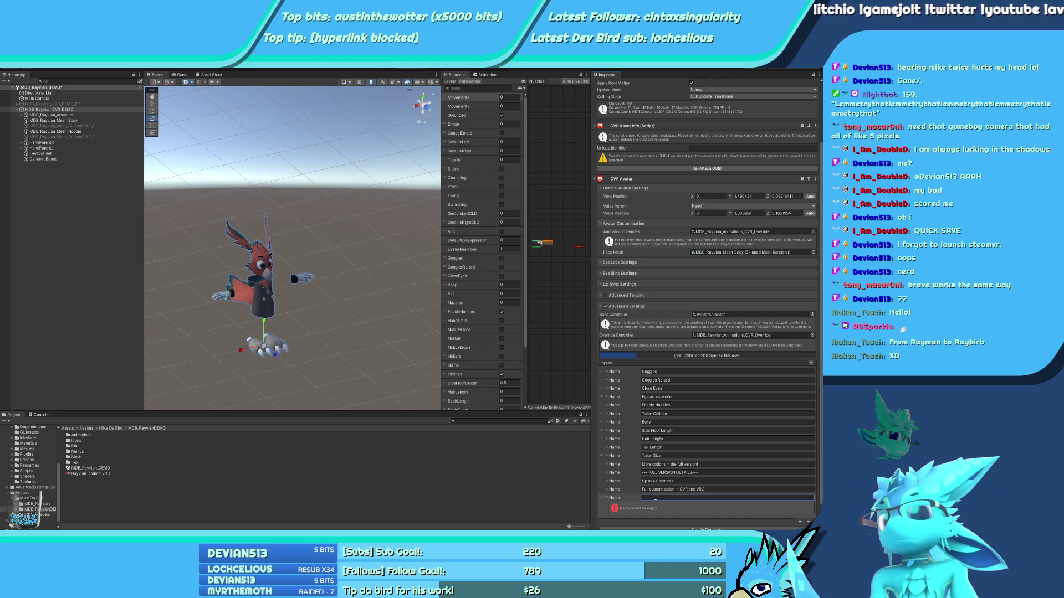
pyautogui.write('F')
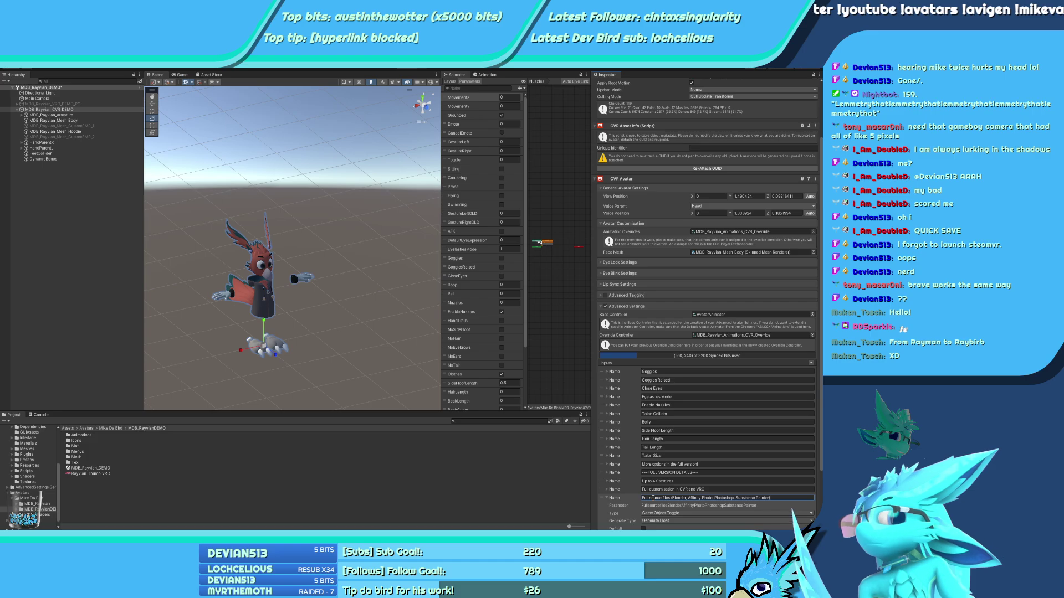
pyautogui.scroll(-3, 659, 482)
pyautogui.click(658, 449)
pyautogui.click(657, 471)
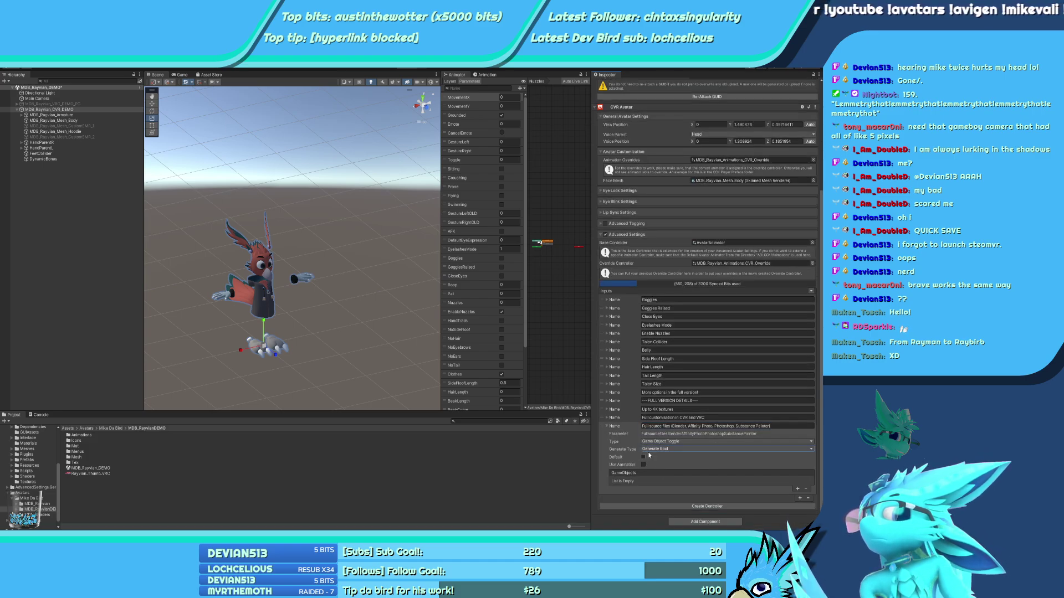
pyautogui.click(610, 427)
# Add an empty input at the end of the list and rename the full customisation input "VRC and CVR packages"
pyautogui.click(799, 498)
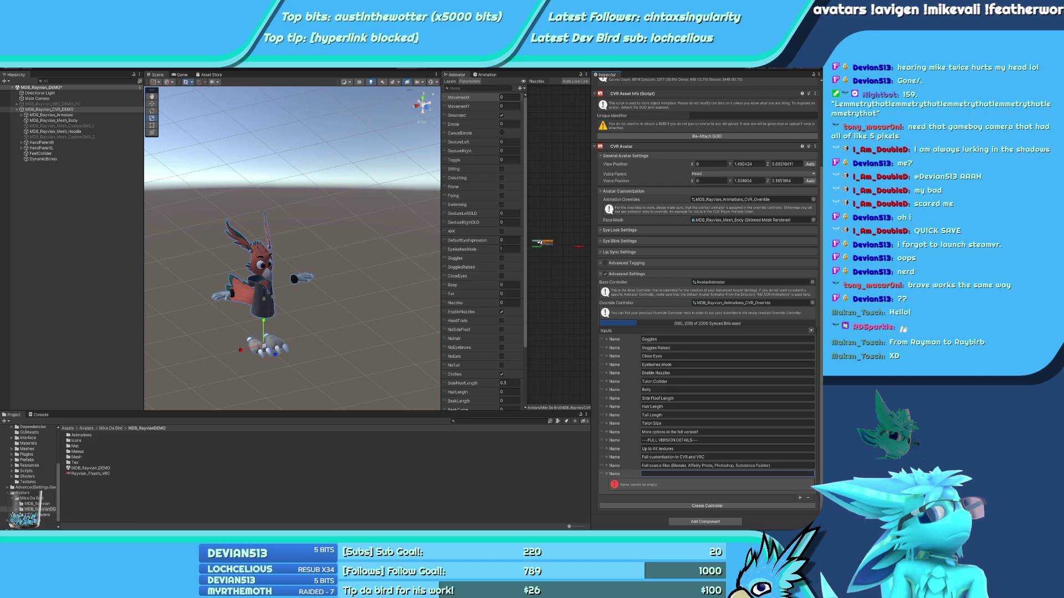
pyautogui.hotkey('shift', 'Tab')
pyautogui.hotkey('shift', 'Tab')
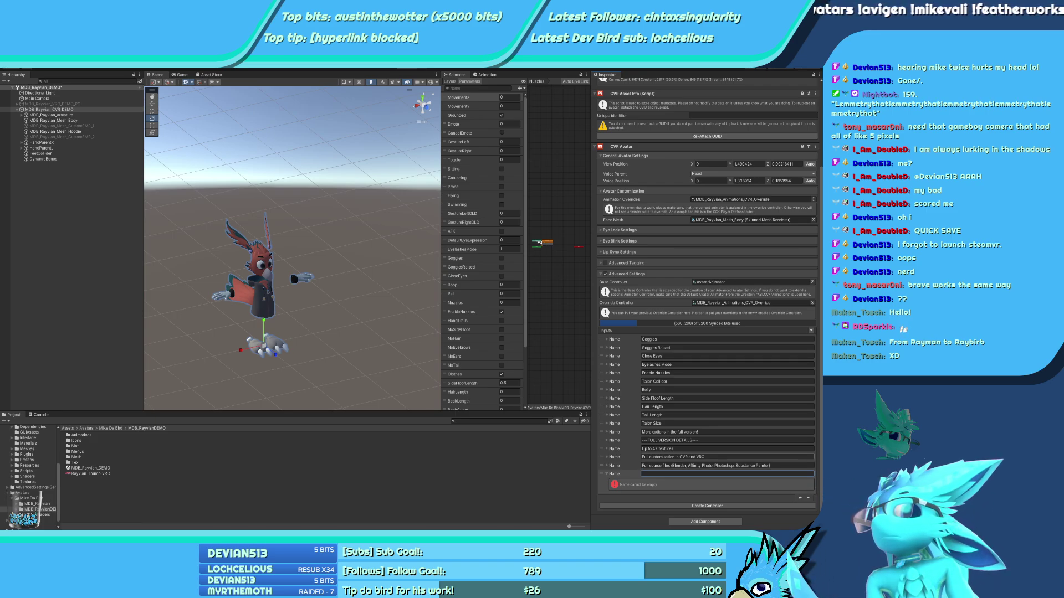
pyautogui.write('VR')
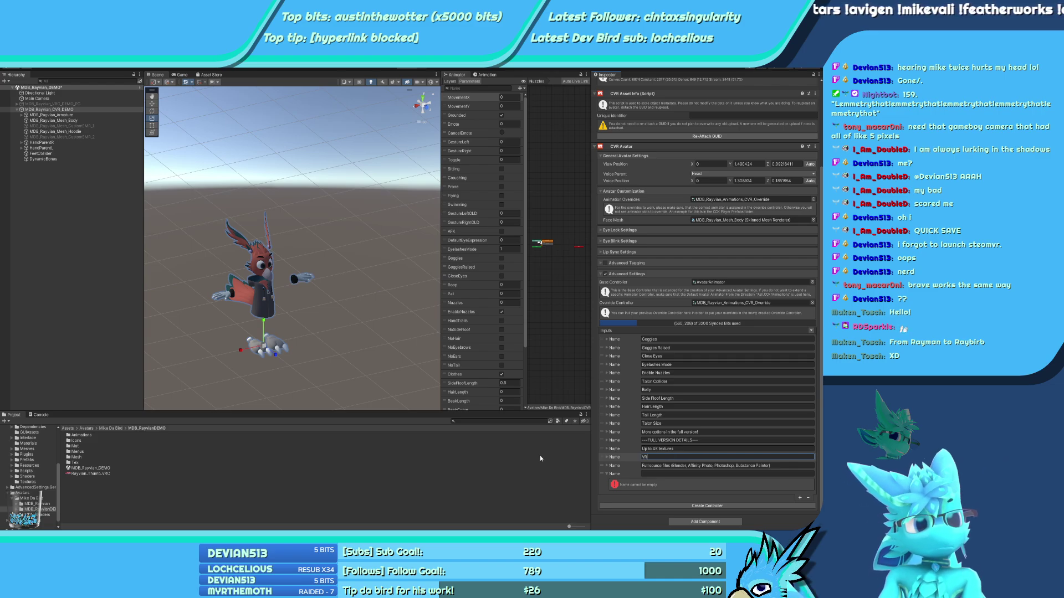
pyautogui.write('C and CVR packages')
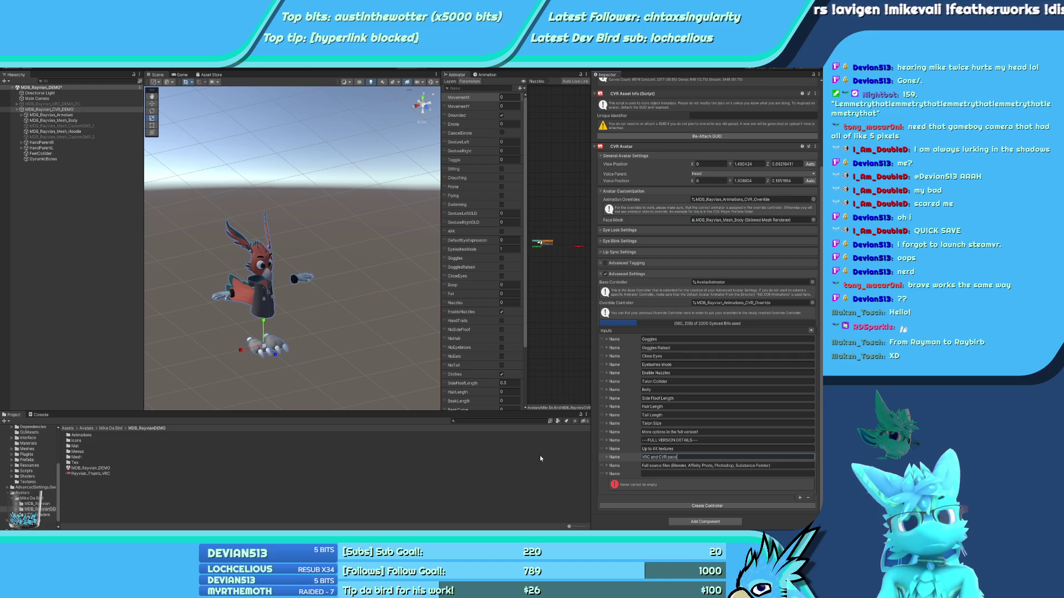
# Name the empty input "Support", set it to Generate Bool, and add another empty input below it
pyautogui.click(680, 474)
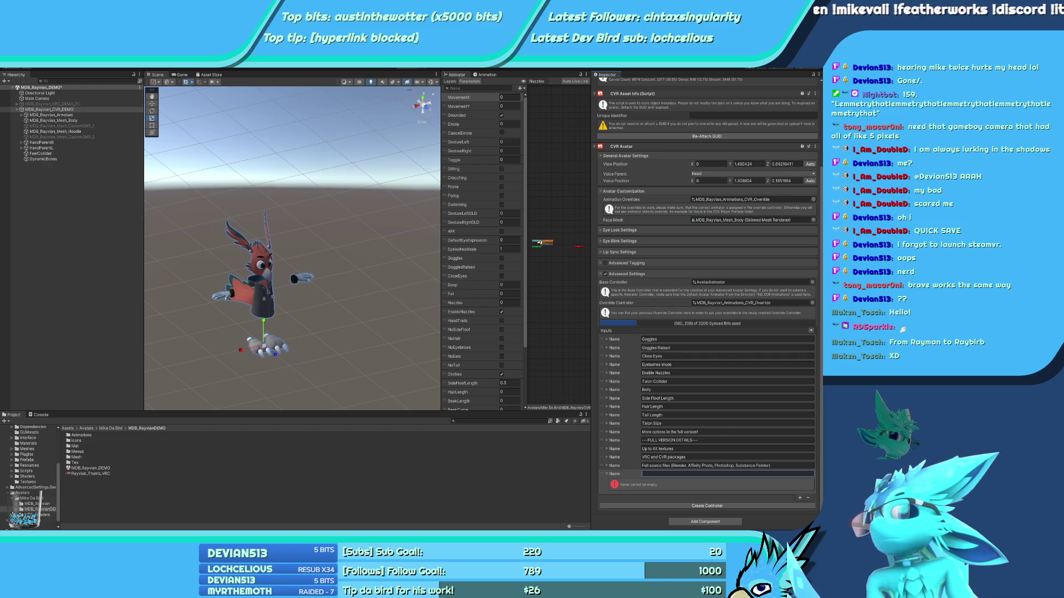
pyautogui.write('S')
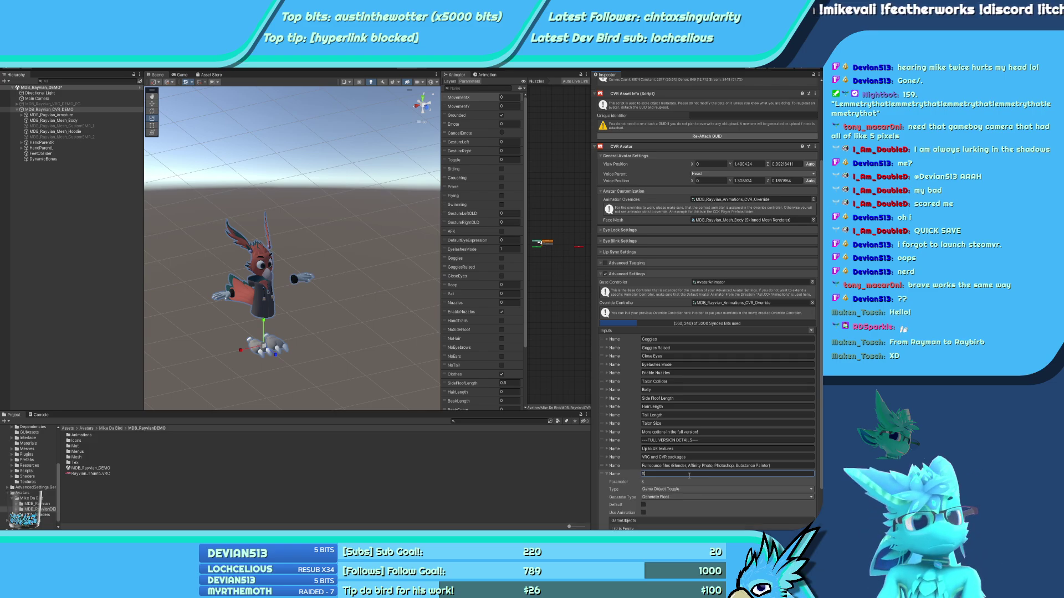
pyautogui.write('upport')
pyautogui.scroll(-3, 602, 456)
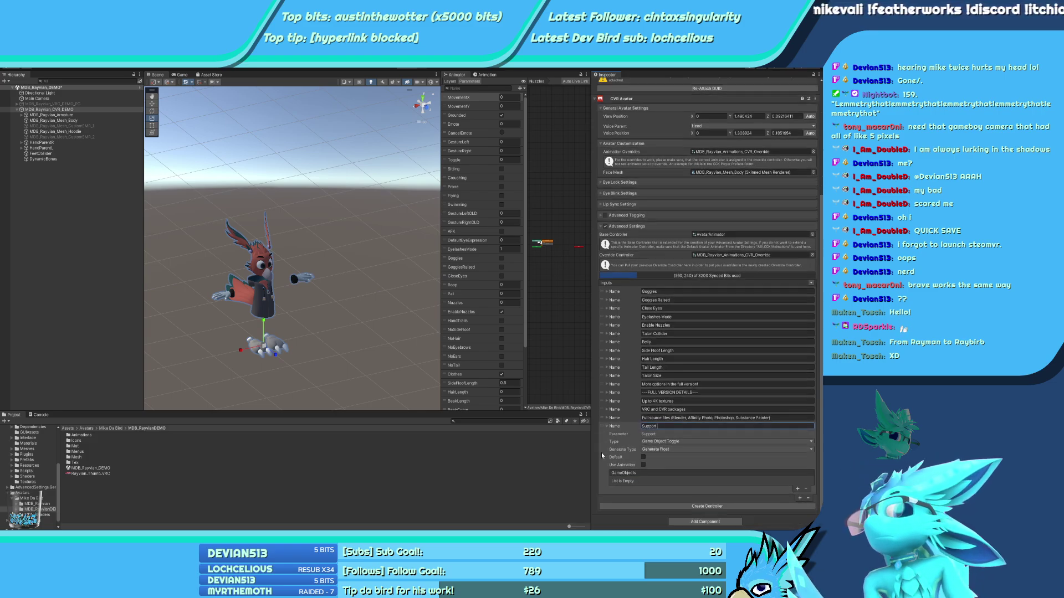
pyautogui.click(801, 498)
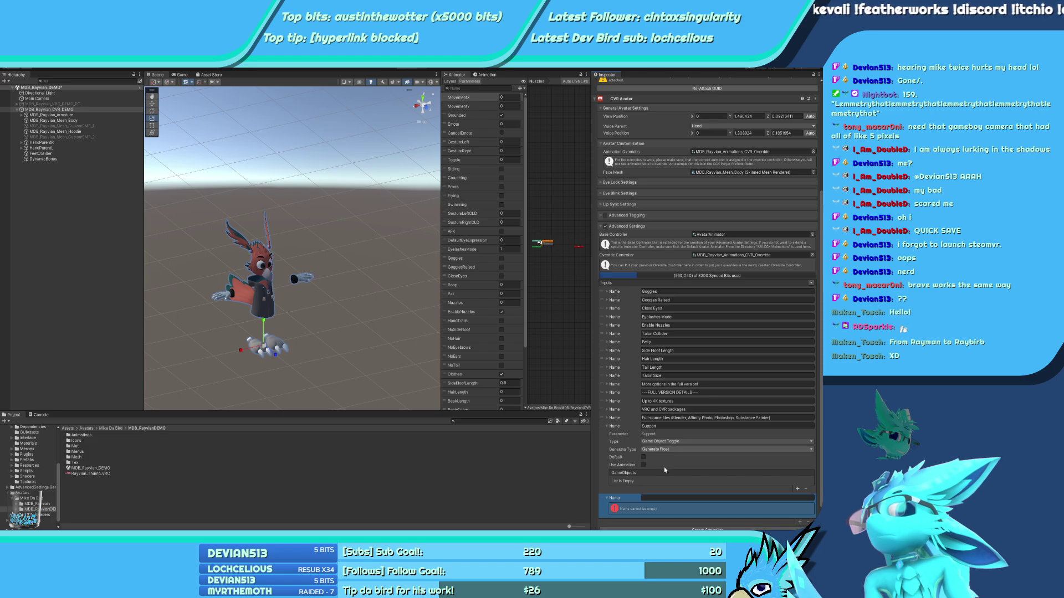
pyautogui.scroll(-1, 693, 482)
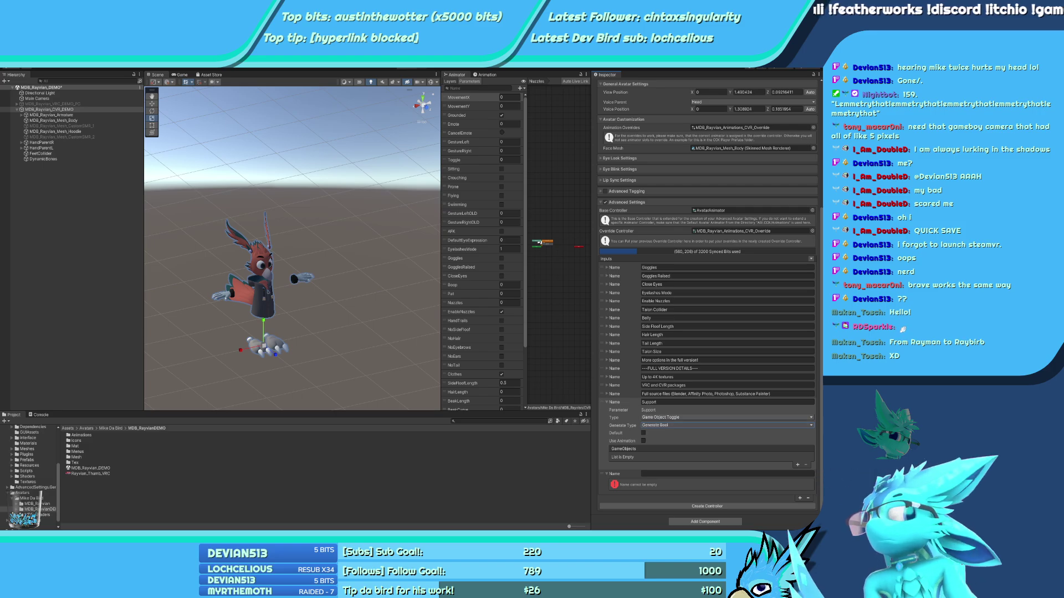
# Rename the "Support" input "Access to all future updates"
pyautogui.click(670, 402)
pyautogui.write('A')
pyautogui.scroll(2, 670, 431)
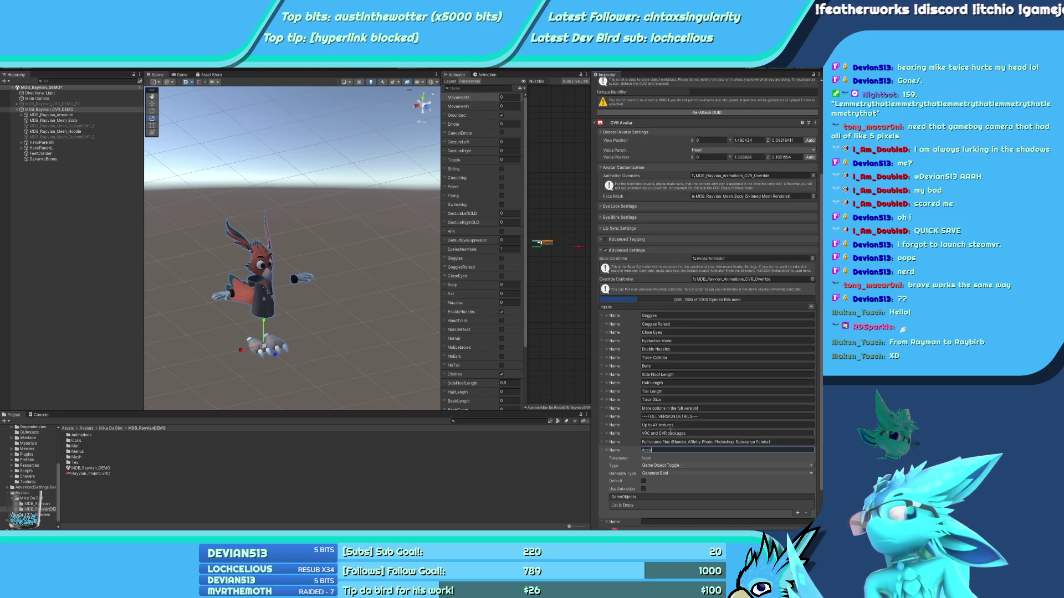
pyautogui.write('ccess to all futur')
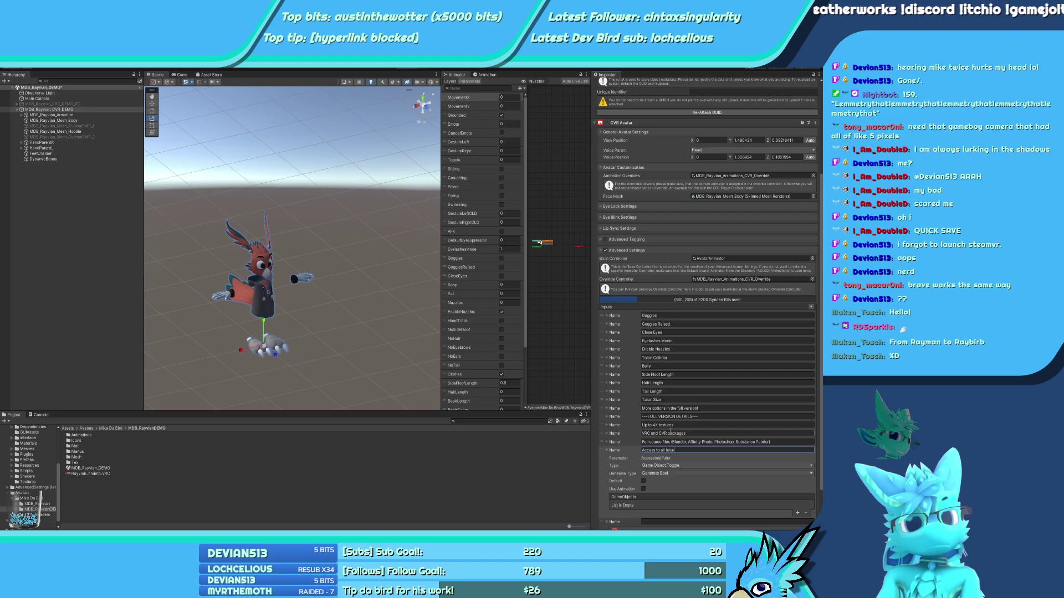
pyautogui.write('e updates')
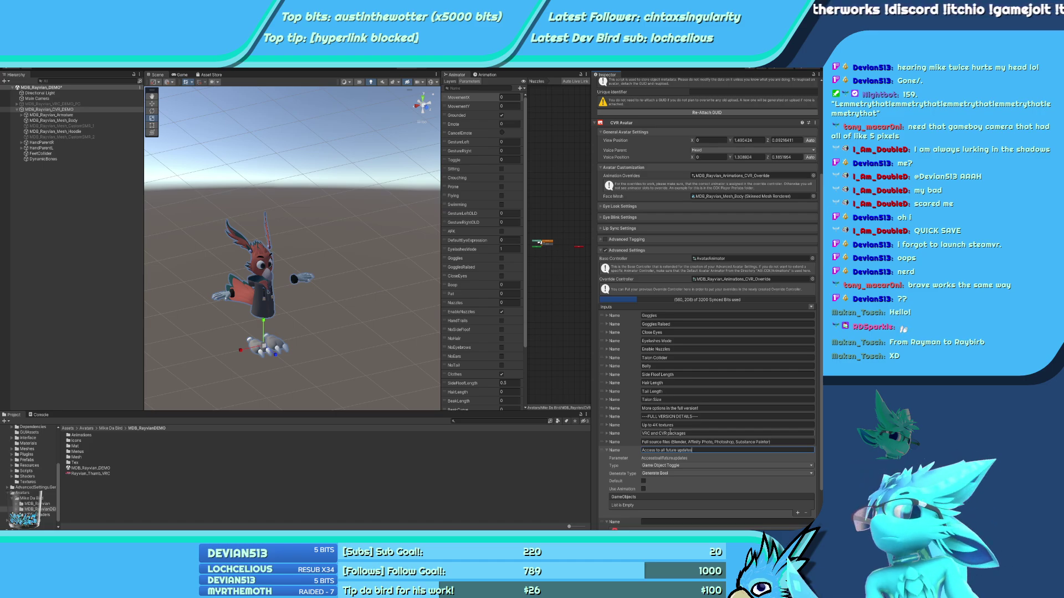
pyautogui.scroll(-2, 670, 431)
# Name the last input "Support me and my work!", set it to Generate Bool, and collapse the last two inputs
pyautogui.click(679, 475)
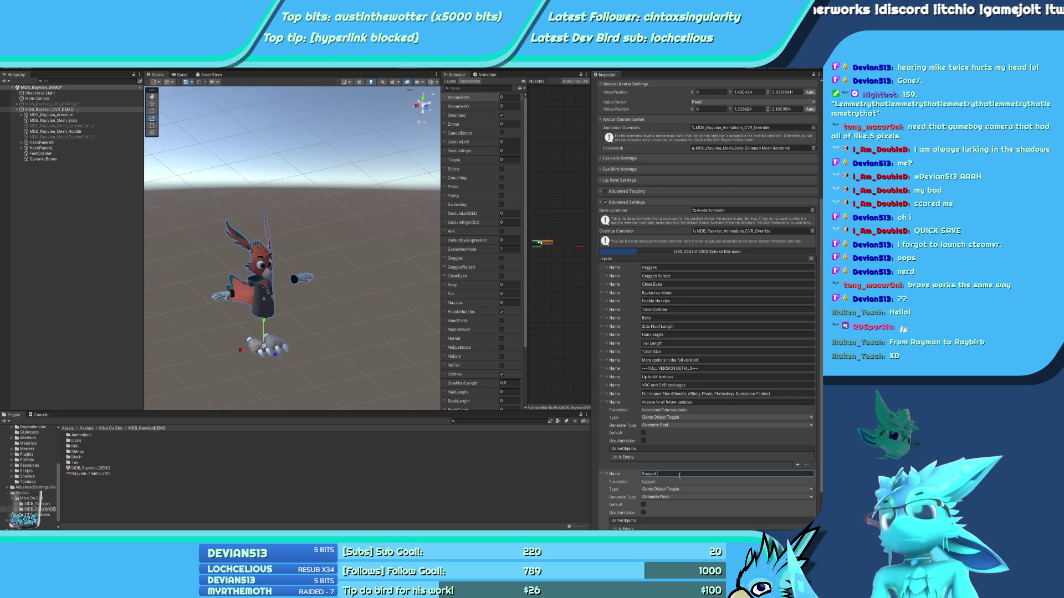
pyautogui.write('me and m')
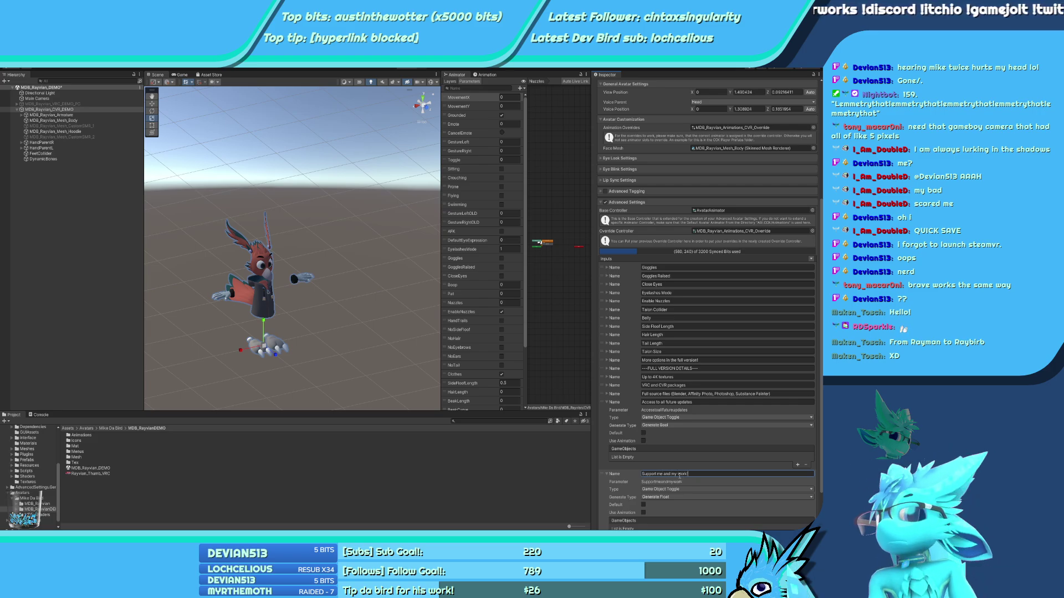
pyautogui.write('y work!')
pyautogui.click(693, 497)
pyautogui.click(668, 505)
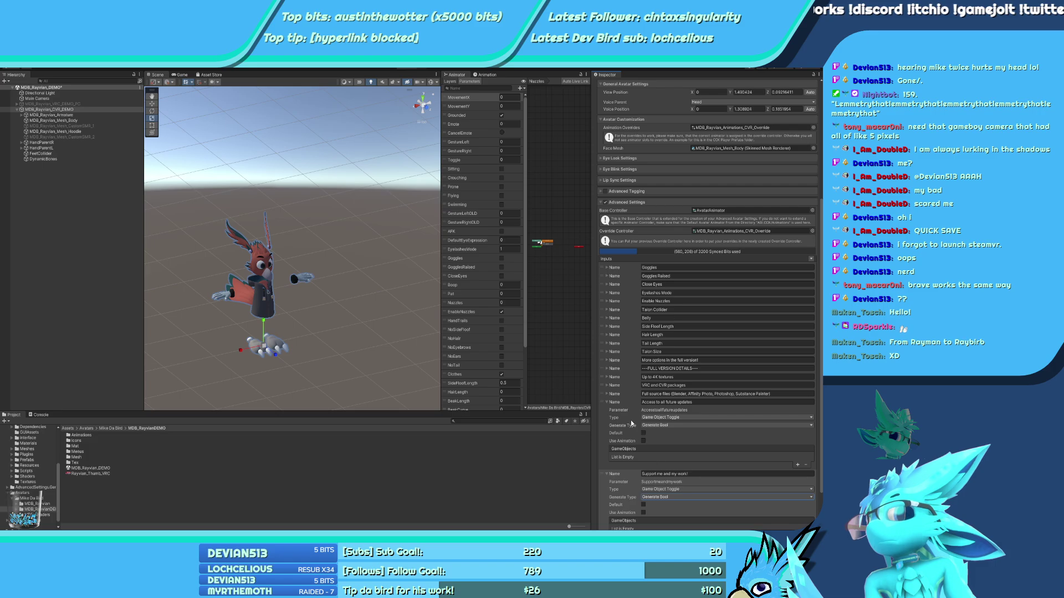
pyautogui.click(606, 403)
pyautogui.click(607, 417)
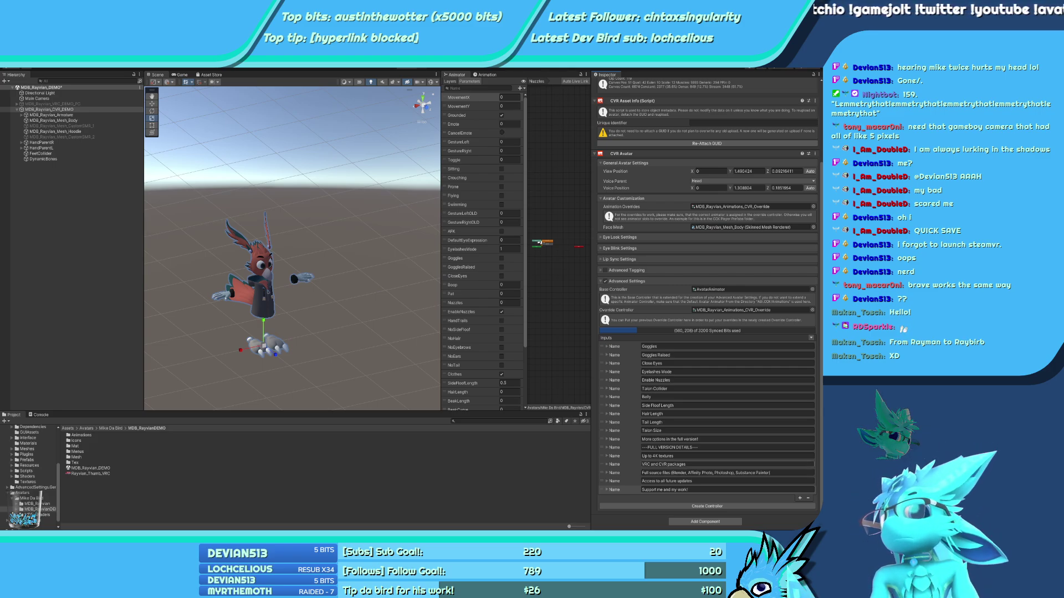
# Duplicate the CVR animator controller and its override controller, and move both copies into the MDB_RayvianDEMO folder
pyautogui.click(737, 310)
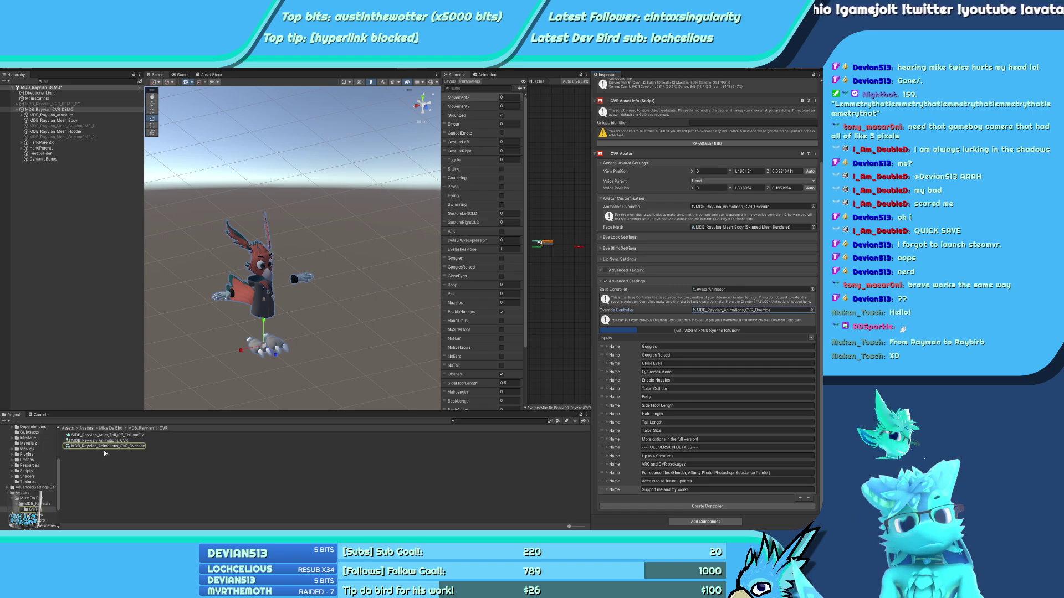
pyautogui.click(111, 446)
pyautogui.keyDown('shift'); pyautogui.click(120, 440); pyautogui.keyUp('shift')
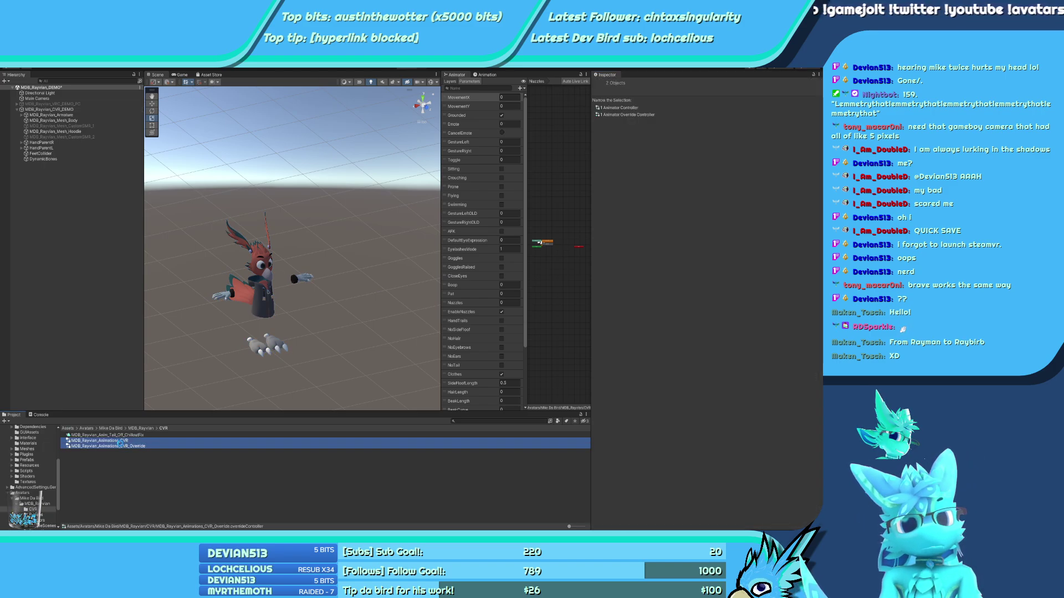
pyautogui.hotkey('ctrl', 'd')
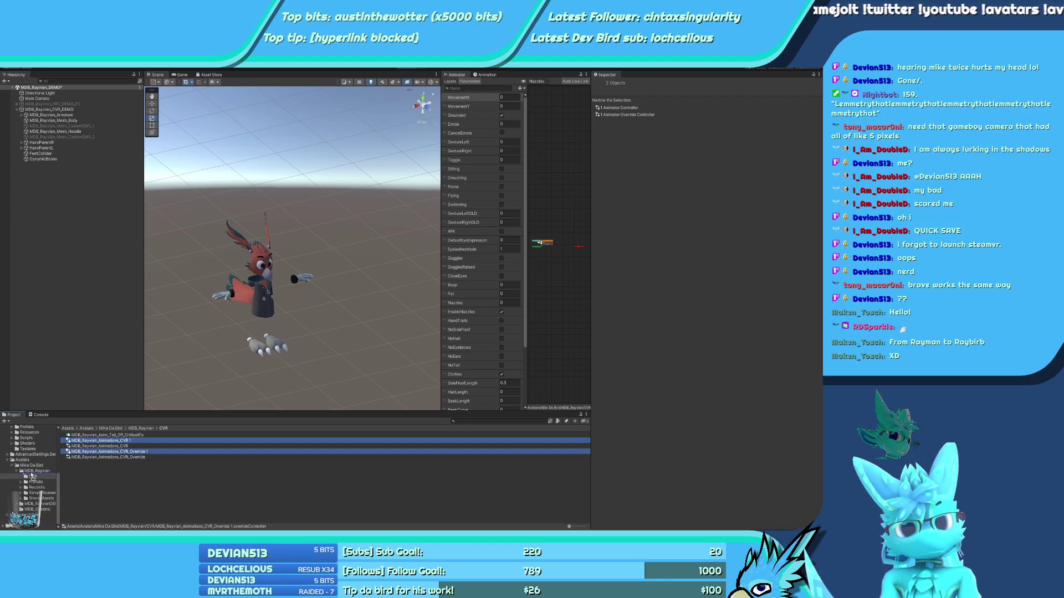
pyautogui.moveTo(31, 476); pyautogui.dragTo(40, 504)
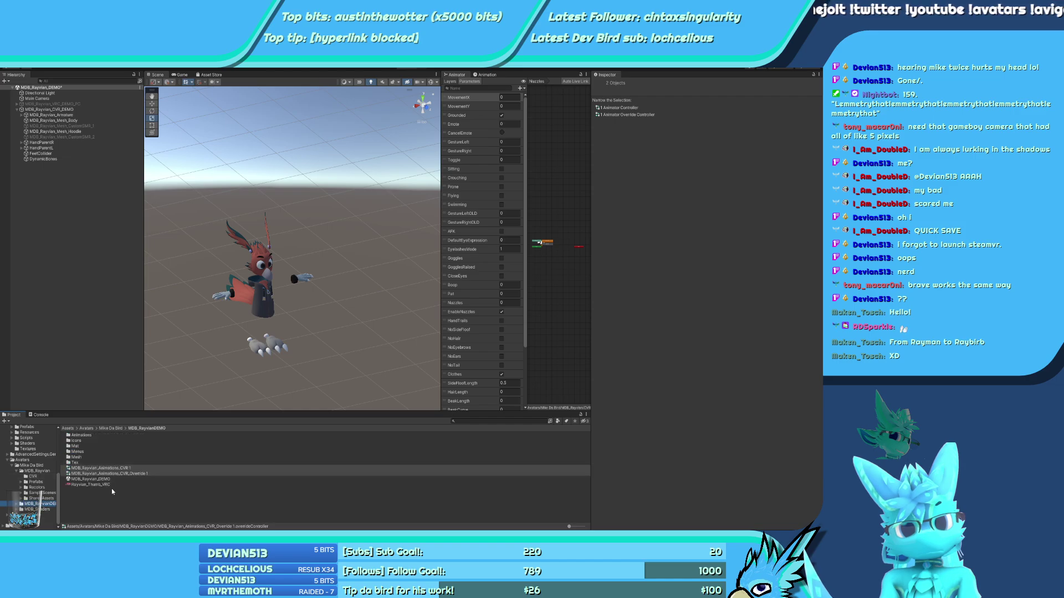
# Rename the copied override controller "MDB_Rayvian_Animations_CVR_Override_DEMO"
pyautogui.click(108, 473)
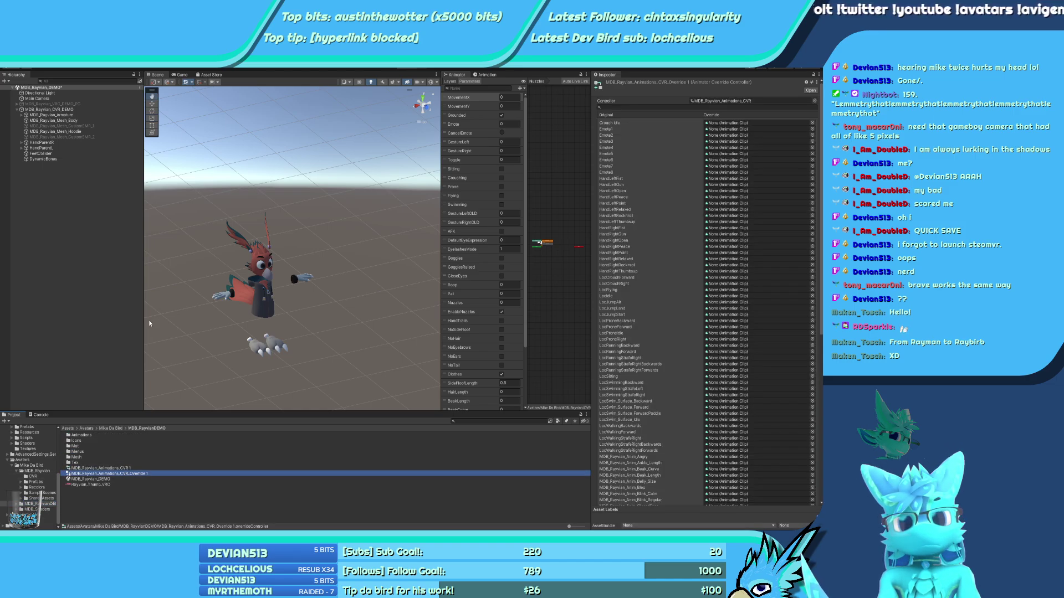
pyautogui.press('F2')
pyautogui.press('Right')
pyautogui.press('BackSpace')
pyautogui.press('BackSpace')
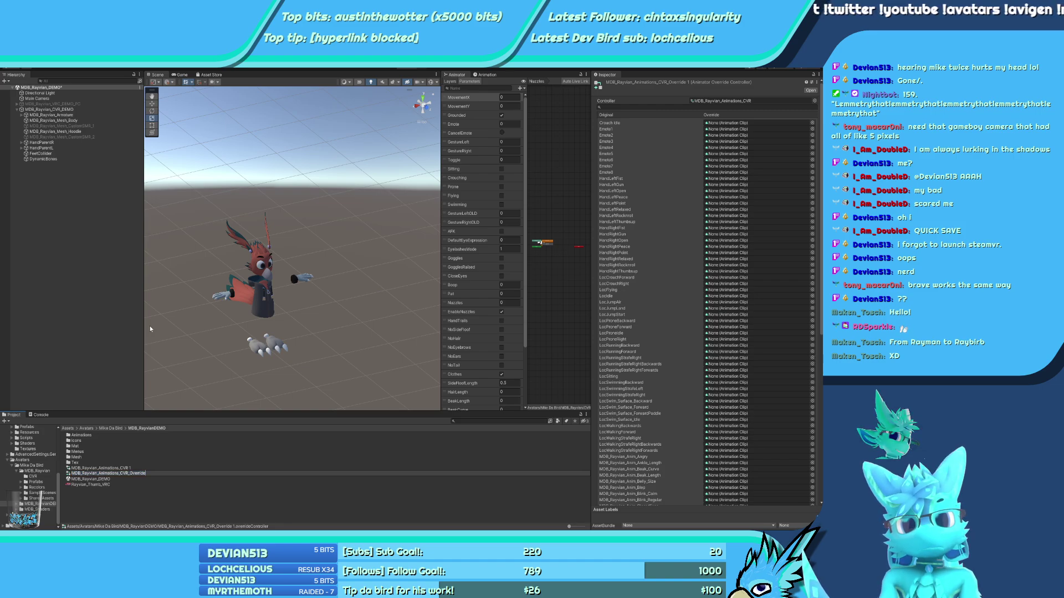
pyautogui.write('_DEMO')
pyautogui.press('Return')
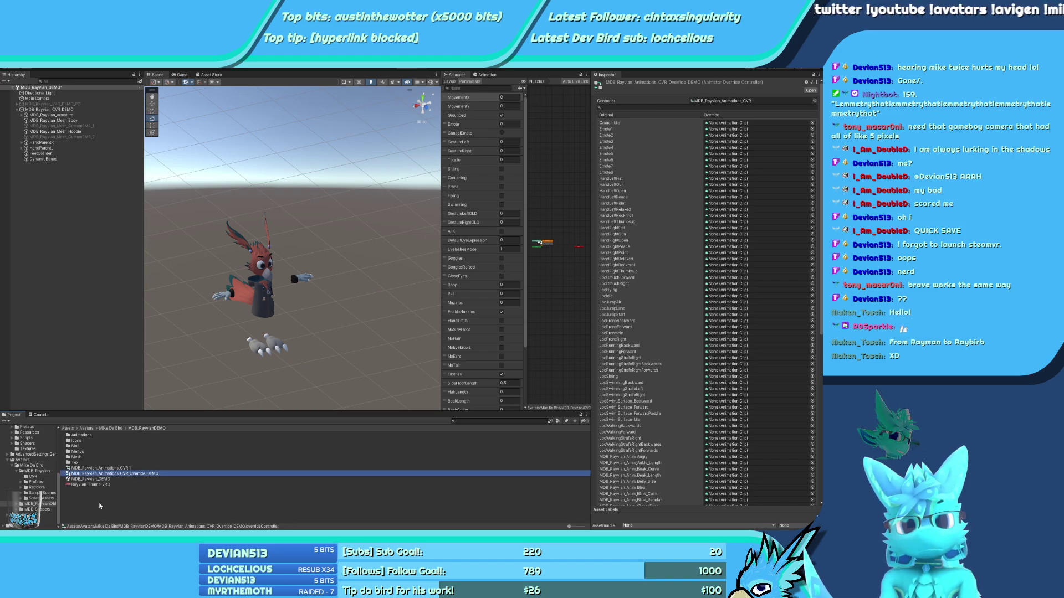
# Rename the copied animator controller "MDB_Rayvian_Animations_CVR_DEMO"
pyautogui.press('Up')
pyautogui.press('F2')
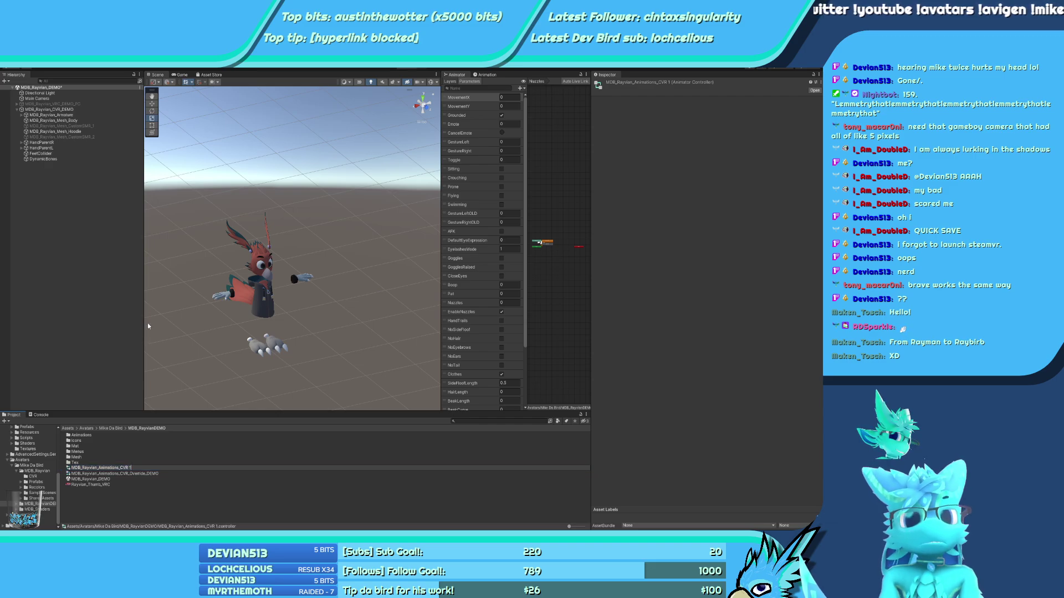
pyautogui.press('End')
pyautogui.press('BackSpace')
pyautogui.press('BackSpace')
pyautogui.write('_DEMO')
pyautogui.press('Return')
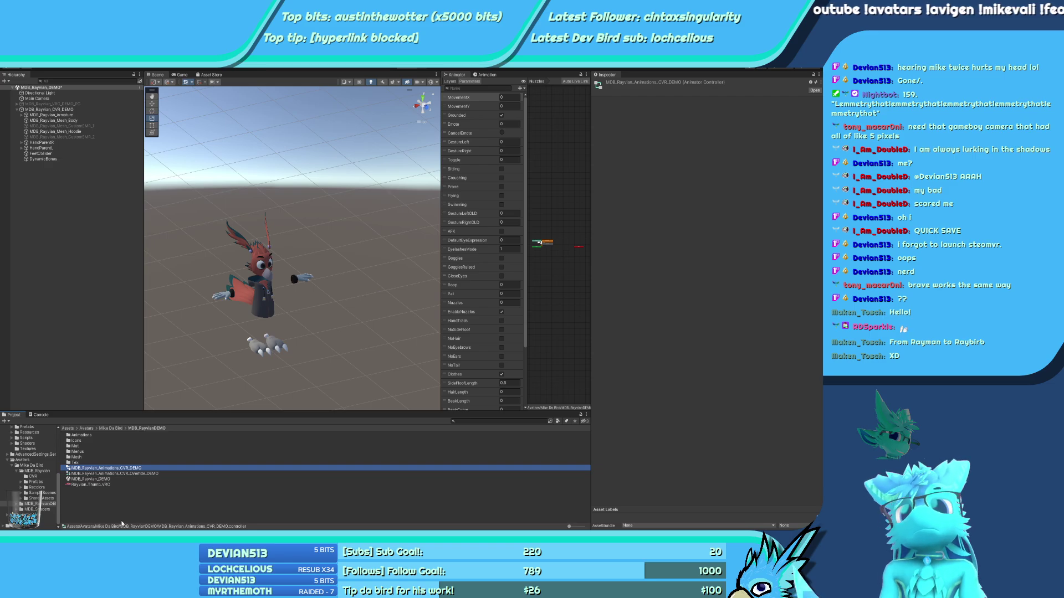
# Widen the Animator view to inspect the demo controller's layers, and select the demo override controller
pyautogui.click(154, 474)
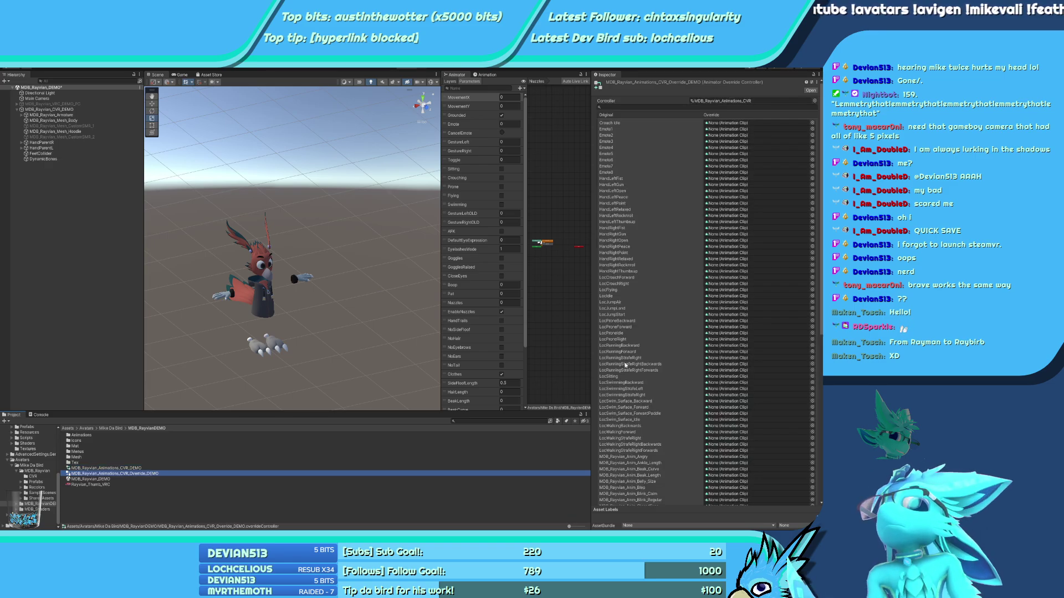
pyautogui.click(111, 468)
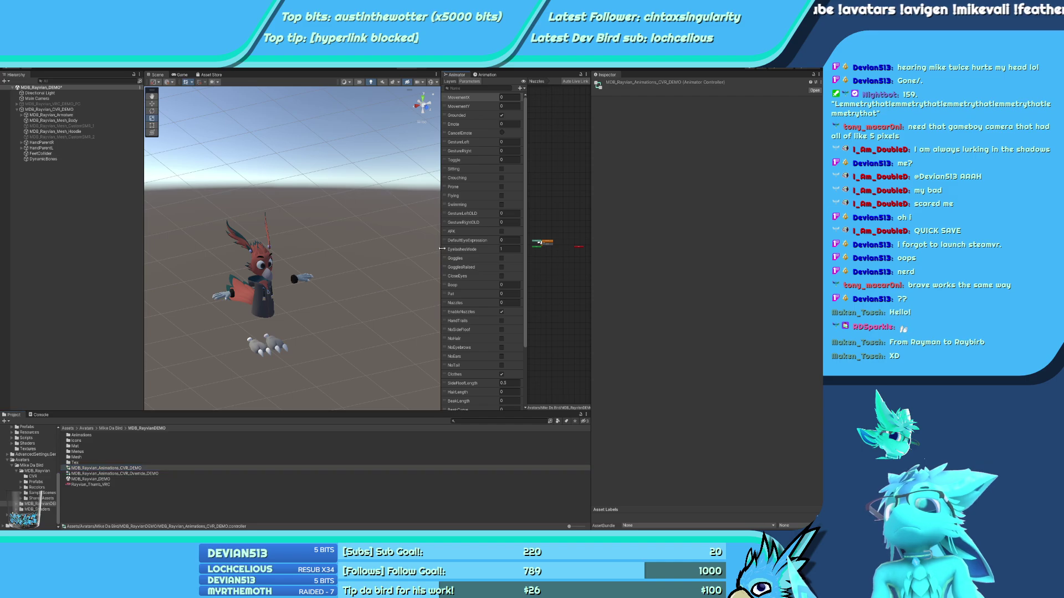
pyautogui.moveTo(441, 261); pyautogui.dragTo(322, 260)
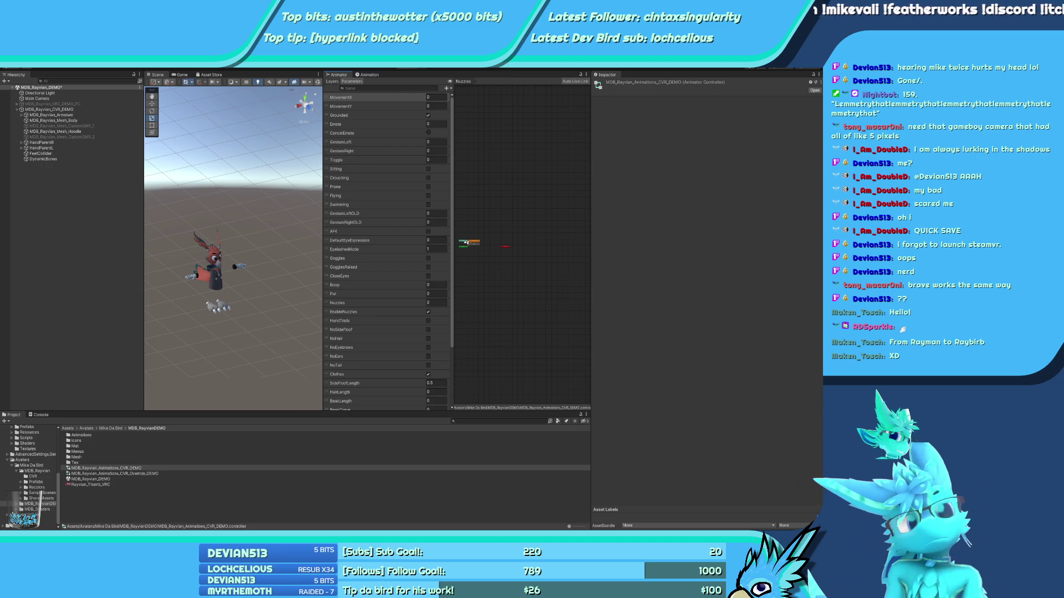
pyautogui.click(332, 81)
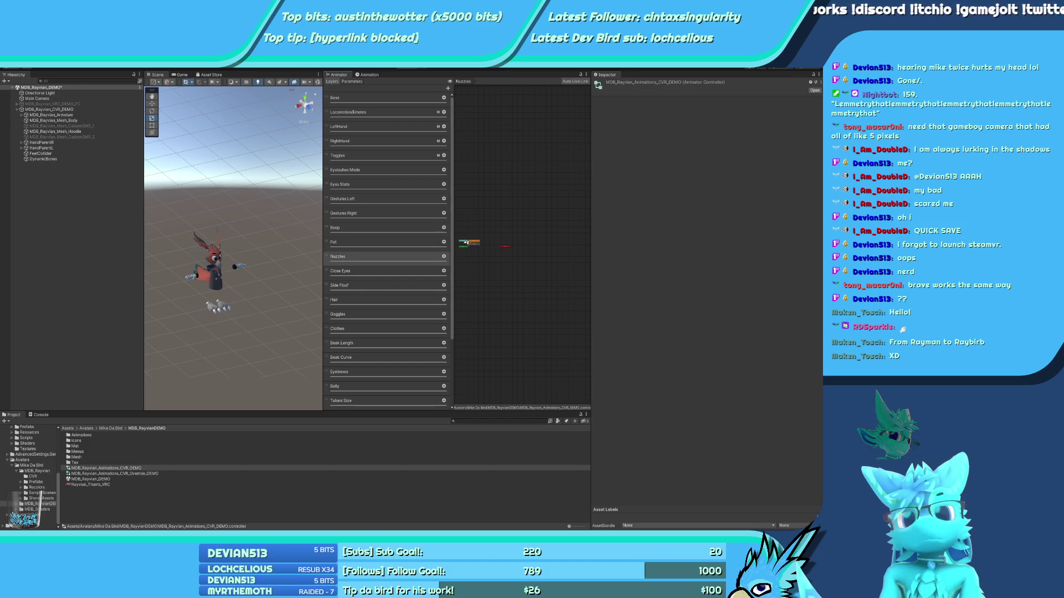
pyautogui.click(93, 344)
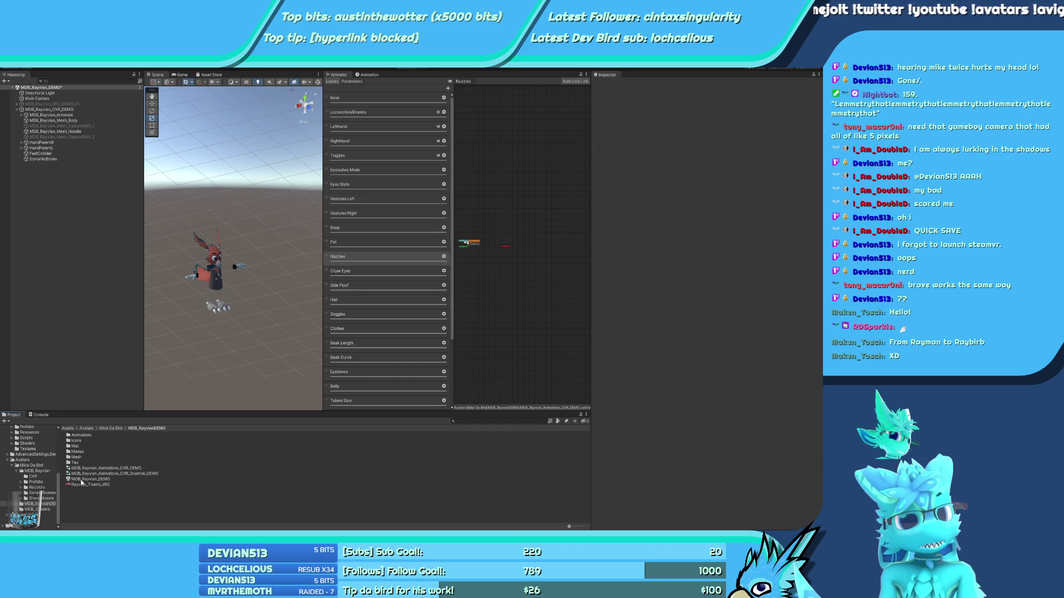
pyautogui.click(120, 474)
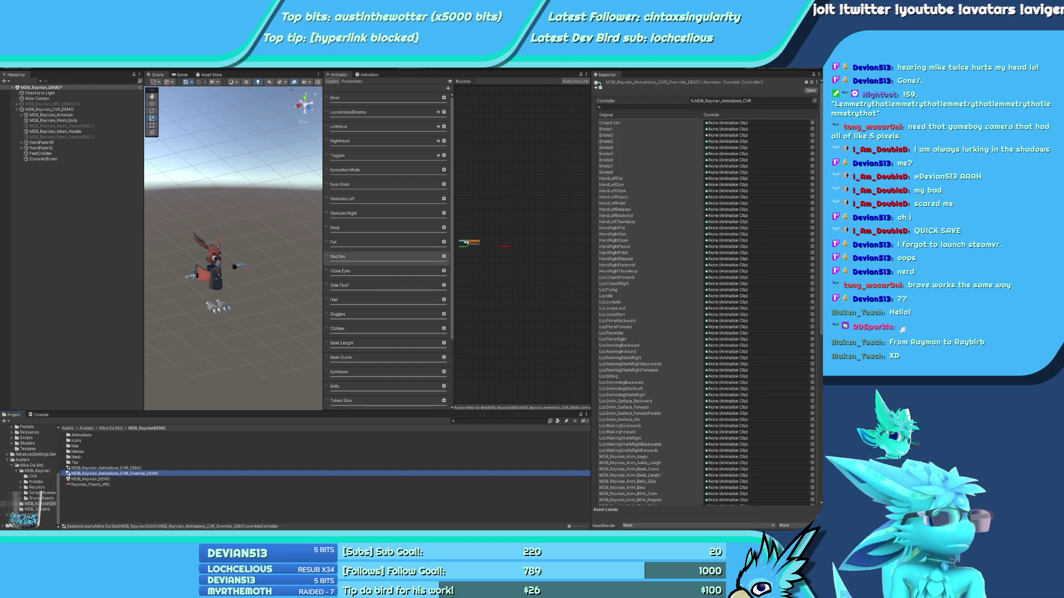
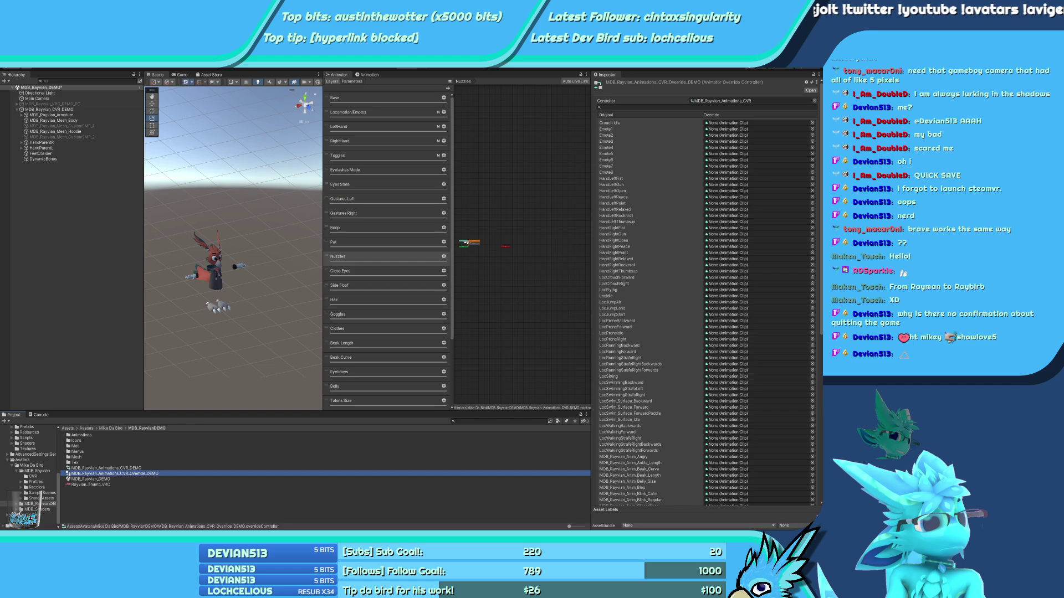
# Remove the HandTrails condition from the Any State to On transition in the Trail Hand Right layer
pyautogui.scroll(-3, 386, 249)
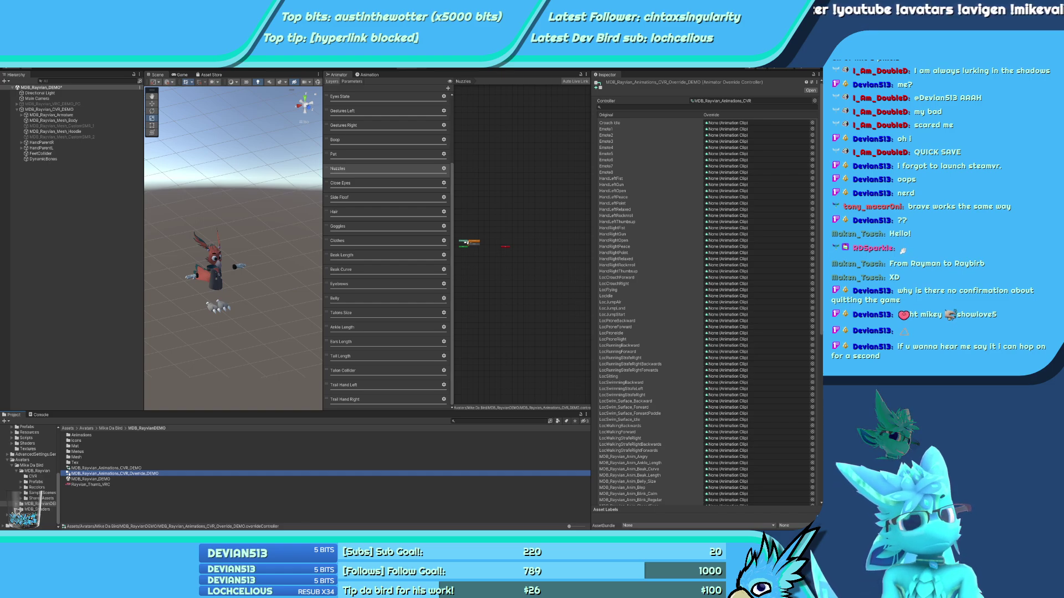
pyautogui.scroll(5, 515, 239)
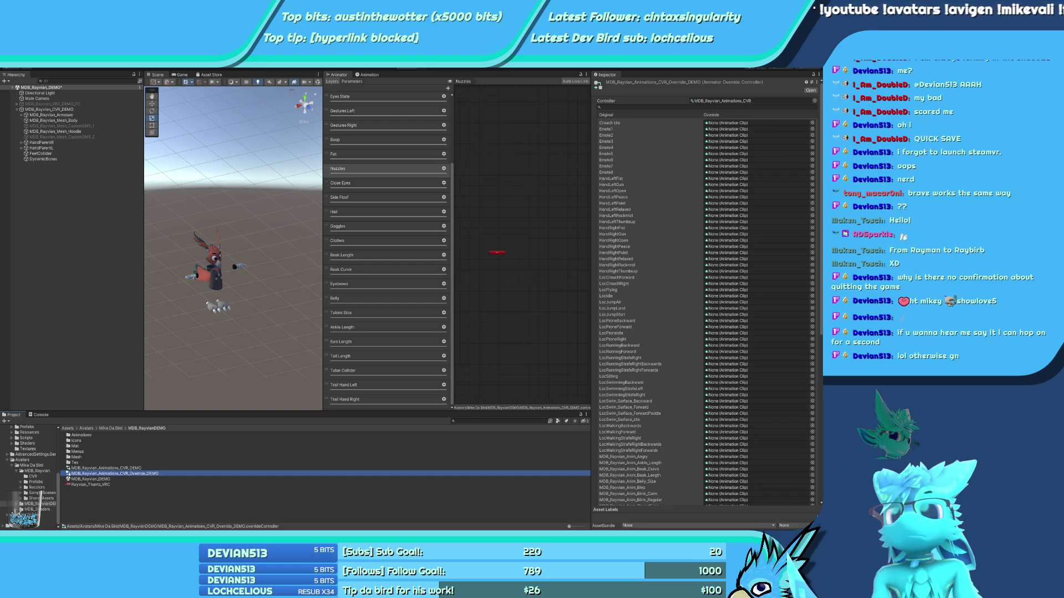
pyautogui.moveTo(481, 249); pyautogui.dragTo(568, 247, button='middle')
pyautogui.scroll(9, 507, 245)
pyautogui.click(377, 399)
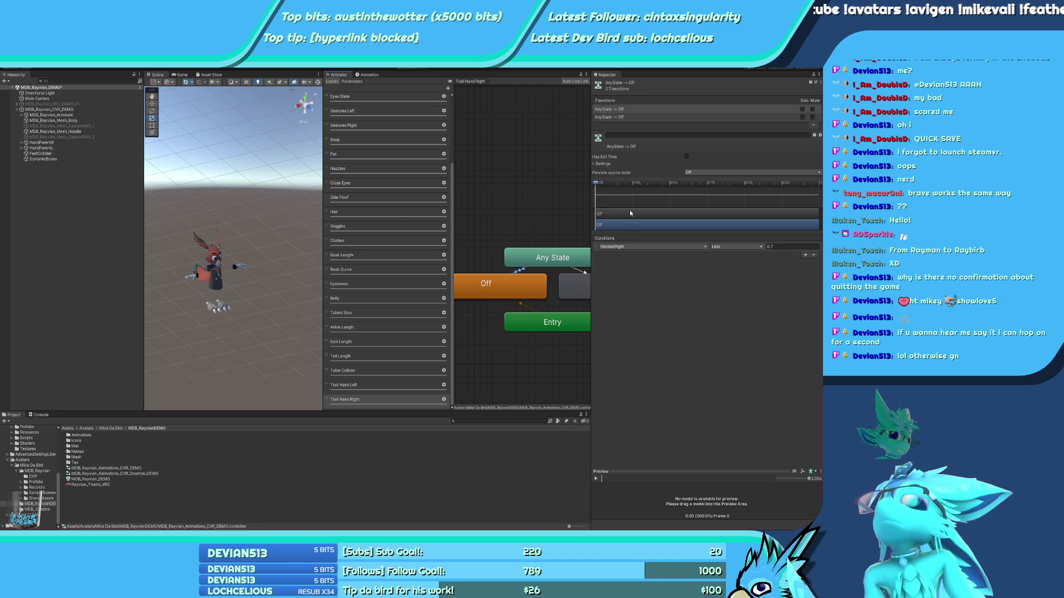
pyautogui.click(626, 117)
pyautogui.click(610, 109)
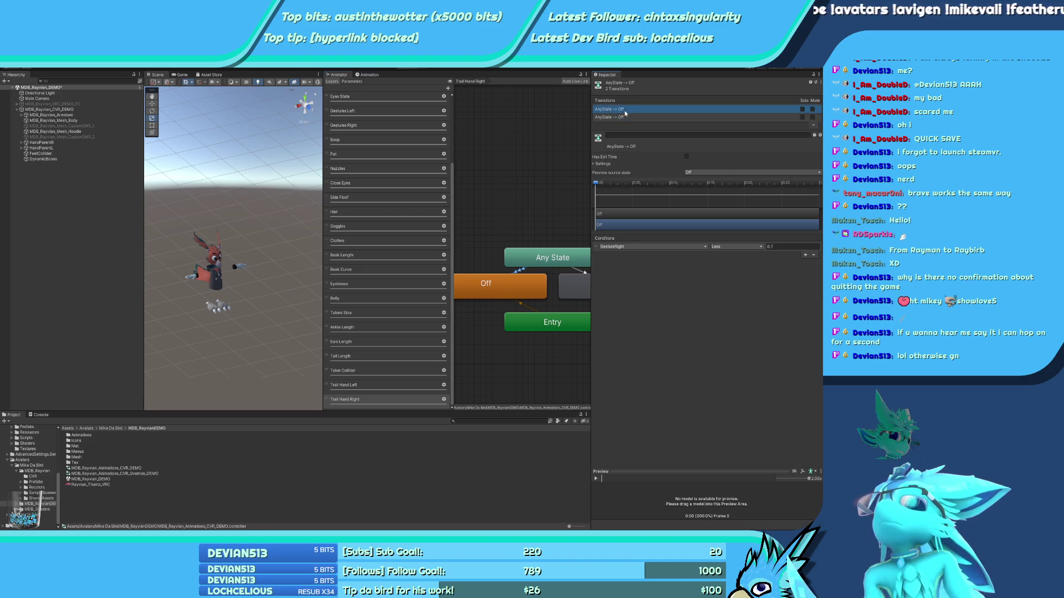
pyautogui.moveTo(564, 272); pyautogui.dragTo(520, 272, button='middle')
pyautogui.click(521, 272)
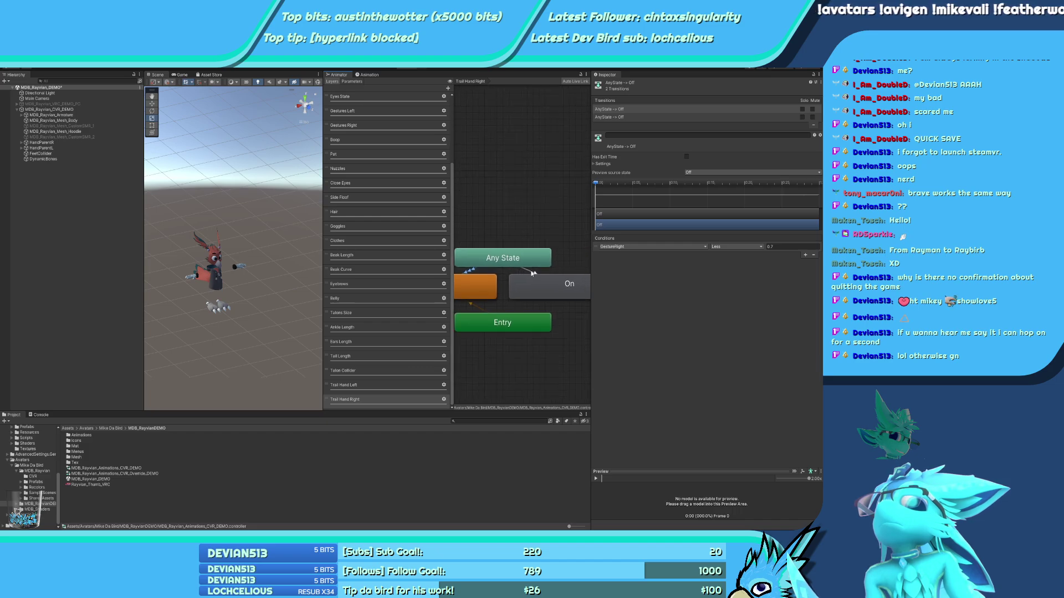
pyautogui.click(595, 255)
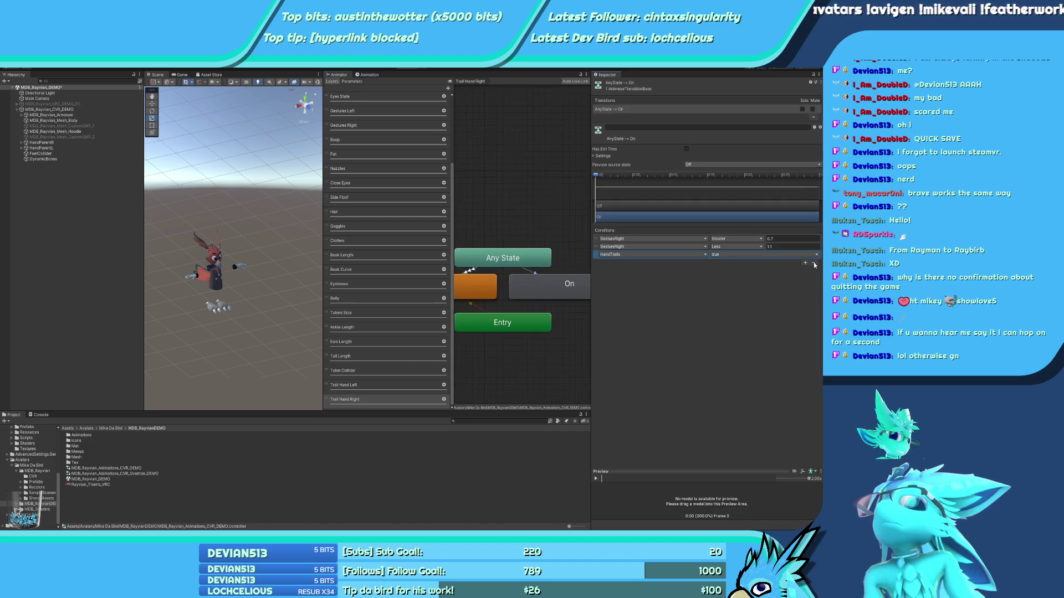
# Remove the HandTrails condition from the Any State to On transition in the Trail Hand Left layer
pyautogui.click(414, 385)
pyautogui.click(527, 271)
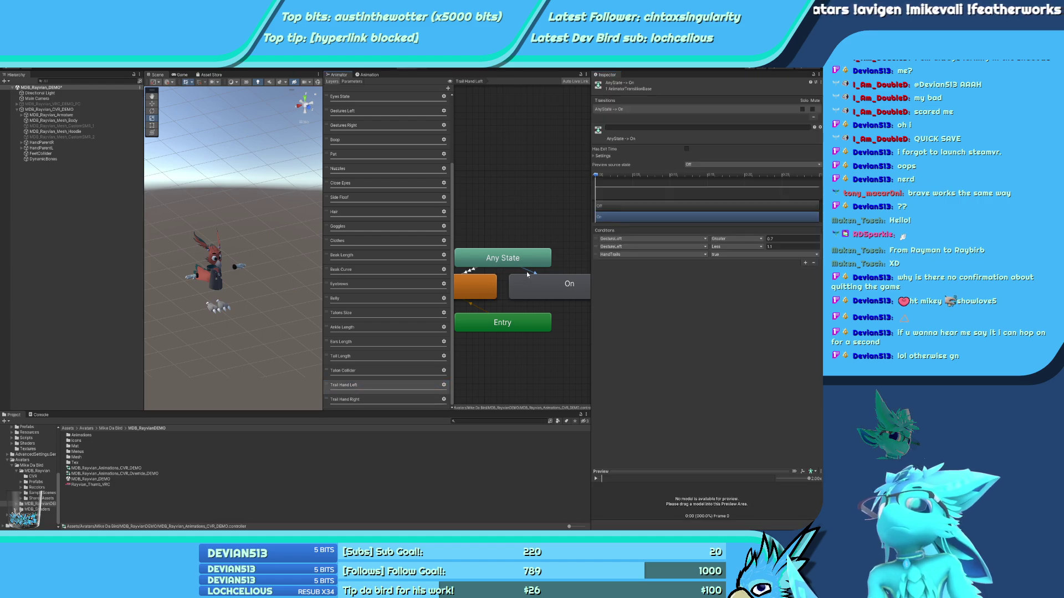
pyautogui.click(598, 255)
pyautogui.click(813, 263)
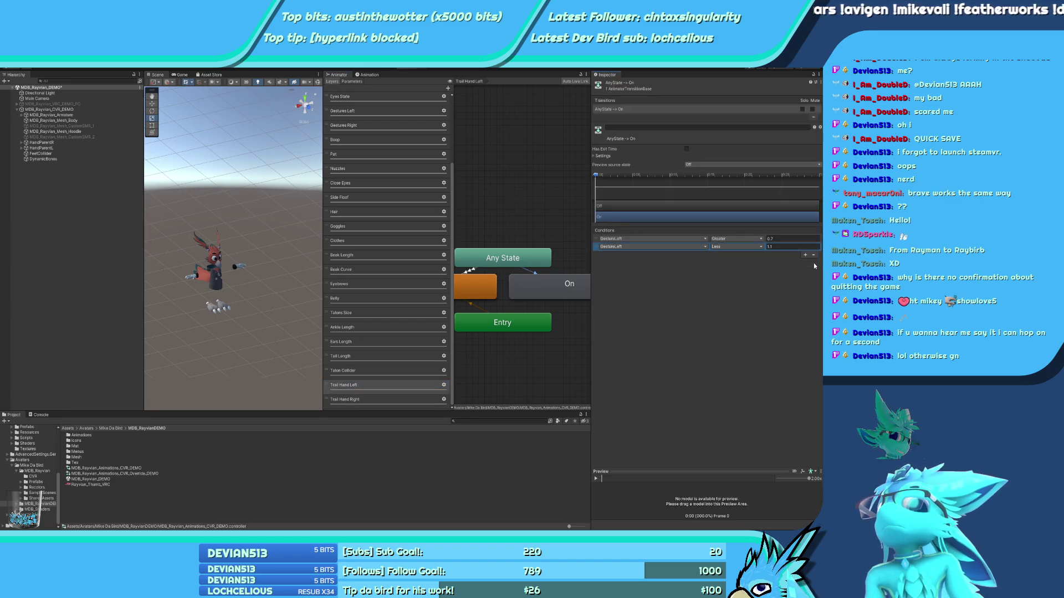
pyautogui.scroll(3, 444, 375)
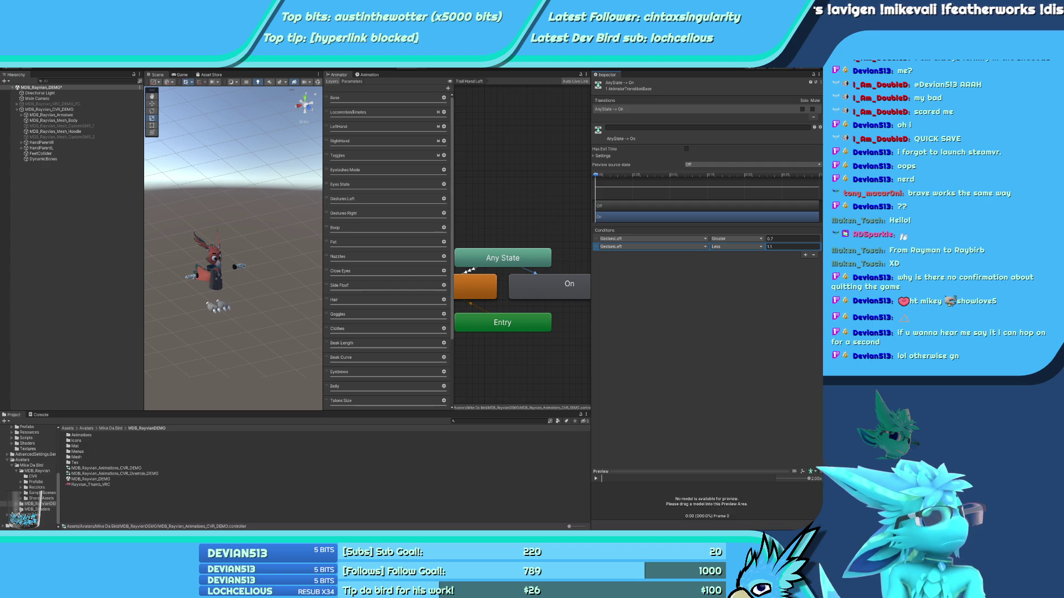
# Delete the EarsLength, AnkleLength and TalonSize parameters from the demo animator controller
pyautogui.click(351, 81)
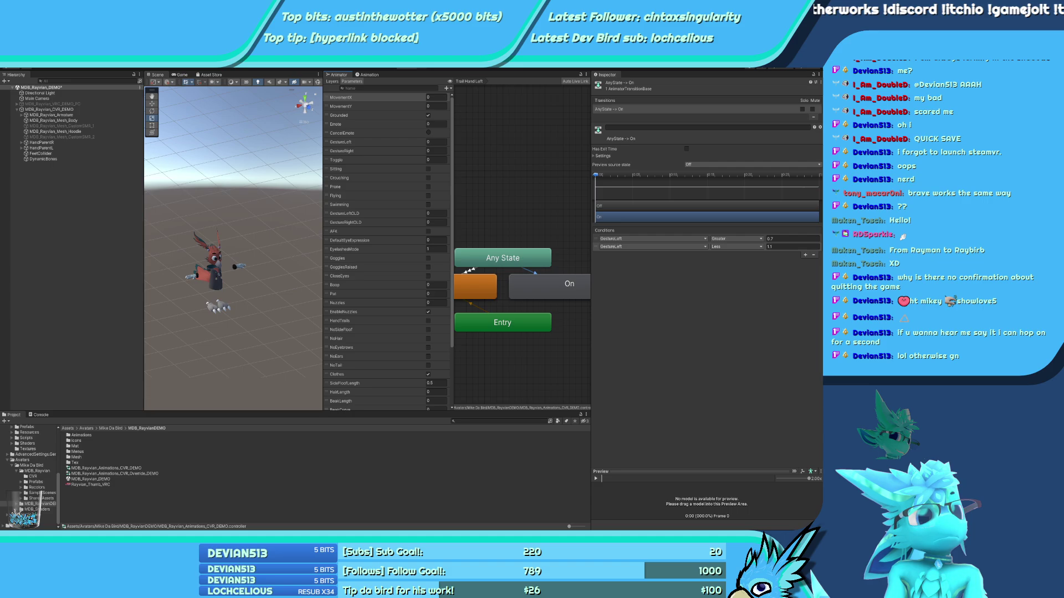
pyautogui.click(91, 451)
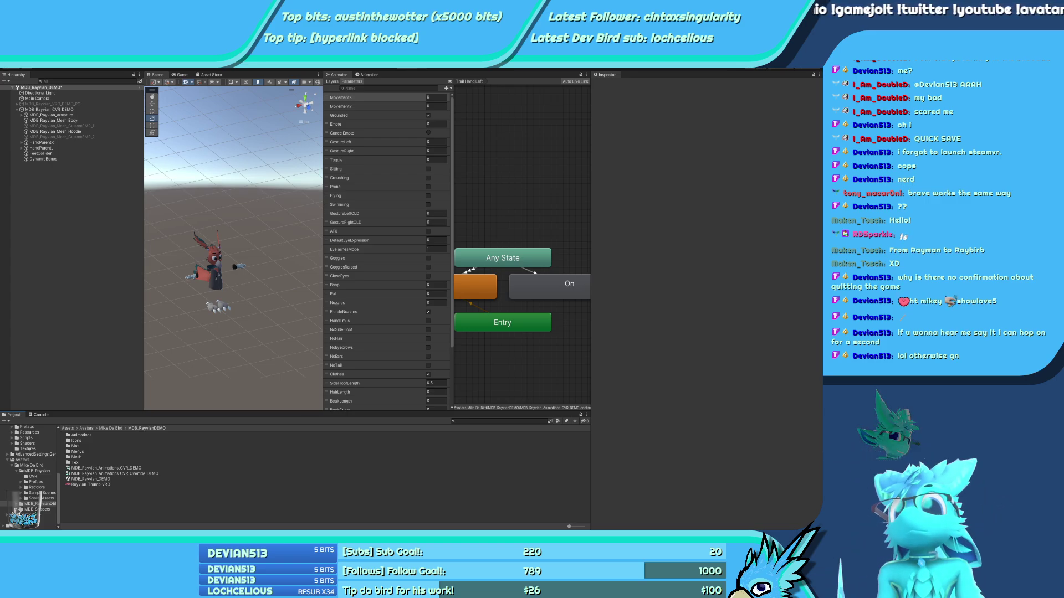
pyautogui.scroll(-3, 388, 249)
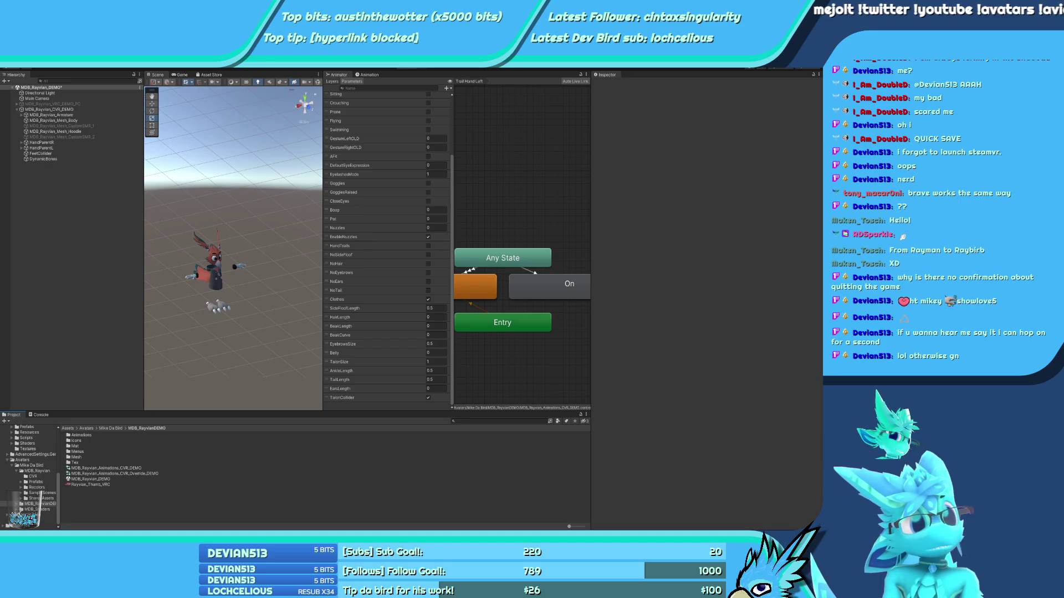
pyautogui.click(352, 390)
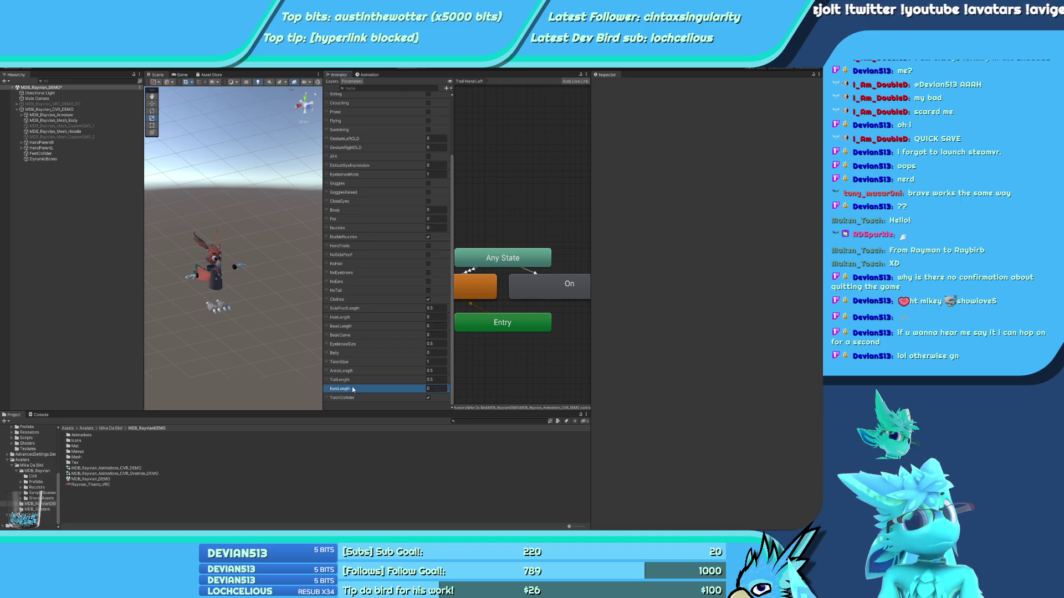
pyautogui.press('Delete')
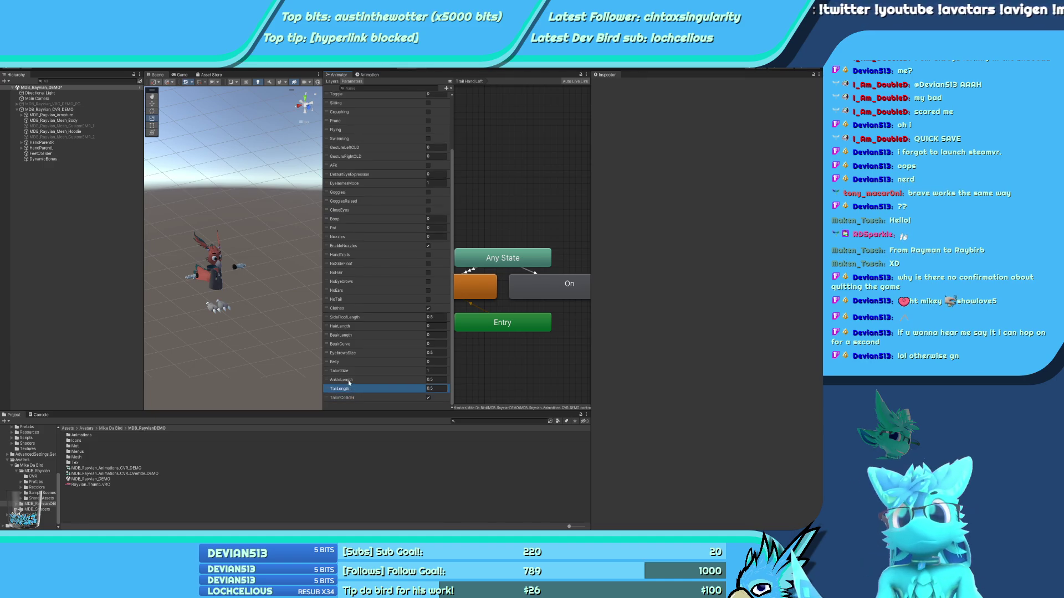
pyautogui.click(348, 380)
pyautogui.press('Delete')
pyautogui.click(348, 380)
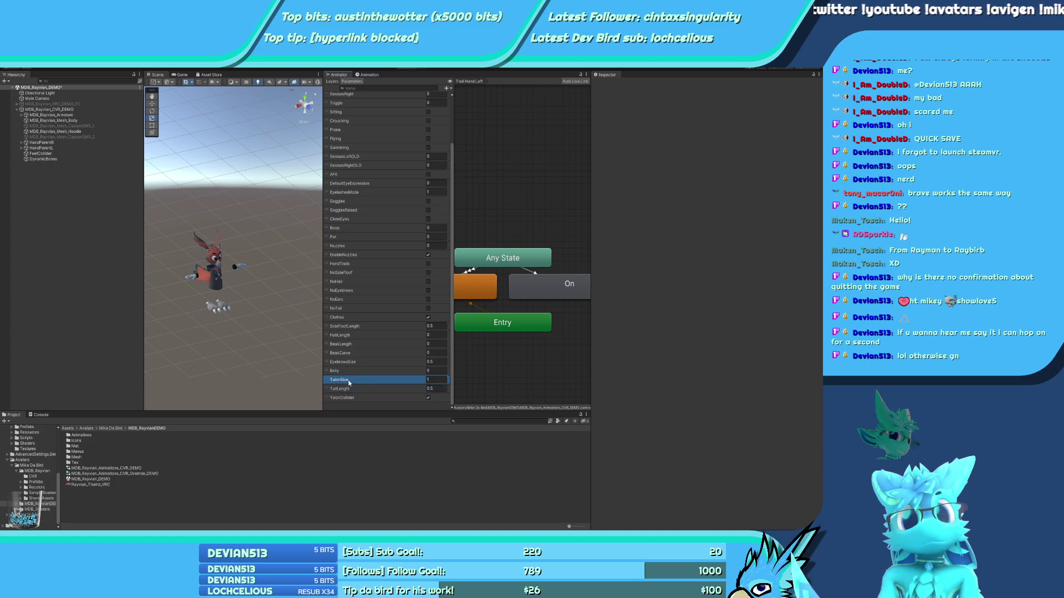
pyautogui.press('Delete')
# Delete the EyebrowSize, BeakCurve and BeakLength parameters, keeping Belly and TailLength
pyautogui.click(348, 380)
pyautogui.click(348, 370)
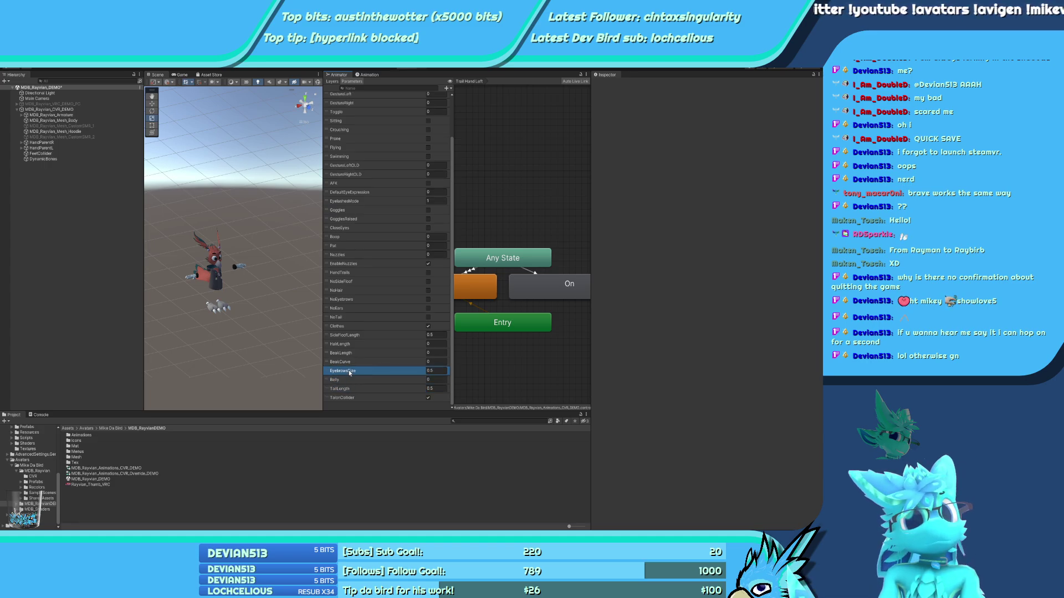
pyautogui.press('Delete')
pyautogui.click(348, 371)
pyautogui.press('Delete')
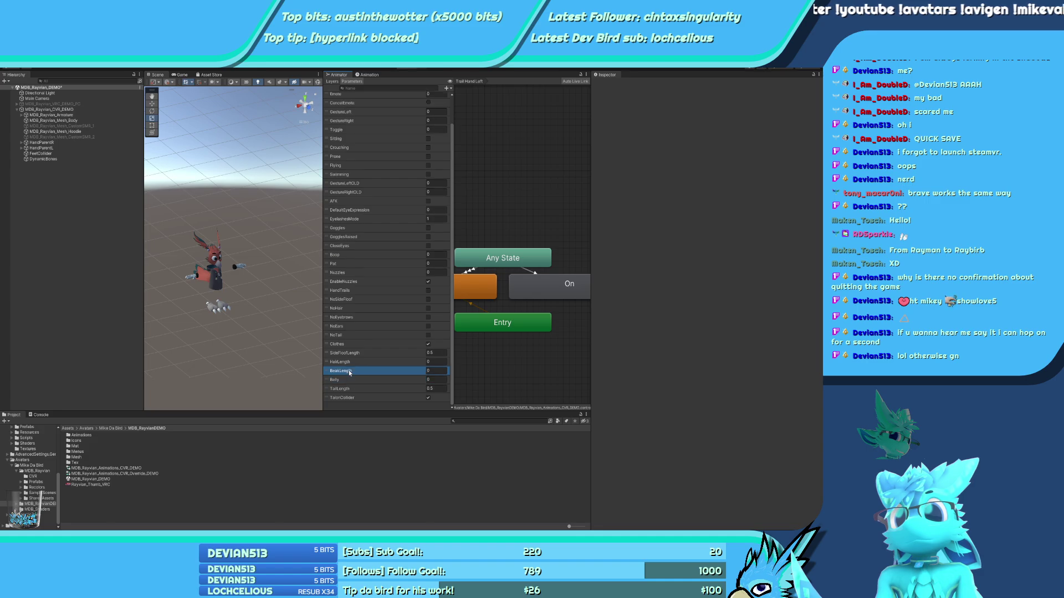
pyautogui.click(348, 370)
pyautogui.press('Delete')
# Delete the Clothes, NoTail, NoEars and NoEyebrows parameters, keeping the side floof and hair length parameters
pyautogui.click(347, 361)
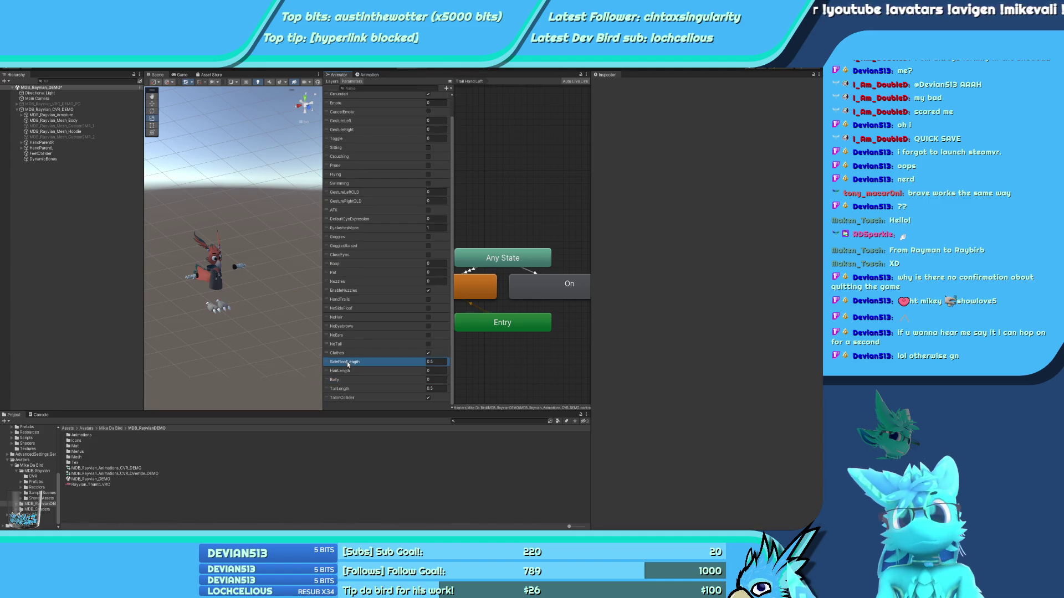
pyautogui.click(348, 354)
pyautogui.press('Delete')
pyautogui.click(348, 354)
pyautogui.press('Delete')
pyautogui.click(347, 354)
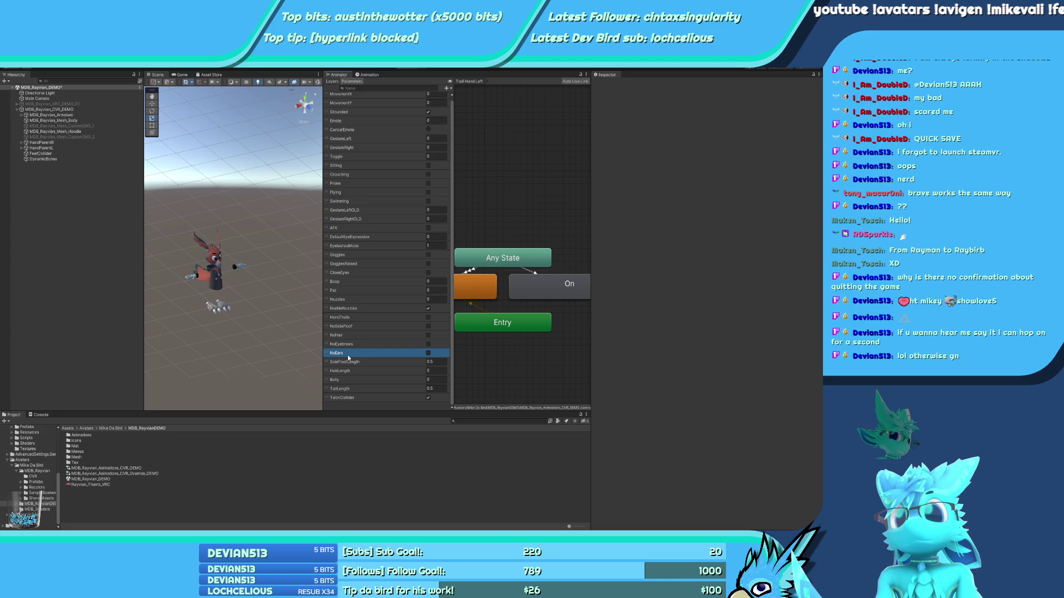
pyautogui.press('Delete')
pyautogui.click(347, 348)
pyautogui.press('Delete')
# Delete the NoHair, NoSideFloof and HandTrails parameters from the demo animator controller
pyautogui.click(347, 339)
pyautogui.press('Delete')
pyautogui.click(348, 330)
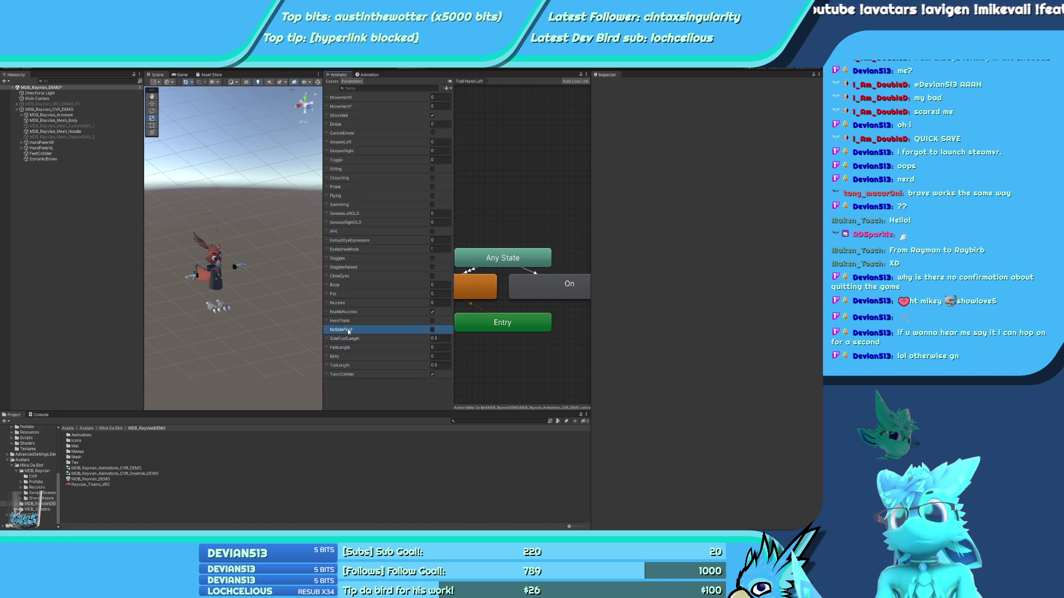
pyautogui.press('Delete')
pyautogui.click(349, 321)
pyautogui.press('Delete')
# Review the remaining animator parameters, from Nuzzles up to the old gesture ones and TalonCollider, for any others the demo does not need
pyautogui.click(347, 303)
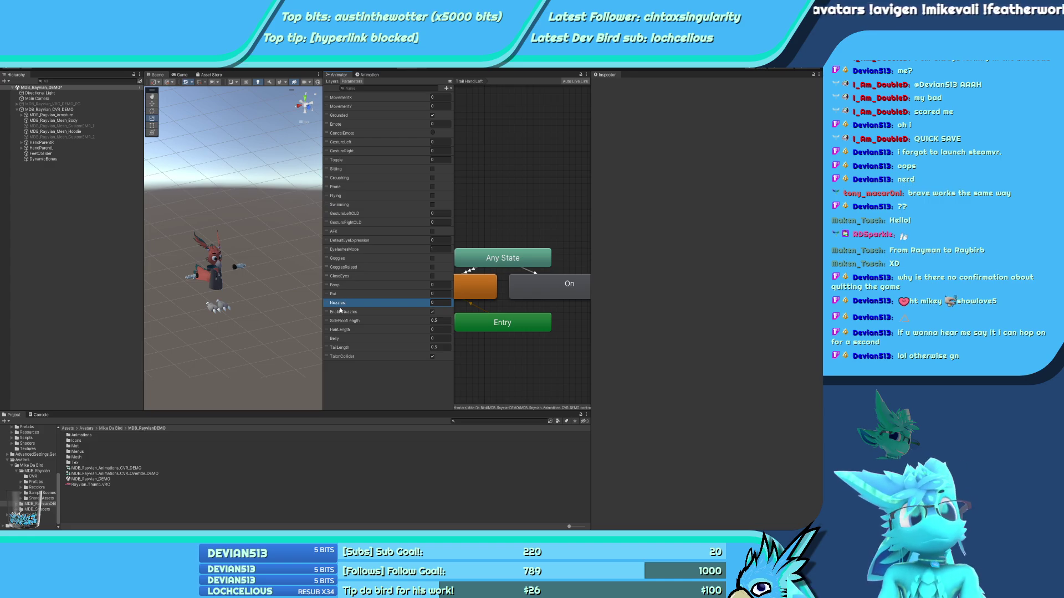
pyautogui.click(340, 285)
pyautogui.click(341, 277)
pyautogui.click(344, 259)
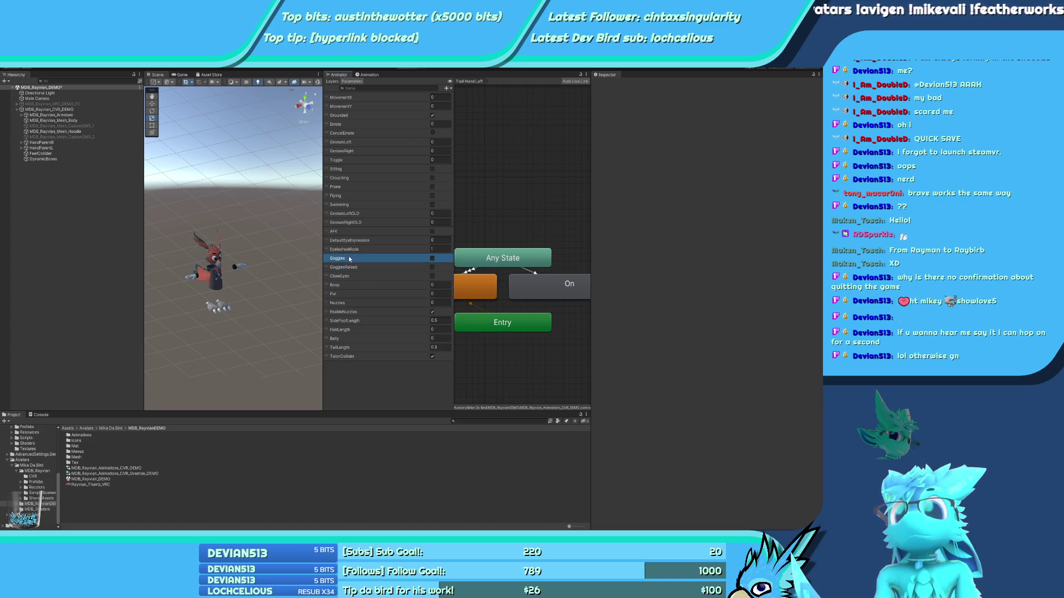
pyautogui.click(355, 250)
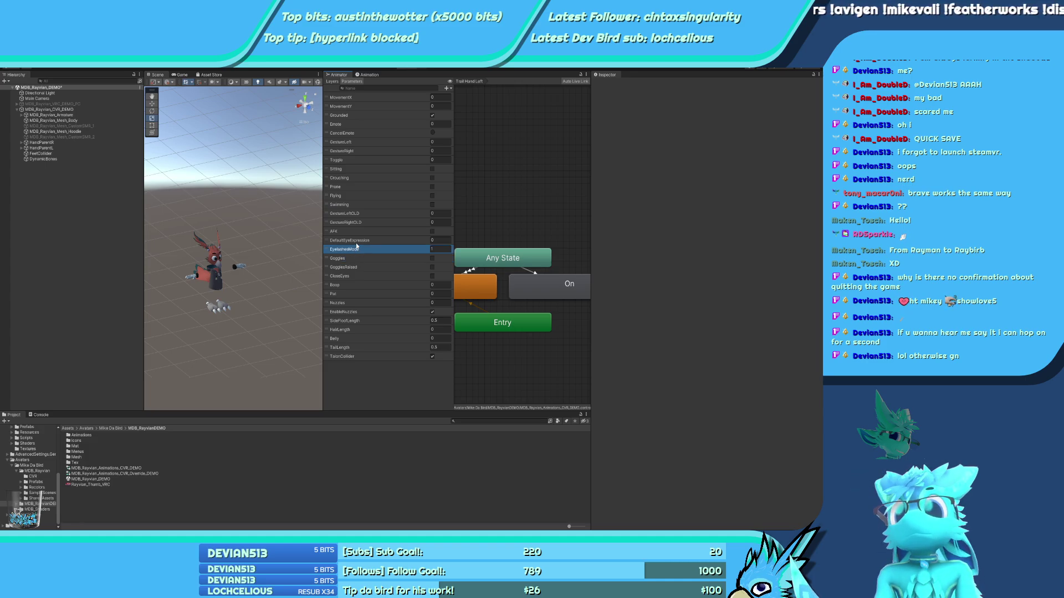
pyautogui.click(356, 243)
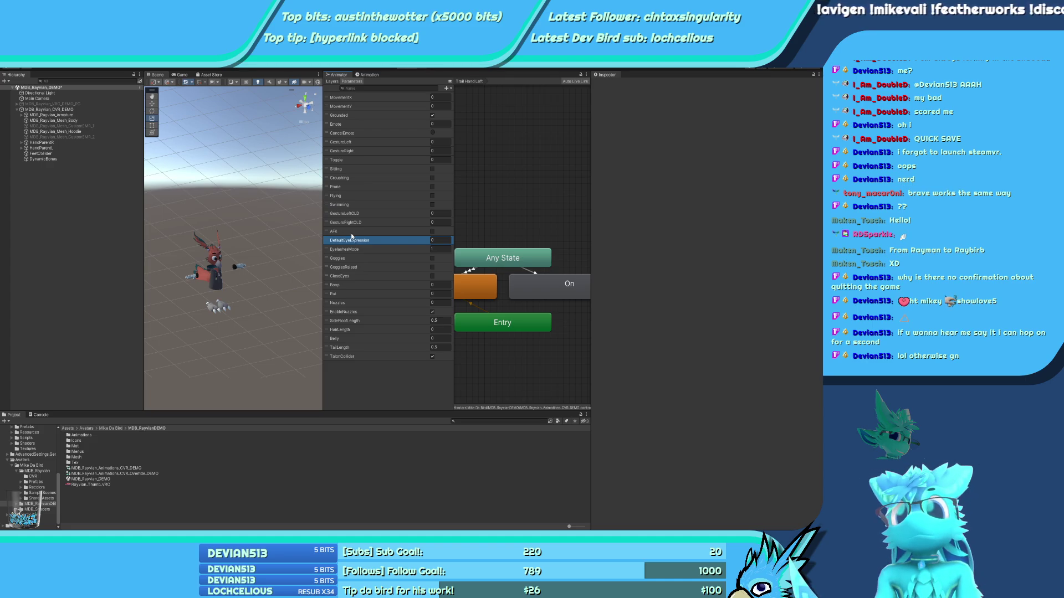
pyautogui.click(355, 231)
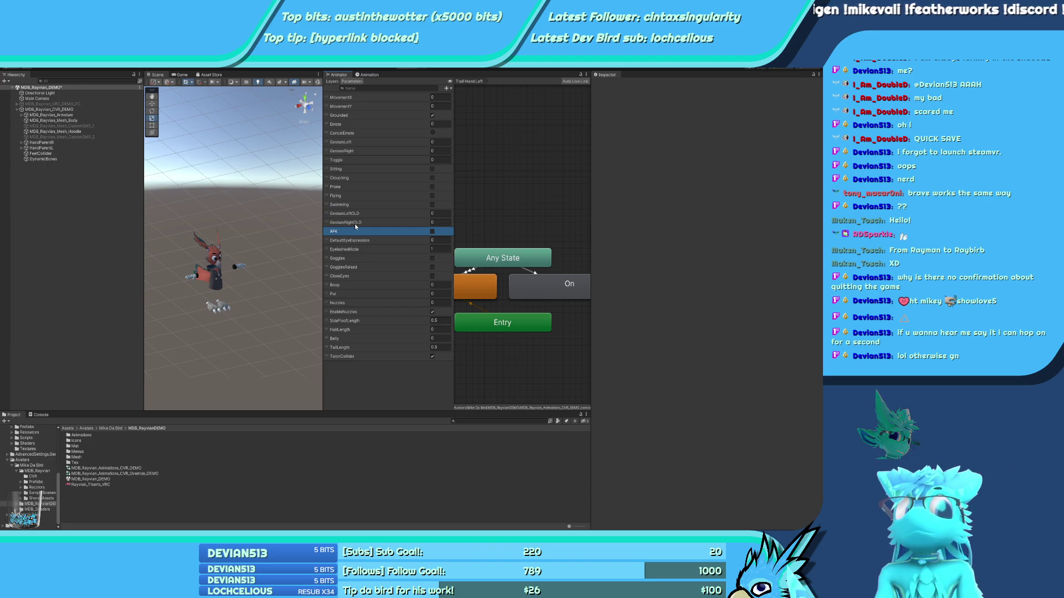
pyautogui.click(355, 223)
pyautogui.click(354, 214)
pyautogui.click(367, 357)
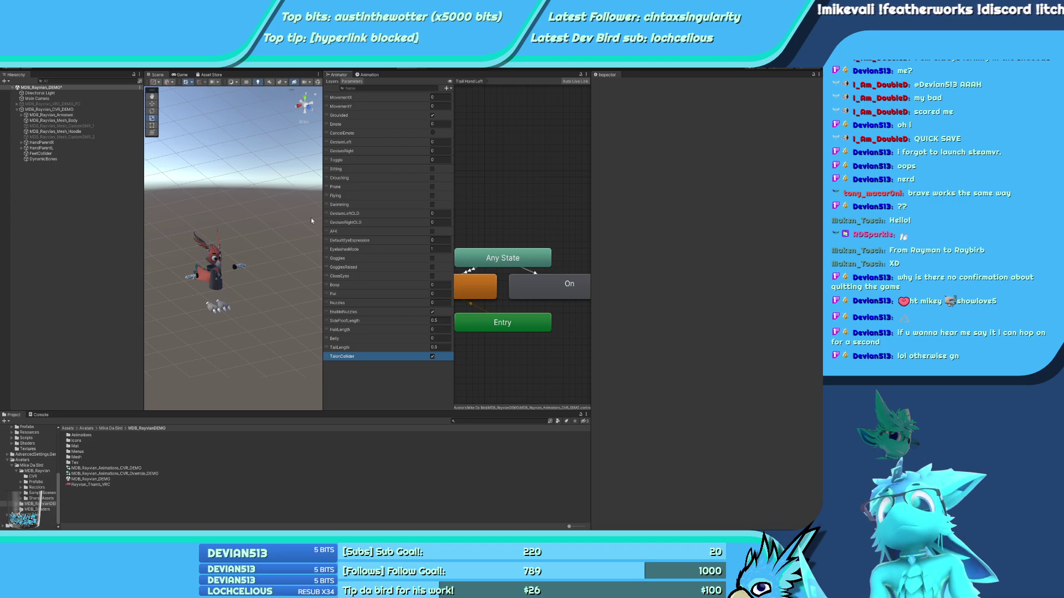
# Delete the Ears Length and Ankle Length layers from the demo animator controller
pyautogui.click(332, 82)
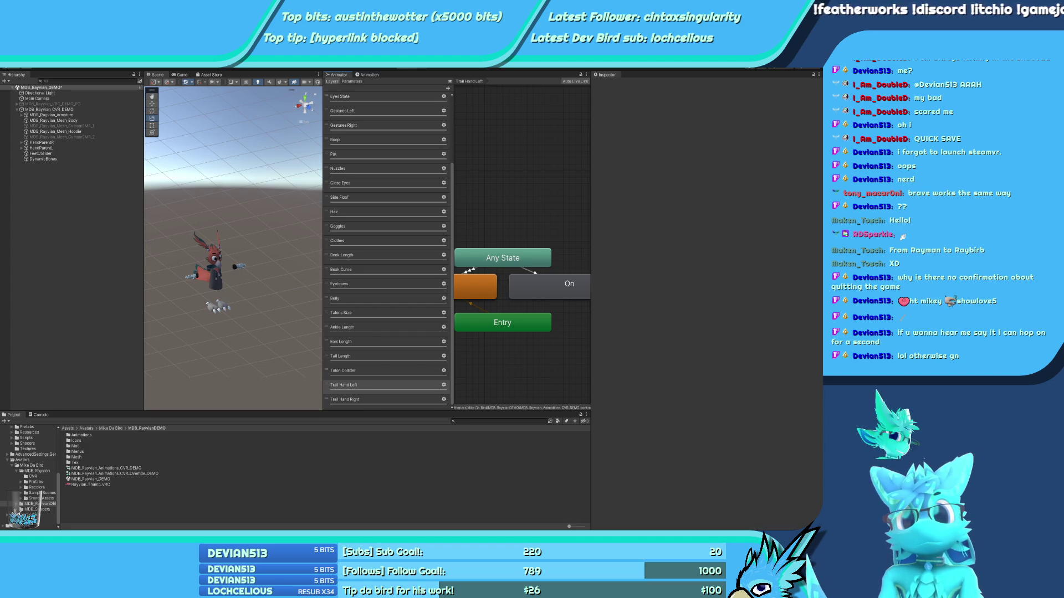
pyautogui.click(368, 343)
pyautogui.click(368, 359)
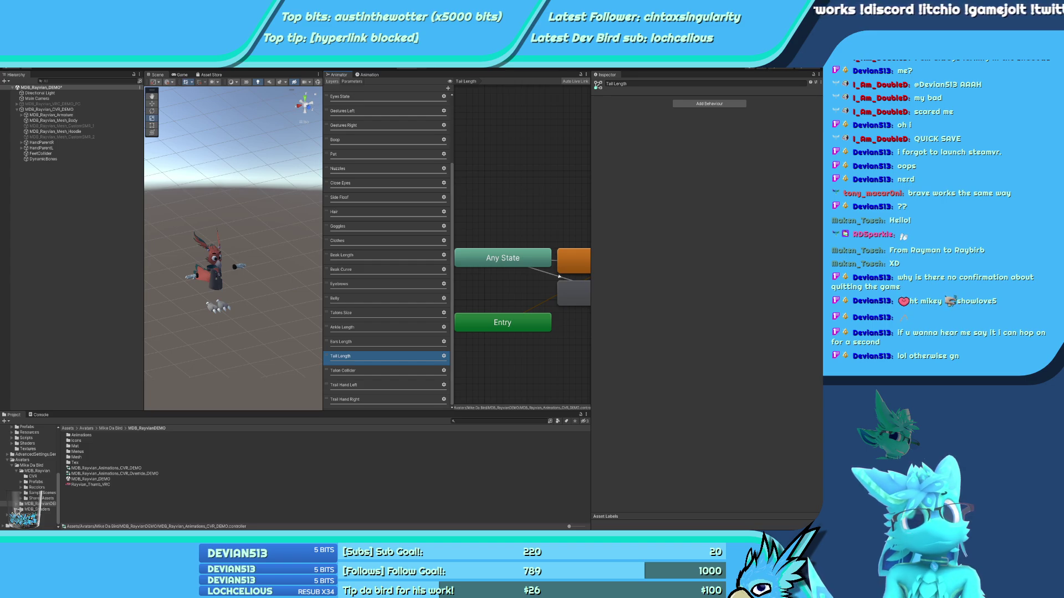
pyautogui.click(370, 346)
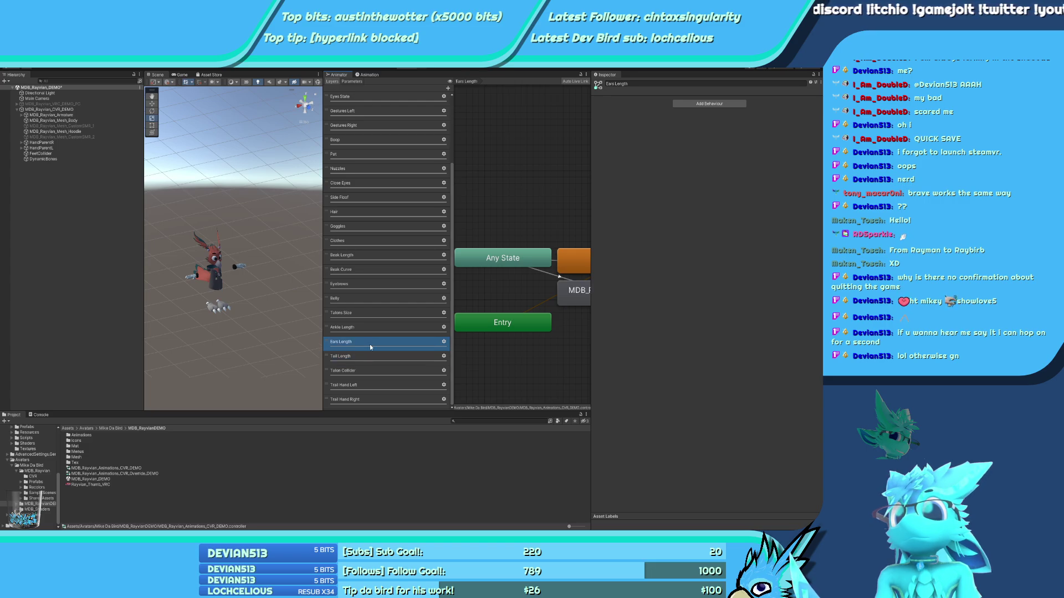
pyautogui.press('Delete')
pyautogui.click(363, 344)
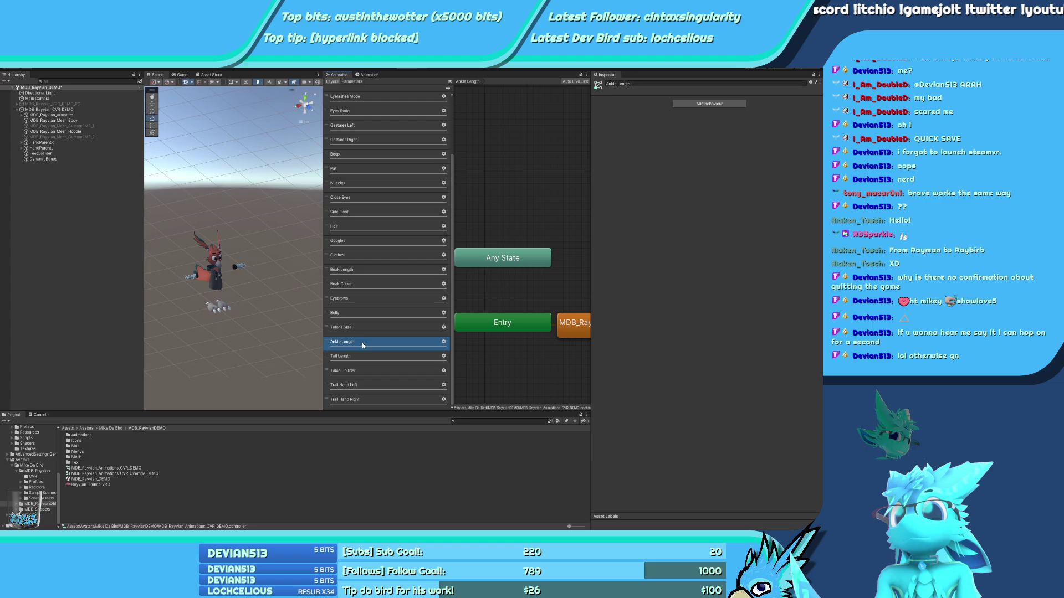
pyautogui.press('Delete')
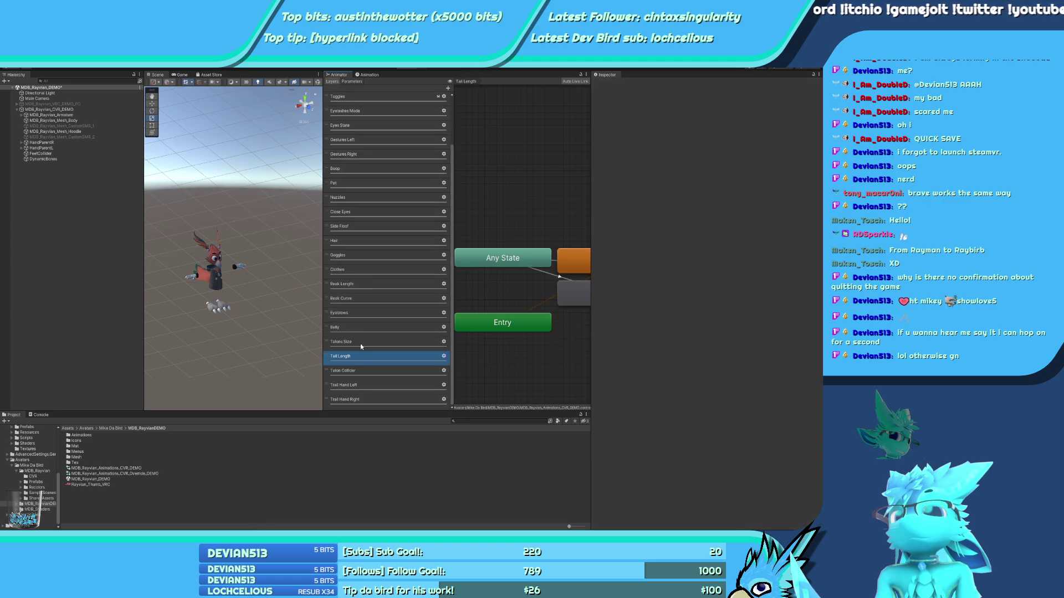
# Delete the Eyebrows, Beak Curve, Beak Length and Clothes layers from the demo animator controller
pyautogui.click(361, 333)
pyautogui.click(360, 314)
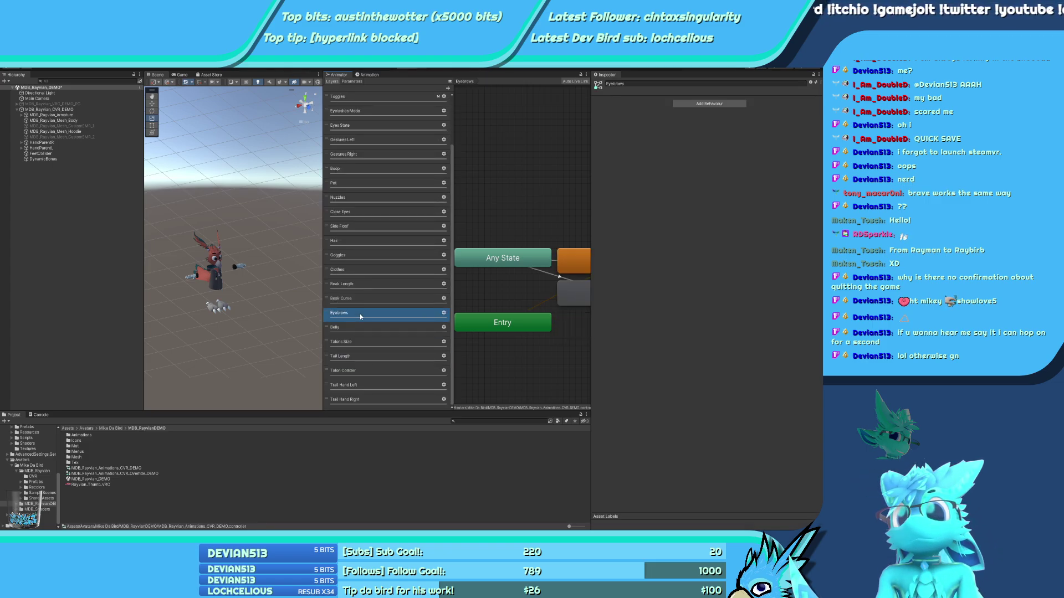
pyautogui.press('Delete')
pyautogui.click(360, 313)
pyautogui.press('Delete')
pyautogui.click(360, 314)
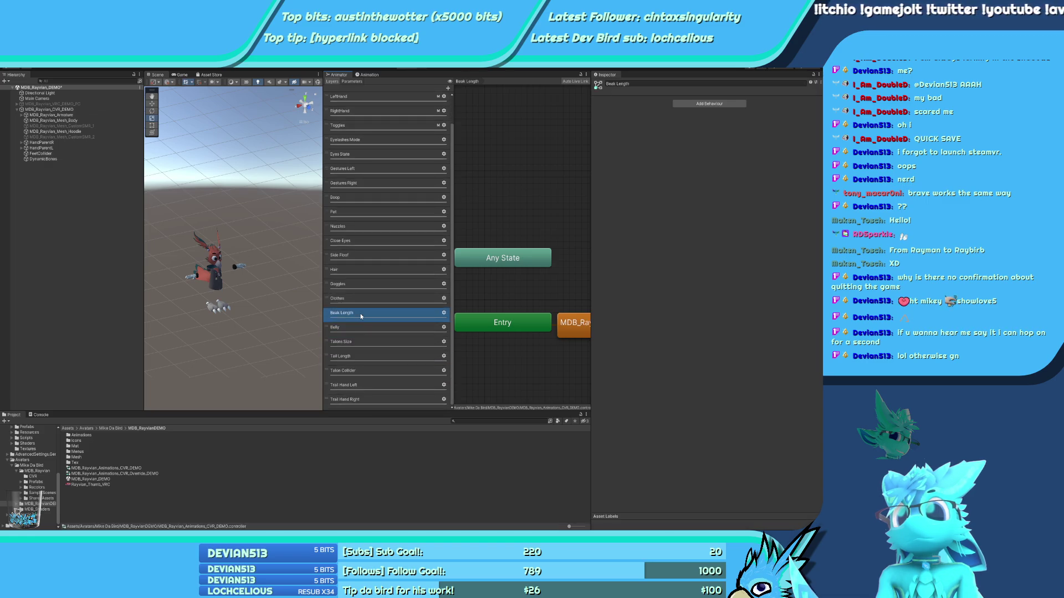
pyautogui.press('Delete')
pyautogui.click(360, 314)
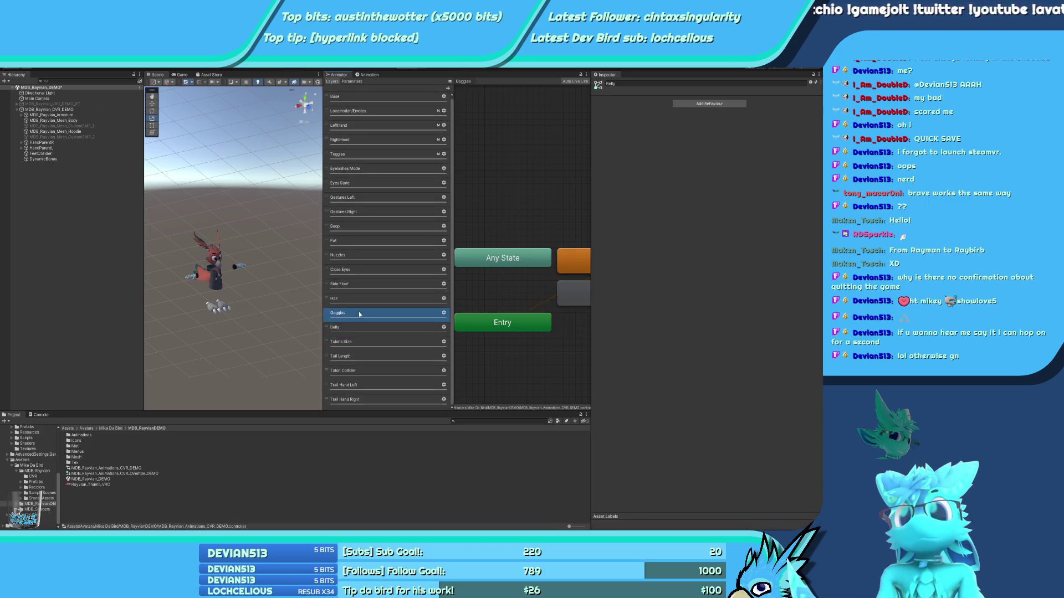
pyautogui.click(358, 300)
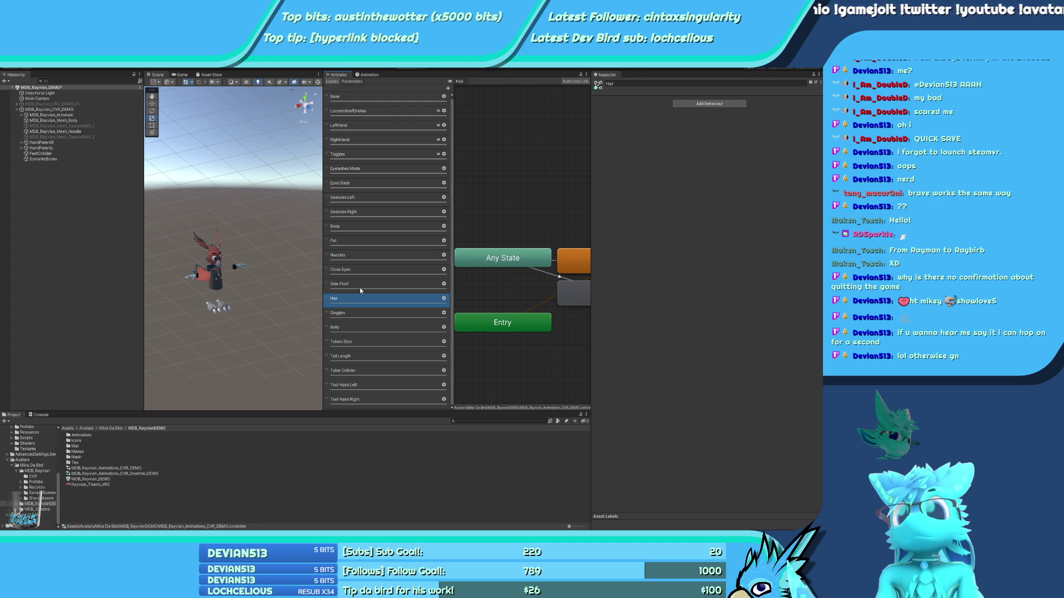
# Look through the state graphs of the demo controller's layers from Side Floof up to Toggles for leftover full-version states
pyautogui.click(360, 284)
pyautogui.click(357, 270)
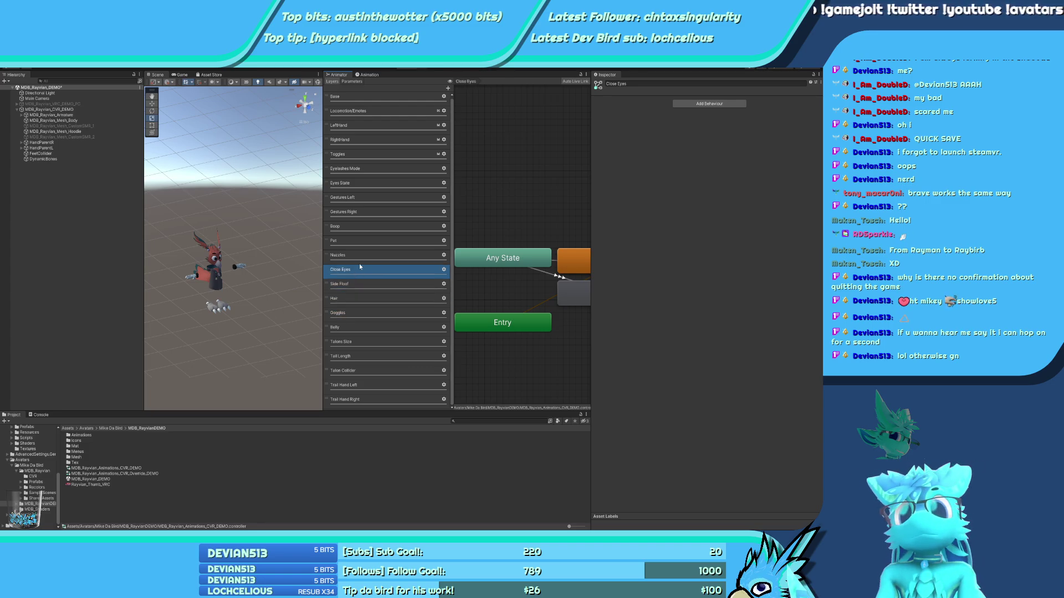
pyautogui.click(358, 256)
pyautogui.click(358, 242)
pyautogui.click(354, 226)
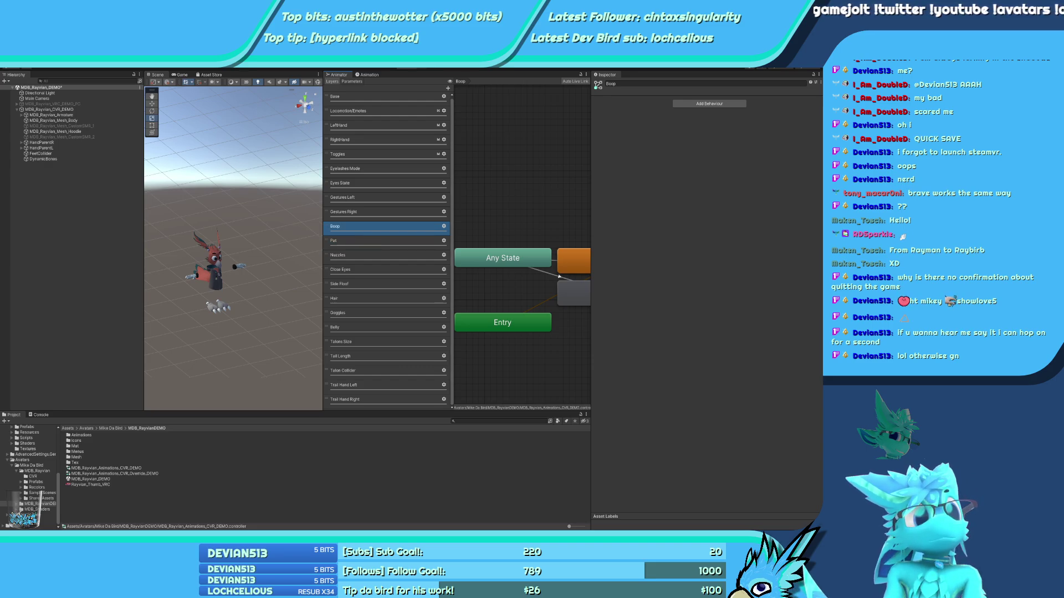
pyautogui.click(370, 211)
pyautogui.click(370, 183)
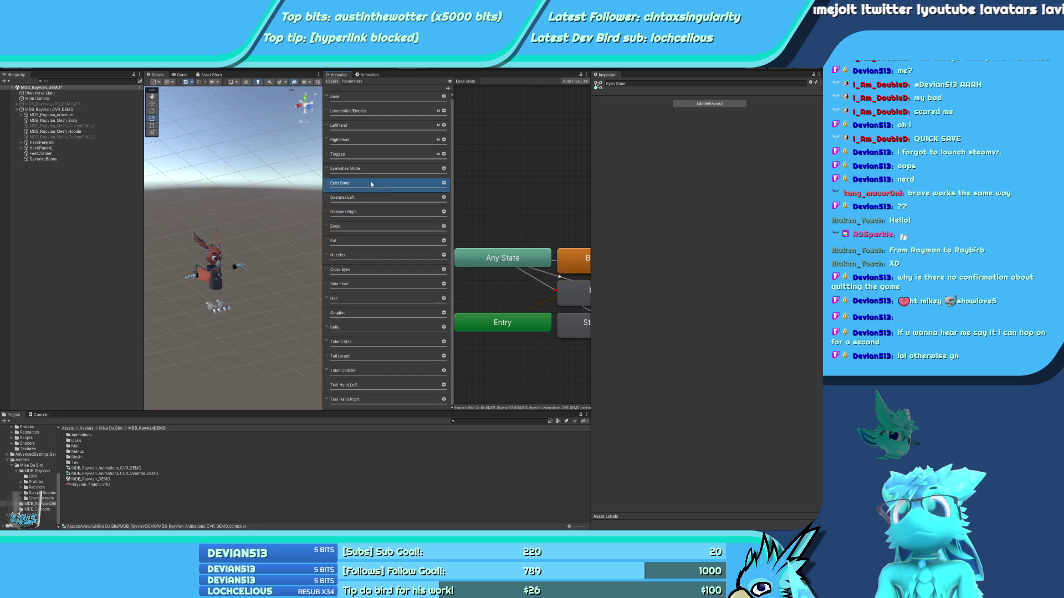
pyautogui.click(370, 170)
pyautogui.click(367, 157)
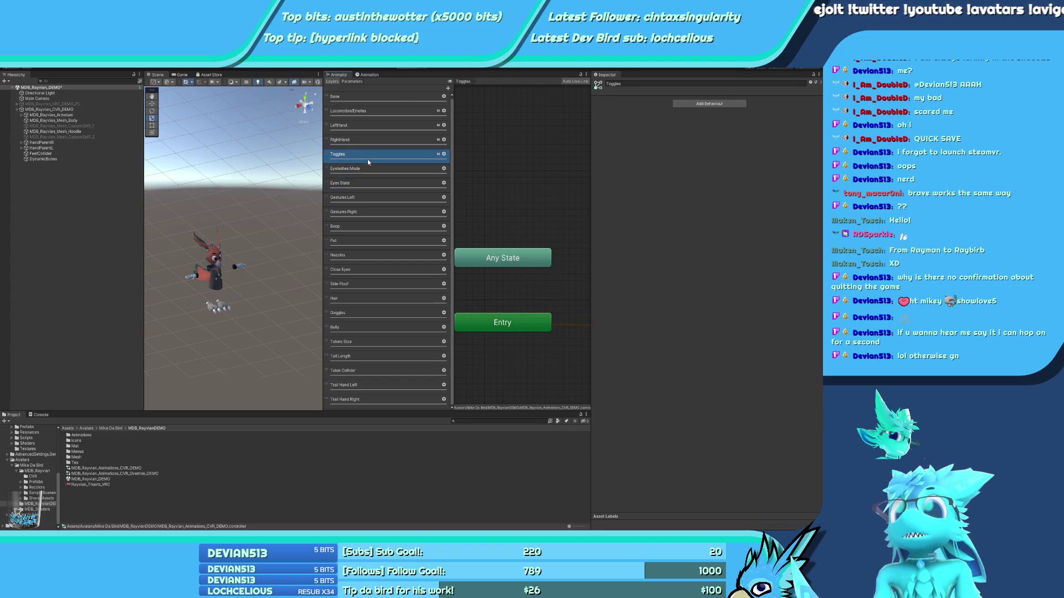
pyautogui.click(367, 172)
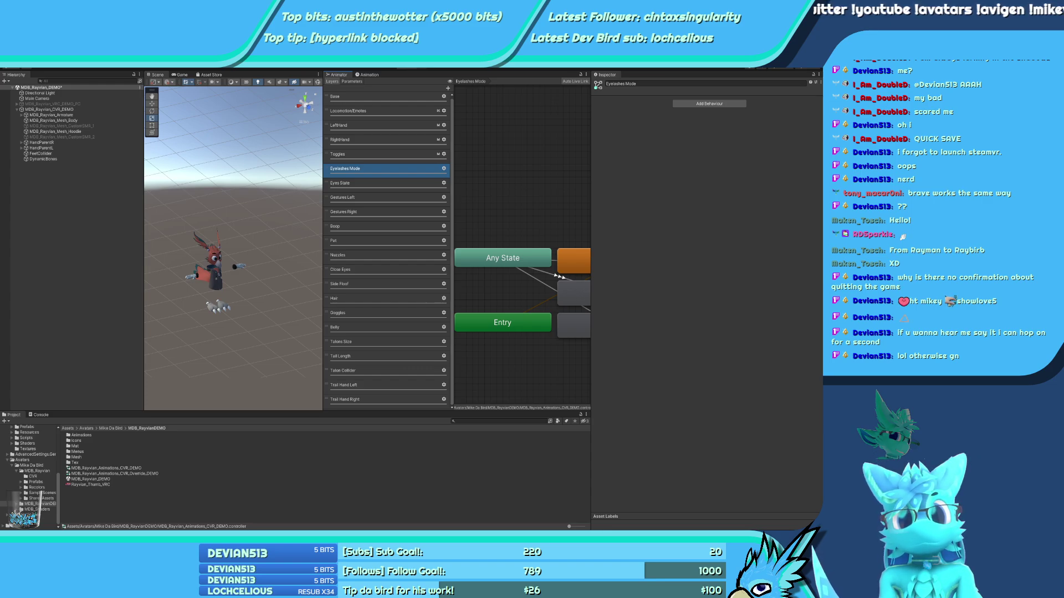
# Check the conditions of the Any State to On transition in the Trail Hand Right layer and view the Talon Collider layer
pyautogui.click(376, 399)
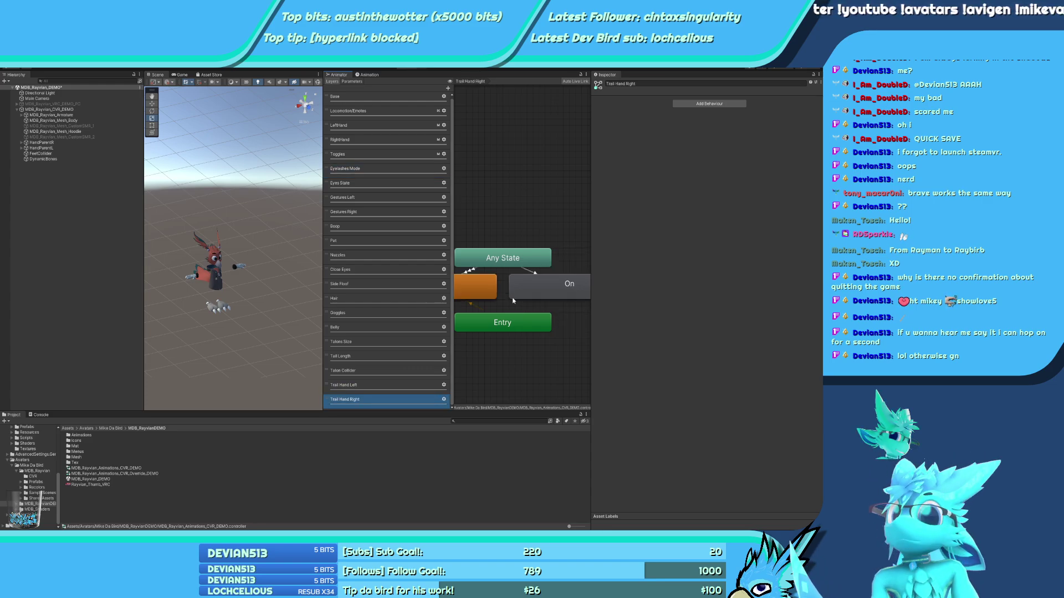
pyautogui.scroll(2, 534, 261)
pyautogui.click(537, 261)
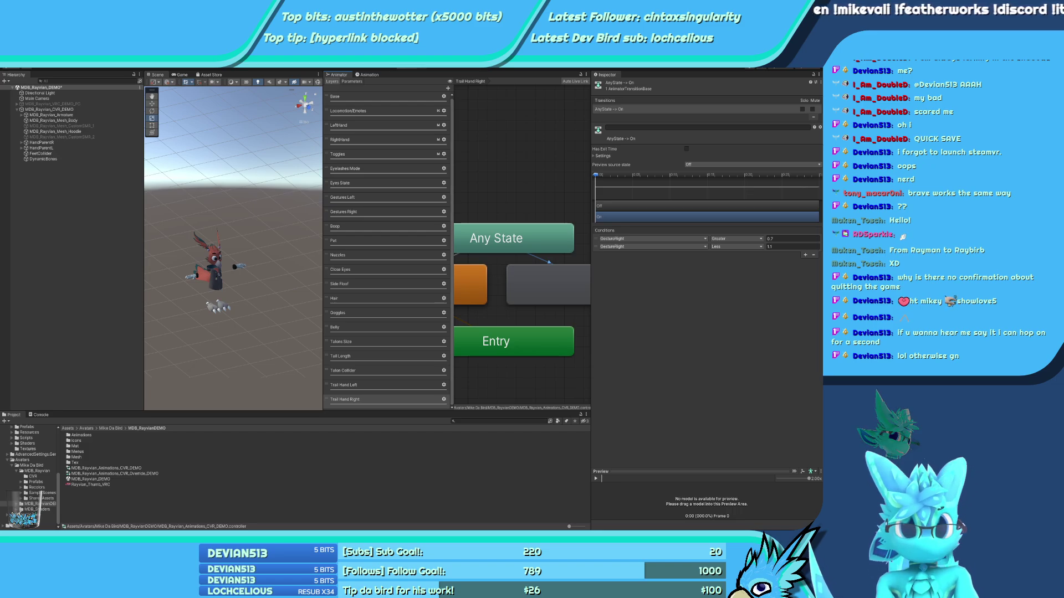
pyautogui.click(335, 371)
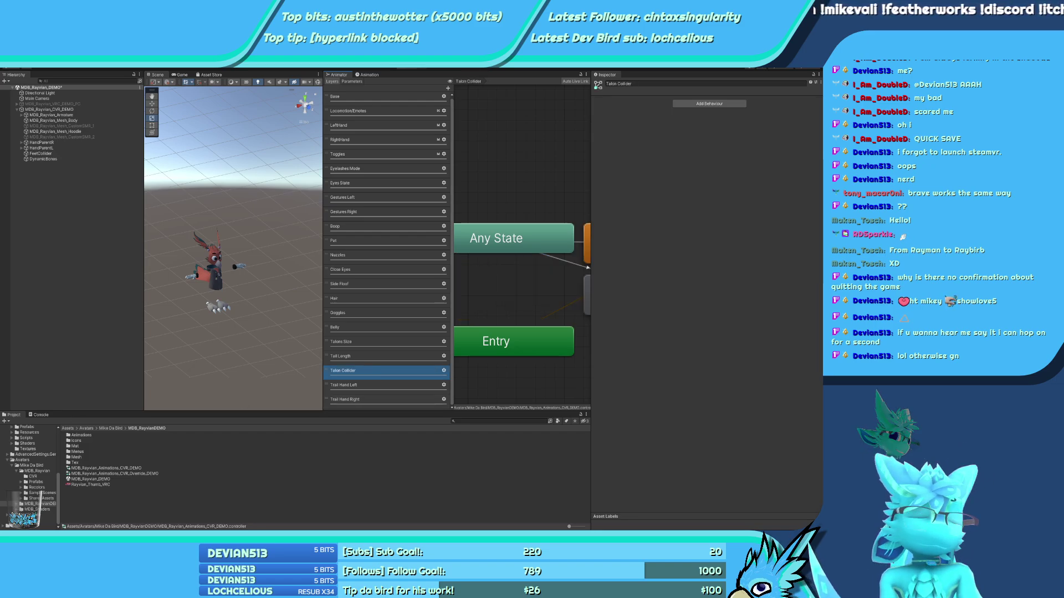
# In the Tail Length layer, delete the Tail Off state and the missing-parameter condition on the Any State to Tail Length transition
pyautogui.click(340, 356)
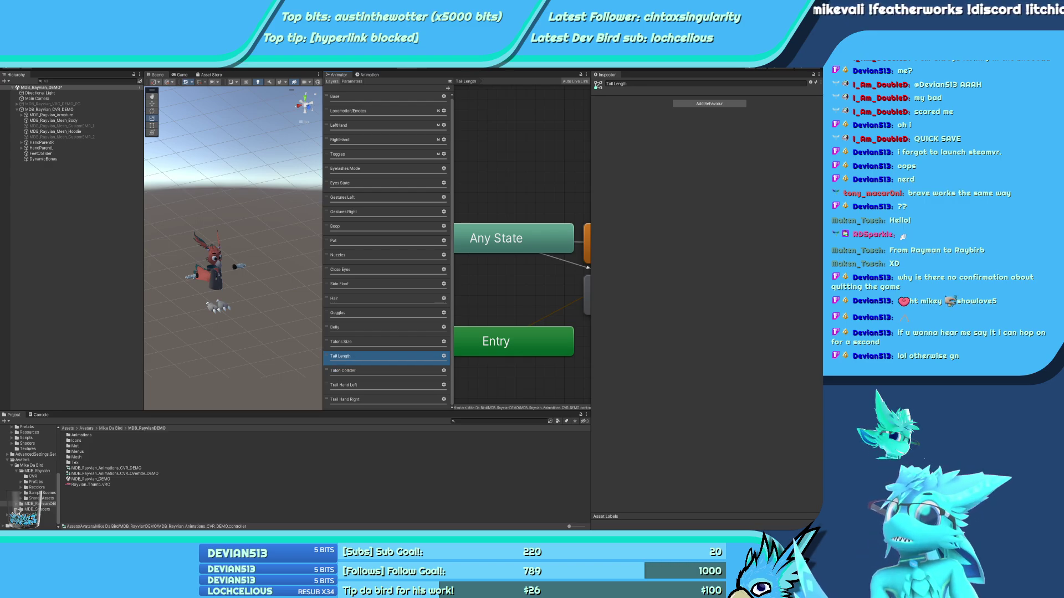
pyautogui.moveTo(539, 315); pyautogui.dragTo(486, 323, button='middle')
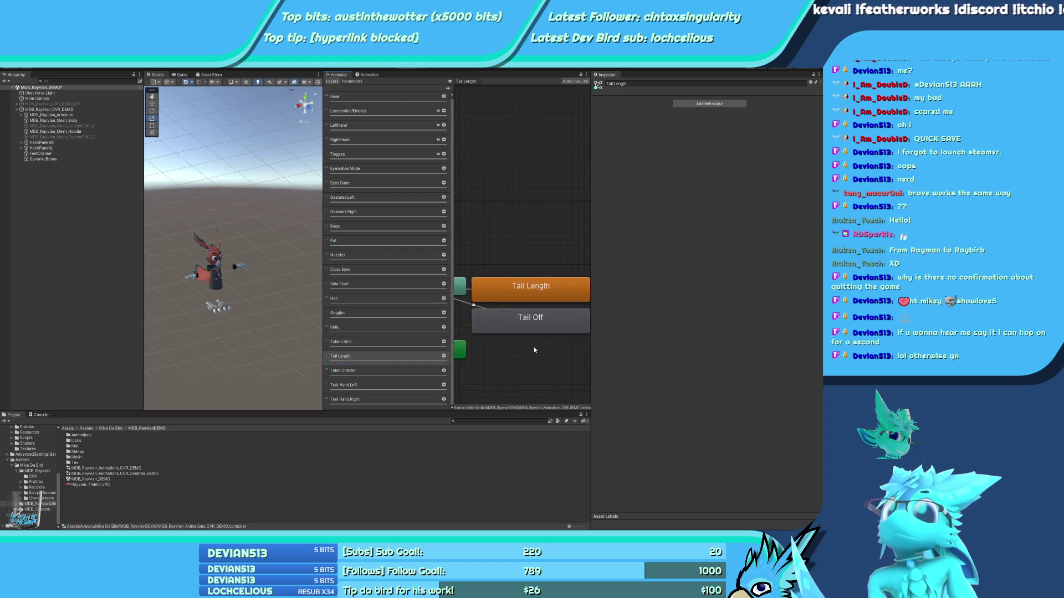
pyautogui.click(508, 314)
pyautogui.press('Delete')
pyautogui.click(471, 291)
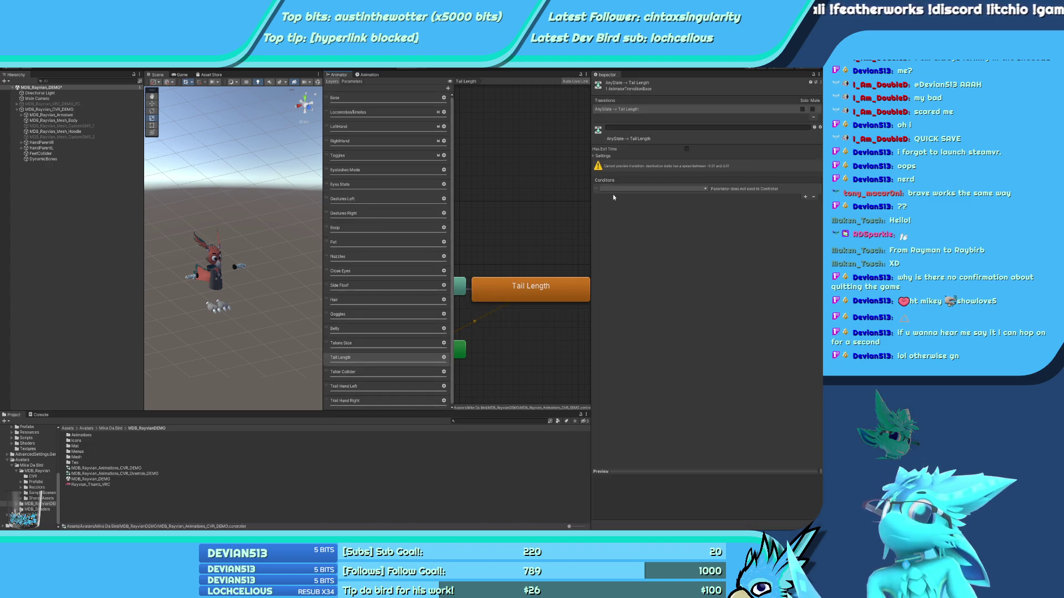
pyautogui.click(596, 189)
pyautogui.click(813, 196)
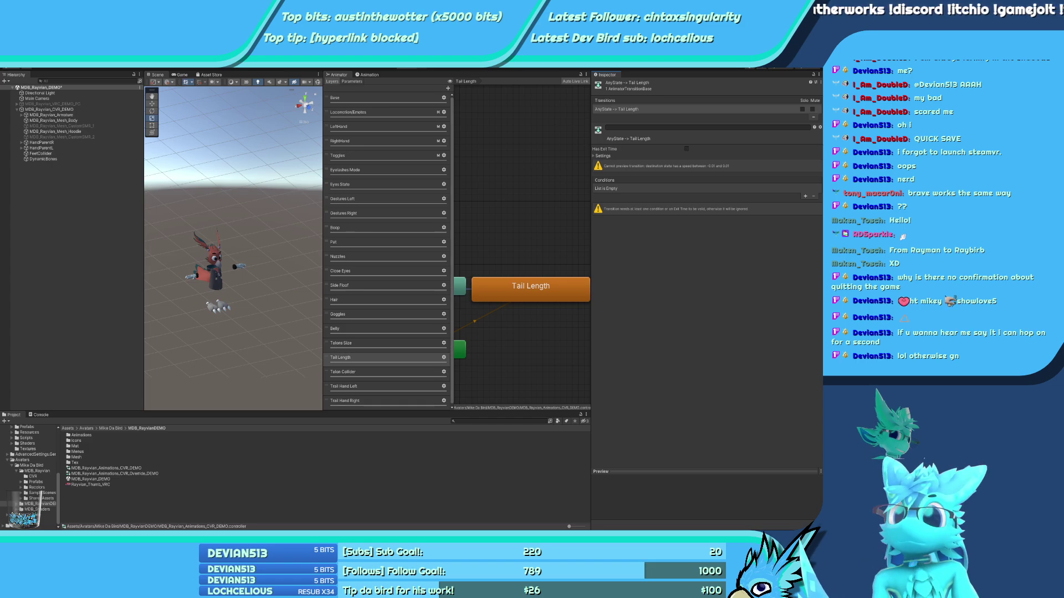
# Examine the Talons Size, Belly and Goggles layers for states that the demo does not need
pyautogui.click(379, 346)
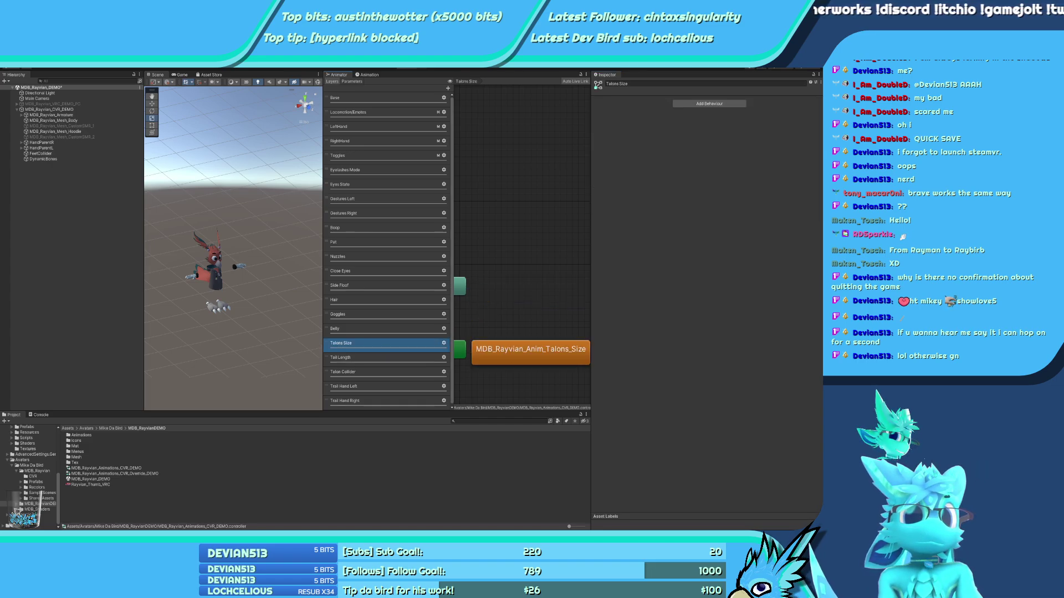
pyautogui.click(373, 317)
pyautogui.click(370, 331)
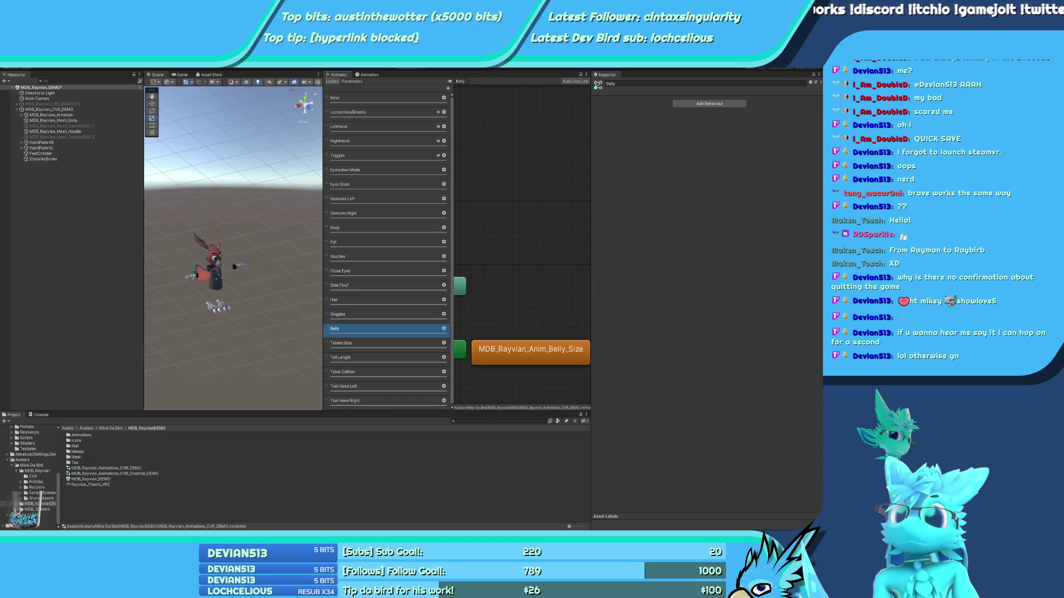
pyautogui.click(364, 319)
pyautogui.scroll(-3, 558, 334)
pyautogui.moveTo(558, 334); pyautogui.dragTo(513, 330, button='middle')
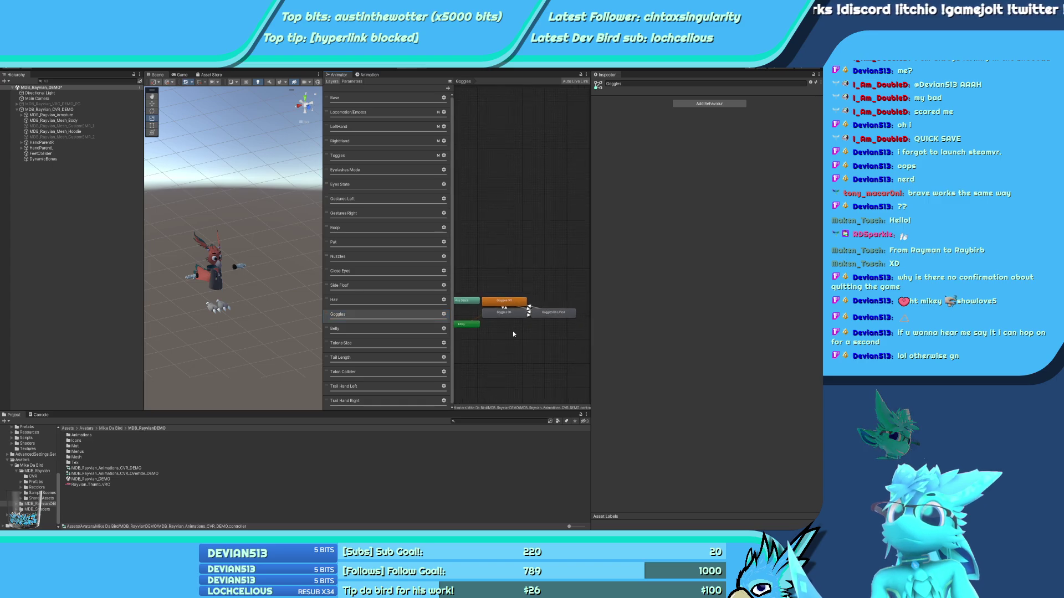
pyautogui.scroll(3, 513, 331)
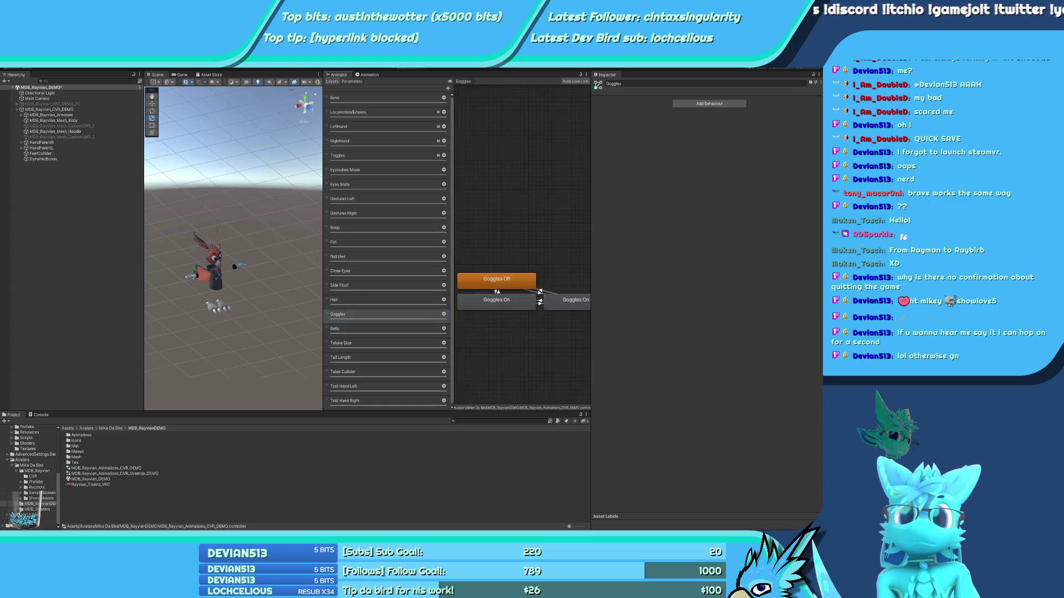
# In the Hair layer, delete the None state and the missing-parameter condition on the Any State to Length transition
pyautogui.click(394, 299)
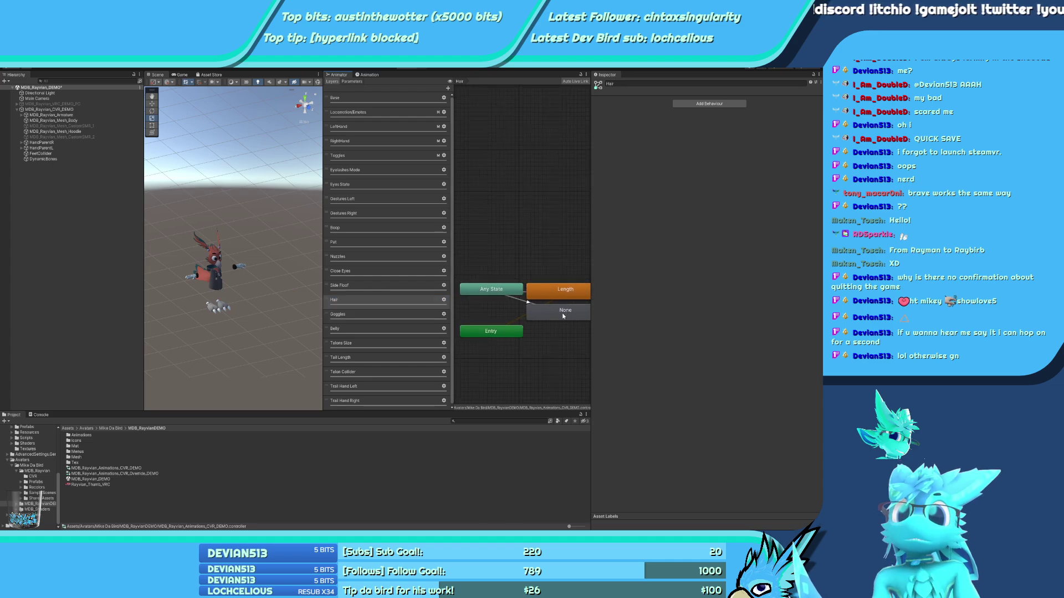
pyautogui.click(560, 315)
pyautogui.press('Delete')
pyautogui.click(525, 292)
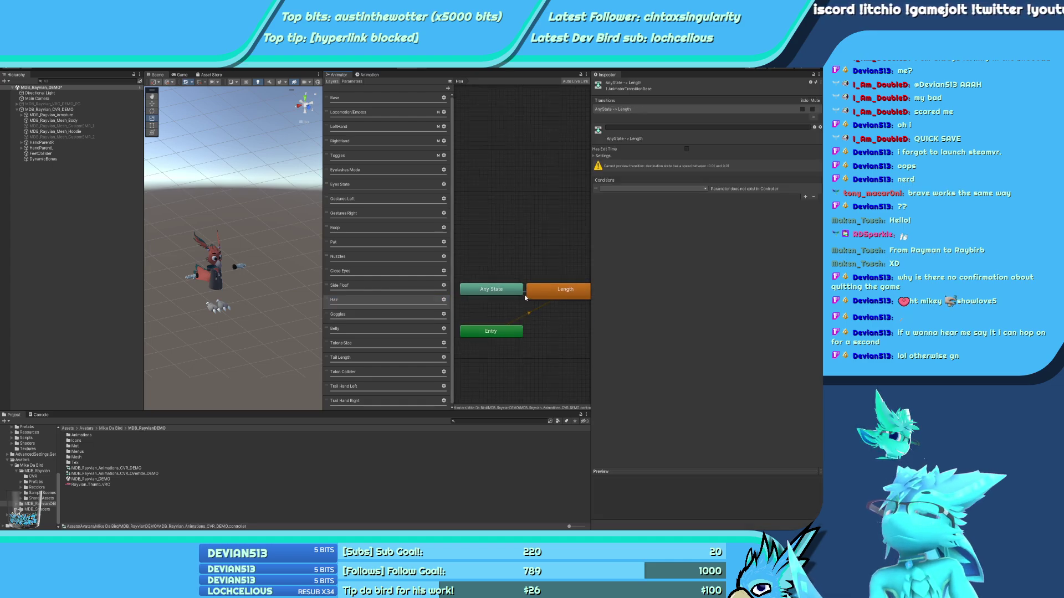
pyautogui.click(725, 189)
pyautogui.press('Delete')
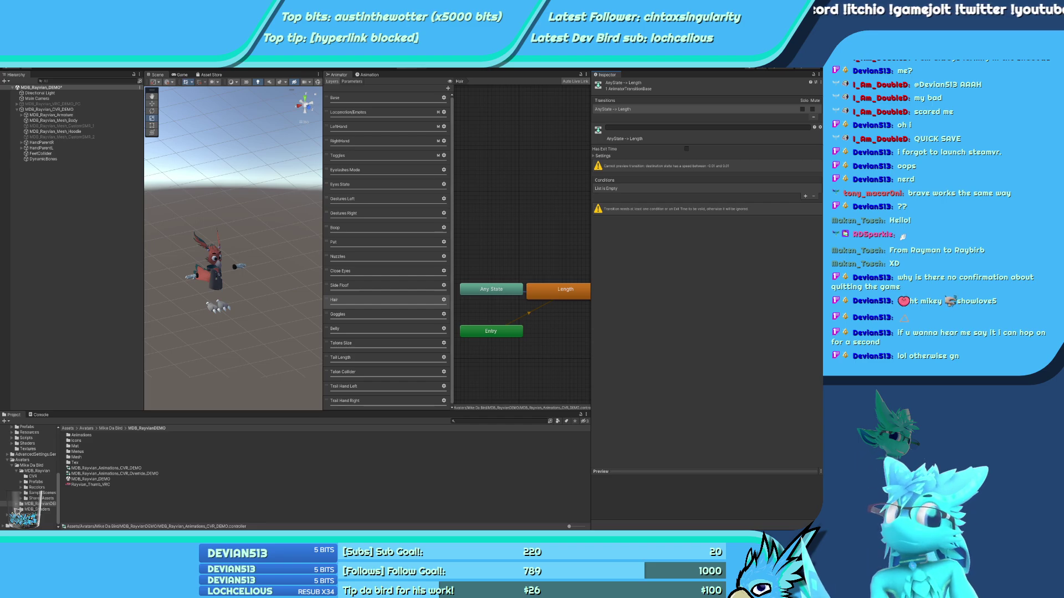
# In the Side Floof layer, delete the state below Length and the missing-parameter condition on the Any State to Length transition
pyautogui.click(395, 285)
pyautogui.click(560, 311)
pyautogui.press('Delete')
pyautogui.click(524, 292)
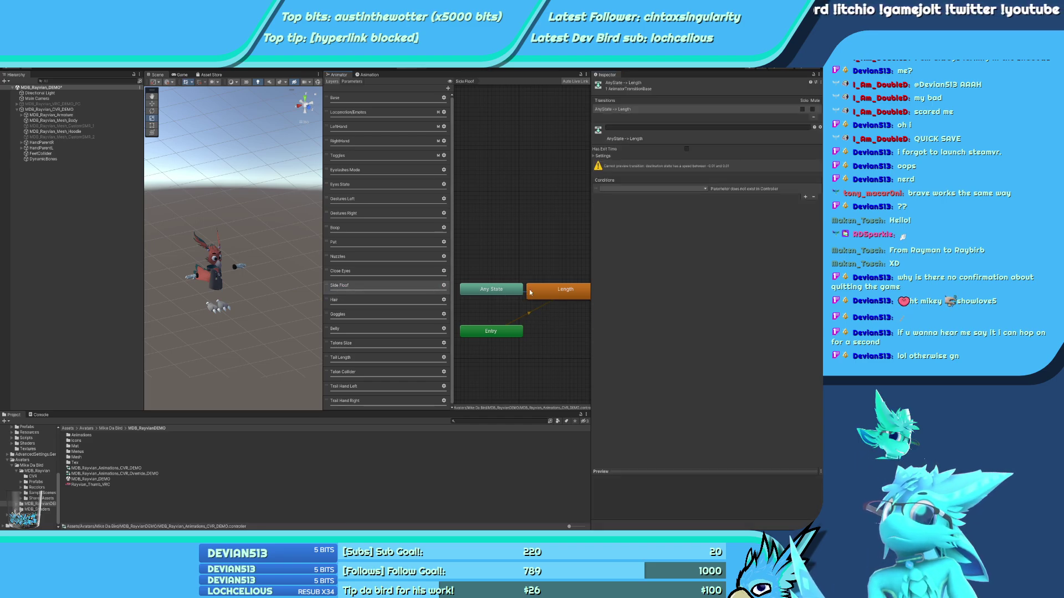
pyautogui.click(787, 188)
pyautogui.press('Delete')
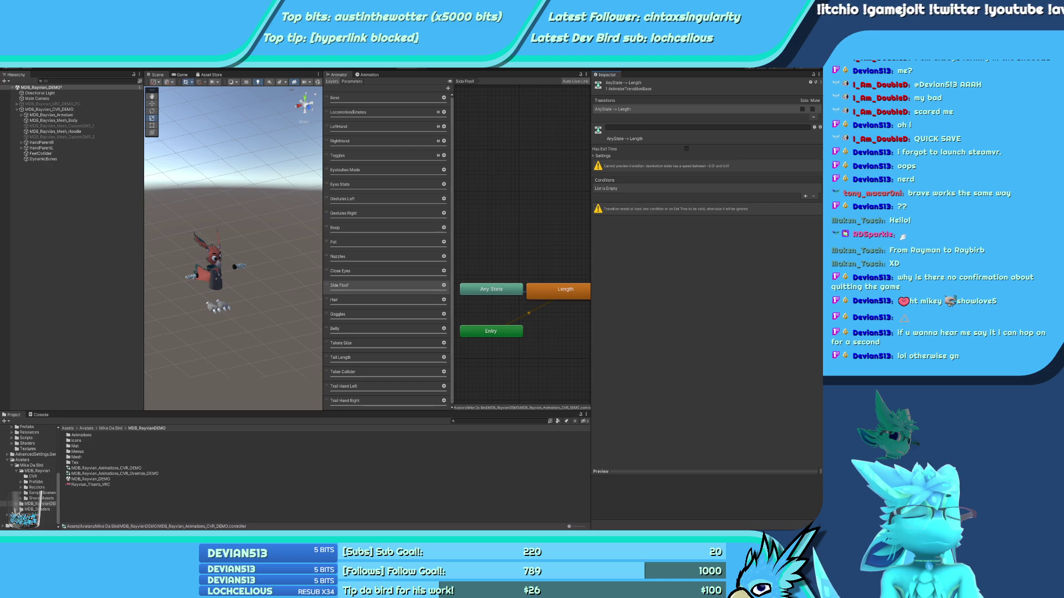
# Inspect the Any State to Close eyes transitions in the Close Eyes layer, and view the Nuzzles and Pat layers
pyautogui.click(360, 271)
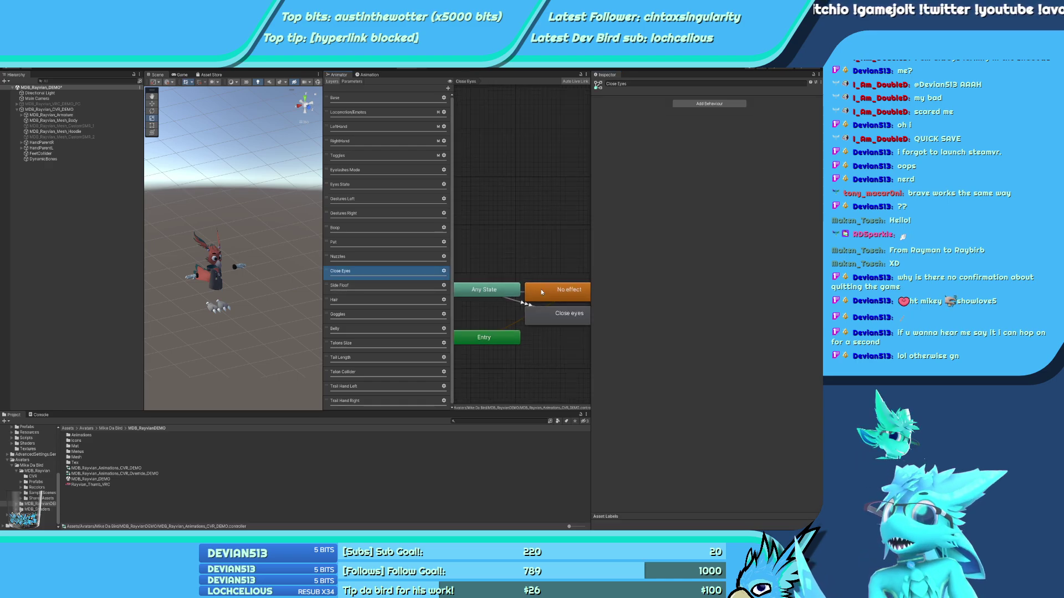
pyautogui.click(517, 308)
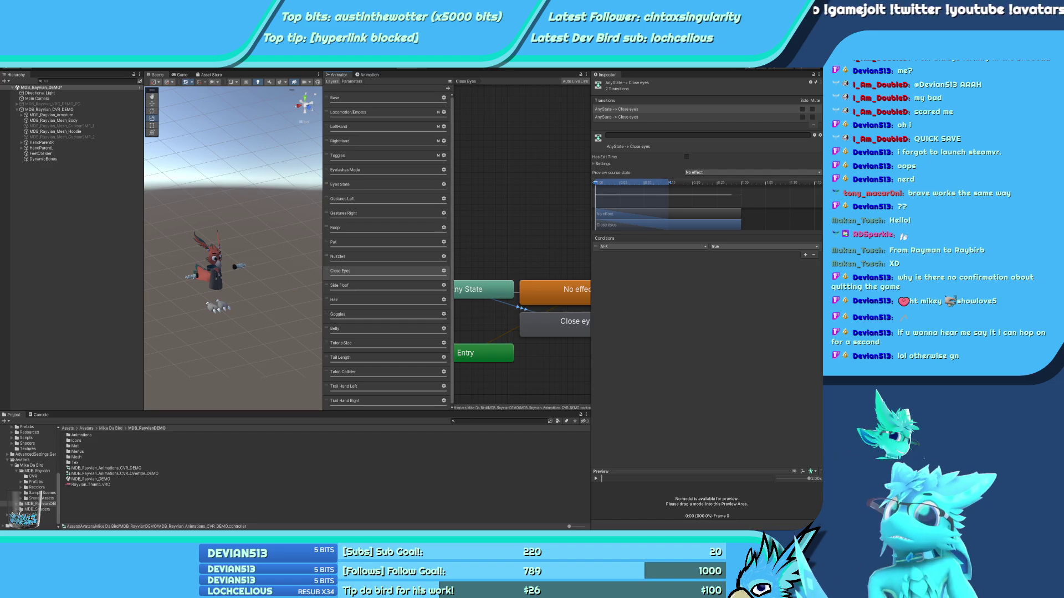
pyautogui.click(382, 257)
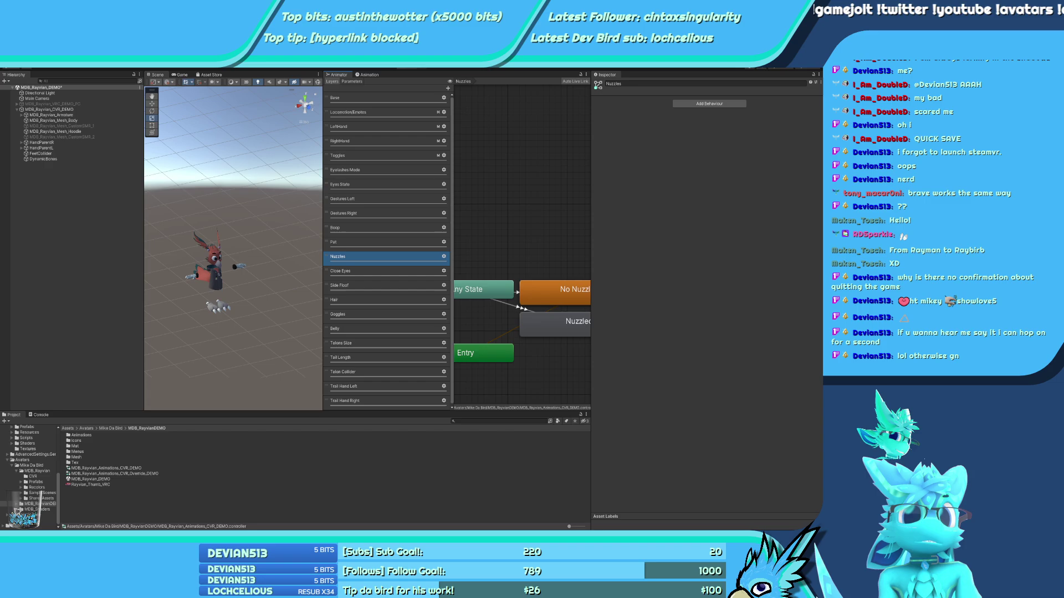
pyautogui.click(370, 243)
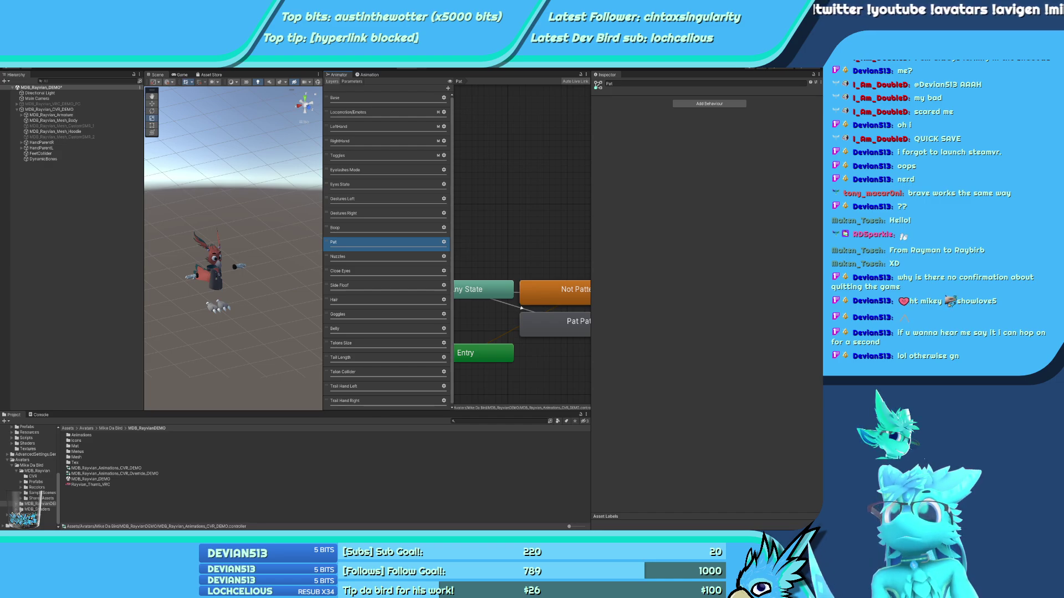
# Open the console and read the warning about the Any State to Blink State Default transition
pyautogui.click(111, 501)
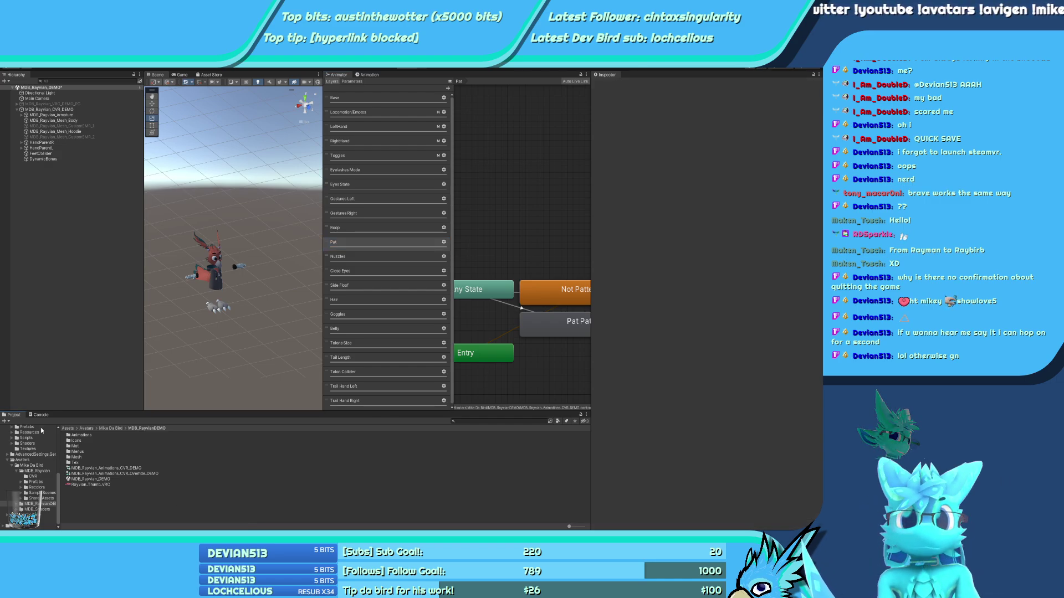
pyautogui.click(41, 415)
pyautogui.click(79, 469)
pyautogui.scroll(-5, 83, 476)
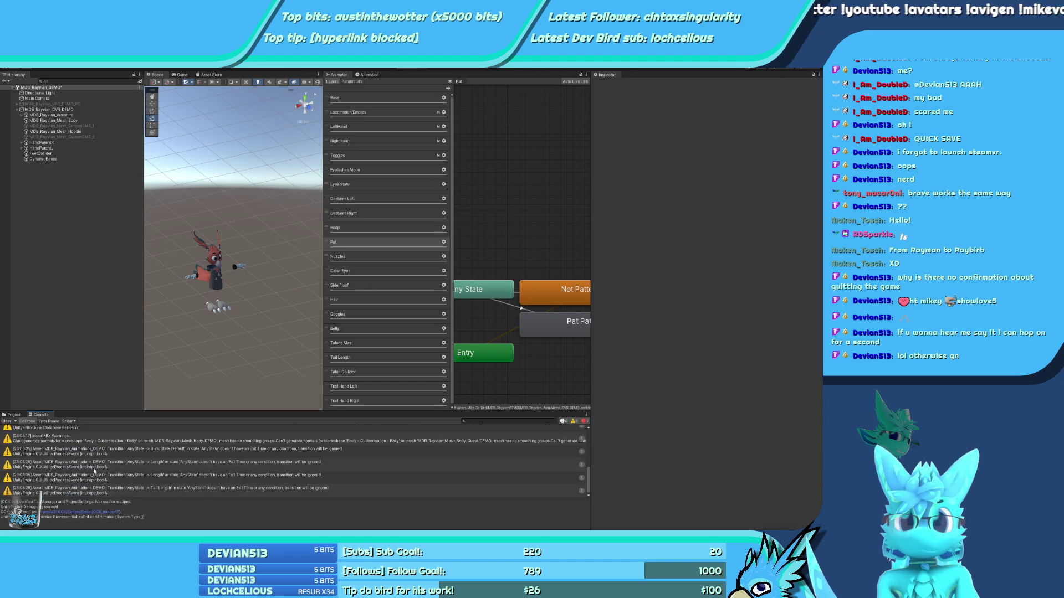
pyautogui.click(184, 452)
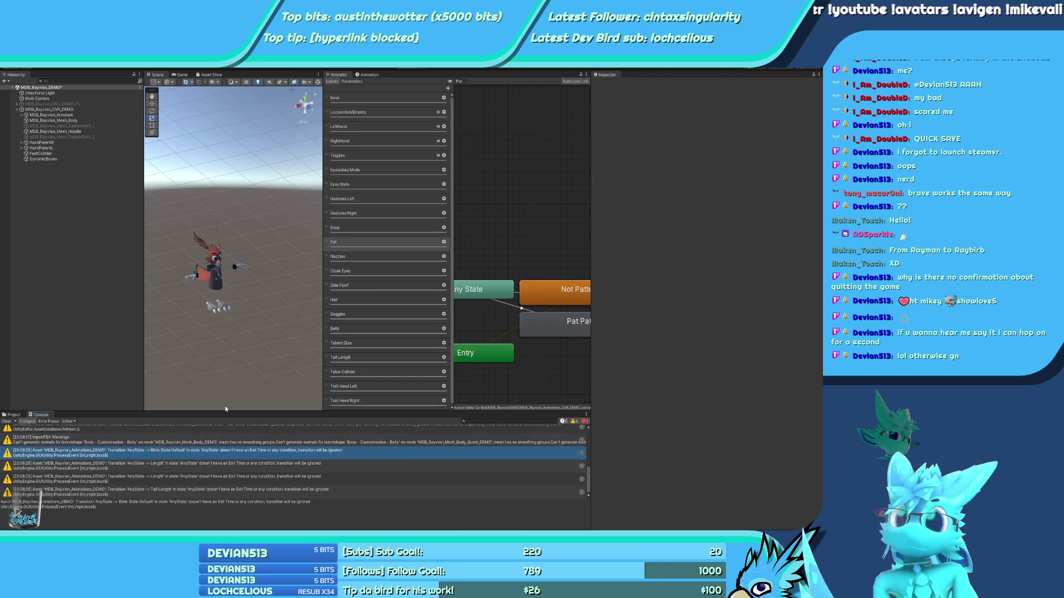
# Check the Boop, Gestures Right, Gestures Left and Eyes State layers to locate the Blink State Default state named in the warning
pyautogui.click(368, 228)
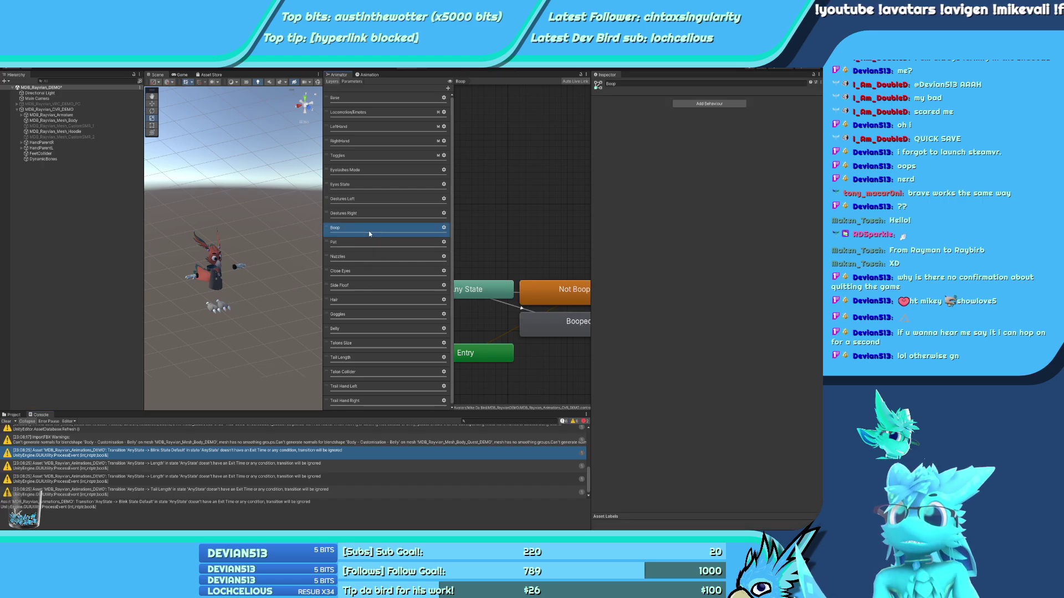
pyautogui.click(367, 215)
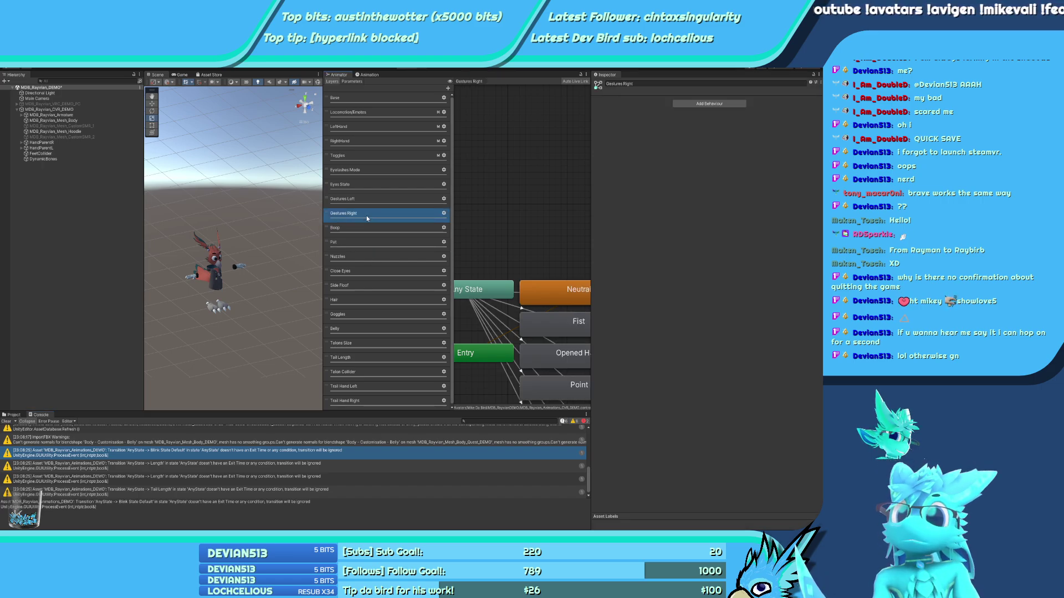
pyautogui.scroll(-5, 526, 257)
pyautogui.scroll(2, 498, 259)
pyautogui.click(395, 202)
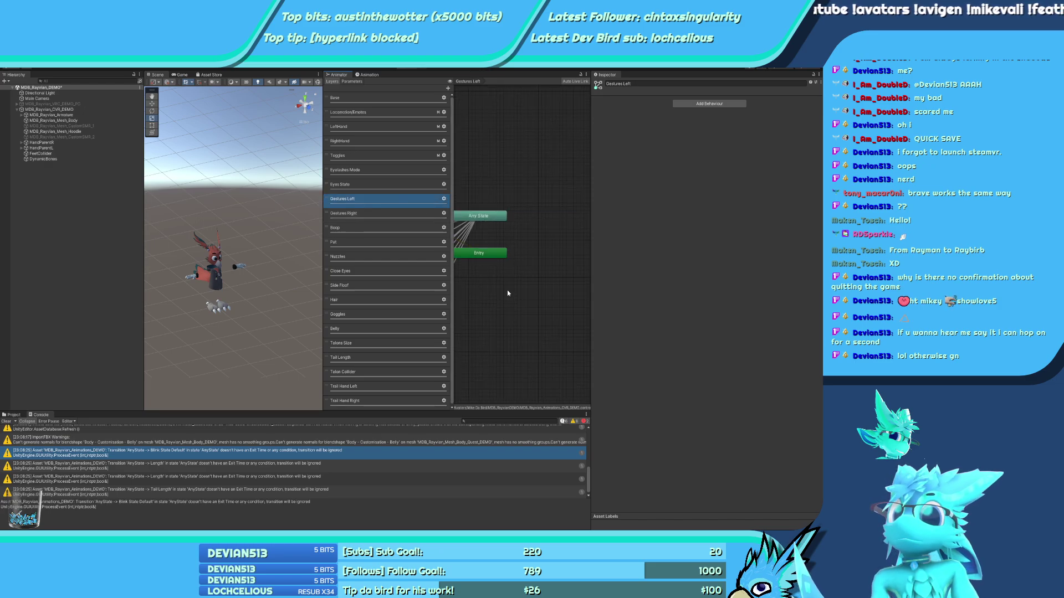
pyautogui.moveTo(506, 292)
pyautogui.mouseDown(button='middle')
pyautogui.moveTo(552, 280)
pyautogui.moveTo(510, 292)
pyautogui.mouseUp(button='middle')
pyautogui.click(371, 185)
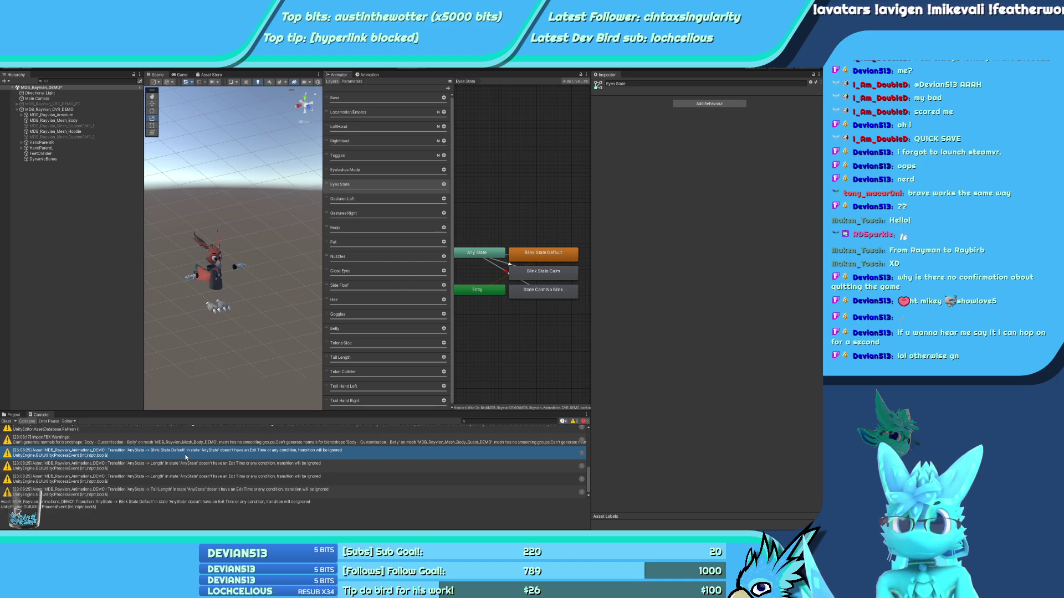
# Clear the console messages and select the MDB_Rayvian_CVR_DEMO avatar to show its Animator and CVR Avatar settings
pyautogui.click(1, 421)
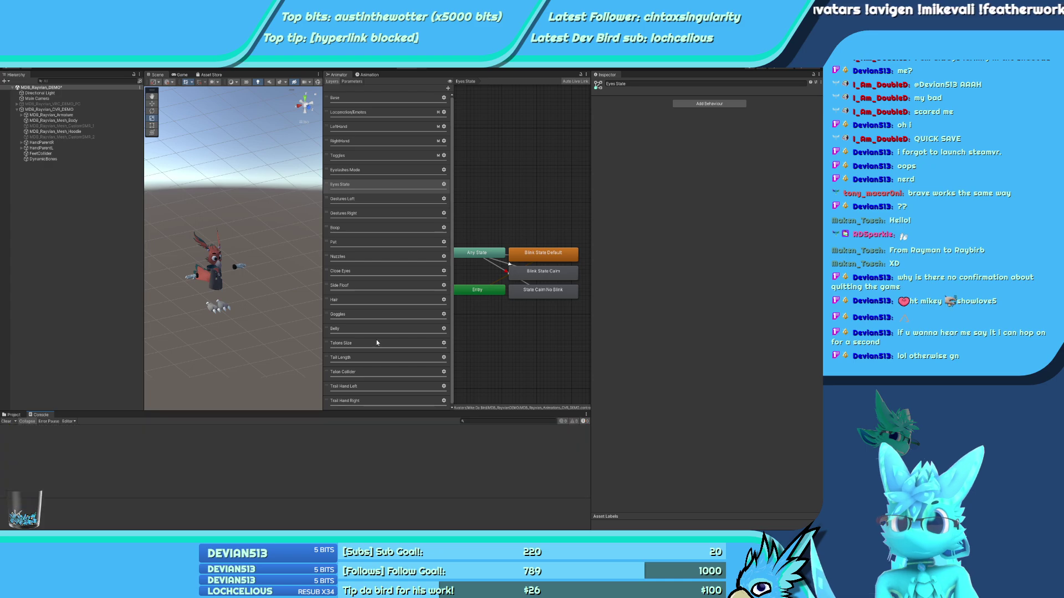
pyautogui.click(416, 291)
pyautogui.click(387, 196)
pyautogui.click(84, 128)
pyautogui.click(66, 110)
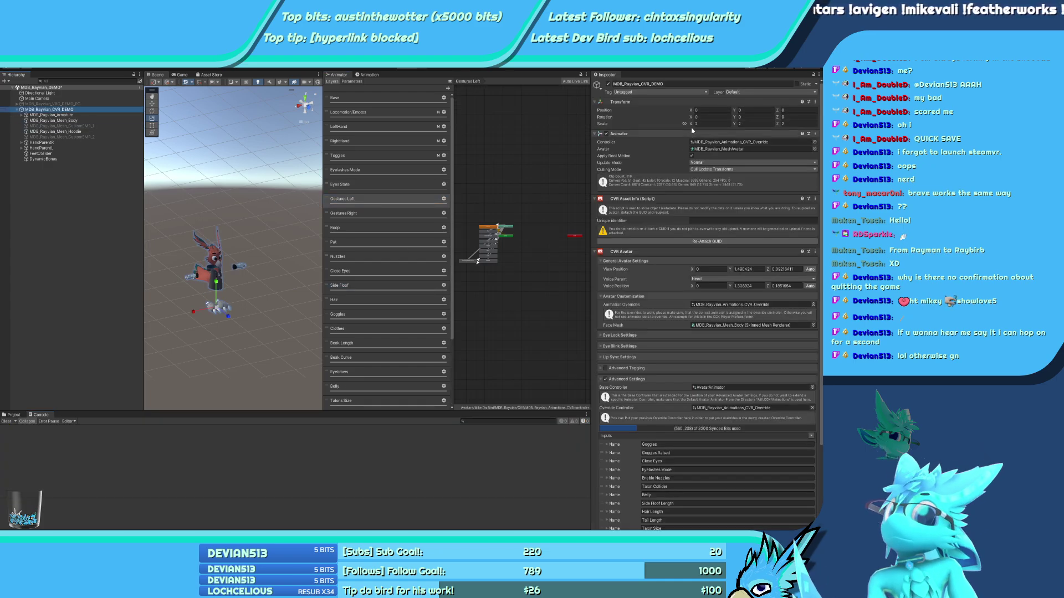
pyautogui.click(615, 179)
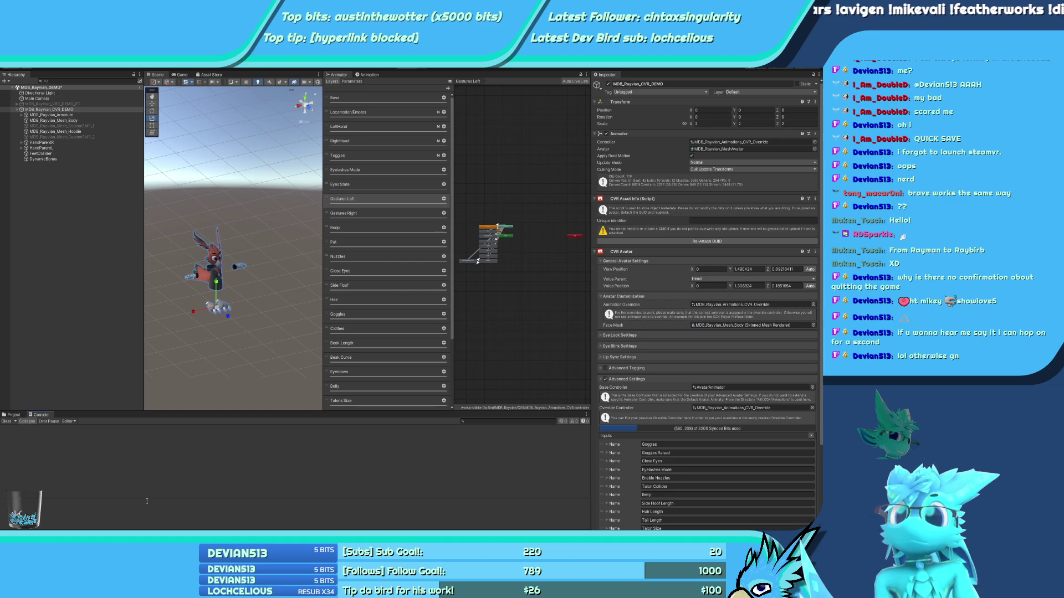
# View the Eyelashes Mode layer, then inspect the Any State to Blink State Calm and State Calm No Blink transitions in the Eyes State layer
pyautogui.click(361, 173)
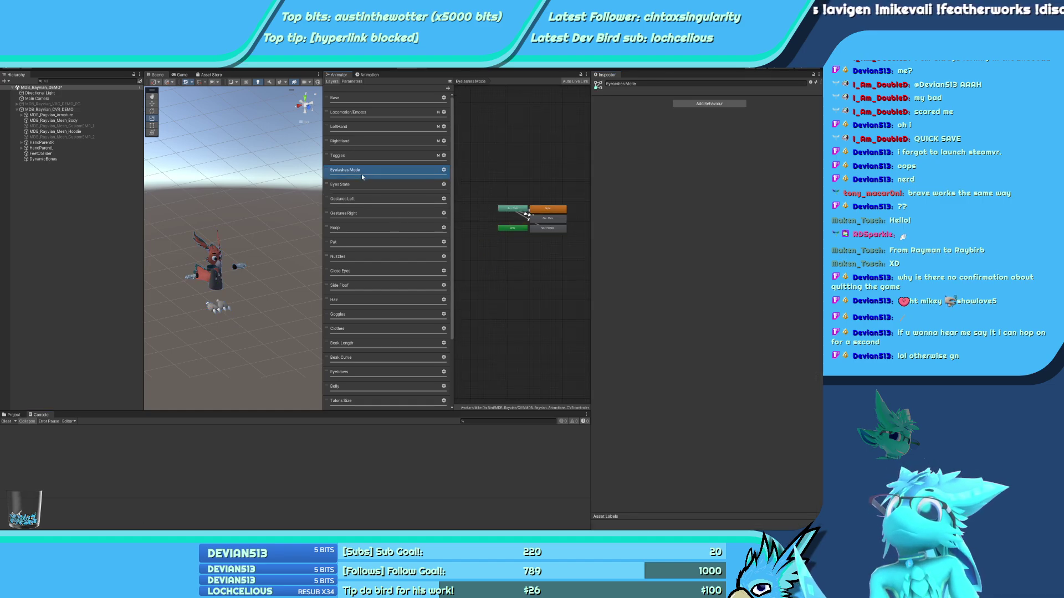
pyautogui.scroll(5, 540, 242)
pyautogui.moveTo(540, 242); pyautogui.dragTo(486, 317, button='middle')
pyautogui.click(373, 183)
pyautogui.scroll(5, 507, 263)
pyautogui.click(516, 282)
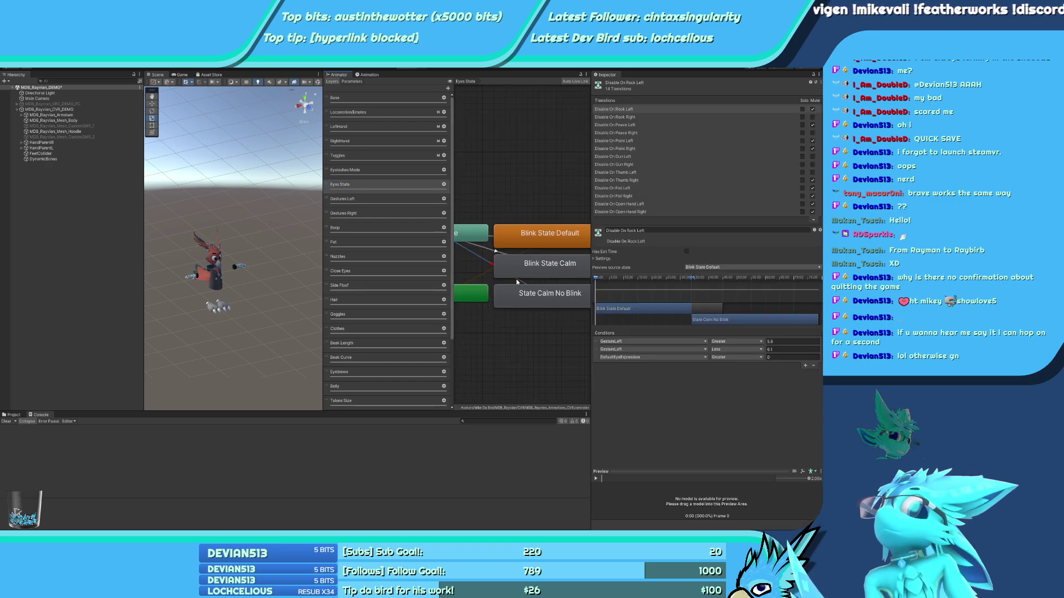
pyautogui.click(495, 253)
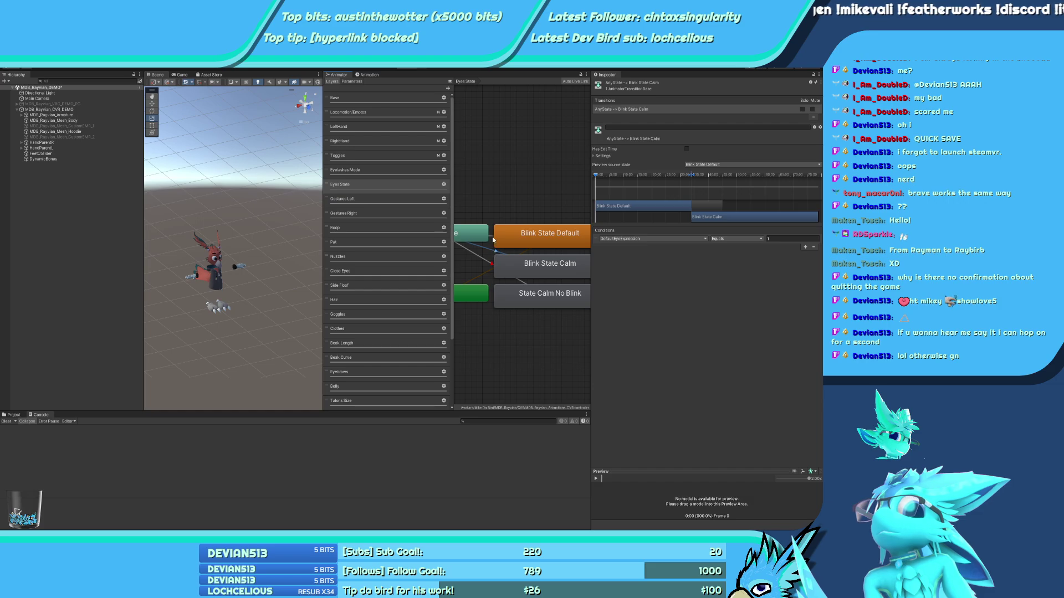
pyautogui.click(489, 253)
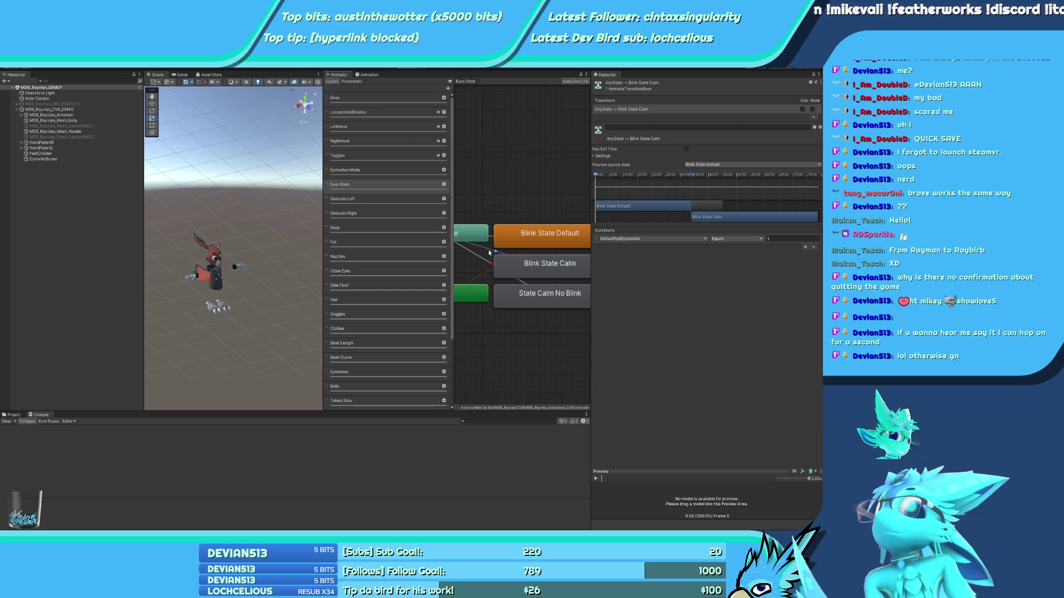
# Review the conditions of each of the four Any State to On - Male transitions in the Eyelashes Mode layer
pyautogui.click(396, 170)
pyautogui.click(492, 254)
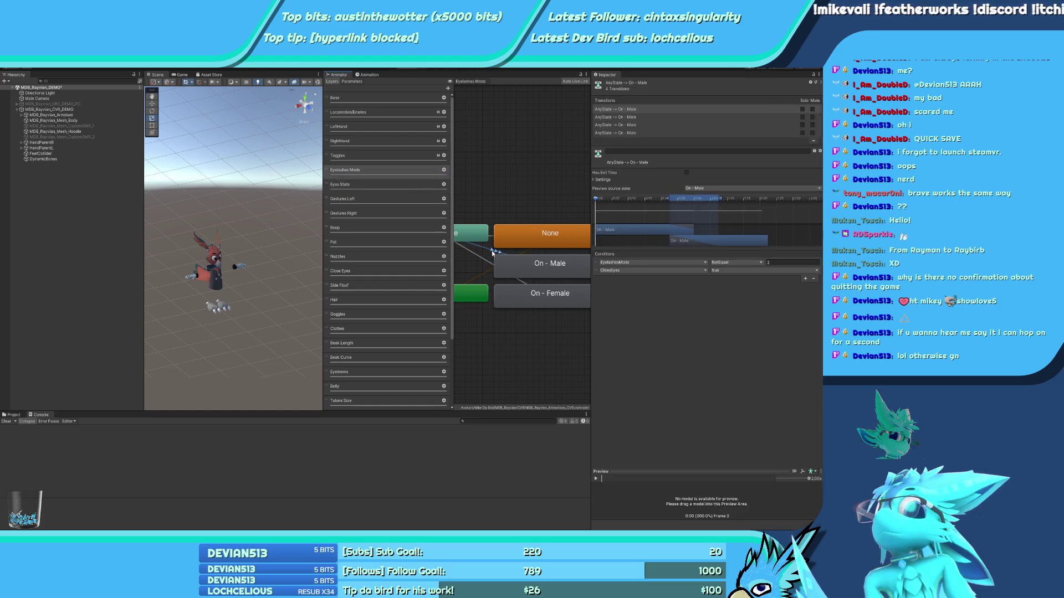
pyautogui.click(637, 117)
pyautogui.click(637, 124)
pyautogui.click(638, 132)
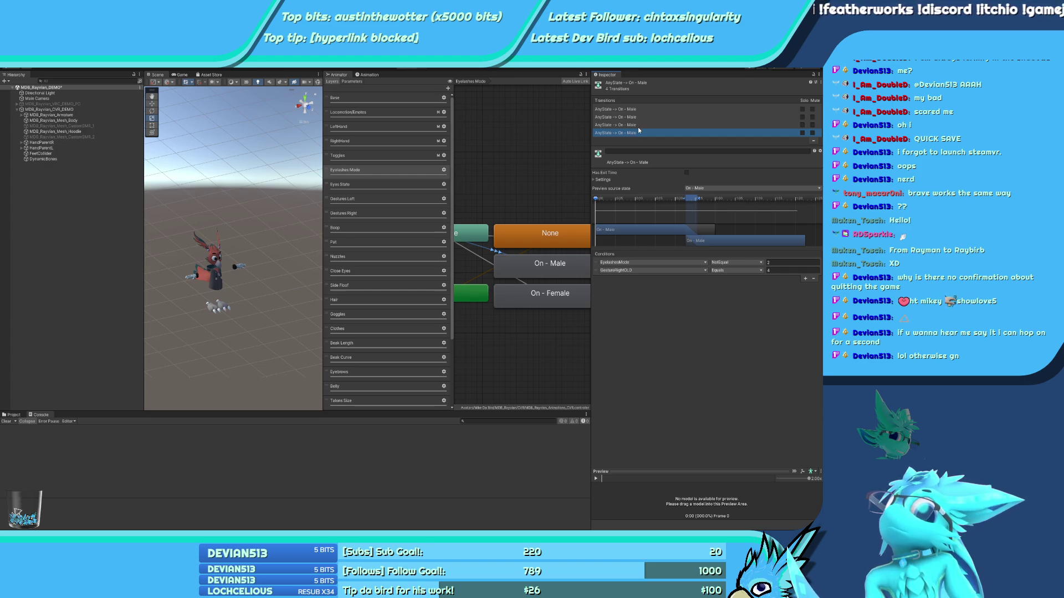
pyautogui.click(638, 125)
pyautogui.click(642, 117)
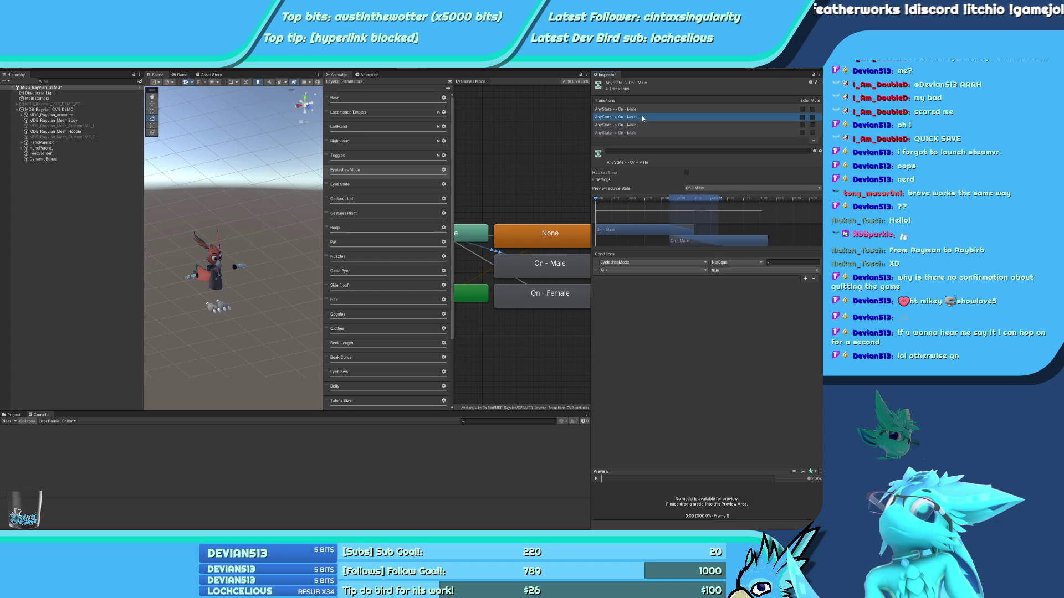
pyautogui.click(641, 110)
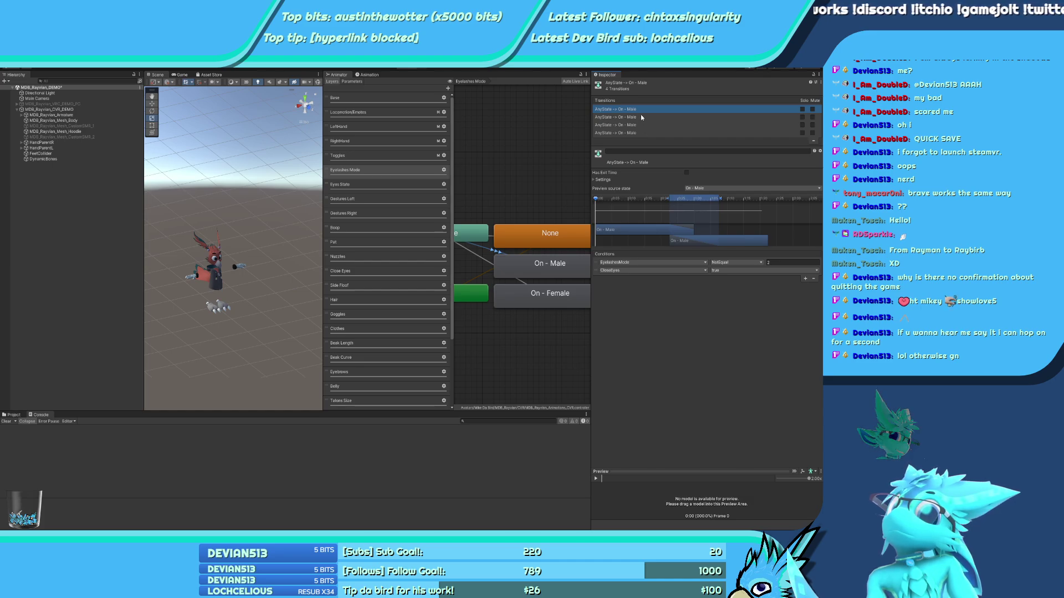
pyautogui.click(641, 117)
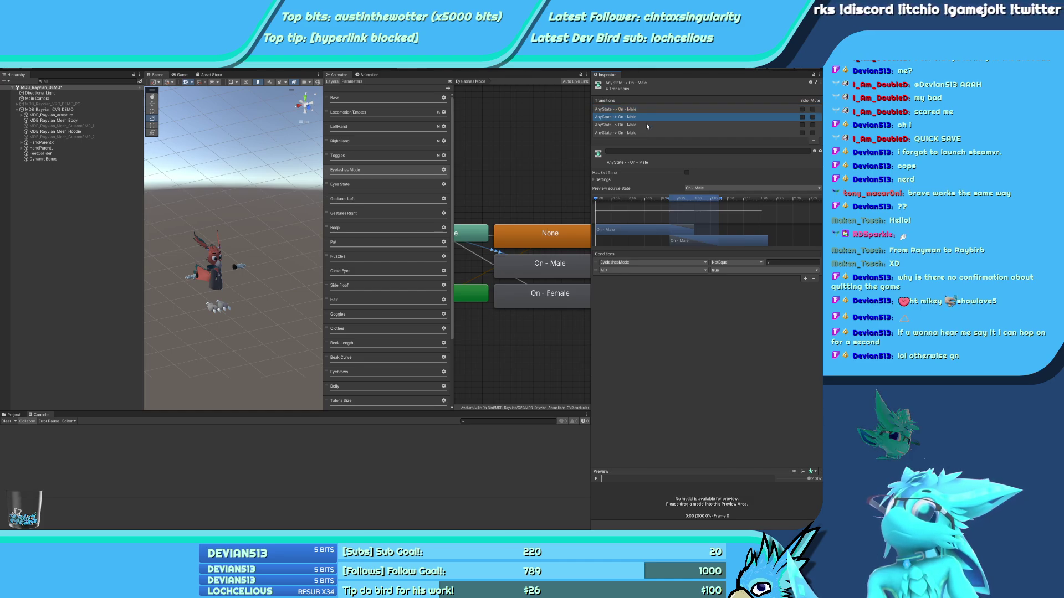
pyautogui.click(645, 127)
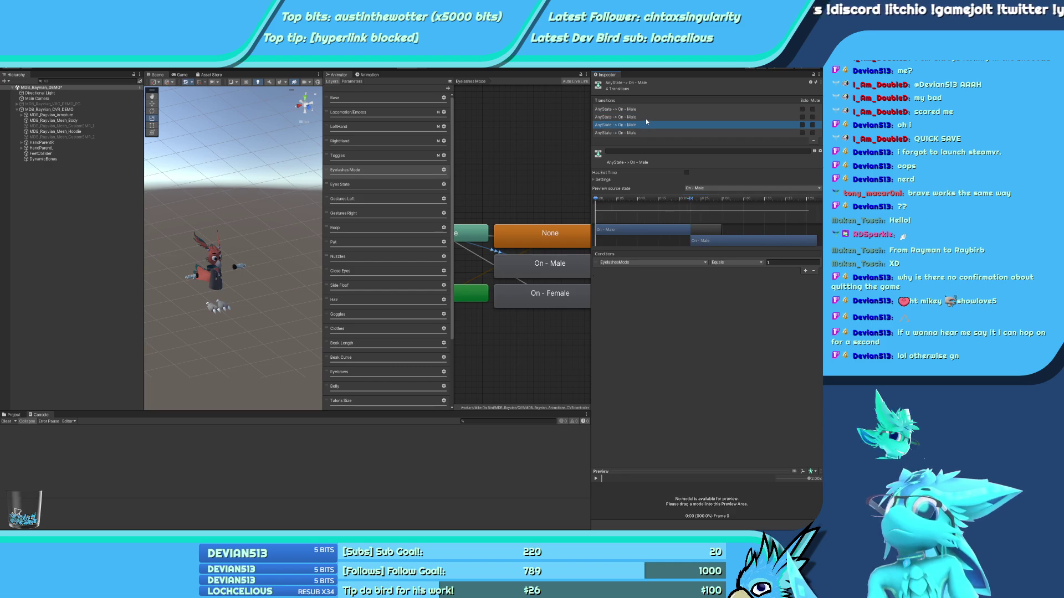
pyautogui.click(646, 109)
pyautogui.click(643, 132)
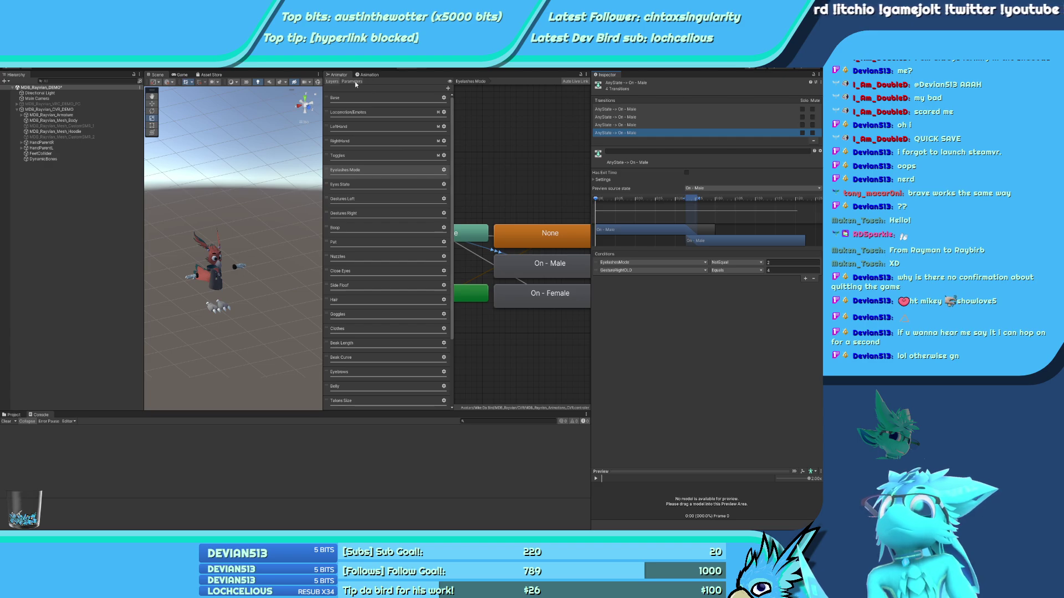
# Check the Any State to Peace conditions in Gestures Right and the Any State to Close eyes conditions in Close Eyes
pyautogui.click(364, 202)
pyautogui.click(363, 212)
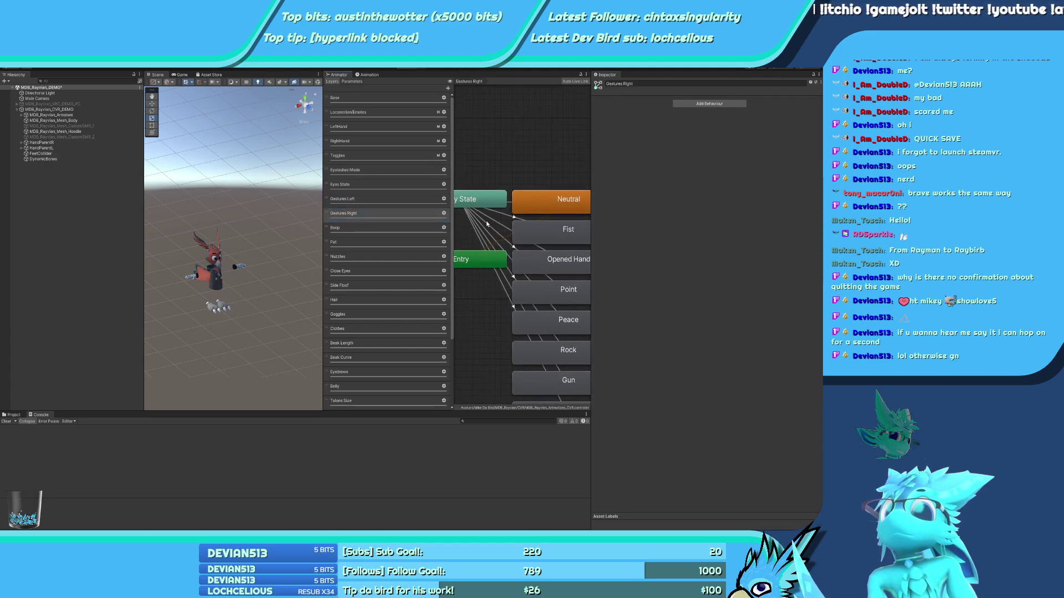
pyautogui.scroll(-2, 490, 220)
pyautogui.click(521, 266)
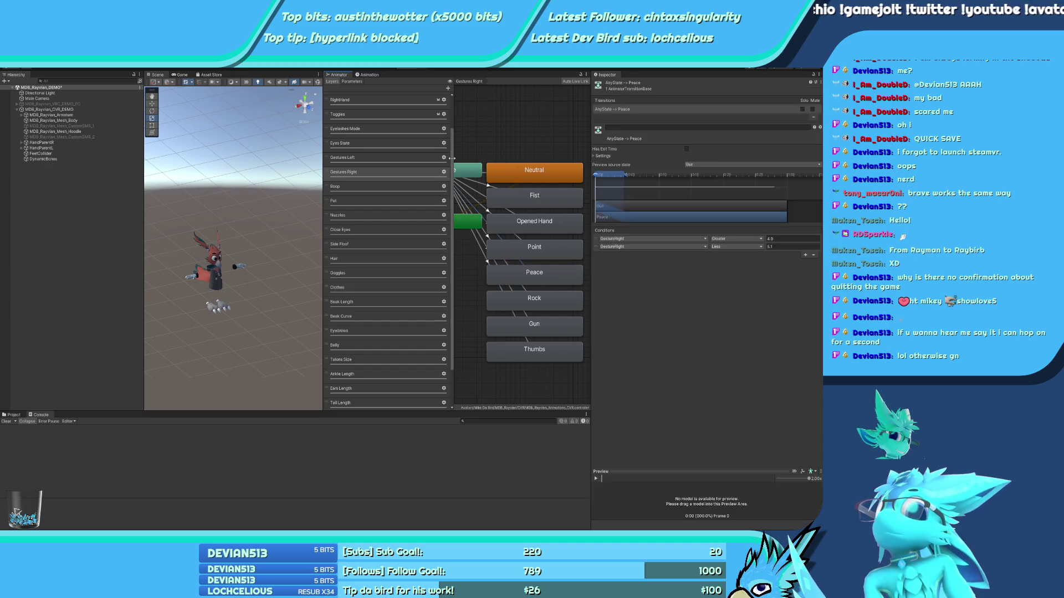
pyautogui.click(363, 216)
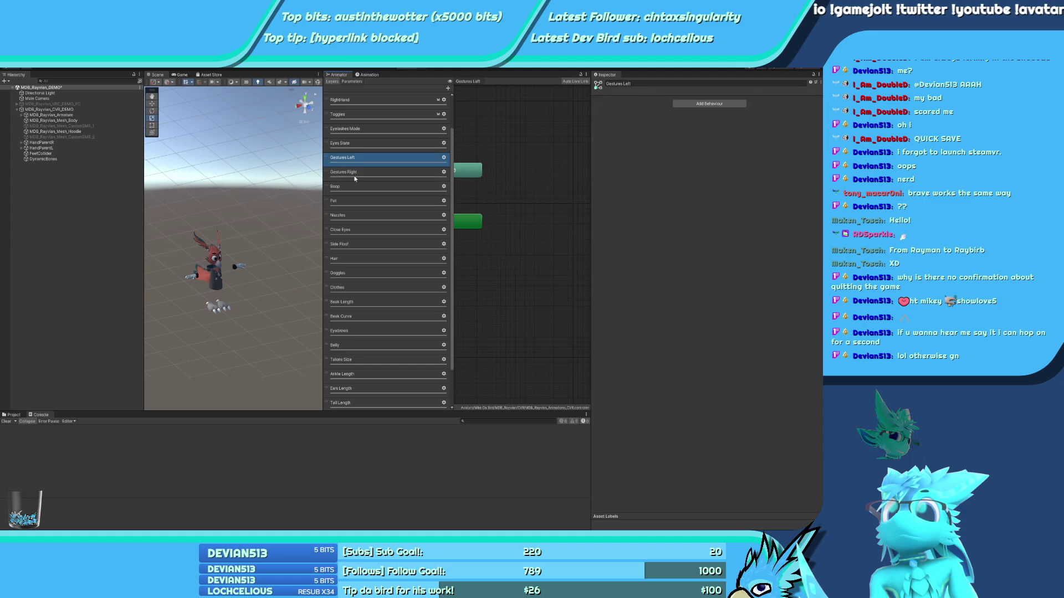
pyautogui.click(360, 229)
pyautogui.click(513, 222)
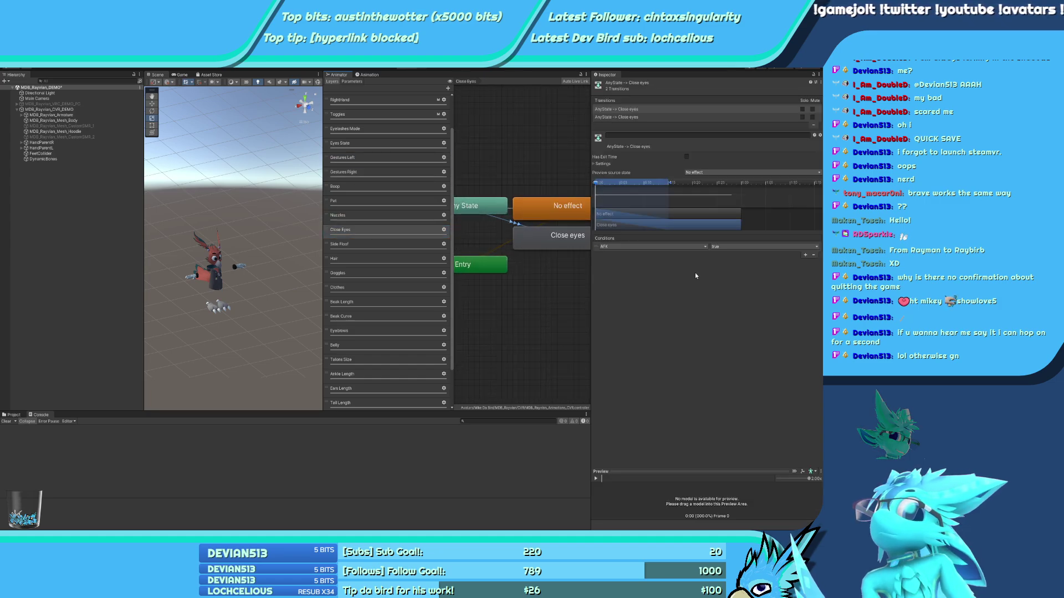
pyautogui.scroll(2, 357, 237)
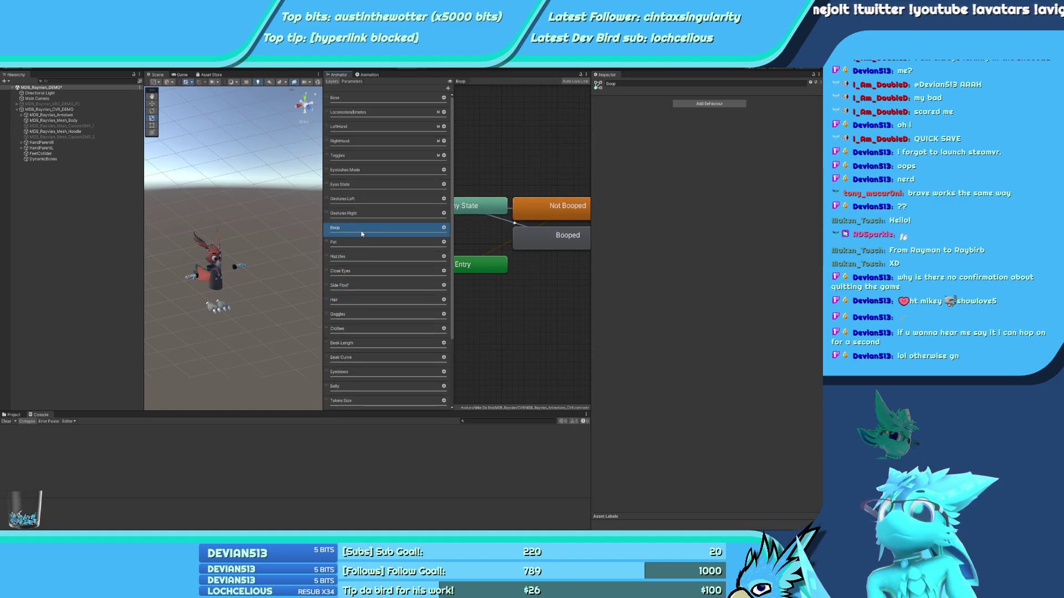
# In the fourth Any State to On - Male transition of Eyelashes Mode, change the right-gesture condition to GestureRight Greater 4.9
pyautogui.click(364, 168)
pyautogui.click(513, 221)
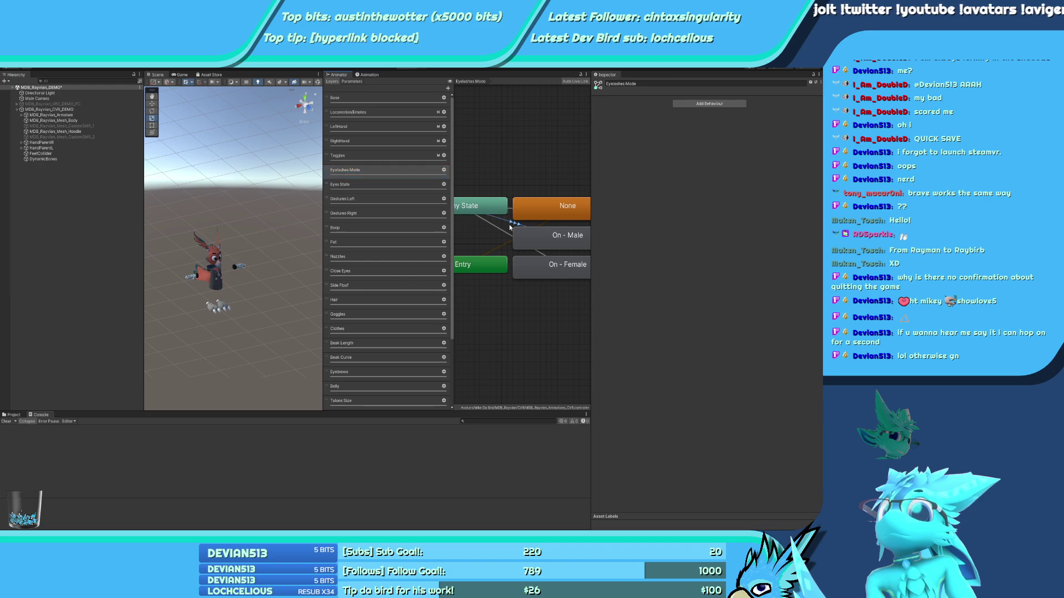
pyautogui.click(644, 132)
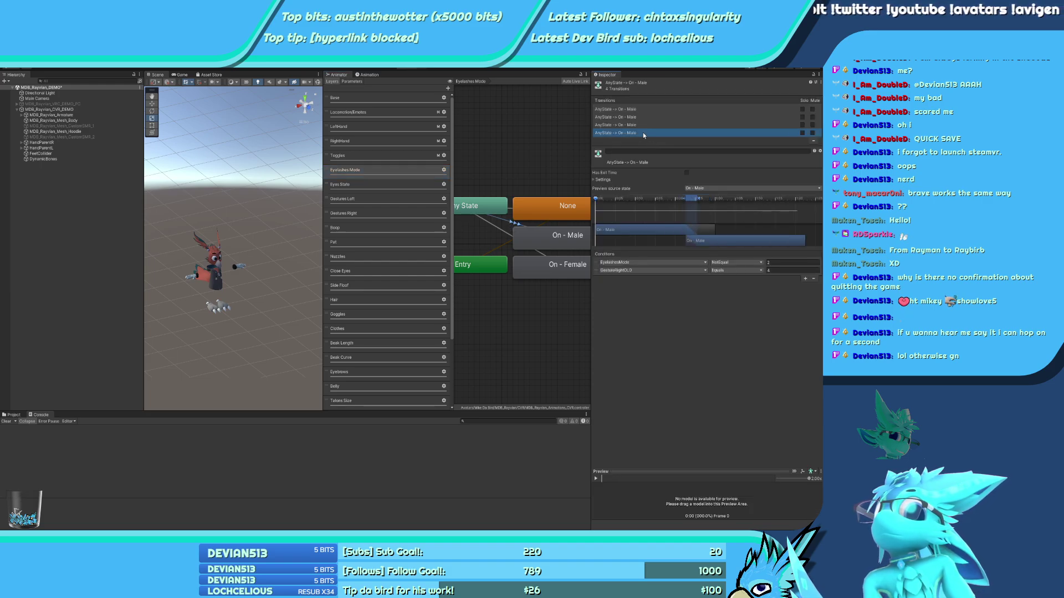
pyautogui.click(738, 278)
pyautogui.click(780, 271)
pyautogui.write('49')
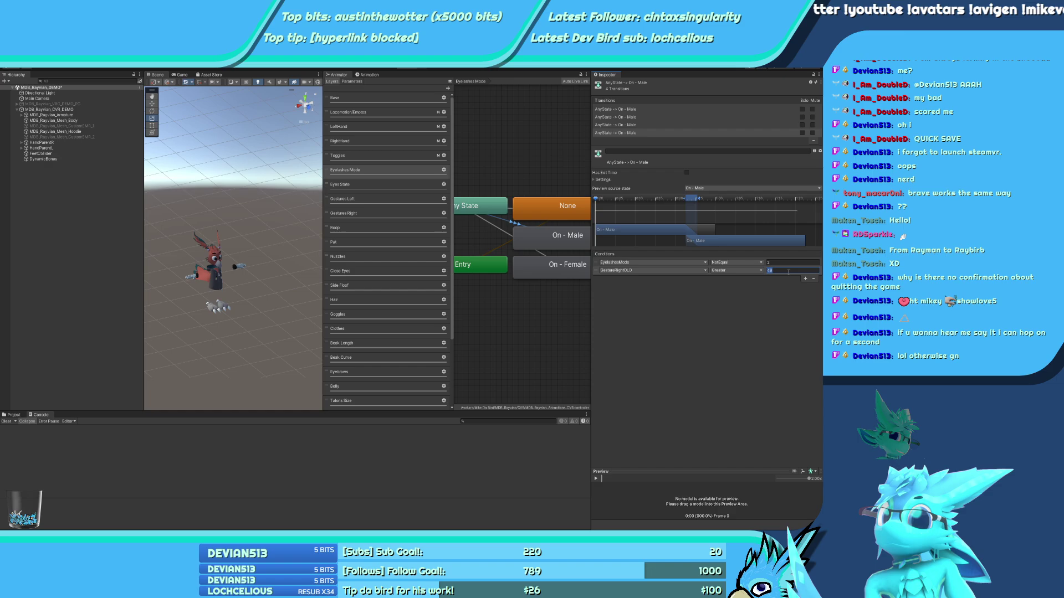
pyautogui.press('BackSpace')
pyautogui.click(663, 270)
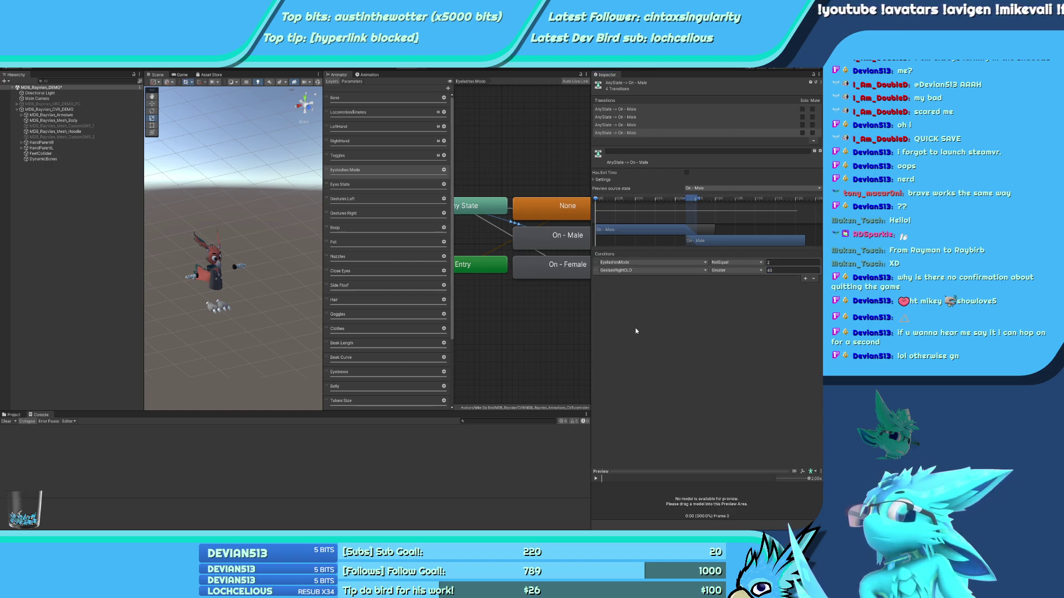
pyautogui.click(786, 270)
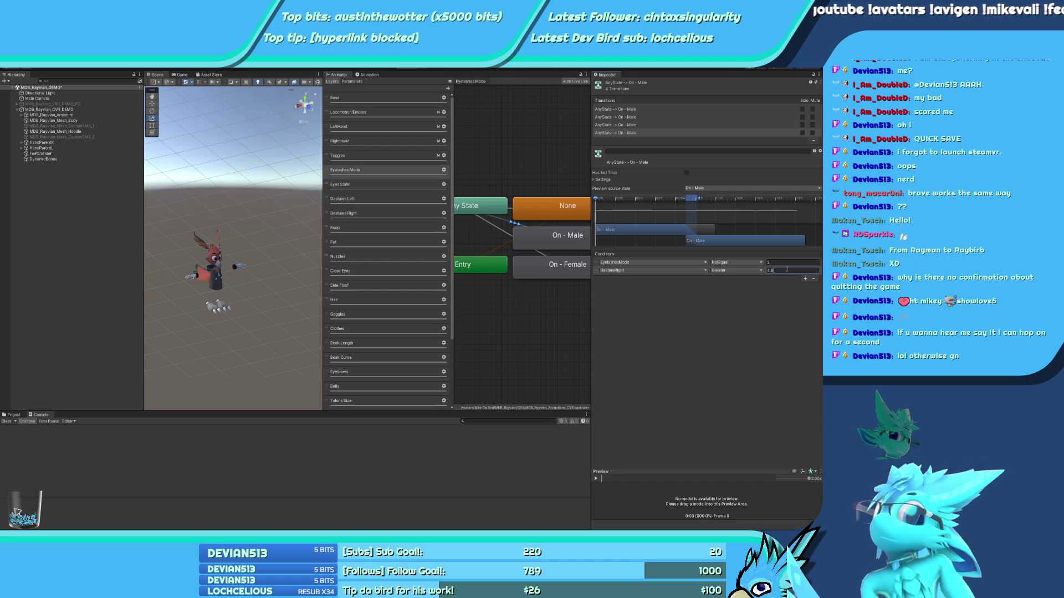
# Add a GestureRight Less 5.1 condition to the same On - Male transition
pyautogui.click(805, 278)
pyautogui.click(783, 277)
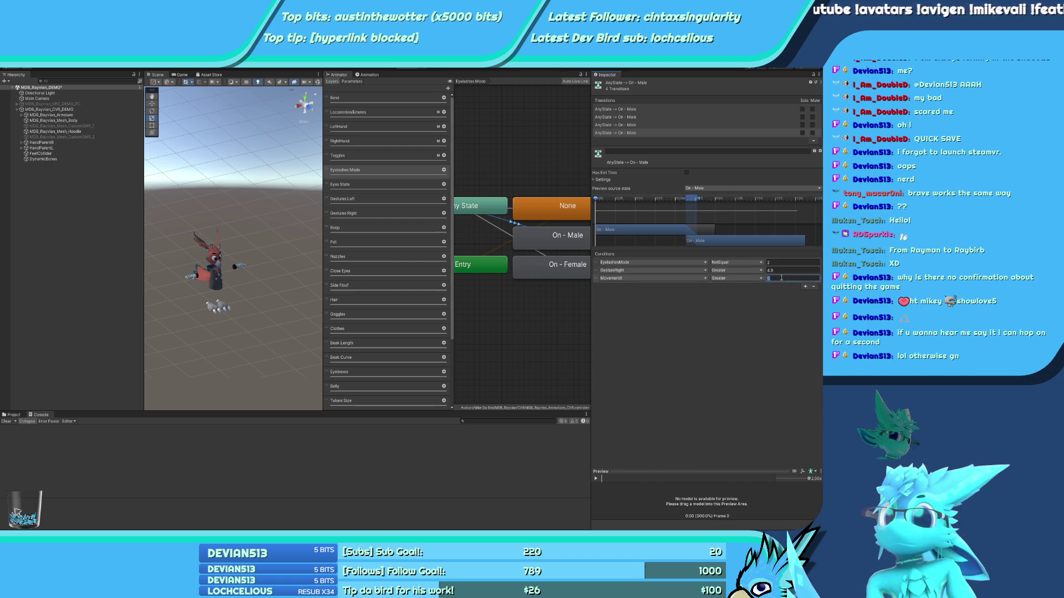
pyautogui.click(661, 279)
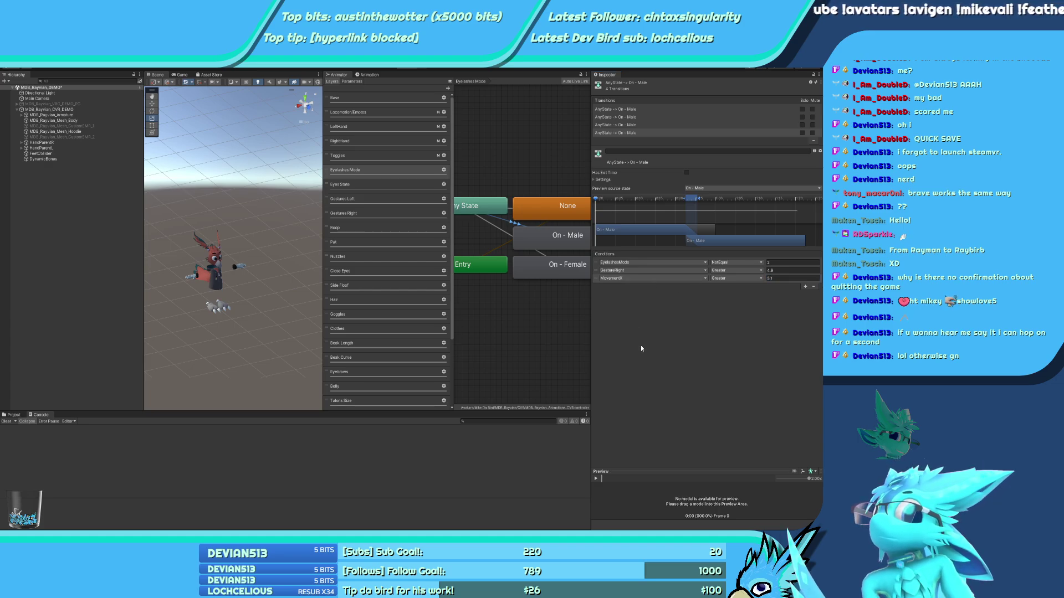
pyautogui.click(652, 278)
pyautogui.click(643, 344)
pyautogui.click(736, 278)
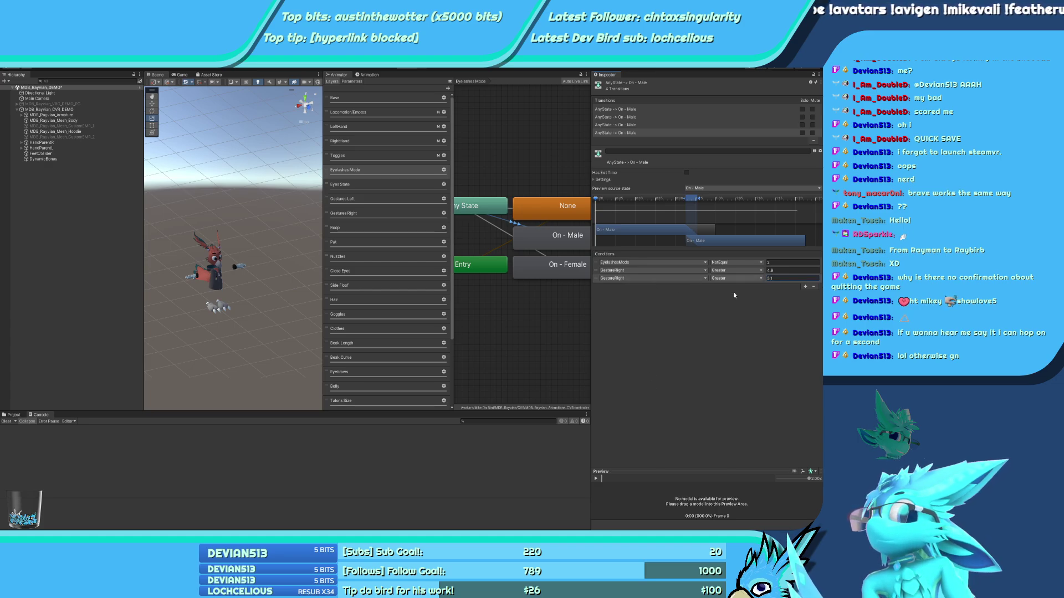
pyautogui.click(733, 294)
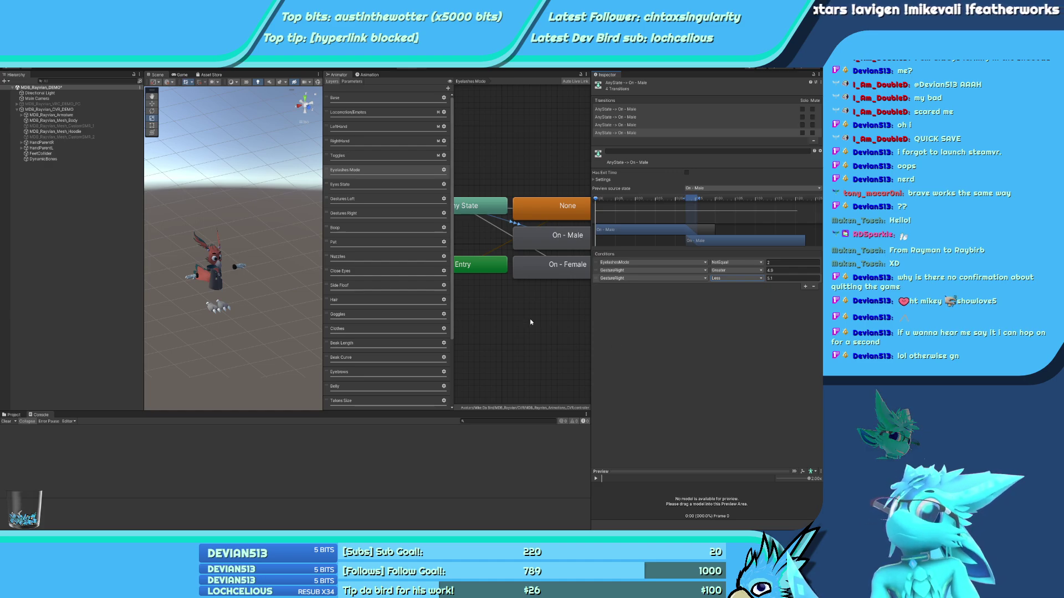
# In the Any State to None transition, replace the NotEqual right-gesture condition with GestureRight Greater 5.1
pyautogui.moveTo(527, 181); pyautogui.dragTo(509, 207, button='middle')
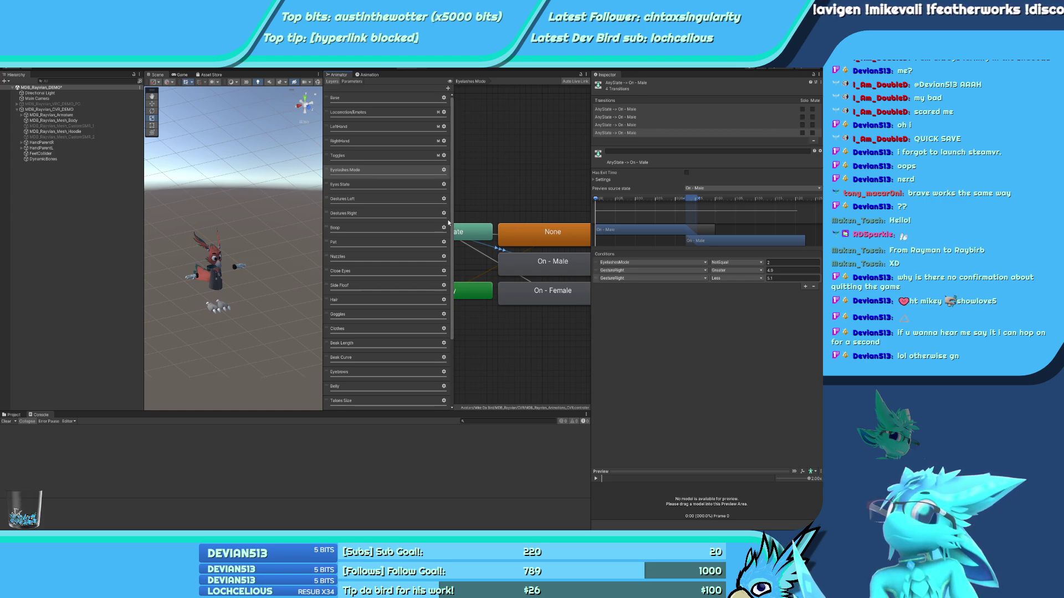
pyautogui.click(494, 236)
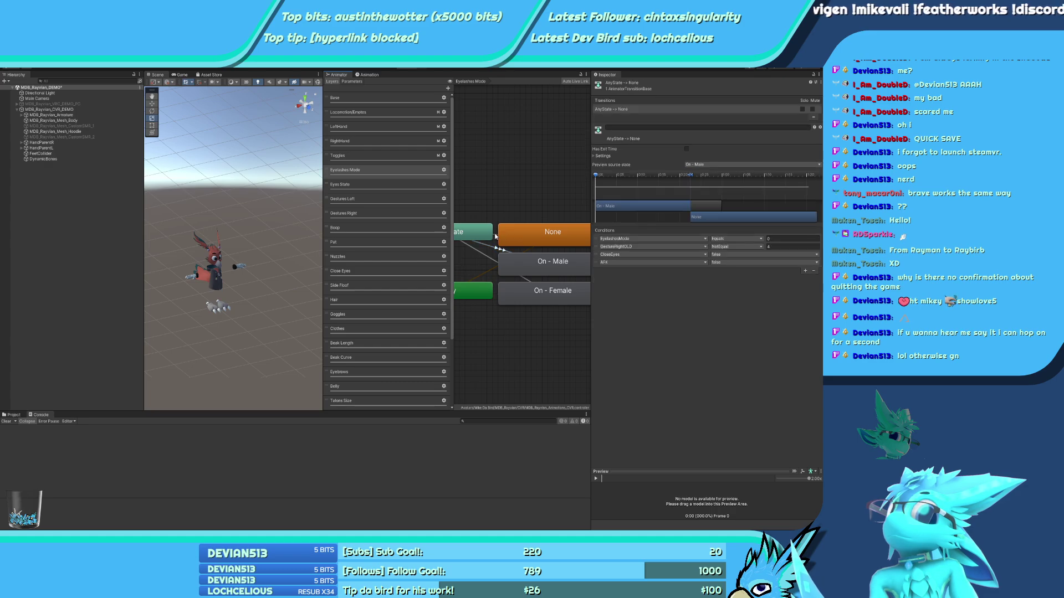
pyautogui.click(596, 248)
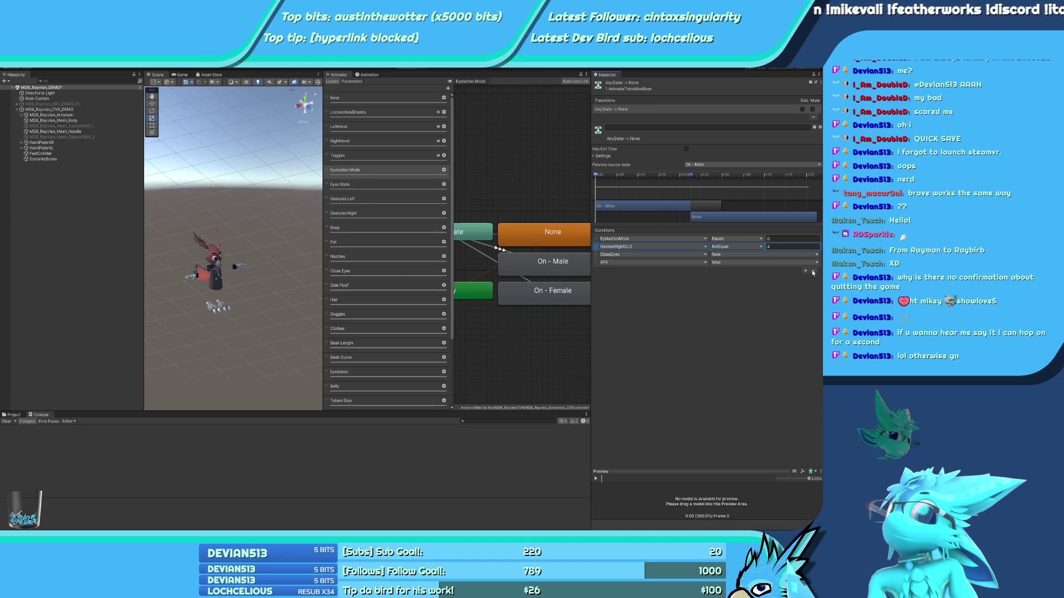
pyautogui.click(813, 271)
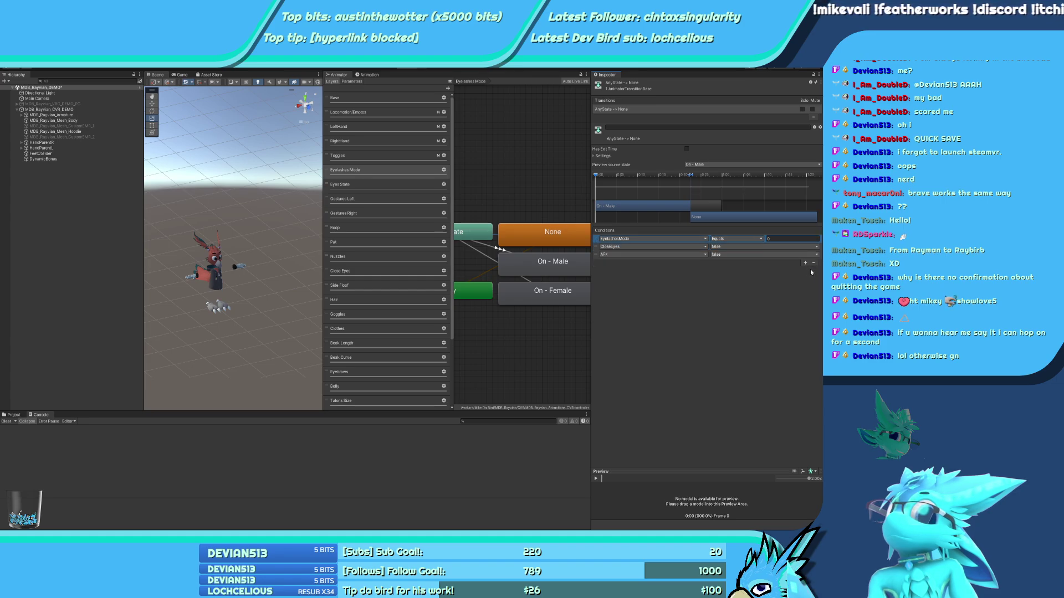
pyautogui.click(805, 271)
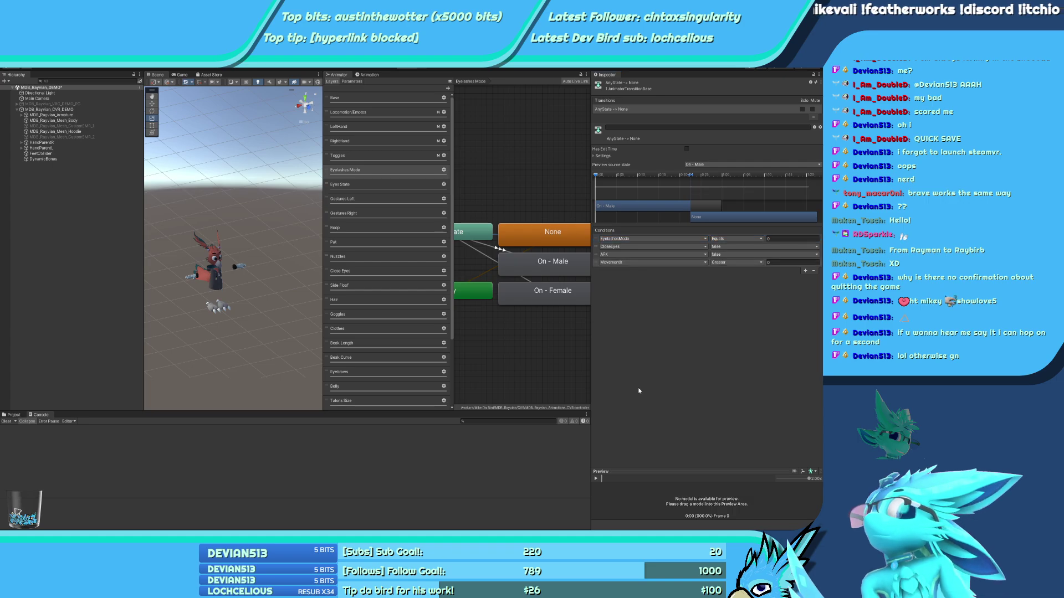
pyautogui.click(632, 319)
pyautogui.click(779, 262)
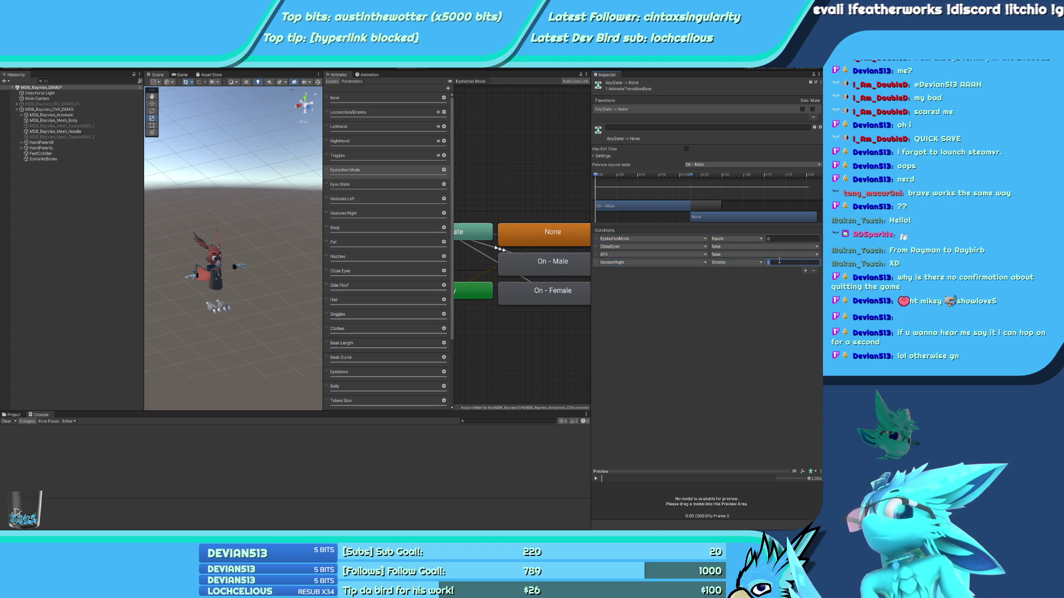
pyautogui.write('5.1')
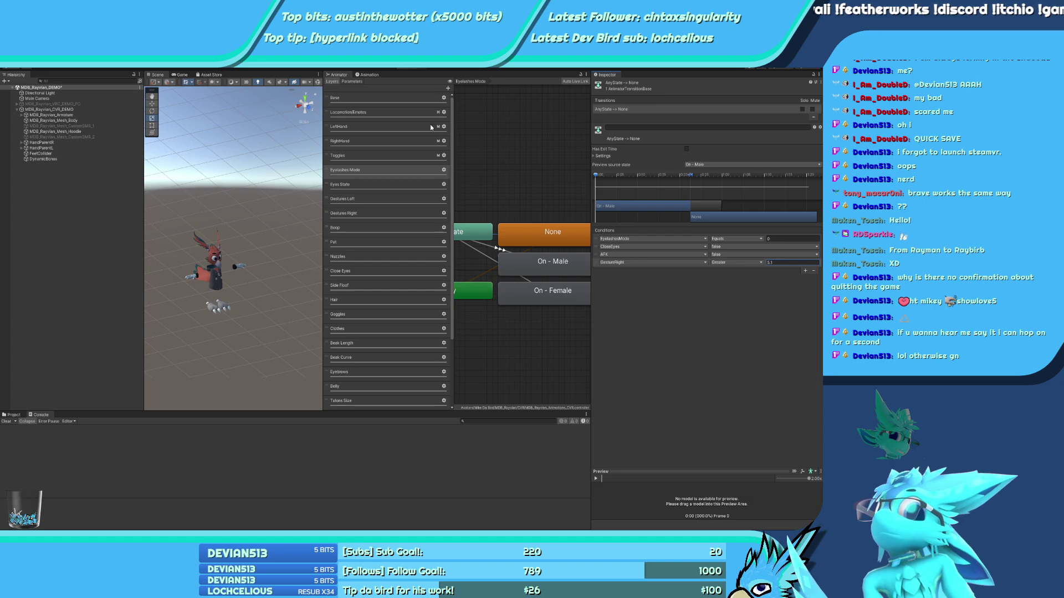
# Add a second Any State to None transition with the same conditions as the existing one, and select it
pyautogui.rightClick(484, 232)
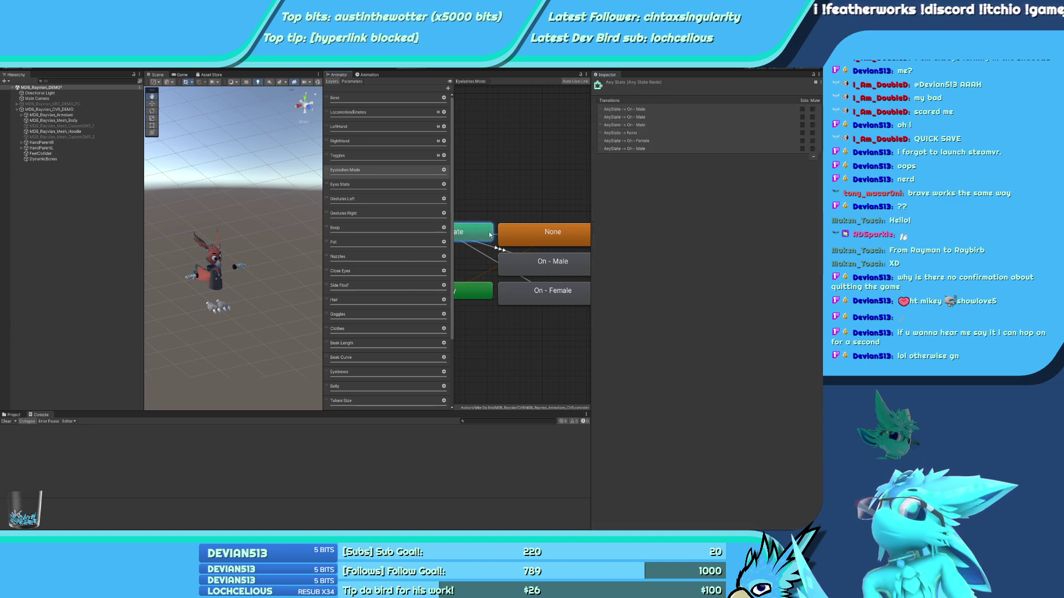
pyautogui.click(510, 237)
pyautogui.click(515, 237)
pyautogui.click(497, 236)
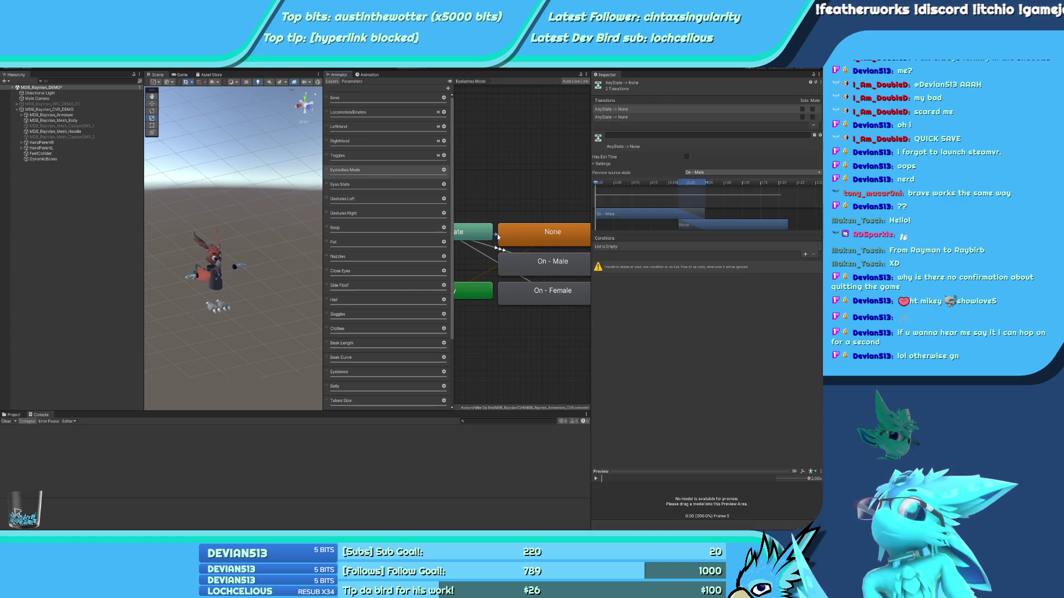
pyautogui.click(636, 110)
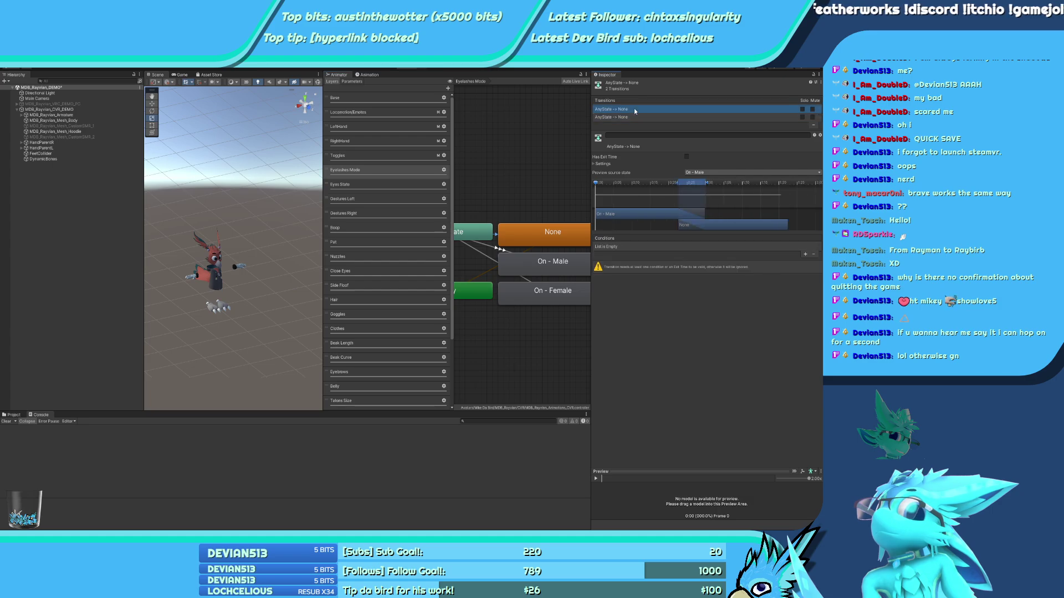
# In the first Any State to None transition of Eyelashes Mode, change the right-gesture condition to GestureRight Less 4.9
pyautogui.click(730, 289)
pyautogui.click(773, 270)
pyautogui.write('4.9')
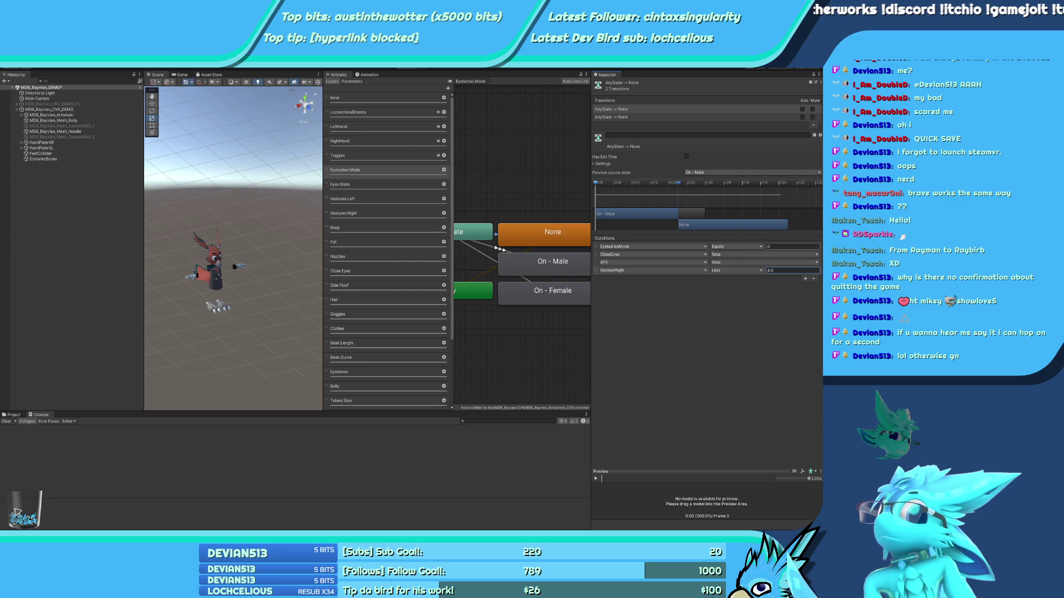
# Browse to the CVR folder of MDB_Rayvian in the project and open the MDB_Rayvian_Animations_CVR controller
pyautogui.click(12, 414)
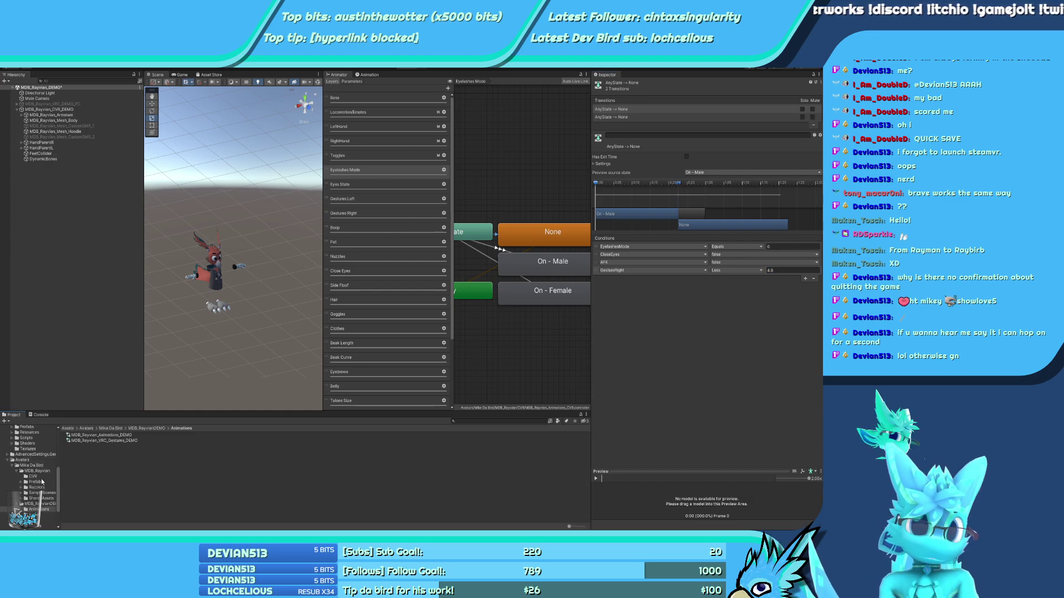
pyautogui.scroll(-2, 41, 482)
pyautogui.scroll(1, 45, 478)
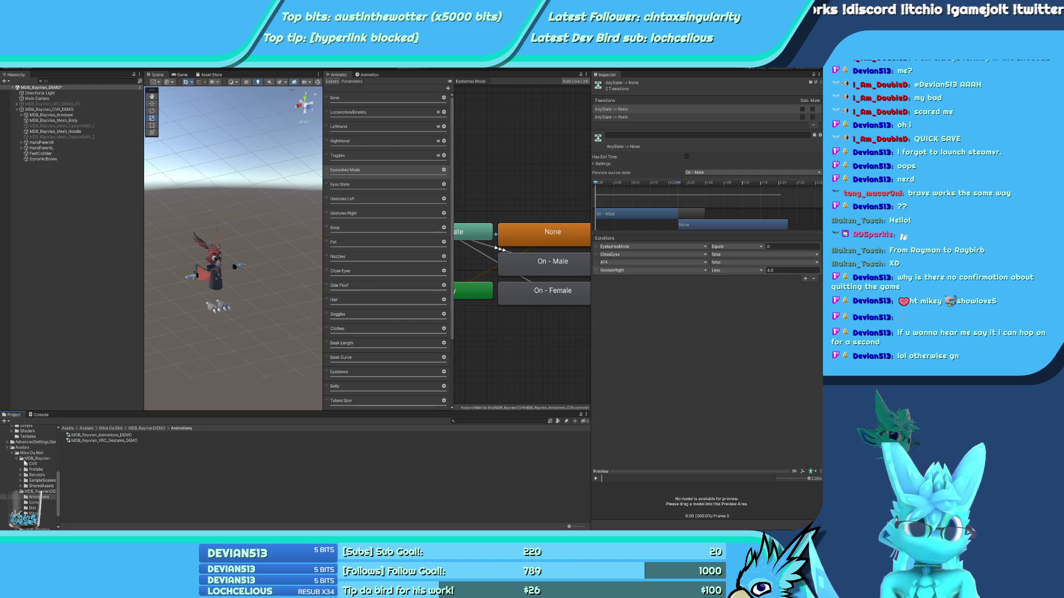
pyautogui.click(30, 464)
pyautogui.scroll(-1, 33, 476)
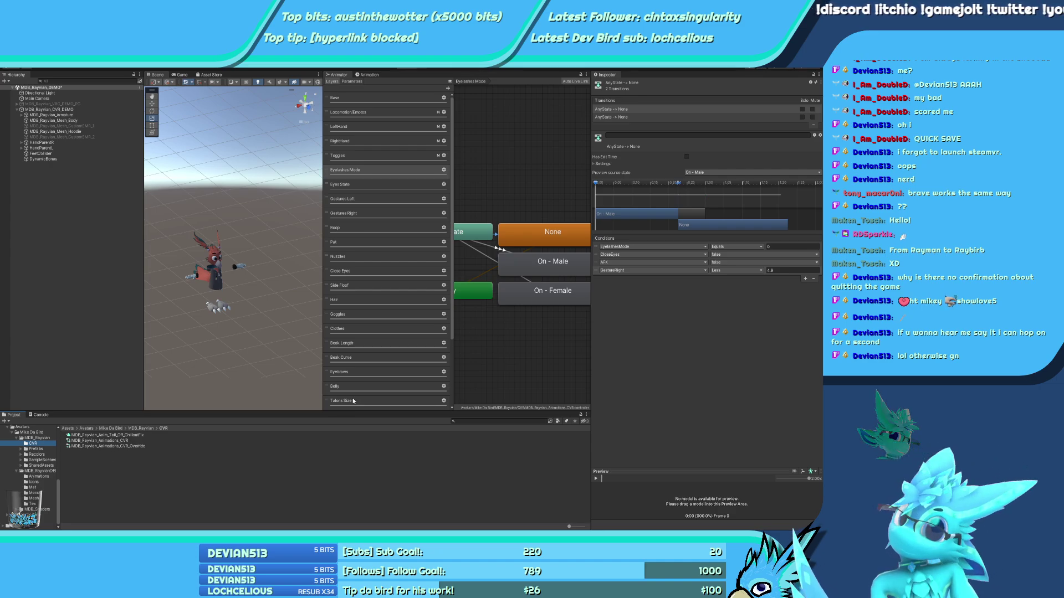
pyautogui.click(128, 441)
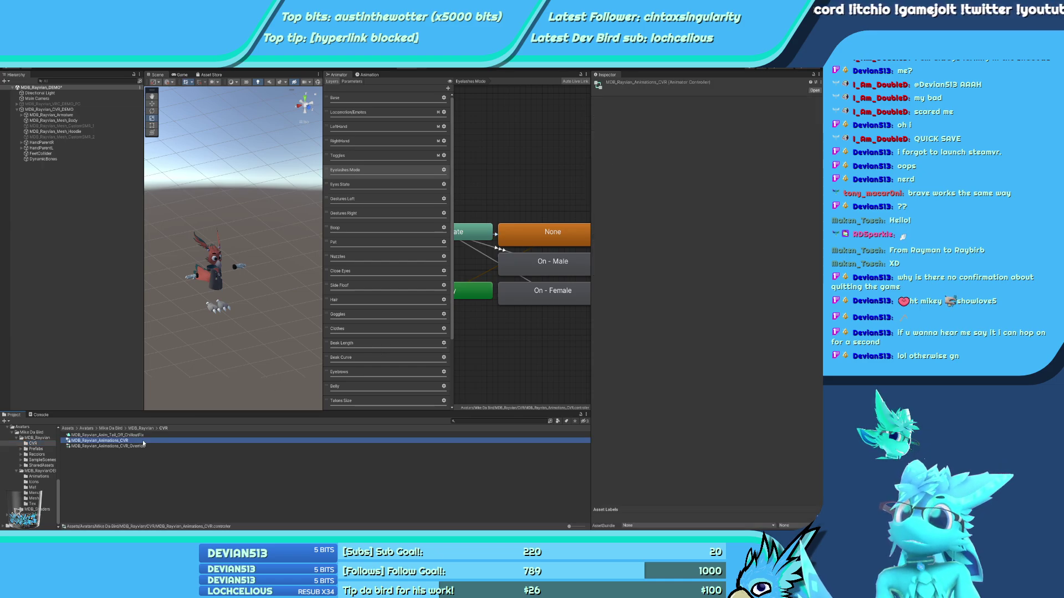
pyautogui.click(142, 436)
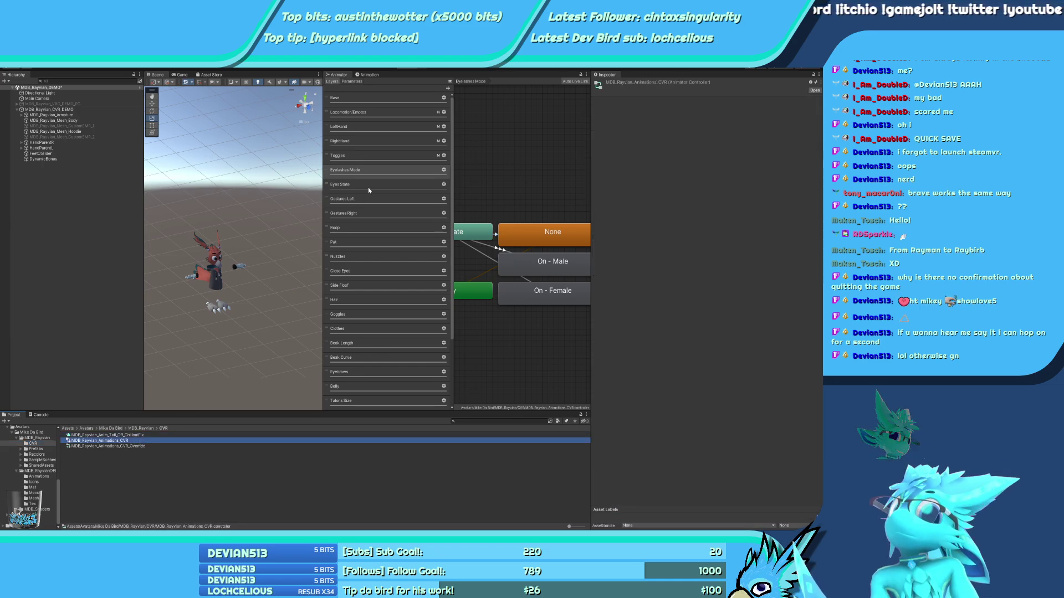
# Compare the conditions of the two Any State to None transitions in the Eyelashes Mode layer
pyautogui.click(382, 170)
pyautogui.click(493, 235)
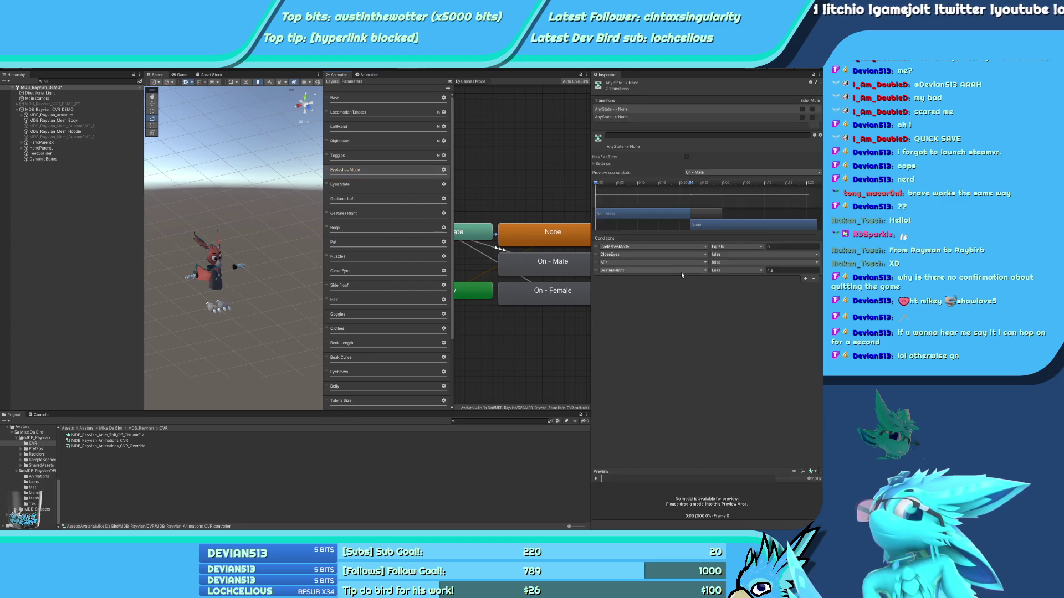
pyautogui.click(619, 117)
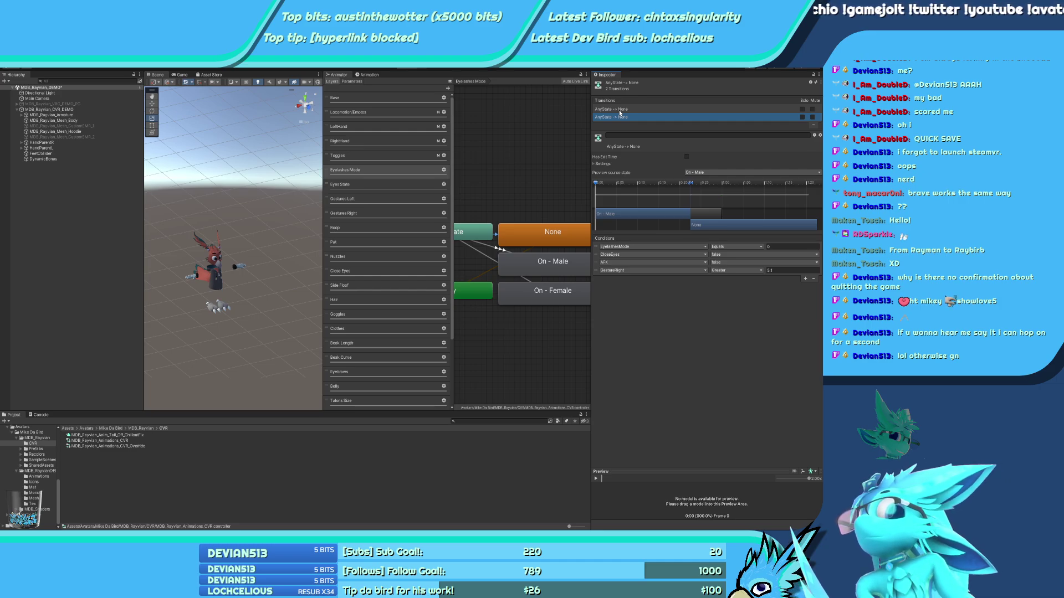
pyautogui.scroll(-3, 386, 311)
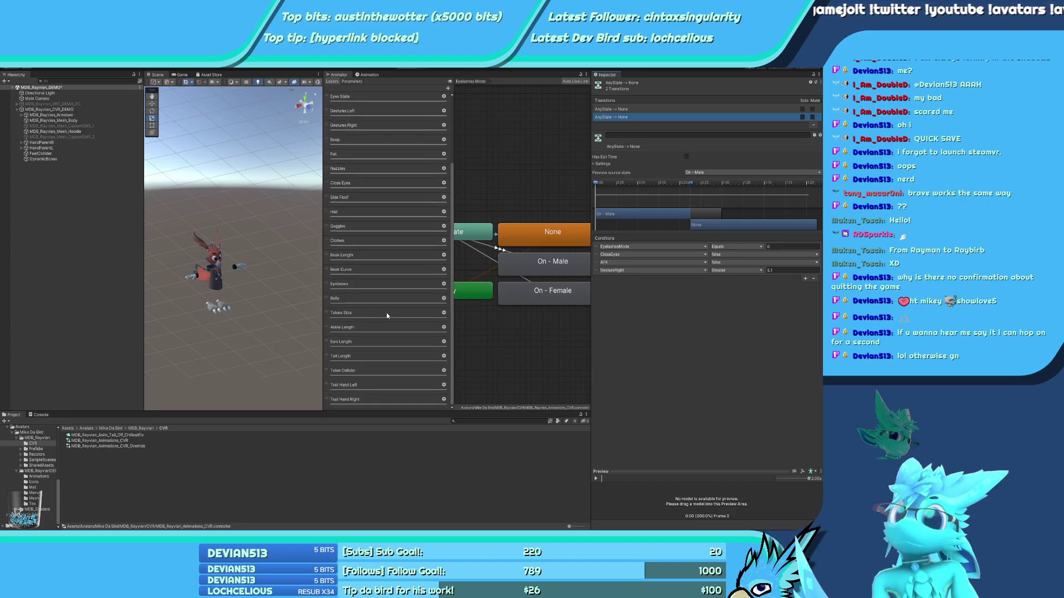
pyautogui.scroll(3, 387, 313)
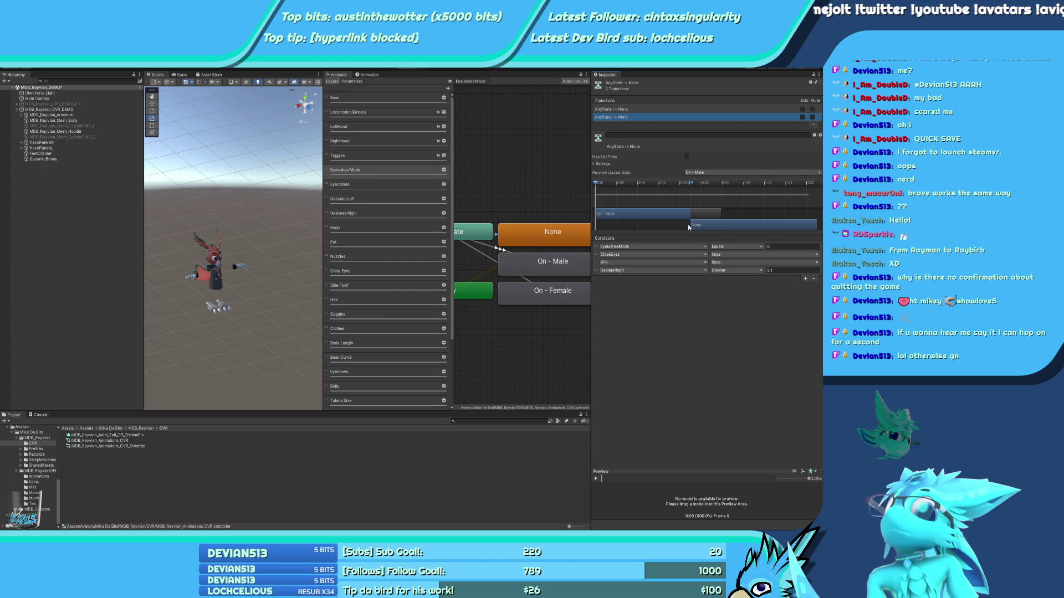
# Inspect the avatar root's components, then check the animator layers from Talons Size to the left-hand layer for gesture conditions
pyautogui.click(75, 111)
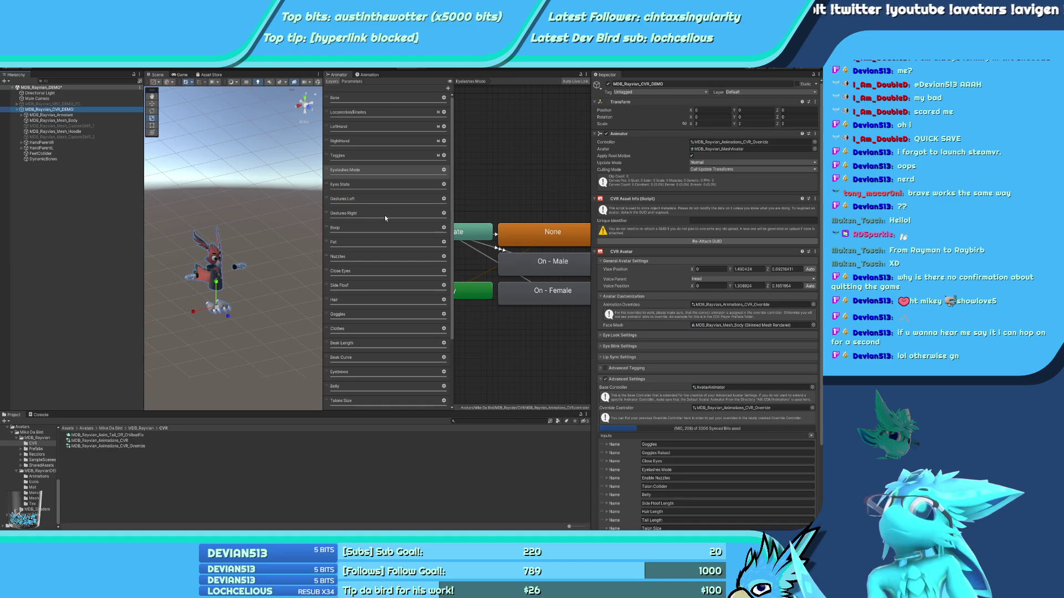
pyautogui.scroll(-3, 385, 217)
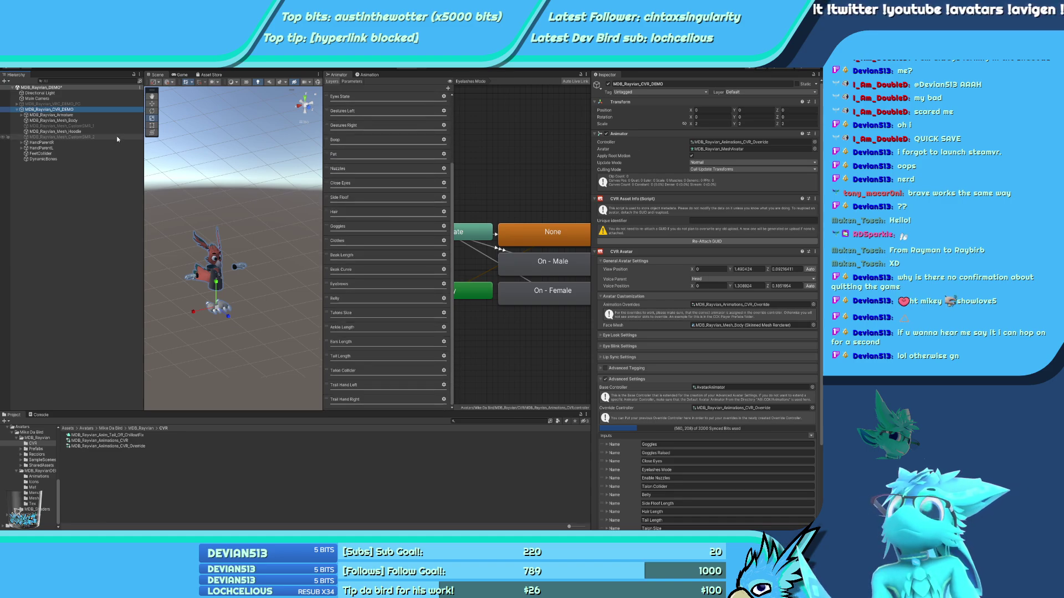
pyautogui.click(382, 342)
pyautogui.click(380, 333)
pyautogui.click(376, 313)
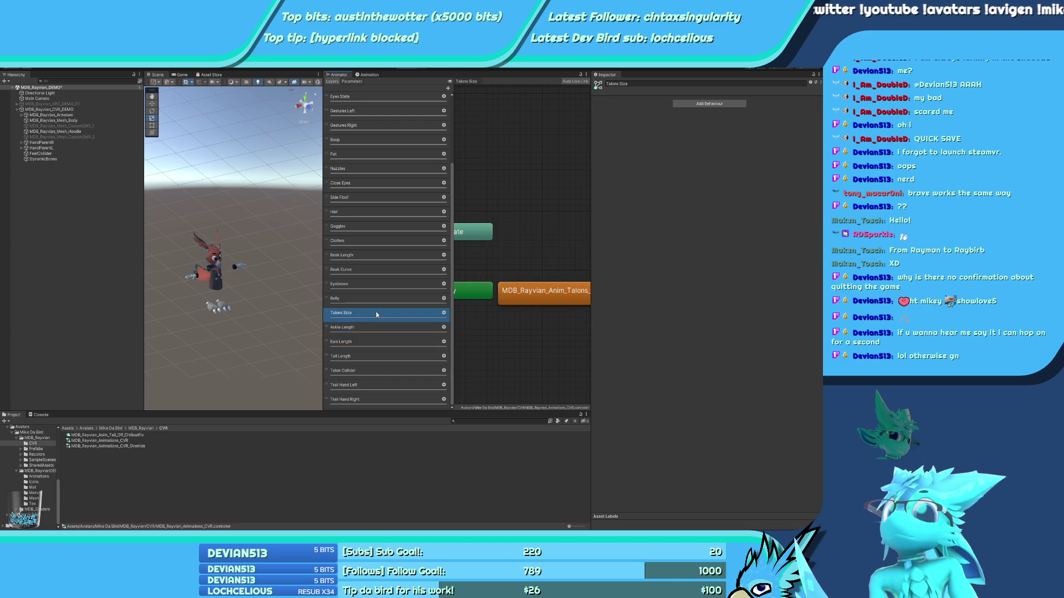
pyautogui.click(374, 286)
pyautogui.click(364, 384)
pyautogui.click(376, 356)
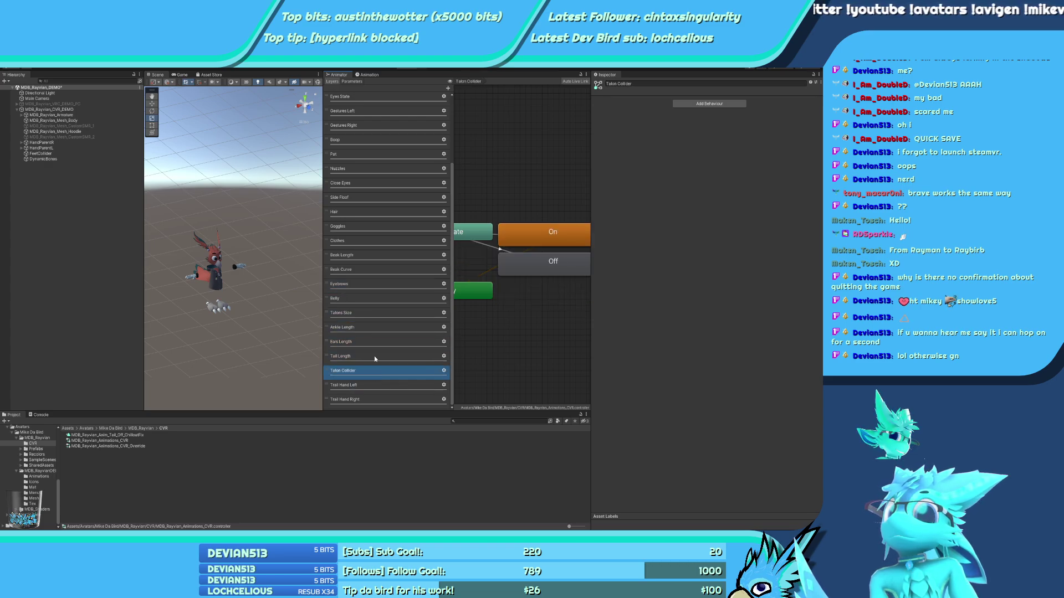
pyautogui.click(375, 334)
pyautogui.click(355, 385)
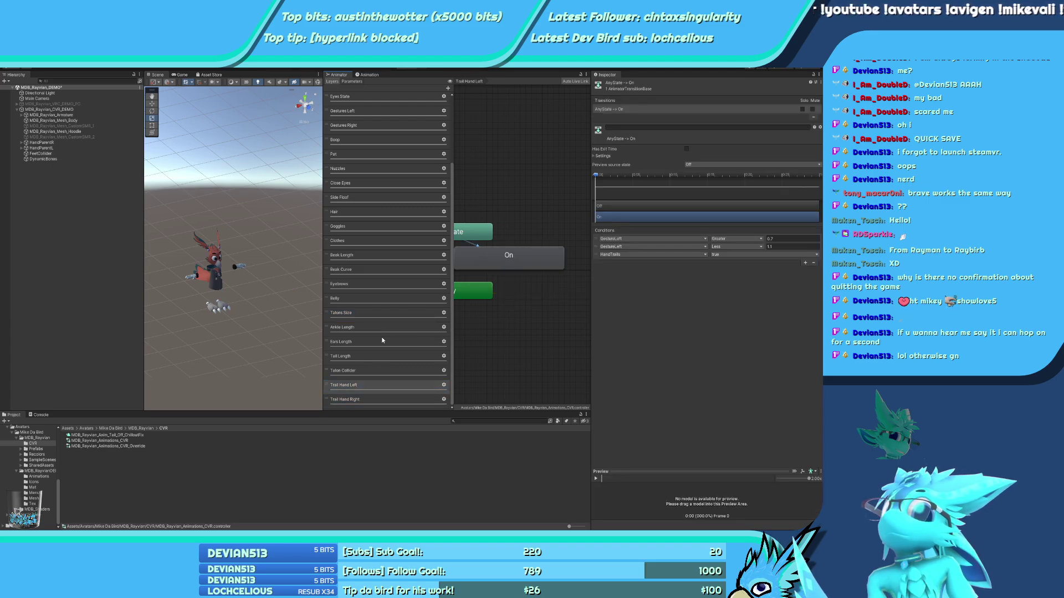
# Examine the Side Floof, Ankle Length, Talons Size, Clothes and Beak Length layers for conditions needing conversion
pyautogui.click(374, 155)
pyautogui.click(373, 244)
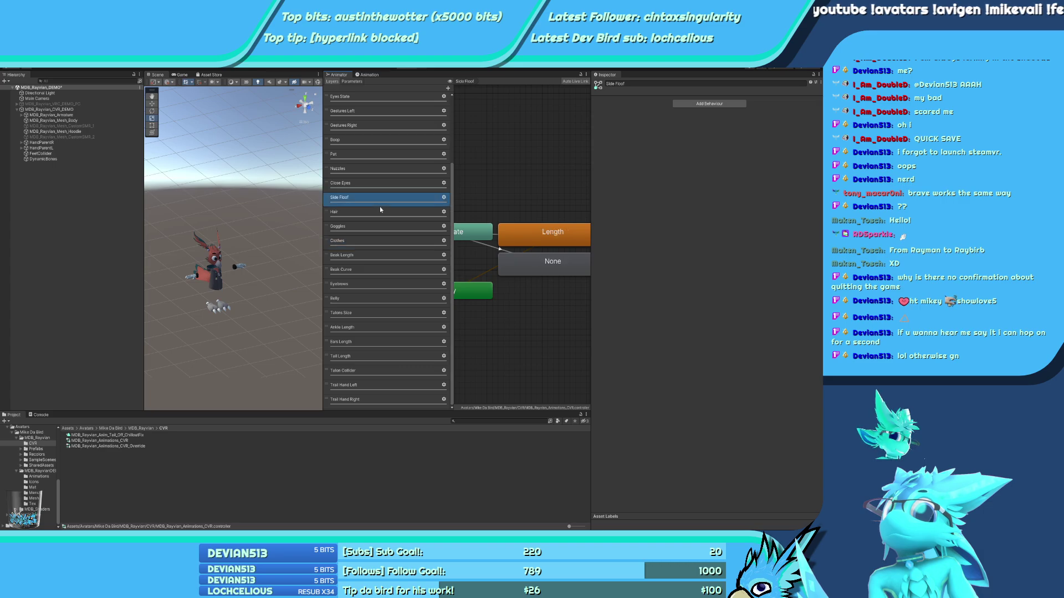
pyautogui.click(368, 283)
pyautogui.click(367, 328)
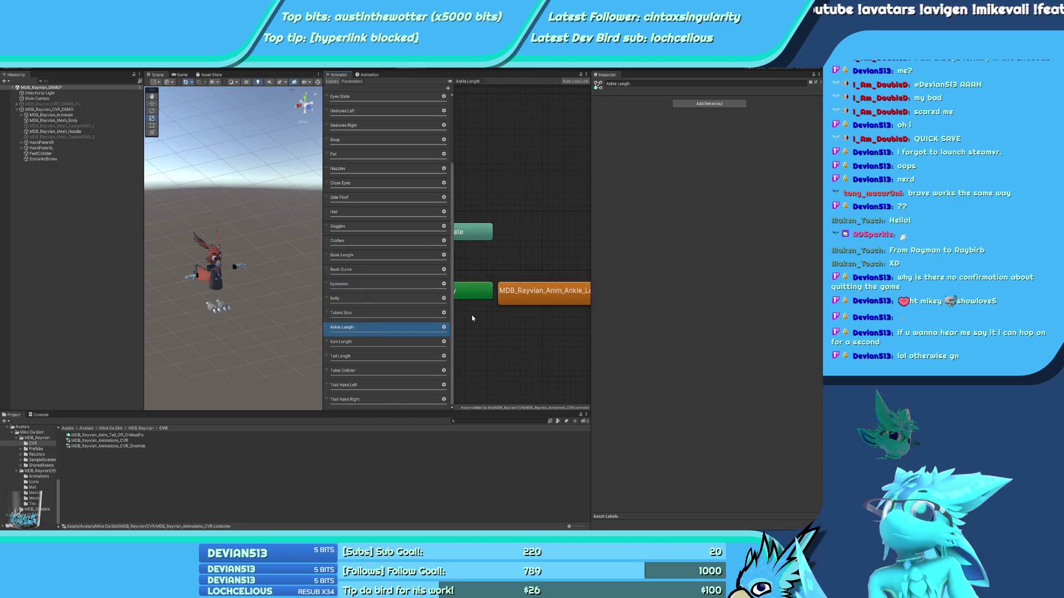
pyautogui.scroll(-3, 499, 313)
pyautogui.click(385, 316)
pyautogui.scroll(2, 505, 308)
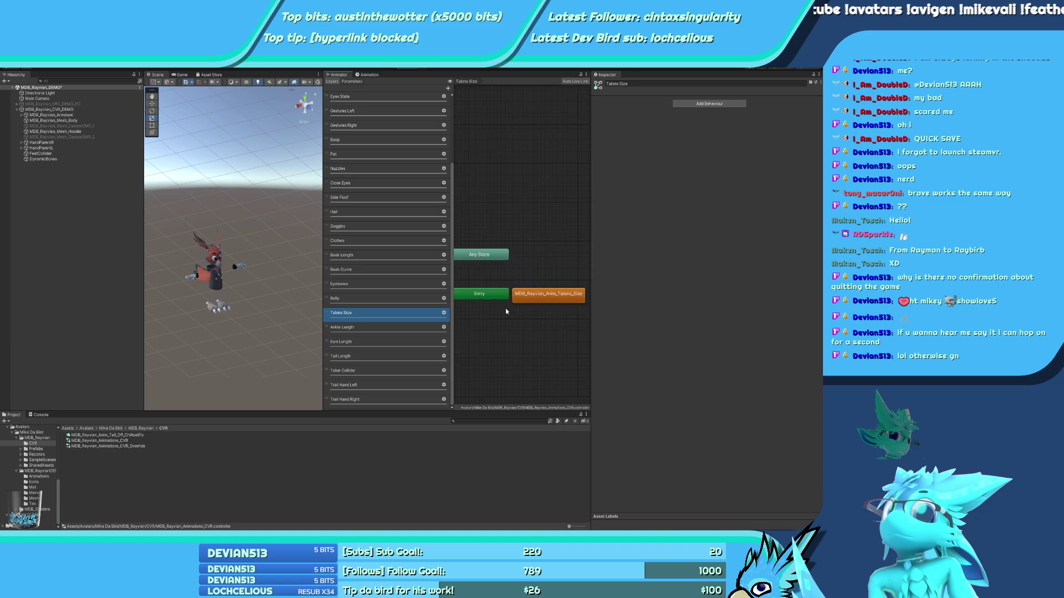
pyautogui.click(365, 272)
pyautogui.click(364, 244)
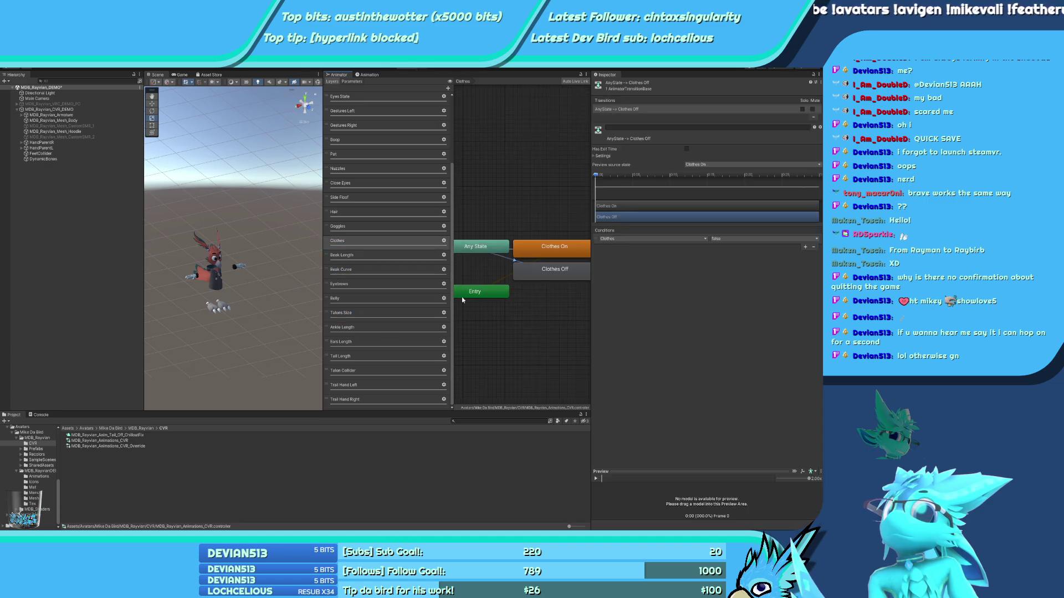
pyautogui.click(360, 400)
# Assign MDB_Rayvian_Animations_CVR_Override_DEMO as the Animator controller on the MDB_Rayvian_CVR_DEMO avatar
pyautogui.click(84, 104)
pyautogui.click(85, 109)
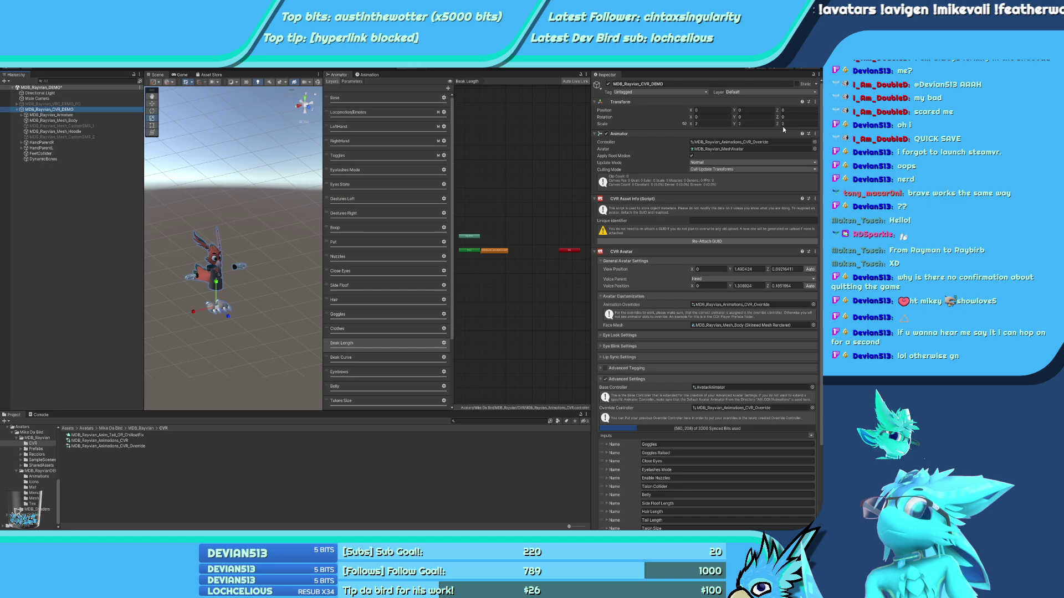
pyautogui.click(814, 142)
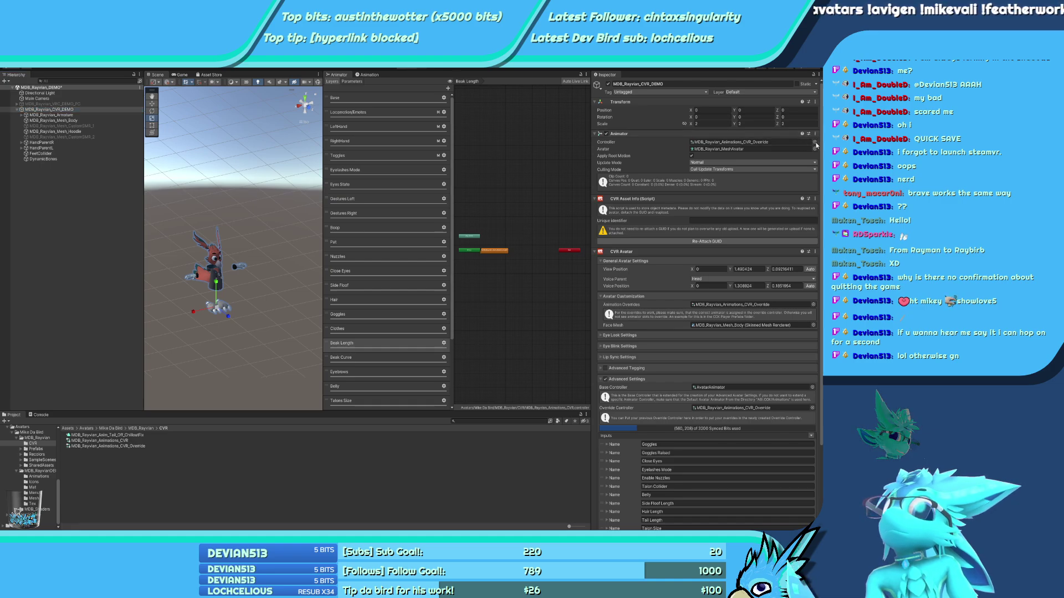
pyautogui.doubleClick(556, 170)
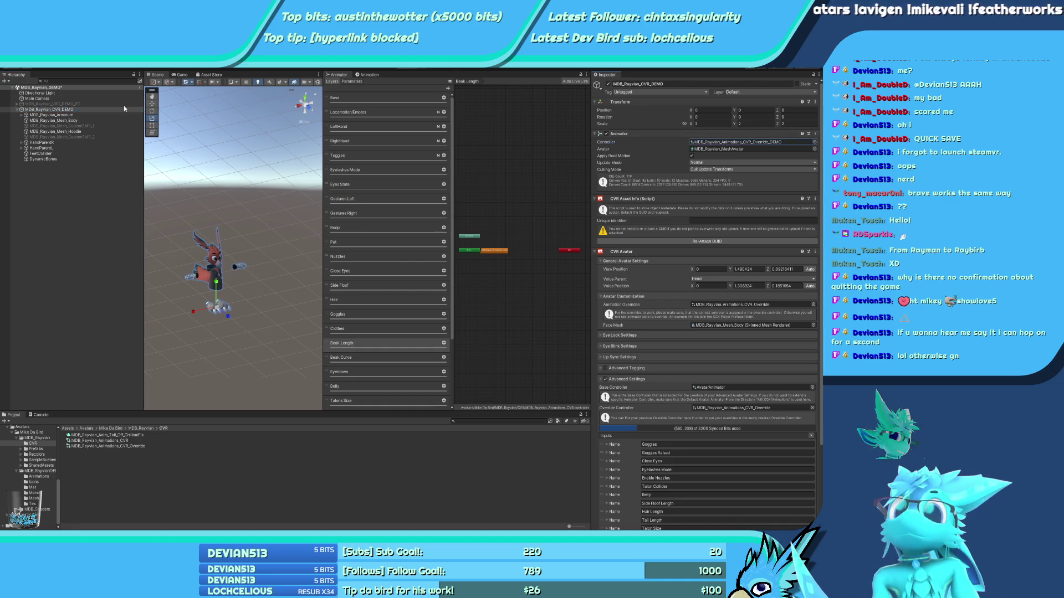
# Reopen the MDB_Rayvian_Animations_CVR controller and inspect the Any State to Blink State Default transition in the Eyes State layer
pyautogui.click(62, 110)
pyautogui.scroll(-3, 401, 342)
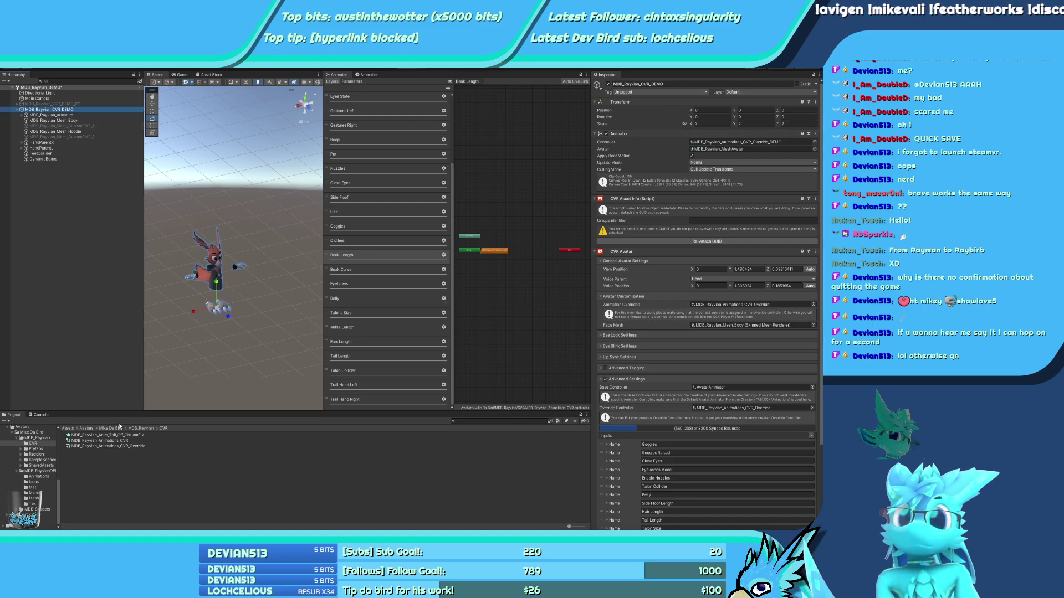
pyautogui.click(121, 442)
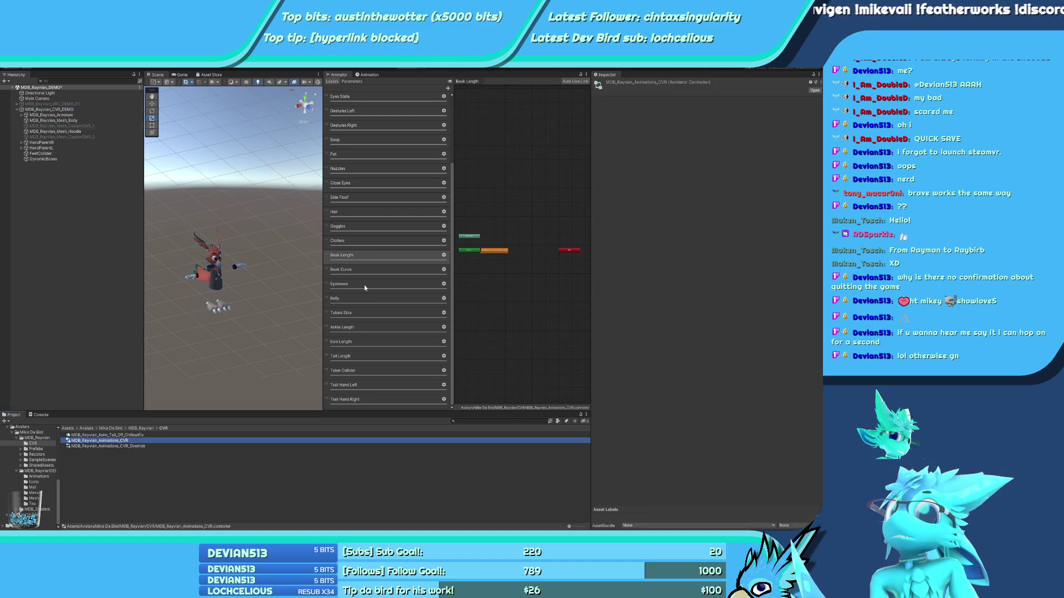
pyautogui.scroll(3, 364, 288)
pyautogui.click(361, 184)
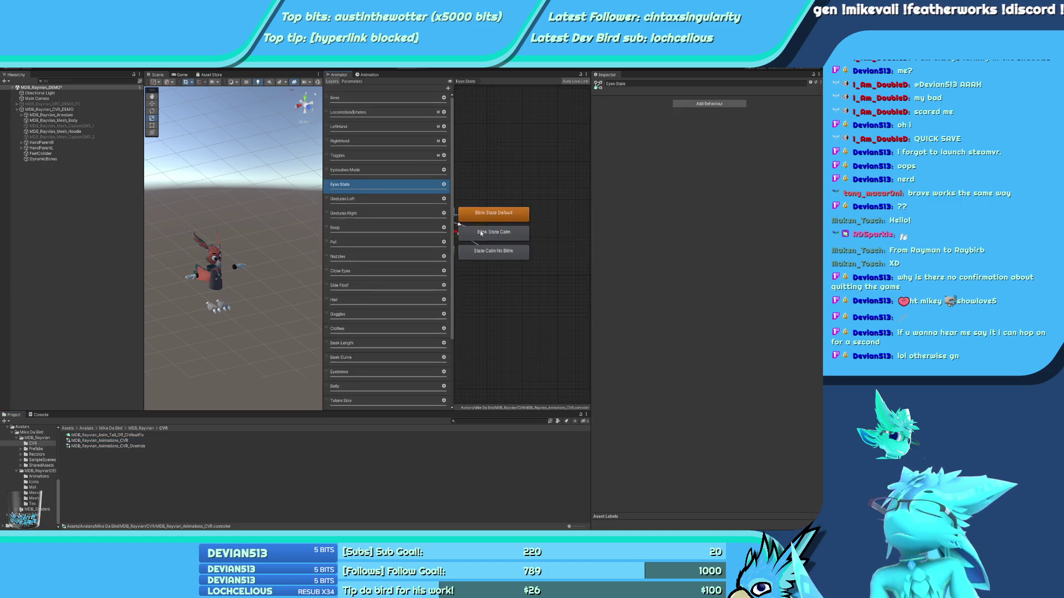
pyautogui.click(521, 242)
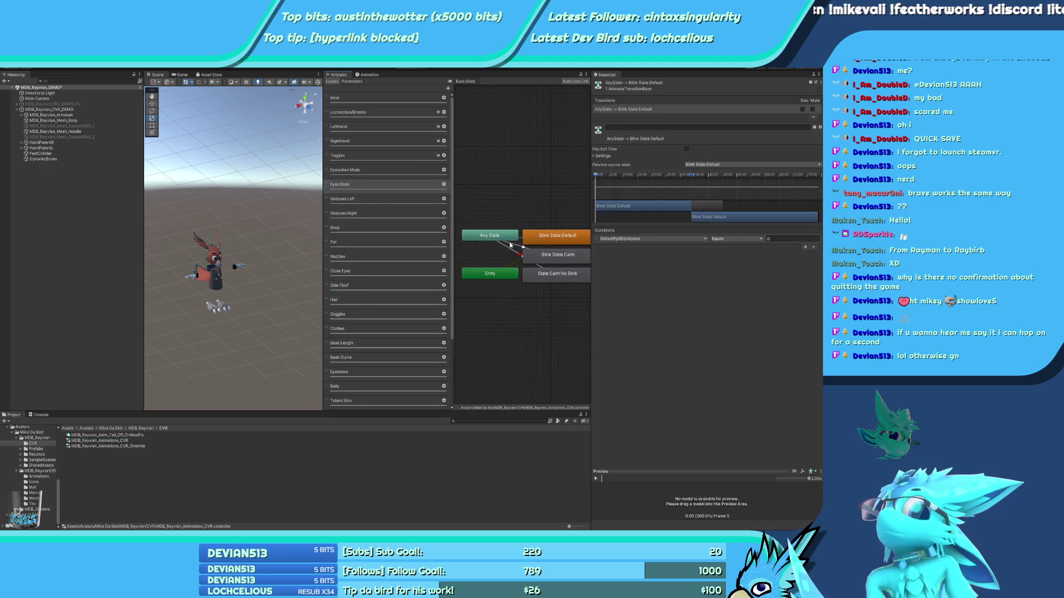
pyautogui.scroll(2, 521, 240)
pyautogui.moveTo(526, 237); pyautogui.dragTo(507, 237, button='middle')
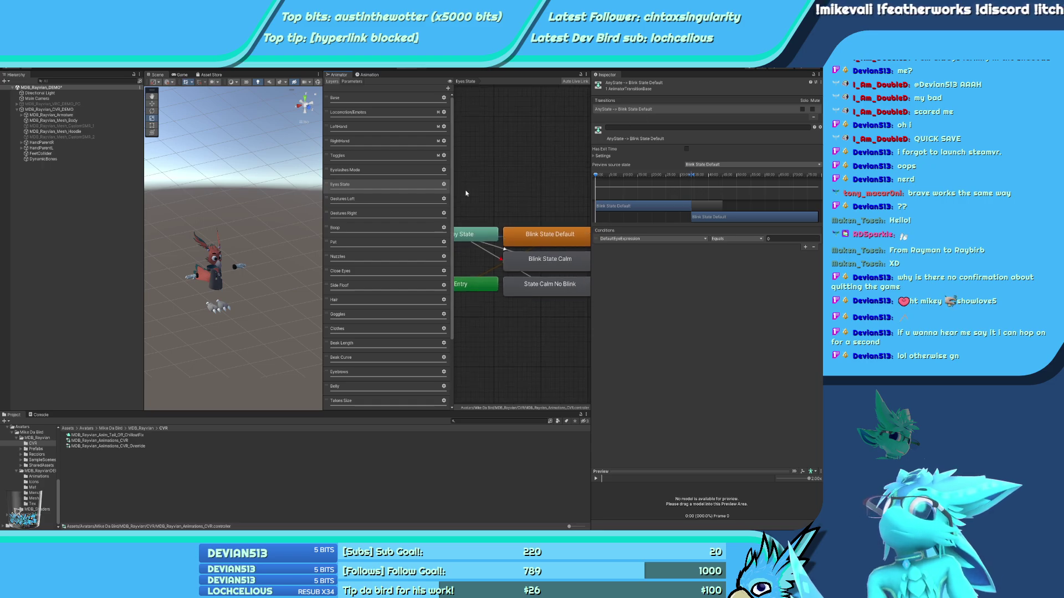
# Recheck the conditions of every Any State transition to None and to On - Male in Eyelashes Mode
pyautogui.click(376, 170)
pyautogui.click(501, 234)
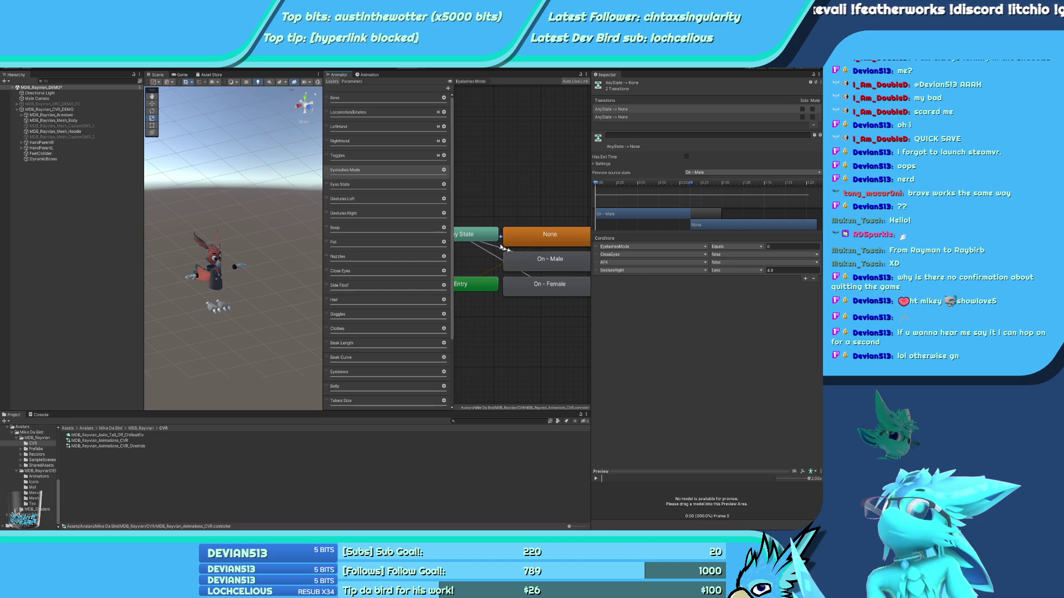
pyautogui.click(618, 117)
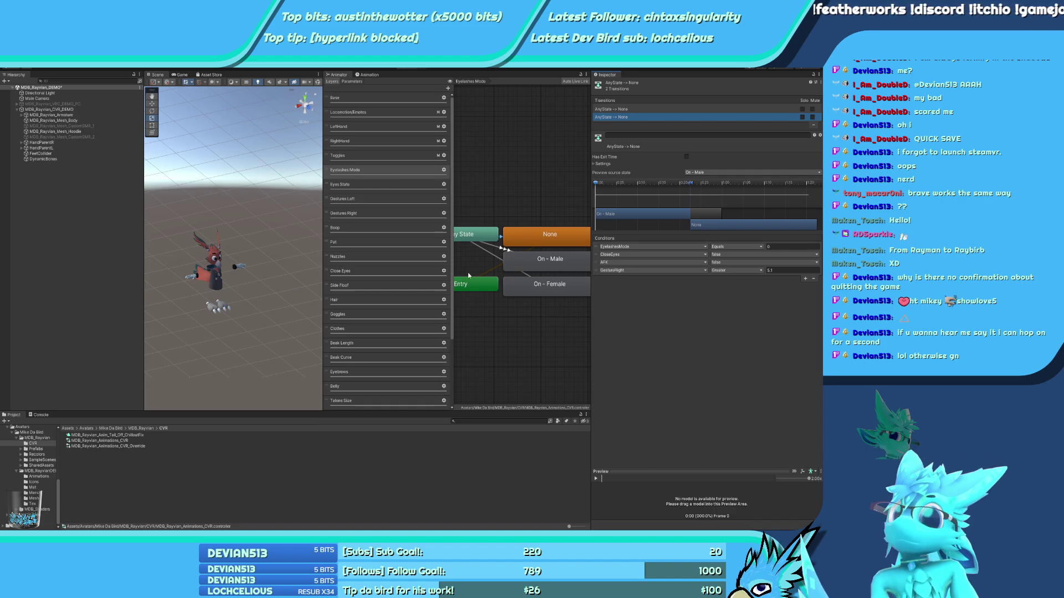
pyautogui.click(500, 249)
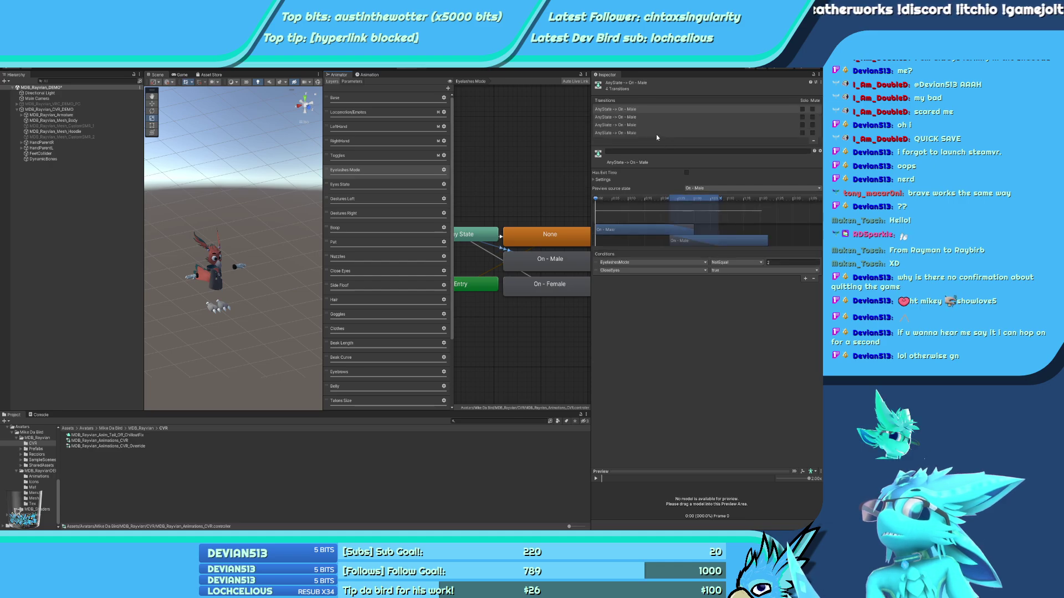
pyautogui.click(641, 117)
pyautogui.click(639, 124)
pyautogui.click(640, 132)
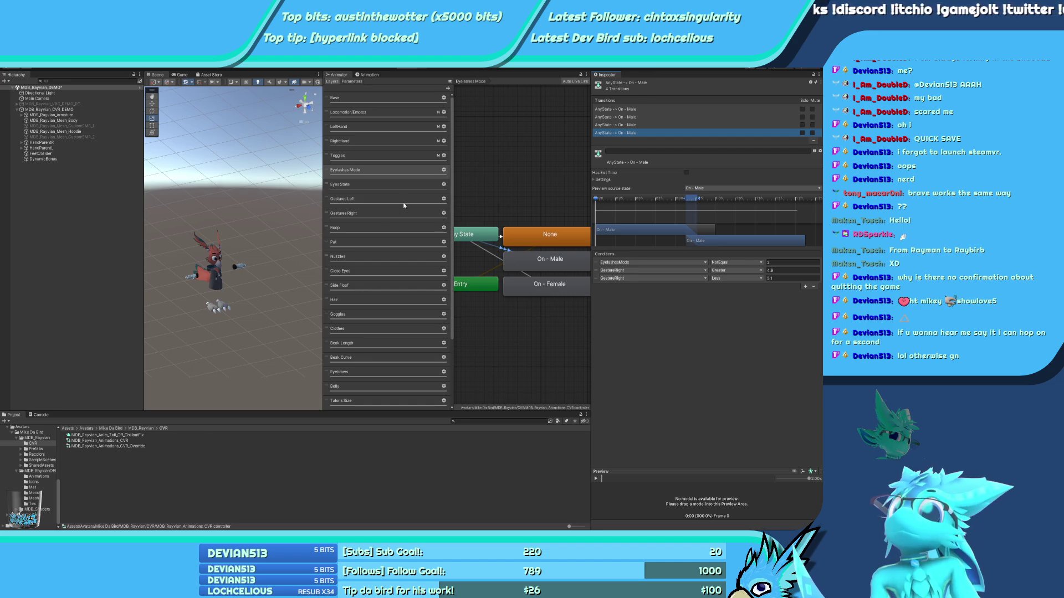
# Examine the Talons Size and Ears Length layers, including the Any State to Ears Length transition and the Ears Length state
pyautogui.click(369, 257)
pyautogui.scroll(-3, 369, 301)
pyautogui.click(369, 301)
pyautogui.click(372, 326)
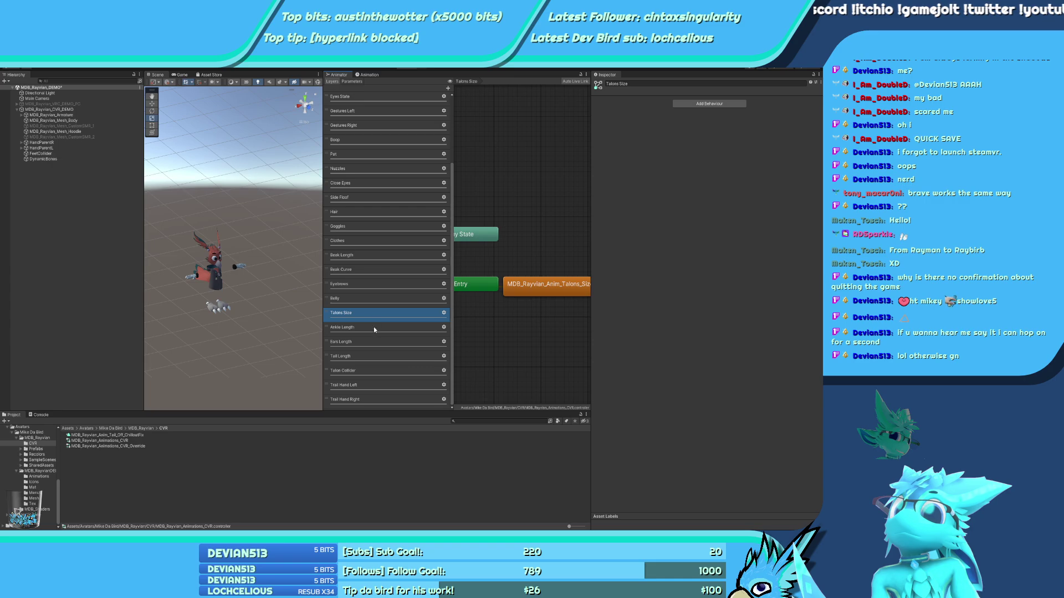
pyautogui.click(371, 340)
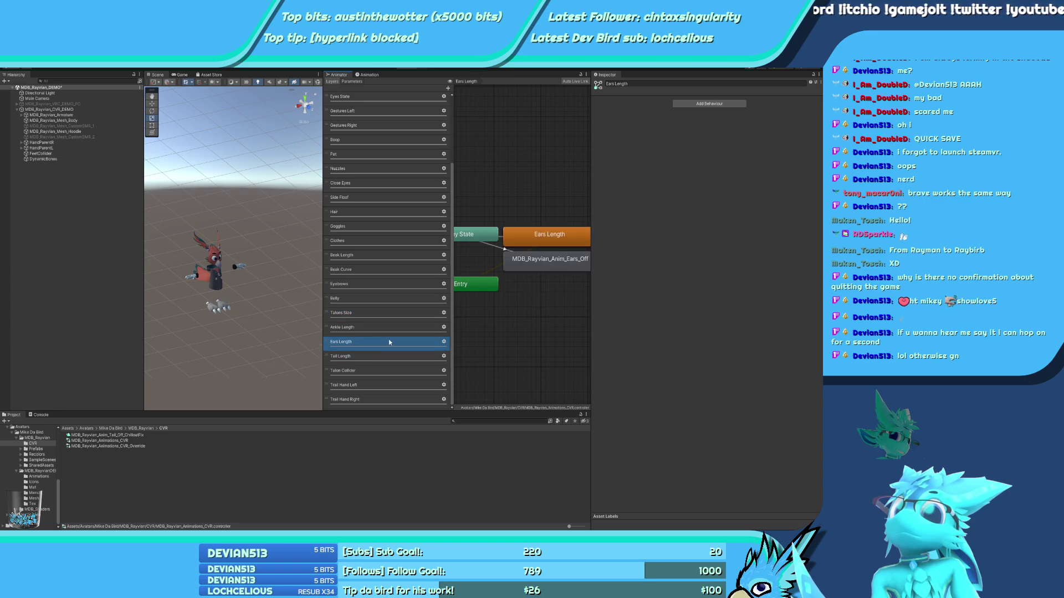
pyautogui.click(500, 242)
pyautogui.click(421, 344)
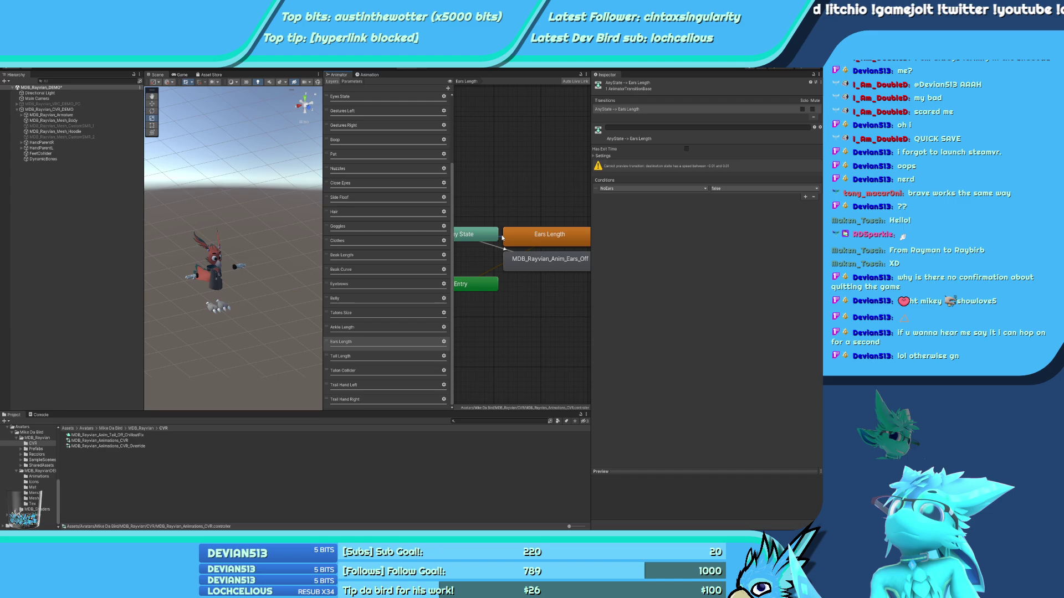
pyautogui.click(501, 236)
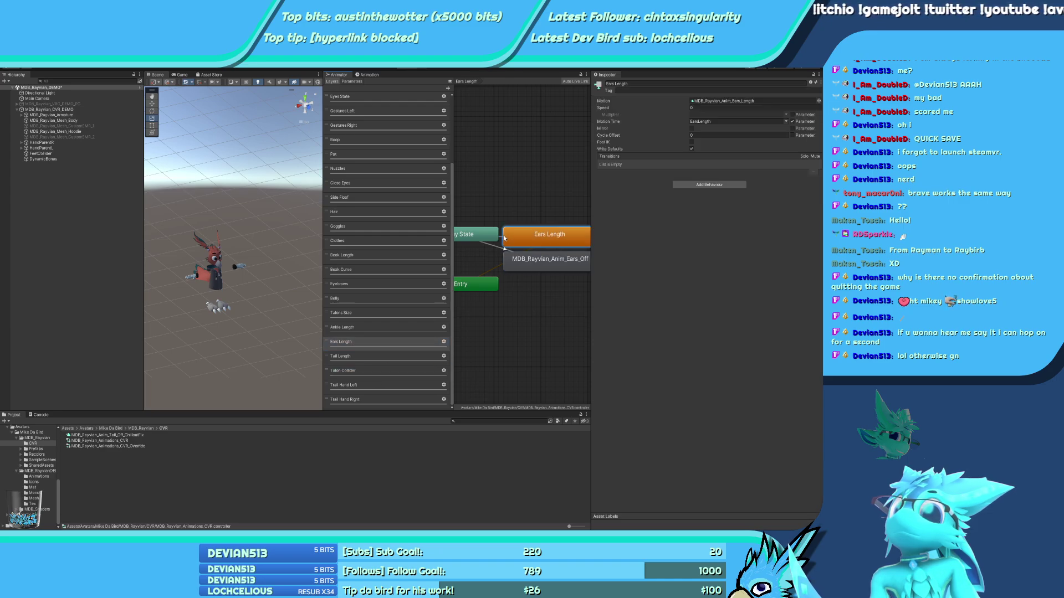
# Check the Ears_Off state, then open MDB_Rayvian_Animations_DEMO and inspect its Any State to On - Male transitions in Eyelashes Mode
pyautogui.click(550, 261)
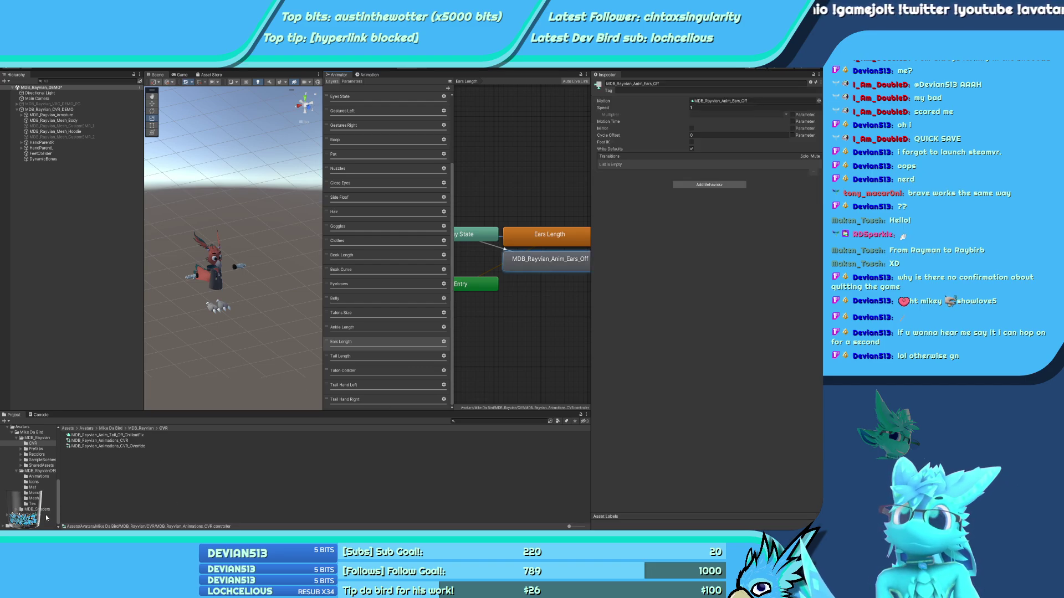
pyautogui.click(39, 476)
pyautogui.click(123, 436)
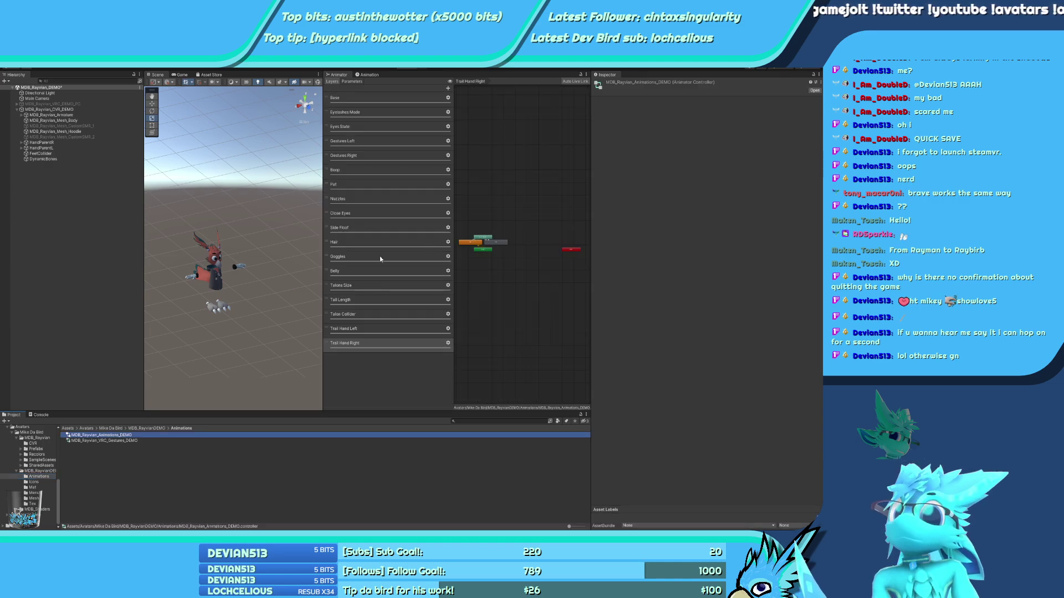
pyautogui.click(372, 213)
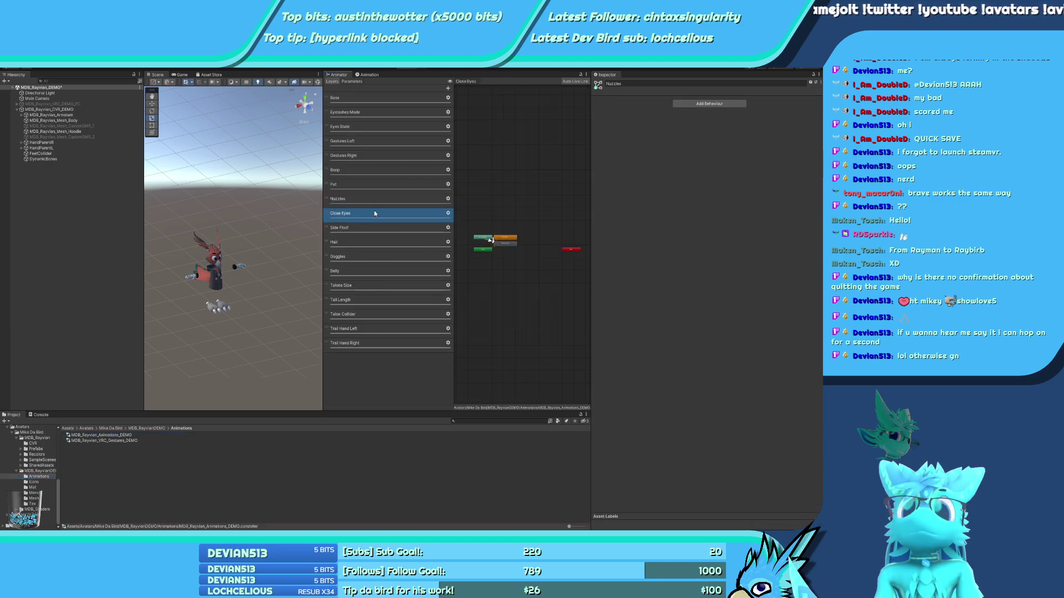
pyautogui.click(373, 129)
pyautogui.click(374, 113)
pyautogui.scroll(5, 504, 258)
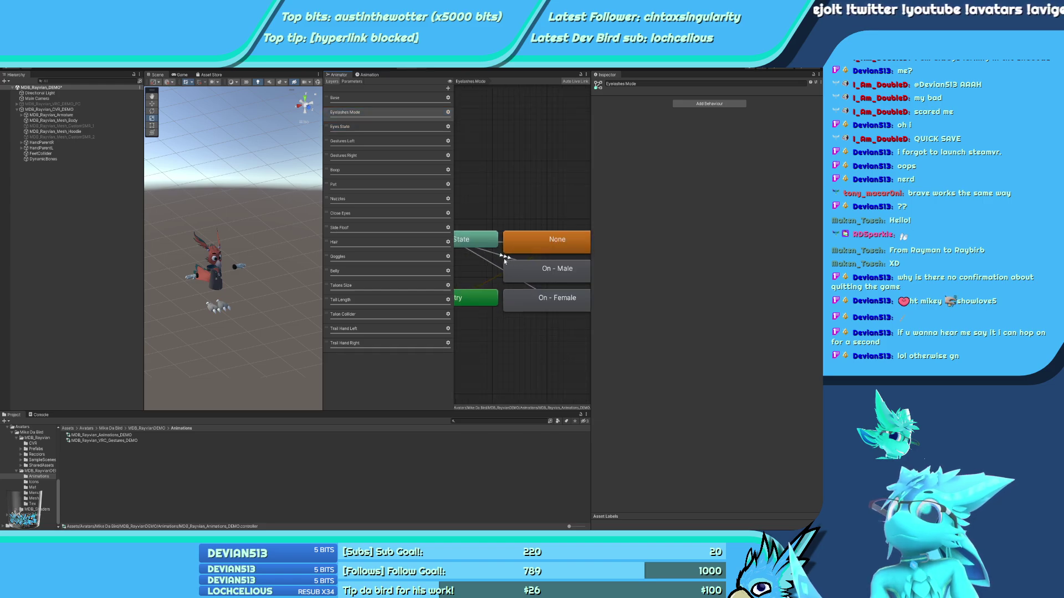
pyautogui.click(503, 257)
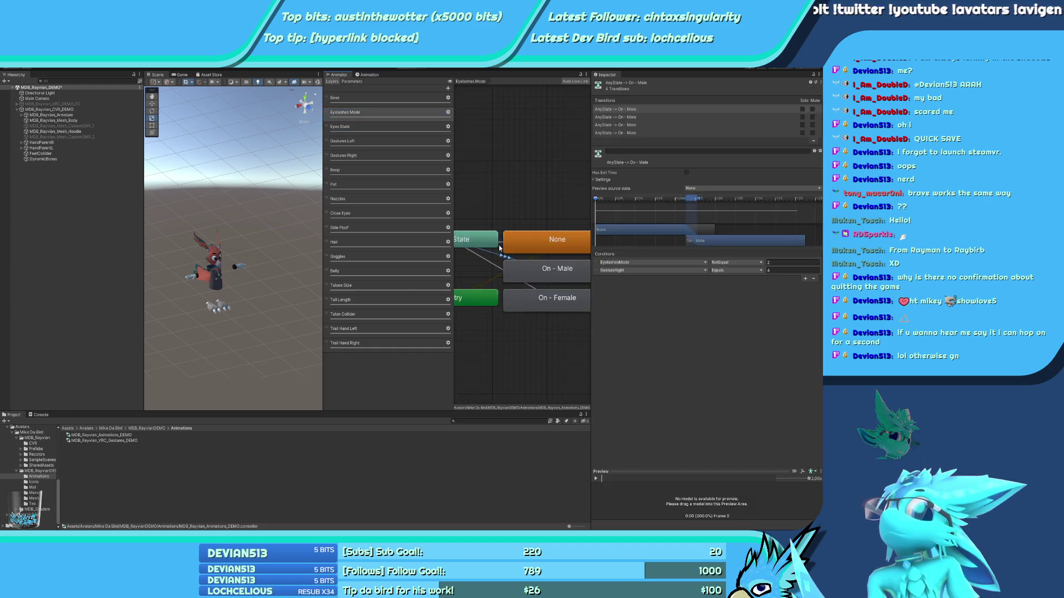
pyautogui.click(499, 247)
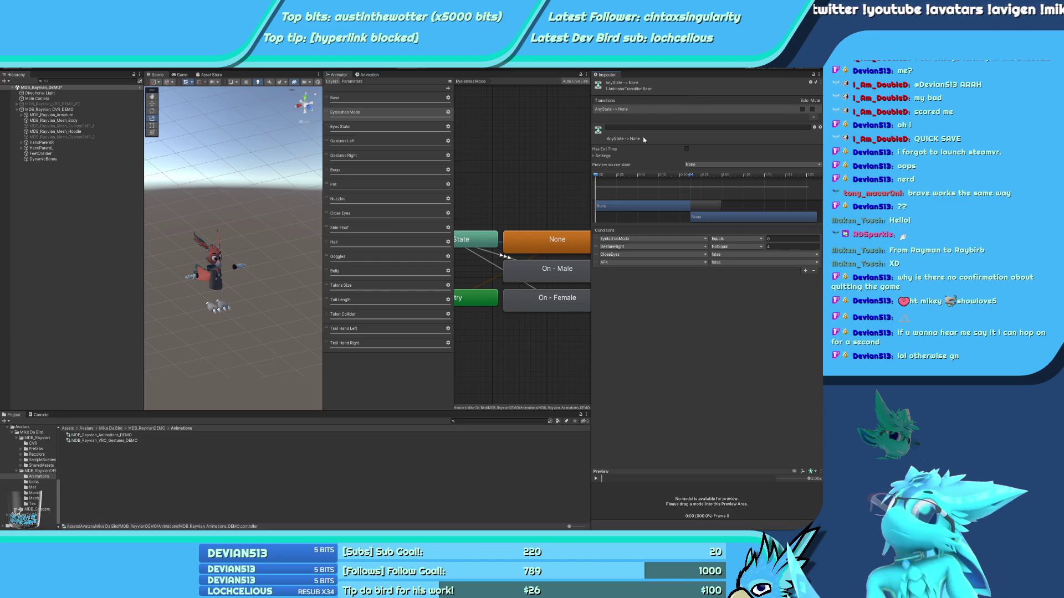
pyautogui.hotkey('ctrl', 'z')
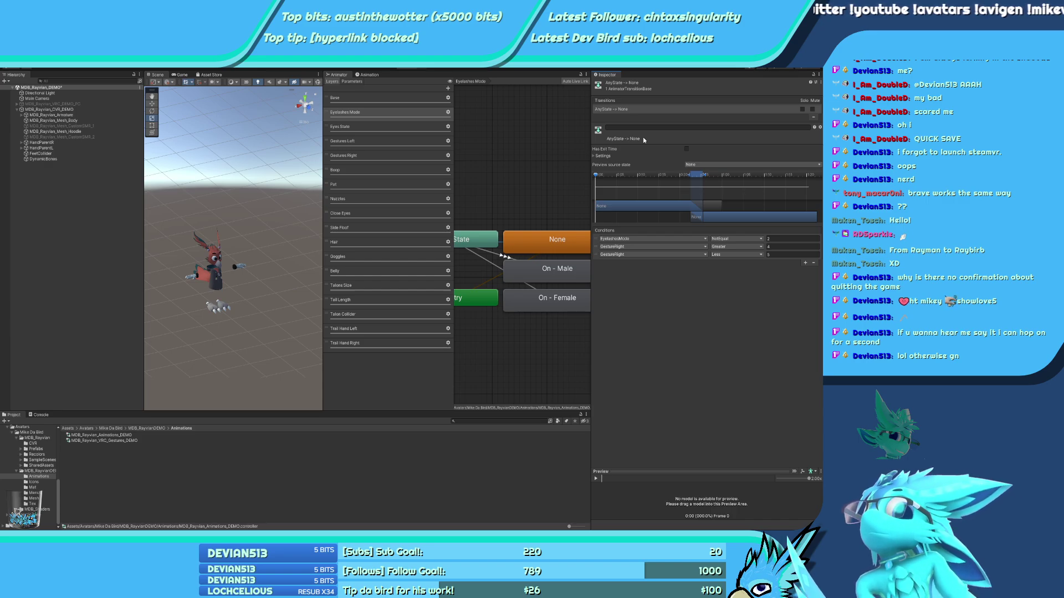
pyautogui.hotkey('ctrl', 'z')
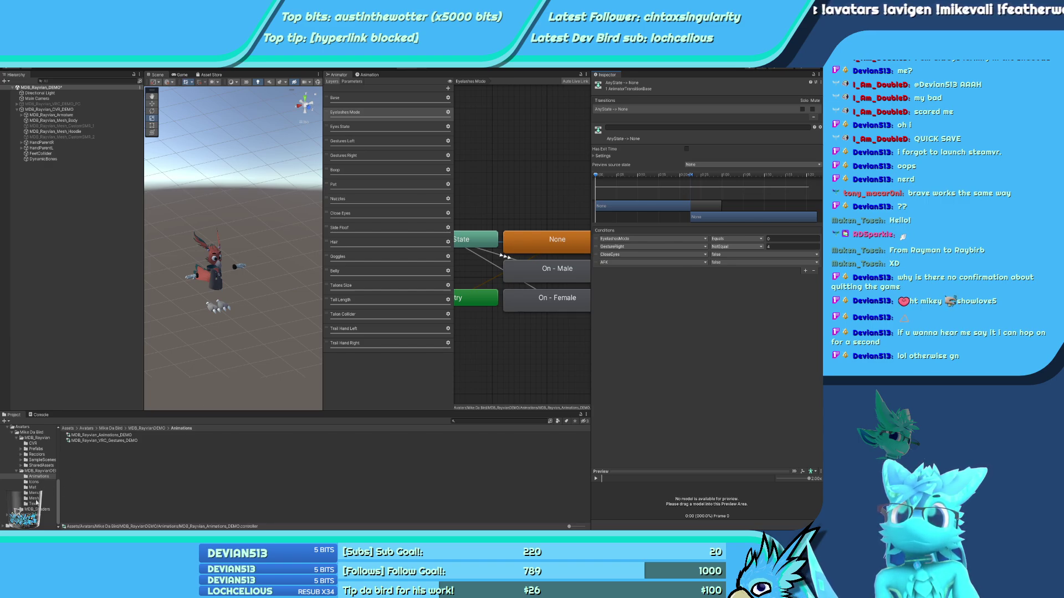
# Open the MDB_Rayvian_Animations_CVR_DEMO controller, look through its layers, and inspect the Any State to None transition in Eyelashes Mode
pyautogui.click(42, 472)
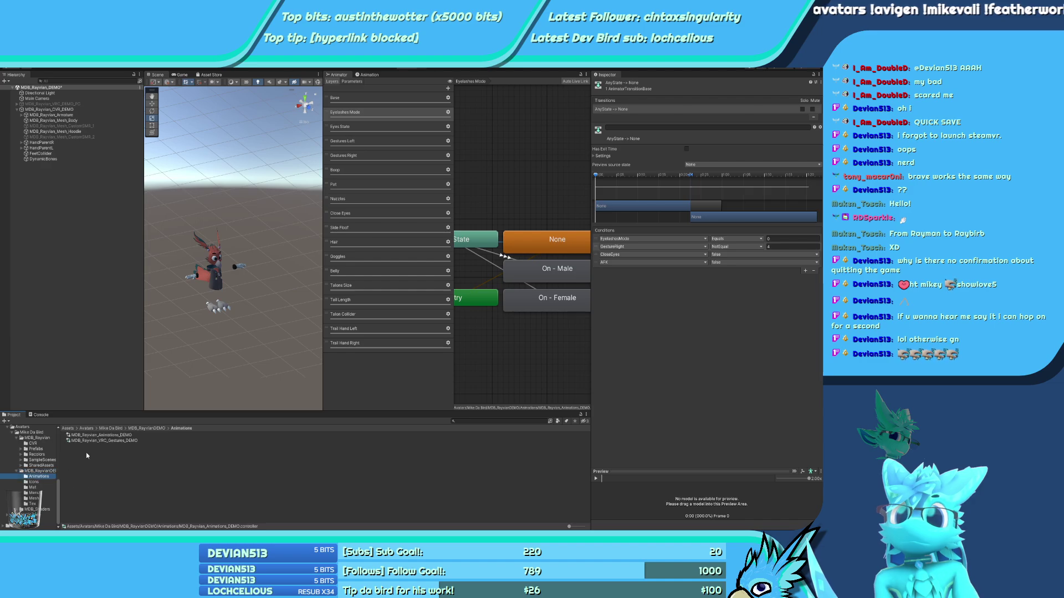
pyautogui.click(109, 469)
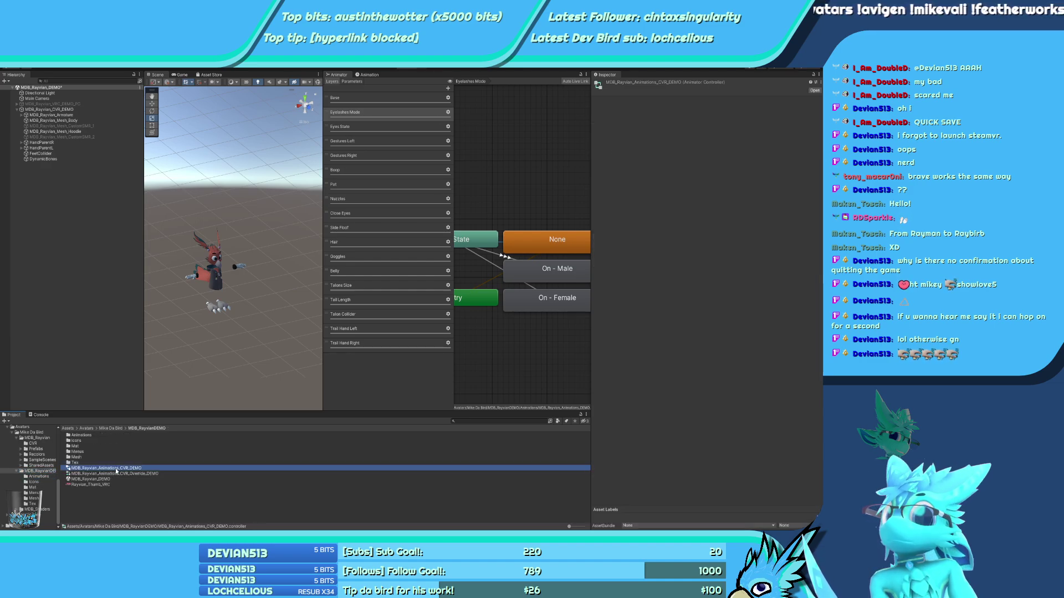
pyautogui.click(404, 156)
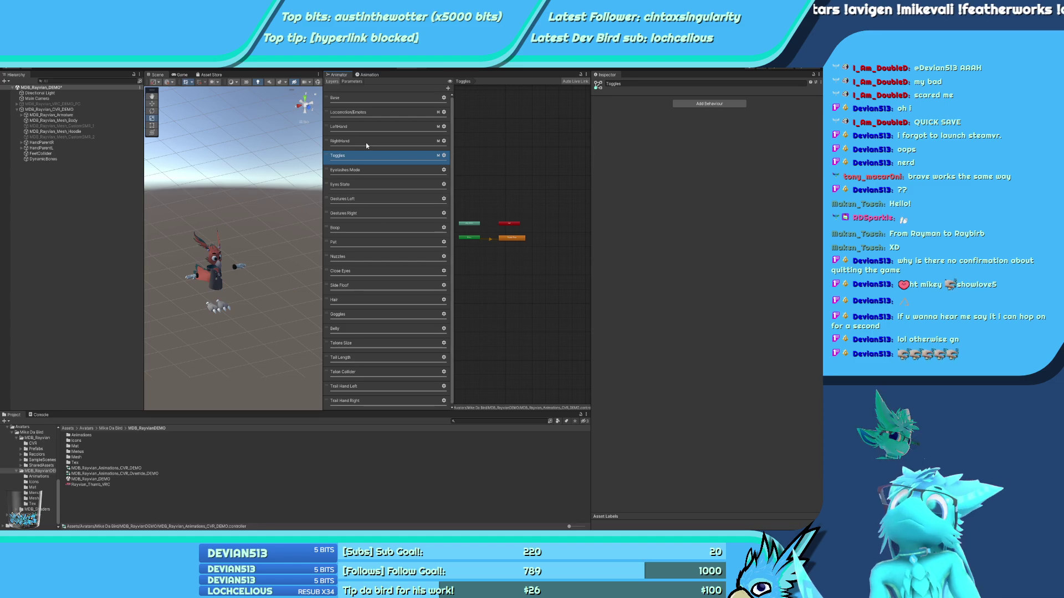
pyautogui.click(361, 98)
pyautogui.click(364, 185)
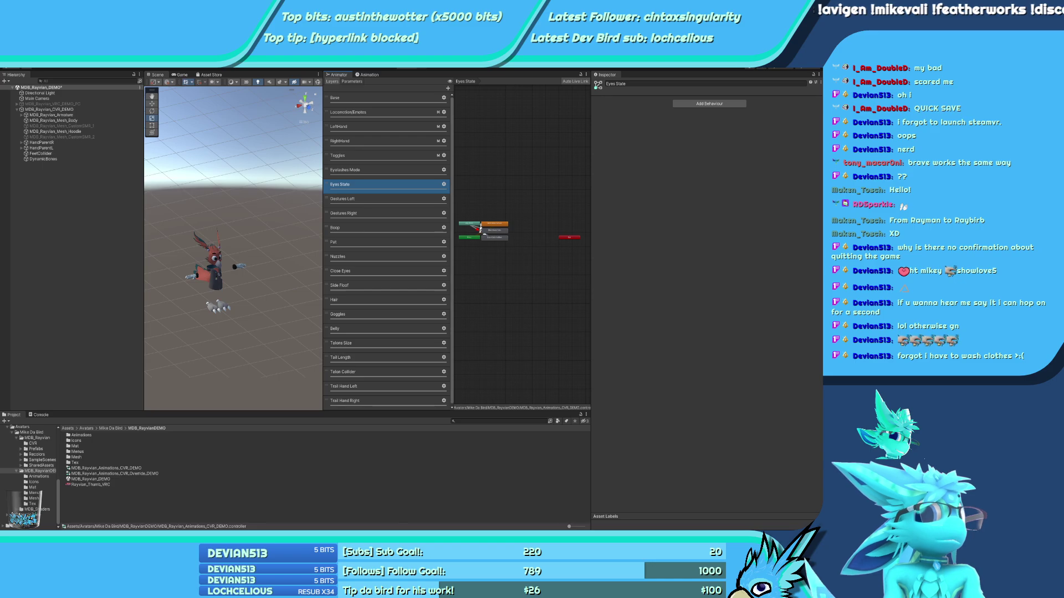
pyautogui.click(388, 213)
pyautogui.click(395, 199)
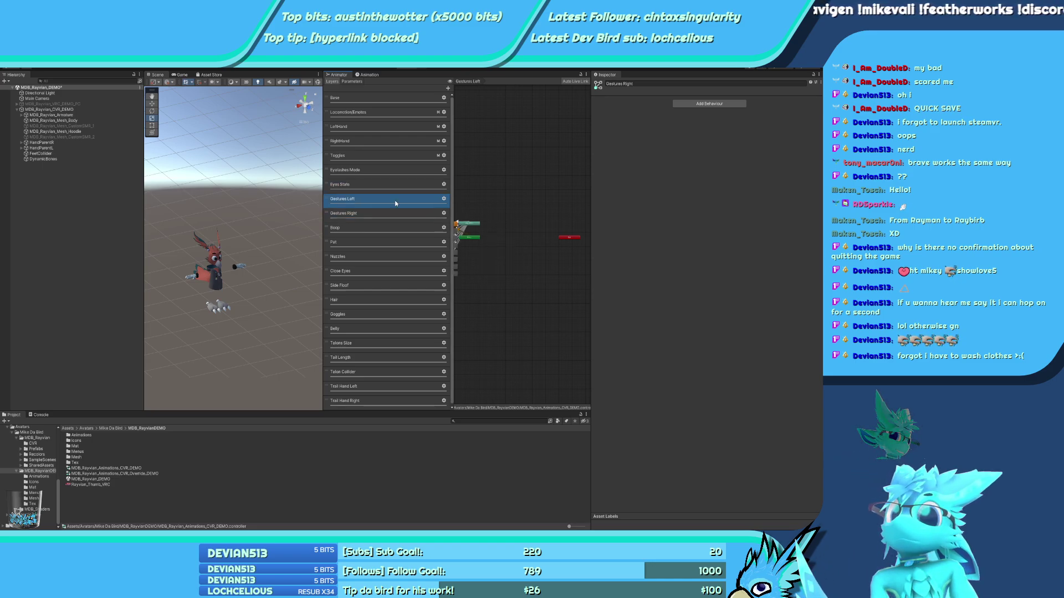
pyautogui.click(380, 142)
pyautogui.click(381, 201)
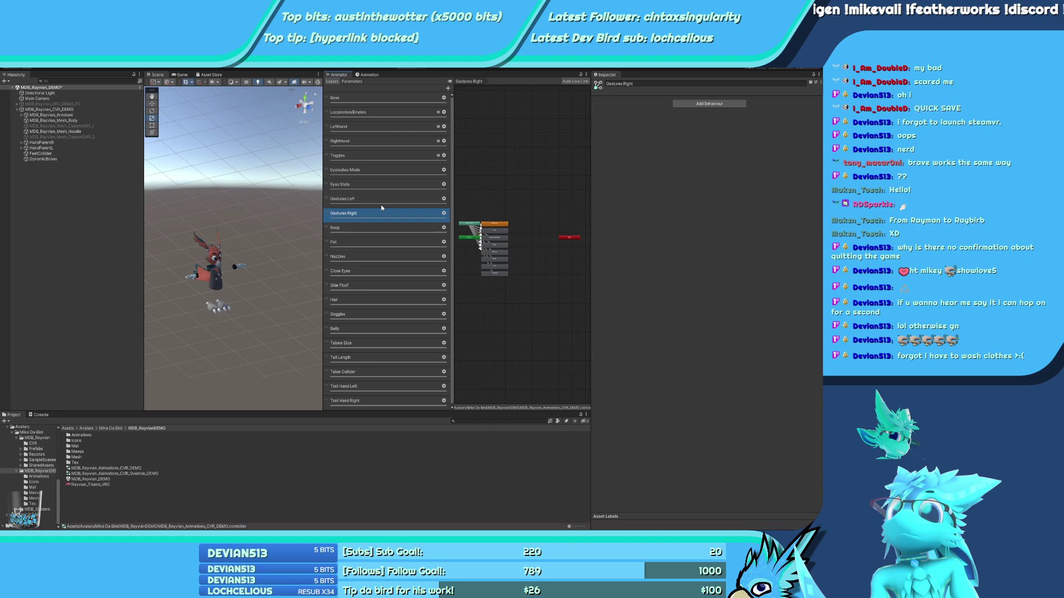
pyautogui.click(372, 171)
pyautogui.scroll(5, 499, 244)
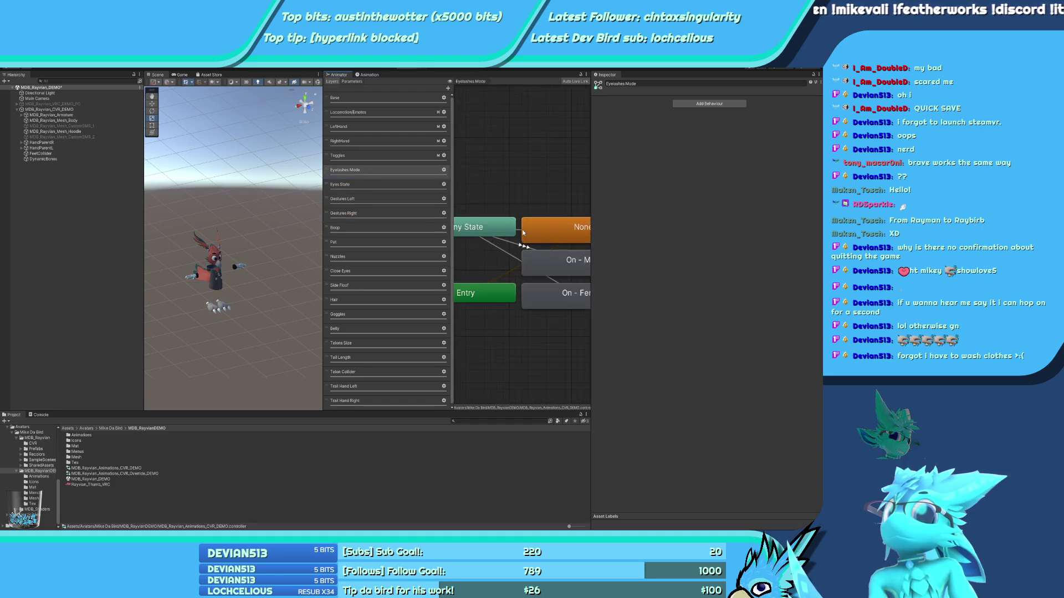
pyautogui.click(519, 233)
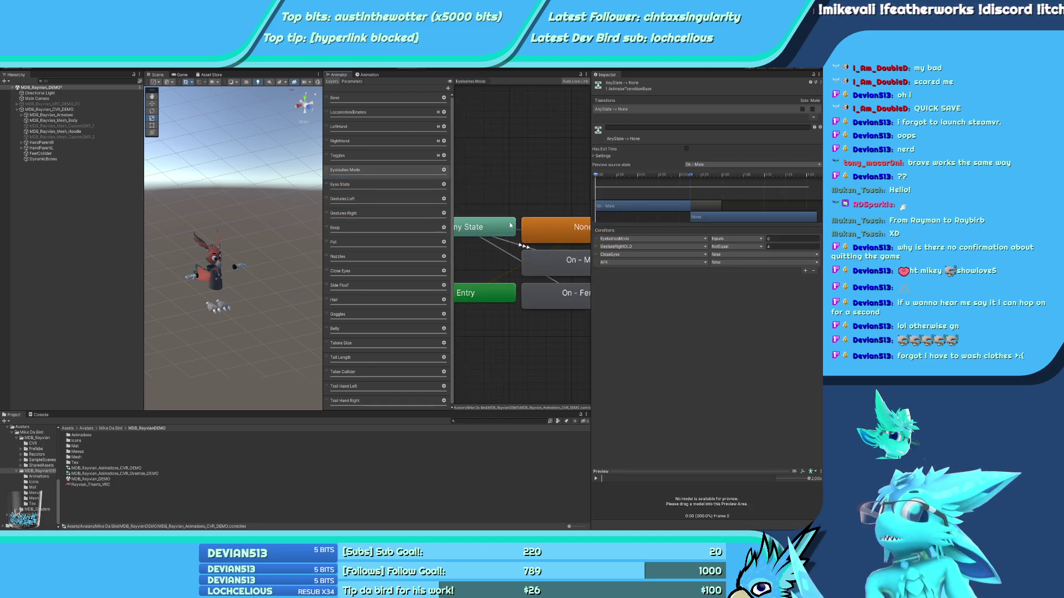
# Replace the fourth Any State to On - Male transition's GestureRight condition with a range greater than 4.5 and less than 5.1
pyautogui.click(530, 244)
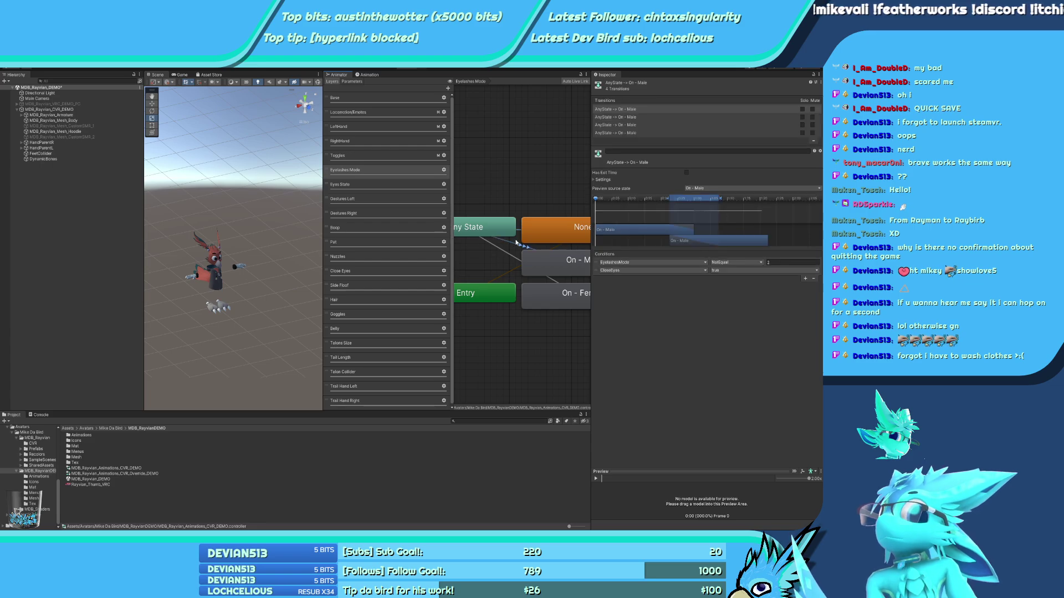
pyautogui.click(632, 125)
pyautogui.click(634, 132)
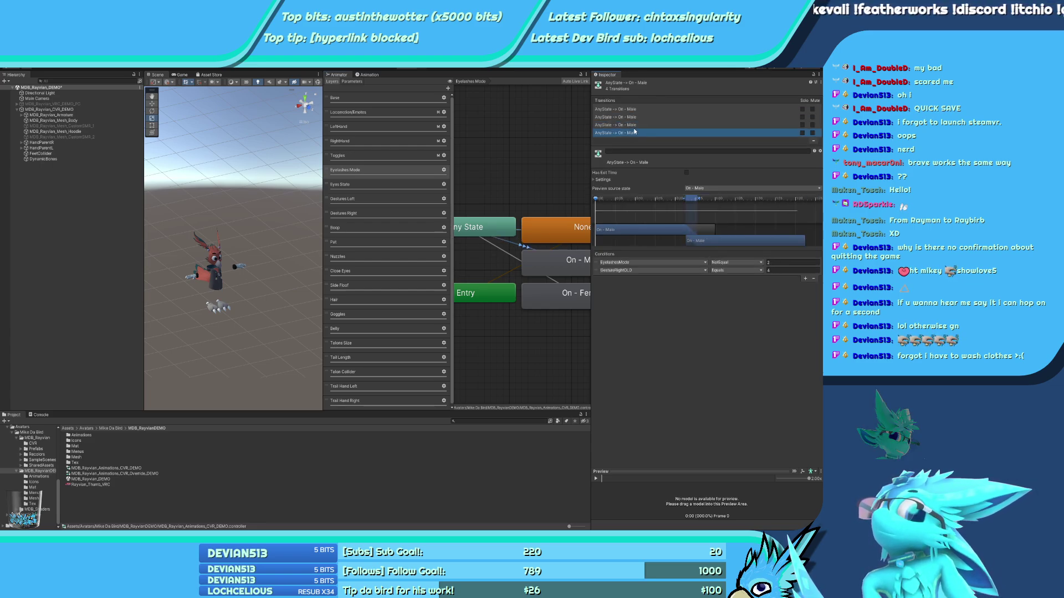
pyautogui.hotkey('ctrl', 'z')
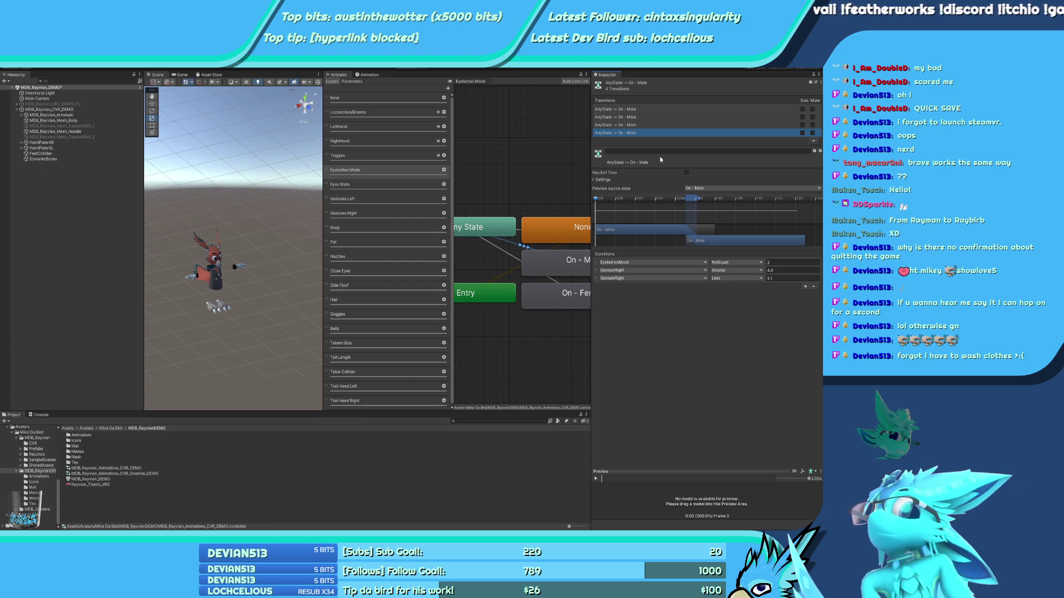
pyautogui.hotkey('ctrl', 'y')
pyautogui.hotkey('ctrl', 'y')
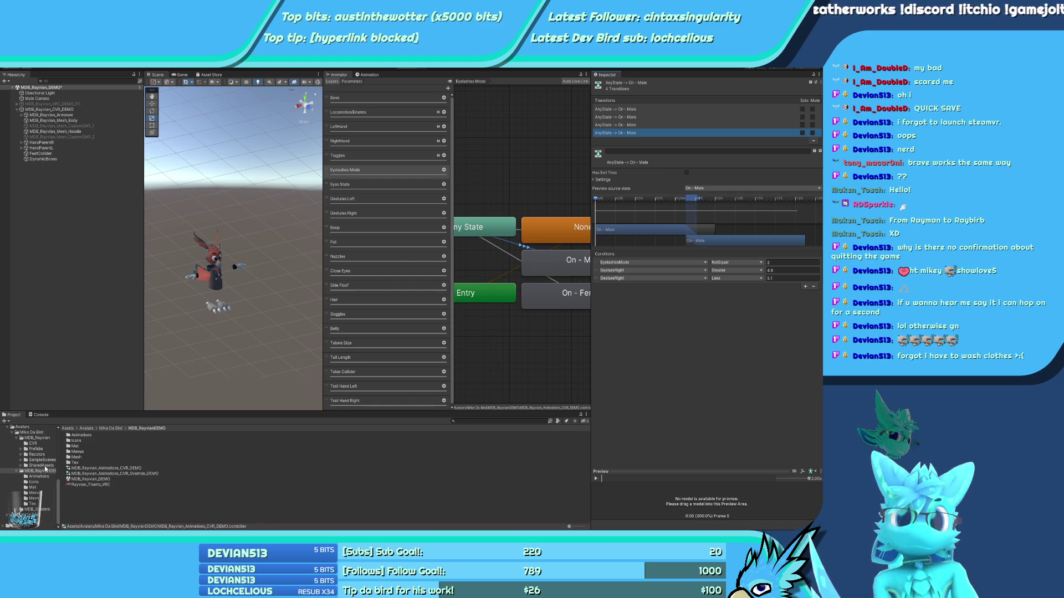
# Check the SharedAssets animation folder, then open the MDB_Rayvian_Animations_CVR controller from the CVR folder
pyautogui.click(20, 466)
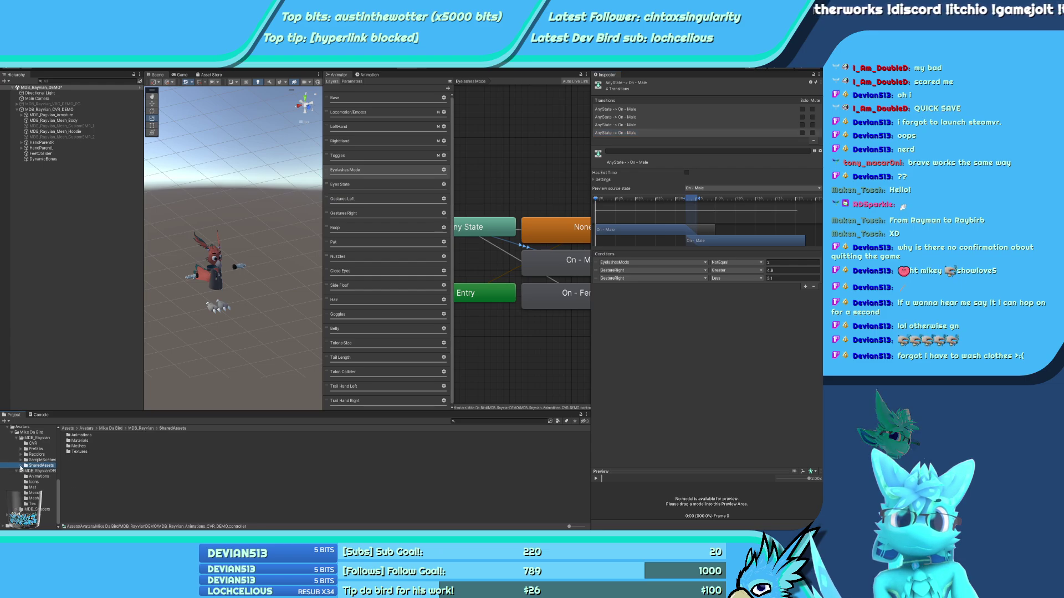
pyautogui.click(20, 466)
pyautogui.click(42, 471)
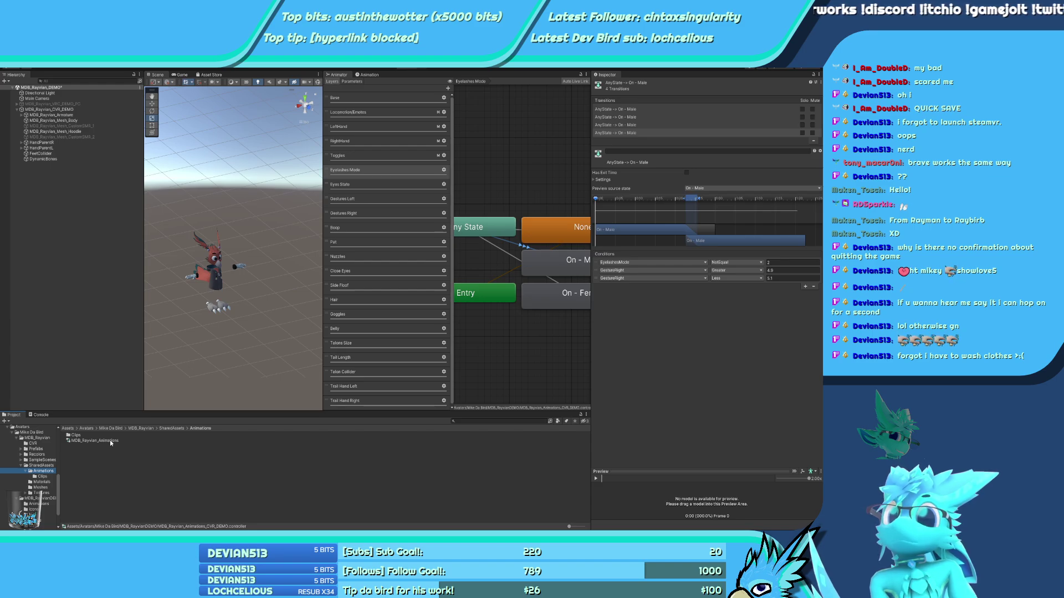
pyautogui.click(21, 466)
pyautogui.click(33, 443)
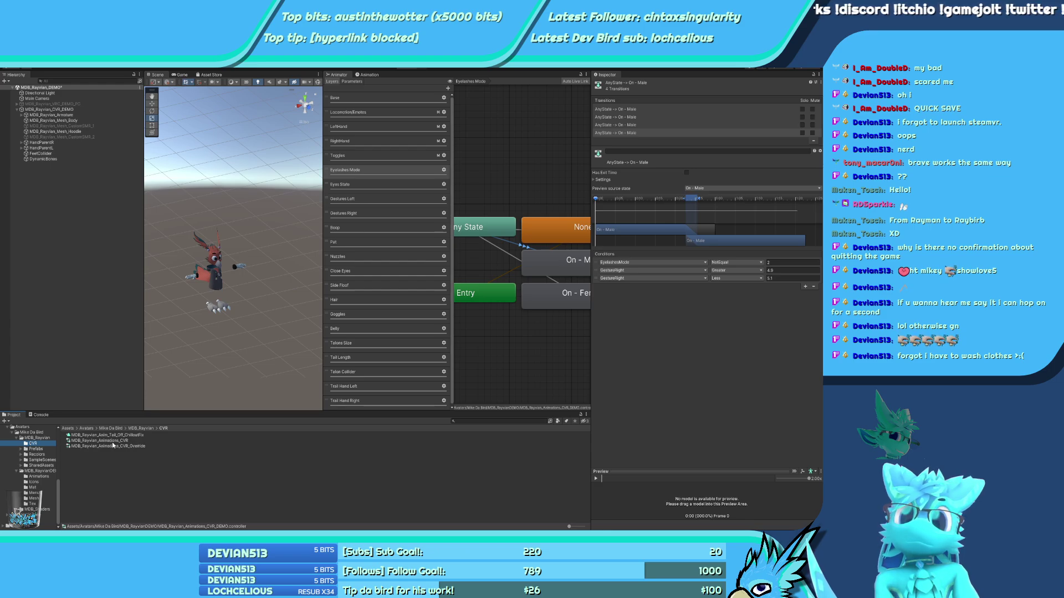
pyautogui.click(111, 441)
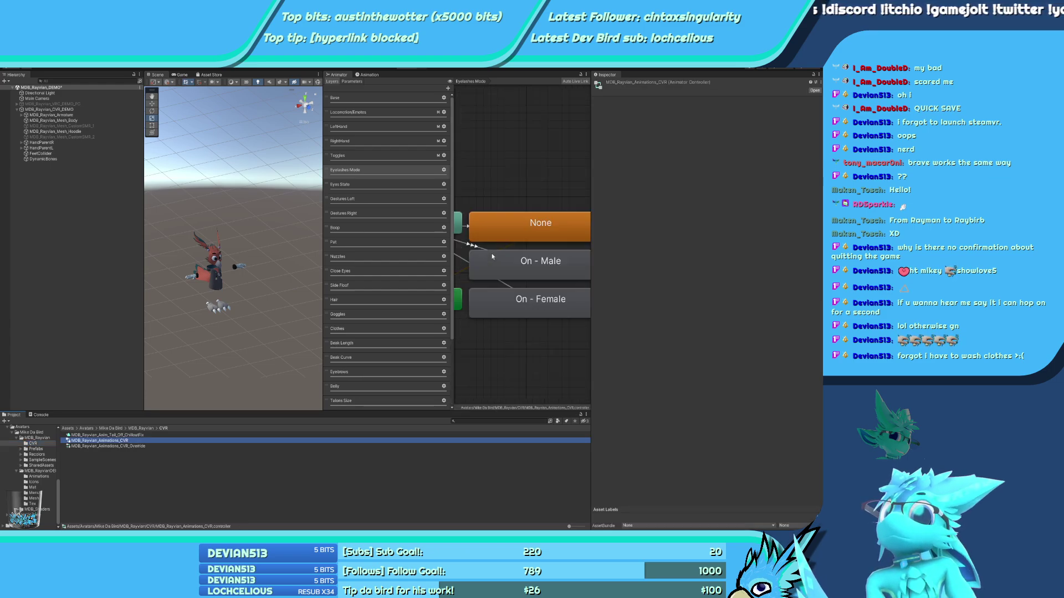
# Examine the conditions of all four Any State to On - Male transitions in the Eyelashes Mode layer
pyautogui.scroll(-3, 491, 255)
pyautogui.click(490, 244)
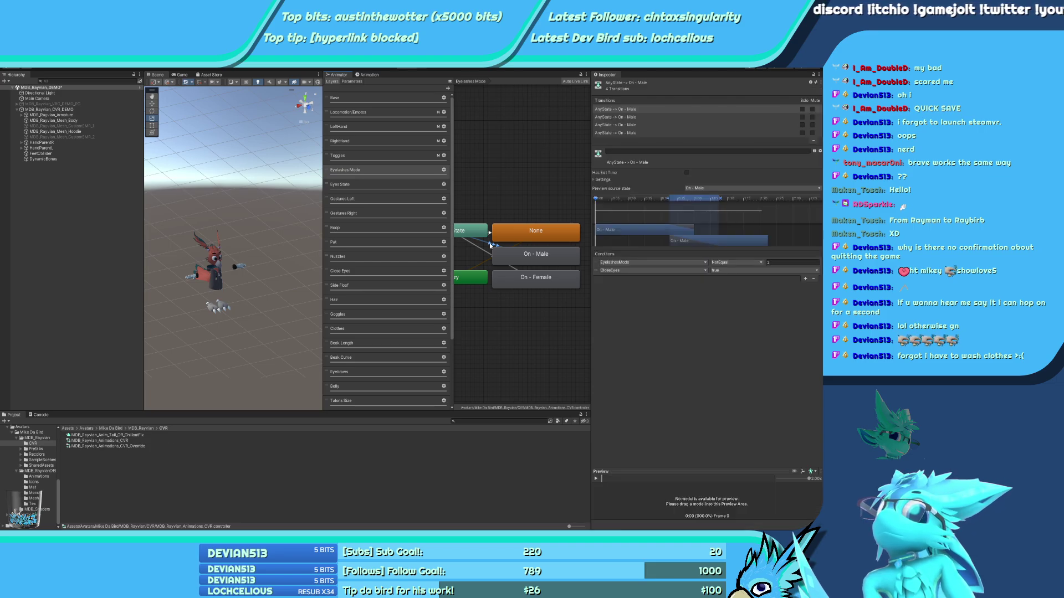
pyautogui.click(631, 117)
pyautogui.click(634, 124)
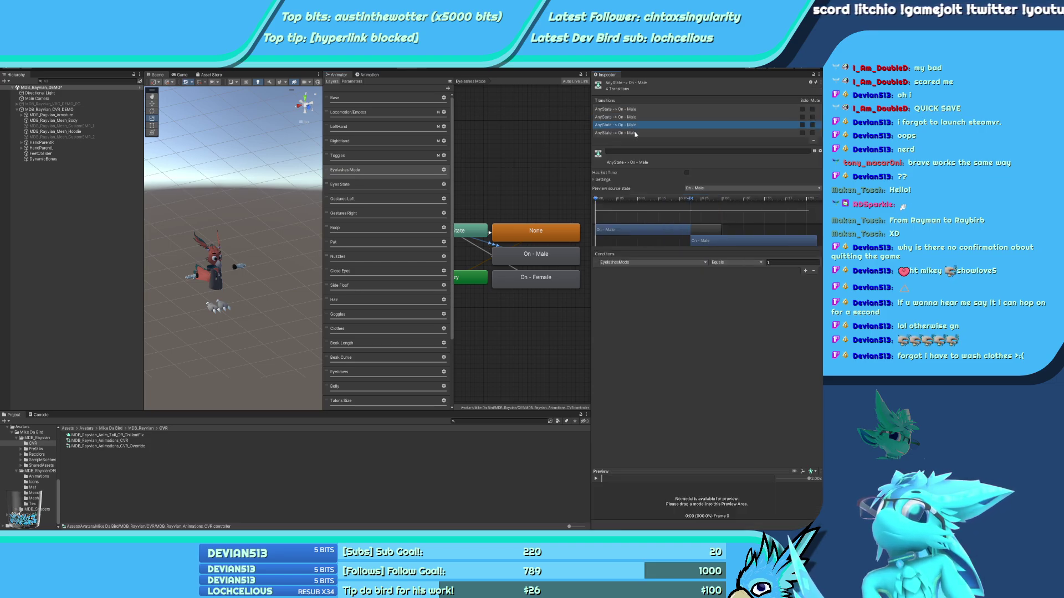
pyautogui.click(636, 133)
pyautogui.click(634, 110)
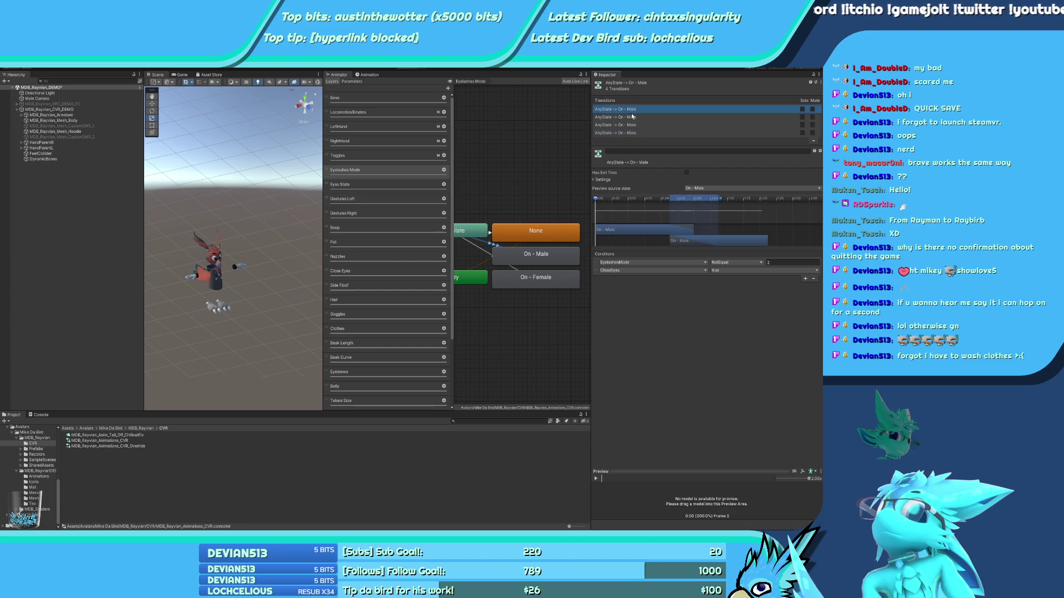
pyautogui.click(619, 117)
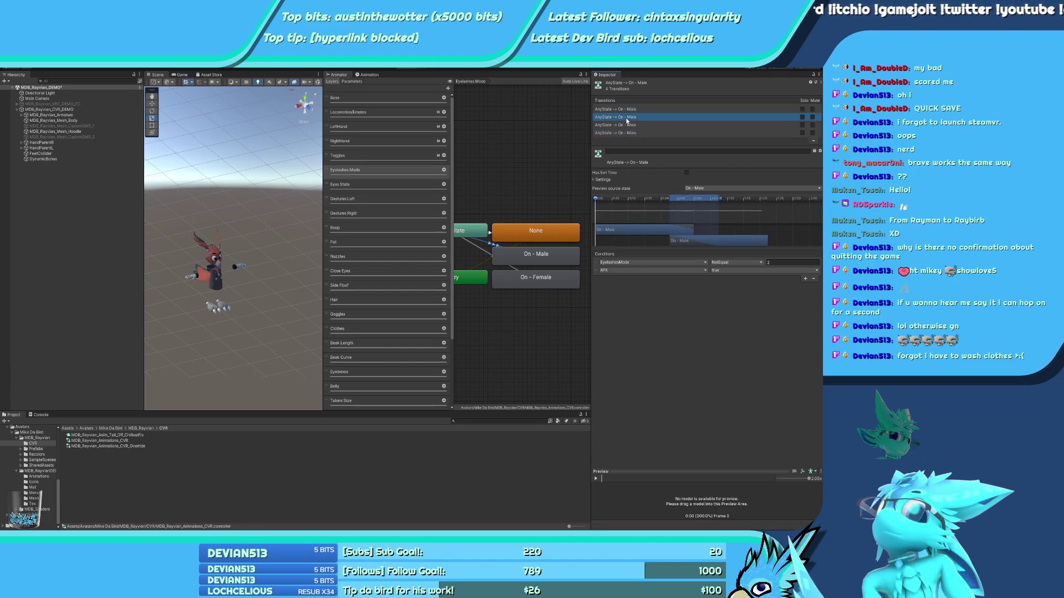
pyautogui.click(618, 125)
pyautogui.click(619, 133)
# Compare the conditions of the two Any State to None transitions in Eyelashes Mode
pyautogui.click(489, 235)
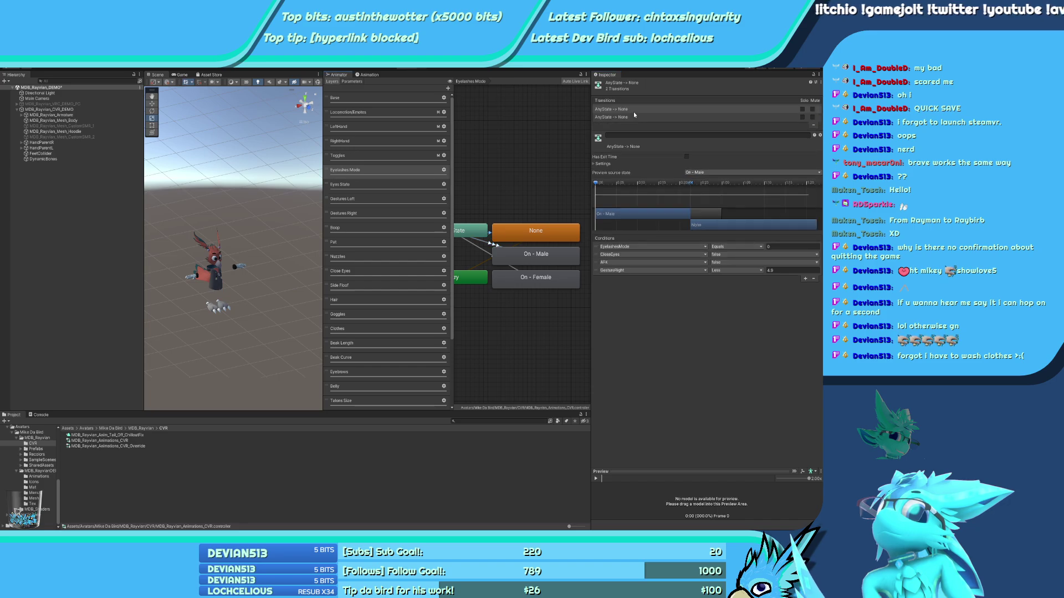
pyautogui.click(622, 110)
pyautogui.click(620, 117)
pyautogui.click(621, 113)
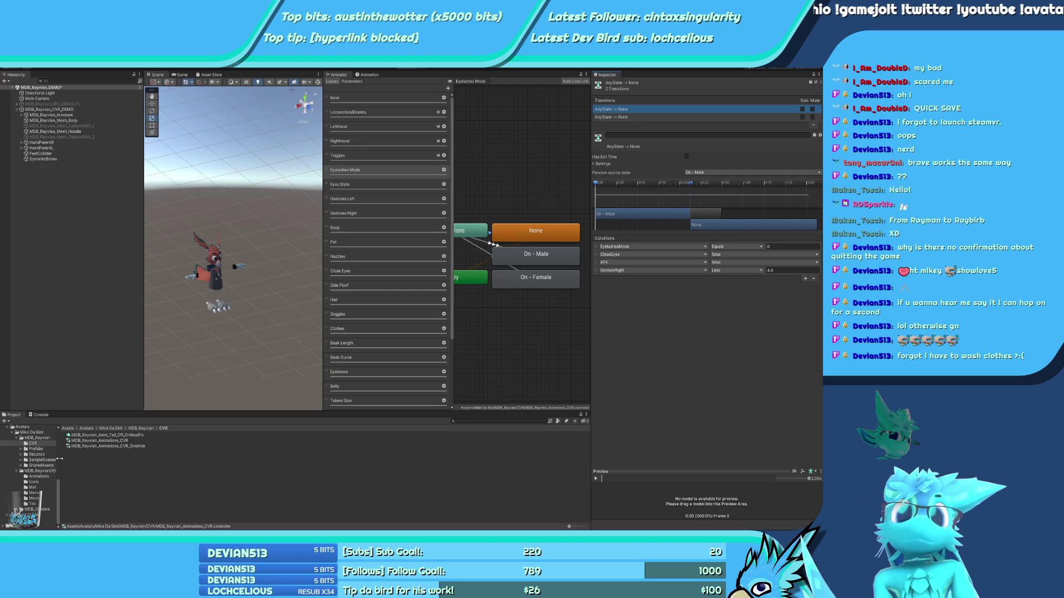
pyautogui.click(627, 117)
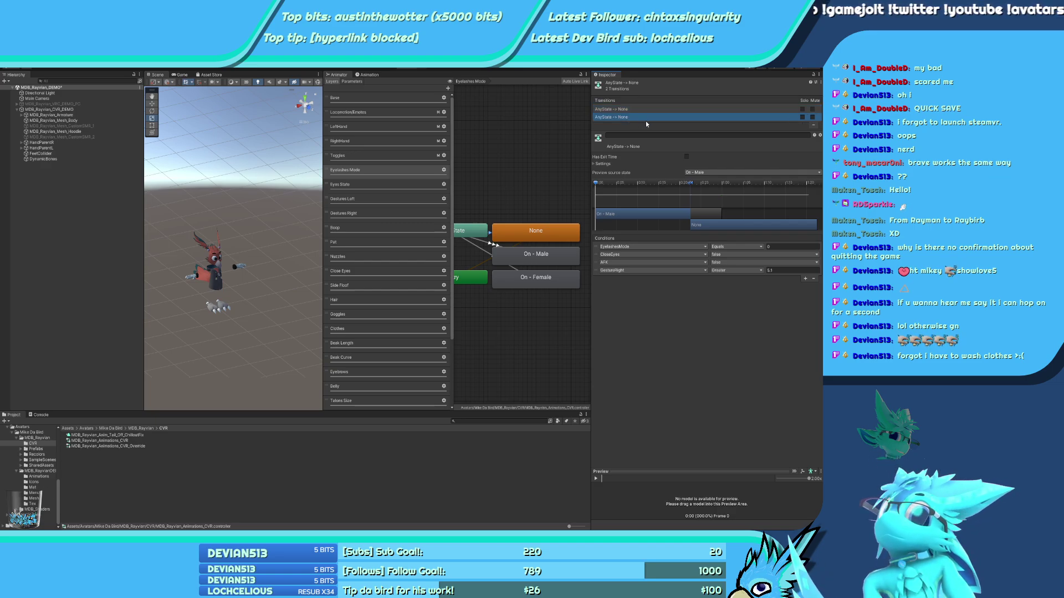
# In the demo CVR controller's Eyelashes Mode, replace the Any State to None transition's GestureRightOLD condition with GestureRight greater than 5.1
pyautogui.click(44, 477)
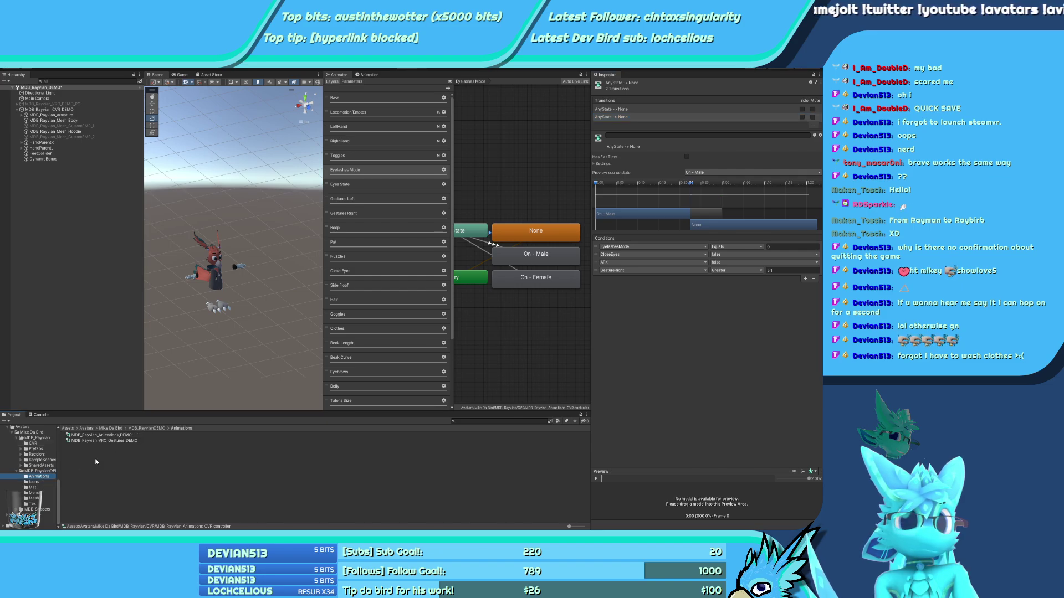
pyautogui.click(49, 471)
pyautogui.click(118, 469)
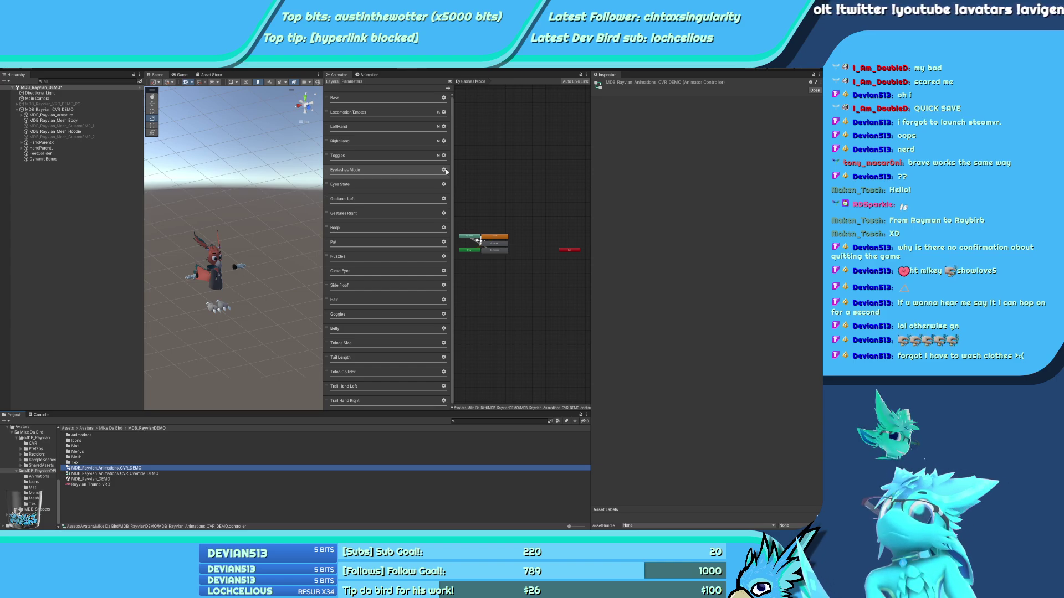
pyautogui.scroll(5, 479, 247)
pyautogui.click(479, 252)
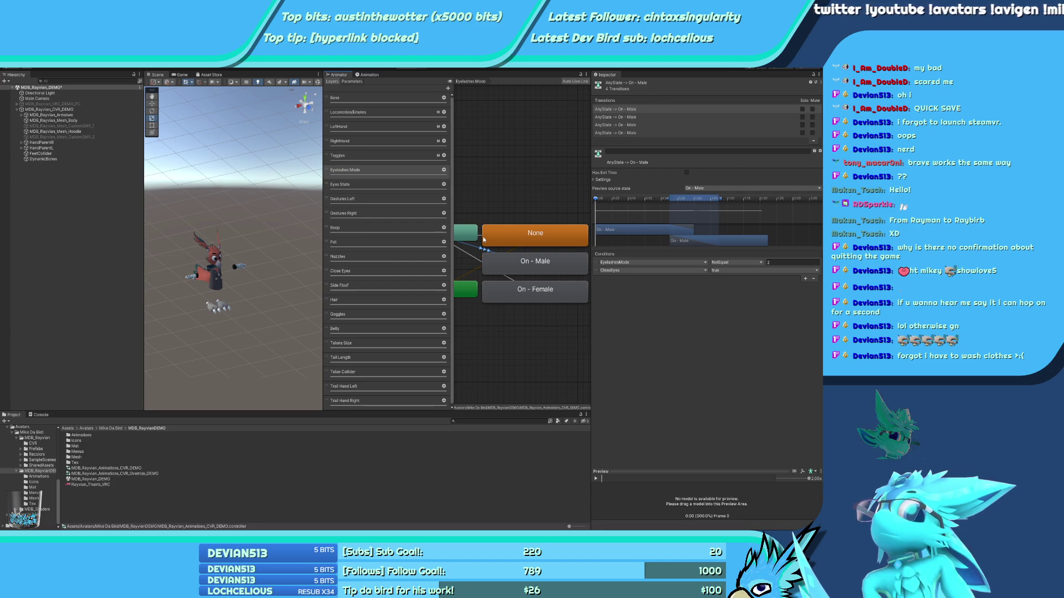
pyautogui.click(483, 247)
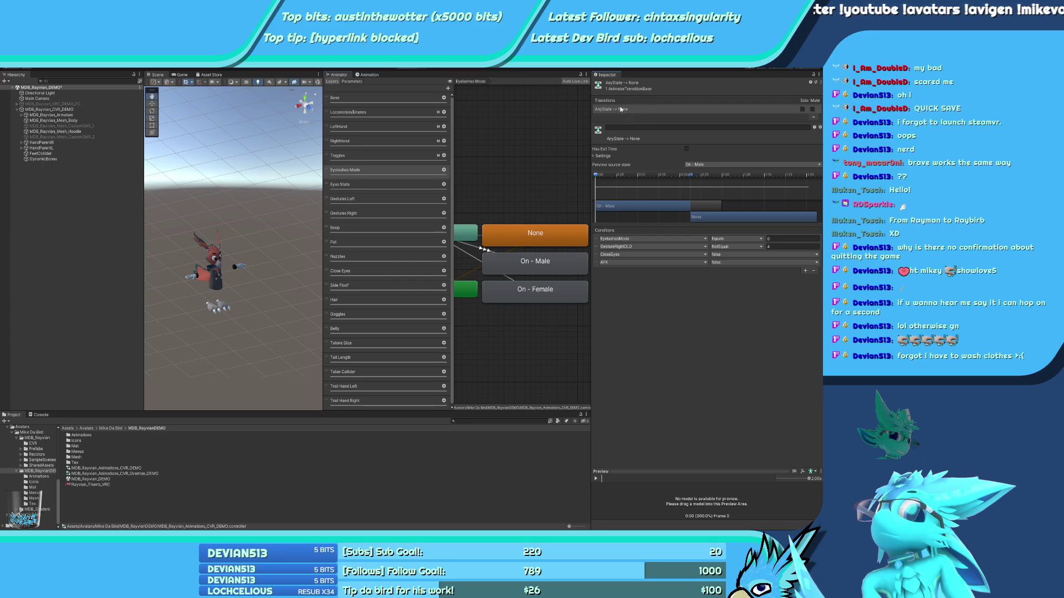
pyautogui.click(387, 170)
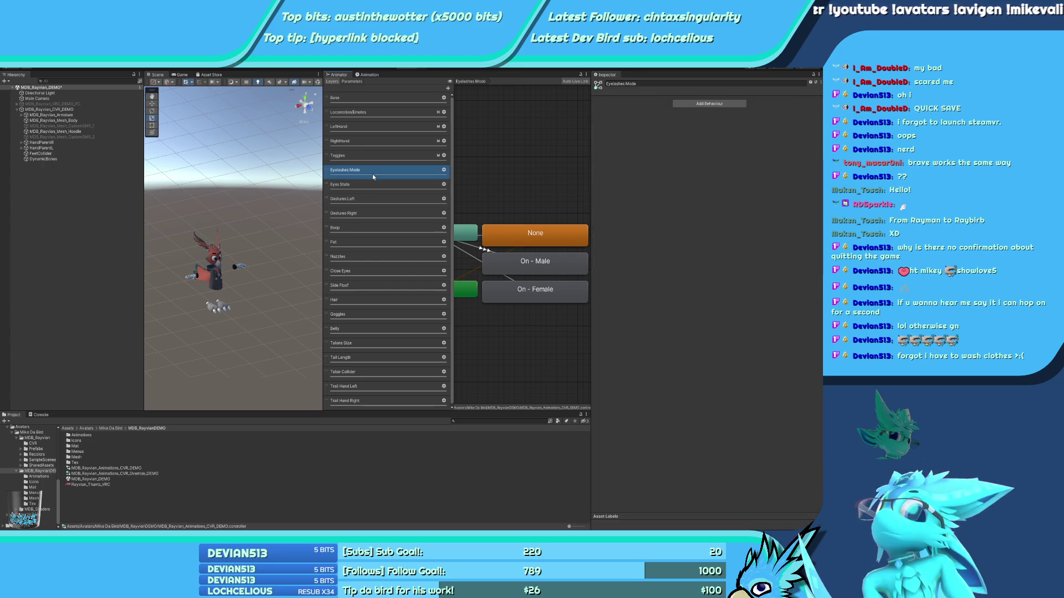
pyautogui.click(482, 243)
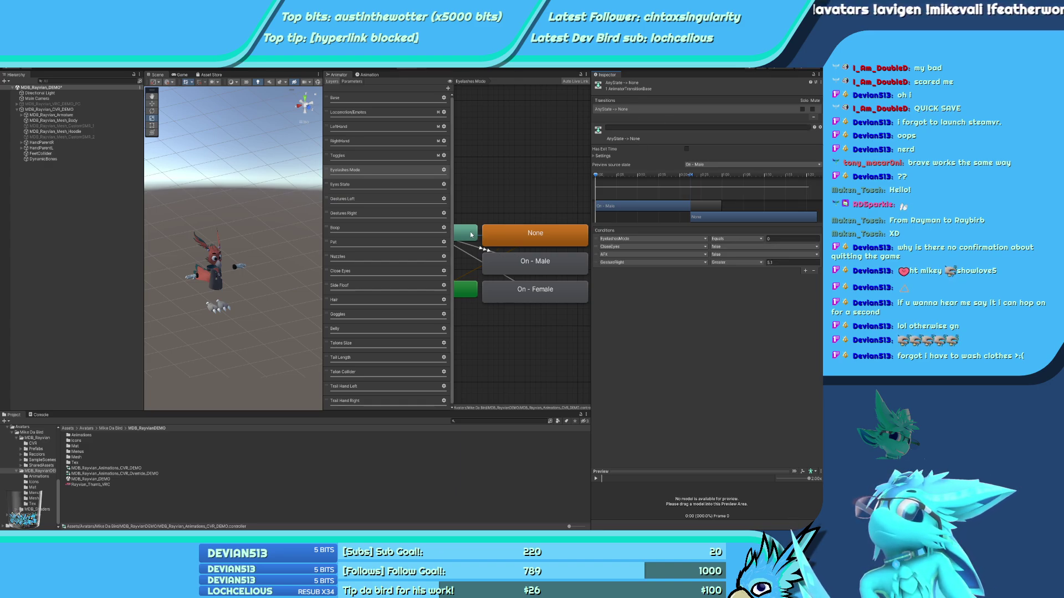
# Give a second Any State to None transition the conditions EyelashesMode equals 0, CloseEyes false, AFK false and GestureRight less than 4.5
pyautogui.click(494, 234)
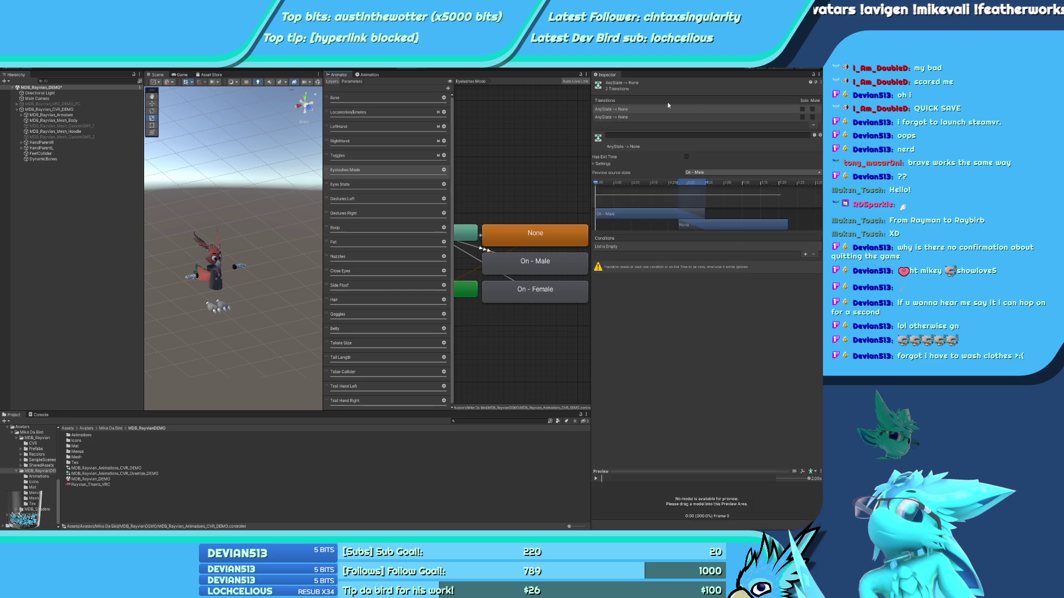
pyautogui.click(645, 115)
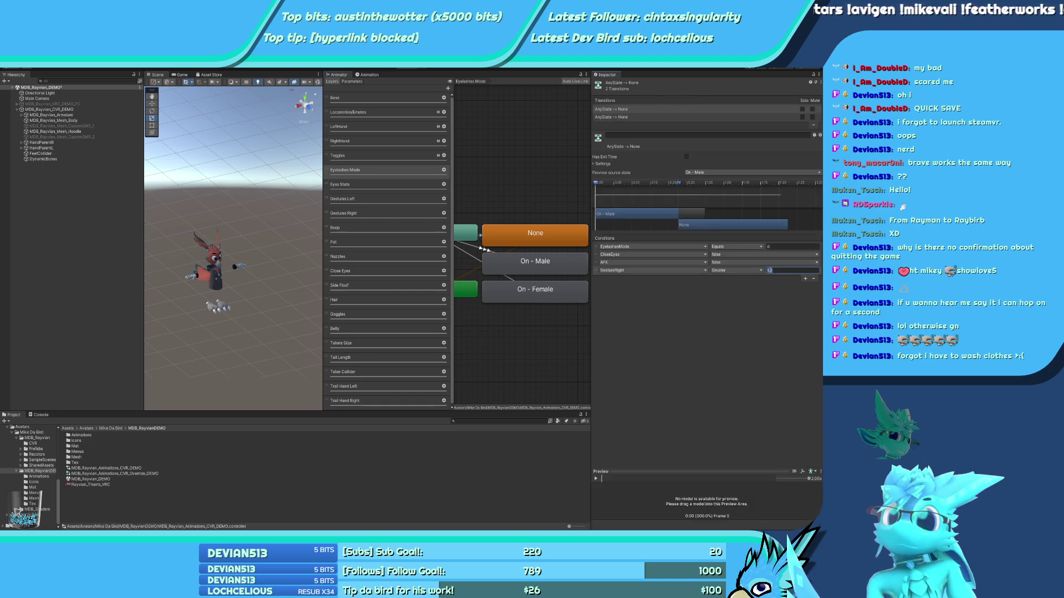
pyautogui.click(729, 271)
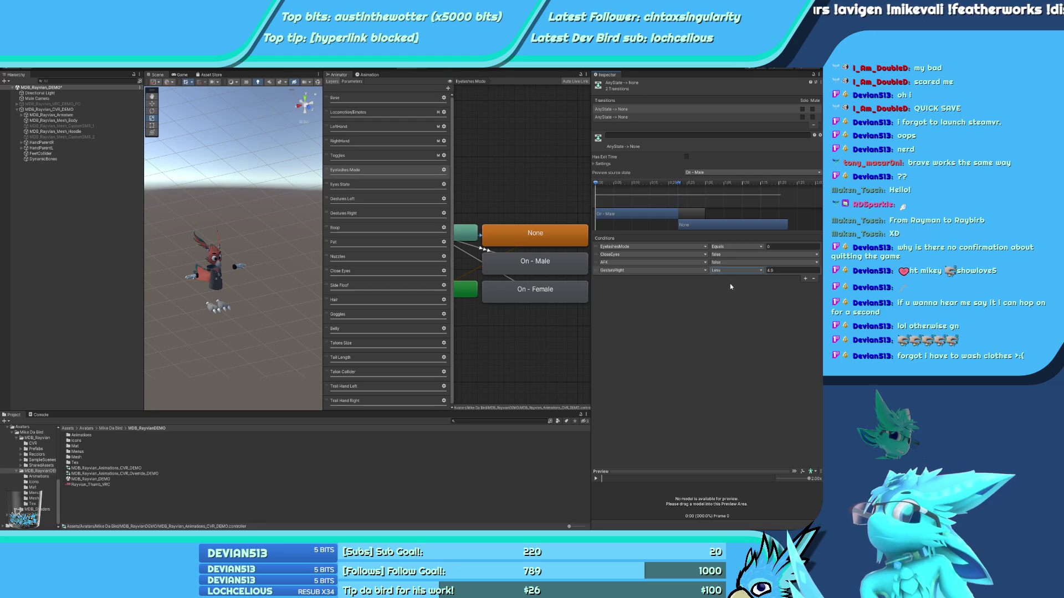
pyautogui.click(712, 331)
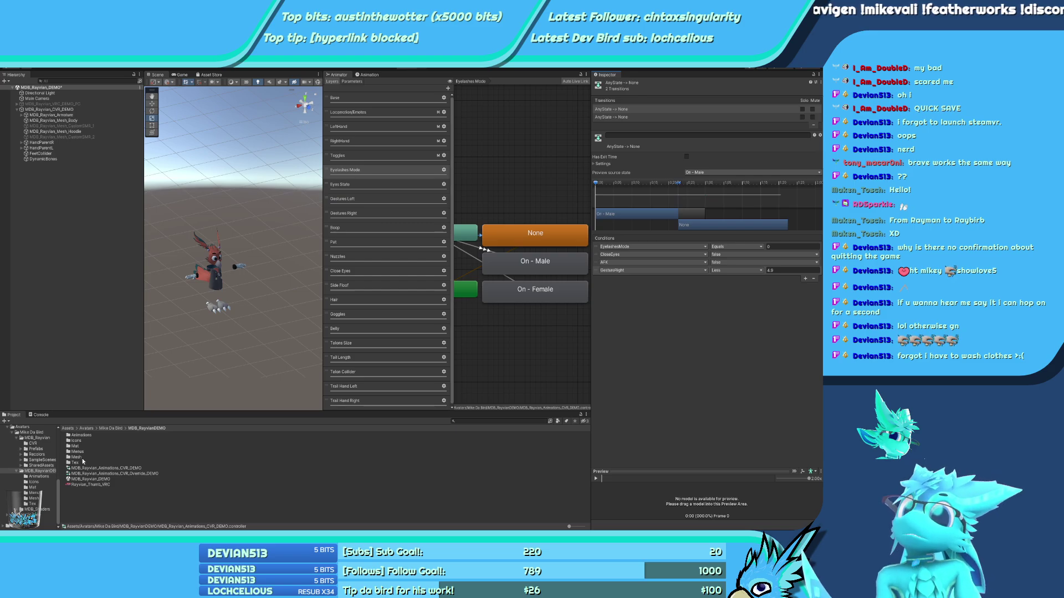
# Open the demo's Animations folder and delete the GestureRightOLD and GestureLeftOLD parameters from the demo CVR controller
pyautogui.click(81, 435)
pyautogui.doubleClick(81, 436)
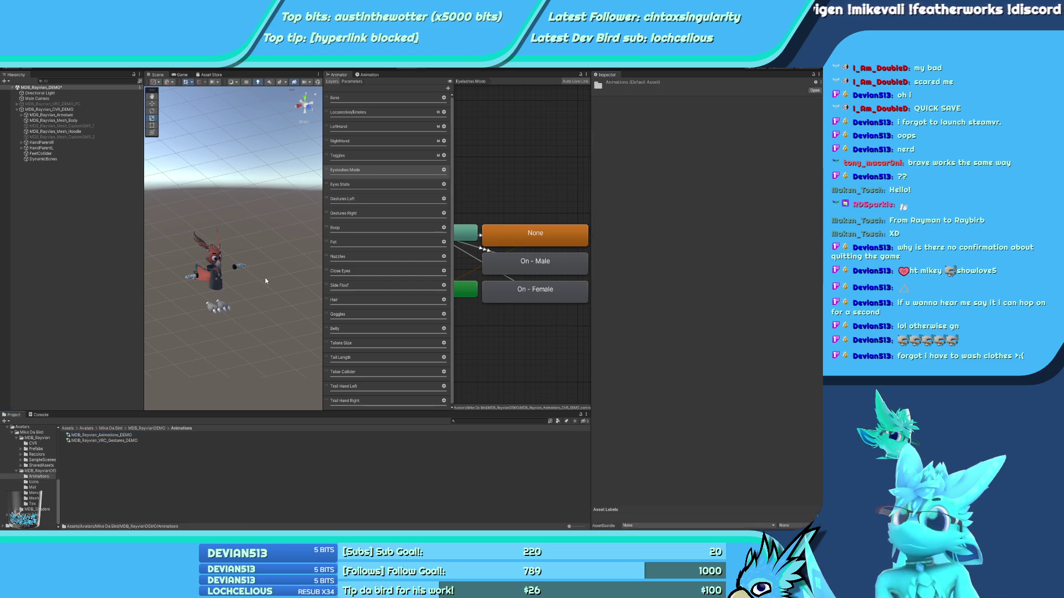
pyautogui.click(360, 81)
pyautogui.click(364, 221)
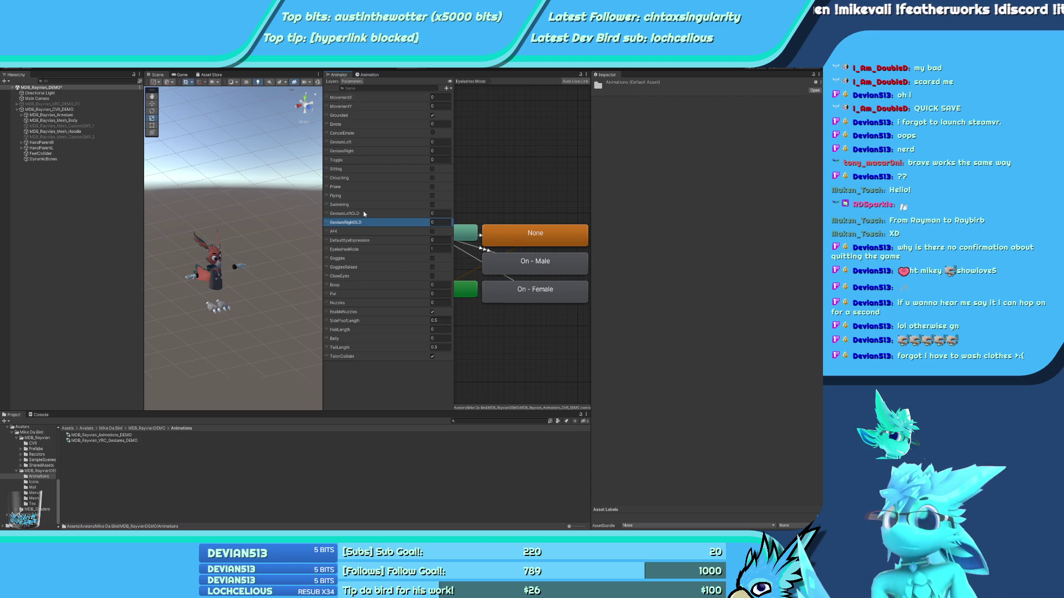
# Delete the MDB_Rayvian_VRC_Gestures_DEMO and MDB_Rayvian_Animations_DEMO controllers from the demo's Animations folder
pyautogui.click(124, 441)
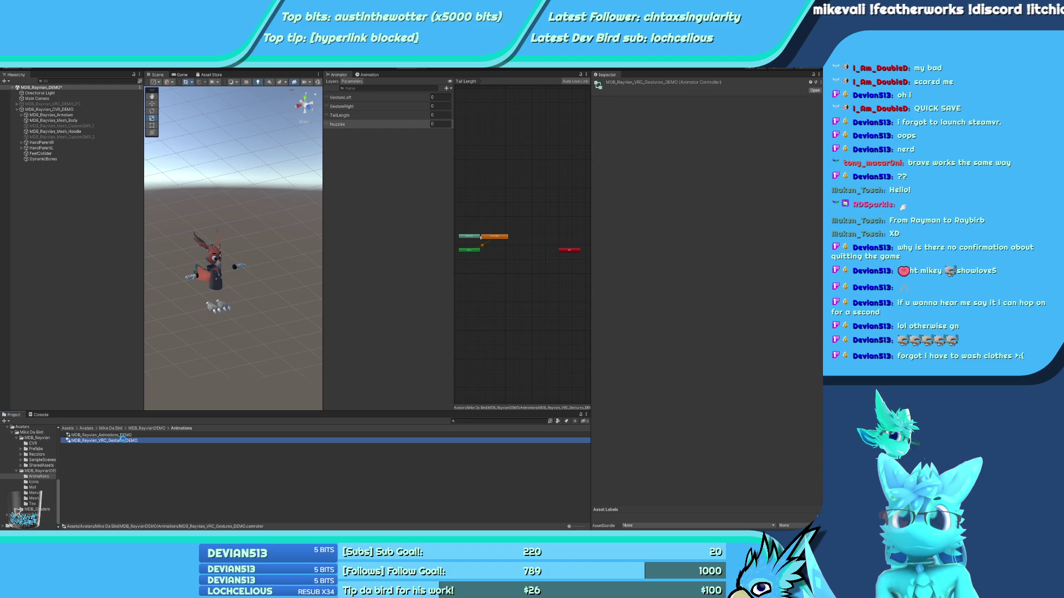
pyautogui.click(115, 435)
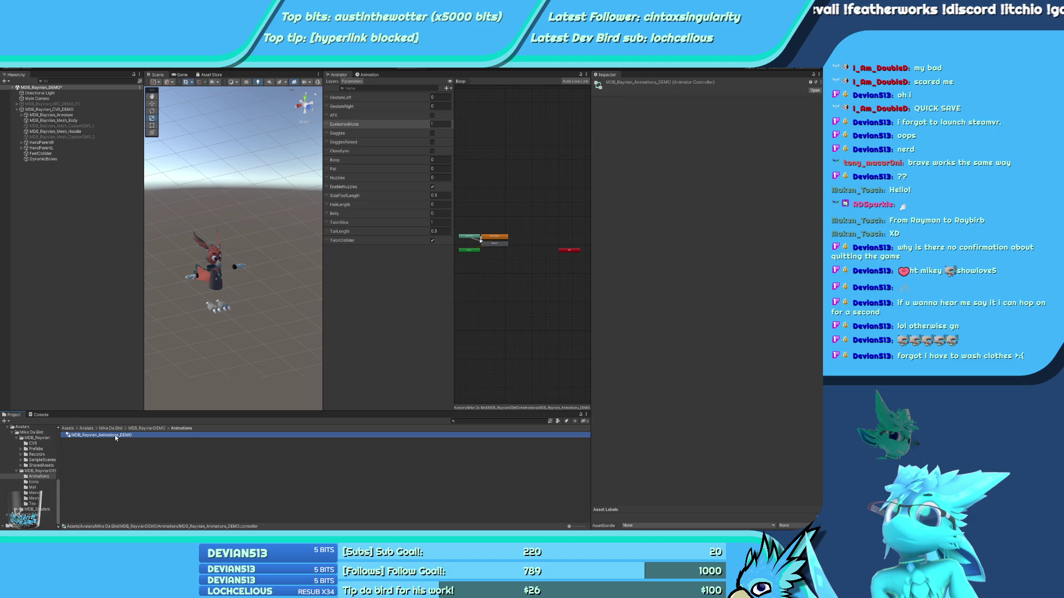
pyautogui.press('Delete')
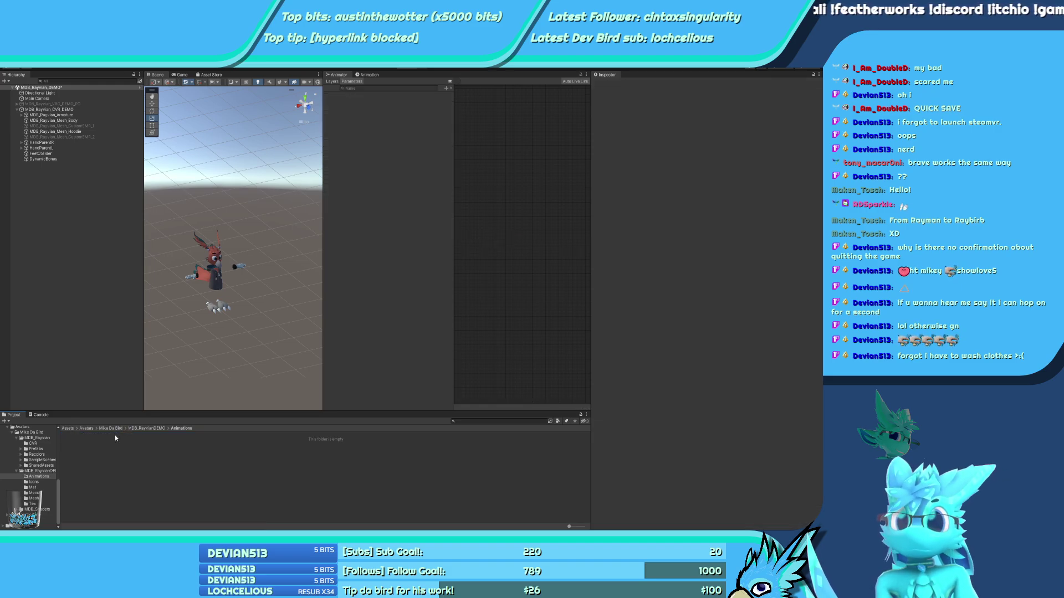
# Move the MDB_Rayvian_Animations_CVR_DEMO controller and its CVR_Override_DEMO controller into the demo's Animations folder
pyautogui.click(38, 482)
pyautogui.click(39, 477)
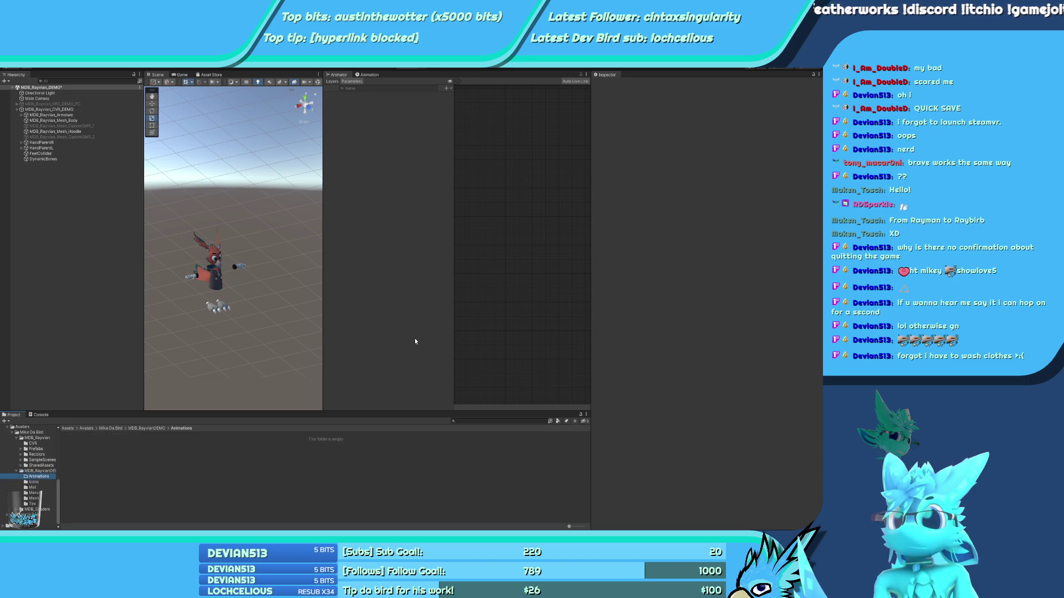
pyautogui.click(147, 428)
pyautogui.click(97, 468)
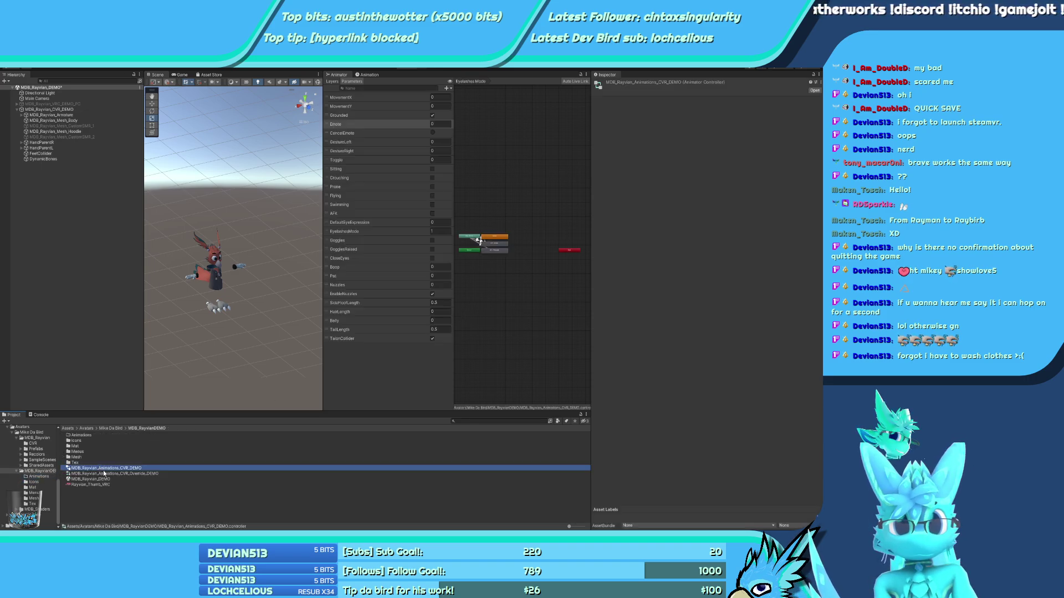
pyautogui.keyDown('shift'); pyautogui.click(105, 473); pyautogui.keyUp('shift')
pyautogui.moveTo(92, 446); pyautogui.dragTo(88, 437)
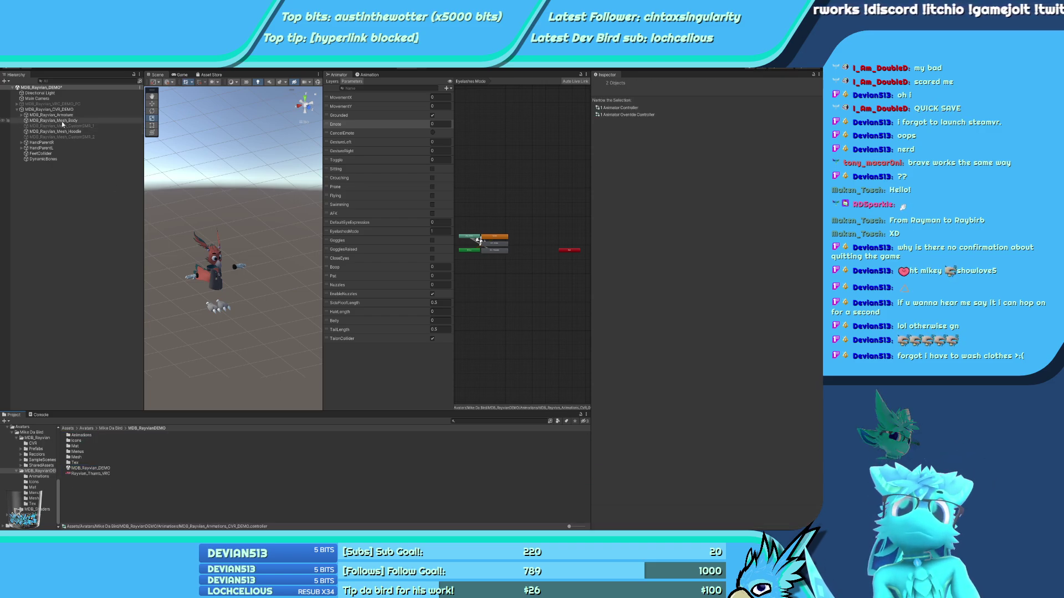
# Open the full MDB_Rayvian_Animations_CVR controller and delete its GestureRightOLD and GestureLeftOLD parameters
pyautogui.click(37, 438)
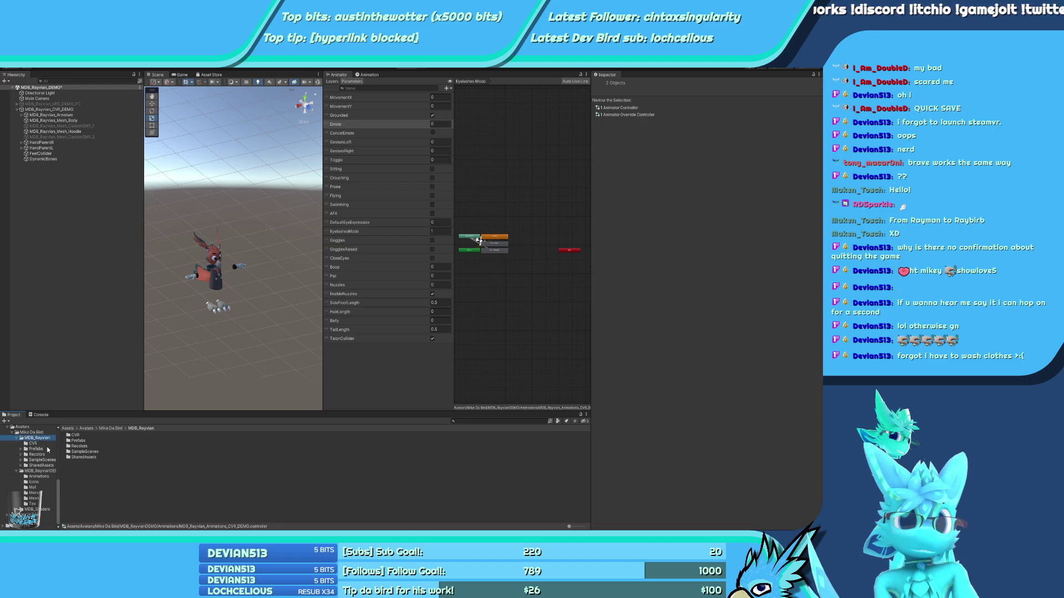
pyautogui.press('Down')
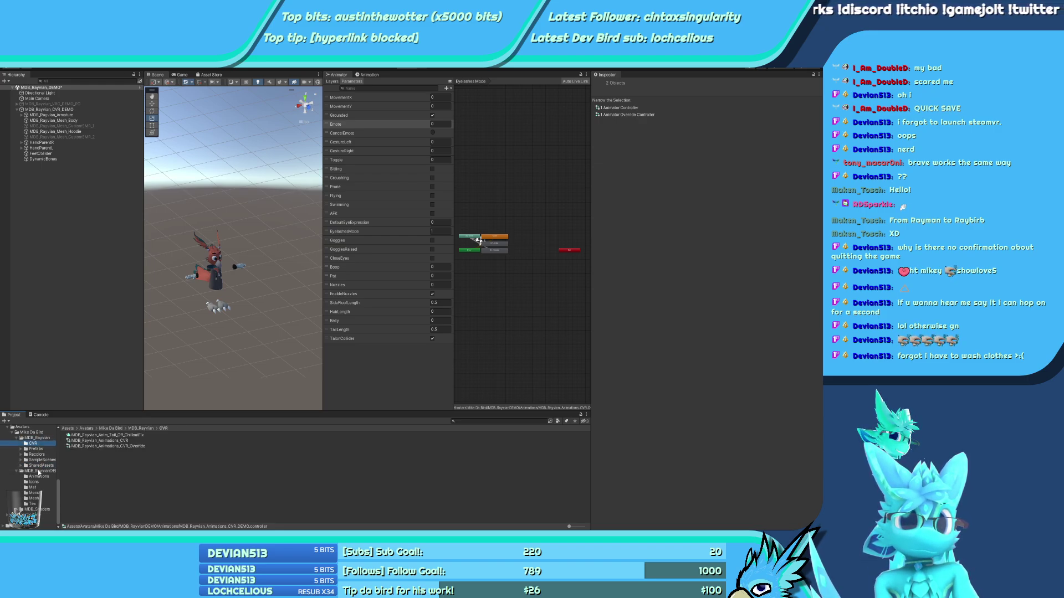
pyautogui.click(100, 441)
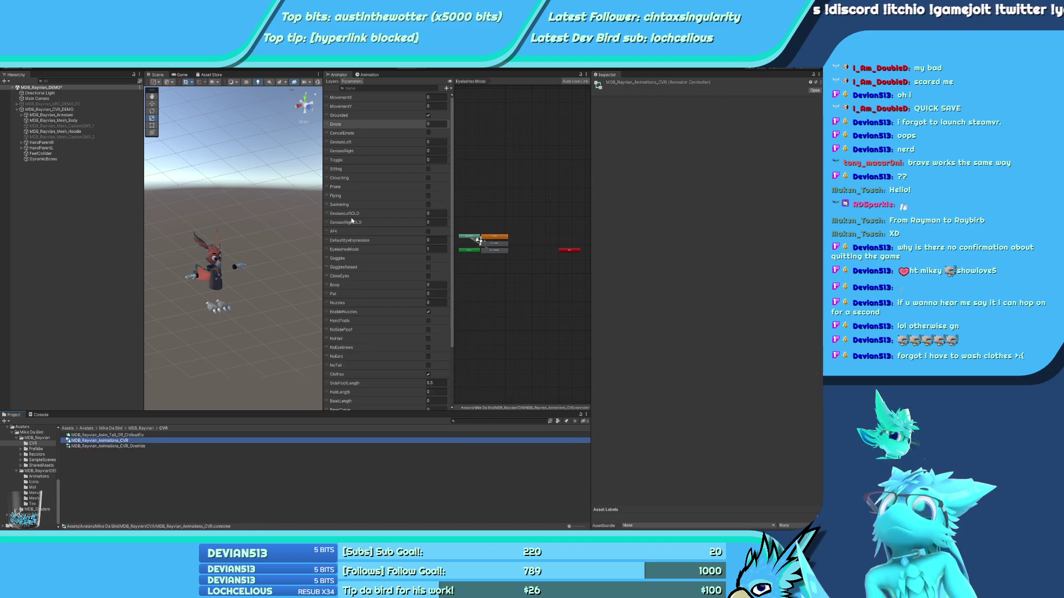
pyautogui.click(351, 219)
pyautogui.press('Delete')
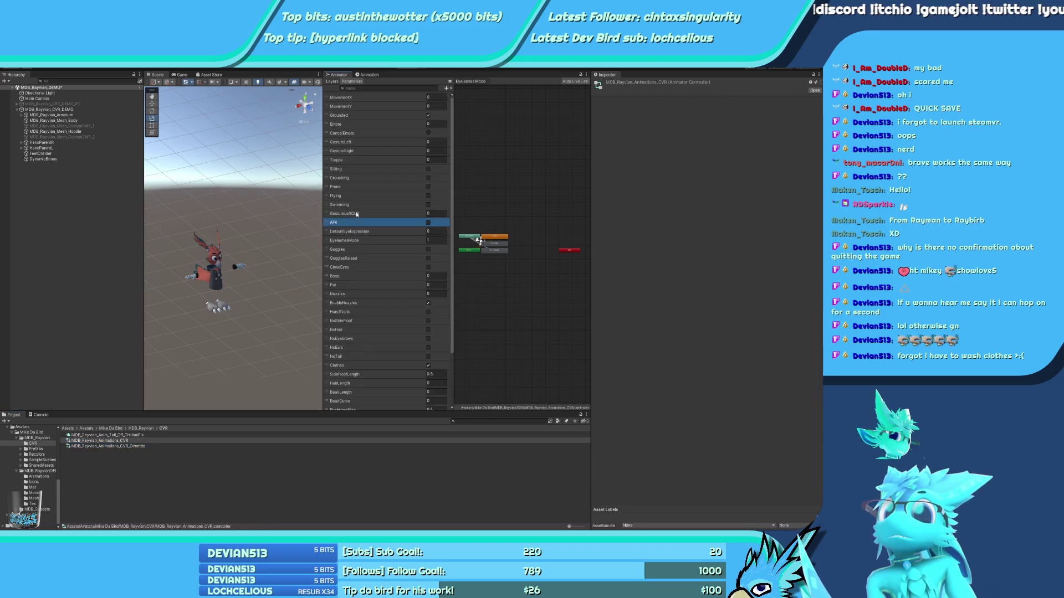
pyautogui.click(356, 214)
pyautogui.press('Delete')
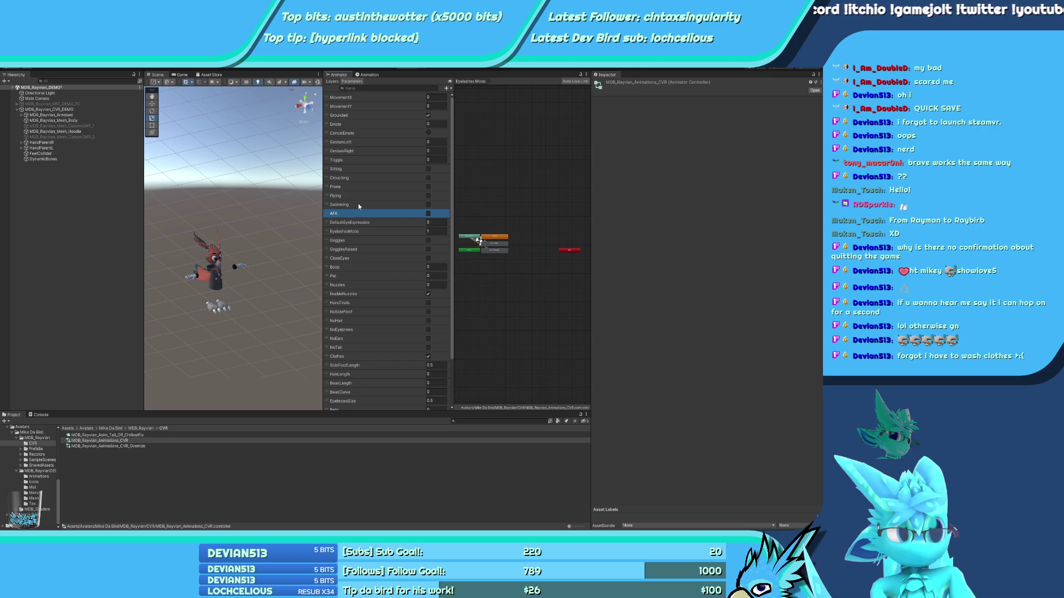
# Run the scene in play mode and frame the avatar's head up close in the Scene view
pyautogui.click(333, 81)
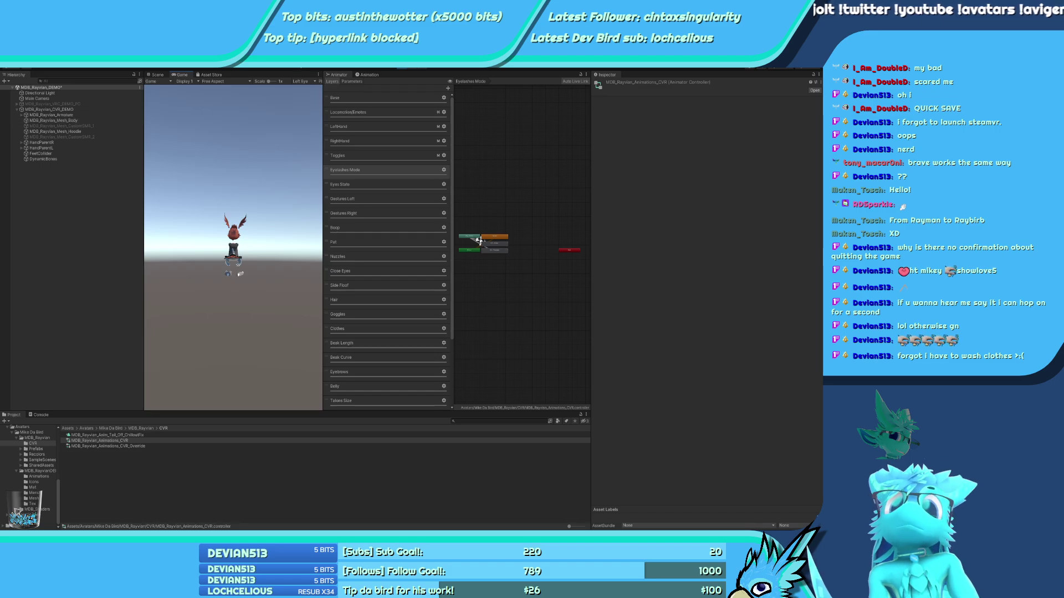
pyautogui.click(157, 75)
pyautogui.scroll(5, 227, 250)
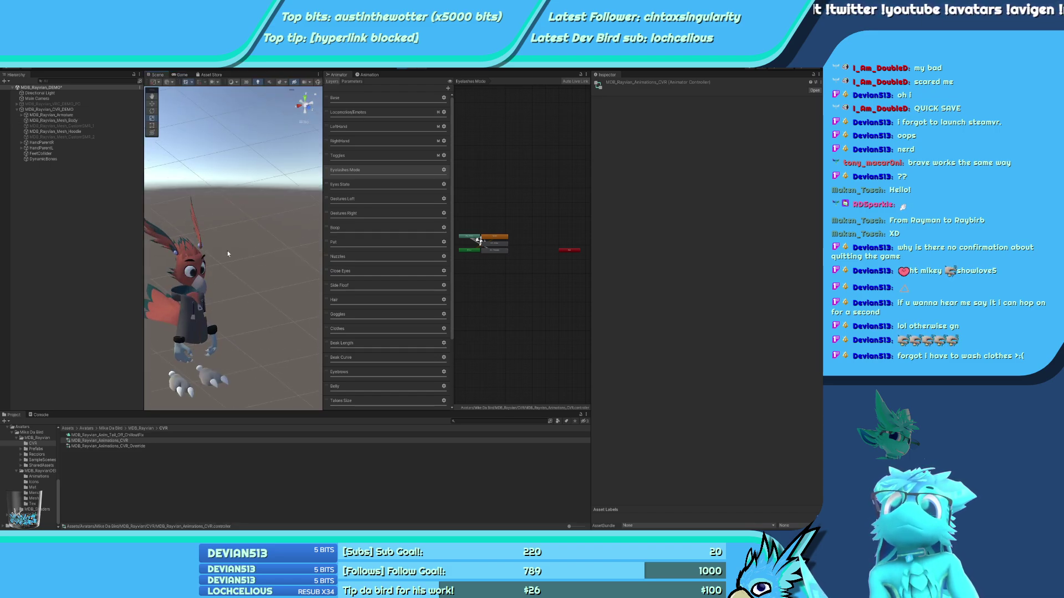
pyautogui.click(304, 105)
pyautogui.moveTo(239, 223); pyautogui.dragTo(241, 209, button='right')
pyautogui.scroll(-4, 241, 209)
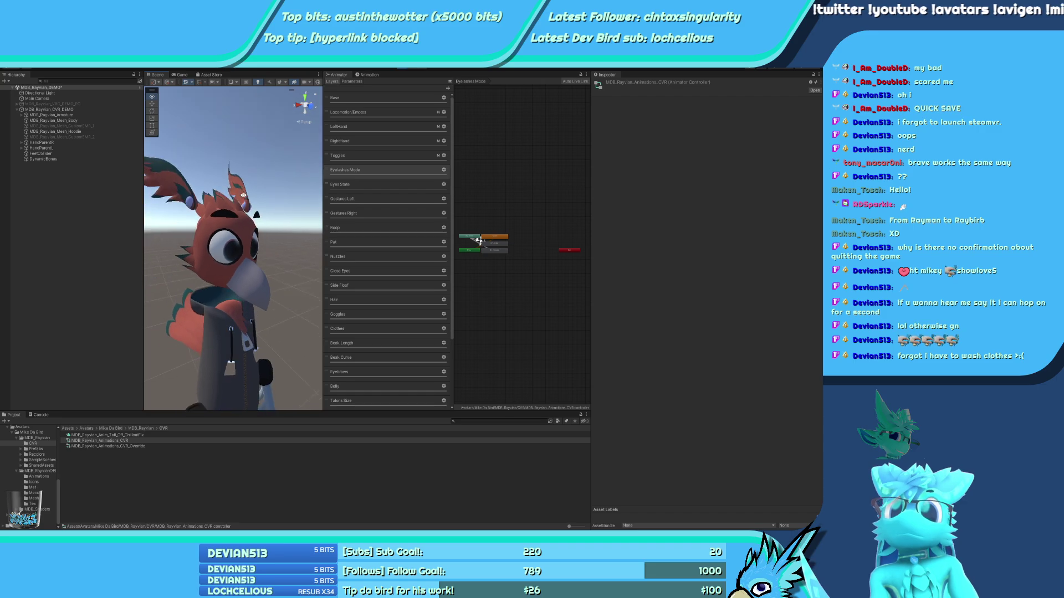
# Select the MDB_Rayvian_CVR_DEMO avatar and test its facial expression with the GestureLeft parameter set to 6
pyautogui.click(353, 82)
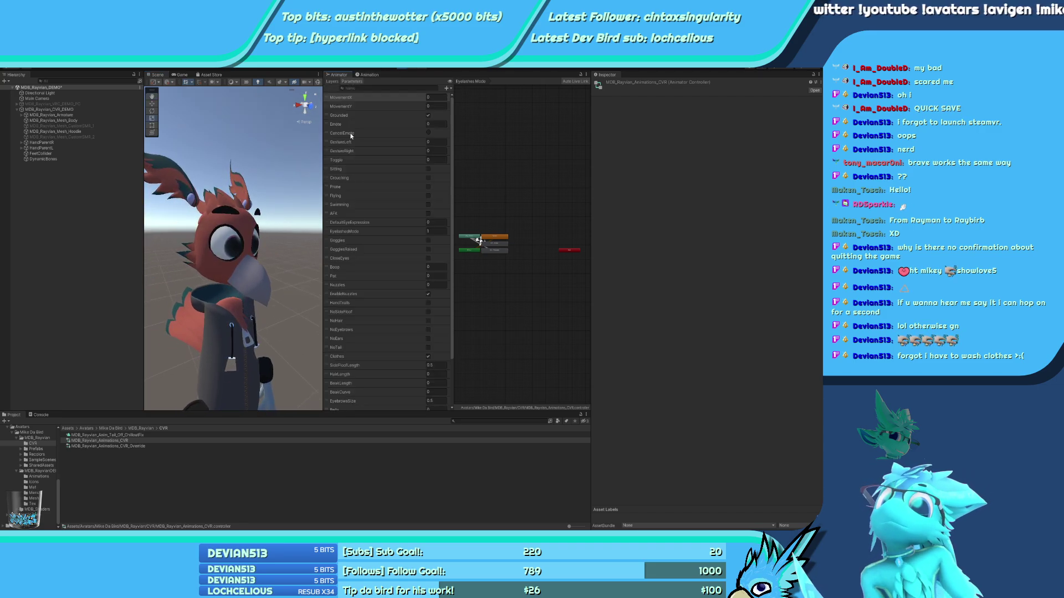
pyautogui.click(437, 143)
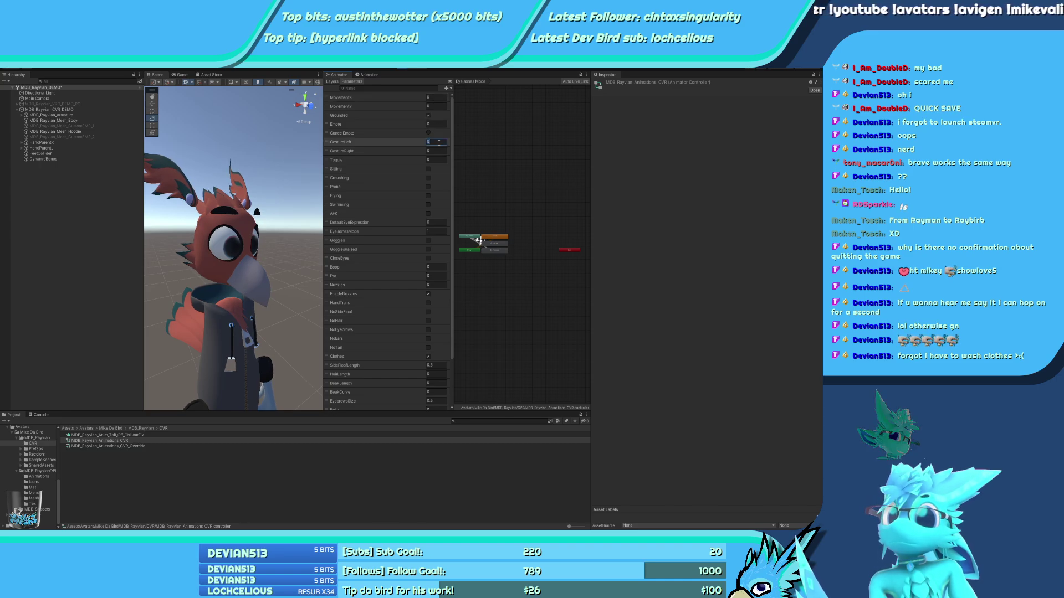
pyautogui.press('BackSpace')
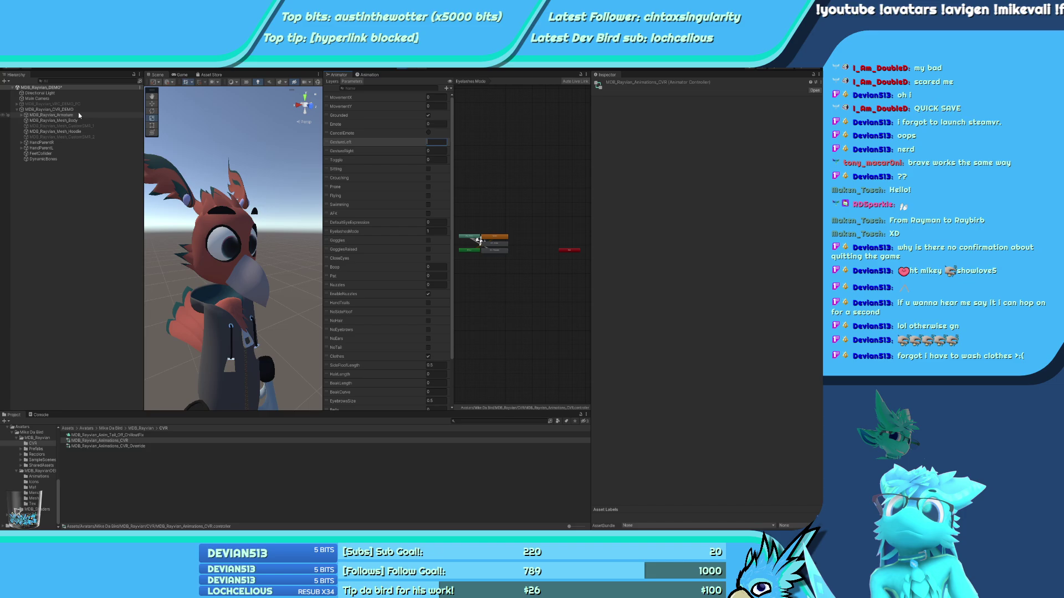
pyautogui.click(83, 110)
pyautogui.click(439, 143)
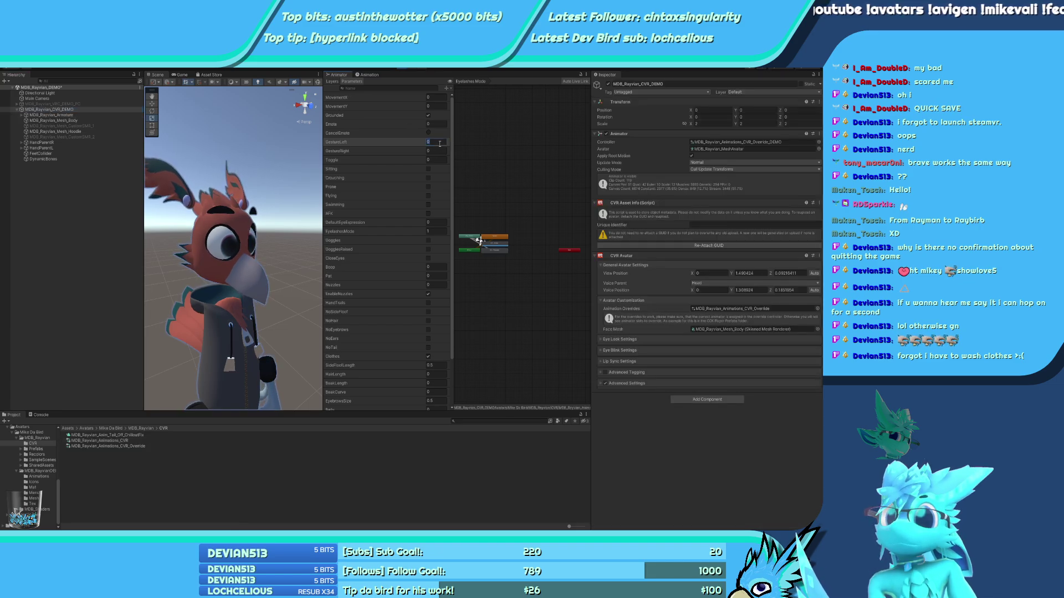
pyautogui.write('6')
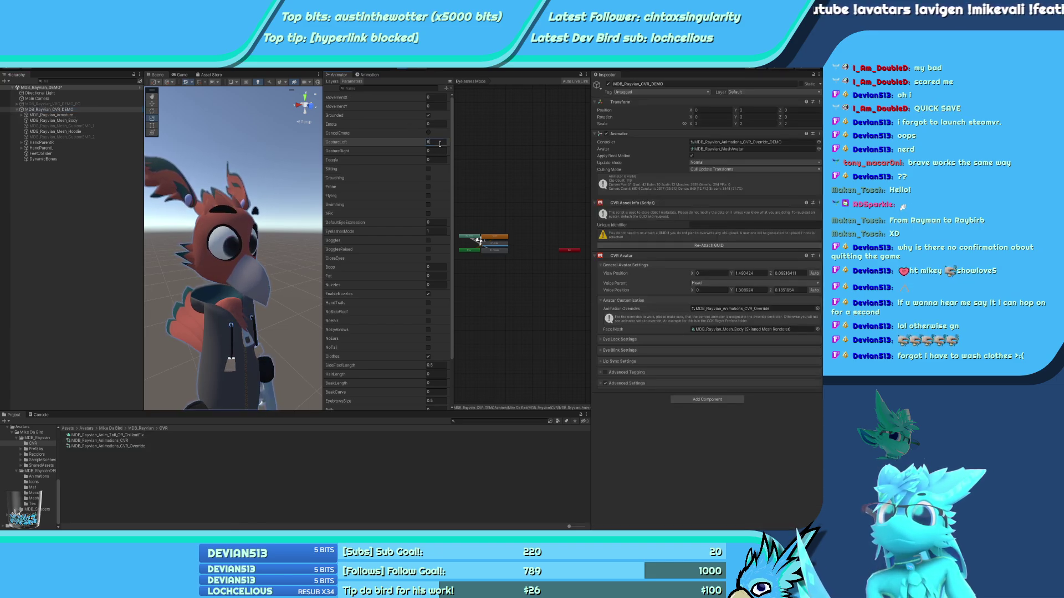
pyautogui.press('BackSpace')
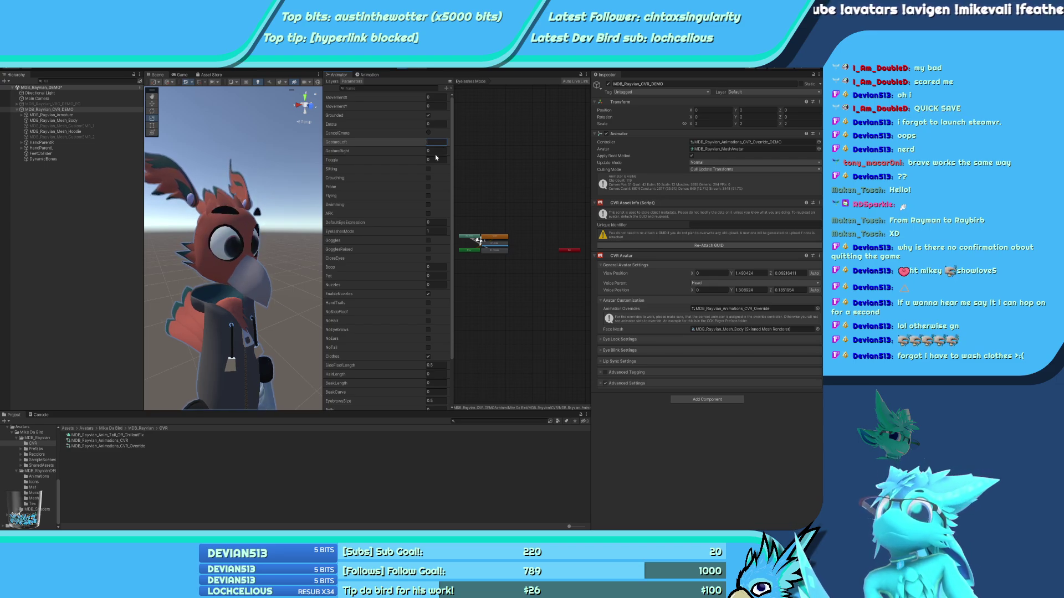
# Test the avatar's facial expressions with the GestureRight parameter set to 2, 3, 4 and 5 in turn
pyautogui.click(437, 152)
pyautogui.write('2')
pyautogui.press('BackSpace')
pyautogui.write('3')
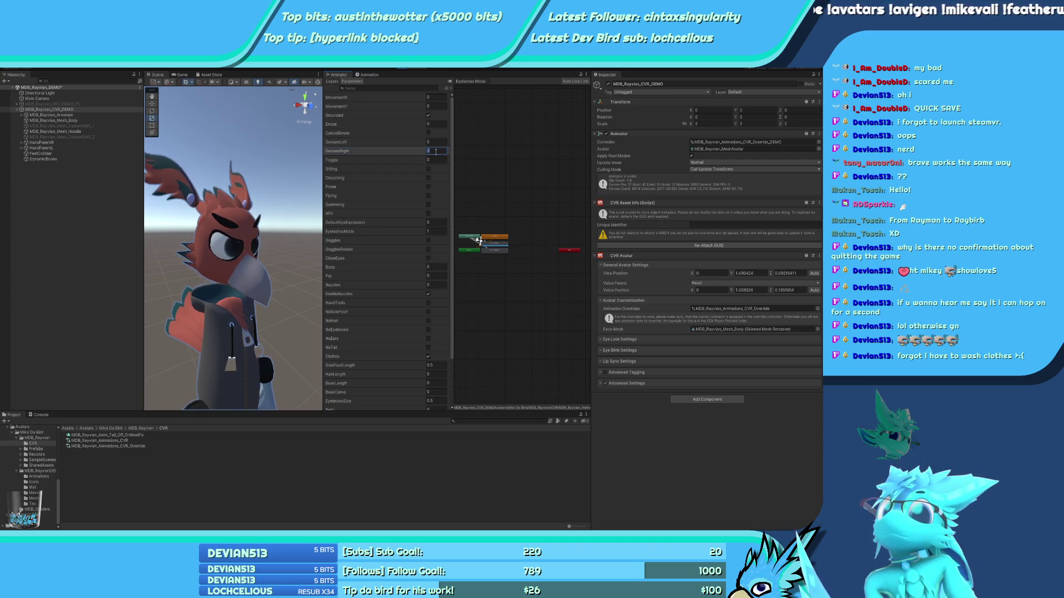
pyautogui.write('4')
pyautogui.press('BackSpace')
pyautogui.write('5')
# Retest GestureRight at 4, 5 and 3, and inspect the resulting expression from the front of the face
pyautogui.click(439, 143)
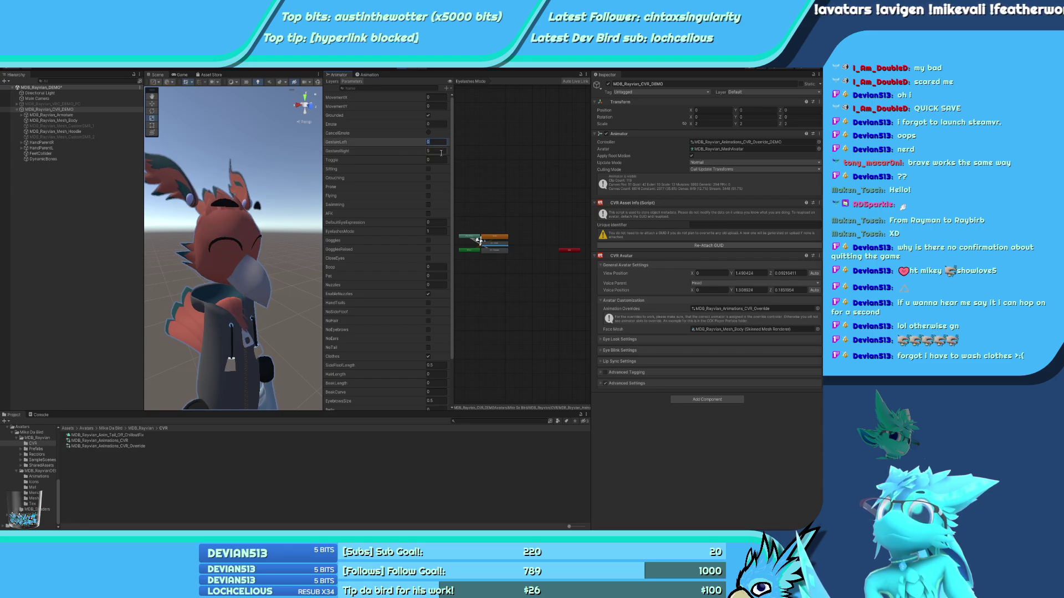
pyautogui.press('Tab')
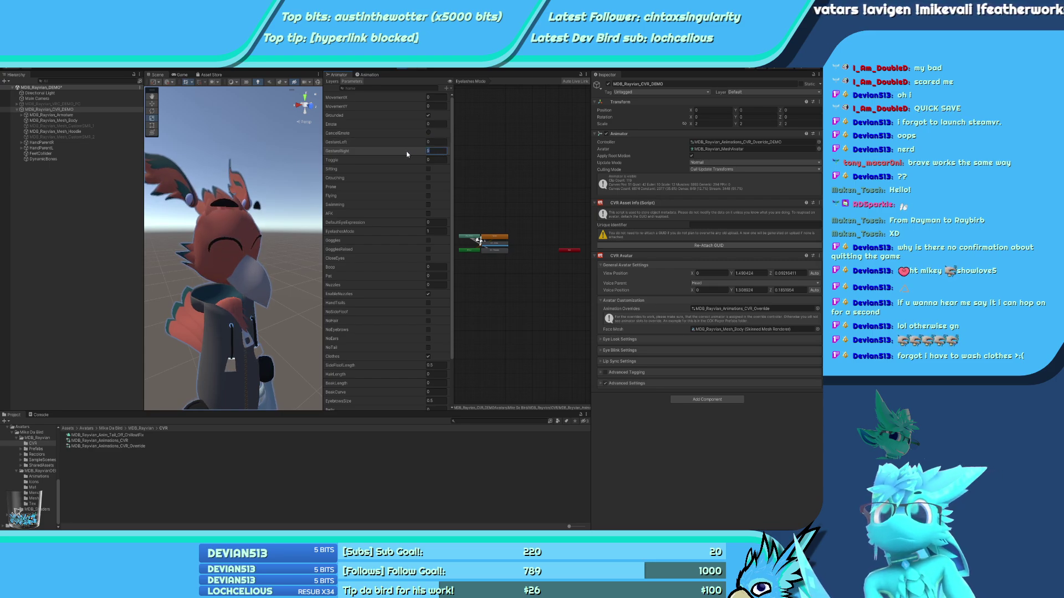
pyautogui.write('4')
pyautogui.press('BackSpace')
pyautogui.write('5')
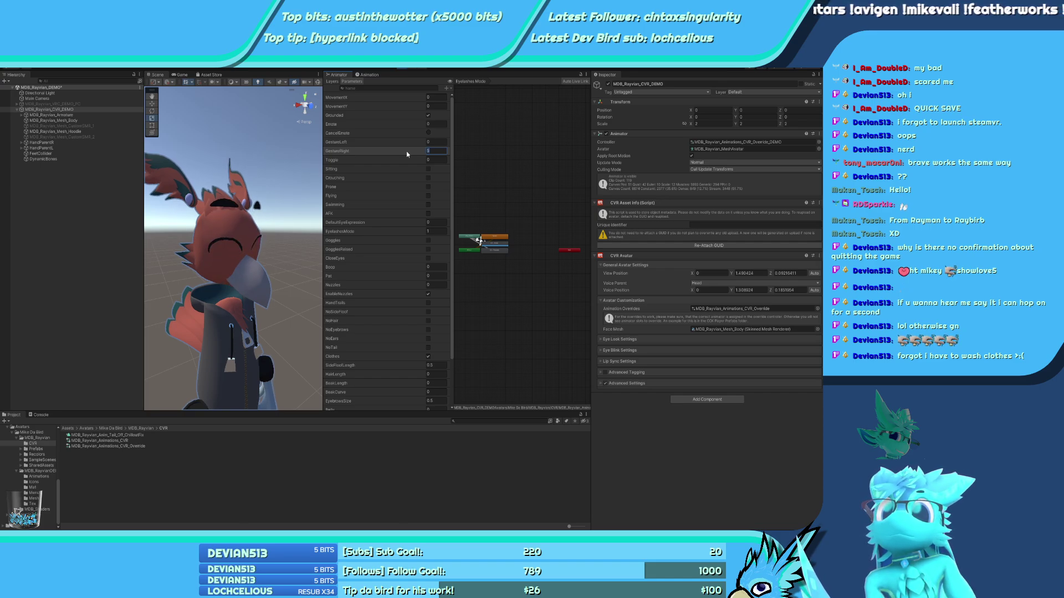
pyautogui.press('BackSpace')
pyautogui.write('3')
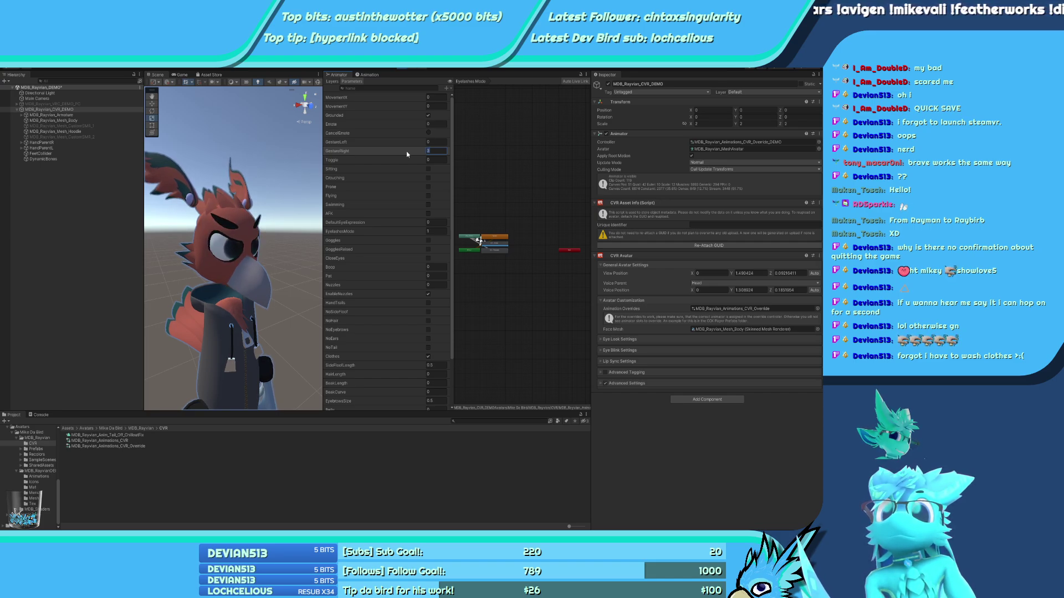
pyautogui.scroll(3, 277, 224)
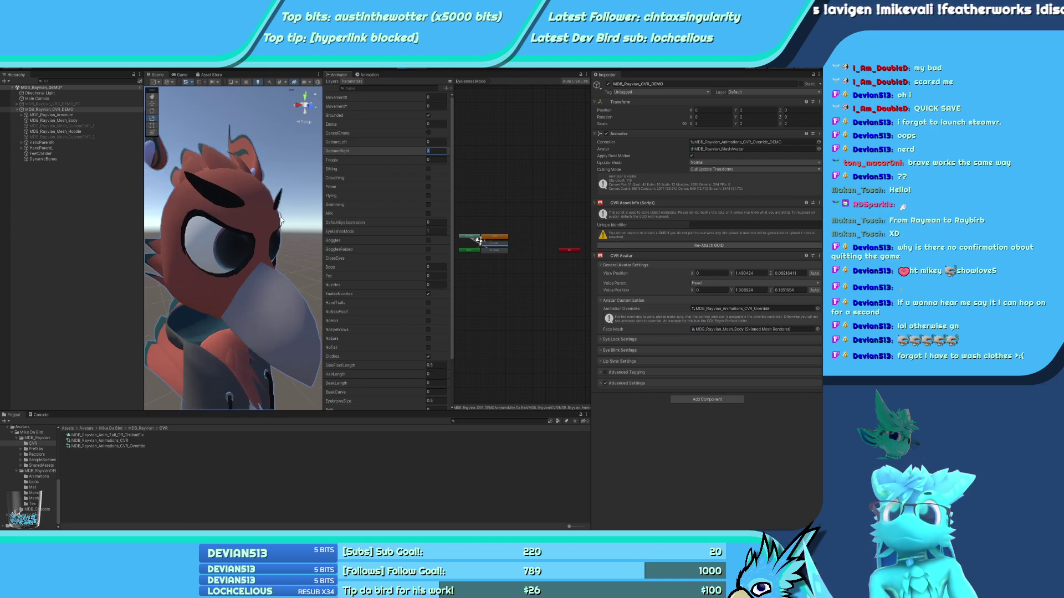
pyautogui.scroll(-1, 277, 225)
pyautogui.keyDown('alt'); pyautogui.moveTo(280, 213); pyautogui.dragTo(215, 206); pyautogui.keyUp('alt')
pyautogui.moveTo(214, 206); pyautogui.dragTo(216, 213, button='middle')
pyautogui.keyDown('alt'); pyautogui.moveTo(216, 212); pyautogui.dragTo(246, 188); pyautogui.keyUp('alt')
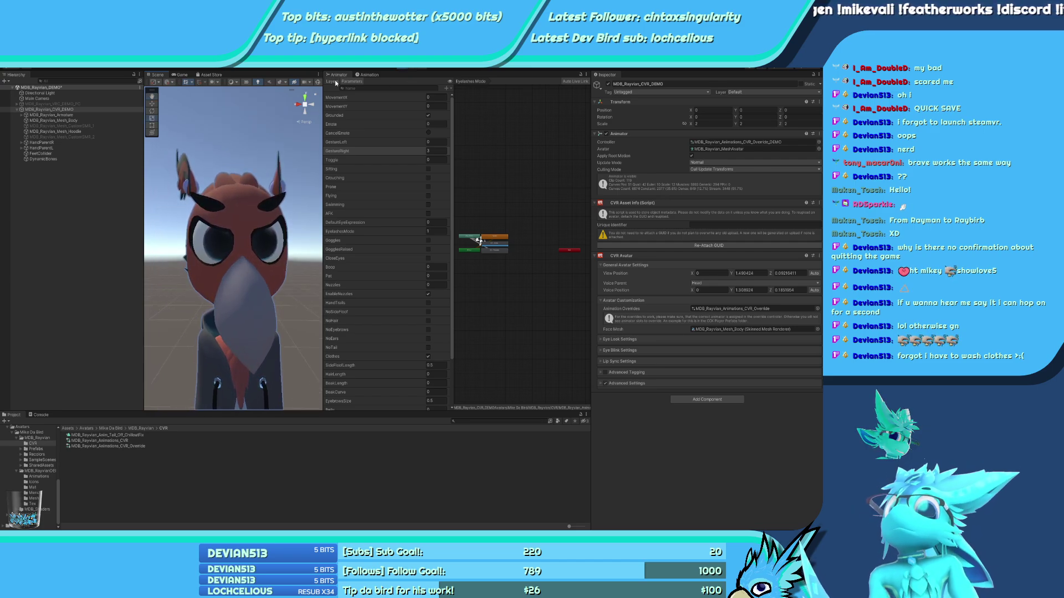
# Exit play mode and key the body mesh's Closed Eye and Closed Eye Happy blendshapes, both sides, at 0 in the MDB_Rayvian_Anim_Angry clip
pyautogui.click(405, 67)
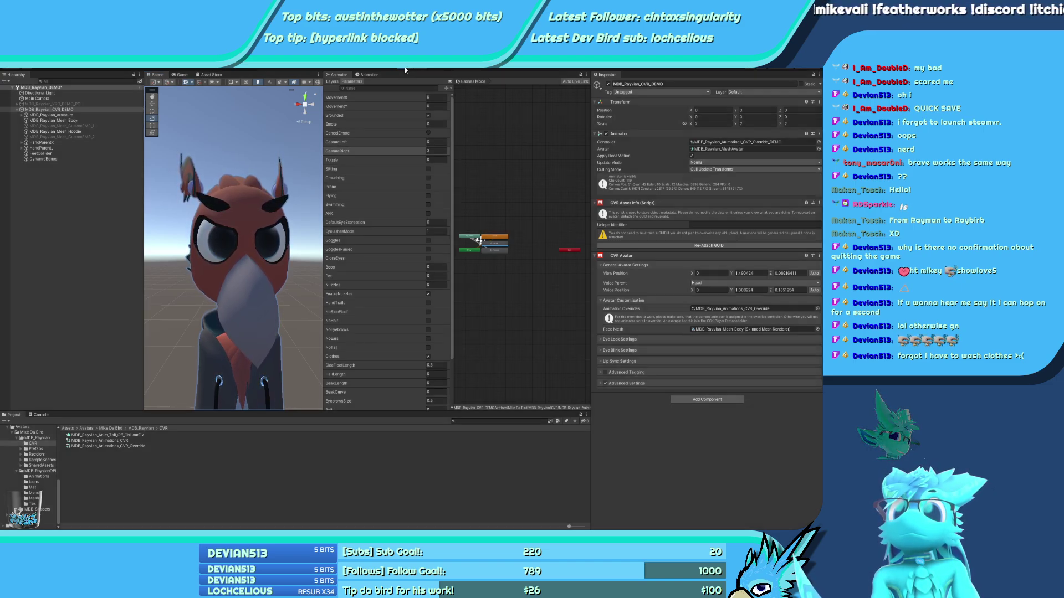
pyautogui.click(369, 74)
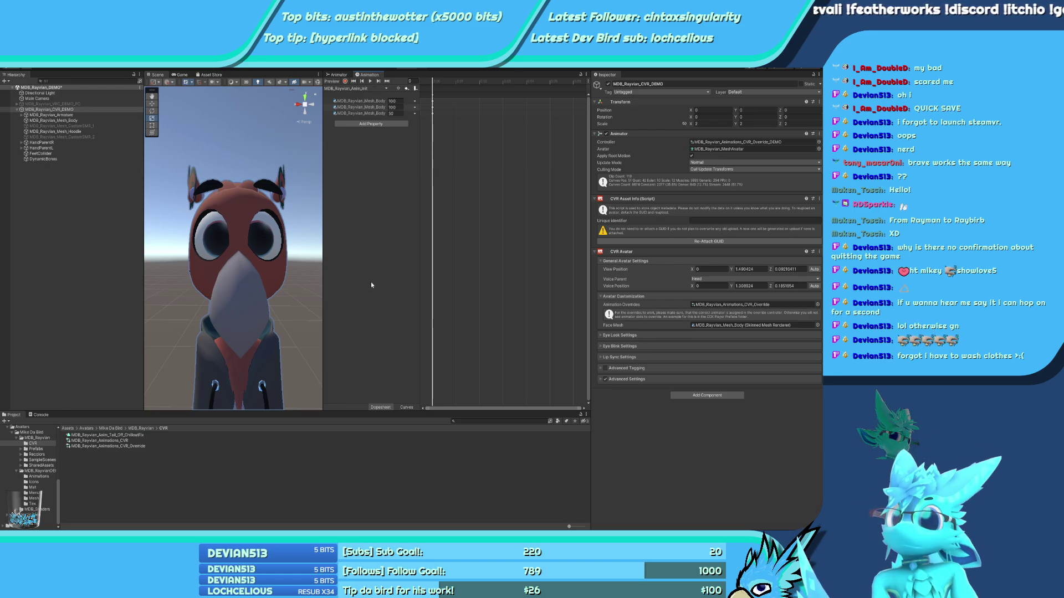
pyautogui.click(388, 466)
pyautogui.click(344, 82)
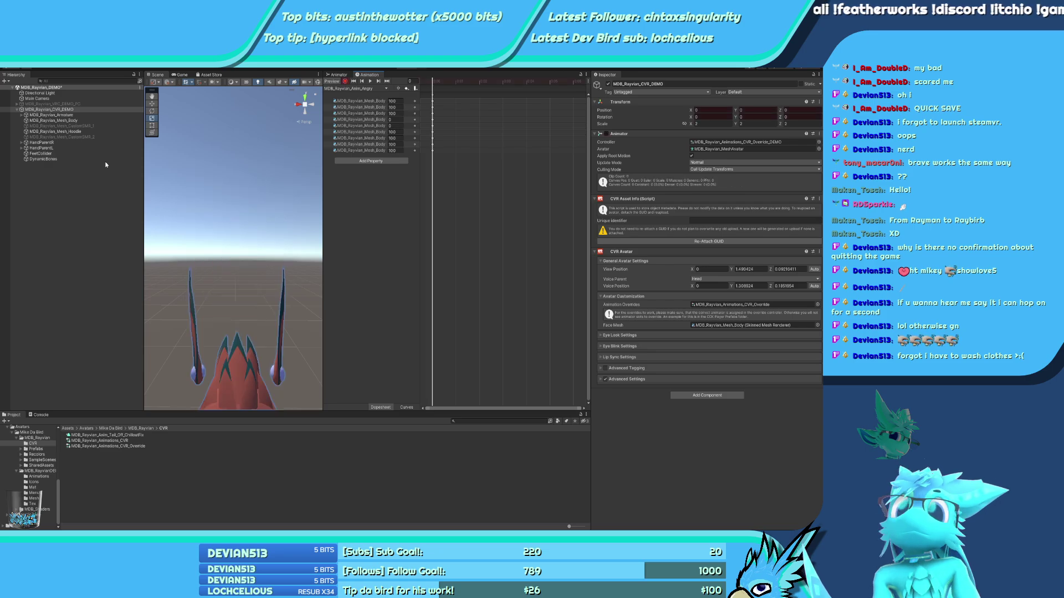
pyautogui.click(66, 120)
pyautogui.scroll(-5, 632, 321)
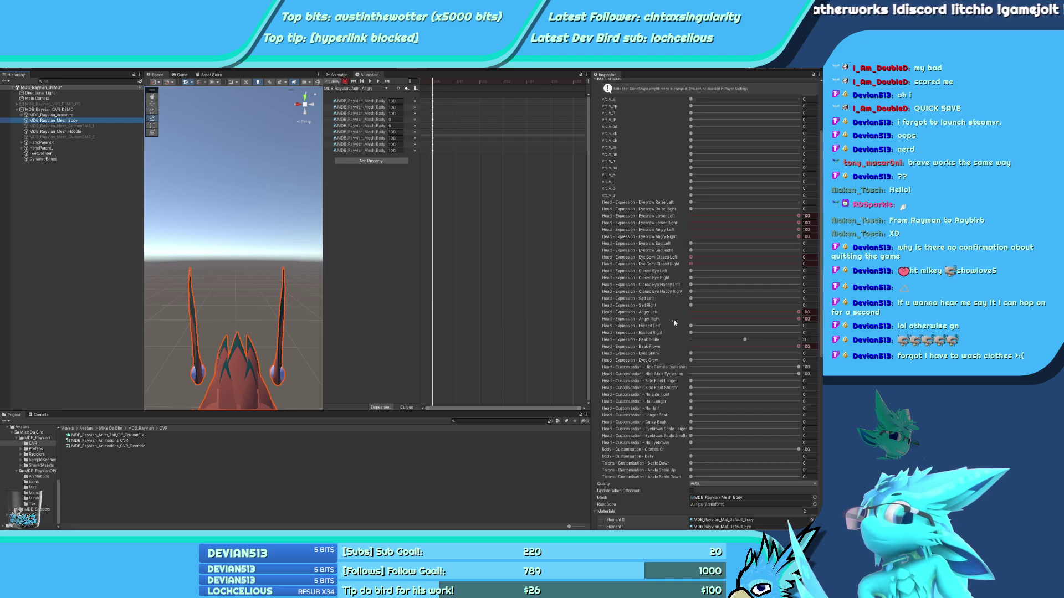
pyautogui.click(691, 271)
pyautogui.moveTo(683, 278); pyautogui.dragTo(627, 300)
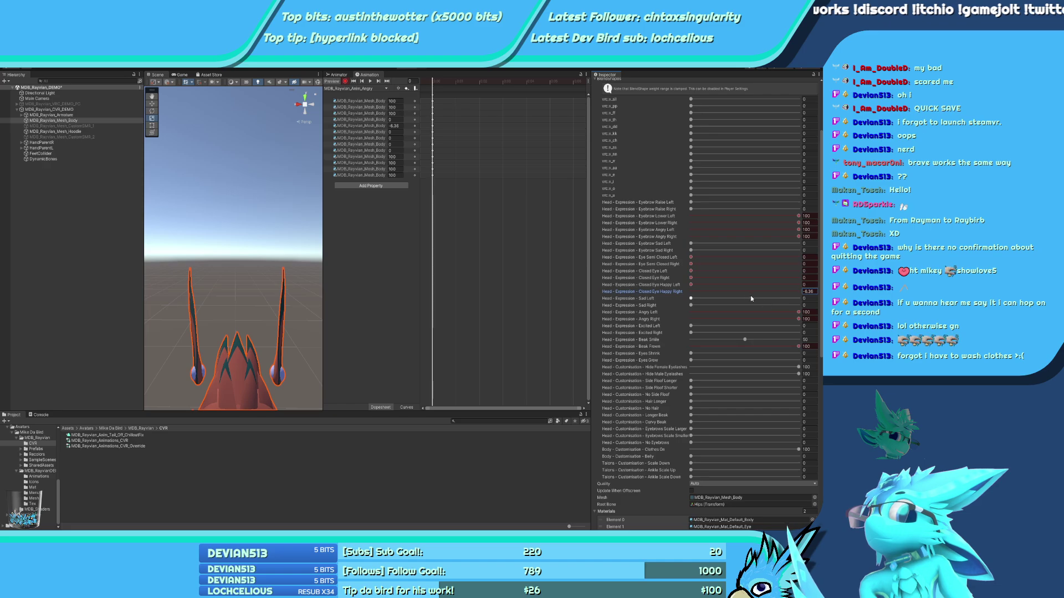
pyautogui.moveTo(748, 294); pyautogui.dragTo(665, 293)
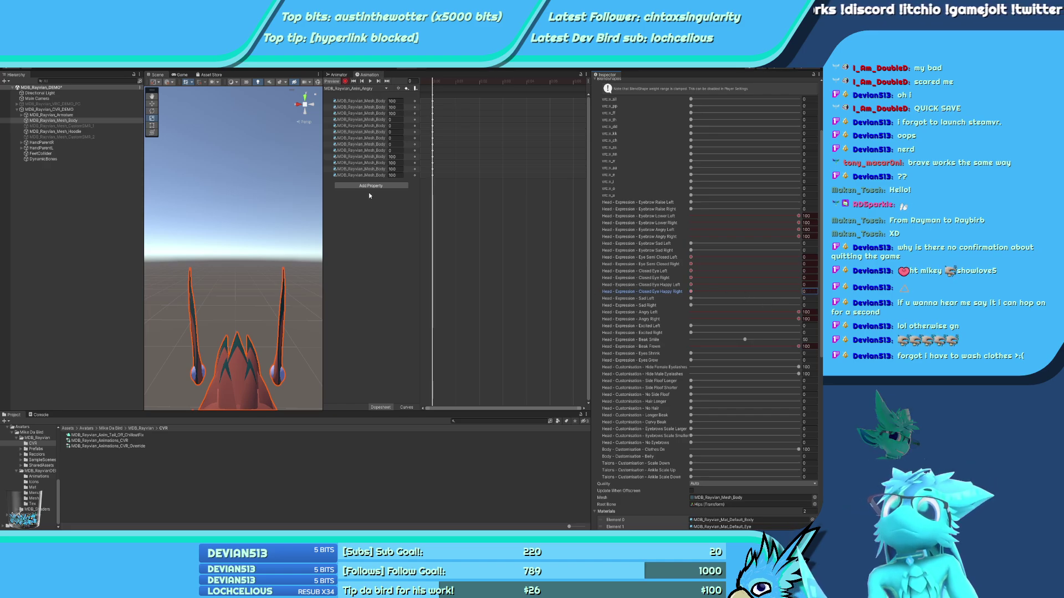
# Try keying Closed Eye Happy Left and Right at 0 in the MDB_Rayvian_Anim_Blink_Calm clip, and undo both additions
pyautogui.click(391, 513)
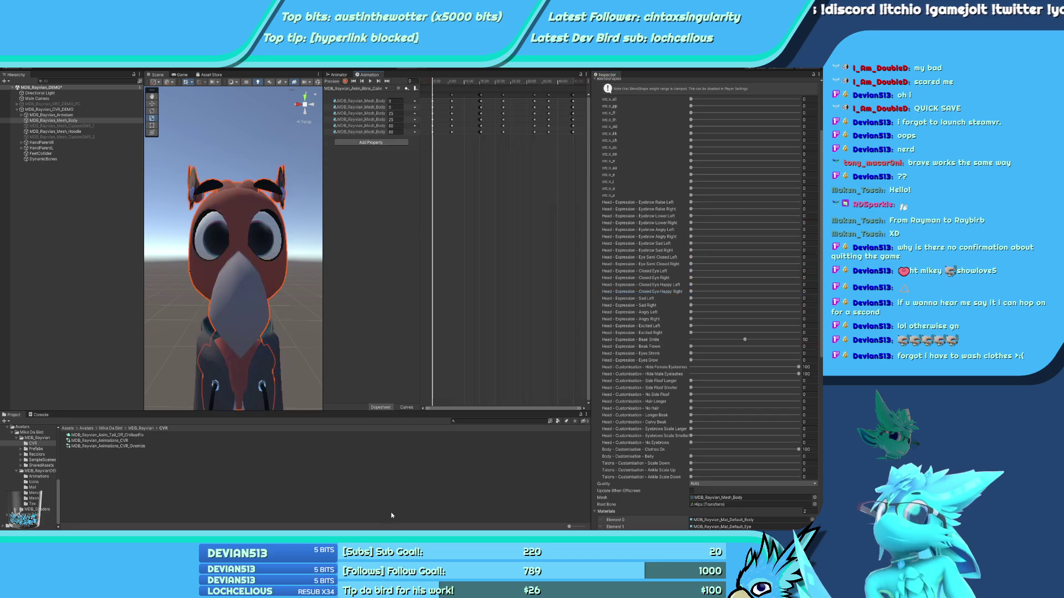
pyautogui.click(346, 82)
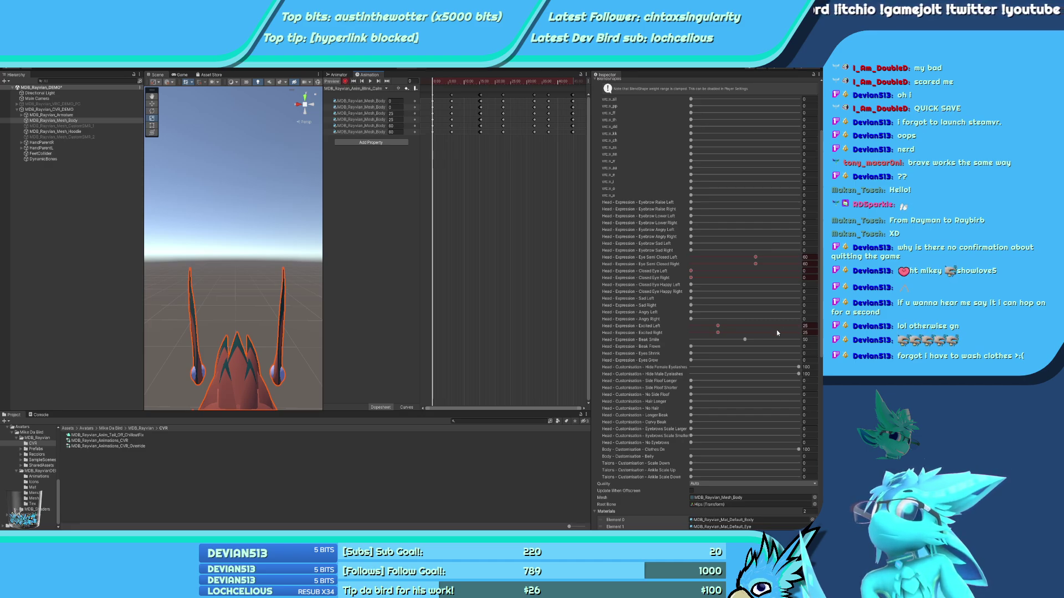
pyautogui.moveTo(695, 286); pyautogui.dragTo(673, 293)
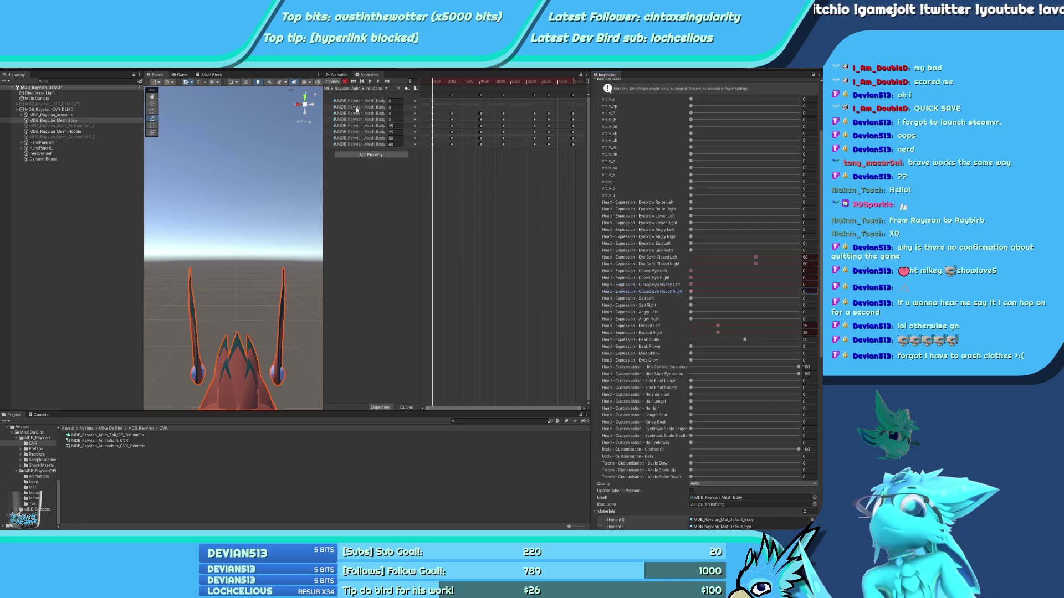
pyautogui.hotkey('ctrl', 'z')
pyautogui.hotkey('ctrl', 'z')
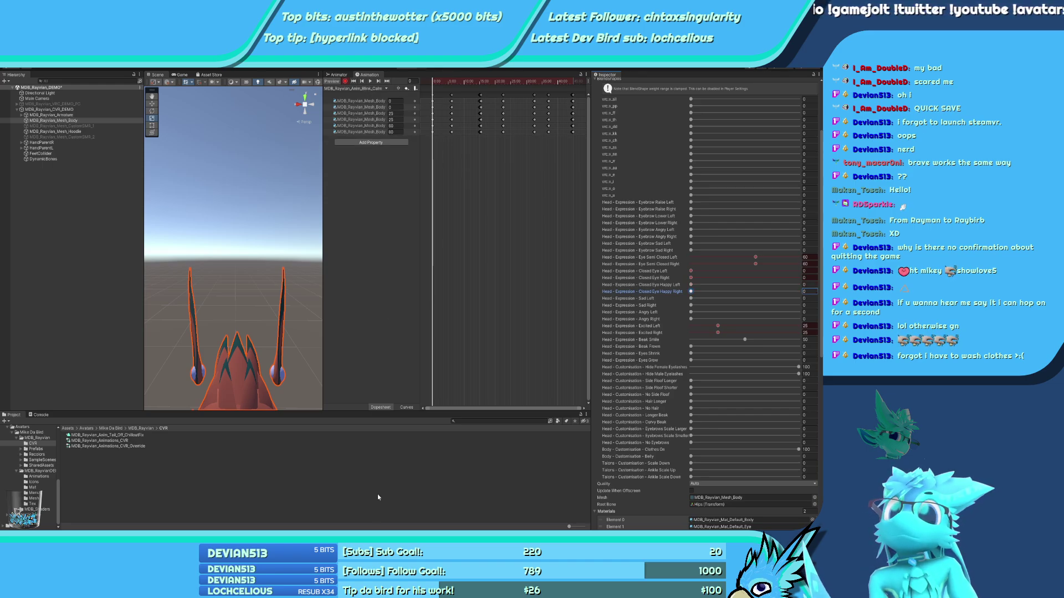
# Check which eye blendshapes are keyed in the regular blink clip and the closed eyes clip
pyautogui.click(394, 518)
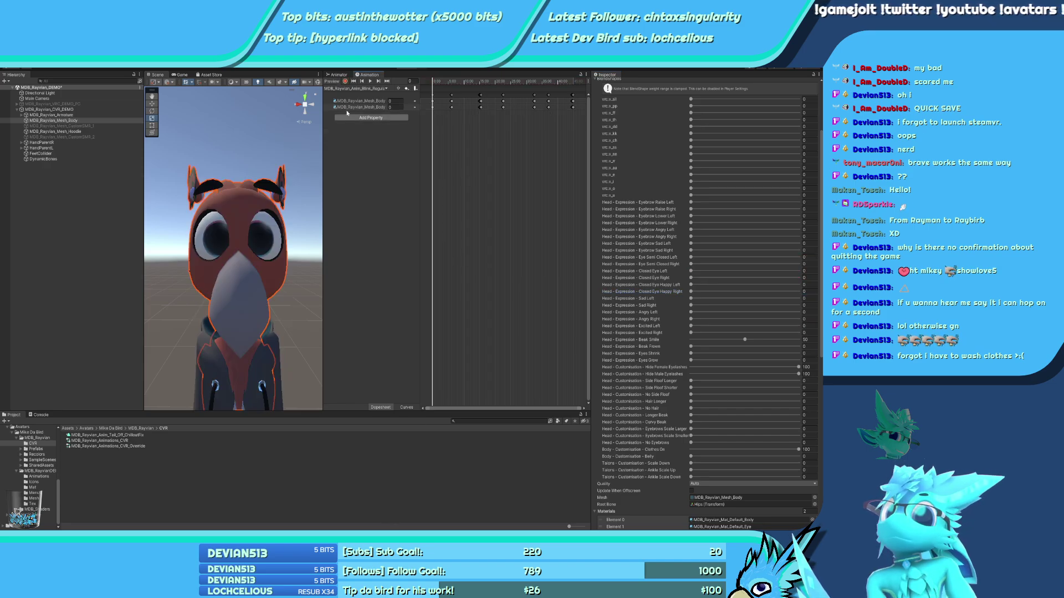
pyautogui.click(344, 80)
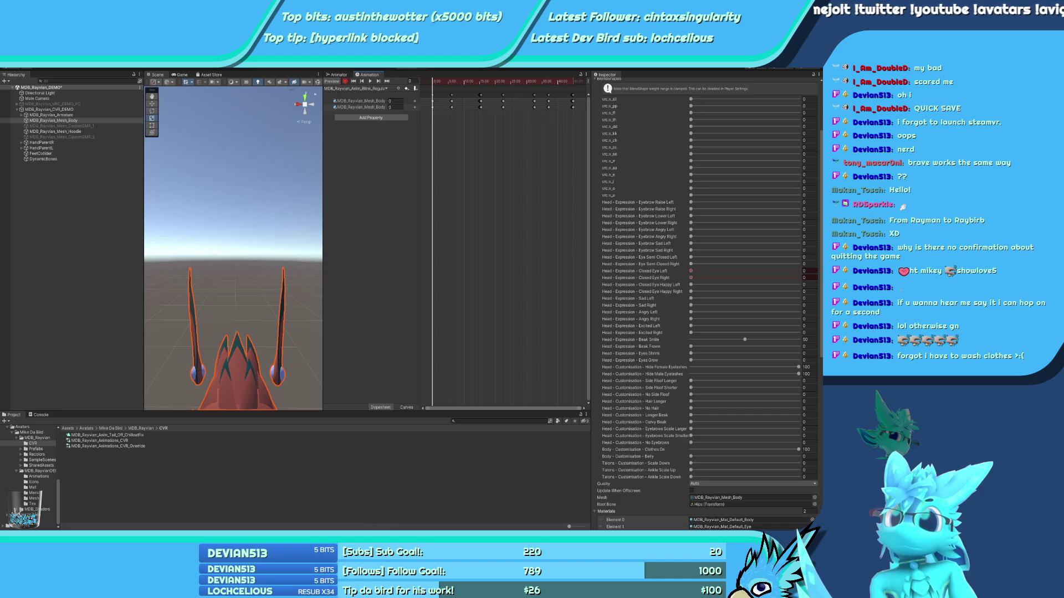
pyautogui.click(383, 480)
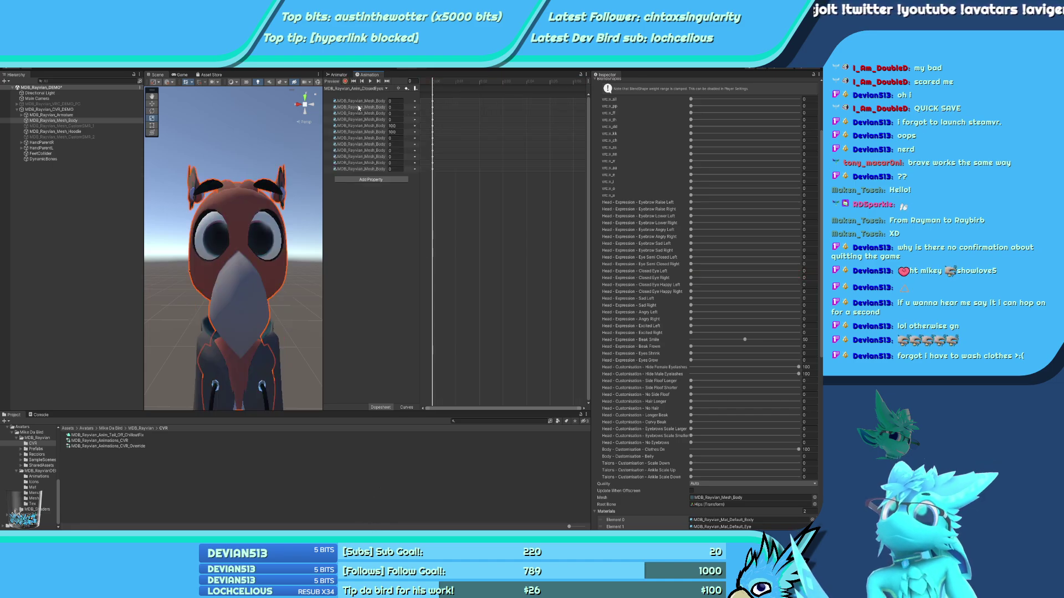
pyautogui.click(344, 82)
pyautogui.click(344, 83)
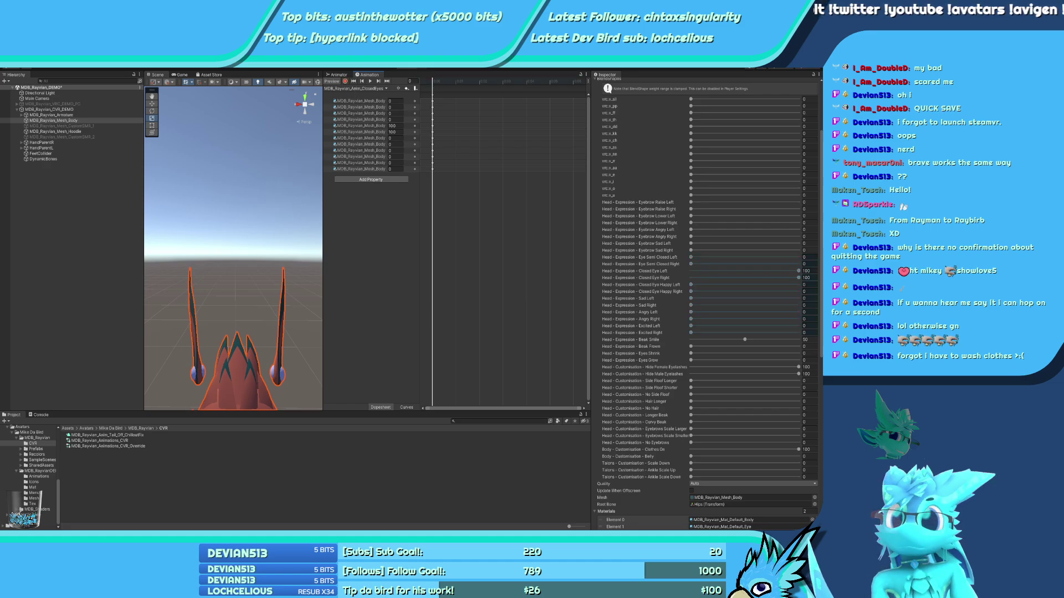
# Key the Closed Eye Happy Left and Right blendshapes at 0 in the Disappointed expression clip
pyautogui.click(370, 510)
pyautogui.click(346, 81)
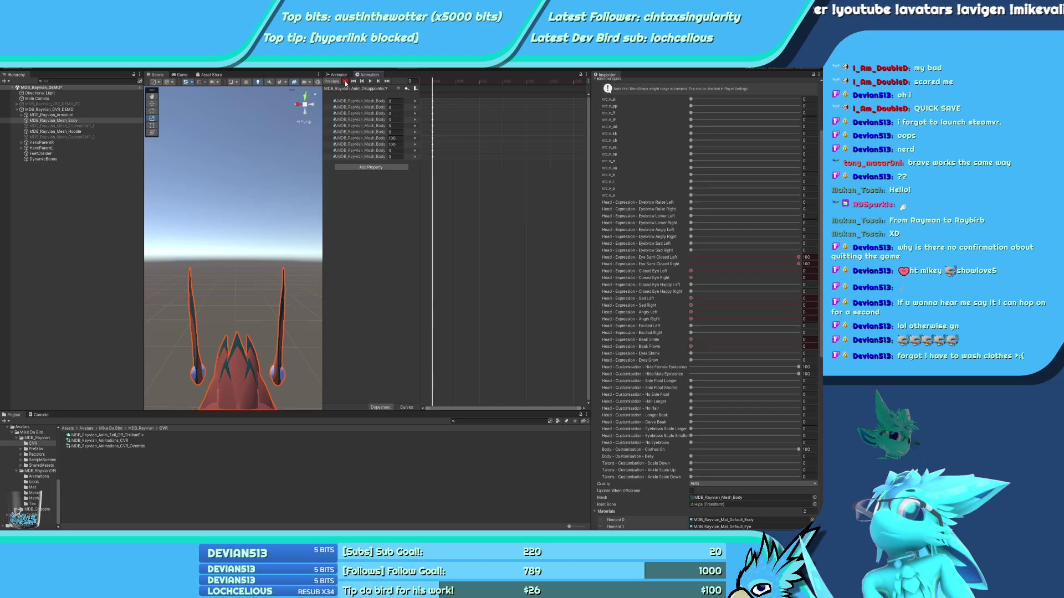
pyautogui.moveTo(691, 285); pyautogui.dragTo(601, 291)
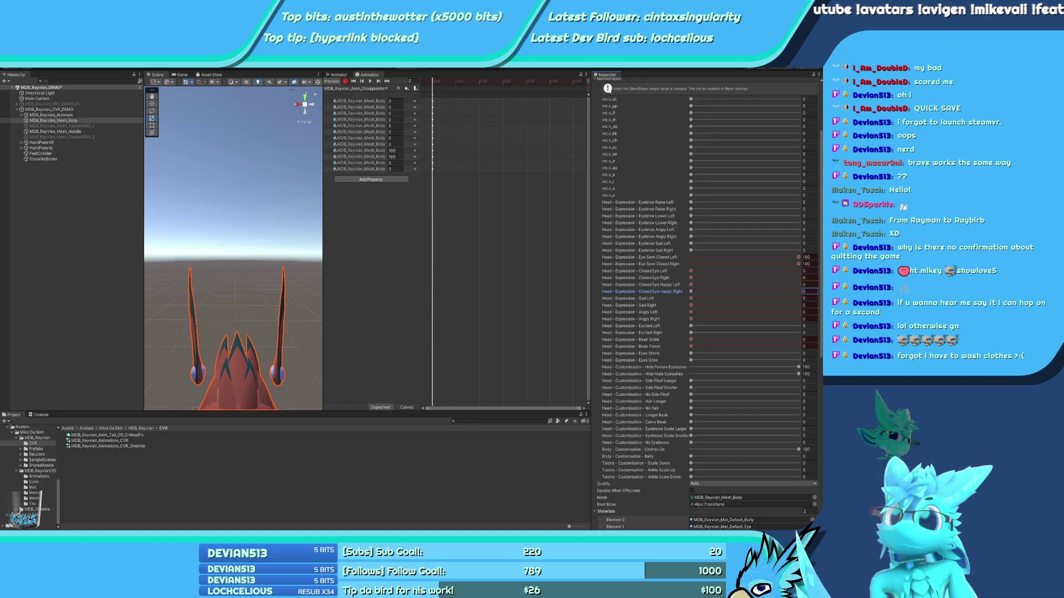
# Check the keyed closed-eye blendshapes in the Excited, Nuzzles and Smug expression clips
pyautogui.click(373, 493)
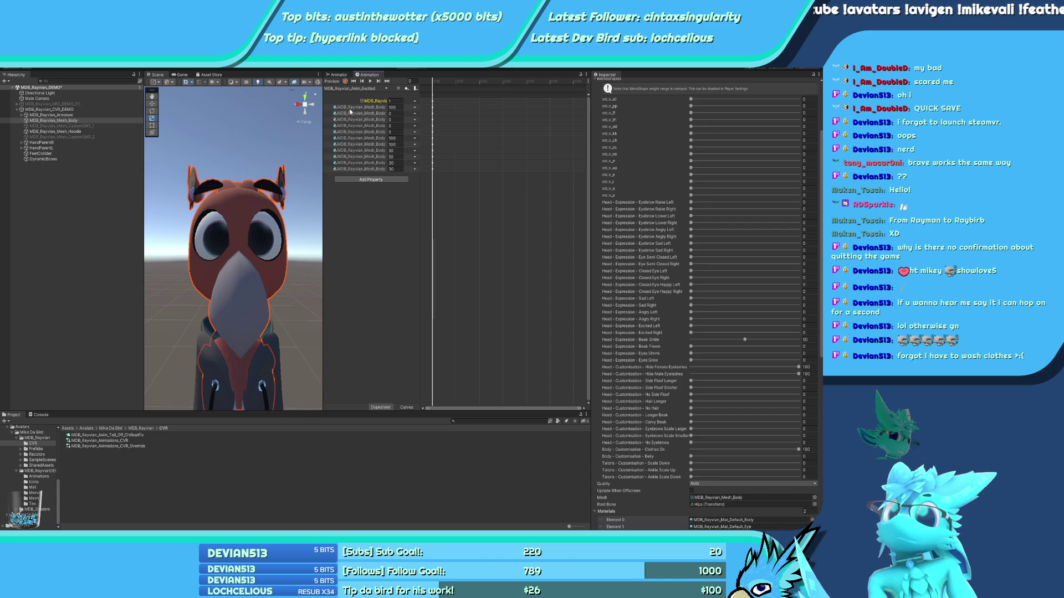
pyautogui.click(344, 82)
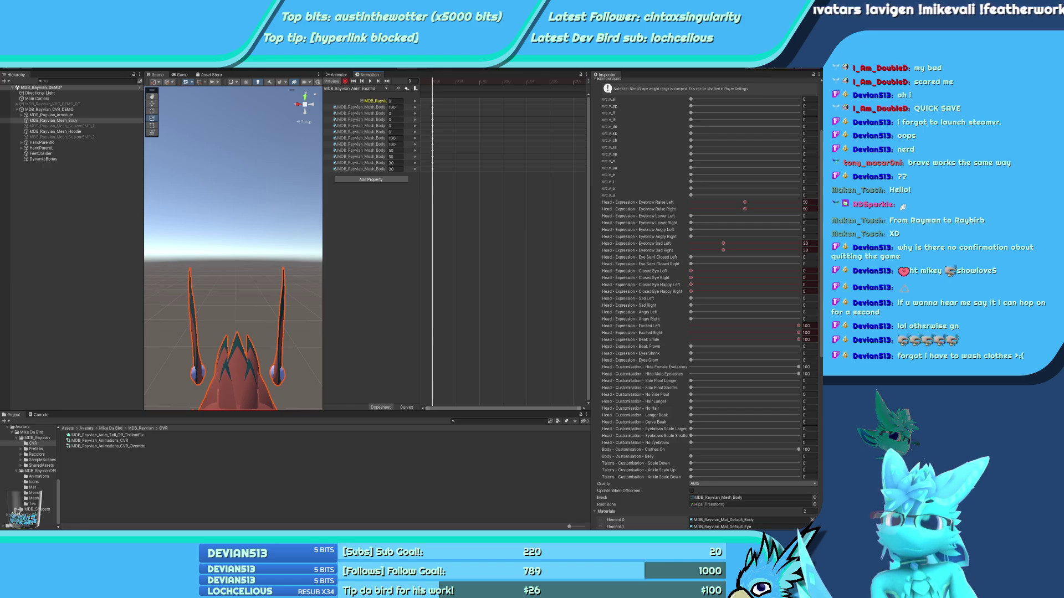
pyautogui.click(394, 476)
pyautogui.click(346, 82)
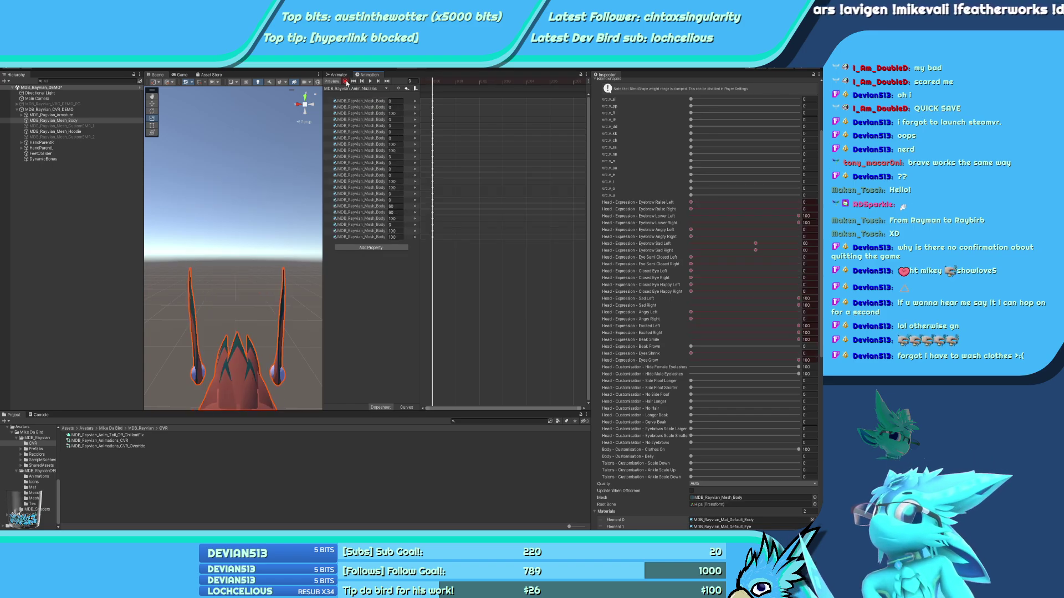
pyautogui.click(378, 89)
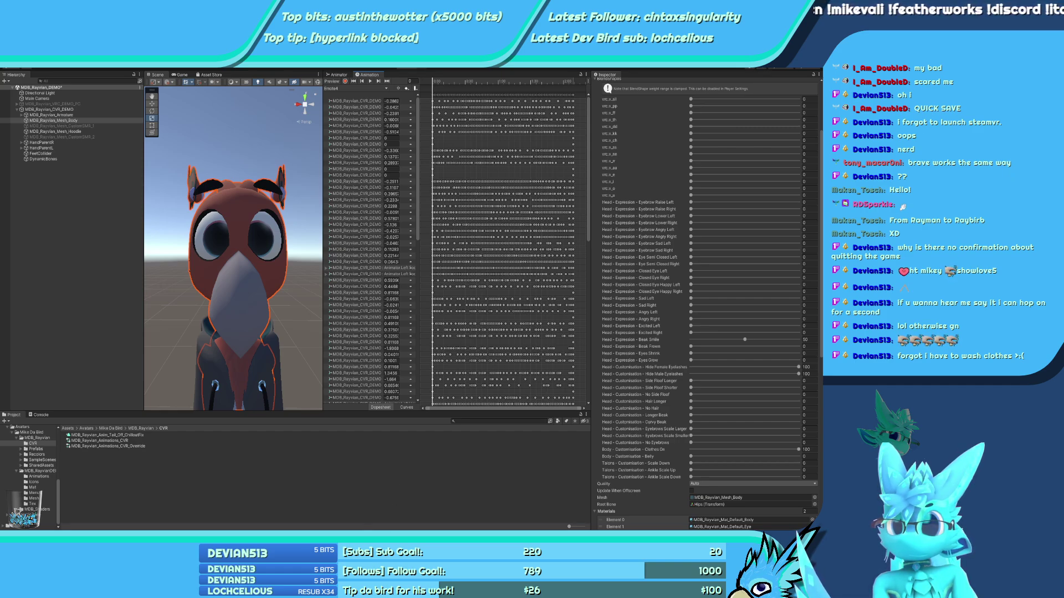
pyautogui.click(380, 407)
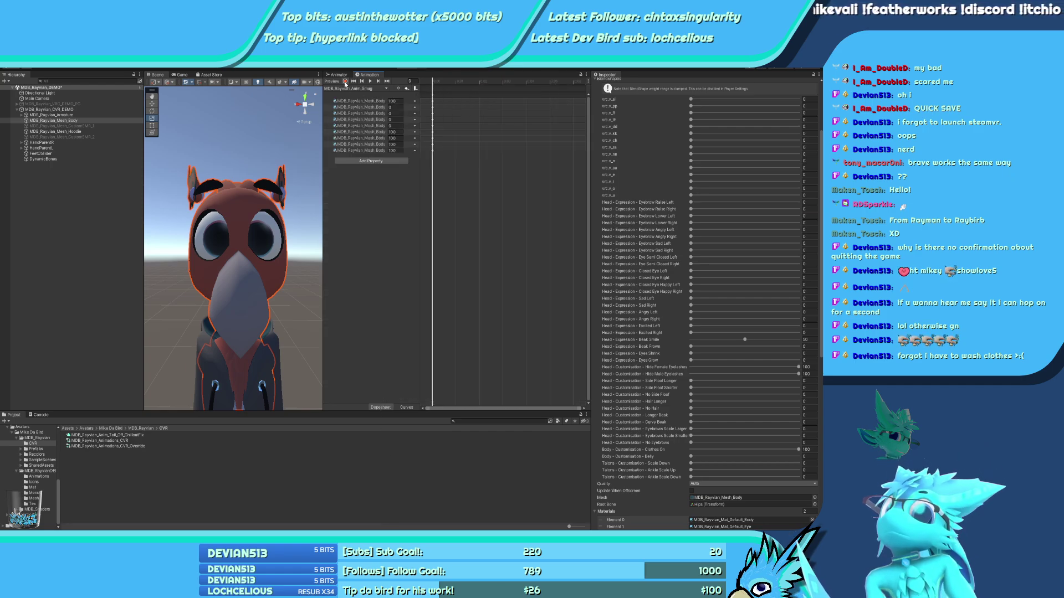
pyautogui.click(345, 81)
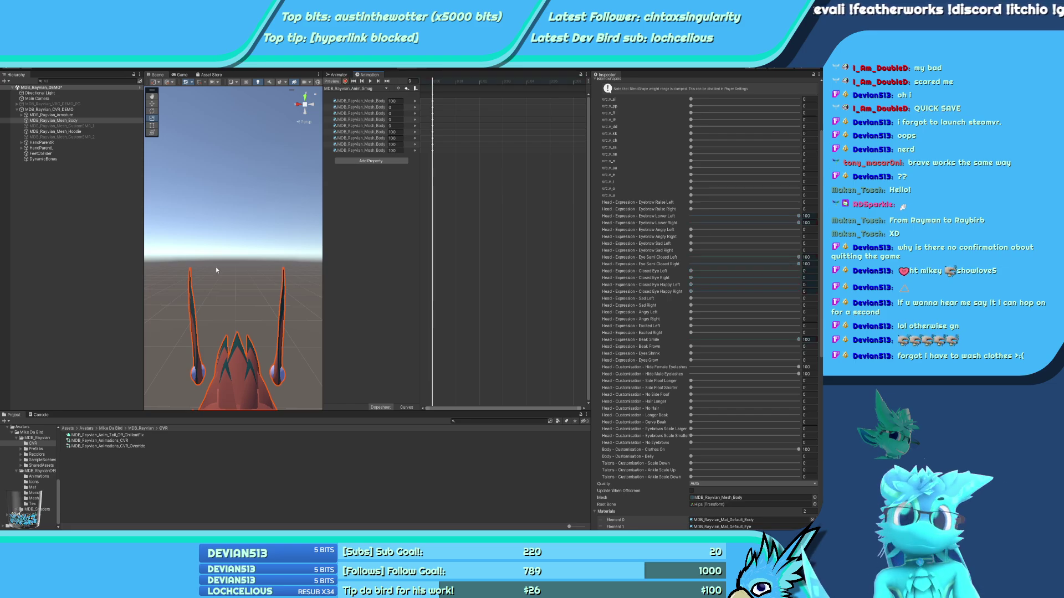
# Assign MDB_Rayvian_Animations_CVR_Override as the animator controller of the MDB_Rayvian_CVR_DEMO avatar
pyautogui.click(17, 109)
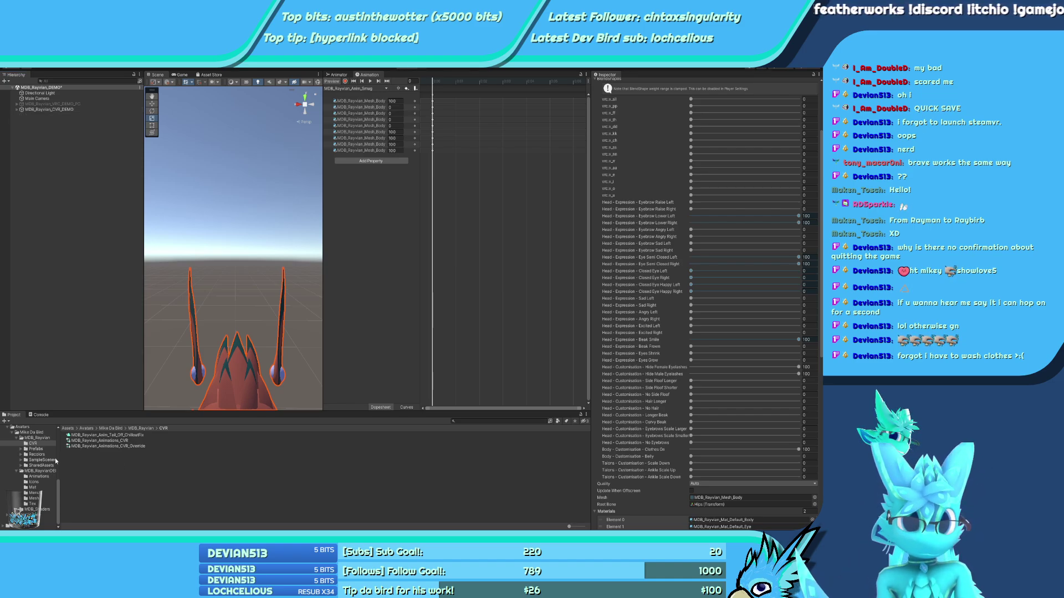
pyautogui.click(51, 109)
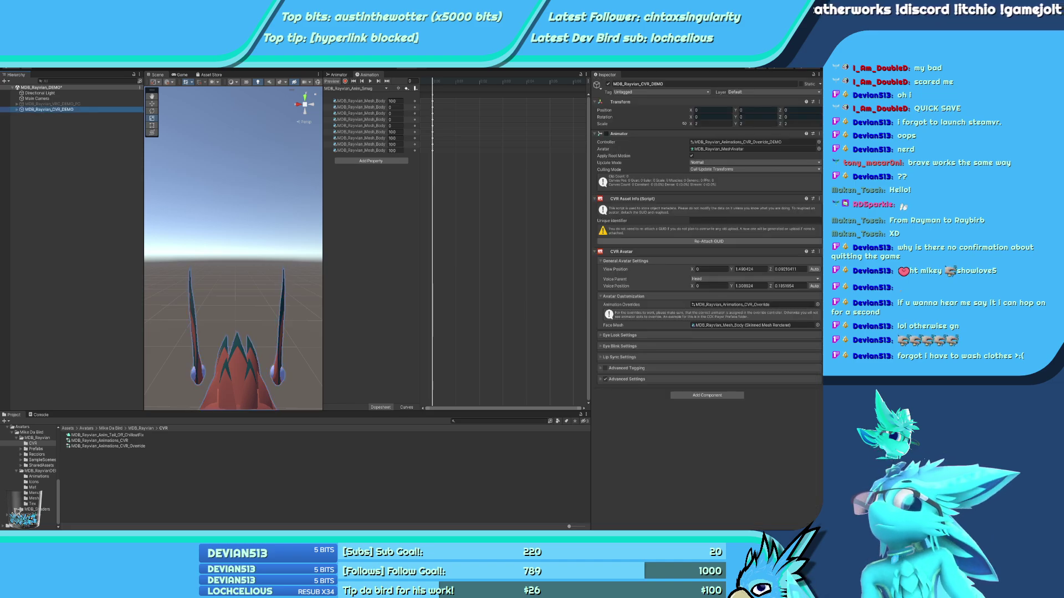
pyautogui.click(819, 142)
pyautogui.doubleClick(528, 167)
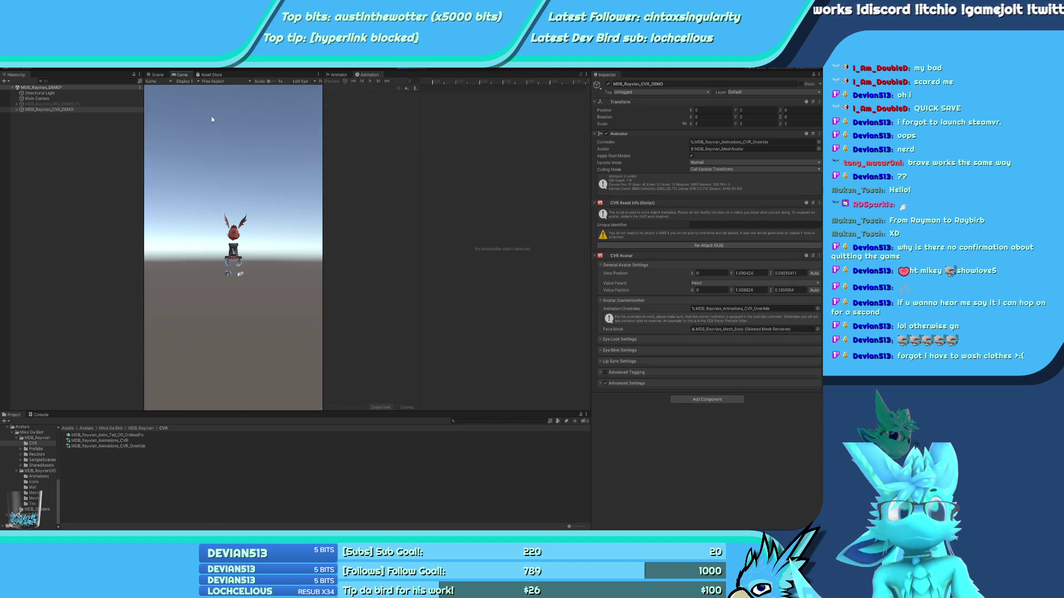
# Test the avatar's expressions with different GestureLeft and GestureRight values, including 5 and 4, and exit play mode
pyautogui.click(338, 75)
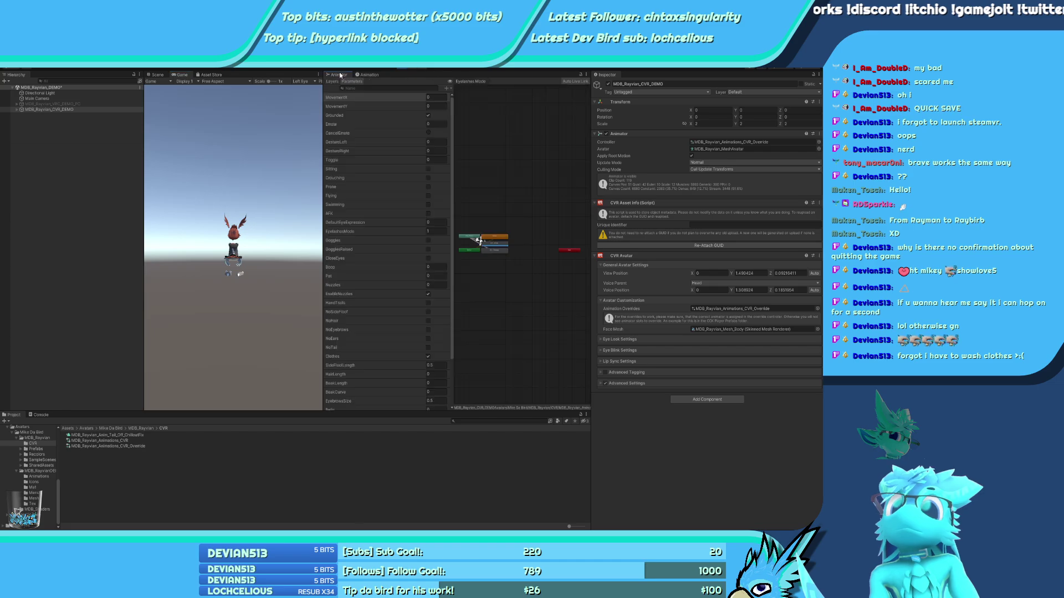
pyautogui.click(156, 74)
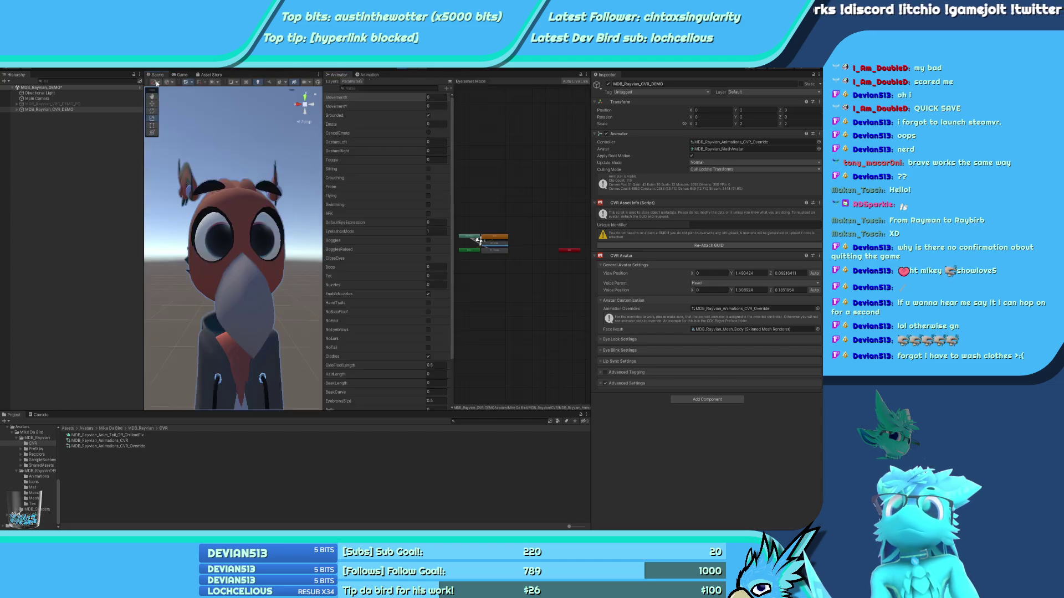
pyautogui.click(430, 142)
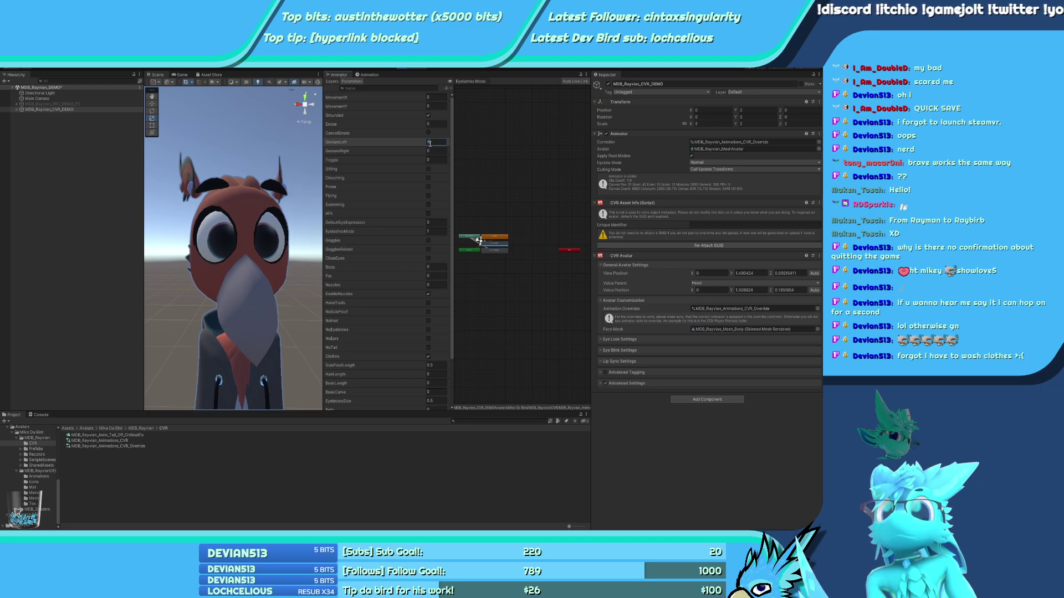
pyautogui.write('5')
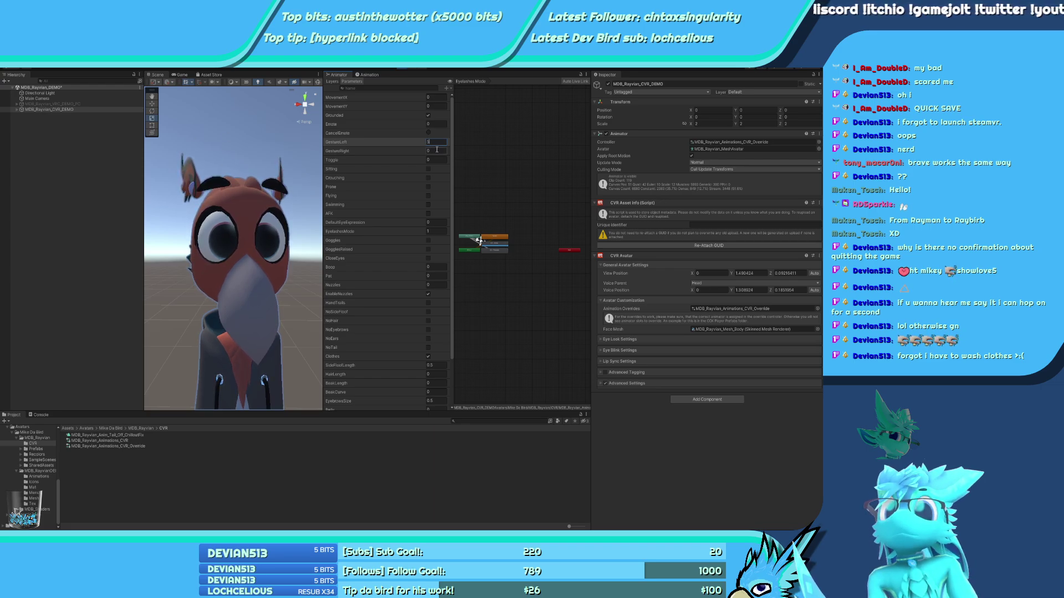
pyautogui.press('BackSpace')
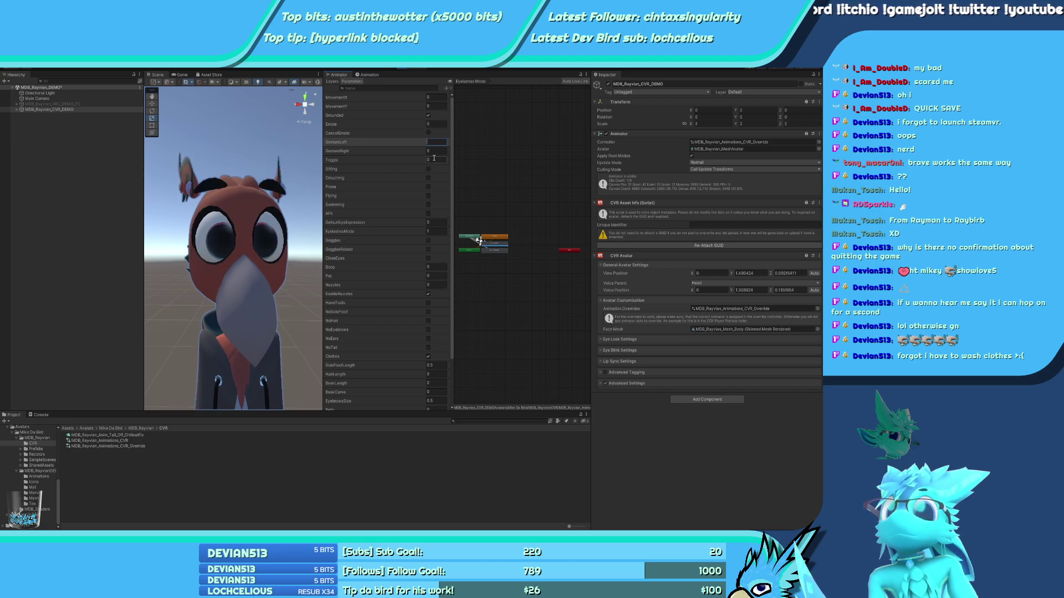
pyautogui.click(435, 151)
pyautogui.write('5')
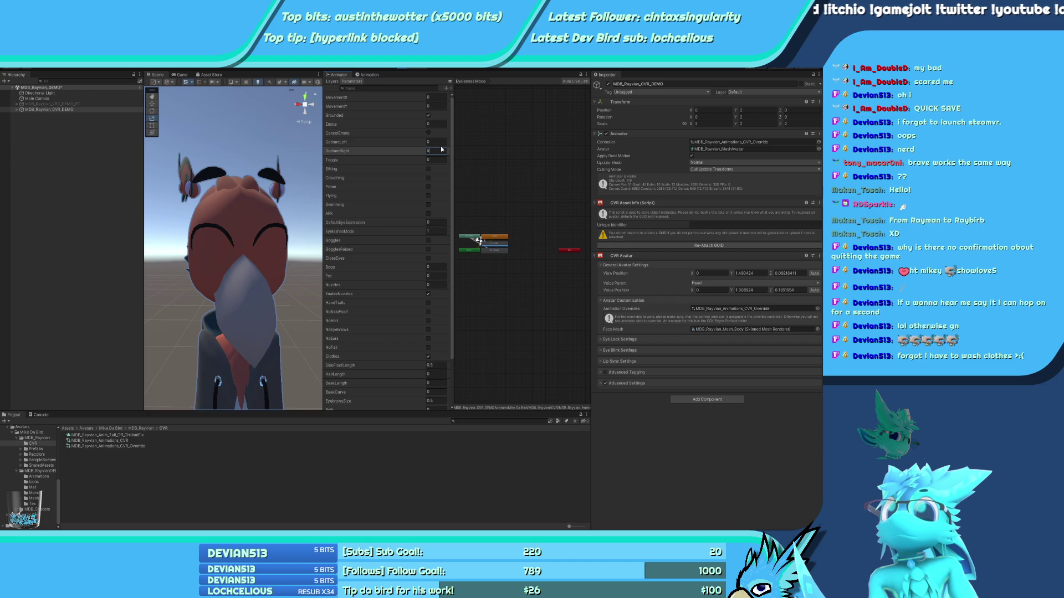
pyautogui.write('4')
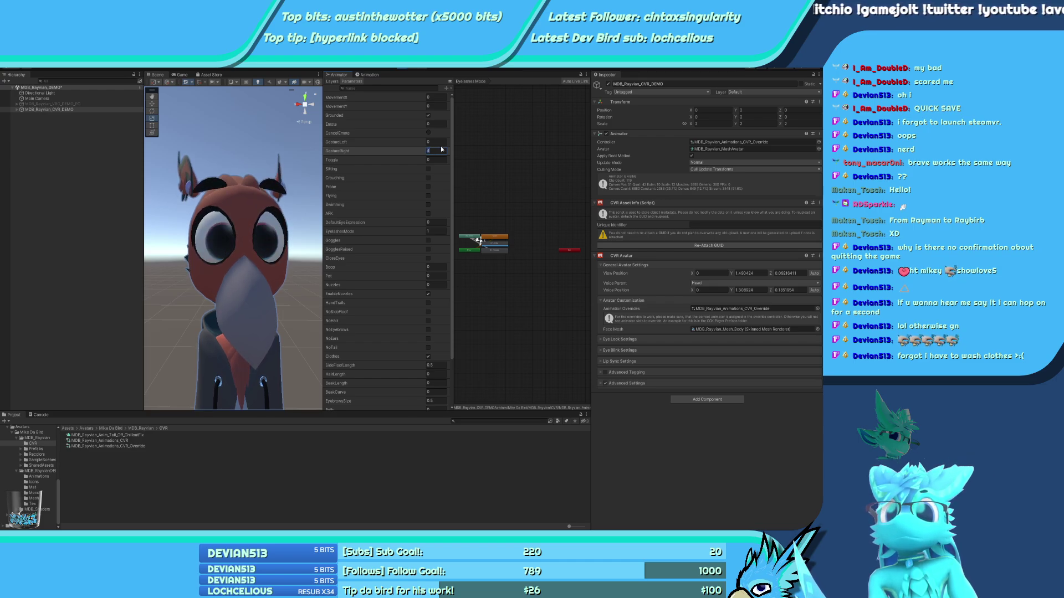
pyautogui.write('54')
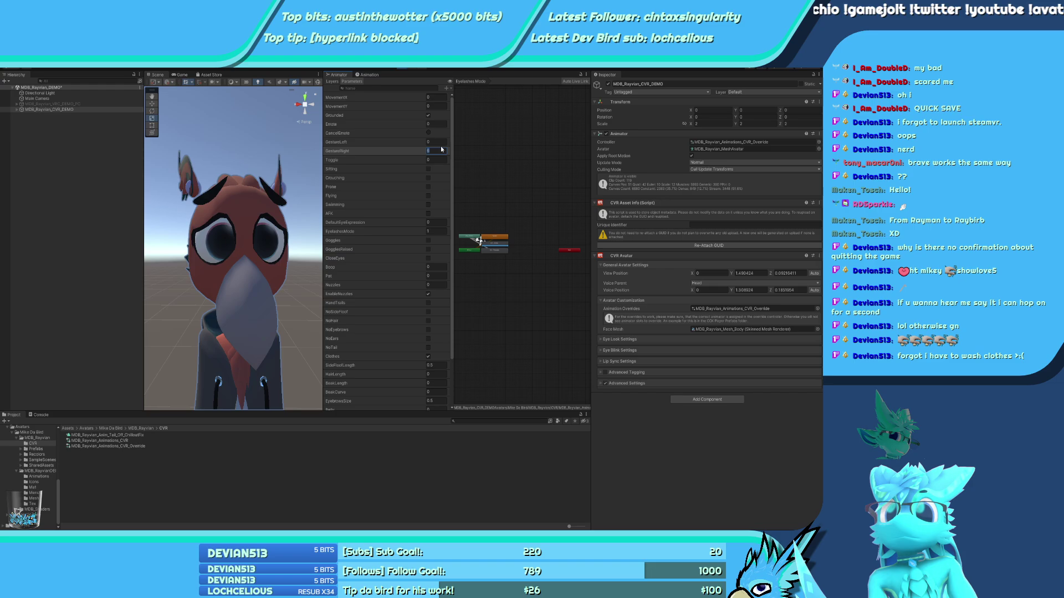
pyautogui.write('5')
pyautogui.press('BackSpace')
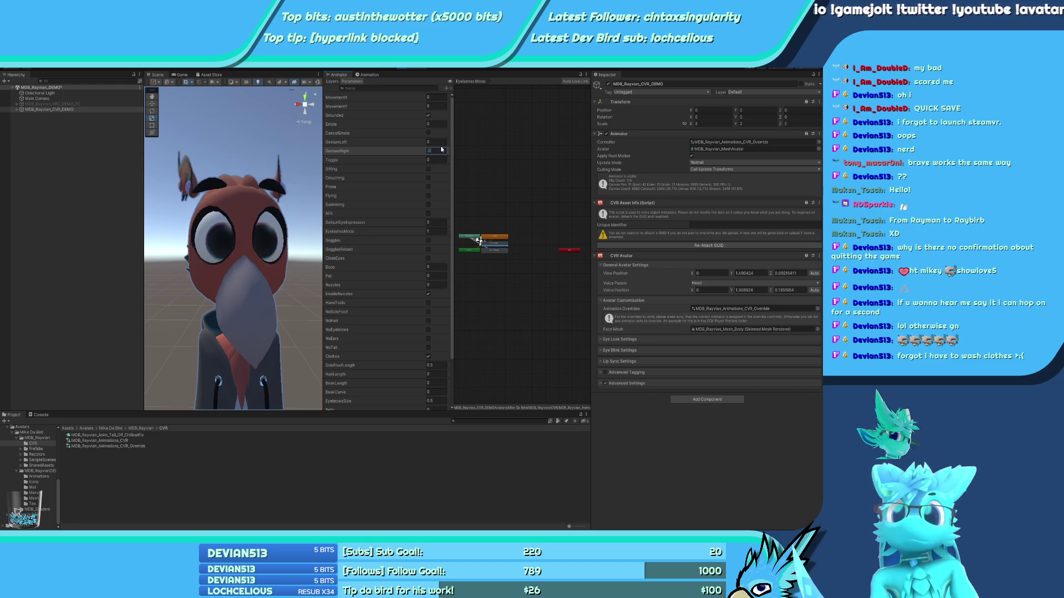
pyautogui.click(402, 67)
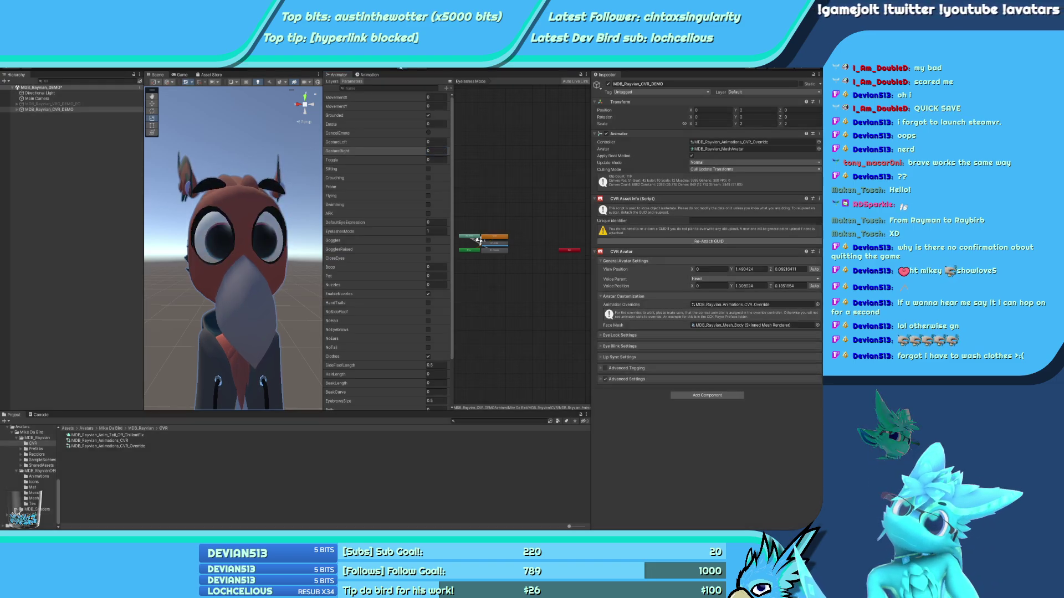
# Replace the mesh of MDB_Rayvian_Mesh_Body on the CVR demo avatar with MDB_Rayvian_Mesh_Body_DEMO
pyautogui.press('s')
pyautogui.moveTo(214, 228); pyautogui.dragTo(605, 277, button='right')
pyautogui.press('a')
pyautogui.press('w')
pyautogui.keyDown('alt'); pyautogui.moveTo(208, 246); pyautogui.dragTo(565, 269); pyautogui.keyUp('alt')
pyautogui.keyDown('alt'); pyautogui.moveTo(264, 288); pyautogui.dragTo(231, 287); pyautogui.keyUp('alt')
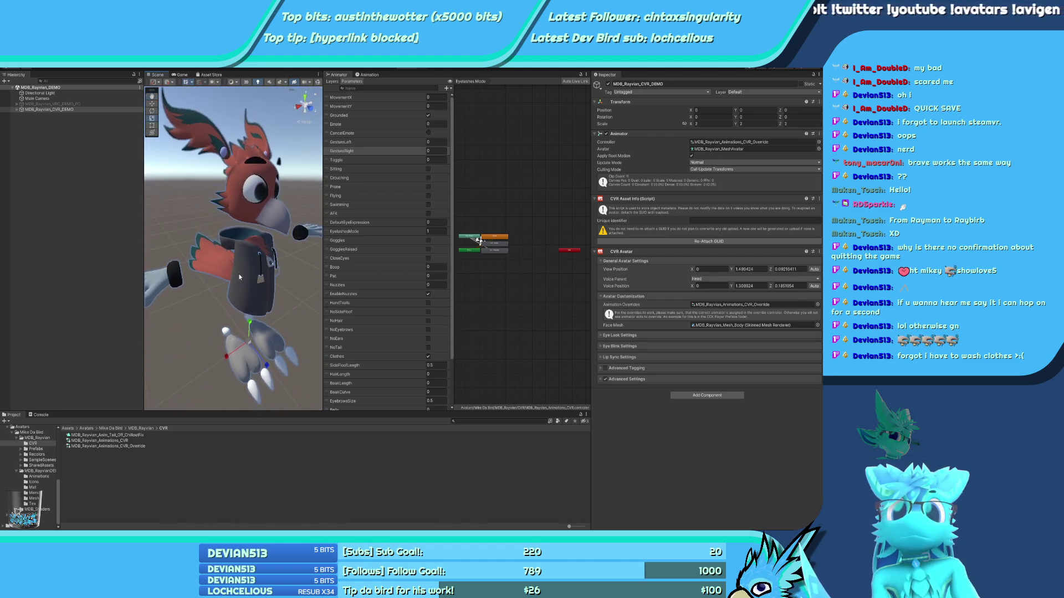
pyautogui.click(240, 277)
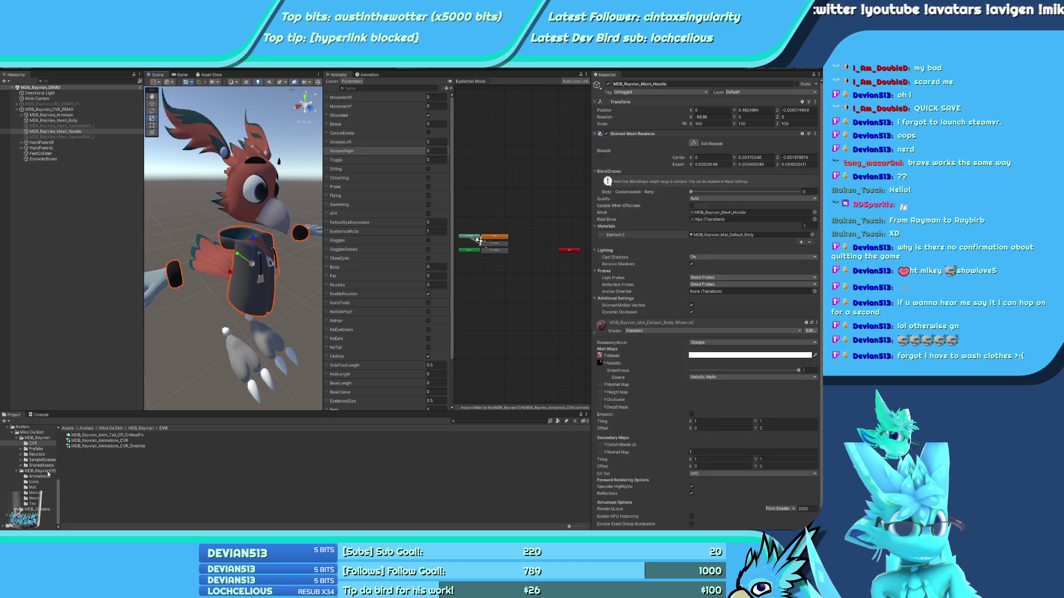
pyautogui.click(37, 494)
pyautogui.click(37, 498)
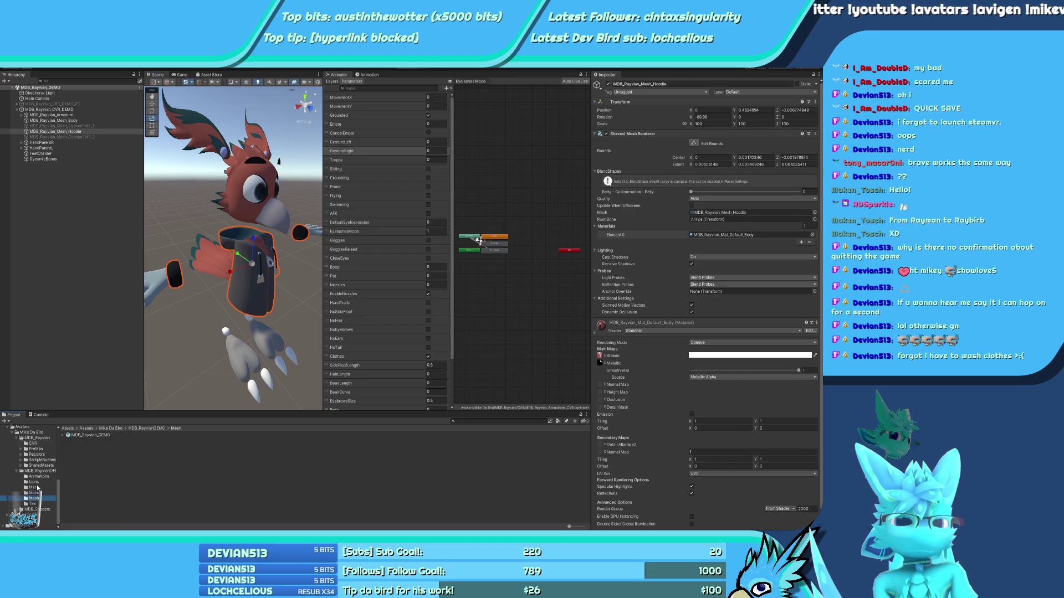
pyautogui.click(63, 435)
pyautogui.click(53, 120)
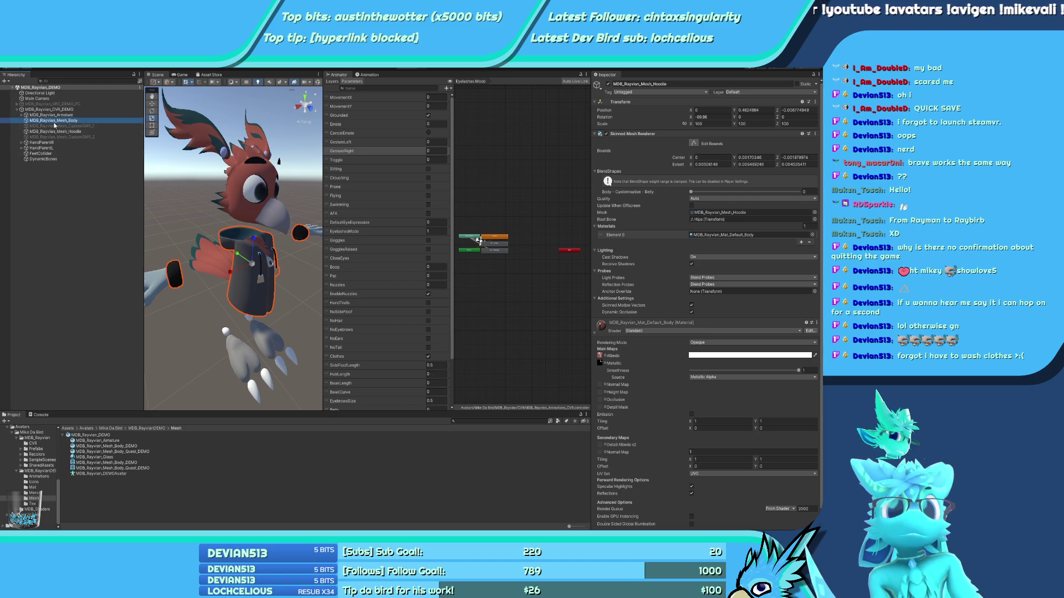
pyautogui.scroll(-5, 620, 386)
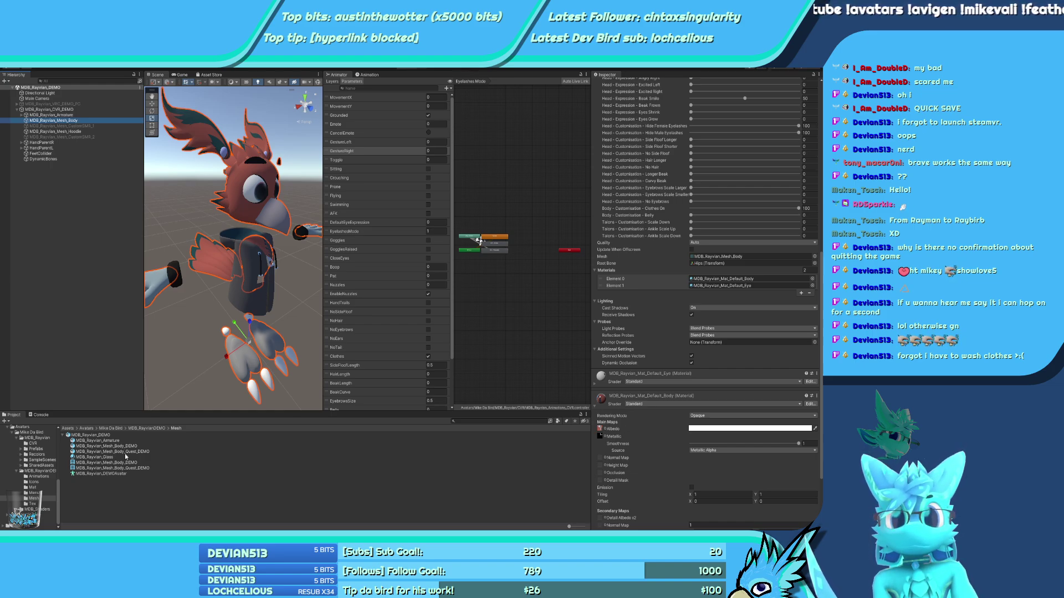
pyautogui.moveTo(122, 446); pyautogui.dragTo(731, 257)
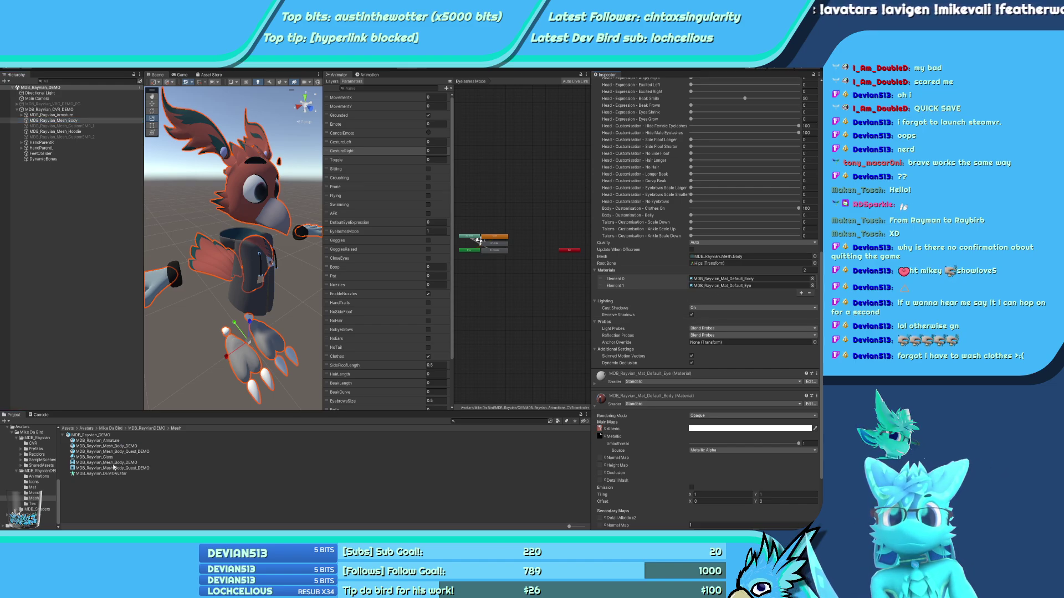
pyautogui.moveTo(113, 463); pyautogui.dragTo(742, 279)
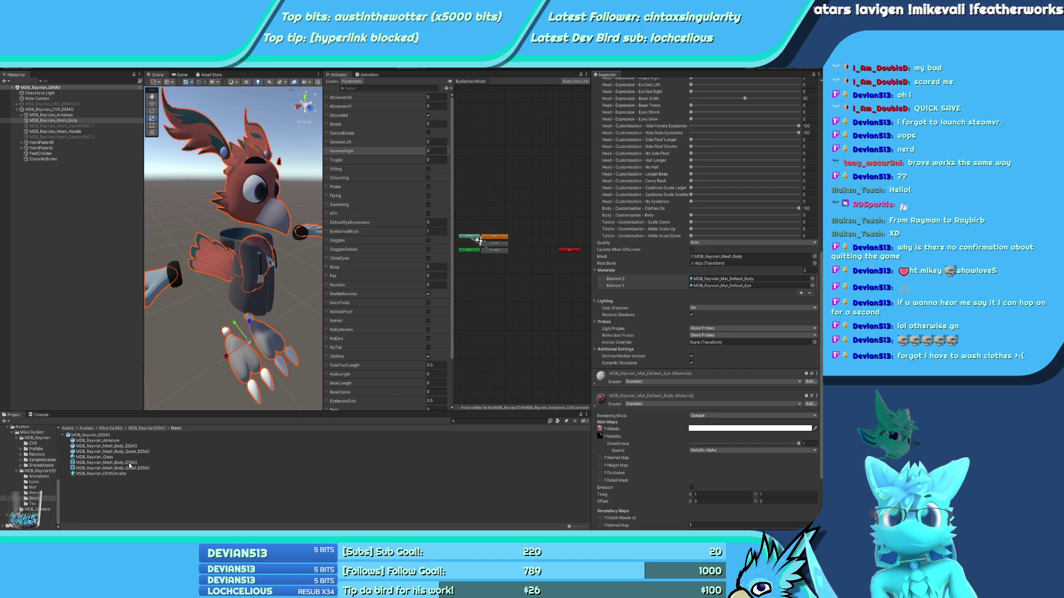
pyautogui.moveTo(133, 463); pyautogui.dragTo(742, 259)
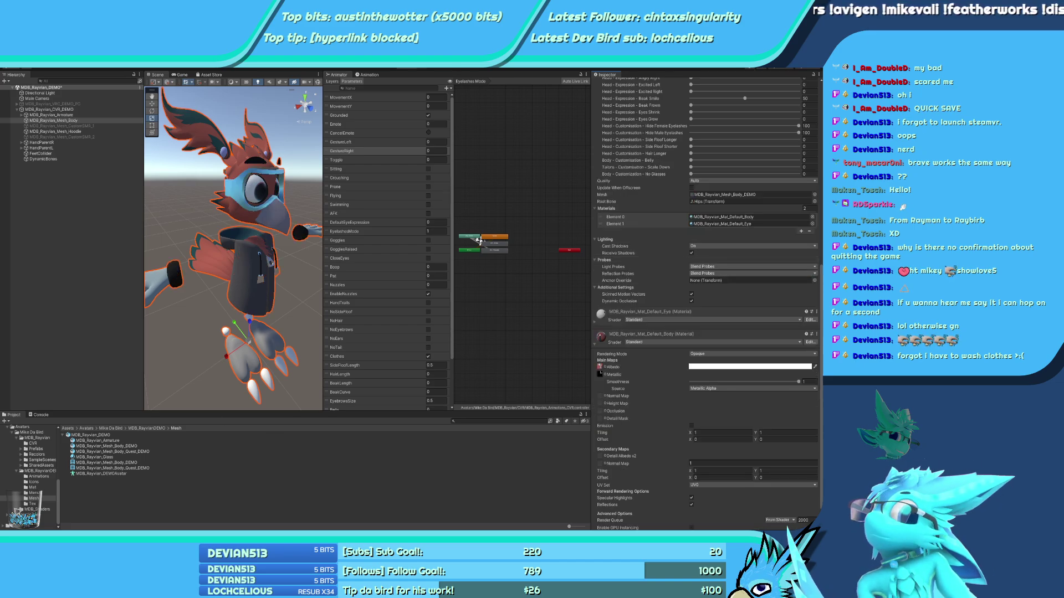
# Increase the body mesh's material slots to 3 and assign MDB_Rayvian_Mat_Default_Body_Glass to Element 2
pyautogui.click(811, 208)
pyautogui.write('3')
pyautogui.press('Return')
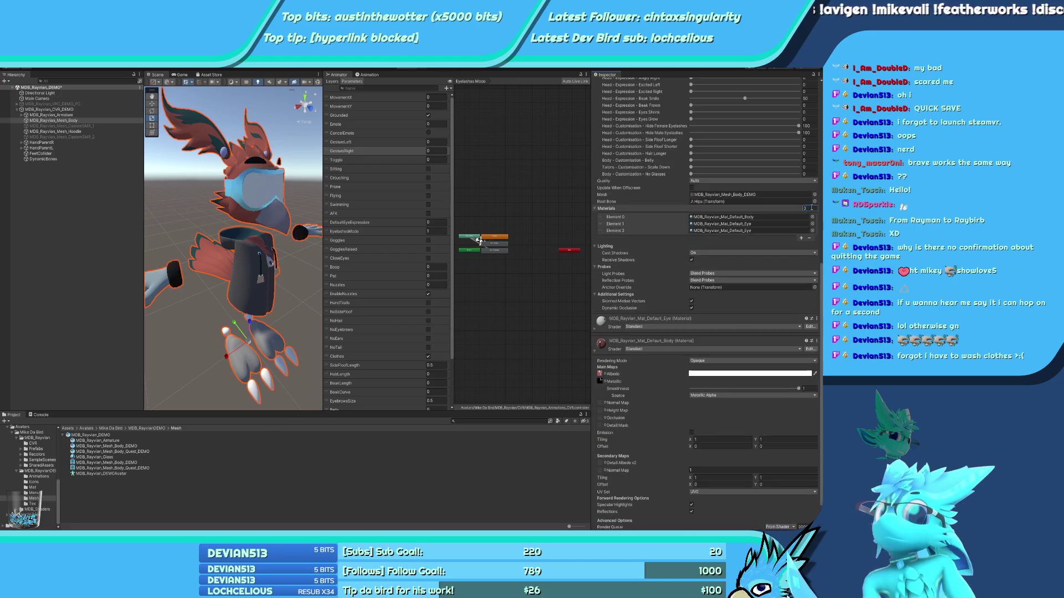
pyautogui.click(769, 216)
pyautogui.moveTo(106, 440); pyautogui.dragTo(729, 233)
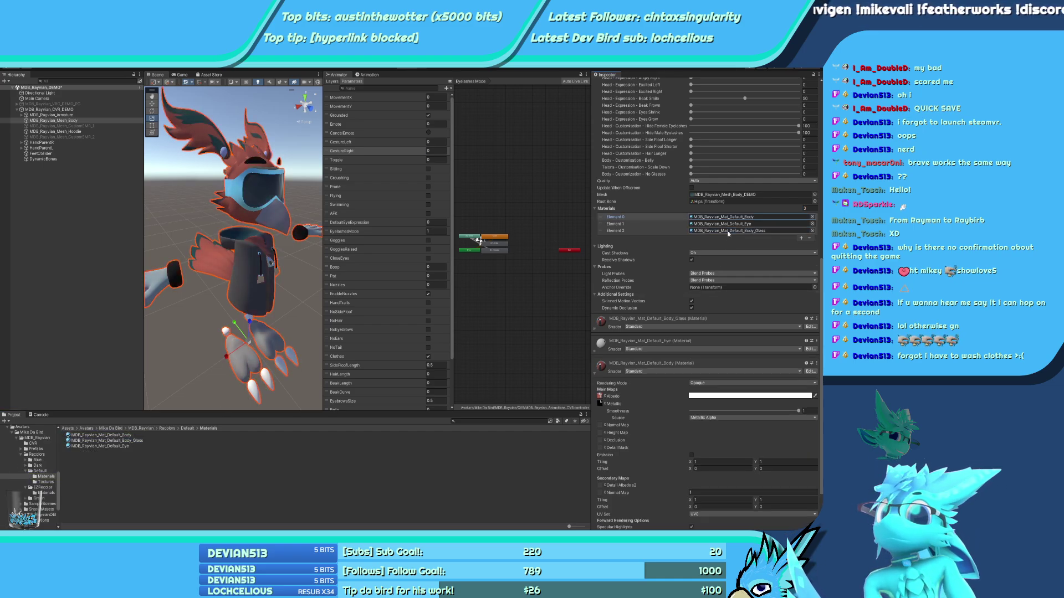
# Delete the MDB_Rayvian_Mesh_Hoodie object and the two CustomSMR mesh objects from the CVR demo avatar
pyautogui.click(77, 132)
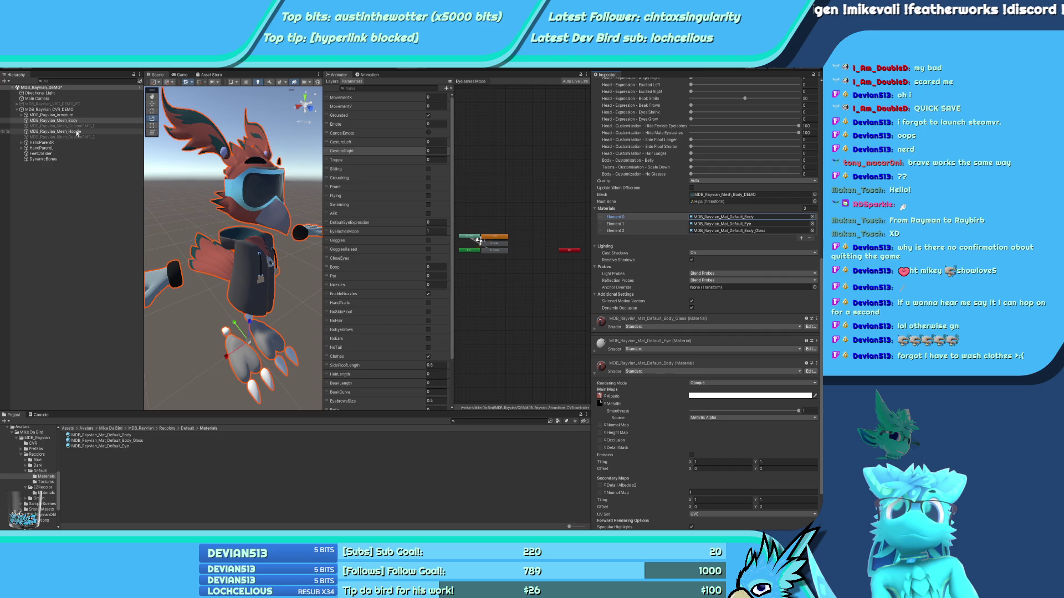
pyautogui.scroll(1, 665, 143)
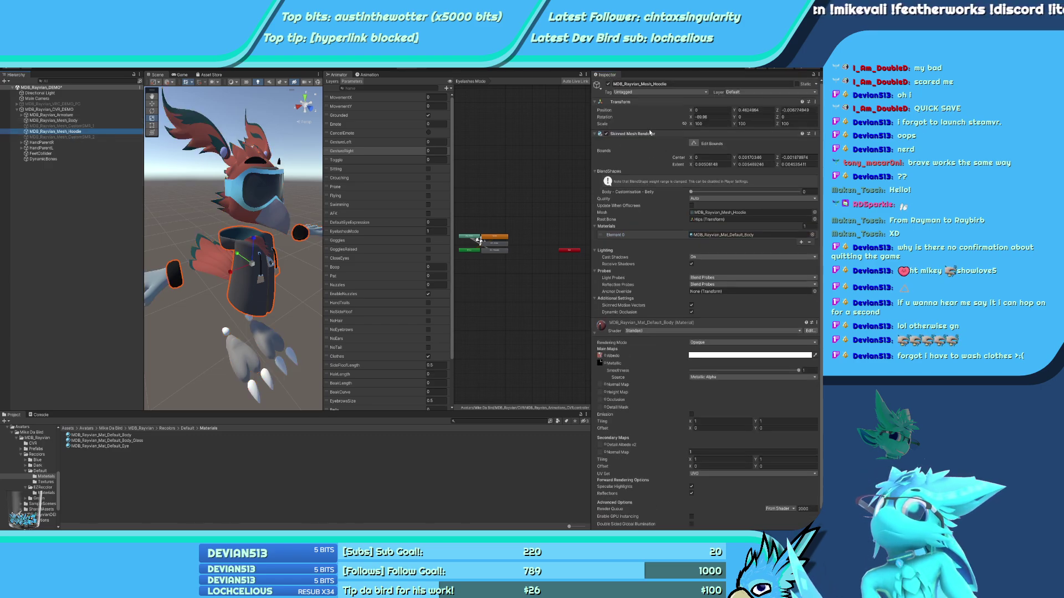
pyautogui.rightClick(651, 132)
pyautogui.click(672, 148)
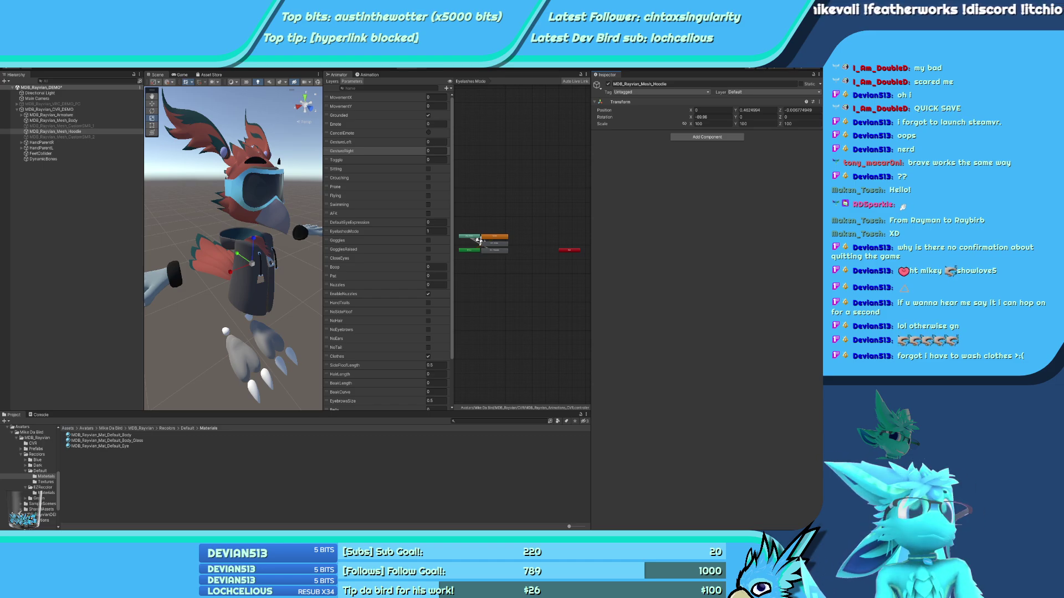
pyautogui.click(81, 136)
pyautogui.keyDown('shift'); pyautogui.click(78, 126); pyautogui.keyUp('shift')
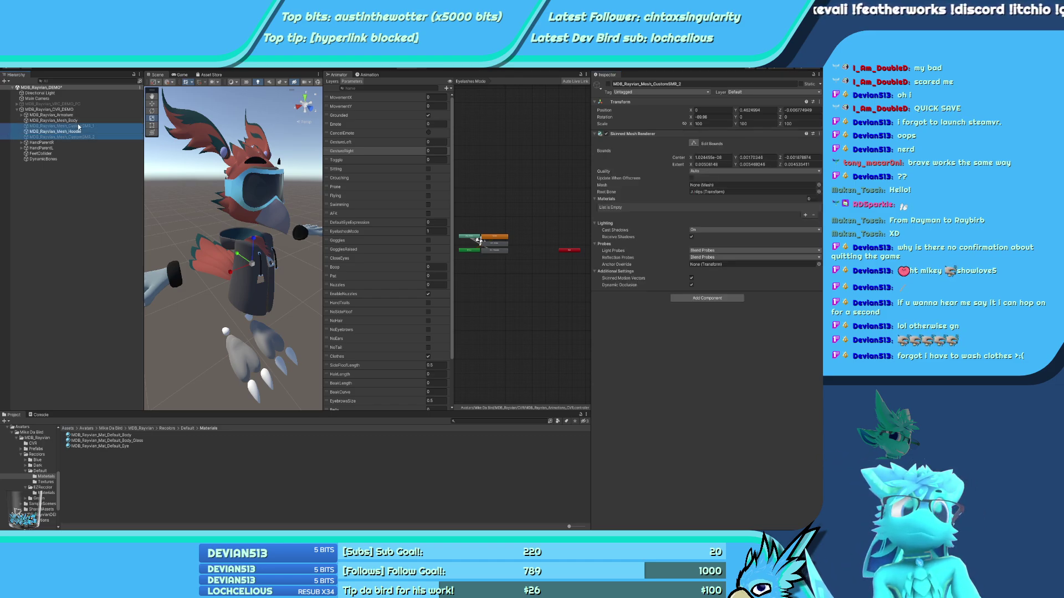
pyautogui.press('Delete')
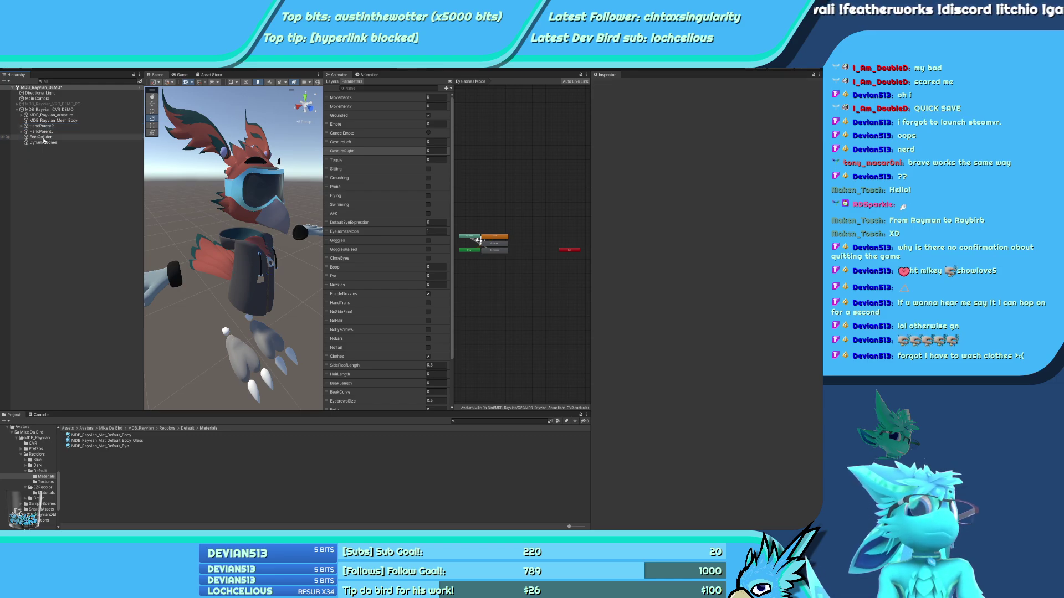
# Remove the Mesh Renderer and Mesh Filter from MDB_Rayvian_Mesh_Glasses in the armature and rename the object E
pyautogui.keyDown('alt'); pyautogui.click(21, 115); pyautogui.keyUp('alt')
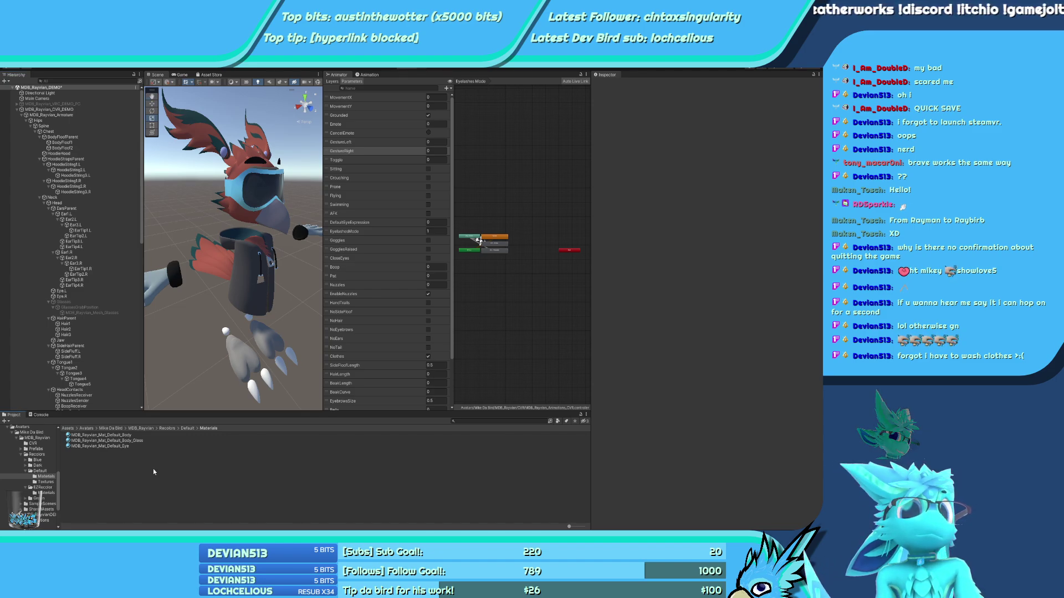
pyautogui.click(83, 313)
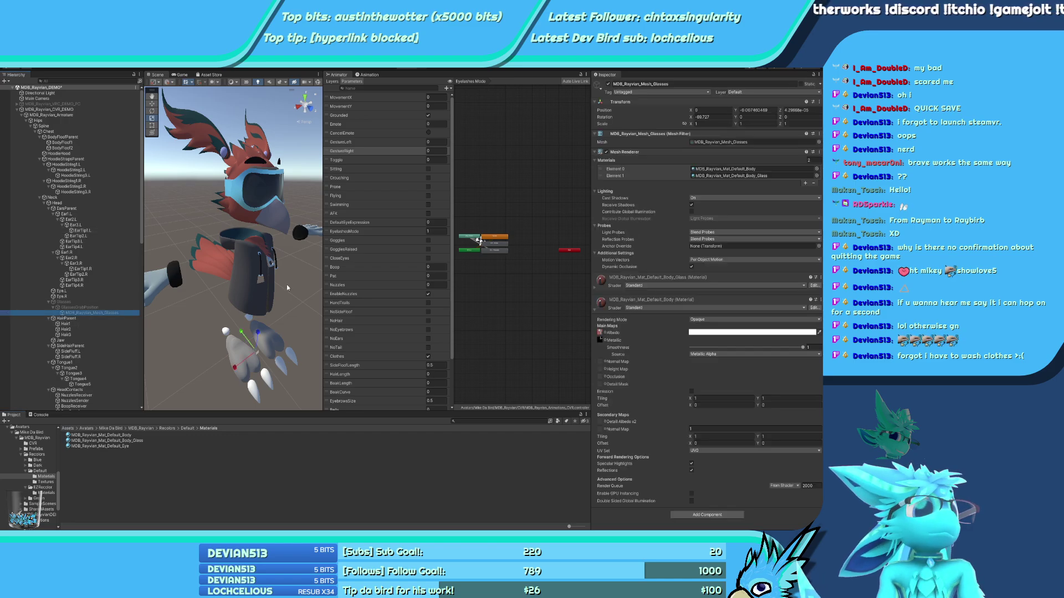
pyautogui.rightClick(646, 152)
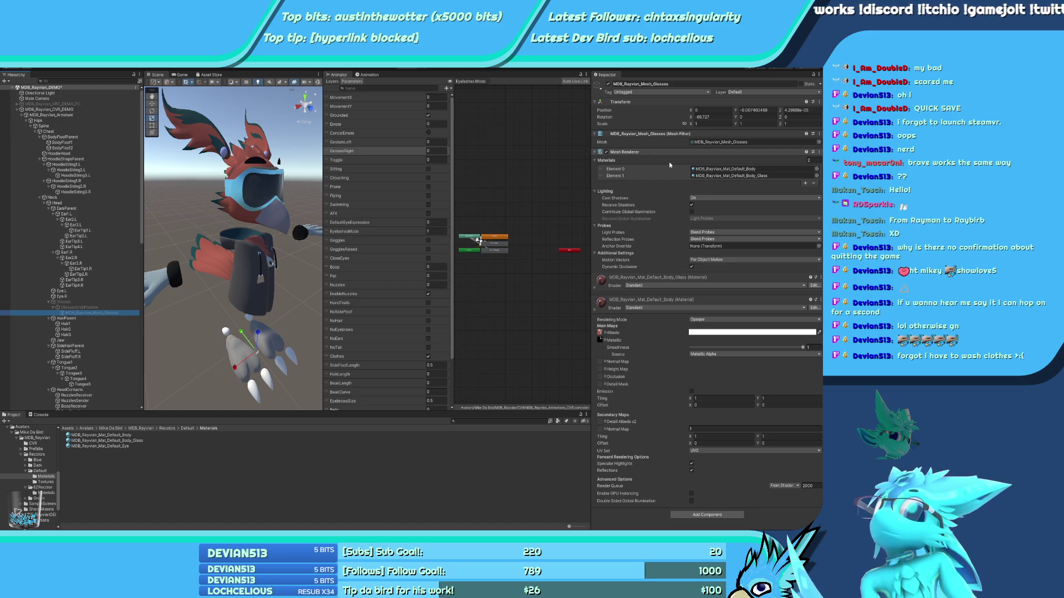
pyautogui.click(672, 164)
pyautogui.click(670, 153)
pyautogui.click(680, 84)
pyautogui.write('E')
pyautogui.press('Return')
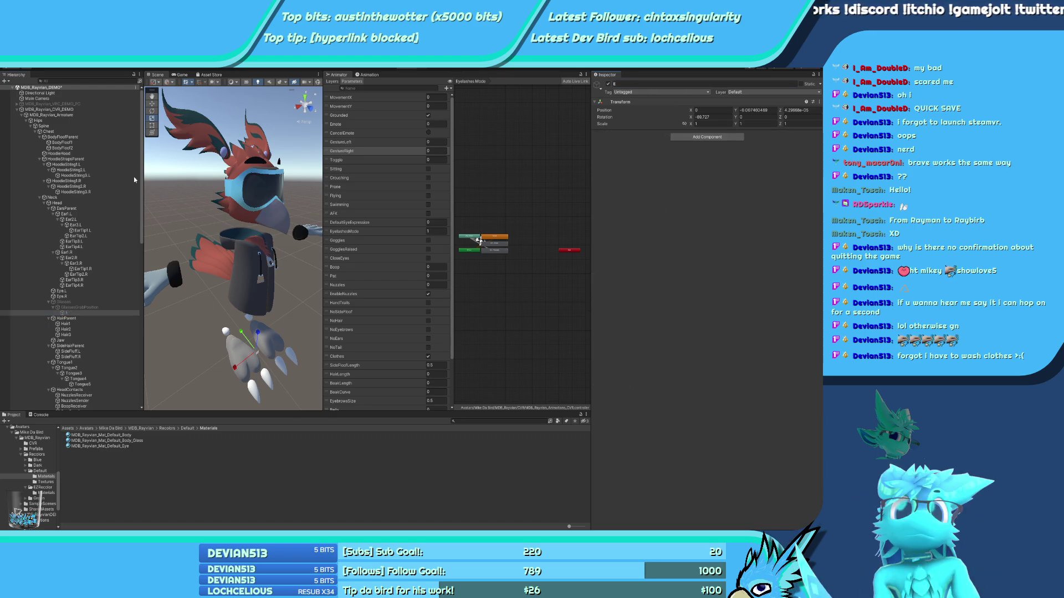
# Inspect the HandParentR and HandParentL objects with their trail children, and return to the avatar's root object
pyautogui.keyDown('alt'); pyautogui.click(17, 109); pyautogui.keyUp('alt')
pyautogui.click(17, 110)
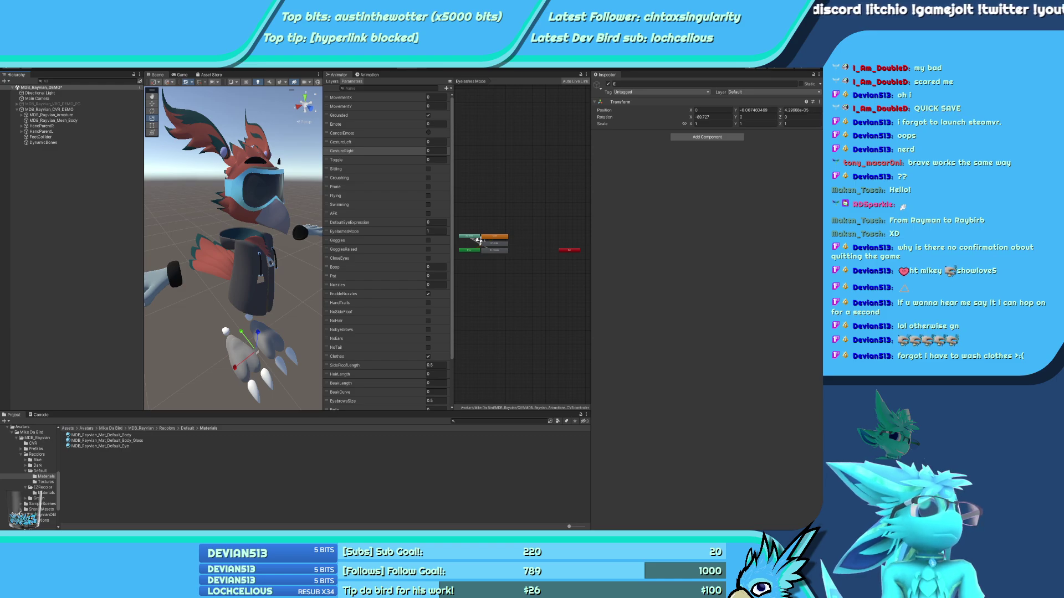
pyautogui.click(57, 180)
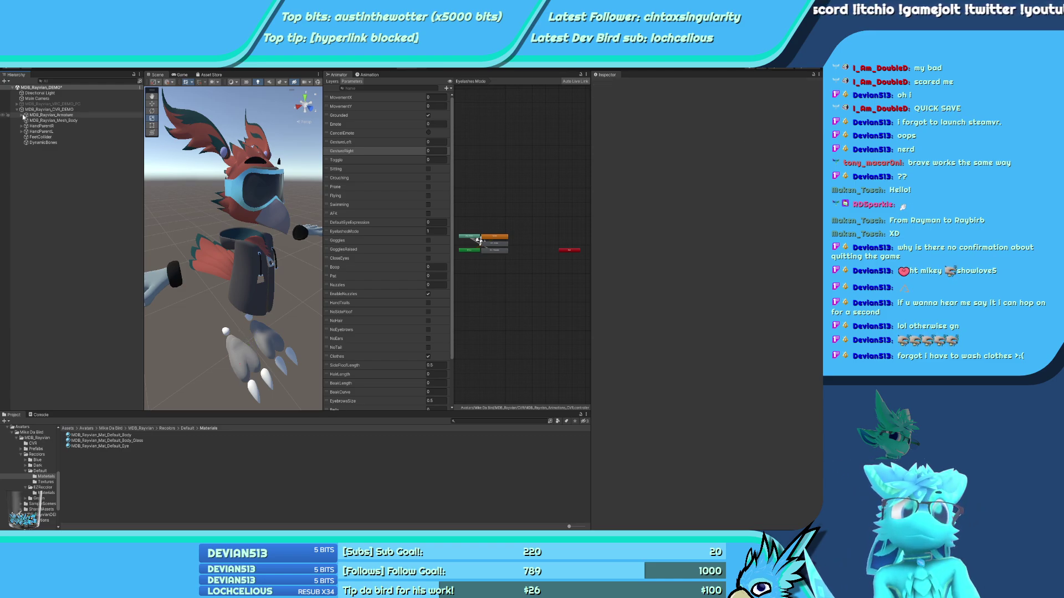
pyautogui.click(21, 132)
pyautogui.click(21, 126)
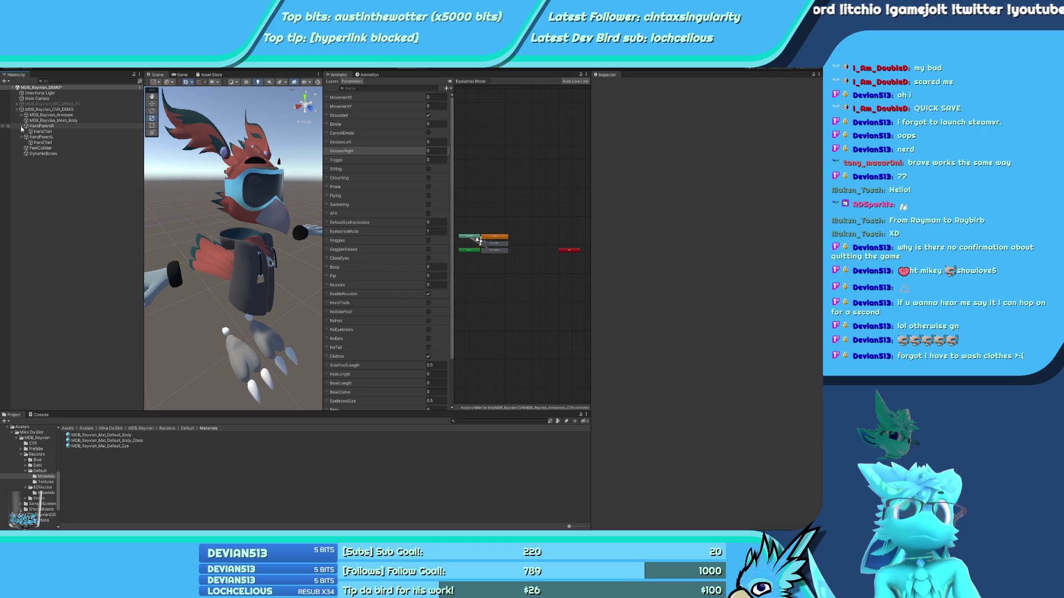
pyautogui.click(42, 143)
pyautogui.click(41, 132)
pyautogui.click(41, 126)
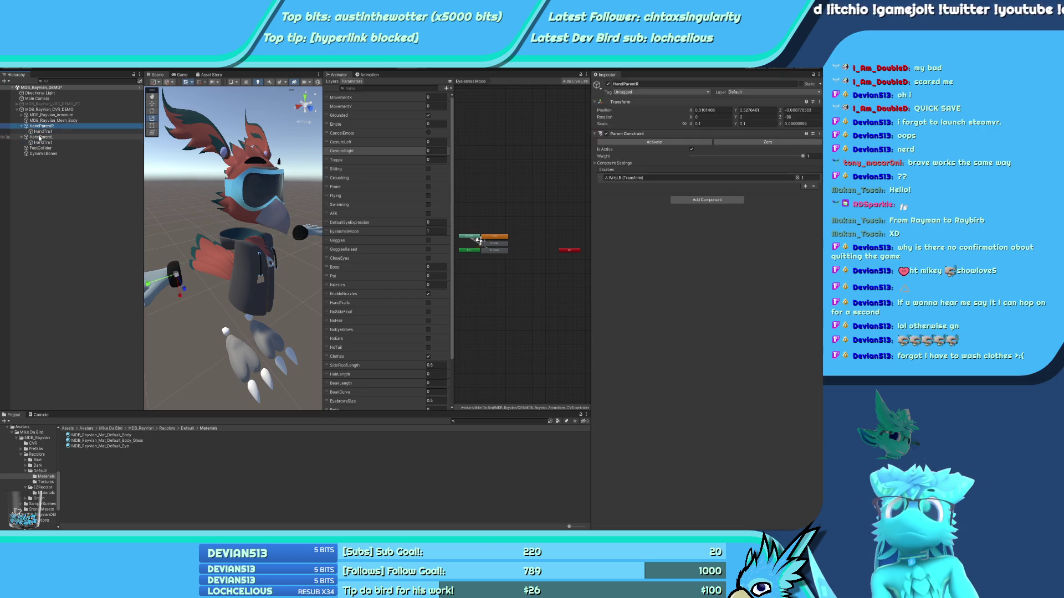
pyautogui.click(41, 137)
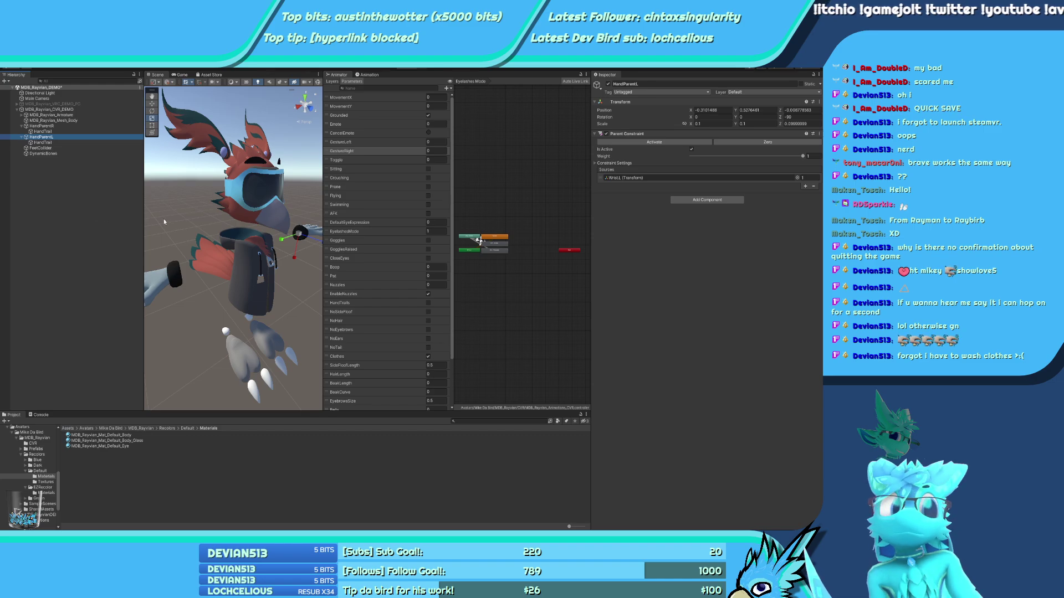
pyautogui.click(50, 109)
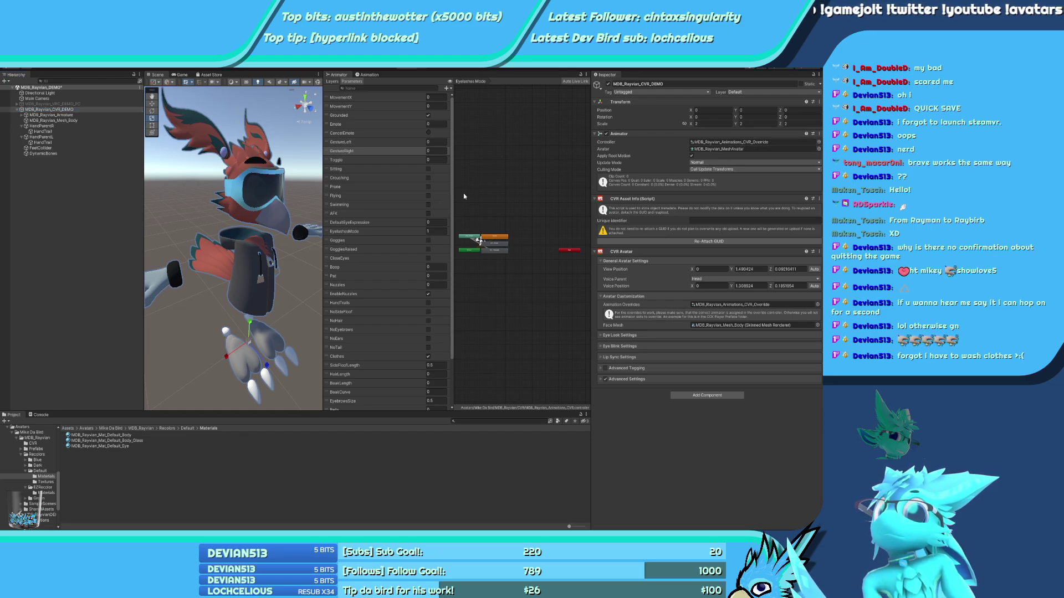
# Assign MDB_Rayvian_DEMOAvatar as the Animator's avatar and set the body mesh's Body - Customization - No Glasses blendshape to 100
pyautogui.doubleClick(439, 182)
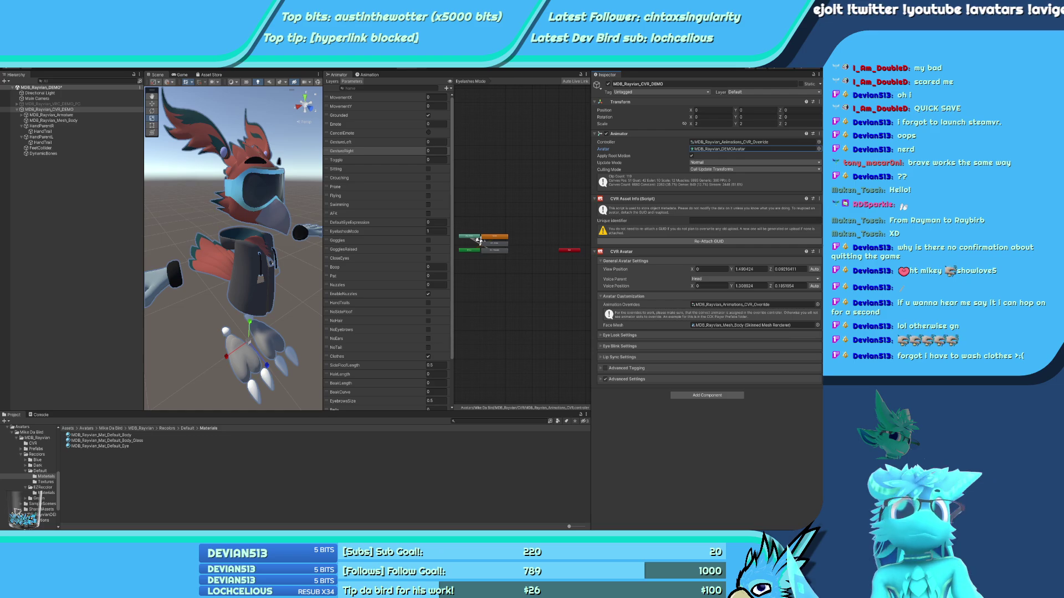
pyautogui.click(251, 244)
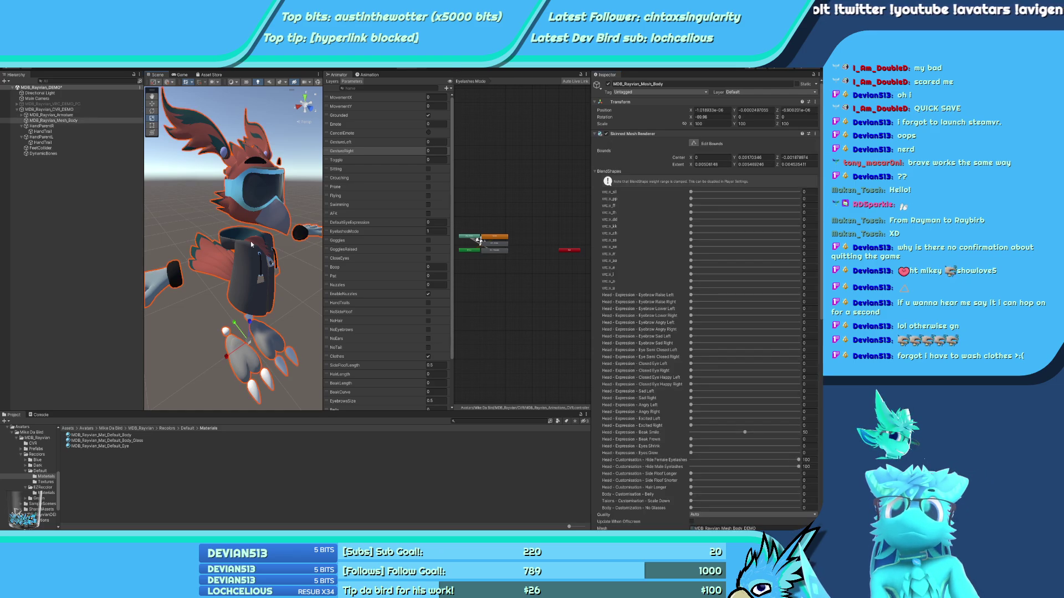
pyautogui.scroll(-4, 711, 421)
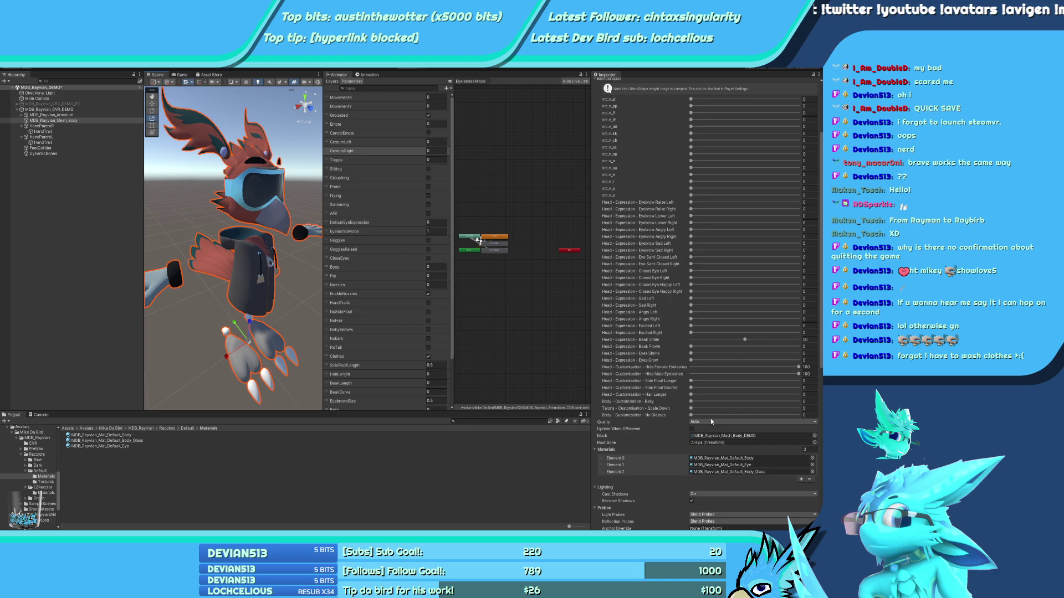
pyautogui.moveTo(691, 416); pyautogui.dragTo(801, 416)
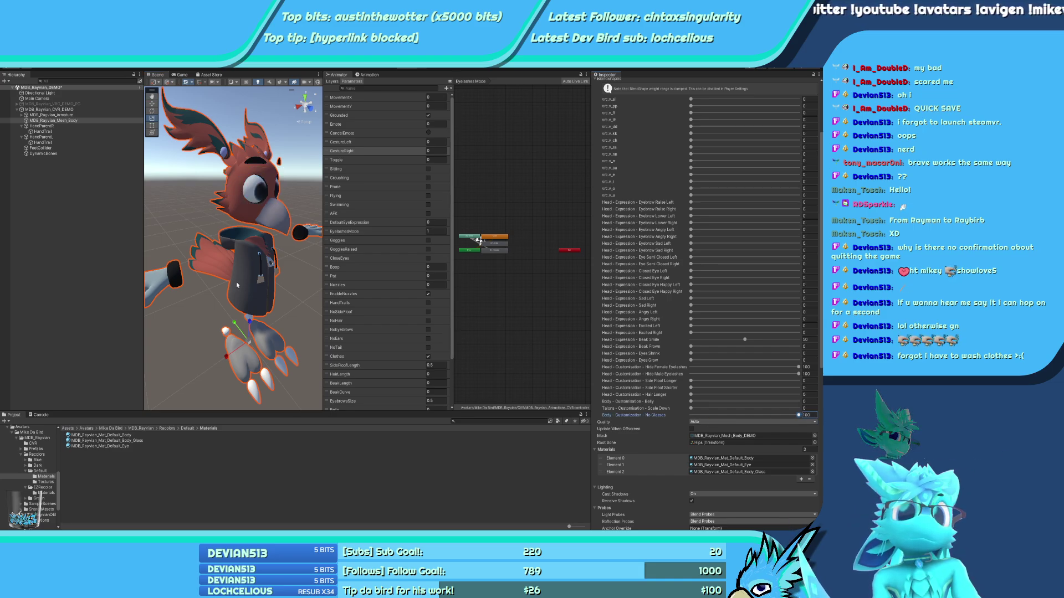
# Assign MDB_Rayvian_Animations_CVR_Override_DEMO as the Animator controller of the CVR demo avatar and locate that asset in the project
pyautogui.click(49, 109)
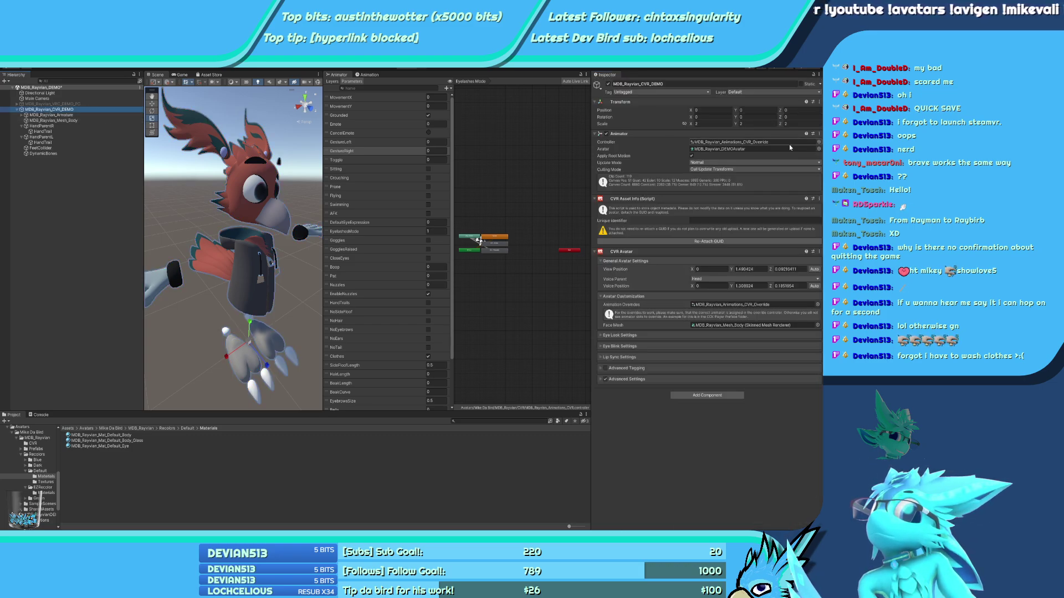
pyautogui.click(819, 143)
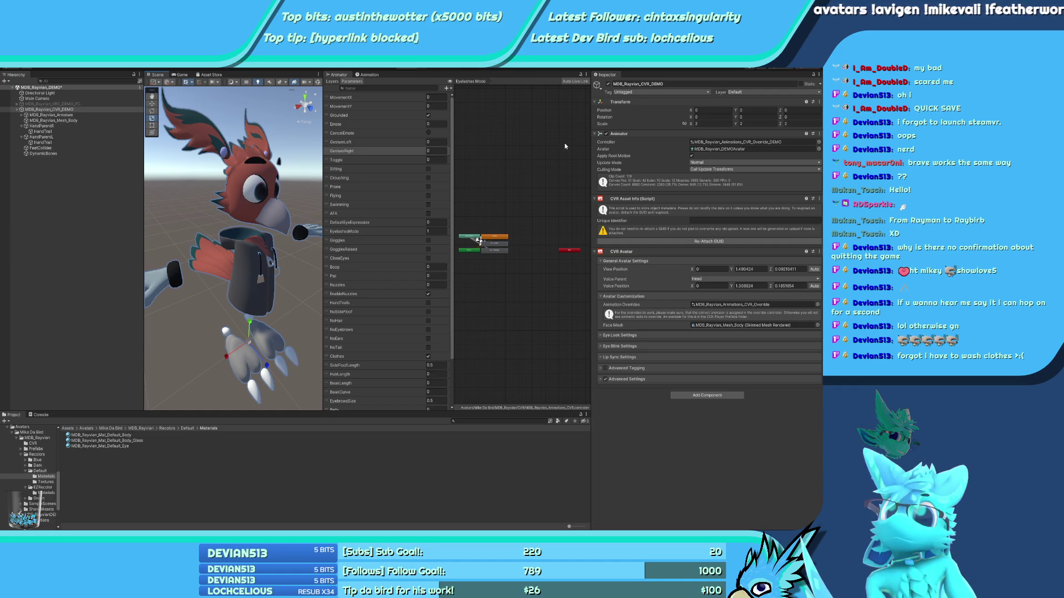
pyautogui.click(737, 142)
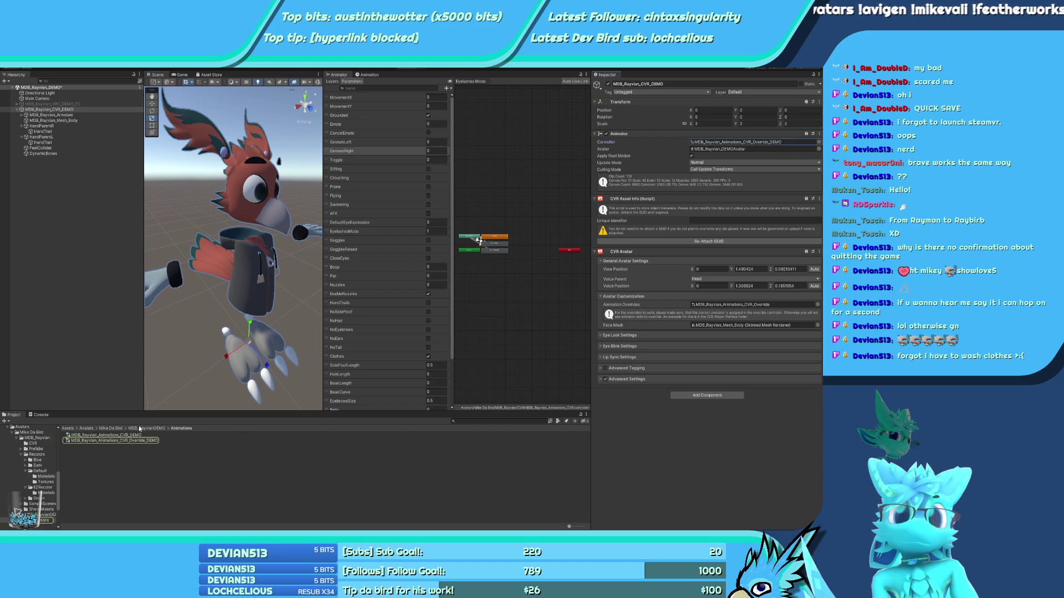
# Open the demo project's Mat folder and assign MDB_Rayvian_Mat_Default_Body_DEMO to Element 0 of the body mesh's materials
pyautogui.scroll(-3, 33, 488)
pyautogui.click(35, 498)
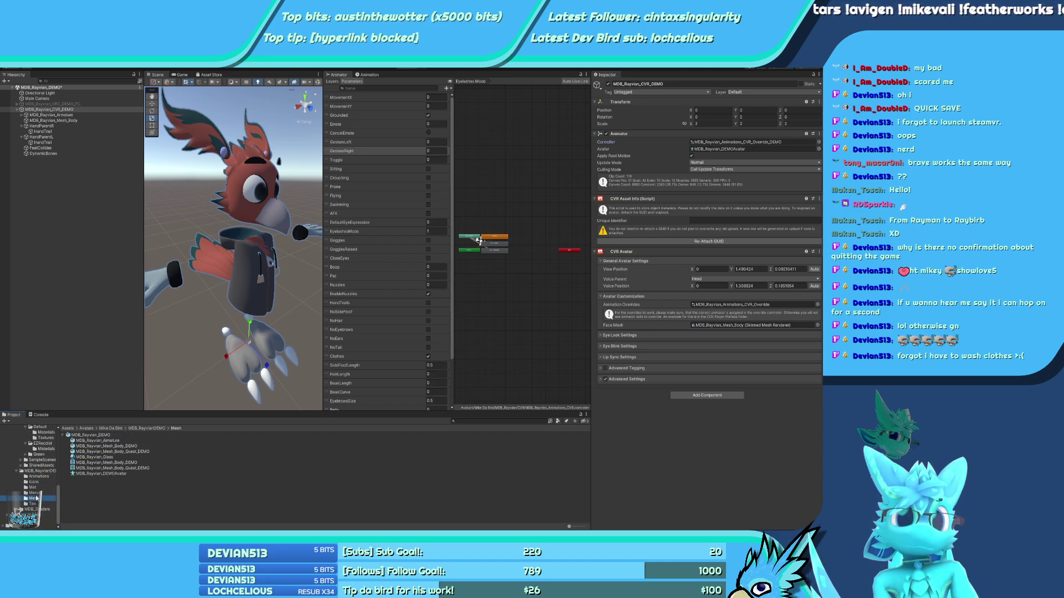
pyautogui.click(33, 488)
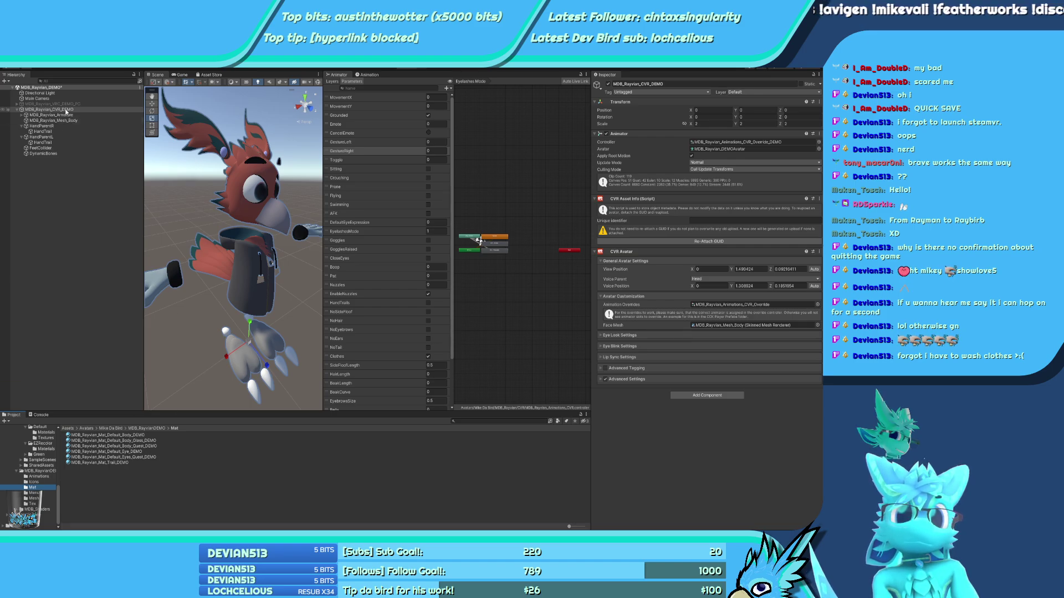
pyautogui.click(50, 121)
pyautogui.click(50, 115)
pyautogui.click(51, 121)
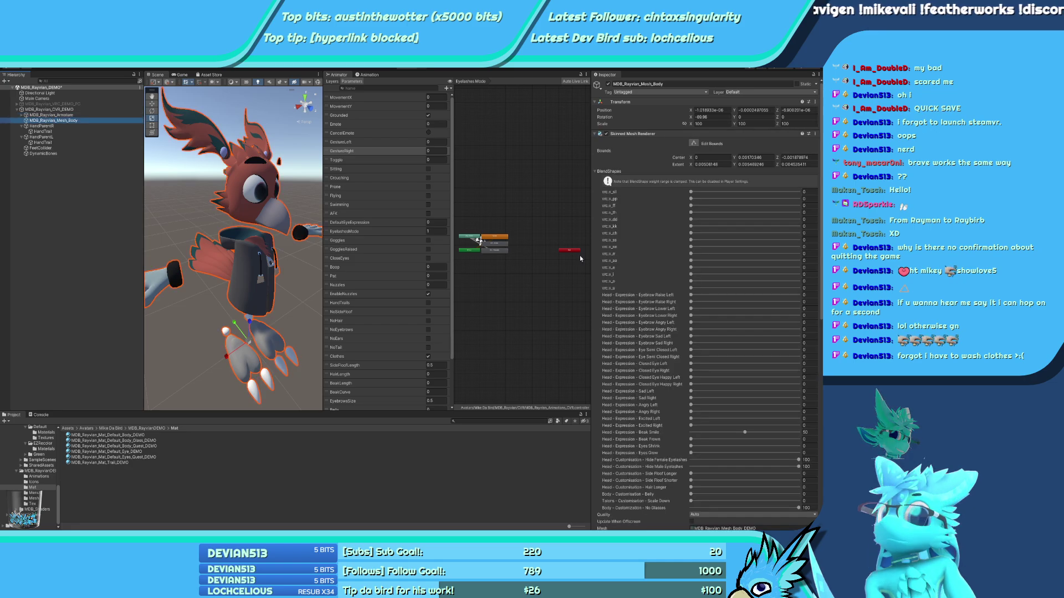
pyautogui.scroll(-15, 622, 355)
pyautogui.scroll(2, 623, 356)
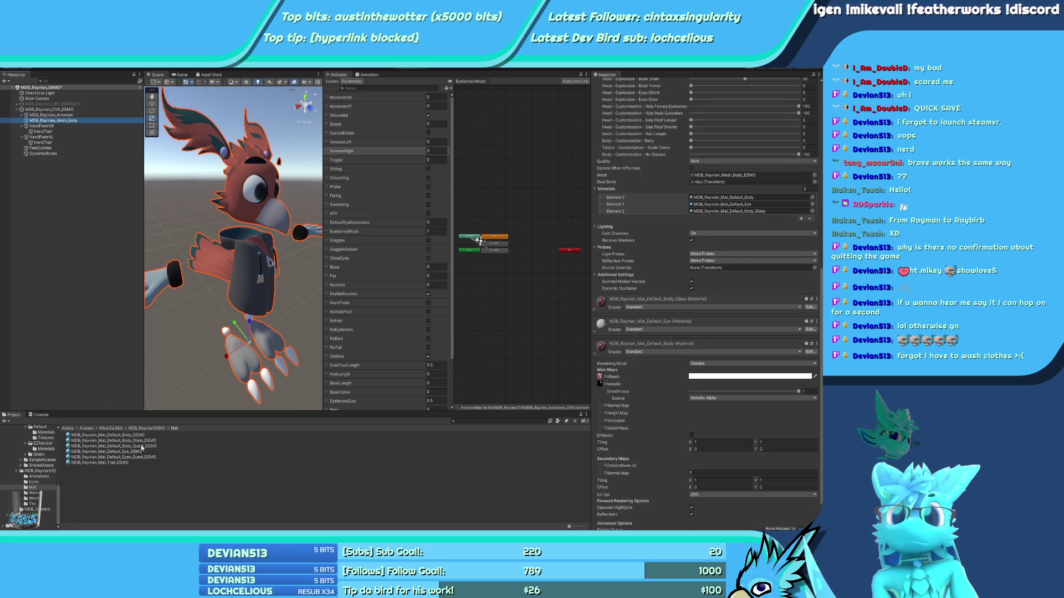
pyautogui.click(764, 211)
pyautogui.moveTo(765, 212); pyautogui.dragTo(753, 197)
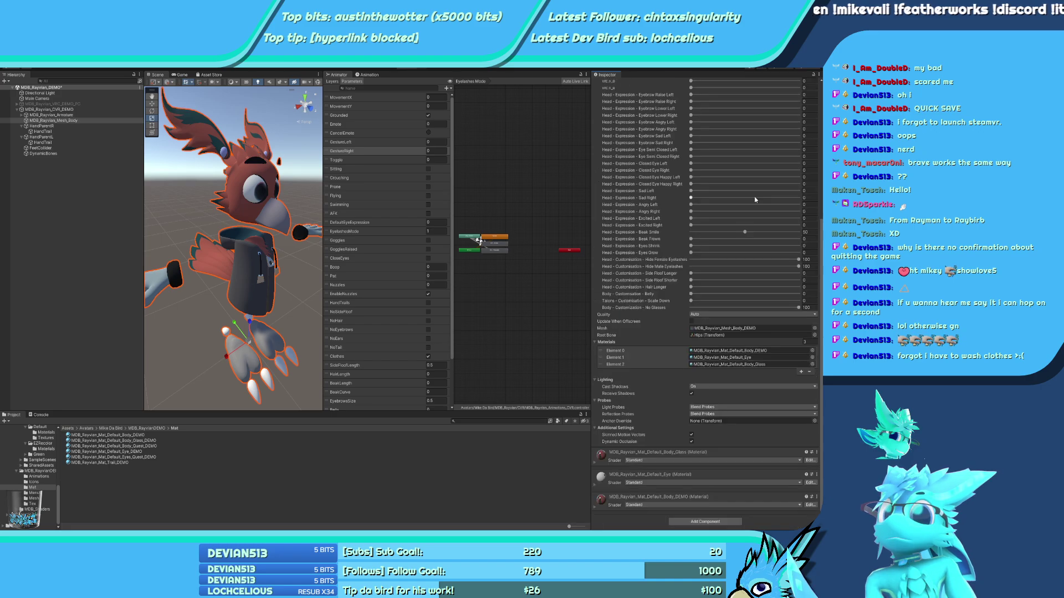
# Assign MDB_Rayvian_Mat_Default_Eye_DEMO to Element 1 and MDB_Rayvian_Mat_Default_Body_Glass_DEMO to Element 2 of the body mesh's materials
pyautogui.moveTo(279, 192); pyautogui.dragTo(167, 235, button='right')
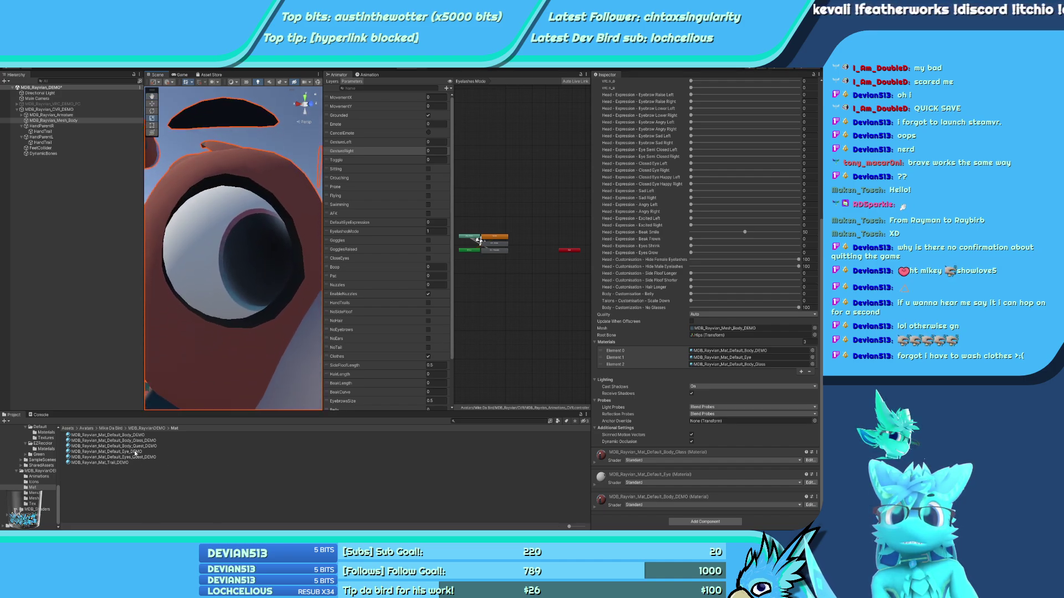
pyautogui.moveTo(135, 452); pyautogui.dragTo(219, 277)
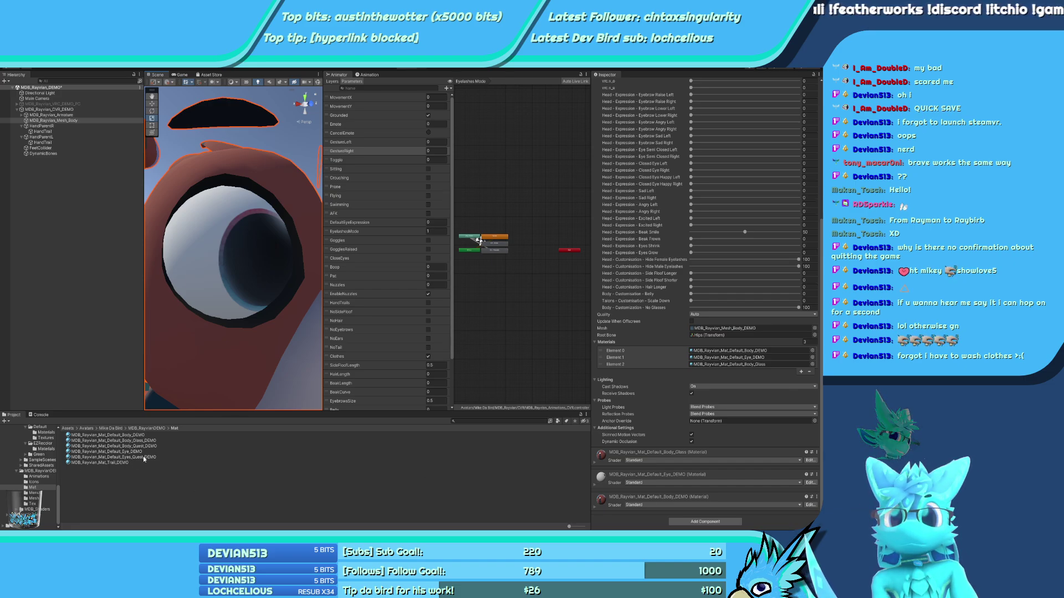
pyautogui.moveTo(146, 441); pyautogui.dragTo(948, 233)
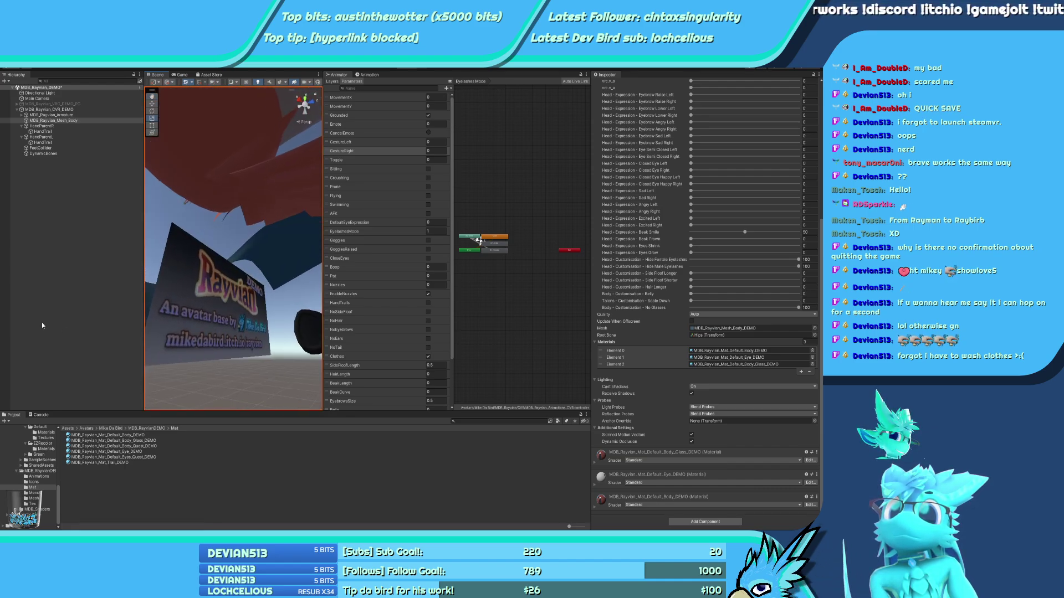
pyautogui.moveTo(208, 277); pyautogui.dragTo(165, 346, button='right')
pyautogui.scroll(-3, 238, 277)
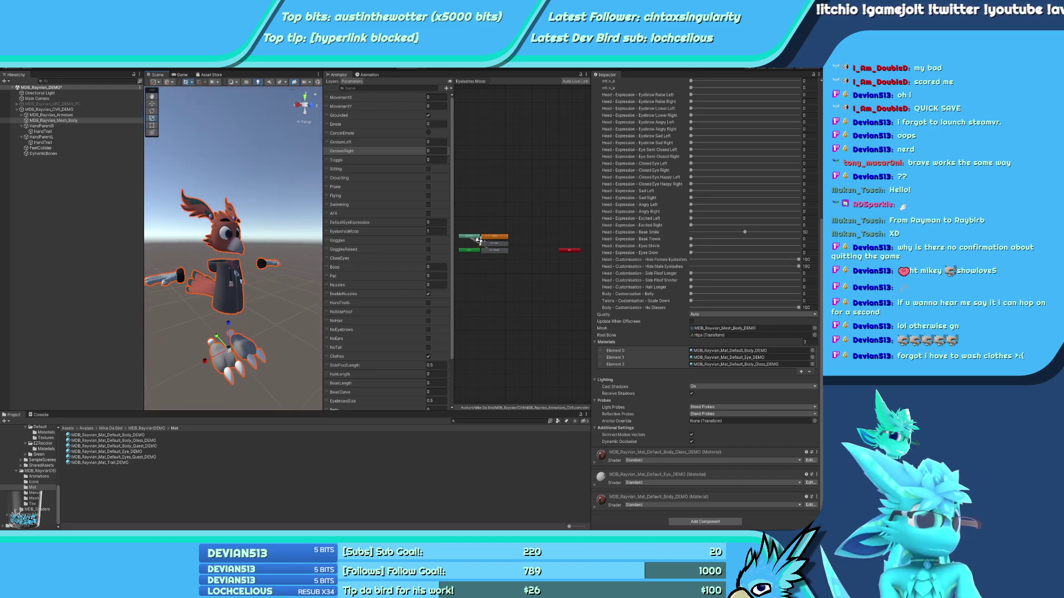
# Collapse the HandParent objects and the whole CVR demo avatar in the hierarchy, and save the scene
pyautogui.moveTo(174, 265); pyautogui.dragTo(167, 278, button='right')
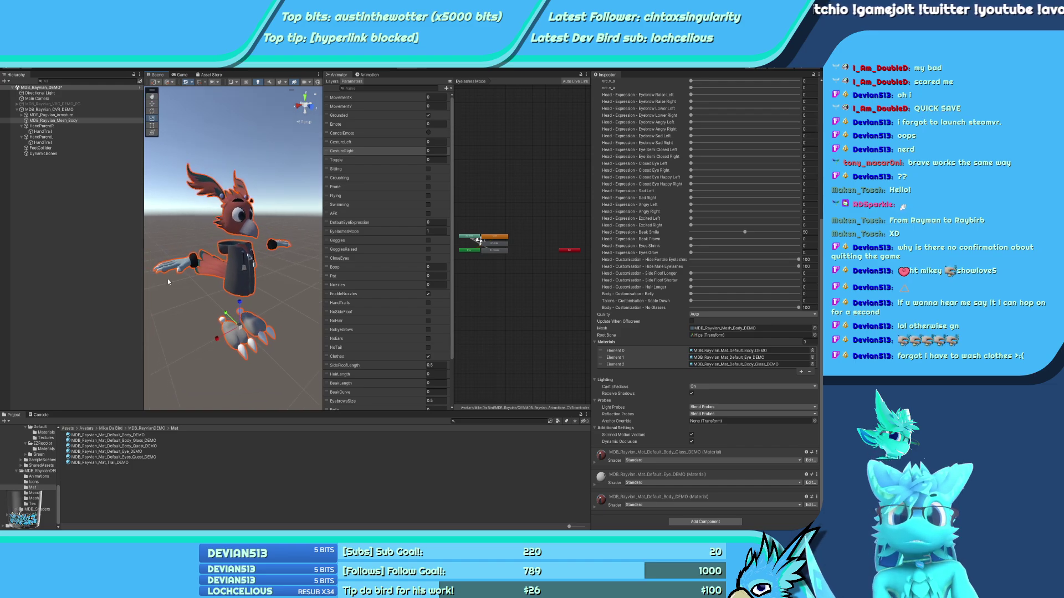
pyautogui.click(21, 137)
pyautogui.click(22, 127)
pyautogui.click(18, 111)
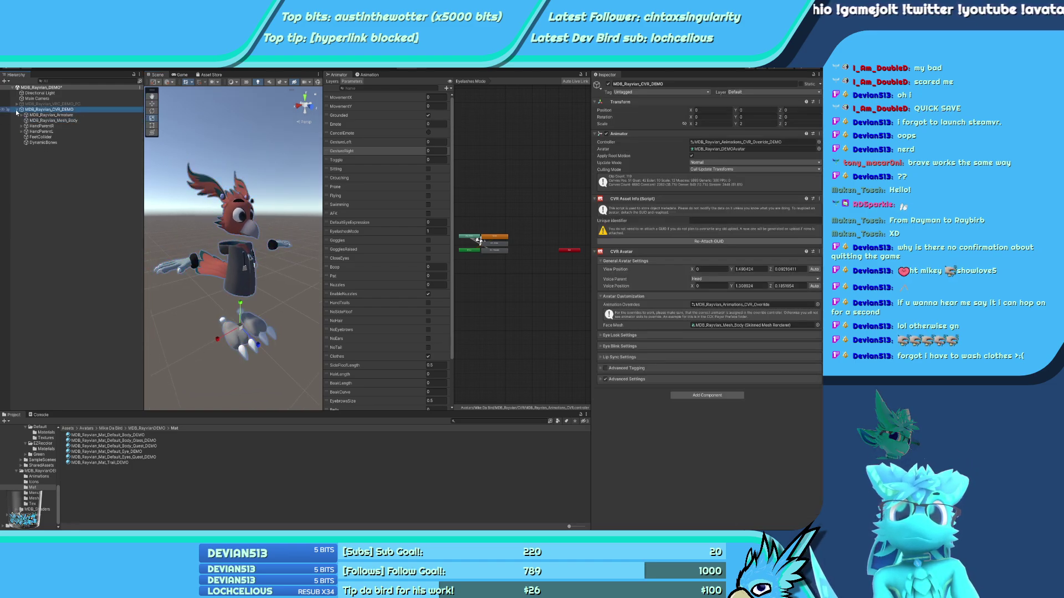
pyautogui.click(18, 111)
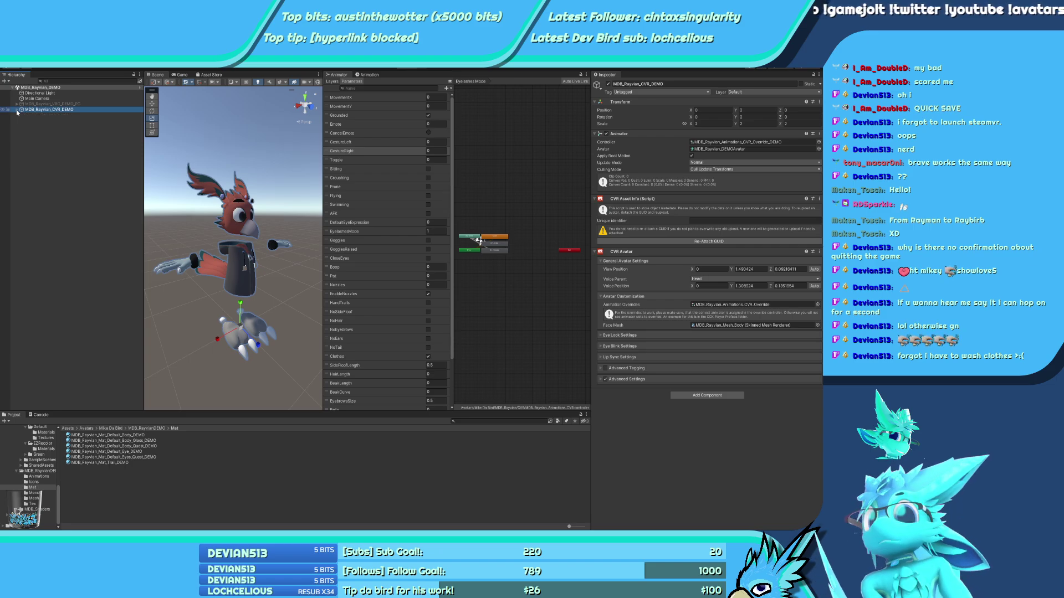
# Open the MDB_RayvianDEMO folder, delete the MDB_Rayvian_VRC_DEMO_PC object from the scene and select the CVR demo avatar
pyautogui.click(144, 429)
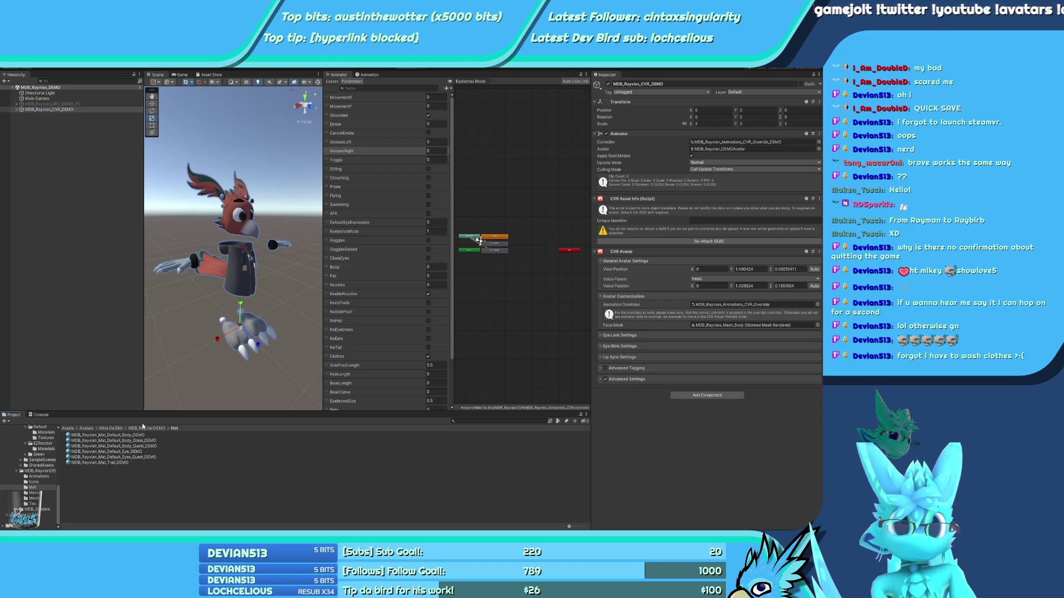
pyautogui.click(67, 104)
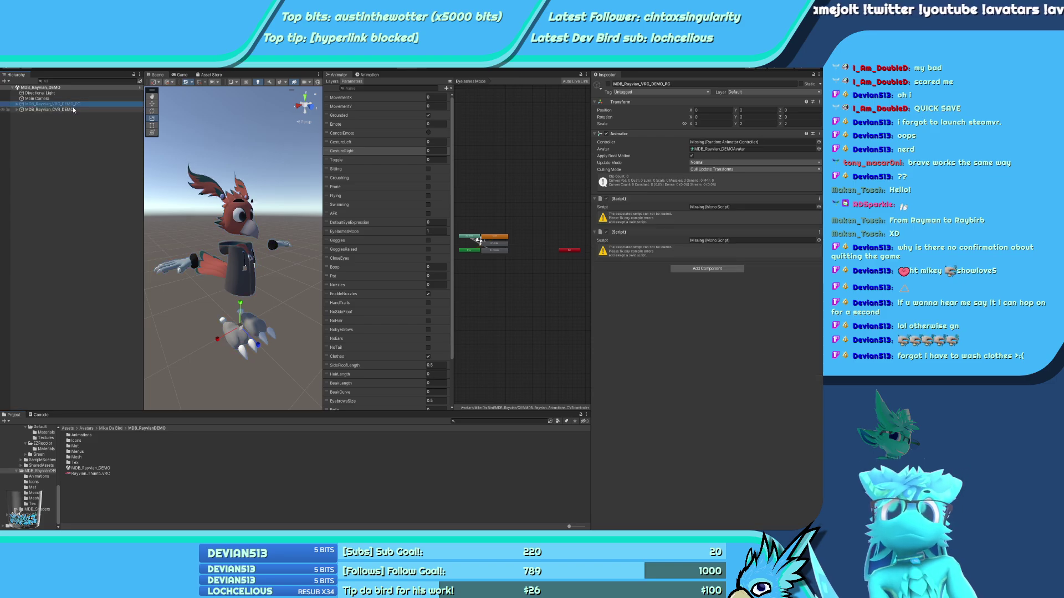
pyautogui.press('Delete')
pyautogui.click(67, 104)
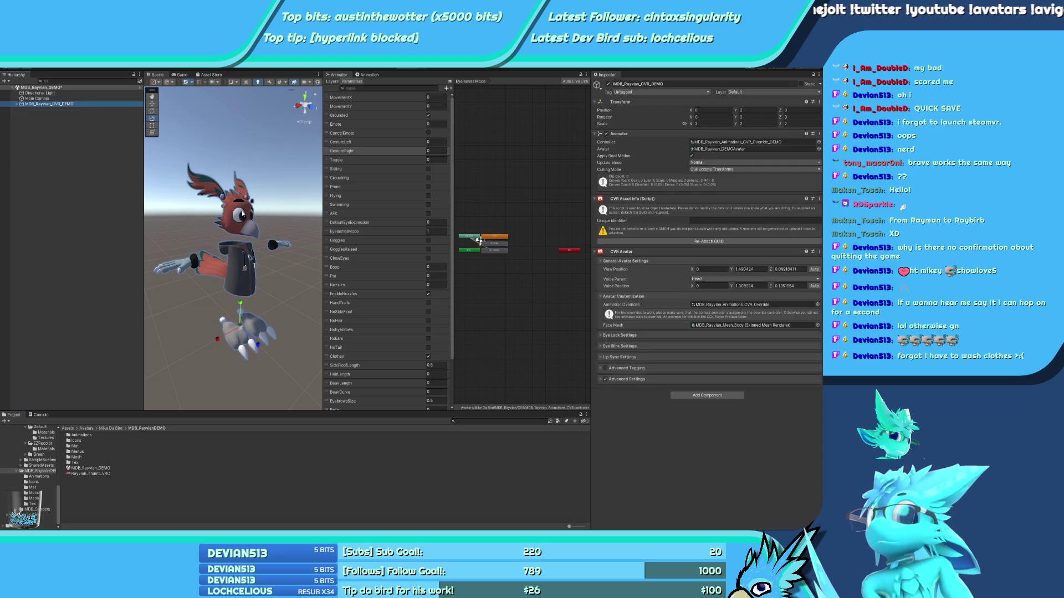
pyautogui.keyDown('alt'); pyautogui.moveTo(255, 251); pyautogui.dragTo(258, 259); pyautogui.keyUp('alt')
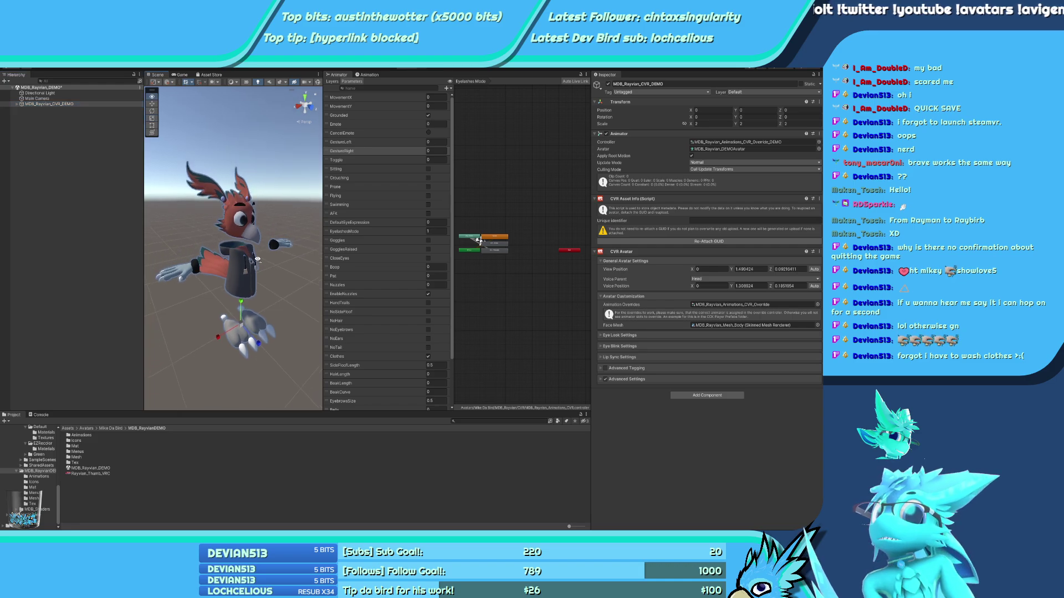
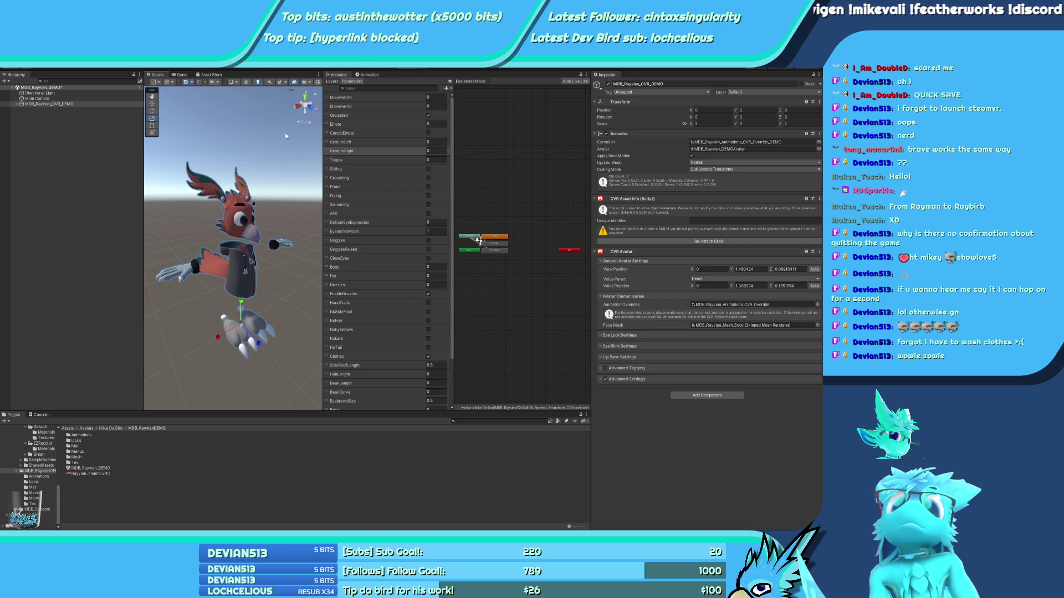
# Reselect the MDB_Rayvian_CVR_DEMO avatar in the hierarchy and save the scene
pyautogui.click(61, 110)
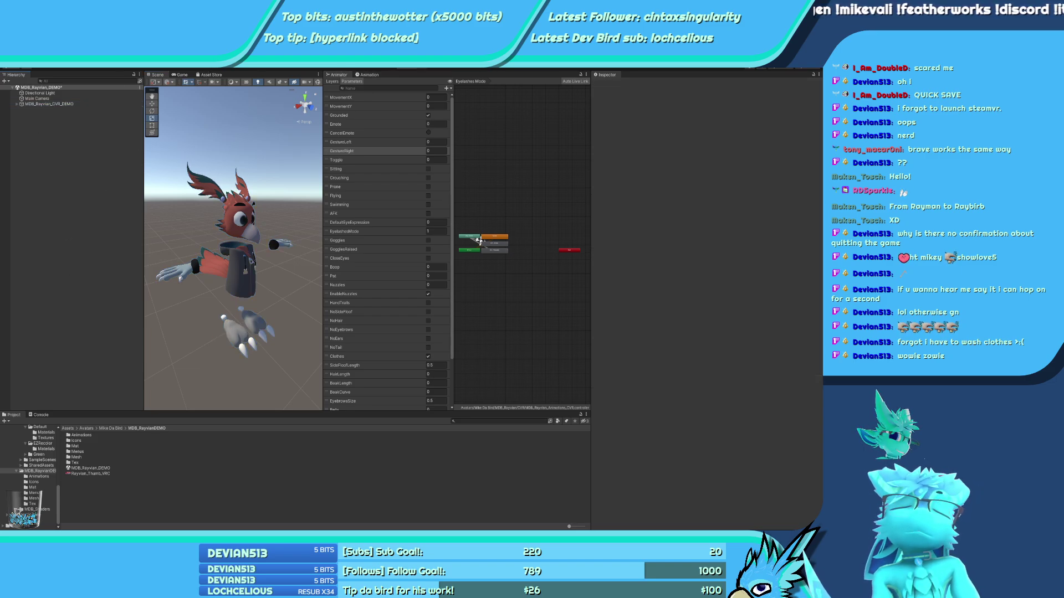
pyautogui.click(58, 105)
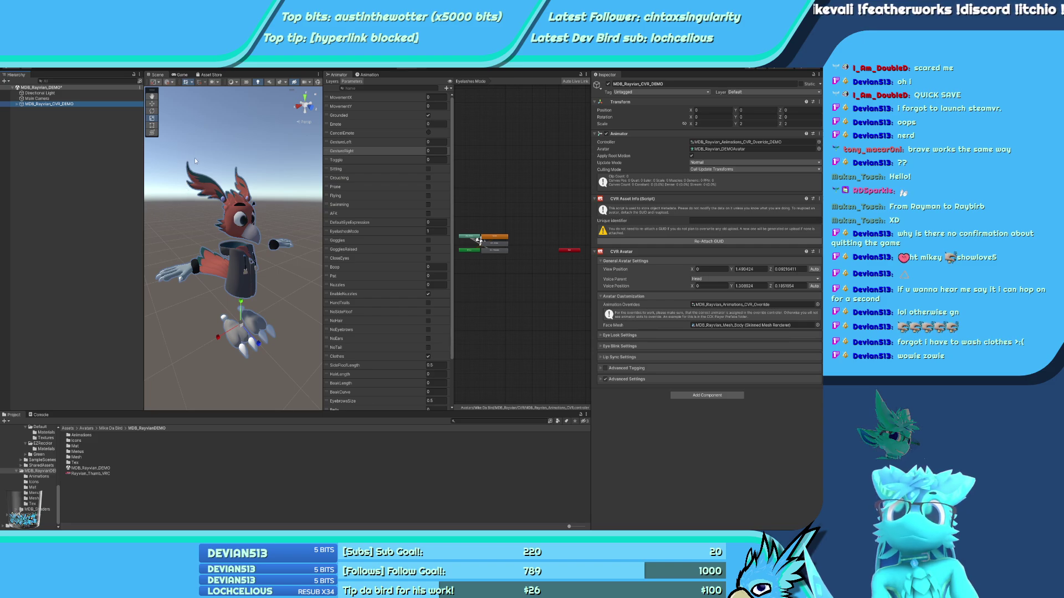
pyautogui.click(8, 59)
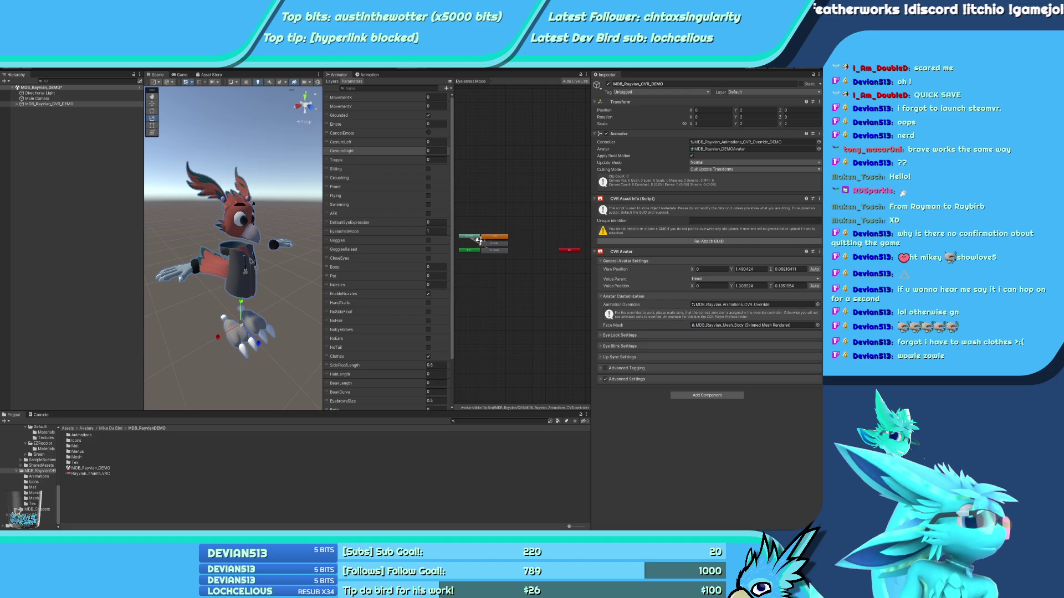
pyautogui.hotkey('ctrl', 's')
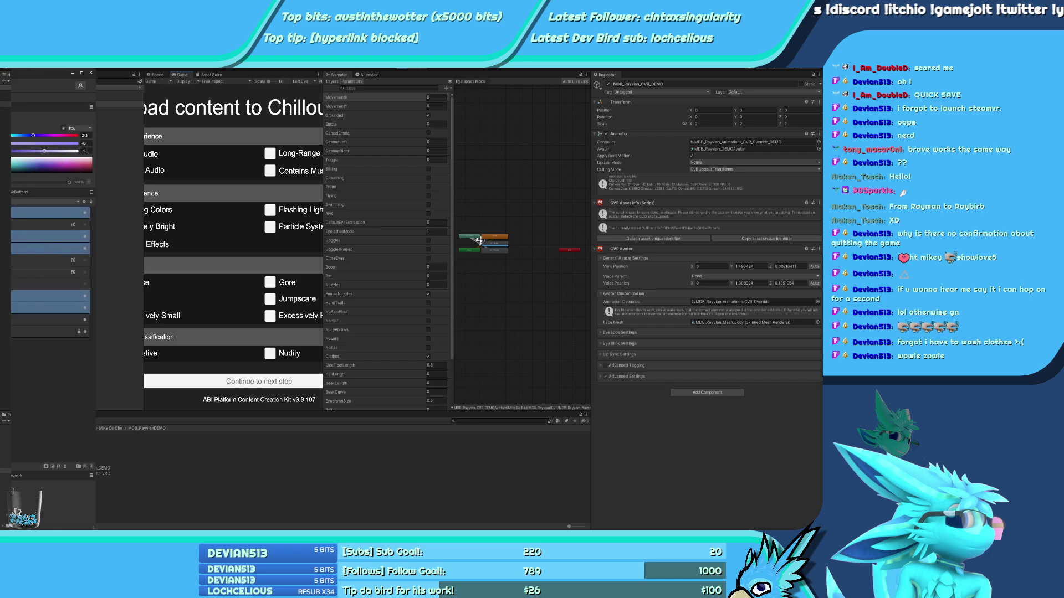
# Examine the full Rayvian DEMO thumbnail artwork in the image editor
pyautogui.moveTo(0, 74); pyautogui.dragTo(410, 73)
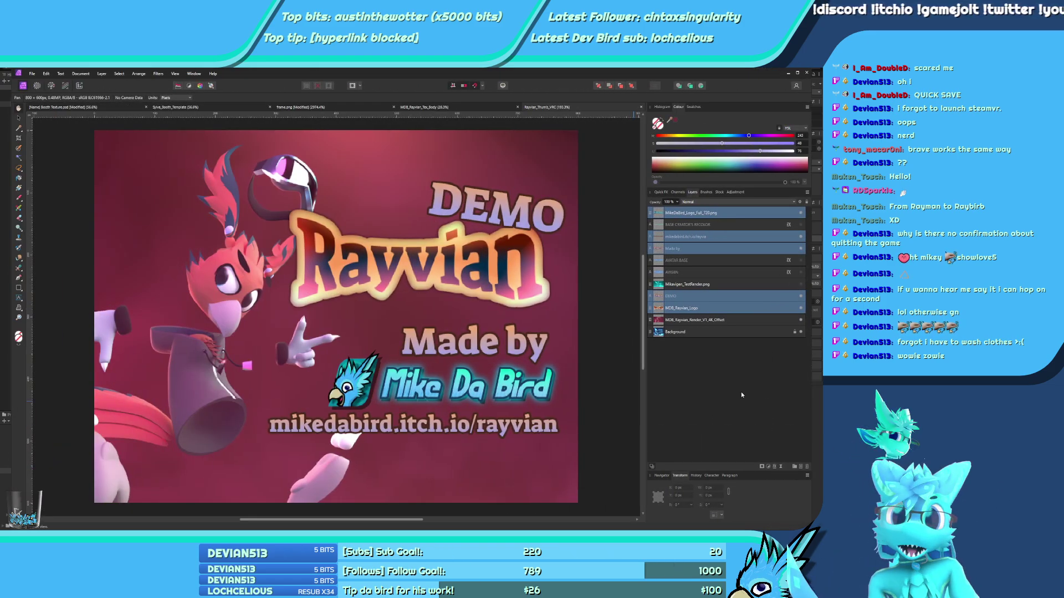
pyautogui.keyDown('ctrl'); pyautogui.scroll(-3, 385, 300); pyautogui.keyUp('ctrl')
pyautogui.keyDown('ctrl'); pyautogui.scroll(2, 385, 300); pyautogui.keyUp('ctrl')
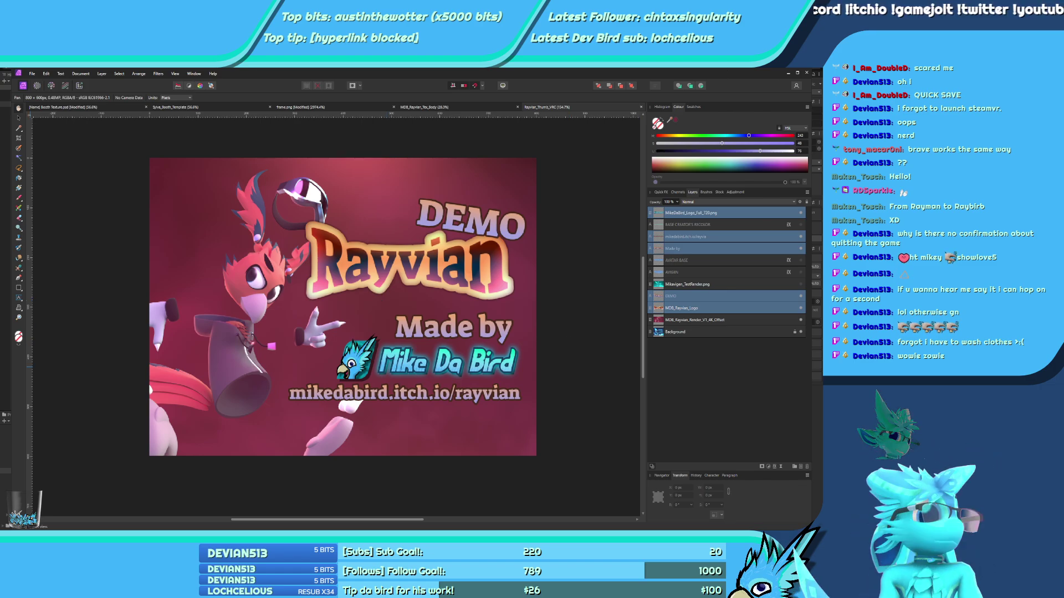
pyautogui.moveTo(471, 73); pyautogui.dragTo(0, 69)
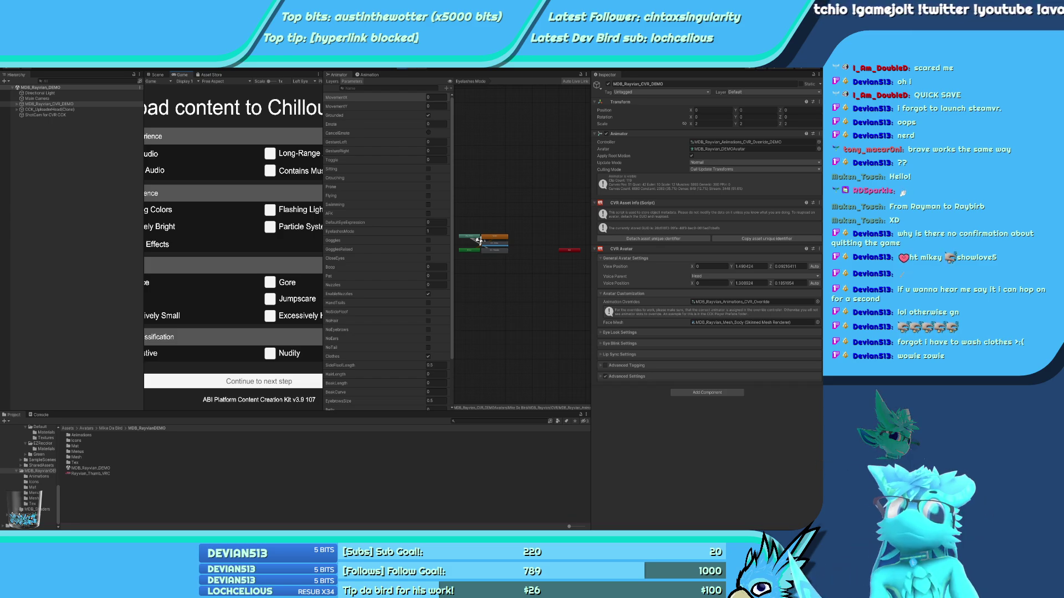
# Continue the ChilloutVR upload past the filter tags to the details page and widen the Game view
pyautogui.click(245, 386)
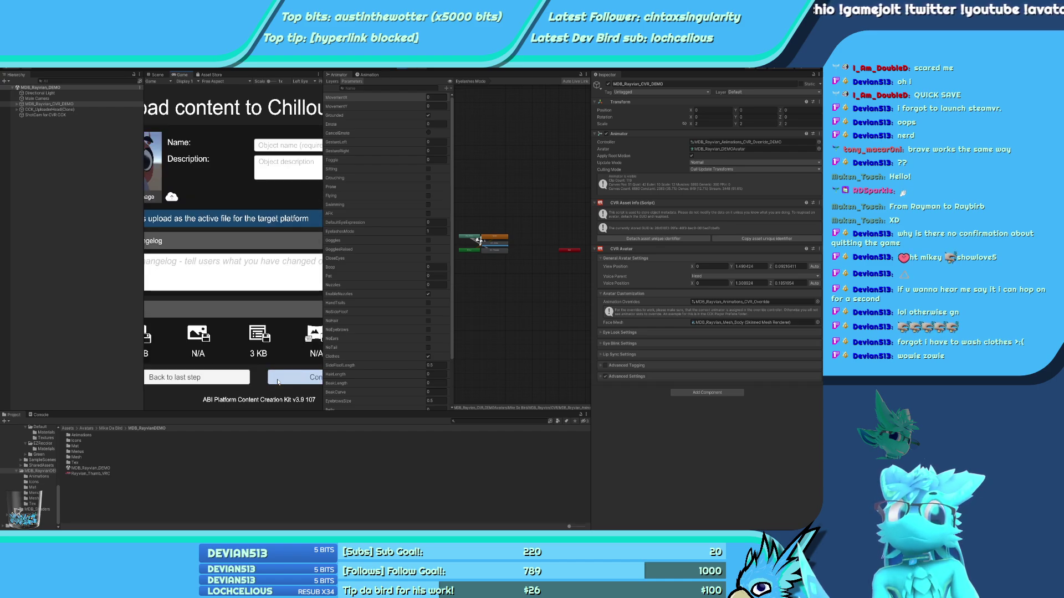
pyautogui.moveTo(144, 203); pyautogui.dragTo(51, 200)
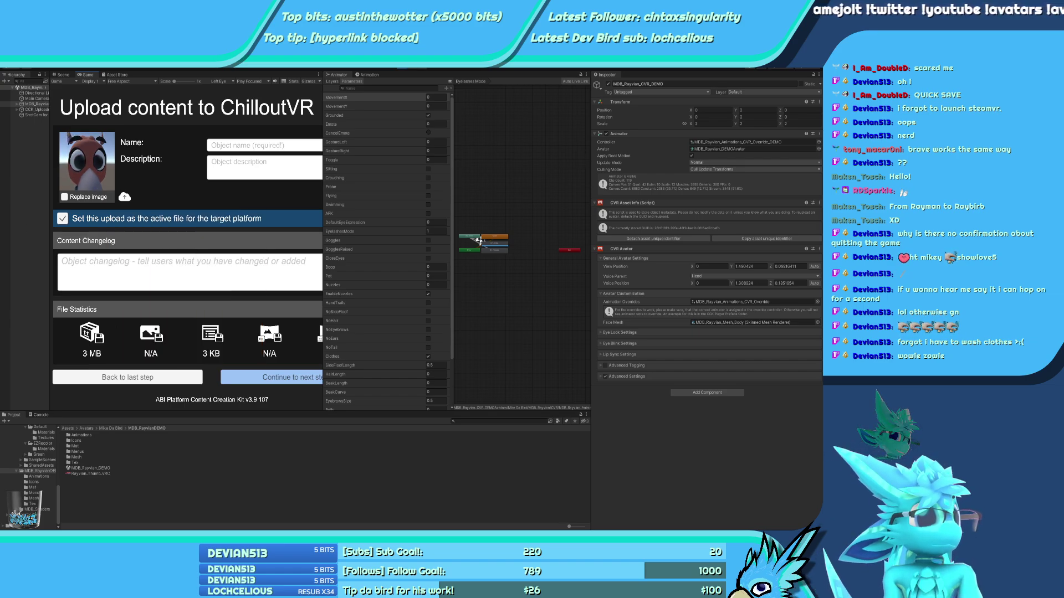
# Switch to the image editor and crop the Rayvian thumbnail to a 600 px wide square canvas
pyautogui.moveTo(3, 73); pyautogui.dragTo(609, 73)
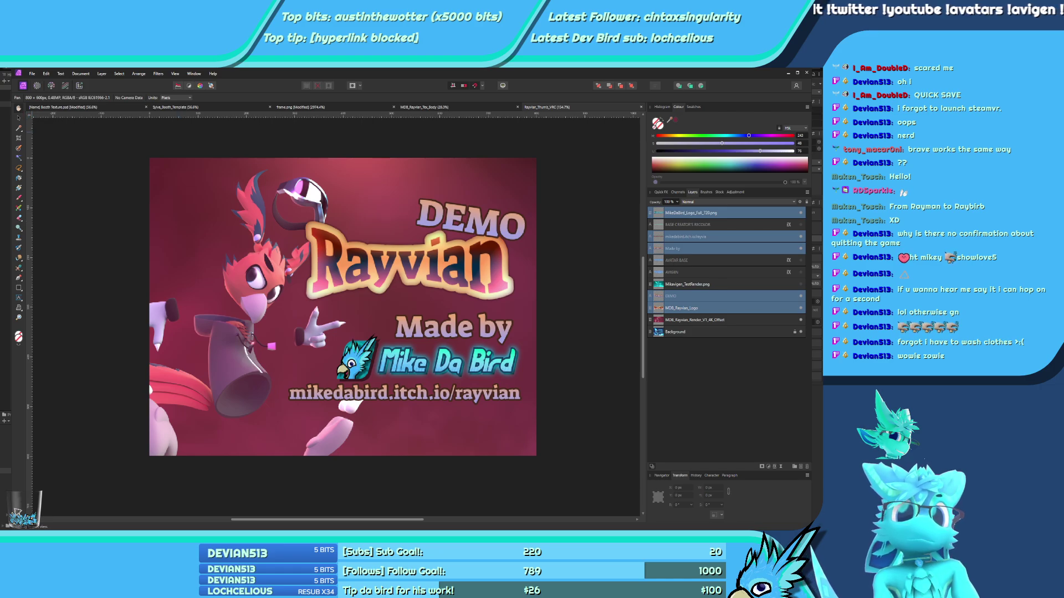
pyautogui.press('c')
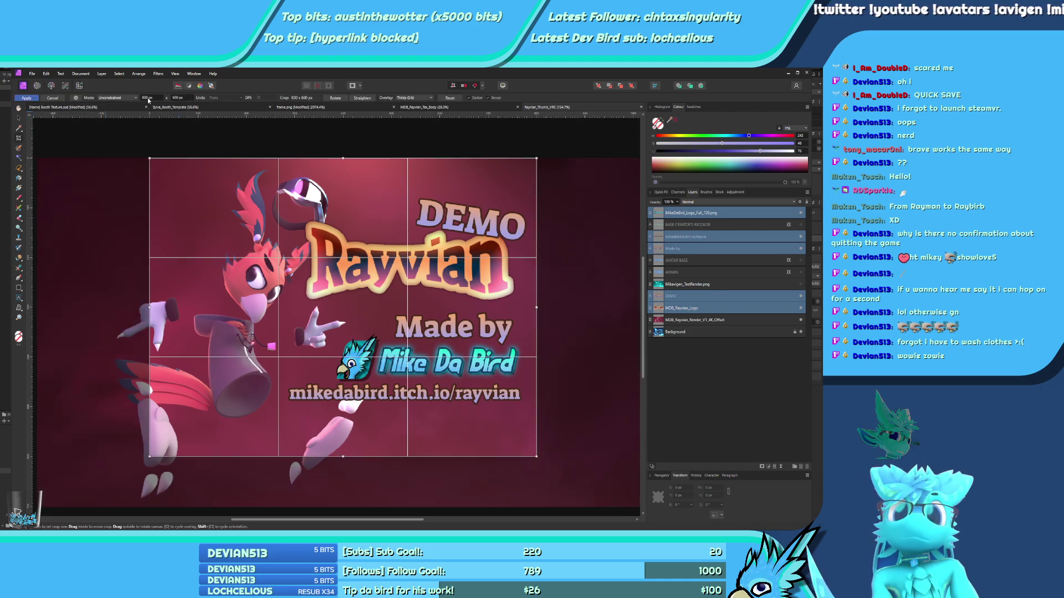
pyautogui.click(148, 98)
pyautogui.write('00')
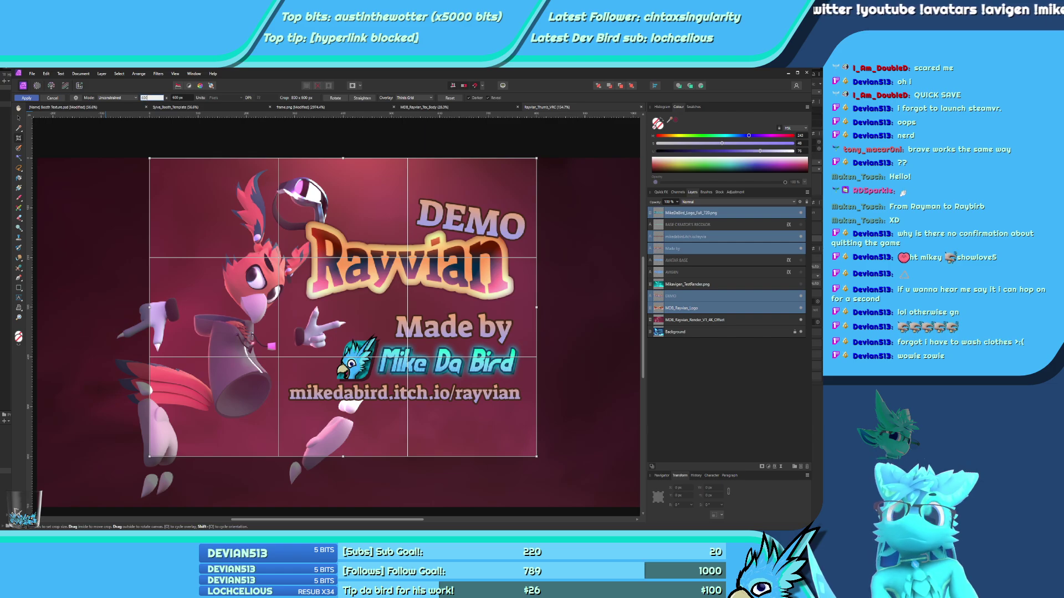
pyautogui.press('Return')
pyautogui.press('Return')
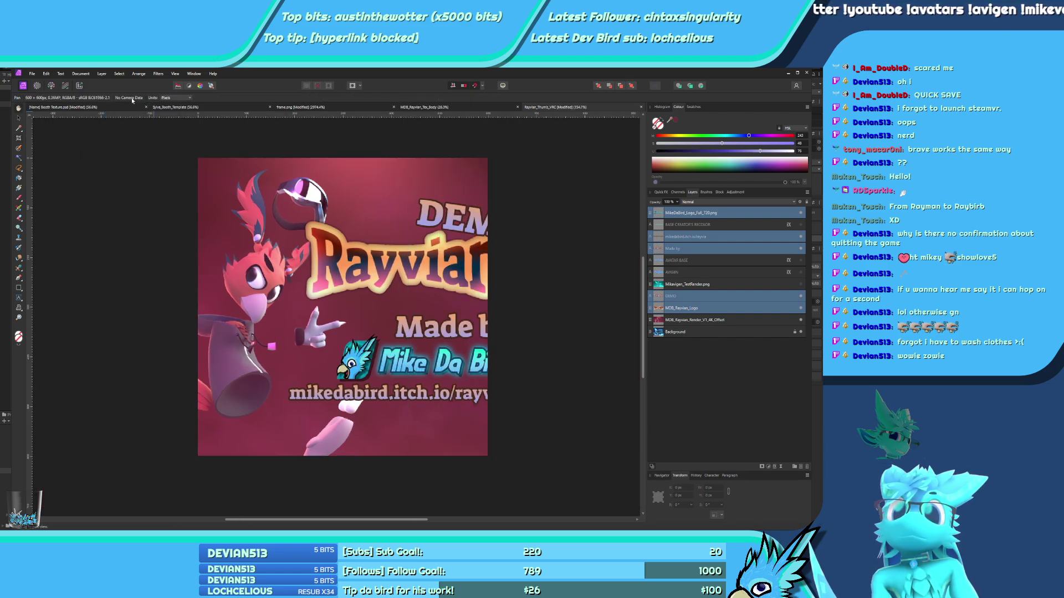
# Scale down the selected DEMO, Rayvian logo and credit layers and reposition them inside the square canvas beside the bird
pyautogui.click(19, 118)
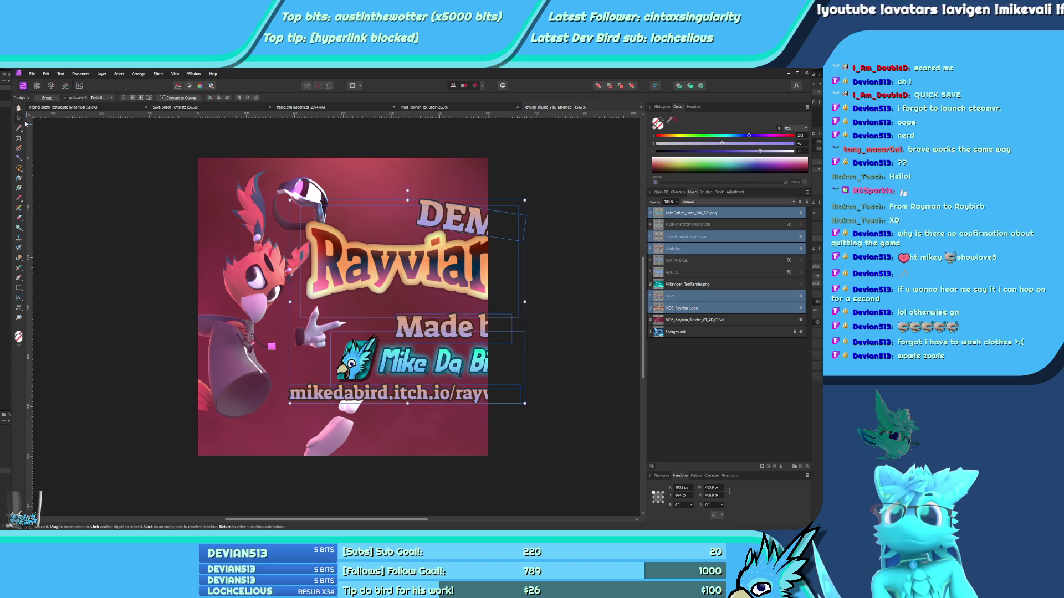
pyautogui.moveTo(428, 258); pyautogui.dragTo(395, 268)
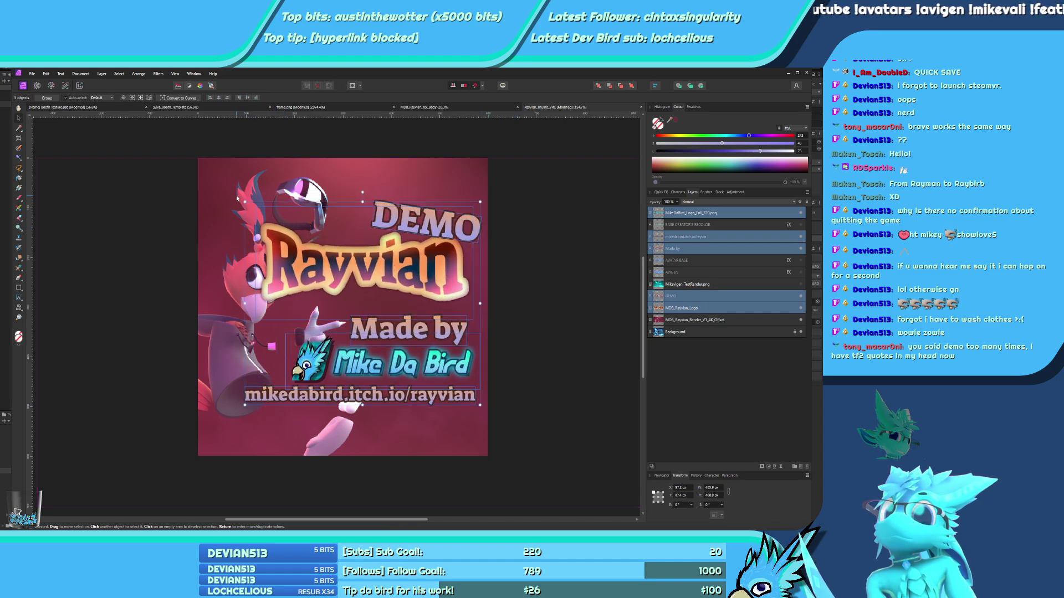
pyautogui.moveTo(245, 202); pyautogui.dragTo(284, 236)
pyautogui.moveTo(379, 305); pyautogui.dragTo(441, 275)
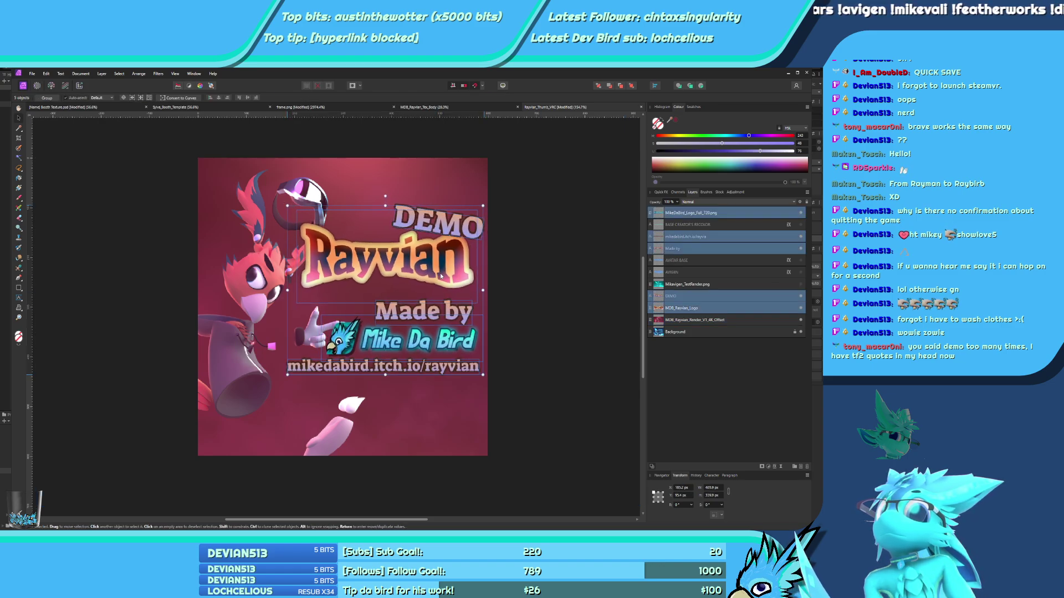
# Shift the Rayvian render layer slightly up and to the right within the square thumbnail, and deselect it
pyautogui.click(712, 286)
pyautogui.click(696, 321)
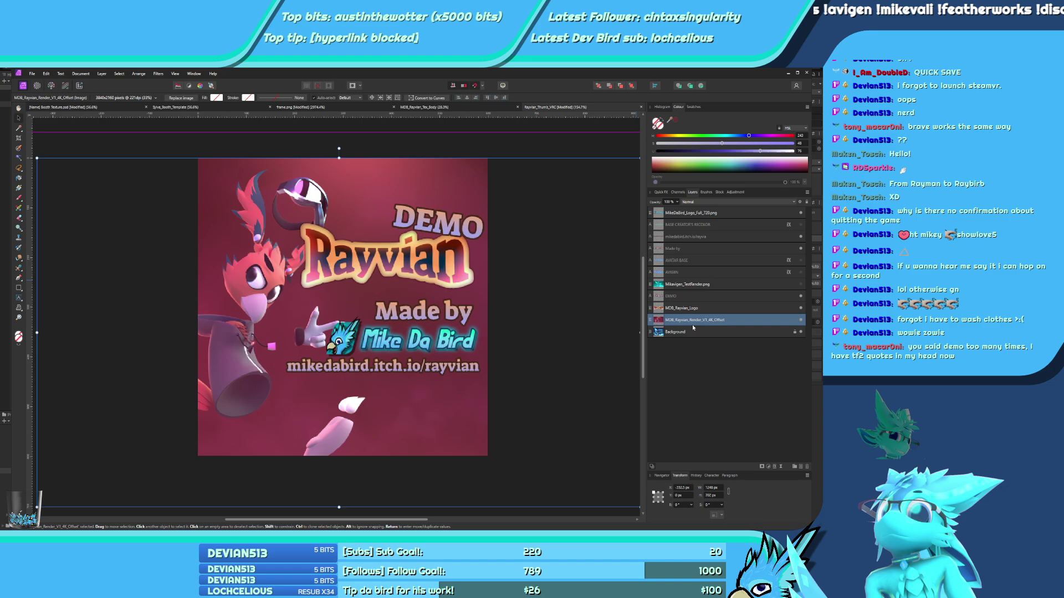
pyautogui.moveTo(274, 402); pyautogui.dragTo(281, 395)
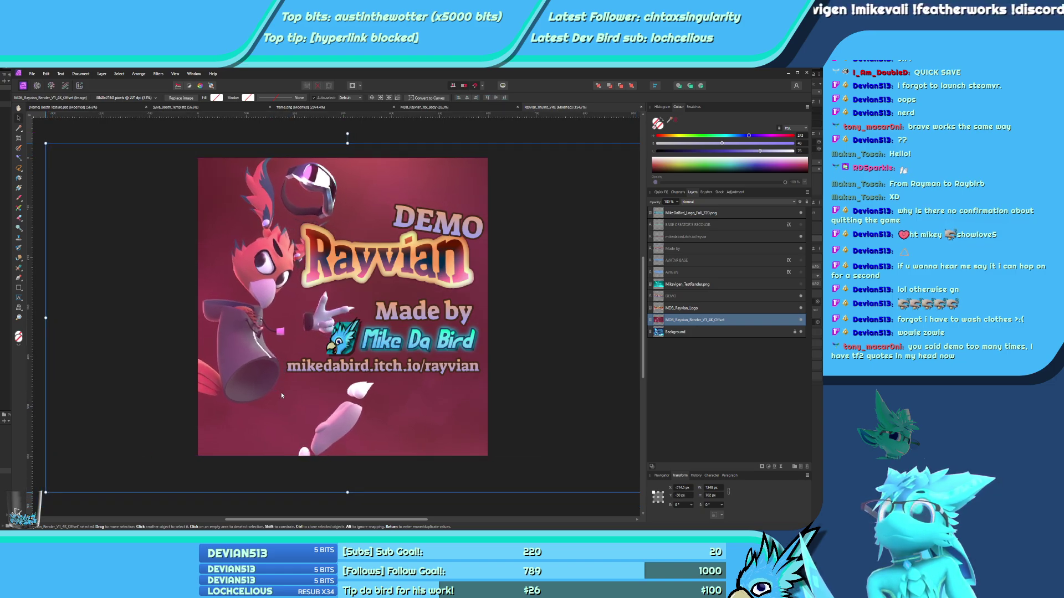
pyautogui.keyDown('ctrl'); pyautogui.scroll(-3, 281, 392); pyautogui.keyUp('ctrl')
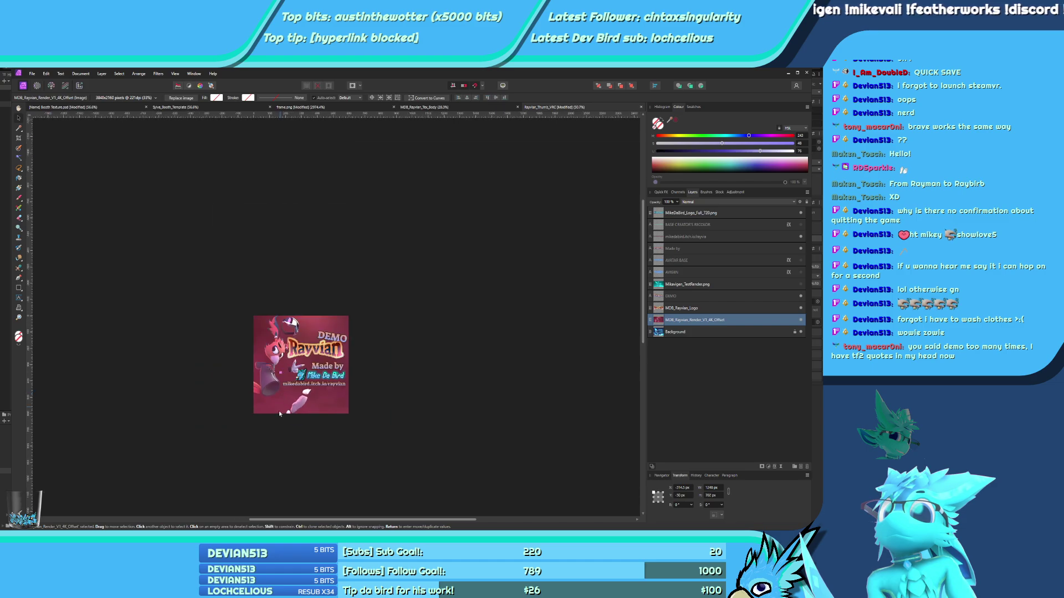
pyautogui.click(264, 446)
pyautogui.keyDown('ctrl'); pyautogui.scroll(2, 294, 362); pyautogui.keyUp('ctrl')
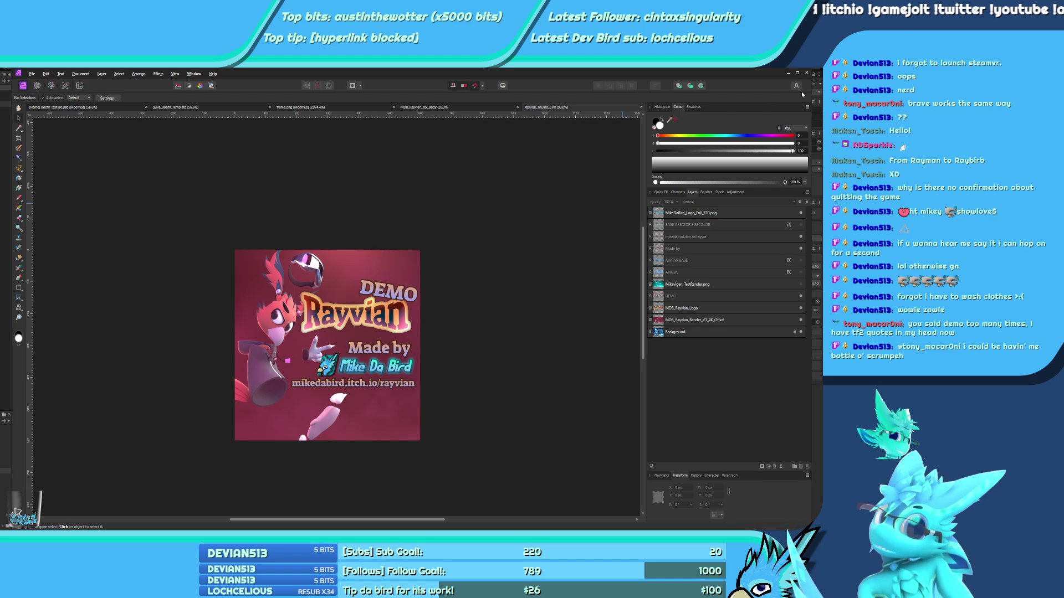
# Return to Unity, paste the Rayvian demo description into the upload's Description field and finish it with "Itchio"
pyautogui.press('shift+super+Left')
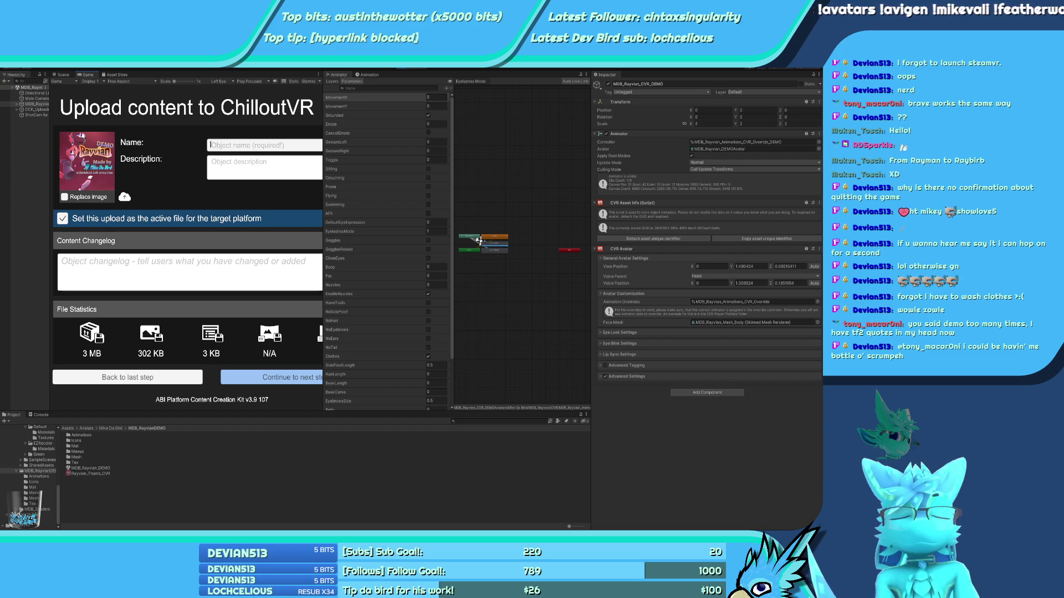
pyautogui.click(233, 174)
pyautogui.hotkey('ctrl', 'v')
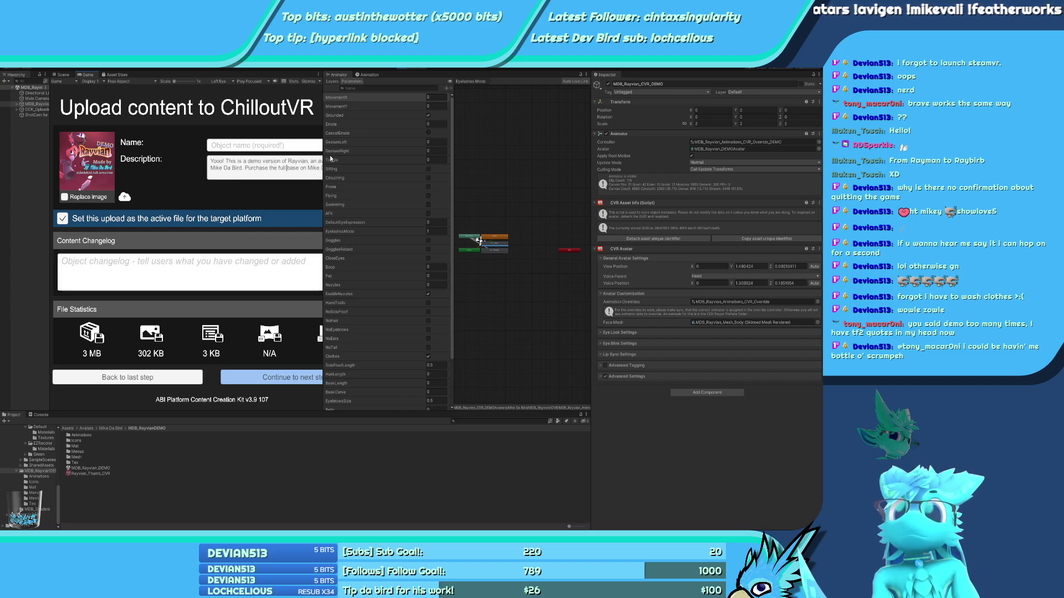
pyautogui.moveTo(323, 162); pyautogui.dragTo(467, 167)
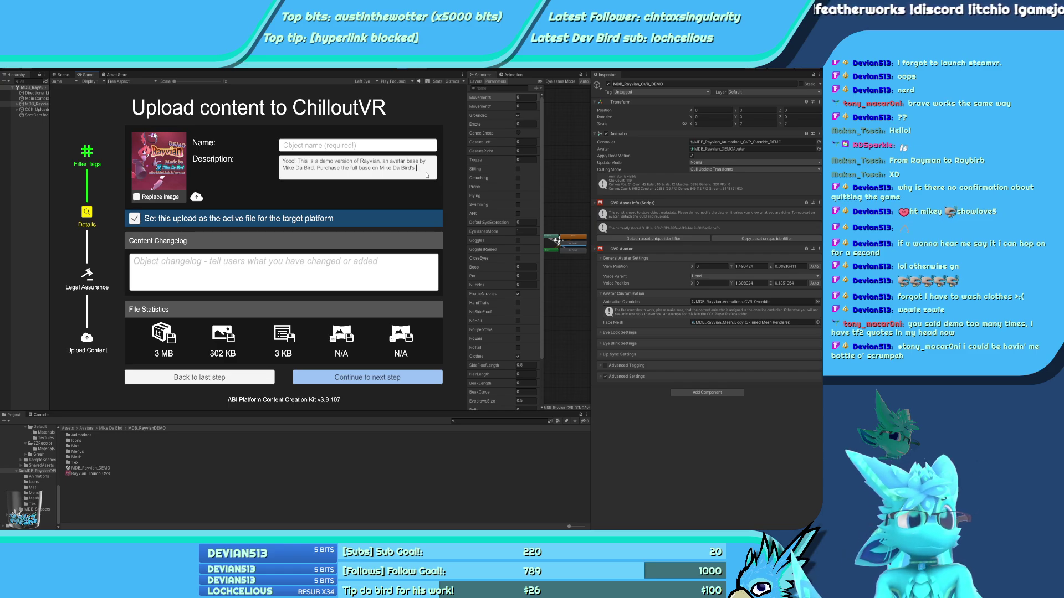
pyautogui.hotkey('ctrl', 'Left')
pyautogui.hotkey('ctrl', 'Left')
pyautogui.hotkey('ctrl', 'Left')
pyautogui.hotkey('ctrl', 'Left')
pyautogui.hotkey('ctrl', 'Left')
pyautogui.hotkey('ctrl', 'Left')
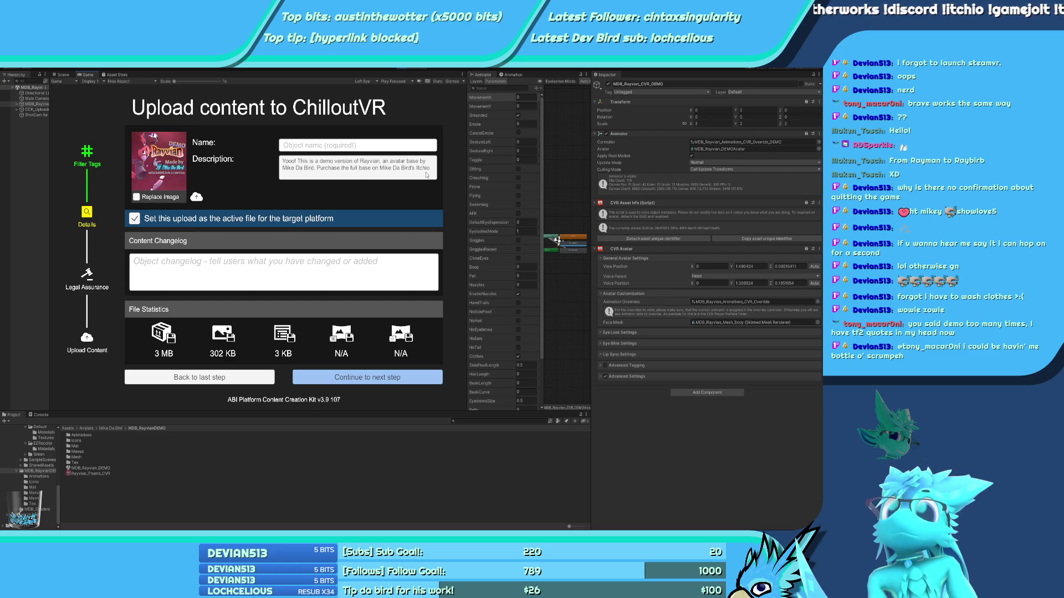
# Widen the hierarchy and name the ChilloutVR upload "MDB Rayvian - Demo"
pyautogui.moveTo(49, 111); pyautogui.dragTo(87, 110)
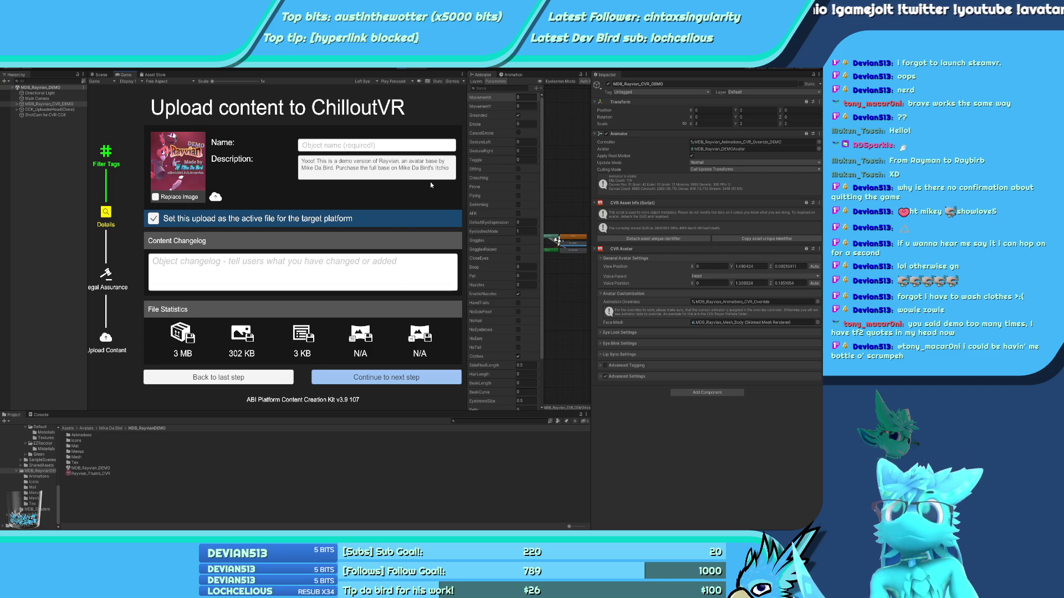
pyautogui.click(361, 148)
pyautogui.write('MDB Rayvia')
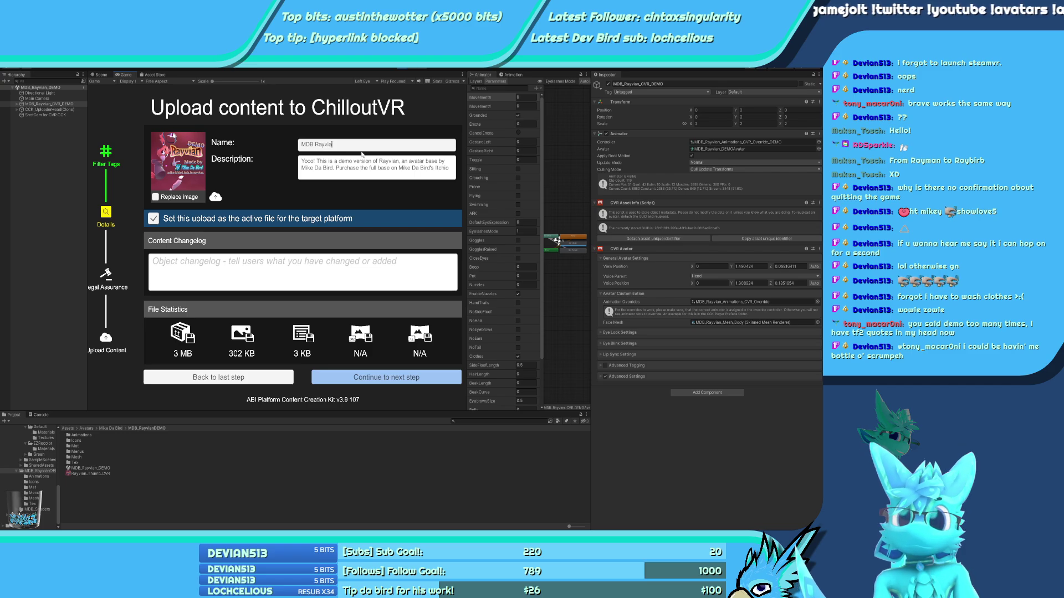
pyautogui.write('n - Demo')
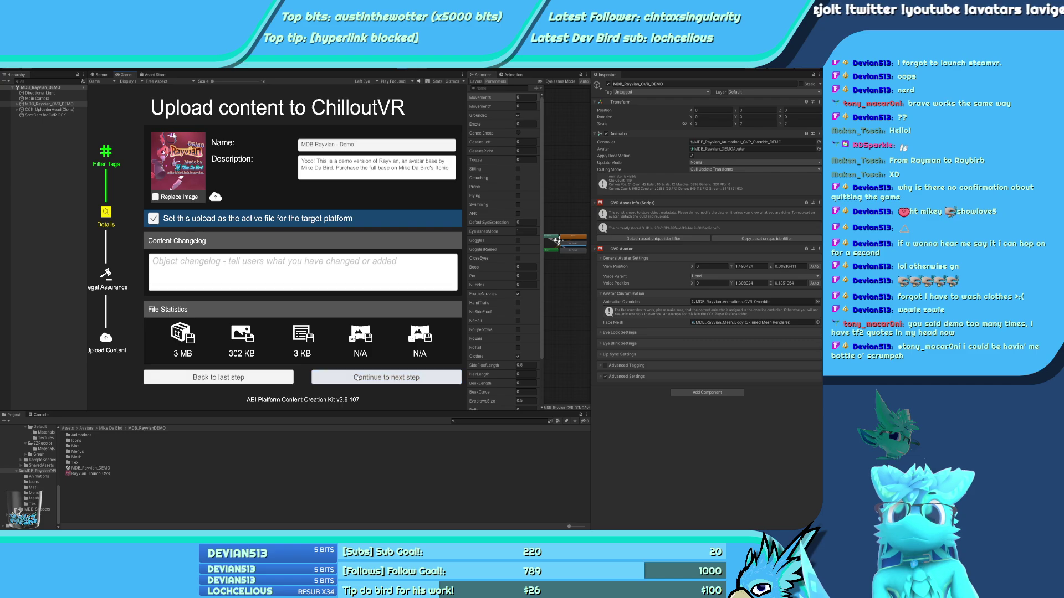
# Look through the avatar's and uploader's child objects in the hierarchy, checking the File Statistics header text under Step2
pyautogui.click(17, 104)
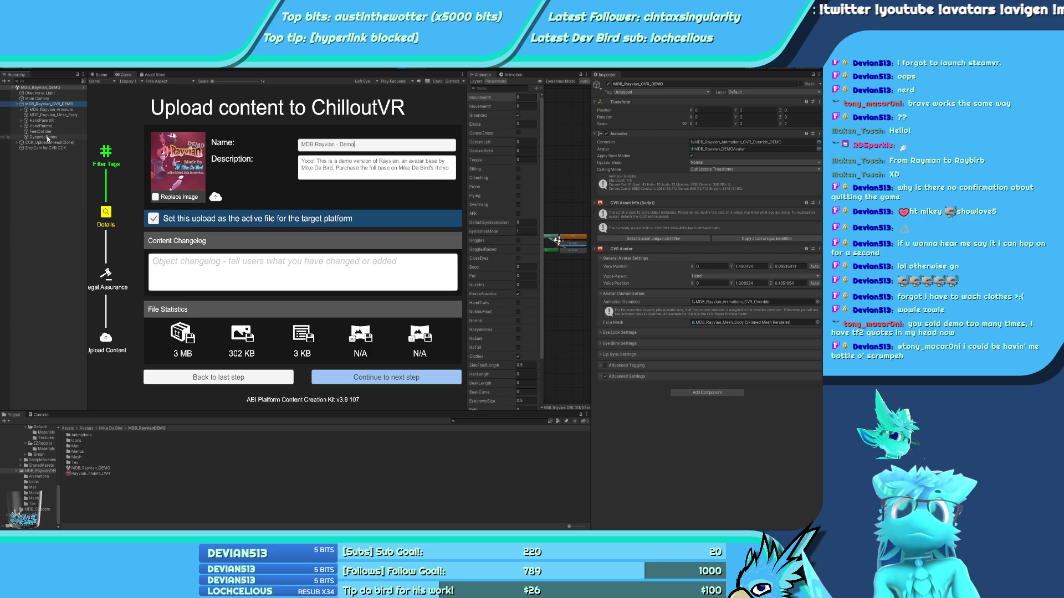
pyautogui.click(17, 104)
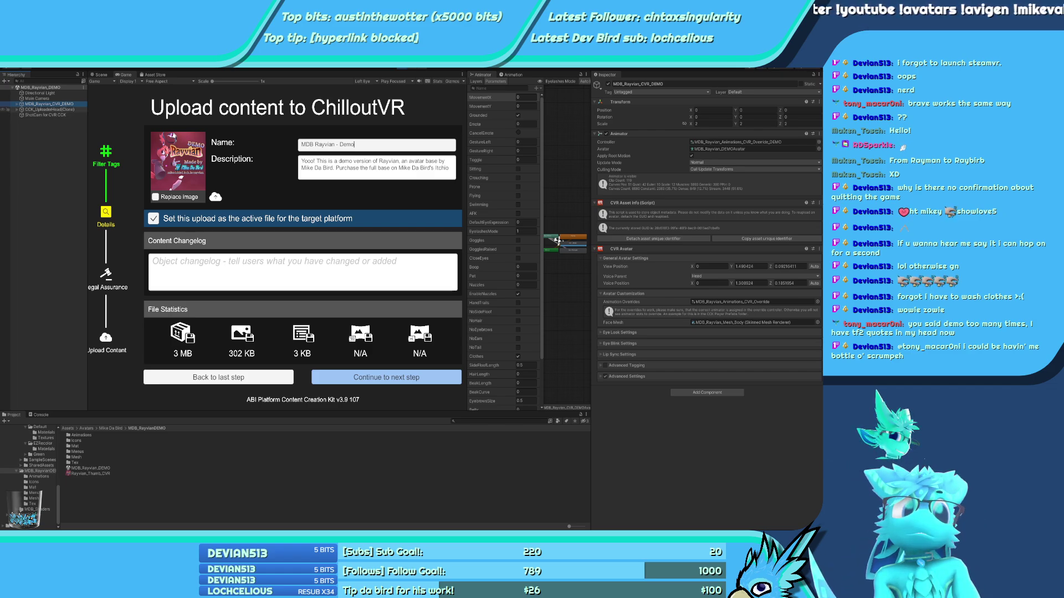
pyautogui.click(17, 109)
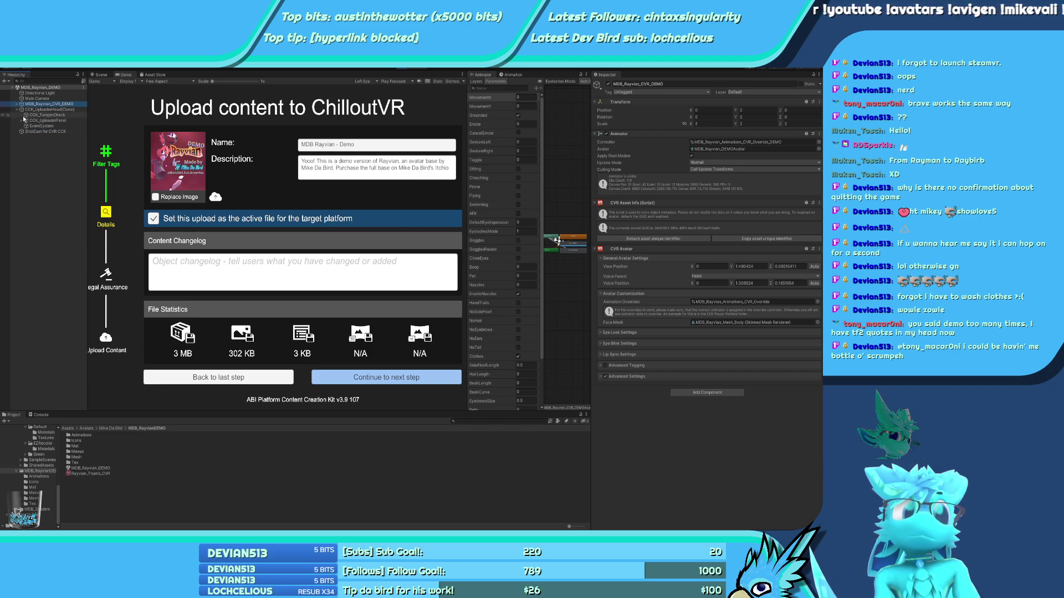
pyautogui.click(22, 120)
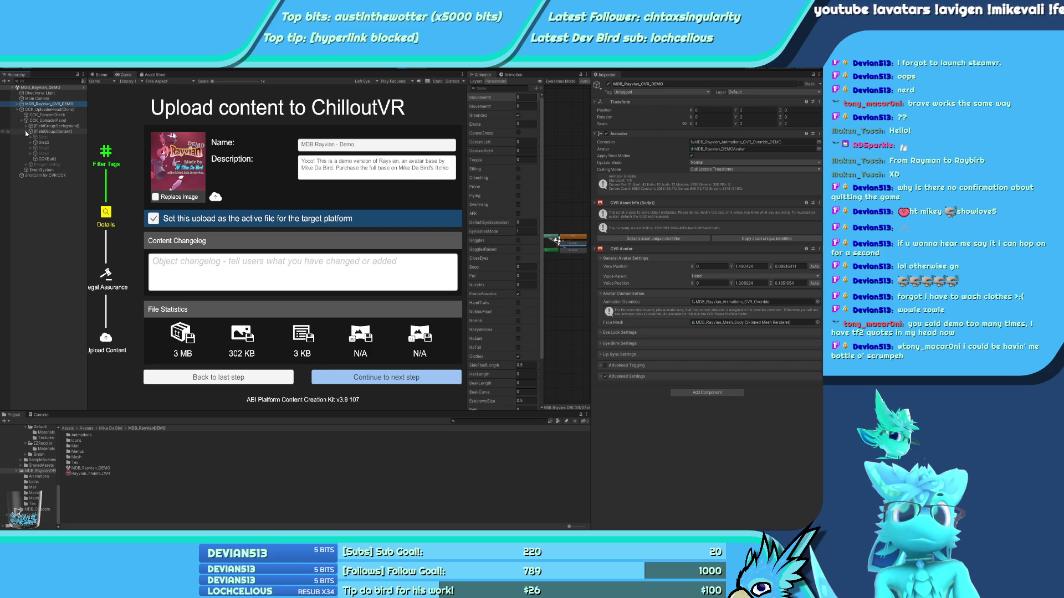
pyautogui.click(26, 131)
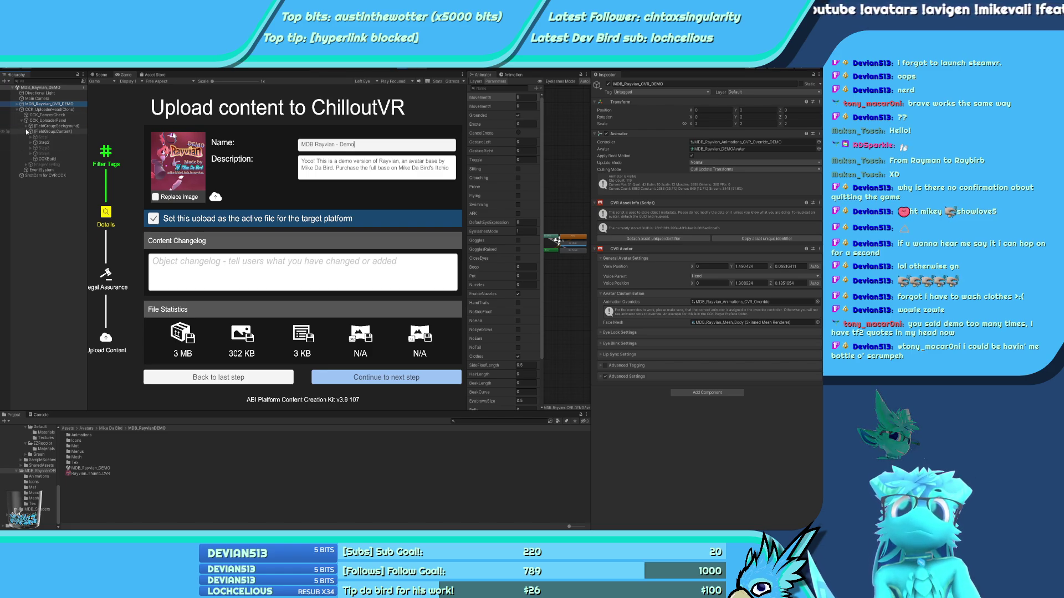
pyautogui.click(29, 142)
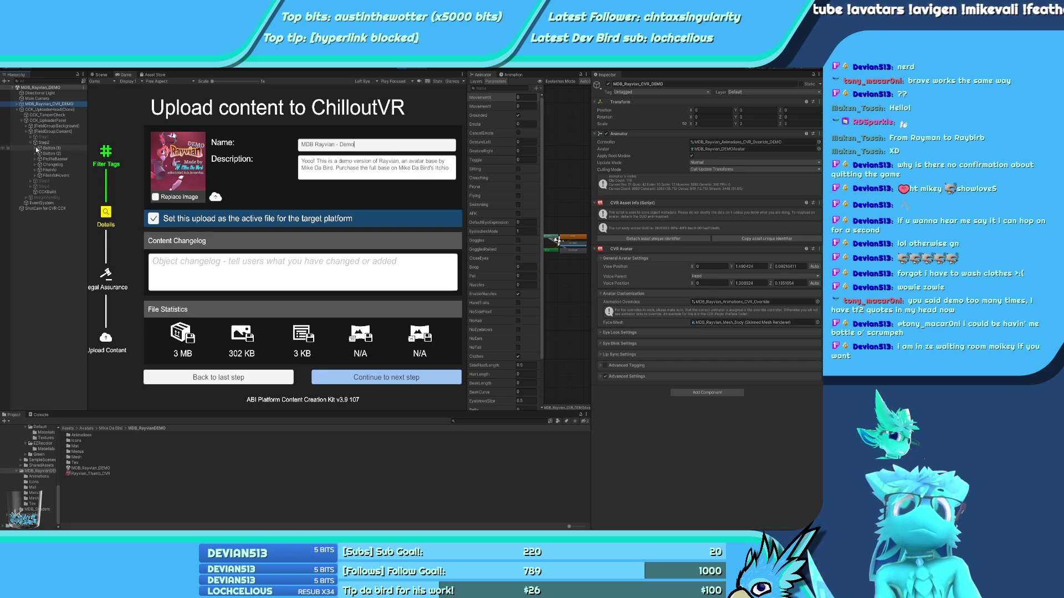
pyautogui.click(36, 170)
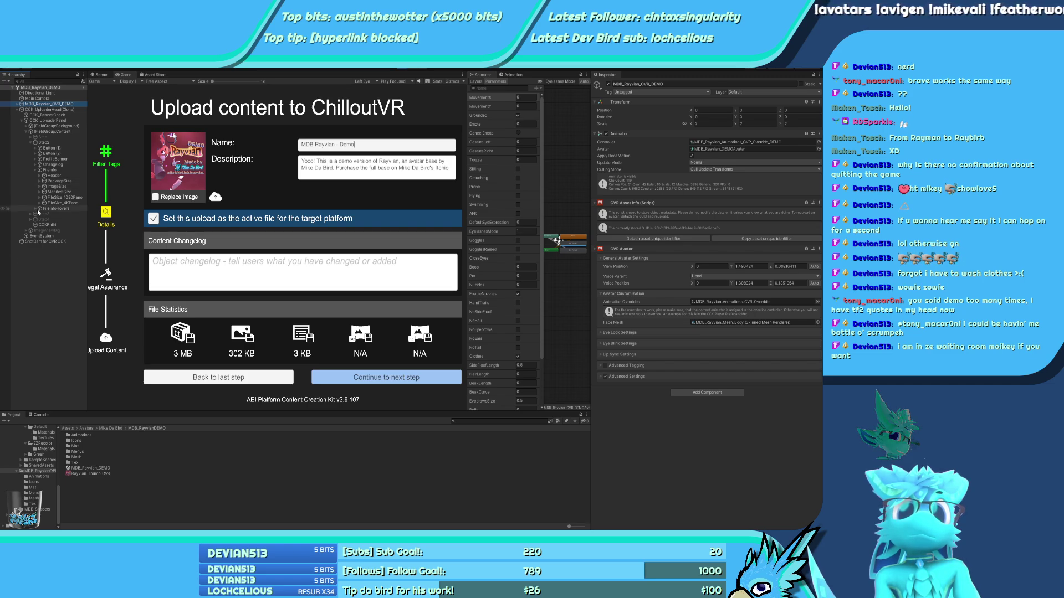
pyautogui.click(39, 175)
pyautogui.click(50, 181)
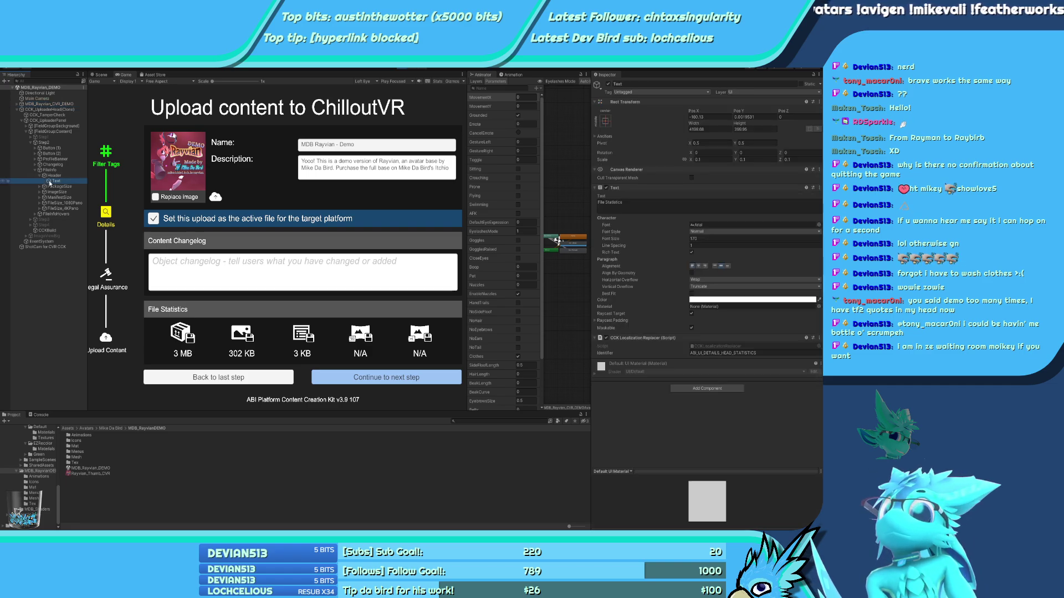
pyautogui.click(35, 171)
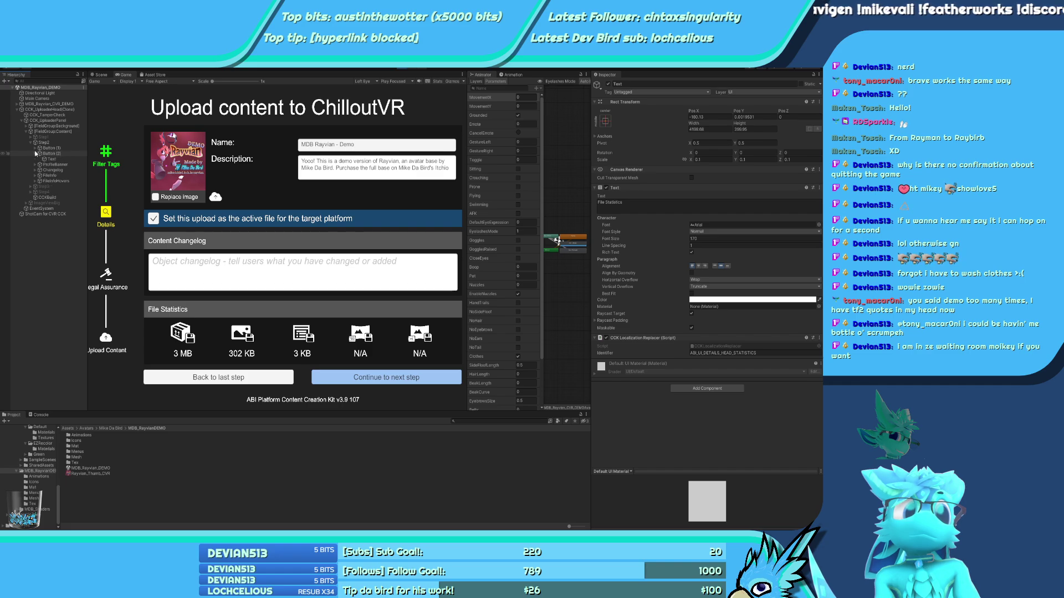
# Inspect the Content-Desc field in ProfileBanner's DescriptionGroup, including its Placeholder and Text objects, to read the full upload description
pyautogui.click(42, 160)
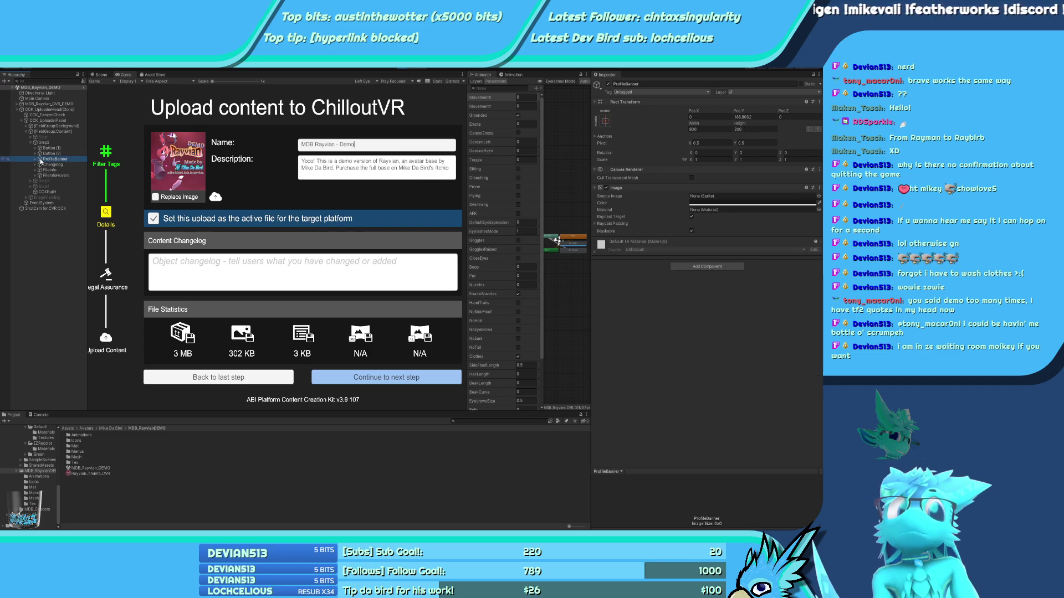
pyautogui.click(34, 160)
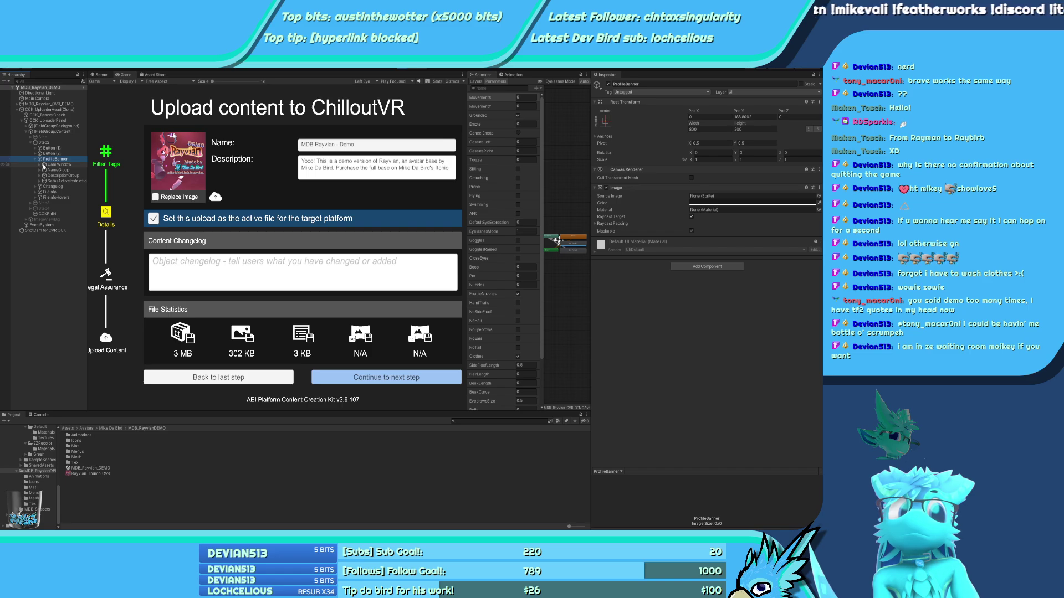
pyautogui.click(41, 175)
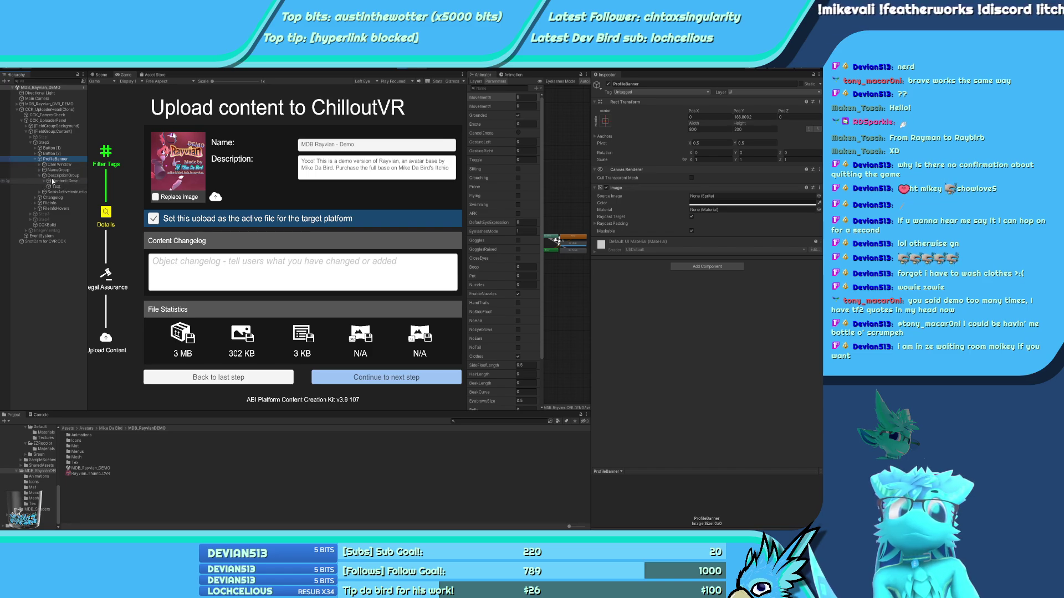
pyautogui.click(51, 181)
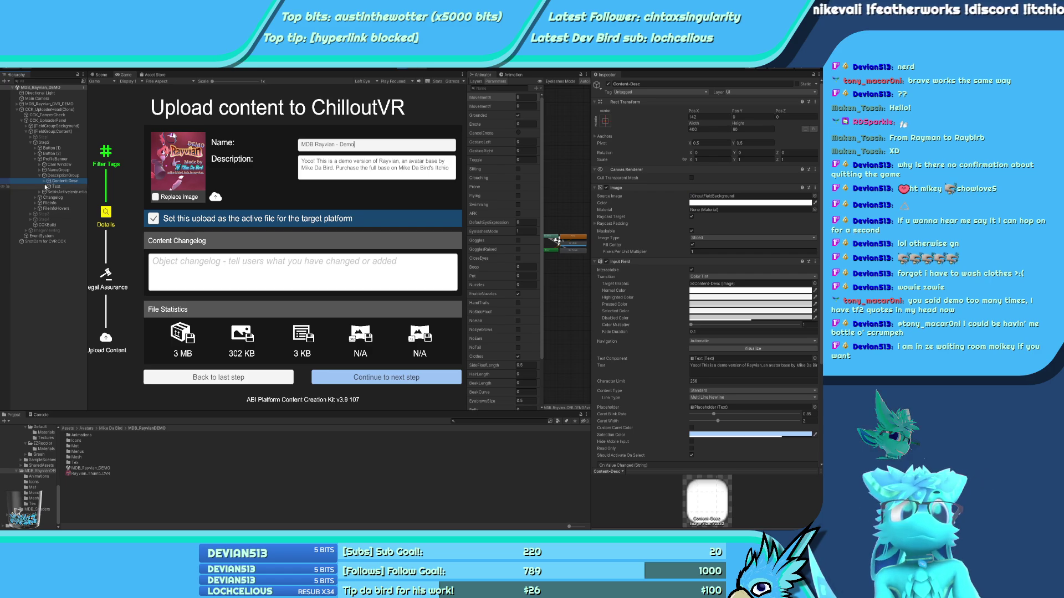
pyautogui.click(45, 181)
pyautogui.click(61, 187)
pyautogui.click(61, 192)
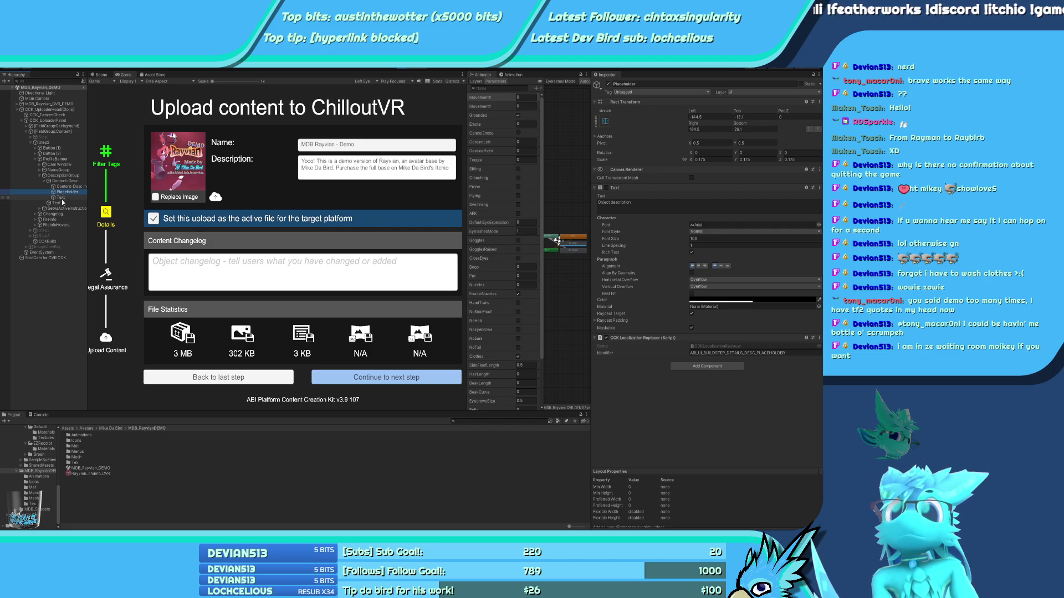
pyautogui.click(65, 198)
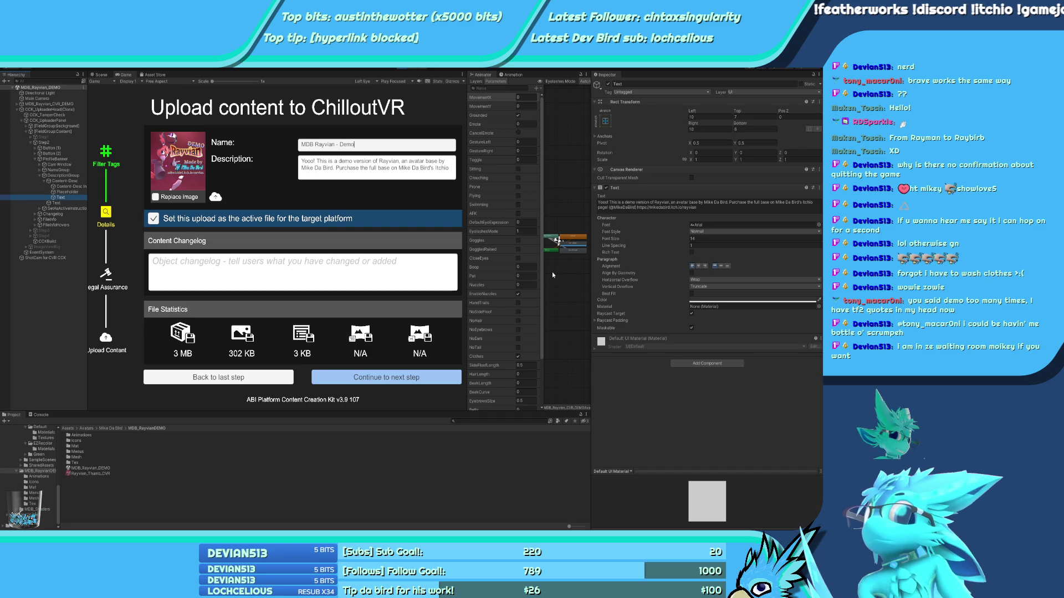
pyautogui.click(681, 210)
pyautogui.click(637, 203)
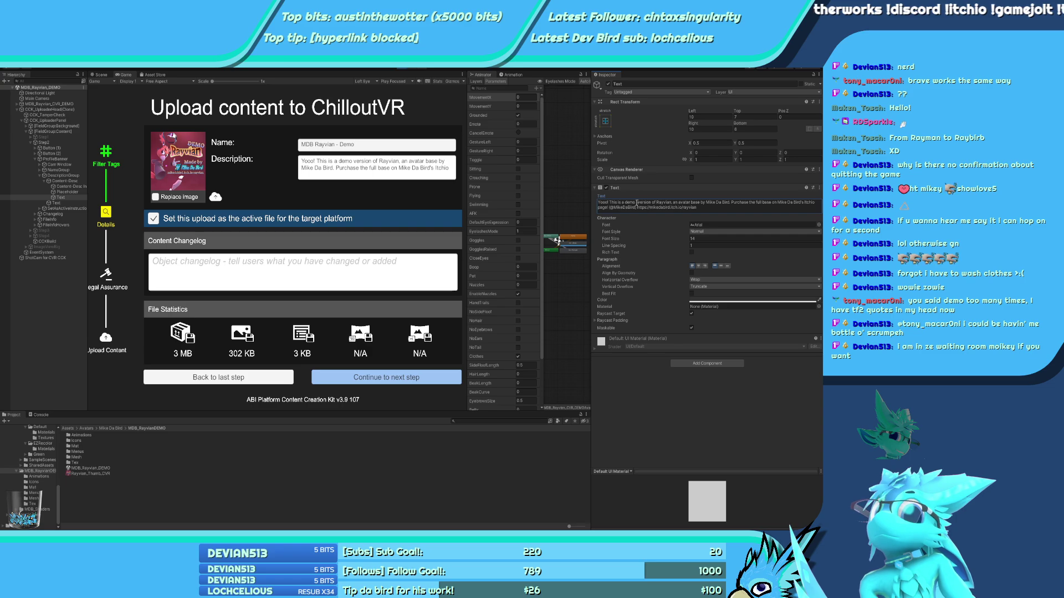
pyautogui.click(587, 382)
pyautogui.hotkey('ctrl', 'z')
pyautogui.hotkey('ctrl', 'z')
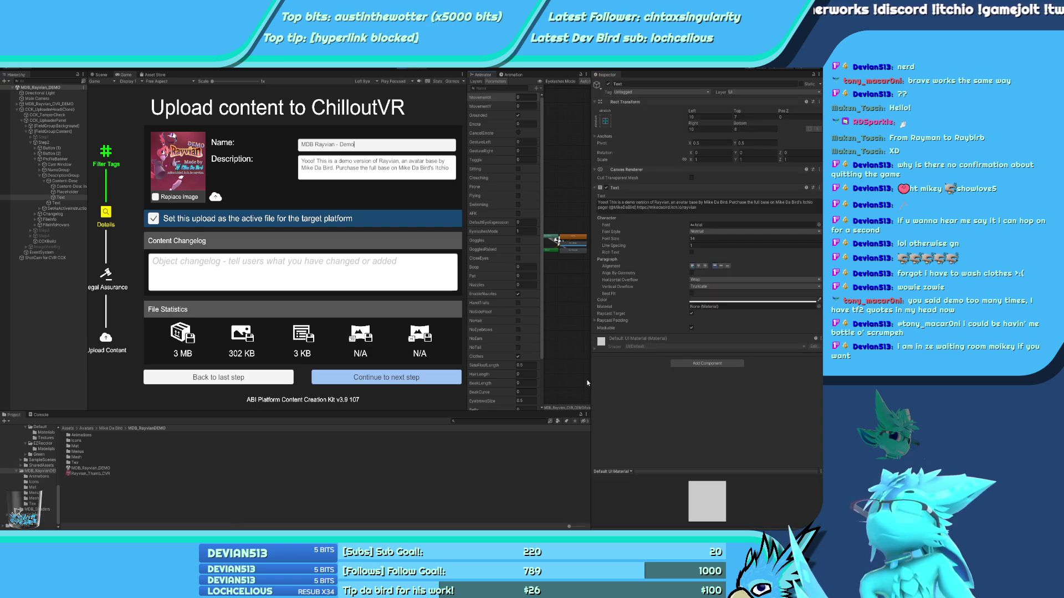
pyautogui.hotkey('ctrl', 'y')
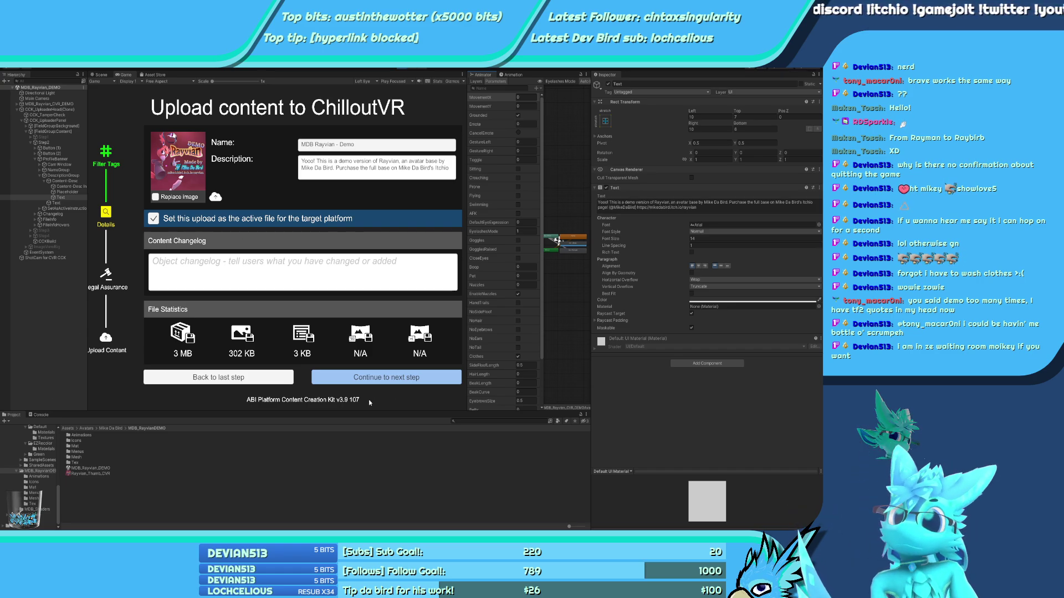
# Proceed to the legal assurances, certify content ownership and correct tagging, and start the upload to ChilloutVR
pyautogui.click(387, 378)
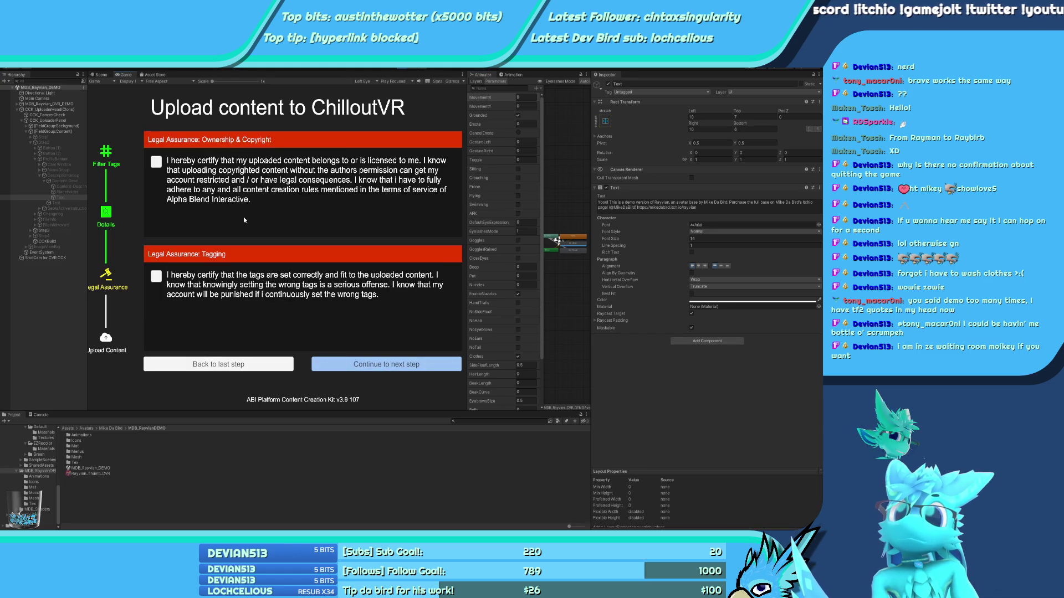
pyautogui.click(156, 276)
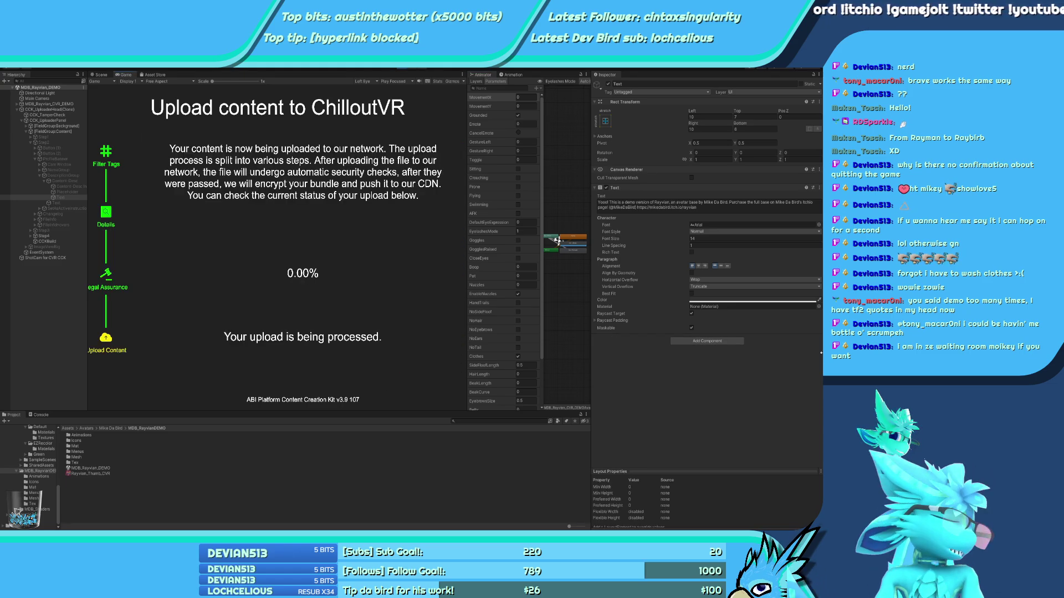
pyautogui.click(386, 364)
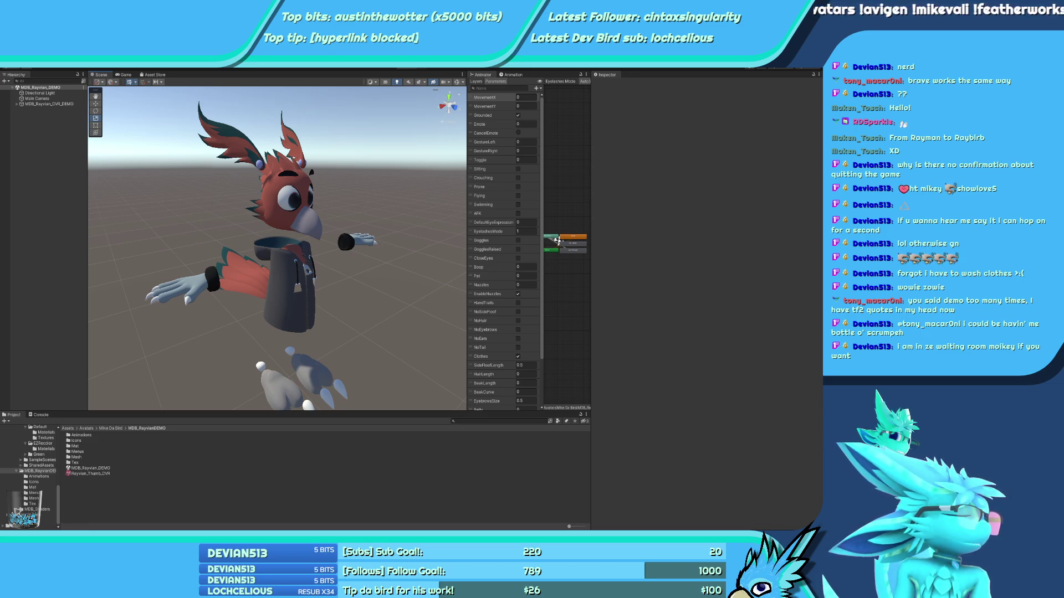
# Switch to ChilloutVR and change into the uploaded MDB Rayvian - Demo avatar
pyautogui.hotkey('alt', 'Tab')
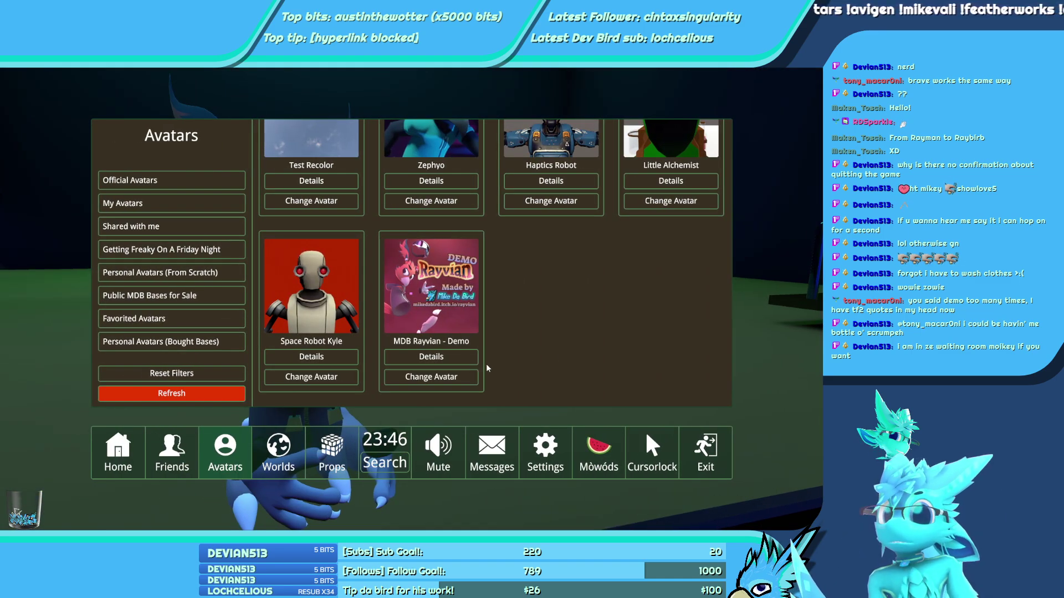
pyautogui.click(431, 377)
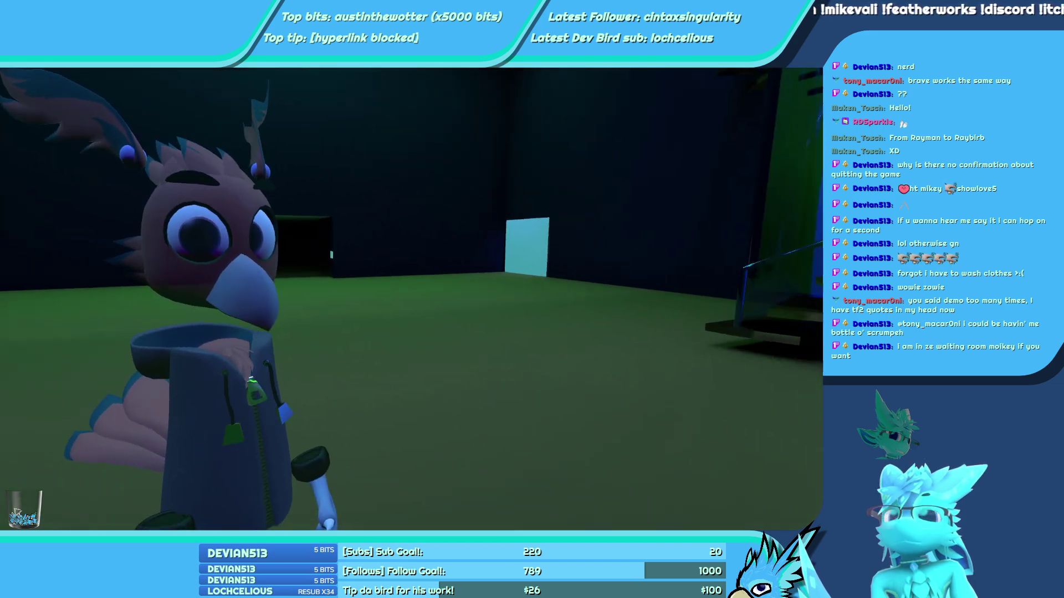
# Browse the avatar's option pages in the radial menu, including the length sliders and full-version details, and return to the page overview
pyautogui.press('r')
pyautogui.click(354, 315)
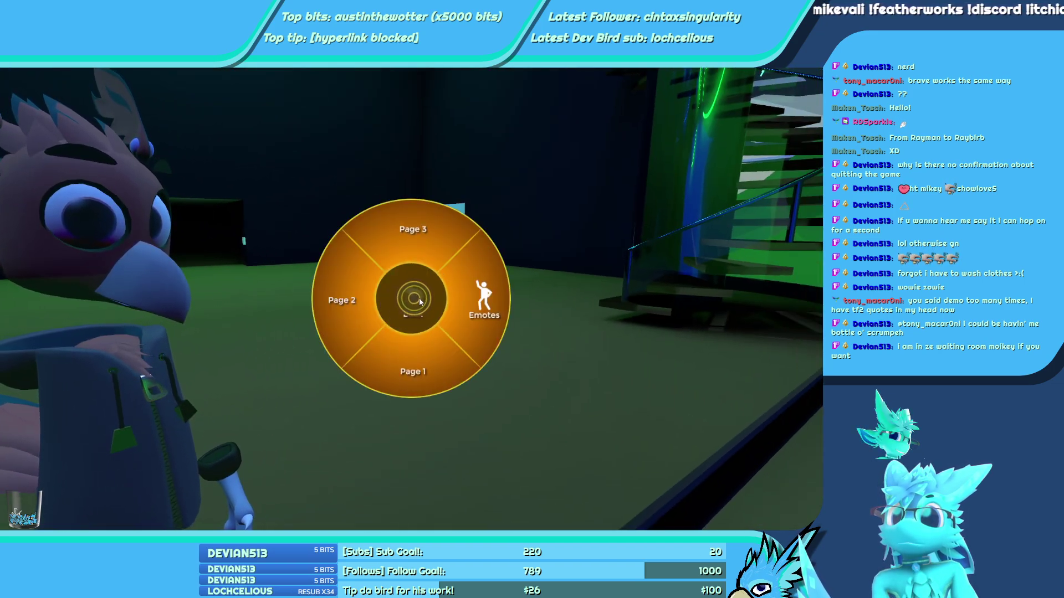
pyautogui.click(413, 361)
pyautogui.click(435, 241)
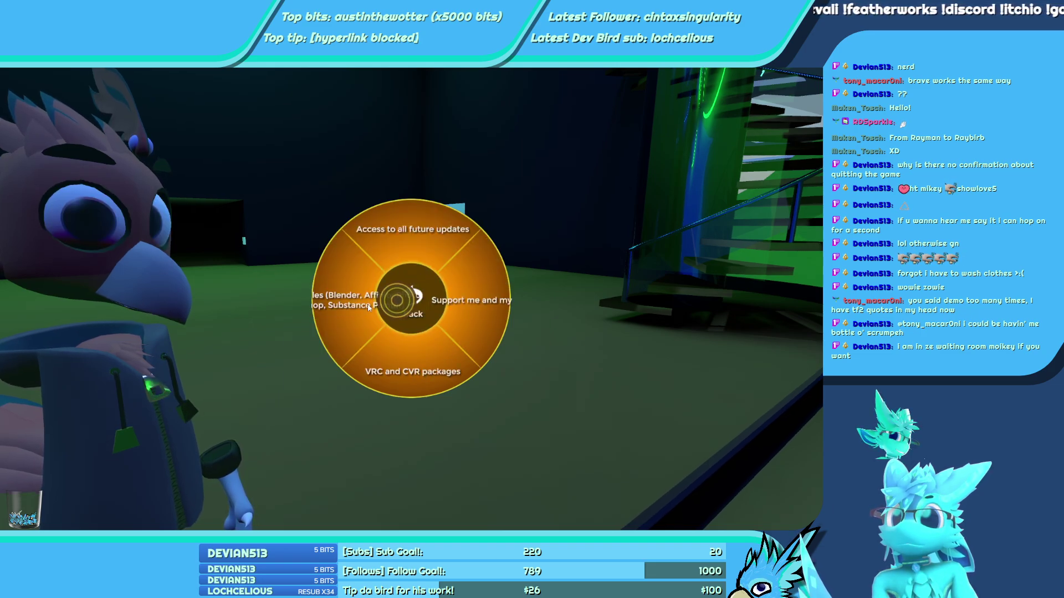
pyautogui.click(408, 299)
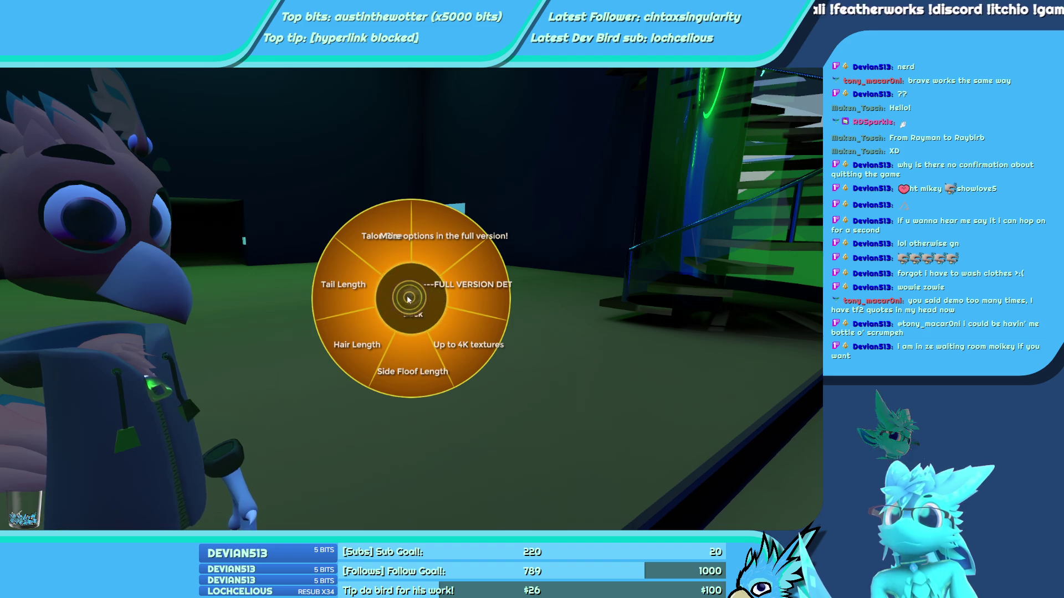
pyautogui.click(409, 298)
pyautogui.click(408, 296)
pyautogui.click(408, 294)
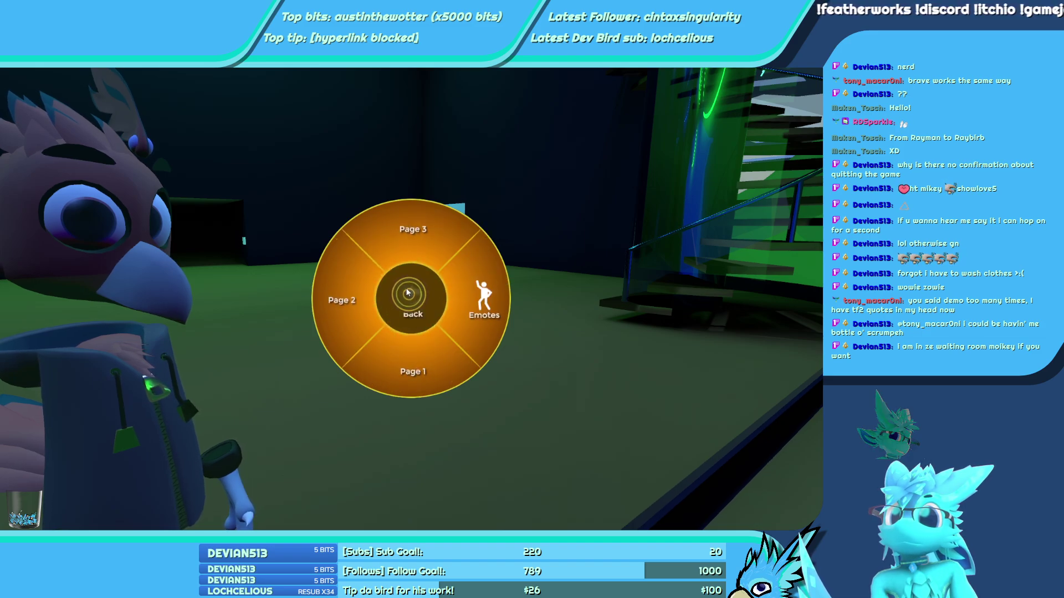
# Open the avatar settings from the main menu's Home page, review the sliders and full-version detail entries, and close the menu
pyautogui.press('Tab')
pyautogui.press('Escape')
pyautogui.click(129, 453)
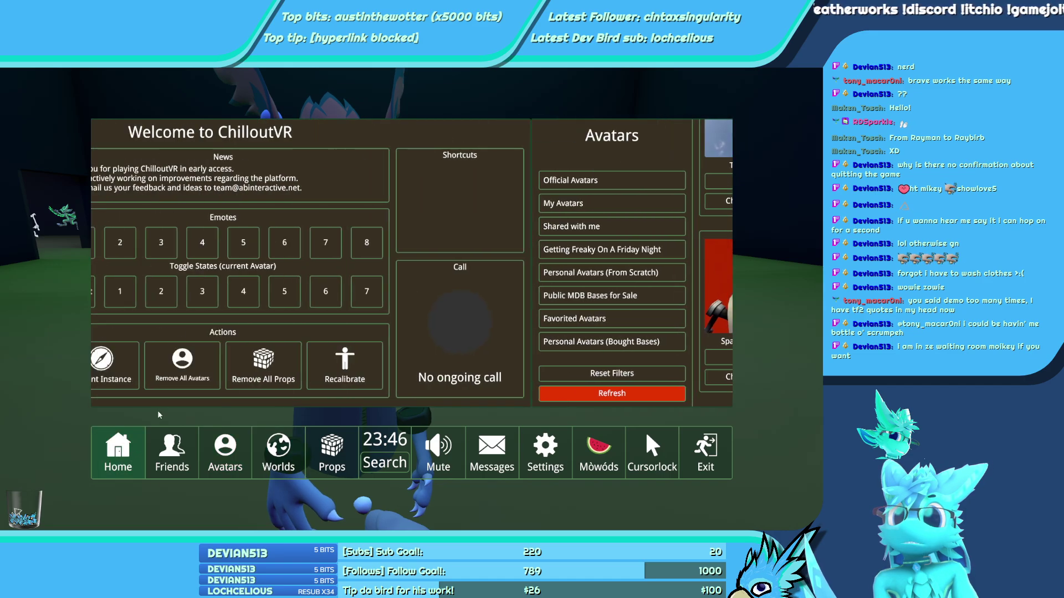
pyautogui.click(243, 234)
pyautogui.scroll(-3, 355, 294)
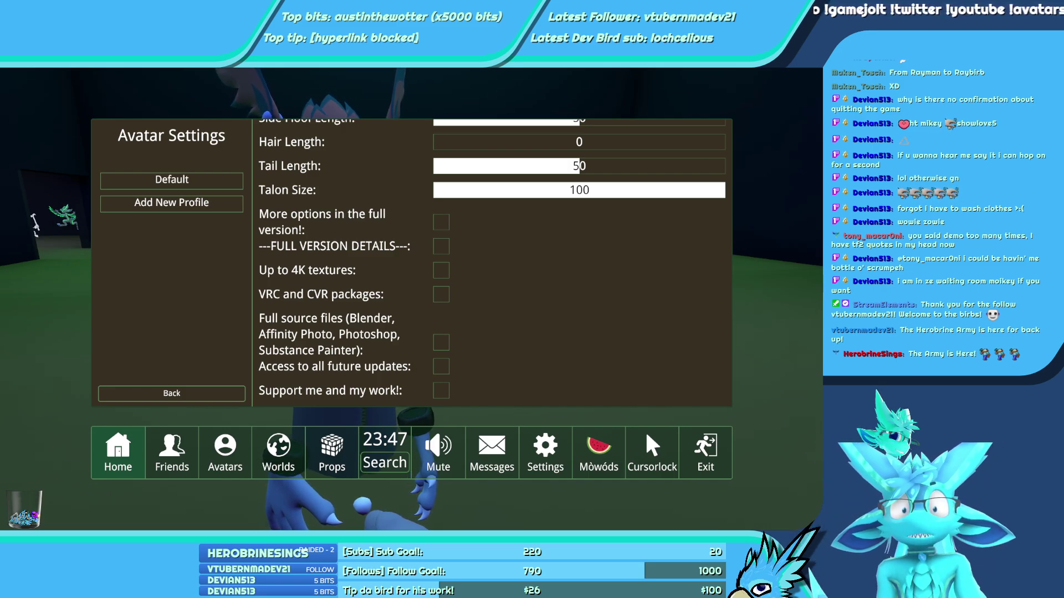
pyautogui.press('Escape')
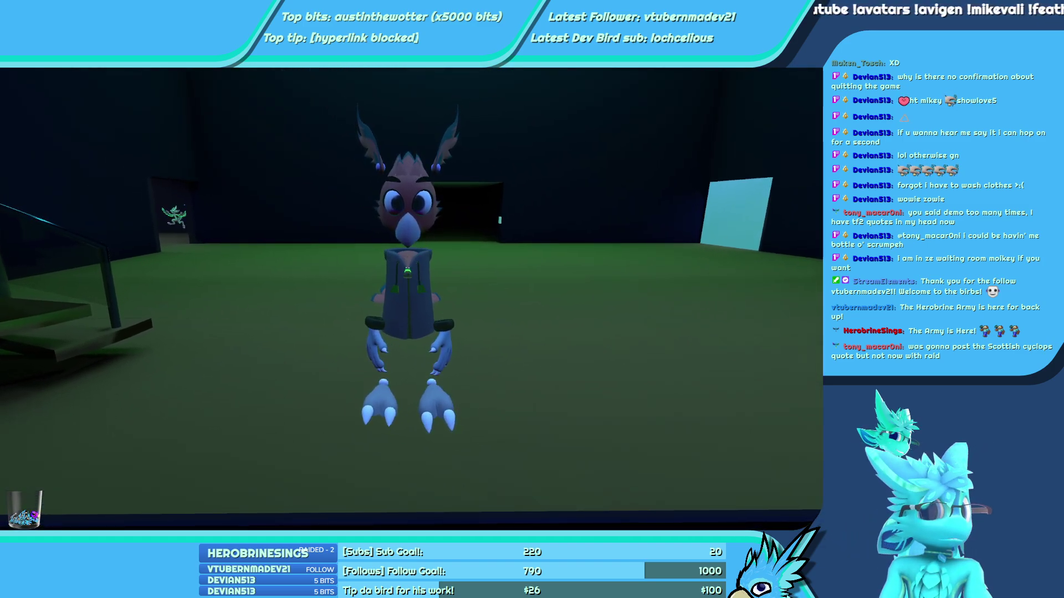
pyautogui.press('r')
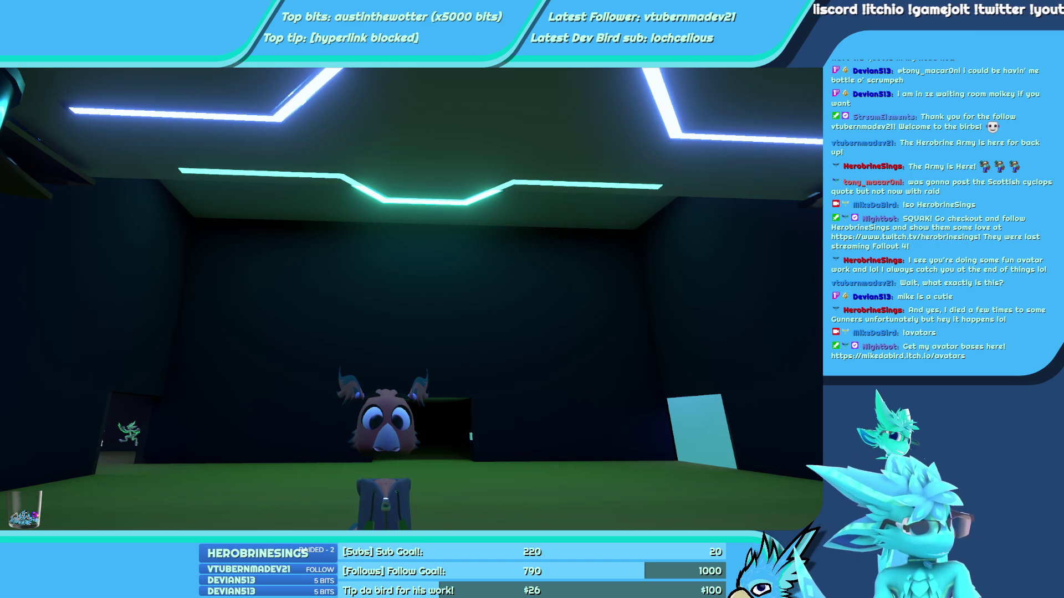
pyautogui.hotkey('alt', 'Tab')
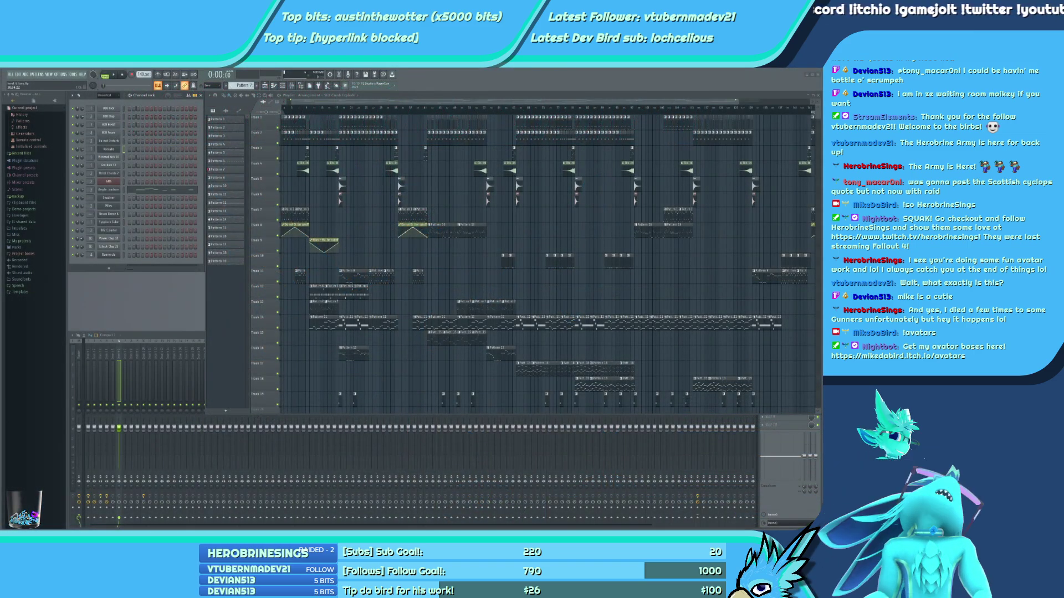
pyautogui.hotkey('alt', 'Tab')
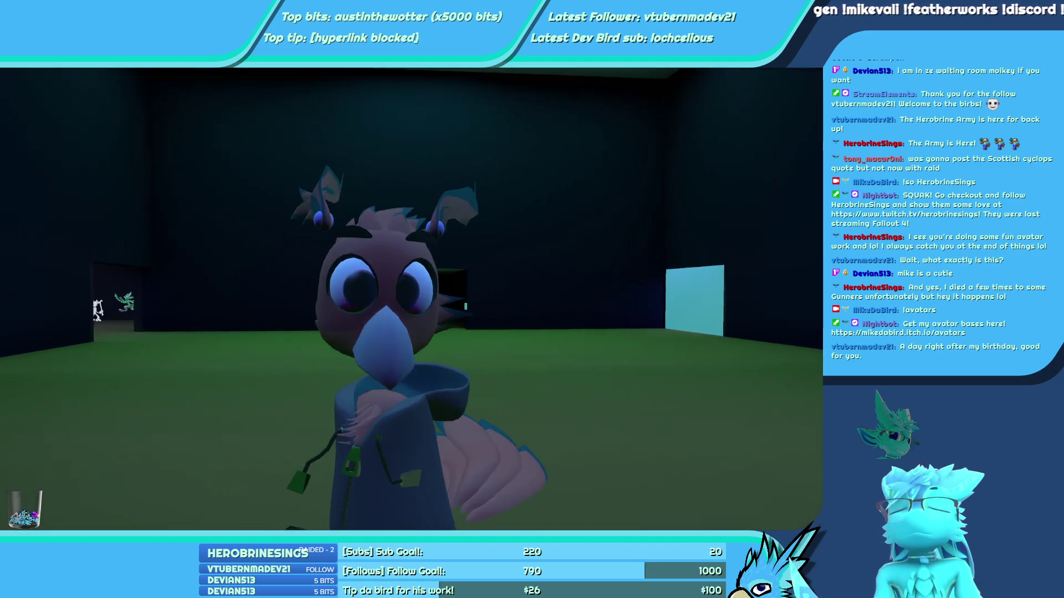
# Open Page 1 of the avatar's radial menu and turn on Goggles
pyautogui.press('r')
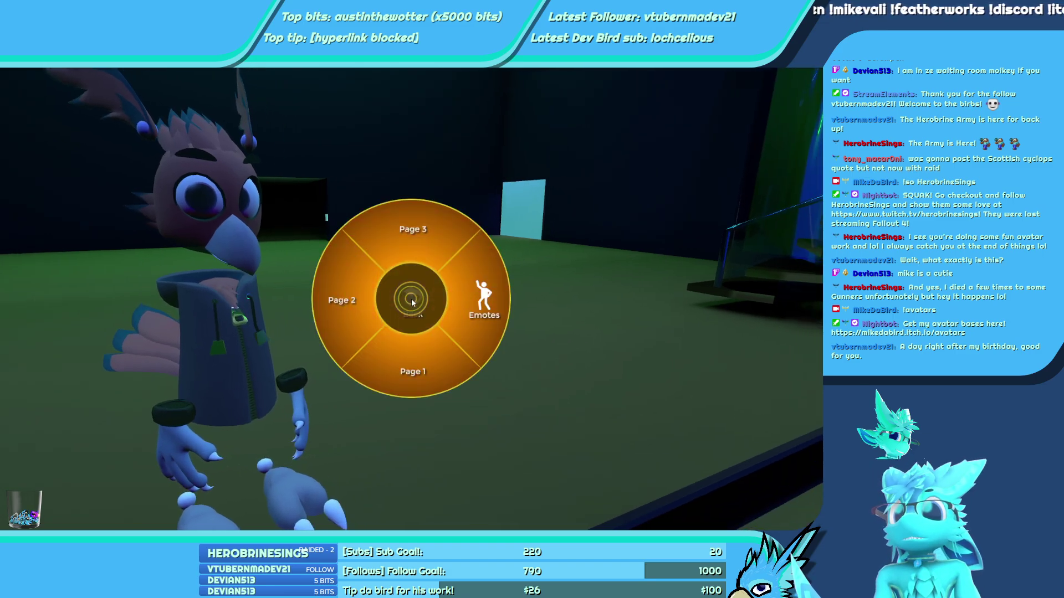
pyautogui.click(403, 389)
pyautogui.click(404, 390)
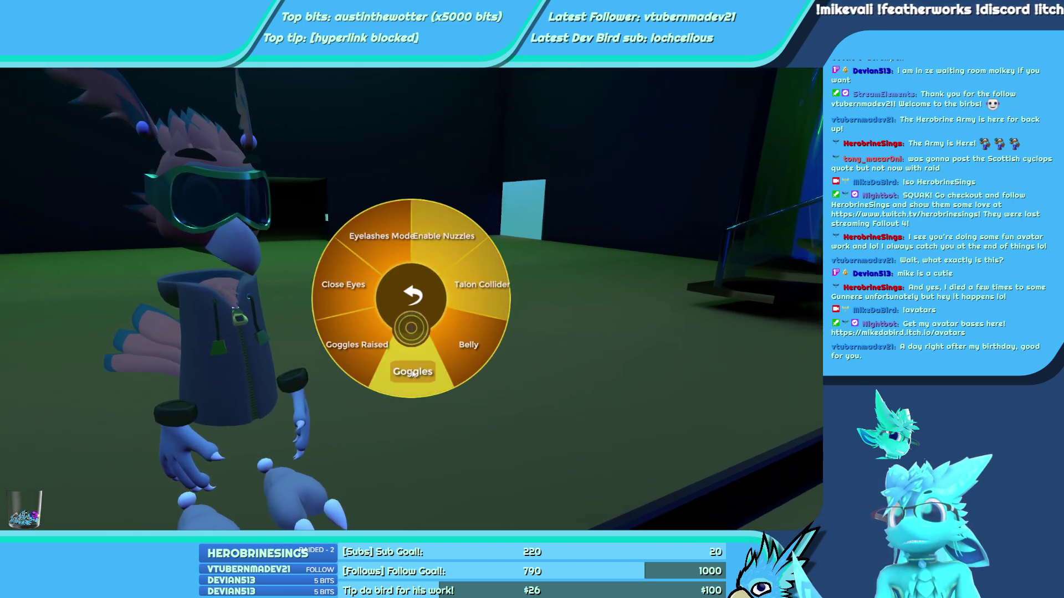
# Turn on Goggles Raised for the avatar, then switch both Goggles and Goggles Raised off
pyautogui.click(384, 331)
pyautogui.click(365, 333)
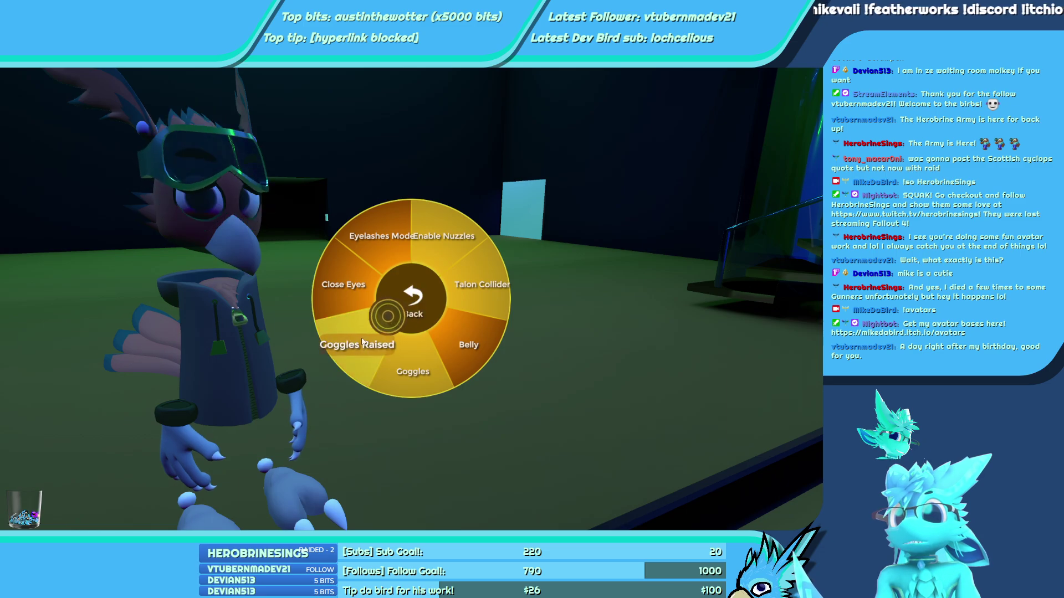
pyautogui.click(413, 371)
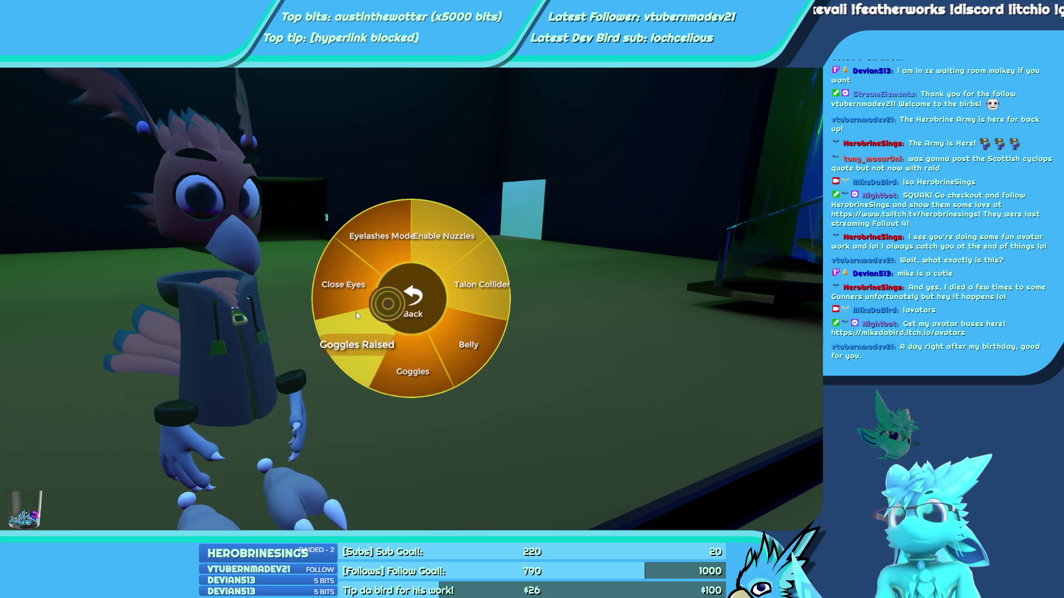
pyautogui.click(366, 332)
# Test the avatar's Eyelashes Mode by selecting Female and then None, and close the radial menu
pyautogui.click(389, 249)
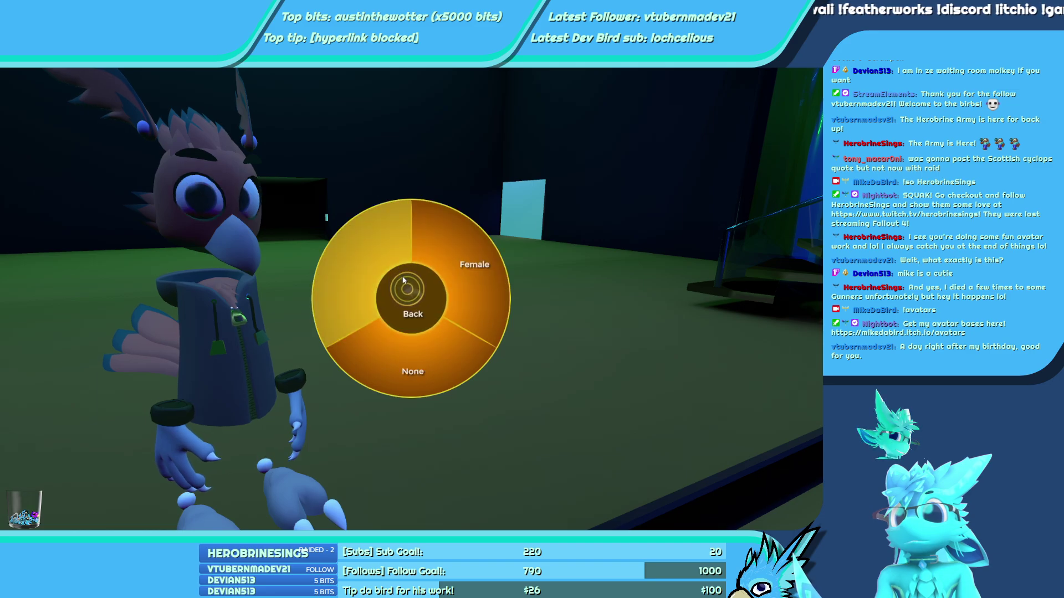
pyautogui.click(498, 266)
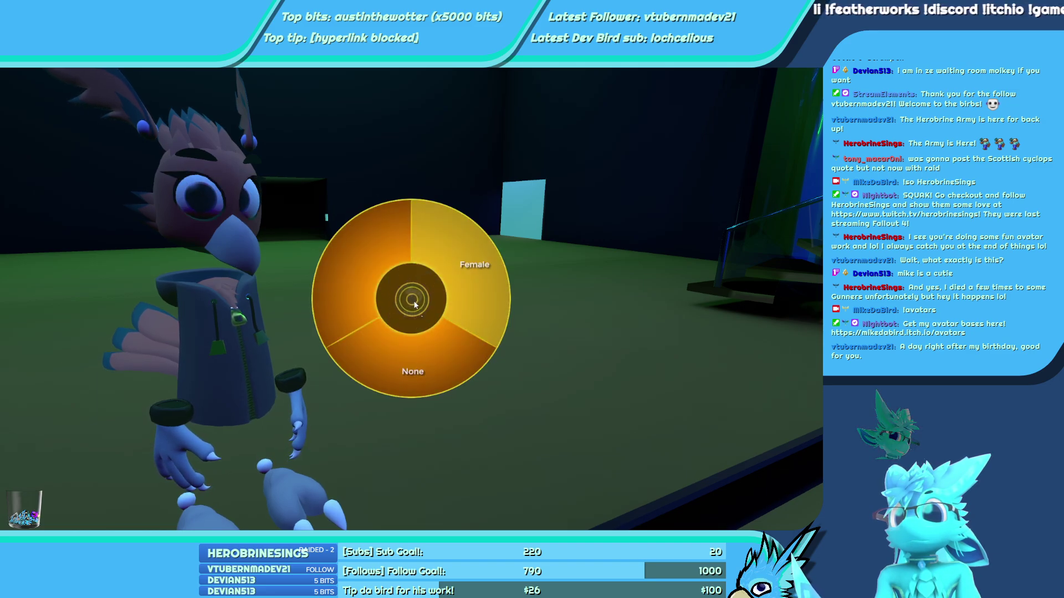
pyautogui.click(413, 297)
pyautogui.click(389, 250)
pyautogui.click(415, 349)
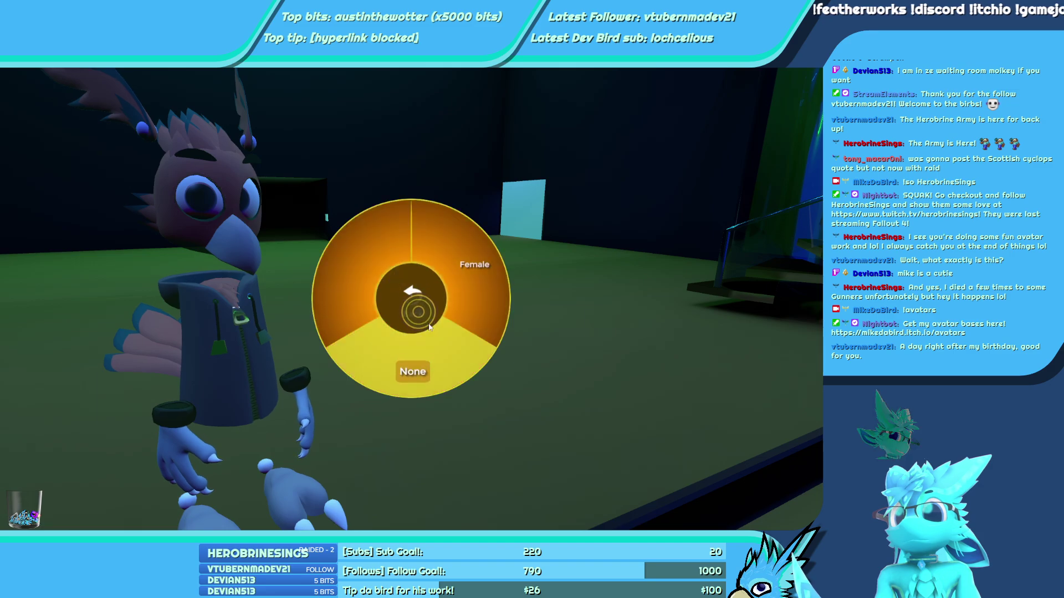
pyautogui.click(411, 299)
pyautogui.press('r')
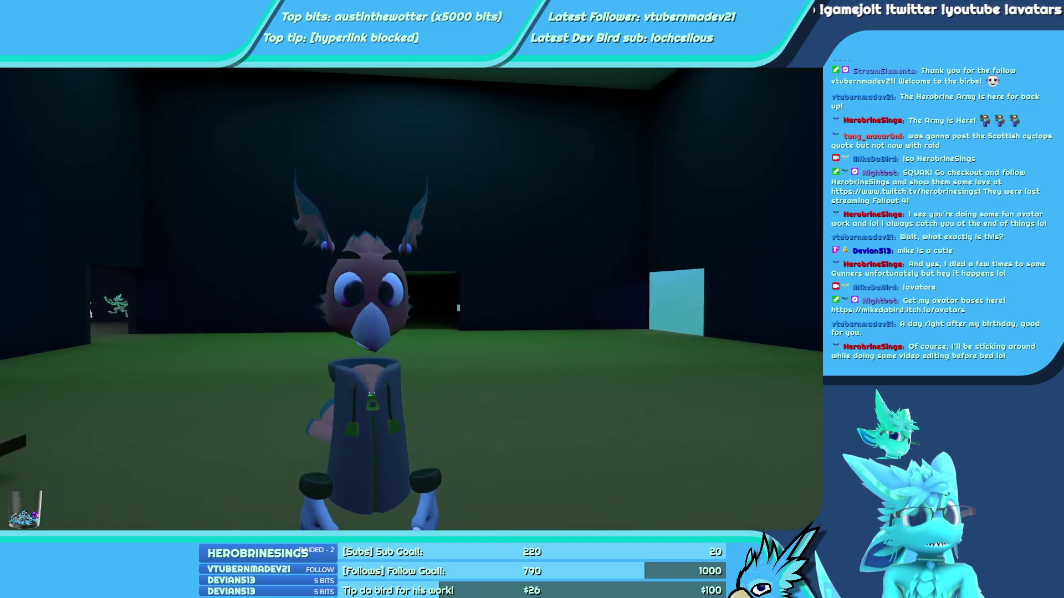
# Browse Page 2, Page 3 and Page 1 of the avatar's radial menu
pyautogui.press('r')
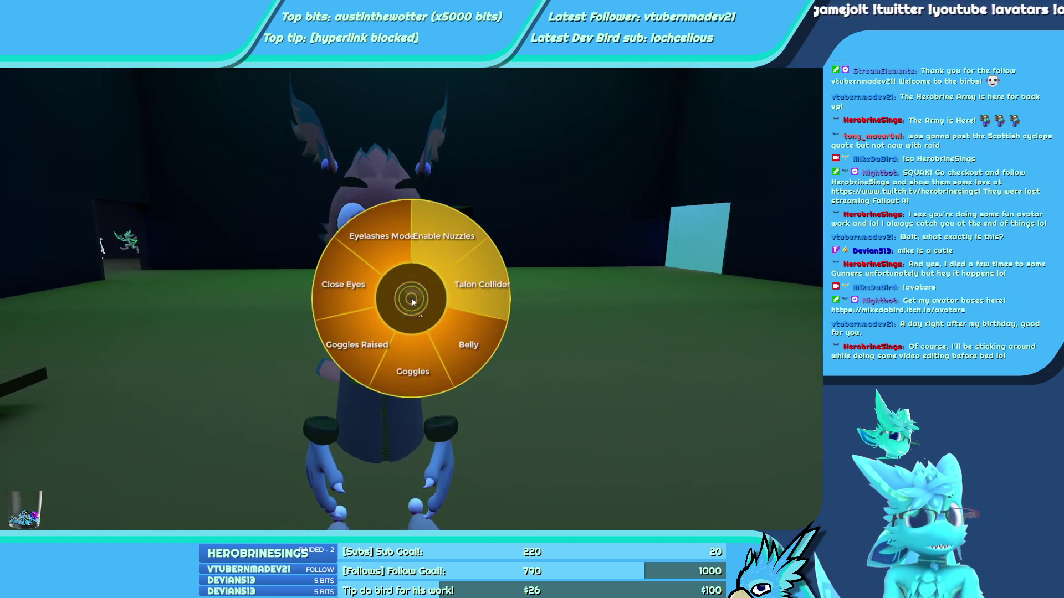
pyautogui.click(416, 302)
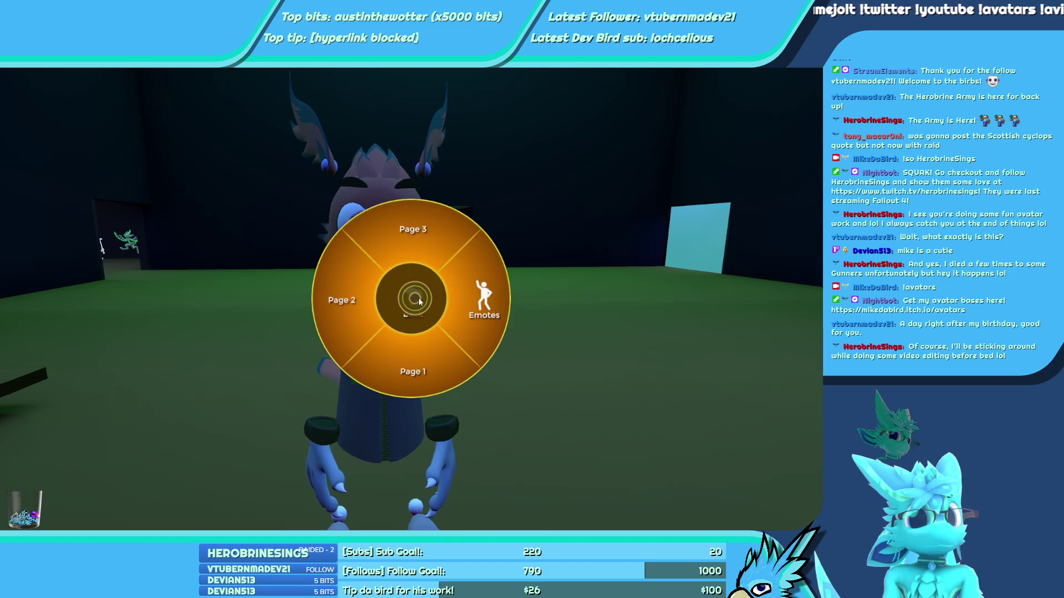
pyautogui.click(354, 299)
pyautogui.click(419, 304)
pyautogui.click(412, 244)
pyautogui.click(411, 306)
pyautogui.click(412, 353)
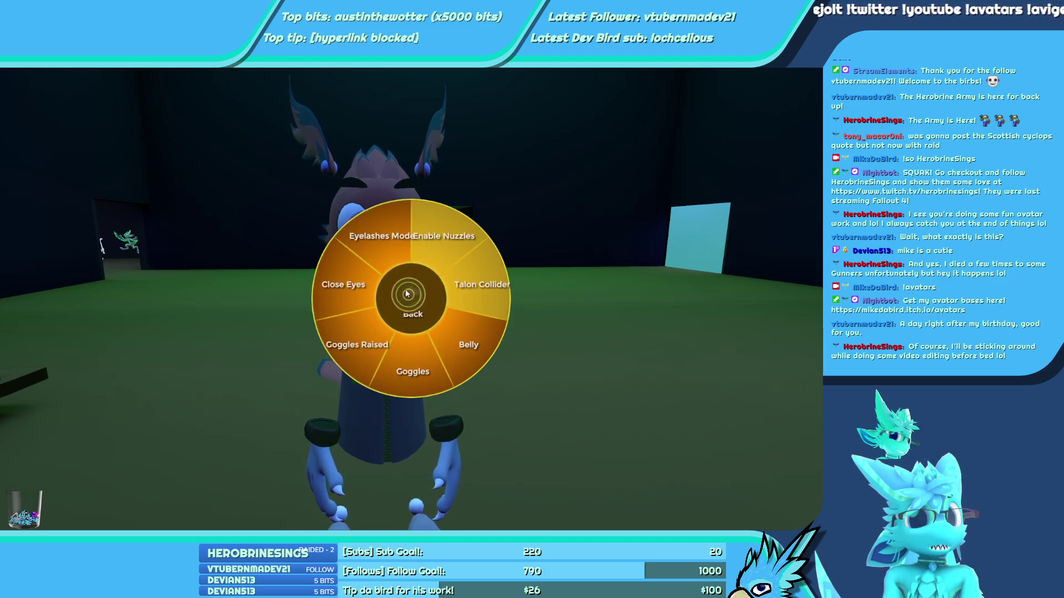
# Select the unlabelled option in Eyelashes Mode and return to the avatar's page overview
pyautogui.click(398, 273)
pyautogui.press('r')
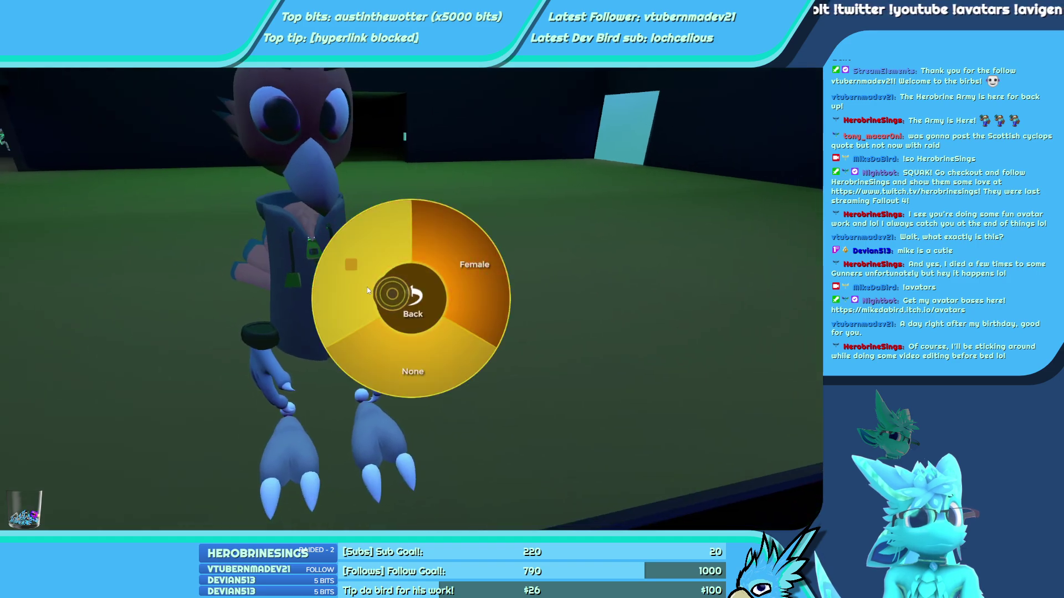
pyautogui.click(367, 286)
pyautogui.click(397, 295)
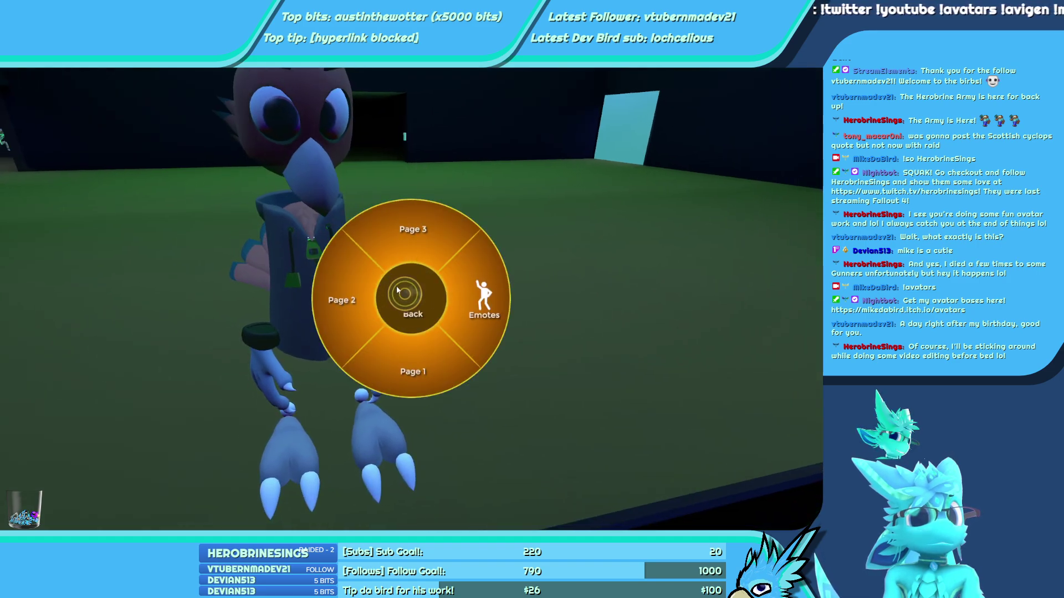
# Look through Page 3, Emotes and Page 1 of the avatar's radial menu, and return to the main radial menu
pyautogui.click(407, 241)
pyautogui.click(409, 300)
pyautogui.click(479, 299)
pyautogui.click(416, 304)
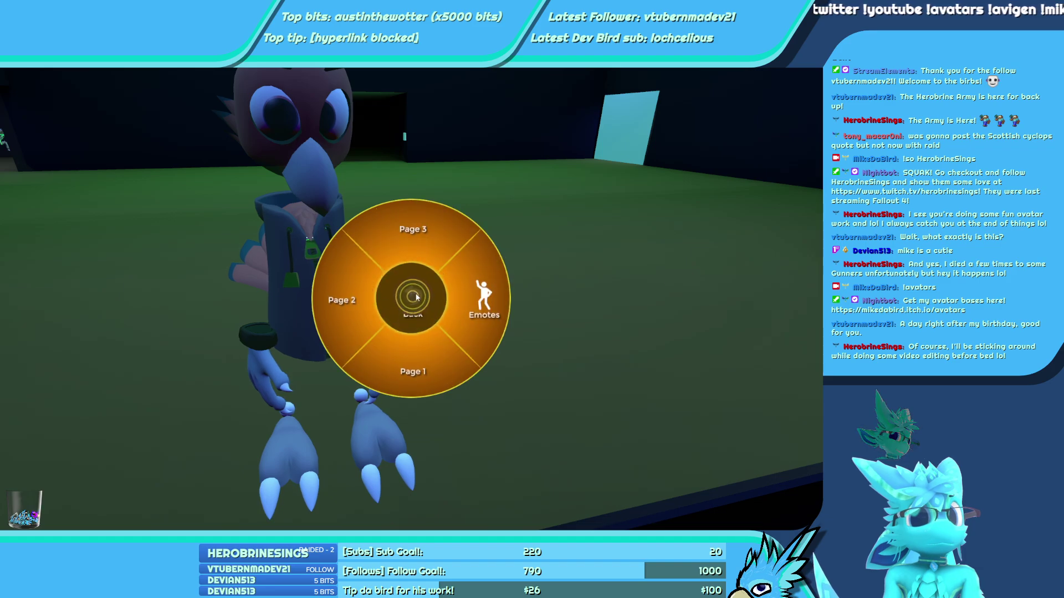
pyautogui.click(417, 359)
pyautogui.click(413, 293)
pyautogui.click(414, 275)
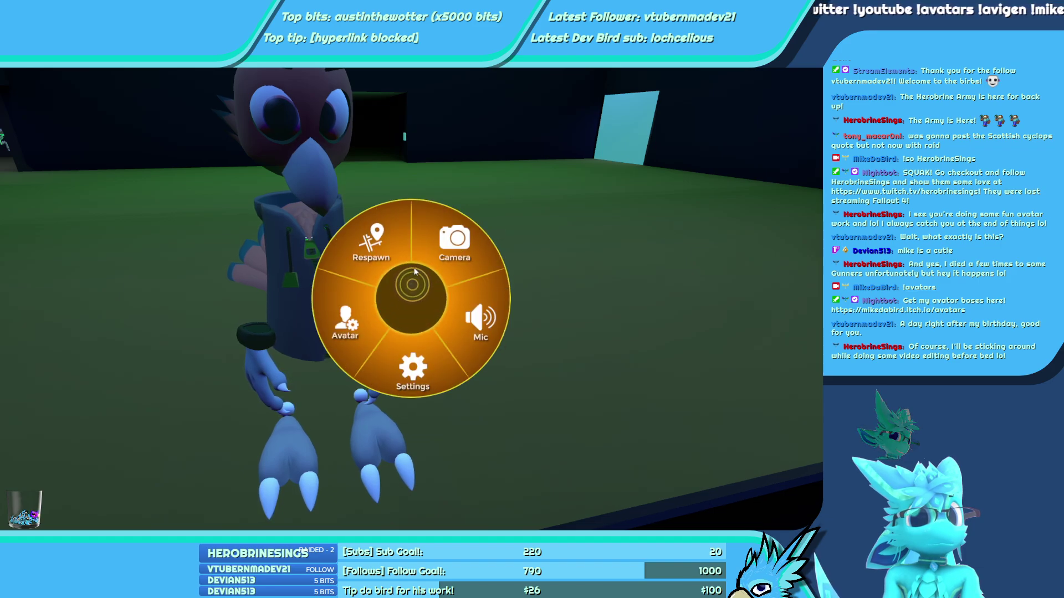
pyautogui.click(398, 311)
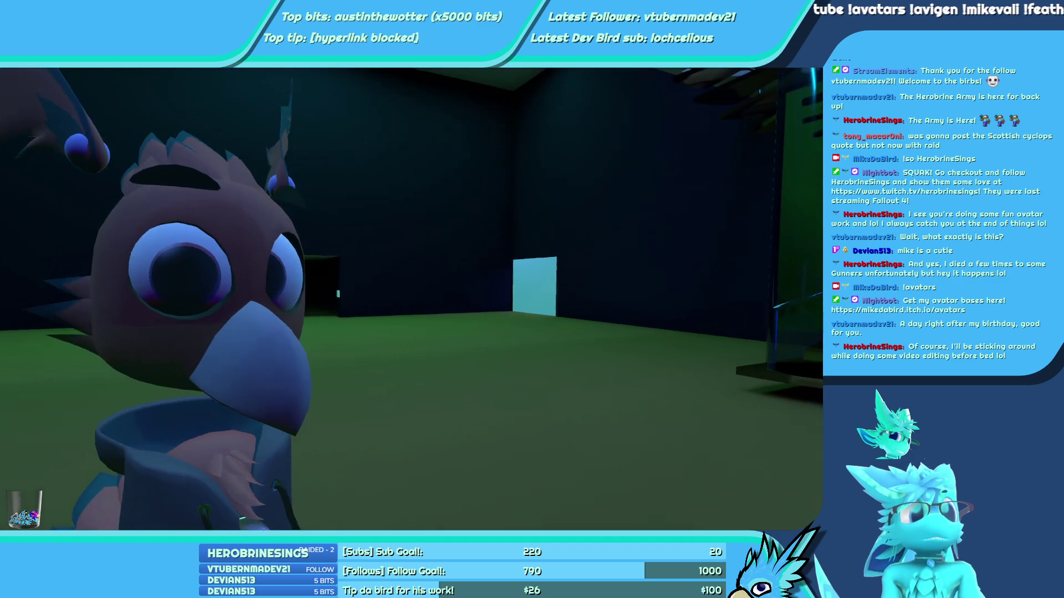
# Reload the advanced avatar settings from the main menu's Home page and set Eyelashes Mode to Female
pyautogui.press('Escape')
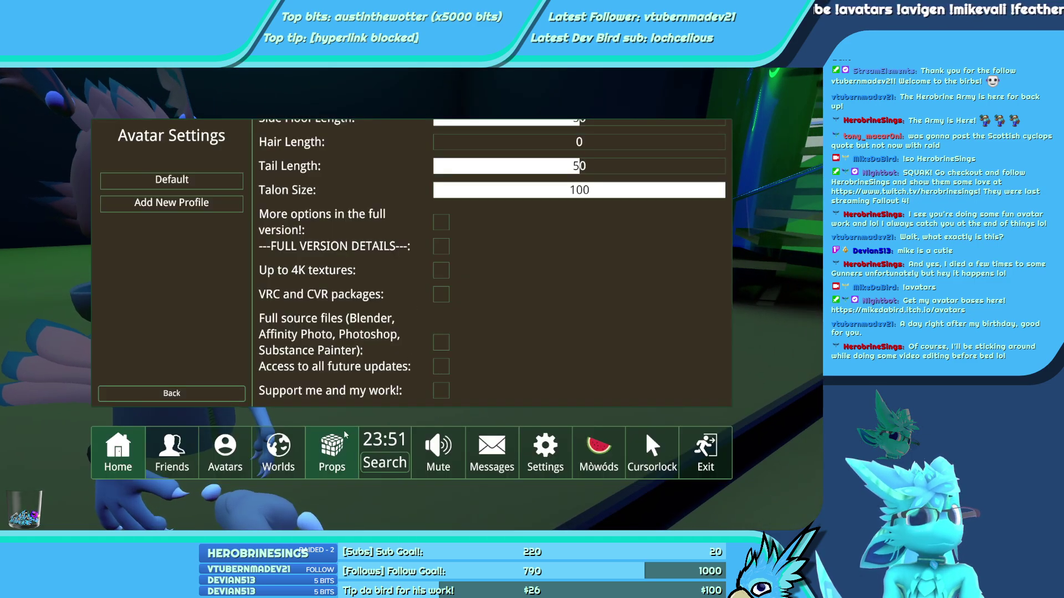
pyautogui.click(172, 392)
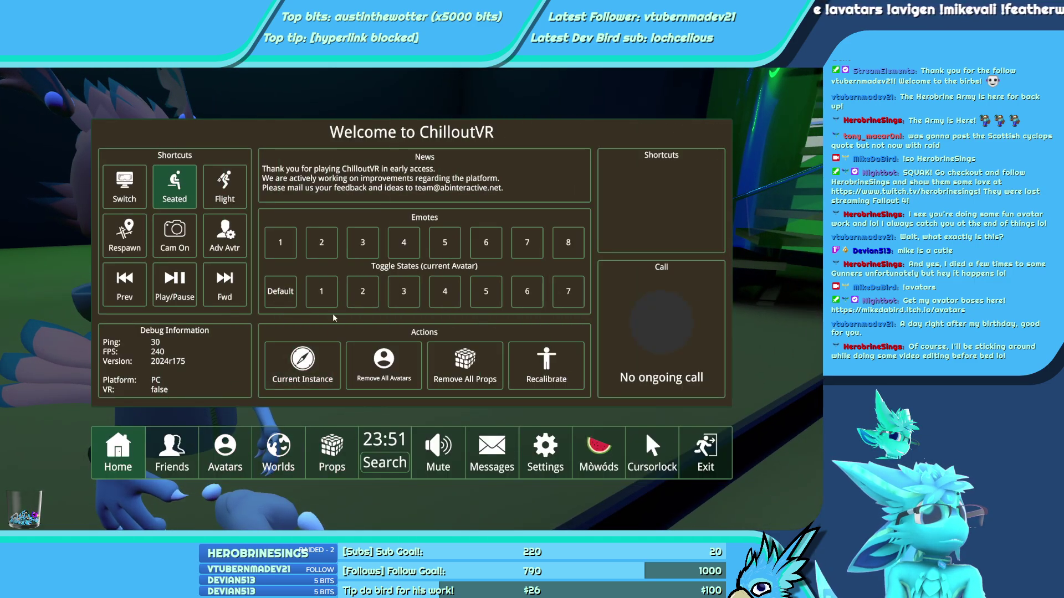
pyautogui.click(232, 242)
pyautogui.scroll(3, 434, 304)
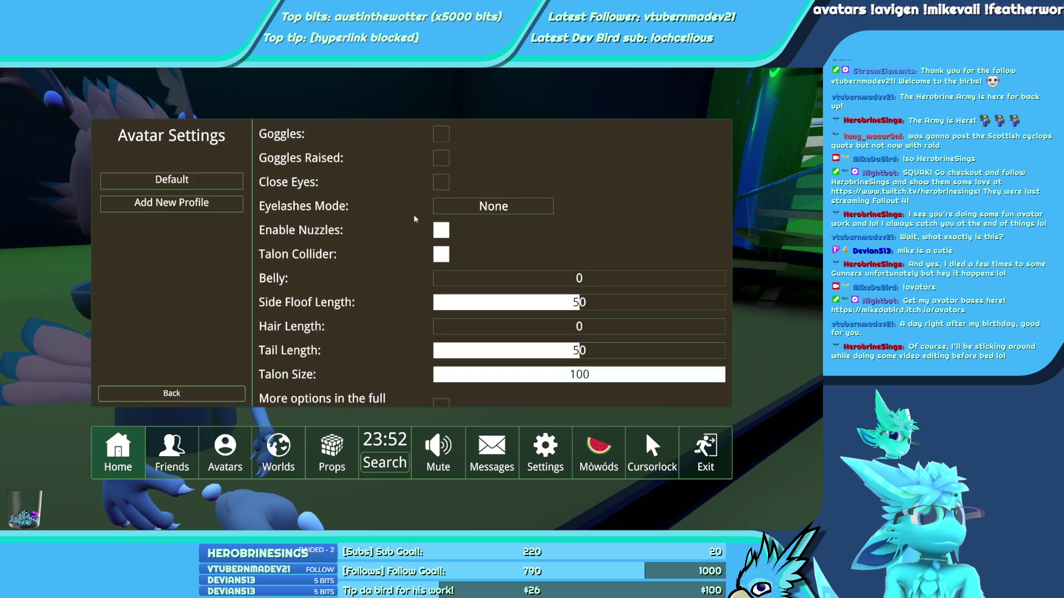
pyautogui.click(487, 211)
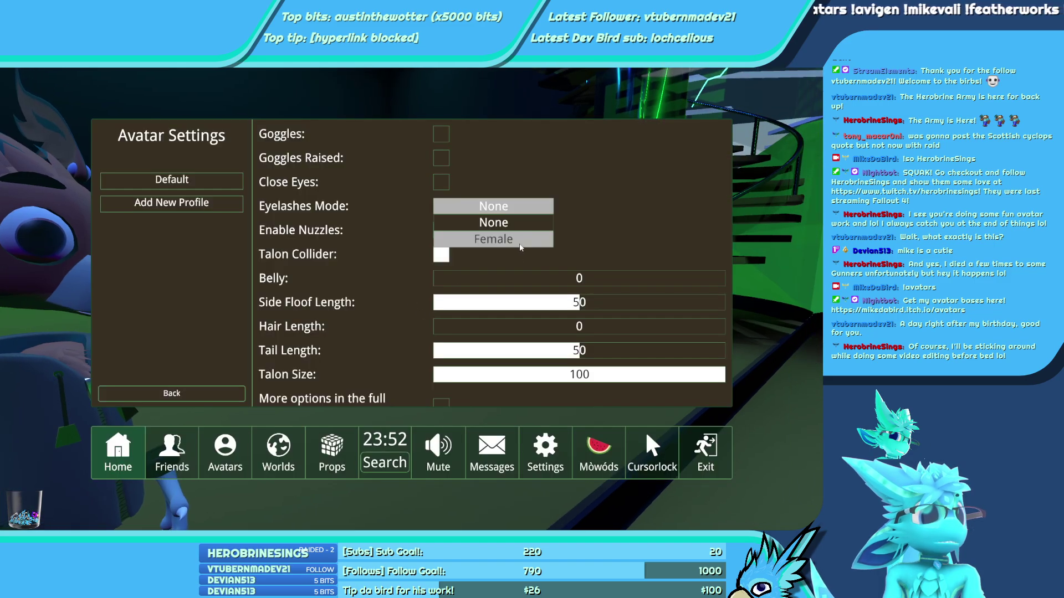
pyautogui.click(519, 244)
# Alternate Eyelashes Mode between None and Female several times, finish on Female, and close the menu
pyautogui.click(508, 211)
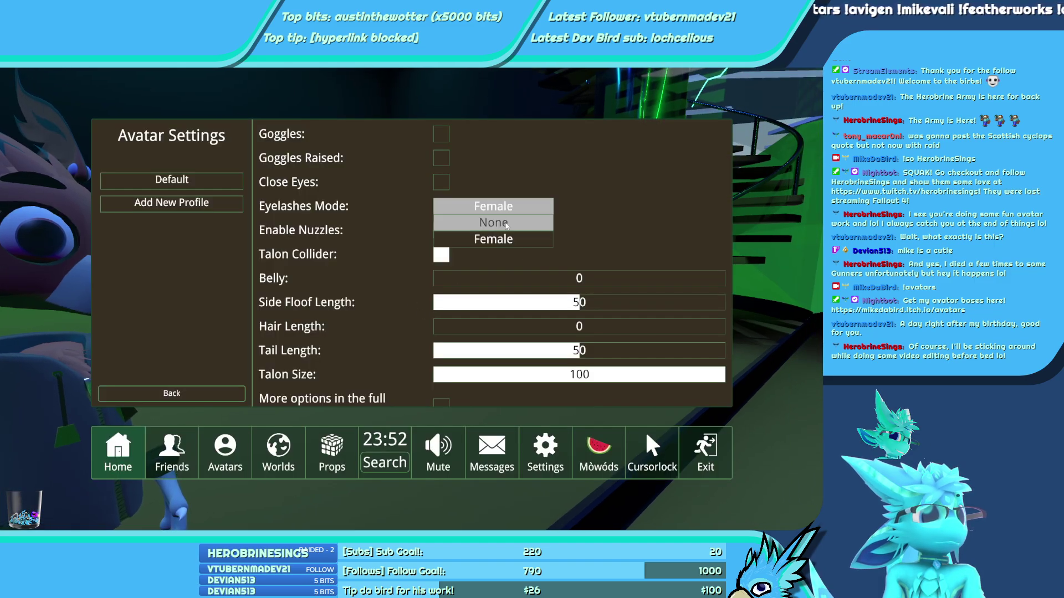
pyautogui.click(505, 224)
pyautogui.click(505, 210)
pyautogui.click(505, 239)
pyautogui.click(507, 206)
pyautogui.click(507, 222)
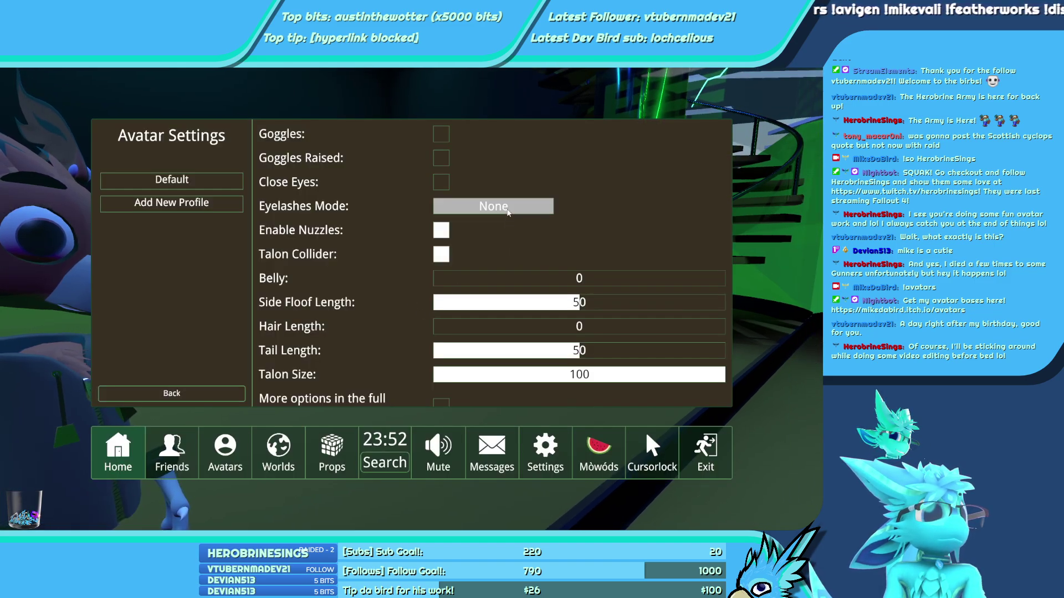
pyautogui.click(506, 206)
pyautogui.click(505, 237)
pyautogui.press('Escape')
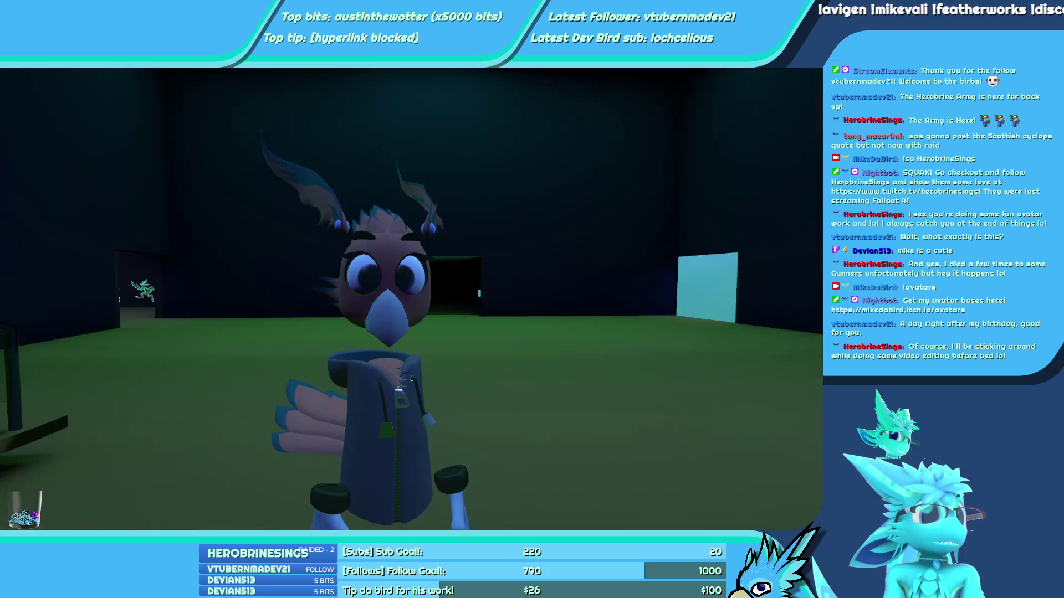
# Reopen the avatar settings, set Eyelashes Mode to None, and close the menu
pyautogui.press('Escape')
pyautogui.click(497, 208)
pyautogui.click(497, 224)
pyautogui.press('Escape')
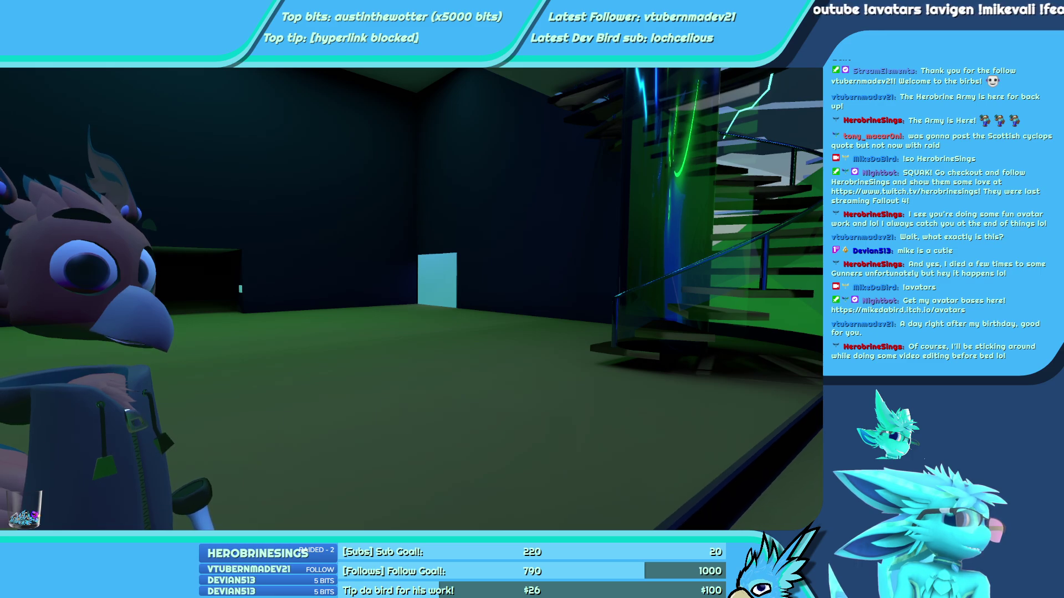
# Switch to Unity and delete the third AnyState to On - Male transition along with its EyelashesMode Equals 1 condition
pyautogui.hotkey('alt', 'Tab')
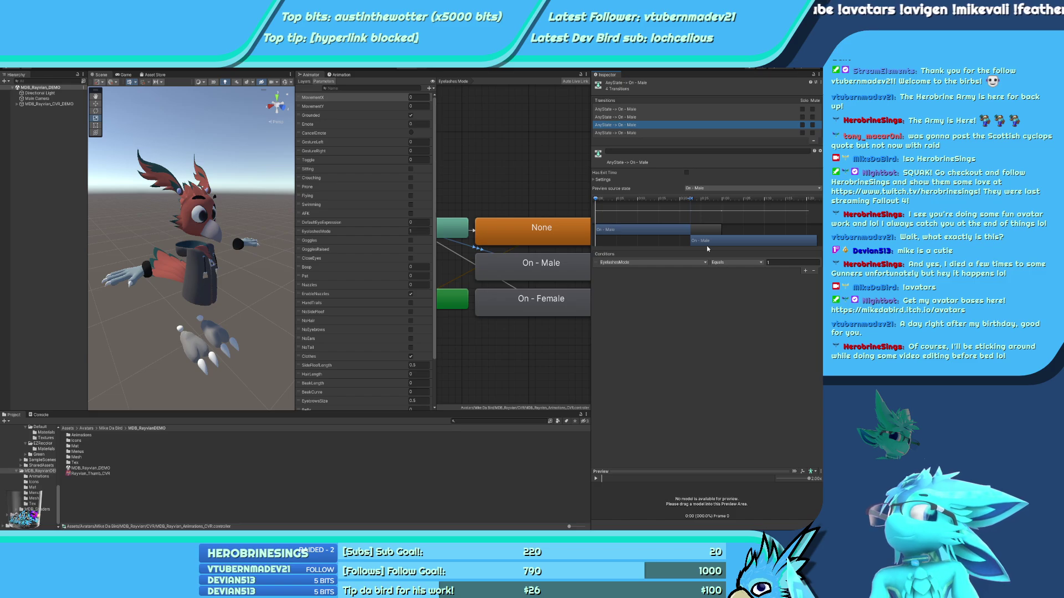
pyautogui.click(814, 271)
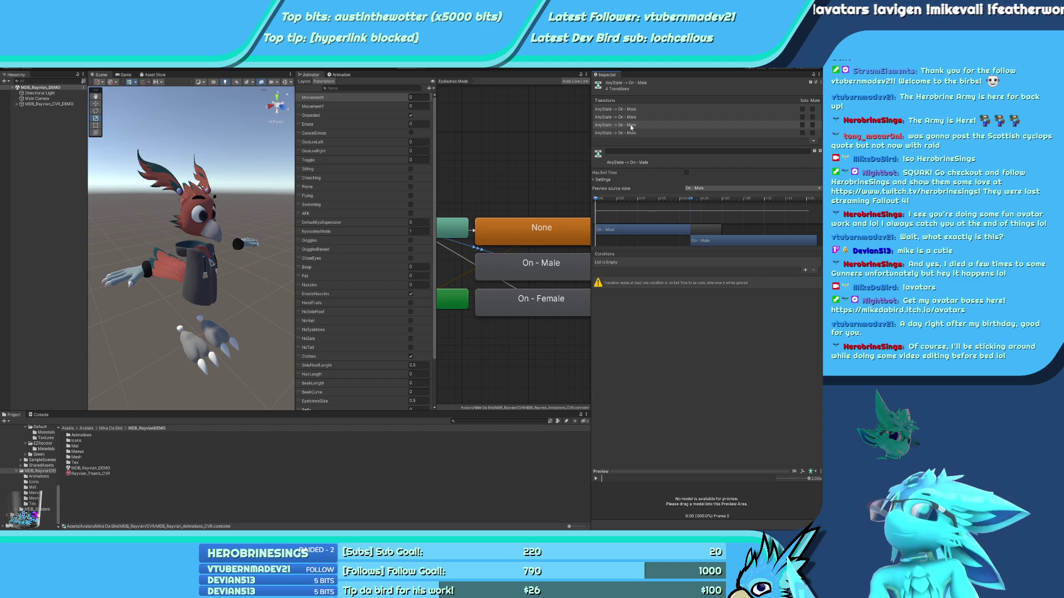
pyautogui.click(780, 125)
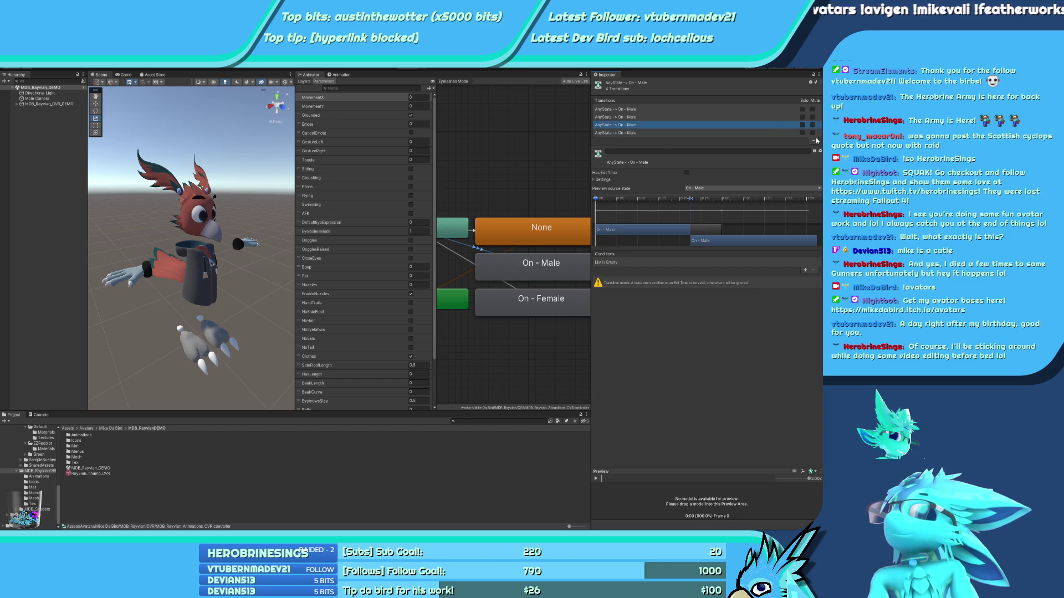
pyautogui.click(813, 141)
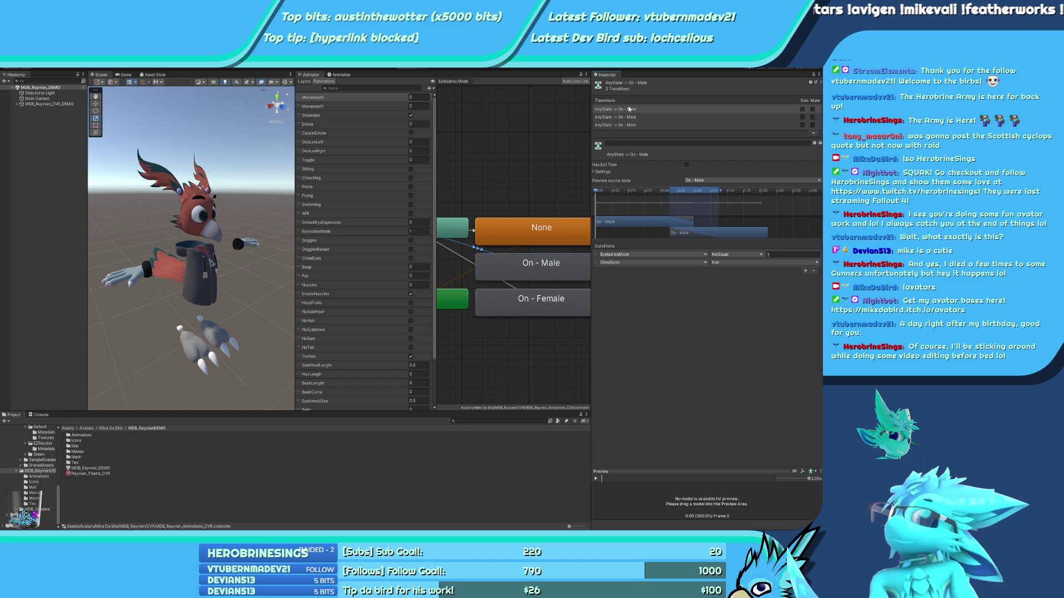
# Check the conditions of the three remaining AnyState to On - Male transitions and save the project
pyautogui.click(631, 117)
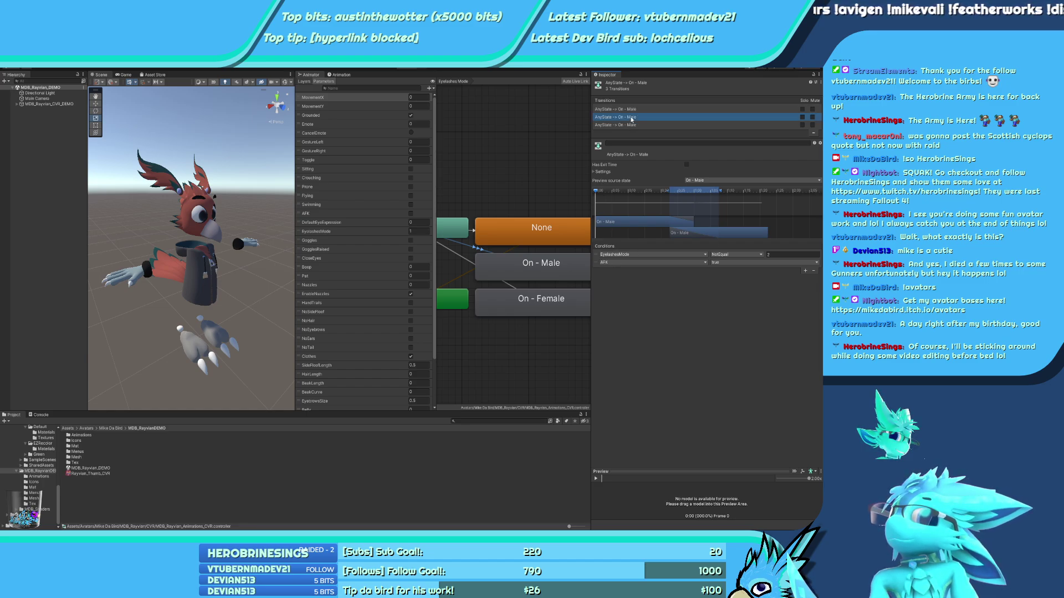
pyautogui.click(648, 126)
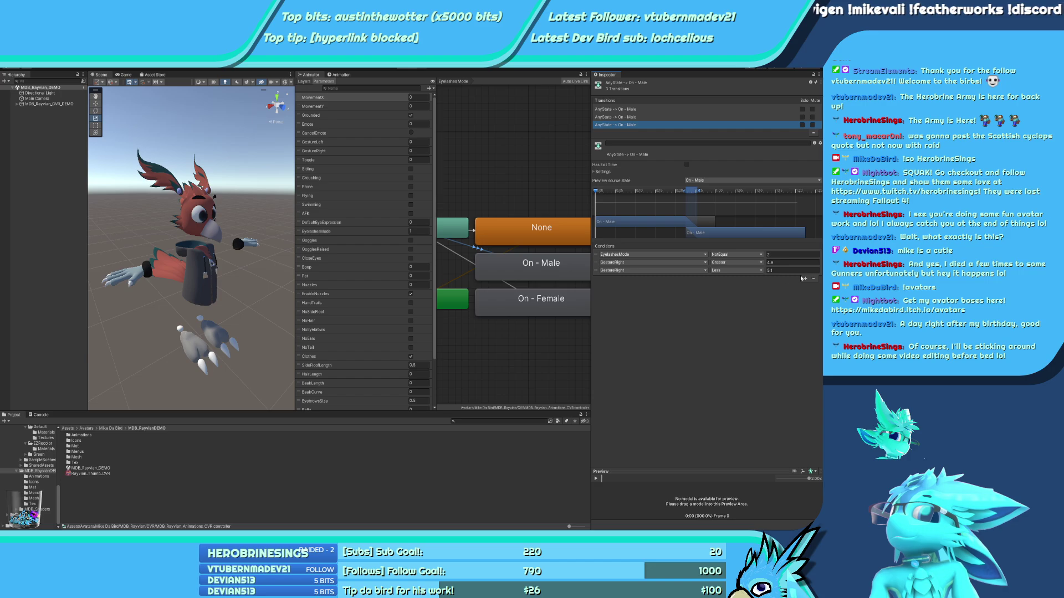
pyautogui.click(637, 118)
pyautogui.click(636, 110)
pyautogui.click(637, 118)
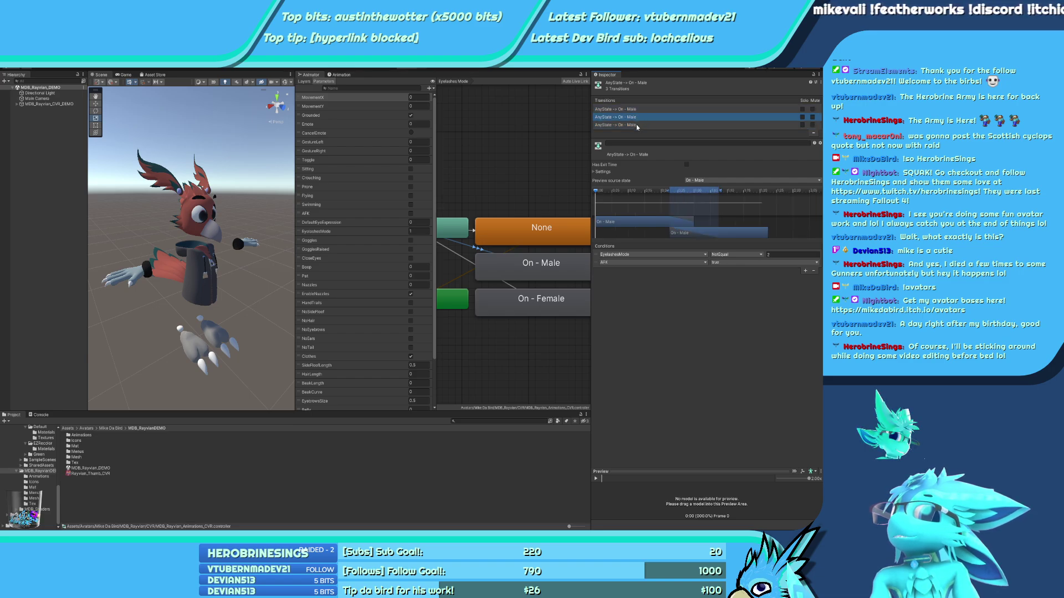
pyautogui.click(637, 125)
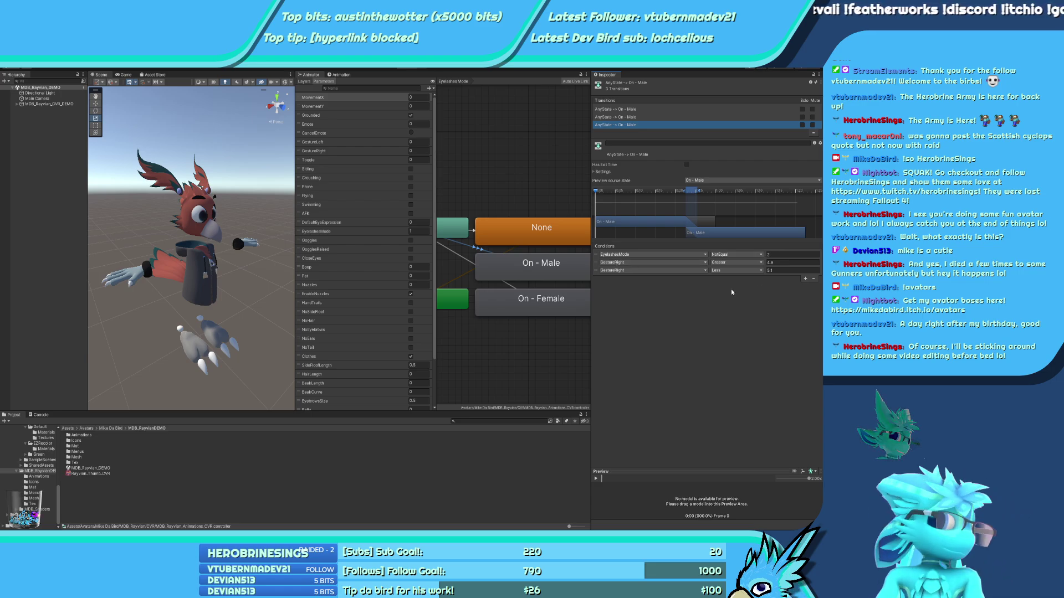
pyautogui.hotkey('ctrl', 's')
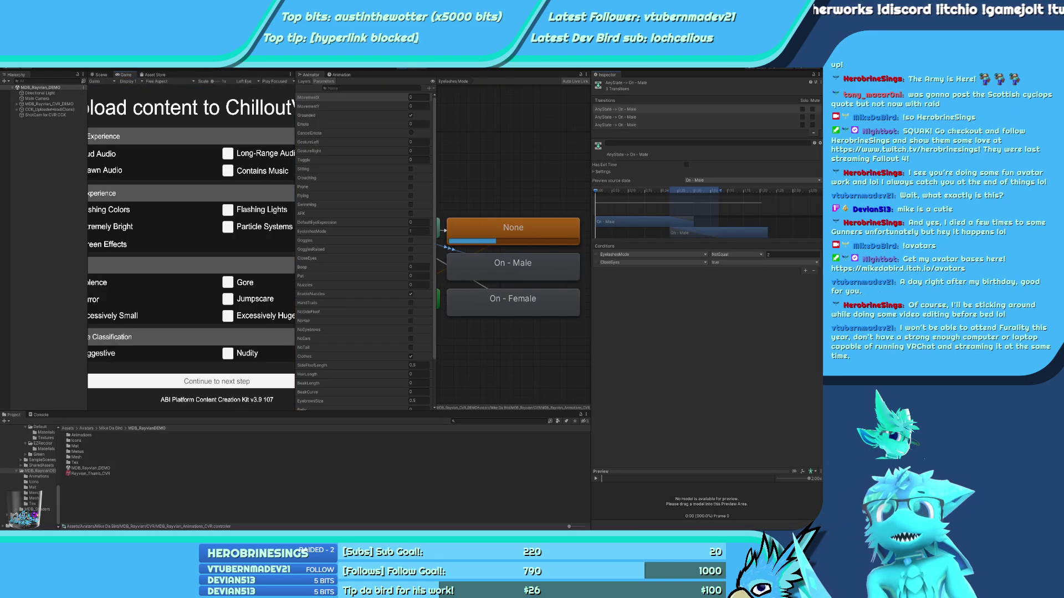
# Leave Play mode, undo the recent scene edits, and delete the restored MDB_Rayvian_VRC_DEMO_PC object again
pyautogui.click(401, 67)
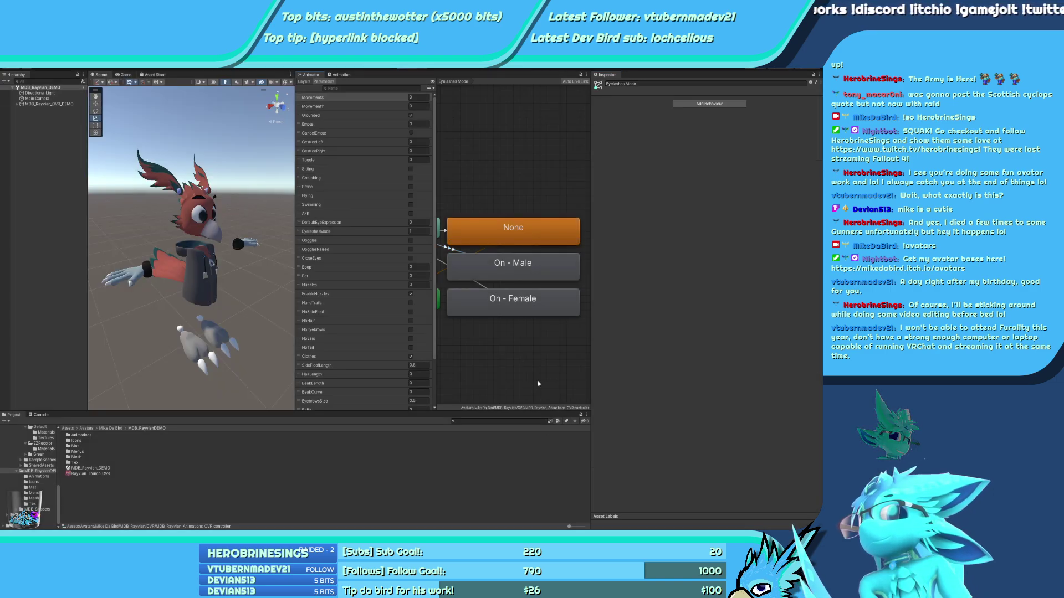
pyautogui.click(536, 356)
pyautogui.hotkey('ctrl', 'z')
pyautogui.hotkey('ctrl', 'z')
pyautogui.hotkey('ctrl', 'z')
pyautogui.hotkey('ctrl', 'z')
pyautogui.hotkey('ctrl', 'z')
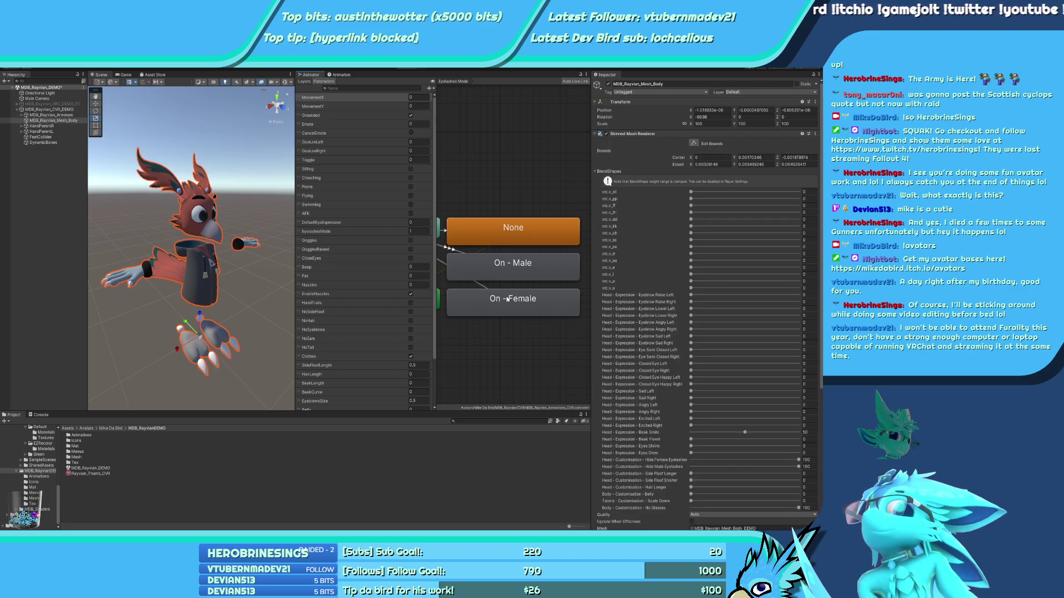
pyautogui.hotkey('ctrl', 'z')
pyautogui.hotkey('ctrl', 'z')
pyautogui.hotkey('ctrl', 'z')
pyautogui.hotkey('ctrl', 'z')
pyautogui.hotkey('ctrl', 'z')
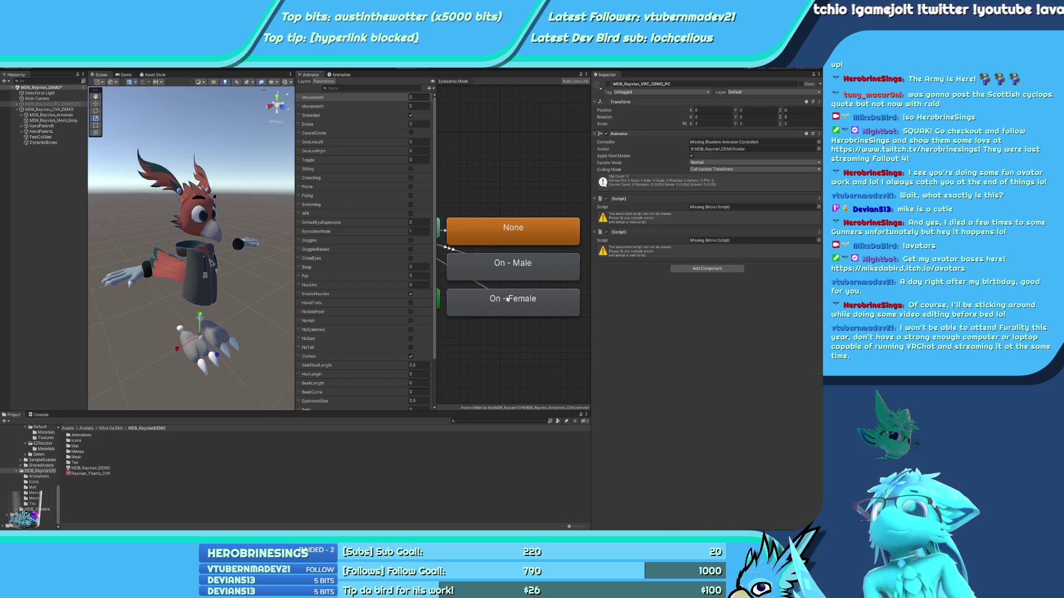
pyautogui.press('Delete')
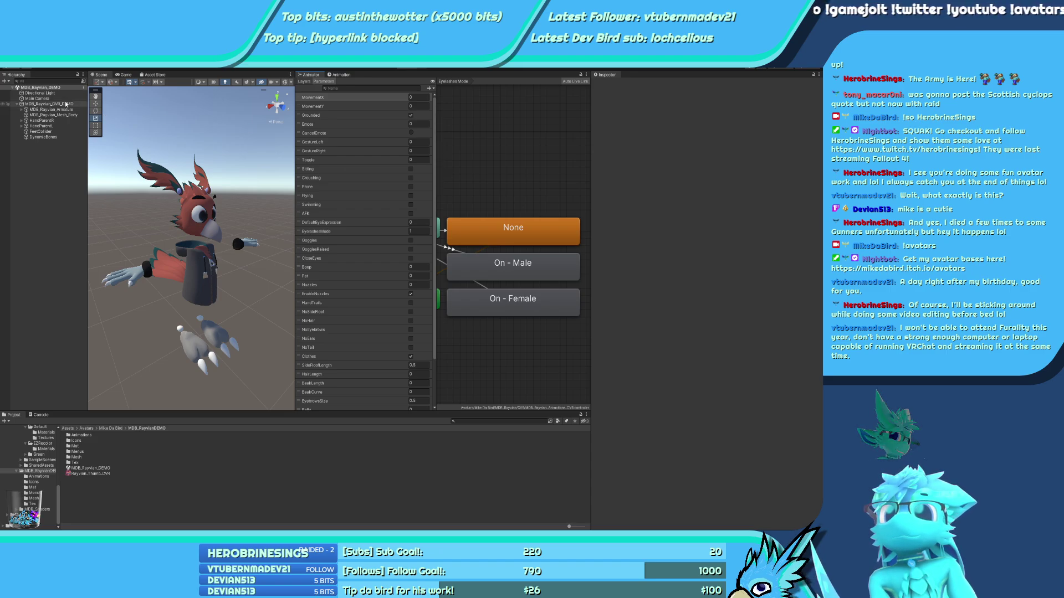
# Look through the restored body mesh's blend shapes and keep undoing the recent scene edits
pyautogui.hotkey('ctrl', 'z')
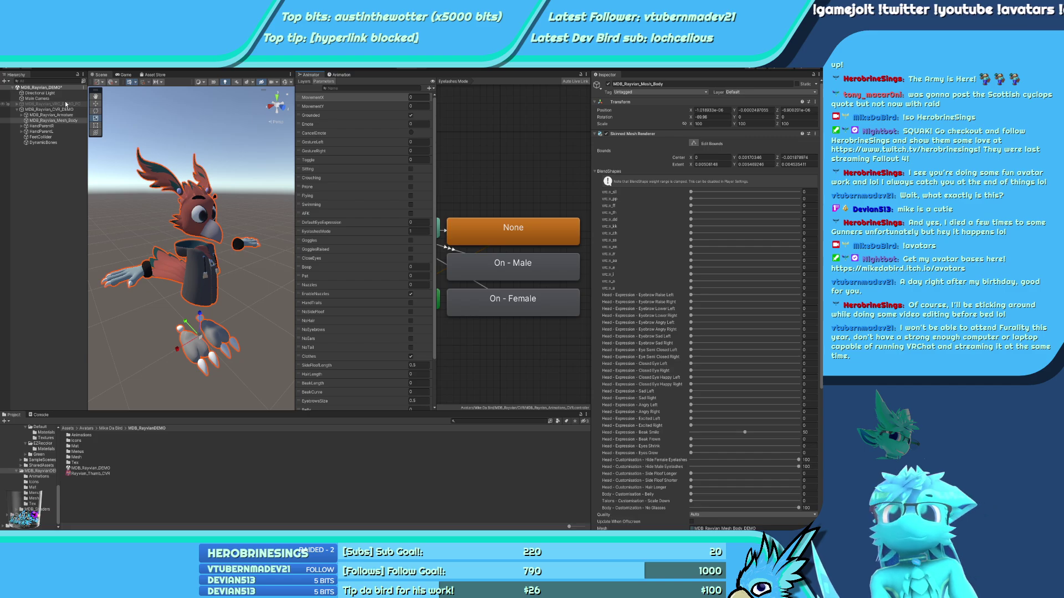
pyautogui.scroll(-5, 640, 300)
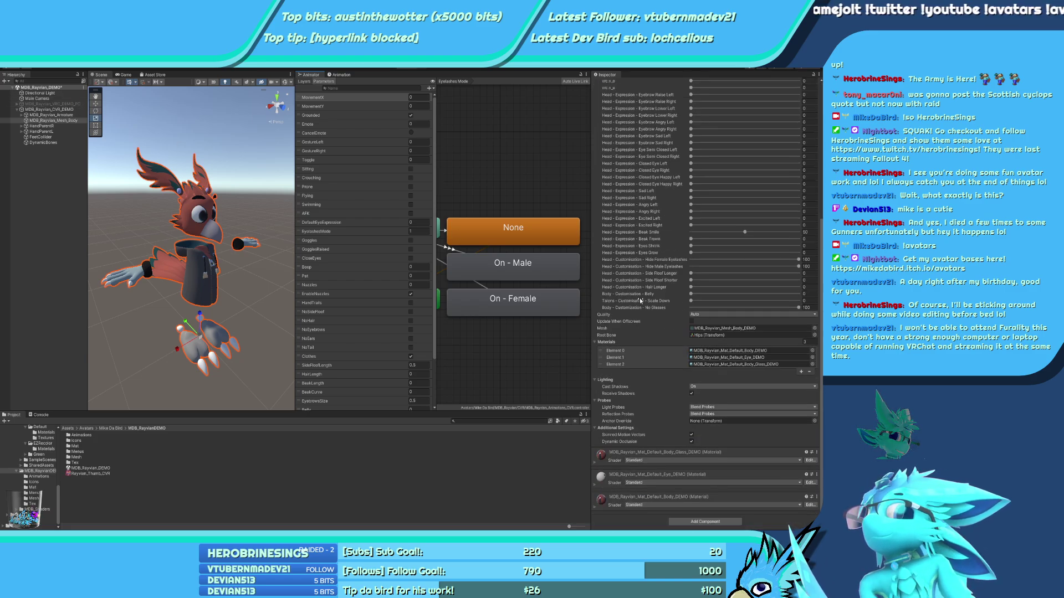
pyautogui.scroll(5, 638, 298)
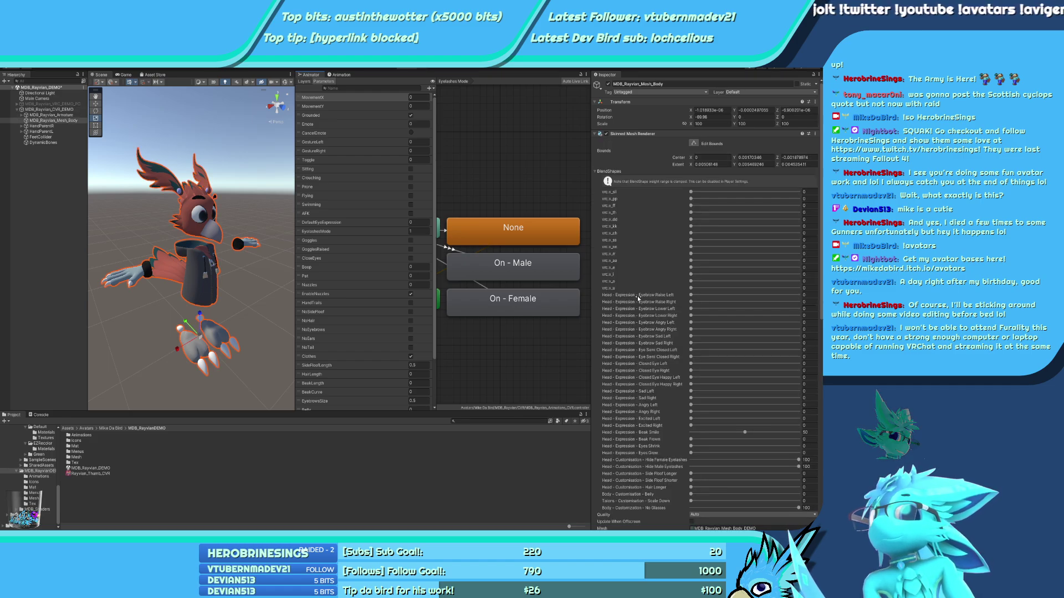
pyautogui.hotkey('ctrl', 'z')
pyautogui.hotkey('ctrl', 'z')
pyautogui.hotkey('ctrl', 'z')
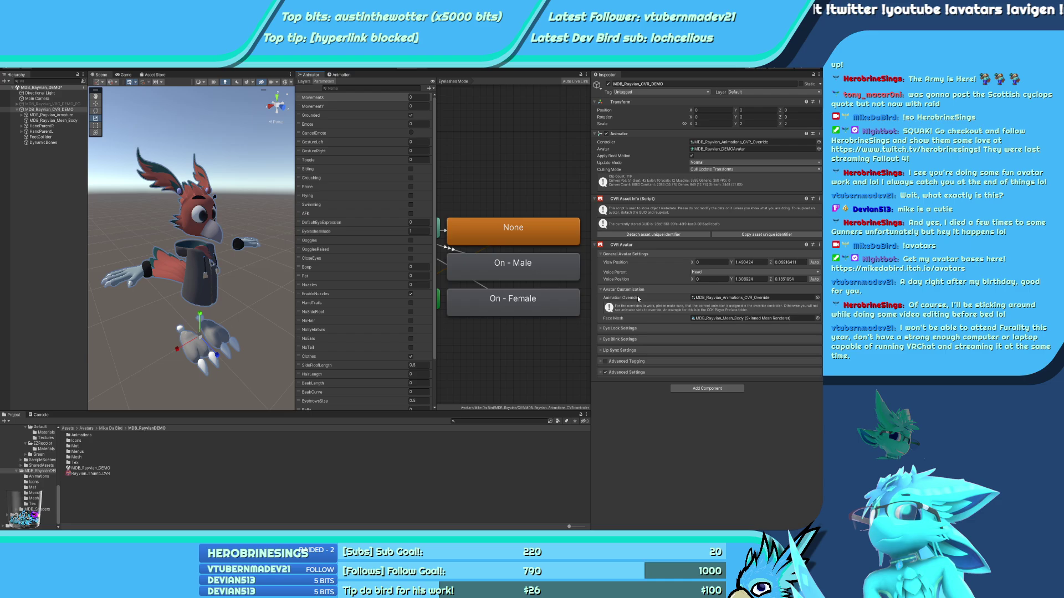
pyautogui.hotkey('ctrl', 'z')
pyautogui.hotkey('ctrl', 'z')
pyautogui.hotkey('ctrl', 'z')
pyautogui.hotkey('ctrl', 'z')
pyautogui.hotkey('ctrl', 'z')
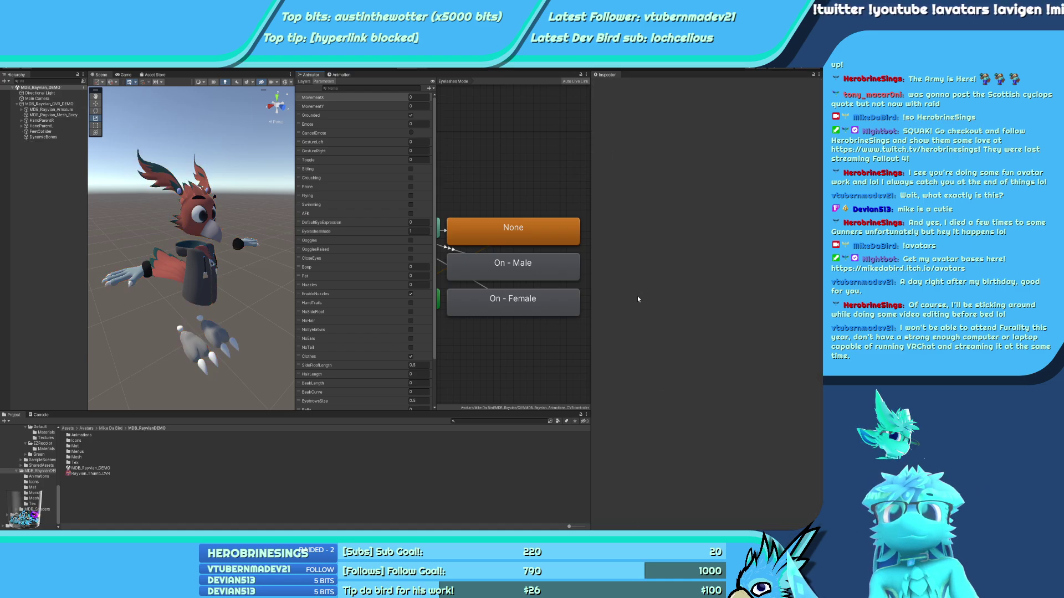
# Redo a few of the undone edits, and undo back past the deletion of the AnyState to On - Male transition
pyautogui.hotkey('ctrl', 'y')
pyautogui.hotkey('ctrl', 'y')
pyautogui.hotkey('ctrl', 'y')
pyautogui.hotkey('ctrl', 'y')
pyautogui.hotkey('ctrl', 'y')
pyautogui.hotkey('ctrl', 'y')
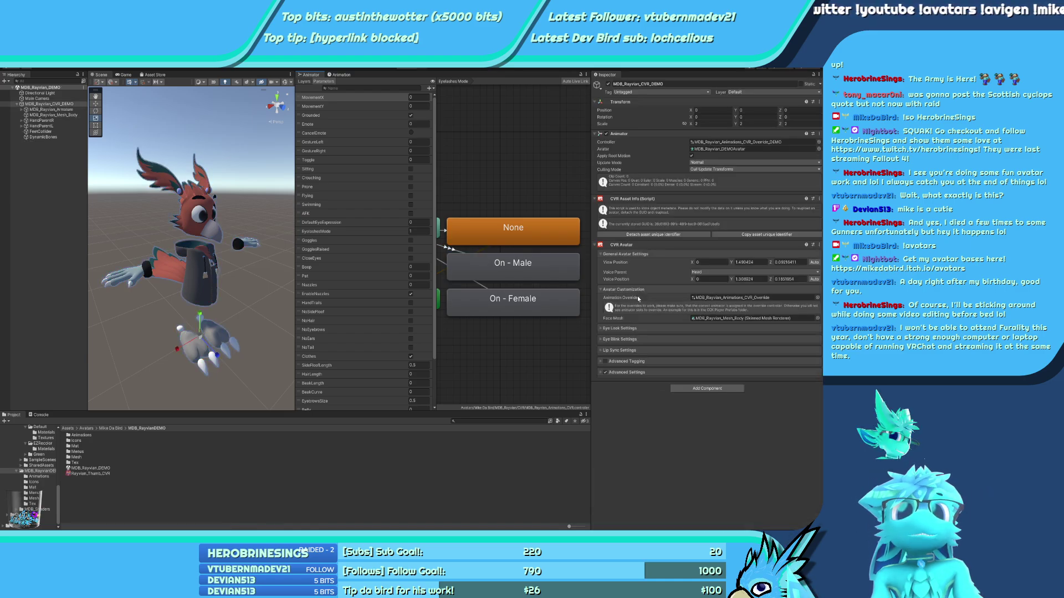
pyautogui.hotkey('ctrl', 'z')
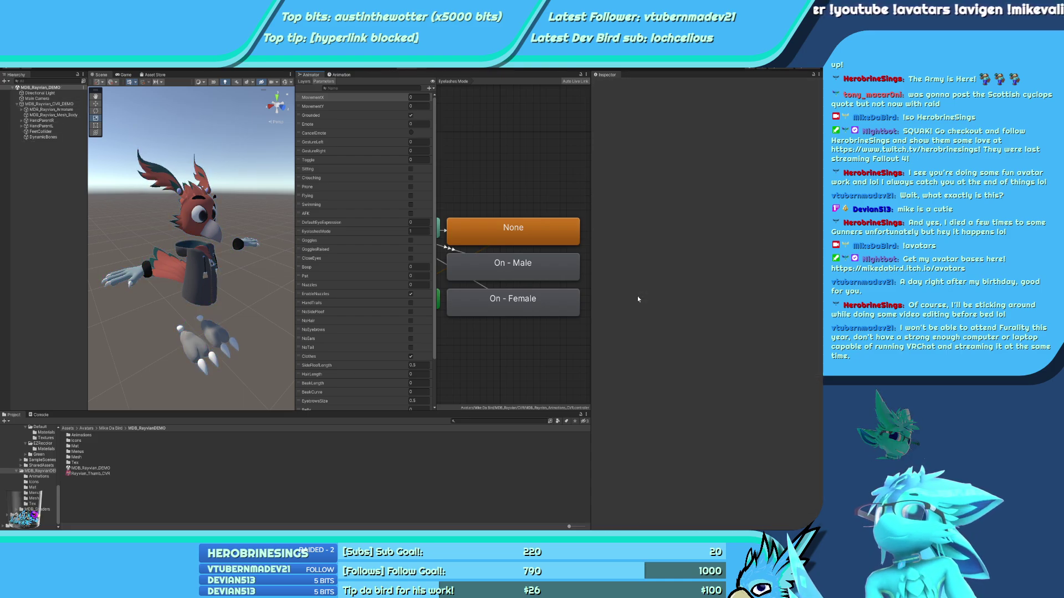
pyautogui.hotkey('ctrl', 'z')
pyautogui.hotkey('ctrl', 'z')
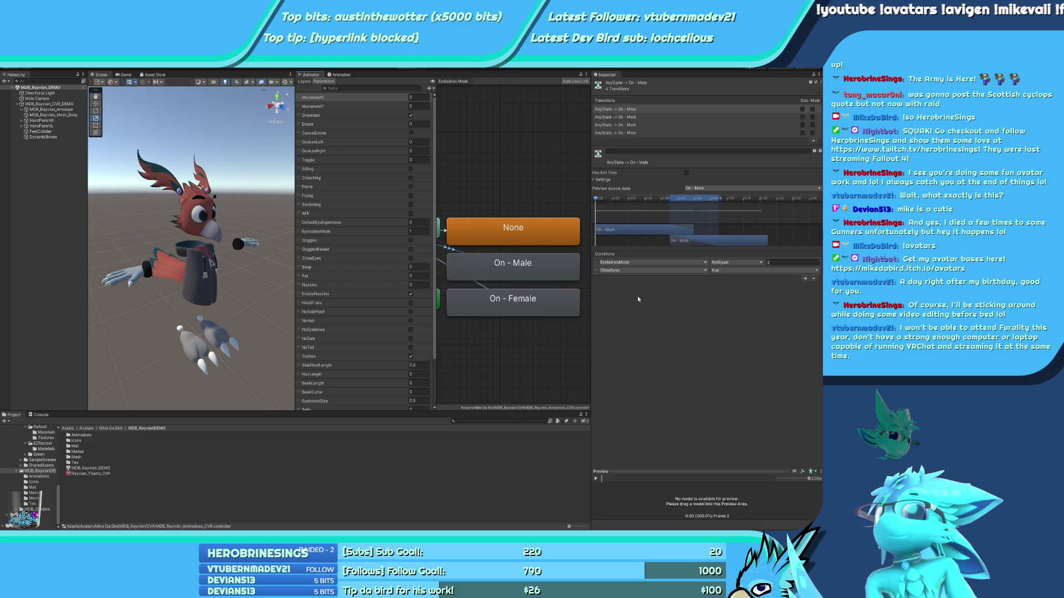
pyautogui.hotkey('ctrl', 'z')
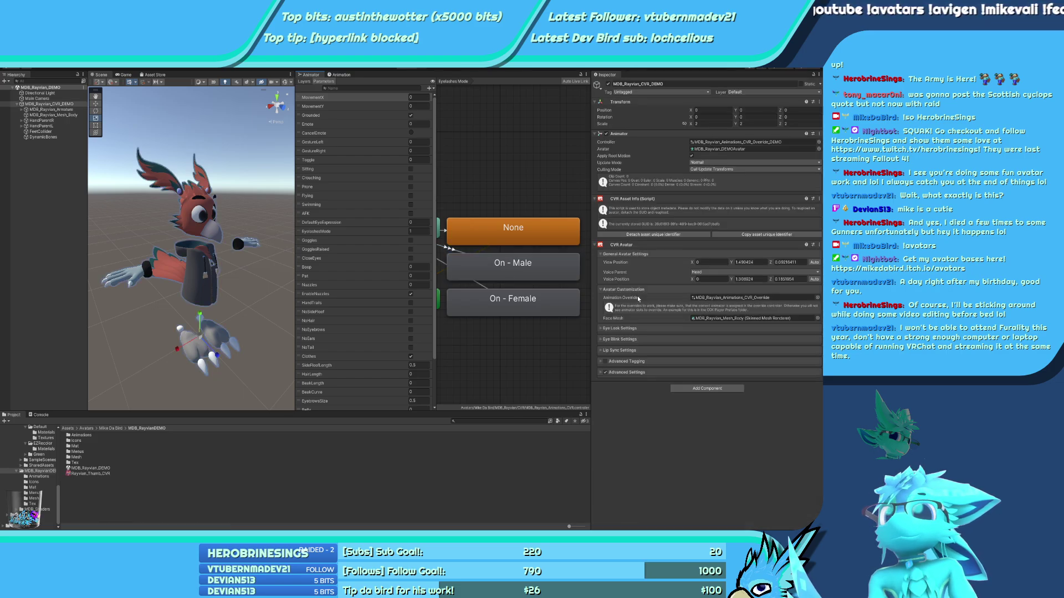
pyautogui.hotkey('ctrl', 'z')
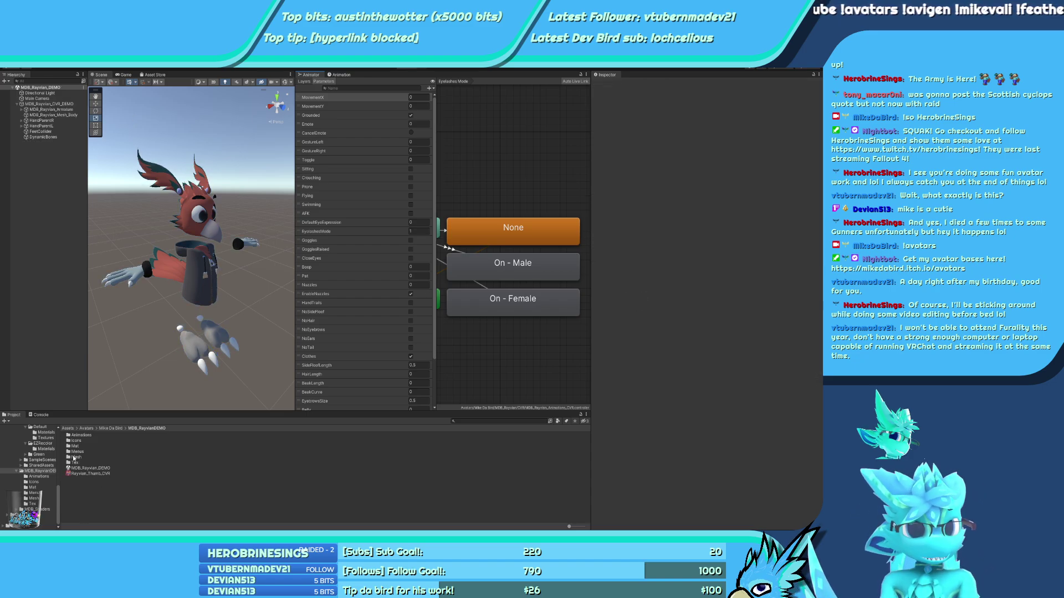
# Open the MDB_Rayvian_Animations_CVR_DEMO controller and delete the third AnyState to On - Male transition with its EyelashesMode Equals 1 condition
pyautogui.click(38, 477)
pyautogui.click(110, 436)
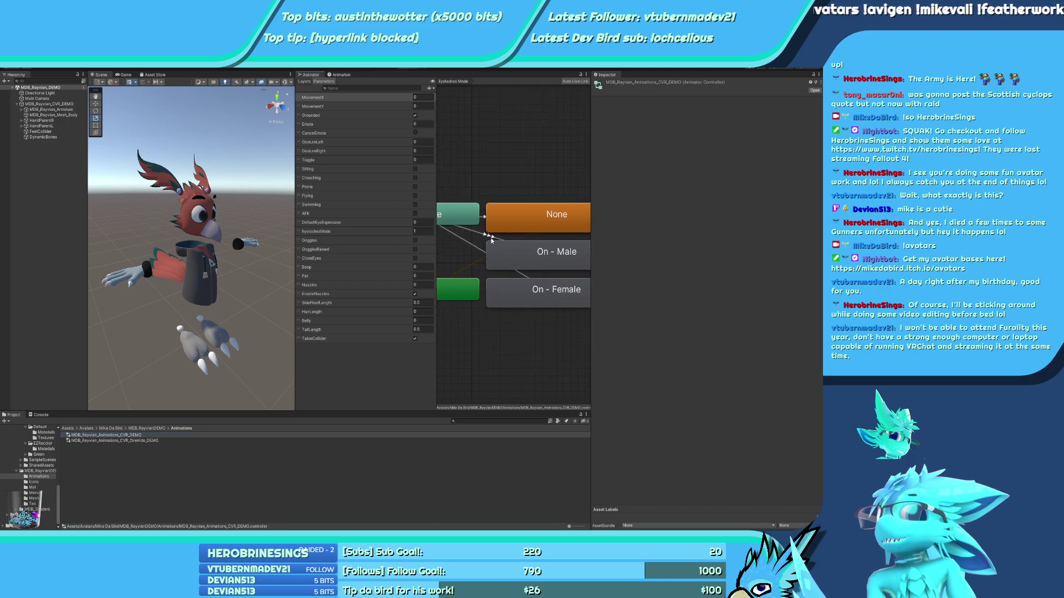
pyautogui.click(529, 272)
pyautogui.click(629, 125)
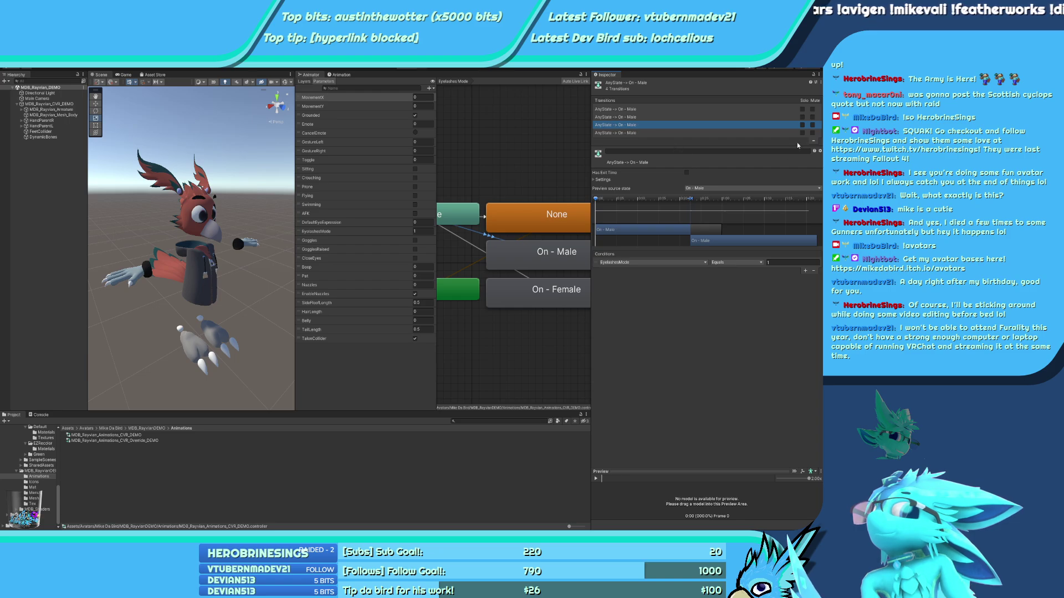
pyautogui.click(813, 142)
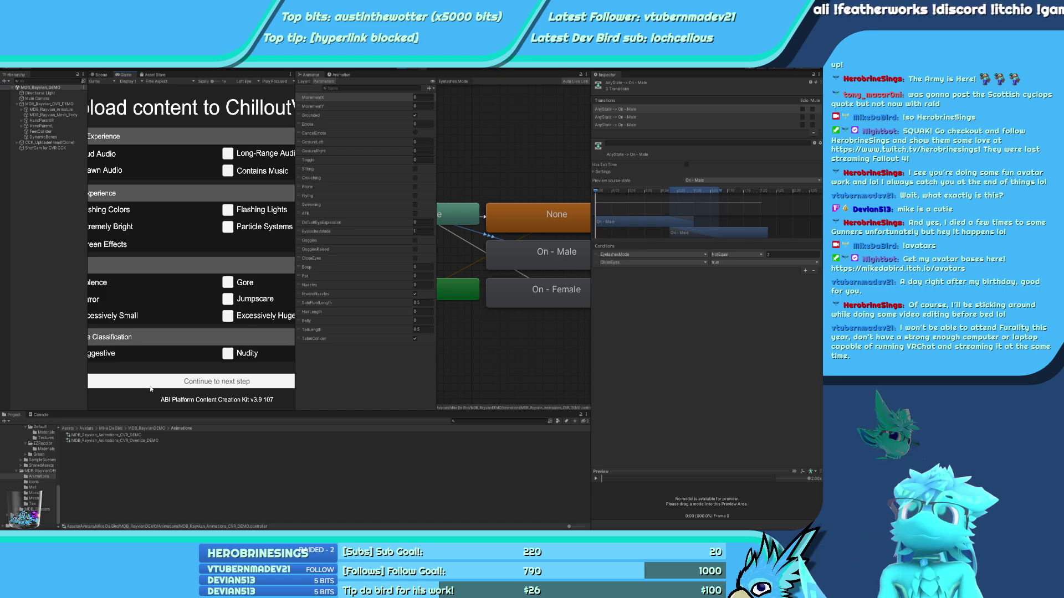
# Widen the upload view and upload MDB Rayvian - Demo as the active file, passing the tags, details and legal assurance pages
pyautogui.click(236, 383)
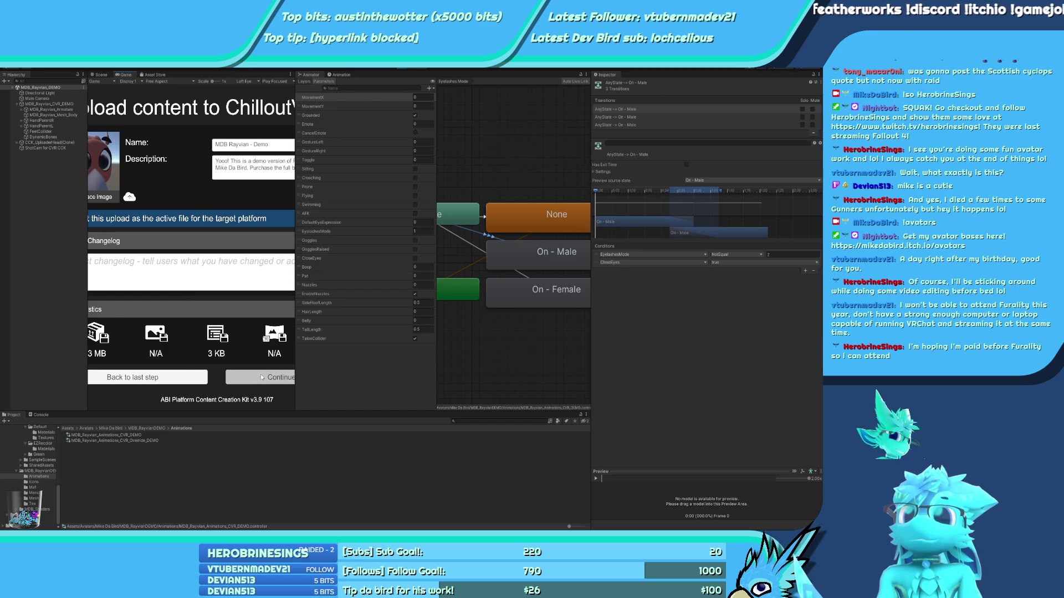
pyautogui.moveTo(87, 260); pyautogui.dragTo(9, 260)
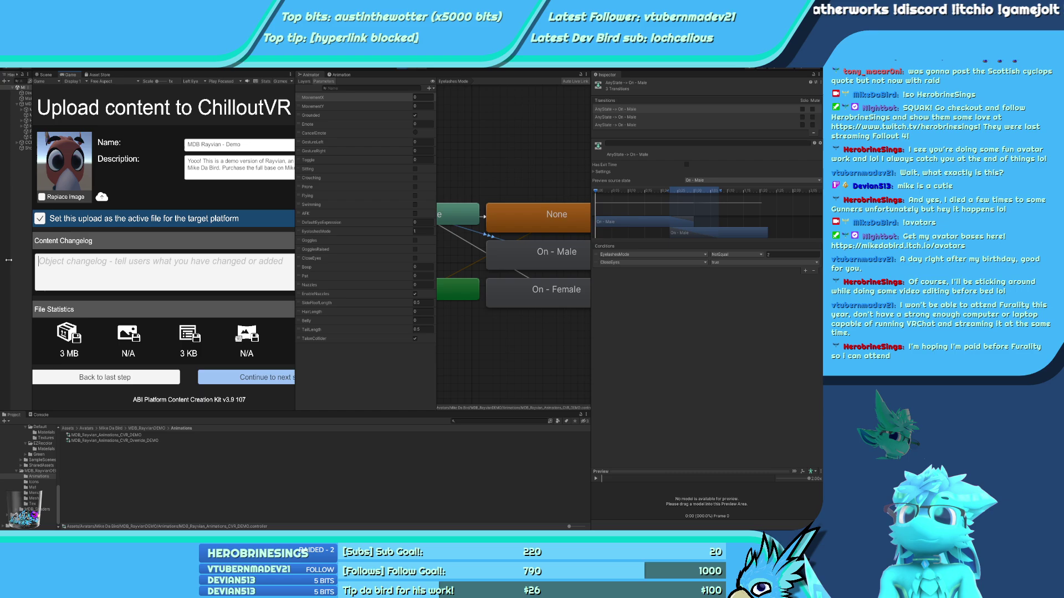
pyautogui.click(235, 377)
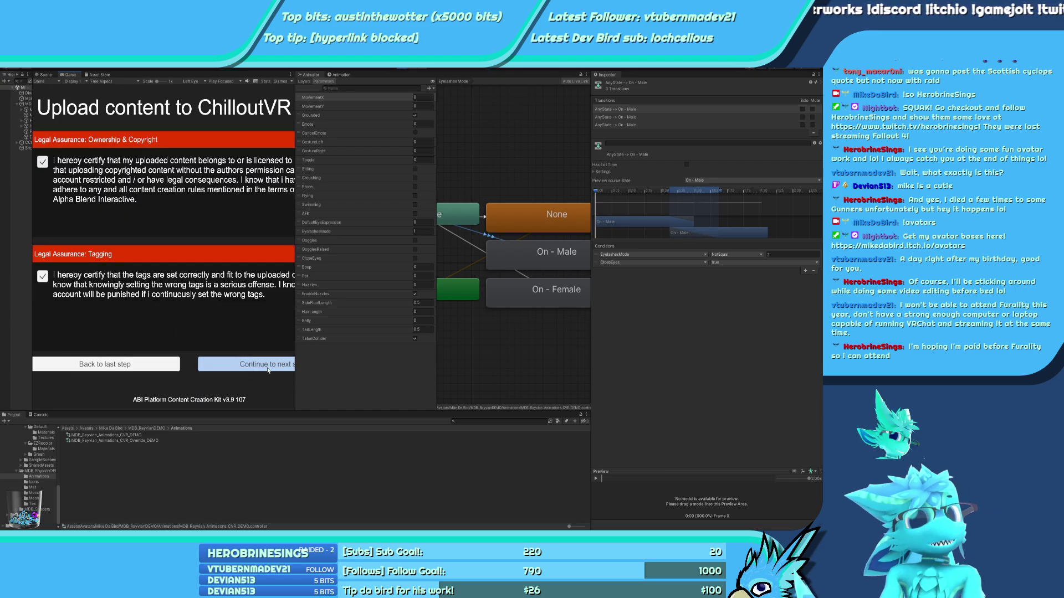
pyautogui.click(243, 364)
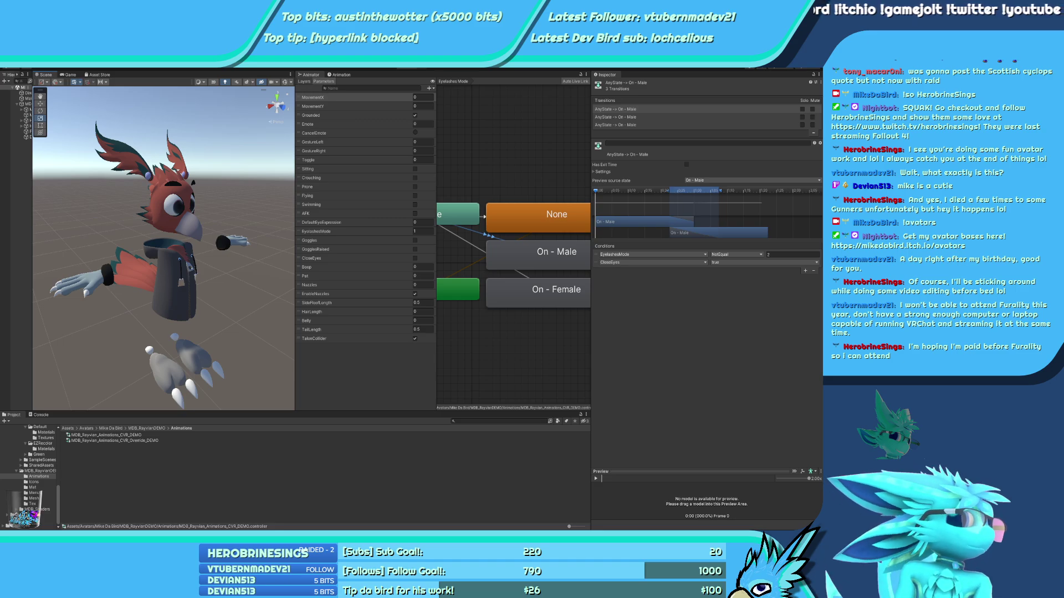
# Switch to ChilloutVR and reload the avatar by changing to Space Robot Kyle and back to MDB Rayvian - Demo
pyautogui.hotkey('alt', 'Tab')
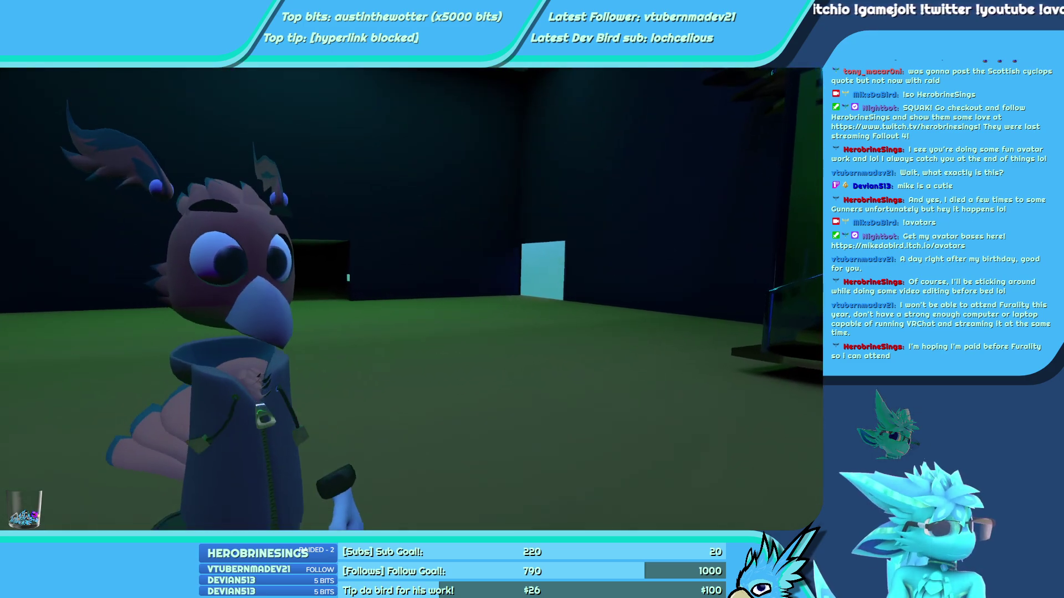
pyautogui.press('r')
pyautogui.click(412, 359)
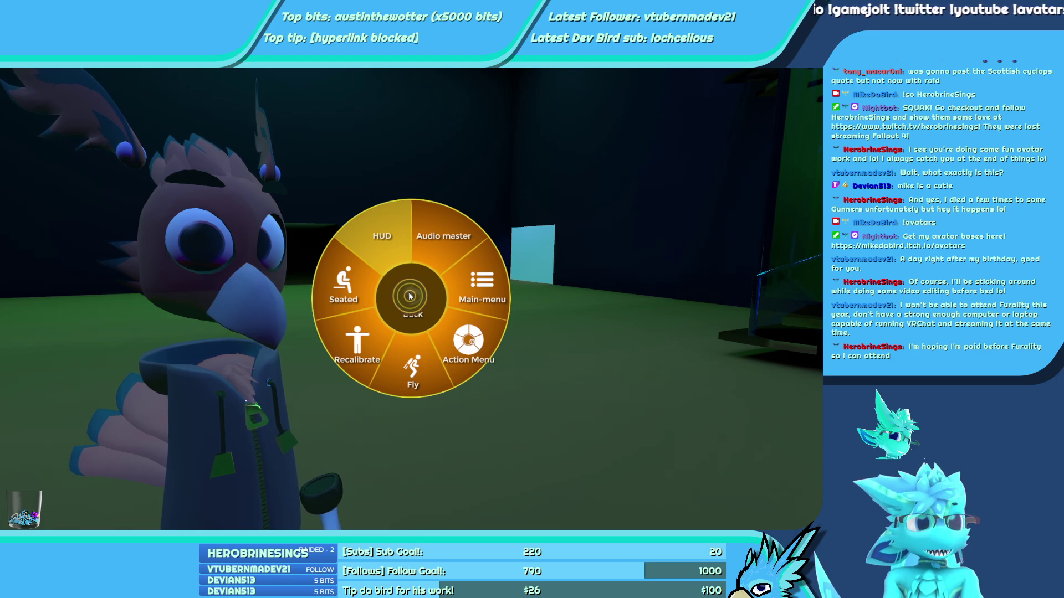
pyautogui.press('Tab')
pyautogui.press('Tab')
pyautogui.press('Tab')
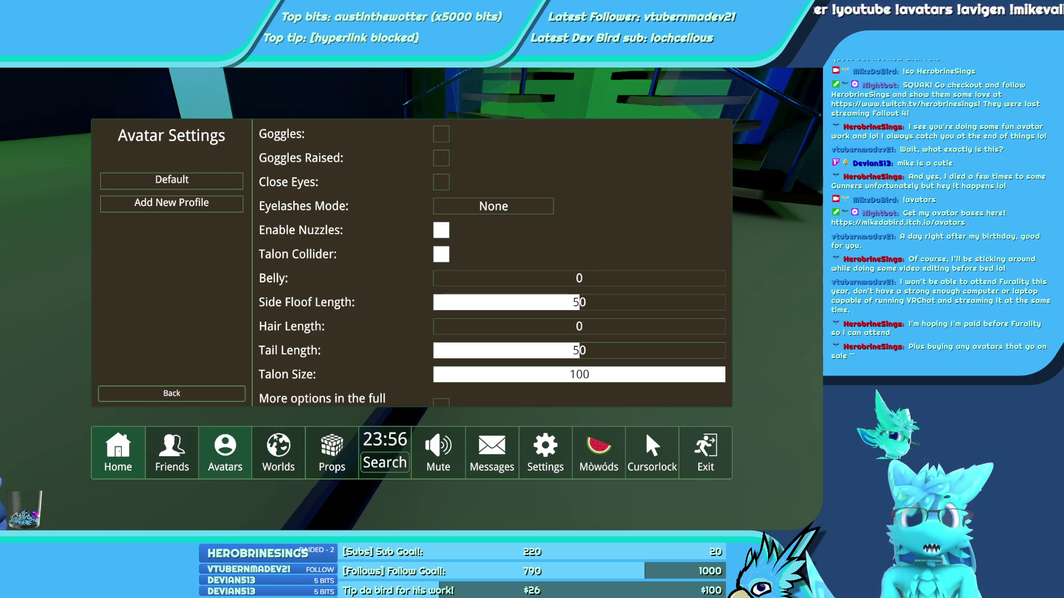
pyautogui.click(225, 450)
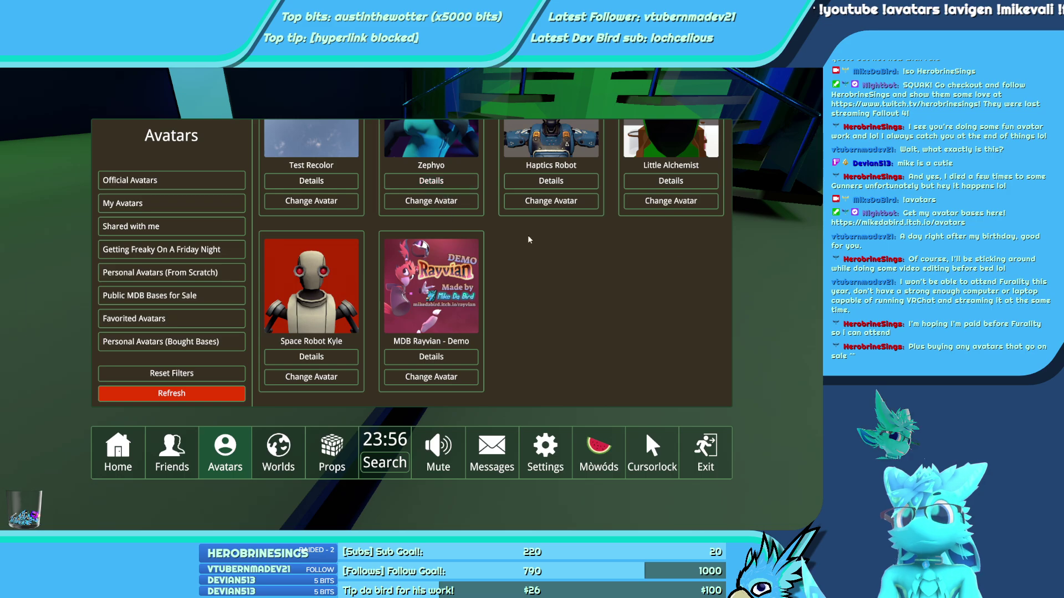
pyautogui.click(316, 377)
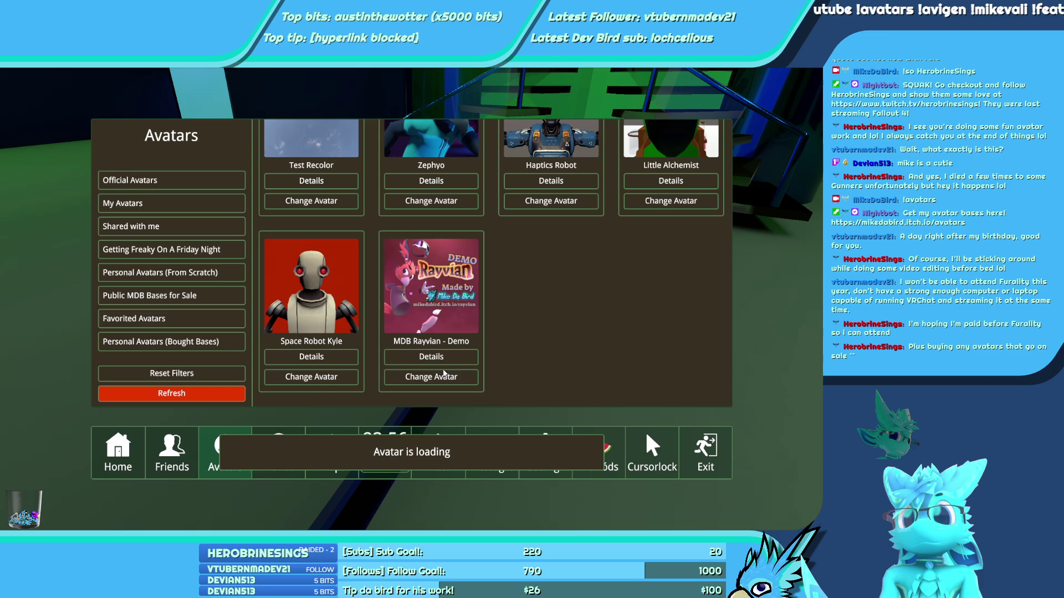
pyautogui.click(437, 376)
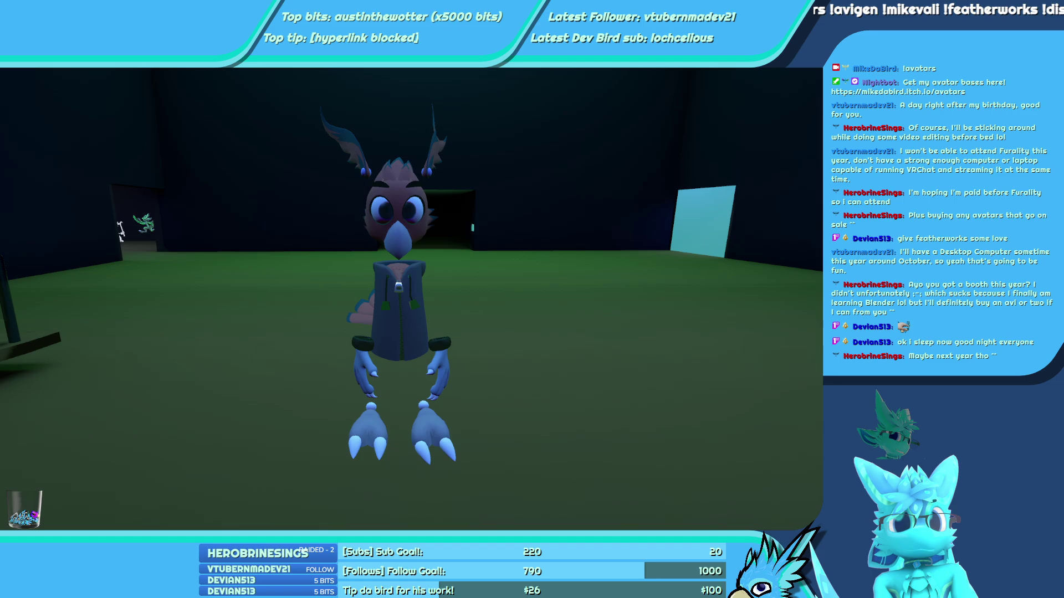
# Open Page 1 of the avatar's options in the radial action menu
pyautogui.press('r')
pyautogui.press('r')
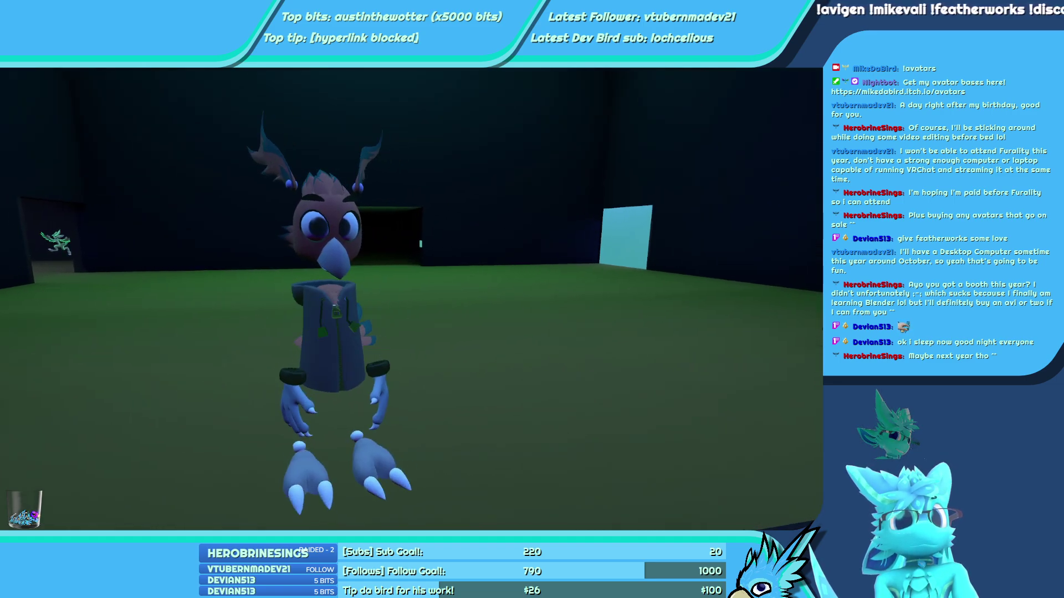
pyautogui.press('r')
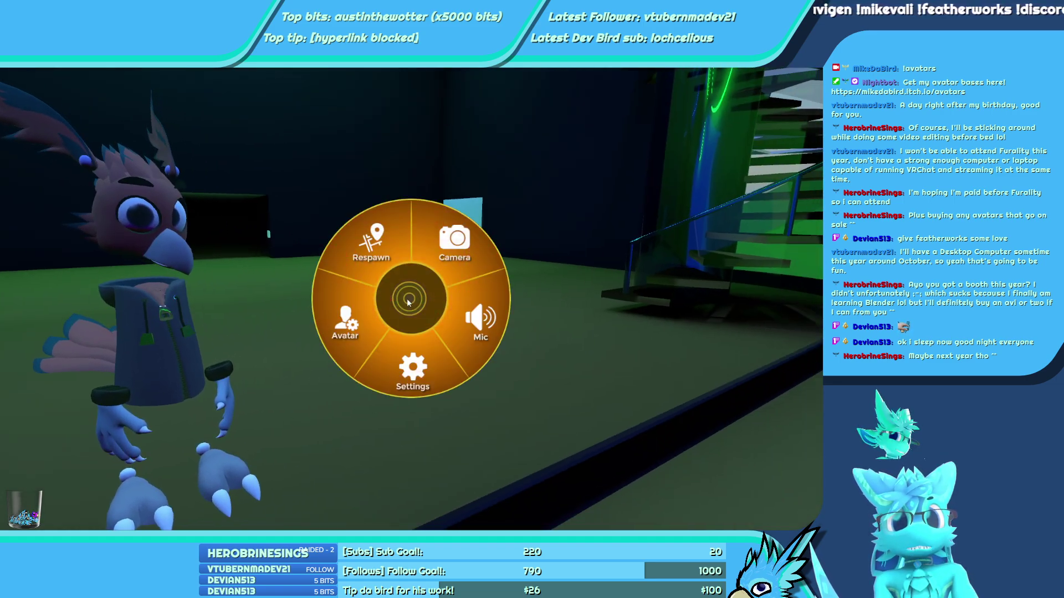
pyautogui.click(407, 314)
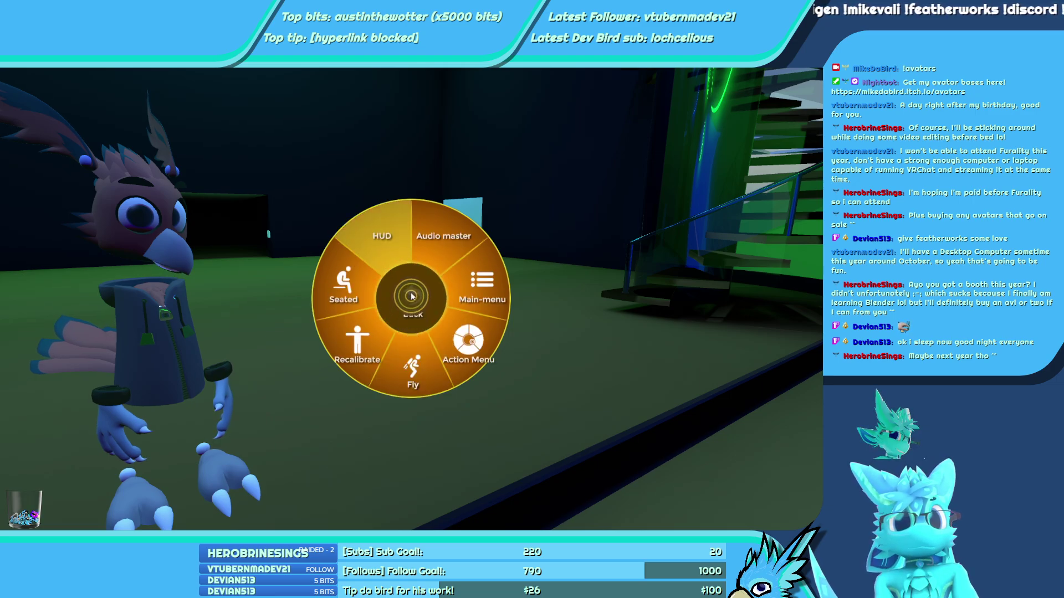
pyautogui.click(418, 304)
pyautogui.click(393, 314)
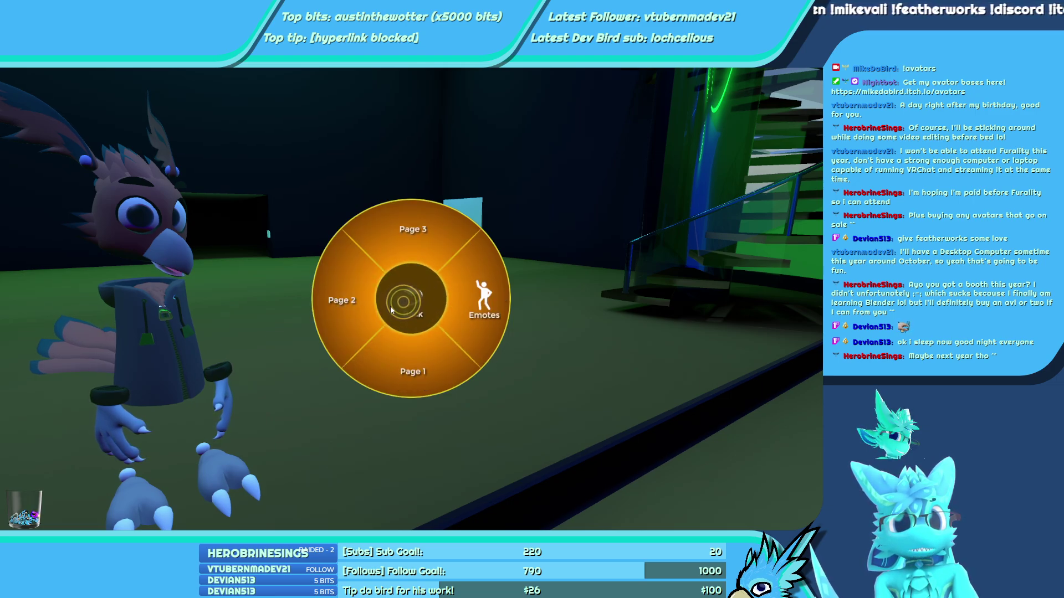
pyautogui.click(411, 300)
pyautogui.click(409, 300)
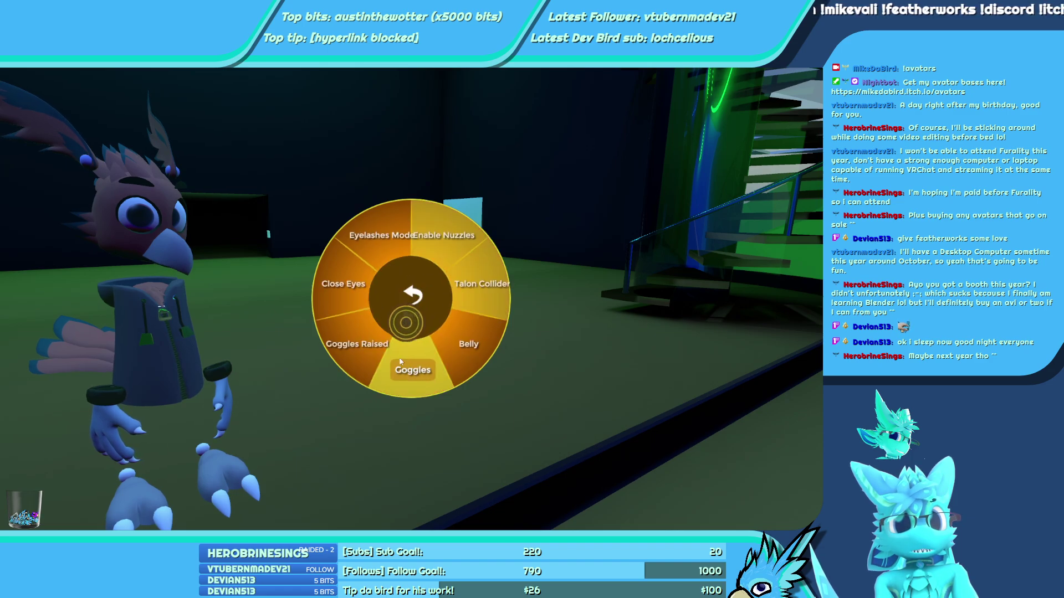
# Turn on Close Eyes, test Eyelashes Mode with Male and Female, and exit to the main menu with Male selected
pyautogui.click(400, 278)
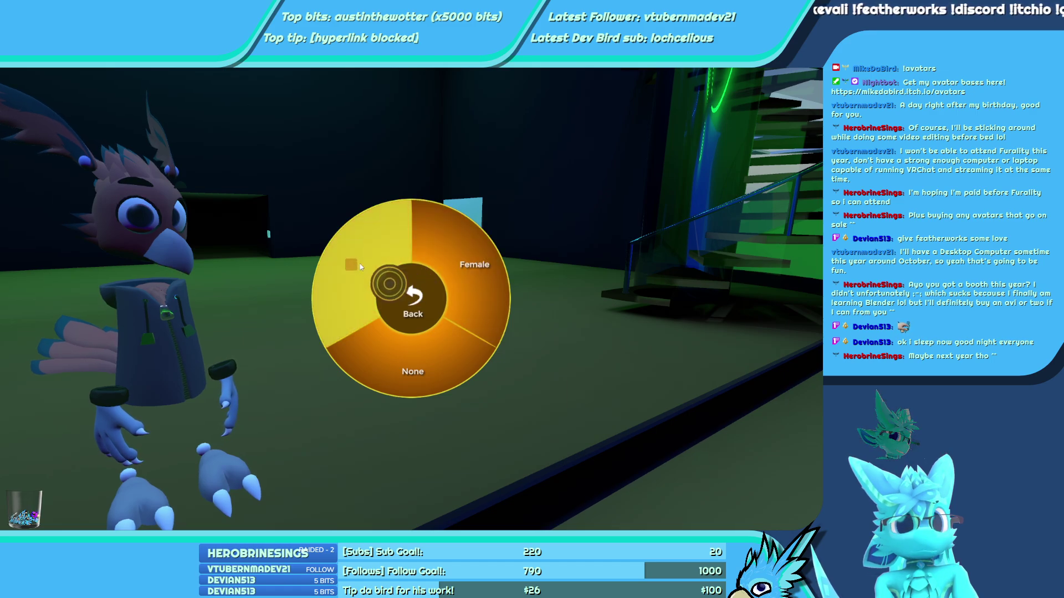
pyautogui.click(388, 315)
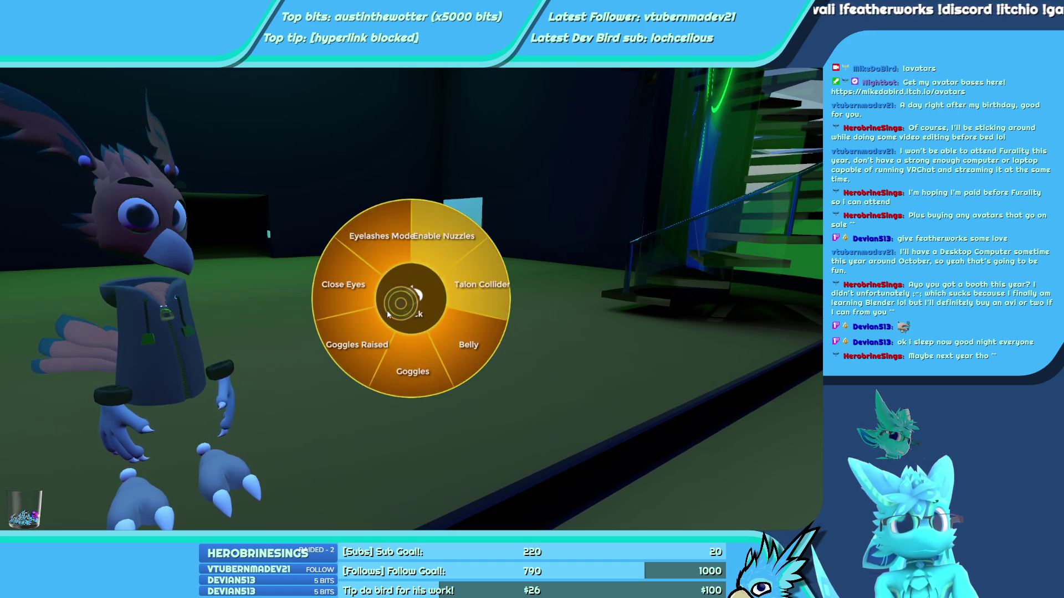
pyautogui.click(374, 298)
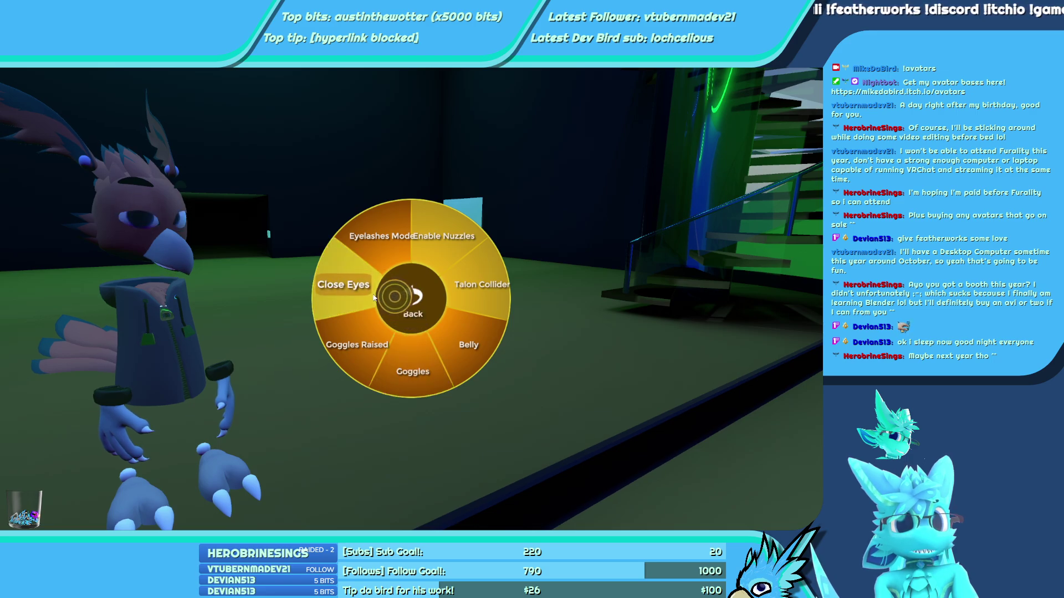
pyautogui.click(399, 279)
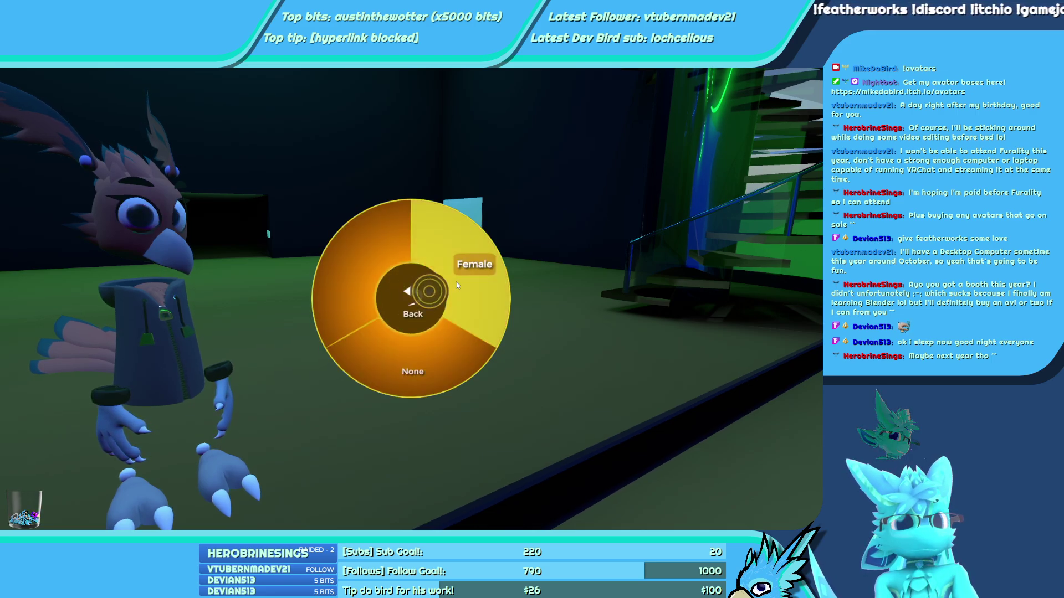
pyautogui.click(429, 292)
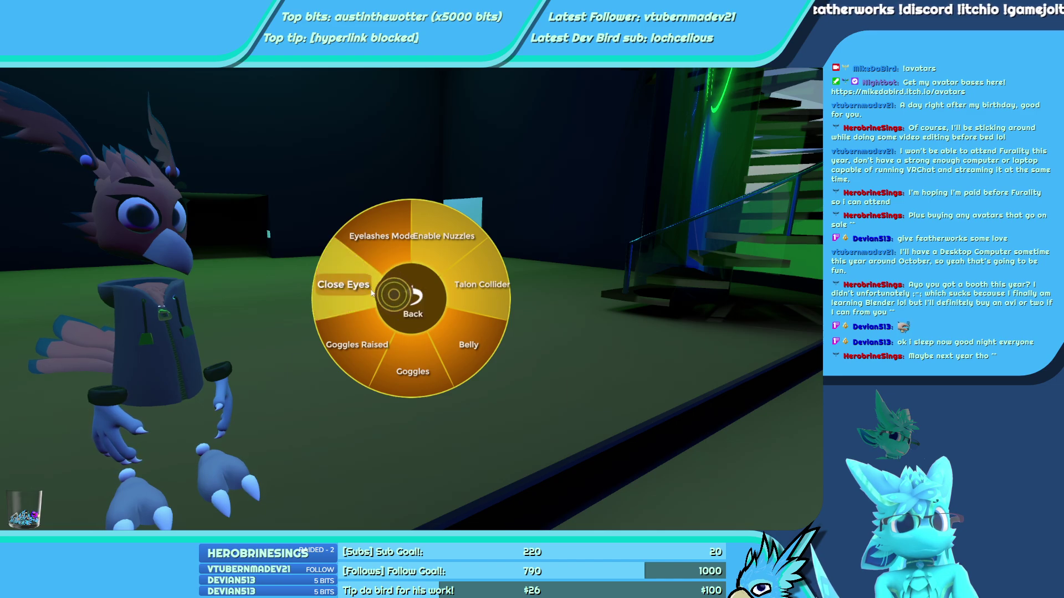
pyautogui.click(389, 234)
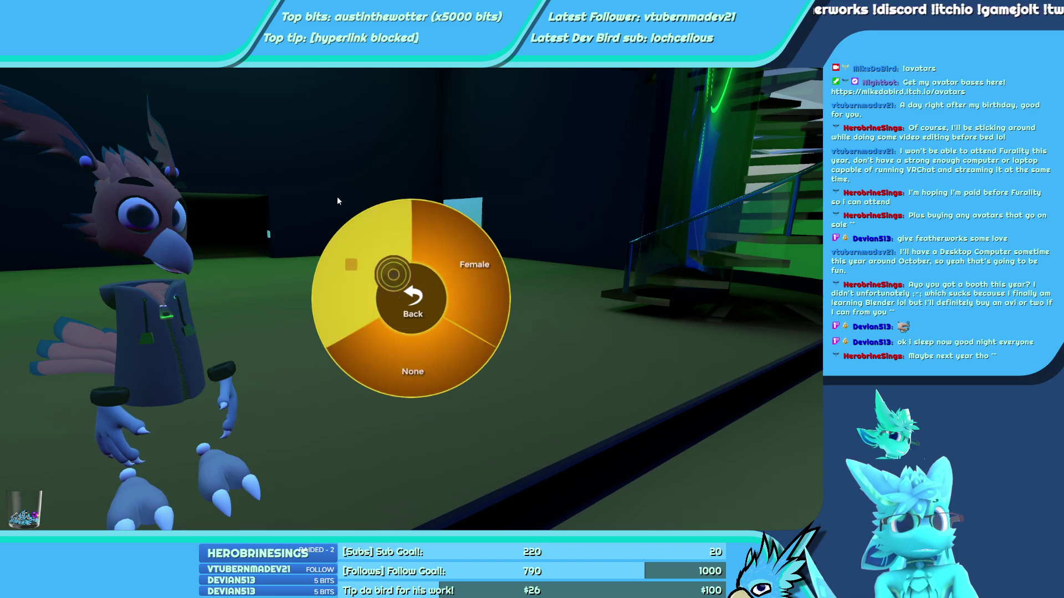
pyautogui.press('Escape')
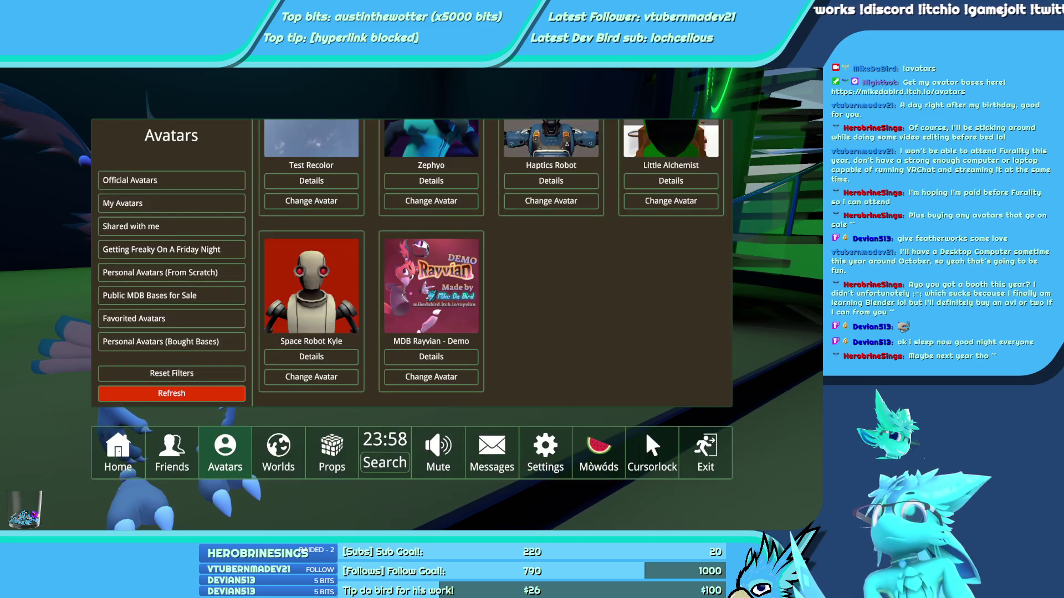
# Switch to Unity and assign MDB_Rayvian_Animations_CVR_Override_DEMO as the animation overrides of the MDB_Rayvian_CVR_DEMO avatar
pyautogui.hotkey('alt', 'Tab')
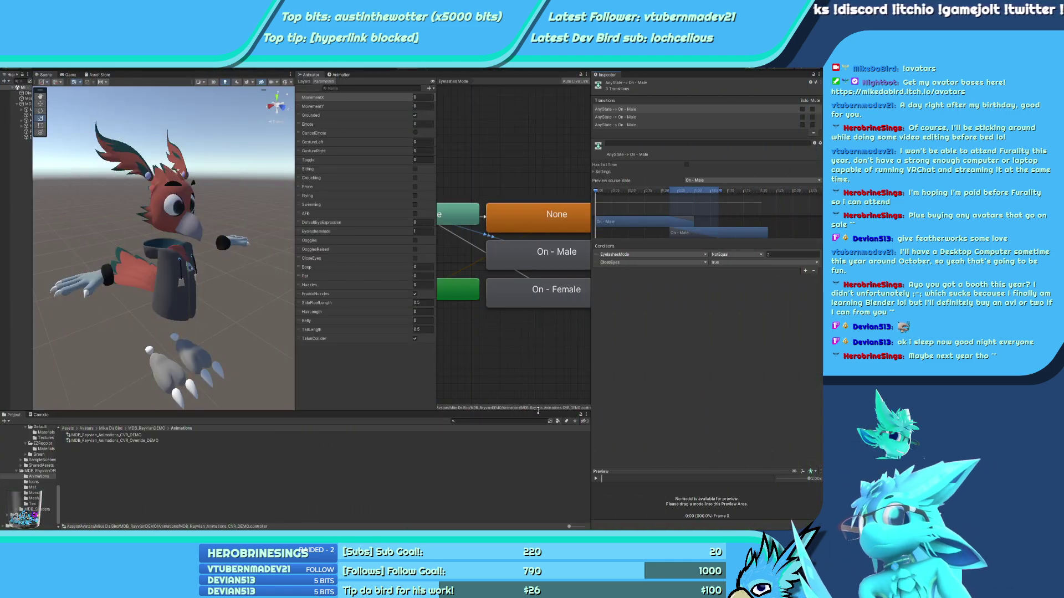
pyautogui.click(24, 104)
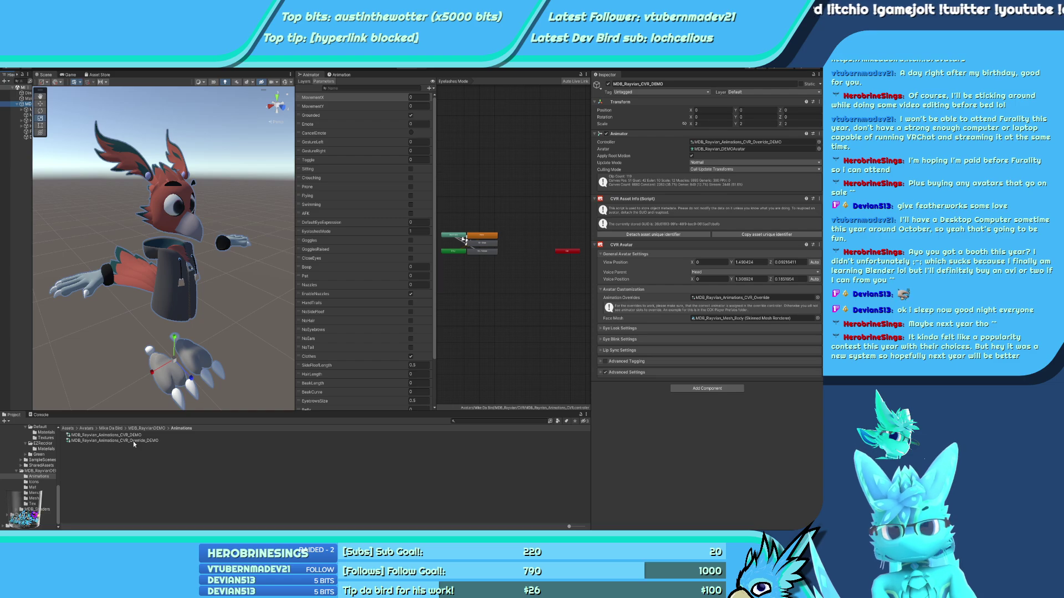
pyautogui.moveTo(133, 439); pyautogui.dragTo(755, 301)
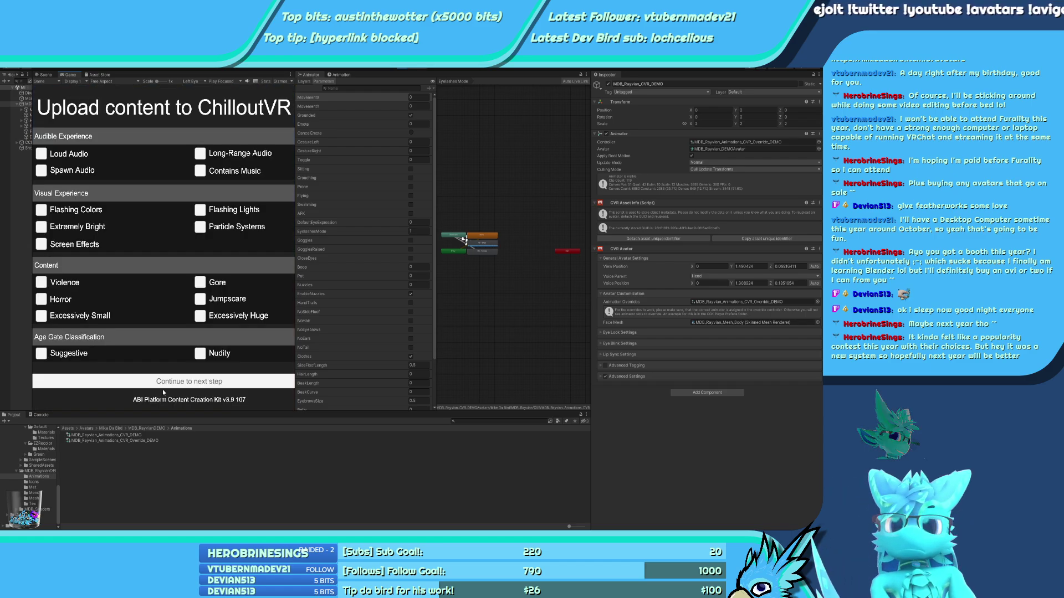
# Upload MDB Rayvian - Demo as the active file, passing the tags and details pages and certifying both the ownership and tagging assurances
pyautogui.click(163, 386)
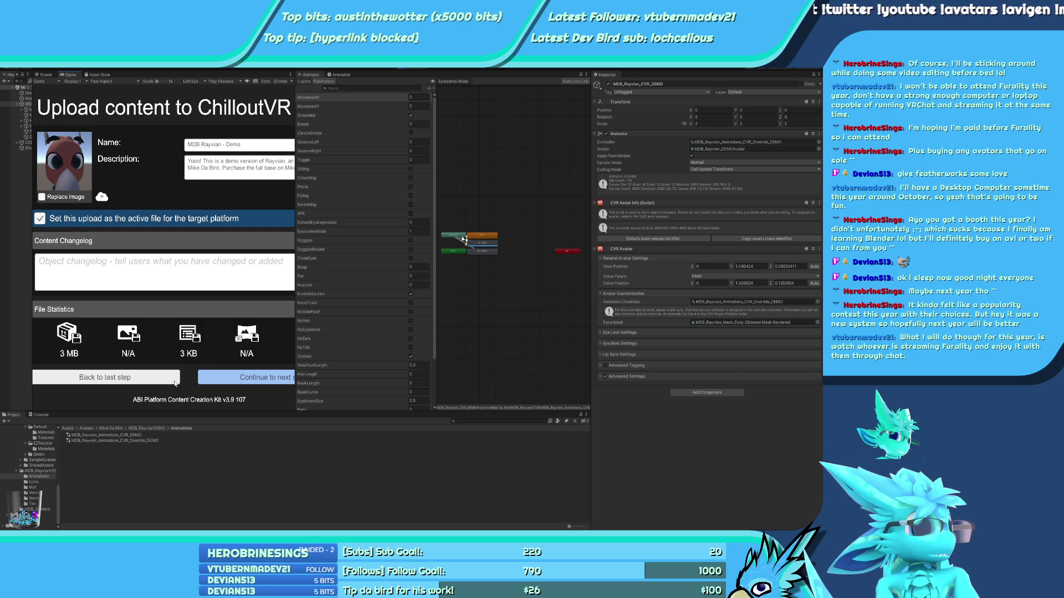
pyautogui.click(250, 378)
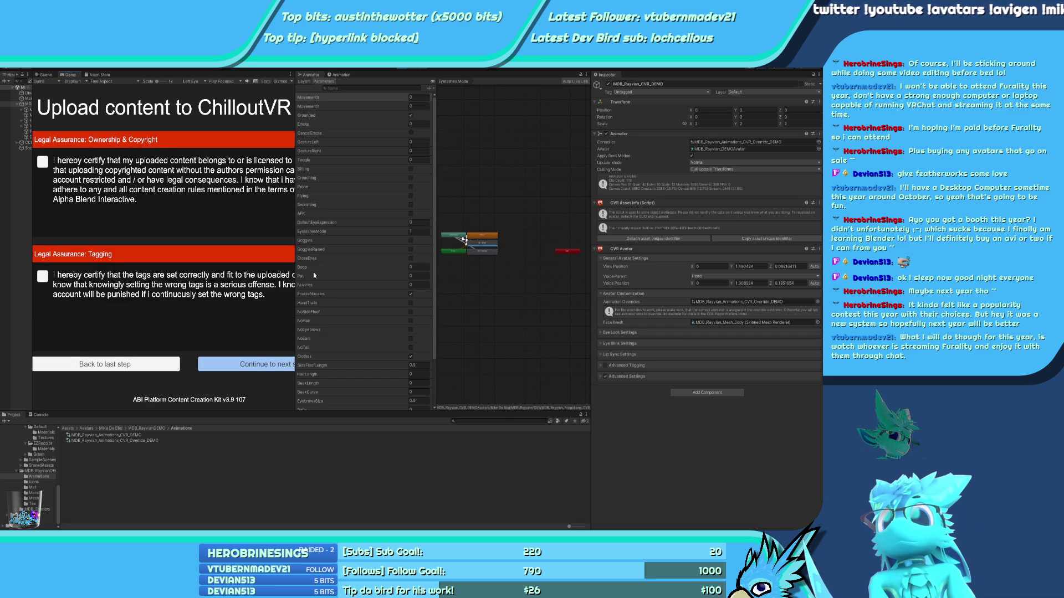
pyautogui.click(42, 276)
pyautogui.click(42, 162)
pyautogui.click(251, 363)
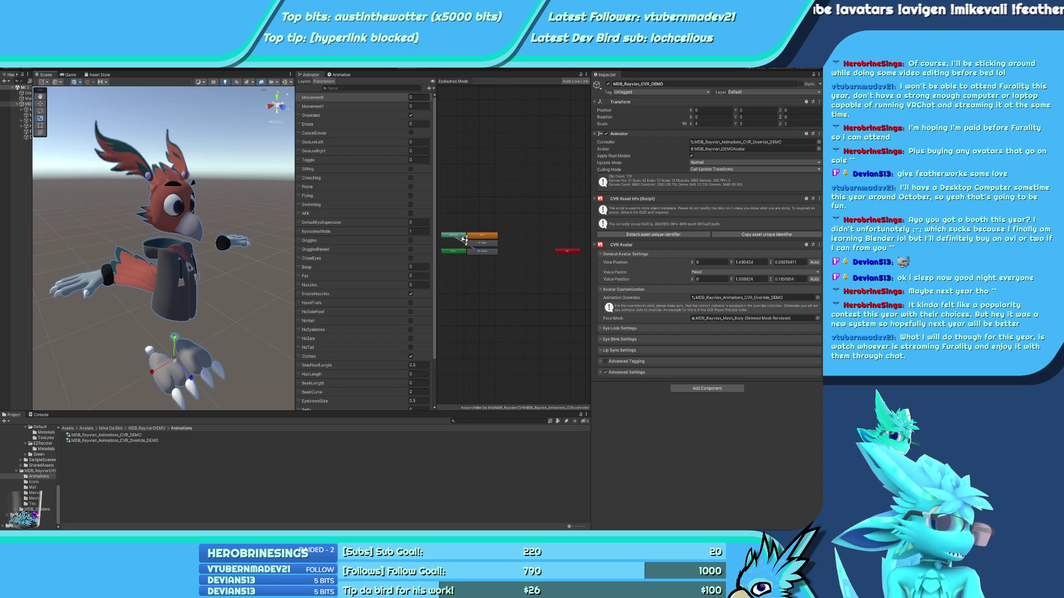
# Switch to ChilloutVR and change the avatar to Space Robot Kyle and back to MDB Rayvian - Demo
pyautogui.hotkey('alt', 'Tab')
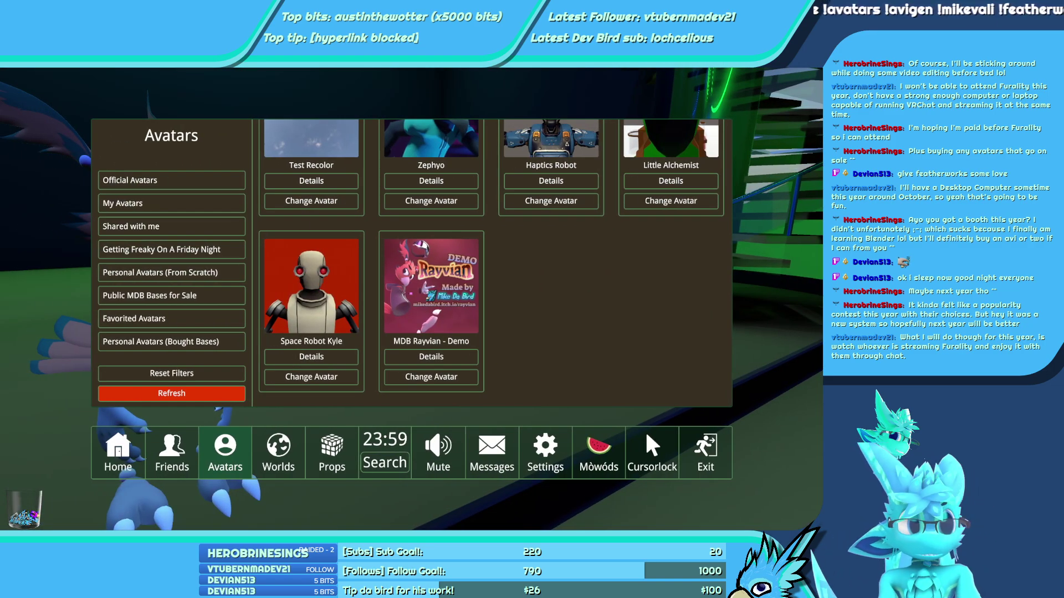
pyautogui.click(344, 377)
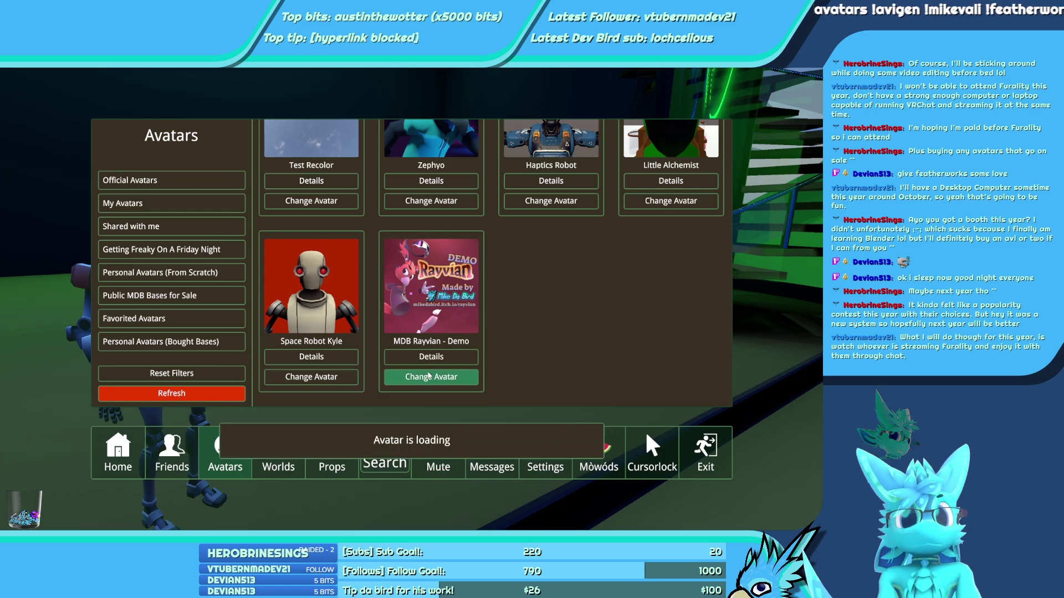
pyautogui.press('Escape')
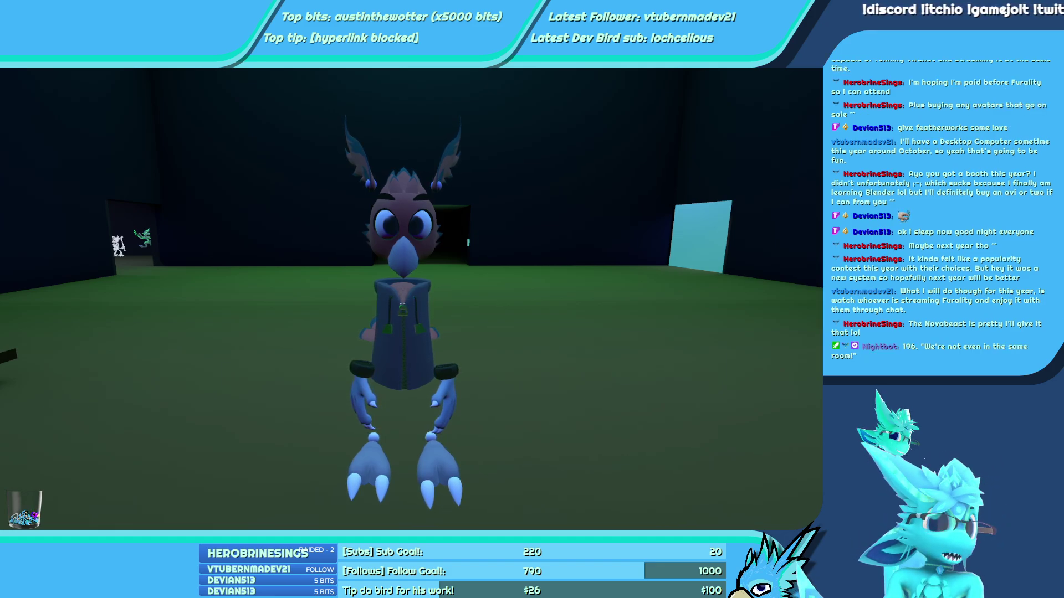
# Reload MDB Rayvian - Demo once more from the avatar list and return to the world view
pyautogui.press('w')
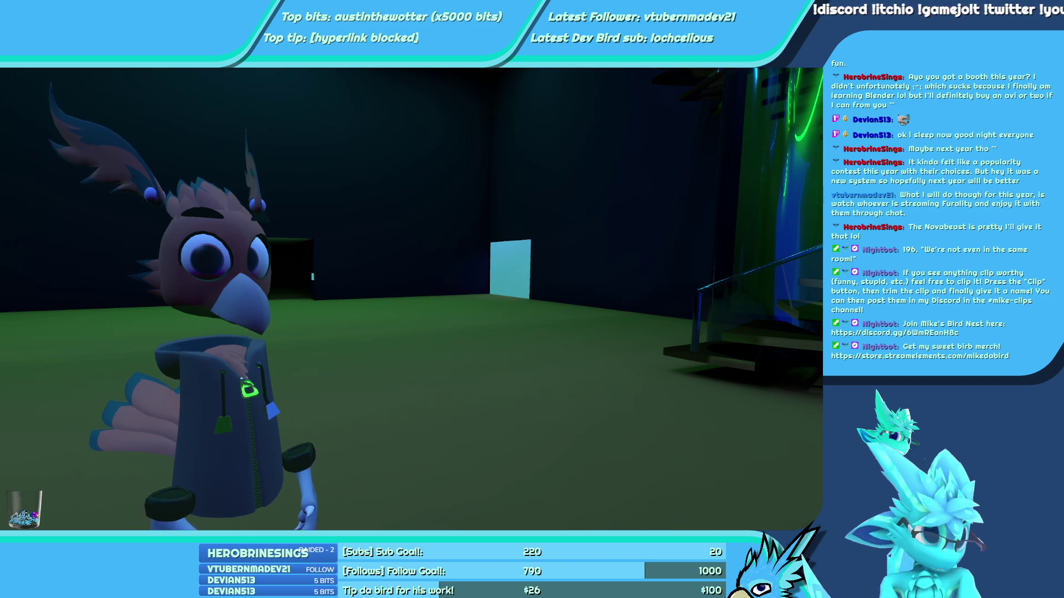
pyautogui.press('r')
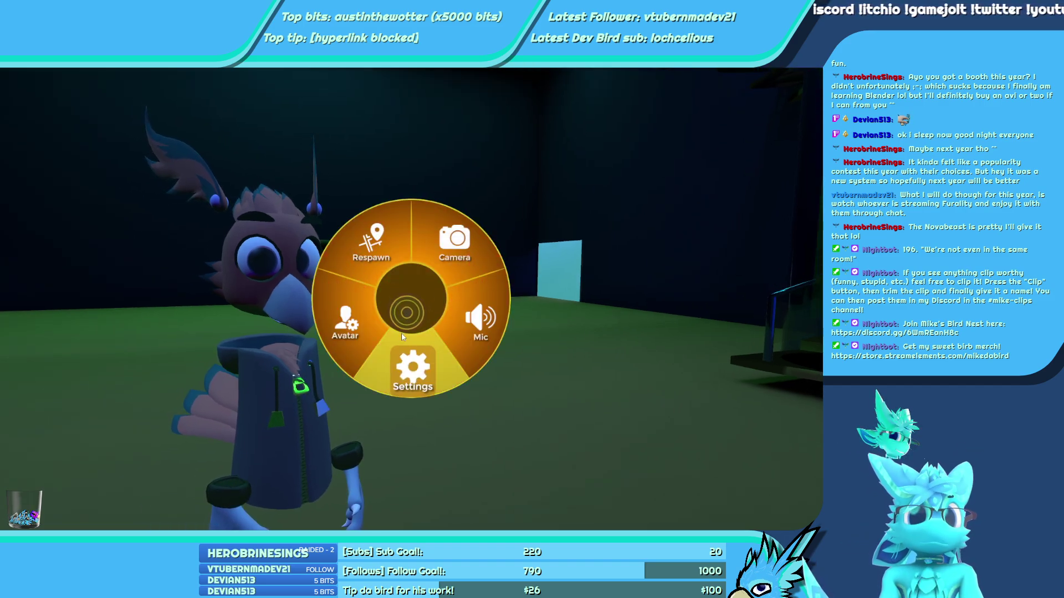
pyautogui.press('Escape')
pyautogui.click(409, 378)
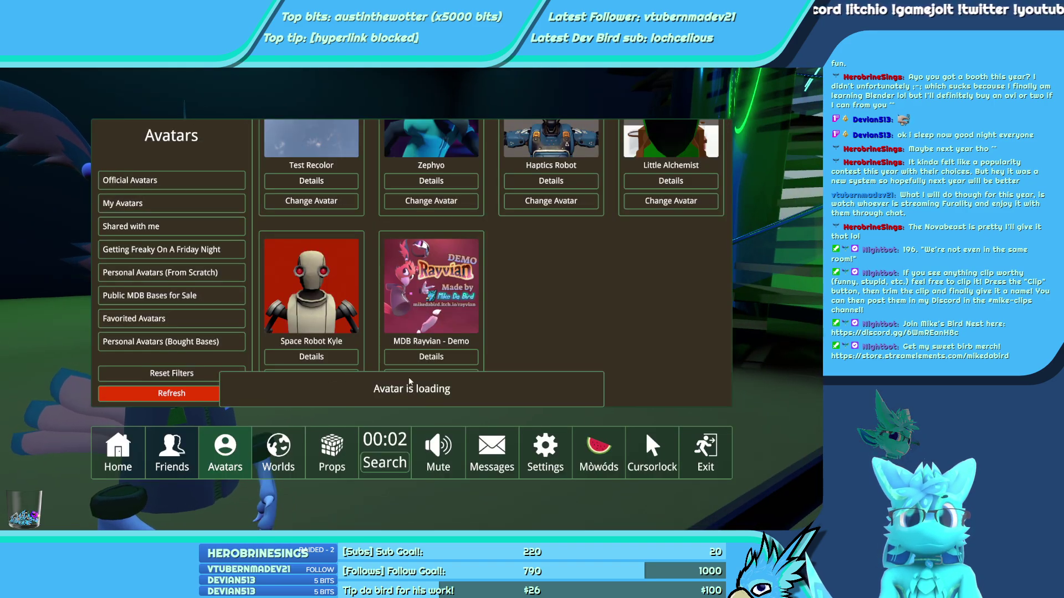
pyautogui.press('Escape')
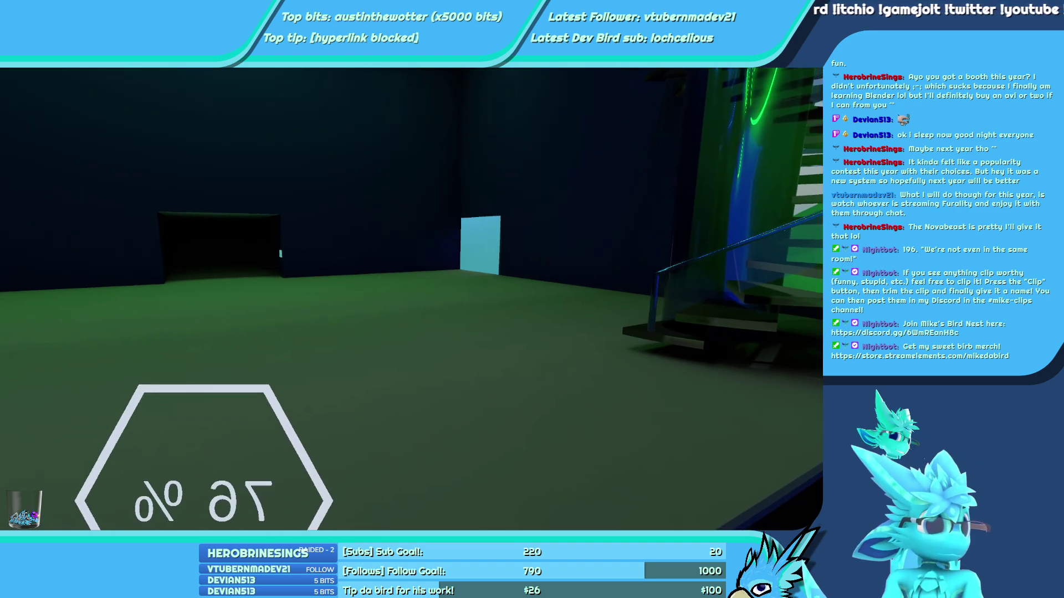
# Open the page of the avatar's radial options that contains Eyelashes Mode, Close Eyes and Goggles
pyautogui.press('Escape')
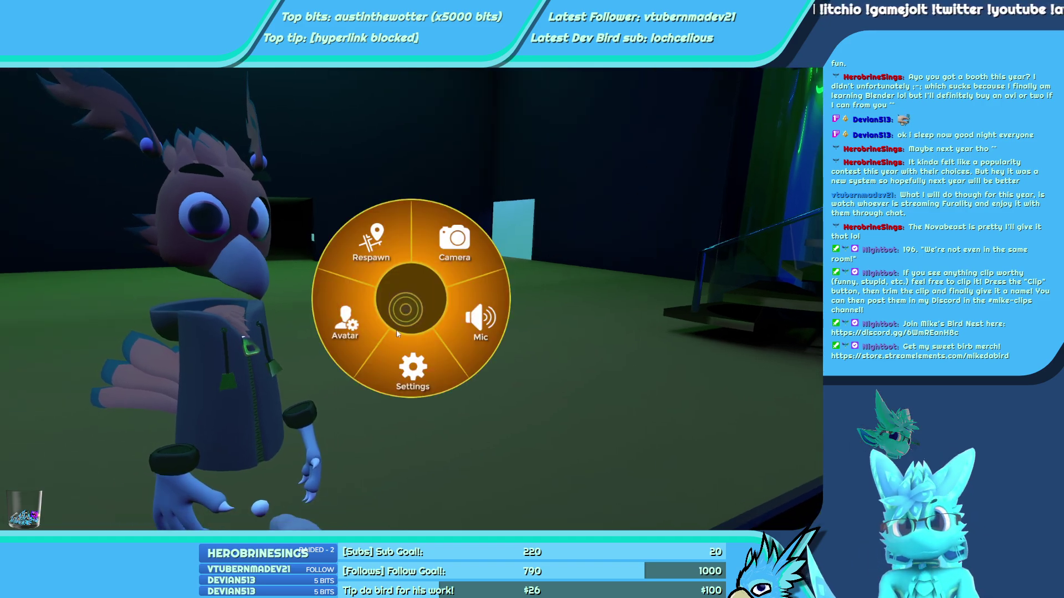
pyautogui.click(364, 321)
pyautogui.click(416, 251)
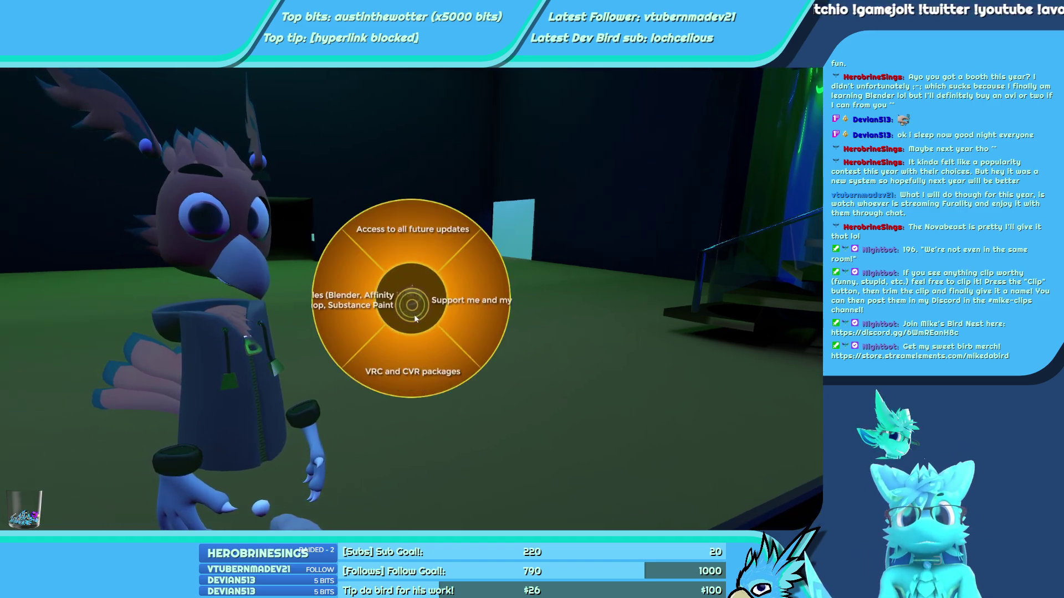
pyautogui.click(414, 314)
pyautogui.click(411, 346)
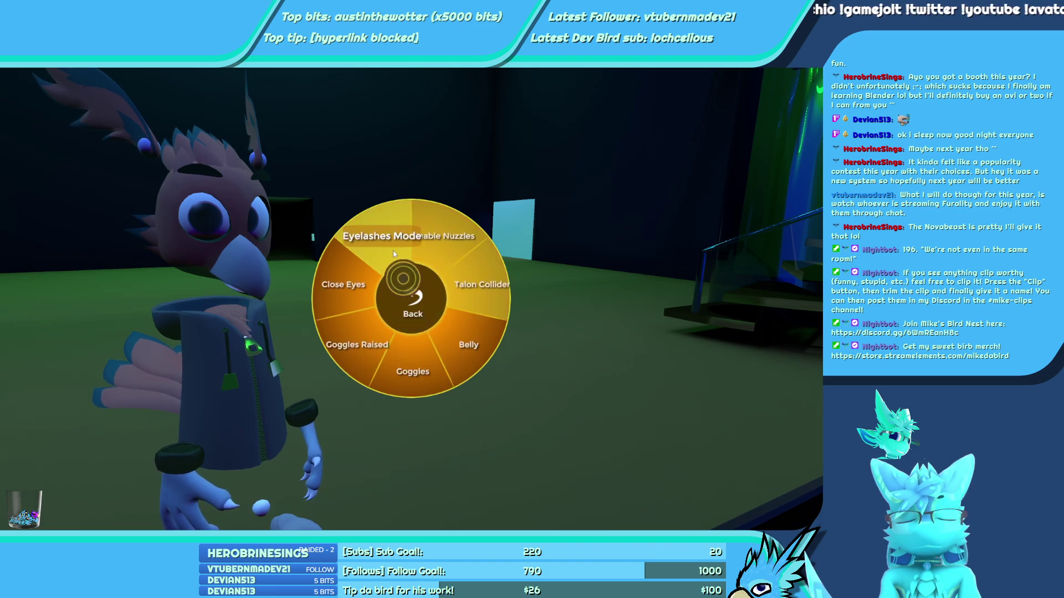
# Test Eyelashes Mode with Male and Female, leaving Female selected
pyautogui.click(397, 267)
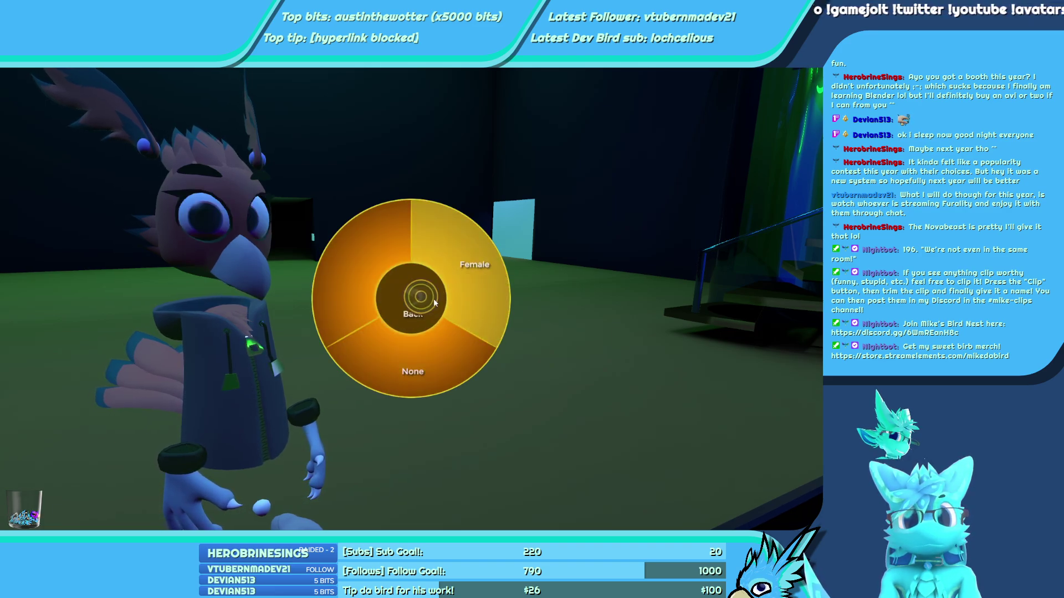
pyautogui.click(350, 260)
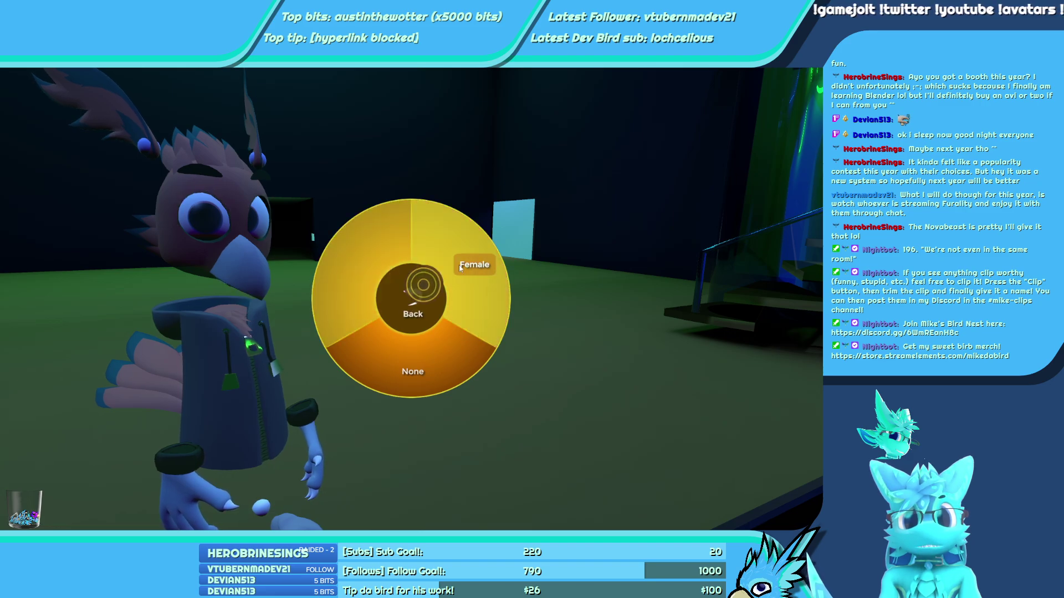
pyautogui.click(431, 313)
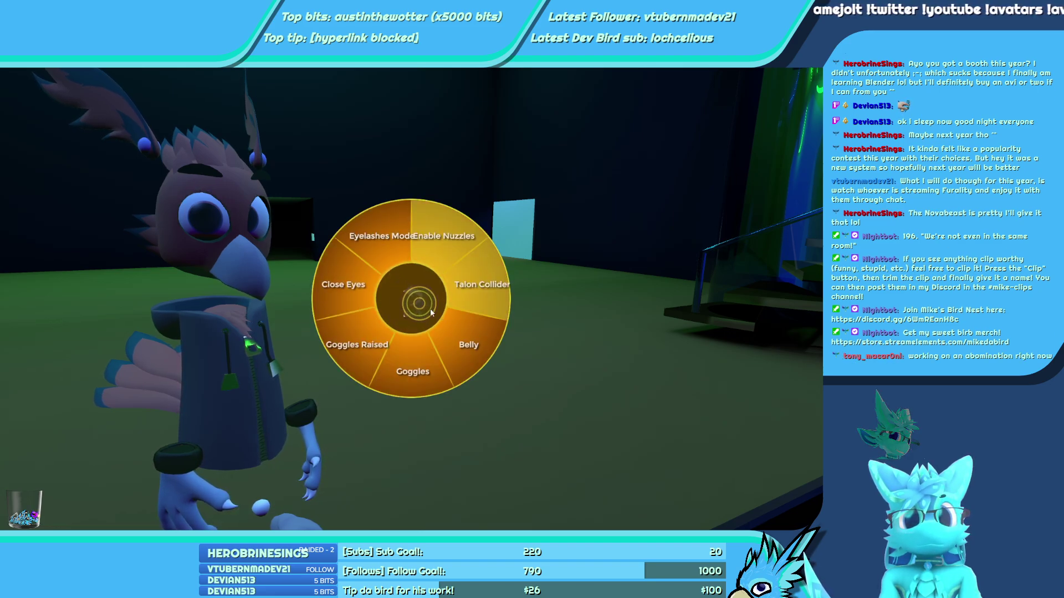
pyautogui.click(389, 250)
pyautogui.click(471, 273)
pyautogui.click(434, 300)
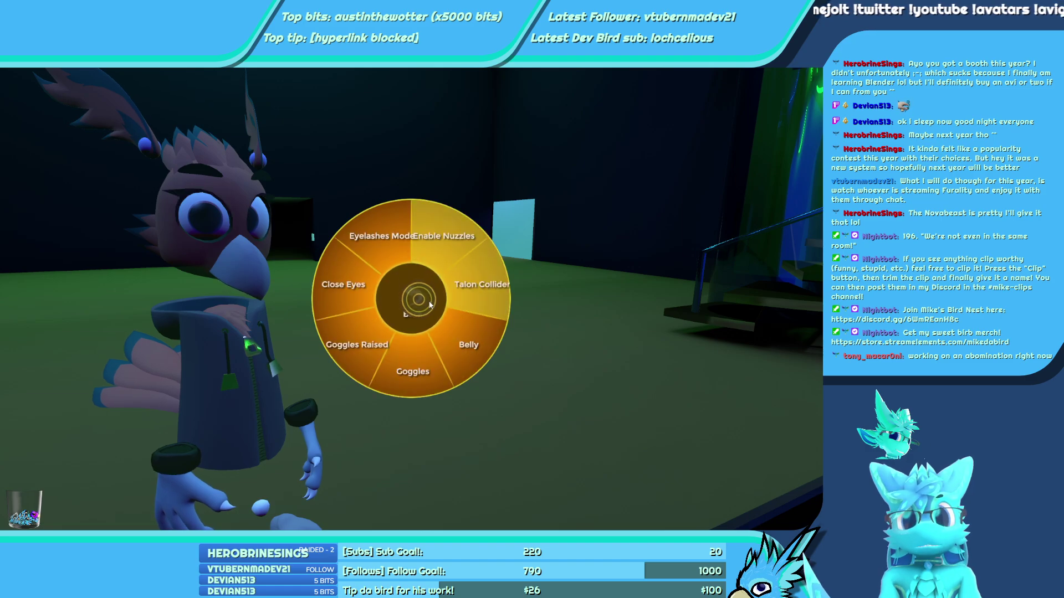
# Test the Goggles, Goggles Raised and Close Eyes toggles, ending with the goggles off, and revisit Eyelashes Mode
pyautogui.click(413, 363)
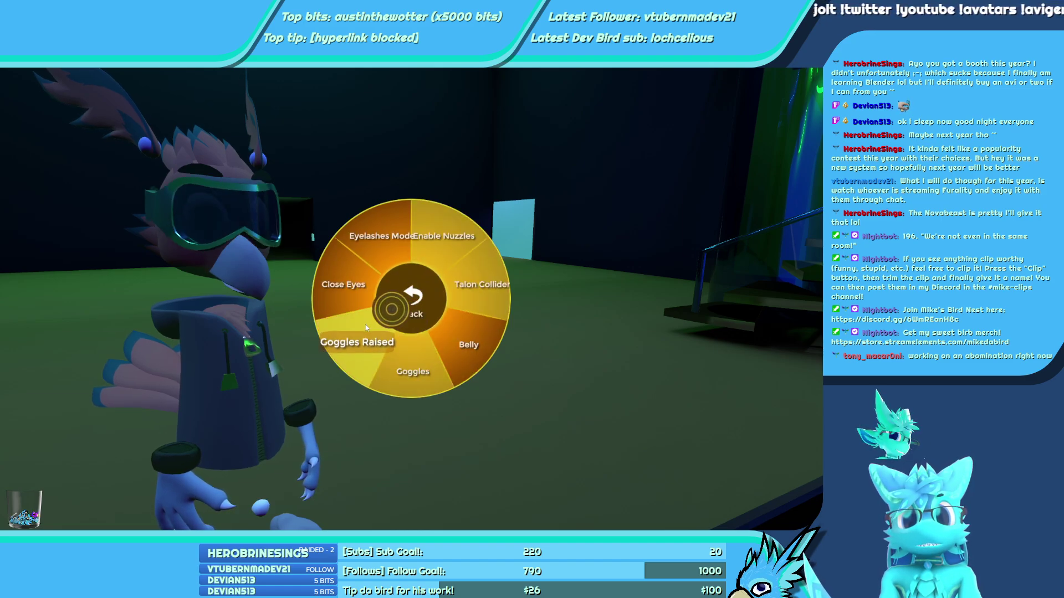
pyautogui.click(367, 327)
pyautogui.click(344, 278)
pyautogui.click(343, 278)
pyautogui.click(359, 331)
pyautogui.click(407, 355)
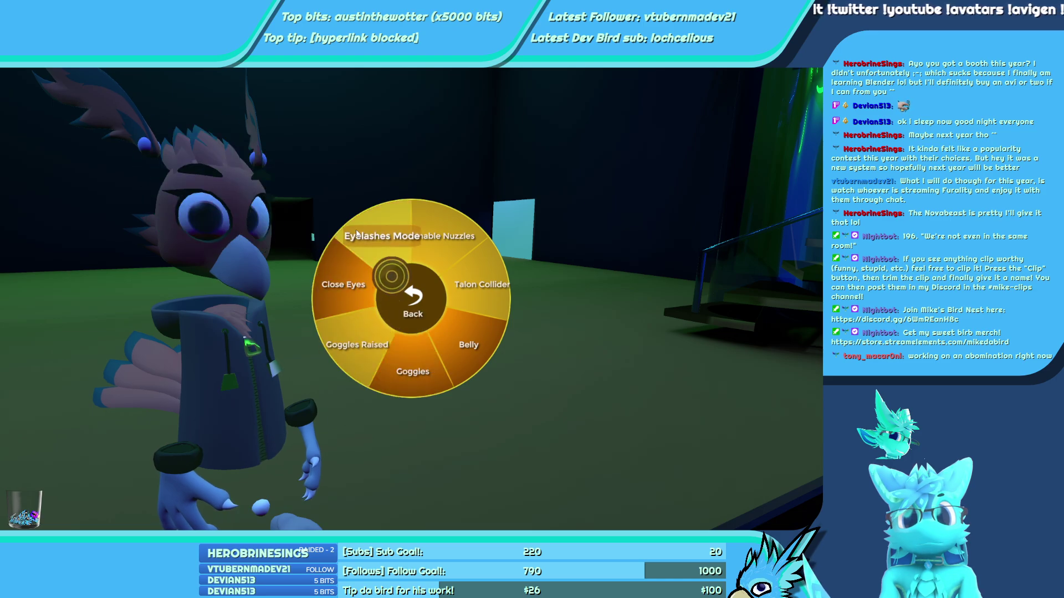
pyautogui.click(356, 233)
pyautogui.click(414, 305)
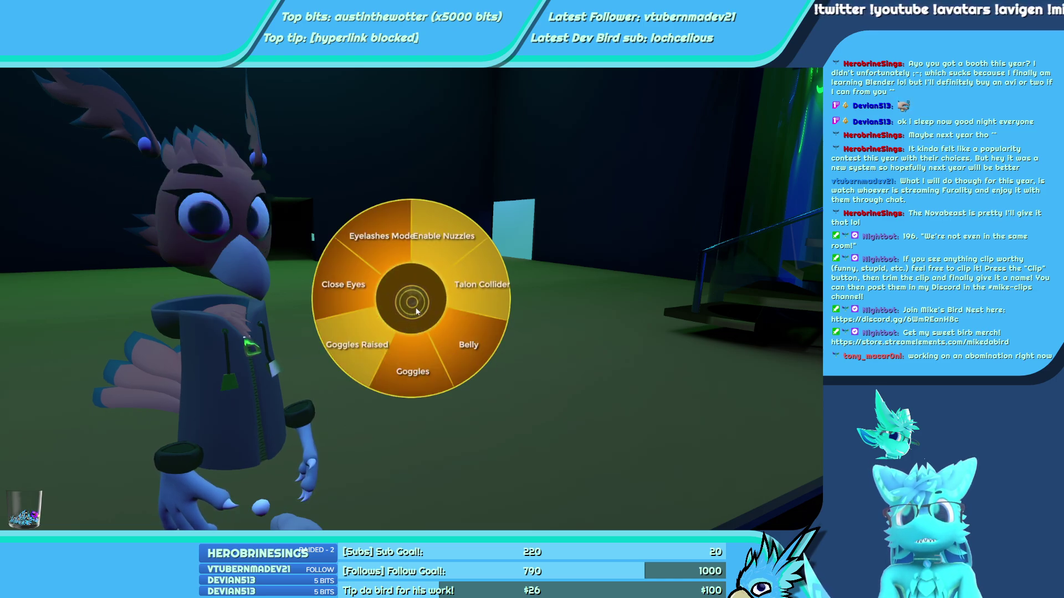
# Test the avatar's Belly slider at several levels, including 74%
pyautogui.click(468, 345)
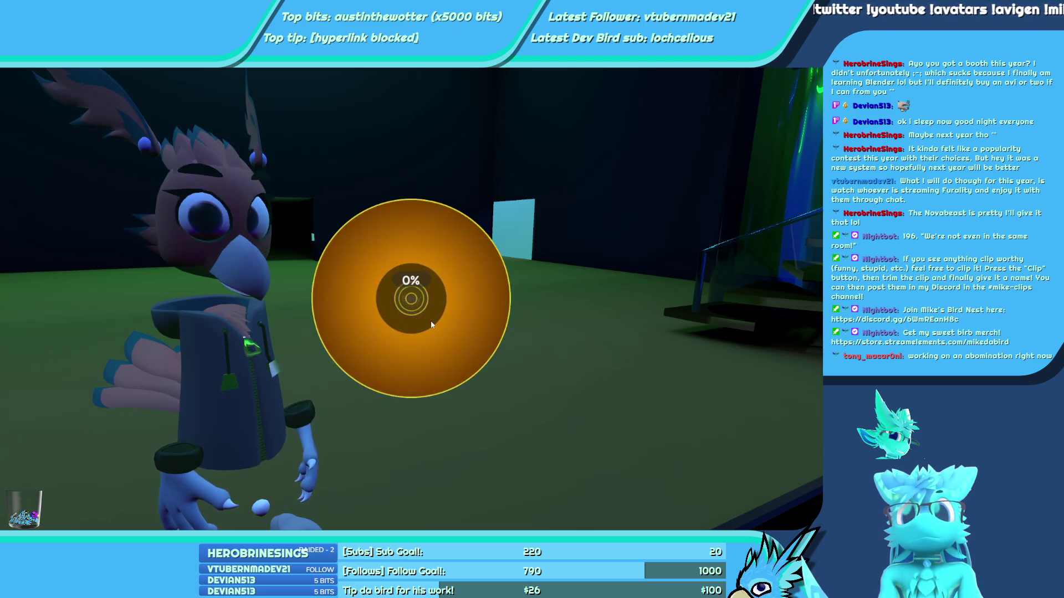
pyautogui.click(342, 308)
pyautogui.click(466, 343)
pyautogui.click(468, 276)
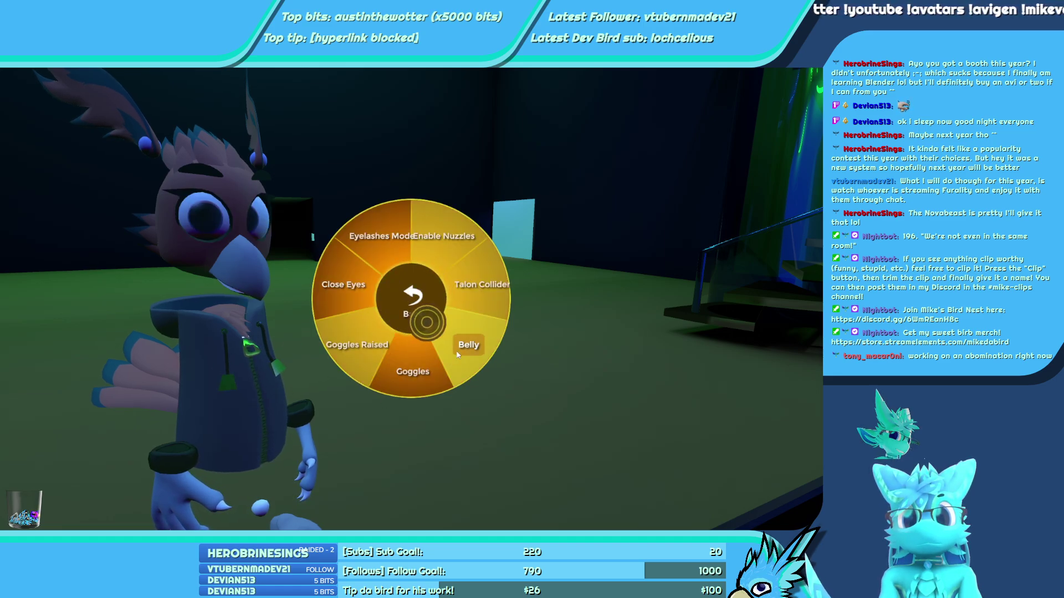
pyautogui.click(466, 343)
pyautogui.click(379, 229)
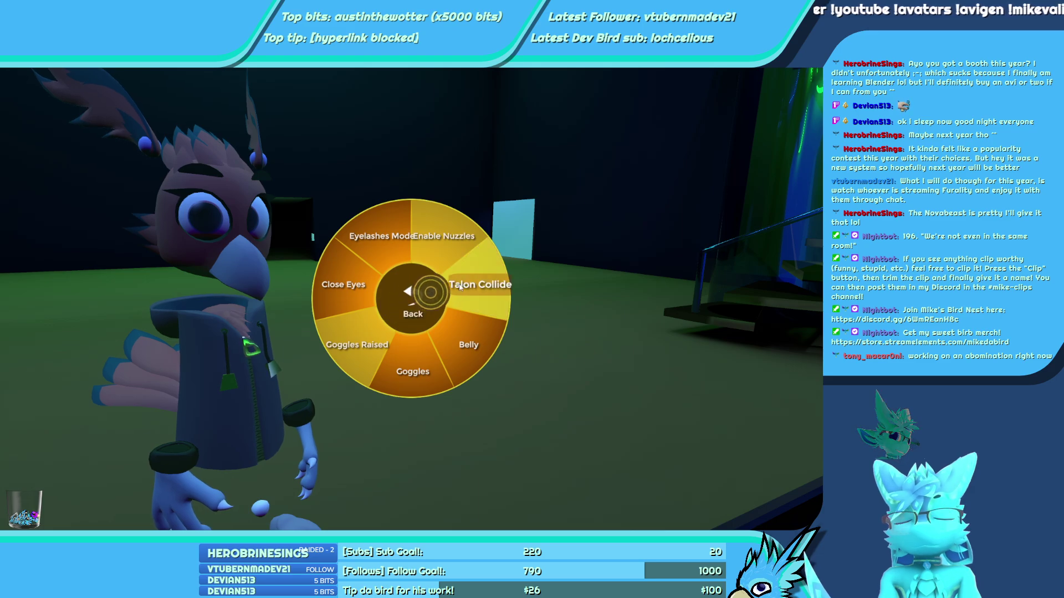
# Turn off Talon Collider and check the avatar's crouching, prone and standing poses with the radial options closed
pyautogui.press('r')
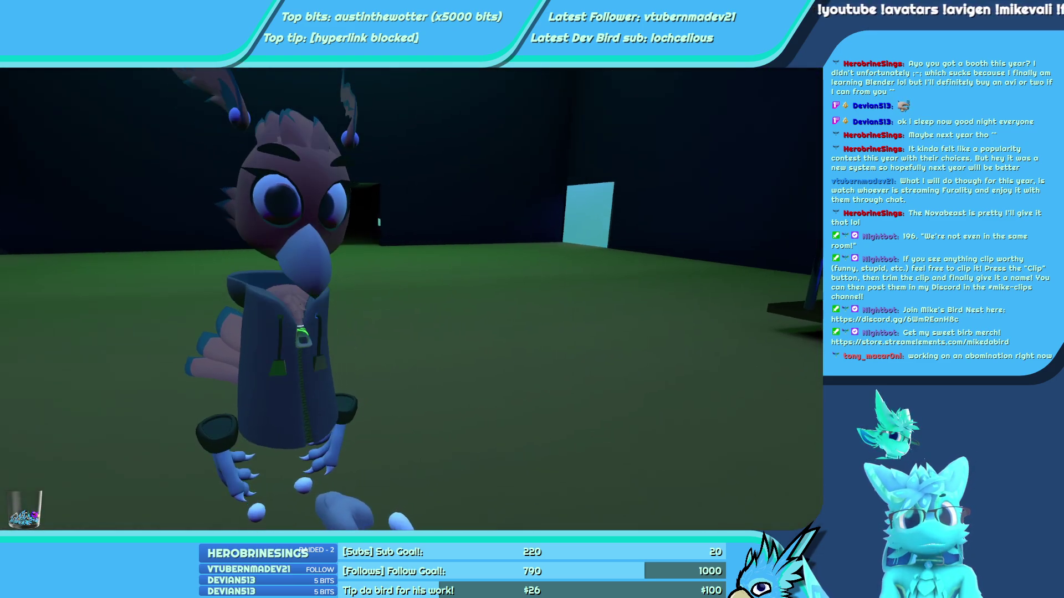
pyautogui.press('c')
pyautogui.press('z')
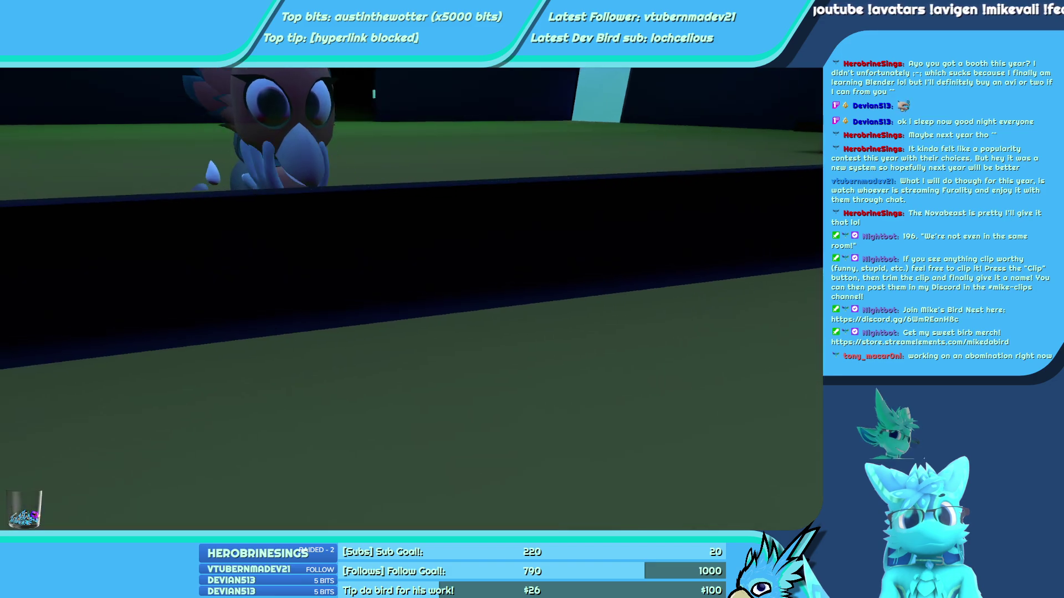
pyautogui.press('r')
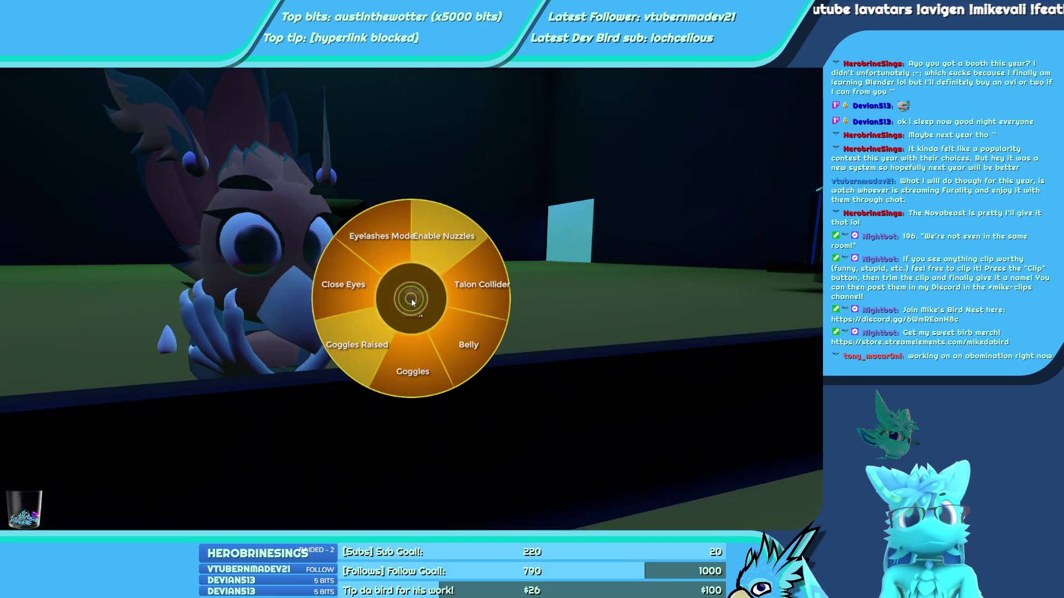
pyautogui.press('r')
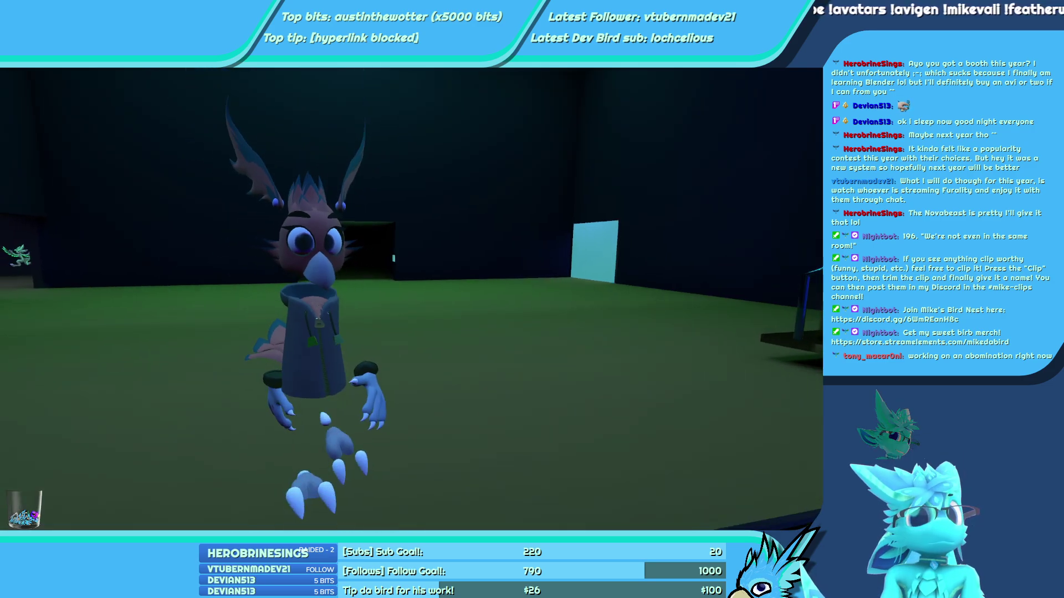
pyautogui.press('r')
# Test the avatar's Tail Length slider at 0% and 74%
pyautogui.press('r')
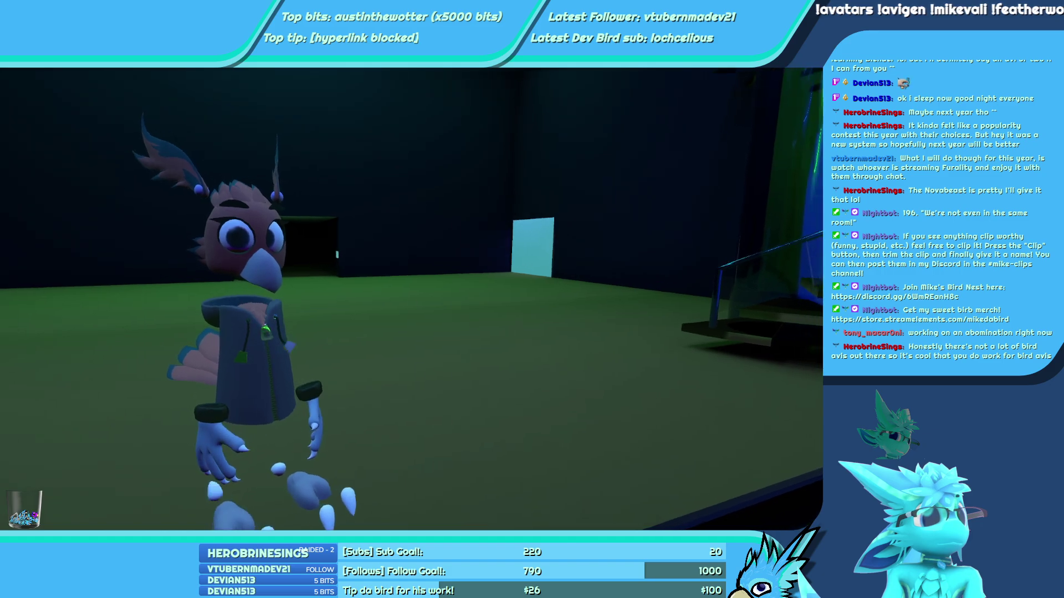
pyautogui.press('r')
pyautogui.click(403, 302)
pyautogui.click(408, 267)
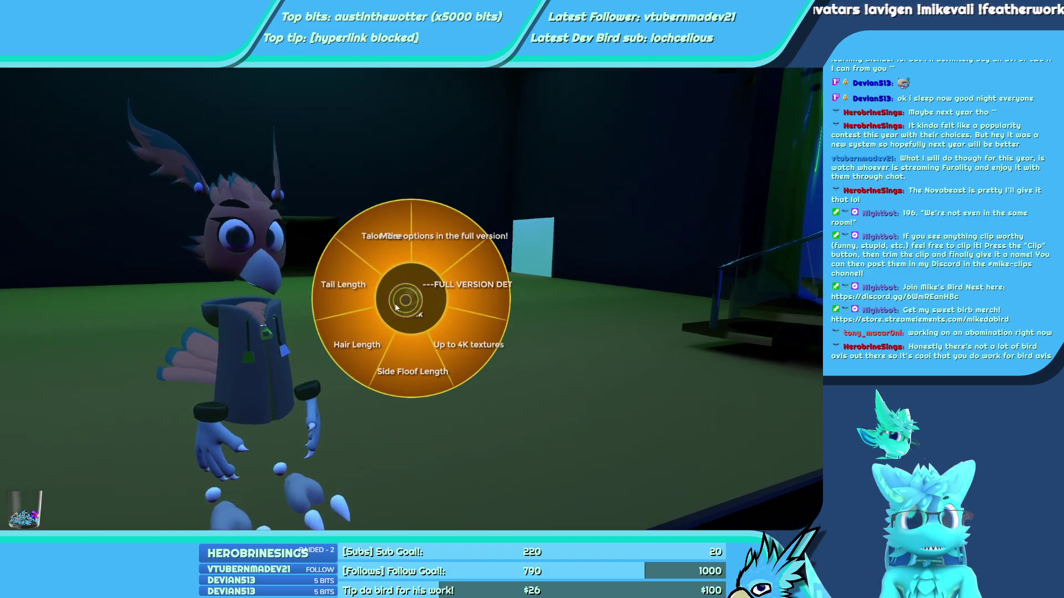
pyautogui.click(378, 297)
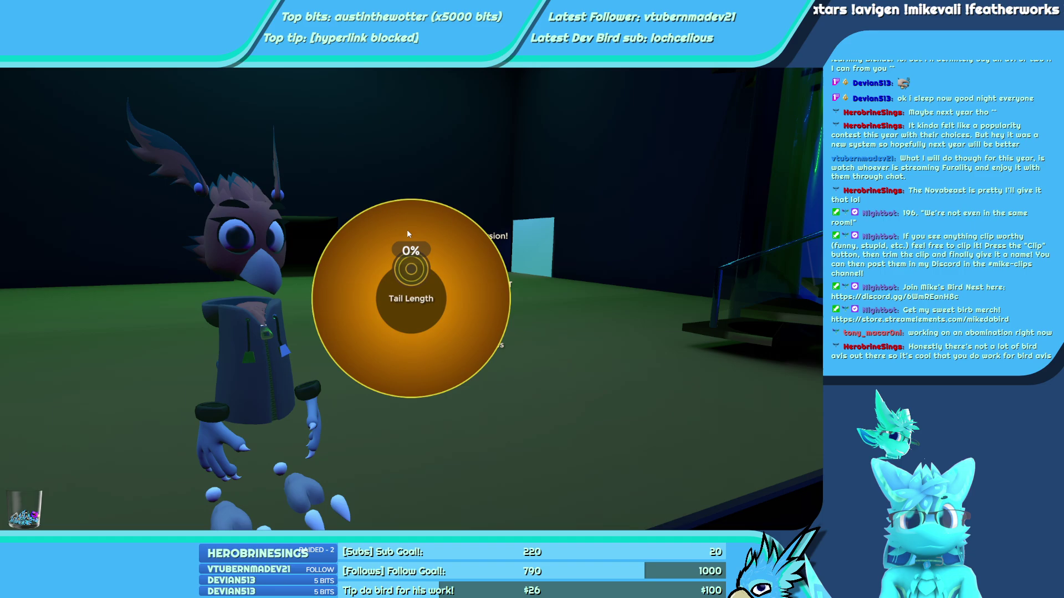
pyautogui.click(451, 297)
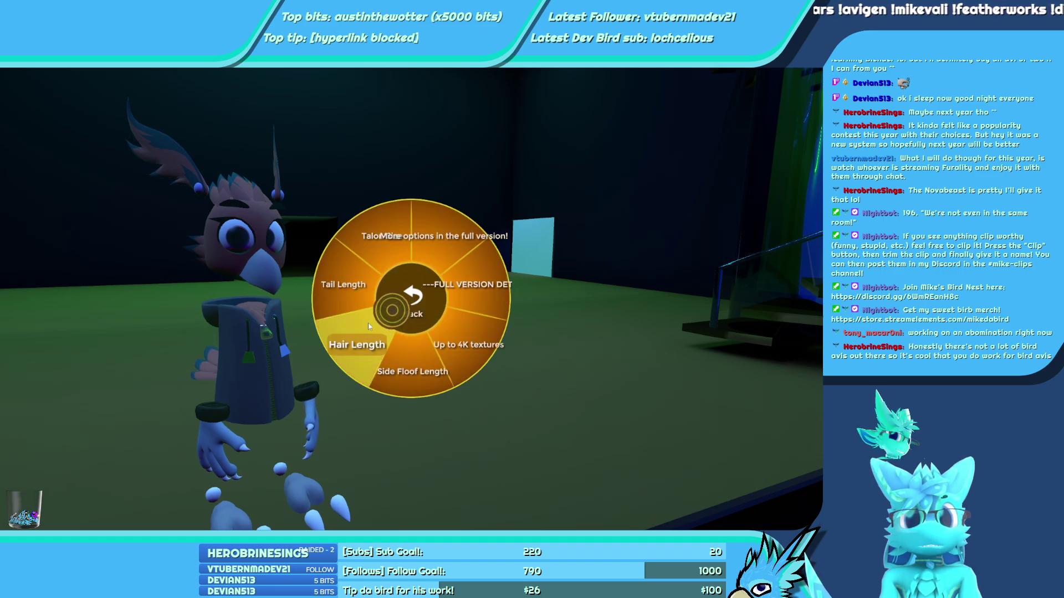
pyautogui.click(344, 284)
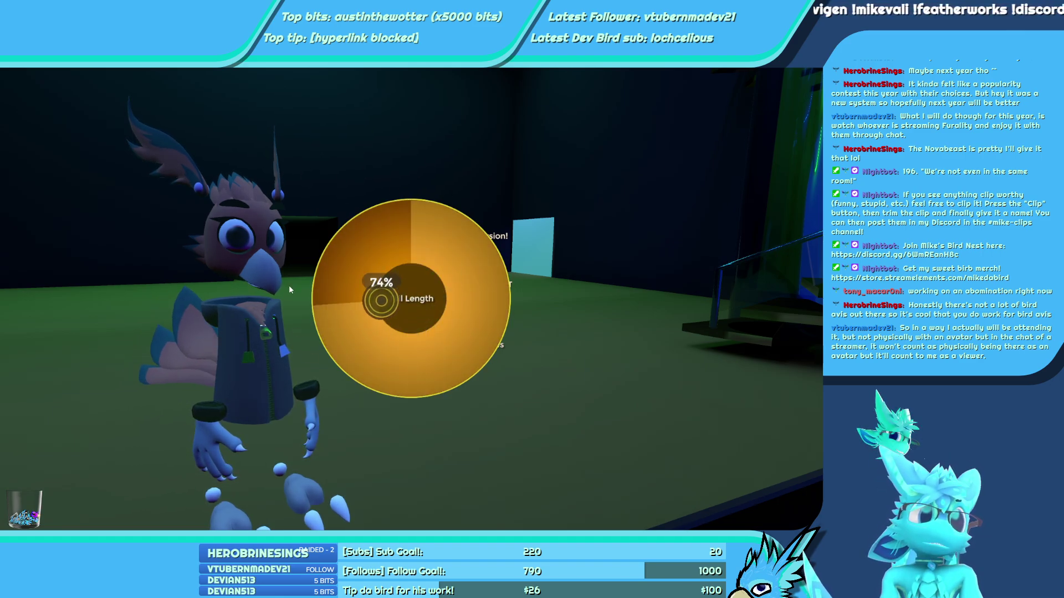
pyautogui.click(415, 407)
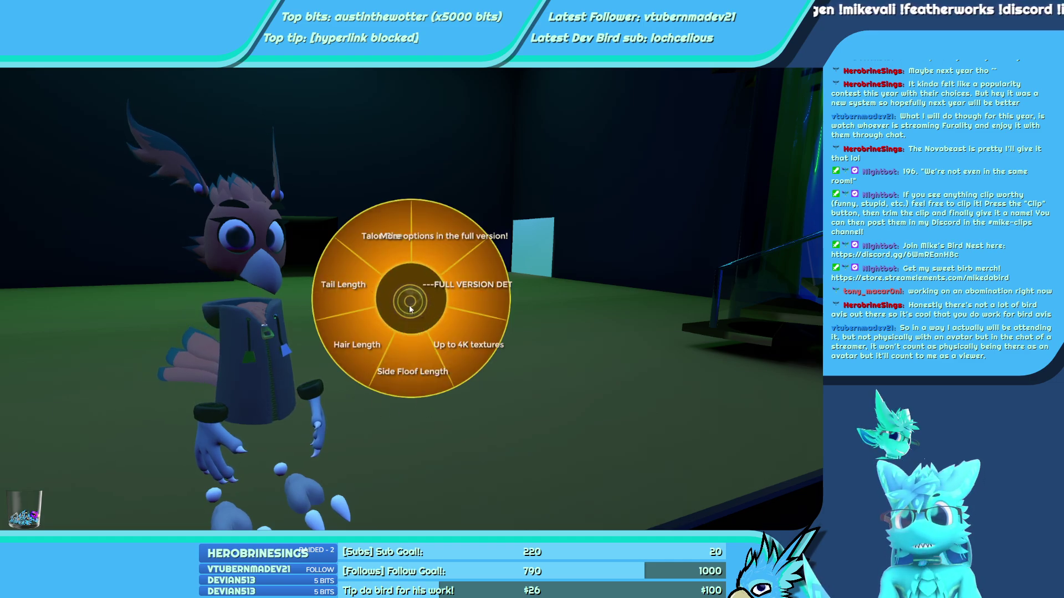
# Check the Side Floof Length slider at 50% and the Hair Length slider at 0%
pyautogui.click(412, 338)
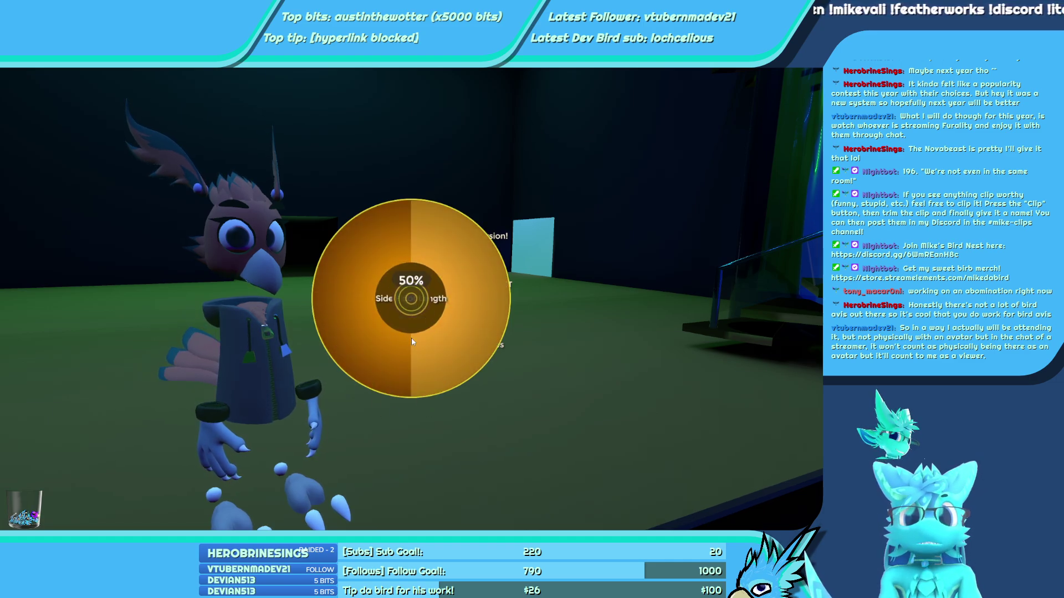
pyautogui.click(411, 413)
pyautogui.click(369, 347)
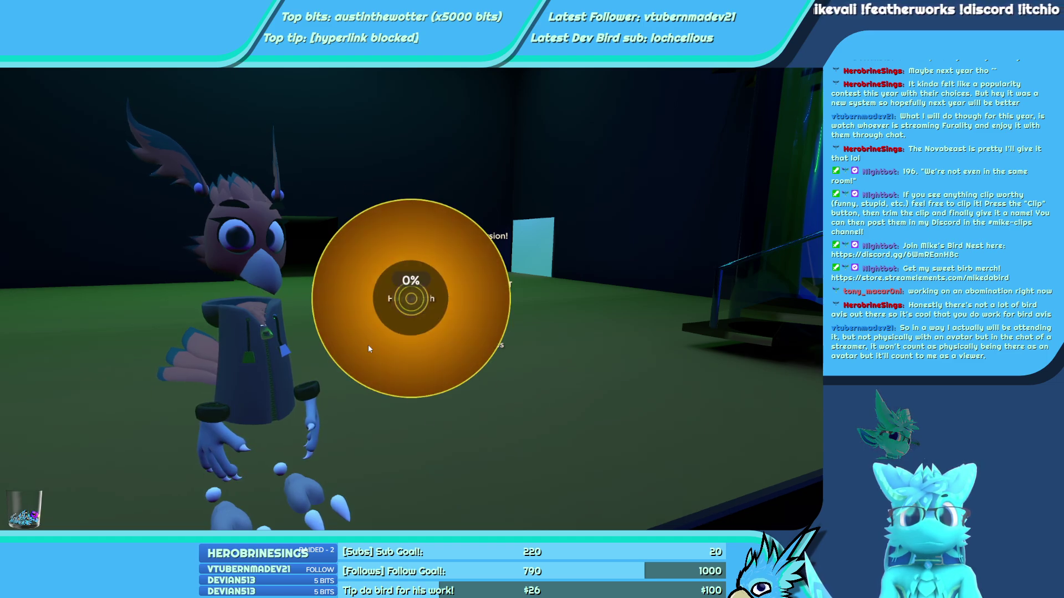
pyautogui.click(481, 360)
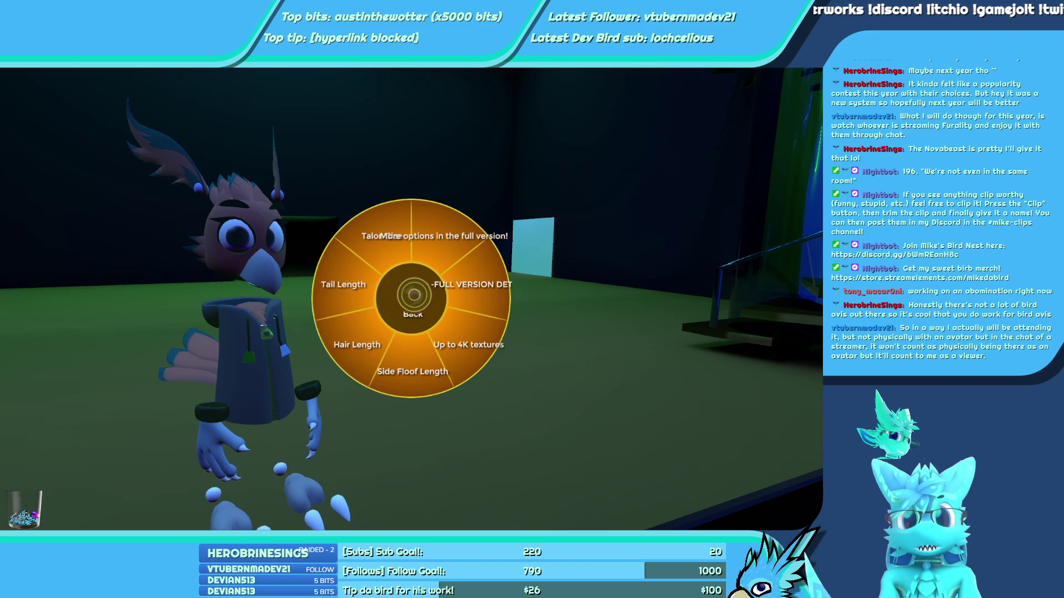
# Test the Talon Size slider at 0% and 100% while viewing the avatar's feet
pyautogui.click(405, 280)
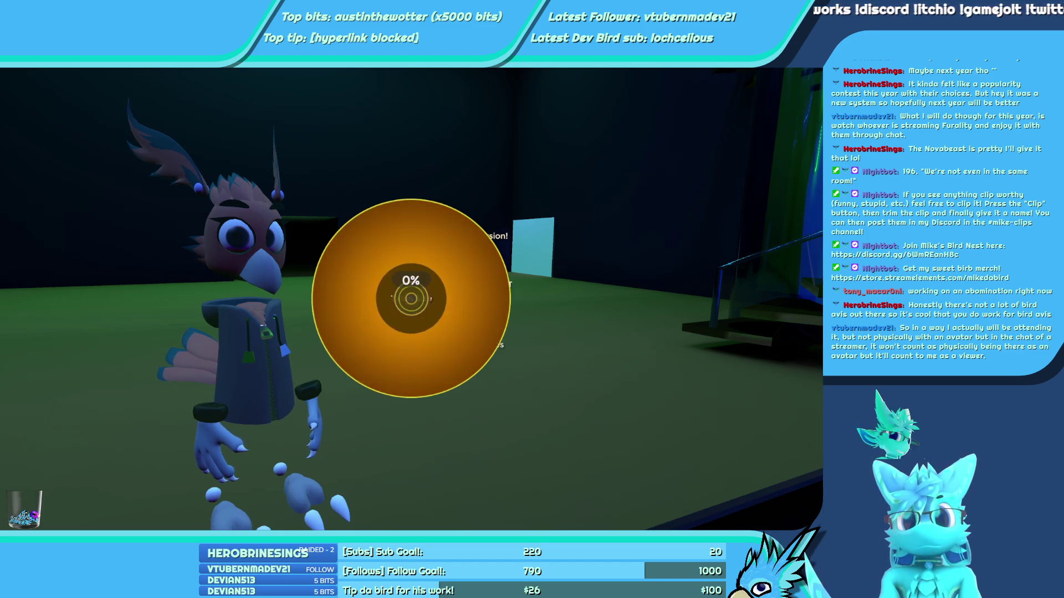
pyautogui.click(410, 299)
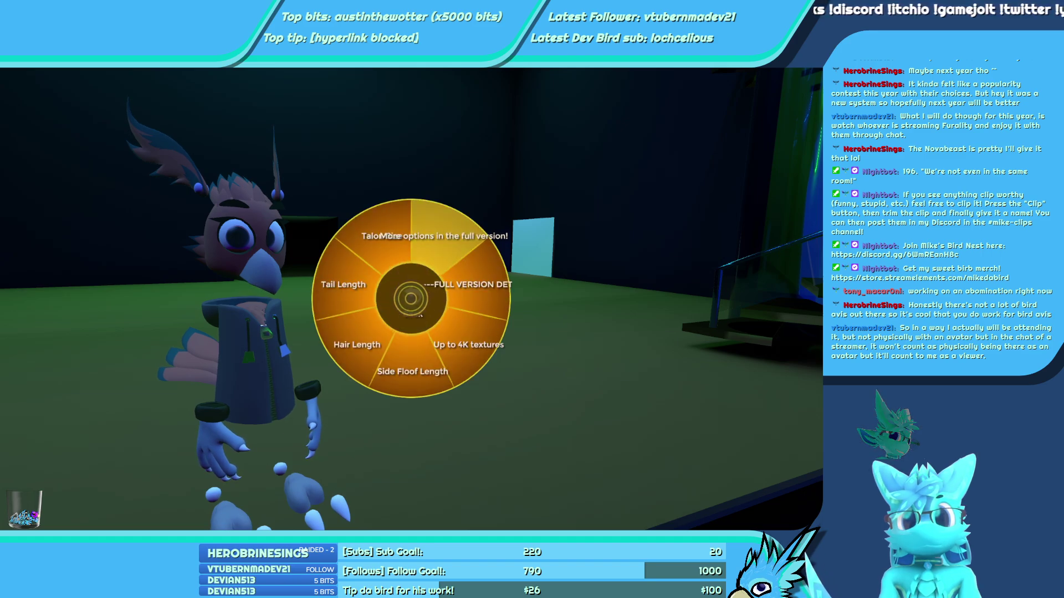
pyautogui.press('Escape')
pyautogui.press('Escape')
pyautogui.press('r')
pyautogui.click(407, 290)
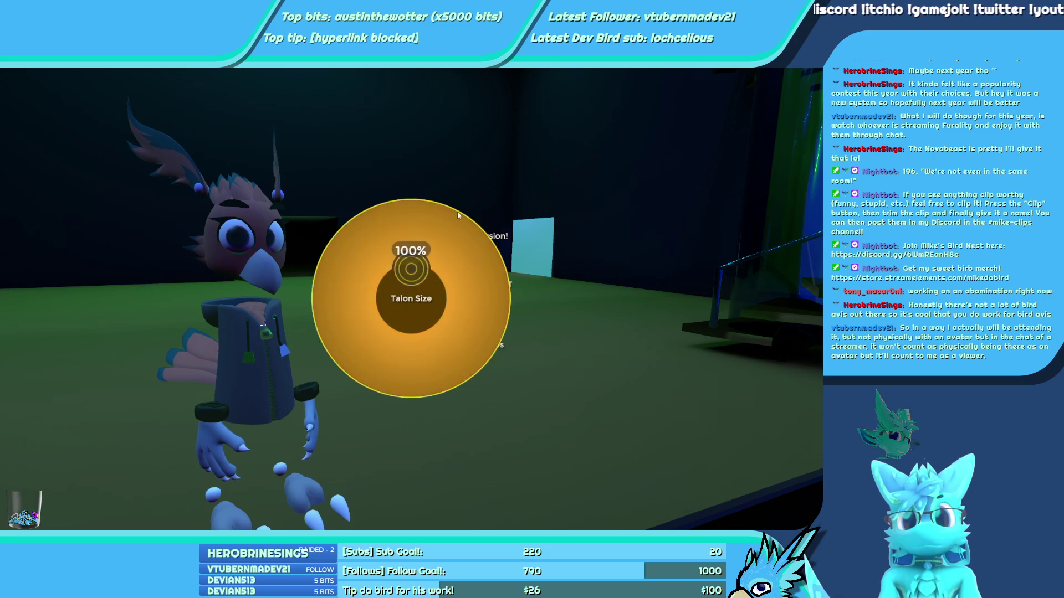
pyautogui.click(400, 270)
pyautogui.press('r')
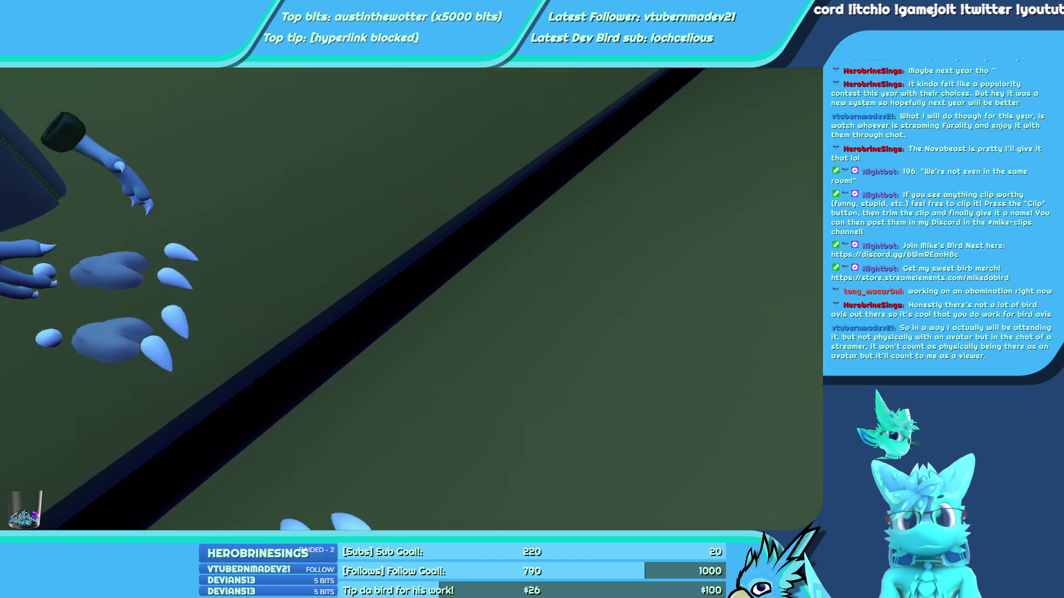
pyautogui.press('r')
pyautogui.click(381, 255)
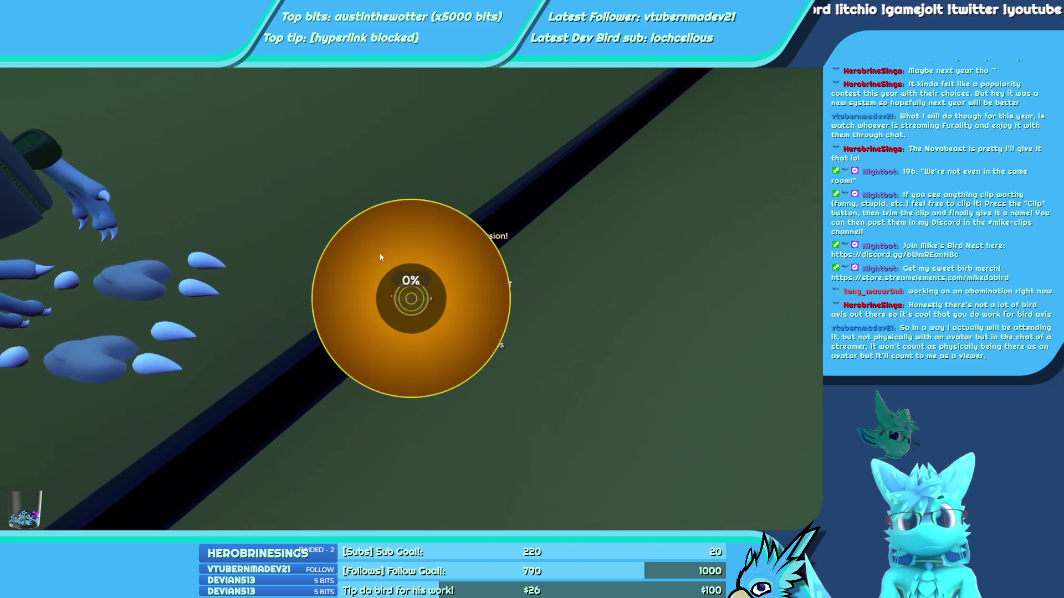
pyautogui.moveTo(426, 275); pyautogui.dragTo(535, 241)
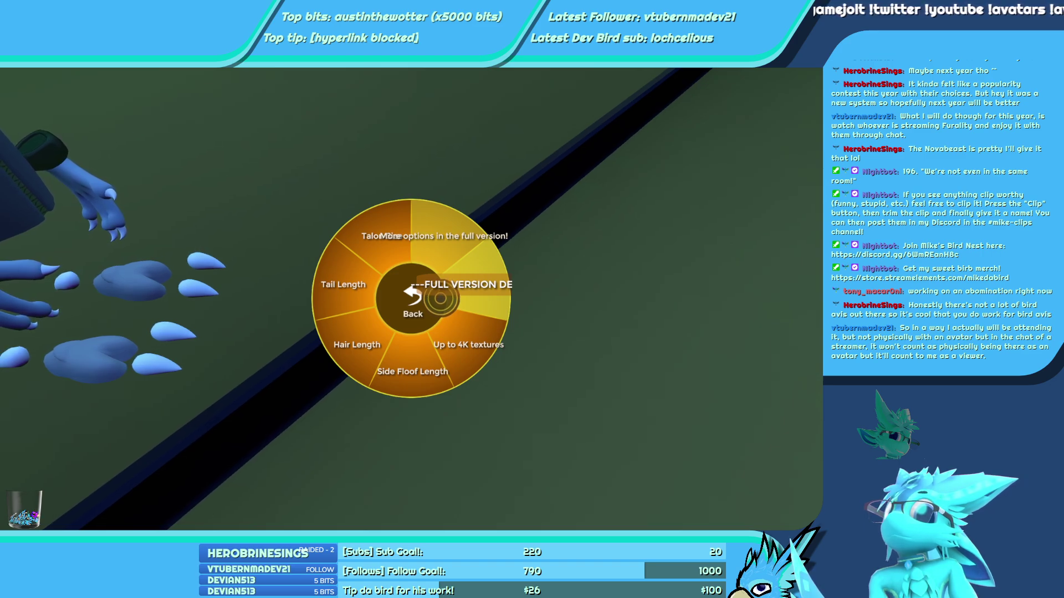
# Test Tail Length again at several levels, including 44%, with the avatar's body and tail in view
pyautogui.click(381, 297)
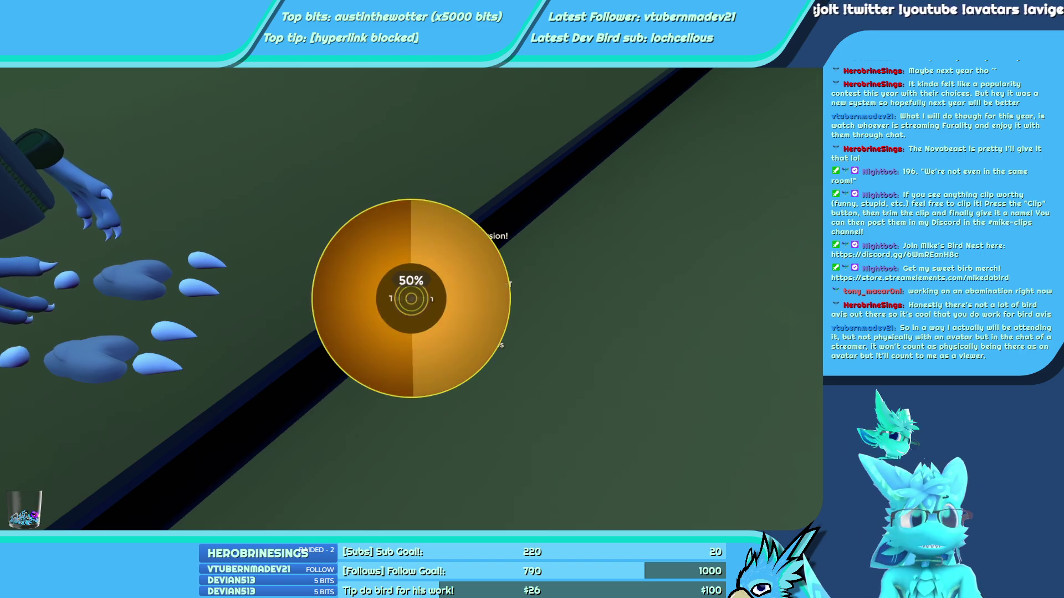
pyautogui.press('r')
pyautogui.press('r')
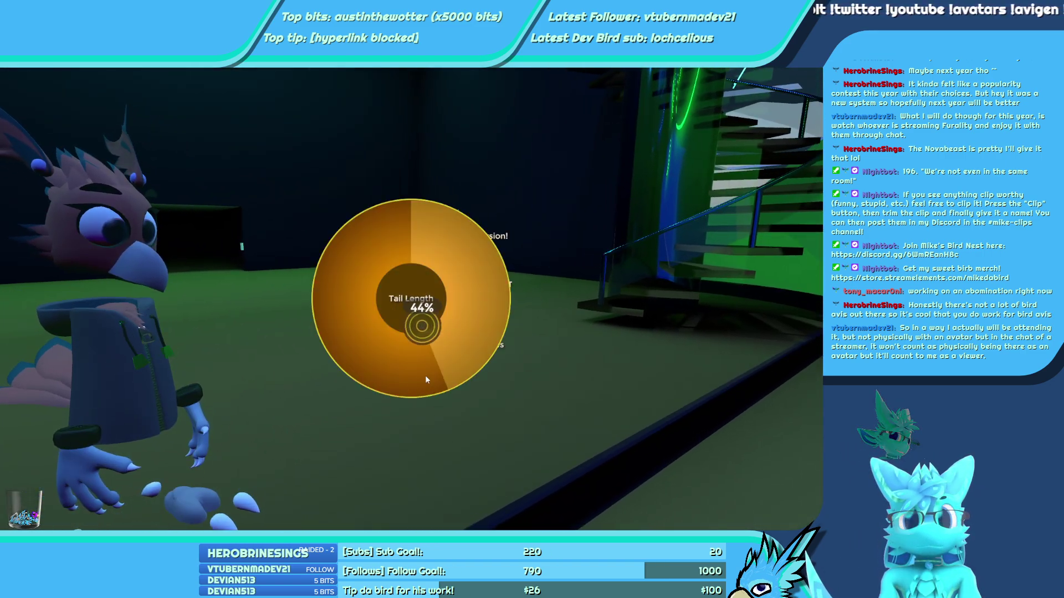
pyautogui.click(430, 321)
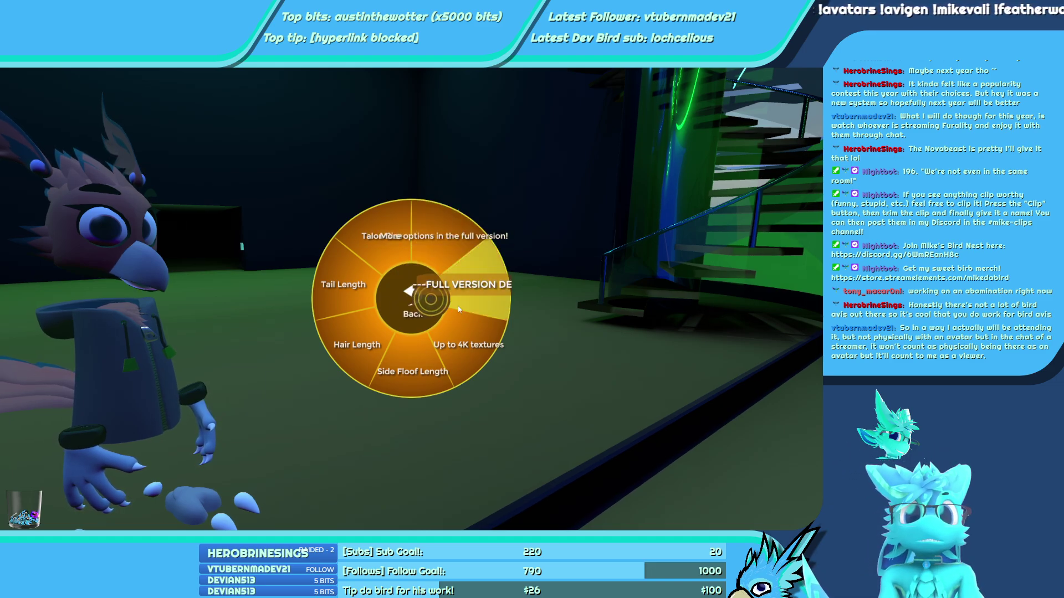
# Recheck the Side Floof Length slider and return to the options page holding the body size sliders
pyautogui.click(443, 334)
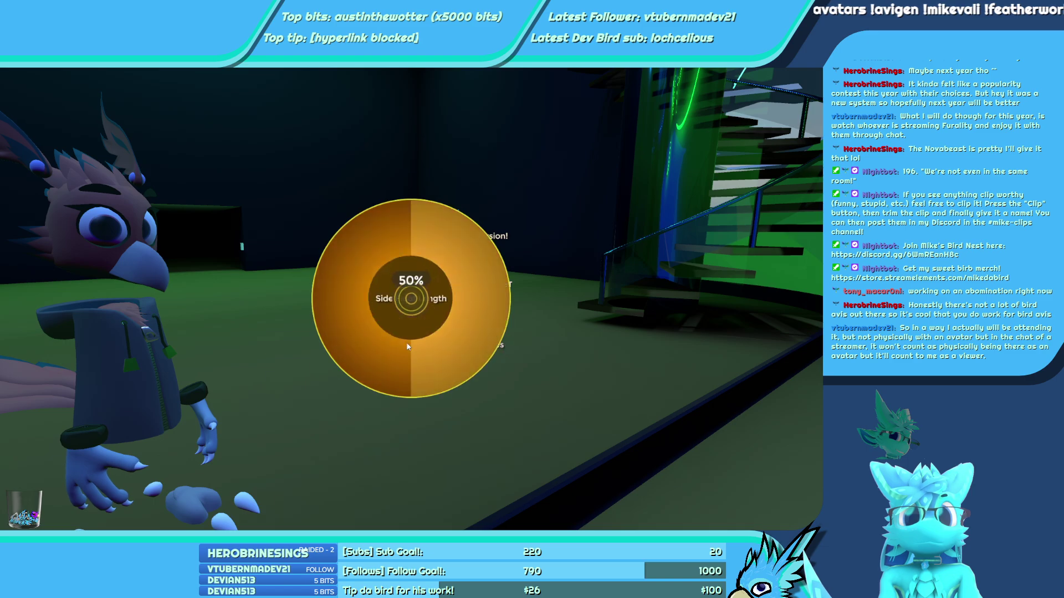
pyautogui.click(418, 300)
pyautogui.click(400, 335)
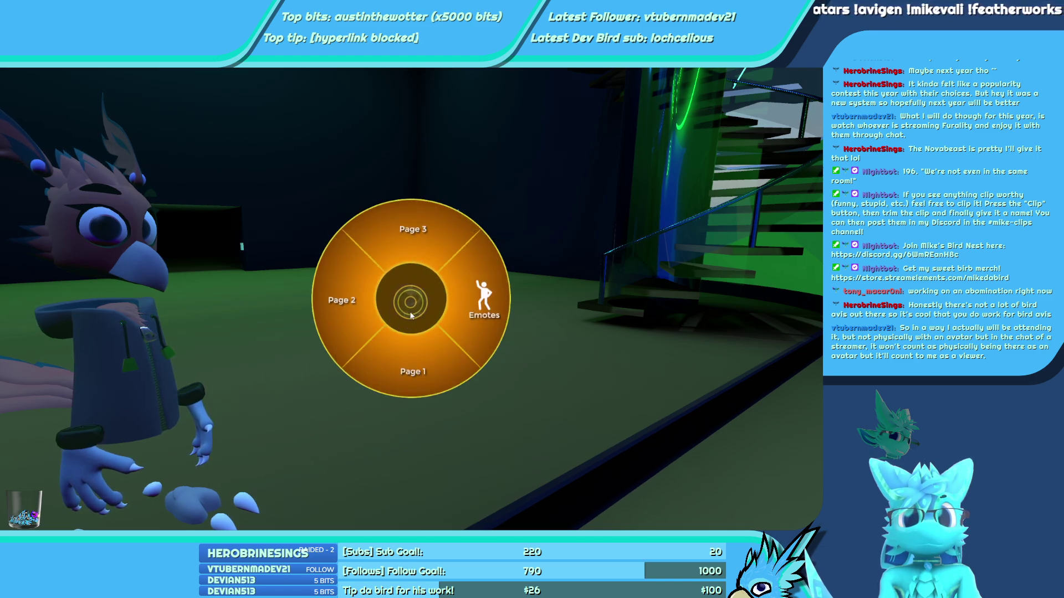
pyautogui.click(402, 272)
pyautogui.click(411, 302)
pyautogui.click(350, 310)
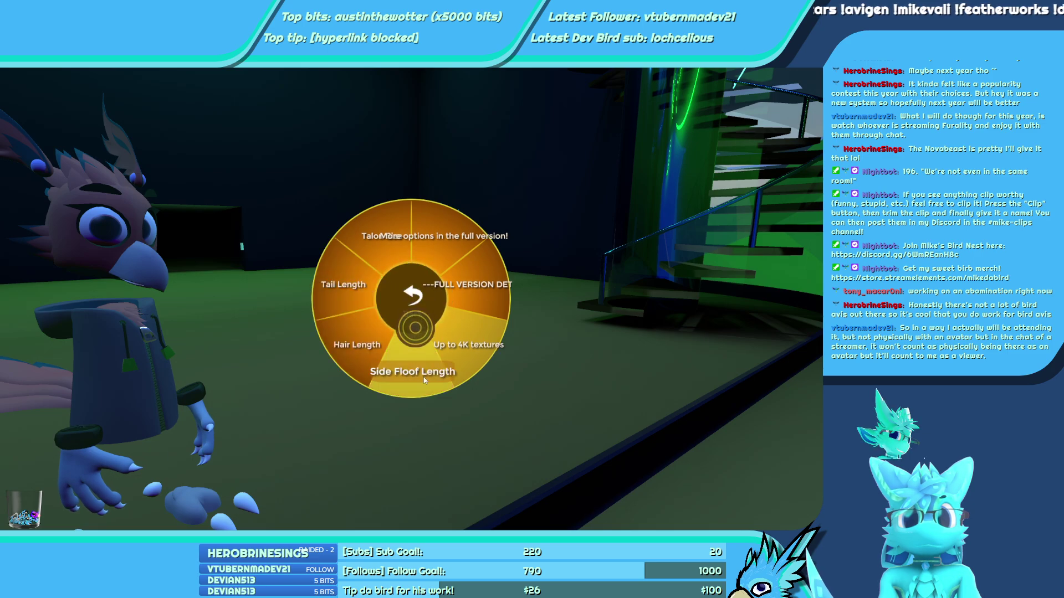
# Compare the Talon Size, Tail Length, Hair Length and Side Floof Length sliders once more on the avatar
pyautogui.click(361, 218)
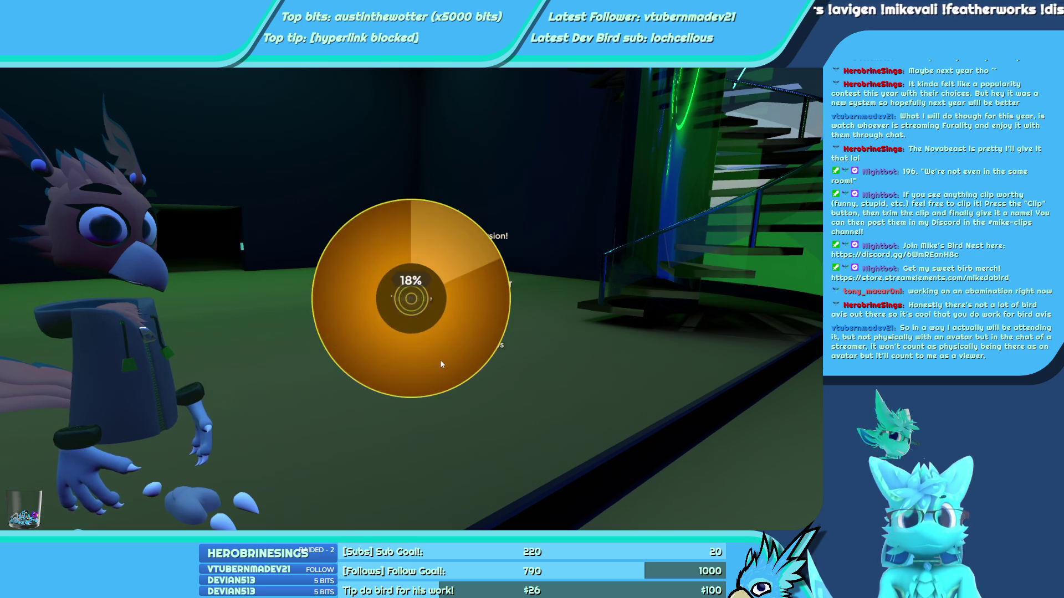
pyautogui.click(424, 315)
pyautogui.click(382, 287)
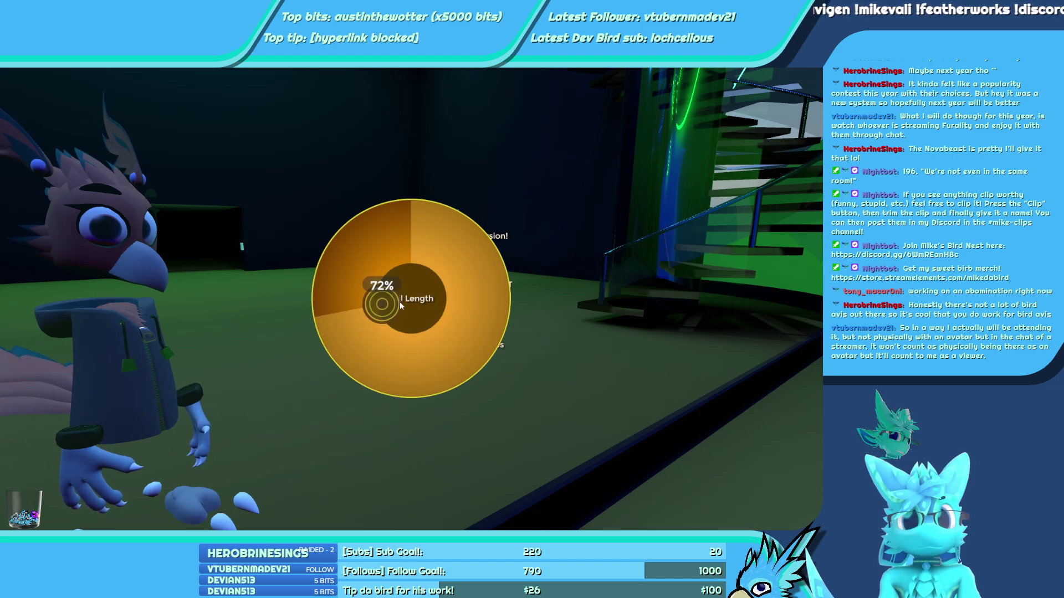
pyautogui.click(381, 304)
pyautogui.click(377, 360)
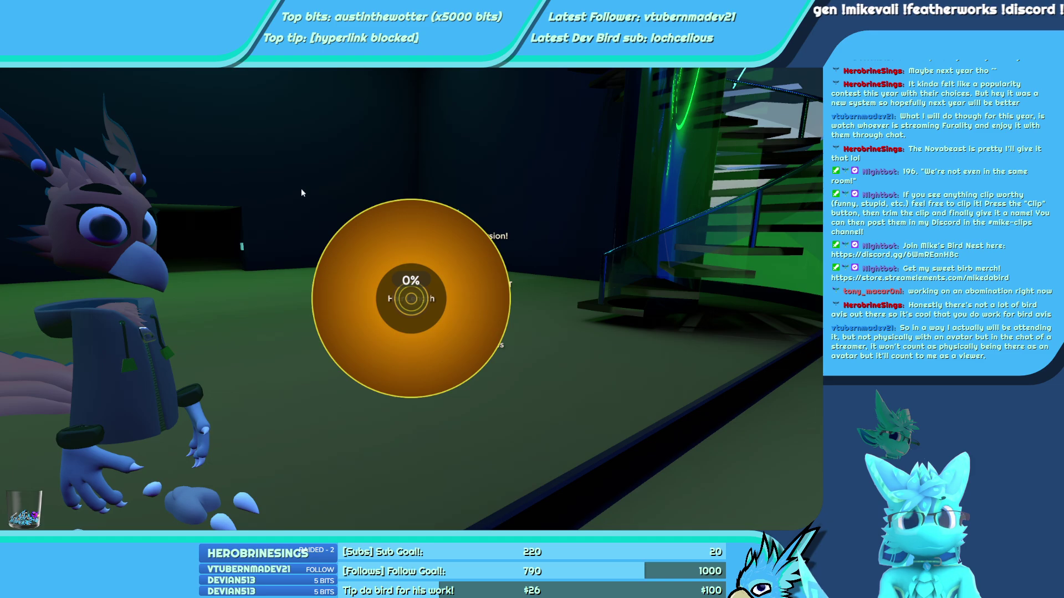
pyautogui.click(326, 216)
pyautogui.click(417, 388)
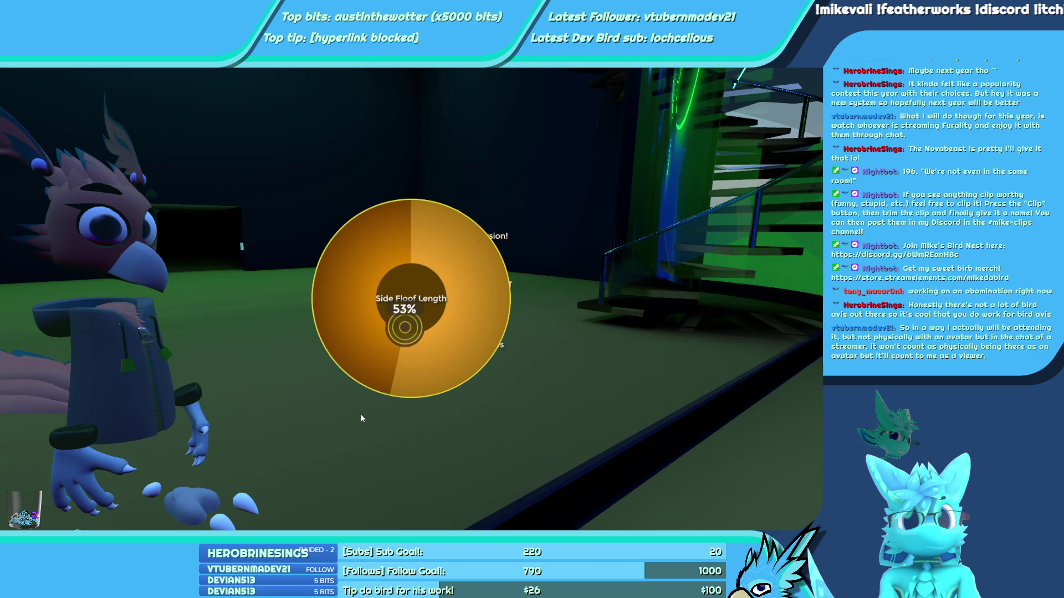
pyautogui.click(416, 323)
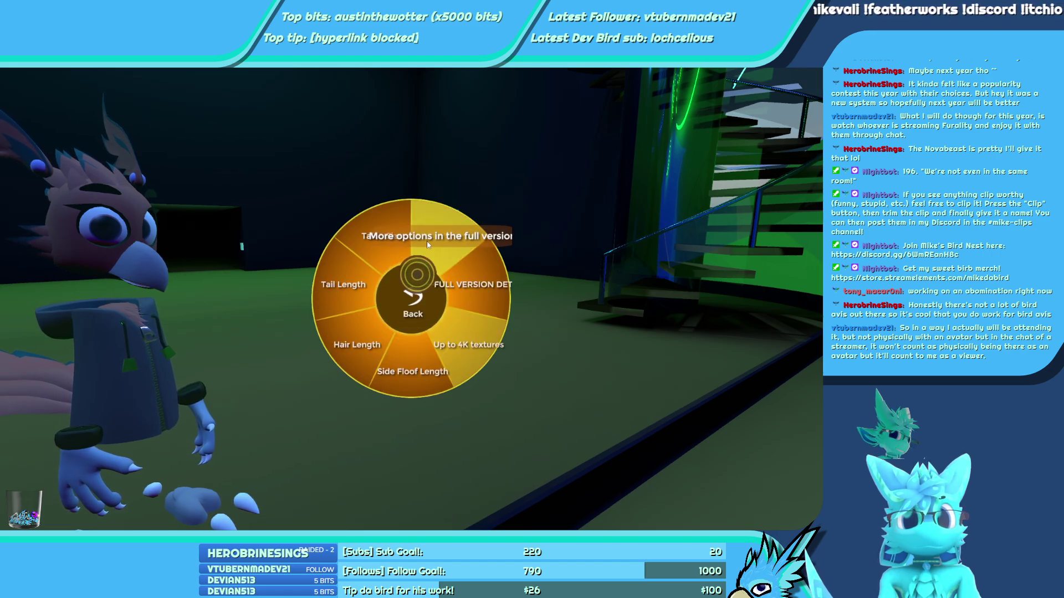
pyautogui.click(394, 244)
pyautogui.moveTo(391, 320)
pyautogui.mouseDown()
pyautogui.moveTo(521, 295)
pyautogui.moveTo(382, 305)
pyautogui.mouseUp()
# Switch to Unity and examine the MDB_Rayvian_Anim_Talons_Size state, its motion time setting and its animation clip
pyautogui.hotkey('alt', 'Tab')
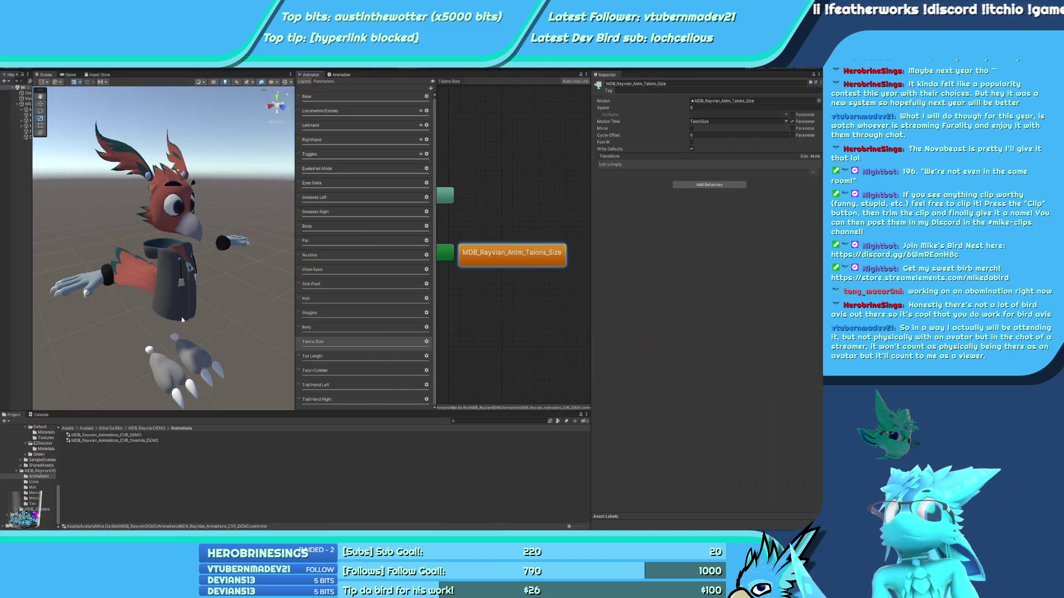
pyautogui.doubleClick(518, 251)
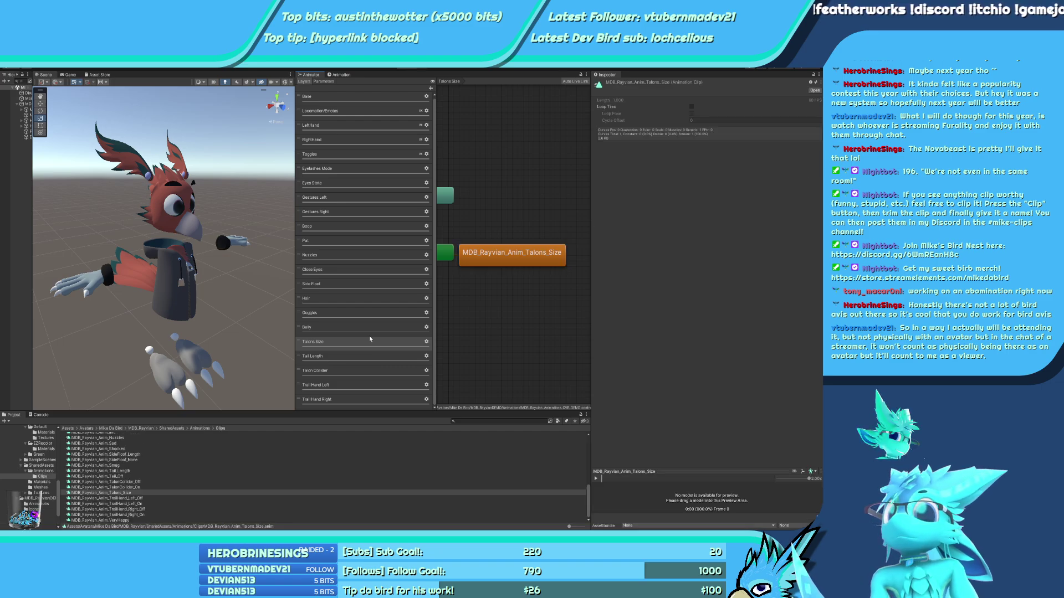
pyautogui.click(509, 255)
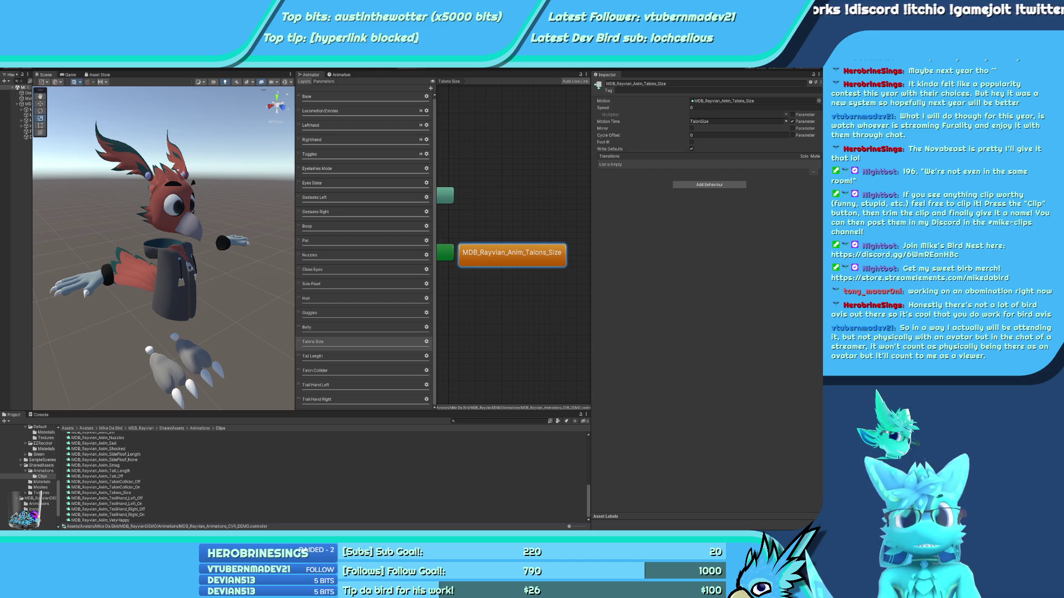
pyautogui.click(340, 74)
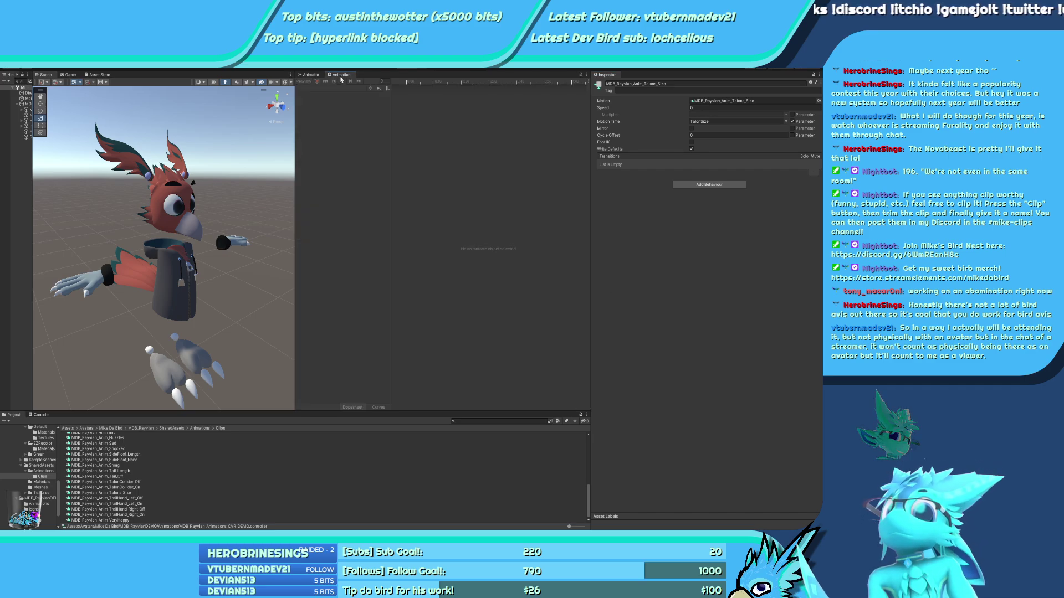
# Add a new float parameter named TalonSize to the avatar's animator controller
pyautogui.click(310, 75)
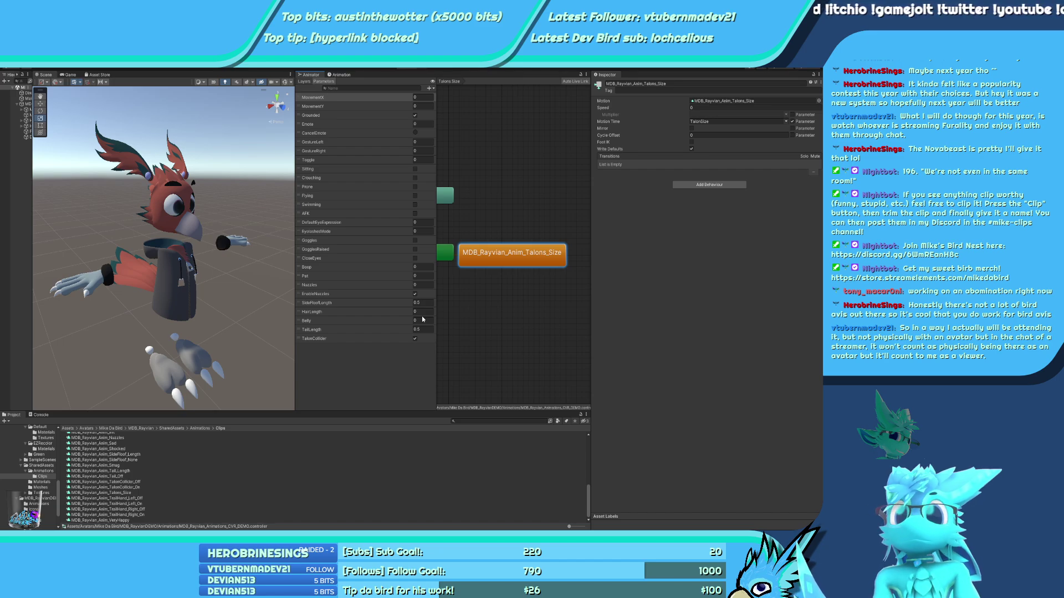
pyautogui.doubleClick(315, 329)
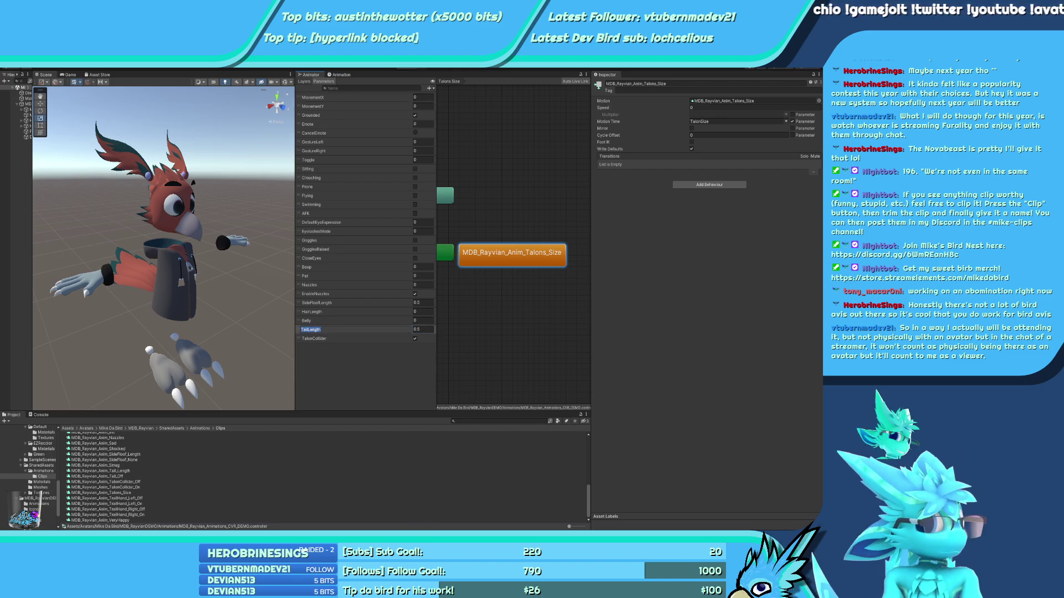
pyautogui.click(430, 89)
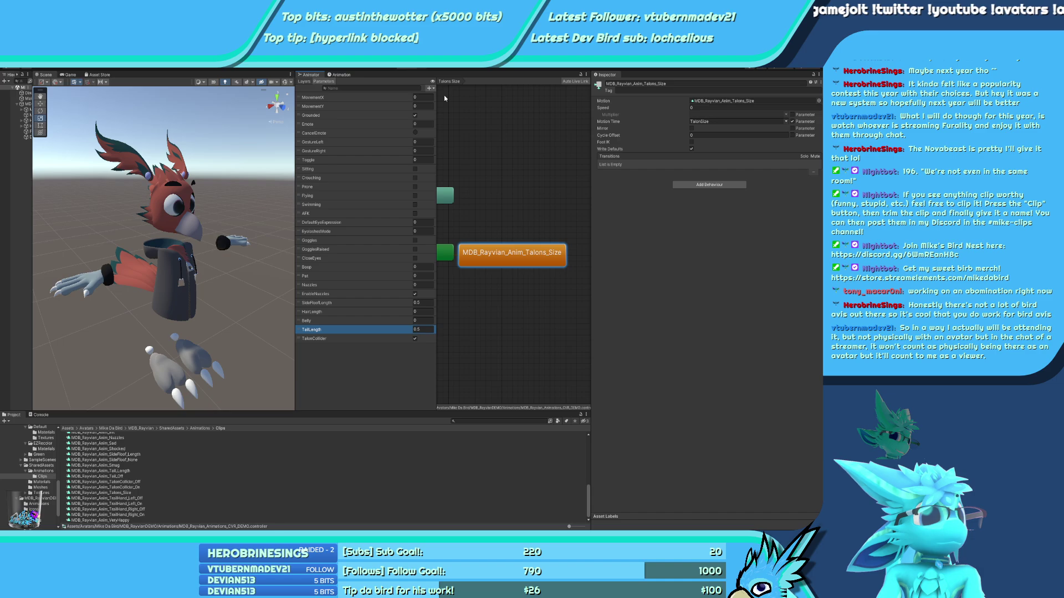
pyautogui.hotkey('ctrl', 'd')
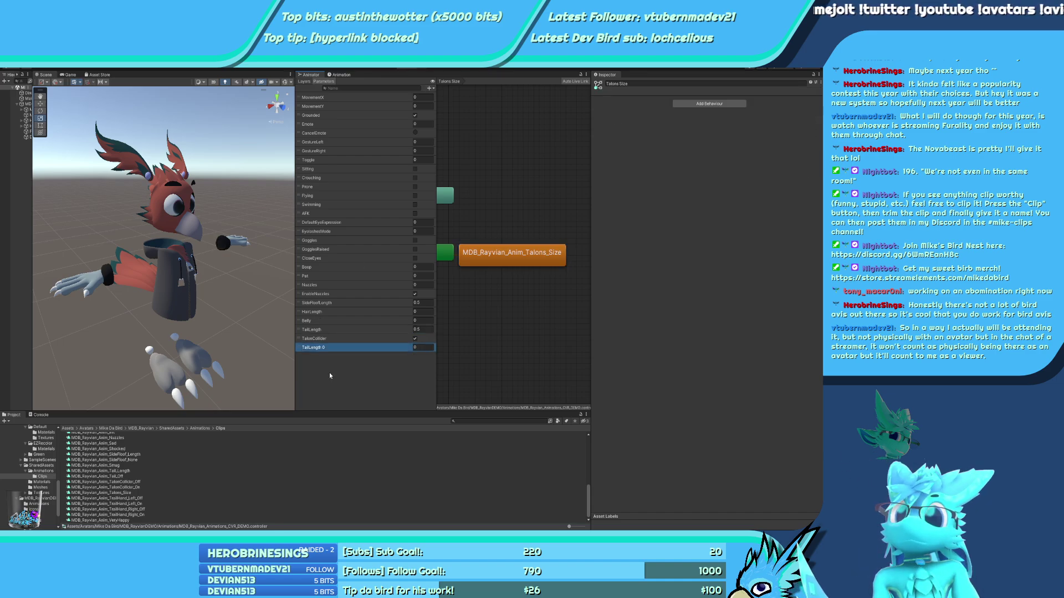
pyautogui.hotkey('ctrl', 'z')
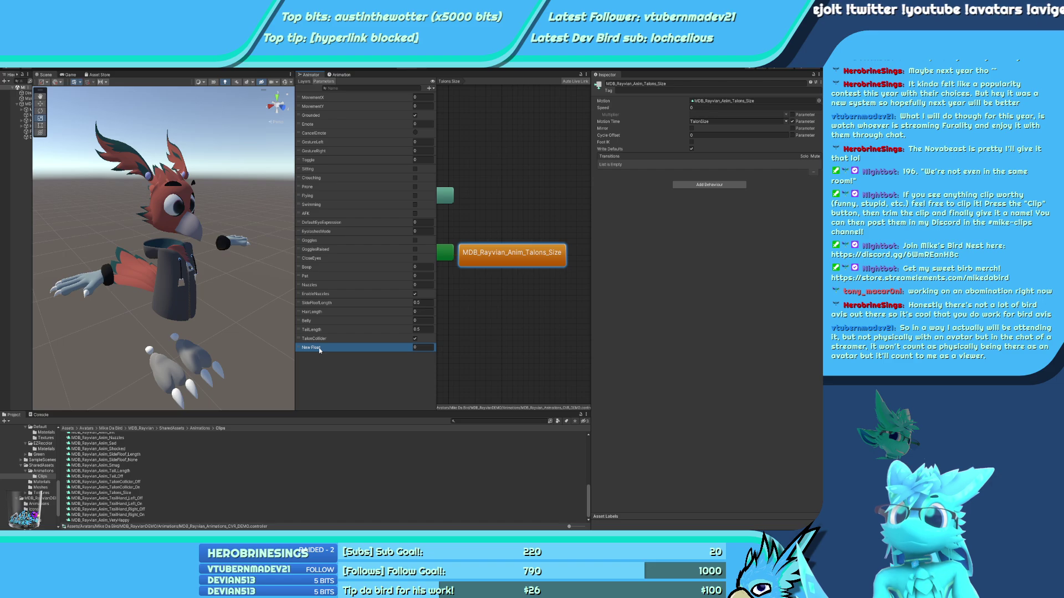
pyautogui.doubleClick(319, 348)
pyautogui.write('TalonSi')
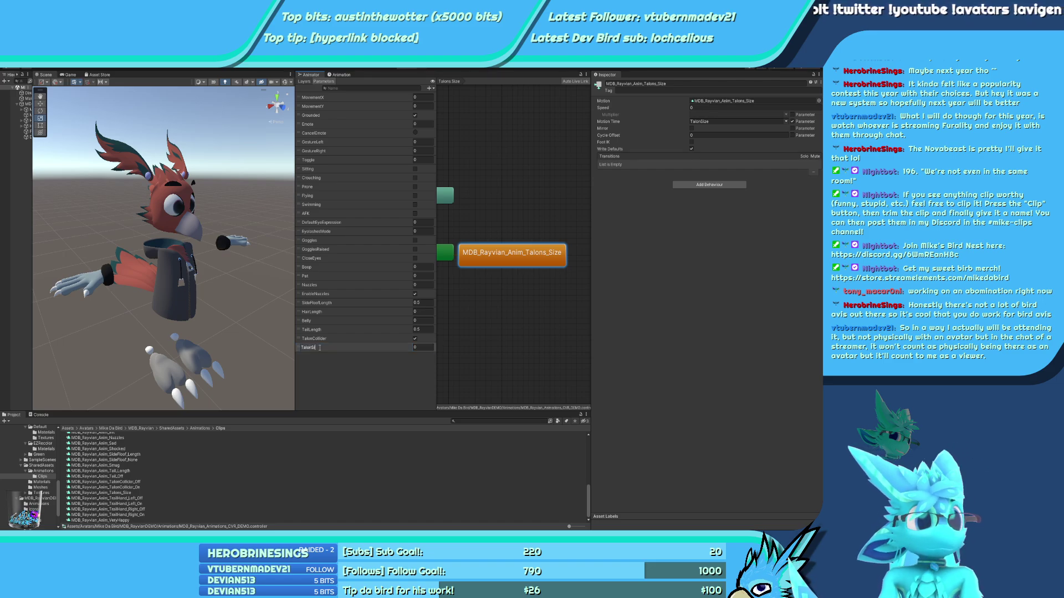
pyautogui.write('ze')
pyautogui.press('Return')
# Move the TalonSize parameter directly below TailLength and set its default value to 1
pyautogui.moveTo(320, 347); pyautogui.dragTo(324, 336)
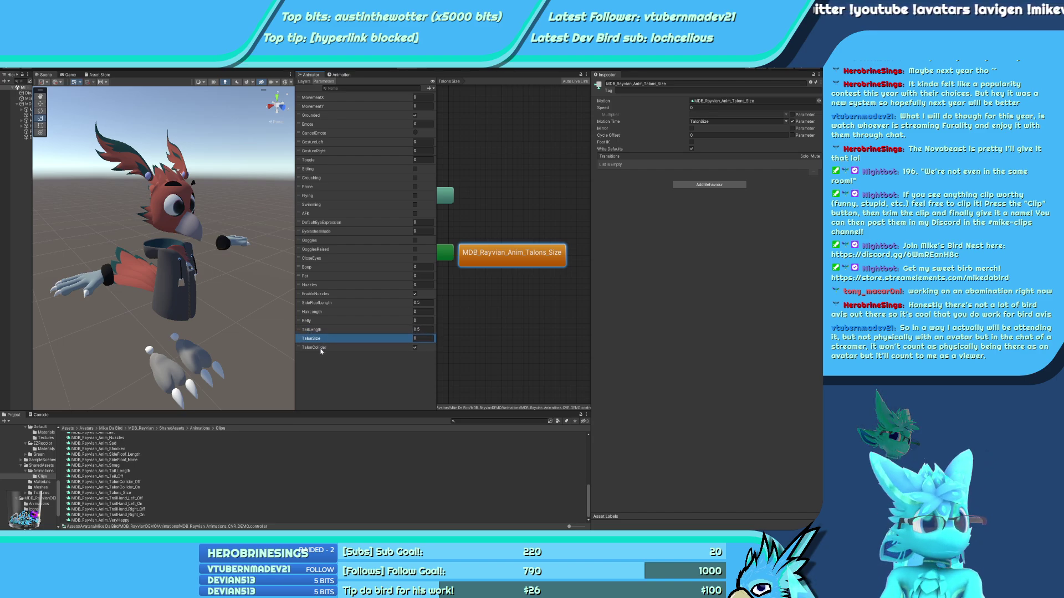
pyautogui.click(413, 339)
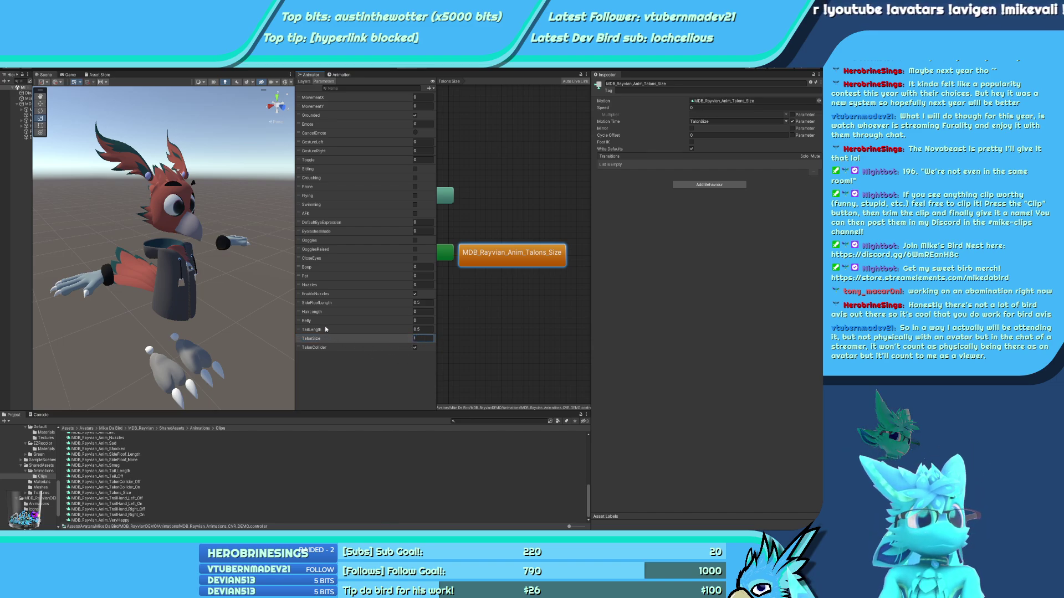
pyautogui.click(327, 303)
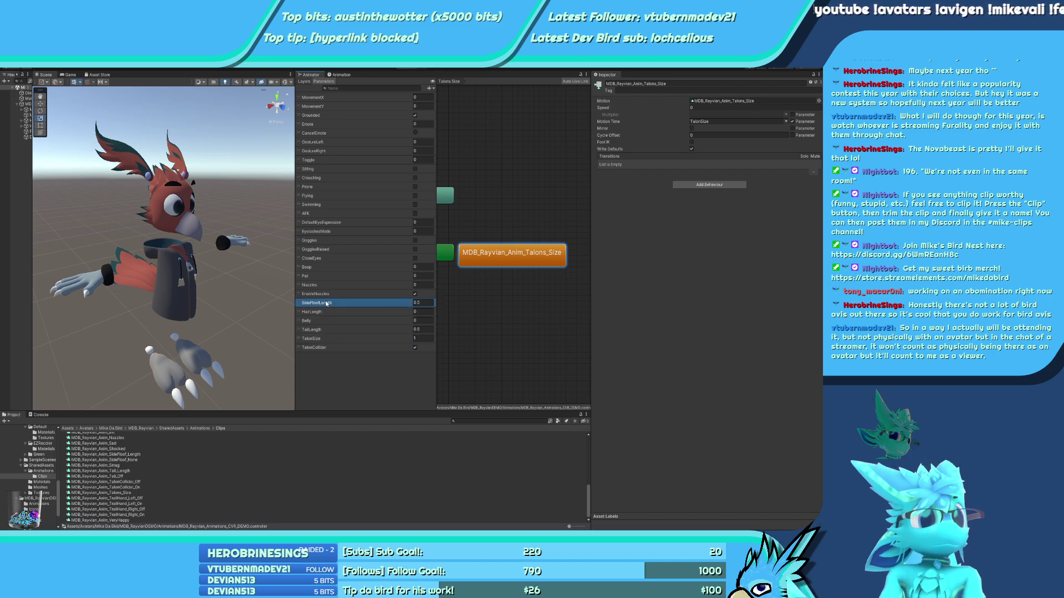
pyautogui.click(328, 285)
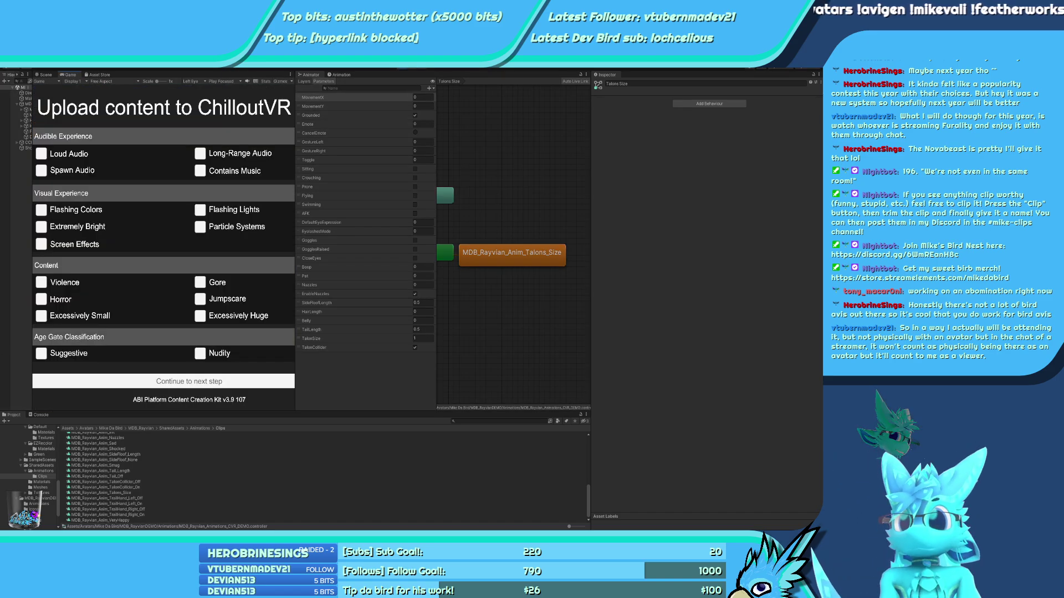
# Submit the avatar upload to ChilloutVR with no content tags set, certifying the ownership and tagging legal assurances
pyautogui.click(259, 380)
pyautogui.click(258, 379)
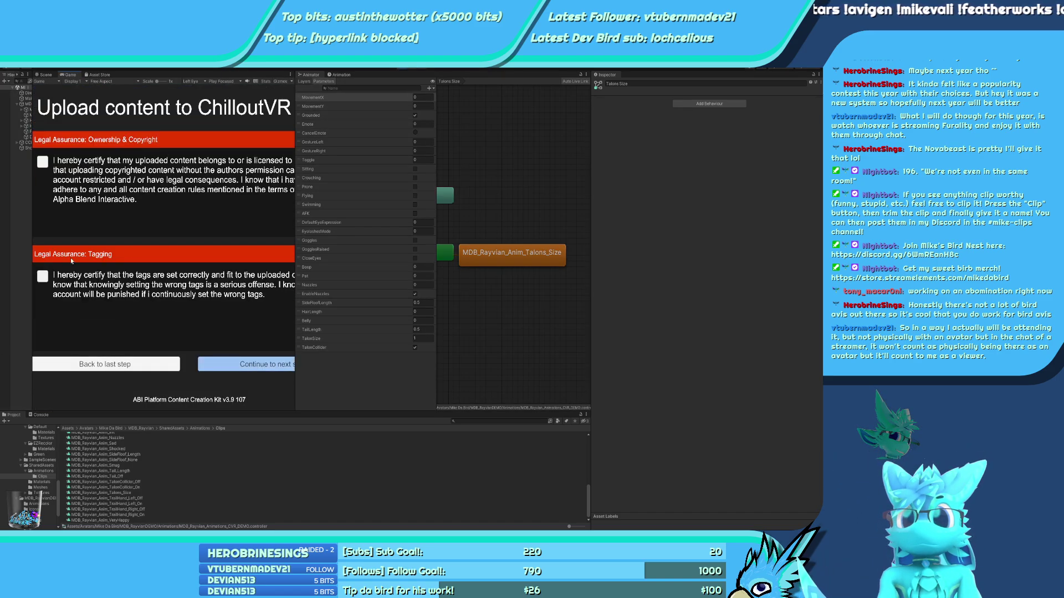
pyautogui.click(42, 162)
pyautogui.click(244, 364)
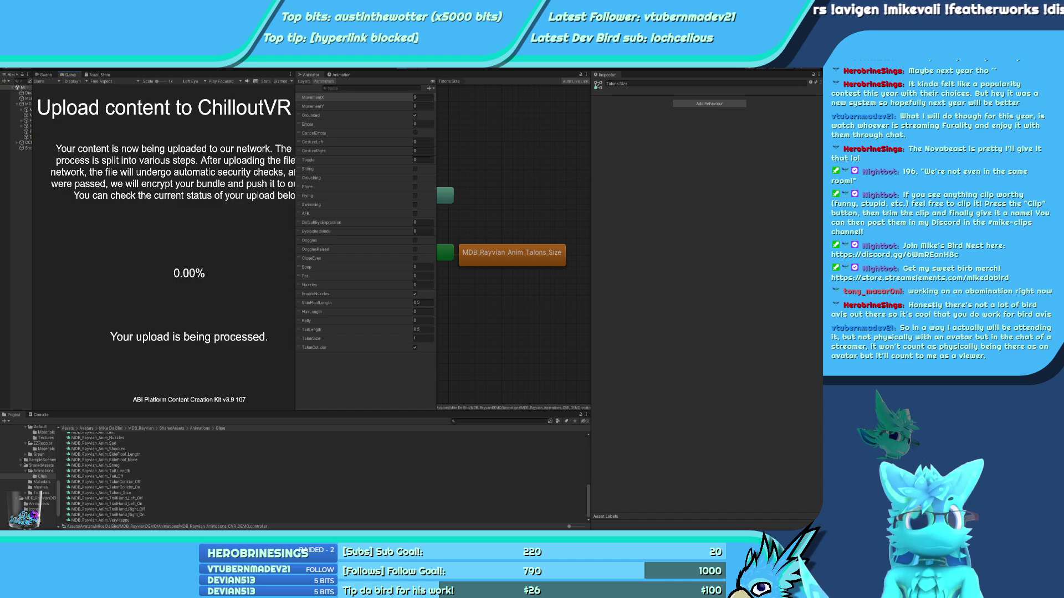
# Switch to ChilloutVR, load the MDB Rayvian - Demo avatar and check its Talon Size option
pyautogui.hotkey('alt', 'Tab')
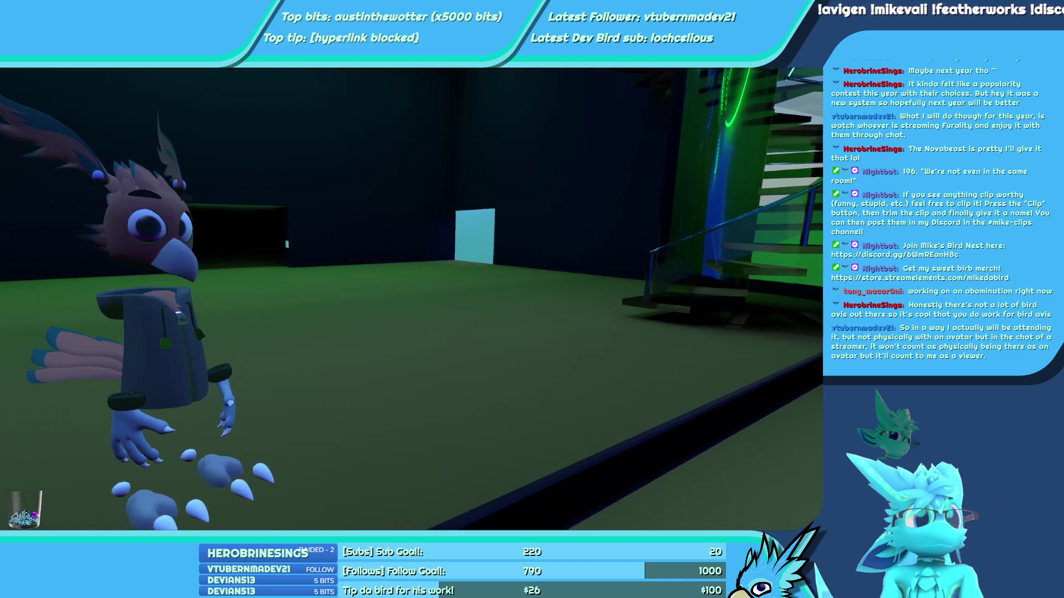
pyautogui.press('Escape')
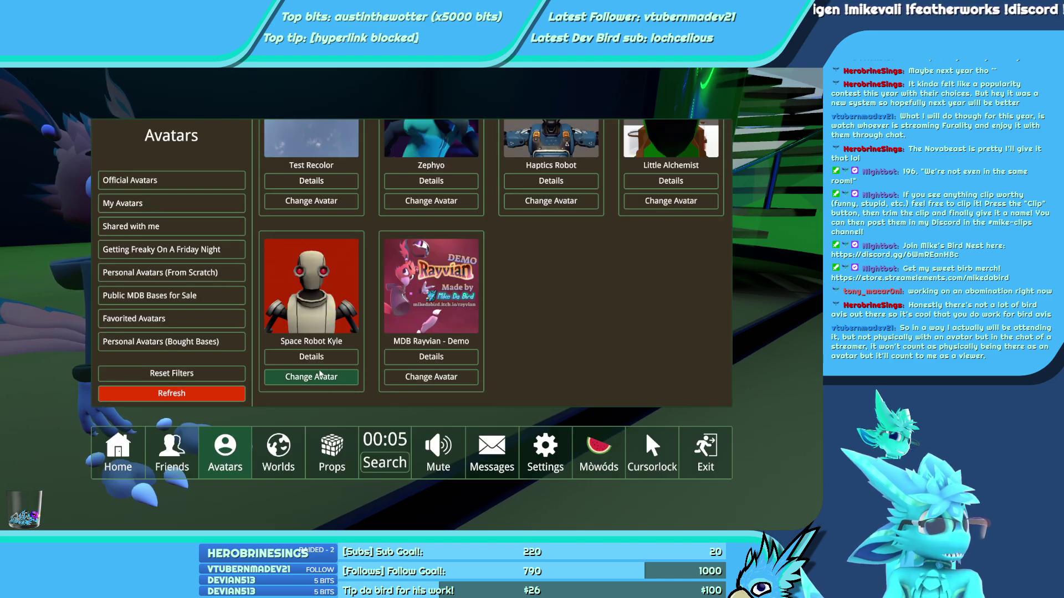
pyautogui.click(402, 379)
pyautogui.press('Escape')
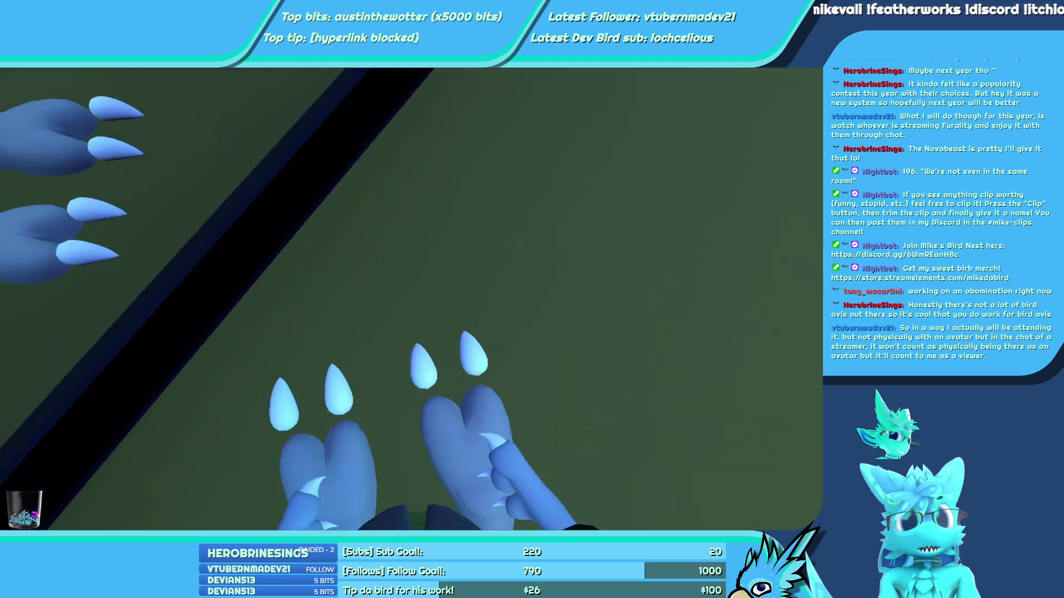
pyautogui.press('r')
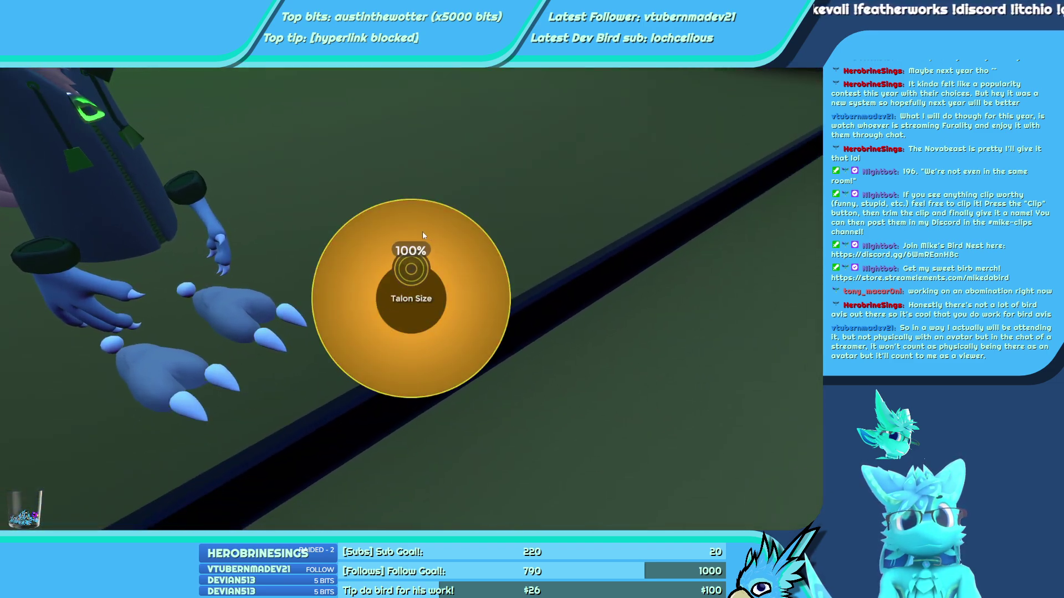
pyautogui.click(398, 293)
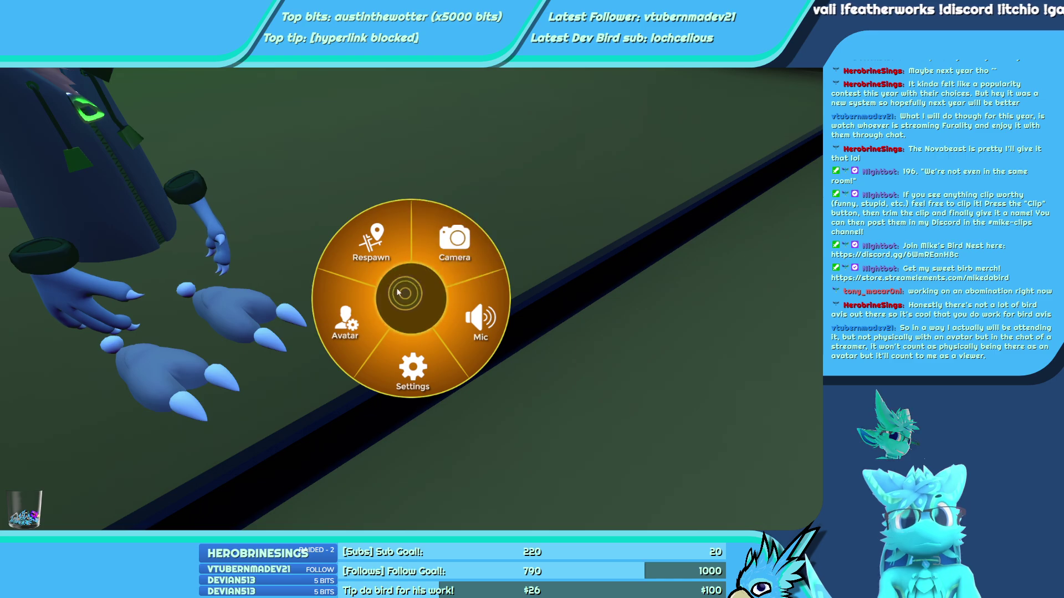
# Reload the MDB Rayvian - Demo avatar by way of Space Robot Kyle in the avatar list
pyautogui.press('r')
pyautogui.press('Escape')
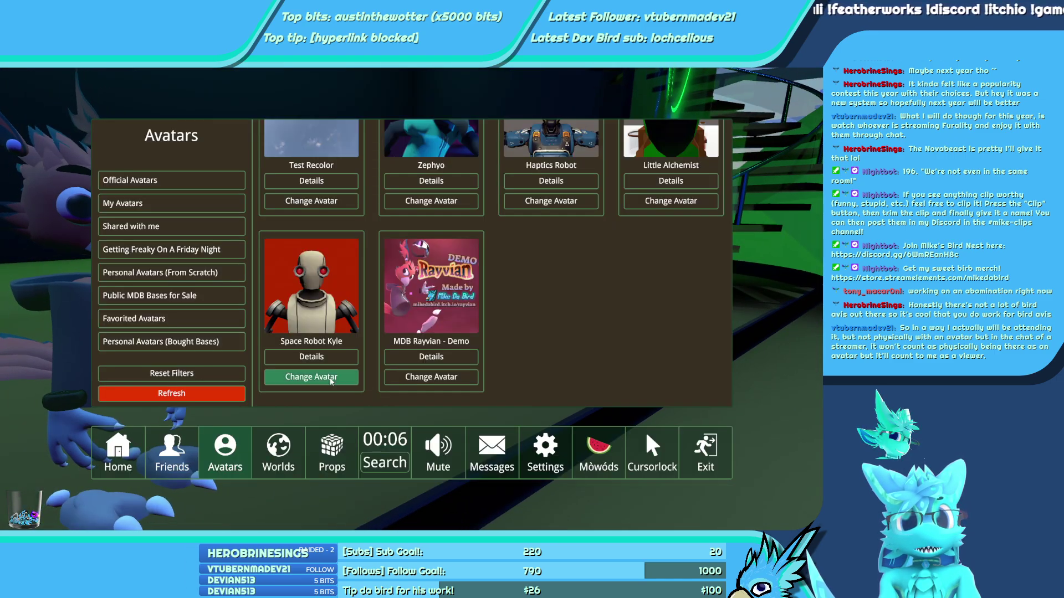
pyautogui.click(311, 376)
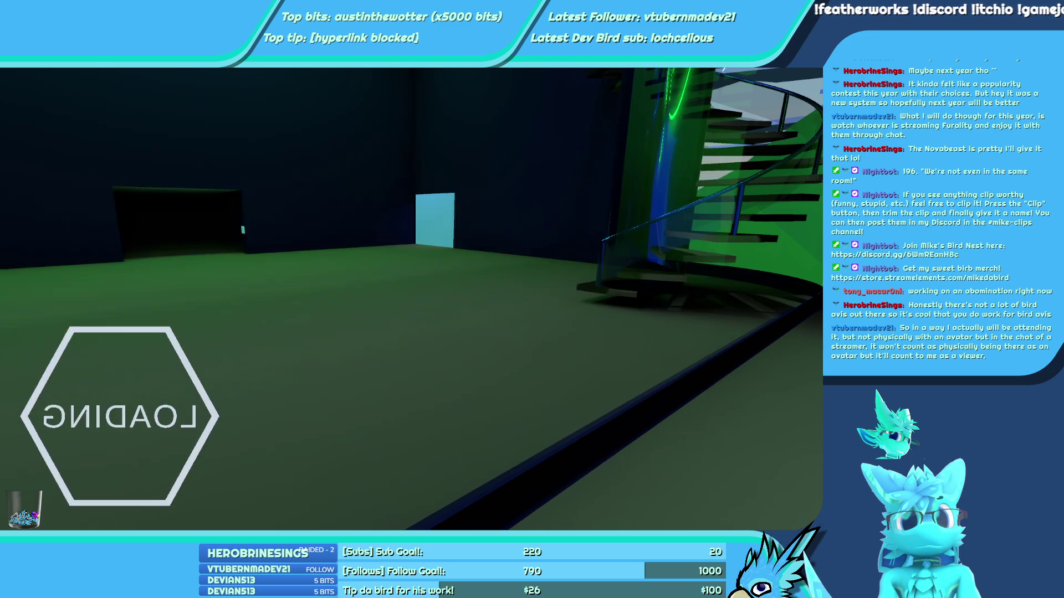
# Open the reloaded avatar's options and test Talon Size at several levels, including 81%, while watching the feet
pyautogui.press('r')
pyautogui.click(411, 338)
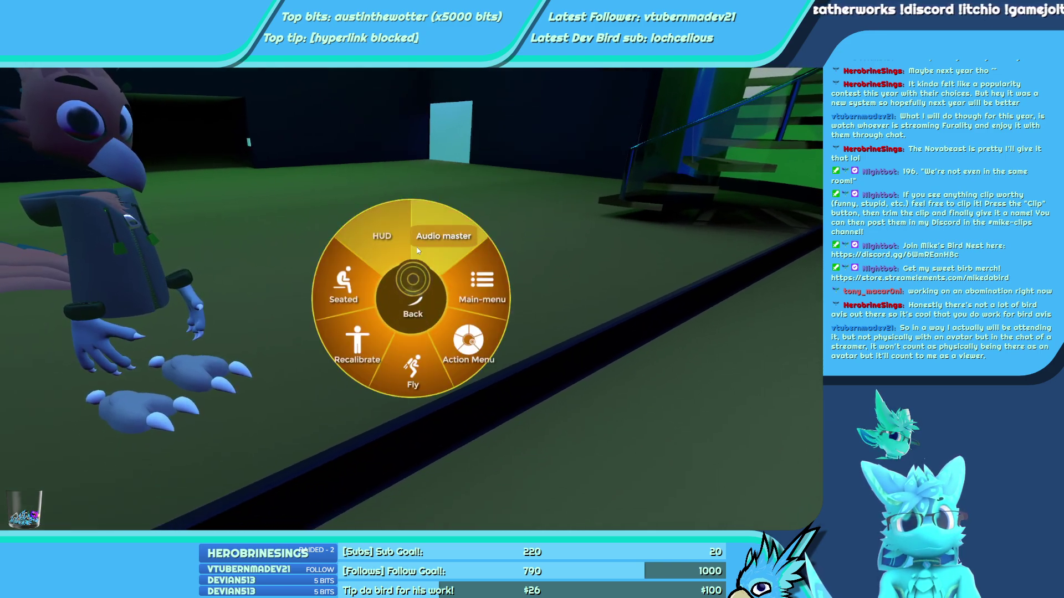
pyautogui.click(411, 297)
pyautogui.click(355, 324)
pyautogui.click(361, 298)
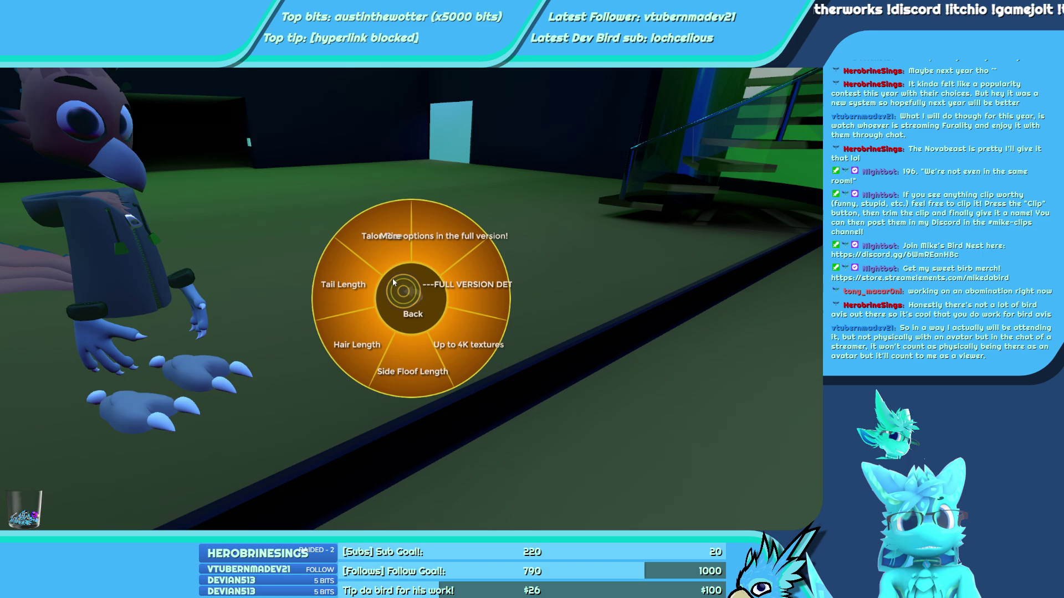
pyautogui.click(383, 238)
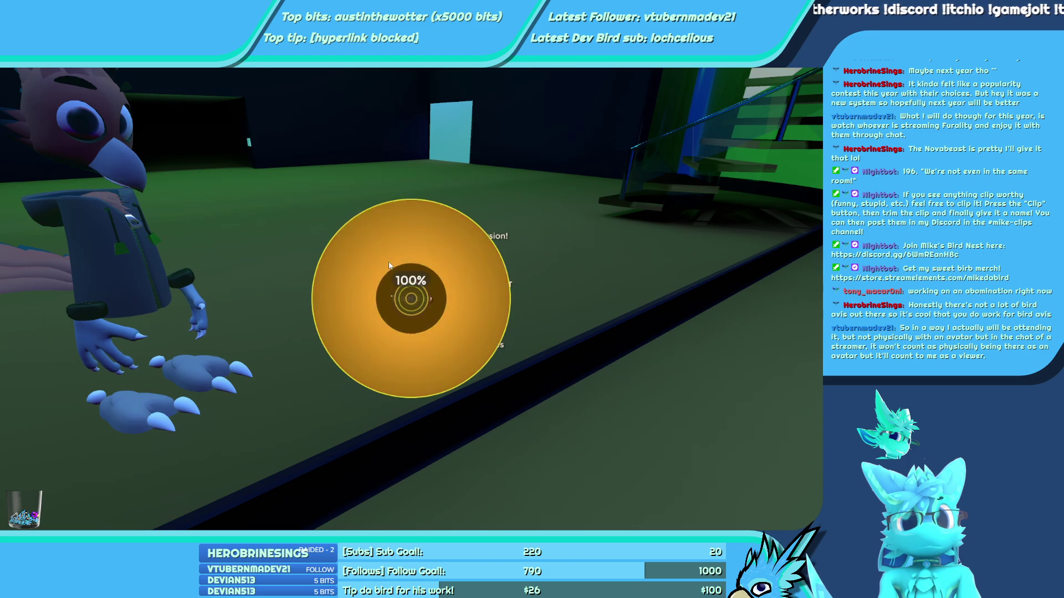
pyautogui.click(366, 286)
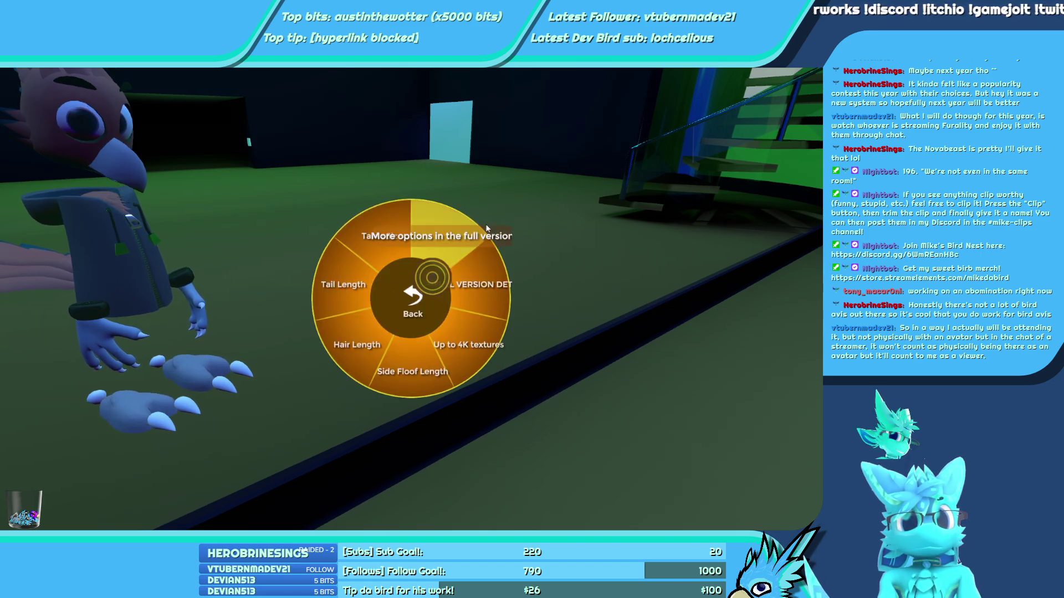
# Test the Tail Length option at a low level such as 4%, and close the avatar options
pyautogui.click(345, 304)
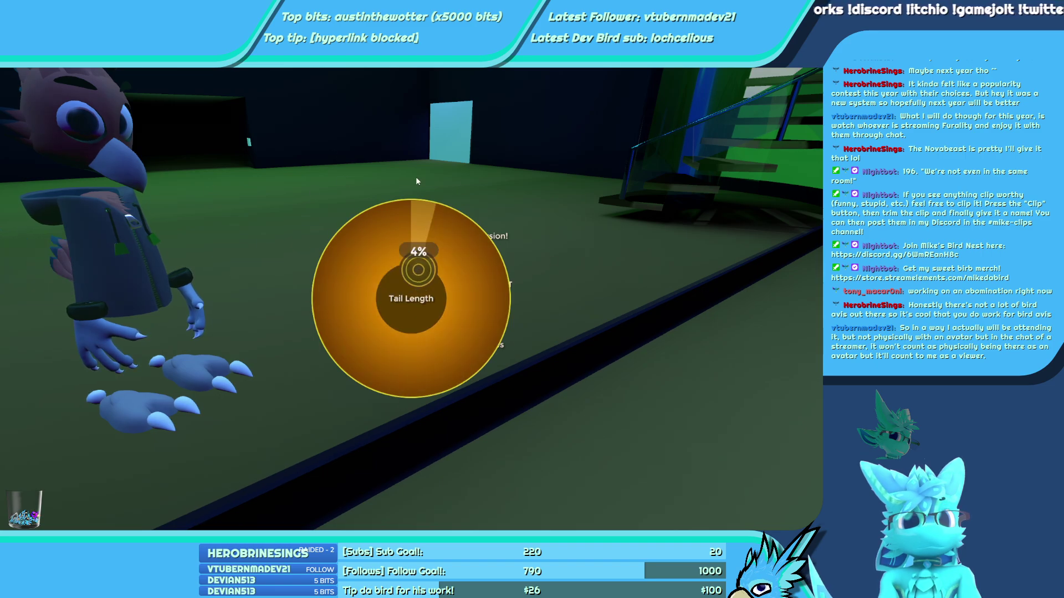
pyautogui.click(410, 351)
pyautogui.press('r')
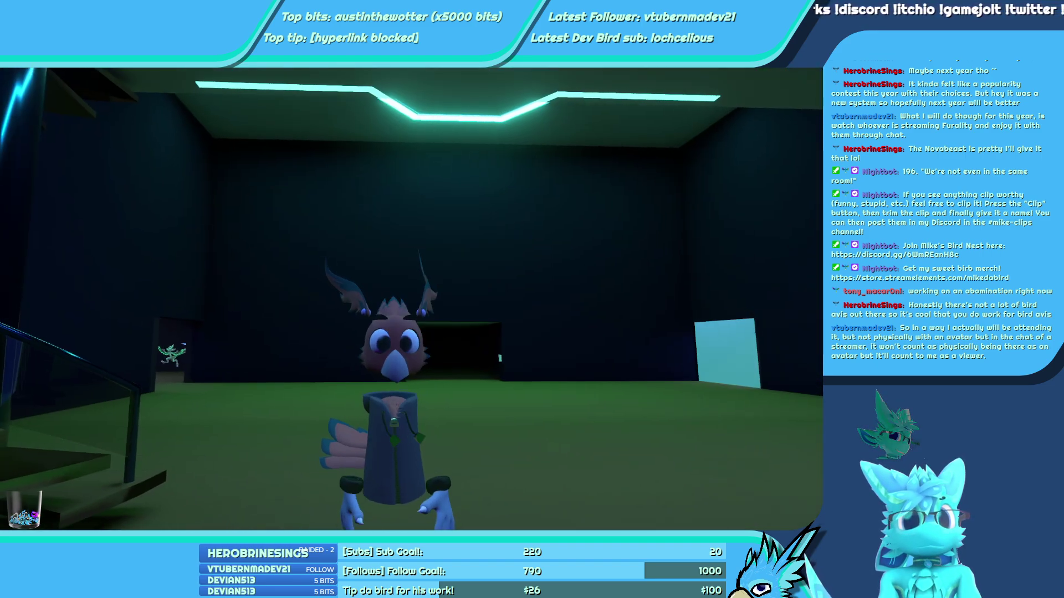
# Bring up the in-world camera to view the avatar and its surroundings, and put the camera away
pyautogui.press('w')
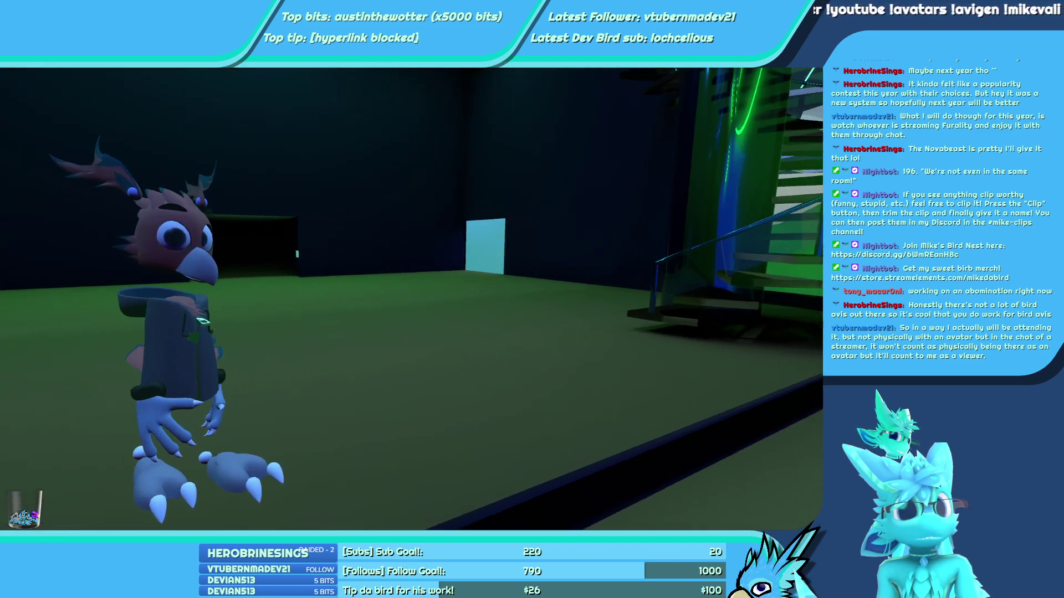
pyautogui.press('r')
pyautogui.click(401, 298)
pyautogui.click(413, 301)
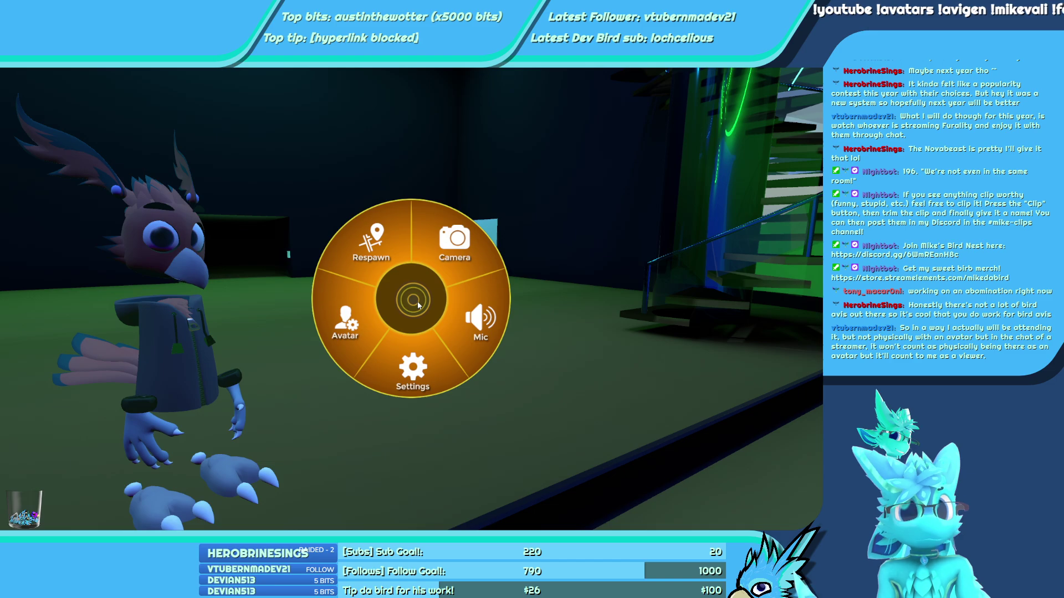
pyautogui.click(456, 240)
pyautogui.press('r')
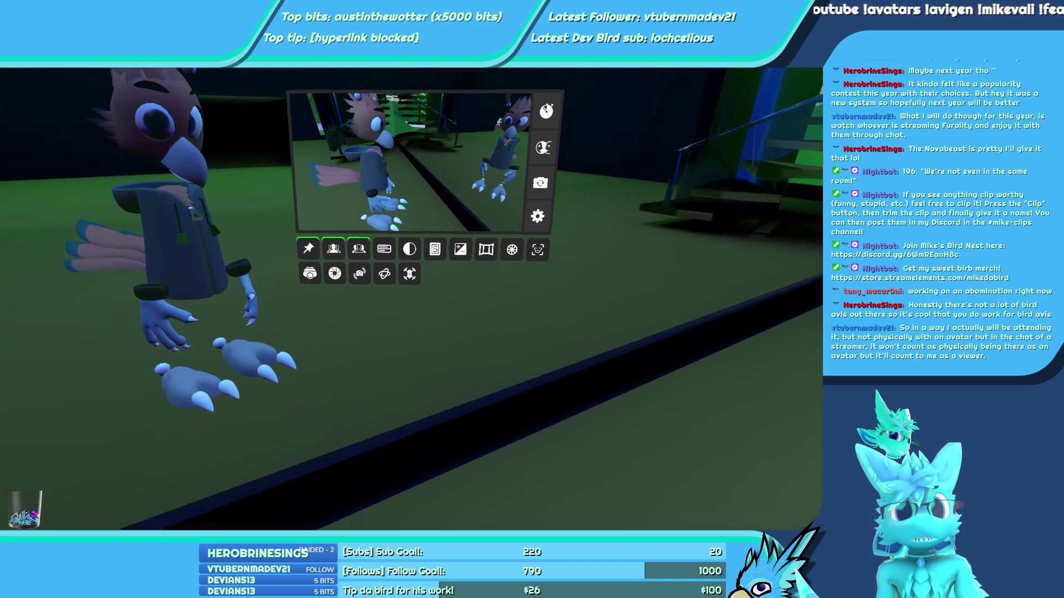
pyautogui.press('r')
pyautogui.press('r')
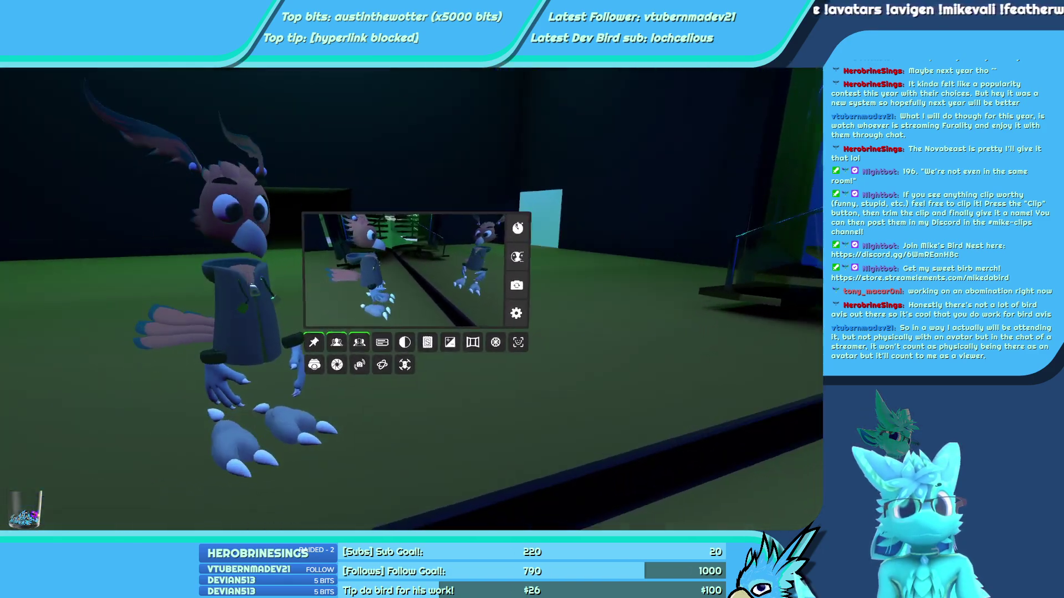
pyautogui.press('r')
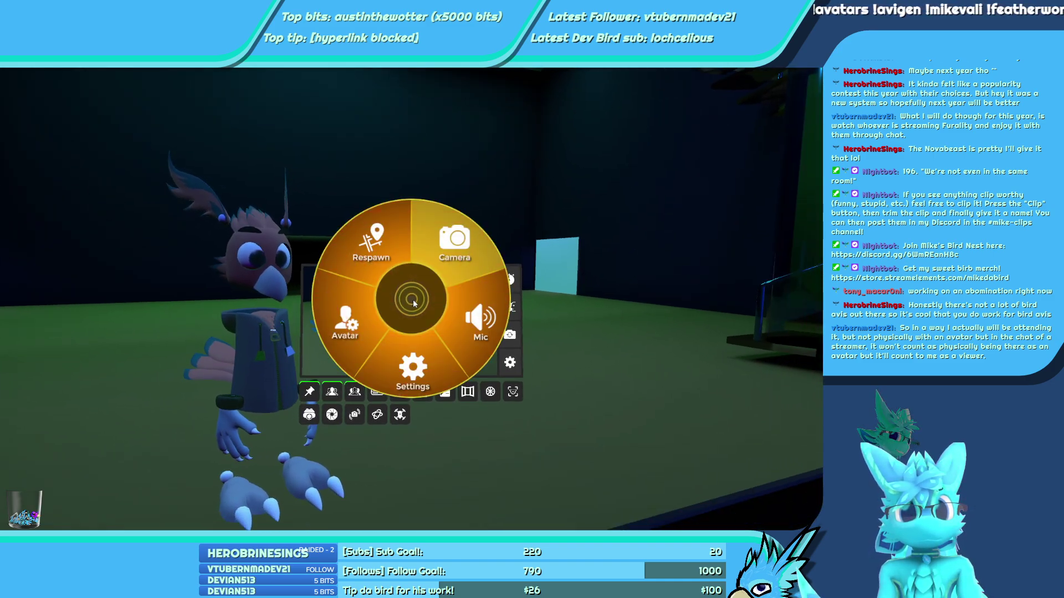
pyautogui.click(454, 243)
pyautogui.press('r')
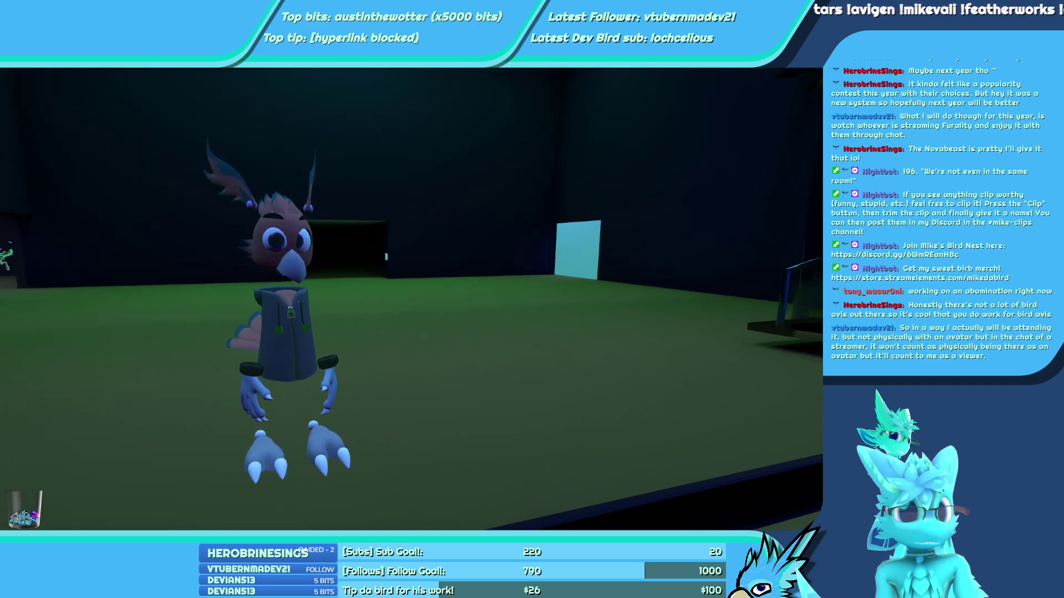
# Switch back to Unity and clear the selection of the MDB_Rayvian_Mesh_Body object
pyautogui.press('Escape')
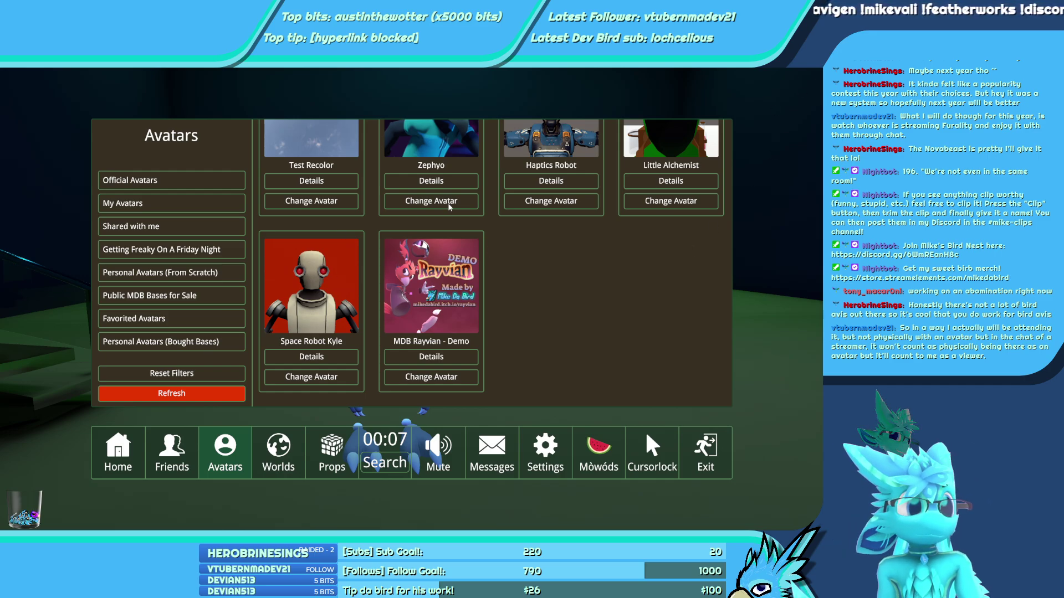
pyautogui.hotkey('alt', 'Tab')
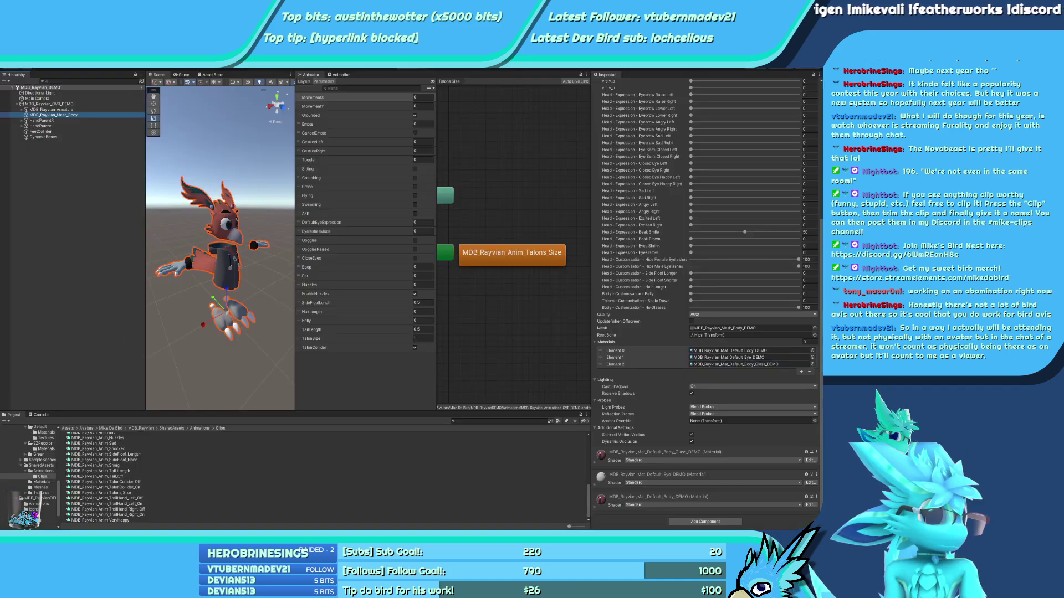
pyautogui.click(128, 322)
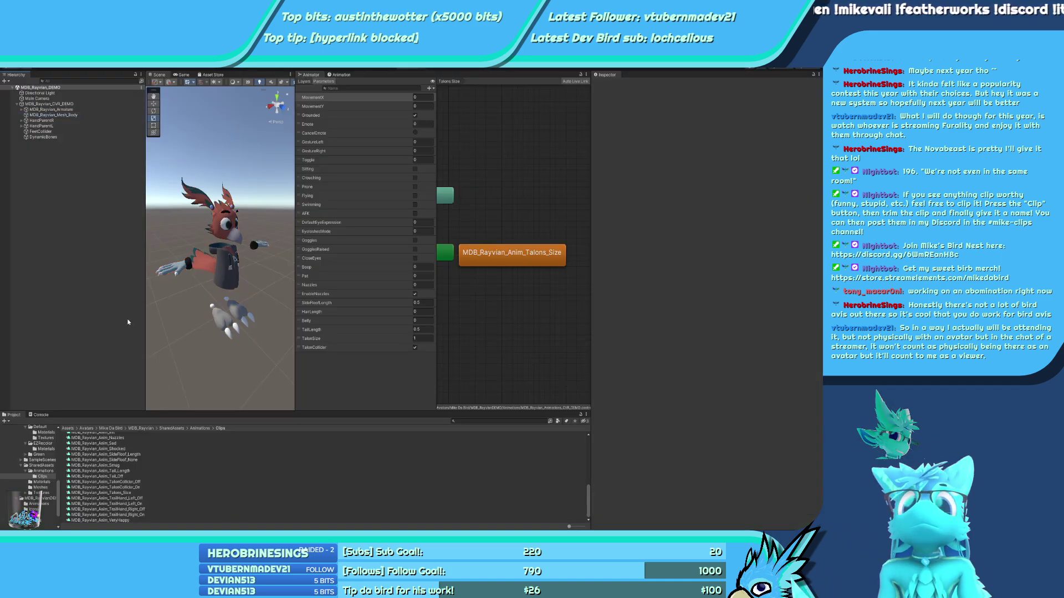
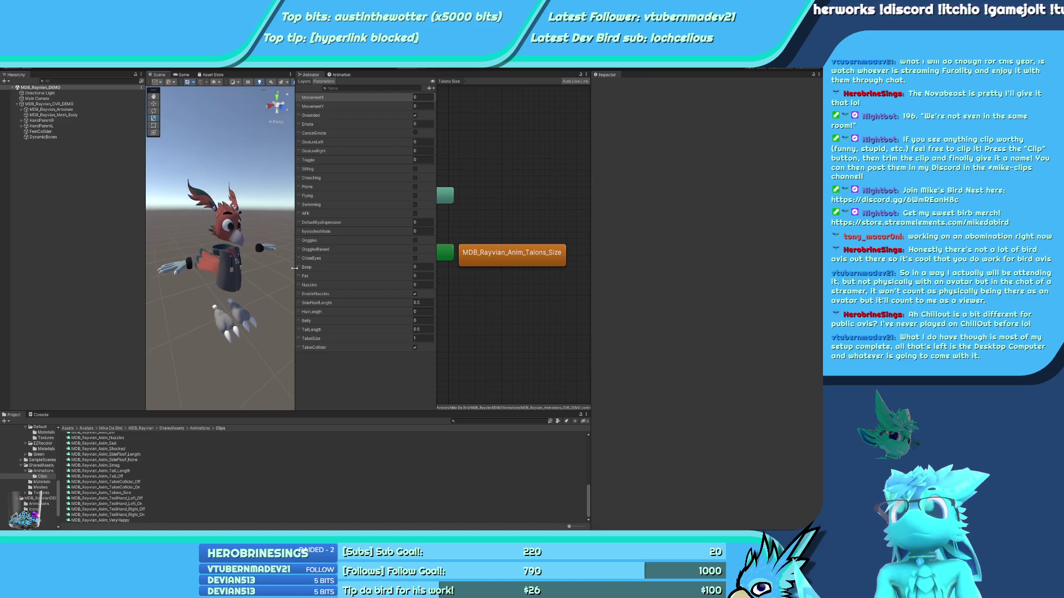
# Widen the Scene view and collapse the MDB_Rayvian and demo avatar folders in the project's folder tree
pyautogui.moveTo(295, 268); pyautogui.dragTo(394, 268)
pyautogui.scroll(3, 28, 471)
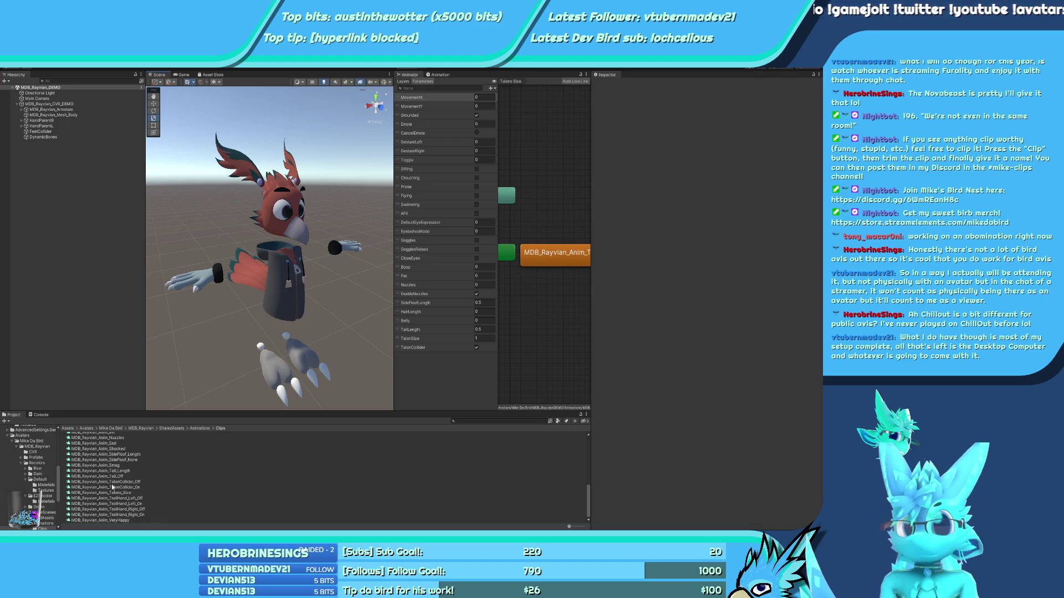
pyautogui.click(22, 463)
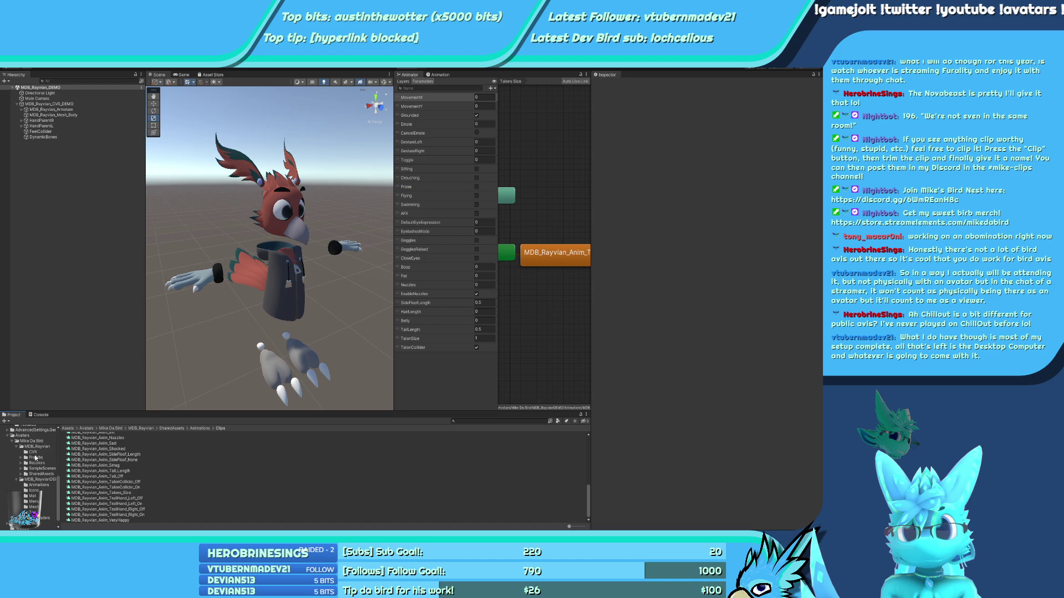
pyautogui.click(35, 458)
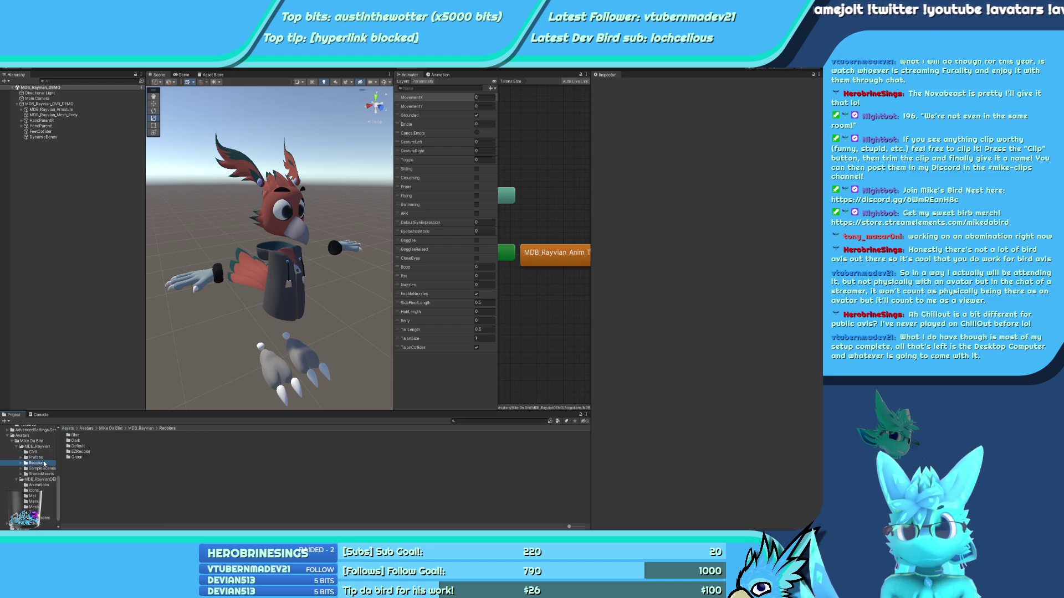
pyautogui.click(46, 474)
pyautogui.click(42, 469)
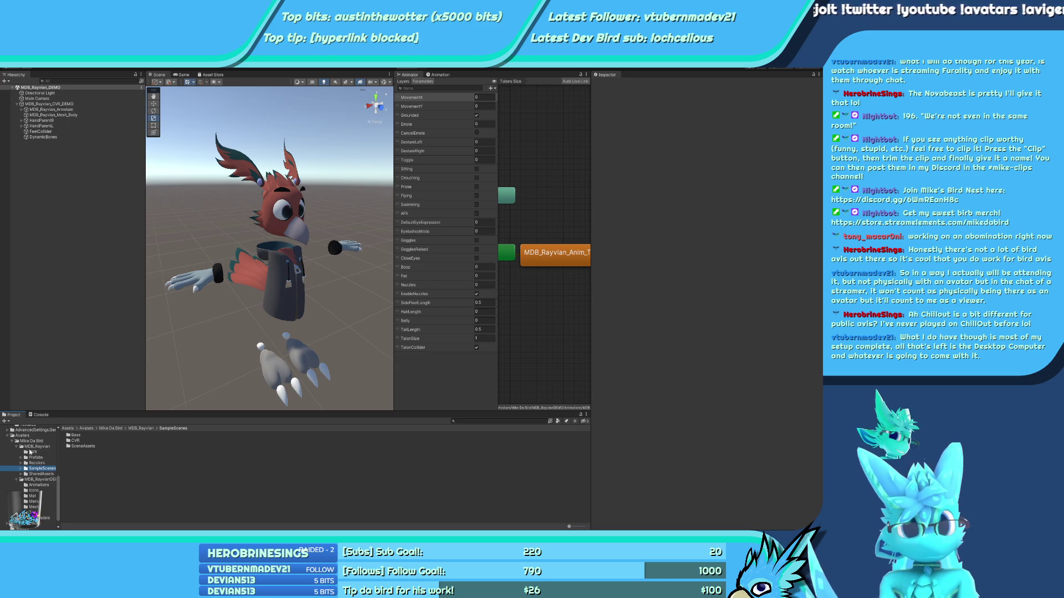
pyautogui.click(36, 447)
pyautogui.click(16, 476)
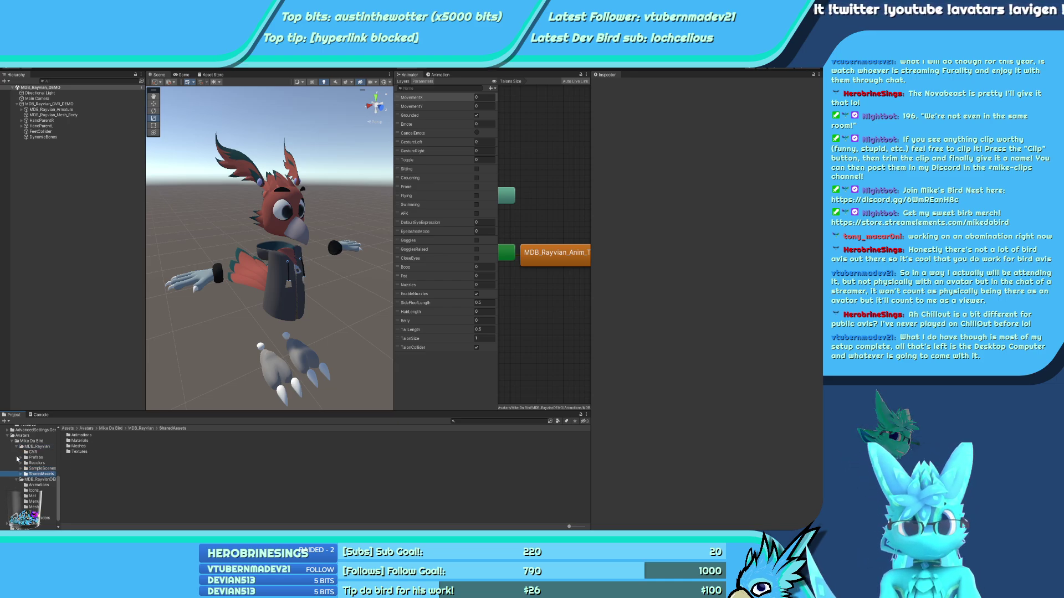
pyautogui.click(16, 480)
pyautogui.click(17, 471)
pyautogui.scroll(1, 18, 480)
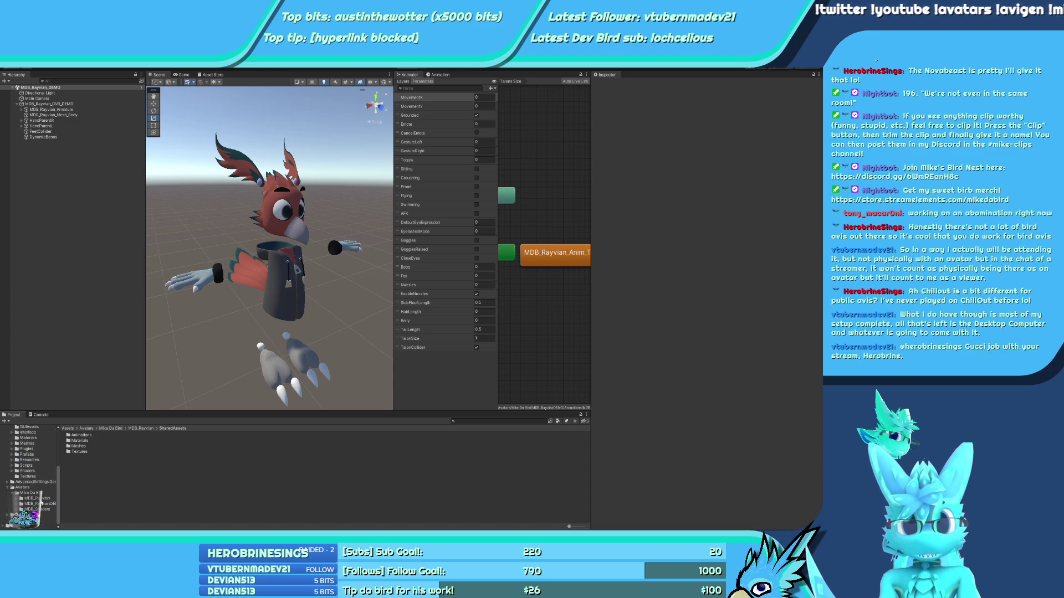
# Select the MDB_Rayvian folder together with the shaders folder to view their combined contents, and clear the selection
pyautogui.click(33, 498)
pyautogui.keyDown('shift'); pyautogui.click(34, 509); pyautogui.keyUp('shift')
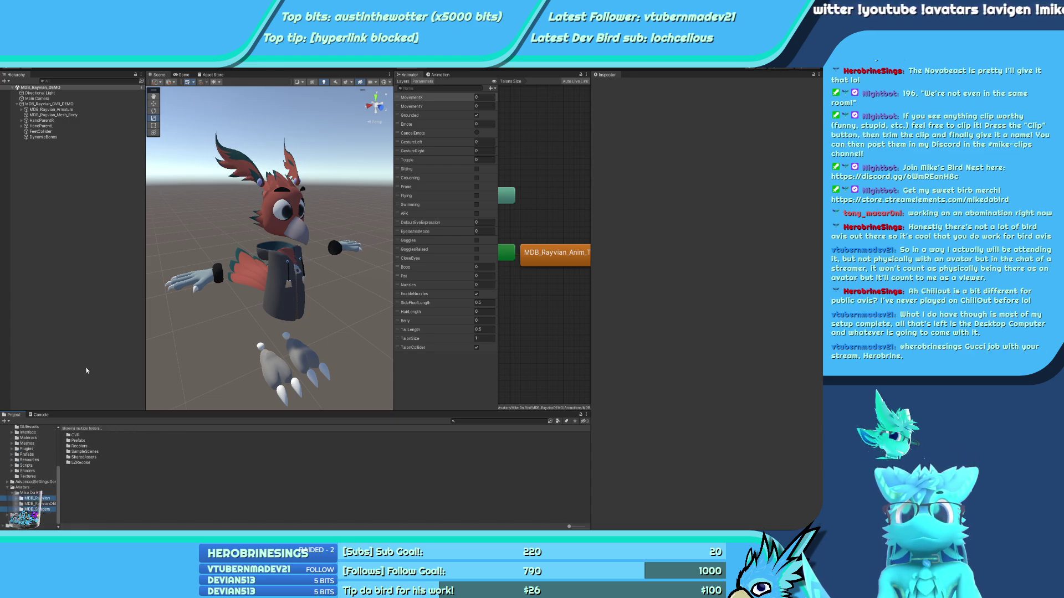
pyautogui.click(88, 420)
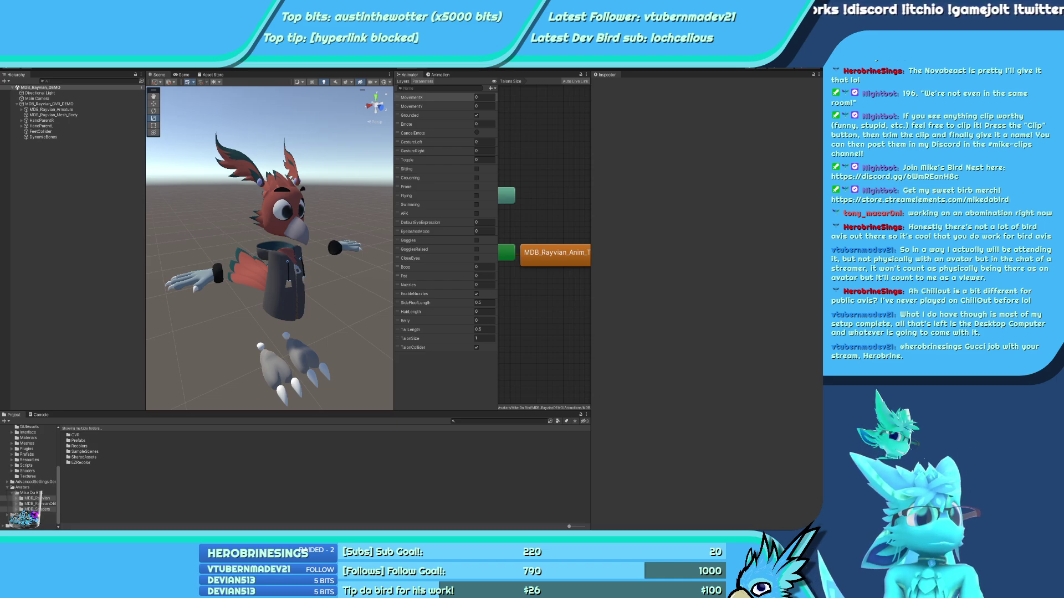
# Open the CVR folder inside MDB_Rayvian and create a new subfolder named Animations
pyautogui.click(80, 437)
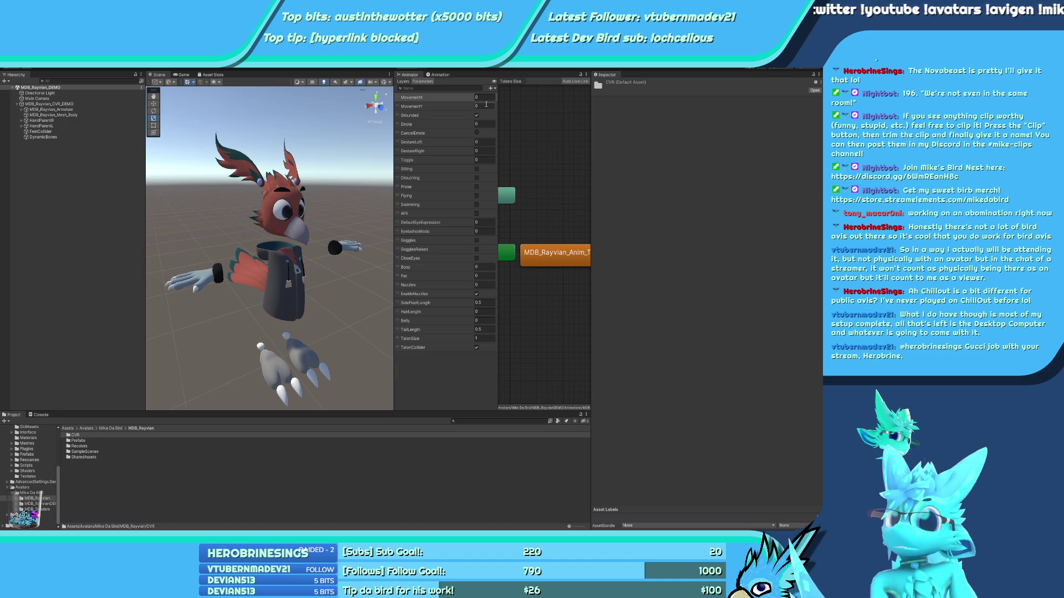
pyautogui.click(95, 436)
pyautogui.doubleClick(96, 436)
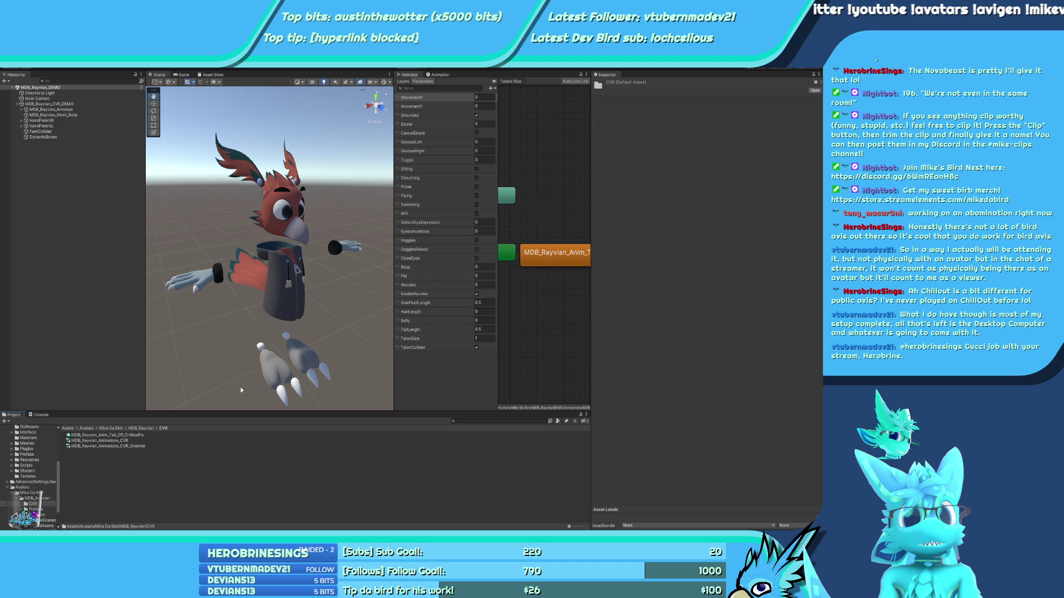
pyautogui.click(253, 217)
pyautogui.write('Animatio')
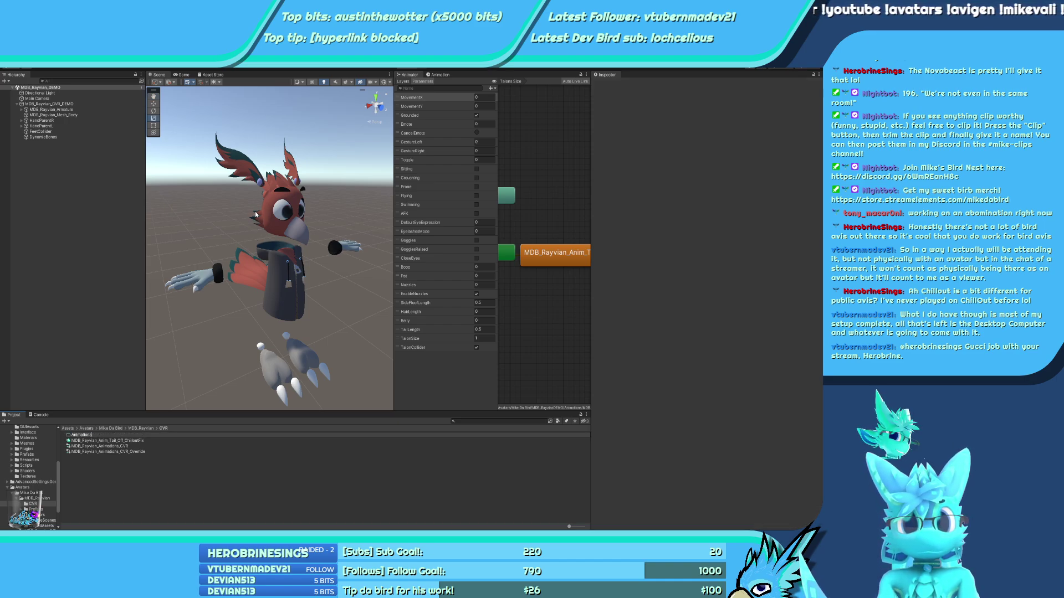
pyautogui.write('ns')
pyautogui.press('Return')
# Move the tail-off animation clip, the CVR animator controller and its override controller into the new Animations folder
pyautogui.click(114, 440)
pyautogui.keyDown('shift'); pyautogui.click(111, 452); pyautogui.keyUp('shift')
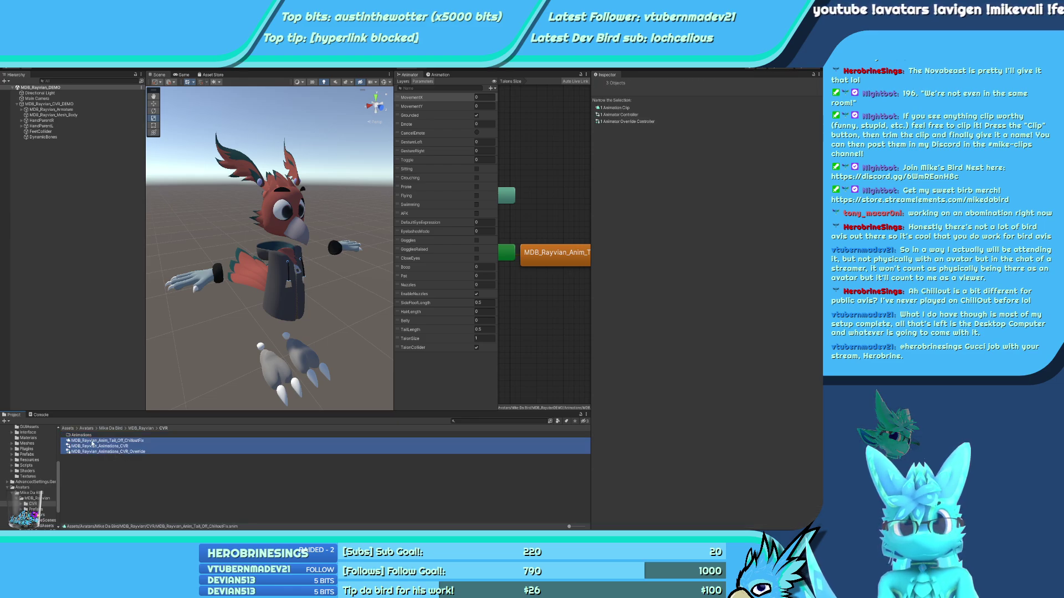
pyautogui.moveTo(111, 451); pyautogui.dragTo(83, 436)
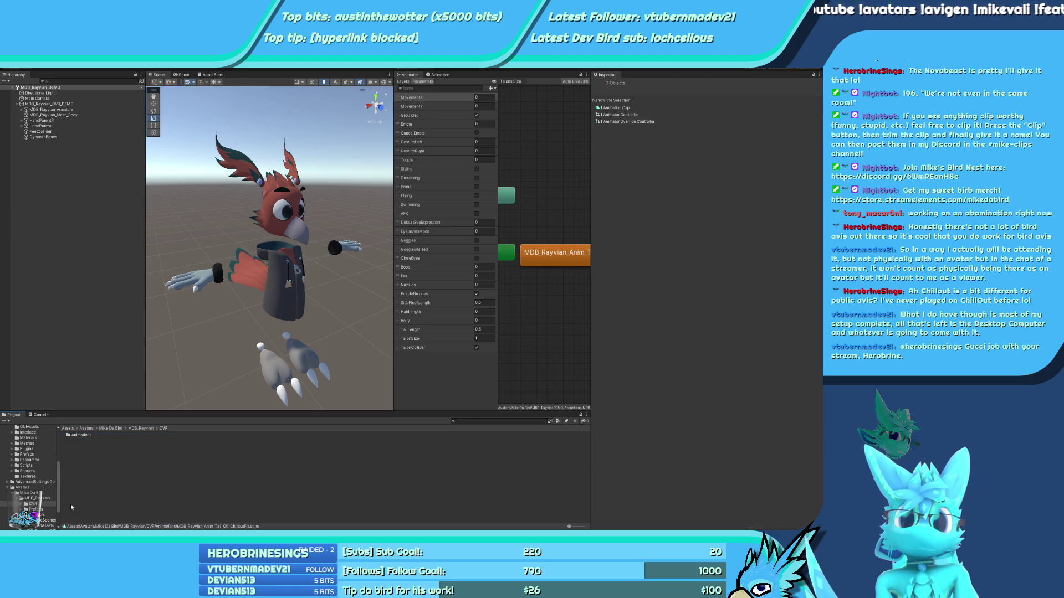
# Browse MDB_Rayvian to the CVR folder under SampleScenes and open the MDB_Rayvian_Samples_CVR scene
pyautogui.click(38, 498)
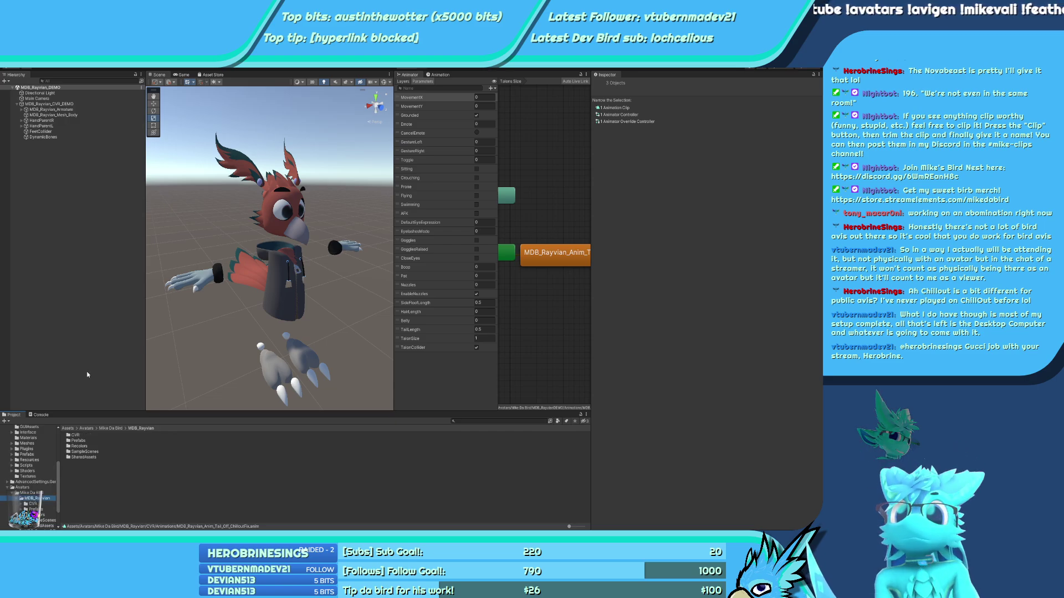
pyautogui.click(205, 486)
pyautogui.scroll(-2, 44, 479)
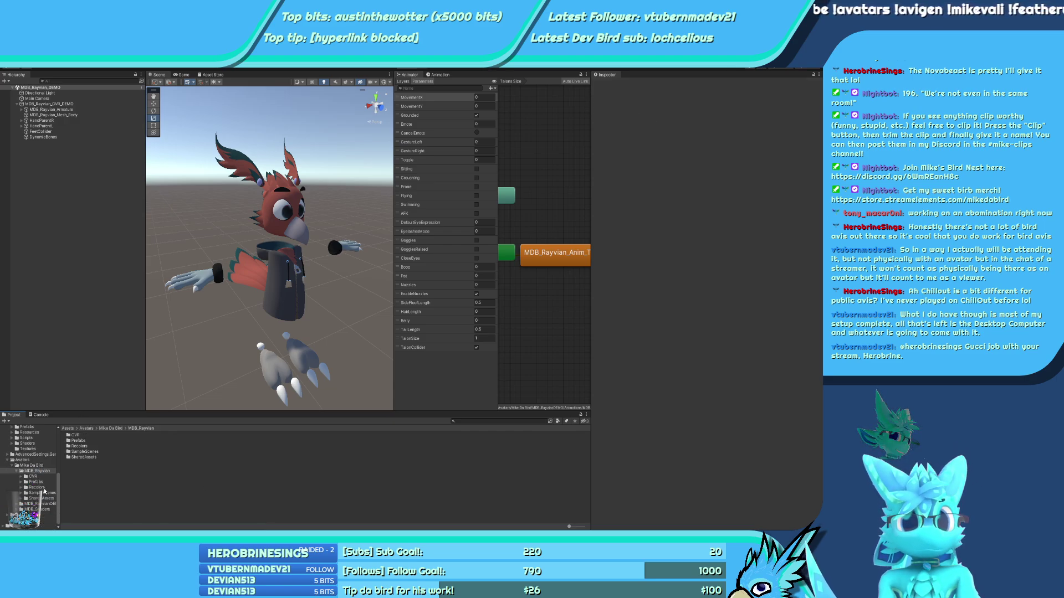
pyautogui.click(40, 482)
pyautogui.click(41, 488)
pyautogui.click(45, 494)
pyautogui.doubleClick(88, 446)
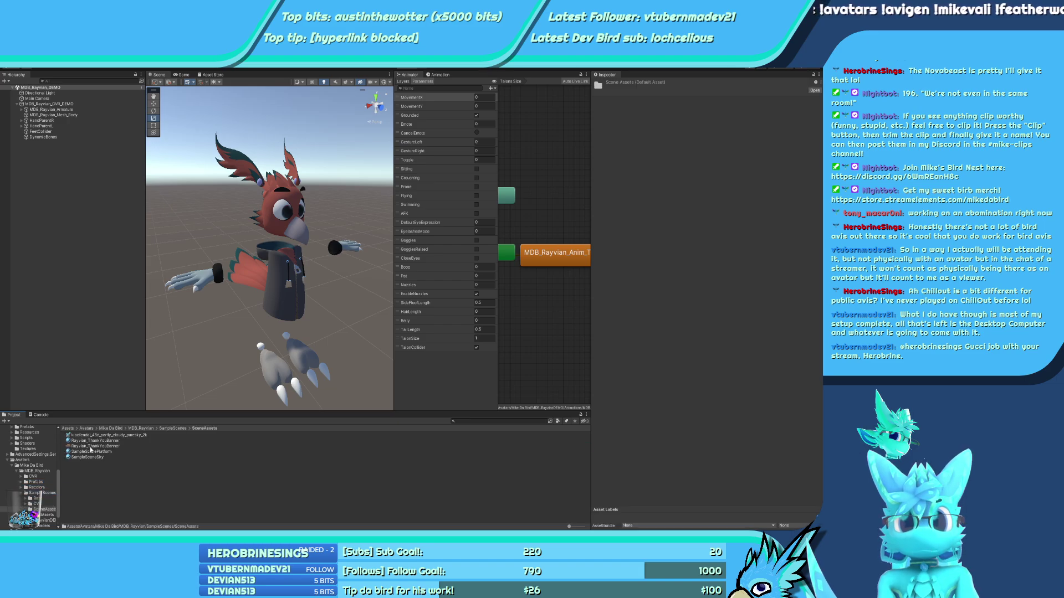
pyautogui.click(174, 429)
pyautogui.click(90, 442)
pyautogui.doubleClick(90, 442)
pyautogui.doubleClick(90, 441)
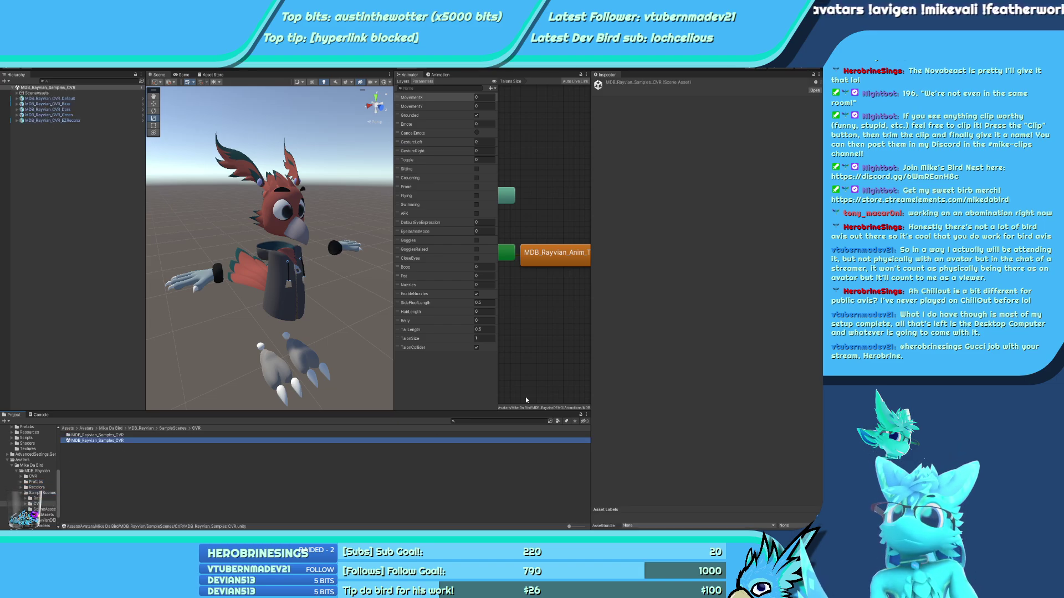
# Go through the Rayvian CVR avatars from Default to EZRecolor, look inside the Default prefab and return to the scene
pyautogui.click(50, 98)
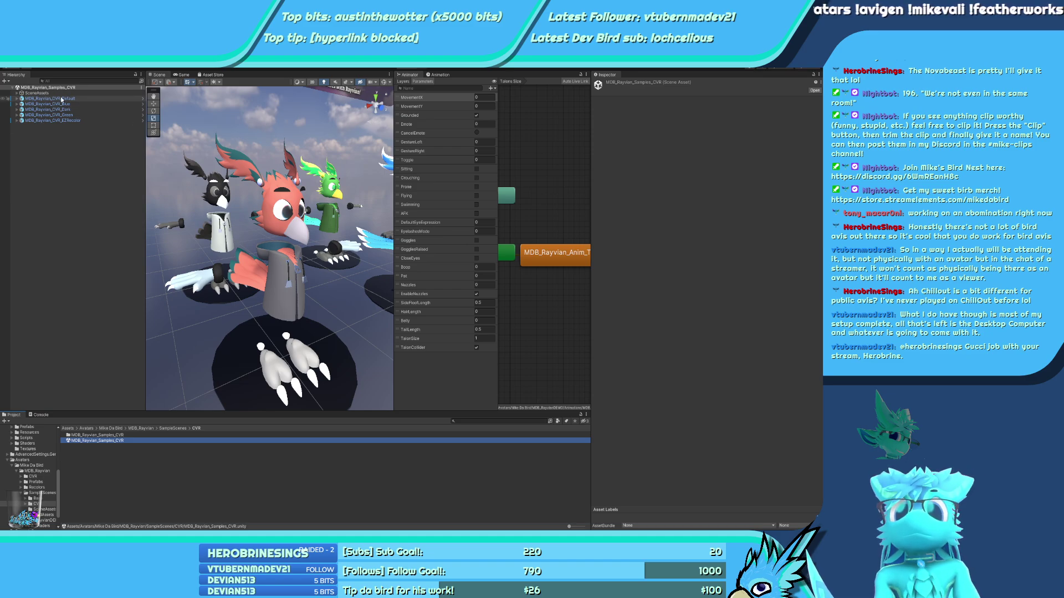
pyautogui.press('Down')
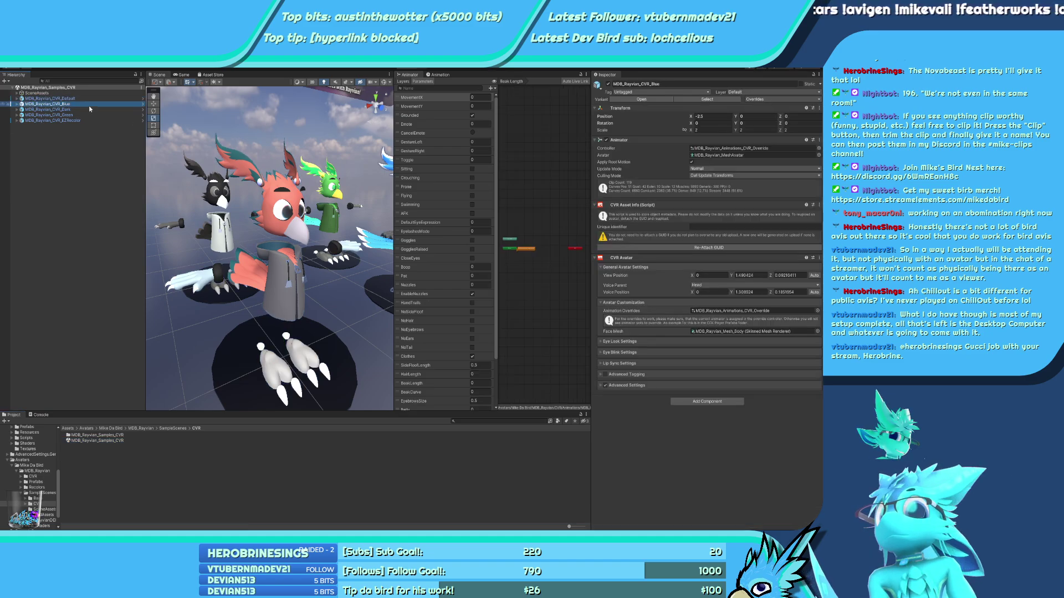
pyautogui.press('Down')
pyautogui.press('Down')
pyautogui.press('Down')
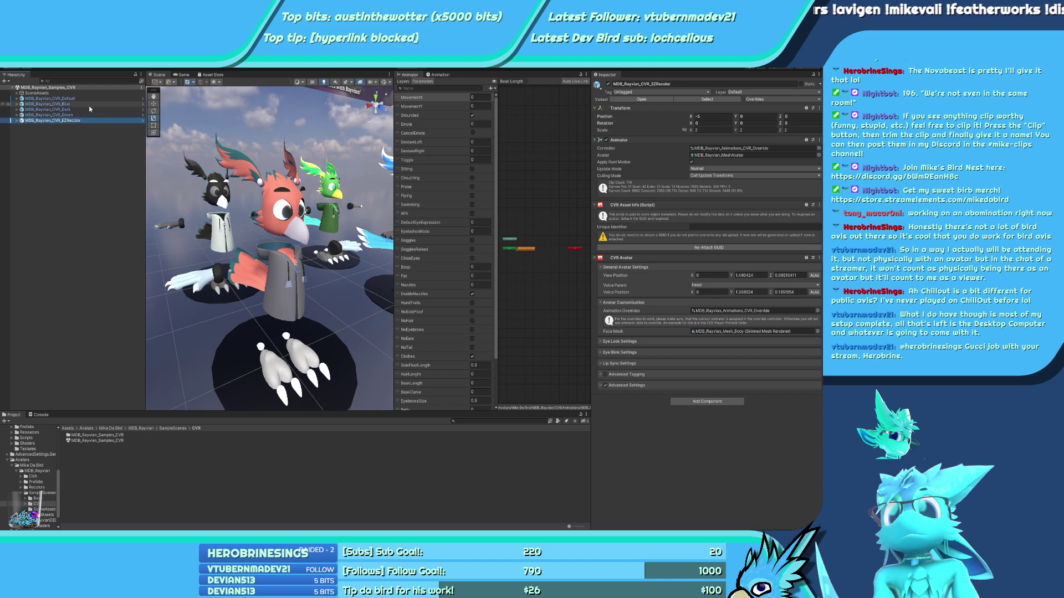
pyautogui.click(143, 99)
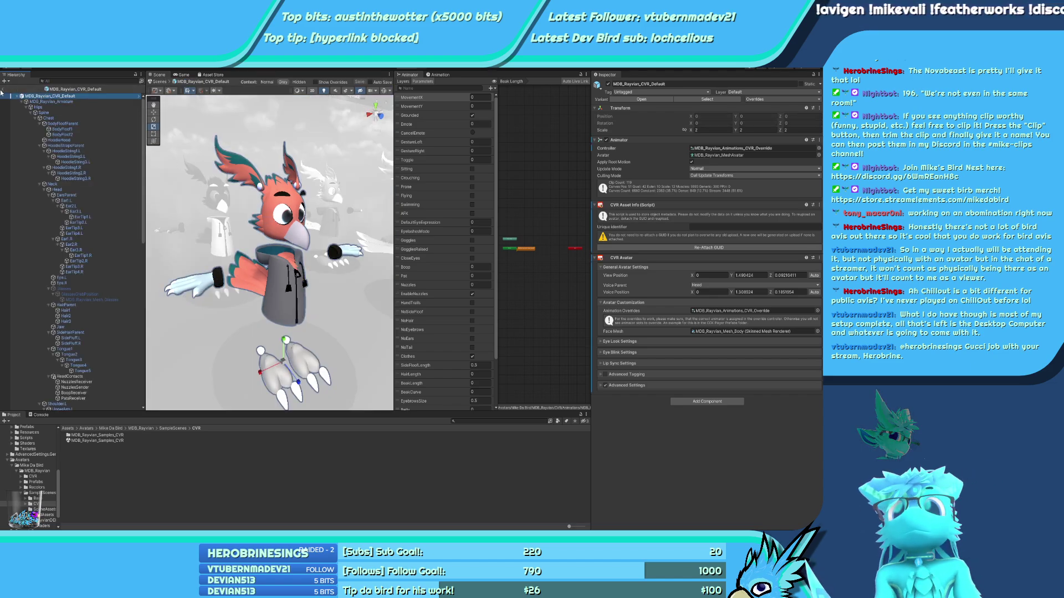
pyautogui.click(2, 90)
# Expand the EZRecolor avatar's advanced settings, and turn on the HandTrails parameter by default in the widened animator view
pyautogui.click(601, 385)
pyautogui.scroll(-5, 600, 386)
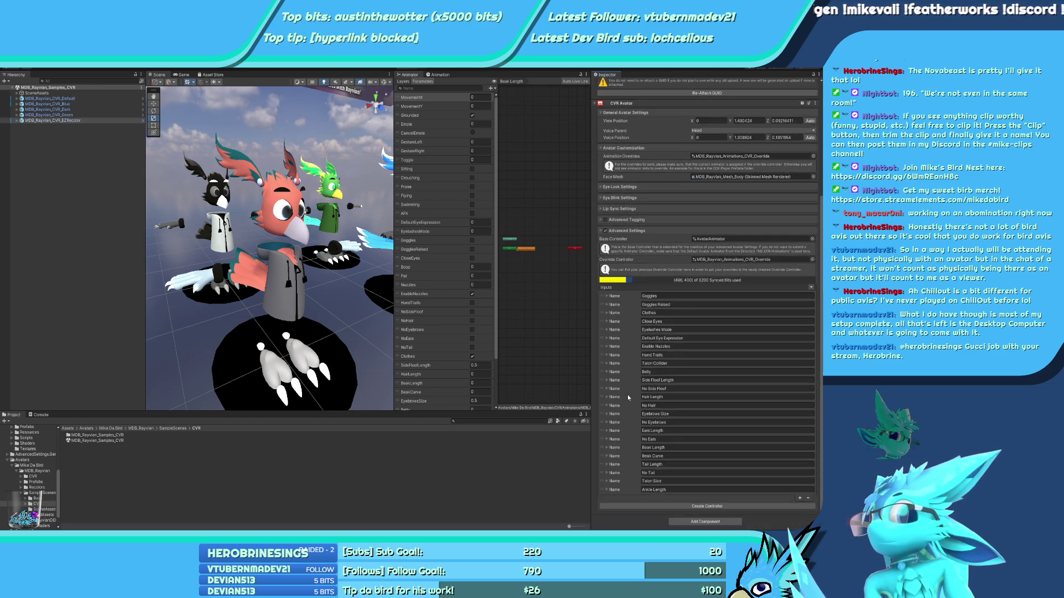
pyautogui.scroll(-3, 433, 282)
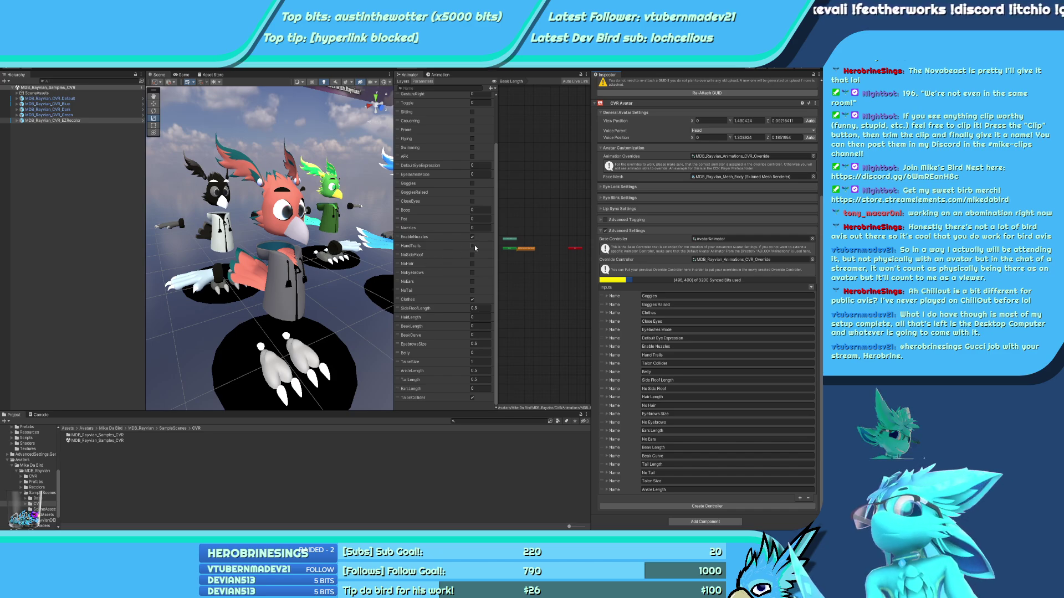
pyautogui.moveTo(394, 240); pyautogui.dragTo(270, 239)
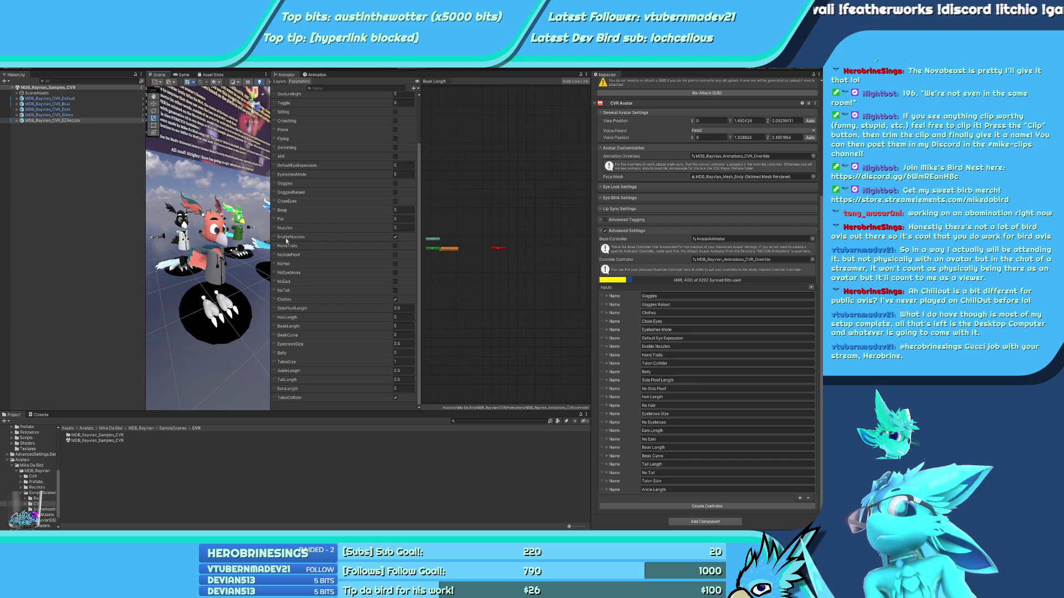
pyautogui.click(395, 245)
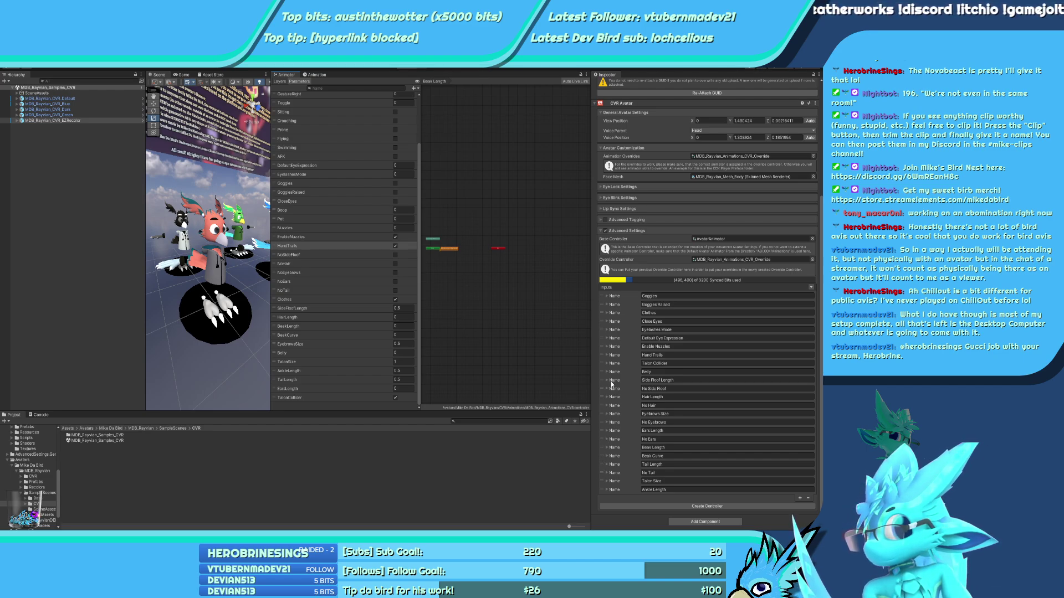
# Check the Hand Trails input's parameter, type and default in the avatar's advanced settings, and collapse it again
pyautogui.click(609, 355)
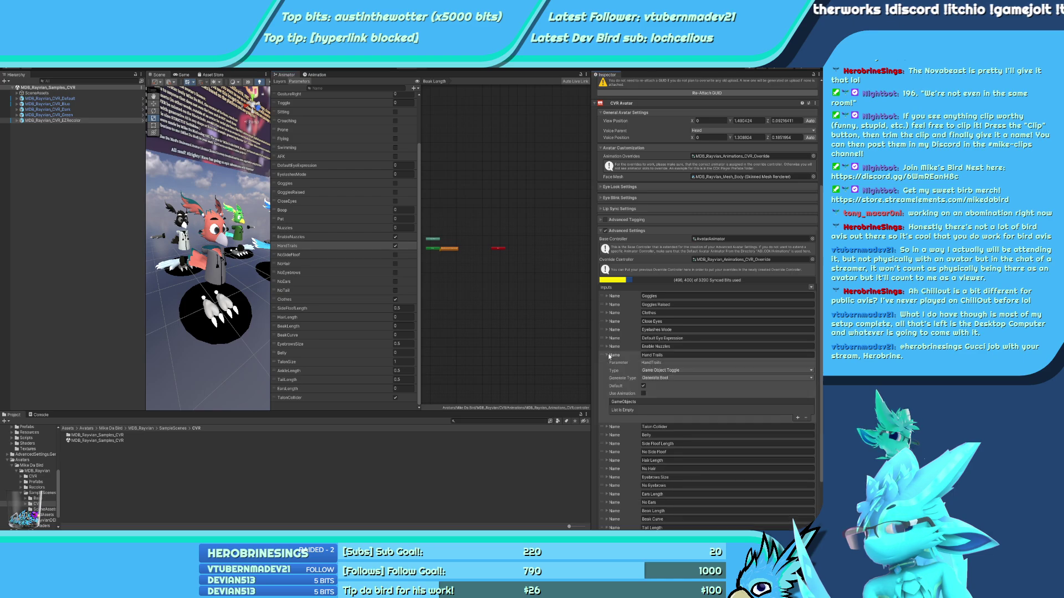
pyautogui.doubleClick(609, 355)
pyautogui.click(609, 357)
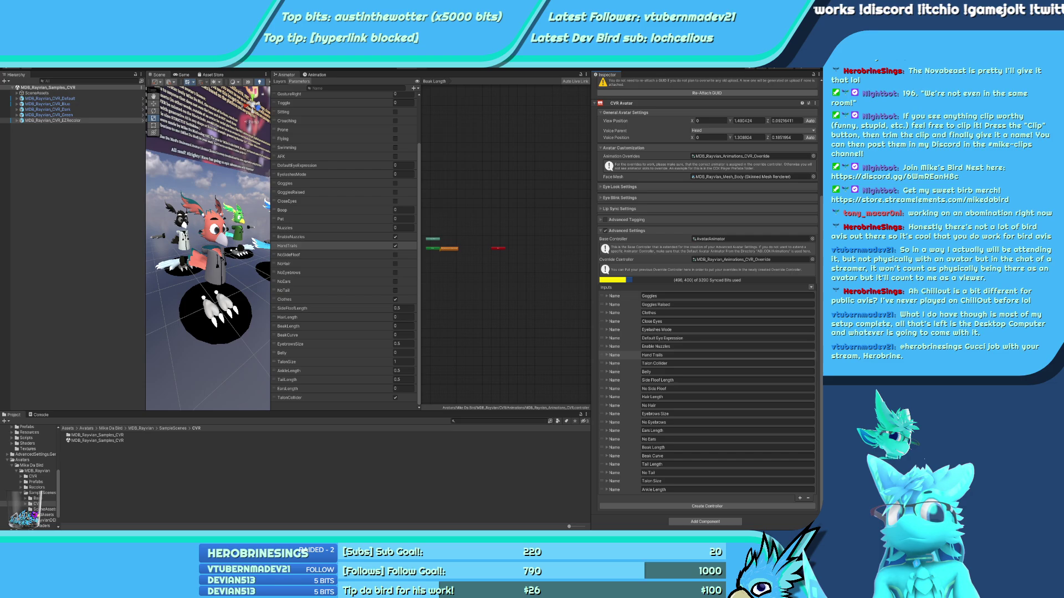
# Look over the CVR animator's parameters, and switch to its layers to check those from Talons Size to Beak Length
pyautogui.scroll(2, 343, 249)
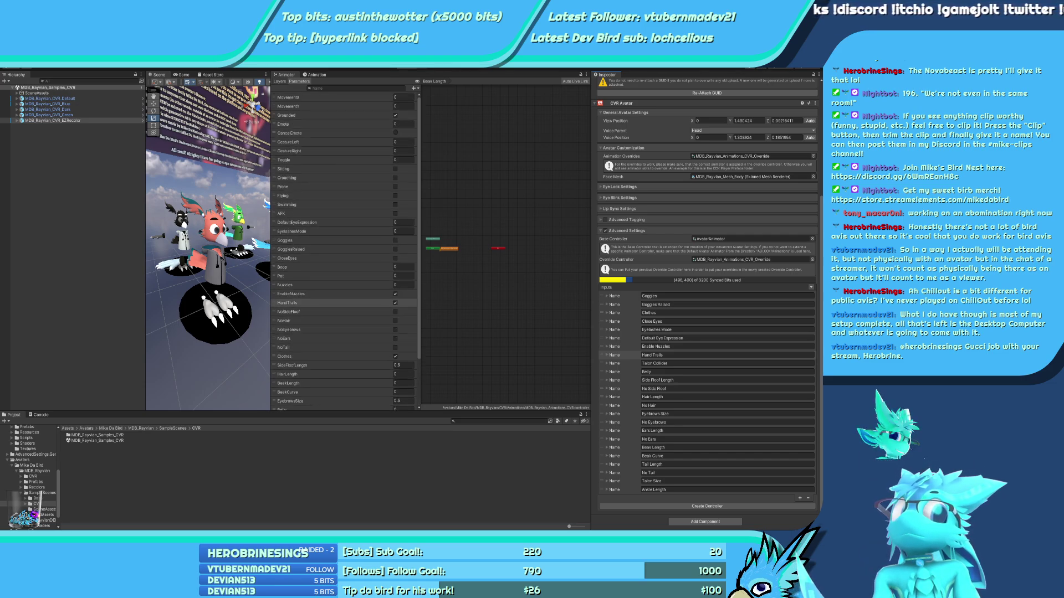
pyautogui.scroll(-2, 344, 249)
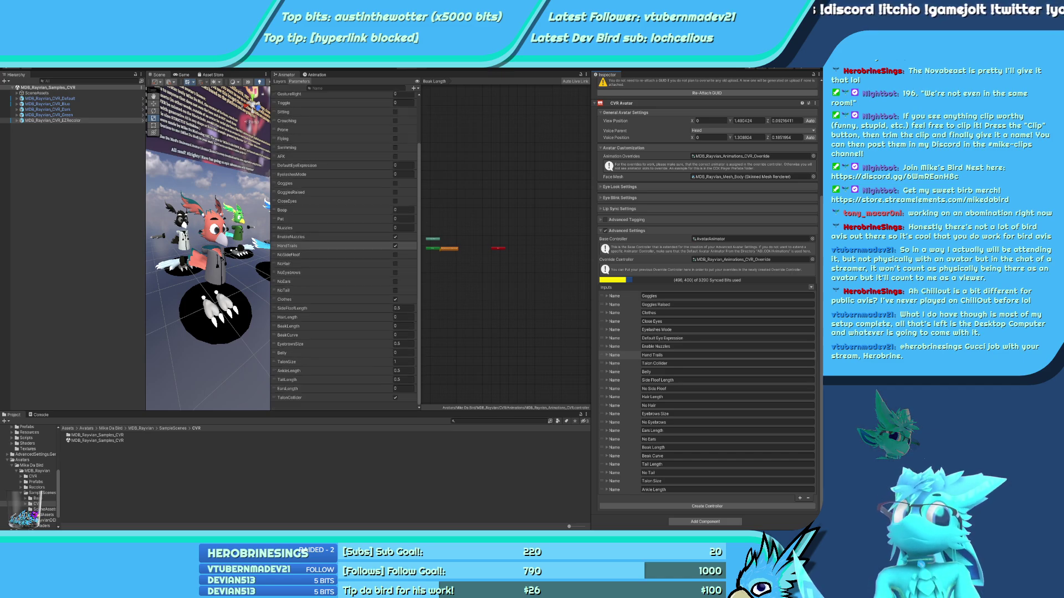
pyautogui.click(279, 81)
pyautogui.moveTo(438, 258); pyautogui.dragTo(527, 224, button='middle')
pyautogui.scroll(6, 535, 227)
pyautogui.click(332, 400)
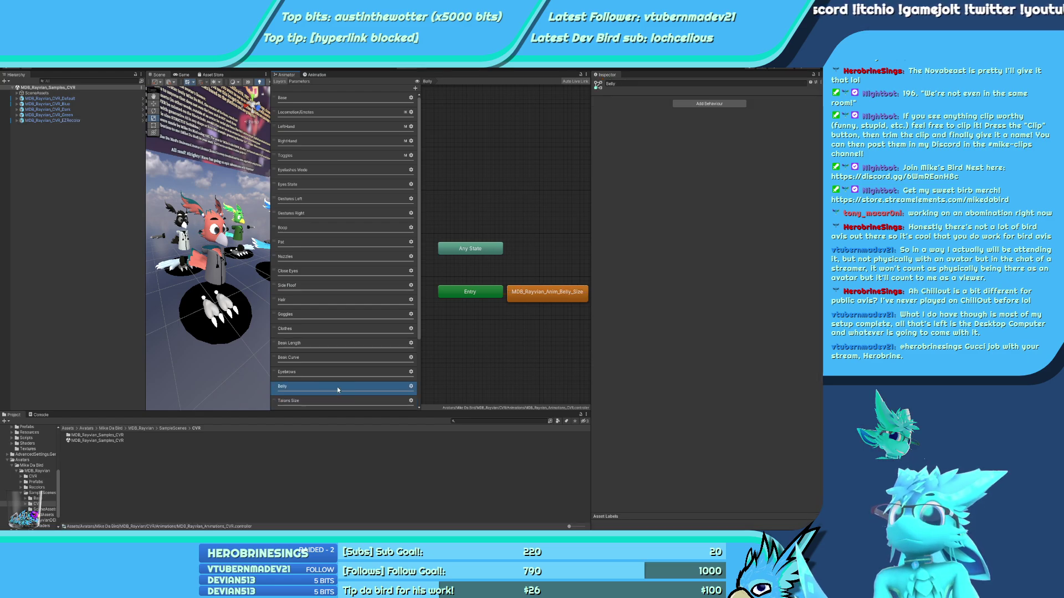
pyautogui.click(334, 377)
pyautogui.click(333, 359)
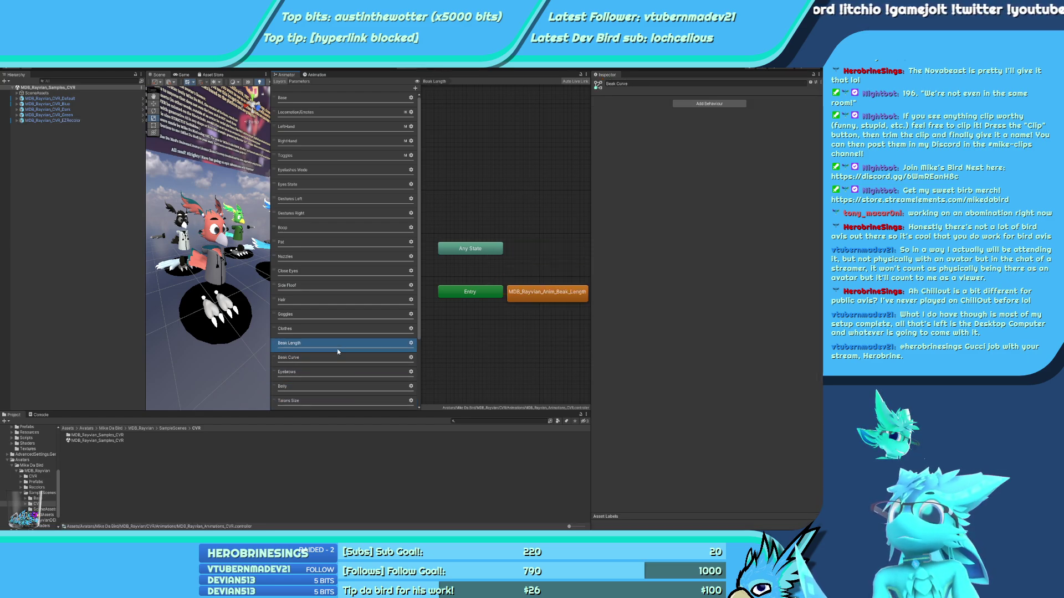
pyautogui.click(337, 373)
pyautogui.click(336, 359)
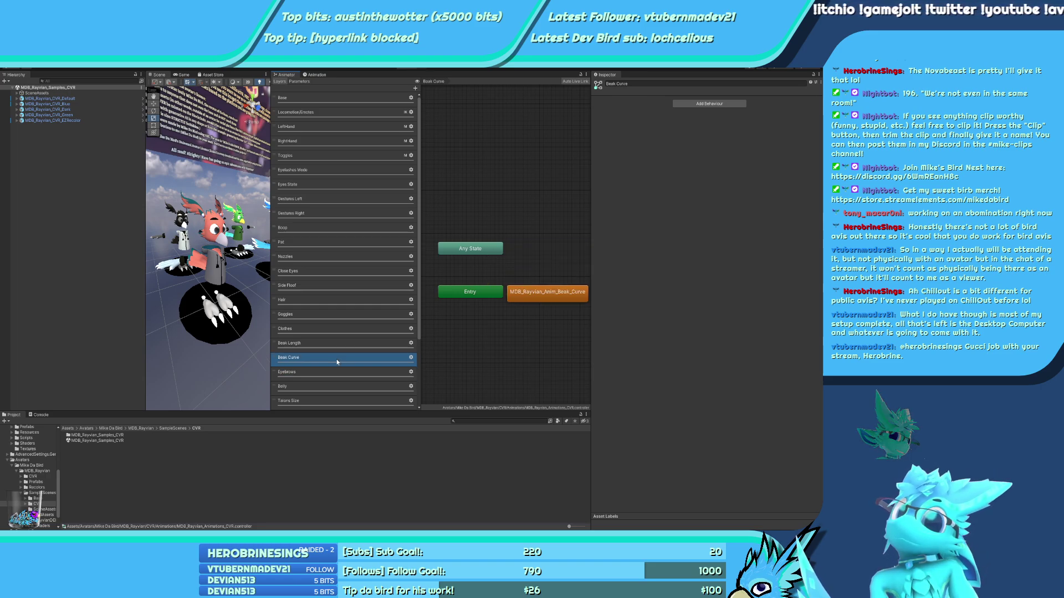
pyautogui.click(340, 345)
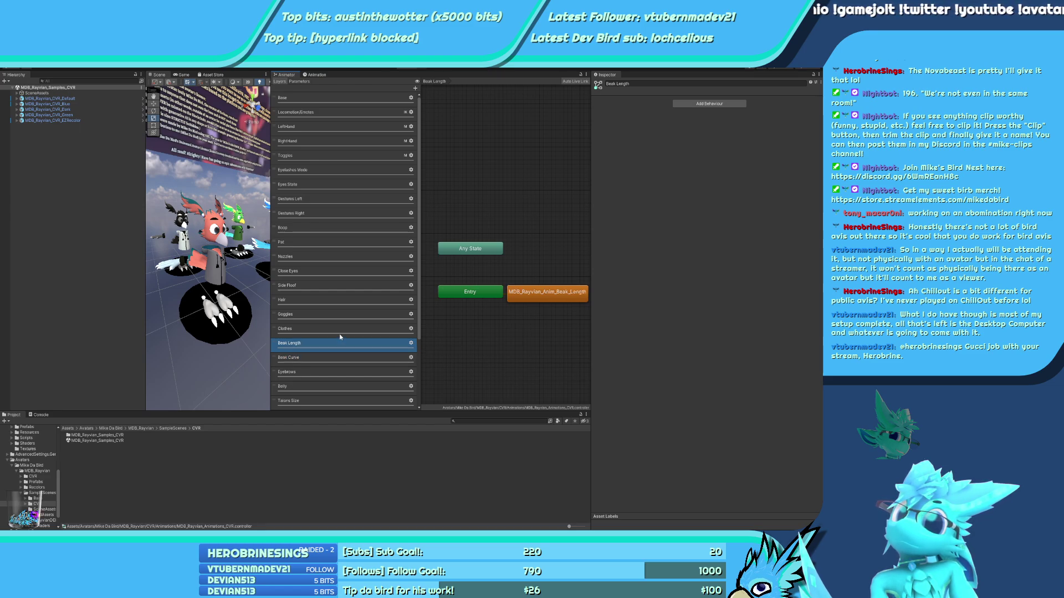
# Check the state graphs of the CVR controller's layers from Clothes and Goggles through Close Eyes to Boop
pyautogui.click(340, 334)
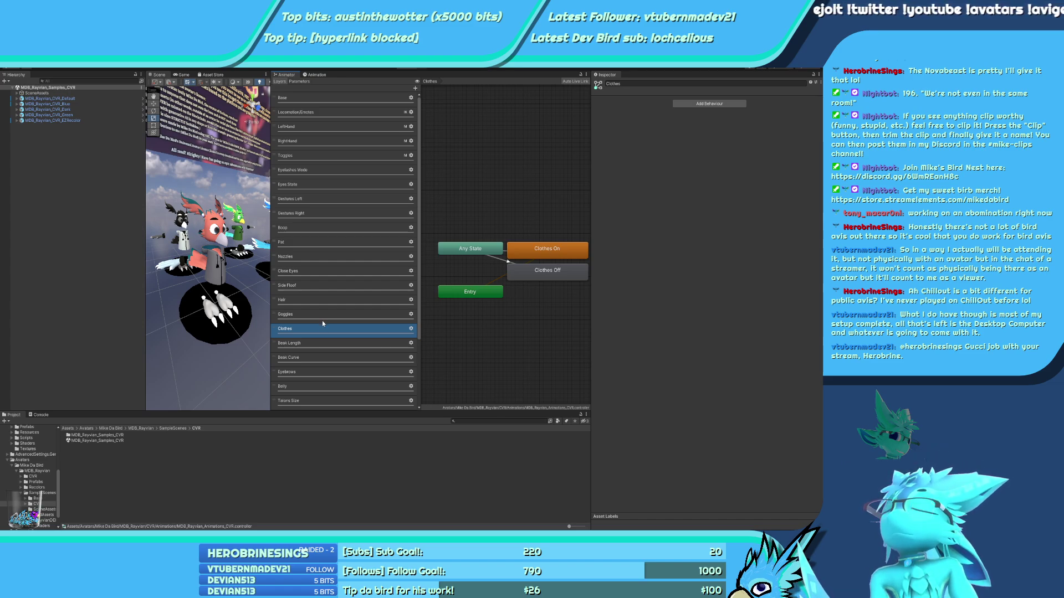
pyautogui.click(321, 319)
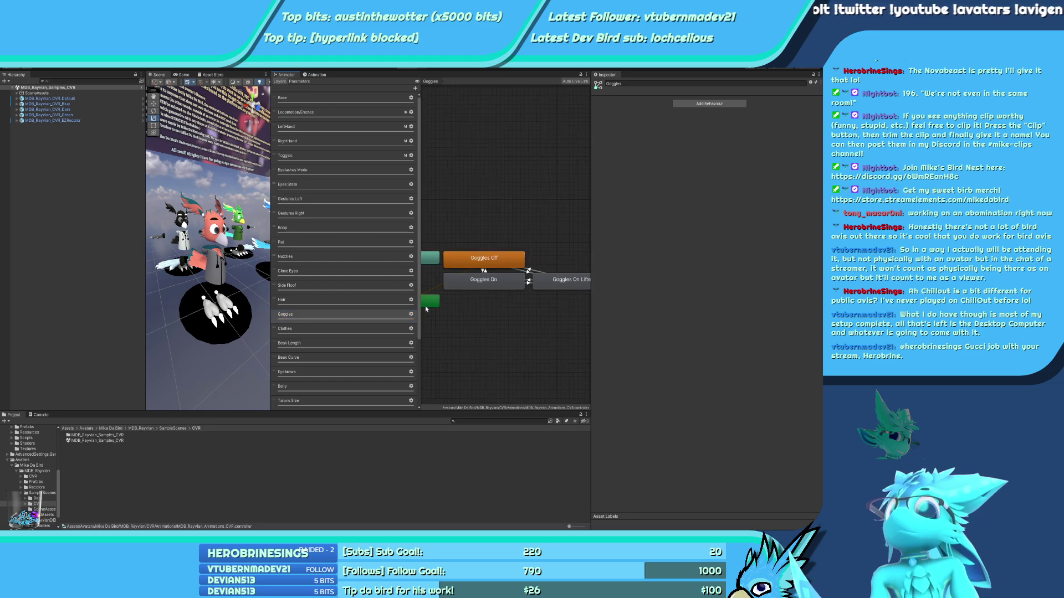
pyautogui.click(341, 299)
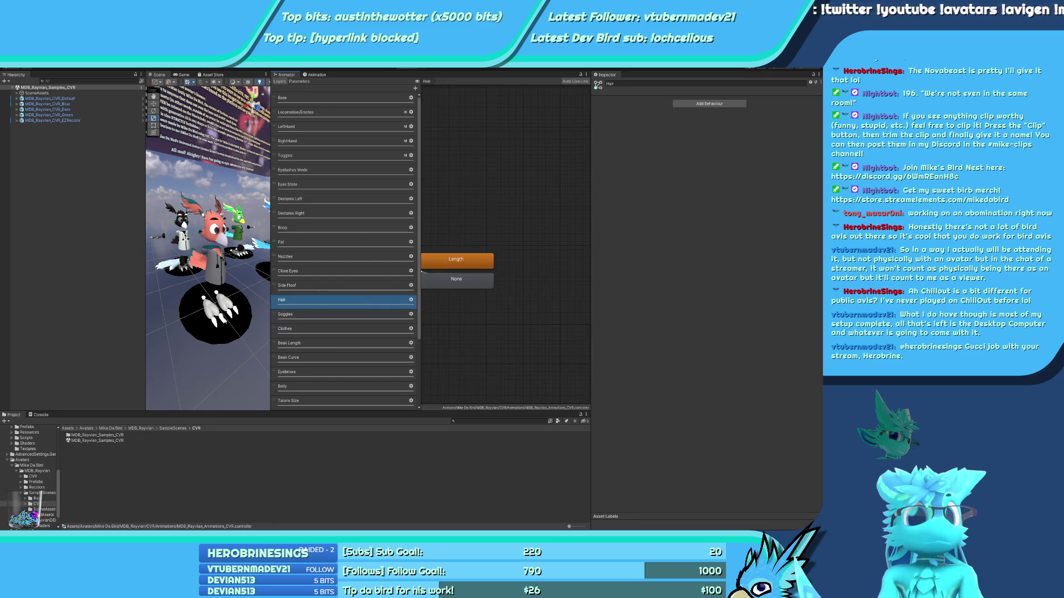
pyautogui.click(316, 284)
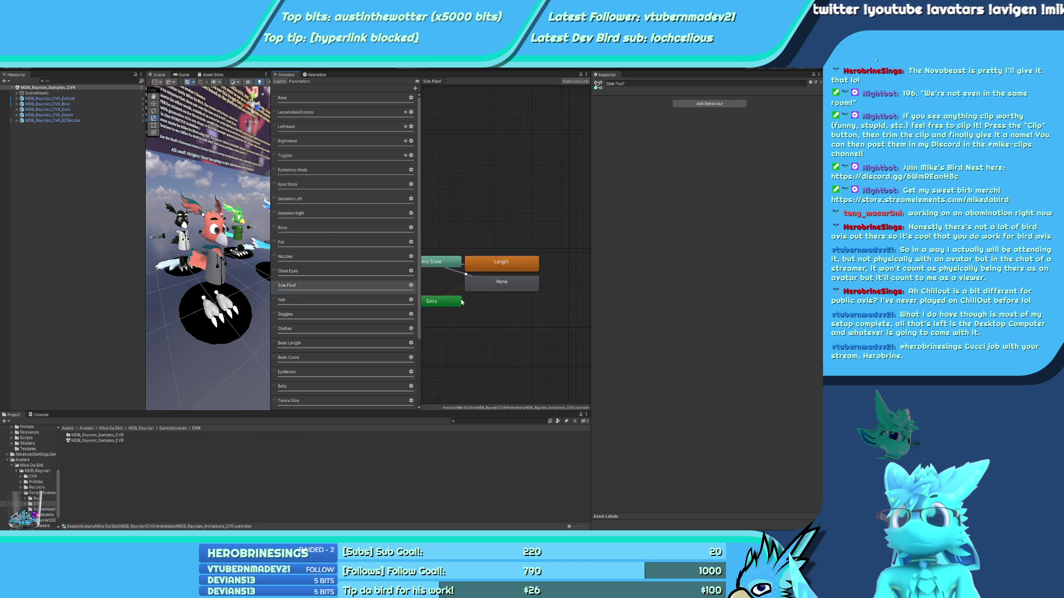
pyautogui.click(311, 271)
pyautogui.click(317, 255)
pyautogui.click(321, 271)
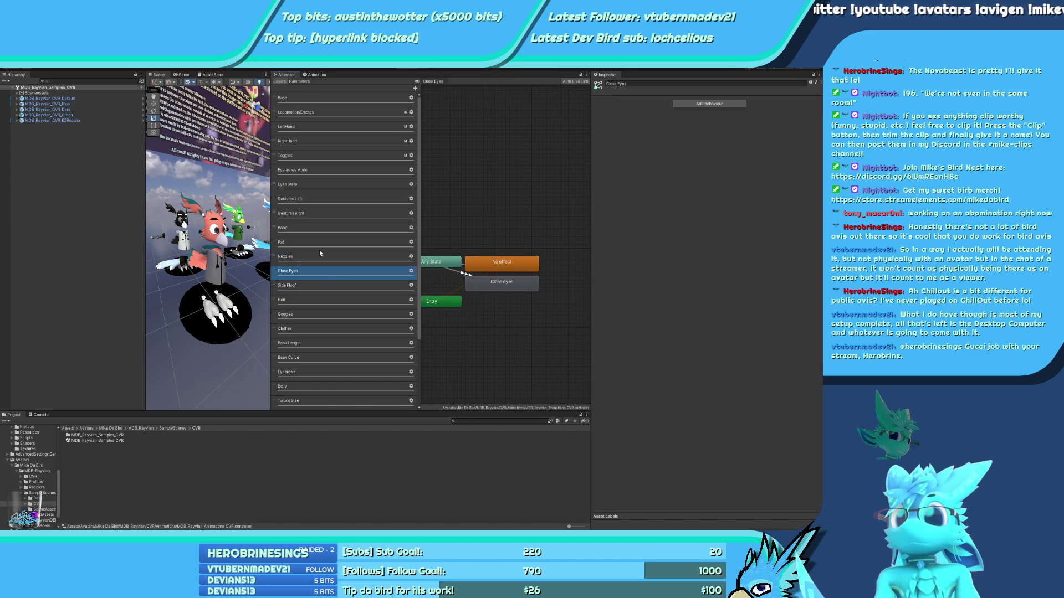
pyautogui.click(333, 242)
pyautogui.click(346, 229)
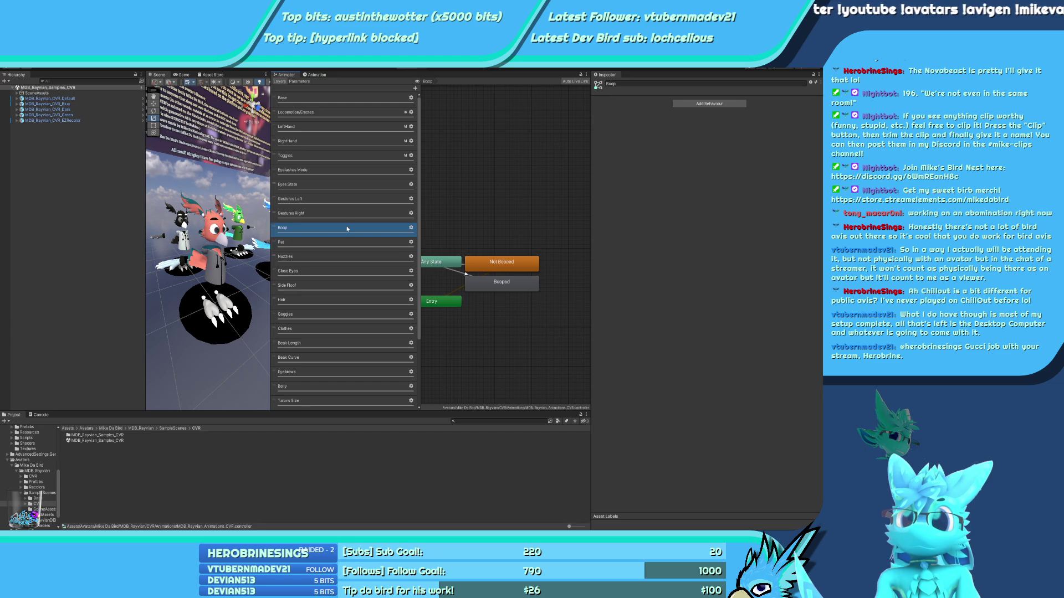
# Check the states of the Gestures Right, Gestures Left and Eyes State layers, with the state graph brought into view
pyautogui.click(347, 213)
pyautogui.moveTo(548, 244); pyautogui.dragTo(541, 185, button='middle')
pyautogui.moveTo(478, 202); pyautogui.dragTo(520, 204, button='middle')
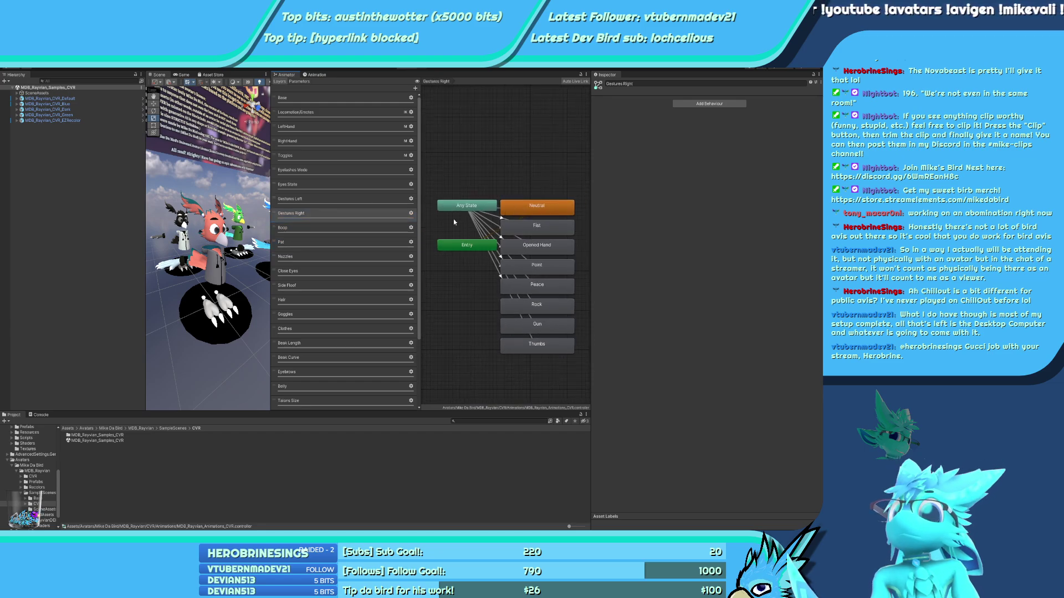
pyautogui.click(318, 200)
pyautogui.click(318, 184)
# Inspect the conditions of the Any State transitions to None, On - Male and On - Female in the Eyelashes Mode layer
pyautogui.click(325, 169)
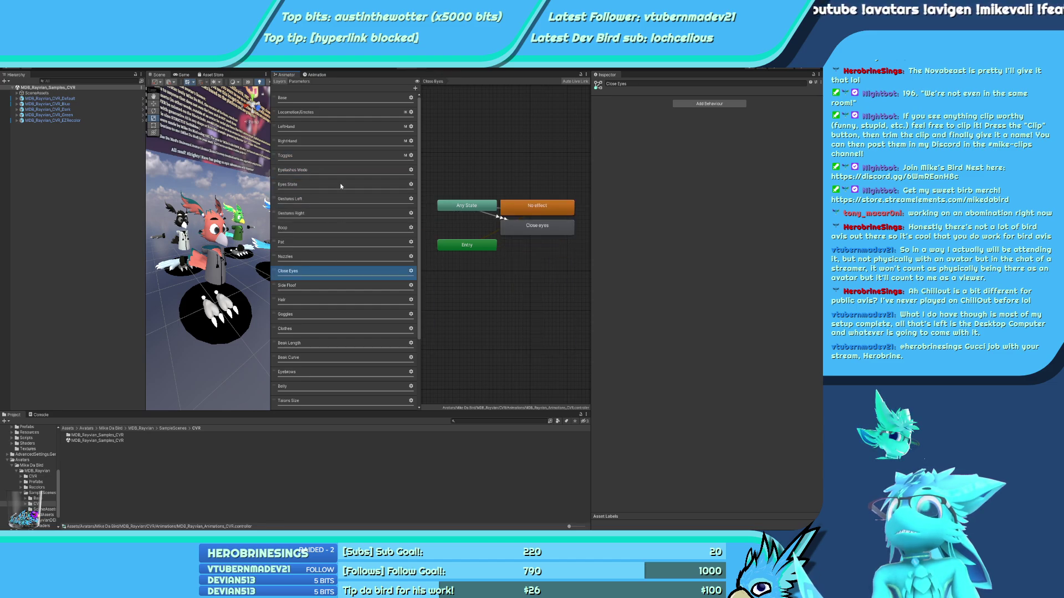
pyautogui.click(496, 218)
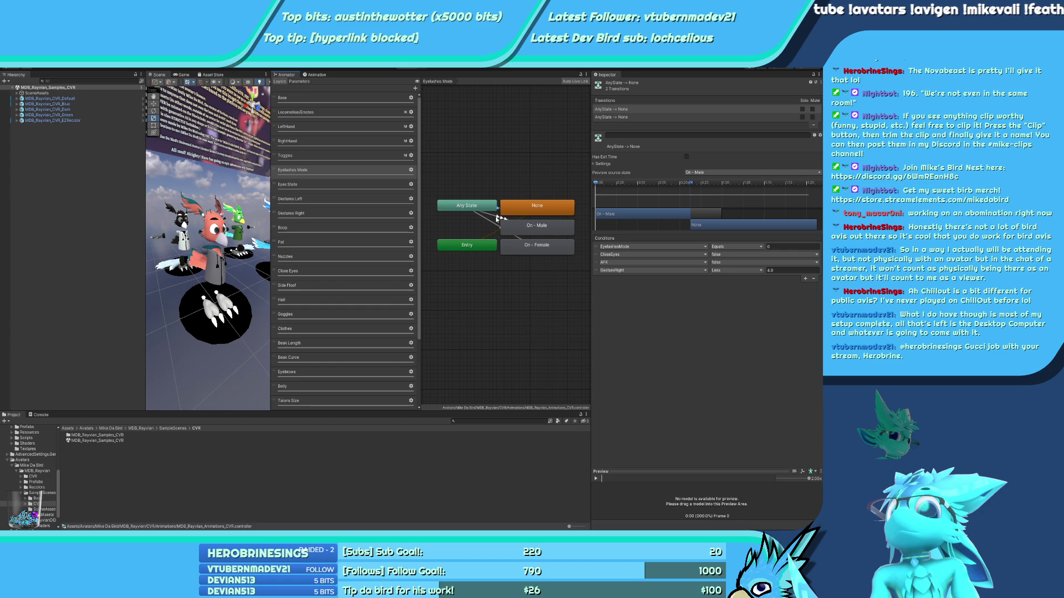
pyautogui.click(492, 222)
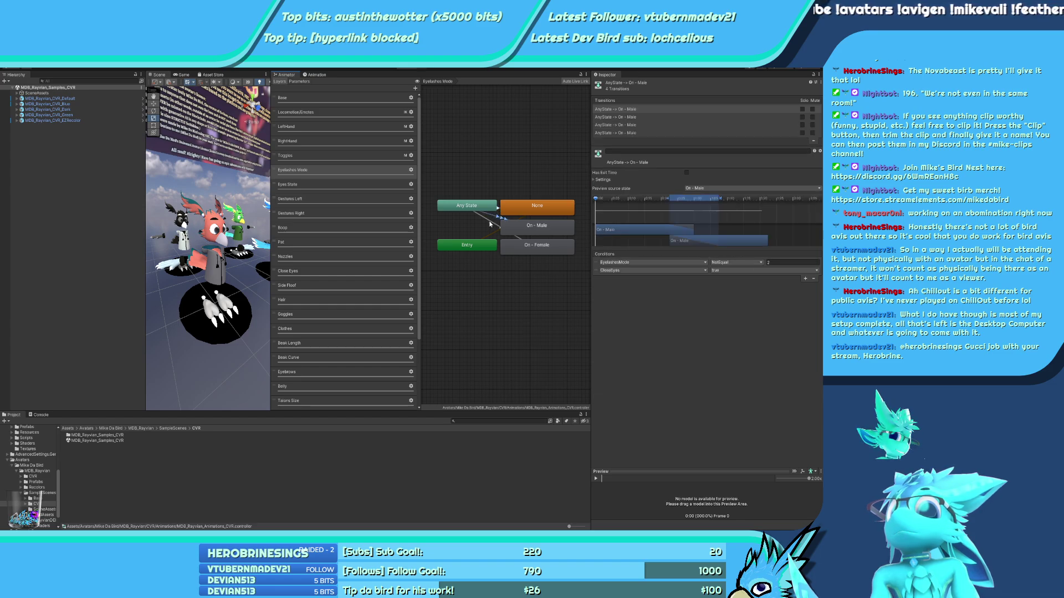
pyautogui.click(491, 223)
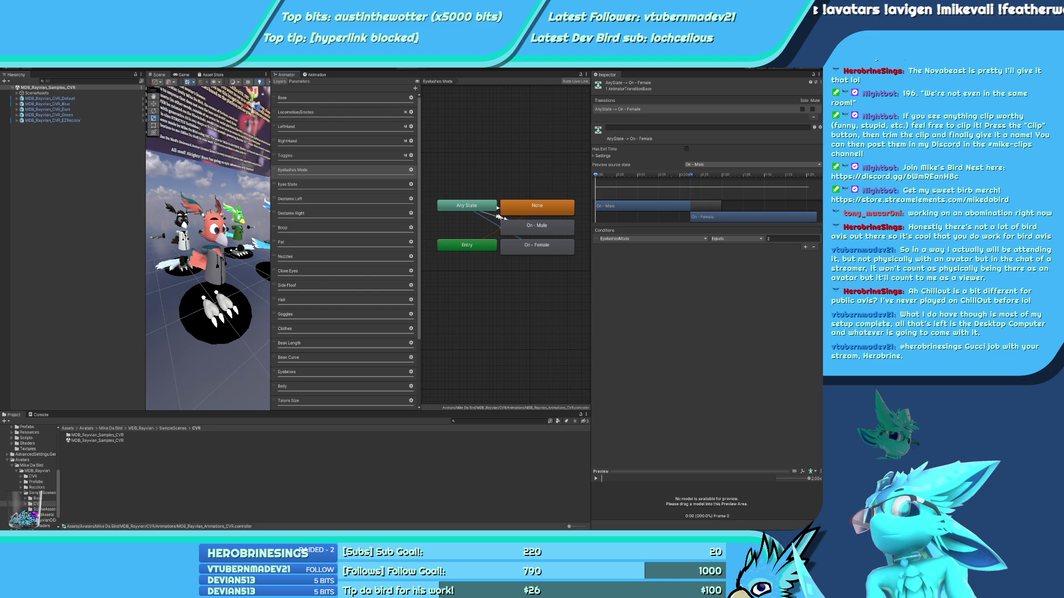
pyautogui.click(499, 215)
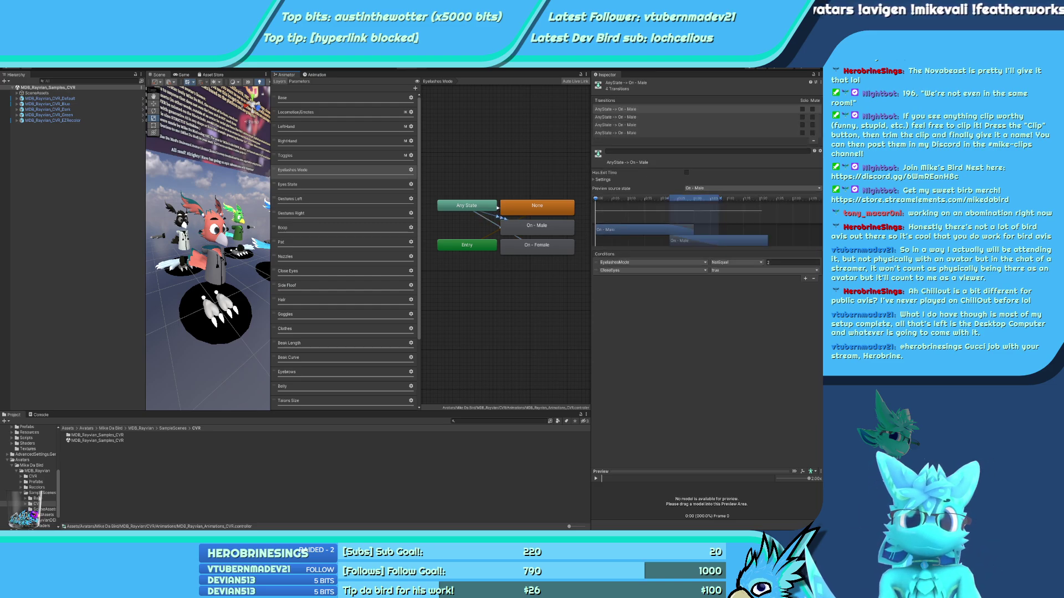
# Browse to the Animations folder under SharedAssets and open the MDB_Rayvian_Animations controller
pyautogui.scroll(-1, 42, 499)
pyautogui.click(44, 498)
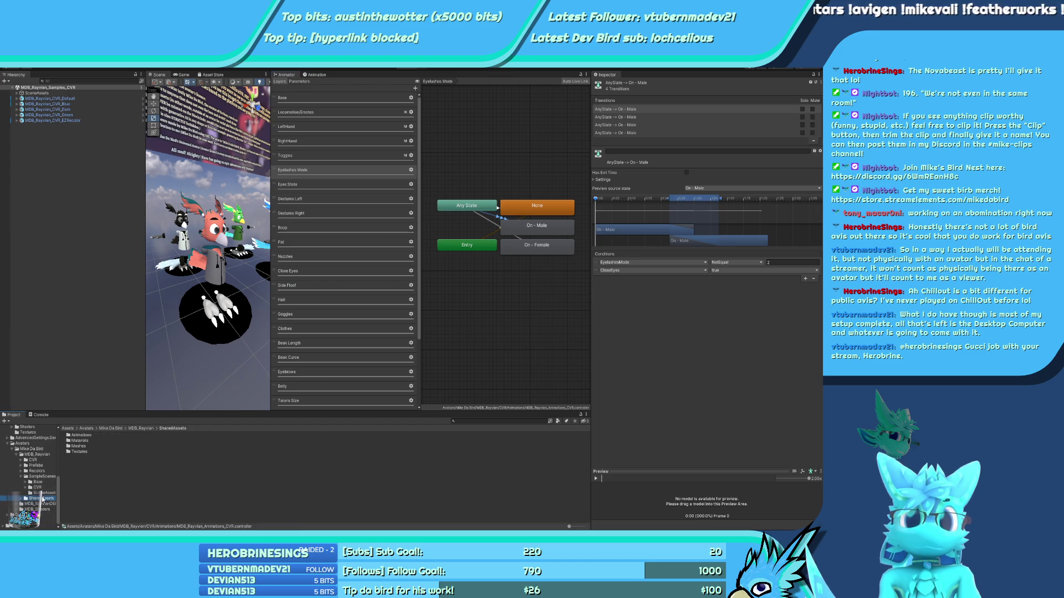
pyautogui.doubleClick(87, 436)
pyautogui.click(89, 437)
pyautogui.click(99, 442)
pyautogui.scroll(-2, 347, 299)
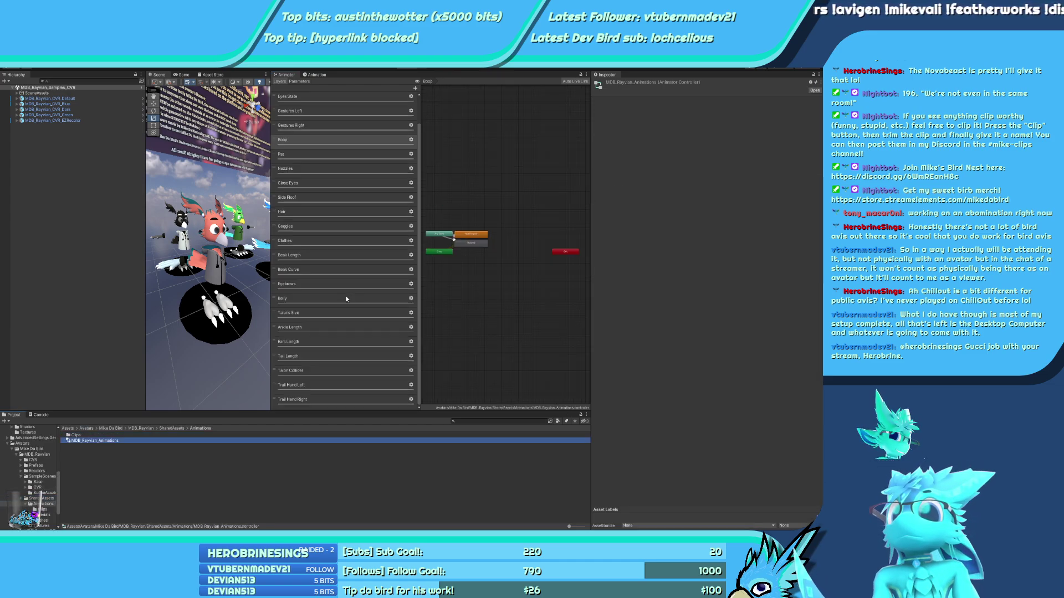
# Inspect the Any State to On transition in the Trail Hand Right layer, and check the Trail Hand Left and Talon Collider layers
pyautogui.click(321, 398)
pyautogui.click(487, 192)
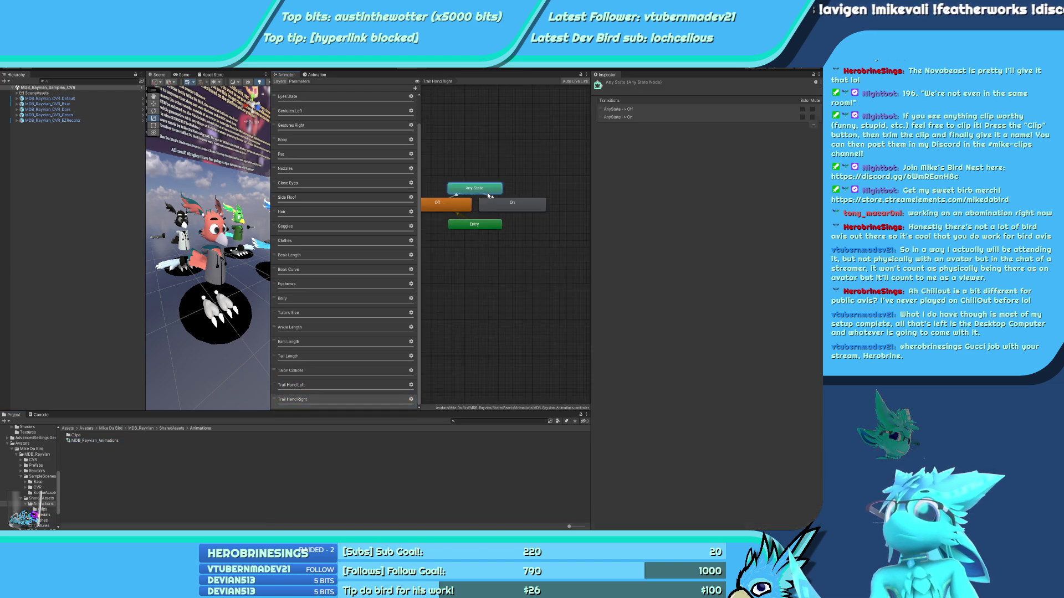
pyautogui.click(490, 197)
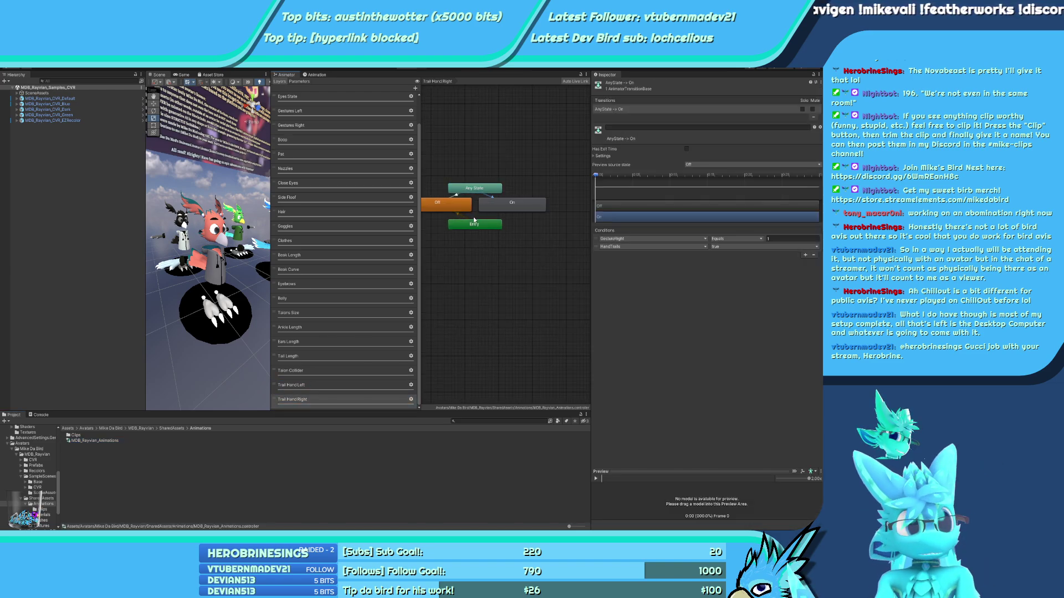
pyautogui.click(324, 386)
pyautogui.click(343, 371)
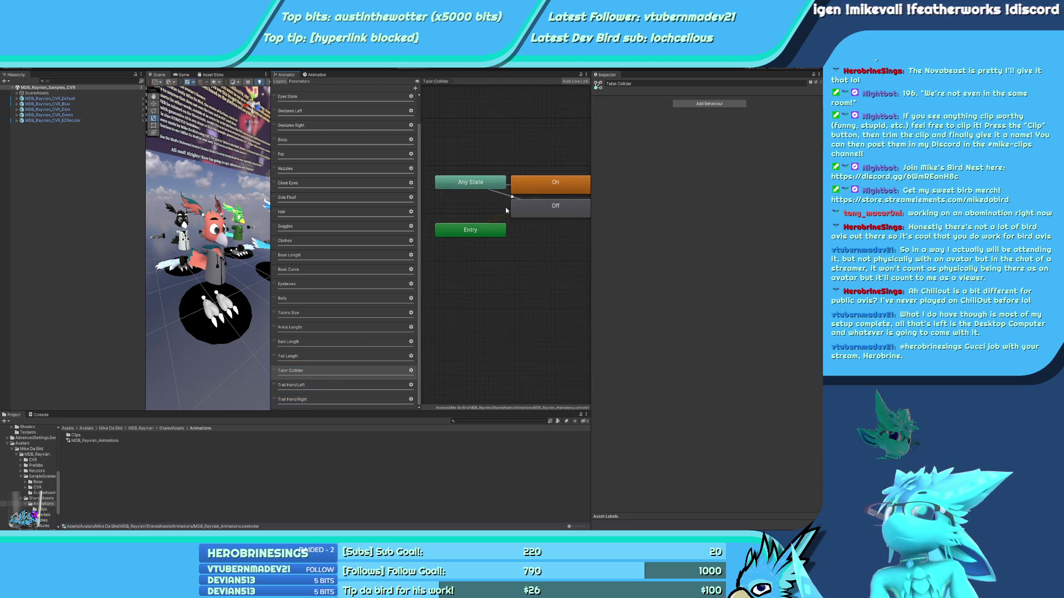
# Check the shared controller's layers from Ankle Length to Goggles, and inspect an Any State transition in the Eyes State layer
pyautogui.click(336, 325)
pyautogui.click(334, 314)
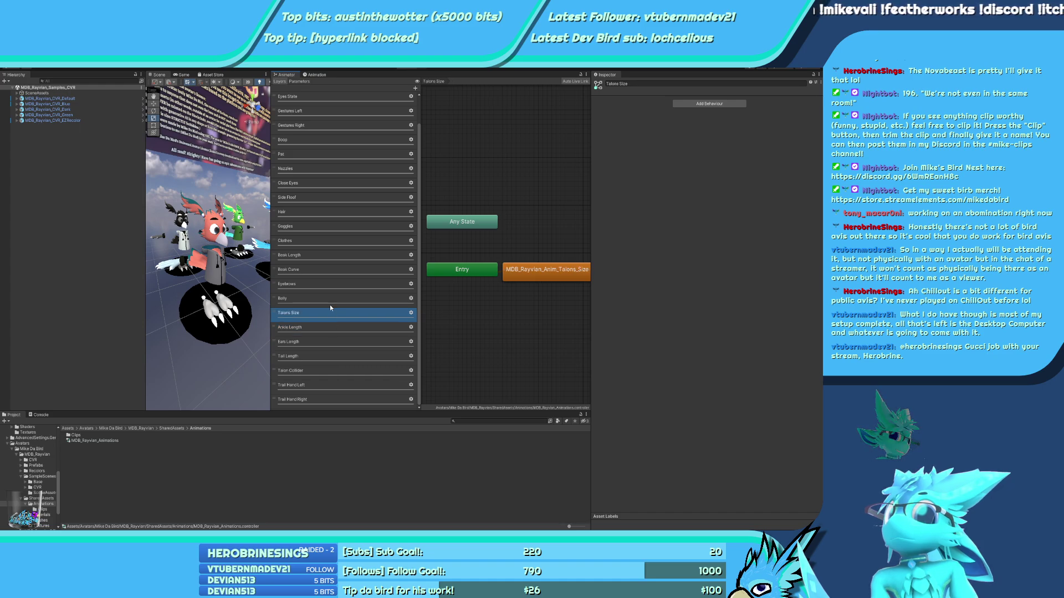
pyautogui.click(328, 298)
pyautogui.click(327, 284)
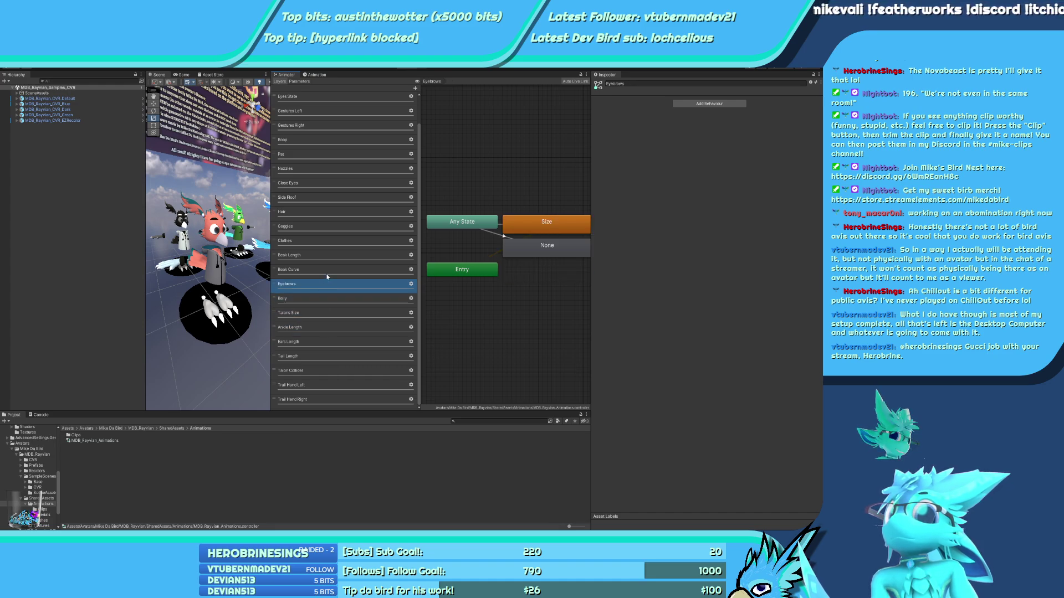
pyautogui.click(318, 241)
pyautogui.scroll(3, 331, 235)
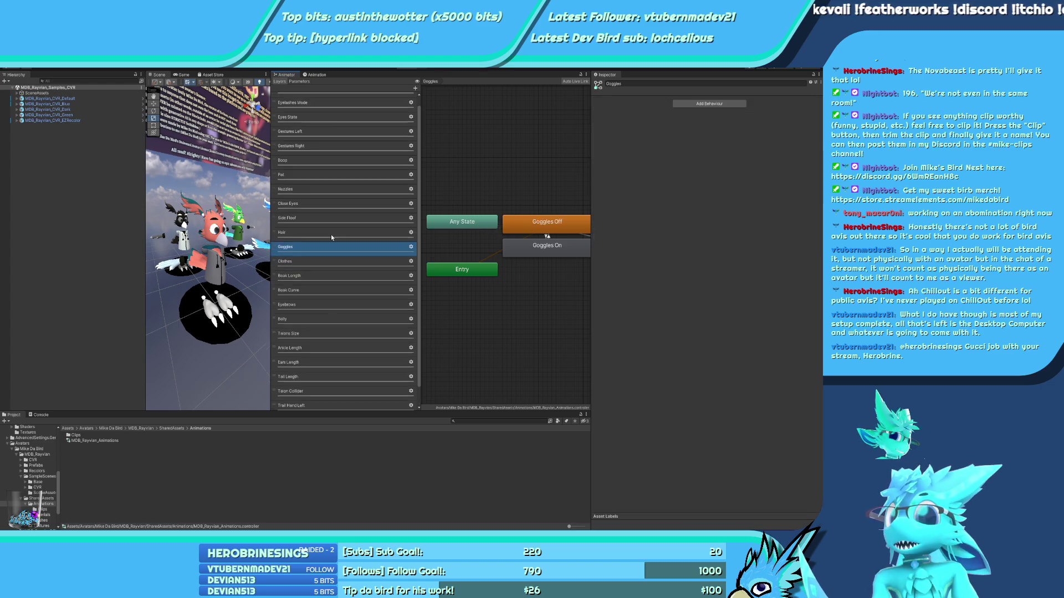
pyautogui.click(330, 126)
pyautogui.click(500, 227)
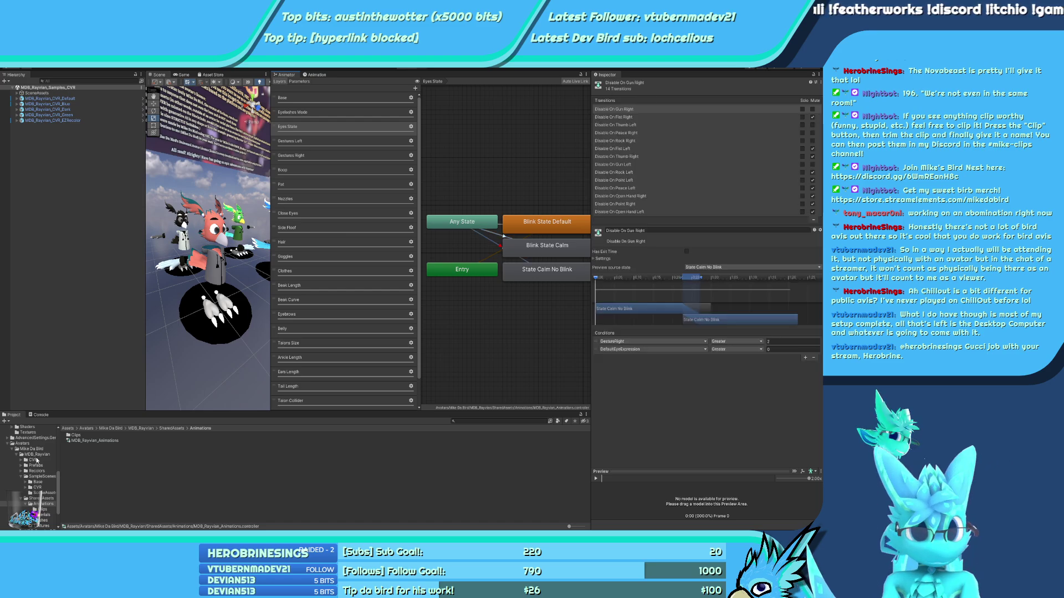
# Collapse the SampleScenes and SharedAssets folders, look inside the CVR folder and return to the MDB_Rayvian folder
pyautogui.click(21, 476)
pyautogui.click(21, 483)
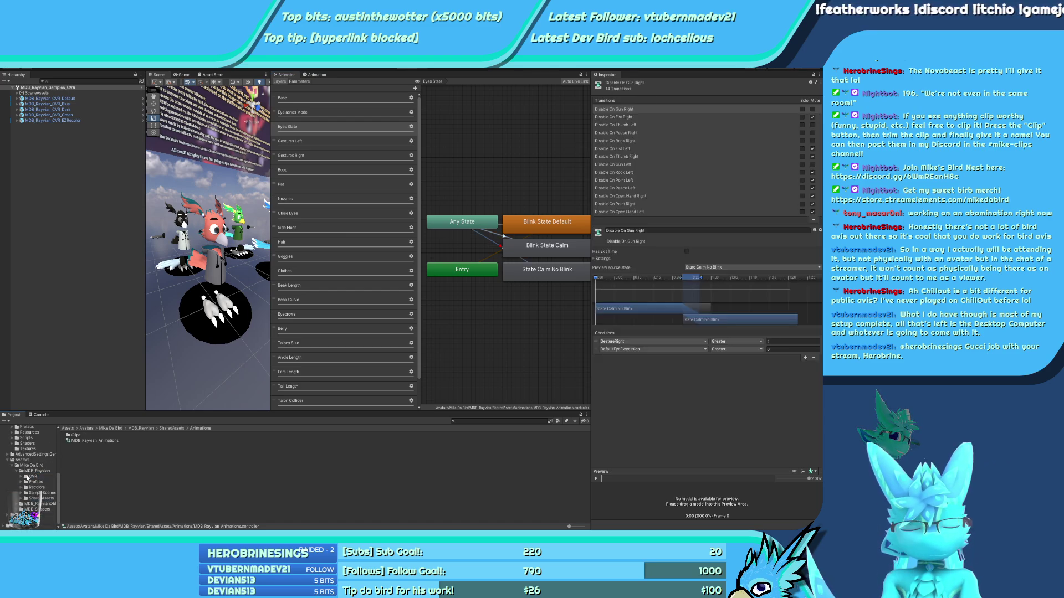
pyautogui.click(33, 476)
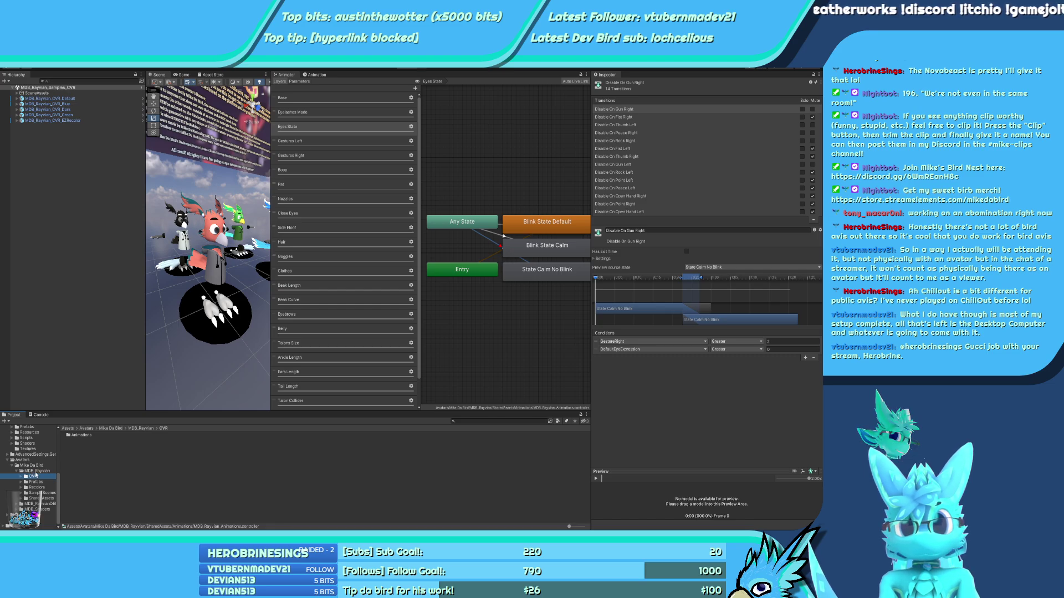
pyautogui.click(35, 471)
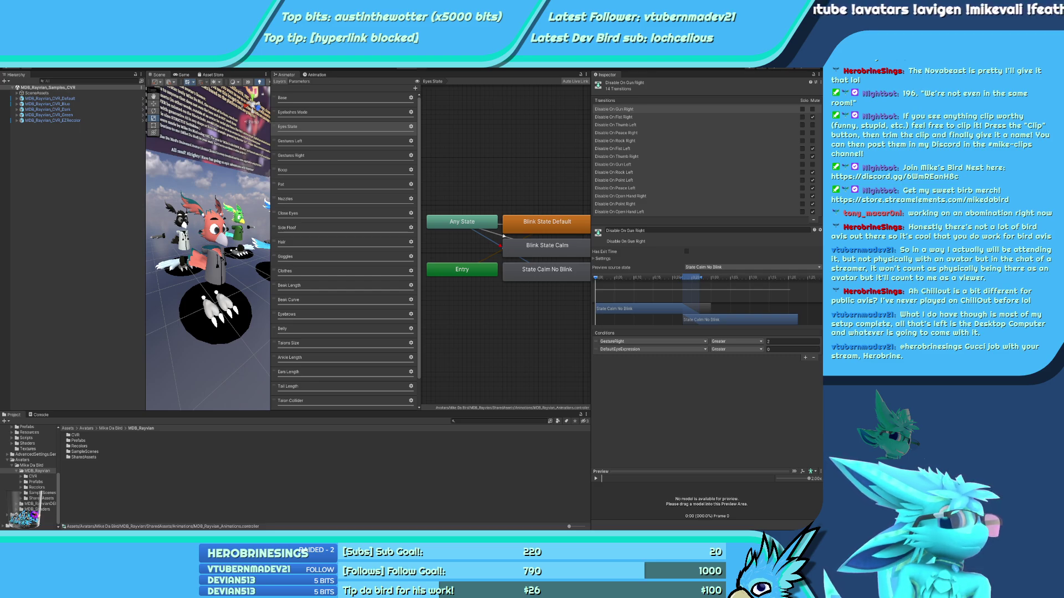
# Switch to the Unity project with the Rayvian demo, and select the MDB_Rayvian_Samples_Base scene in the Base folder under SampleScenes
pyautogui.hotkey('alt', 'Tab')
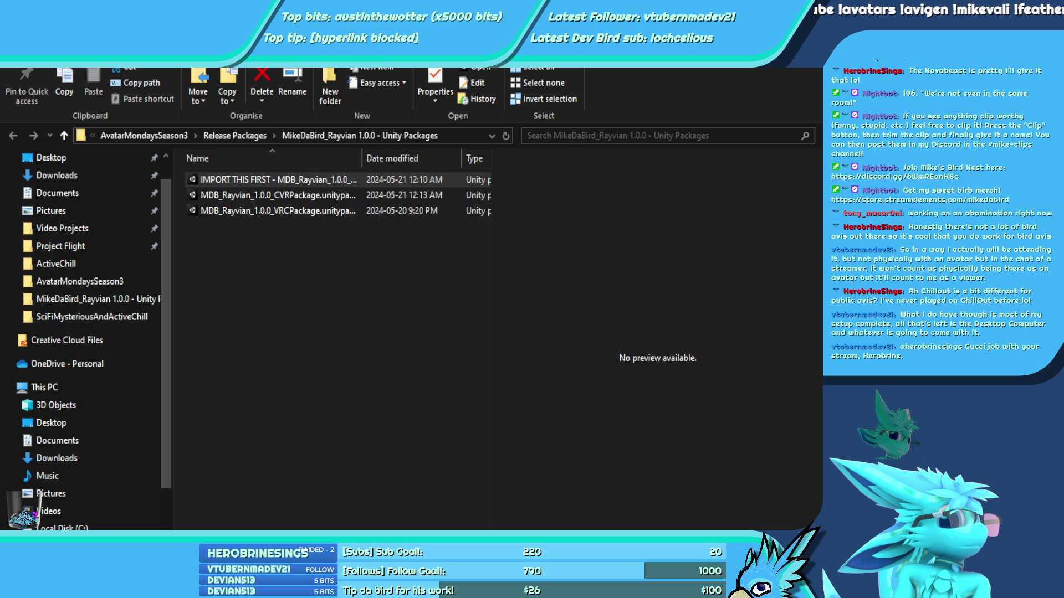
pyautogui.hotkey('alt', 'Tab')
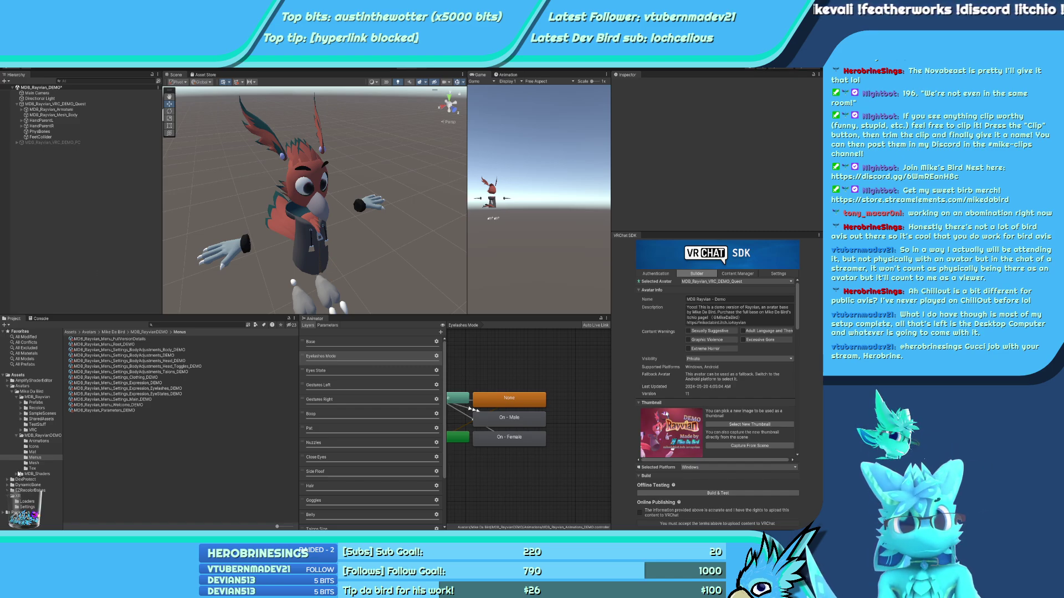
pyautogui.click(42, 413)
pyautogui.doubleClick(86, 345)
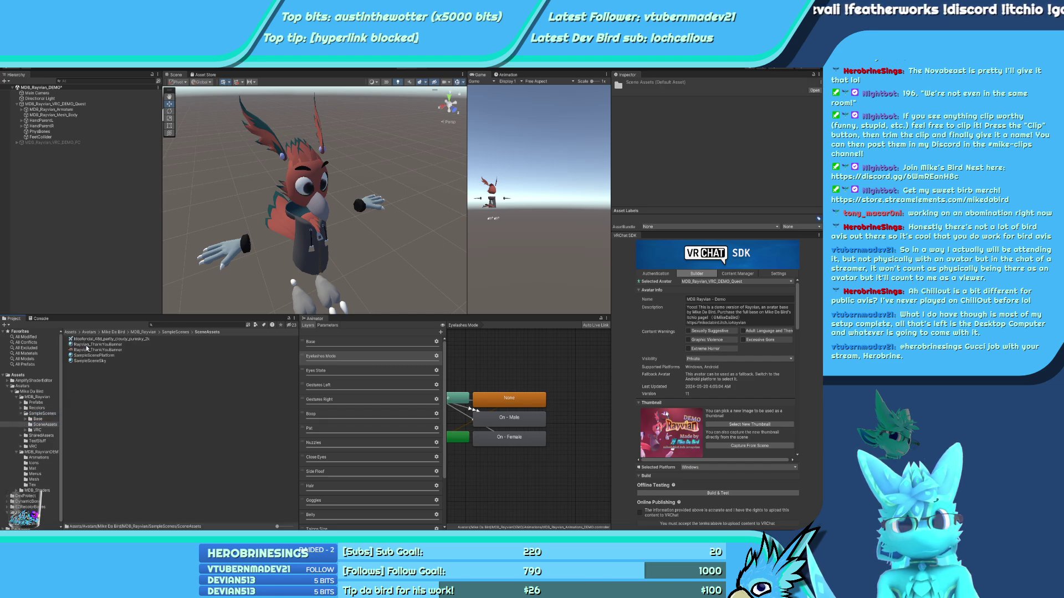
pyautogui.click(175, 332)
pyautogui.doubleClick(86, 339)
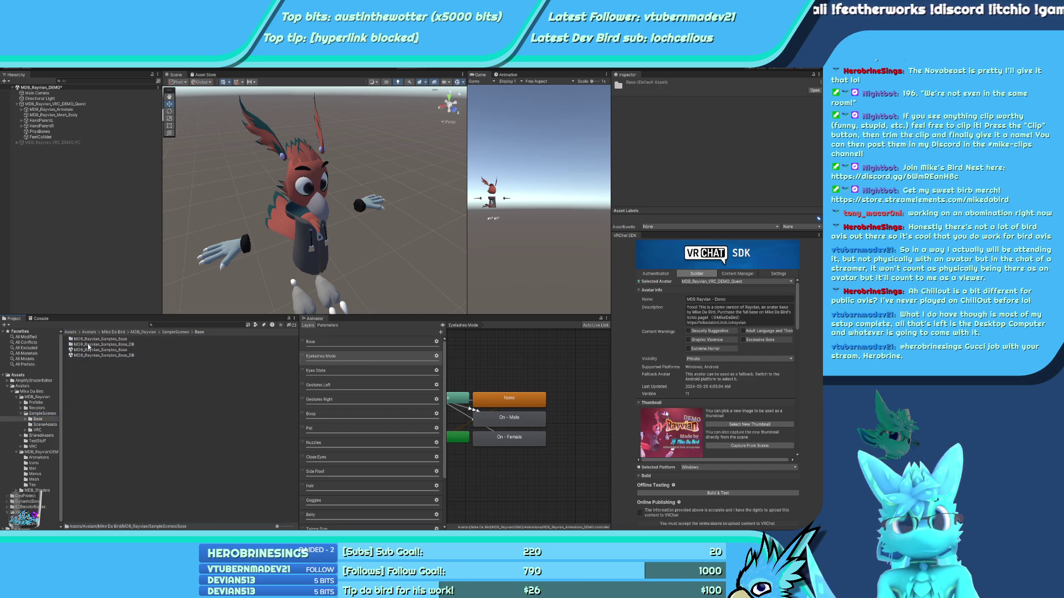
pyautogui.click(90, 350)
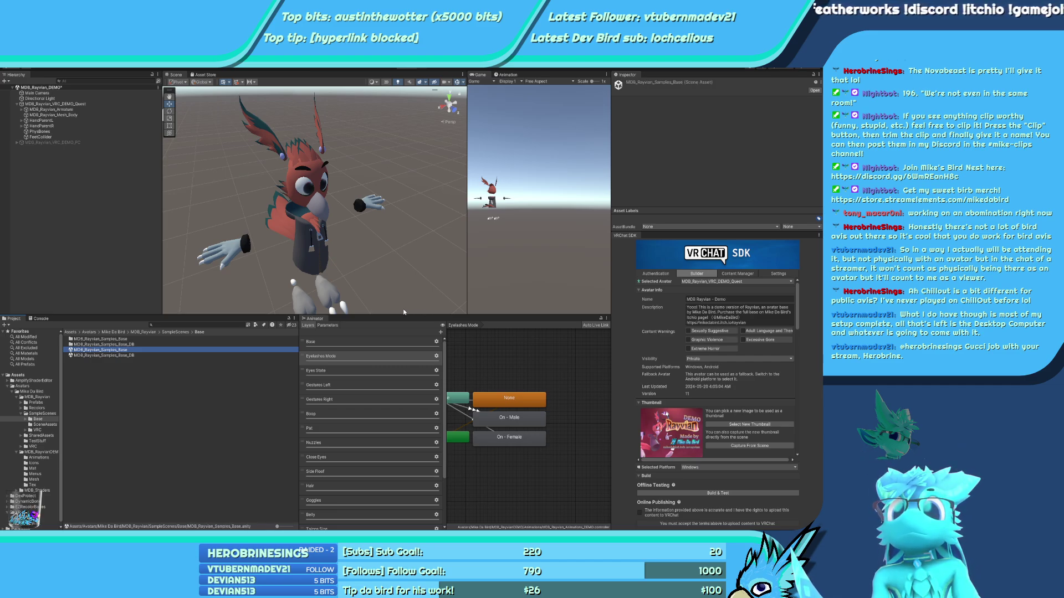
# Open the MDB_Rayvian_Samples_Base scene and look over the sample avatars, framing MDB_Rayvian_Base
pyautogui.press('Return')
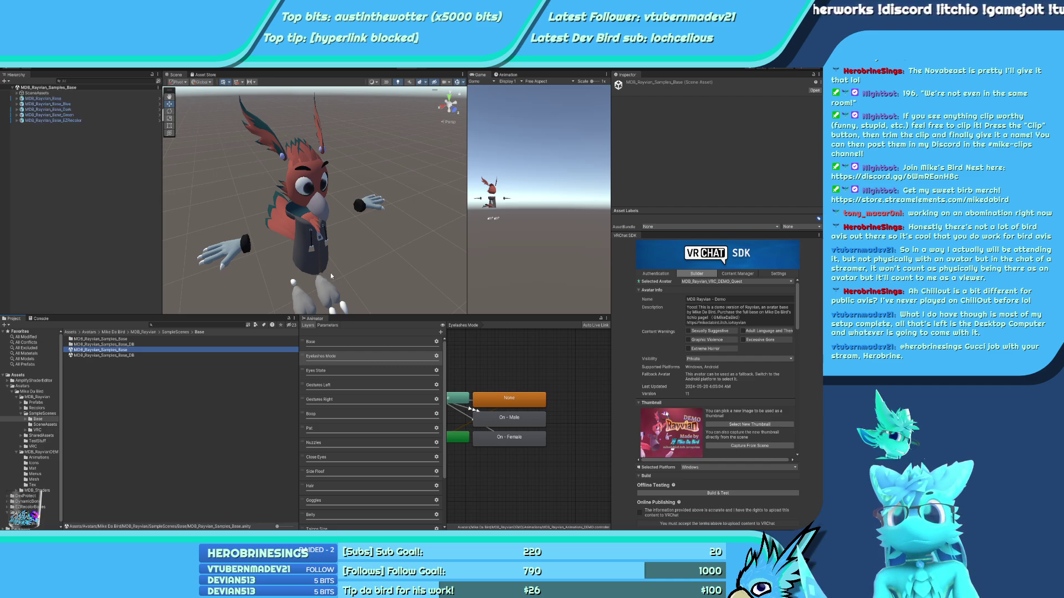
pyautogui.moveTo(316, 280); pyautogui.dragTo(334, 158, button='right')
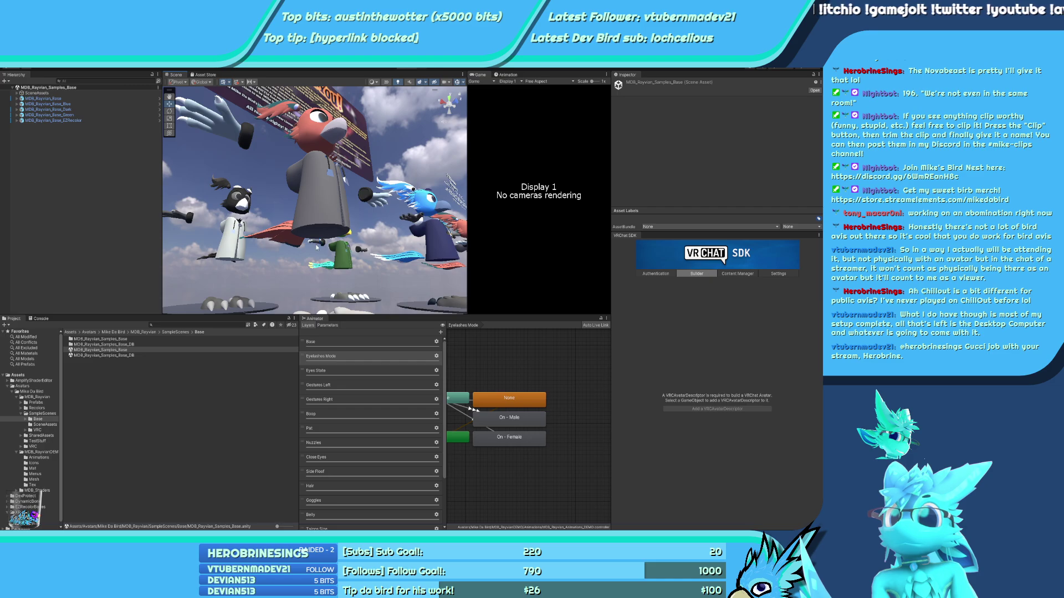
pyautogui.keyDown('alt'); pyautogui.moveTo(321, 226); pyautogui.dragTo(321, 298); pyautogui.keyUp('alt')
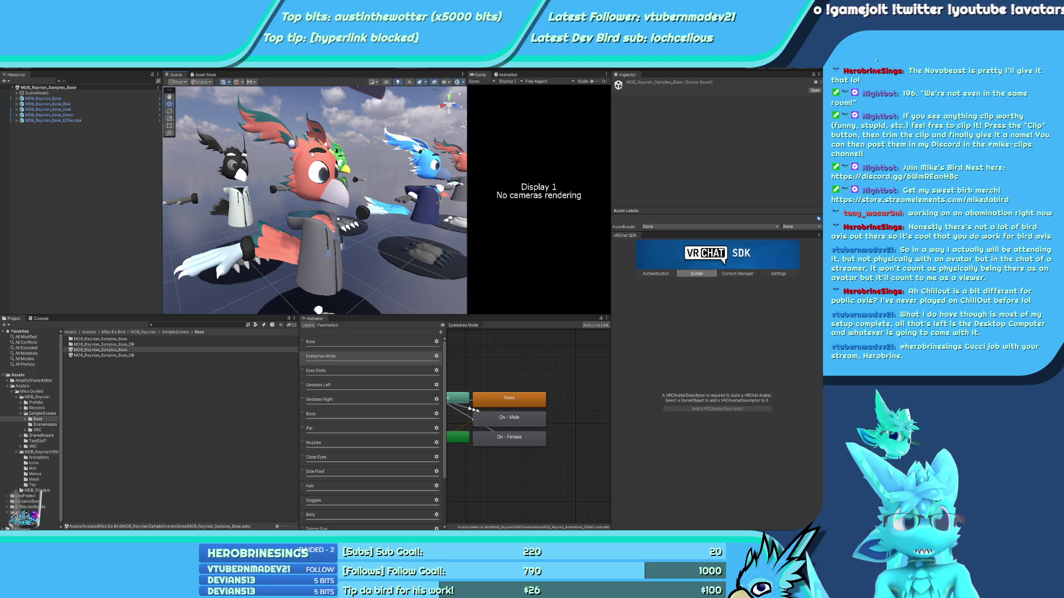
pyautogui.click(312, 156)
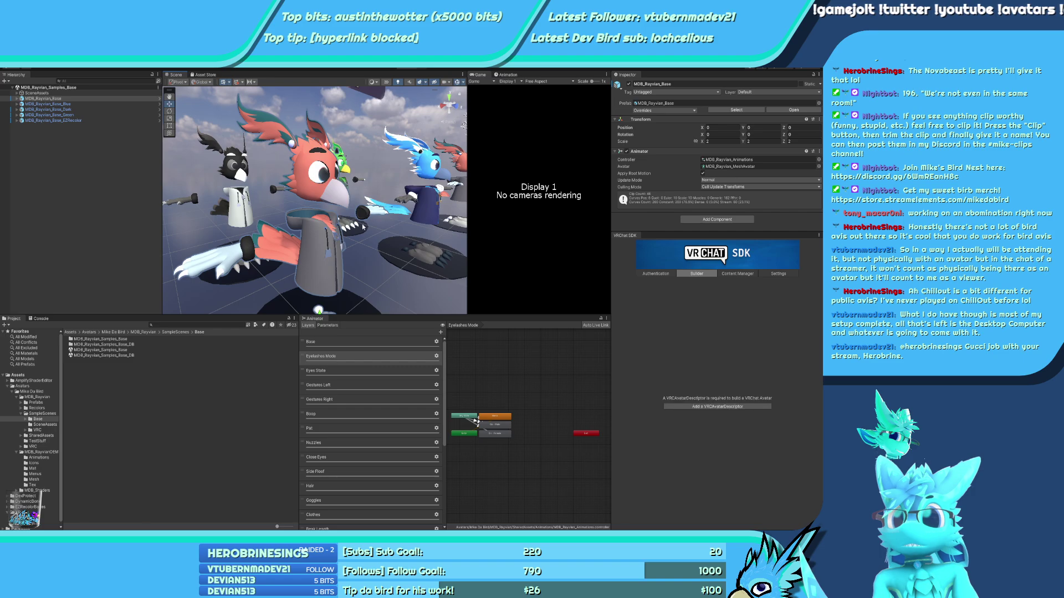
pyautogui.press('f')
pyautogui.keyDown('alt'); pyautogui.moveTo(336, 244); pyautogui.dragTo(354, 159); pyautogui.keyUp('alt')
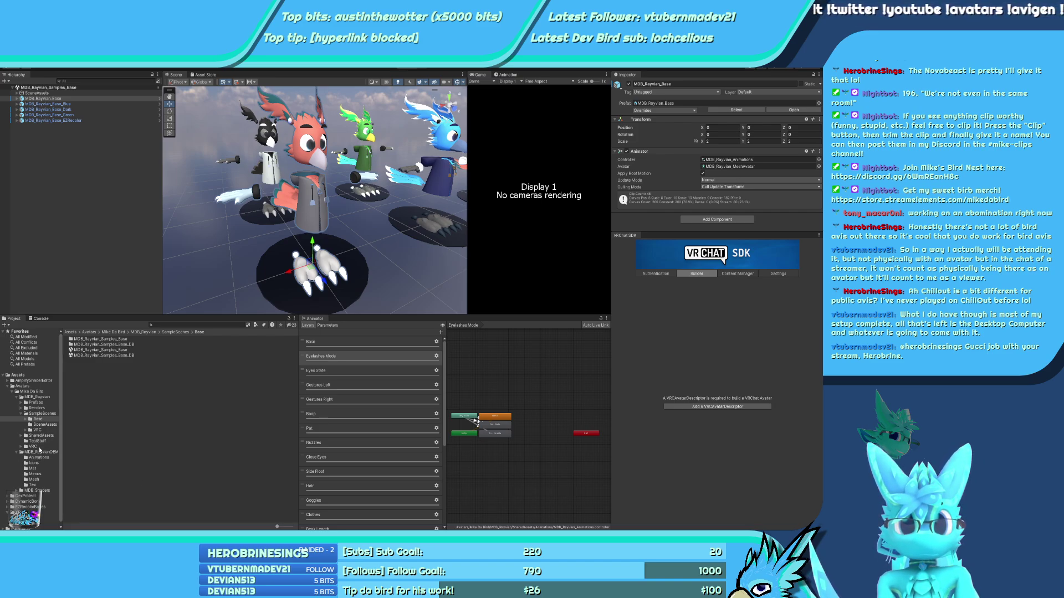
# Look through the VRC and MDB_RayvianDEMO folders, and open the MDB_Rayvian_Samples_VRC scene from the VRC folder under SampleScenes
pyautogui.click(42, 447)
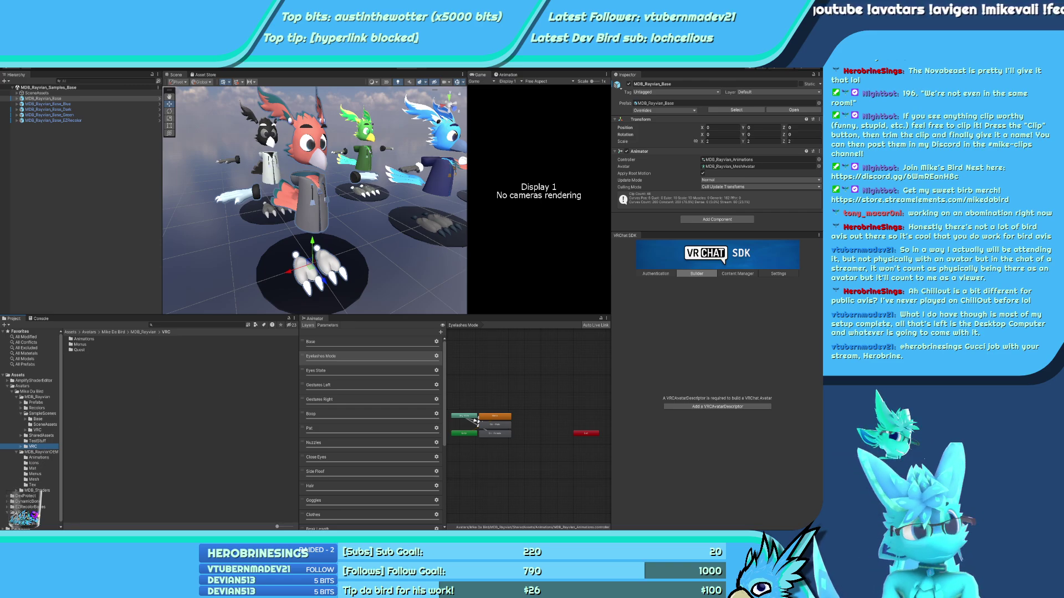
pyautogui.click(33, 447)
pyautogui.click(38, 452)
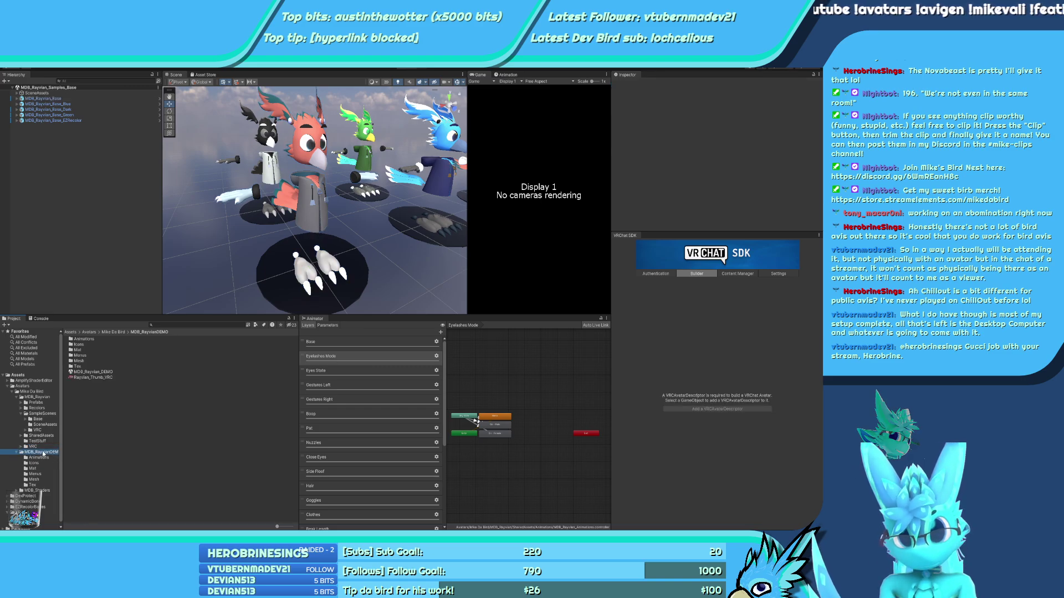
pyautogui.click(34, 491)
pyautogui.click(29, 496)
pyautogui.click(30, 506)
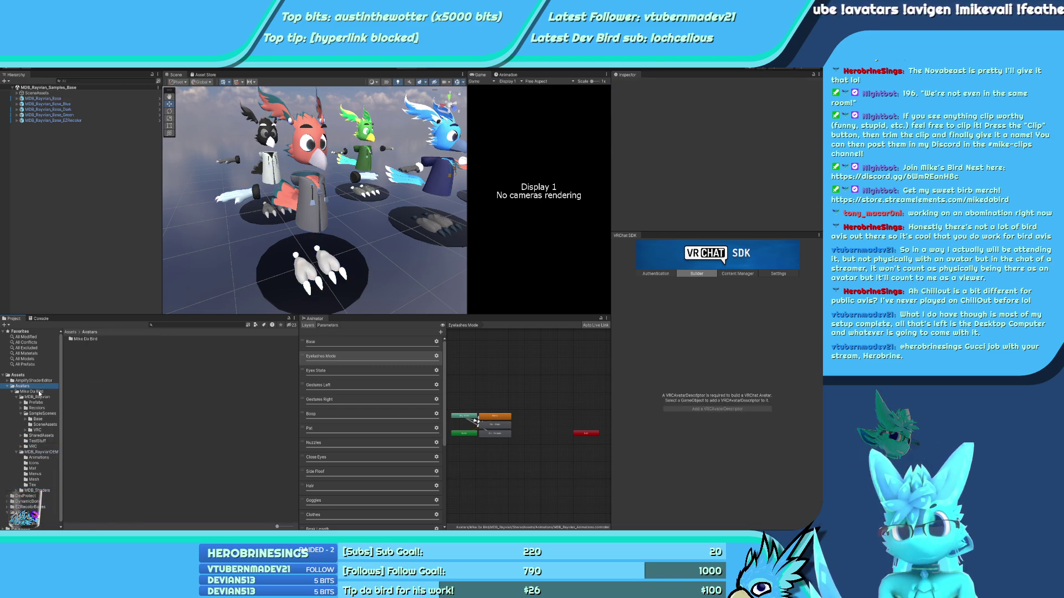
pyautogui.click(33, 391)
pyautogui.click(38, 408)
pyautogui.click(39, 430)
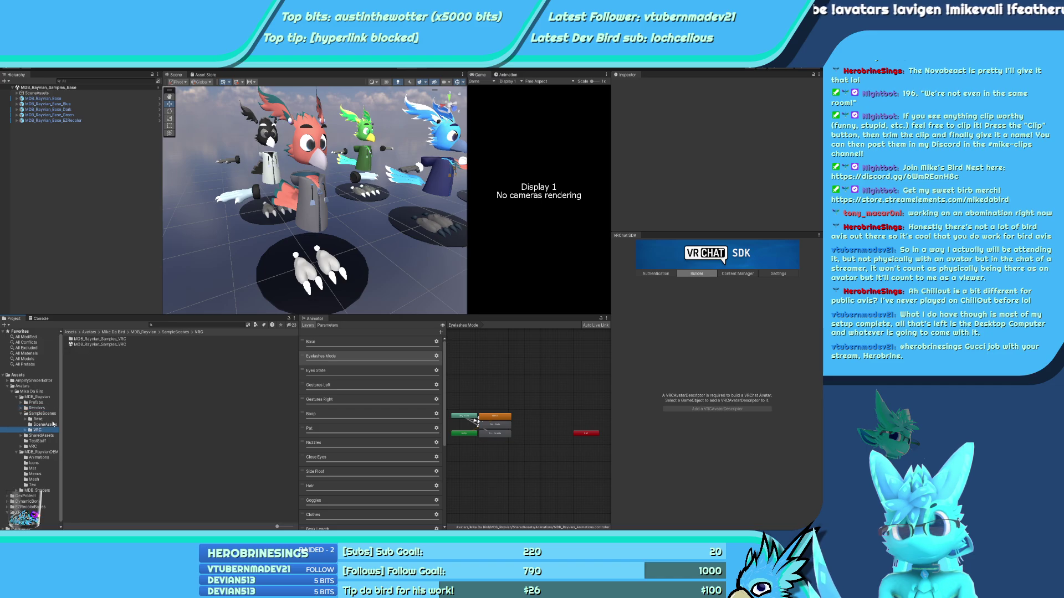
pyautogui.doubleClick(111, 345)
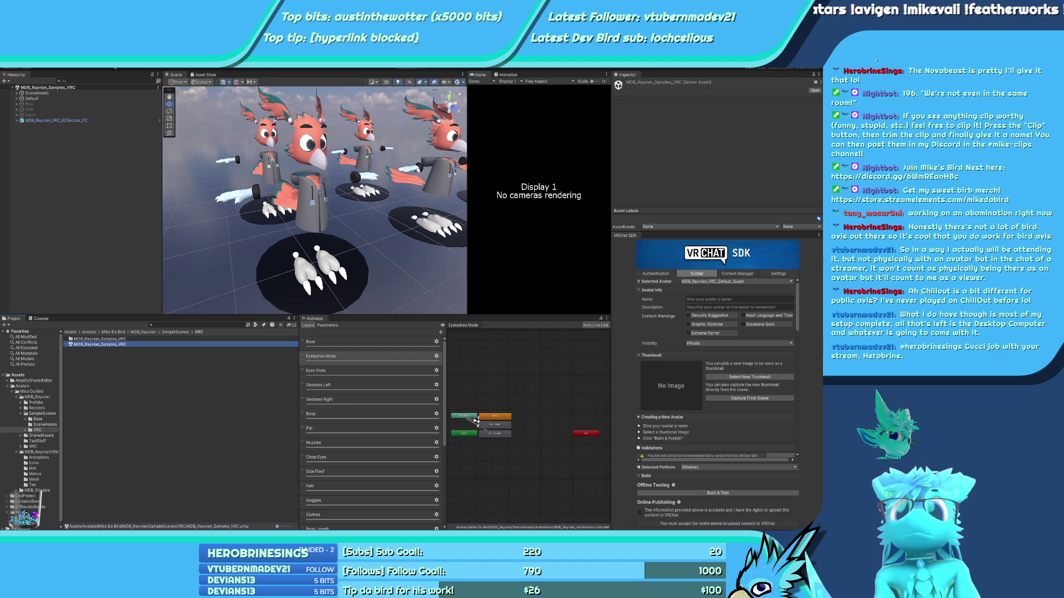
# Enter play mode, set MDB_Rayvian_VRC_Default_PC as the GestureManager's controlled avatar and enlarge the Inspector to show all its controls
pyautogui.click(400, 66)
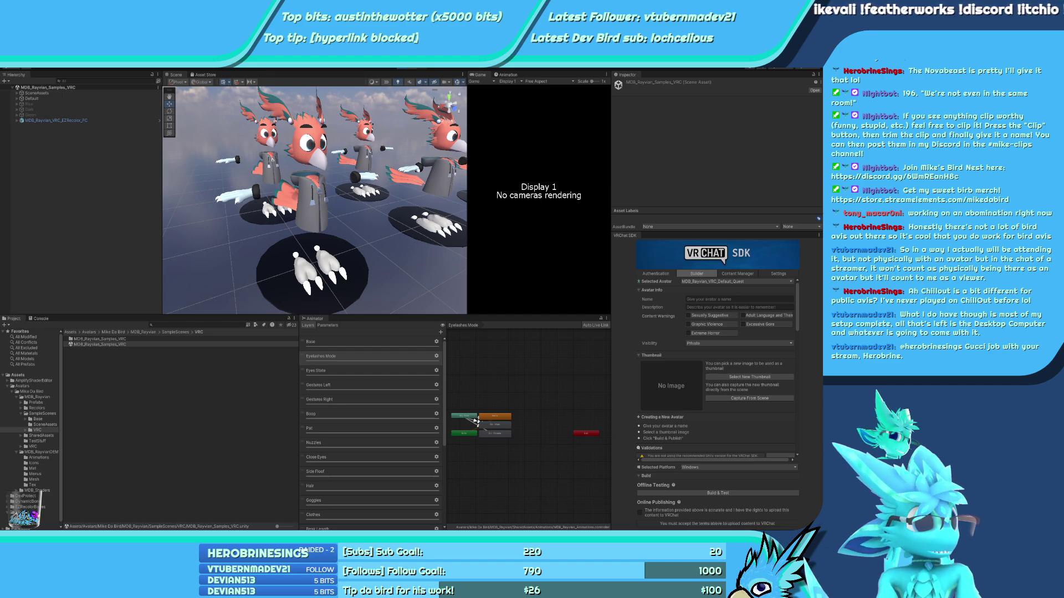
pyautogui.hotkey('ctrl', 'p')
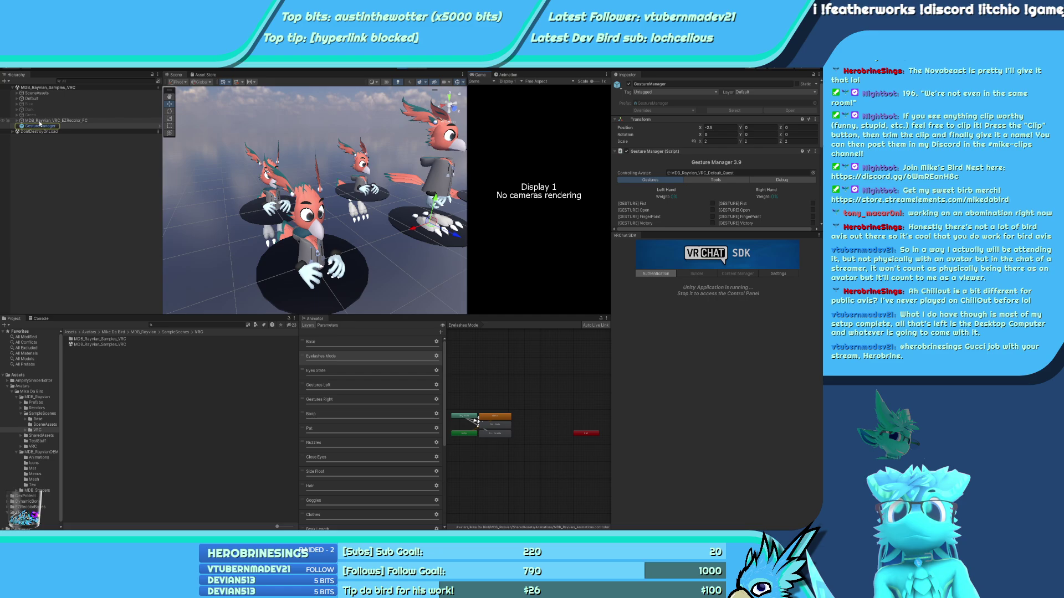
pyautogui.click(21, 98)
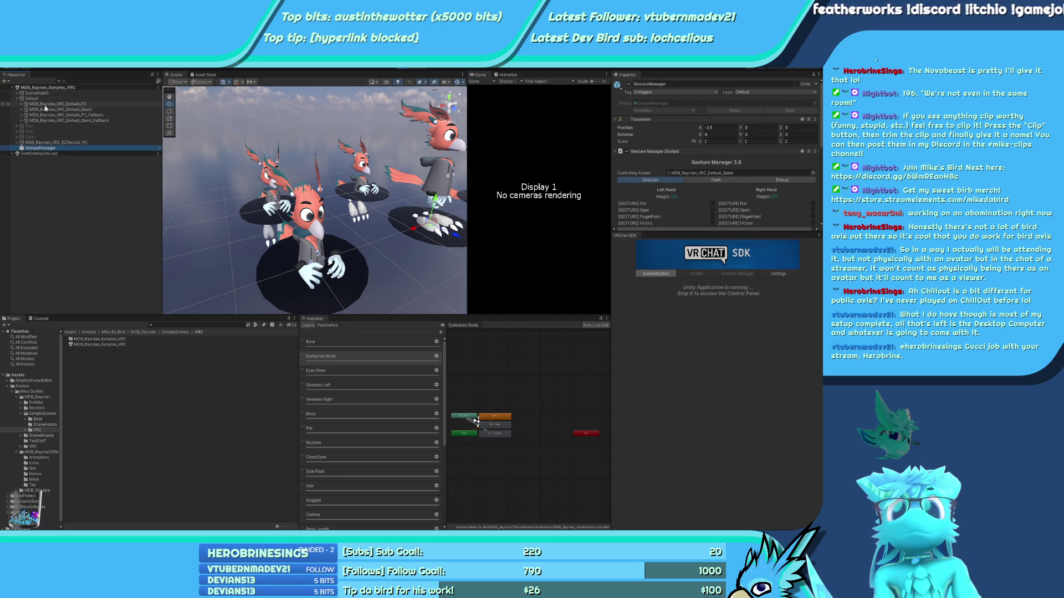
pyautogui.moveTo(50, 103); pyautogui.dragTo(684, 175)
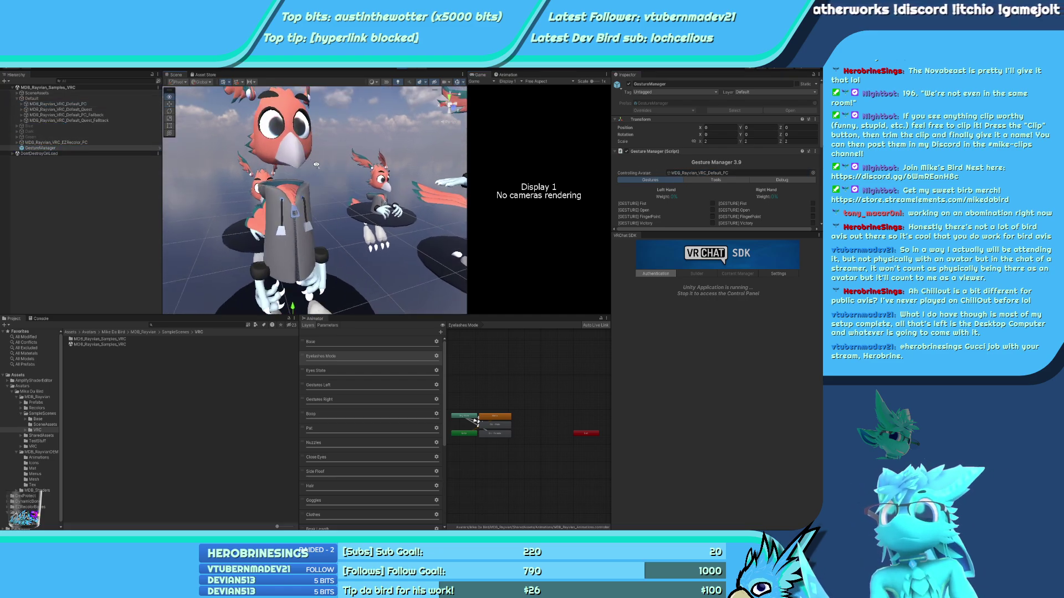
pyautogui.moveTo(690, 233); pyautogui.dragTo(690, 383)
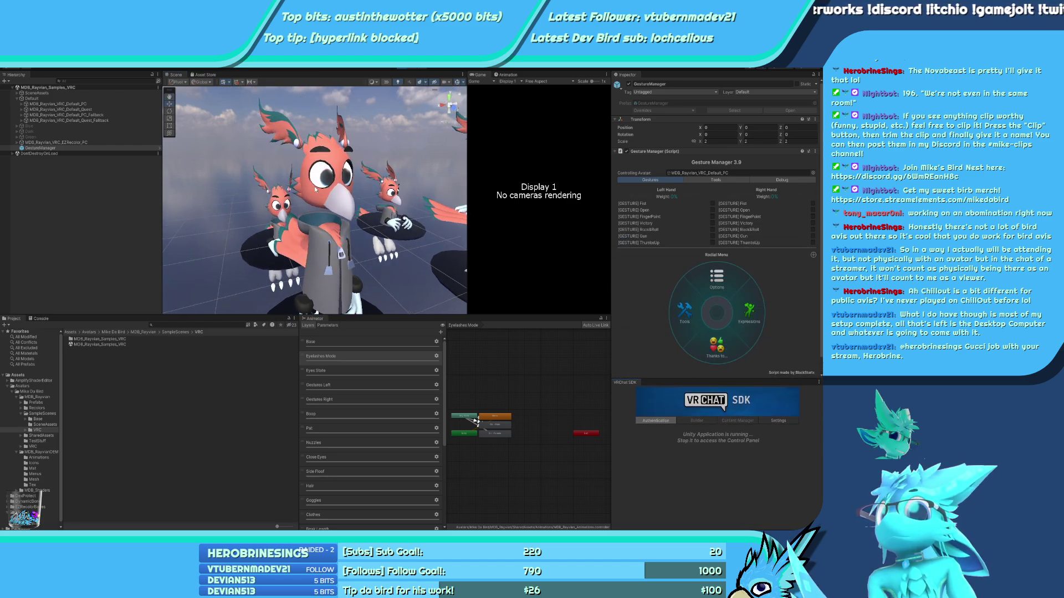
# Trigger the right-hand Gun gesture on the Default_PC avatar and examine its facial expression
pyautogui.scroll(5, 285, 175)
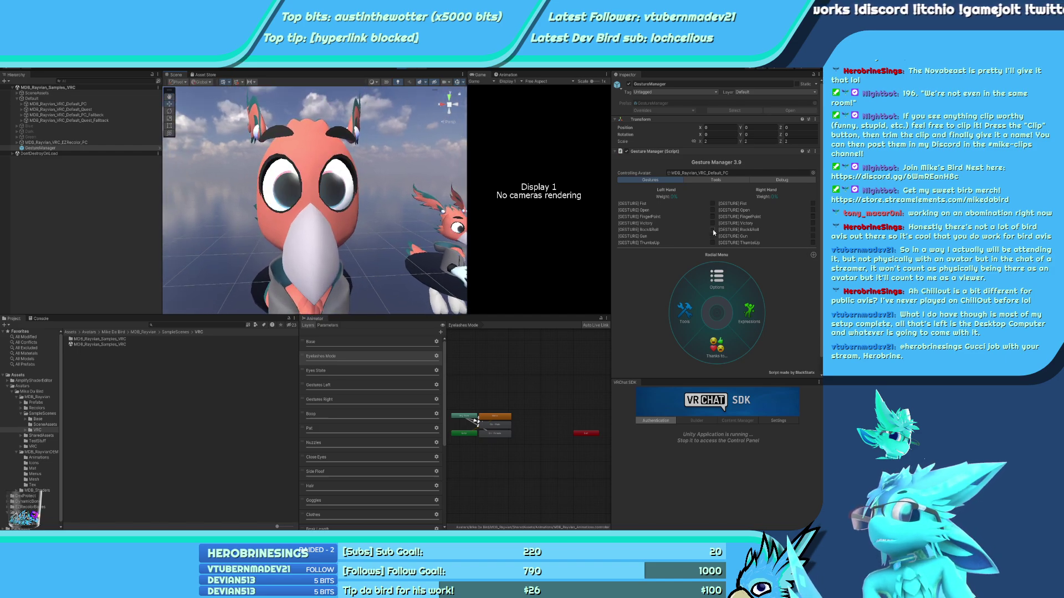
pyautogui.click(813, 236)
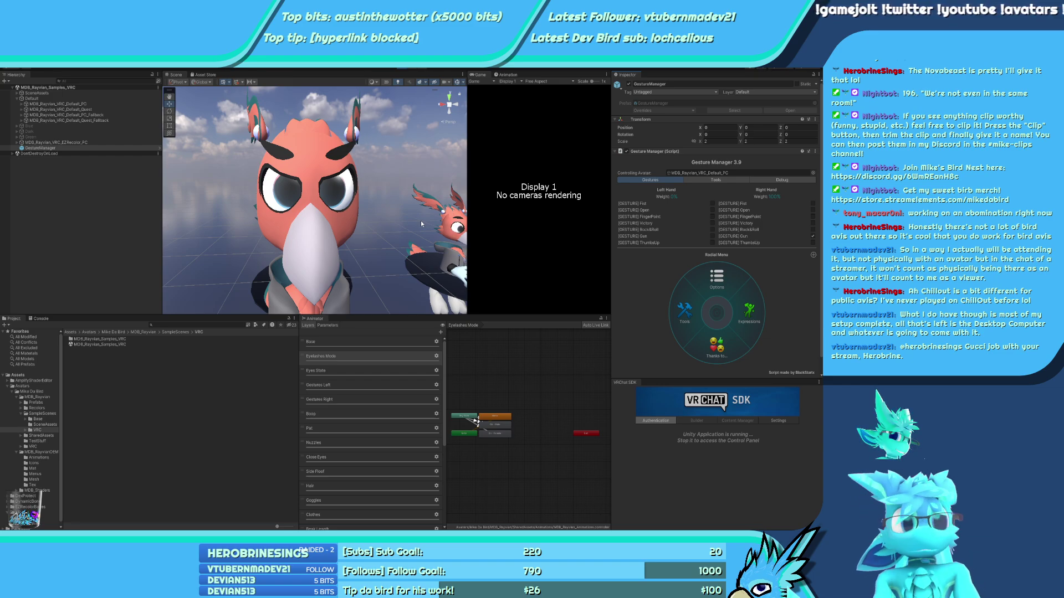
pyautogui.keyDown('alt'); pyautogui.moveTo(363, 265); pyautogui.dragTo(437, 299); pyautogui.keyUp('alt')
pyautogui.scroll(-5, 346, 267)
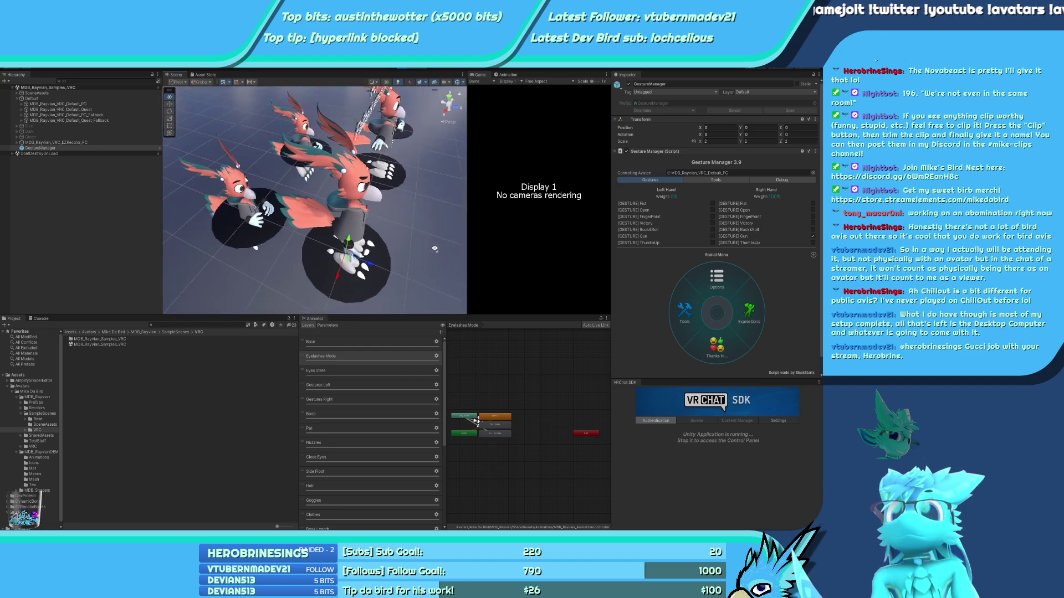
# Try to rotate the GestureManager object, and restart play mode with GestureManager selected again
pyautogui.press('e')
pyautogui.moveTo(347, 278)
pyautogui.mouseDown()
pyautogui.moveTo(441, 291)
pyautogui.moveTo(346, 282)
pyautogui.moveTo(362, 277)
pyautogui.mouseUp()
pyautogui.click(404, 68)
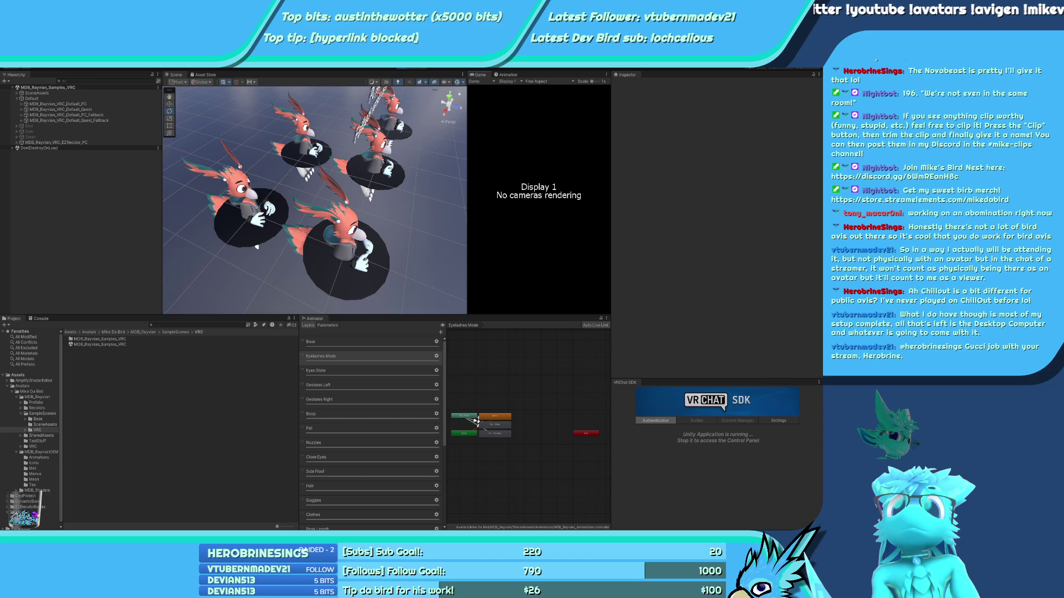
pyautogui.click(49, 147)
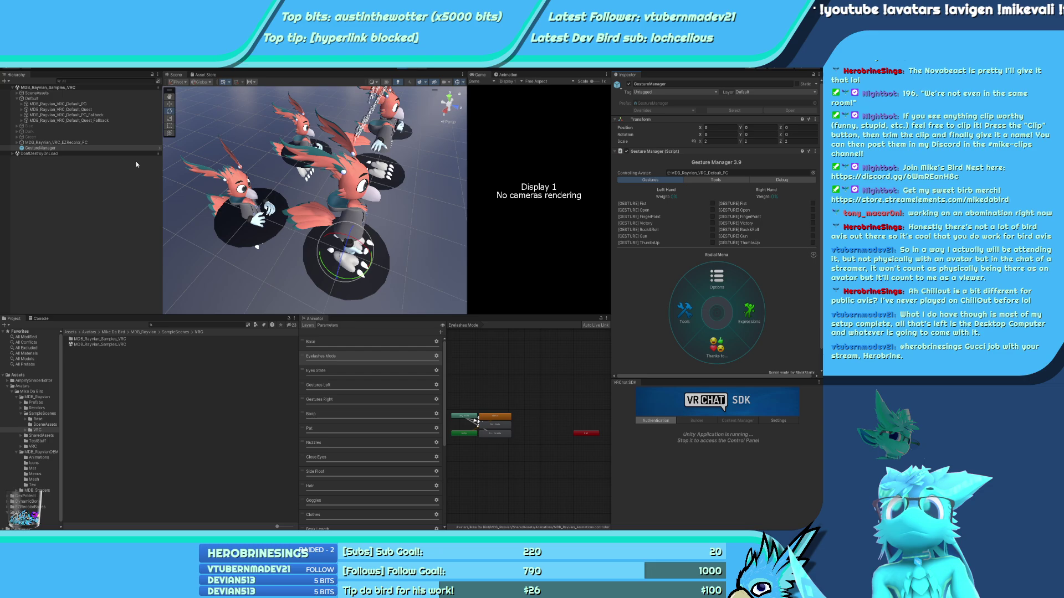
# Rotate MDB_Rayvian_VRC_Default_PC to -180 around Y and move it to about -0.8 on Y and -1.4 on Z
pyautogui.click(83, 103)
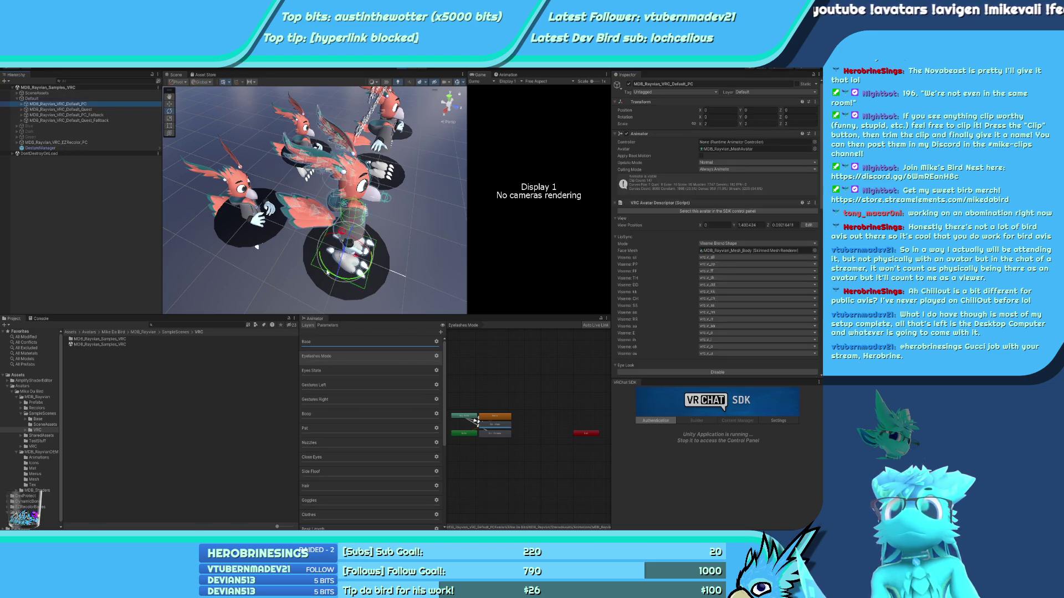
pyautogui.moveTo(327, 272); pyautogui.dragTo(291, 255)
pyautogui.press('w')
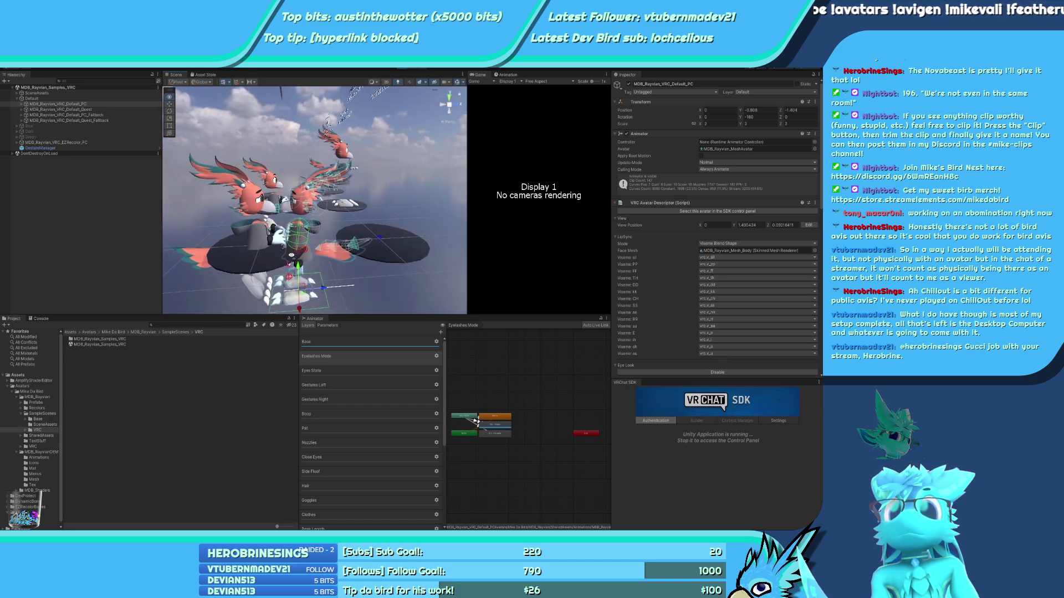
pyautogui.press('w')
pyautogui.moveTo(291, 255); pyautogui.dragTo(163, 187, button='right')
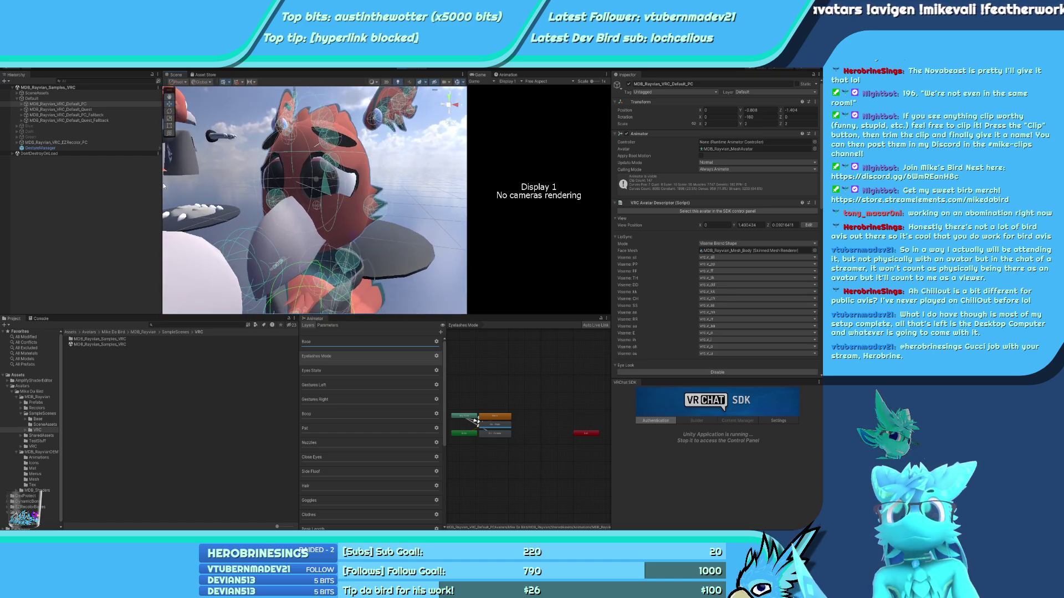
# Test the left-hand Victory and ThumbsUp gestures in GestureManager, and combine ThumbsUp with the right-hand Gun gesture
pyautogui.click(44, 148)
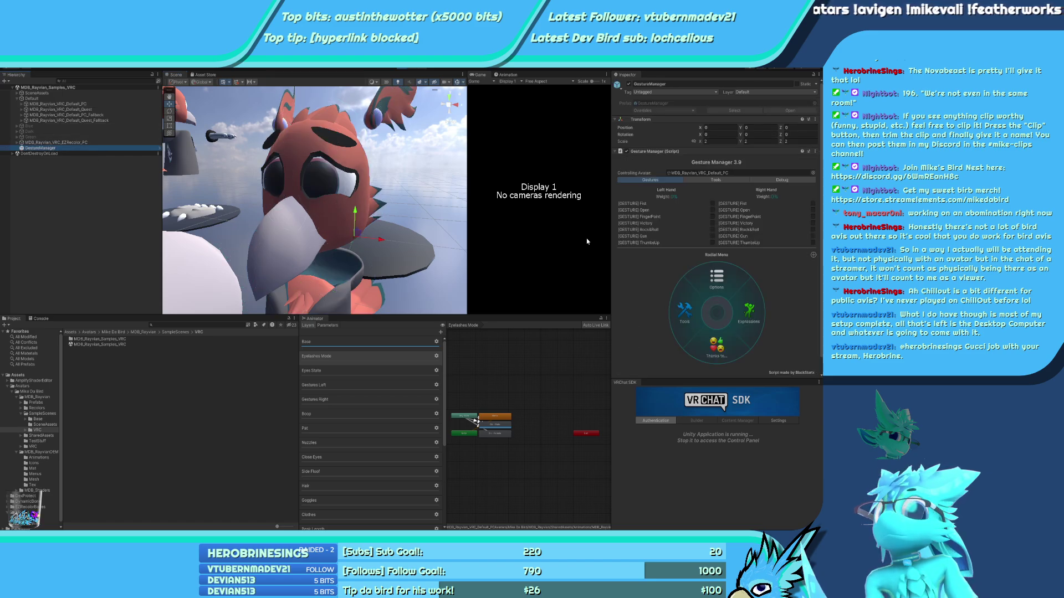
pyautogui.scroll(-1, 707, 221)
pyautogui.click(712, 207)
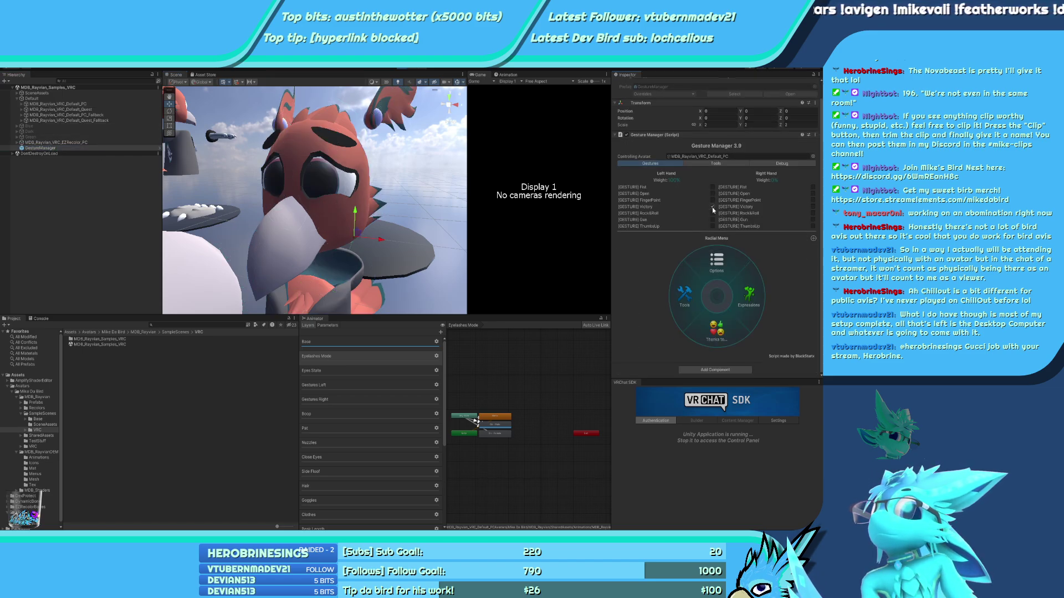
pyautogui.click(713, 226)
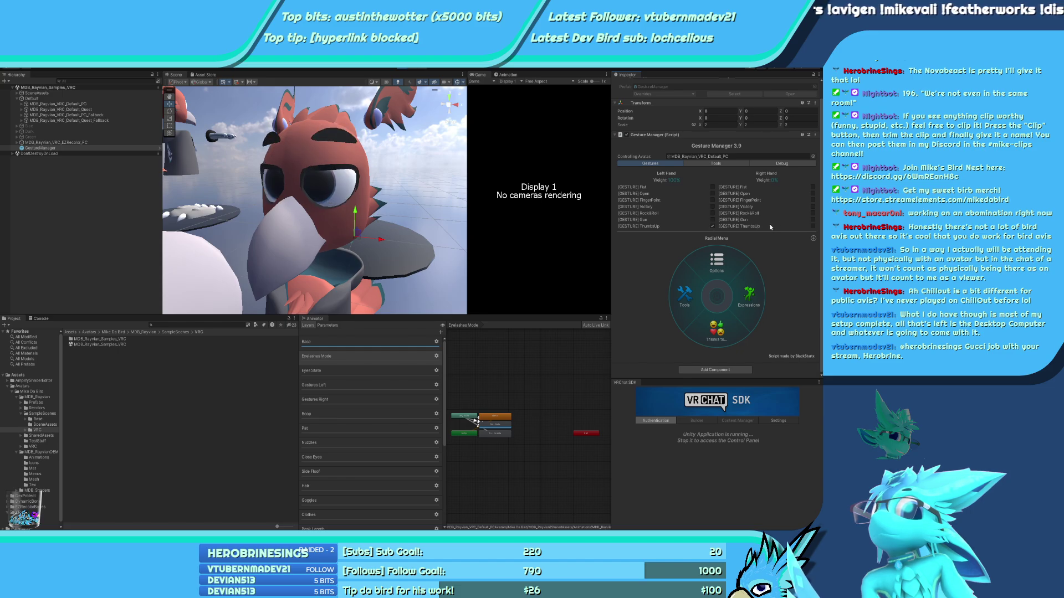
pyautogui.click(813, 220)
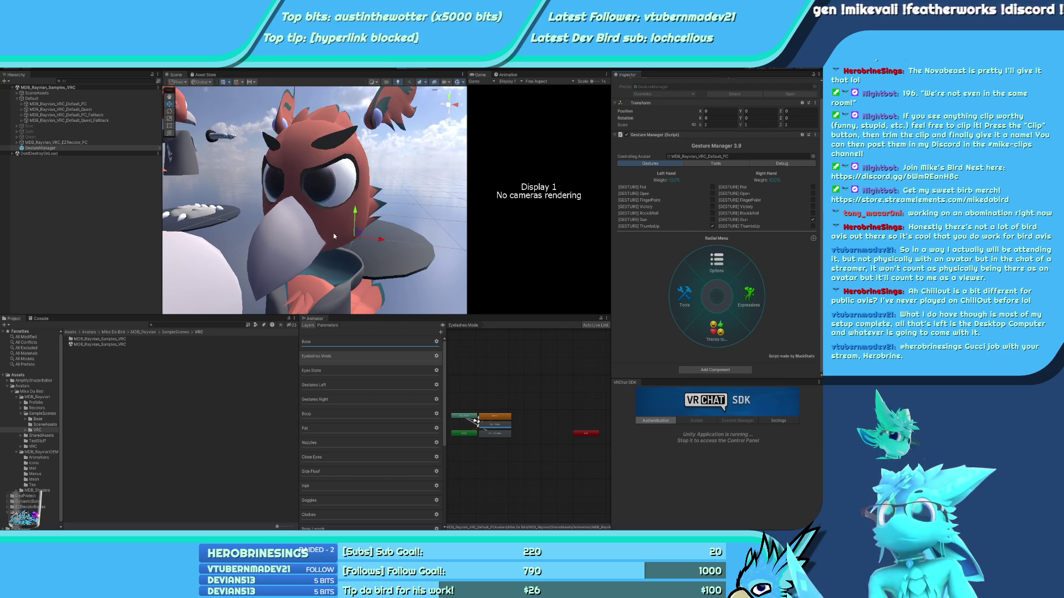
# Test the right-hand Victory and FingerPoint gestures on the avatar's face, and clear the gestures on both hands
pyautogui.keyDown('alt'); pyautogui.moveTo(310, 232); pyautogui.dragTo(282, 228); pyautogui.keyUp('alt')
pyautogui.scroll(-4, 422, 231)
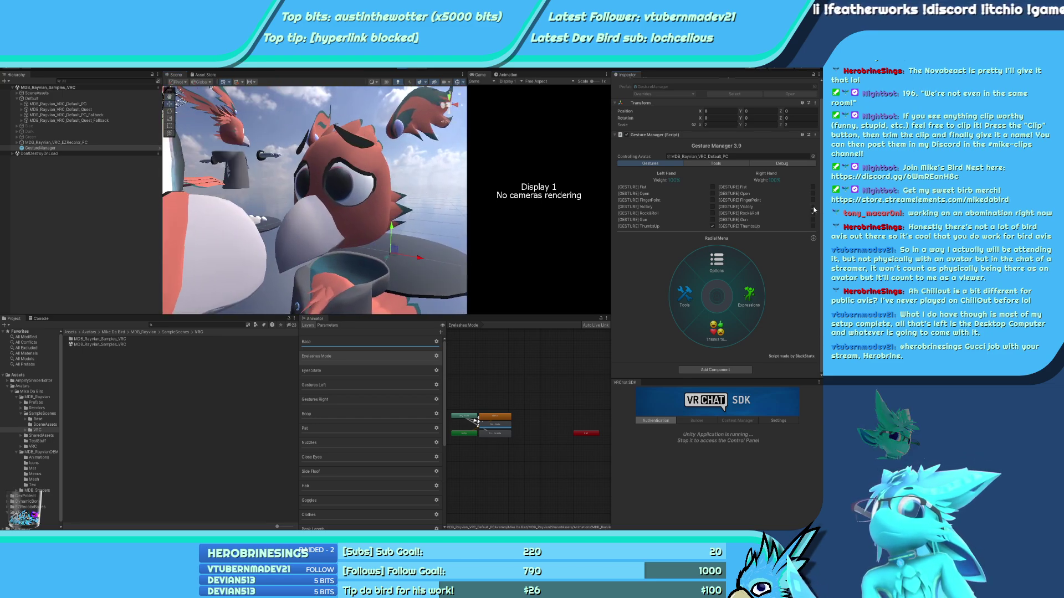
pyautogui.click(813, 207)
pyautogui.click(813, 201)
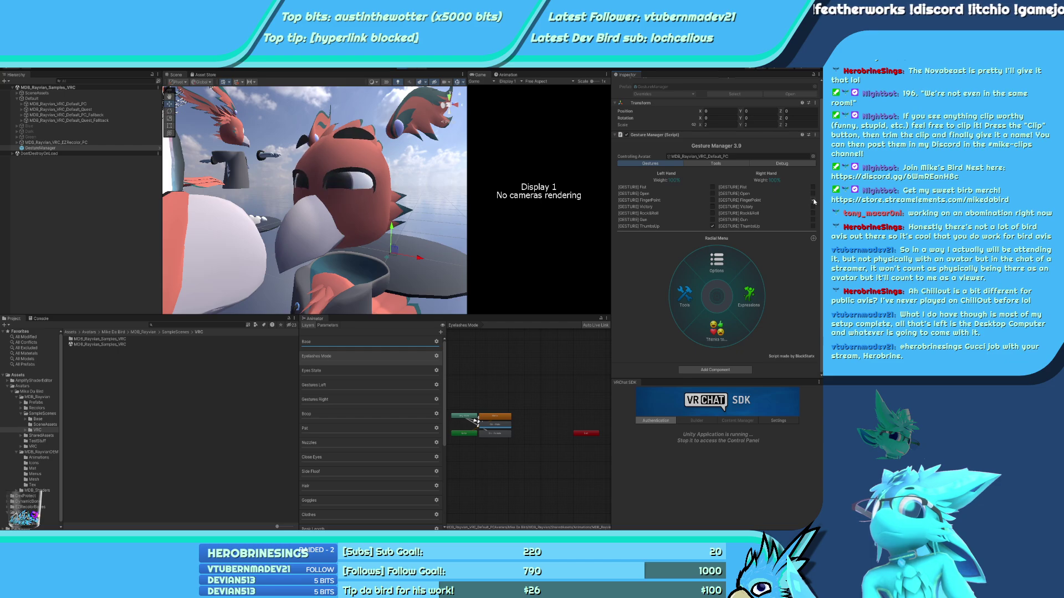
pyautogui.click(711, 226)
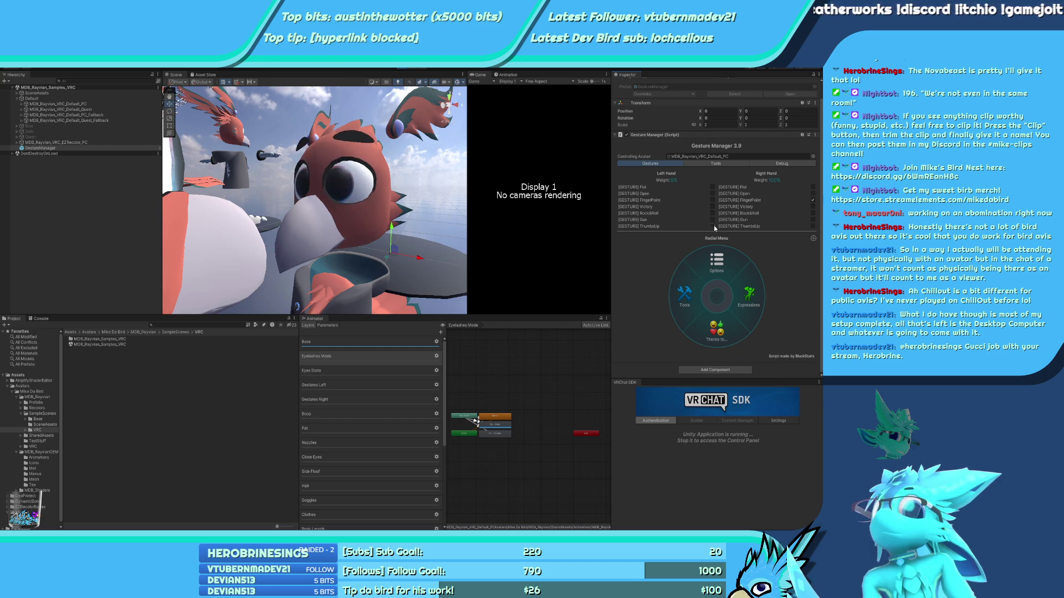
pyautogui.click(813, 226)
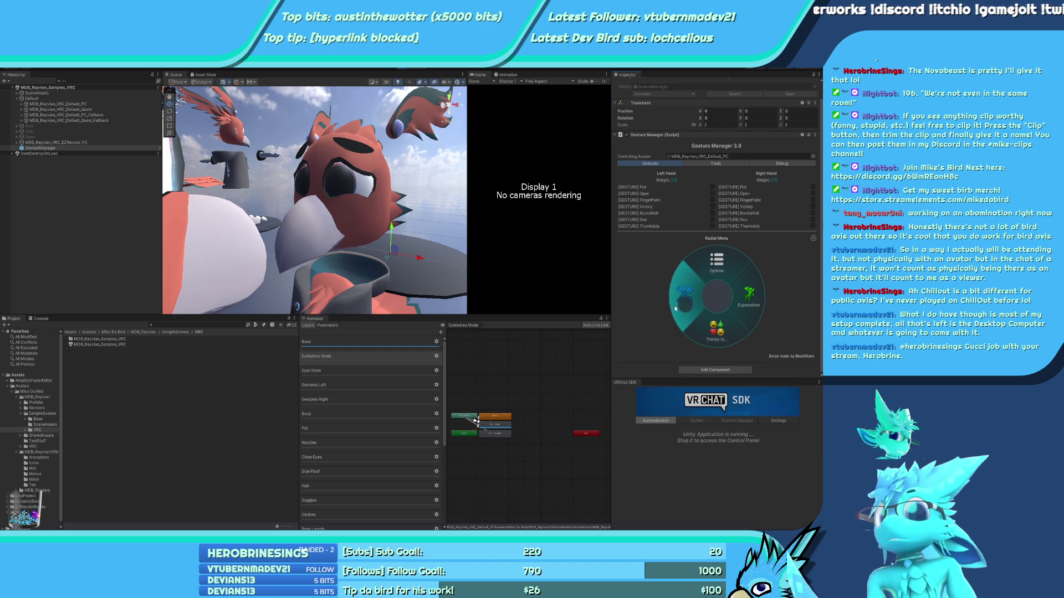
# Turn on Close Eyes in the avatar's expressions, examine the closed eyelids up close and frame MDB_Rayvian_VRC_Default_PC
pyautogui.click(744, 298)
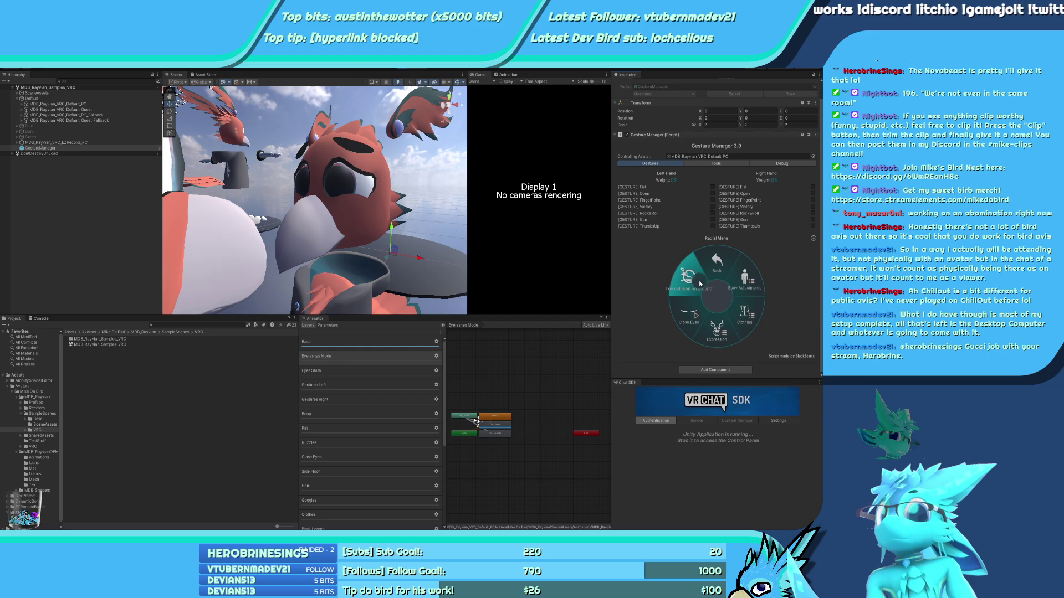
pyautogui.click(695, 306)
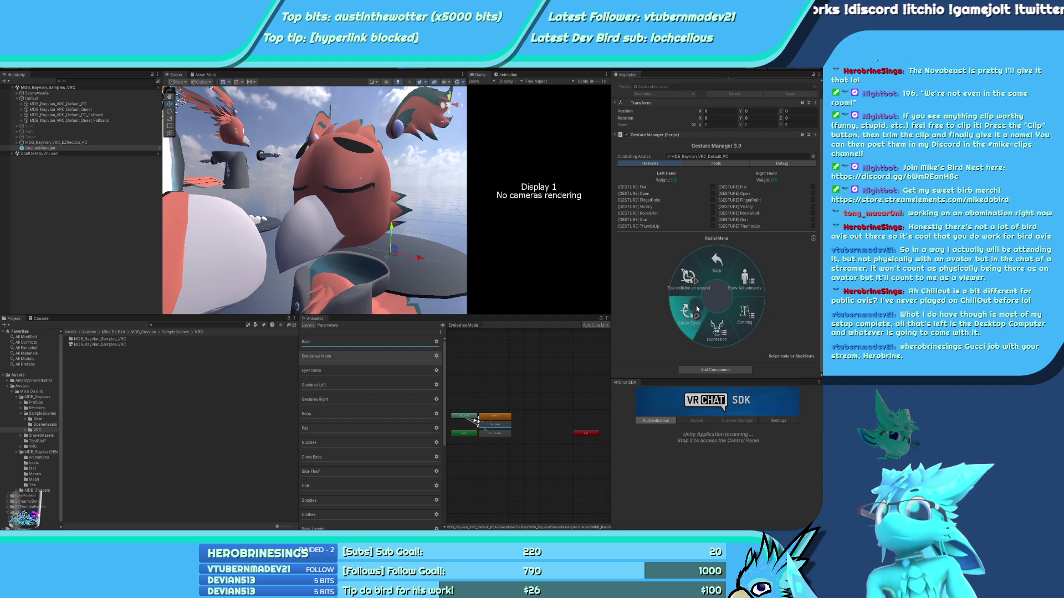
pyautogui.press('w')
pyautogui.moveTo(337, 228); pyautogui.dragTo(284, 214, button='right')
pyautogui.scroll(-3, 401, 199)
pyautogui.press('s')
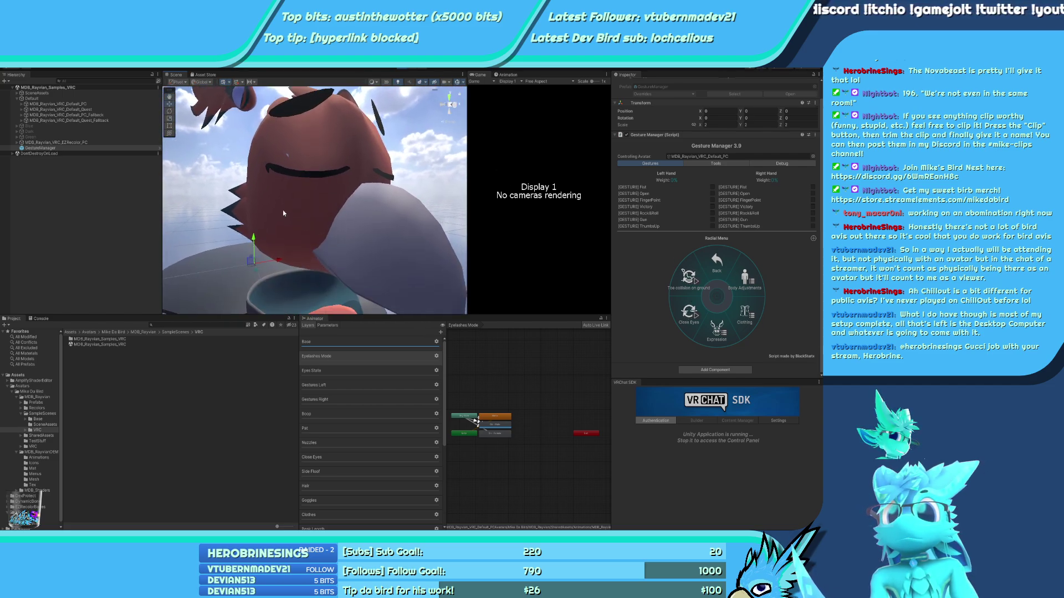
pyautogui.doubleClick(84, 104)
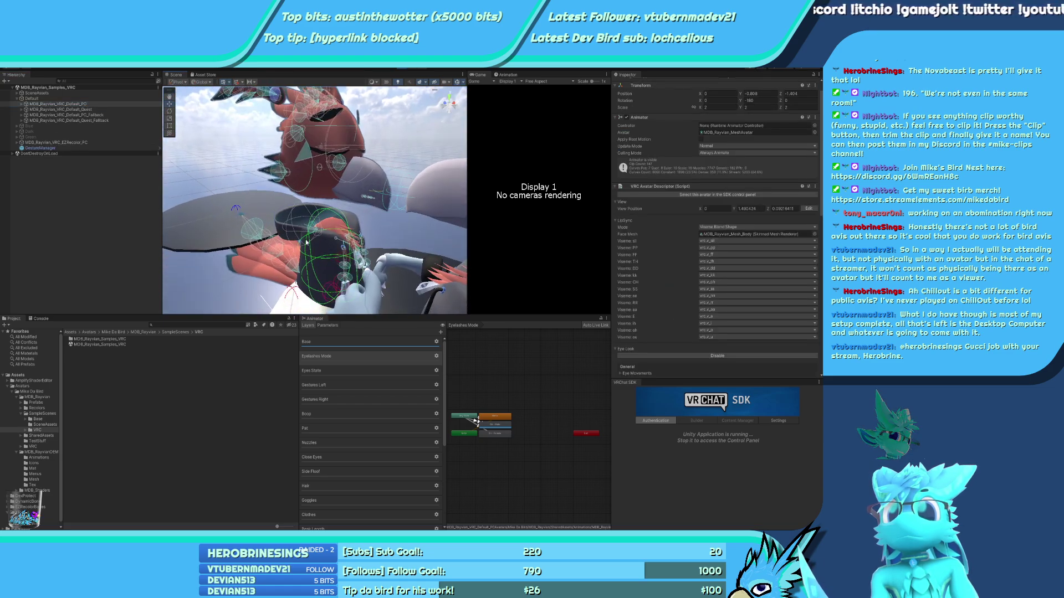
# Examine the hands and closed-eye face of MDB_Rayvian_VRC_Default_PC up close and exit play mode
pyautogui.moveTo(322, 261); pyautogui.dragTo(317, 290, button='right')
pyautogui.moveTo(304, 304); pyautogui.dragTo(290, 296)
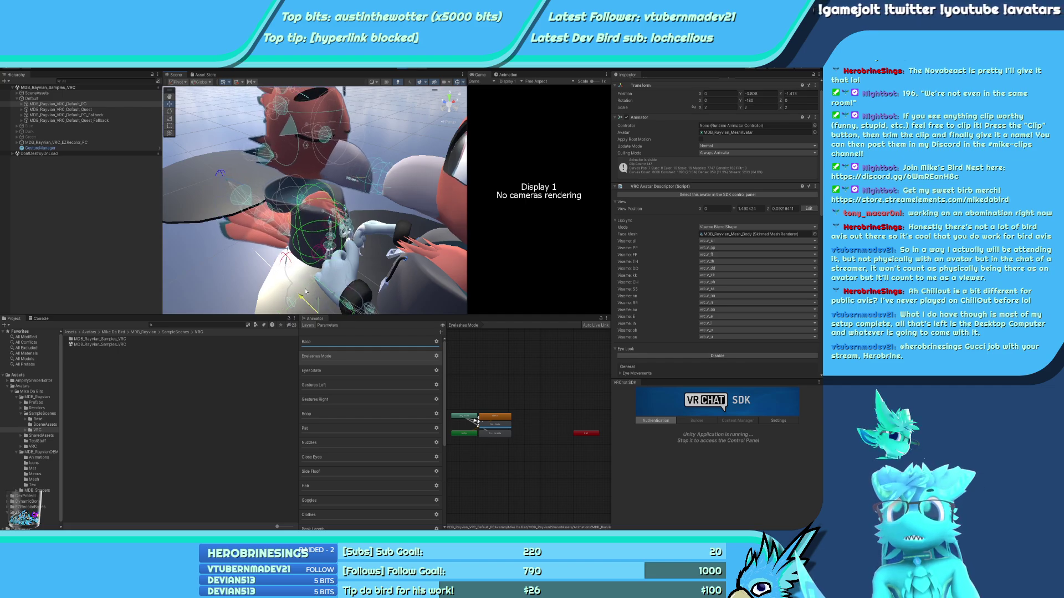
pyautogui.press('w')
pyautogui.moveTo(304, 246); pyautogui.dragTo(297, 218, button='right')
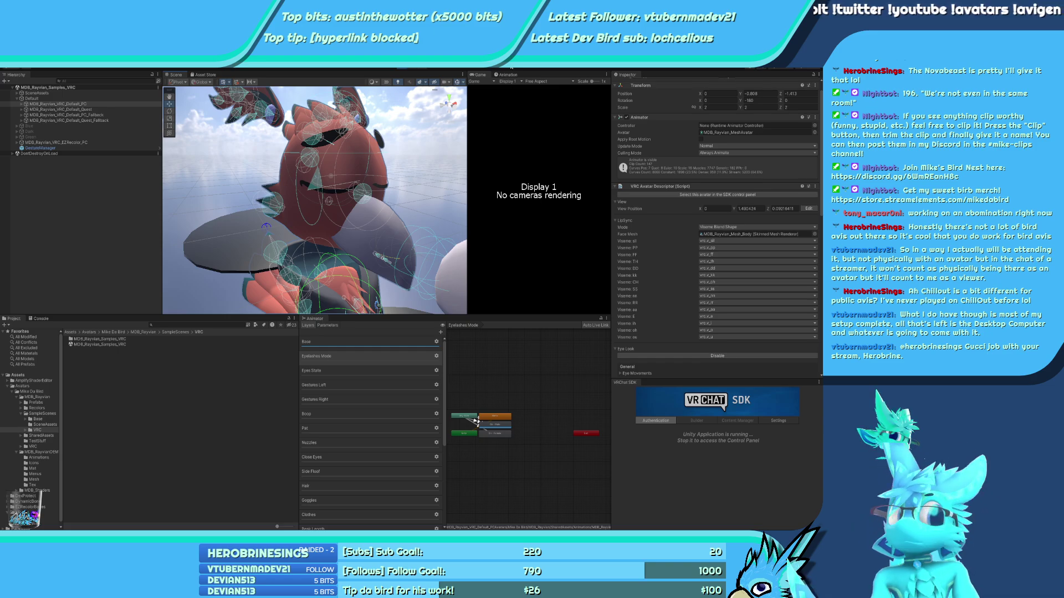
pyautogui.click(401, 68)
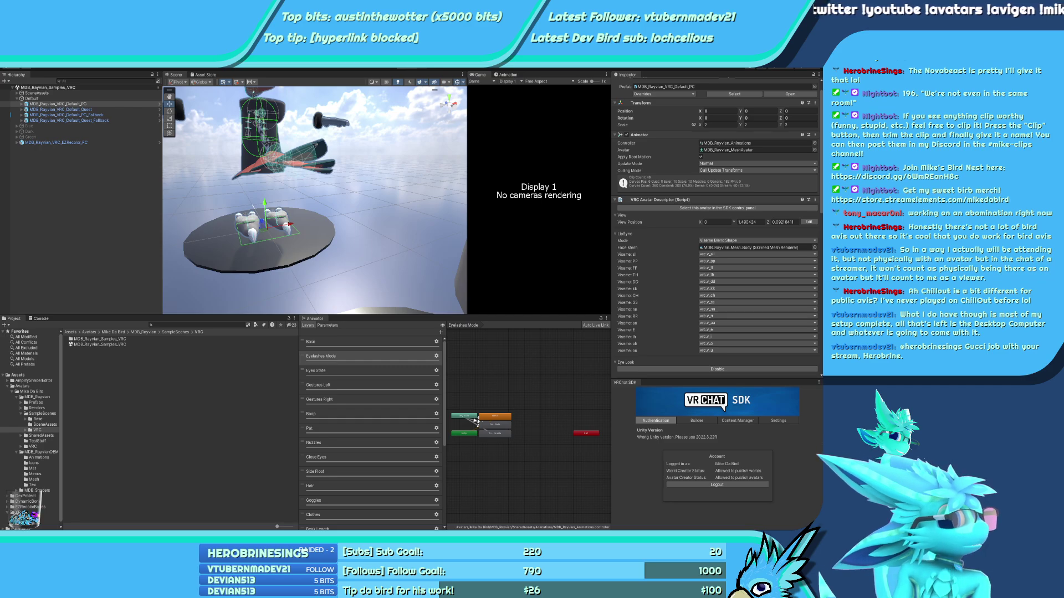
# Switch to the CVR sample project and open the Clips folder under MDB_Rayvian's SharedAssets animations
pyautogui.hotkey('alt', 'Tab')
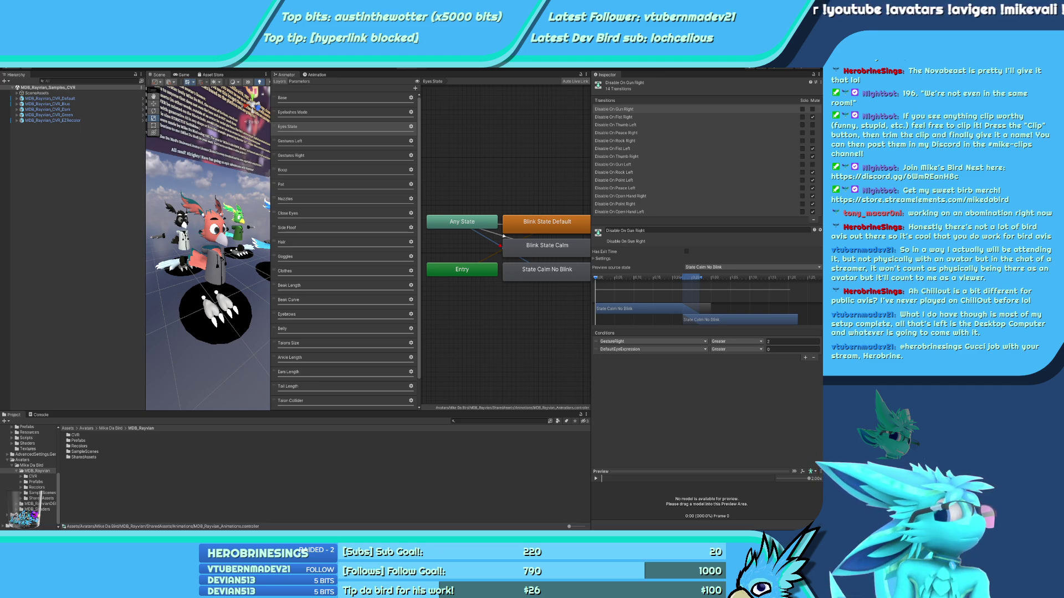
pyautogui.hotkey('alt', 'Tab')
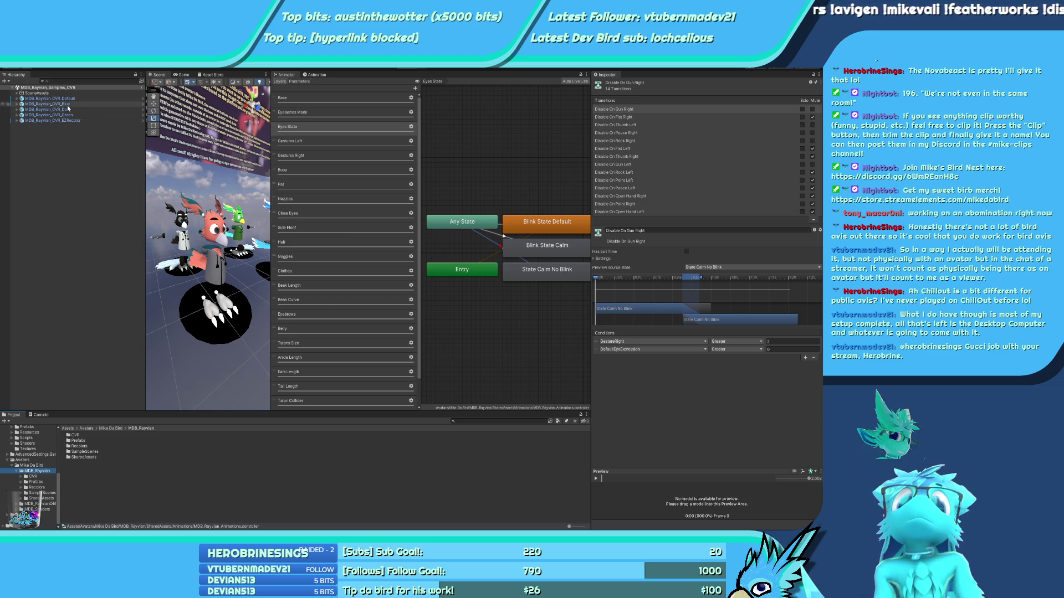
pyautogui.click(300, 82)
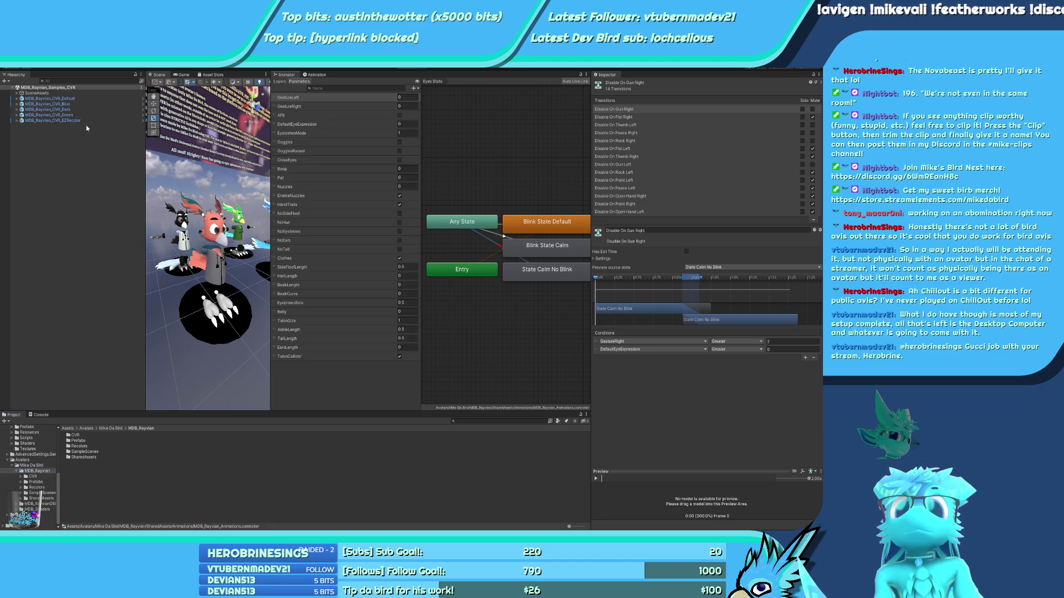
pyautogui.click(44, 499)
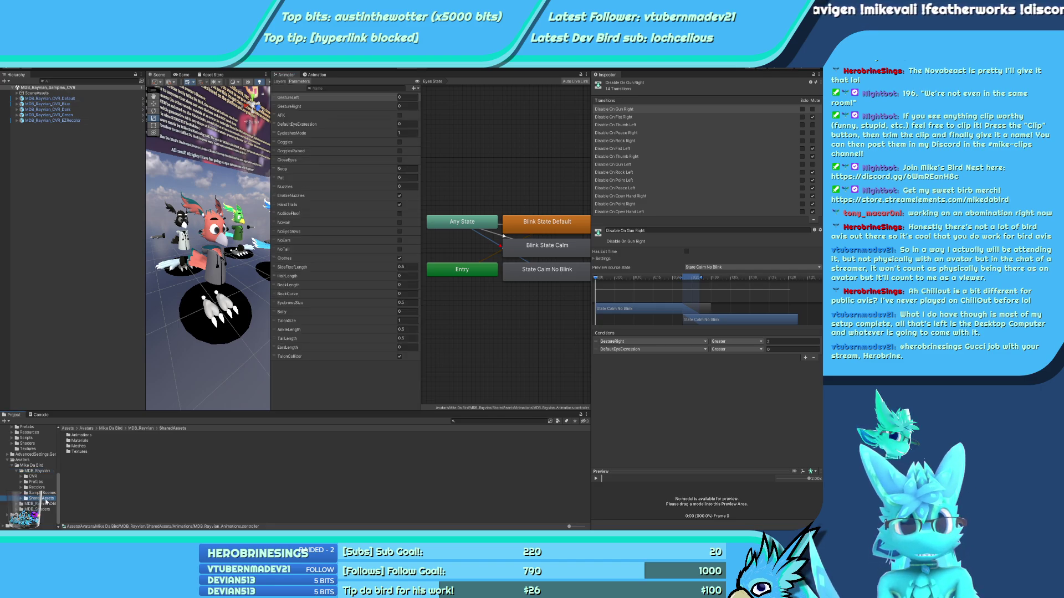
pyautogui.doubleClick(83, 436)
pyautogui.doubleClick(79, 436)
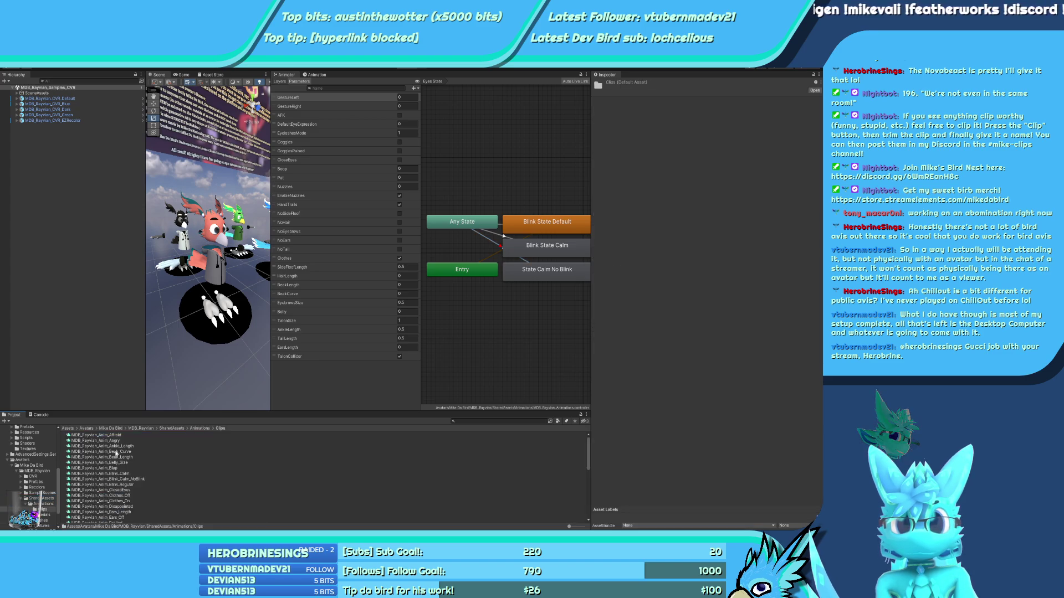
# Load the ClosedEyes clip for MDB_Rayvian_CVR_Default in the Animation window and preview the avatar's pose at frame 0
pyautogui.click(49, 98)
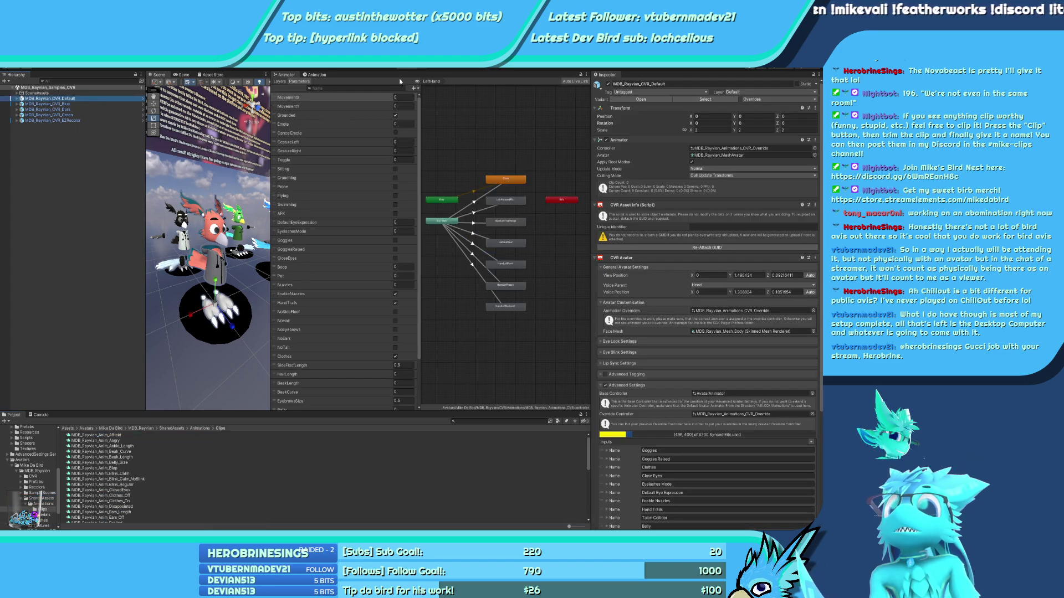
pyautogui.click(316, 74)
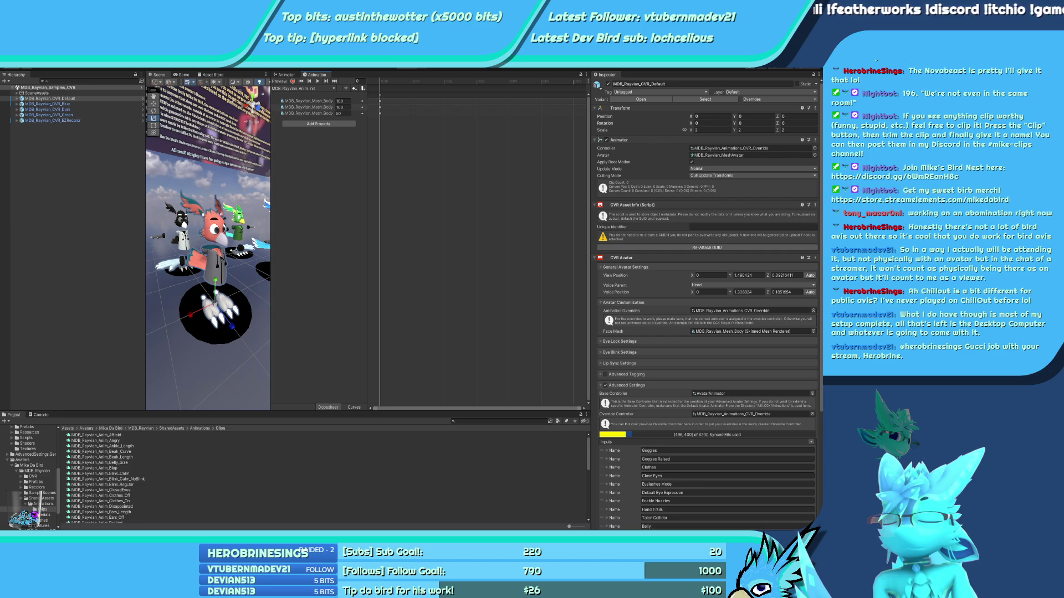
pyautogui.click(337, 392)
pyautogui.click(381, 80)
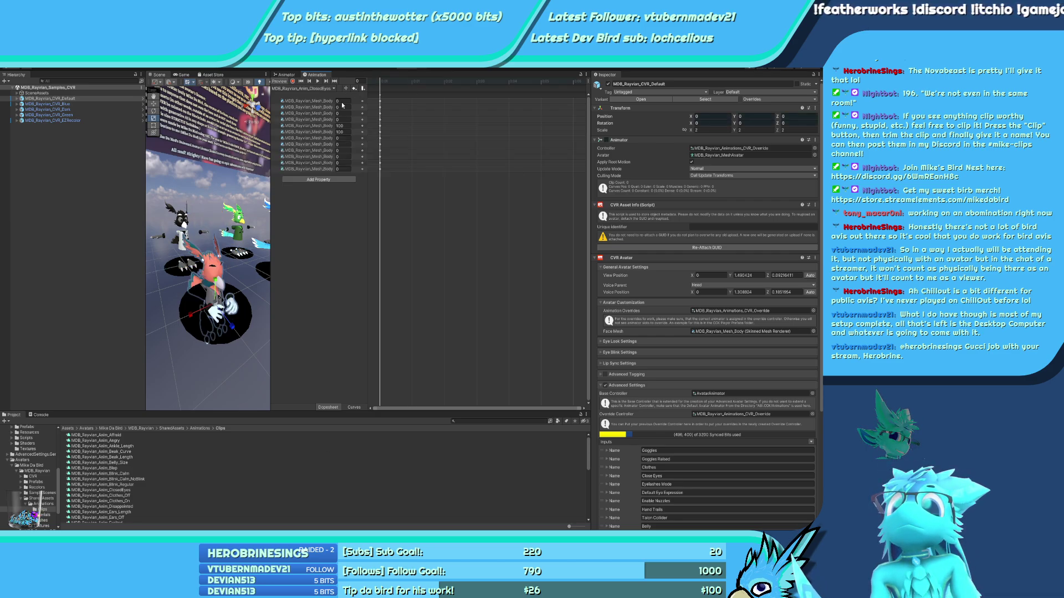
pyautogui.moveTo(235, 221); pyautogui.dragTo(233, 191, button='middle')
pyautogui.scroll(4, 238, 183)
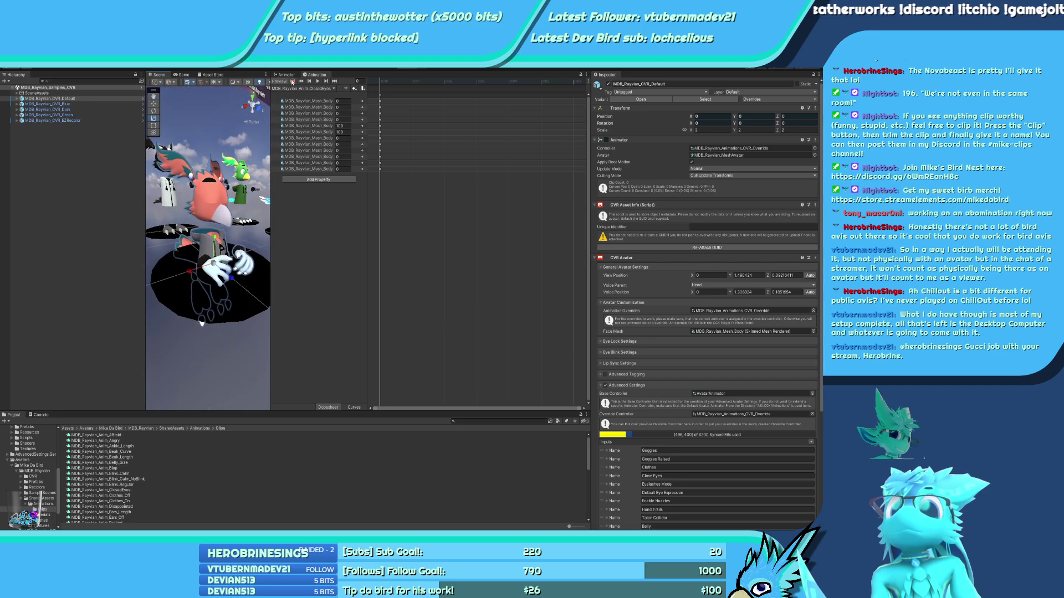
# Record a key of 0 for Head - Expression - Eyes Grow on MDB_Rayvian_Mesh_Body in the ClosedEyes clip, and end recording and preview
pyautogui.scroll(-6, 646, 310)
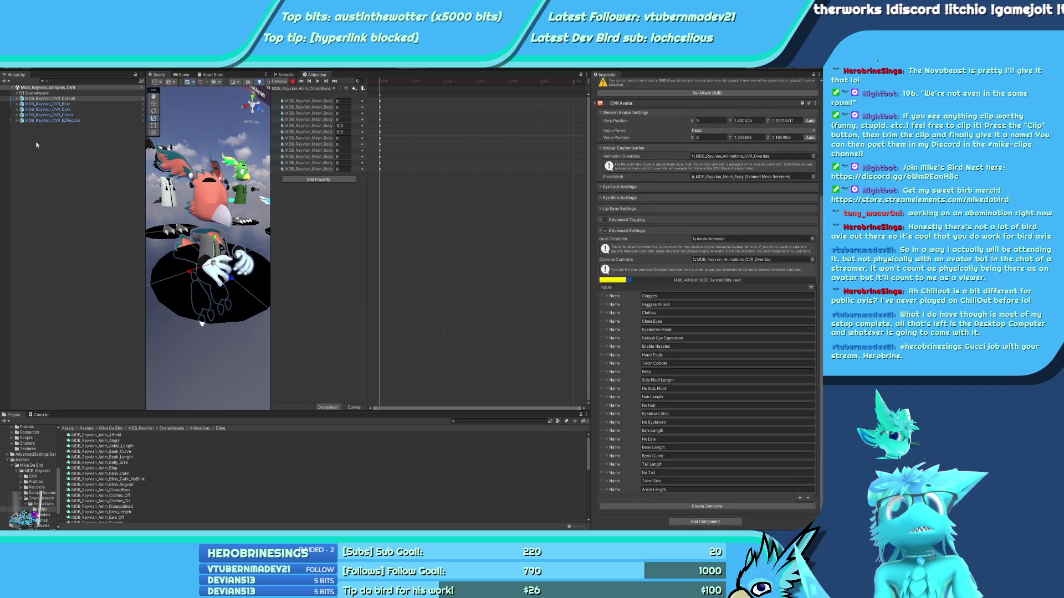
pyautogui.click(18, 98)
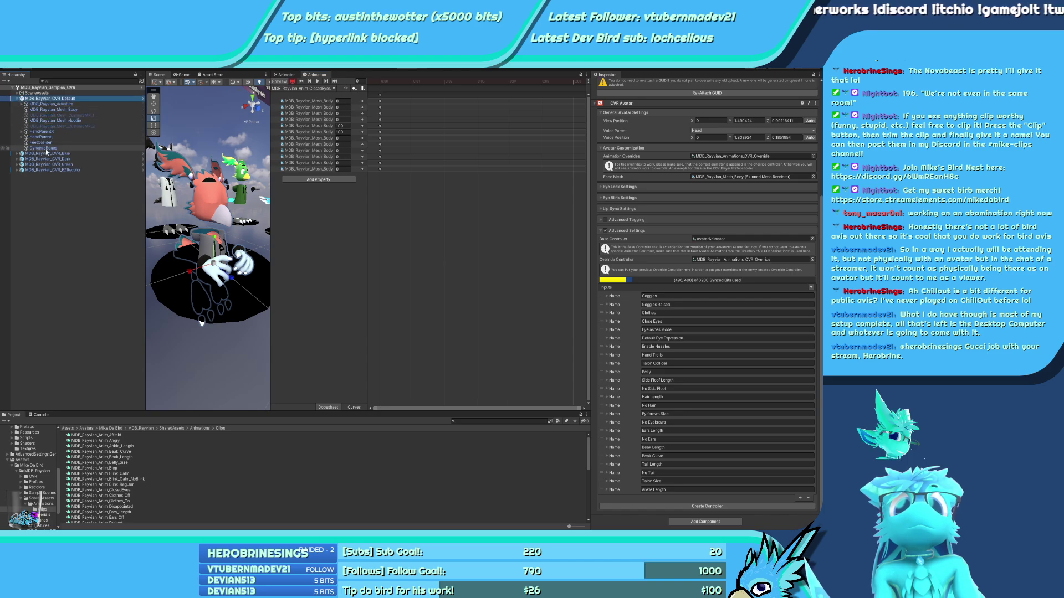
pyautogui.click(53, 109)
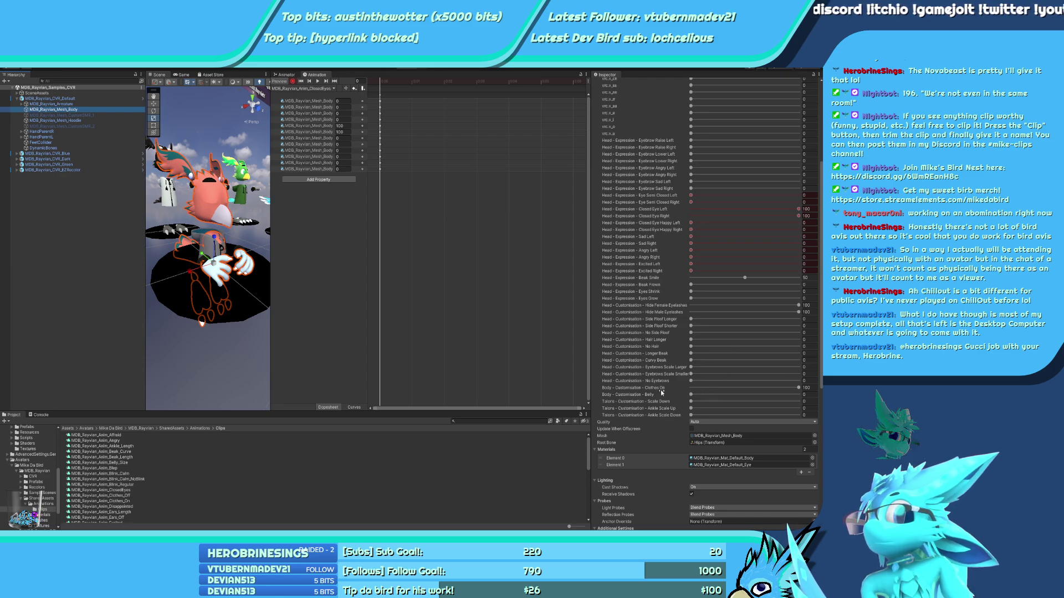
pyautogui.click(692, 300)
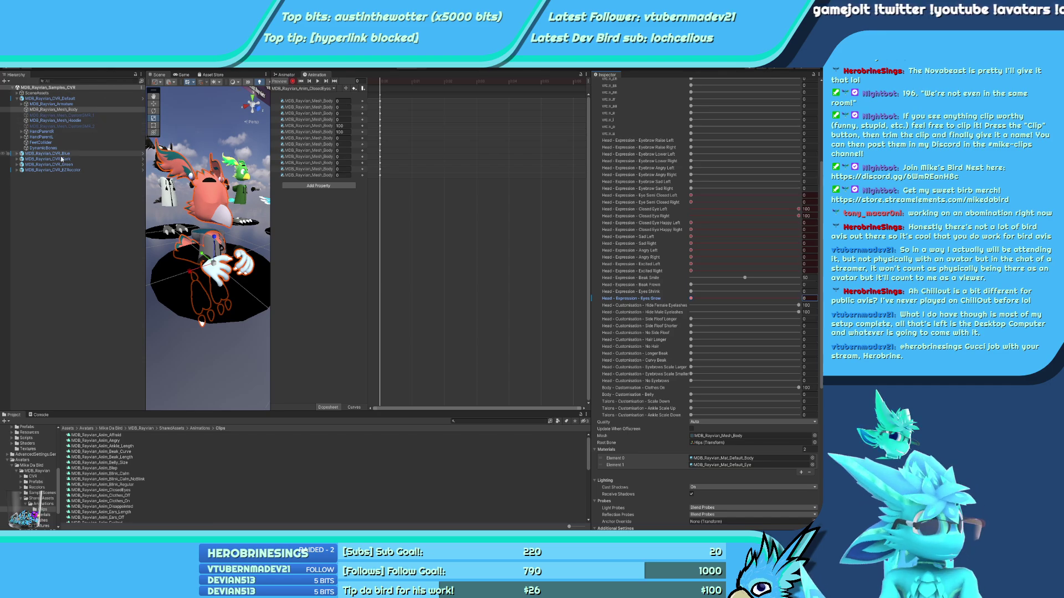
pyautogui.click(293, 82)
pyautogui.click(281, 82)
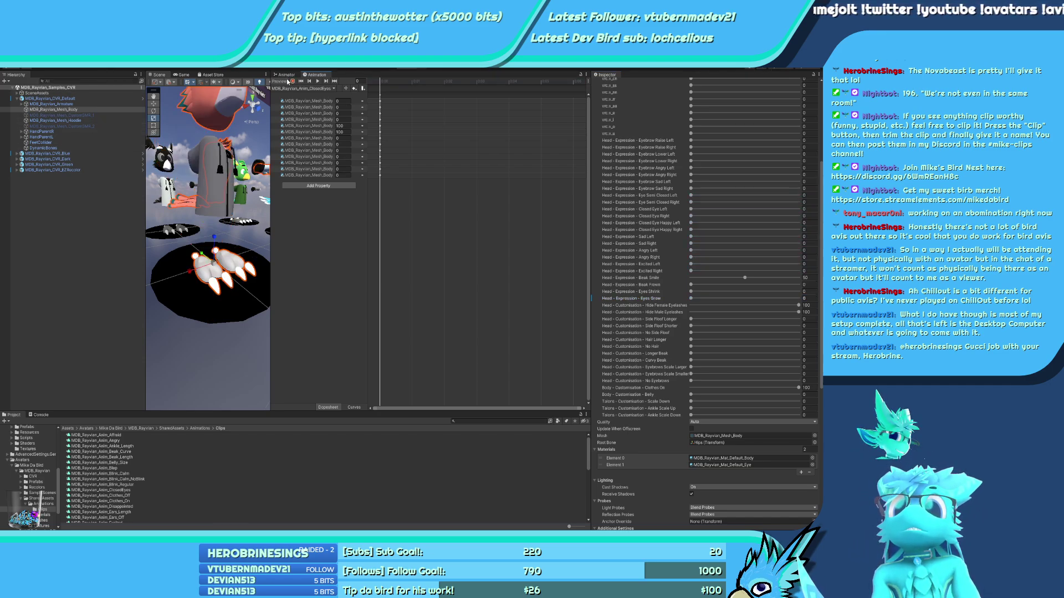
pyautogui.click(61, 241)
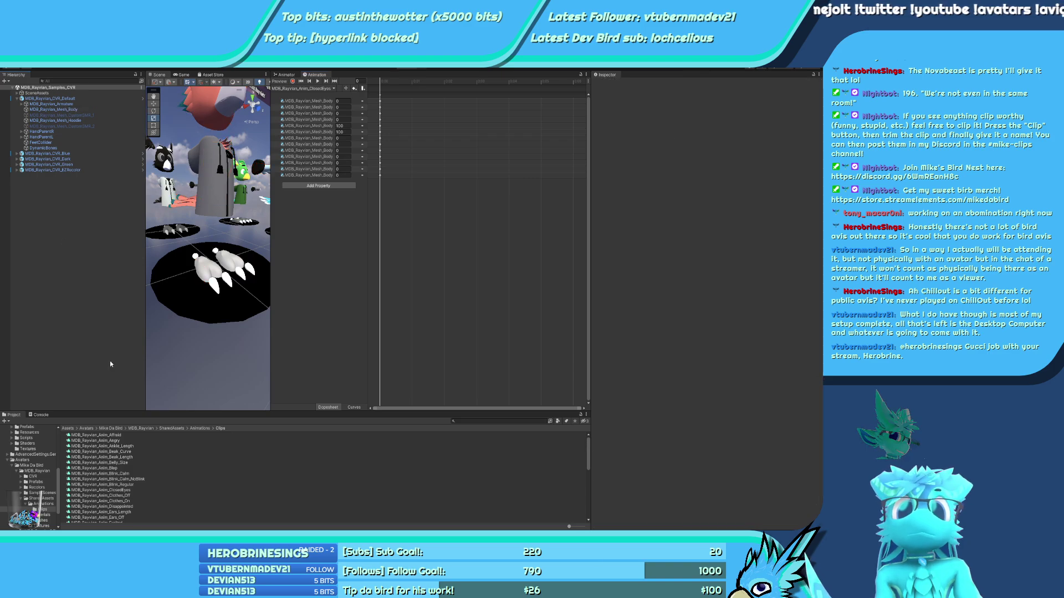
pyautogui.click(17, 98)
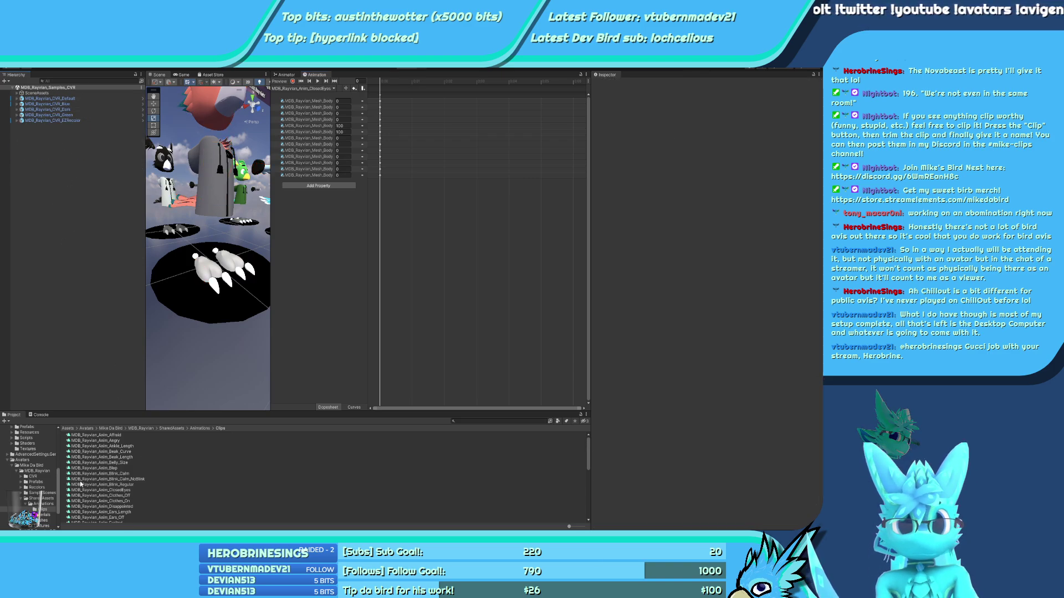
# Return to the project's avatar folders and select MDB_Rayvian and MDB_Shaders together
pyautogui.click(199, 429)
pyautogui.click(172, 429)
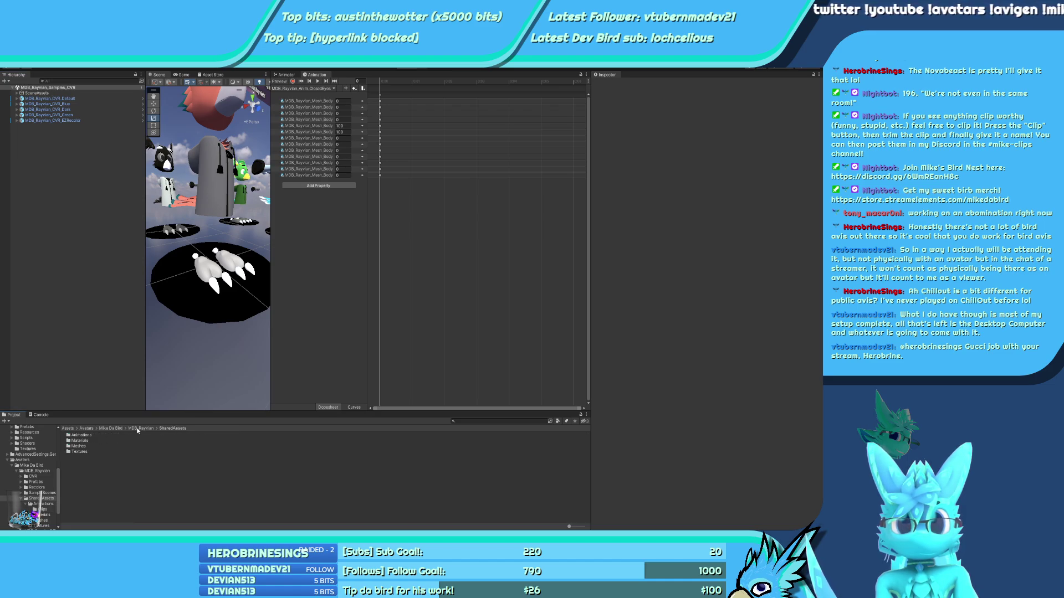
pyautogui.click(29, 504)
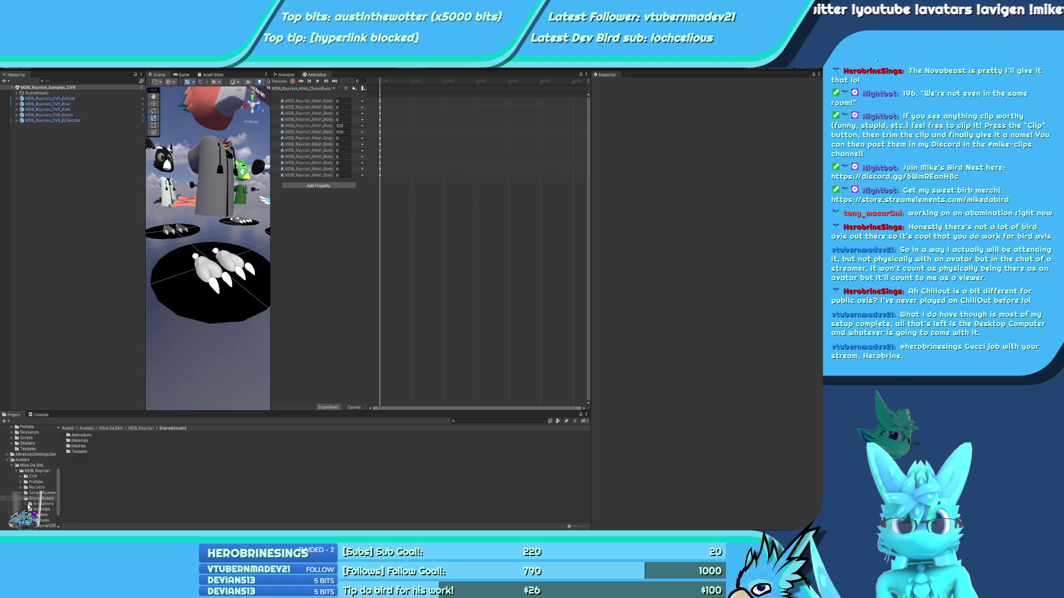
pyautogui.click(22, 499)
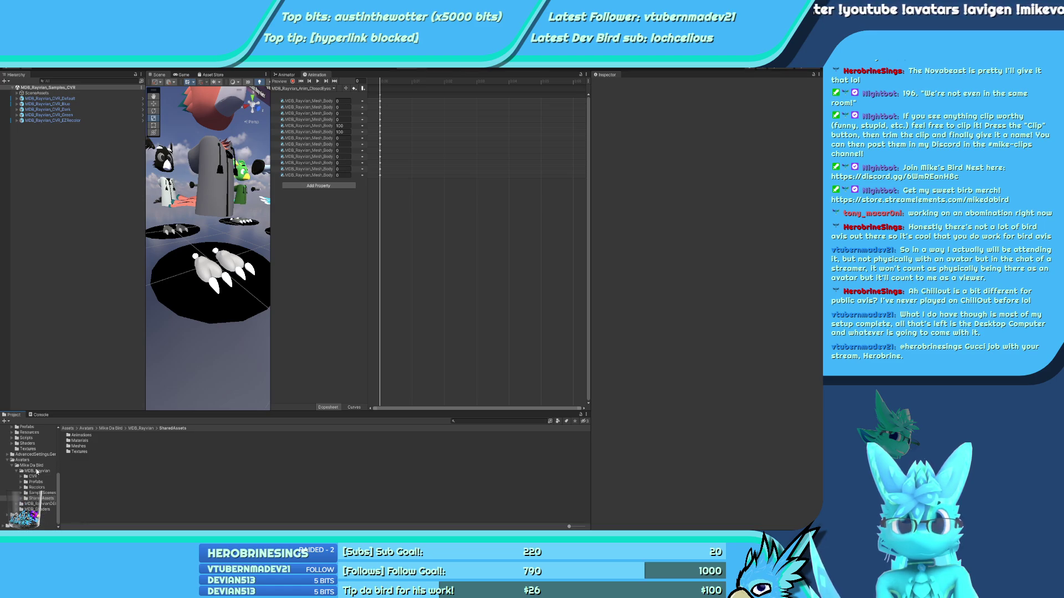
pyautogui.click(38, 471)
pyautogui.keyDown('ctrl'); pyautogui.click(39, 509); pyautogui.keyUp('ctrl')
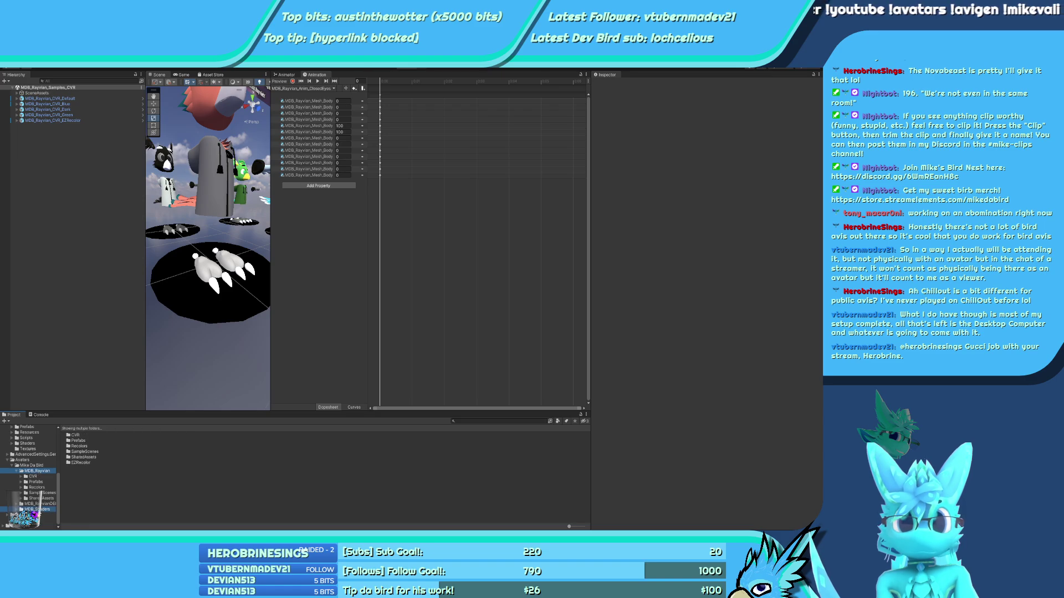
pyautogui.click(318, 321)
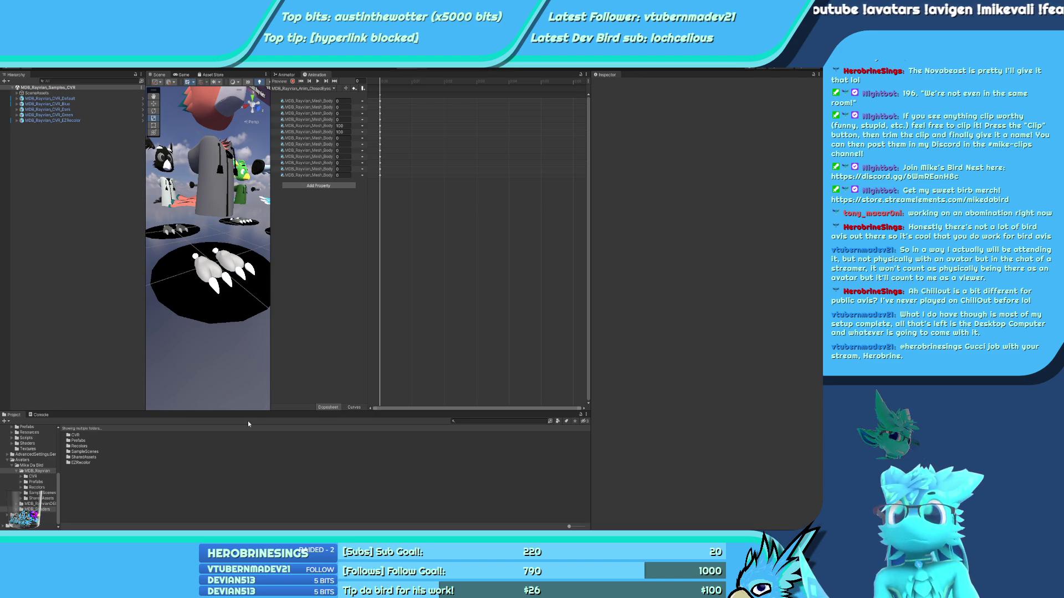
pyautogui.moveTo(208, 159); pyautogui.dragTo(207, 159, button='right')
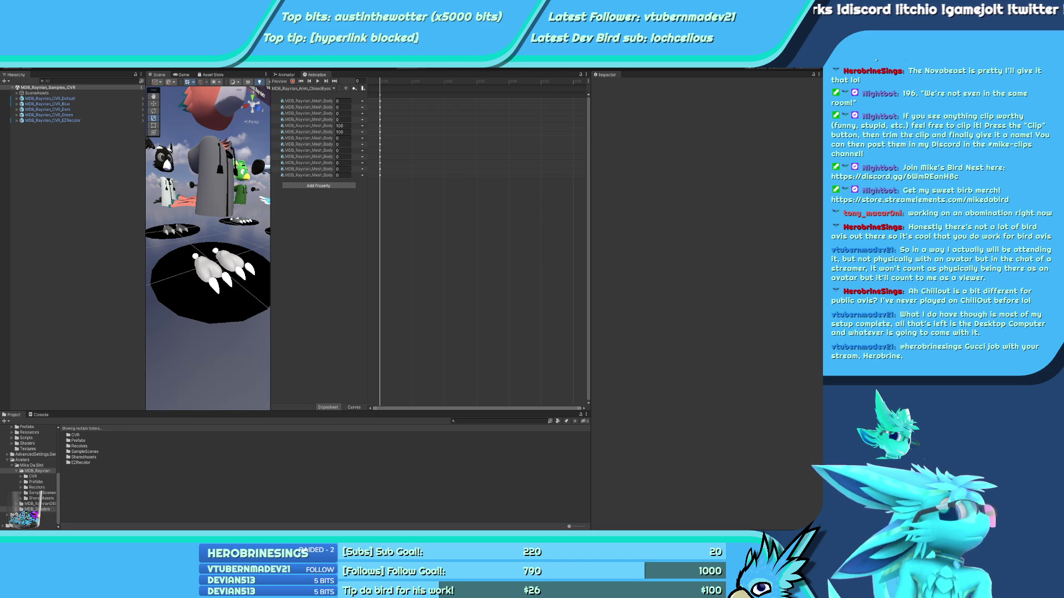
# Switch to the VRC sample project, enter play mode and assign MDB_Rayvian_VRC_Default_PC as GestureManager's controlling avatar
pyautogui.hotkey('alt', 'Tab')
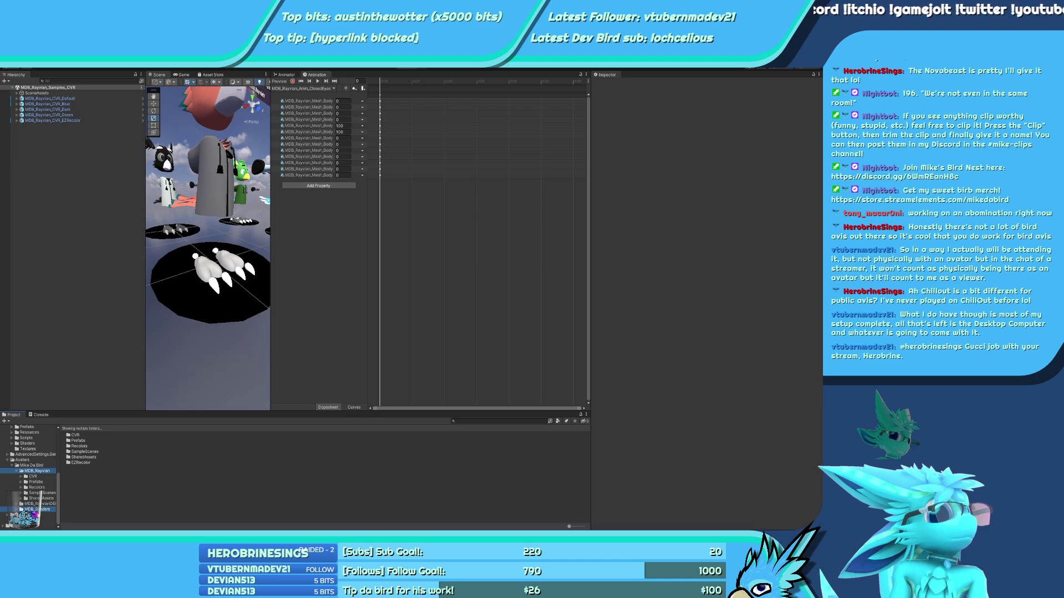
pyautogui.hotkey('alt', 'Tab')
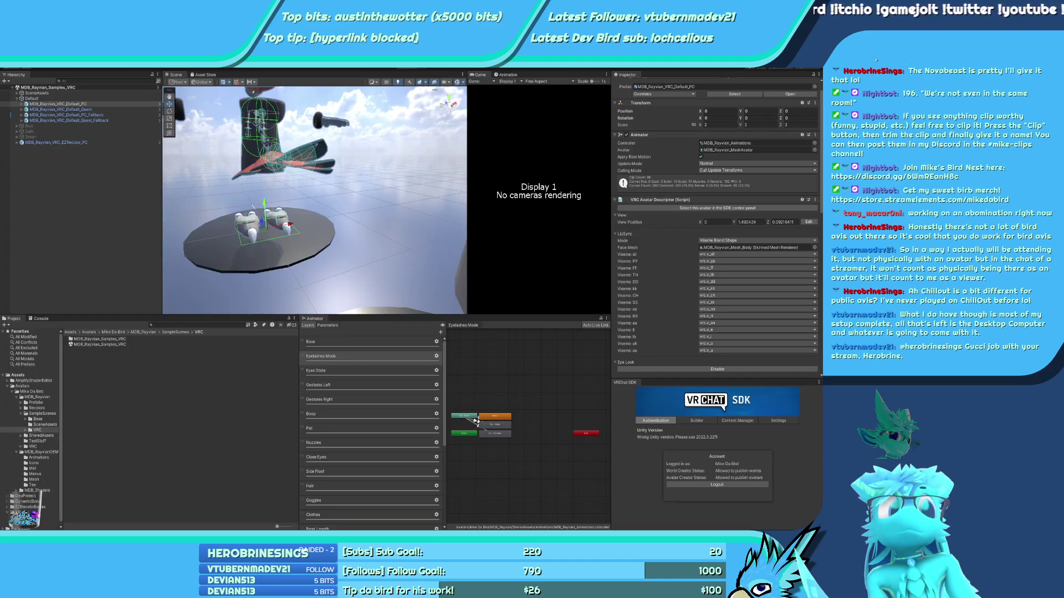
pyautogui.keyDown('alt'); pyautogui.moveTo(250, 183); pyautogui.dragTo(706, 226); pyautogui.keyUp('alt')
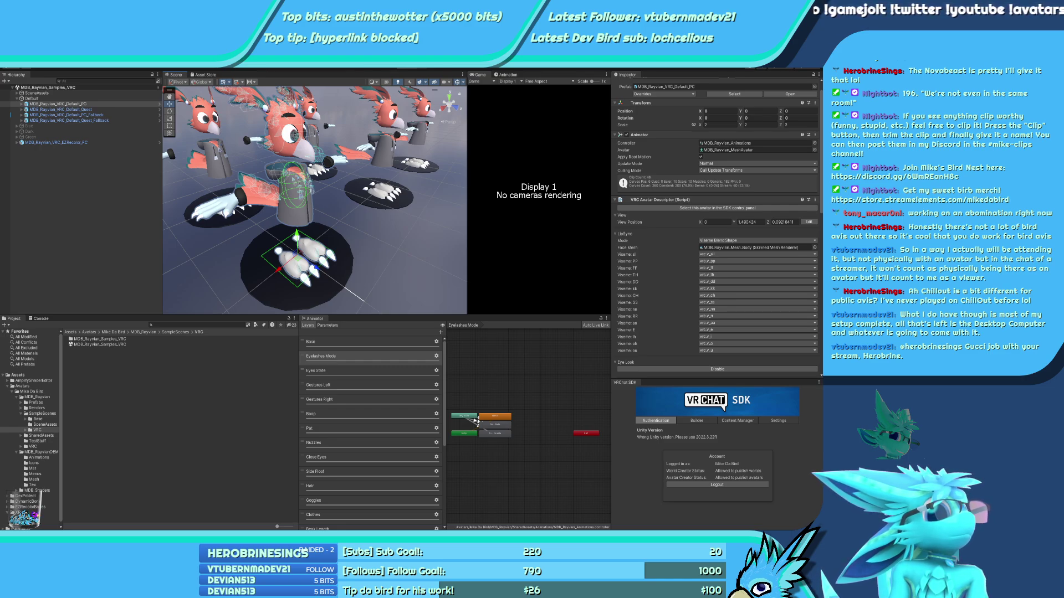
pyautogui.moveTo(369, 254); pyautogui.dragTo(358, 237, button='right')
pyautogui.press('s')
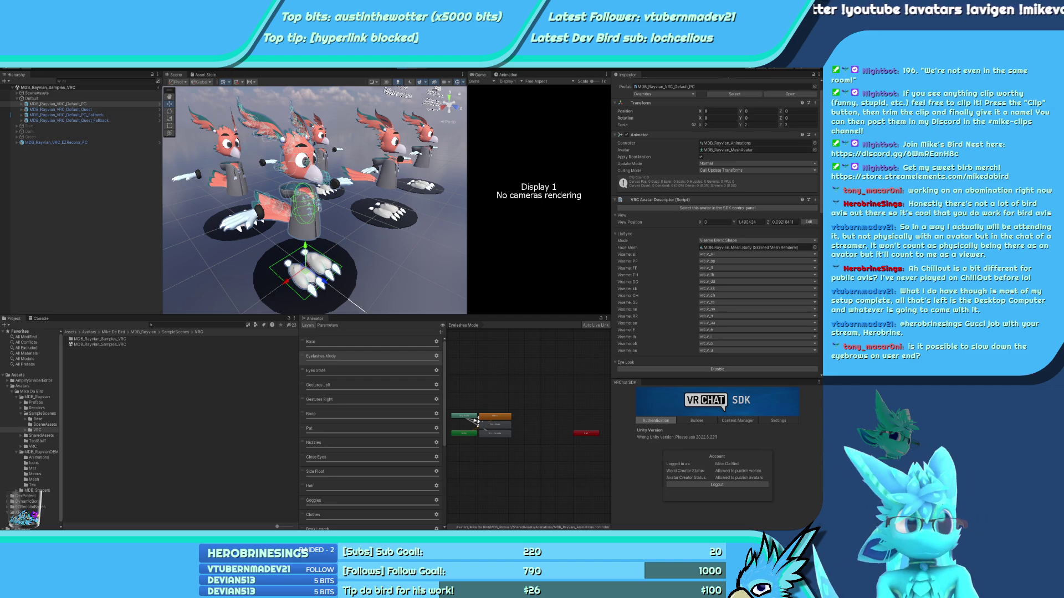
pyautogui.hotkey('ctrl', 'p')
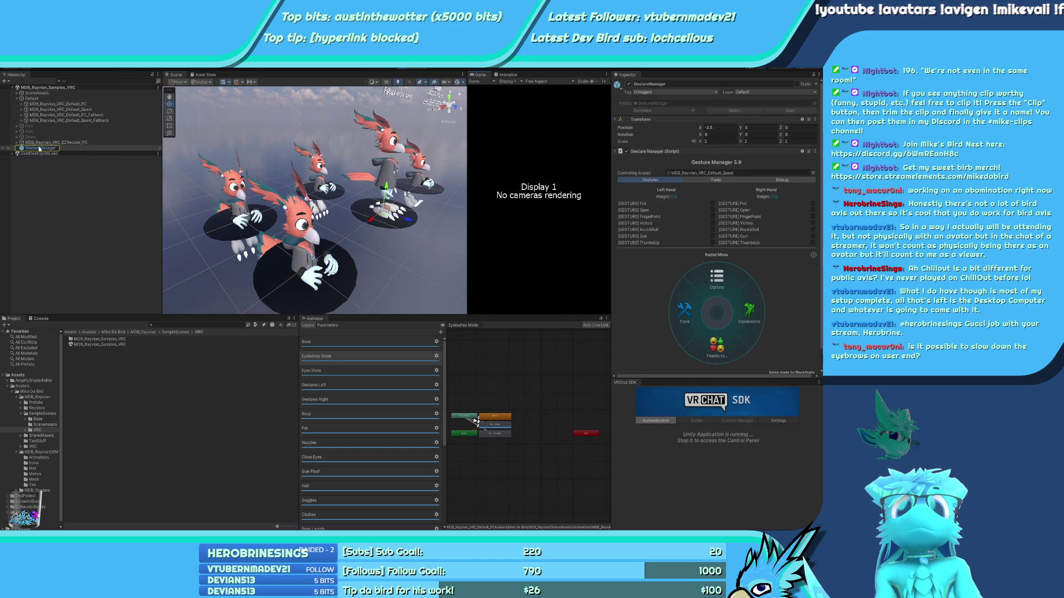
pyautogui.moveTo(65, 104); pyautogui.dragTo(689, 175)
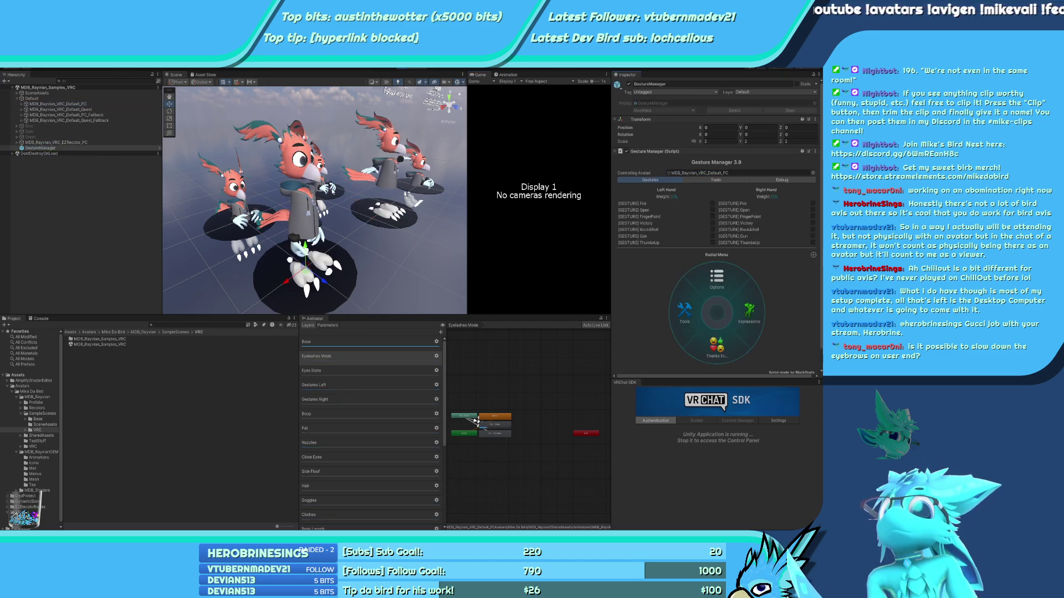
# Rotate MDB_Rayvian_VRC_Default_PC to 180 around Y and move it to about -0.8 on Y and -1.4 on Z
pyautogui.moveTo(322, 191); pyautogui.dragTo(366, 199, button='right')
pyautogui.click(109, 104)
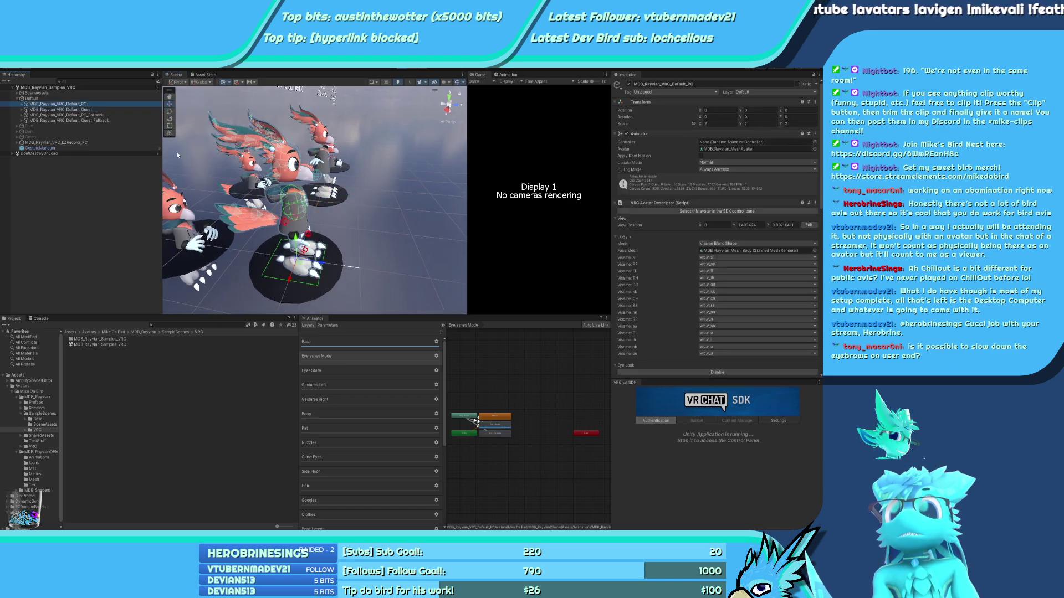
pyautogui.keyDown('ctrl'); pyautogui.moveTo(320, 278); pyautogui.dragTo(145, 278); pyautogui.keyUp('ctrl')
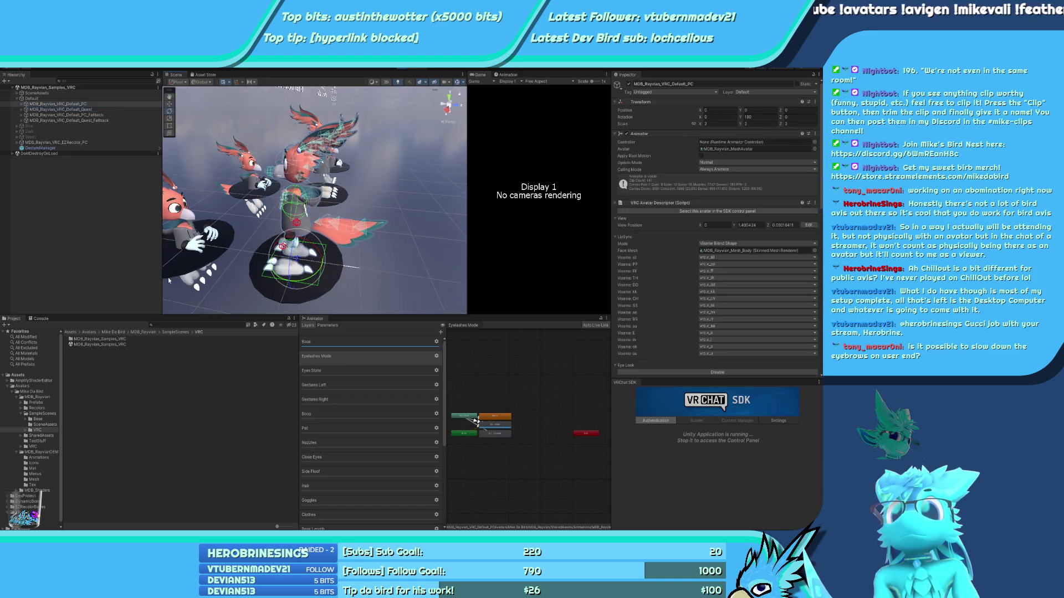
pyautogui.moveTo(260, 266); pyautogui.dragTo(398, 250, button='right')
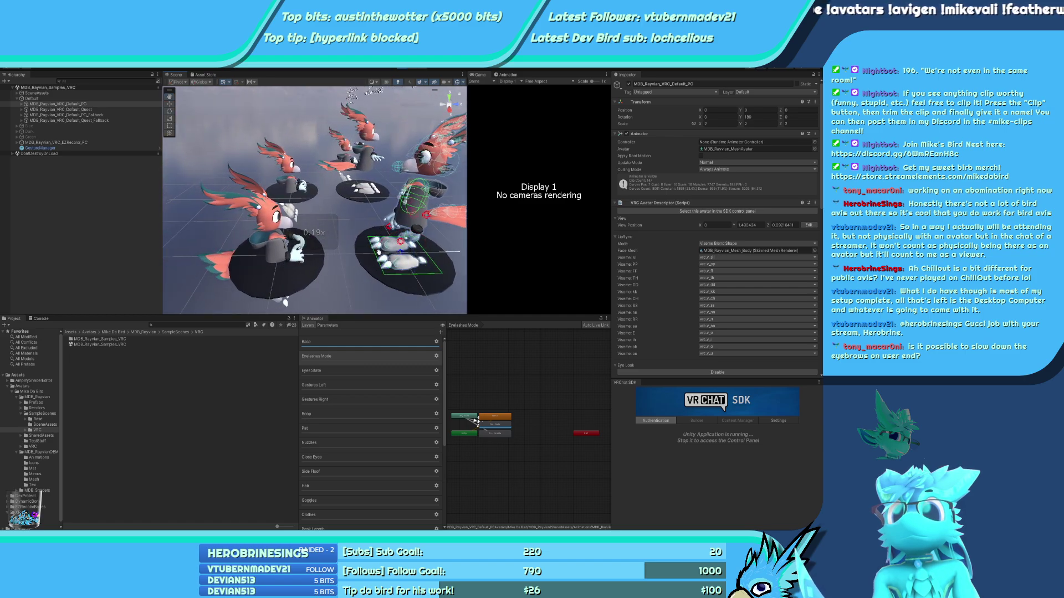
pyautogui.moveTo(398, 251); pyautogui.dragTo(325, 274)
pyautogui.press('w')
pyautogui.moveTo(325, 273); pyautogui.dragTo(515, 244, button='right')
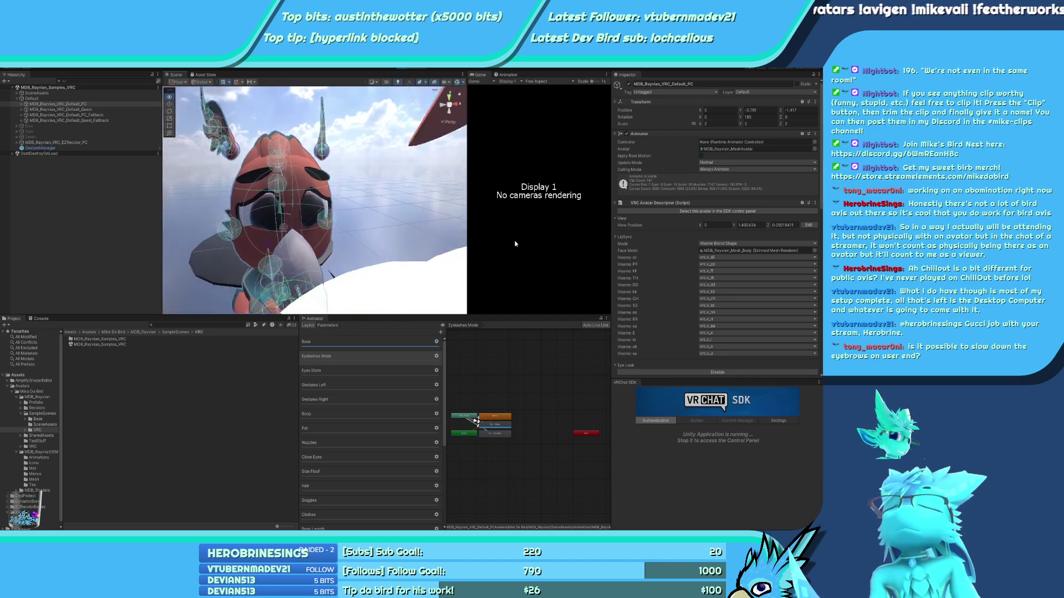
# Test the Close Eyes toggle in GestureManager's Settings expressions by switching it on and off repeatedly
pyautogui.click(61, 148)
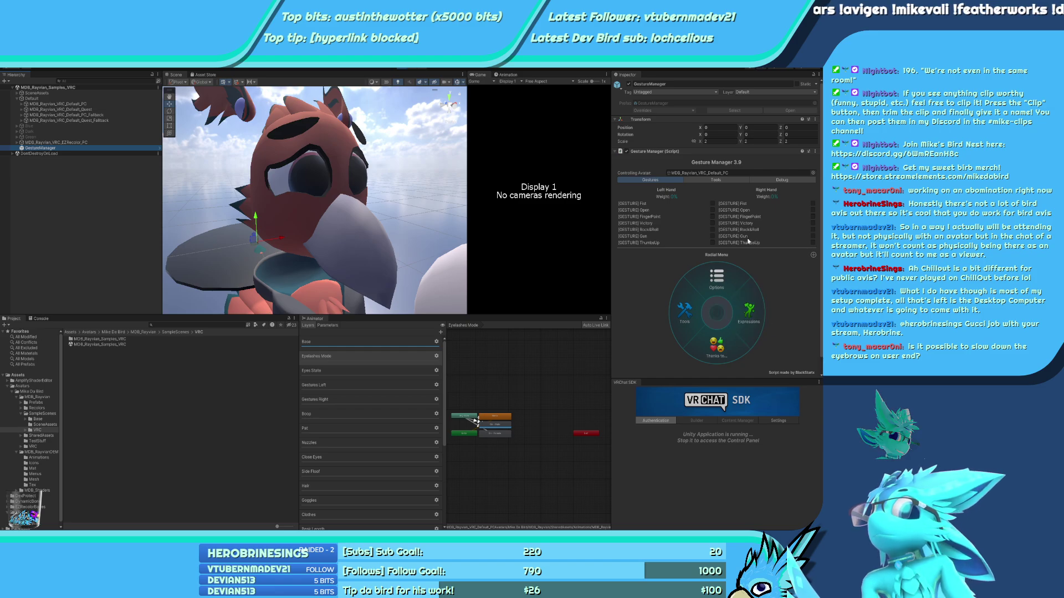
pyautogui.click(748, 313)
pyautogui.click(690, 332)
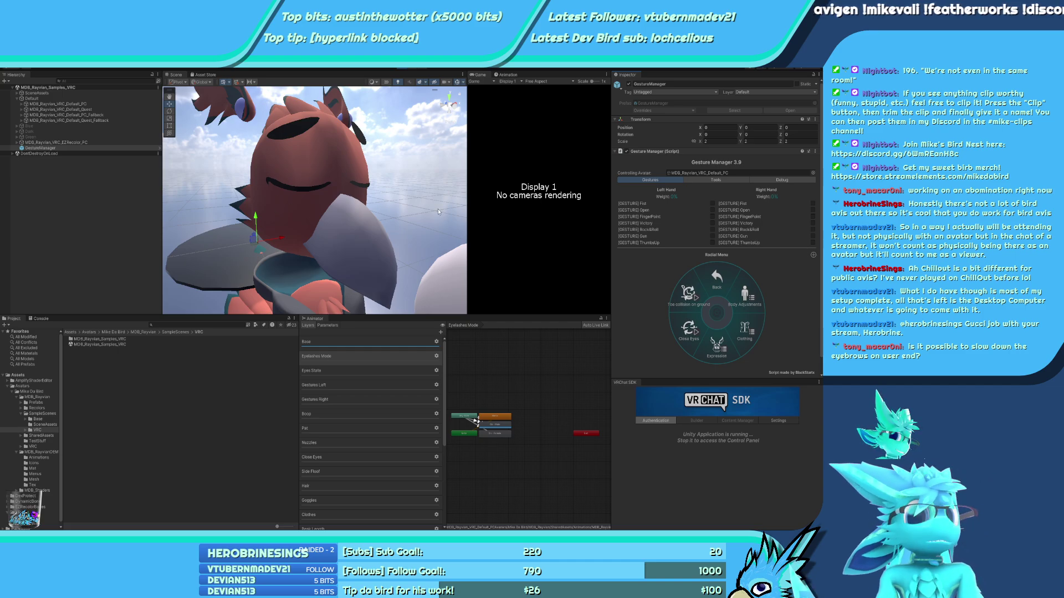
pyautogui.click(692, 327)
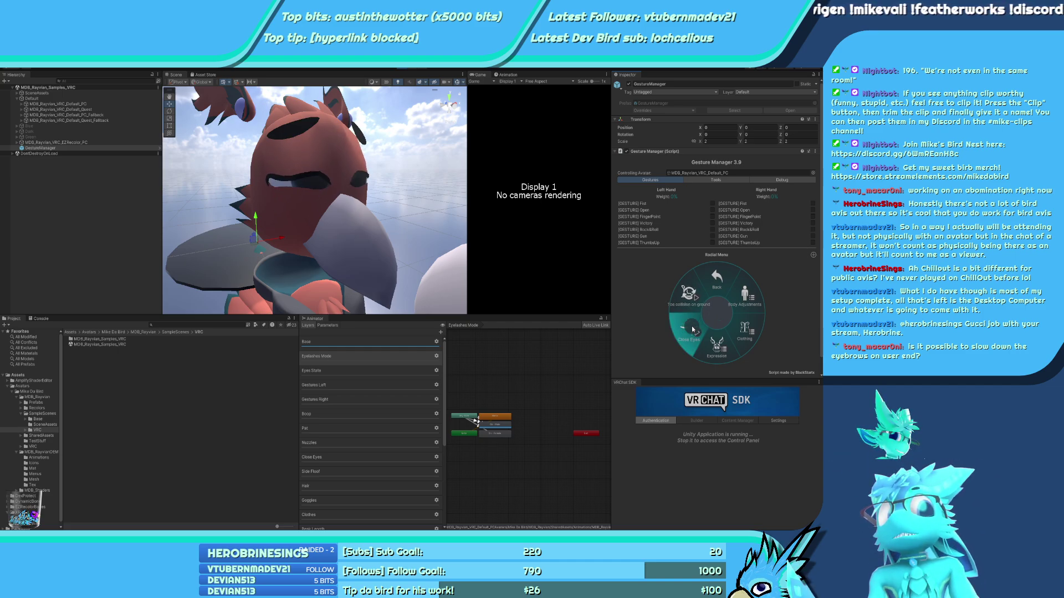
pyautogui.click(691, 326)
pyautogui.click(691, 327)
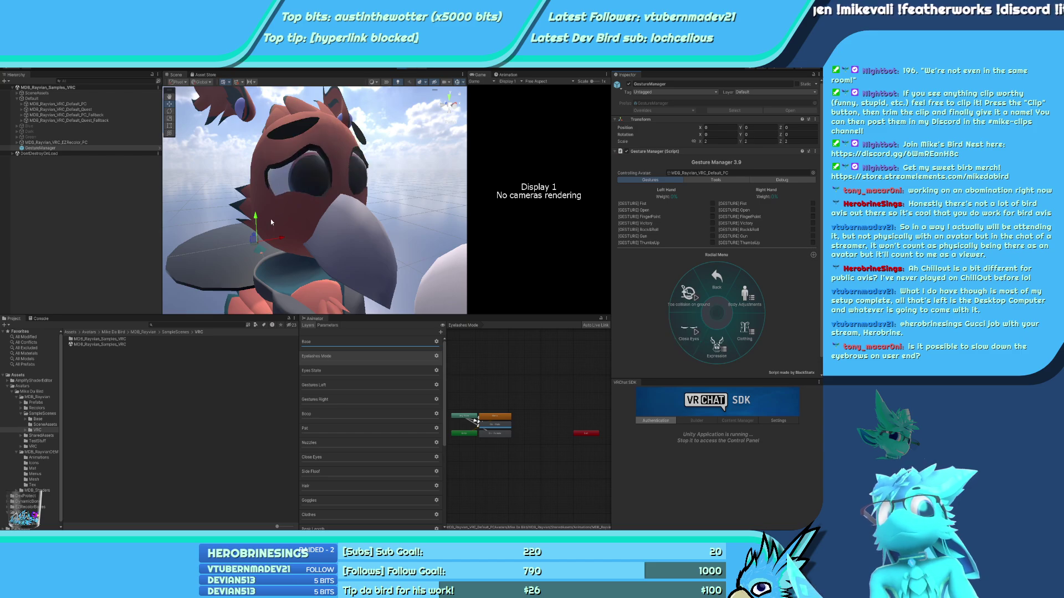
# Move MDB_Rayvian_VRC_Default_PC along Z toward the other avatar and frame its face
pyautogui.moveTo(273, 225); pyautogui.dragTo(327, 219, button='right')
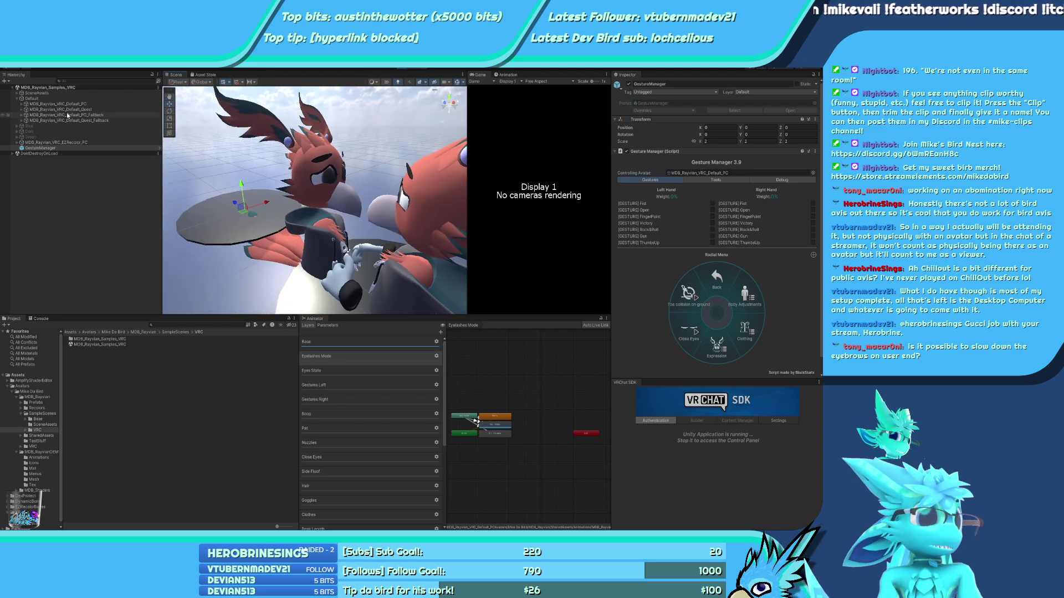
pyautogui.click(61, 104)
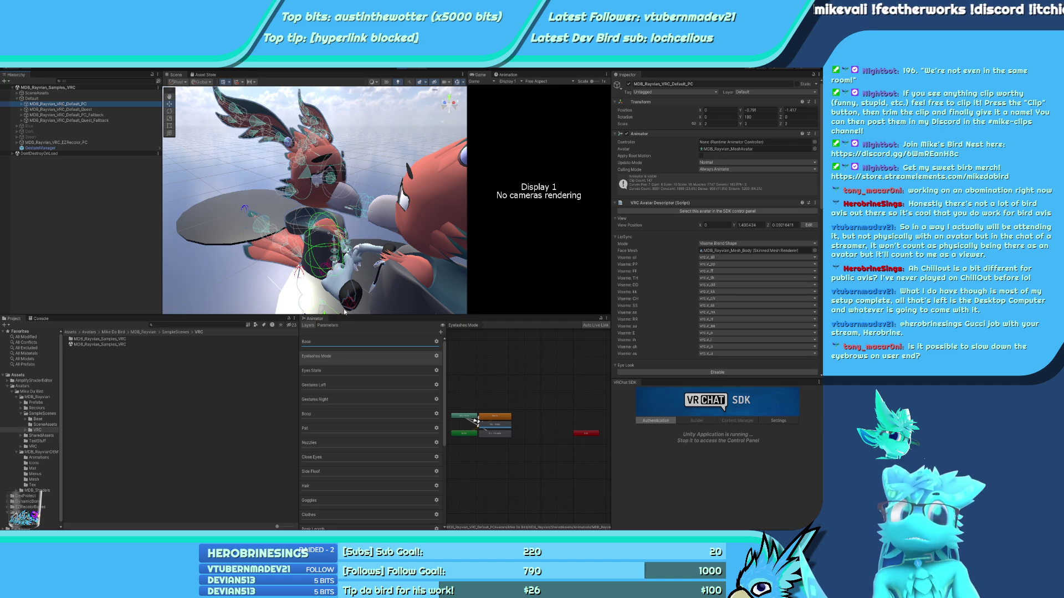
pyautogui.keyDown('alt'); pyautogui.moveTo(346, 289); pyautogui.dragTo(339, 312); pyautogui.keyUp('alt')
pyautogui.moveTo(303, 261); pyautogui.dragTo(253, 227)
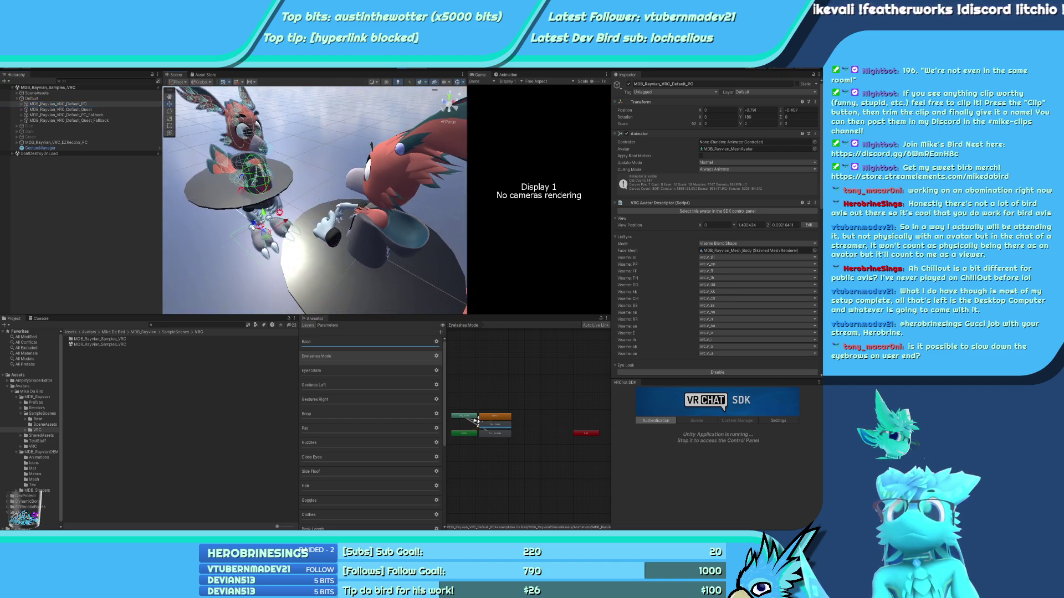
pyautogui.moveTo(252, 227); pyautogui.dragTo(289, 191, button='right')
pyautogui.press('w')
pyautogui.press('d')
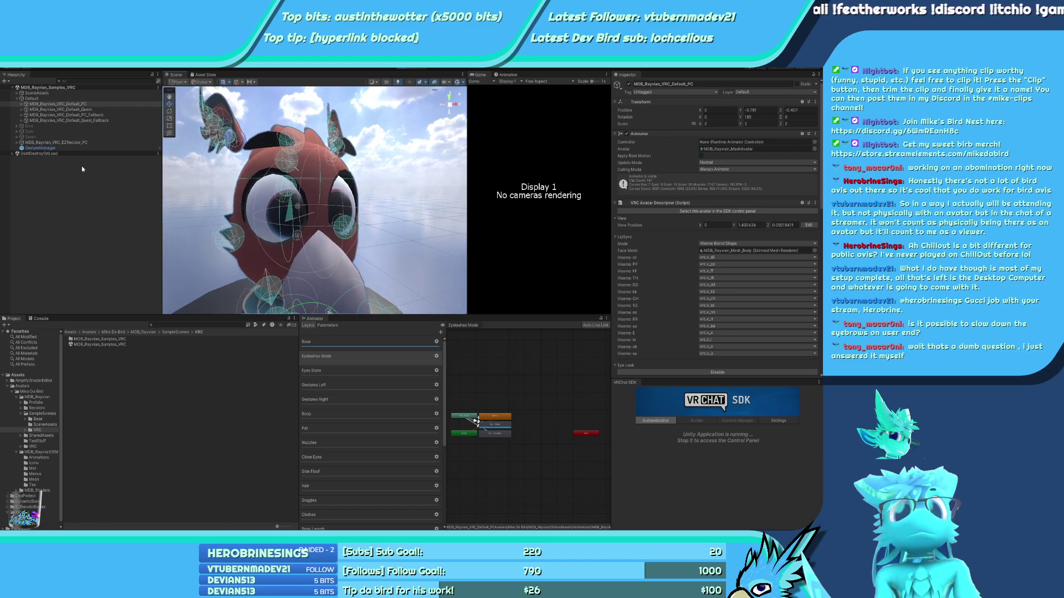
# In GestureManager, test Rock&Roll on each hand and Gun on the right hand, and combine them with the Close Eyes setting
pyautogui.click(40, 148)
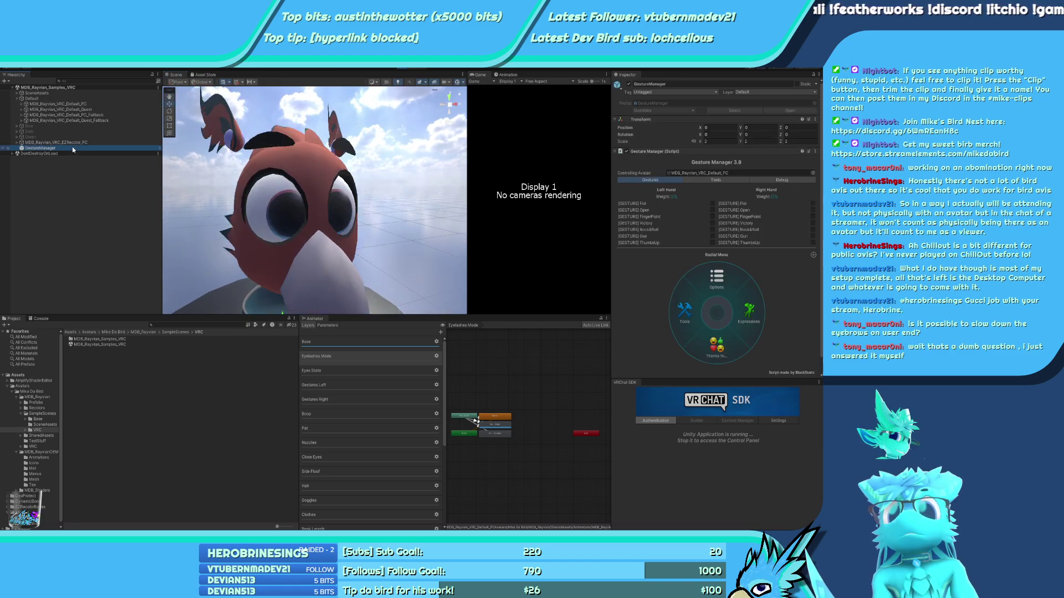
pyautogui.click(812, 230)
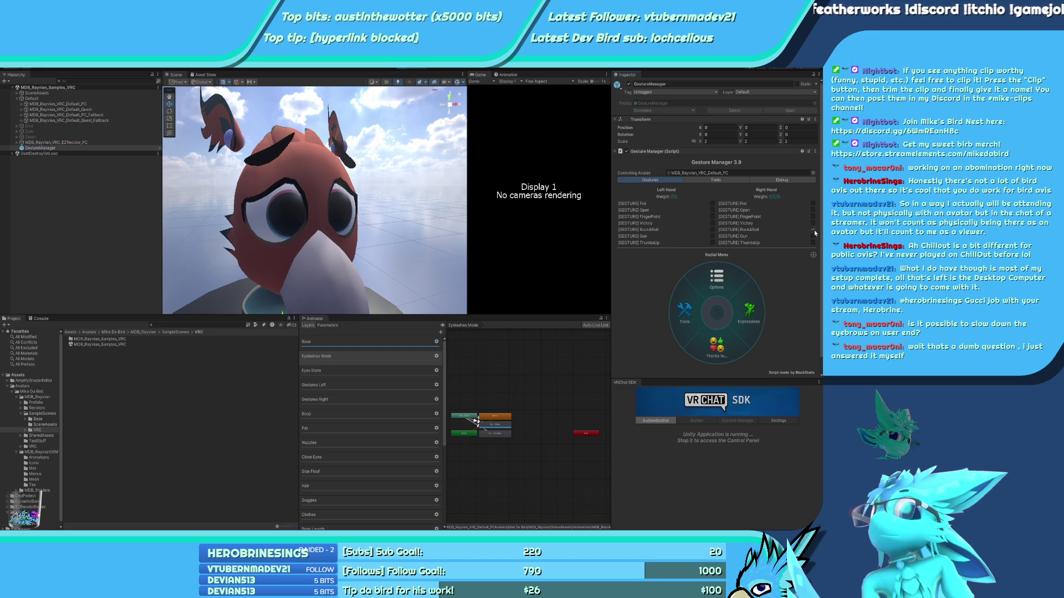
pyautogui.click(713, 230)
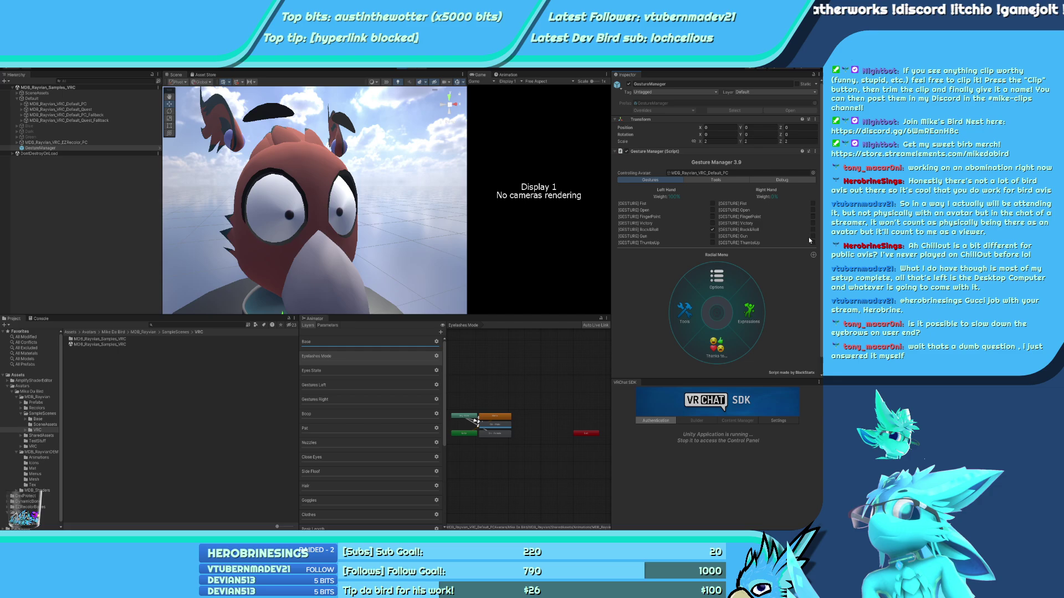
pyautogui.click(812, 236)
pyautogui.click(686, 312)
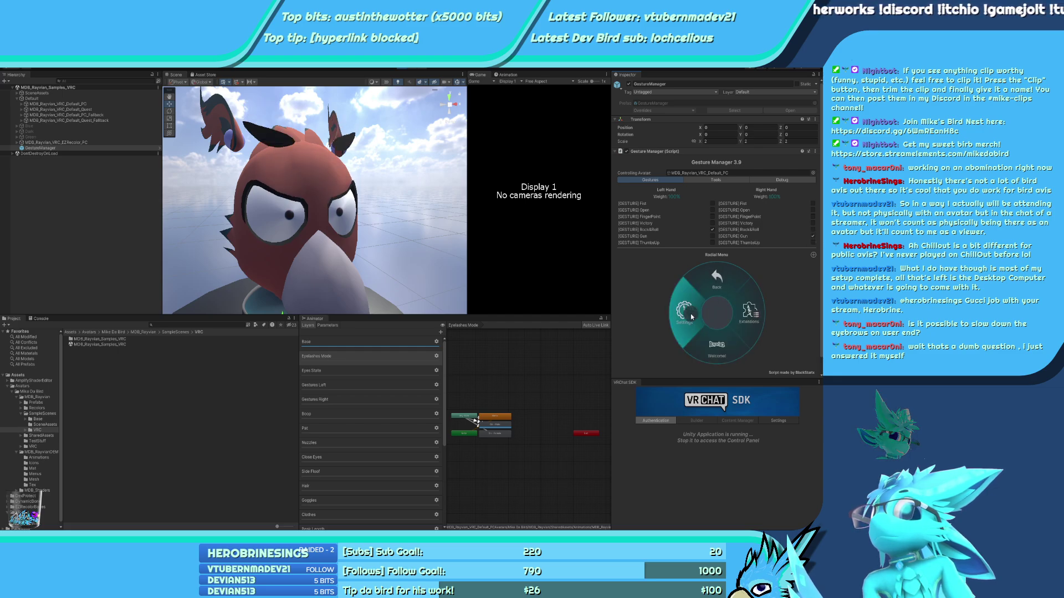
pyautogui.click(692, 316)
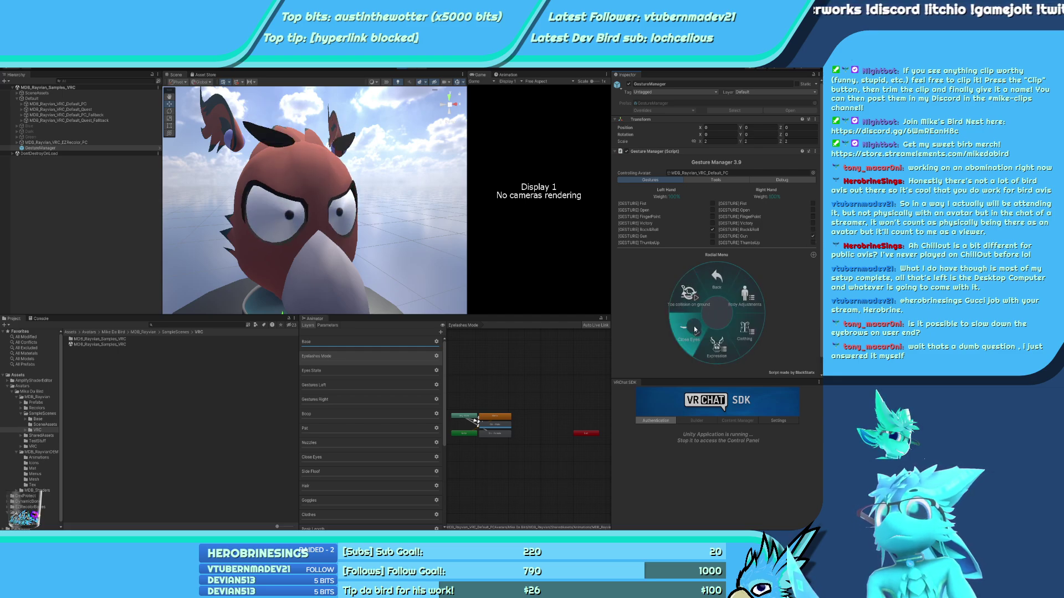
pyautogui.click(694, 326)
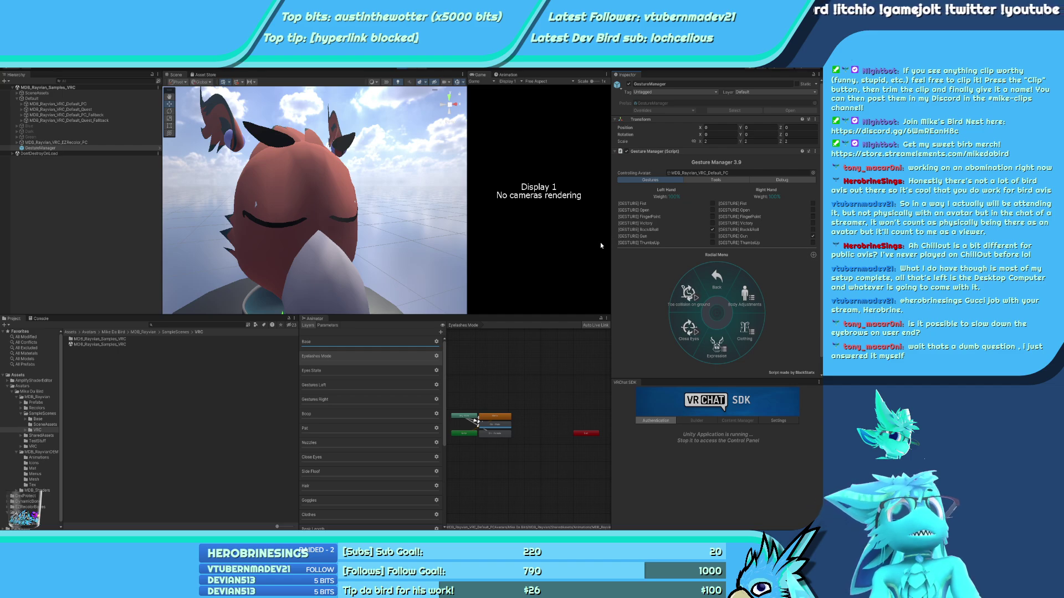
# Leave play mode and open the eyebrow animation clip of MDB_Rayvian_VRC_Default_PC in the Animation window
pyautogui.click(405, 70)
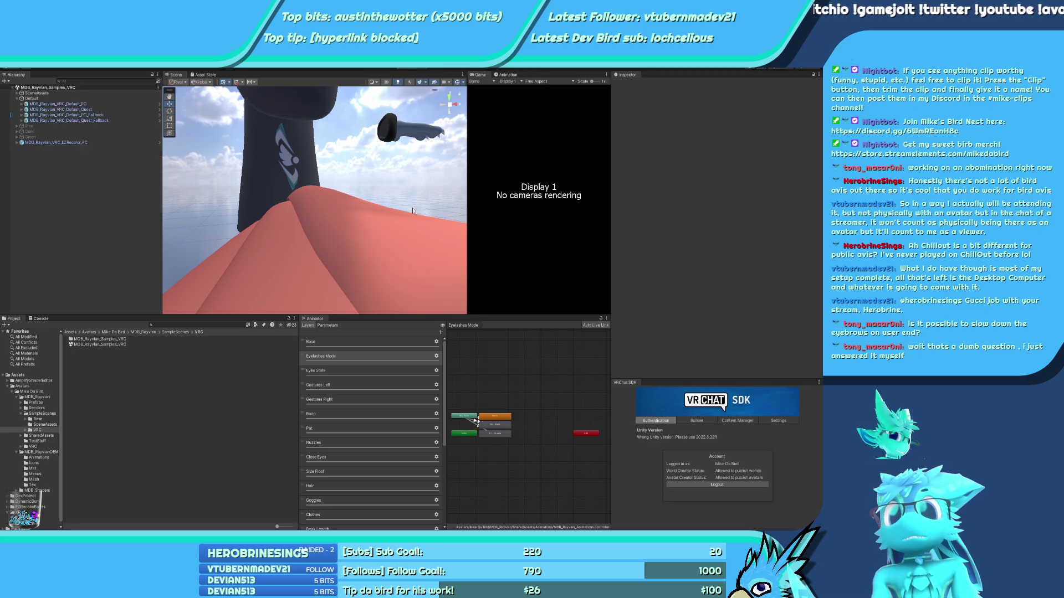
pyautogui.moveTo(412, 210); pyautogui.dragTo(156, 224, button='right')
pyautogui.press('s')
pyautogui.scroll(3, 249, 205)
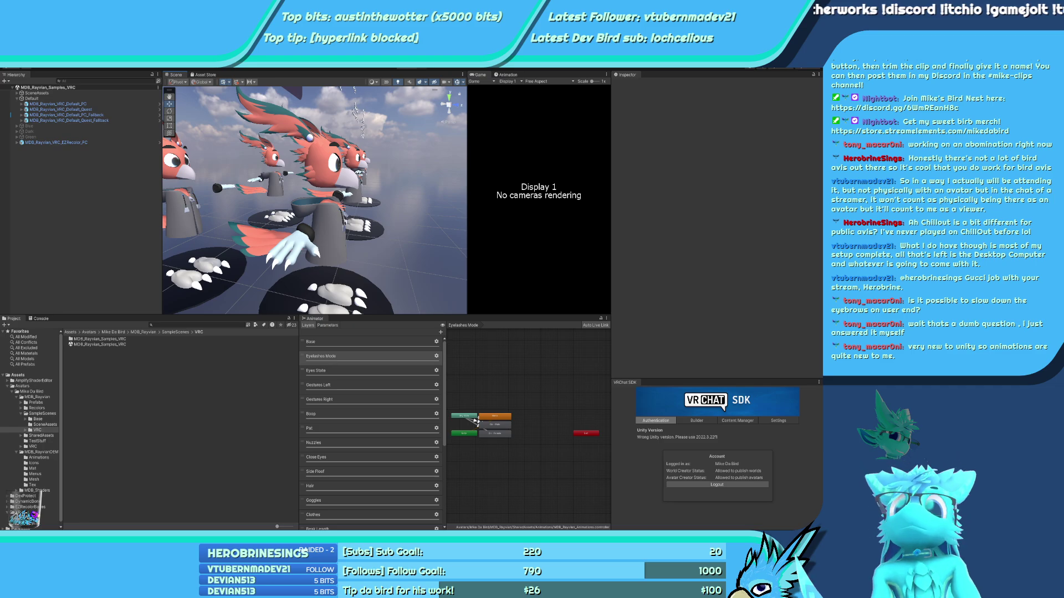
pyautogui.click(508, 74)
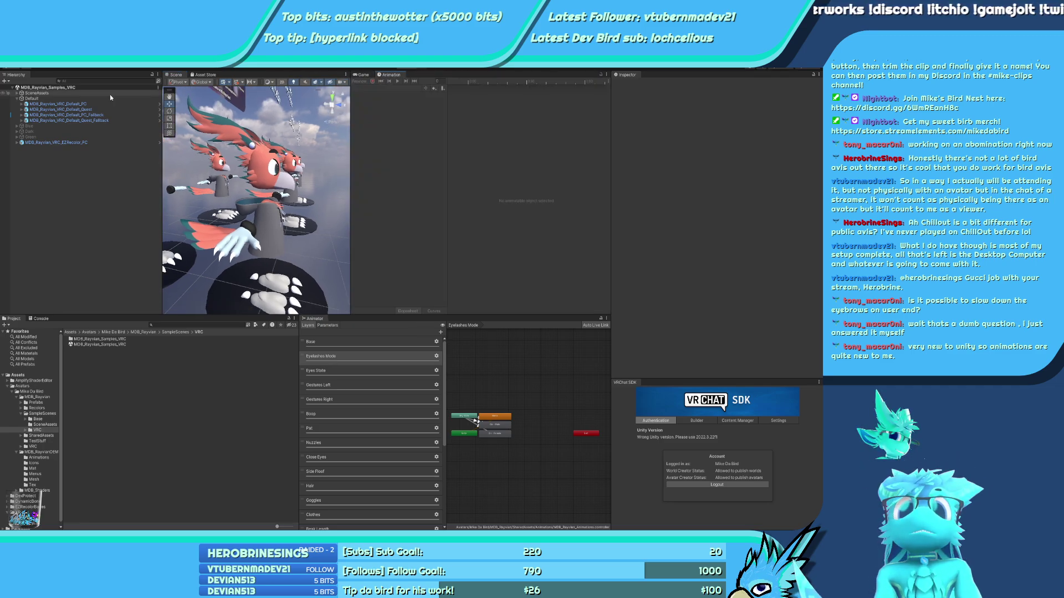
pyautogui.click(105, 104)
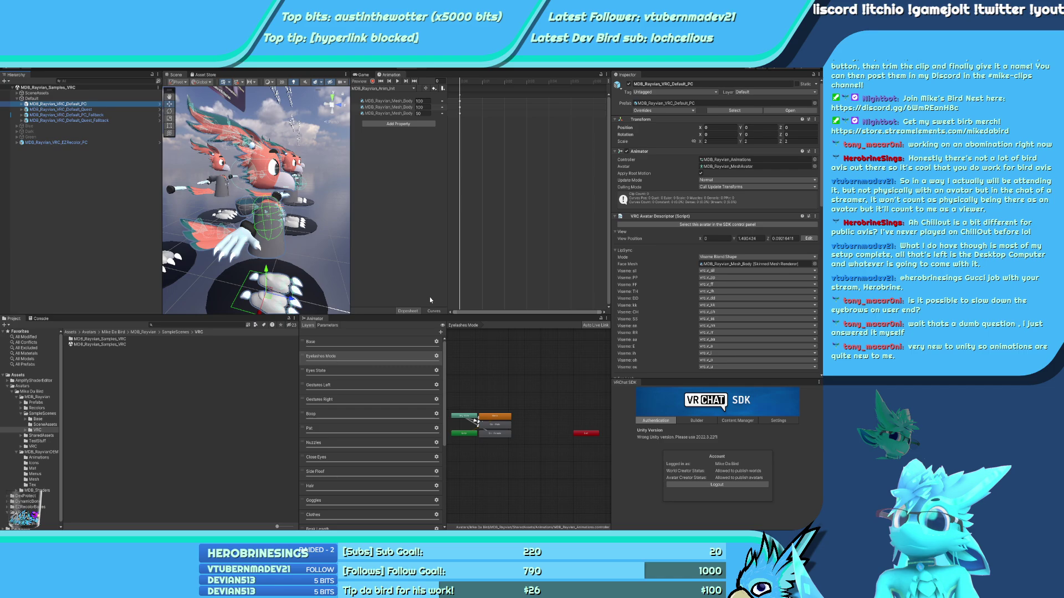
pyautogui.click(394, 216)
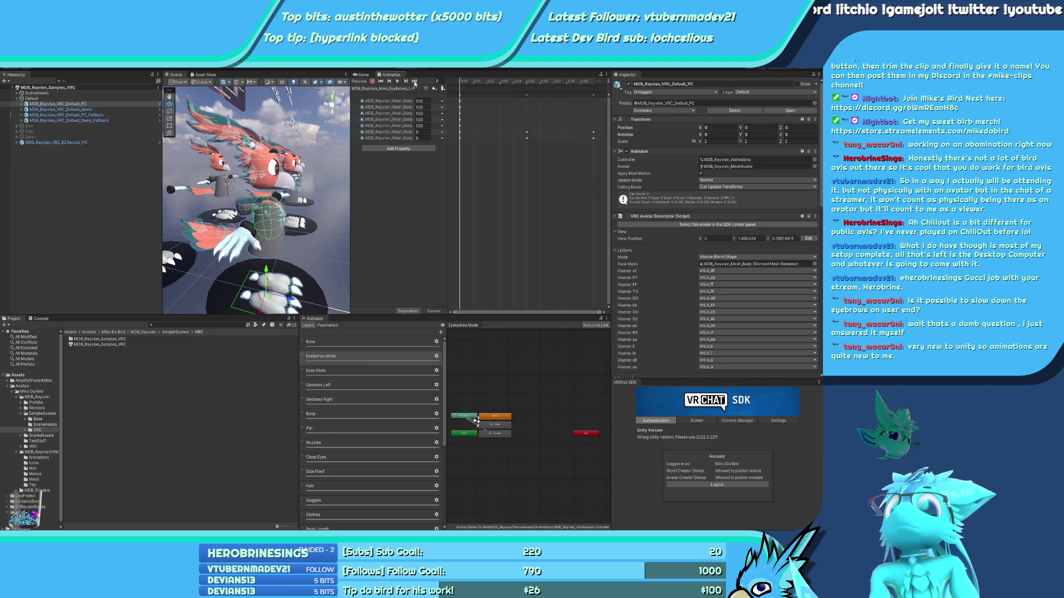
# Play the eyebrow clip's preview from the start with the avatar's face in view
pyautogui.moveTo(472, 81); pyautogui.dragTo(458, 82)
pyautogui.moveTo(327, 158); pyautogui.dragTo(119, 150, button='right')
pyautogui.click(398, 81)
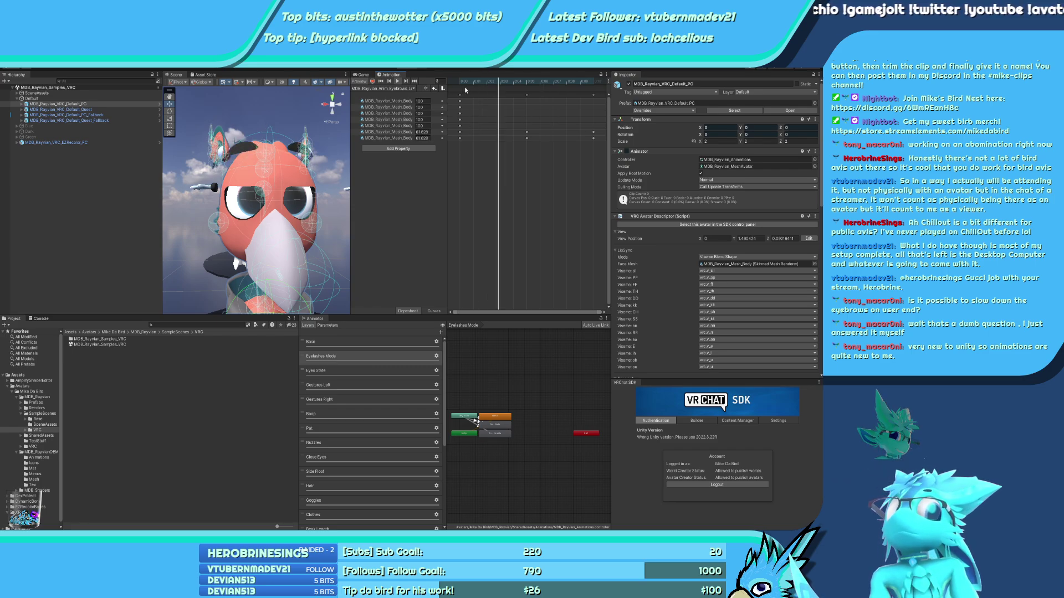
# Try to slow the eyebrow motion by moving the clip's middle and last keys further along the timeline, and undo the retiming
pyautogui.scroll(-5, 505, 158)
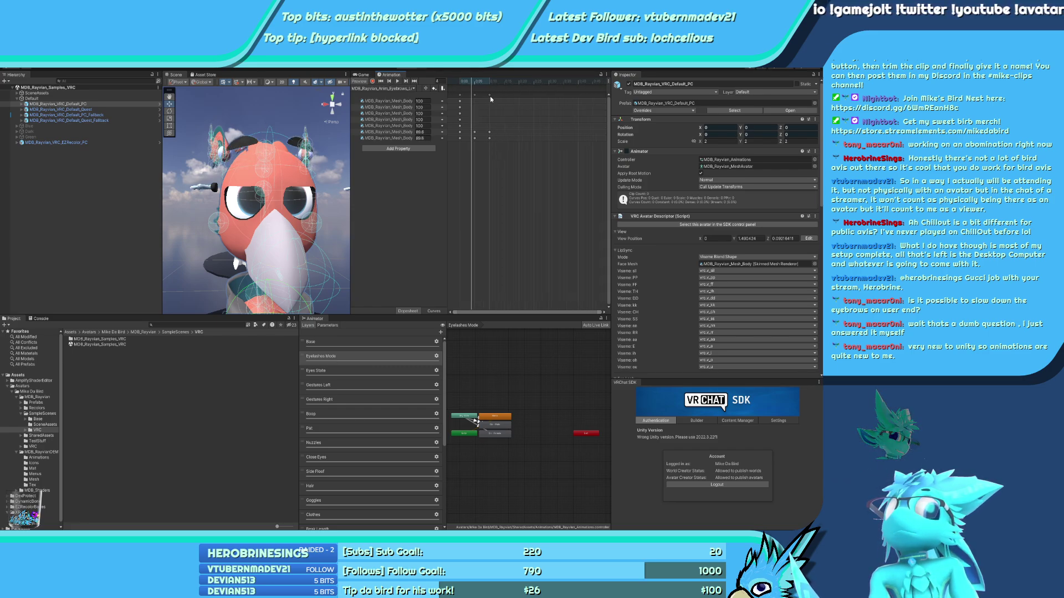
pyautogui.moveTo(489, 95); pyautogui.dragTo(576, 101)
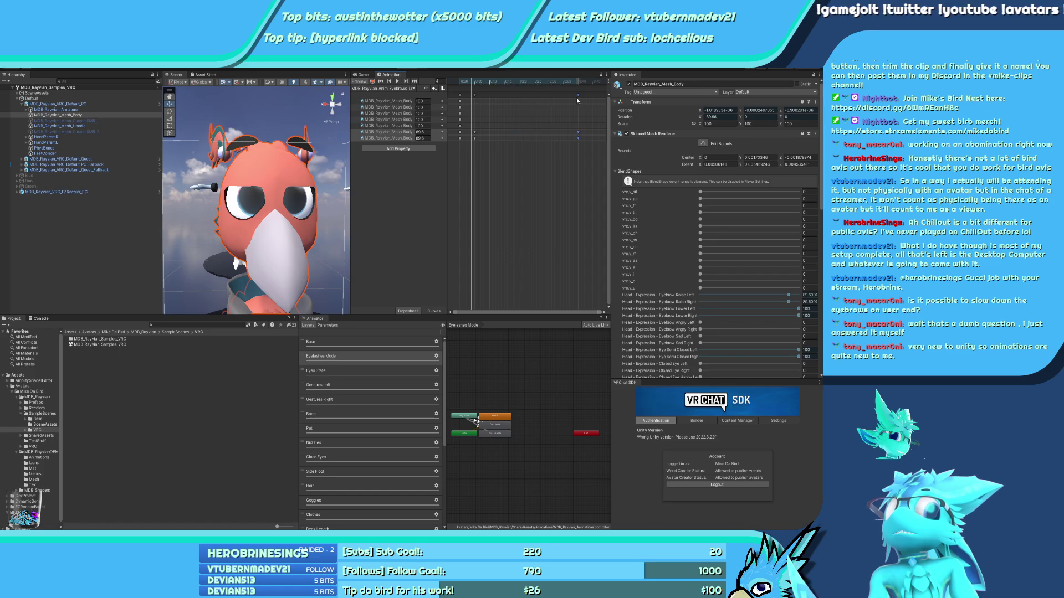
pyautogui.moveTo(476, 98); pyautogui.dragTo(518, 97)
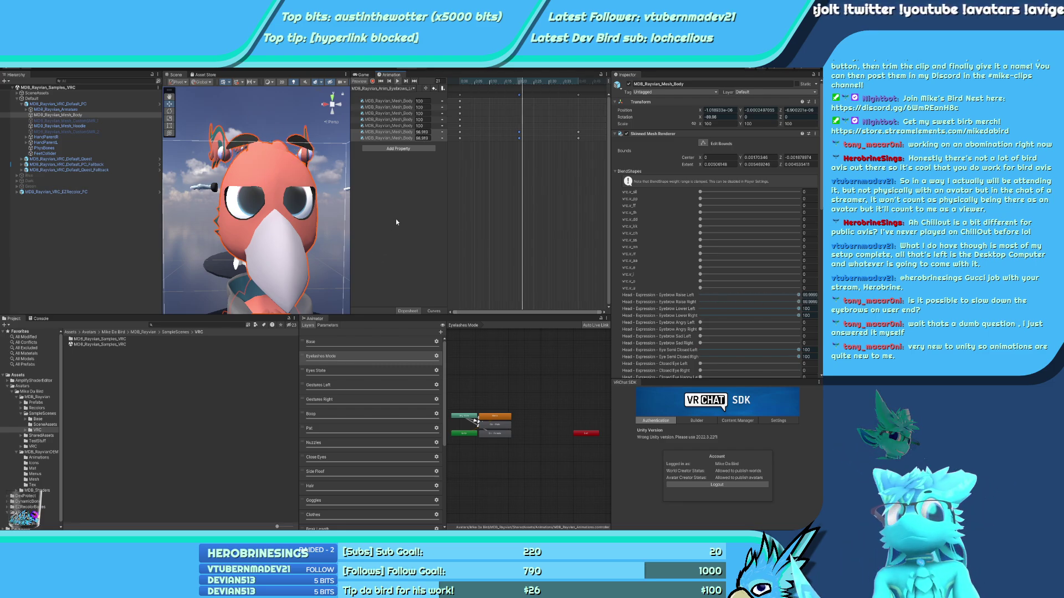
pyautogui.hotkey('ctrl', 'z')
pyautogui.hotkey('ctrl', 'z')
pyautogui.hotkey('ctrl', 'z')
pyautogui.hotkey('ctrl', 'z')
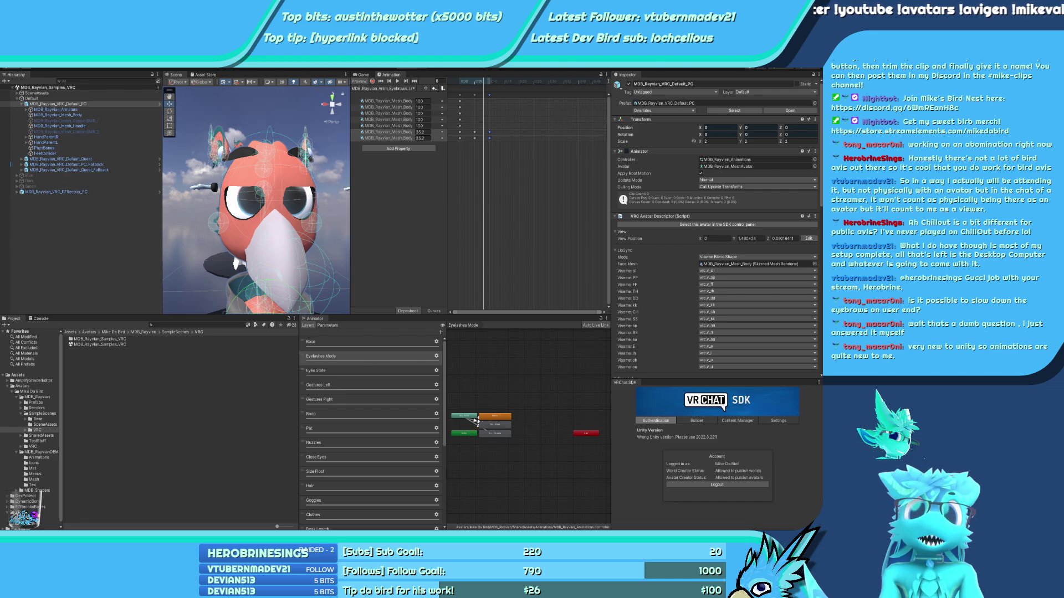
# End the animation preview, deselect the avatar and collapse MDB_Rayvian_VRC_Default_PC in the hierarchy
pyautogui.click(360, 82)
pyautogui.scroll(-5, 289, 172)
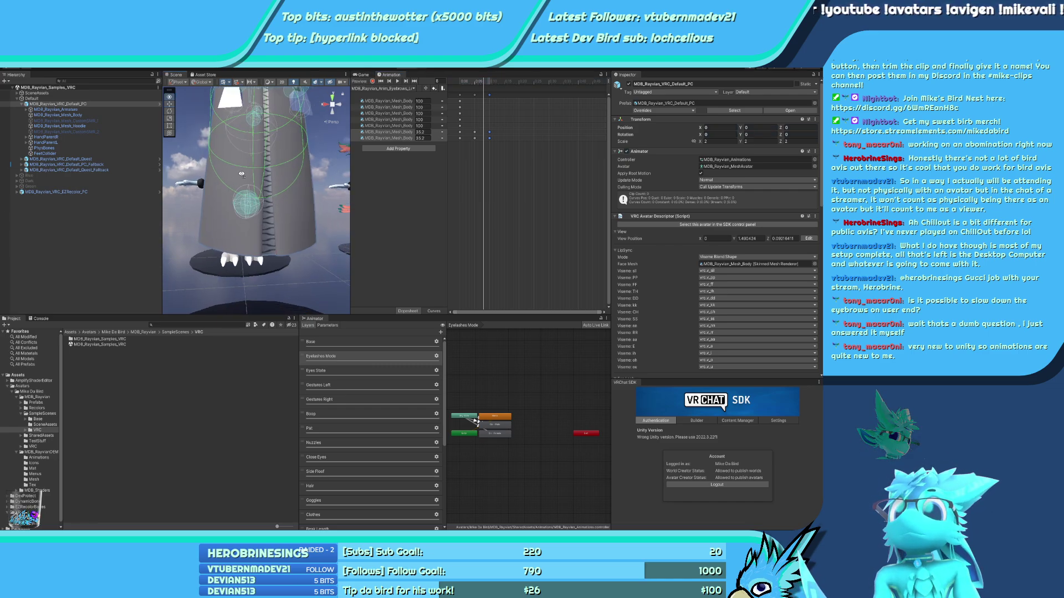
pyautogui.keyDown('alt'); pyautogui.moveTo(266, 172); pyautogui.dragTo(326, 228); pyautogui.keyUp('alt')
pyautogui.click(88, 242)
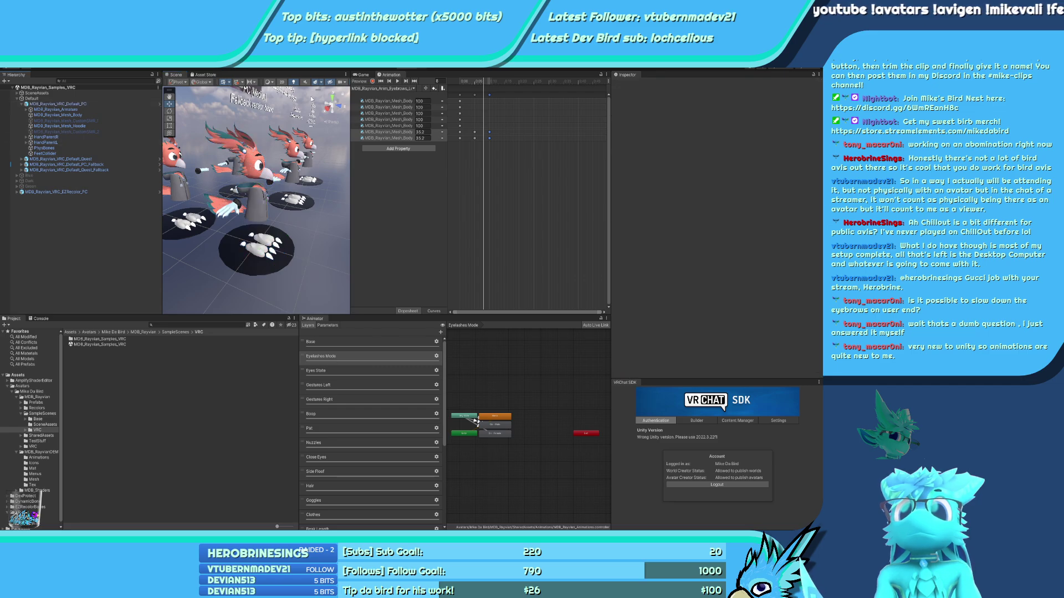
pyautogui.click(21, 104)
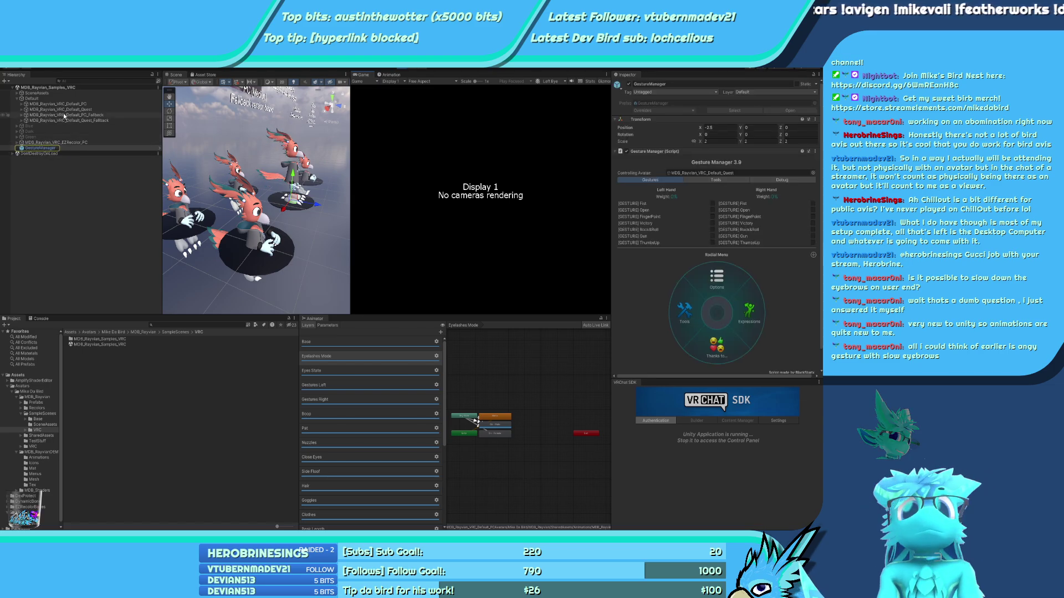
# Assign MDB_Rayvian_VRC_Default_PC as GestureManager's controlling avatar, rotate it to 180 around Y and move it to -0.8 on Y and about -1.4 on Z
pyautogui.moveTo(722, 175); pyautogui.dragTo(722, 174)
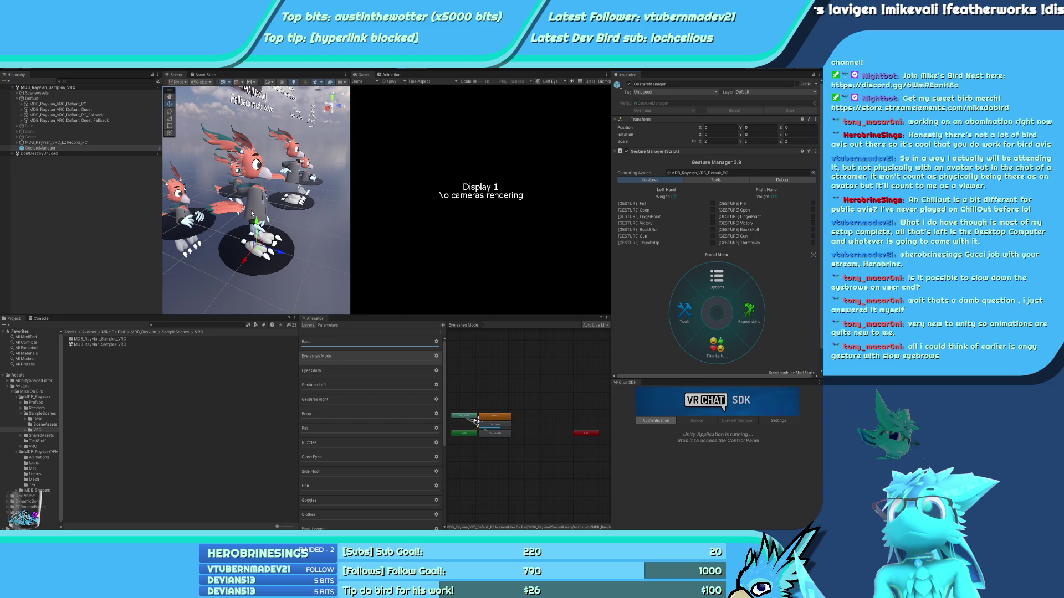
pyautogui.keyDown('alt'); pyautogui.moveTo(276, 242); pyautogui.dragTo(149, 249); pyautogui.keyUp('alt')
pyautogui.press('e')
pyautogui.press('w')
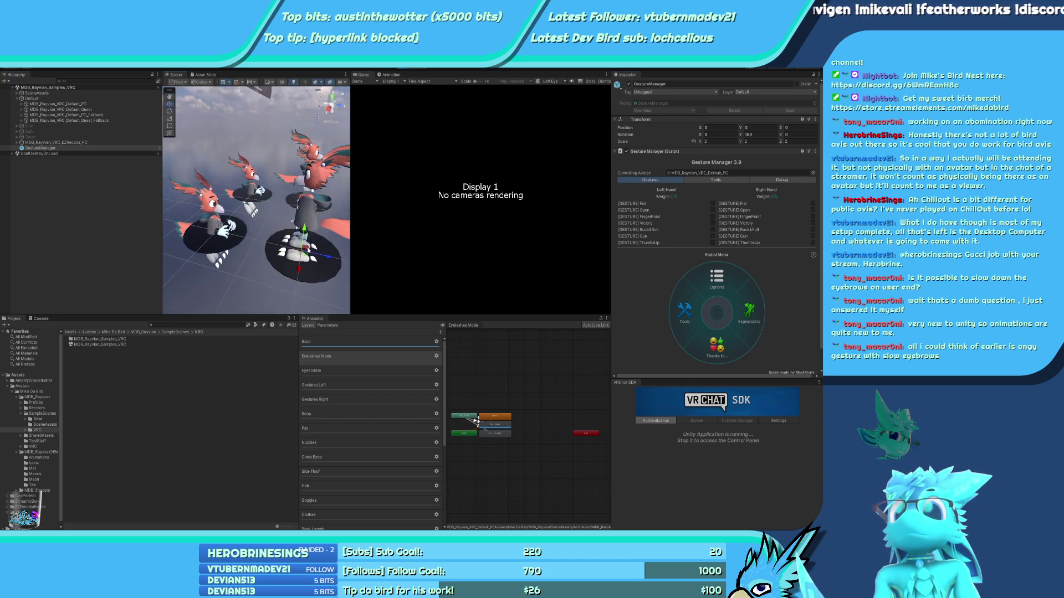
pyautogui.moveTo(309, 251); pyautogui.dragTo(486, 239)
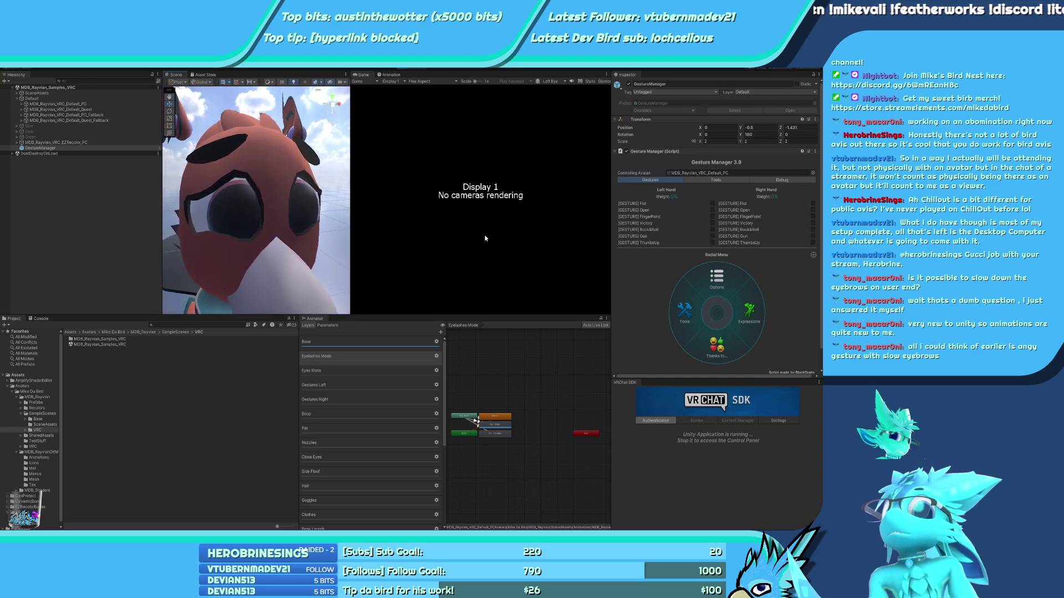
# Test Rock&Roll and Gun gestures on both hands while moving the avatar along Z, ending with it at about -1.4
pyautogui.click(813, 229)
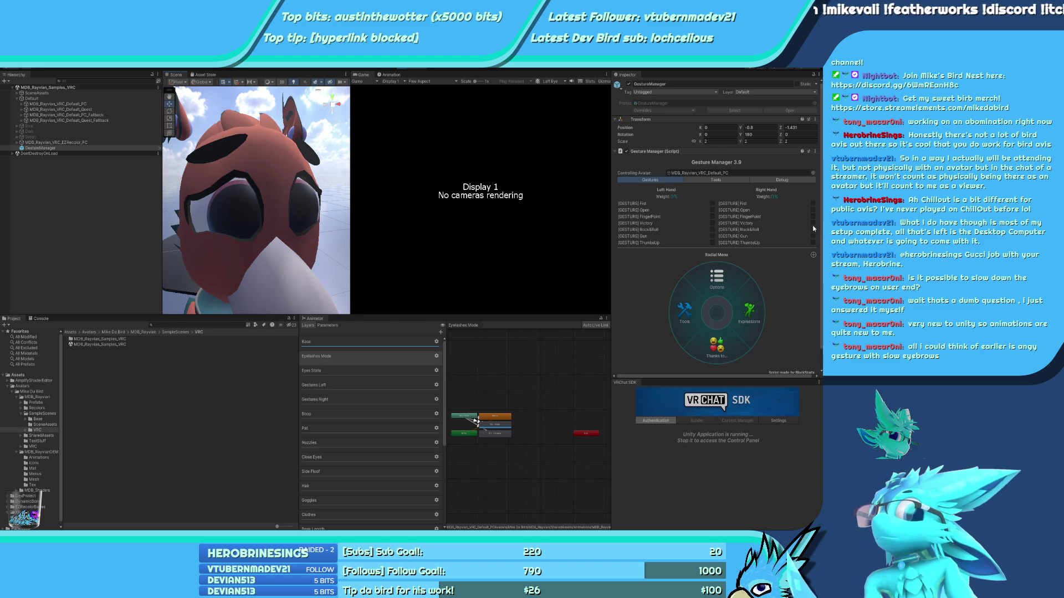
pyautogui.click(712, 233)
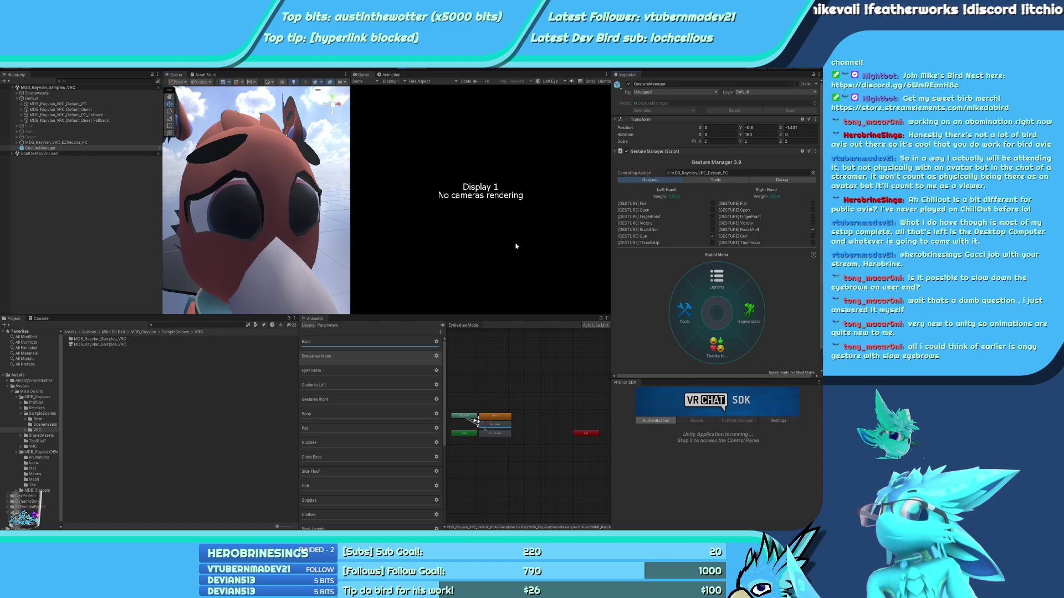
pyautogui.scroll(-5, 216, 221)
pyautogui.keyDown('alt'); pyautogui.moveTo(216, 222); pyautogui.dragTo(239, 264); pyautogui.keyUp('alt')
pyautogui.click(712, 236)
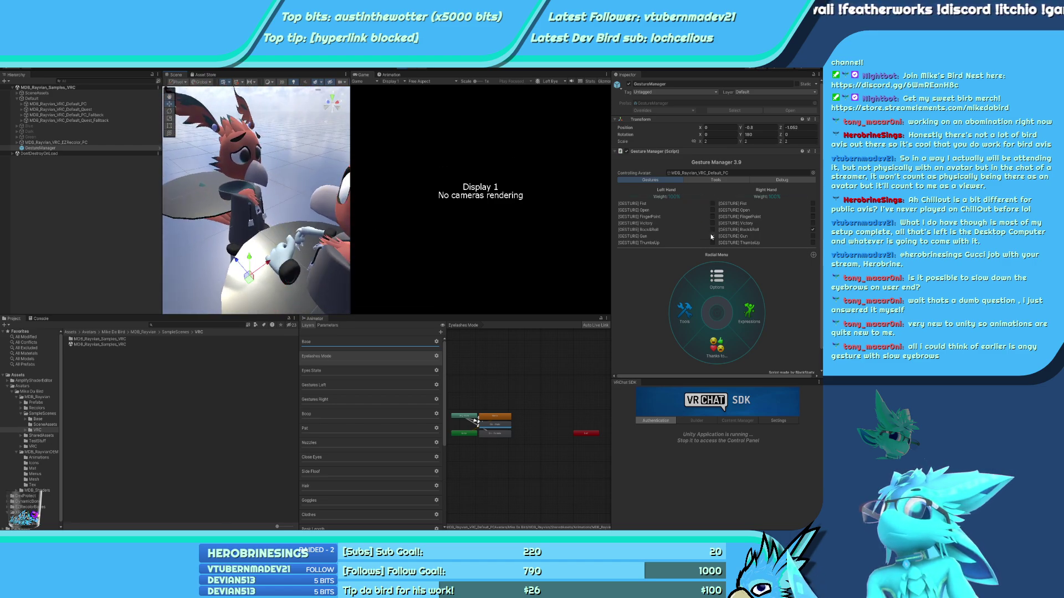
pyautogui.click(712, 230)
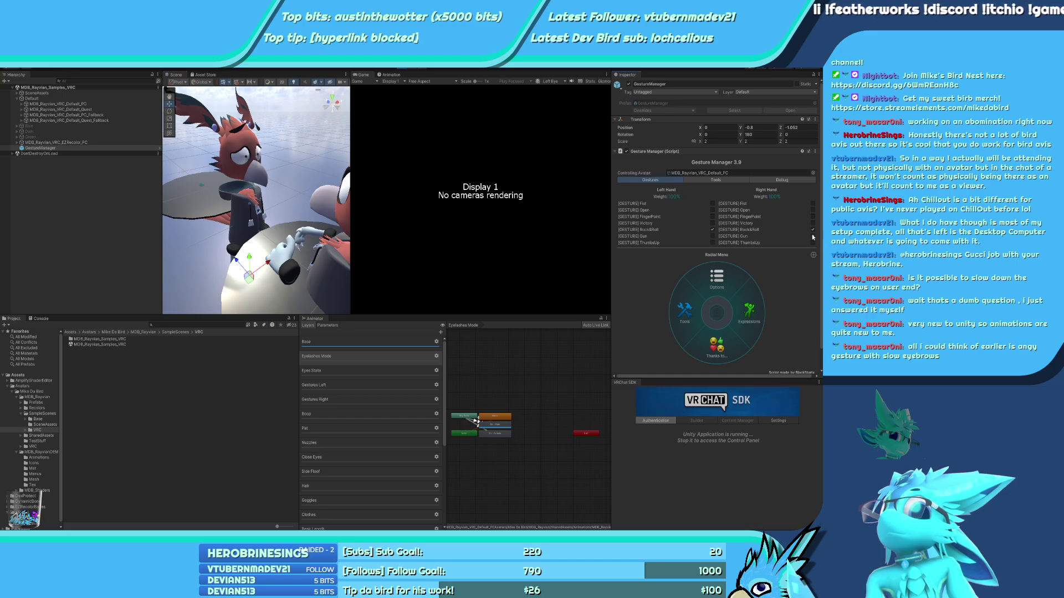
pyautogui.click(813, 236)
pyautogui.moveTo(247, 270)
pyautogui.mouseDown()
pyautogui.moveTo(269, 286)
pyautogui.moveTo(258, 270)
pyautogui.mouseUp()
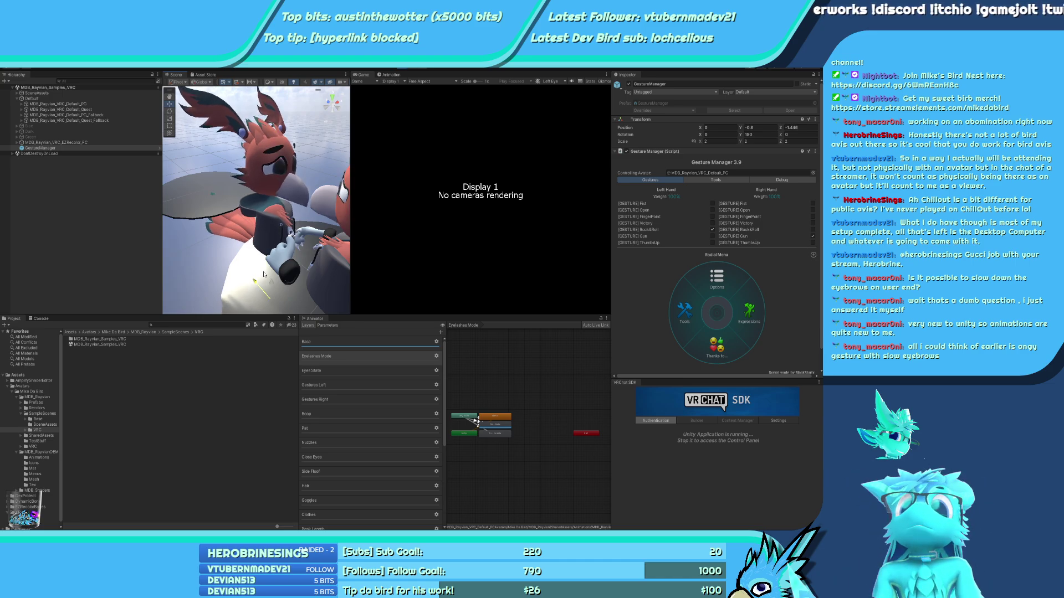
# Test the Close Eyes expression on the avatar by toggling it on and off repeatedly and viewing the face from several angles
pyautogui.moveTo(263, 274); pyautogui.dragTo(241, 254)
pyautogui.scroll(5, 241, 223)
pyautogui.moveTo(251, 222); pyautogui.dragTo(327, 189, button='right')
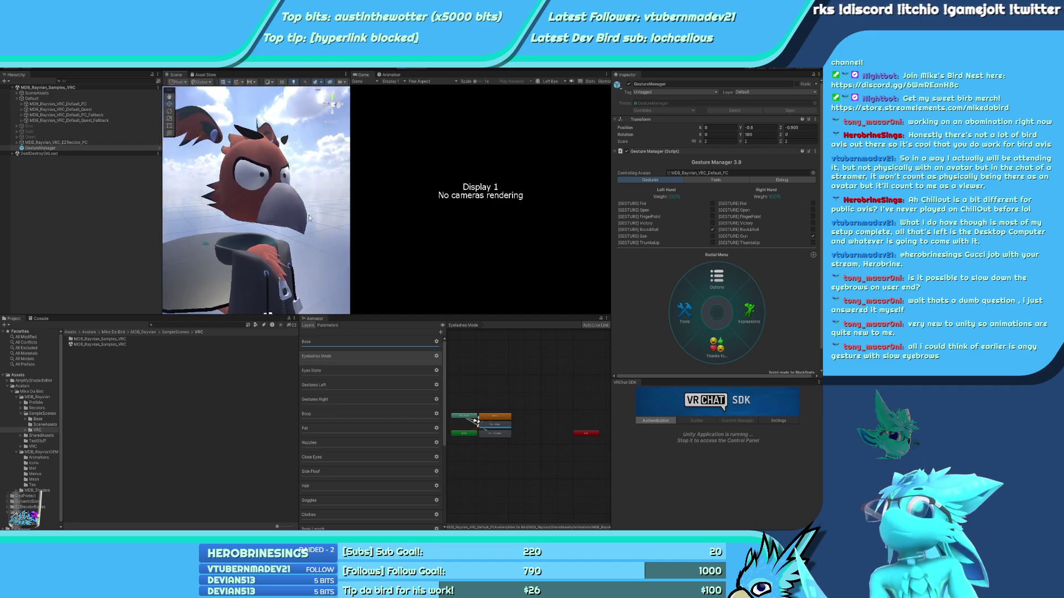
pyautogui.click(737, 303)
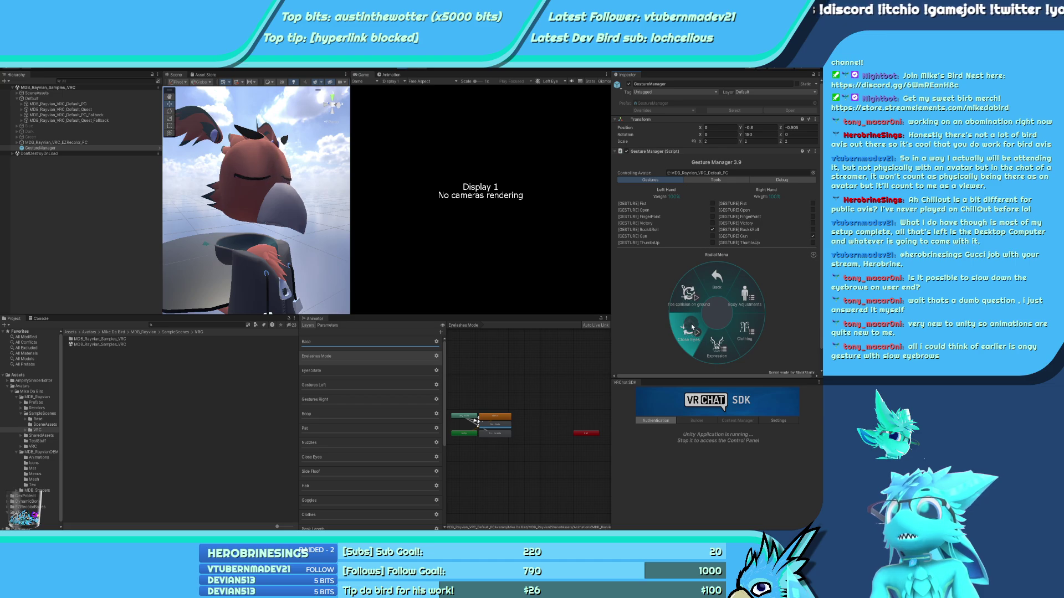
pyautogui.click(692, 328)
pyautogui.click(691, 327)
pyautogui.click(691, 328)
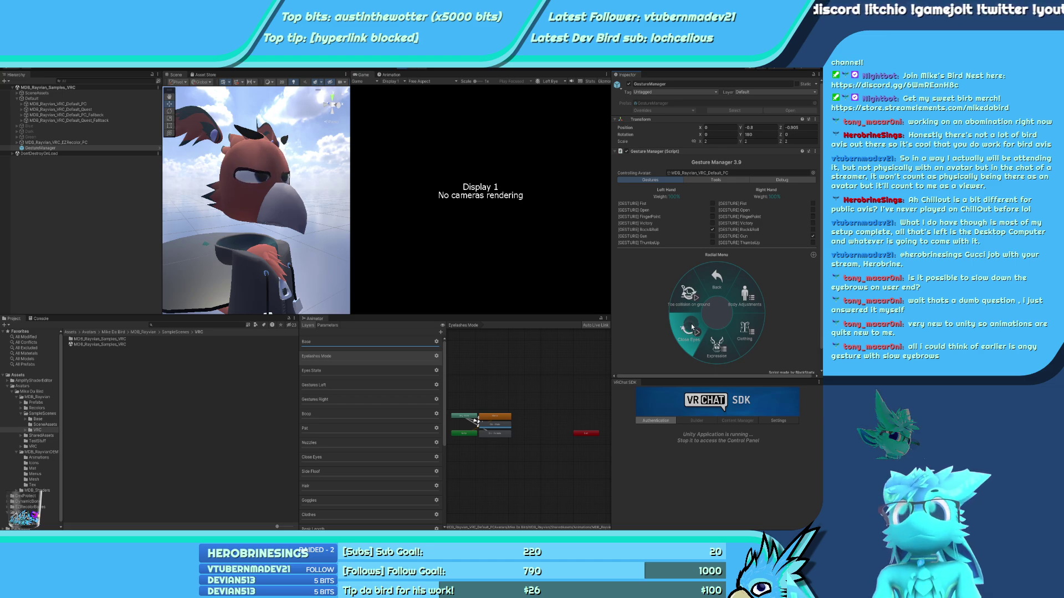
pyautogui.click(692, 328)
pyautogui.moveTo(294, 243); pyautogui.dragTo(122, 259, button='right')
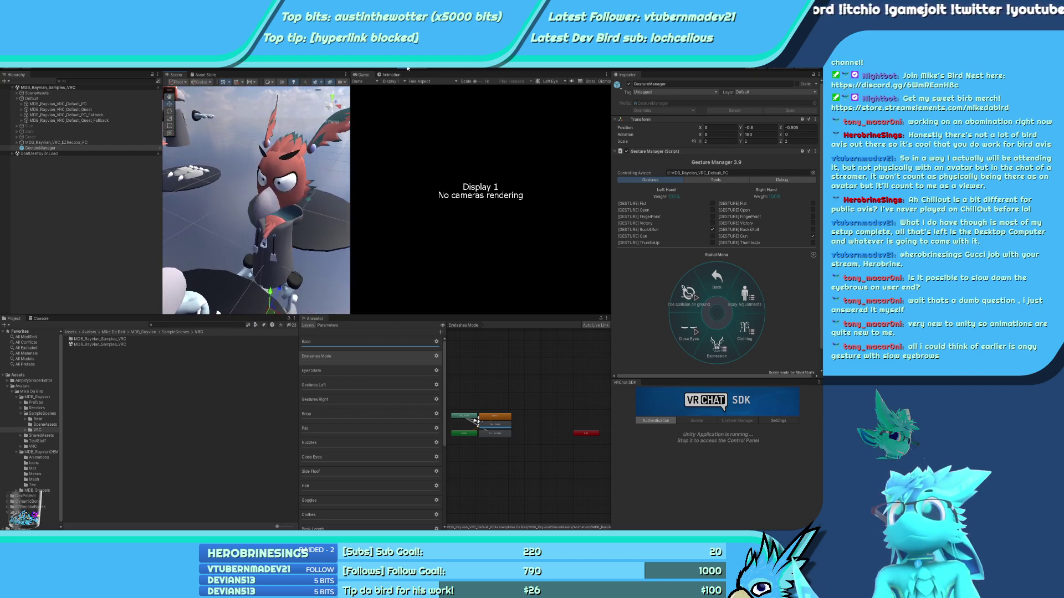
pyautogui.click(391, 74)
pyautogui.click(409, 68)
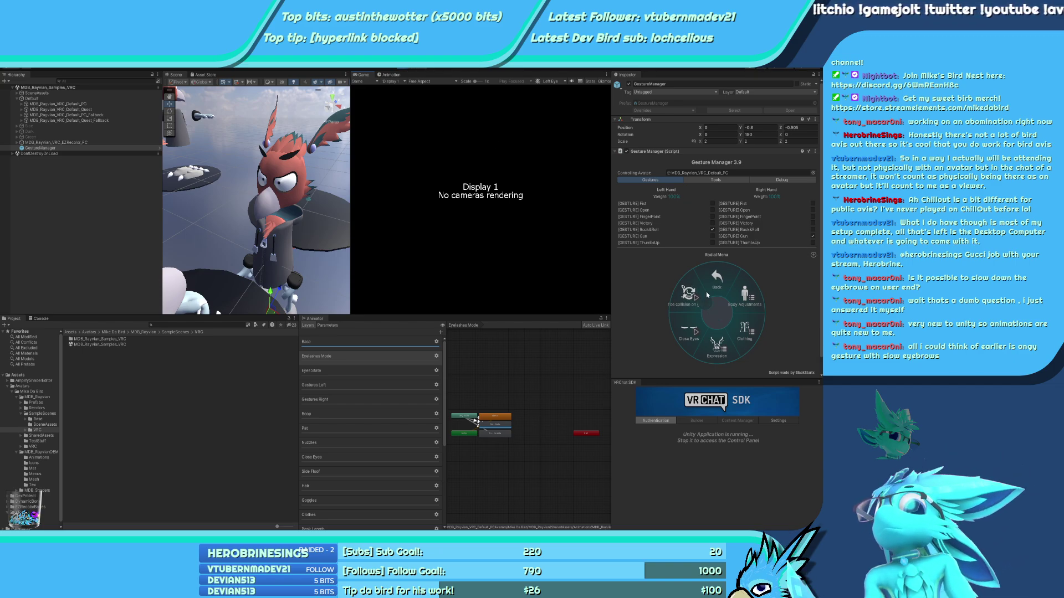
# In the head's body adjustments, try out Beak Length and Beak Curve, raising Beak Curve to about 99%
pyautogui.click(740, 298)
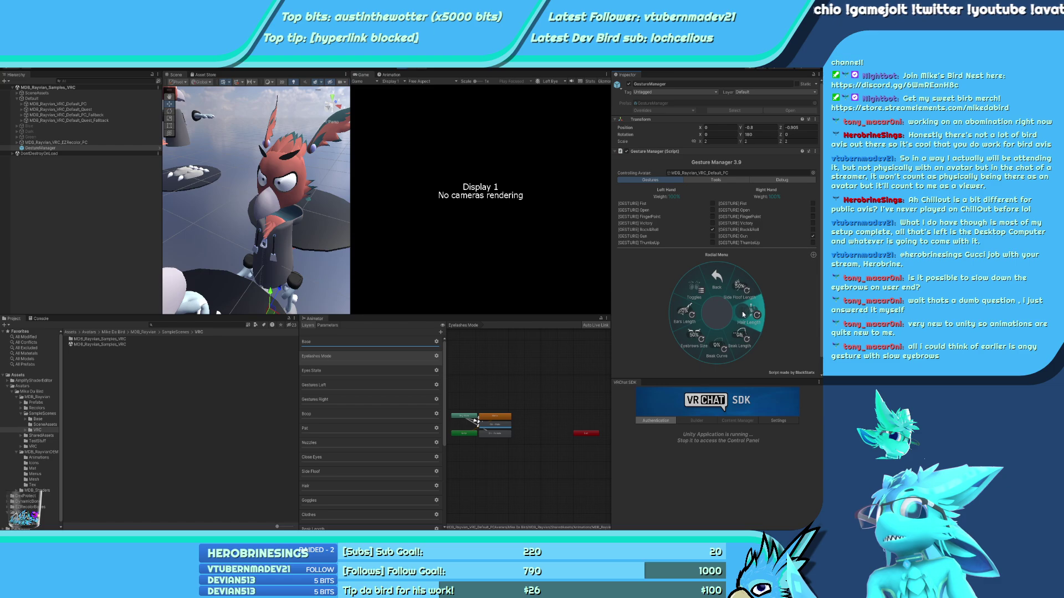
pyautogui.click(743, 314)
pyautogui.click(738, 317)
pyautogui.click(740, 338)
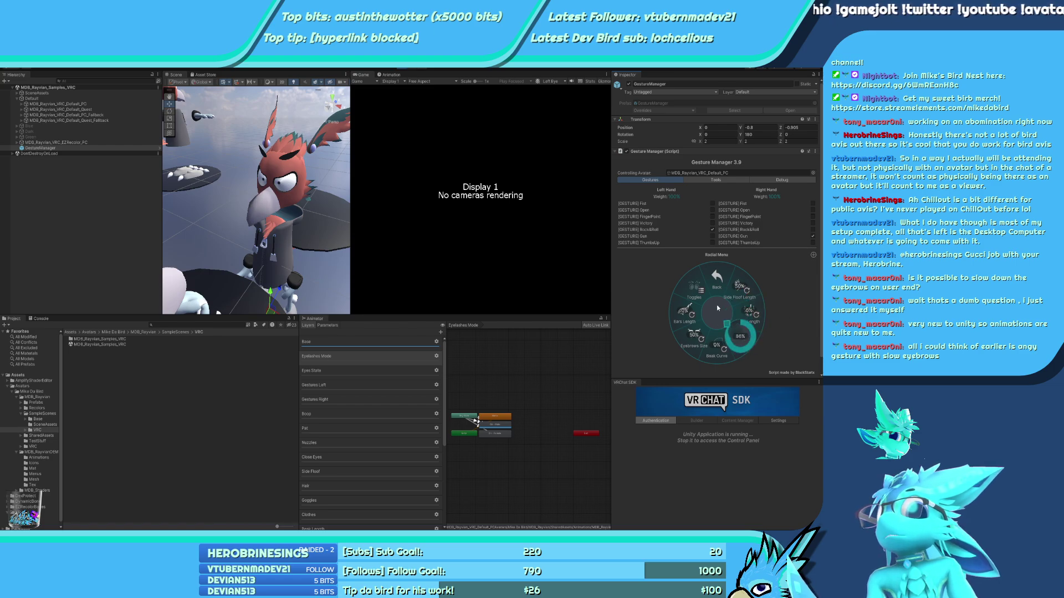
pyautogui.click(740, 351)
pyautogui.click(711, 344)
pyautogui.click(701, 334)
pyautogui.click(719, 344)
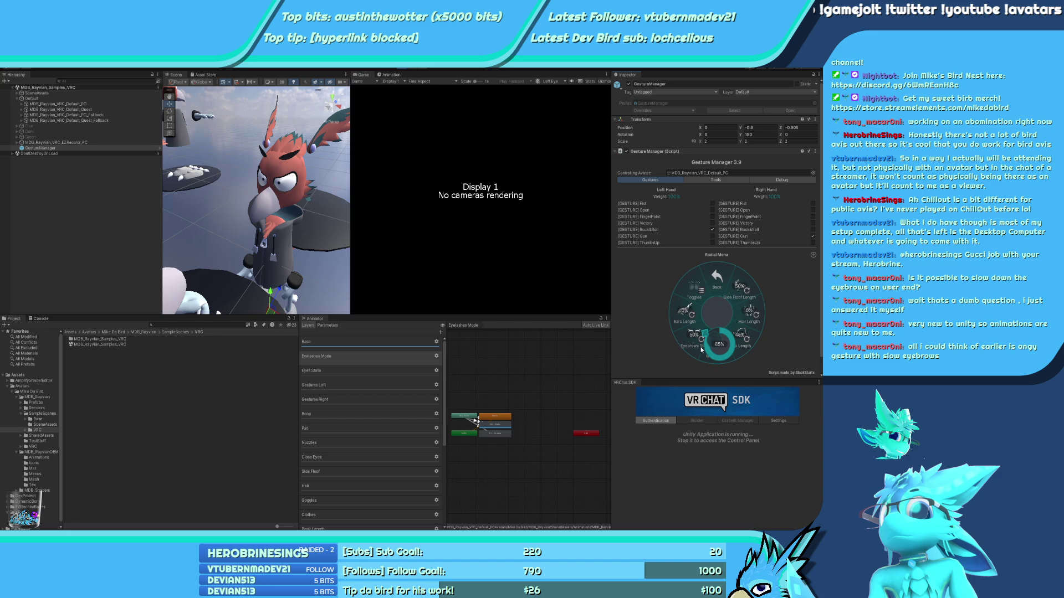
pyautogui.click(714, 329)
pyautogui.moveTo(302, 167); pyautogui.dragTo(117, 139, button='right')
pyautogui.click(717, 342)
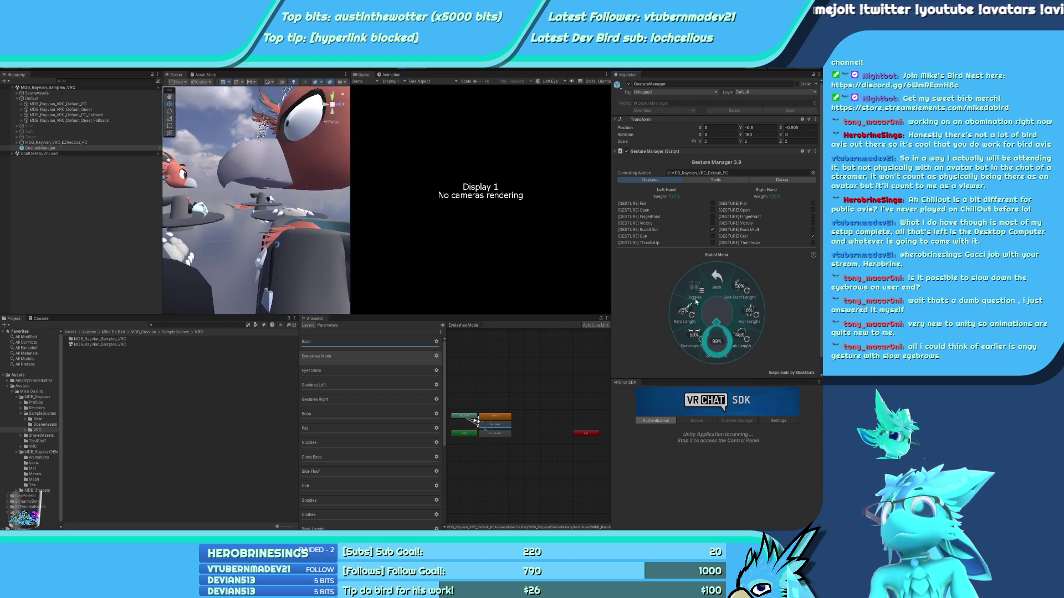
# Raise the head's Eyebrows Size, Ears Length, Side Poof Length, Hair Length, Beak Length and Beak Curve to 100%
pyautogui.moveTo(696, 302); pyautogui.dragTo(668, 324)
pyautogui.moveTo(283, 263); pyautogui.dragTo(488, 243, button='right')
pyautogui.moveTo(707, 325); pyautogui.dragTo(686, 357)
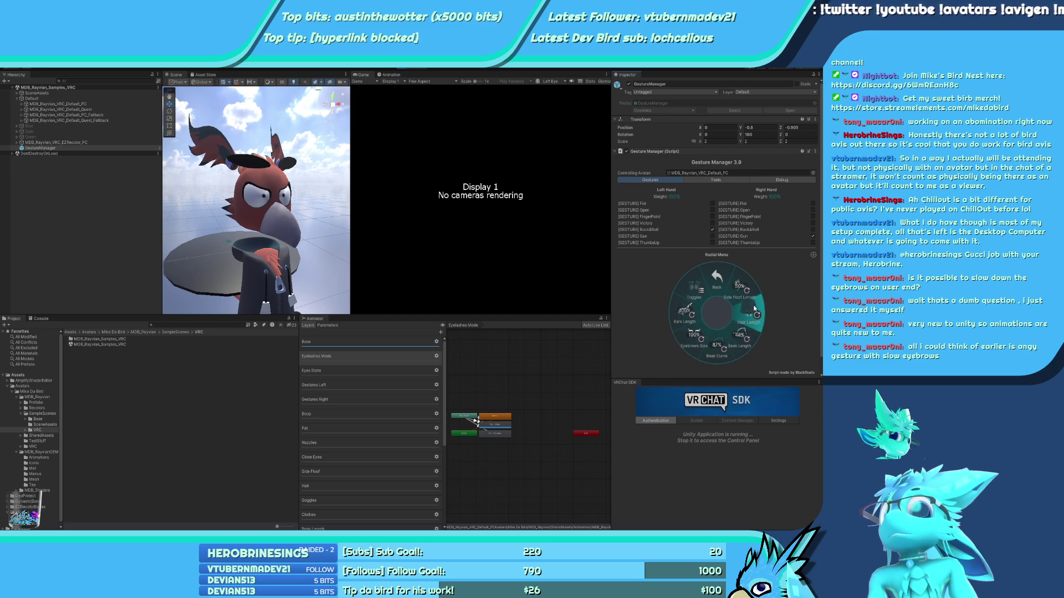
pyautogui.moveTo(754, 309); pyautogui.dragTo(774, 293)
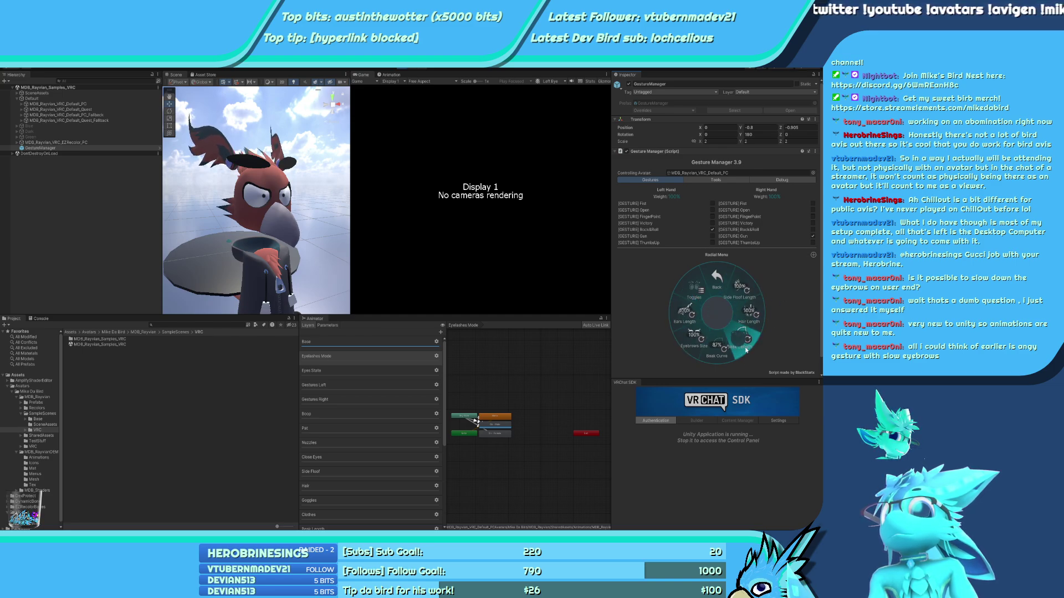
pyautogui.moveTo(745, 350); pyautogui.dragTo(738, 319)
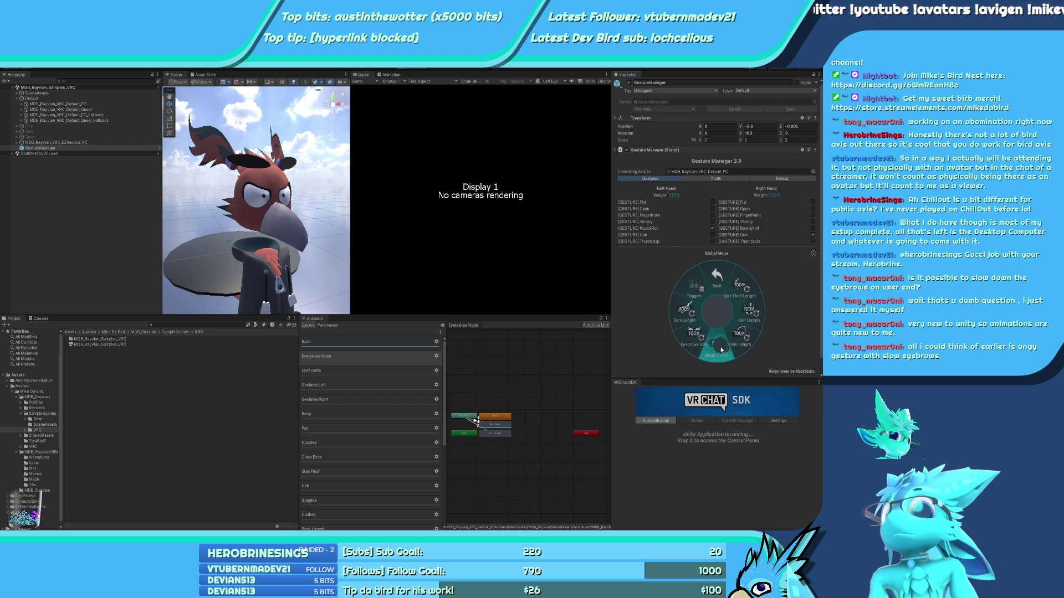
# Test the head toggles No Side Poof, No Hair, No Eyebrows and No Ears by switching them on and off again
pyautogui.click(692, 289)
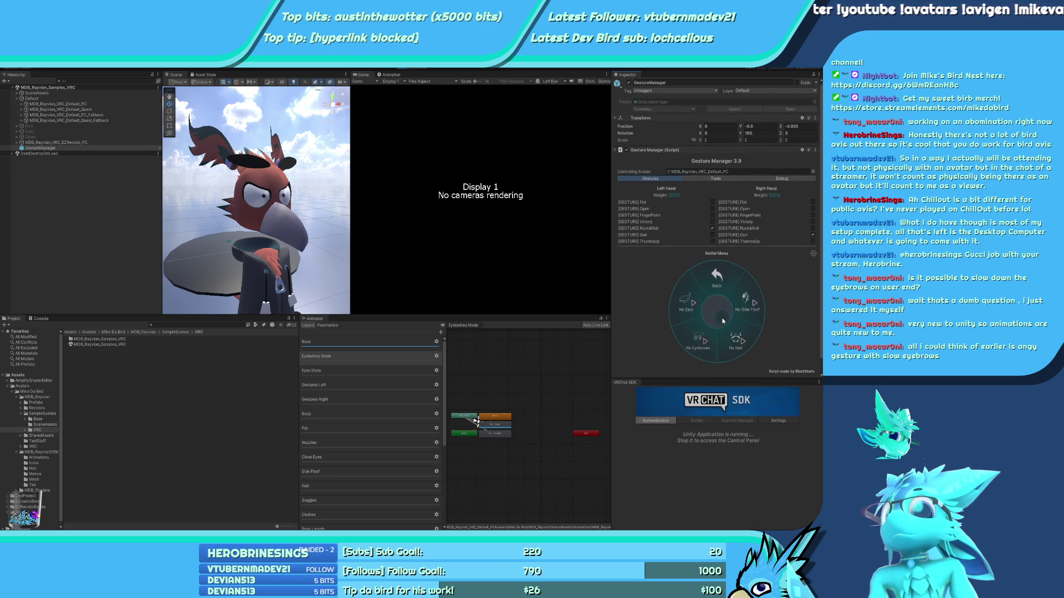
pyautogui.click(739, 308)
pyautogui.click(730, 335)
pyautogui.click(705, 337)
pyautogui.click(677, 300)
pyautogui.click(677, 300)
pyautogui.click(712, 336)
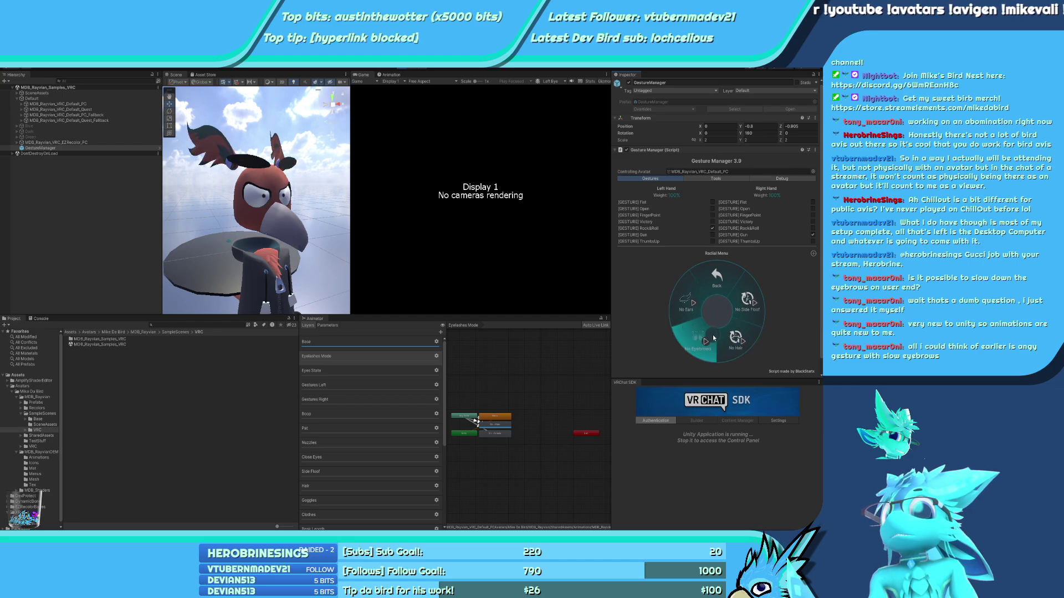
pyautogui.click(713, 335)
pyautogui.click(713, 326)
pyautogui.click(746, 302)
pyautogui.click(732, 332)
pyautogui.click(718, 287)
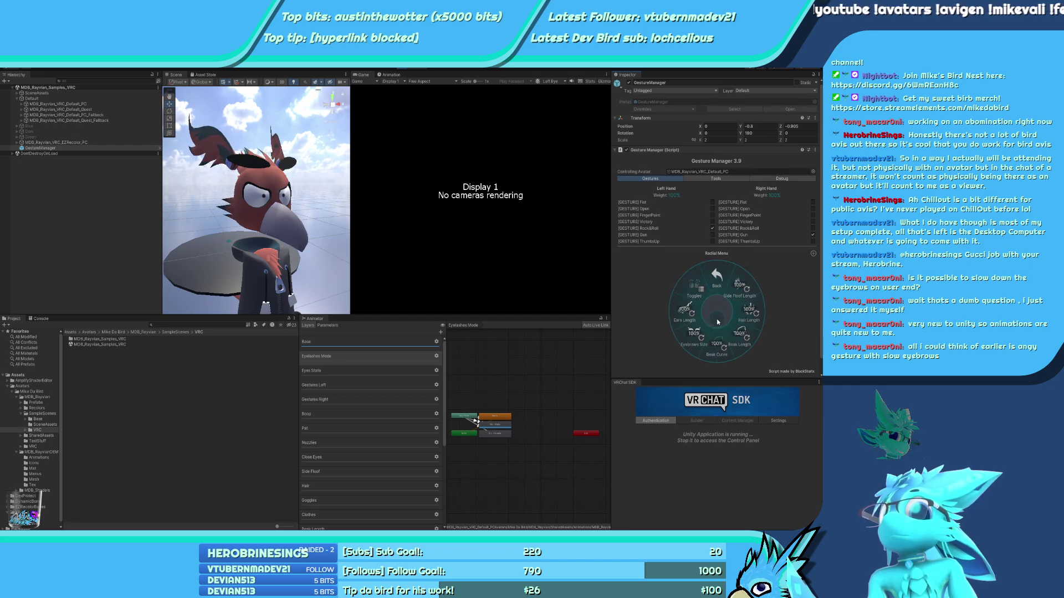
# In the body's adjustments, raise Belly and Tail Length to 100%
pyautogui.click(717, 278)
pyautogui.moveTo(315, 239); pyautogui.dragTo(378, 225, button='right')
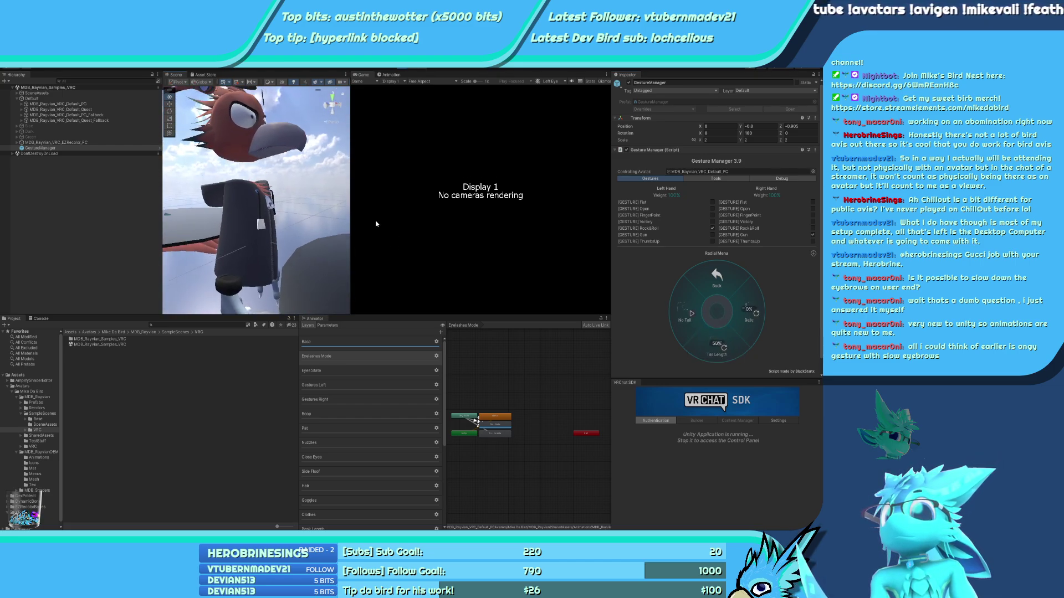
pyautogui.click(747, 307)
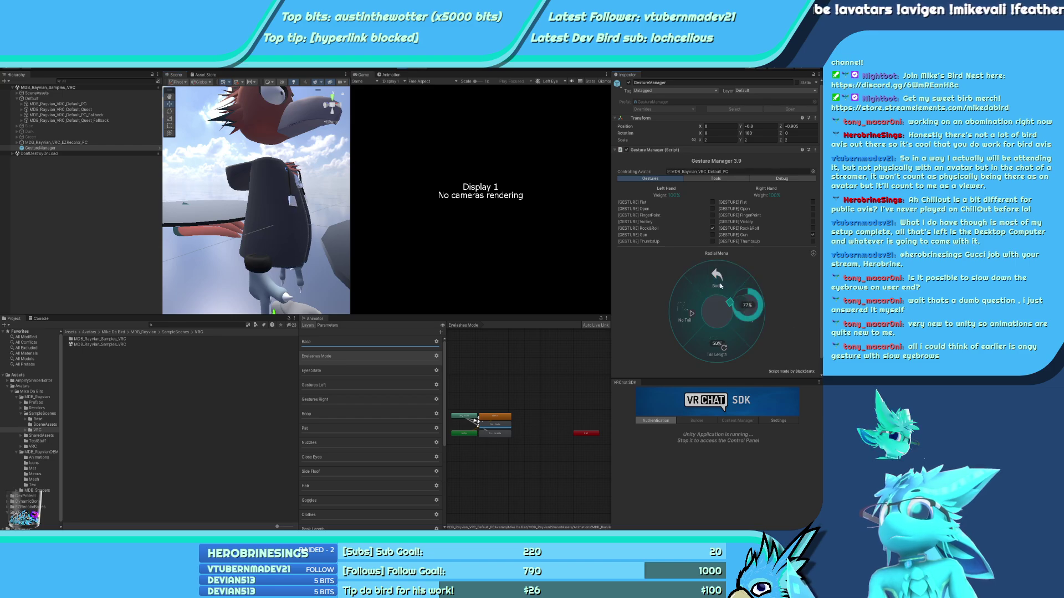
pyautogui.click(786, 314)
pyautogui.click(720, 330)
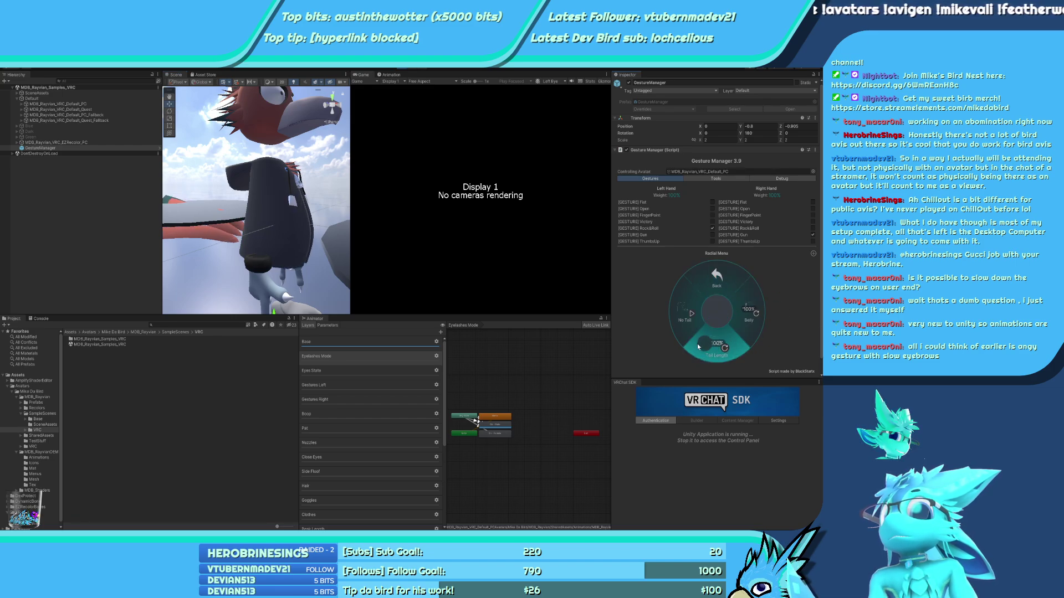
pyautogui.click(713, 293)
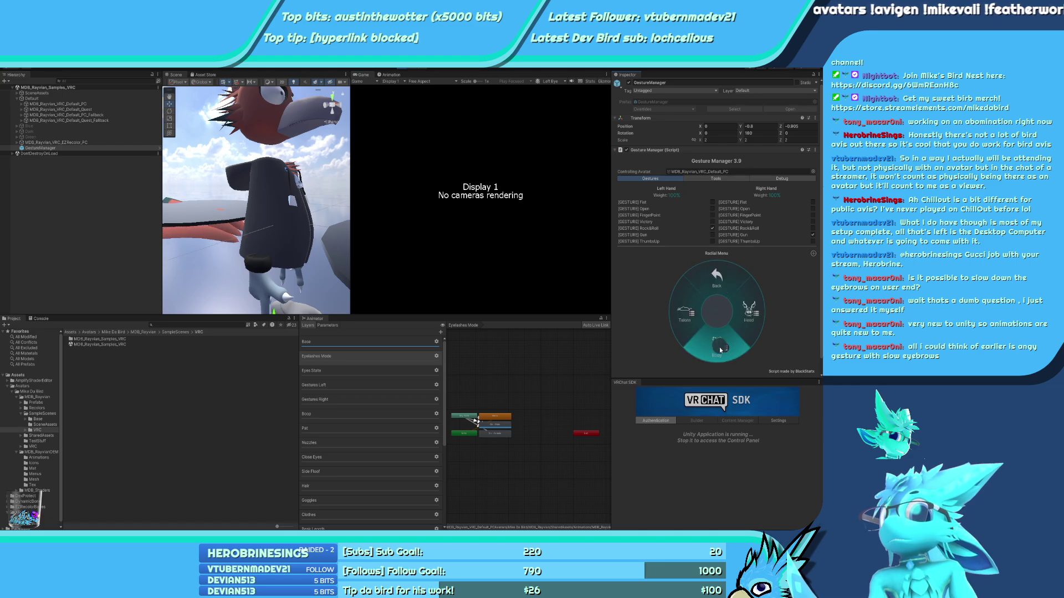
# In the talons' adjustments, raise Ankles Length to 100%
pyautogui.click(700, 315)
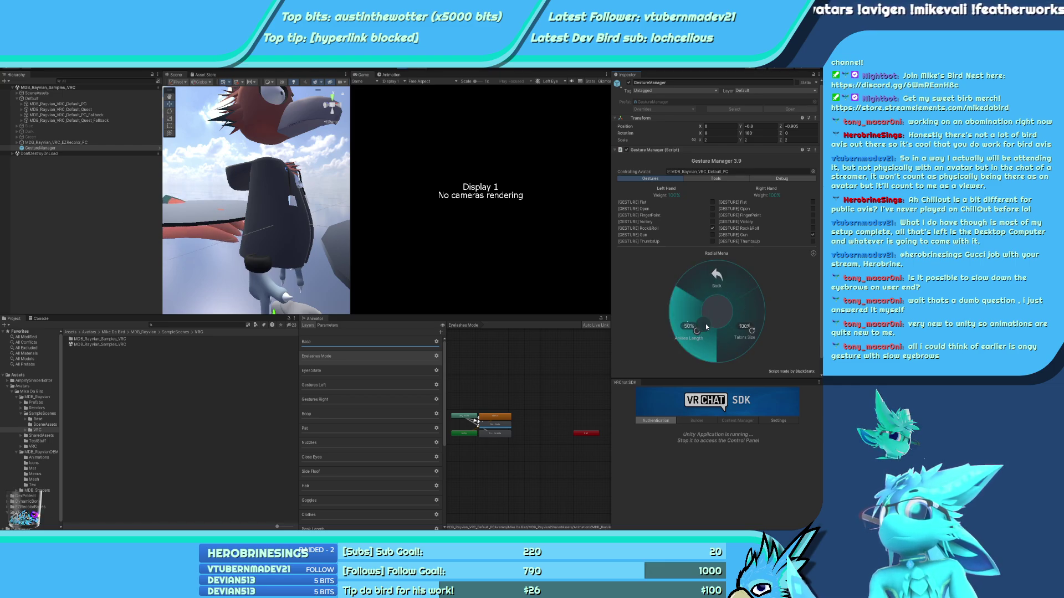
pyautogui.click(702, 325)
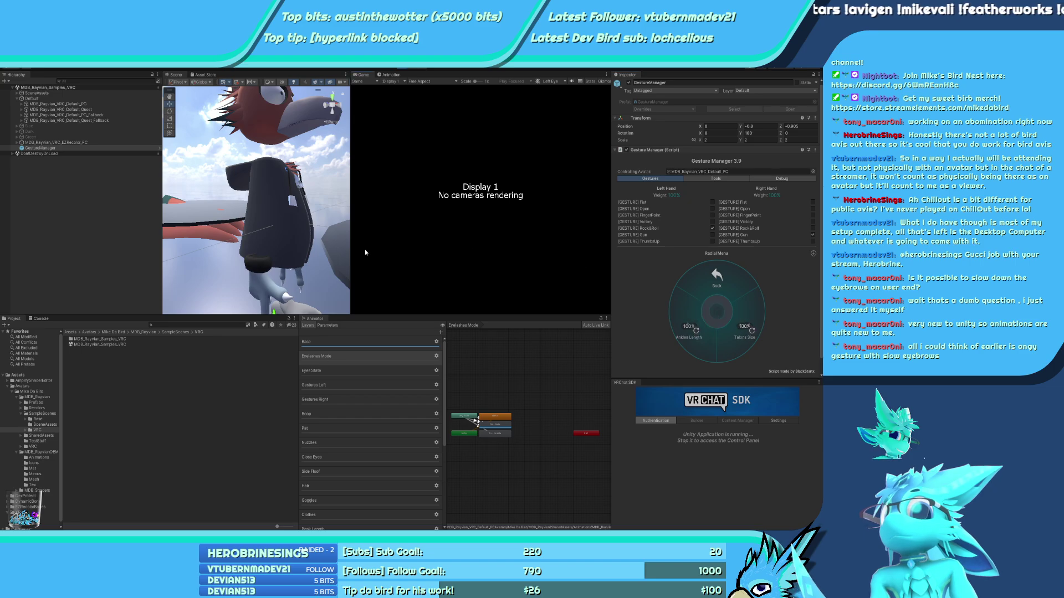
pyautogui.moveTo(259, 267); pyautogui.dragTo(311, 260, button='right')
pyautogui.scroll(-5, 299, 249)
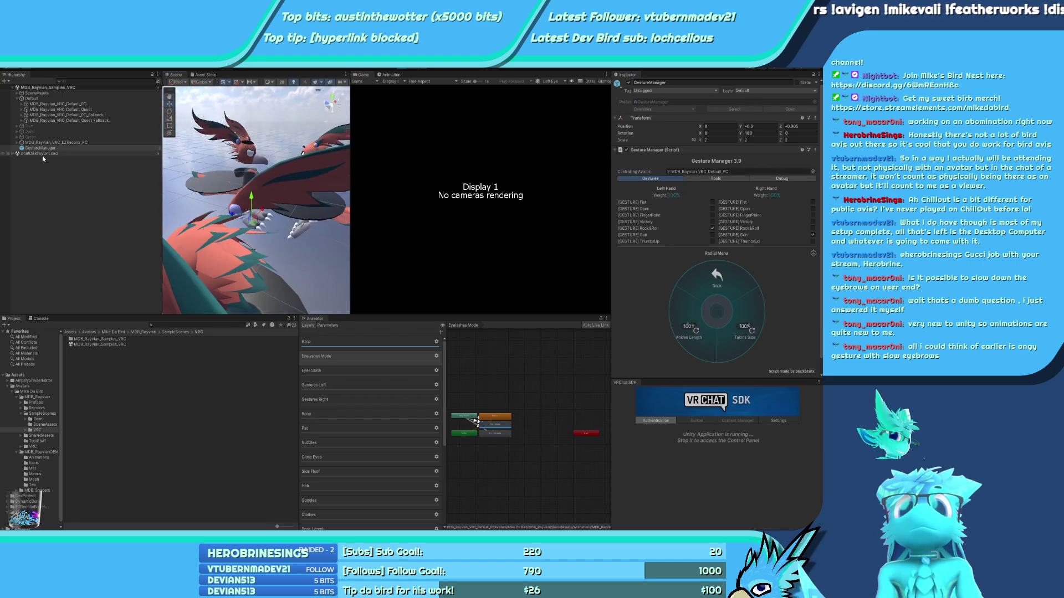
# Select MDB_Rayvian_VRC_Default_PC and widen the Scene view to examine the whole adjusted avatar
pyautogui.scroll(4, 302, 190)
pyautogui.click(49, 105)
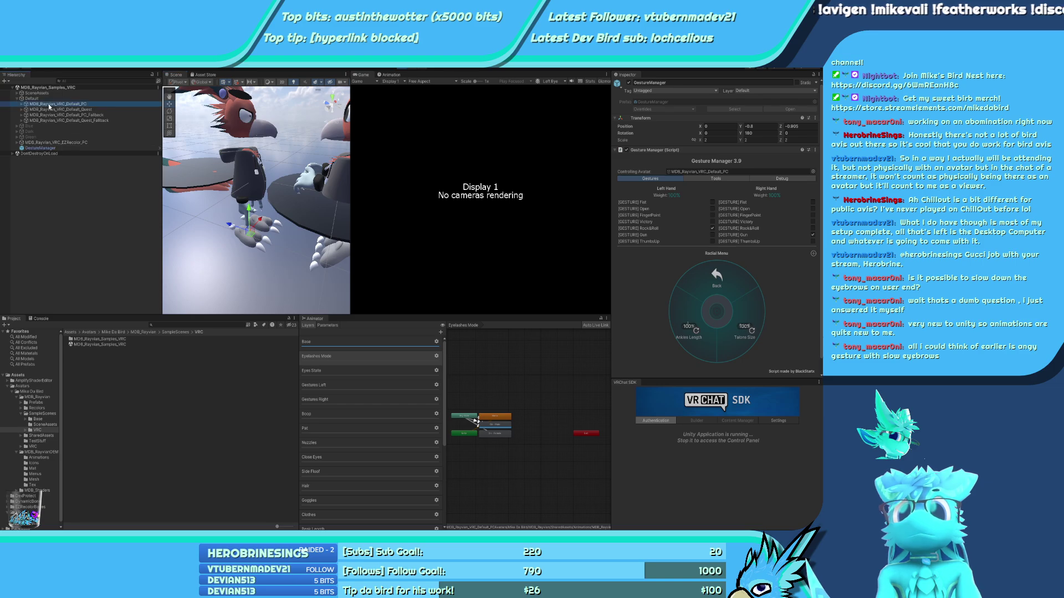
pyautogui.moveTo(254, 234); pyautogui.dragTo(182, 97, button='right')
pyautogui.press('w')
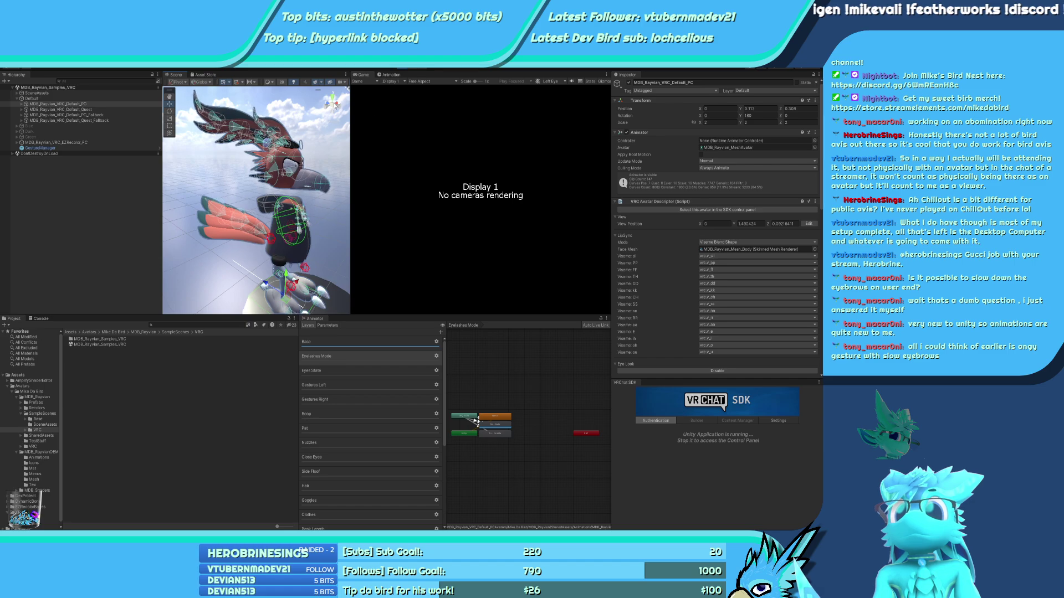
pyautogui.click(331, 105)
pyautogui.click(332, 109)
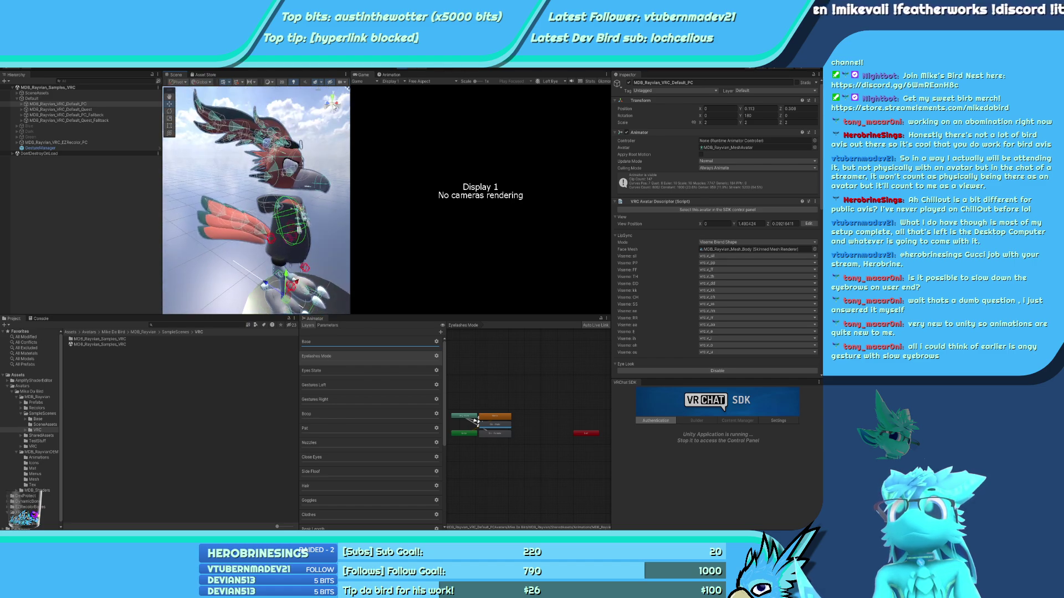
pyautogui.click(333, 109)
pyautogui.click(332, 108)
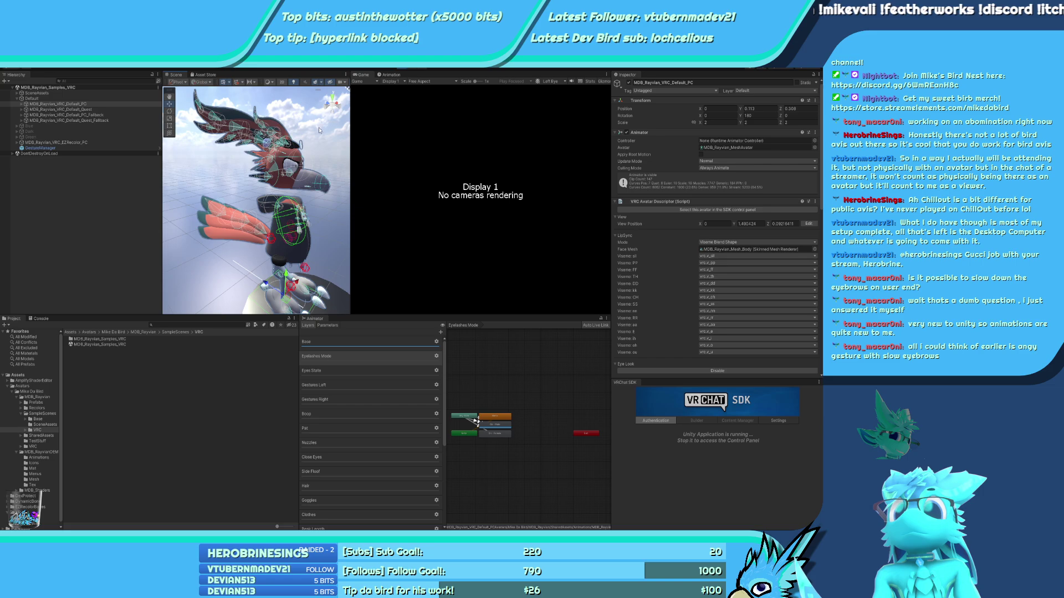
pyautogui.click(332, 107)
pyautogui.keyDown('alt'); pyautogui.moveTo(334, 105); pyautogui.dragTo(373, 90); pyautogui.keyUp('alt')
pyautogui.click(363, 82)
pyautogui.keyDown('alt'); pyautogui.moveTo(327, 161); pyautogui.dragTo(301, 237); pyautogui.keyUp('alt')
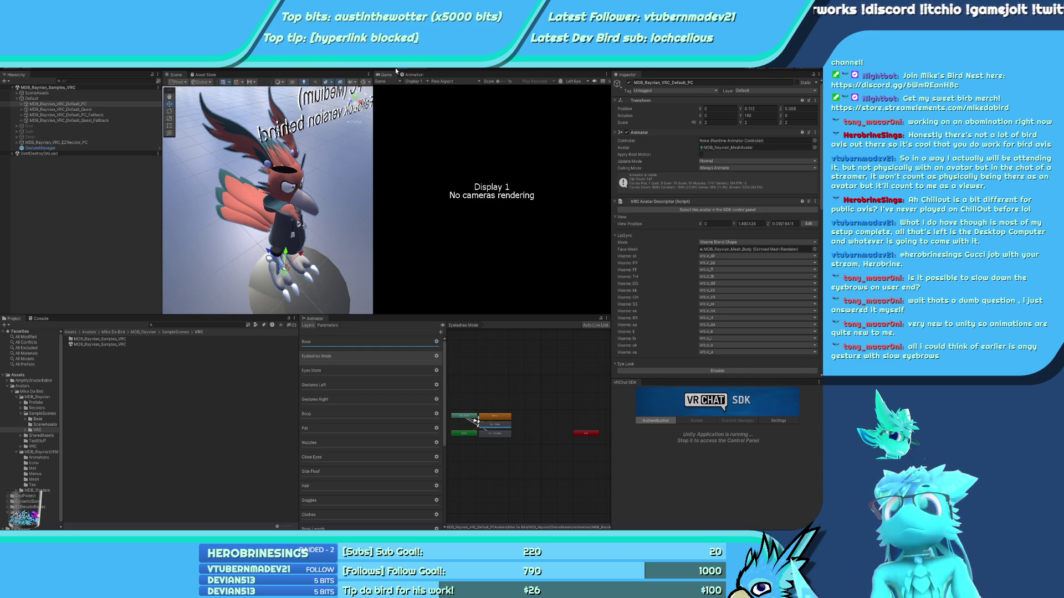
# In GestureManager's Clothing expressions, toggle the Hoodie off and back on and put on the Goggles
pyautogui.click(44, 148)
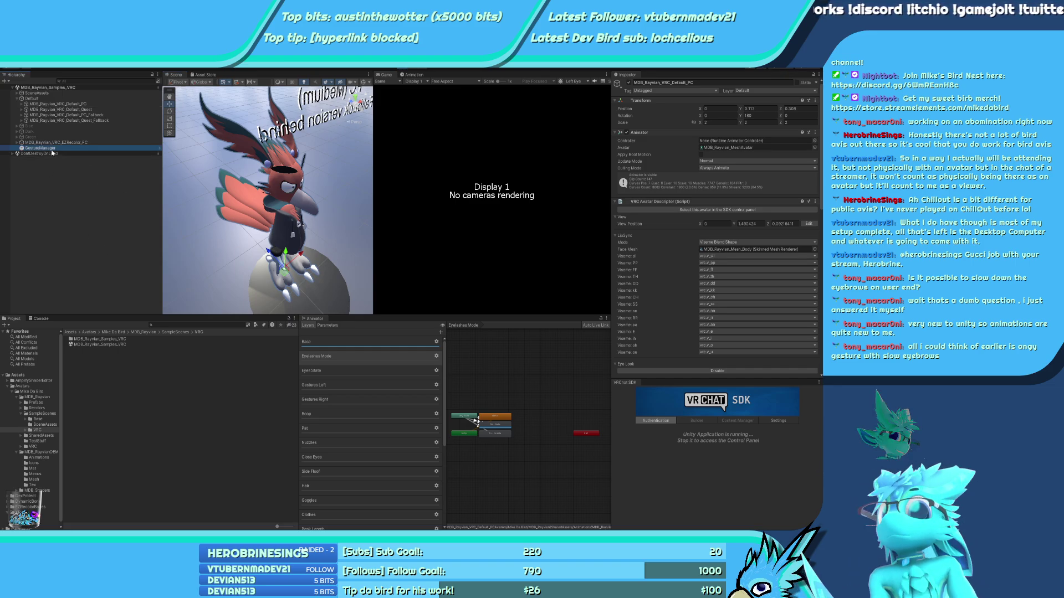
pyautogui.click(753, 311)
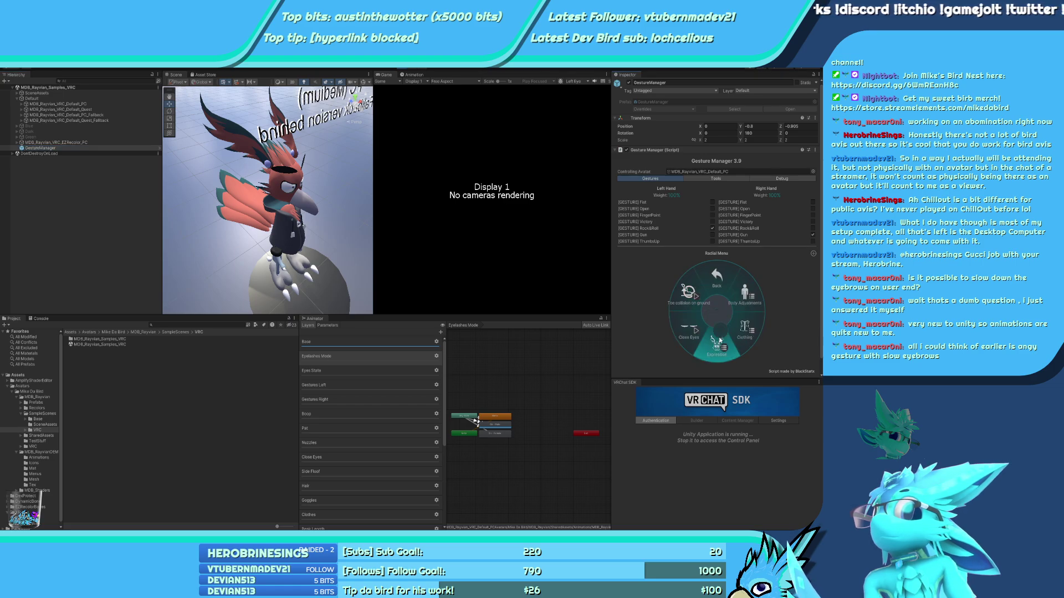
pyautogui.click(702, 332)
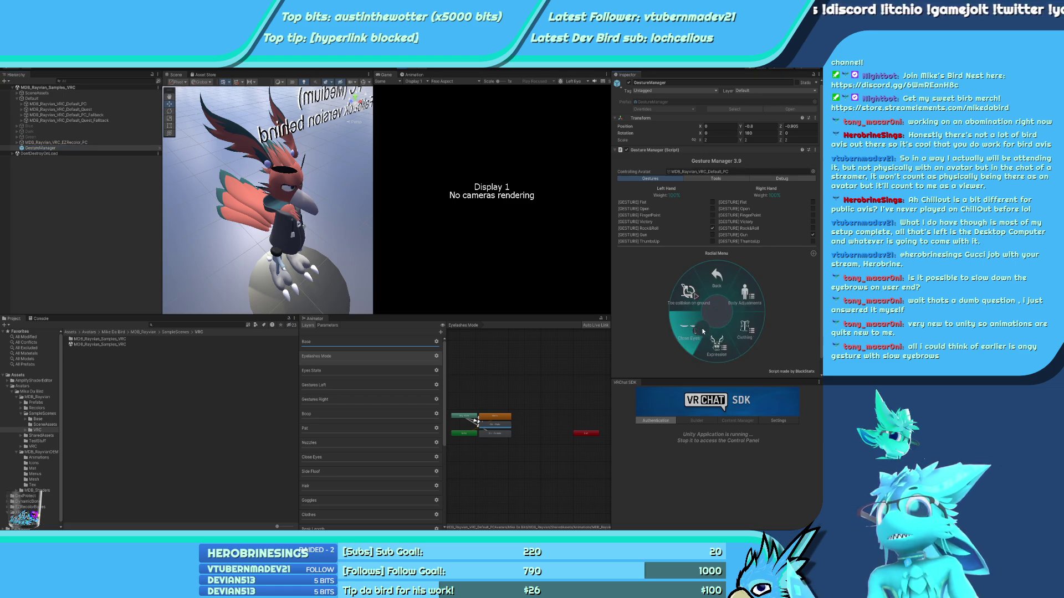
pyautogui.click(736, 322)
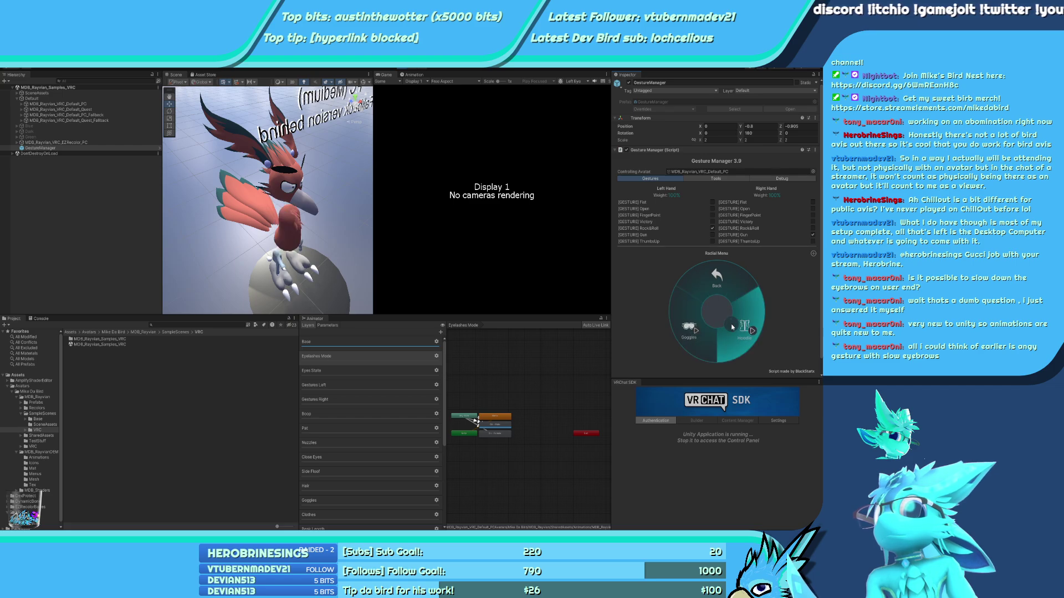
pyautogui.click(714, 289)
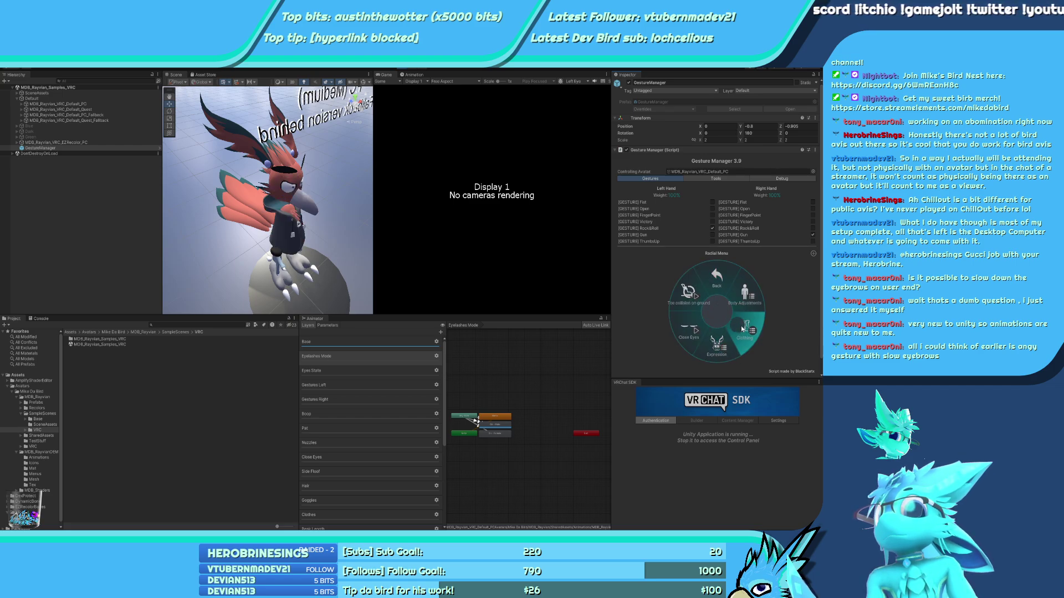
pyautogui.click(741, 328)
pyautogui.click(686, 326)
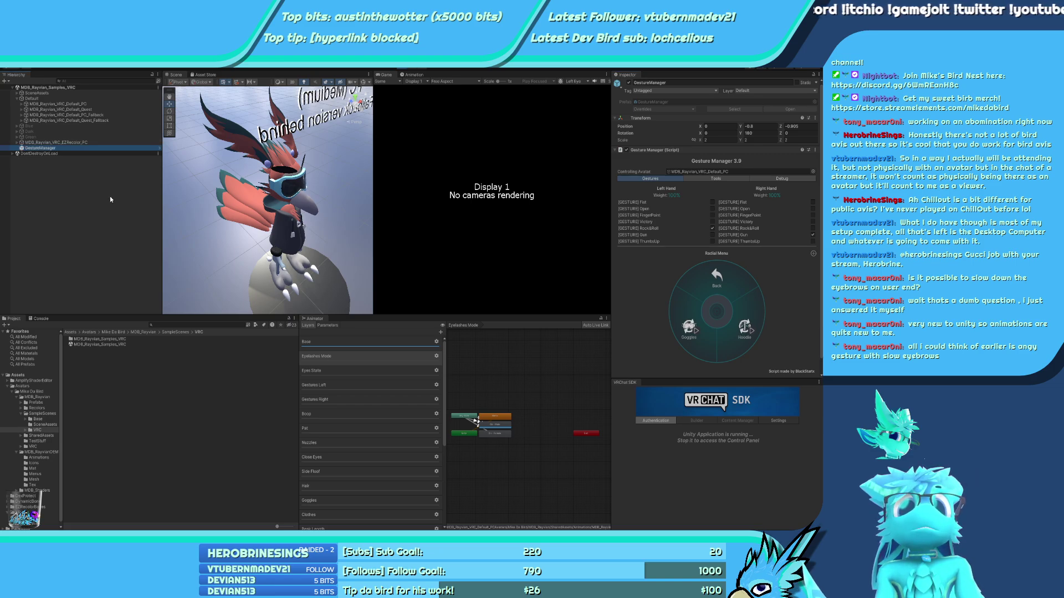
# Add a Camera to the scene and assign it in GestureManager's Scene Camera tool so the Game view matches the Scene view
pyautogui.click(89, 345)
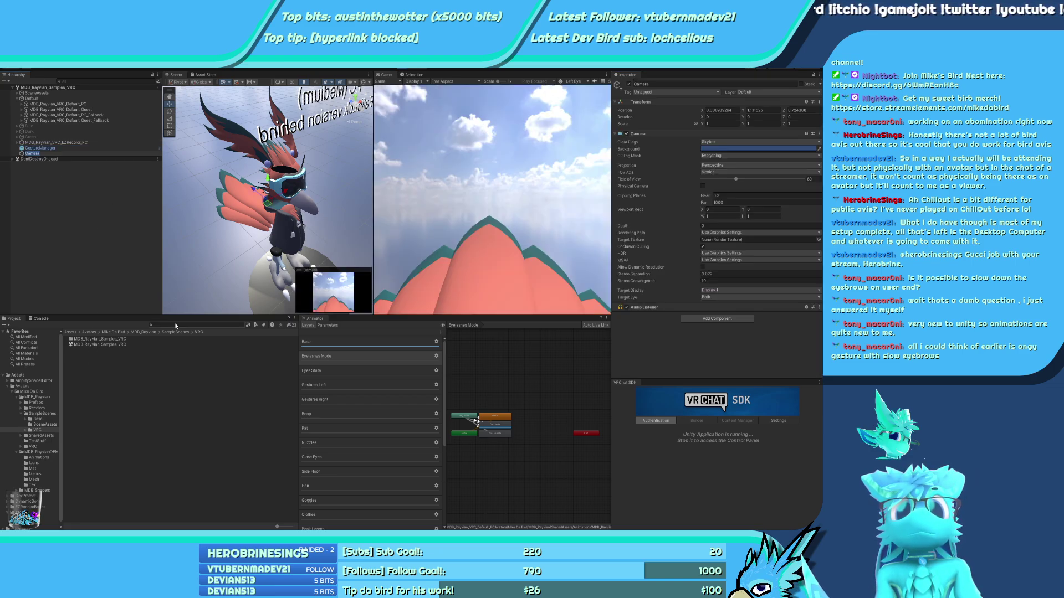
pyautogui.click(39, 148)
pyautogui.click(715, 179)
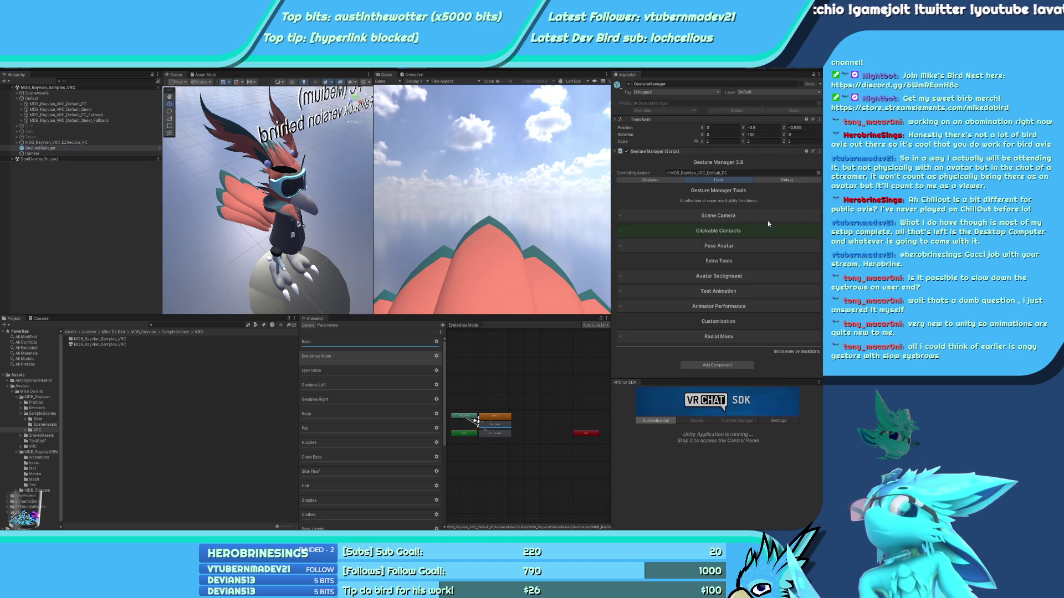
pyautogui.click(654, 216)
pyautogui.click(812, 244)
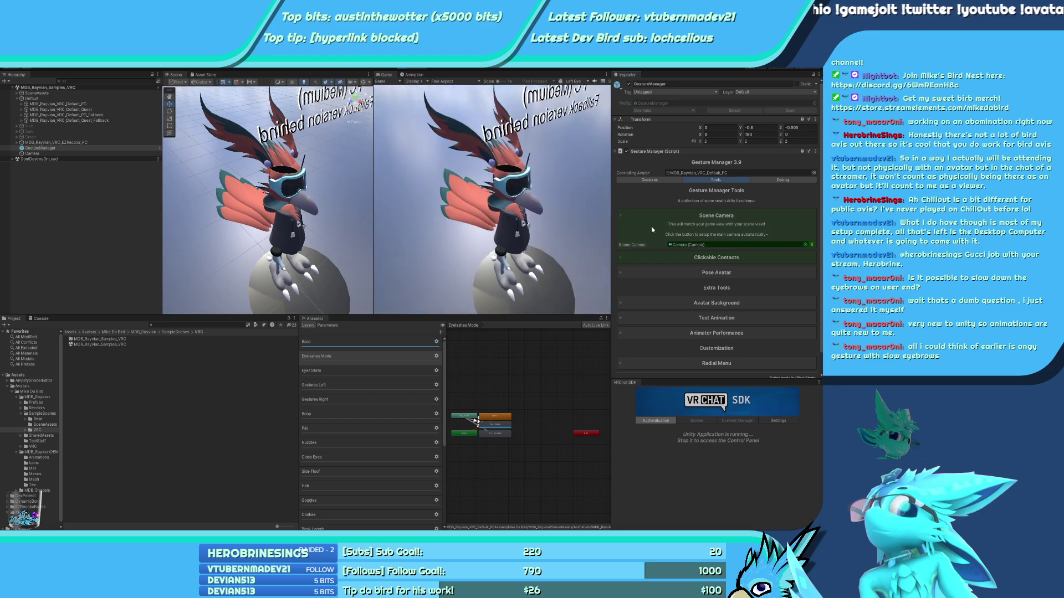
pyautogui.click(629, 217)
# Test the clickable contacts on the avatar's head in the Game view, and reframe the avatar in the Scene view
pyautogui.moveTo(526, 192); pyautogui.dragTo(503, 151)
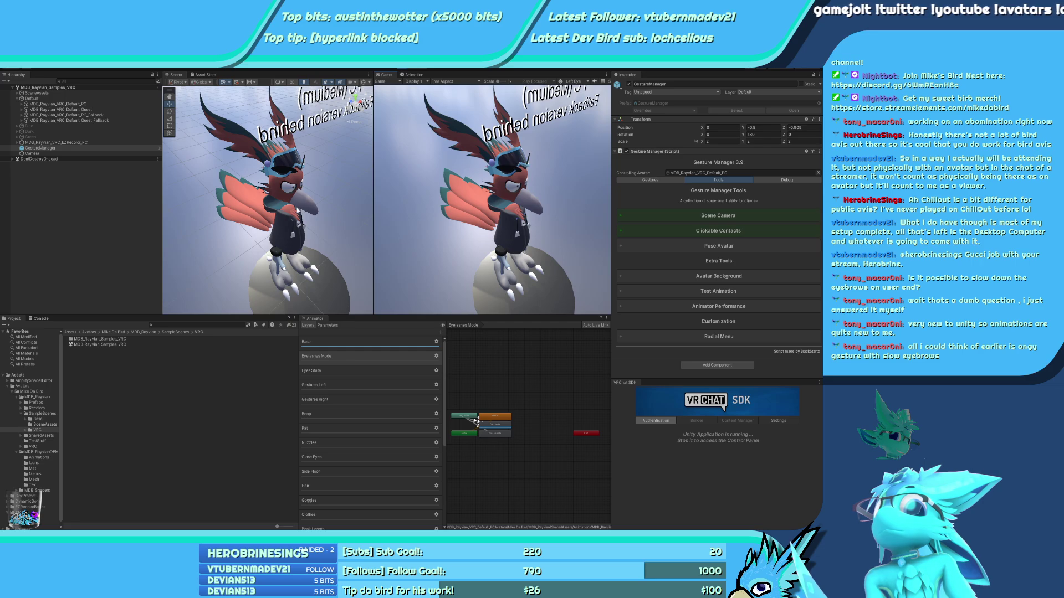
pyautogui.click(519, 170)
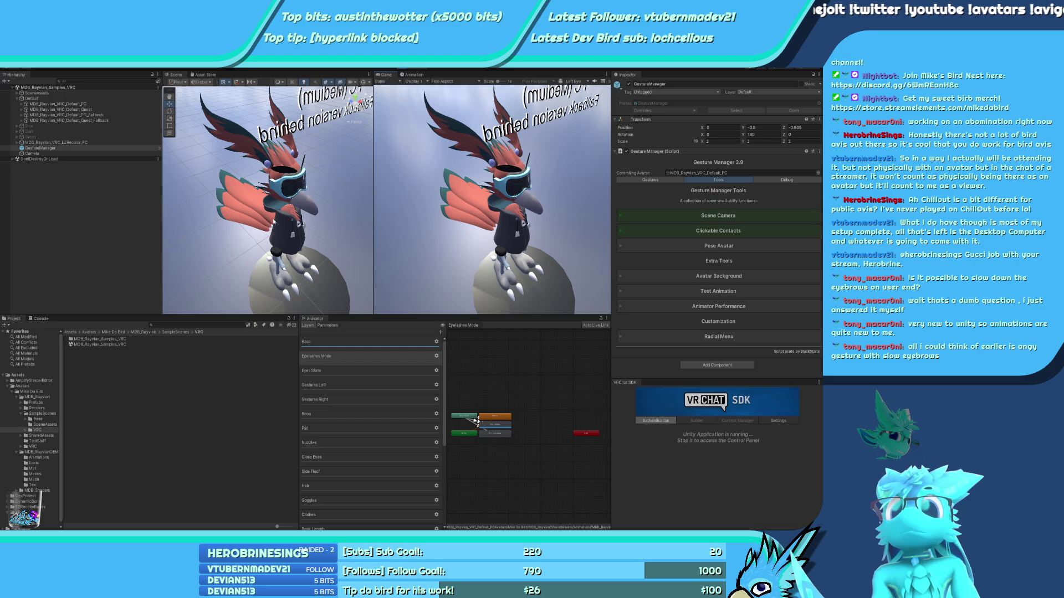
pyautogui.keyDown('alt'); pyautogui.moveTo(273, 221); pyautogui.dragTo(277, 195); pyautogui.keyUp('alt')
pyautogui.scroll(-1, 289, 194)
pyautogui.scroll(1, 289, 193)
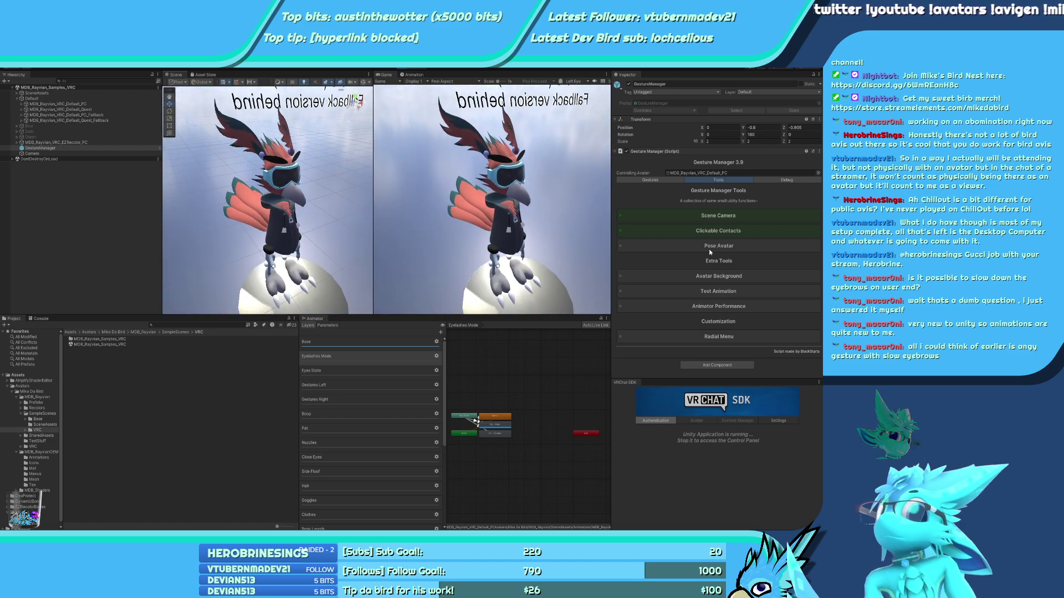
# Go to the avatar's Expression settings in the radial menu and test the left-hand RockNRoll gesture close up on the face
pyautogui.click(664, 181)
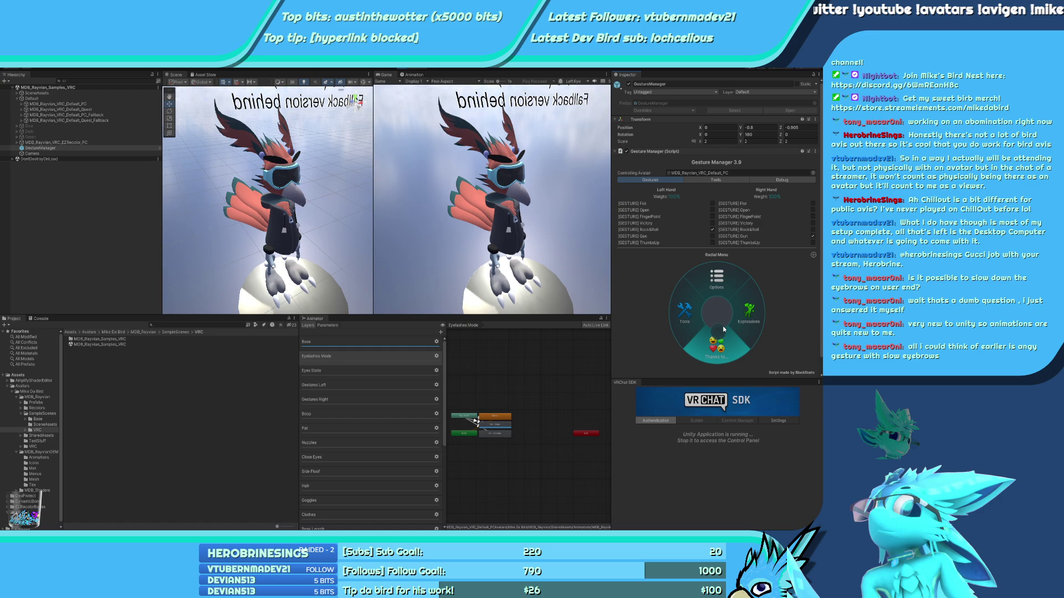
pyautogui.click(747, 314)
pyautogui.click(686, 314)
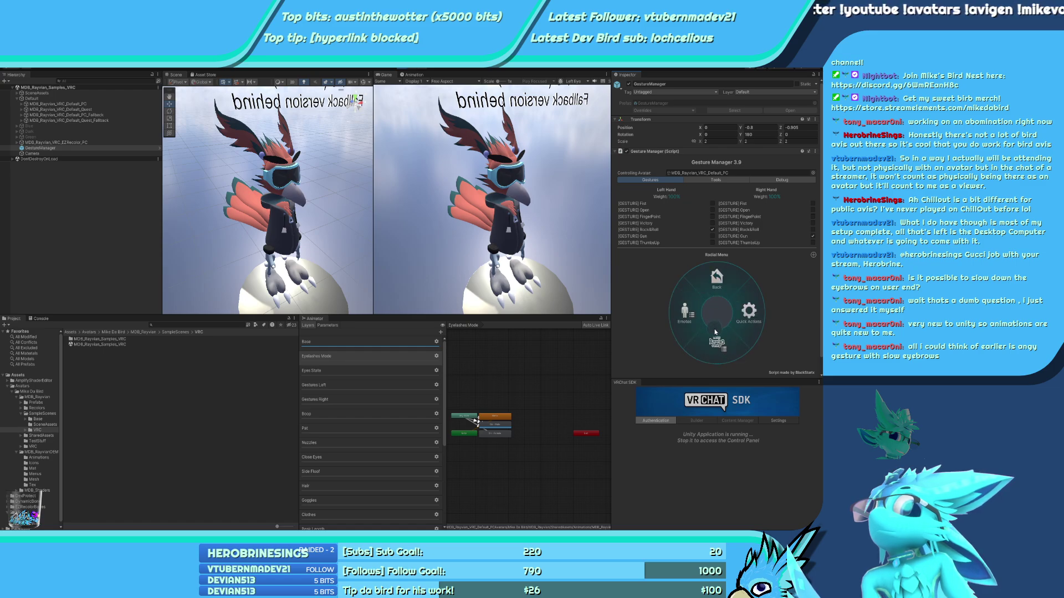
pyautogui.click(711, 330)
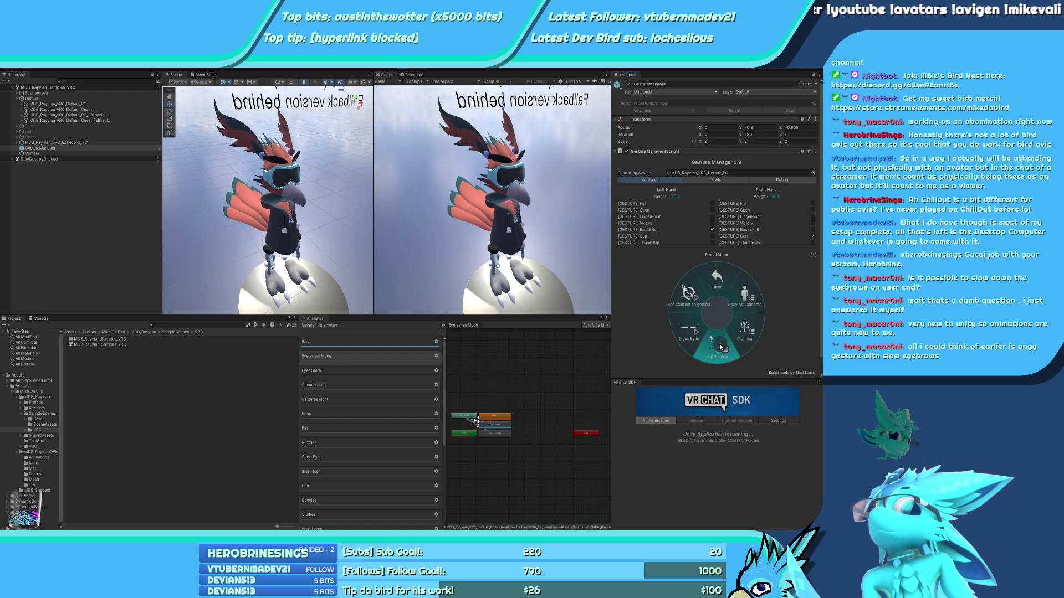
pyautogui.click(707, 325)
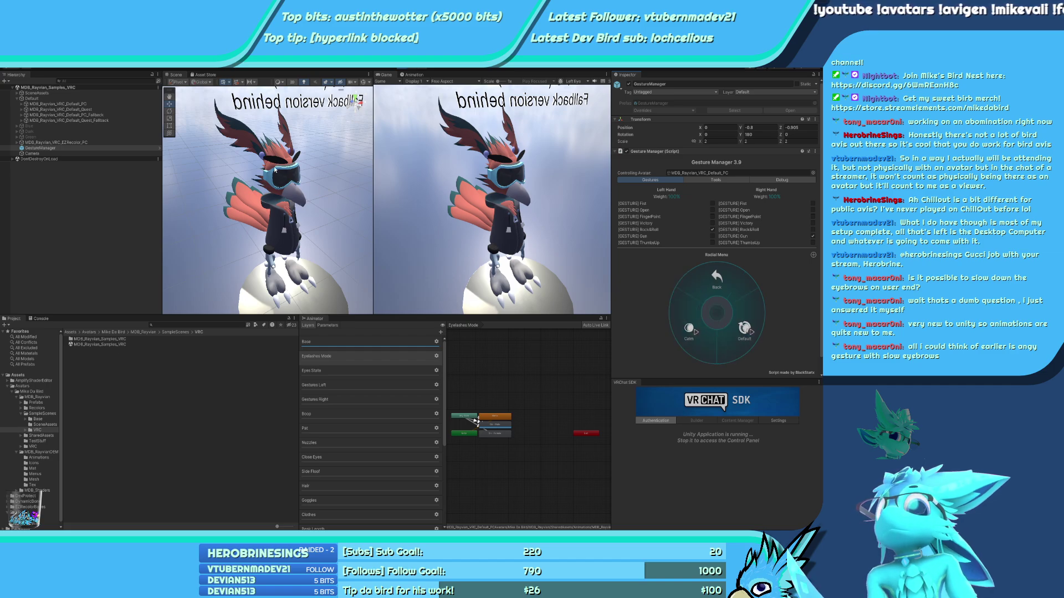
pyautogui.scroll(6, 275, 170)
pyautogui.moveTo(275, 170); pyautogui.dragTo(256, 213, button='middle')
pyautogui.scroll(3, 256, 213)
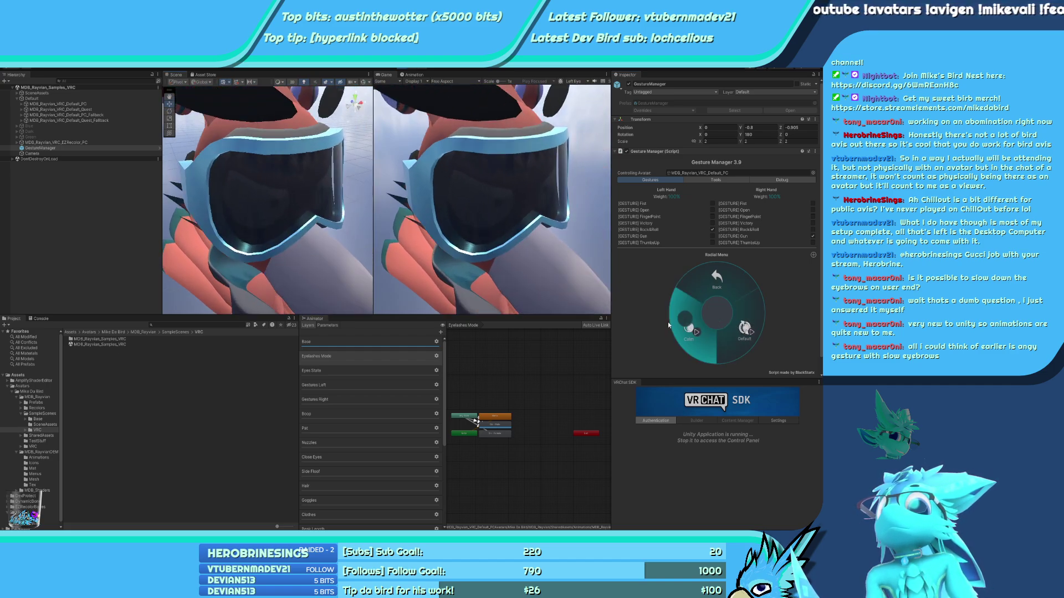
pyautogui.click(696, 330)
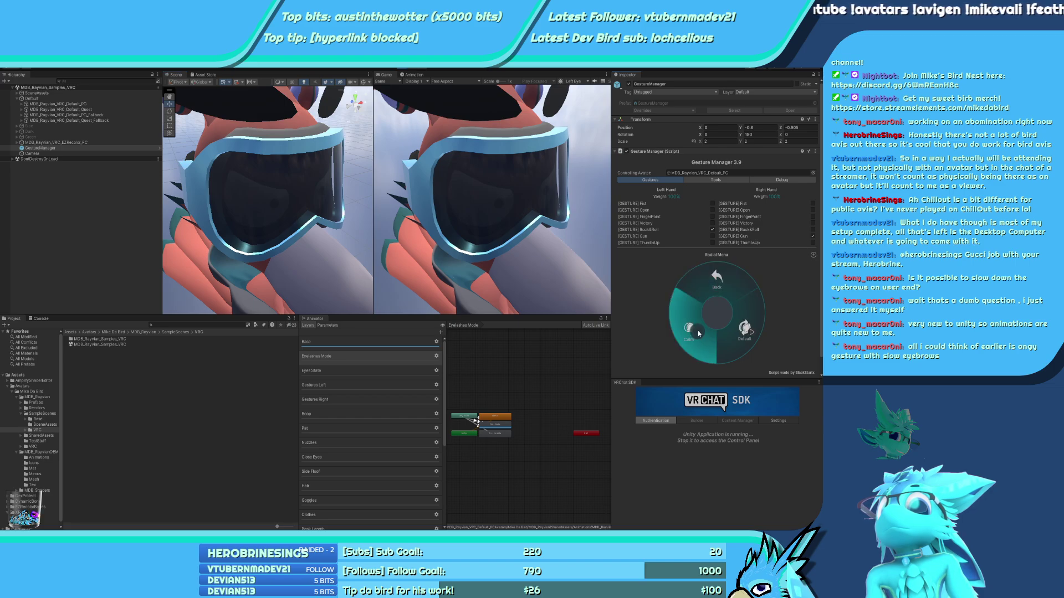
# Try the avatar's Male eyelashes option and take off the Goggles
pyautogui.click(714, 293)
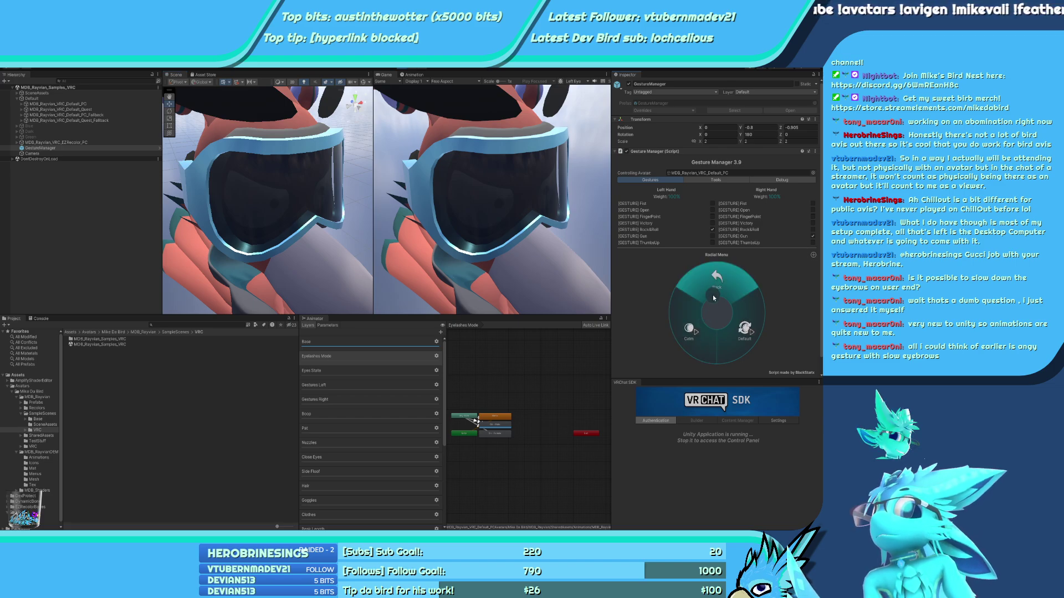
pyautogui.click(729, 340)
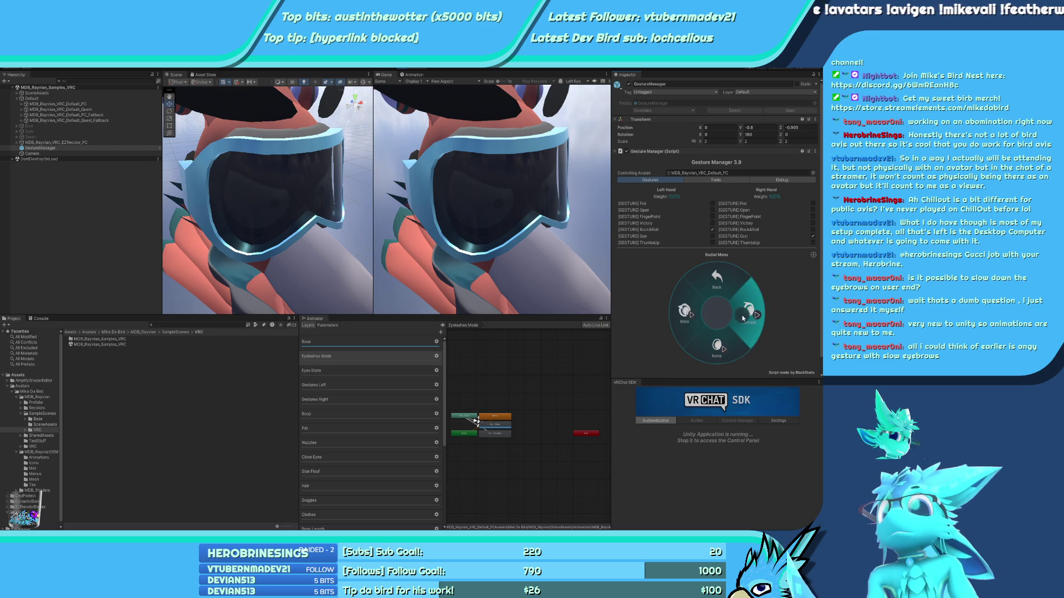
pyautogui.click(696, 324)
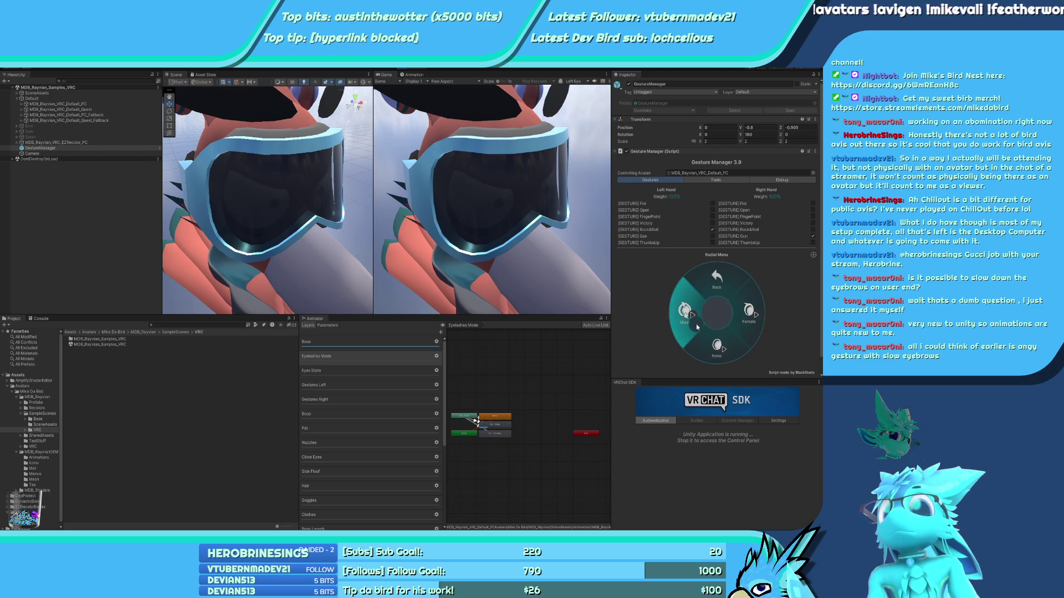
pyautogui.click(725, 293)
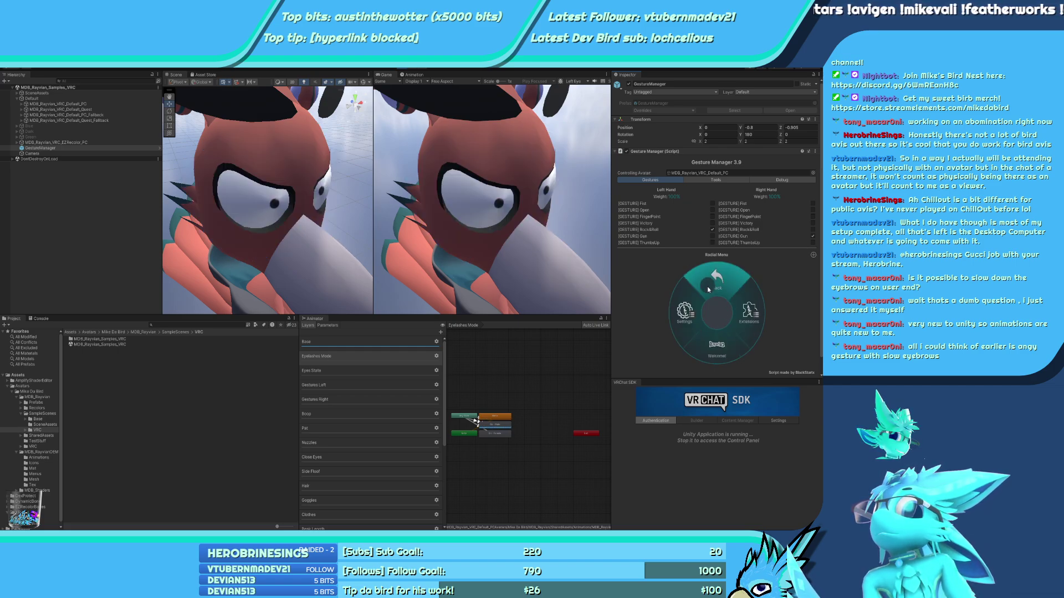
# Check the Expression menu's eye state options and toggle Close Eyes on and back off
pyautogui.click(704, 308)
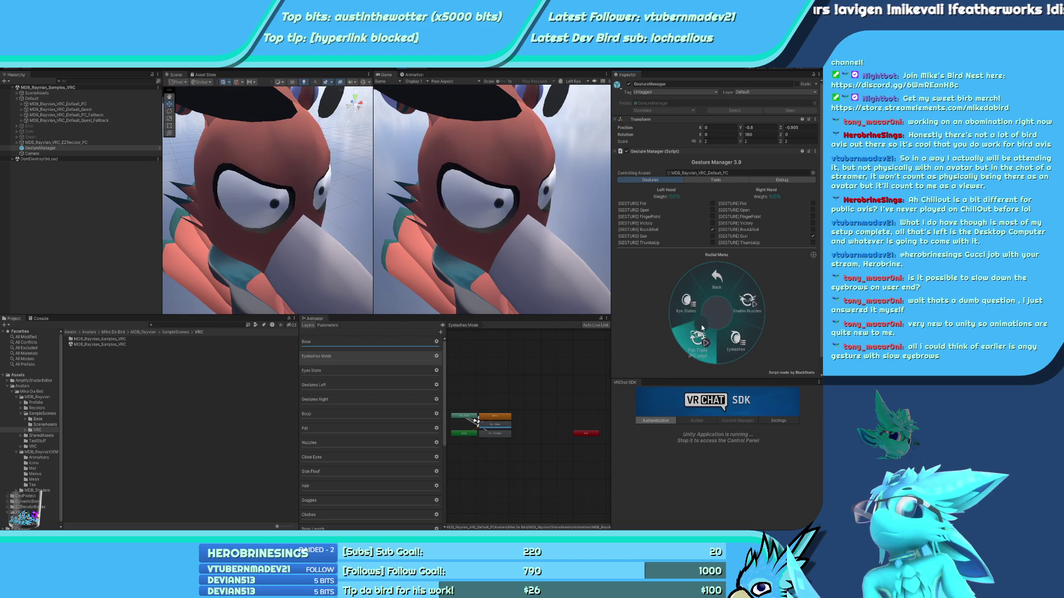
pyautogui.click(718, 338)
pyautogui.click(717, 294)
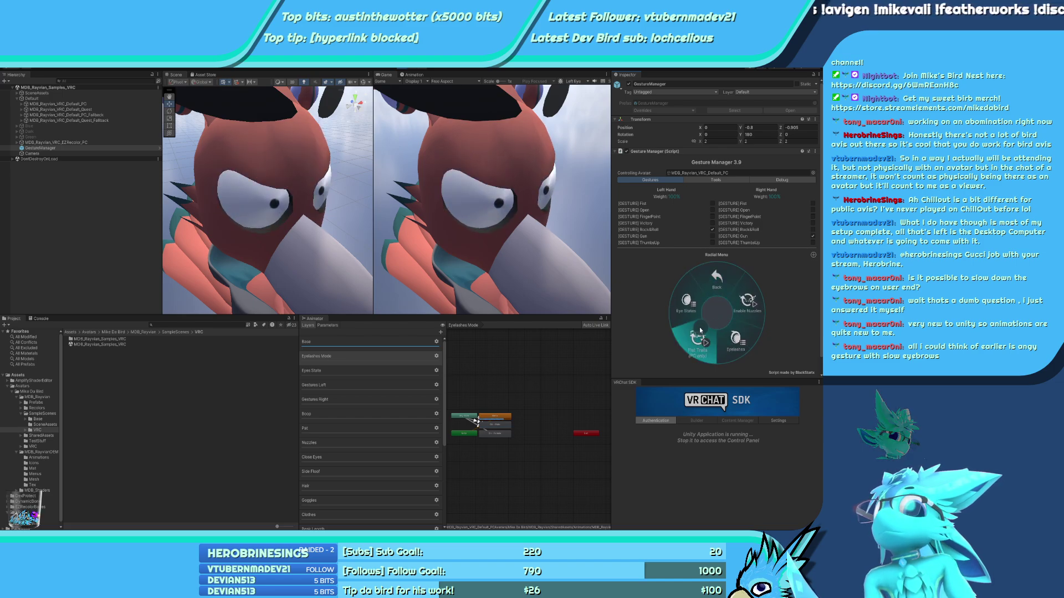
pyautogui.click(697, 305)
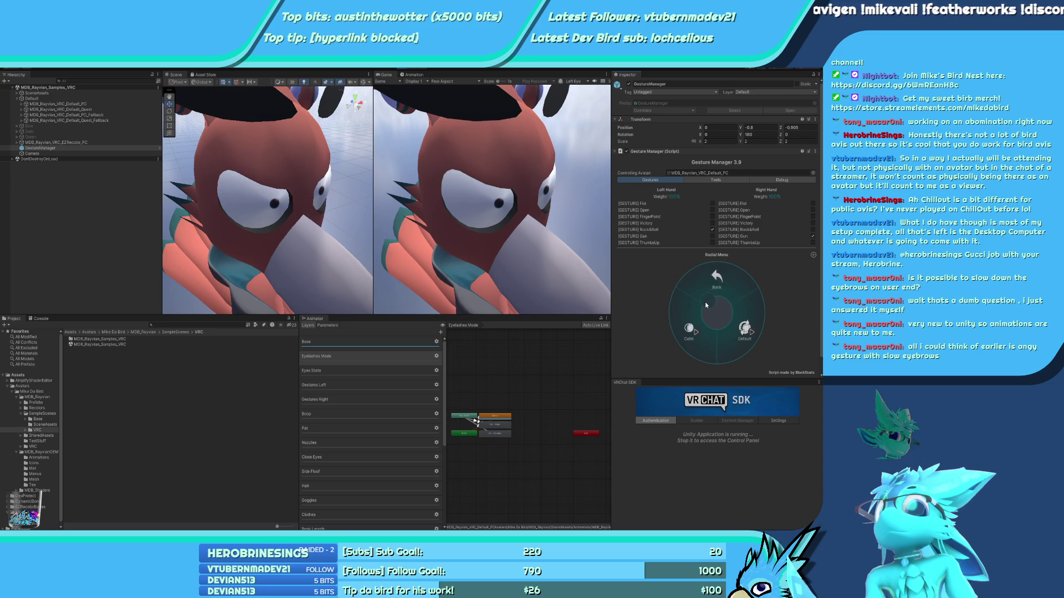
pyautogui.click(714, 294)
pyautogui.click(715, 294)
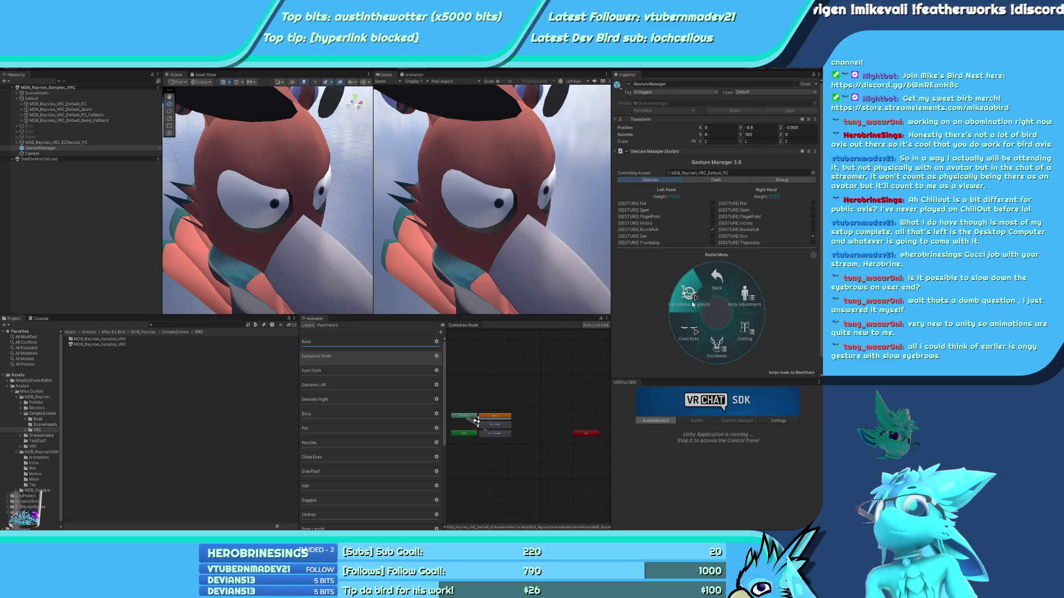
pyautogui.click(690, 333)
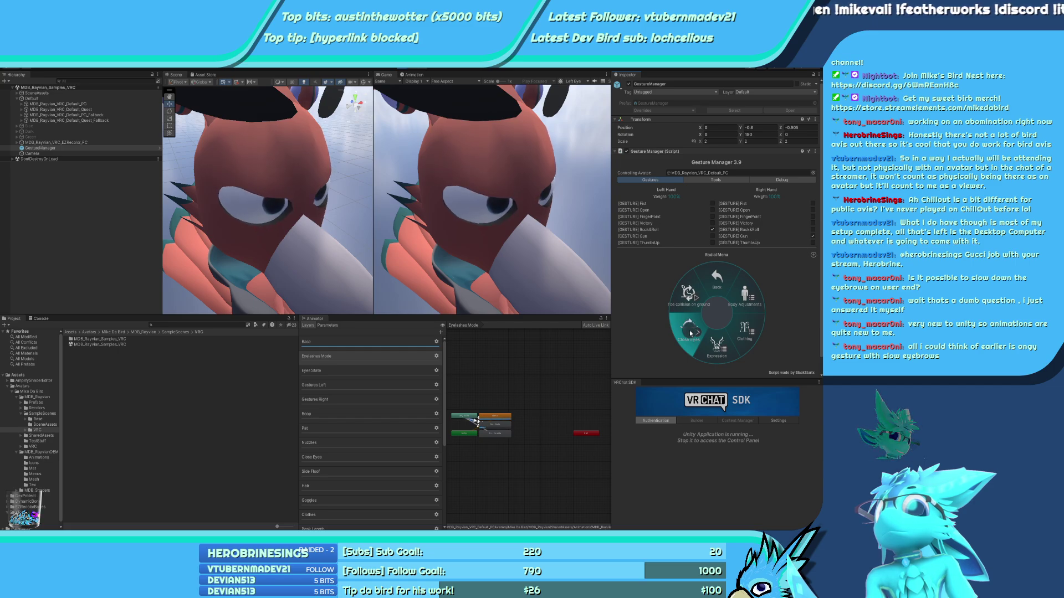
# Examine the avatar's eyes and eyelids up close from several angles for gaps around the mesh
pyautogui.scroll(-5, 278, 198)
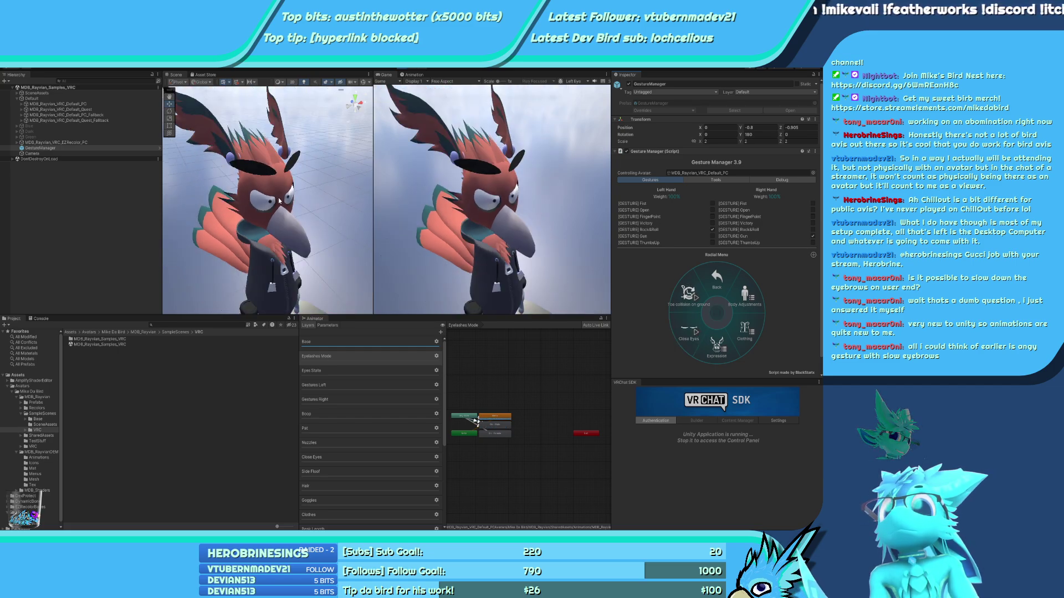
pyautogui.scroll(5, 281, 234)
pyautogui.scroll(-2, 281, 235)
pyautogui.keyDown('alt'); pyautogui.moveTo(281, 234); pyautogui.dragTo(313, 254); pyautogui.keyUp('alt')
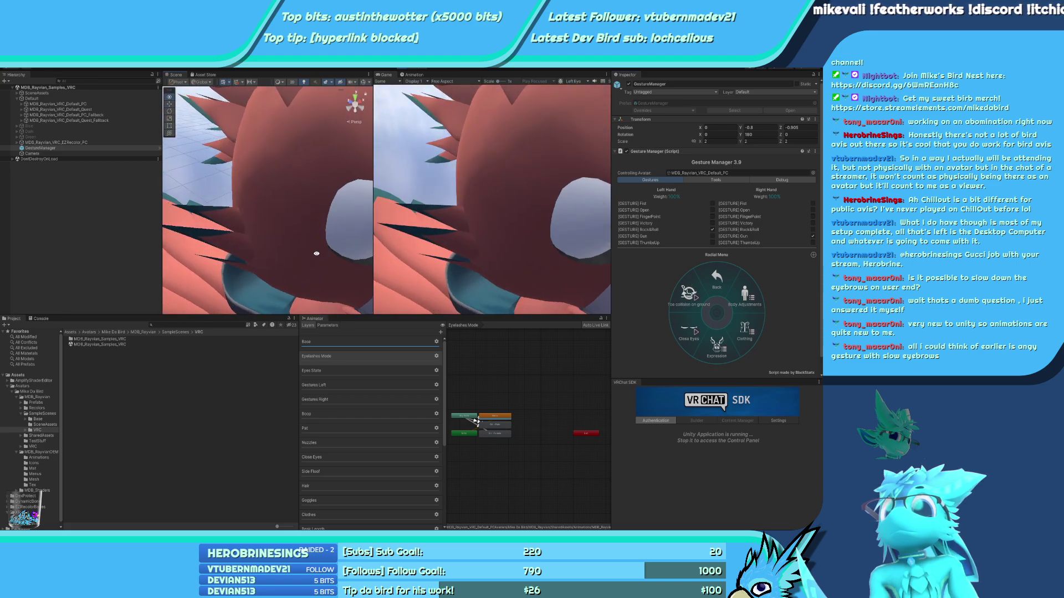
pyautogui.moveTo(314, 254); pyautogui.dragTo(243, 233, button='middle')
pyautogui.keyDown('alt'); pyautogui.moveTo(242, 233); pyautogui.dragTo(312, 240); pyautogui.keyUp('alt')
pyautogui.moveTo(312, 240); pyautogui.dragTo(299, 220, button='right')
pyautogui.scroll(10, 299, 220)
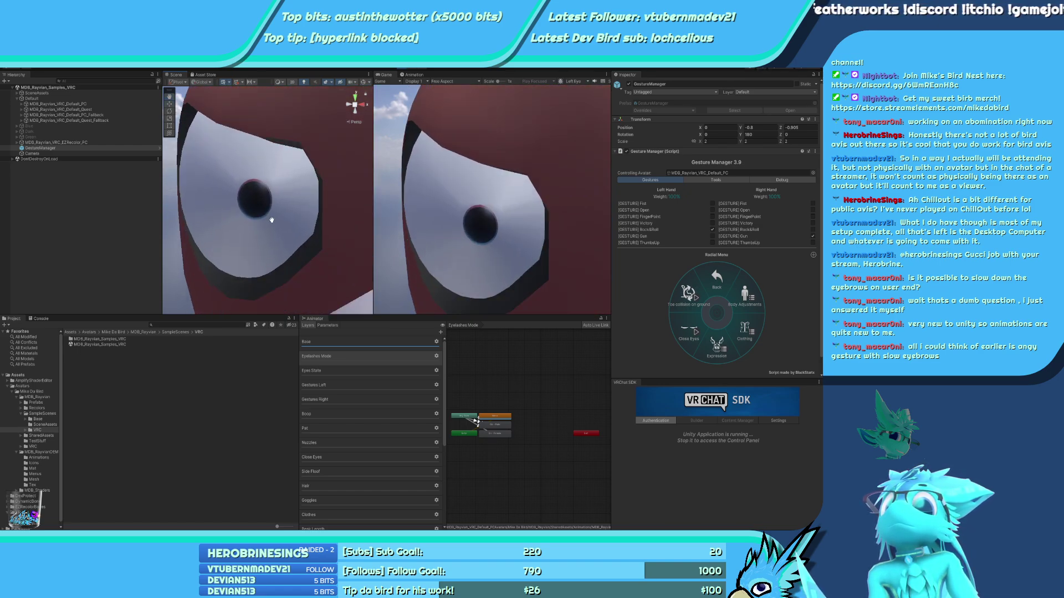
pyautogui.moveTo(276, 198)
pyautogui.keyDown('alt'); pyautogui.mouseDown()
pyautogui.moveTo(265, 213)
pyautogui.moveTo(285, 214)
pyautogui.mouseUp(); pyautogui.keyUp('alt')
pyautogui.scroll(-5, 284, 214)
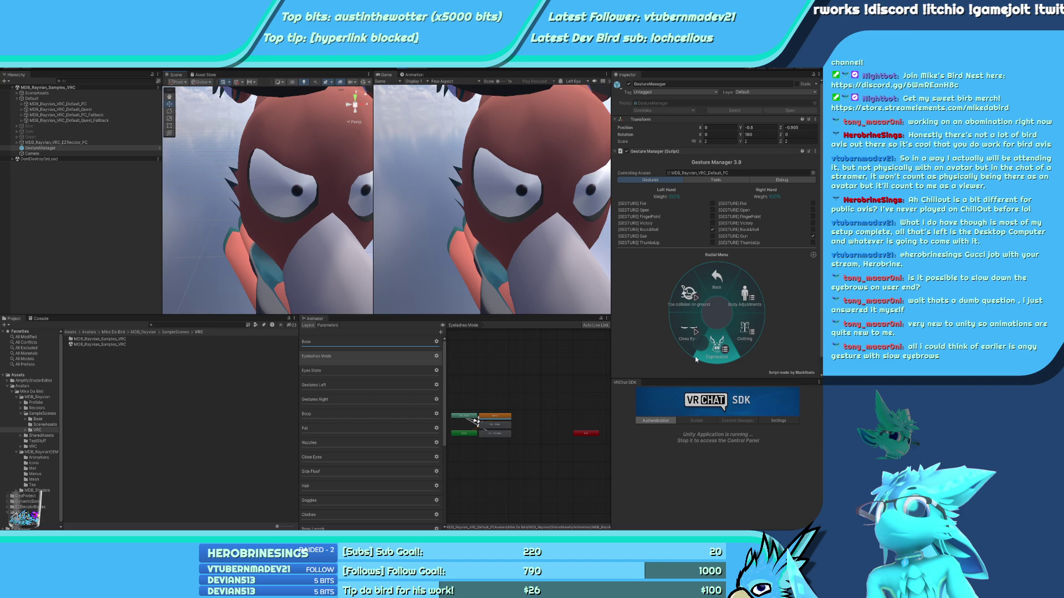
# Exit play mode and examine the sample avatars in the Scene view
pyautogui.click(397, 69)
pyautogui.keyDown('alt'); pyautogui.moveTo(286, 205); pyautogui.dragTo(106, 230); pyautogui.keyUp('alt')
pyautogui.moveTo(266, 199); pyautogui.dragTo(154, 175, button='right')
pyautogui.moveTo(238, 160); pyautogui.dragTo(132, 251, button='right')
pyautogui.press('s')
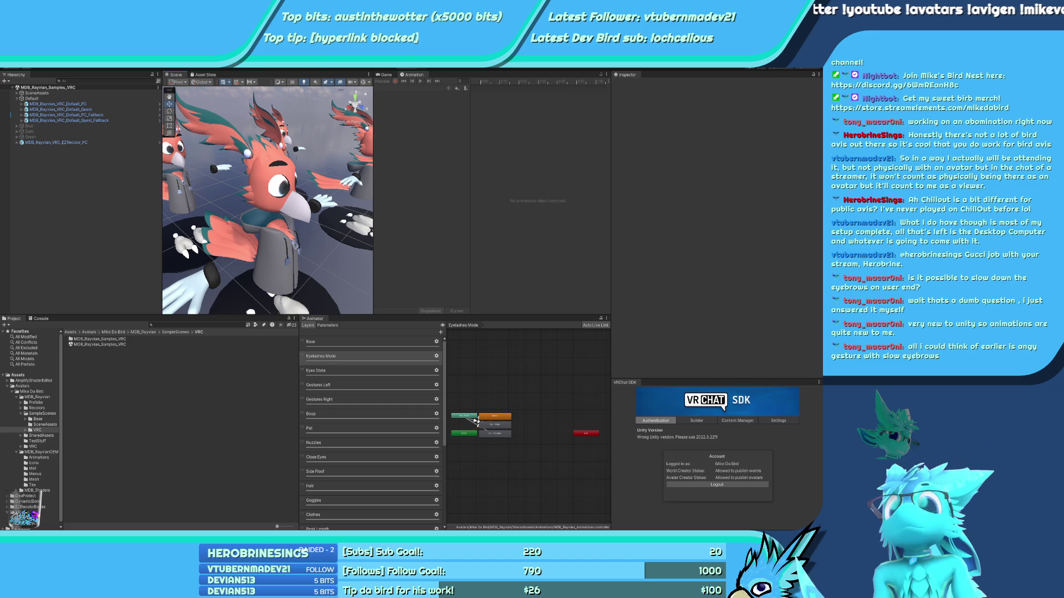
# Go to the MDB_RayvianDEMO folder under Mike Da Bird and load the MDB_Rayvian_DEMO scene
pyautogui.click(175, 332)
pyautogui.click(143, 331)
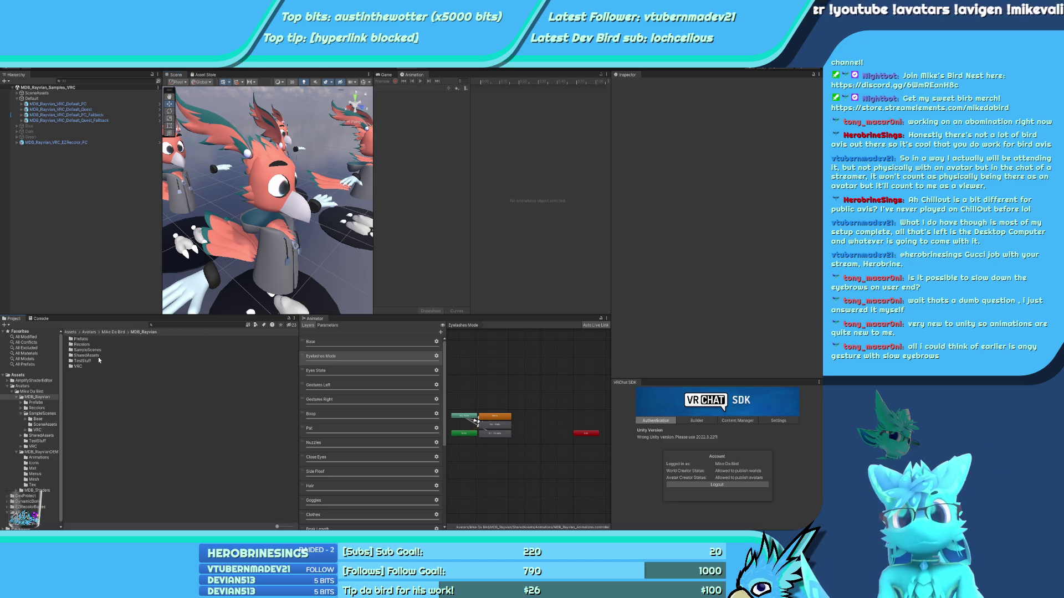
pyautogui.click(113, 331)
pyautogui.doubleClick(94, 344)
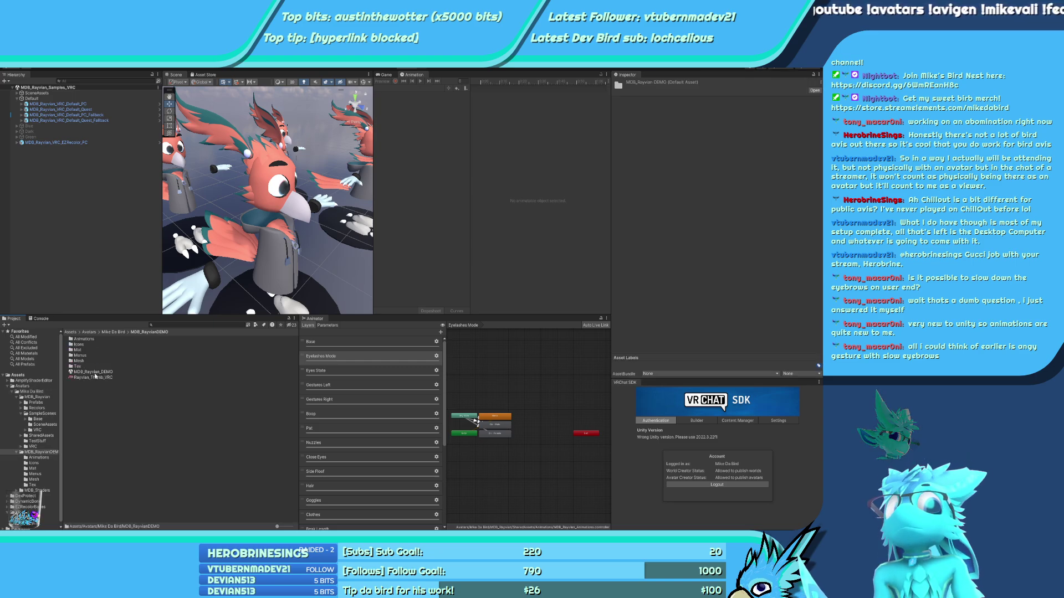
pyautogui.doubleClick(94, 371)
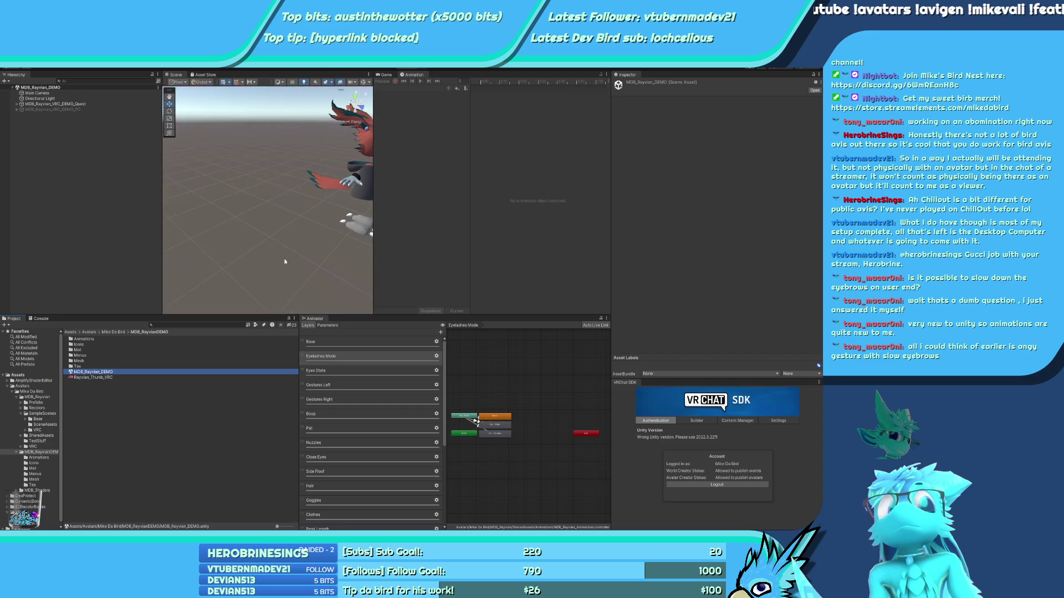
# Activate the MDB_Rayvian_VRC_DEMO_PC avatar and bring it into view from the front
pyautogui.click(67, 110)
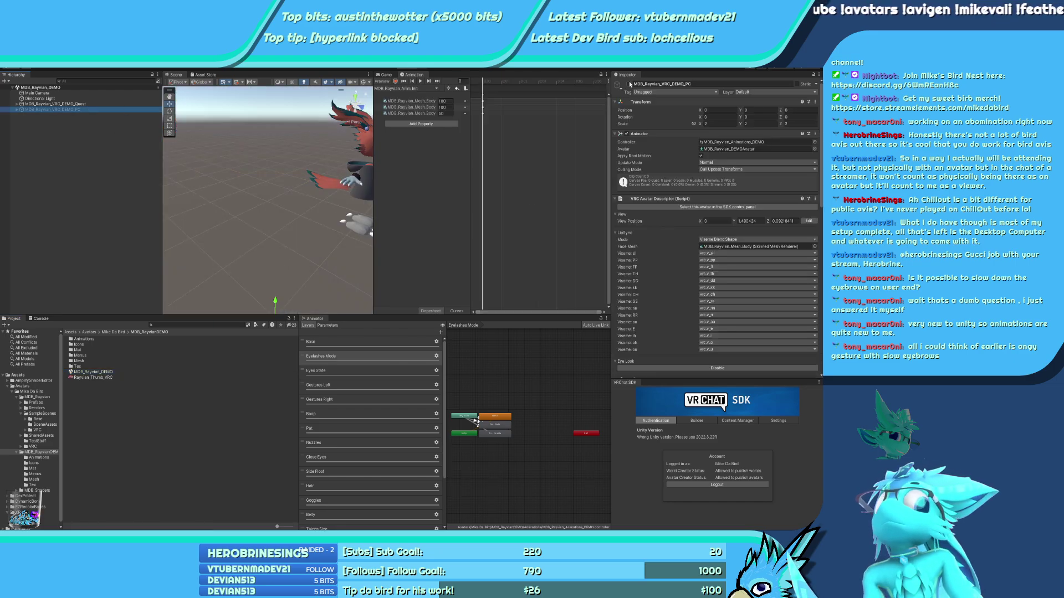
pyautogui.click(628, 84)
pyautogui.keyDown('alt'); pyautogui.moveTo(316, 221); pyautogui.dragTo(223, 242); pyautogui.keyUp('alt')
pyautogui.press('s')
pyautogui.moveTo(223, 242); pyautogui.dragTo(301, 260, button='right')
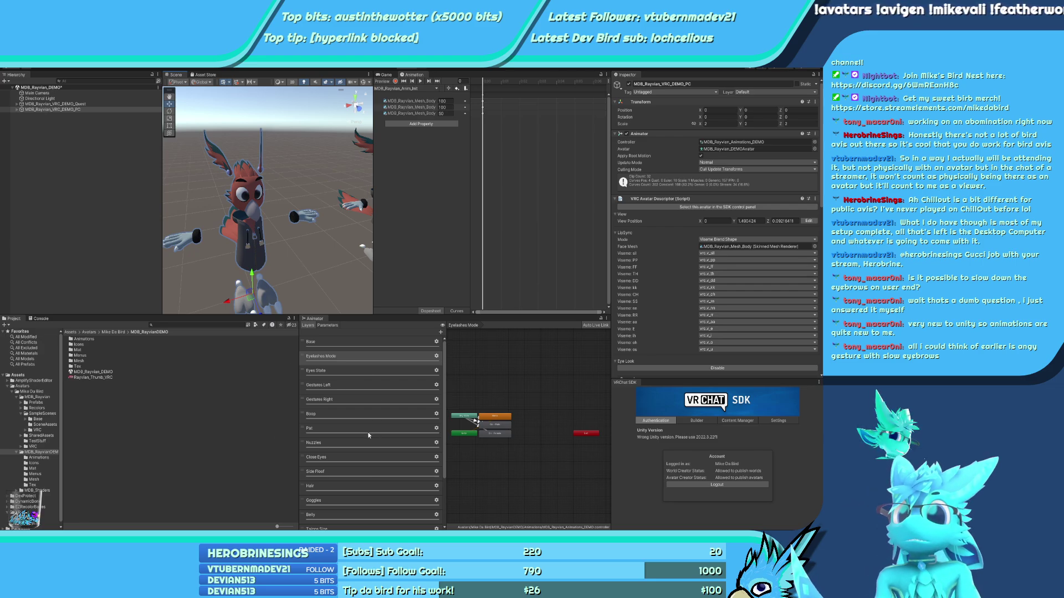
# Locate the demo avatar's MDB_Rayvian_Animations_DEMO controller and show its Close Eyes layer
pyautogui.click(729, 143)
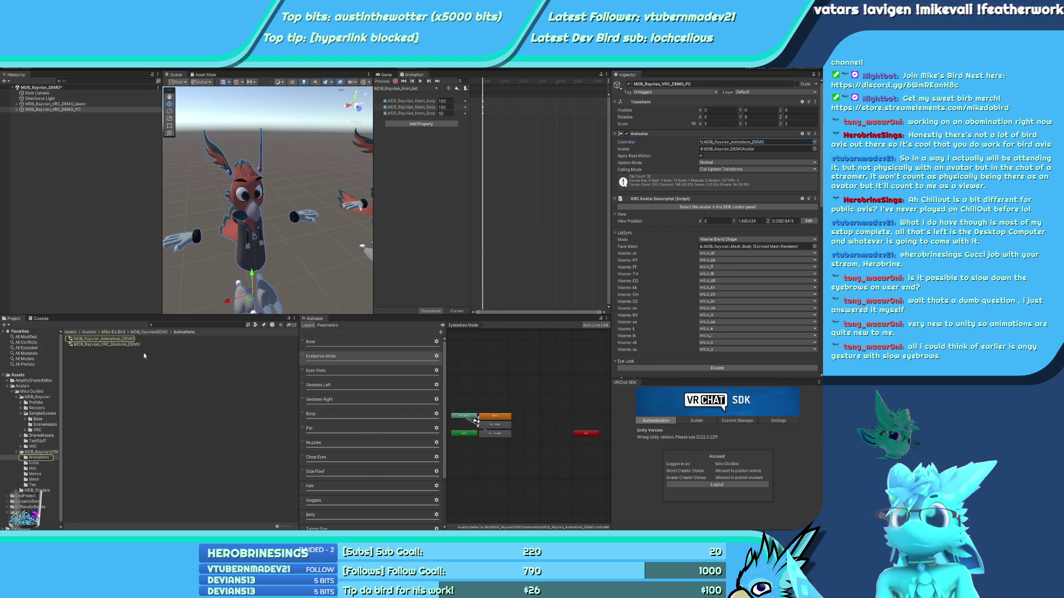
pyautogui.click(118, 340)
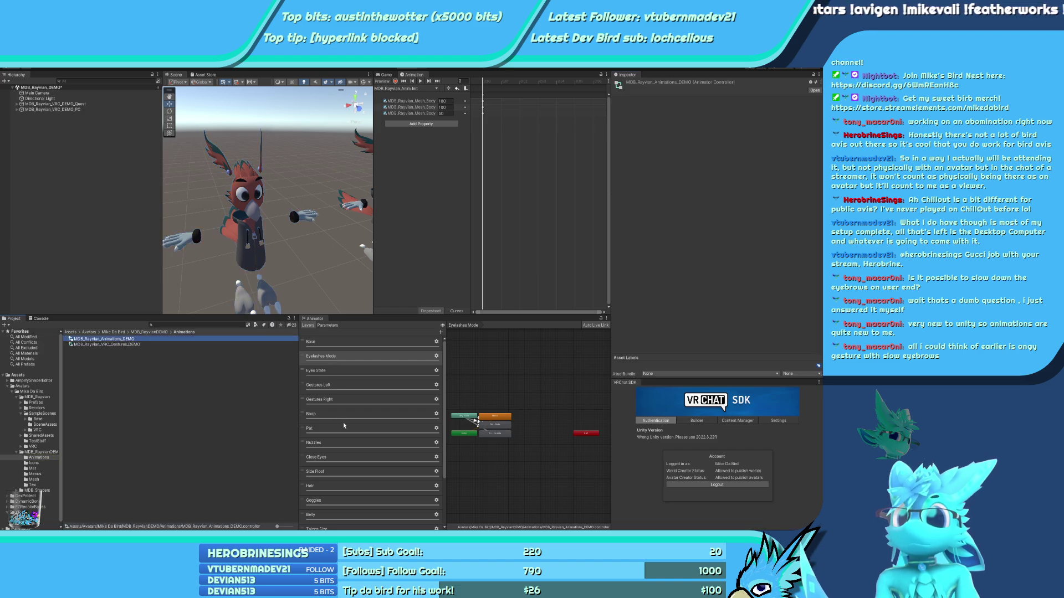
pyautogui.scroll(-4, 369, 432)
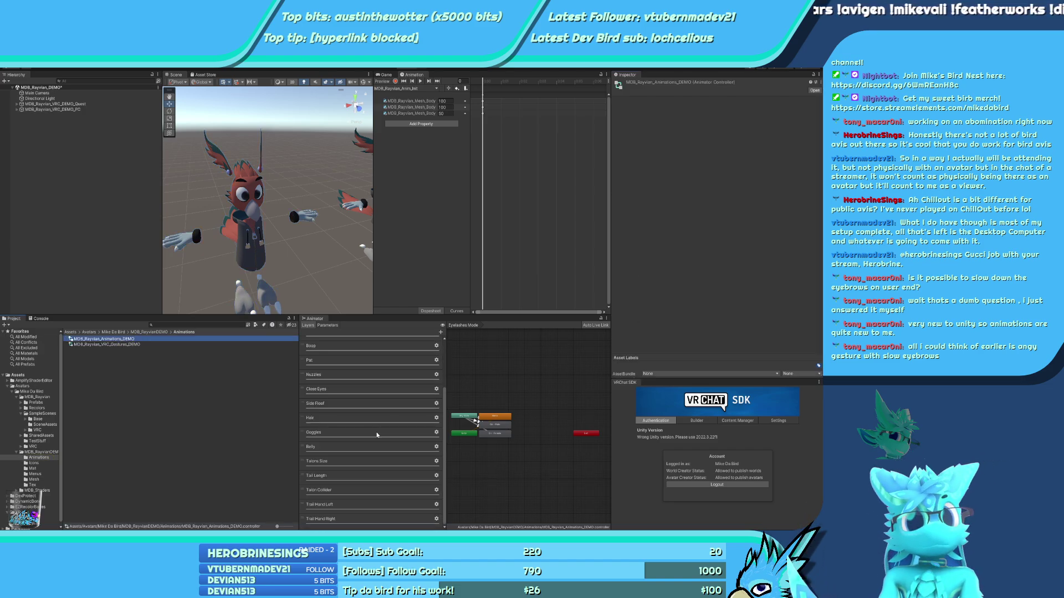
pyautogui.click(339, 395)
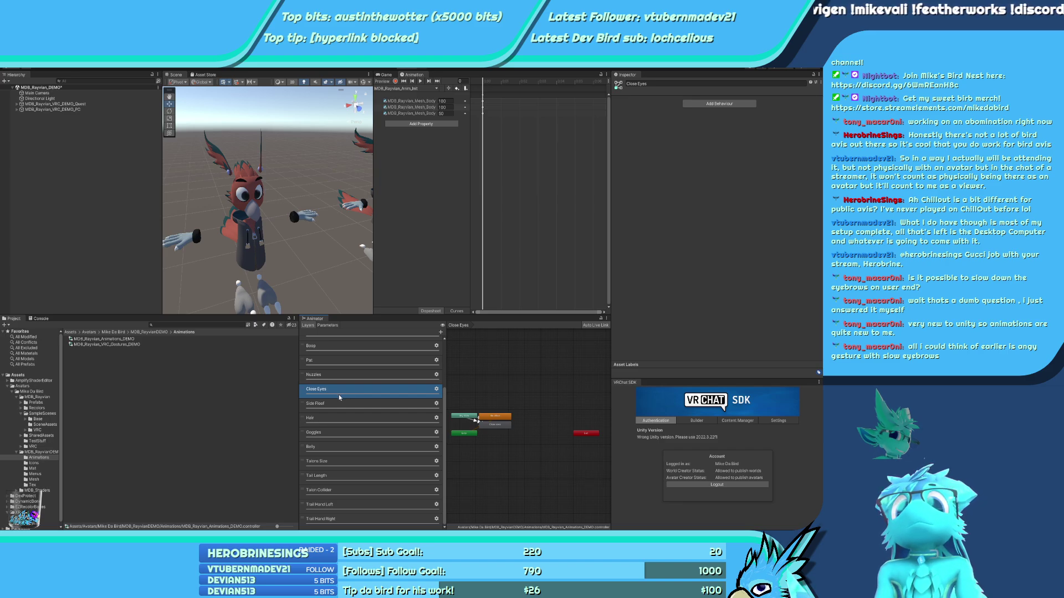
# Review the demo controller's Pat, Hair, Touch Collider, Nuzzles, Gestures Left and Boop layers
pyautogui.scroll(3, 532, 461)
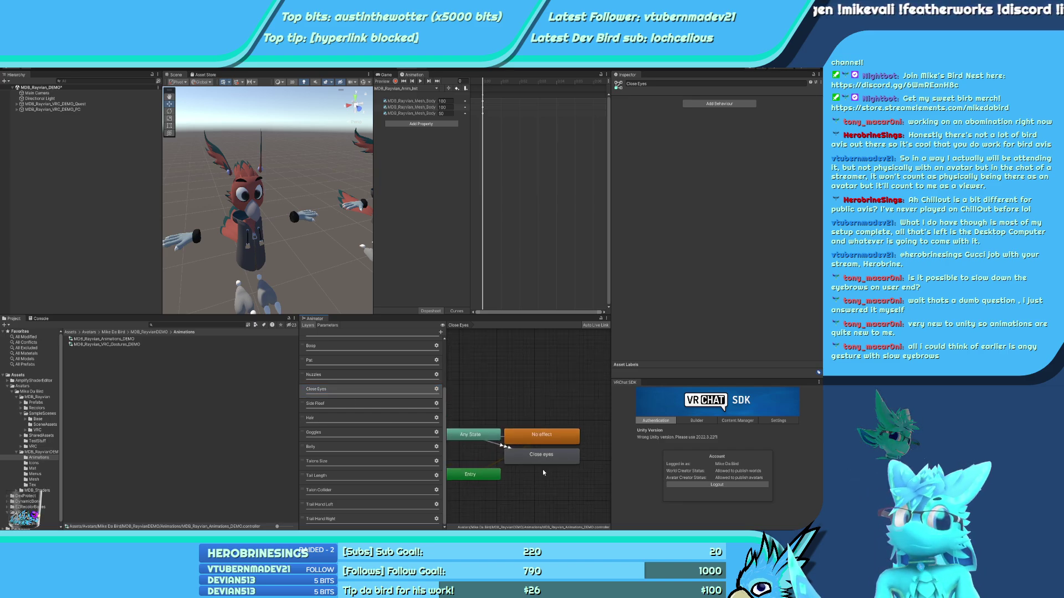
pyautogui.click(357, 432)
pyautogui.click(348, 362)
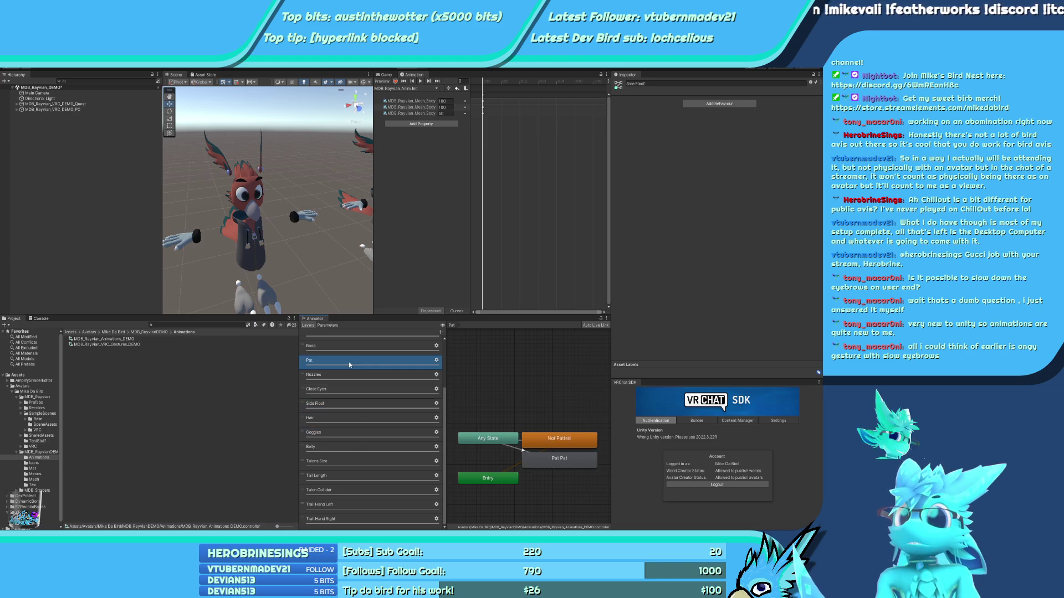
pyautogui.click(351, 419)
pyautogui.click(360, 490)
pyautogui.scroll(3, 365, 498)
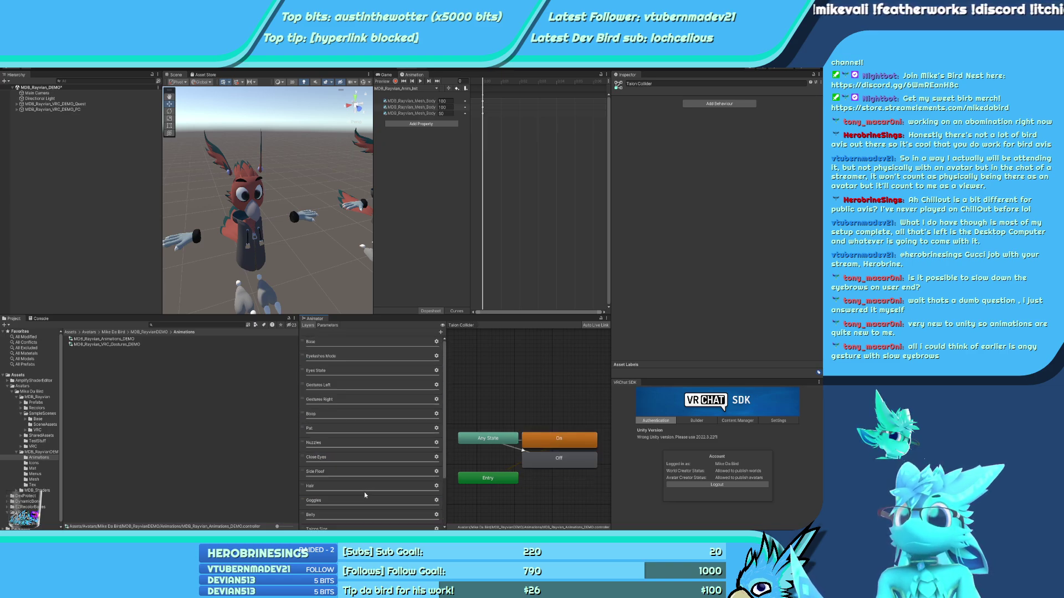
pyautogui.click(321, 460)
pyautogui.scroll(1, 324, 448)
pyautogui.click(333, 387)
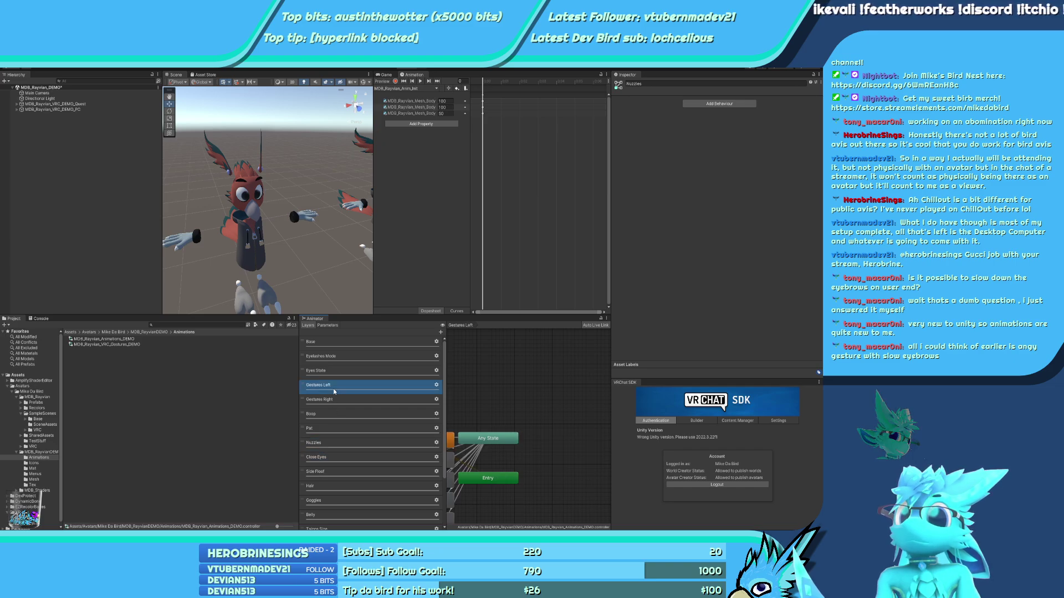
pyautogui.click(335, 414)
# In the Eyelashes Mode layer, delete the first AnyState to On - Male transition, the one with the single EyelashesMode Equals condition
pyautogui.click(337, 359)
pyautogui.moveTo(527, 453); pyautogui.dragTo(506, 415, button='middle')
pyautogui.scroll(3, 506, 415)
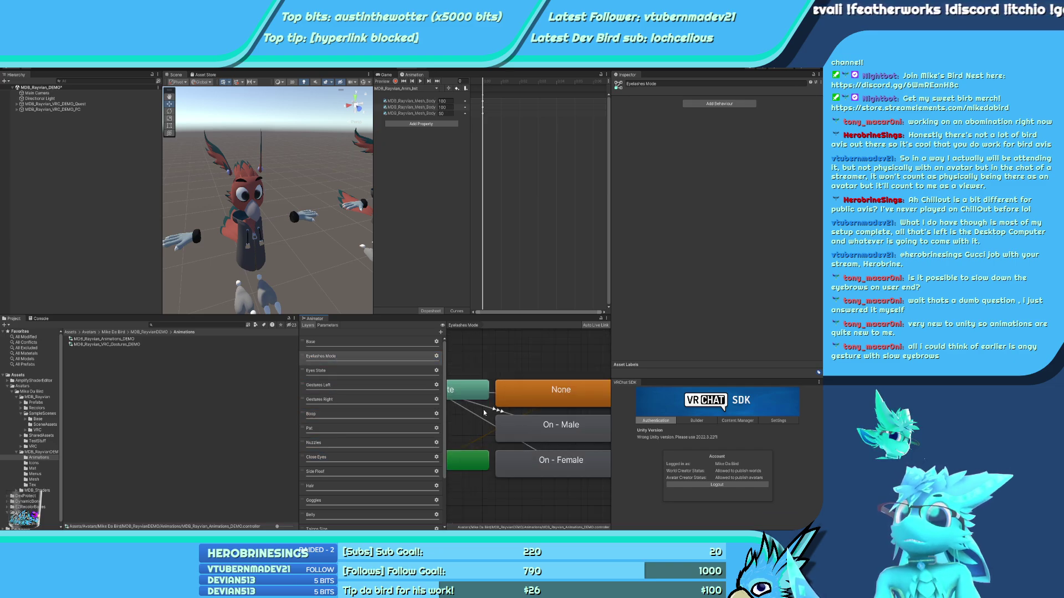
pyautogui.click(506, 412)
pyautogui.click(657, 118)
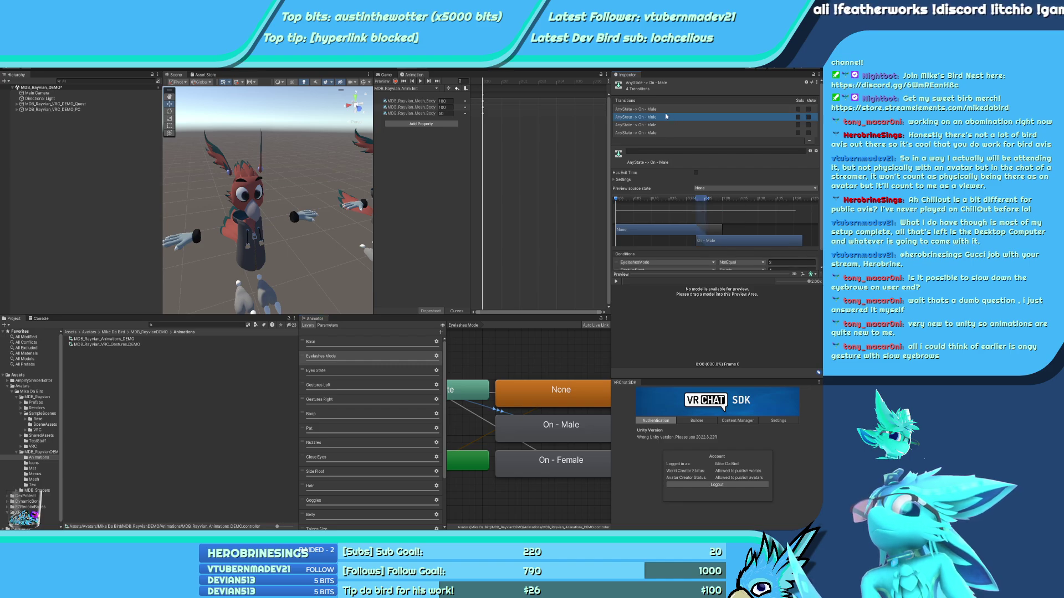
pyautogui.click(653, 109)
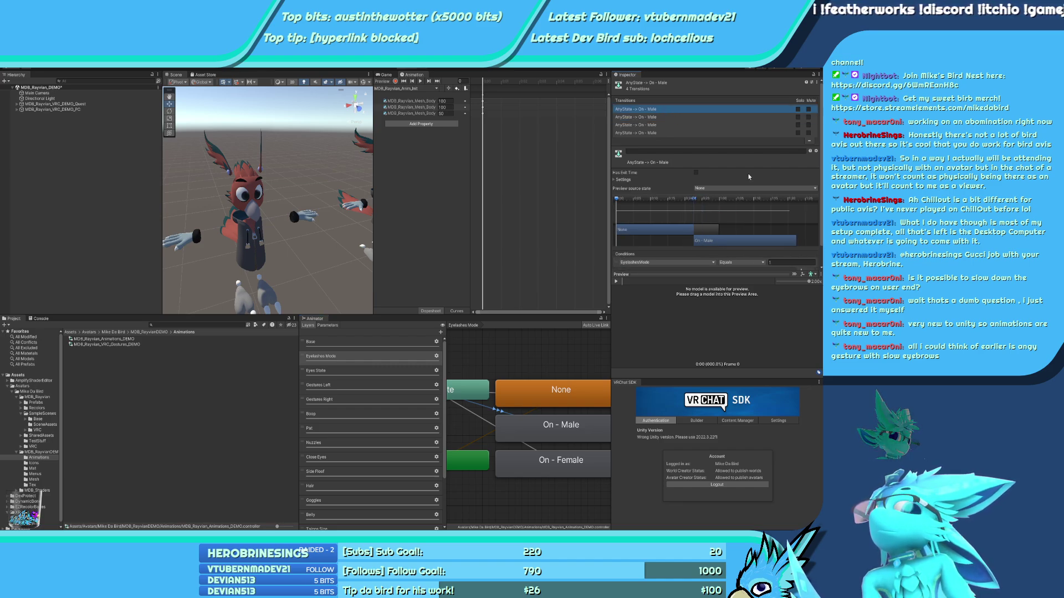
pyautogui.click(809, 141)
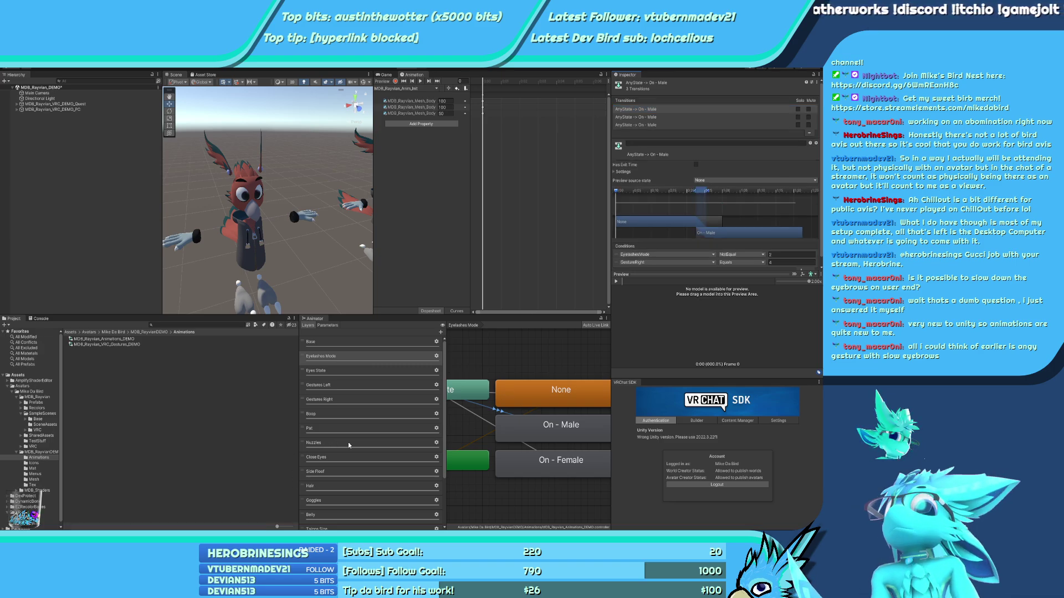
# Check the state graphs of the Eyes State and Tail Length layers
pyautogui.click(348, 369)
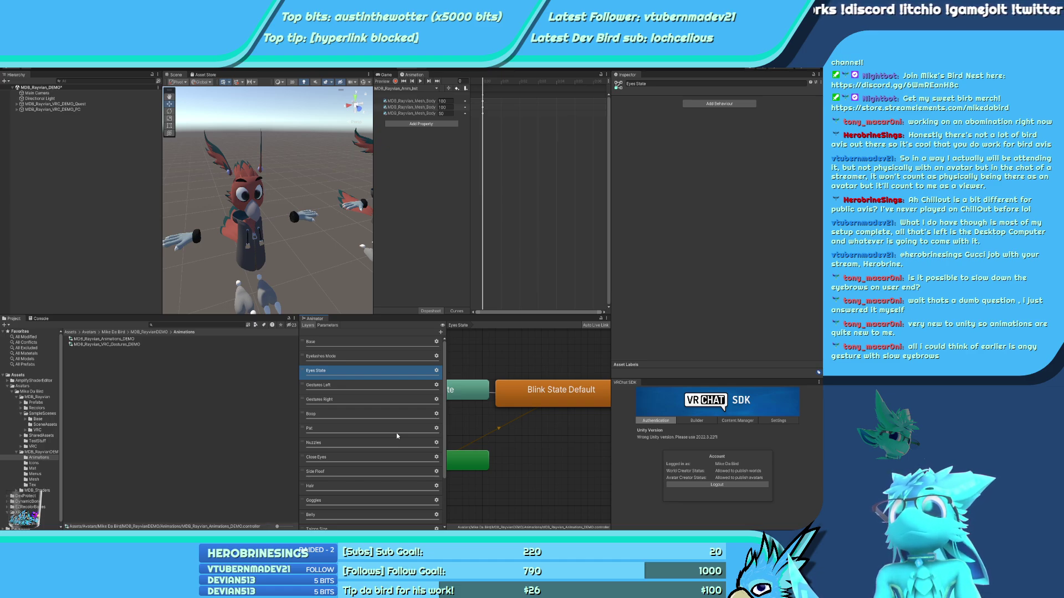
pyautogui.scroll(-3, 396, 433)
pyautogui.click(328, 481)
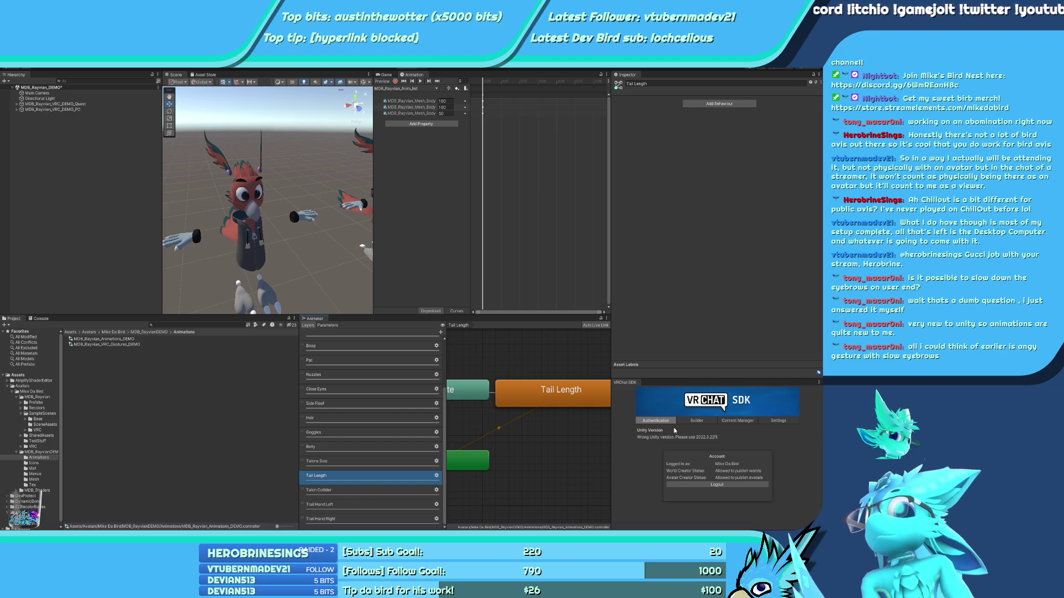
# Review the VRChat SDK build details for MDB_Rayvian_VRC_DEMO_PC, accept the upload terms, and build and publish the avatar for Windows
pyautogui.click(690, 421)
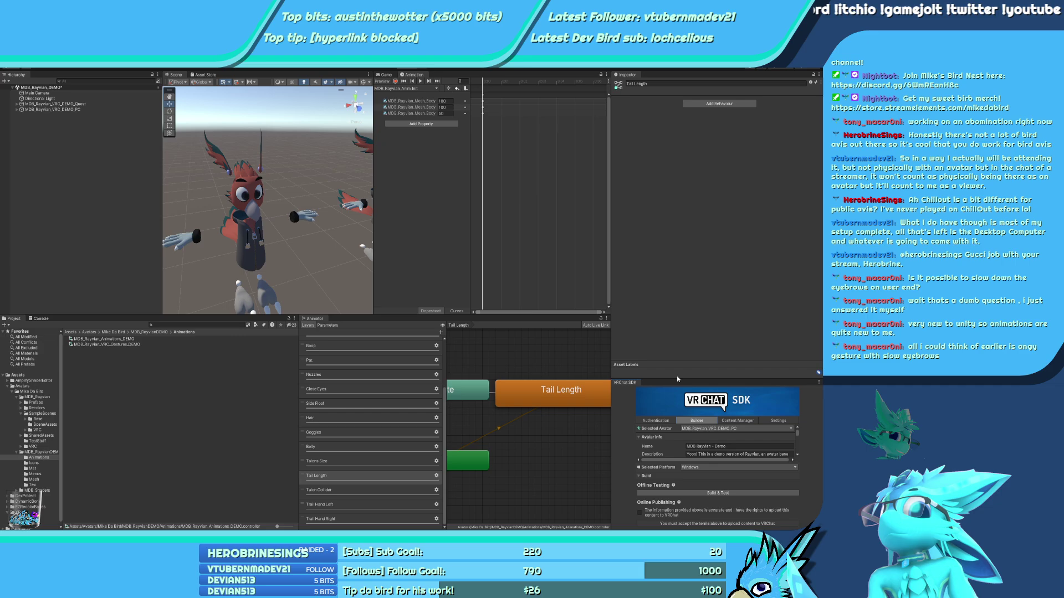
pyautogui.moveTo(676, 376); pyautogui.dragTo(683, 261)
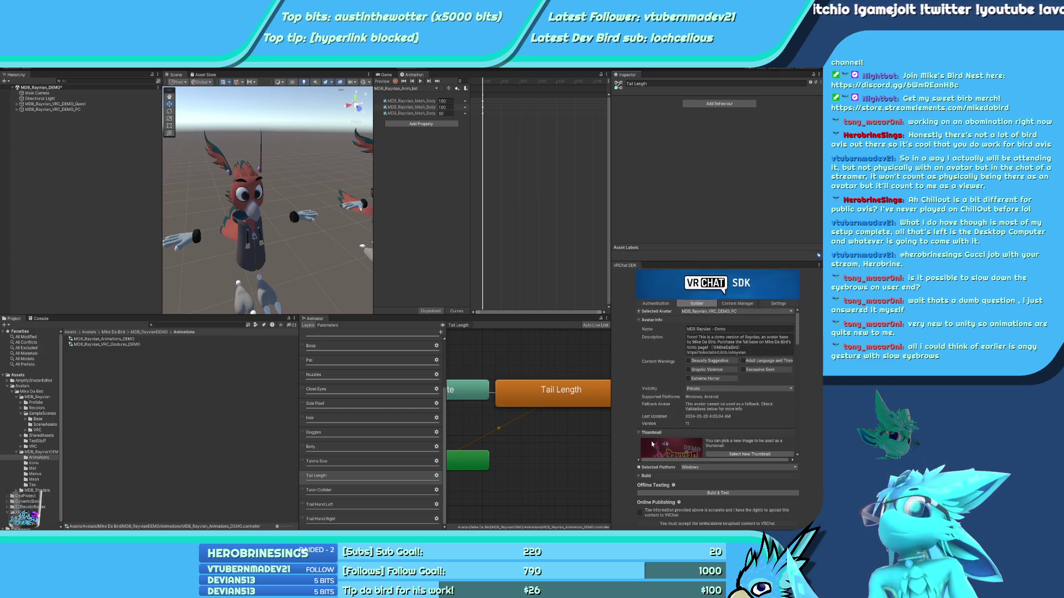
pyautogui.scroll(-3, 640, 429)
pyautogui.scroll(-5, 607, 437)
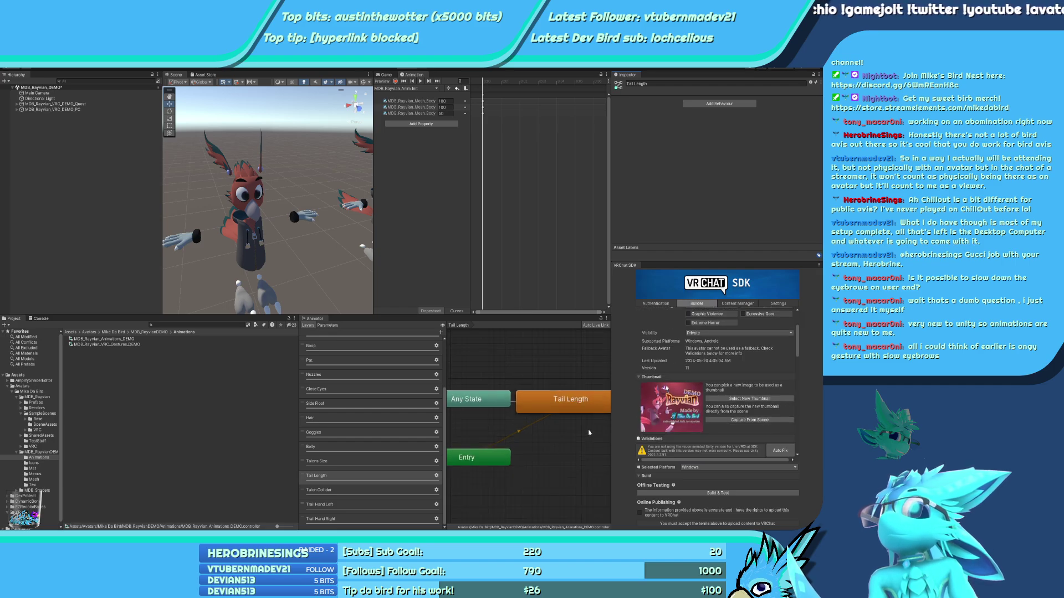
pyautogui.scroll(-2, 638, 405)
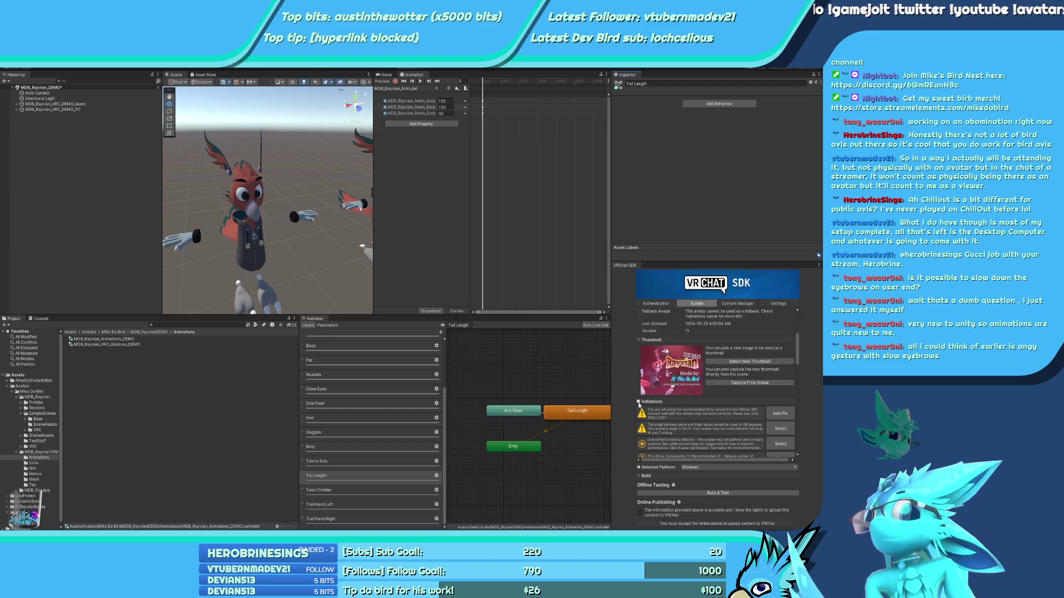
pyautogui.click(640, 513)
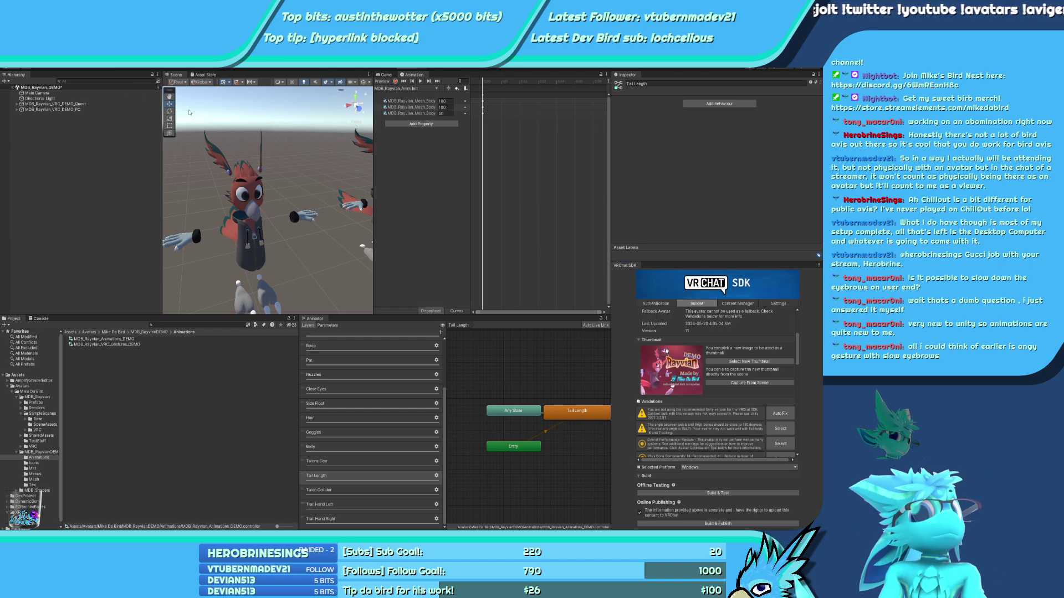
pyautogui.click(717, 523)
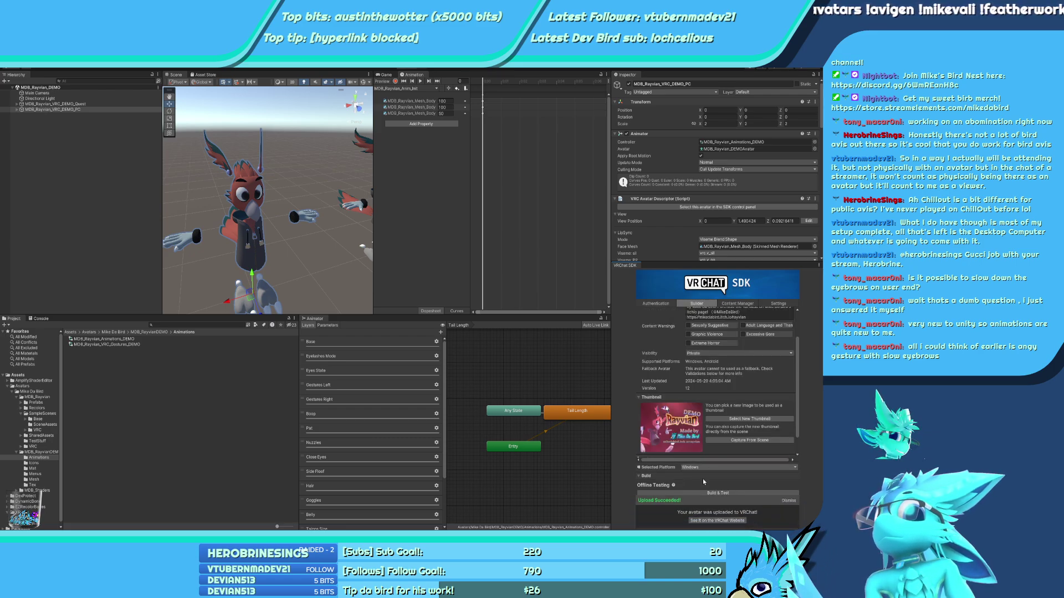
# Switch the SDK platform to Android, accept the upload terms, and build and publish the MDB_Rayvian_VRC_DEMO_Quest avatar
pyautogui.click(723, 486)
pyautogui.click(434, 312)
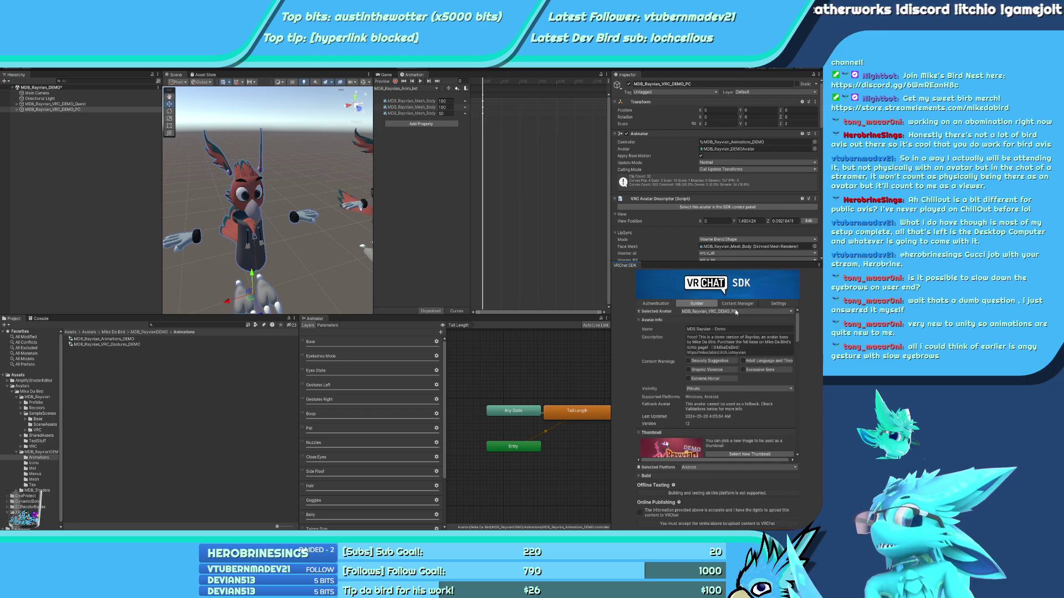
pyautogui.scroll(-5, 743, 322)
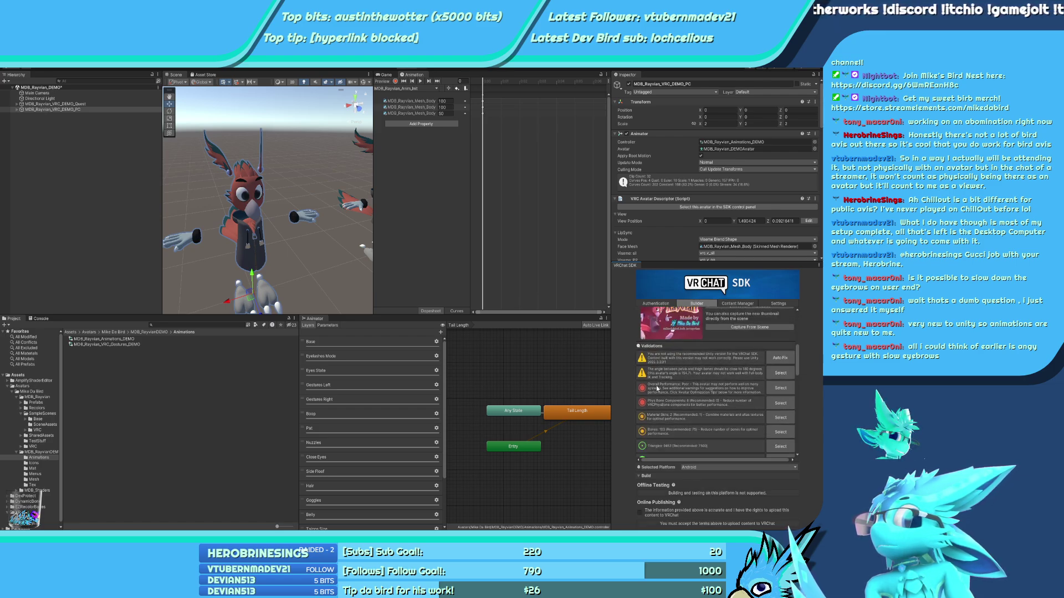
pyautogui.click(640, 512)
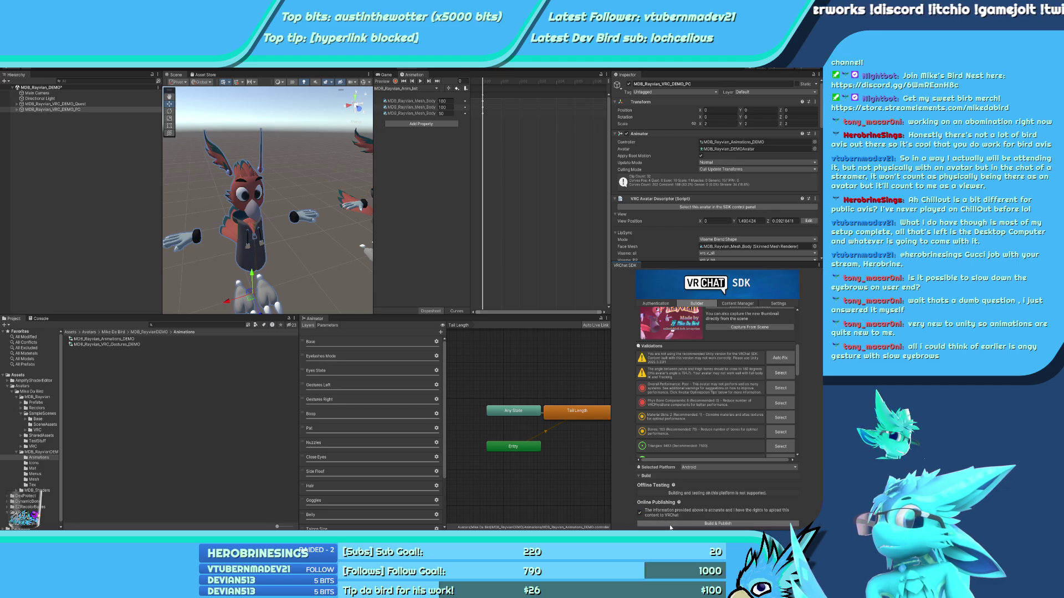
pyautogui.click(670, 524)
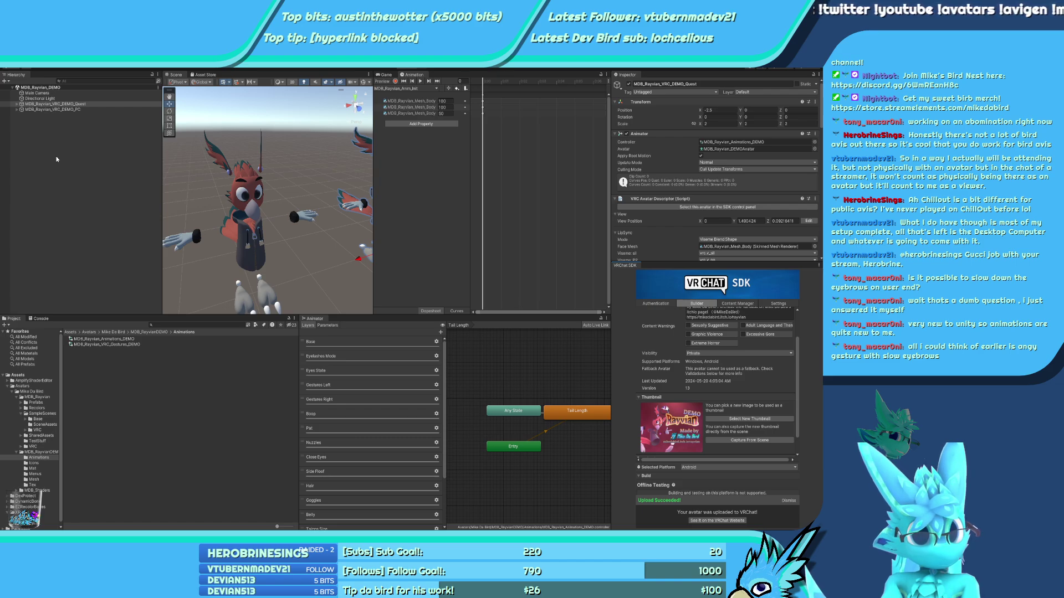
# Compare the customisation blendshapes and material slots of MDB_Rayvian_Mesh_Body on the Quest and PC demo avatars
pyautogui.click(17, 109)
pyautogui.click(17, 103)
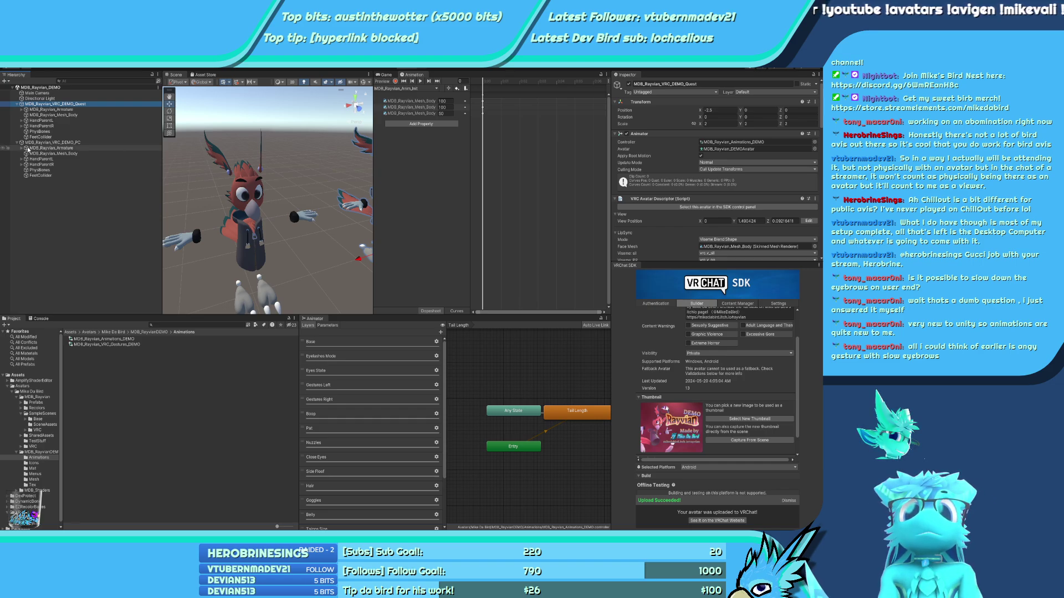
pyautogui.click(59, 115)
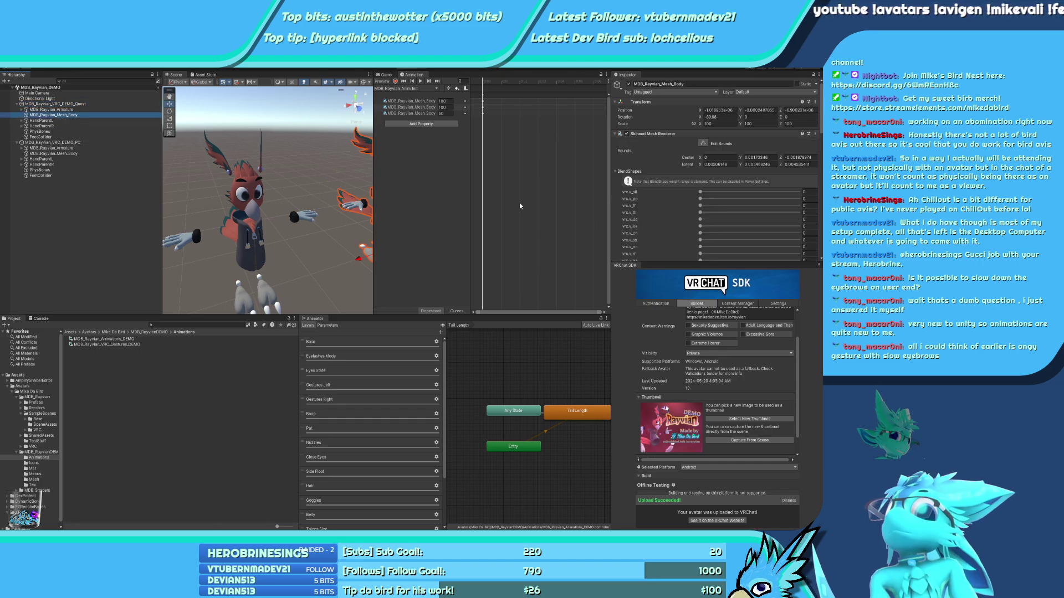
pyautogui.scroll(-15, 624, 228)
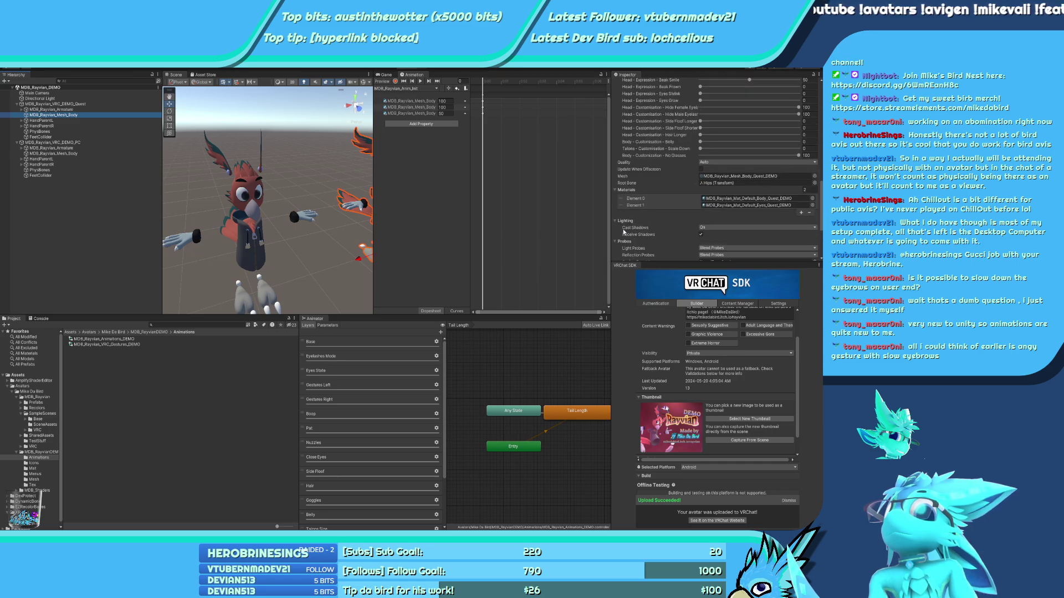
pyautogui.click(59, 153)
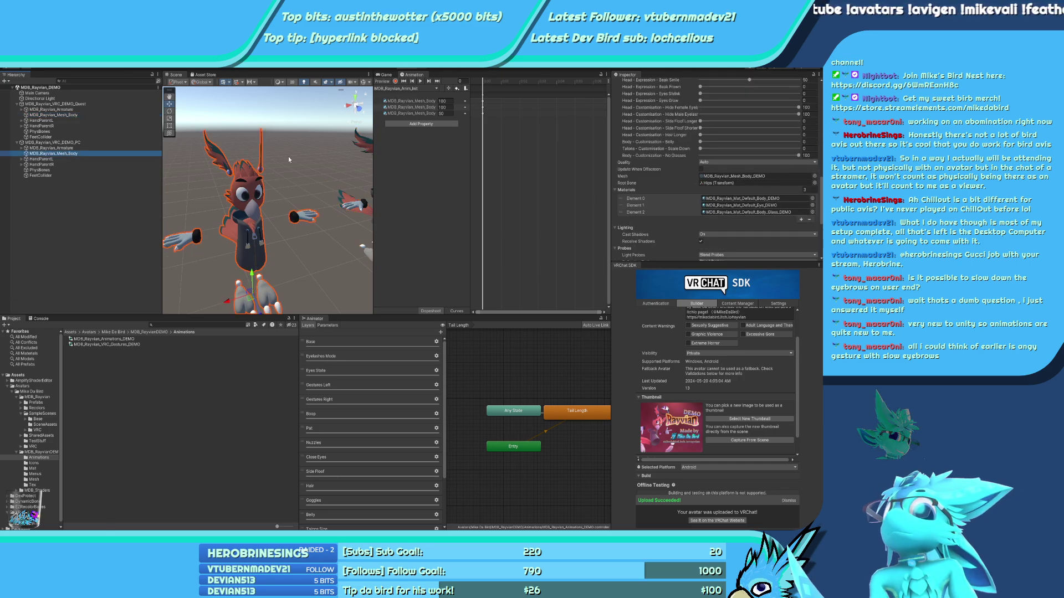
pyautogui.click(61, 118)
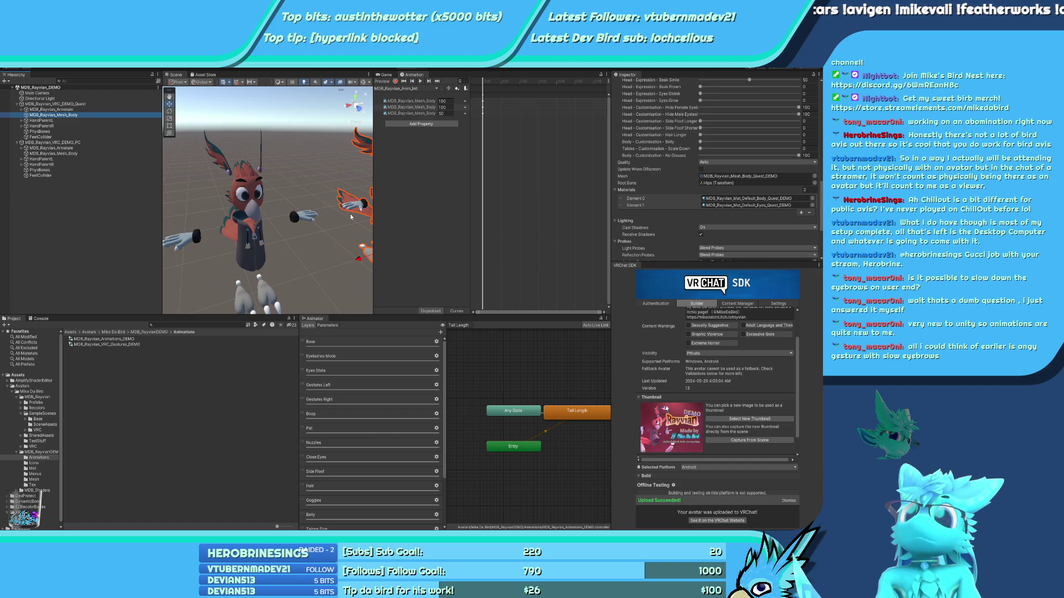
# Inspect the Quest avatar's armature through Spine, Chest and Neck to the disabled bone chain under Head, and collapse the avatar's hierarchy
pyautogui.moveTo(342, 218); pyautogui.dragTo(145, 232, button='middle')
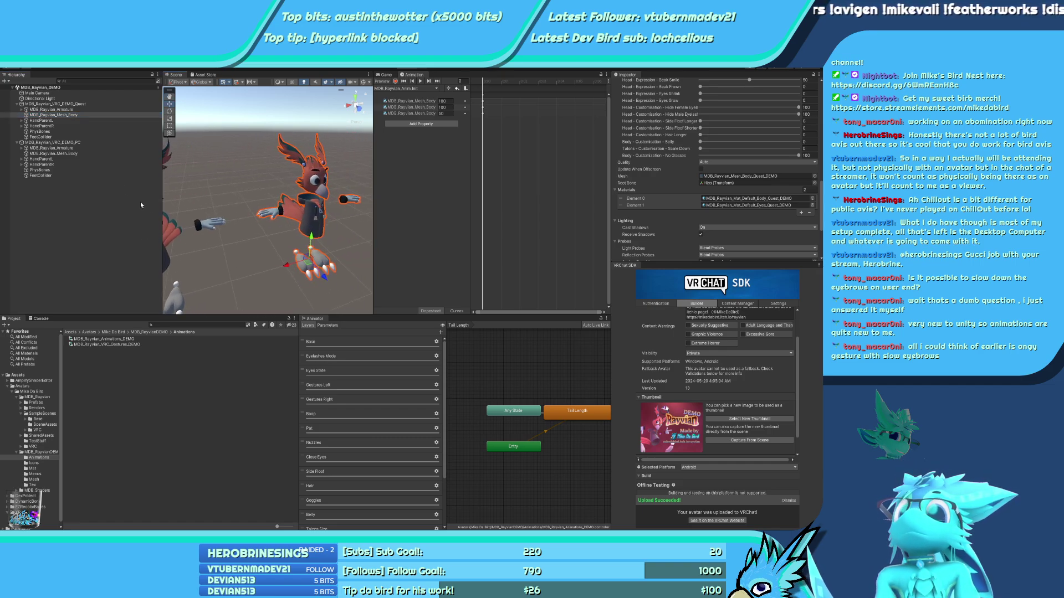
pyautogui.click(21, 111)
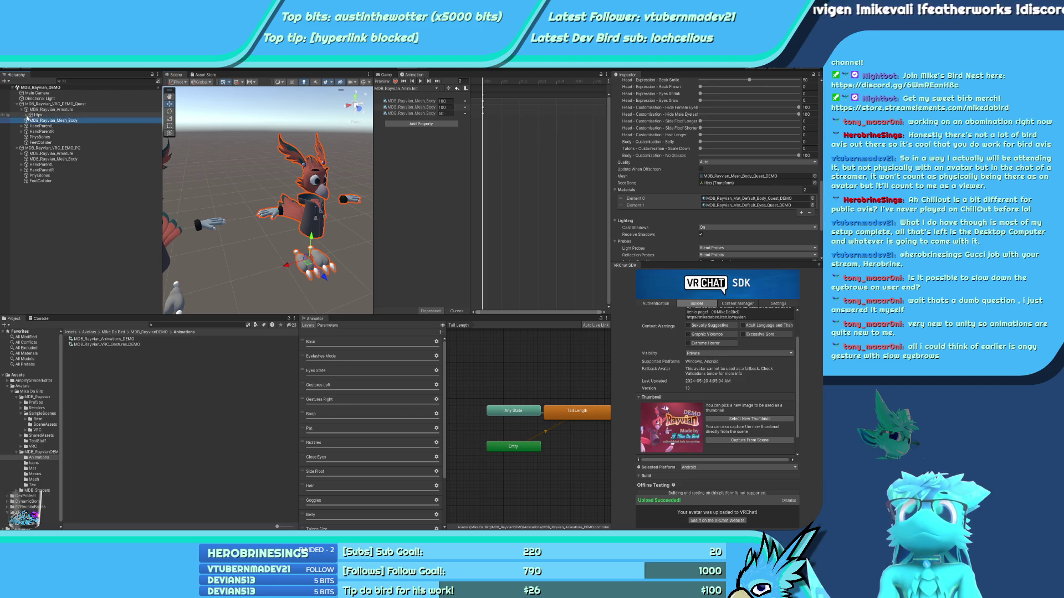
pyautogui.click(26, 115)
pyautogui.click(31, 120)
pyautogui.click(35, 125)
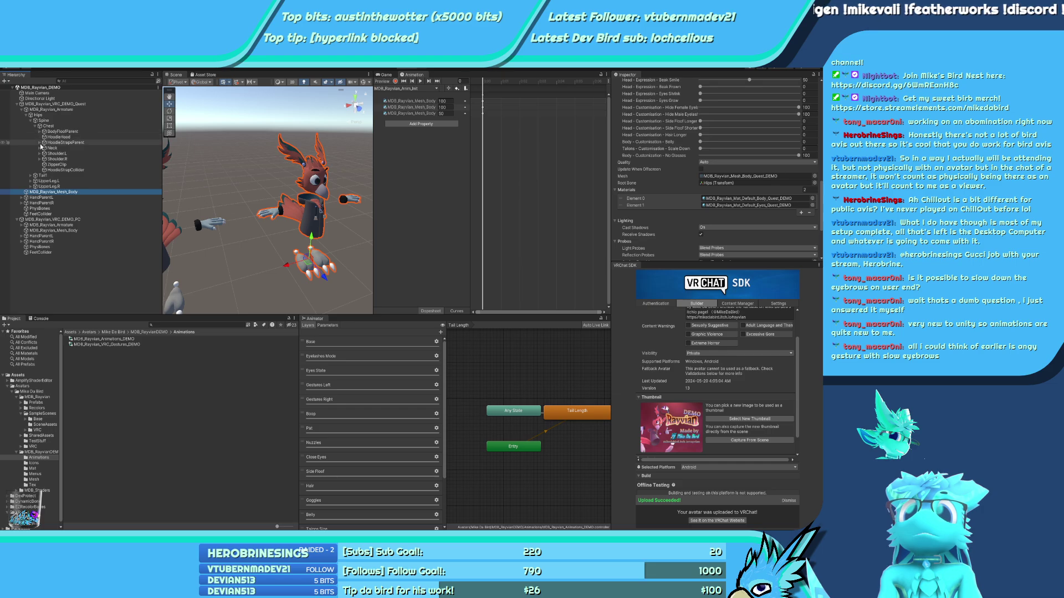
pyautogui.click(40, 148)
pyautogui.click(44, 154)
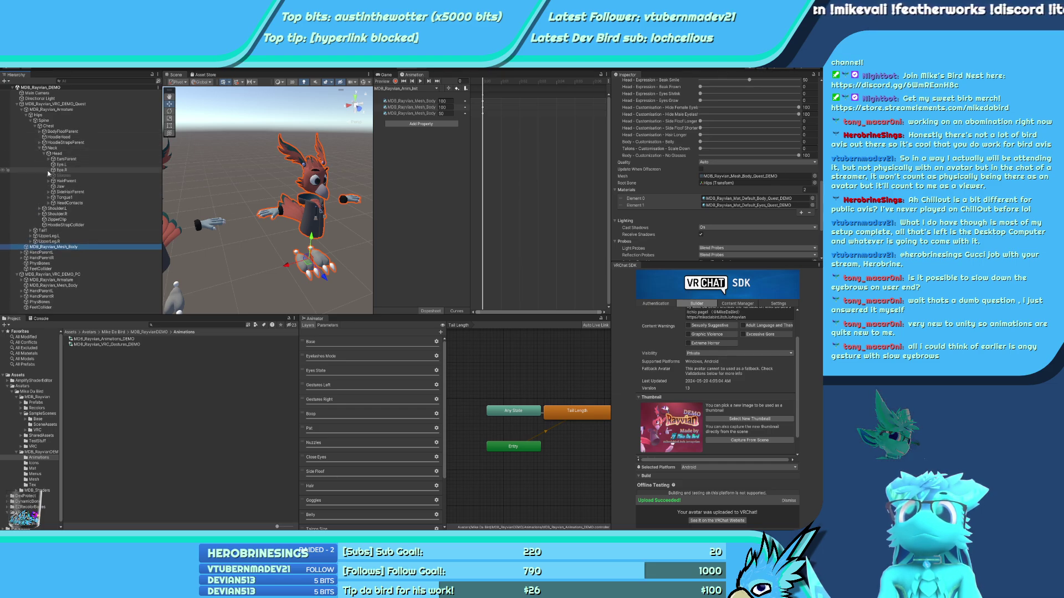
pyautogui.click(49, 175)
pyautogui.click(53, 180)
pyautogui.click(65, 187)
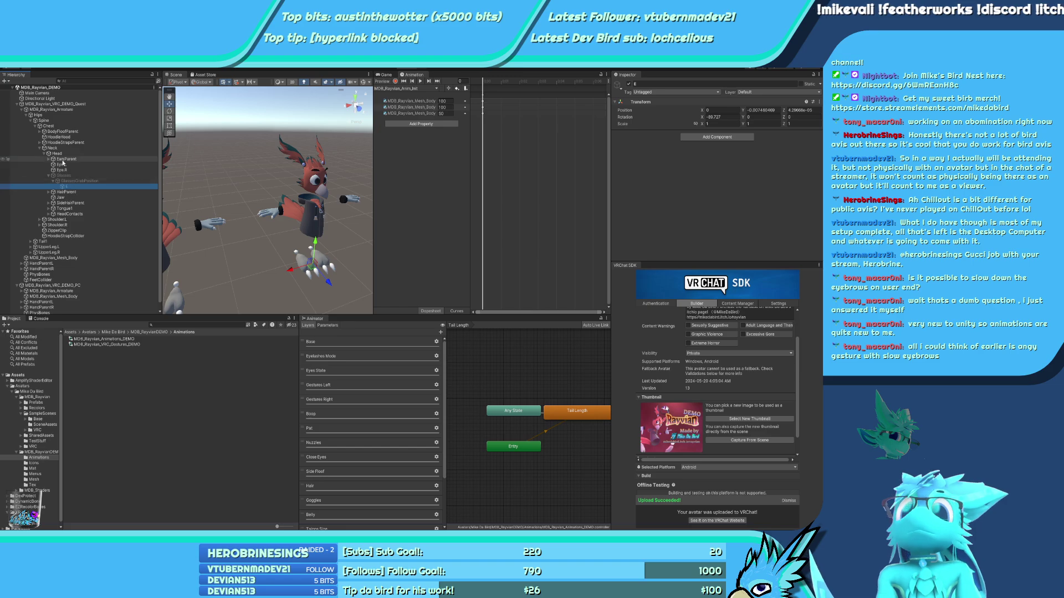
pyautogui.click(17, 104)
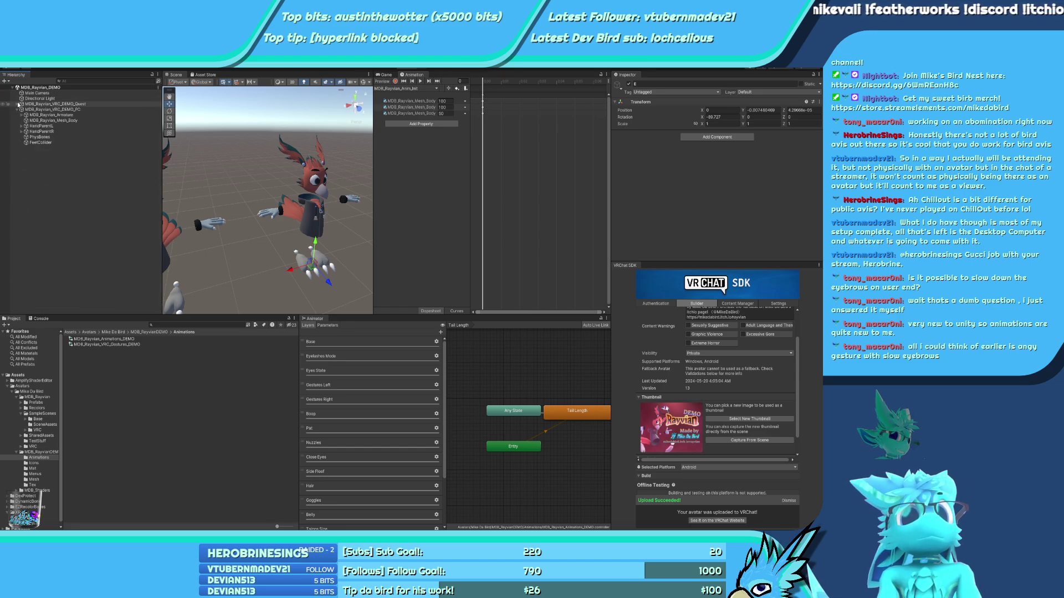
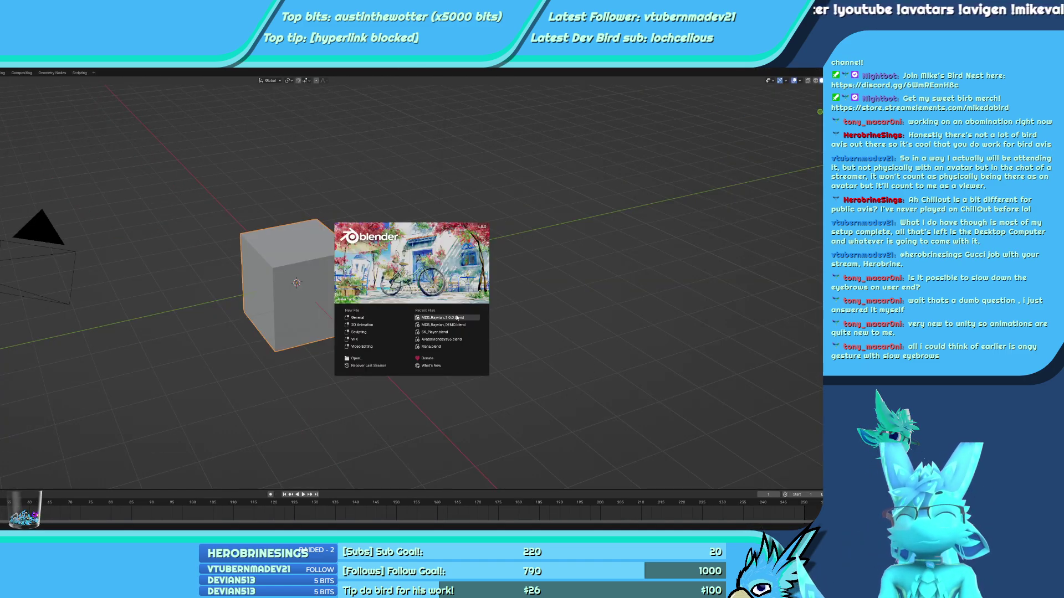
# Open the most recent Rayvian avatar .blend file and switch to the Layout workspace
pyautogui.click(457, 317)
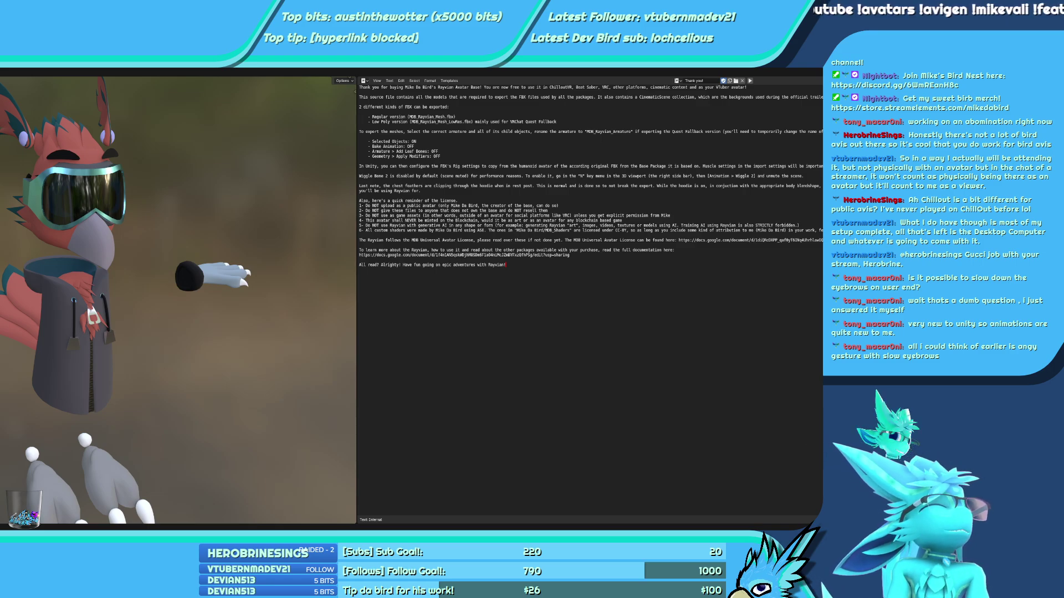
pyautogui.press('super+Up')
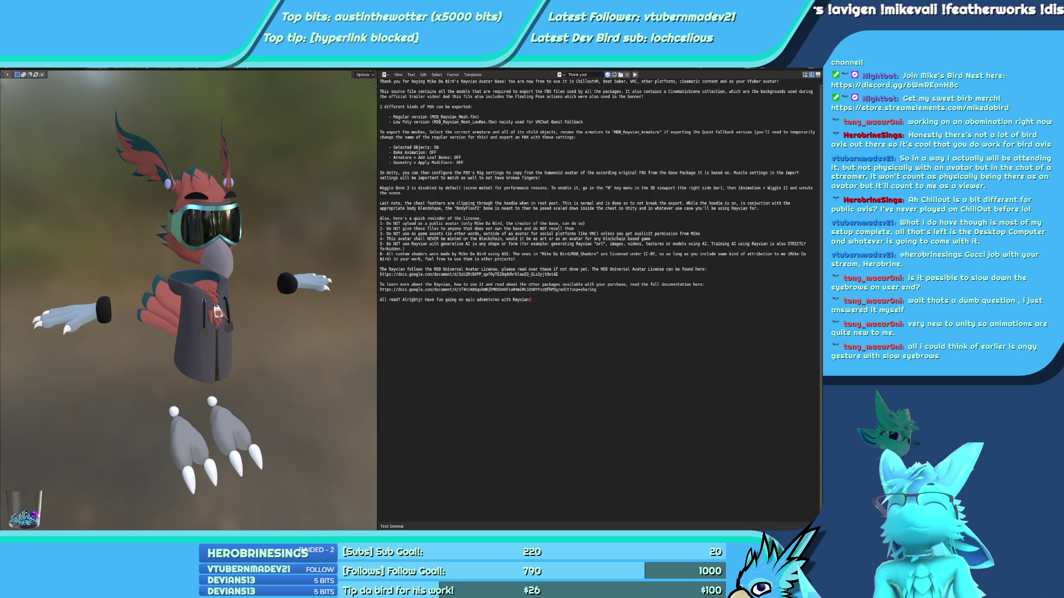
pyautogui.click(123, 67)
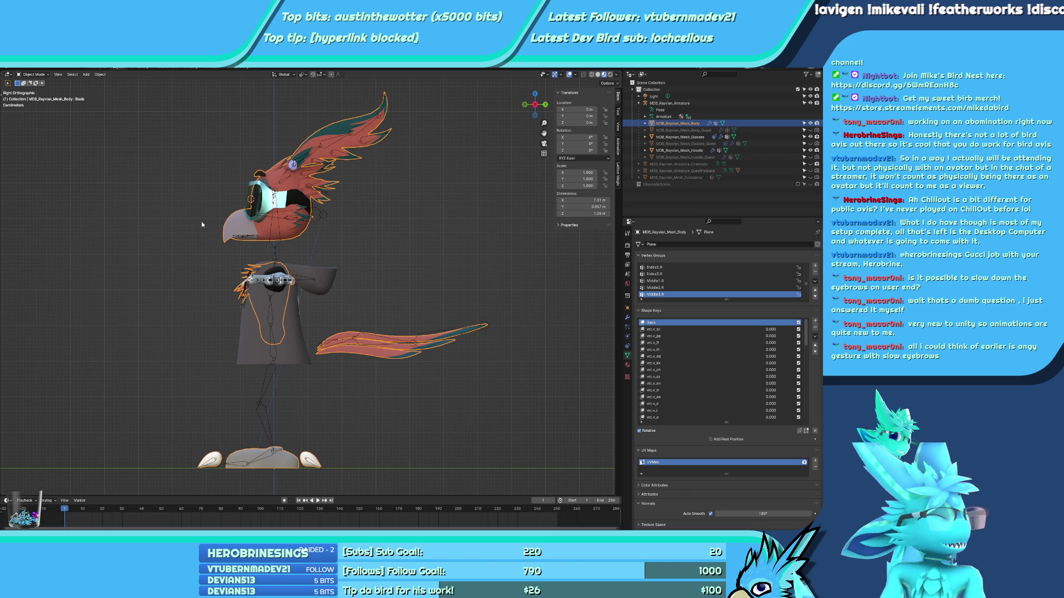
# Enable the CinematicScene collection, make it visible in the viewport and look through the scene camera
pyautogui.moveTo(201, 221); pyautogui.dragTo(313, 255, button='middle')
pyautogui.scroll(-4, 313, 255)
pyautogui.scroll(4, 318, 257)
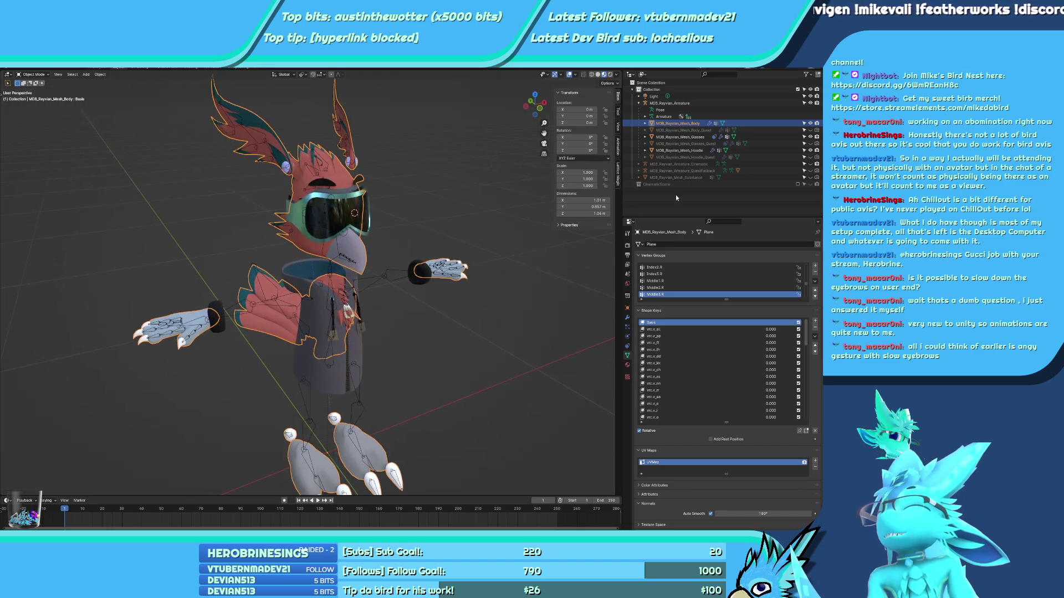
pyautogui.click(797, 184)
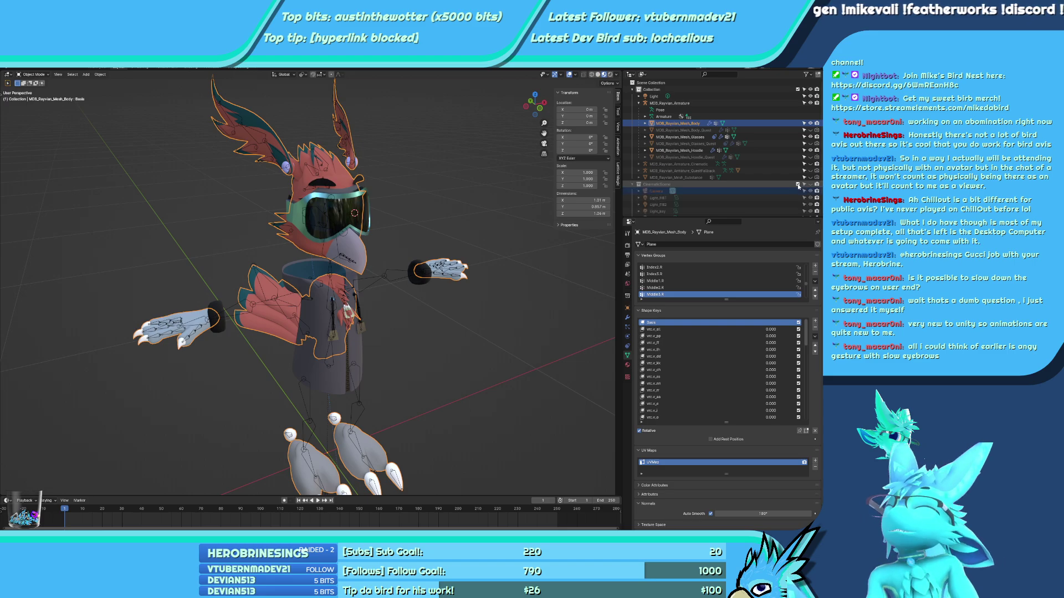
pyautogui.scroll(-3, 410, 184)
pyautogui.scroll(2, 410, 185)
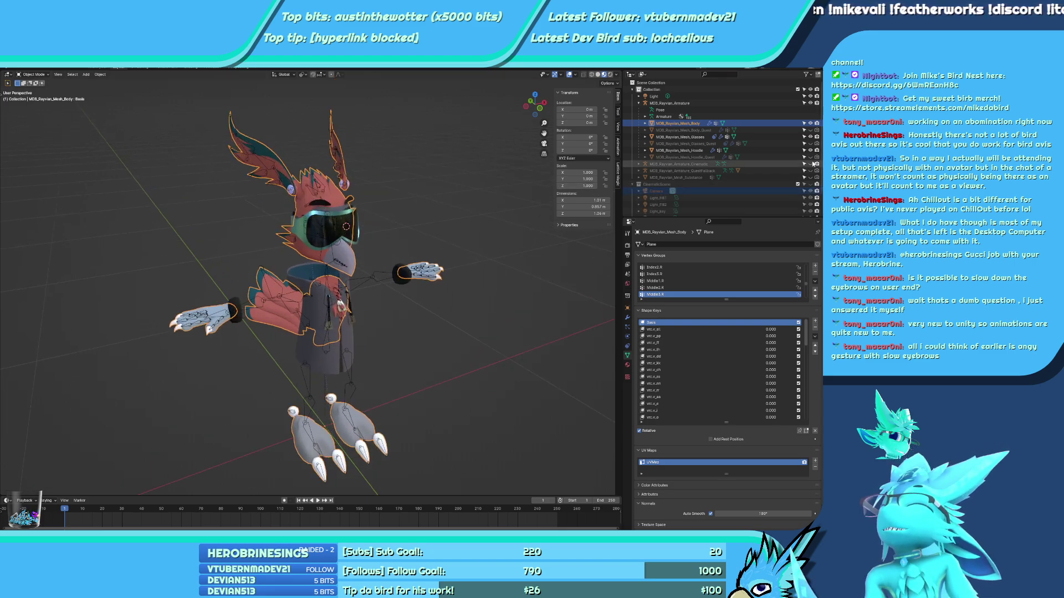
pyautogui.scroll(-2, 813, 164)
pyautogui.click(811, 163)
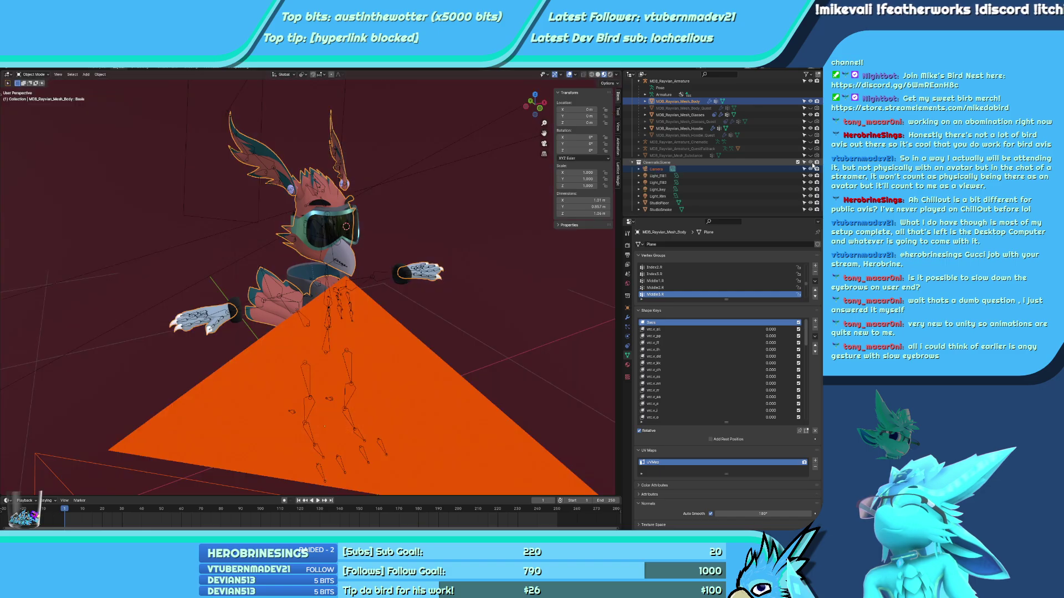
pyautogui.moveTo(273, 210); pyautogui.dragTo(582, 200, button='middle')
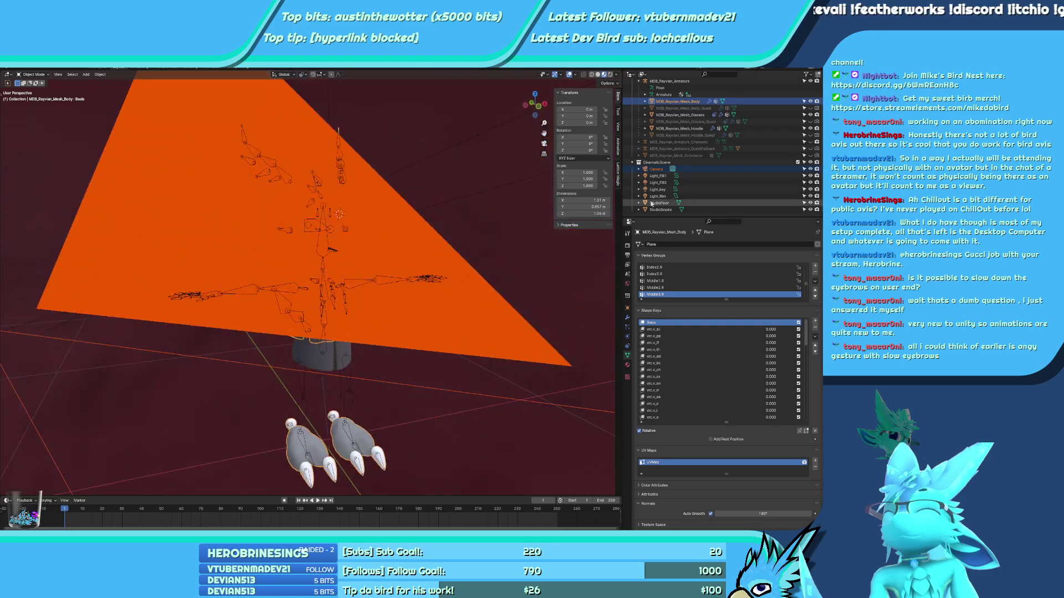
pyautogui.press('KP_0')
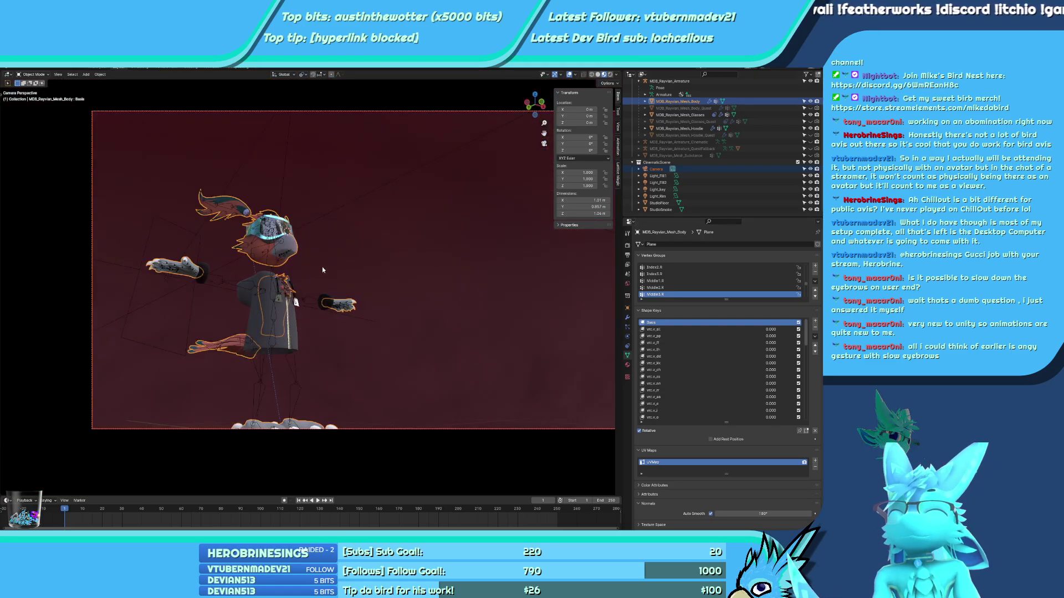
# Set the object of the hoodie mesh's Armature modifier to MDB_Rayvian_Armature_Cinematic
pyautogui.click(274, 304)
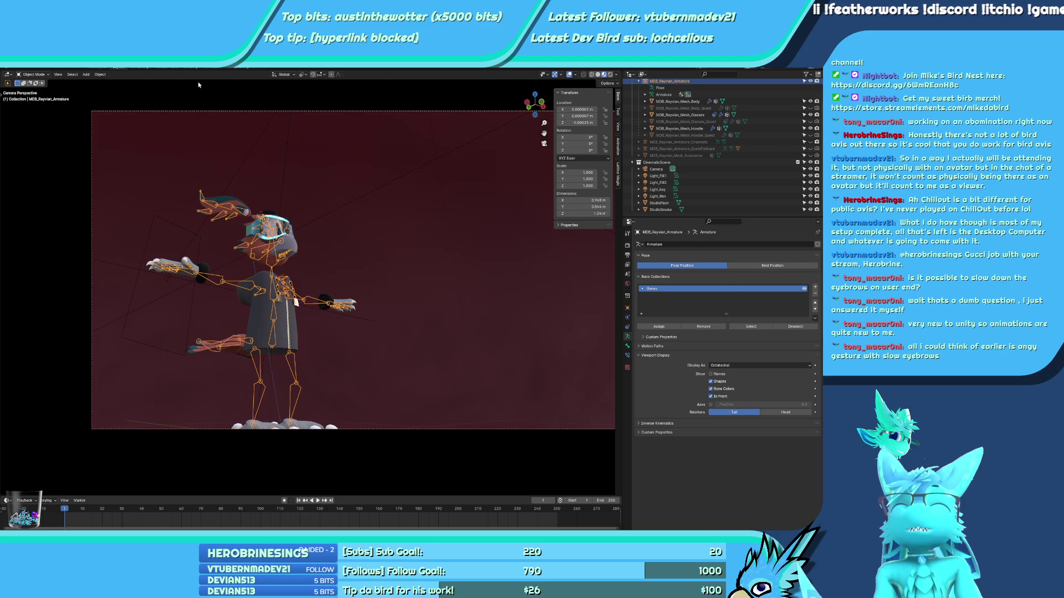
pyautogui.scroll(2, 681, 132)
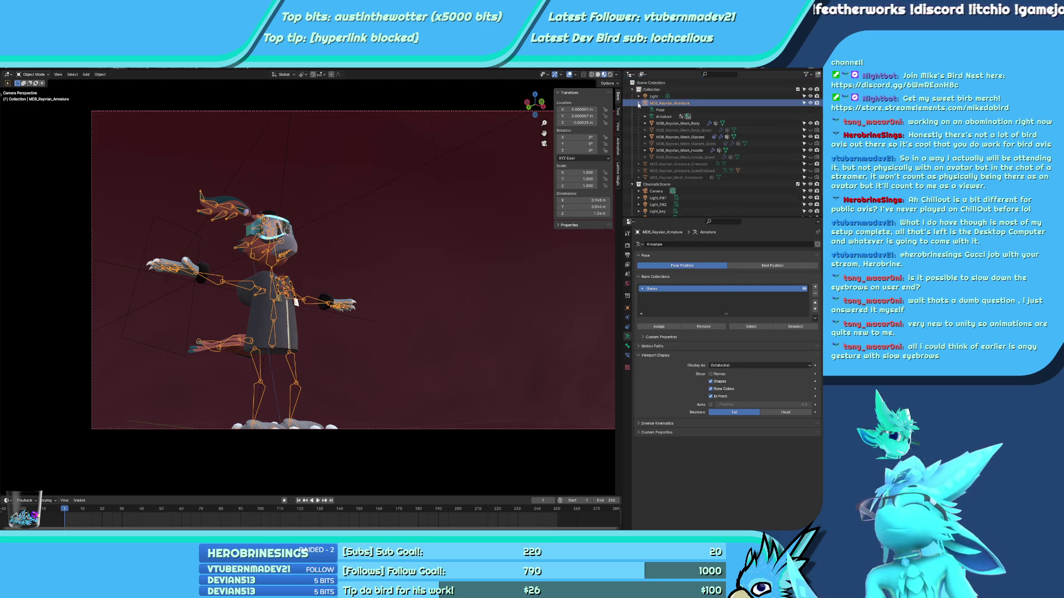
pyautogui.click(682, 124)
pyautogui.keyDown('ctrl'); pyautogui.click(683, 137); pyautogui.keyUp('ctrl')
pyautogui.keyDown('ctrl'); pyautogui.click(689, 150); pyautogui.keyUp('ctrl')
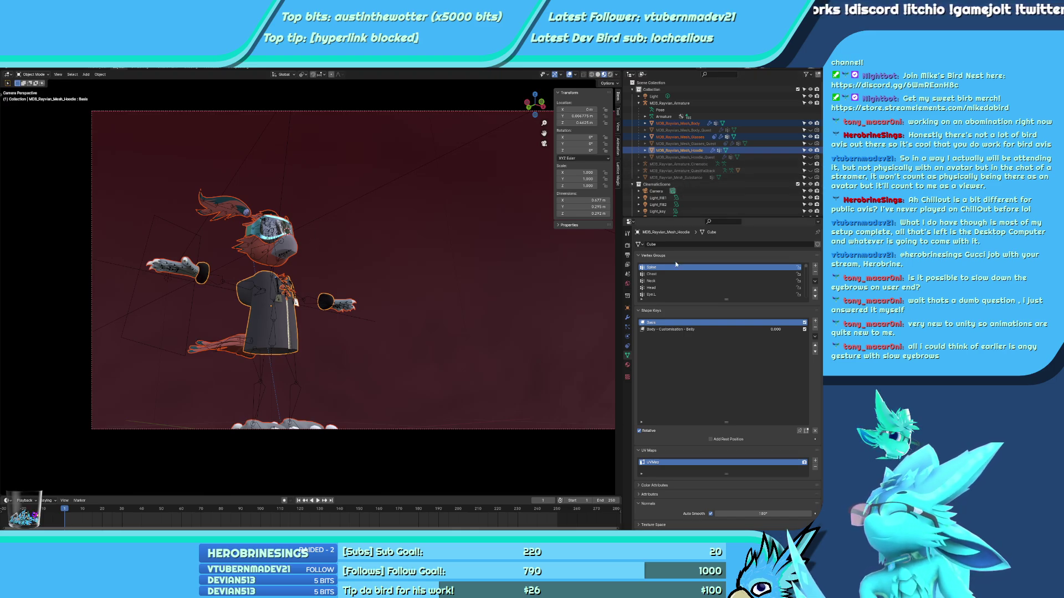
pyautogui.click(628, 317)
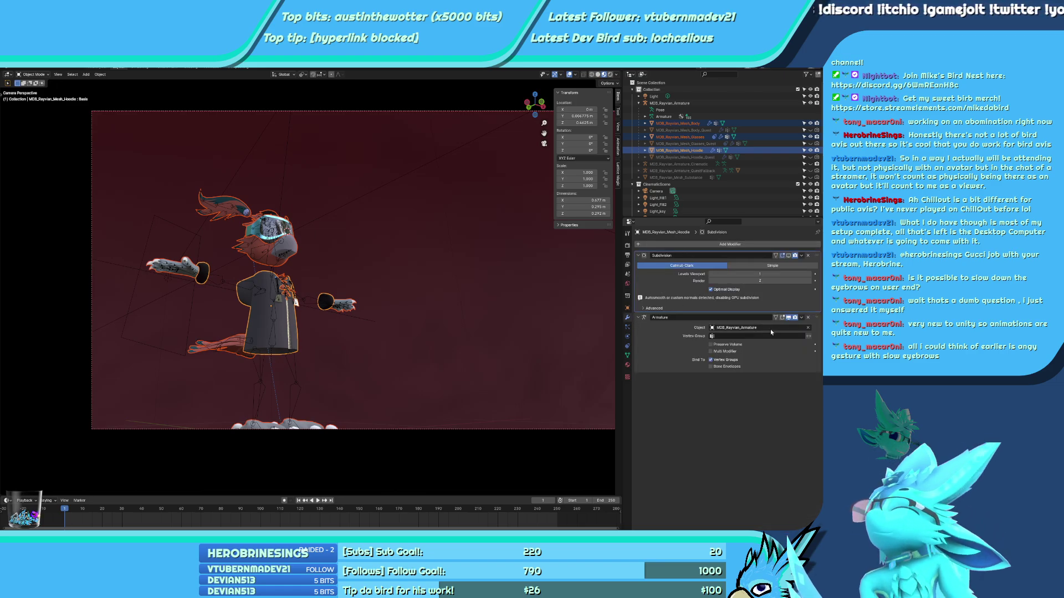
pyautogui.click(742, 327)
pyautogui.click(737, 344)
# Set the object of the body mesh's Armature modifier to MDB_Rayvian_Armature_Cinematic
pyautogui.click(678, 123)
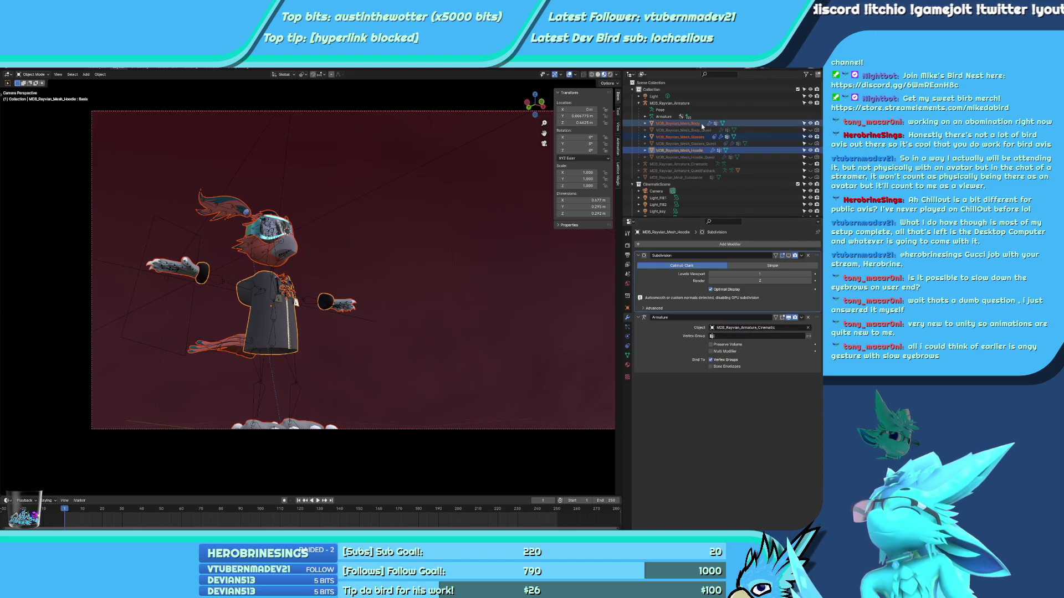
pyautogui.click(766, 328)
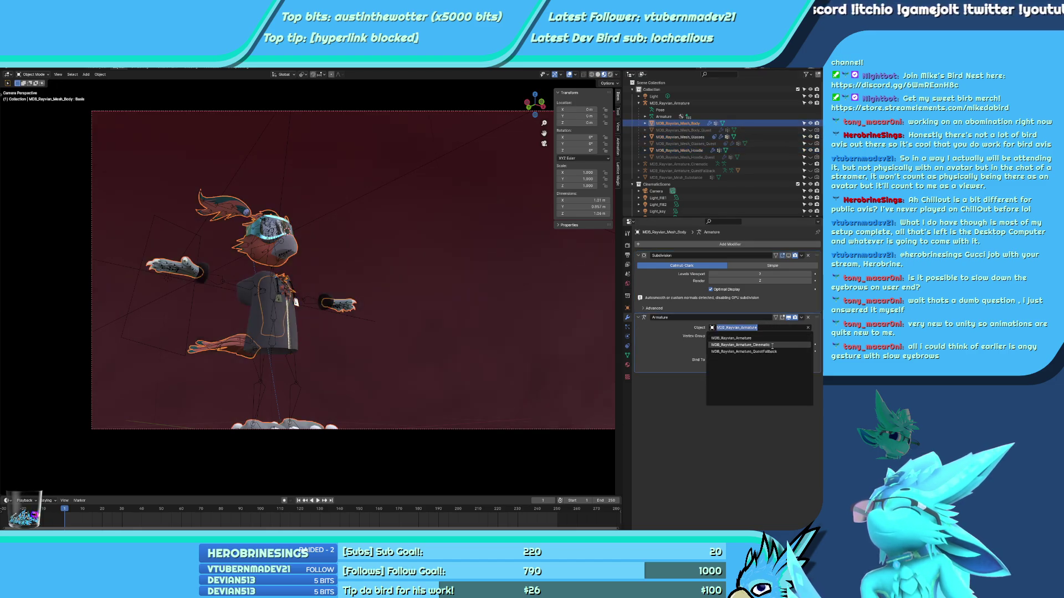
pyautogui.click(740, 344)
# Set the target of the glasses mesh's Armature constraint to MDB_Rayvian_Armature_Cinematic
pyautogui.click(680, 137)
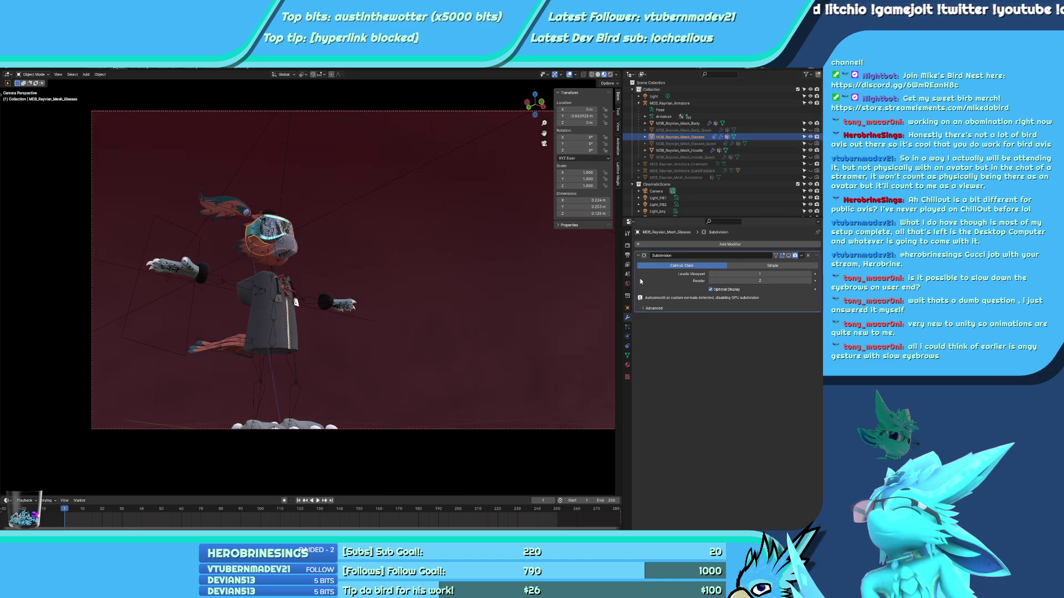
pyautogui.click(627, 355)
pyautogui.click(628, 320)
pyautogui.click(627, 345)
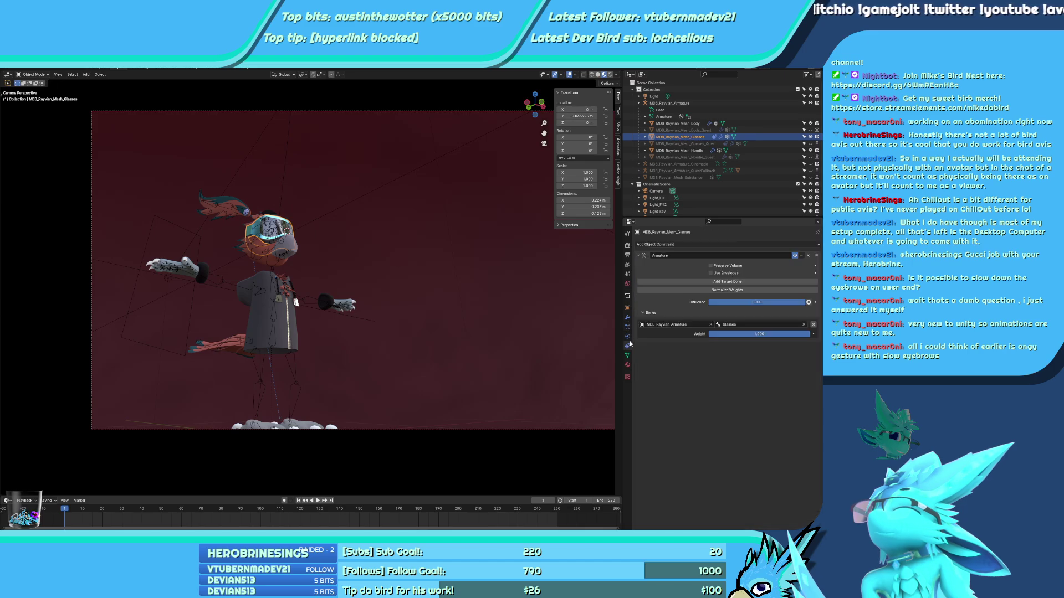
pyautogui.click(673, 325)
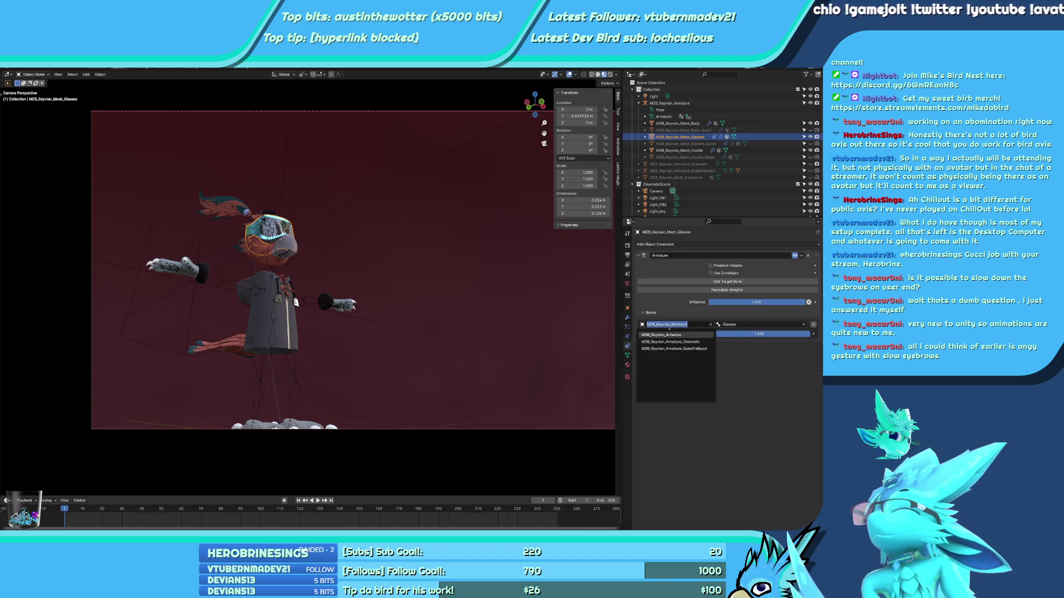
pyautogui.click(677, 346)
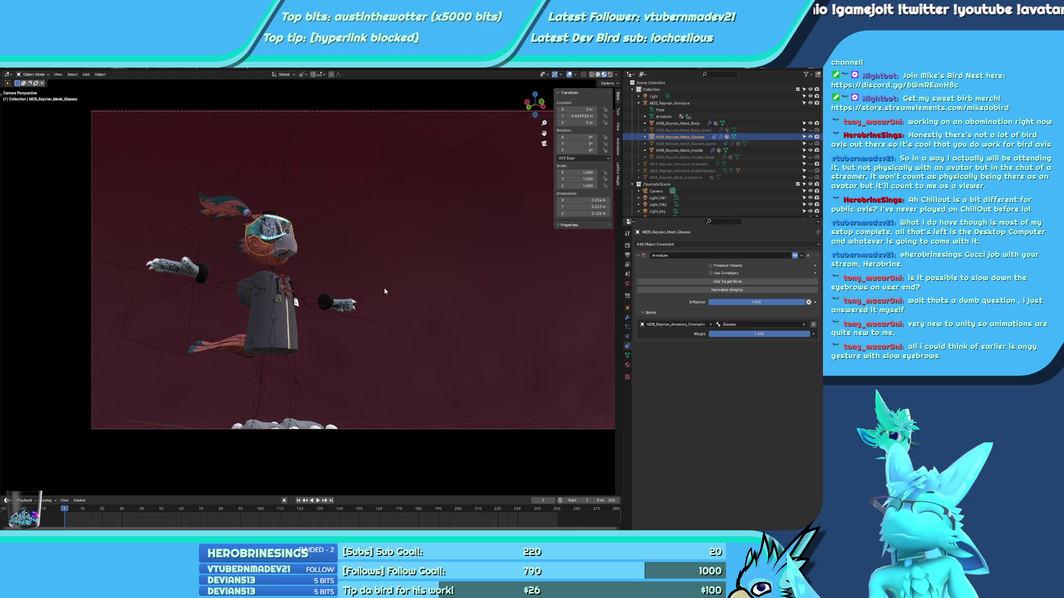
# Put the regular MDB_Rayvian_Armature into Pose Mode and switch to the Animation workspace
pyautogui.click(275, 303)
pyautogui.hotkey('ctrl', 'Tab')
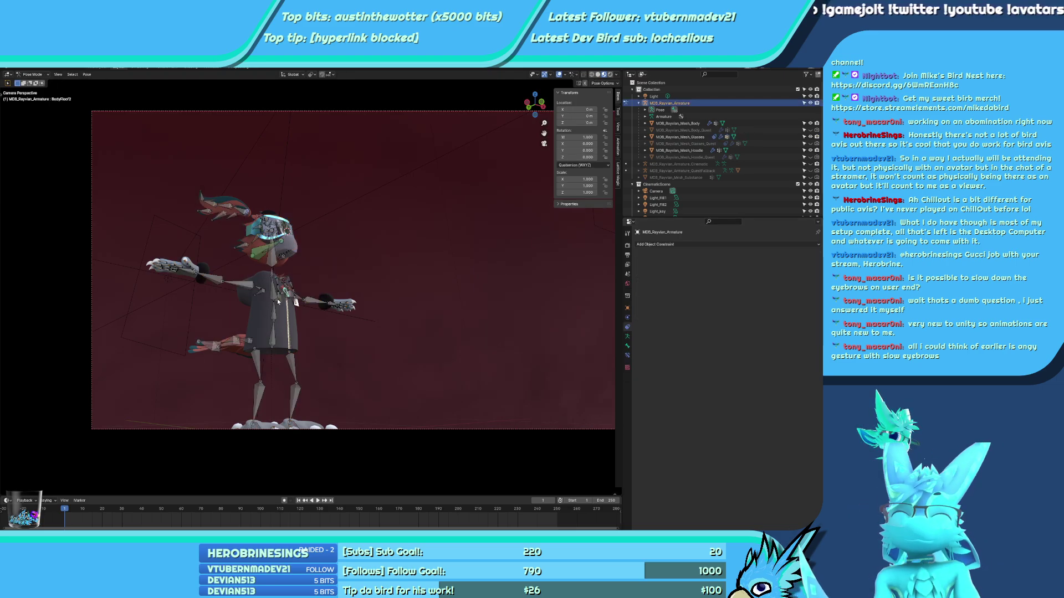
pyautogui.click(207, 69)
pyautogui.press('KP_0')
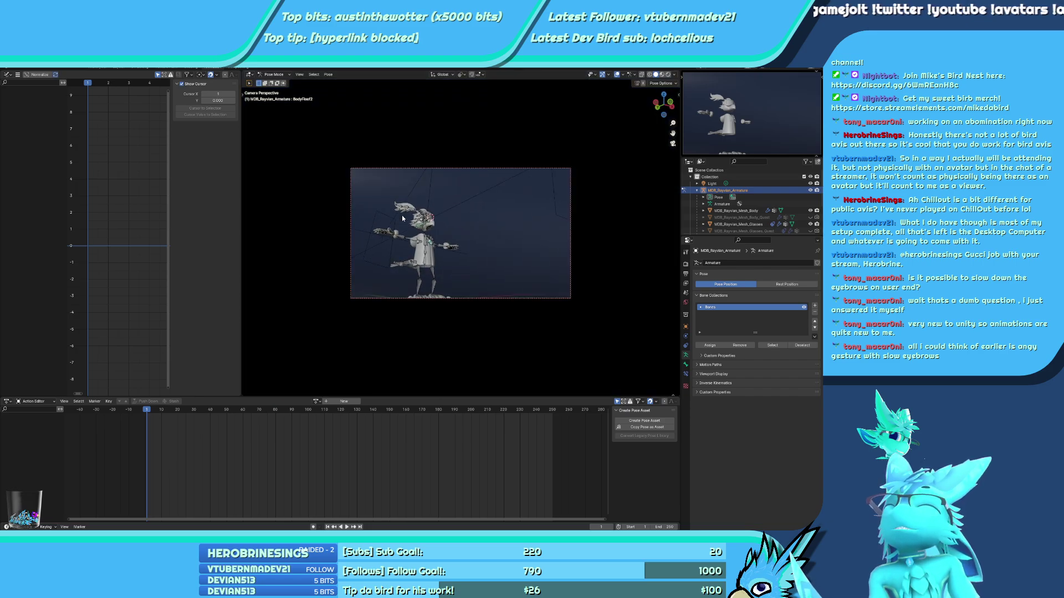
# Try assigning the MDB_Rayvian_Armature_Cinematic action to the regular armature with all its bones selected, and undo it
pyautogui.moveTo(401, 215); pyautogui.dragTo(429, 269, button='middle')
pyautogui.press('a')
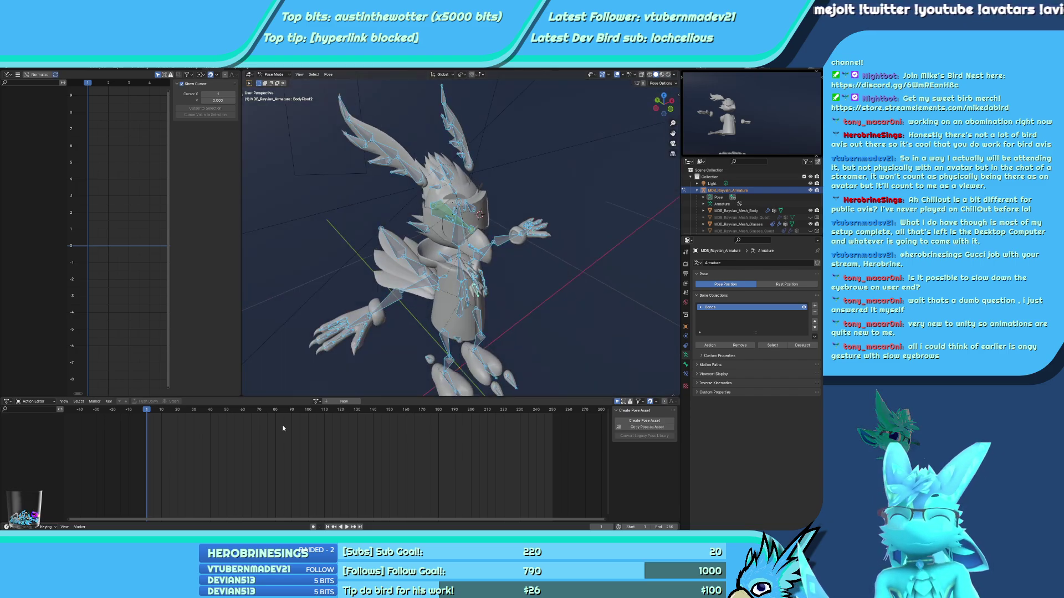
pyautogui.click(315, 401)
pyautogui.click(325, 413)
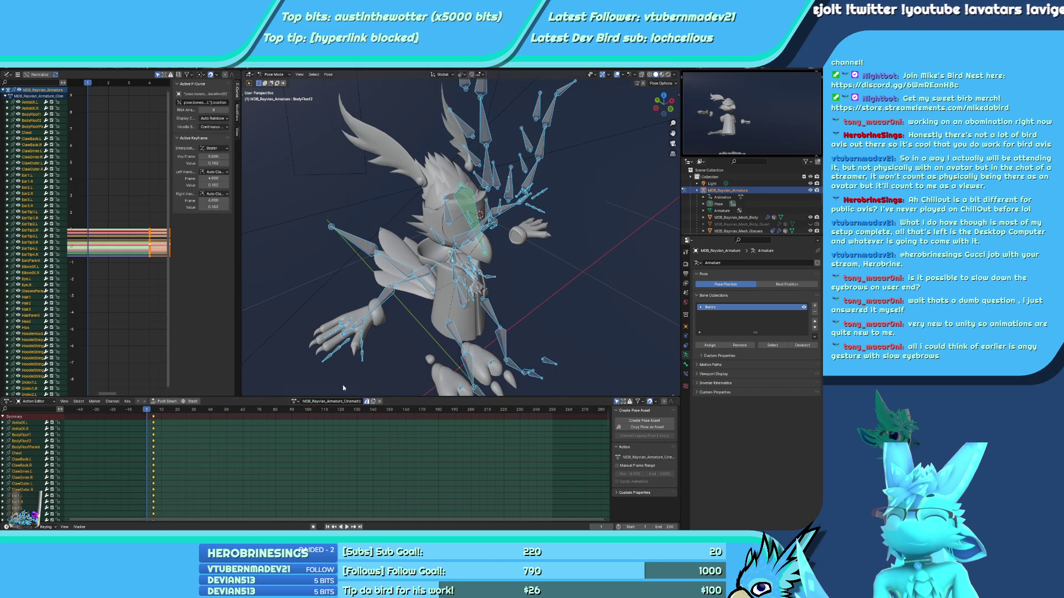
pyautogui.moveTo(343, 385); pyautogui.dragTo(419, 278, button='middle')
pyautogui.hotkey('ctrl', 'z')
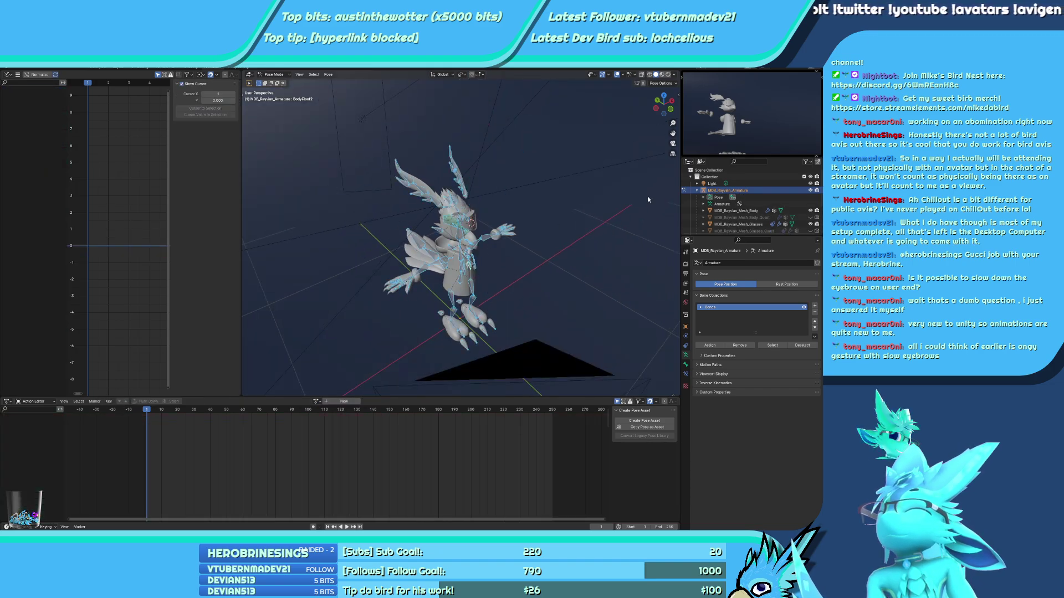
# Return to Object Mode, show the cinematic armature instead of the regular one and assign it the cinematic action
pyautogui.hotkey('ctrl', 'Tab')
pyautogui.click(697, 190)
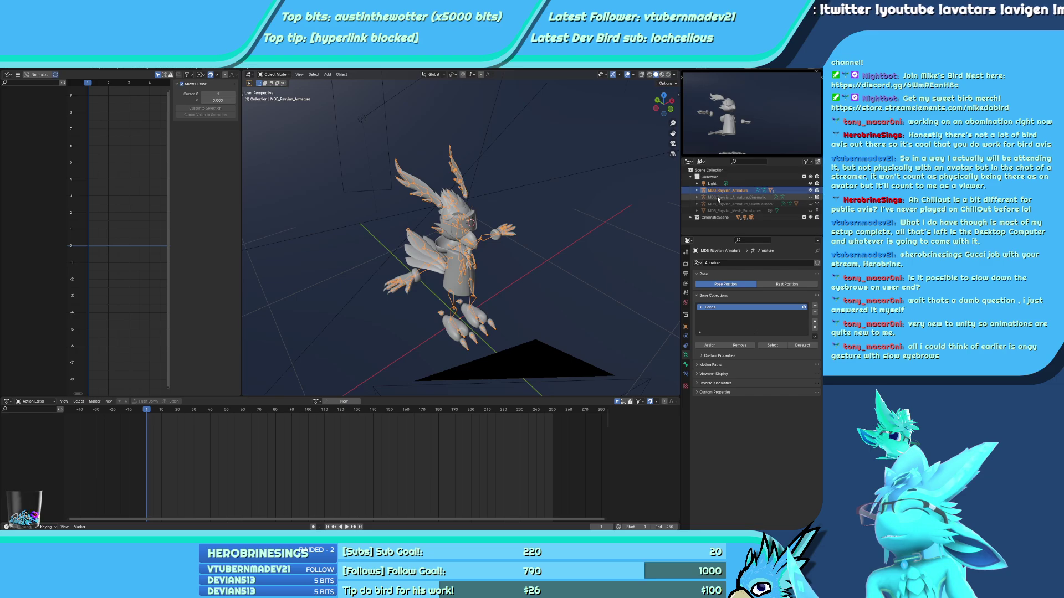
pyautogui.click(803, 197)
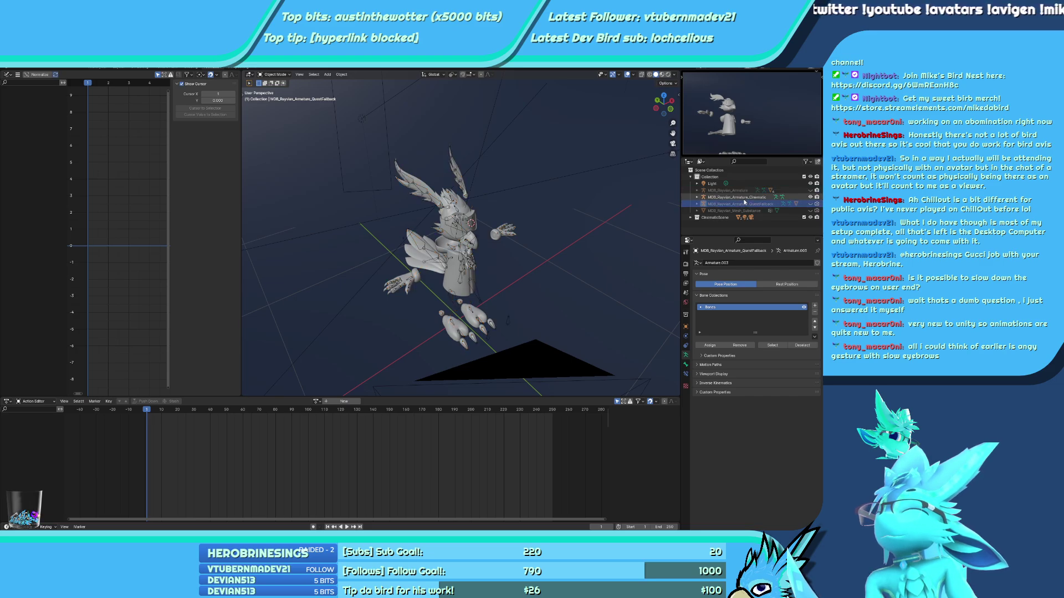
pyautogui.click(317, 402)
pyautogui.click(329, 411)
pyautogui.moveTo(421, 310); pyautogui.dragTo(434, 223, button='middle')
# Set the target bone of the glasses mesh's Armature constraint to GlassesParent
pyautogui.click(482, 205)
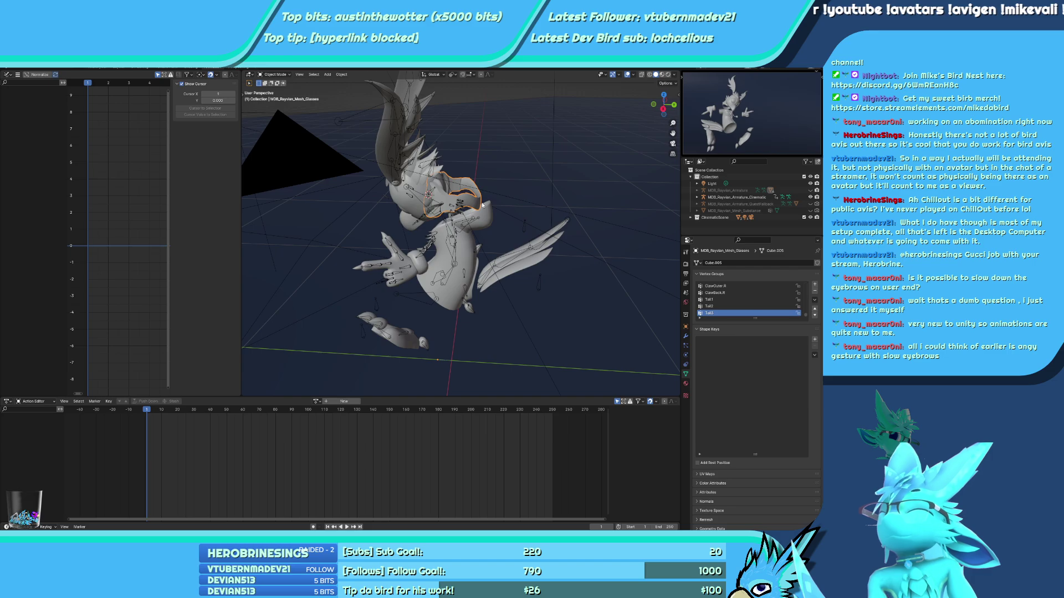
pyautogui.press('Tab')
pyautogui.press('Tab')
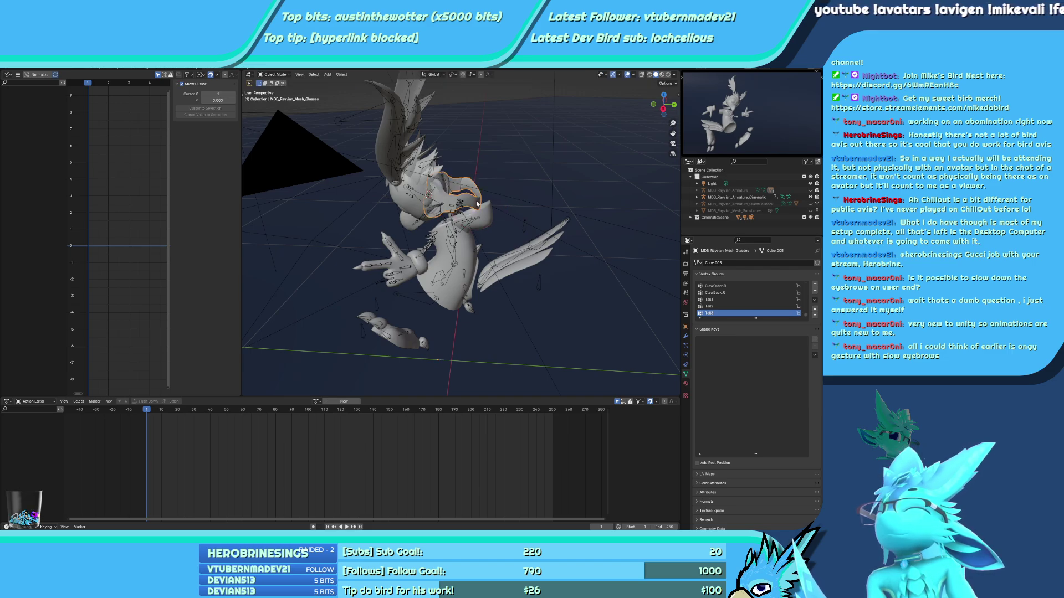
pyautogui.click(686, 364)
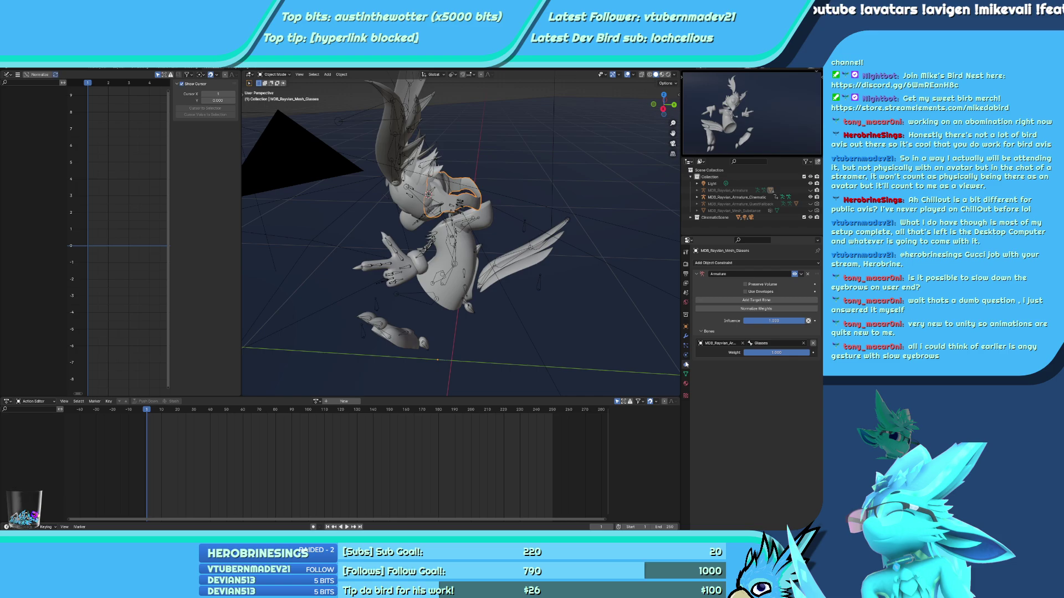
pyautogui.click(764, 344)
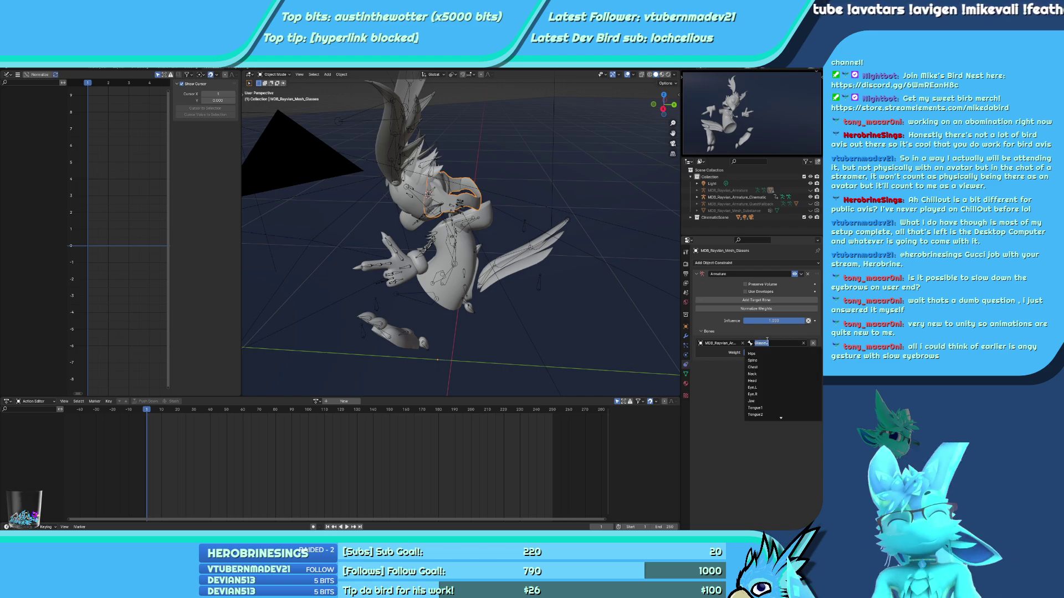
pyautogui.write('gla')
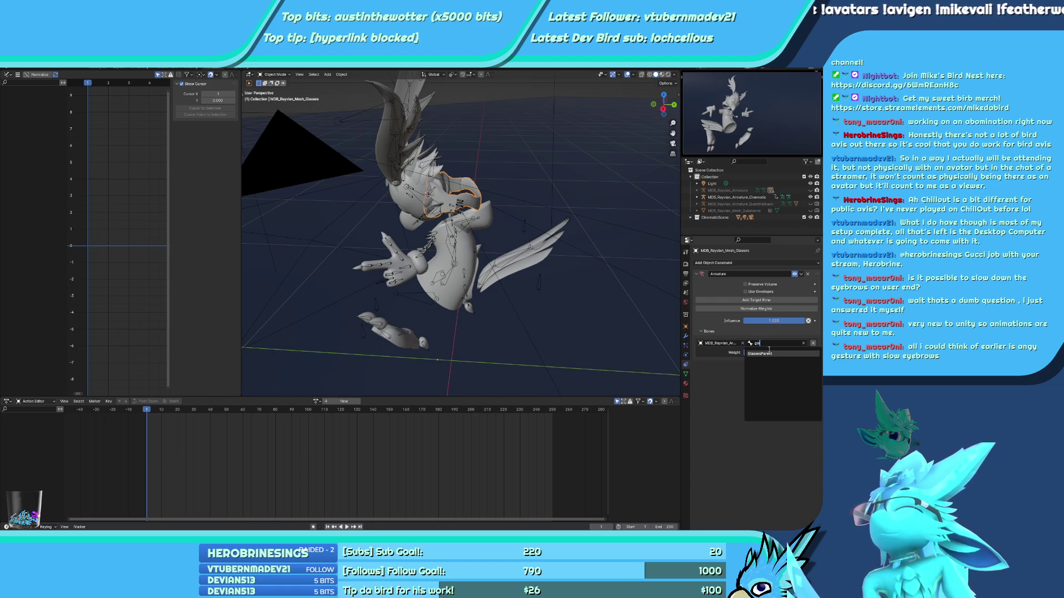
pyautogui.click(767, 353)
# Examine the posed avatar and its glasses through the scene camera, and select the body mesh
pyautogui.scroll(-3, 538, 245)
pyautogui.moveTo(538, 244); pyautogui.dragTo(599, 242, button='middle')
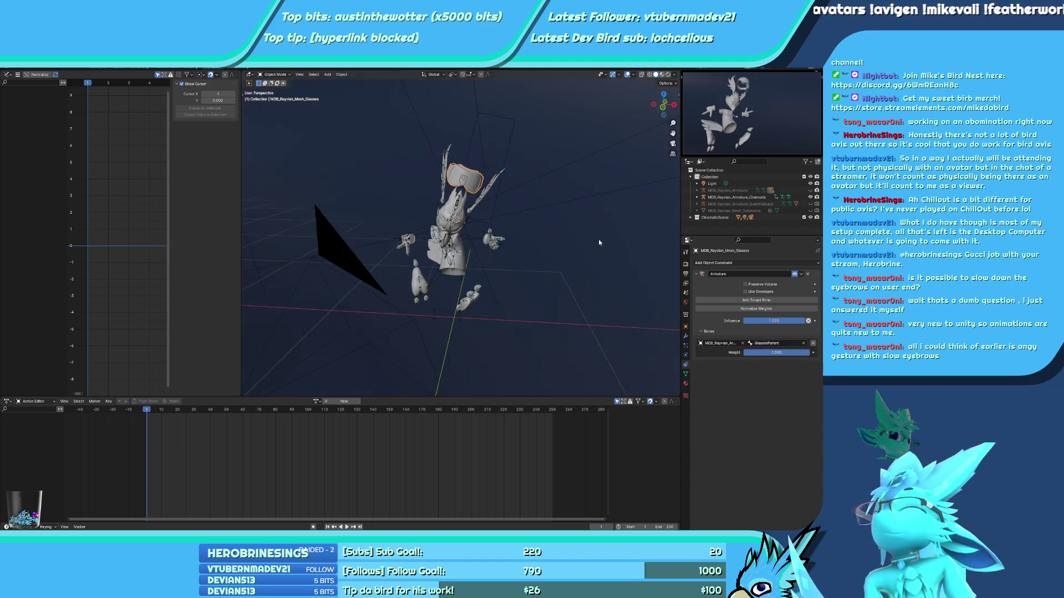
pyautogui.press('KP_0')
pyautogui.scroll(2, 585, 241)
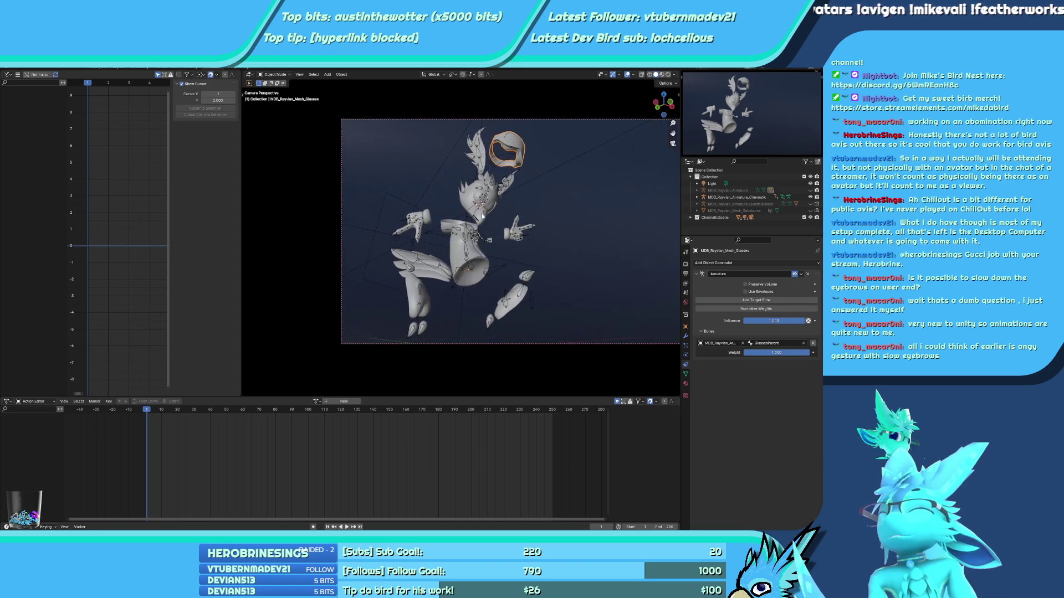
pyautogui.scroll(-2, 482, 216)
pyautogui.scroll(3, 516, 210)
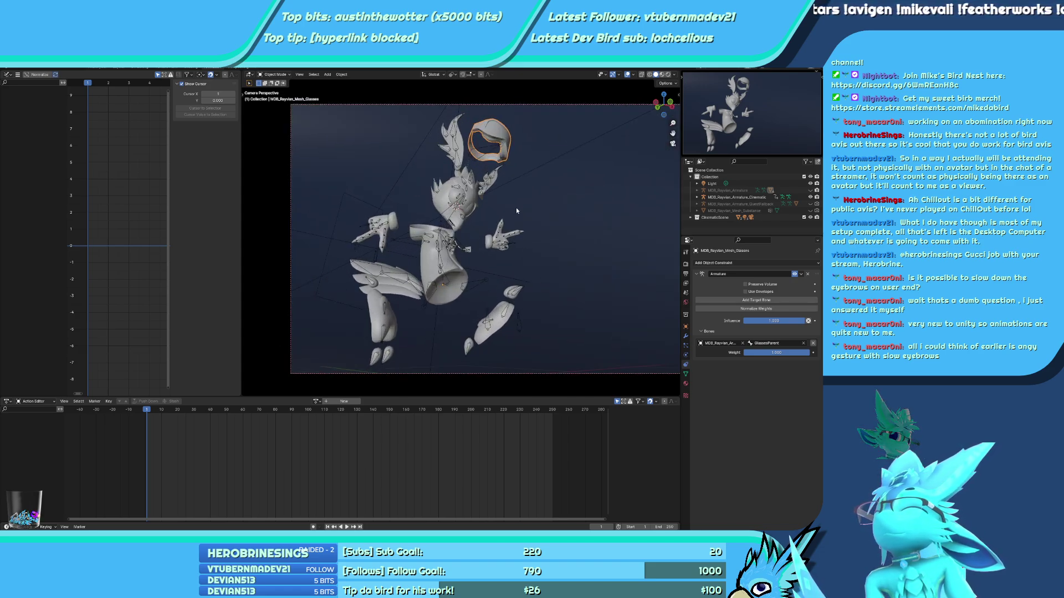
pyautogui.click(475, 197)
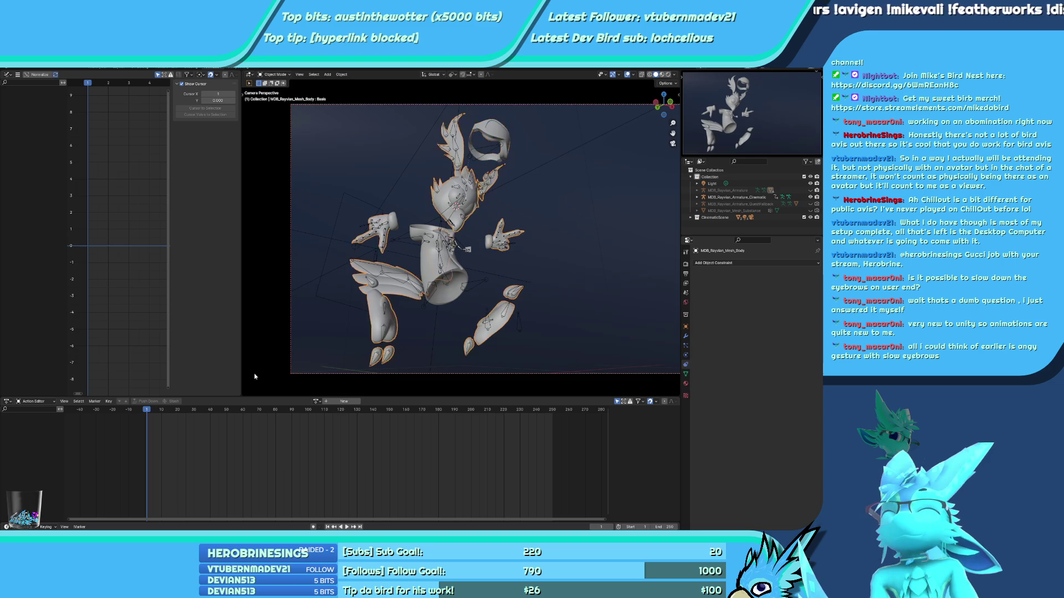
# Assign the FloatingPoseShapeKeys action to the body mesh in the Shape Key Editor and scrub the timeline to apply it
pyautogui.click(34, 401)
pyautogui.click(39, 436)
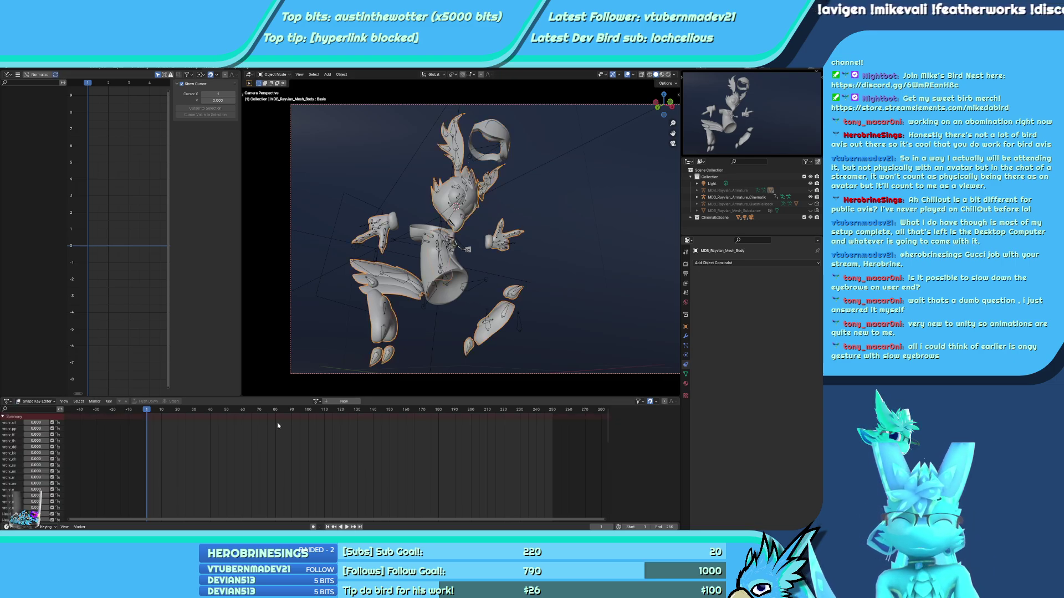
pyautogui.click(316, 401)
pyautogui.click(343, 412)
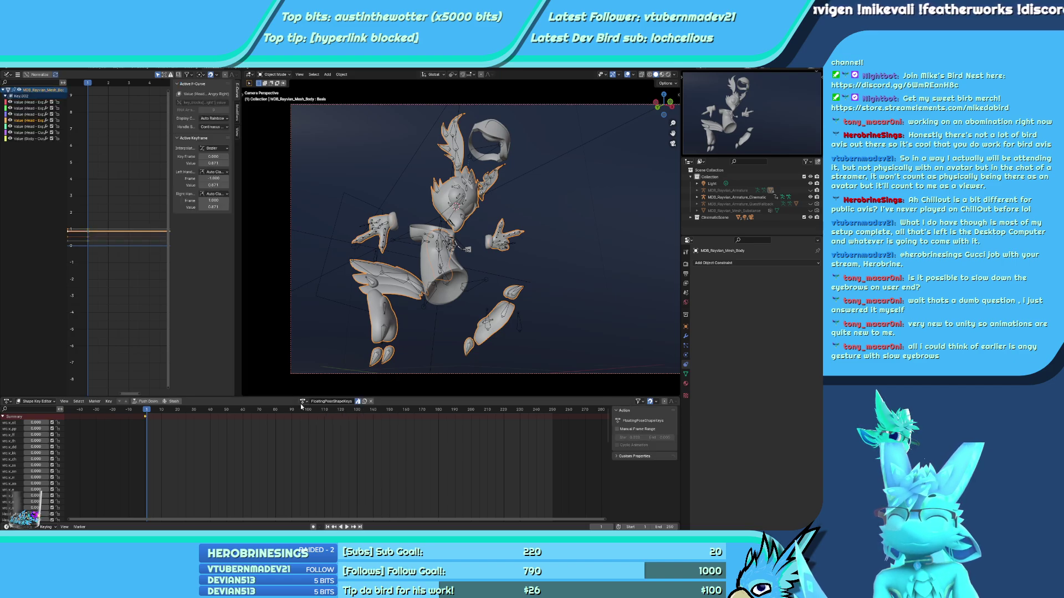
pyautogui.moveTo(156, 410); pyautogui.dragTo(145, 411)
# Switch the viewport to Material Preview shading and hide its overlays
pyautogui.press('z')
pyautogui.click(488, 216)
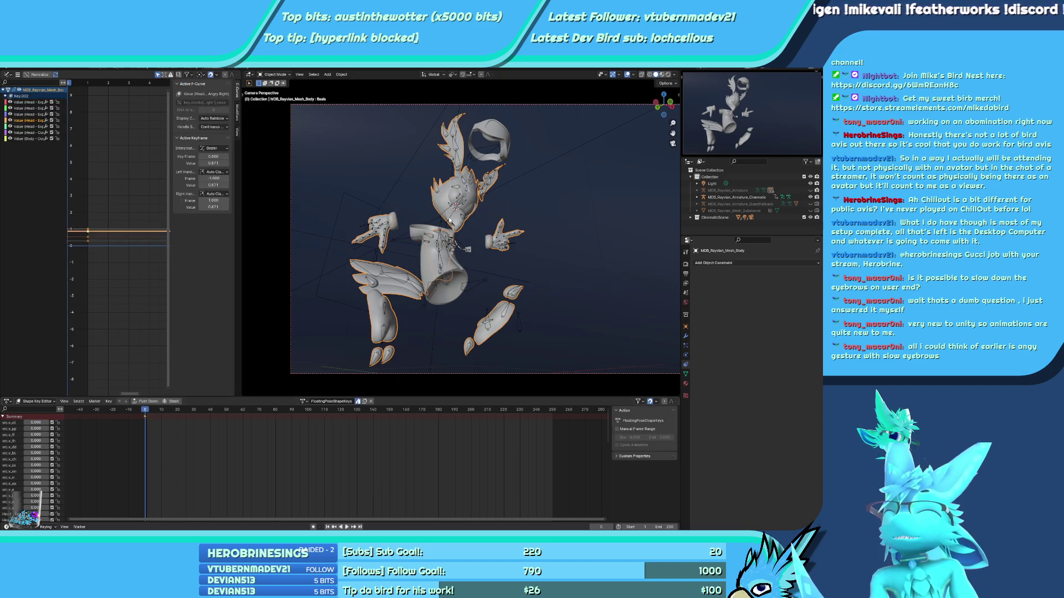
pyautogui.scroll(5, 489, 217)
pyautogui.click(627, 75)
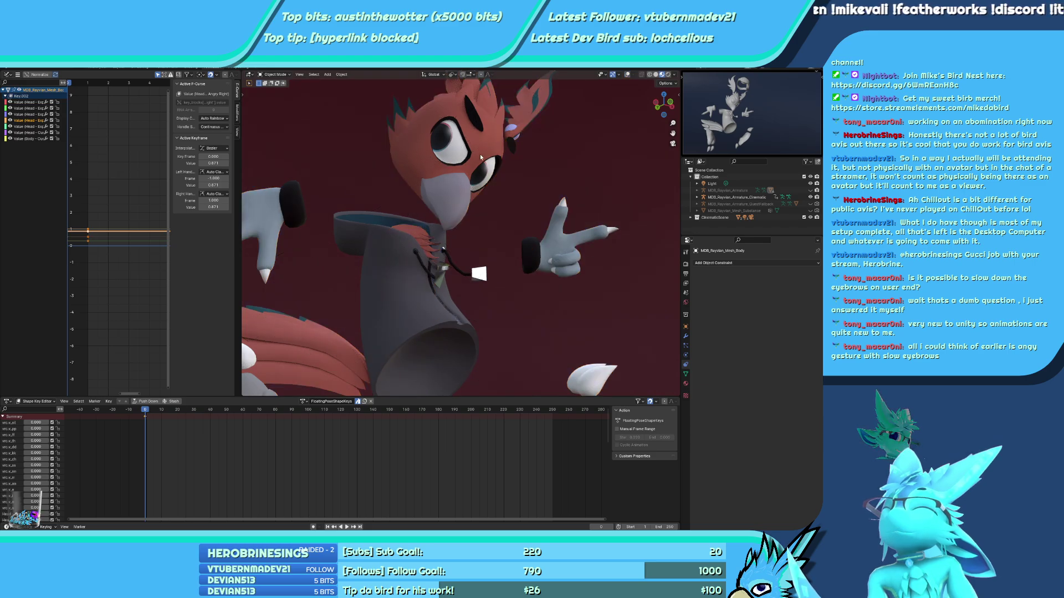
# Examine the textured avatar's pose, facial expression and floating glasses in the framing of the scene camera
pyautogui.scroll(3, 520, 245)
pyautogui.press('KP_0')
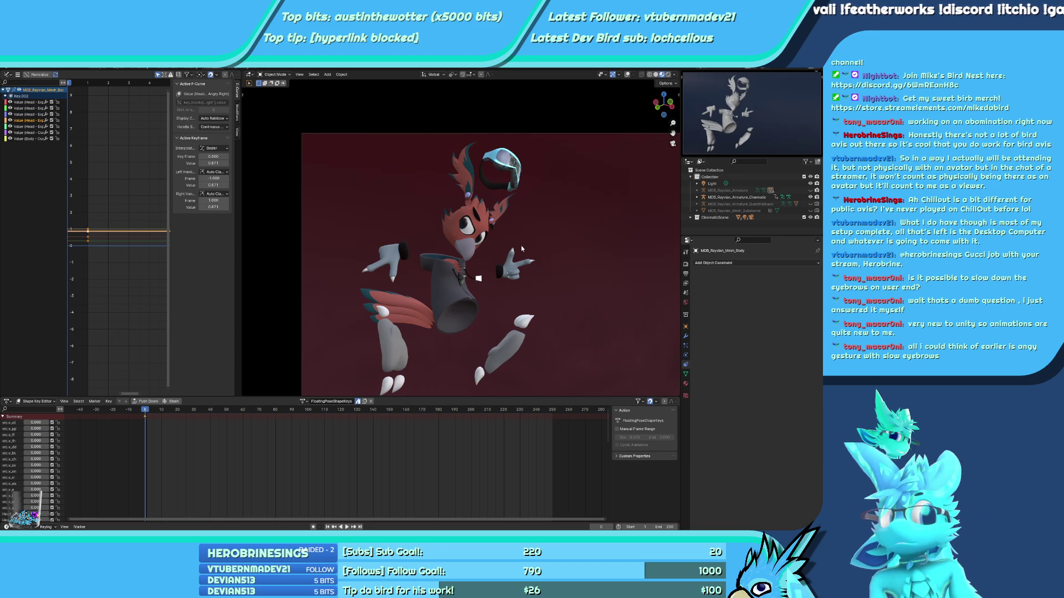
pyautogui.scroll(-2, 551, 254)
pyautogui.keyDown('shift'); pyautogui.moveTo(550, 253); pyautogui.dragTo(499, 230, button='middle'); pyautogui.keyUp('shift')
pyautogui.scroll(2, 477, 221)
pyautogui.keyDown('shift'); pyautogui.moveTo(397, 198); pyautogui.dragTo(419, 208, button='middle'); pyautogui.keyUp('shift')
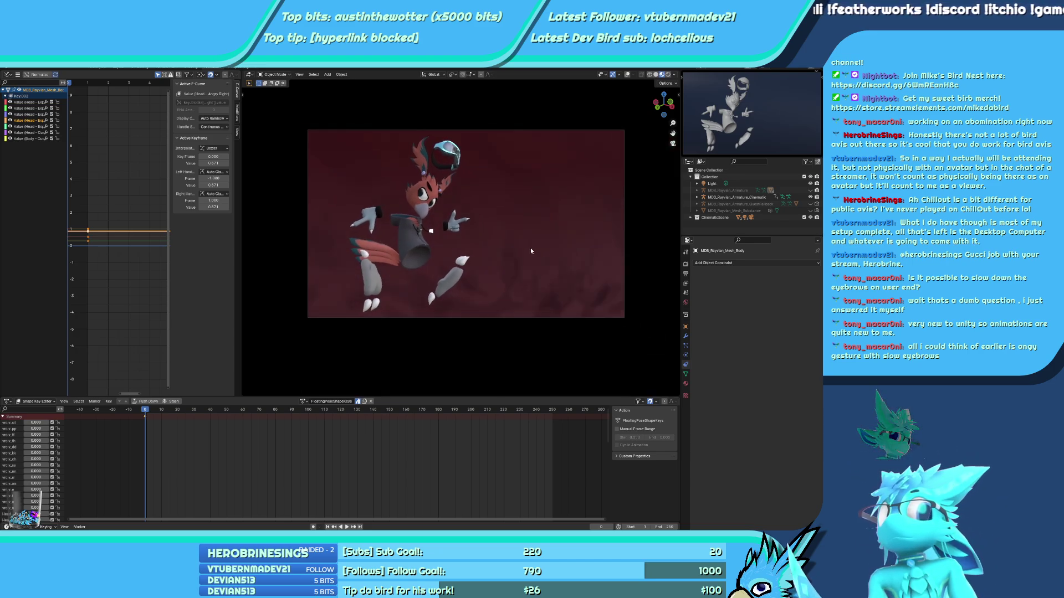
pyautogui.keyDown('shift'); pyautogui.moveTo(445, 135); pyautogui.dragTo(500, 152, button='middle'); pyautogui.keyUp('shift')
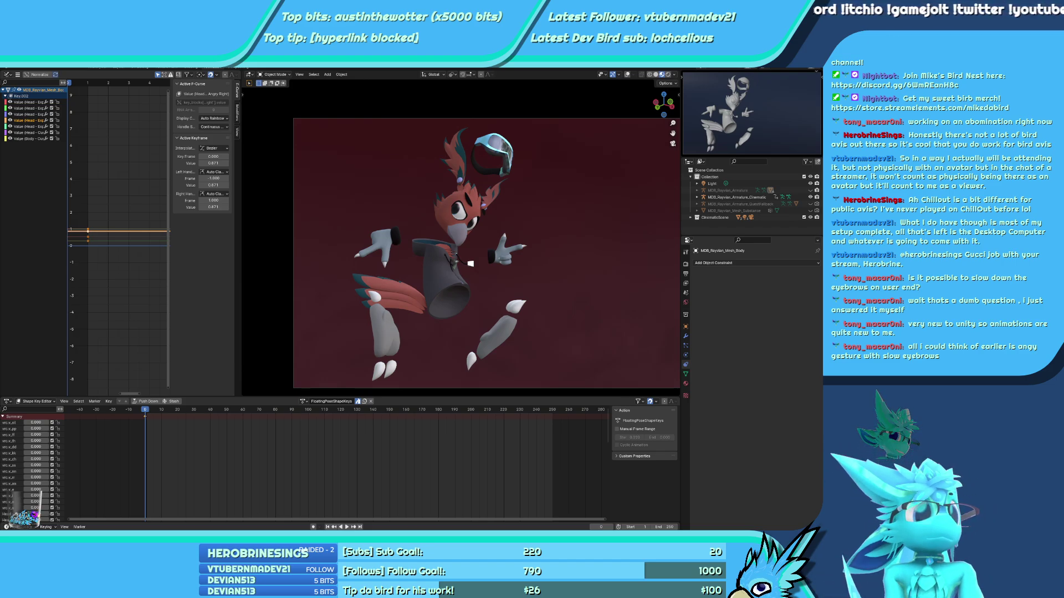
pyautogui.scroll(-2, 575, 276)
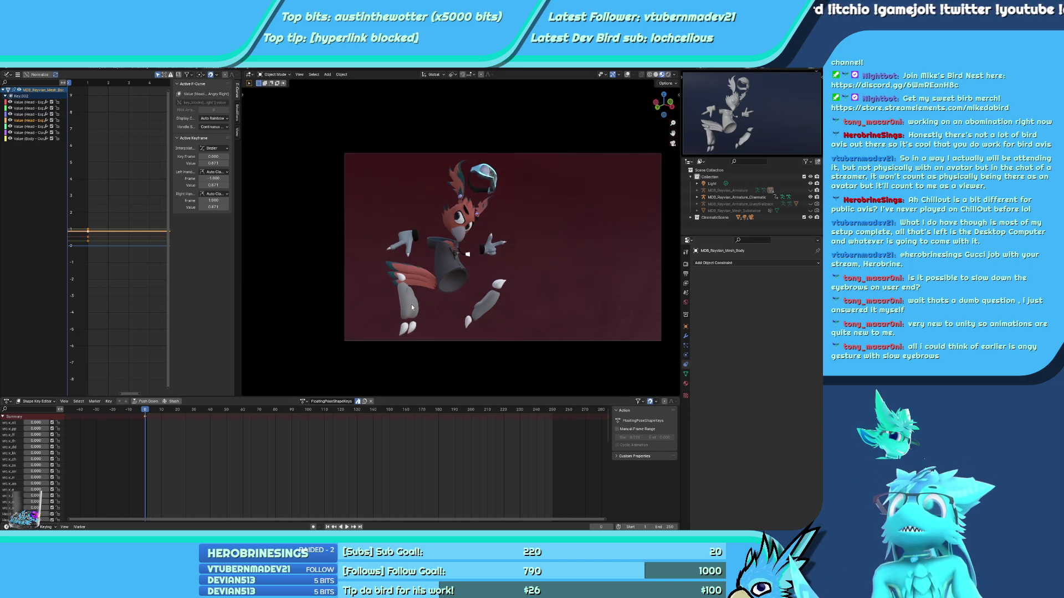
pyautogui.scroll(1, 576, 276)
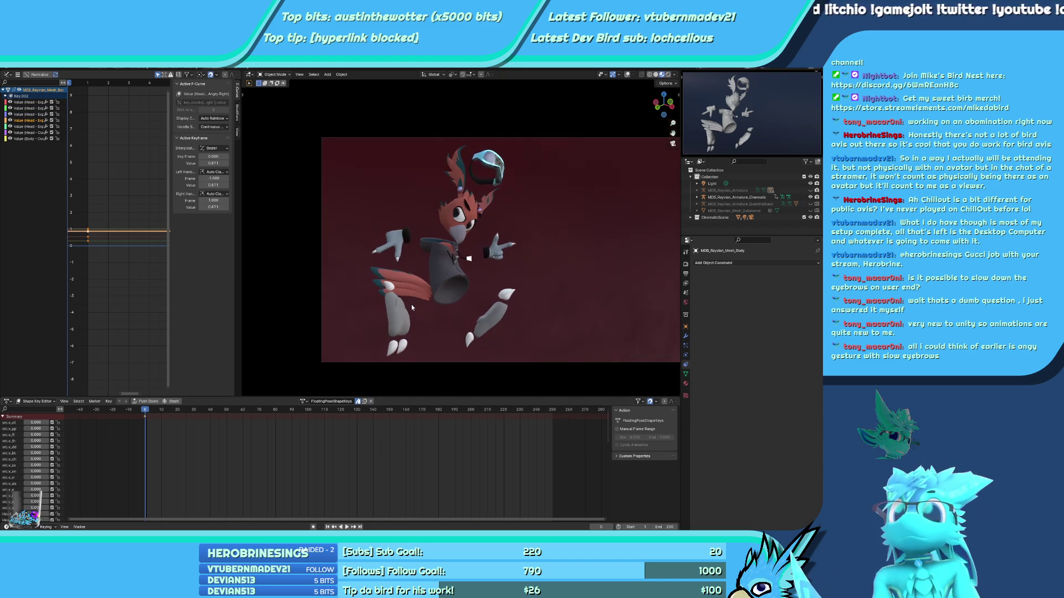
# Show the viewport overlays again and select the cinematic armature
pyautogui.click(628, 76)
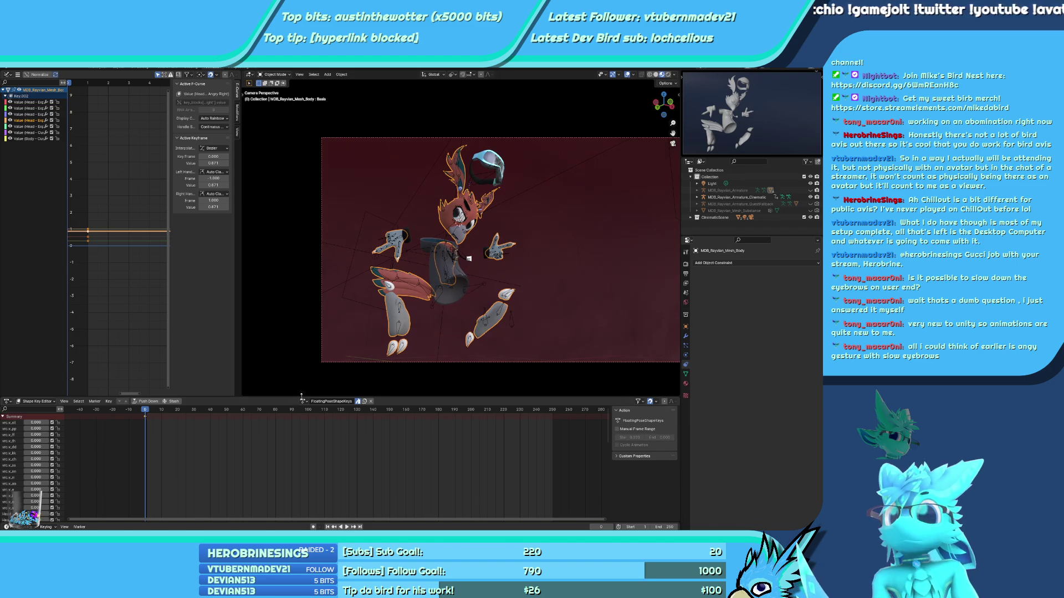
pyautogui.click(305, 401)
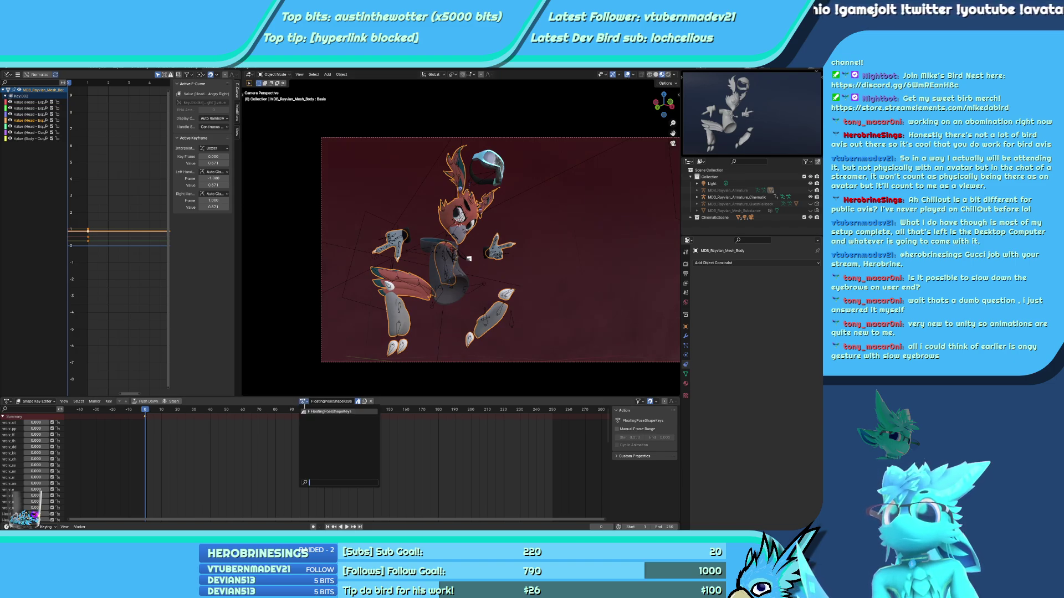
pyautogui.click(479, 178)
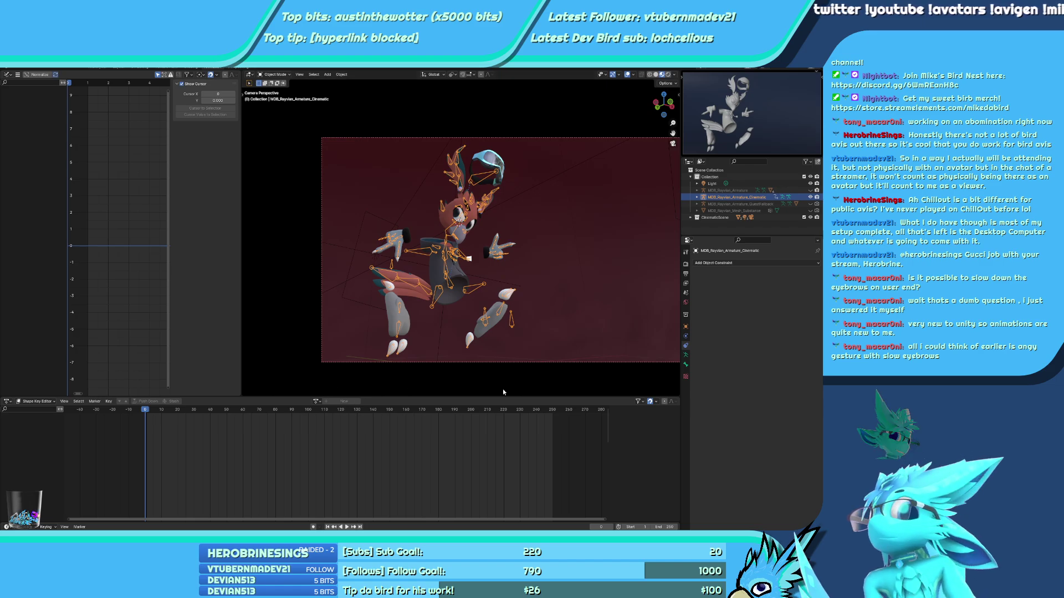
# Enter Pose Mode on the cinematic armature and select the GlassesParent bone at the floating glasses
pyautogui.scroll(4, 441, 201)
pyautogui.keyDown('shift'); pyautogui.moveTo(441, 202); pyautogui.dragTo(435, 310, button='middle'); pyautogui.keyUp('shift')
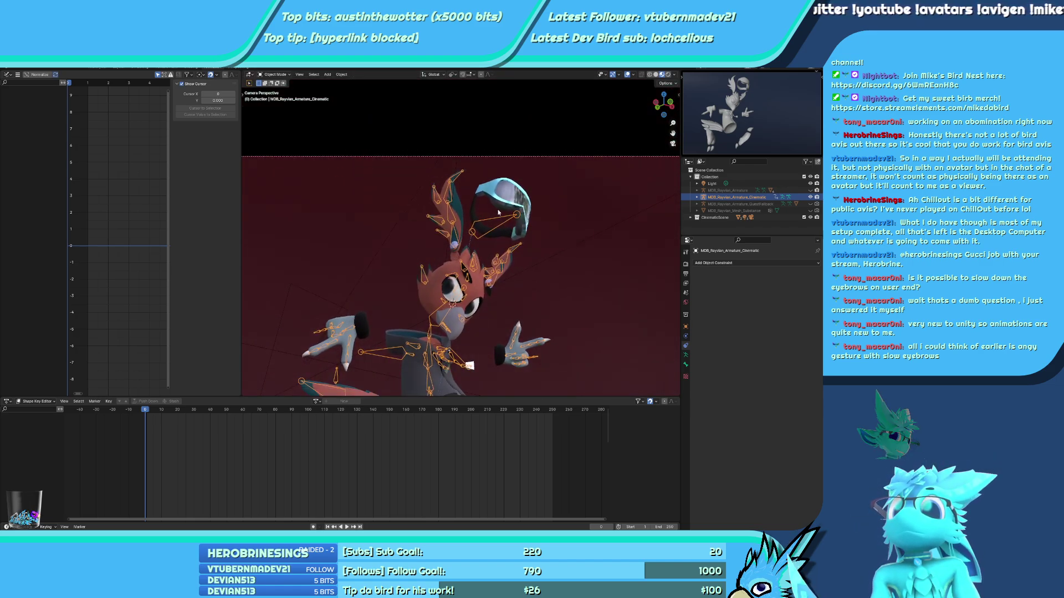
pyautogui.scroll(3, 434, 310)
pyautogui.scroll(-5, 519, 233)
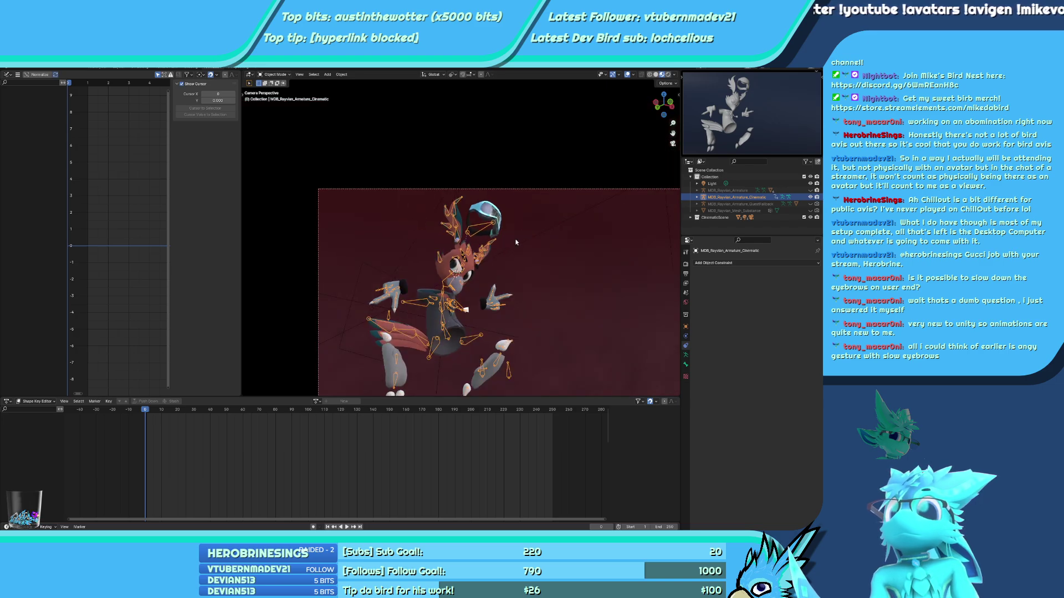
pyautogui.hotkey('ctrl', 'Tab')
pyautogui.scroll(3, 476, 237)
pyautogui.click(497, 223)
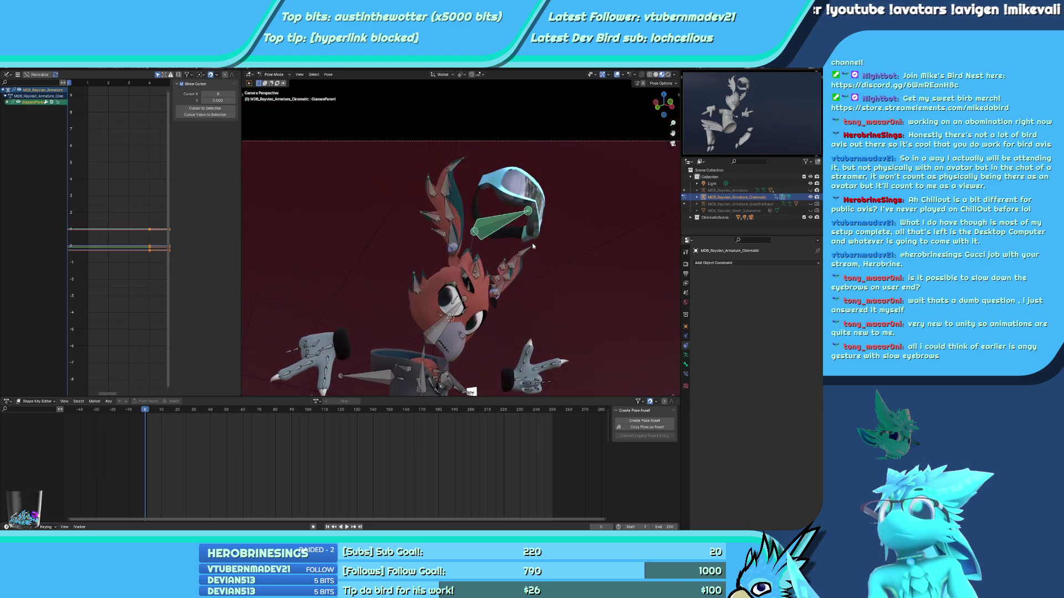
# Check the GlassesParent bone's parent and relations settings in Edit Mode and return to Object Mode
pyautogui.click(686, 364)
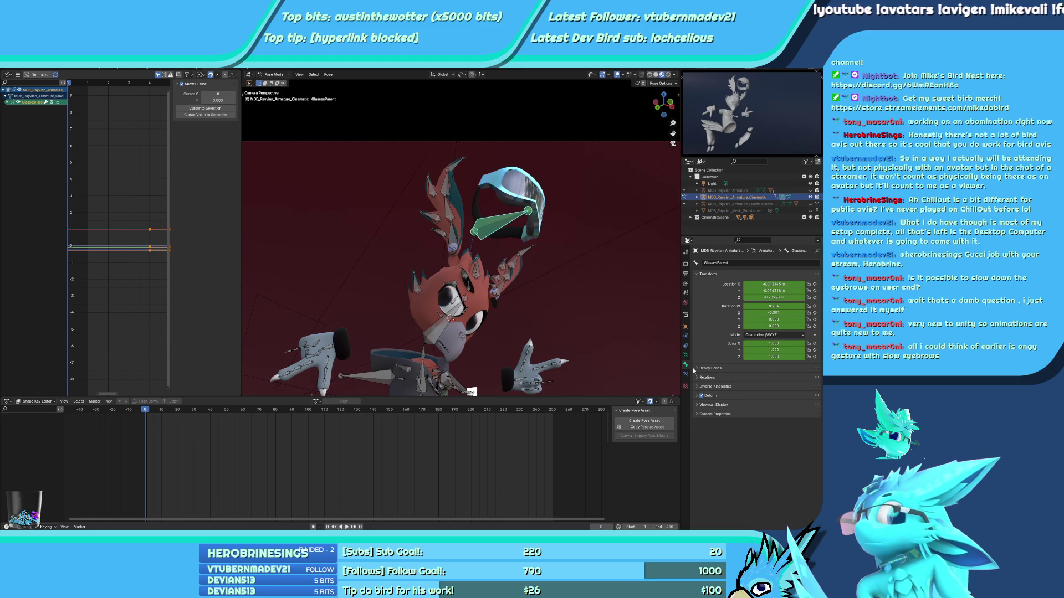
pyautogui.click(686, 355)
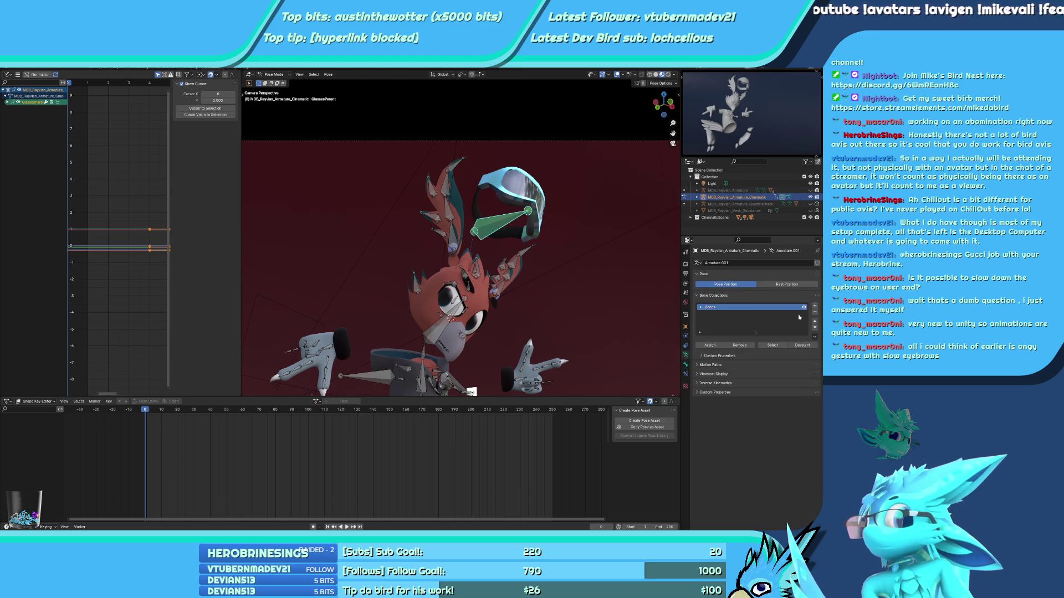
pyautogui.click(685, 364)
pyautogui.press('Tab')
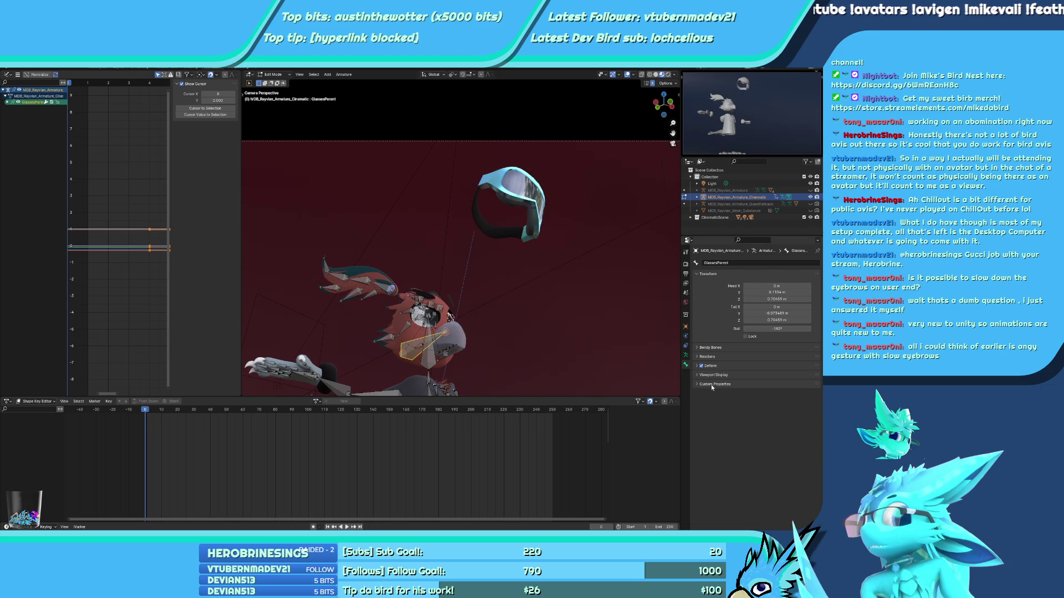
pyautogui.click(707, 356)
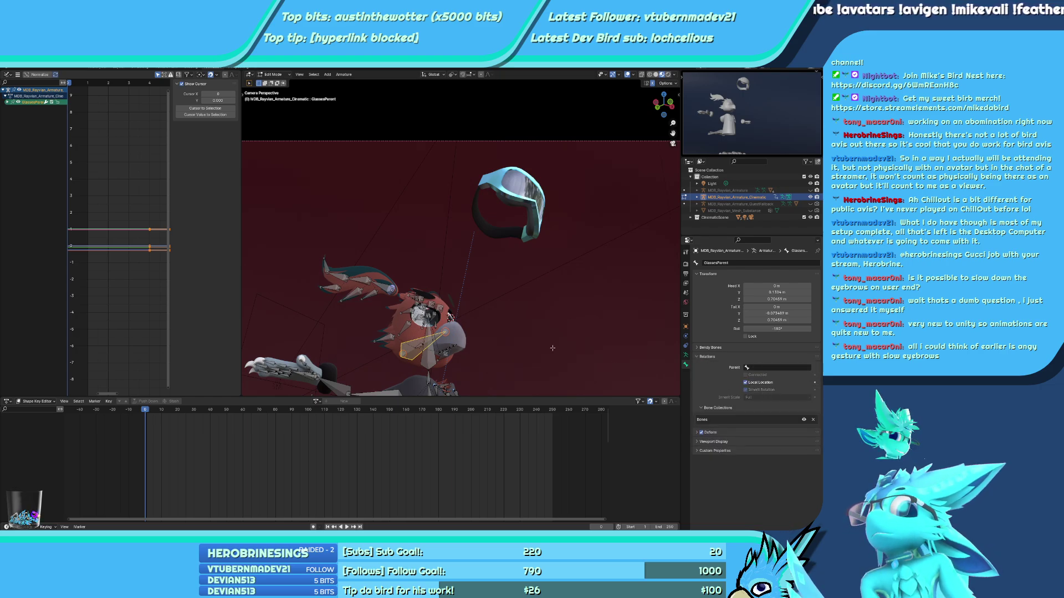
pyautogui.press('Tab')
pyautogui.press('Tab')
pyautogui.press('Tab')
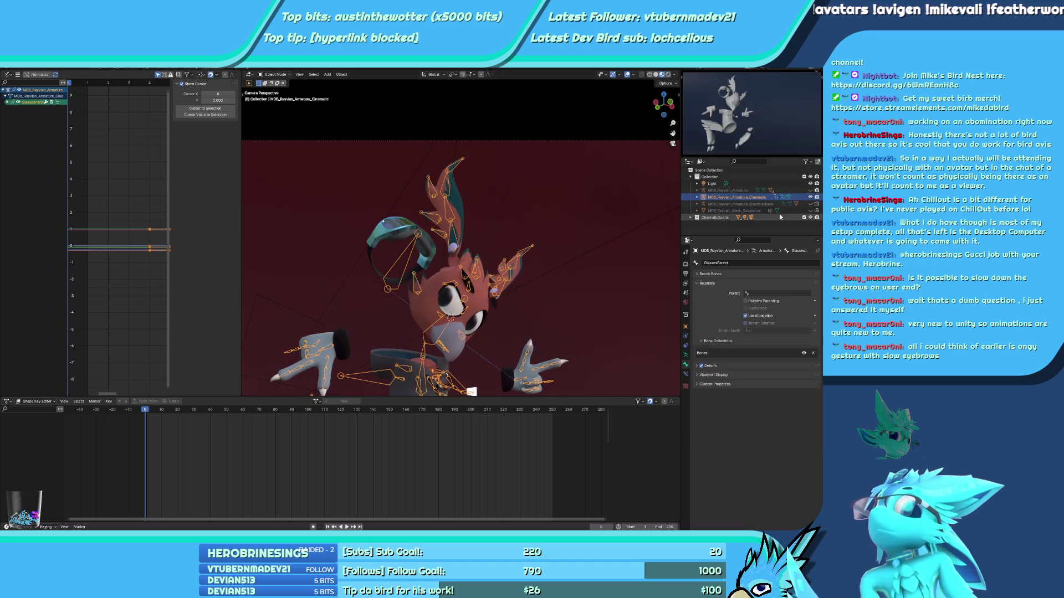
# Unhide and select the regular armature and assign it the MDB_Rayvian_Armature_Cinematic action in the Action Editor
pyautogui.click(810, 190)
pyautogui.click(801, 190)
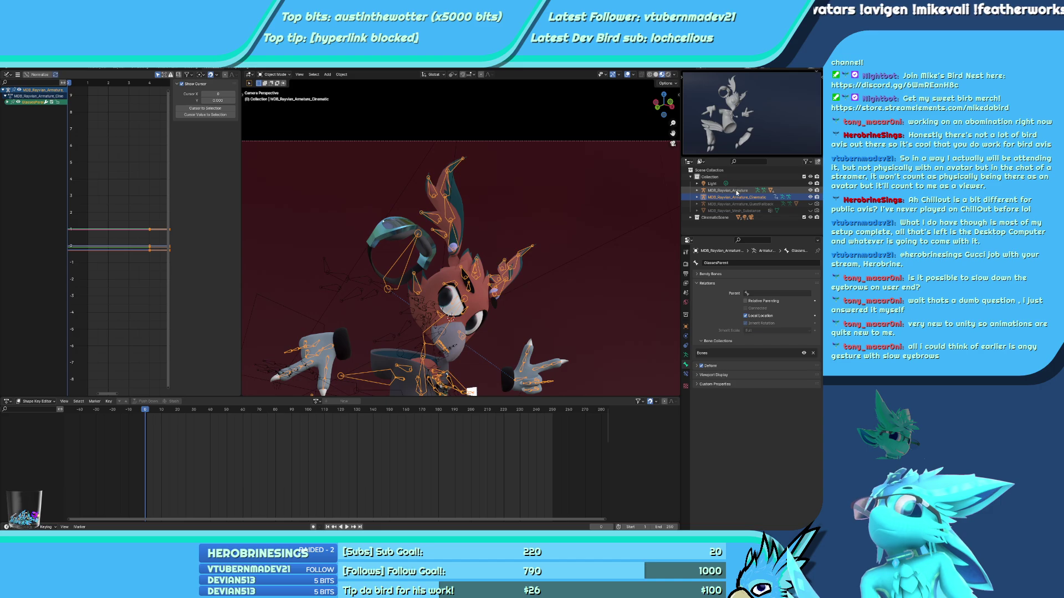
pyautogui.click(33, 401)
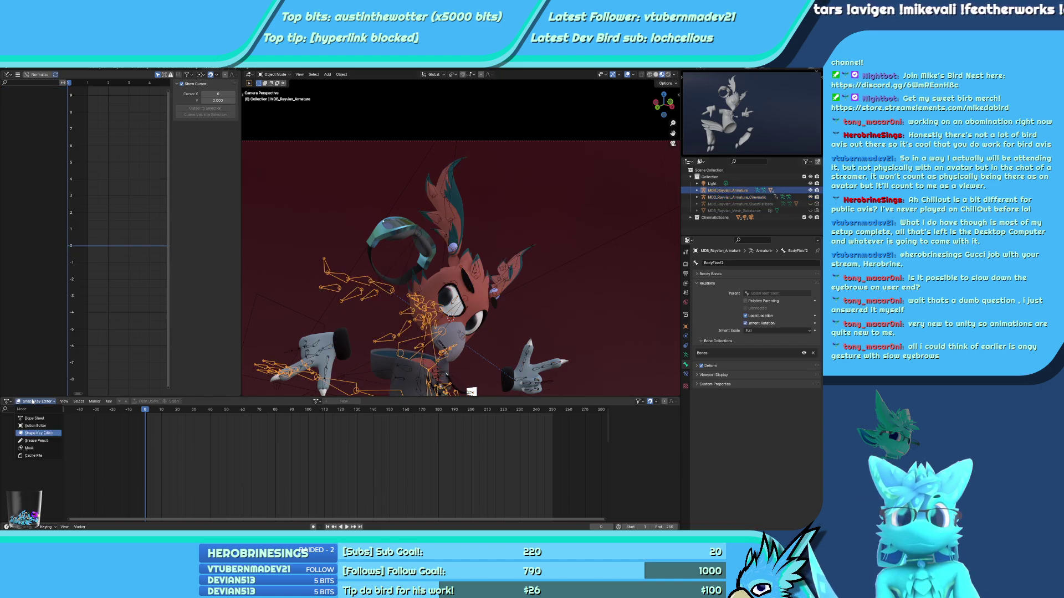
pyautogui.click(35, 425)
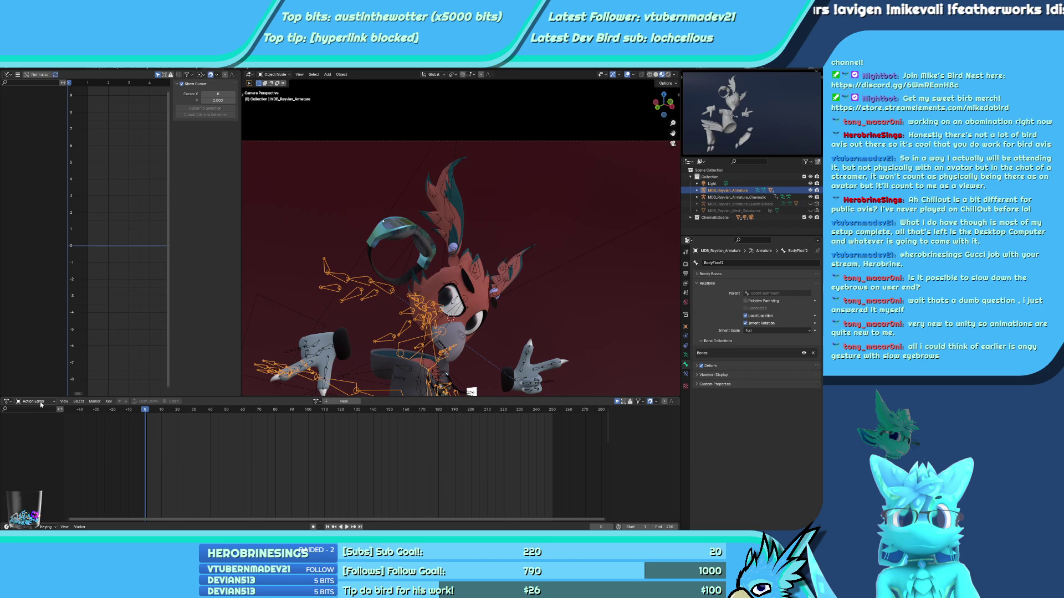
pyautogui.click(316, 401)
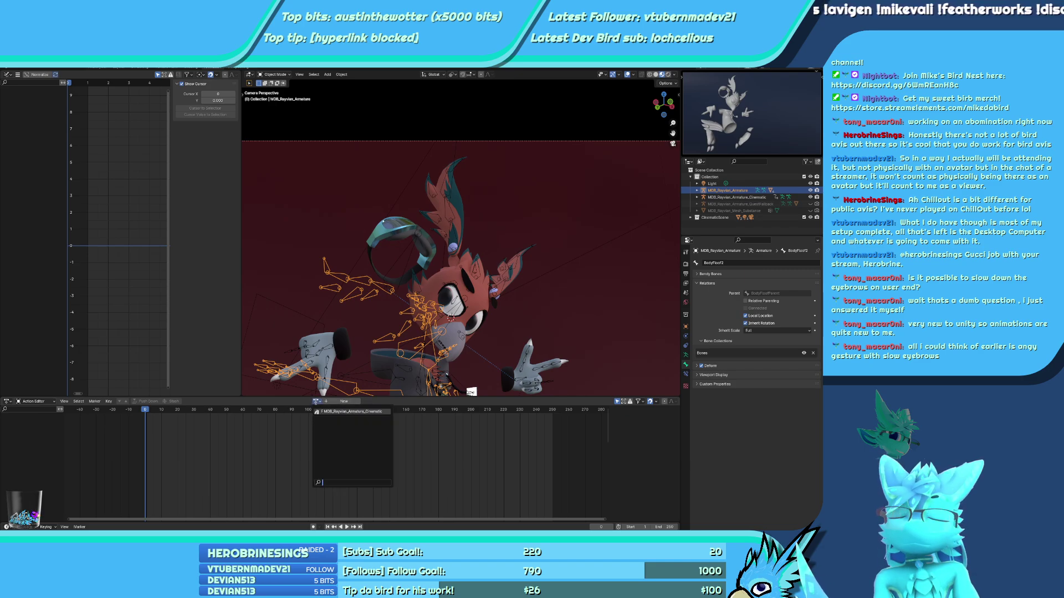
pyautogui.click(328, 413)
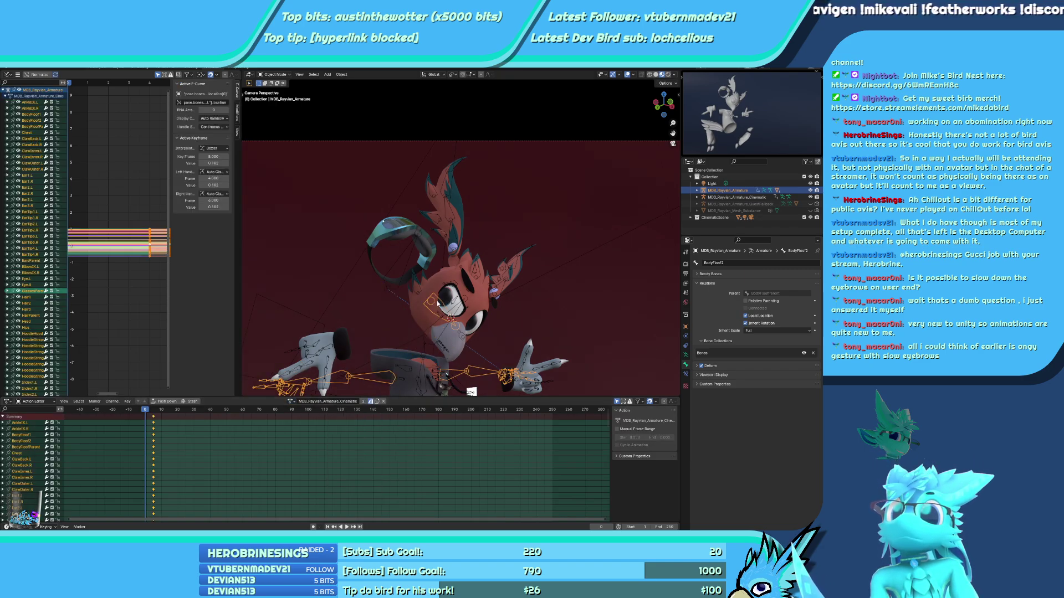
# Rename the regular armature's Glasses bone to GlassesParent in Edit Mode, return to Object Mode and scrub the timeline to update its pose
pyautogui.press('Tab')
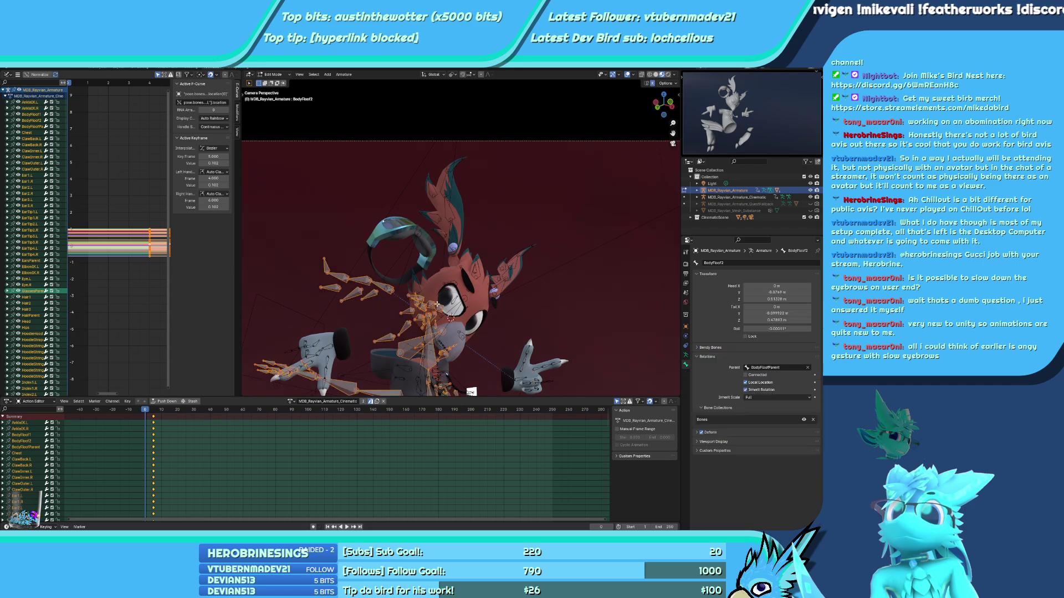
pyautogui.click(416, 339)
pyautogui.click(740, 263)
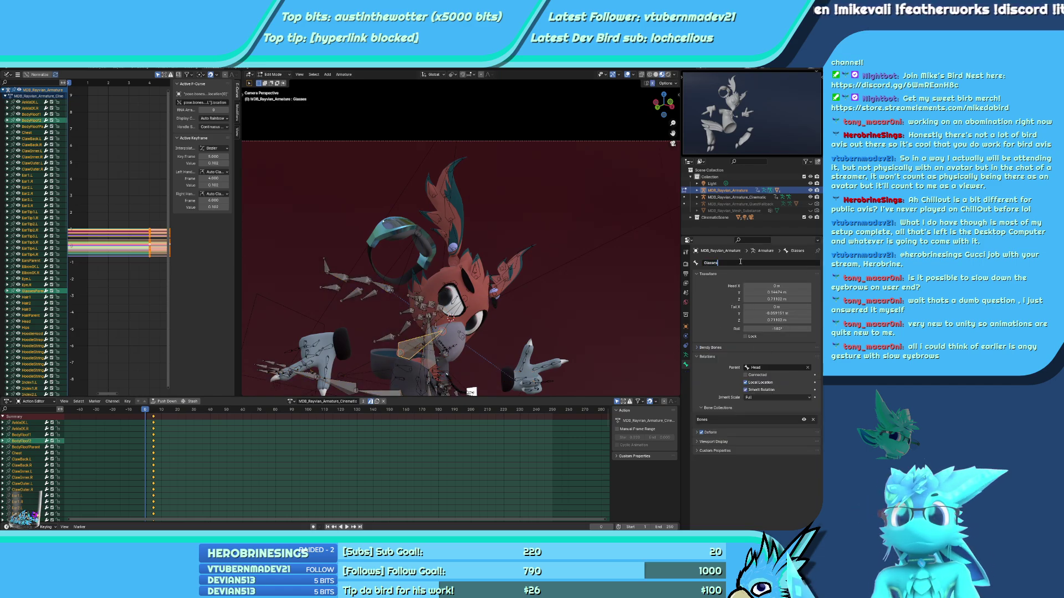
pyautogui.write('Parent')
pyautogui.press('Return')
pyautogui.press('Tab')
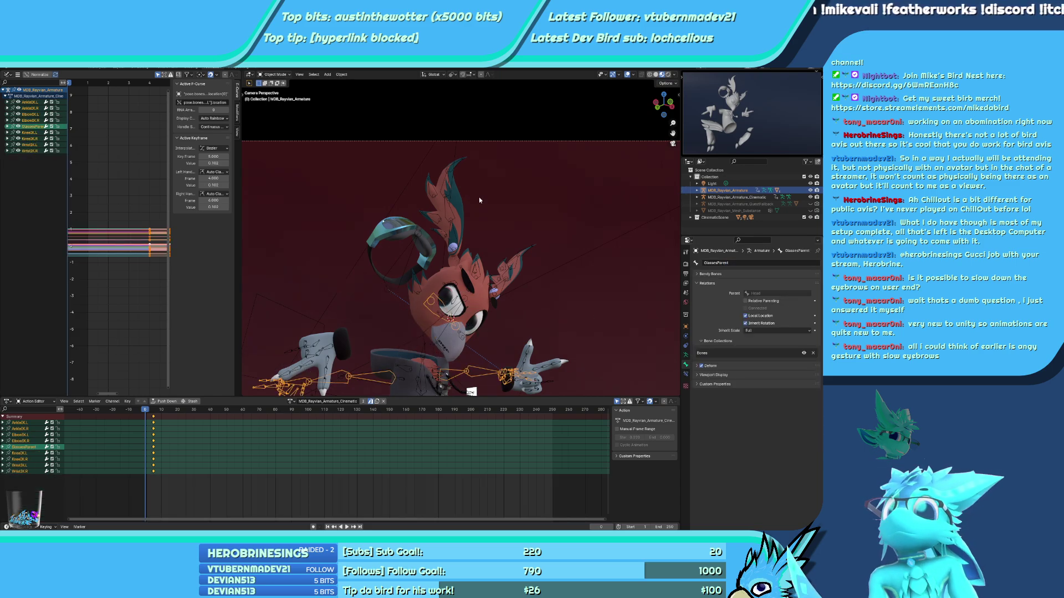
pyautogui.moveTo(153, 413)
pyautogui.mouseDown()
pyautogui.moveTo(167, 411)
pyautogui.moveTo(145, 410)
pyautogui.mouseUp()
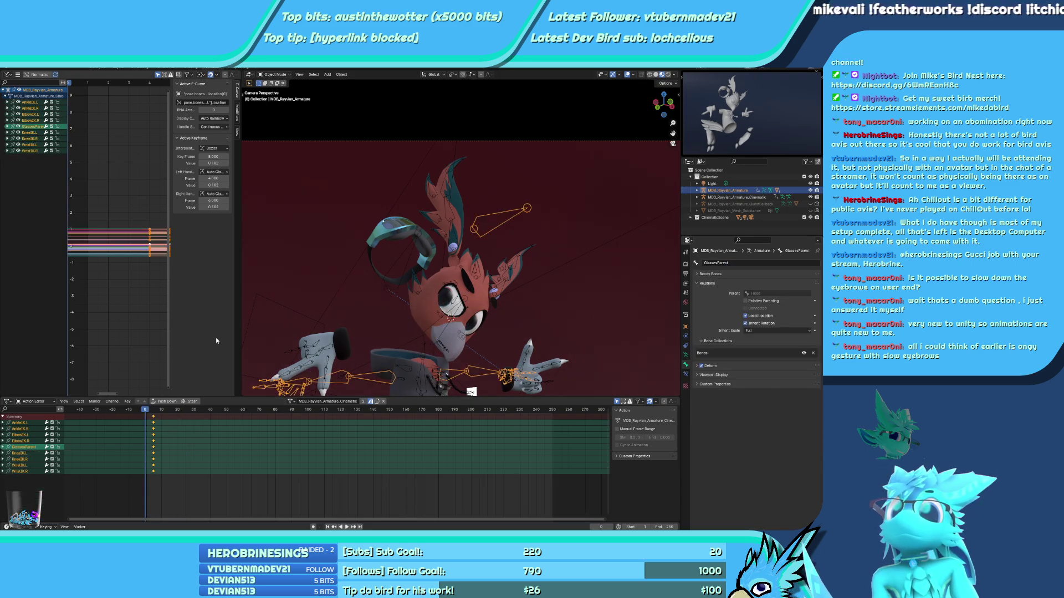
# Put the cinematic armature into Pose Mode and open the bone constraints of GlassesParent
pyautogui.click(403, 274)
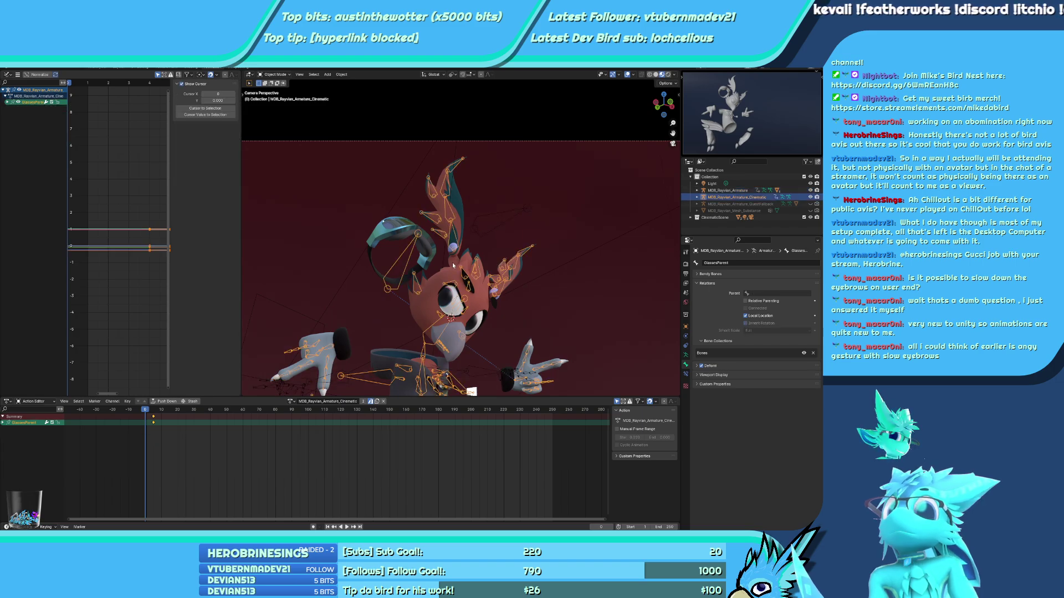
pyautogui.hotkey('ctrl', 'Tab')
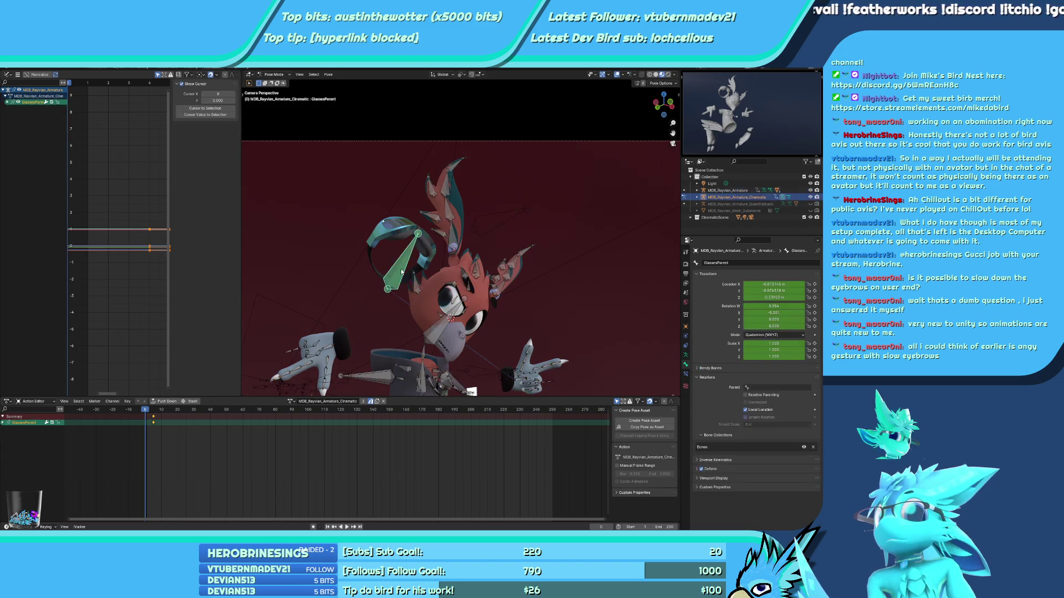
pyautogui.click(687, 373)
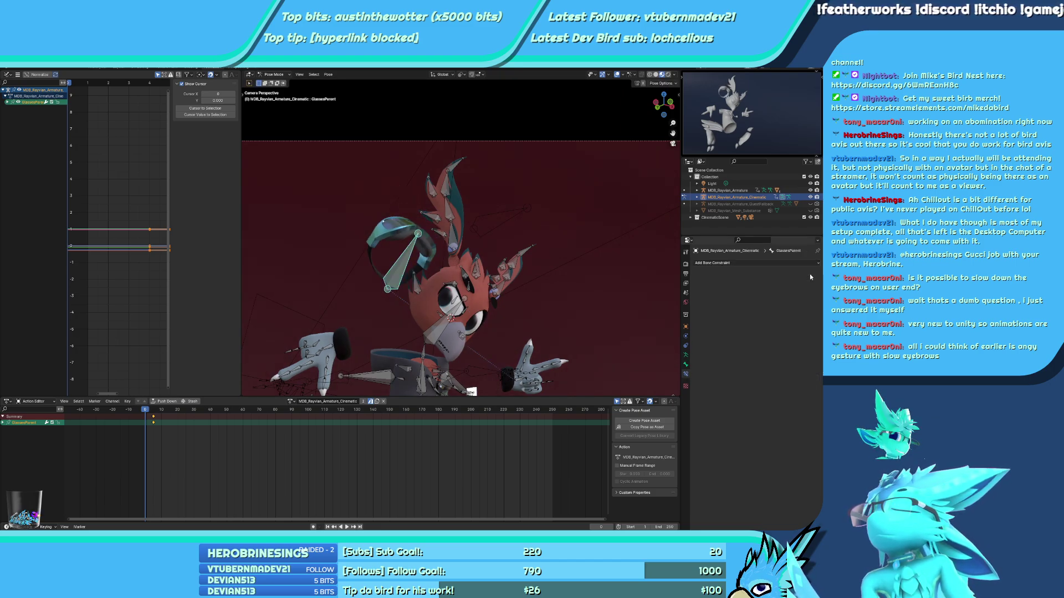
# Move the cinematic armature's GlassesParent bone in the right view to roughly meet the base of the regular armature's matching bone
pyautogui.press('KP_0')
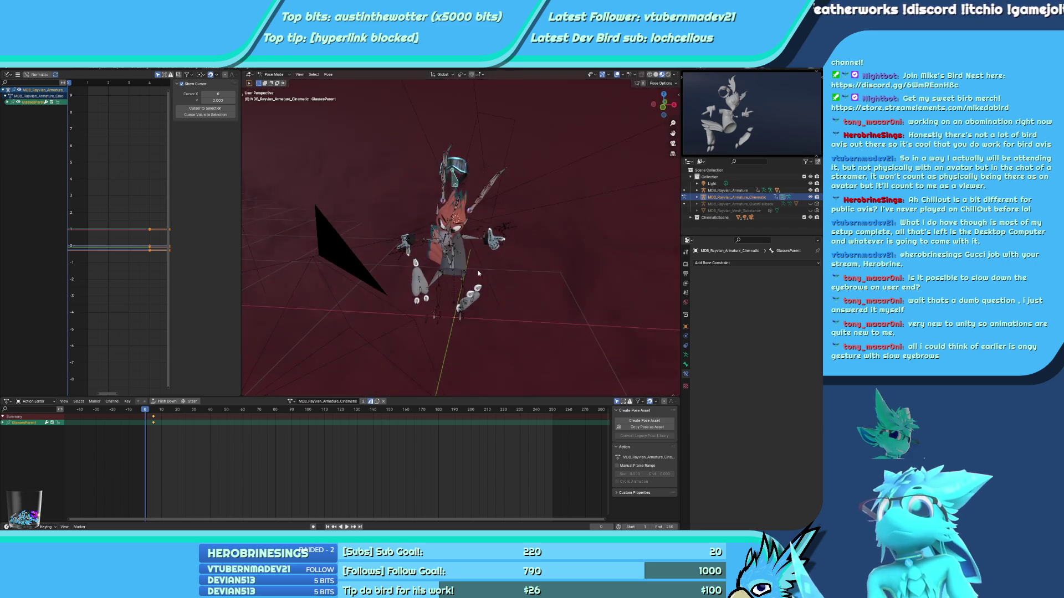
pyautogui.moveTo(478, 273); pyautogui.dragTo(466, 313, button='middle')
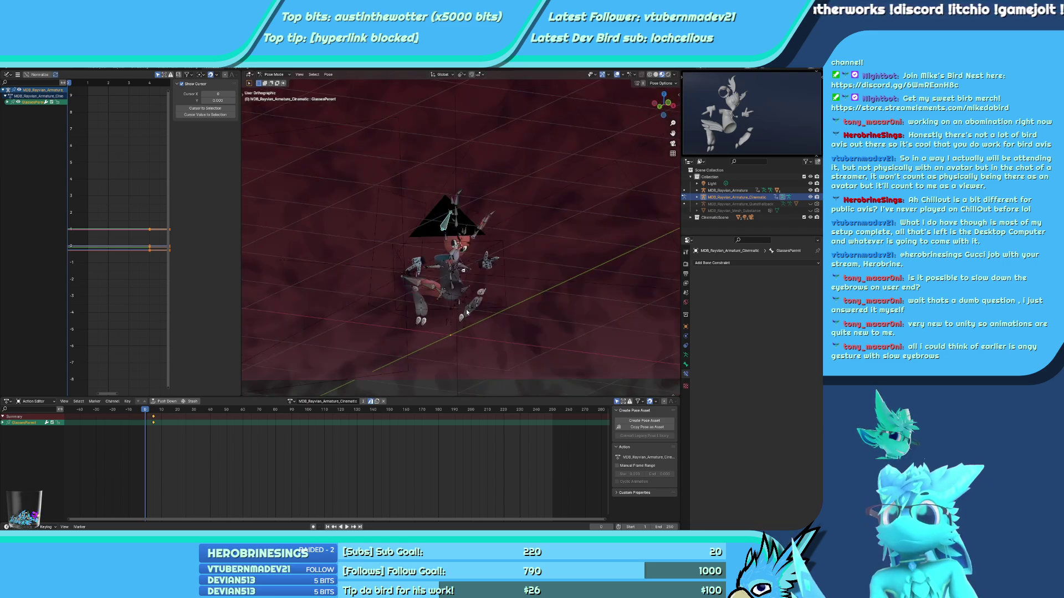
pyautogui.press('KP_3')
pyautogui.scroll(5, 459, 307)
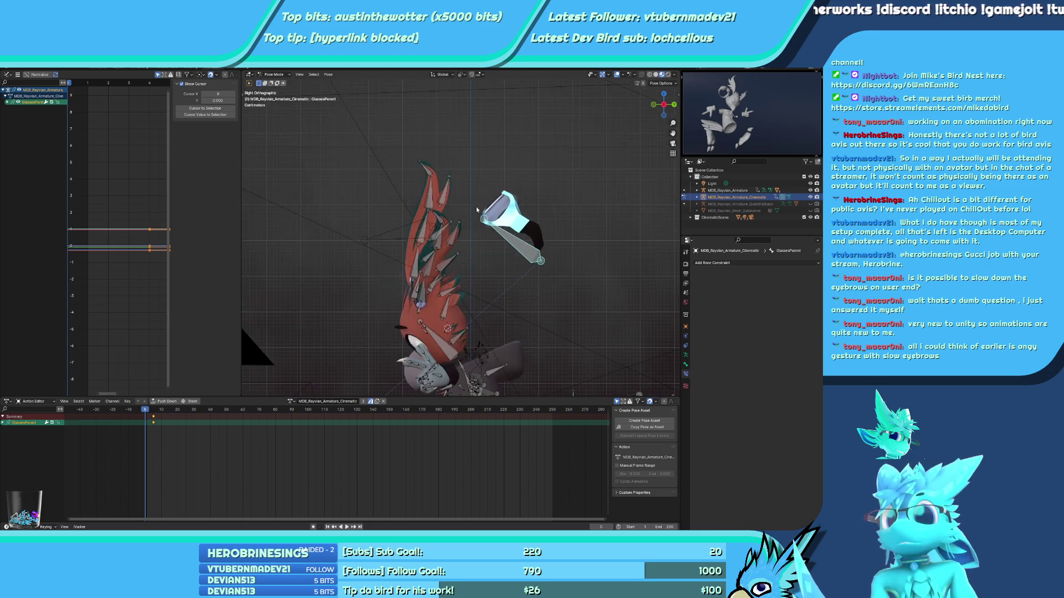
pyautogui.keyDown('shift'); pyautogui.moveTo(600, 285); pyautogui.dragTo(503, 233, button='middle'); pyautogui.keyUp('shift')
pyautogui.press('g')
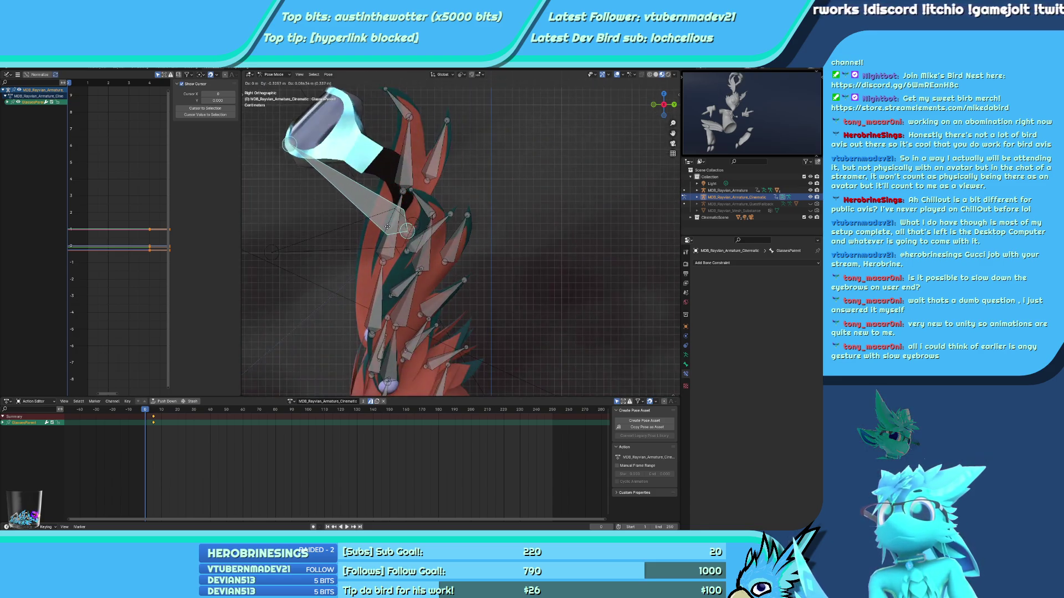
pyautogui.click(398, 228)
# Fine-tune the GlassesParent bone's position in the right view so its base sits exactly on the reference bone's outline
pyautogui.scroll(4, 398, 228)
pyautogui.keyDown('shift'); pyautogui.moveTo(398, 228); pyautogui.dragTo(498, 285, button='middle'); pyautogui.keyUp('shift')
pyautogui.scroll(4, 499, 286)
pyautogui.scroll(8, 498, 285)
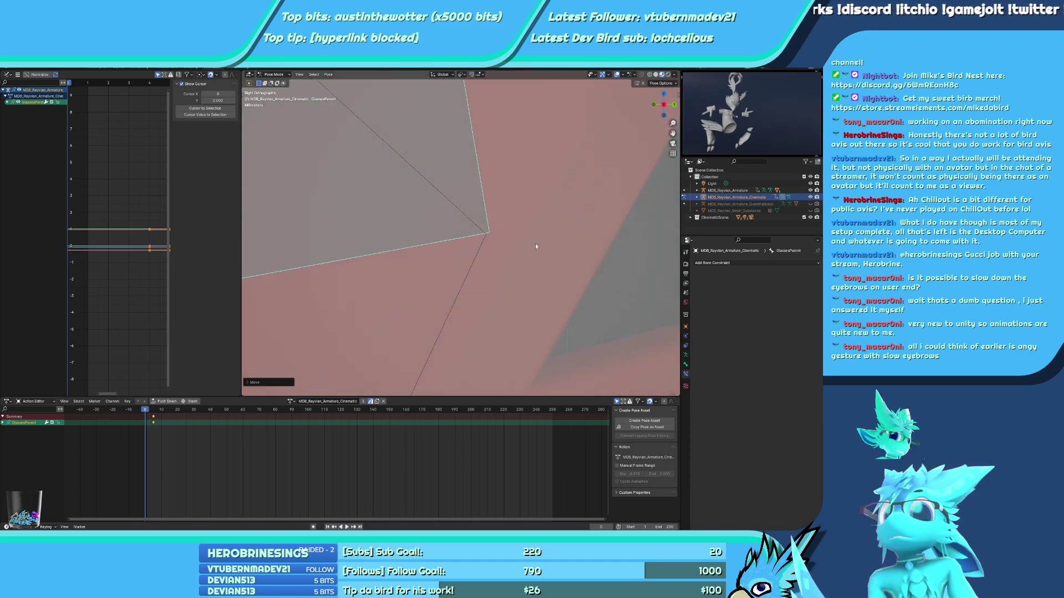
pyautogui.press('g')
pyautogui.click(520, 218)
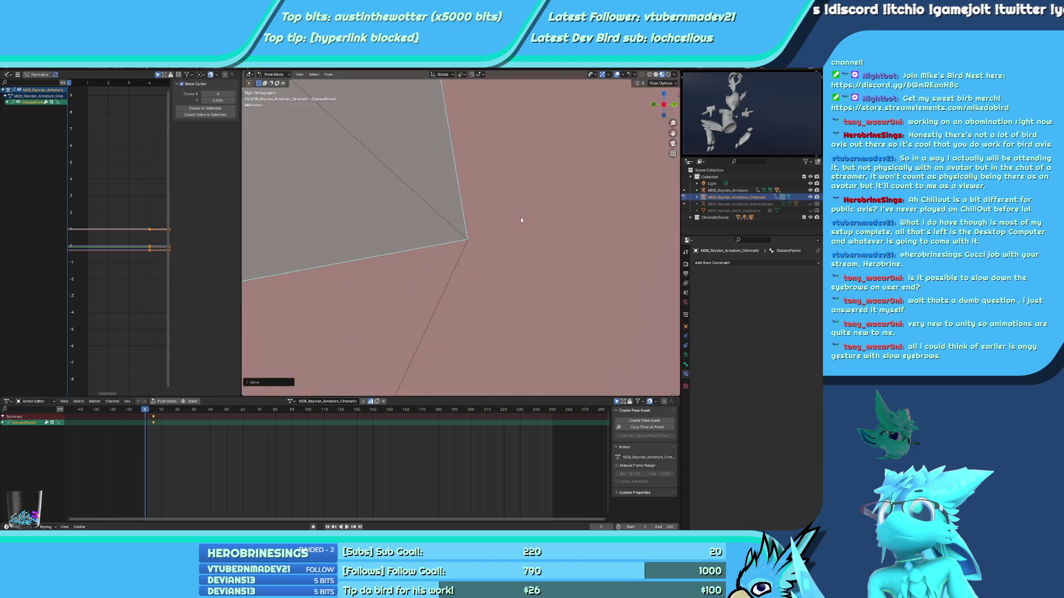
# Rotate GlassesParent in the right view and refine its tilt until its tip lines up with the reference bone's outline
pyautogui.press('r')
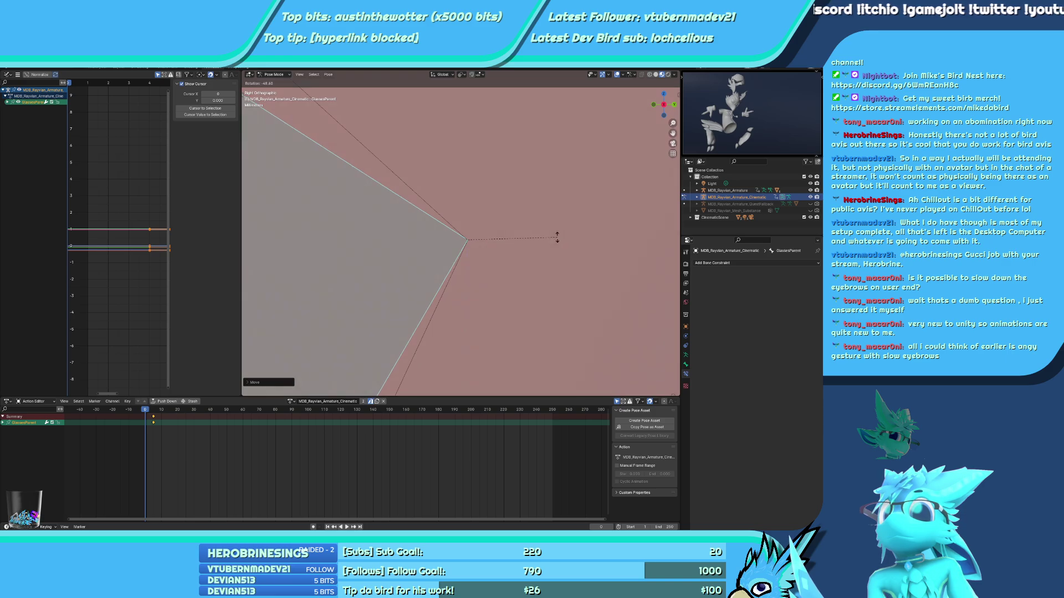
pyautogui.scroll(-10, 557, 237)
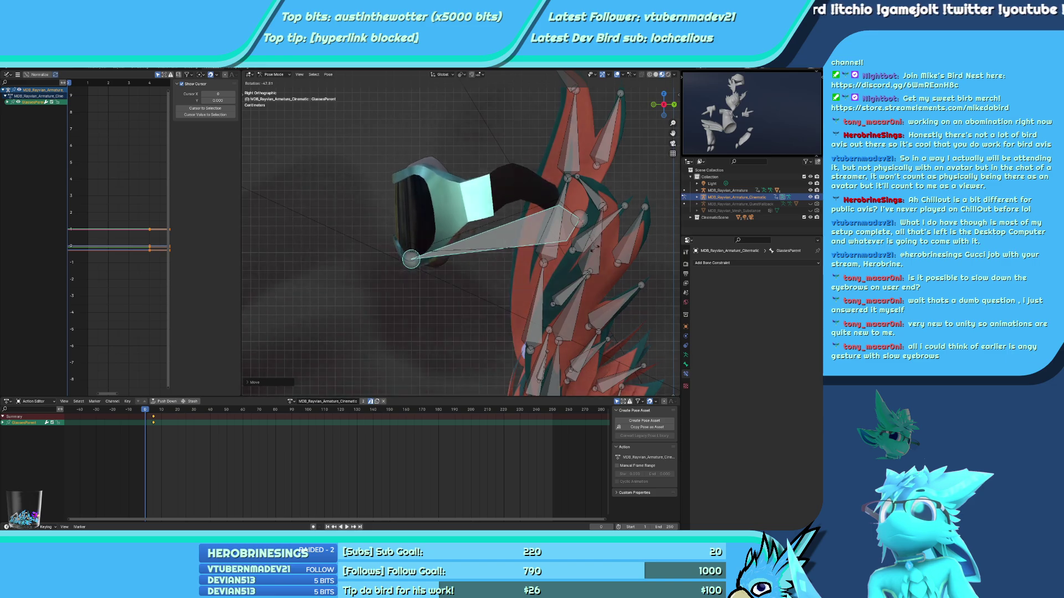
pyautogui.click(560, 256)
pyautogui.scroll(8, 372, 288)
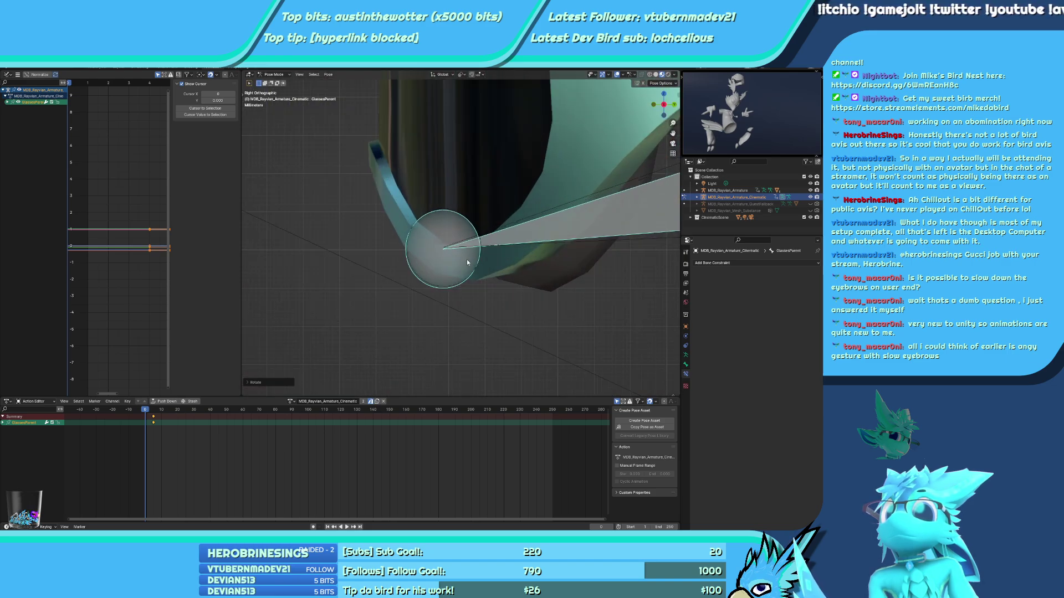
pyautogui.scroll(10, 386, 327)
pyautogui.press('r')
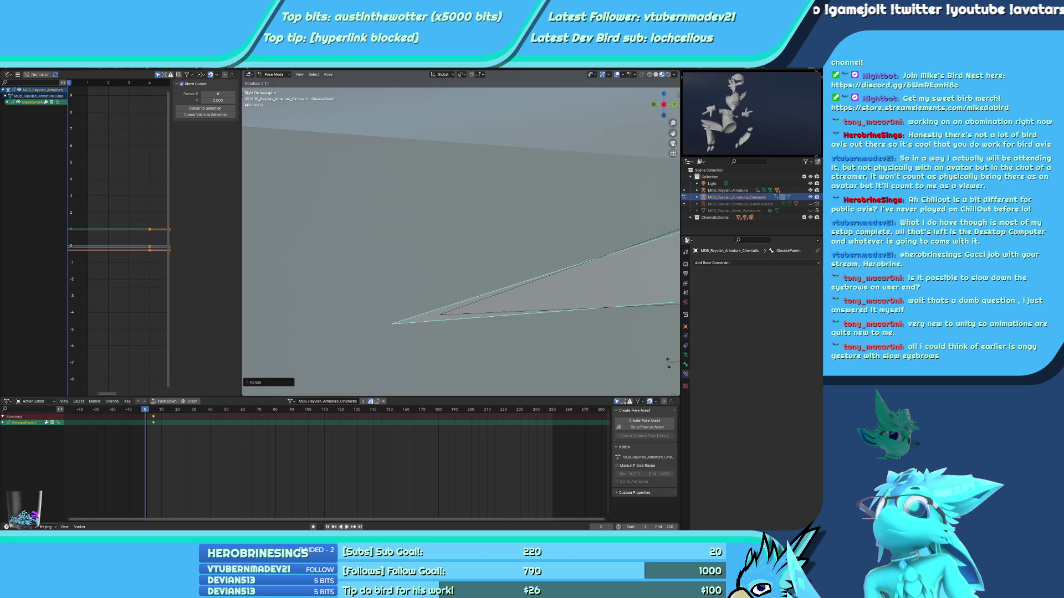
pyautogui.click(609, 333)
# Inspect both ends of GlassesParent in the right view for alignment with the reference bone's outline
pyautogui.scroll(-11, 508, 259)
pyautogui.scroll(-5, 508, 258)
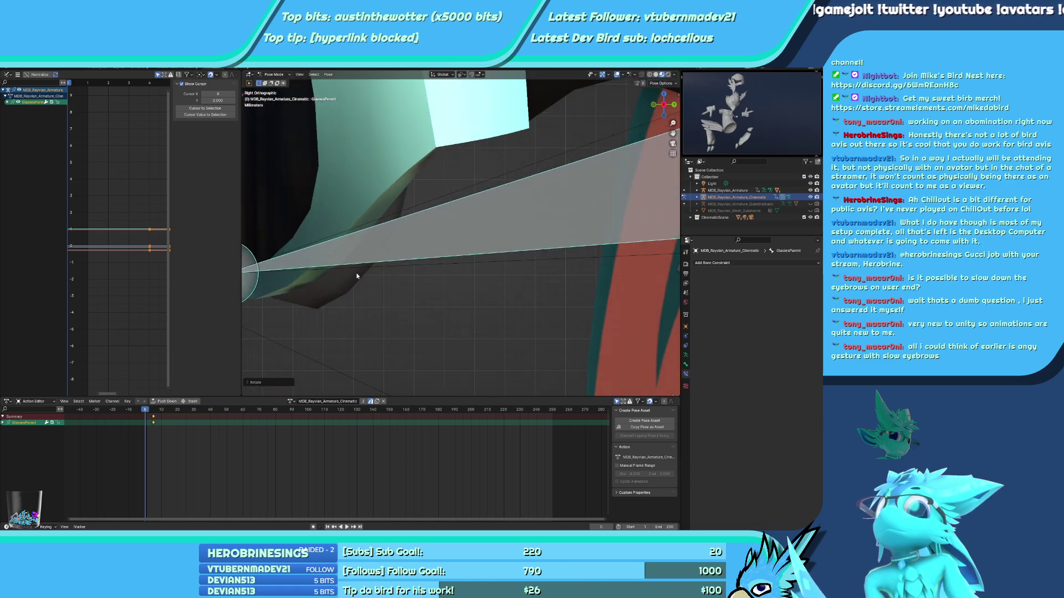
pyautogui.scroll(6, 386, 305)
pyautogui.scroll(6, 500, 310)
pyautogui.keyDown('shift'); pyautogui.moveTo(386, 305); pyautogui.dragTo(527, 231, button='middle'); pyautogui.keyUp('shift')
pyautogui.scroll(4, 497, 181)
pyautogui.scroll(3, 477, 263)
pyautogui.scroll(-5, 530, 230)
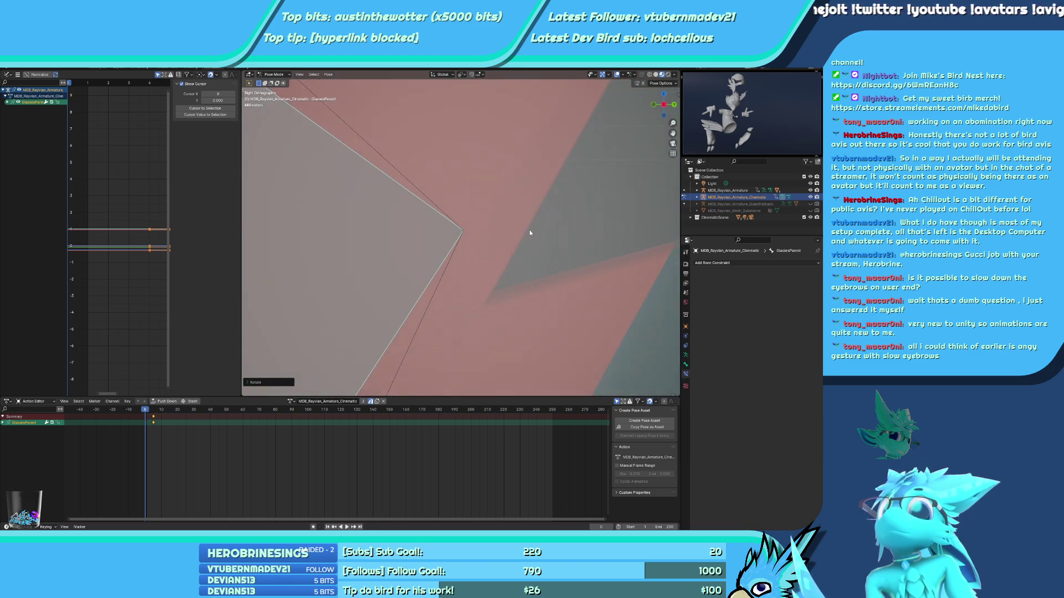
# Move GlassesParent along the global X axis in the front view to centre it over the reference bone's base
pyautogui.moveTo(441, 241); pyautogui.dragTo(600, 255, button='middle')
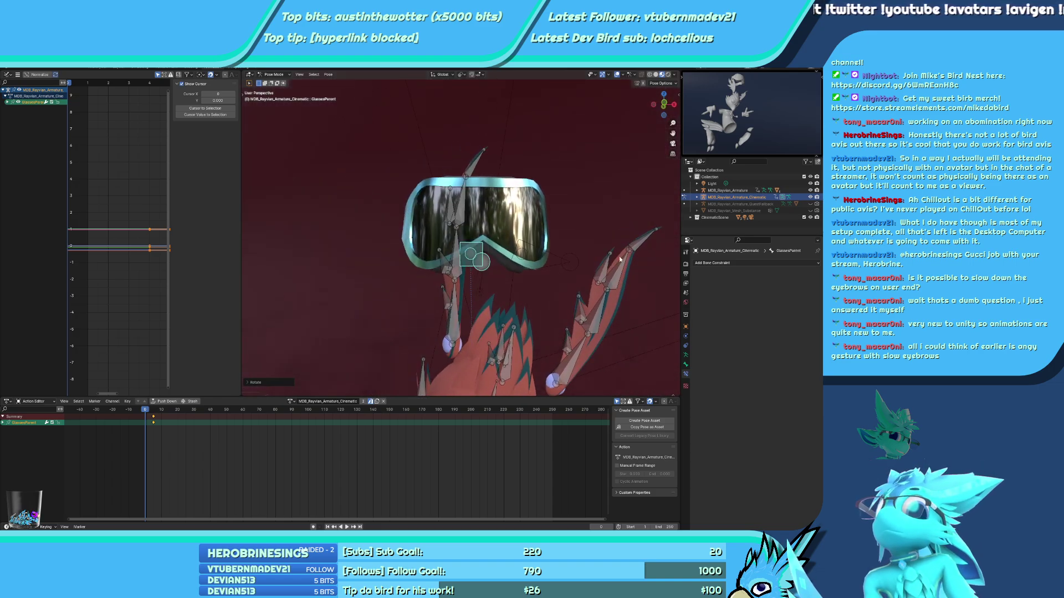
pyautogui.scroll(5, 619, 255)
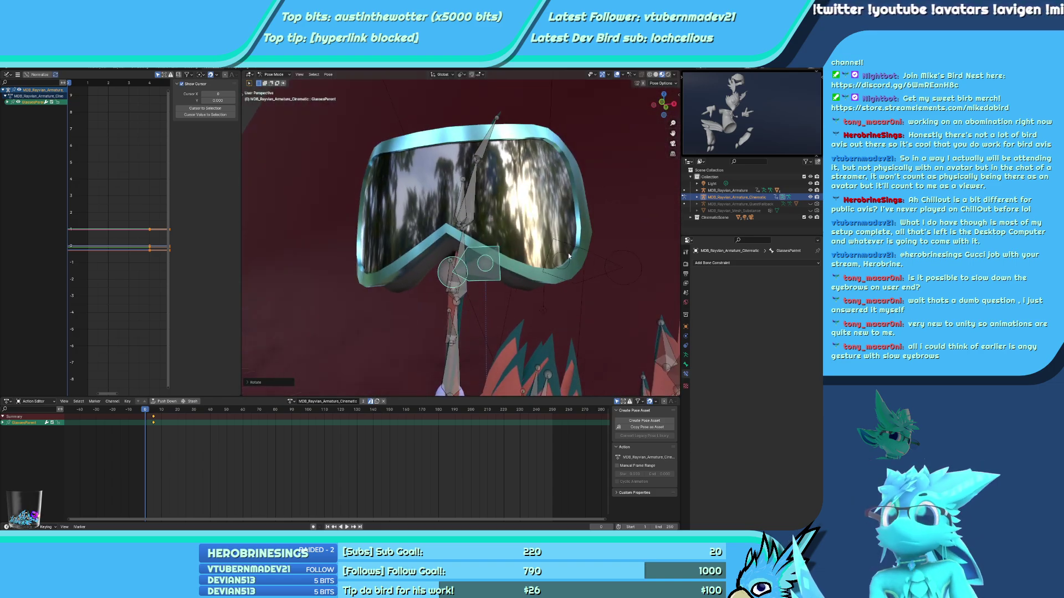
pyautogui.press('KP_1')
pyautogui.scroll(6, 423, 203)
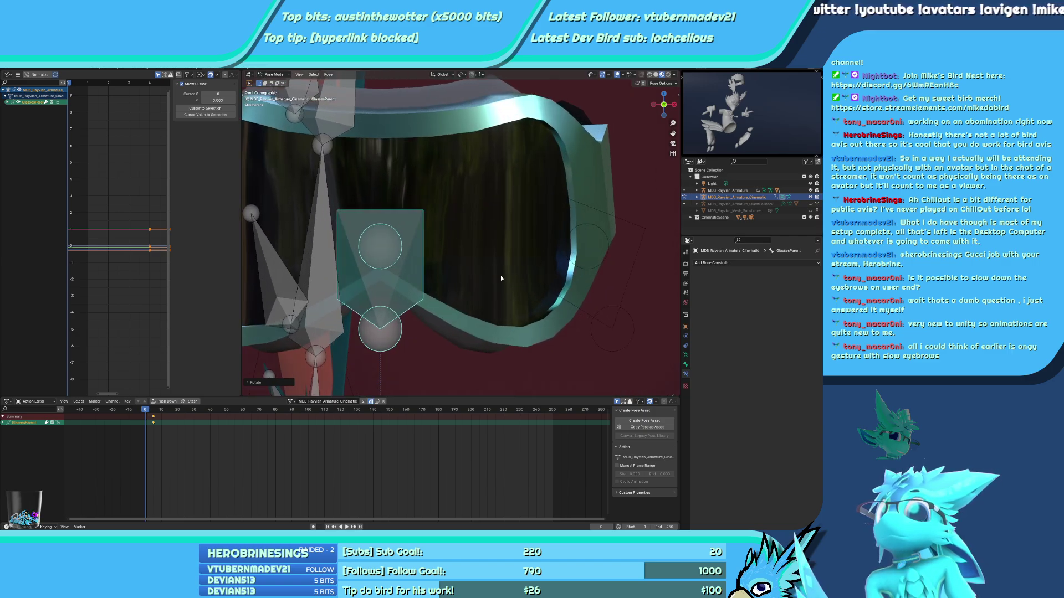
pyautogui.press('g')
pyautogui.press('z')
pyautogui.press('y')
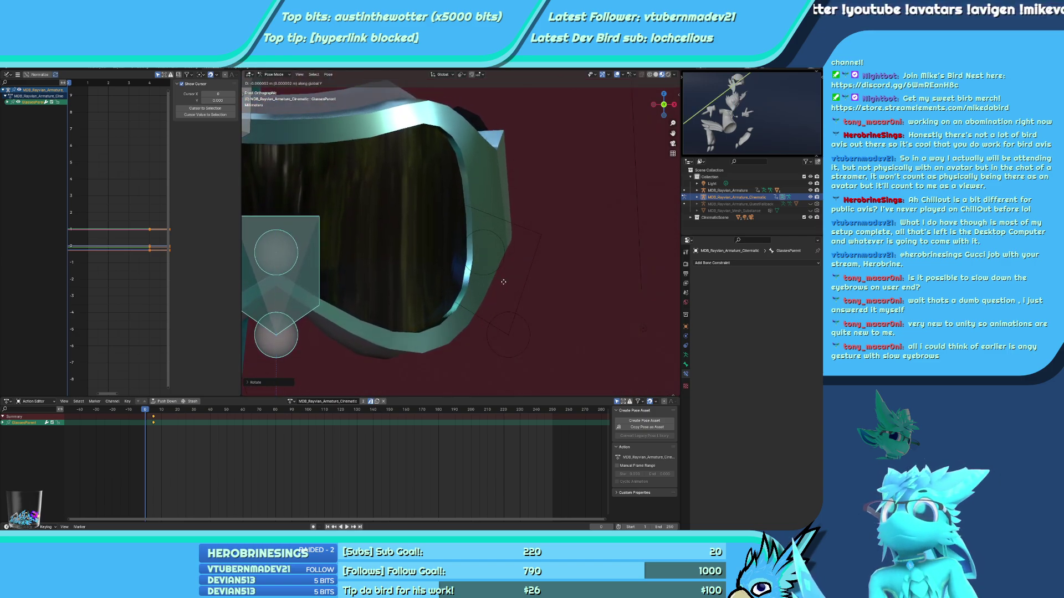
pyautogui.press('x')
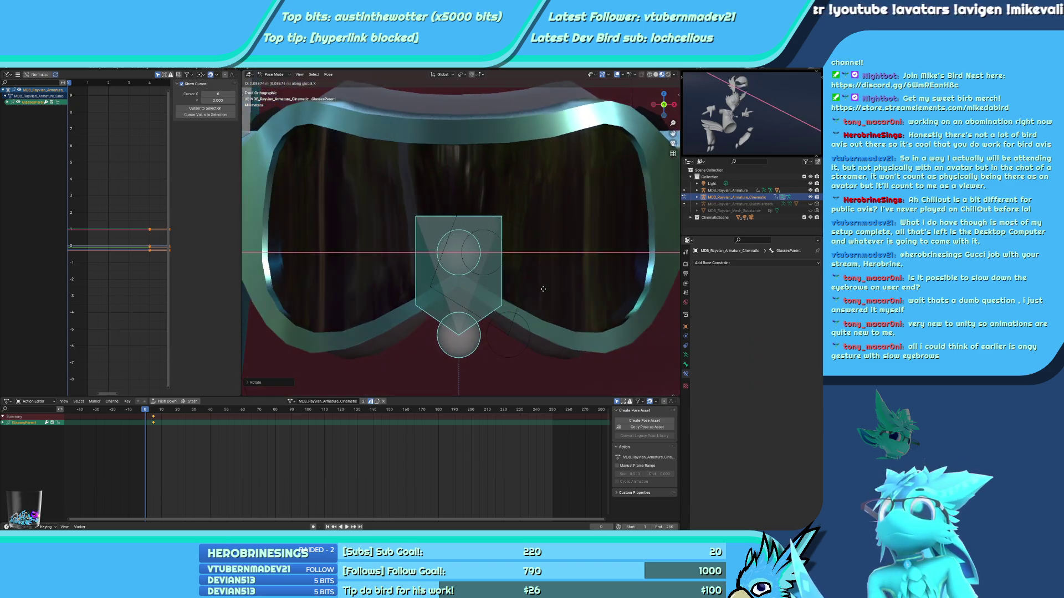
pyautogui.click(563, 288)
# Fine-tune GlassesParent along the global X axis until its joint outline coincides with the reference bone's joint
pyautogui.scroll(5, 557, 291)
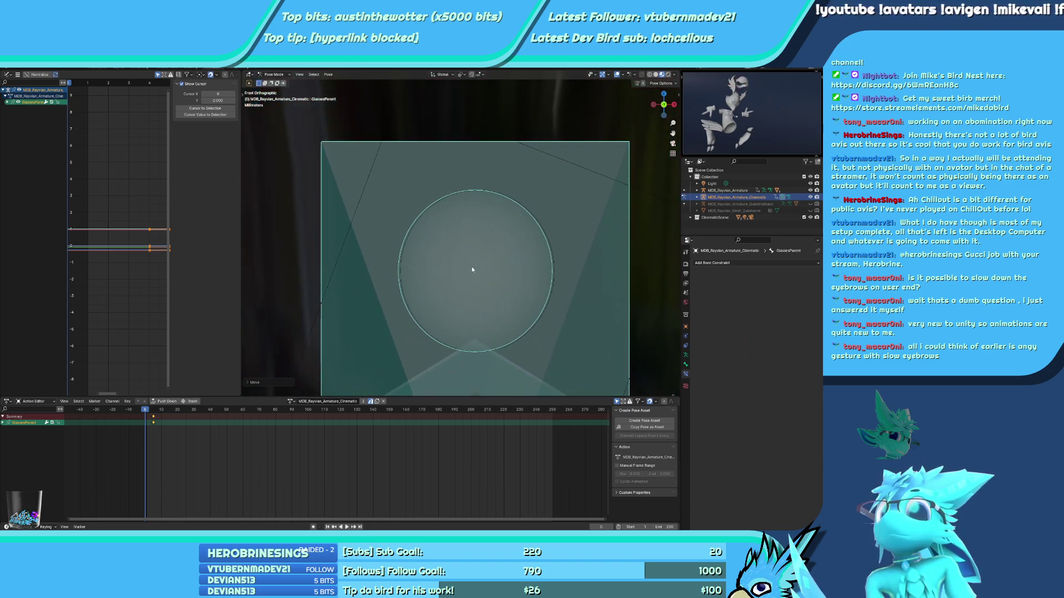
pyautogui.scroll(6, 397, 275)
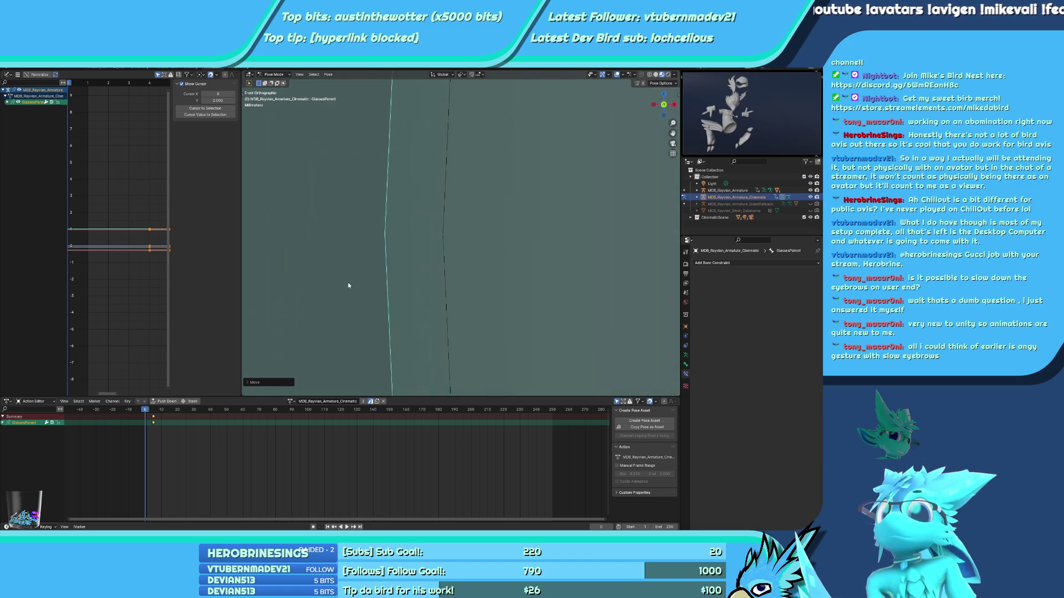
pyautogui.press('g')
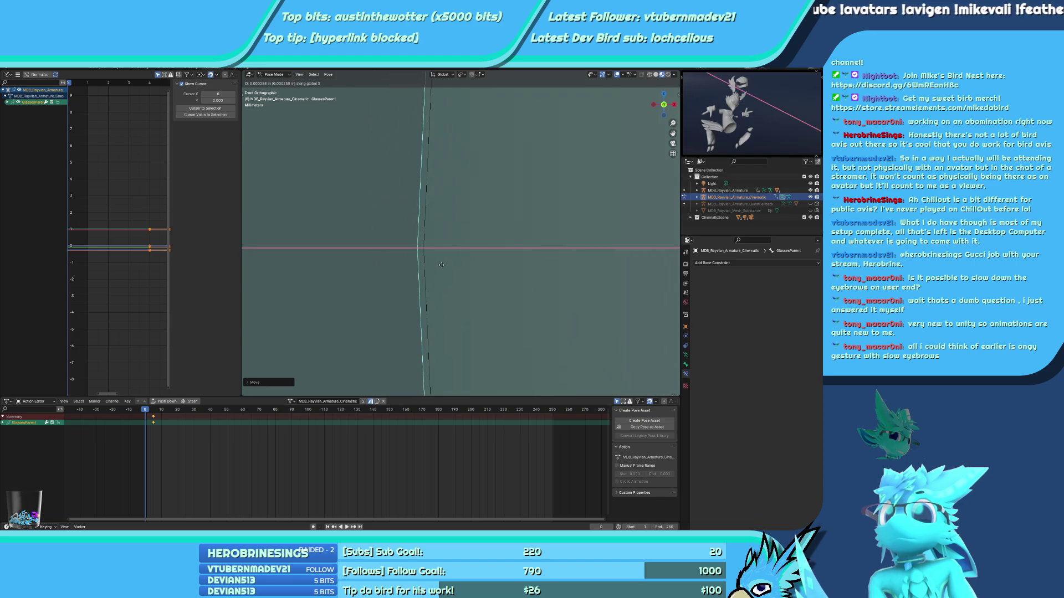
pyautogui.click(441, 268)
pyautogui.scroll(-6, 370, 302)
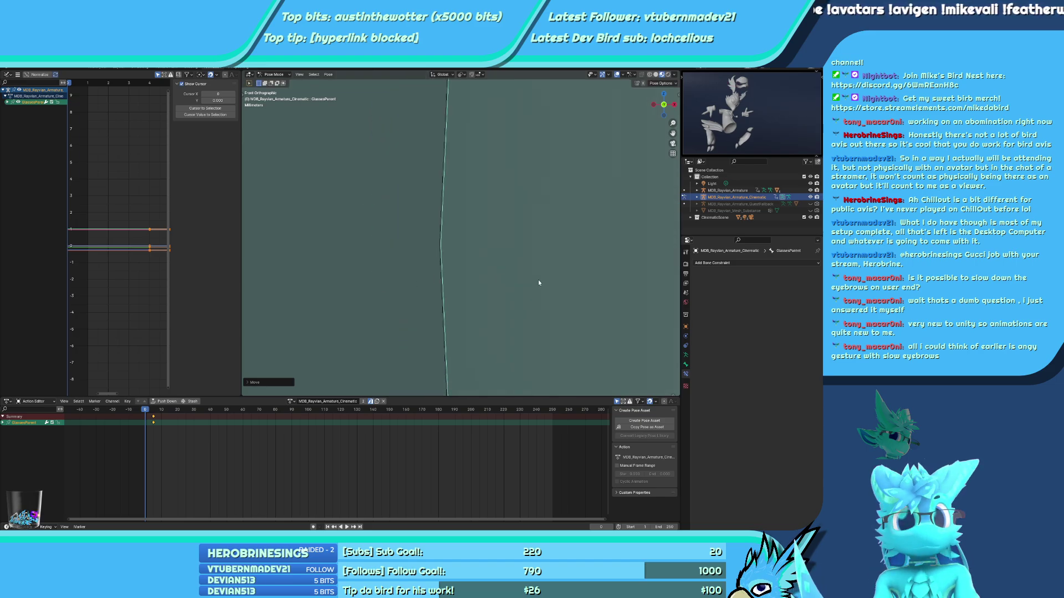
pyautogui.press('g')
pyautogui.press('x')
pyautogui.click(525, 280)
pyautogui.scroll(-18, 433, 243)
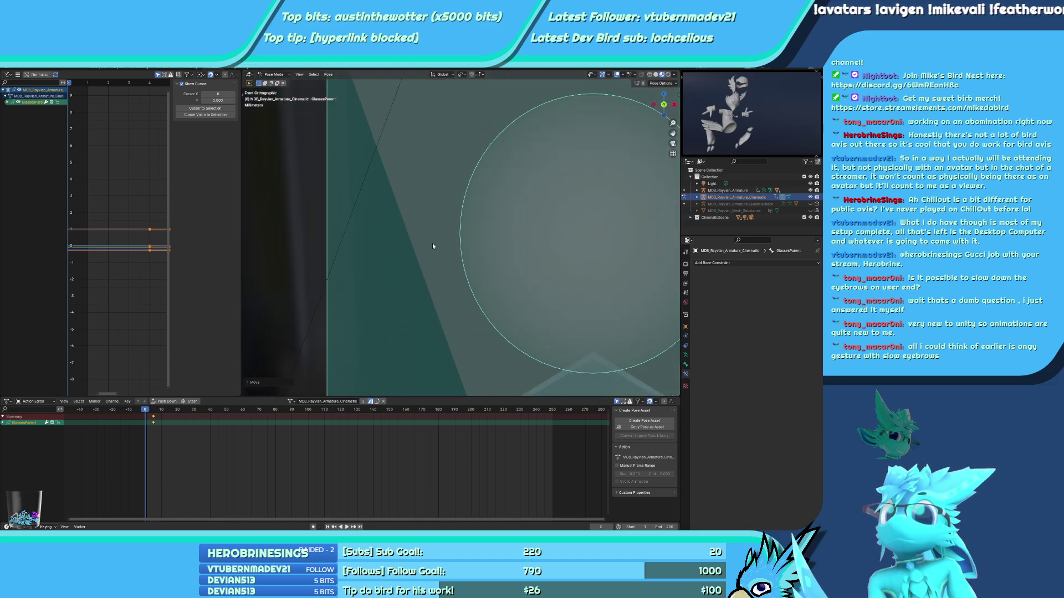
# Rotate GlassesParent around the global Z axis in the front view to bring its tip over the reference bone's tip
pyautogui.keyDown('shift'); pyautogui.moveTo(536, 251); pyautogui.dragTo(492, 229, button='middle'); pyautogui.keyUp('shift')
pyautogui.keyDown('shift'); pyautogui.moveTo(485, 327); pyautogui.dragTo(469, 282, button='middle'); pyautogui.keyUp('shift')
pyautogui.scroll(4, 470, 282)
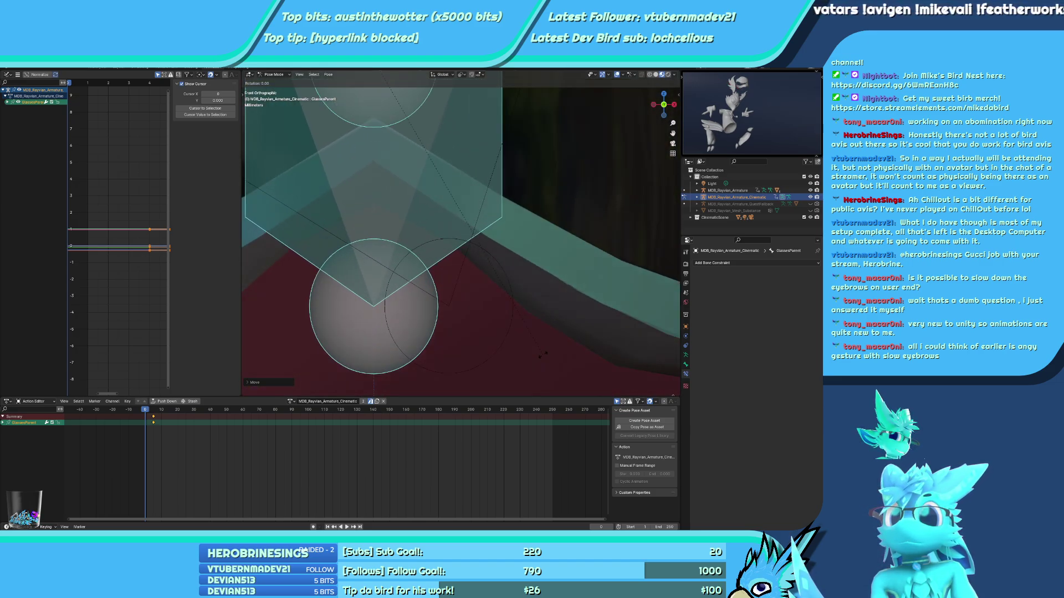
pyautogui.press('r')
pyautogui.press('z')
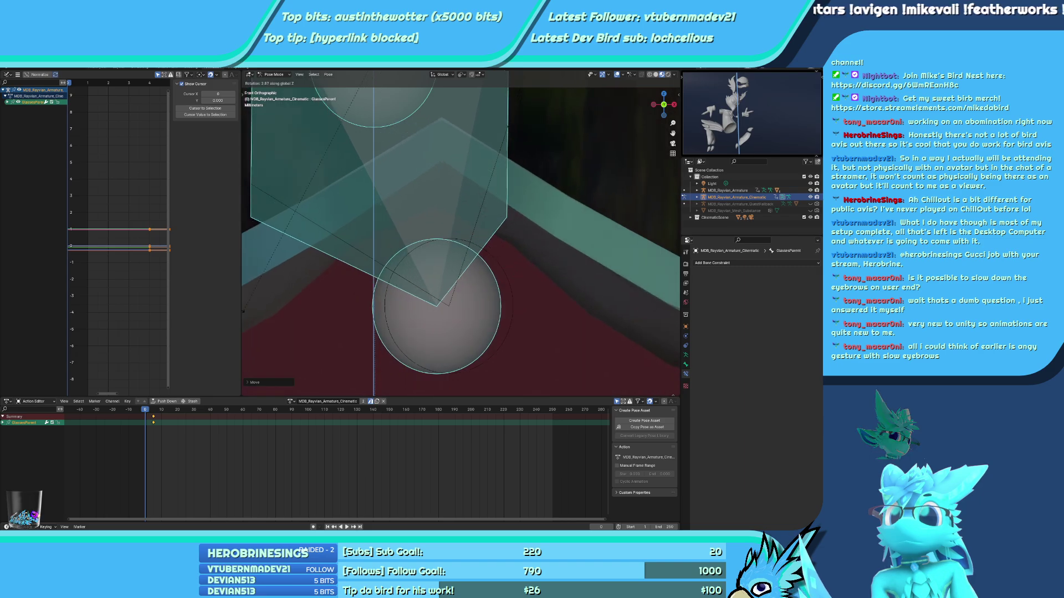
pyautogui.click(502, 320)
# Refine the GlassesParent bone's global Z rotation so its pointed tip lines up horizontally with the reference outline
pyautogui.keyDown('shift'); pyautogui.moveTo(502, 320); pyautogui.dragTo(508, 251, button='middle'); pyautogui.keyUp('shift')
pyautogui.scroll(5, 508, 248)
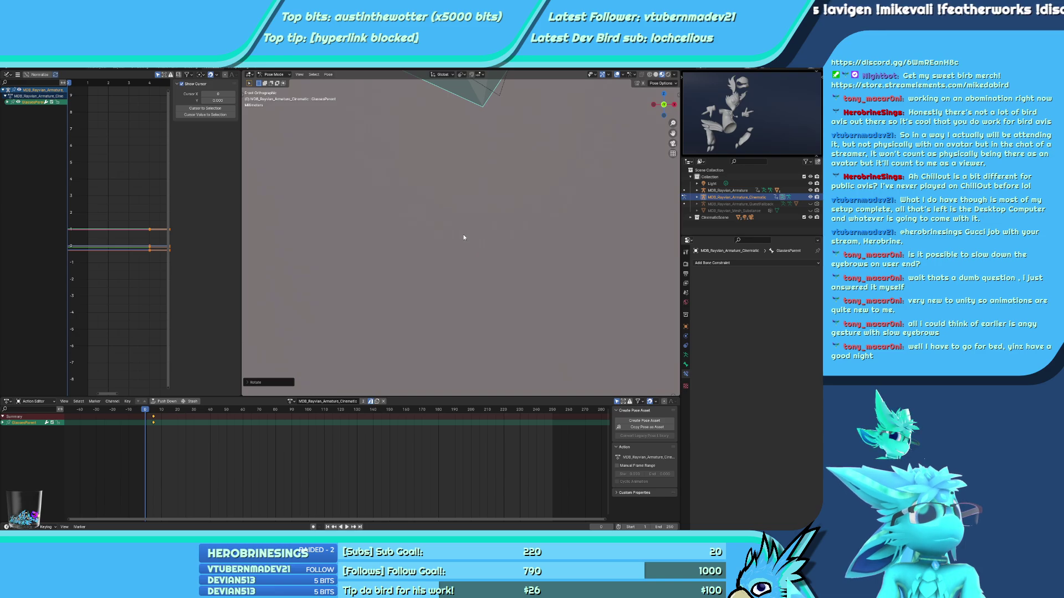
pyautogui.scroll(-2, 461, 241)
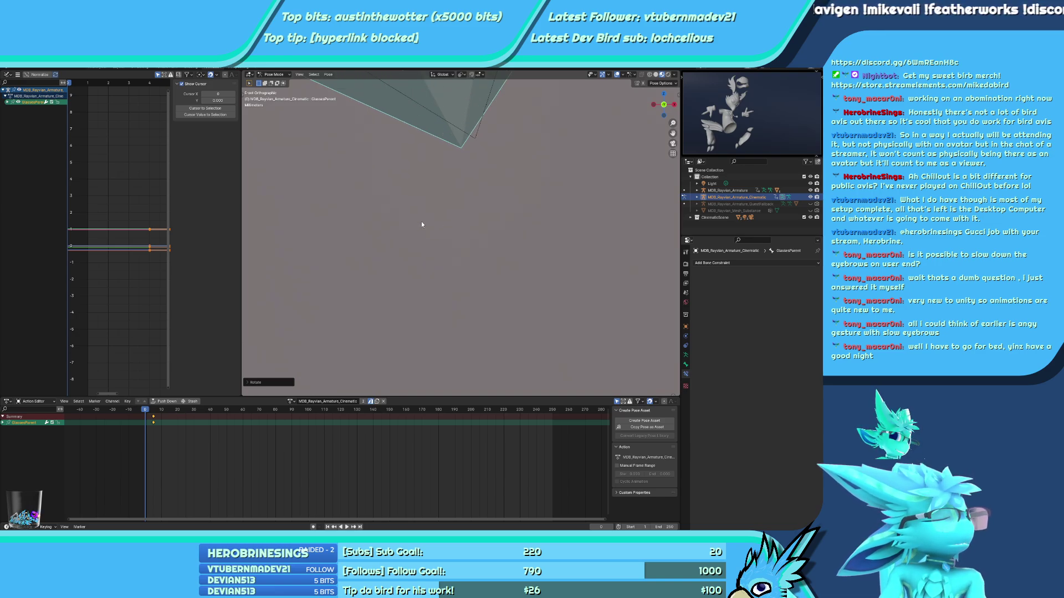
pyautogui.scroll(2, 423, 222)
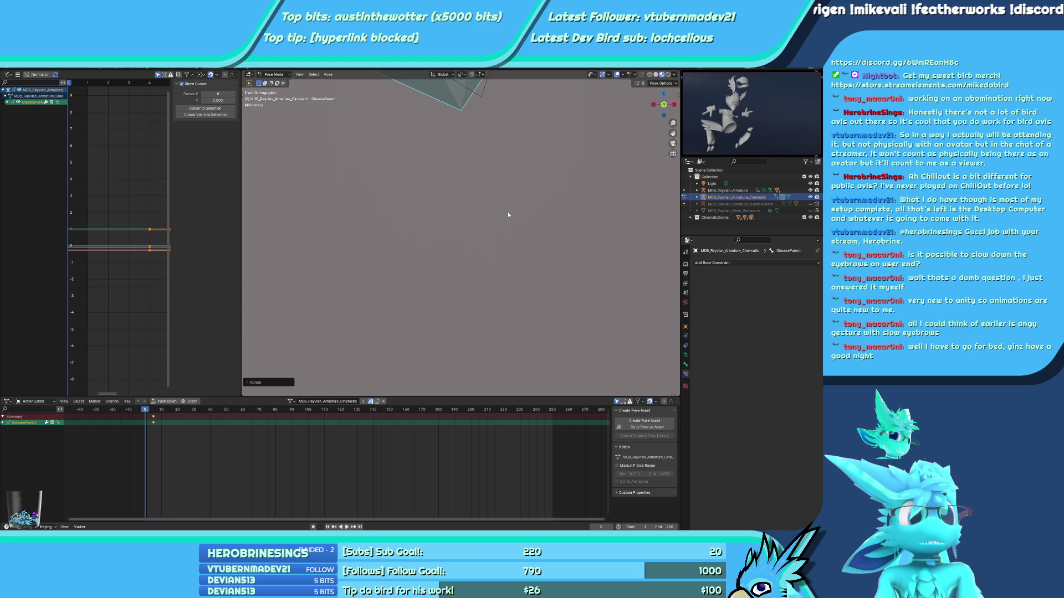
pyautogui.keyDown('shift'); pyautogui.moveTo(461, 111); pyautogui.dragTo(430, 235, button='middle'); pyautogui.keyUp('shift')
pyautogui.scroll(3, 431, 231)
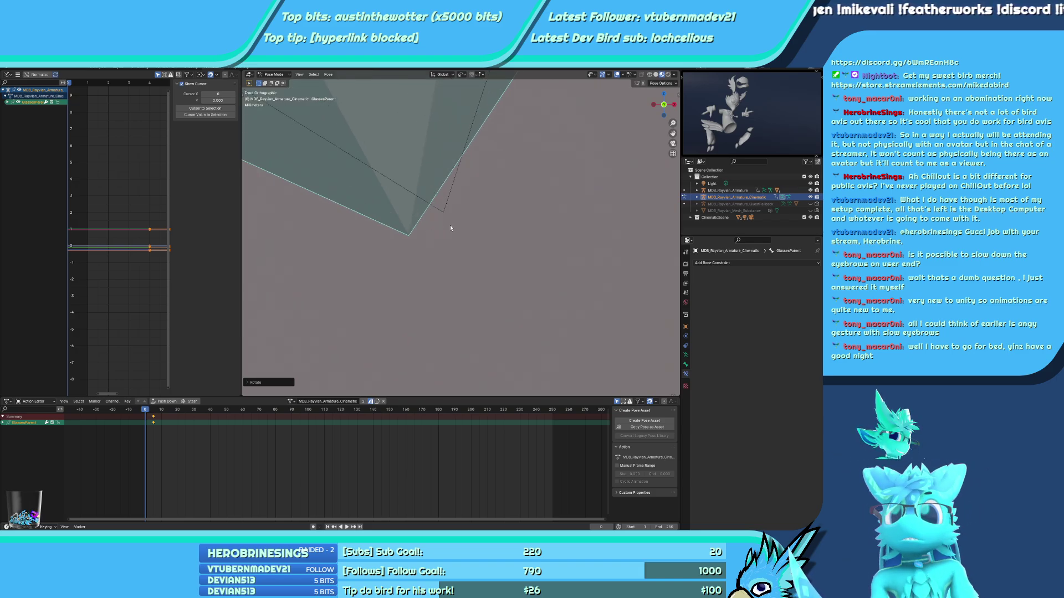
pyautogui.press('r')
pyautogui.press('z')
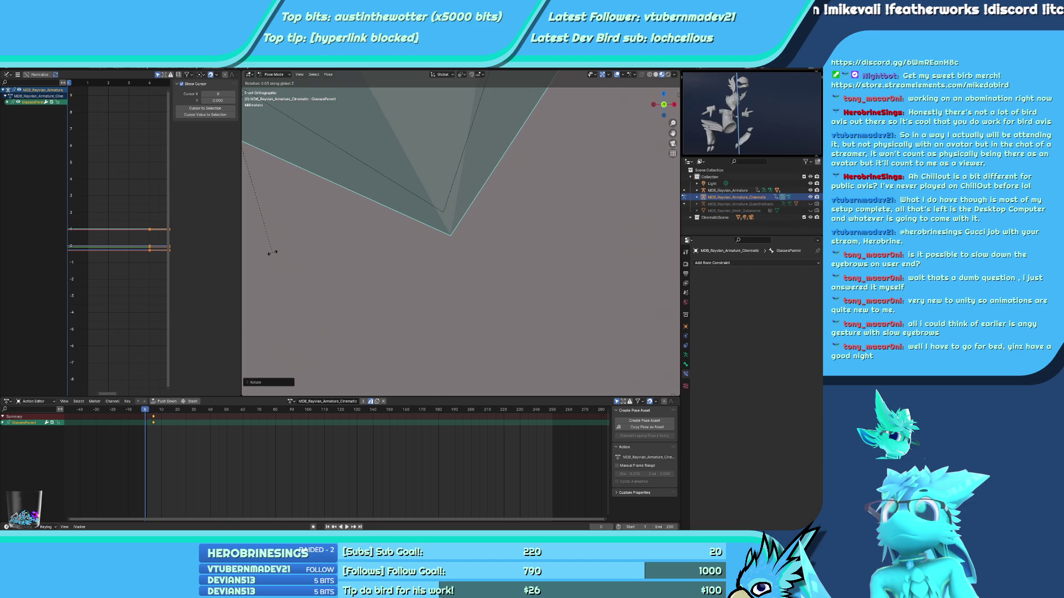
pyautogui.click(279, 253)
# Correct the GlassesParent bone's tilt in the right view so its tip lands on the reference bone's tip
pyautogui.press('KP_3')
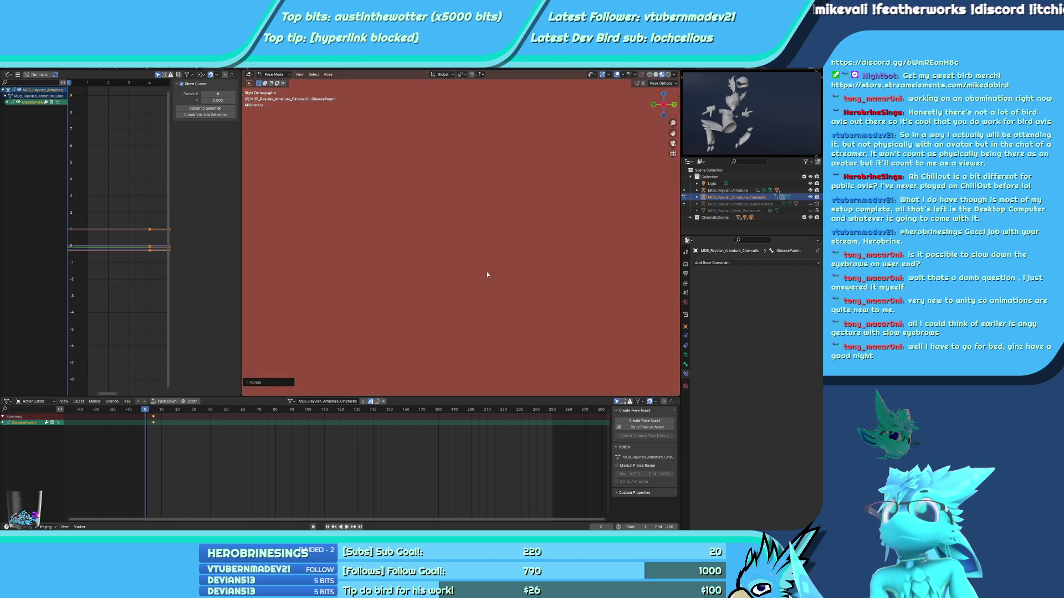
pyautogui.scroll(-4, 465, 238)
pyautogui.keyDown('shift'); pyautogui.moveTo(324, 212); pyautogui.dragTo(441, 263, button='middle'); pyautogui.keyUp('shift')
pyautogui.scroll(6, 461, 238)
pyautogui.scroll(5, 441, 263)
pyautogui.scroll(10, 441, 266)
pyautogui.keyDown('shift'); pyautogui.moveTo(373, 342); pyautogui.dragTo(434, 193, button='middle'); pyautogui.keyUp('shift')
pyautogui.keyDown('shift'); pyautogui.moveTo(392, 226); pyautogui.dragTo(401, 245, button='middle'); pyautogui.keyUp('shift')
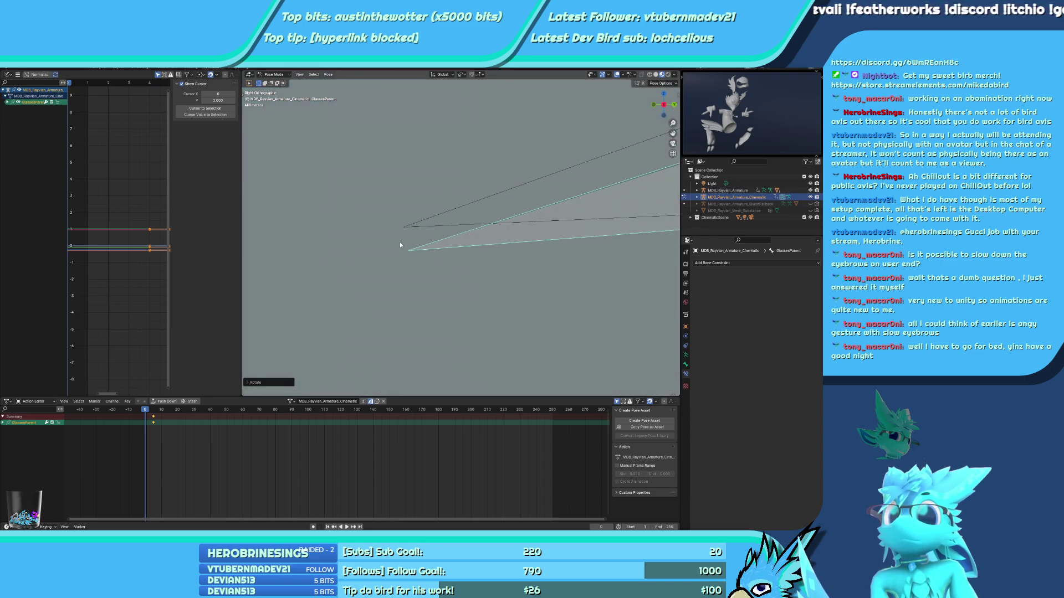
pyautogui.press('r')
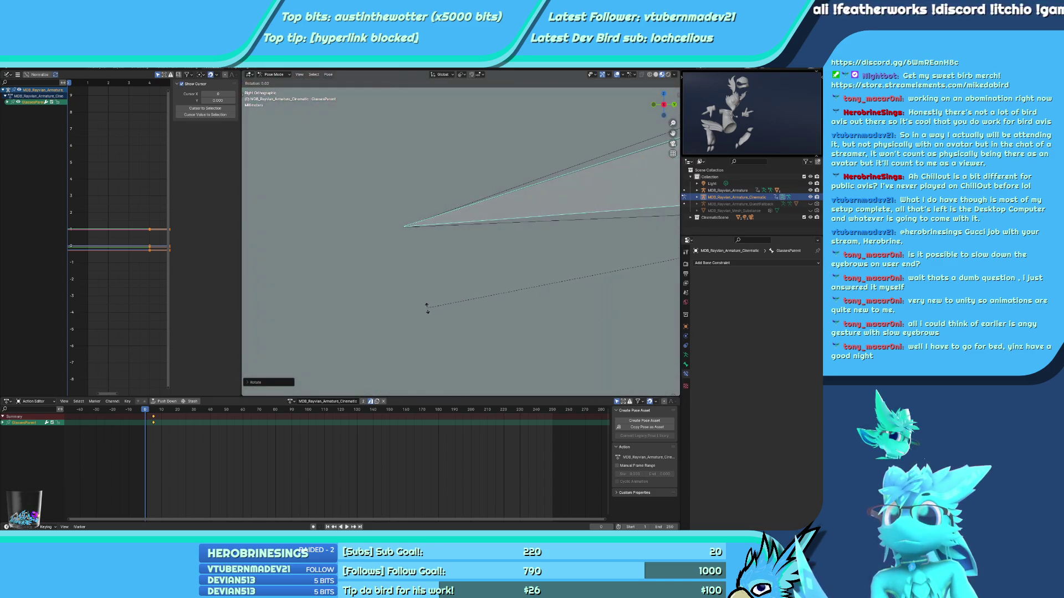
pyautogui.click(443, 315)
# Make a final small global Z rotation of GlassesParent in the front view to match the reference tip
pyautogui.press('KP_1')
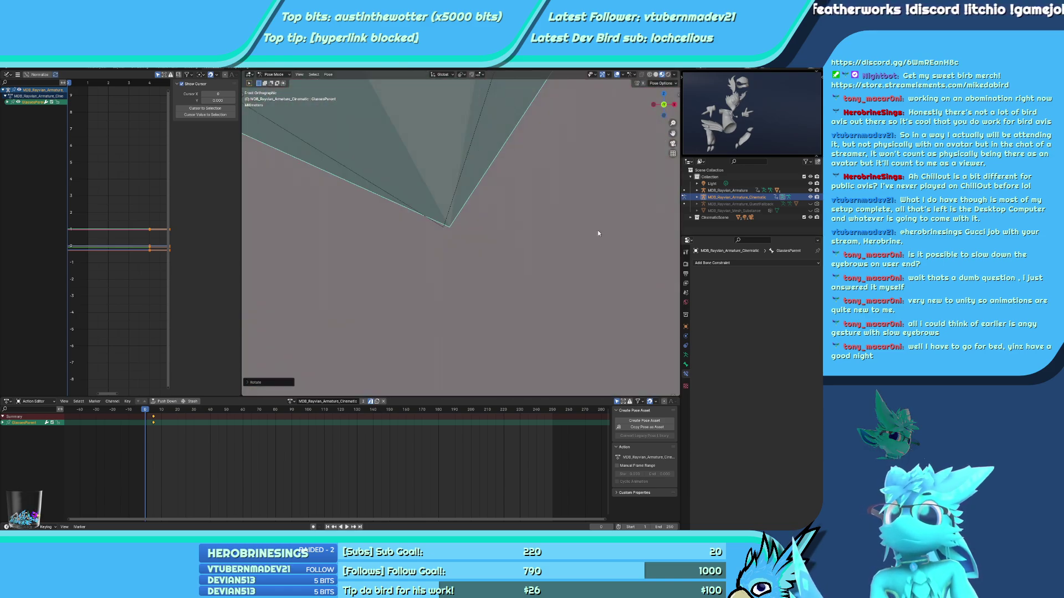
pyautogui.press('r')
pyautogui.press('z')
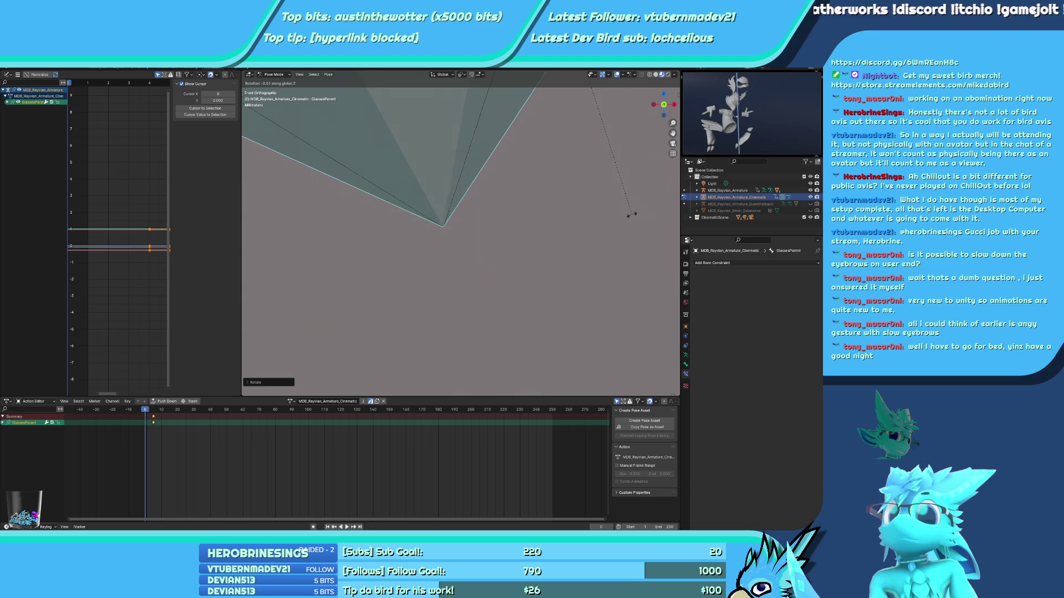
pyautogui.click(494, 225)
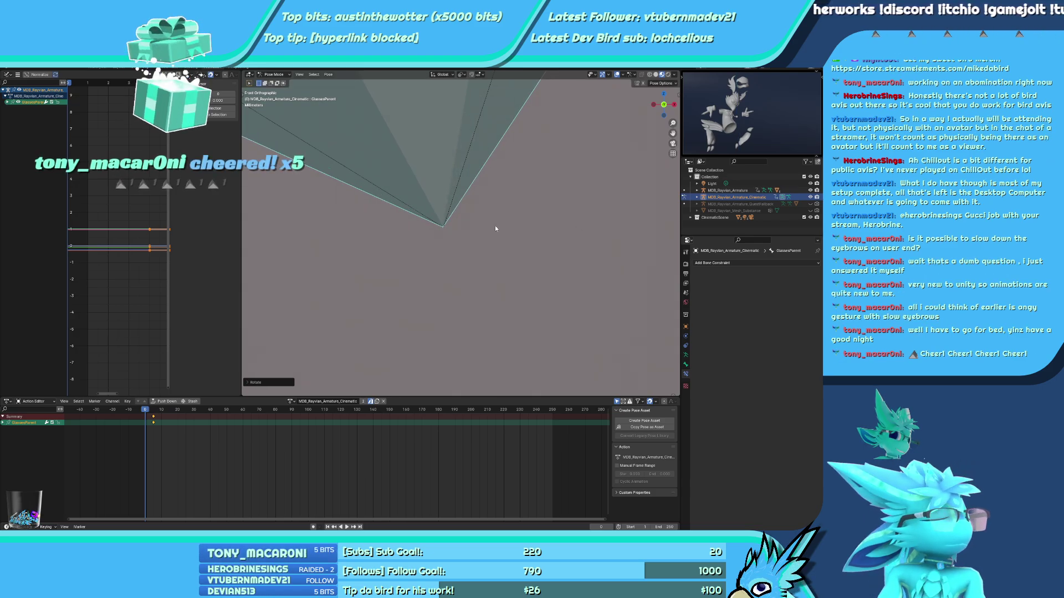
# Fine-tune the GlassesParent bone's rotation in the right view so its tip matches the reference bone's tip
pyautogui.press('KP_3')
pyautogui.press('r')
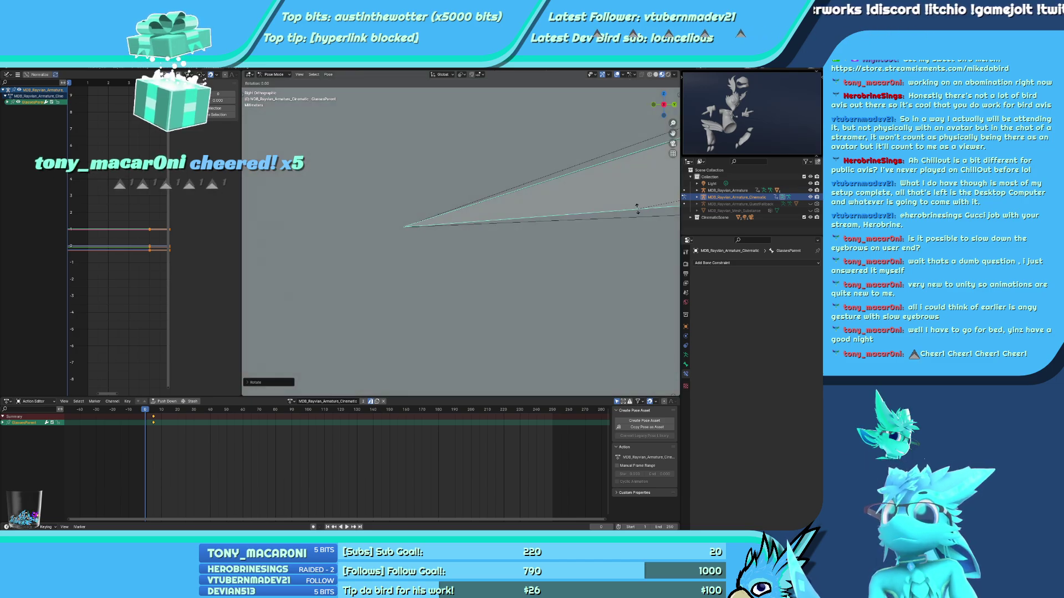
pyautogui.click(641, 214)
pyautogui.moveTo(641, 214); pyautogui.dragTo(576, 222, button='middle')
pyautogui.scroll(-6, 543, 238)
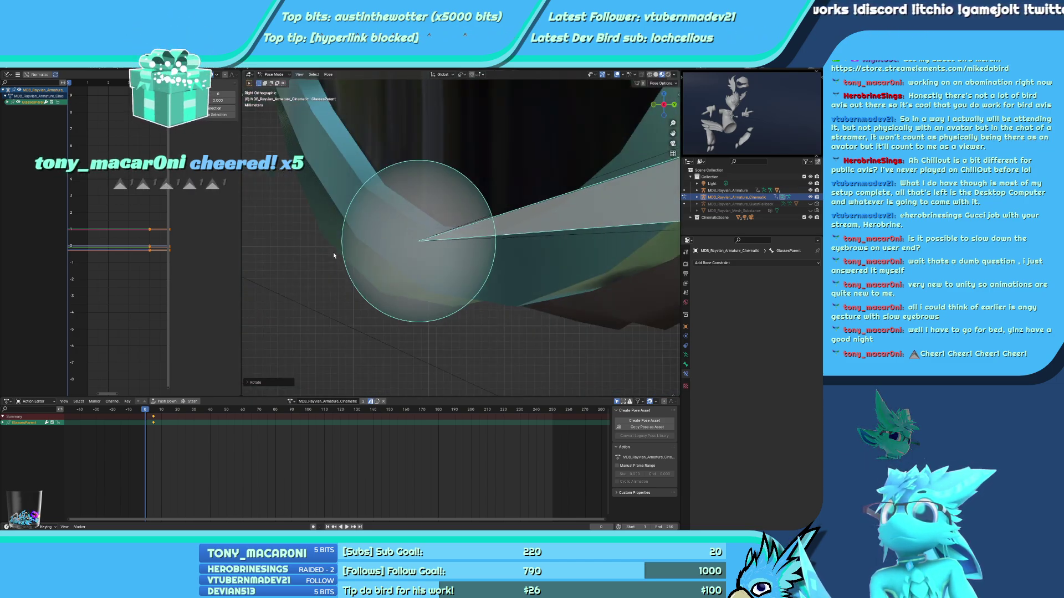
# Rotate GlassesParent around its local Y axis so its square profile matches the roll of the reference outline
pyautogui.moveTo(520, 247); pyautogui.dragTo(531, 206, button='middle')
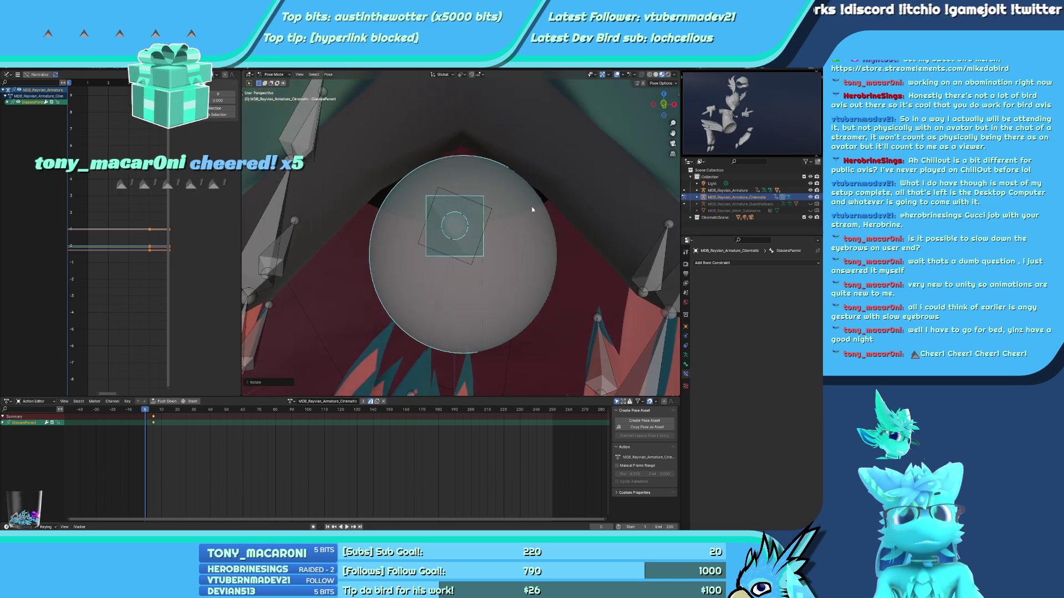
pyautogui.press('r')
pyautogui.press('y')
pyautogui.press('y')
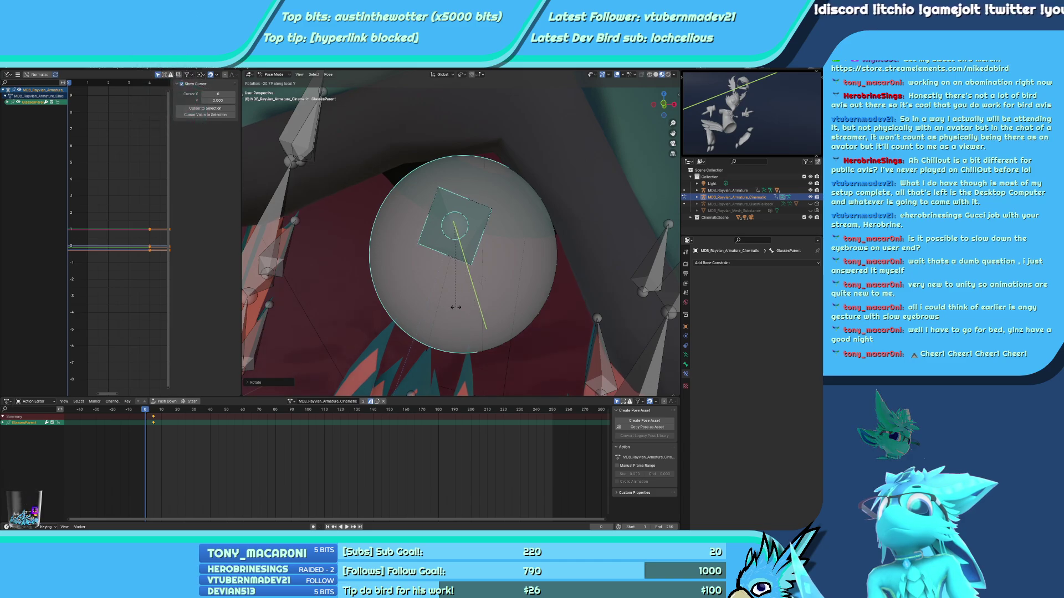
pyautogui.click(464, 306)
# Check the glasses through the camera with overlays hidden and rendered shading on, returning to solid shading
pyautogui.press('KP_0')
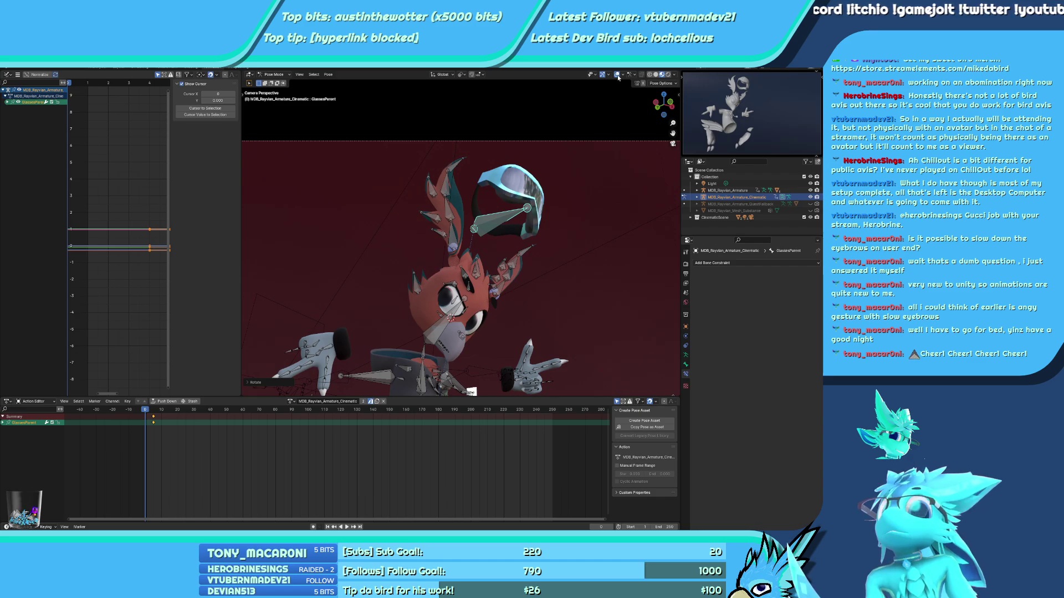
pyautogui.click(617, 75)
pyautogui.scroll(-9, 466, 303)
pyautogui.scroll(8, 458, 276)
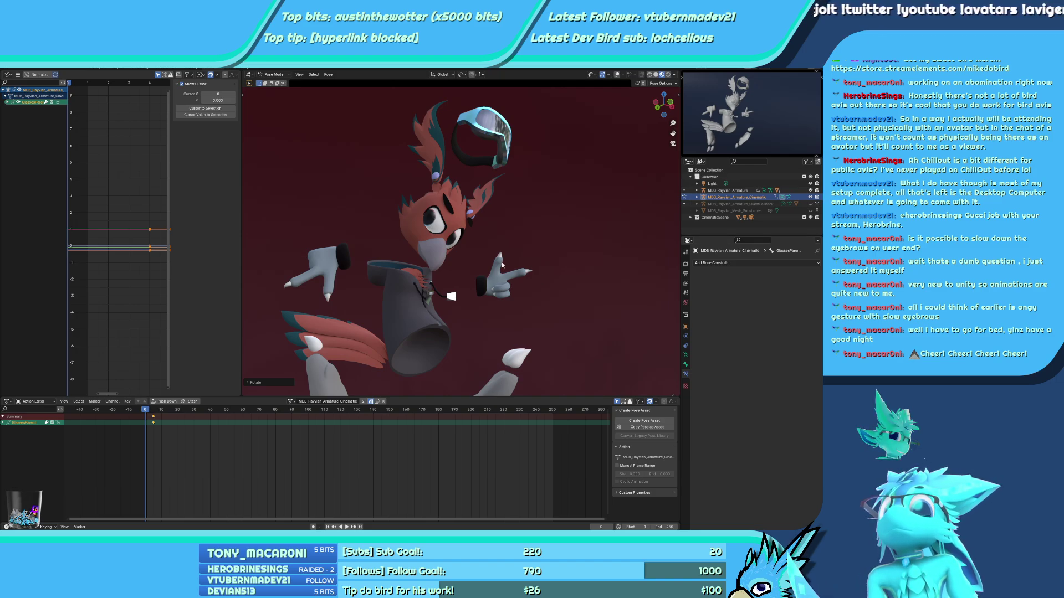
pyautogui.press('z')
pyautogui.press('z')
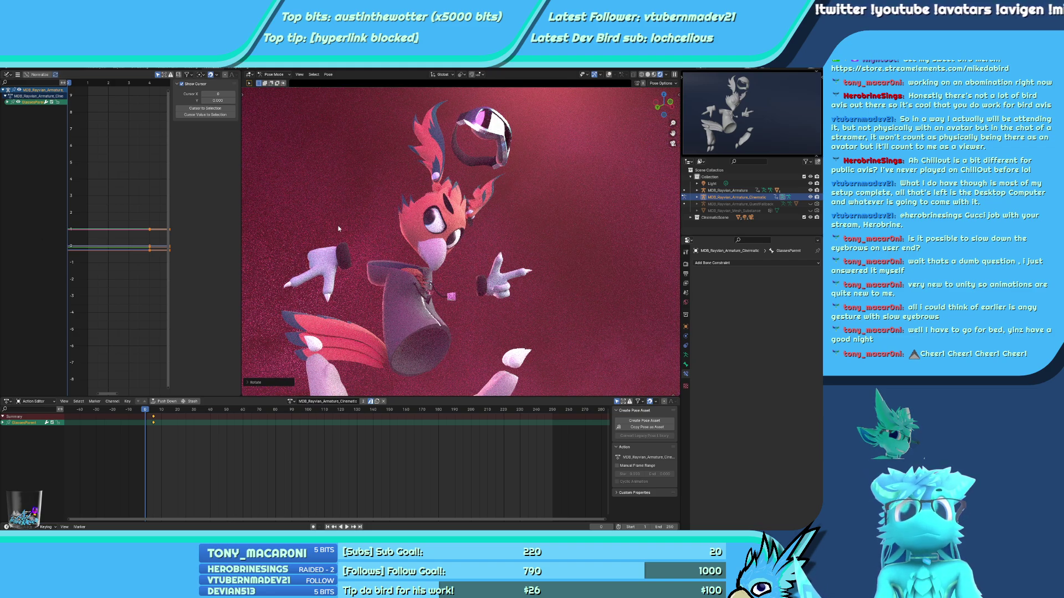
pyautogui.press('z')
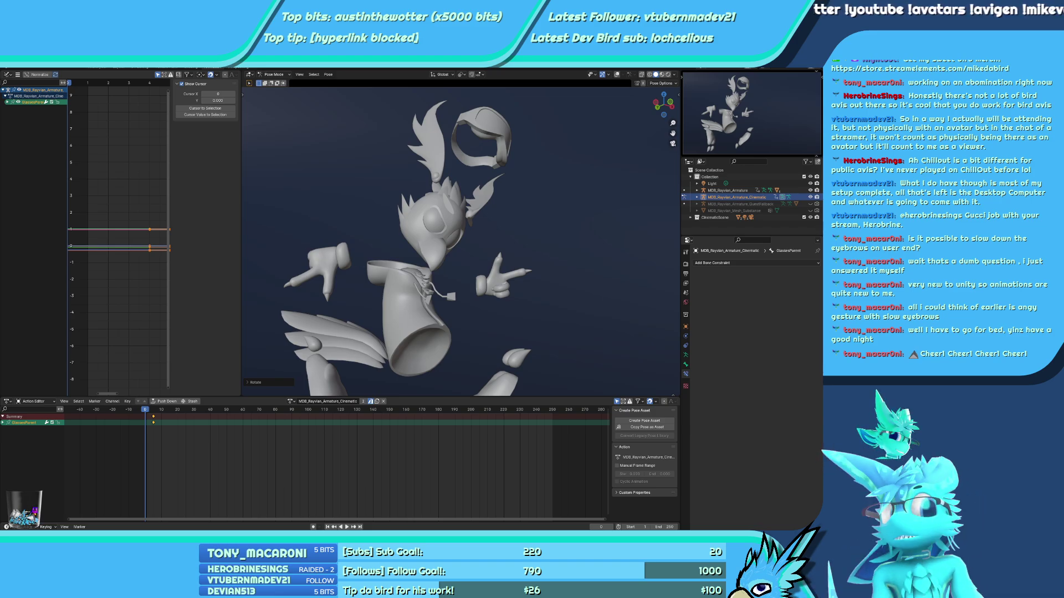
# Show the viewport overlays again and insert a keyframe for the GlassesParent bone at frame 0
pyautogui.scroll(-4, 460, 238)
pyautogui.moveTo(399, 249); pyautogui.dragTo(443, 266, button='middle')
pyautogui.scroll(2, 444, 266)
pyautogui.click(617, 75)
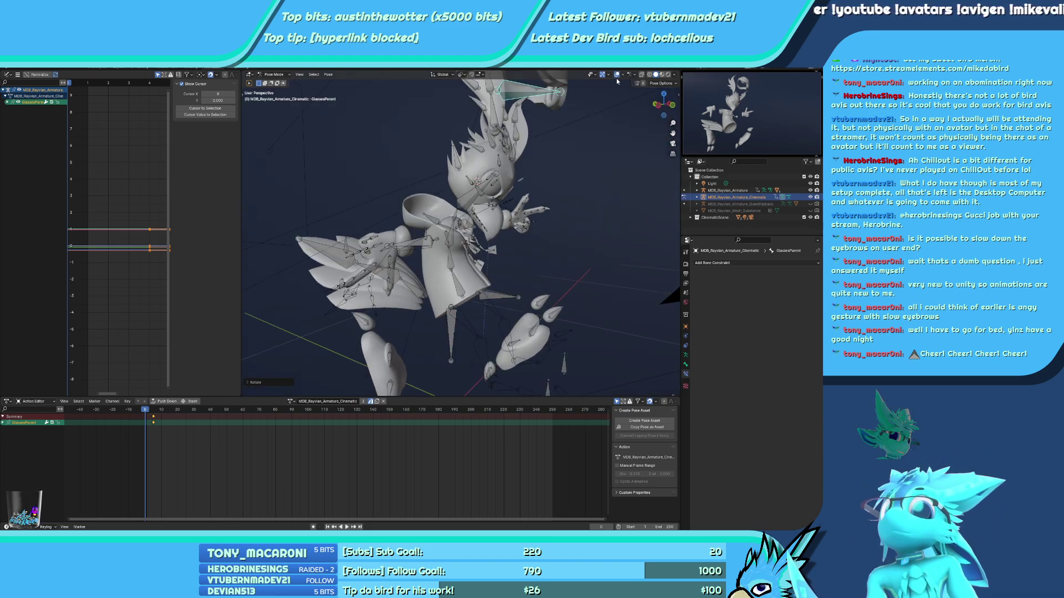
pyautogui.click(459, 287)
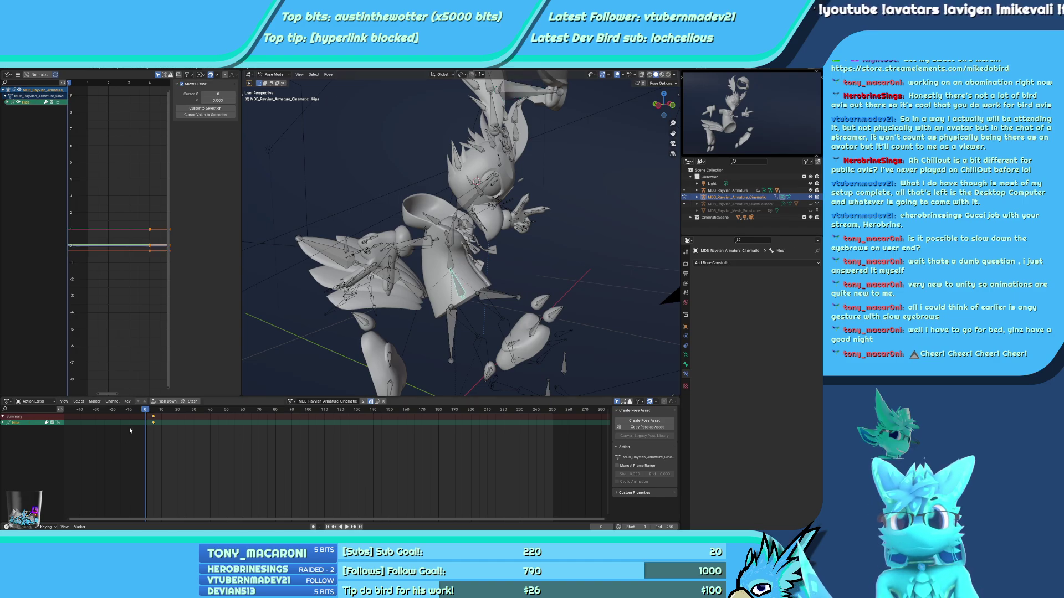
pyautogui.scroll(-3, 273, 416)
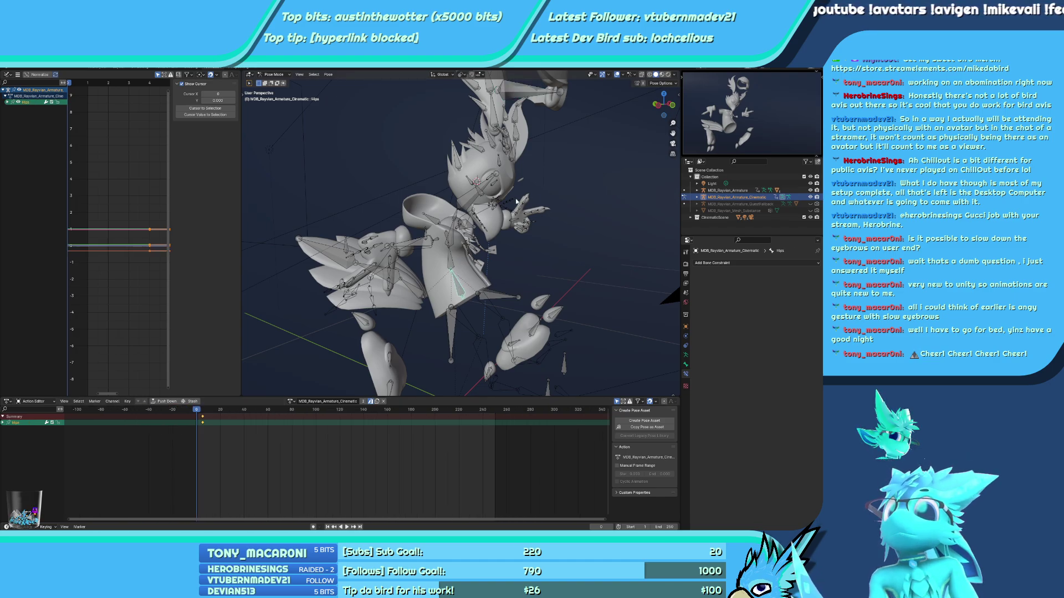
pyautogui.scroll(-4, 494, 186)
pyautogui.click(486, 170)
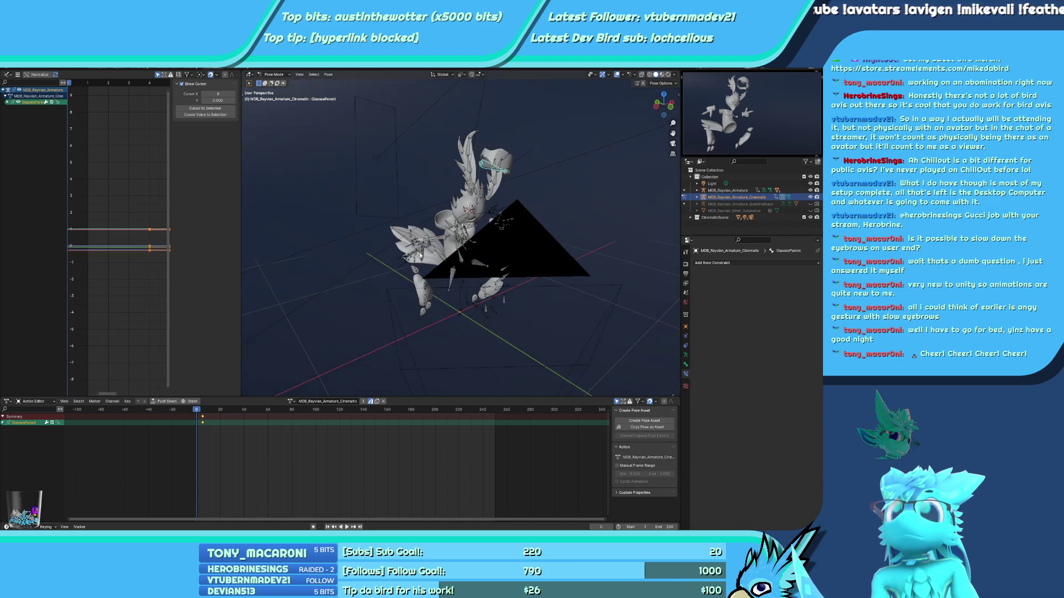
pyautogui.press('i')
pyautogui.click(387, 279)
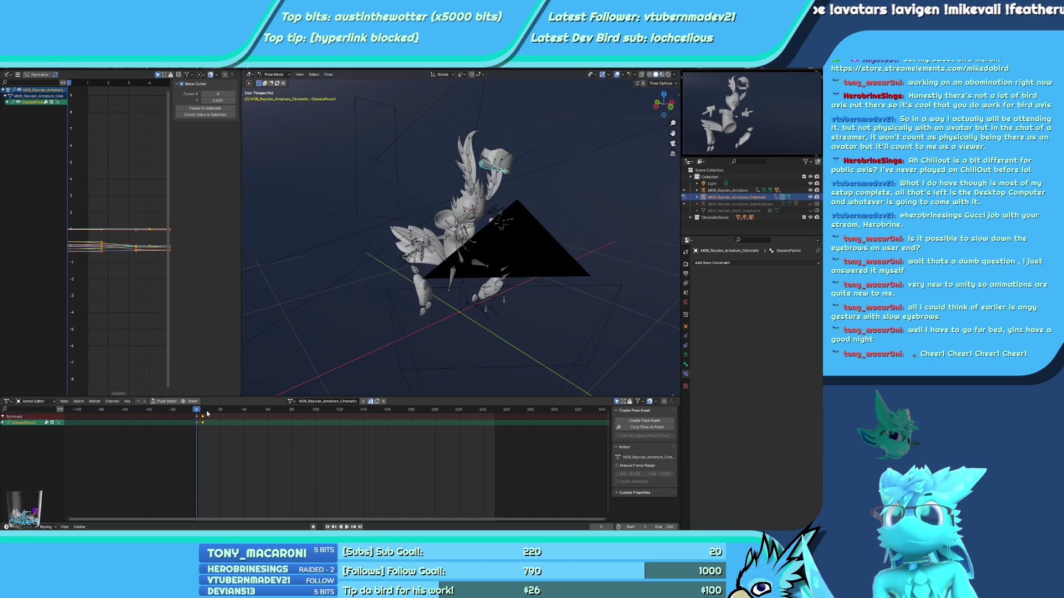
# Select all bones and shift their pose keyframes to frame 0, moving the existing frame 0 key out of the way
pyautogui.press('space')
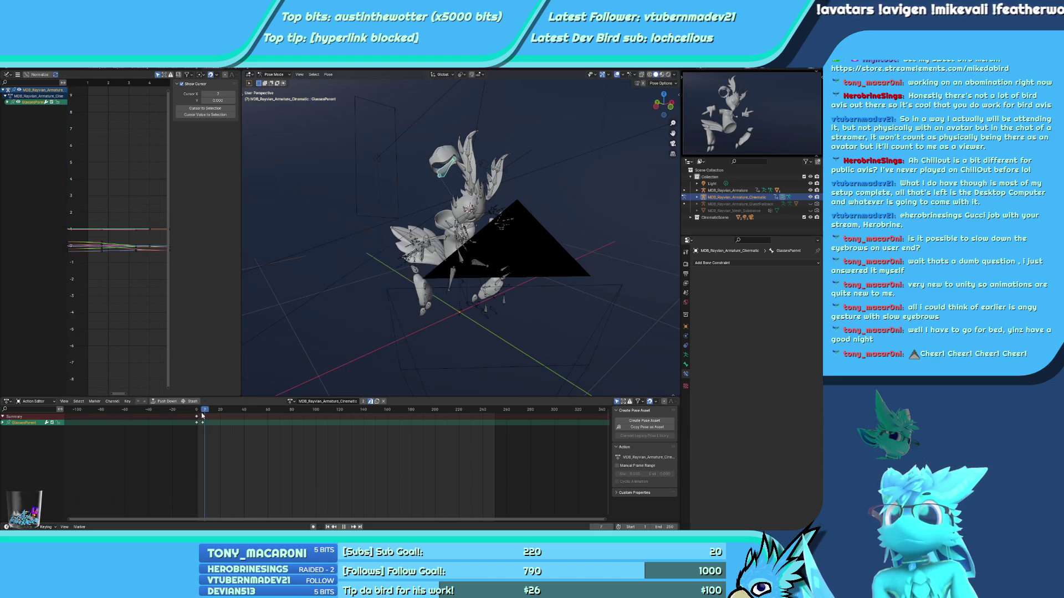
pyautogui.moveTo(204, 416); pyautogui.dragTo(188, 416)
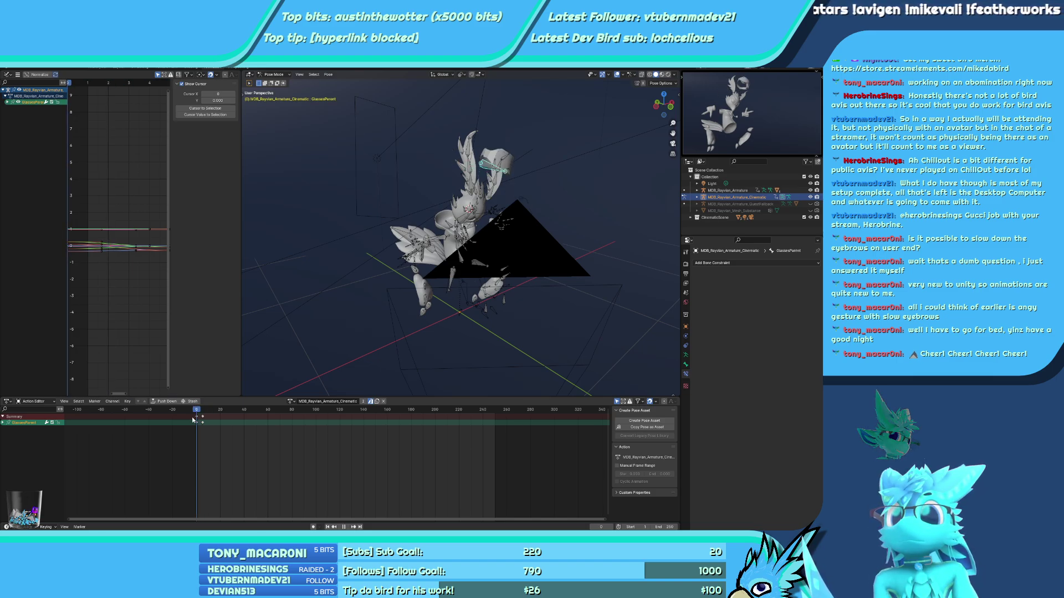
pyautogui.press('a')
pyautogui.scroll(2, 200, 413)
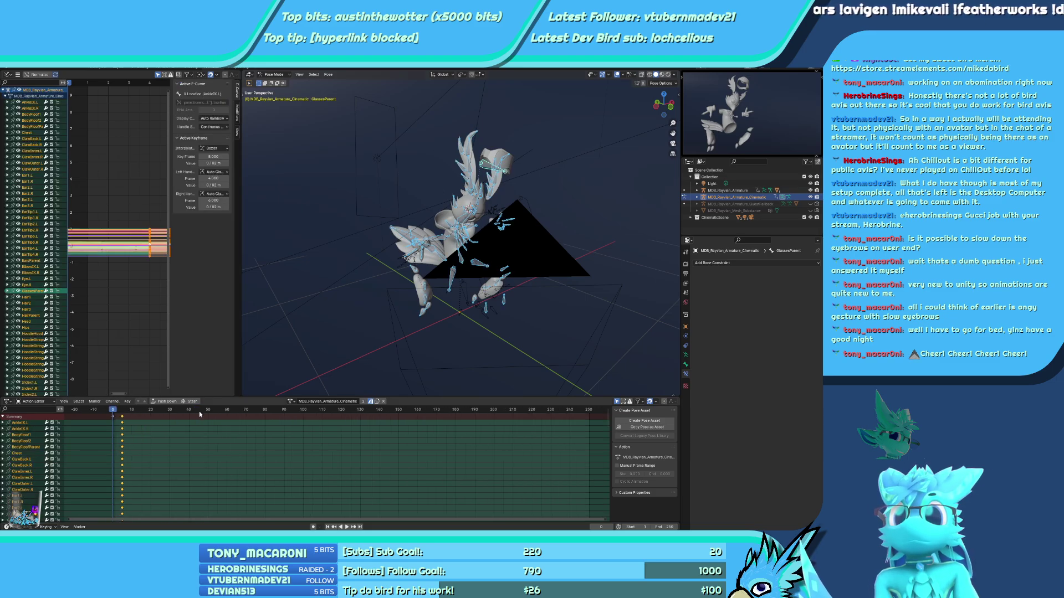
pyautogui.moveTo(113, 417); pyautogui.dragTo(118, 417)
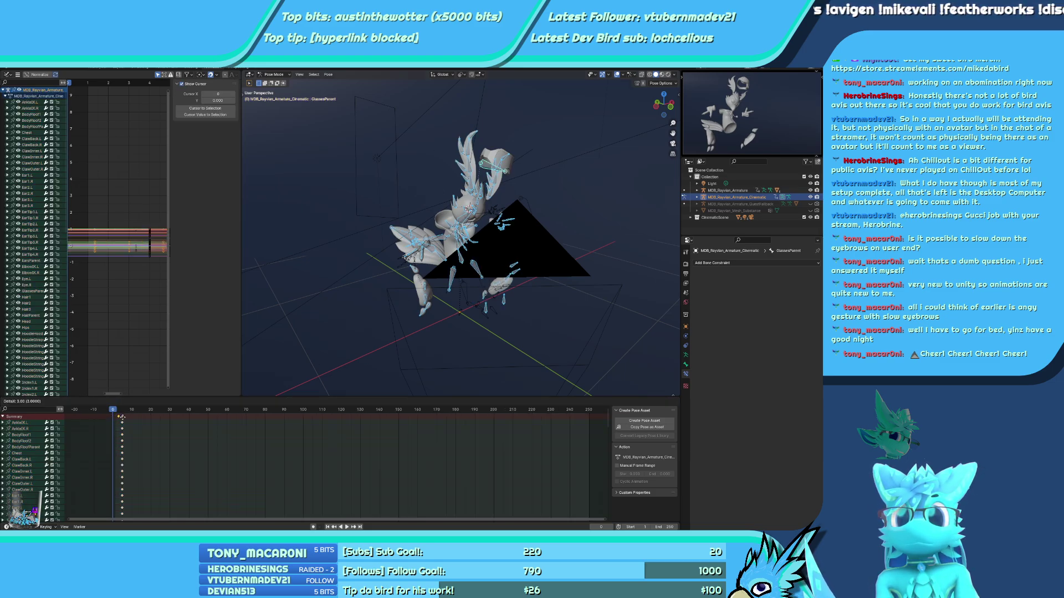
pyautogui.click(125, 420)
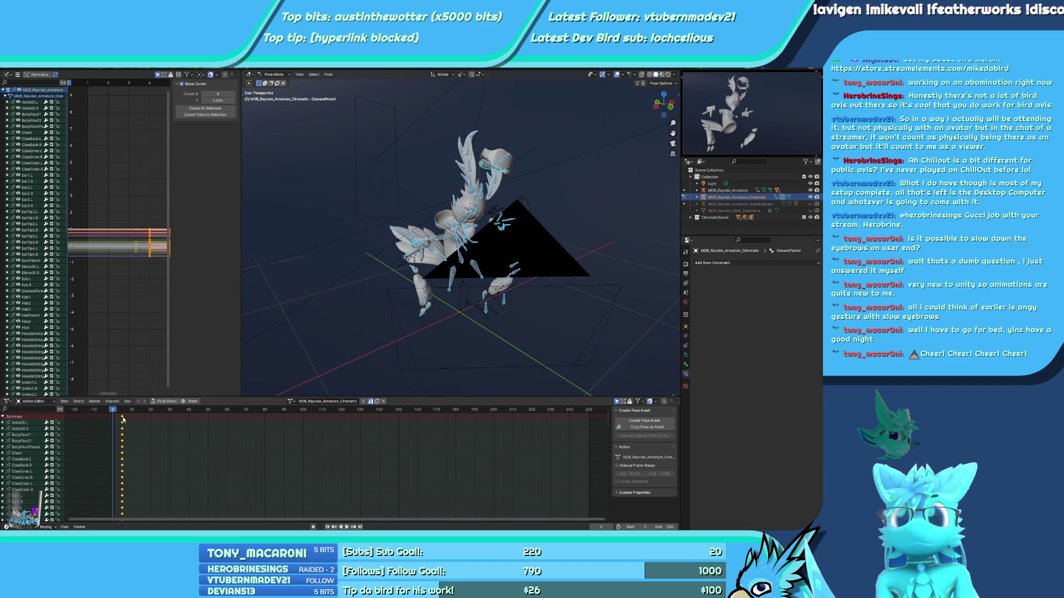
pyautogui.press('g')
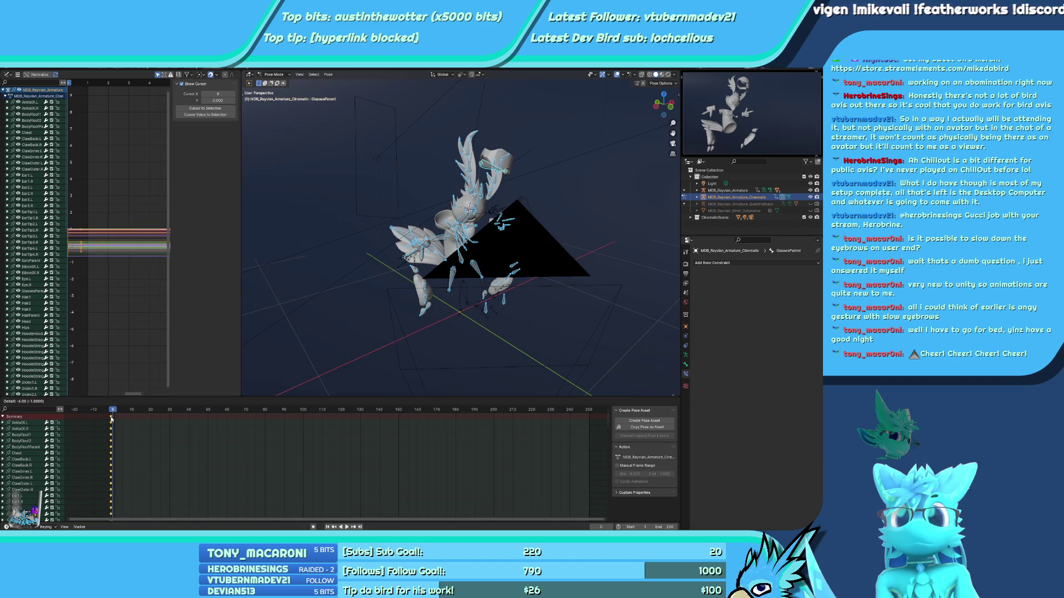
pyautogui.click(113, 416)
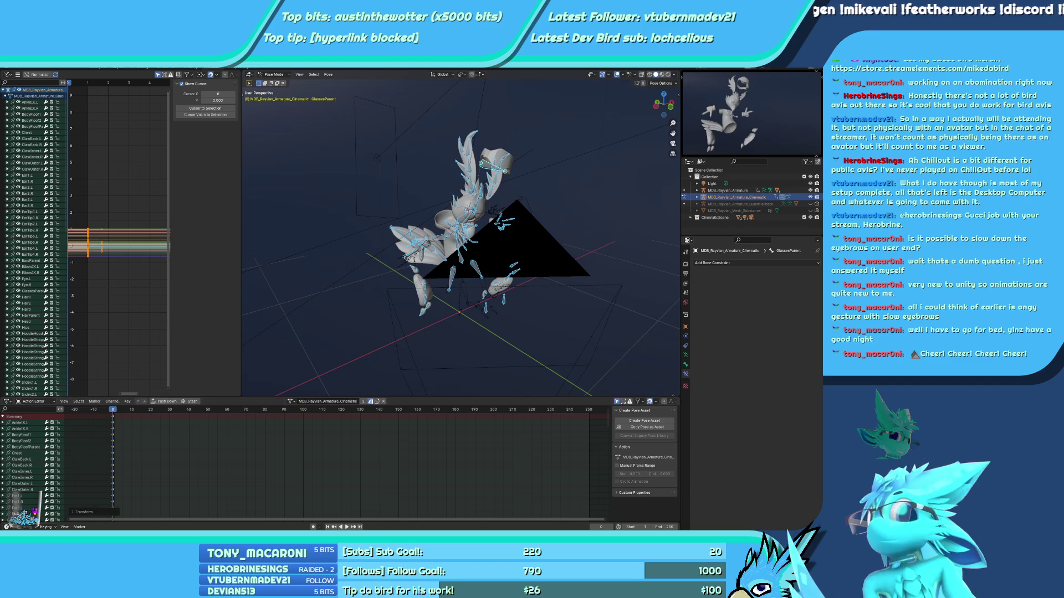
# Set the scene's end frame to 50 and check the frame rate in the output properties during playback
pyautogui.press('Return')
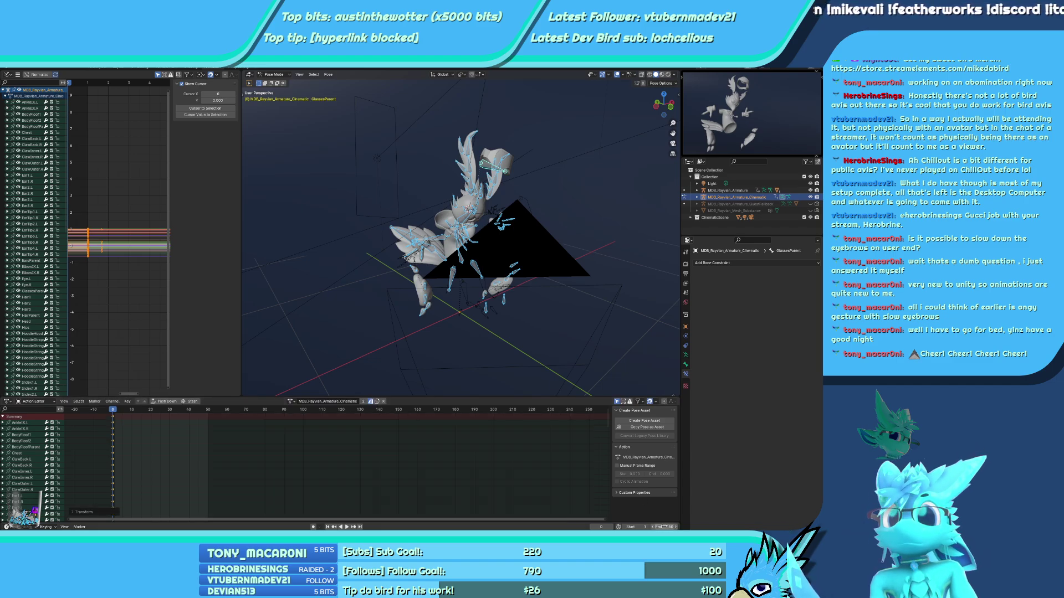
pyautogui.press('space')
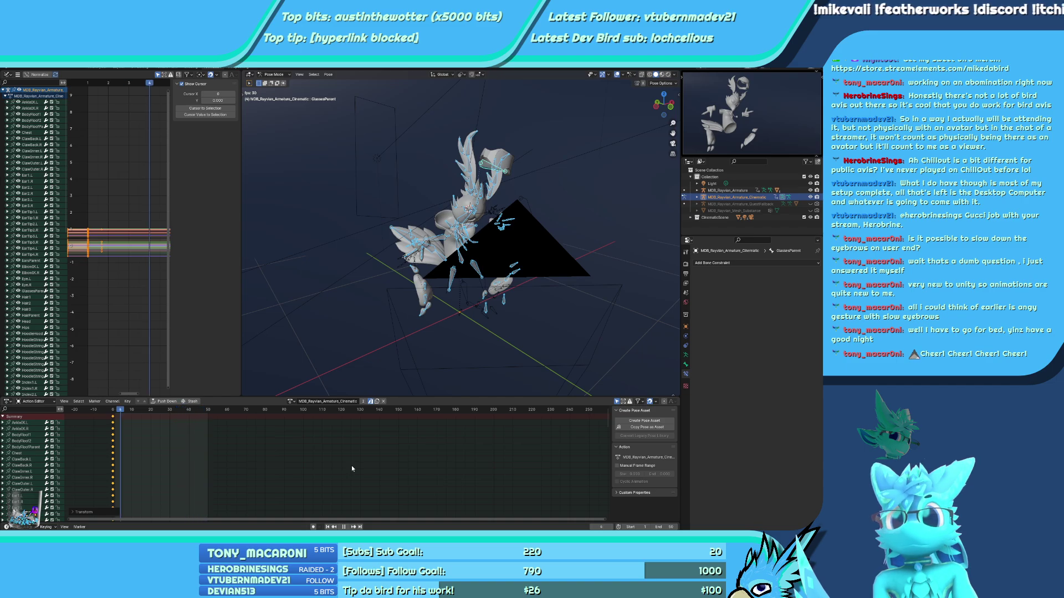
pyautogui.click(686, 265)
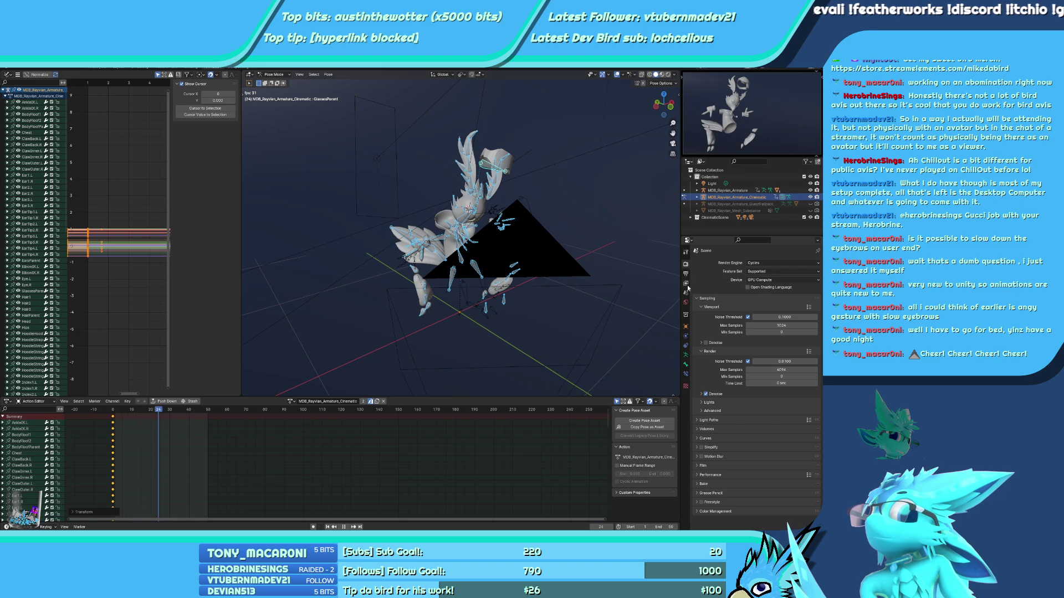
pyautogui.click(685, 274)
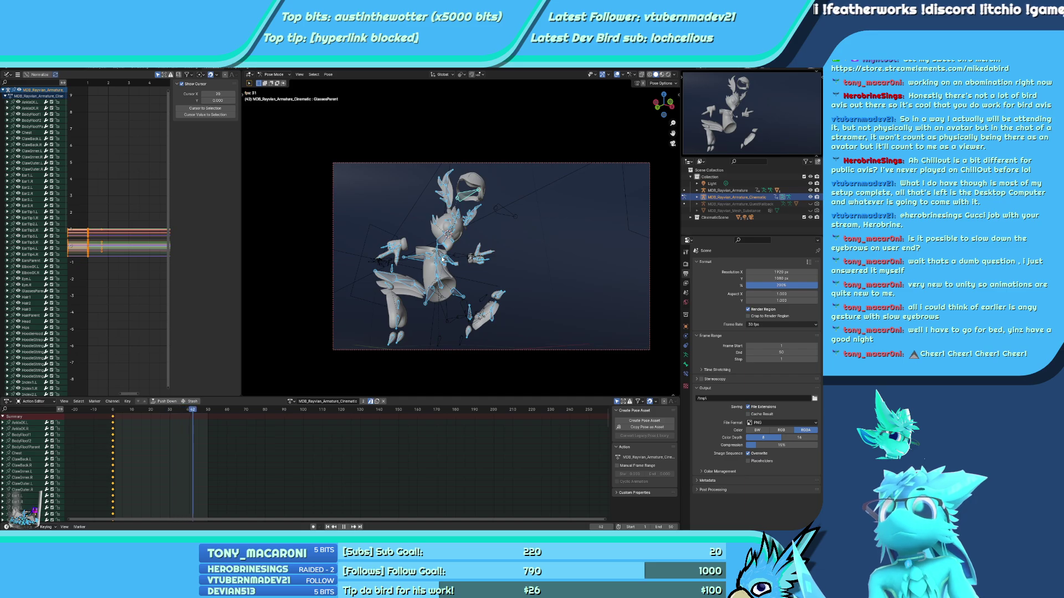
# Open the sidebar's animation tools in the camera view and unmute Wiggle 2 for the scene
pyautogui.keyDown('shift'); pyautogui.moveTo(459, 250); pyautogui.dragTo(501, 230, button='middle'); pyautogui.keyUp('shift')
pyautogui.scroll(-2, 526, 222)
pyautogui.press('n')
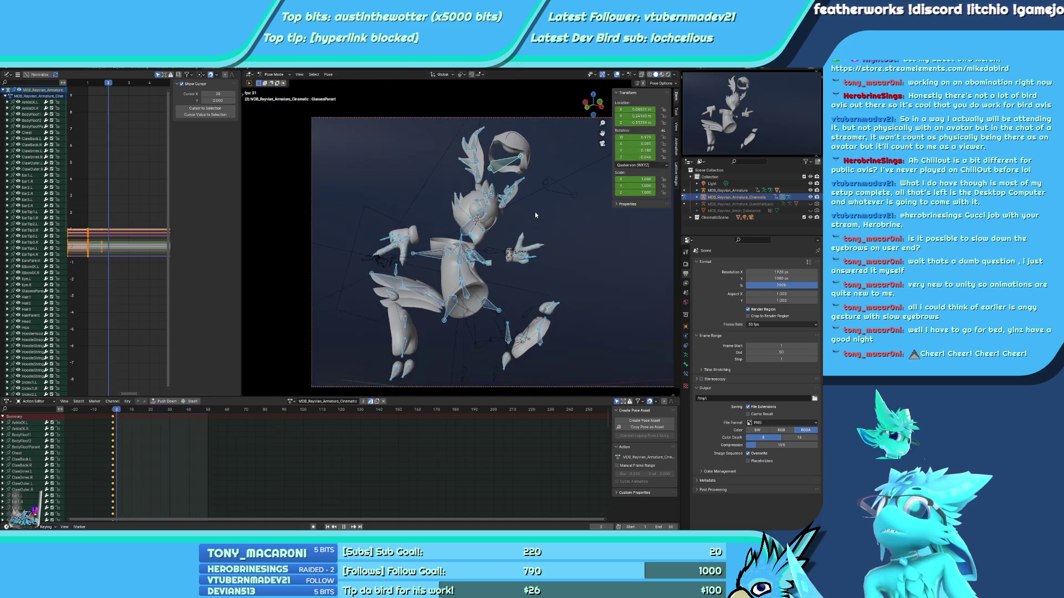
pyautogui.click(676, 154)
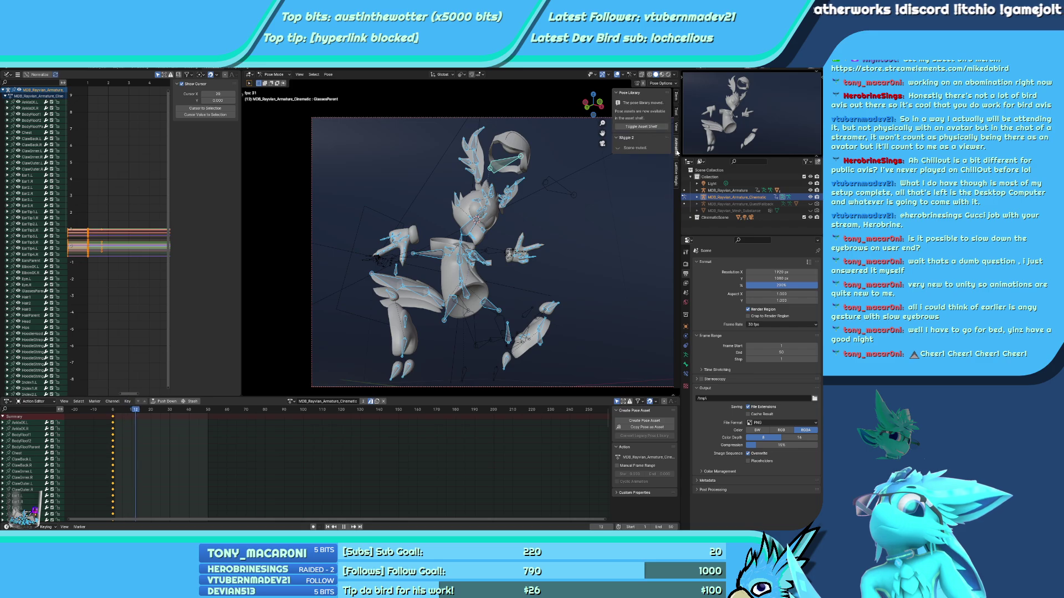
pyautogui.click(619, 148)
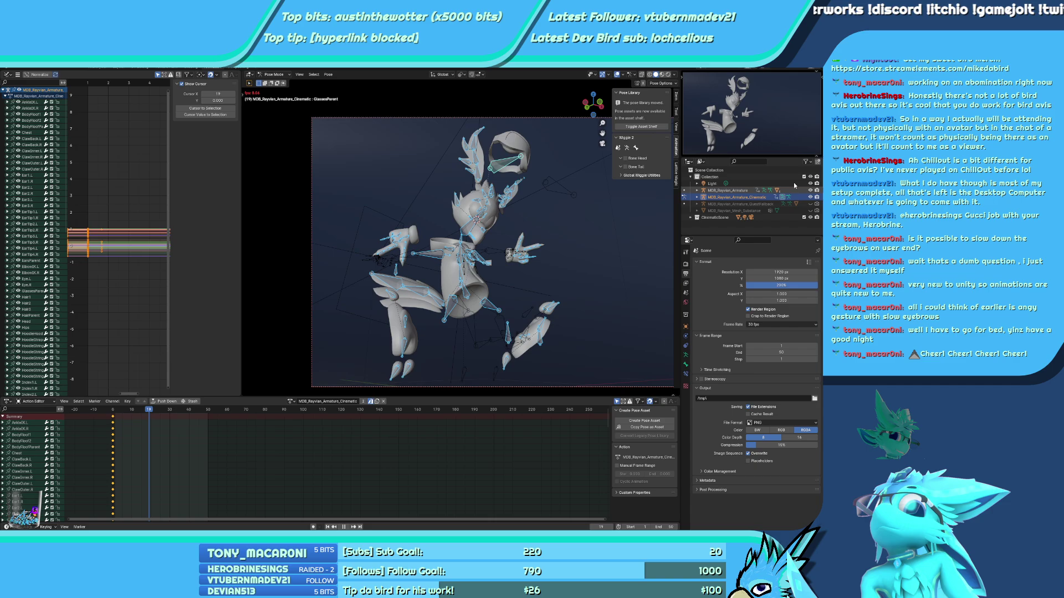
# Hide the regular MDB_Rayvian_Armature in the viewport and select its outliner entry
pyautogui.click(810, 190)
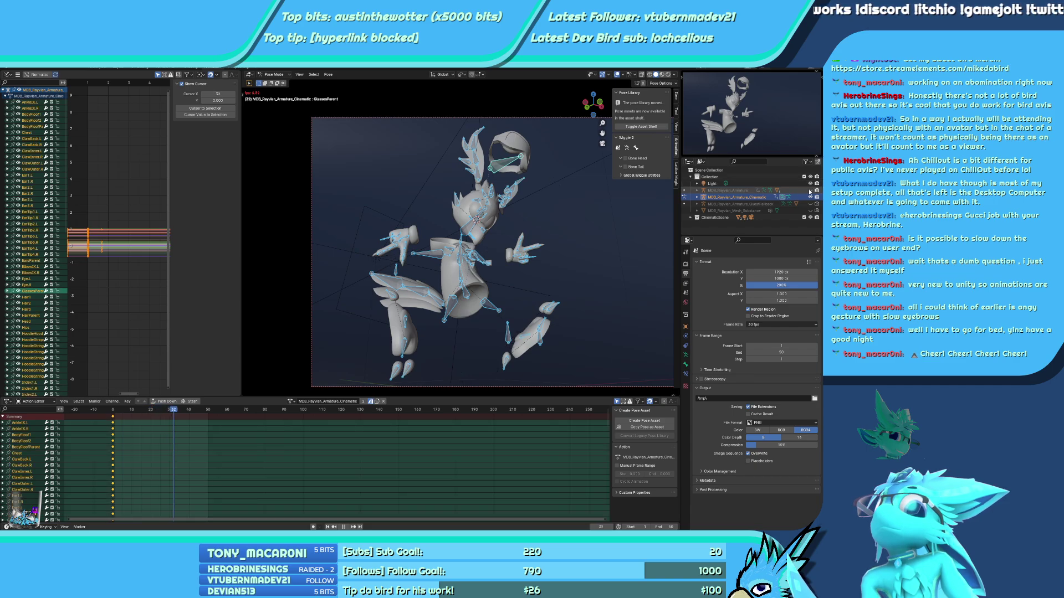
pyautogui.click(810, 190)
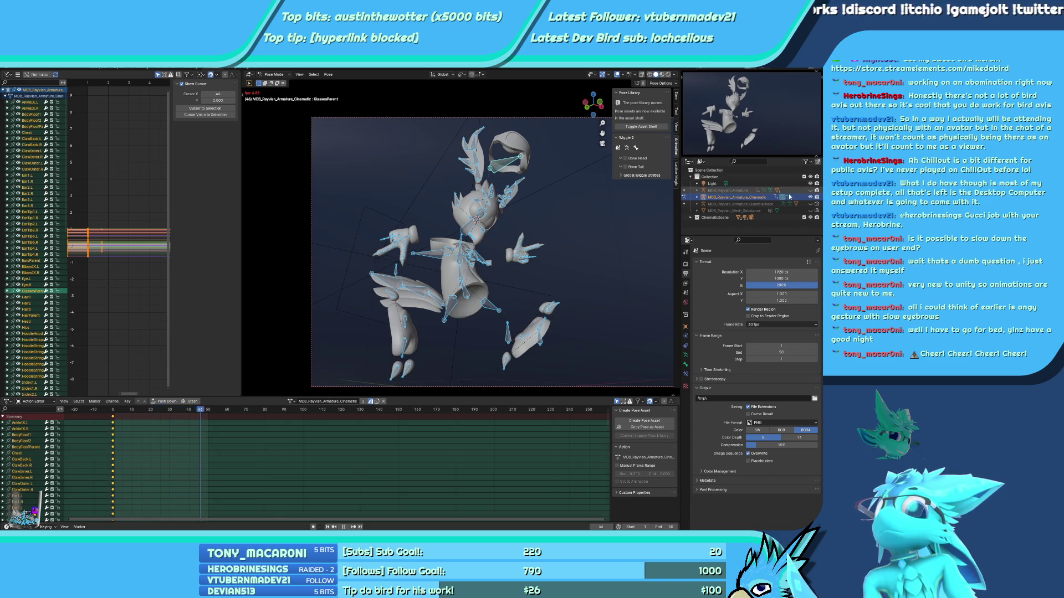
pyautogui.click(726, 191)
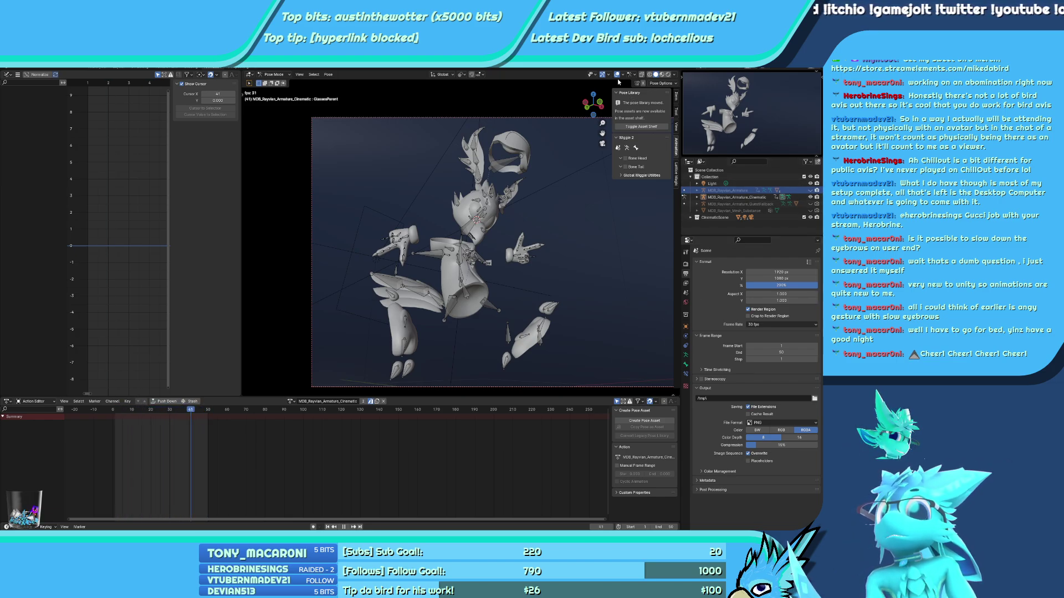
# Select the Hips bone of the cinematic armature, stop playback at frame 0 and return to the camera view
pyautogui.scroll(6, 491, 195)
pyautogui.keyDown('shift'); pyautogui.moveTo(532, 191); pyautogui.dragTo(543, 281, button='middle'); pyautogui.keyUp('shift')
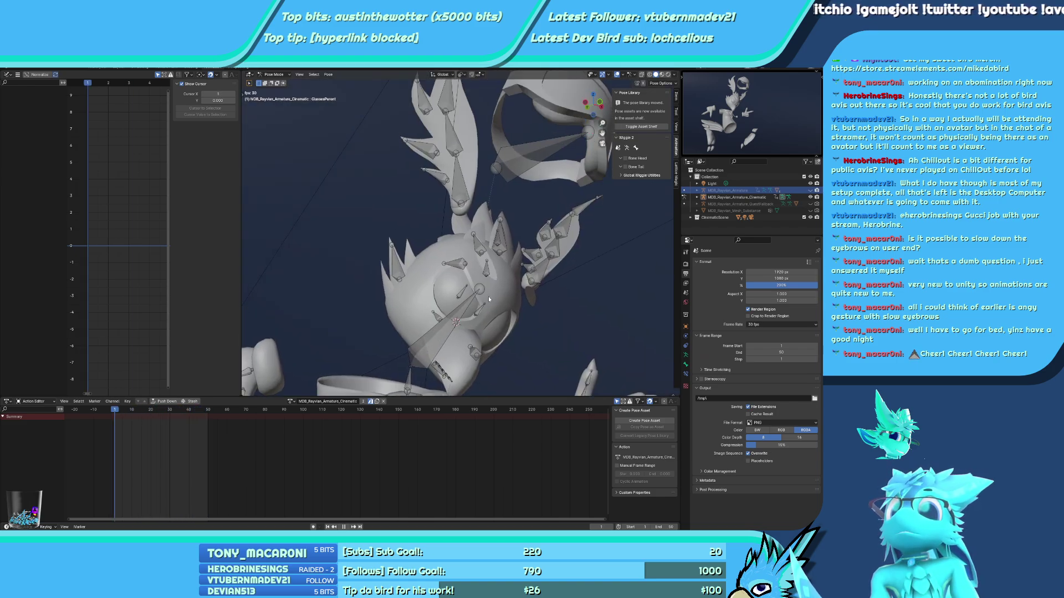
pyautogui.scroll(4, 542, 281)
pyautogui.scroll(-5, 555, 280)
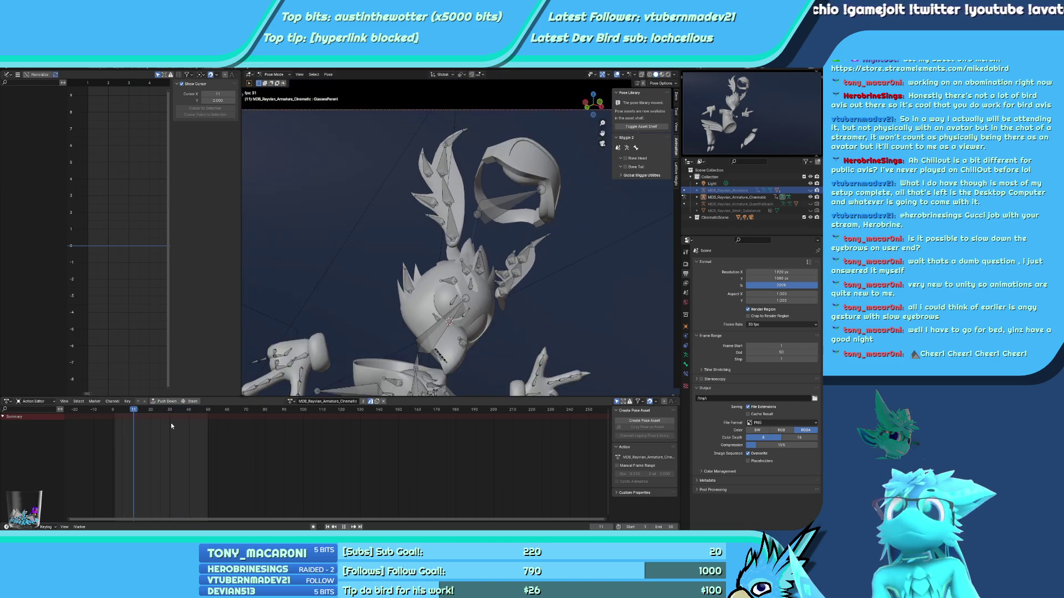
pyautogui.keyDown('shift'); pyautogui.moveTo(410, 338); pyautogui.dragTo(415, 130, button='middle'); pyautogui.keyUp('shift')
pyautogui.click(429, 263)
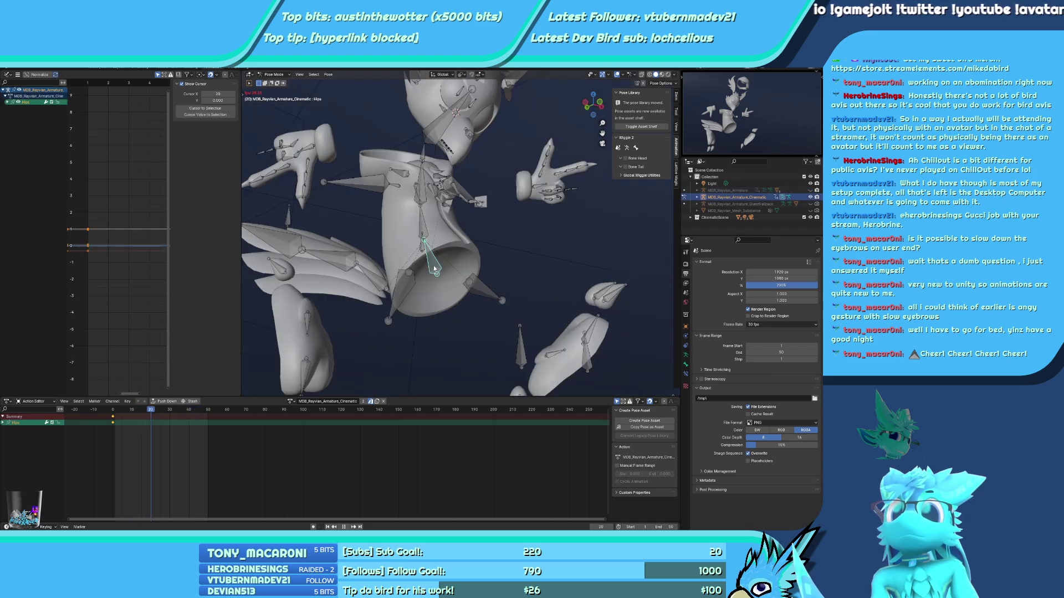
pyautogui.scroll(2, 403, 305)
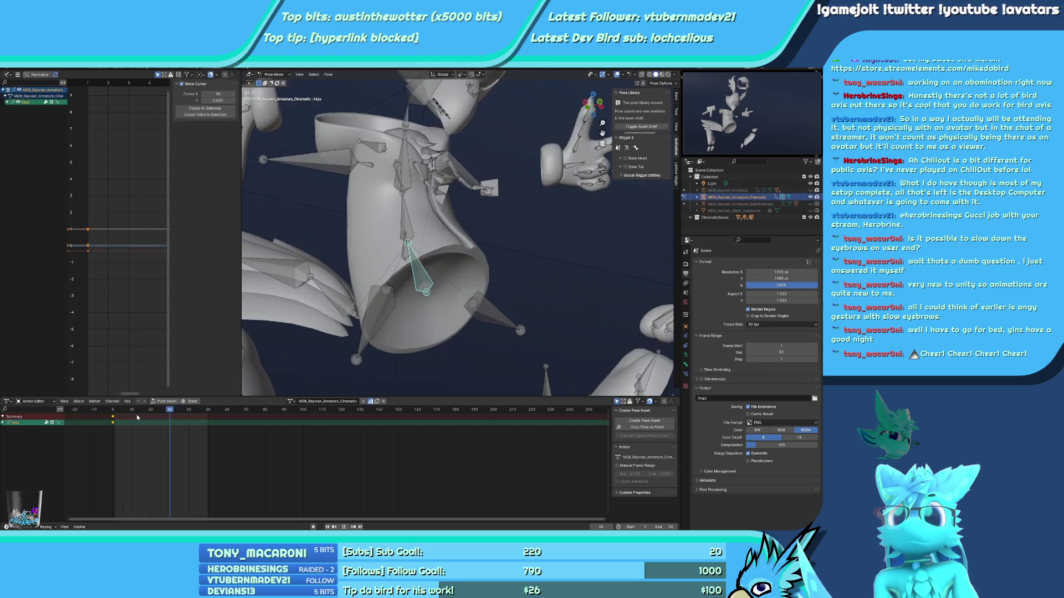
pyautogui.press('Escape')
pyautogui.press('KP_0')
# Try moving the Hips bone freely at frame 0 in the camera view
pyautogui.press('g')
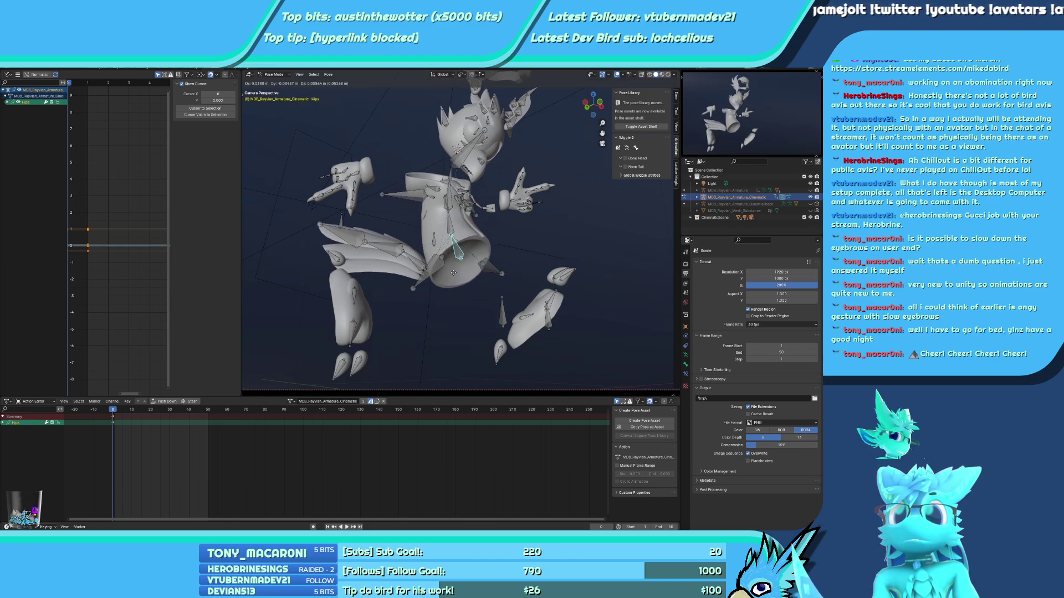
pyautogui.click(439, 268)
pyautogui.scroll(4, 424, 305)
pyautogui.press('g')
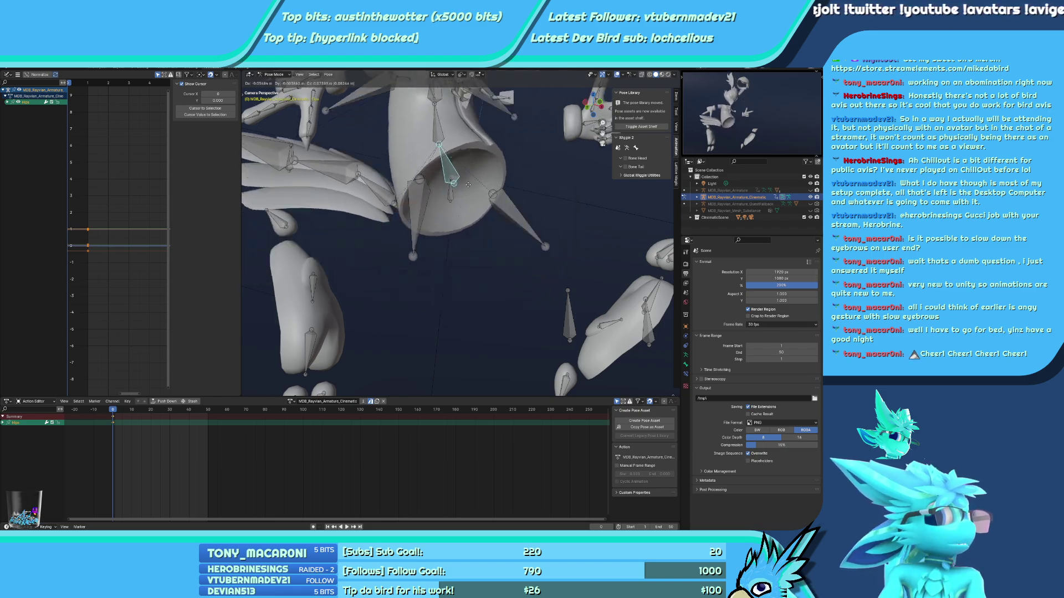
pyautogui.click(470, 257)
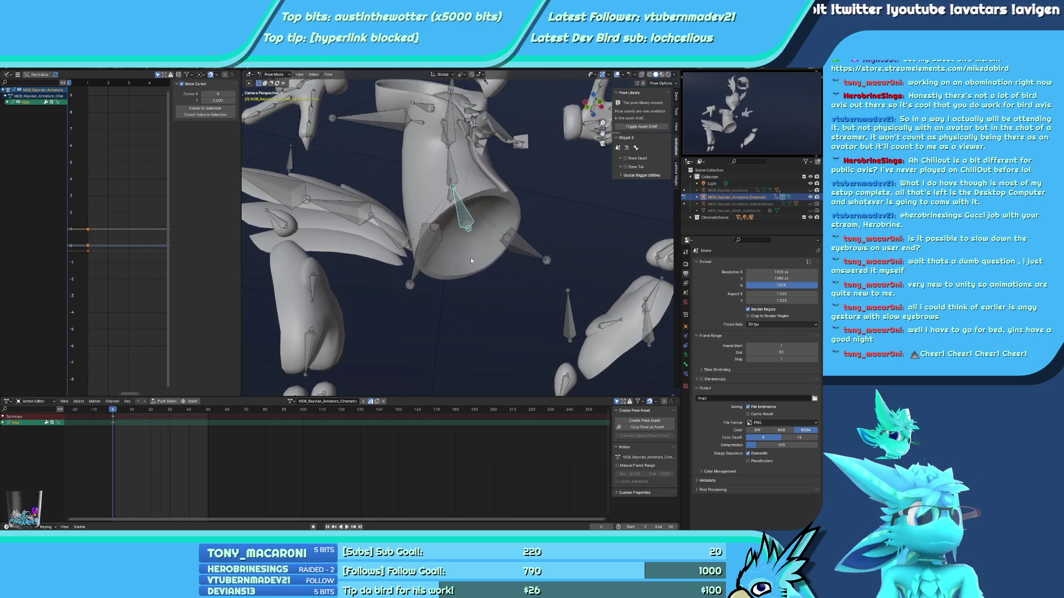
# Duplicate the Hips bone's frame 0 keyframe to frame 50
pyautogui.scroll(3, 470, 261)
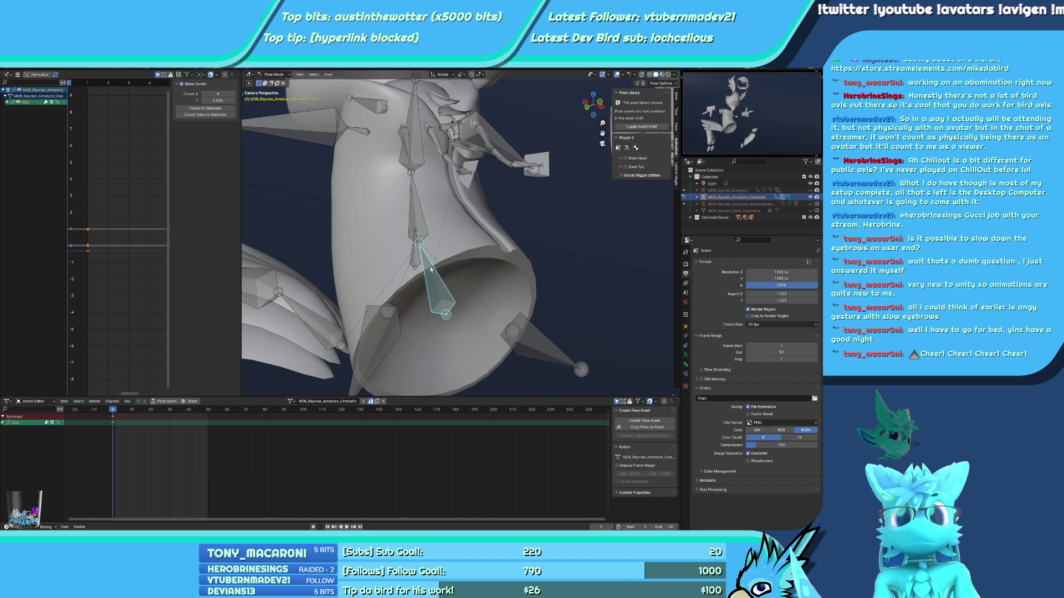
pyautogui.scroll(-3, 449, 259)
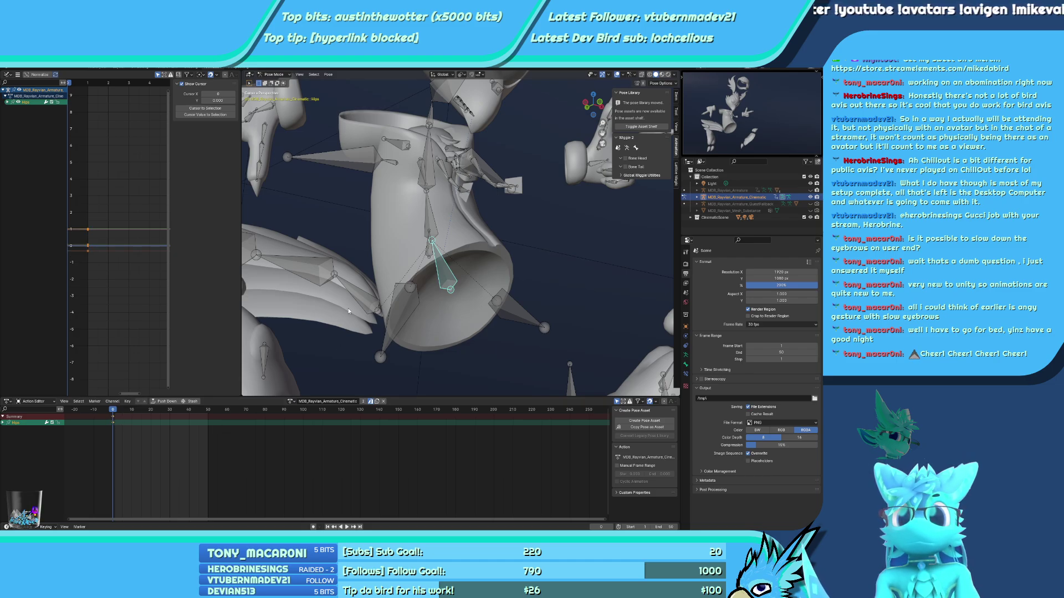
pyautogui.hotkey('shift', 'd')
pyautogui.click(226, 421)
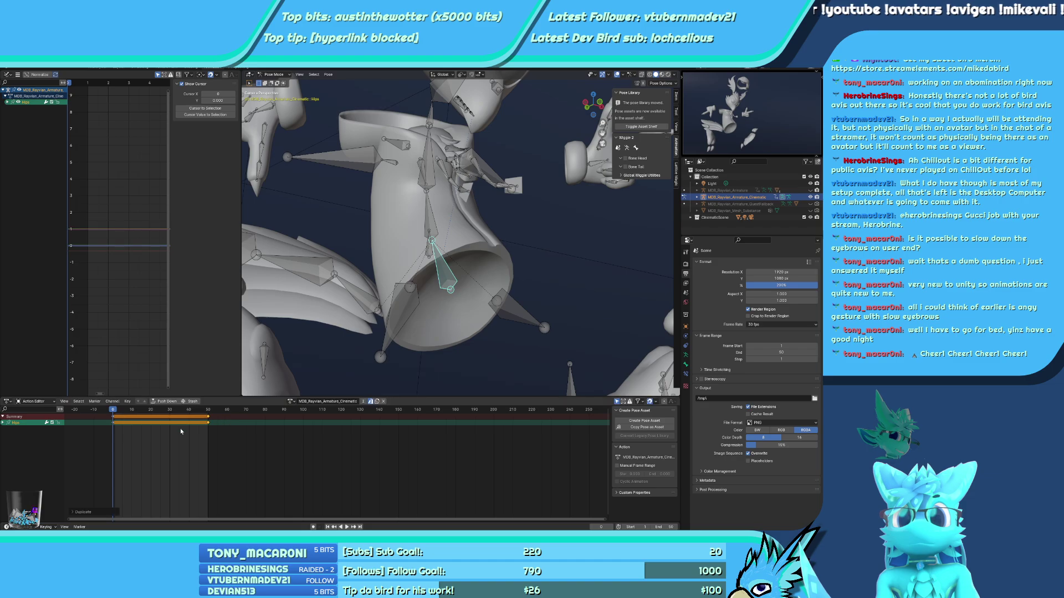
# Go to frame 25 and move the Hips bone slightly while viewing the avatar from its side
pyautogui.press('space')
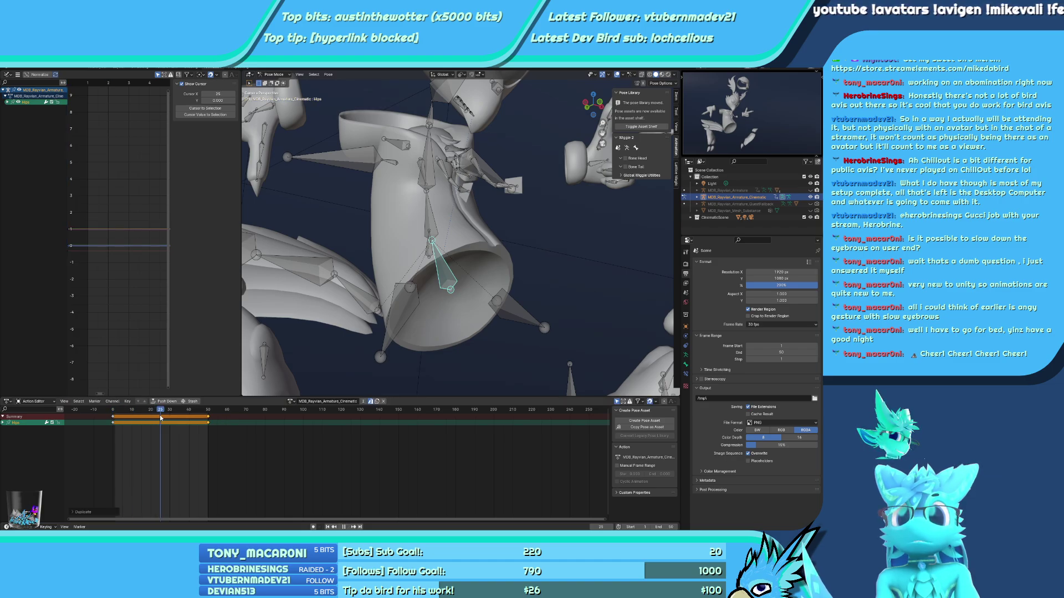
pyautogui.press('KP_1')
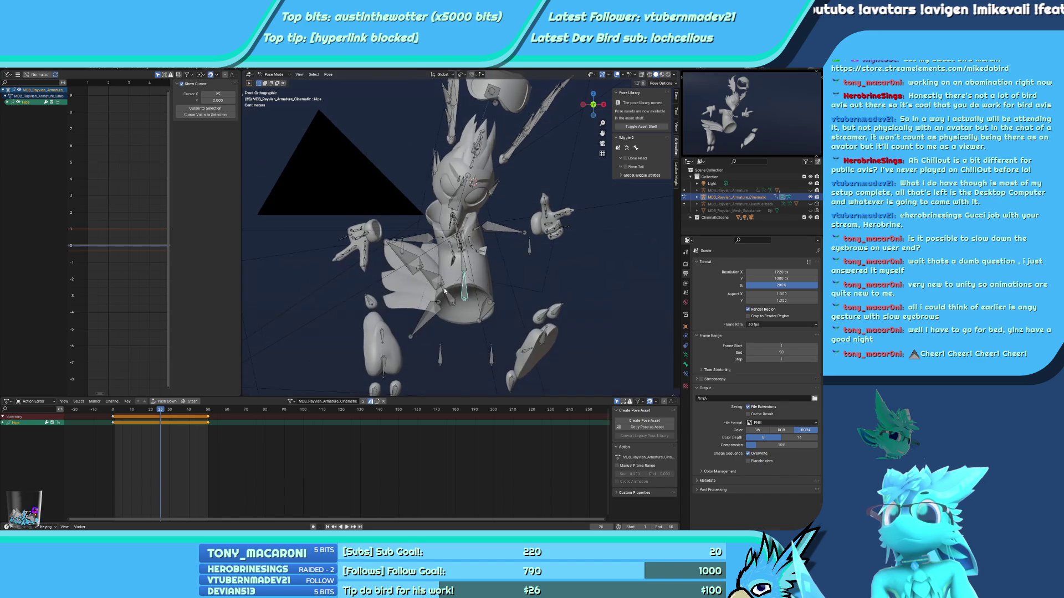
pyautogui.moveTo(444, 291); pyautogui.dragTo(500, 309, button='middle')
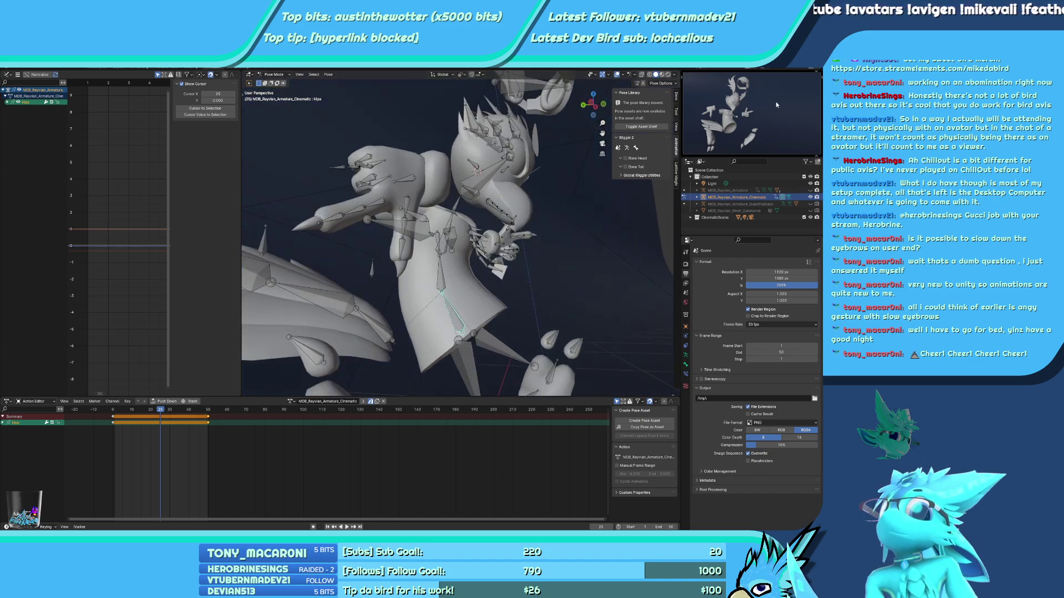
pyautogui.press('g')
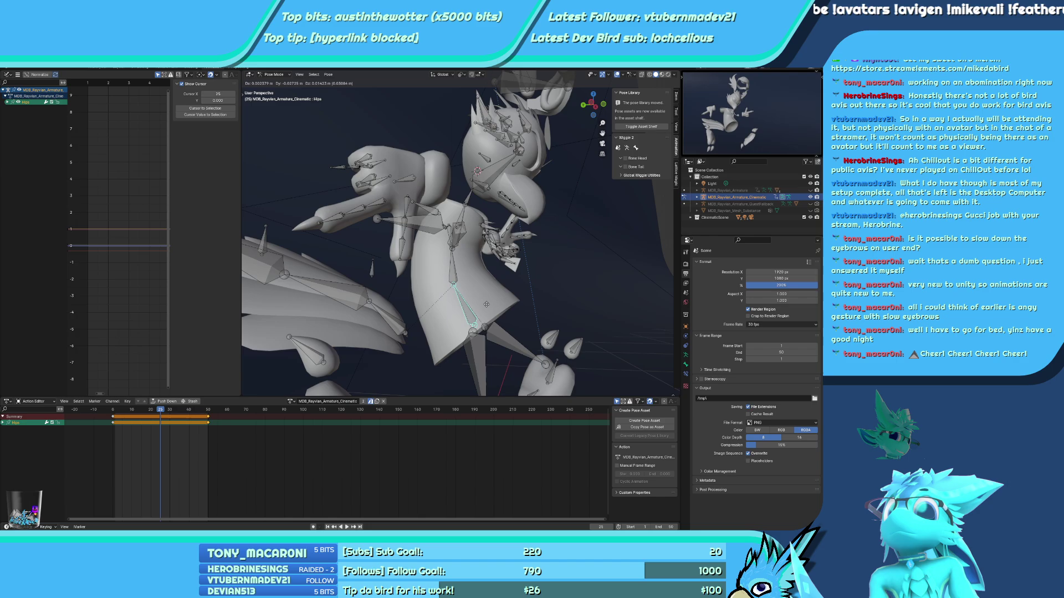
pyautogui.click(487, 306)
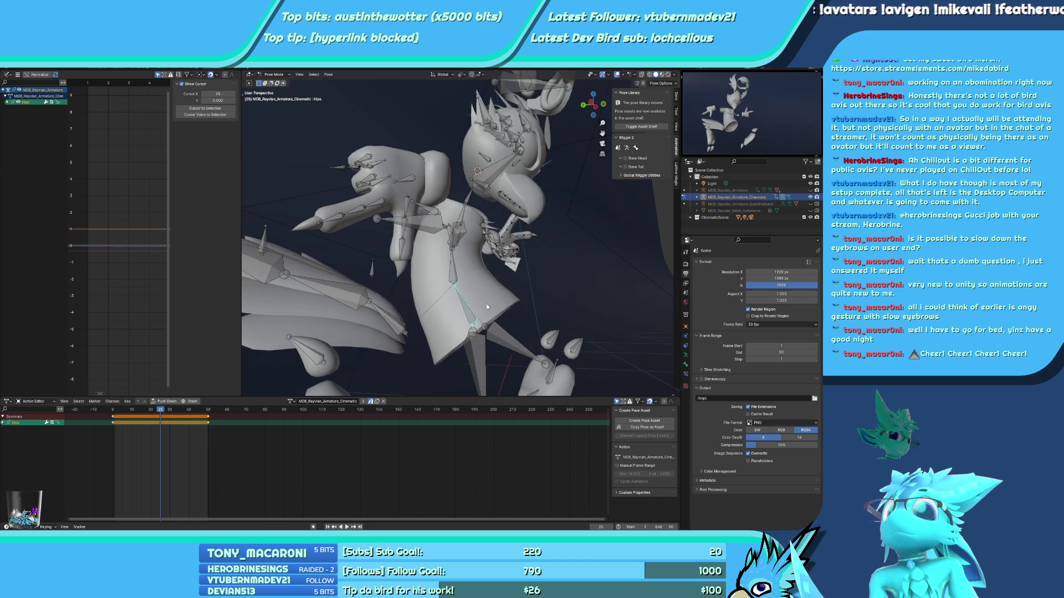
# Rotate the Hips bone about its local X axis, insert a keyframe at frame 25 and play the animation
pyautogui.press('r')
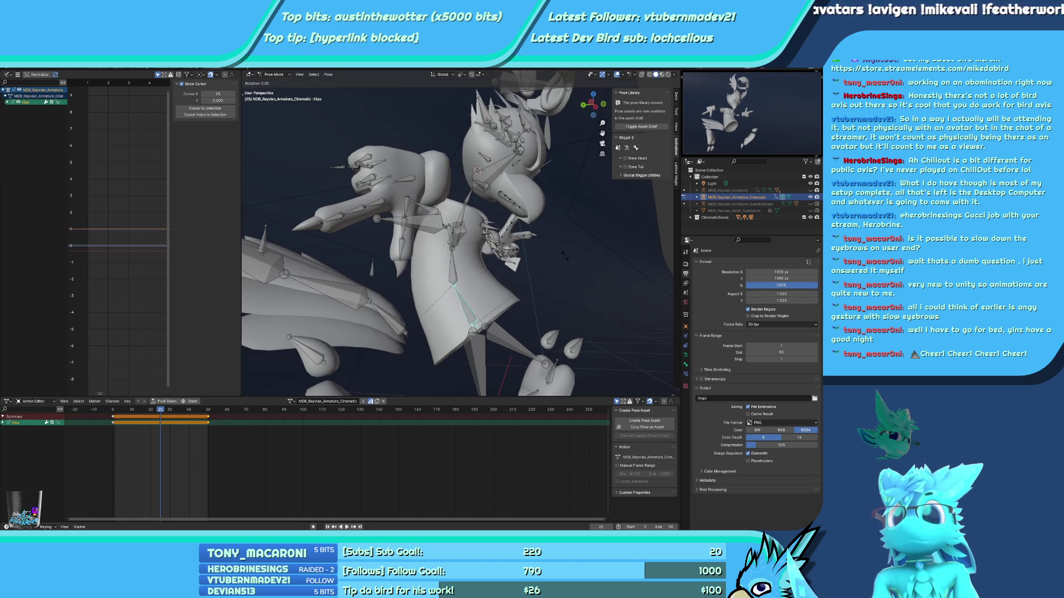
pyautogui.press('x')
pyautogui.press('x')
pyautogui.click(569, 270)
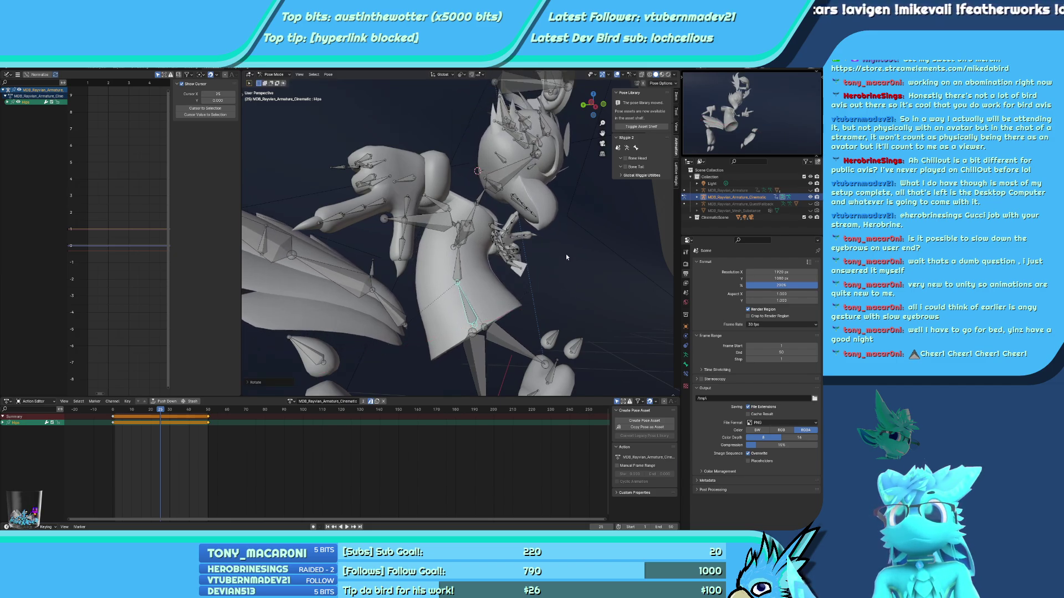
pyautogui.press('r')
pyautogui.press('x')
pyautogui.press('x')
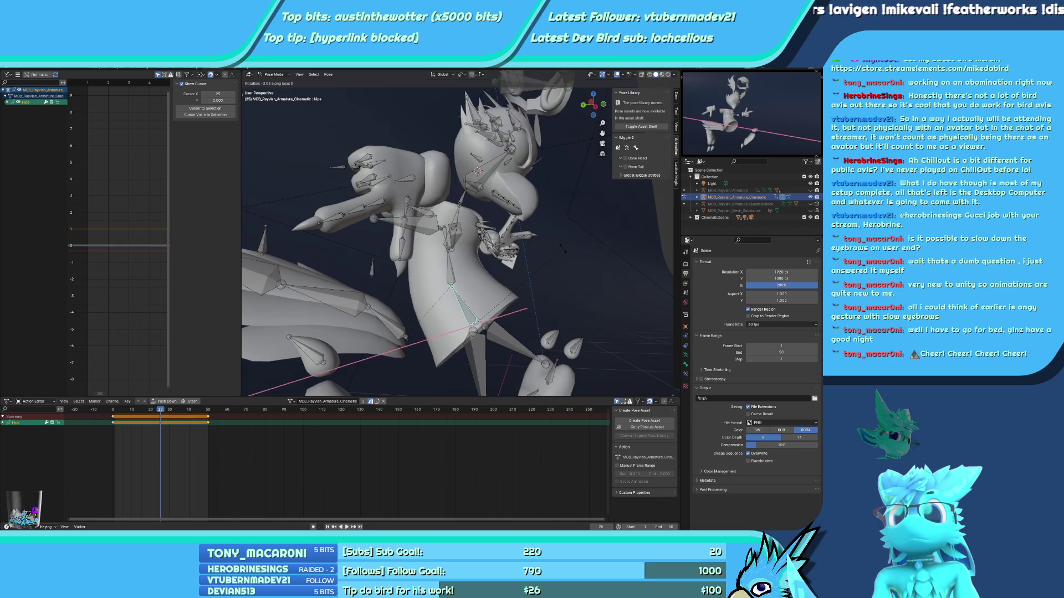
pyautogui.click(563, 251)
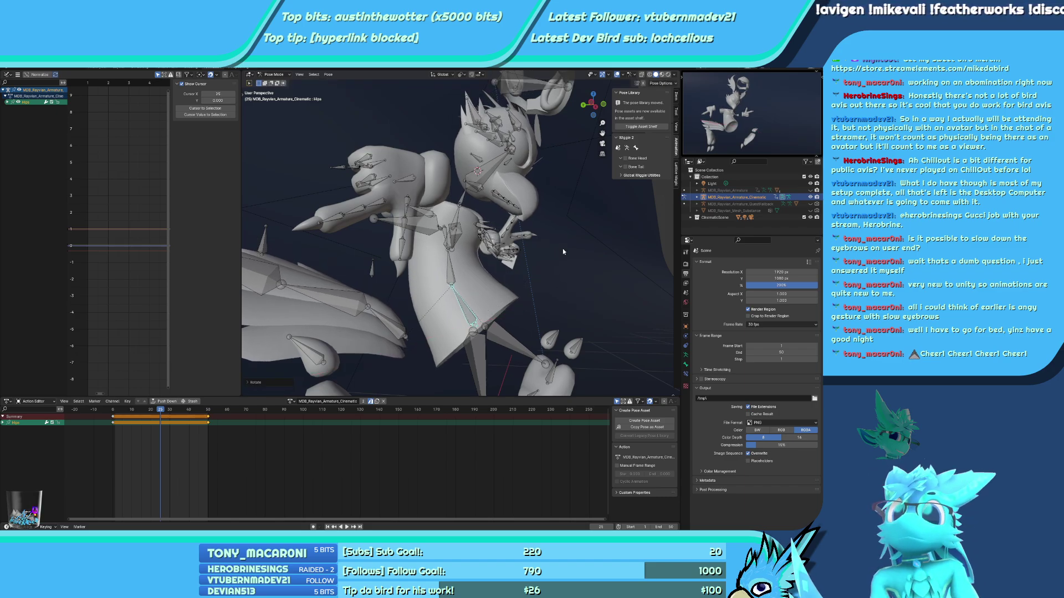
pyautogui.press('i')
pyautogui.click(563, 249)
pyautogui.press('space')
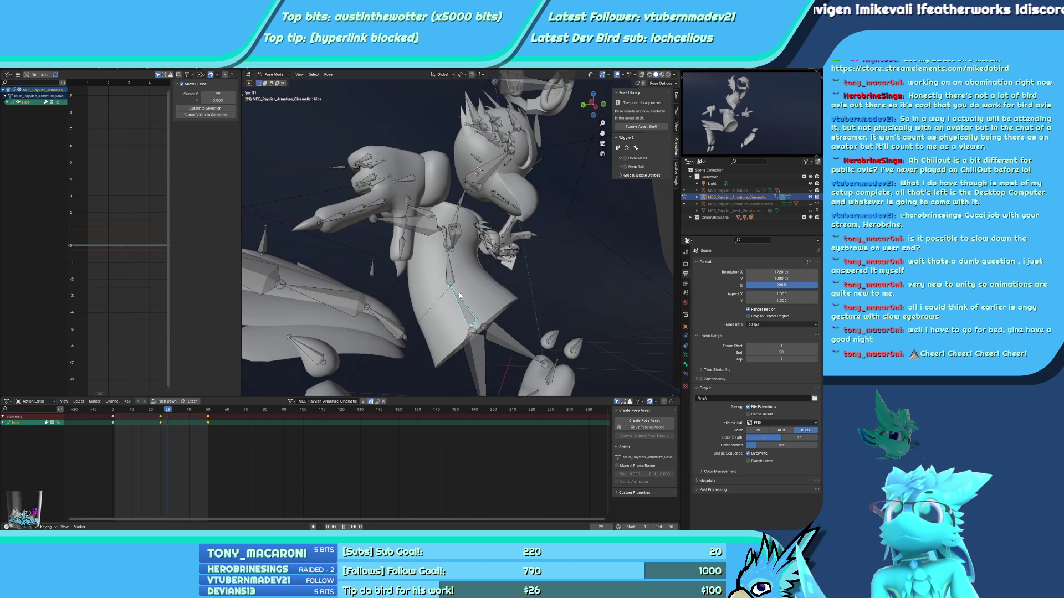
# Refine the Hips bone's local X rotation at frame 25 and key its Location & Rotation
pyautogui.press('space')
pyautogui.press('KP_1')
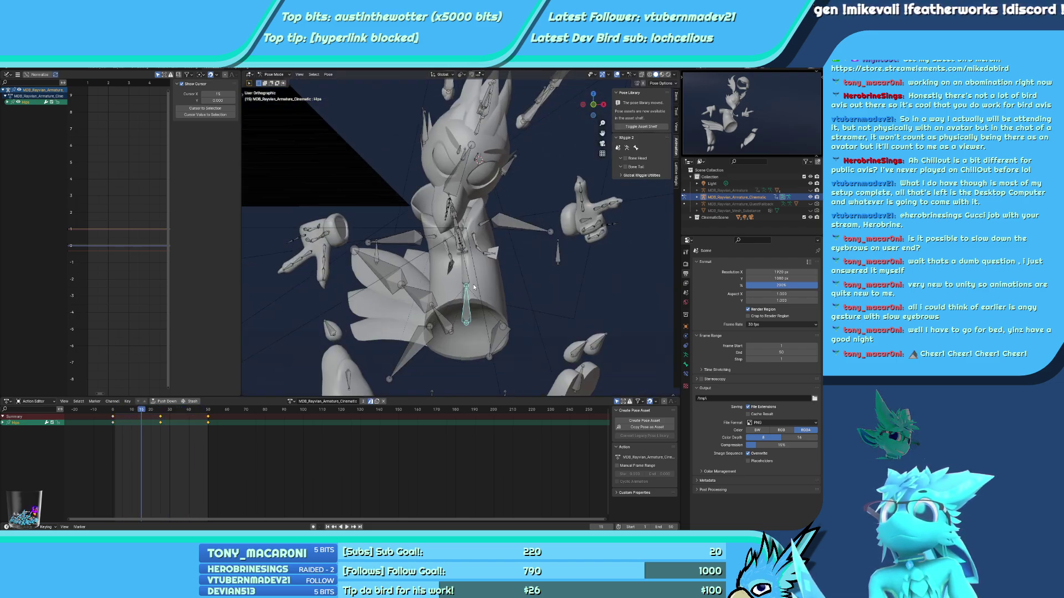
pyautogui.press('KP_0')
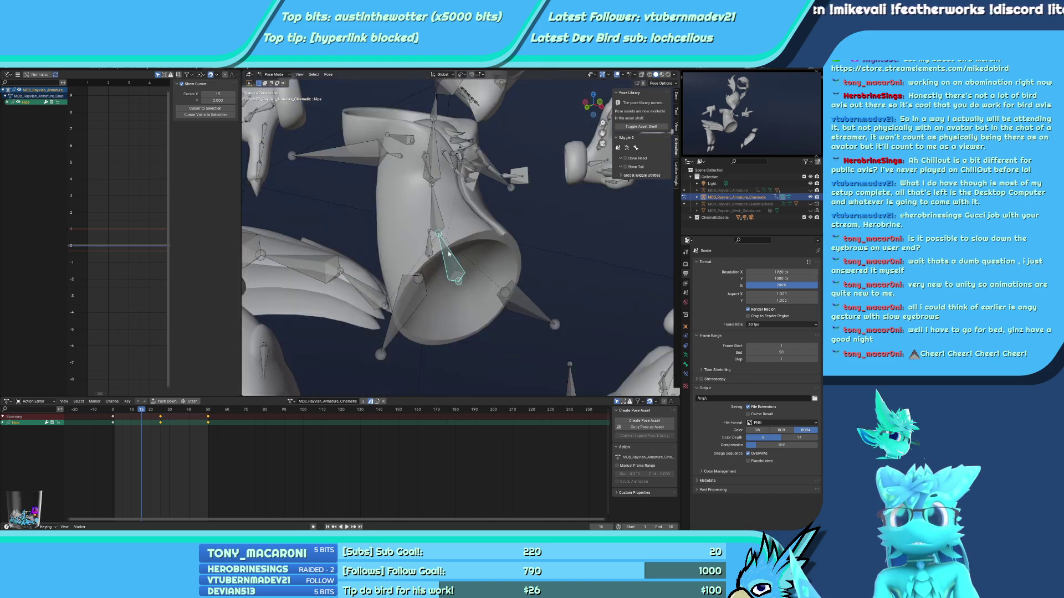
pyautogui.scroll(-5, 418, 238)
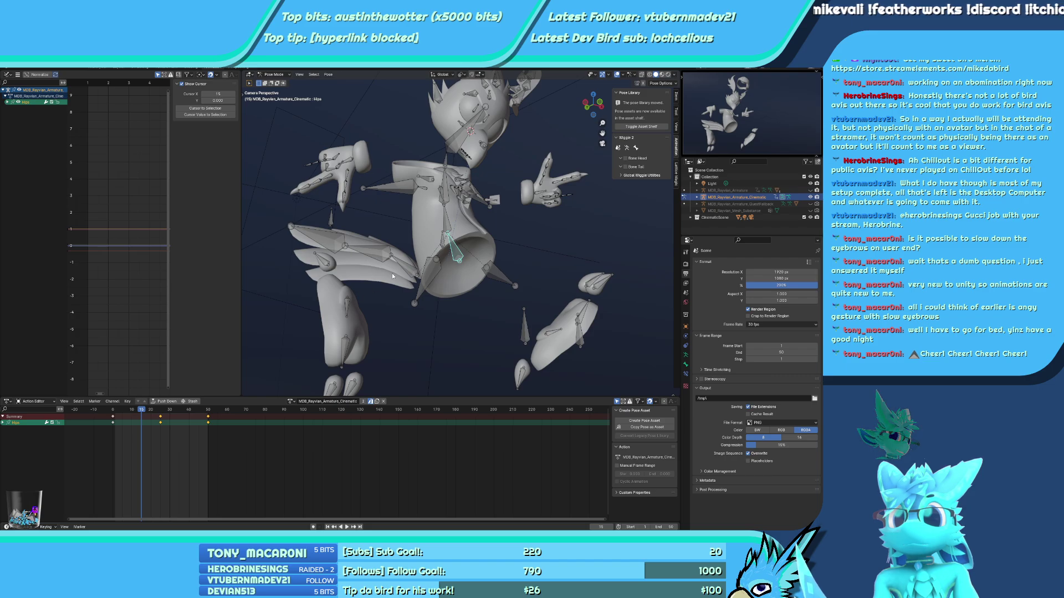
pyautogui.scroll(5, 392, 275)
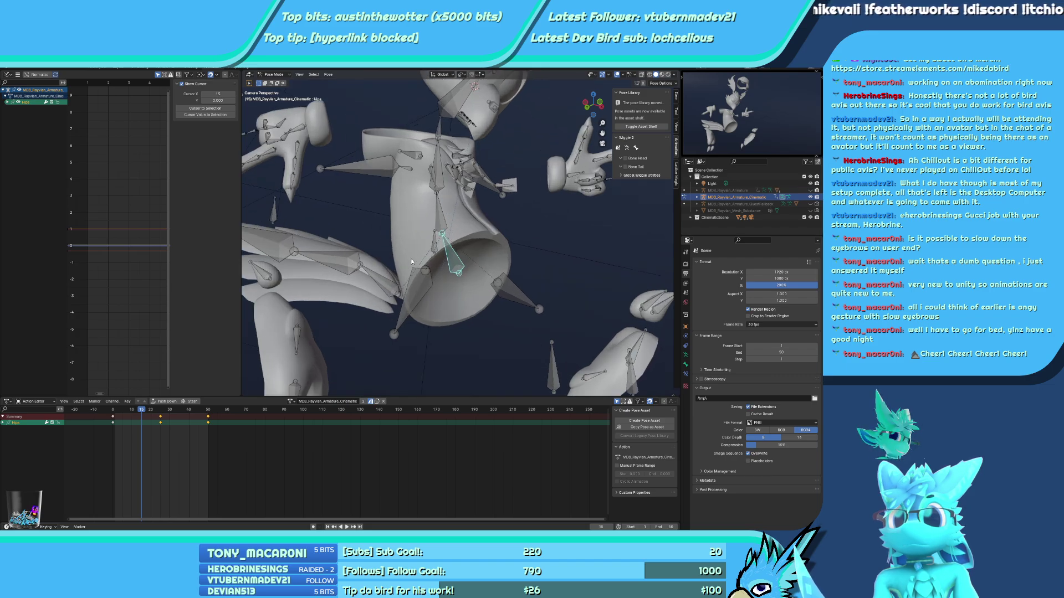
pyautogui.click(161, 413)
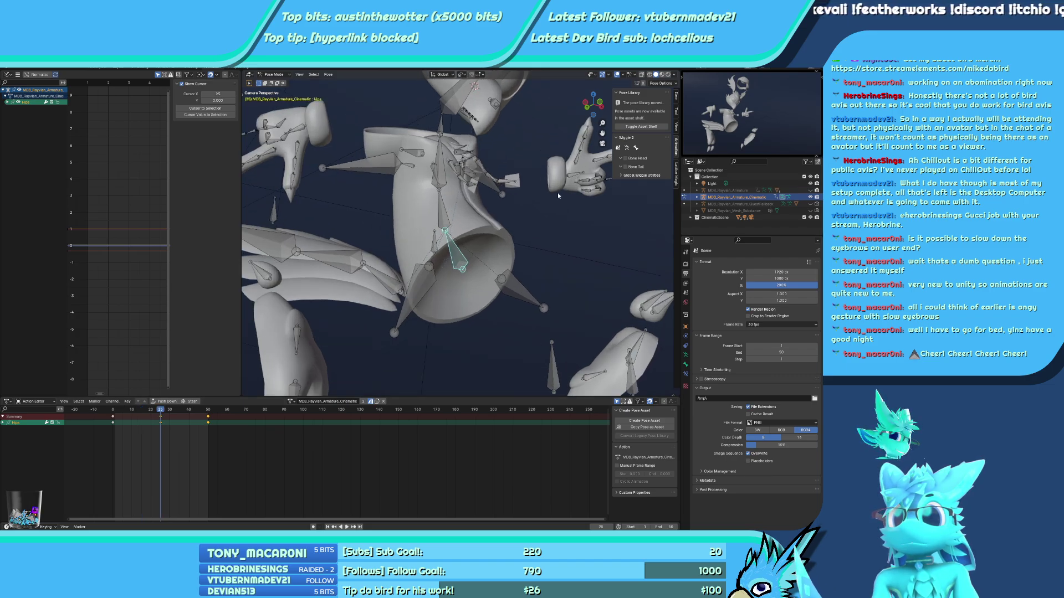
pyautogui.press('r')
pyautogui.press('x')
pyautogui.press('x')
pyautogui.press('i')
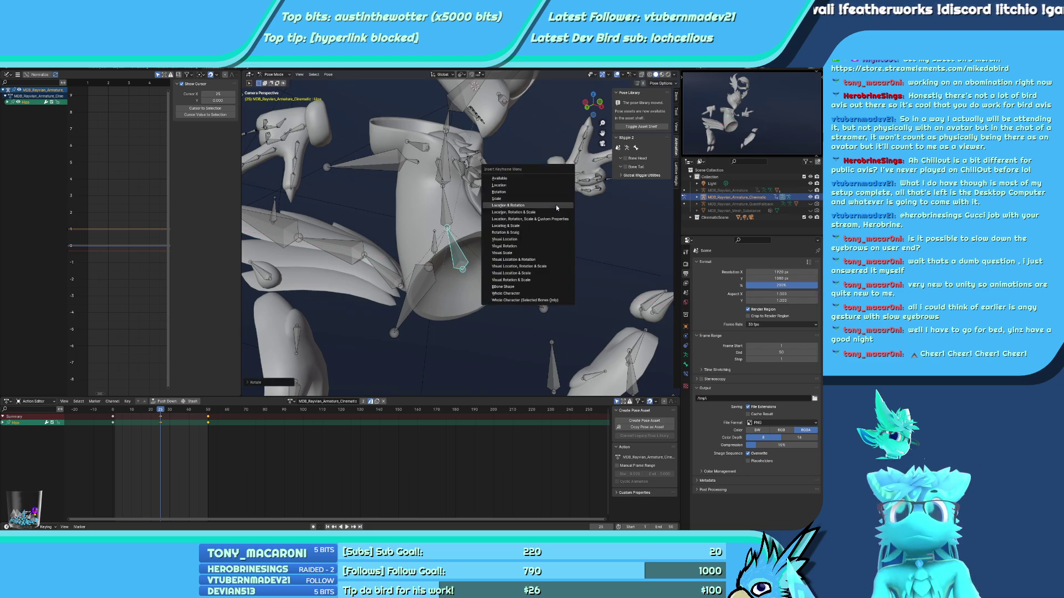
pyautogui.click(556, 205)
pyautogui.moveTo(159, 410)
pyautogui.mouseDown()
pyautogui.moveTo(109, 409)
pyautogui.moveTo(162, 413)
pyautogui.mouseUp()
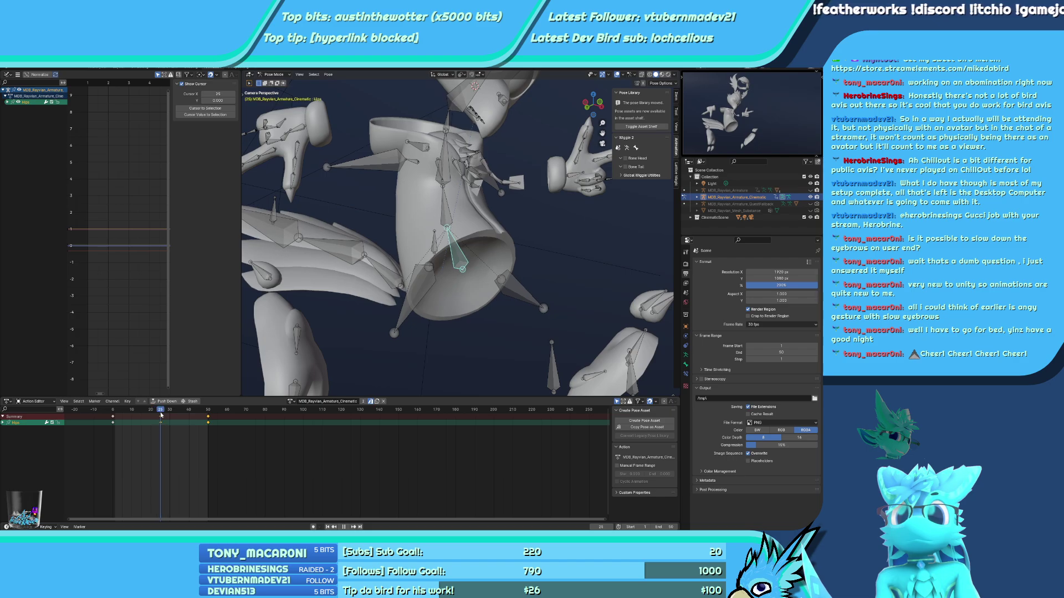
# Select both ankle IK bones and duplicate their frame 0 keyframes to frame 50
pyautogui.keyDown('shift'); pyautogui.moveTo(297, 336); pyautogui.dragTo(306, 302, button='middle'); pyautogui.keyUp('shift')
pyautogui.keyDown('shift'); pyautogui.click(591, 345); pyautogui.keyUp('shift')
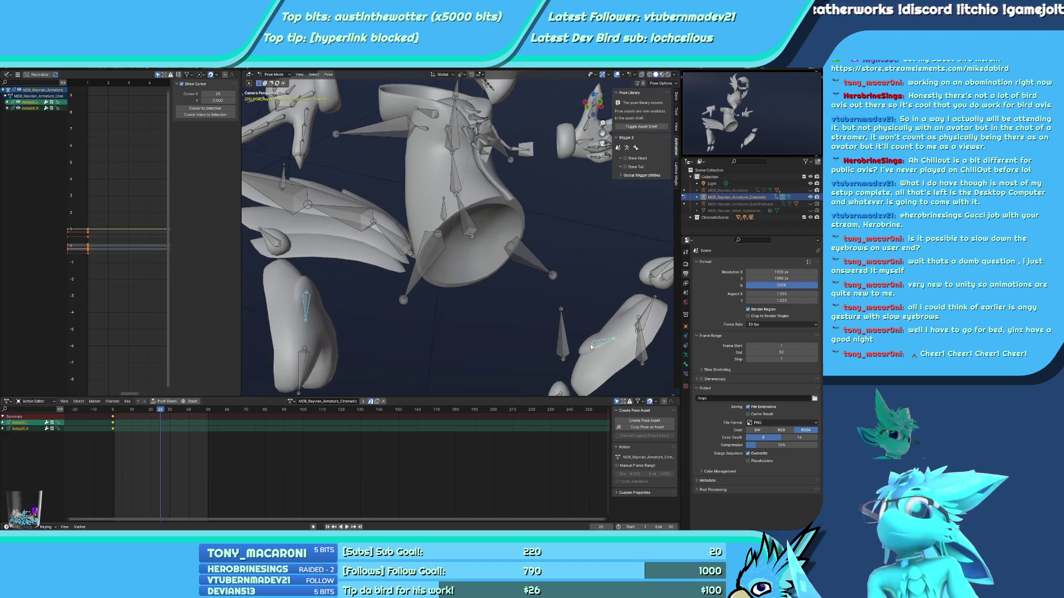
pyautogui.moveTo(590, 344); pyautogui.dragTo(404, 331, button='middle')
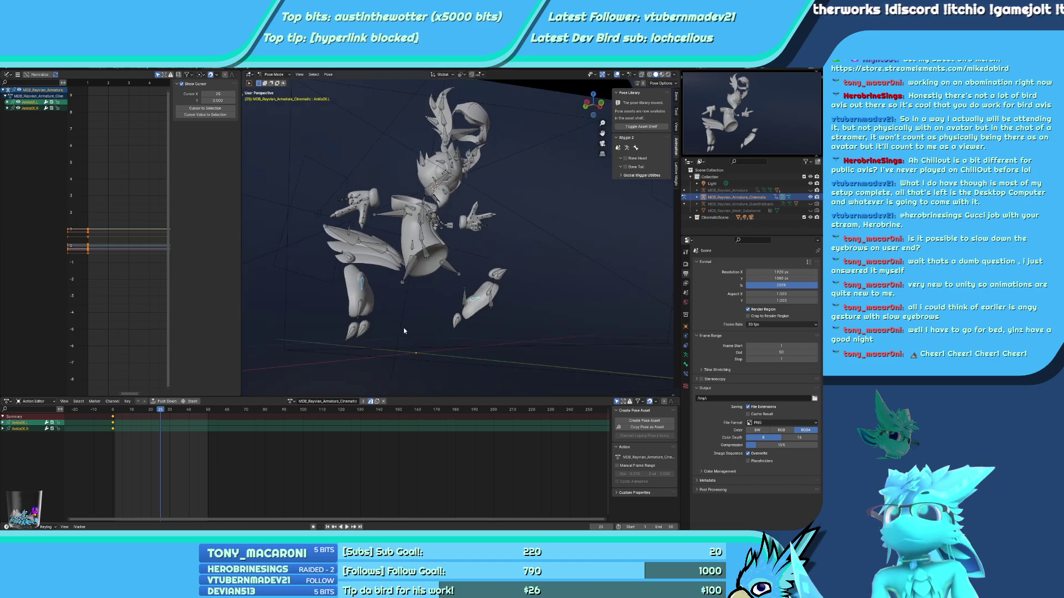
pyautogui.hotkey('shift', 'd')
pyautogui.click(201, 423)
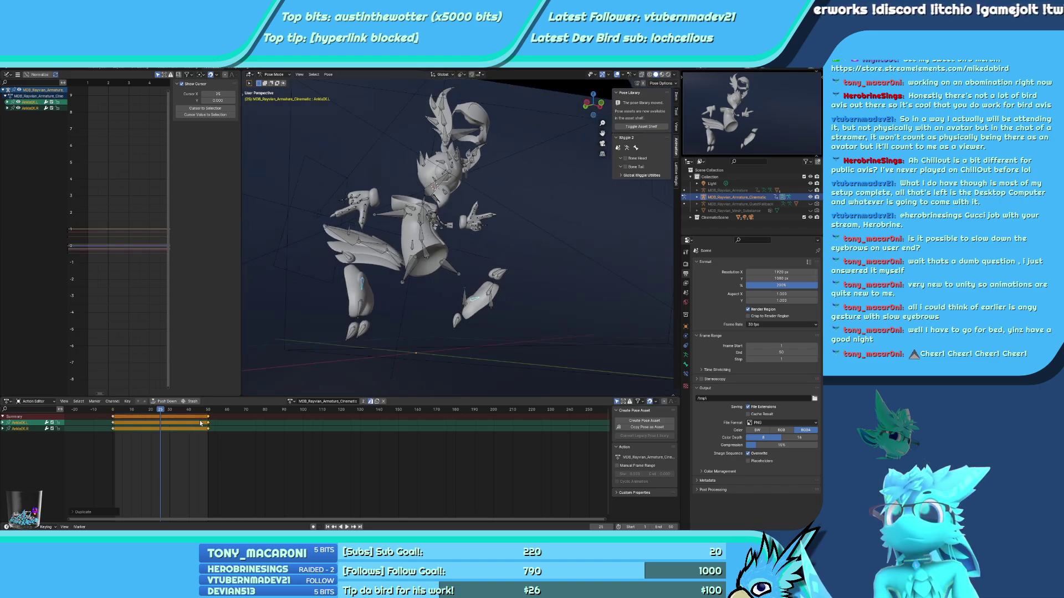
# Move both ankle IK bones together at frame 25, then rotate each one individually
pyautogui.press('g')
pyautogui.click(433, 290)
pyautogui.click(366, 281)
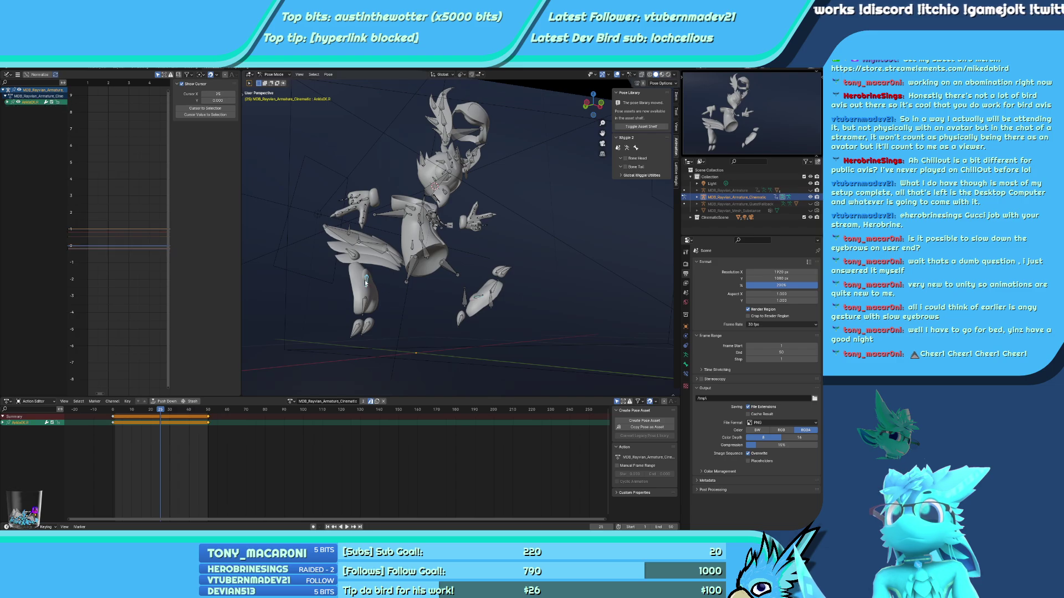
pyautogui.press('r')
pyautogui.click(494, 292)
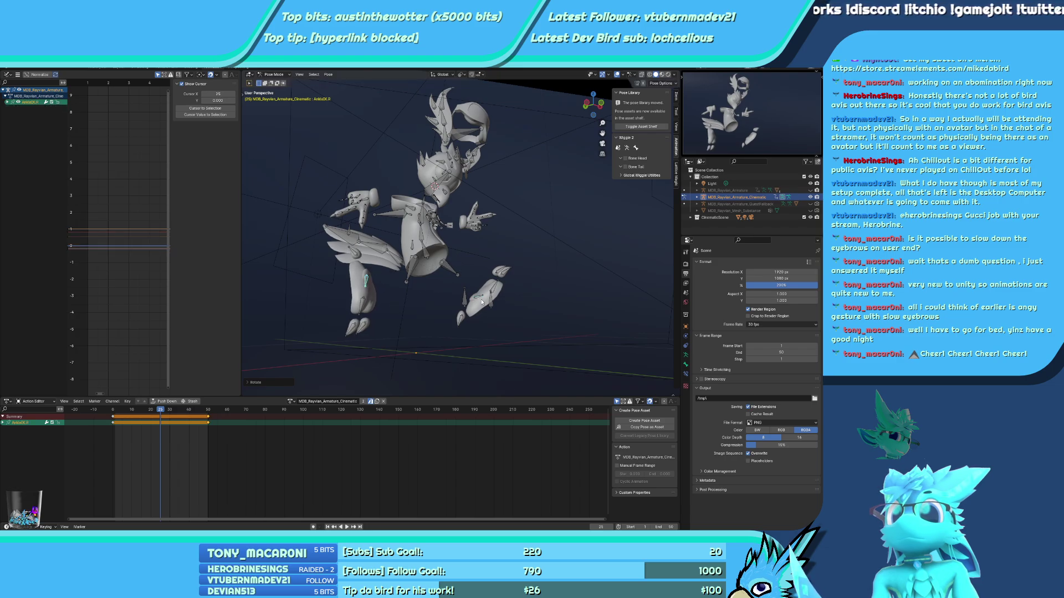
pyautogui.click(481, 302)
pyautogui.press('r')
pyautogui.click(519, 282)
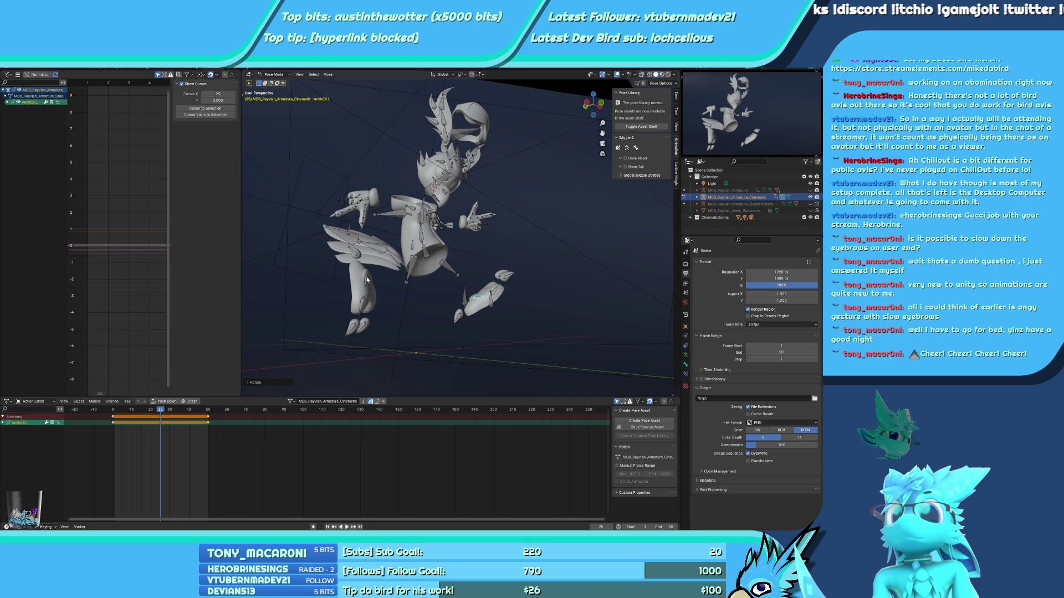
# Select both ankle IK bones, keyframe them at frame 25 and play back the animation
pyautogui.keyDown('shift'); pyautogui.click(367, 280); pyautogui.keyUp('shift')
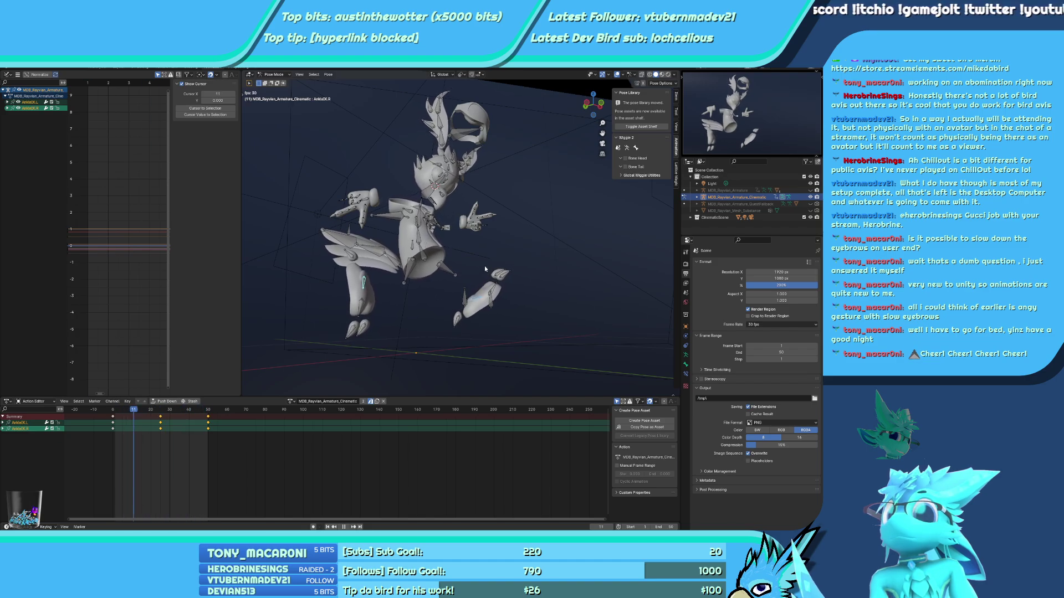
pyautogui.scroll(6, 403, 271)
pyautogui.press('space')
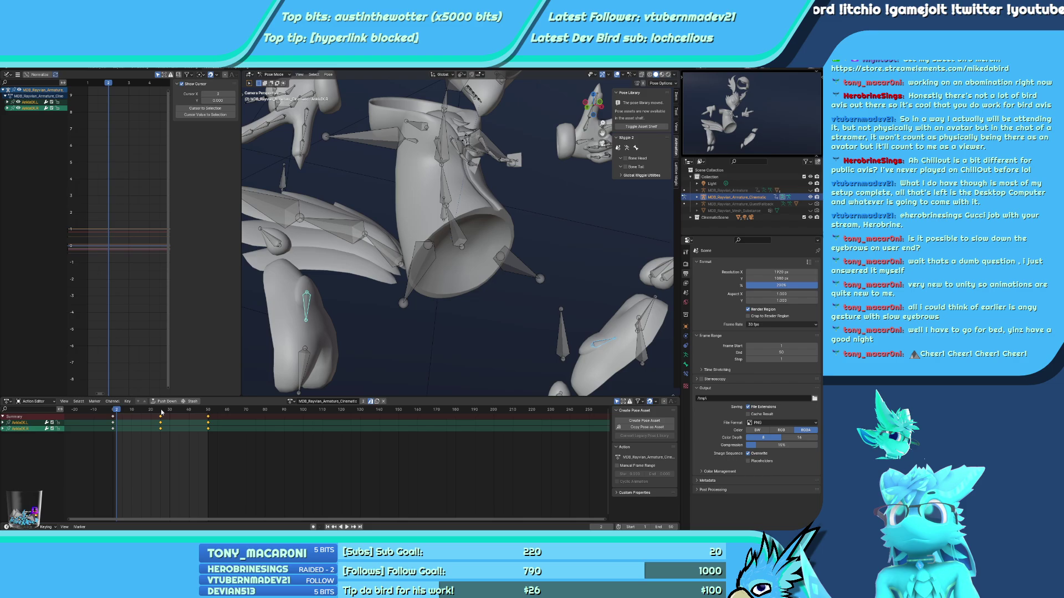
# Refine the Hips bone's local X rotation at frame 25 and play back the animation
pyautogui.click(162, 412)
pyautogui.press('space')
pyautogui.click(464, 238)
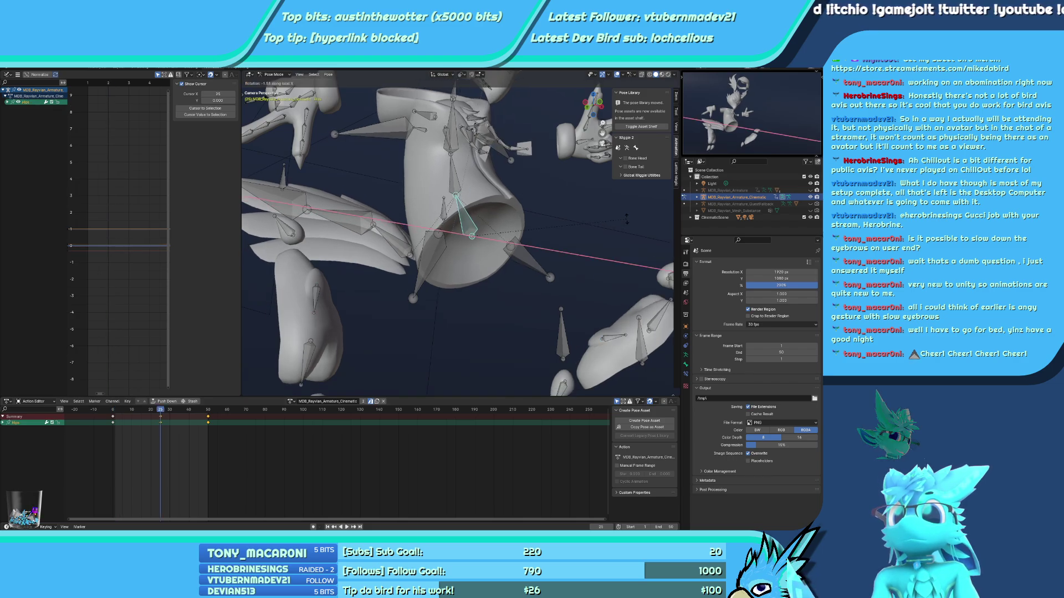
pyautogui.press('space')
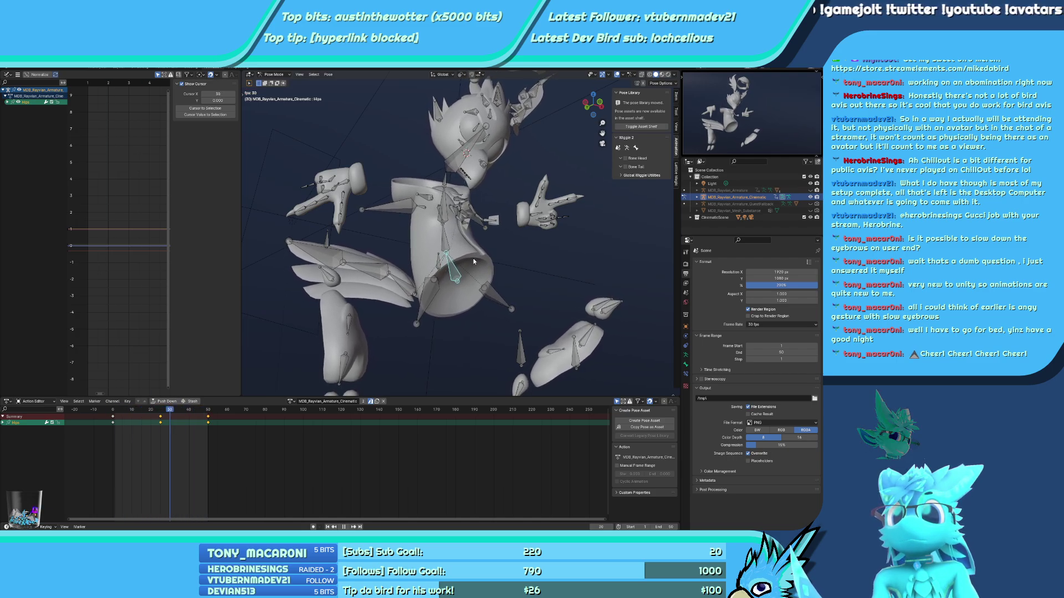
pyautogui.press('space')
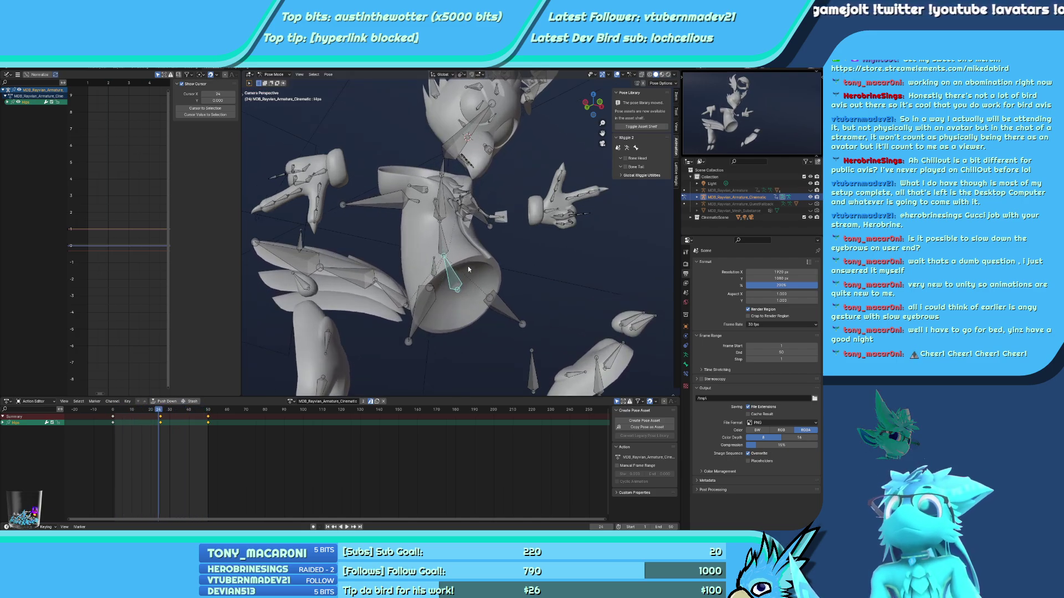
# Select the Chest and Spine bones and duplicate their frame 0 keyframes to frame 50
pyautogui.click(438, 215)
pyautogui.keyDown('shift'); pyautogui.click(439, 208); pyautogui.keyUp('shift')
pyautogui.scroll(1, 438, 211)
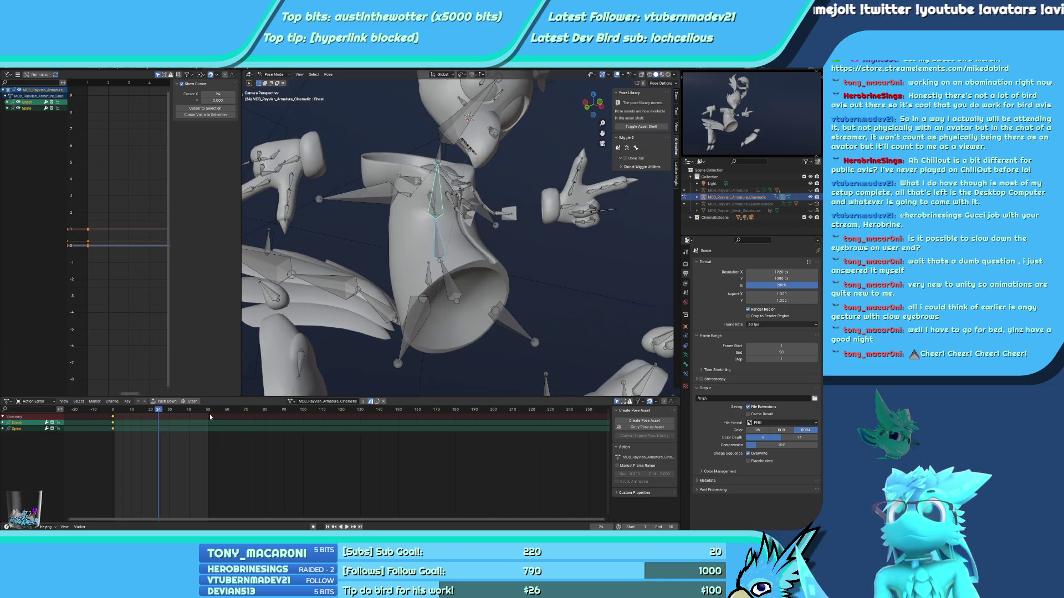
pyautogui.hotkey('shift', 'd')
pyautogui.click(202, 427)
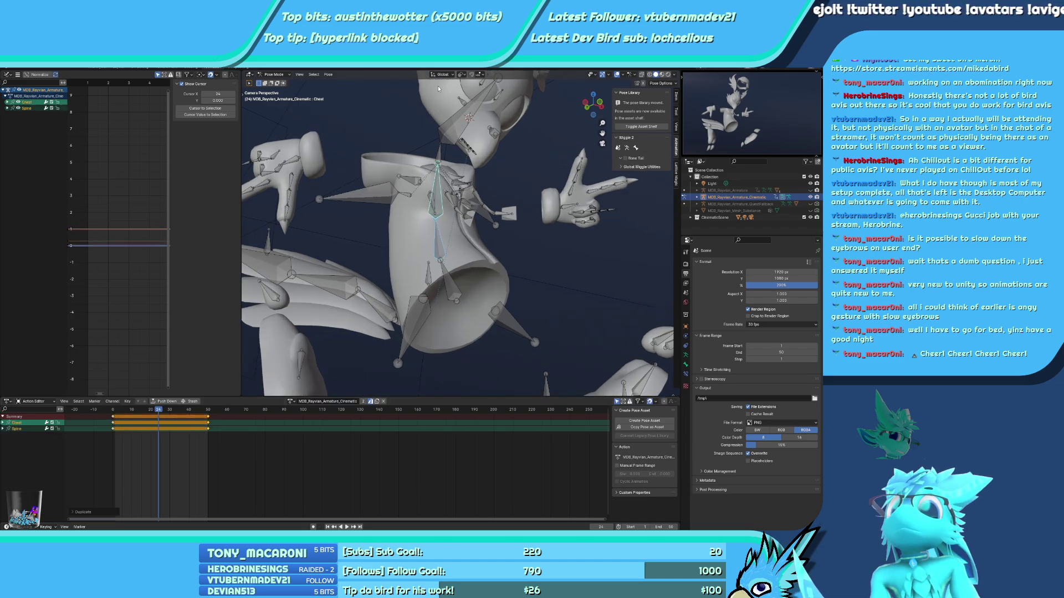
# Change the transform pivot point, rotate the Chest and Spine bones about local X at frame 24, and key them
pyautogui.click(458, 74)
pyautogui.click(479, 105)
pyautogui.keyDown('shift'); pyautogui.moveTo(517, 146); pyautogui.dragTo(518, 168, button='middle'); pyautogui.keyUp('shift')
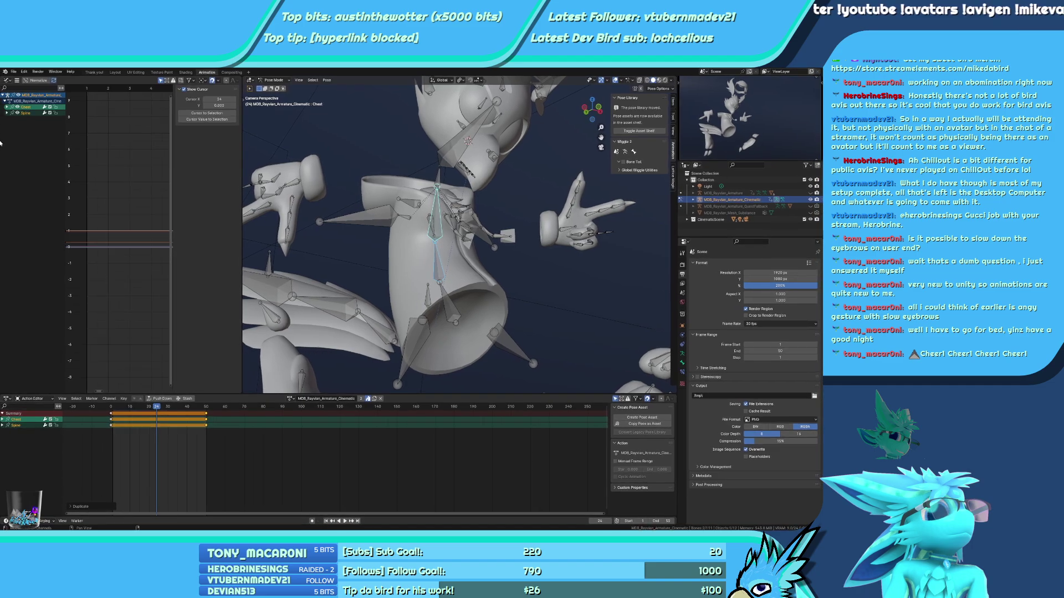
pyautogui.press('r')
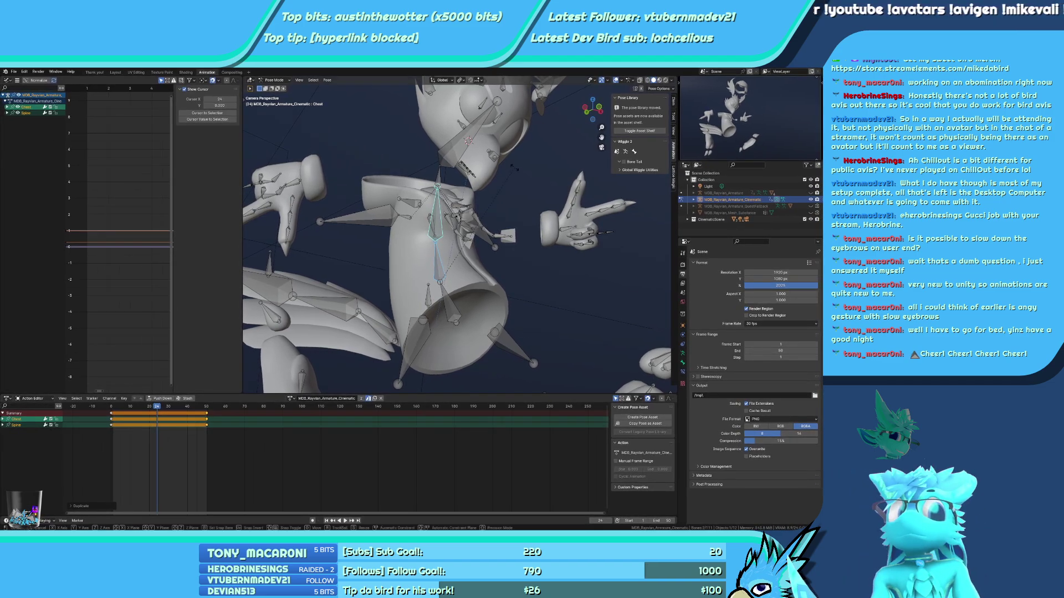
pyautogui.press('x')
pyautogui.press('x')
pyautogui.click(515, 175)
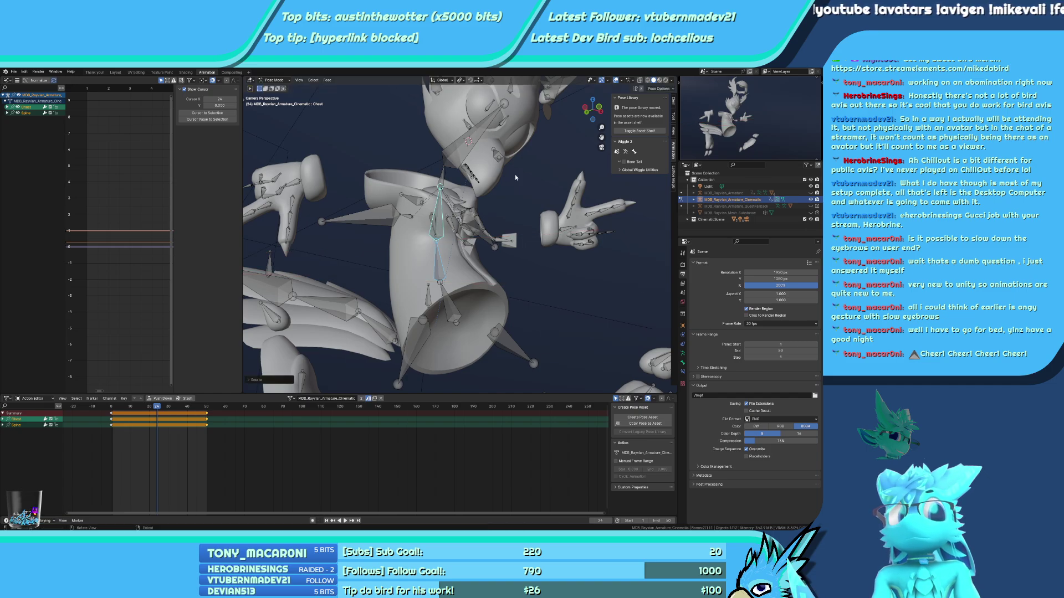
pyautogui.press('i')
pyautogui.hotkey('shift', 'Left')
pyautogui.press('space')
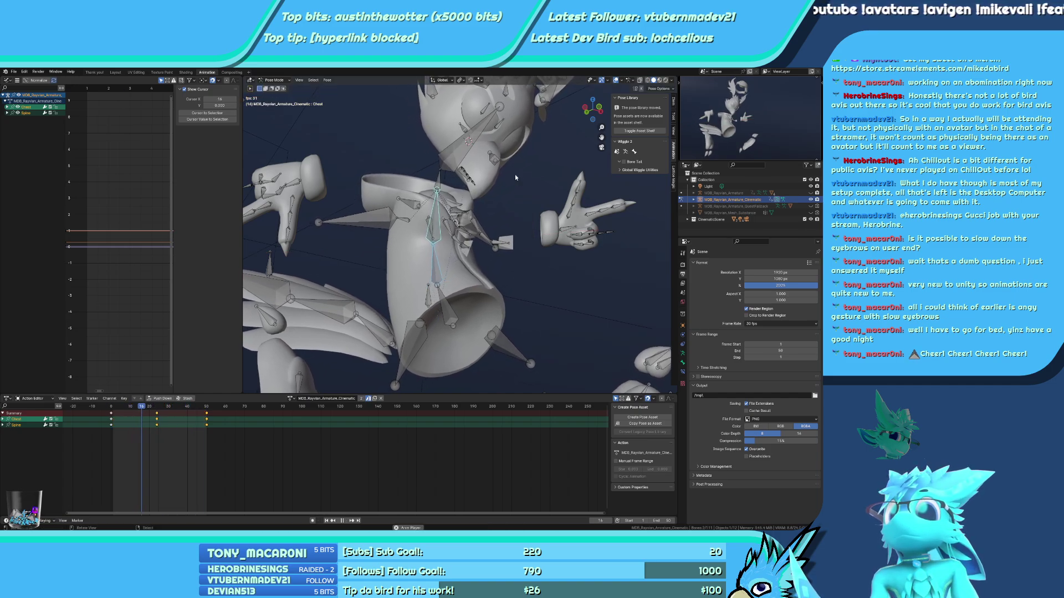
# Rotate the Chest and Spine bones further about local X at frame 36, key them and replay the animation
pyautogui.press('space')
pyautogui.press('r')
pyautogui.press('x')
pyautogui.press('x')
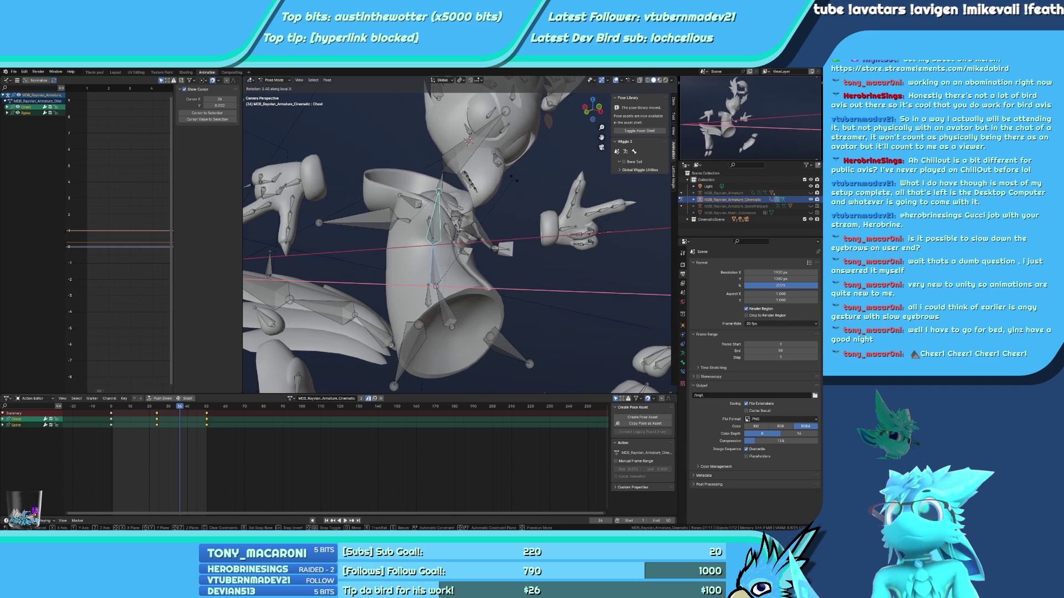
pyautogui.click(515, 175)
pyautogui.press('i')
pyautogui.hotkey('shift', 'Left')
pyautogui.press('space')
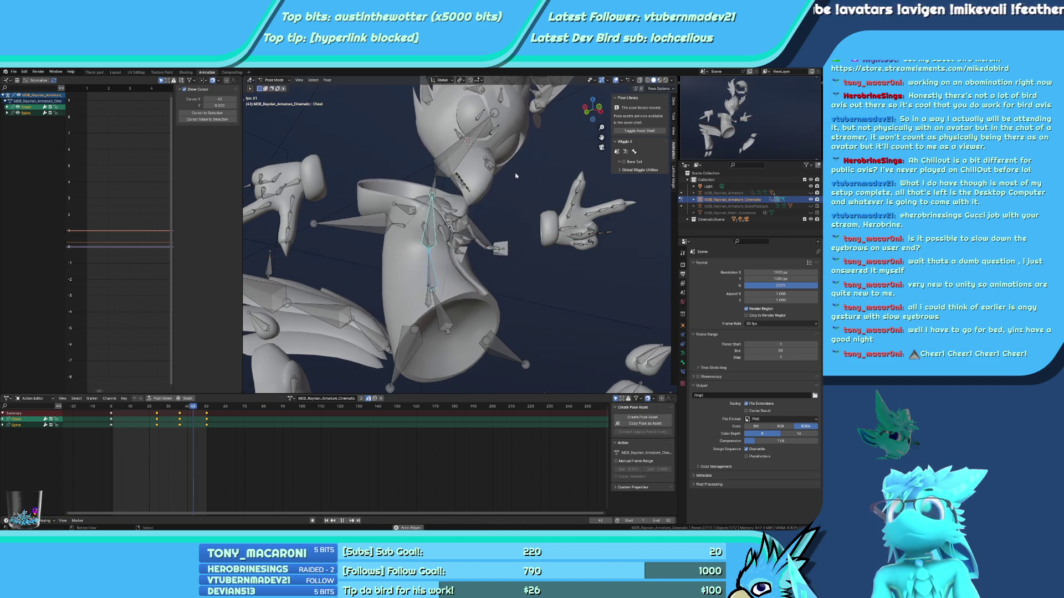
# Move the Chest and Spine keyframes from frame 36 to frame 24 and play back the animation
pyautogui.press('space')
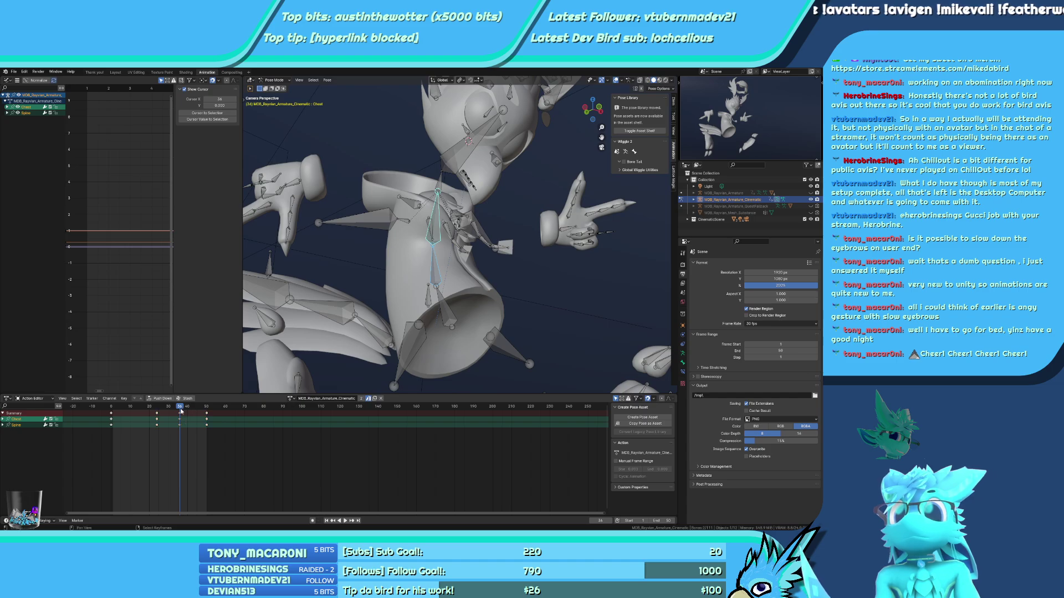
pyautogui.moveTo(180, 415); pyautogui.dragTo(159, 415)
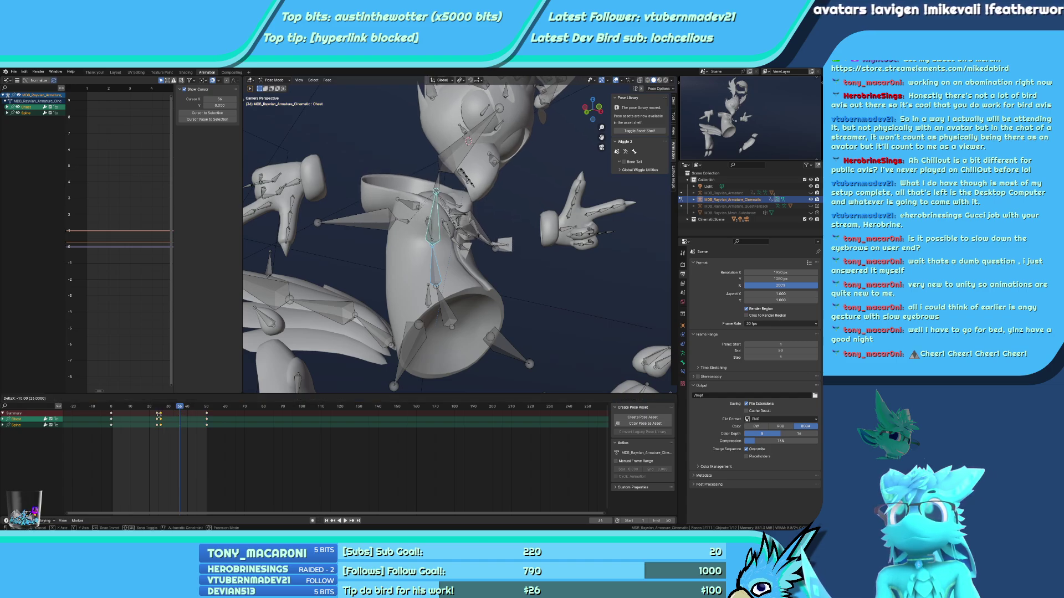
pyautogui.click(156, 418)
pyautogui.press('space')
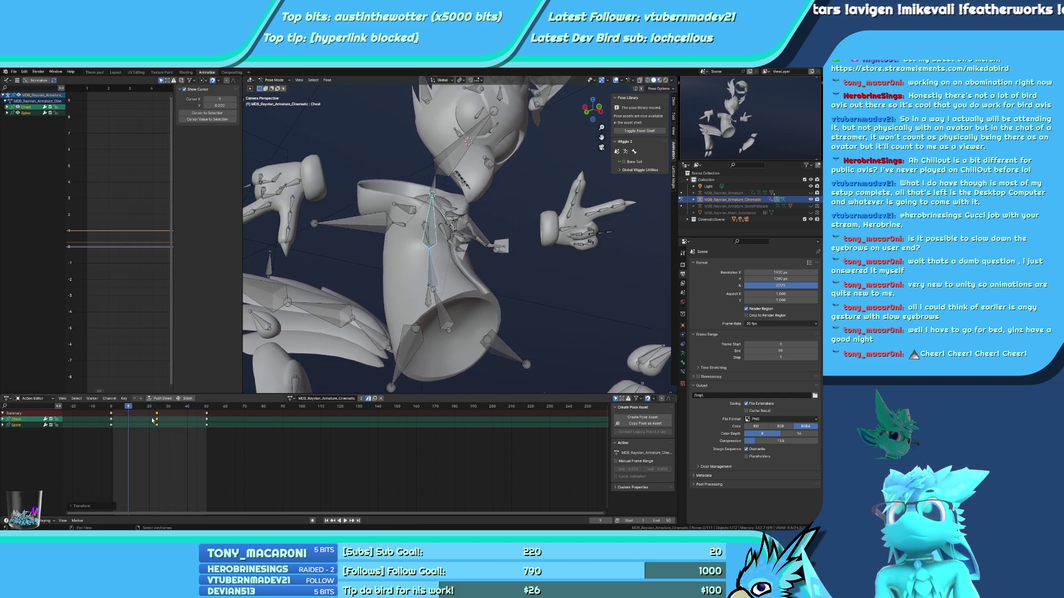
# Select the Head bone and duplicate its frame 0 keyframe to frame 50
pyautogui.click(157, 409)
pyautogui.keyDown('shift'); pyautogui.moveTo(374, 219); pyautogui.dragTo(350, 295, button='middle'); pyautogui.keyUp('shift')
pyautogui.click(446, 222)
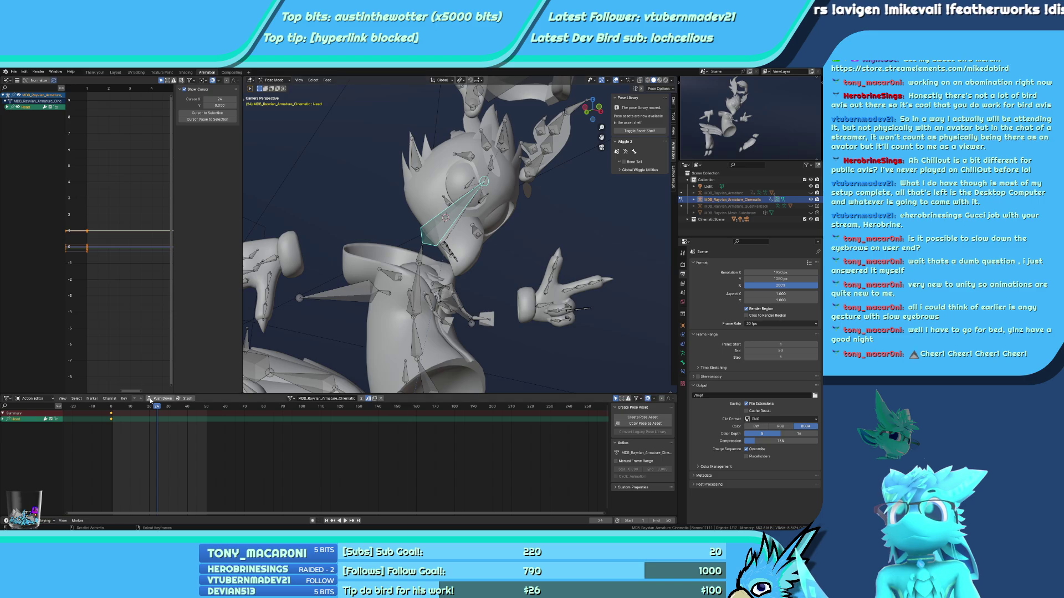
pyautogui.hotkey('shift', 'd')
pyautogui.click(206, 416)
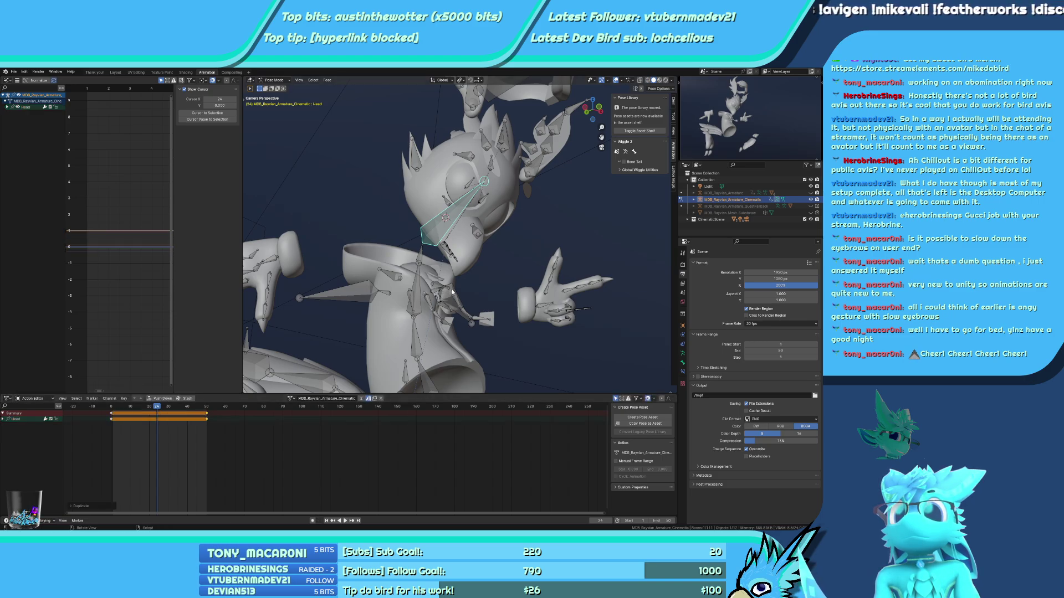
# Try a free rotation of the Head bone keyed at frame 24, play it back and undo the keyframe
pyautogui.press('r')
pyautogui.click(536, 244)
pyautogui.press('i')
pyautogui.click(536, 244)
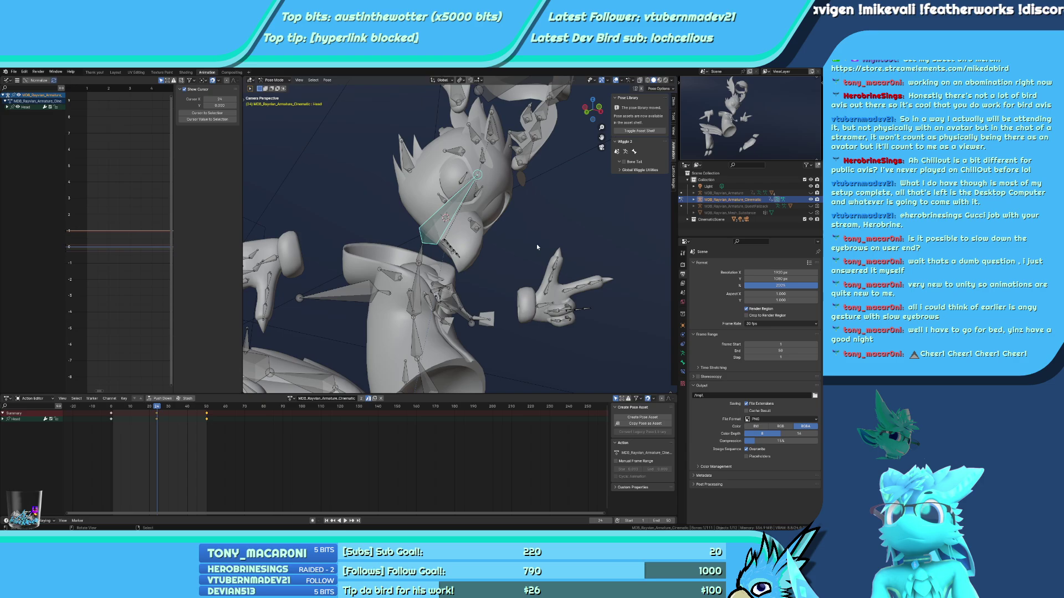
pyautogui.press('space')
# Rotate the Head bone about its local X axis at frame 25 and keyframe it
pyautogui.press('space')
pyautogui.hotkey('ctrl', 'z')
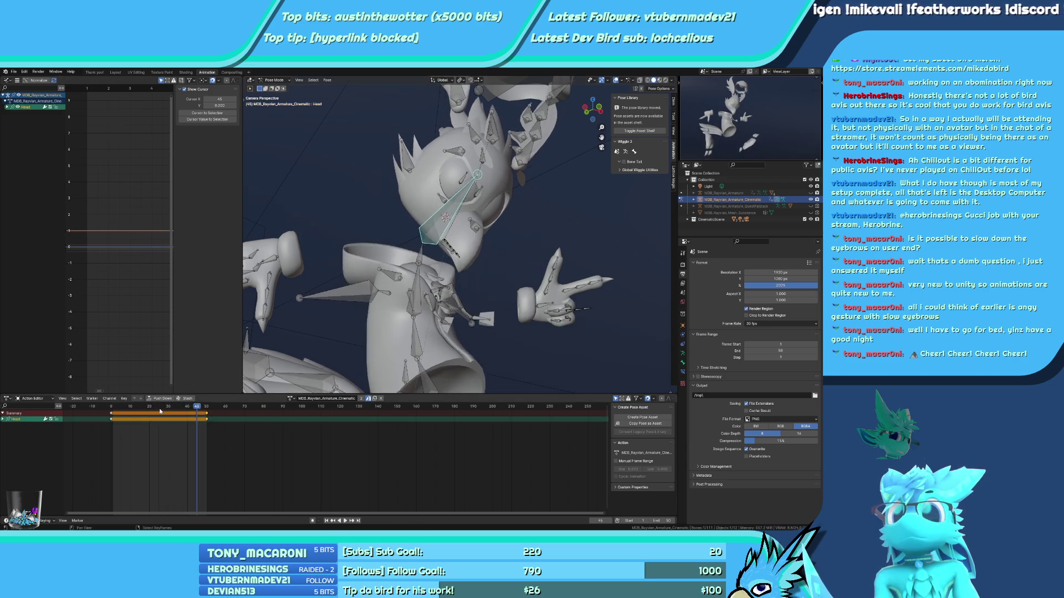
pyautogui.click(160, 409)
pyautogui.press('space')
pyautogui.press('r')
pyautogui.press('x')
pyautogui.press('x')
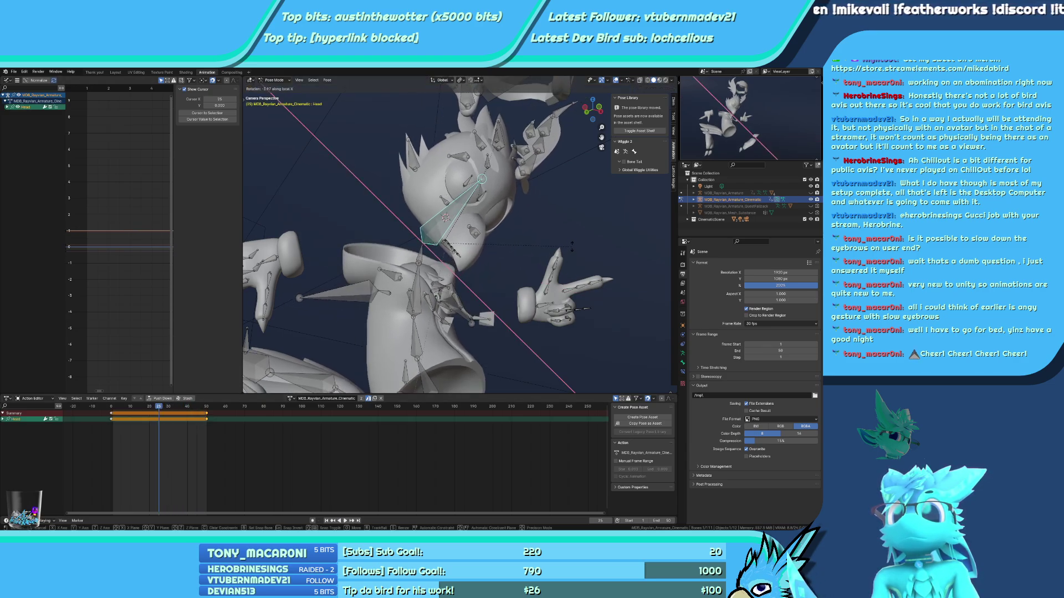
pyautogui.click(573, 240)
pyautogui.press('i')
pyautogui.click(573, 240)
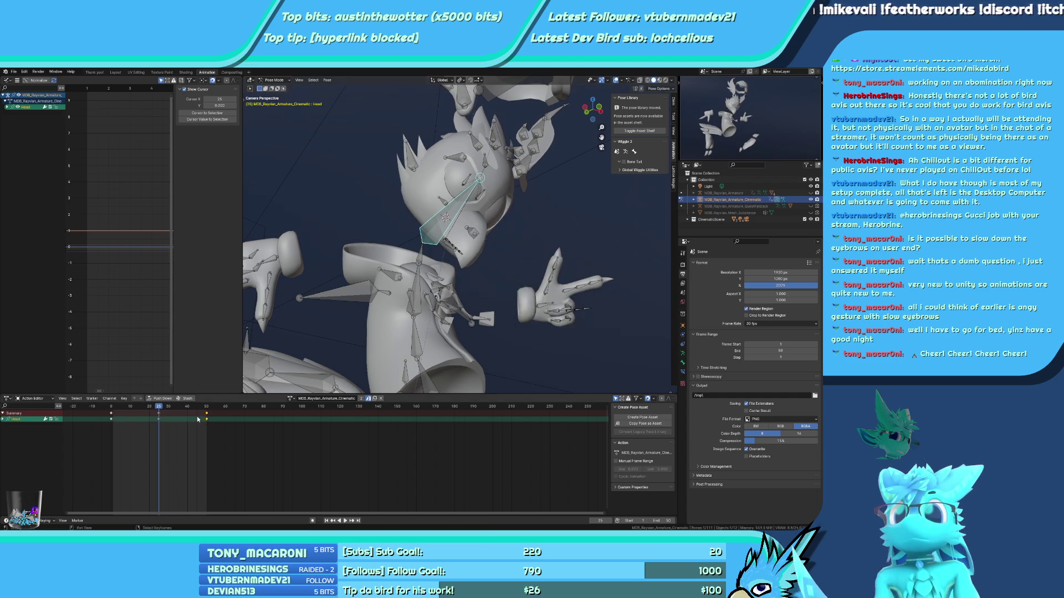
# Rotate the Head bone about the global Z axis at frame 25 and scrub through the motion
pyautogui.moveTo(158, 410)
pyautogui.mouseDown()
pyautogui.moveTo(119, 410)
pyautogui.moveTo(161, 404)
pyautogui.mouseUp()
pyautogui.press('r')
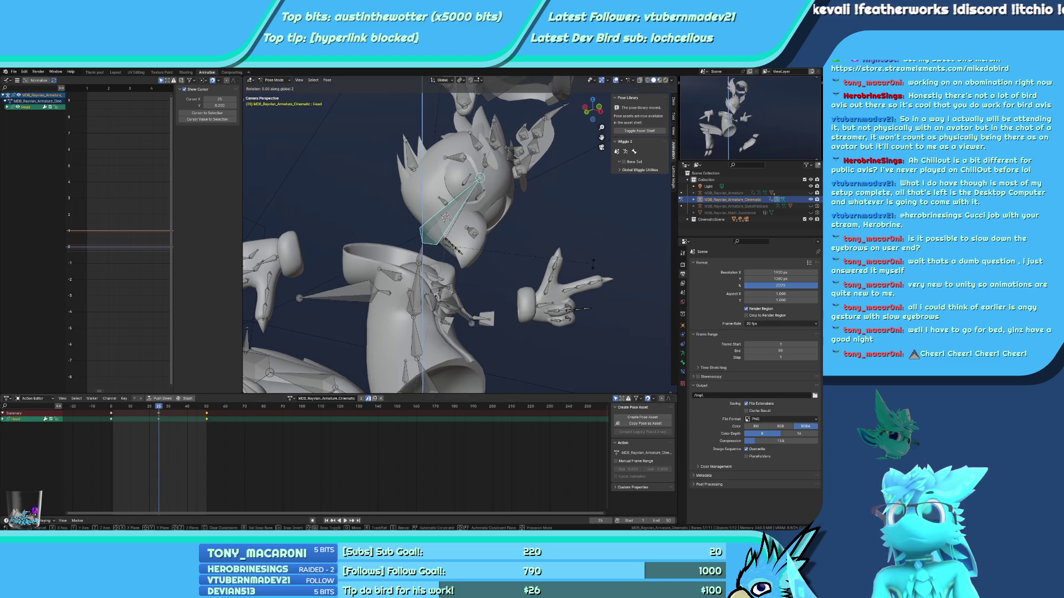
pyautogui.press('z')
pyautogui.click(586, 239)
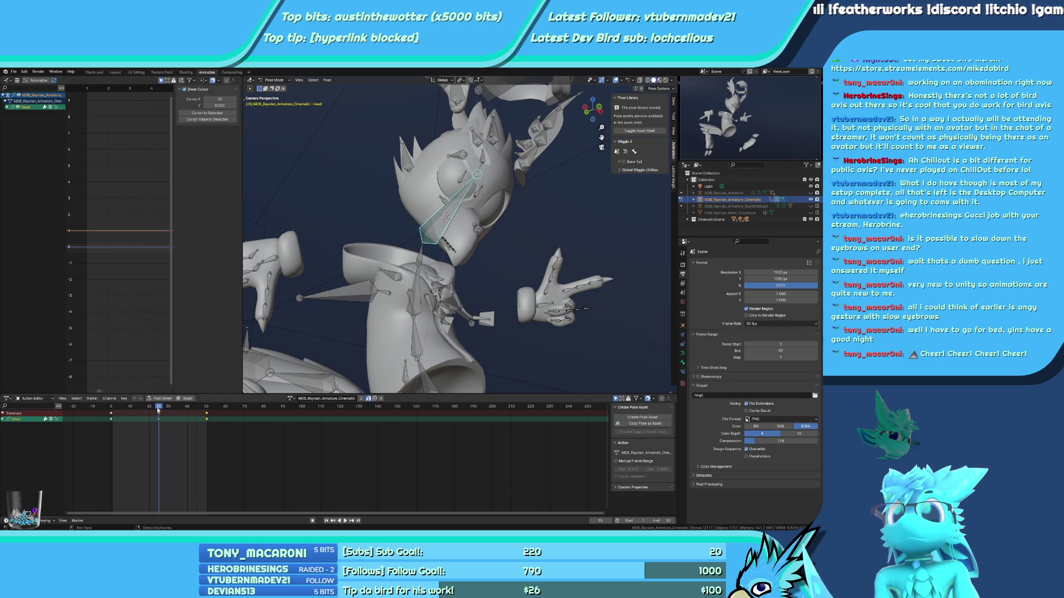
pyautogui.press('space')
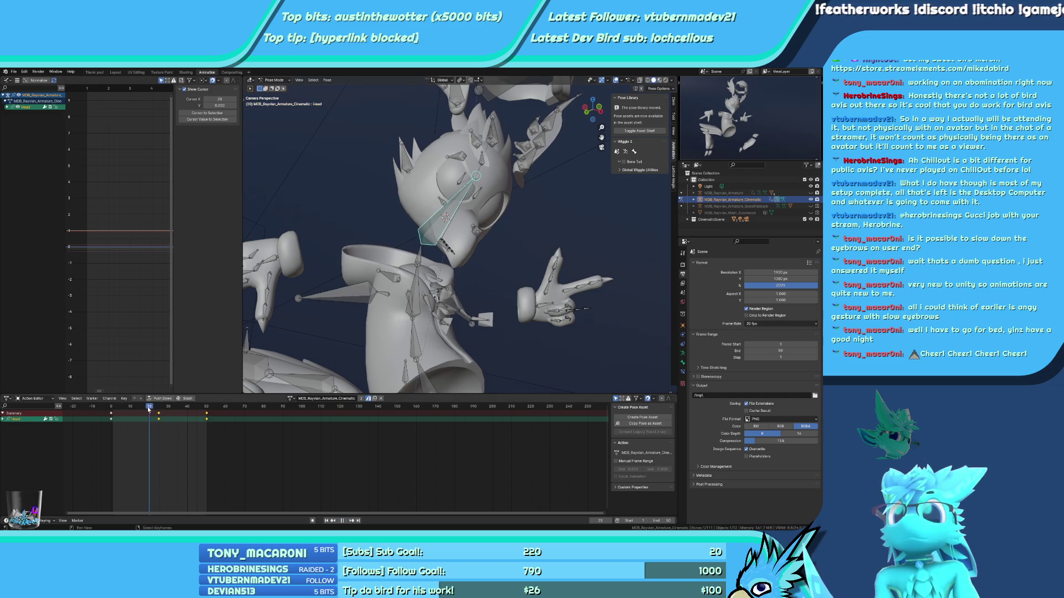
pyautogui.moveTo(142, 410); pyautogui.dragTo(157, 410)
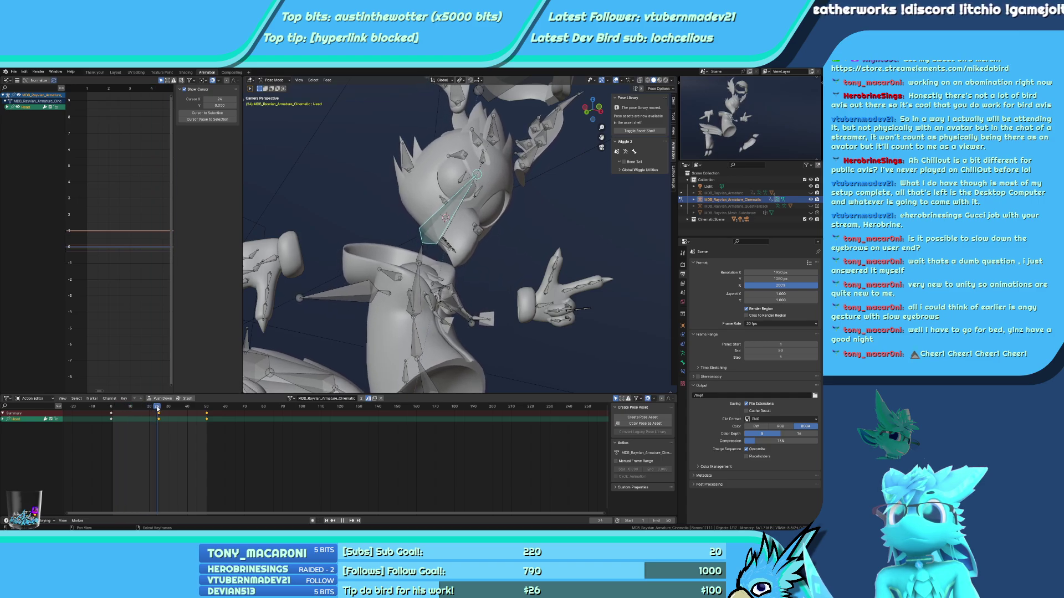
# Adjust the Head bone's rotation freely at frame 25, keyframe it and play back the animation
pyautogui.press('r')
pyautogui.click(593, 236)
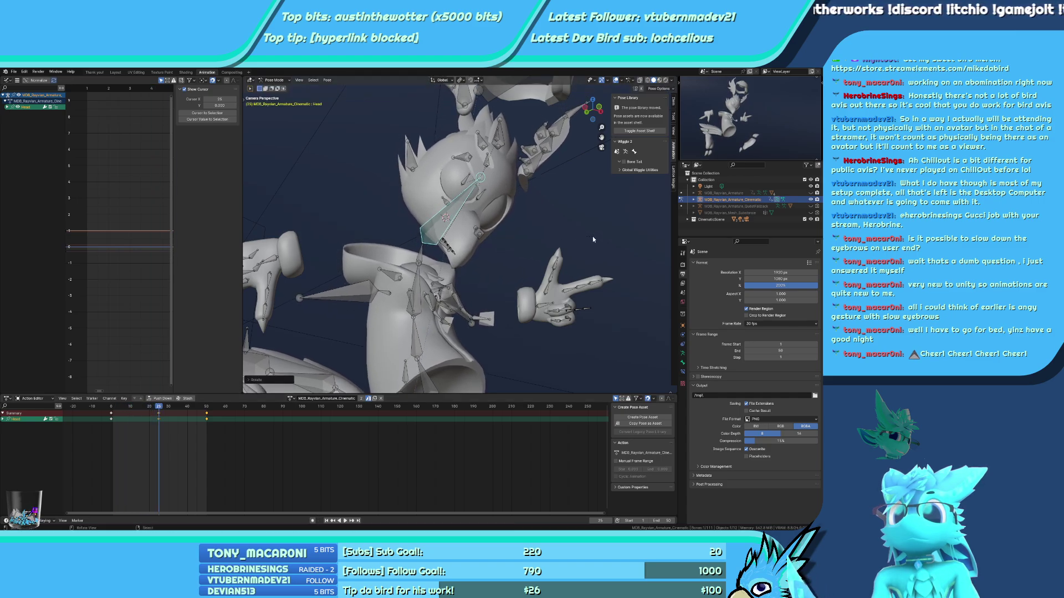
pyautogui.press('i')
pyautogui.click(592, 236)
pyautogui.press('space')
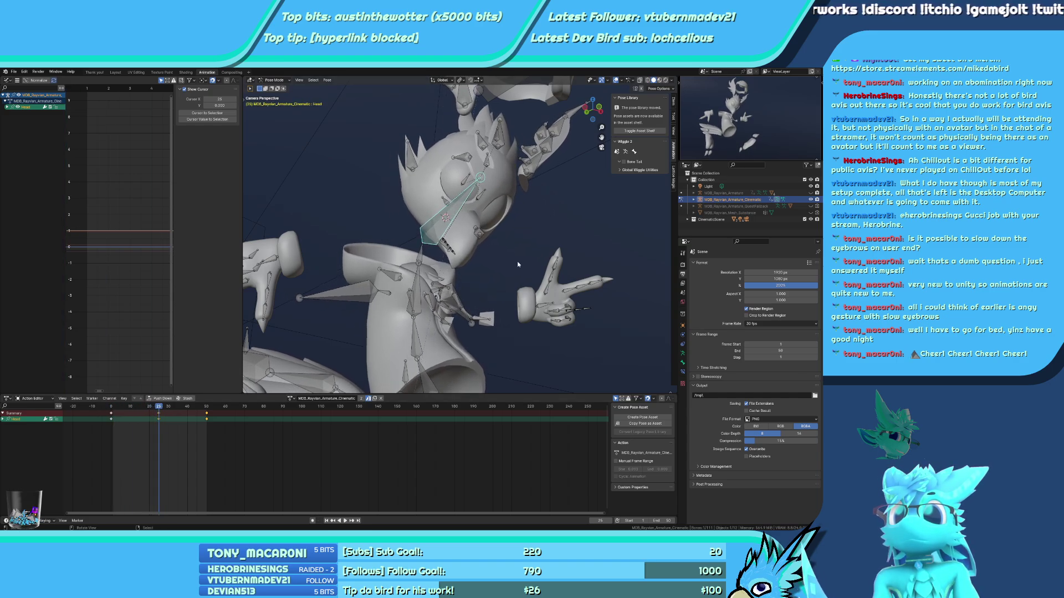
# Switch the viewport to Material Preview, rotate the Head bone about its local Y axis at frame 25, and key its Location & Rotation
pyautogui.press('z')
pyautogui.click(518, 302)
pyautogui.press('r')
pyautogui.press('z')
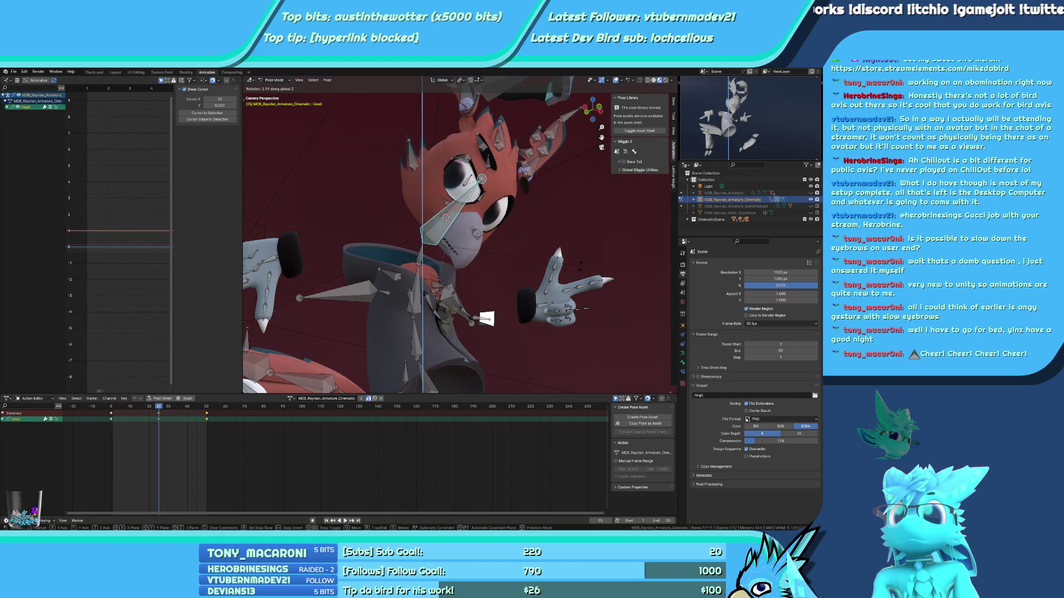
pyautogui.press('y')
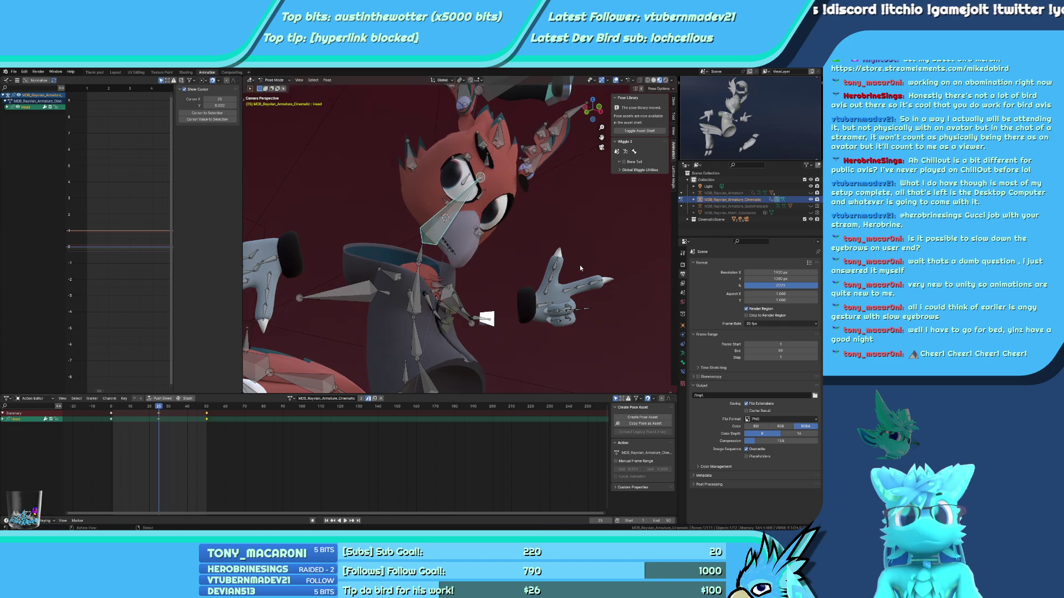
pyautogui.press('y')
pyautogui.click(584, 259)
pyautogui.press('i')
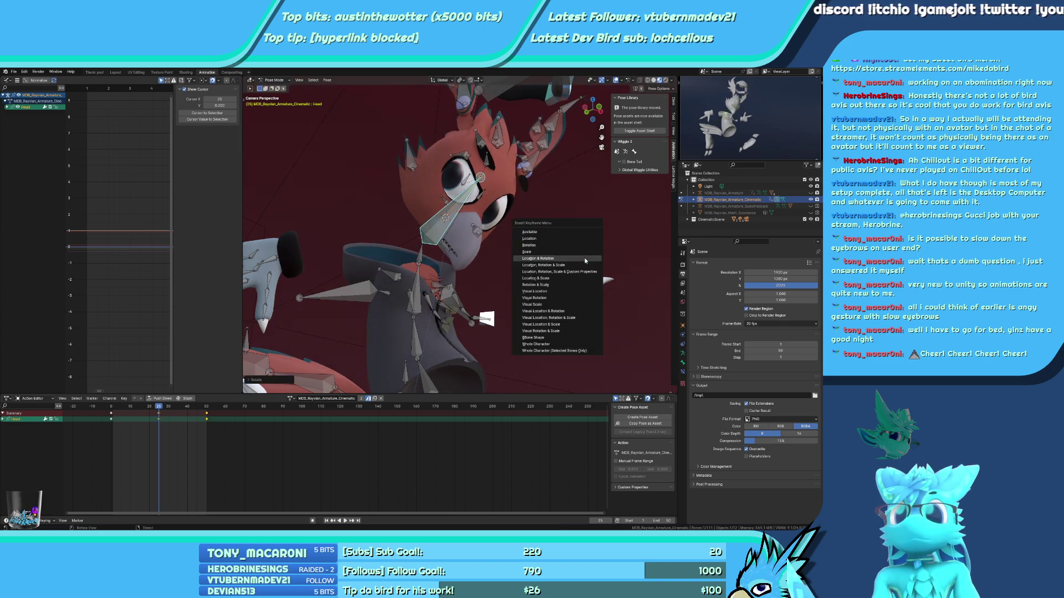
pyautogui.click(584, 258)
# Play back the animation from frame 0 to review the head and body motion
pyautogui.moveTo(158, 407); pyautogui.dragTo(100, 423)
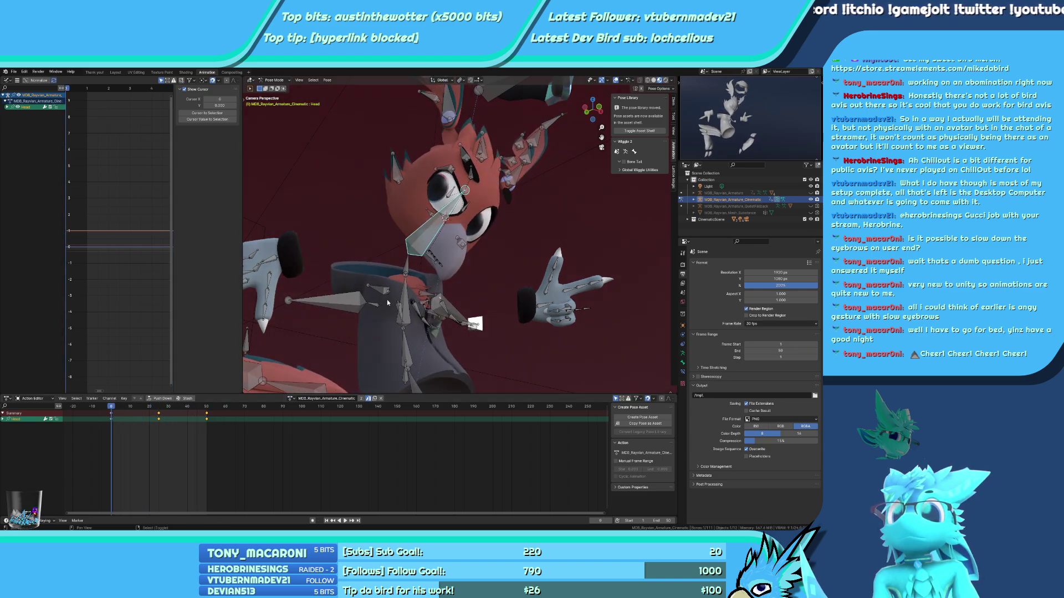
pyautogui.scroll(-7, 437, 279)
pyautogui.press('space')
pyautogui.scroll(5, 437, 280)
pyautogui.press('space')
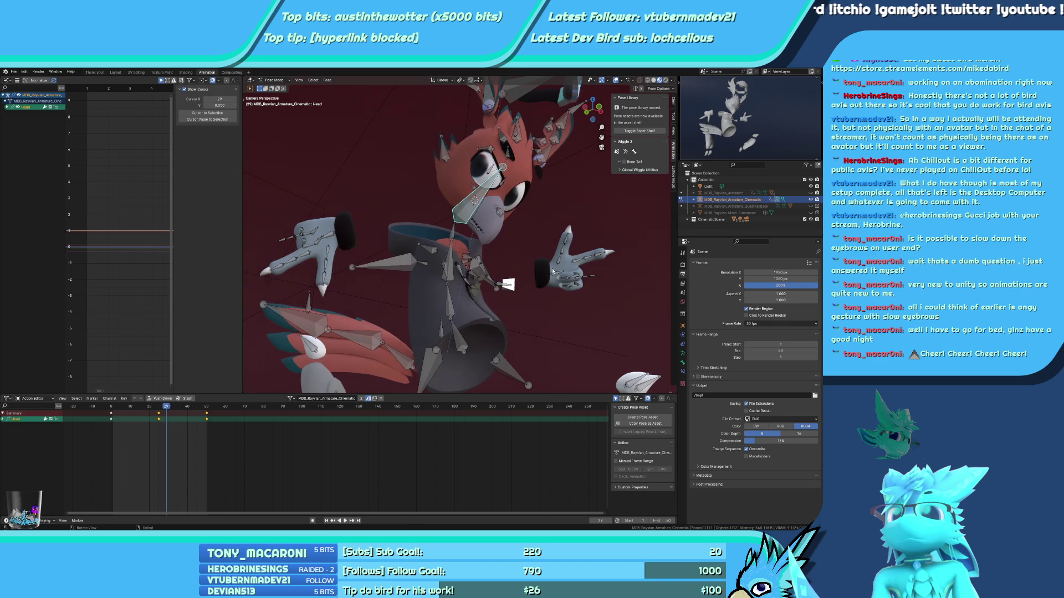
# Select both wrist IK bones and duplicate their frame 0 keyframes to frame 50
pyautogui.click(555, 272)
pyautogui.keyDown('shift'); pyautogui.click(326, 237); pyautogui.keyUp('shift')
pyautogui.press('a')
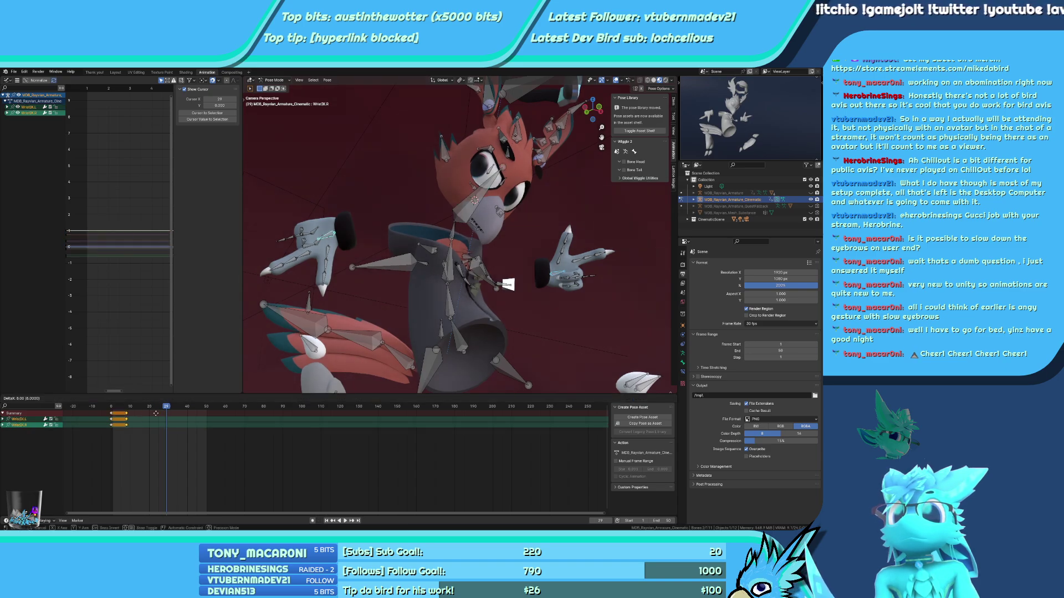
pyautogui.hotkey('shift', 'd')
pyautogui.click(171, 412)
# Move and rotate both wrist IK bones at frame 25, keyframe them and play back the animation
pyautogui.moveTo(169, 409); pyautogui.dragTo(159, 409)
pyautogui.press('g')
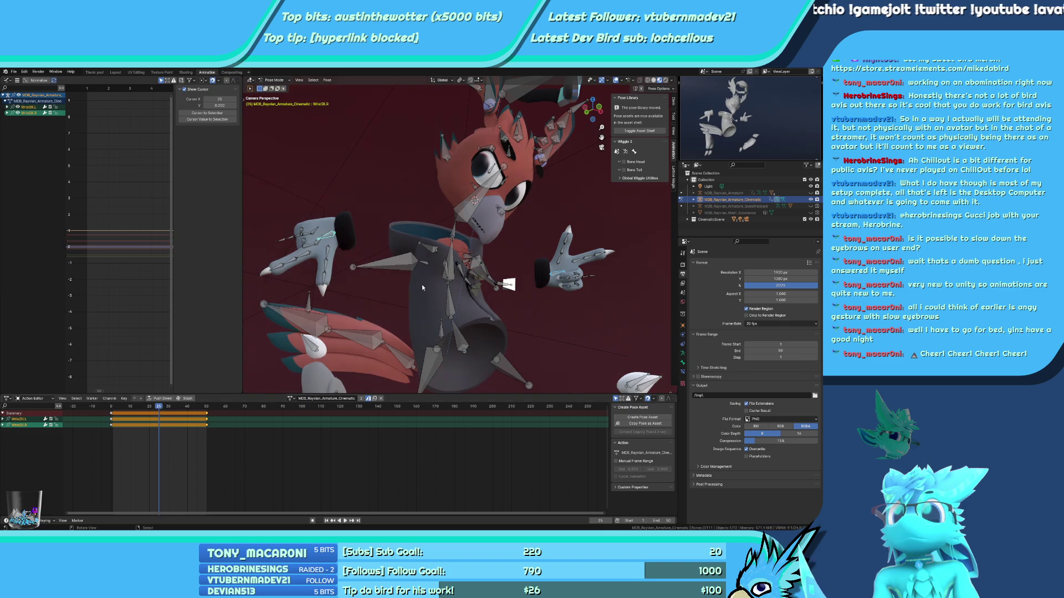
pyautogui.click(600, 252)
pyautogui.press('r')
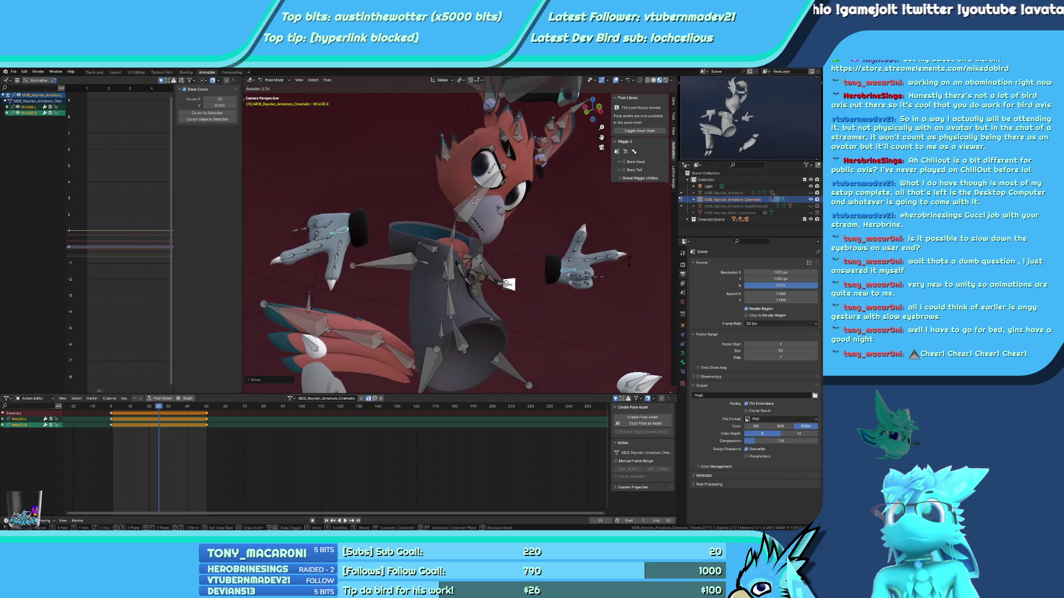
pyautogui.click(621, 225)
pyautogui.press('i')
pyautogui.press('Left')
pyautogui.press('Left')
pyautogui.press('Left')
pyautogui.press('Left')
pyautogui.press('Left')
pyautogui.press('Left')
pyautogui.press('Left')
pyautogui.press('Left')
pyautogui.press('Left')
pyautogui.press('Left')
pyautogui.press('Left')
pyautogui.press('Left')
pyautogui.press('Left')
pyautogui.press('Left')
pyautogui.press('Left')
pyautogui.press('Left')
pyautogui.press('Left')
pyautogui.press('Left')
pyautogui.press('Left')
pyautogui.press('Left')
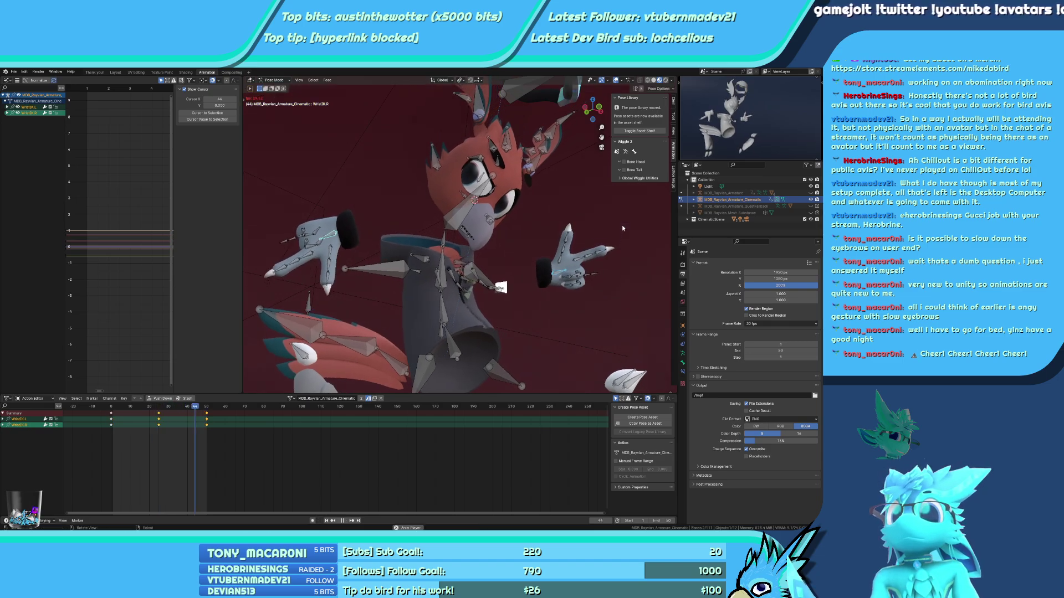
# Select the Spine, Chest, Head and both wrist IK bones and align their middle keyframes at frame 25
pyautogui.press('space')
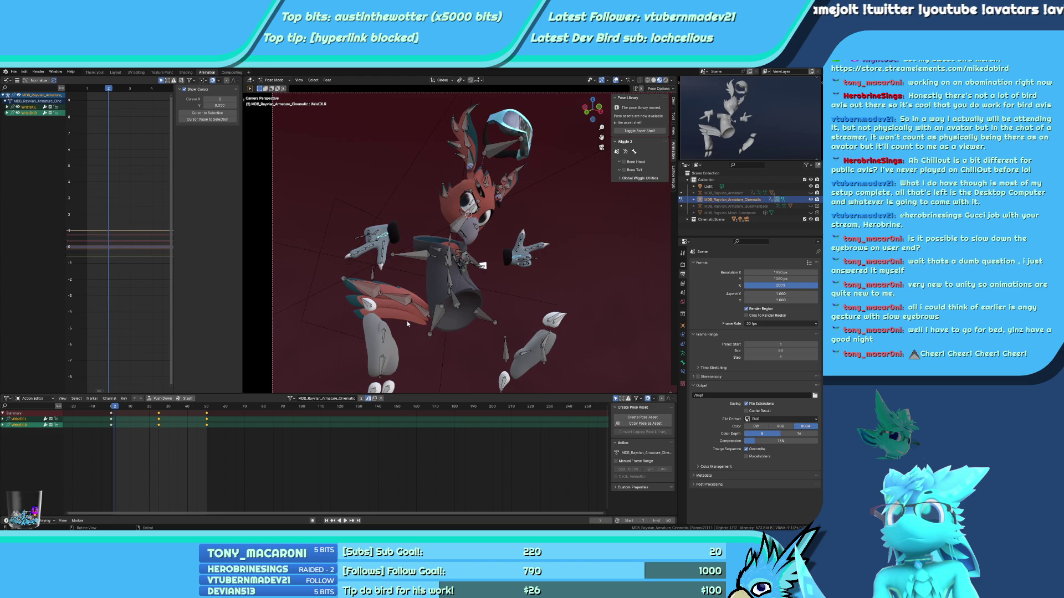
pyautogui.press('space')
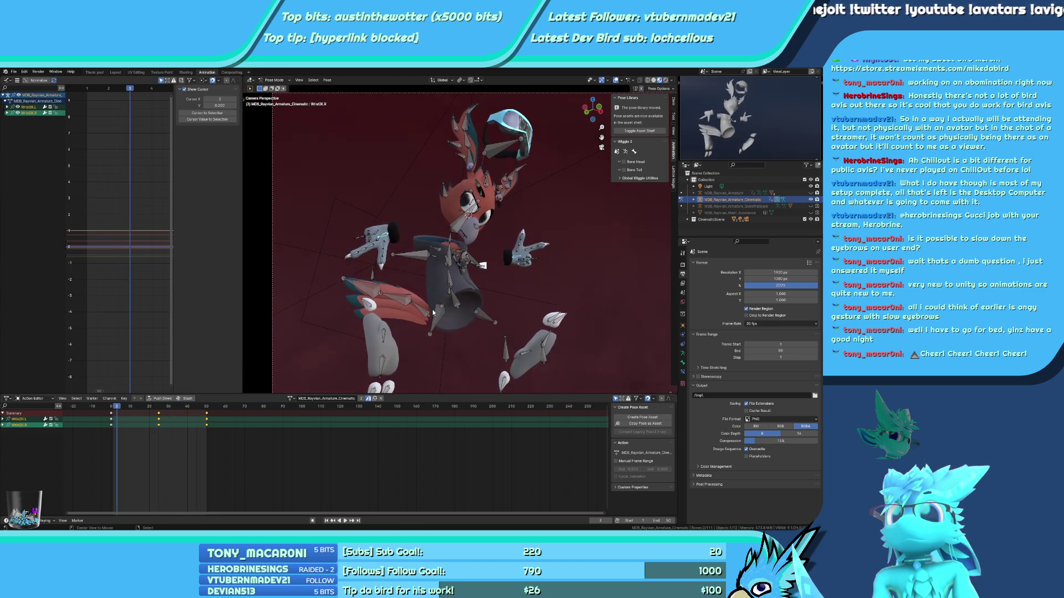
pyautogui.scroll(2, 438, 310)
pyautogui.click(447, 301)
pyautogui.keyDown('shift'); pyautogui.click(446, 278); pyautogui.keyUp('shift')
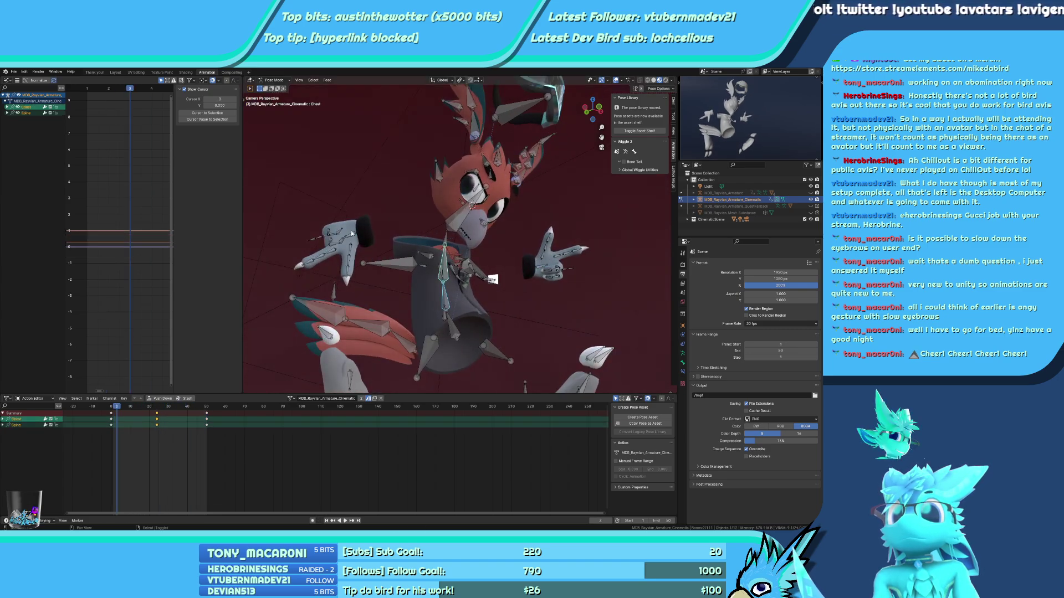
pyautogui.keyDown('shift'); pyautogui.click(352, 234); pyautogui.keyUp('shift')
pyautogui.keyDown('shift'); pyautogui.click(446, 249); pyautogui.keyUp('shift')
pyautogui.keyDown('shift'); pyautogui.click(445, 243); pyautogui.keyUp('shift')
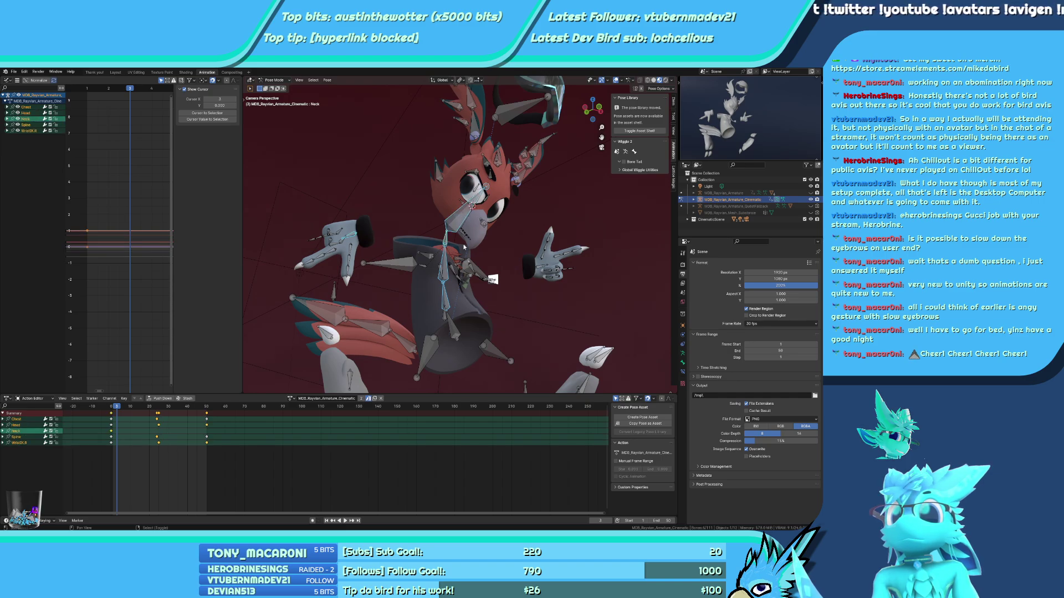
pyautogui.keyDown('shift'); pyautogui.click(447, 243); pyautogui.keyUp('shift')
pyautogui.keyDown('shift'); pyautogui.click(537, 268); pyautogui.keyUp('shift')
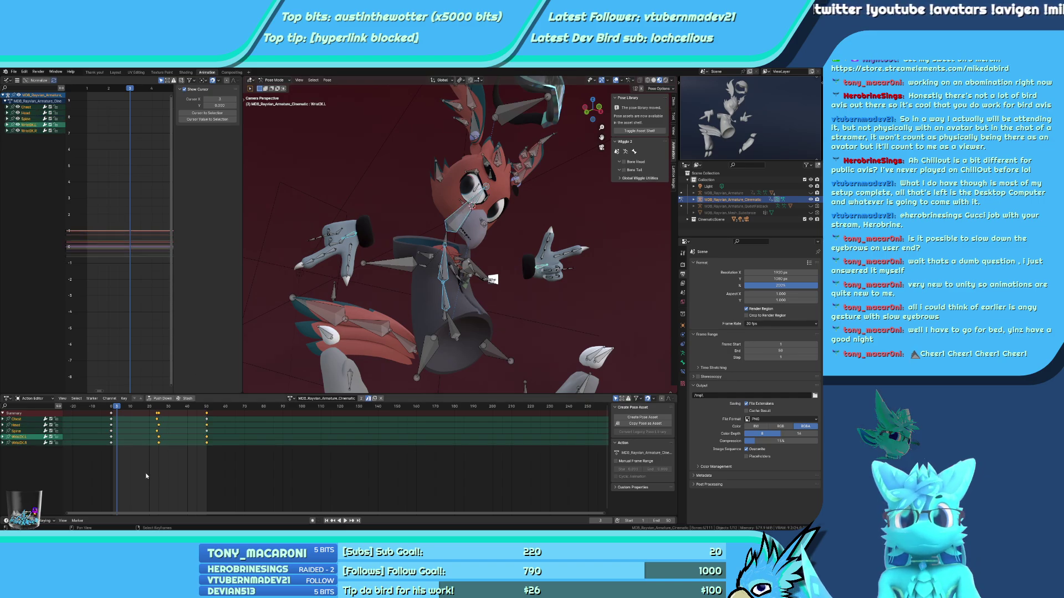
pyautogui.scroll(3, 146, 477)
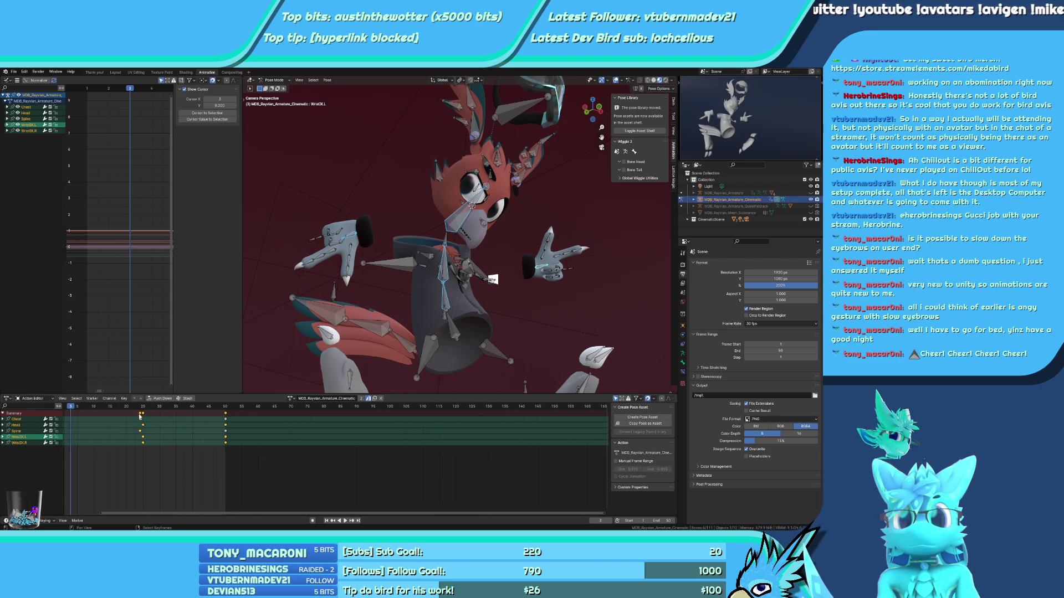
pyautogui.moveTo(140, 416); pyautogui.dragTo(146, 415)
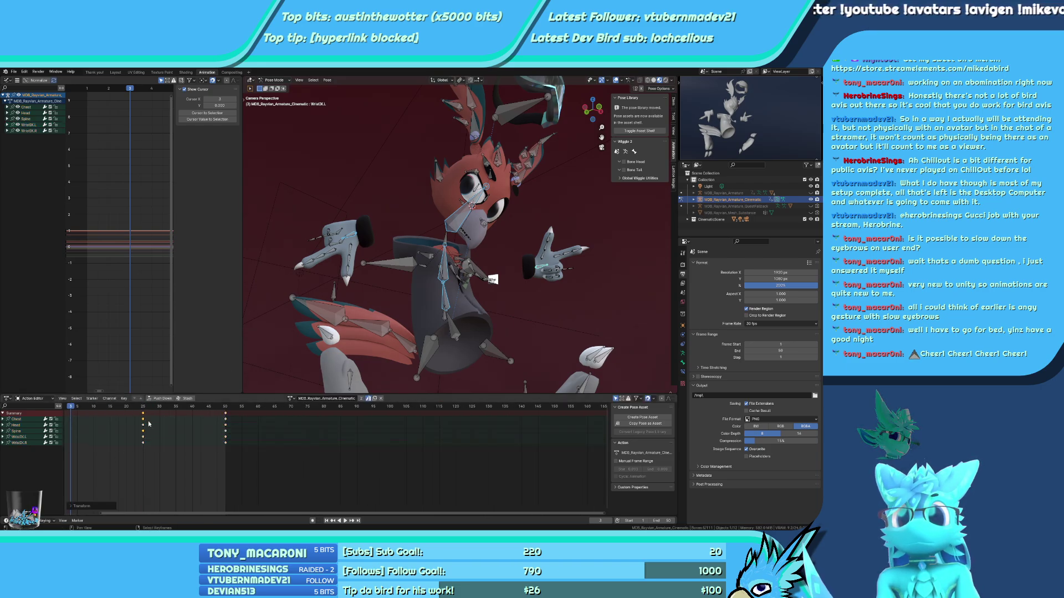
pyautogui.moveTo(148, 424); pyautogui.dragTo(197, 443, button='middle')
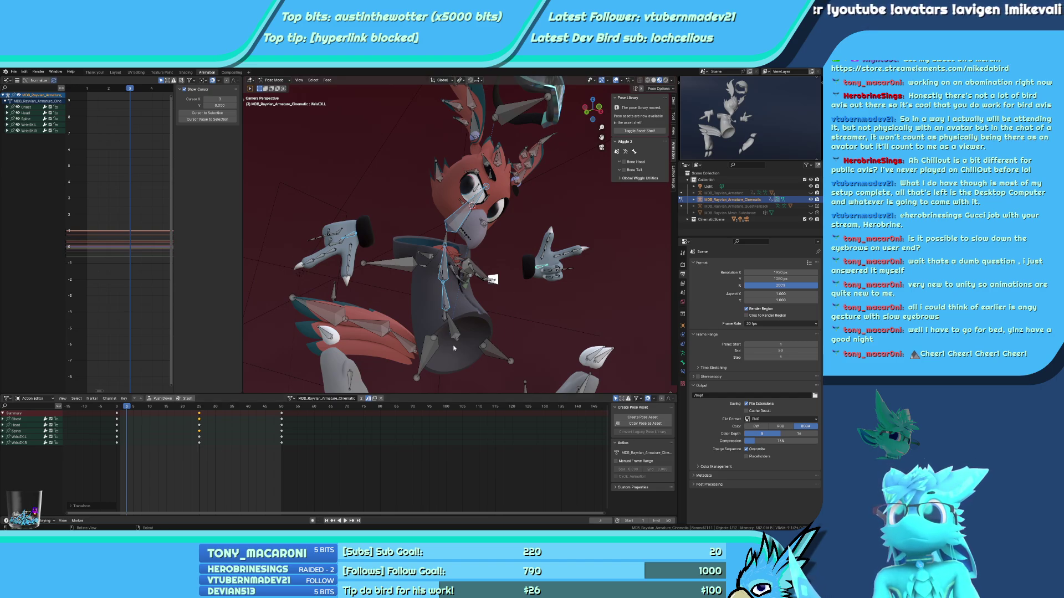
# Apply Make Cyclic (F-Modifier) extrapolation to the keyframes of the selected spine, chest, head and wrist bones
pyautogui.scroll(-2, 474, 227)
pyautogui.moveTo(127, 407); pyautogui.dragTo(200, 410)
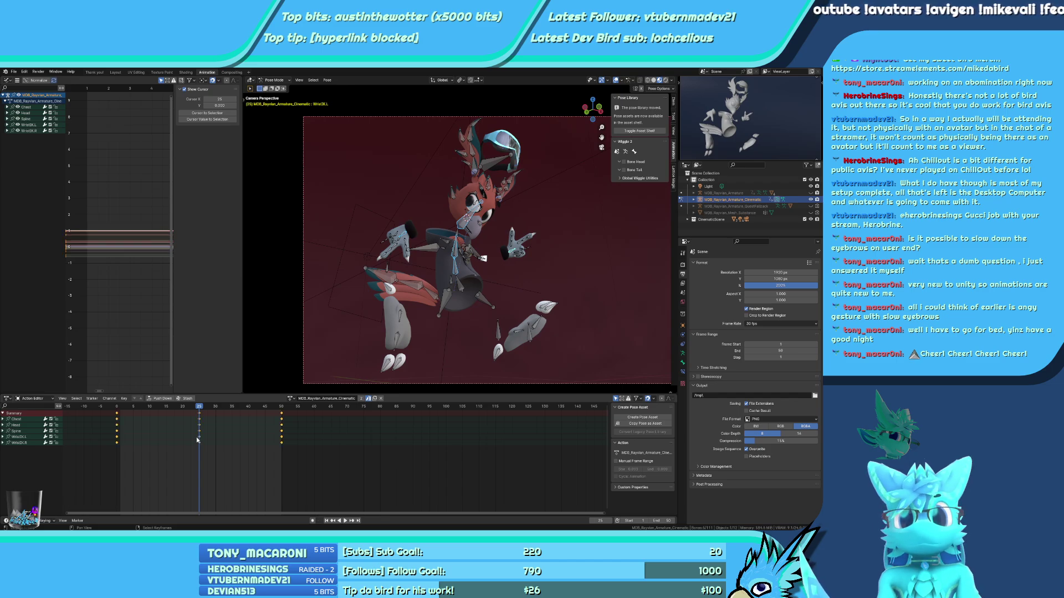
pyautogui.hotkey('shift', 'e')
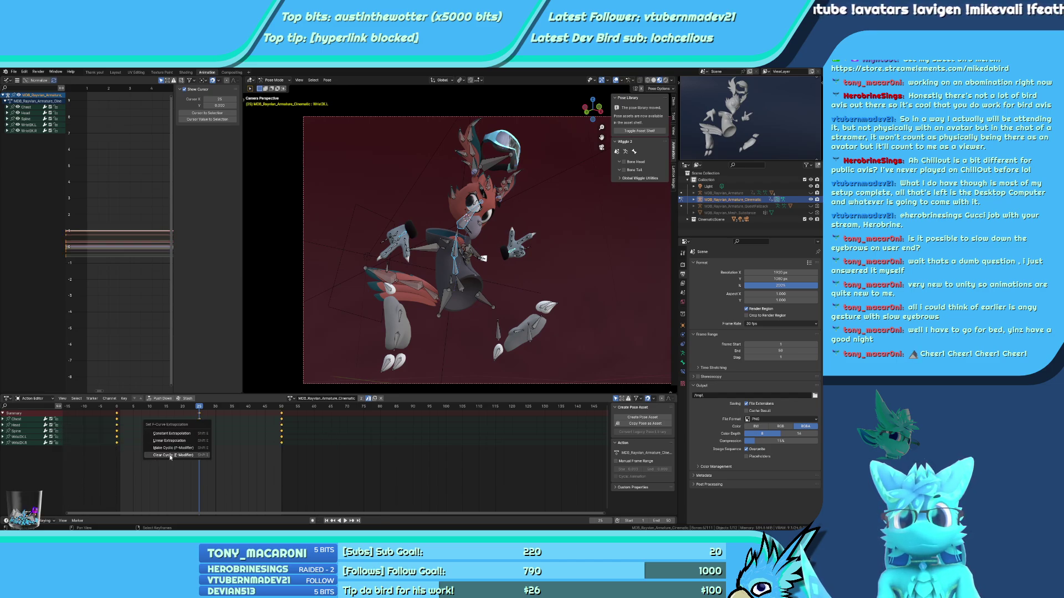
pyautogui.click(175, 449)
# Offset the selected bones' keyframes forward by 4 frames, and by another 4 frames with the Spine bone excluded
pyautogui.press('g')
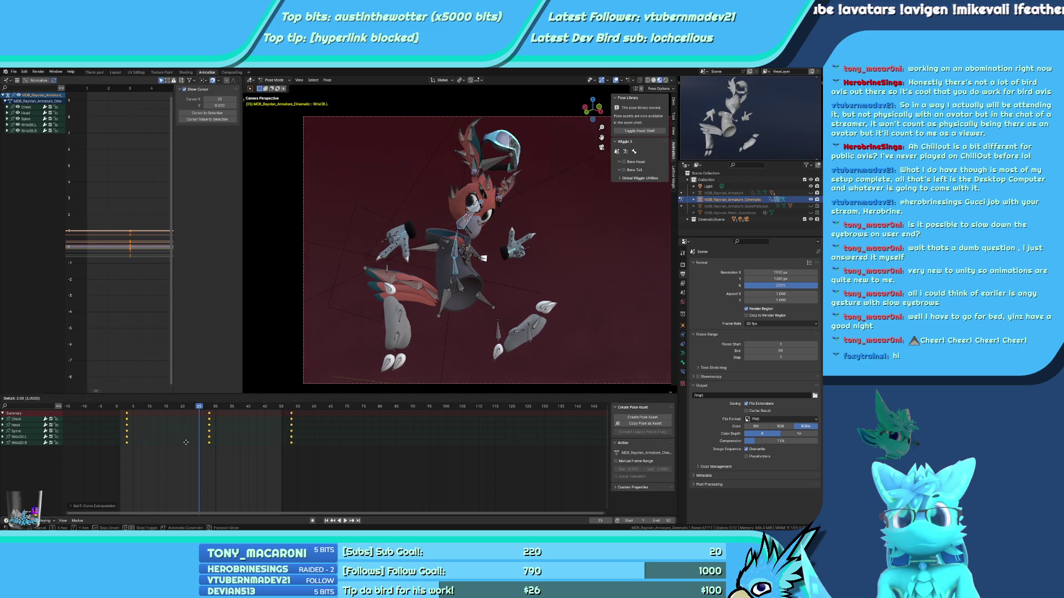
pyautogui.click(185, 445)
pyautogui.press('g')
pyautogui.click(189, 444)
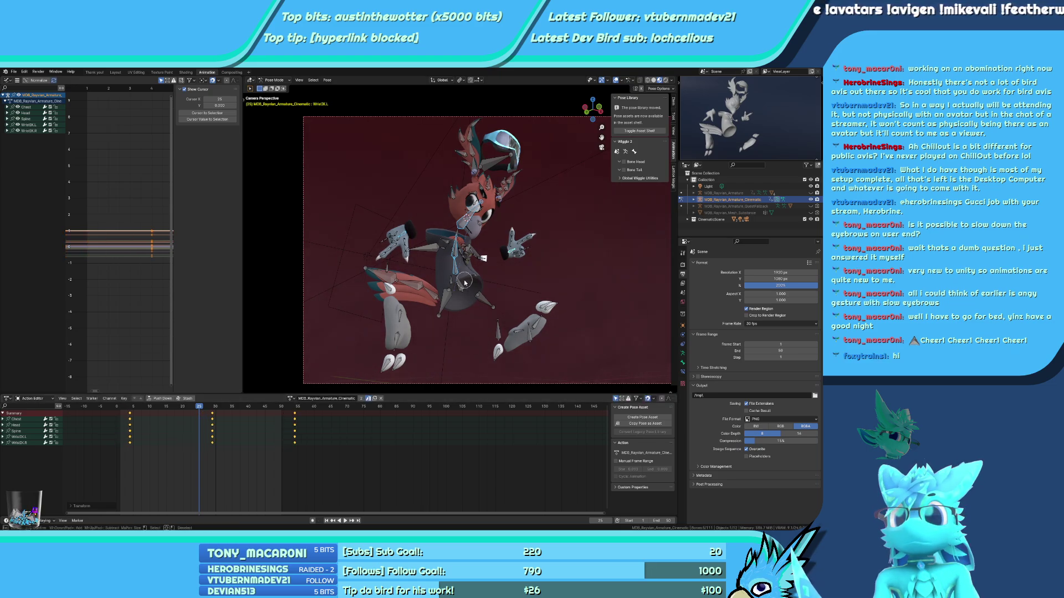
pyautogui.press('a')
pyautogui.press('g')
pyautogui.click(178, 441)
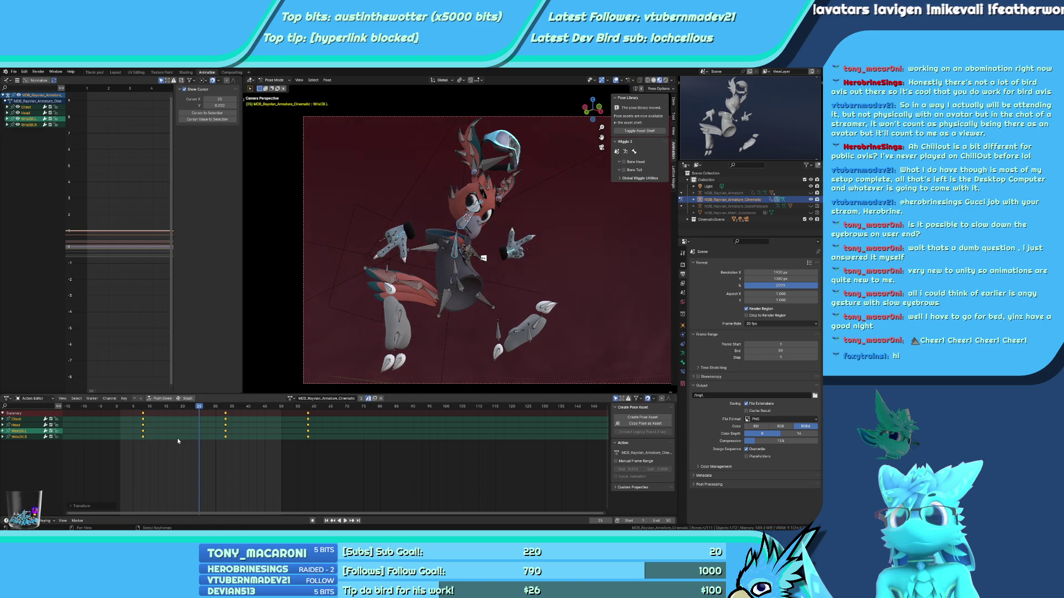
# Offset the Head and wrist keyframes forward to start at frame 12, and the wrists alone to frame 15
pyautogui.keyDown('shift'); pyautogui.click(455, 261); pyautogui.keyUp('shift')
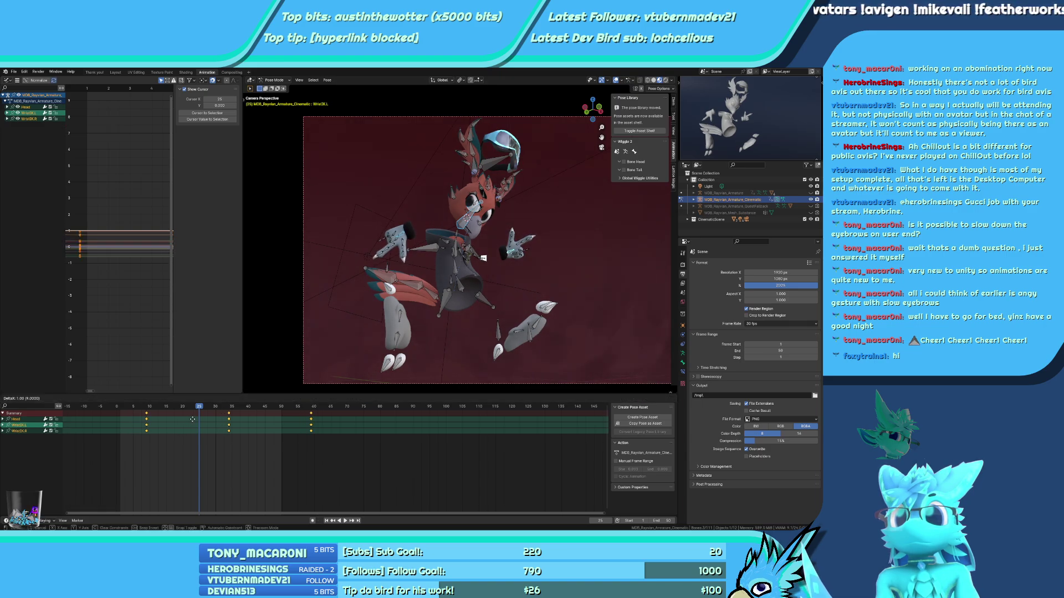
pyautogui.click(200, 422)
pyautogui.keyDown('shift'); pyautogui.click(481, 265); pyautogui.keyUp('shift')
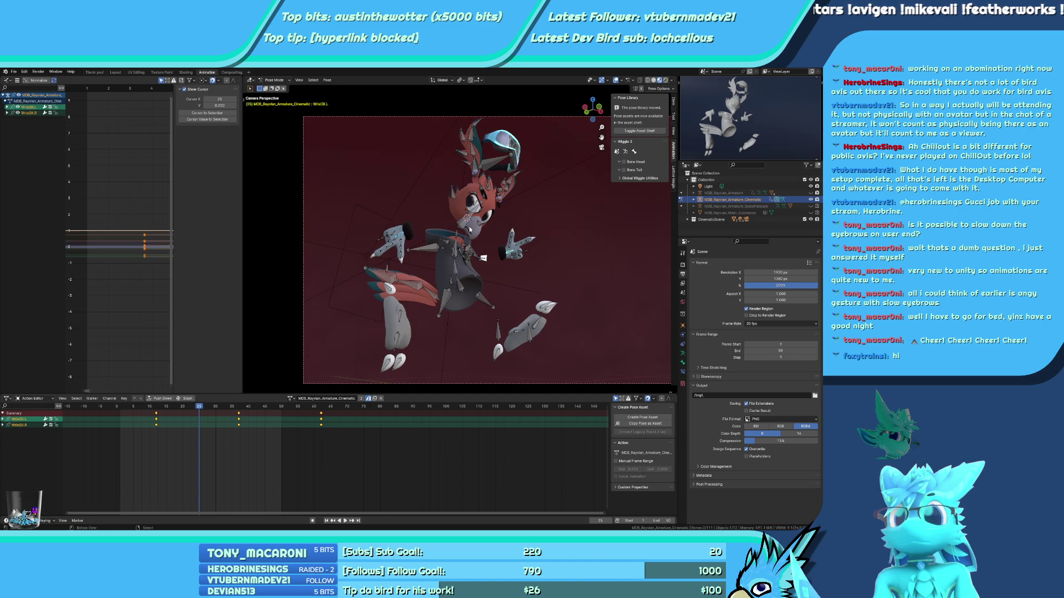
pyautogui.press('g')
pyautogui.click(233, 443)
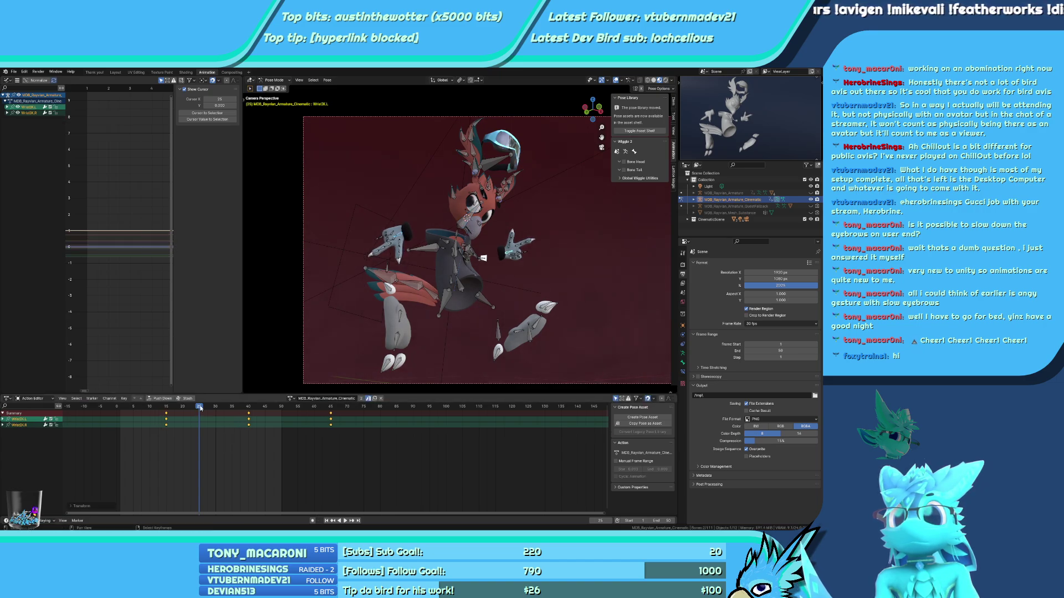
# Select both ankle IK bones and move all their keyframes forward by 5 frames
pyautogui.click(397, 318)
pyautogui.keyDown('shift'); pyautogui.click(497, 345); pyautogui.keyUp('shift')
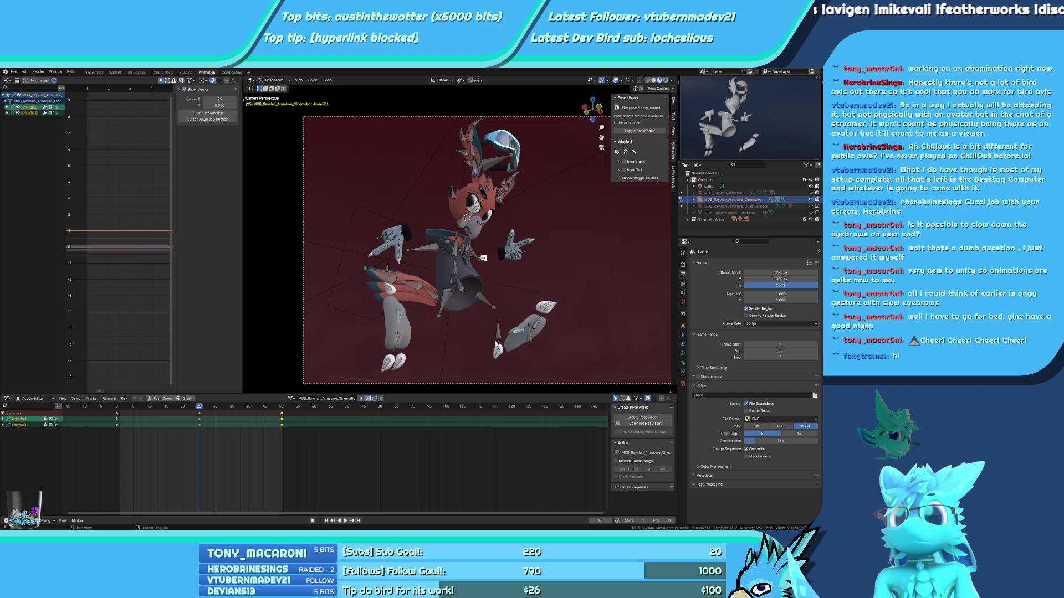
pyautogui.press('a')
pyautogui.press('g')
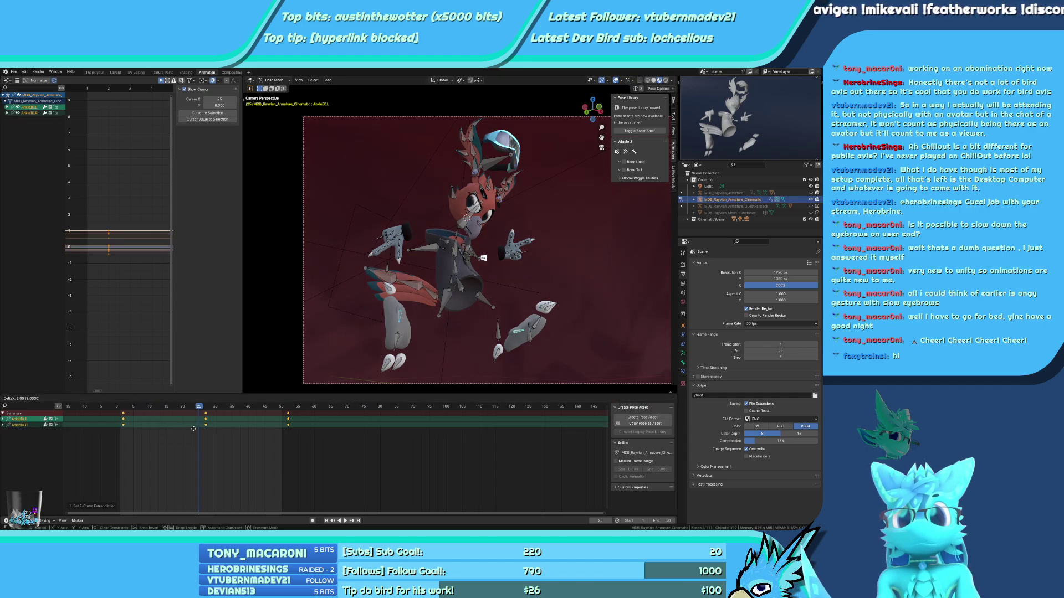
pyautogui.click(202, 432)
# Play back the animation from frame 0 to review the offset body and leg motion
pyautogui.click(156, 410)
pyautogui.press('space')
pyautogui.press('Escape')
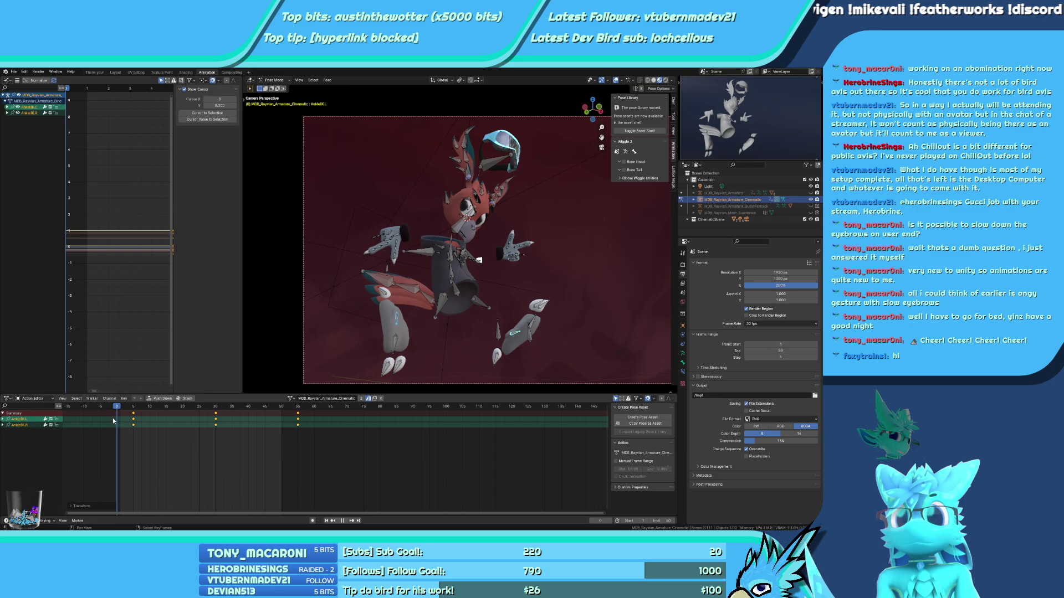
pyautogui.press('space')
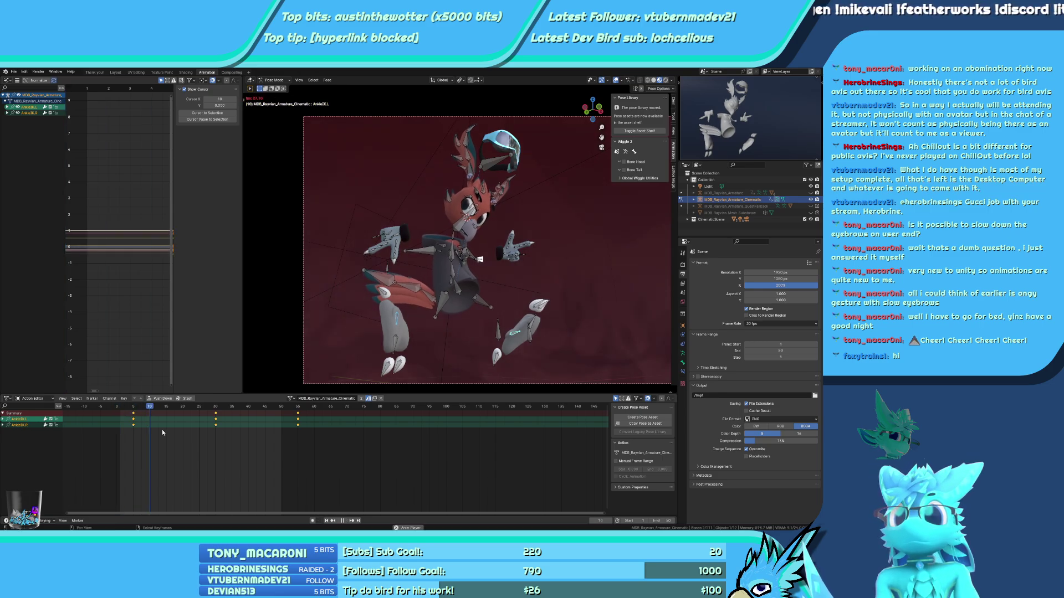
pyautogui.press('space')
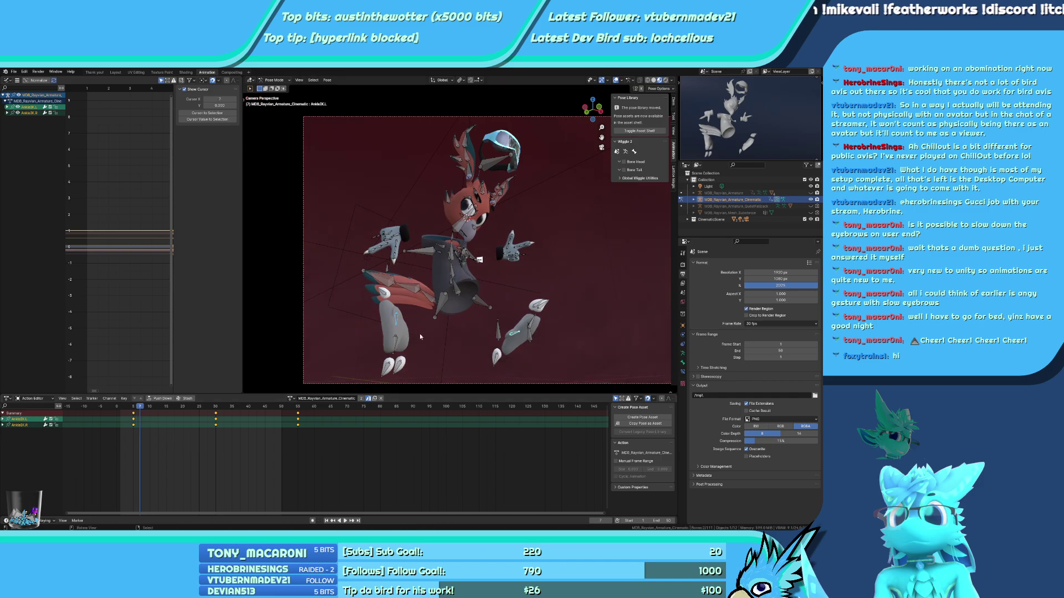
# Apply Make Cyclic extrapolation to the keyframes of all bones and play back the animation
pyautogui.press('a')
pyautogui.hotkey('shift', 'e')
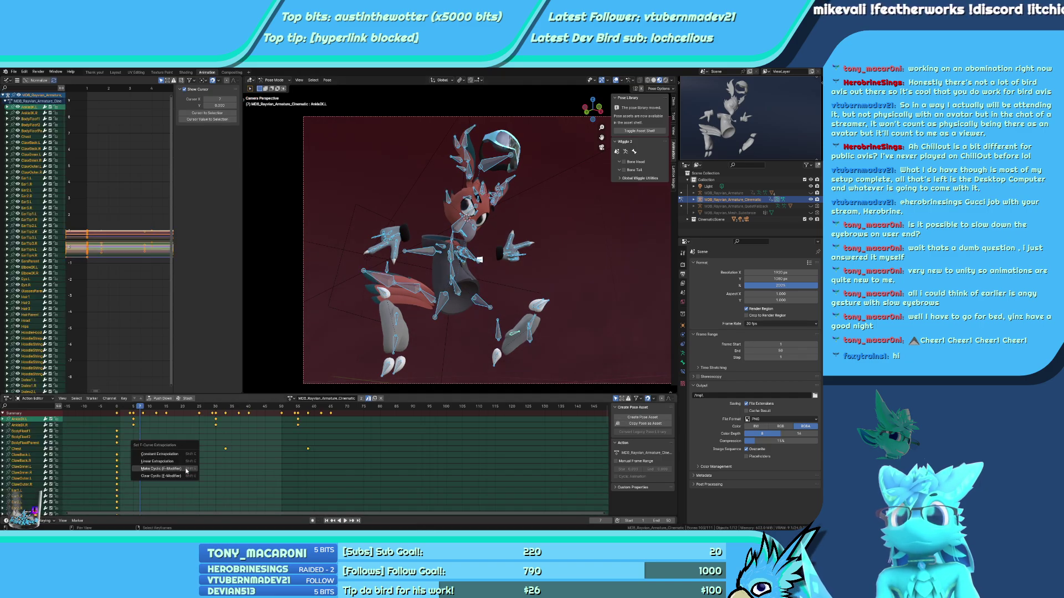
pyautogui.click(183, 469)
pyautogui.press('space')
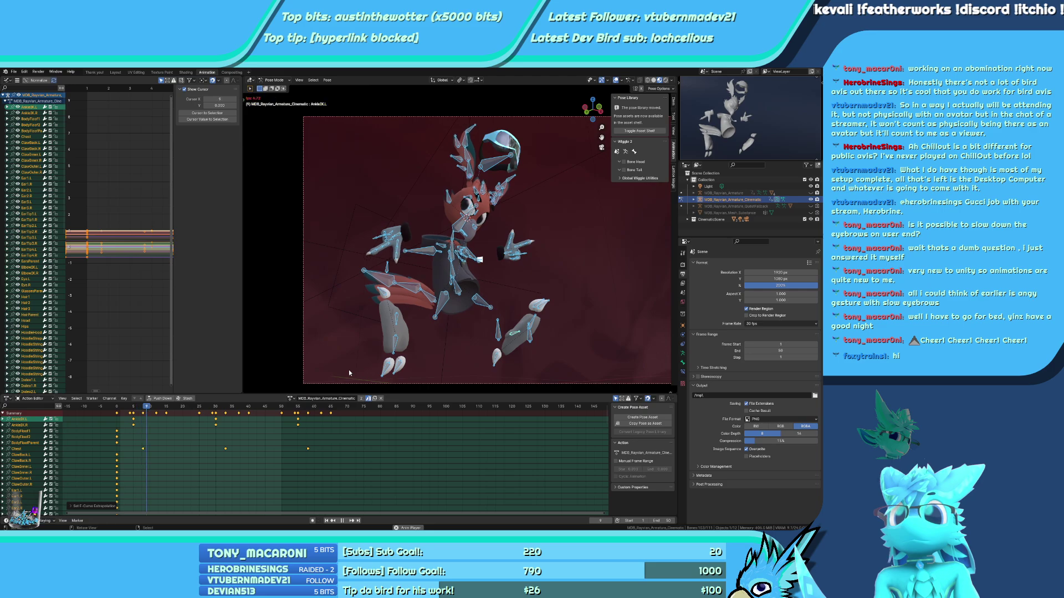
pyautogui.press('space')
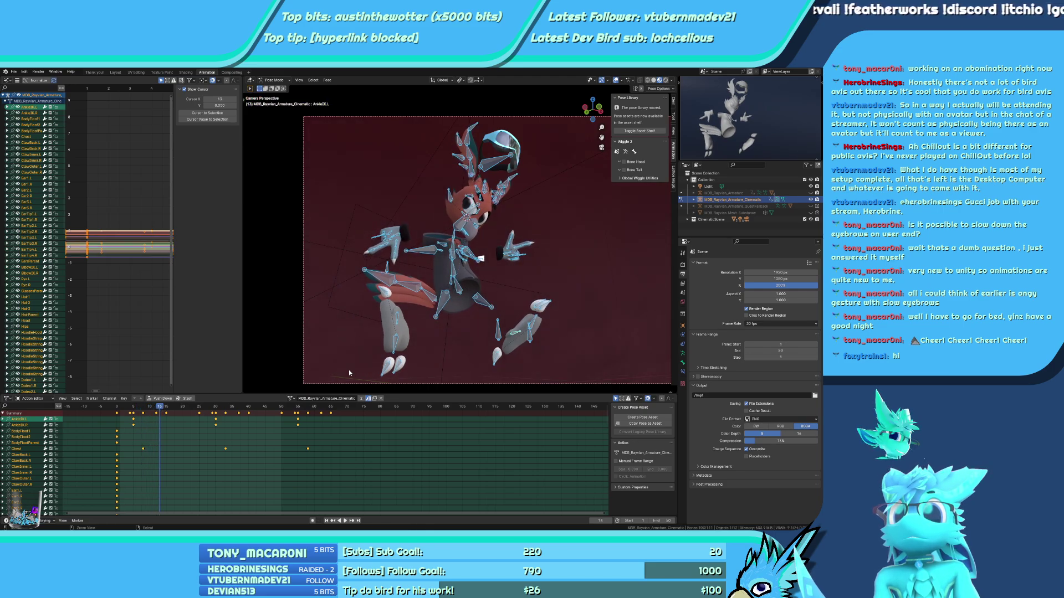
pyautogui.press('space')
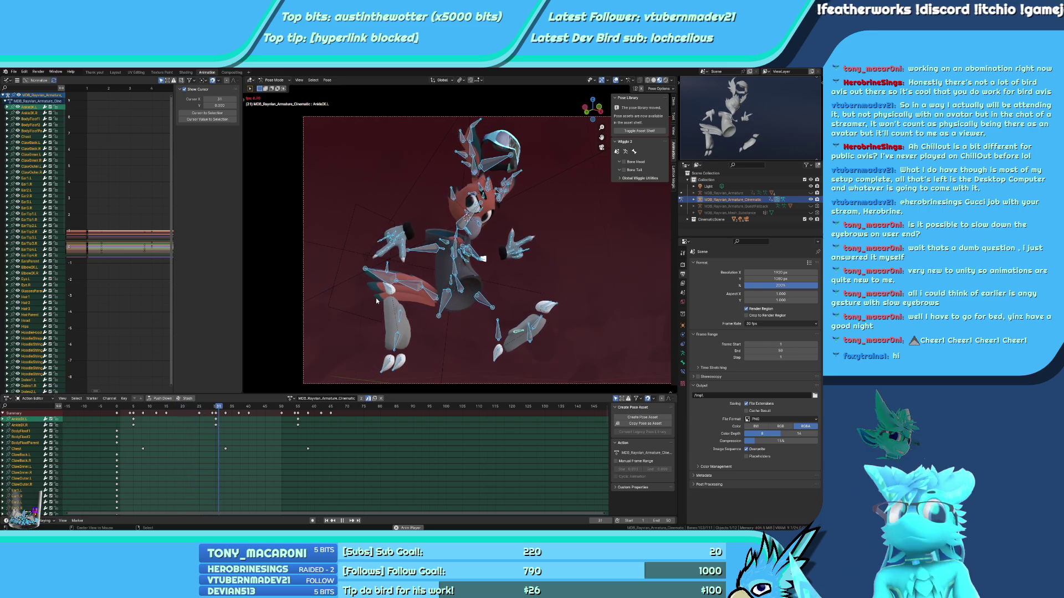
pyautogui.hotkey('alt', 'a')
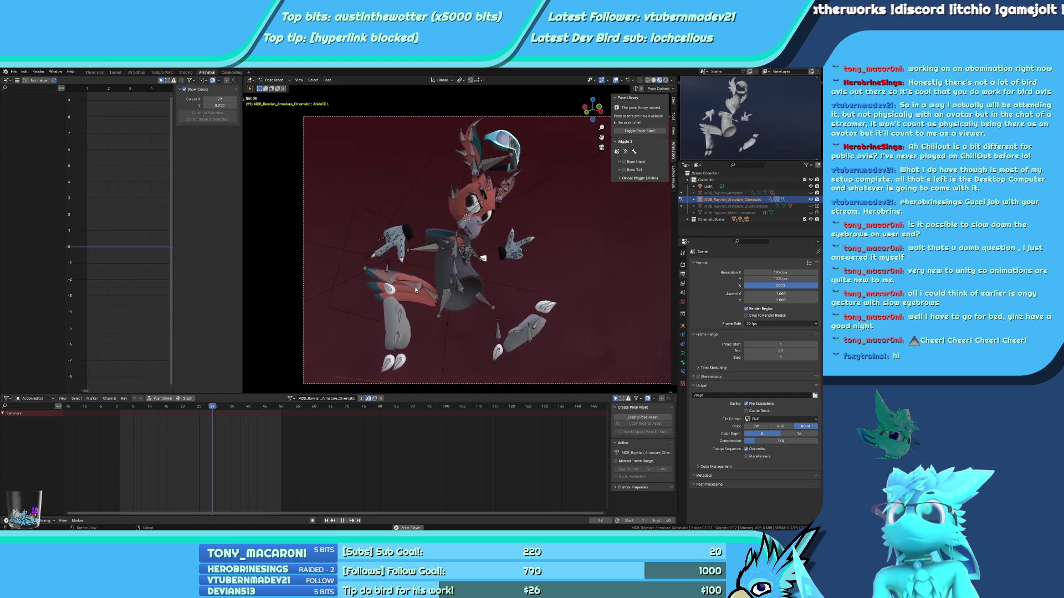
# Select all bones again and reapply the cyclic F-curve extrapolation to their keyframes
pyautogui.press('a')
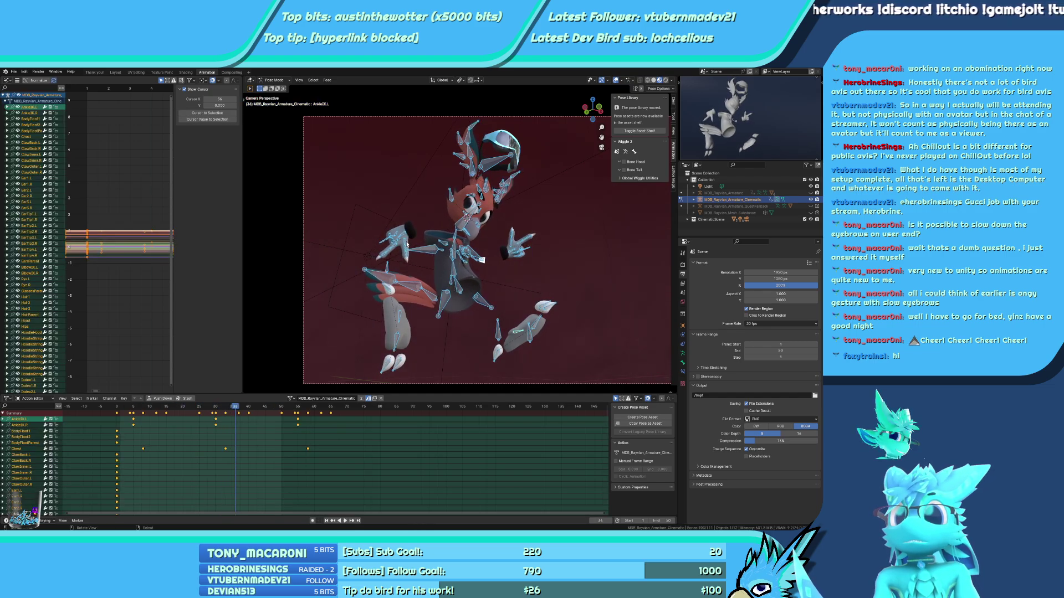
pyautogui.hotkey('shift', 'e')
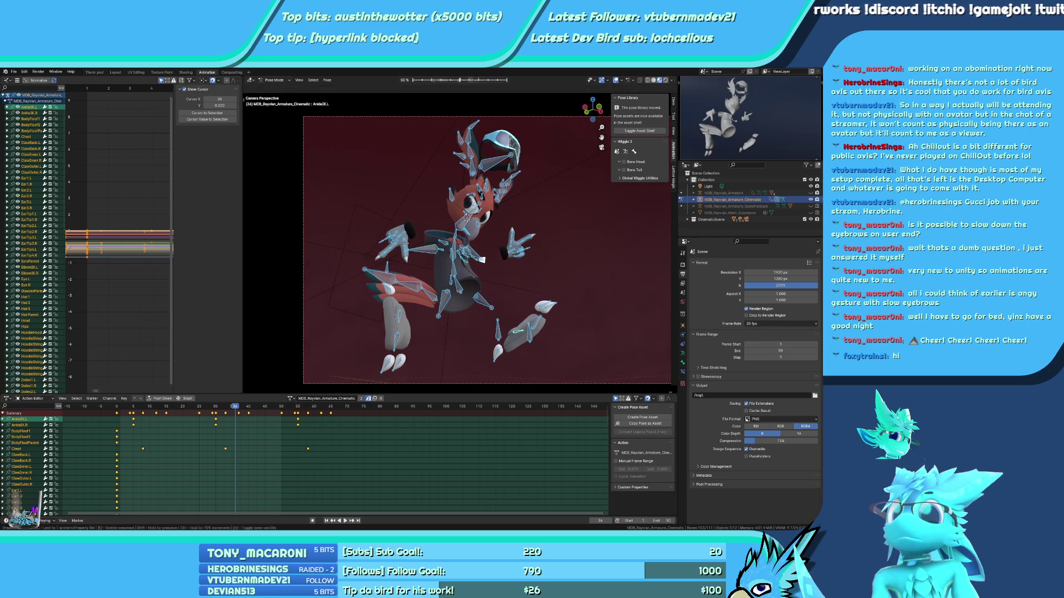
pyautogui.press('Escape')
pyautogui.hotkey('shift', 'e')
pyautogui.click(217, 471)
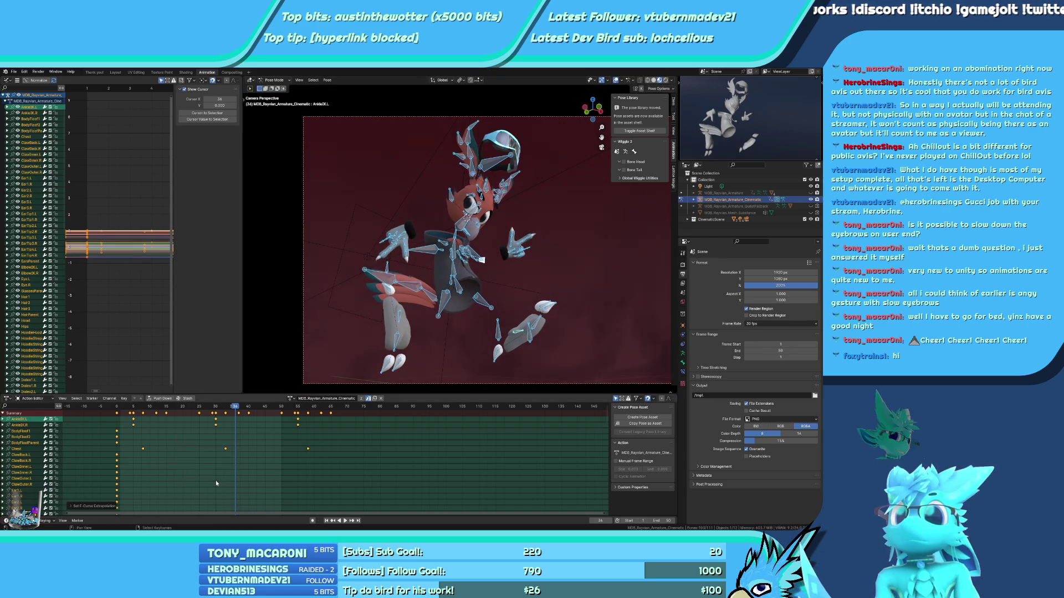
# Deselect all bones and play back the animation to review the cyclic motion
pyautogui.hotkey('alt', 'a')
pyautogui.press('space')
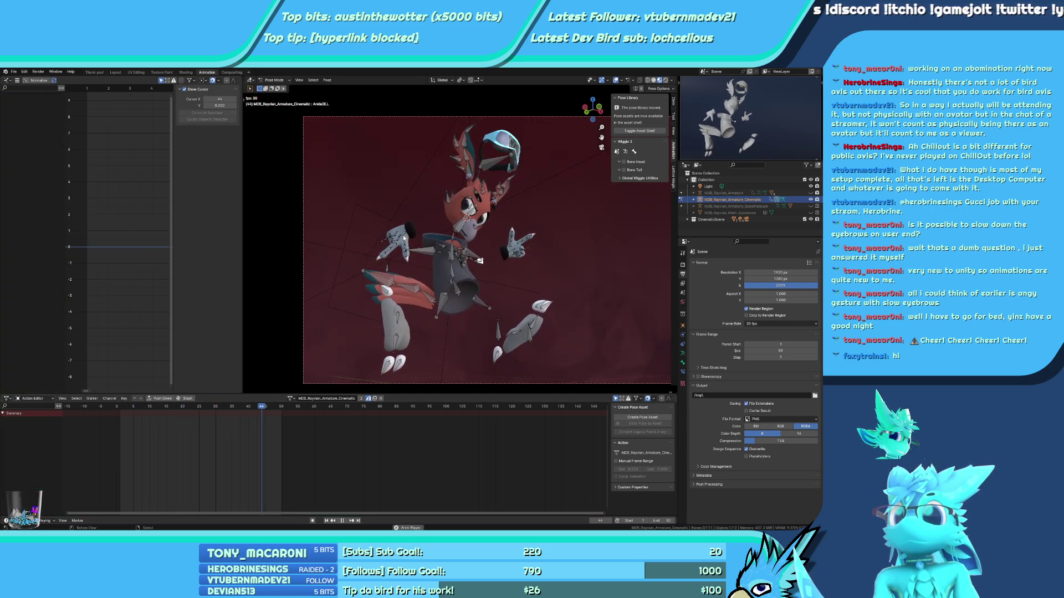
pyautogui.press('space')
# Move the keyframes of the wrist IK bone on the viewer's right back to start at frame 6 and review the motion
pyautogui.click(505, 257)
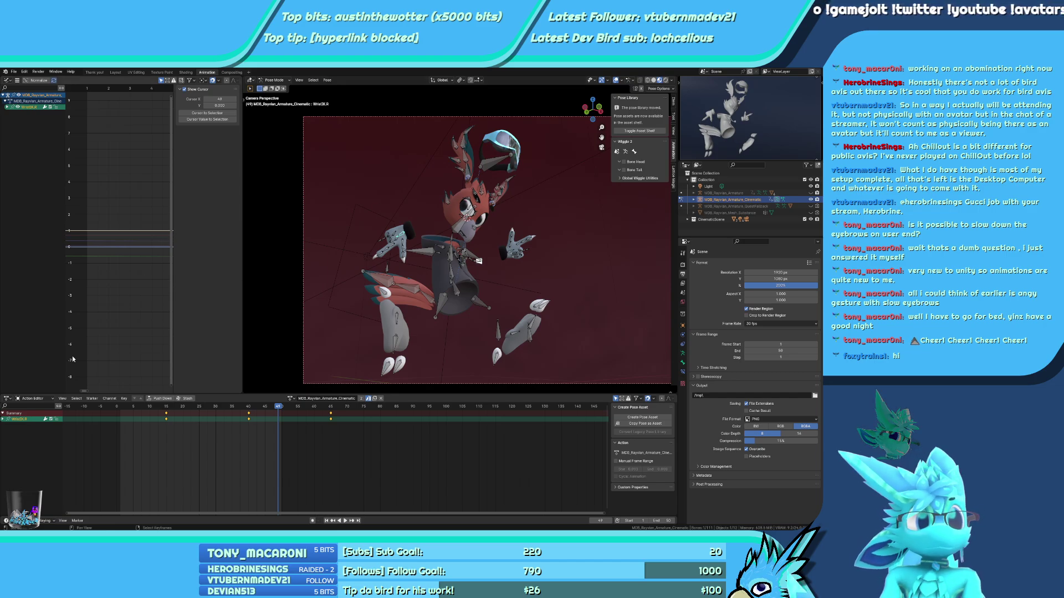
pyautogui.moveTo(544, 299)
pyautogui.keyDown('shift'); pyautogui.mouseDown(button='middle')
pyautogui.moveTo(528, 288)
pyautogui.moveTo(546, 283)
pyautogui.mouseUp(button='middle'); pyautogui.keyUp('shift')
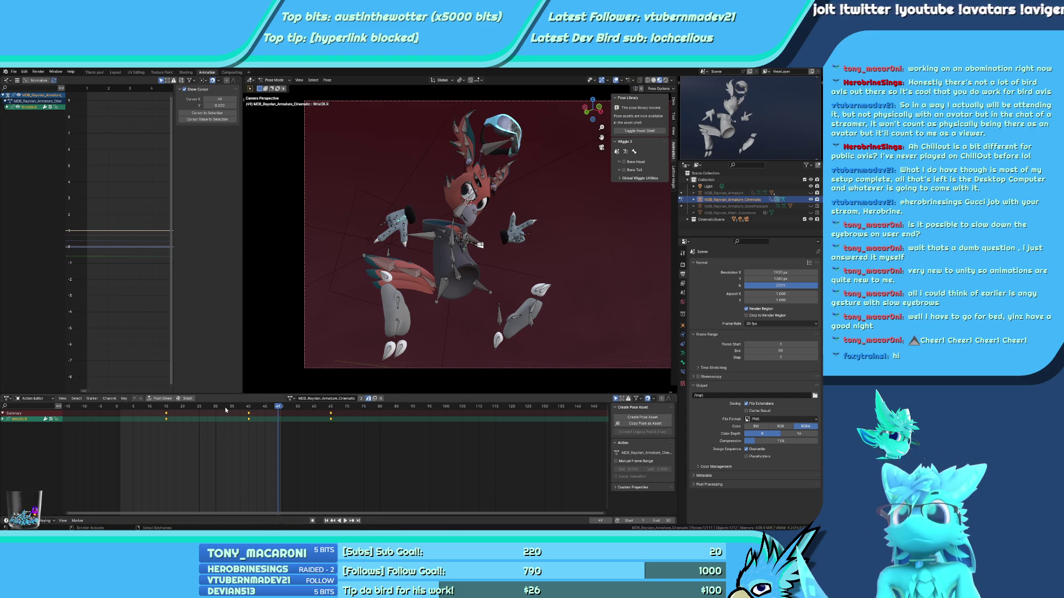
pyautogui.press('g')
pyautogui.click(158, 419)
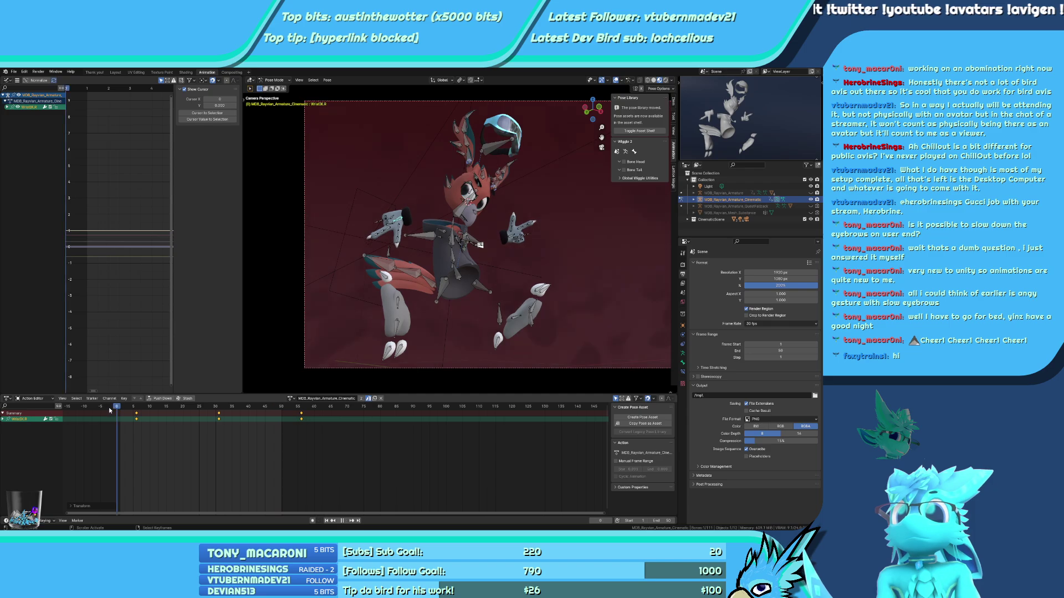
pyautogui.moveTo(110, 410); pyautogui.dragTo(142, 412)
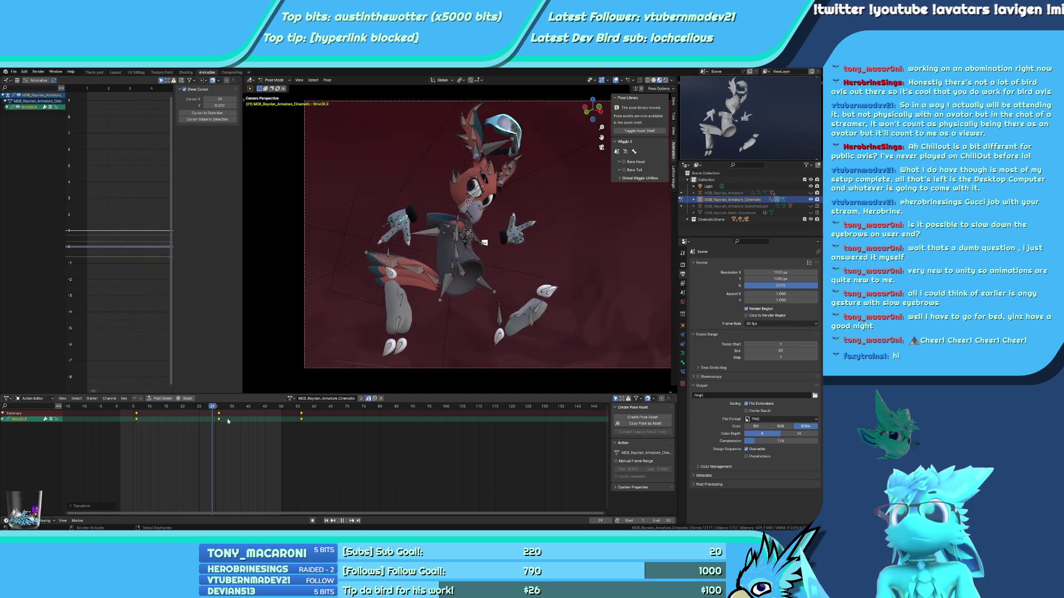
pyautogui.press('space')
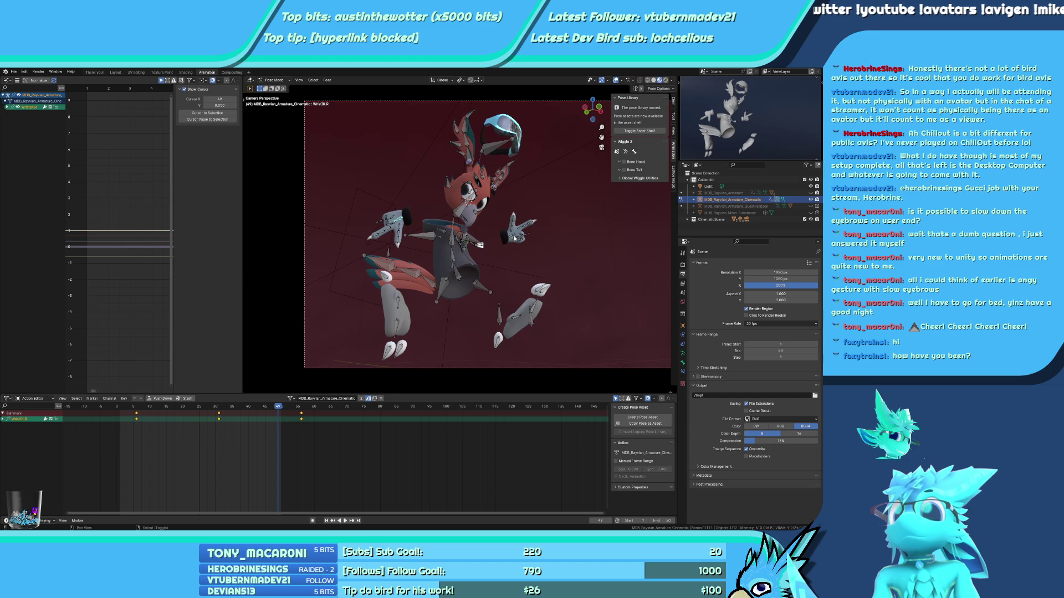
# Undo the keyframe shift of the wrist IK bone on the viewer's right and keep both wrist bones selected
pyautogui.click(513, 234)
pyautogui.keyDown('shift'); pyautogui.click(393, 230); pyautogui.keyUp('shift')
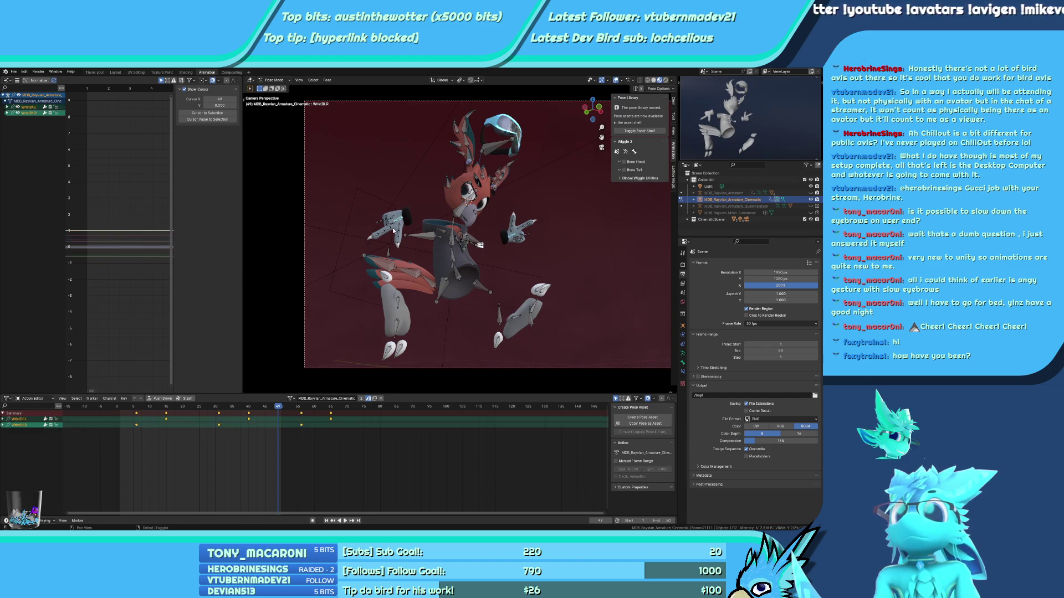
pyautogui.hotkey('ctrl', 'z')
pyautogui.hotkey('ctrl', 'z')
pyautogui.hotkey('ctrl', 'z')
pyautogui.hotkey('ctrl', 'z')
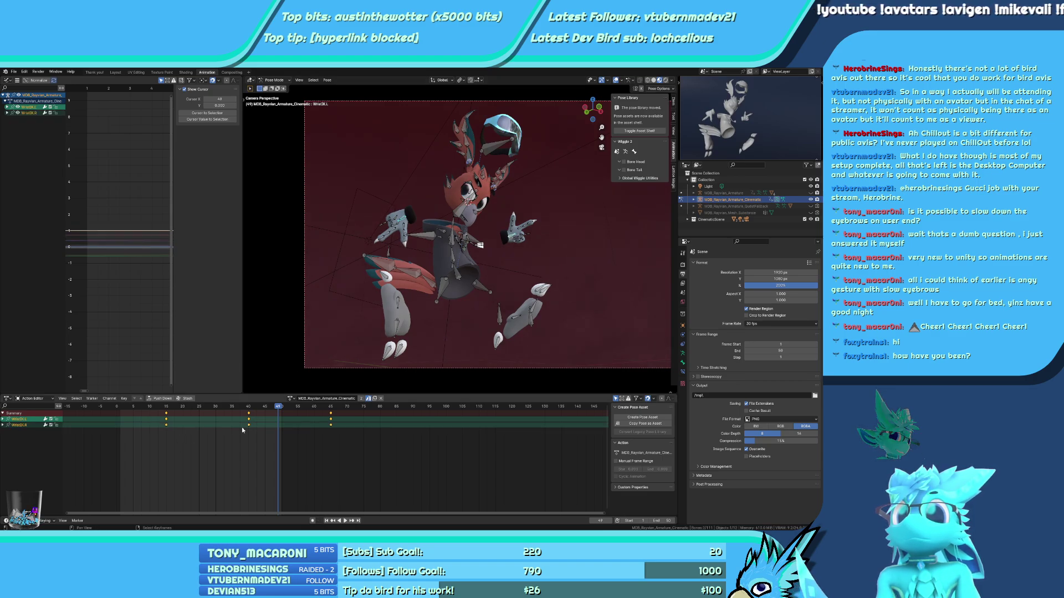
# Go to frame 26 and try to reposition both wrist IK bones in the viewport
pyautogui.press('space')
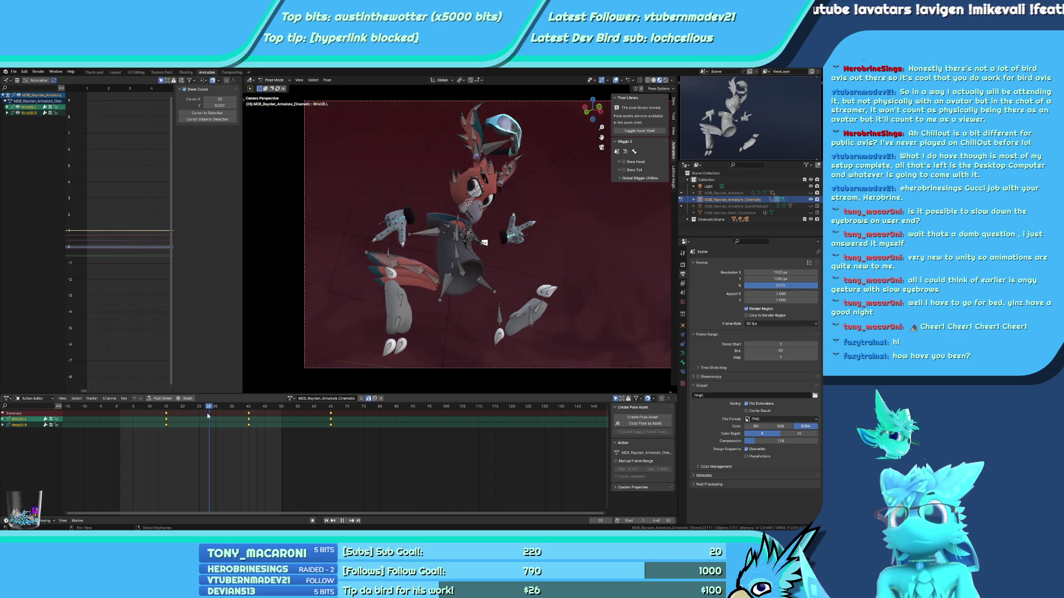
pyautogui.moveTo(208, 414)
pyautogui.mouseDown()
pyautogui.moveTo(184, 414)
pyautogui.moveTo(203, 417)
pyautogui.mouseUp()
pyautogui.press('g')
pyautogui.click(437, 300)
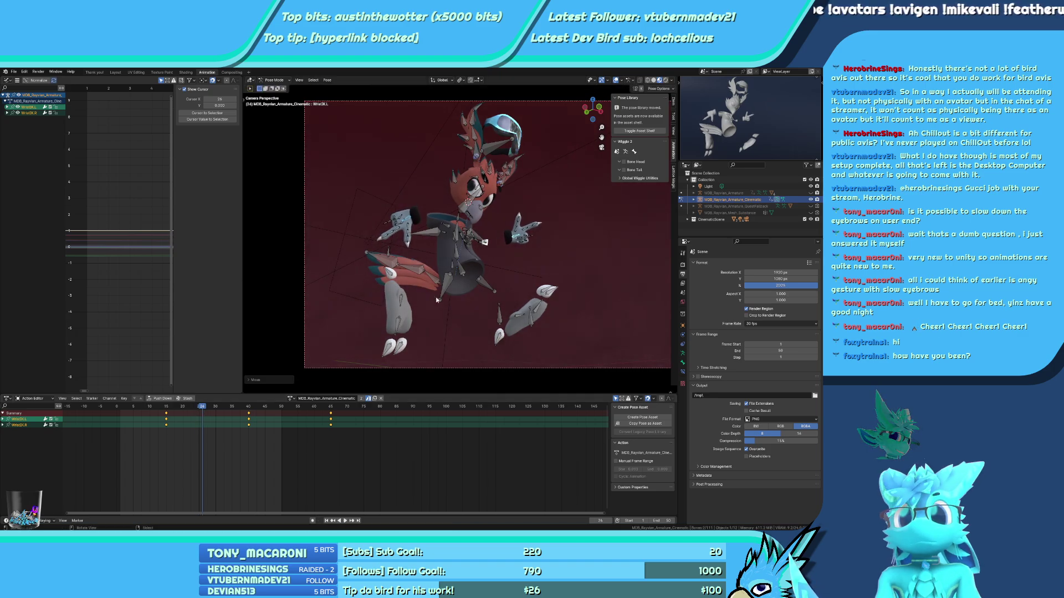
pyautogui.press('i')
pyautogui.click(436, 299)
# Shift all keyframes of both wrist IK bones earlier together so they start at frame 6, during playback
pyautogui.press('a')
pyautogui.press('g')
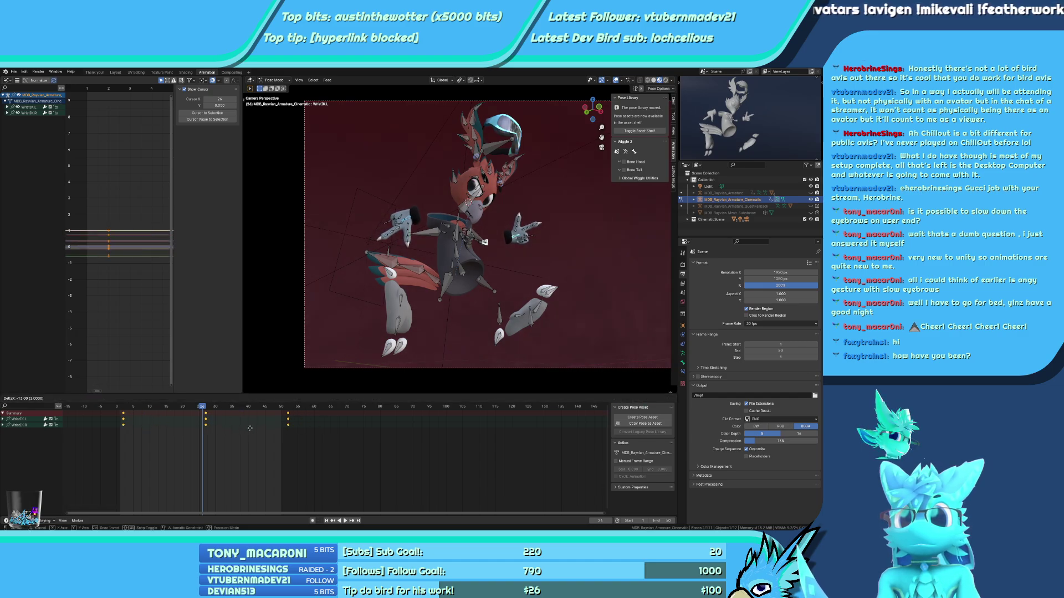
pyautogui.press('Escape')
pyautogui.press('space')
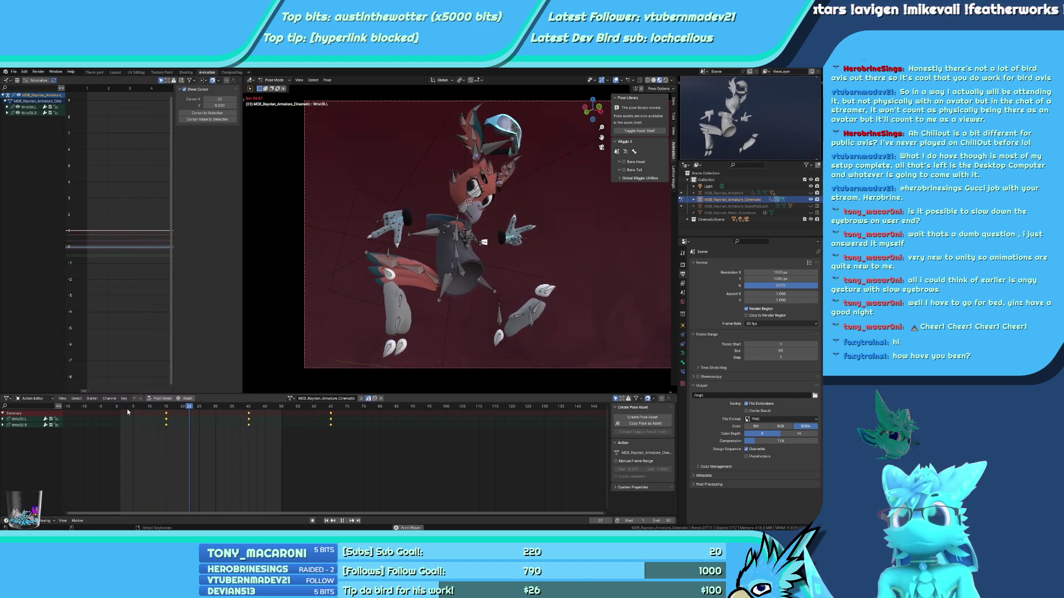
pyautogui.press('g')
pyautogui.click(194, 425)
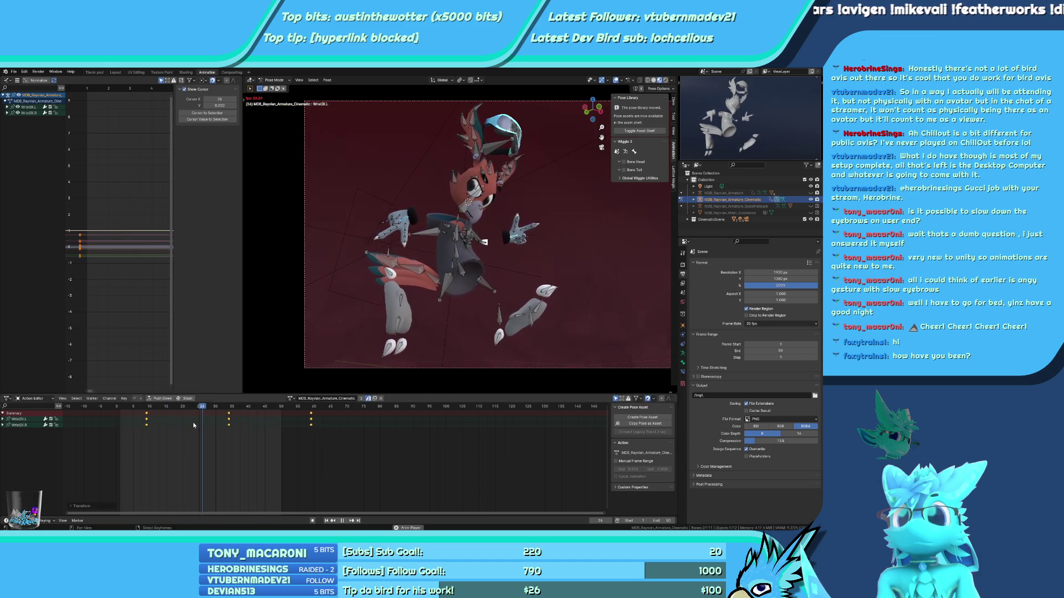
pyautogui.press('g')
pyautogui.click(183, 425)
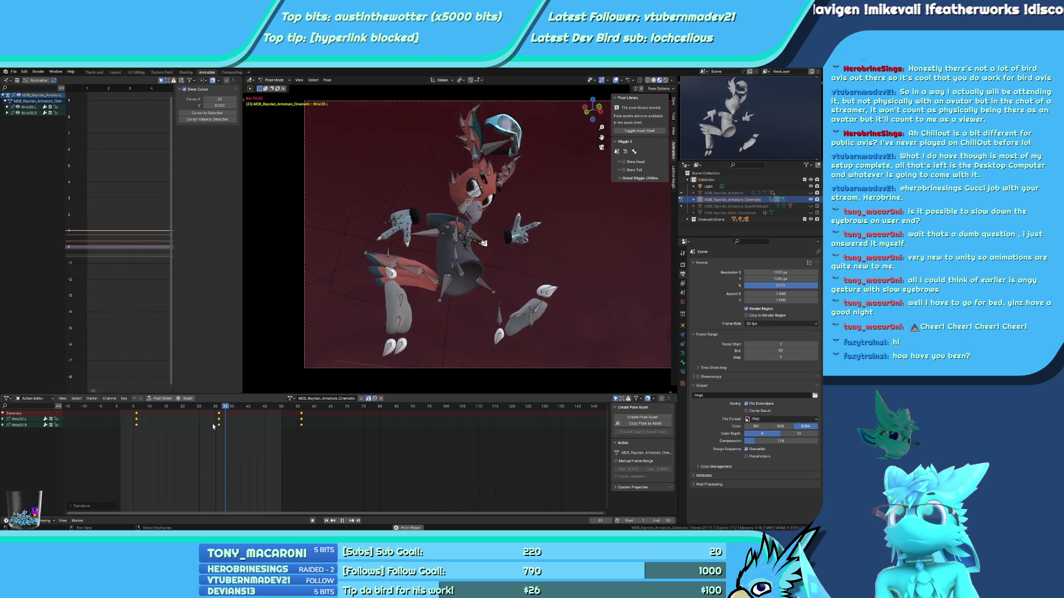
# Expand the CinematicScene collection and hide the StudioSmoke object in the viewport
pyautogui.scroll(6, 479, 308)
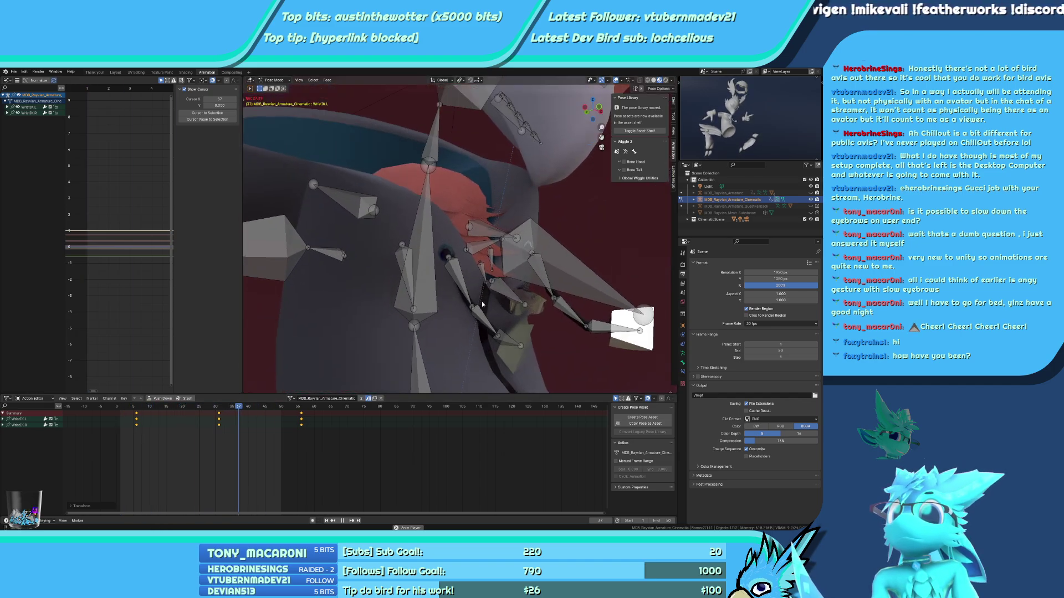
pyautogui.scroll(-2, 479, 308)
pyautogui.keyDown('shift'); pyautogui.moveTo(479, 308); pyautogui.dragTo(510, 294, button='middle'); pyautogui.keyUp('shift')
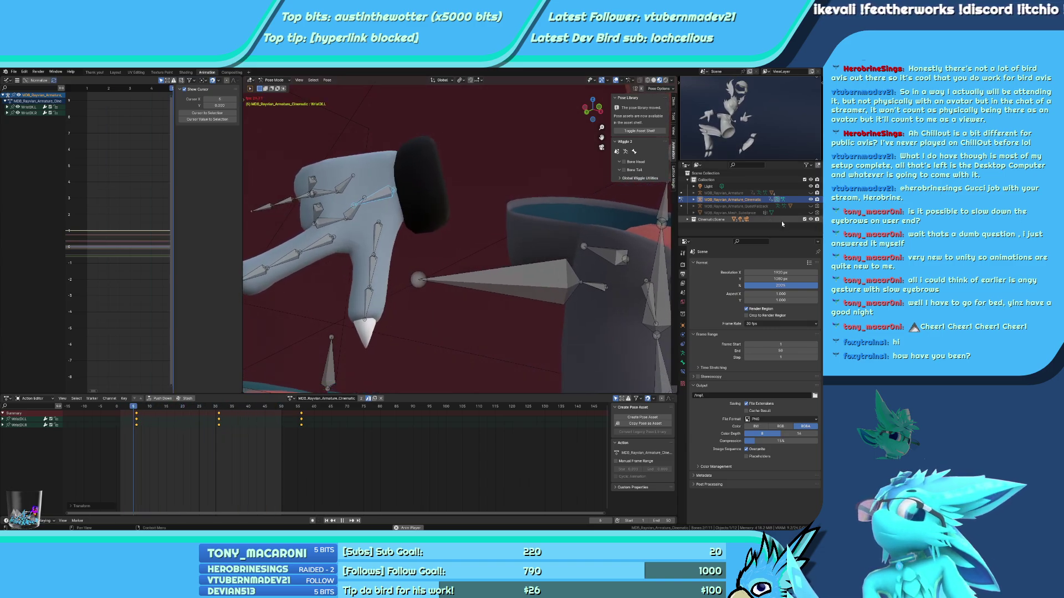
pyautogui.click(688, 219)
pyautogui.scroll(-2, 729, 219)
pyautogui.scroll(-1, 729, 220)
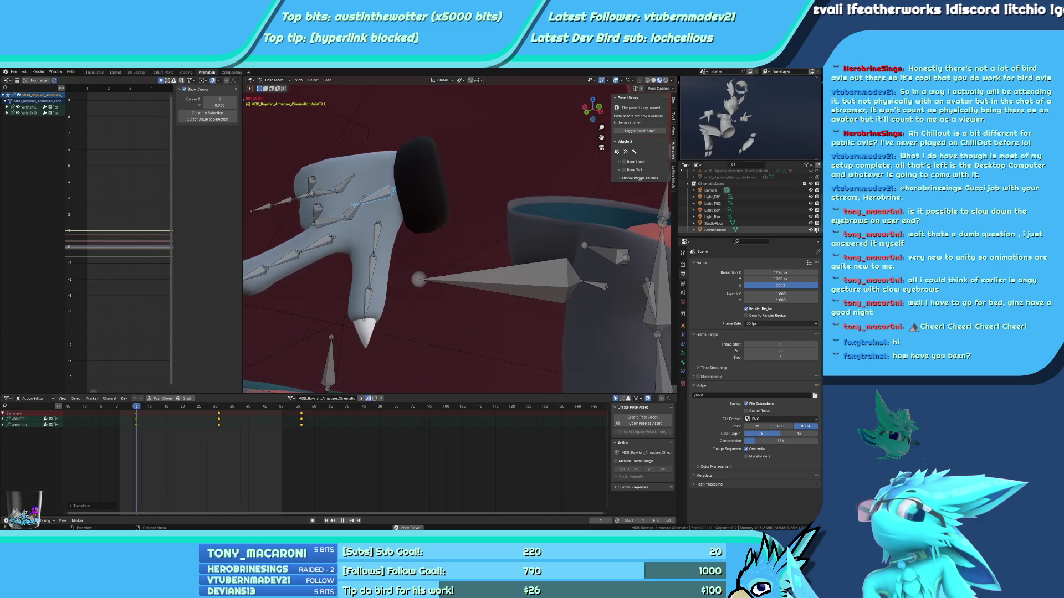
pyautogui.click(810, 223)
pyautogui.click(811, 230)
pyautogui.click(811, 224)
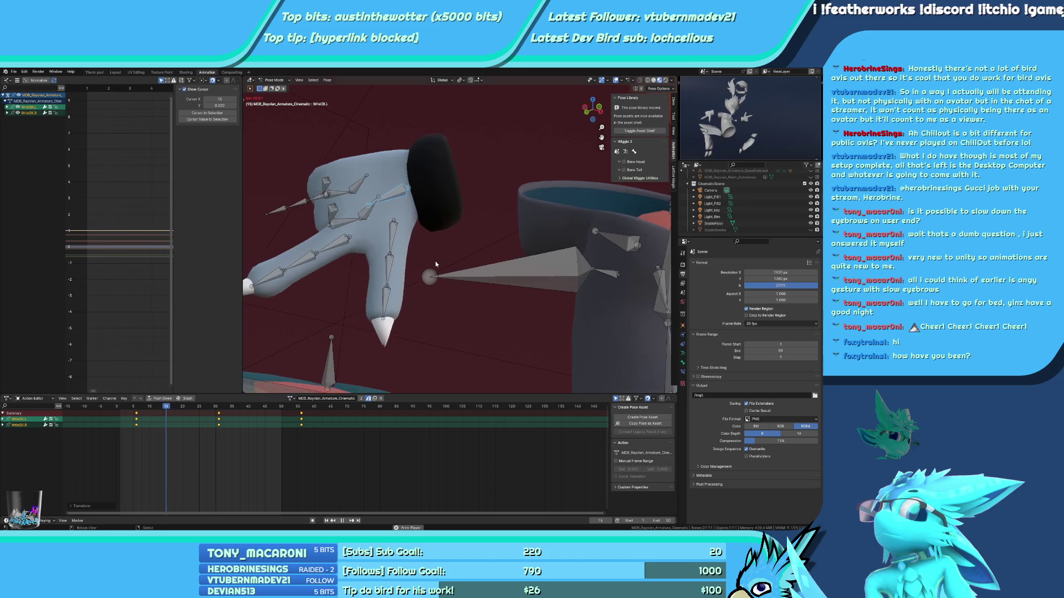
# Review the looping animation through the camera with the viewport overlays hidden, and restore the overlays
pyautogui.press('KP_0')
pyautogui.click(616, 81)
pyautogui.keyDown('shift'); pyautogui.moveTo(531, 219); pyautogui.dragTo(483, 203, button='middle'); pyautogui.keyUp('shift')
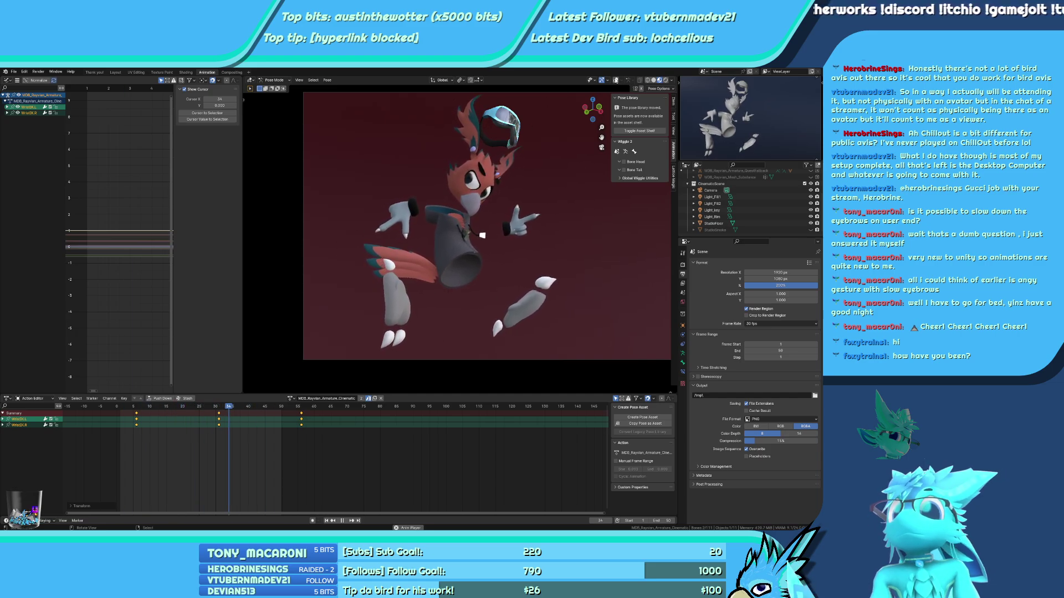
pyautogui.click(615, 81)
# Select the head bone, try shifting its keyframes to start at frame 20, and stop playback
pyautogui.scroll(5, 452, 213)
pyautogui.keyDown('shift'); pyautogui.moveTo(437, 205); pyautogui.dragTo(498, 310, button='middle'); pyautogui.keyUp('shift')
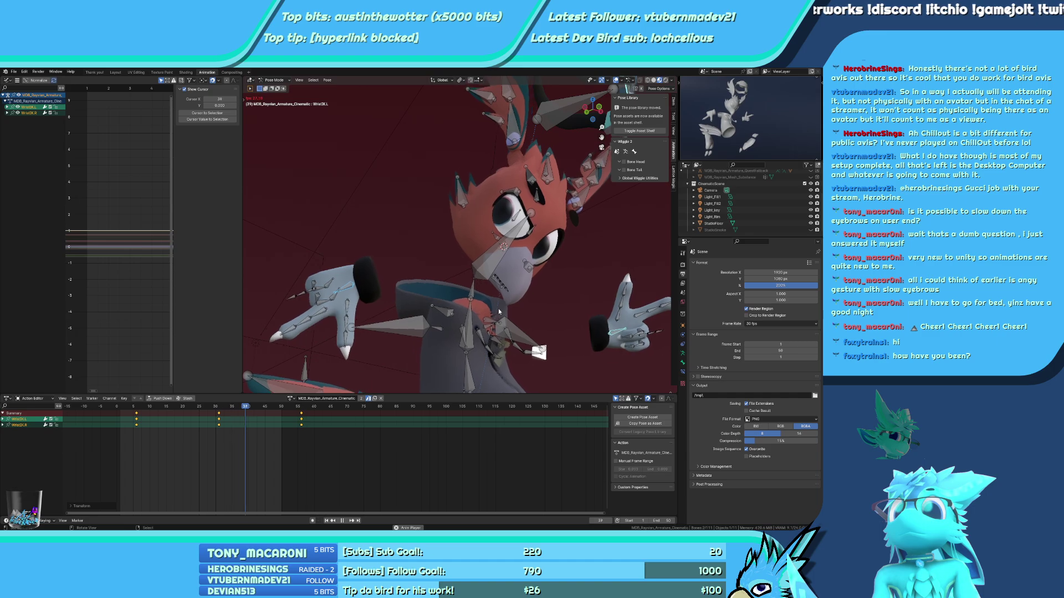
pyautogui.click(492, 260)
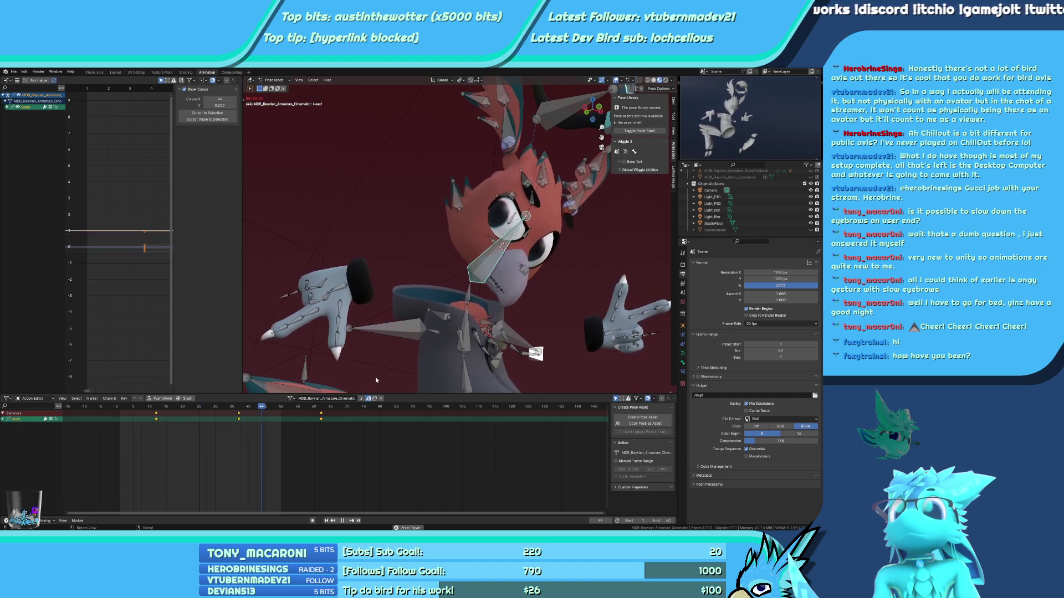
pyautogui.press('g')
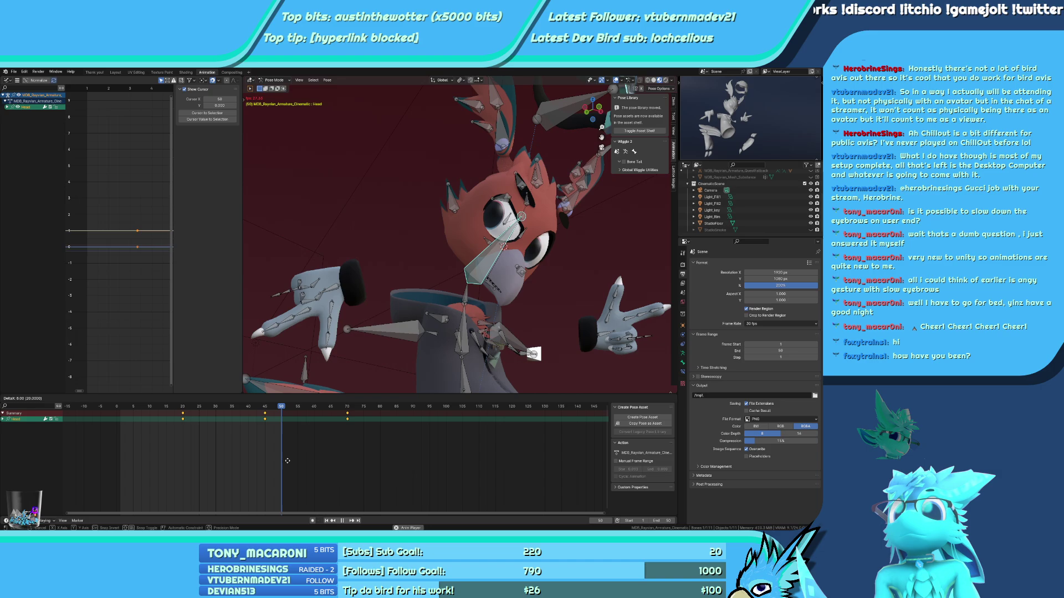
pyautogui.press('Escape')
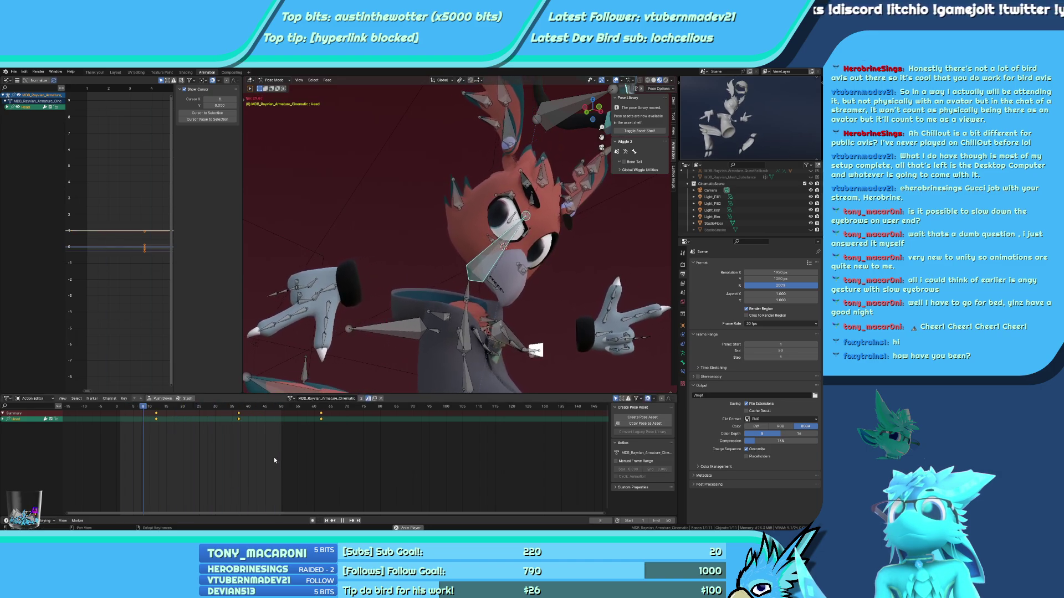
pyautogui.press('Escape')
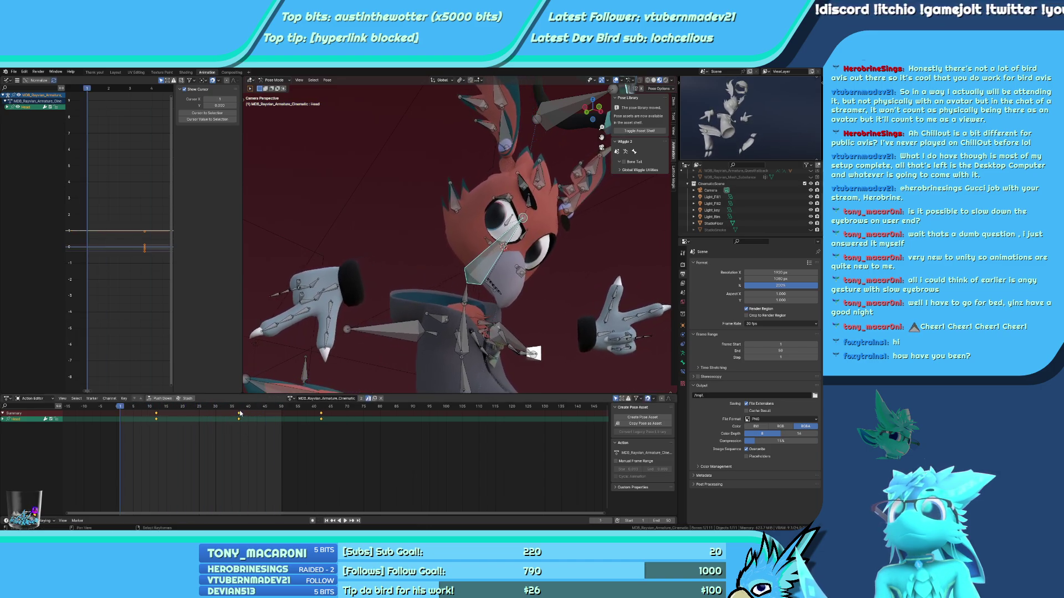
# Try rotating the head bone at its frame 37 keyframe and play back the animation
pyautogui.moveTo(240, 407); pyautogui.dragTo(252, 400)
pyautogui.press('r')
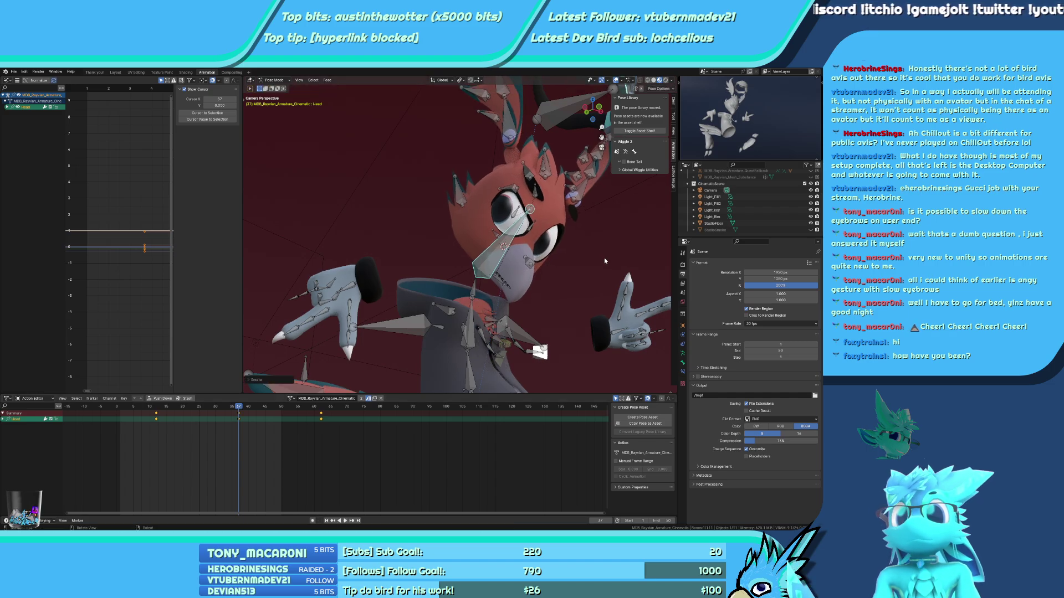
pyautogui.rightClick(604, 258)
pyautogui.press('Escape')
pyautogui.press('space')
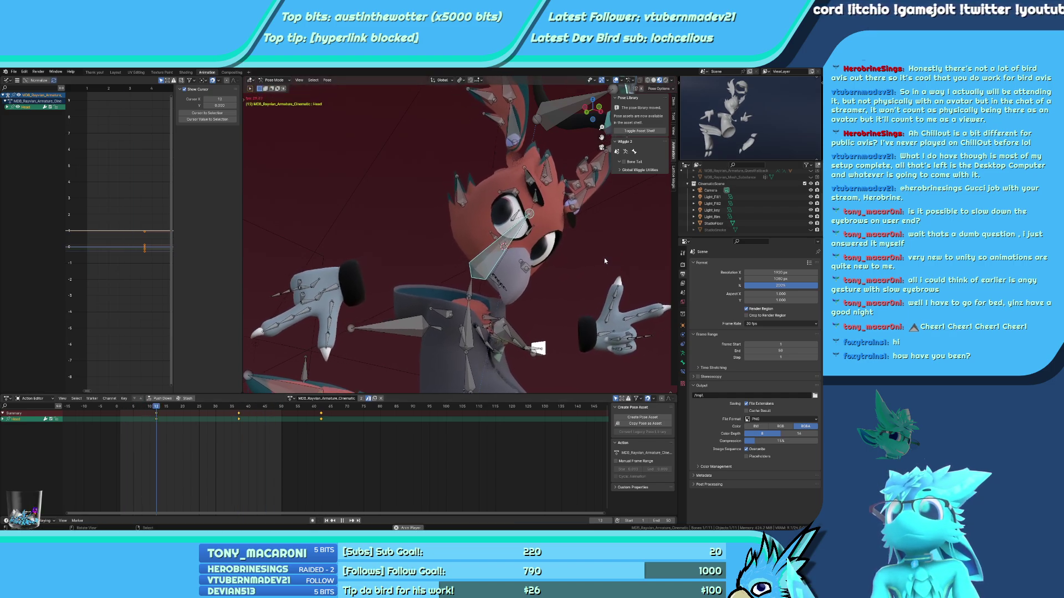
# Rotate the head bone about its local Z axis at its frame 37 keyframe
pyautogui.press('KP_0')
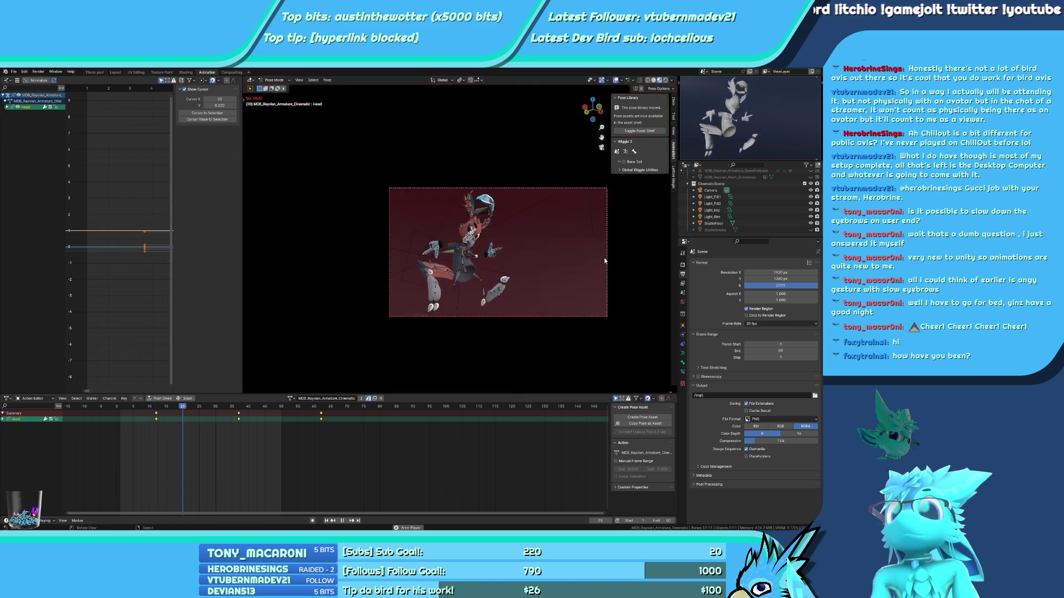
pyautogui.scroll(14, 605, 259)
pyautogui.press('space')
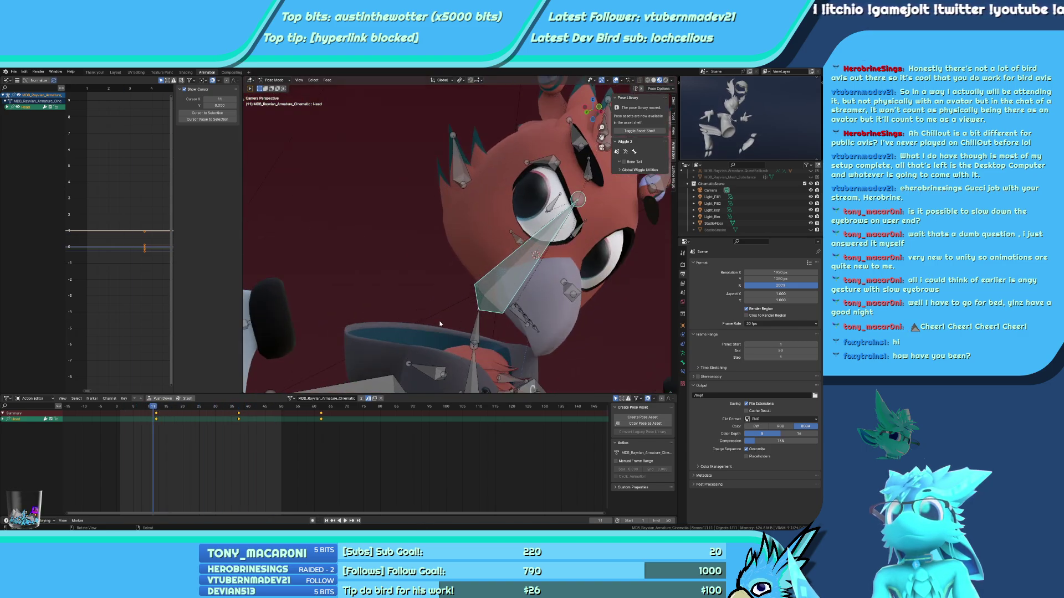
pyautogui.keyDown('shift'); pyautogui.moveTo(575, 262); pyautogui.dragTo(515, 301, button='middle'); pyautogui.keyUp('shift')
pyautogui.moveTo(155, 408); pyautogui.dragTo(241, 408)
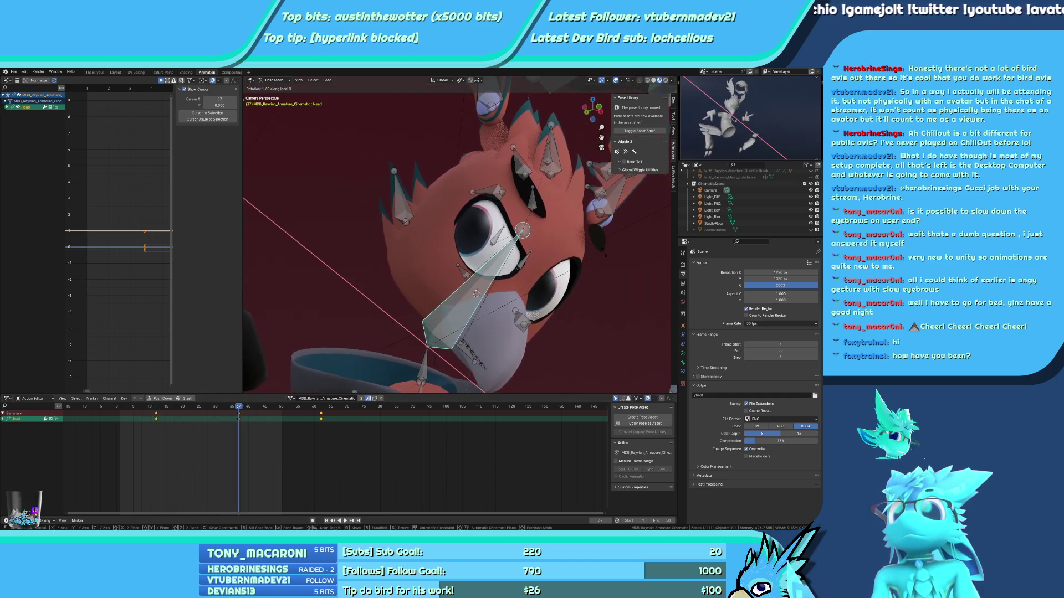
pyautogui.press('y')
pyautogui.press('y')
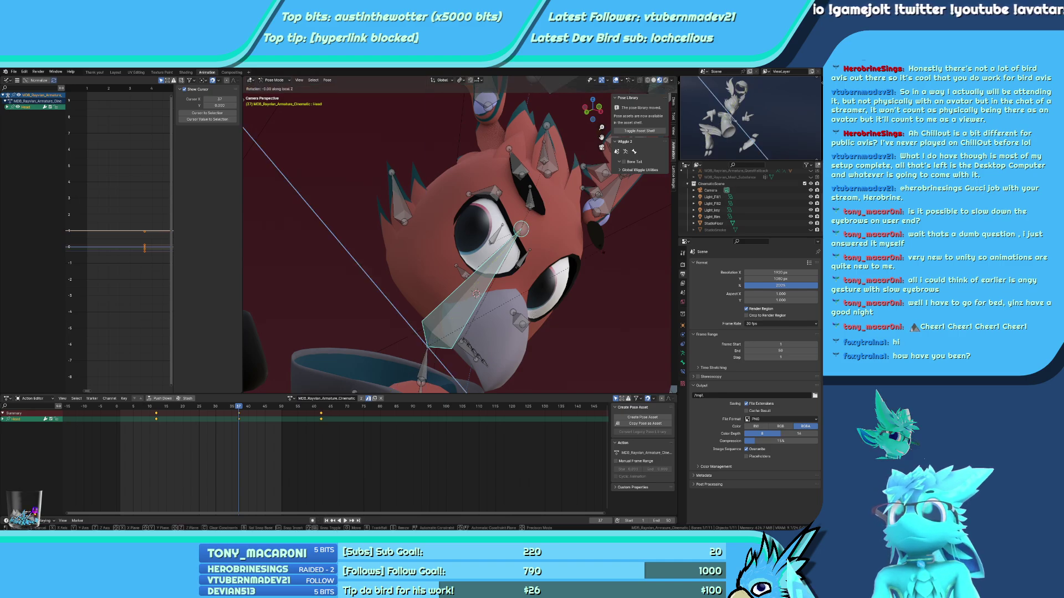
pyautogui.click(609, 258)
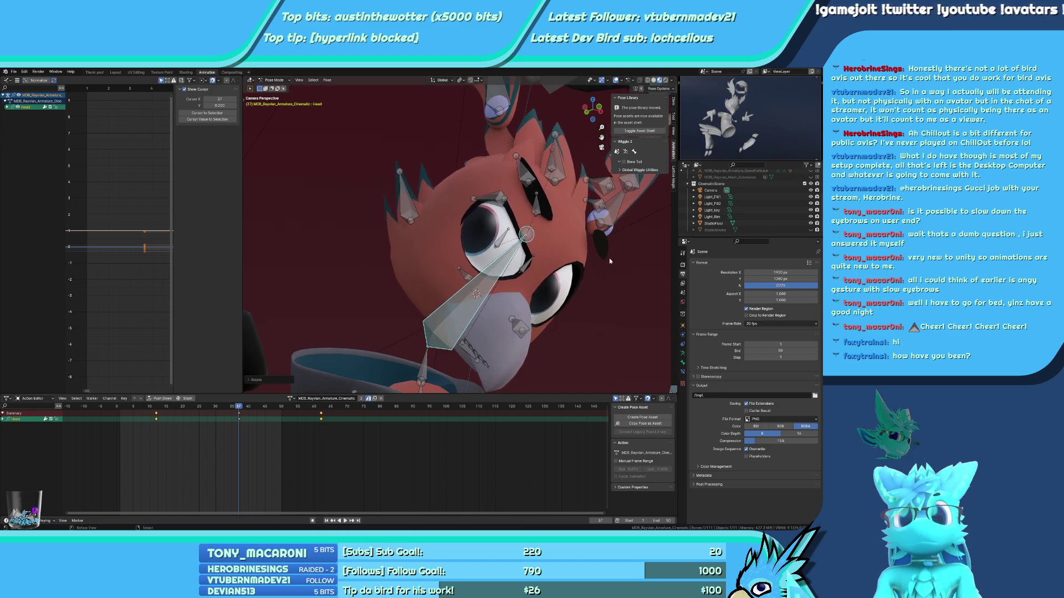
# Shift the head bone's keyframes 7 frames earlier so they start at frame 5
pyautogui.moveTo(238, 407); pyautogui.dragTo(180, 405)
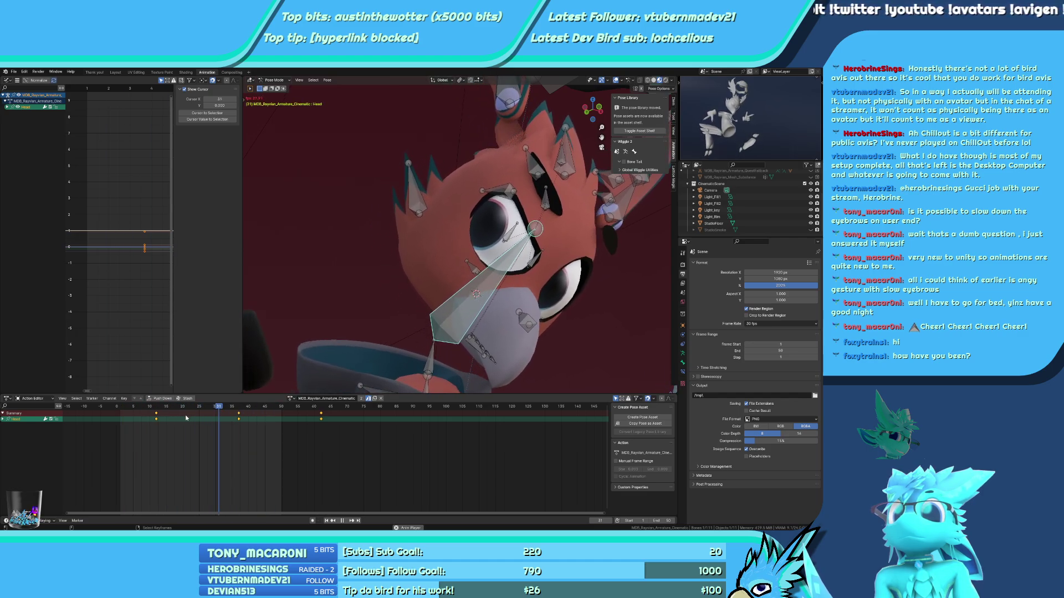
pyautogui.press('g')
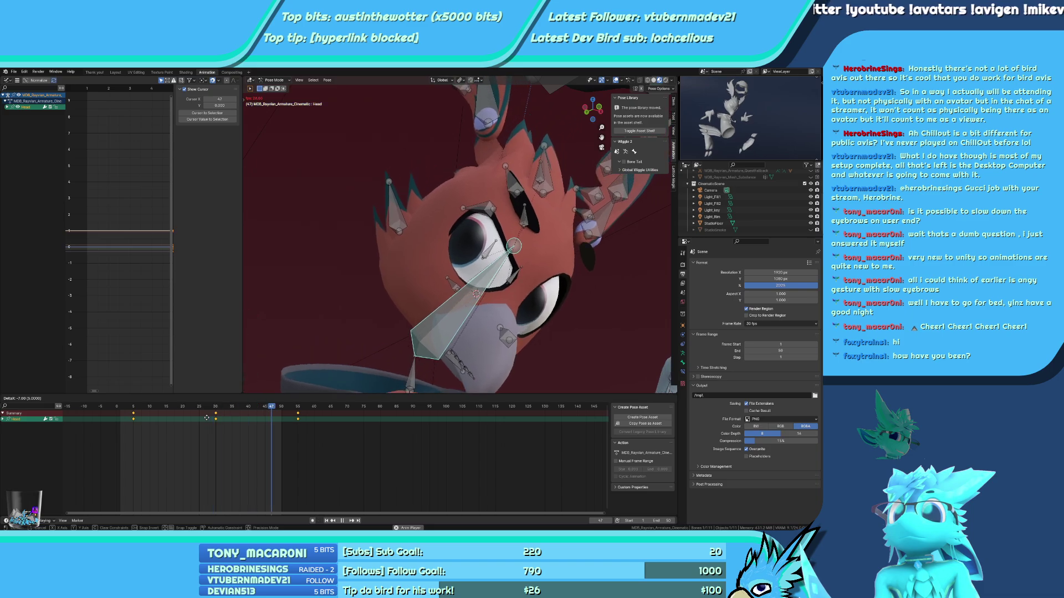
pyautogui.click(207, 418)
# Review the playing loop through the camera with overlays hidden, first in material shading and then in solid shading
pyautogui.press('KP_0')
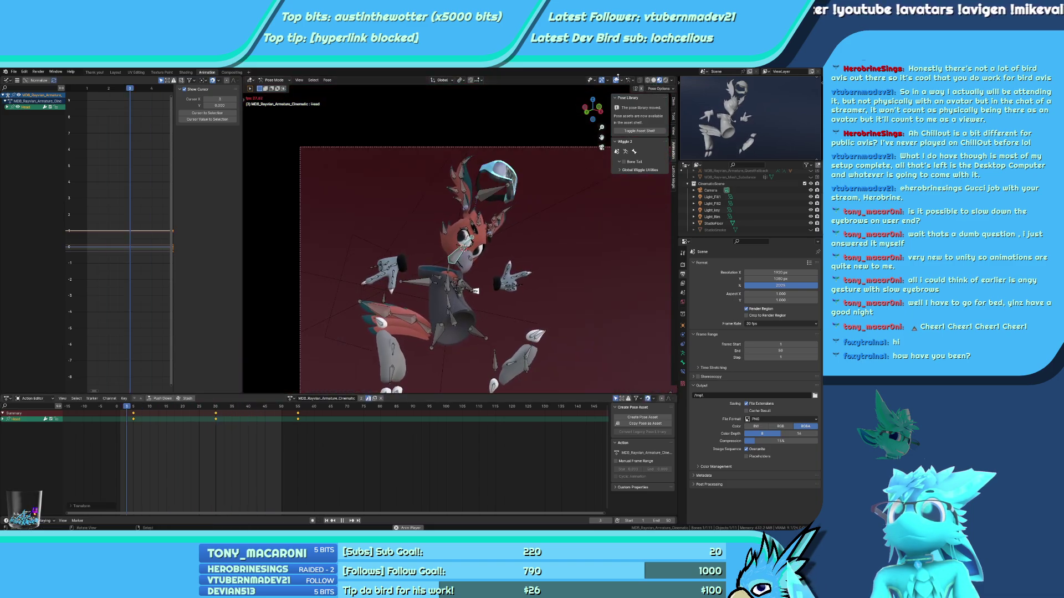
pyautogui.keyDown('shift'); pyautogui.moveTo(548, 252); pyautogui.dragTo(542, 231, button='middle'); pyautogui.keyUp('shift')
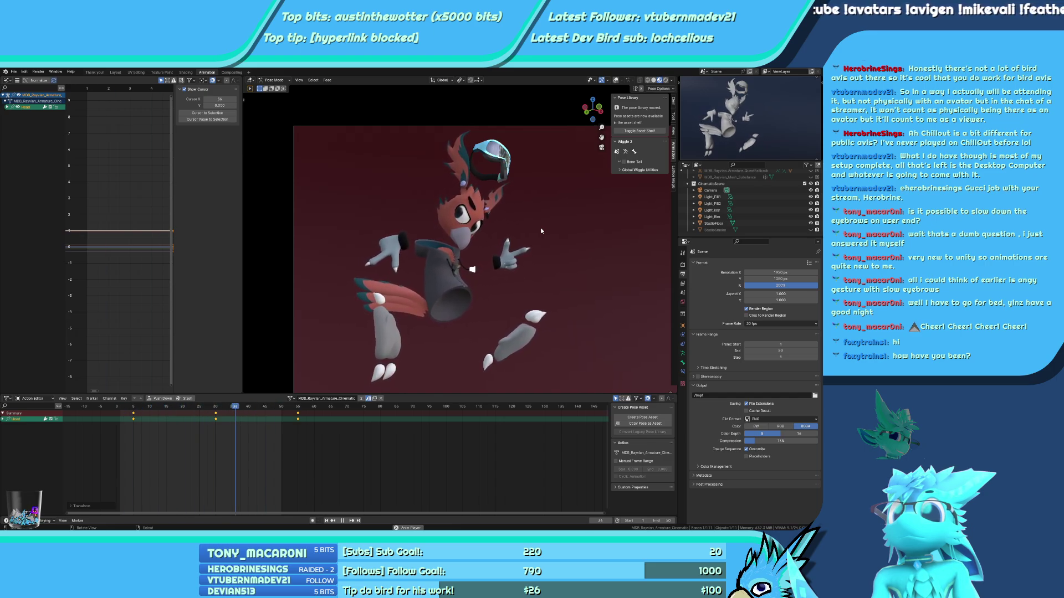
pyautogui.scroll(6, 533, 237)
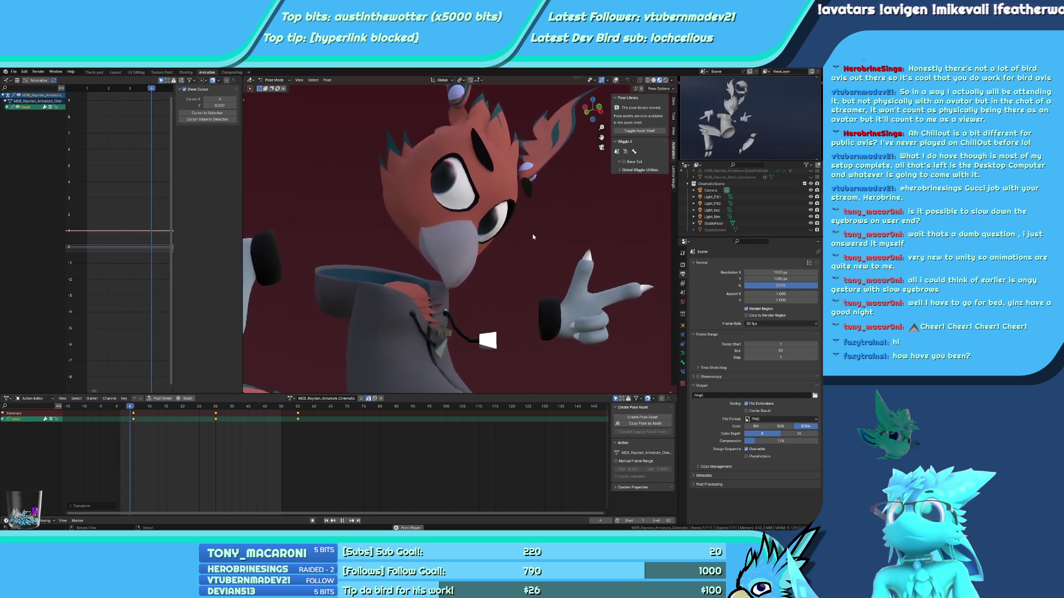
pyautogui.press('z')
pyautogui.press('KP_0')
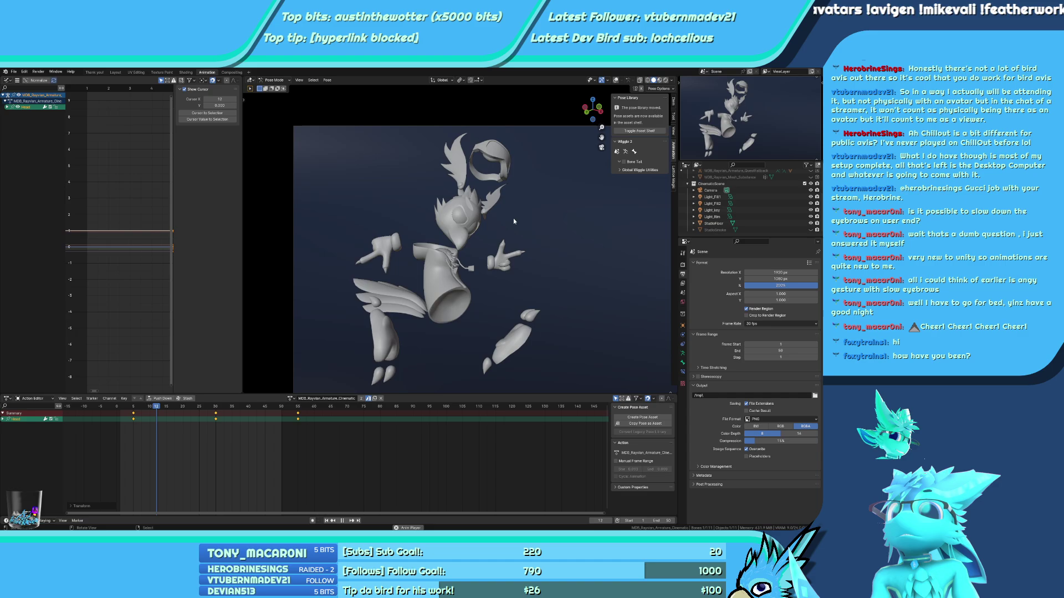
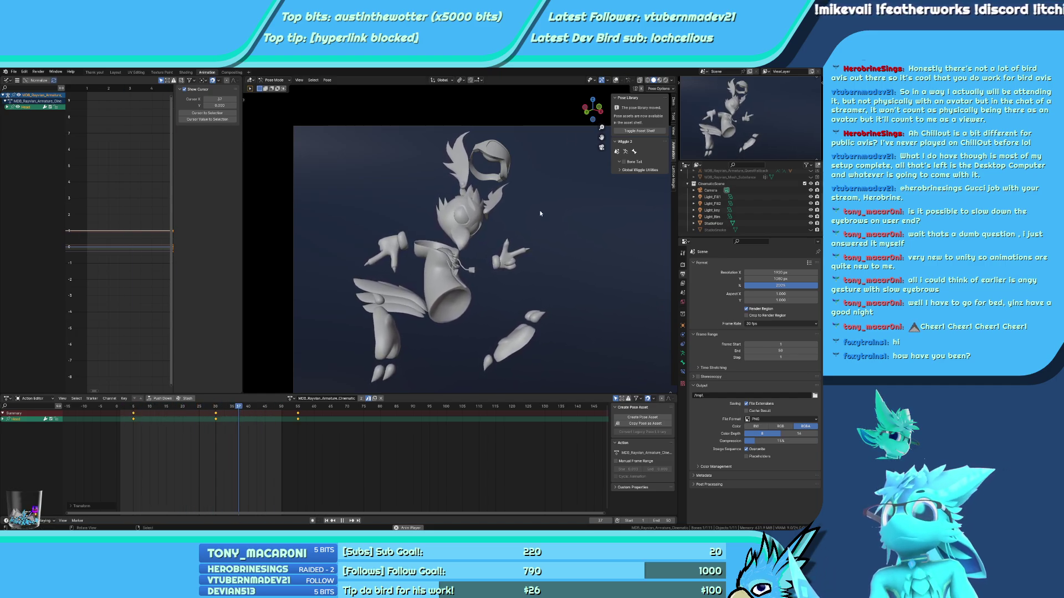
# Select the three bones of the upper tail feather chain and duplicate their frame 0 keyframes to frame 50
pyautogui.scroll(4, 393, 308)
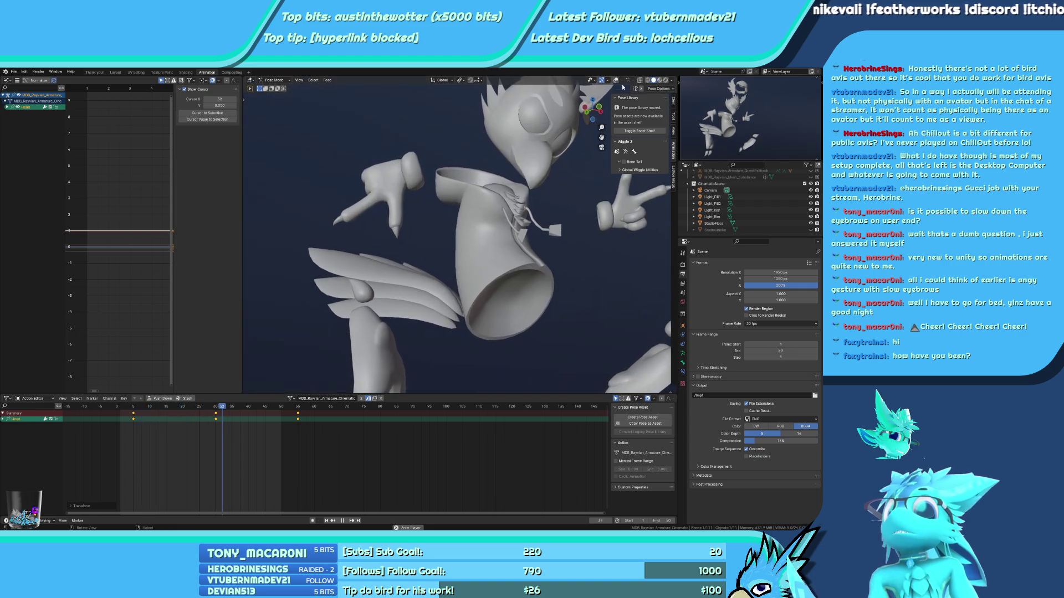
pyautogui.click(616, 81)
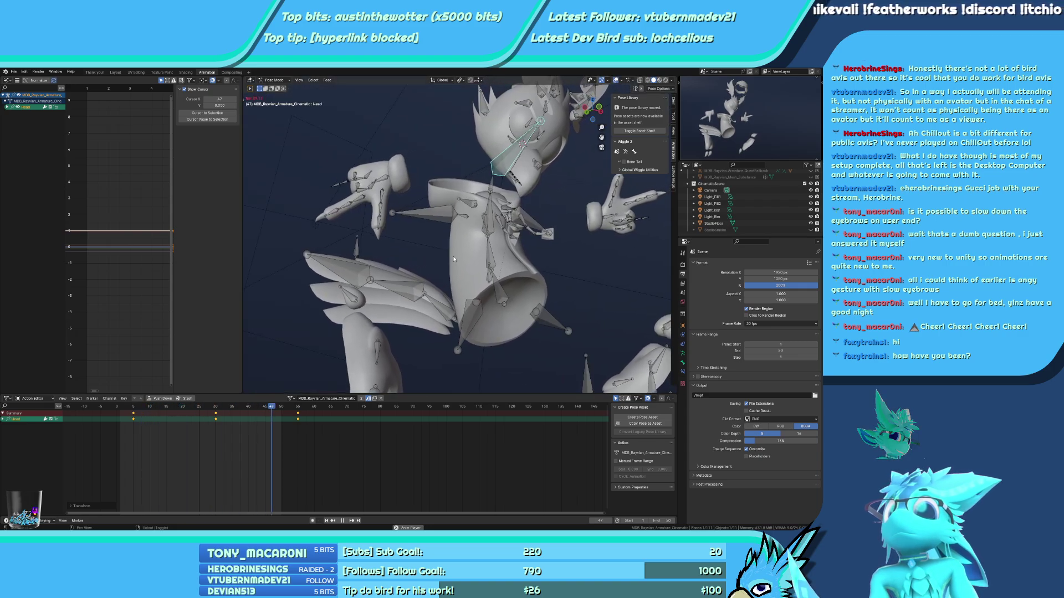
pyautogui.scroll(4, 371, 316)
pyautogui.hotkey('alt', 'a')
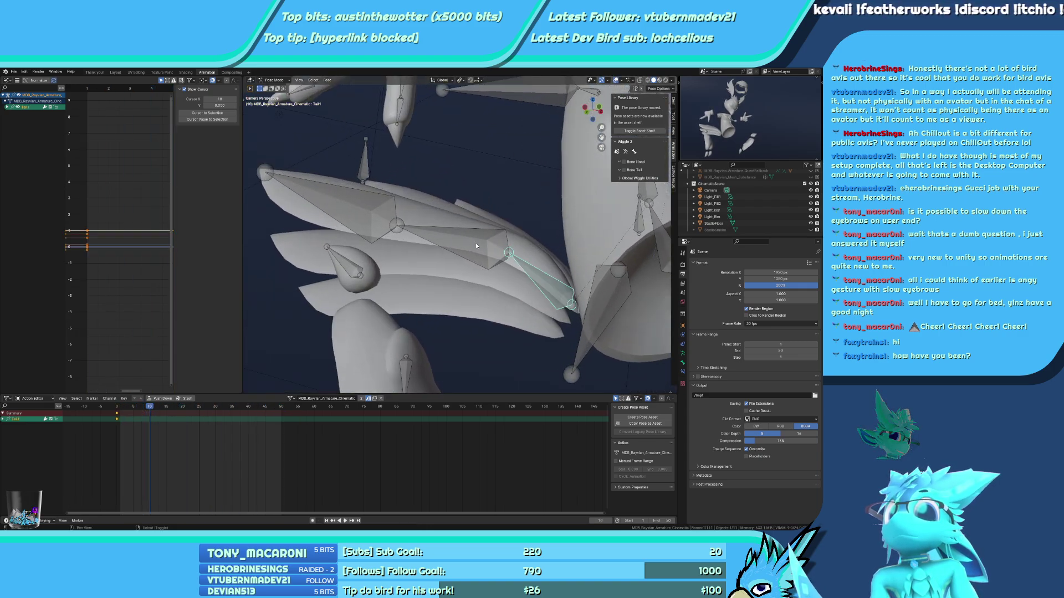
pyautogui.keyDown('shift'); pyautogui.click(475, 245); pyautogui.keyUp('shift')
pyautogui.keyDown('shift'); pyautogui.click(392, 215); pyautogui.keyUp('shift')
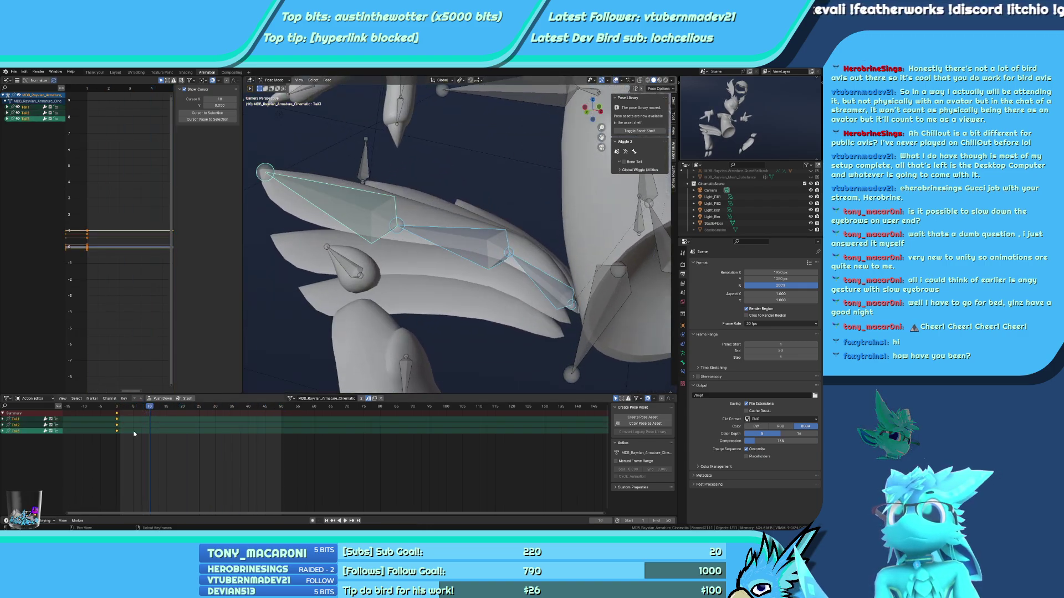
pyautogui.click(116, 415)
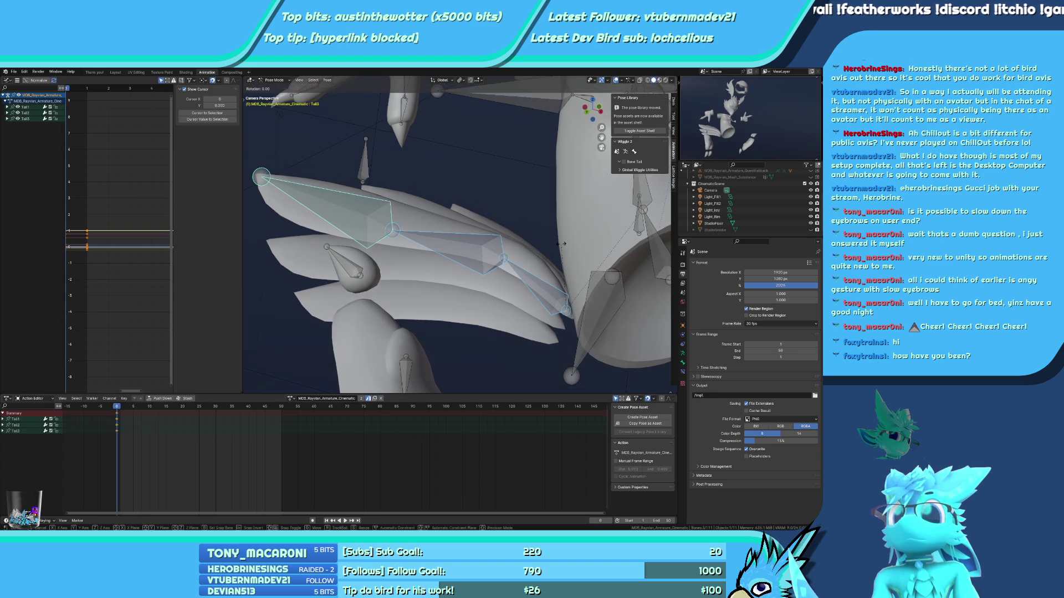
pyautogui.press('Escape')
pyautogui.moveTo(129, 408); pyautogui.dragTo(281, 420)
pyautogui.hotkey('shift', 'd')
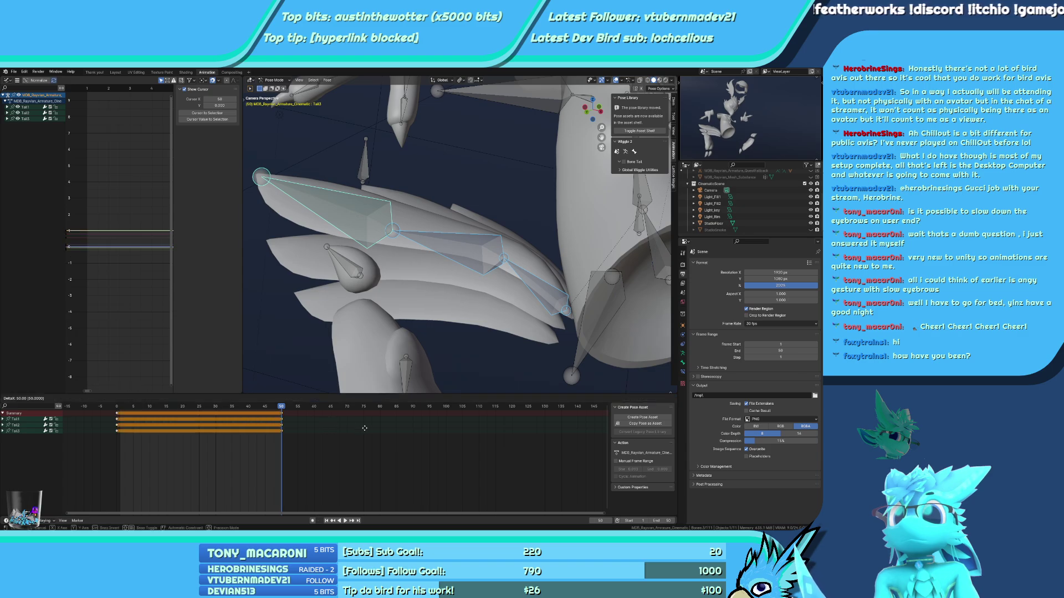
pyautogui.click(365, 428)
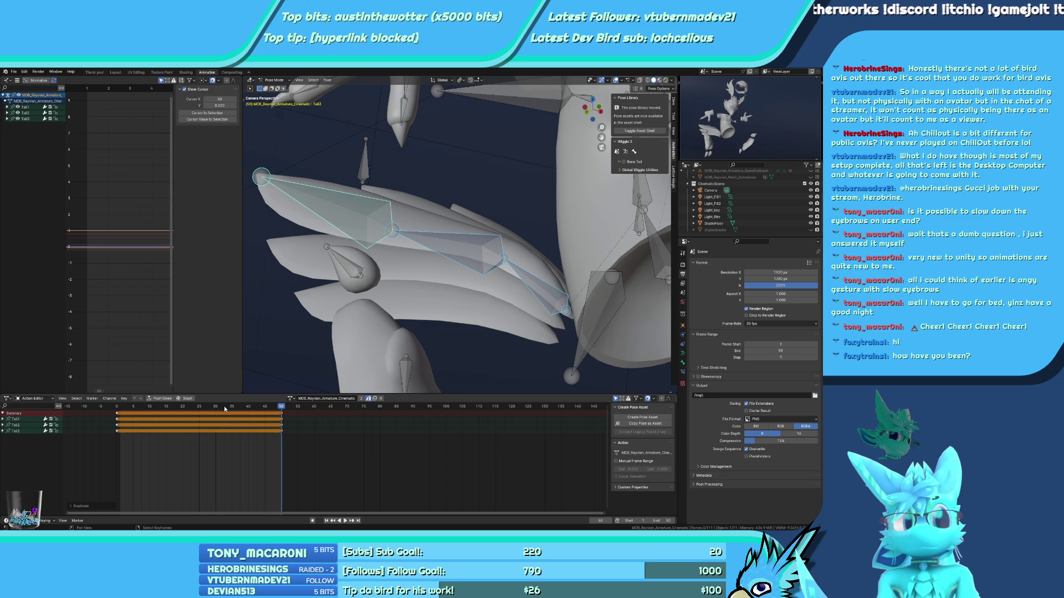
# Rotate the three tail bones about their local X axis at frame 25 to bend the tail feathers downward
pyautogui.moveTo(223, 407); pyautogui.dragTo(201, 407)
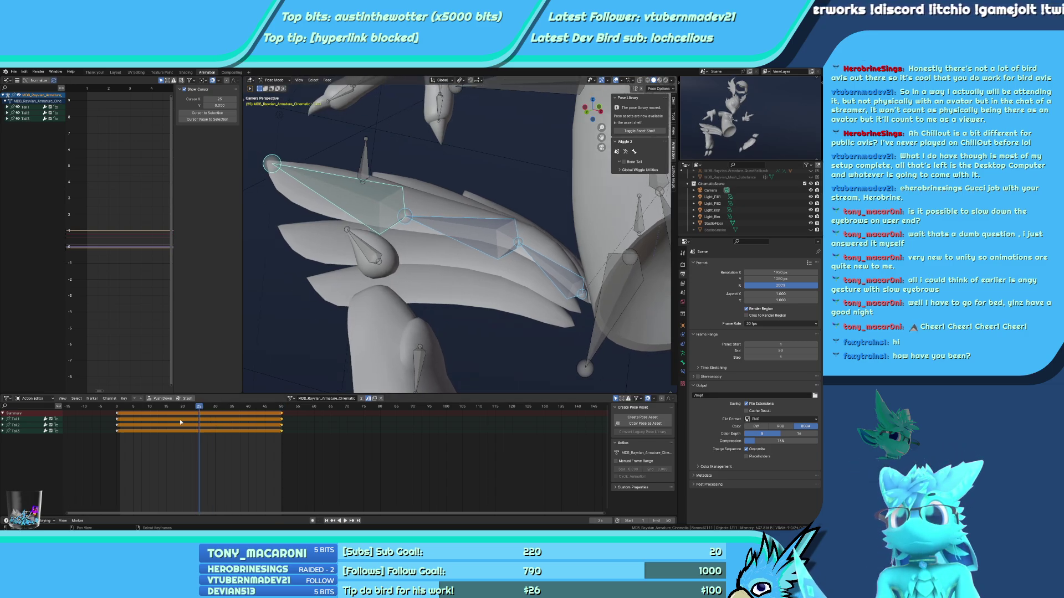
pyautogui.press('x')
pyautogui.press('x')
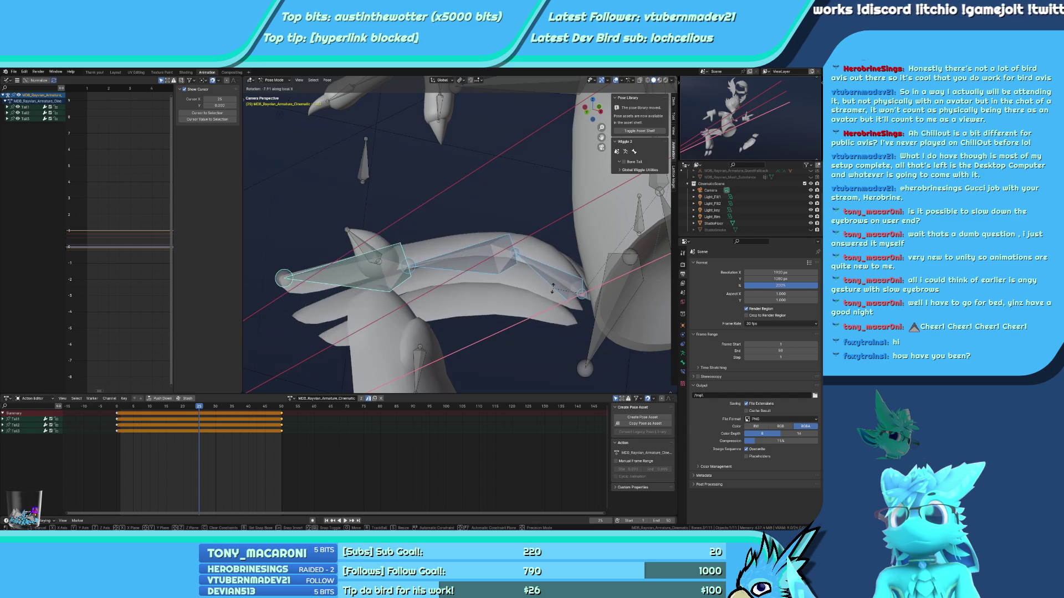
pyautogui.click(553, 285)
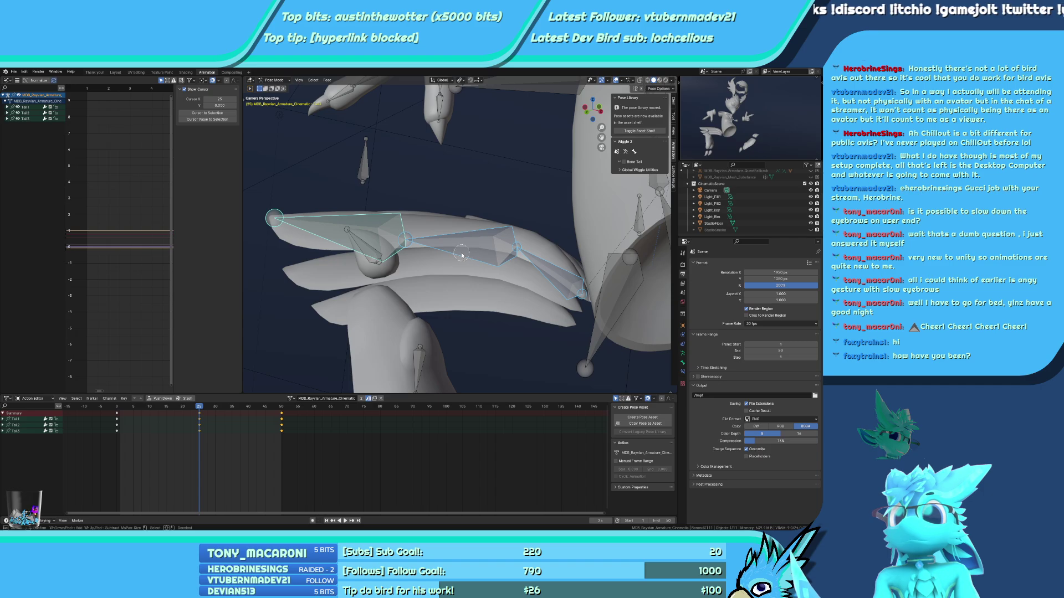
# Exclude the tail's base bone and shift the keyframes of the other two tail bones 9 frames later
pyautogui.middleClick(574, 288)
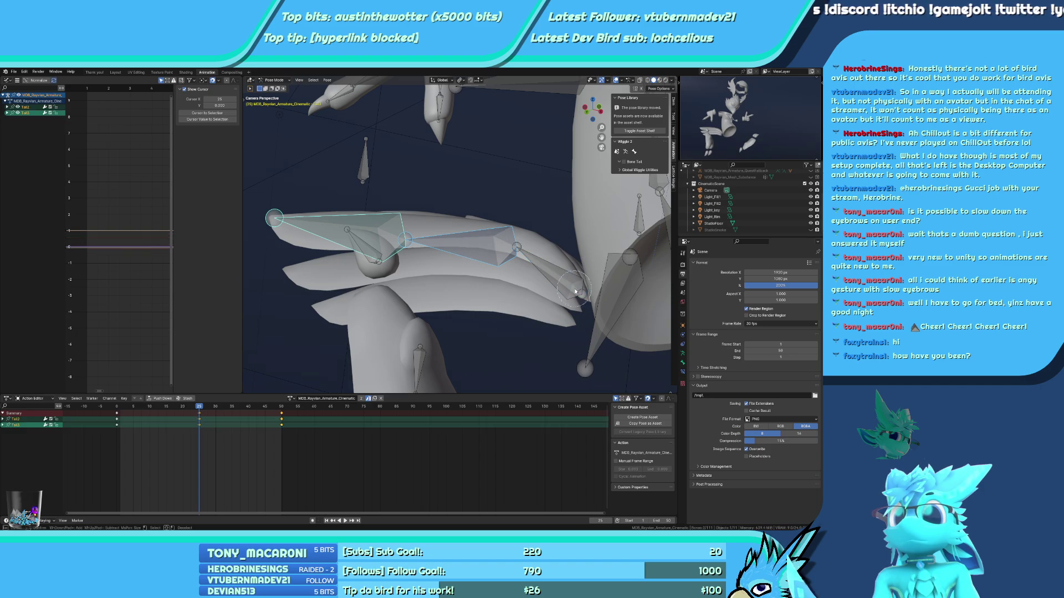
pyautogui.rightClick(225, 445)
pyautogui.press('g')
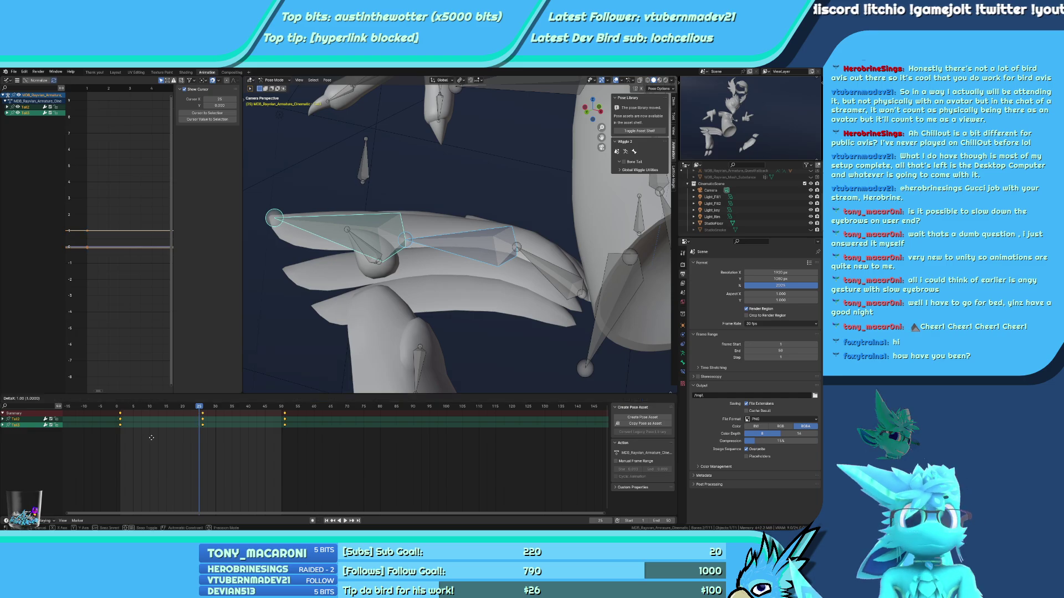
pyautogui.click(176, 439)
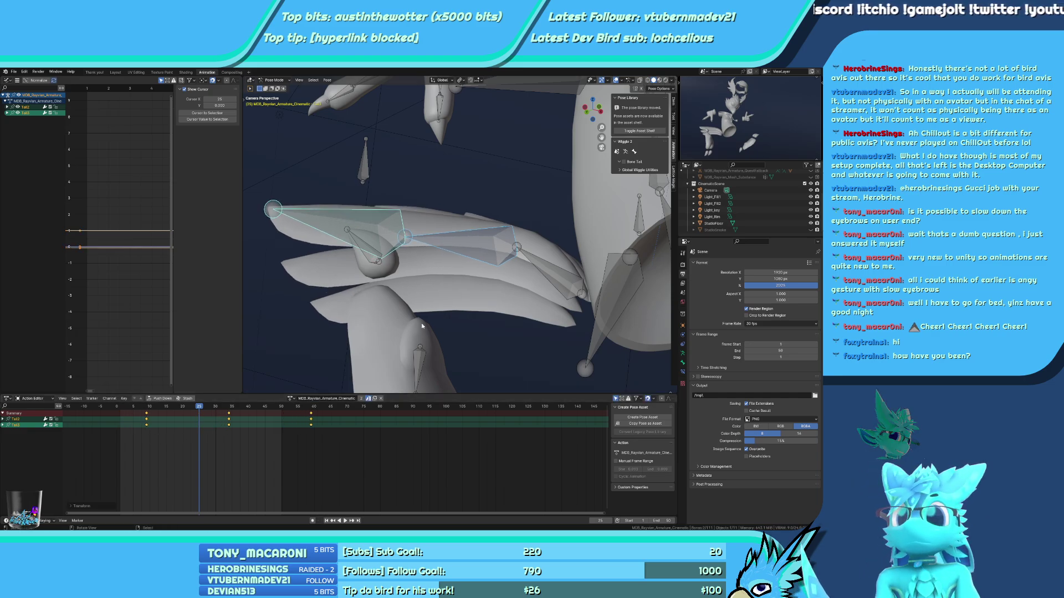
# Shift only the tail tip bone's keyframes another 12 frames later, to start at frame 21, and play the loop through the camera
pyautogui.middleClick(497, 255)
pyautogui.rightClick(498, 255)
pyautogui.press('g')
pyautogui.click(234, 464)
pyautogui.press('space')
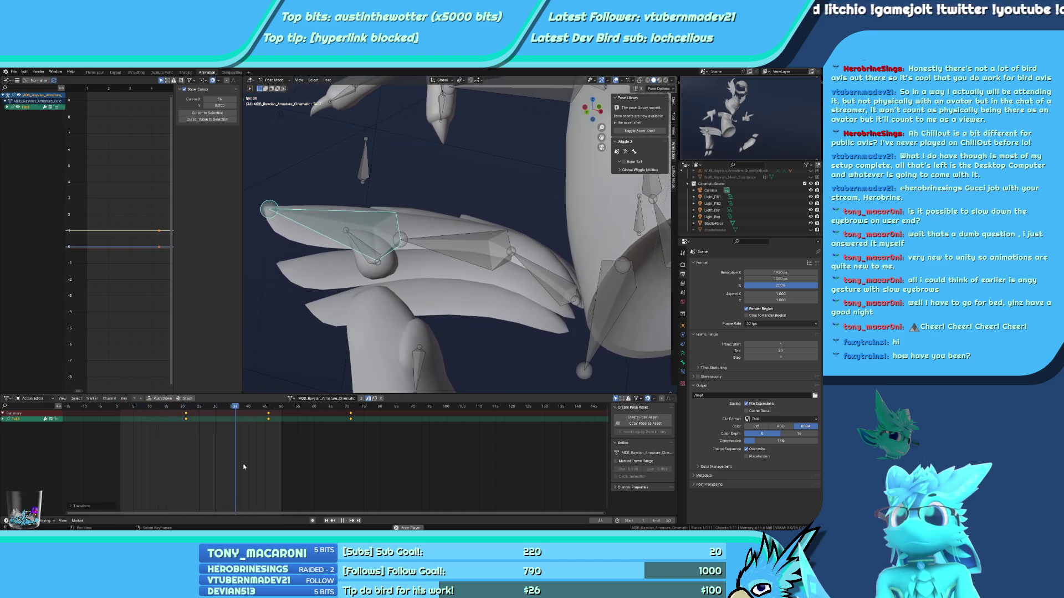
pyautogui.press('KP_0')
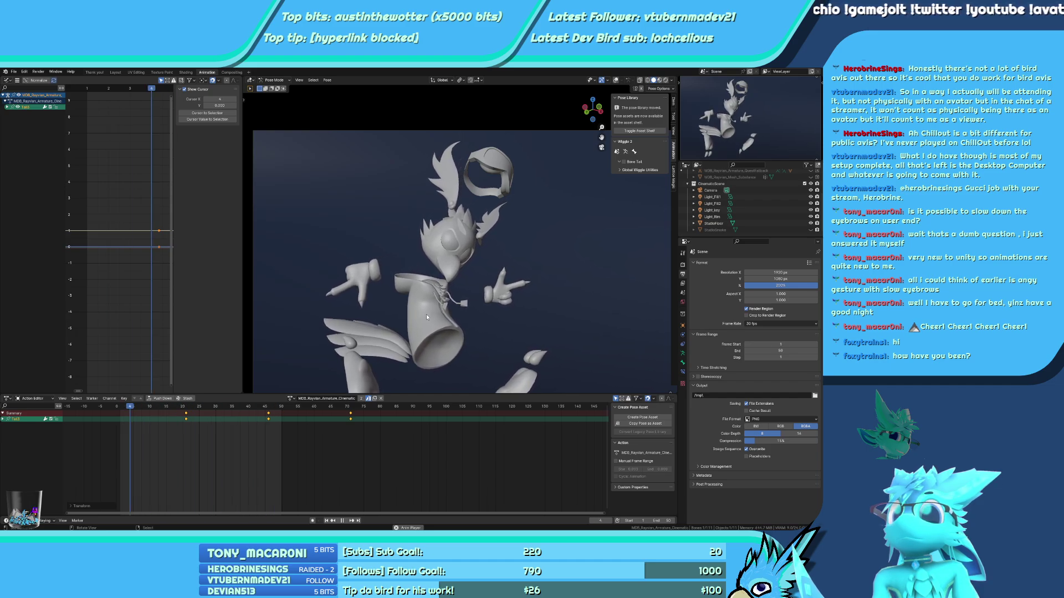
pyautogui.scroll(8, 467, 312)
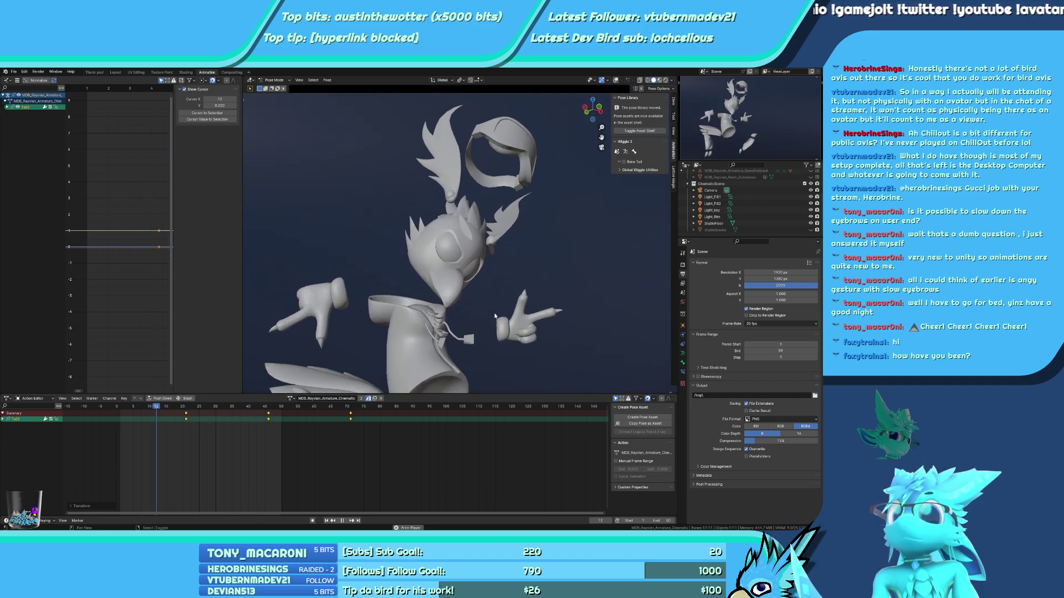
pyautogui.click(616, 81)
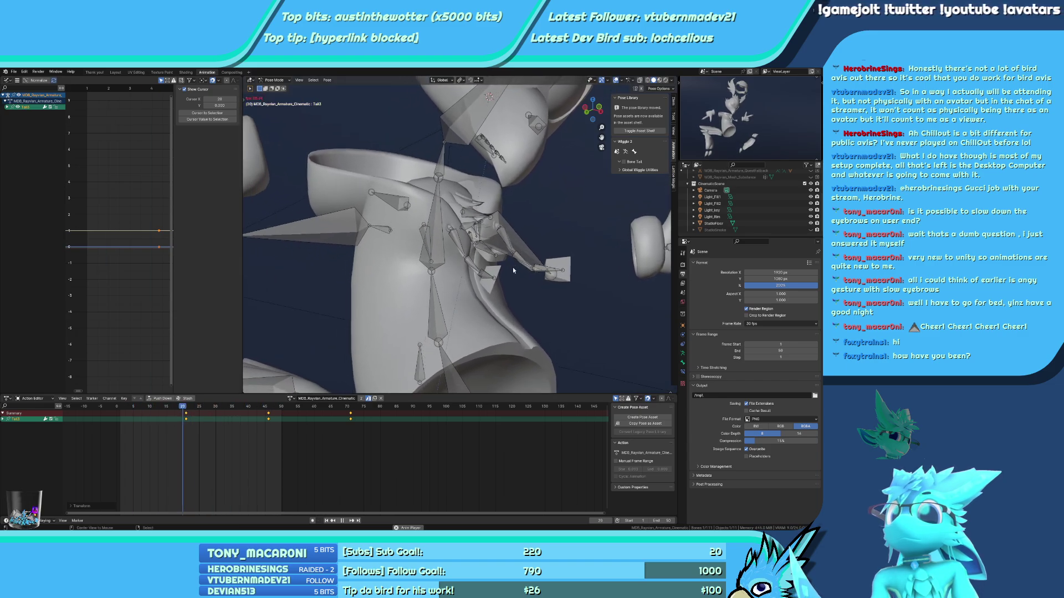
# Select the bones of both hoodie strings and duplicate their frame 0 keyframes to frame 25
pyautogui.press('space')
pyautogui.scroll(3, 517, 252)
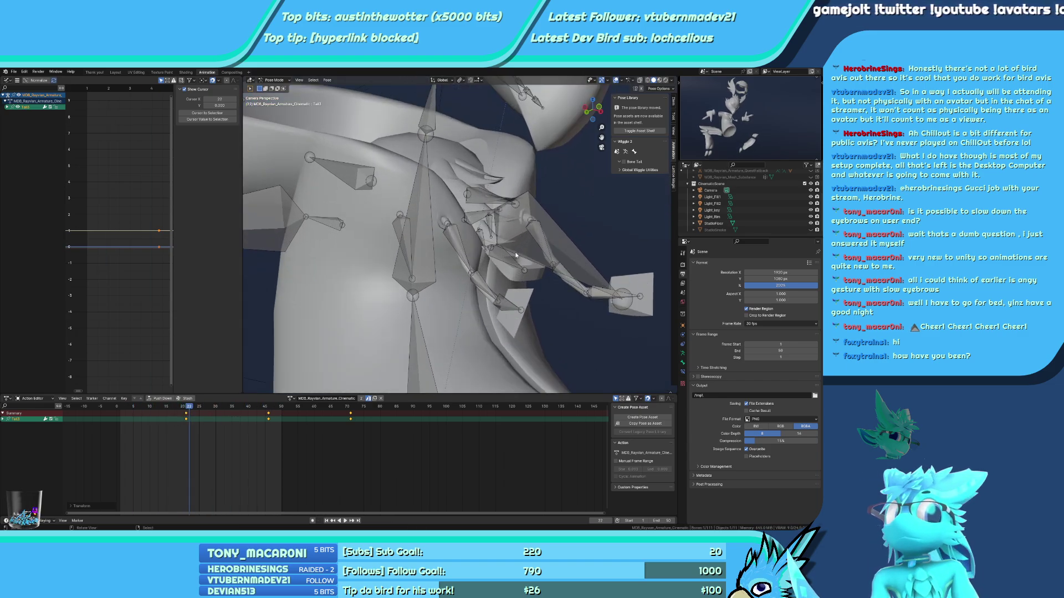
pyautogui.click(550, 246)
pyautogui.keyDown('shift'); pyautogui.click(580, 291); pyautogui.keyUp('shift')
pyautogui.keyDown('shift'); pyautogui.click(592, 298); pyautogui.keyUp('shift')
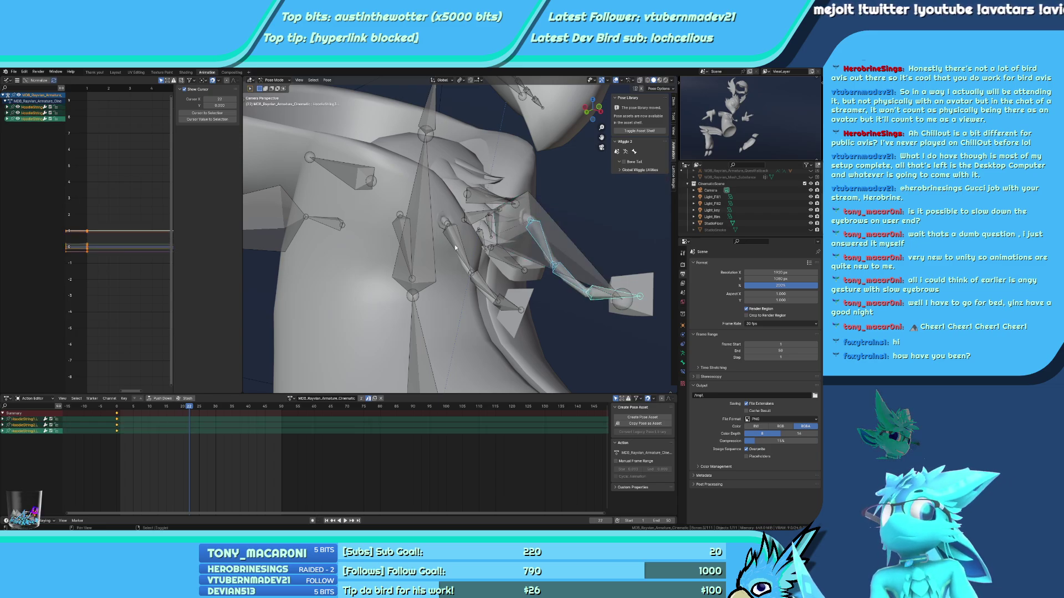
pyautogui.hotkey('ctrl', 'shift', 'm')
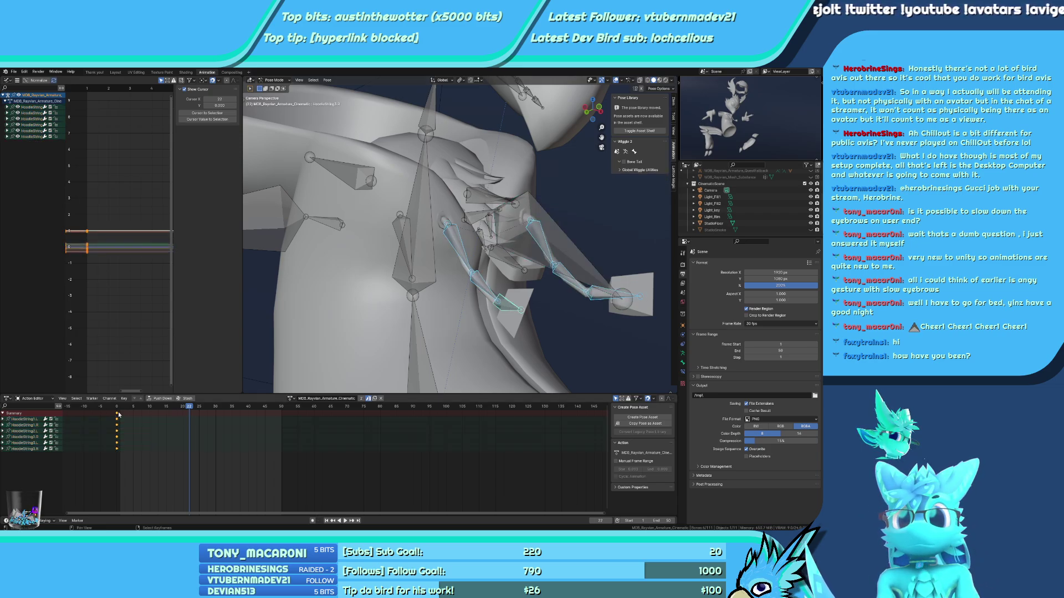
pyautogui.moveTo(116, 416); pyautogui.dragTo(161, 410)
pyautogui.click(201, 420)
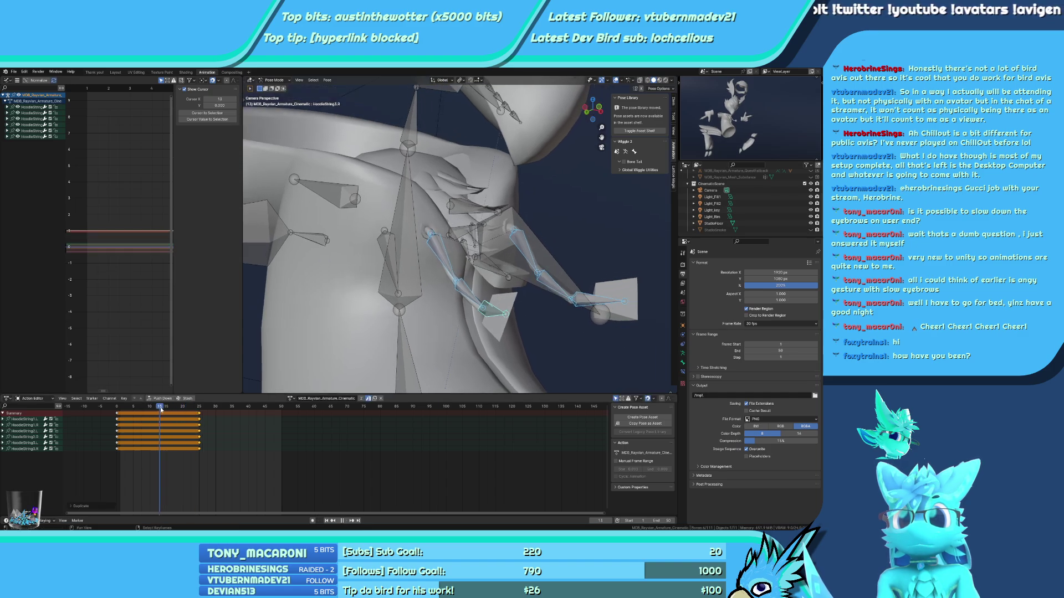
# Rotate the hoodie string bones about their local X axis at frame 13 so both strings swing upward
pyautogui.click(626, 295)
pyautogui.press('r')
pyautogui.press('x')
pyautogui.press('x')
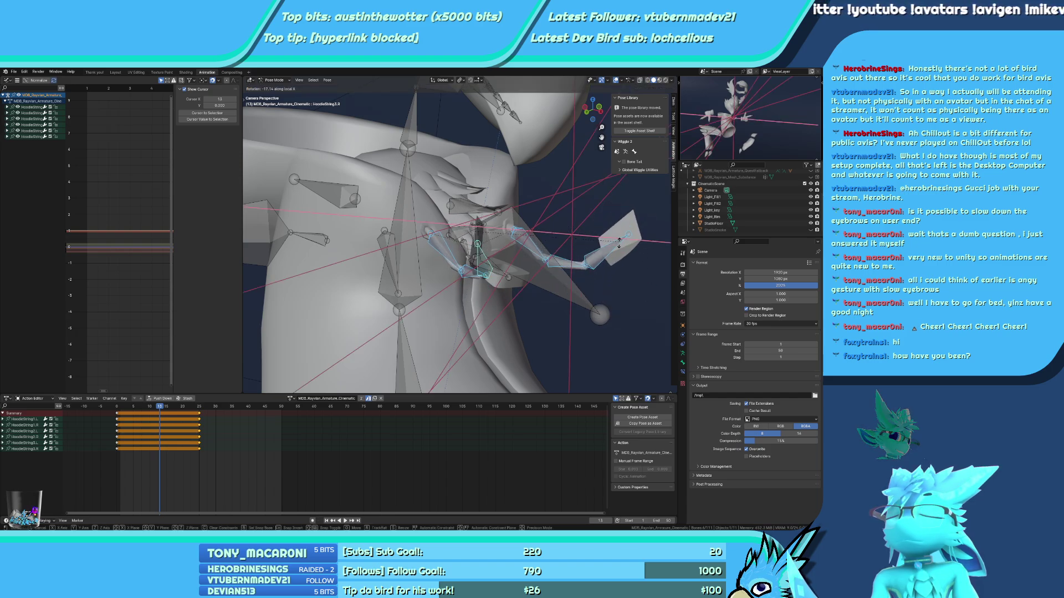
pyautogui.click(619, 244)
pyautogui.press('r')
pyautogui.press('x')
pyautogui.press('x')
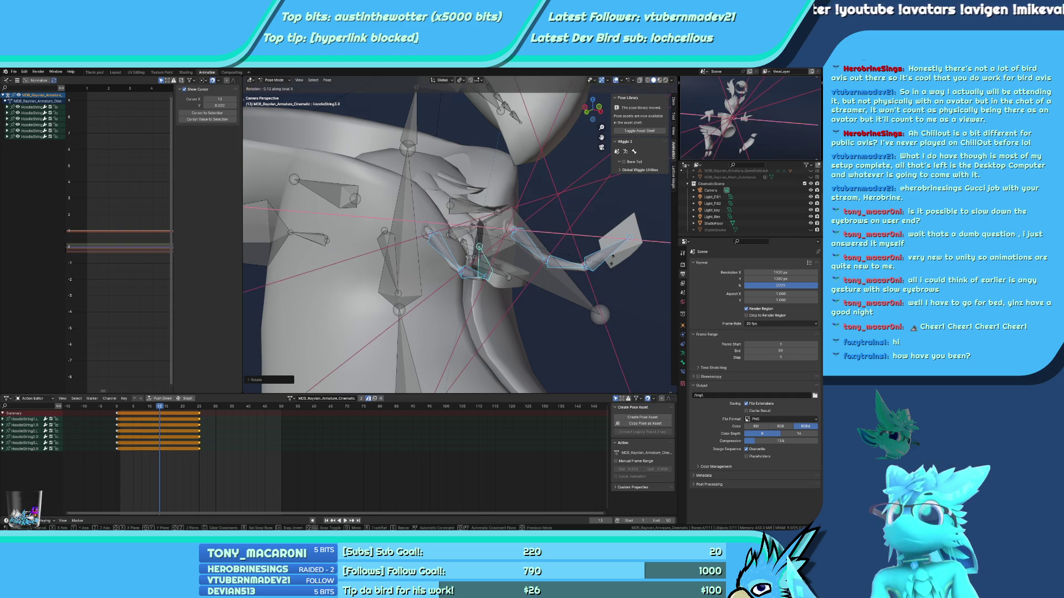
pyautogui.click(602, 239)
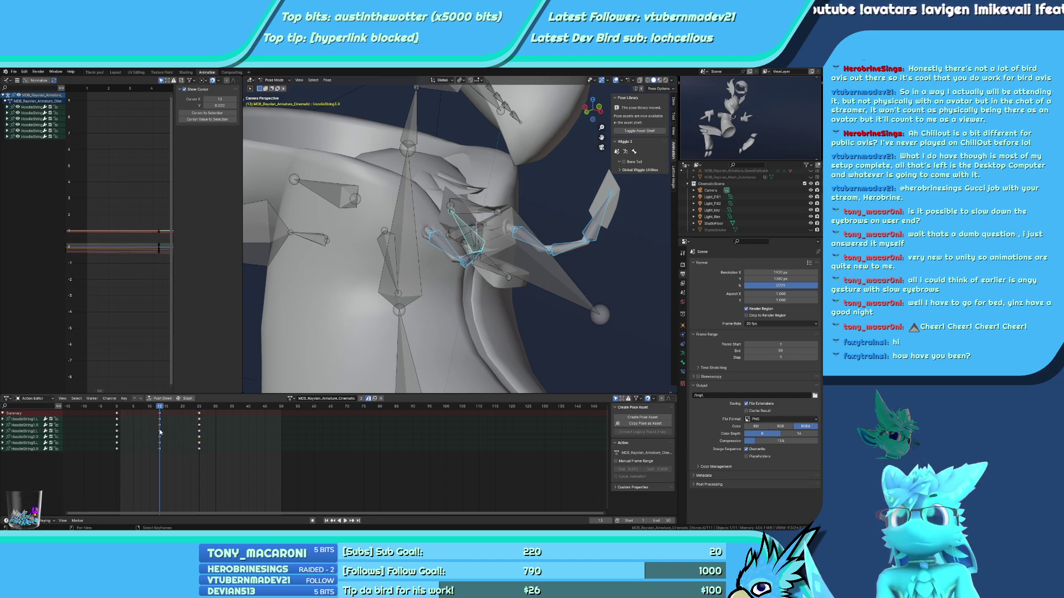
# Duplicate the hoodie string keyframes 25 frames later to fill the cycle through frame 50, and play it back
pyautogui.click(221, 432)
pyautogui.press('space')
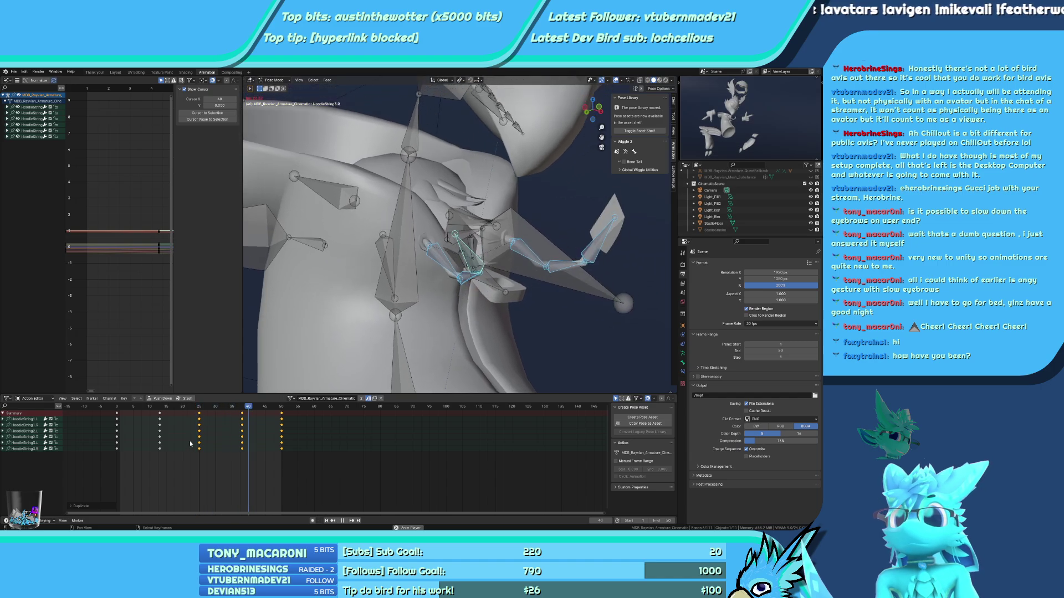
pyautogui.press('space')
# Offset the hoodie string tip bones' keyframes to start at frame 14 and review the loop with overlays hidden
pyautogui.middleClick(515, 240)
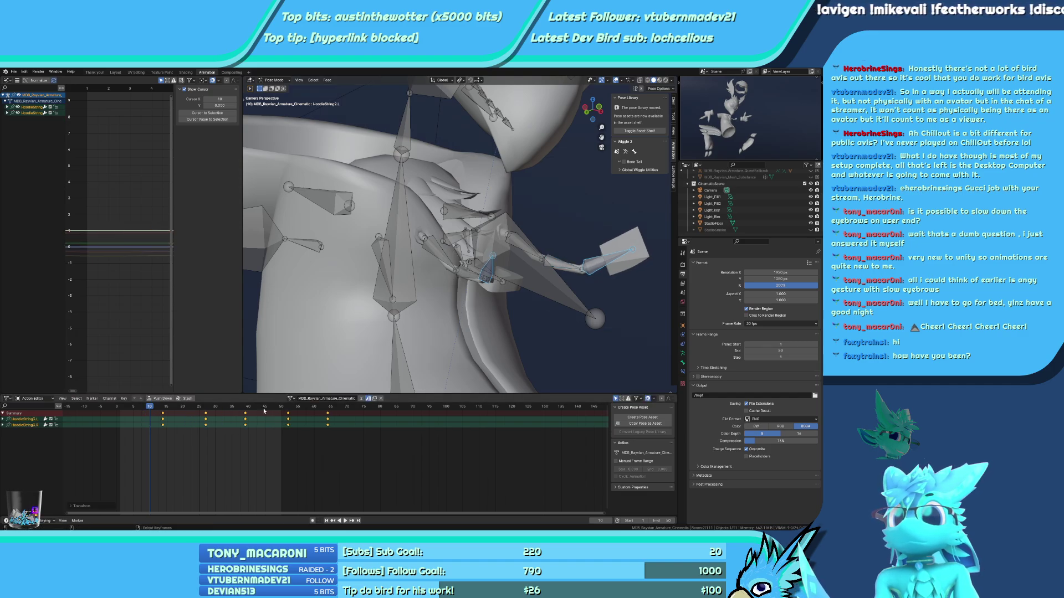
pyautogui.press('space')
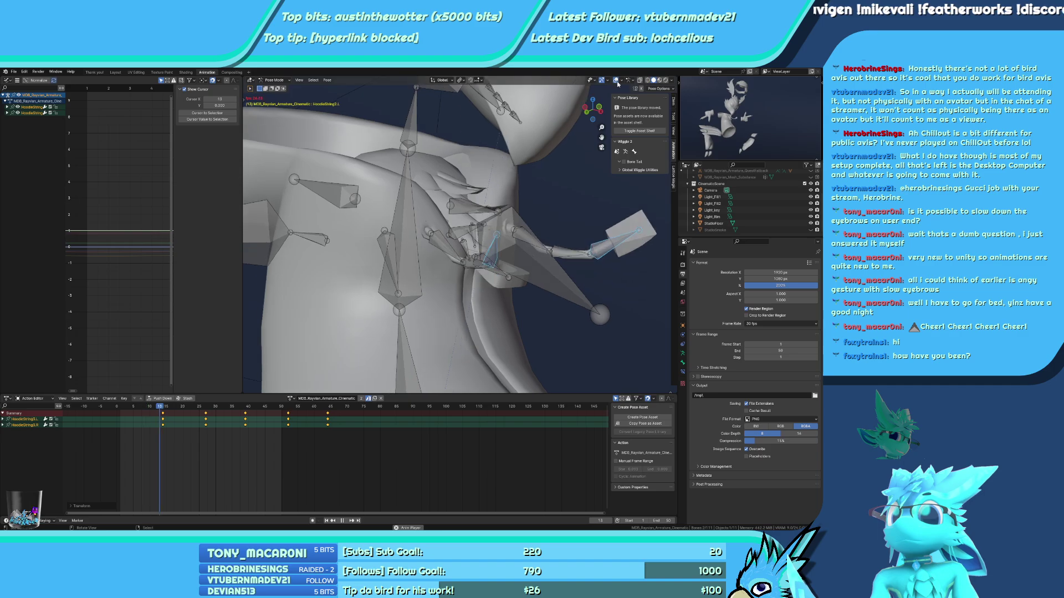
pyautogui.click(616, 80)
pyautogui.scroll(-5, 510, 241)
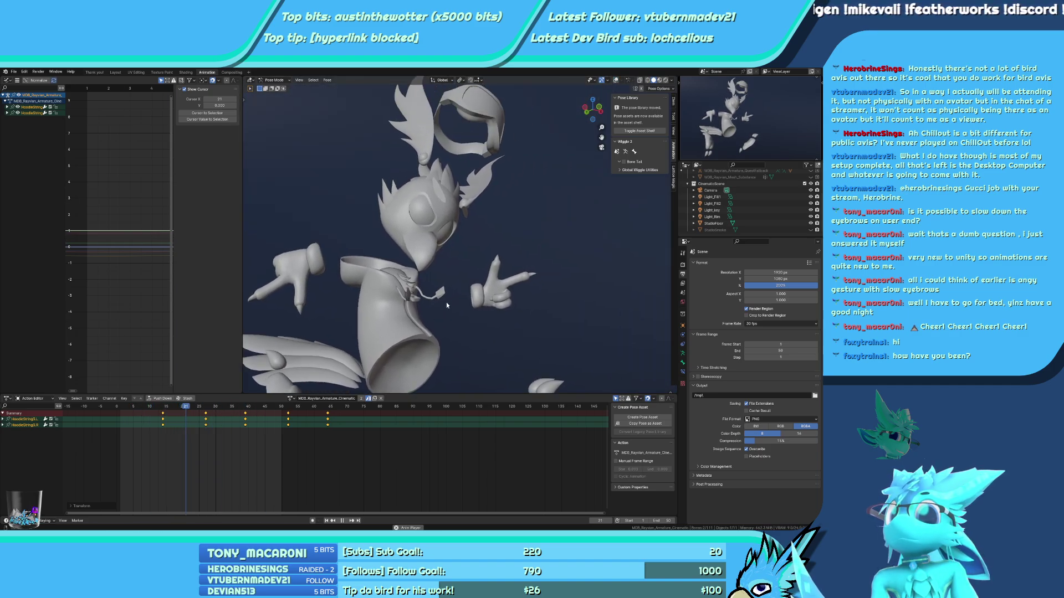
pyautogui.scroll(-3, 447, 305)
pyautogui.scroll(8, 448, 302)
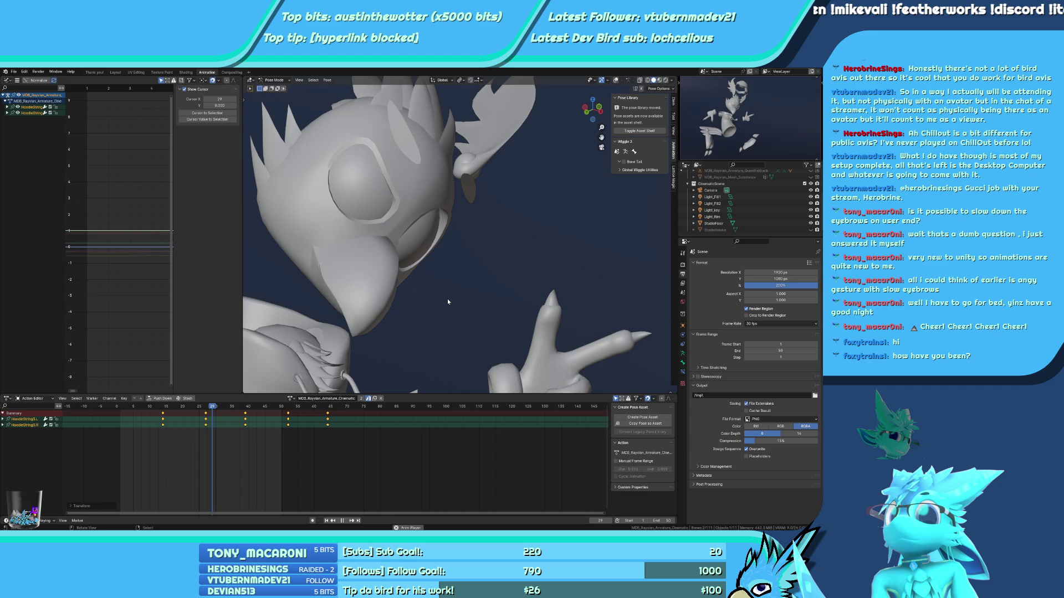
pyautogui.scroll(-5, 407, 335)
pyautogui.scroll(6, 471, 303)
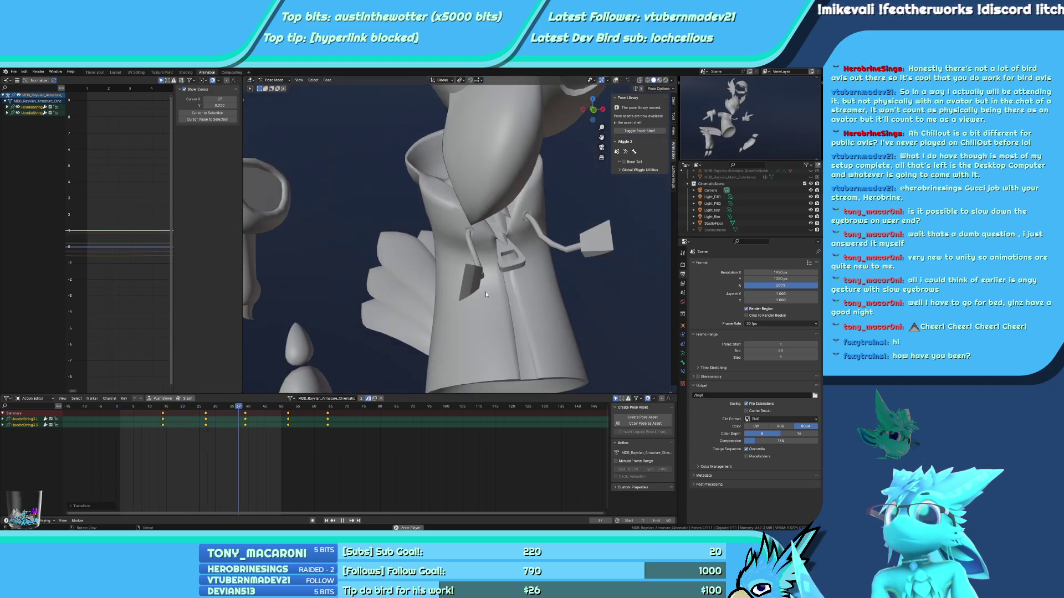
pyautogui.scroll(-1, 486, 294)
# Shift the keyframes of the left hoodie string's bones and the other string's tip bone 11 frames later
pyautogui.click(616, 80)
pyautogui.keyDown('shift'); pyautogui.rightClick(526, 236); pyautogui.keyUp('shift')
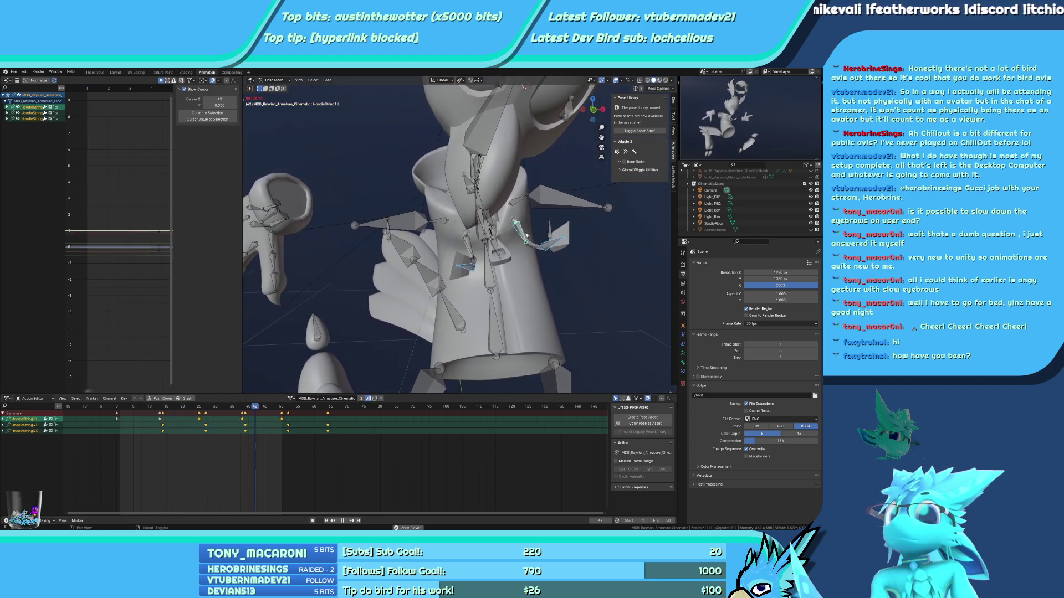
pyautogui.keyDown('shift'); pyautogui.rightClick(533, 245); pyautogui.keyUp('shift')
pyautogui.press('a')
pyautogui.press('g')
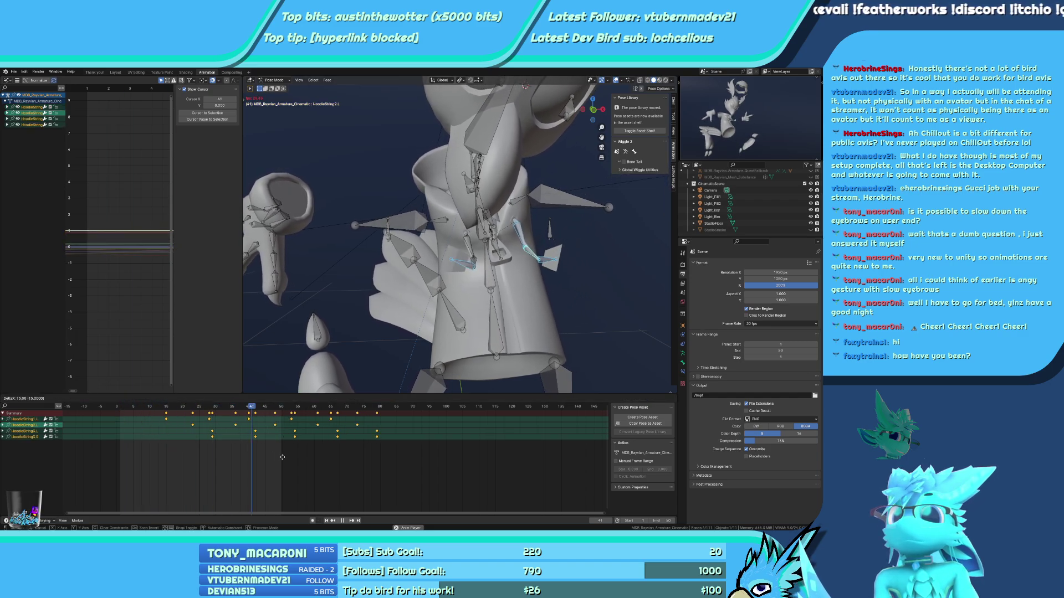
pyautogui.click(268, 458)
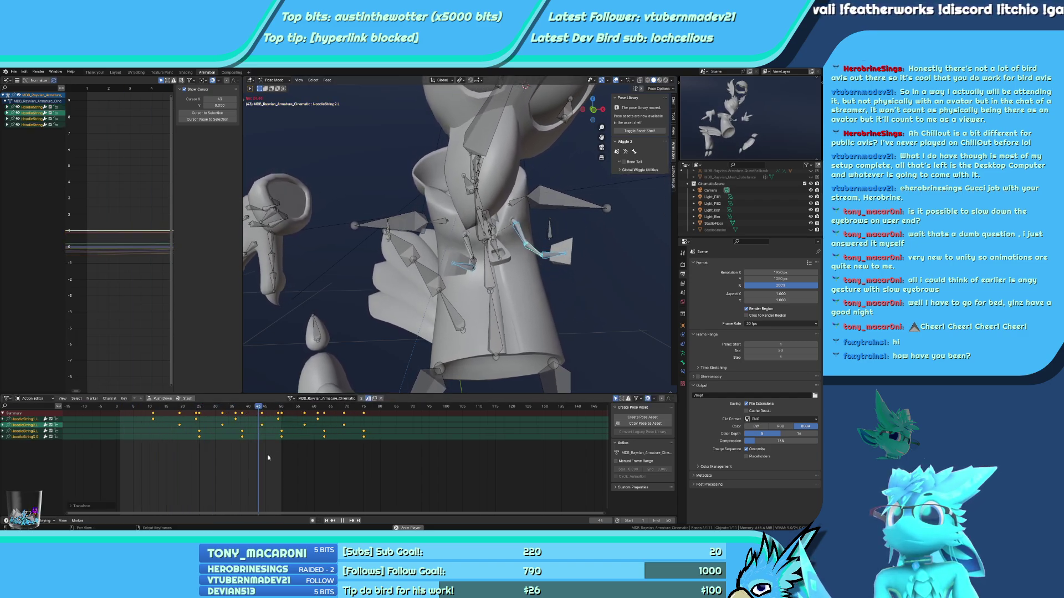
# Review the offset hoodie string motion through the camera with overlays hidden, close up on the strings
pyautogui.press('KP_0')
pyautogui.scroll(6, 474, 225)
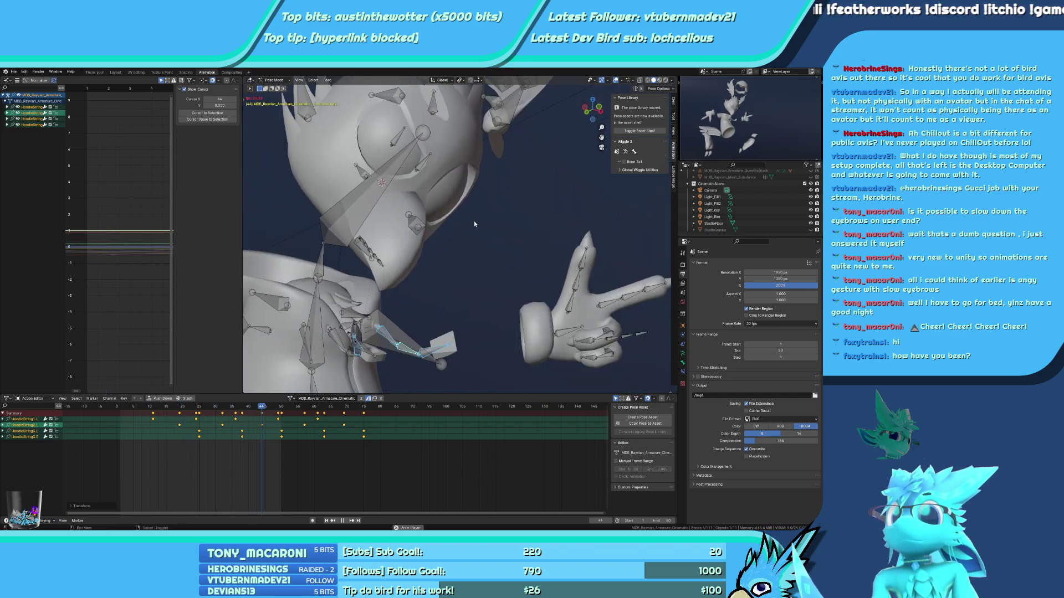
pyautogui.scroll(-1, 474, 225)
pyautogui.hotkey('alt', 'shift', 'z')
pyautogui.keyDown('shift'); pyautogui.moveTo(474, 224); pyautogui.dragTo(510, 190, button='middle'); pyautogui.keyUp('shift')
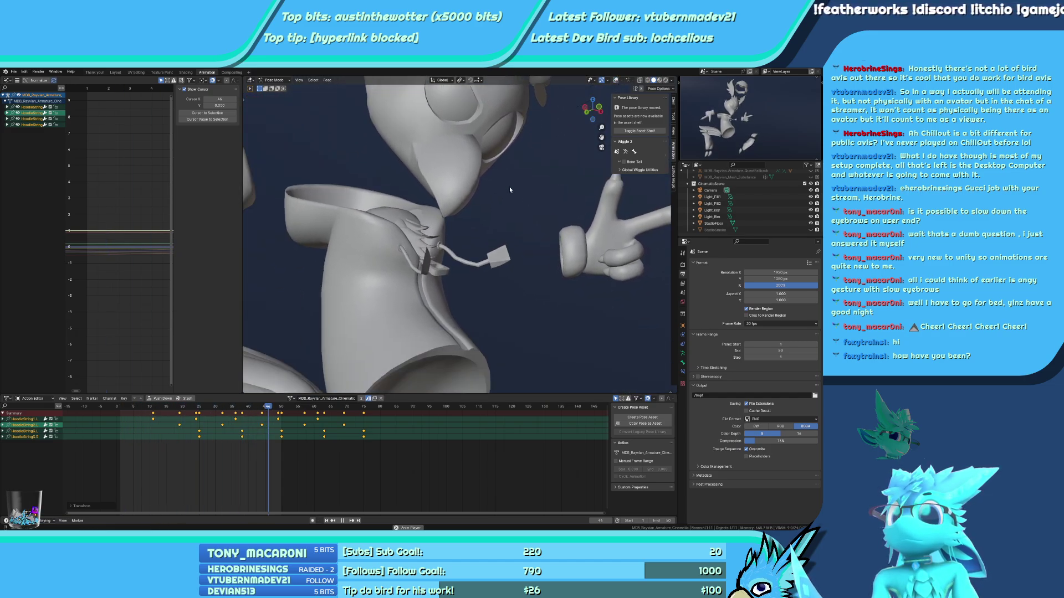
pyautogui.scroll(4, 509, 188)
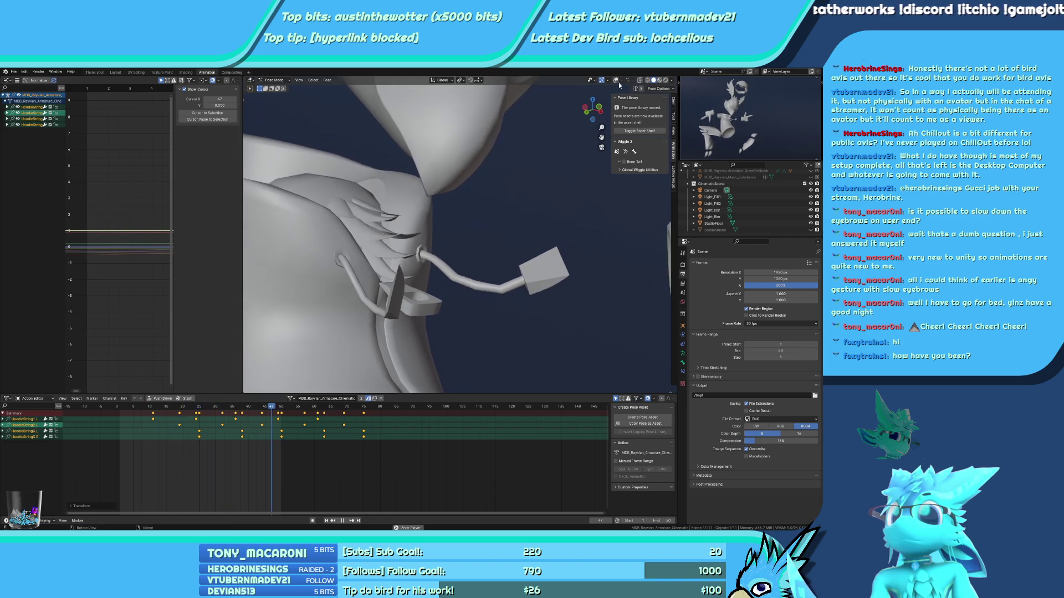
pyautogui.click(615, 80)
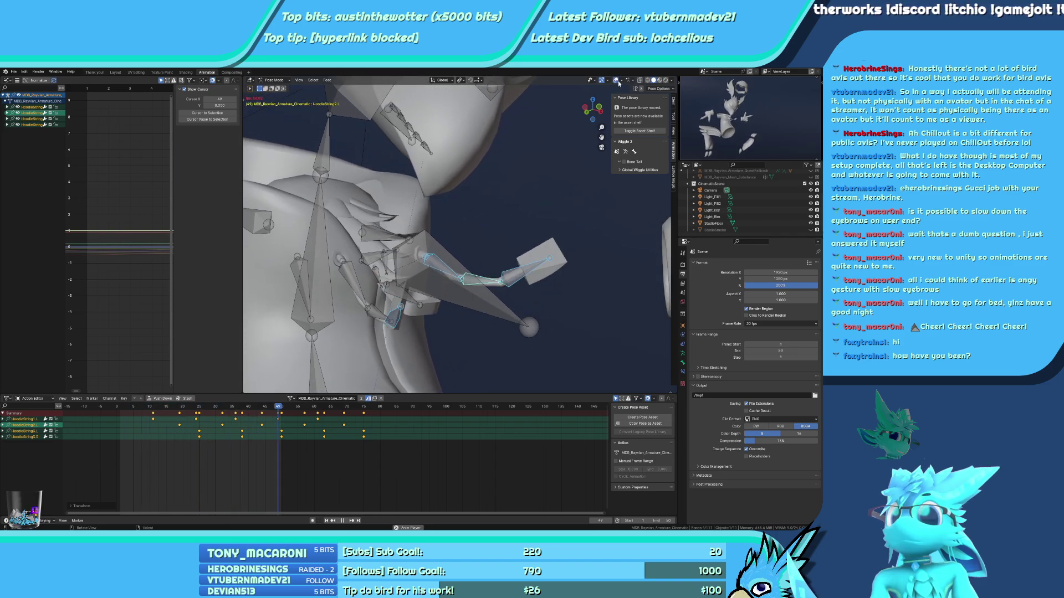
# Scale the keyframes of both hoodie strings' bones by 2 from frame 0 and play back the slower motion
pyautogui.scroll(-8, 483, 271)
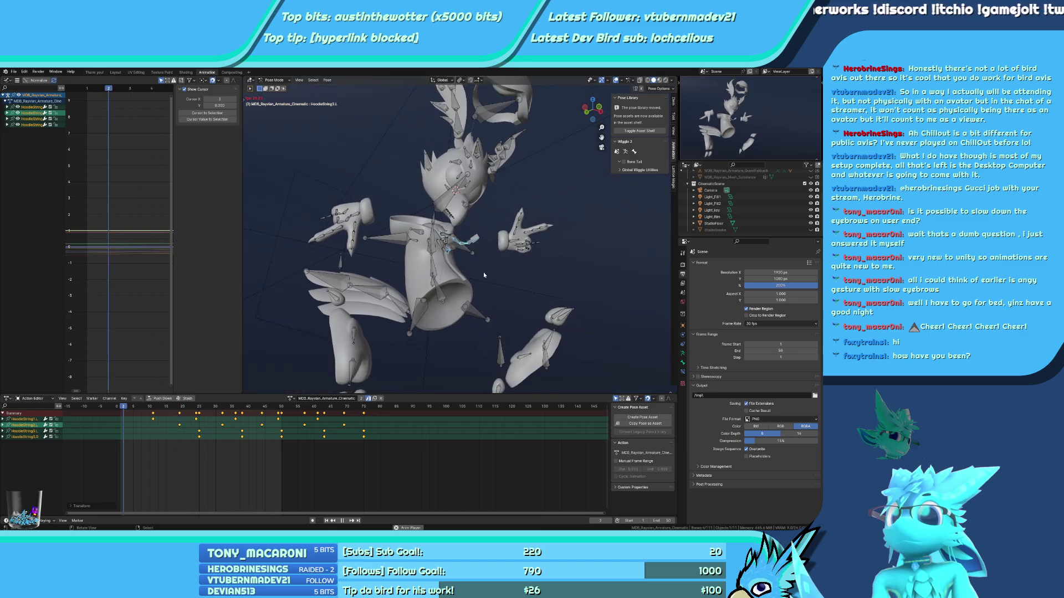
pyautogui.scroll(7, 484, 272)
pyautogui.press('space')
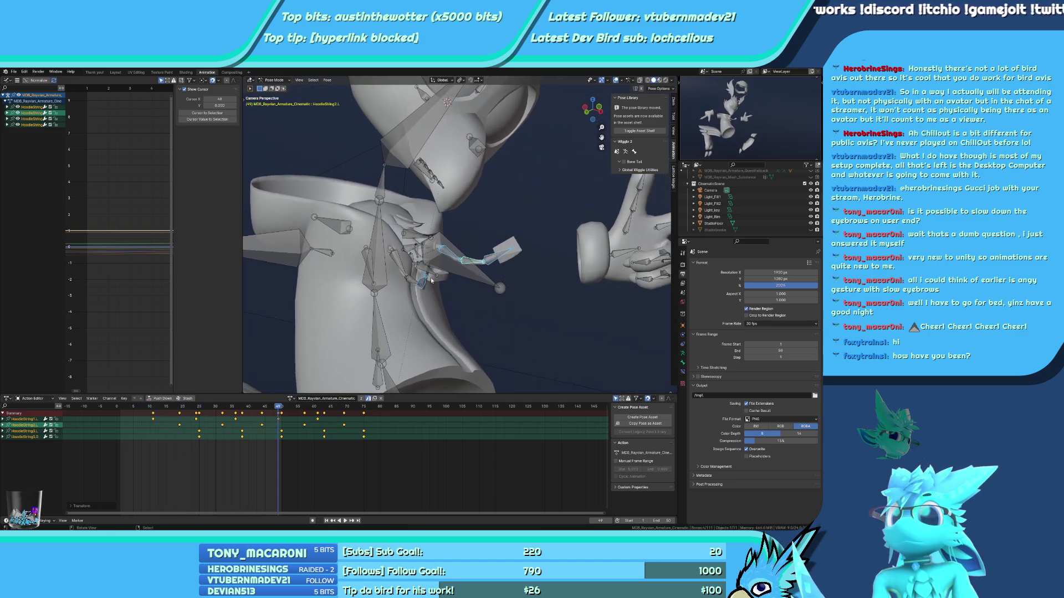
pyautogui.keyDown('shift'); pyautogui.click(412, 278); pyautogui.keyUp('shift')
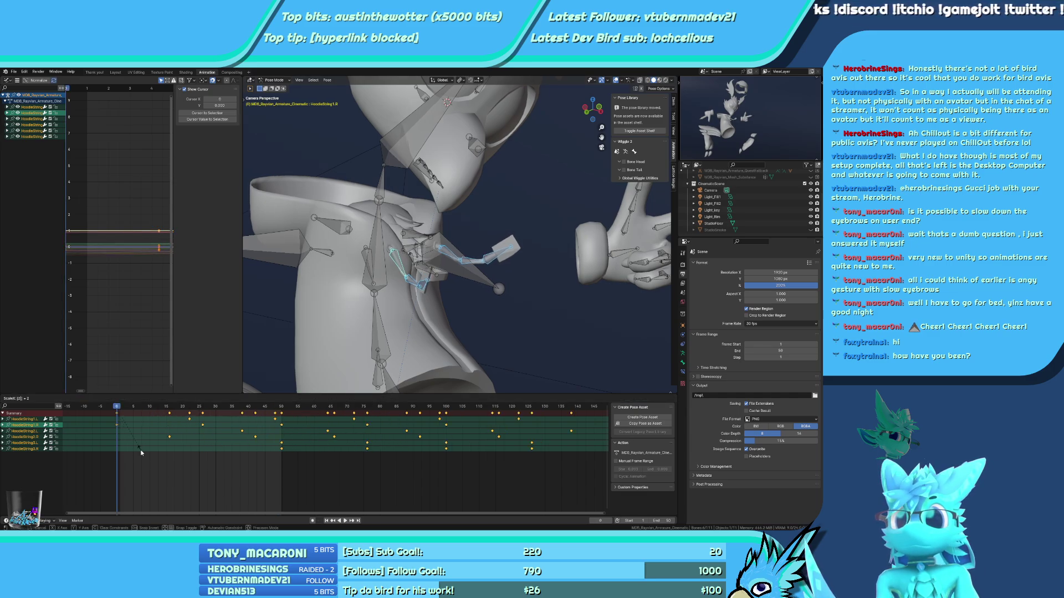
pyautogui.press('space')
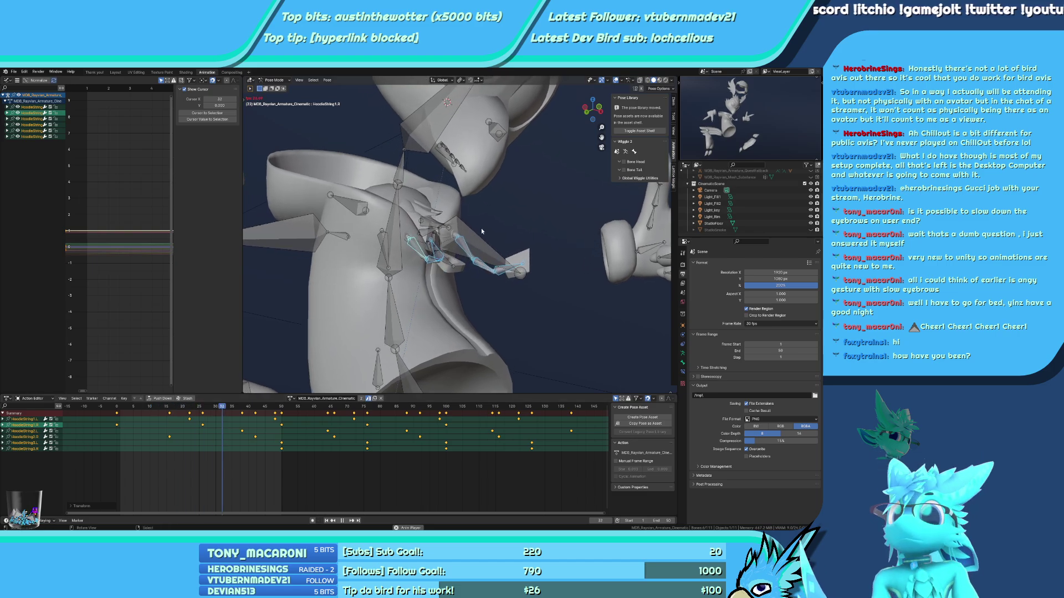
pyautogui.scroll(-6, 447, 313)
pyautogui.scroll(6, 447, 312)
pyautogui.scroll(-3, 507, 463)
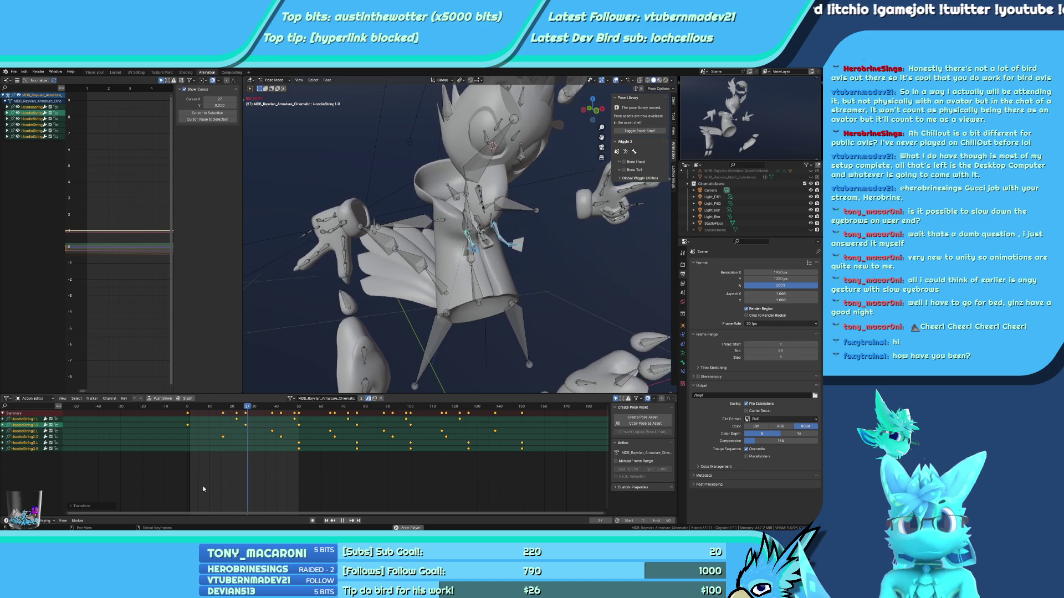
# Try to move only the last two hoodie string bones' keyframes 50 frames earlier
pyautogui.moveTo(205, 487); pyautogui.dragTo(534, 443)
pyautogui.press('g')
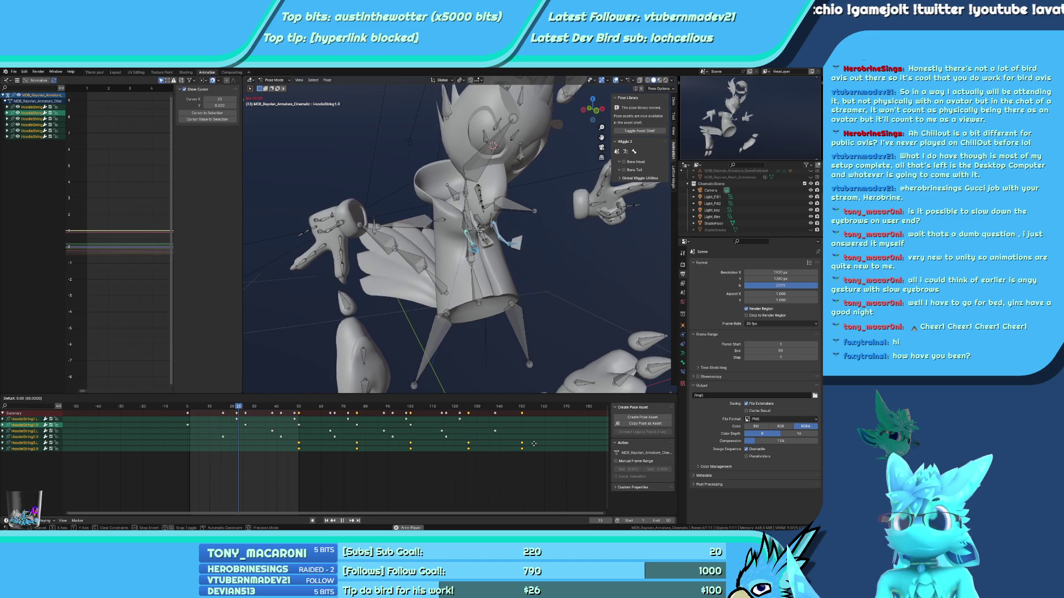
pyautogui.click(451, 446)
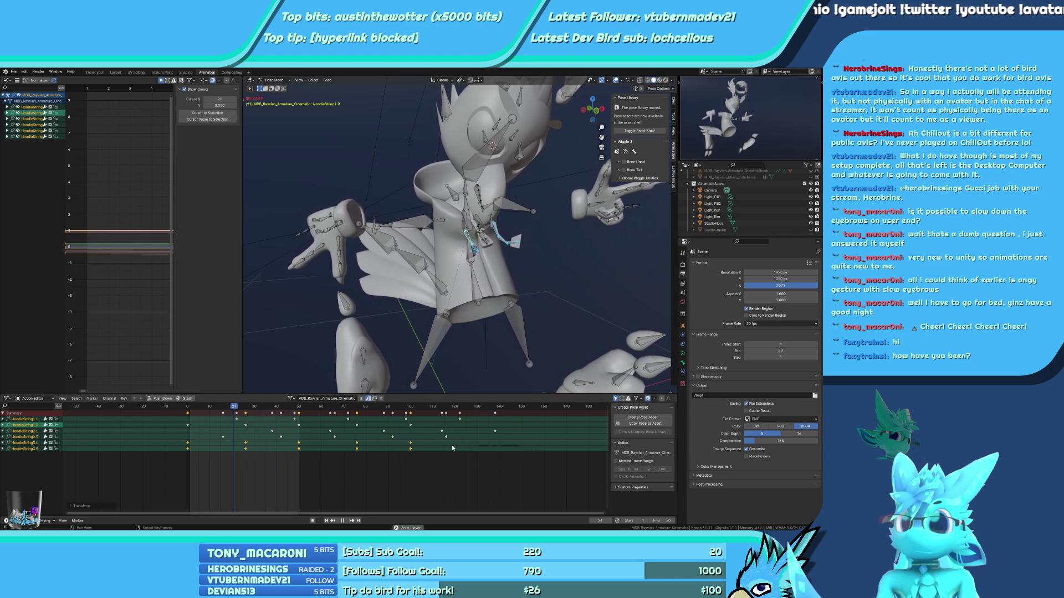
pyautogui.hotkey('ctrl', 'z')
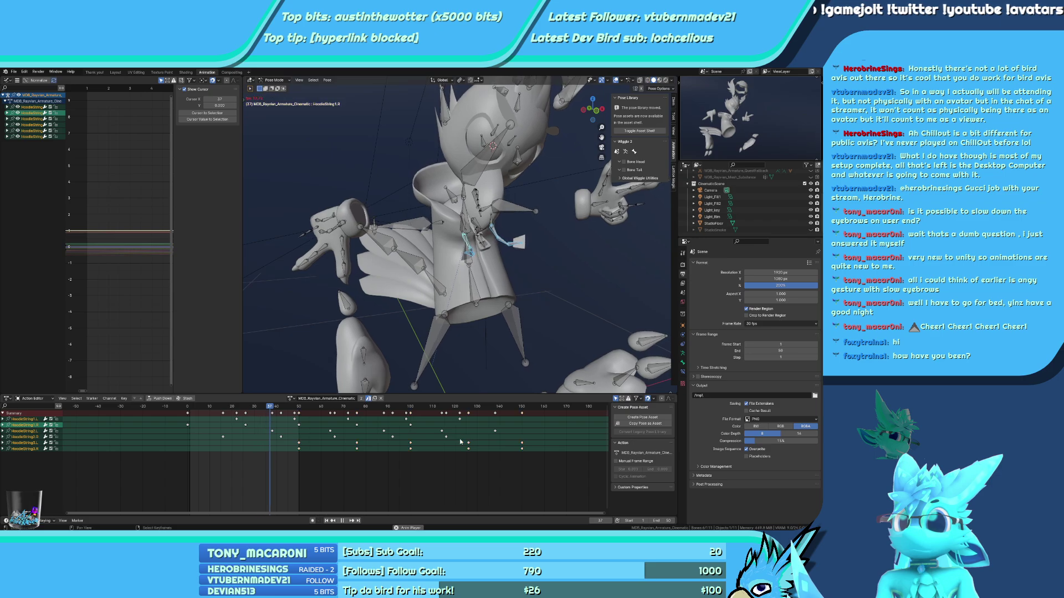
# Shift all hoodie string bone keyframes 50 frames earlier and delete the surplus keyframes at the end of the cycle
pyautogui.press('g')
pyautogui.click(460, 440)
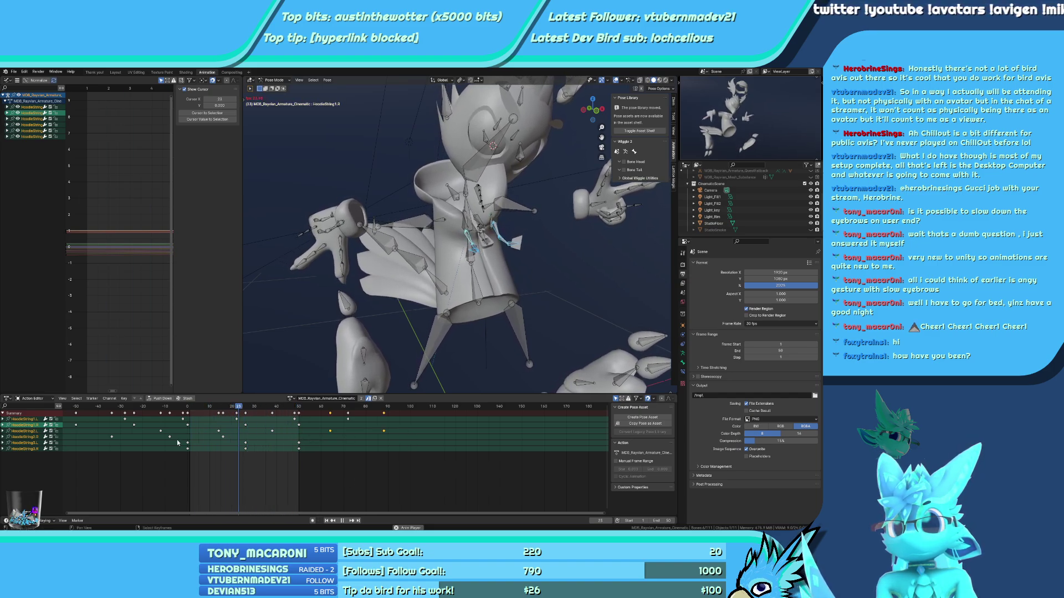
pyautogui.moveTo(319, 425); pyautogui.dragTo(245, 427)
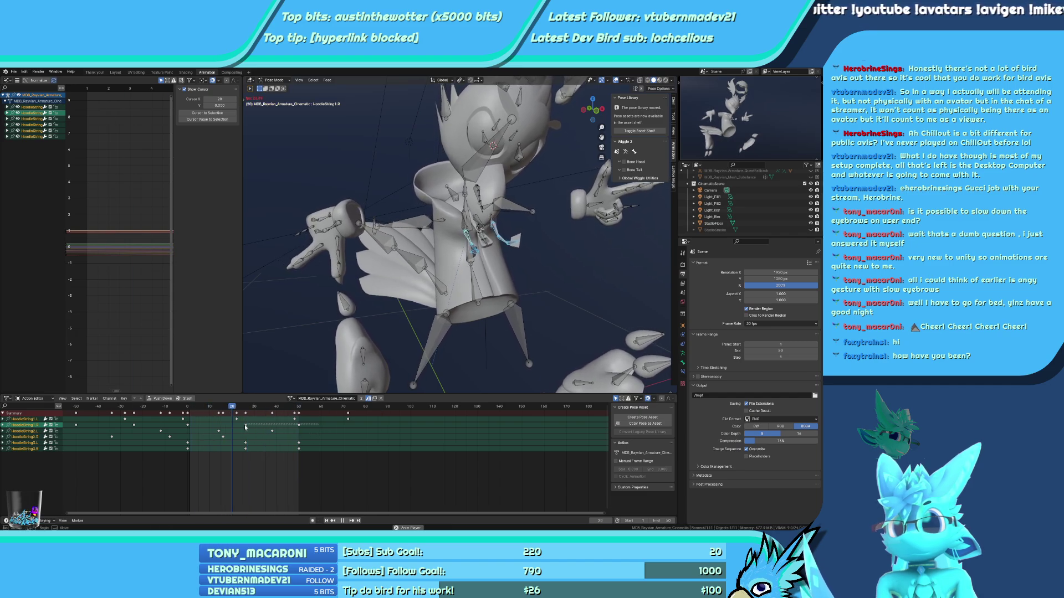
pyautogui.keyDown('ctrl'); pyautogui.hscroll(-5, 130, 431); pyautogui.keyUp('ctrl')
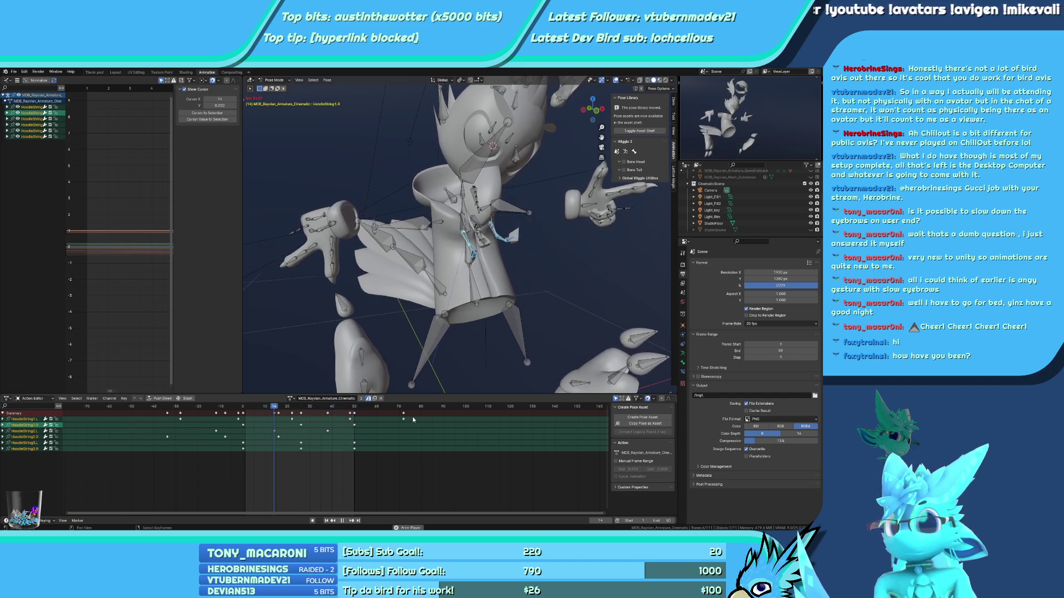
pyautogui.moveTo(412, 417); pyautogui.dragTo(335, 422)
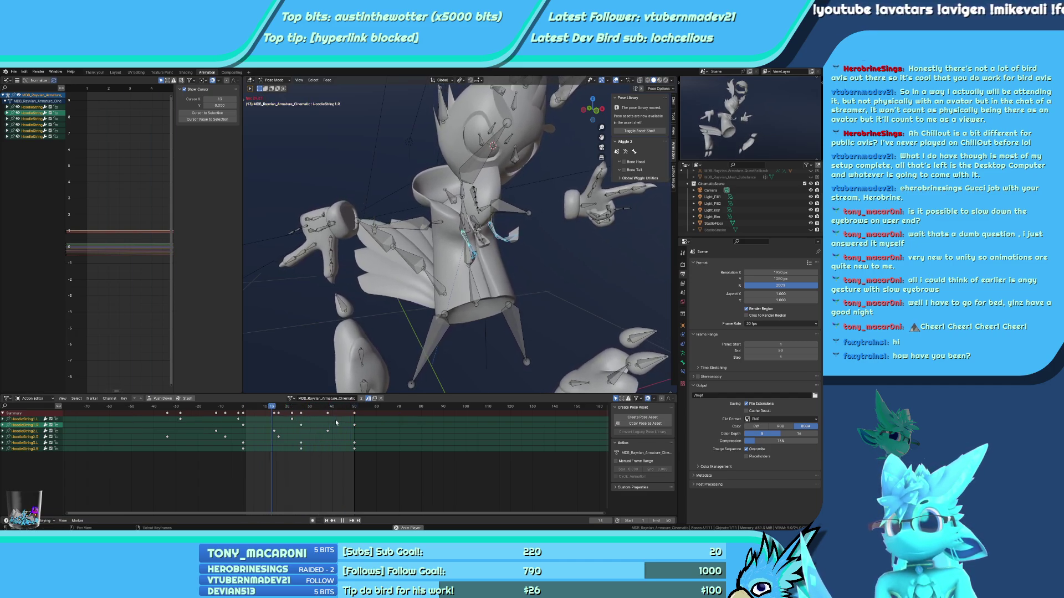
# Copy the zipper bone's starting keyframe to frame 50, then rotate the bone along X at frame 26 and key its rotation
pyautogui.scroll(3, 552, 261)
pyautogui.moveTo(551, 261); pyautogui.dragTo(508, 249, button='middle')
pyautogui.click(481, 248)
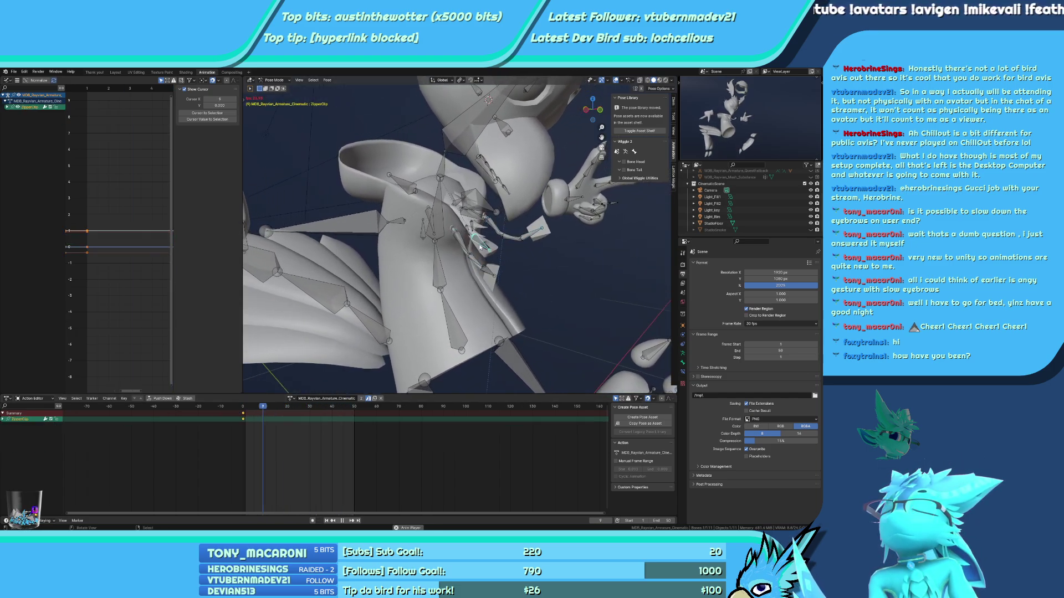
pyautogui.press('KP_0')
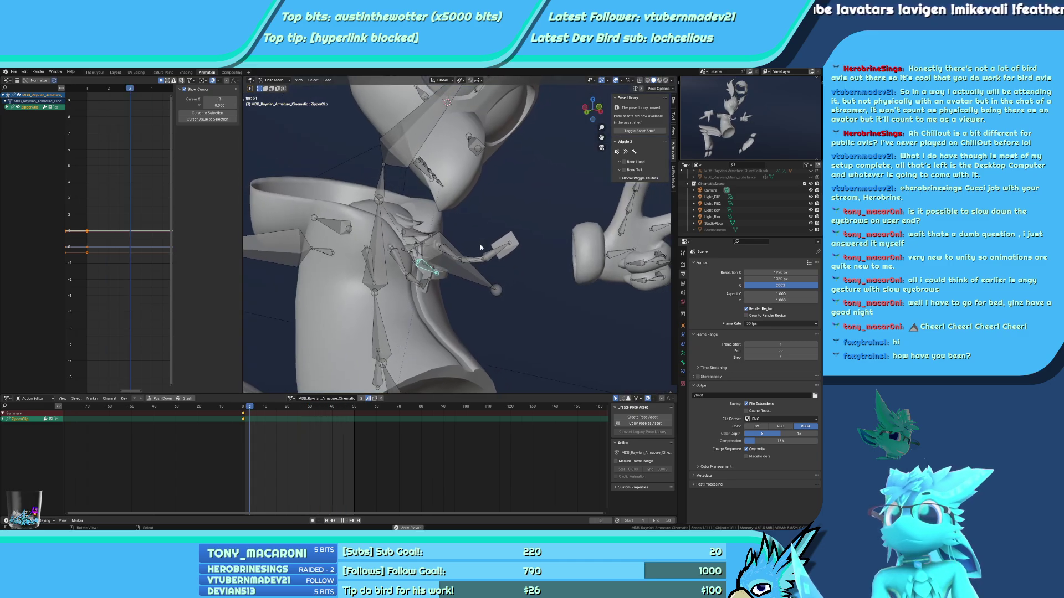
pyautogui.scroll(5, 427, 237)
pyautogui.press('space')
pyautogui.press('space')
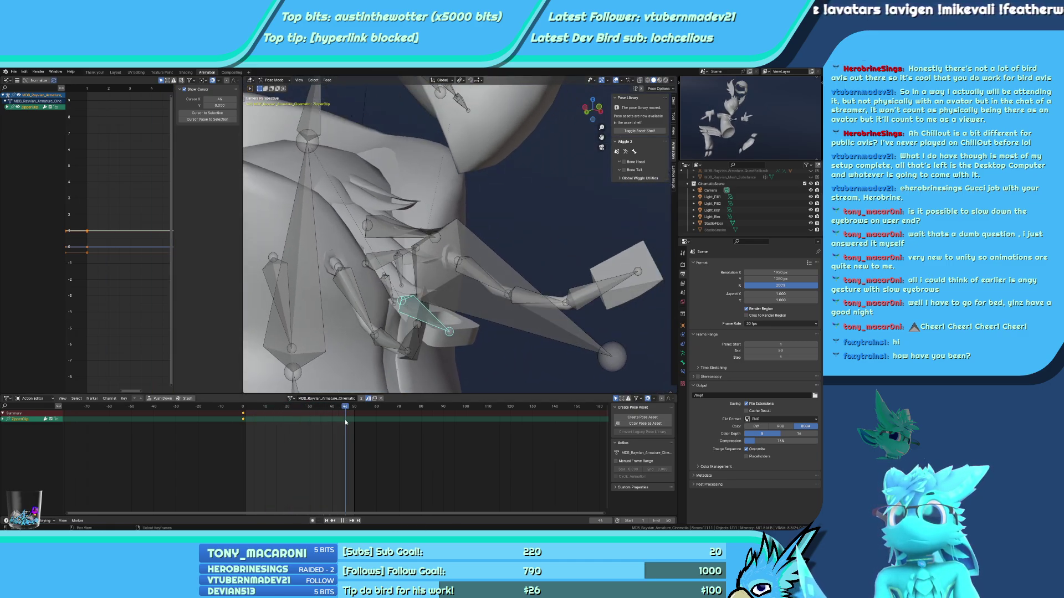
pyautogui.moveTo(302, 409)
pyautogui.mouseDown()
pyautogui.moveTo(288, 410)
pyautogui.moveTo(300, 411)
pyautogui.mouseUp()
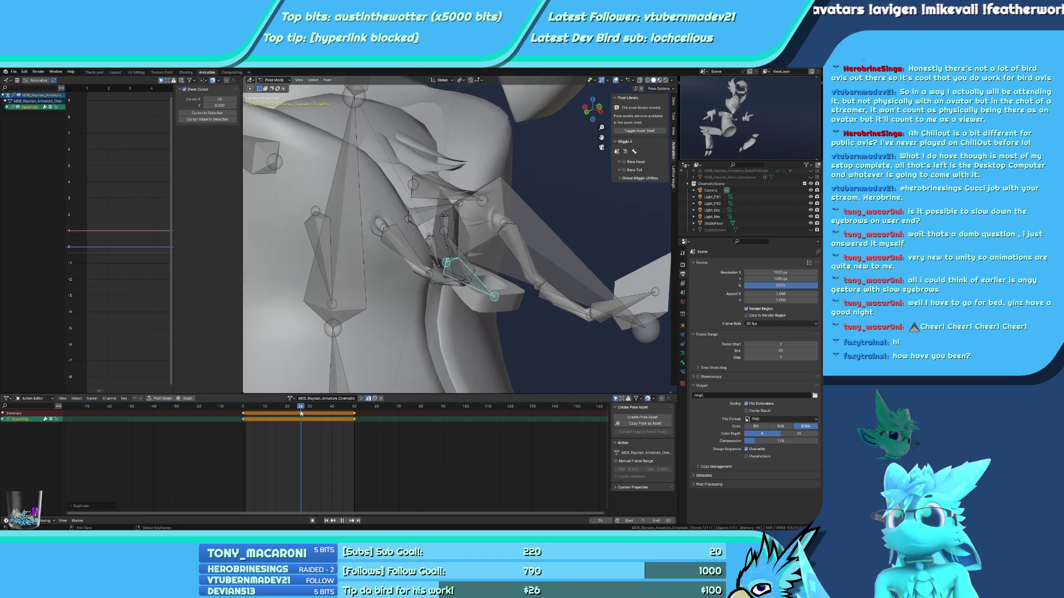
pyautogui.click(513, 351)
pyautogui.press('i')
pyautogui.click(513, 351)
pyautogui.press('space')
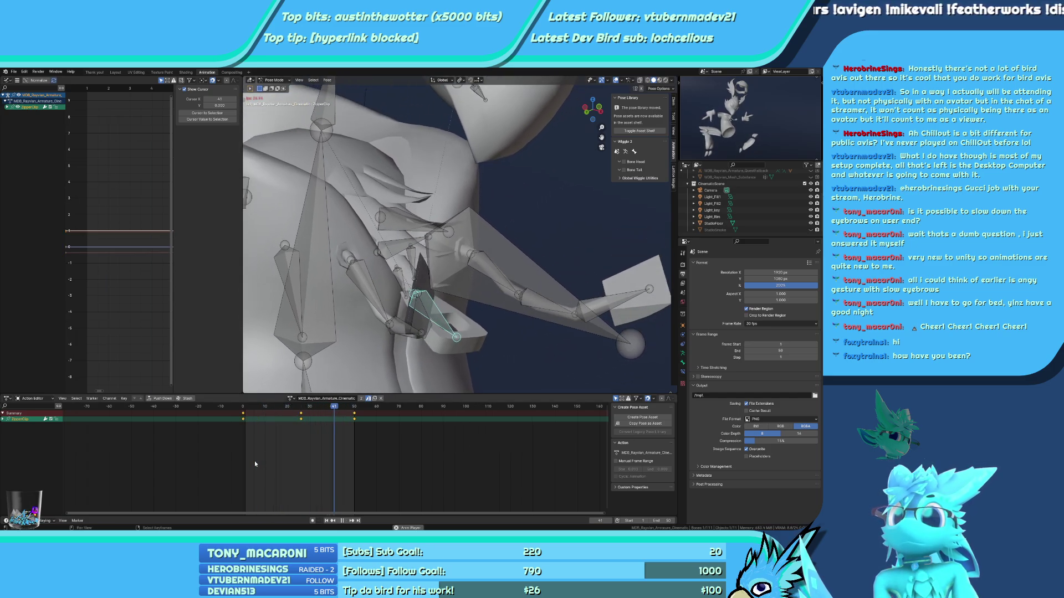
# Shift the zipper bone's keyframes 15 frames earlier and review the motion with overlays hidden
pyautogui.press('g')
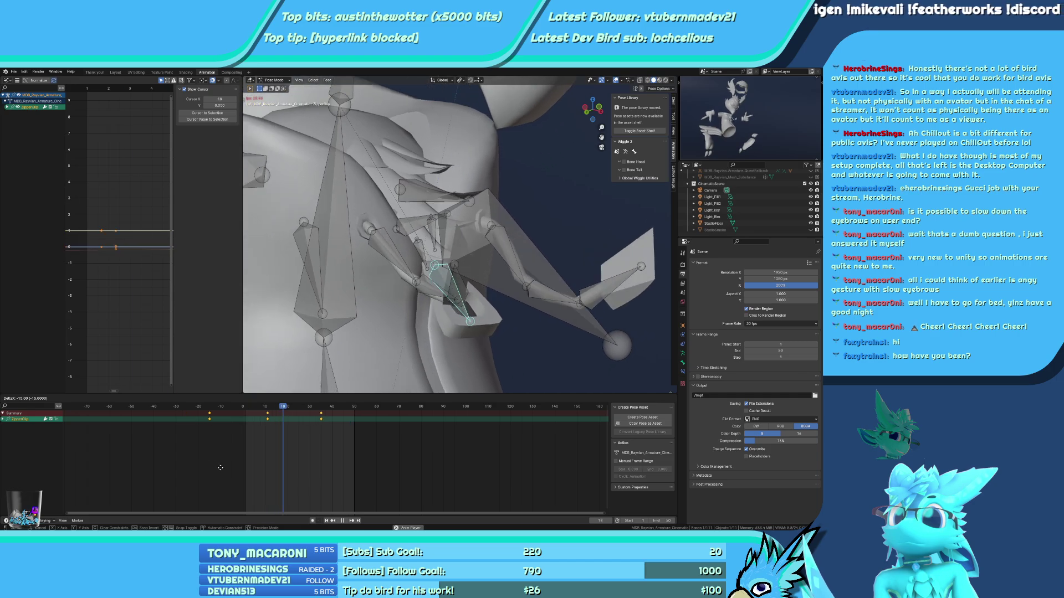
pyautogui.click(220, 468)
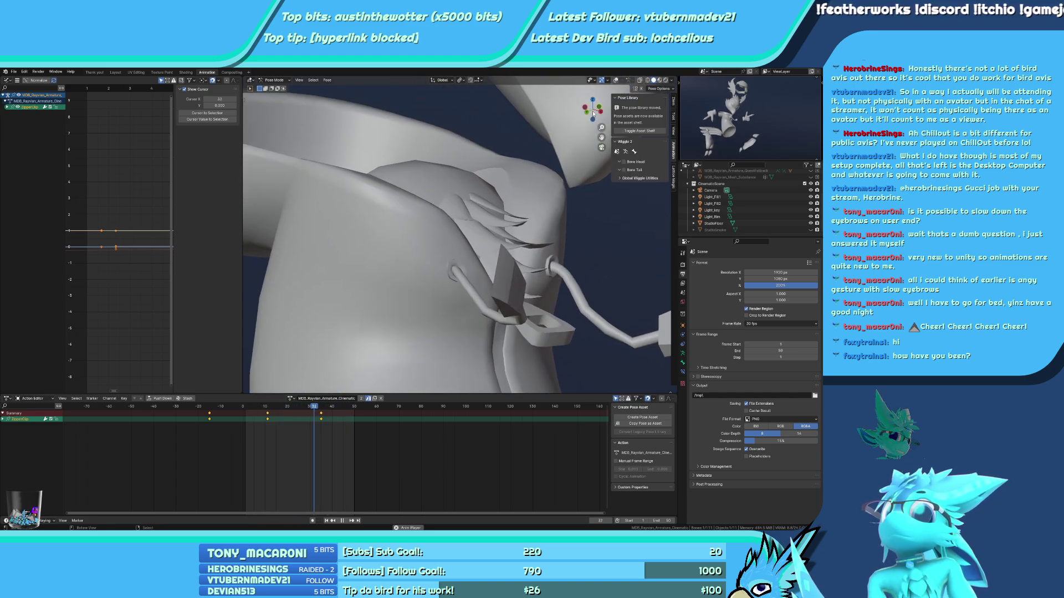
pyautogui.click(614, 80)
pyautogui.press('Escape')
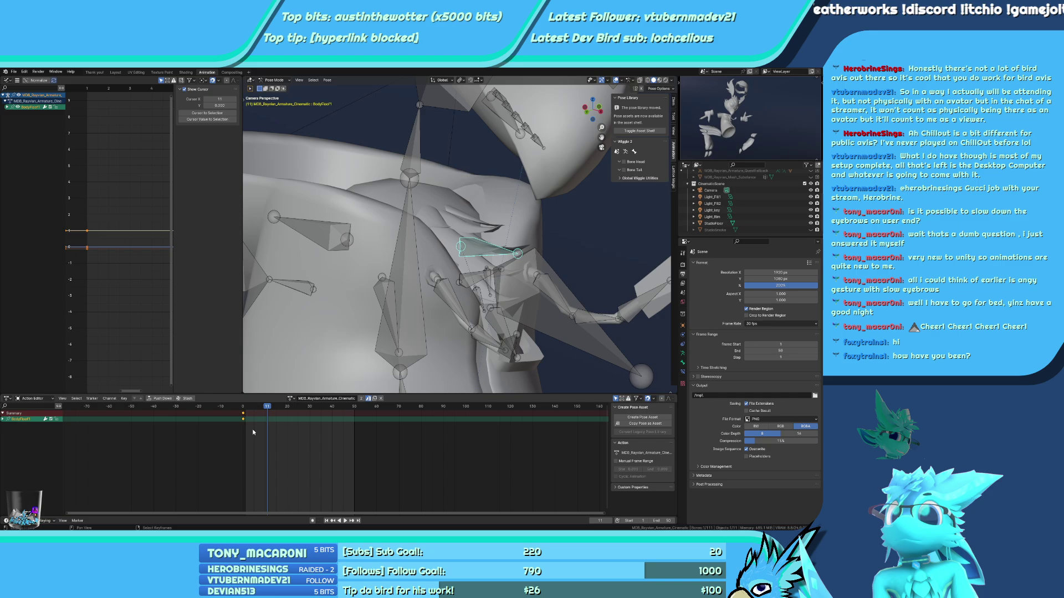
# Copy the chest fluff bone's starting keyframe to frame 50, then rotate the bone along X at frame 25 and key its rotation
pyautogui.moveTo(266, 408); pyautogui.dragTo(355, 410)
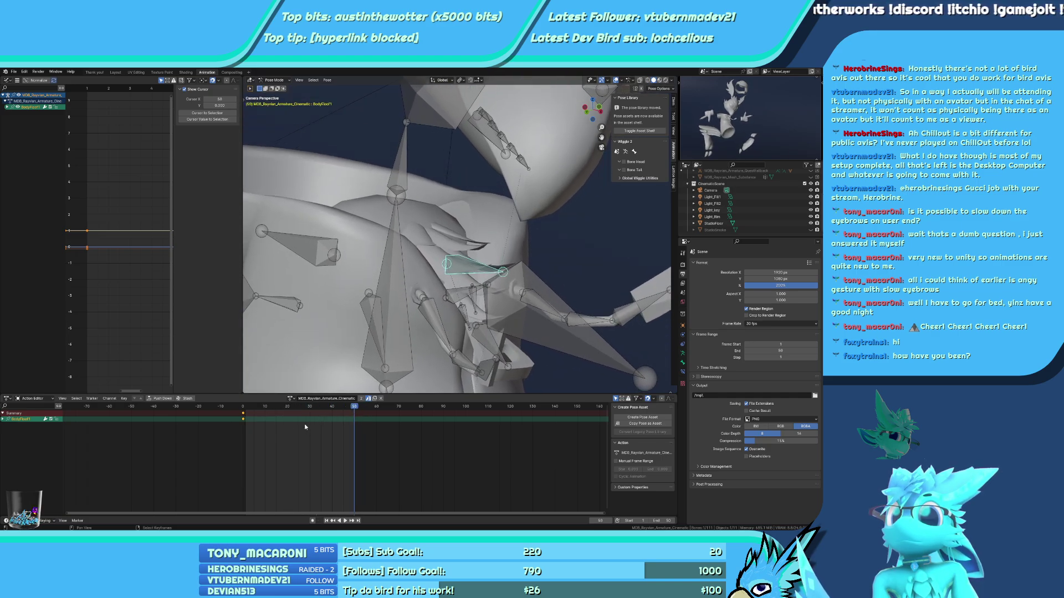
pyautogui.moveTo(287, 405); pyautogui.dragTo(298, 410)
pyautogui.press('r')
pyautogui.press('x')
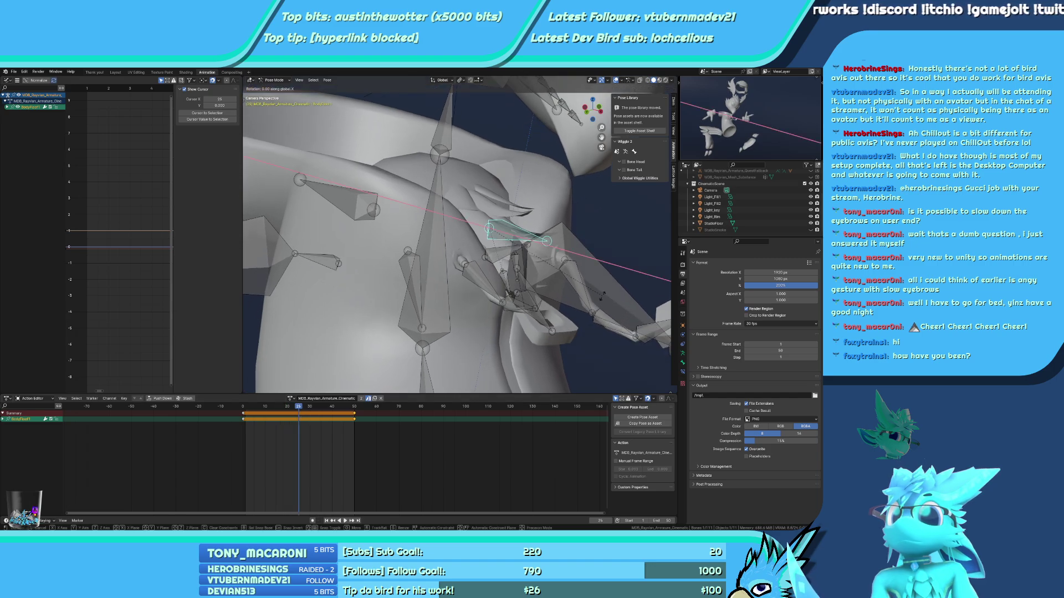
pyautogui.press('i')
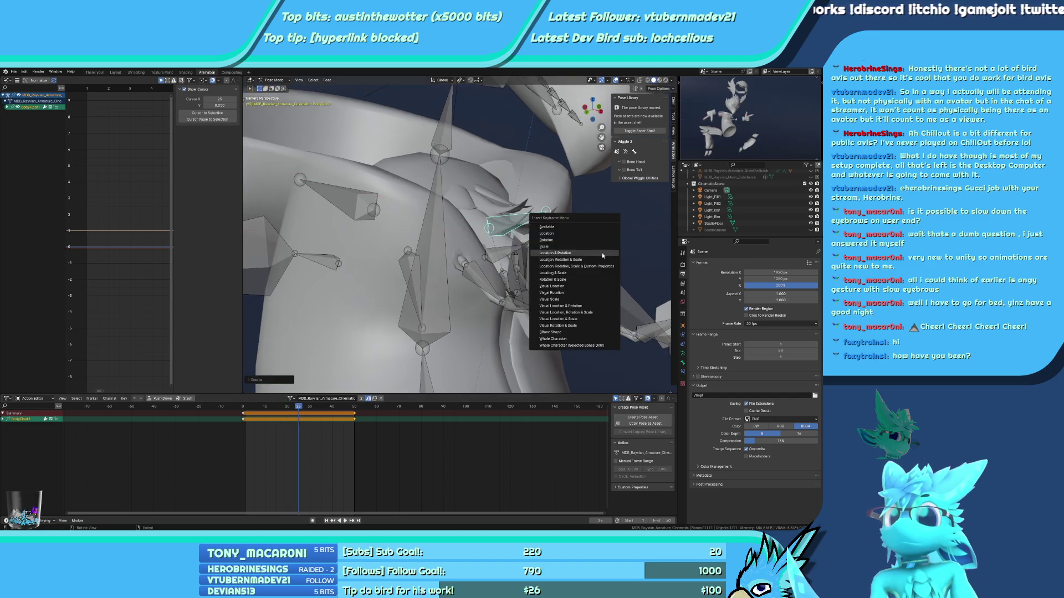
pyautogui.click(589, 246)
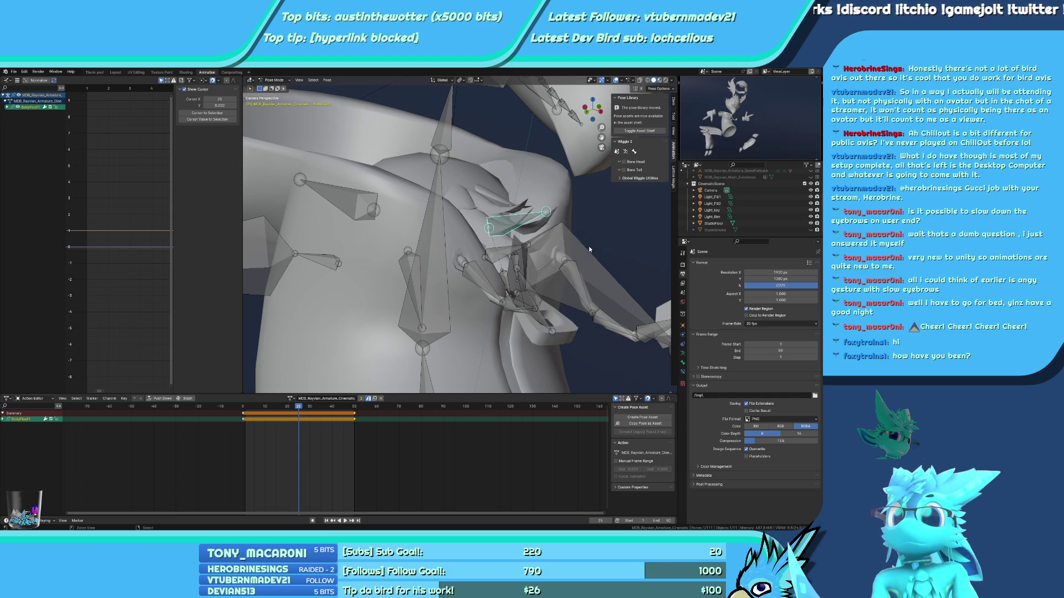
pyautogui.press('i')
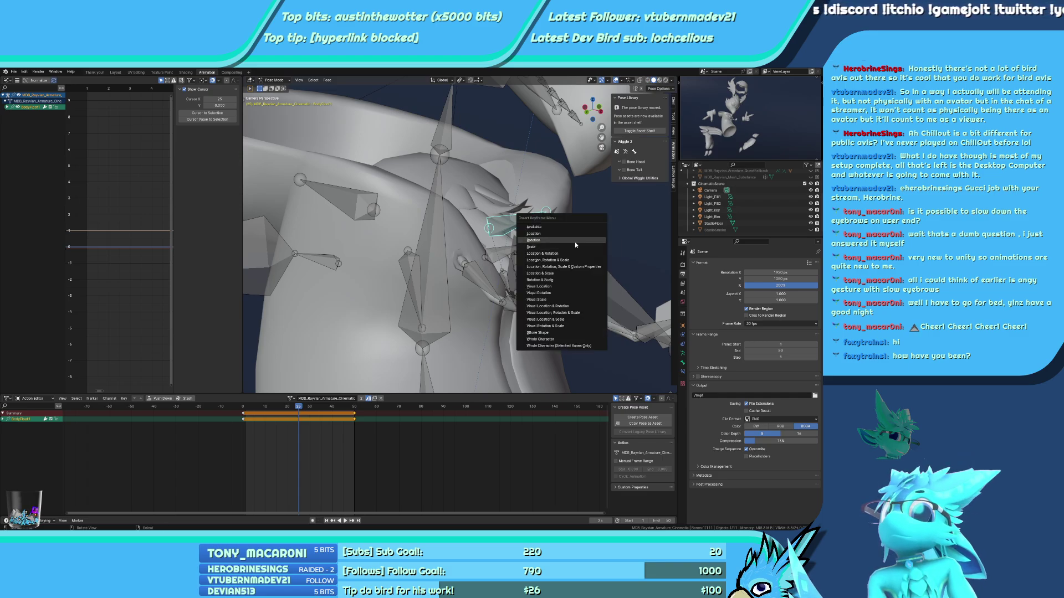
pyautogui.click(574, 241)
pyautogui.press('space')
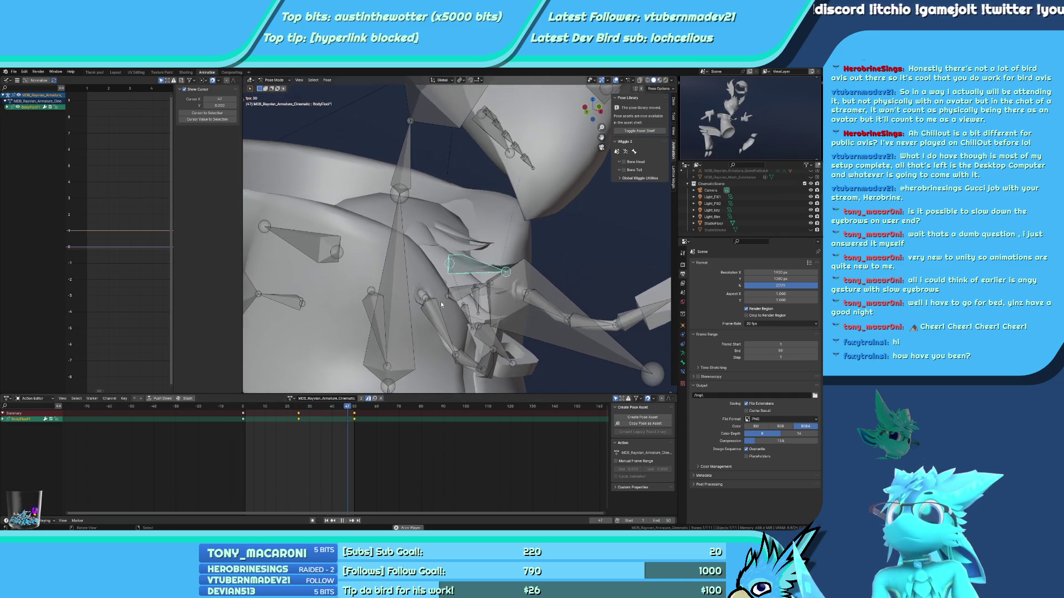
# Shift the chest fluff bone's keyframes about 37 frames earlier and review the loop with overlays hidden
pyautogui.press('g')
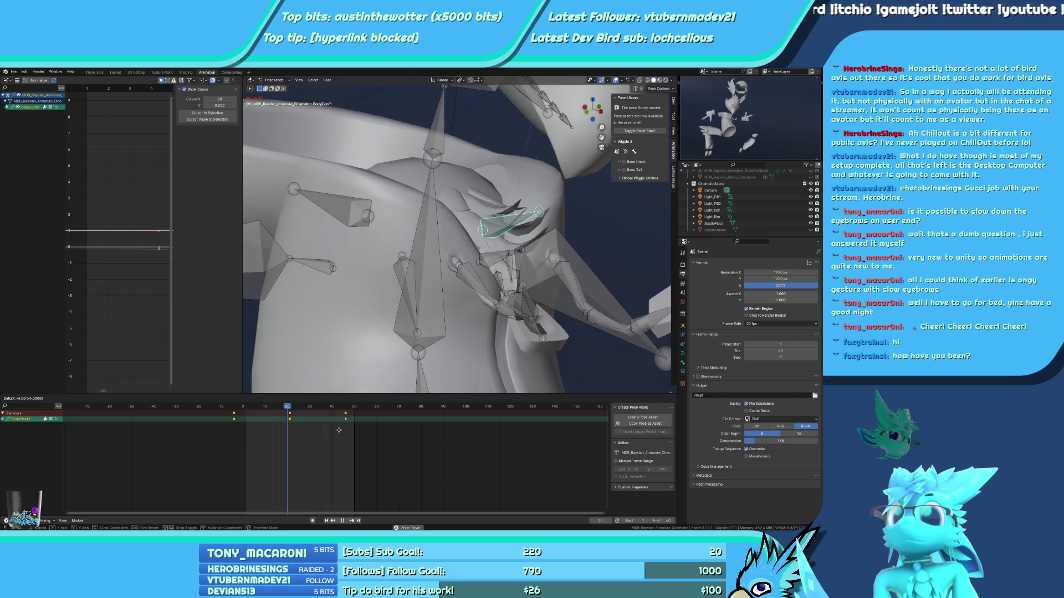
pyautogui.click(267, 441)
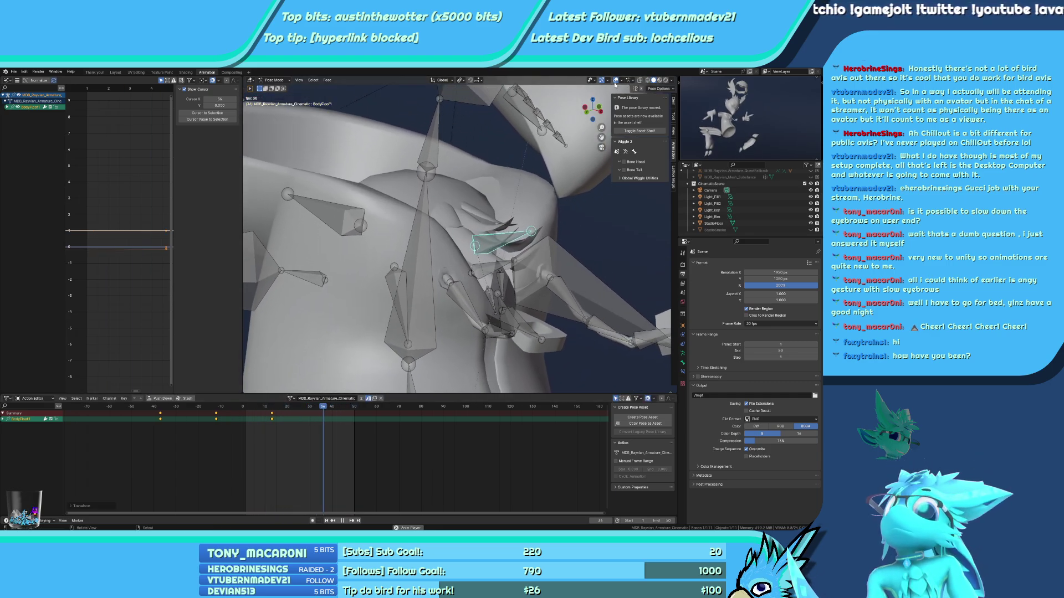
pyautogui.click(615, 81)
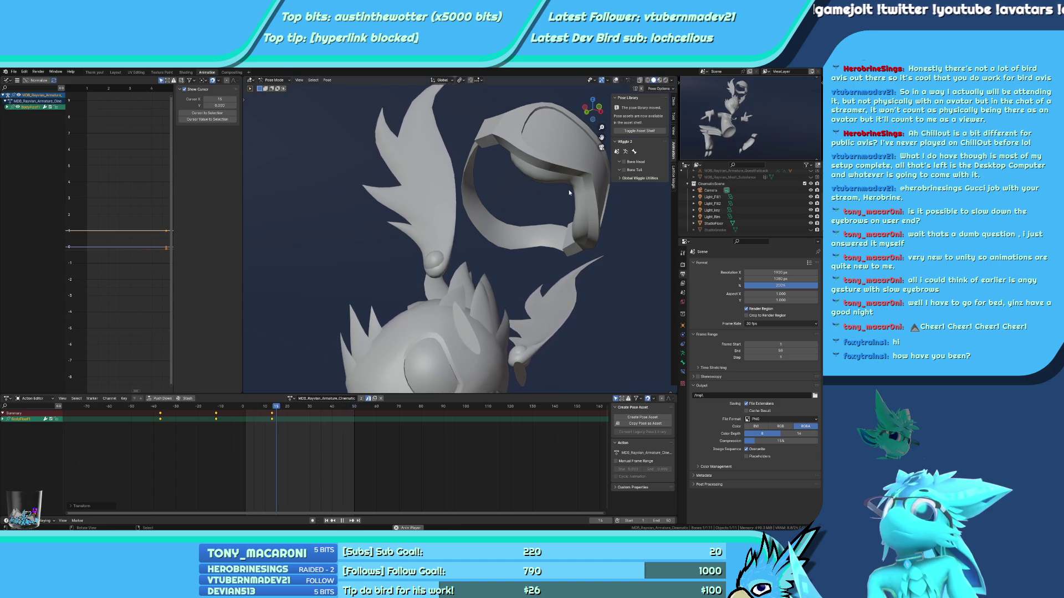
pyautogui.click(615, 80)
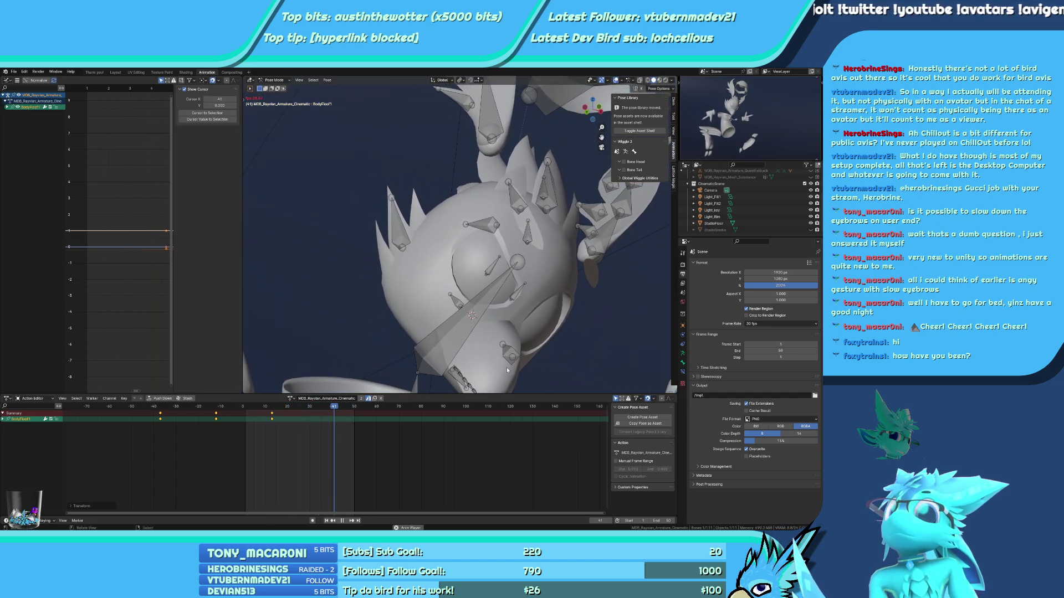
# Rotate and key both side fluff bones on the head along X at frame 26 of their 50-frame cycle, offsetting their keyframes about 9 frames earlier
pyautogui.press('space')
pyautogui.click(505, 359)
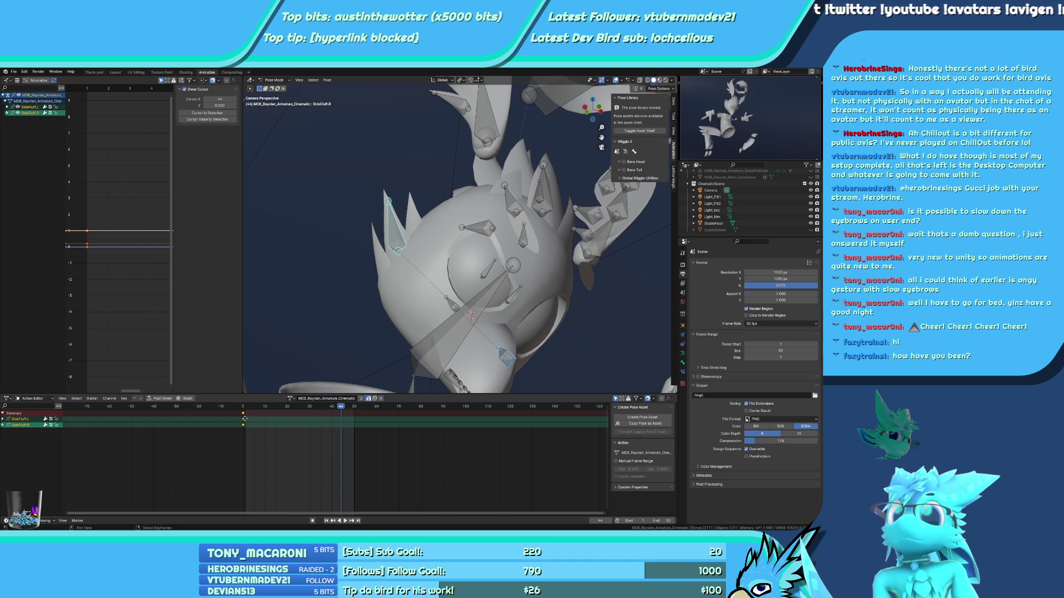
pyautogui.moveTo(352, 434); pyautogui.dragTo(300, 431)
pyautogui.press('r')
pyautogui.press('x')
pyautogui.press('x')
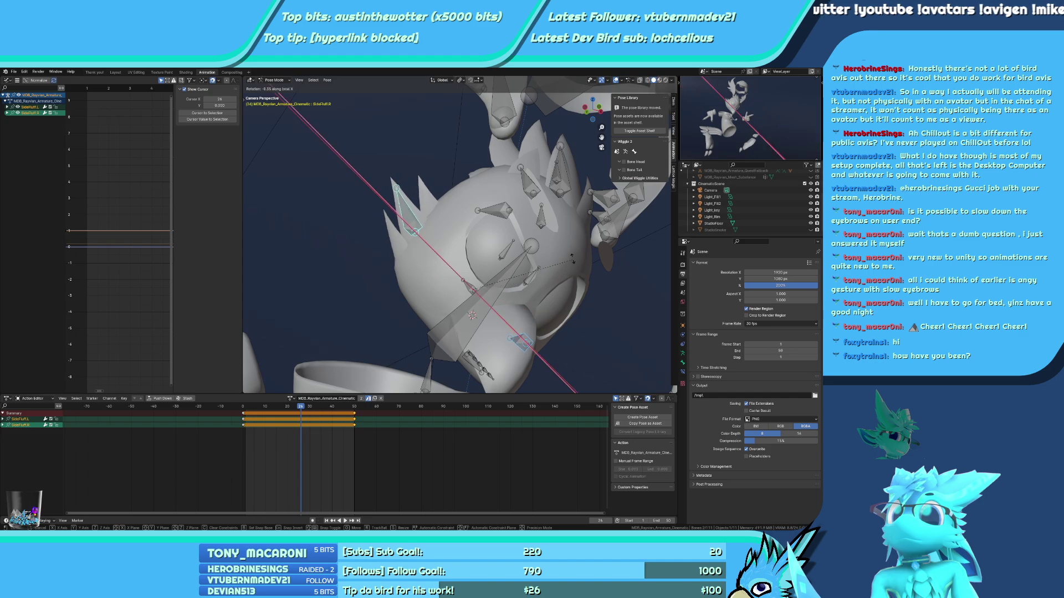
pyautogui.rightClick(562, 202)
pyautogui.click(561, 203)
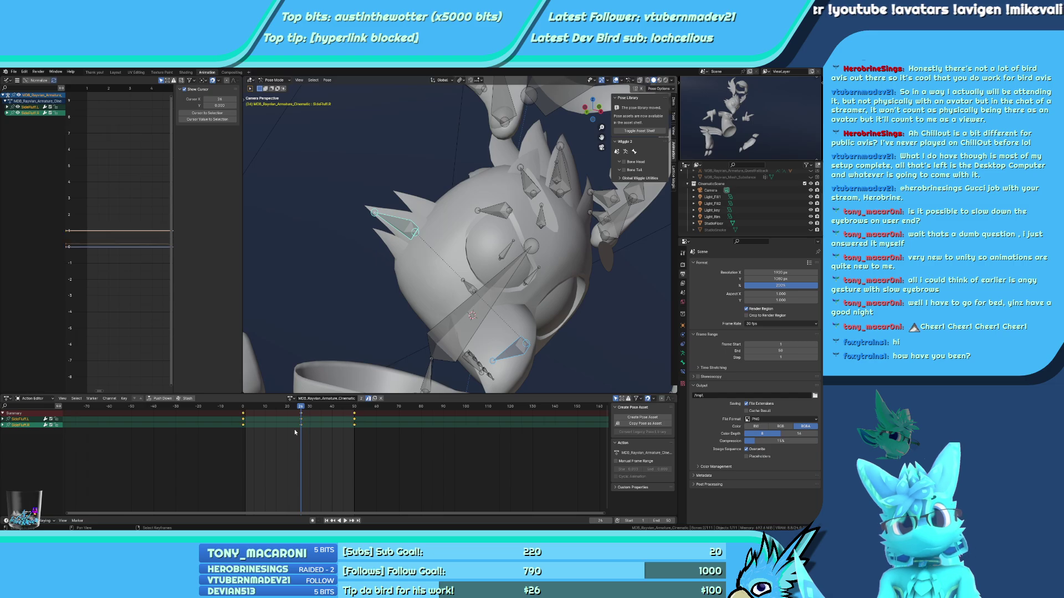
pyautogui.press('space')
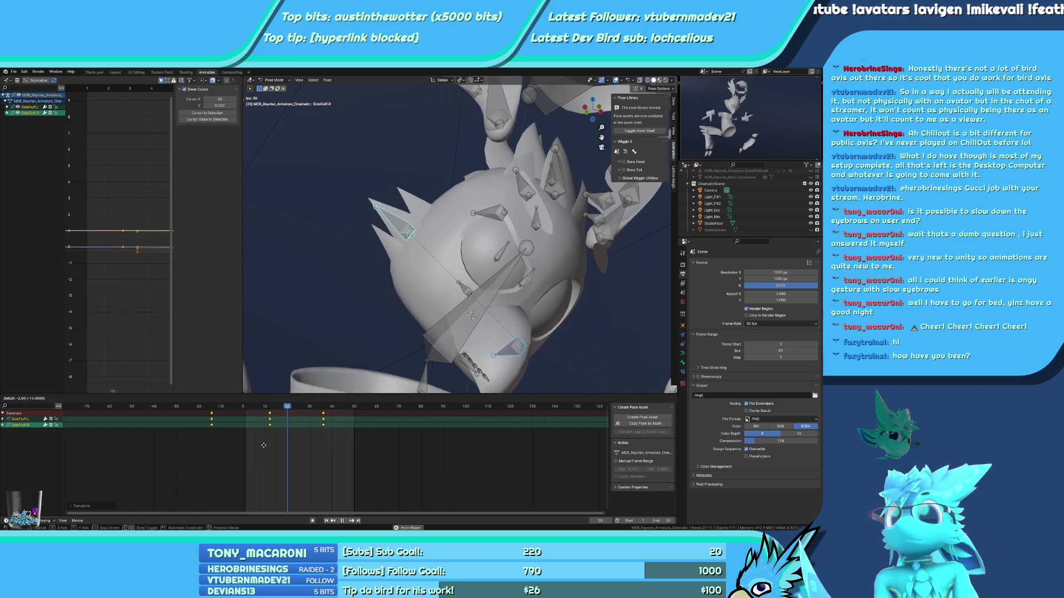
pyautogui.click(275, 445)
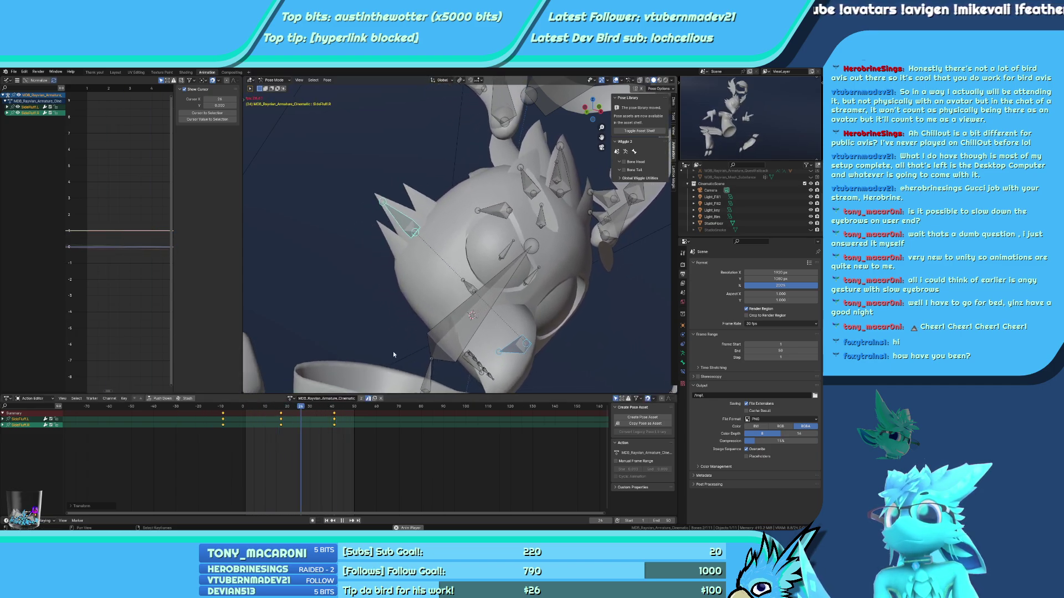
# Readjust and key the rotation of both side fluff bones at frame 17, then review the loop around the head
pyautogui.press('KP_0')
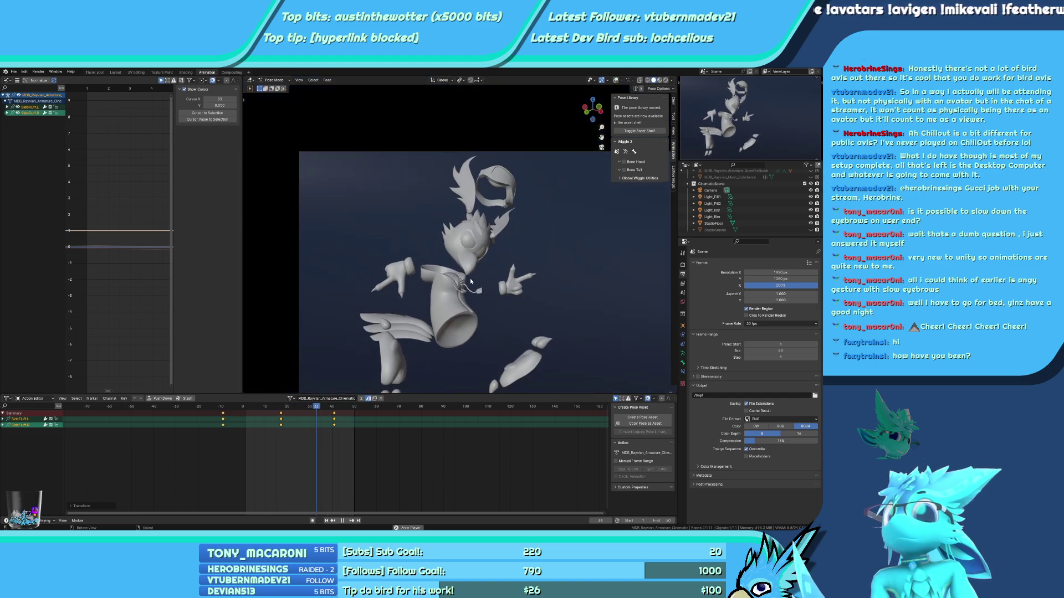
pyautogui.press('KP_0')
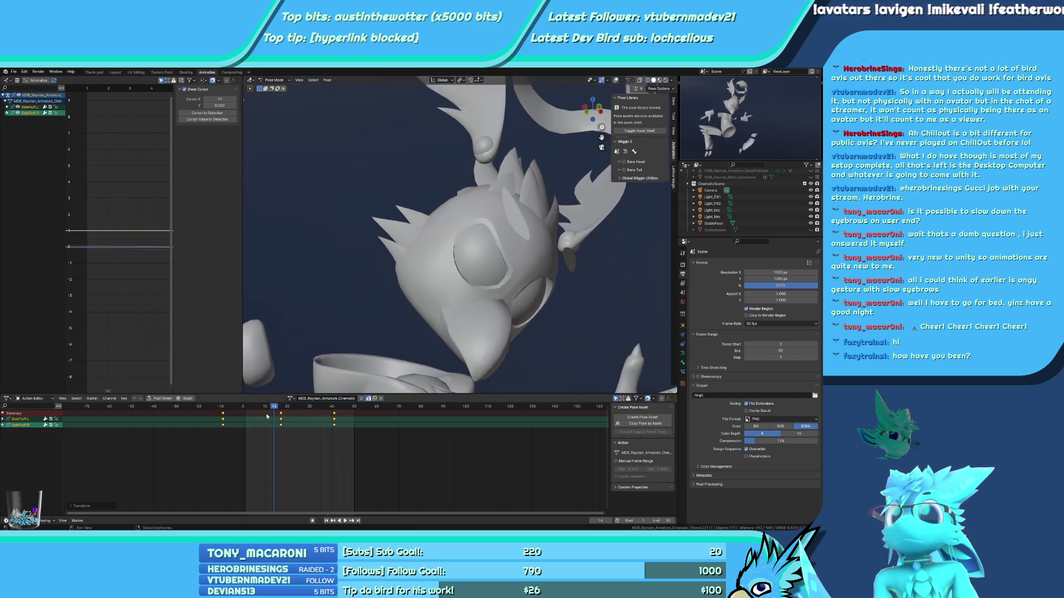
pyautogui.press('space')
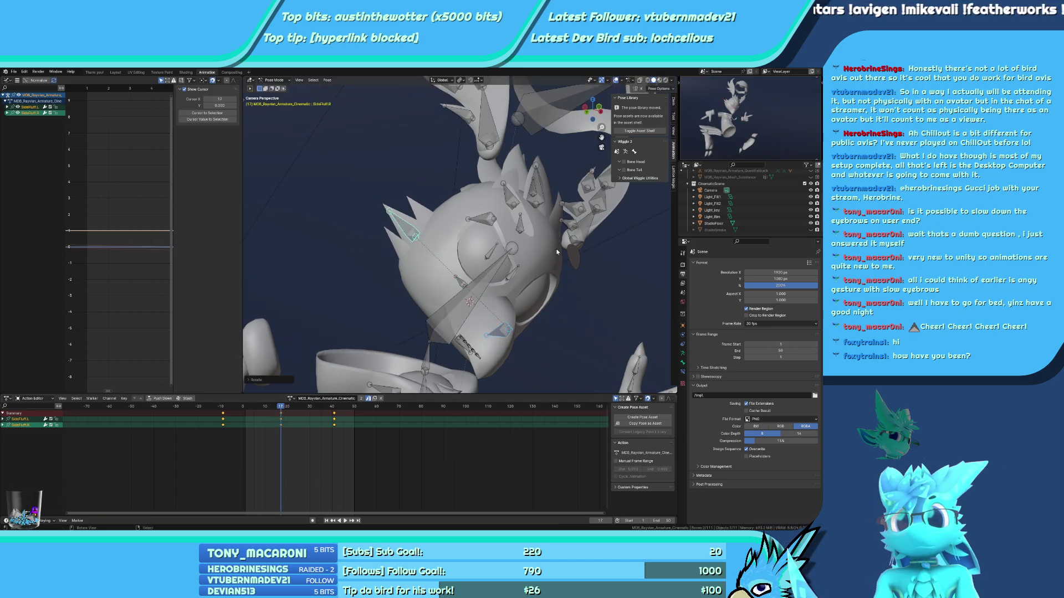
pyautogui.press('i')
pyautogui.click(557, 250)
pyautogui.press('space')
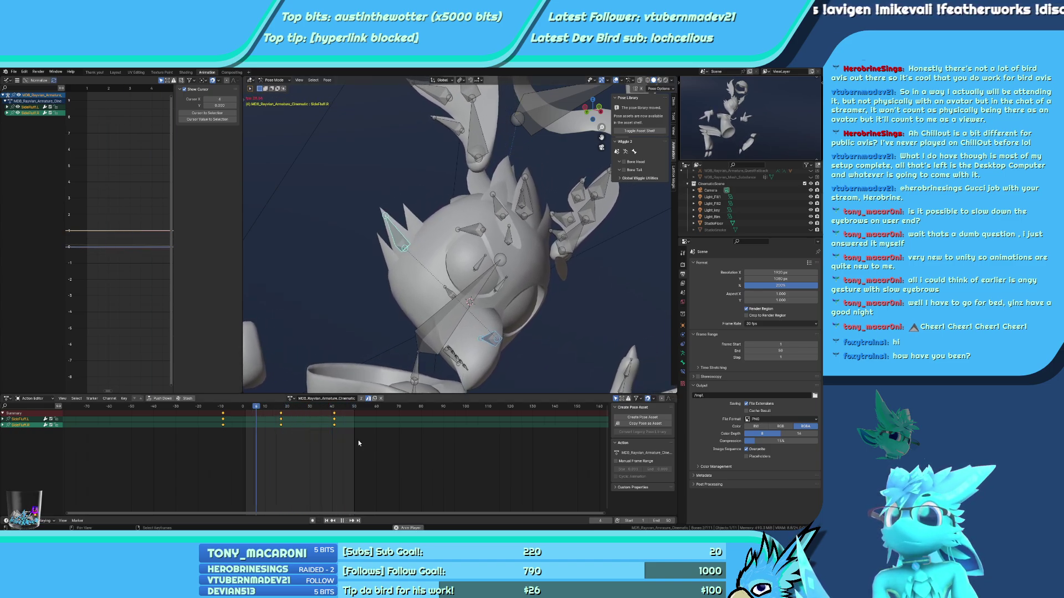
pyautogui.press('KP_0')
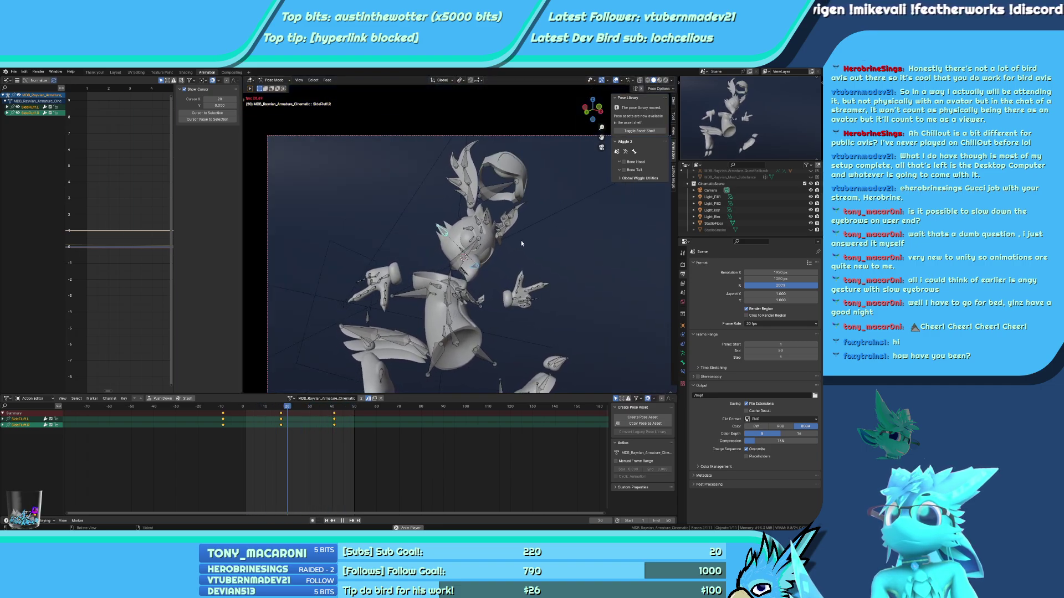
pyautogui.scroll(5, 500, 238)
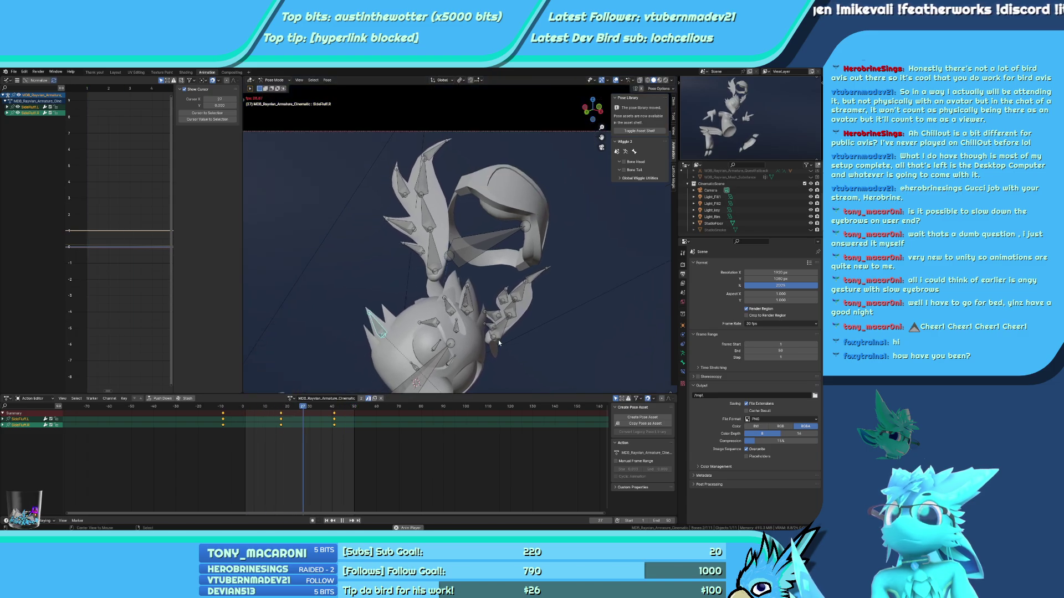
pyautogui.scroll(4, 477, 238)
pyautogui.press('space')
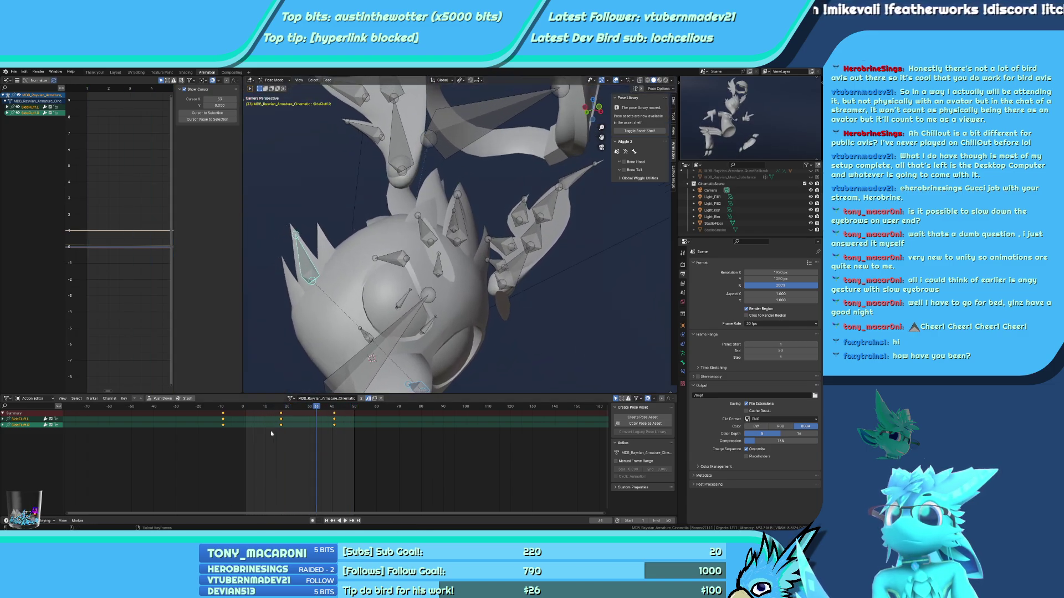
# Select the three hair bones on top of the head and copy their starting keyframes to frame 50
pyautogui.hotkey('shift', 'Left')
pyautogui.press('space')
pyautogui.click(437, 243)
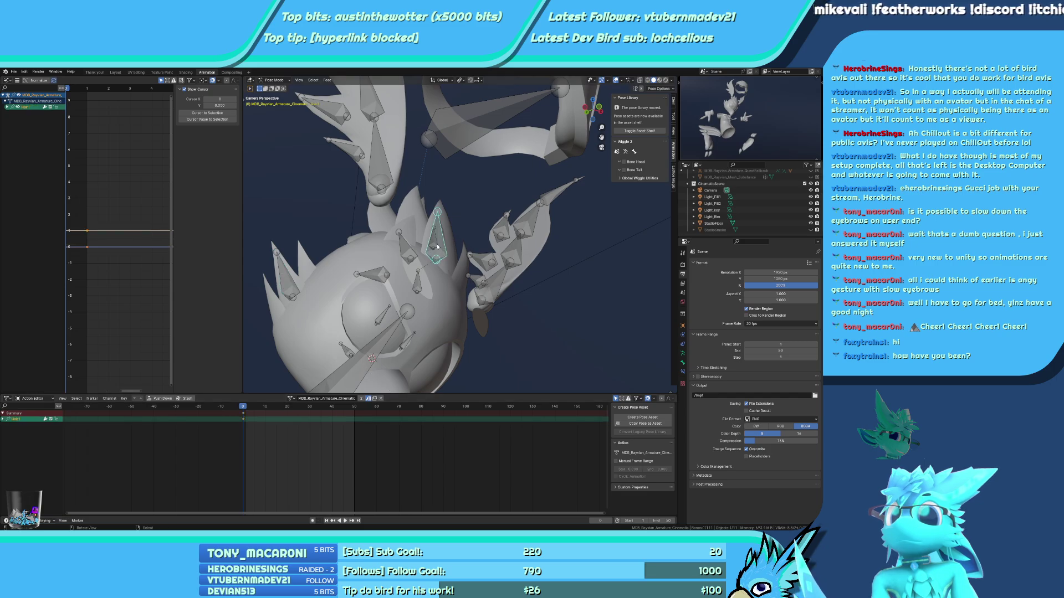
pyautogui.press('x')
pyautogui.press('x')
pyautogui.rightClick(456, 239)
pyautogui.keyDown('shift'); pyautogui.click(407, 250); pyautogui.keyUp('shift')
pyautogui.keyDown('shift'); pyautogui.click(375, 275); pyautogui.keyUp('shift')
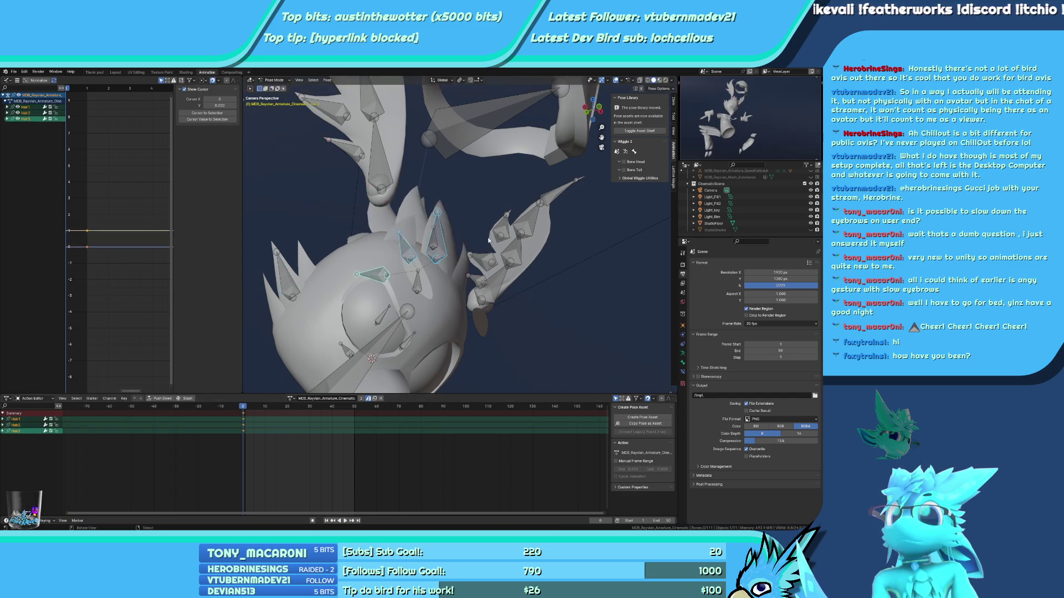
pyautogui.rightClick(410, 347)
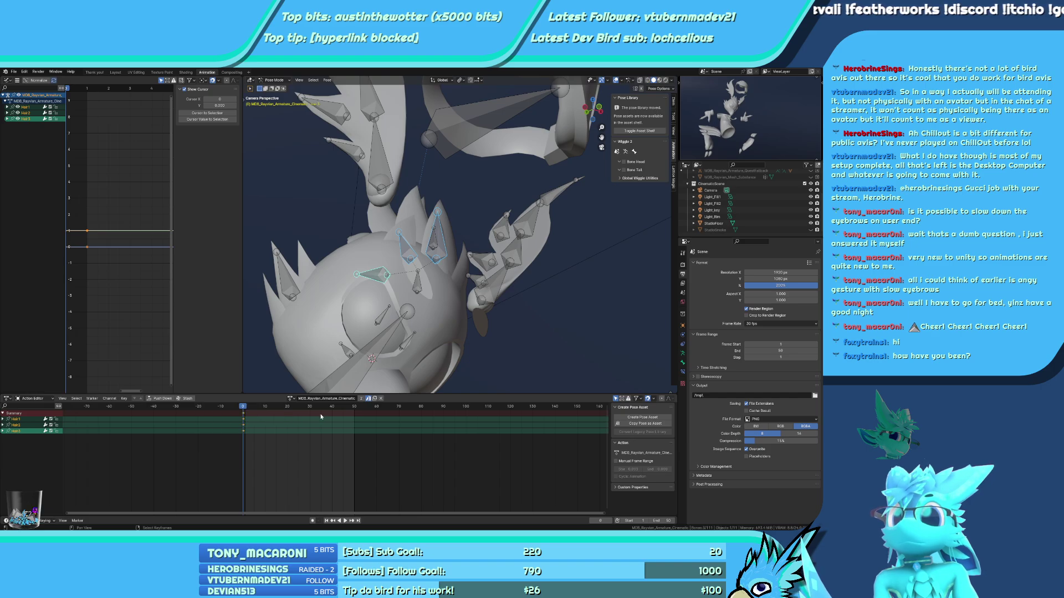
pyautogui.press('a')
pyautogui.press('g')
pyautogui.click(377, 436)
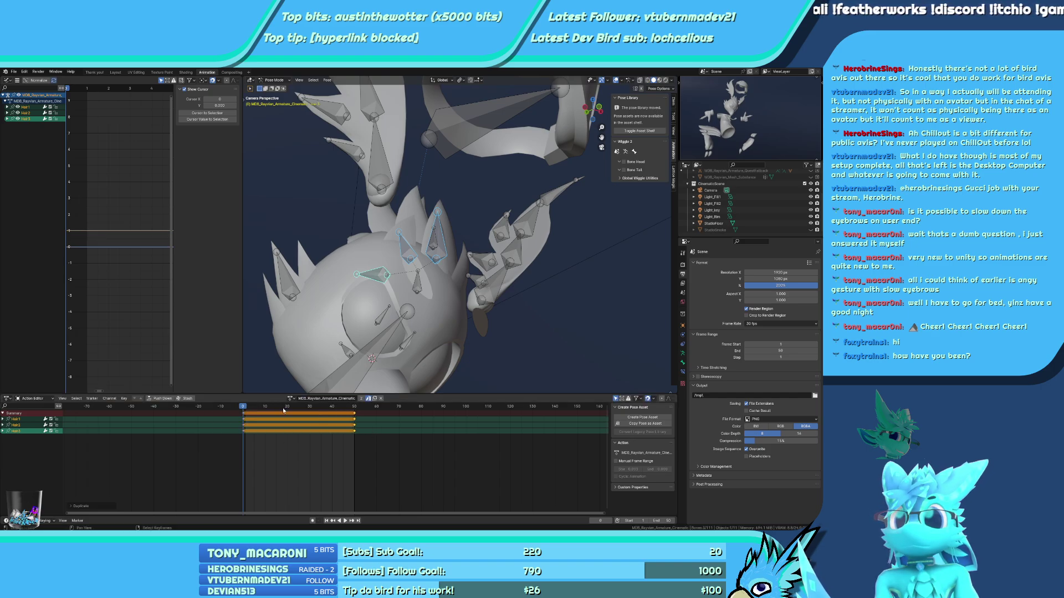
# At frame 25, rotate the three hair bones about 11 degrees along local X and key their rotation
pyautogui.press('space')
pyautogui.press('r')
pyautogui.press('x')
pyautogui.press('x')
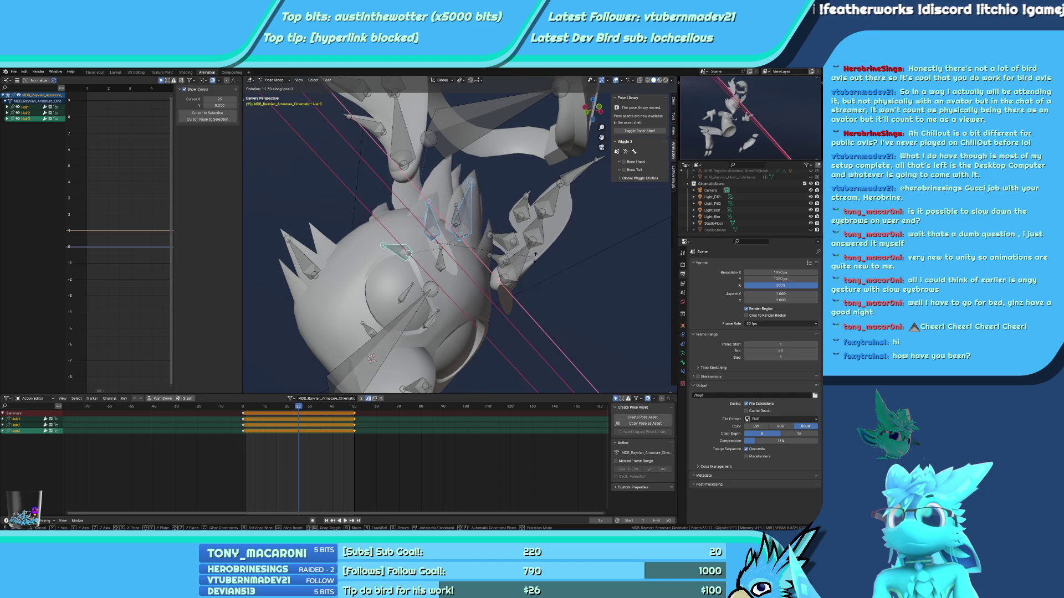
pyautogui.click(538, 258)
pyautogui.press('i')
pyautogui.click(538, 258)
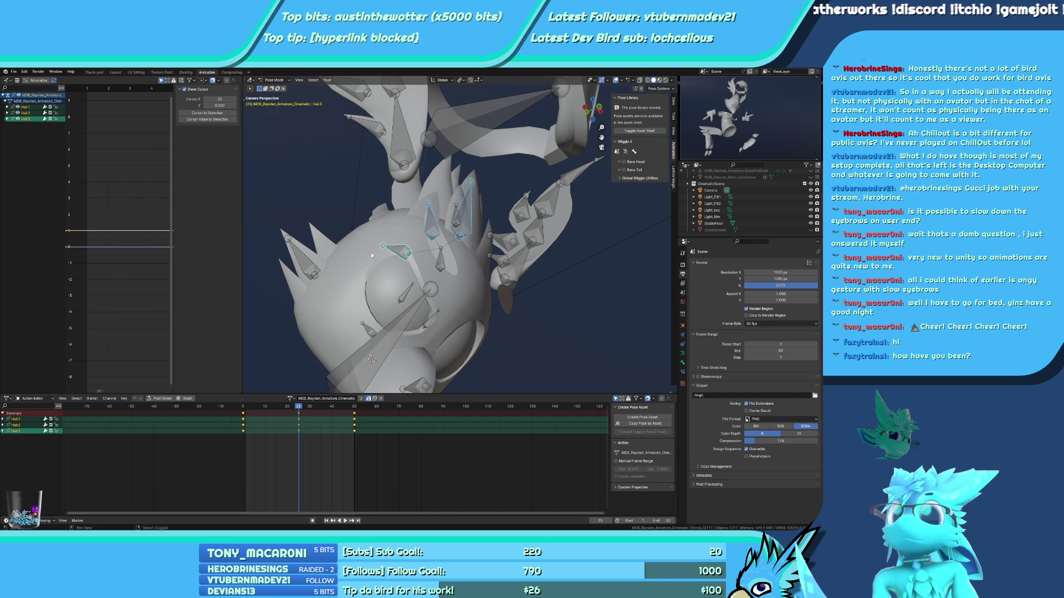
# Shift the three hair bones' keyframes 9 frames earlier to match the side fluff, then another 28 frames earlier
pyautogui.click(308, 258)
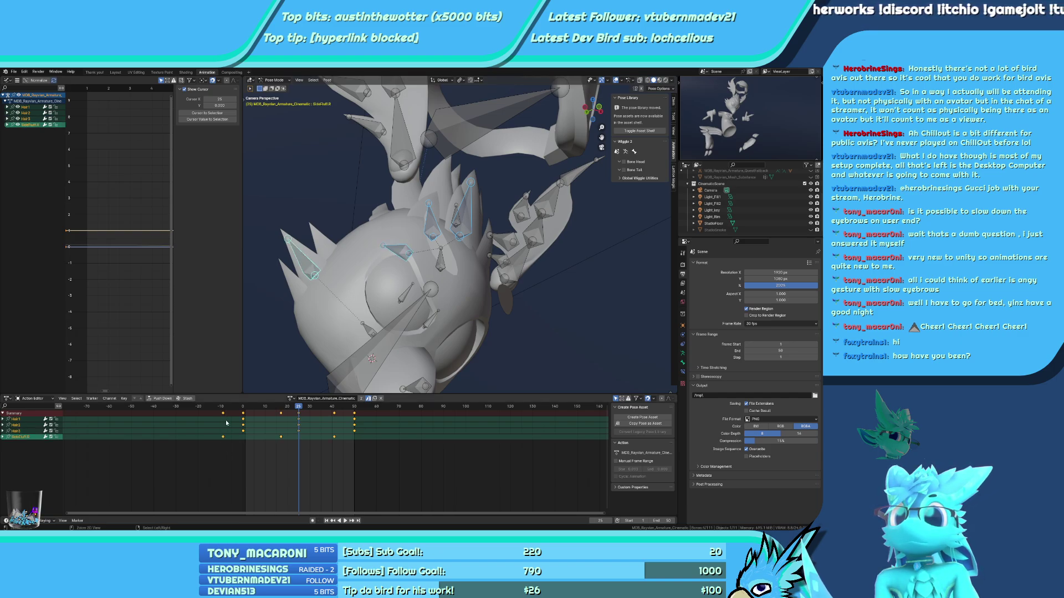
pyautogui.hotkey('ctrl', 'z')
pyautogui.press('g')
pyautogui.click(252, 419)
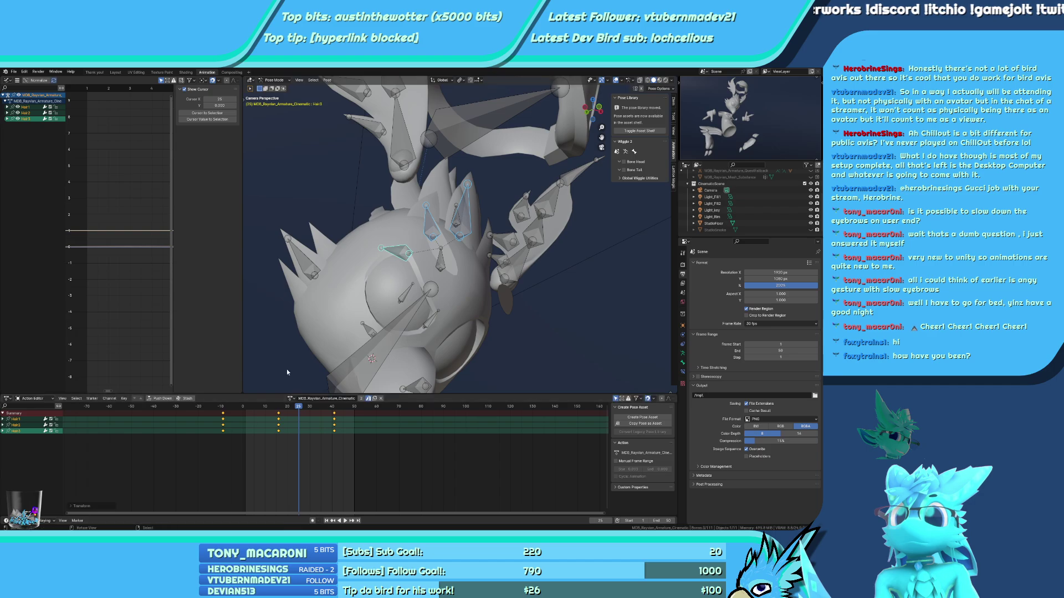
pyautogui.press('space')
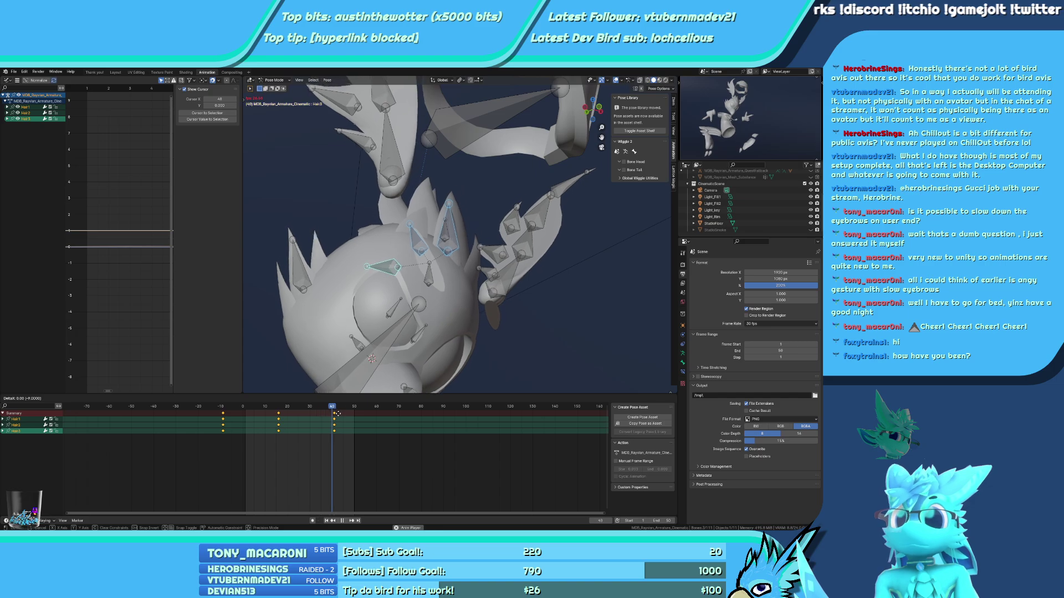
pyautogui.write('g-28')
pyautogui.press('Return')
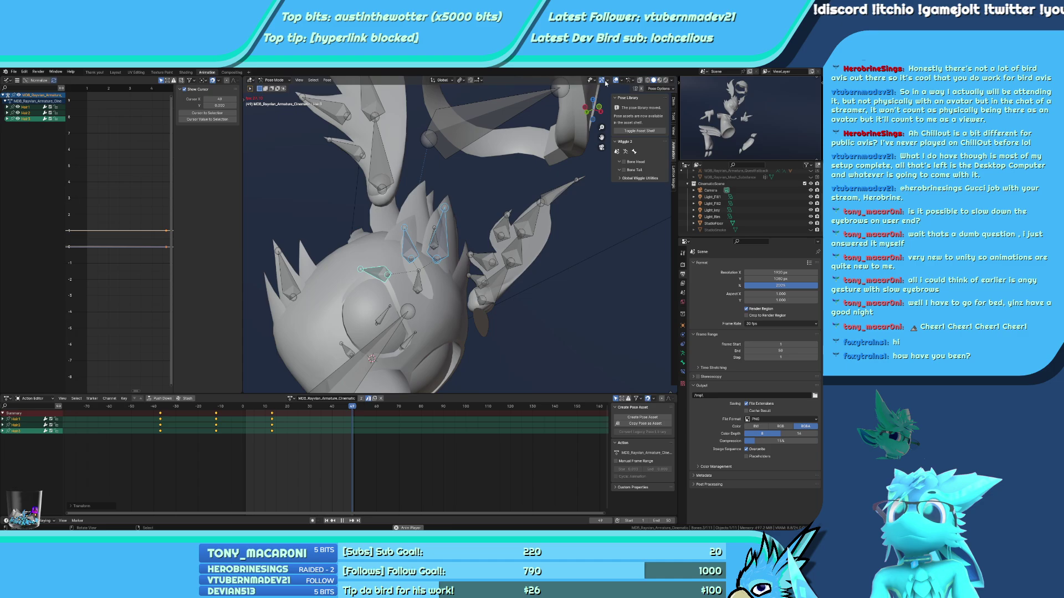
# Review the looping motion from the camera and close to the head with overlays hidden, in solid and textured shading
pyautogui.scroll(-10, 460, 233)
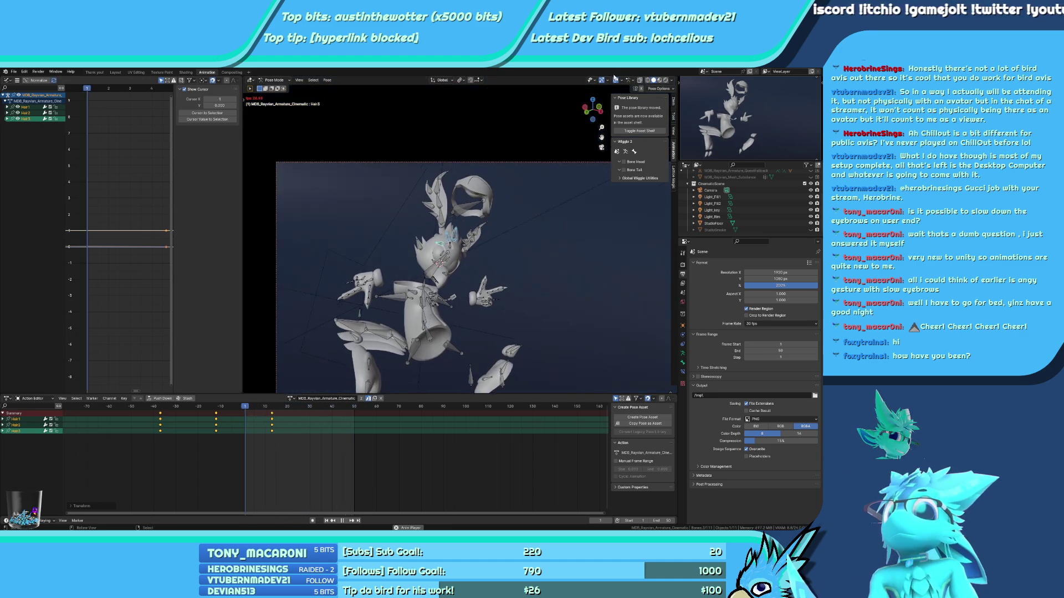
pyautogui.click(615, 81)
pyautogui.scroll(4, 470, 228)
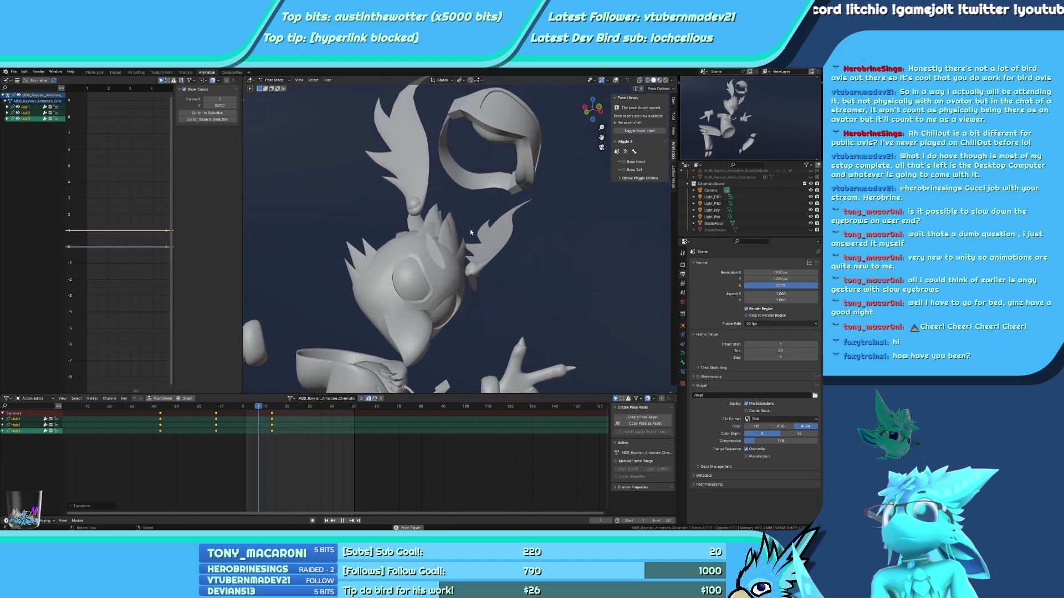
pyautogui.press('KP_0')
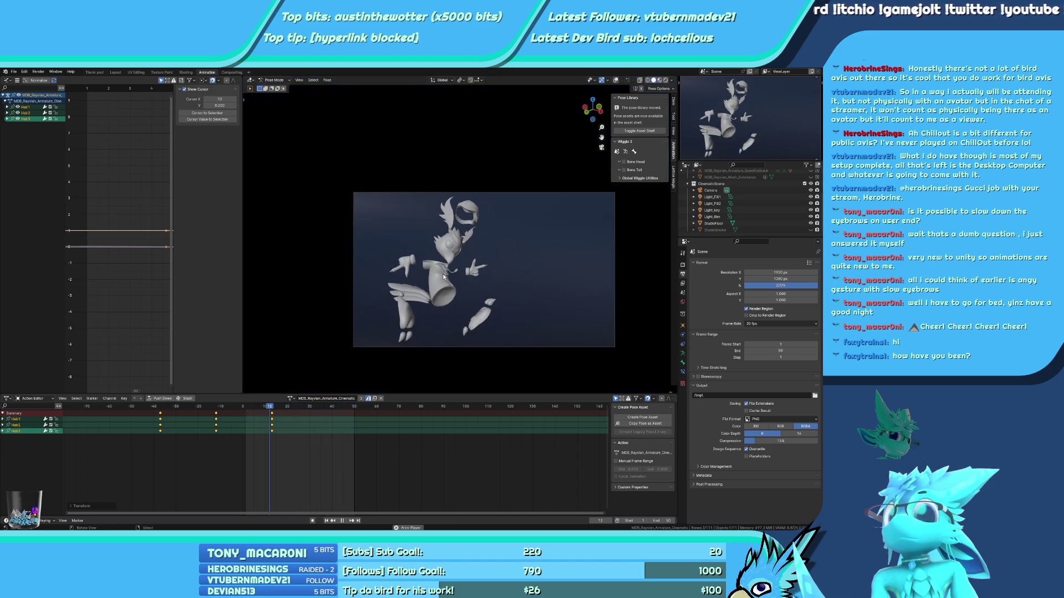
pyautogui.press('KP_0')
pyautogui.press('KP_0')
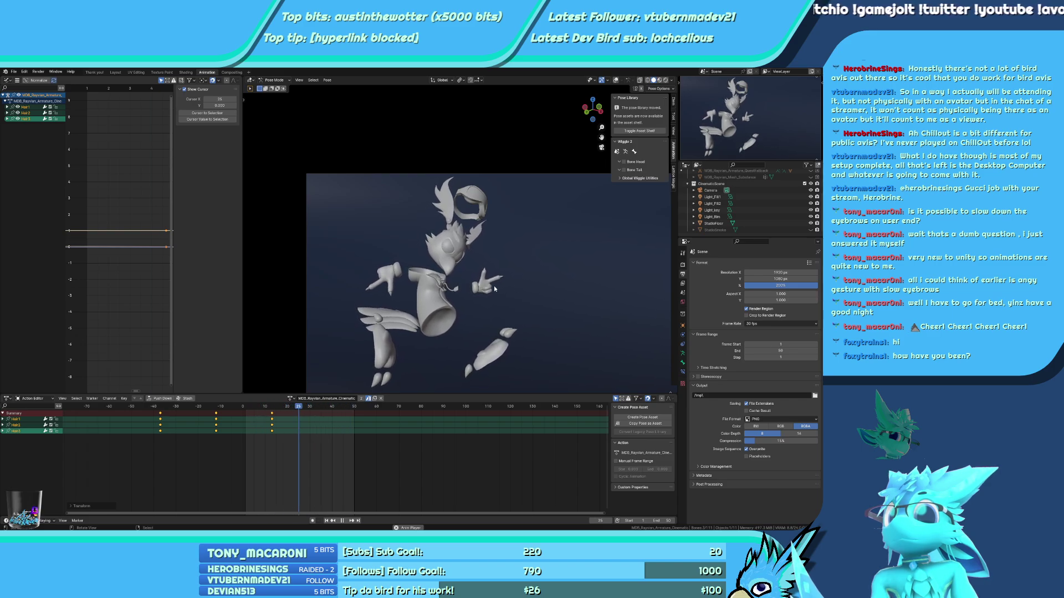
pyautogui.press('KP_0')
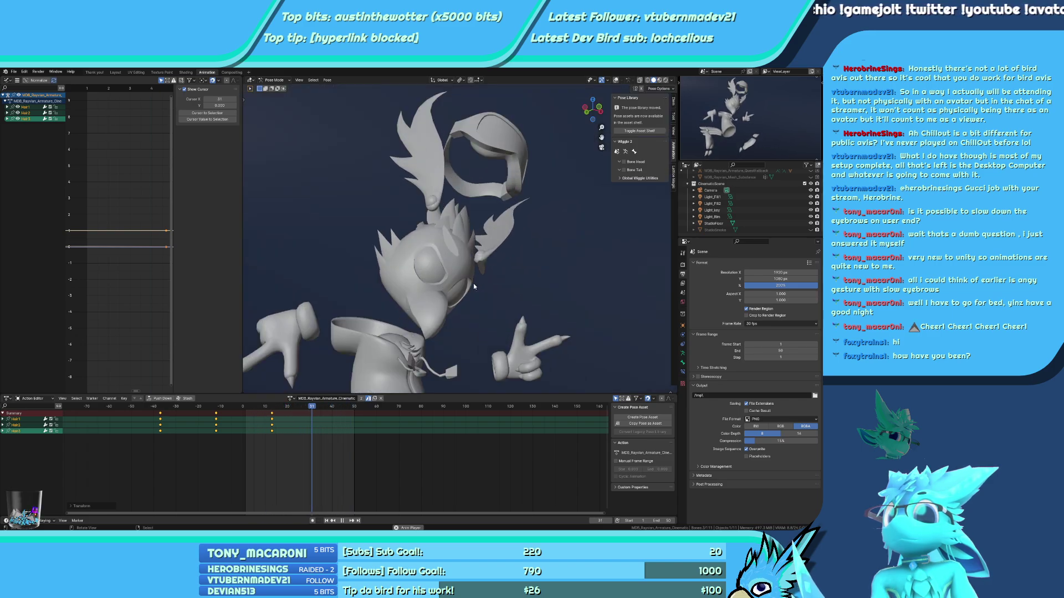
pyautogui.press('z')
pyautogui.press('KP_0')
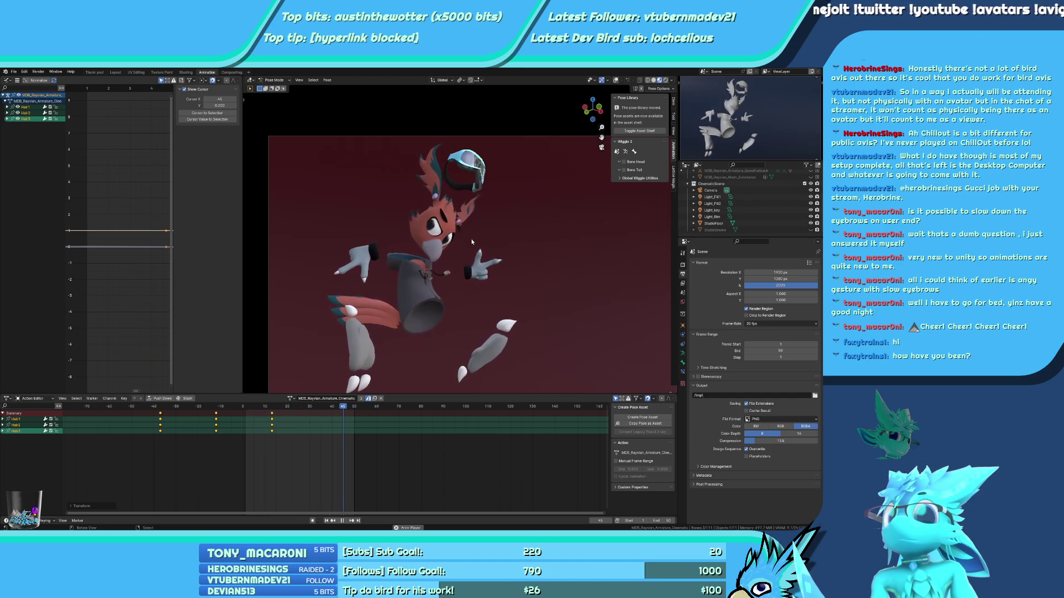
pyautogui.scroll(5, 459, 154)
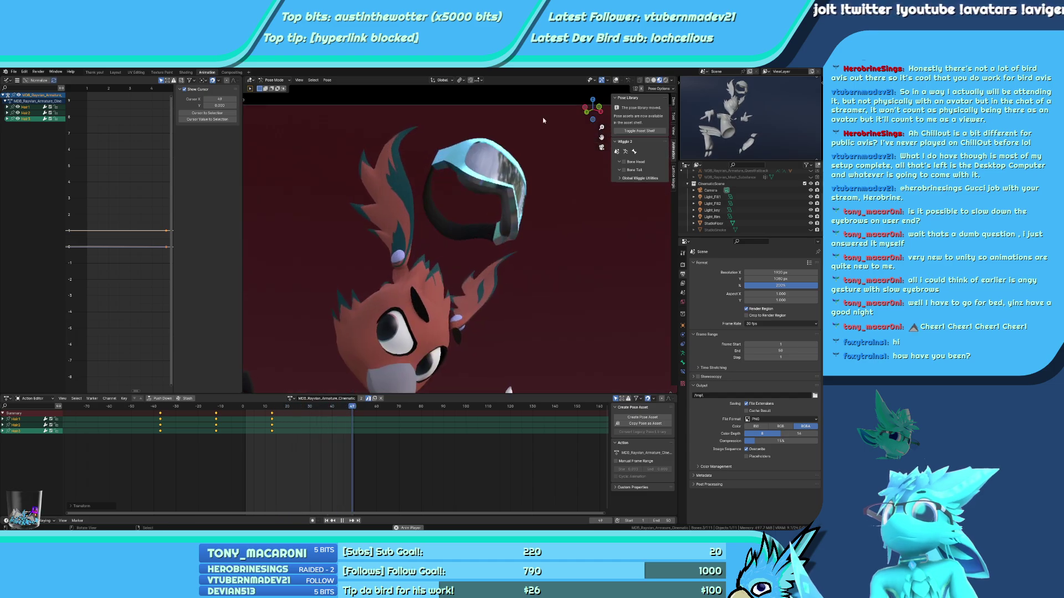
# Stop playback, show the overlays again, and select all bones of the large feathered ear beside the goggles
pyautogui.click(615, 80)
pyautogui.press('space')
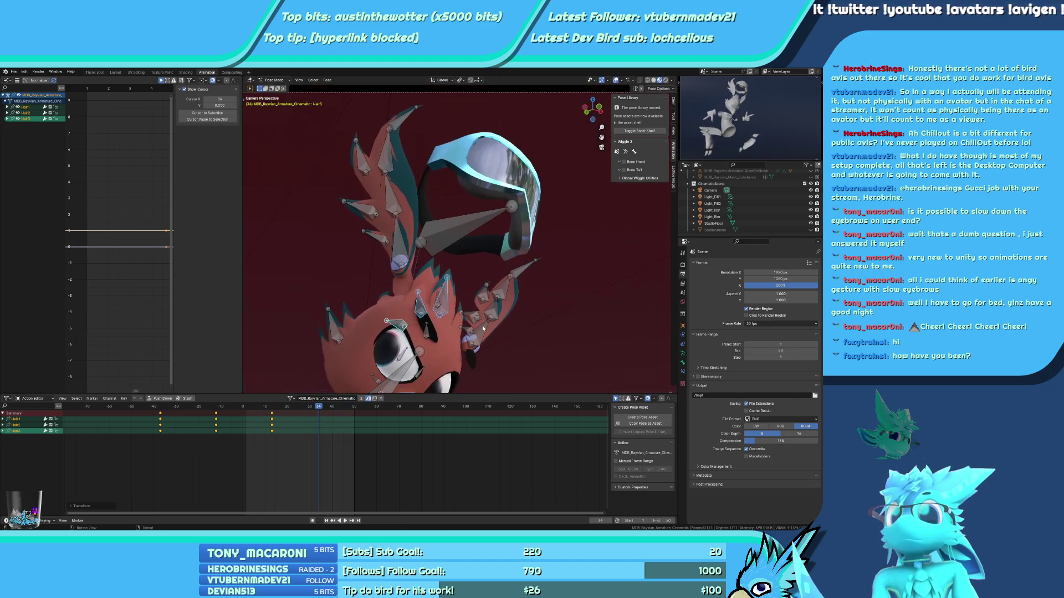
pyautogui.click(379, 244)
pyautogui.press('r')
pyautogui.rightClick(476, 169)
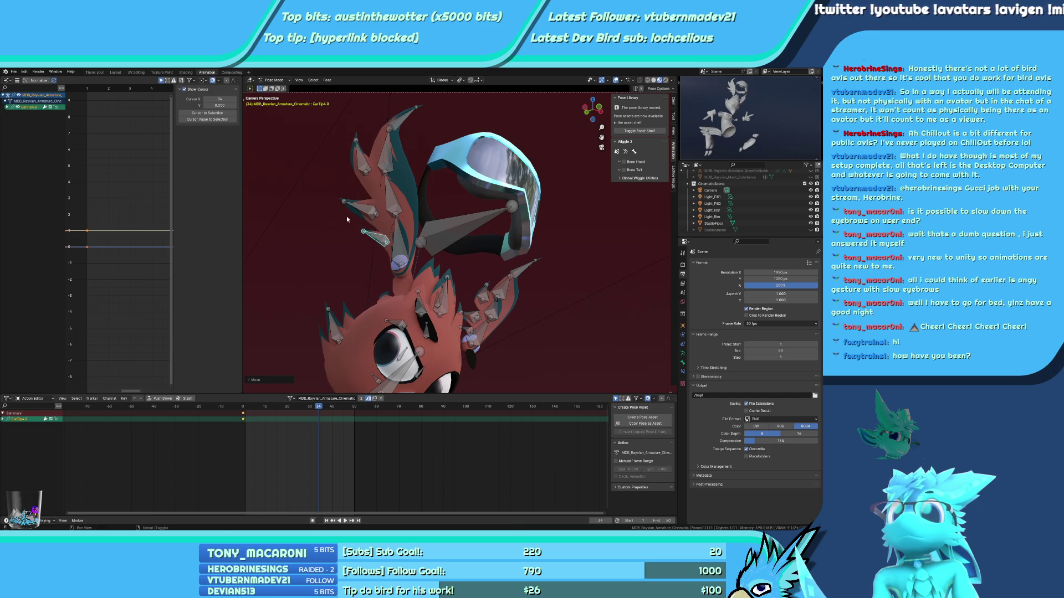
pyautogui.keyDown('shift'); pyautogui.rightClick(362, 209); pyautogui.keyUp('shift')
pyautogui.keyDown('shift'); pyautogui.rightClick(363, 161); pyautogui.keyUp('shift')
pyautogui.keyDown('shift'); pyautogui.rightClick(386, 155); pyautogui.keyUp('shift')
pyautogui.keyDown('shift'); pyautogui.rightClick(401, 119); pyautogui.keyUp('shift')
pyautogui.keyDown('shift'); pyautogui.rightClick(394, 229); pyautogui.keyUp('shift')
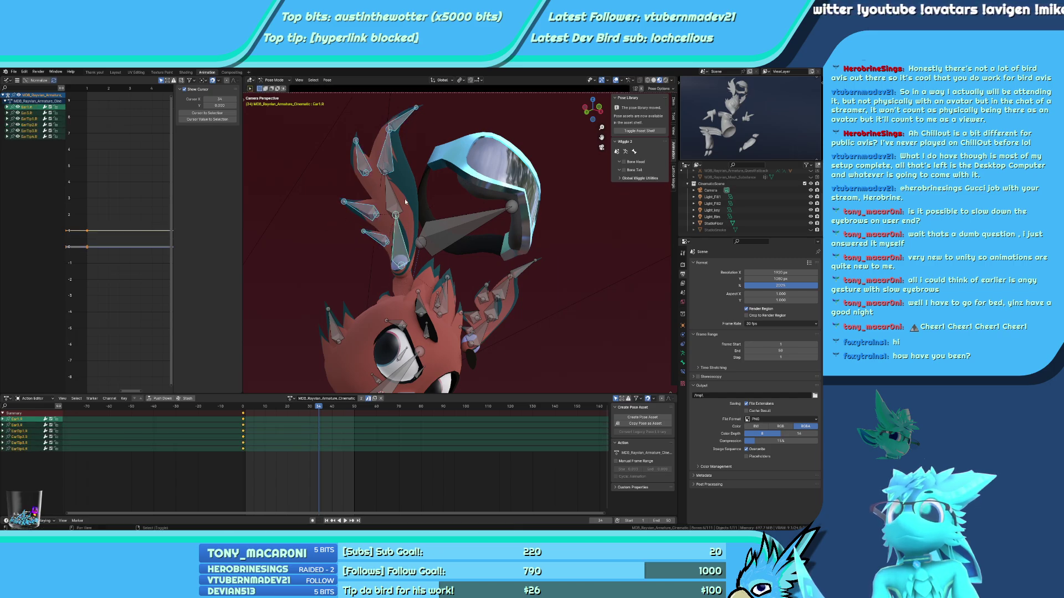
pyautogui.keyDown('shift'); pyautogui.rightClick(395, 223); pyautogui.keyUp('shift')
pyautogui.keyDown('shift'); pyautogui.rightClick(392, 198); pyautogui.keyUp('shift')
pyautogui.keyDown('shift'); pyautogui.rightClick(397, 239); pyautogui.keyUp('shift')
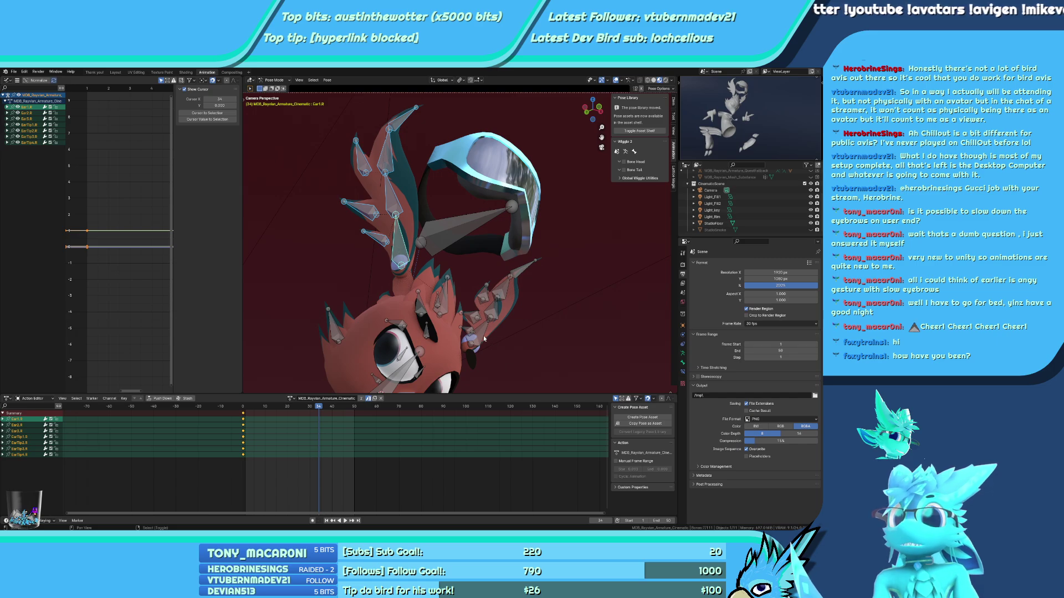
# Add the opposite ear's bones to the selection and copy all ear bones' starting keyframes to frame 50
pyautogui.keyDown('shift'); pyautogui.rightClick(480, 335); pyautogui.keyUp('shift')
pyautogui.keyDown('shift'); pyautogui.rightClick(467, 330); pyautogui.keyUp('shift')
pyautogui.keyDown('shift'); pyautogui.rightClick(470, 317); pyautogui.keyUp('shift')
pyautogui.keyDown('shift'); pyautogui.rightClick(492, 310); pyautogui.keyUp('shift')
pyautogui.keyDown('shift'); pyautogui.rightClick(484, 294); pyautogui.keyUp('shift')
pyautogui.keyDown('shift'); pyautogui.rightClick(502, 290); pyautogui.keyUp('shift')
pyautogui.keyDown('shift'); pyautogui.rightClick(521, 271); pyautogui.keyUp('shift')
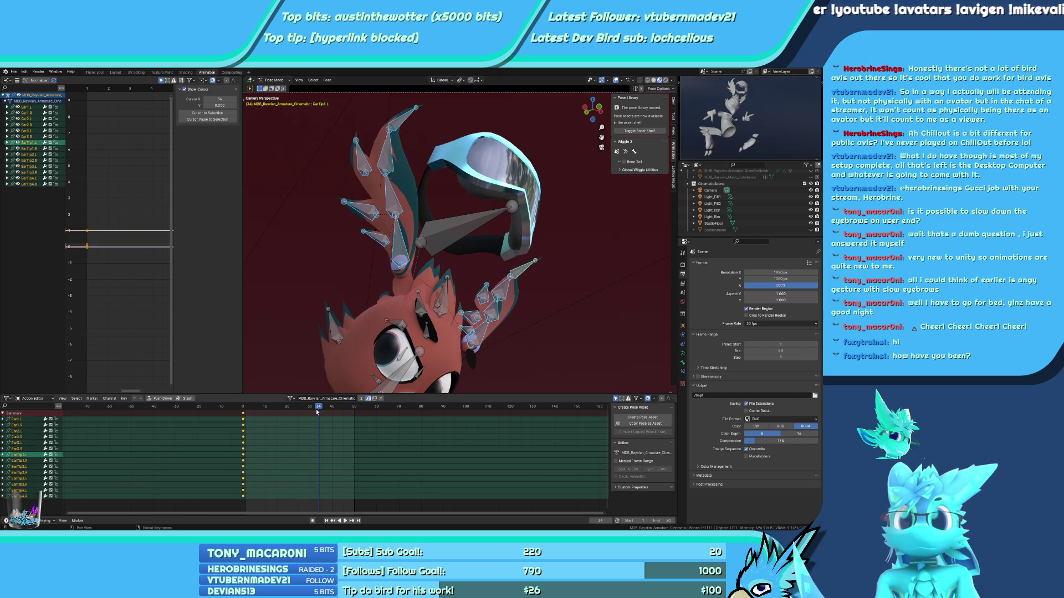
pyautogui.hotkey('shift', 'd')
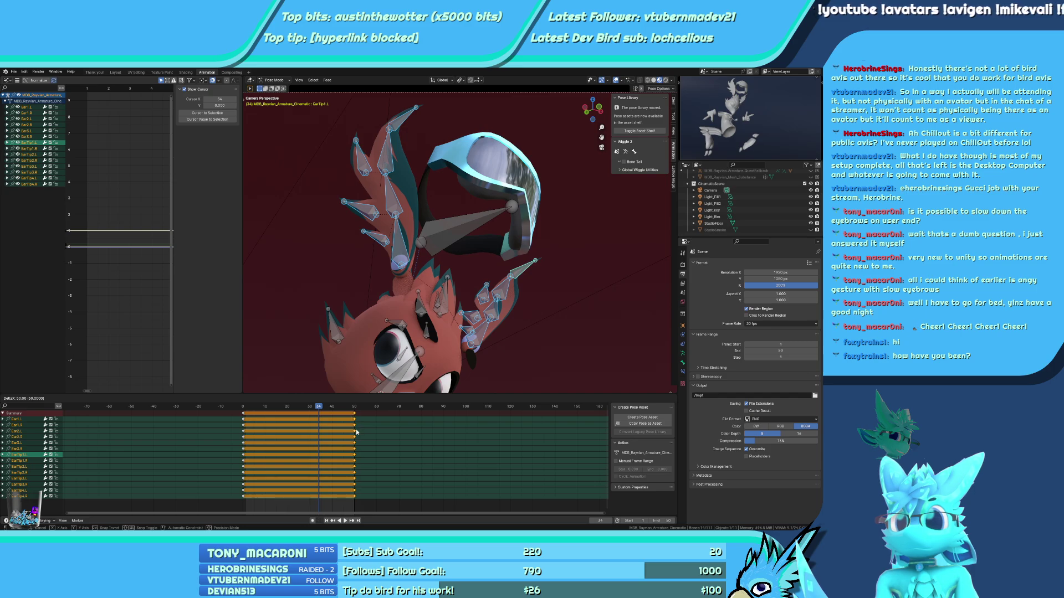
pyautogui.click(356, 432)
# Move to frame 25 and try a strong rotation of all the ear bones about their local X axes
pyautogui.press('space')
pyautogui.click(298, 408)
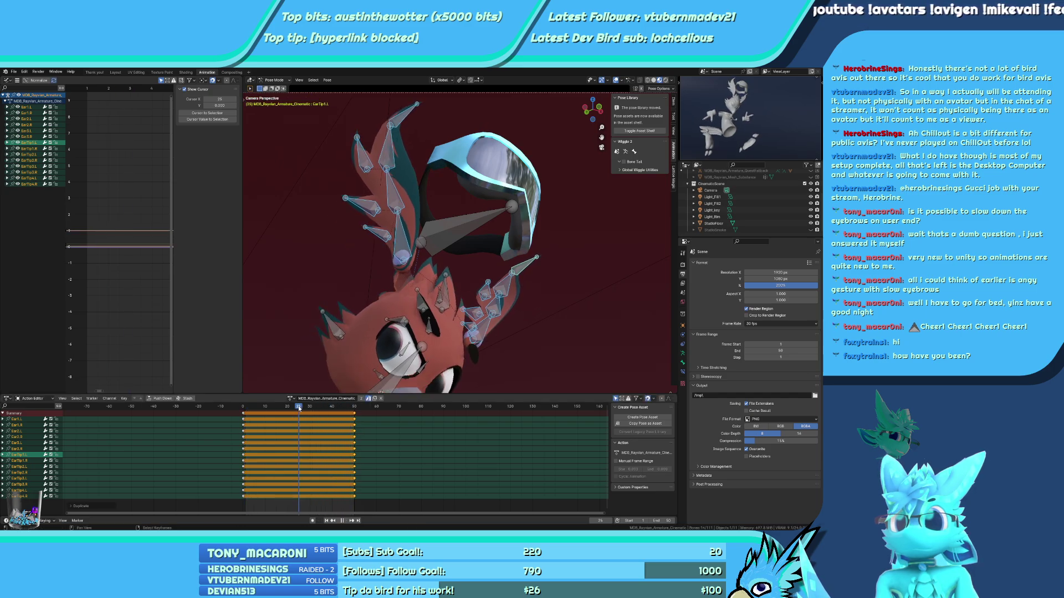
pyautogui.press('x')
pyautogui.press('x')
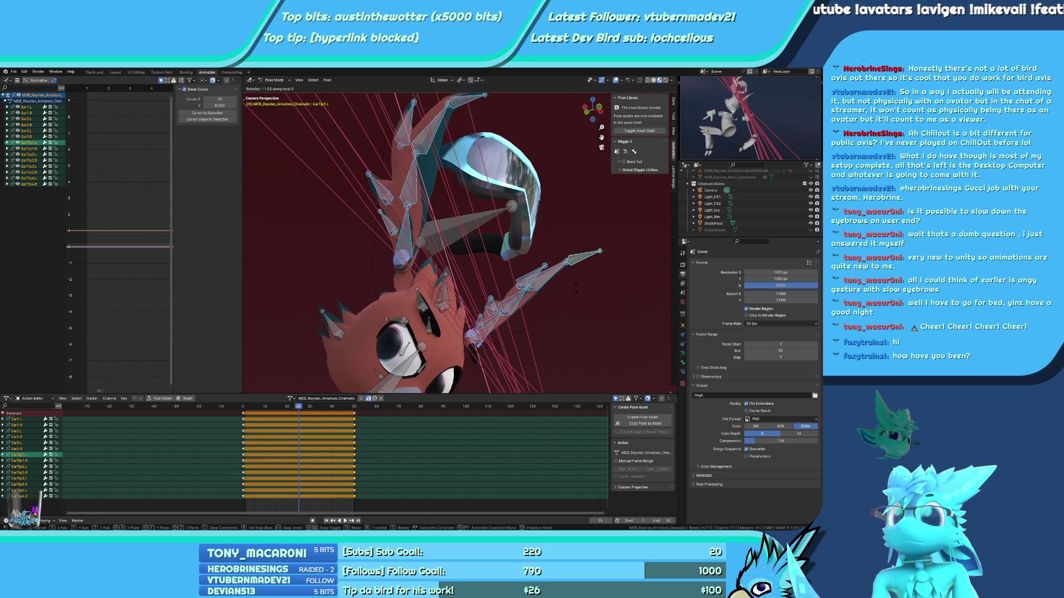
pyautogui.click(549, 272)
pyautogui.scroll(-2, 547, 272)
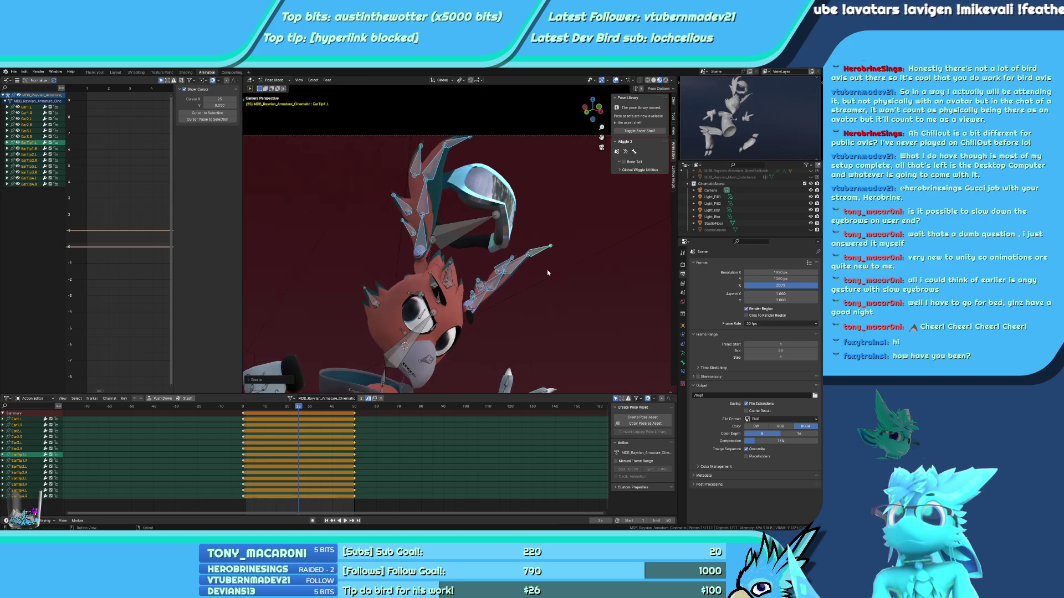
pyautogui.press('r')
pyautogui.press('r')
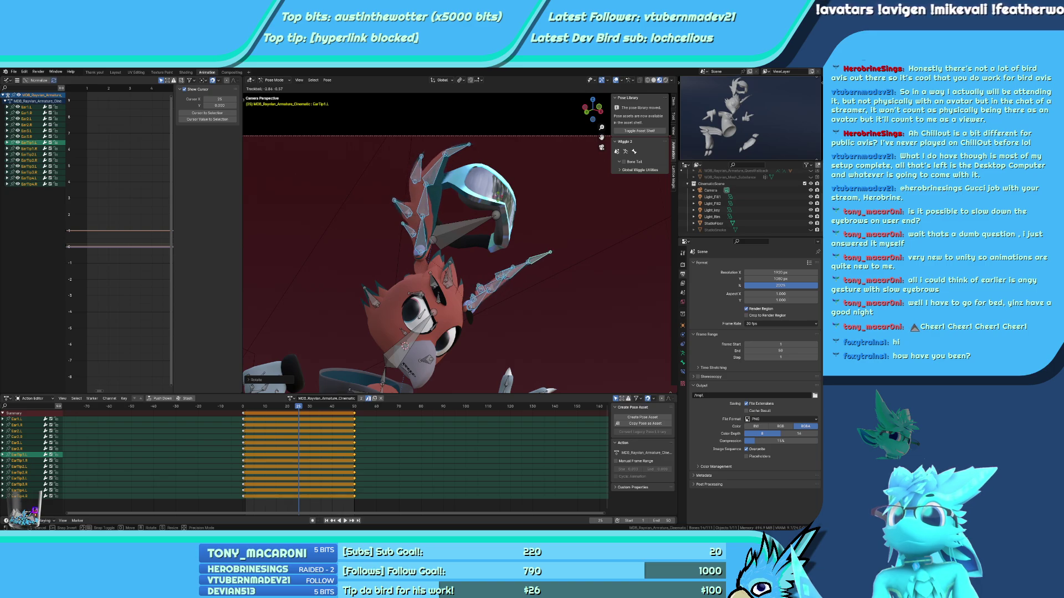
pyautogui.click(487, 241)
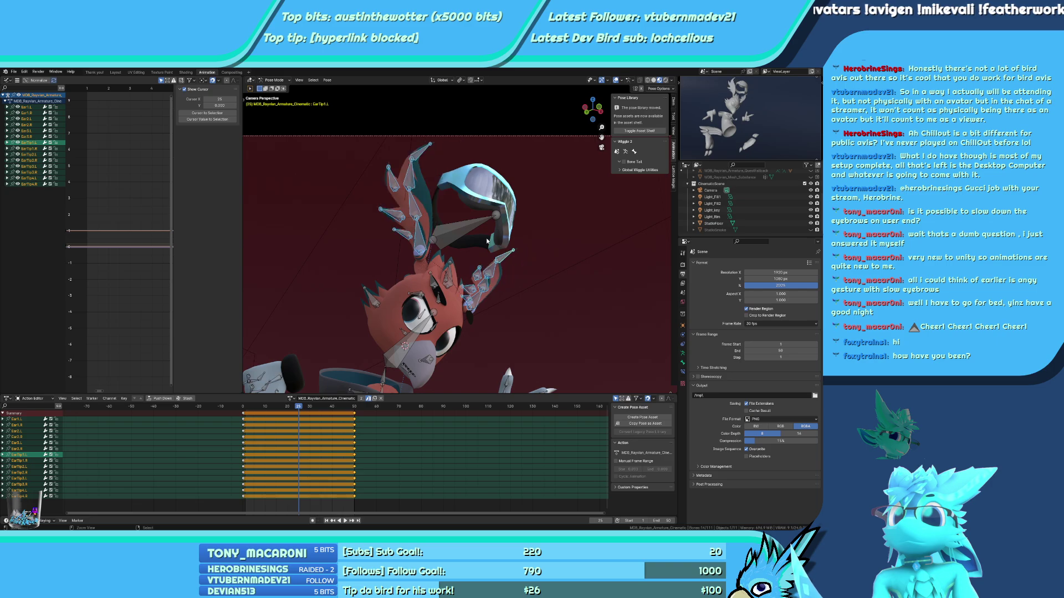
# Rotate all the ear bones slightly about their local X axes at frame 25, adjust the tilt freely, and keyframe the pose
pyautogui.press('r')
pyautogui.press('x')
pyautogui.press('x')
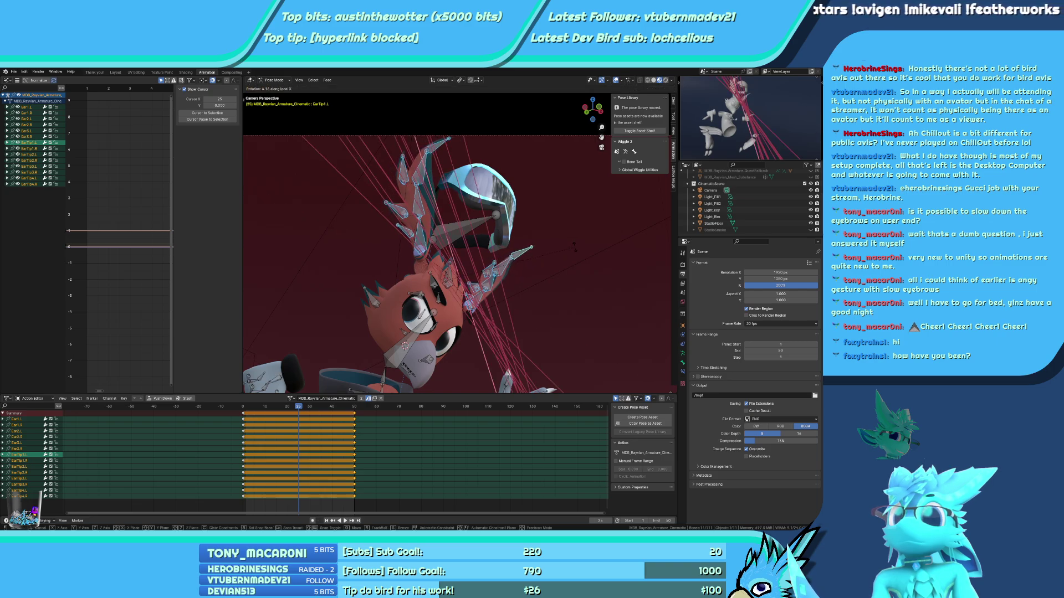
pyautogui.press('r')
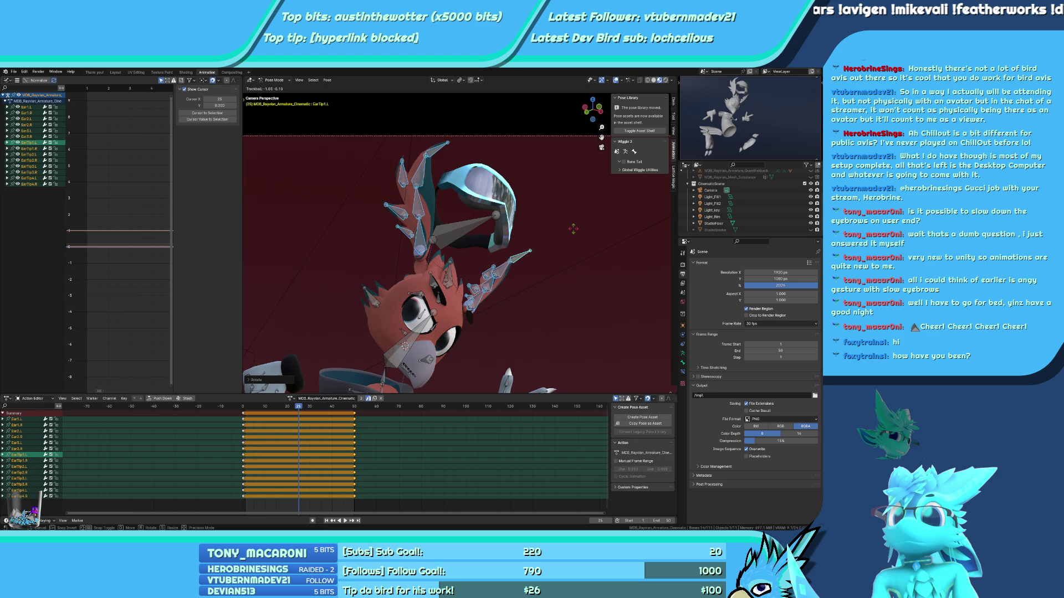
pyautogui.click(573, 224)
pyautogui.press('i')
pyautogui.click(523, 279)
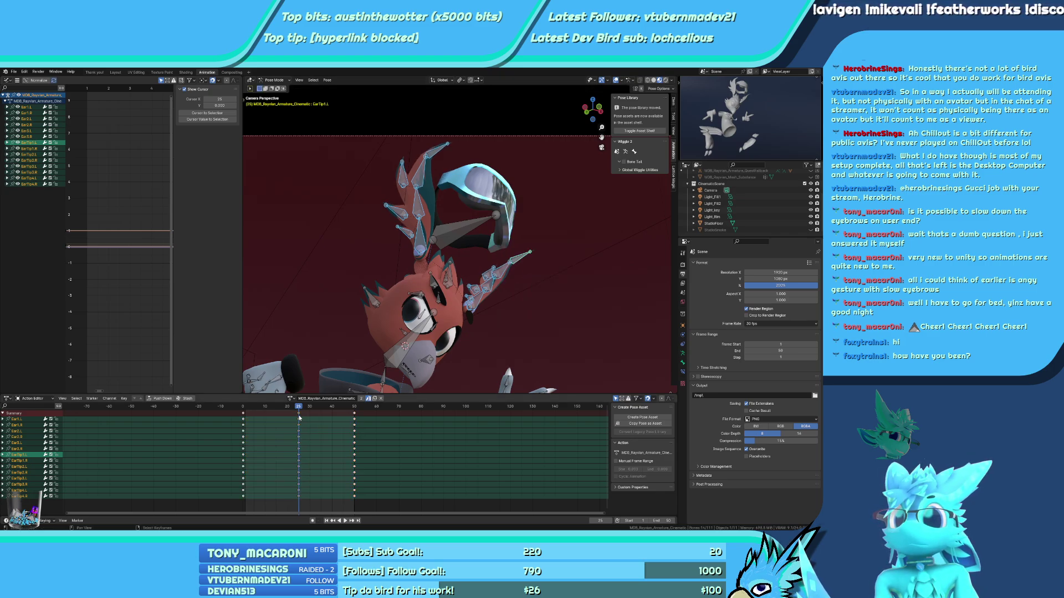
# Return to frame 0, rotate all the ear bones slightly about their local X axes, and keyframe the pose
pyautogui.click(241, 408)
pyautogui.press('space')
pyautogui.press('r')
pyautogui.press('x')
pyautogui.press('x')
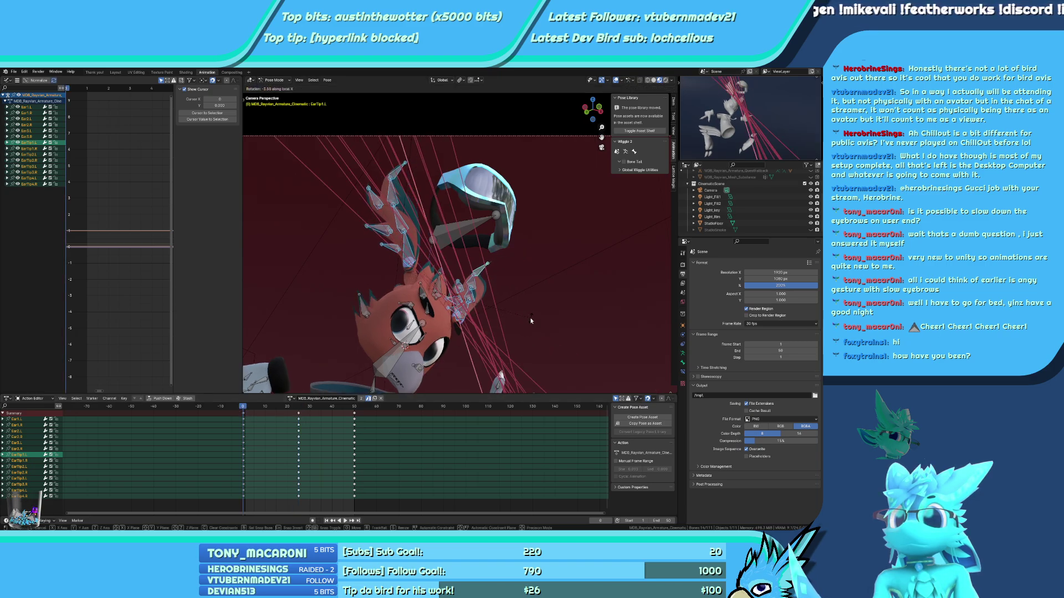
pyautogui.click(531, 321)
pyautogui.press('i')
pyautogui.click(530, 320)
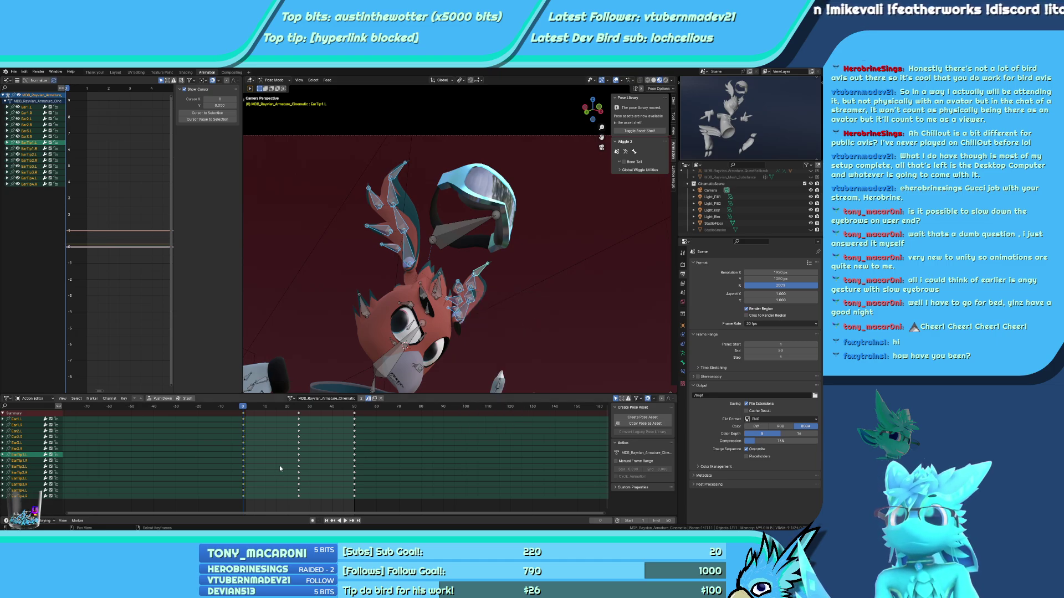
# Duplicate the ear bones' frame 0 keyframes to frame 50 and make all their animation curves cyclic
pyautogui.hotkey('shift', 'd')
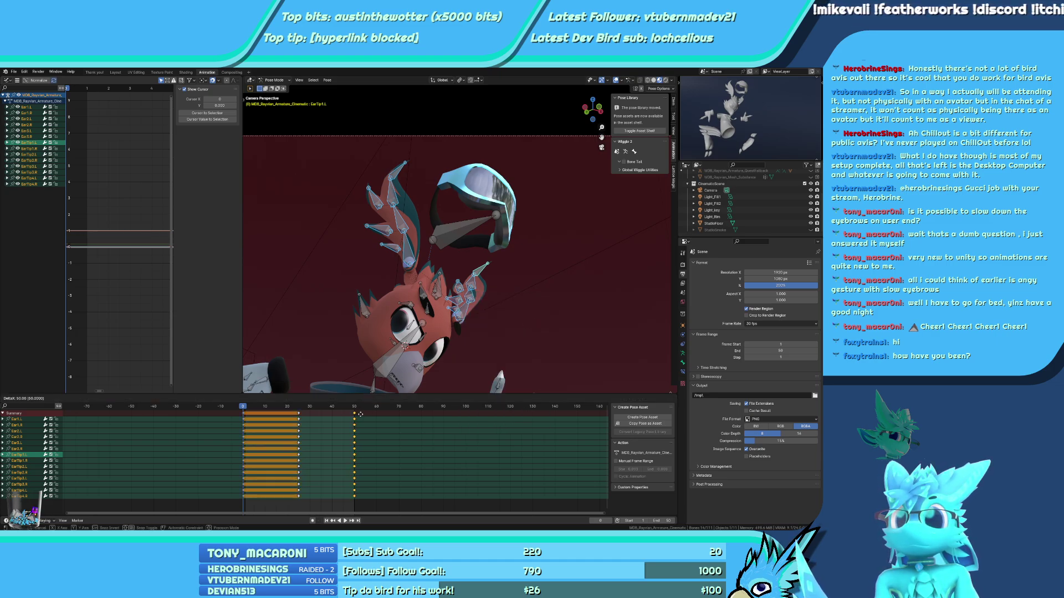
pyautogui.click(360, 414)
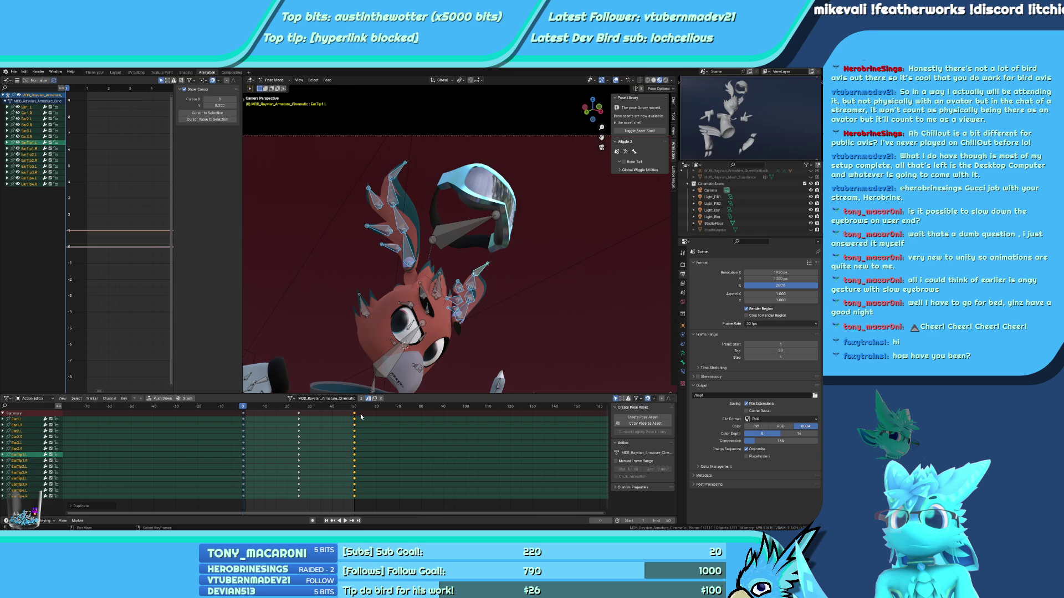
pyautogui.hotkey('shift', 'e')
pyautogui.click(305, 452)
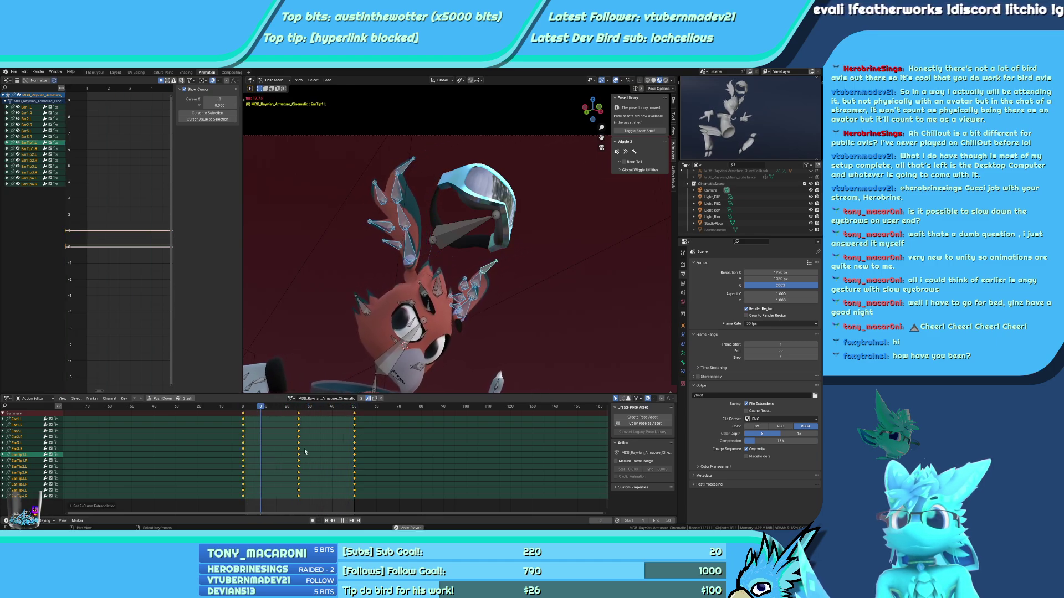
# Shift all ear keyframes 14 frames later, then deselect both ears' base bones and shift the remaining keyframes another 6 frames later
pyautogui.press('g')
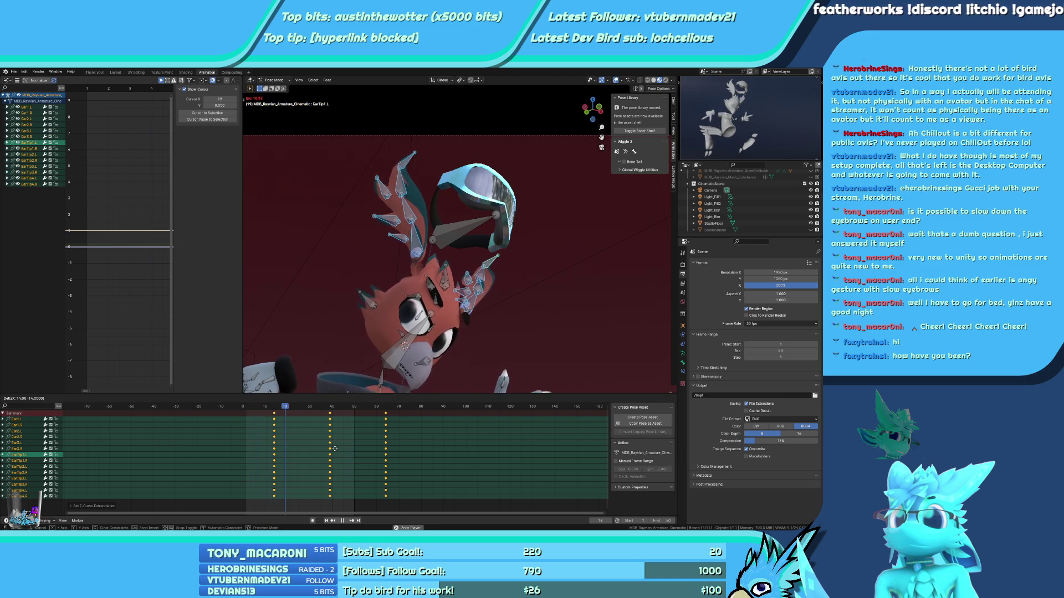
pyautogui.click(335, 449)
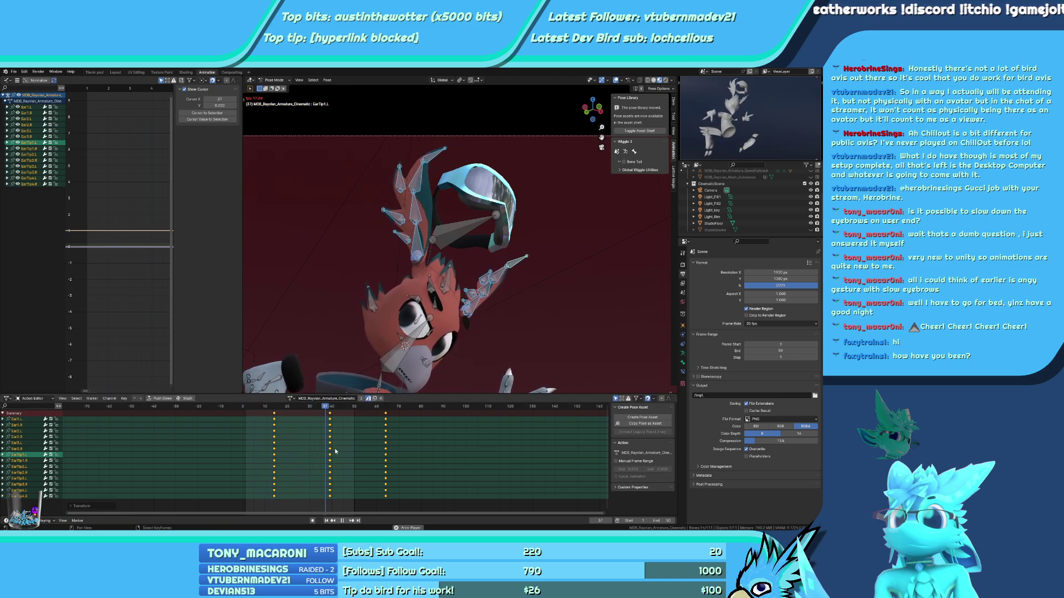
pyautogui.middleClick(419, 256)
pyautogui.middleClick(396, 245)
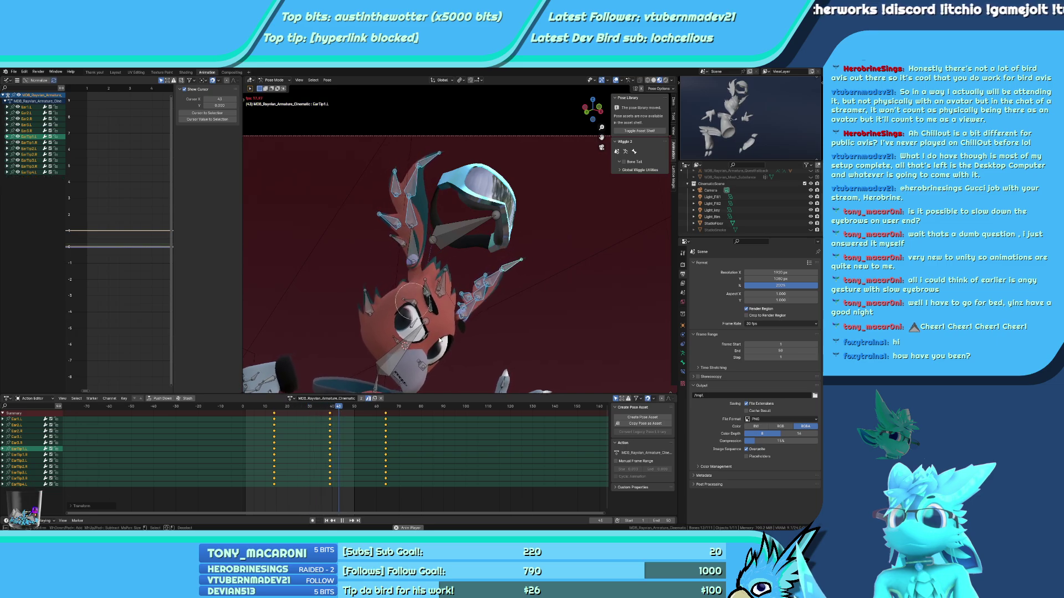
pyautogui.middleClick(452, 326)
pyautogui.rightClick(451, 326)
pyautogui.press('g')
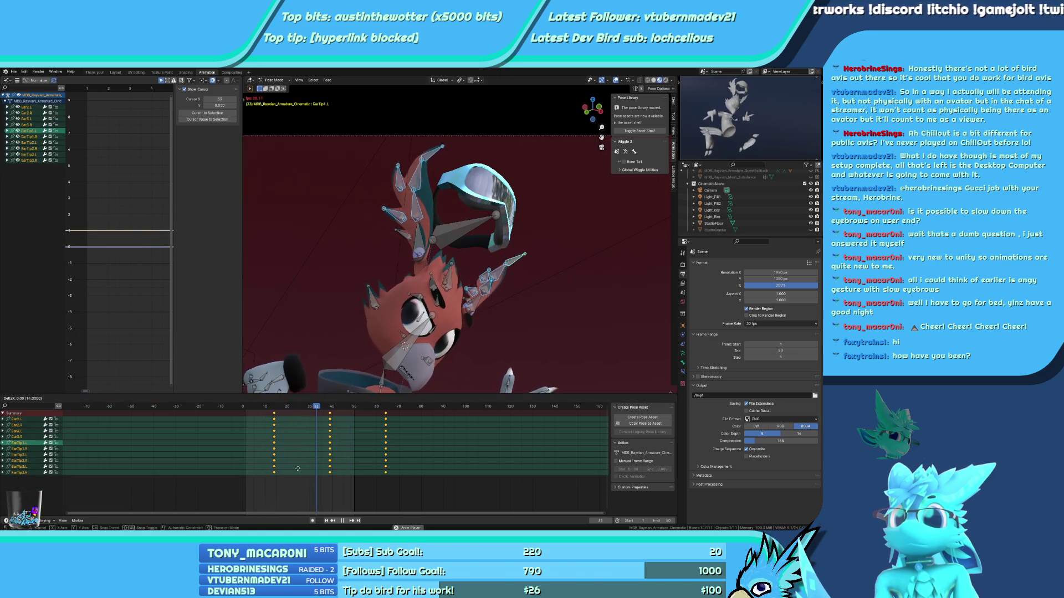
pyautogui.click(312, 469)
# Deselect the next bones up both ears and shift the remaining ear bones' keyframes 9 frames later
pyautogui.press('c')
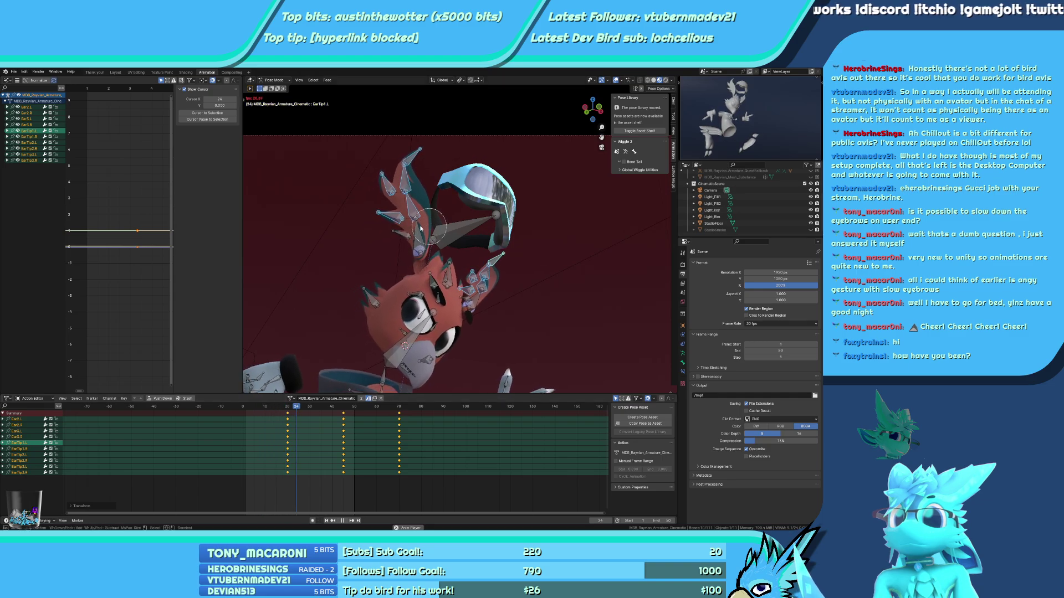
pyautogui.middleClick(404, 217)
pyautogui.middleClick(472, 292)
pyautogui.middleClick(485, 290)
pyautogui.rightClick(485, 290)
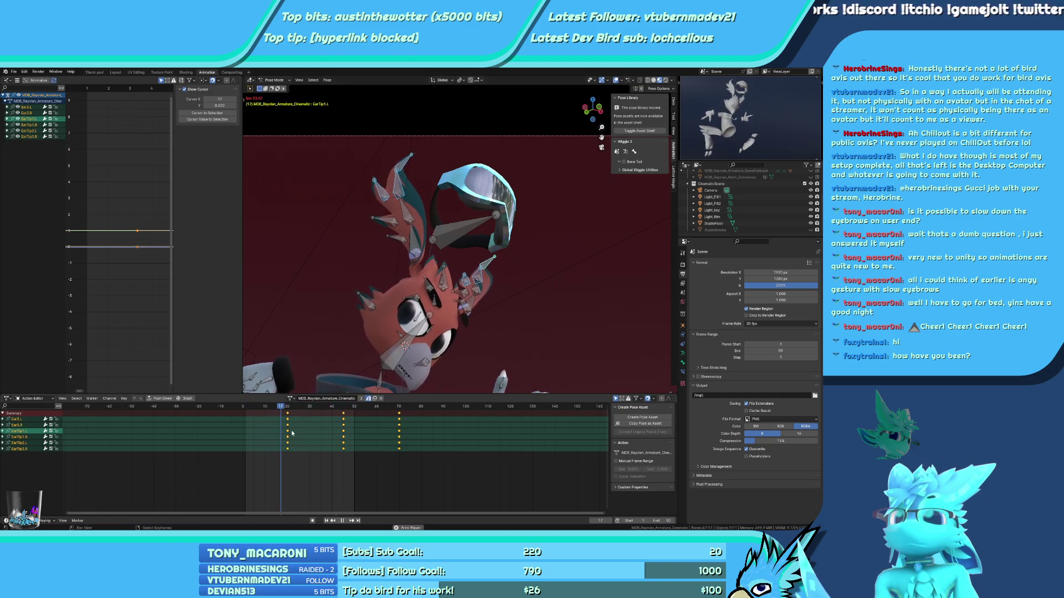
pyautogui.press('g')
pyautogui.click(315, 432)
# Deselect all but the outermost tip bone of each ear and shift the tips' keyframes another 9 frames later
pyautogui.press('c')
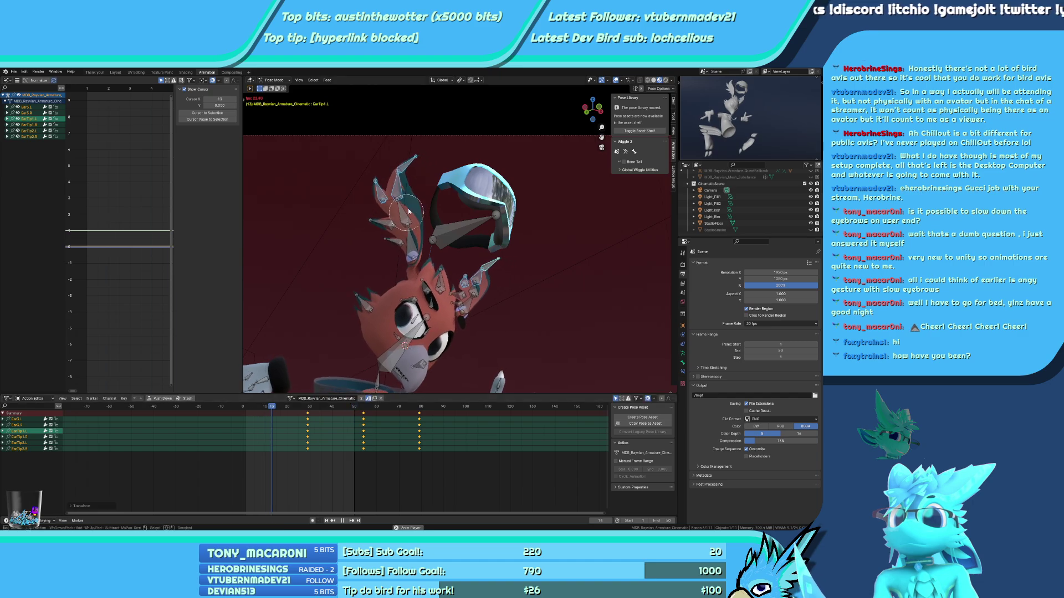
pyautogui.middleClick(397, 182)
pyautogui.middleClick(478, 284)
pyautogui.rightClick(478, 283)
pyautogui.press('g')
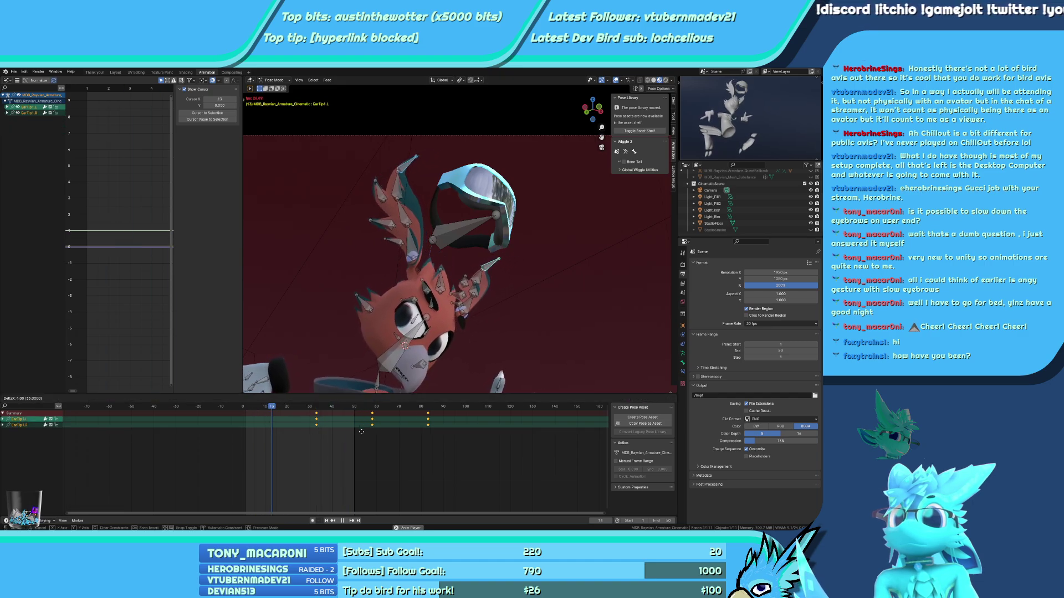
pyautogui.click(370, 431)
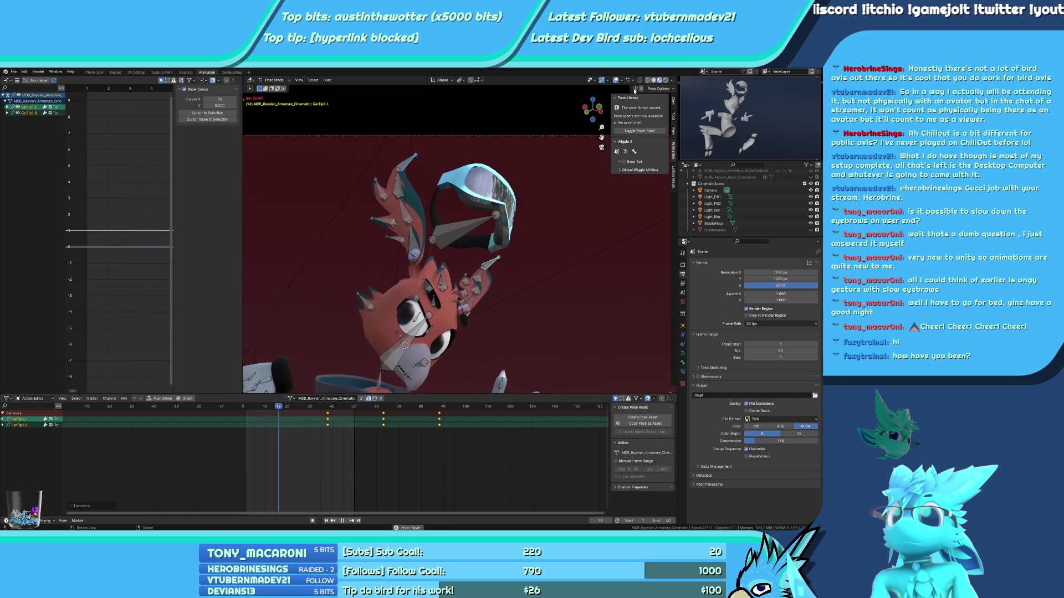
# Review the looping ear motion through the camera with overlays hidden, restore the overlays, and stop playback
pyautogui.click(616, 81)
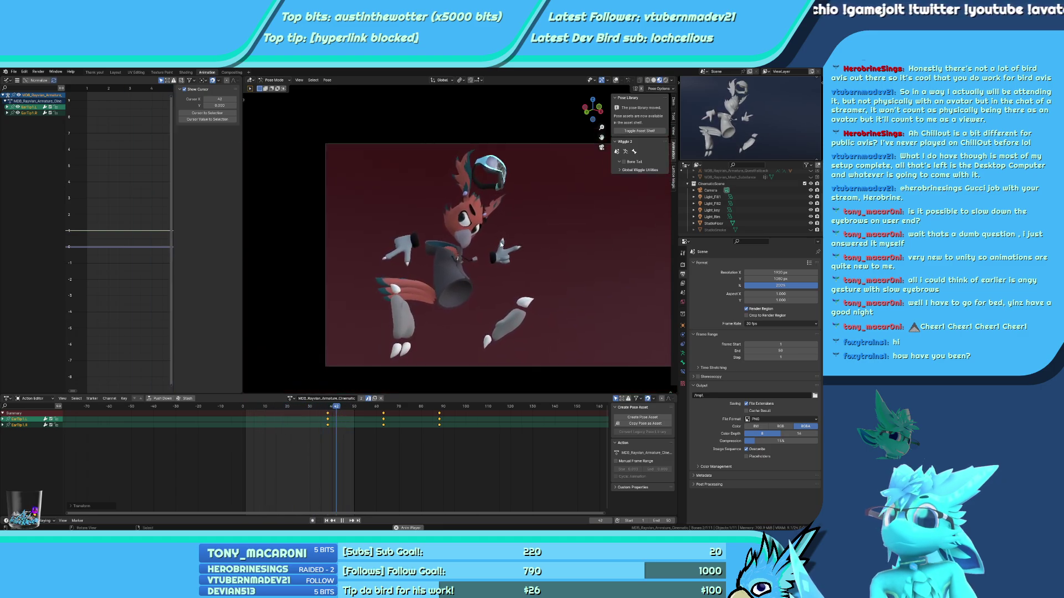
pyautogui.scroll(4, 507, 137)
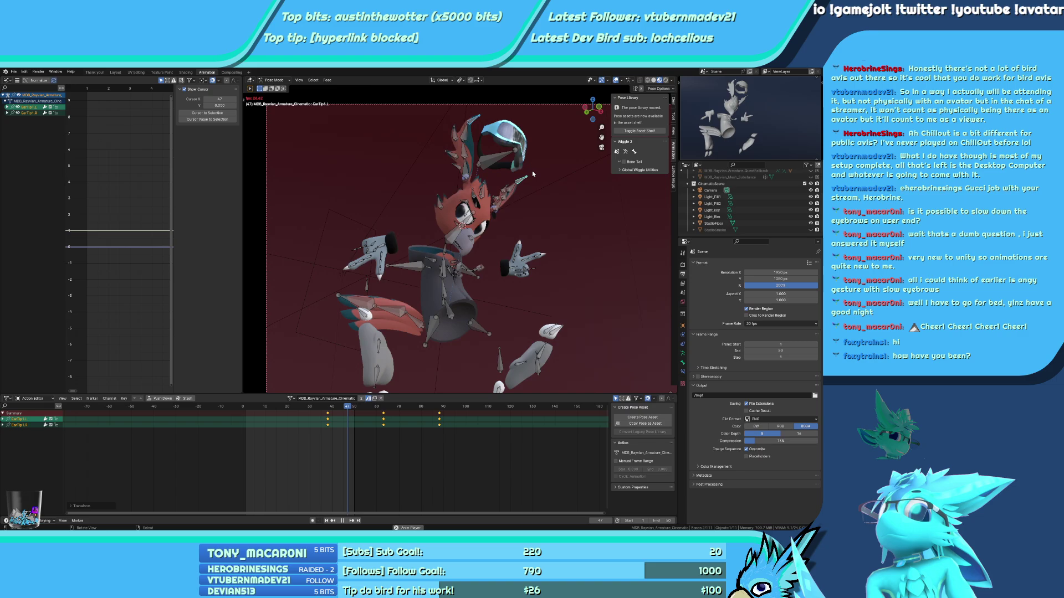
pyautogui.hotkey('shift', 'alt', 'z')
pyautogui.press('KP_0')
pyautogui.press('space')
# Select the goggles' parent bone and set the small preview viewport to a rendered camera view close on the goggles
pyautogui.click(466, 253)
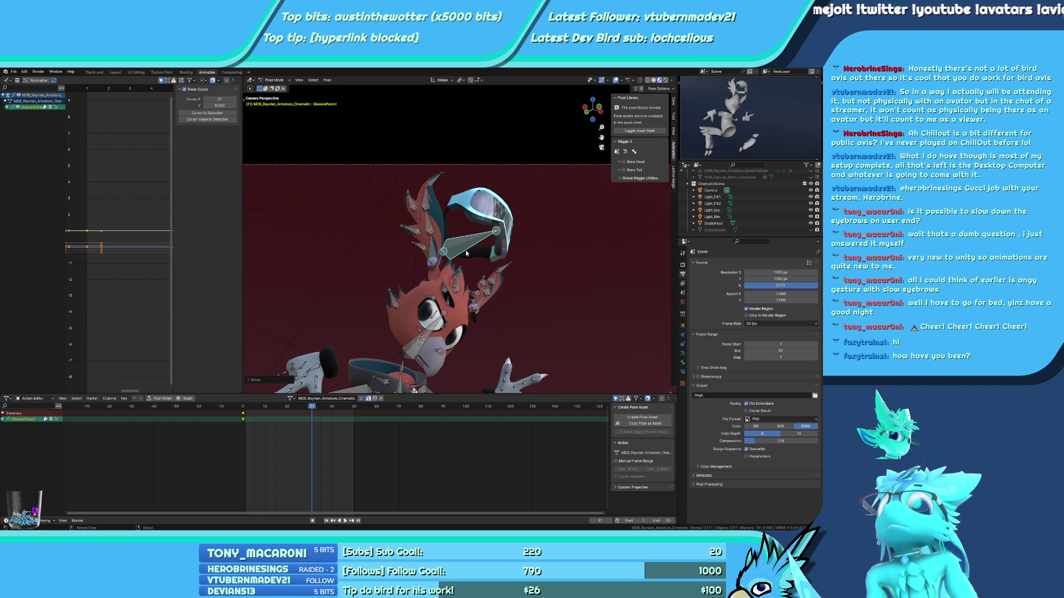
pyautogui.hotkey('shift', 'z')
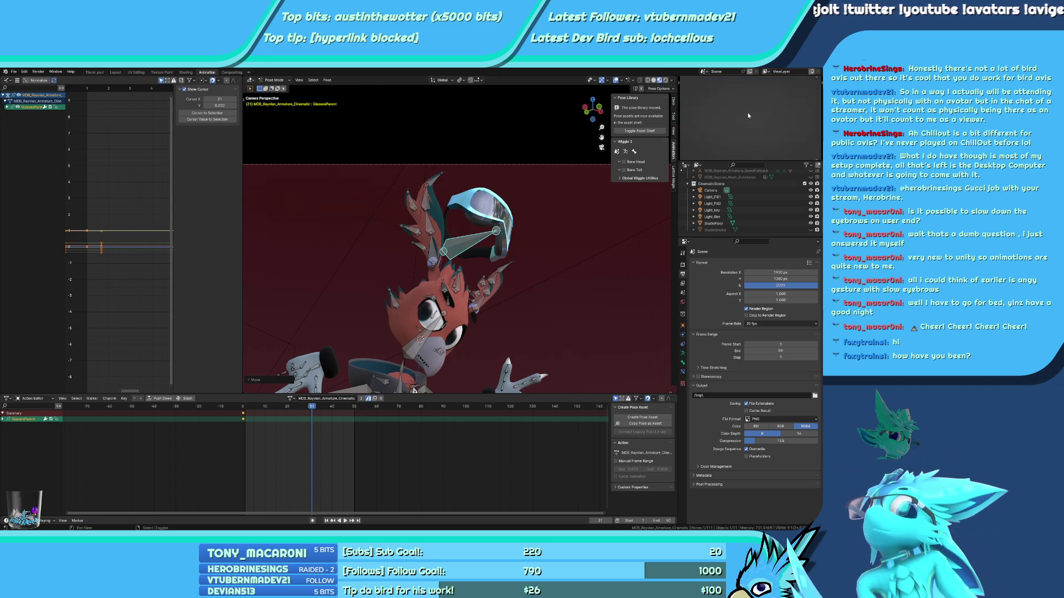
pyautogui.press('KP_0')
pyautogui.keyDown('shift'); pyautogui.moveTo(747, 114); pyautogui.dragTo(753, 130, button='middle'); pyautogui.keyUp('shift')
pyautogui.scroll(3, 753, 130)
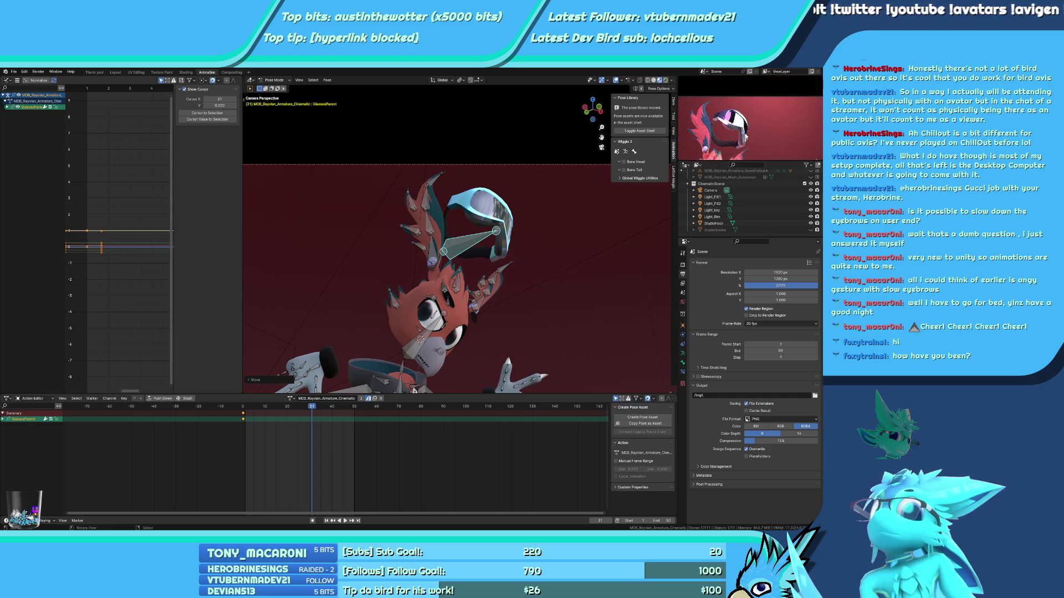
# Play the loop briefly, stop it, and duplicate the goggles bone's frame 0 keyframe to frame 50
pyautogui.press('space')
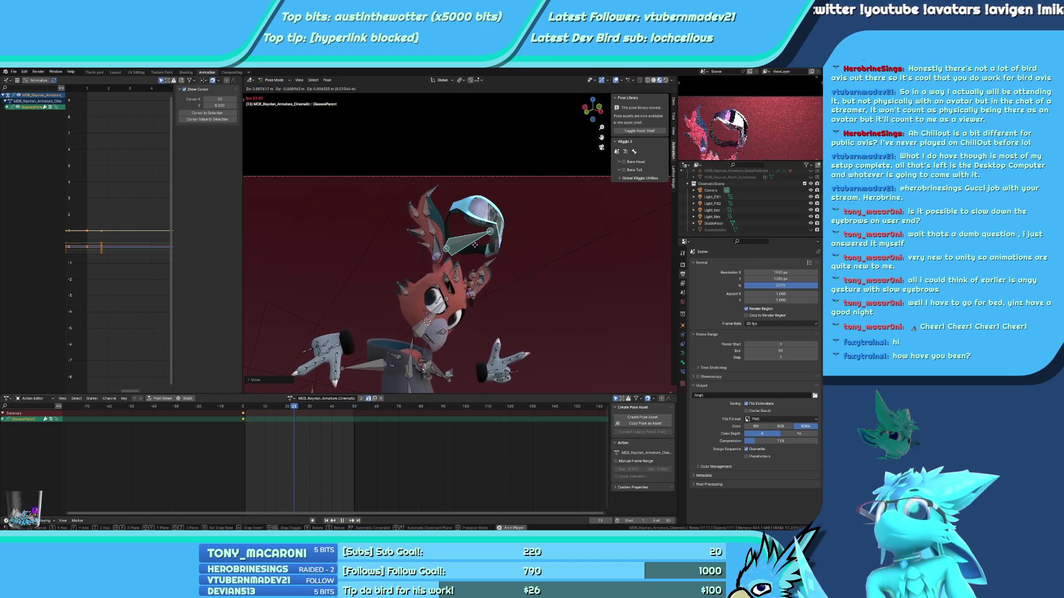
pyautogui.press('space')
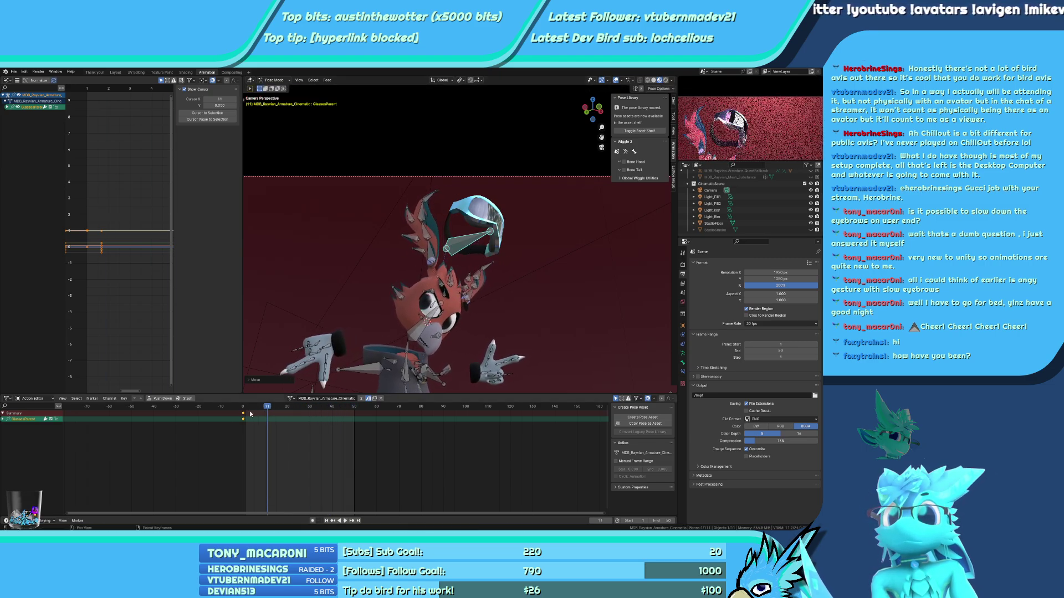
pyautogui.click(242, 407)
pyautogui.hotkey('shift', 'd')
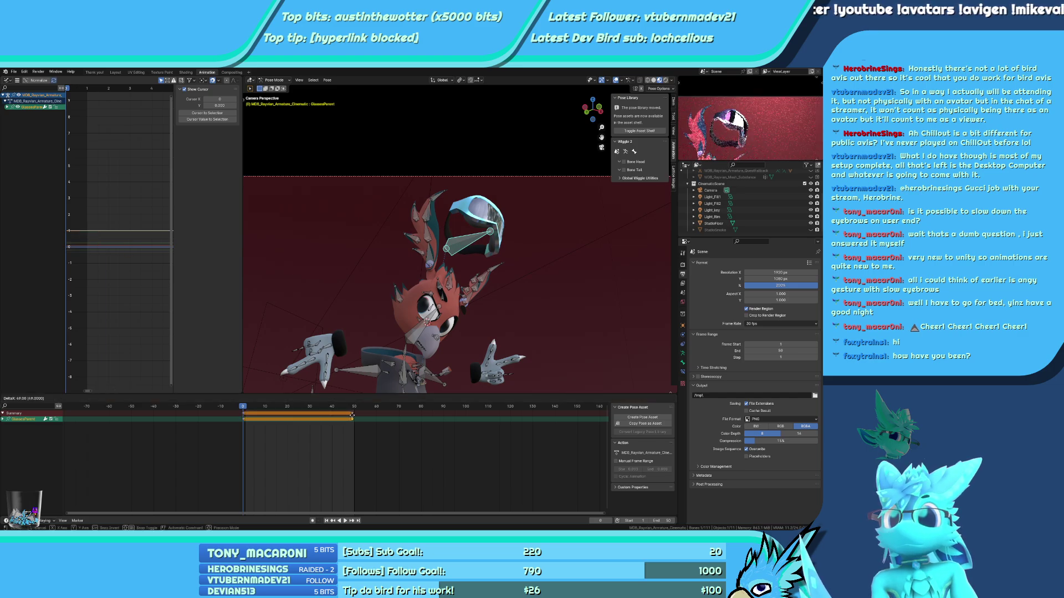
pyautogui.click(358, 414)
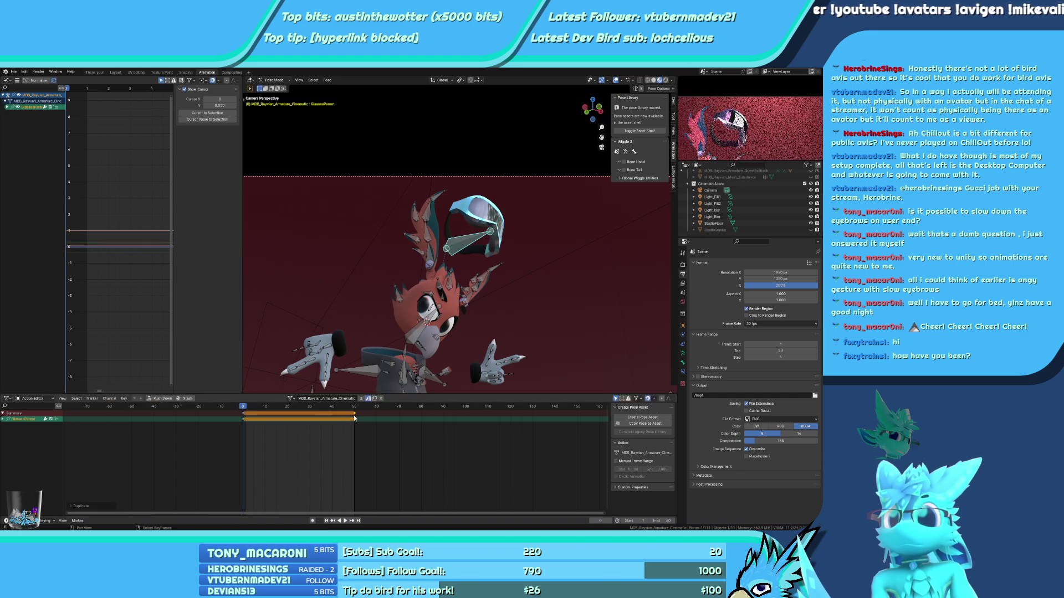
# At frame 25, reposition the goggles' parent bone and try free and Y-axis rotations on it
pyautogui.click(298, 407)
pyautogui.press('r')
pyautogui.press('r')
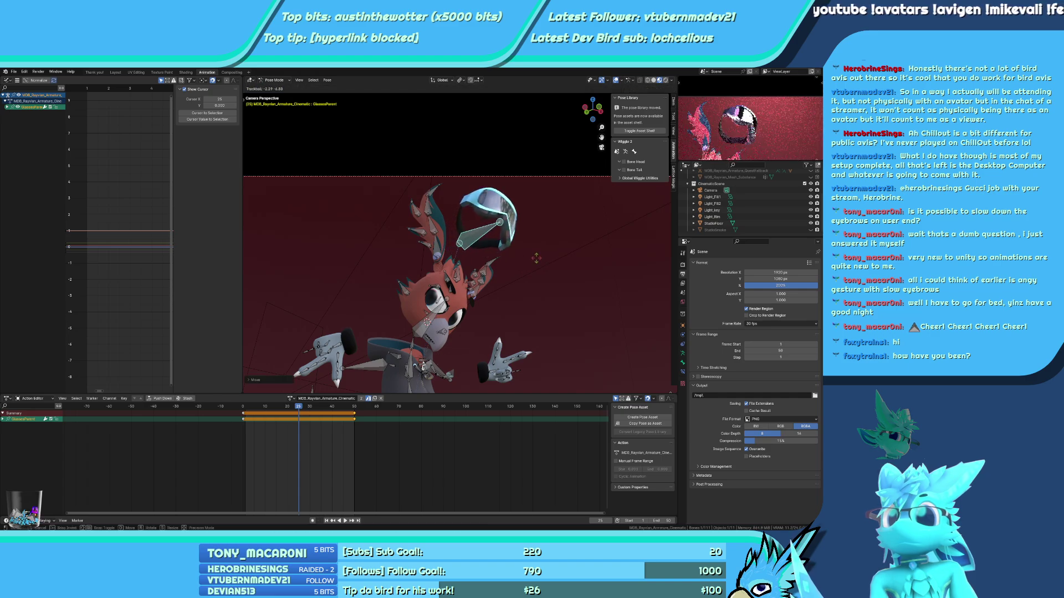
pyautogui.click(536, 257)
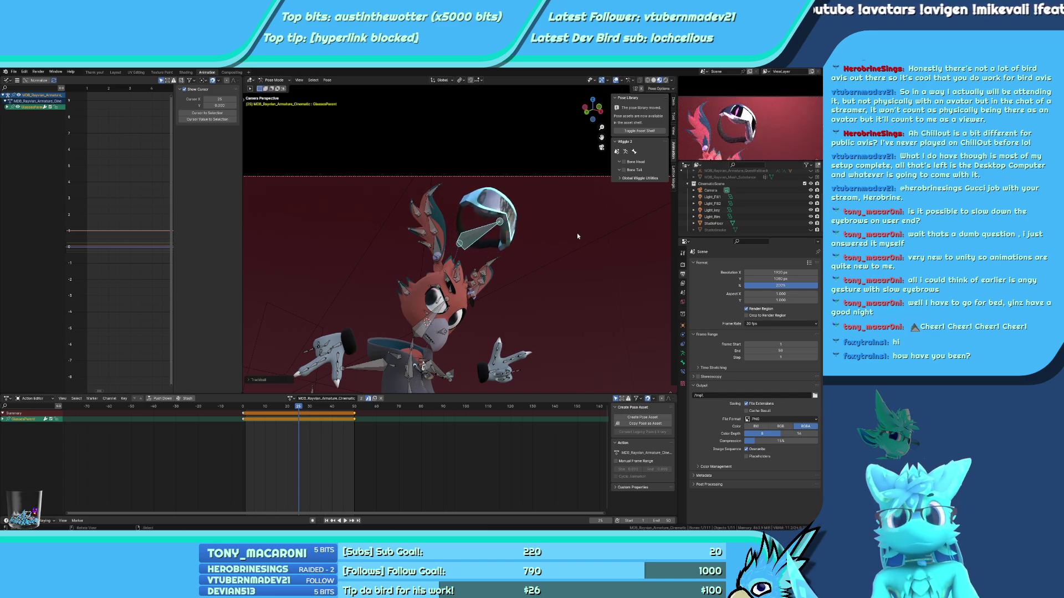
pyautogui.hotkey('ctrl', 'z')
pyautogui.press('r')
pyautogui.press('y')
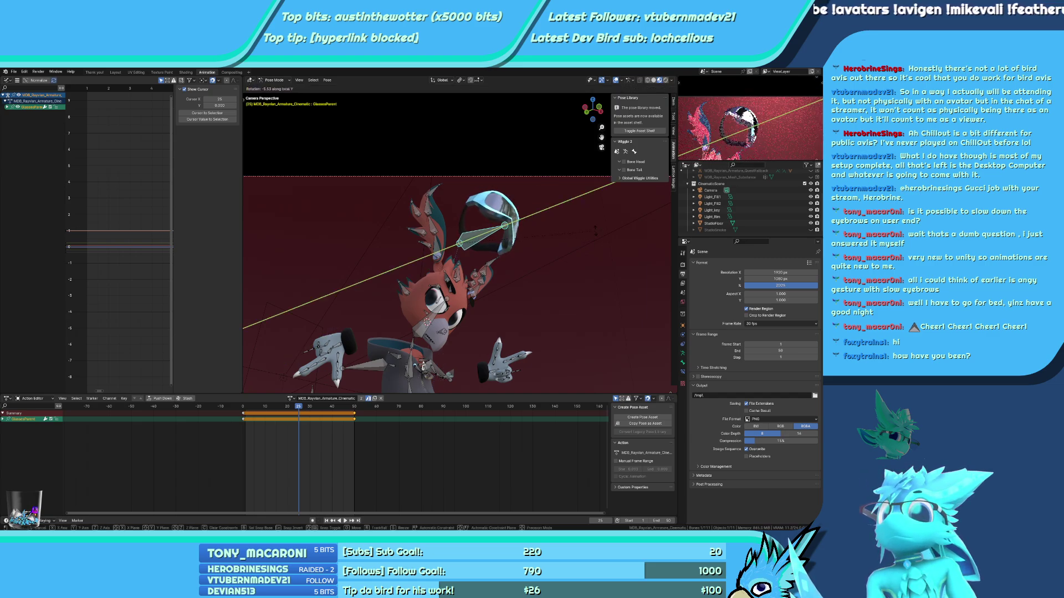
pyautogui.rightClick(598, 226)
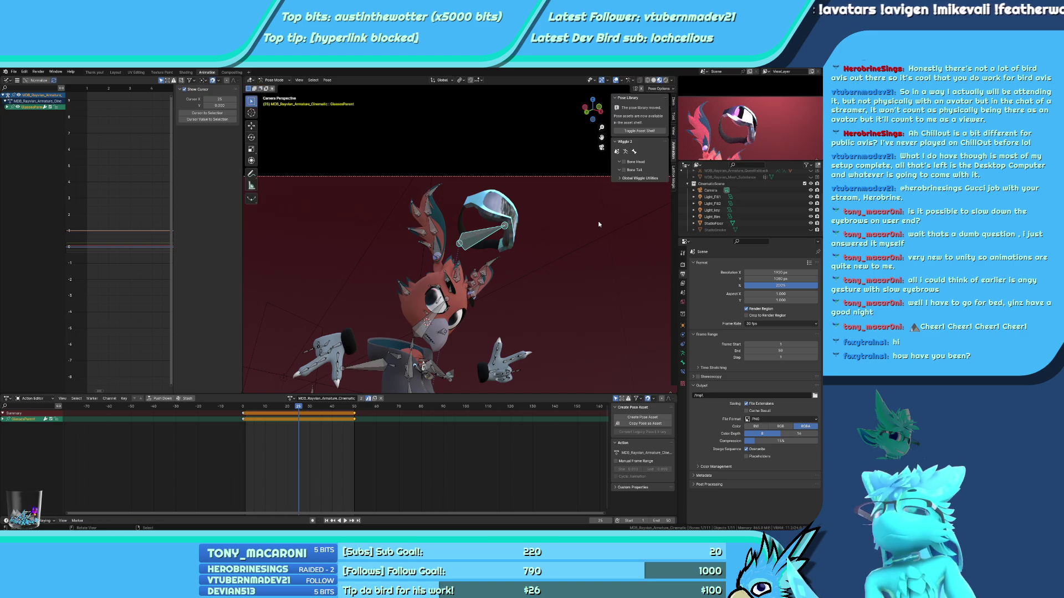
# Rotate the goggles bone slightly about its local Y axis and keyframe its location and rotation at frame 25
pyautogui.press('r')
pyautogui.press('y')
pyautogui.press('y')
pyautogui.click(597, 225)
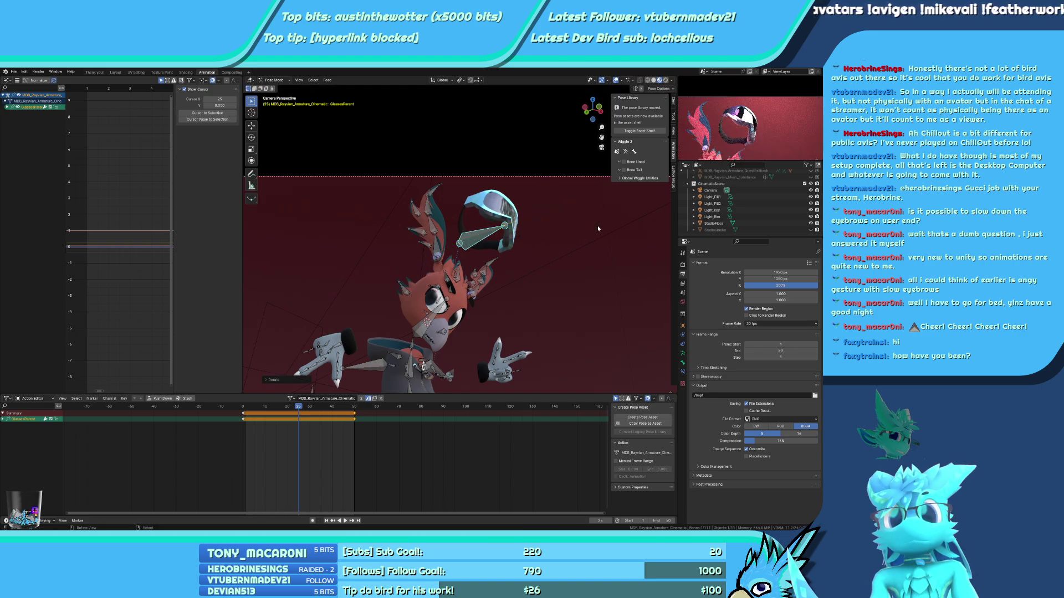
pyautogui.press('i')
pyautogui.click(597, 226)
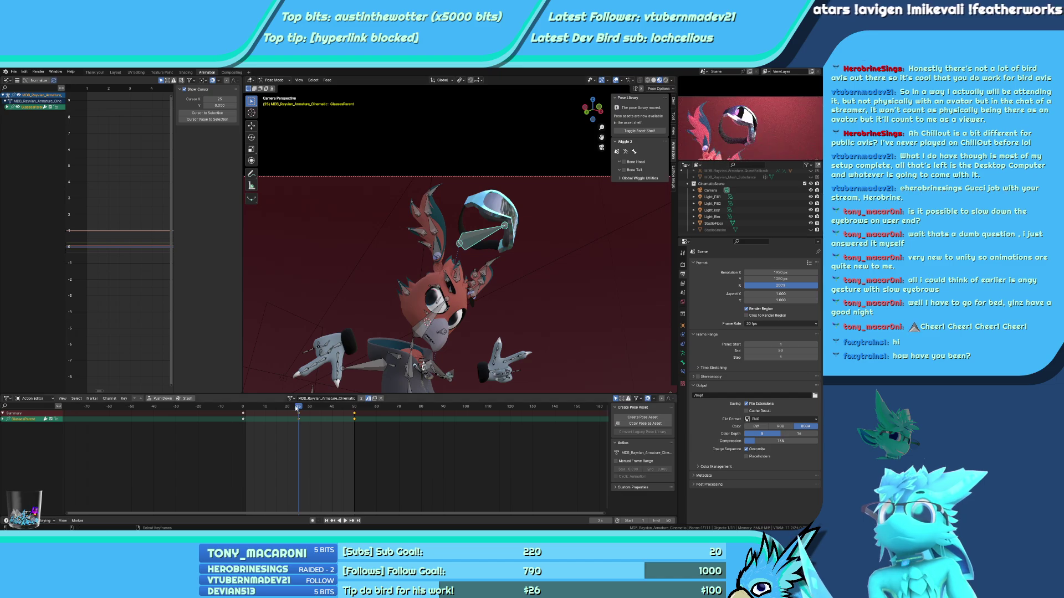
pyautogui.press('i')
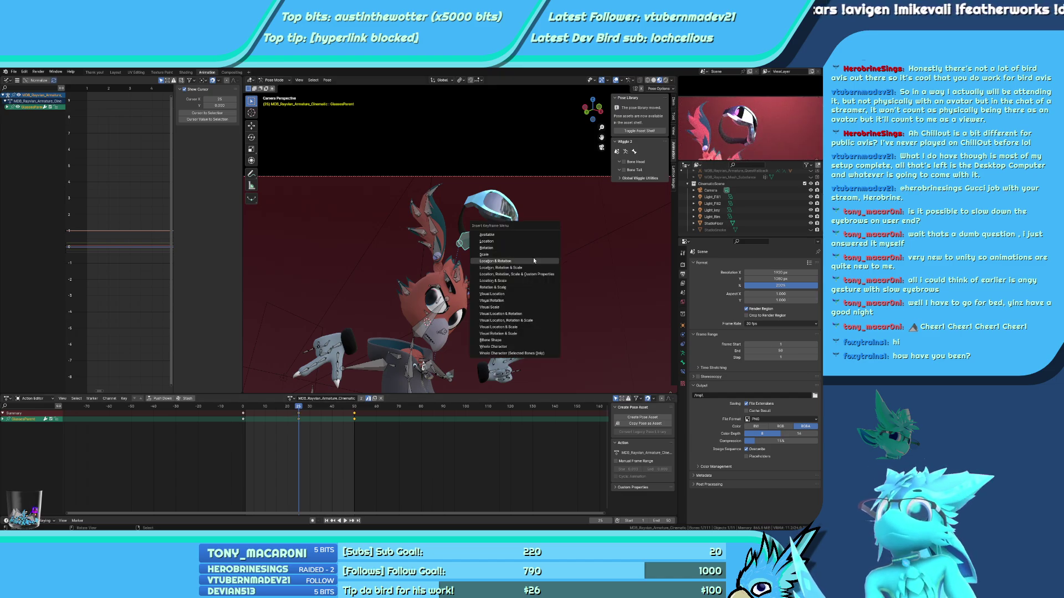
pyautogui.click(534, 260)
# Make the goggles bone's animation cyclic and shift all its keyframes 15 frames later while the loop plays
pyautogui.press('space')
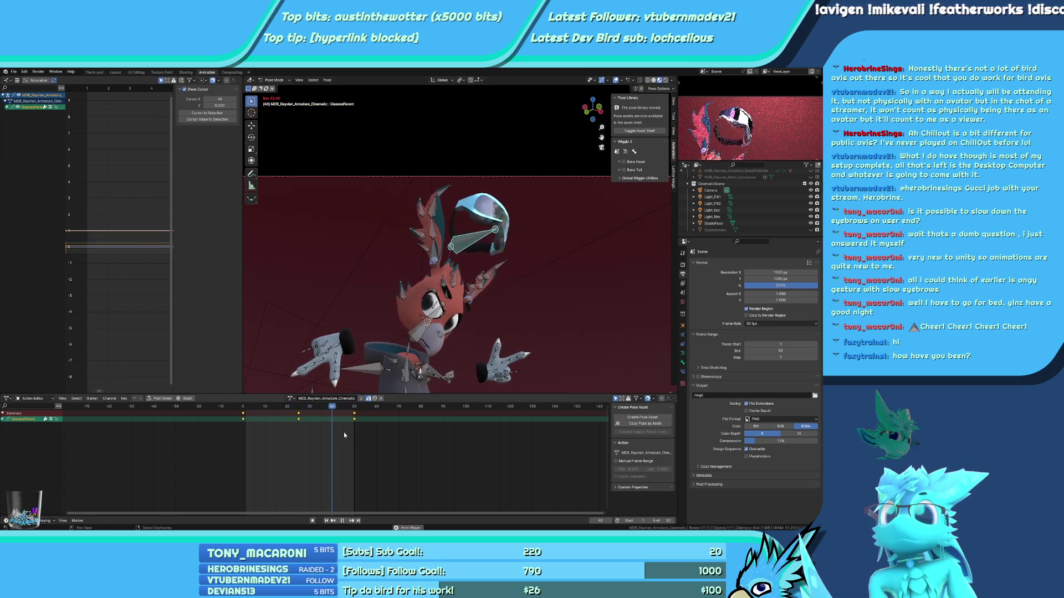
pyautogui.hotkey('shift', 'e')
pyautogui.click(320, 433)
pyautogui.press('g')
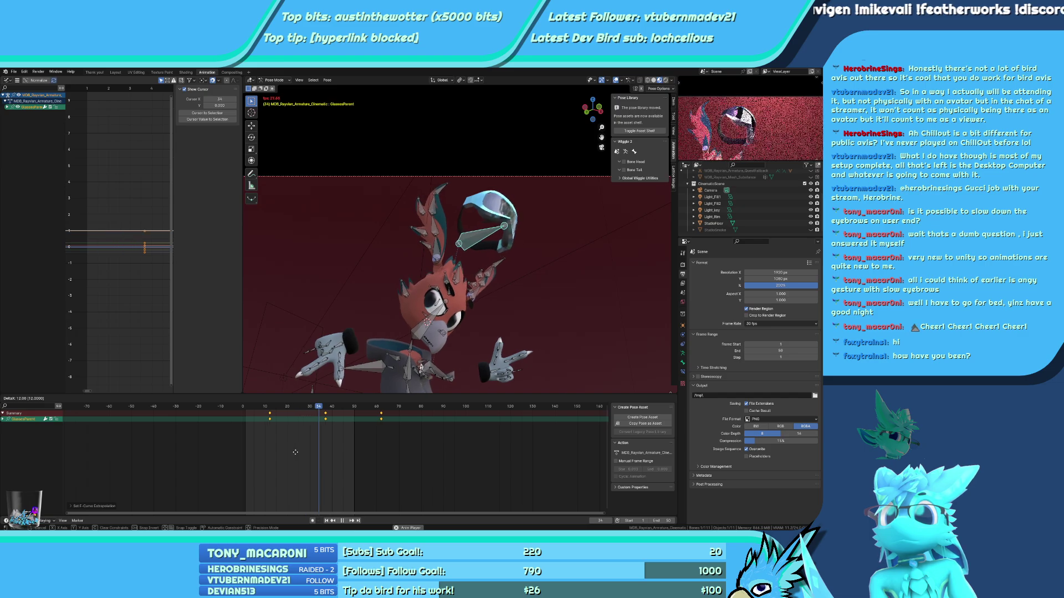
pyautogui.click(298, 453)
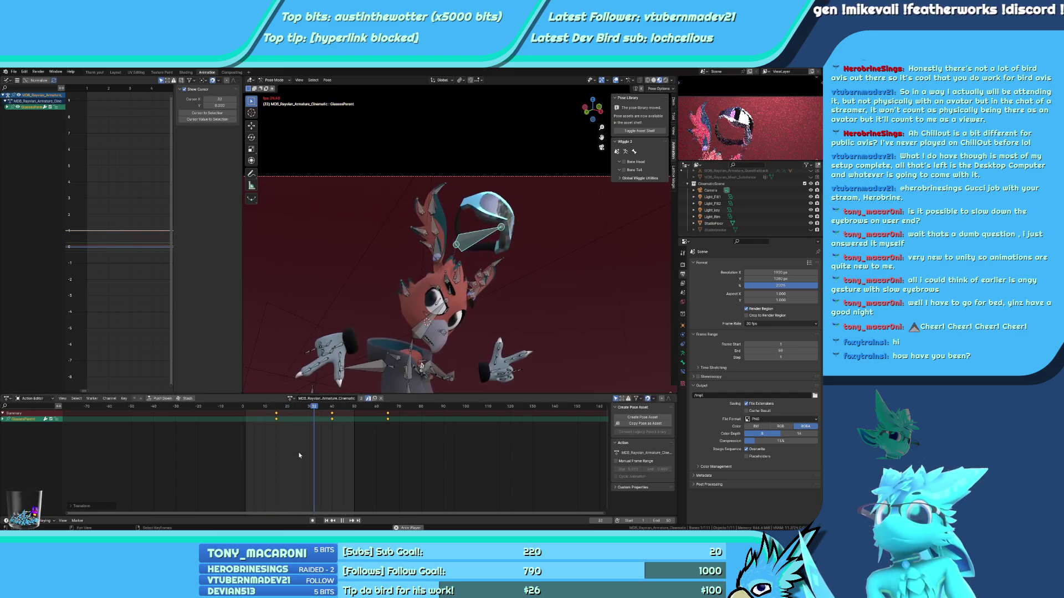
# At frame 40, adjust the goggles bone's rotation and position and overwrite its location and rotation keyframe
pyautogui.click(330, 410)
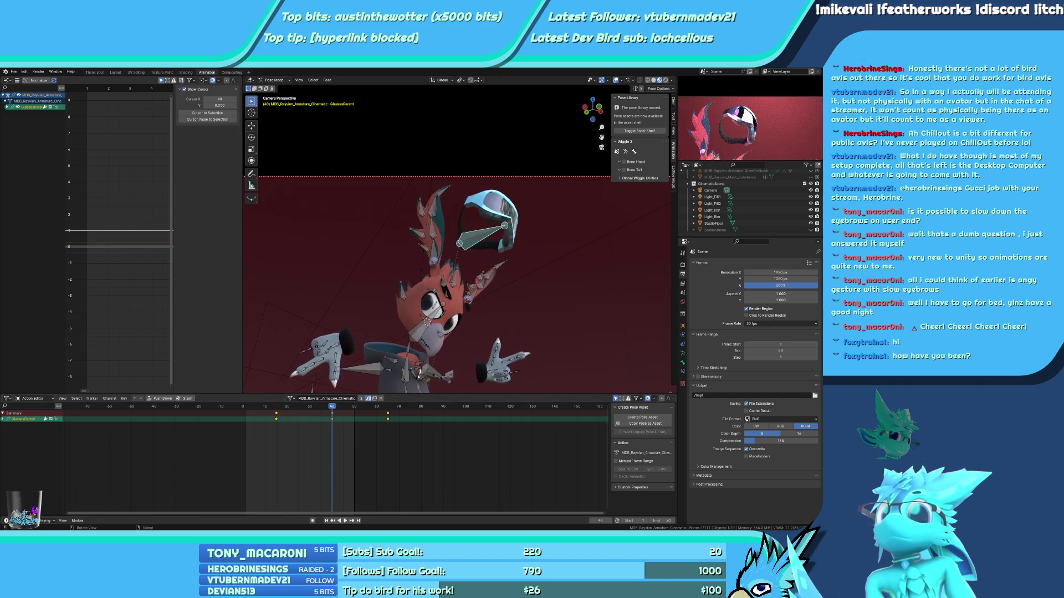
pyautogui.press('r')
pyautogui.click(574, 231)
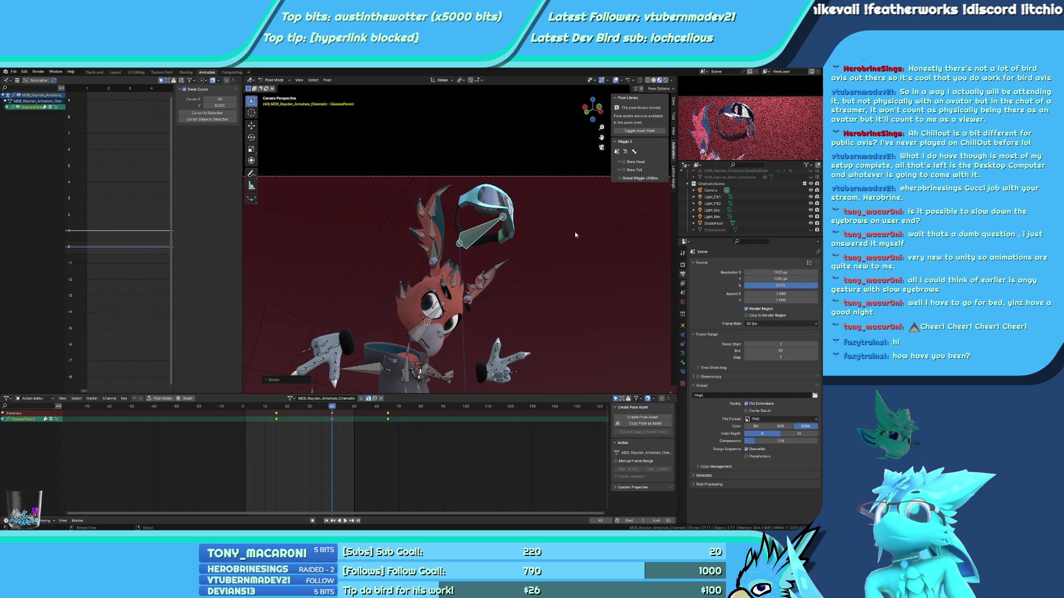
pyautogui.press('g')
pyautogui.click(569, 234)
pyautogui.press('i')
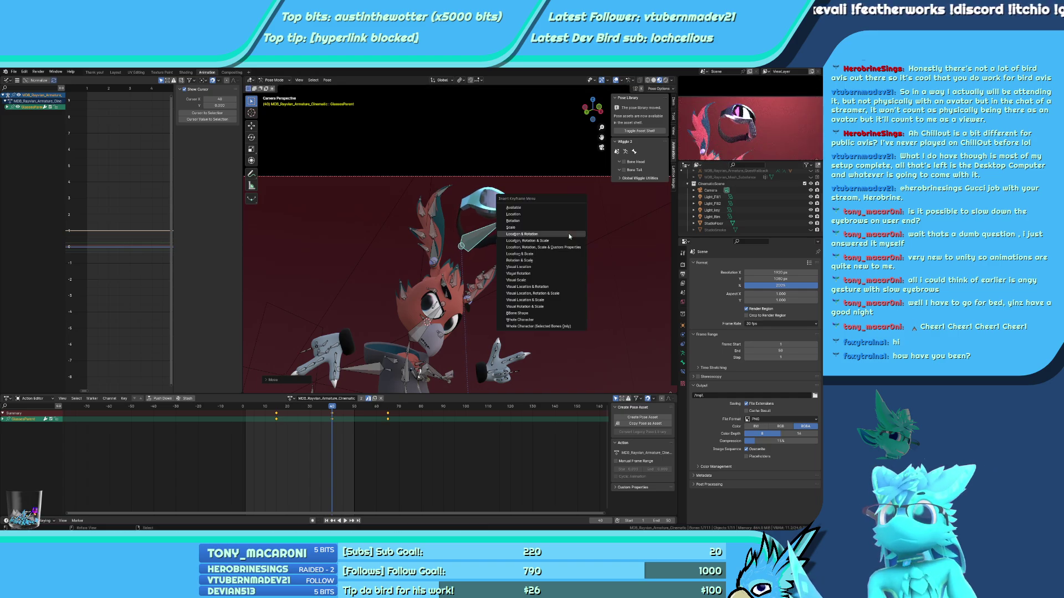
pyautogui.click(568, 235)
# Play the loop with overlays hidden and examine the goggles' motion in the full camera frame and up close
pyautogui.press('space')
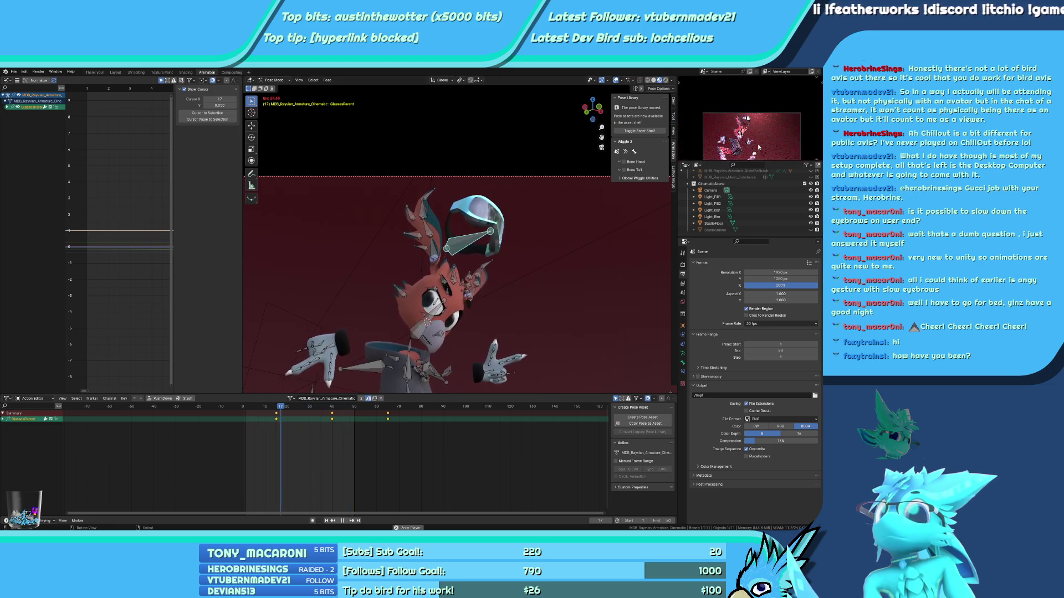
pyautogui.scroll(-4, 635, 166)
pyautogui.keyDown('shift'); pyautogui.moveTo(635, 166); pyautogui.dragTo(620, 97, button='middle'); pyautogui.keyUp('shift')
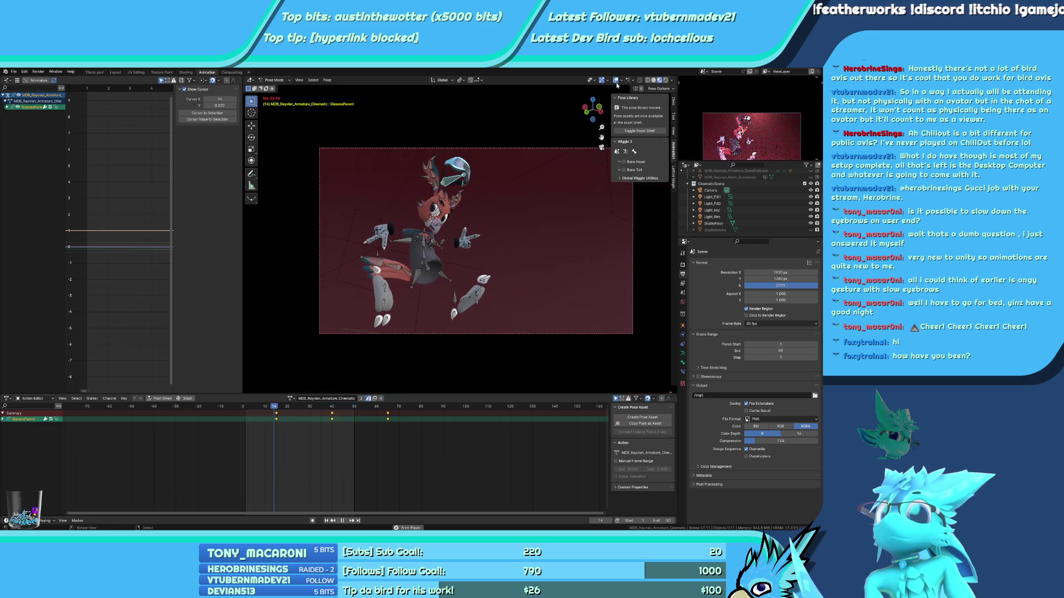
pyautogui.click(616, 82)
pyautogui.scroll(1, 516, 174)
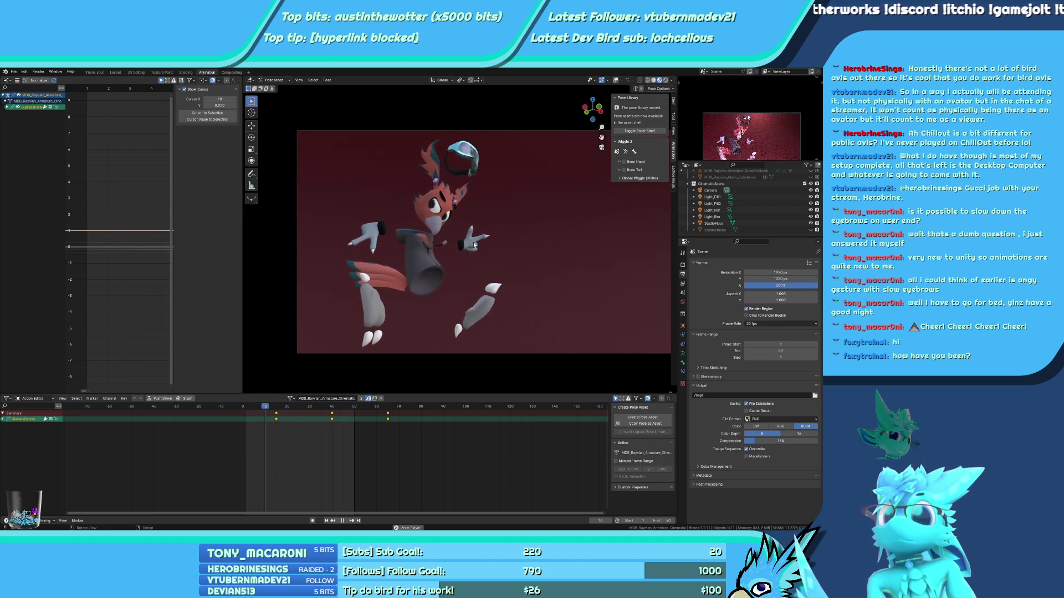
pyautogui.scroll(5, 500, 238)
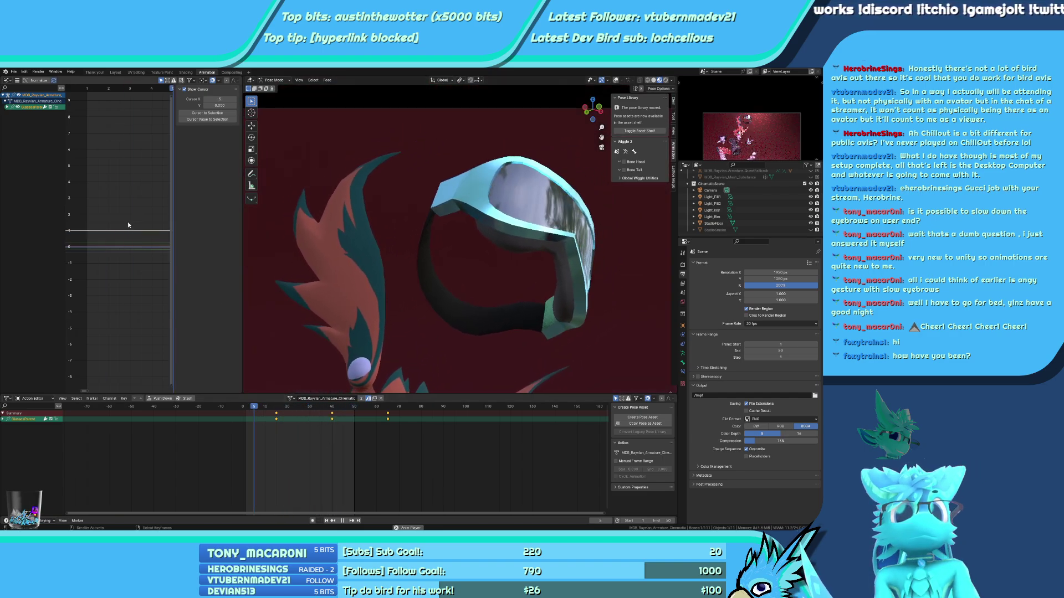
# Bring the goggles' animation curves into view, expand their channels, and show only the X Location curve
pyautogui.keyDown('ctrl'); pyautogui.moveTo(127, 221); pyautogui.dragTo(102, 271, button='middle'); pyautogui.keyUp('ctrl')
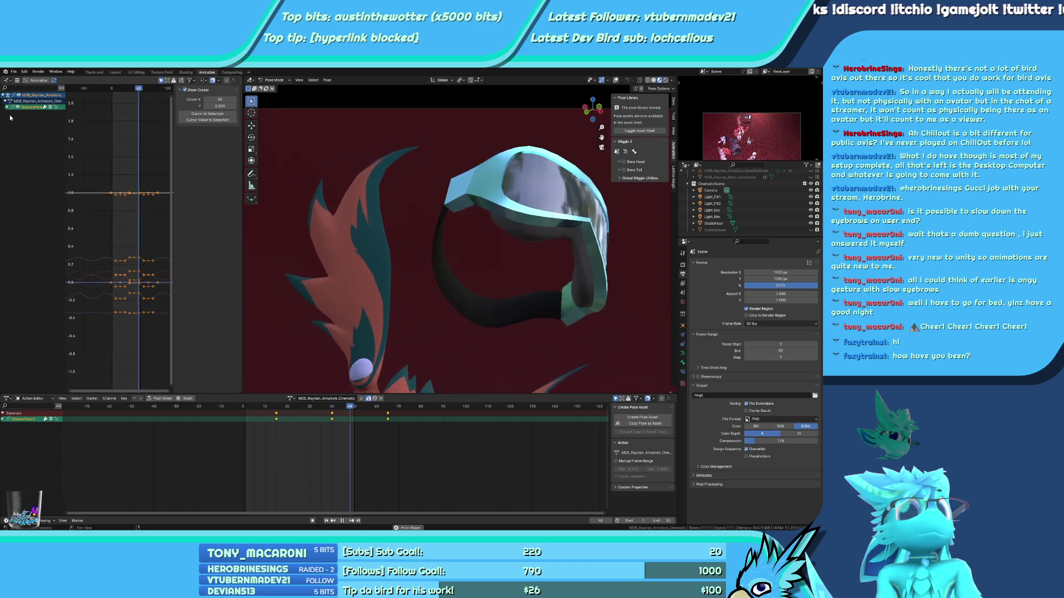
pyautogui.click(7, 108)
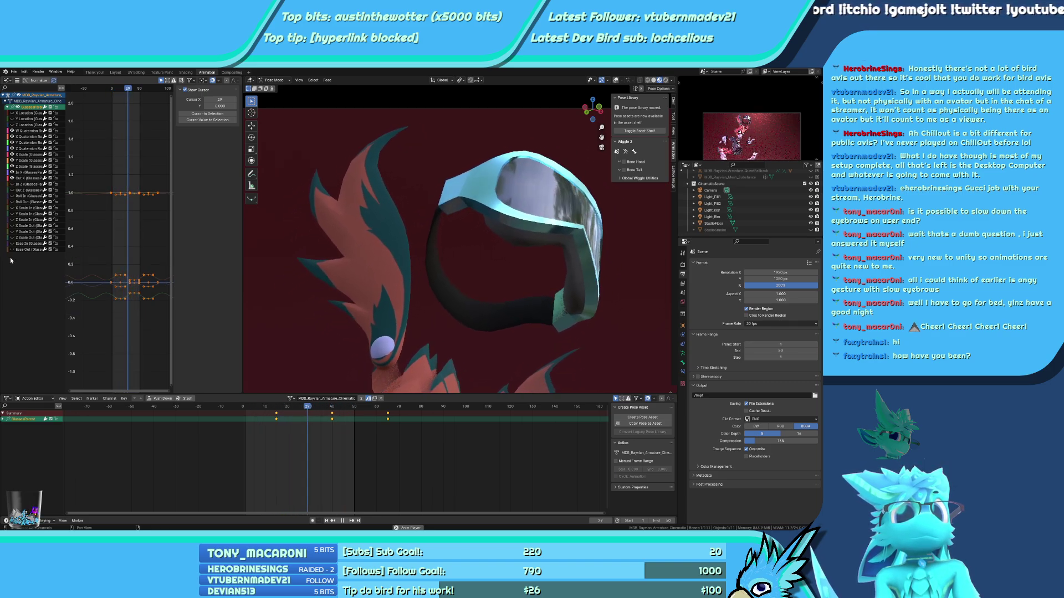
pyautogui.moveTo(13, 138); pyautogui.dragTo(10, 202)
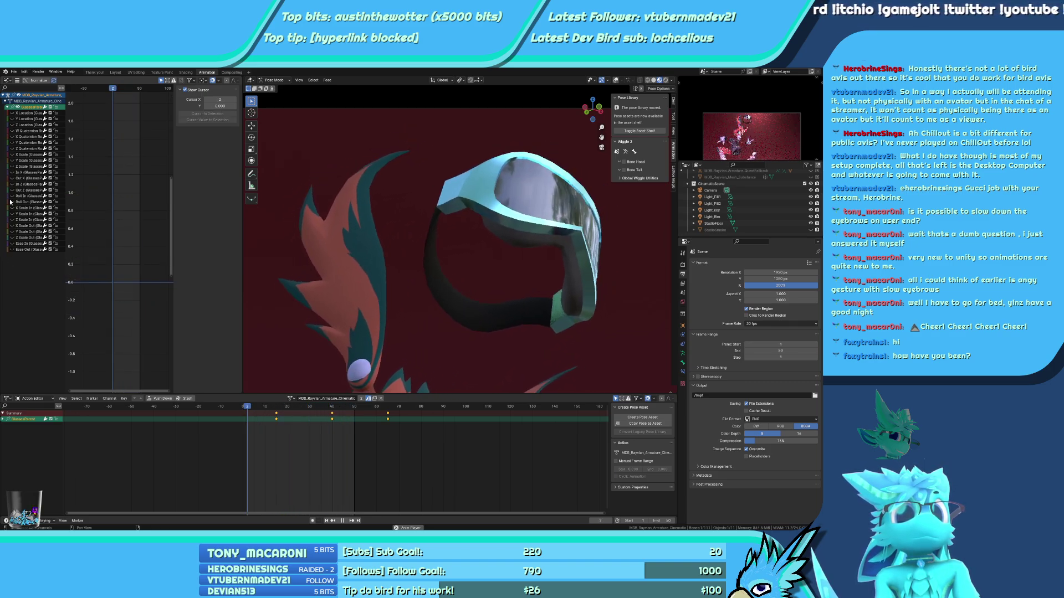
pyautogui.click(12, 113)
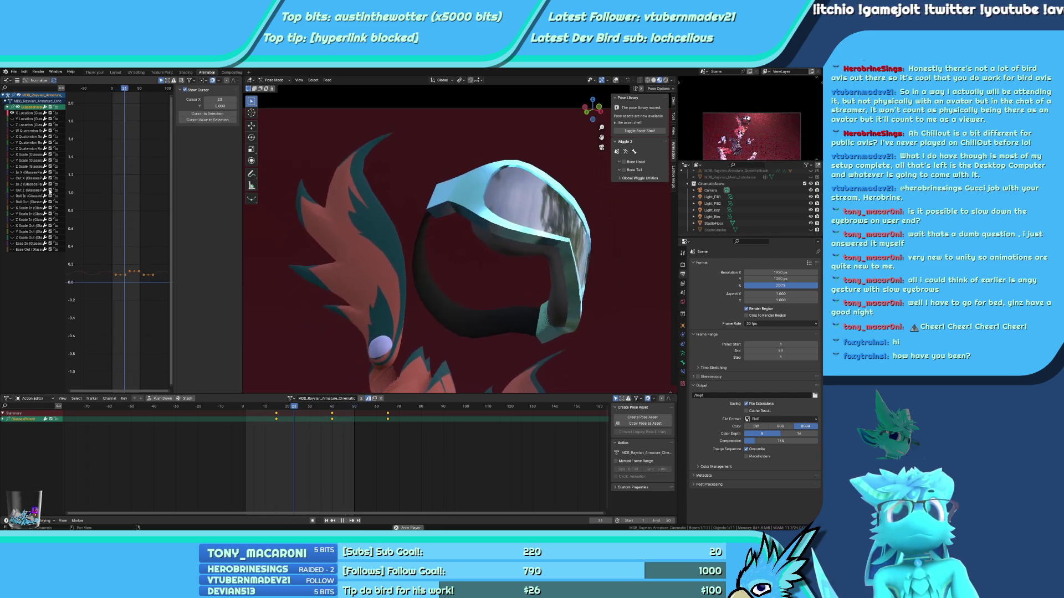
# Offset the goggles' X Location keyframes to 2 frames later than the bone's other channels
pyautogui.press('g')
pyautogui.press('x')
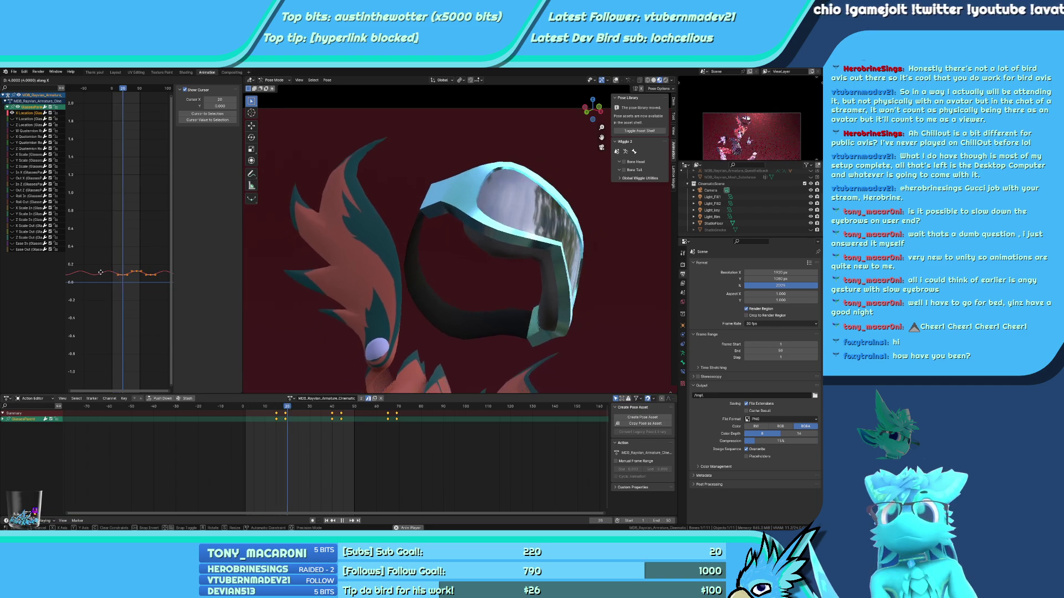
pyautogui.rightClick(100, 273)
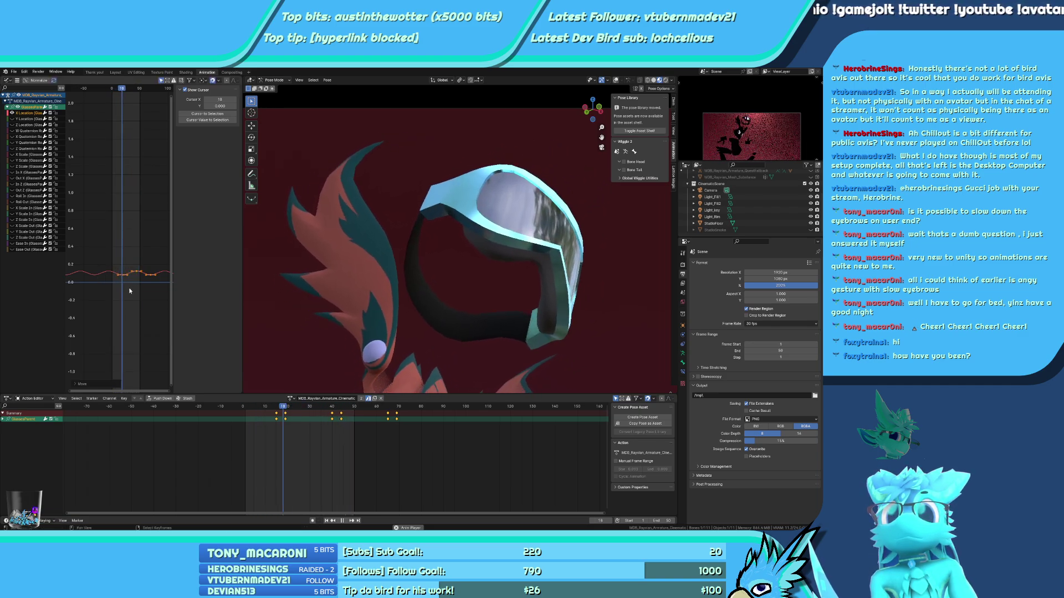
pyautogui.scroll(7, 131, 289)
pyautogui.press('g')
pyautogui.press('x')
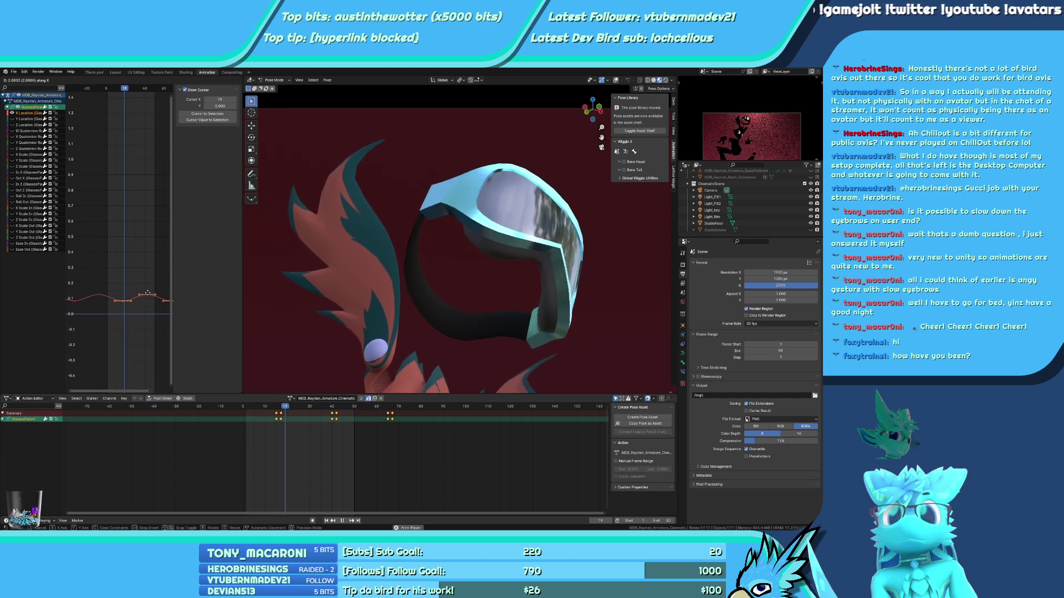
pyautogui.click(151, 295)
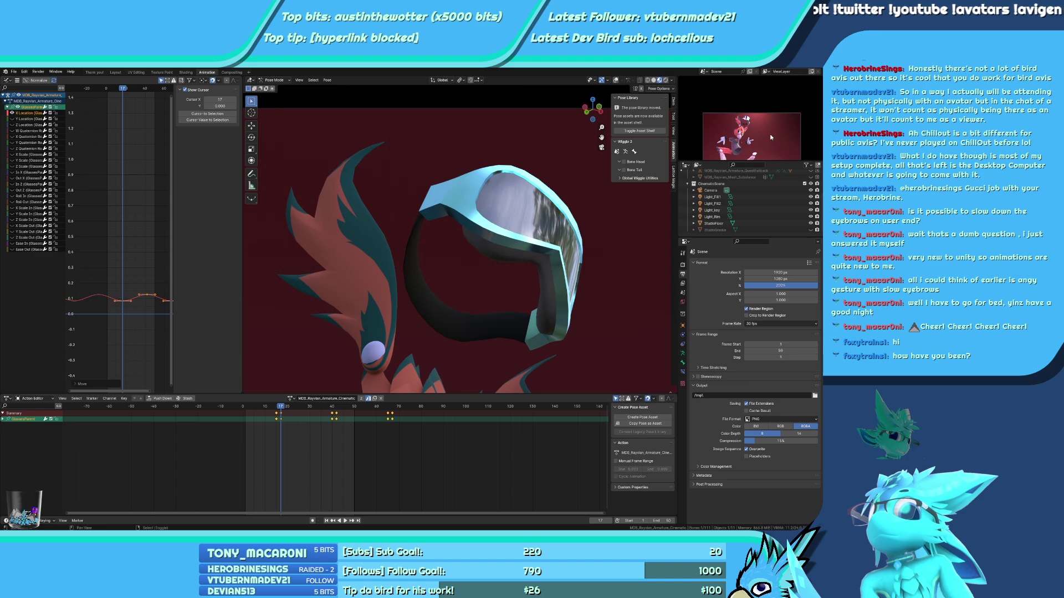
# Review the loop through the camera and switch the main viewport to rendered shading close on the torso
pyautogui.press('KP_0')
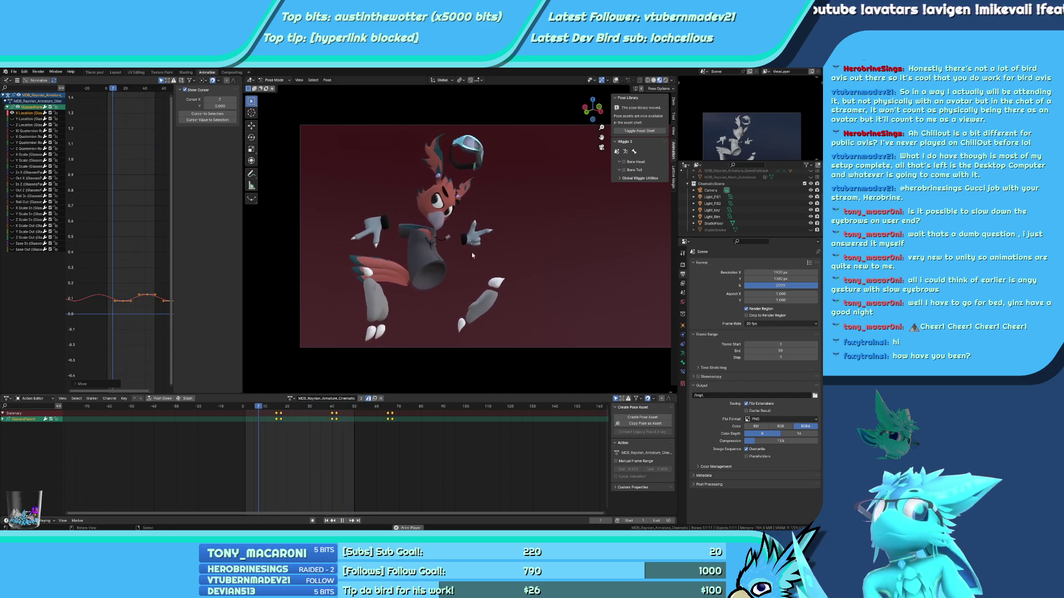
pyautogui.scroll(10, 454, 263)
pyautogui.press('z')
pyautogui.press('z')
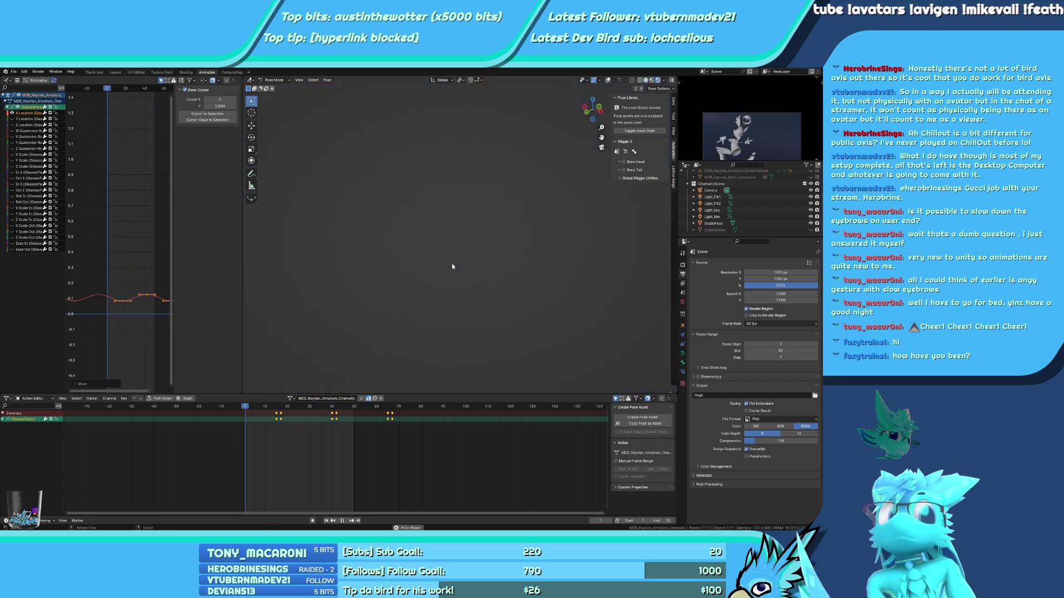
pyautogui.scroll(-5, 452, 266)
pyautogui.press('space')
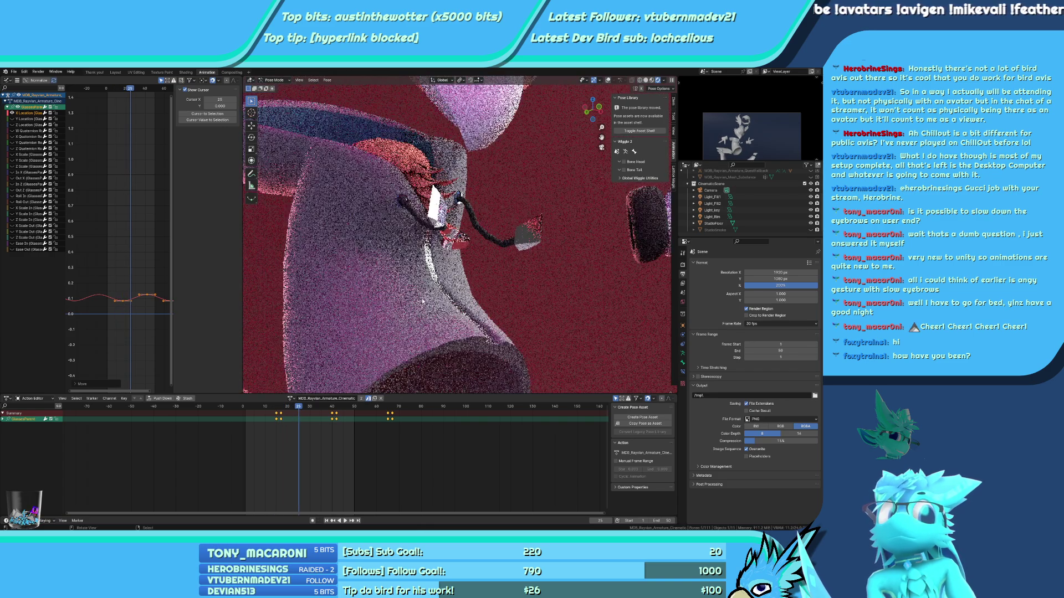
# Limit the rendered preview to a region around the hoodie's drawstrings, play it briefly, and return to material preview shading
pyautogui.scroll(-3, 421, 298)
pyautogui.press('b')
pyautogui.moveTo(401, 184); pyautogui.dragTo(550, 272)
pyautogui.press('space')
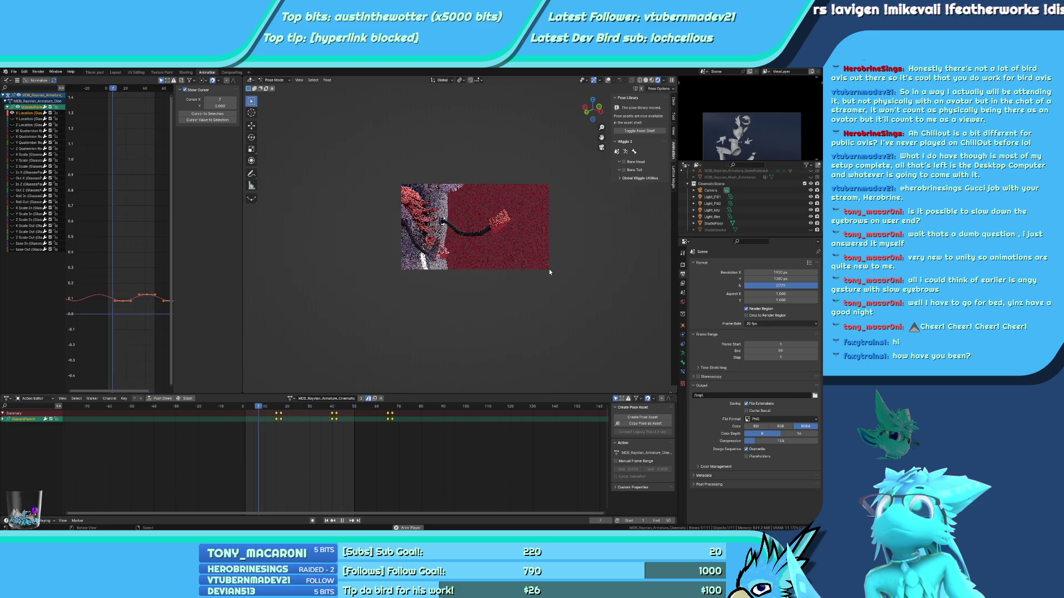
pyautogui.press('space')
pyautogui.press('z')
pyautogui.click(527, 324)
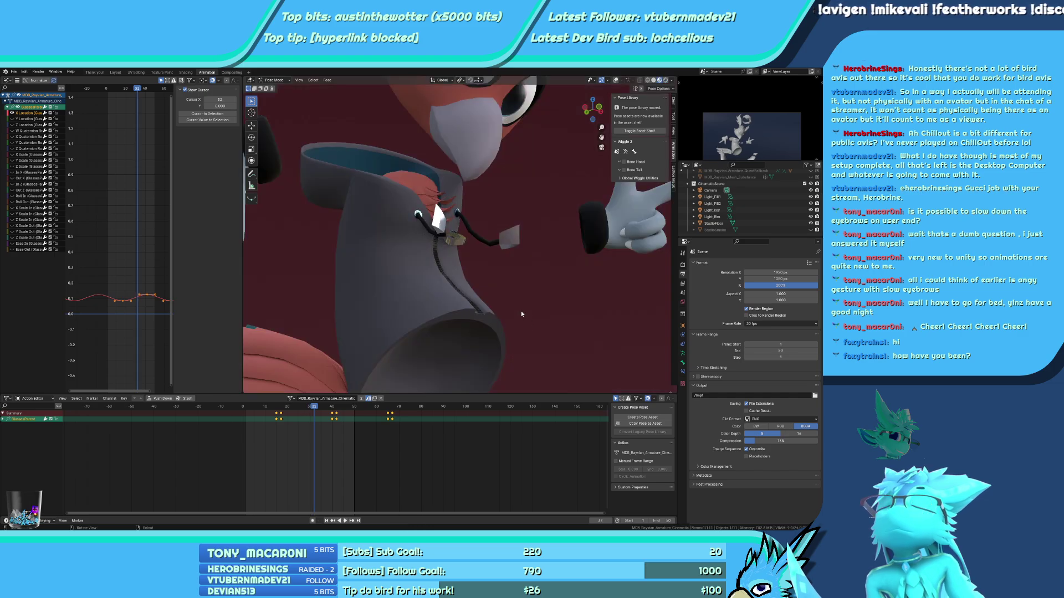
# Bring the whole camera frame back into the main viewport and save the file
pyautogui.scroll(-6, 521, 314)
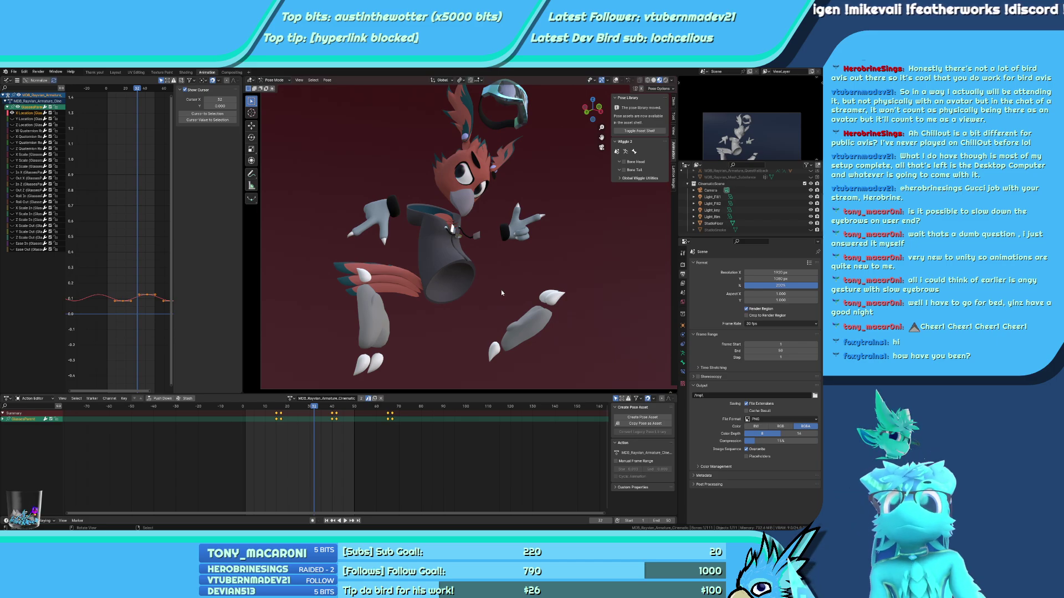
pyautogui.press('KP_0')
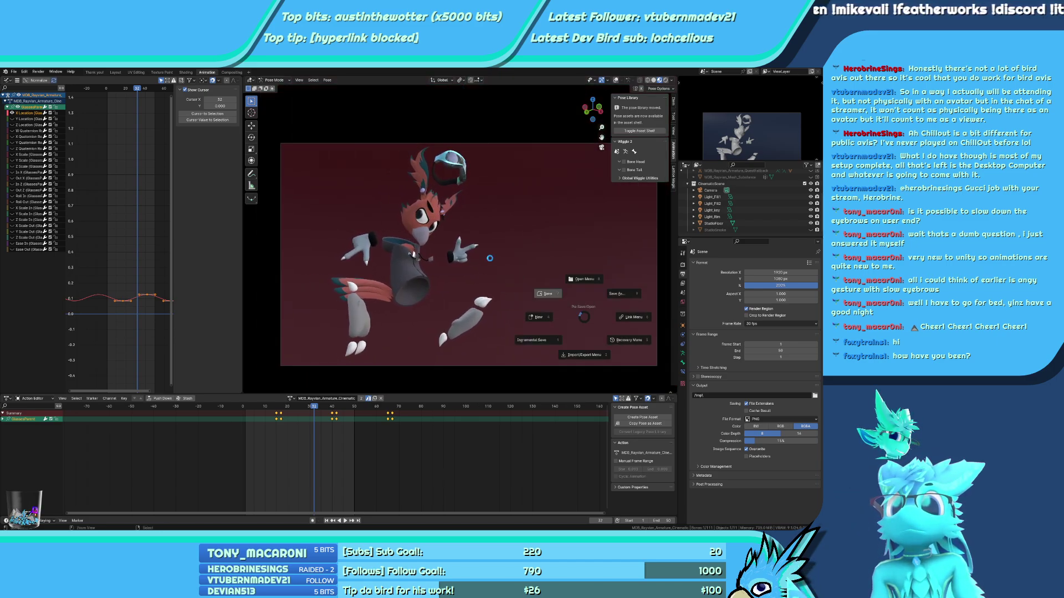
pyautogui.hotkey('ctrl', 's')
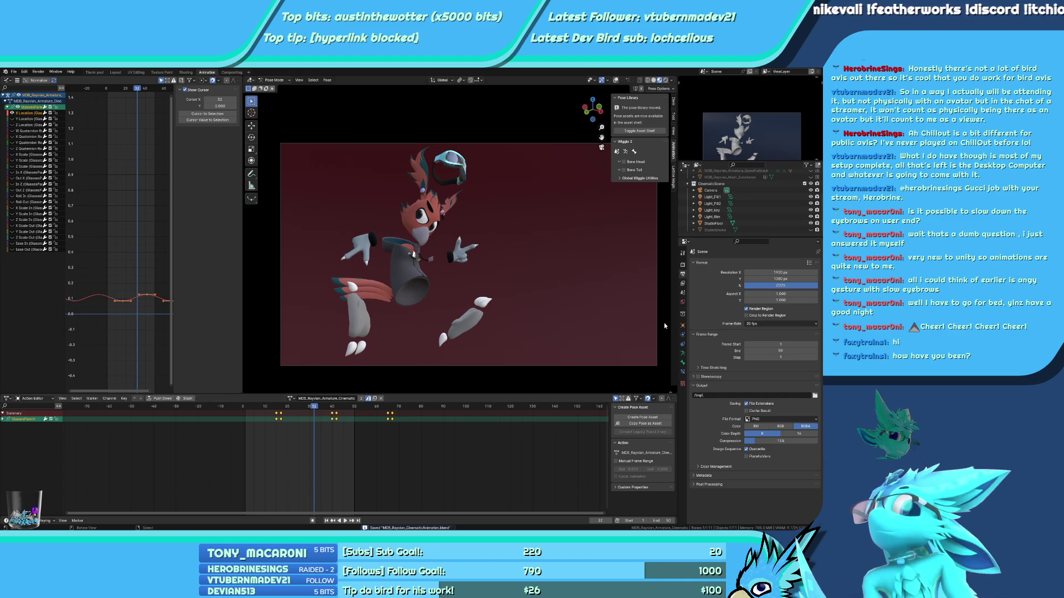
# Enable denoising for final renders in the Cycles render sampling settings
pyautogui.click(683, 266)
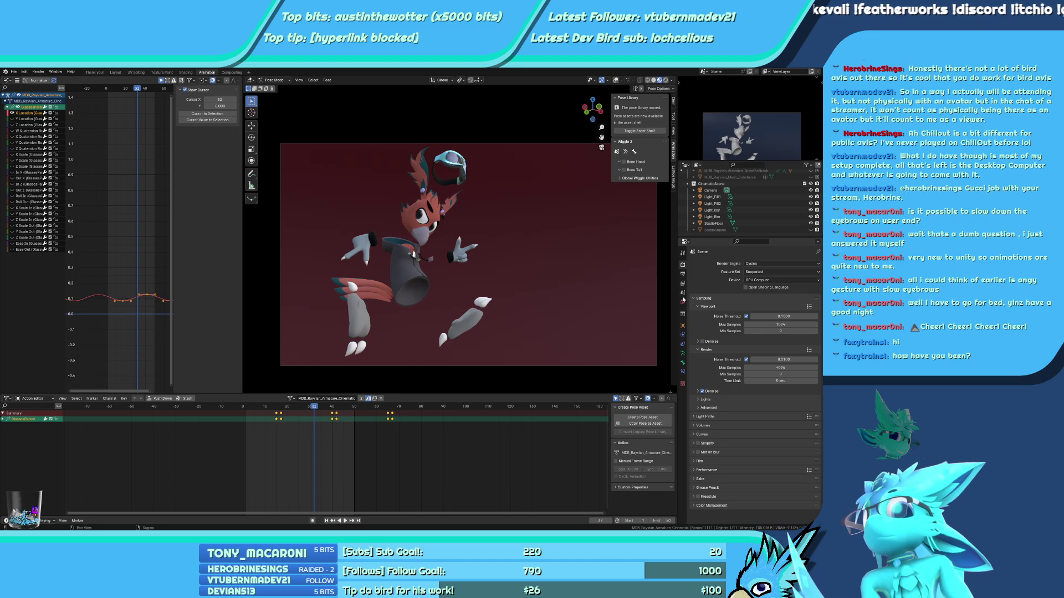
pyautogui.click(702, 391)
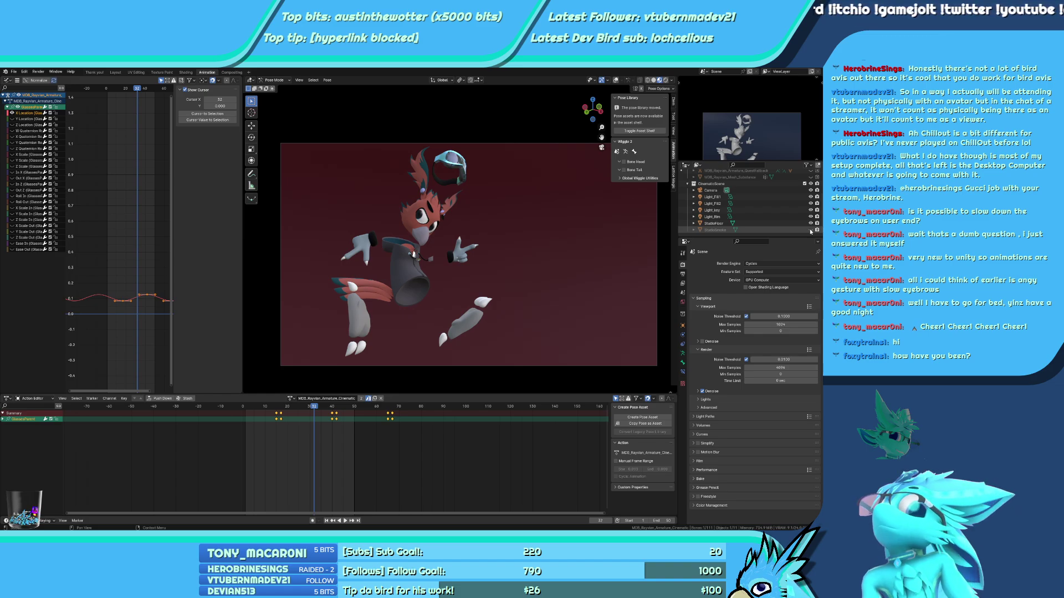
# Select the scene camera, show the viewport overlays, and inspect the camera's placement around the avatar before returning to its view
pyautogui.click(809, 184)
pyautogui.click(809, 184)
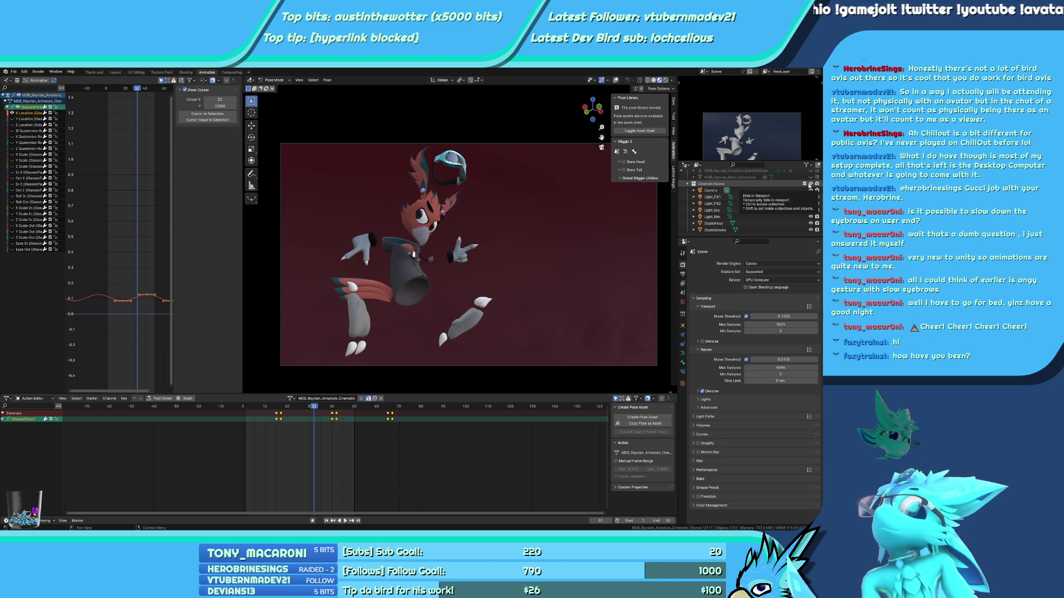
pyautogui.moveTo(439, 283); pyautogui.dragTo(444, 310, button='middle')
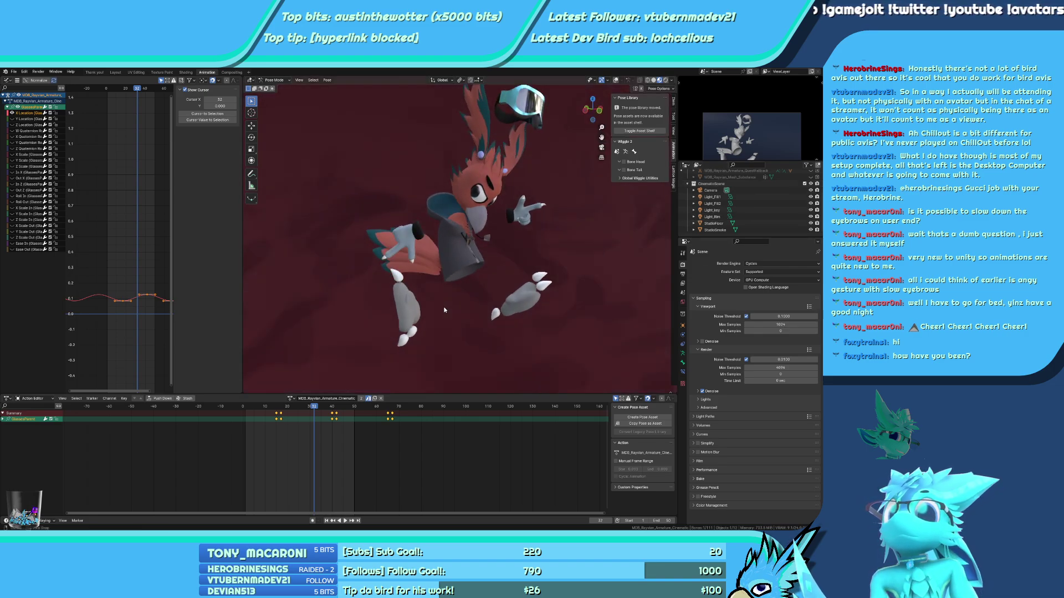
pyautogui.scroll(-4, 445, 310)
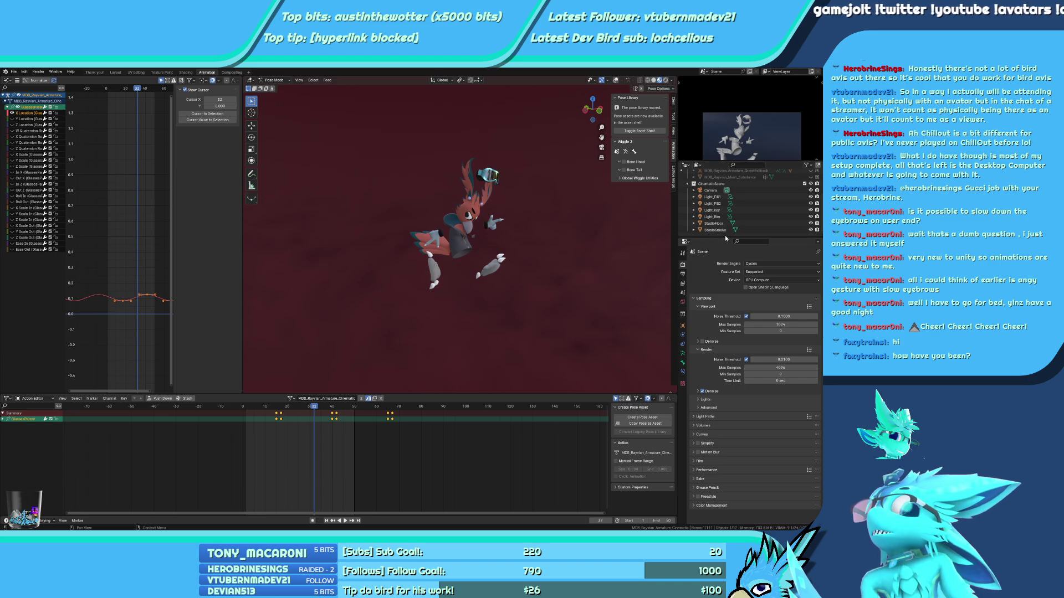
pyautogui.click(712, 190)
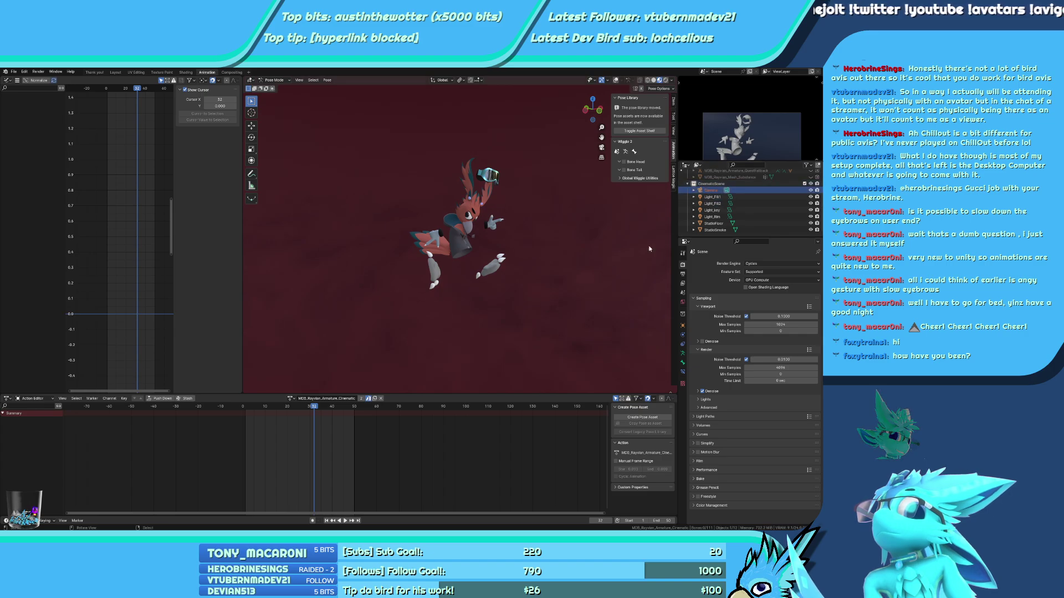
pyautogui.click(616, 80)
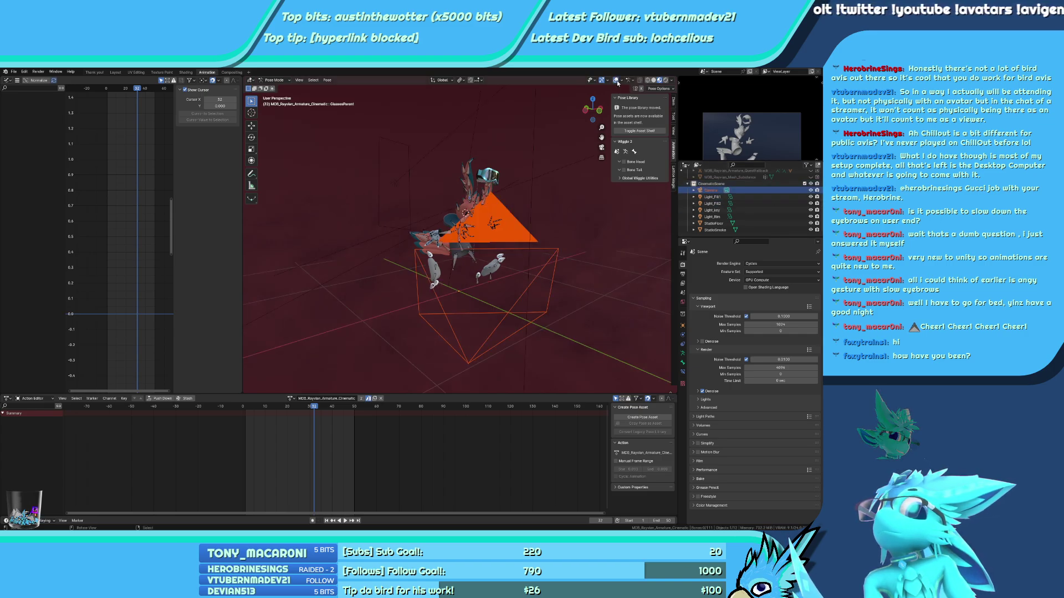
pyautogui.moveTo(556, 227); pyautogui.dragTo(442, 260, button='middle')
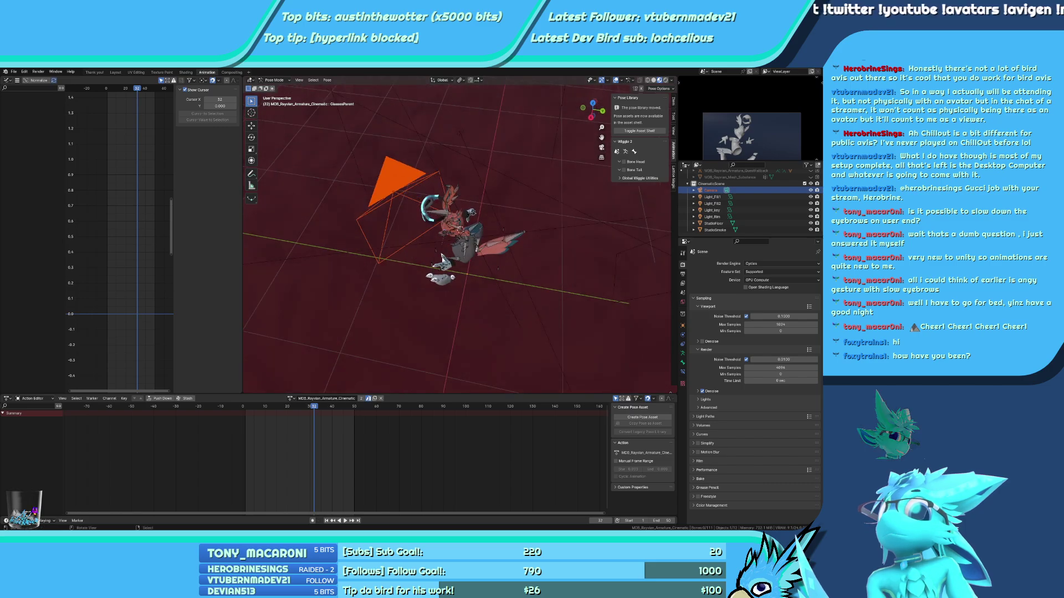
pyautogui.press('KP_0')
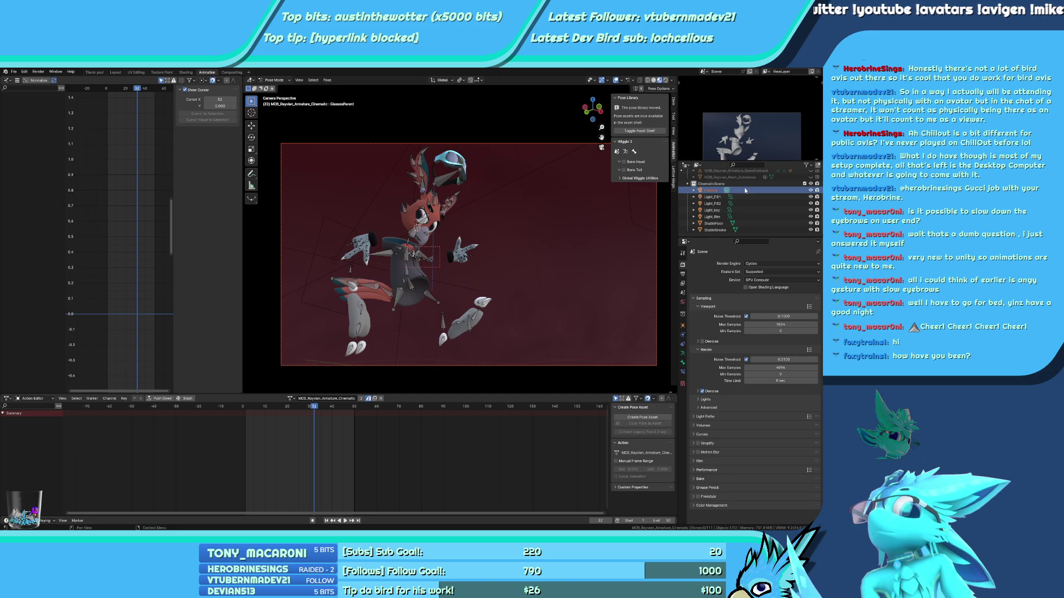
# Leave pose mode, duplicate the scene camera in place as CameraStaticAlpha, and reset the copy's horizontal lens shift to 0
pyautogui.click(410, 259)
pyautogui.hotkey('ctrl', 'Tab')
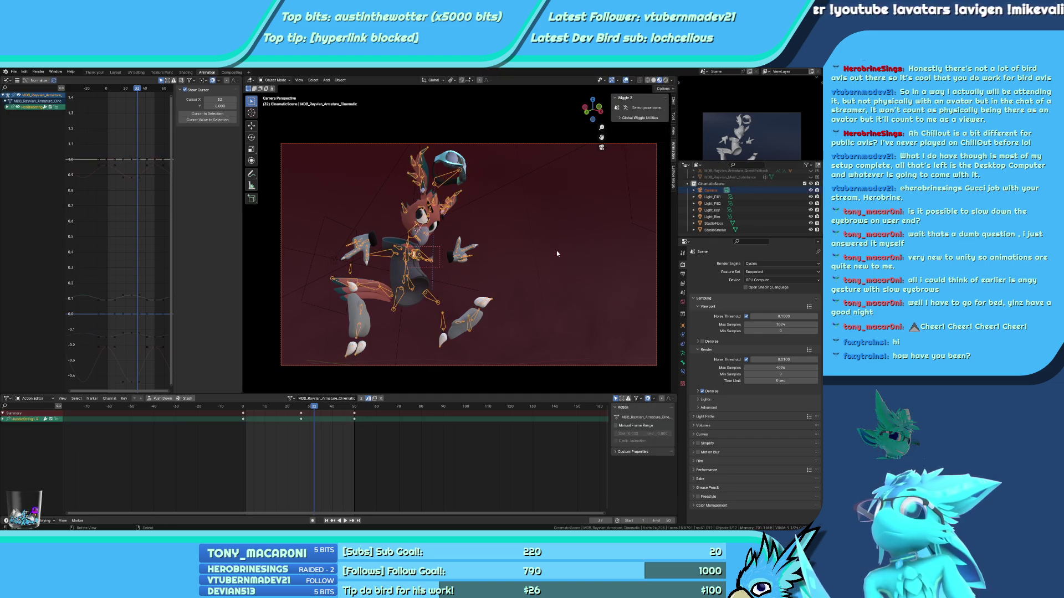
pyautogui.click(710, 190)
pyautogui.hotkey('shift', 'd')
pyautogui.rightClick(666, 206)
pyautogui.doubleClick(714, 197)
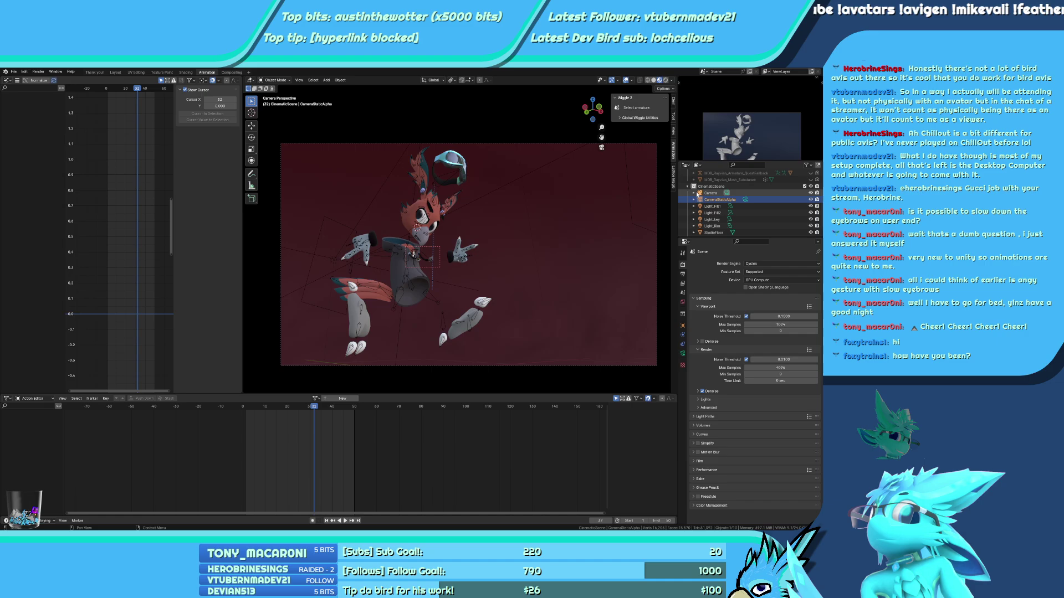
pyautogui.click(683, 352)
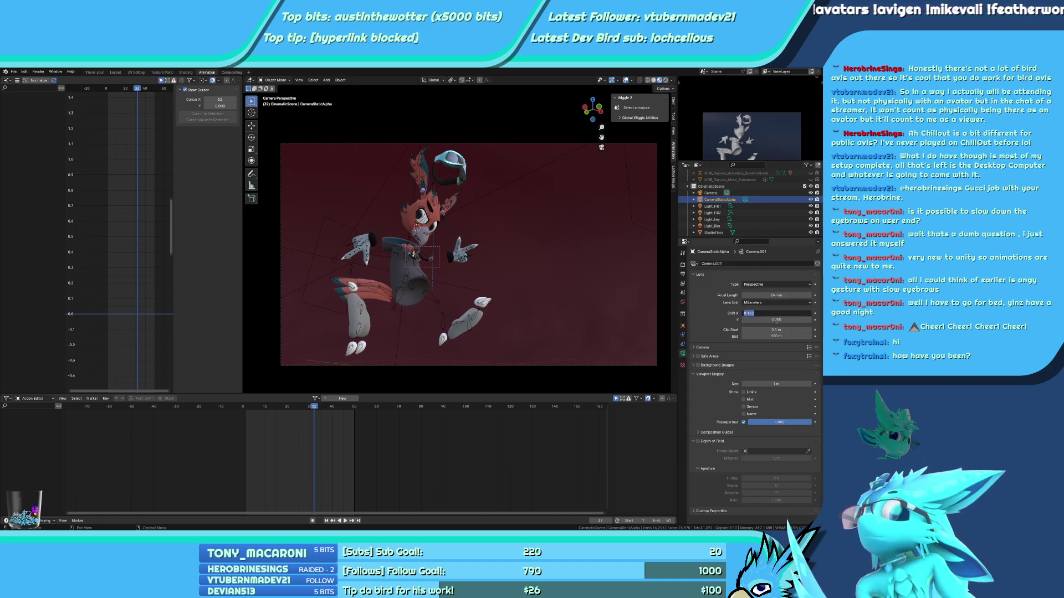
# Duplicate the original camera in place again and name this copy CameraStaticShifted
pyautogui.click(715, 194)
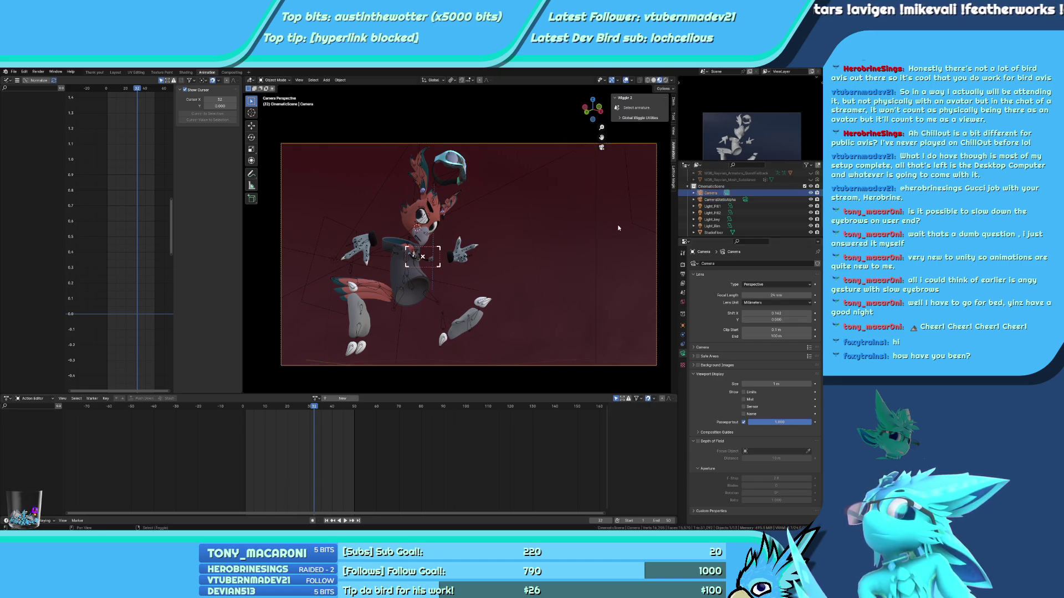
pyautogui.hotkey('shift', 'd')
pyautogui.press('Escape')
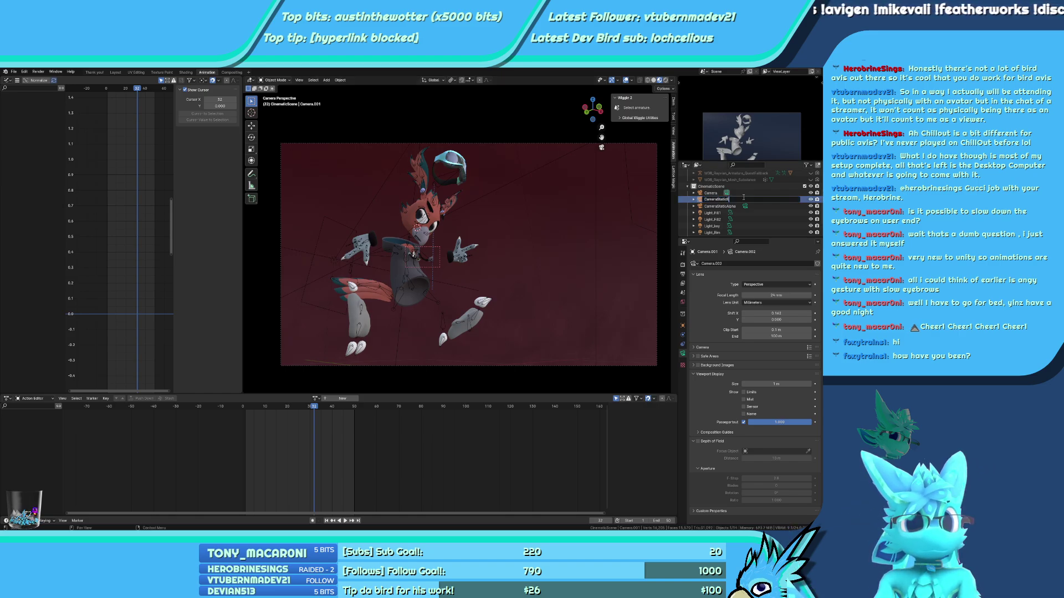
pyautogui.write('ted')
pyautogui.press('Return')
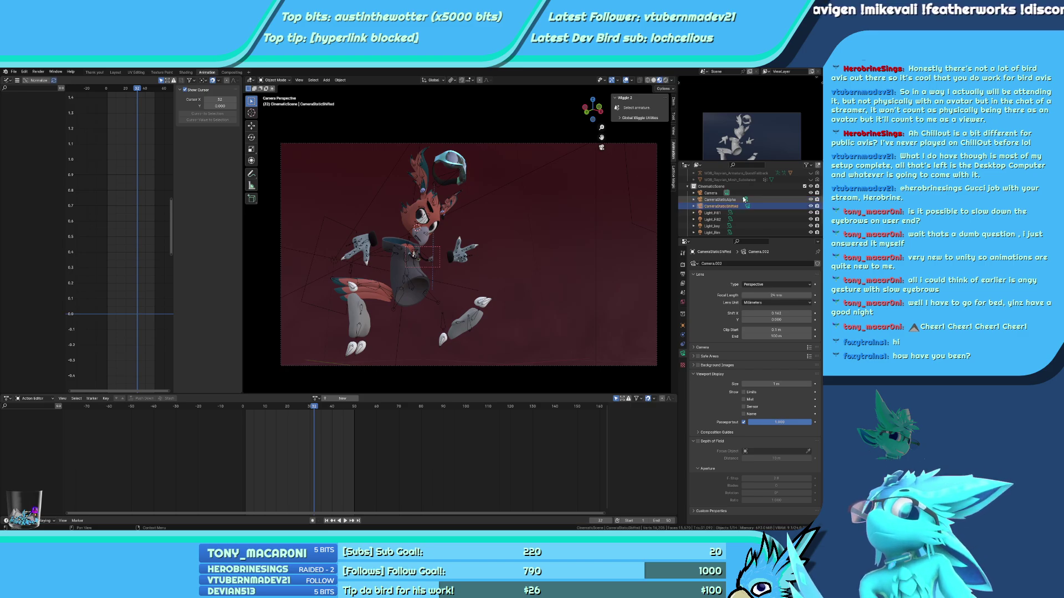
# Make CameraStaticAlpha the active scene camera and look through it in the main viewport
pyautogui.click(744, 199)
pyautogui.press('KP_0')
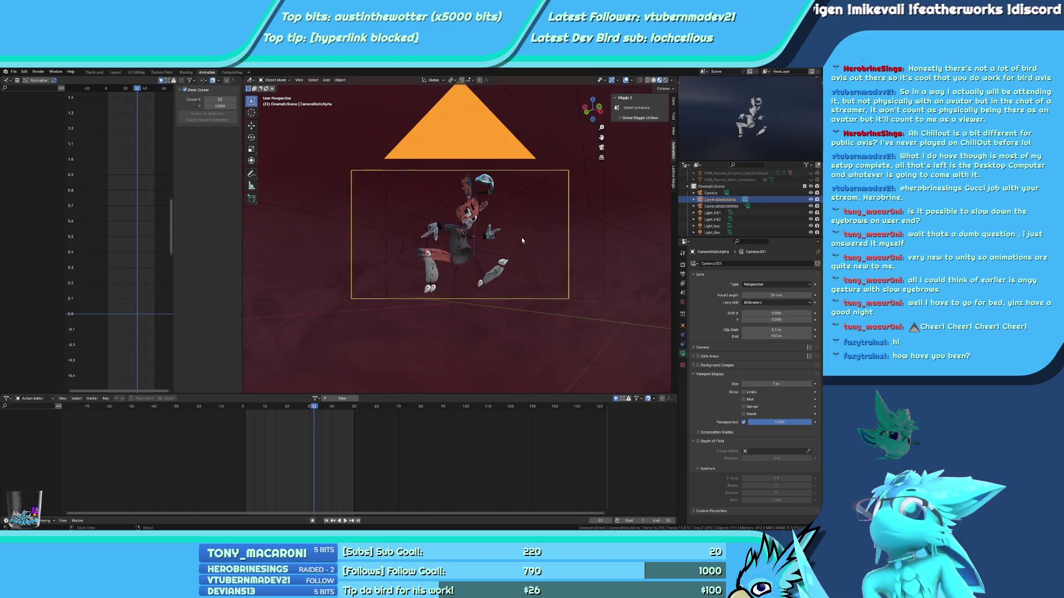
pyautogui.press('ctrl+KP_0')
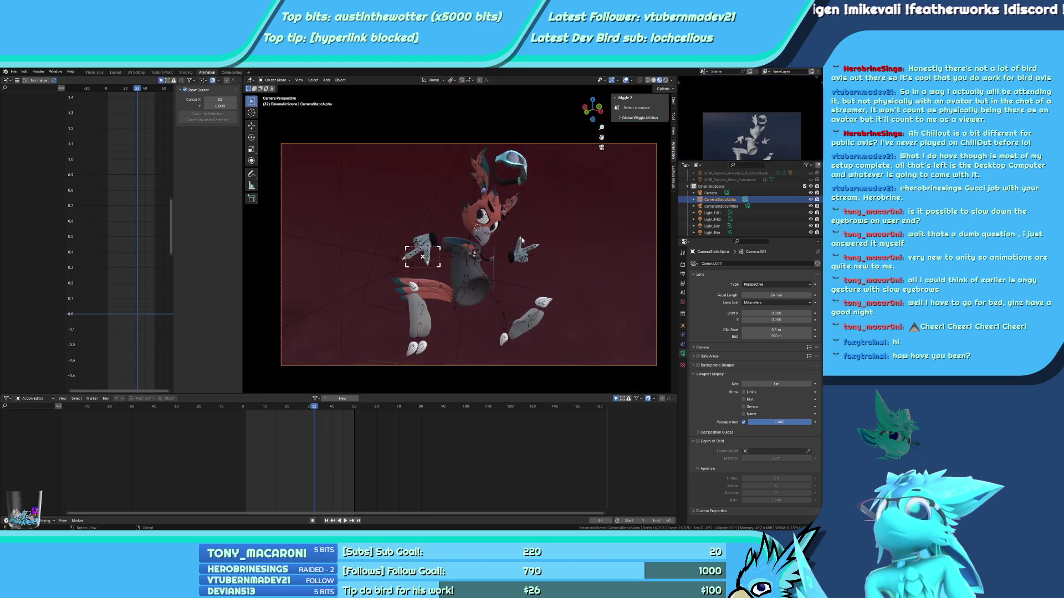
# Bring up the output settings with the loop playing and rename CameraStaticAlpha to CameraStaticAlphaSquare
pyautogui.click(683, 265)
pyautogui.click(682, 275)
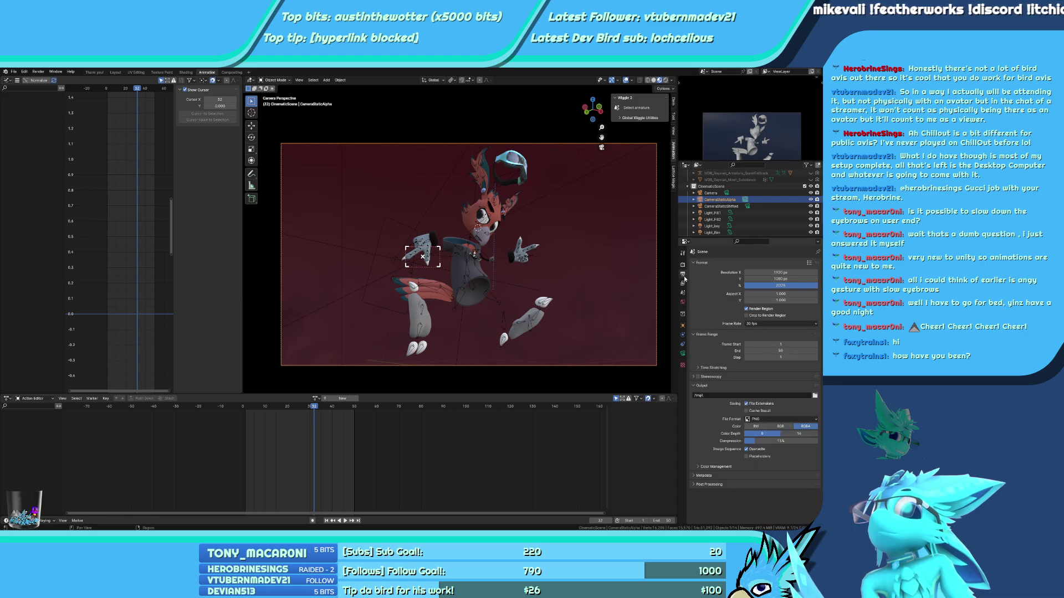
pyautogui.press('space')
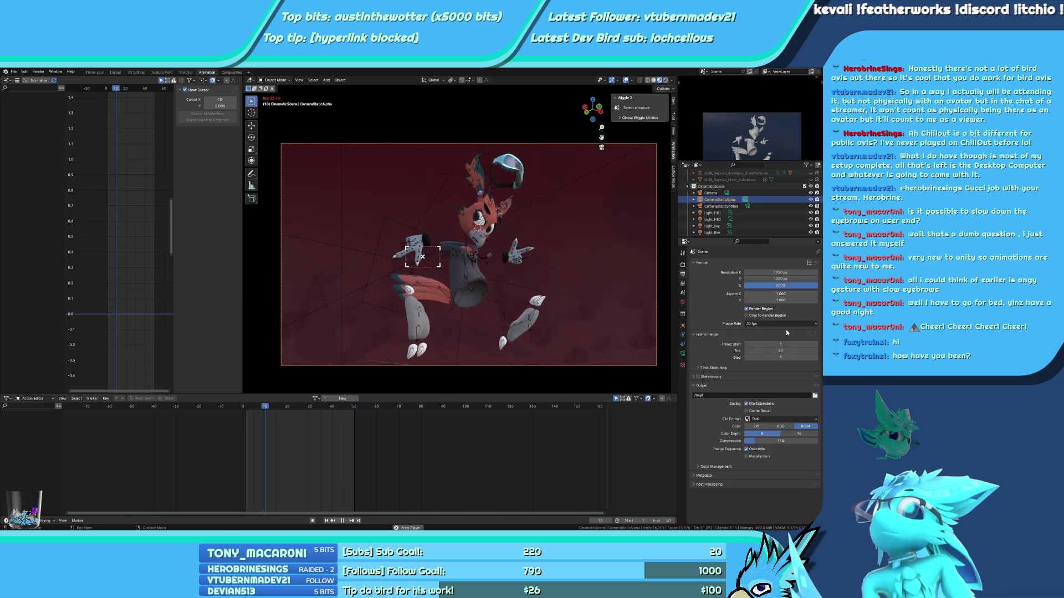
pyautogui.click(683, 265)
pyautogui.click(682, 275)
pyautogui.doubleClick(739, 199)
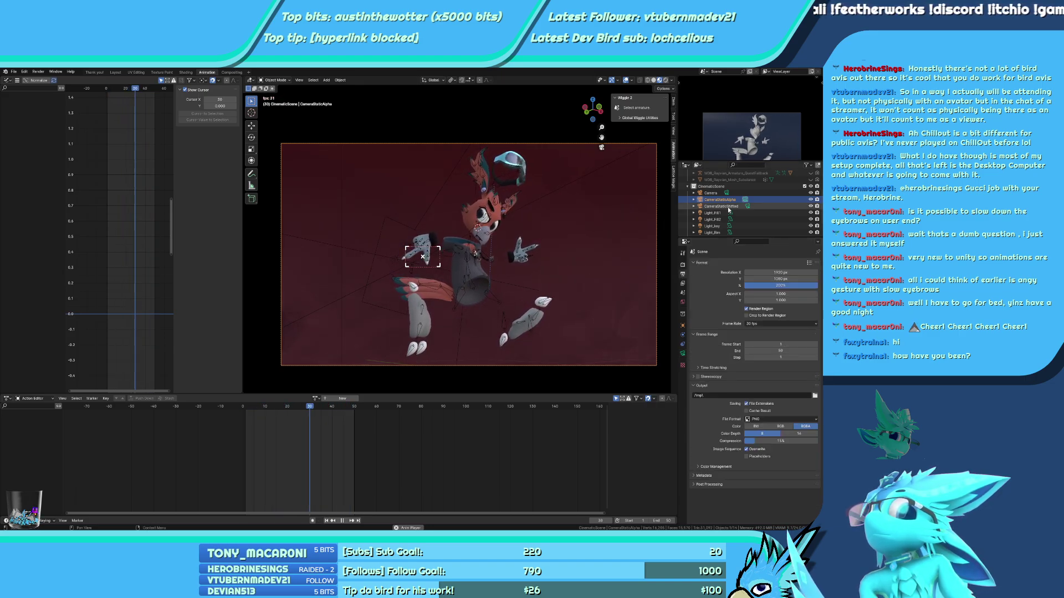
pyautogui.press('End')
pyautogui.write('Square')
pyautogui.press('Return')
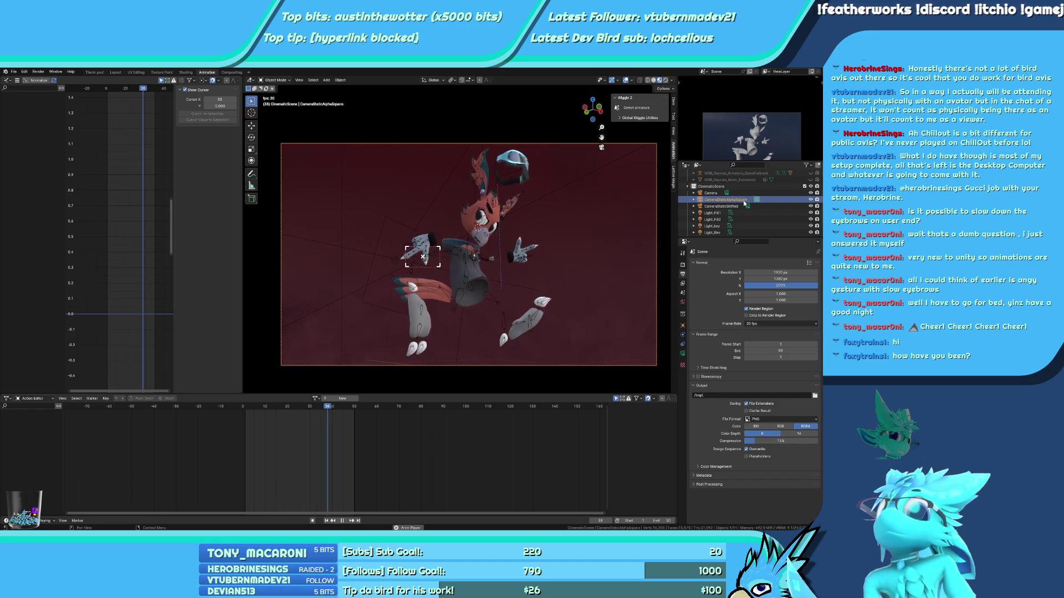
# Set the render resolution to 1024 × 1024 px for a square frame
pyautogui.moveTo(785, 272); pyautogui.dragTo(785, 279)
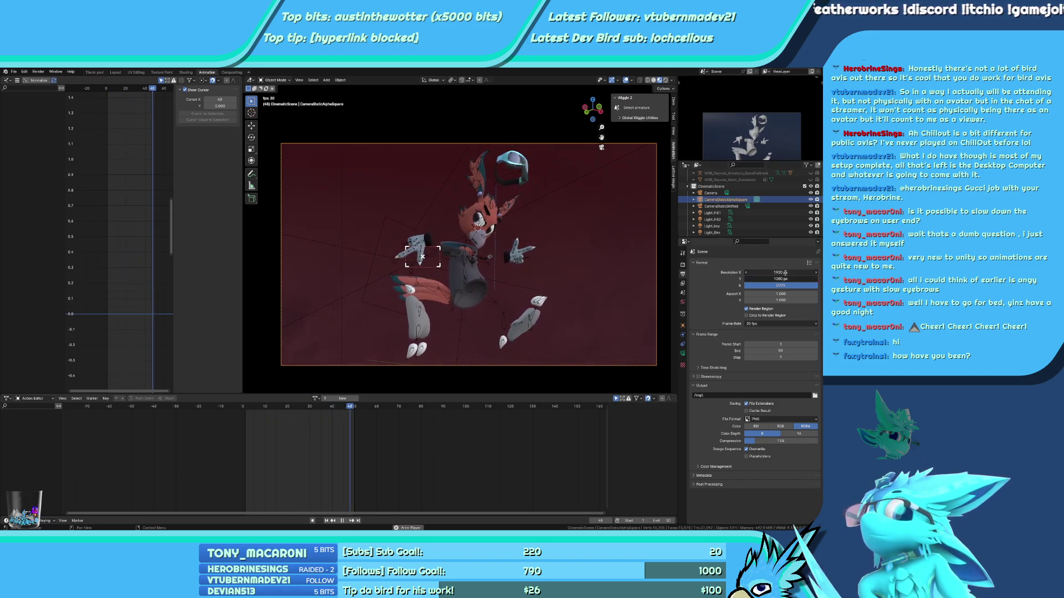
pyautogui.write('1024')
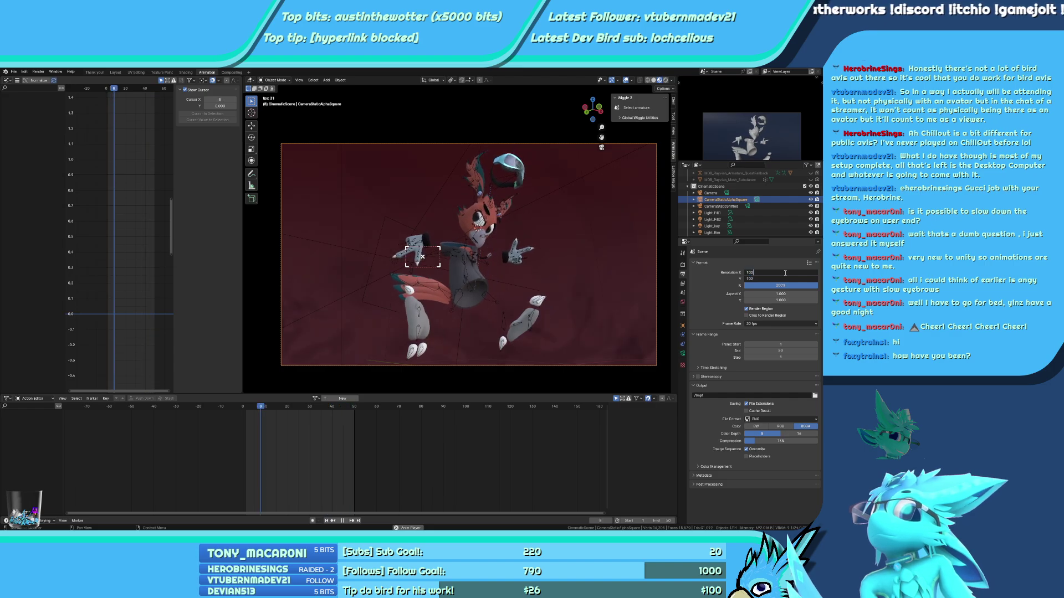
pyautogui.press('Return')
pyautogui.scroll(-5, 548, 260)
pyautogui.scroll(3, 547, 260)
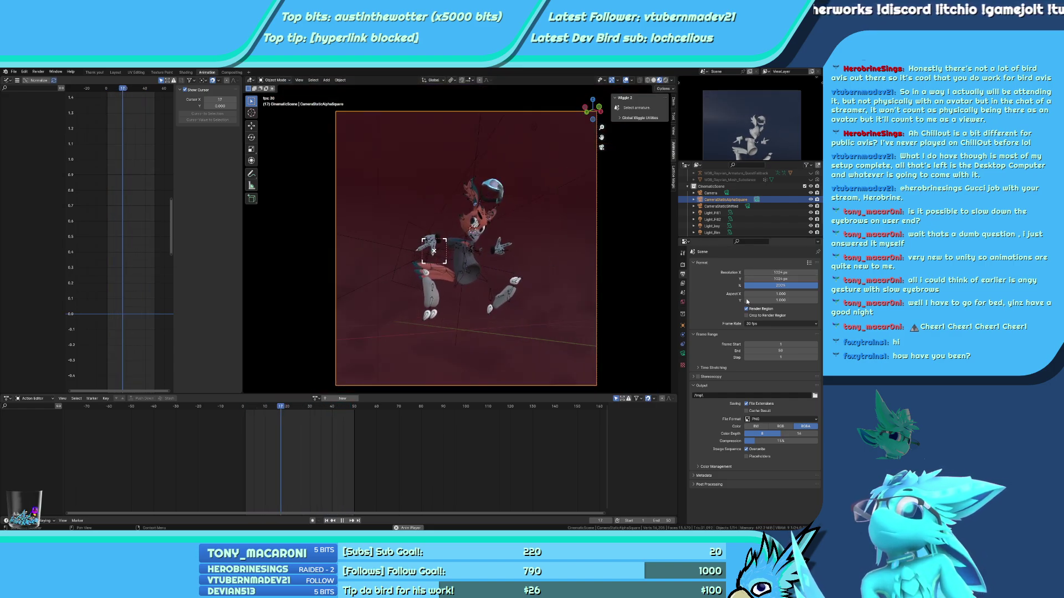
# Raise the square camera's focal length to about 44 mm and check the ear and goggles clearance at the frame's upper edge
pyautogui.click(683, 352)
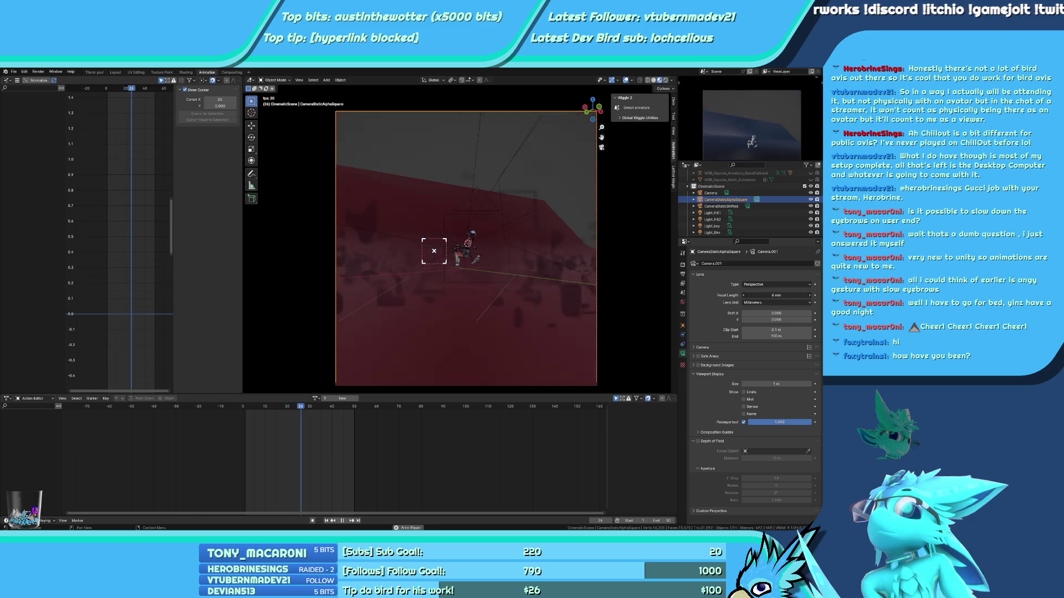
pyautogui.moveTo(776, 295); pyautogui.dragTo(787, 295)
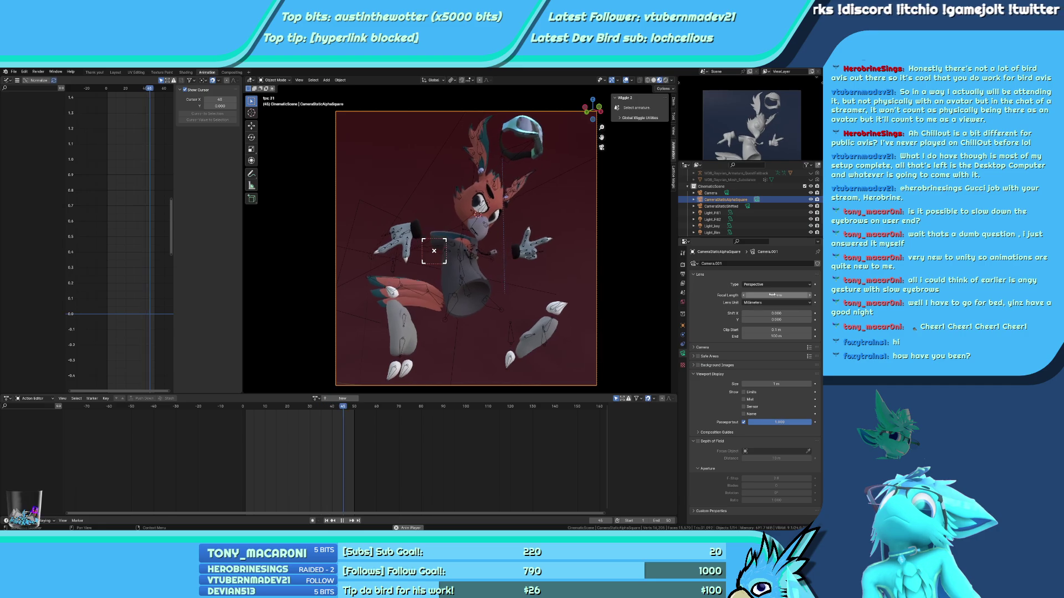
pyautogui.keyDown('shift'); pyautogui.moveTo(513, 207); pyautogui.dragTo(513, 318, button='middle'); pyautogui.keyUp('shift')
pyautogui.scroll(6, 526, 285)
pyautogui.press('space')
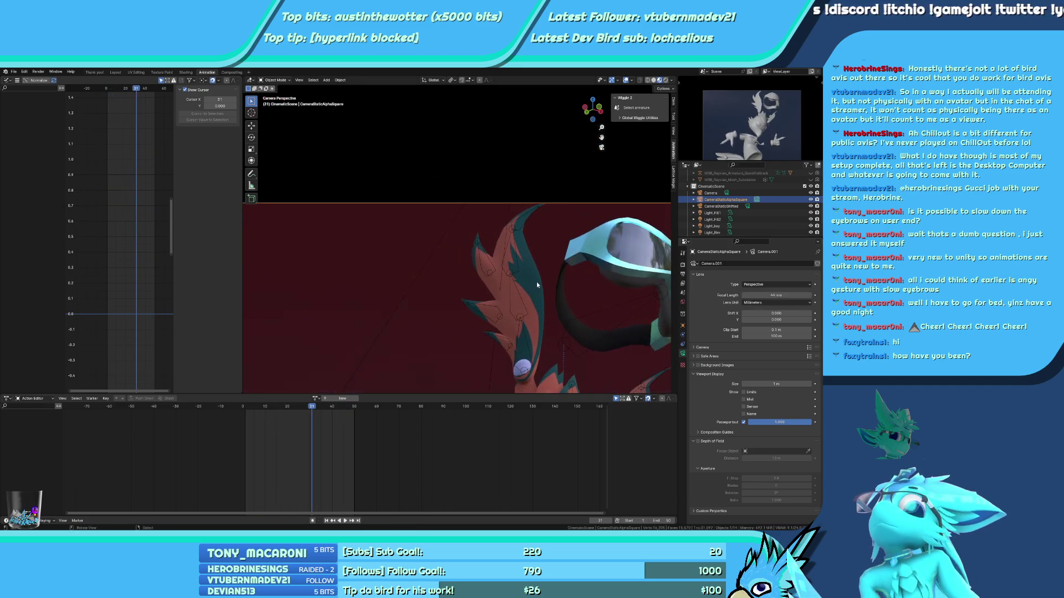
pyautogui.scroll(-5, 534, 160)
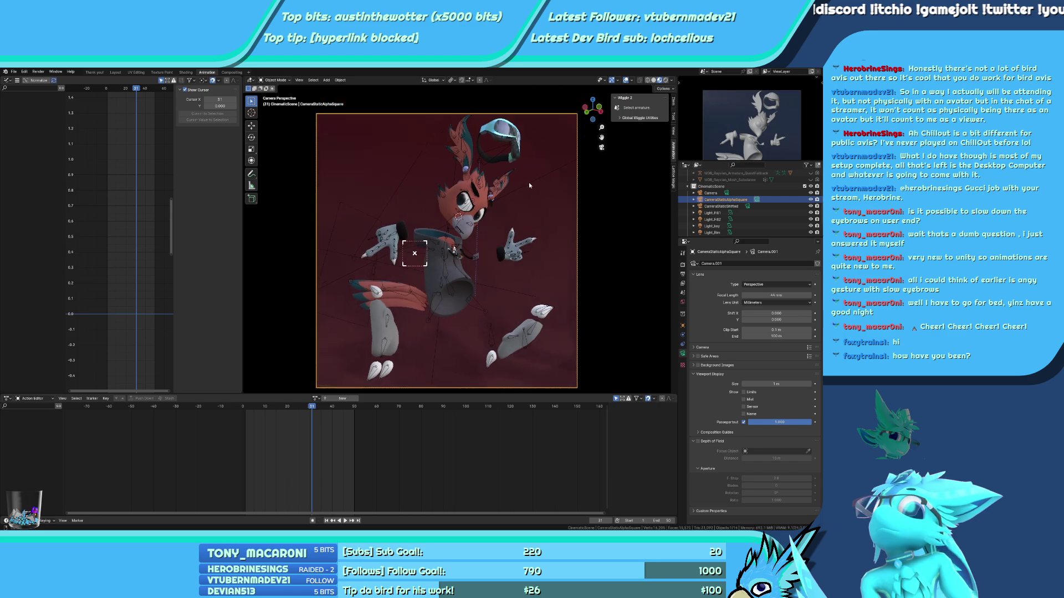
pyautogui.scroll(4, 544, 300)
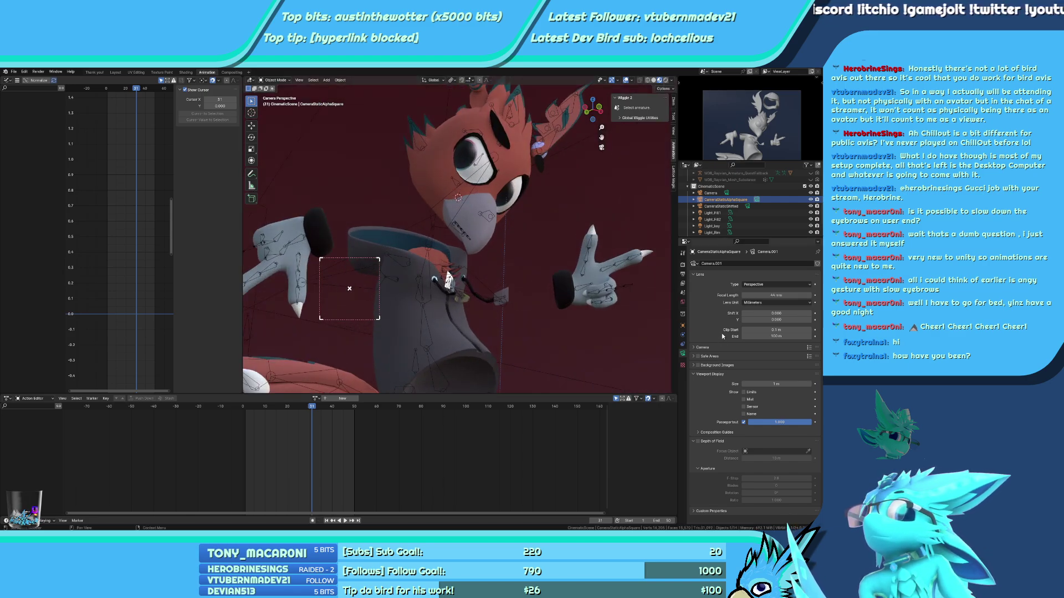
pyautogui.scroll(-4, 484, 298)
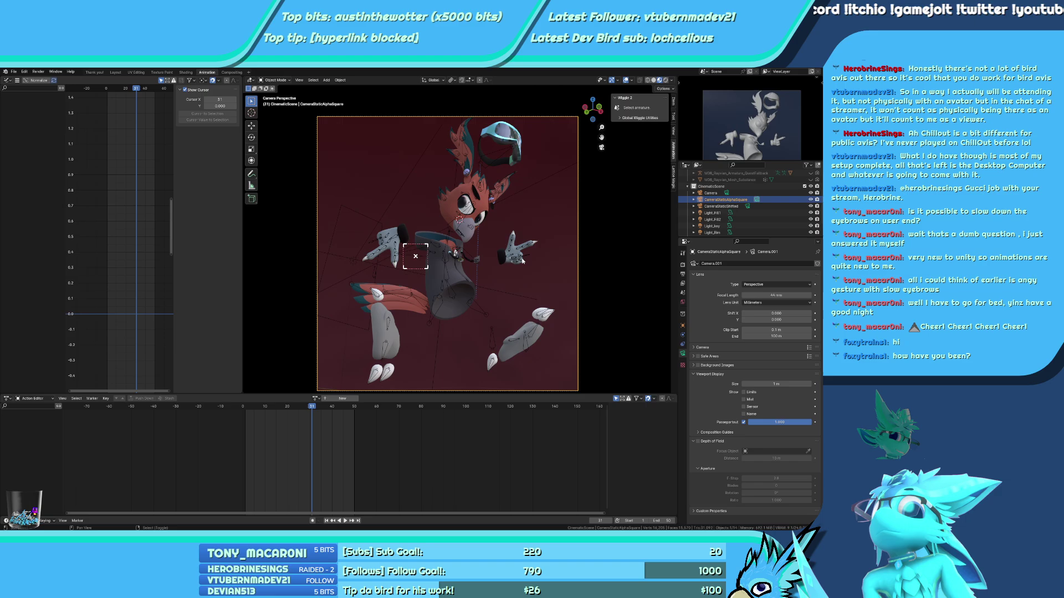
pyautogui.scroll(8, 484, 284)
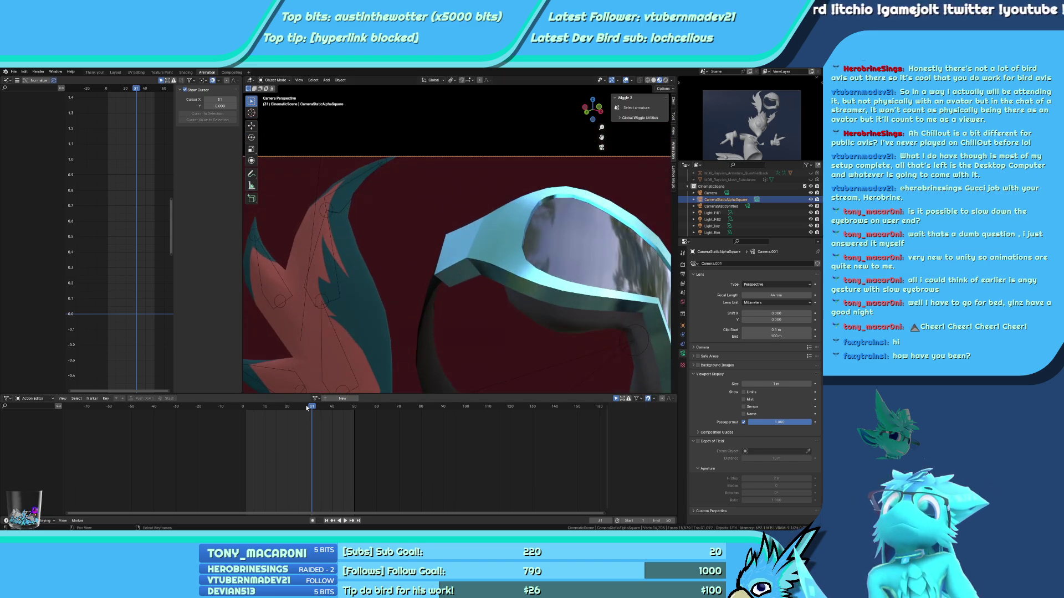
pyautogui.press('space')
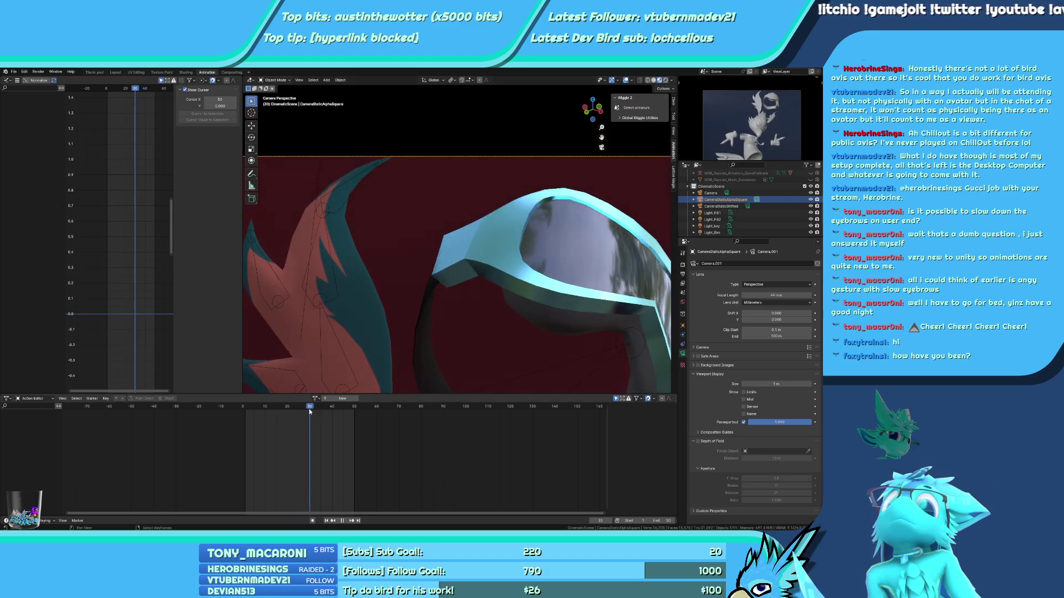
pyautogui.press('space')
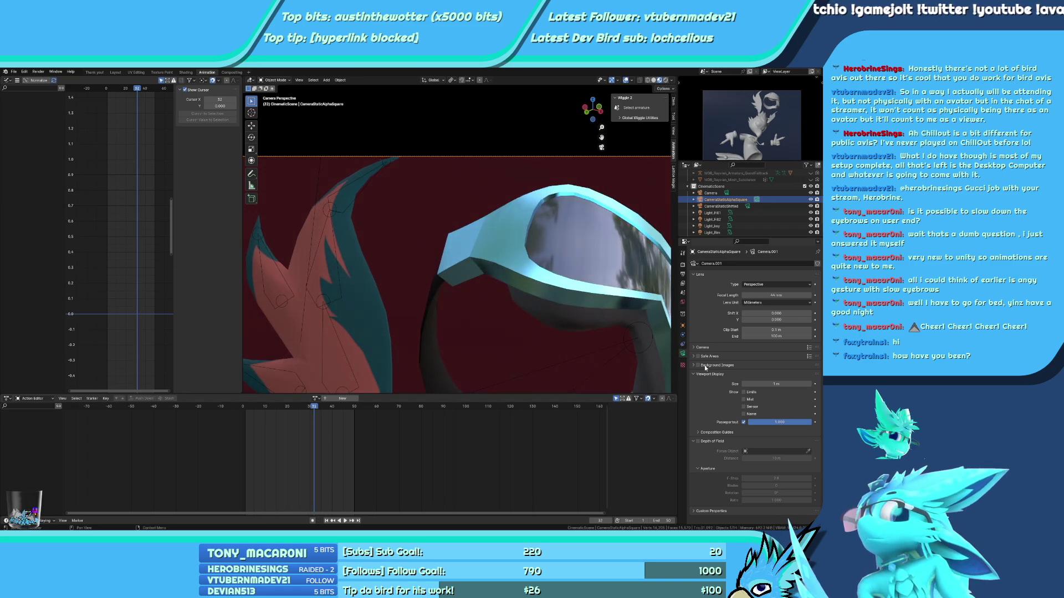
# Fine-tune a slight positive Y shift on the square camera, checking claw clearance below and ear and goggles clearance above with the loop playing
pyautogui.click(697, 351)
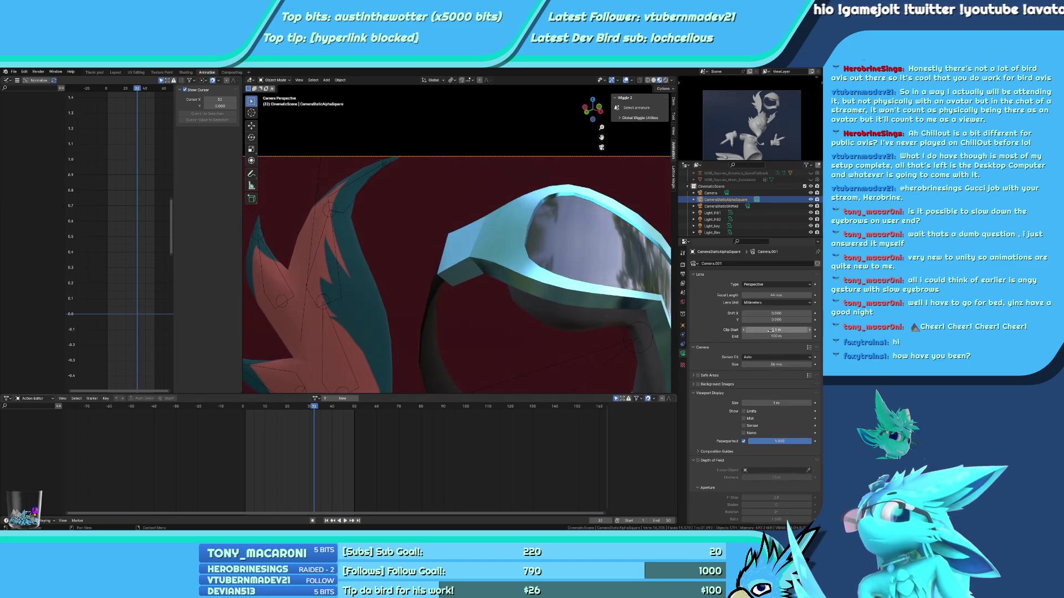
pyautogui.moveTo(776, 319); pyautogui.dragTo(781, 319)
pyautogui.scroll(-15, 534, 236)
pyautogui.keyDown('shift'); pyautogui.moveTo(465, 319); pyautogui.dragTo(481, 265, button='middle'); pyautogui.keyUp('shift')
pyautogui.scroll(5, 478, 269)
pyautogui.keyDown('shift'); pyautogui.moveTo(426, 315); pyautogui.dragTo(469, 248, button='middle'); pyautogui.keyUp('shift')
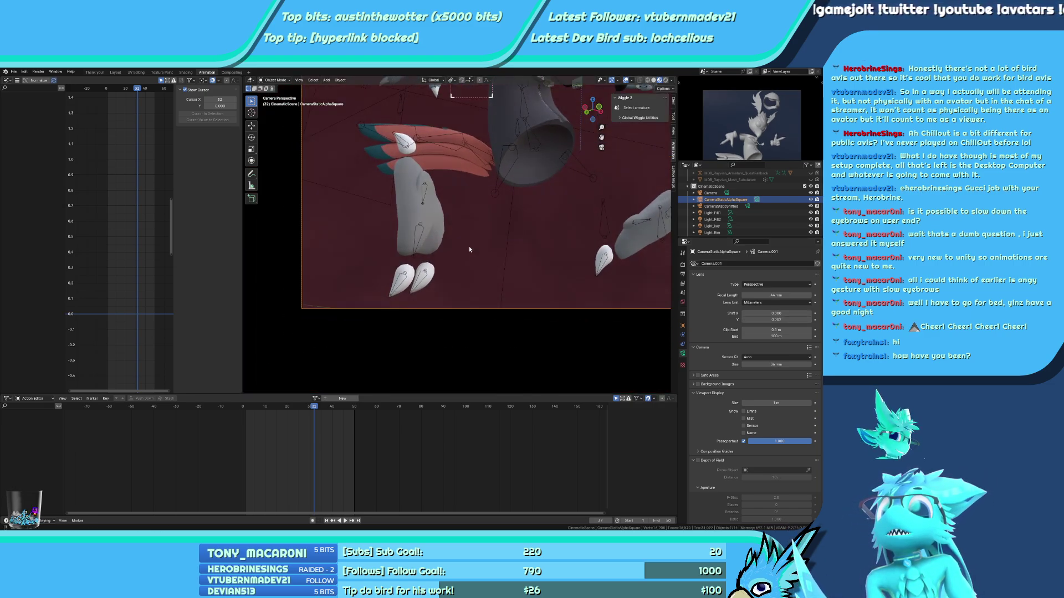
pyautogui.press('space')
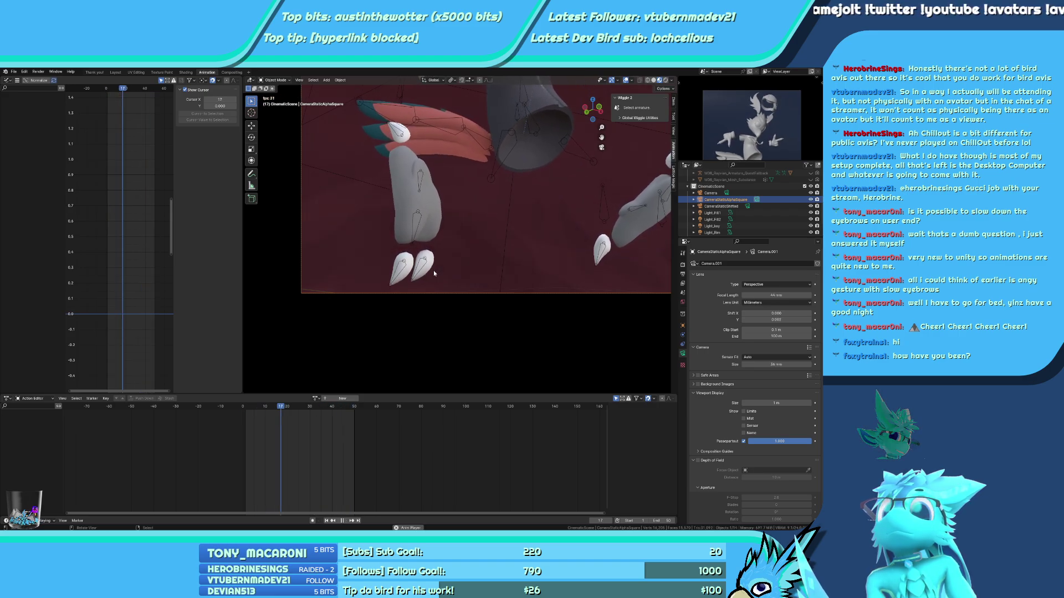
pyautogui.moveTo(775, 319); pyautogui.dragTo(795, 320)
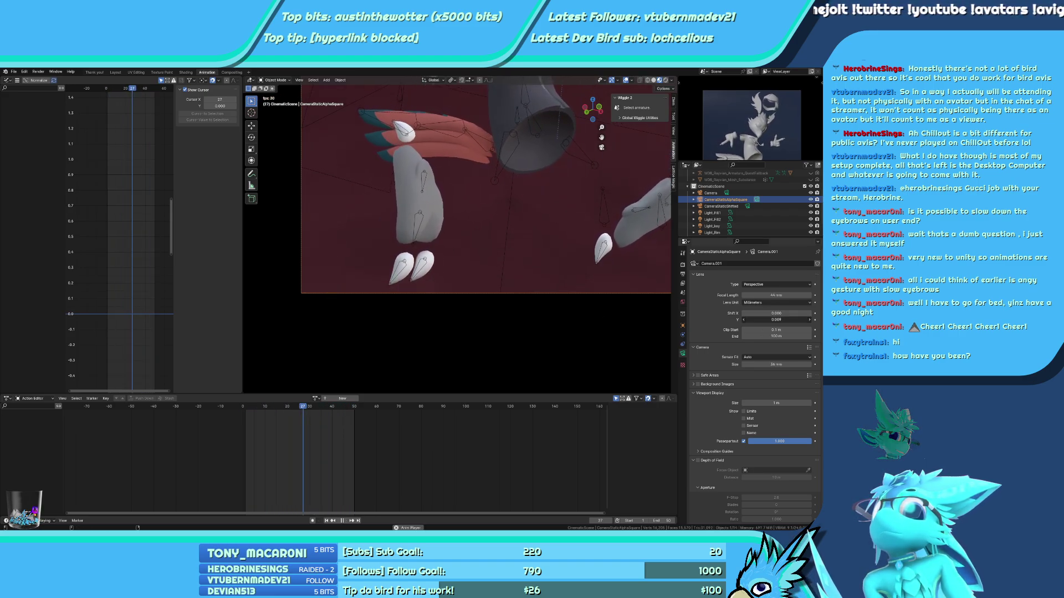
pyautogui.scroll(4, 414, 302)
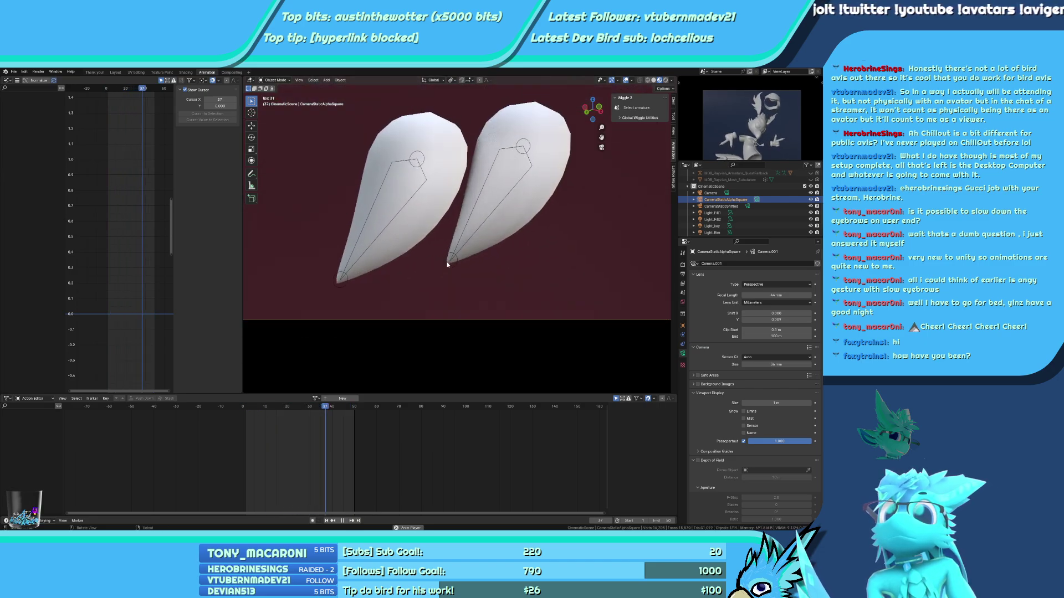
pyautogui.moveTo(775, 320); pyautogui.dragTo(772, 320)
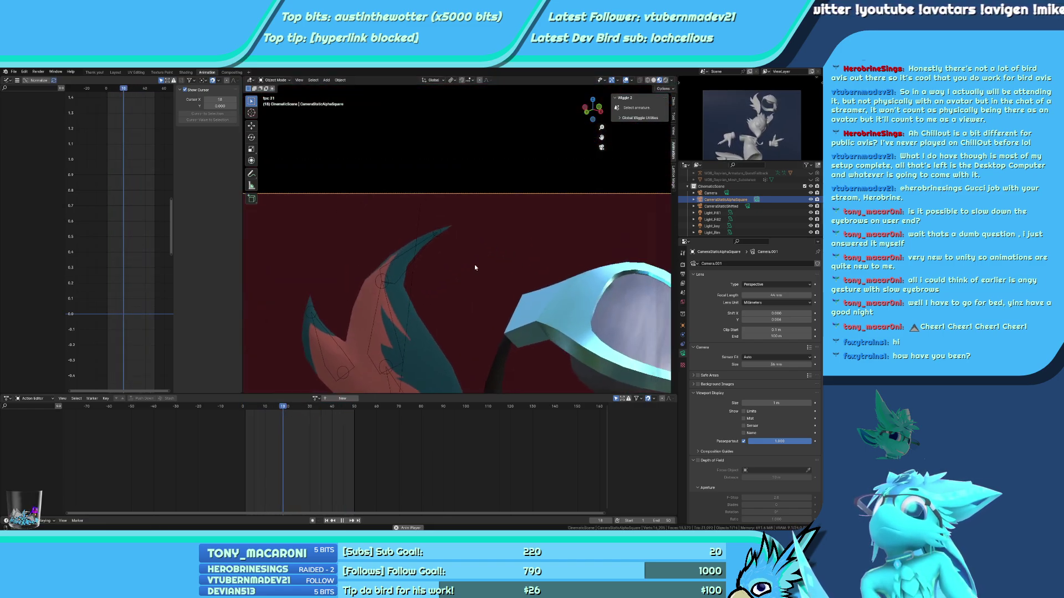
pyautogui.scroll(-4, 506, 227)
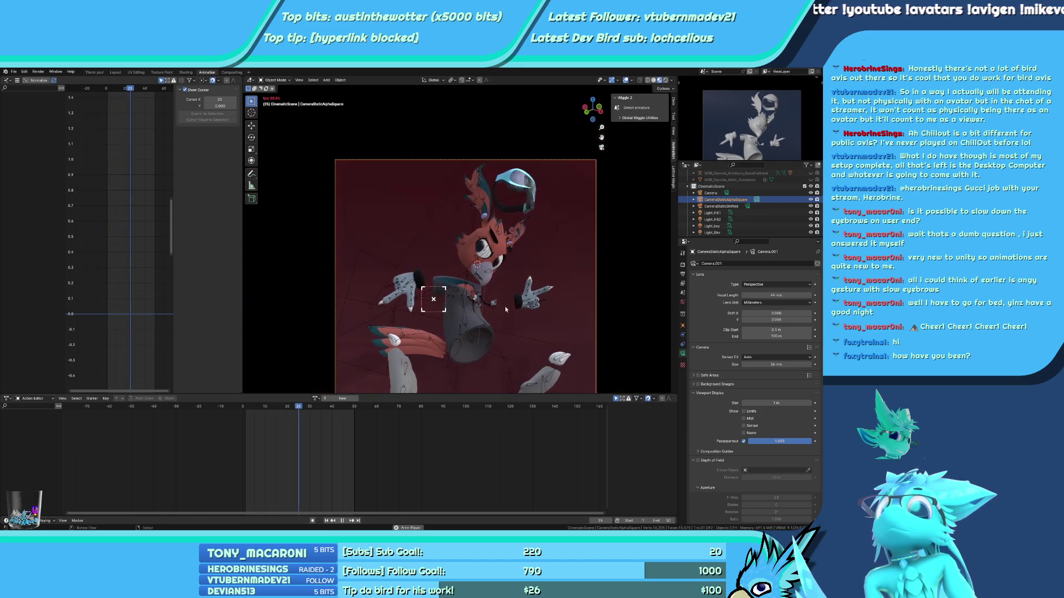
pyautogui.press('Escape')
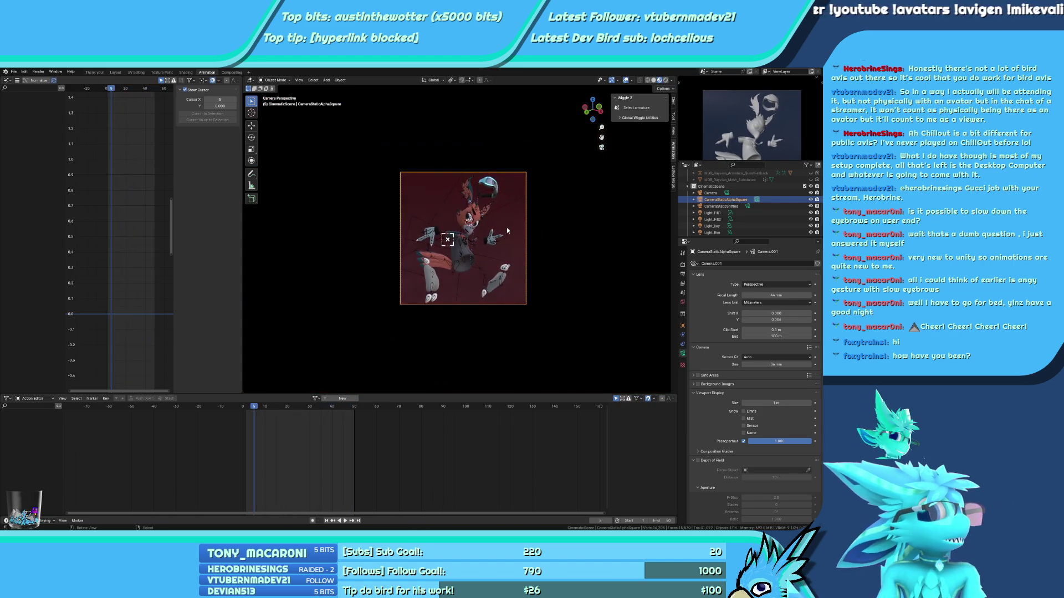
# Set the render output path to the project's StaticAlphaSquare animation folder and fit the camera frame in the viewport
pyautogui.click(683, 273)
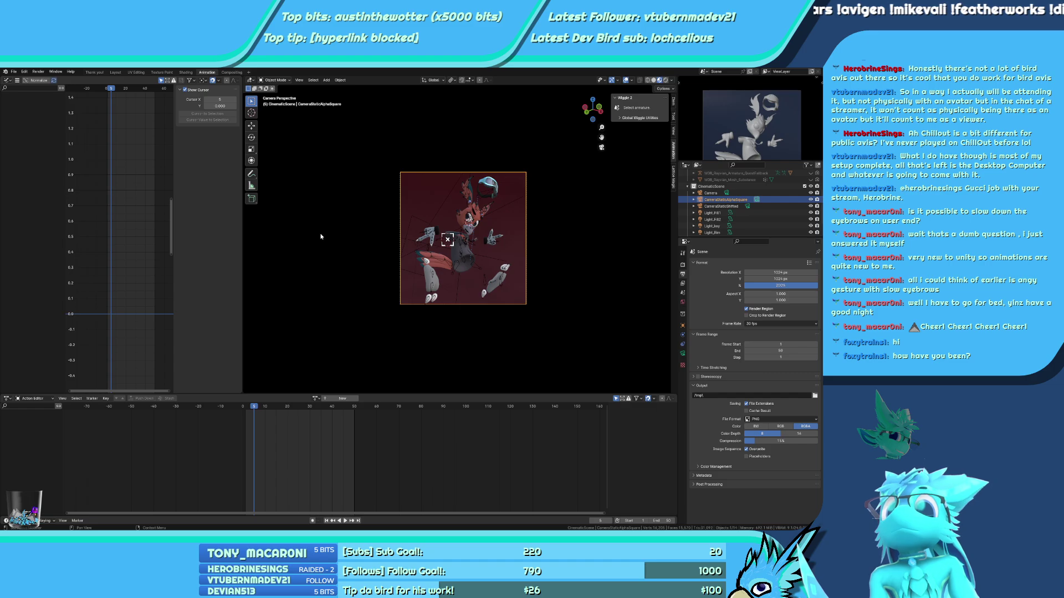
pyautogui.click(591, 385)
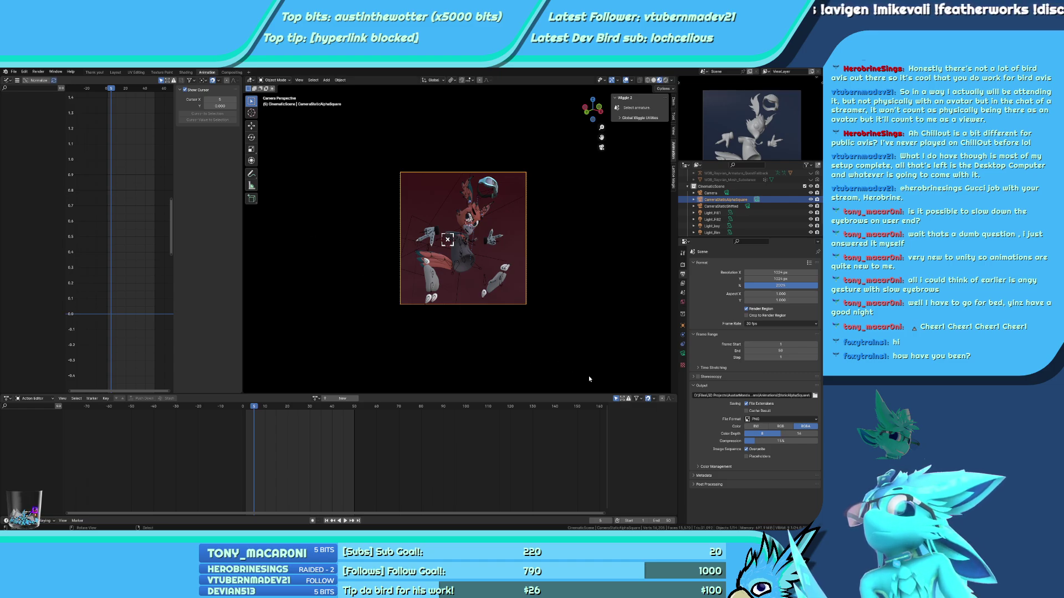
pyautogui.click(682, 354)
pyautogui.press('Home')
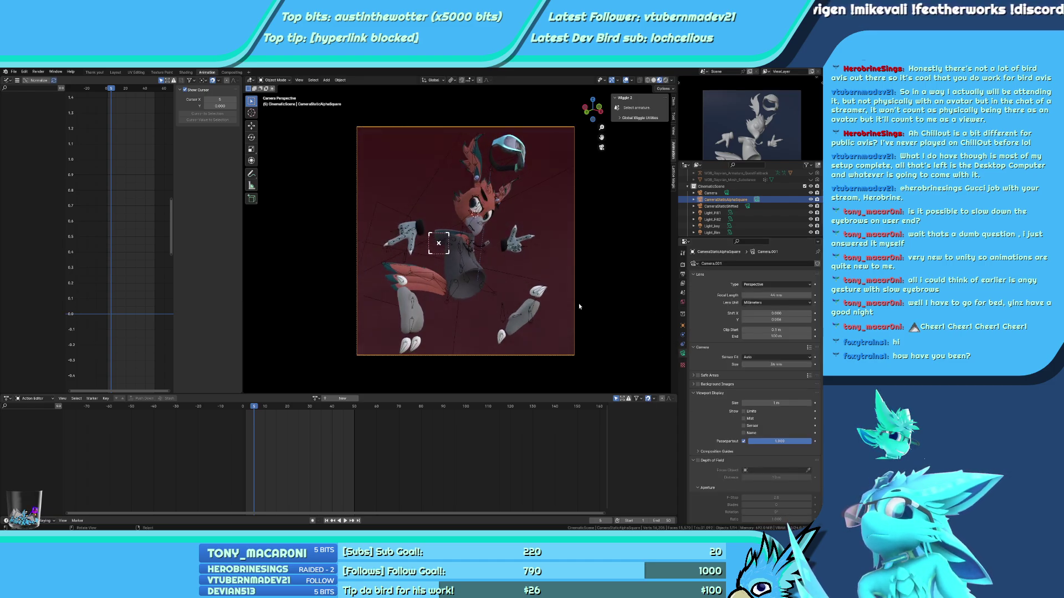
# Select the hoodie mesh and inspect its Subdivision and Armature modifiers
pyautogui.click(463, 273)
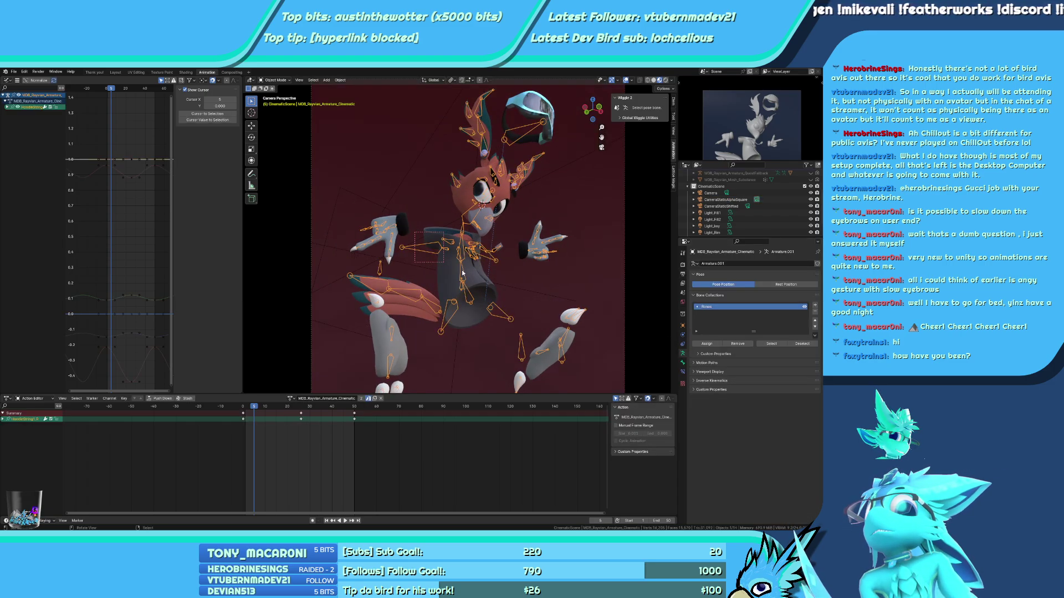
pyautogui.click(468, 278)
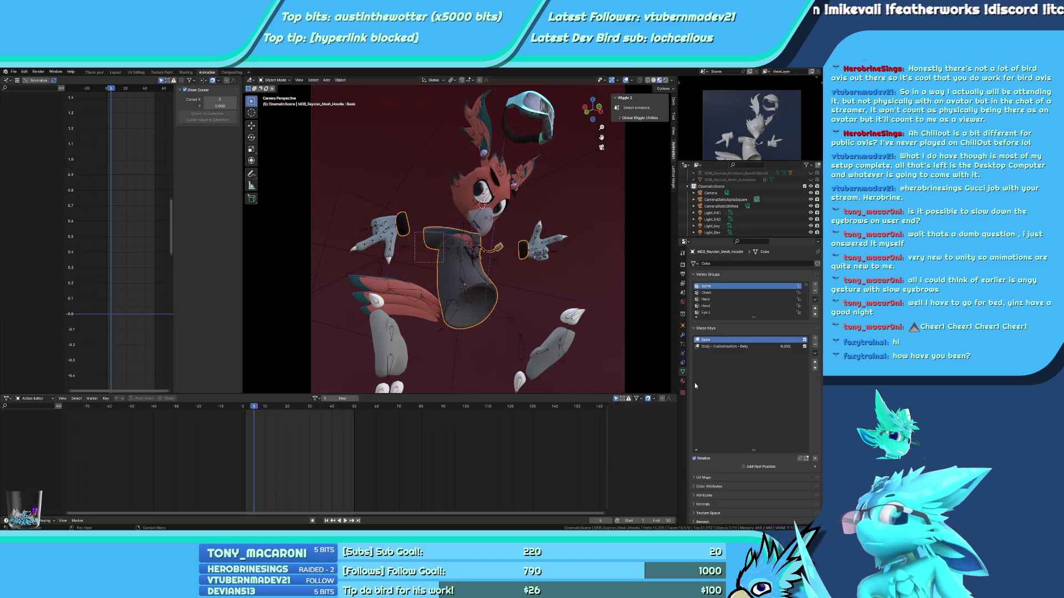
pyautogui.click(682, 335)
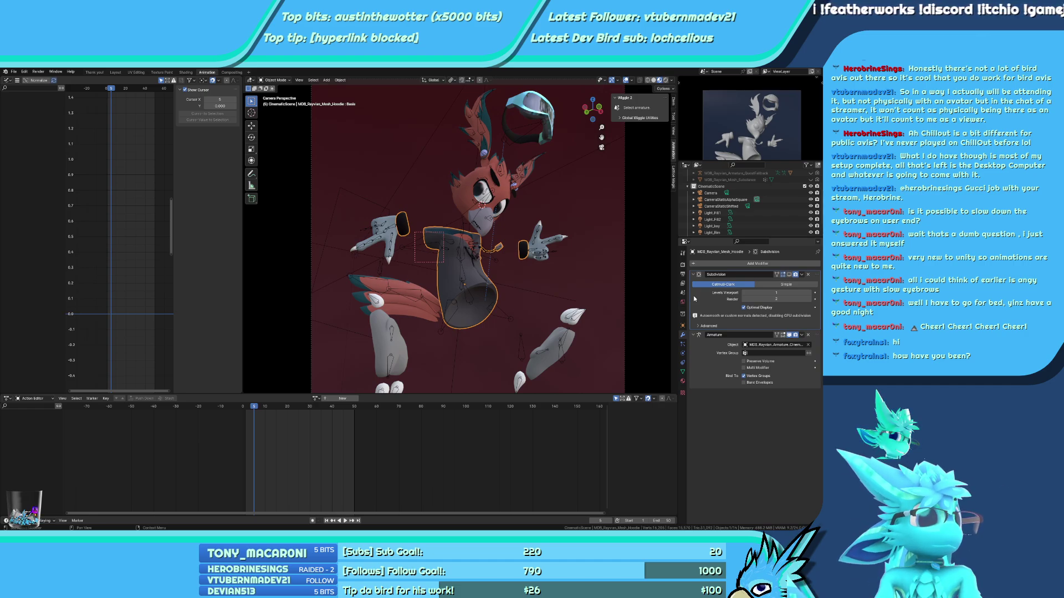
pyautogui.click(506, 196)
pyautogui.click(483, 277)
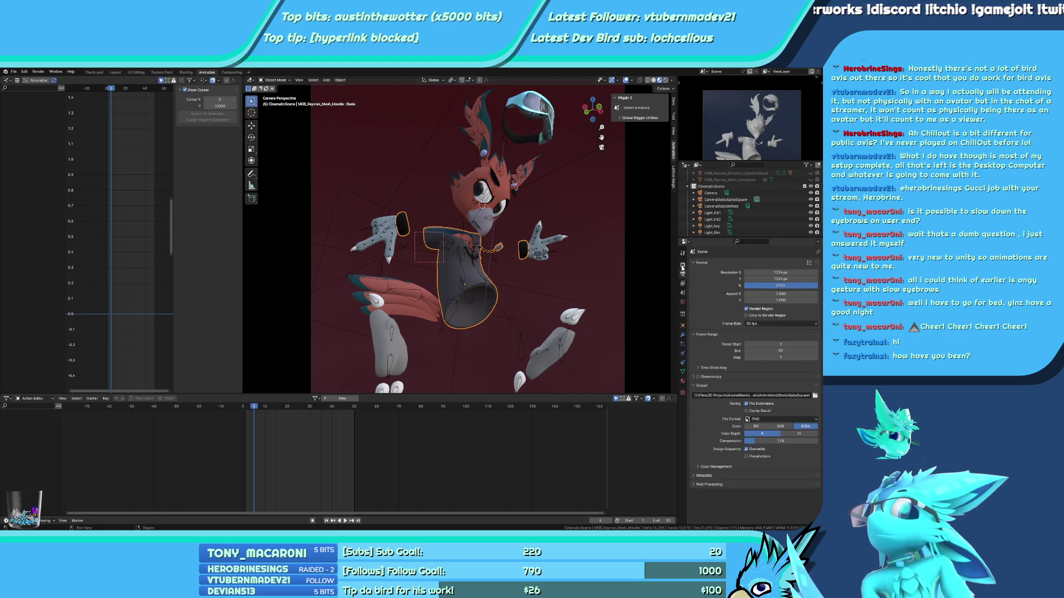
pyautogui.click(681, 382)
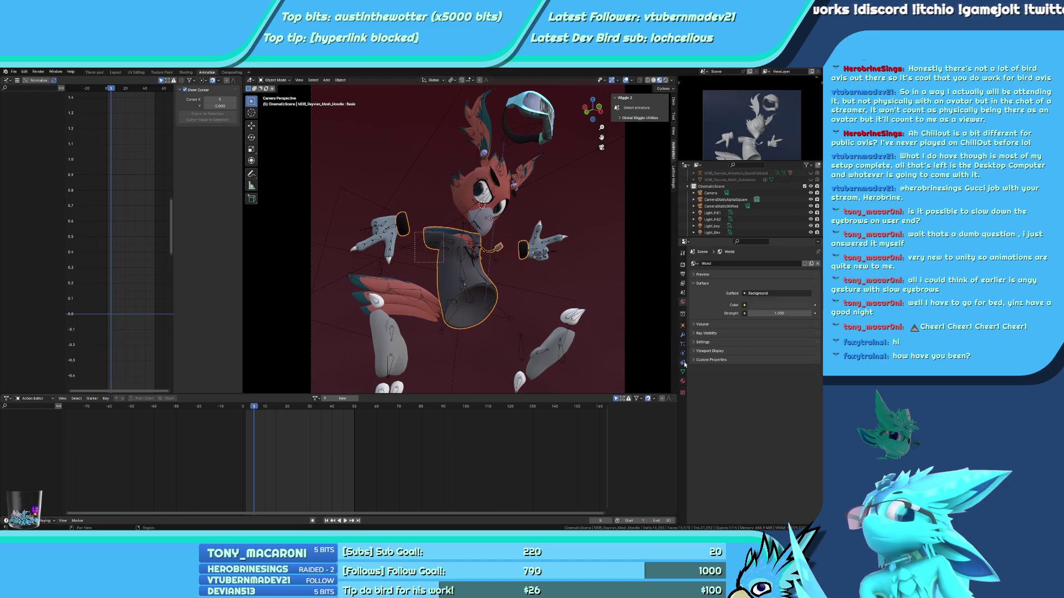
pyautogui.click(684, 334)
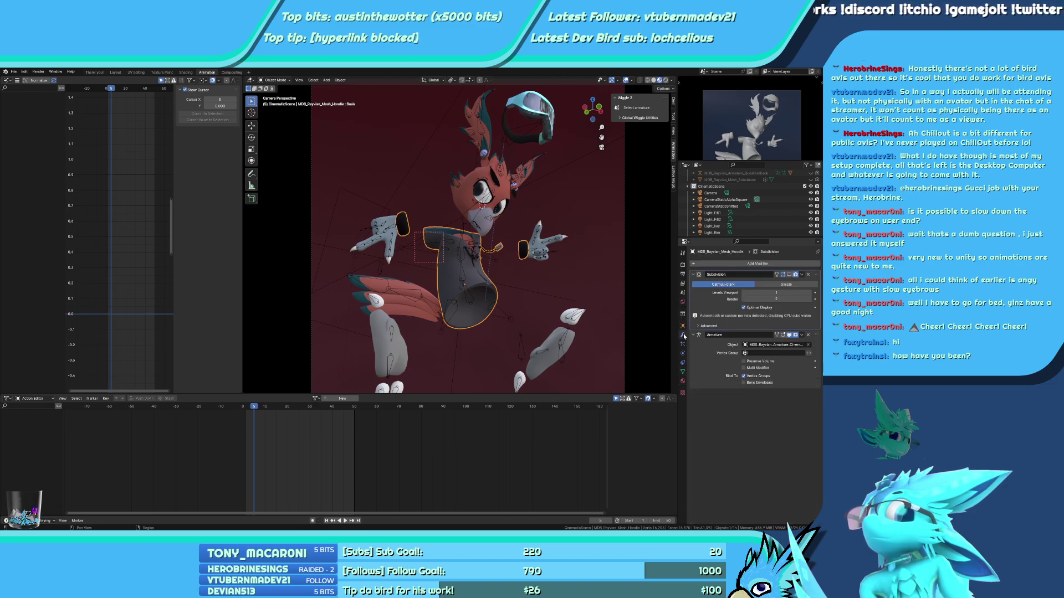
# Examine the armature hierarchies to find which one holds the body, glasses and hoodie meshes
pyautogui.scroll(3, 819, 206)
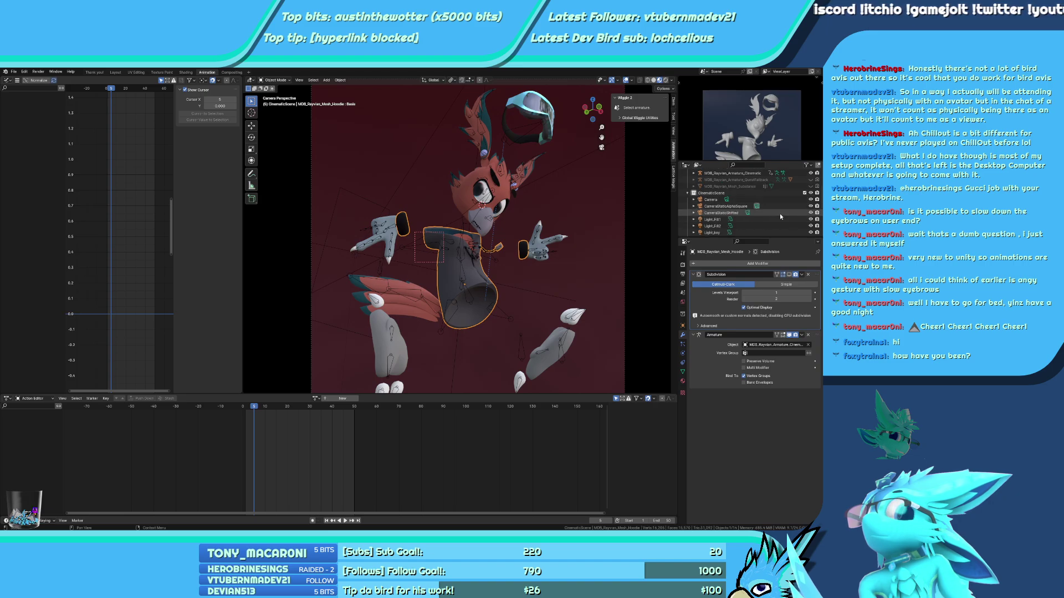
pyautogui.scroll(-2, 721, 199)
pyautogui.click(693, 174)
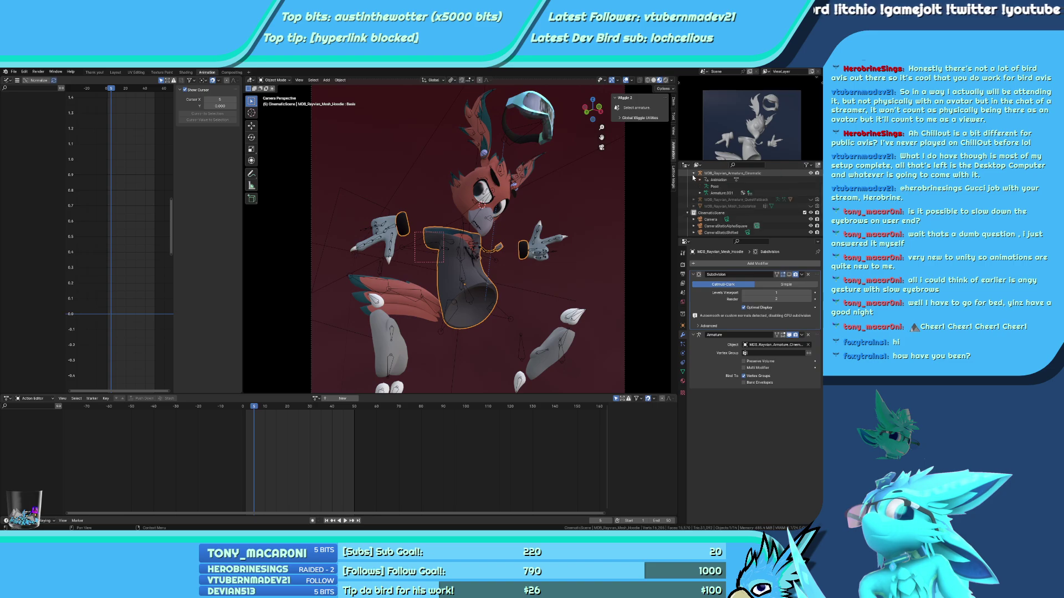
pyautogui.click(693, 174)
pyautogui.click(693, 173)
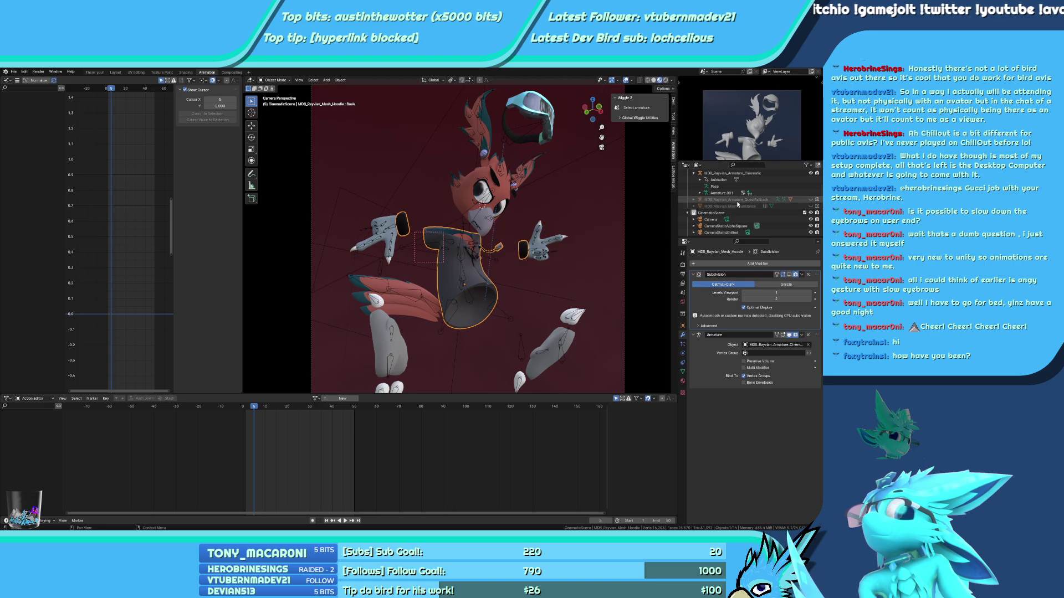
pyautogui.click(692, 174)
pyautogui.scroll(4, 693, 177)
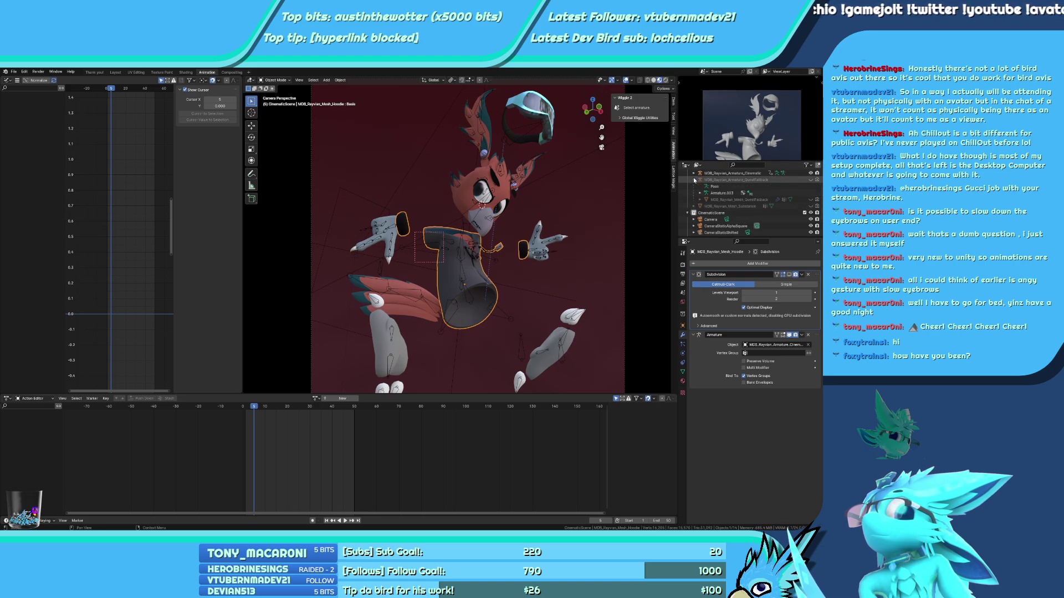
pyautogui.click(693, 192)
pyautogui.scroll(-2, 720, 197)
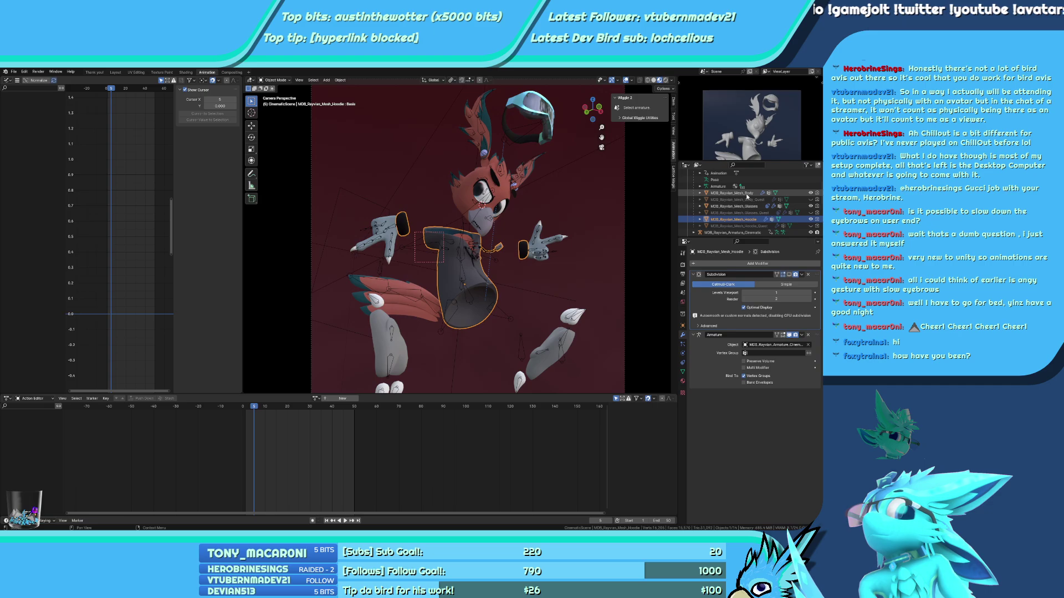
# Reparent the body, glasses and hoodie meshes to the cinematic armature
pyautogui.click(743, 193)
pyautogui.keyDown('ctrl'); pyautogui.click(745, 206); pyautogui.keyUp('ctrl')
pyautogui.keyDown('ctrl'); pyautogui.click(746, 218); pyautogui.keyUp('ctrl')
pyautogui.scroll(-2, 747, 216)
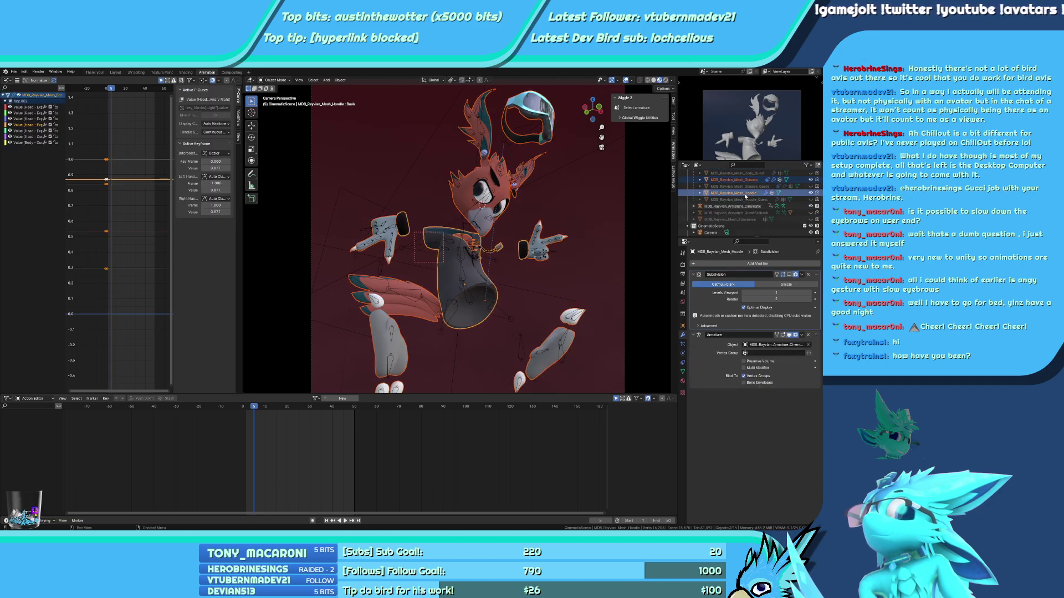
pyautogui.moveTo(747, 193); pyautogui.dragTo(753, 209)
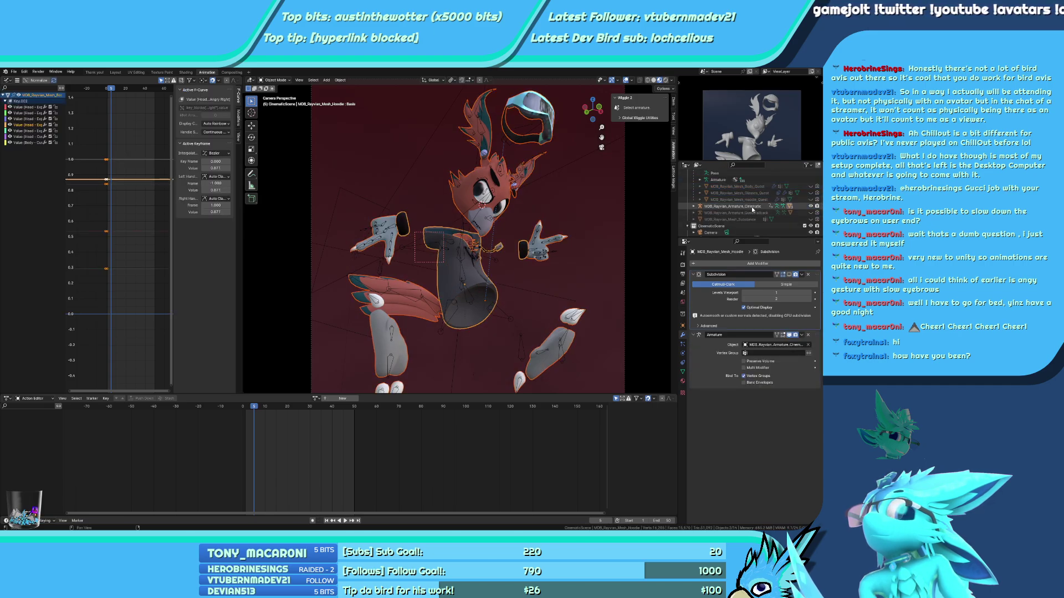
pyautogui.click(693, 206)
# Enable the Transparent film option in the Cycles render settings
pyautogui.scroll(-2, 699, 207)
pyautogui.scroll(-5, 809, 217)
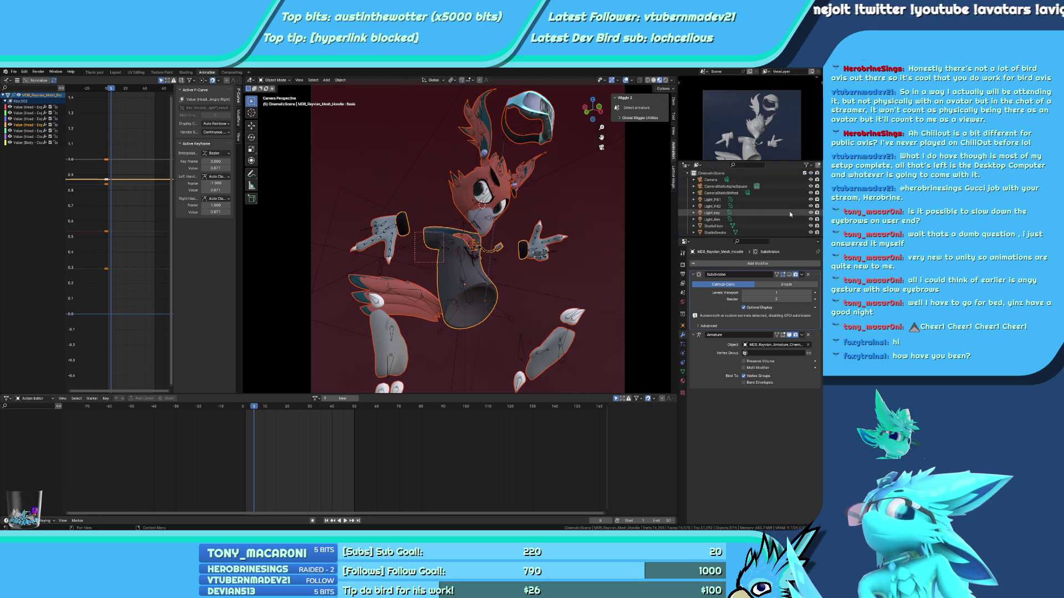
pyautogui.click(682, 264)
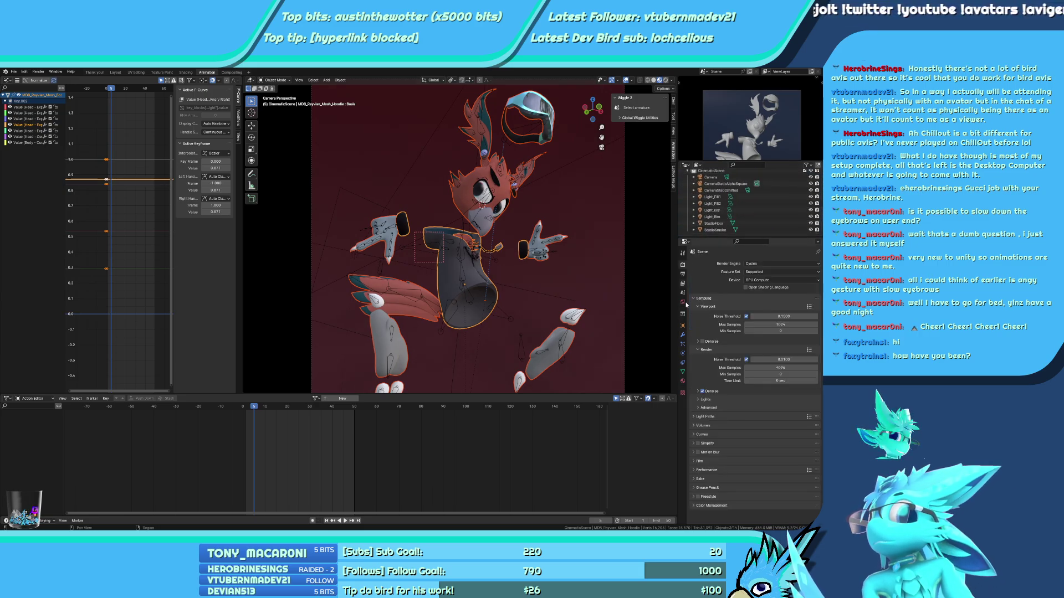
pyautogui.click(714, 461)
pyautogui.scroll(-2, 717, 459)
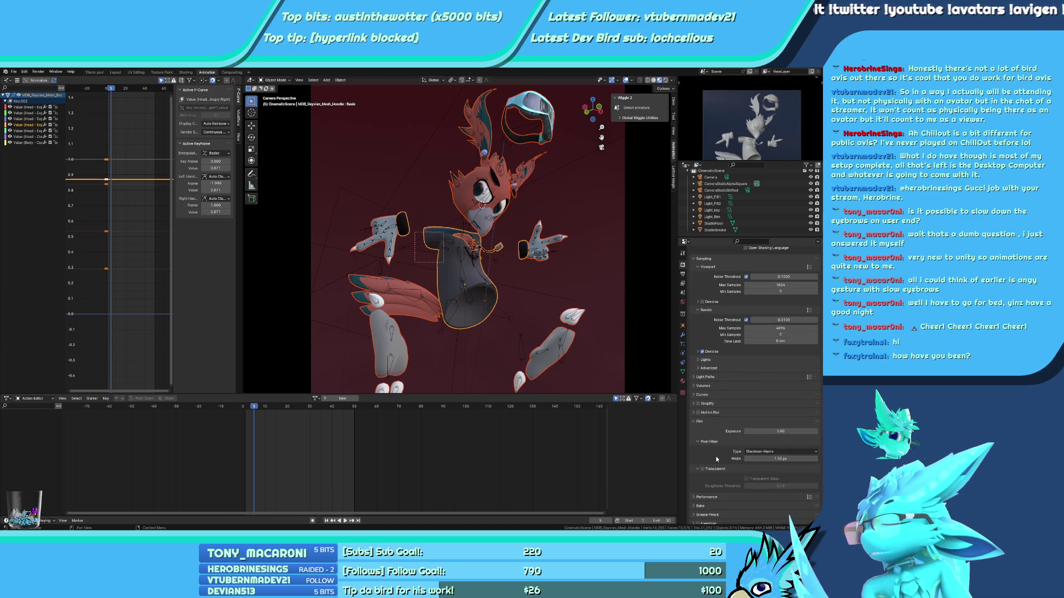
pyautogui.click(702, 469)
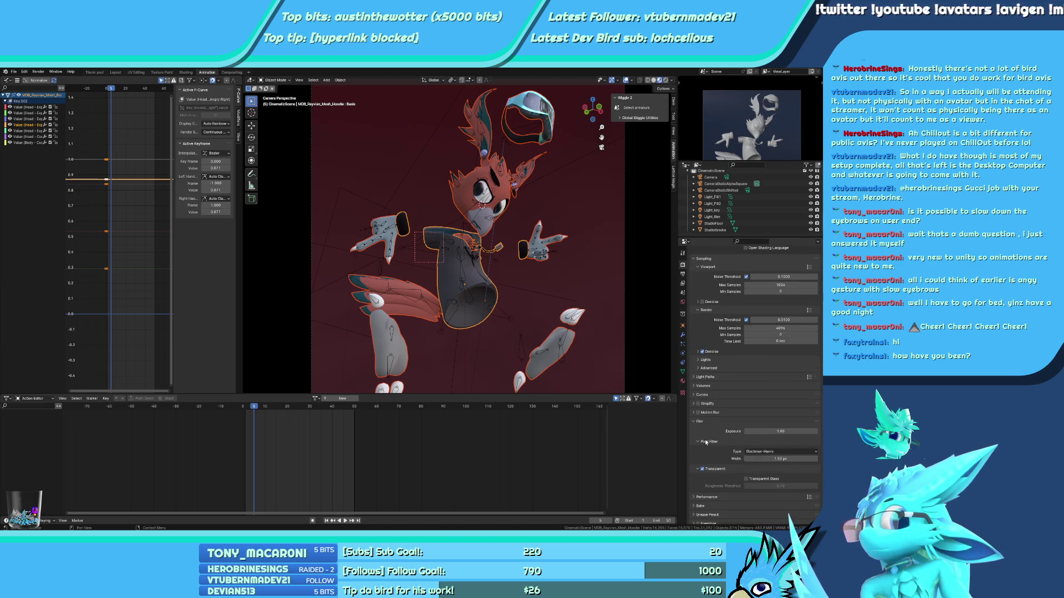
# Turn off Camera ray visibility for the StudioSmoke object
pyautogui.click(714, 230)
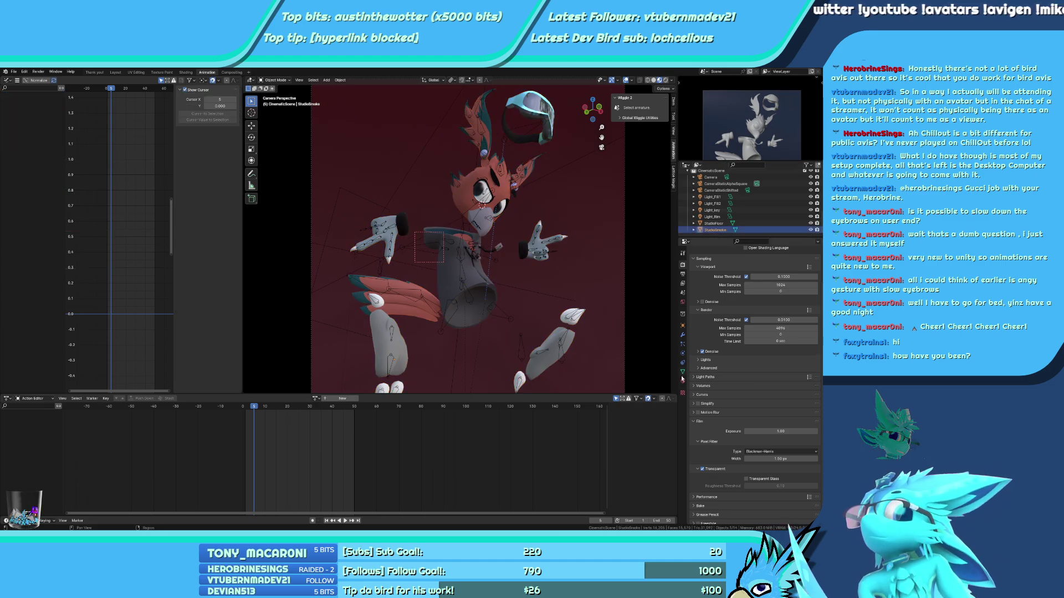
pyautogui.click(683, 326)
pyautogui.click(683, 302)
pyautogui.click(682, 335)
pyautogui.click(682, 328)
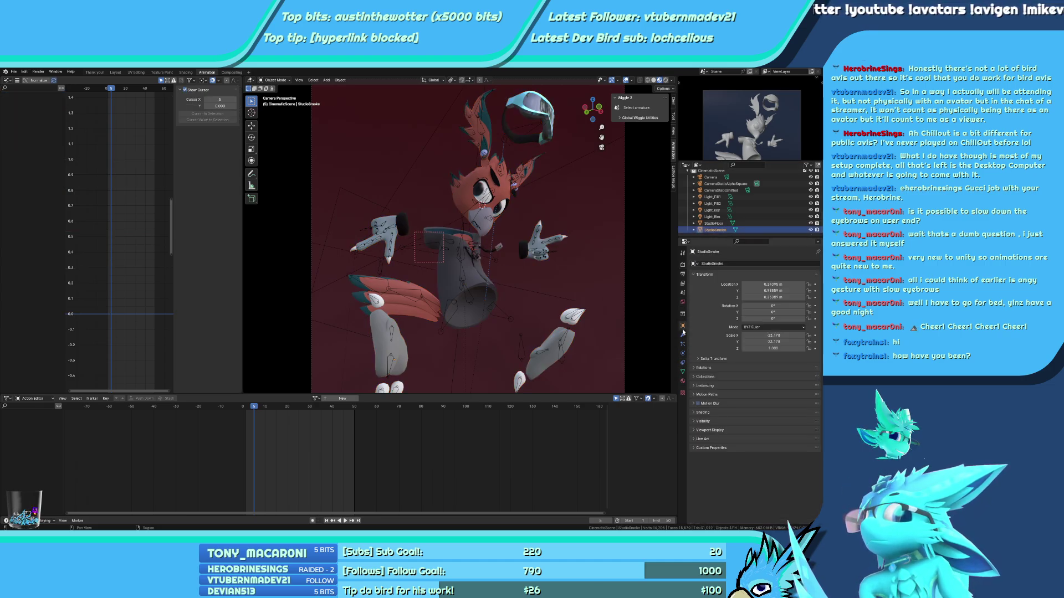
pyautogui.click(706, 431)
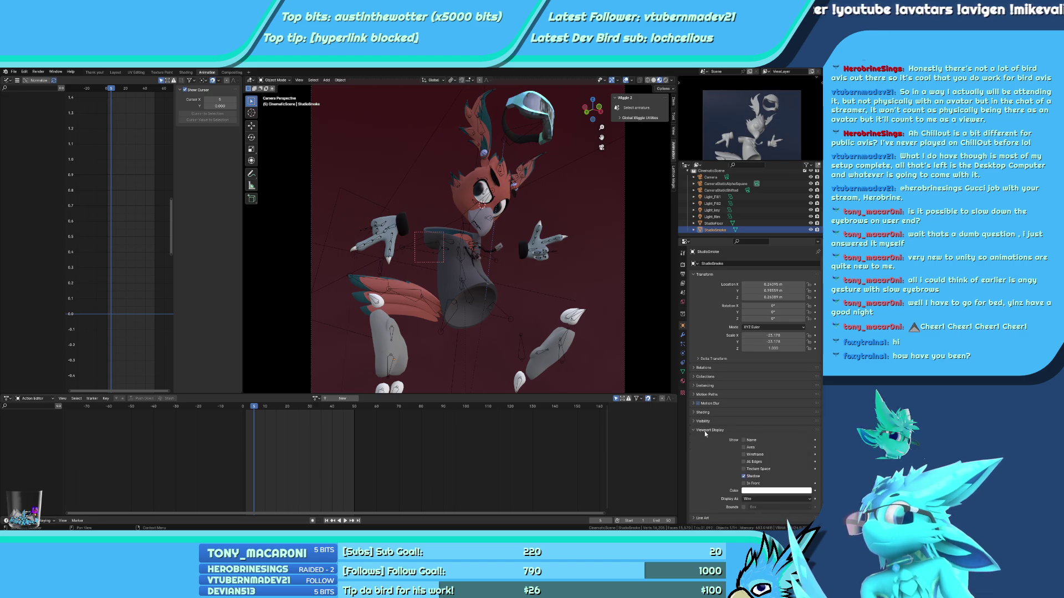
pyautogui.click(707, 431)
pyautogui.click(702, 421)
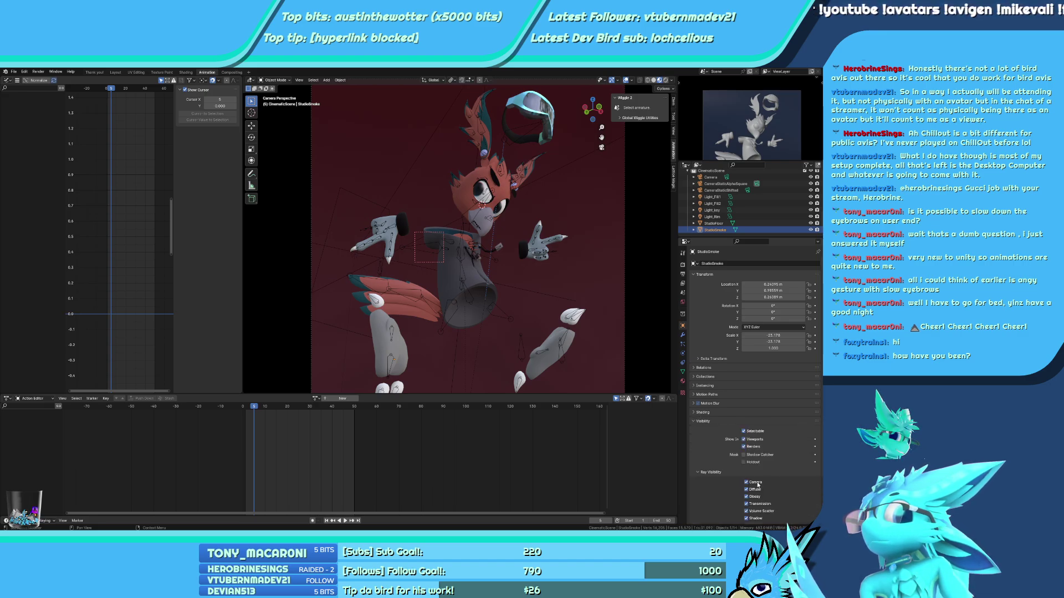
# Turn off Camera ray visibility for StudioFloor and preview the camera view in rendered shading
pyautogui.click(714, 223)
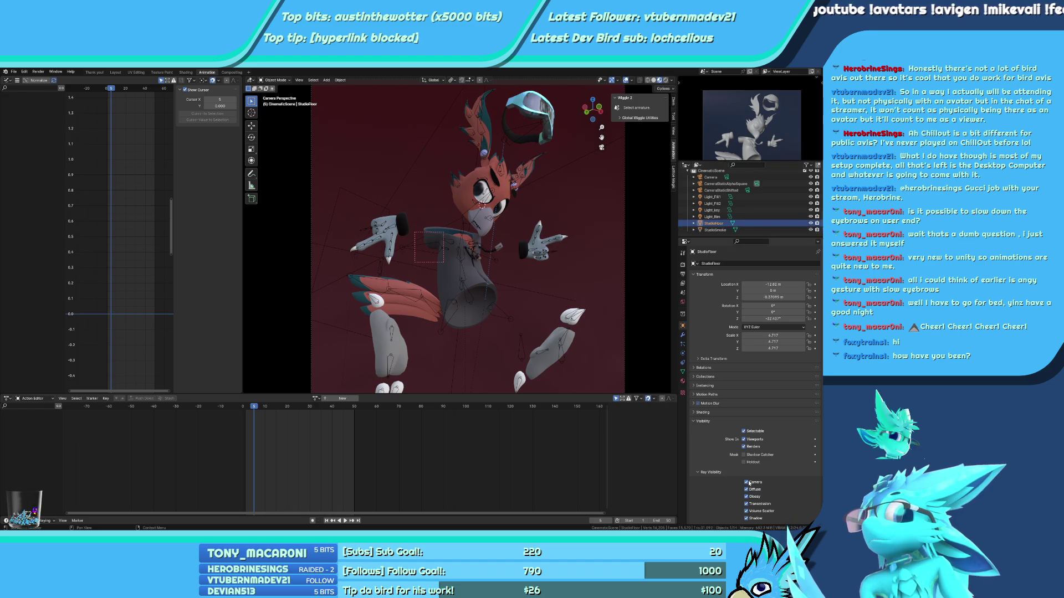
pyautogui.press('z')
pyautogui.scroll(-2, 545, 204)
pyautogui.press('z')
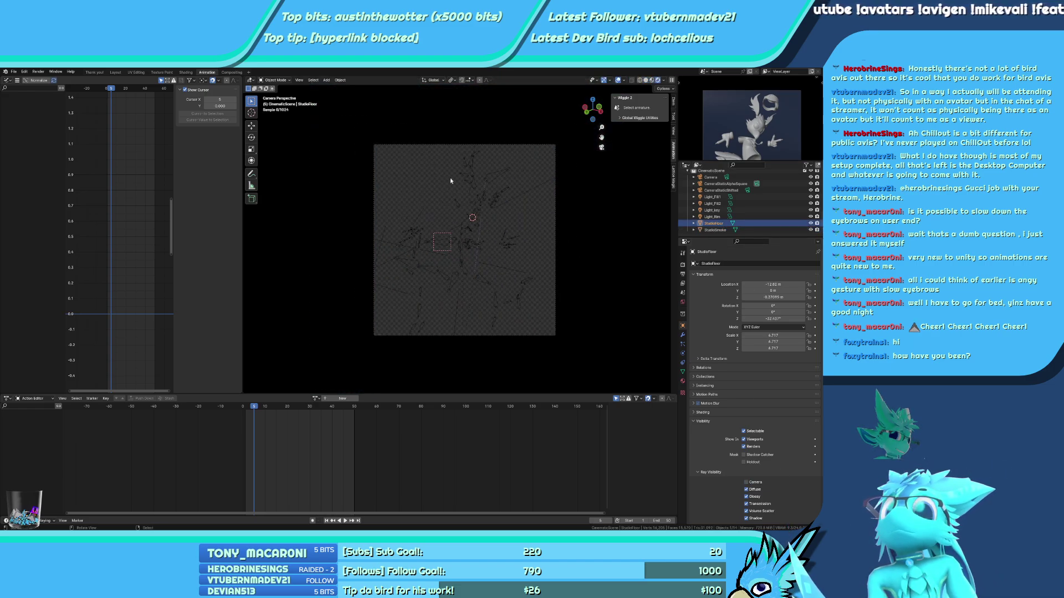
# Preview the avatar in rendered shading with overlays hidden and a render region around the camera frame, and return to solid shading
pyautogui.click(618, 80)
pyautogui.scroll(-1, 554, 160)
pyautogui.hotkey('ctrl', 'b')
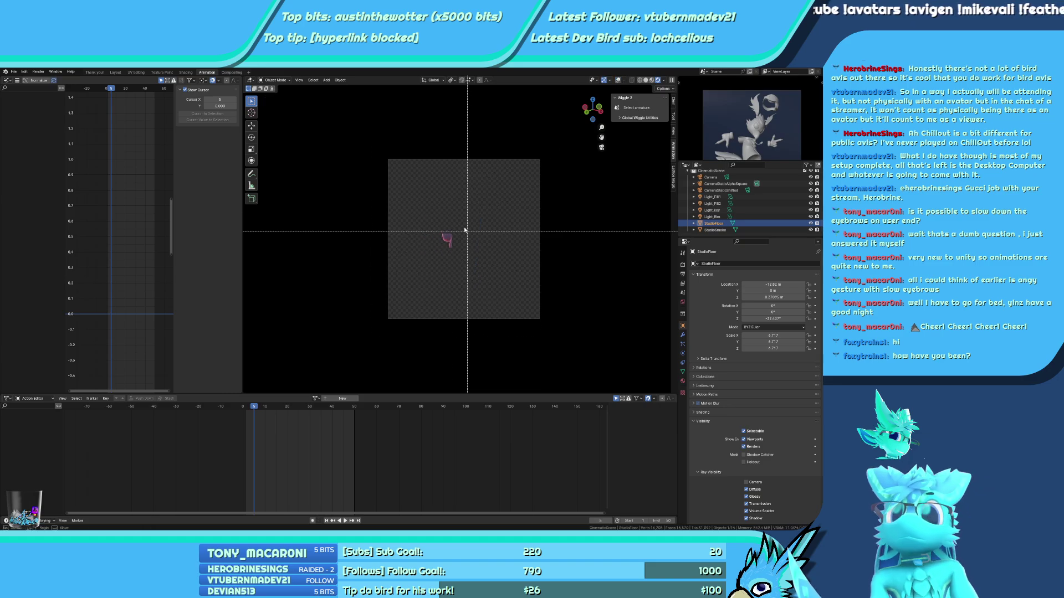
pyautogui.moveTo(361, 141); pyautogui.dragTo(594, 385)
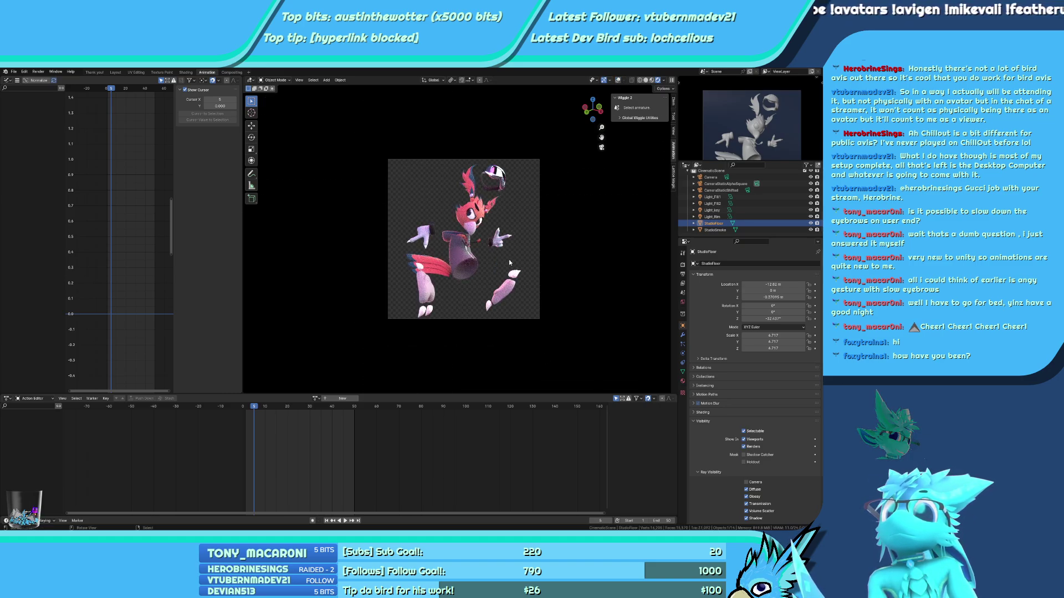
pyautogui.hotkey('shift', 'z')
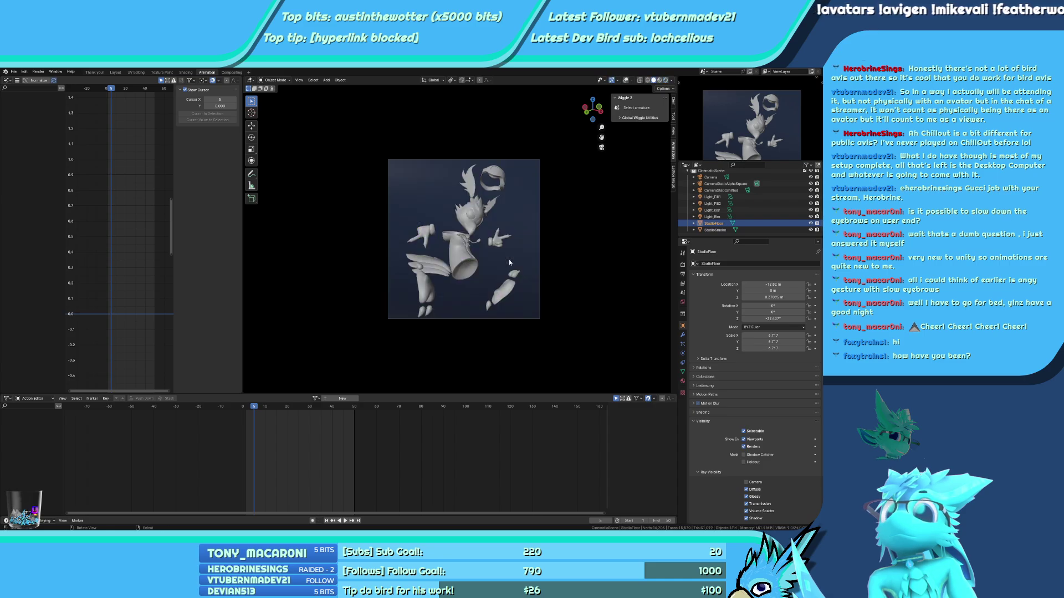
# Save the file and try rendering the animation
pyautogui.scroll(2, 510, 260)
pyautogui.hotkey('ctrl', 's')
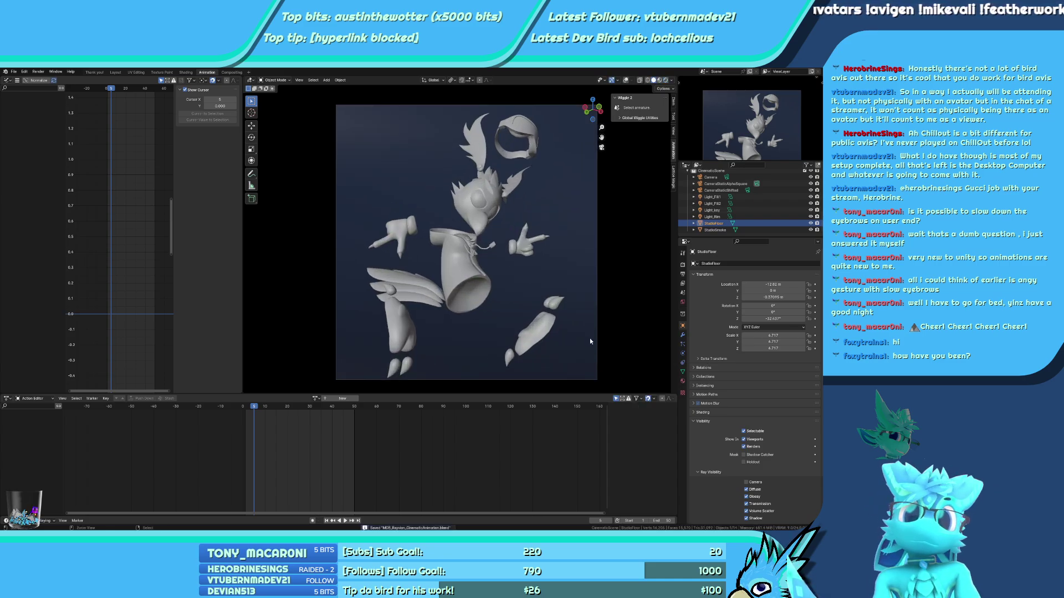
pyautogui.hotkey('ctrl', 'F12')
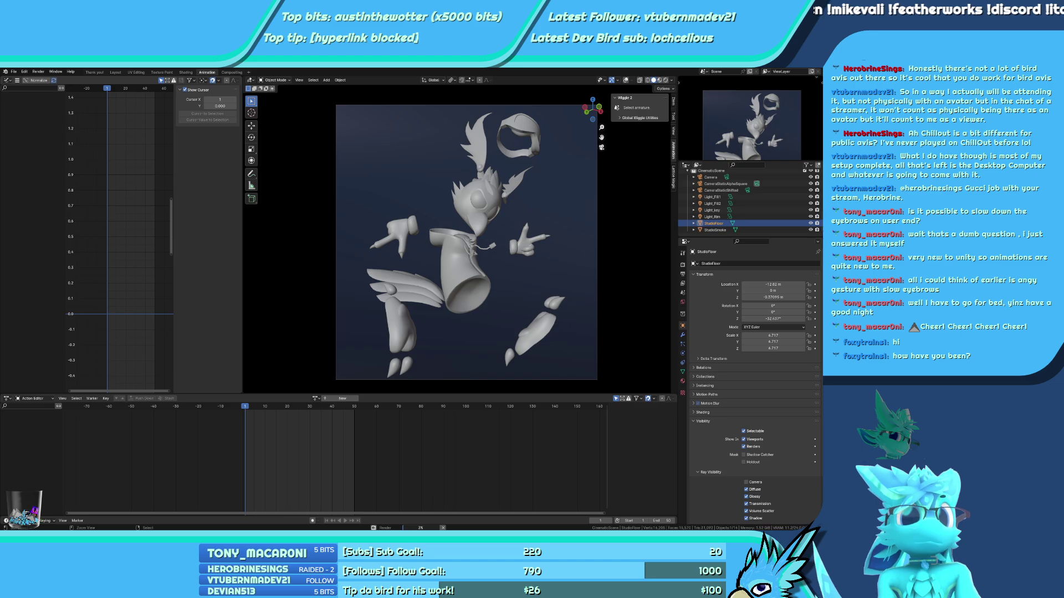
pyautogui.press('Escape')
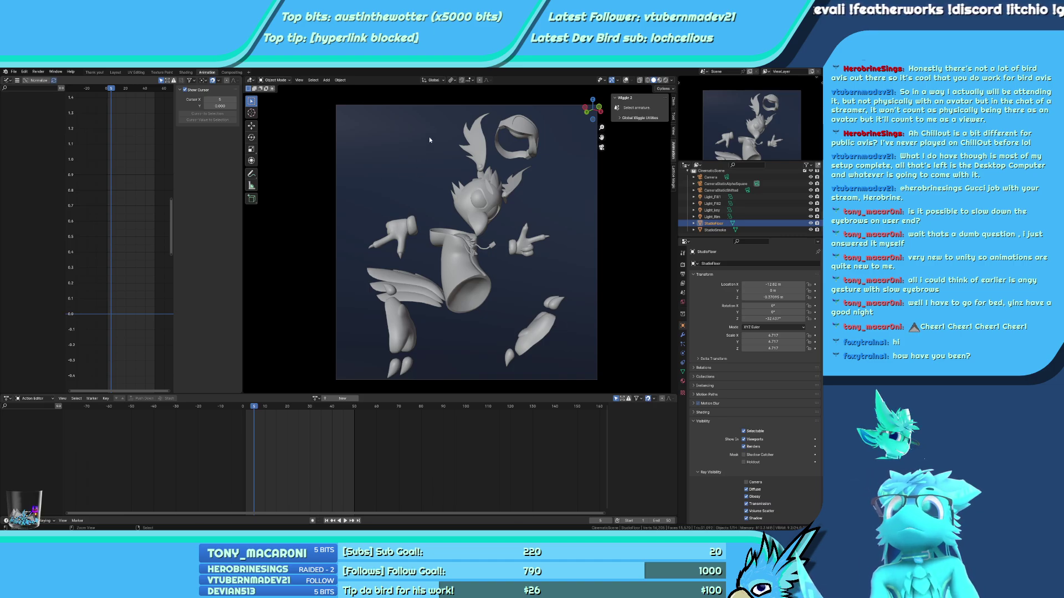
# Show the hoodie mesh's Subdivision modifier in the viewport and move it below the Armature modifier
pyautogui.moveTo(443, 293)
pyautogui.mouseDown(button='middle')
pyautogui.moveTo(460, 288)
pyautogui.moveTo(448, 268)
pyautogui.moveTo(443, 309)
pyautogui.mouseUp(button='middle')
pyautogui.press('KP_0')
pyautogui.scroll(5, 444, 309)
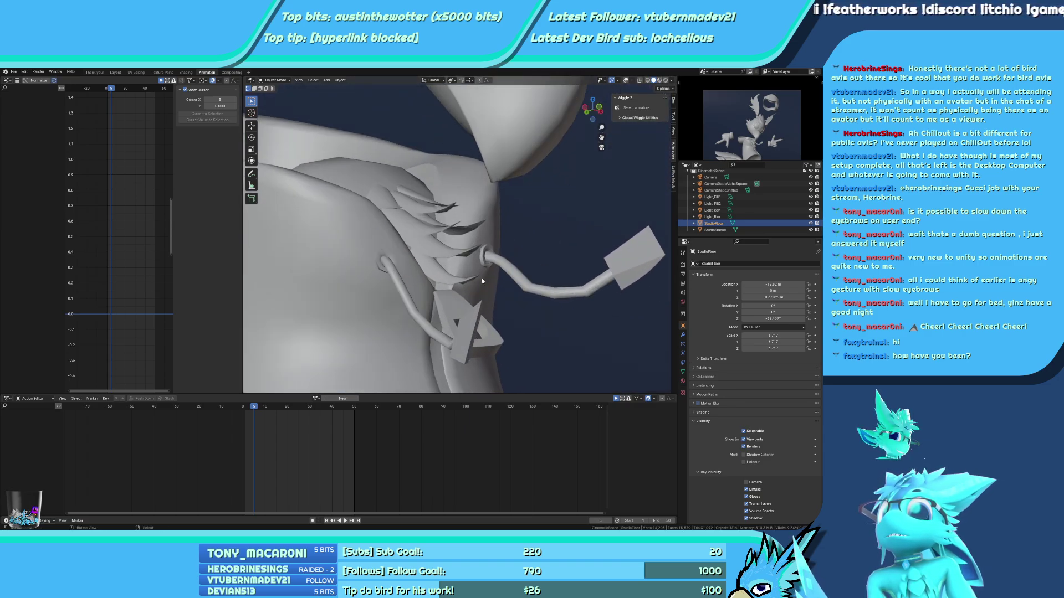
pyautogui.click(510, 276)
pyautogui.click(681, 335)
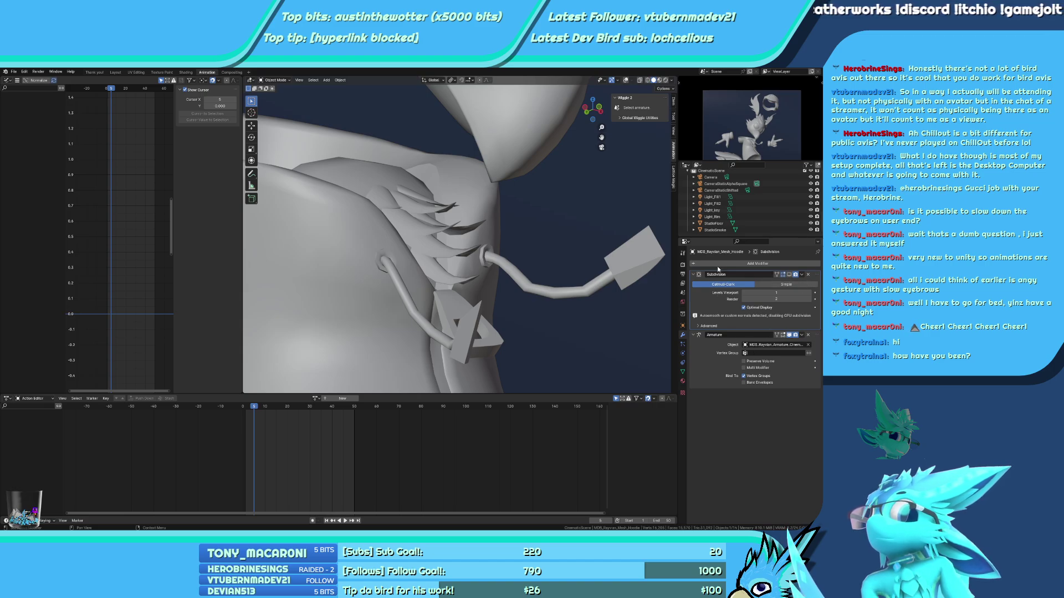
pyautogui.click(788, 275)
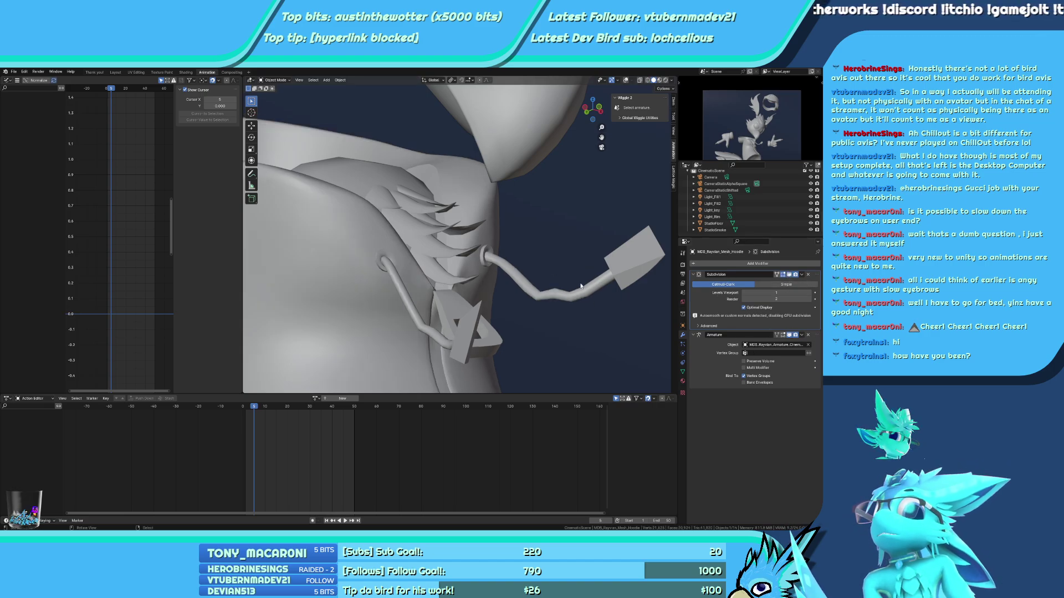
pyautogui.moveTo(816, 274); pyautogui.dragTo(783, 383)
pyautogui.scroll(-5, 573, 290)
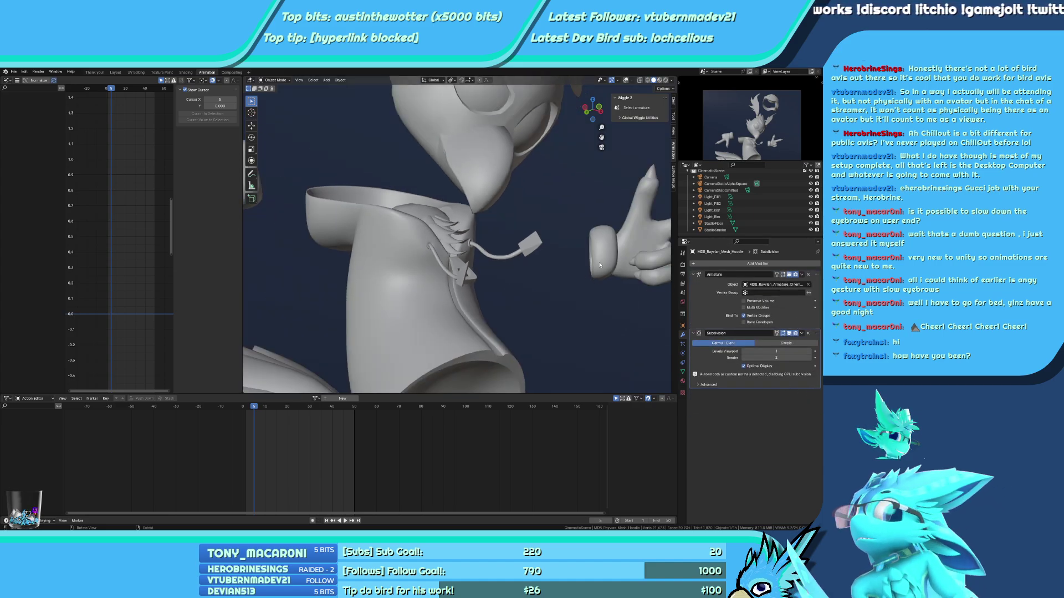
# Play the animation and inspect the hoodie drawstrings in rendered shading with a small render region around them
pyautogui.press('space')
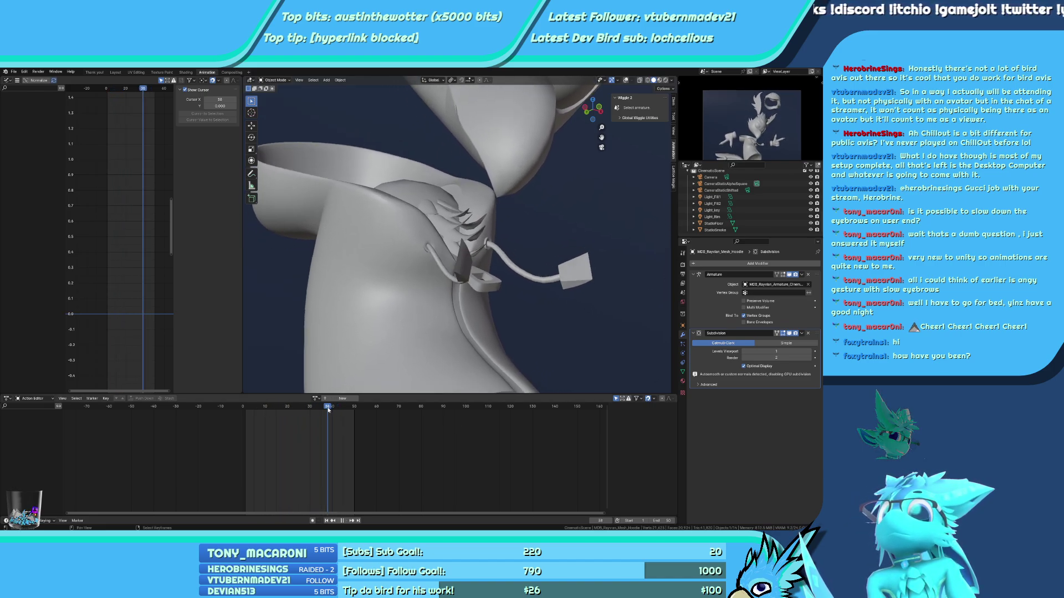
pyautogui.press('space')
pyautogui.click(683, 265)
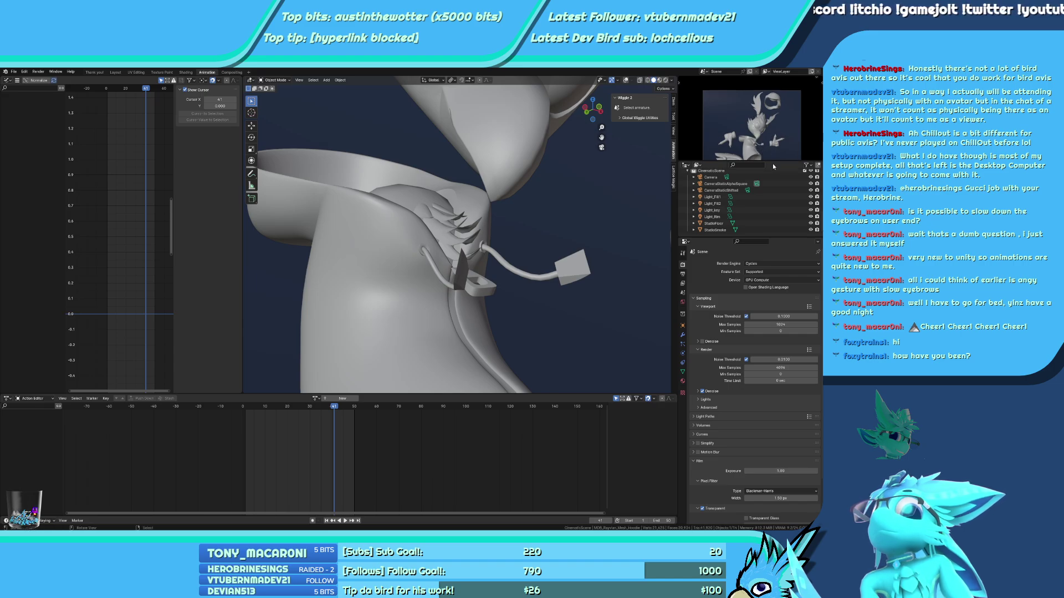
pyautogui.press('KP_0')
pyautogui.press('z')
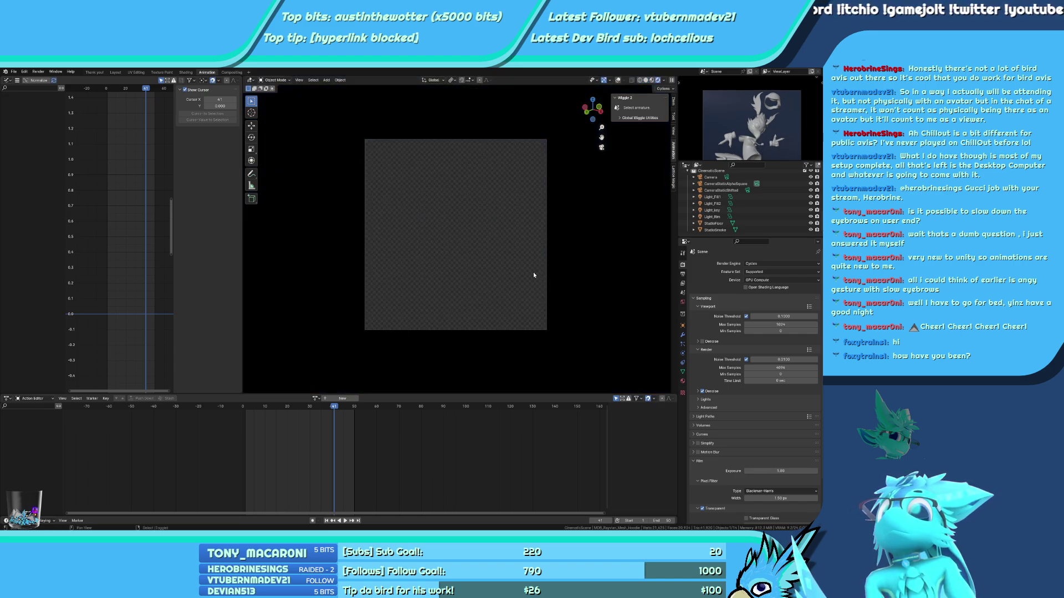
pyautogui.hotkey('ctrl', 'b')
pyautogui.moveTo(455, 229); pyautogui.dragTo(480, 243)
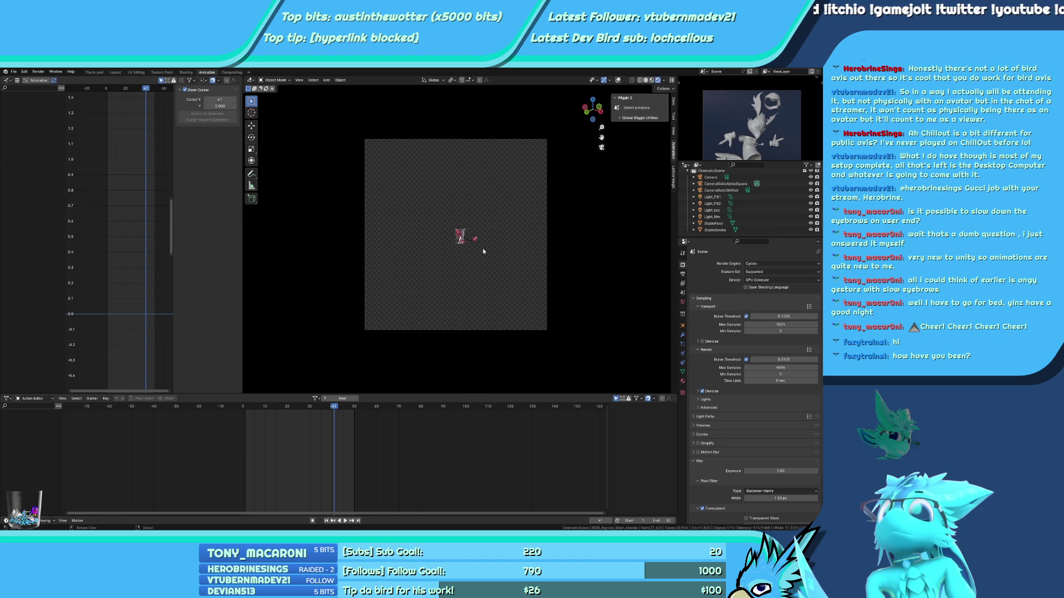
pyautogui.scroll(8, 483, 248)
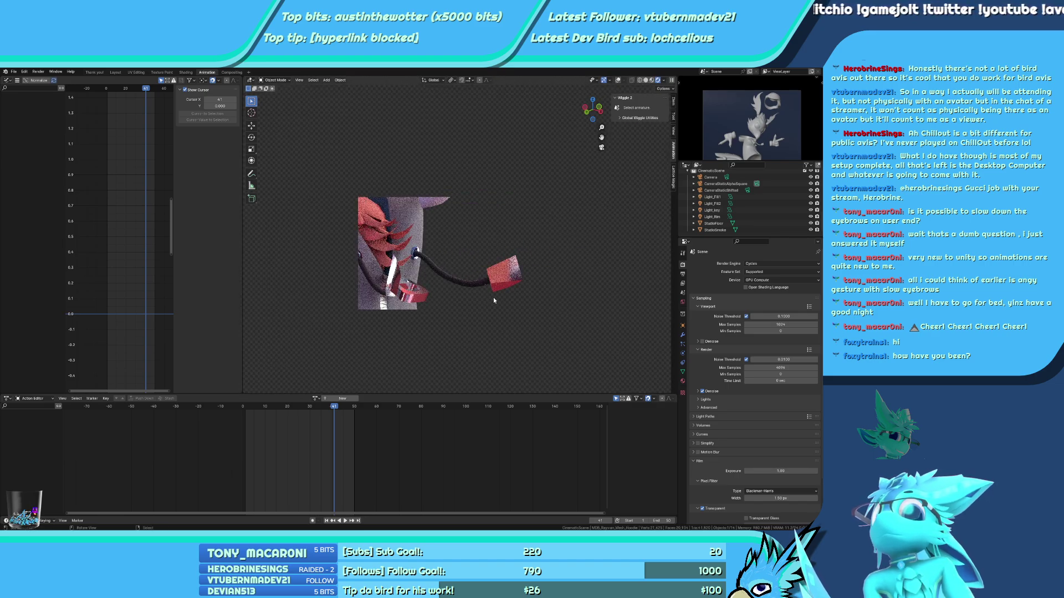
pyautogui.press('z')
pyautogui.press('6')
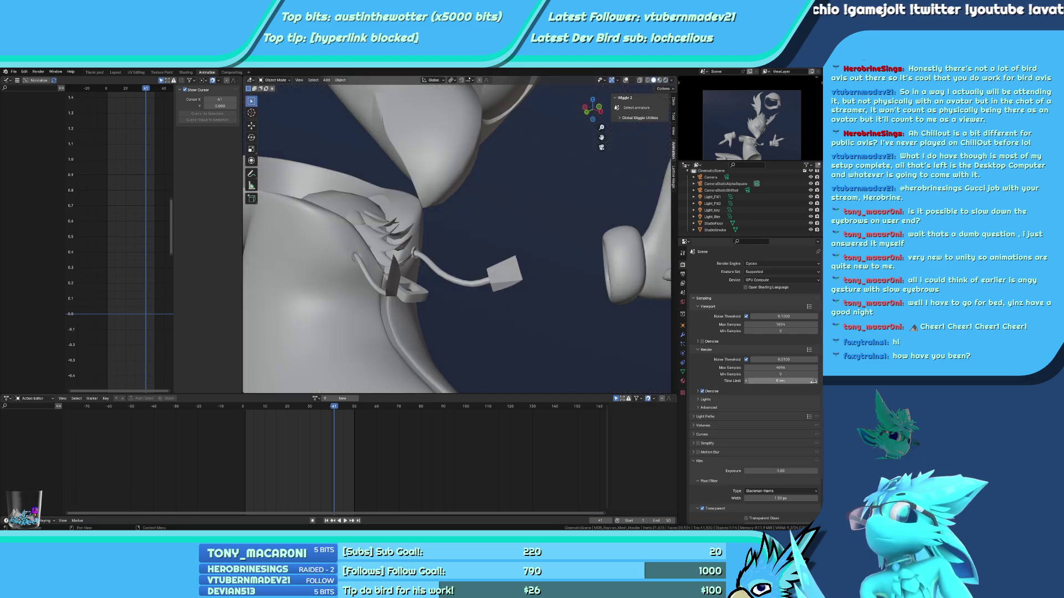
# Turn off viewport display for the hoodie mesh's Subdivision modifier
pyautogui.click(683, 335)
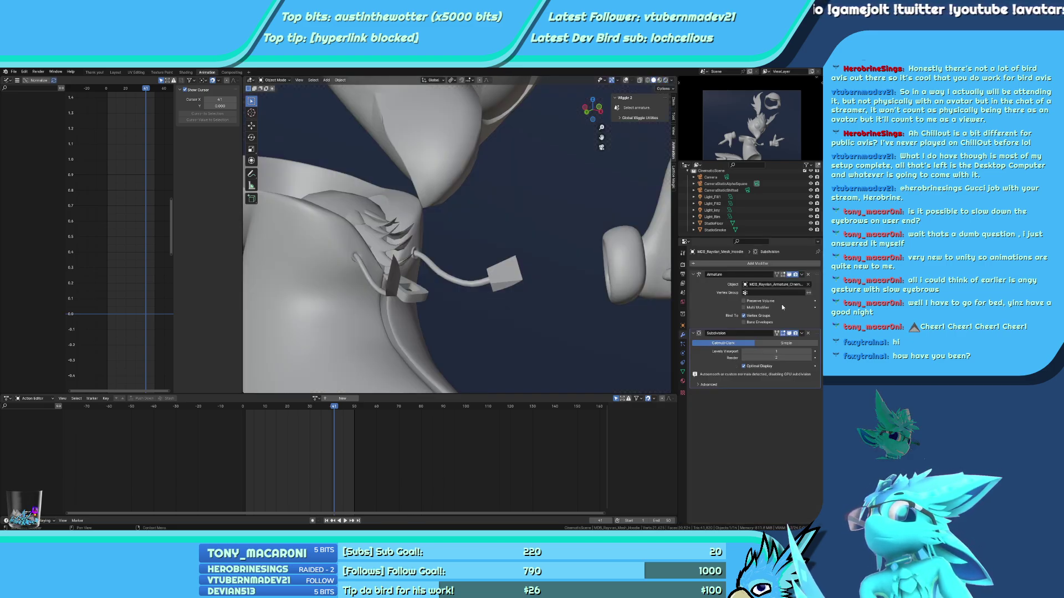
pyautogui.click(787, 333)
pyautogui.click(682, 372)
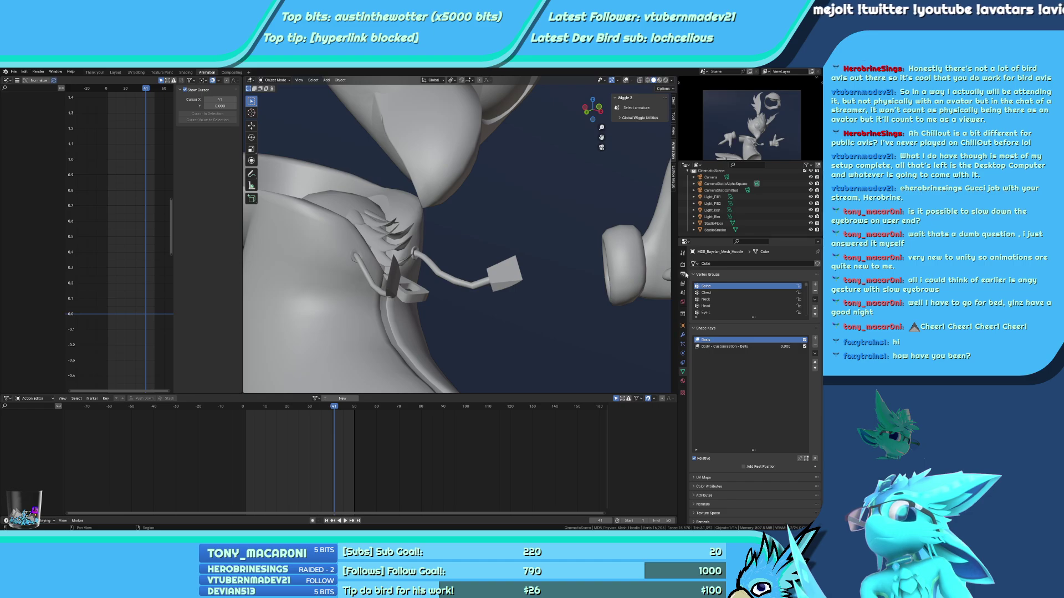
# Enable Motion Blur in the Cycles render settings and set its shutter to 0.5
pyautogui.click(682, 266)
pyautogui.scroll(-2, 707, 429)
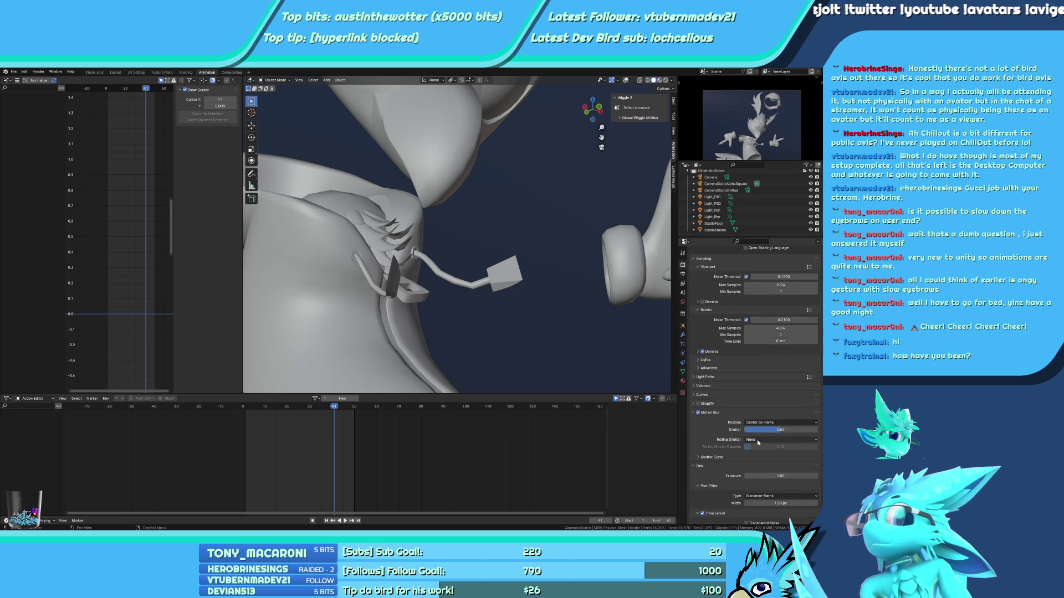
pyautogui.click(771, 431)
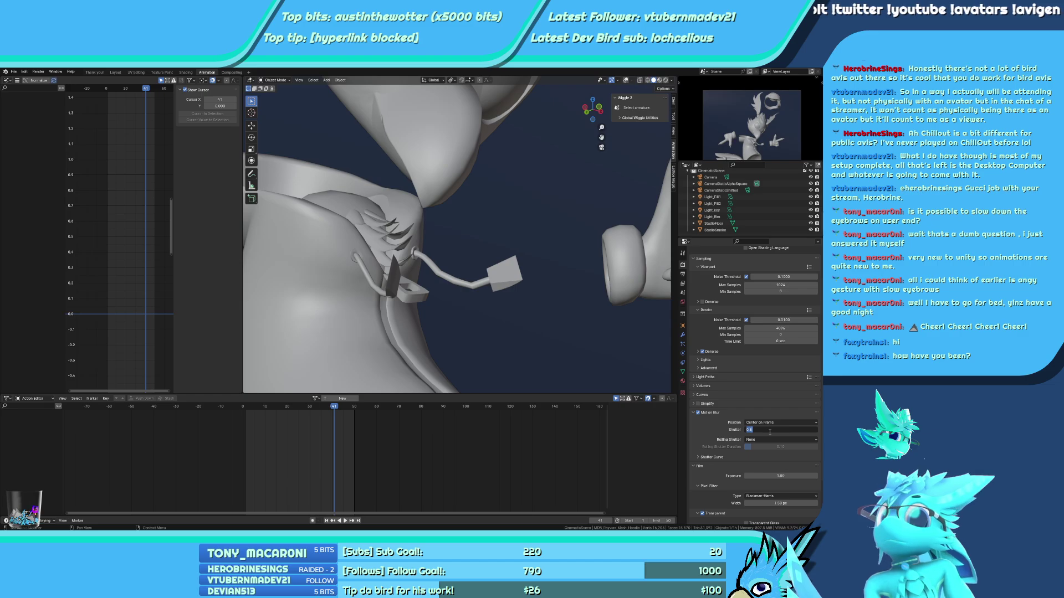
pyautogui.write('20')
pyautogui.press('Return')
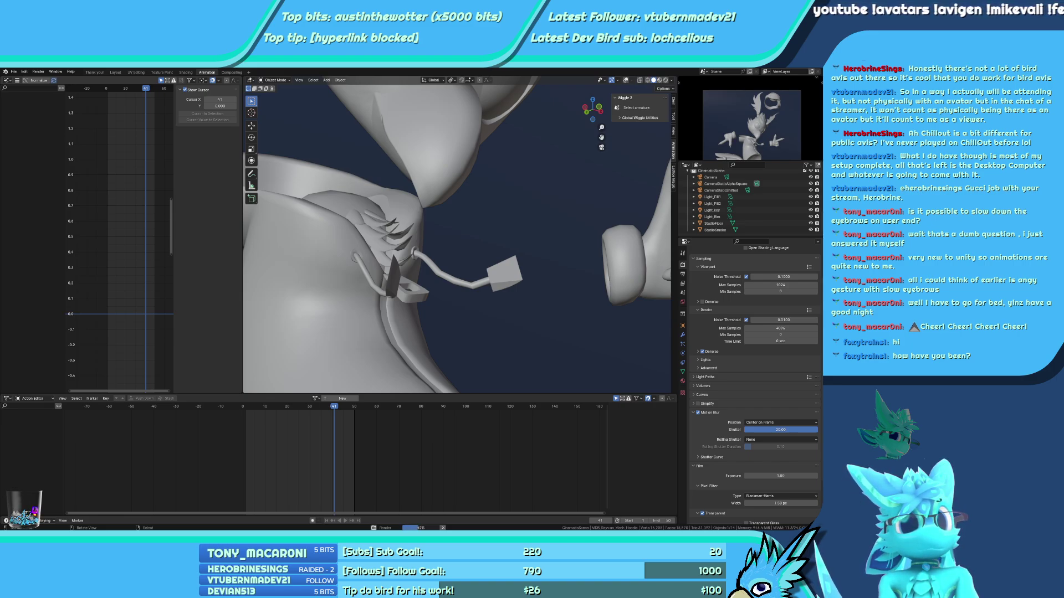
pyautogui.click(783, 430)
pyautogui.press('BackSpace')
pyautogui.write('.5')
pyautogui.press('Return')
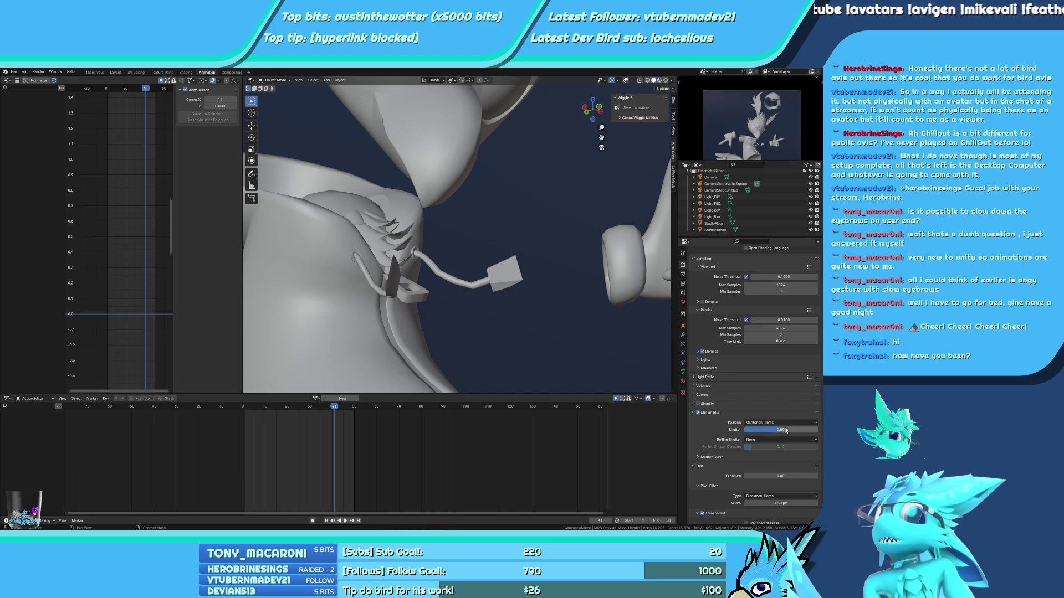
# Try moving the body mesh's Subdivision modifier below its Armature modifier
pyautogui.click(683, 334)
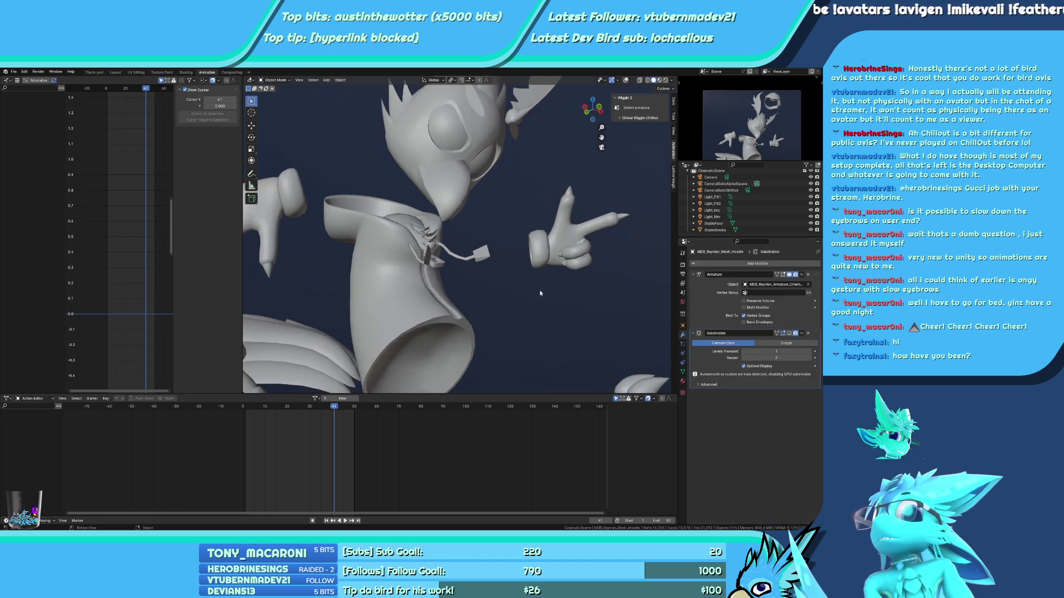
pyautogui.click(473, 178)
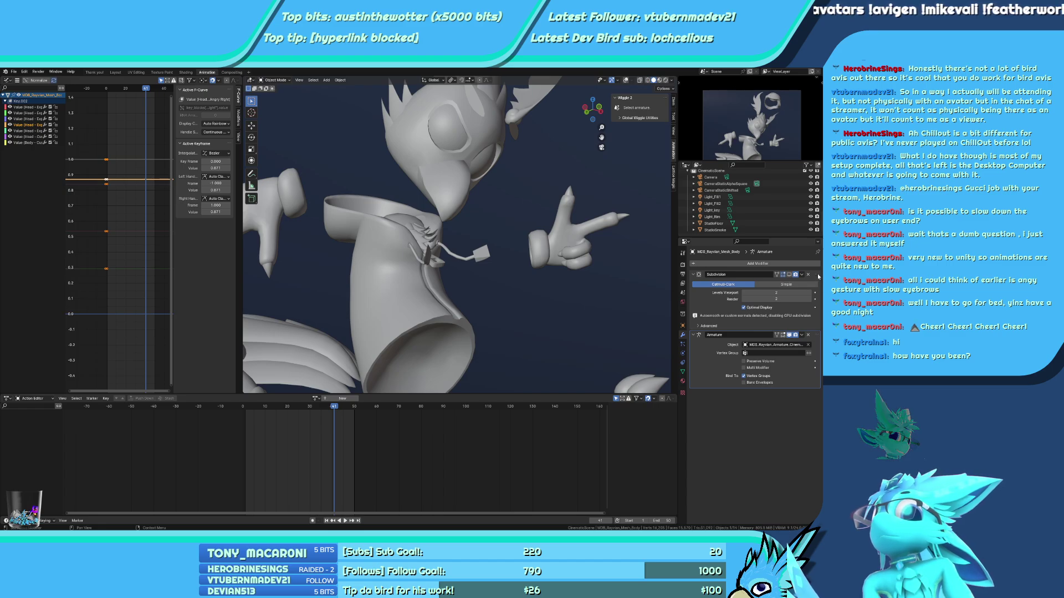
pyautogui.moveTo(817, 275); pyautogui.dragTo(823, 353)
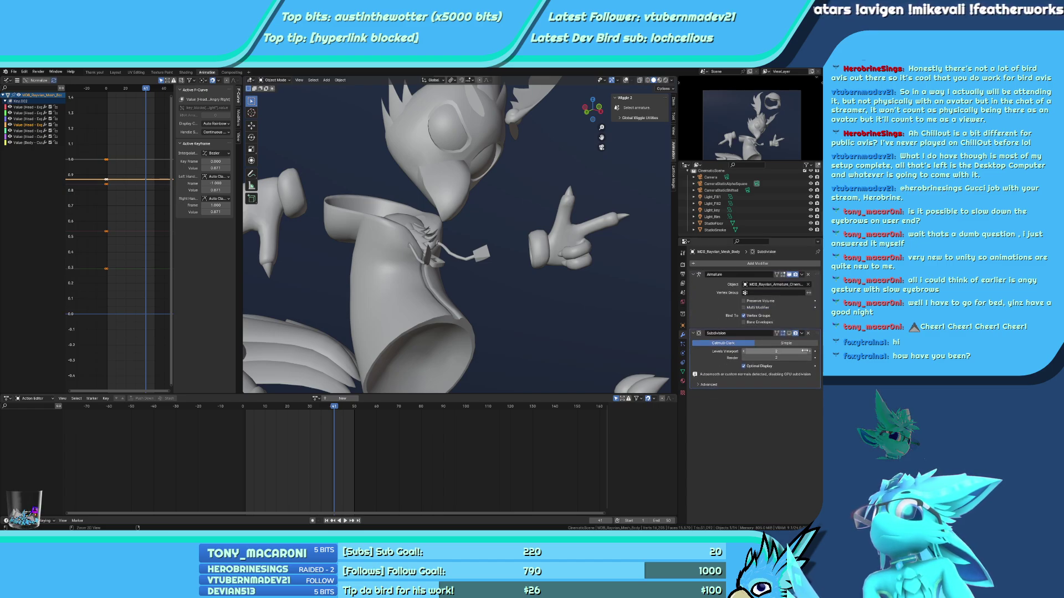
pyautogui.hotkey('ctrl', 'z')
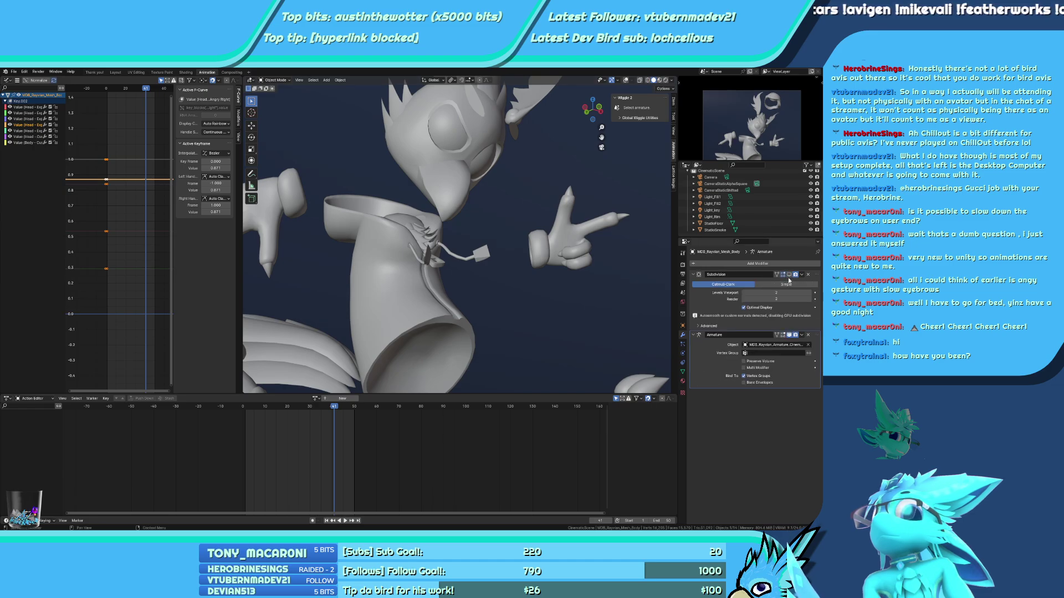
pyautogui.moveTo(813, 277); pyautogui.dragTo(815, 370)
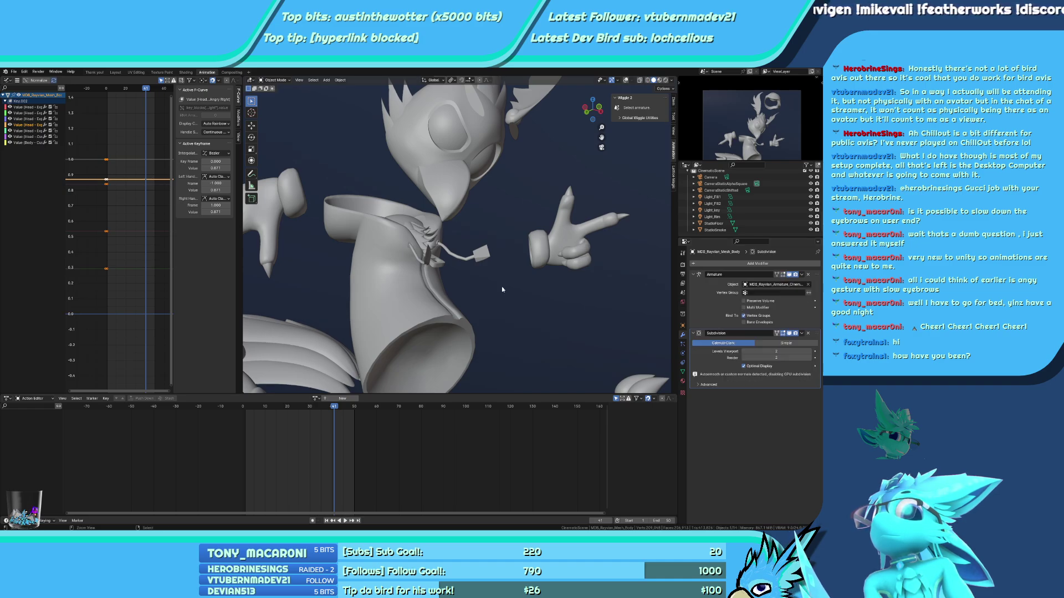
pyautogui.scroll(-2, 502, 289)
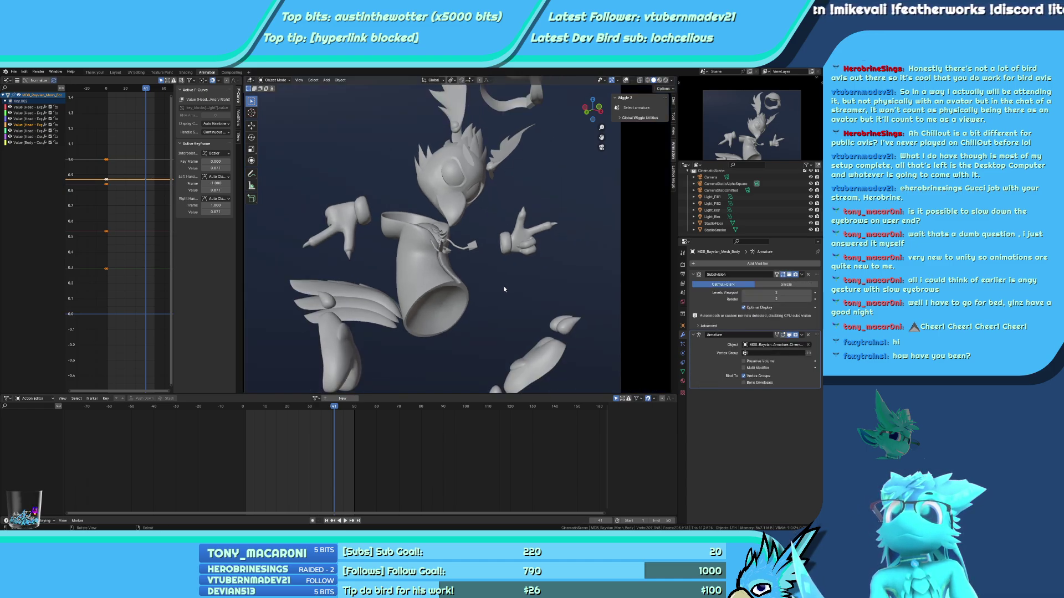
pyautogui.scroll(-2, 504, 289)
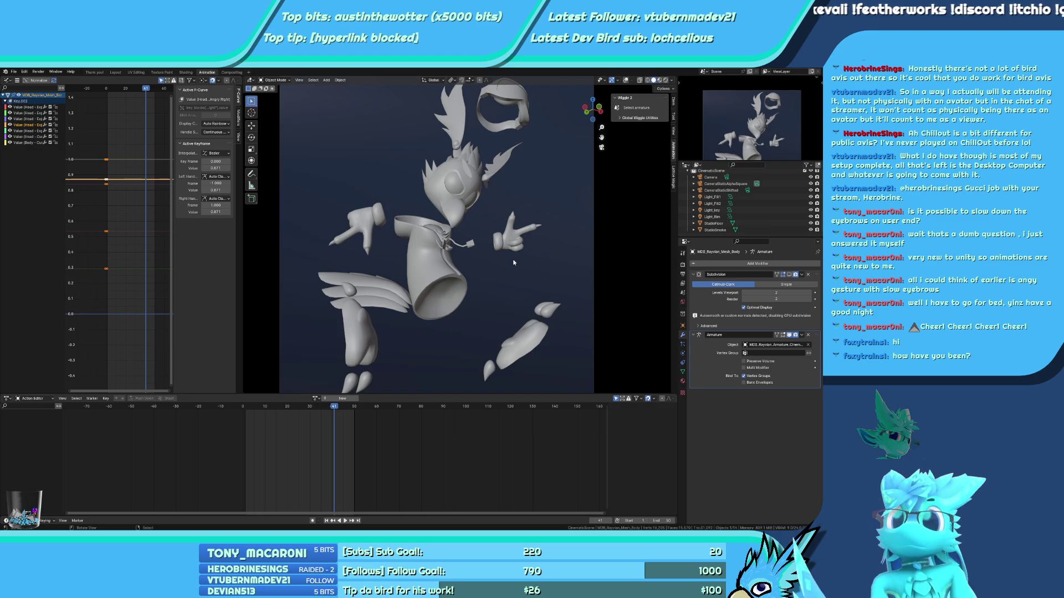
# Save the file and try rendering the animation from the camera view with motion blur enabled
pyautogui.click(433, 270)
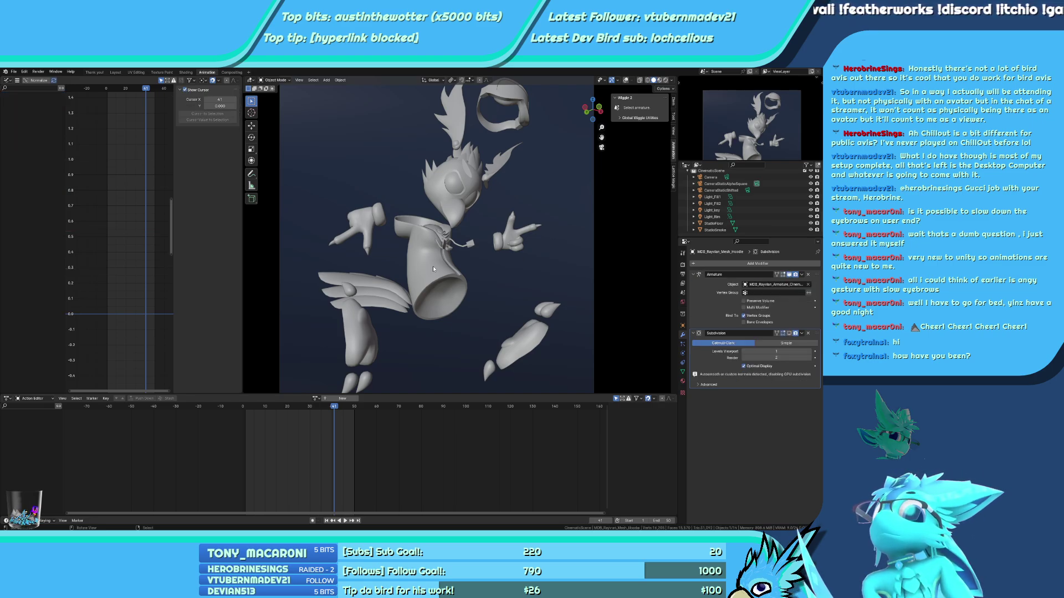
pyautogui.press('KP_0')
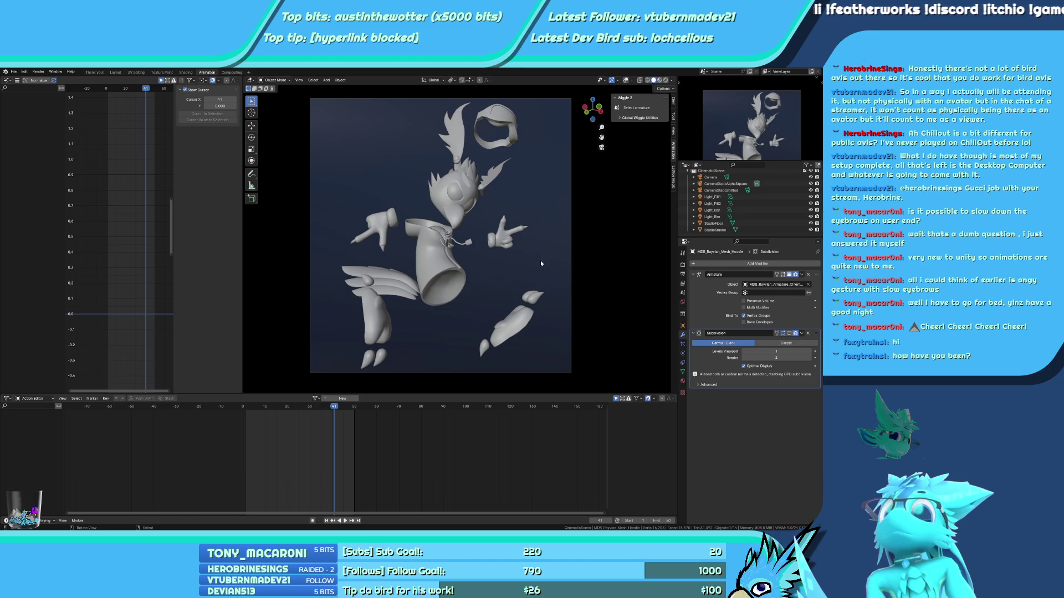
pyautogui.hotkey('ctrl', 's')
pyautogui.click(682, 265)
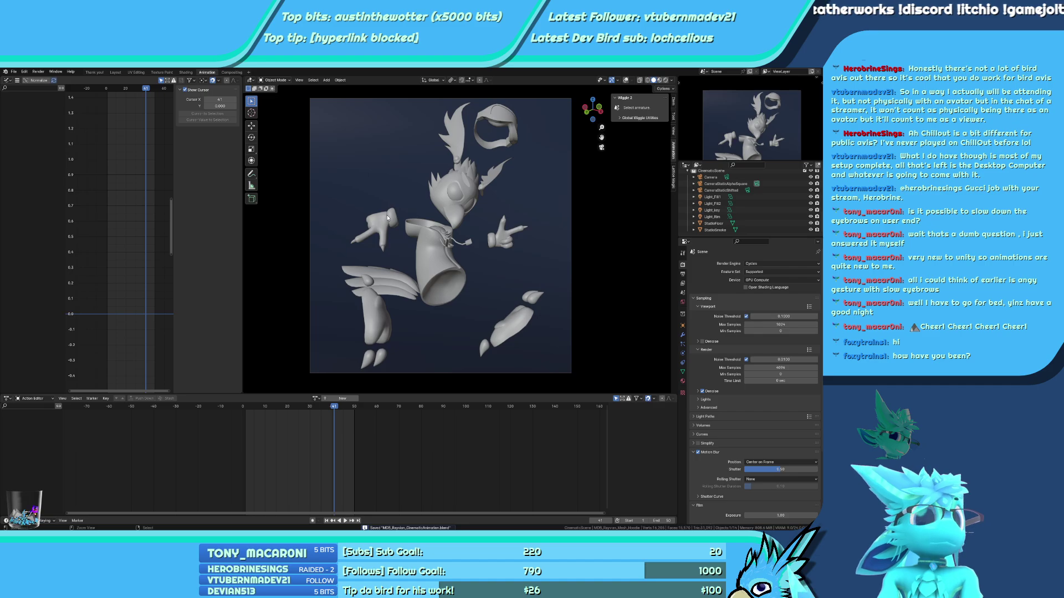
pyautogui.hotkey('ctrl', 'F12')
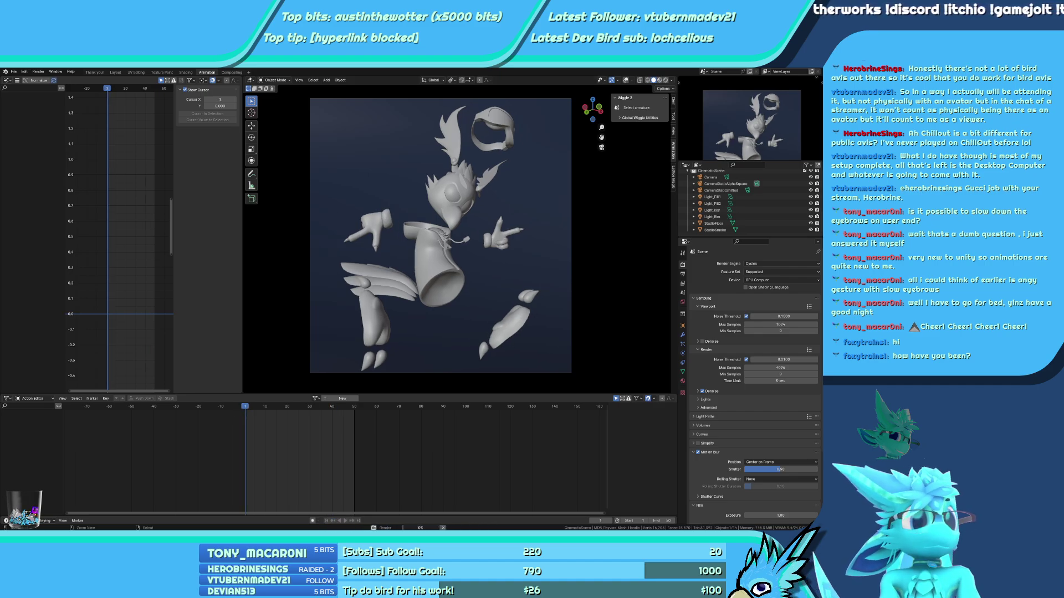
pyautogui.press('Escape')
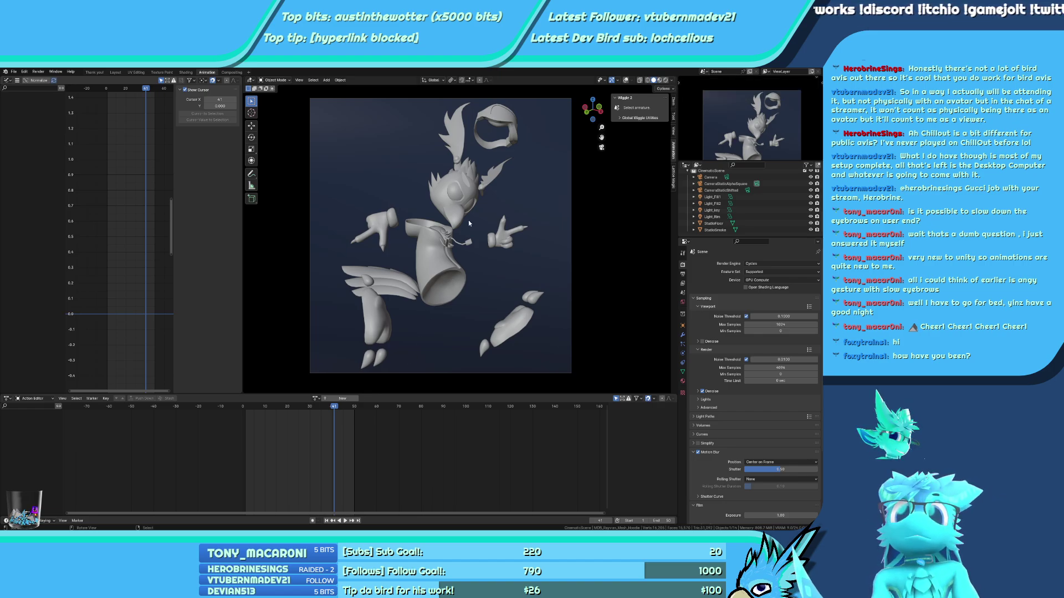
pyautogui.scroll(-2, 468, 223)
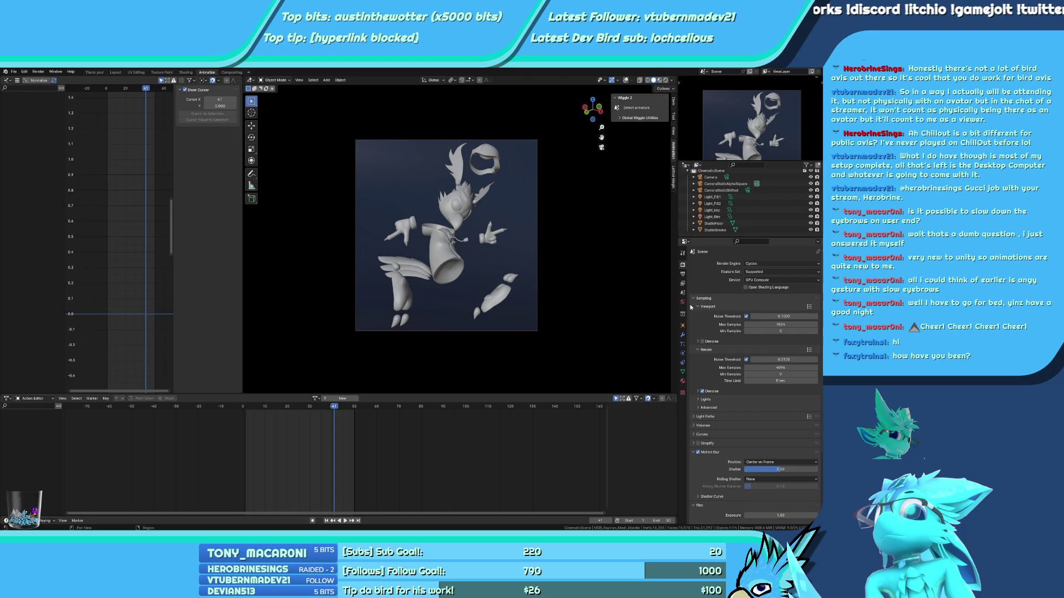
# Set the output resolution scale to 100% and try rendering the animation
pyautogui.click(683, 274)
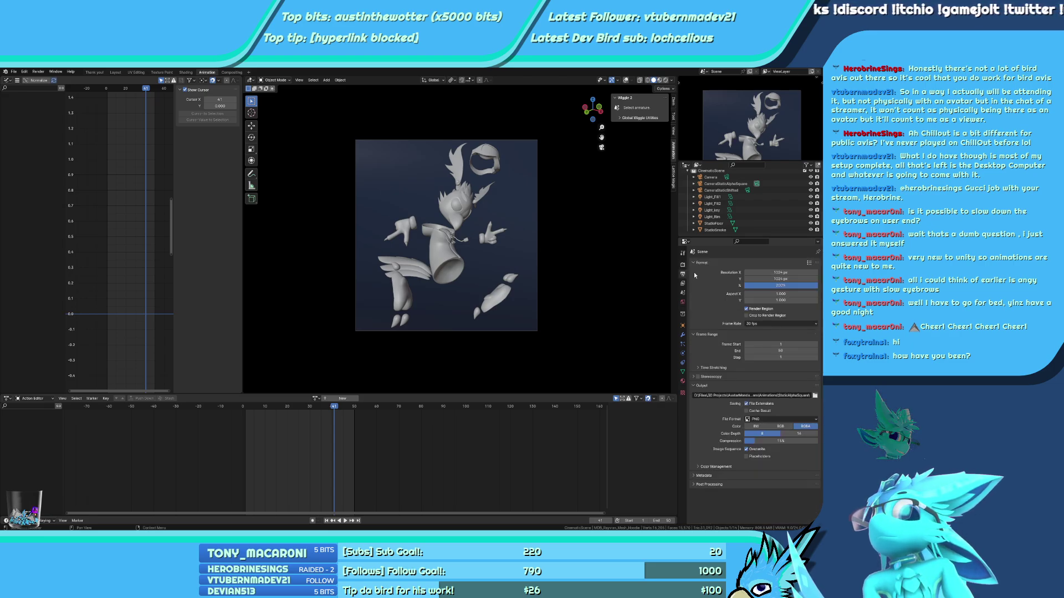
pyautogui.click(773, 285)
pyautogui.write('100')
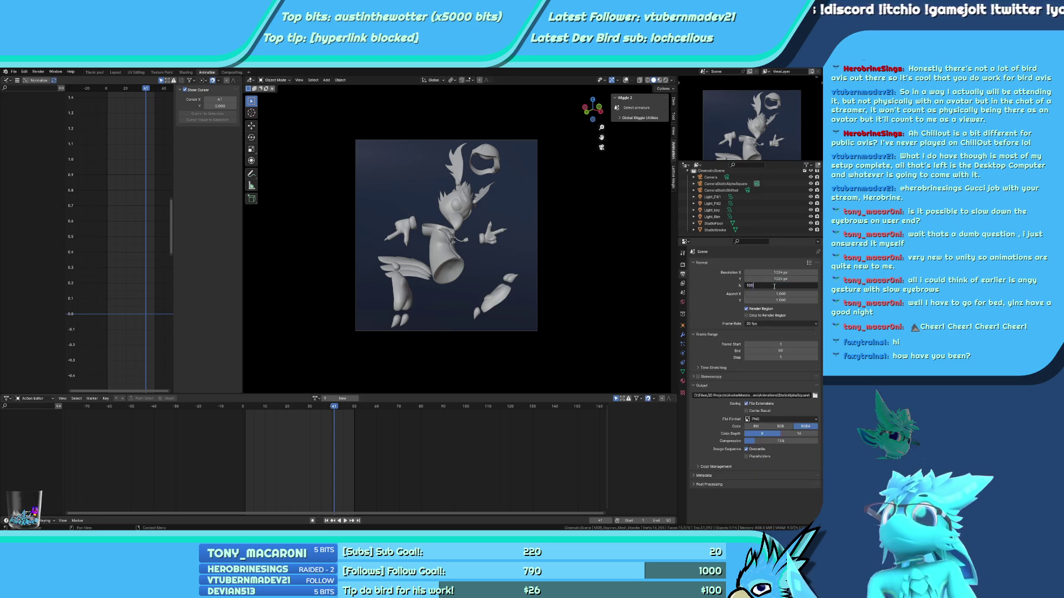
pyautogui.press('Return')
pyautogui.hotkey('ctrl', 'F12')
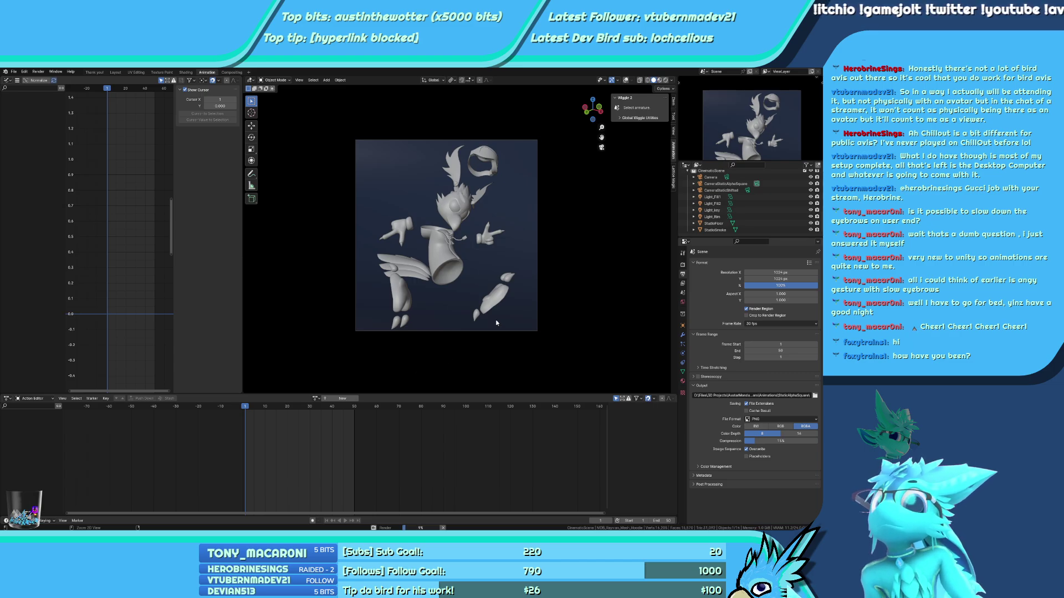
pyautogui.press('Escape')
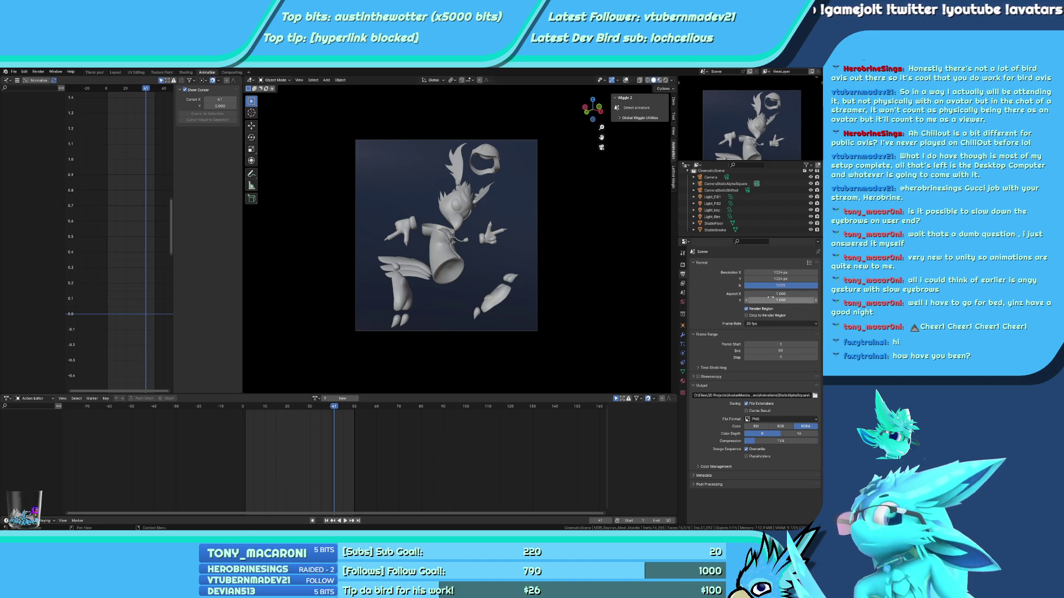
# Try setting the viewport sampling's maximum samples to 512, and undo the change
pyautogui.click(683, 283)
pyautogui.click(682, 293)
pyautogui.click(683, 274)
pyautogui.click(682, 265)
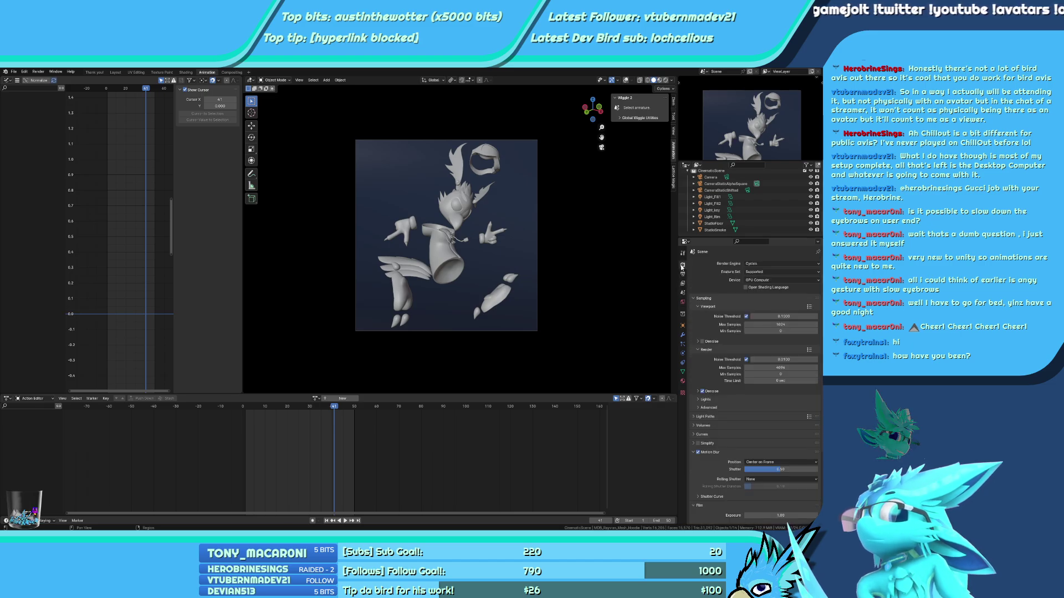
pyautogui.click(778, 325)
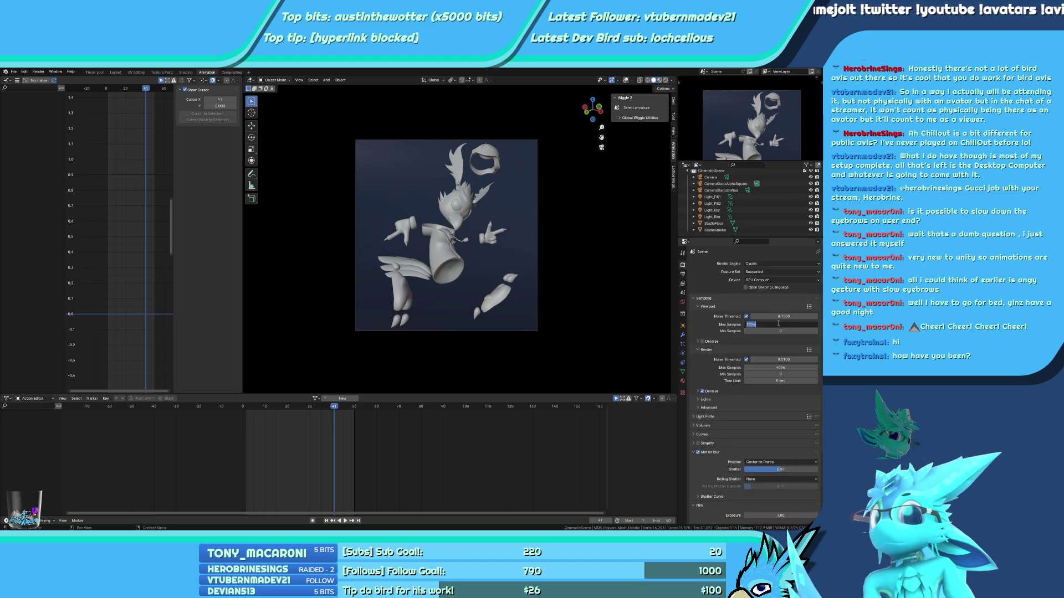
pyautogui.write('512')
pyautogui.press('Return')
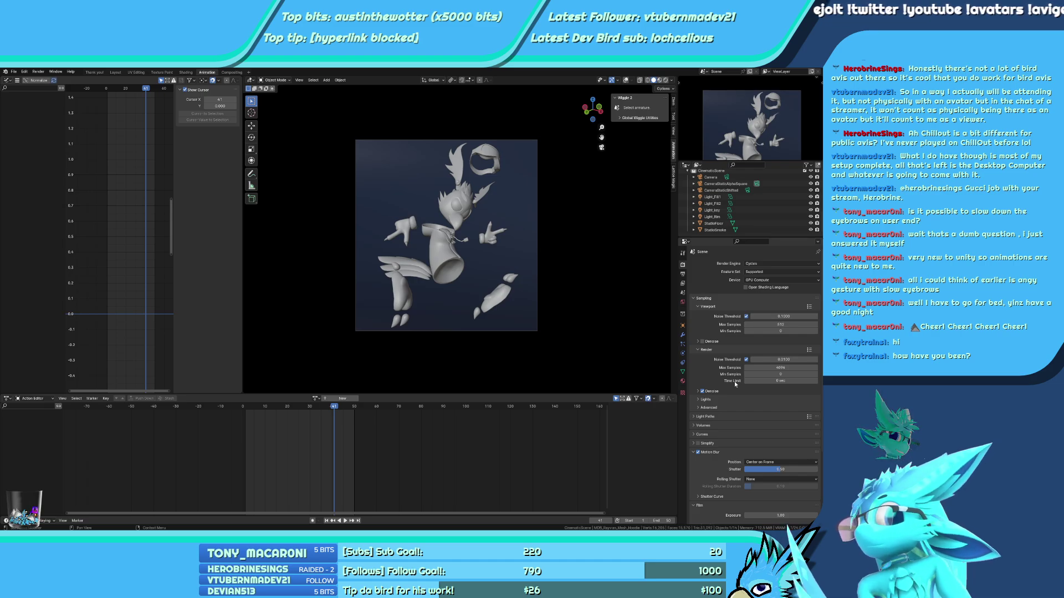
pyautogui.hotkey('ctrl', 'z')
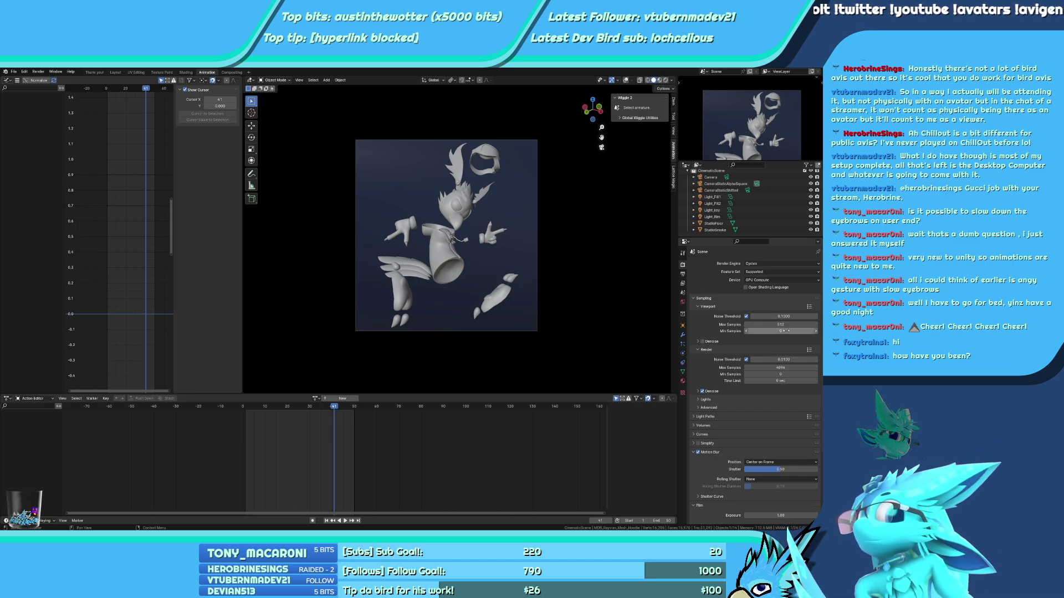
# Set the final render's maximum samples to 512 and switch its denoiser to OptiX
pyautogui.click(778, 368)
pyautogui.write('512')
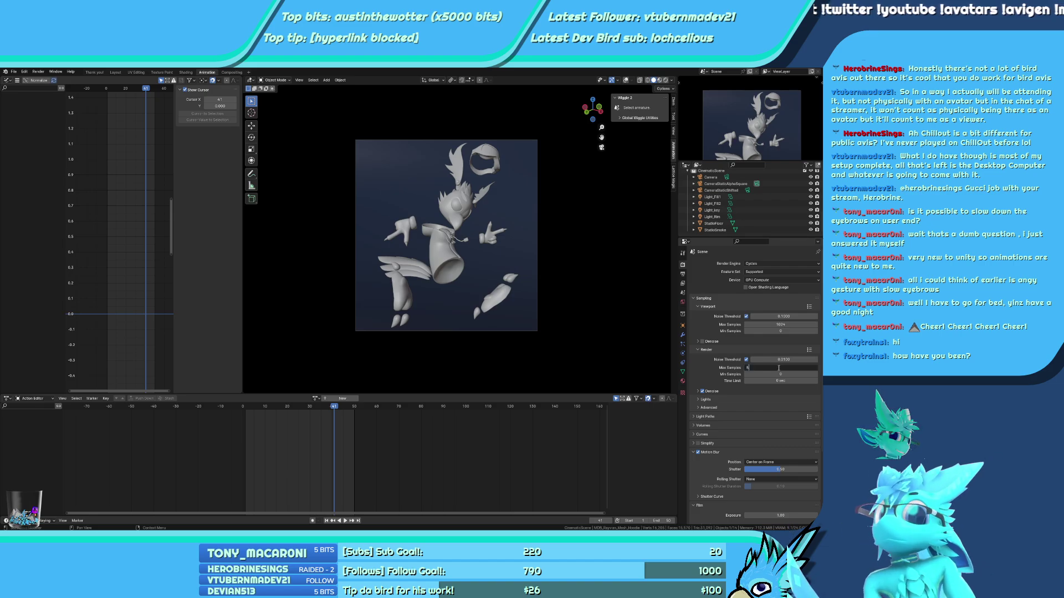
pyautogui.press('Return')
pyautogui.click(698, 391)
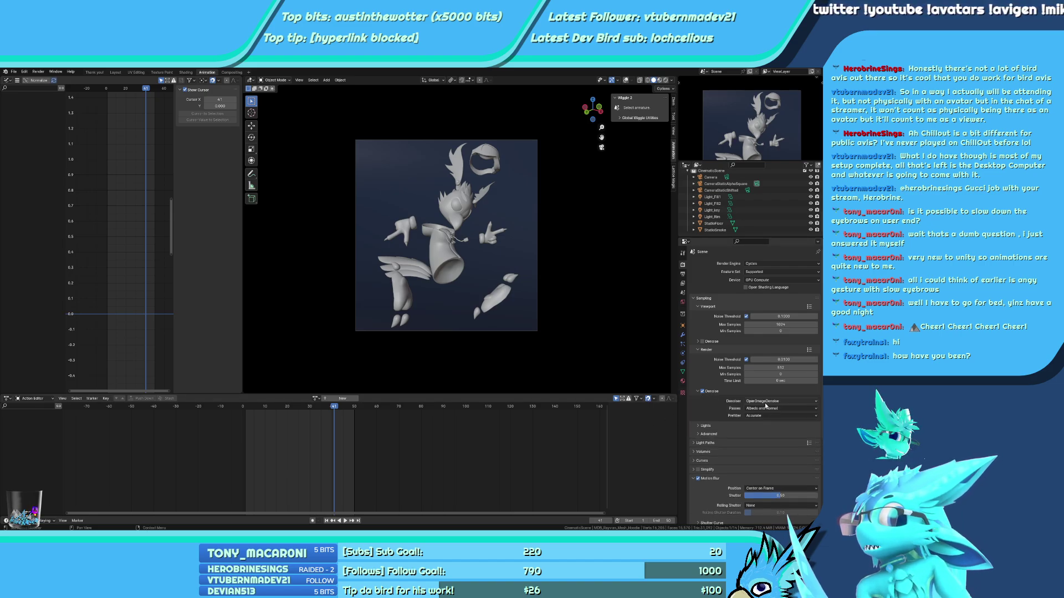
pyautogui.click(767, 401)
pyautogui.click(767, 401)
pyautogui.click(758, 409)
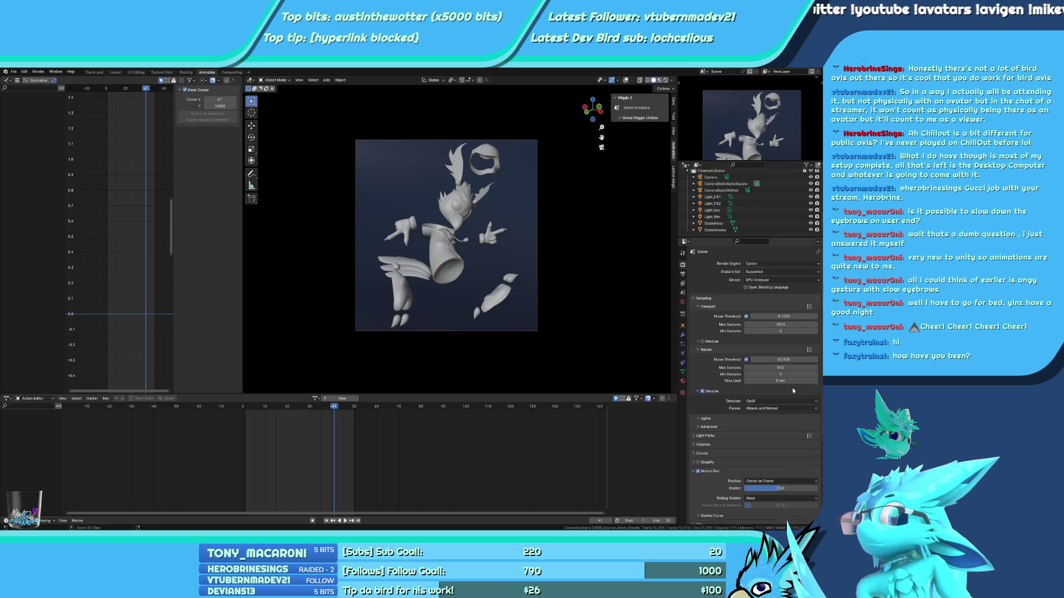
# Save the file and start rendering the animation with the reduced samples and OptiX denoising
pyautogui.hotkey('ctrl', 's')
pyautogui.hotkey('ctrl', 'F12')
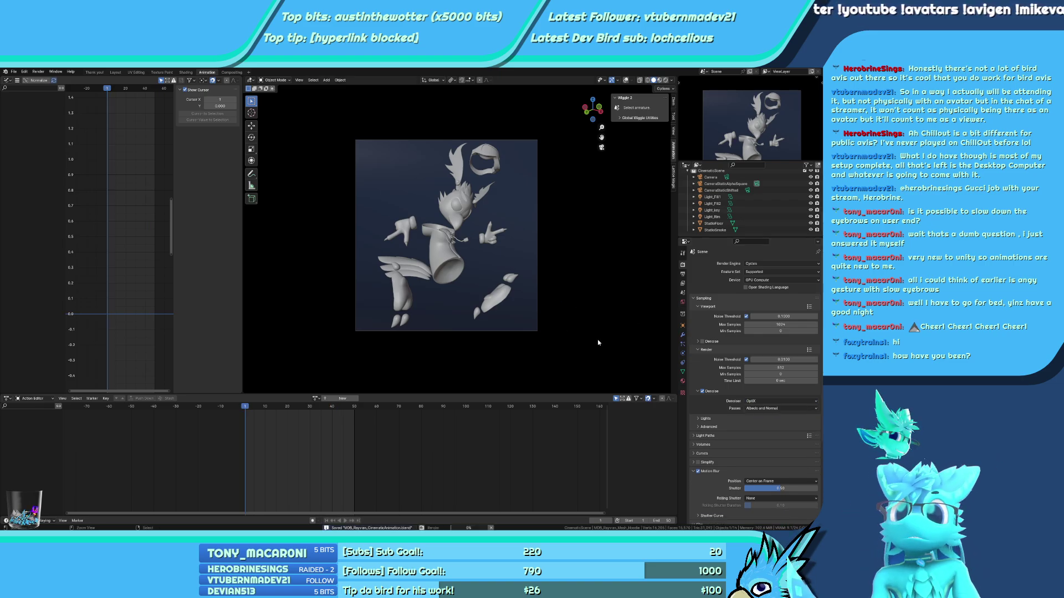